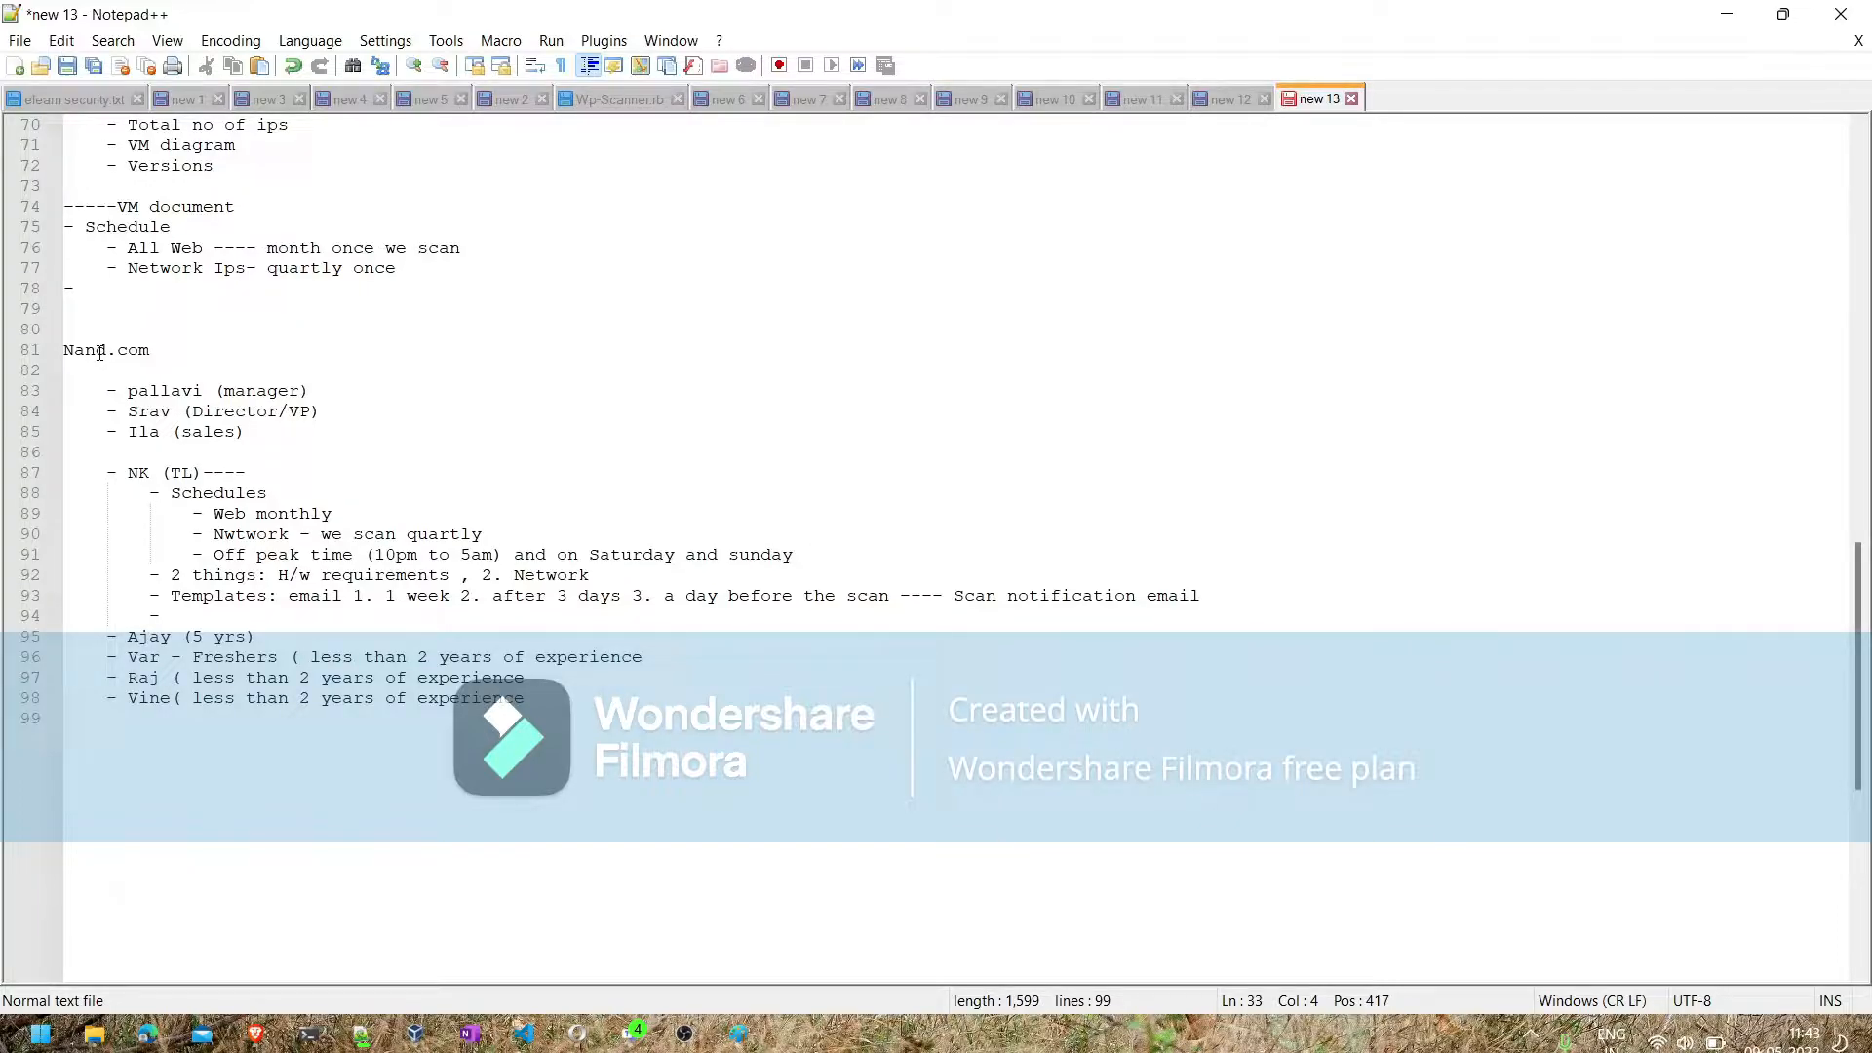
# - Enter the IP range 192.168.1.51-101 in the empty bullet under the team lead's notes and start a new line
pyautogui.click(215, 613)
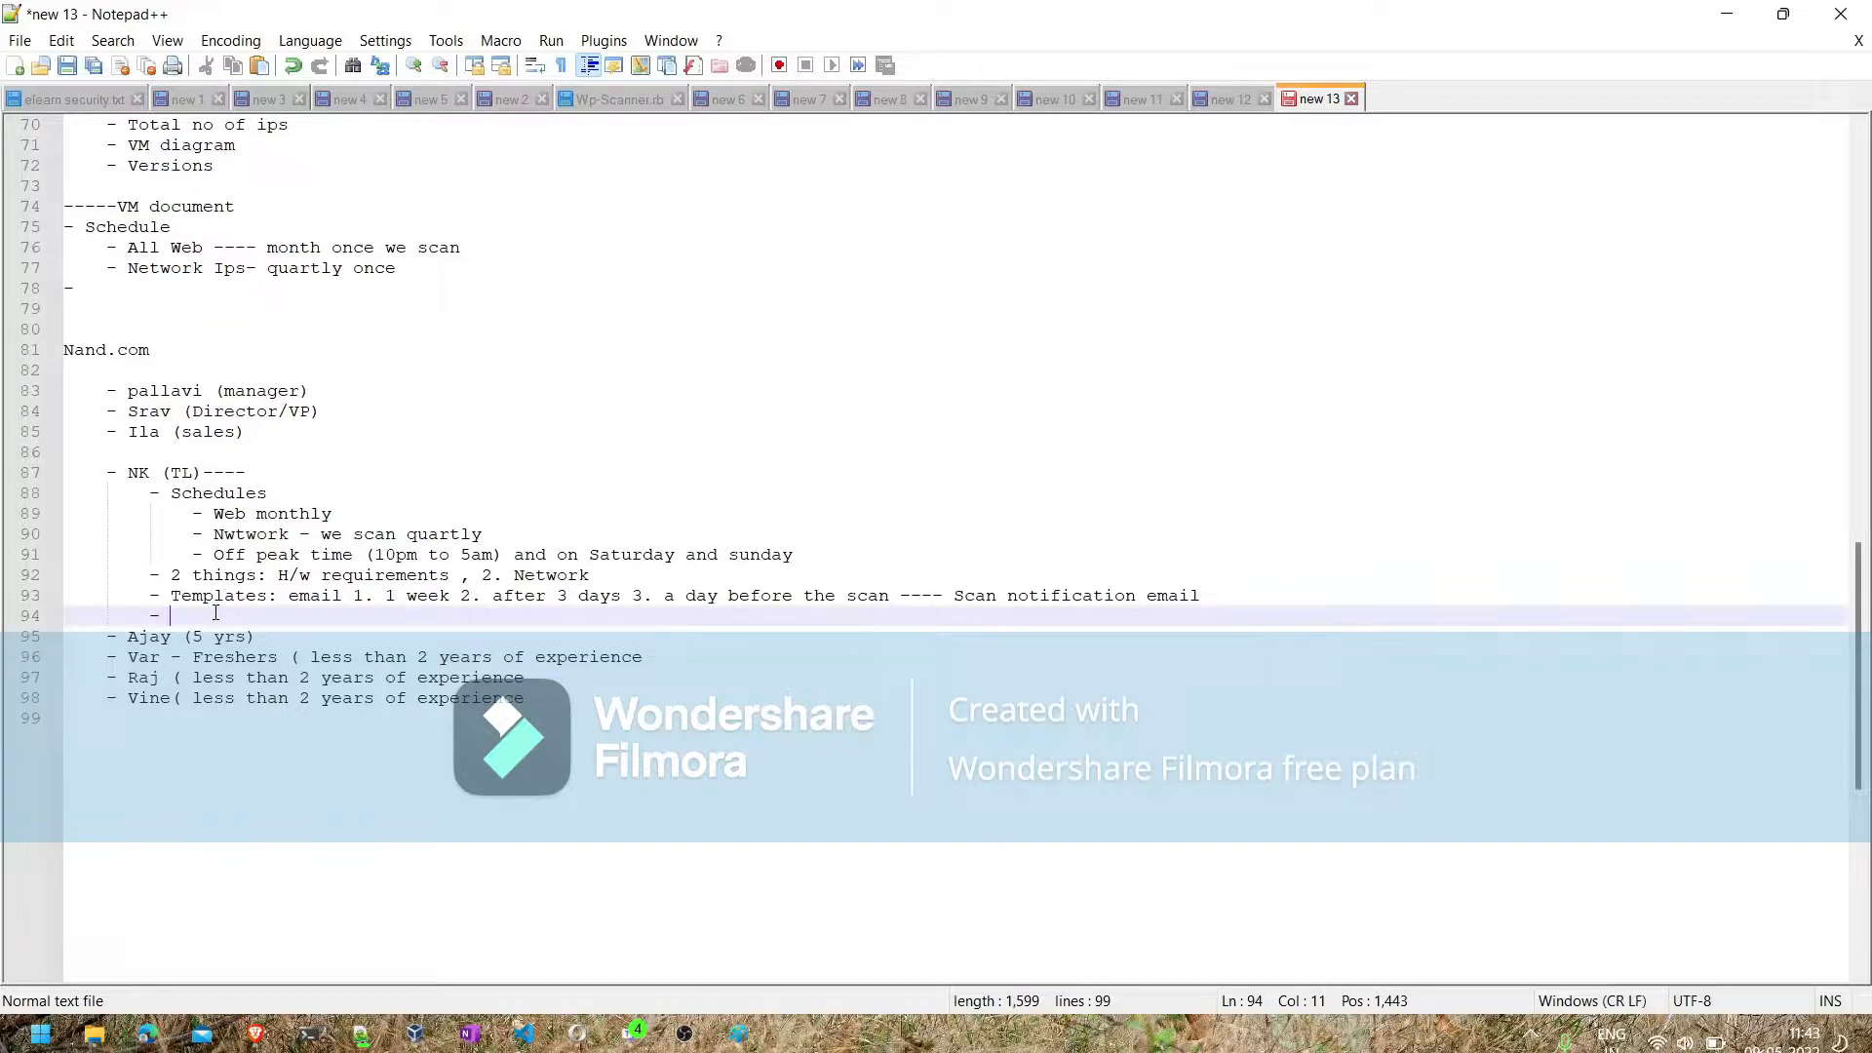
pyautogui.write('192.168.1.51-101')
pyautogui.press('Return')
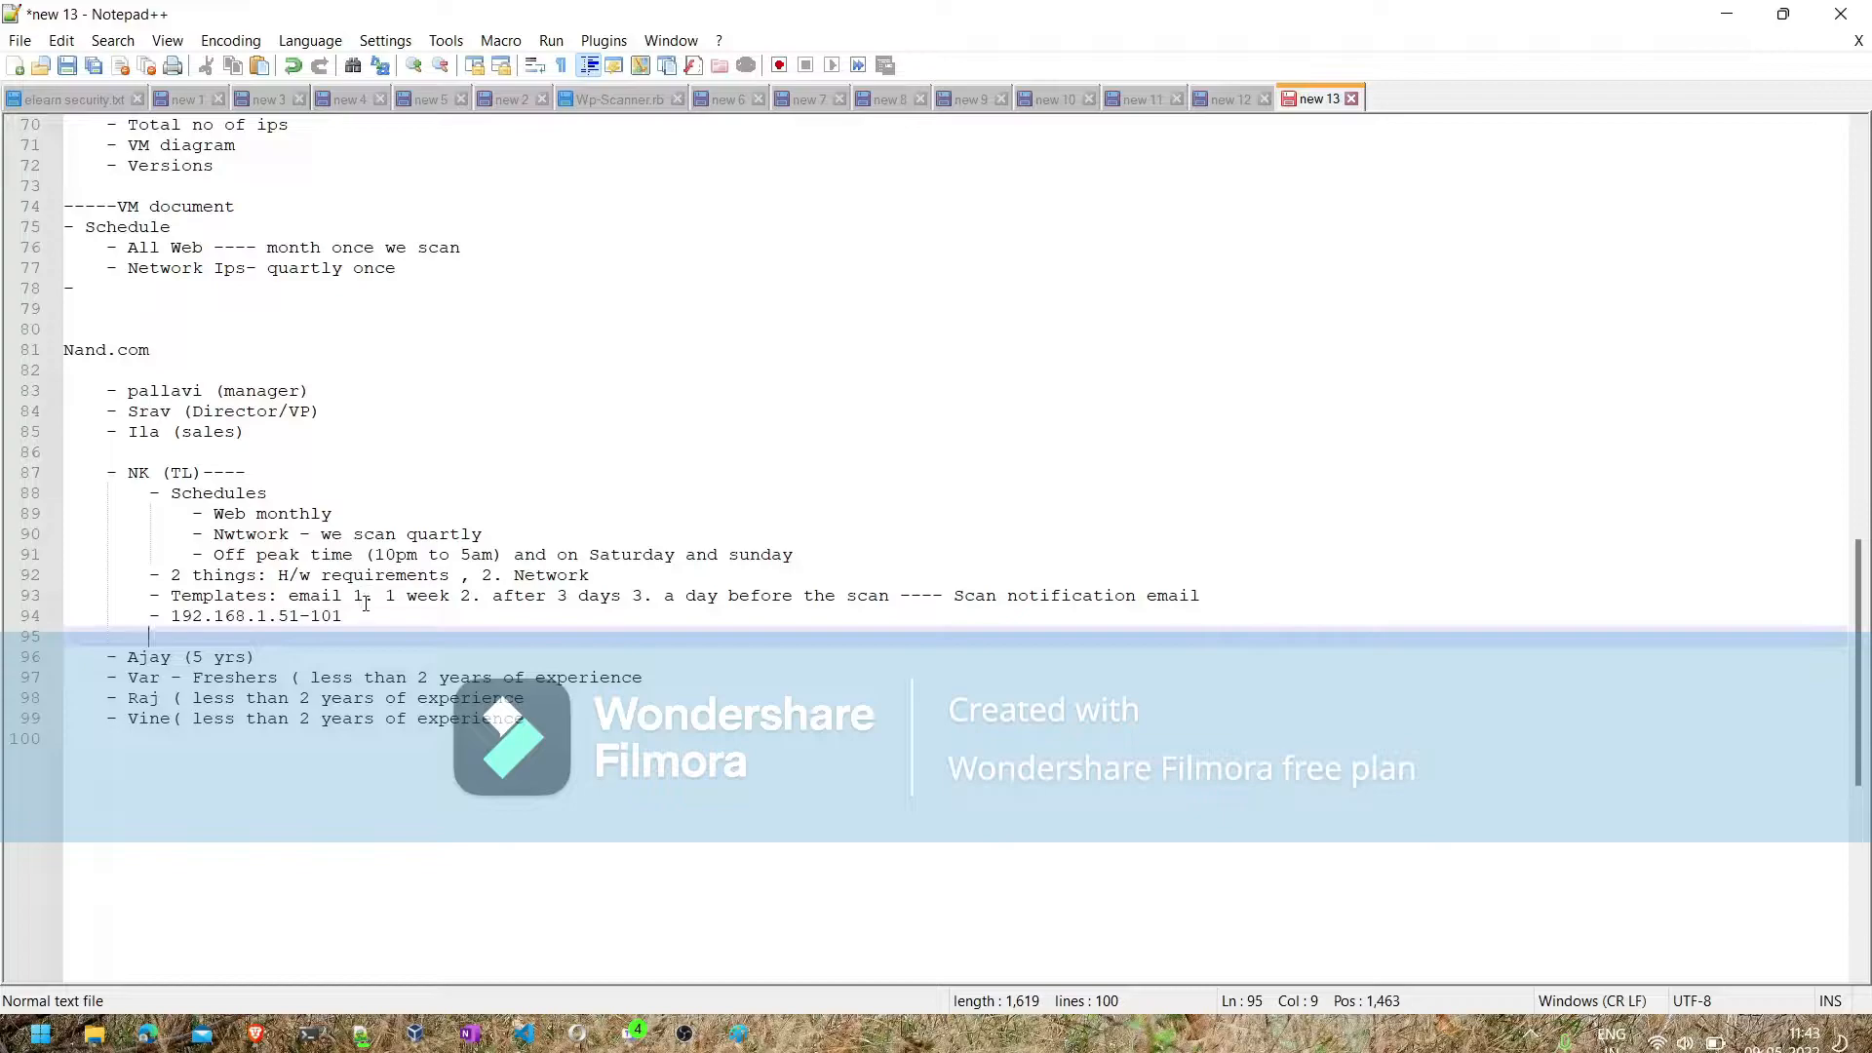
# - Change the end of the IP range to 100 and add an empty bullet below it
pyautogui.doubleClick(365, 616)
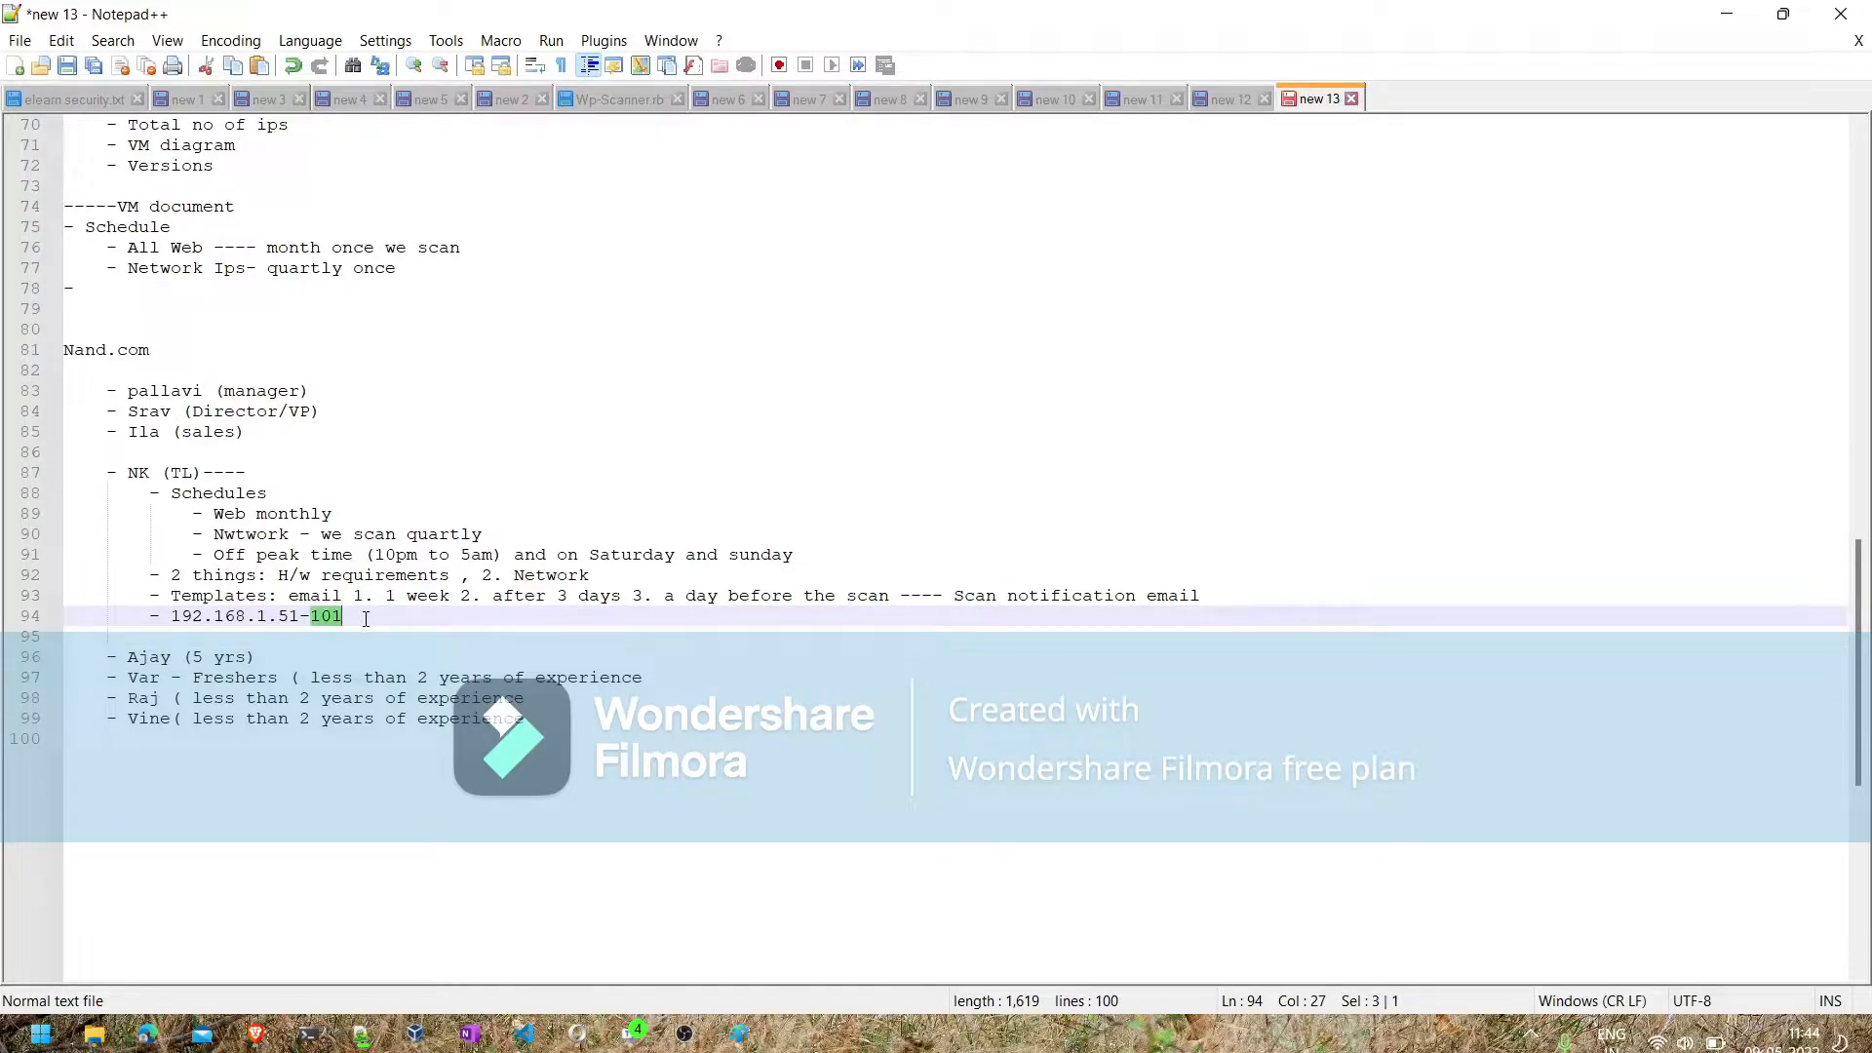
pyautogui.click(366, 618)
pyautogui.press('BackSpace')
pyautogui.write('0')
pyautogui.press('Return')
pyautogui.write('-')
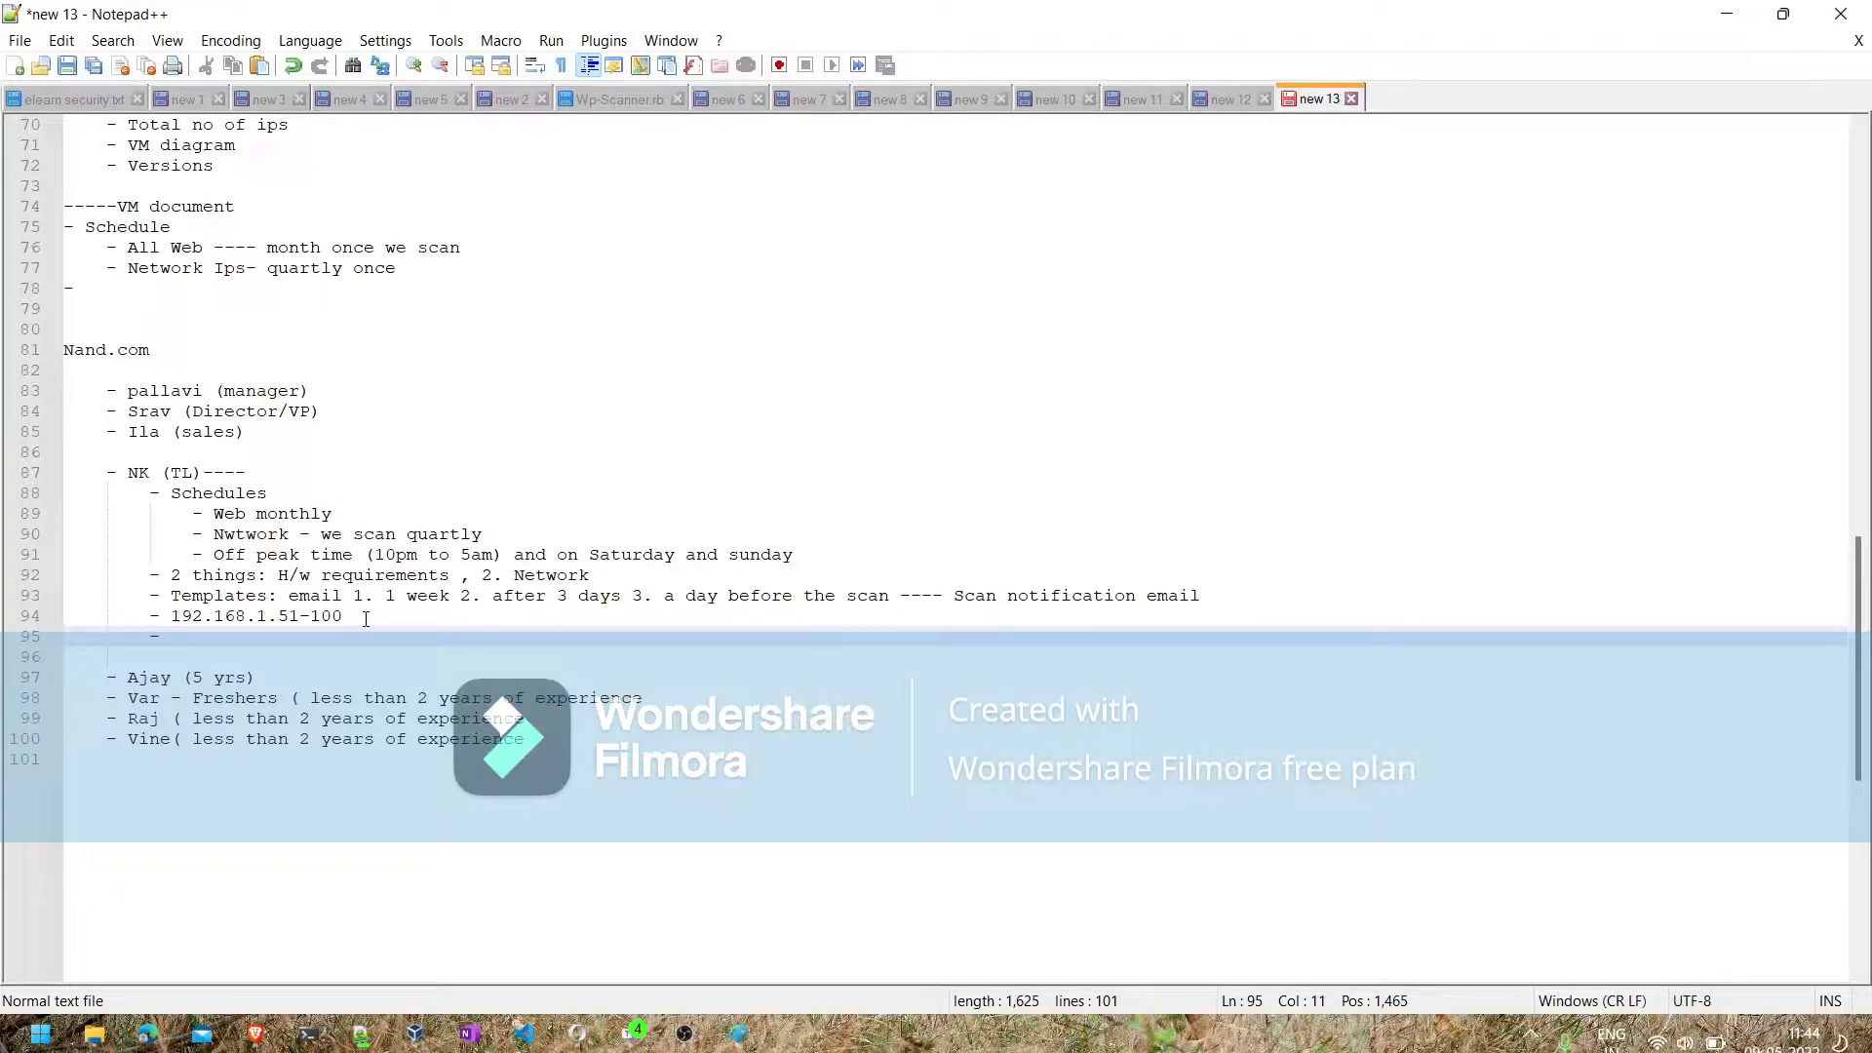
# - Review the regional IP scenario, the VM engagement SOW outline and the scan schedule in the notes
pyautogui.scroll(9, 163, 205)
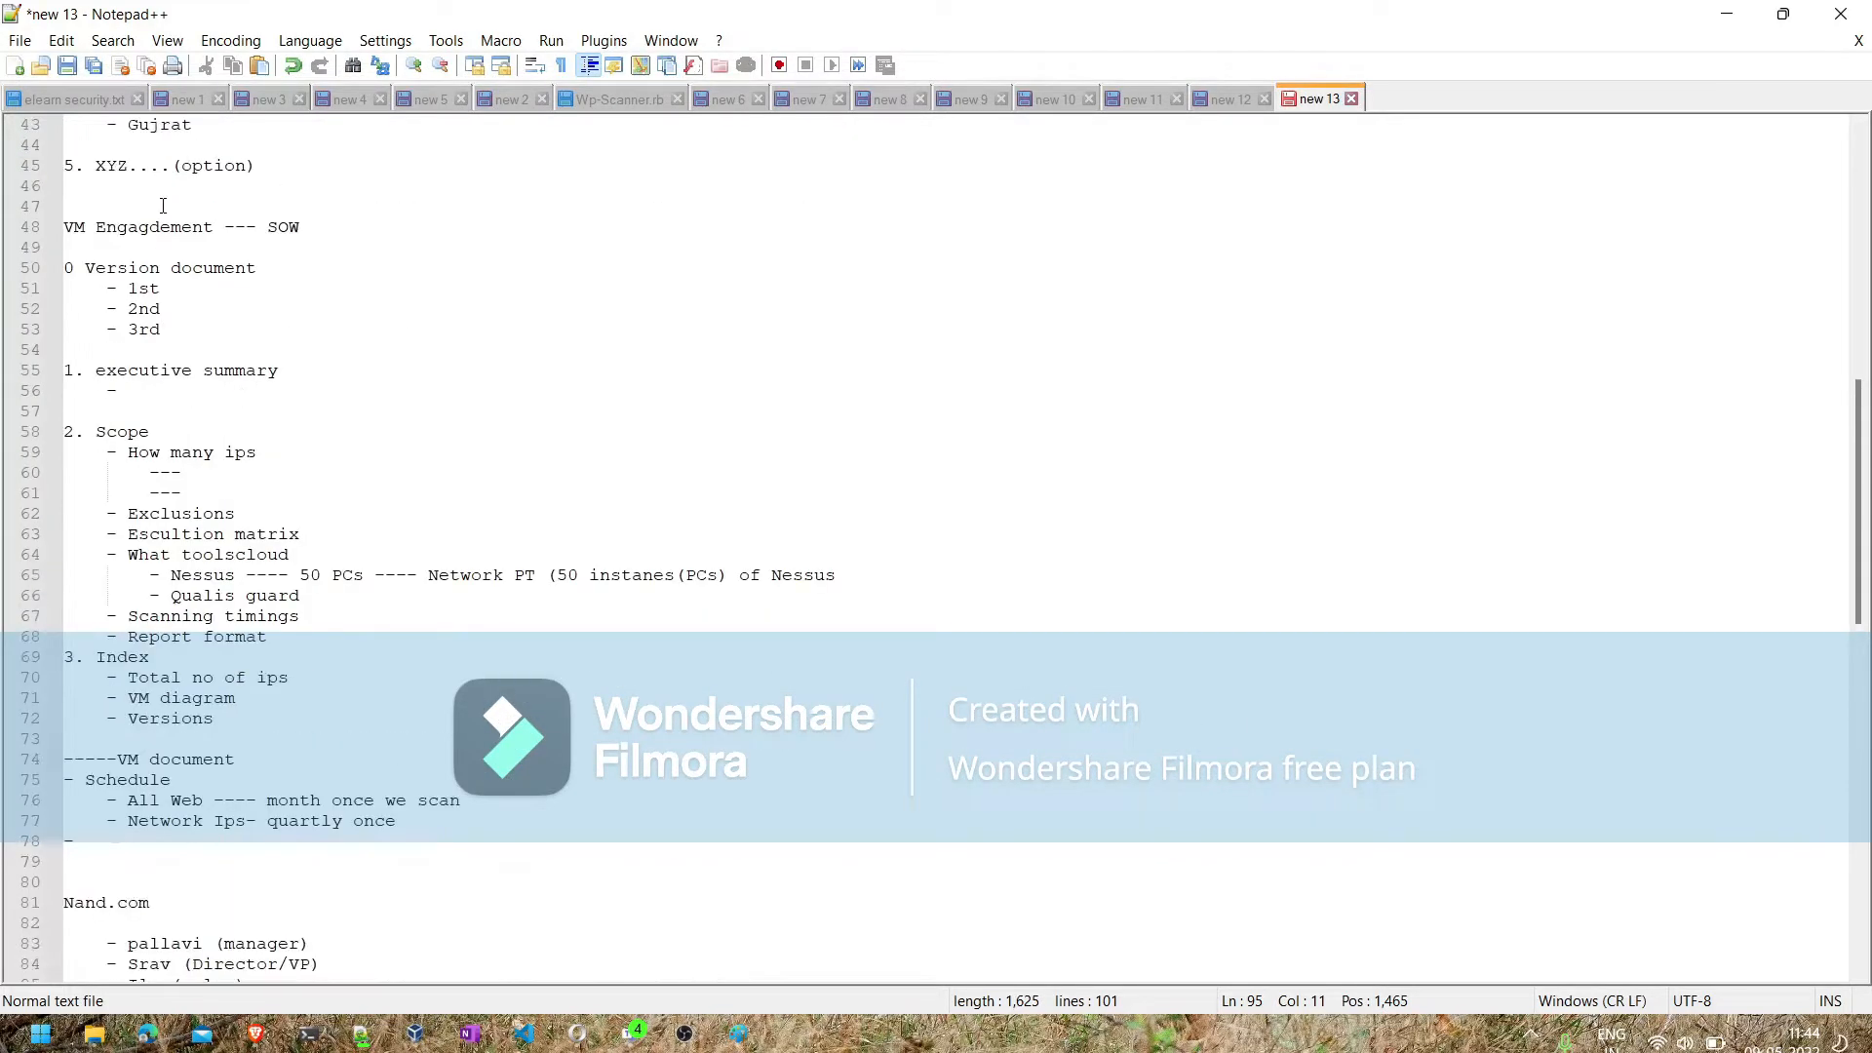
pyautogui.scroll(-8, 163, 206)
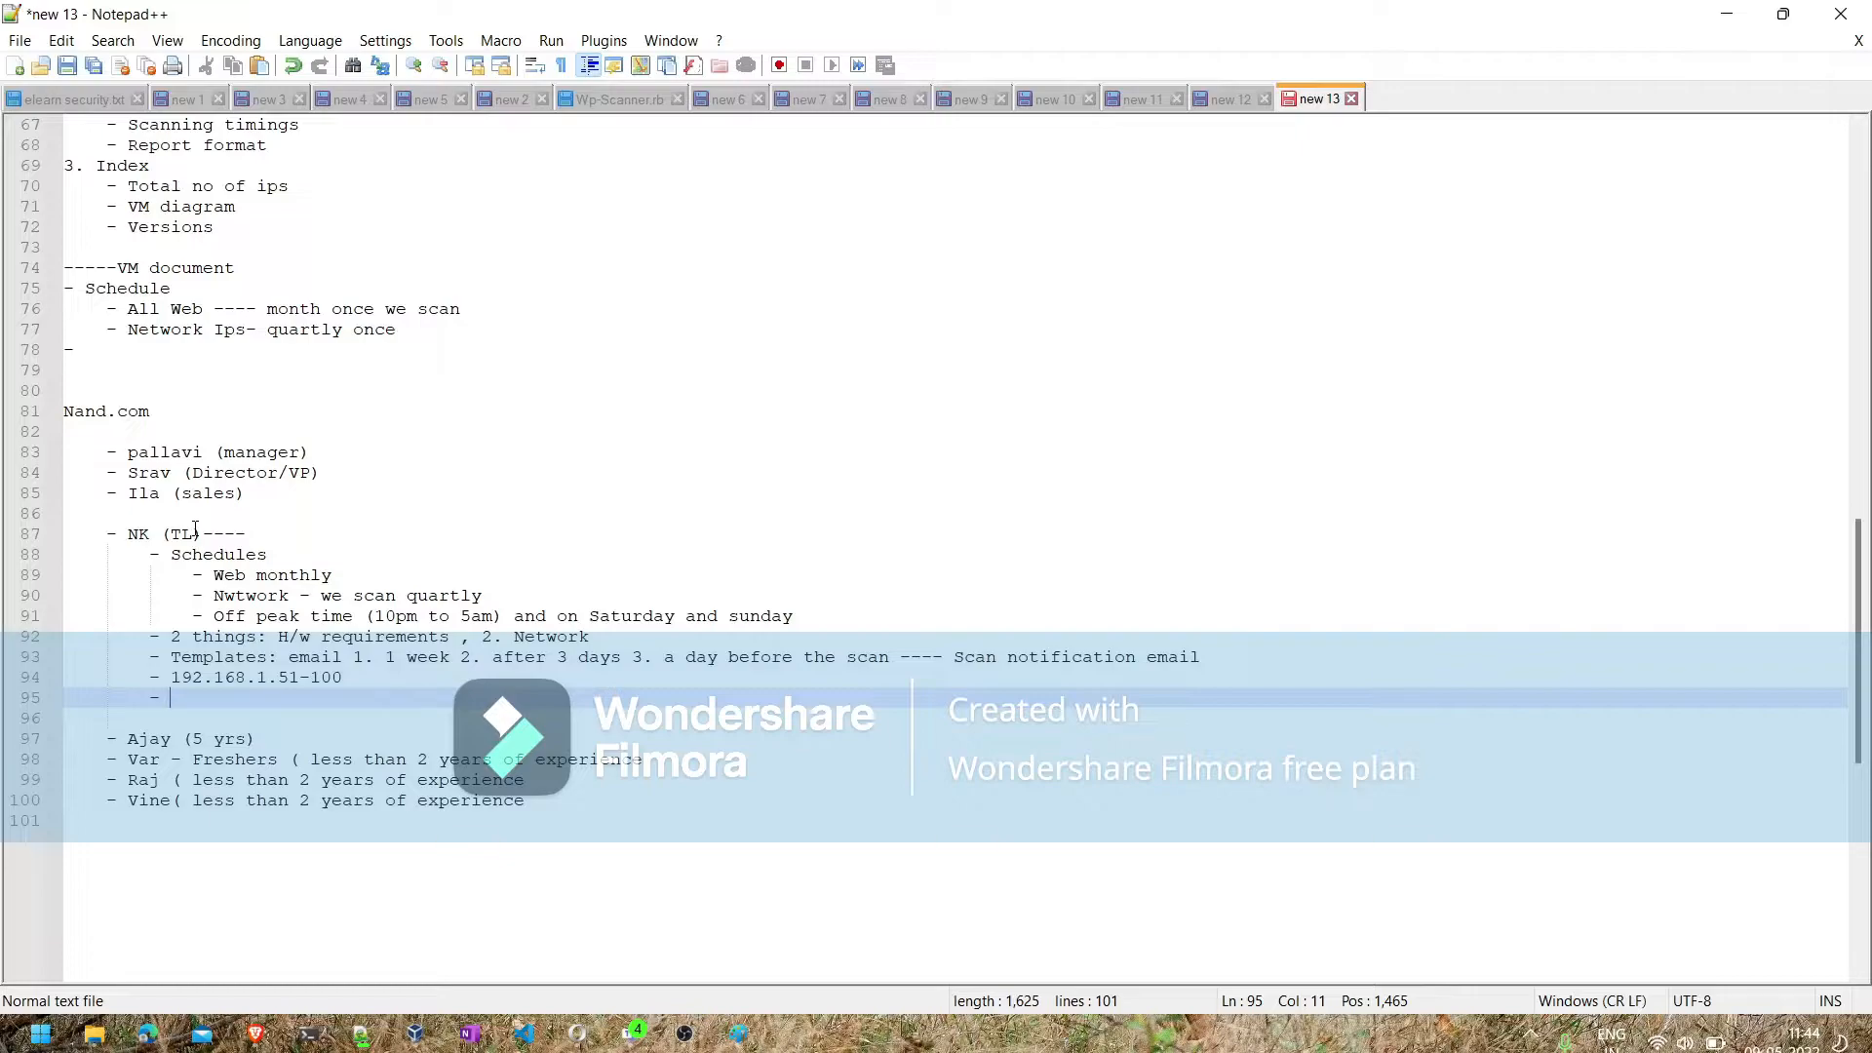
pyautogui.scroll(13, 195, 528)
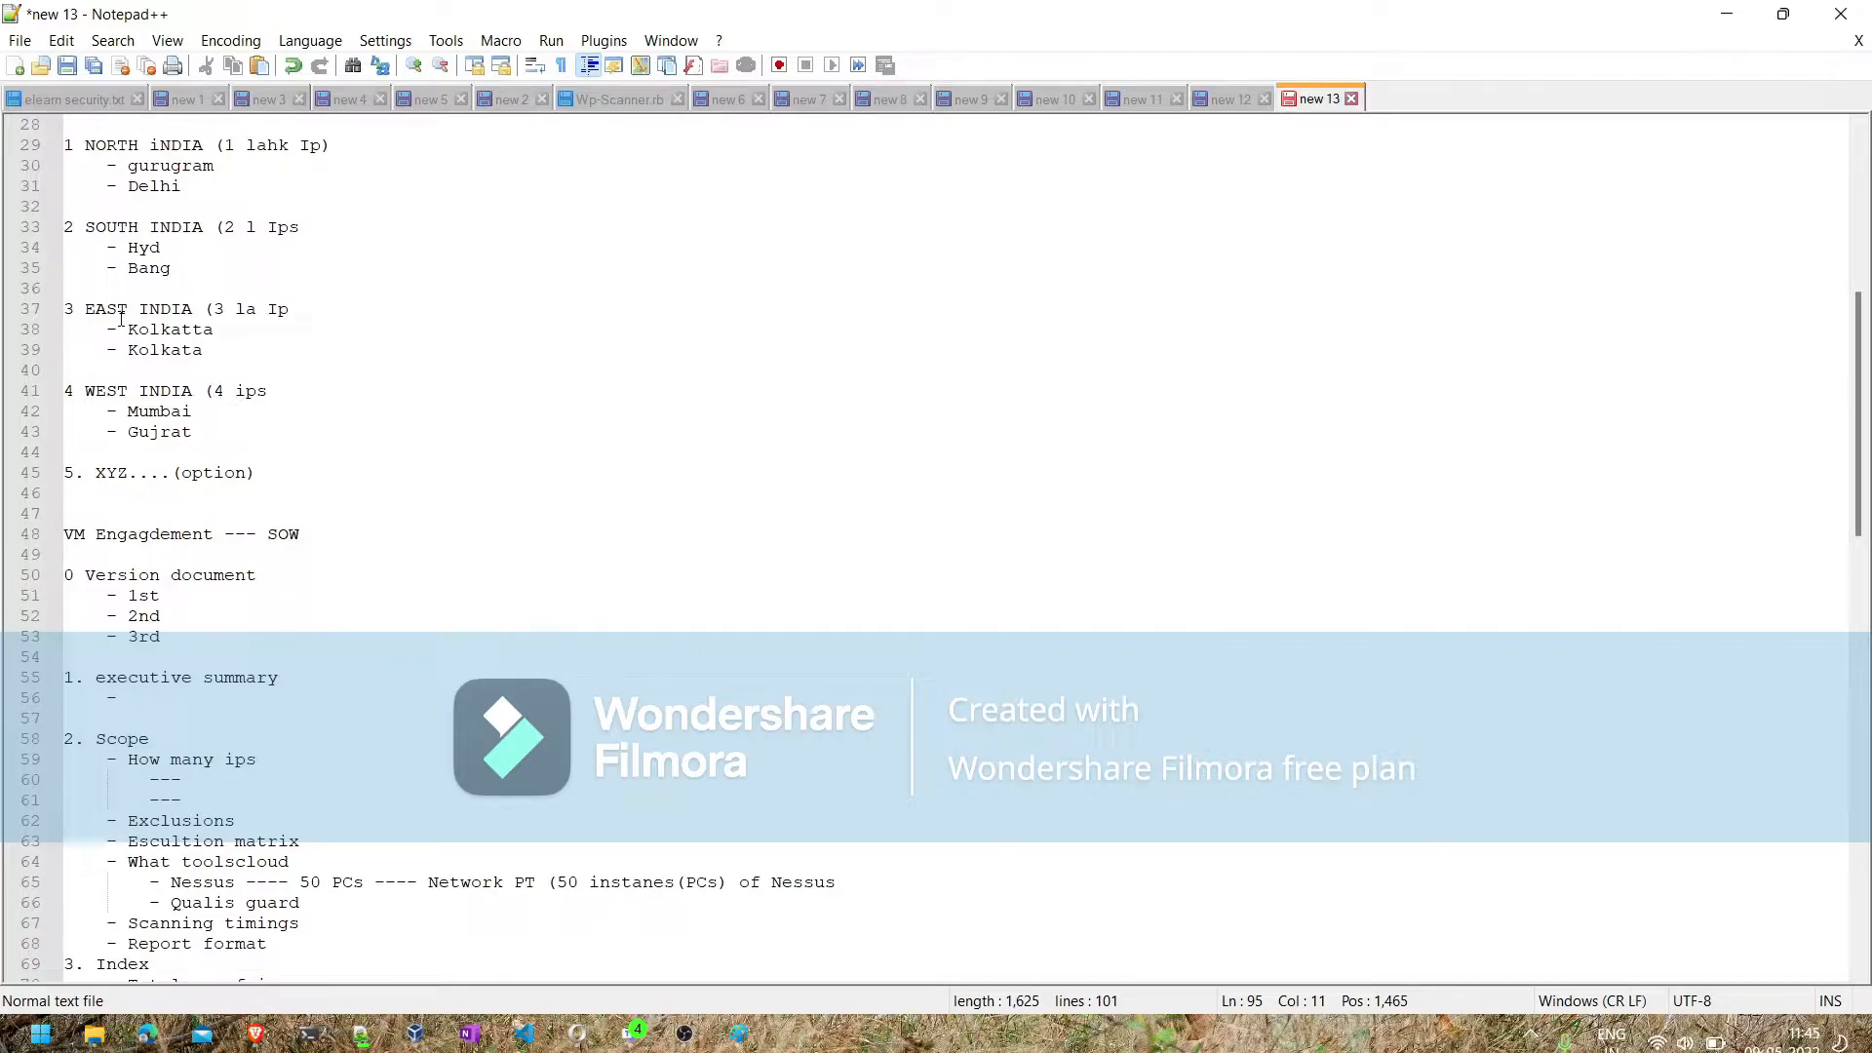
pyautogui.scroll(-12, 121, 318)
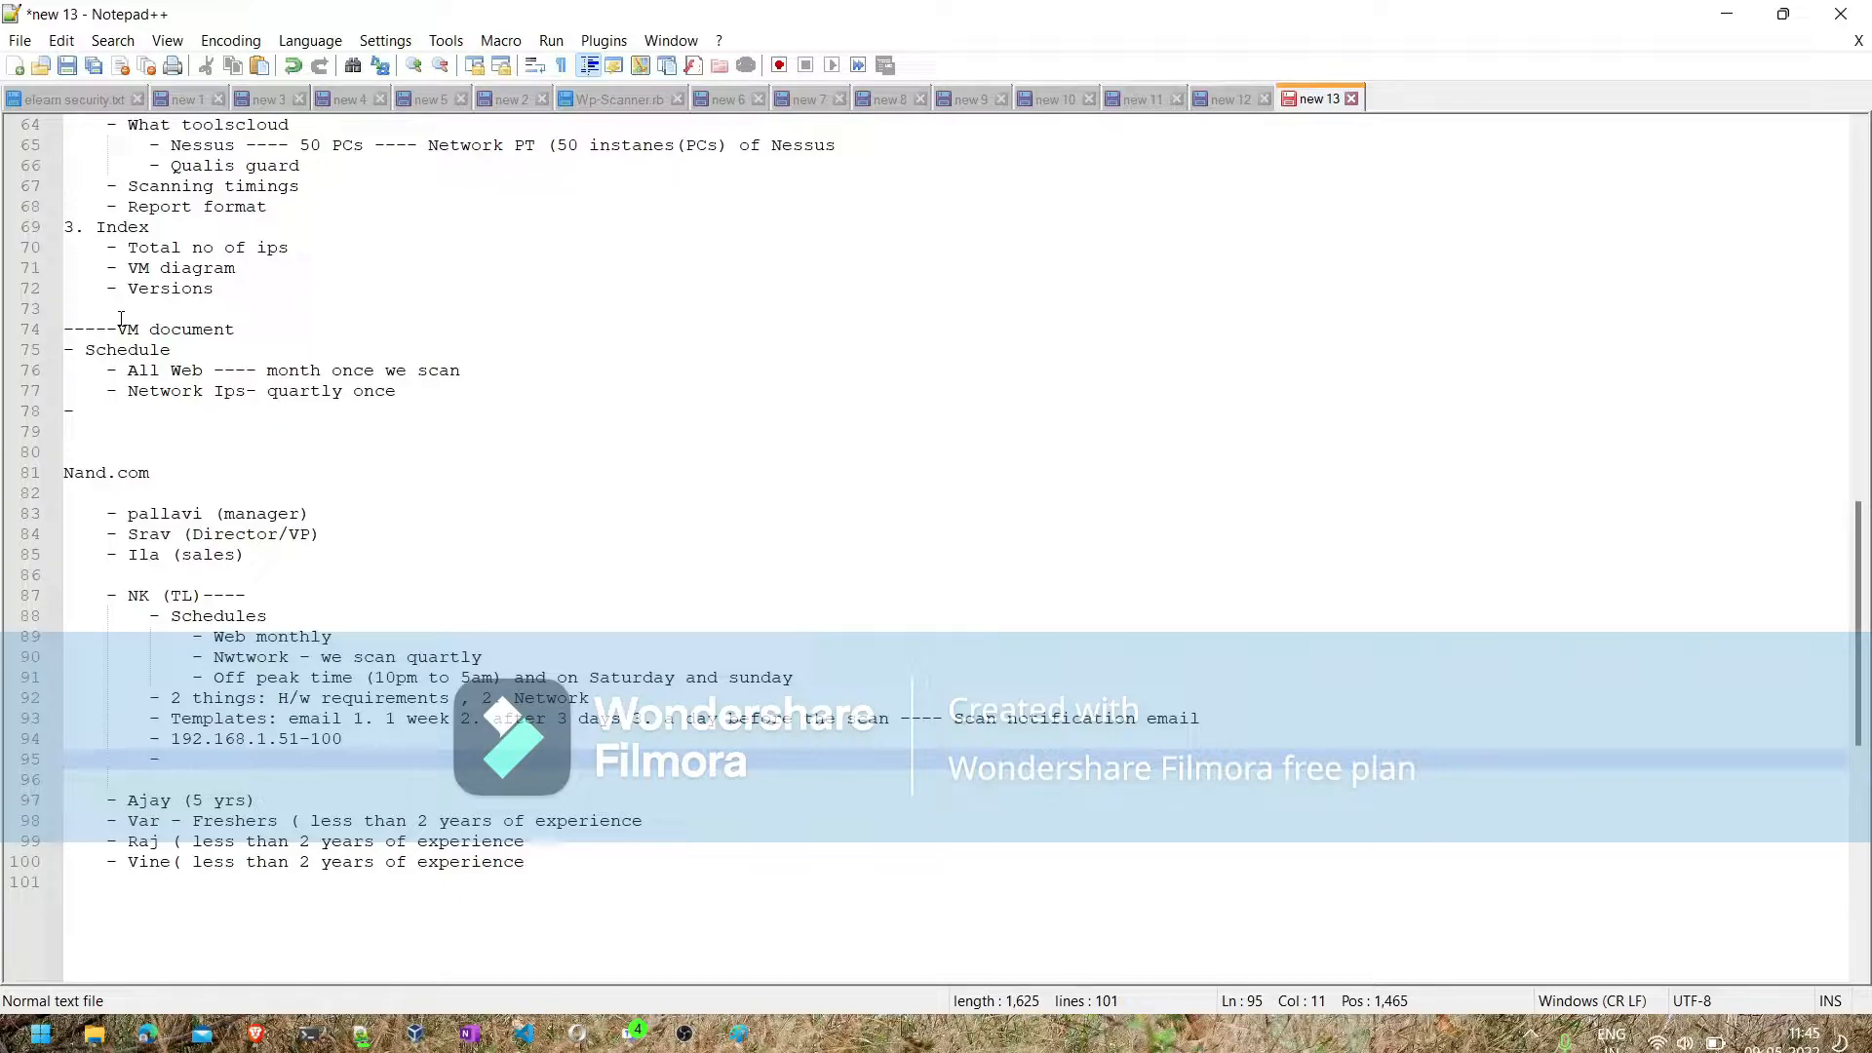
pyautogui.scroll(2, 121, 319)
pyautogui.scroll(-3, 121, 319)
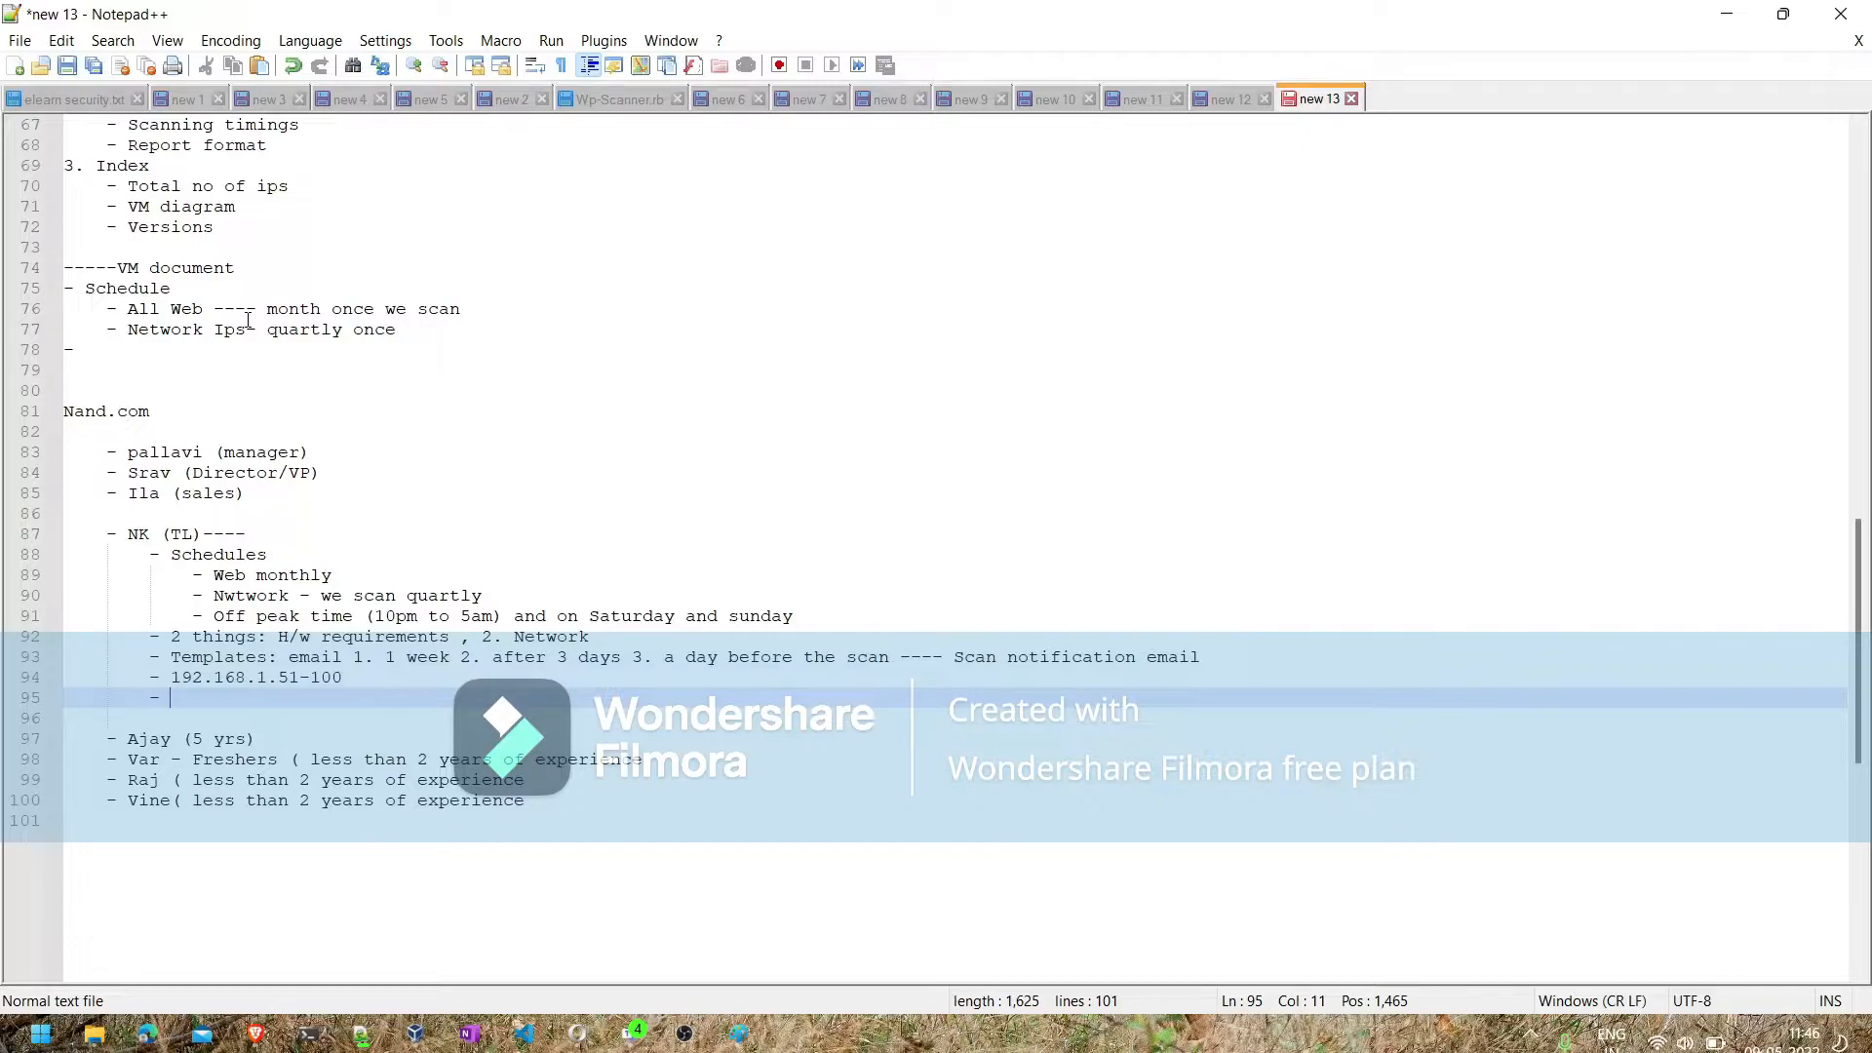
pyautogui.scroll(3, 249, 320)
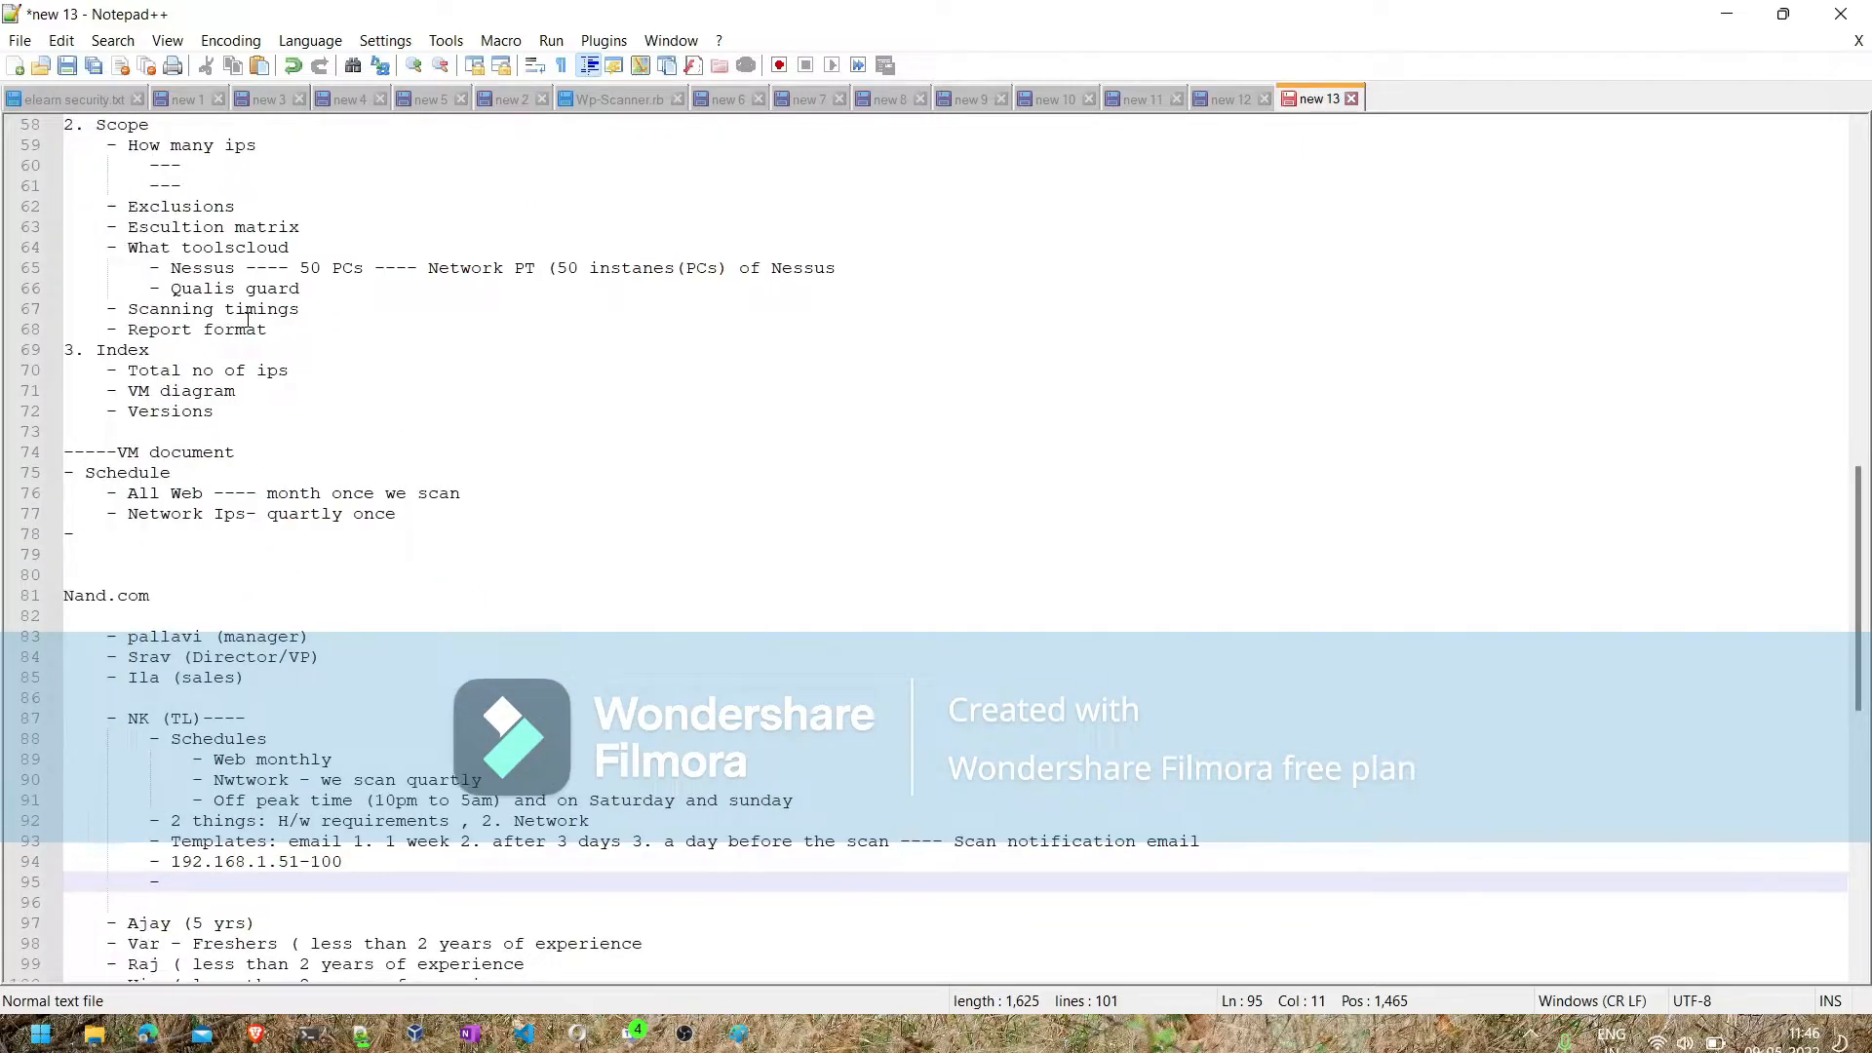
pyautogui.scroll(-4, 151, 272)
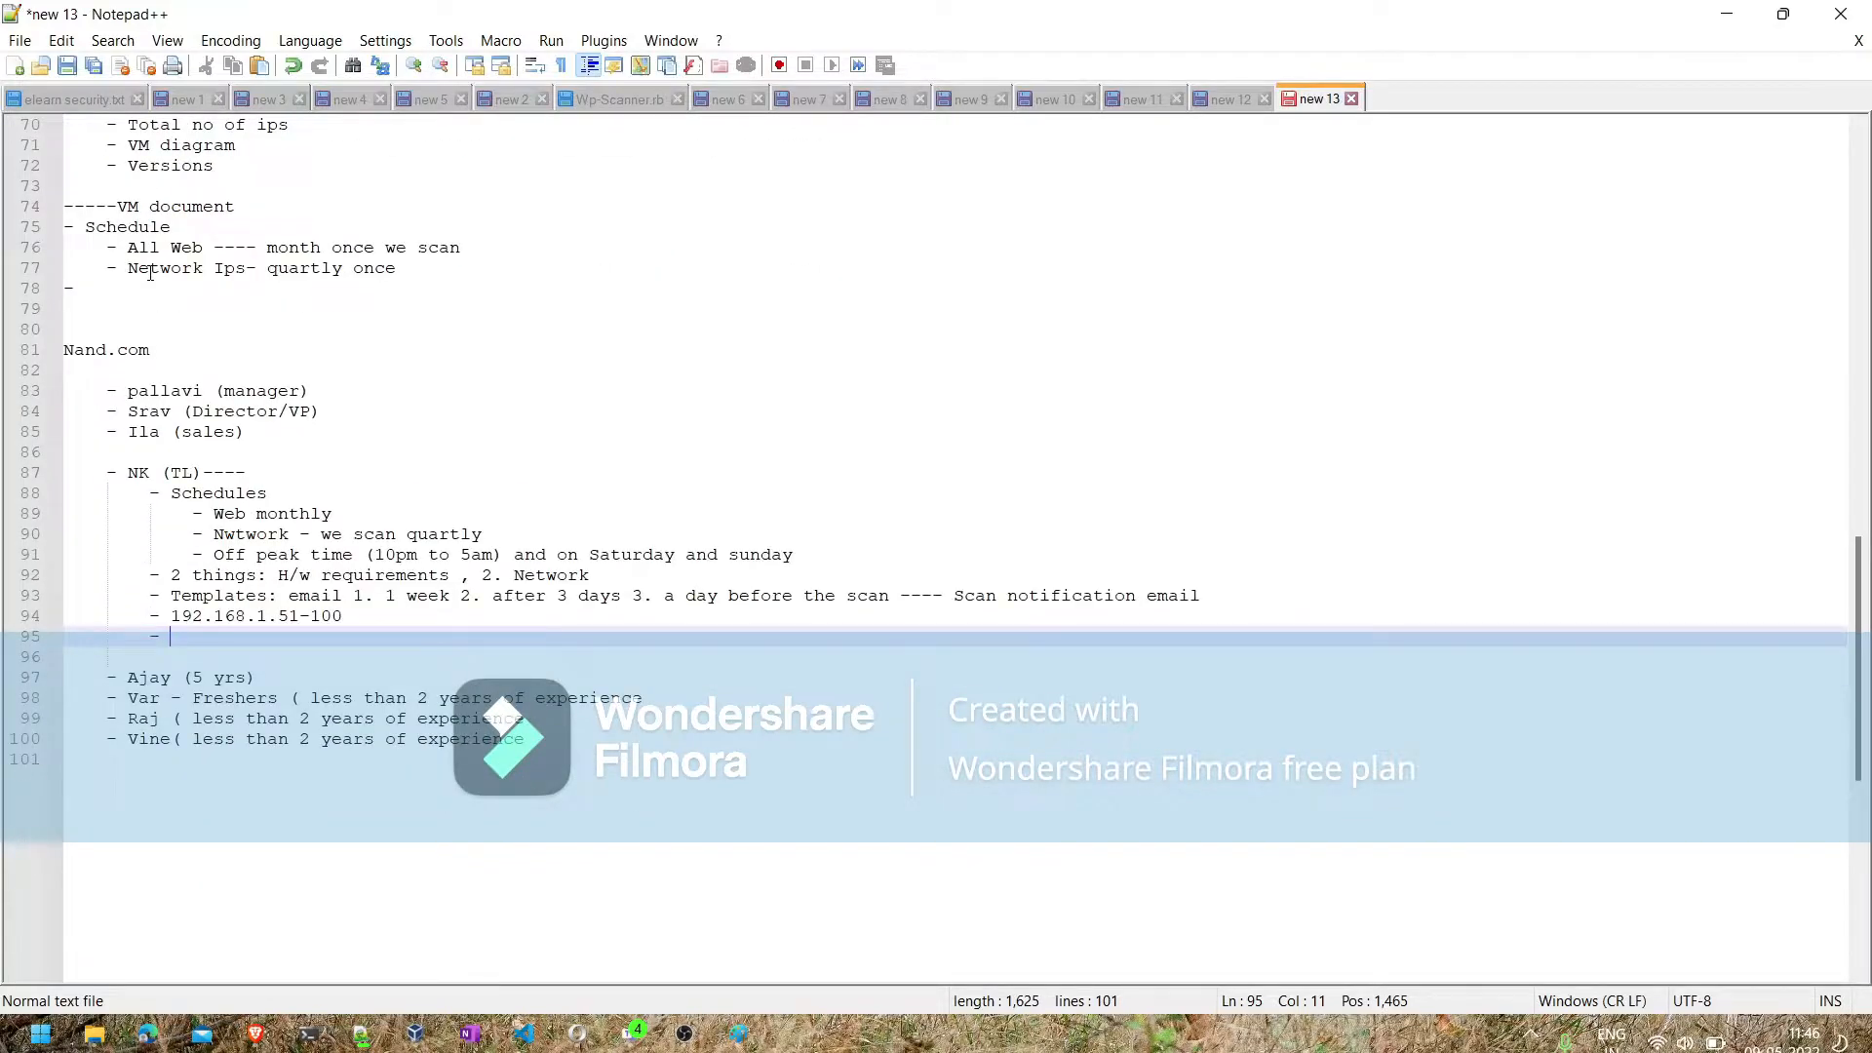
# - Fill the empty bullet below the IP range with "Scan template --- 4*100=400 ---"
pyautogui.write('Scan template --- 4*100')
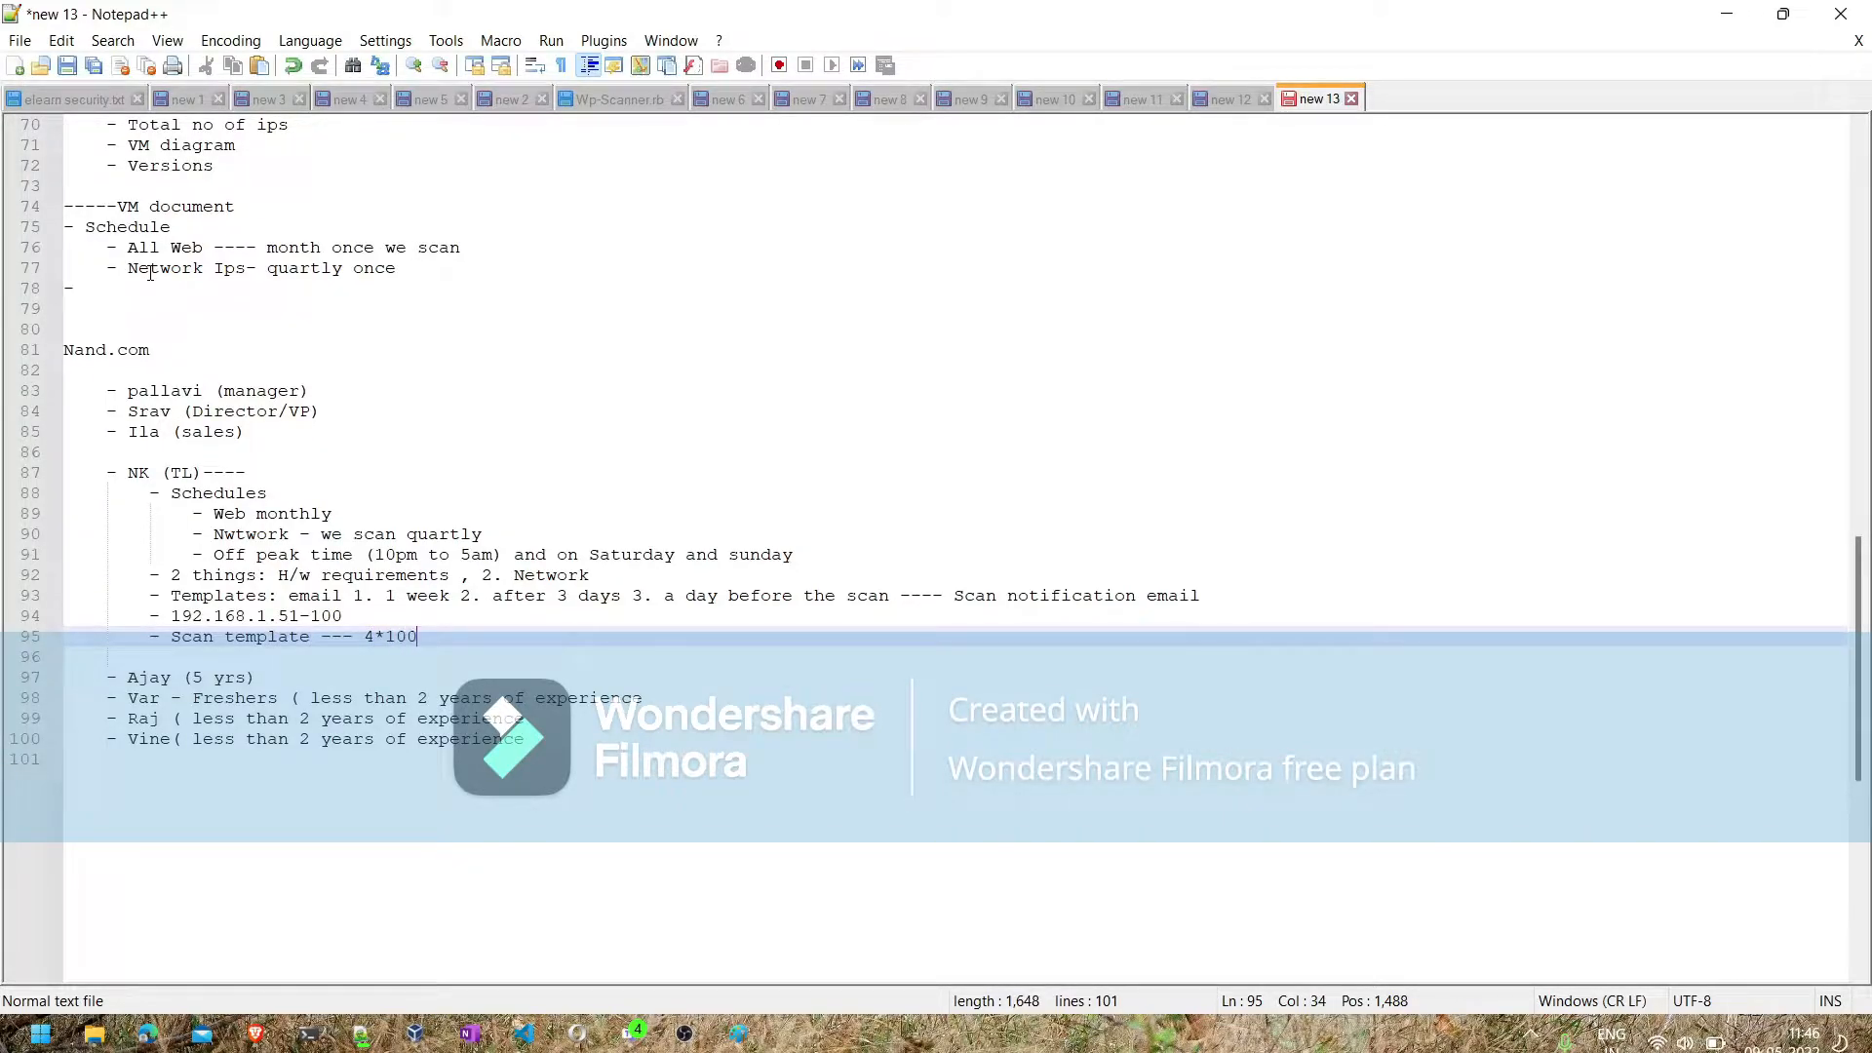
pyautogui.write('=400')
pyautogui.write('---')
# - Append "-v1" to the words "Scan template" in the new bullet
pyautogui.click(319, 639)
pyautogui.write('y1')
pyautogui.press('Left')
pyautogui.write('-')
# - Duplicate the "Scan template-v1" line as the next bullet, keeping a single leading dash
pyautogui.click(153, 643)
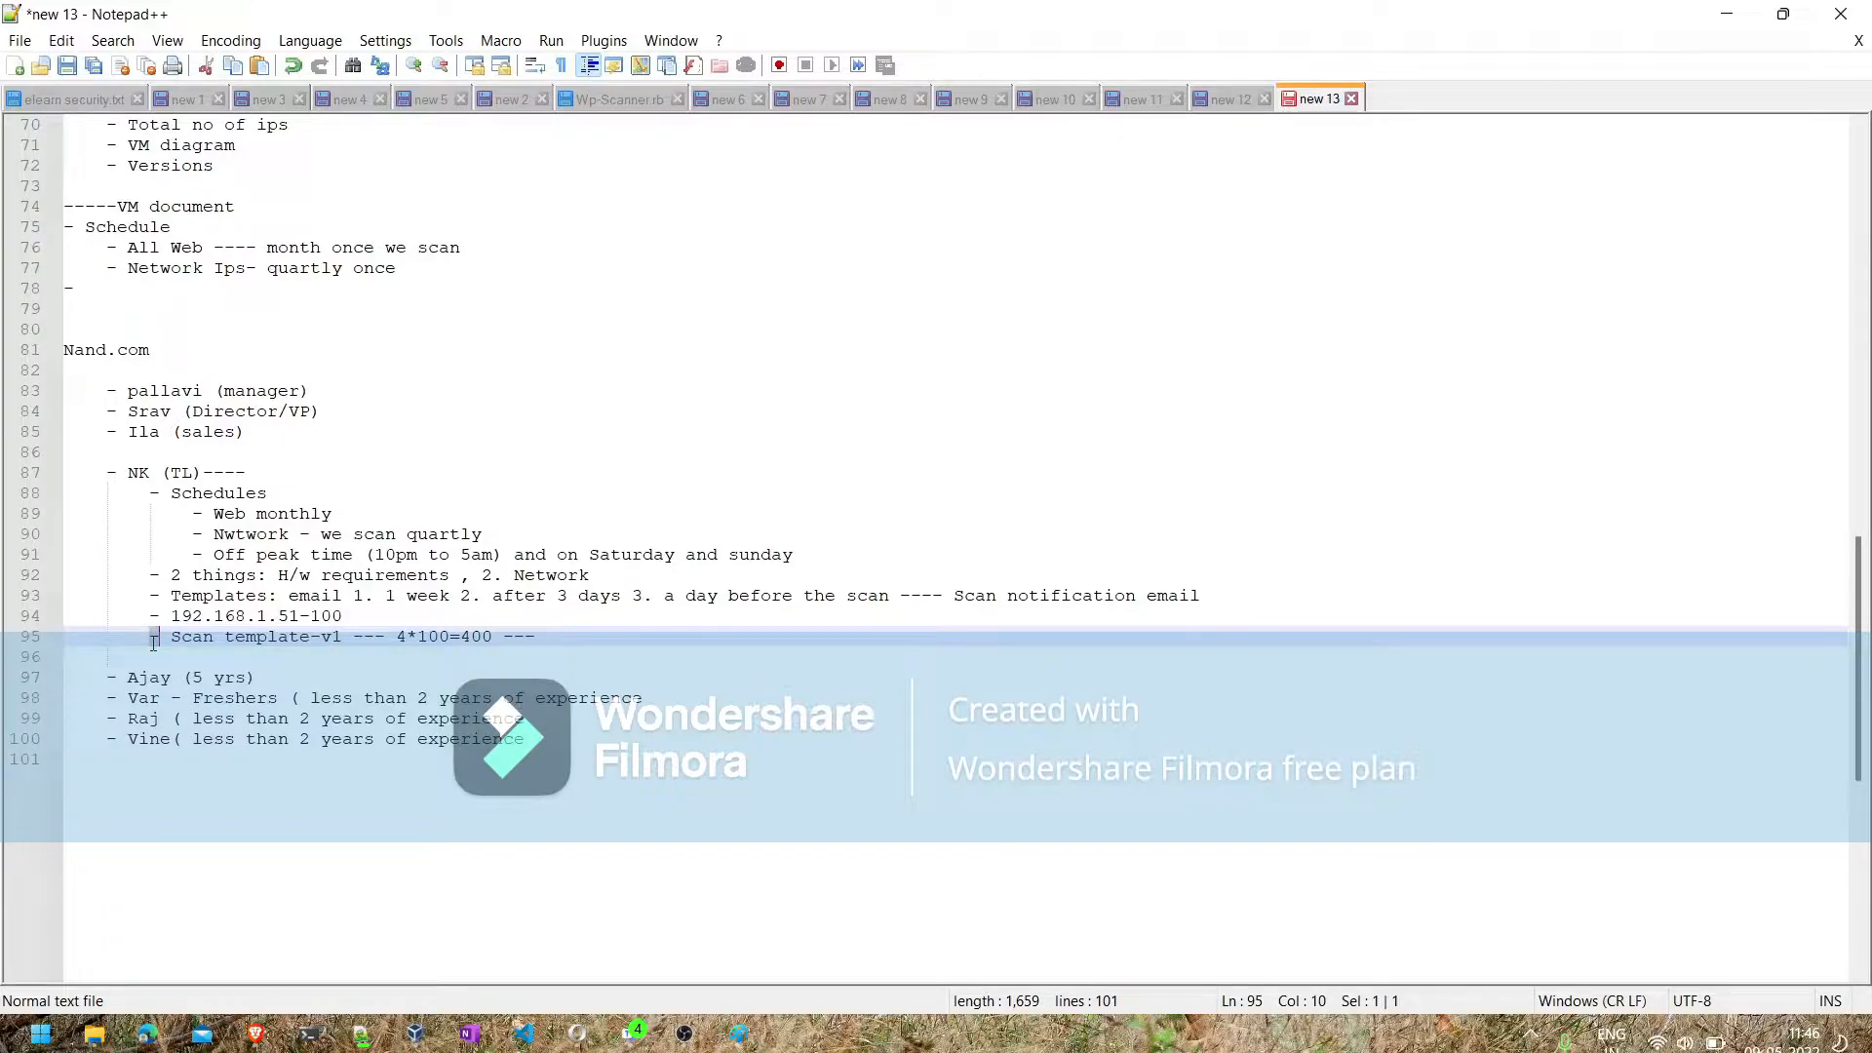
pyautogui.hotkey('ctrl', 'shift', 'Right')
pyautogui.hotkey('ctrl', 'shift', 'Right')
pyautogui.hotkey('ctrl', 'shift', 'Right')
pyautogui.hotkey('ctrl', 'shift', 'Right')
pyautogui.hotkey('ctrl', 'shift', 'Right')
pyautogui.hotkey('ctrl', 'shift', 'Right')
pyautogui.hotkey('ctrl', 'shift', 'Right')
pyautogui.hotkey('ctrl', 'shift', 'Right')
pyautogui.hotkey('ctrl', 'shift', 'Right')
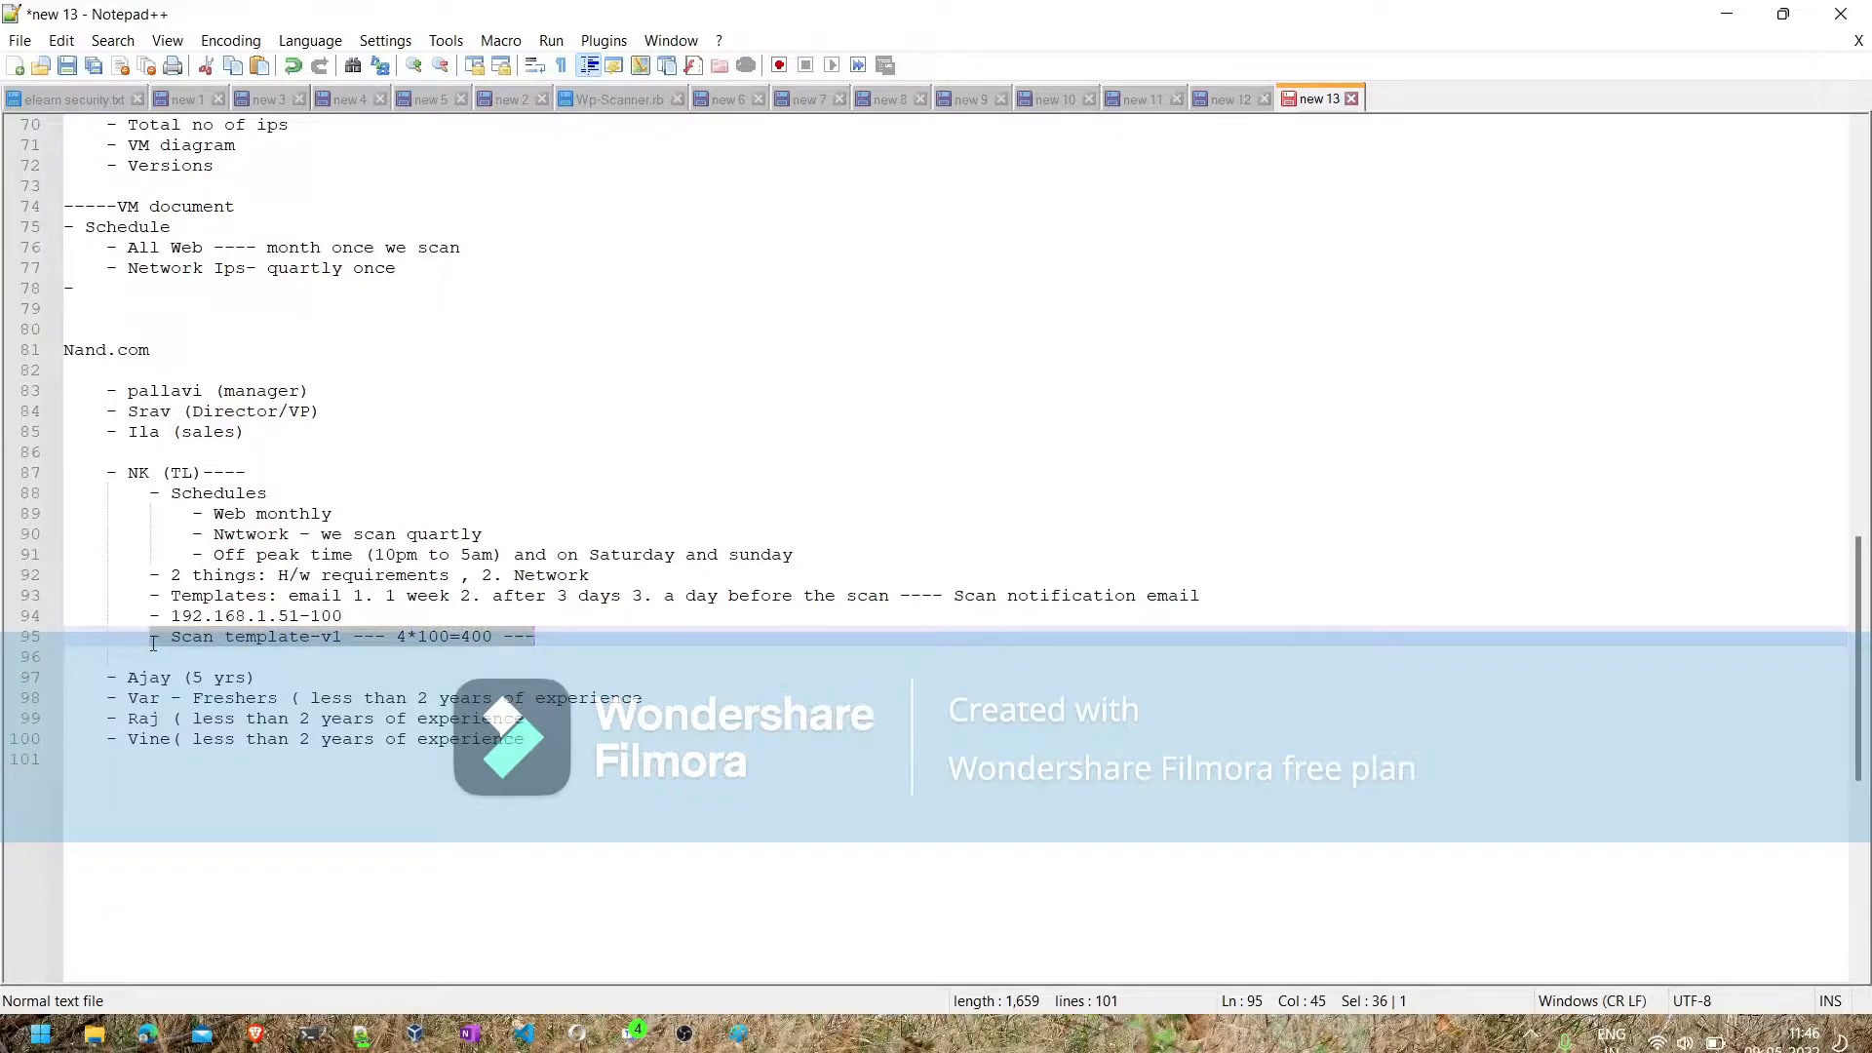
pyautogui.press('Down')
pyautogui.write('-')
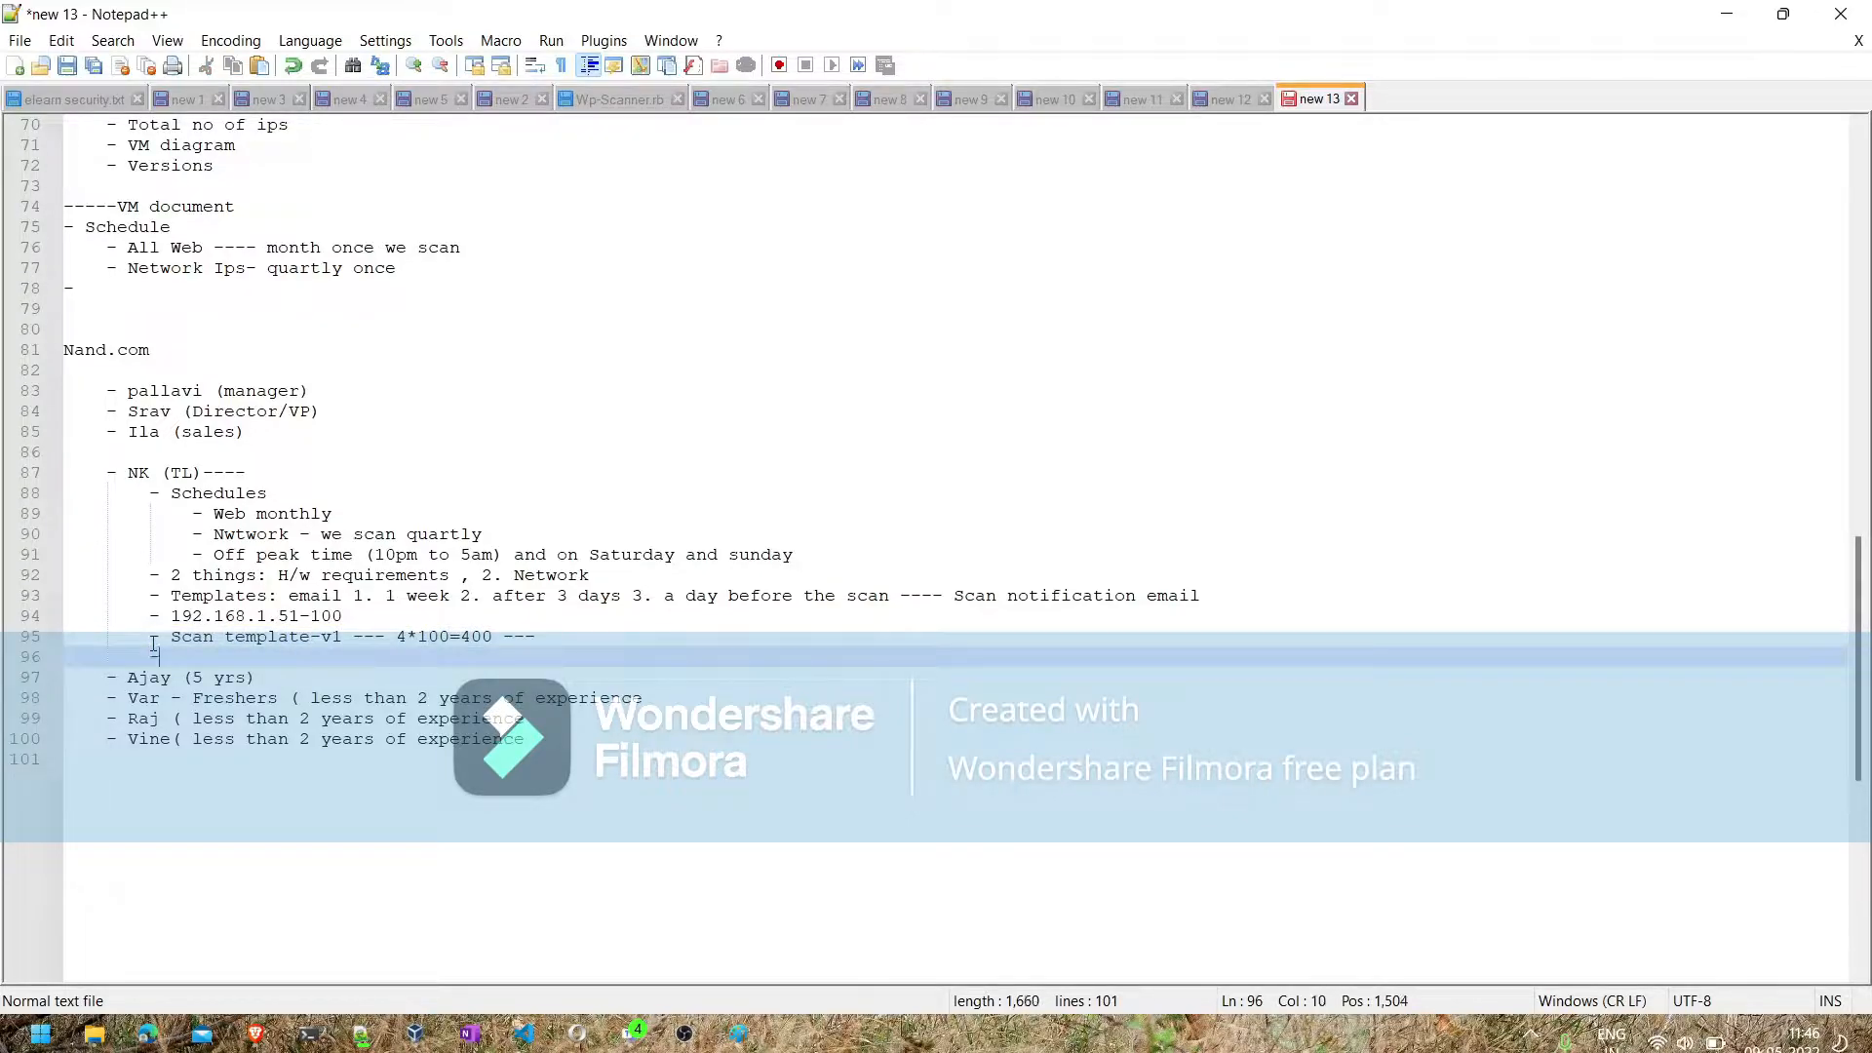
pyautogui.write('- Scan template-v1 --- 4*100=400 ---')
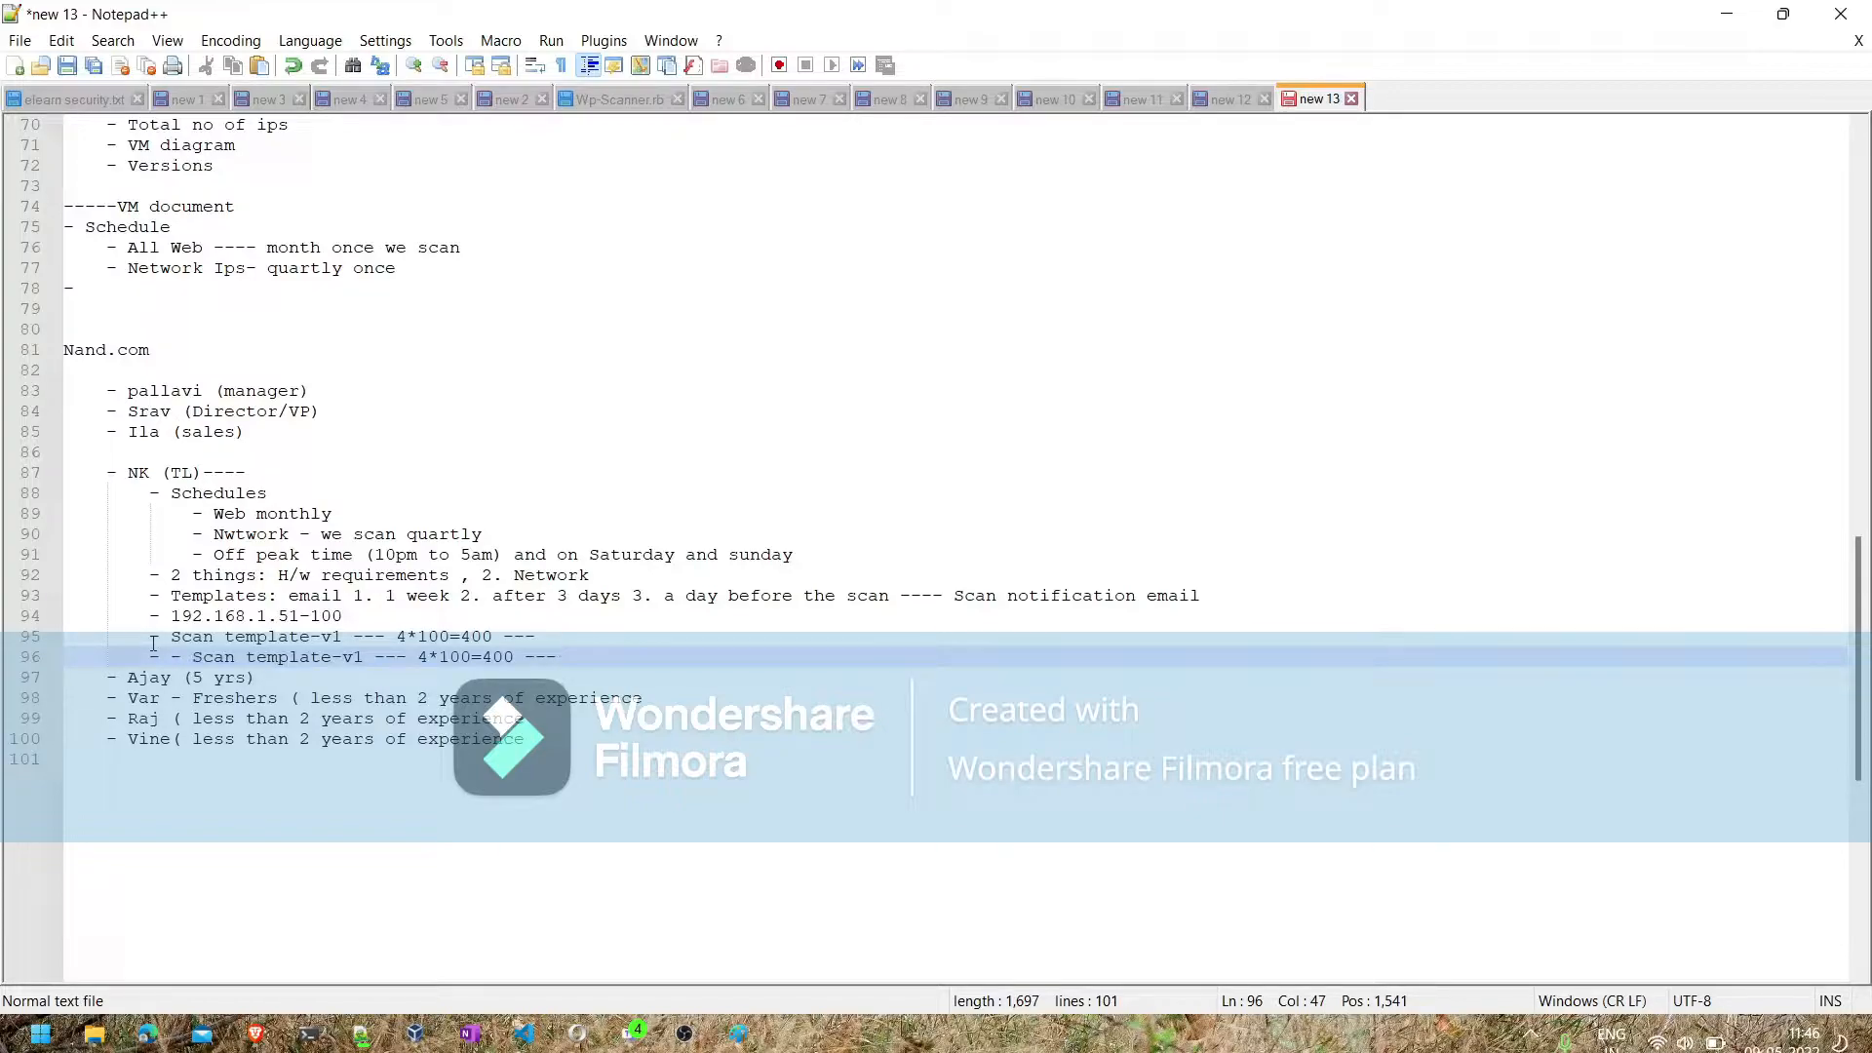
pyautogui.click(190, 656)
pyautogui.press('BackSpace')
pyautogui.press('BackSpace')
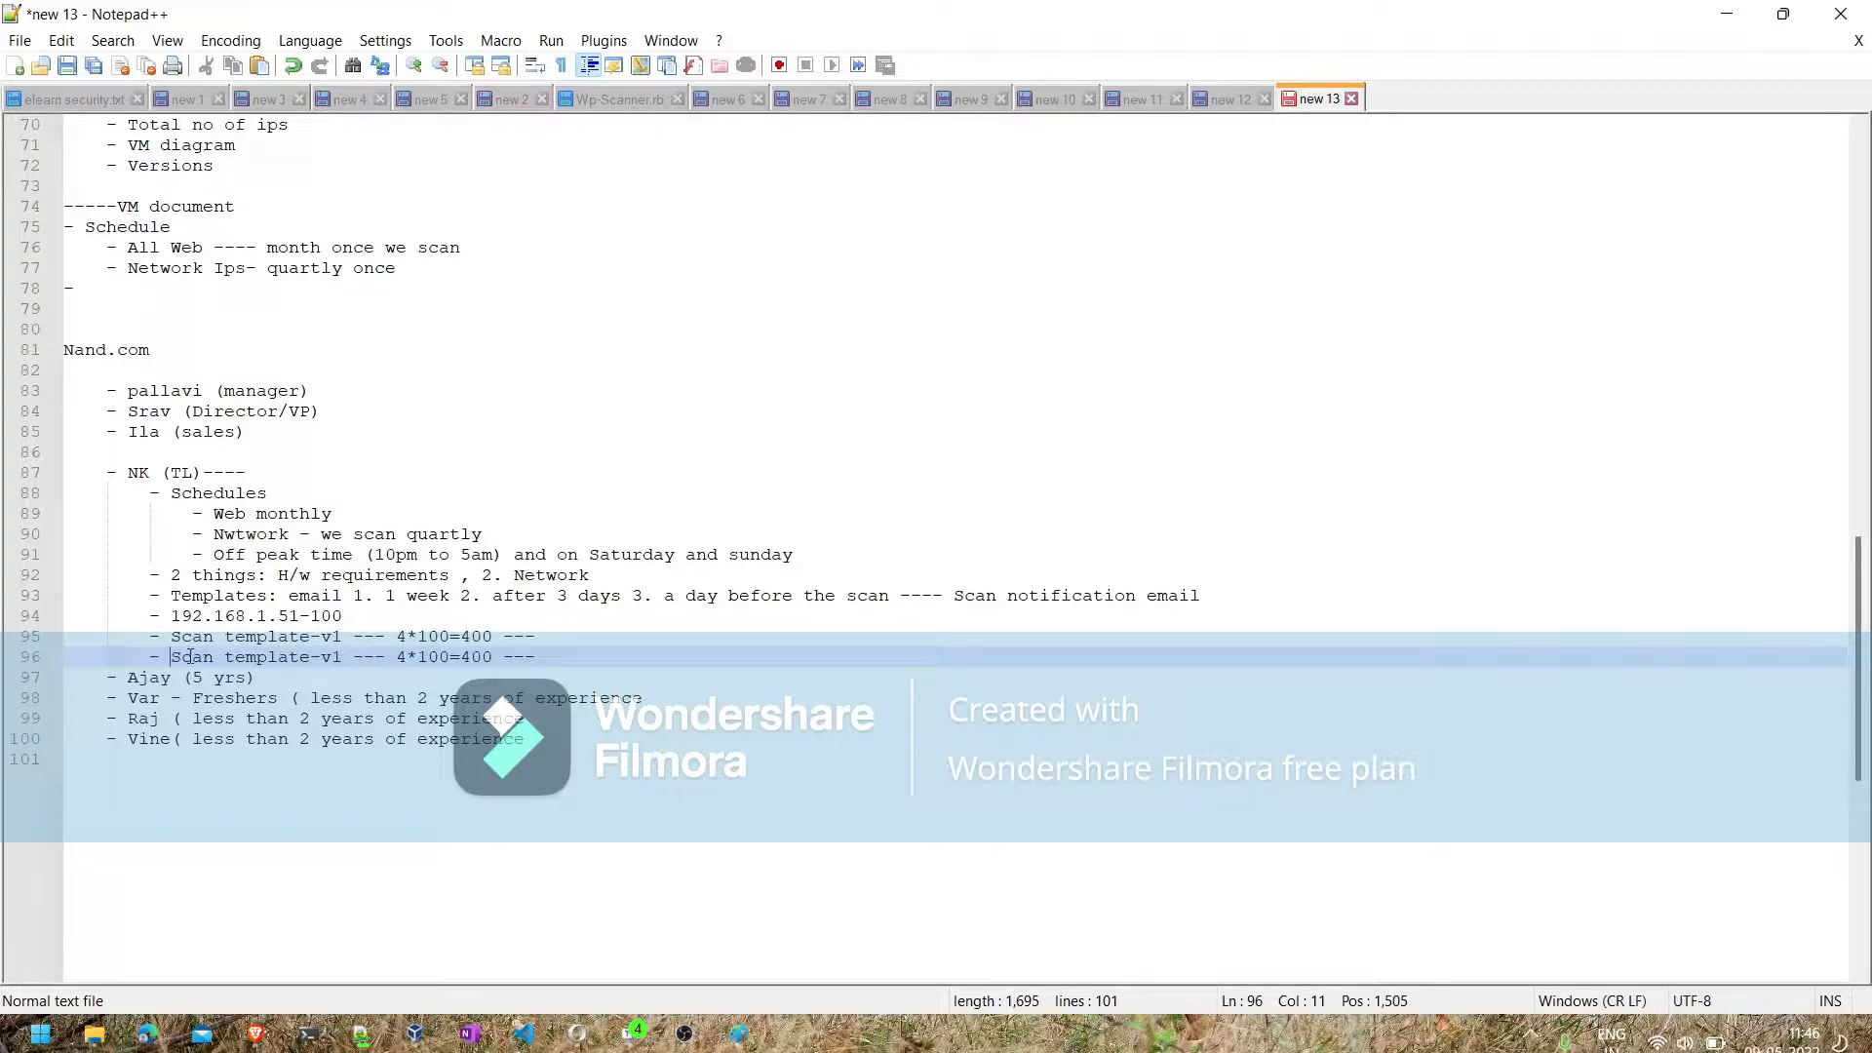
# - Change the version in the duplicated scan template bullet to v2
pyautogui.click(342, 655)
pyautogui.press('BackSpace')
pyautogui.write('2')
pyautogui.click(547, 656)
# - Highlight the scan notification email line and review the regional IP scenario higher in the notes
pyautogui.click(151, 592)
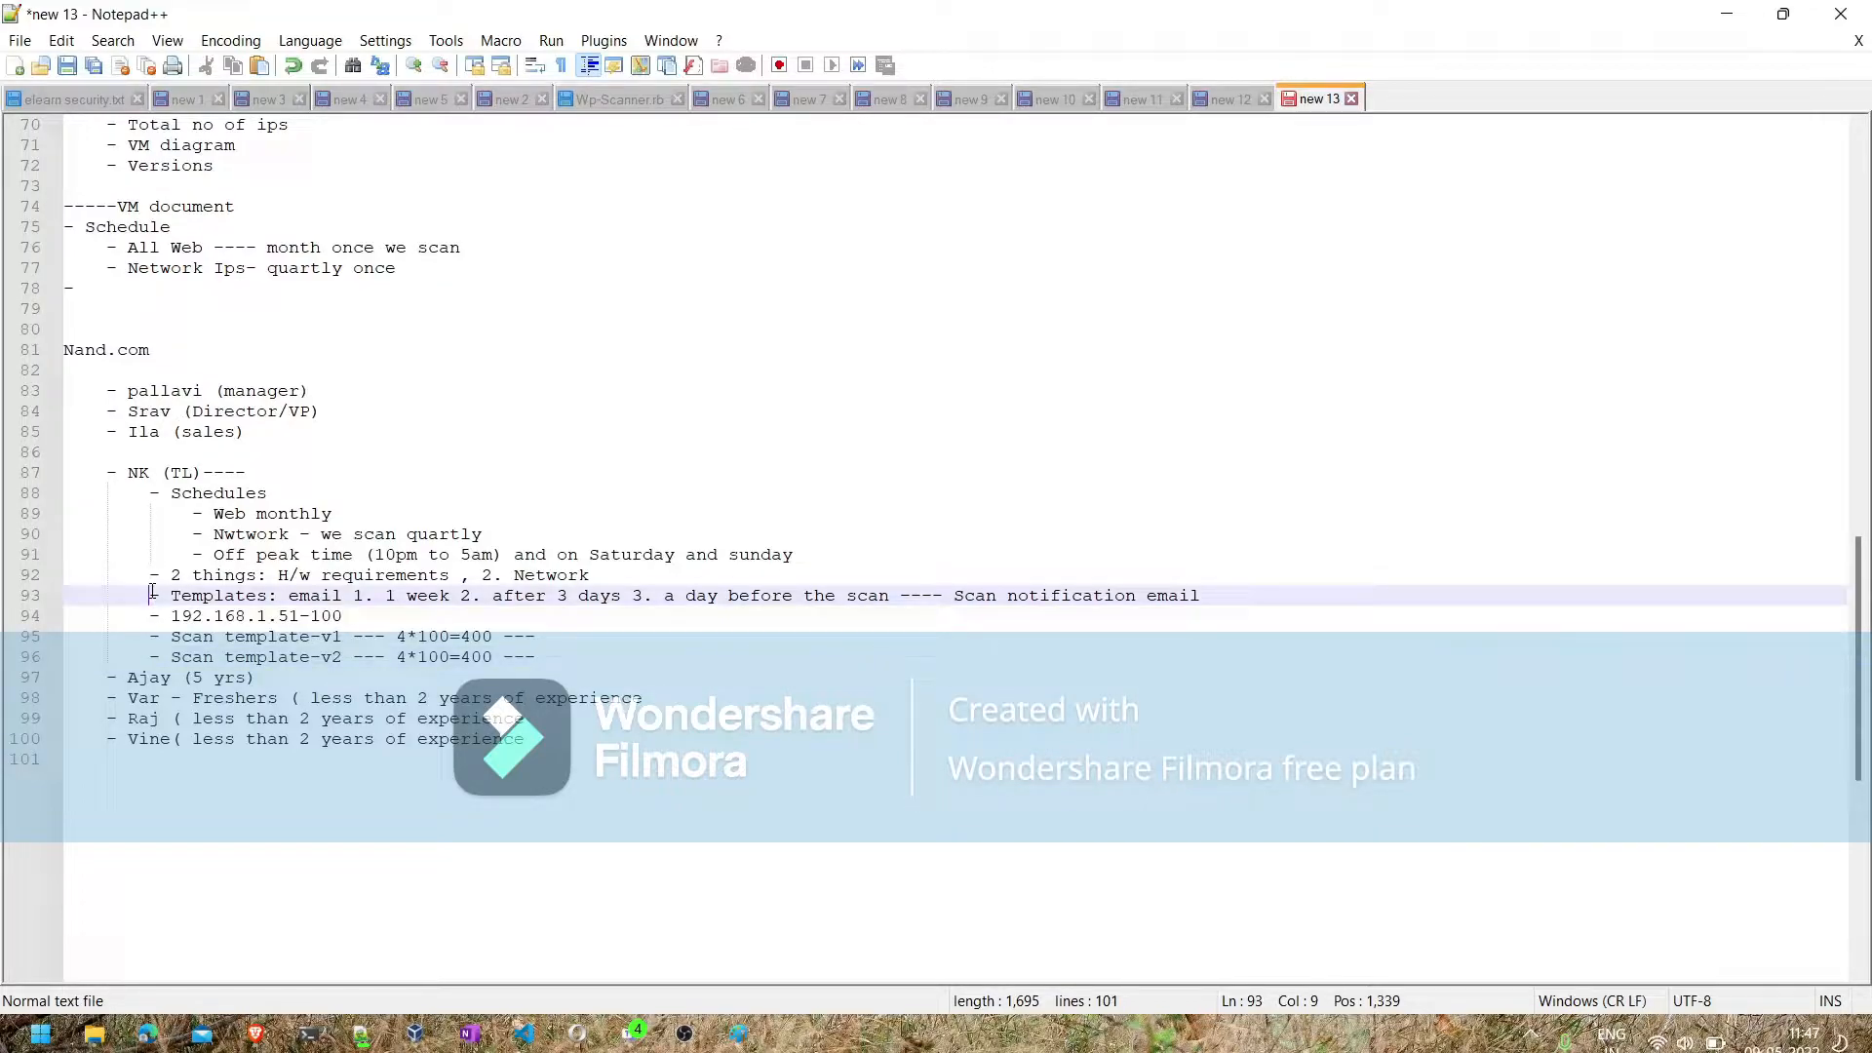
pyautogui.moveTo(153, 590); pyautogui.dragTo(697, 618)
pyautogui.moveTo(835, 608); pyautogui.dragTo(1219, 604)
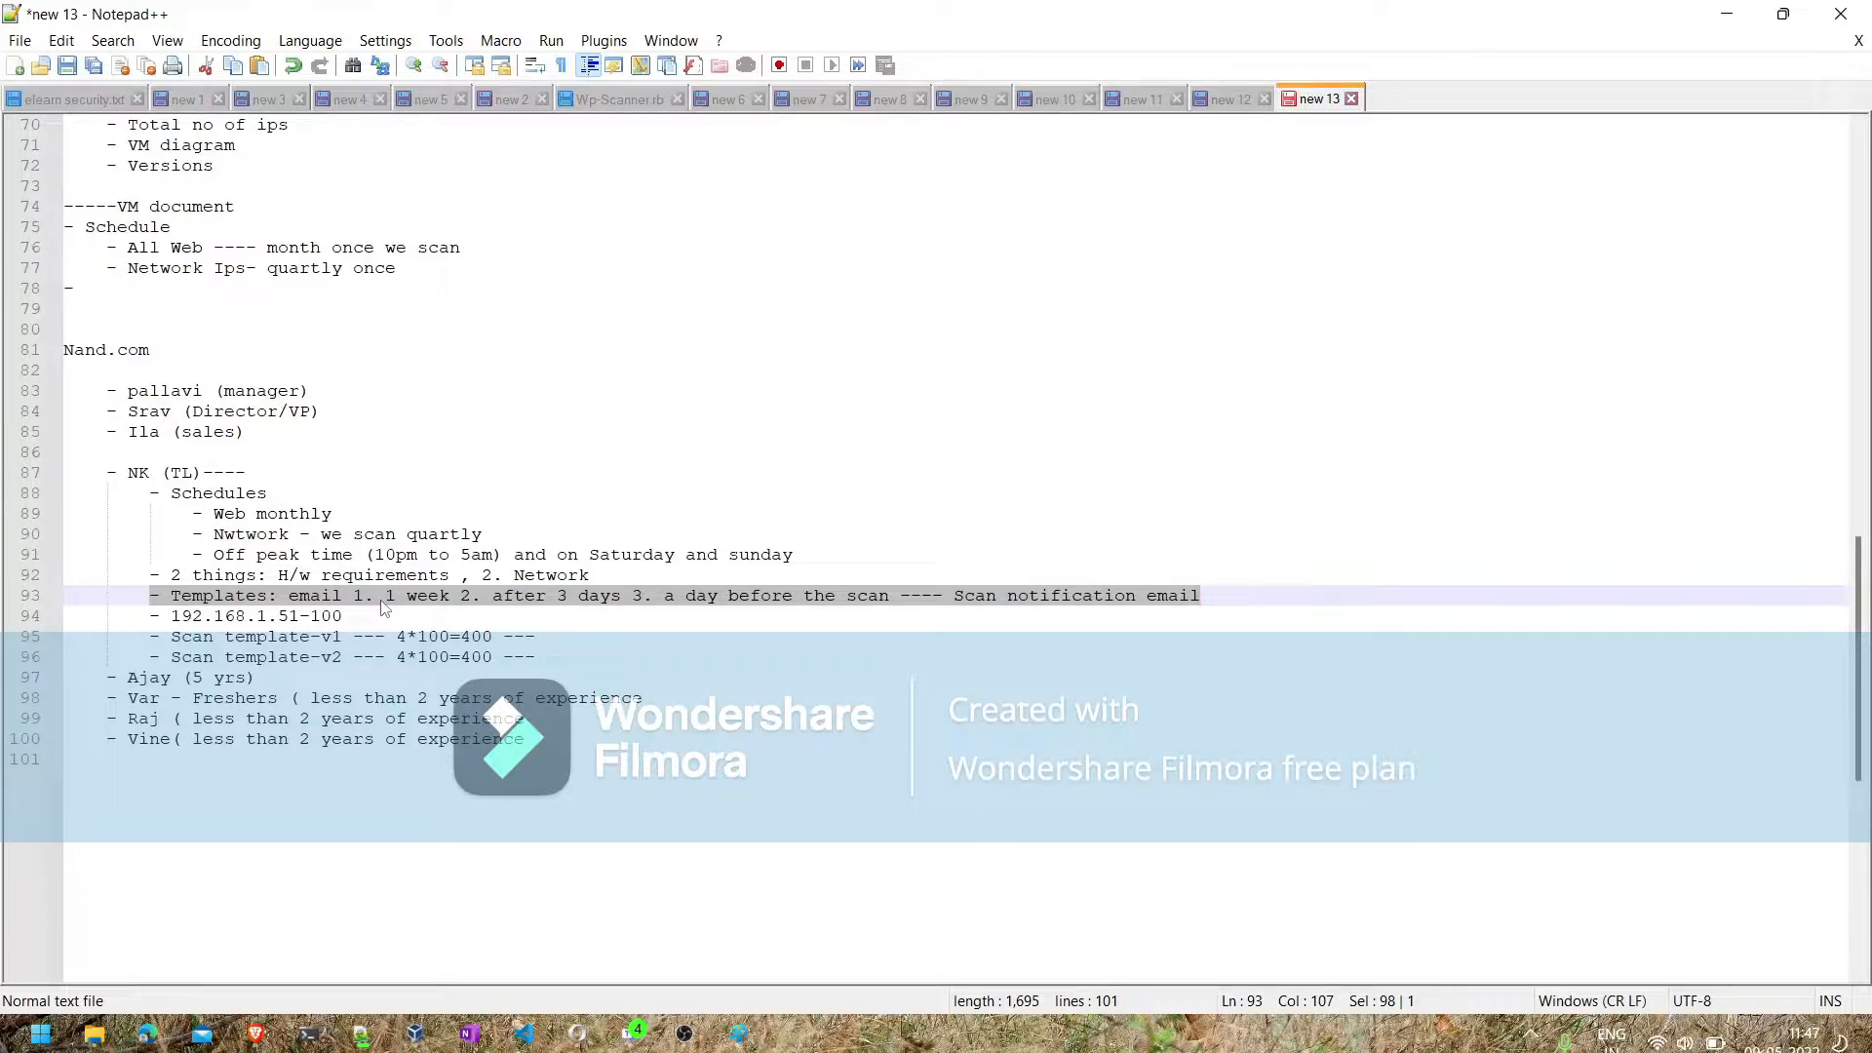
pyautogui.scroll(9, 355, 343)
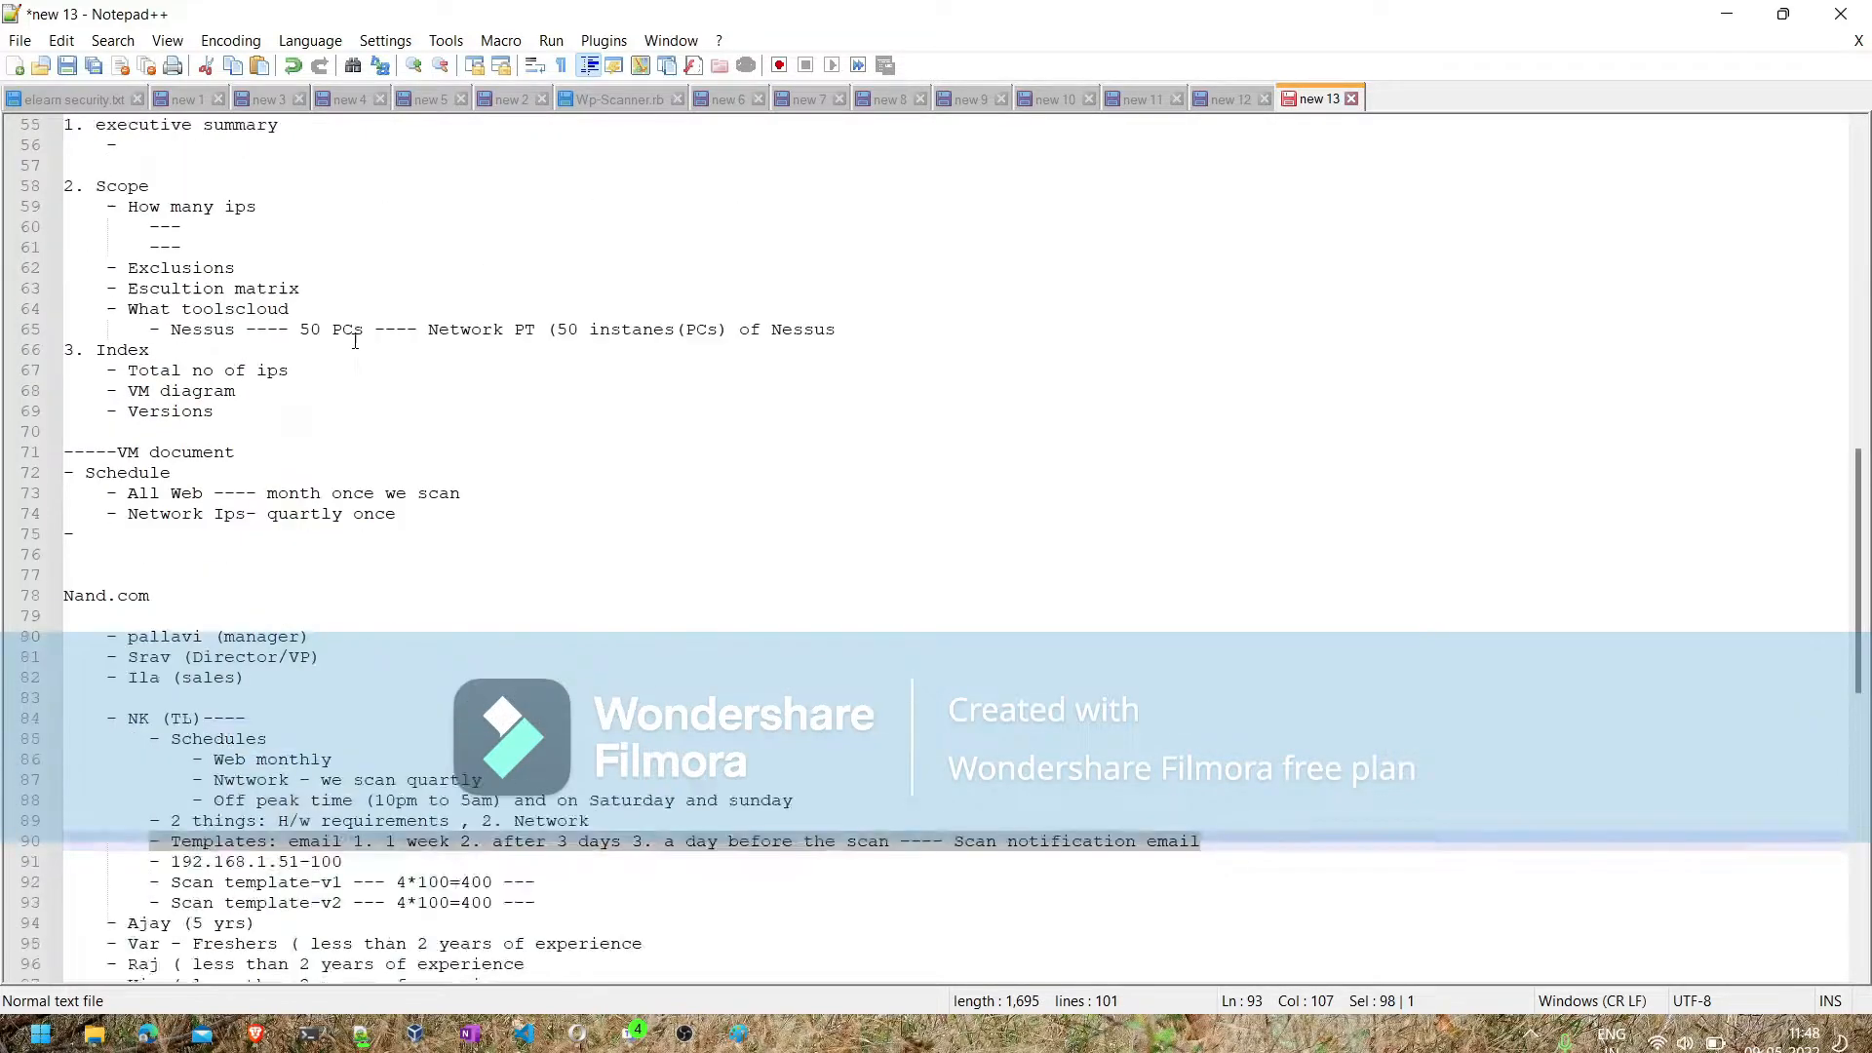
pyautogui.scroll(6, 245, 211)
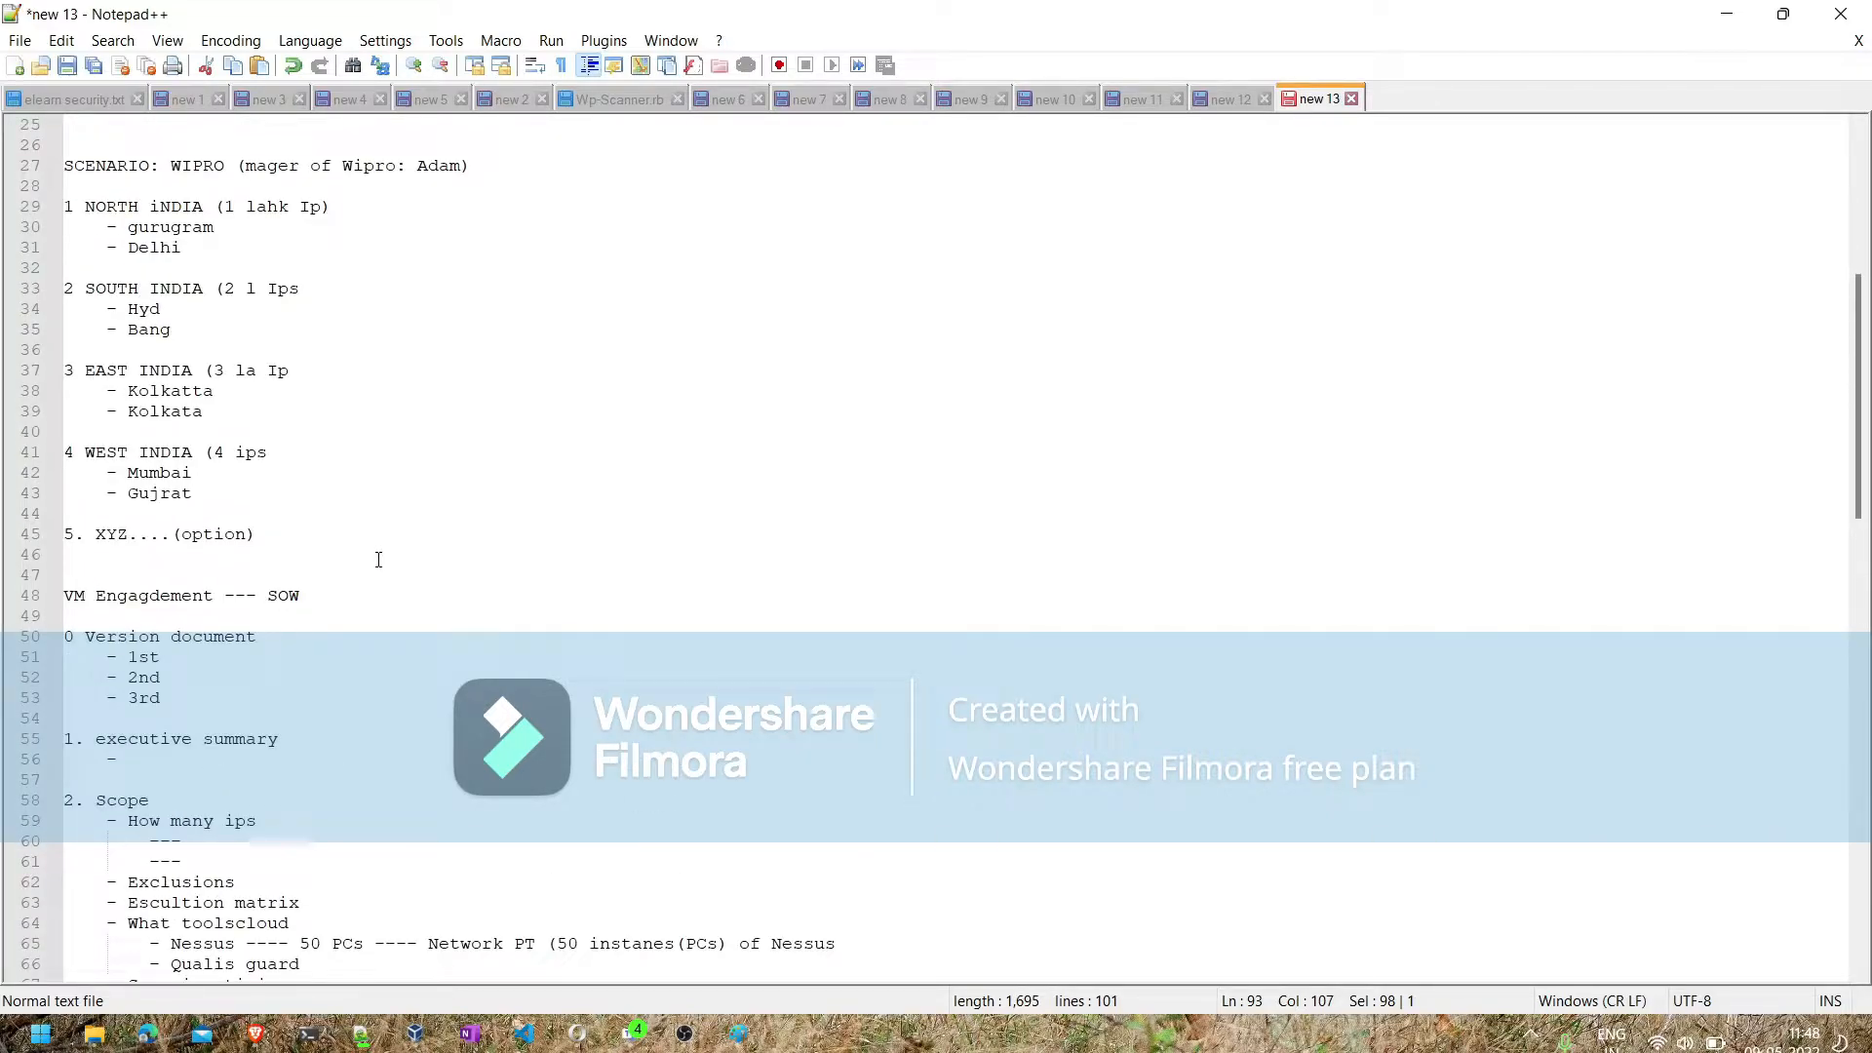
pyautogui.click(343, 208)
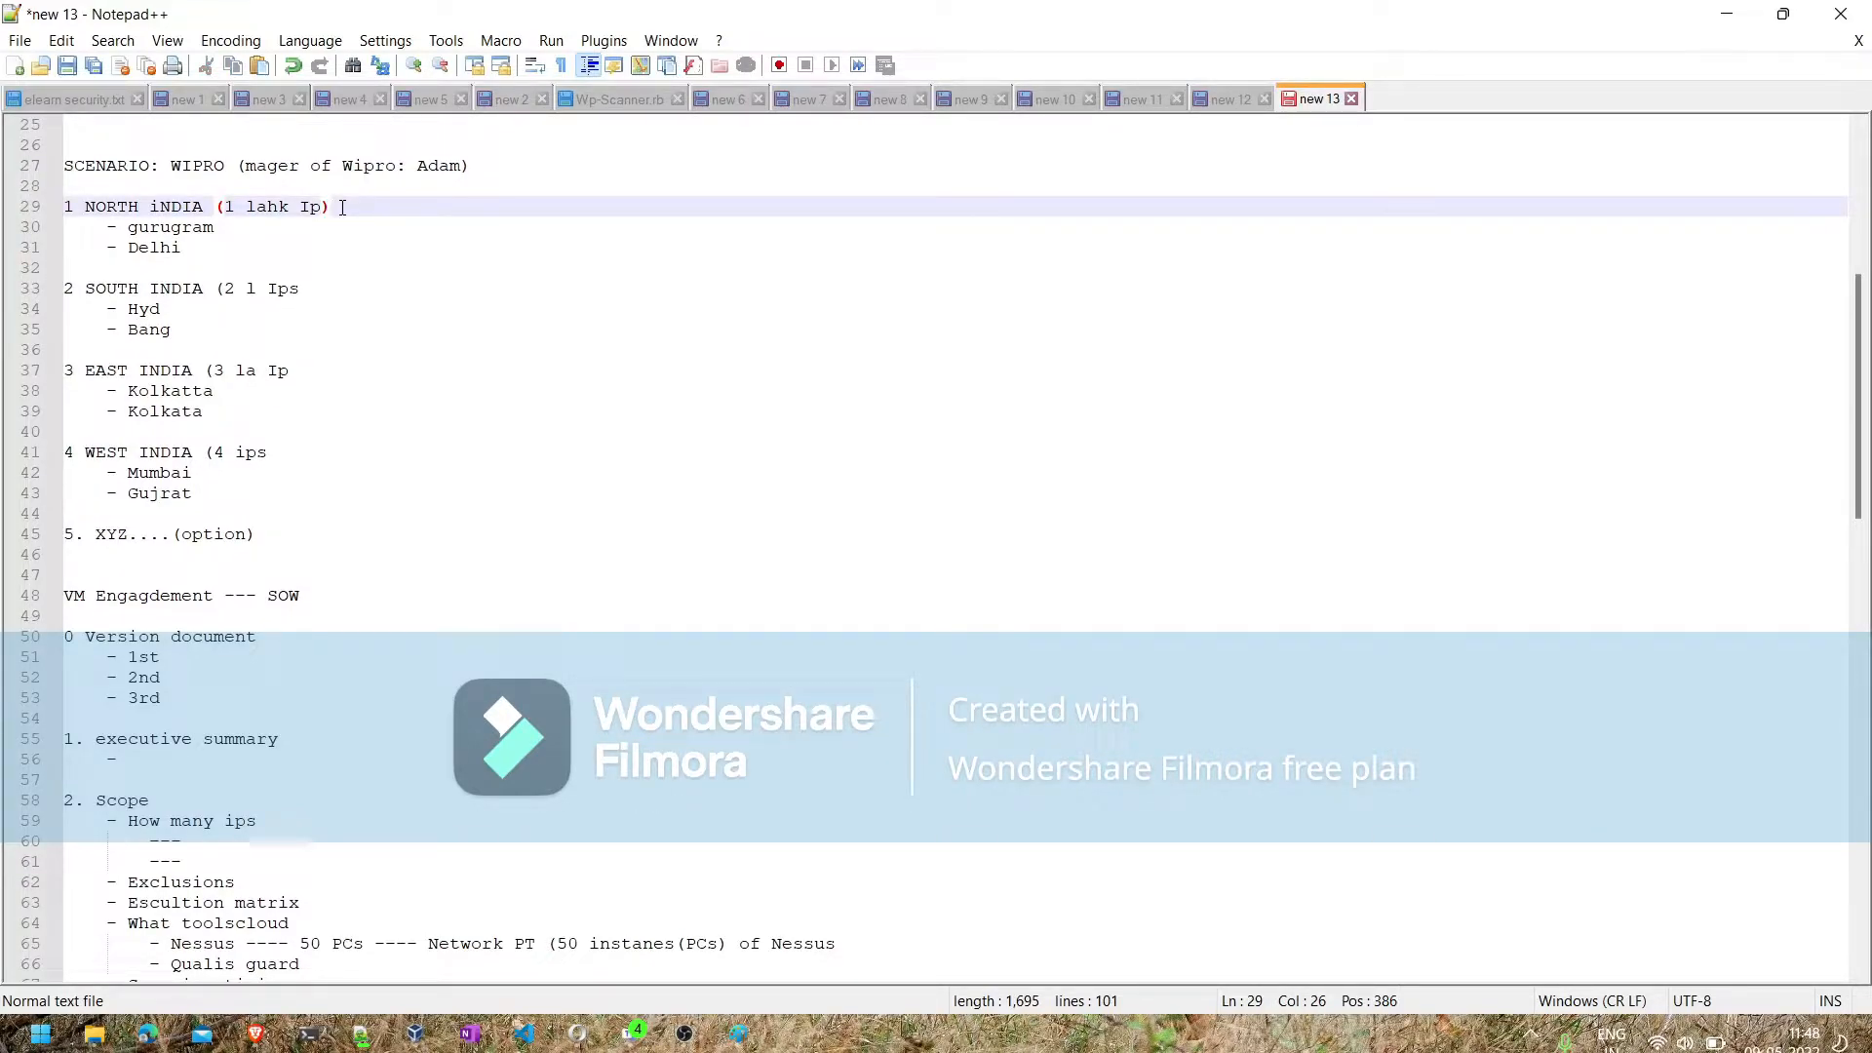
pyautogui.scroll(-15, 342, 208)
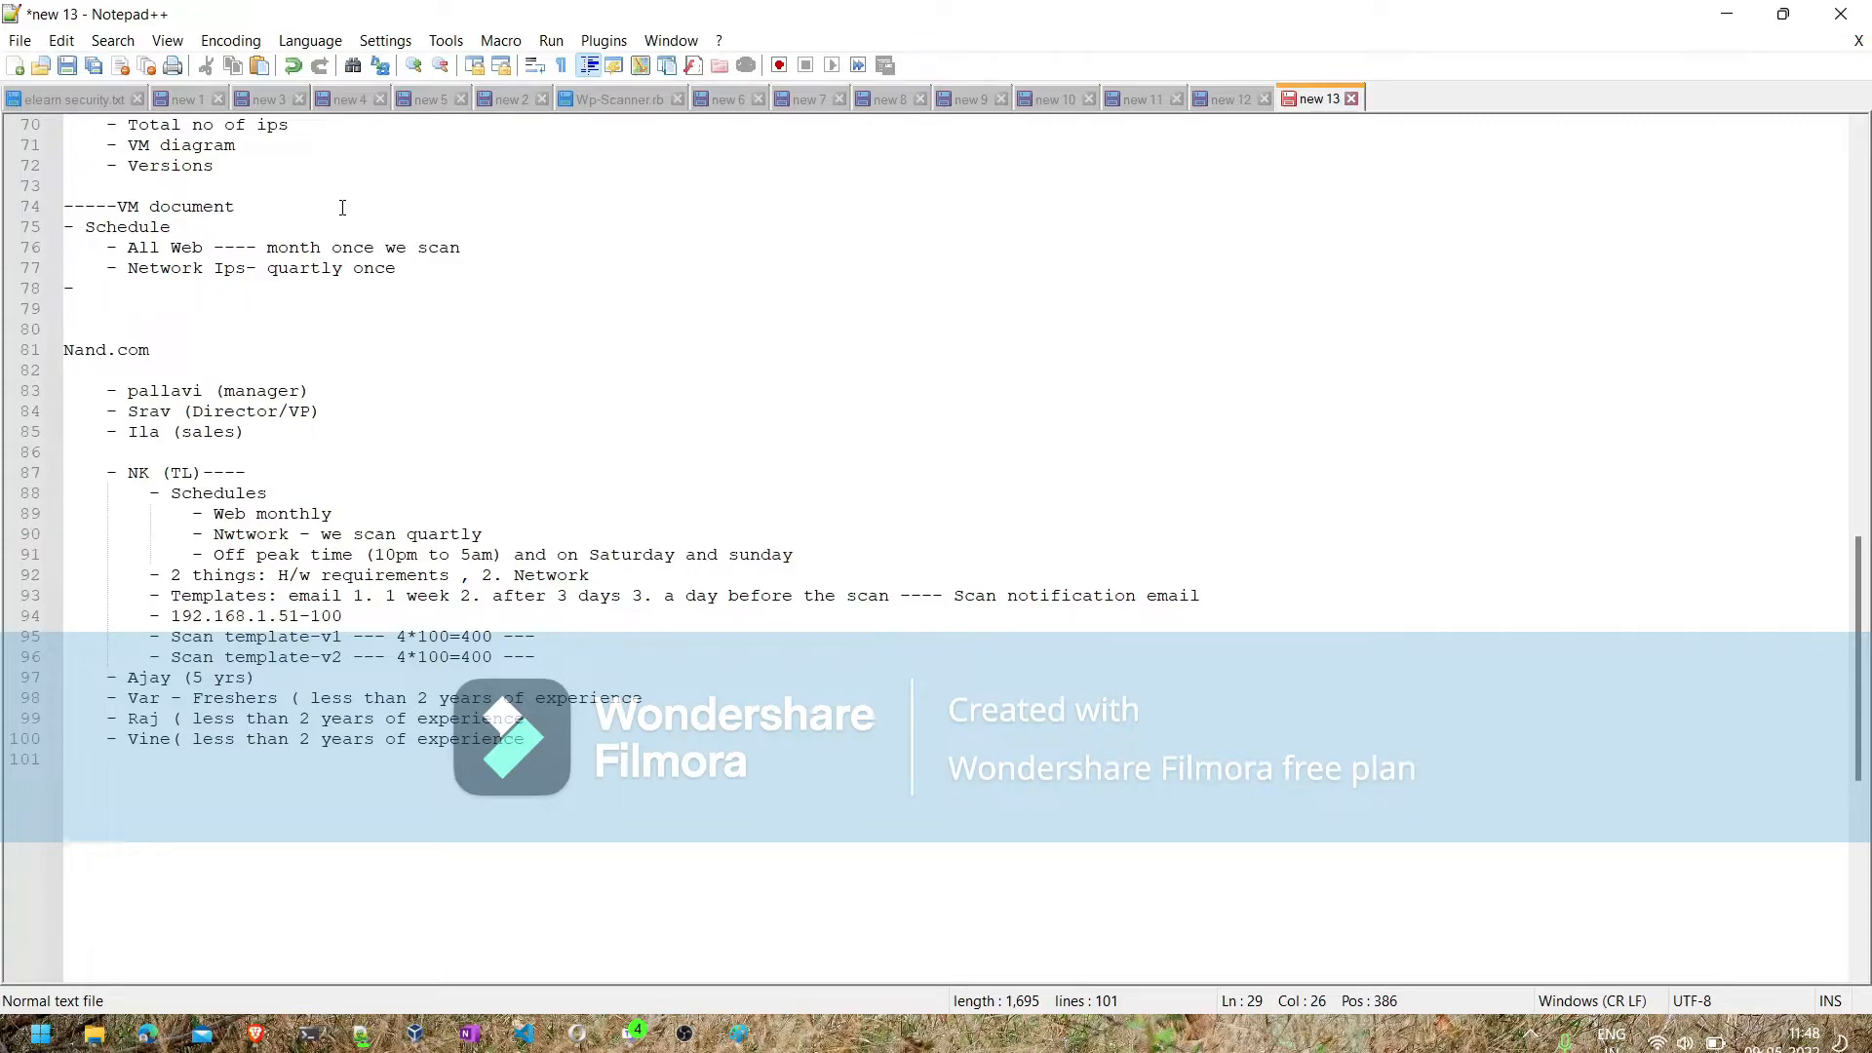
# - Insert a blank line below the template-v2 bullet and add the sub-bullet "maintanance of the scanner" under the last team member
pyautogui.click(554, 659)
pyautogui.press('Return')
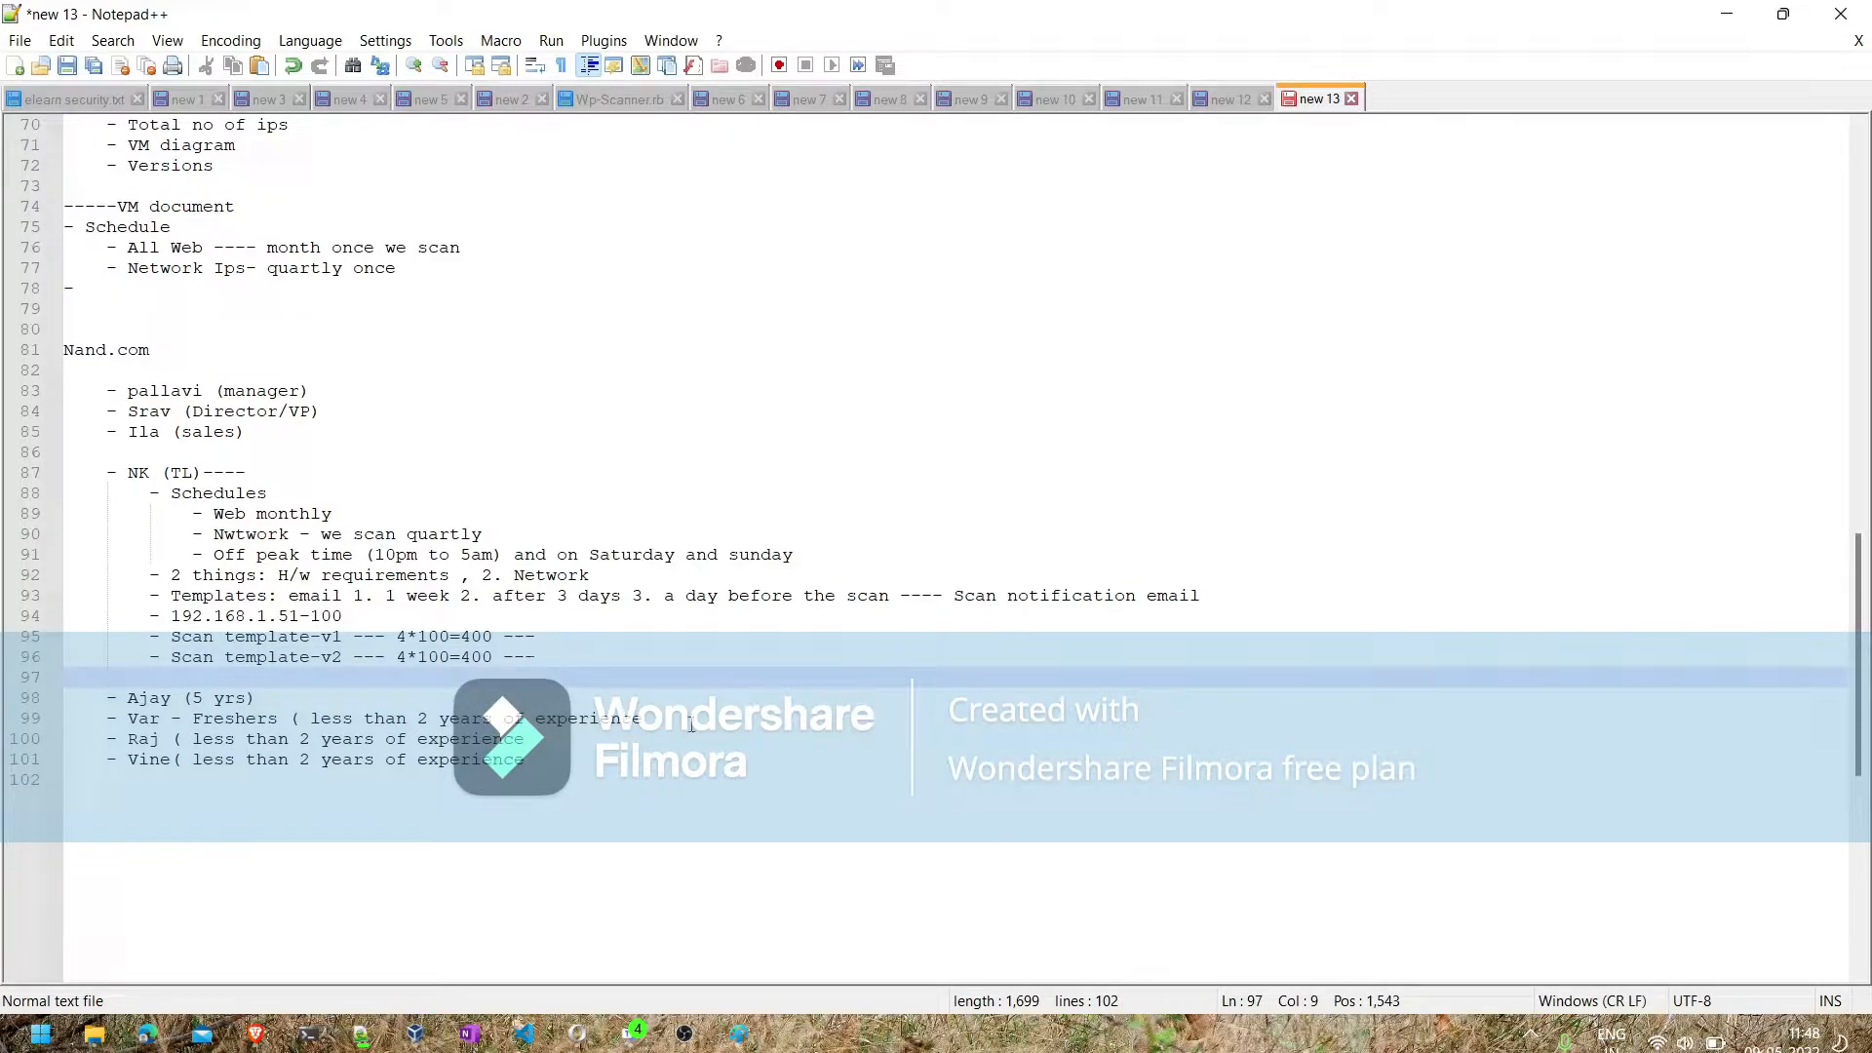
pyautogui.click(585, 720)
pyautogui.click(561, 752)
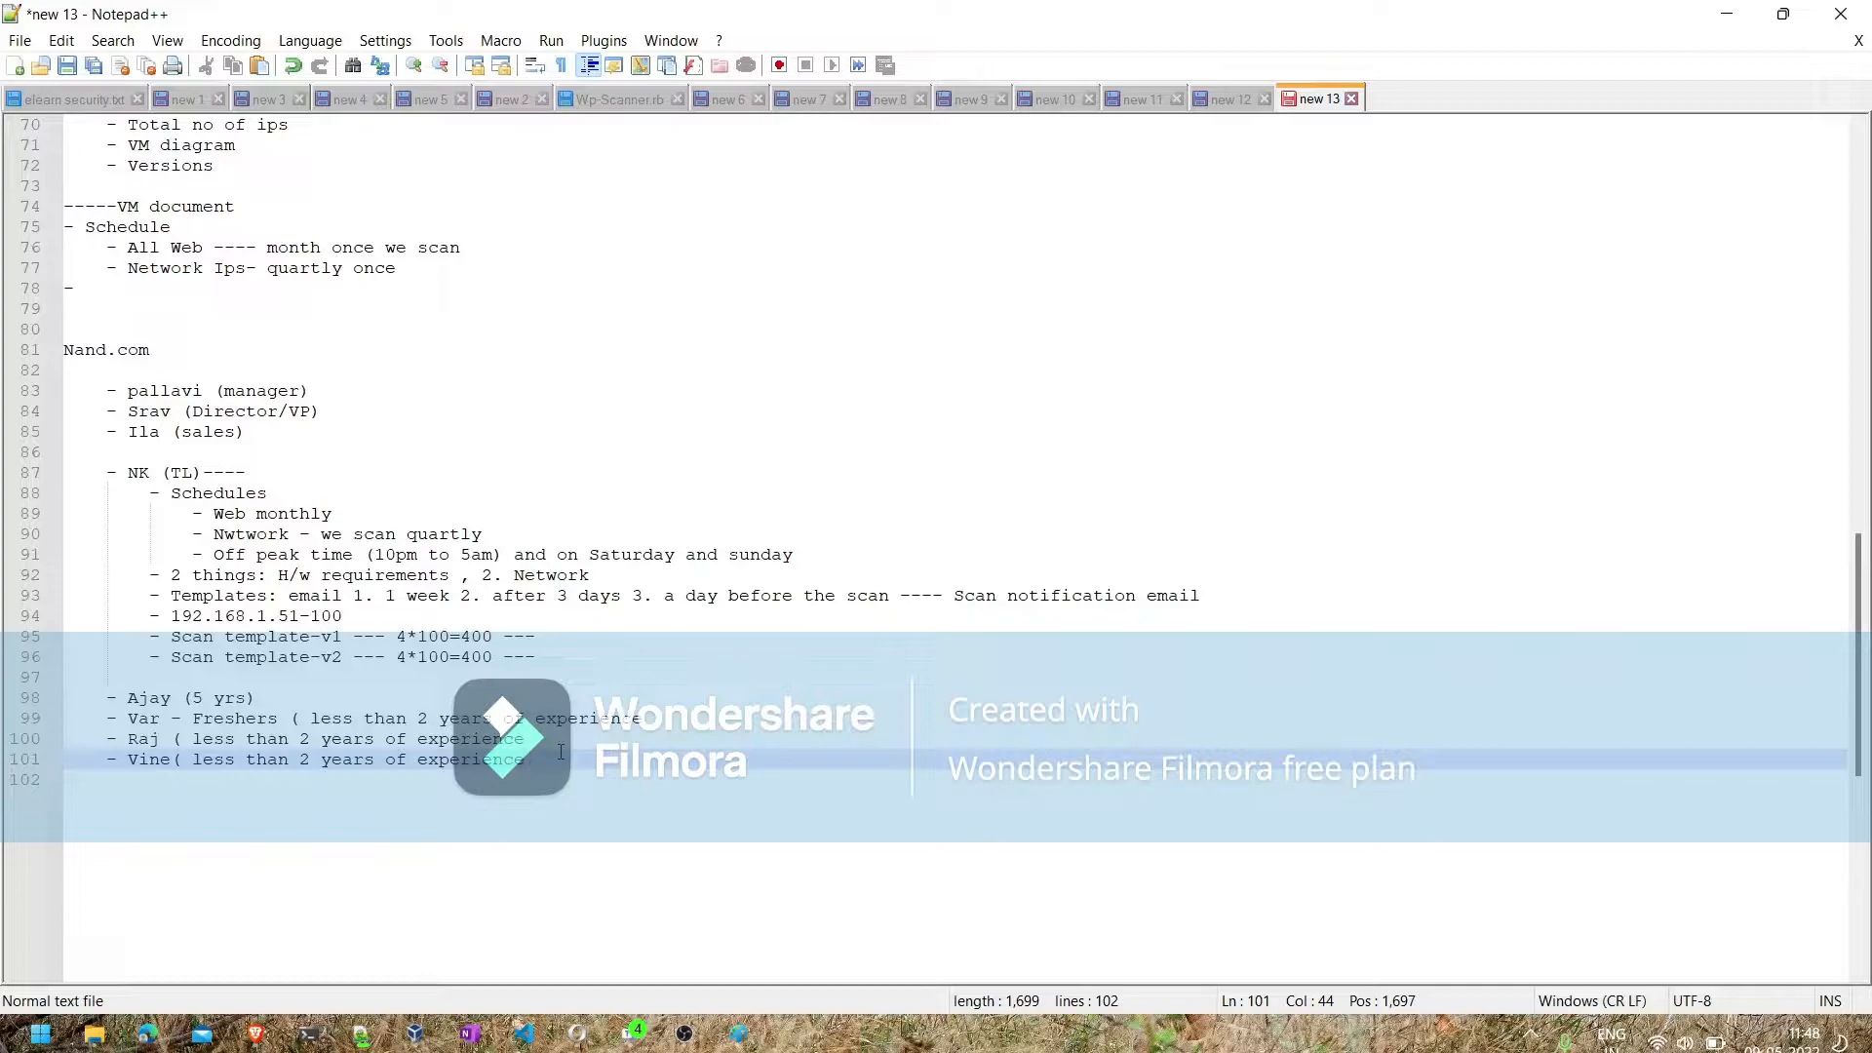
pyautogui.press('Return')
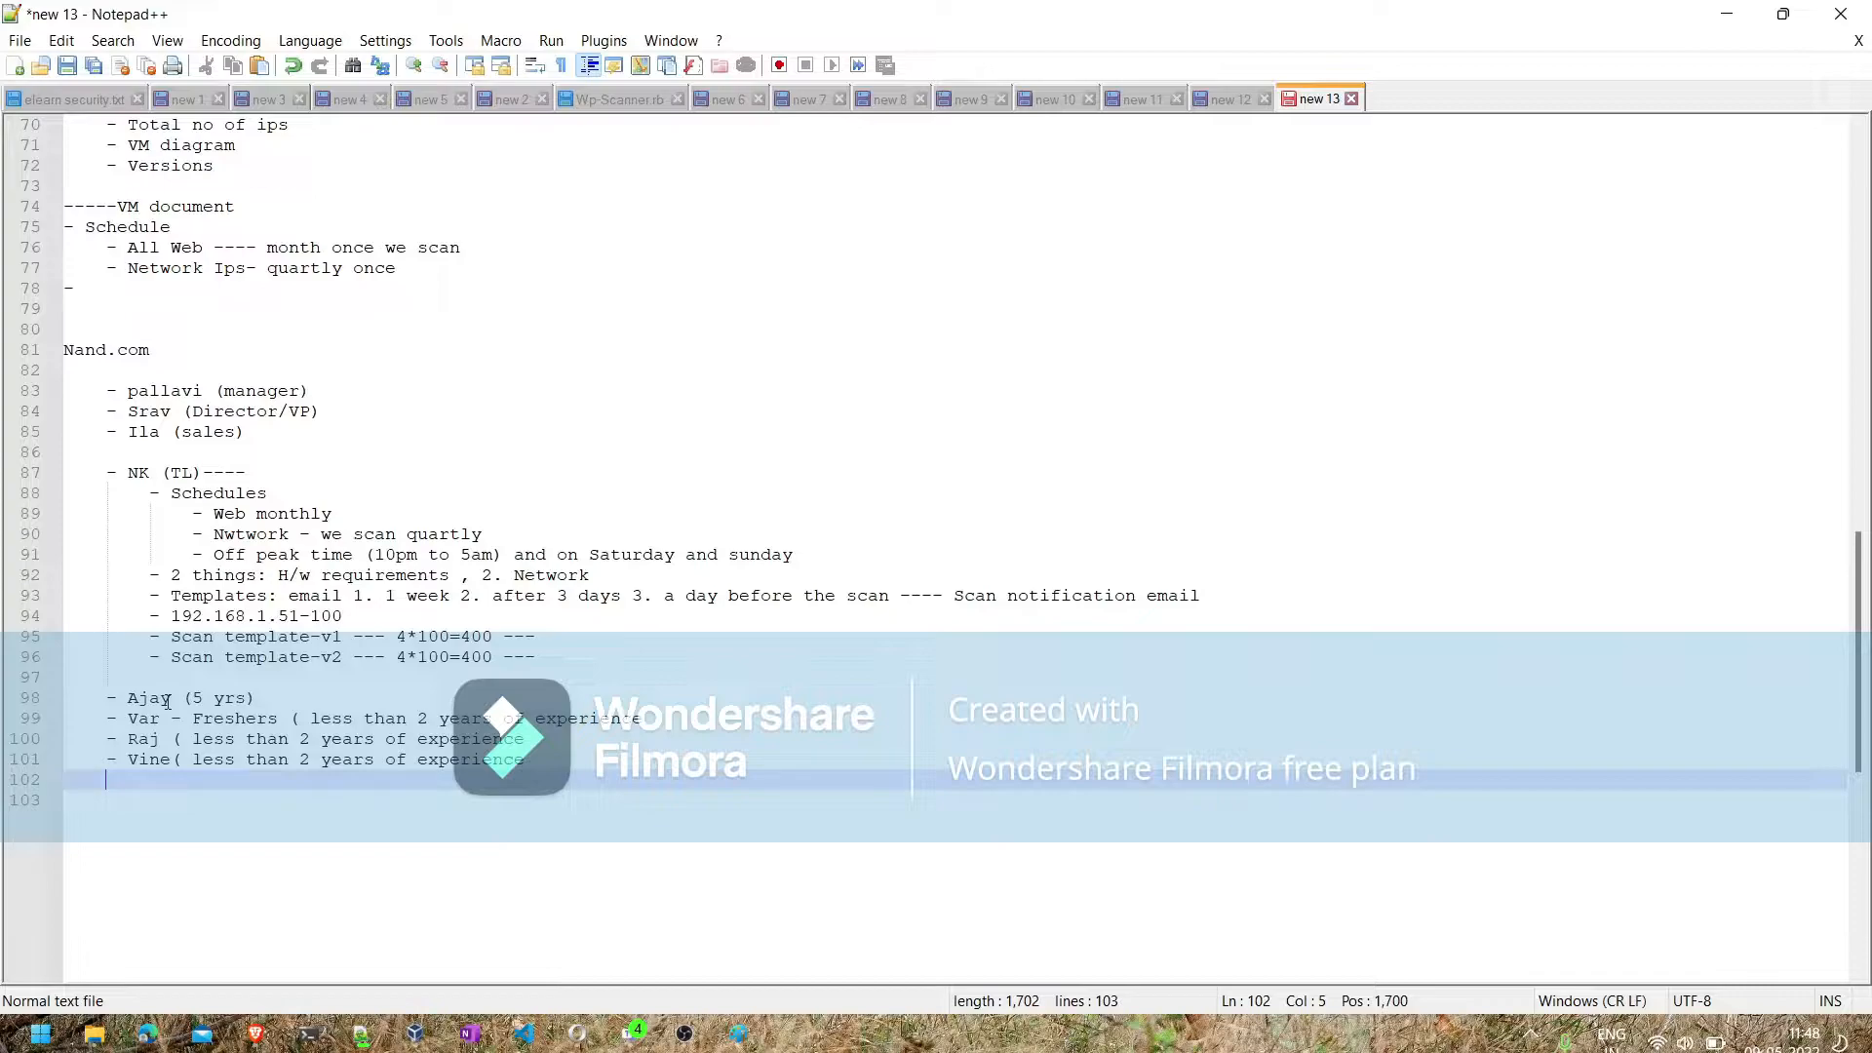
pyautogui.write('- ma')
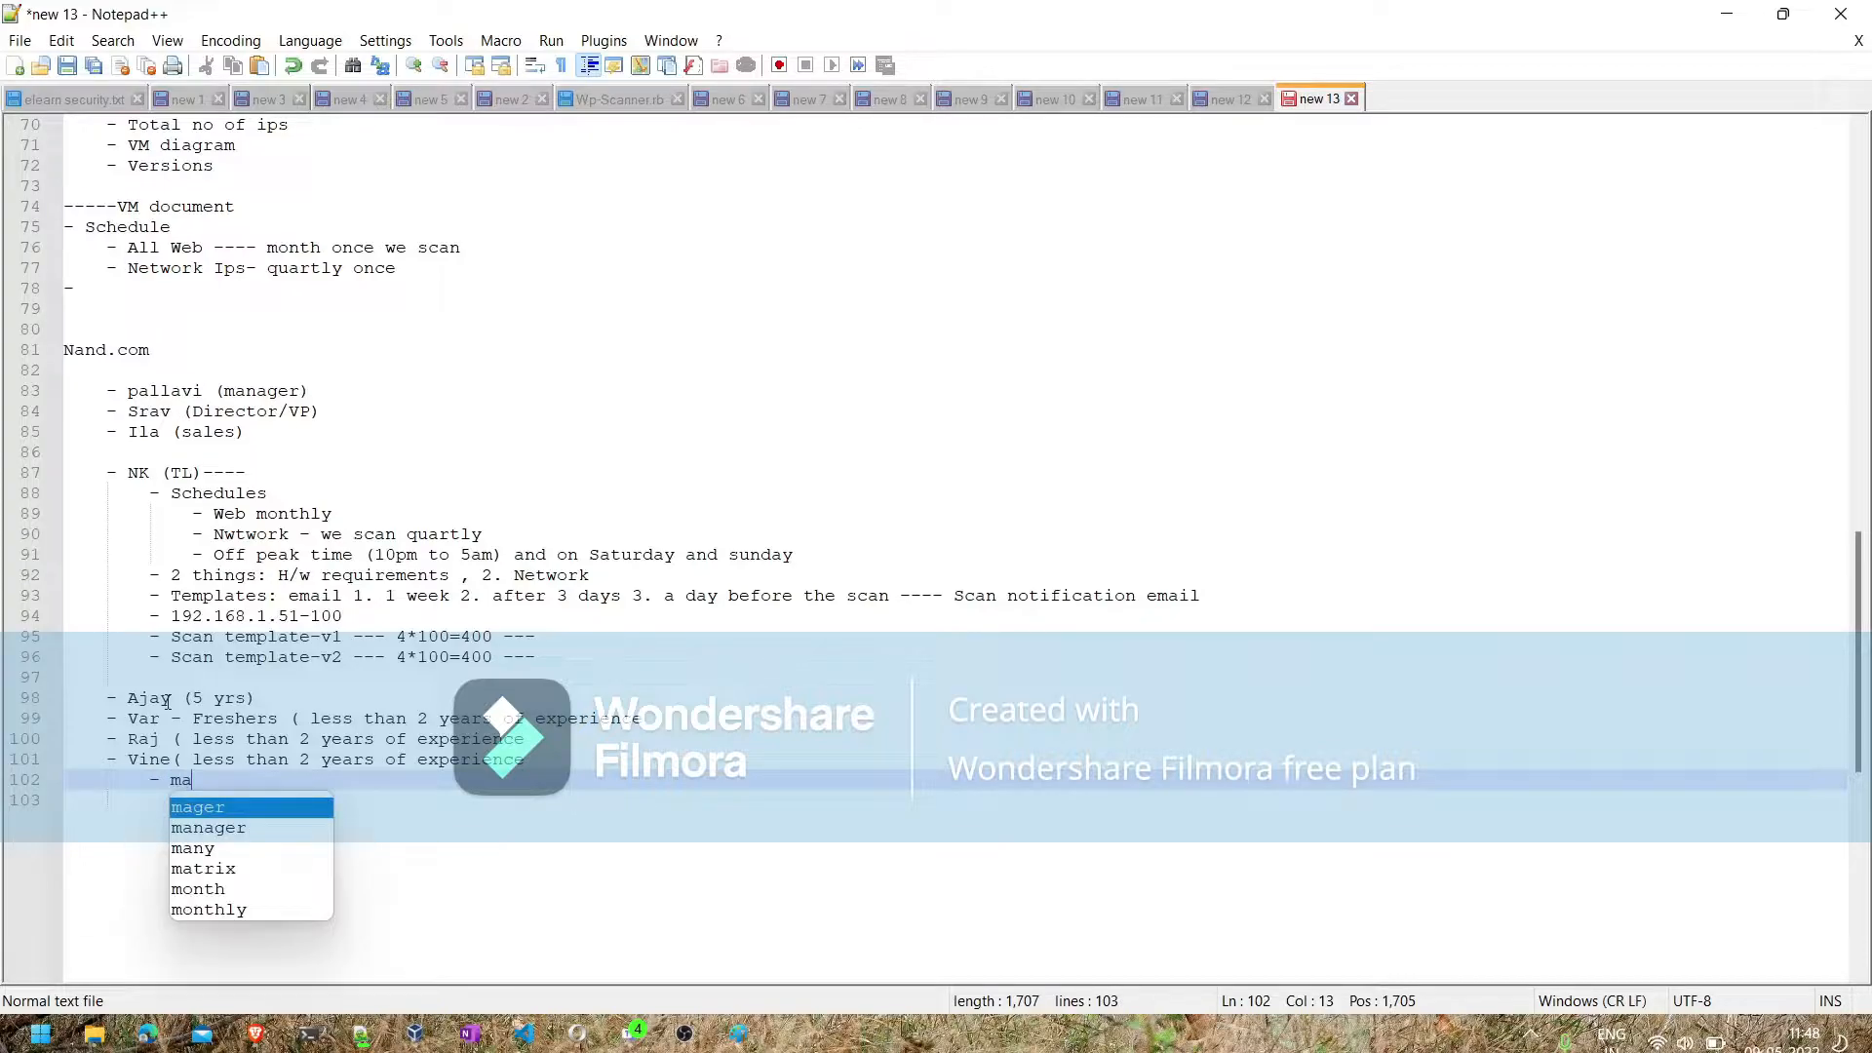
pyautogui.write('intan')
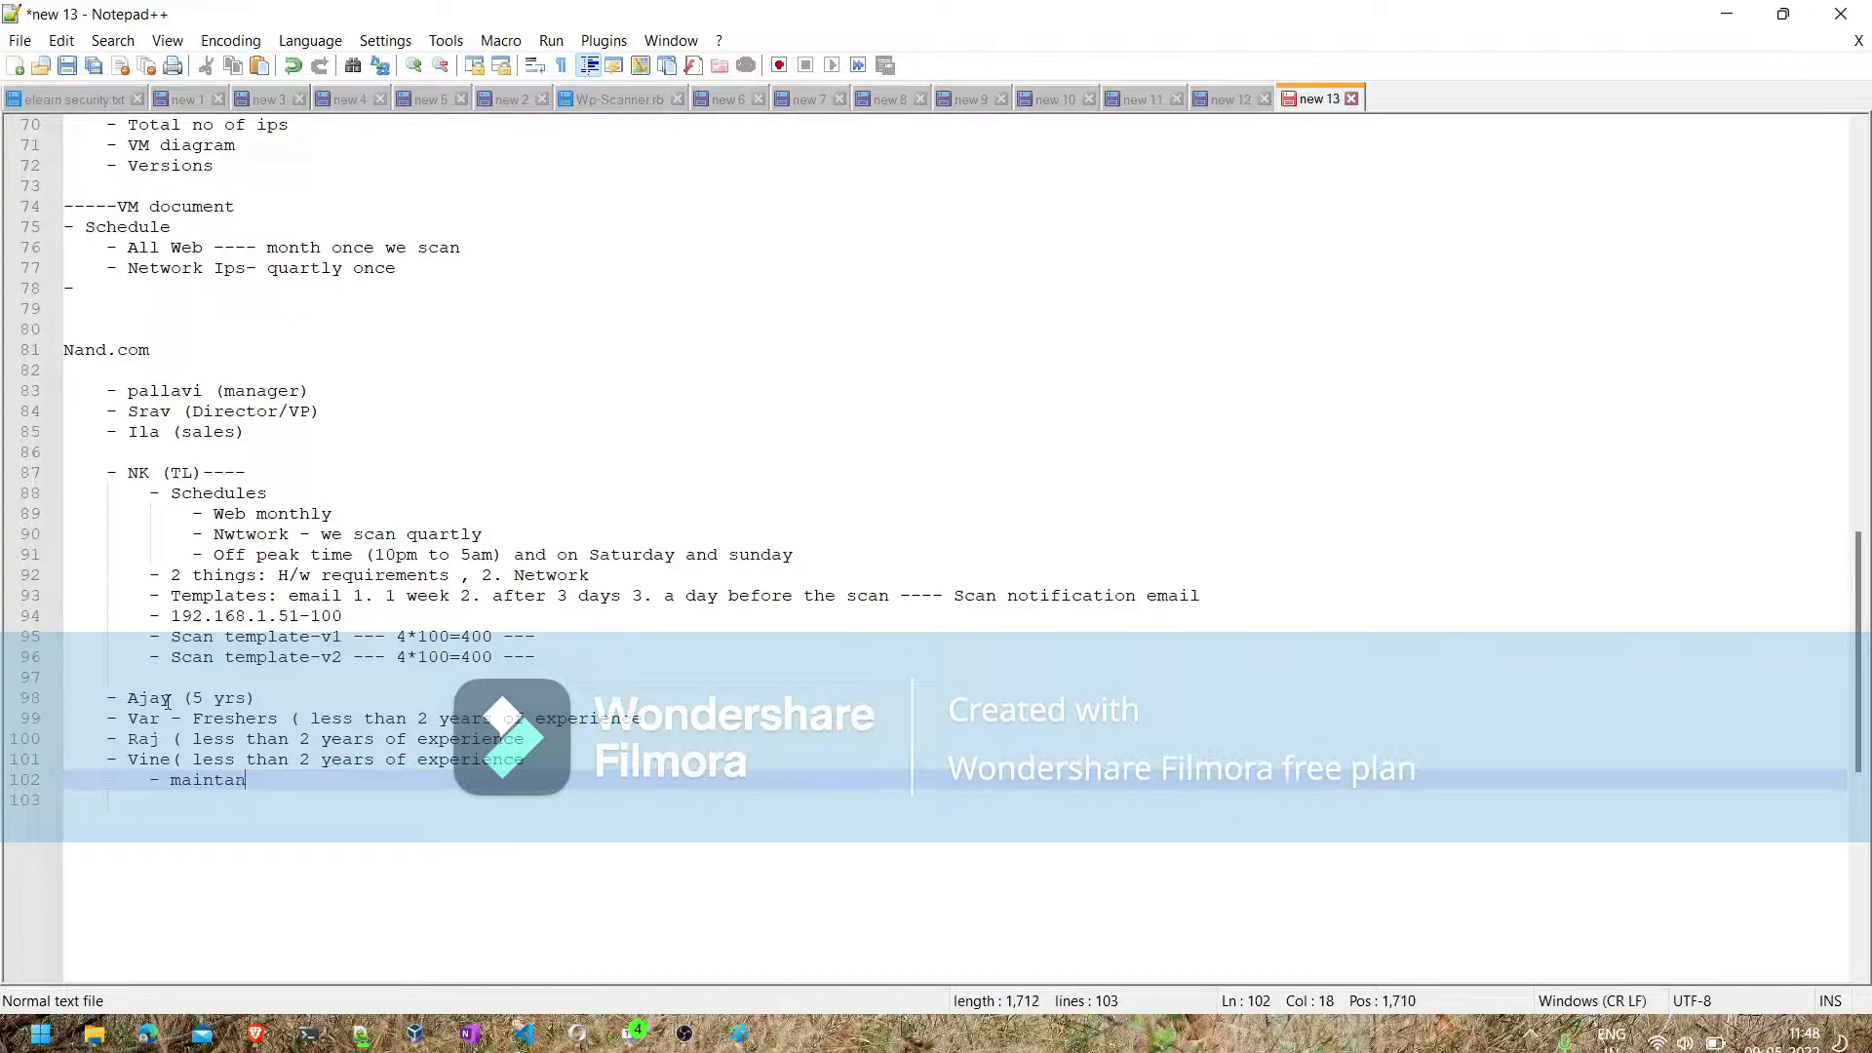
pyautogui.write('ance of the sc')
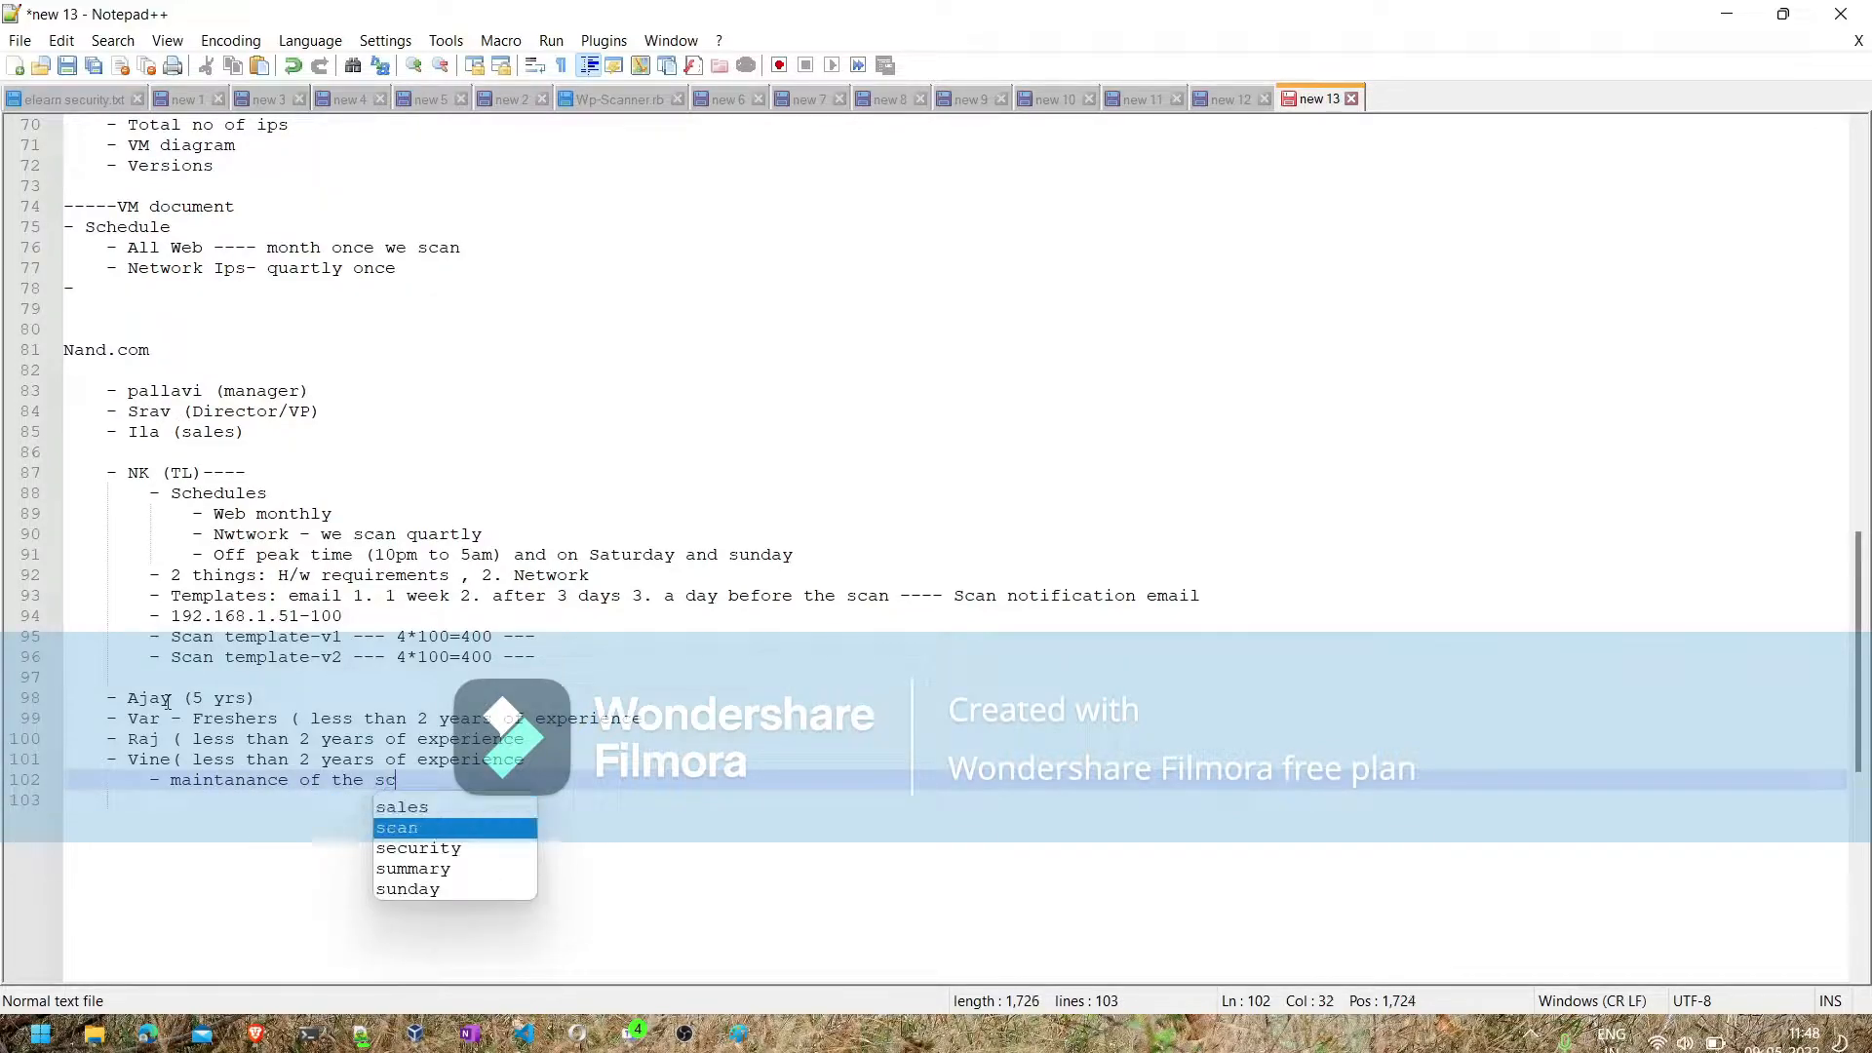
pyautogui.write('anner')
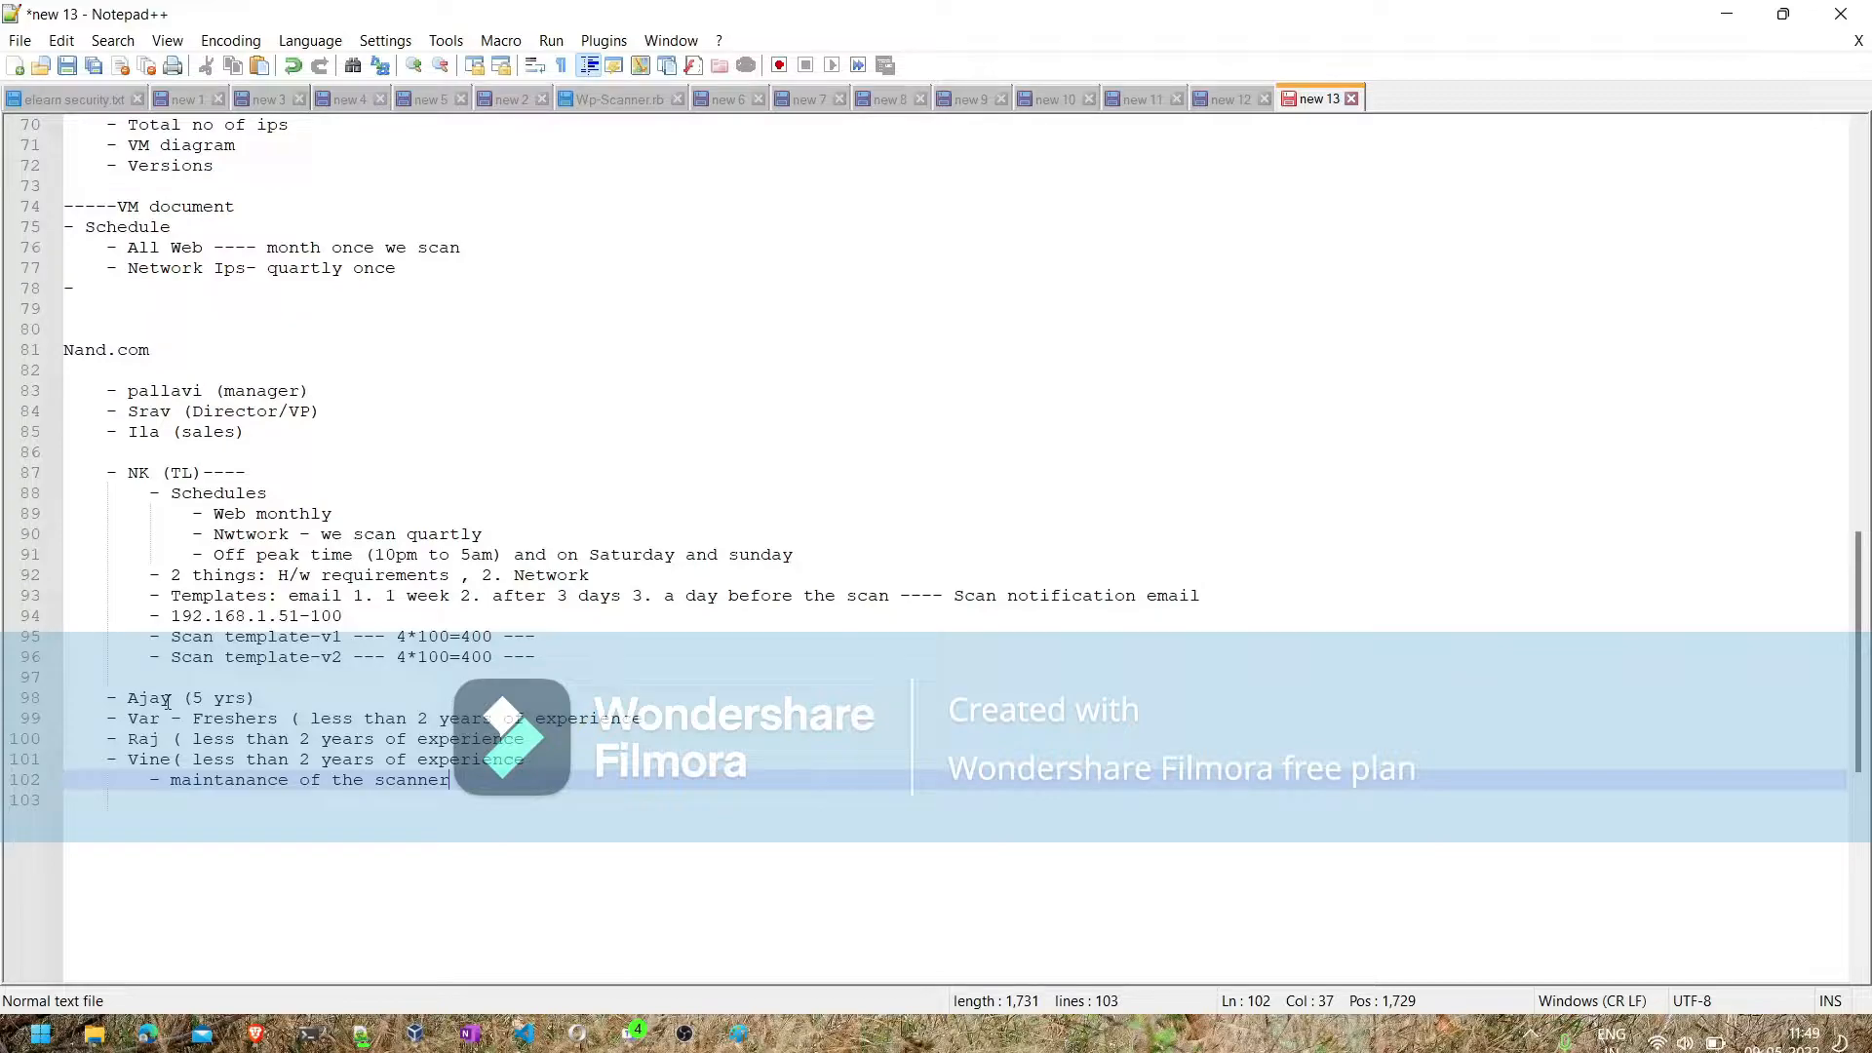
# - Add the bullet "Post scan" below the scanner maintenance item, separated from it by a blank line
pyautogui.scroll(20, 263, 327)
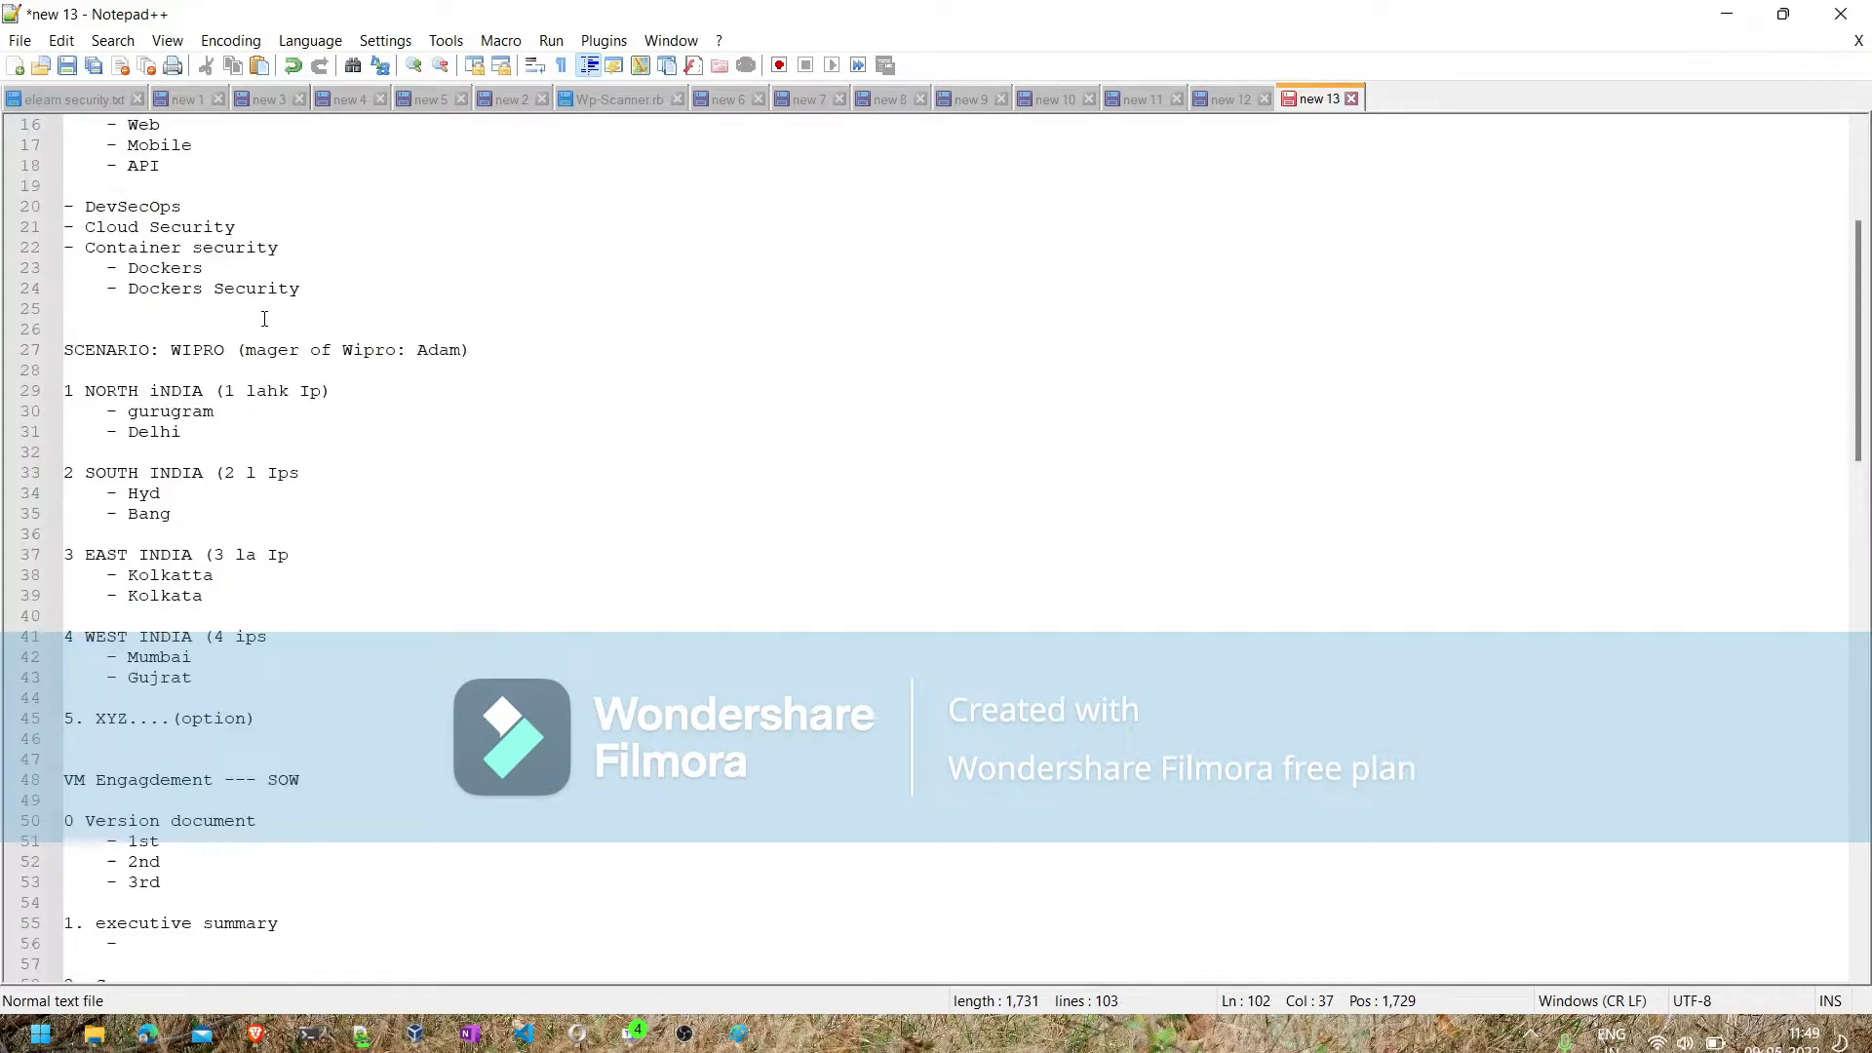
pyautogui.scroll(1, 264, 319)
pyautogui.scroll(-6, 264, 319)
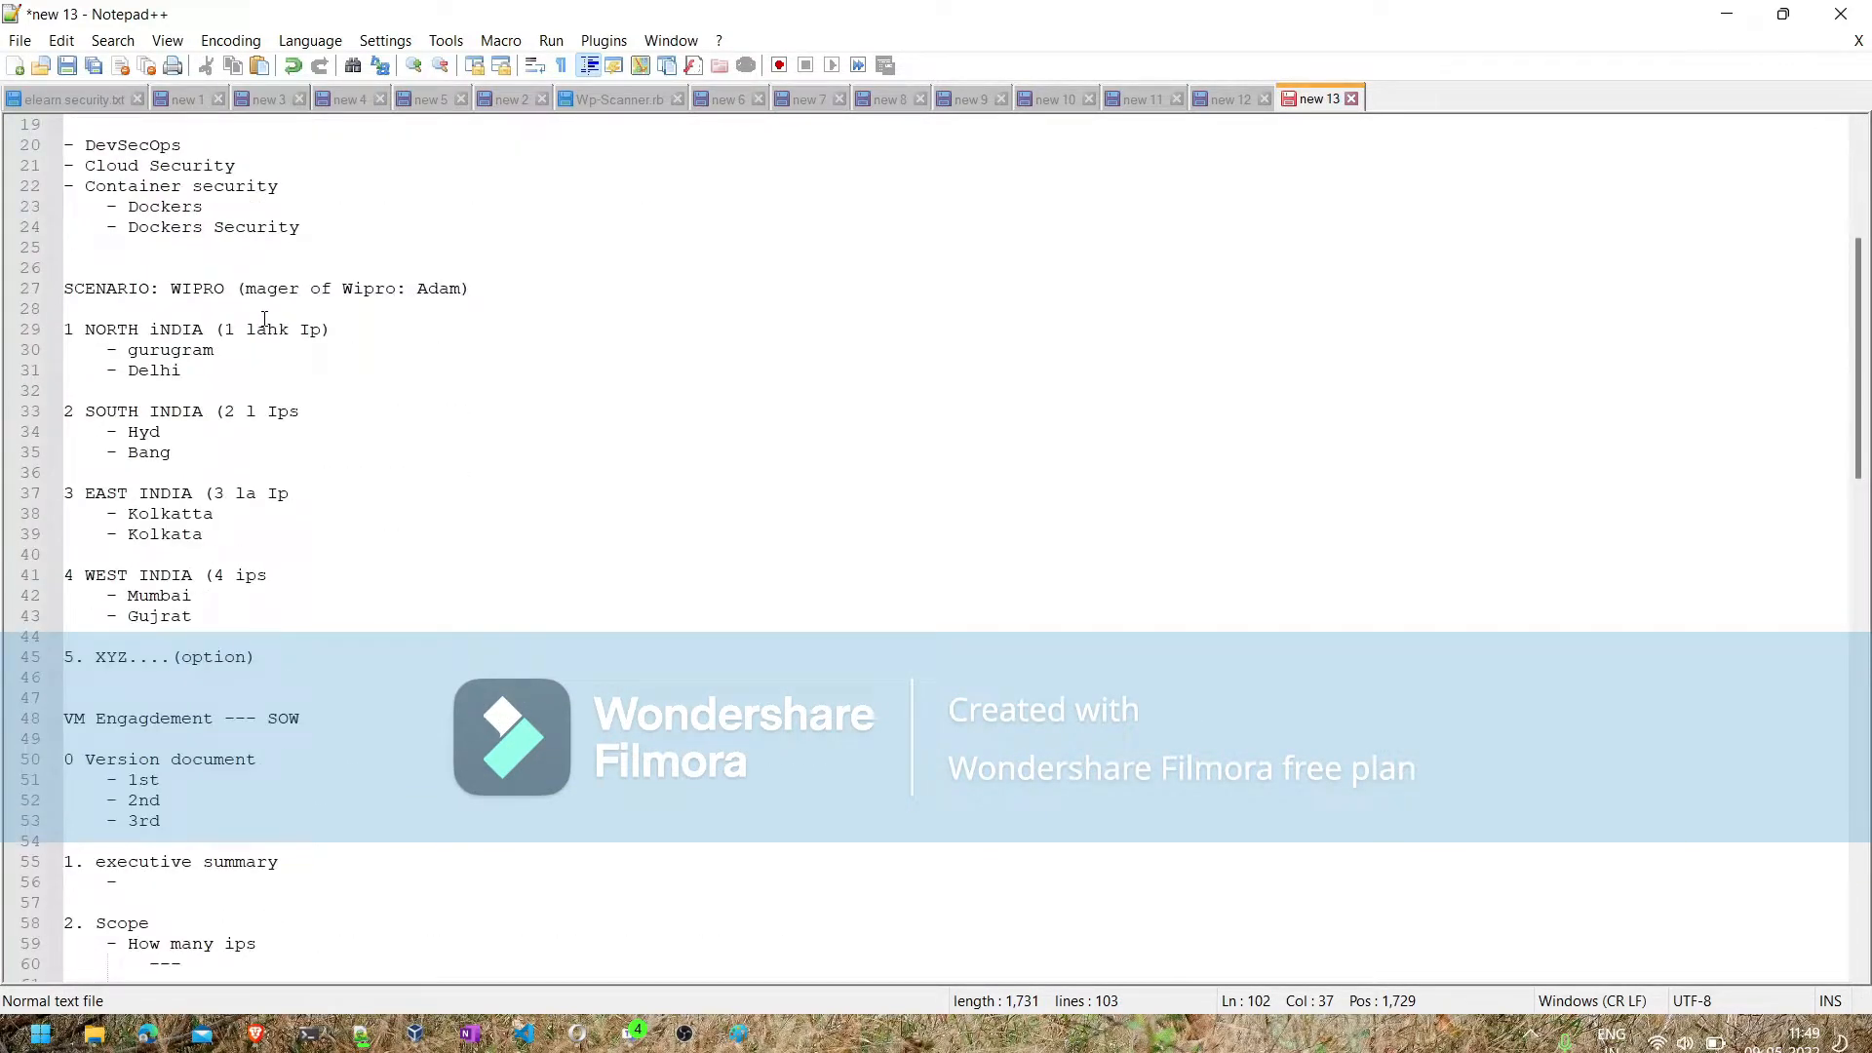
pyautogui.scroll(-3, 264, 319)
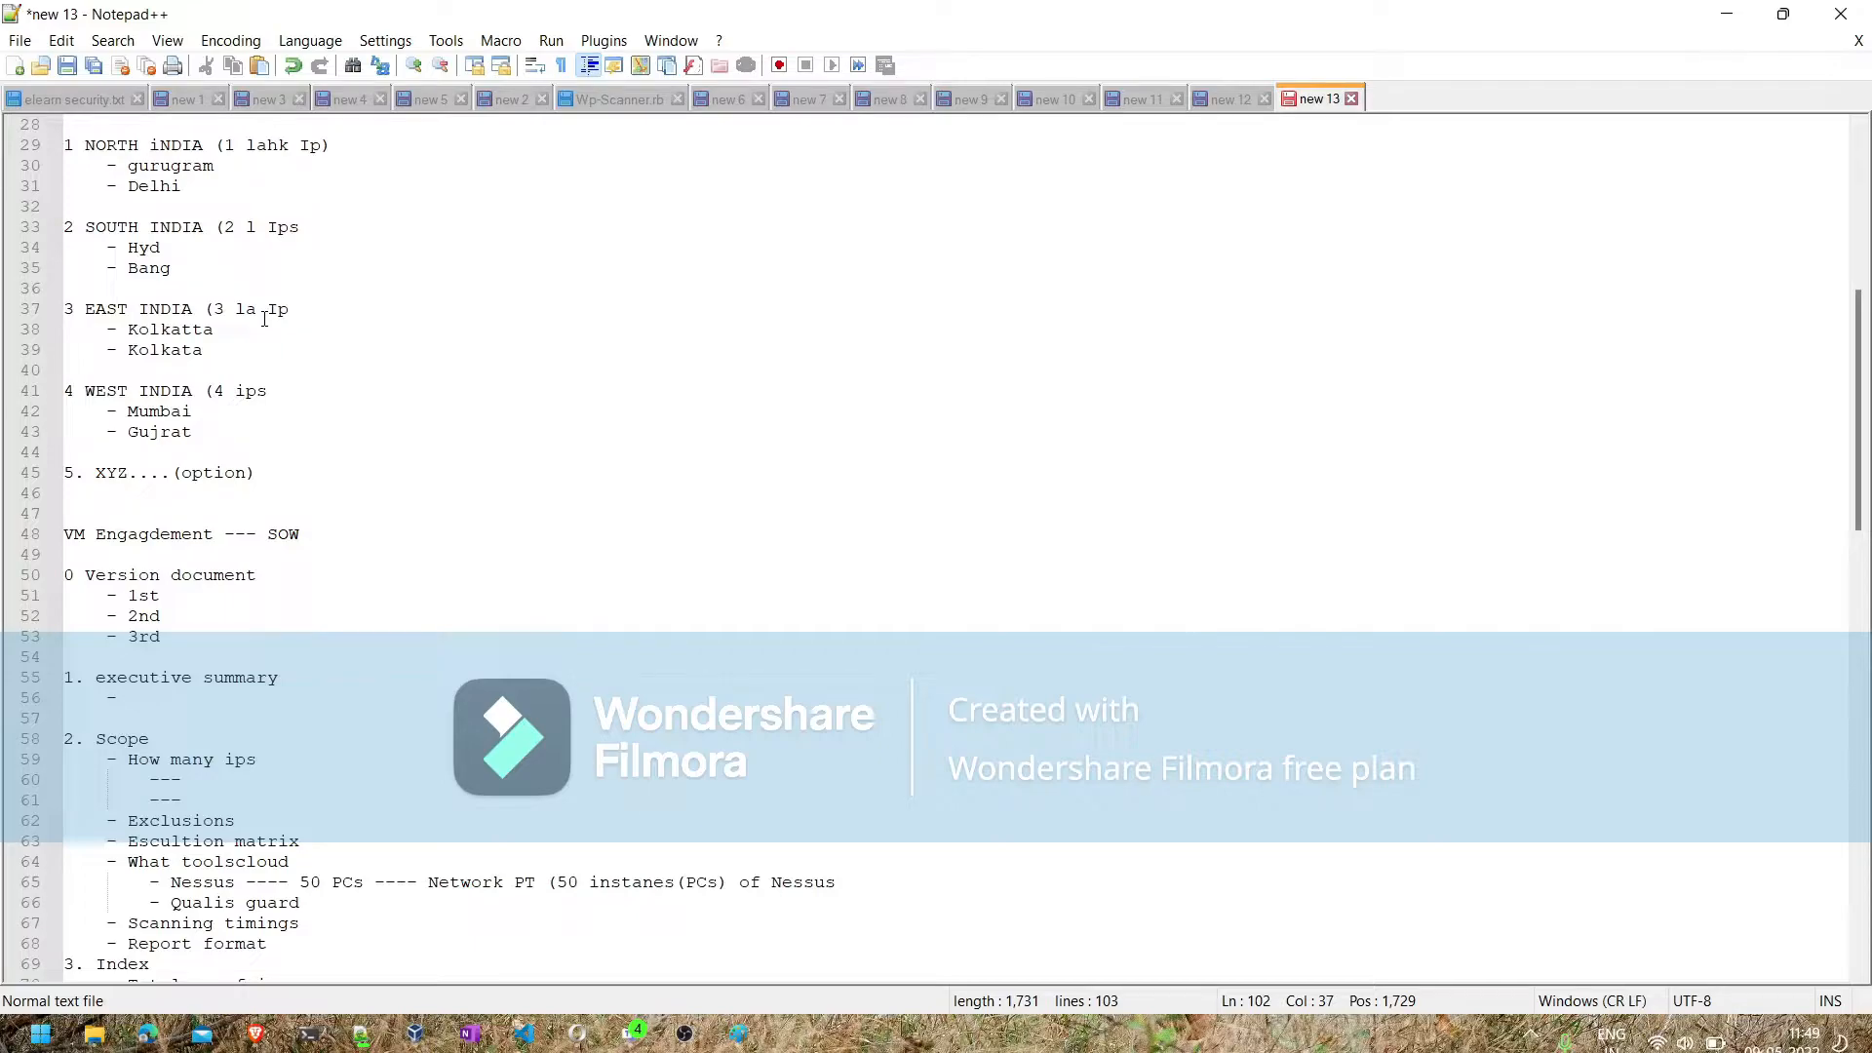
pyautogui.scroll(-14, 265, 319)
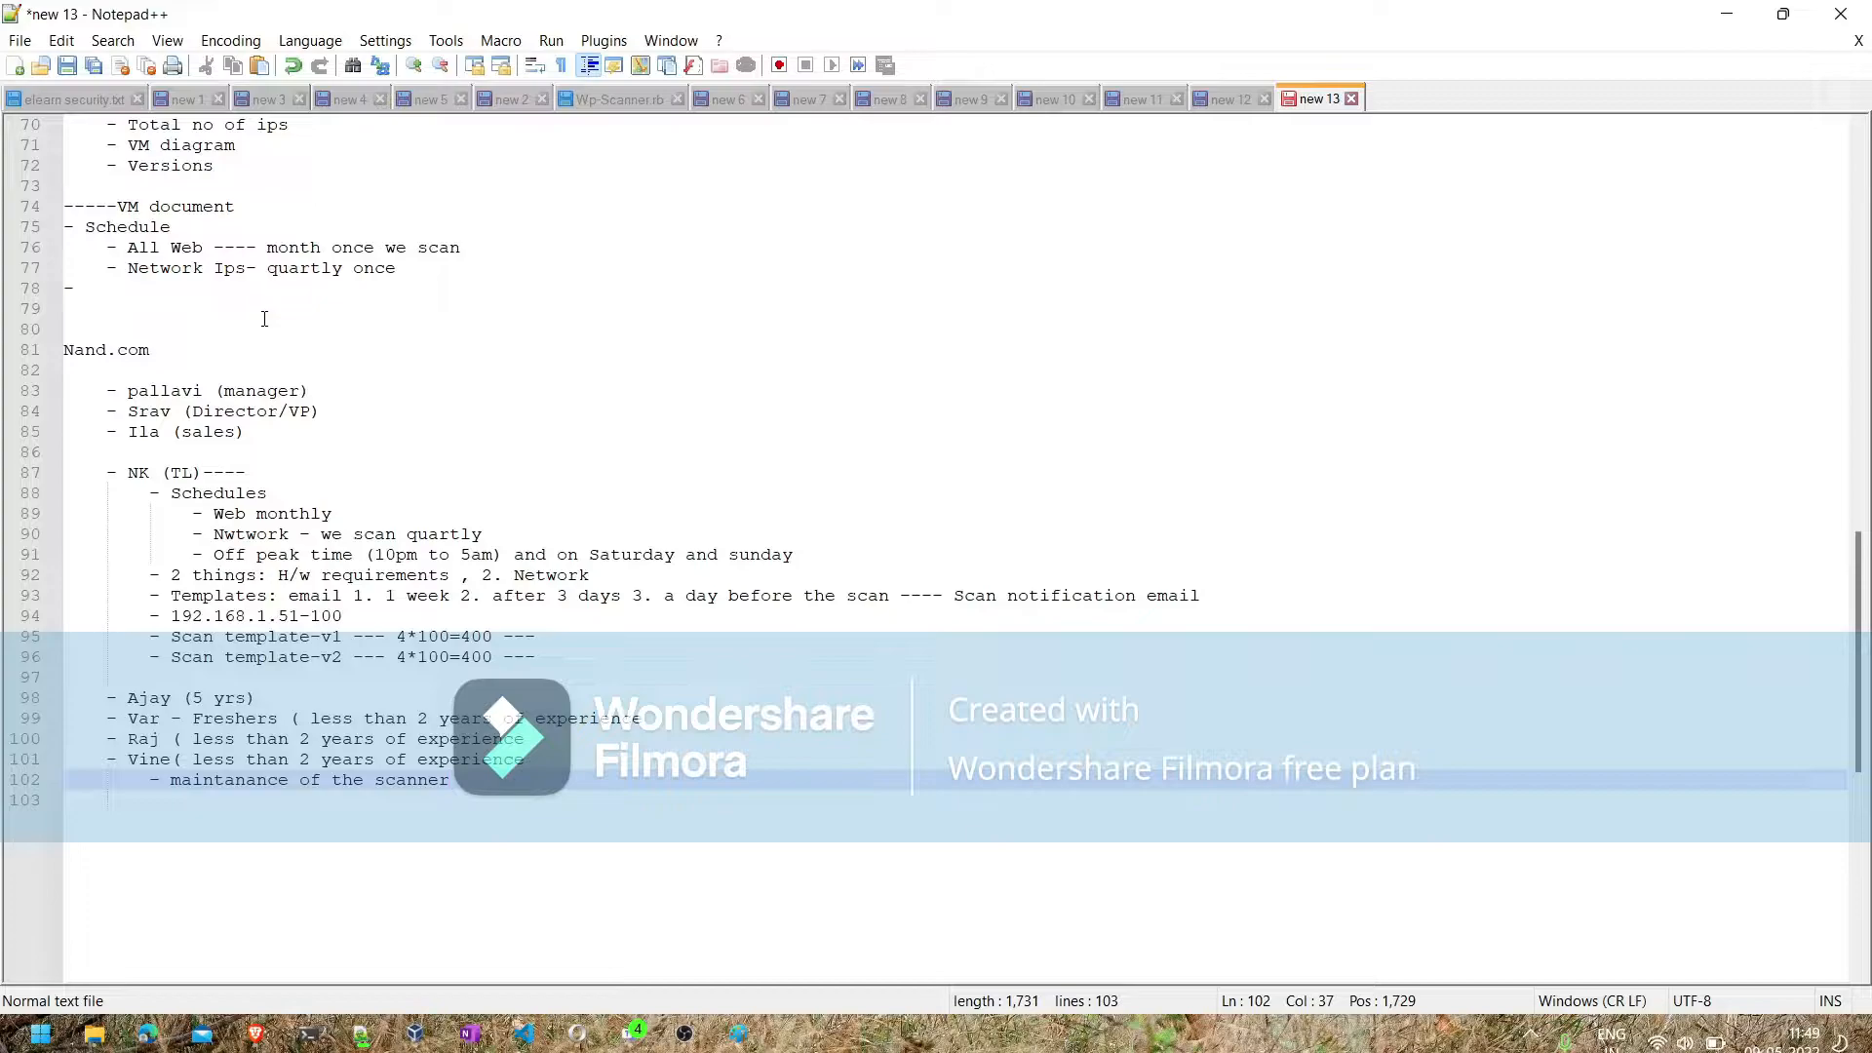
pyautogui.press('Return')
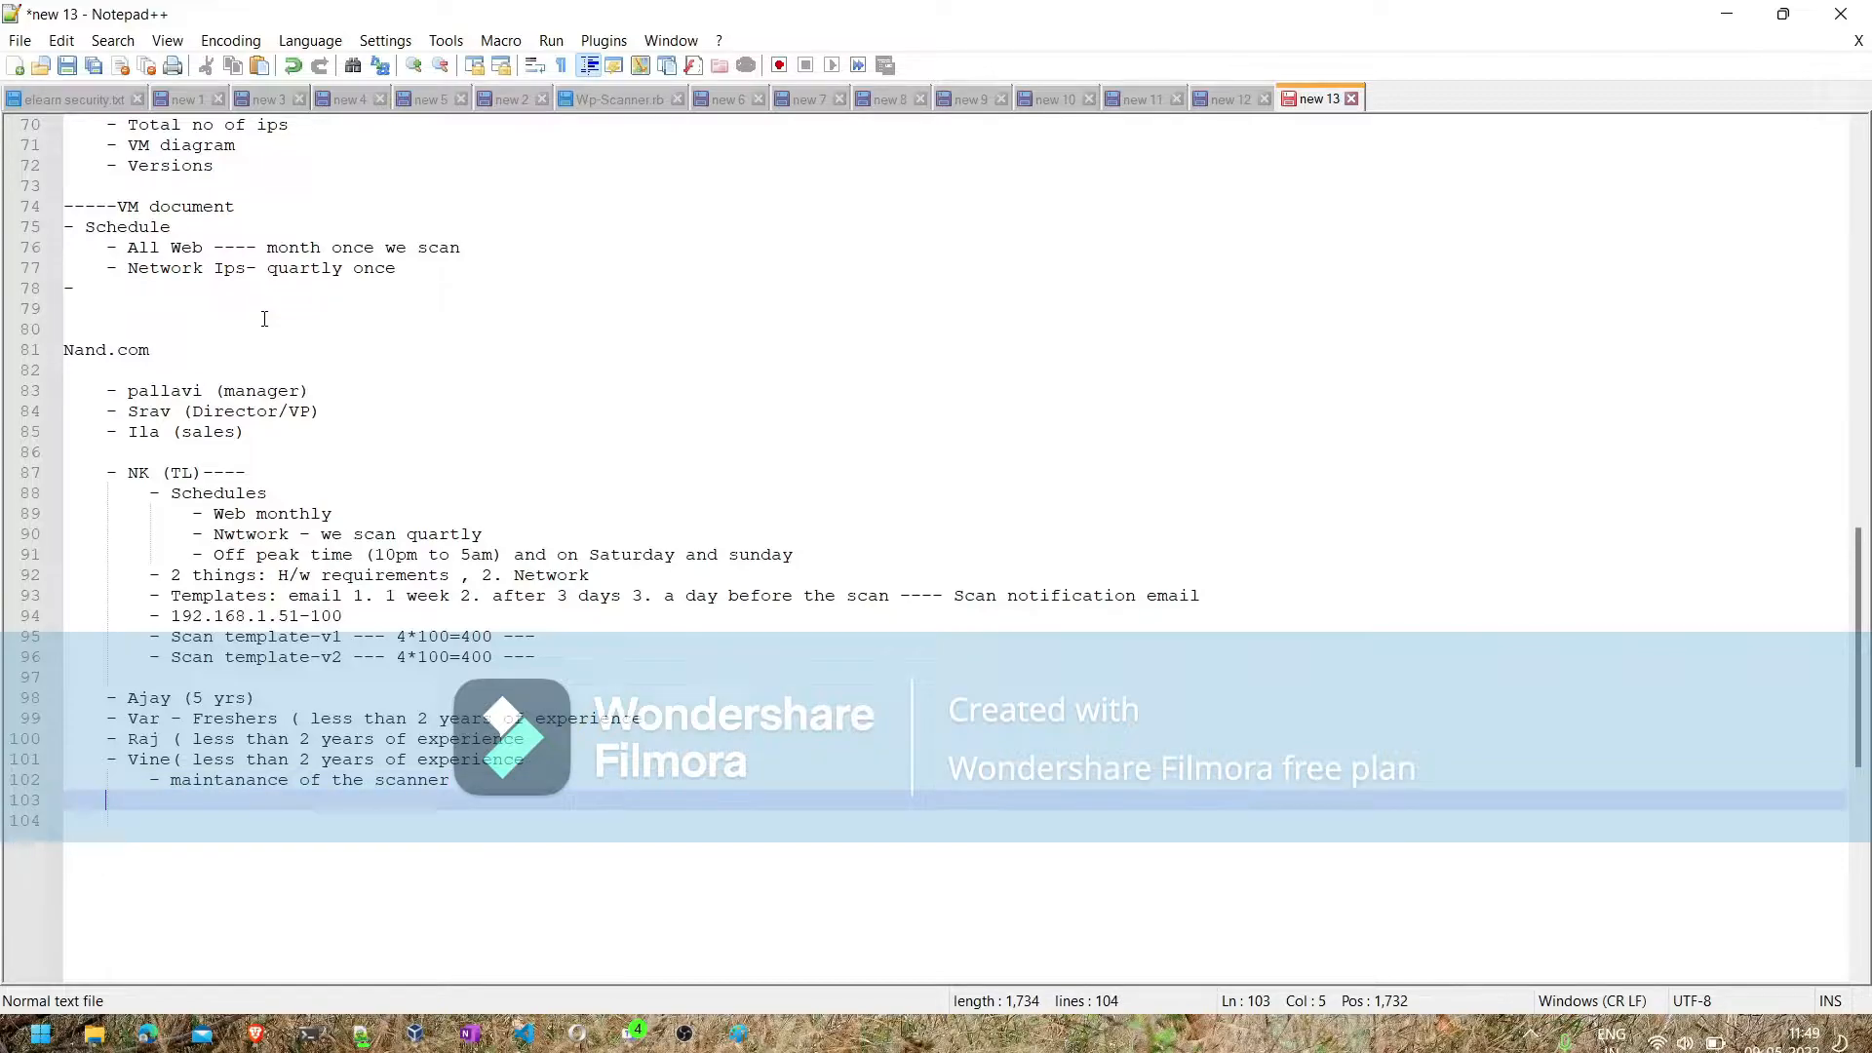
pyautogui.write('-')
pyautogui.write('Post scan')
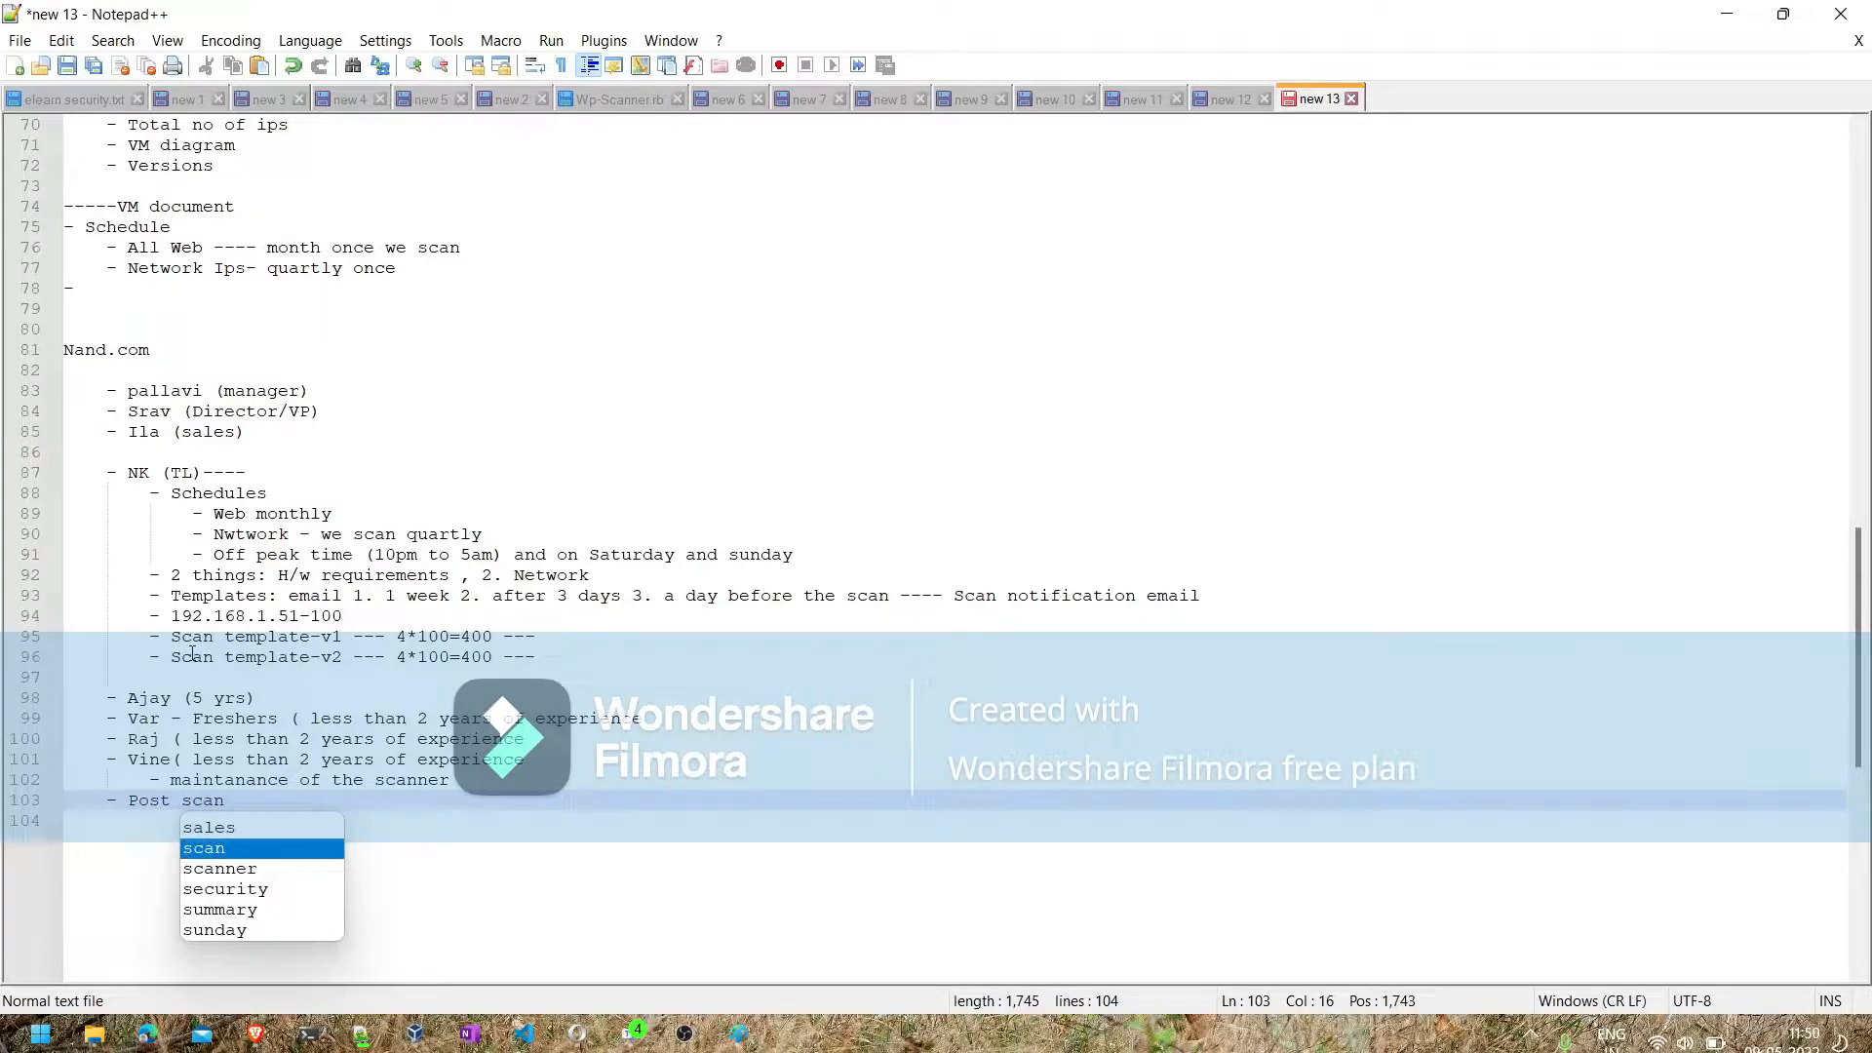
pyautogui.click(469, 783)
pyautogui.press('Return')
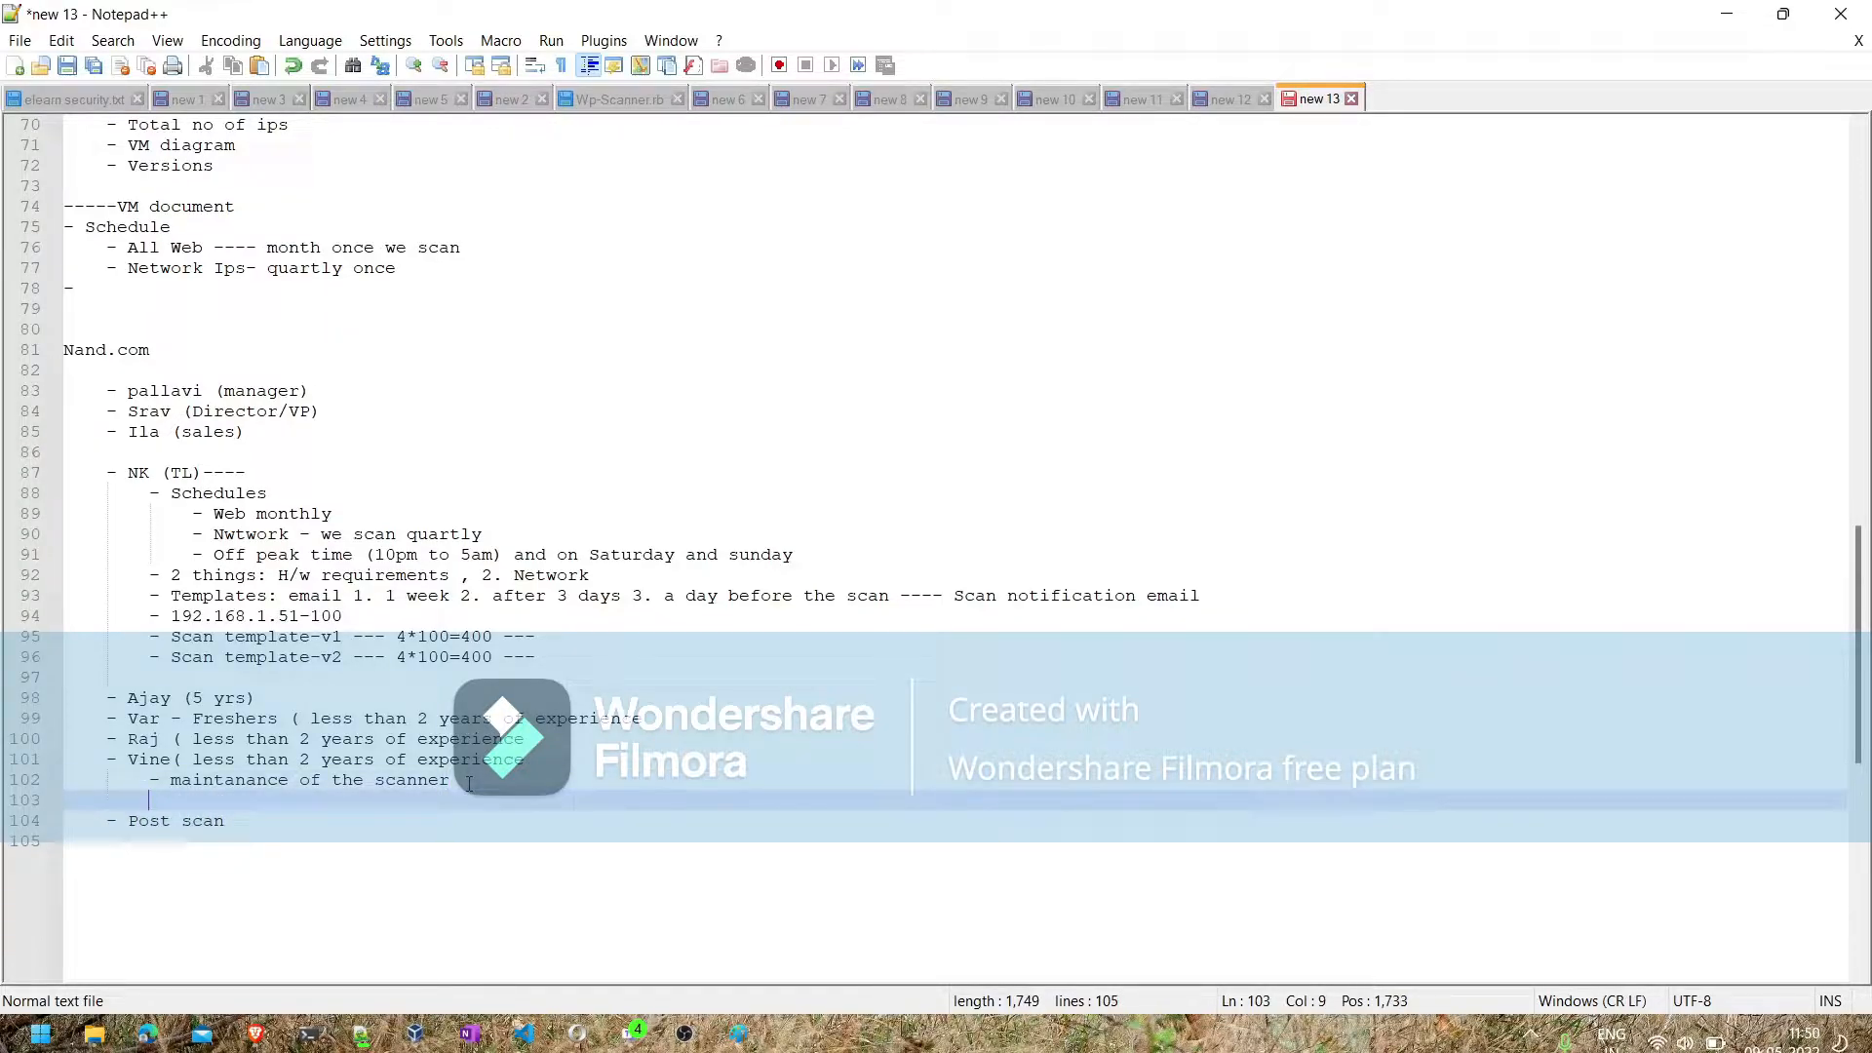
# - Append a parenthesised note to the "Post scan" bullet with the team lead's initials followed by "Will work here"
pyautogui.click(150, 474)
pyautogui.click(238, 814)
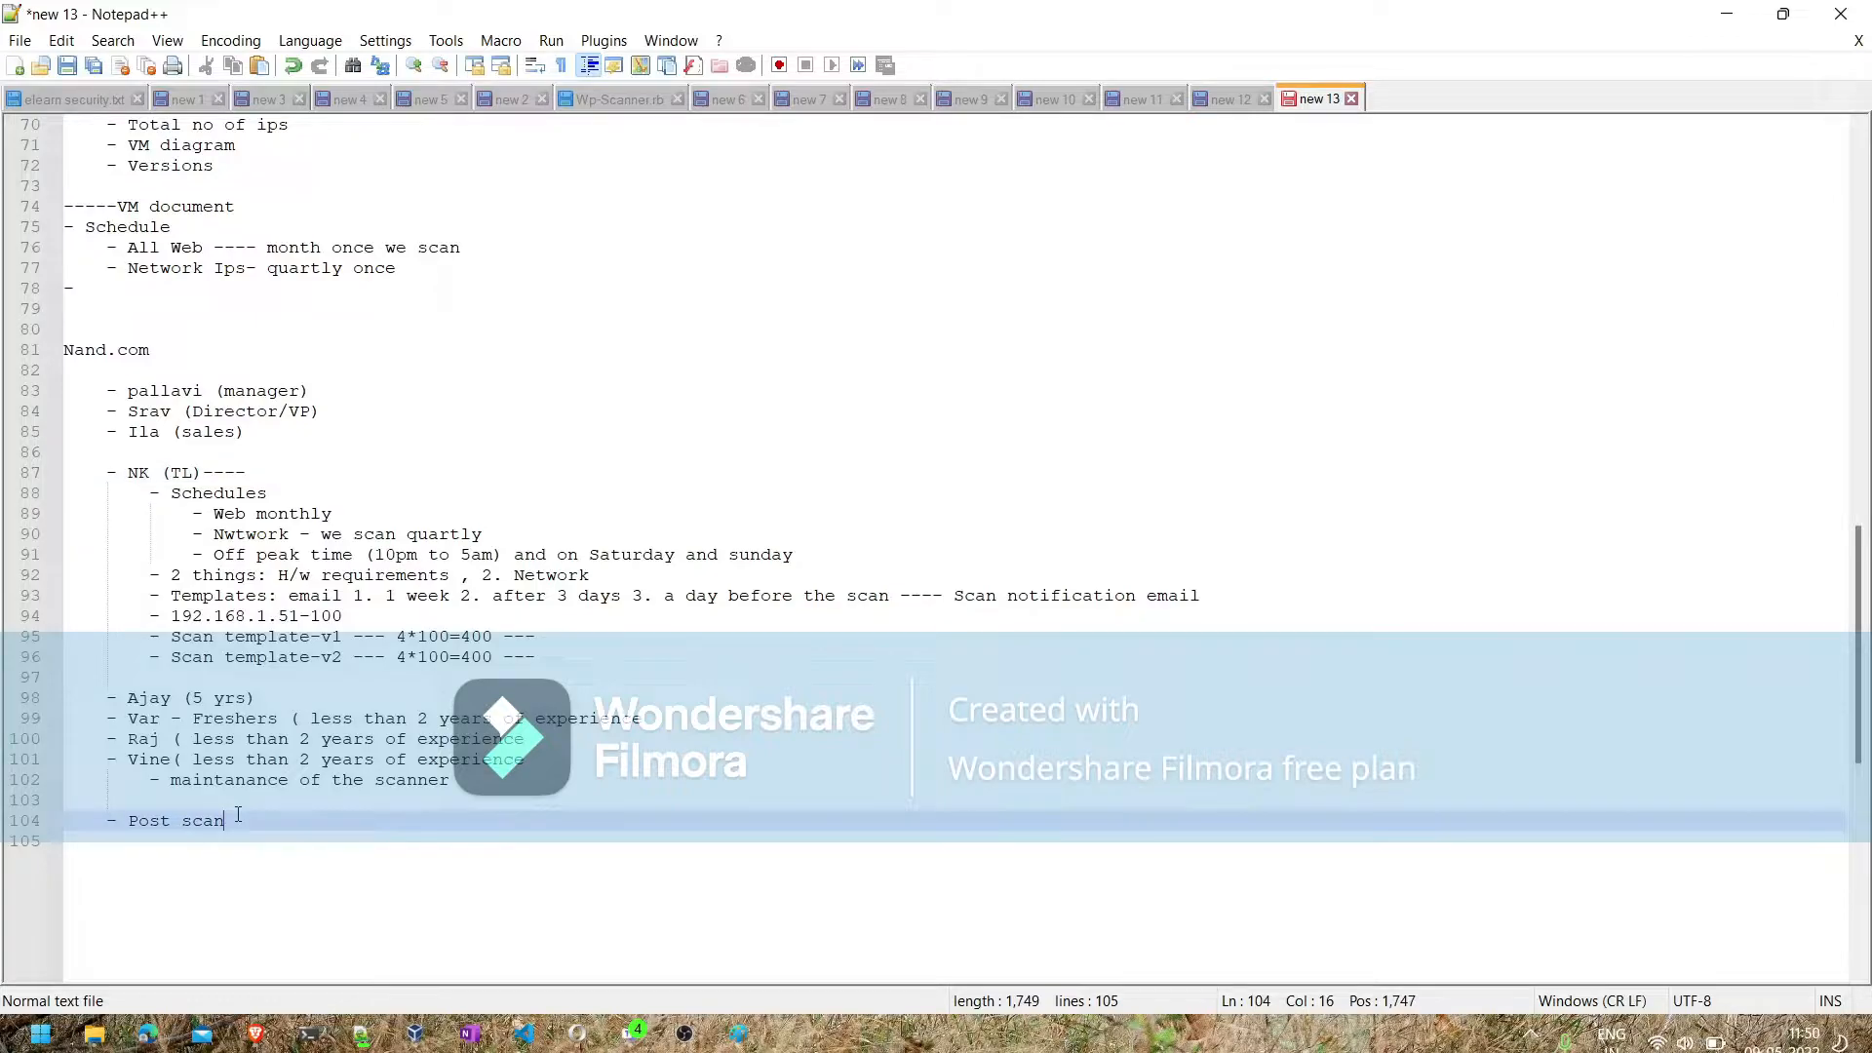
pyautogui.write('(NK Will work  here)')
# - Review the regional scenario higher in the notes and add the sub-bullet "North India" under "Post scan"
pyautogui.press('Return')
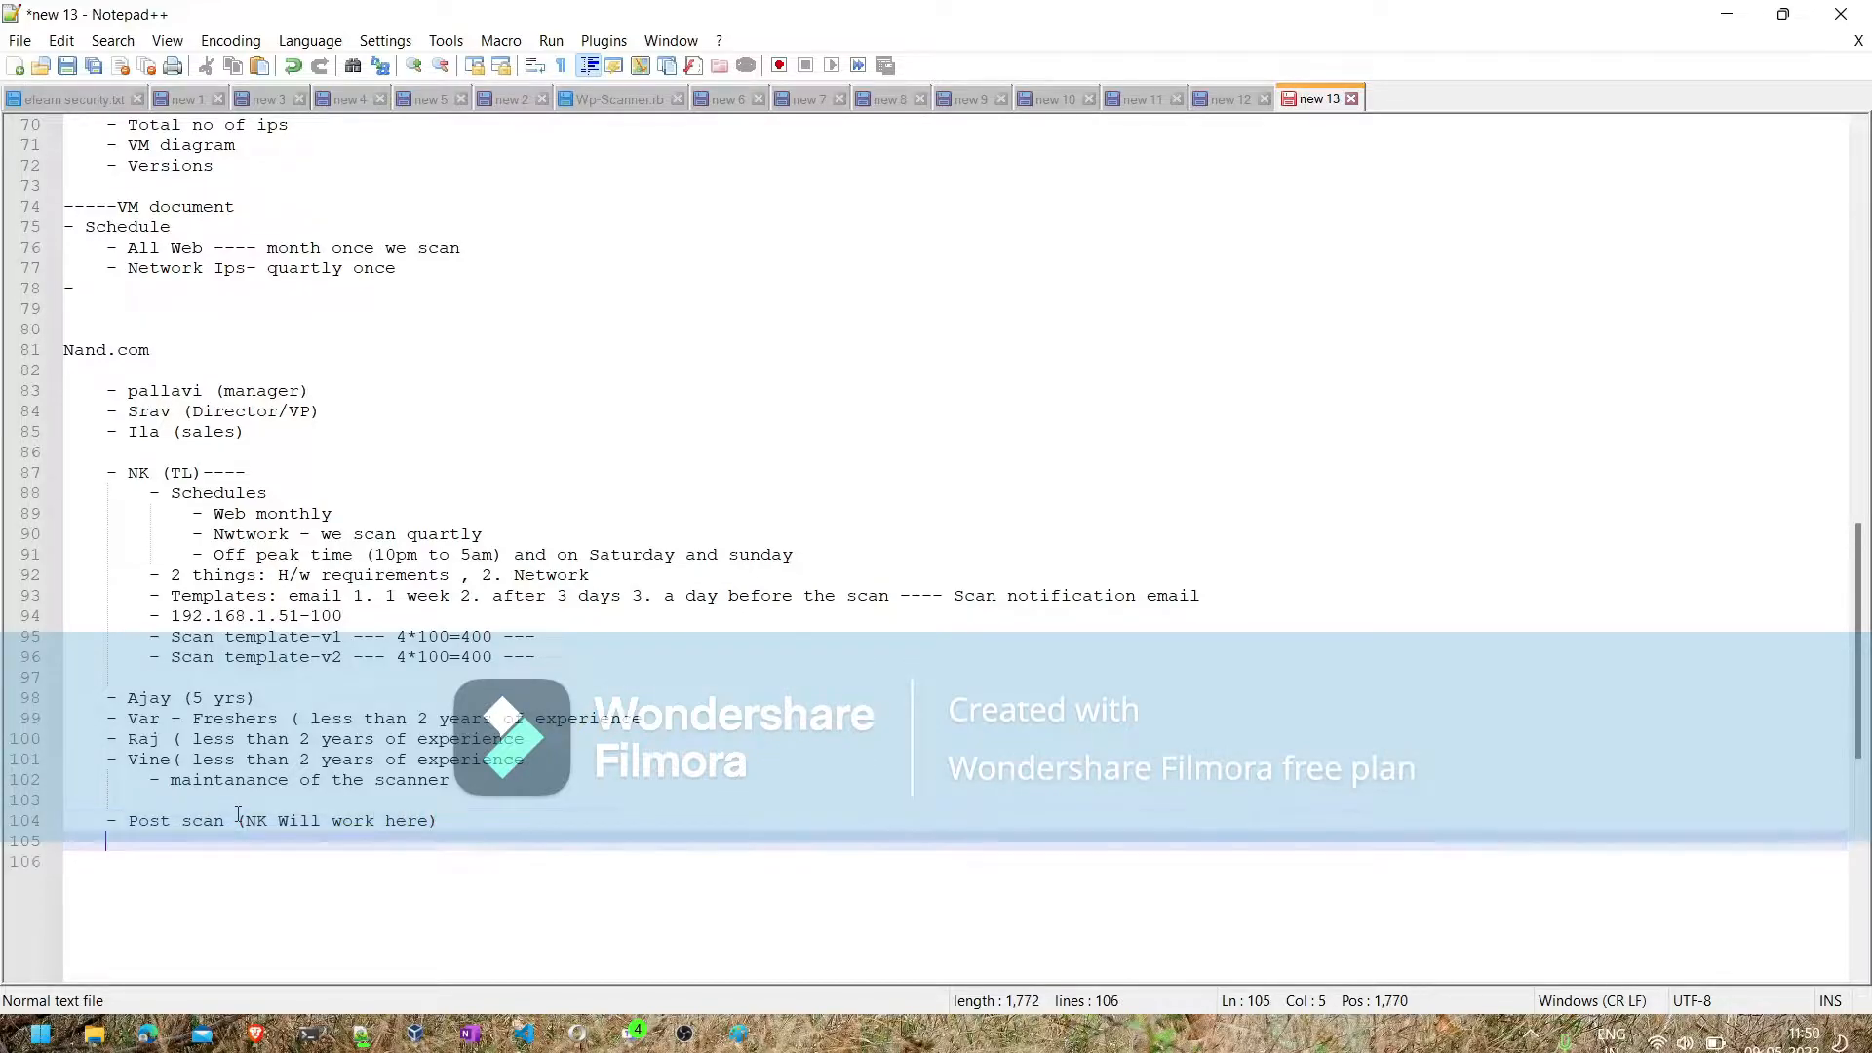
pyautogui.write('-')
pyautogui.scroll(8, 166, 819)
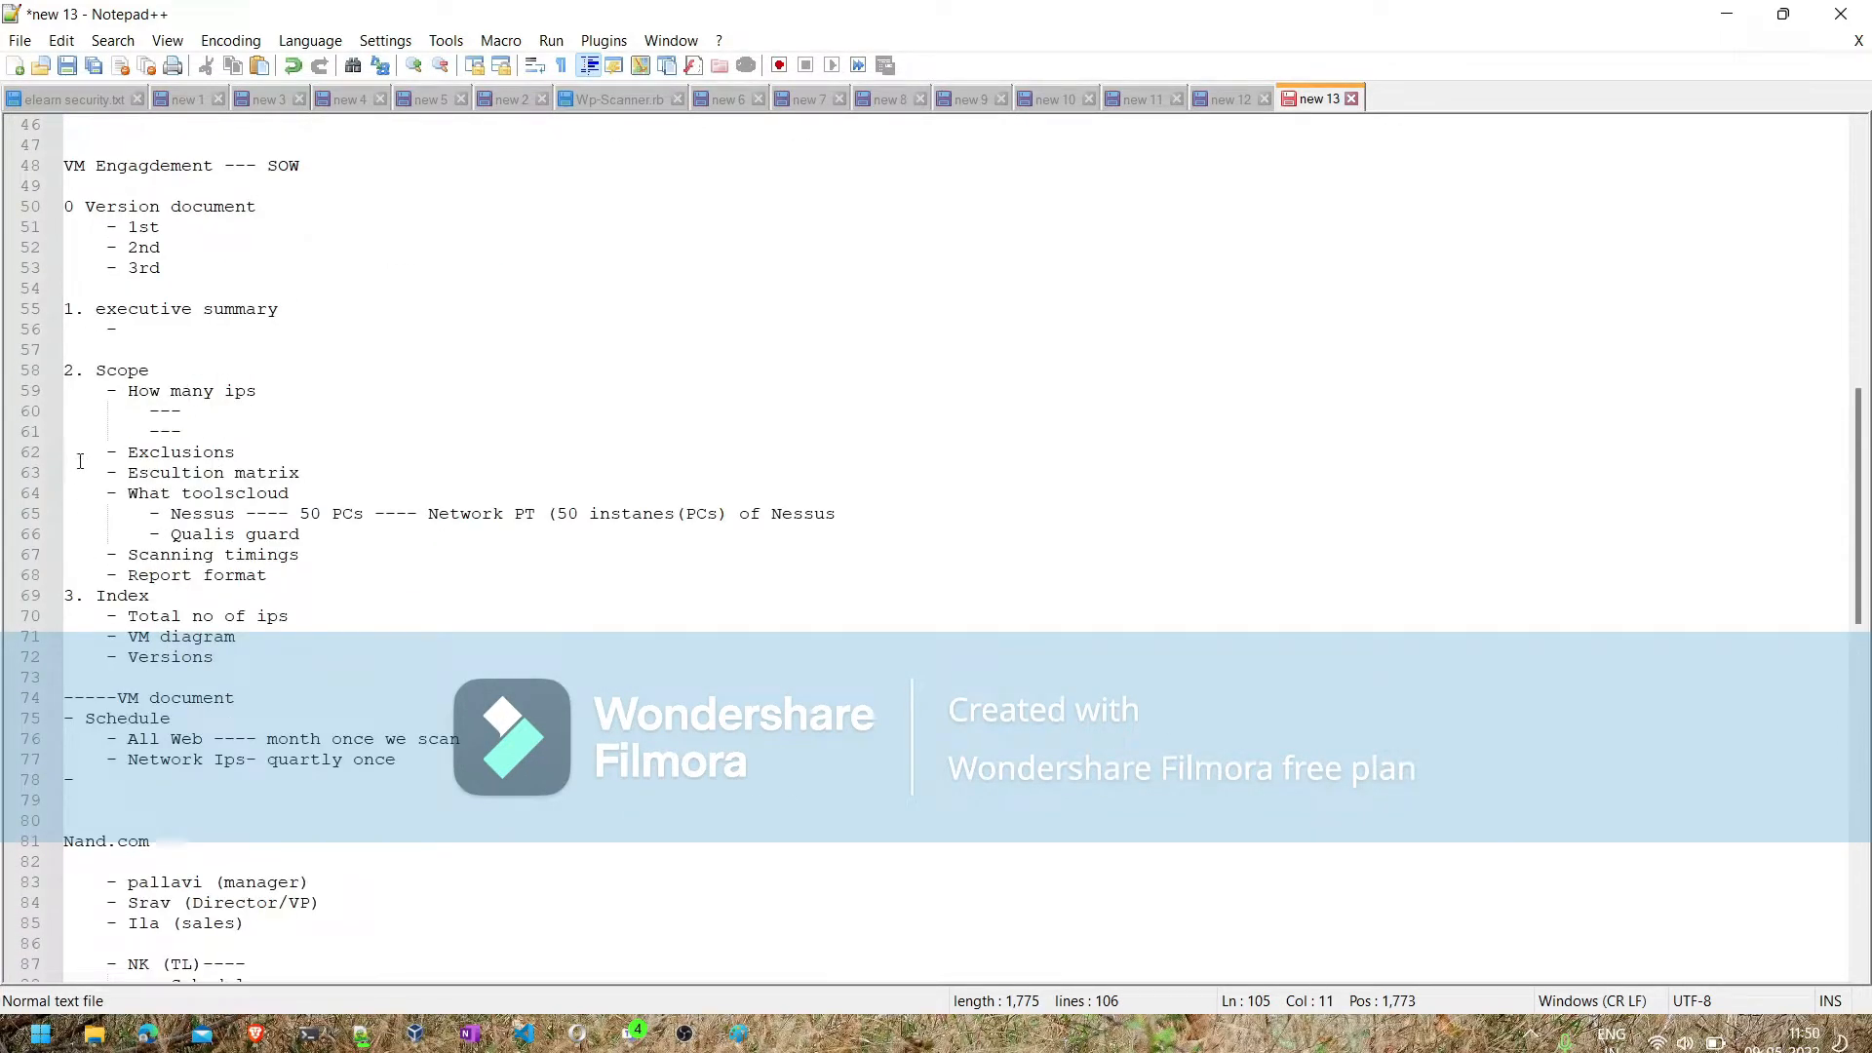
pyautogui.scroll(6, 212, 367)
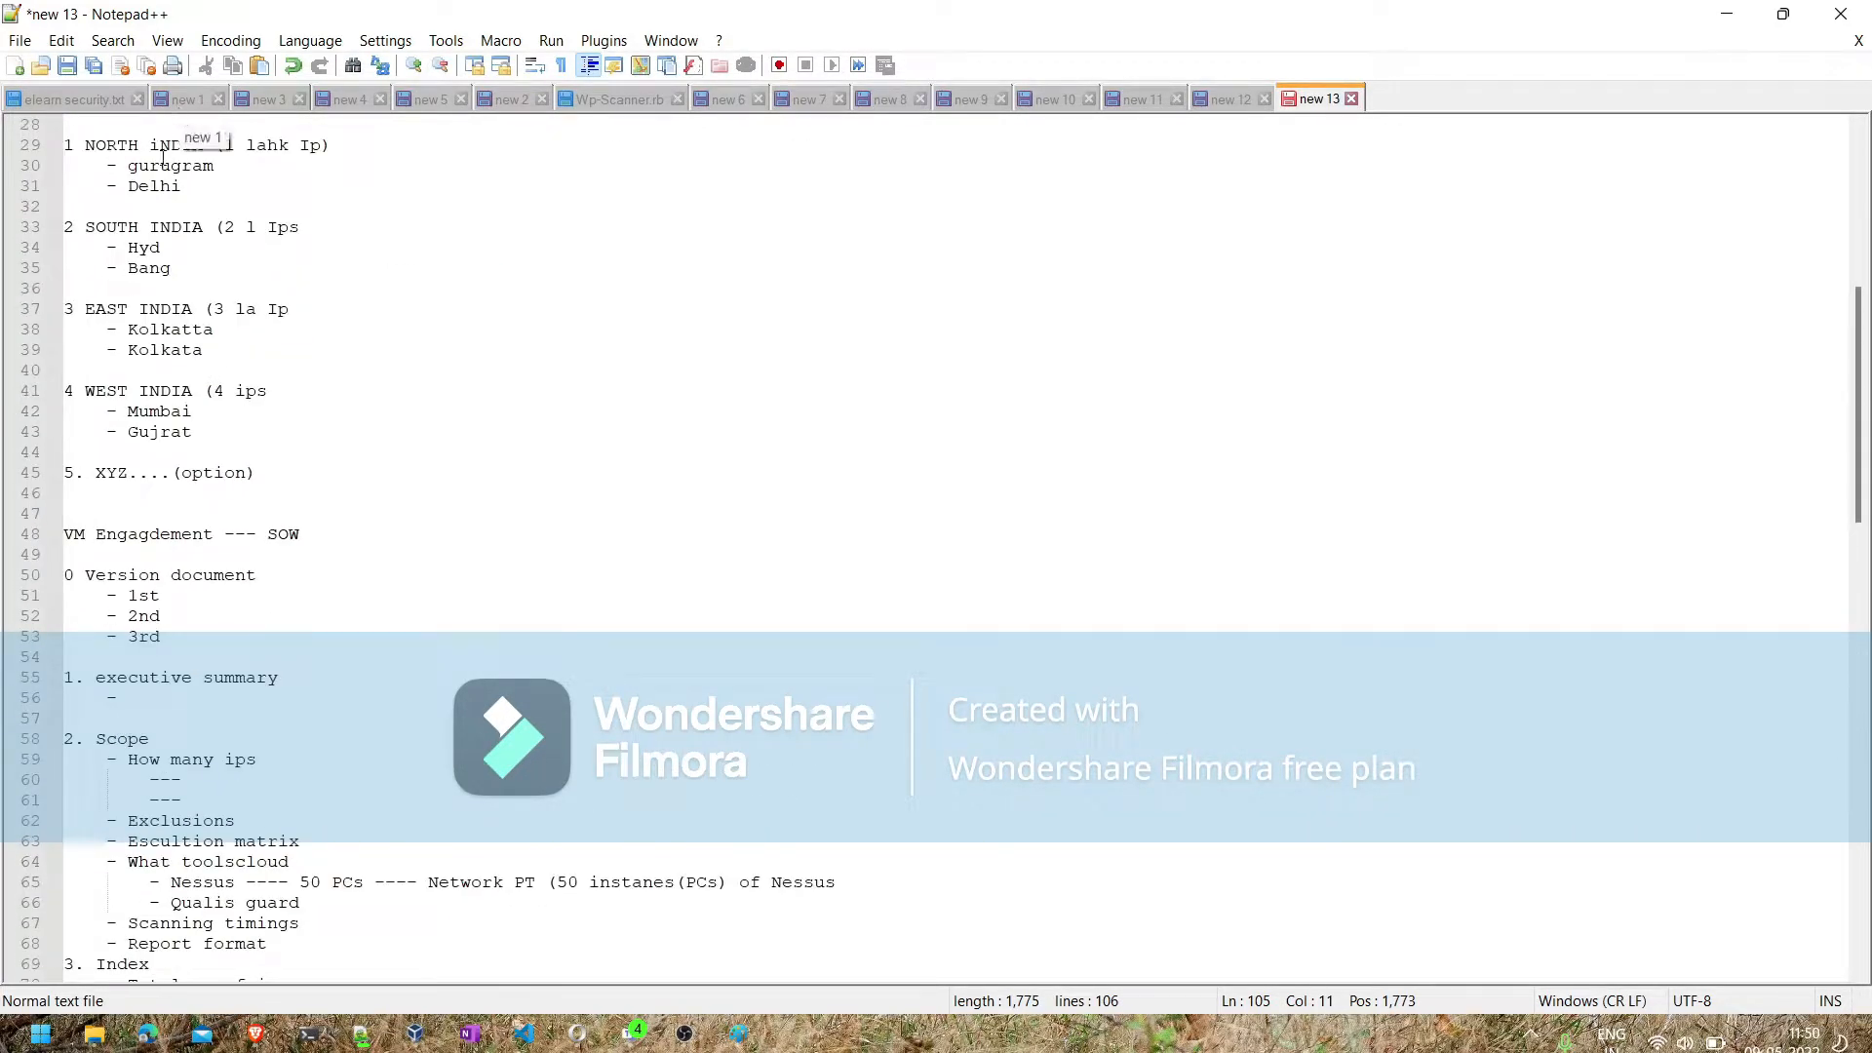
pyautogui.scroll(-19, 168, 405)
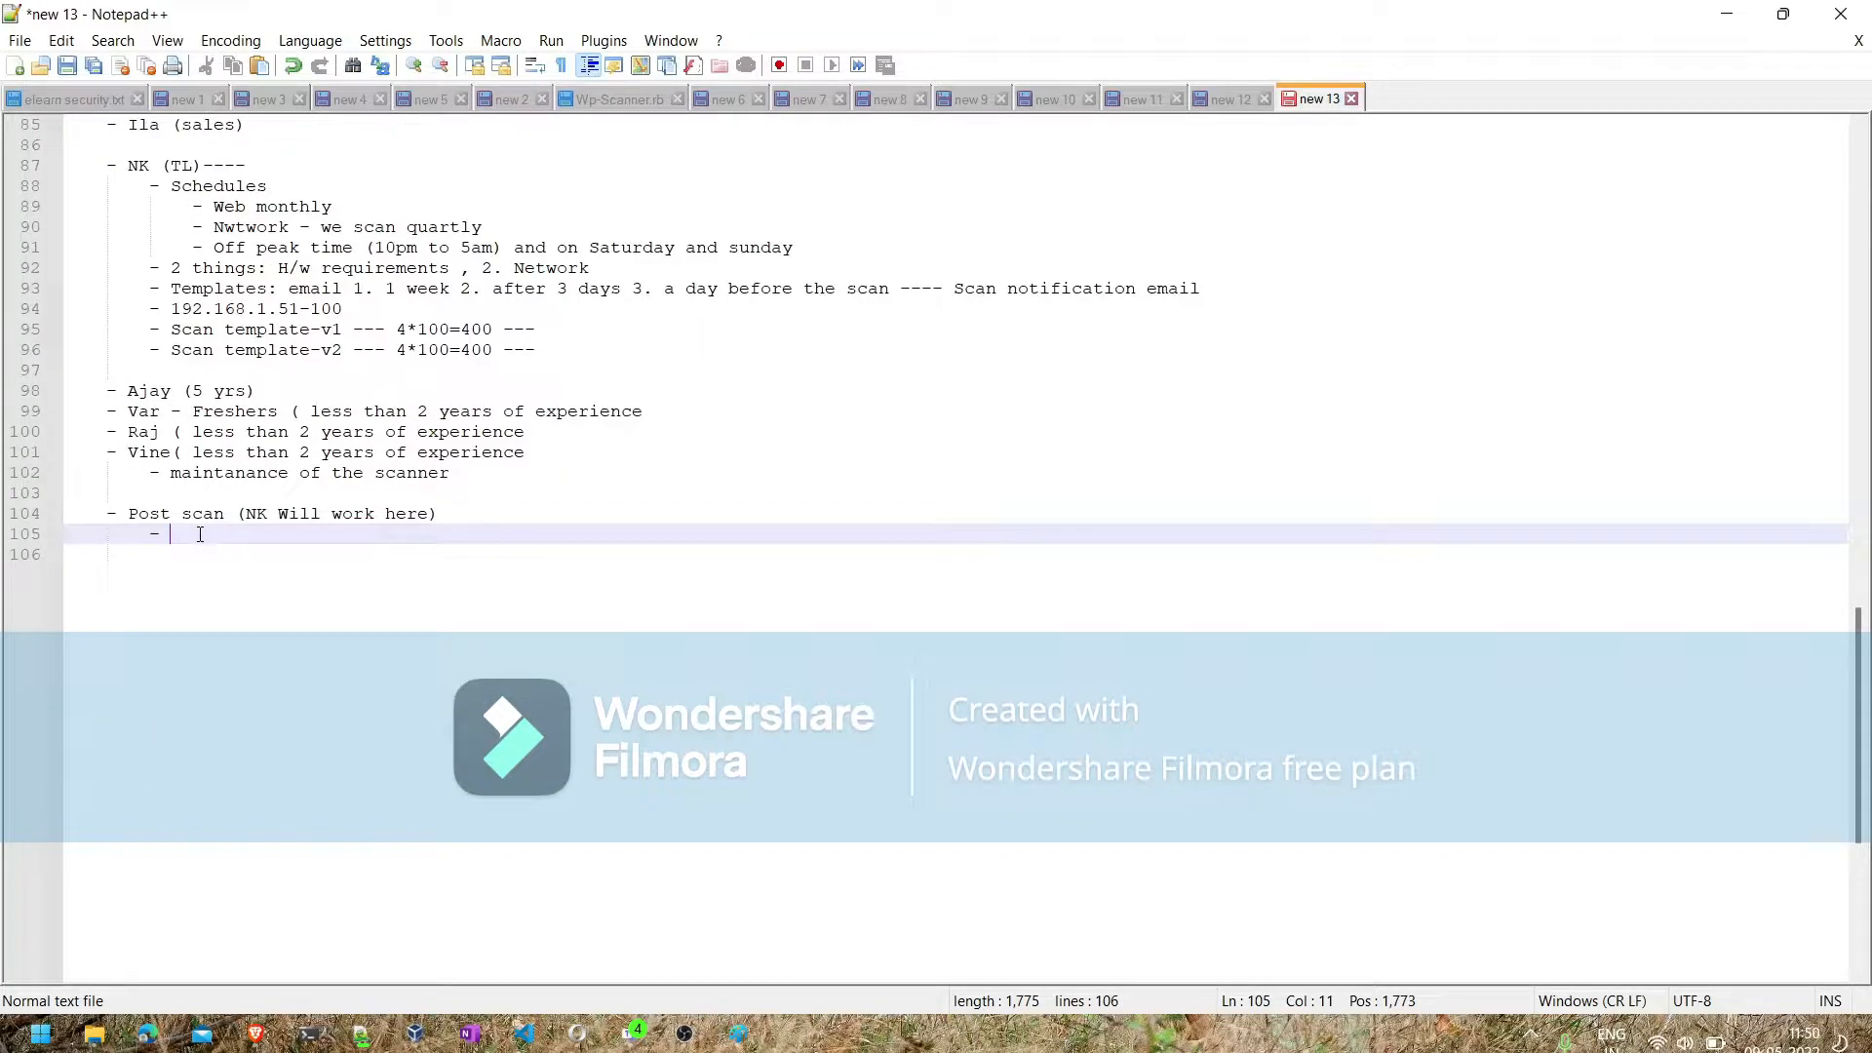
pyautogui.write('North India')
# - Add the nested bullets "Network team" and "Servers team" one level below "North India"
pyautogui.press('Return')
pyautogui.press('Tab')
pyautogui.write('- ')
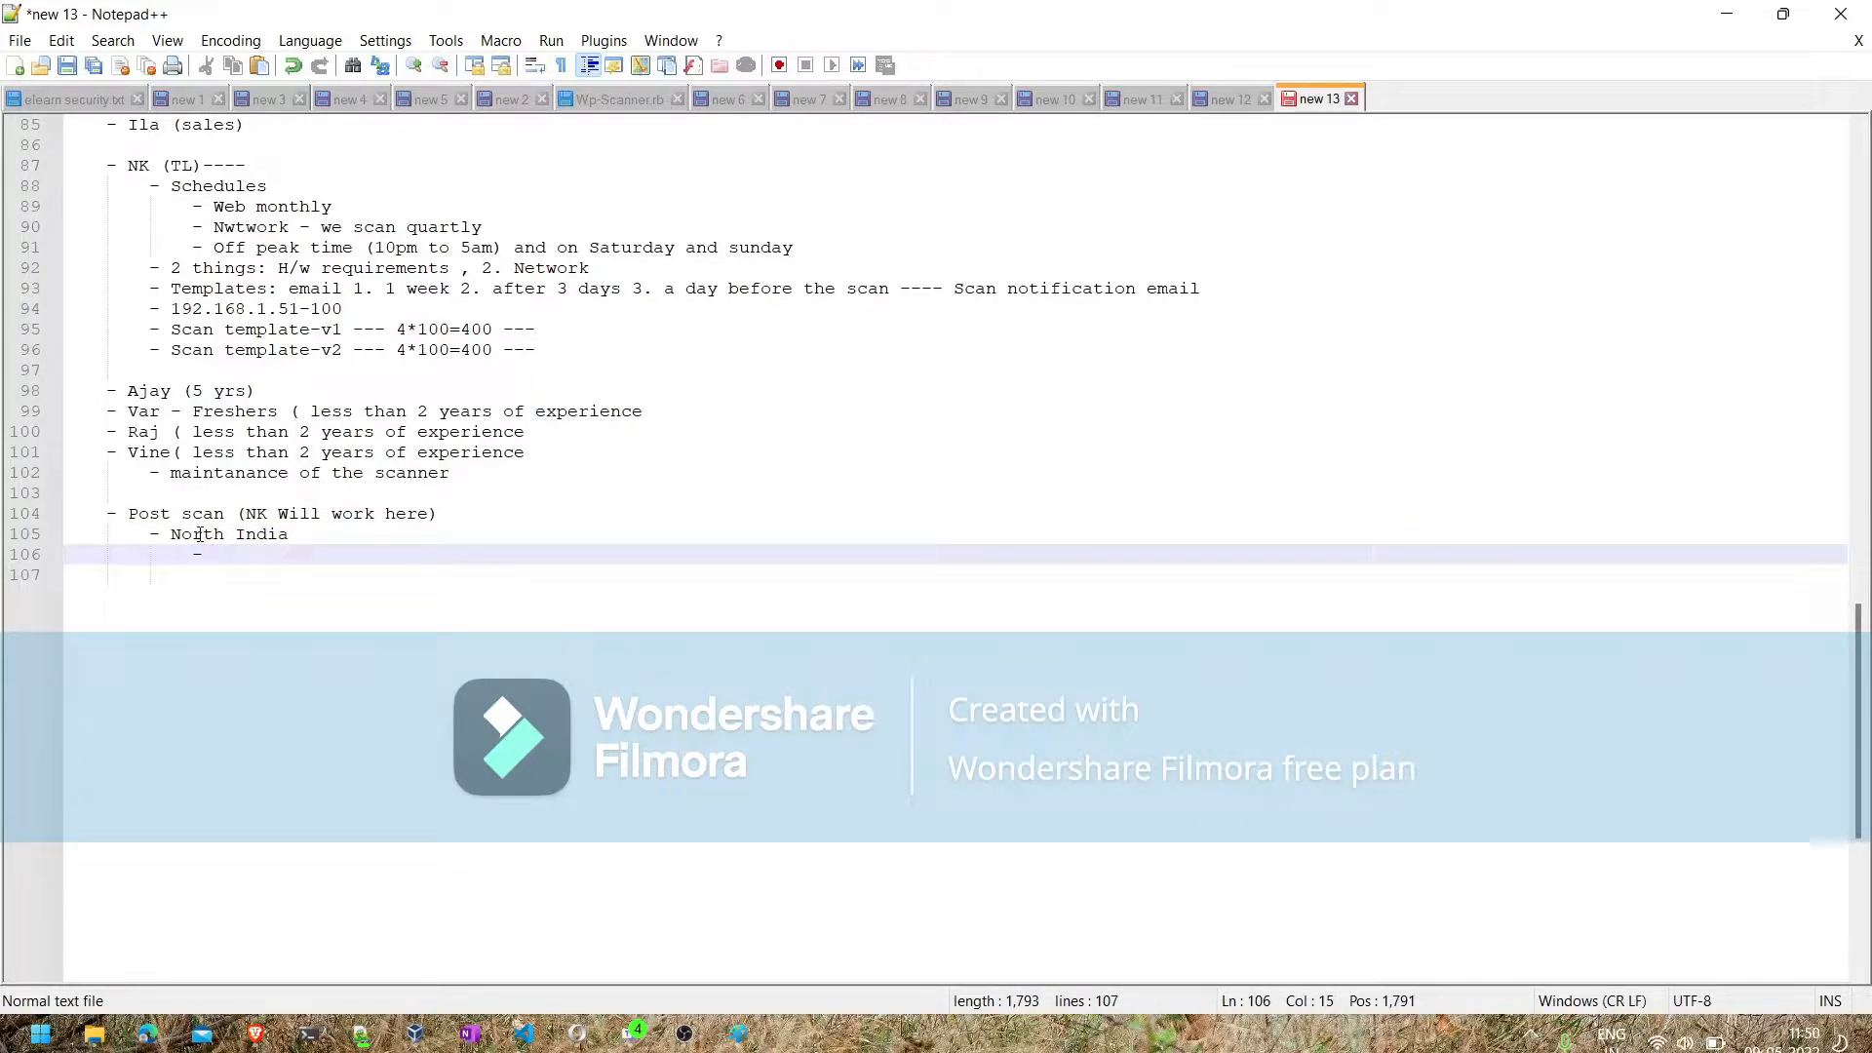
pyautogui.write('Net')
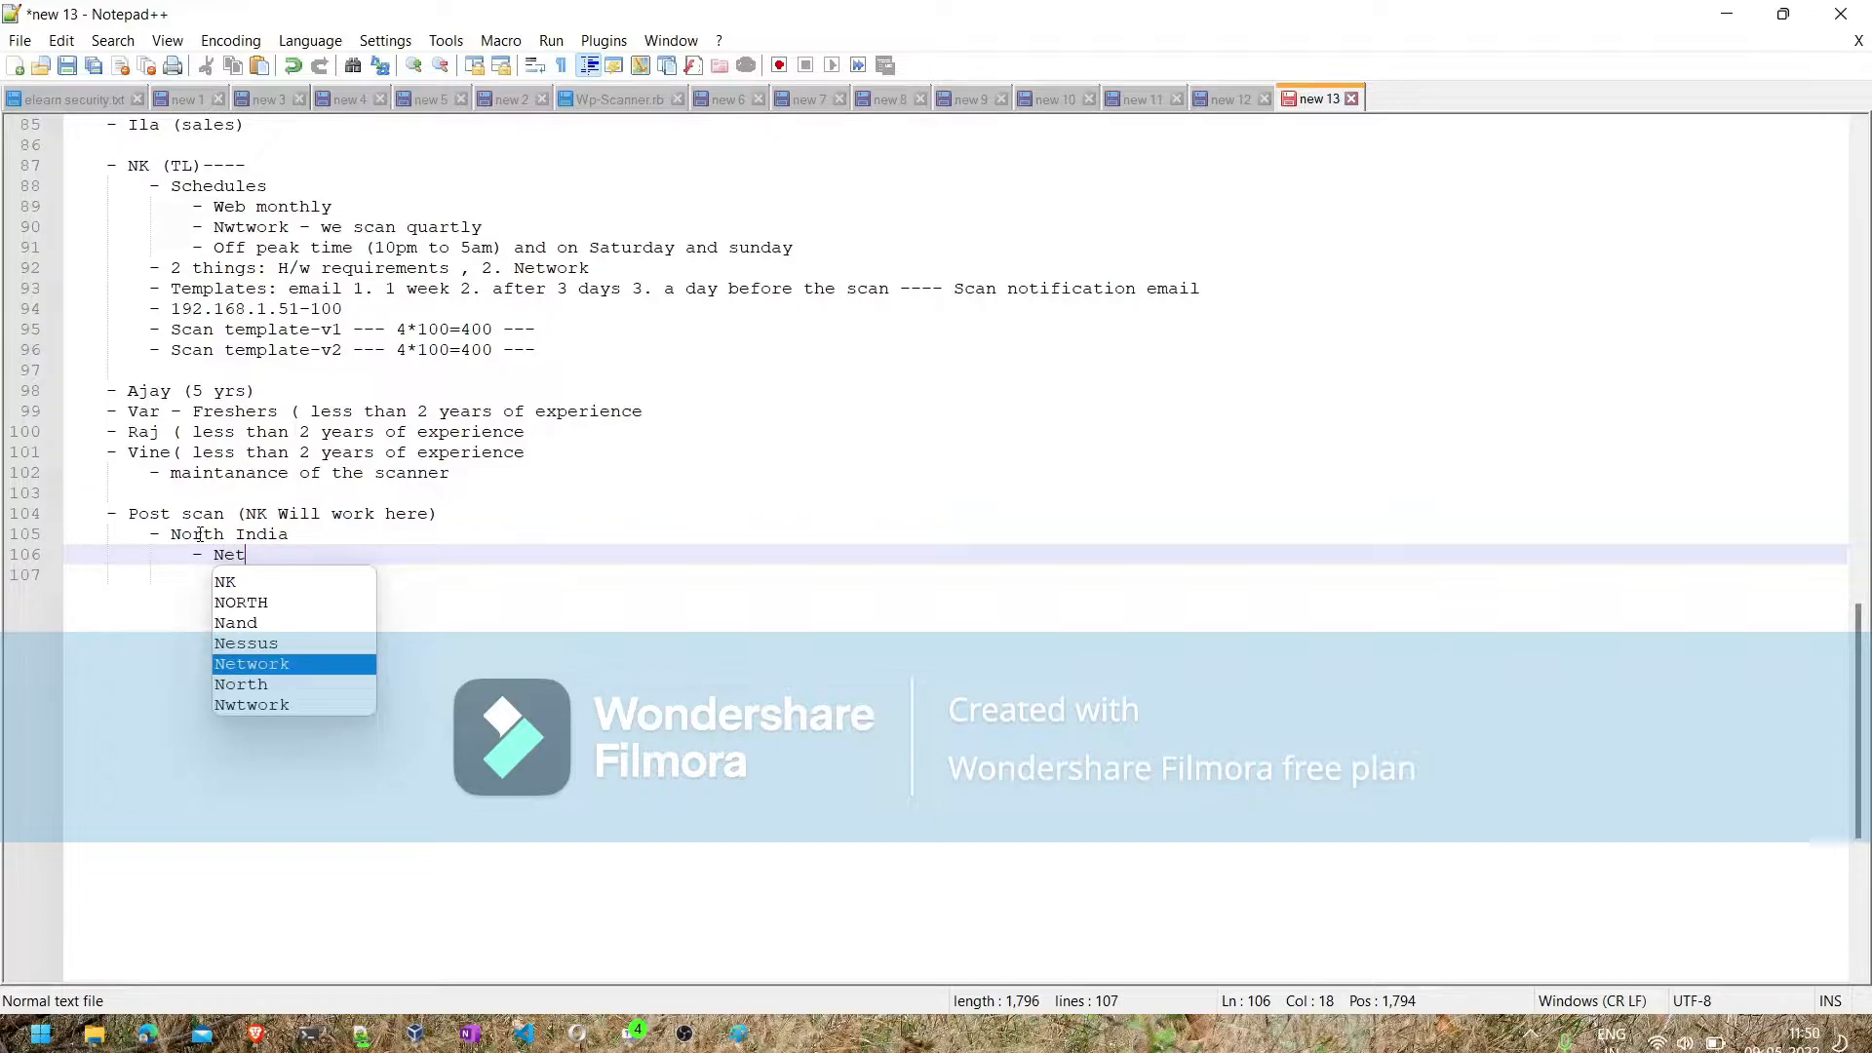
pyautogui.write('work team')
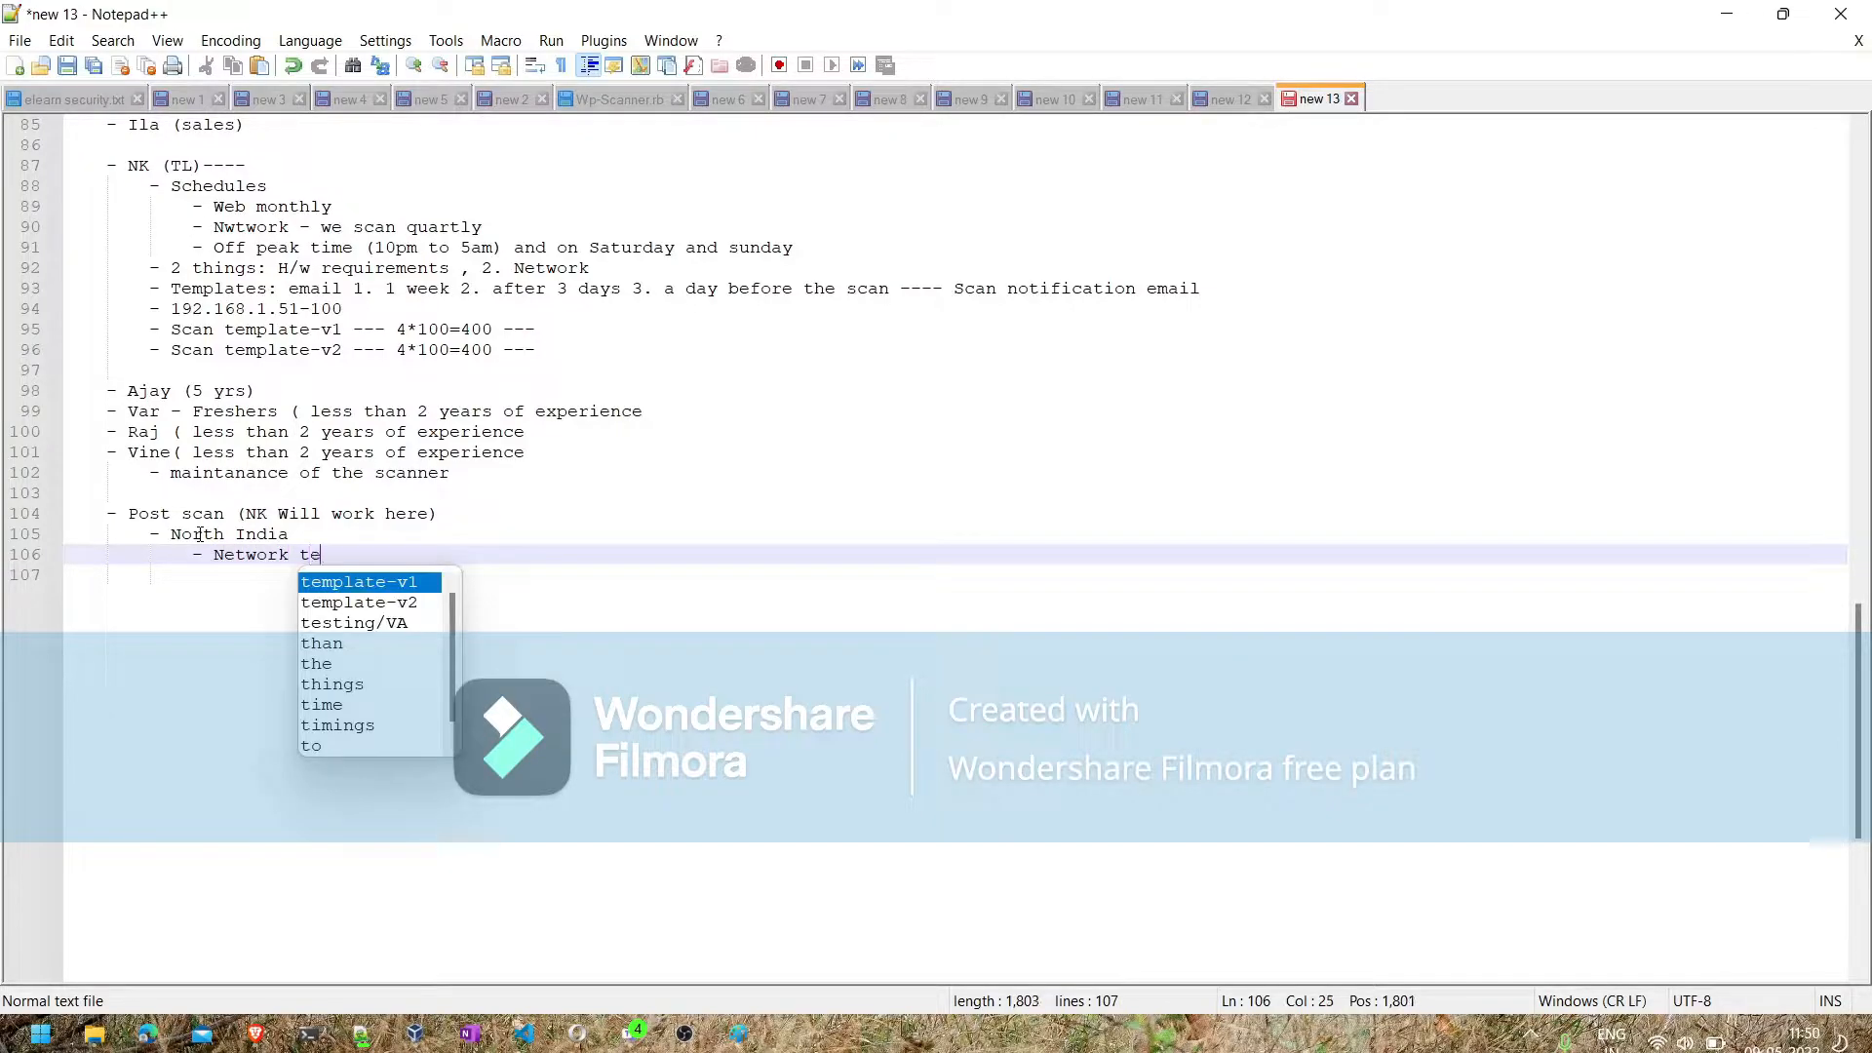
pyautogui.press('Return')
pyautogui.write('- Ser')
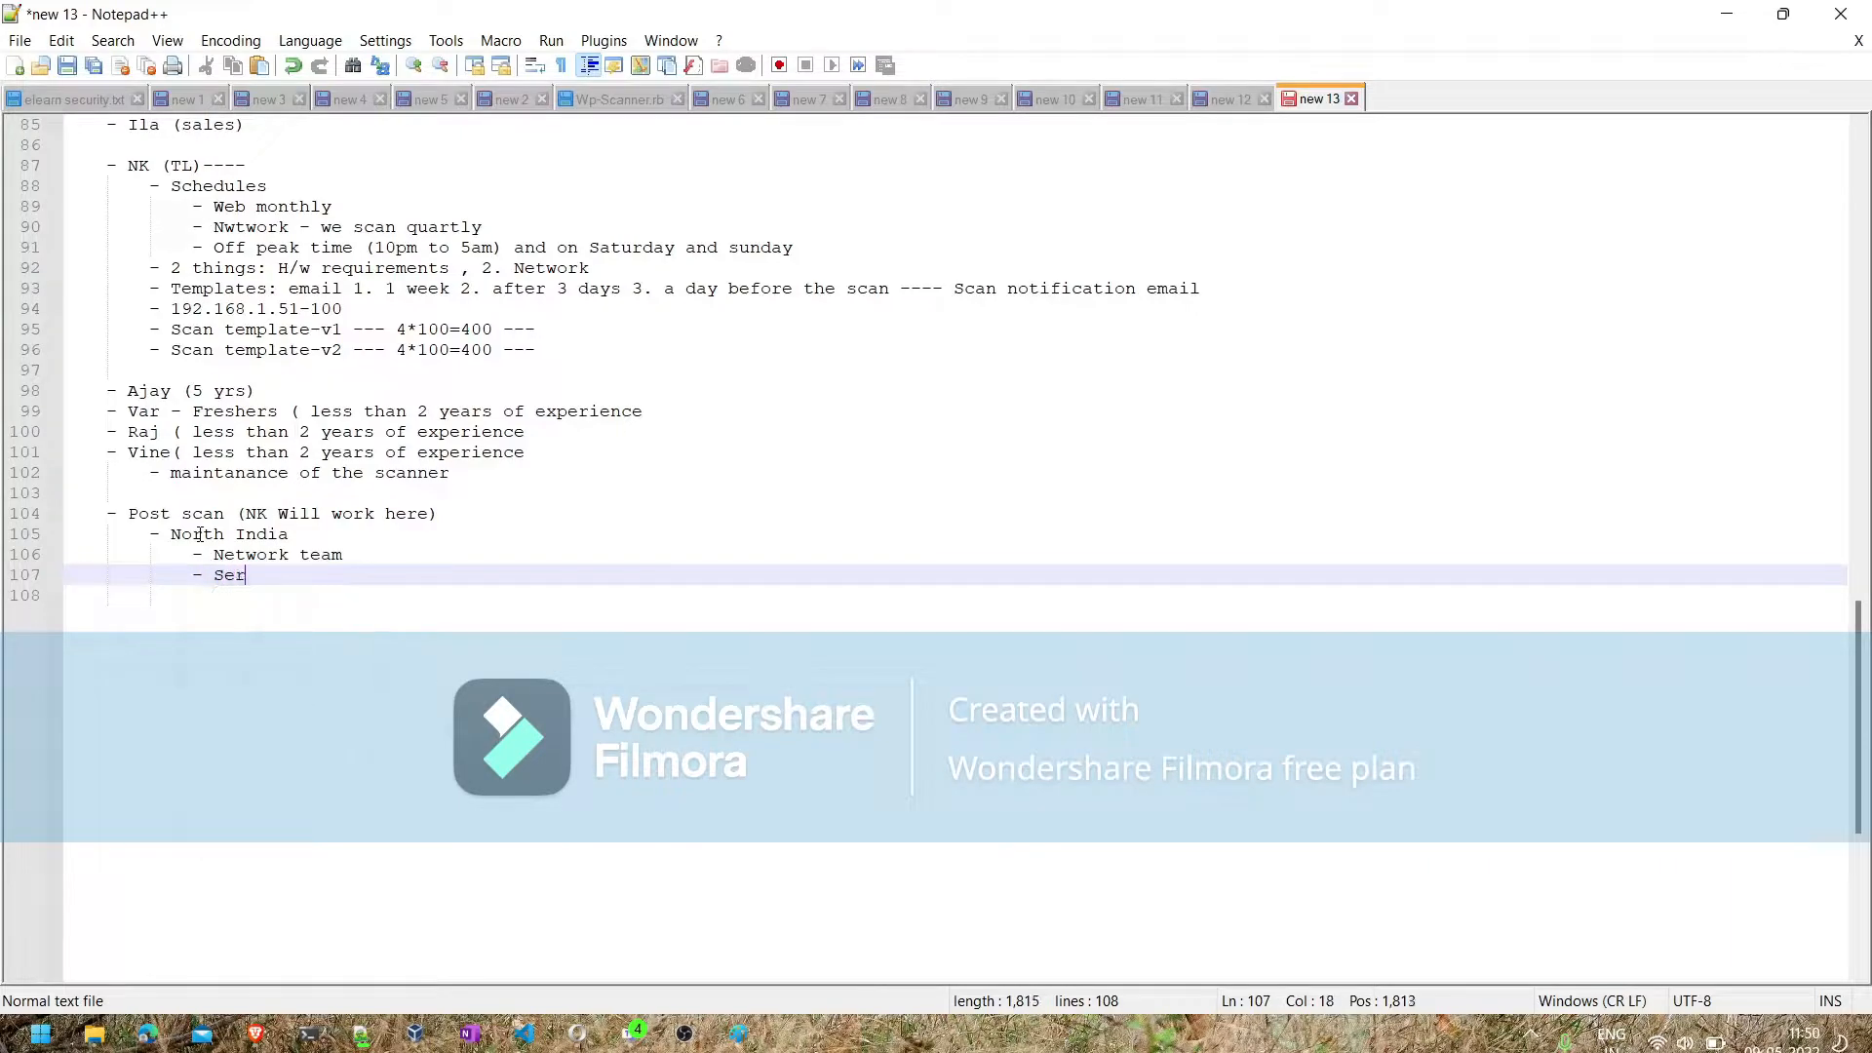
pyautogui.write('vers team')
# - Add a third nested bullet, "Printers team & XYz", below the servers team entry
pyautogui.press('Return')
pyautogui.write('- P')
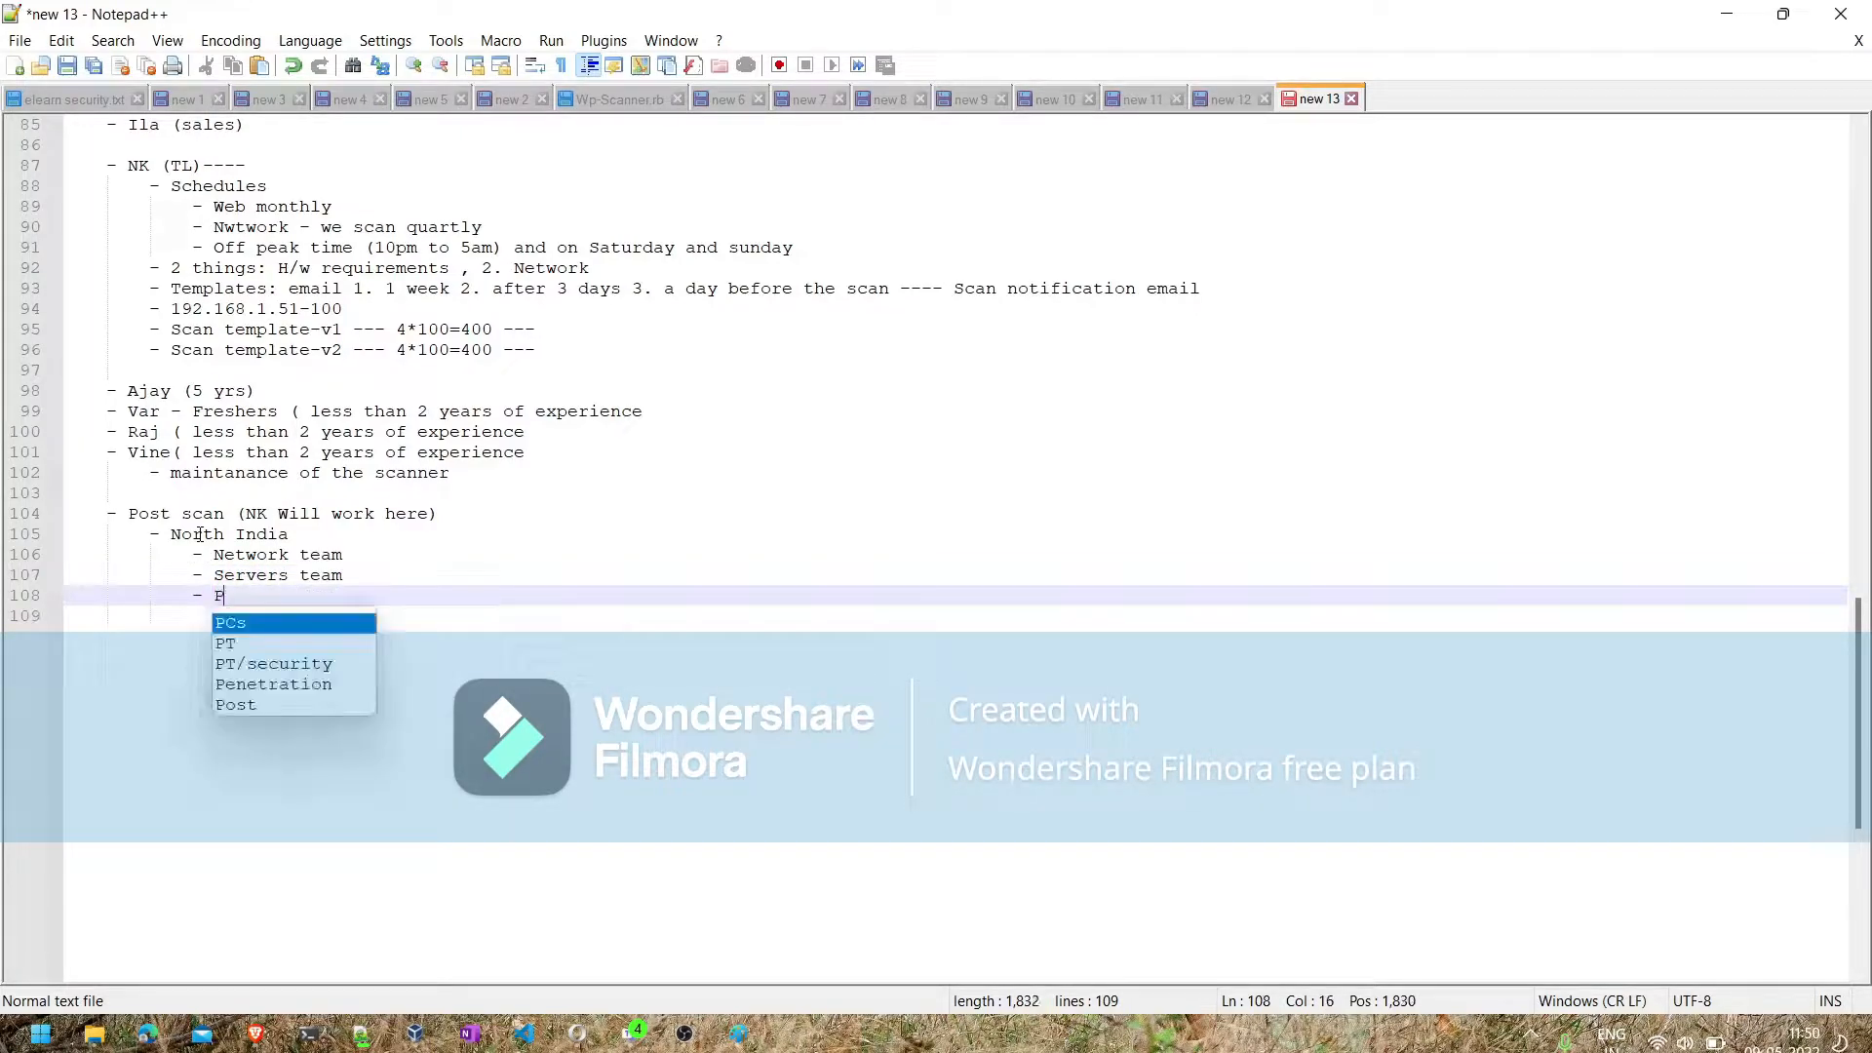
pyautogui.write('rinters ')
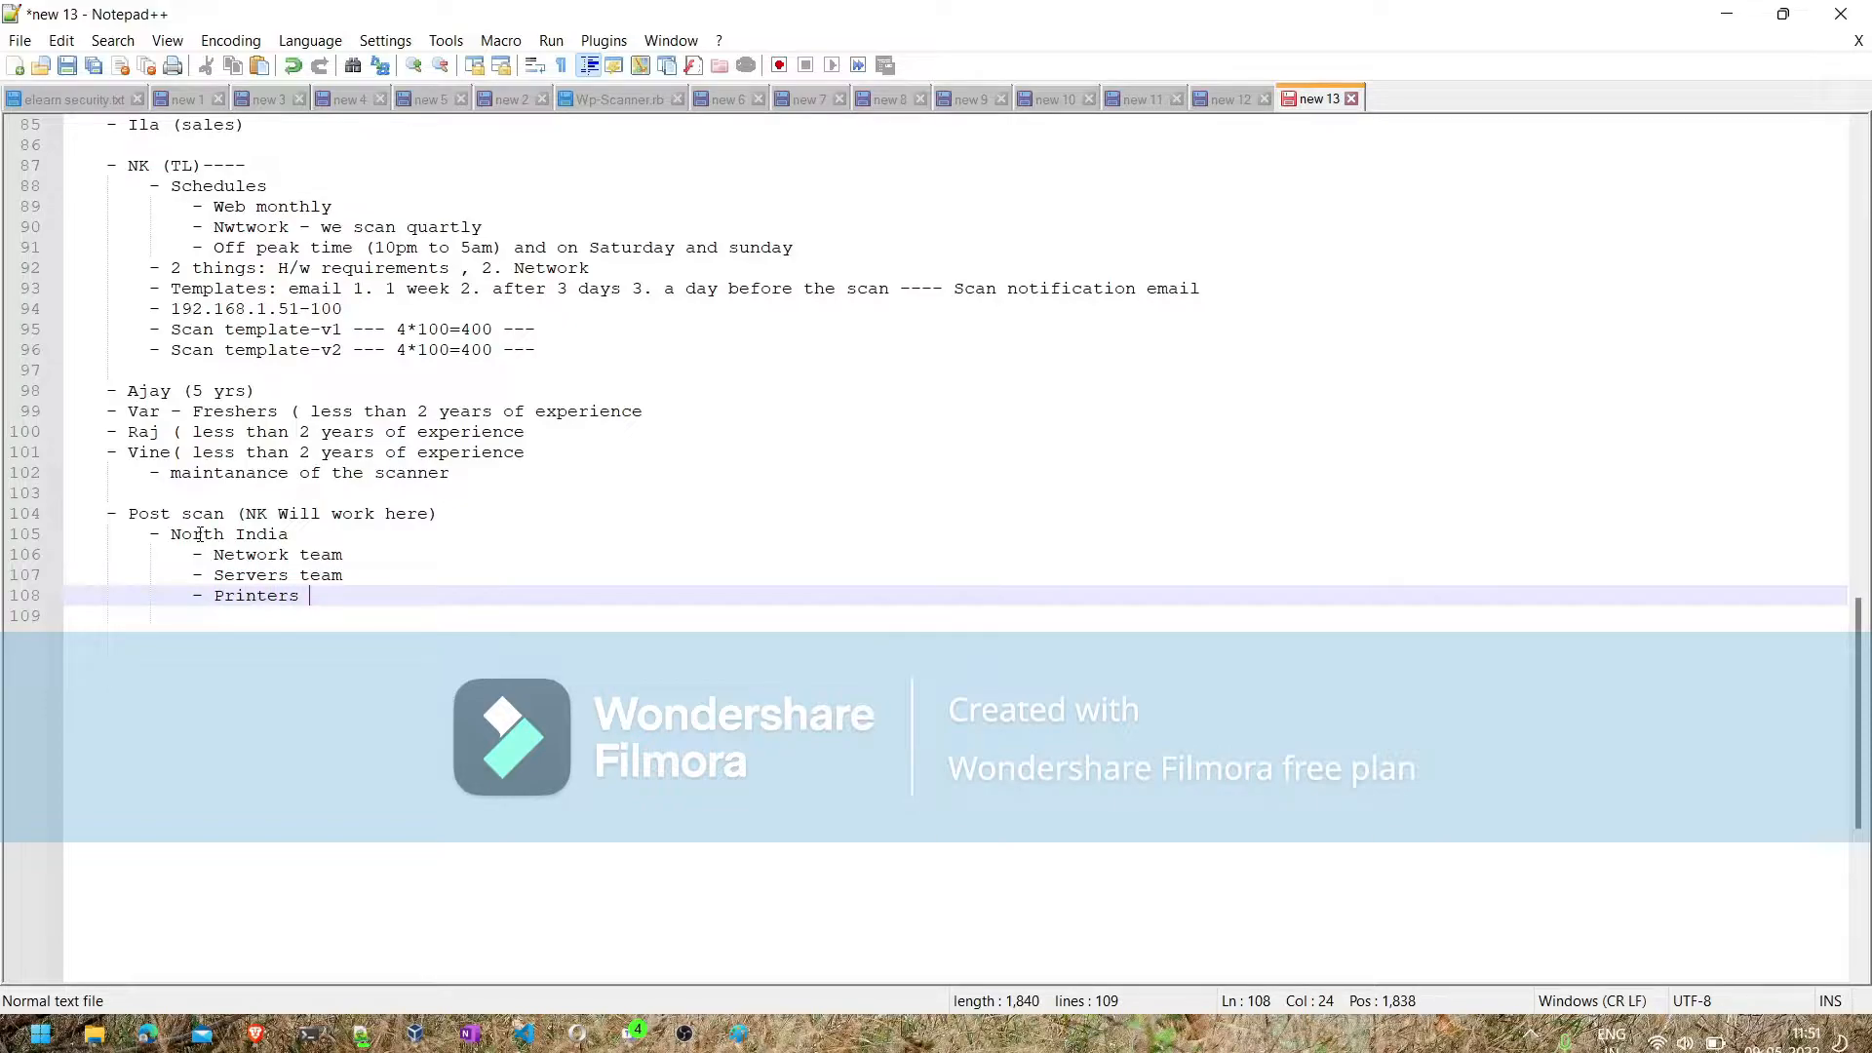
pyautogui.write('team & XYz')
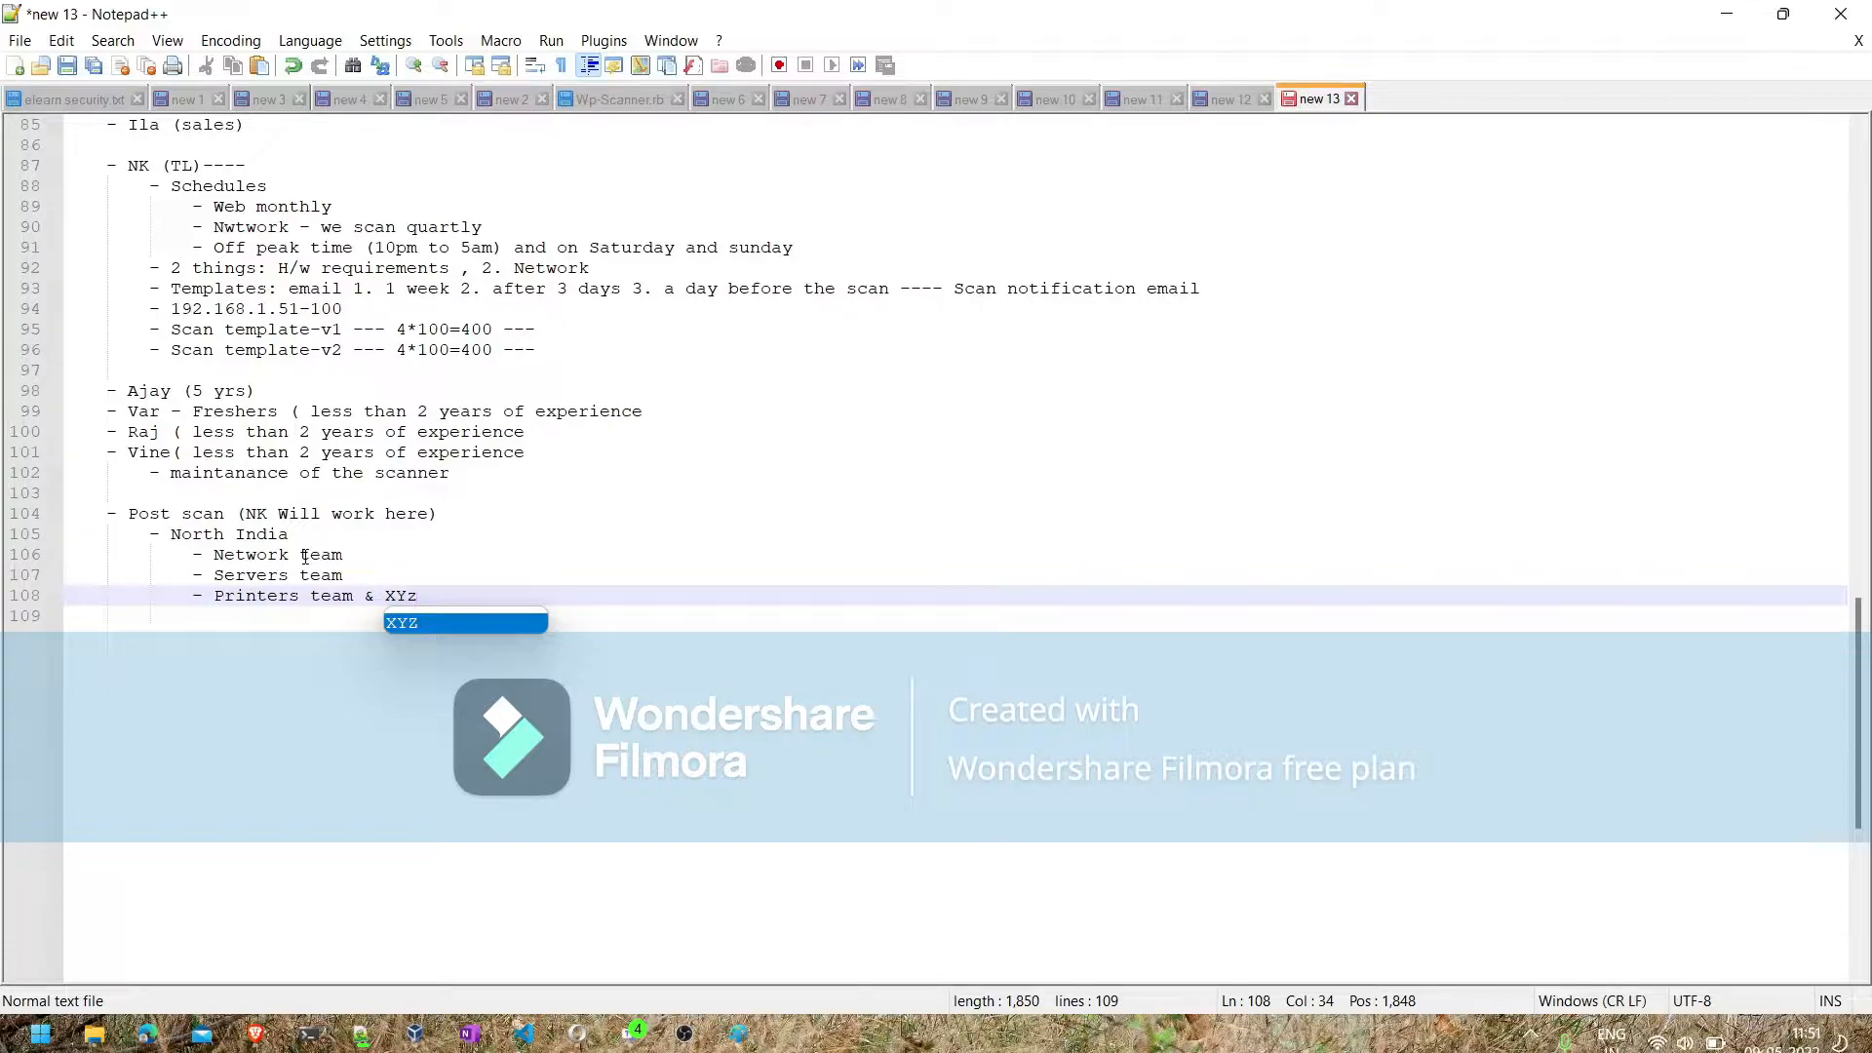
# - Append colons to the "Network team" and "Servers team" bullets and insert a blank line between them
pyautogui.click(341, 567)
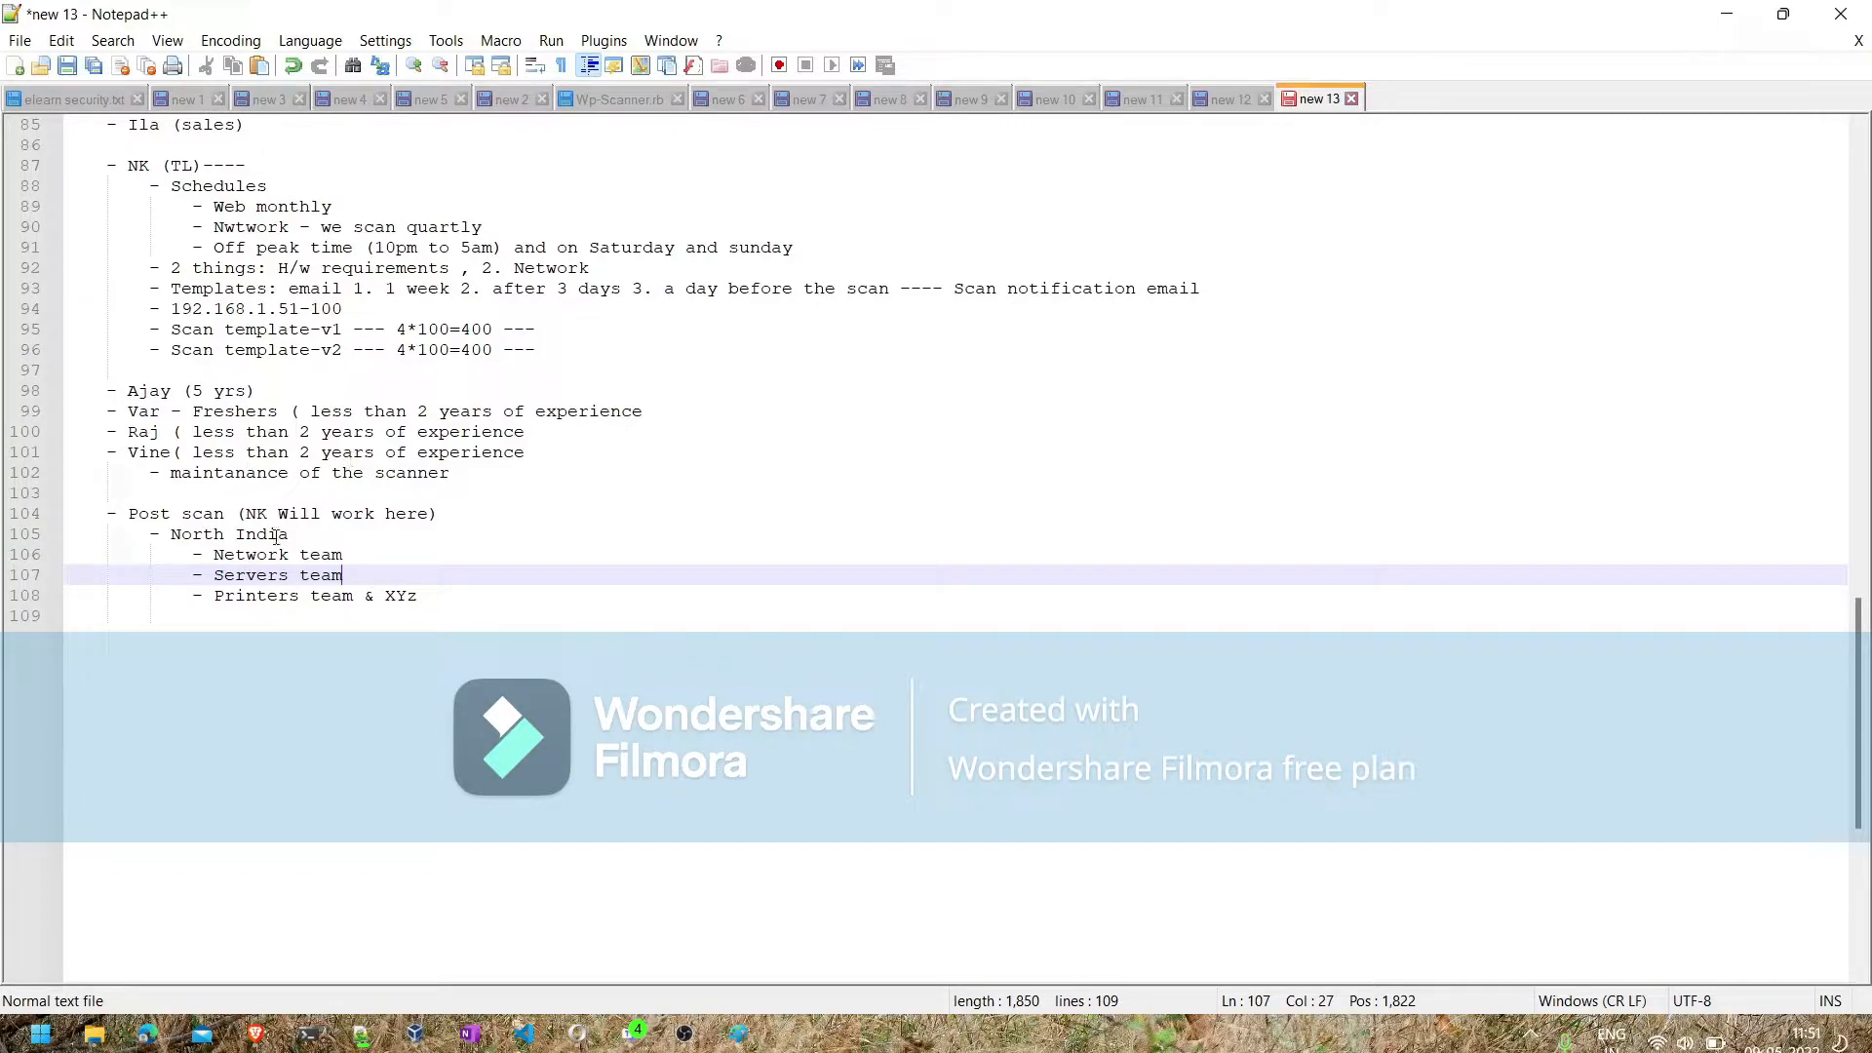
pyautogui.click(362, 551)
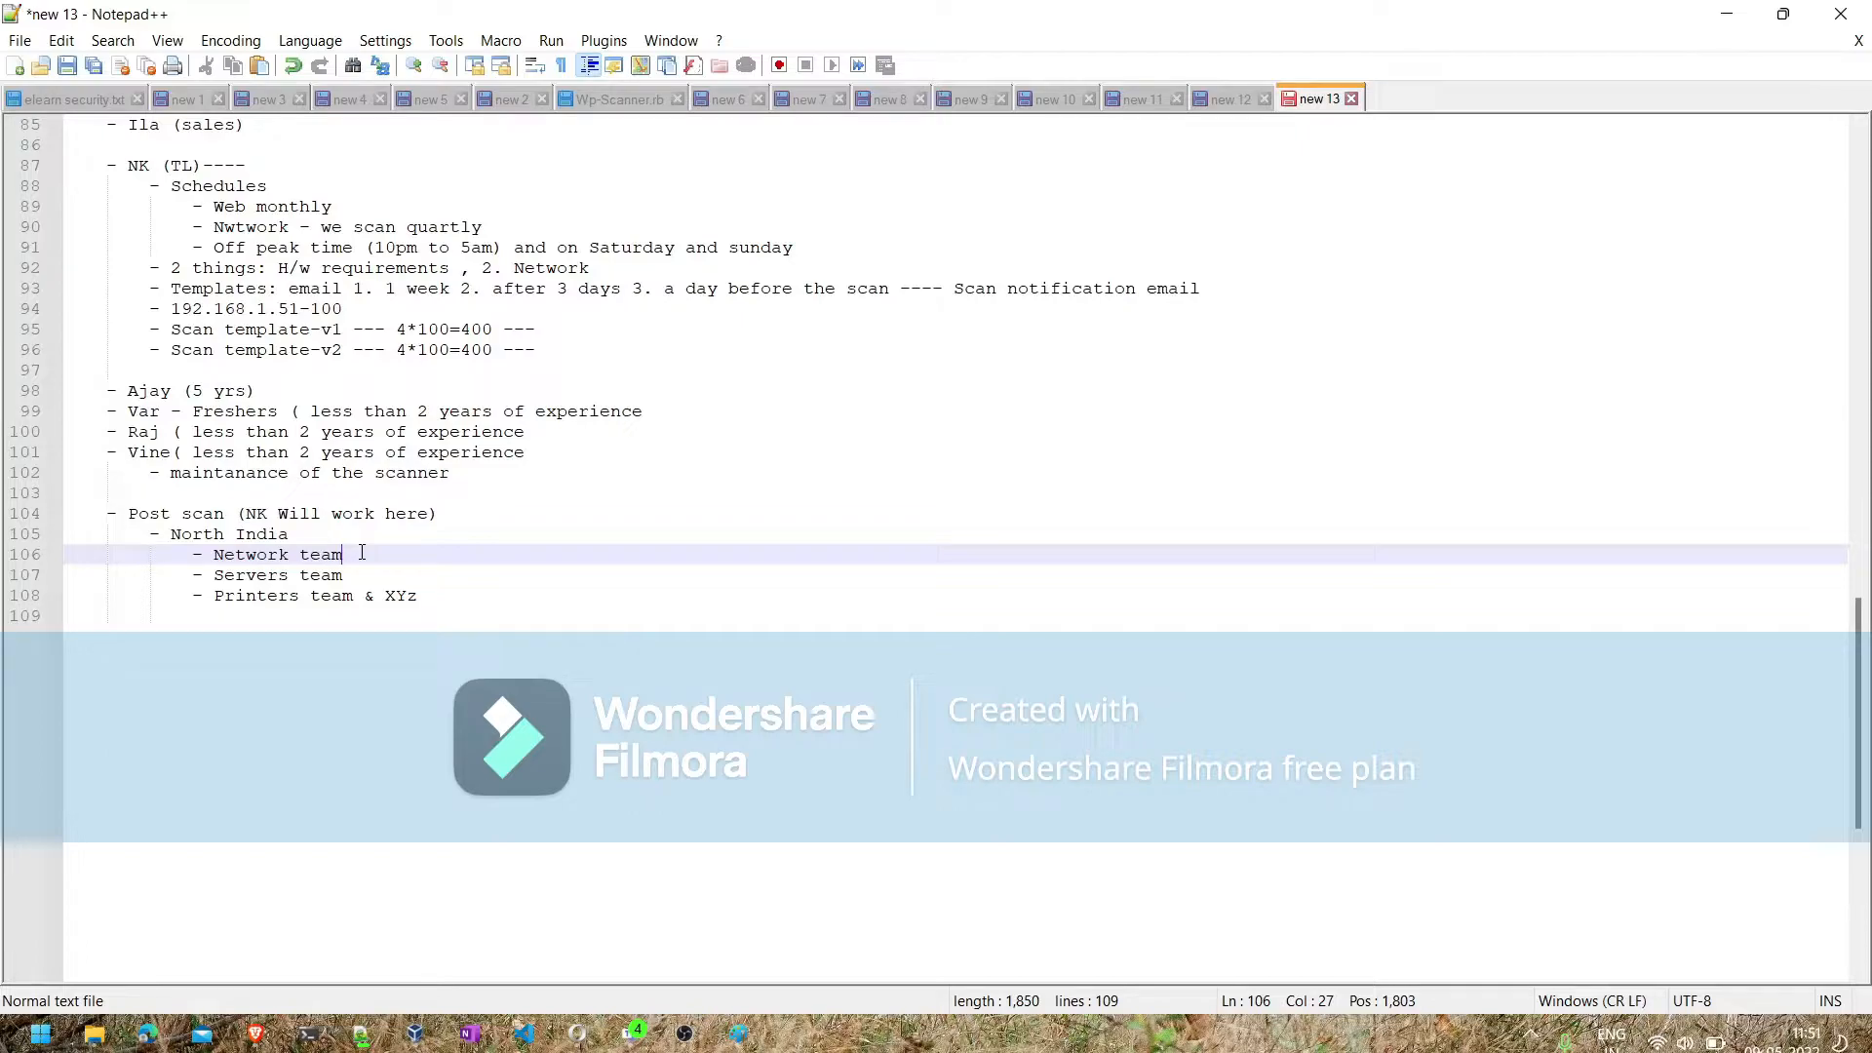
pyautogui.press('Return')
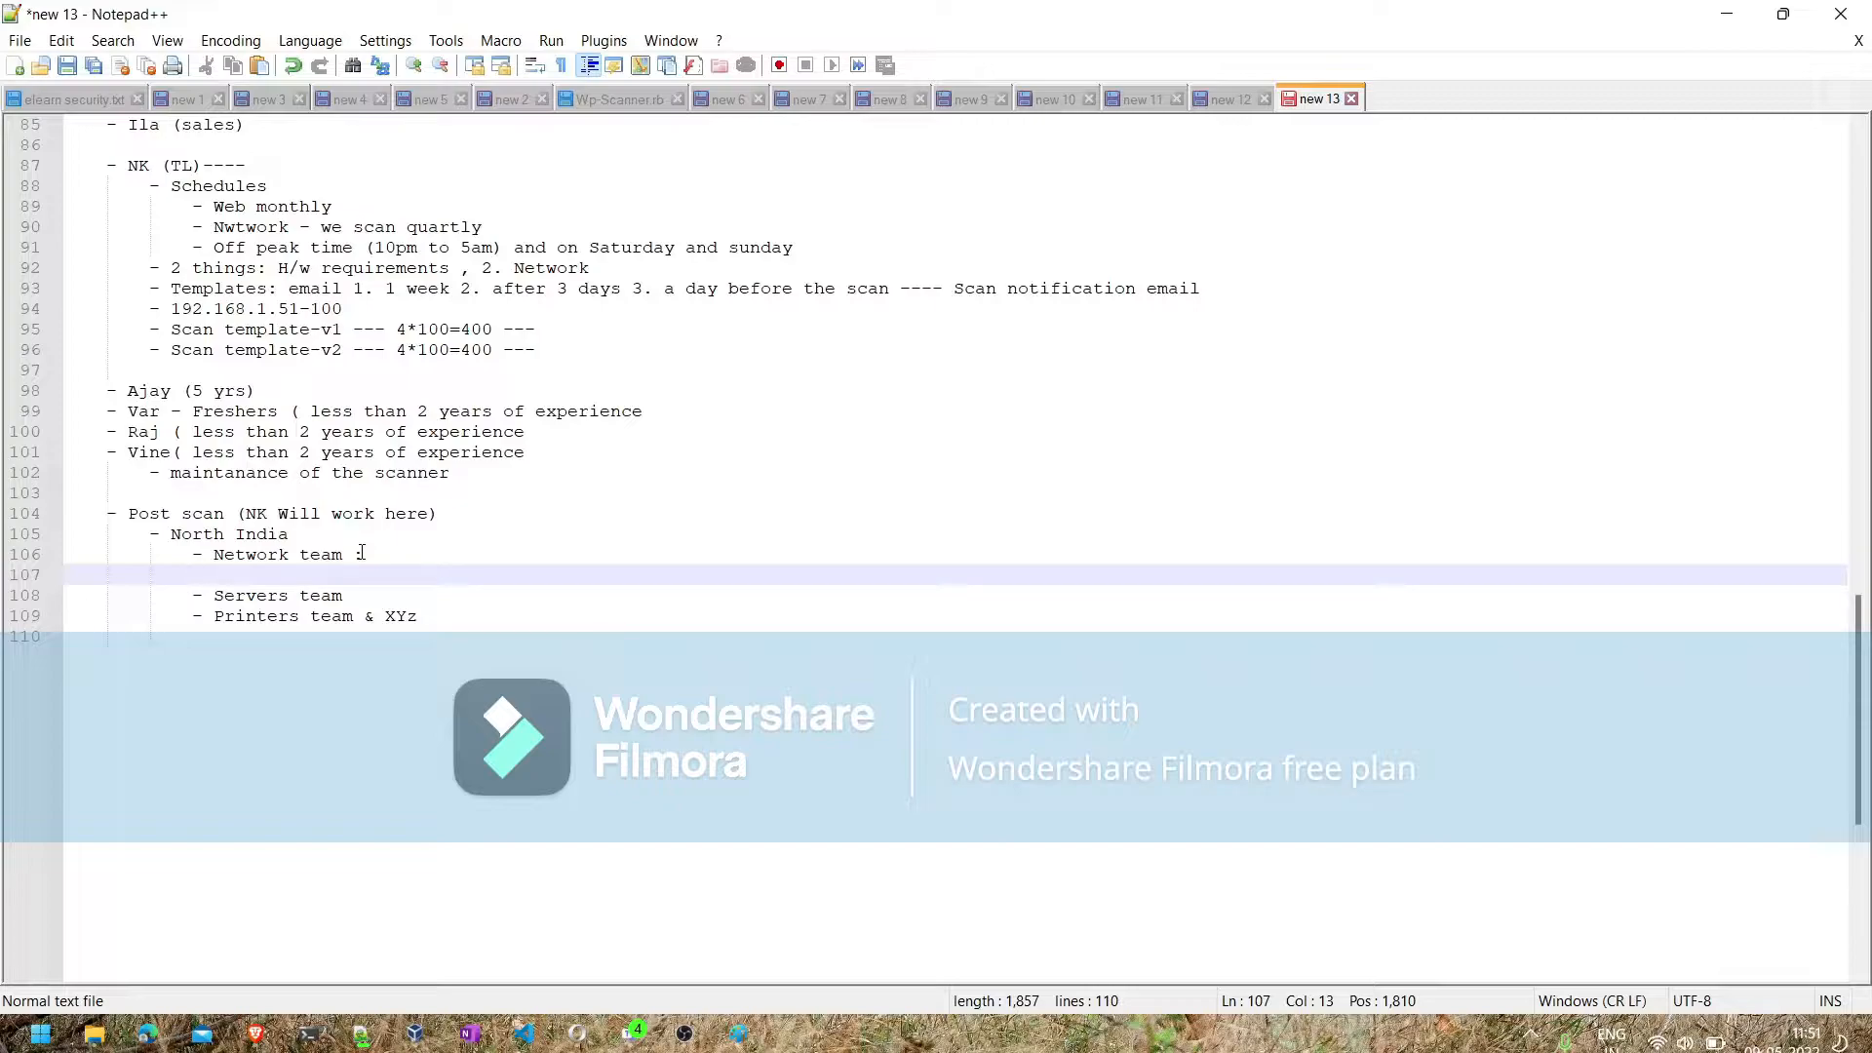
pyautogui.click(355, 589)
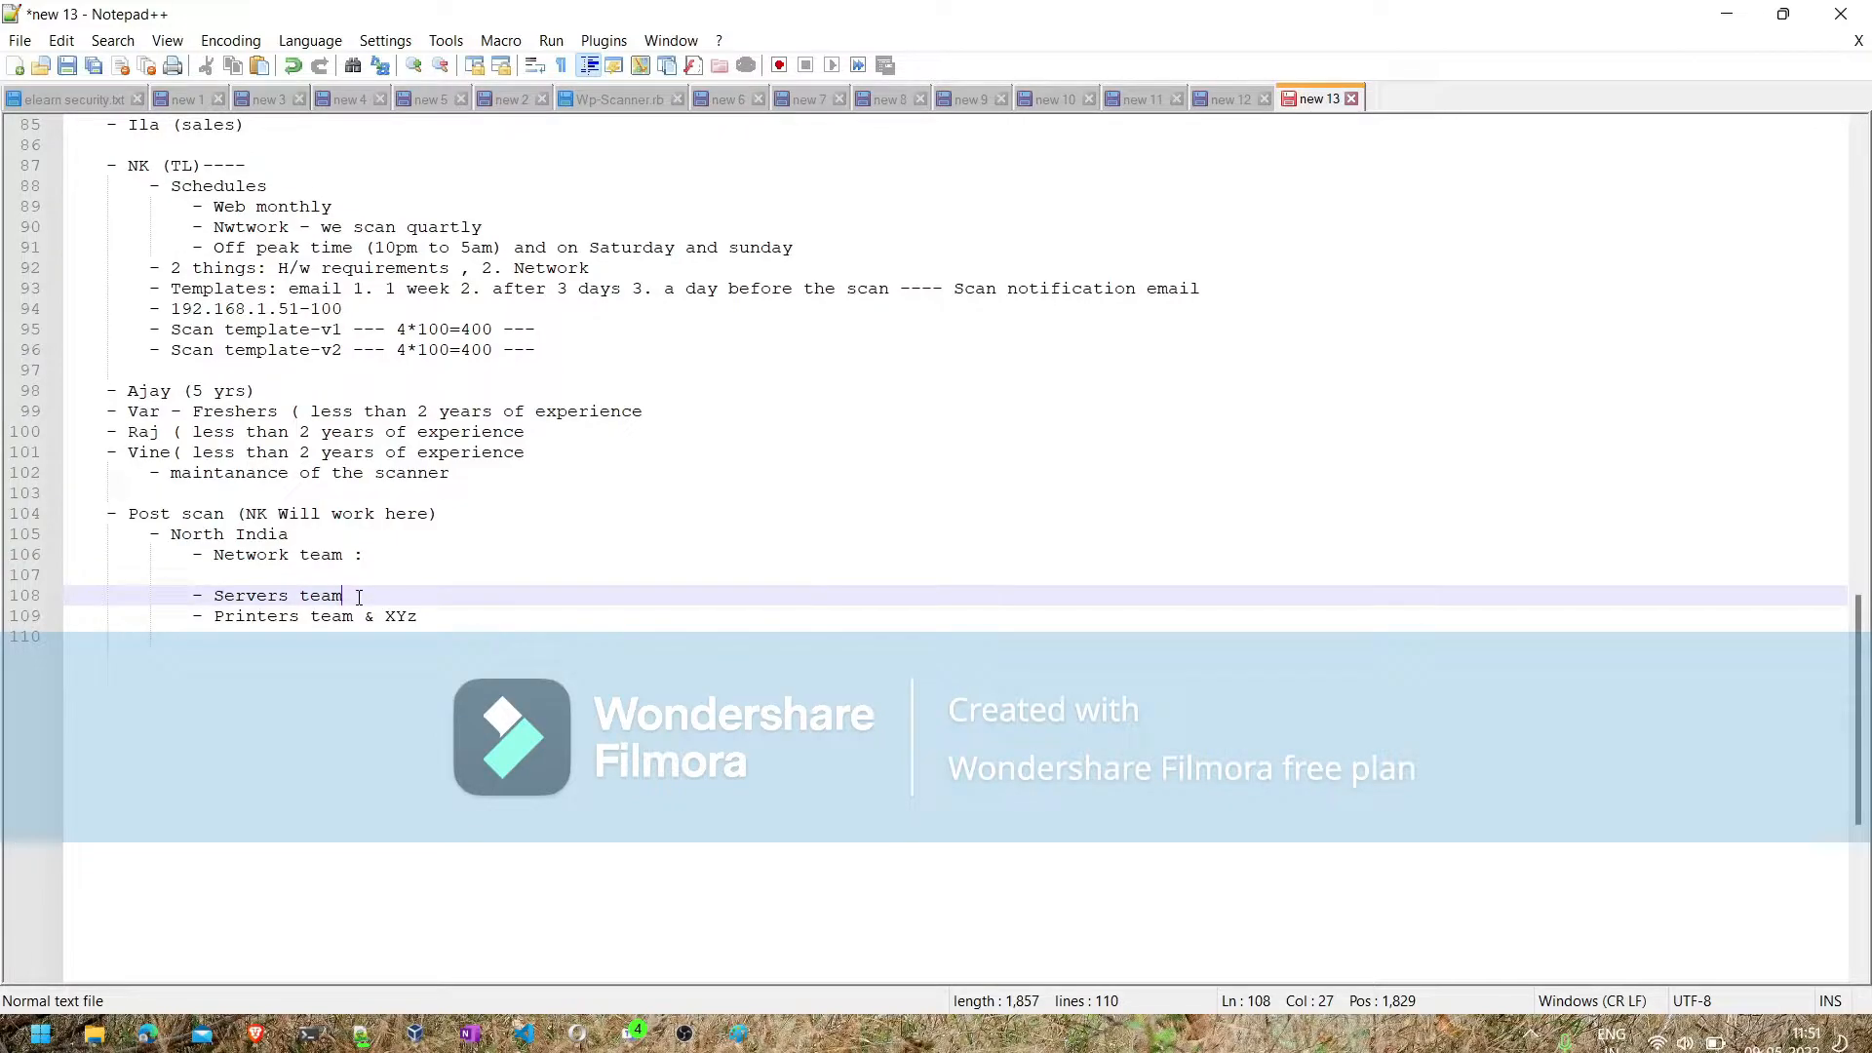
pyautogui.write(':')
# - Add the bullet "Monthly status report" at the "Post scan" level, leaving a blank line below the printers team entry
pyautogui.click(460, 622)
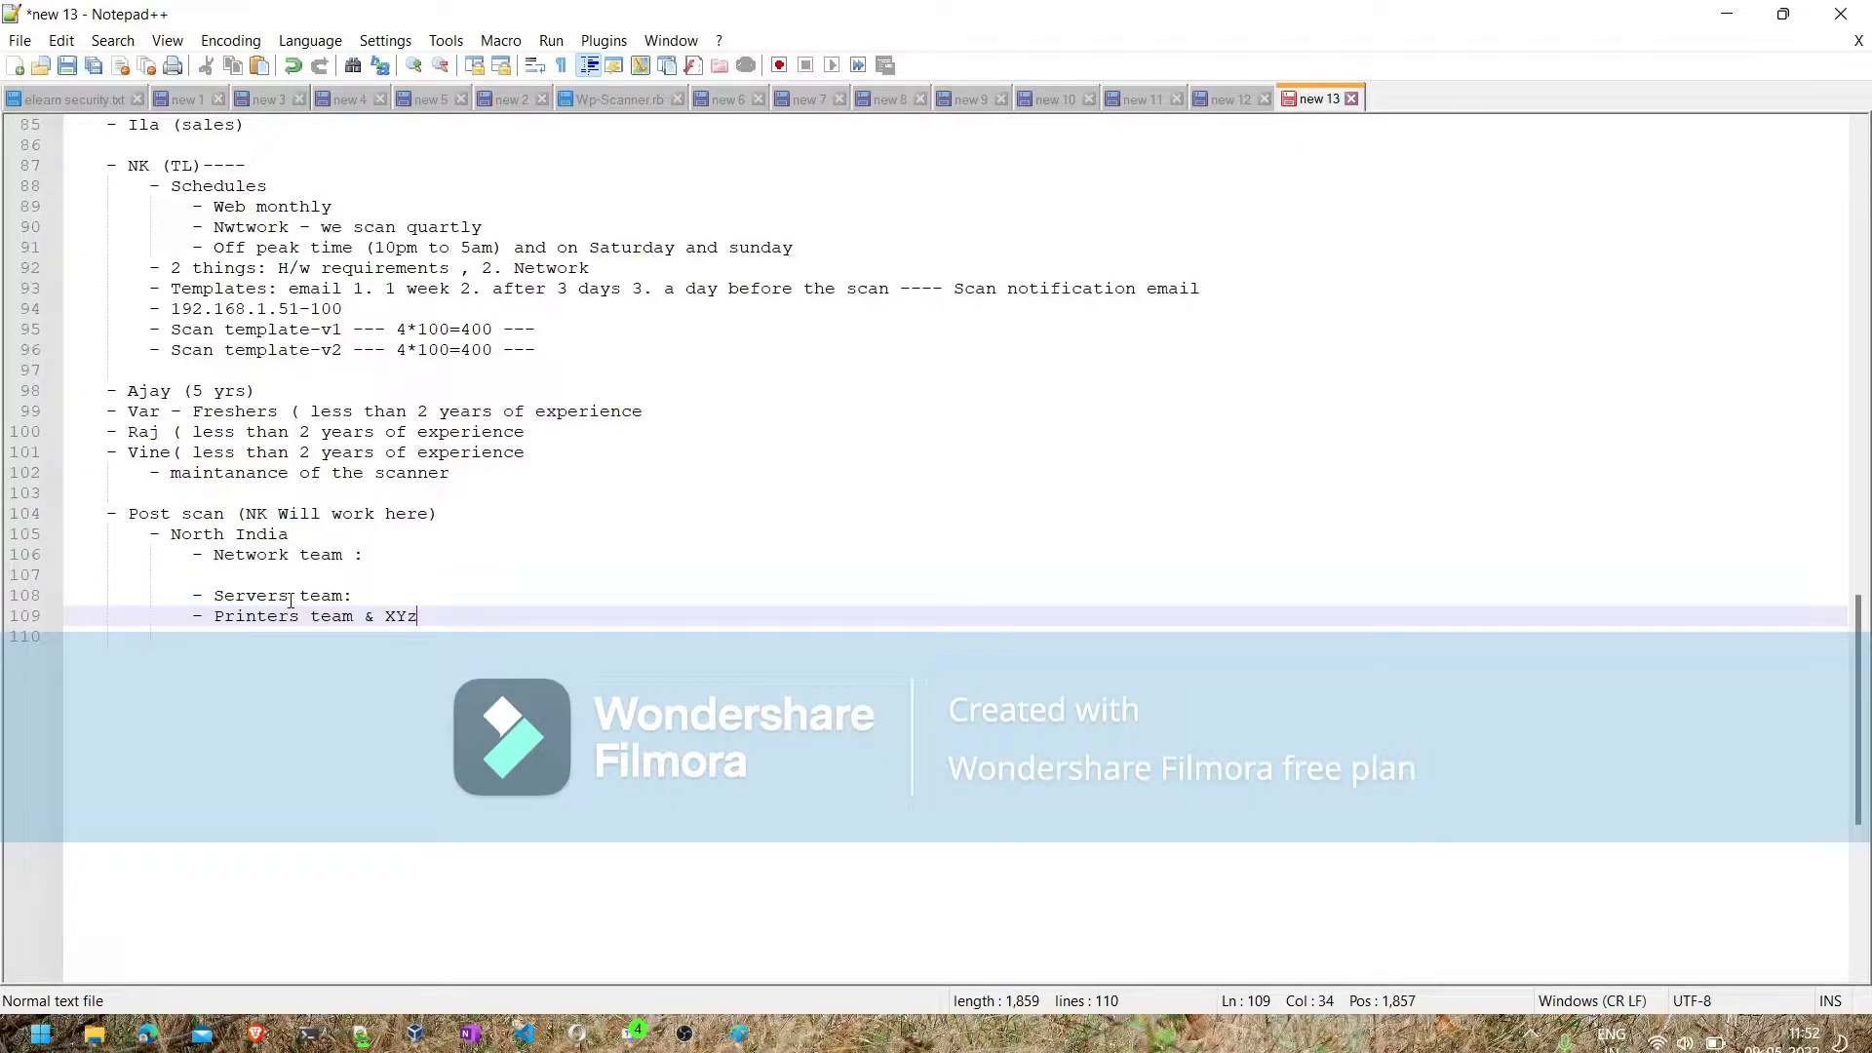
pyautogui.press('Return')
pyautogui.press('BackSpace')
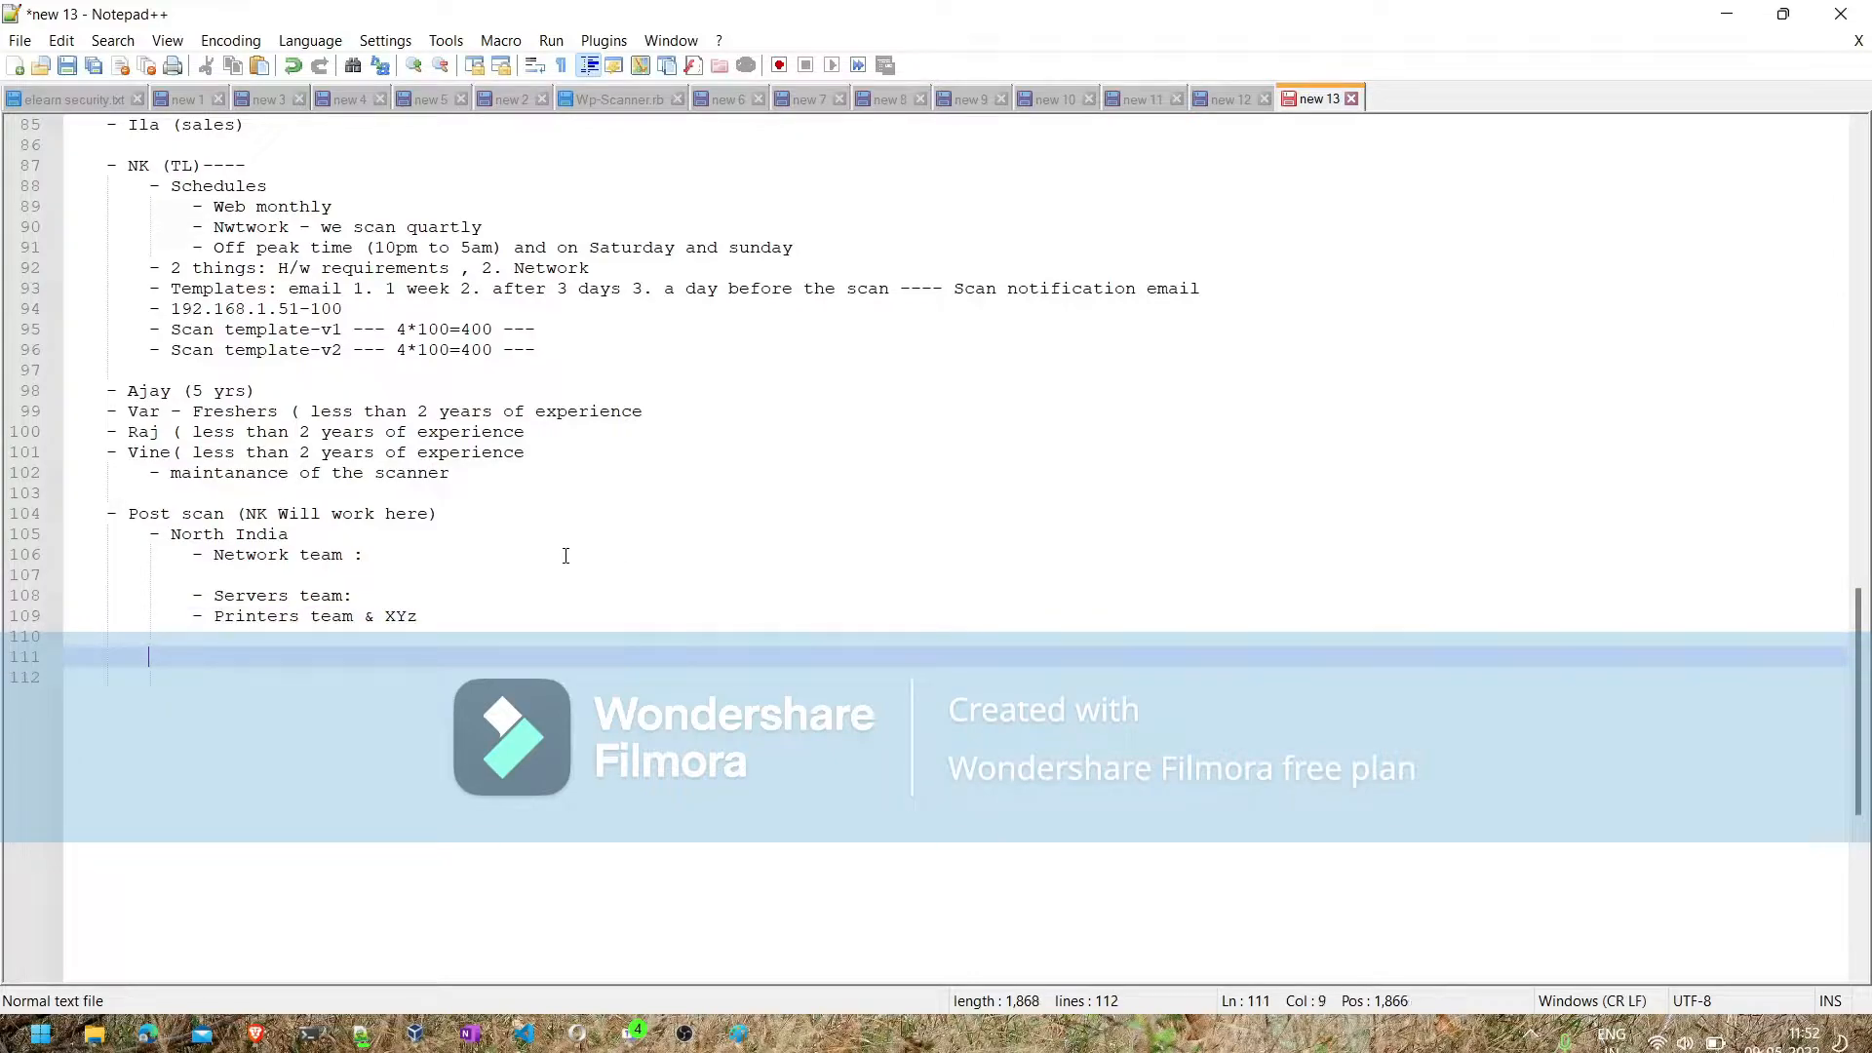
pyautogui.write('- M')
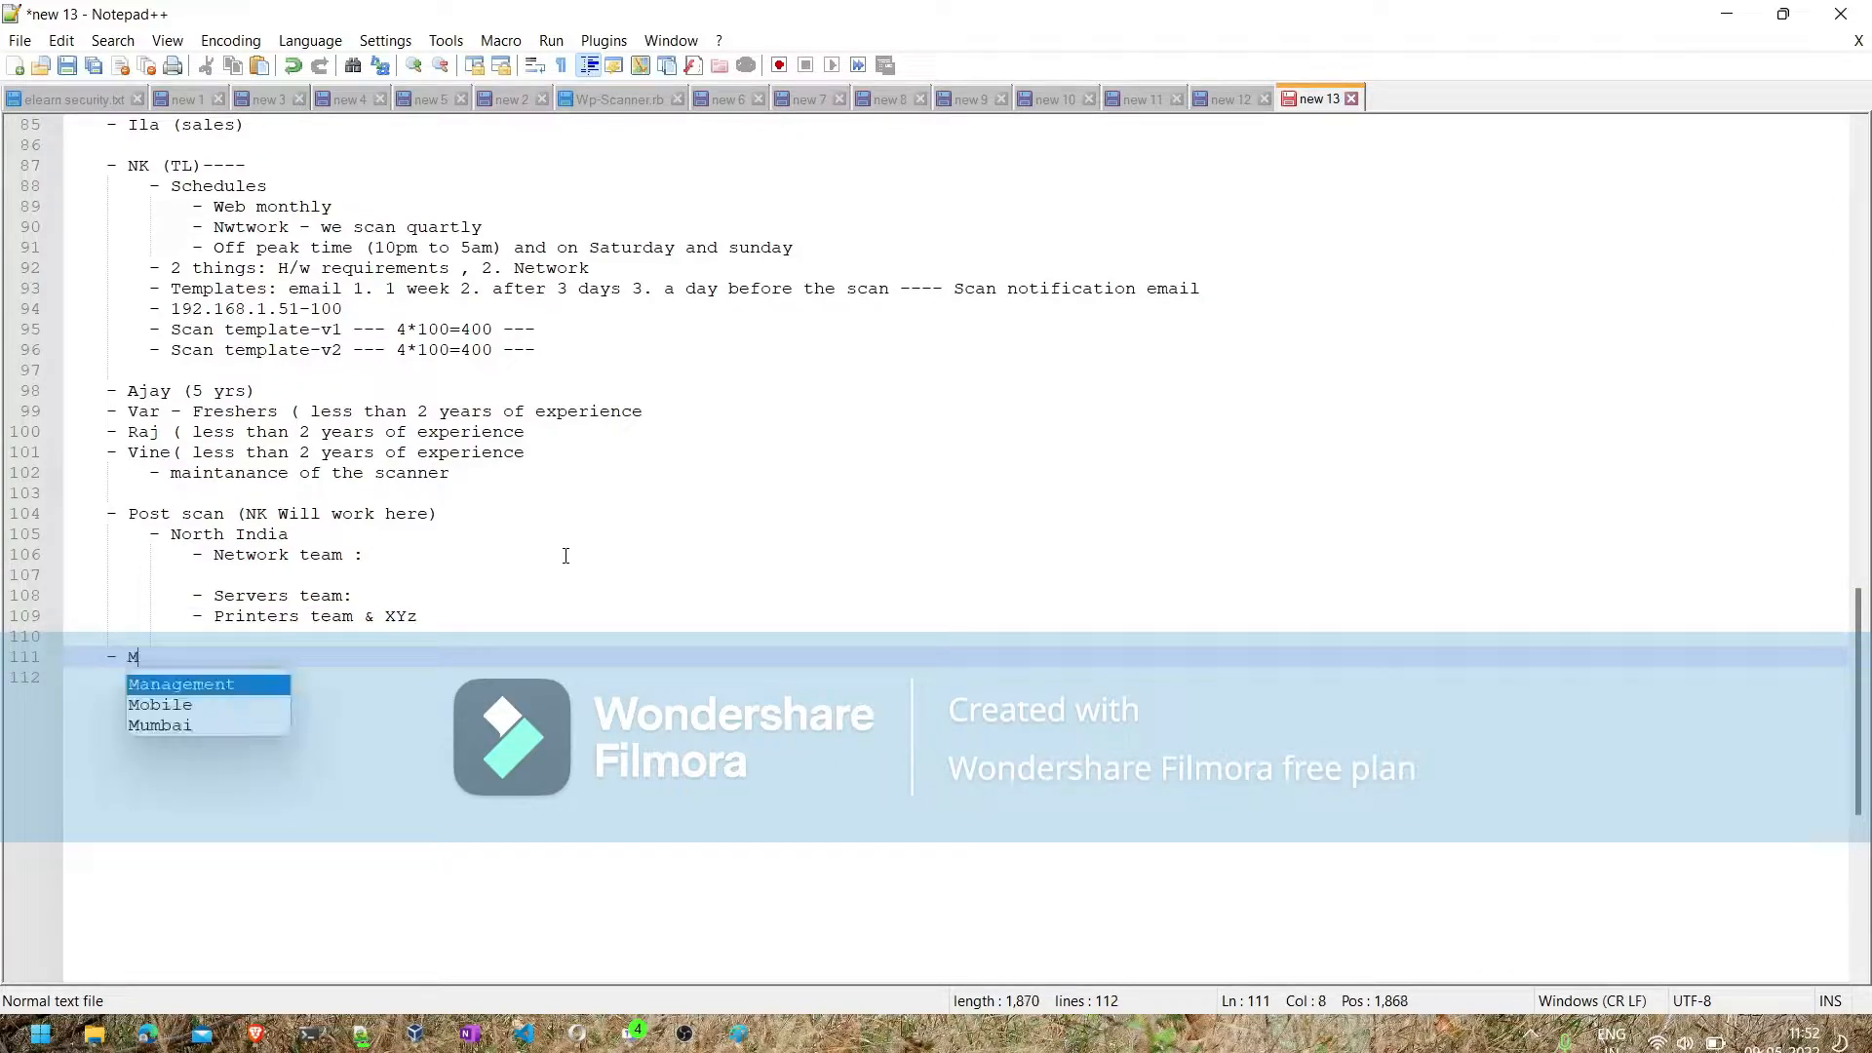
pyautogui.write('onthly ')
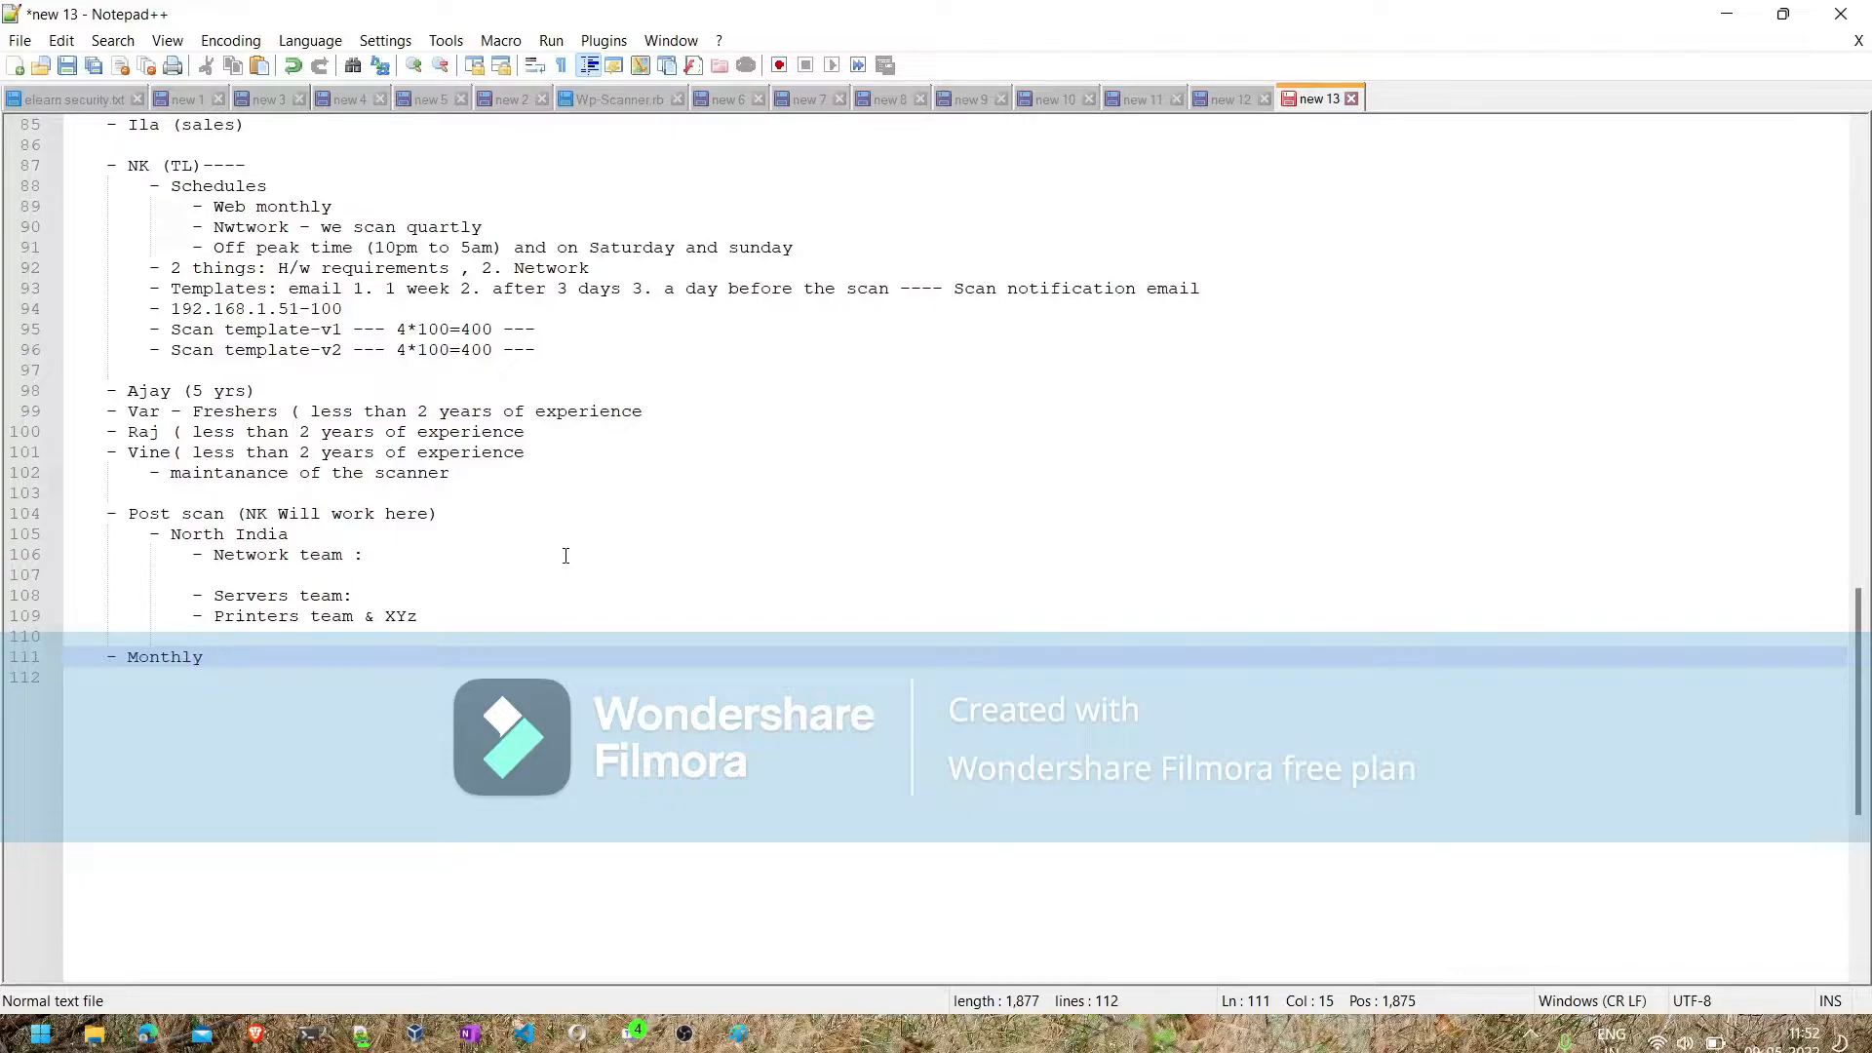
pyautogui.write('status report')
# - Add the bullet "Quartly status report" directly below the monthly status report bullet
pyautogui.press('Return')
pyautogui.write('- Q')
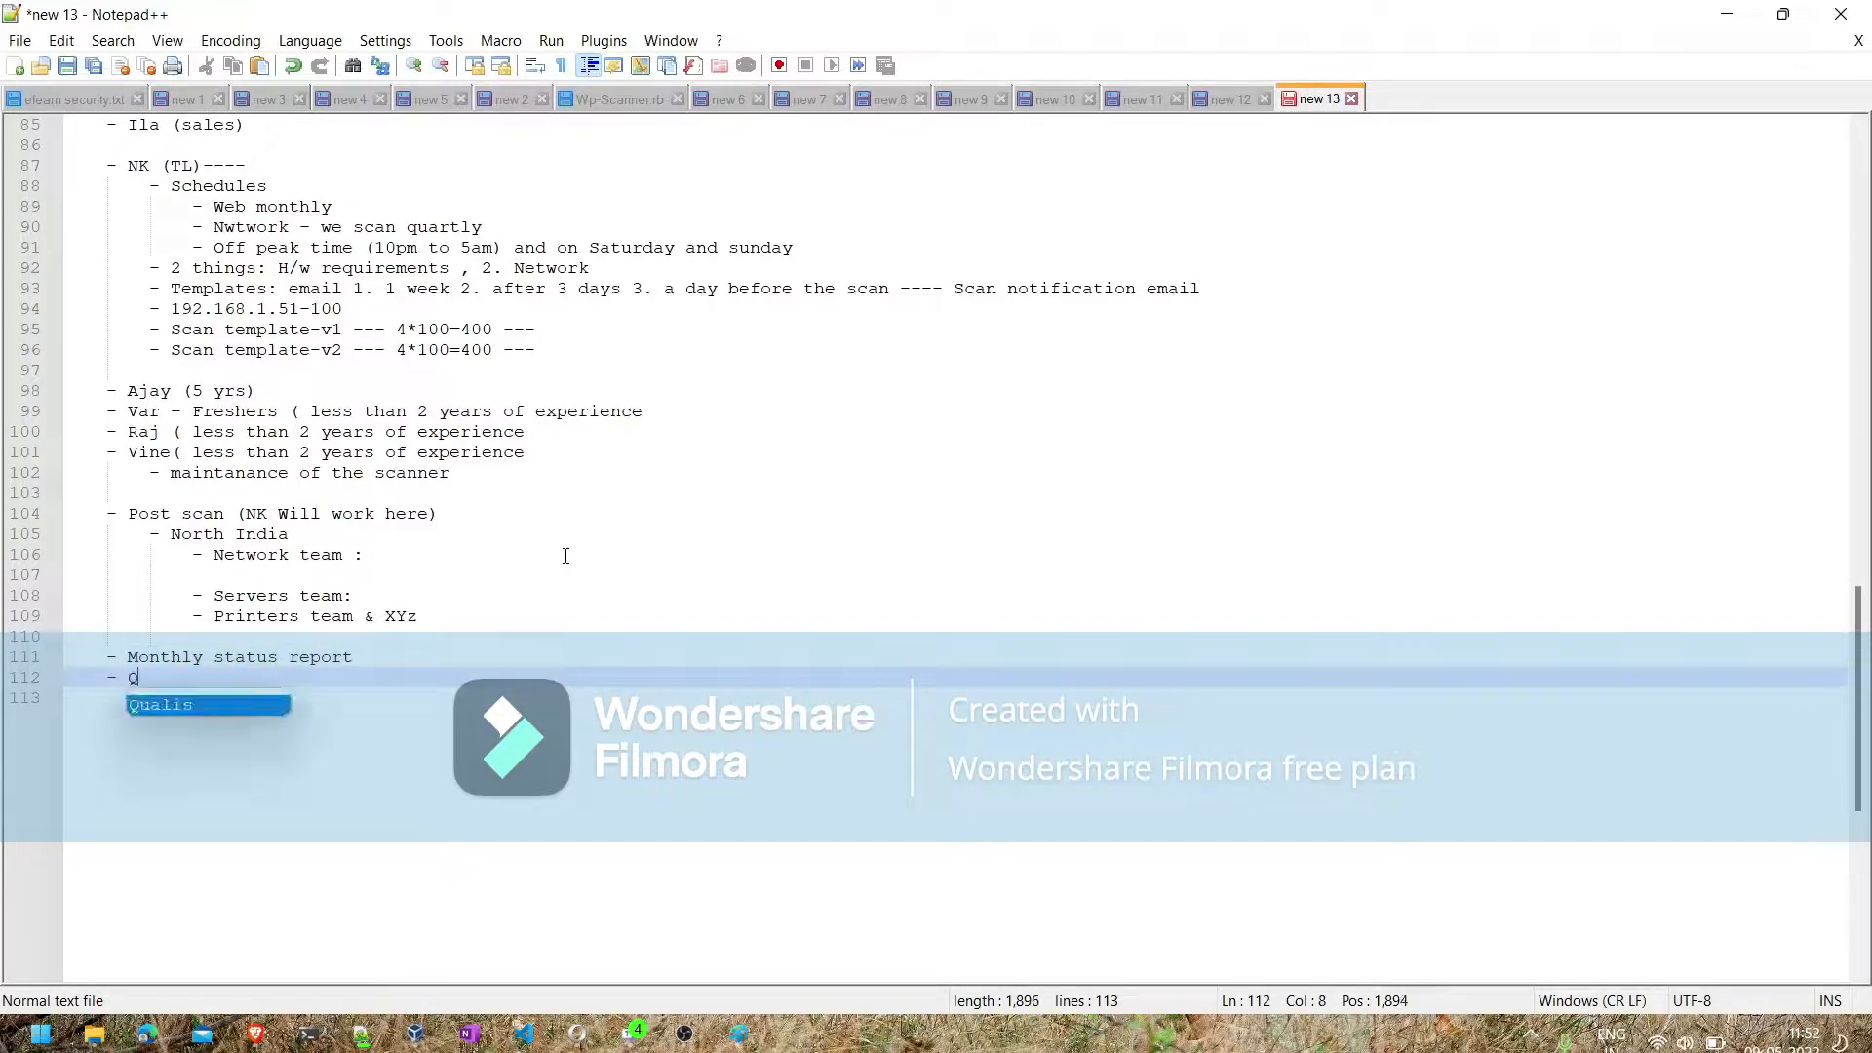
pyautogui.write('uartly')
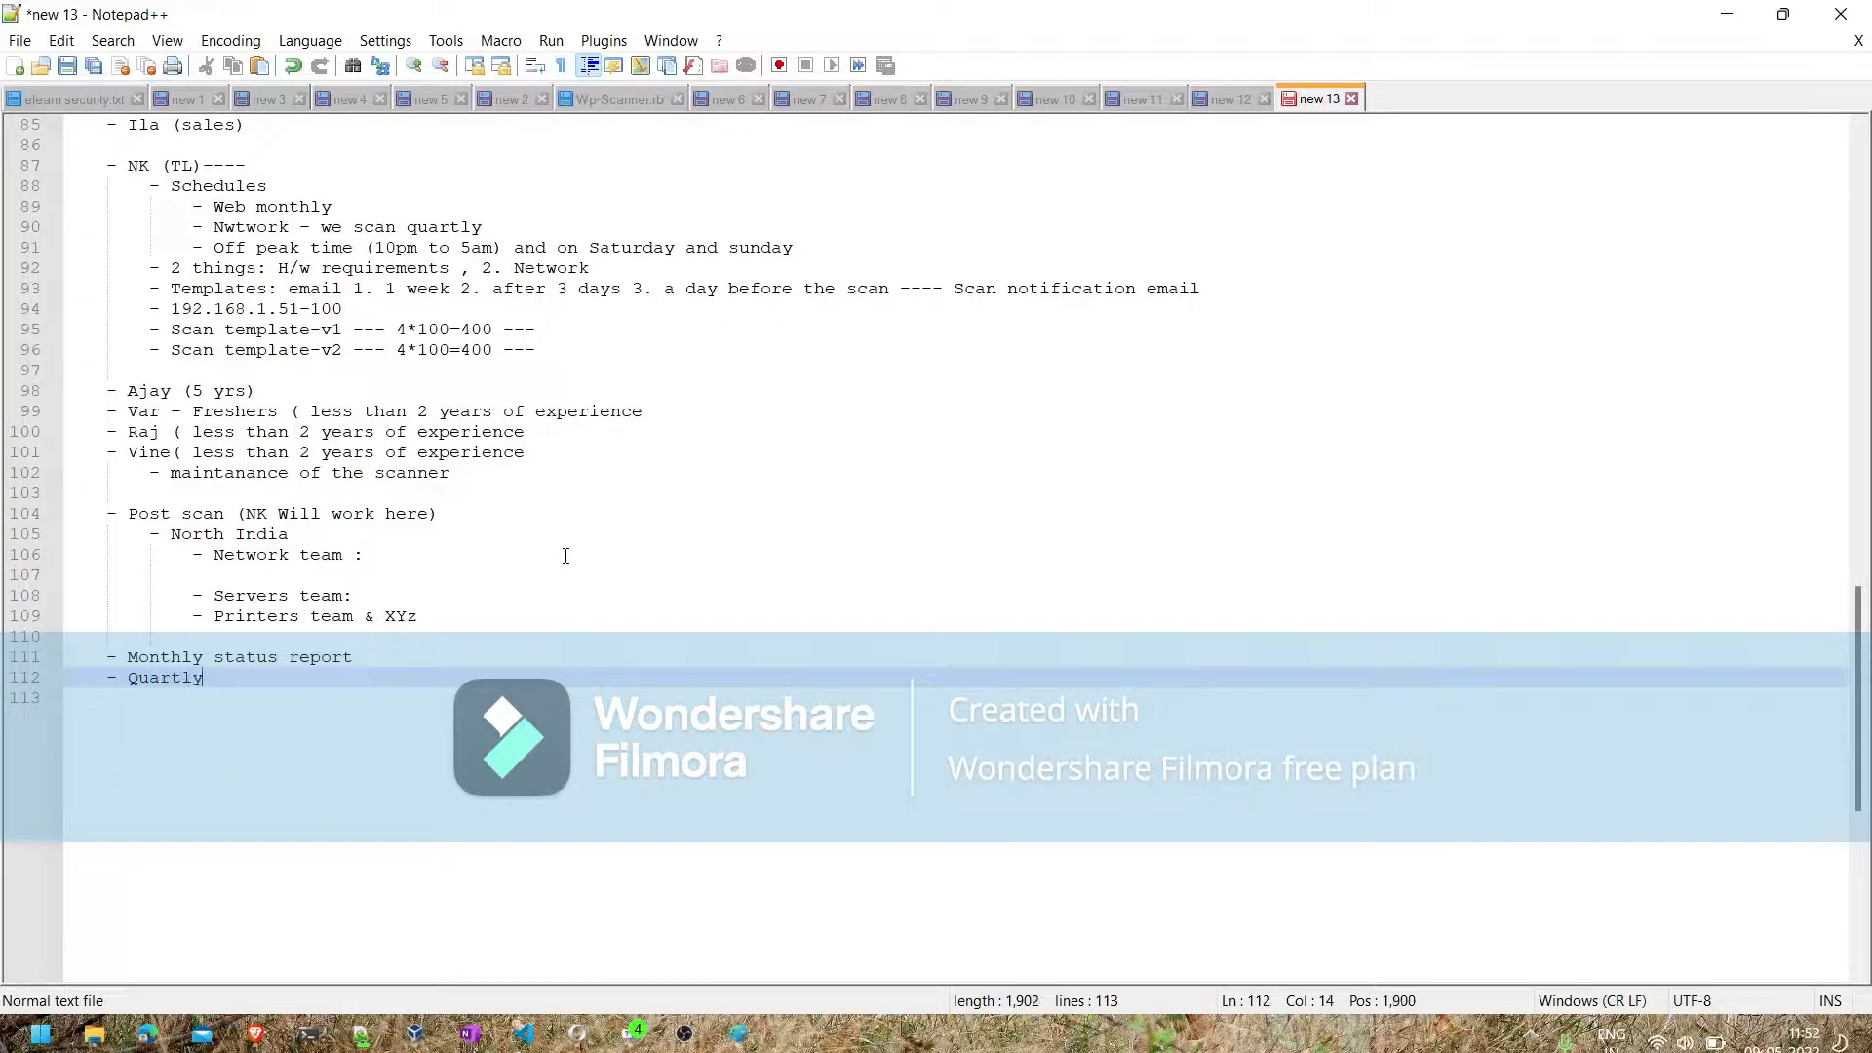
pyautogui.write(' status r')
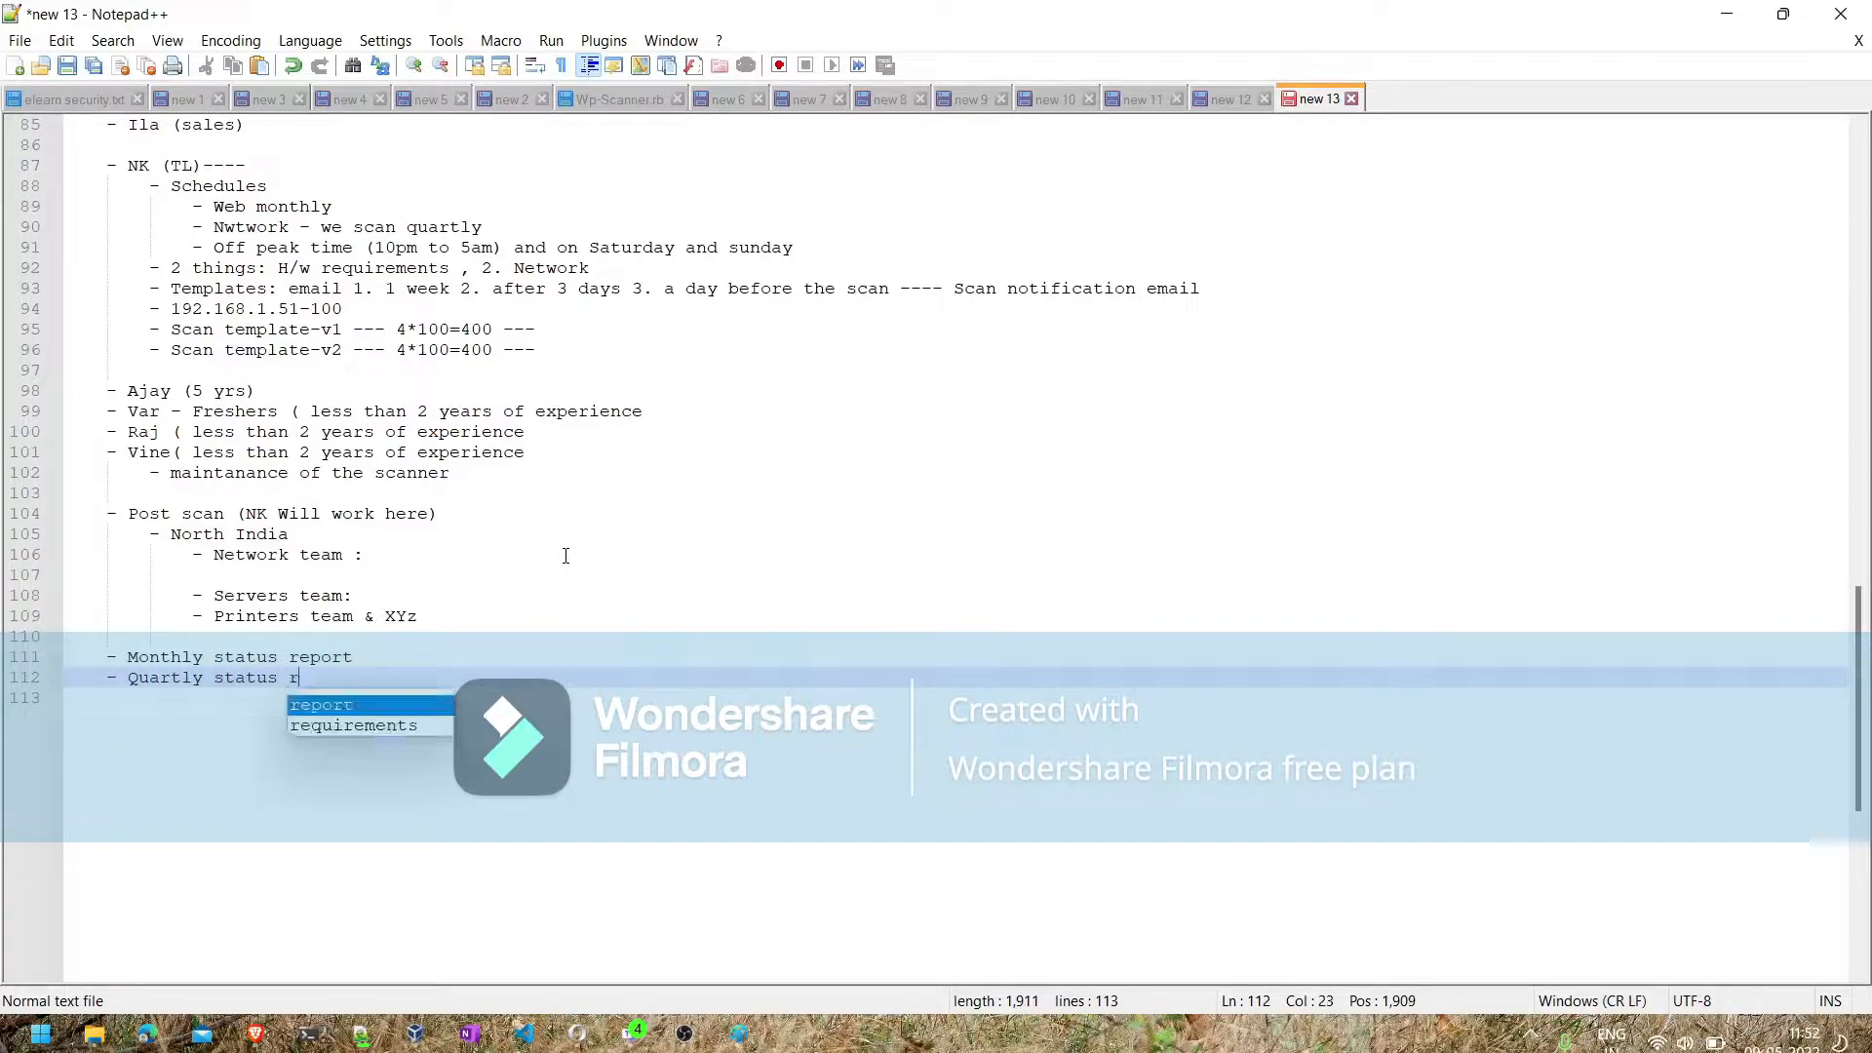
pyautogui.write('eport')
# - Highlight the North India team block and the team lead's initials in the "Post scan" line to review them
pyautogui.moveTo(433, 613); pyautogui.dragTo(112, 542)
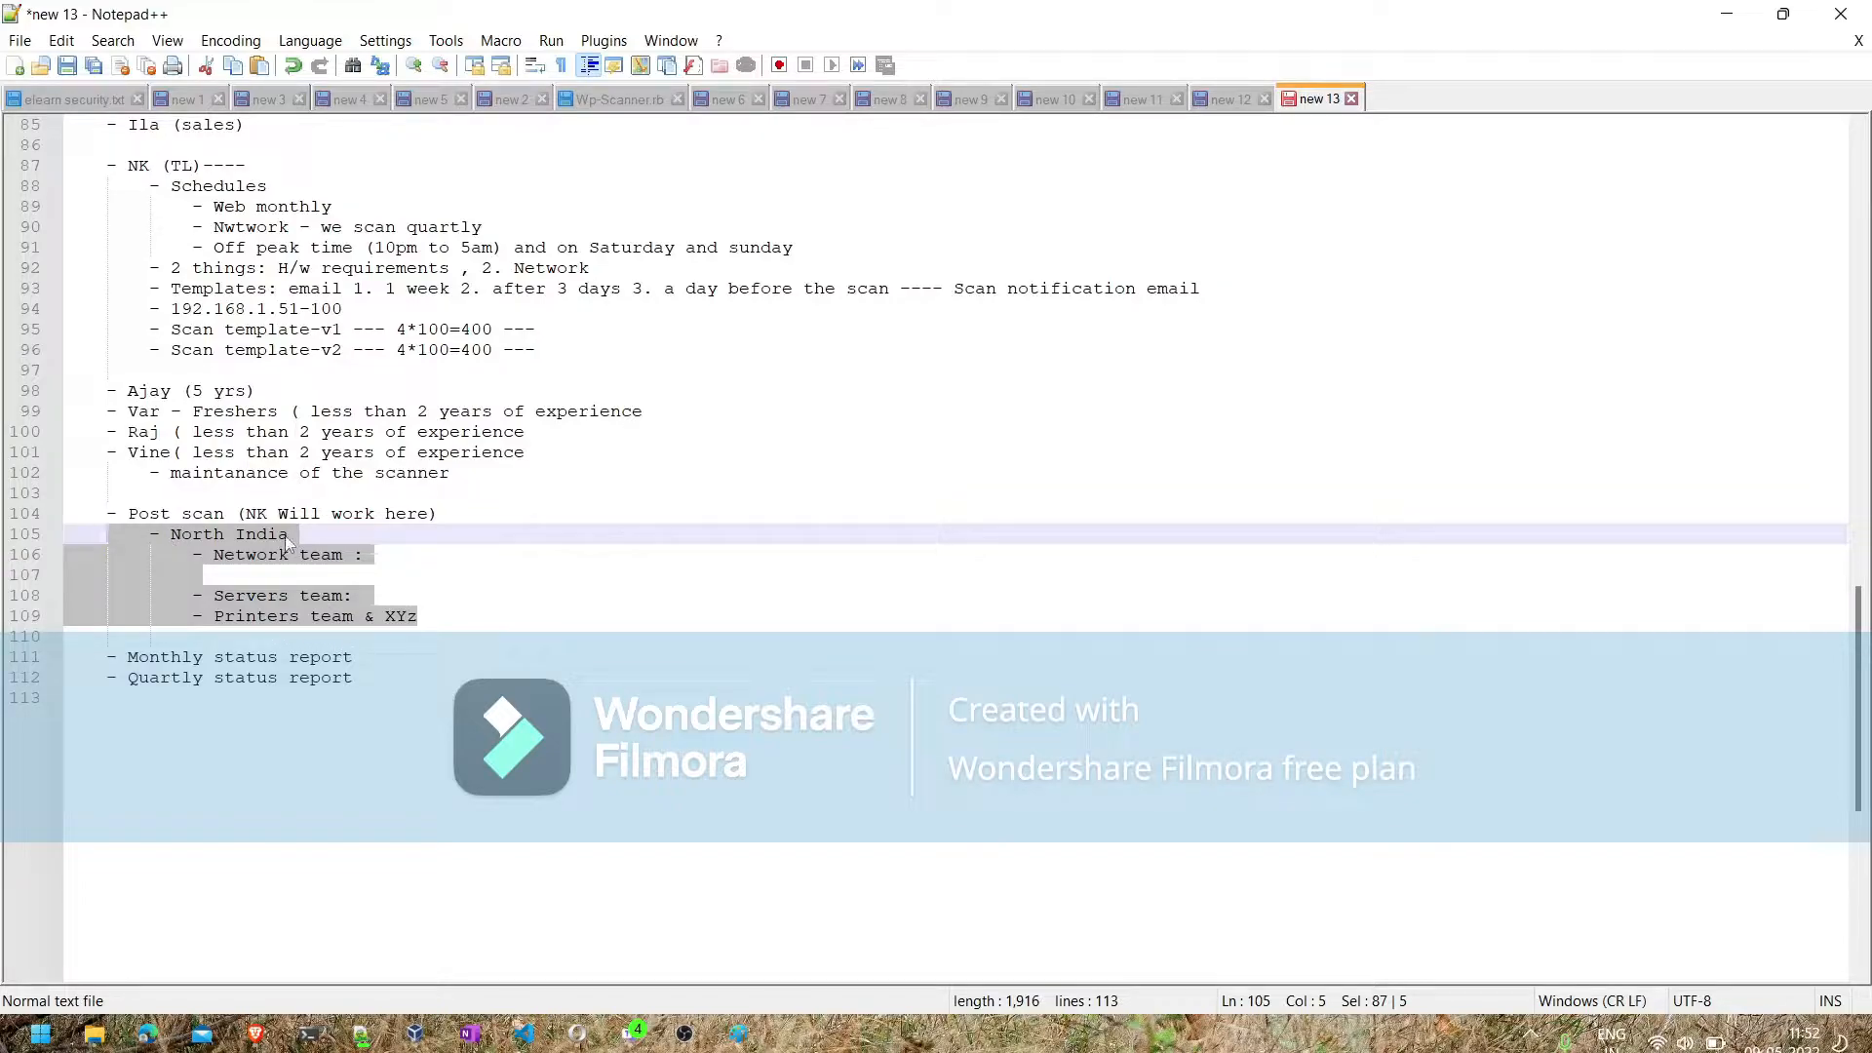
pyautogui.doubleClick(257, 513)
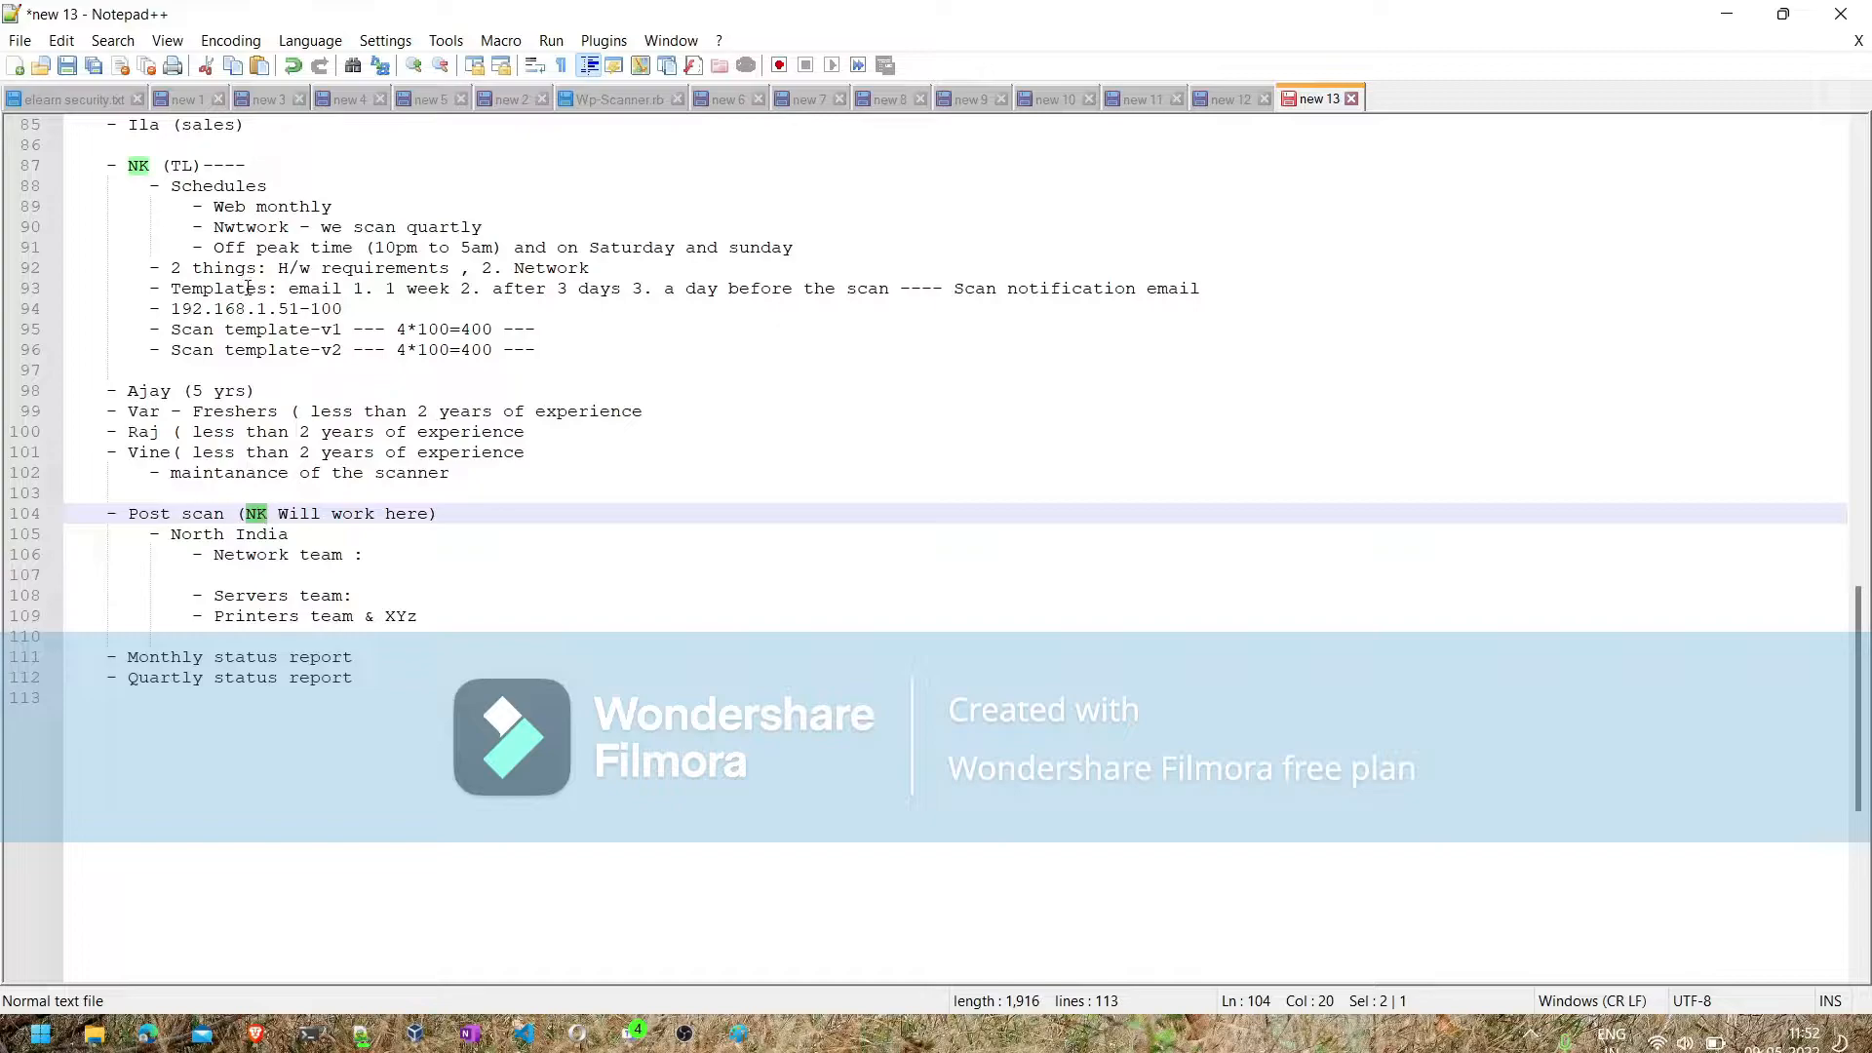
pyautogui.click(362, 658)
pyautogui.click(372, 632)
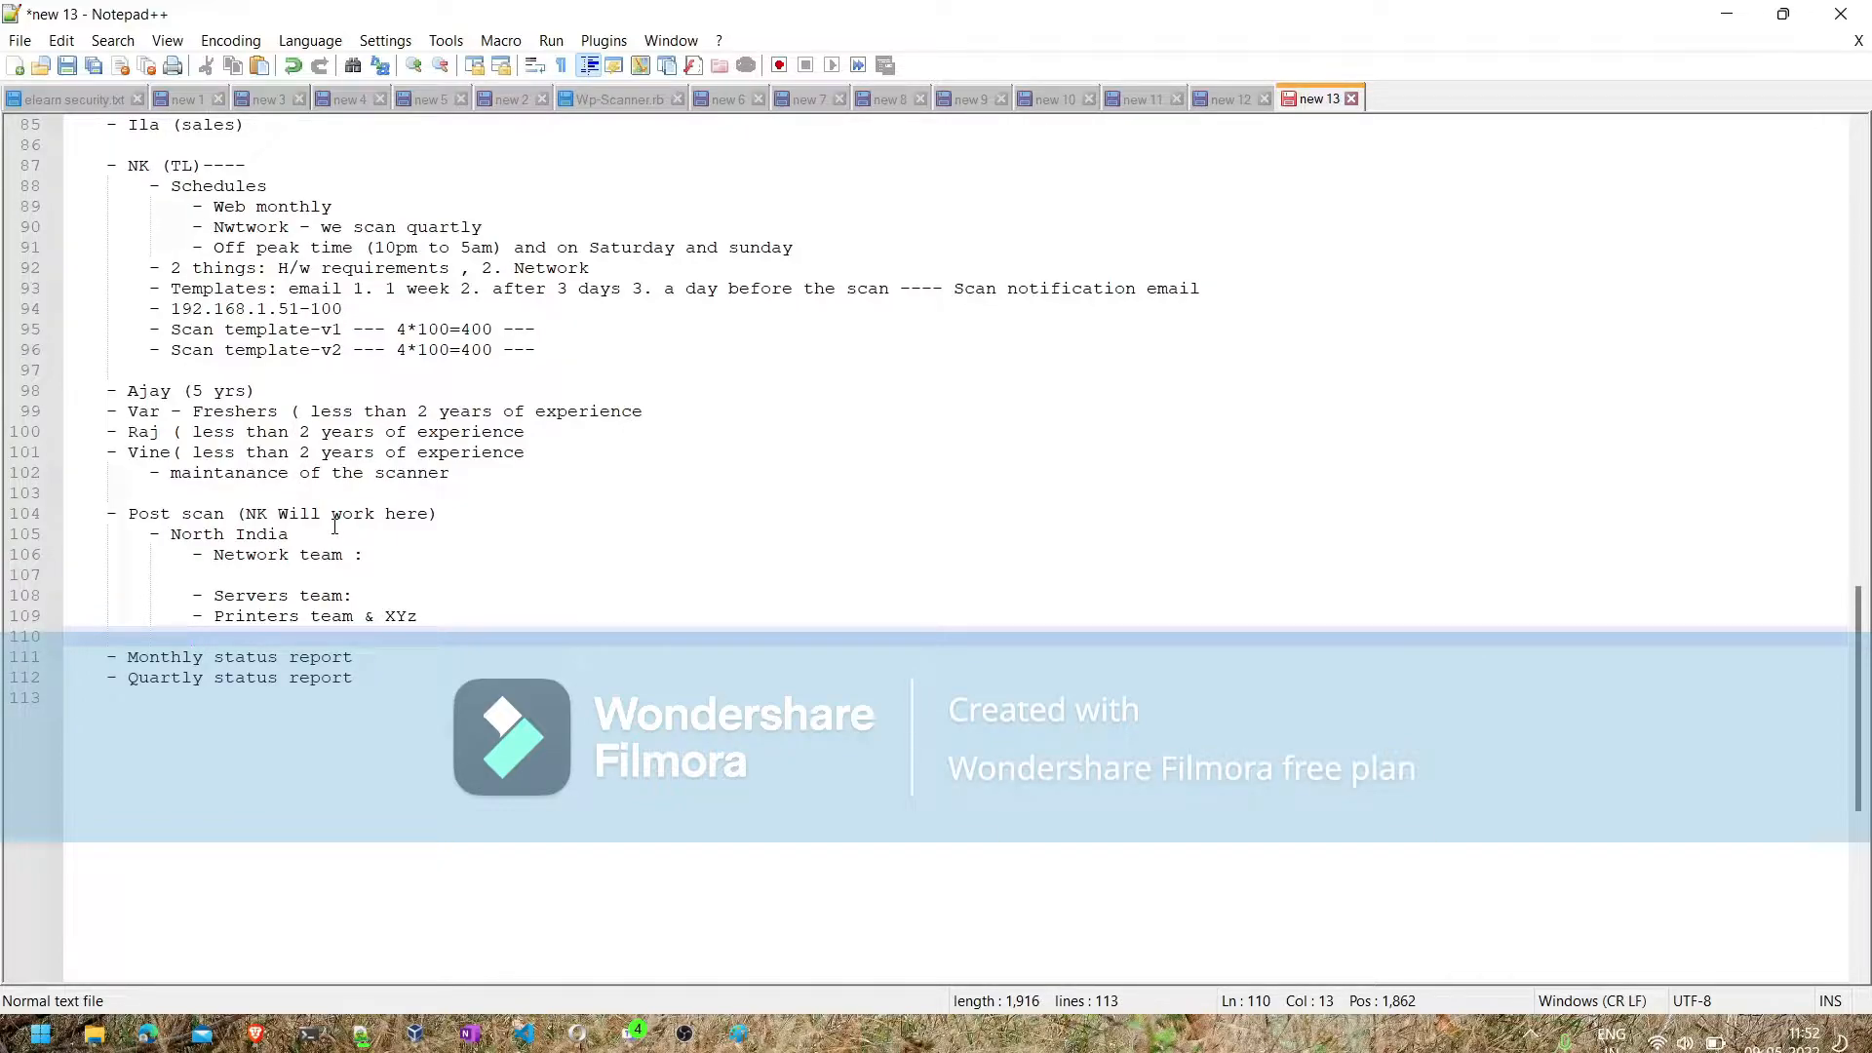
# - Insert the indented line "KPI" under "Monthly status report" and start a further indented line below it
pyautogui.click(381, 650)
pyautogui.press('Return')
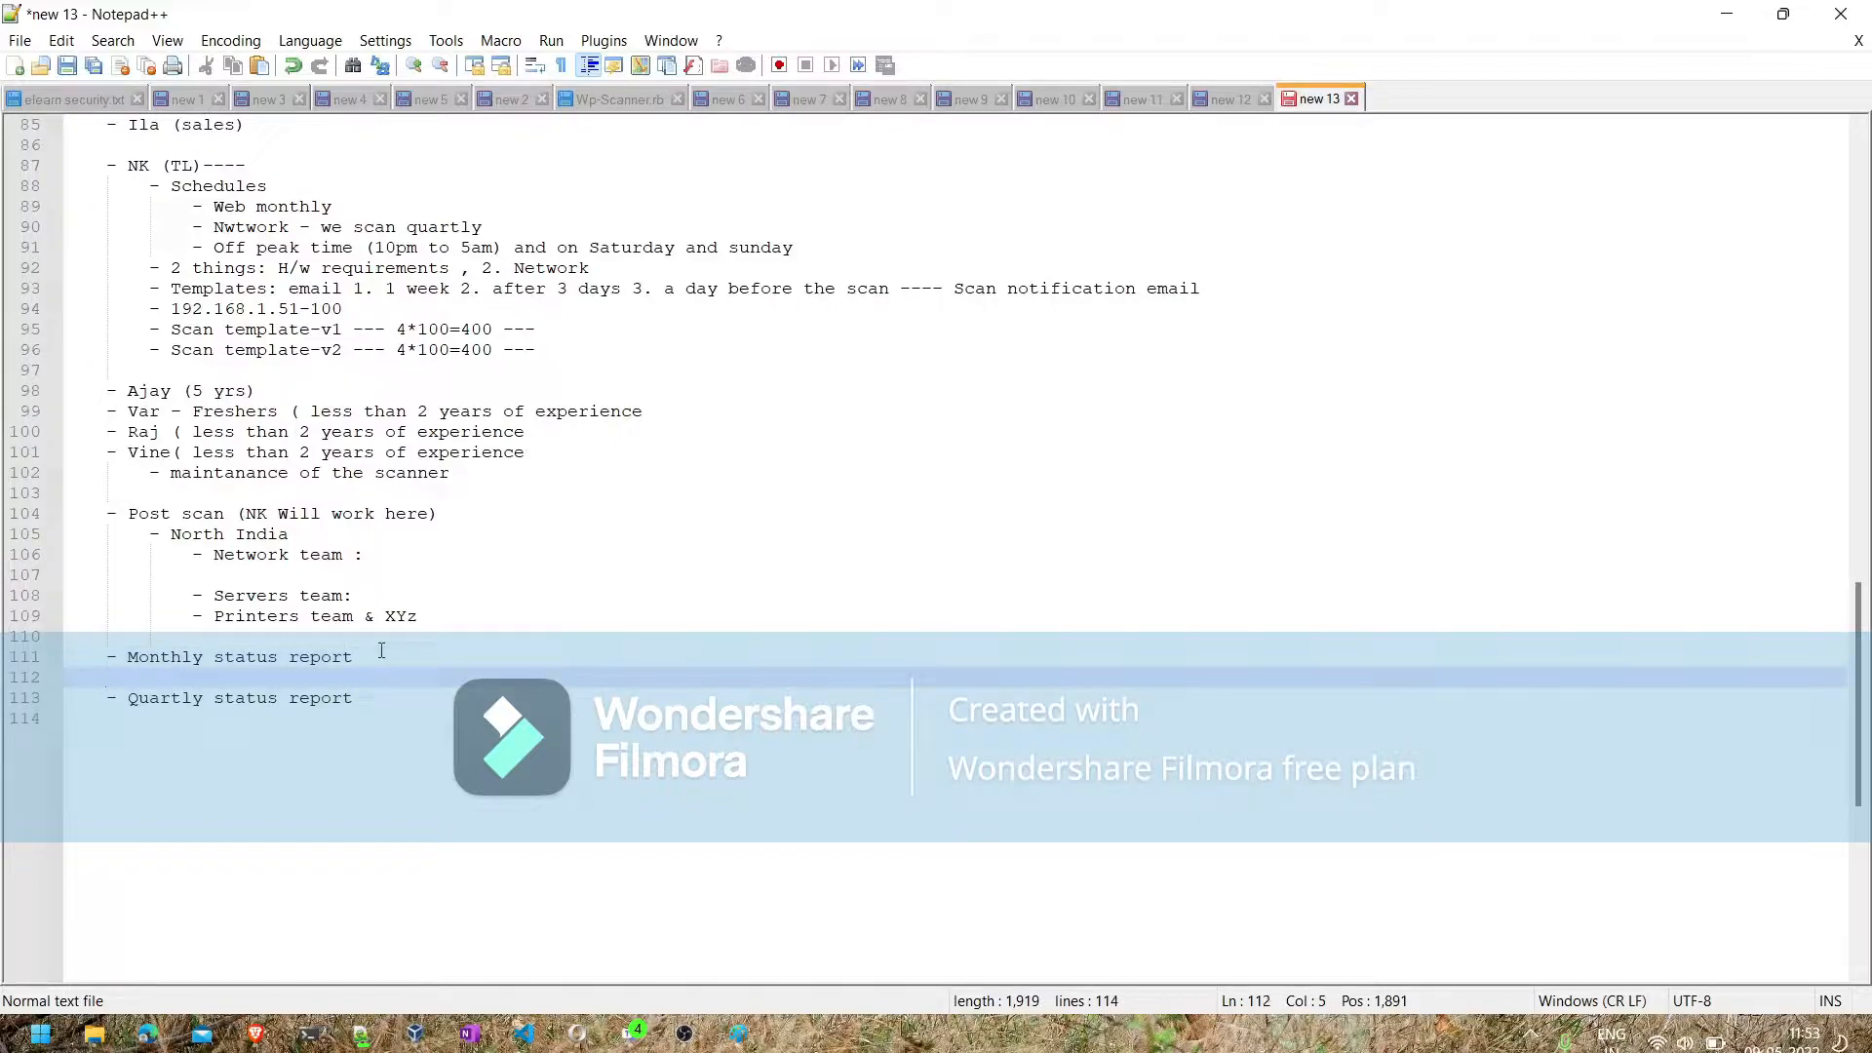
pyautogui.press('Tab')
pyautogui.write('KPI')
pyautogui.press('Return')
pyautogui.press('Tab')
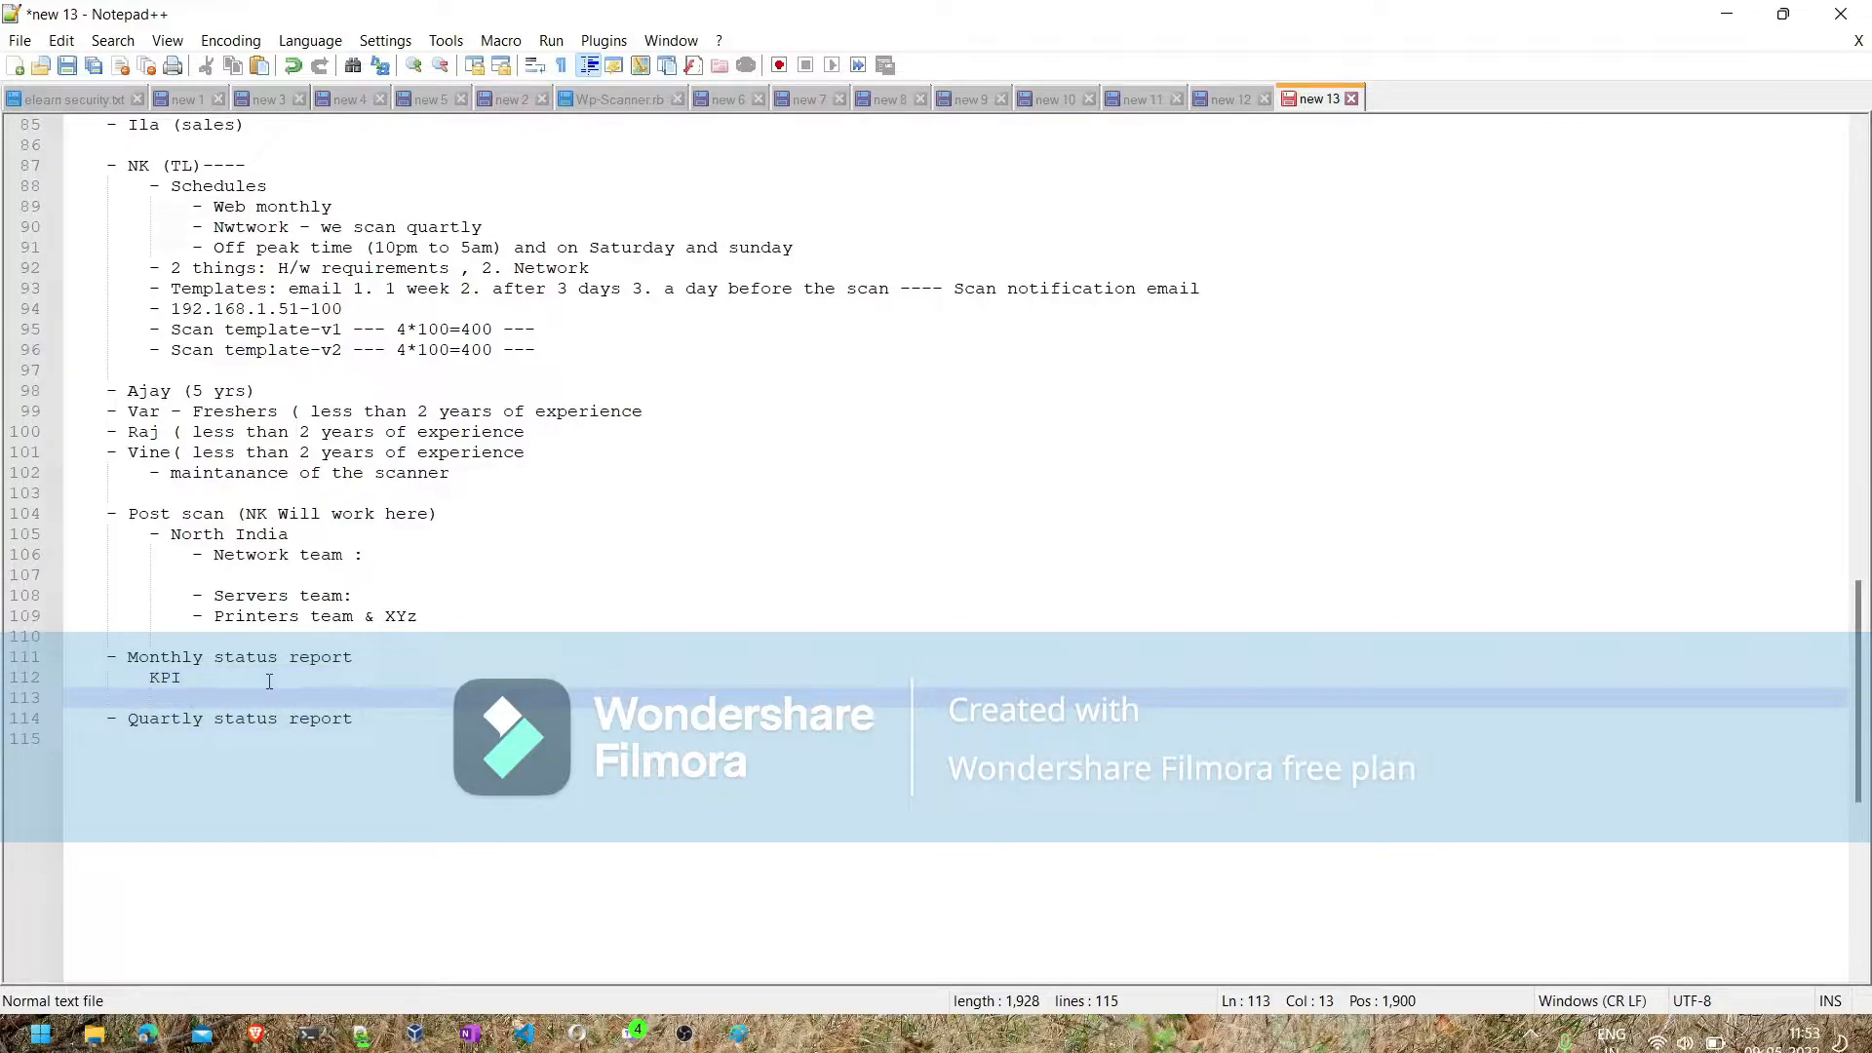
# - Add the indented bullets "Open issues" and "Team fixeds" under "KPI" in the monthly status report
pyautogui.write('- Open issues')
pyautogui.press('Return')
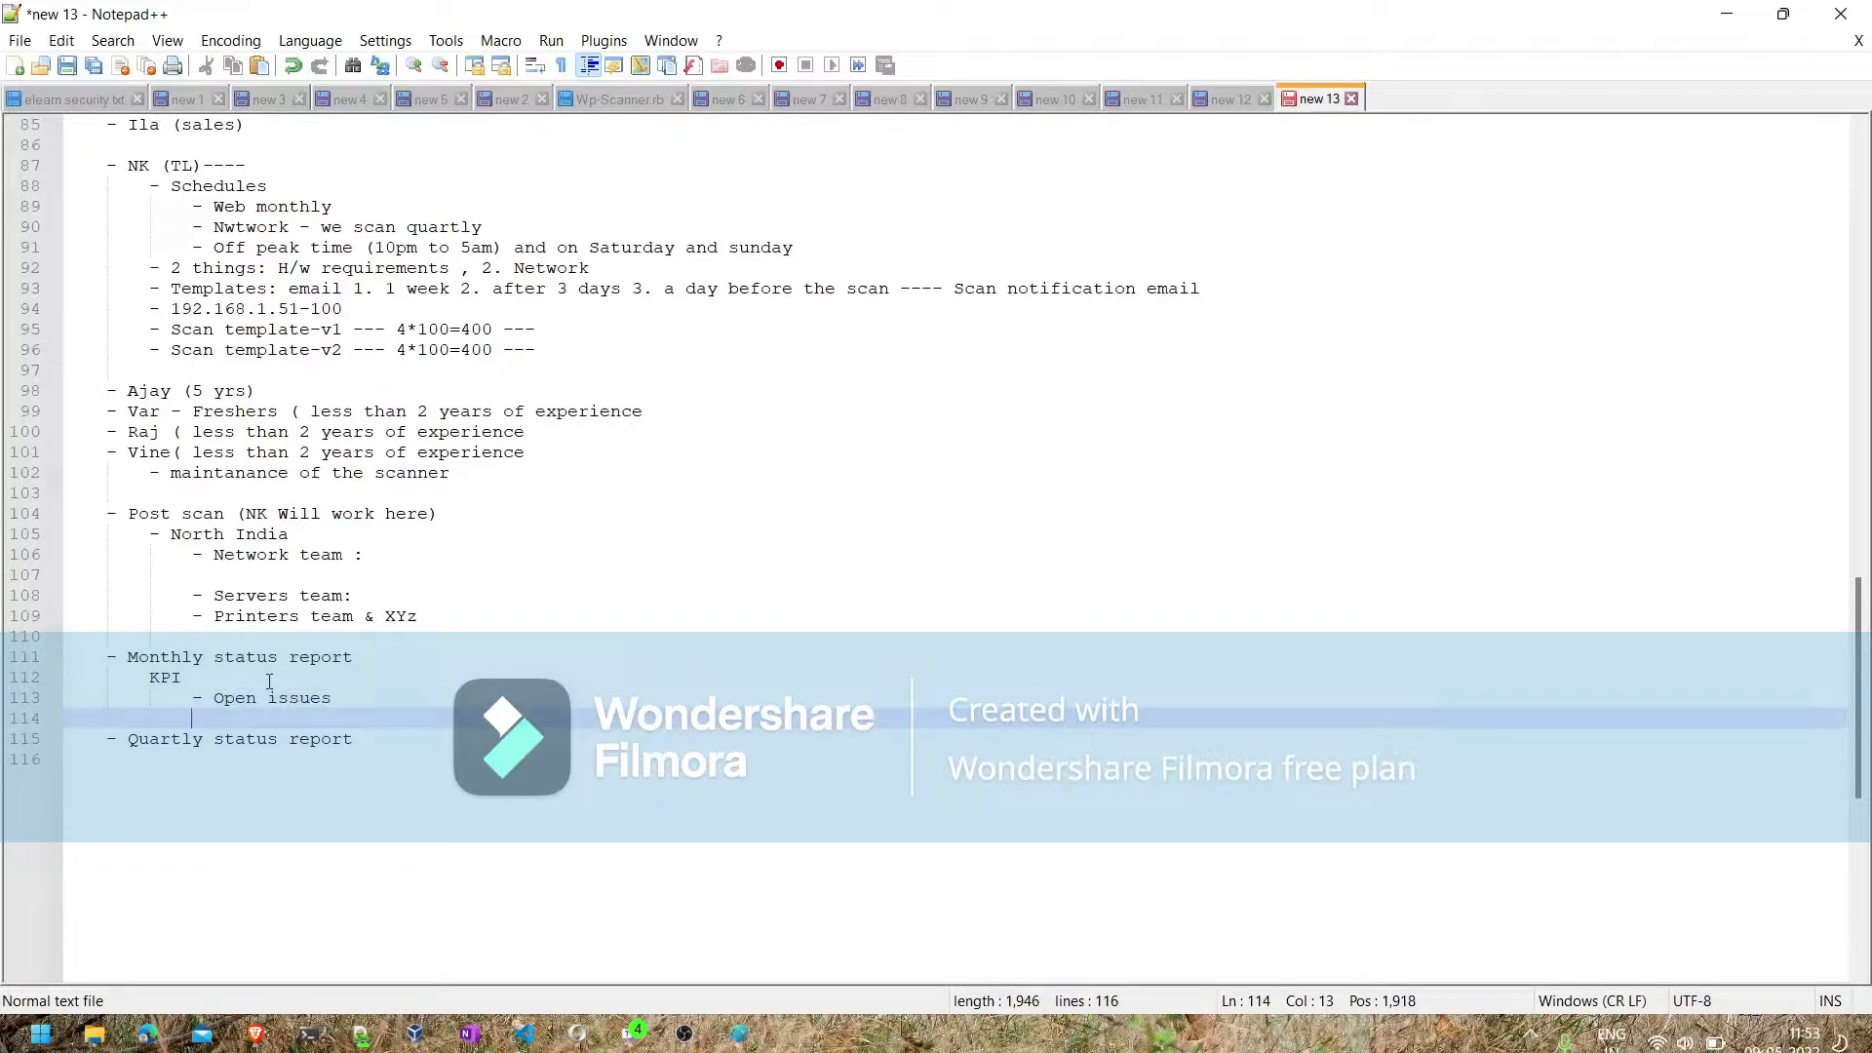
pyautogui.write('- Team fixeds')
pyautogui.click(374, 733)
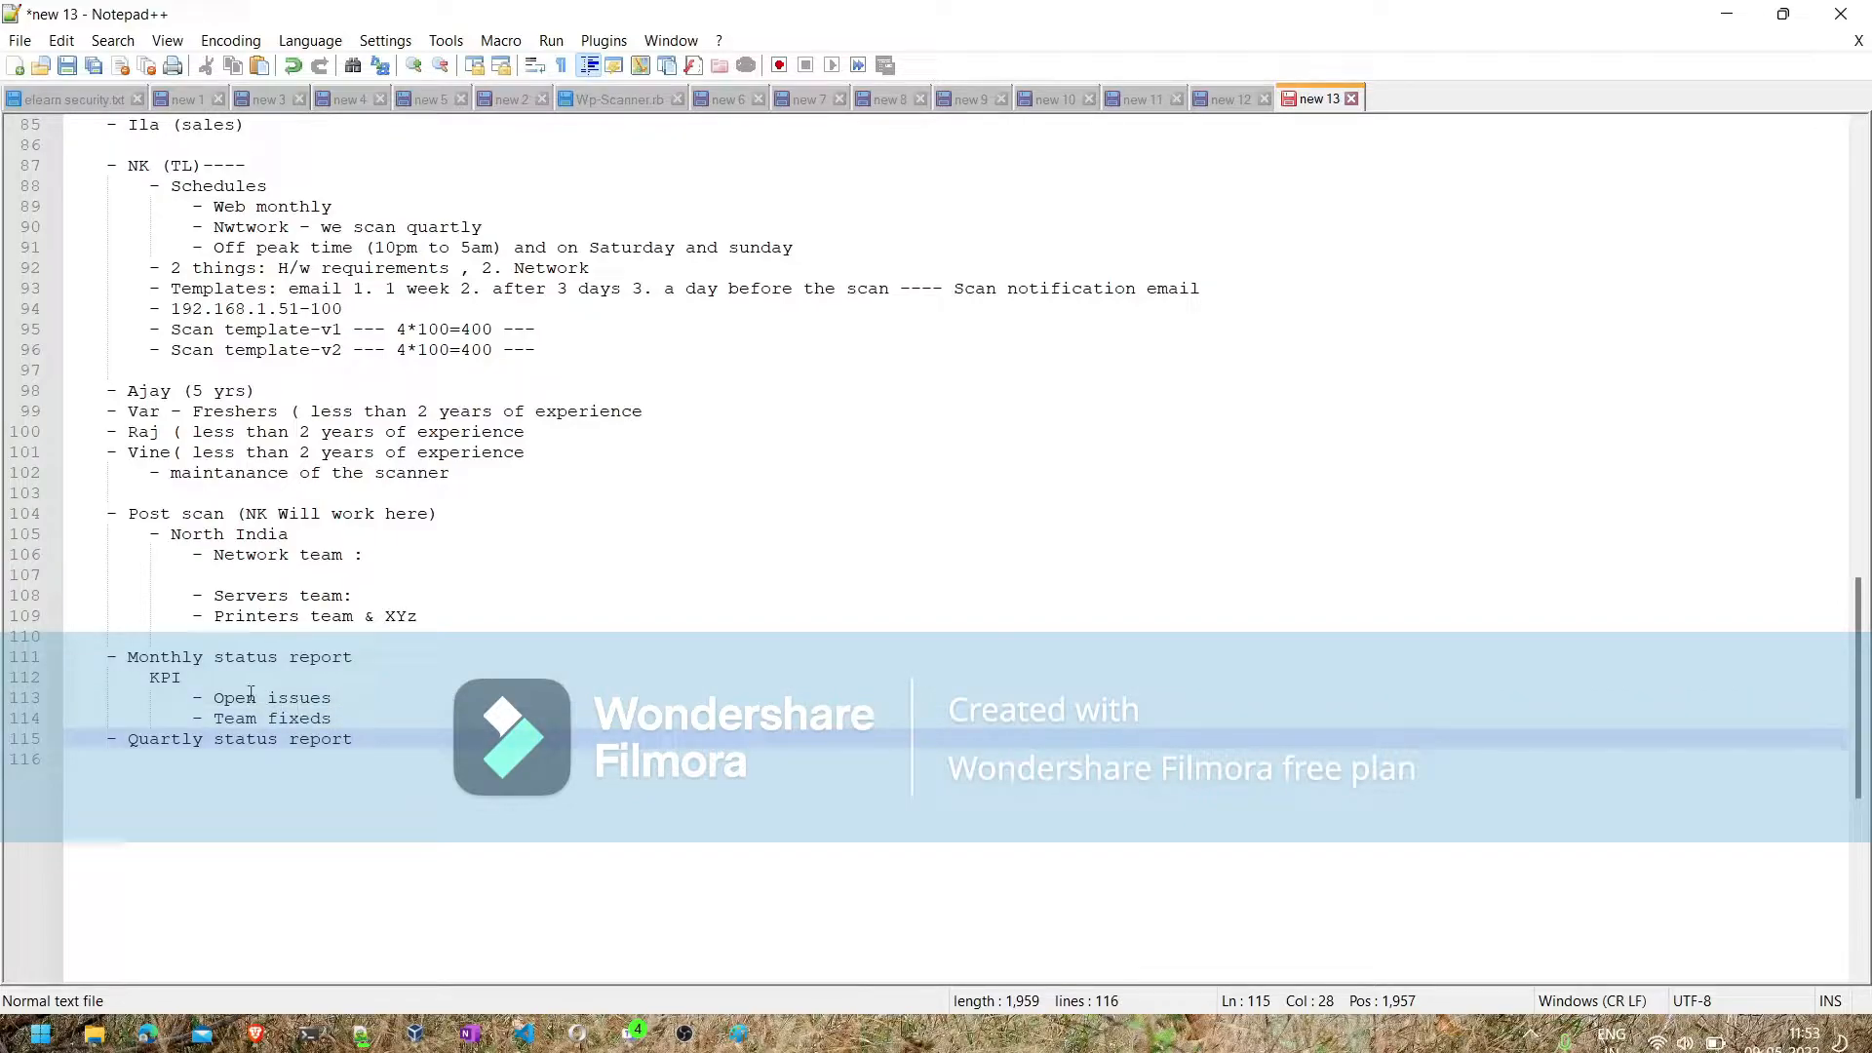
# - Insert the line "= Scanned this 10 lakh ips" directly below the monthly "KPI" line, at the level of the open issues bullet
pyautogui.click(218, 680)
pyautogui.press('Return')
pyautogui.press('Tab')
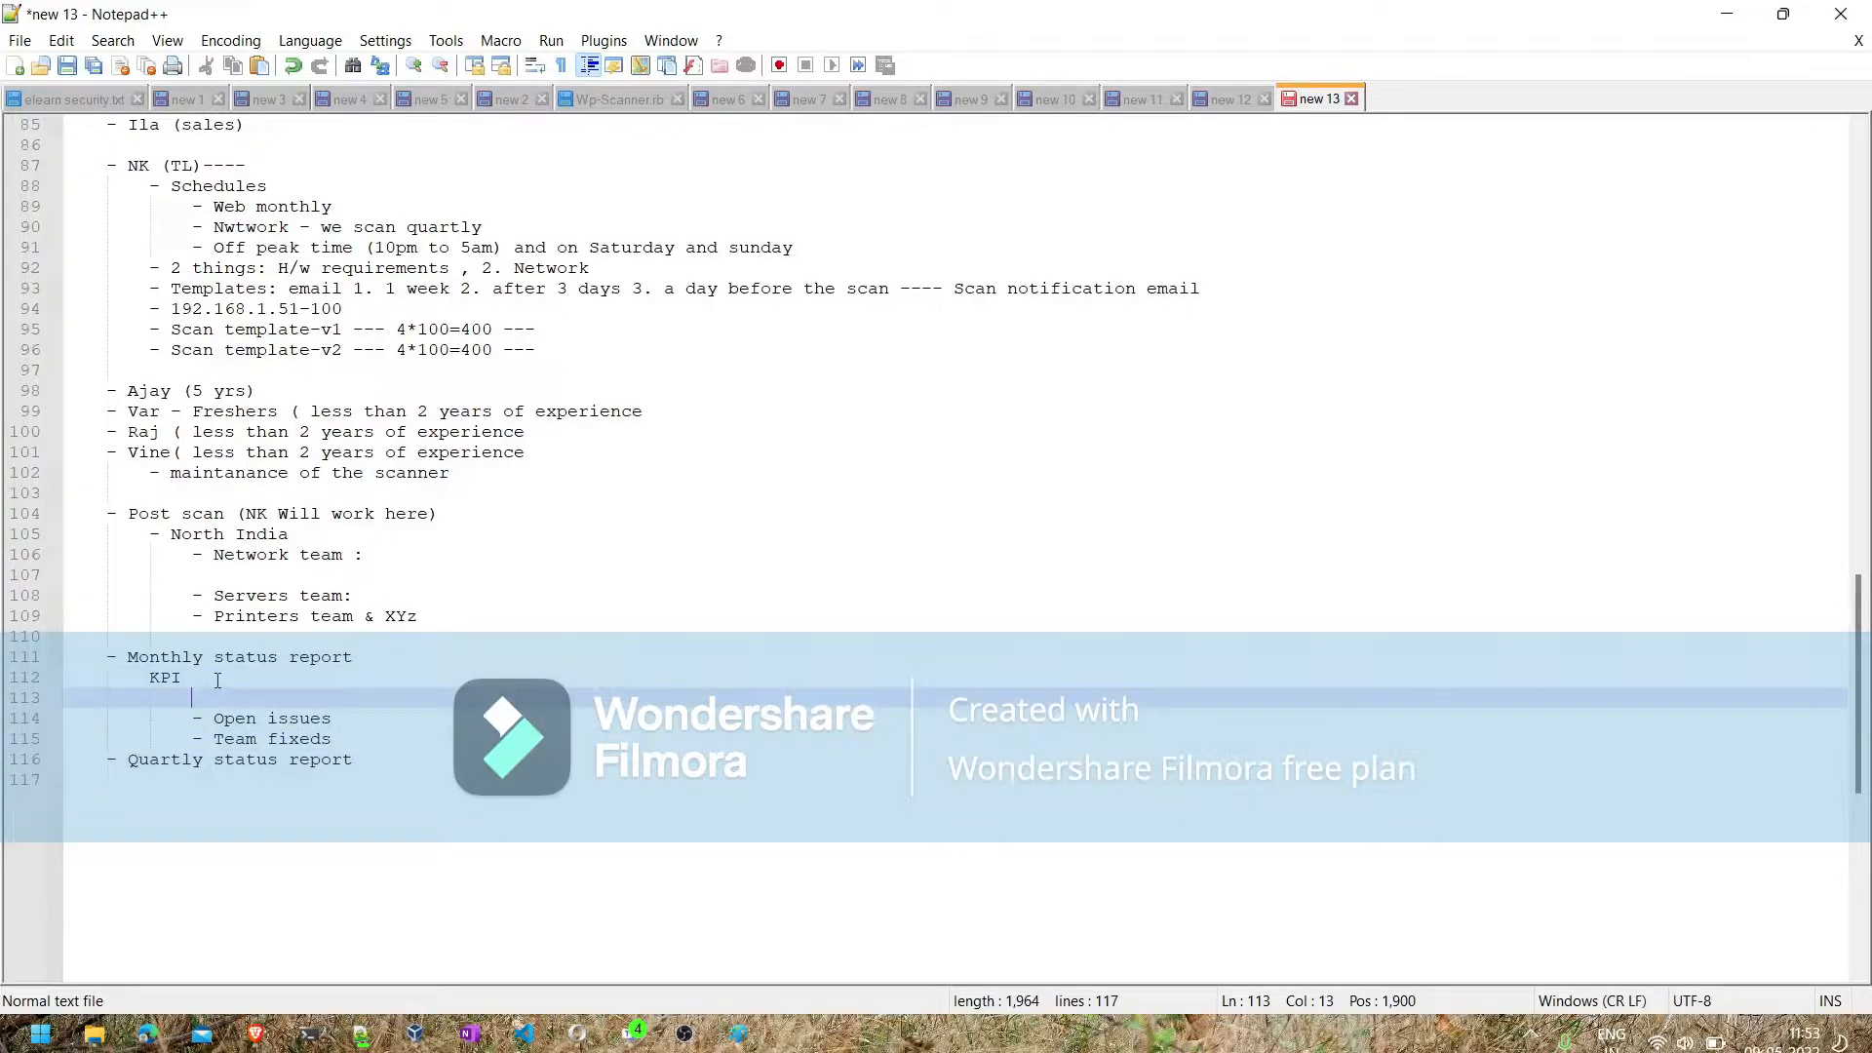
pyautogui.write('= Scanned this ')
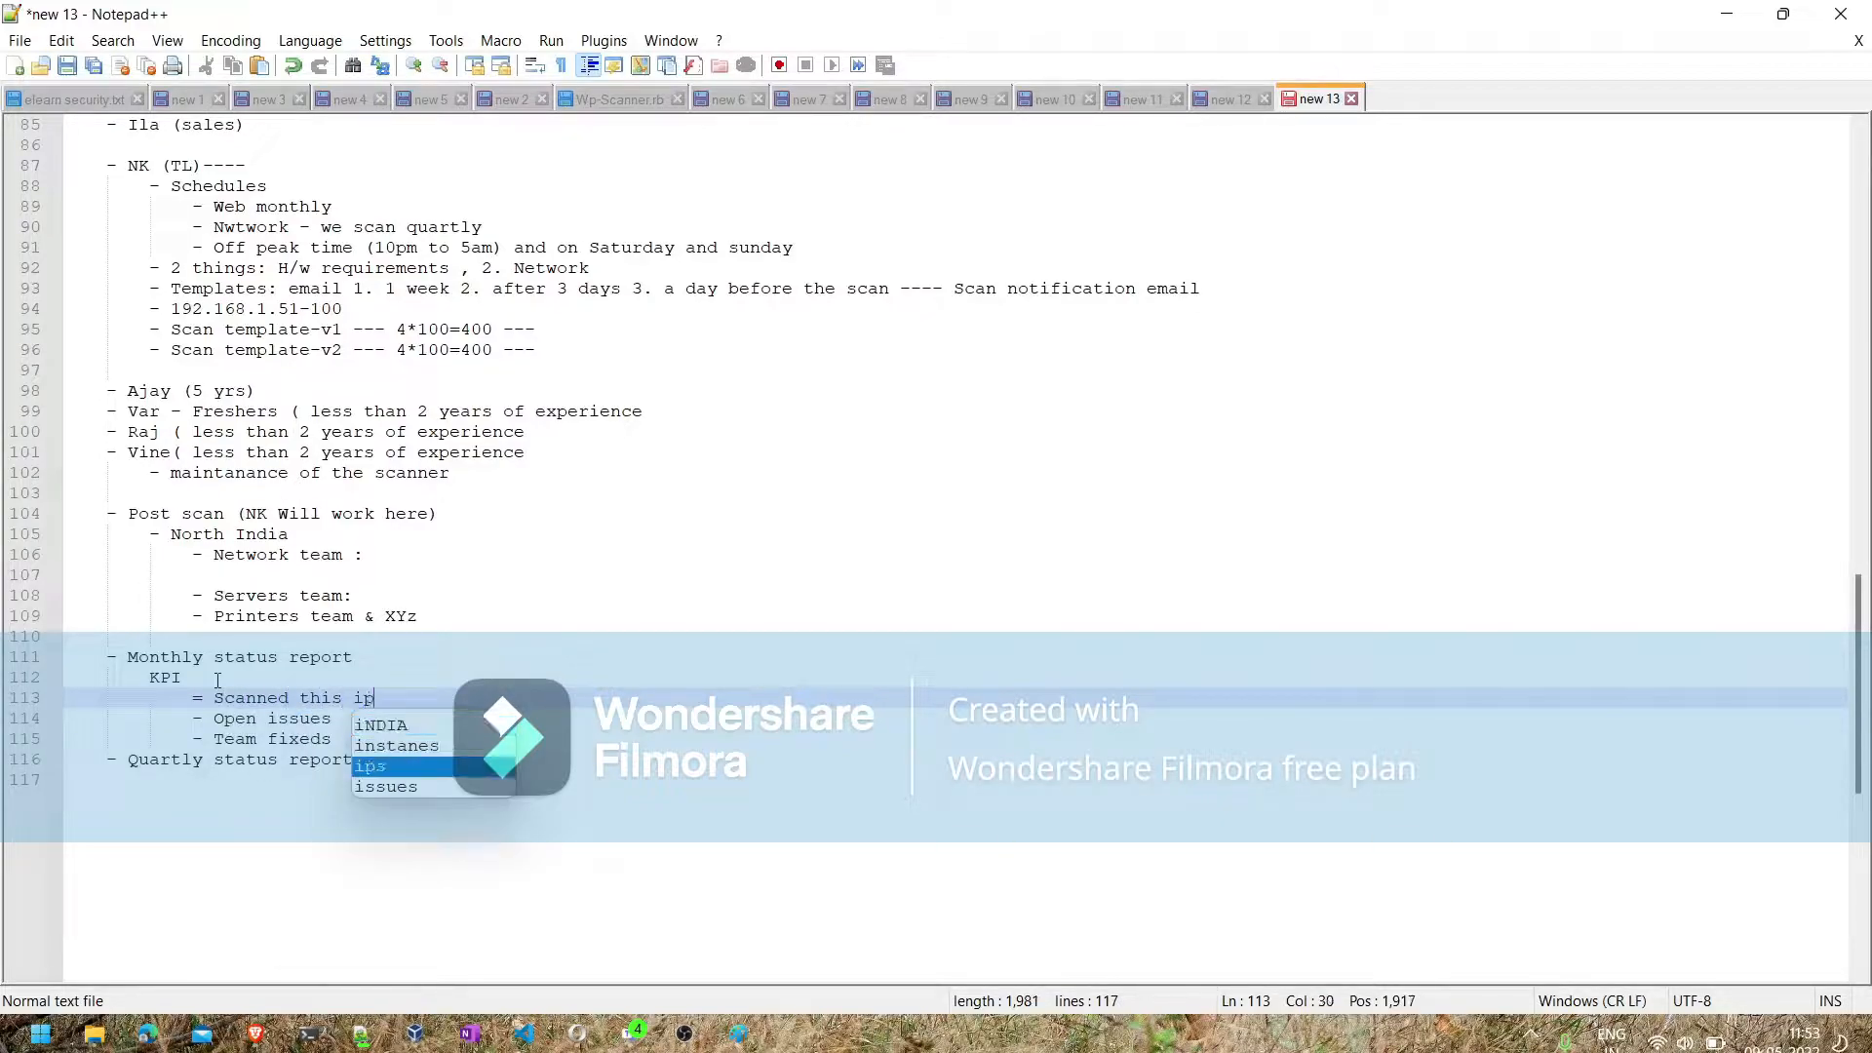
pyautogui.write('10 ')
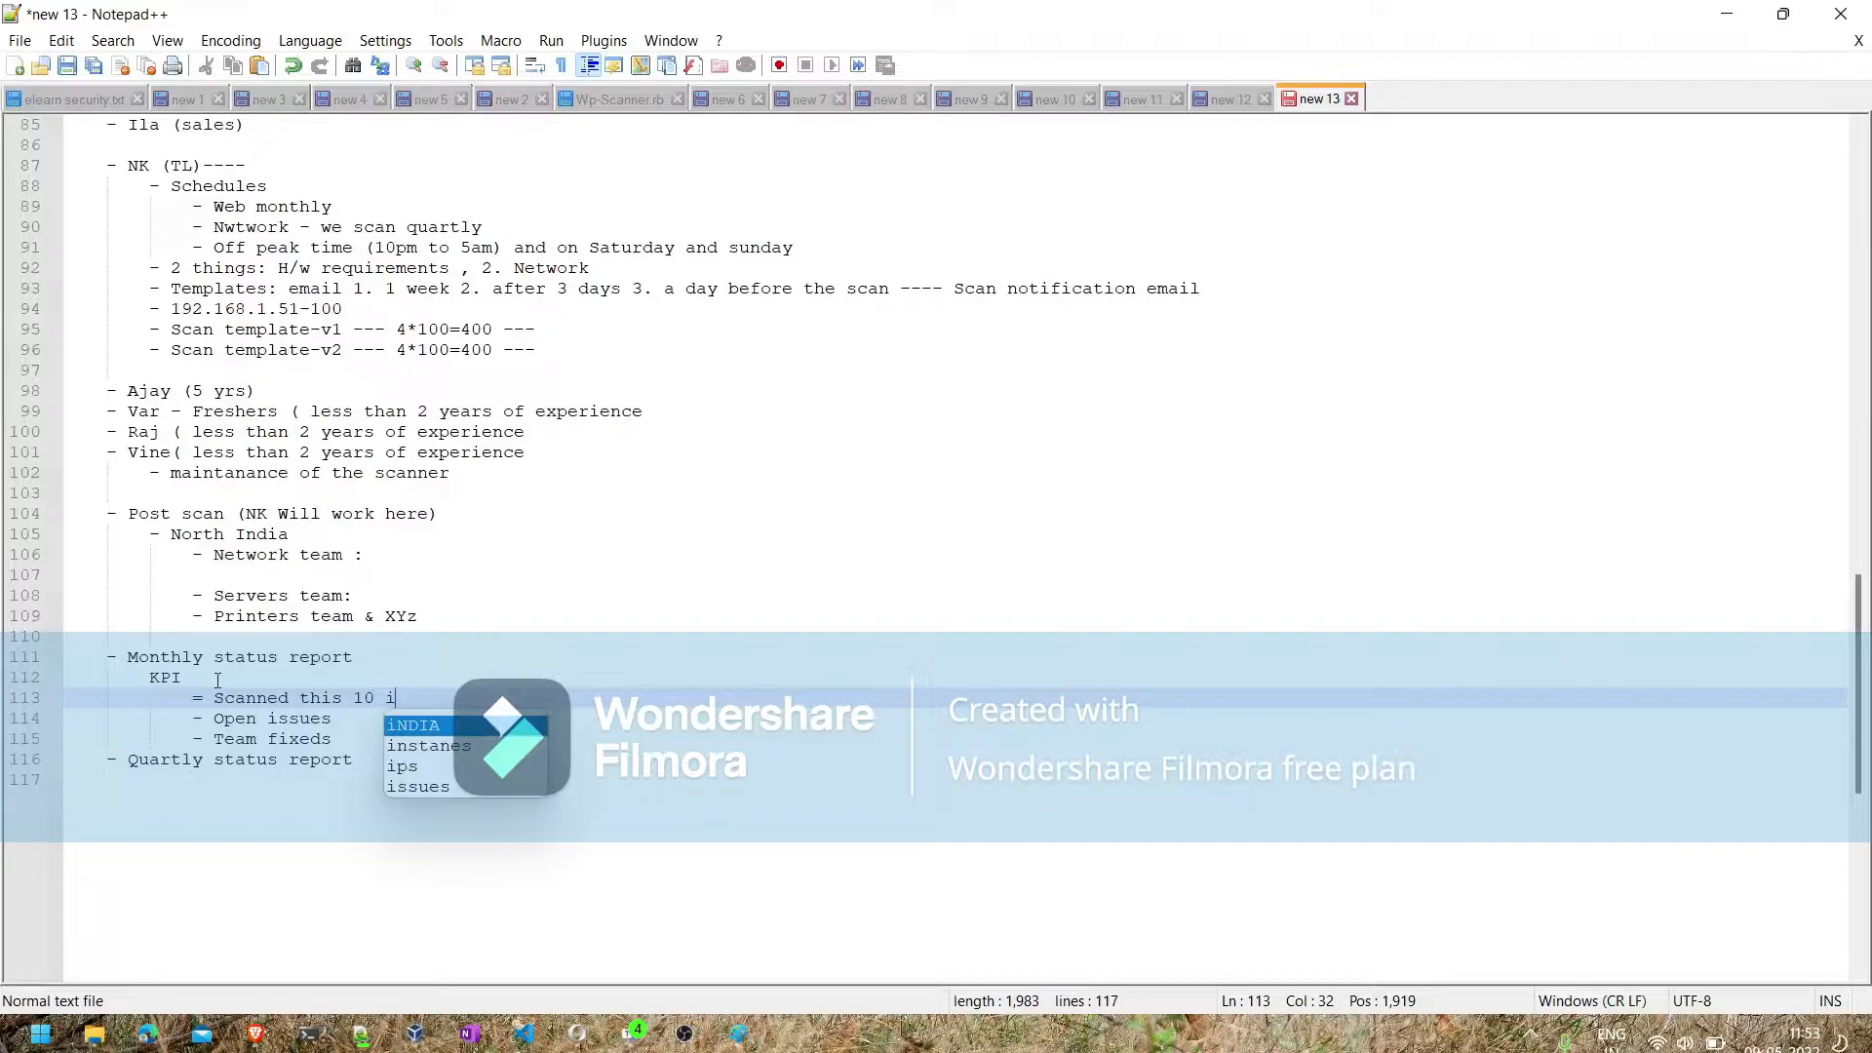
pyautogui.write('la')
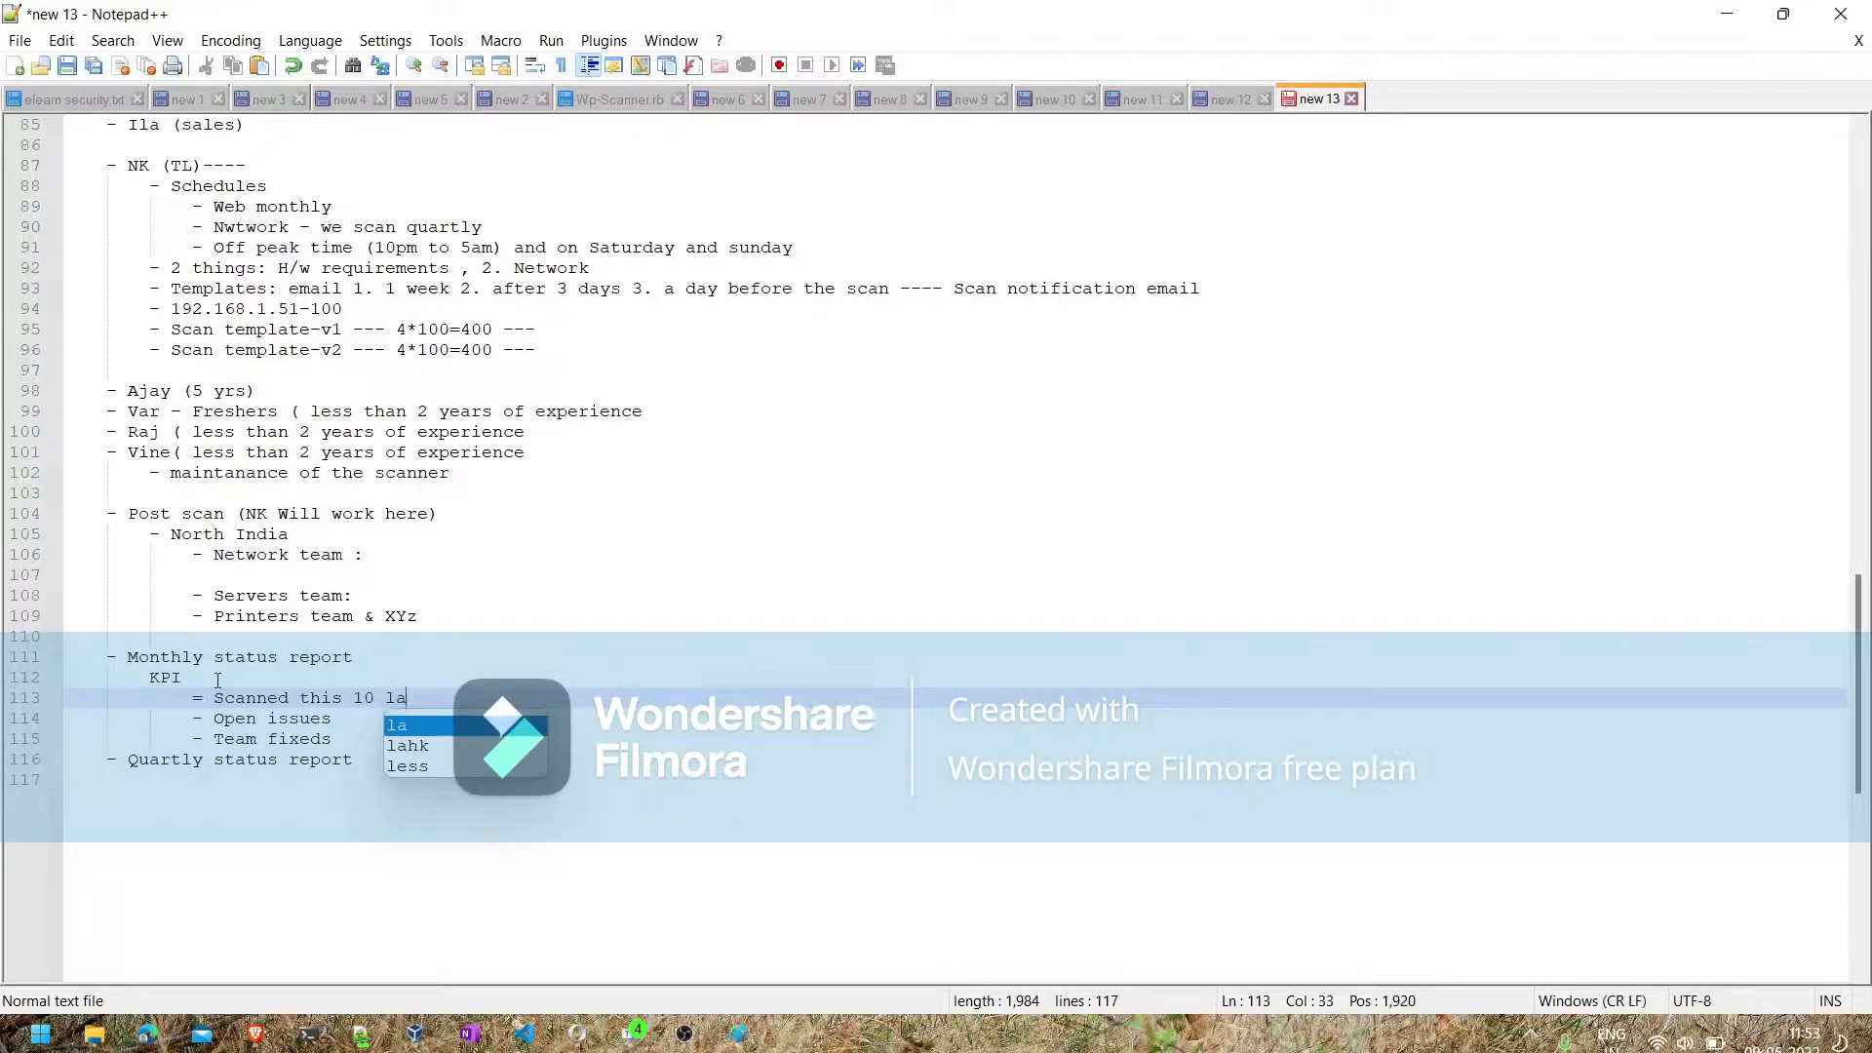
pyautogui.write('kh ips')
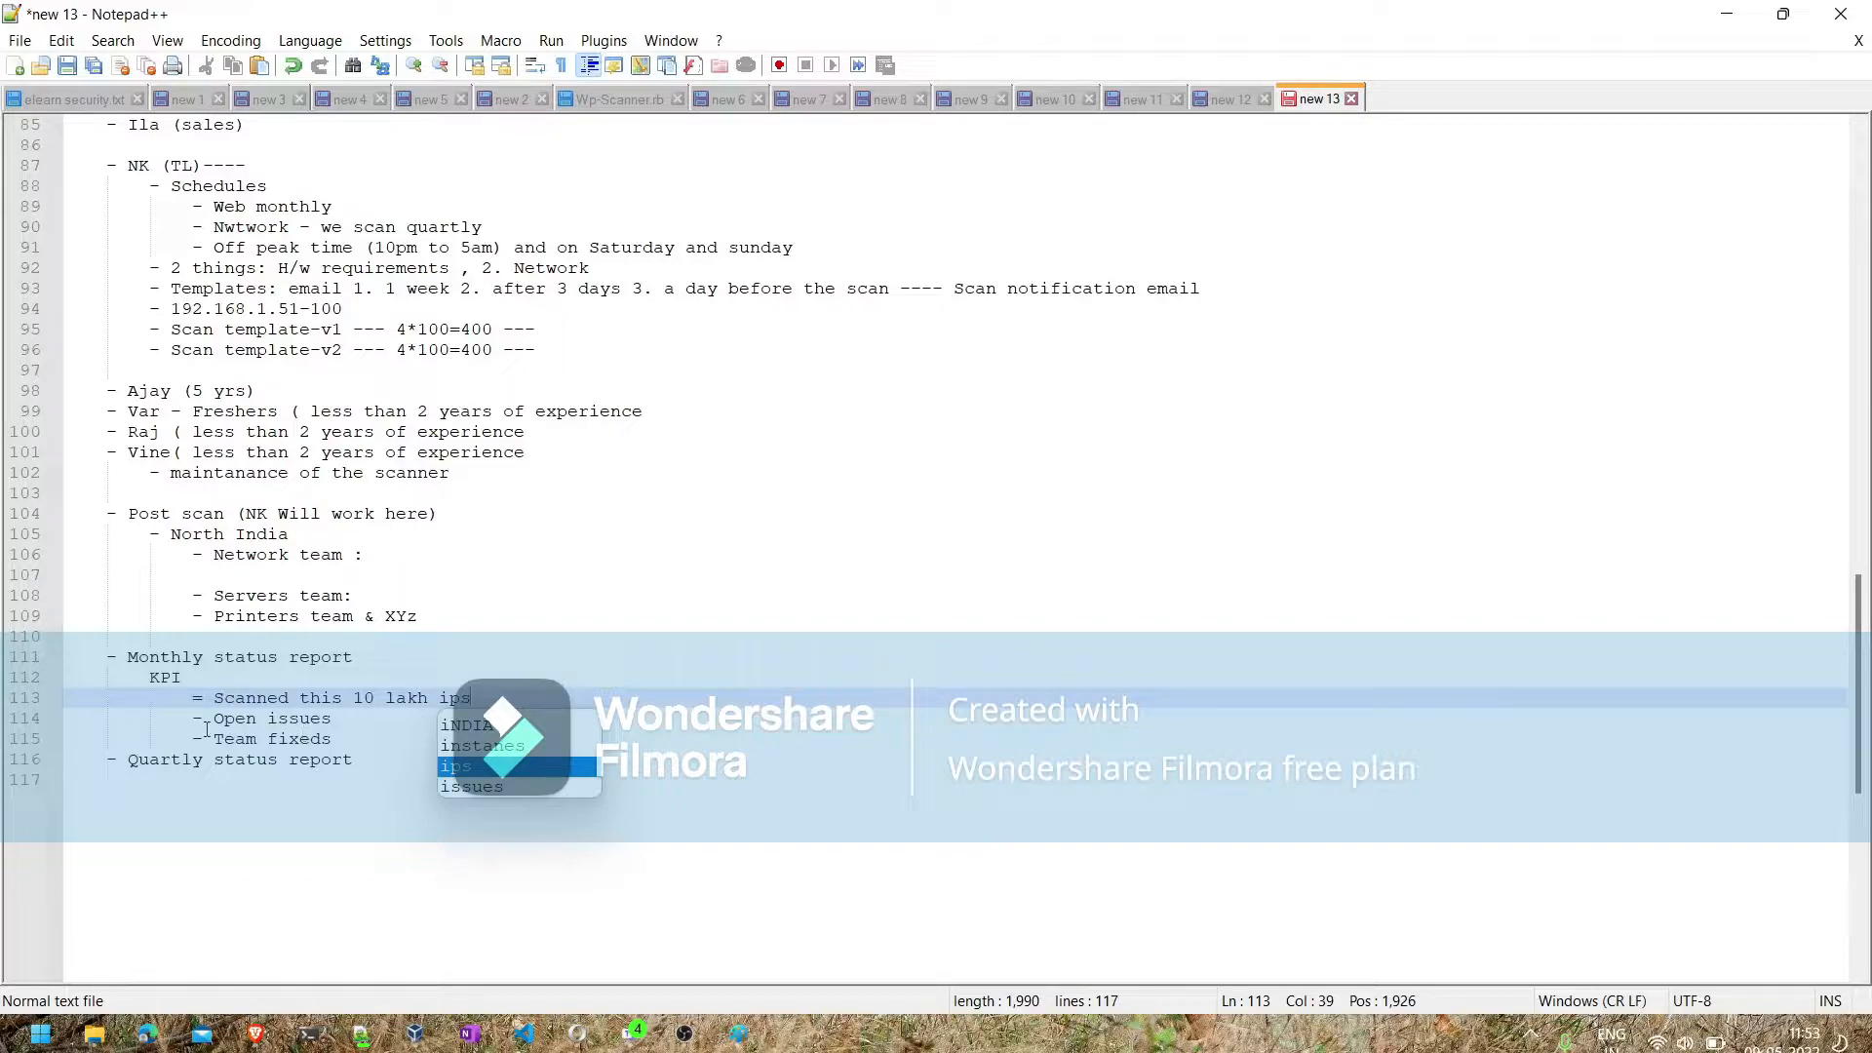
pyautogui.click(350, 712)
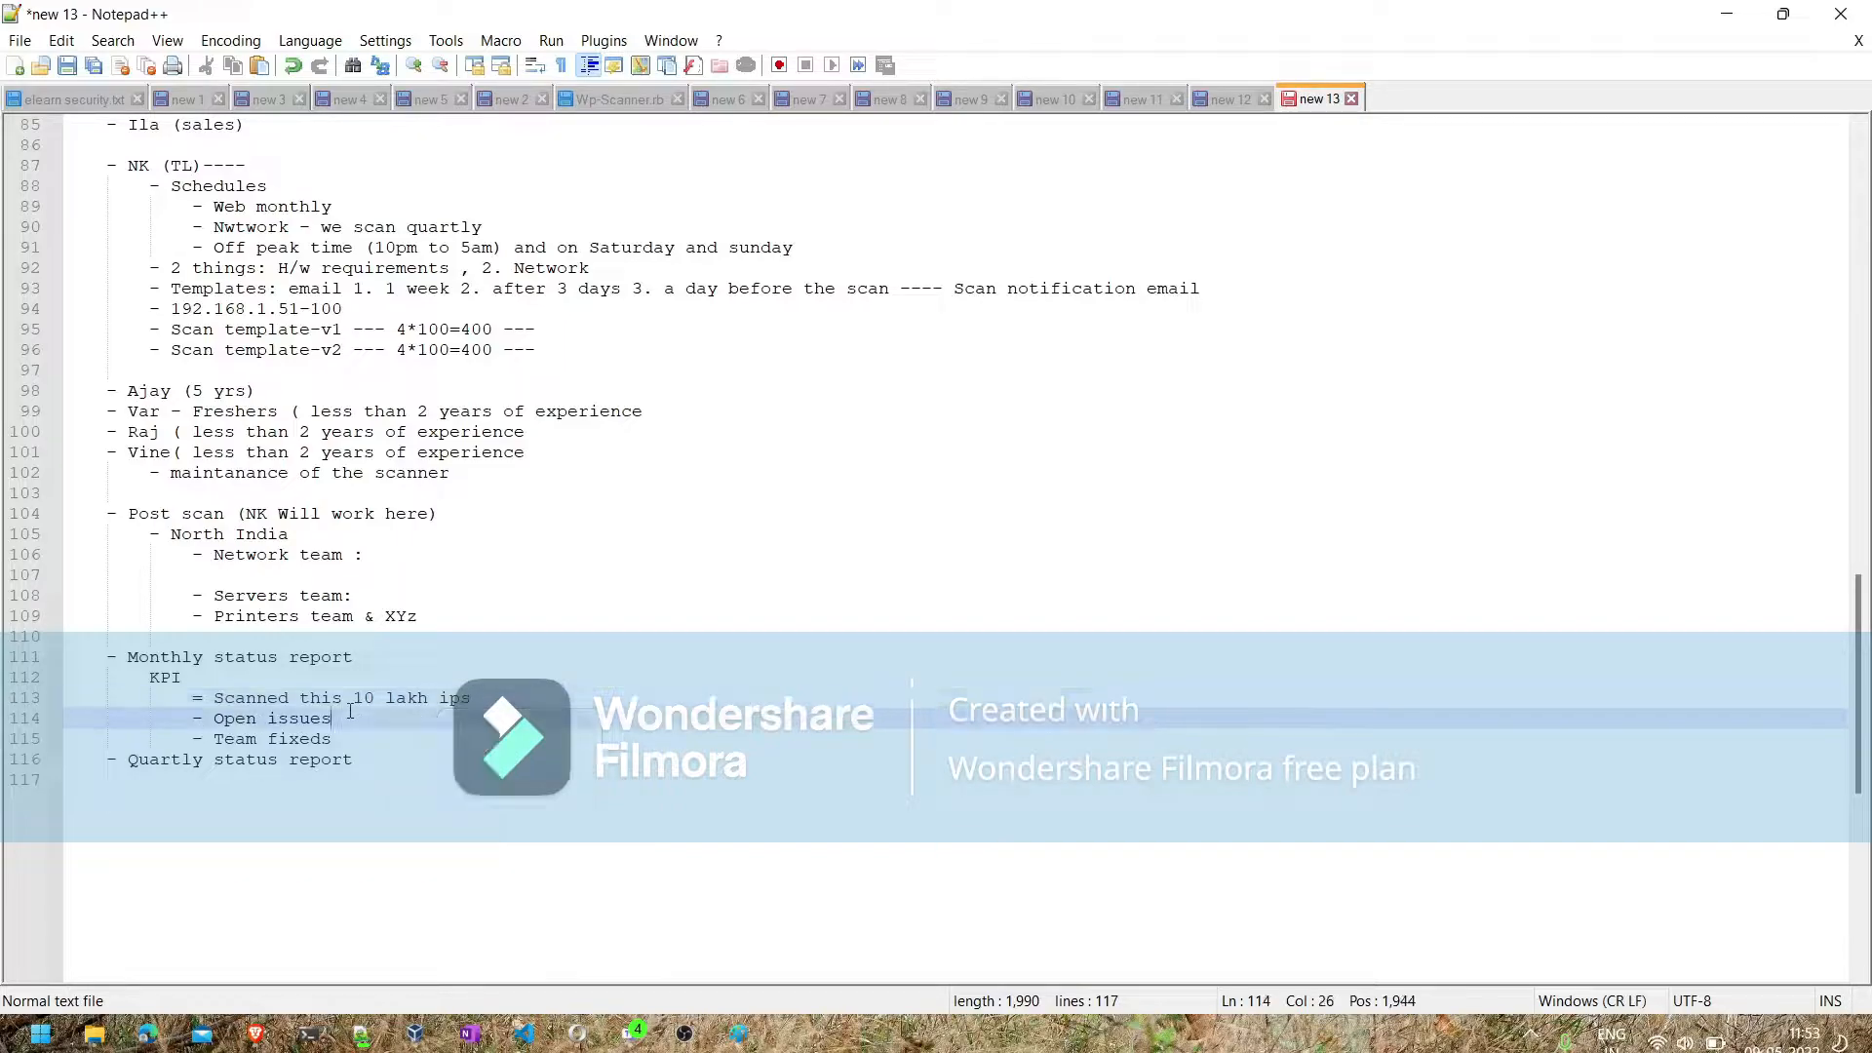
pyautogui.click(357, 741)
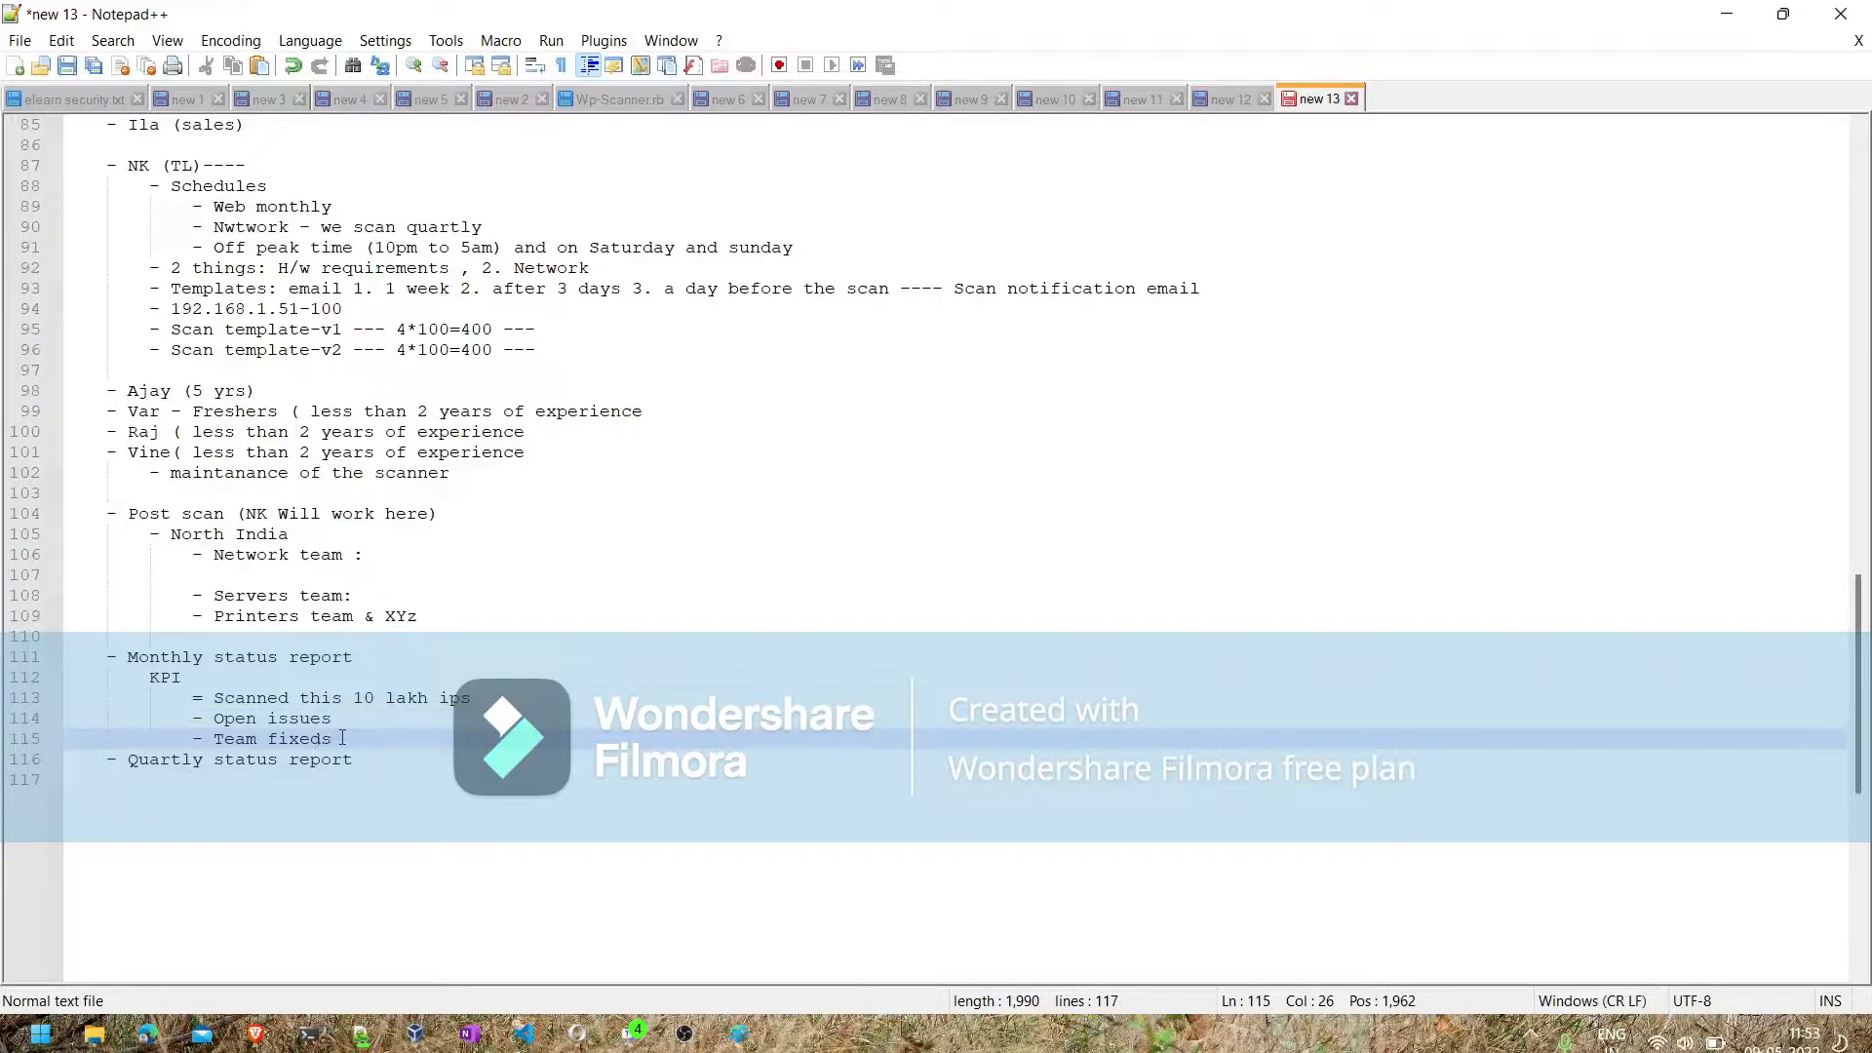
# - Copy the monthly KPI block, including its three sub-lines, to directly below "Quartly status report"
pyautogui.moveTo(333, 738); pyautogui.dragTo(146, 685)
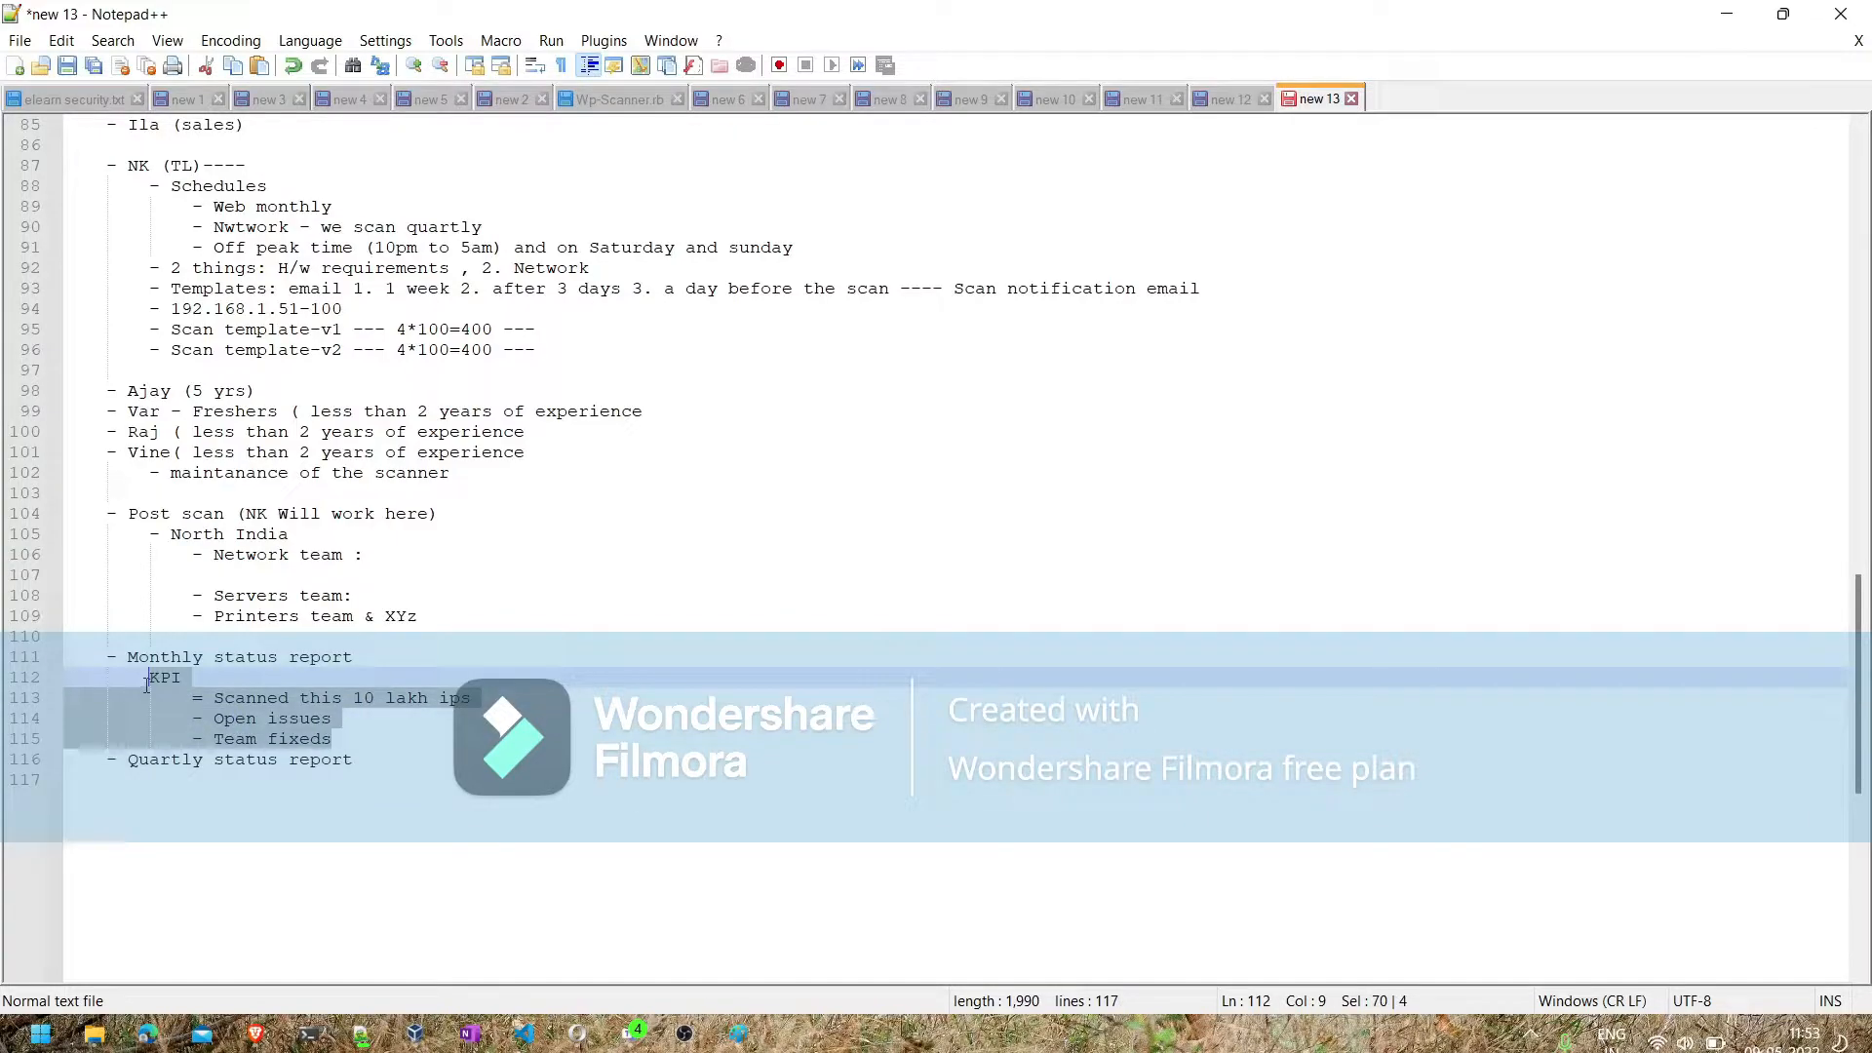
pyautogui.click(351, 759)
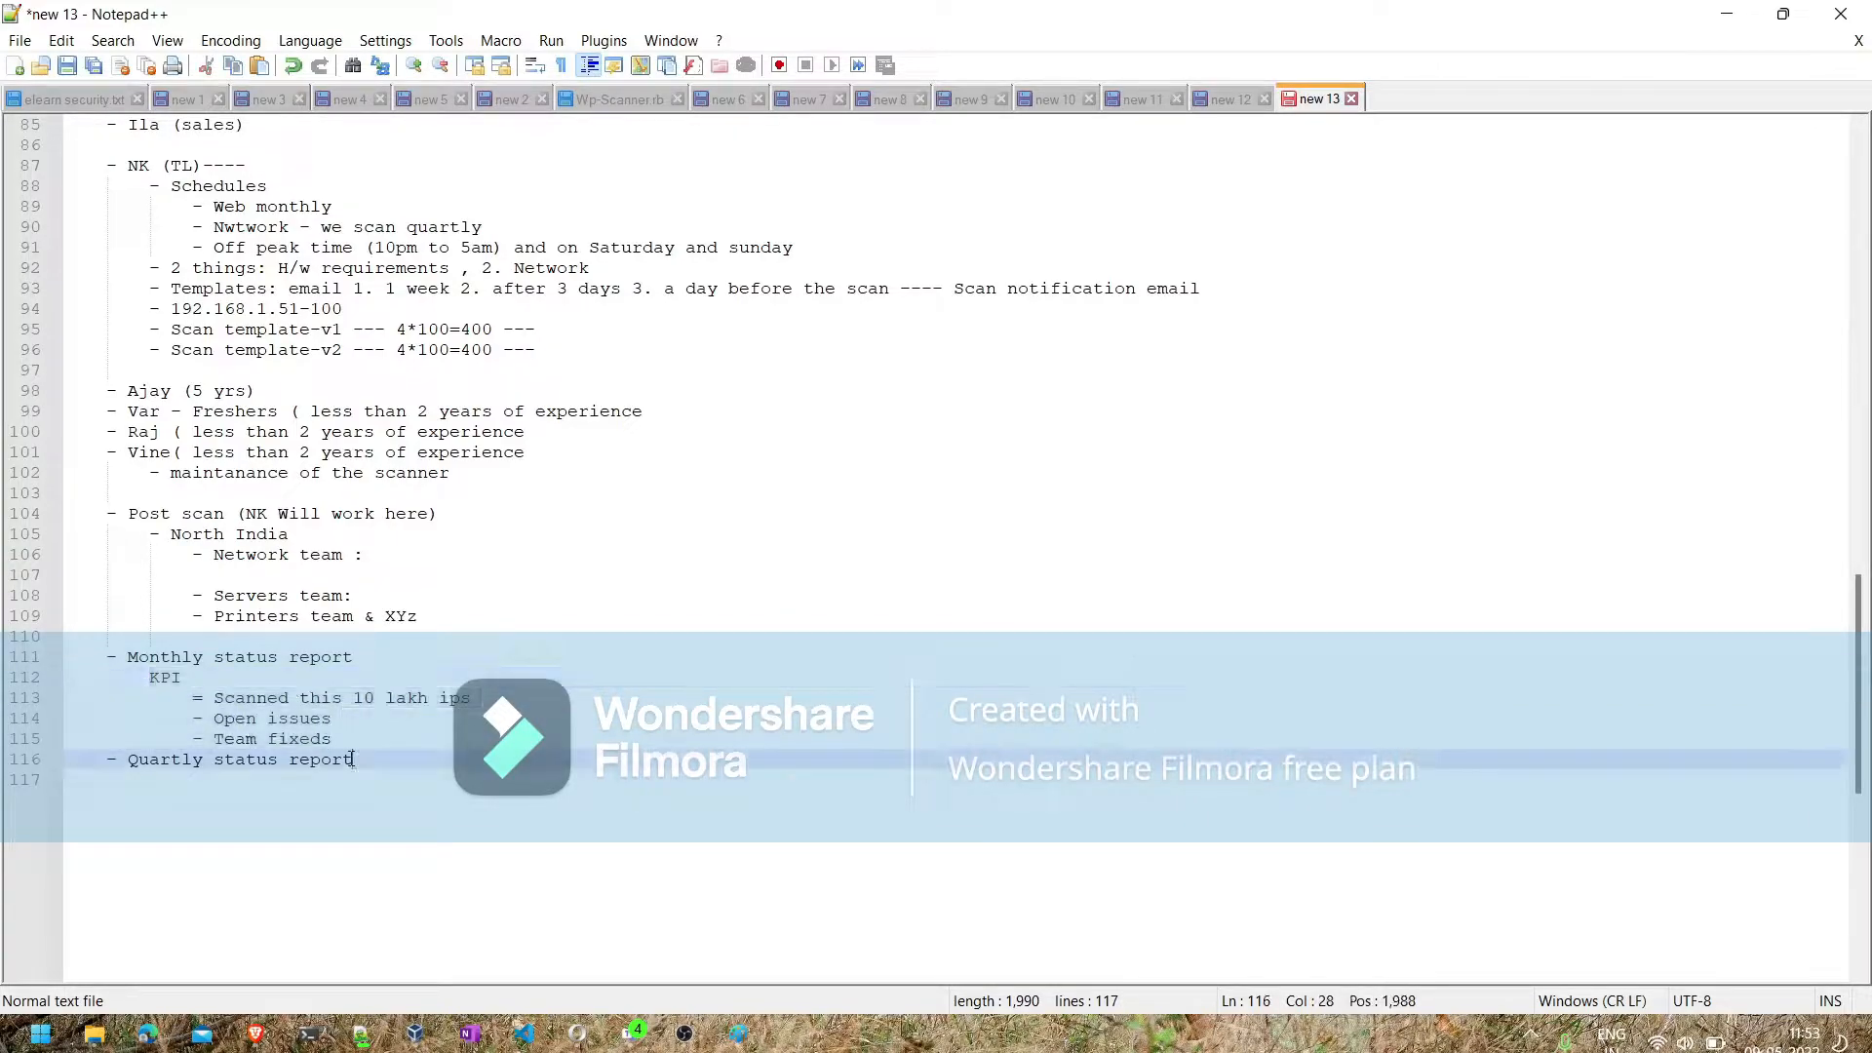
pyautogui.press('Return')
pyautogui.write('KPI \t\t\t= Scanned this 10 lakh ips \t\t\t- Open issues \t\t\t- Team fixeds')
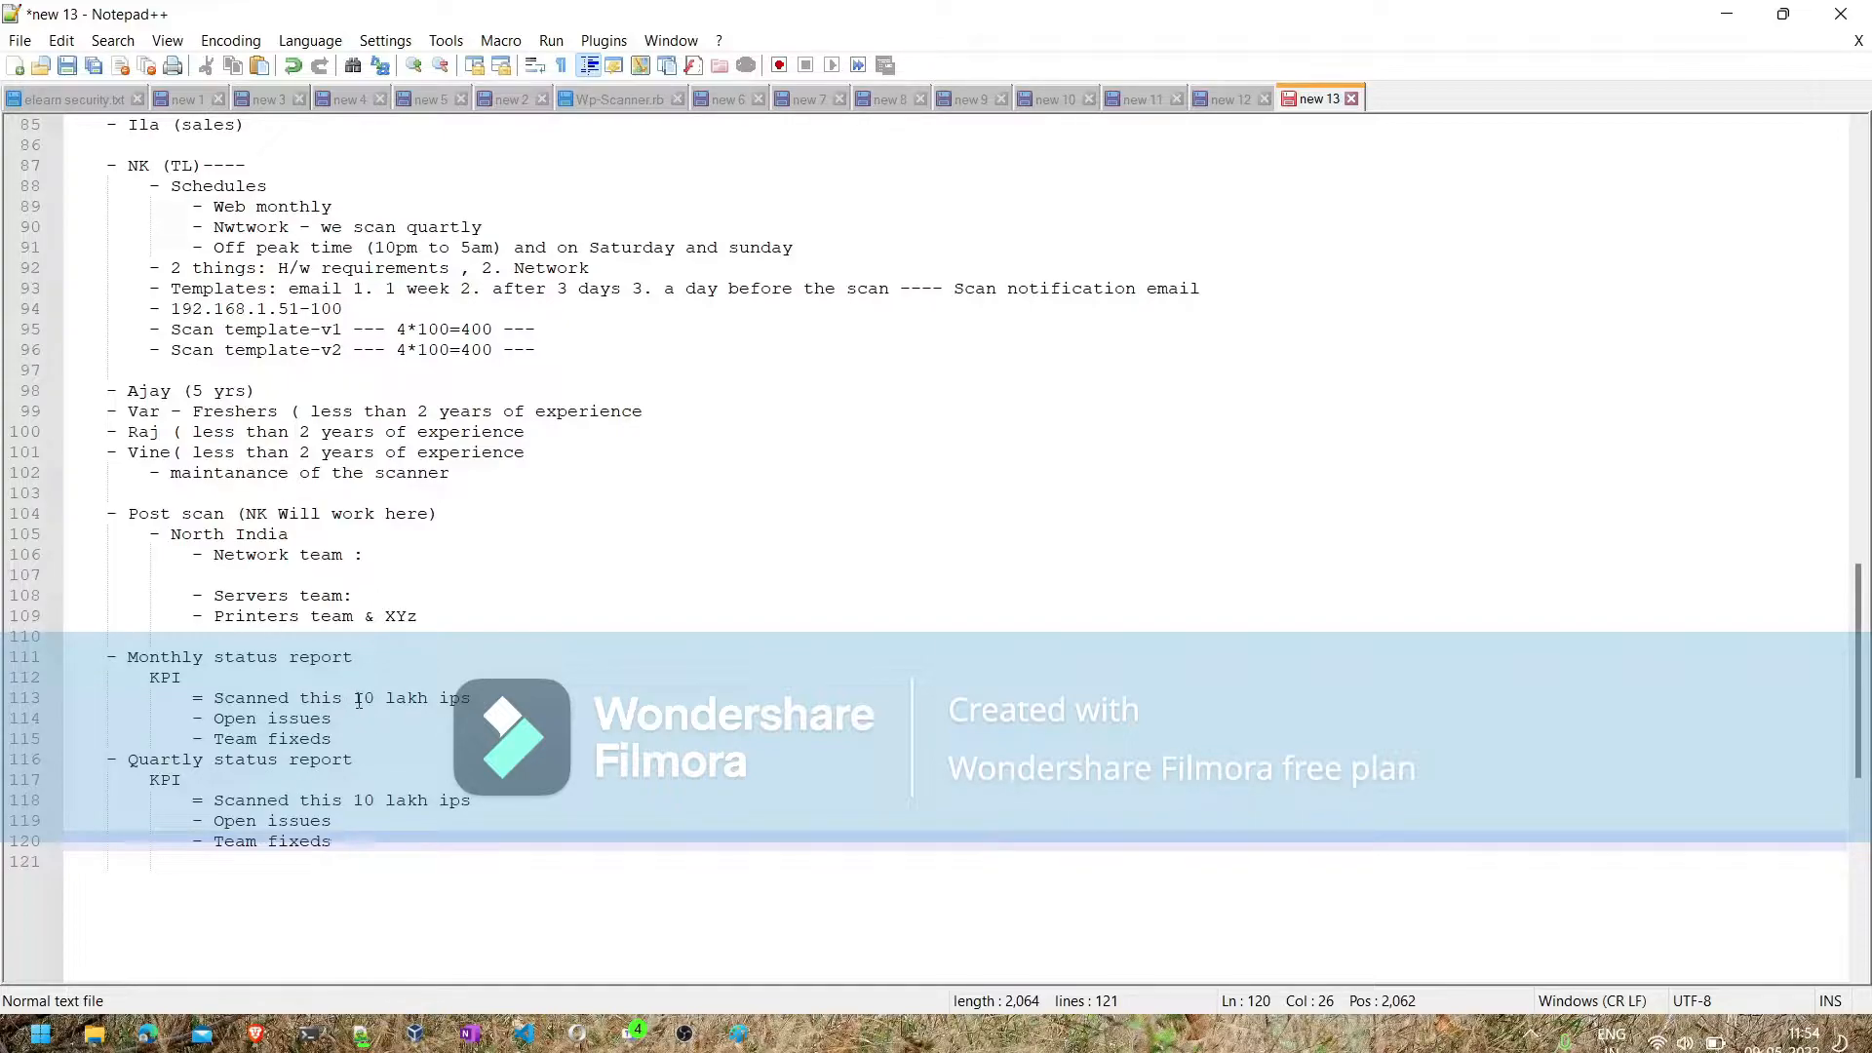
# - Add the line "2ND" after the quarterly KPI block, outdented to the status report level with a blank line above it
pyautogui.scroll(20, 359, 701)
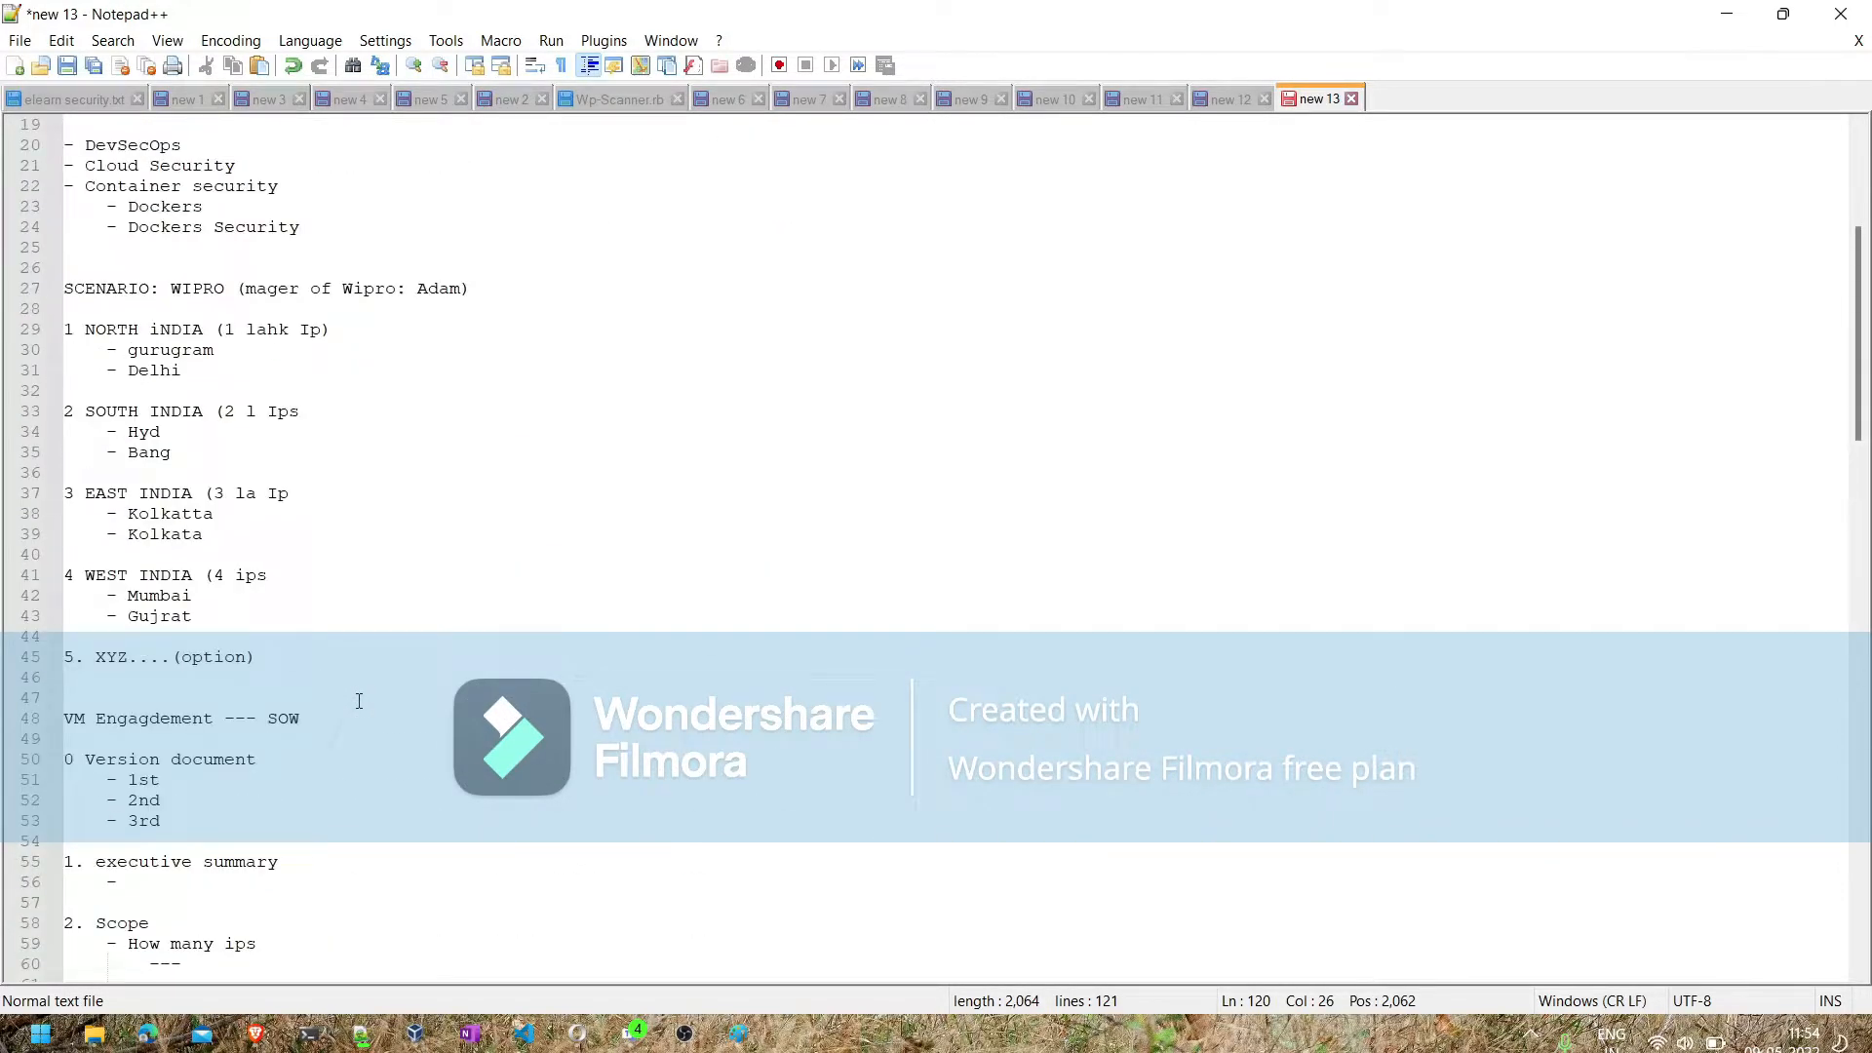
pyautogui.scroll(-20, 359, 700)
pyautogui.scroll(2, 359, 700)
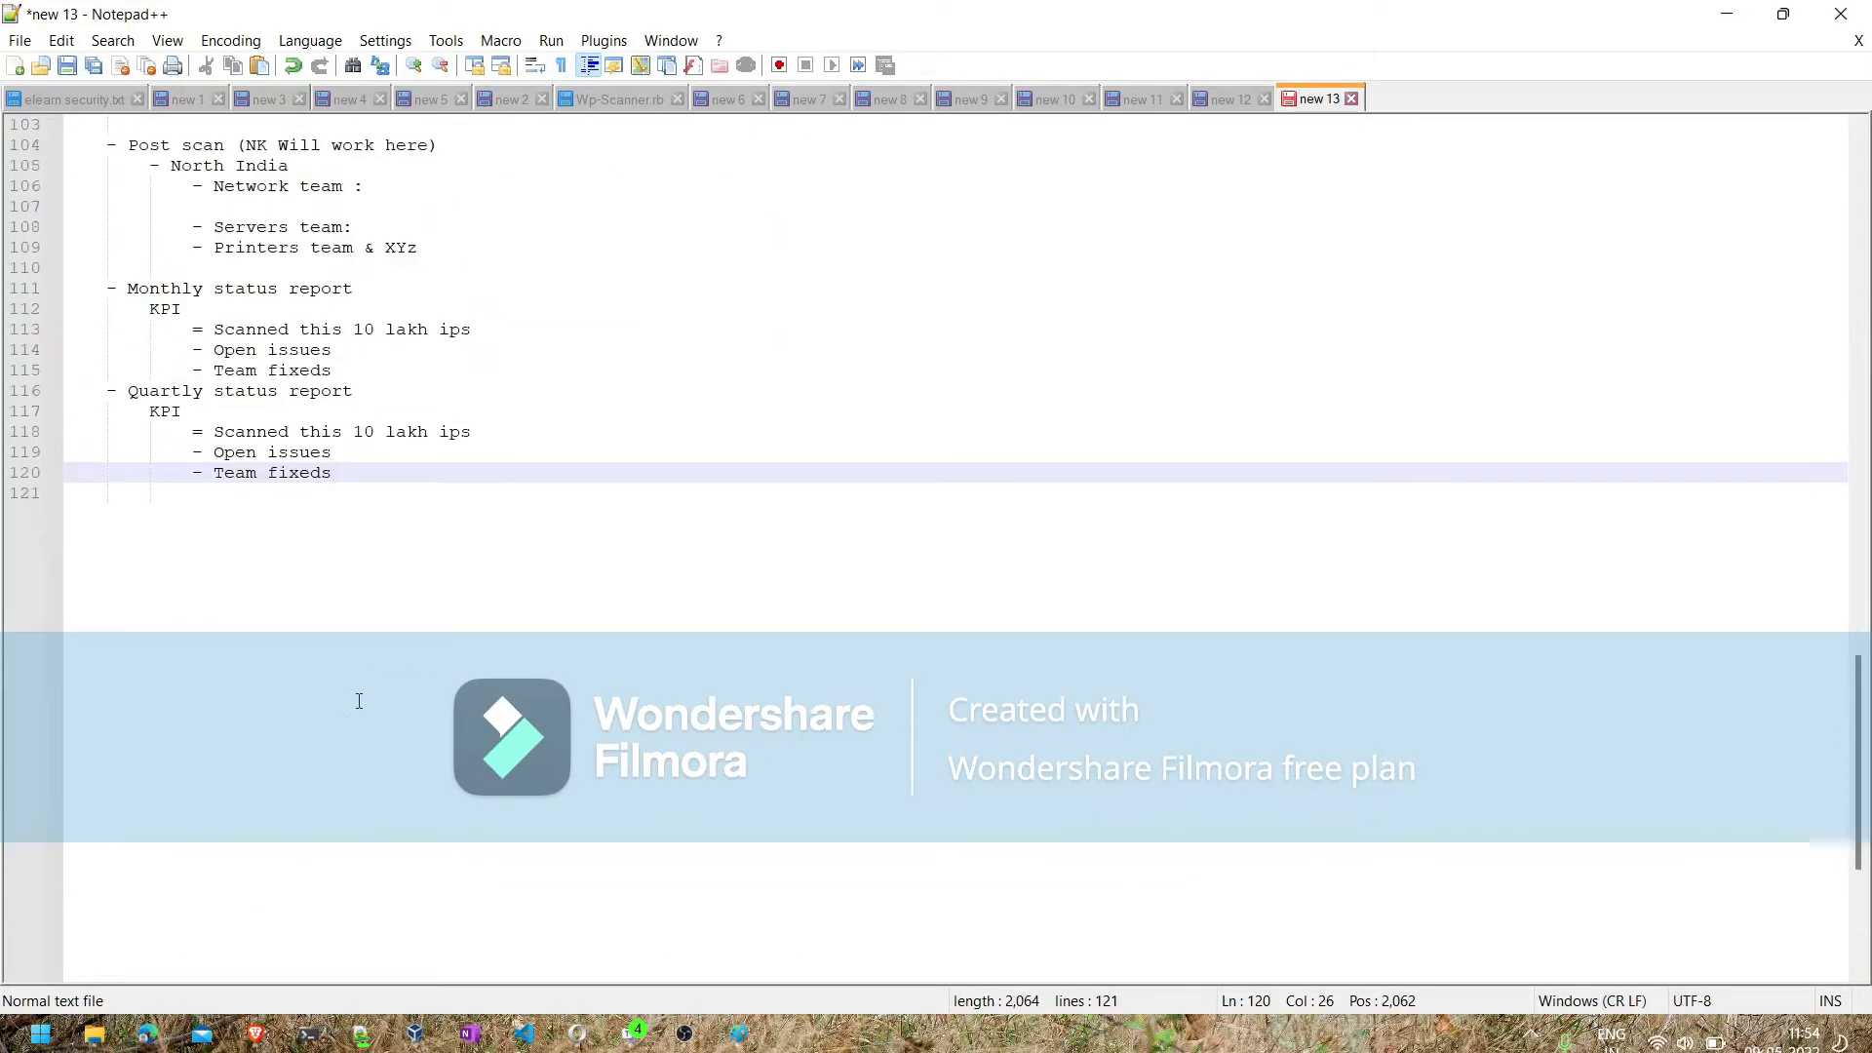
pyautogui.click(357, 333)
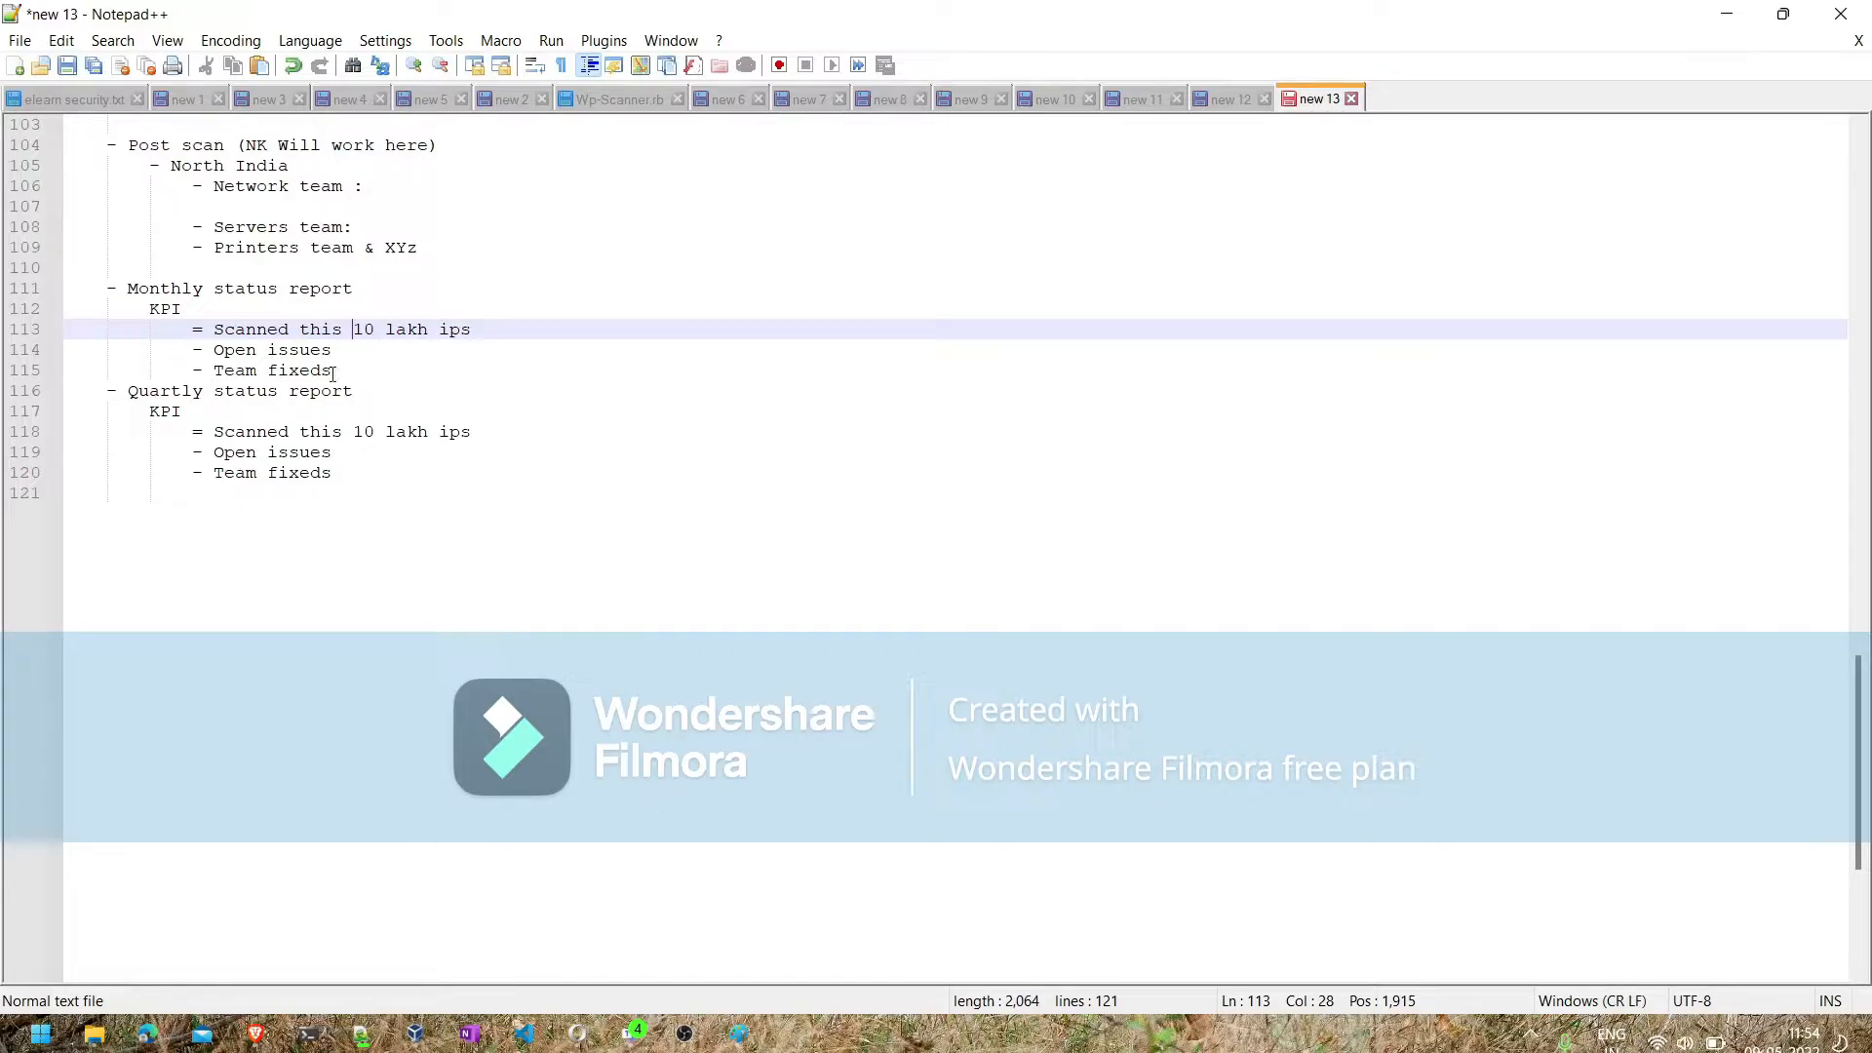
pyautogui.click(346, 475)
pyautogui.press('Return')
pyautogui.press('Return')
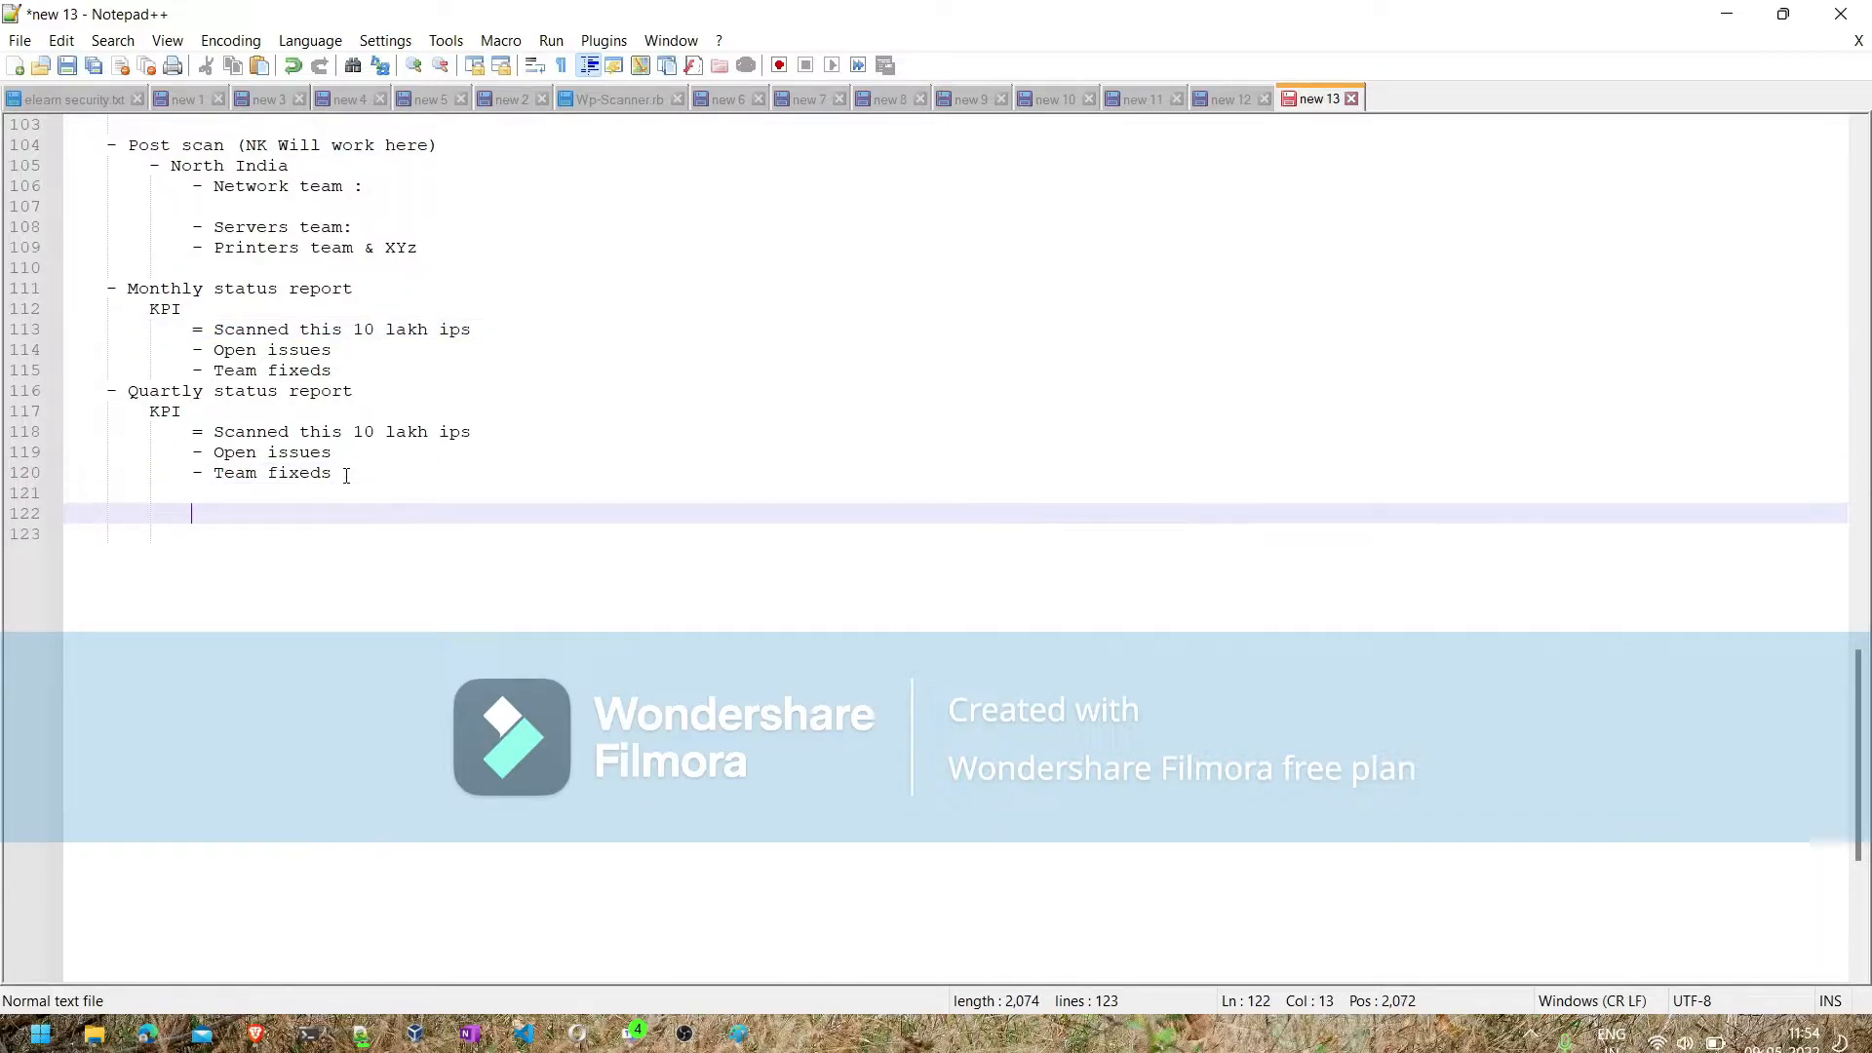
pyautogui.press('BackSpace')
pyautogui.press('BackSpace')
pyautogui.write('2ND')
# - Write the line "1ST MONTH/QUARTER Report" below "2ND" and start another line beneath it
pyautogui.click(234, 289)
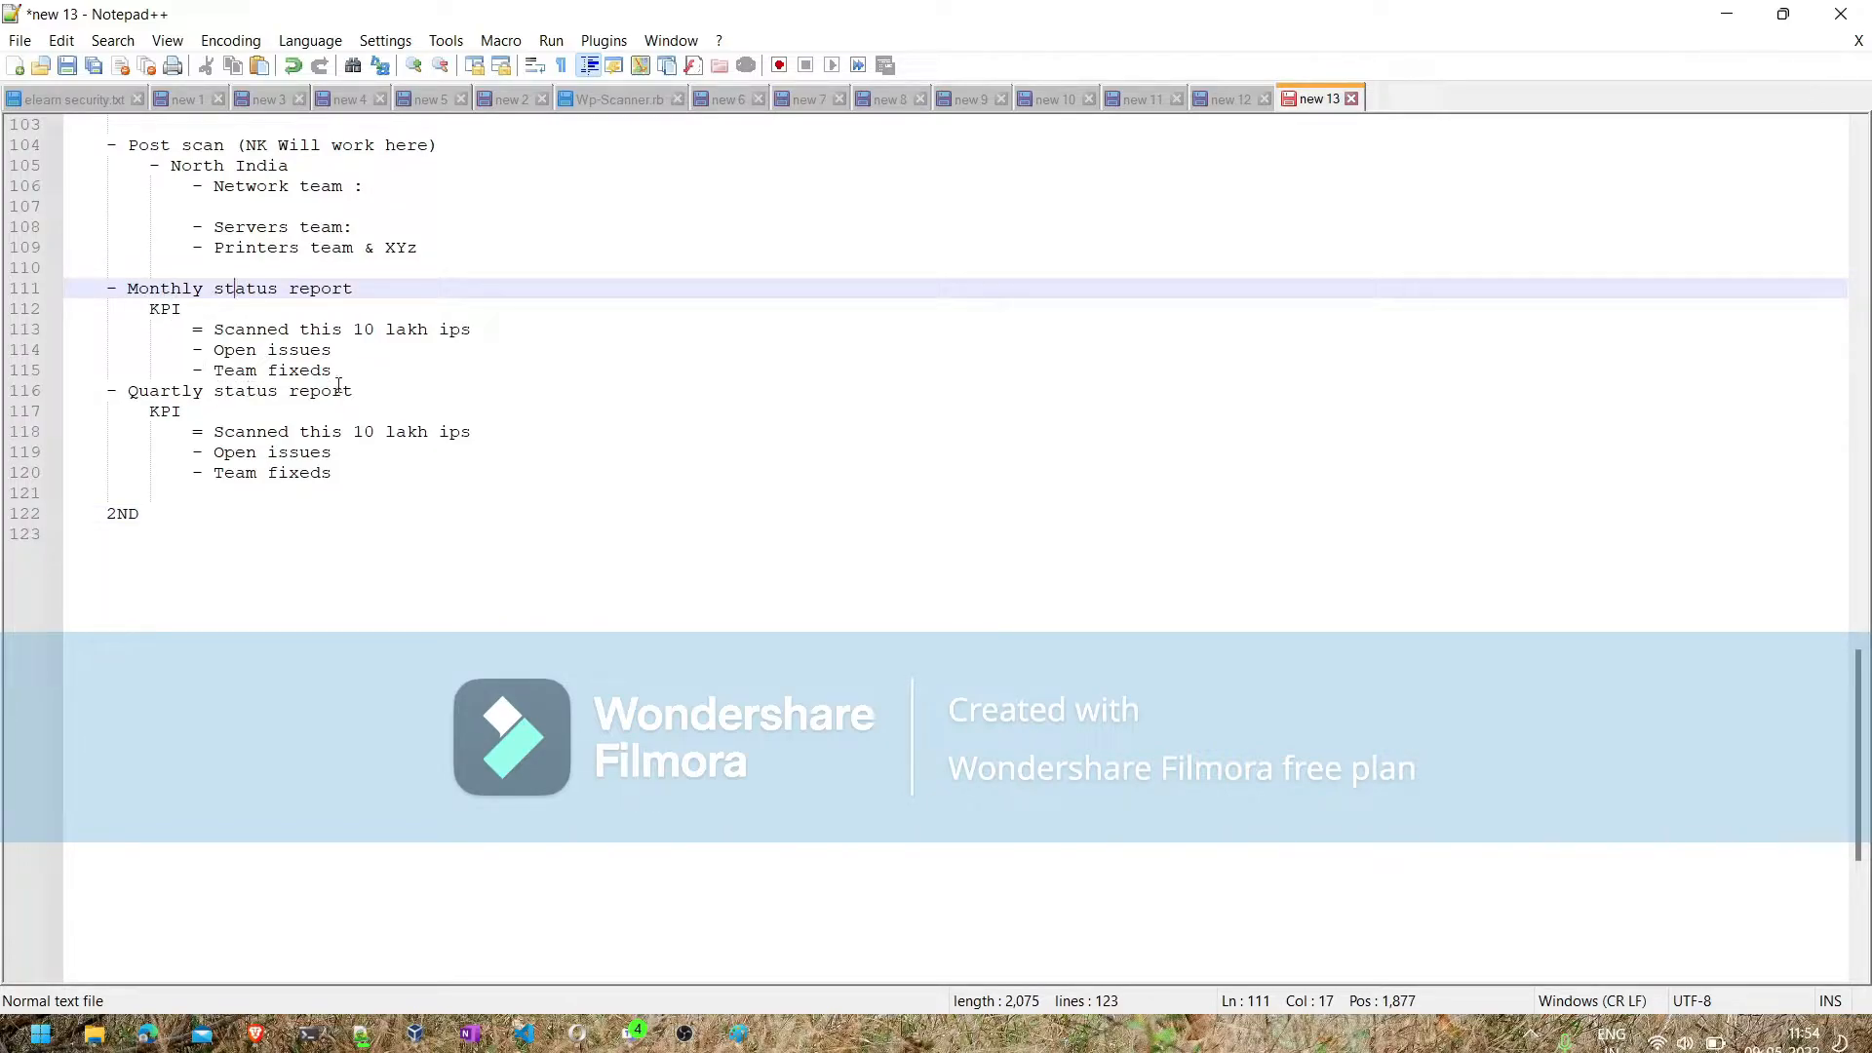
pyautogui.click(266, 538)
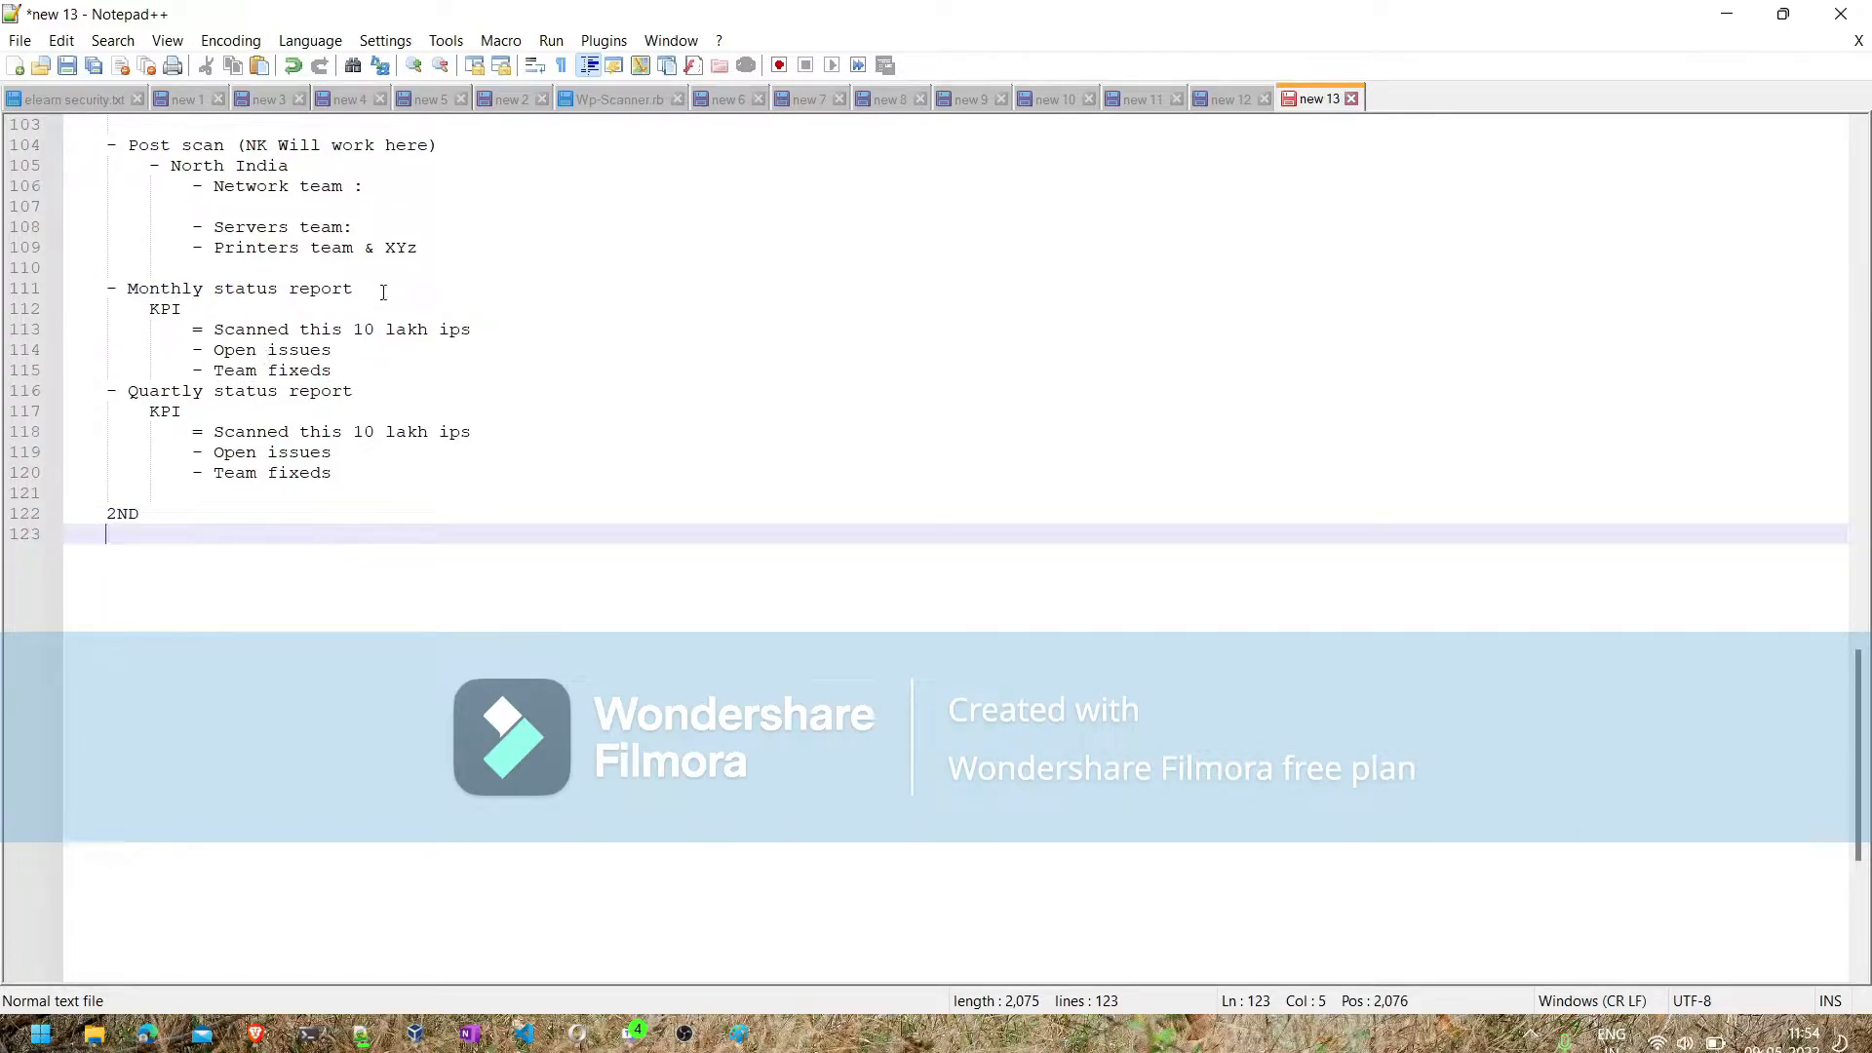
pyautogui.write('1ST MO')
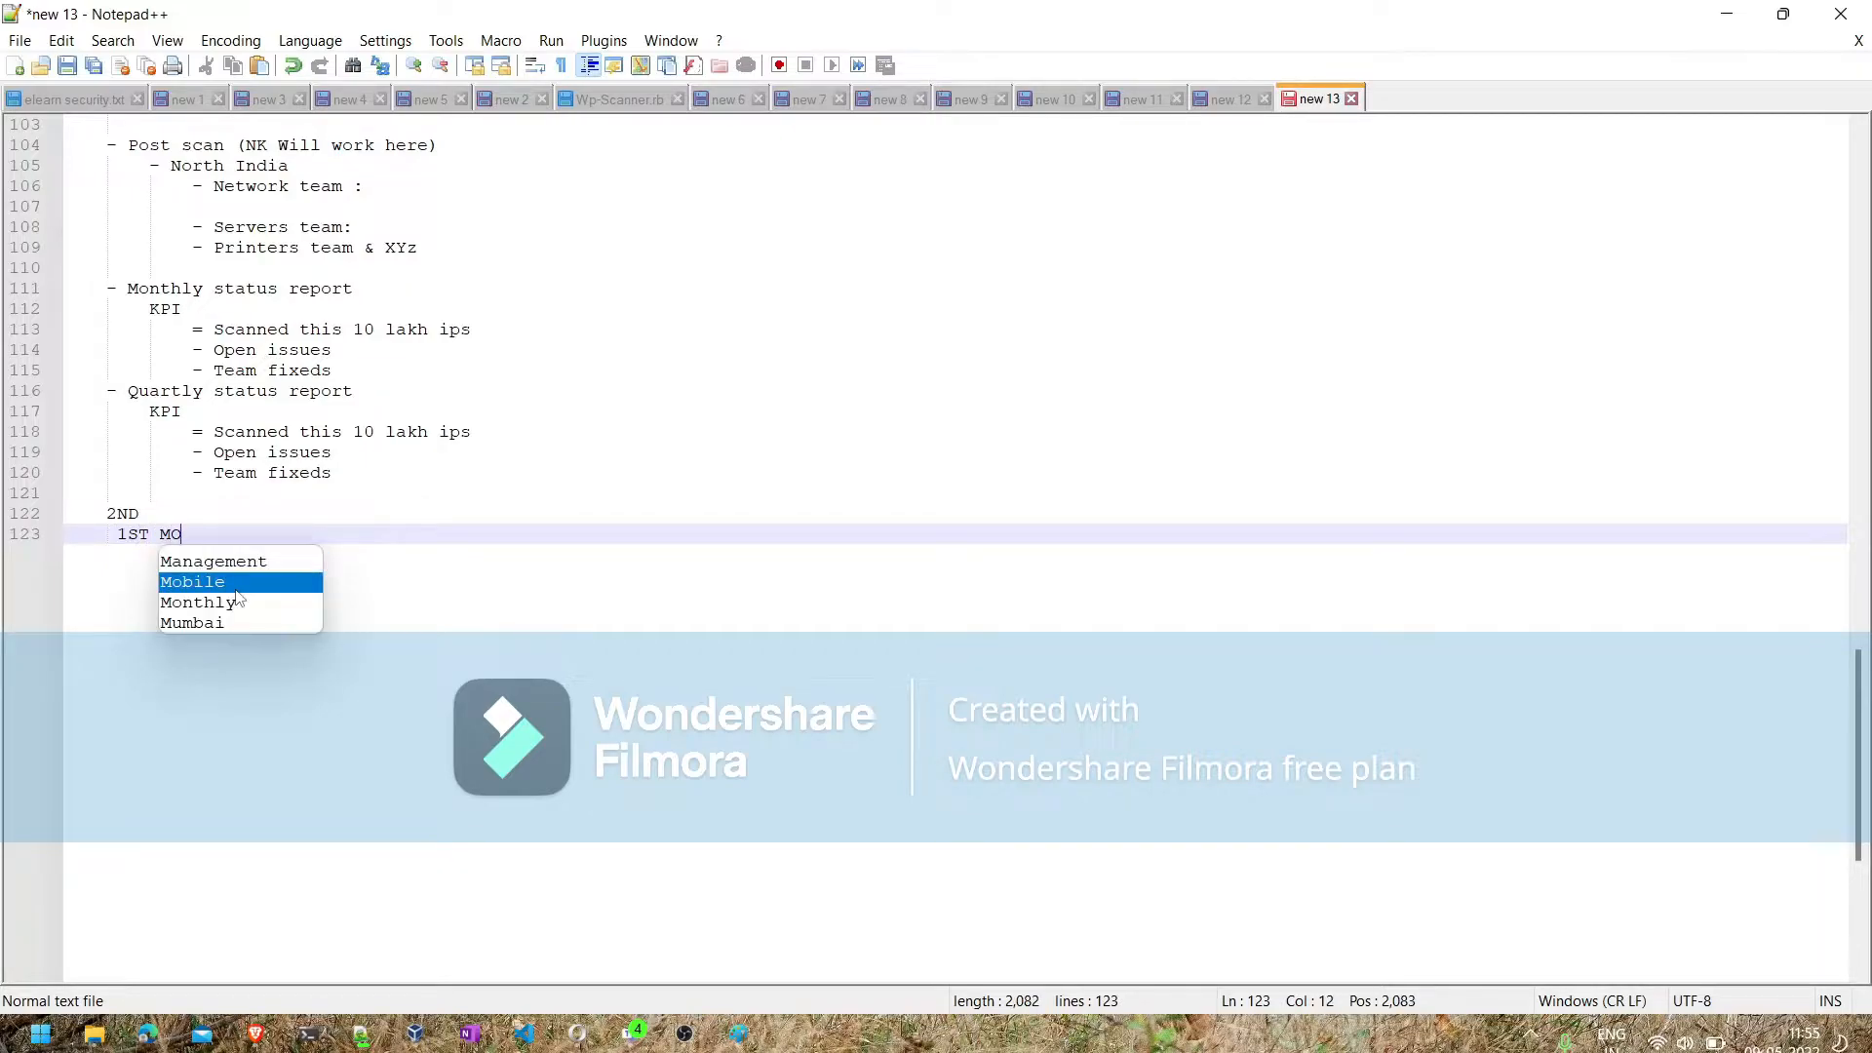
pyautogui.write('NTH/AUAR')
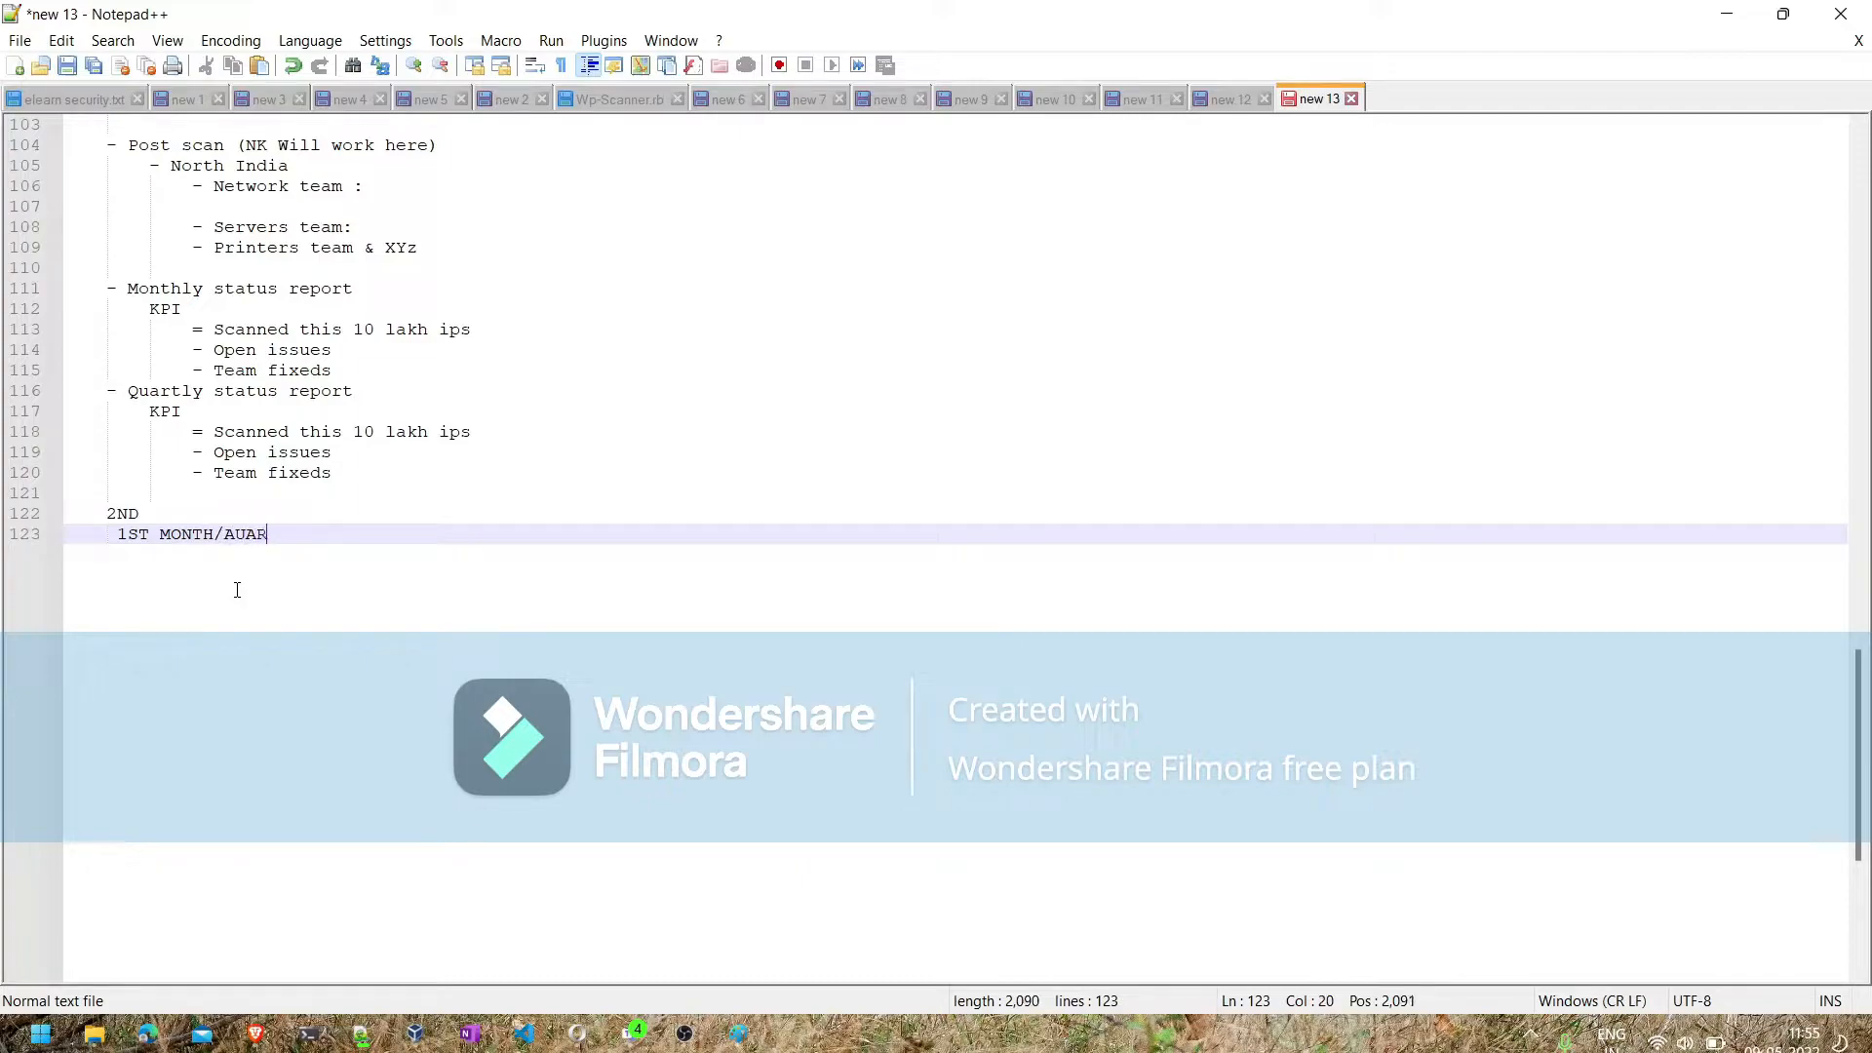
pyautogui.press('BackSpace')
pyautogui.press('BackSpace')
pyautogui.press('BackSpace')
pyautogui.press('BackSpace')
pyautogui.write('Q')
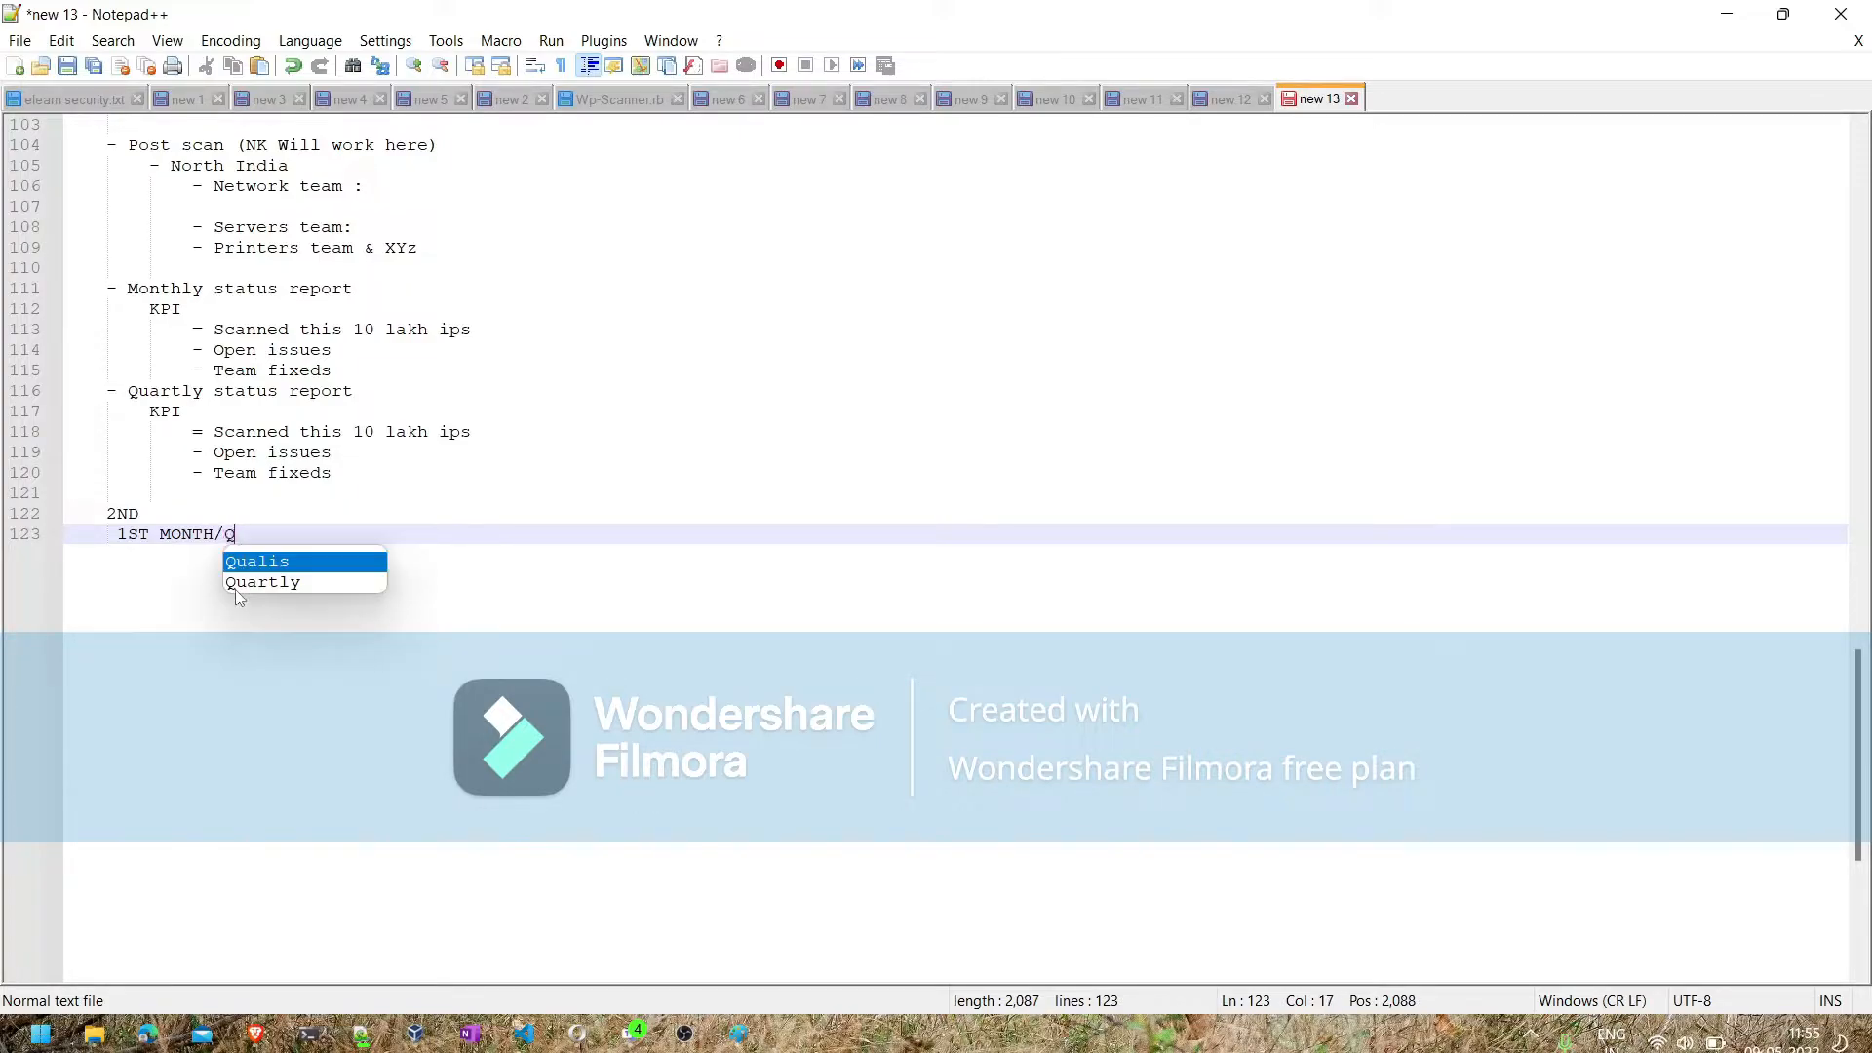
pyautogui.write('UARTER REPORT')
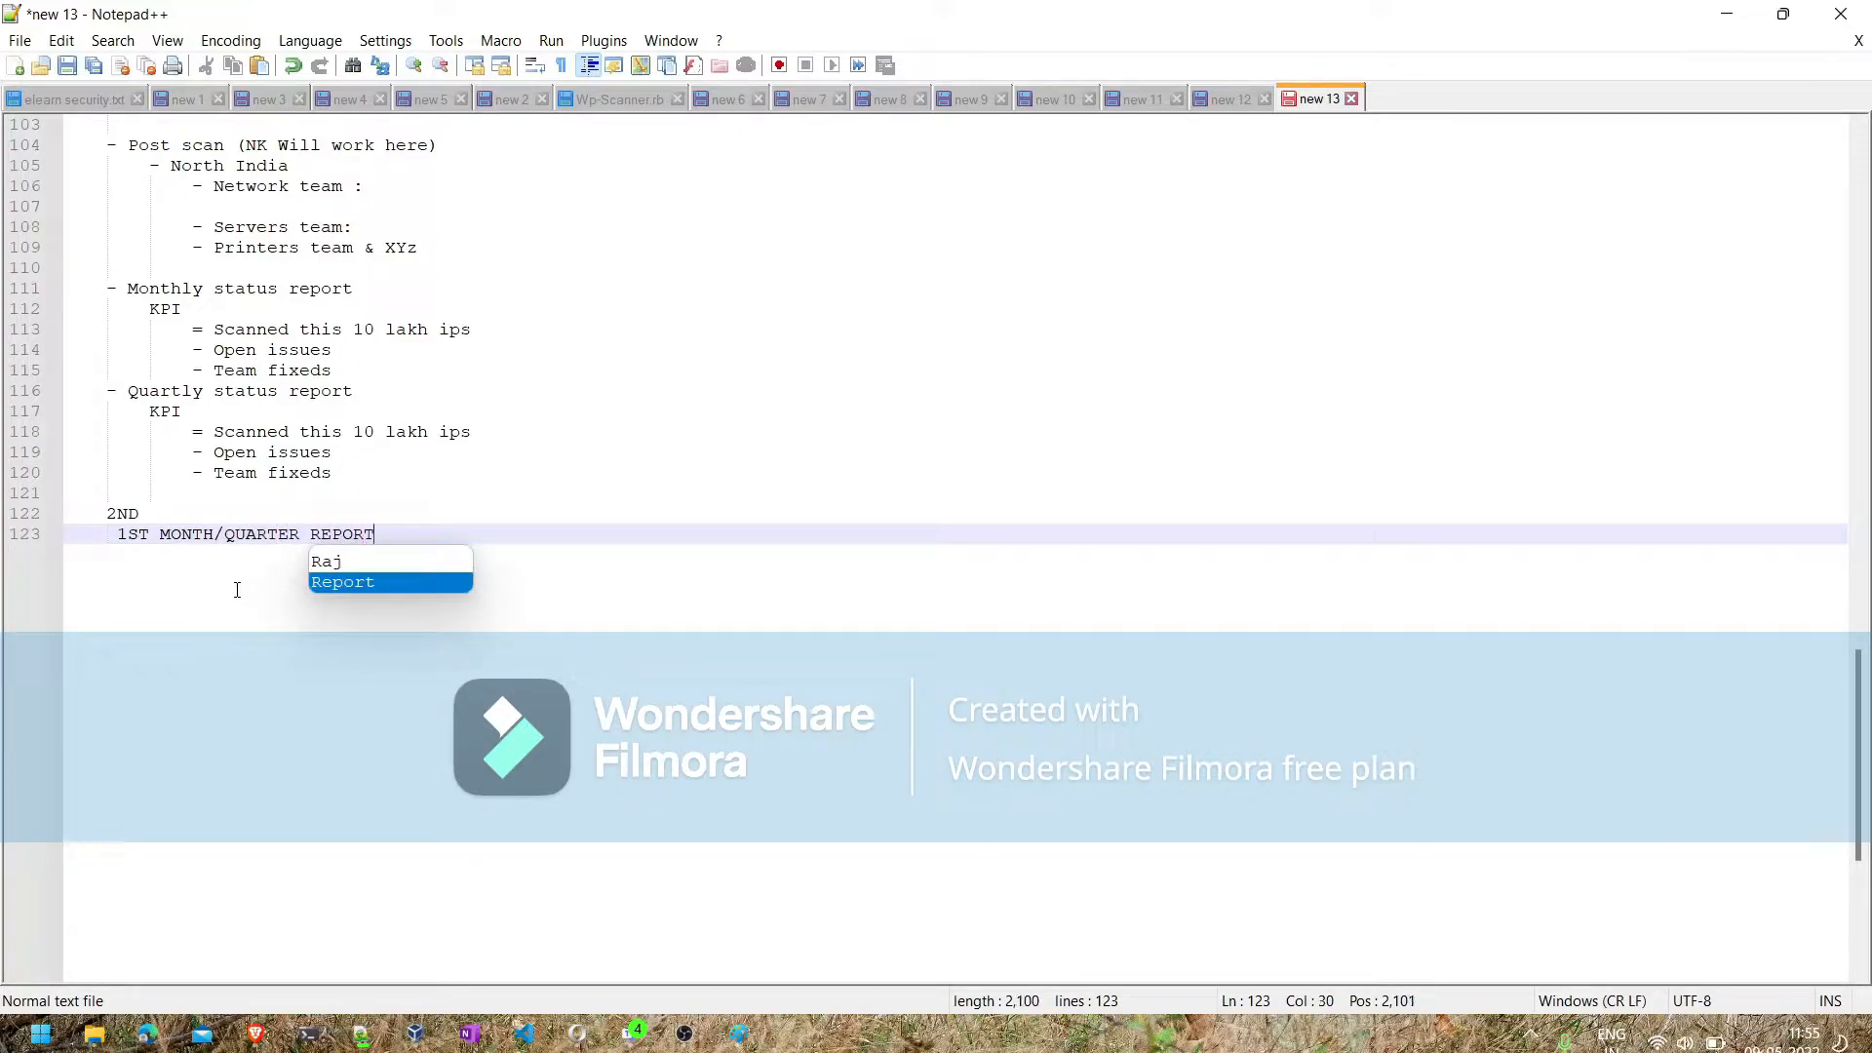
pyautogui.press('Return')
pyautogui.press('Return')
# - Write "2ND MONTH/AUARTER REPORT" on the line below the first month/quarter report entry
pyautogui.write('2M')
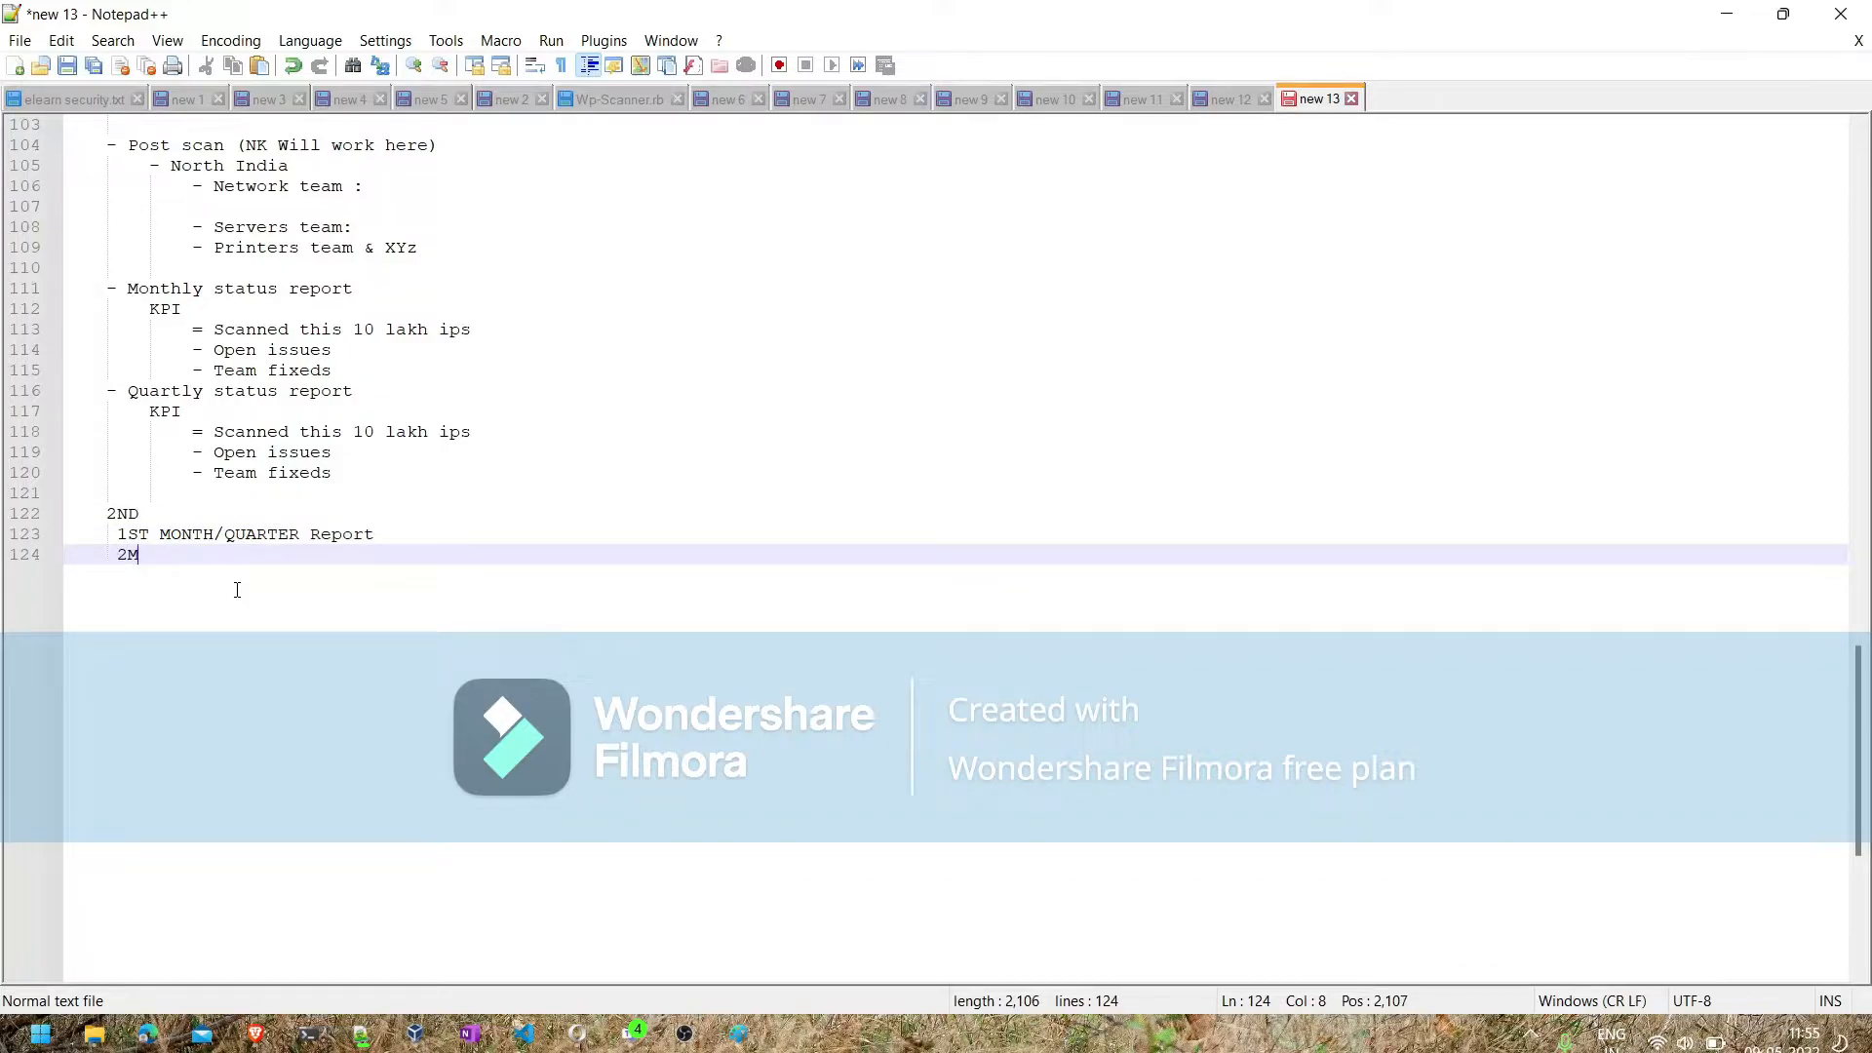
pyautogui.press('BackSpace')
pyautogui.write('ND MONTH')
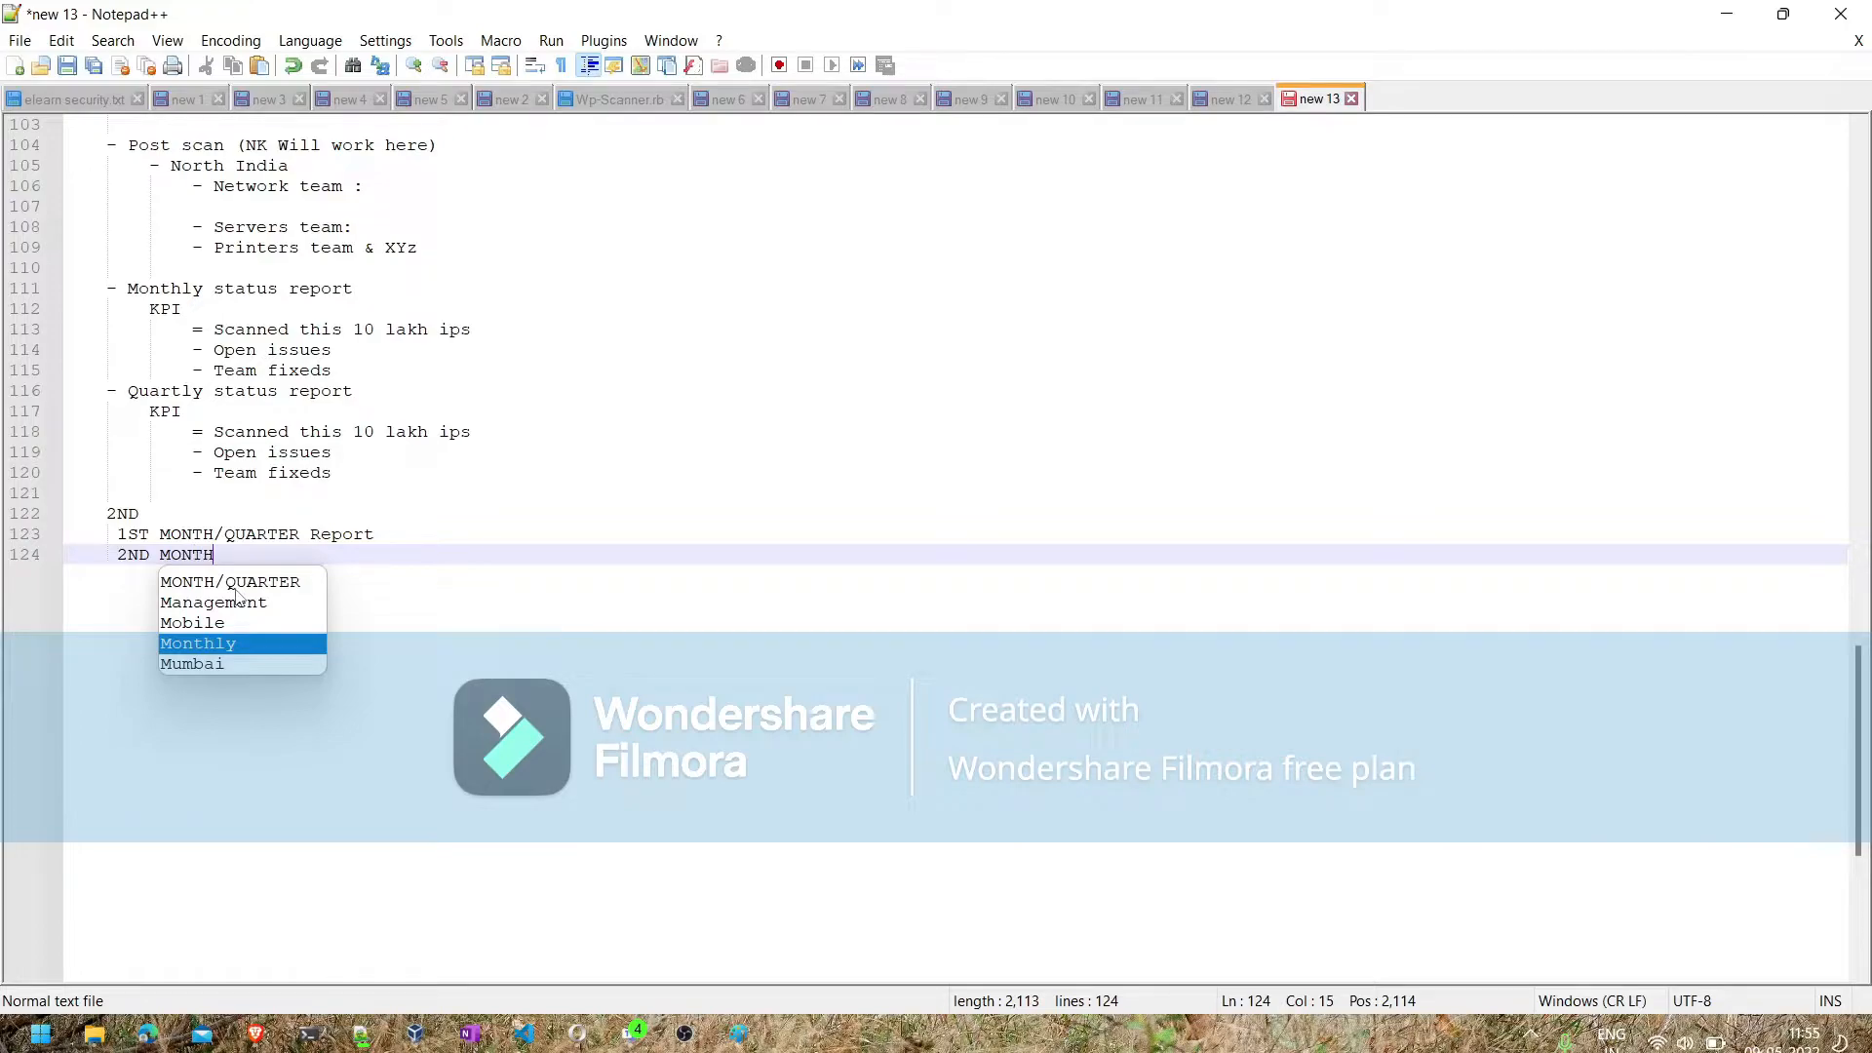
pyautogui.write('/AUARTER R')
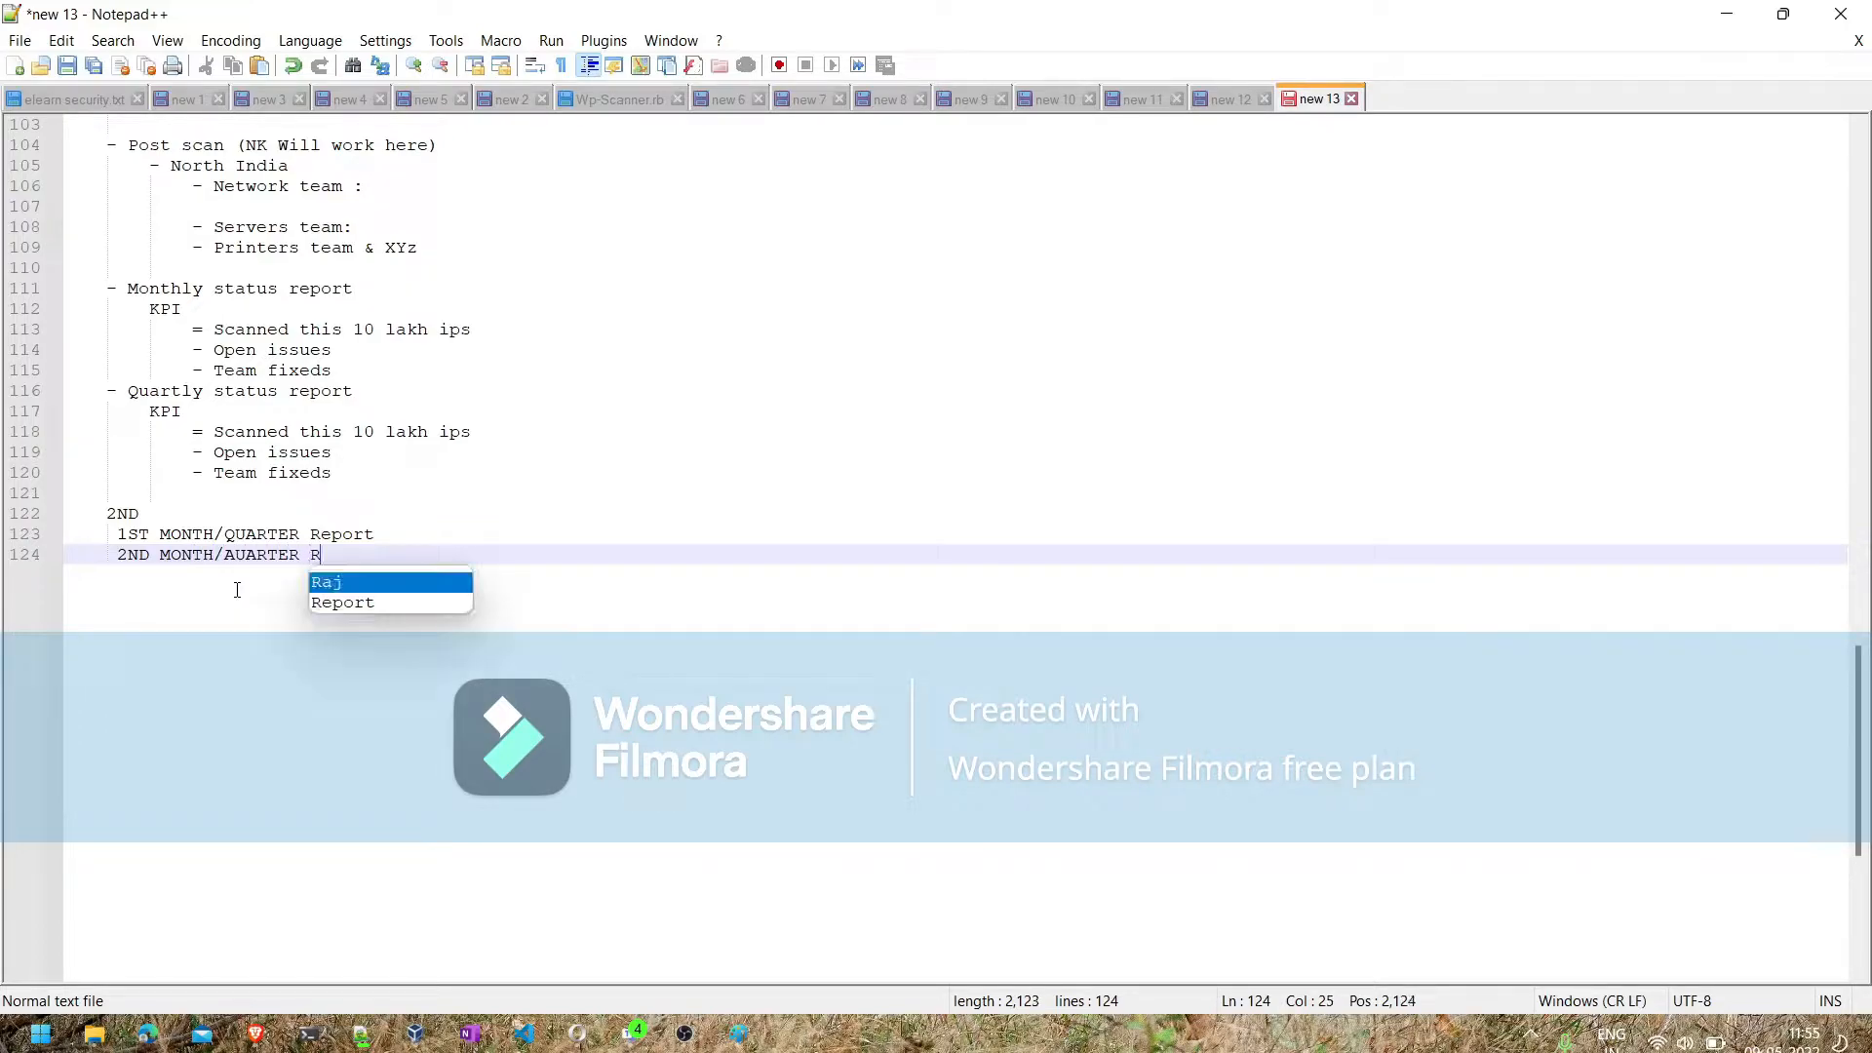
pyautogui.write('EPORT')
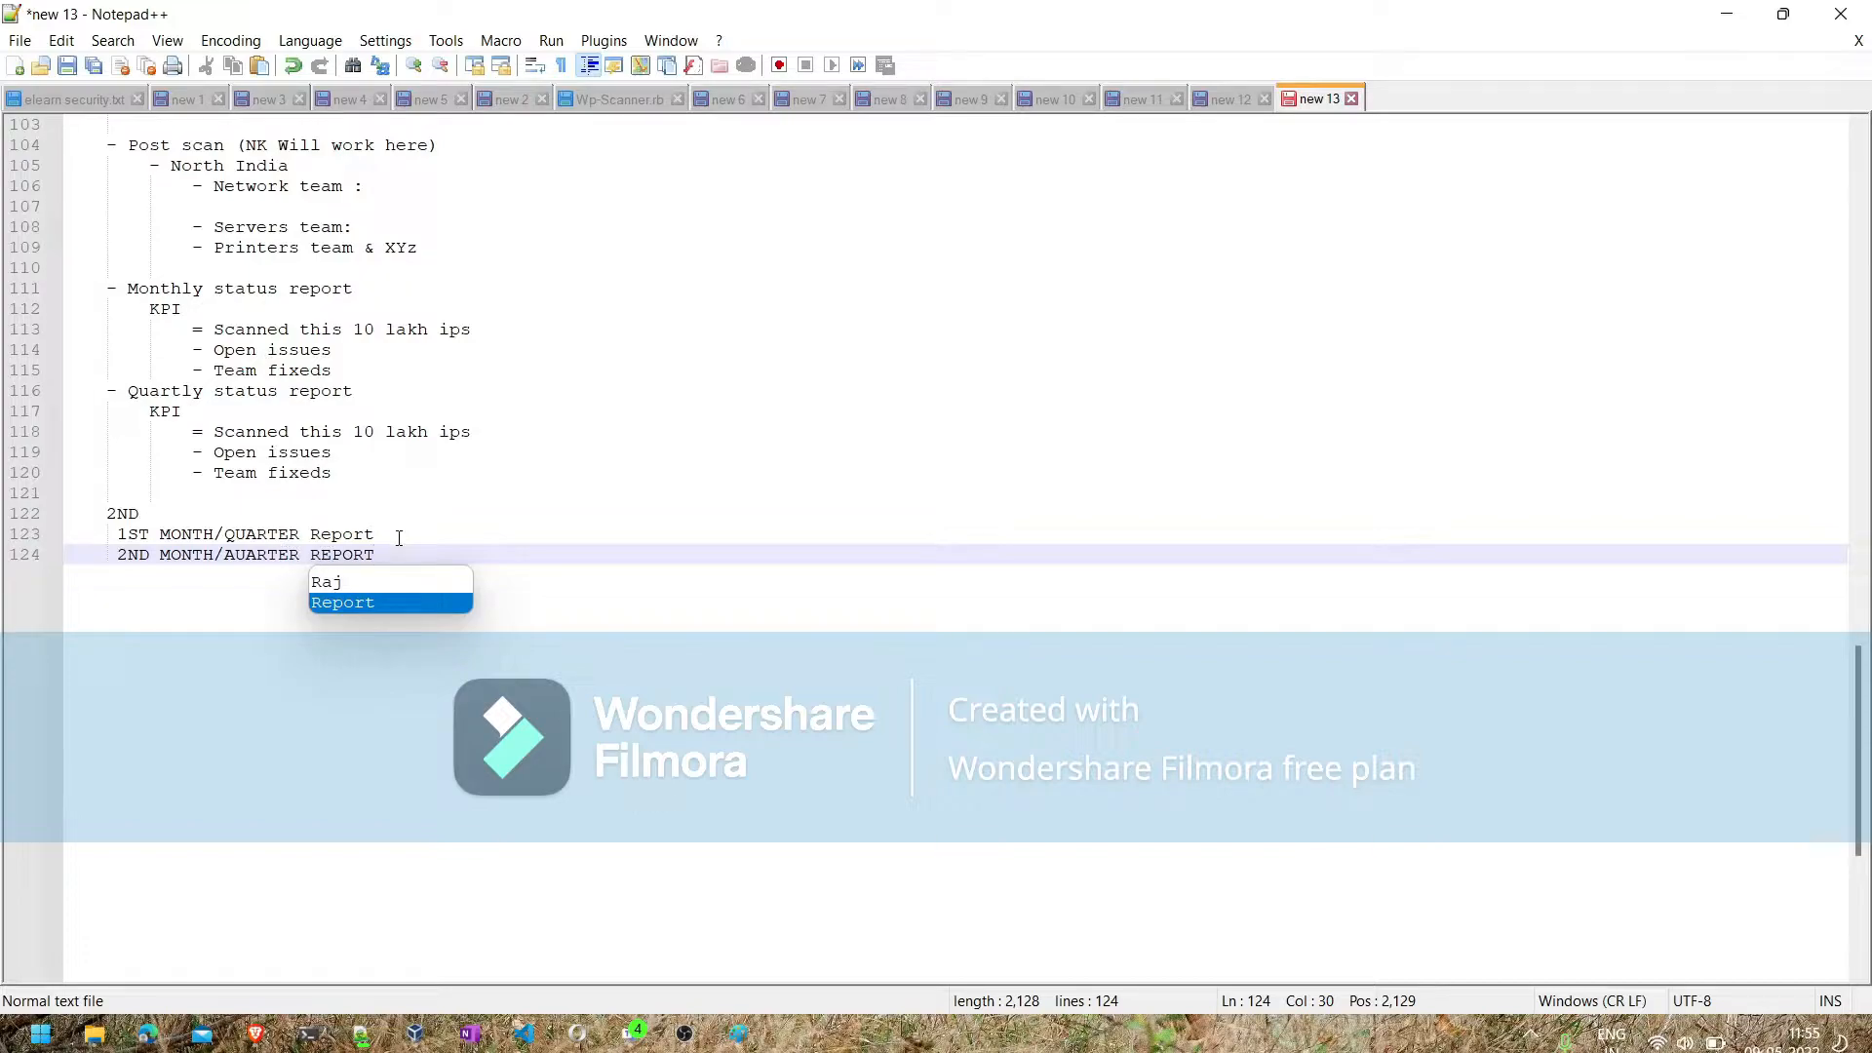
# - Append the figure 50,000 to the "Open issues" bullet of the monthly status report
pyautogui.moveTo(383, 535); pyautogui.dragTo(121, 536)
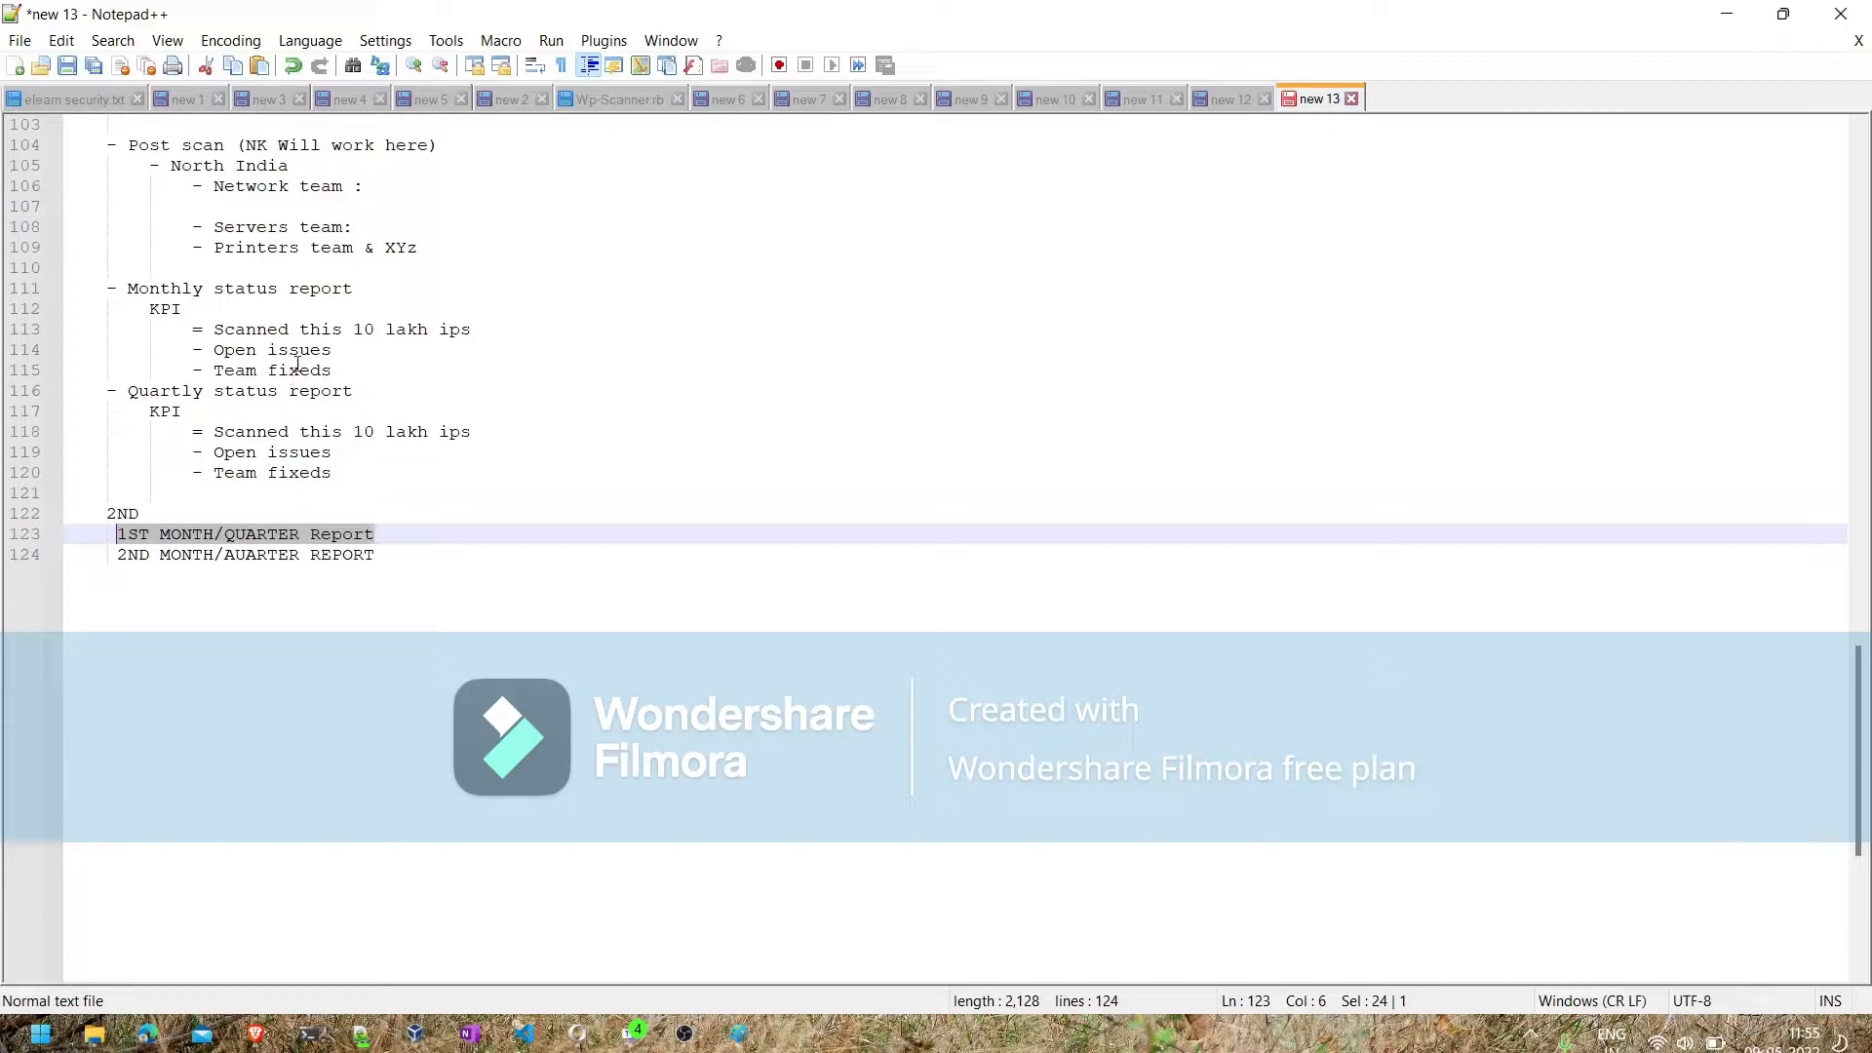
pyautogui.click(338, 352)
pyautogui.write('50,000')
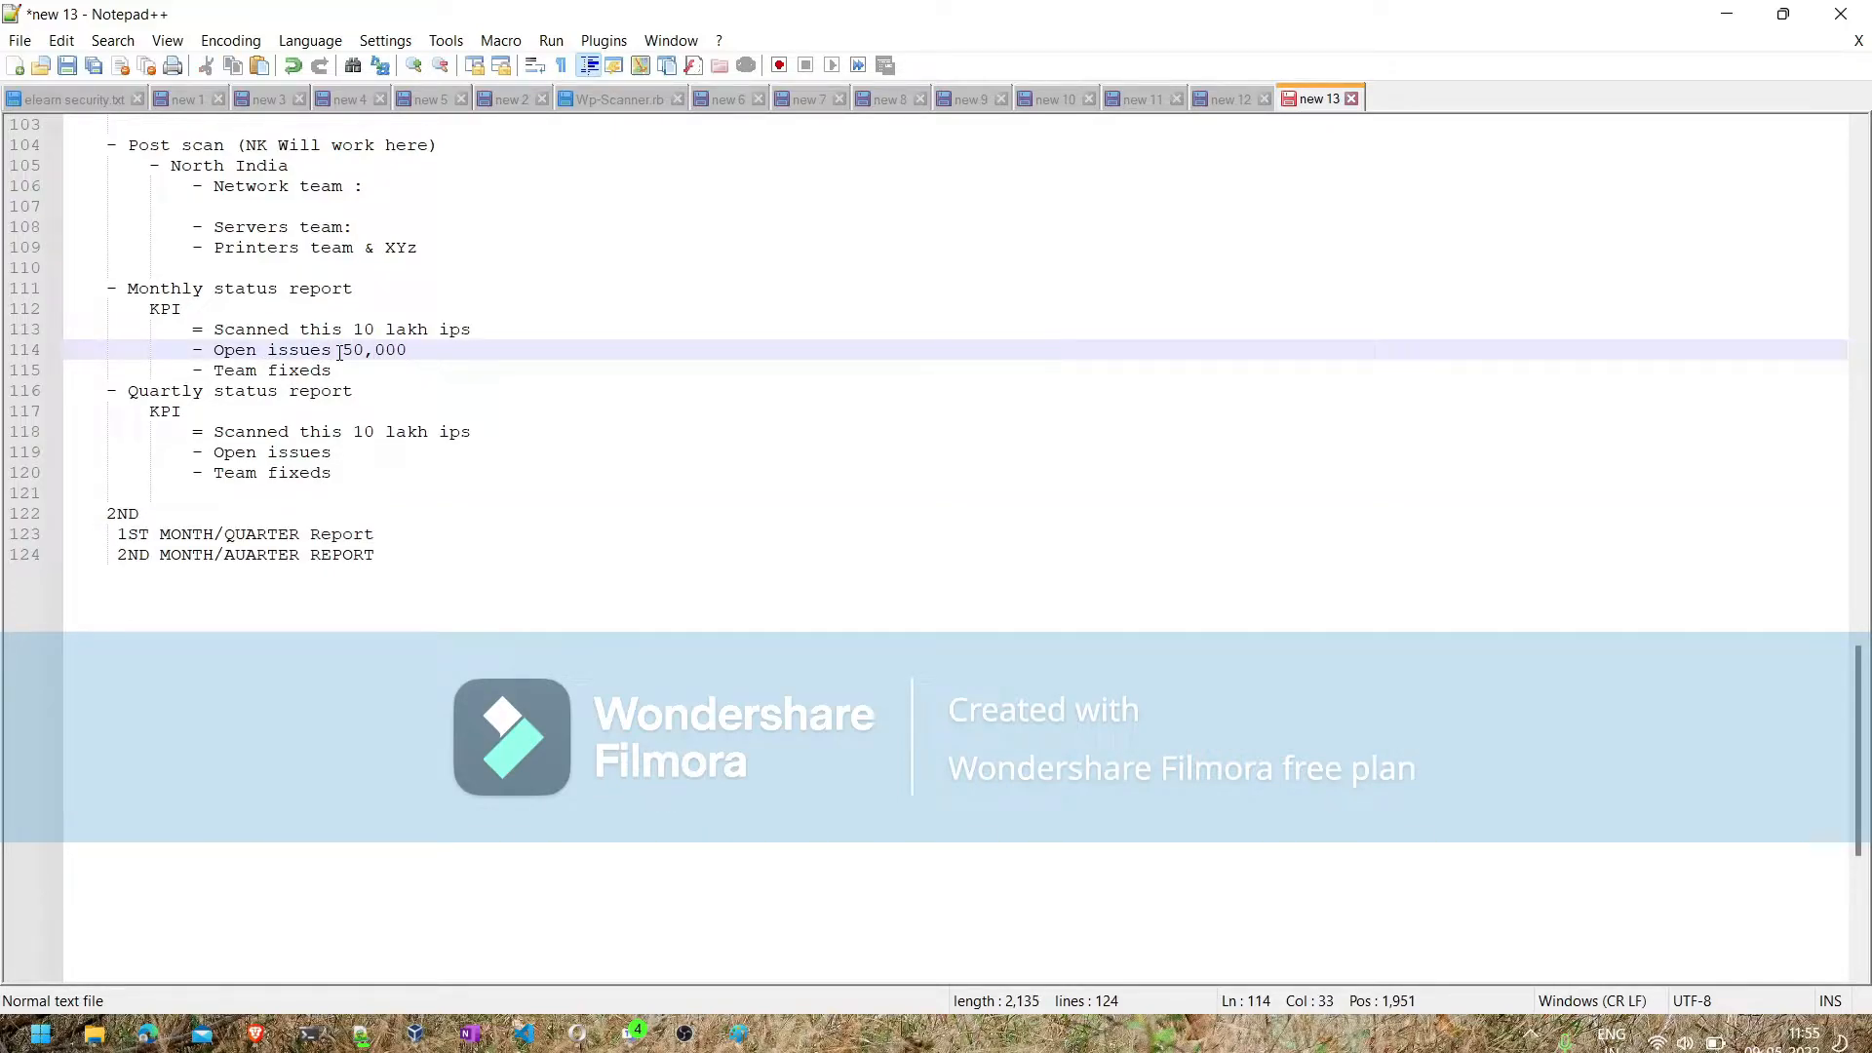
# - Add the indented figure "25,000" below the second month/quarter report line
pyautogui.click(395, 555)
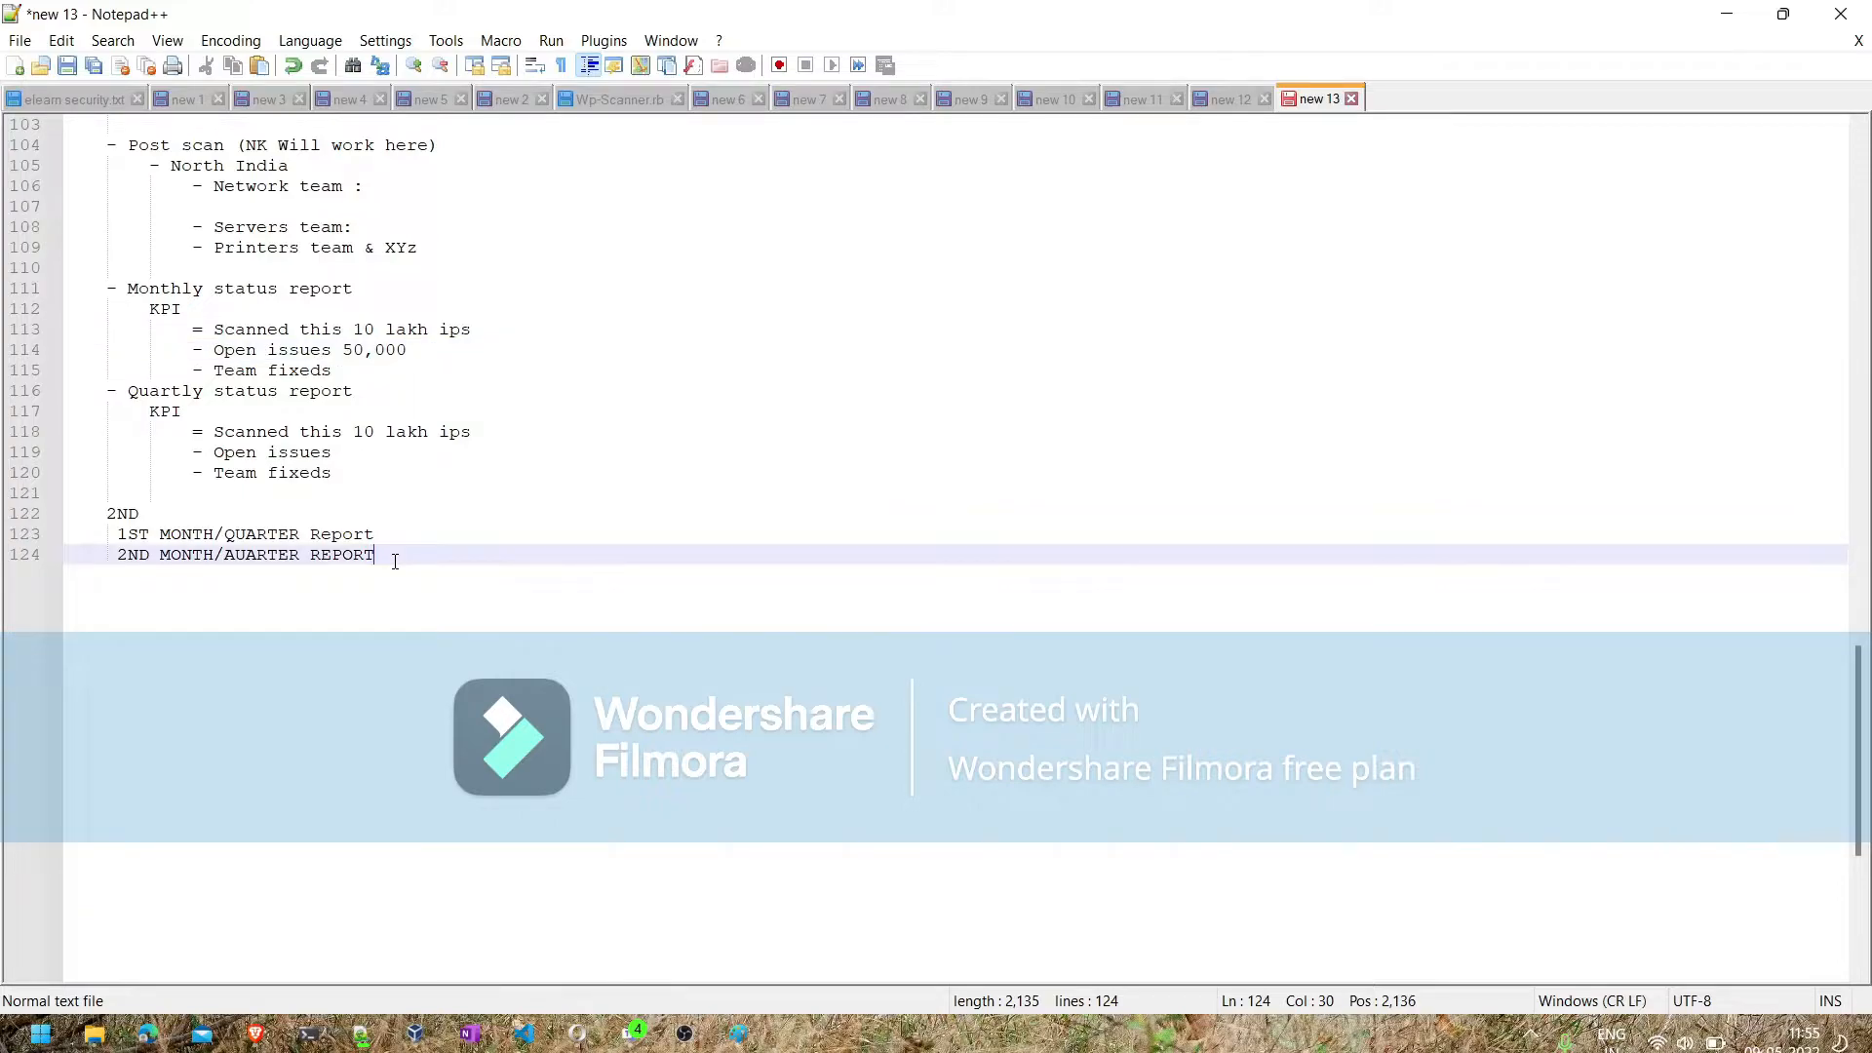
pyautogui.press('Return')
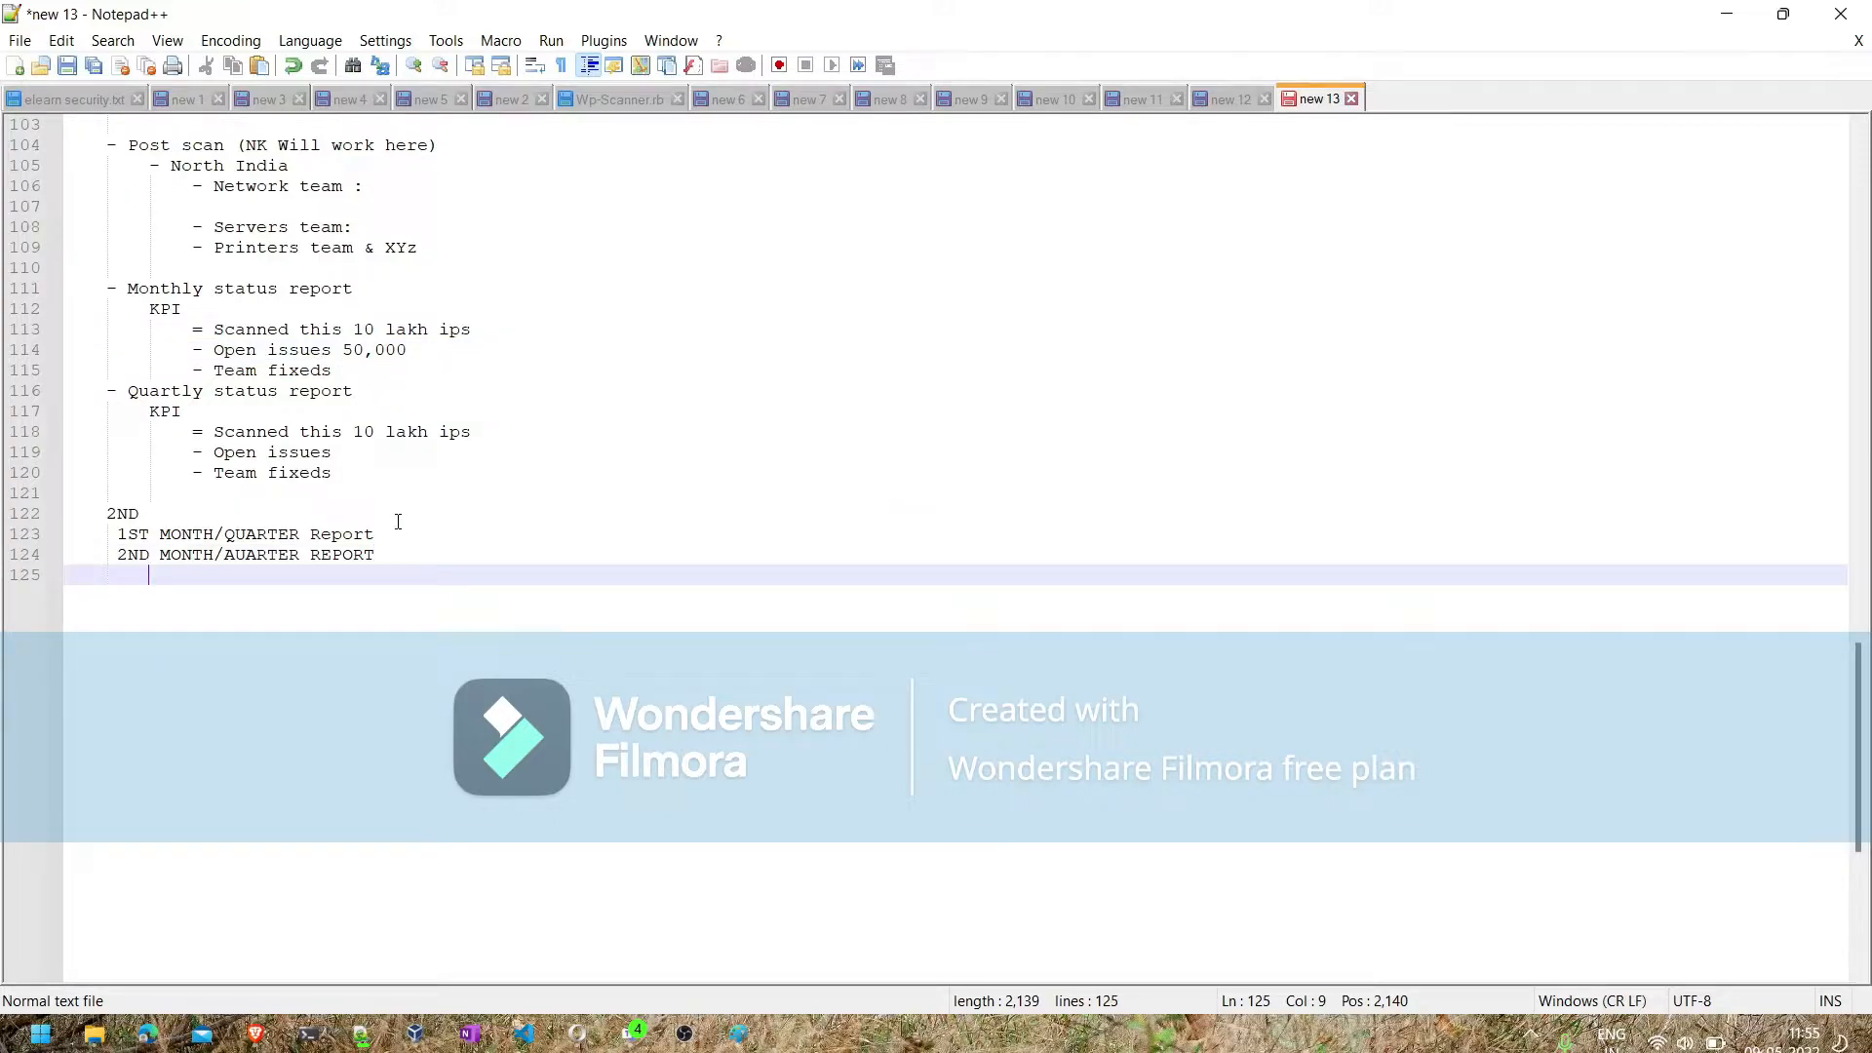
pyautogui.write('25,000')
# - Highlight the monthly scanned ips and open issues lines, and review the earlier scenario, scope and team sections of the notes
pyautogui.moveTo(425, 351); pyautogui.dragTo(208, 339)
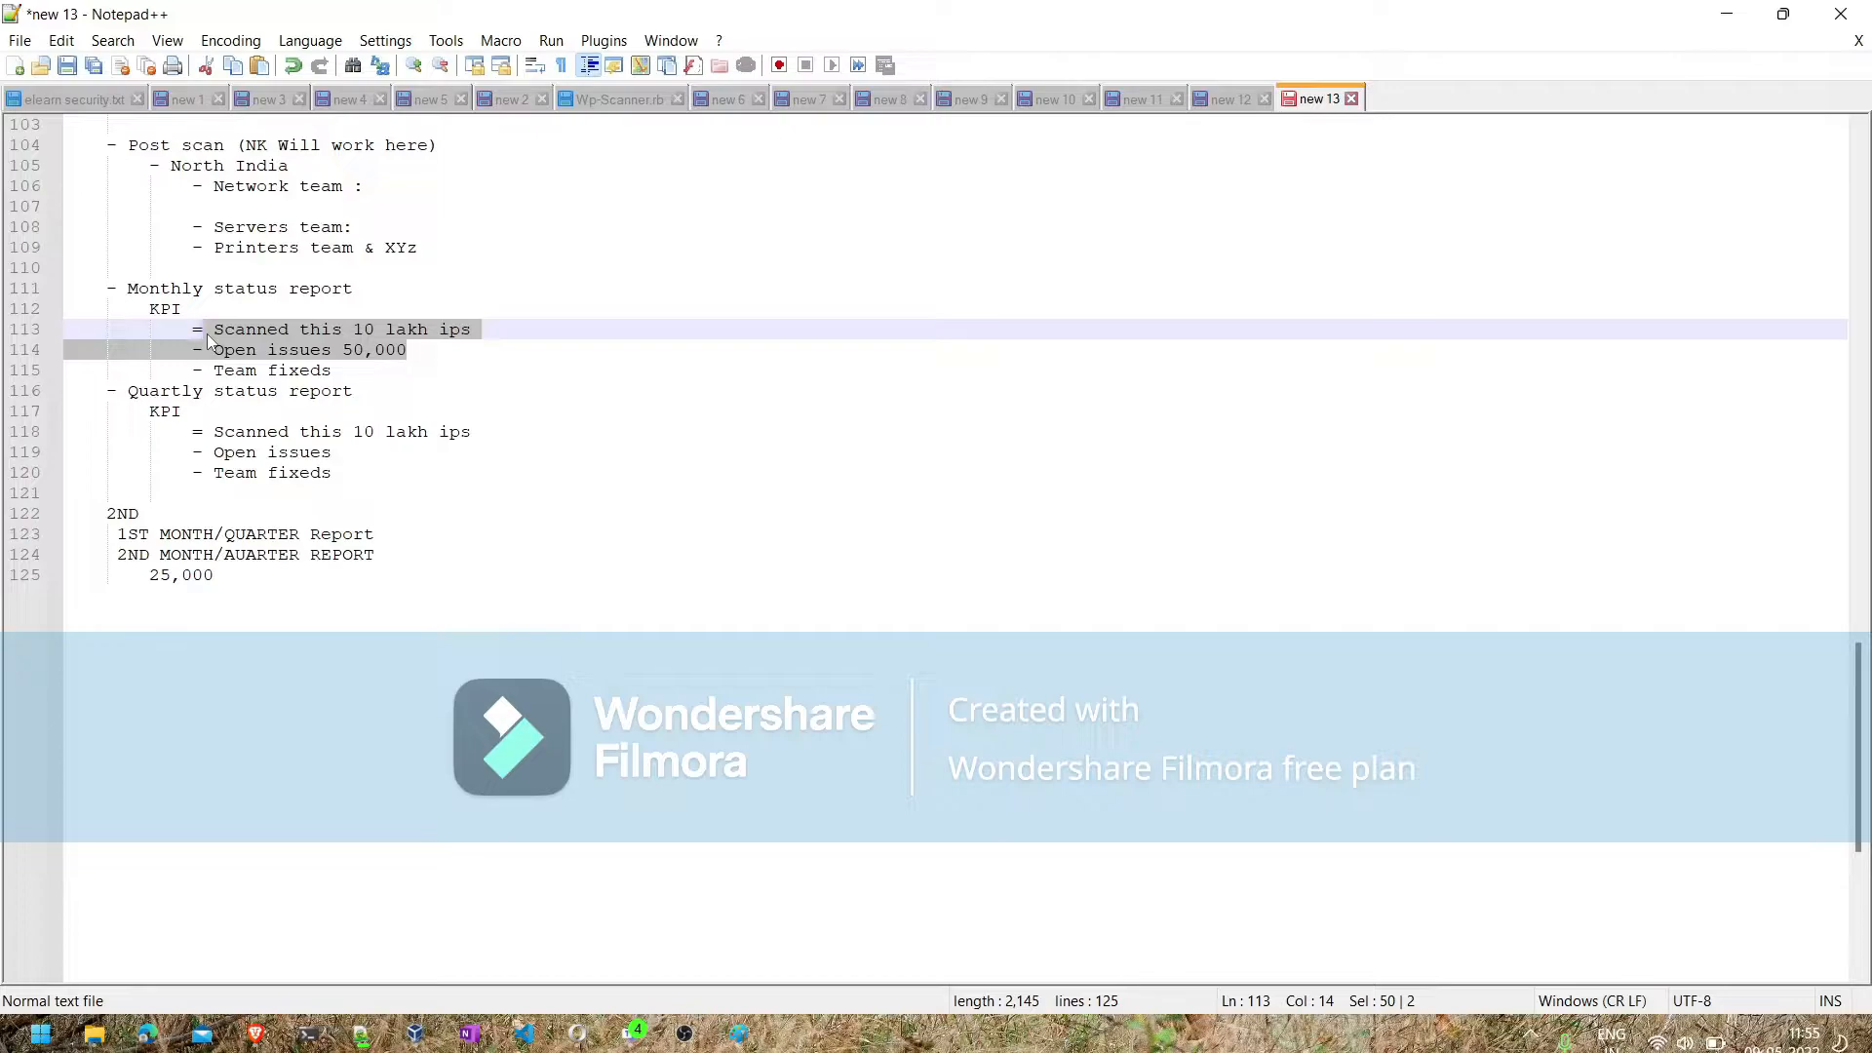
pyautogui.scroll(20, 224, 658)
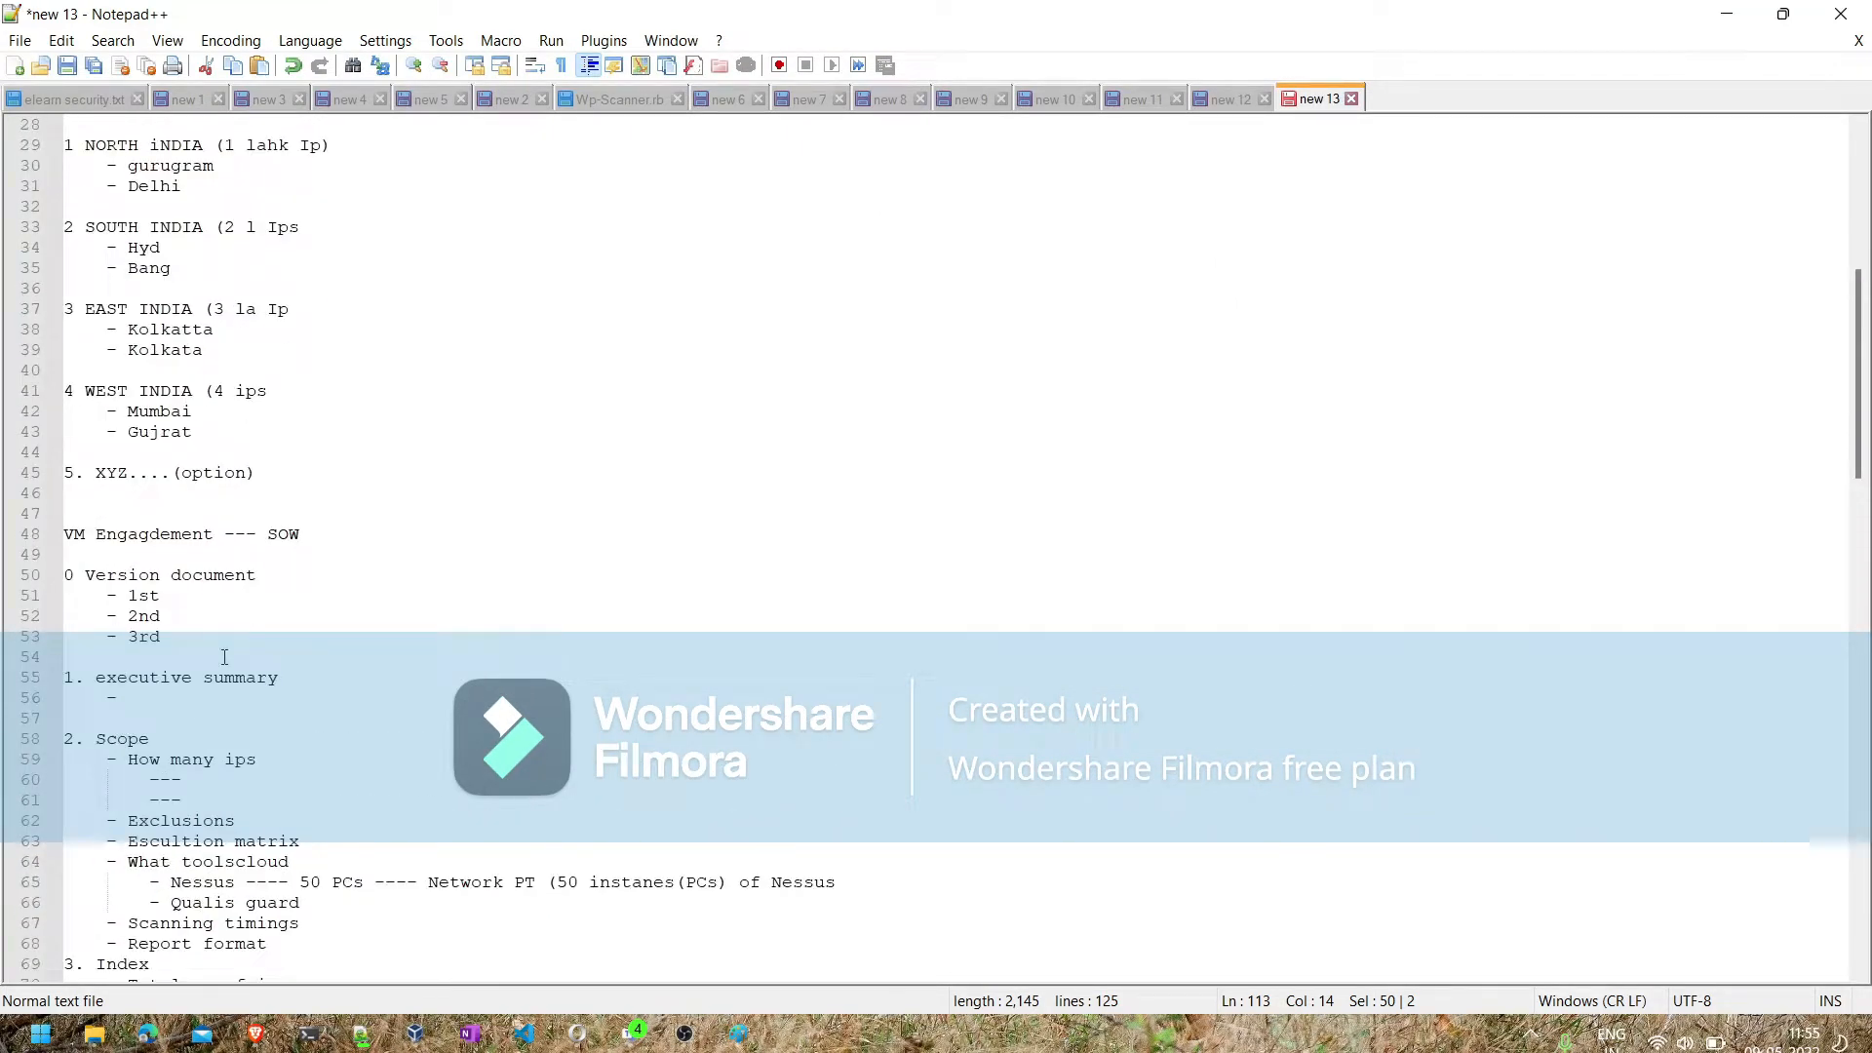
pyautogui.scroll(5, 225, 657)
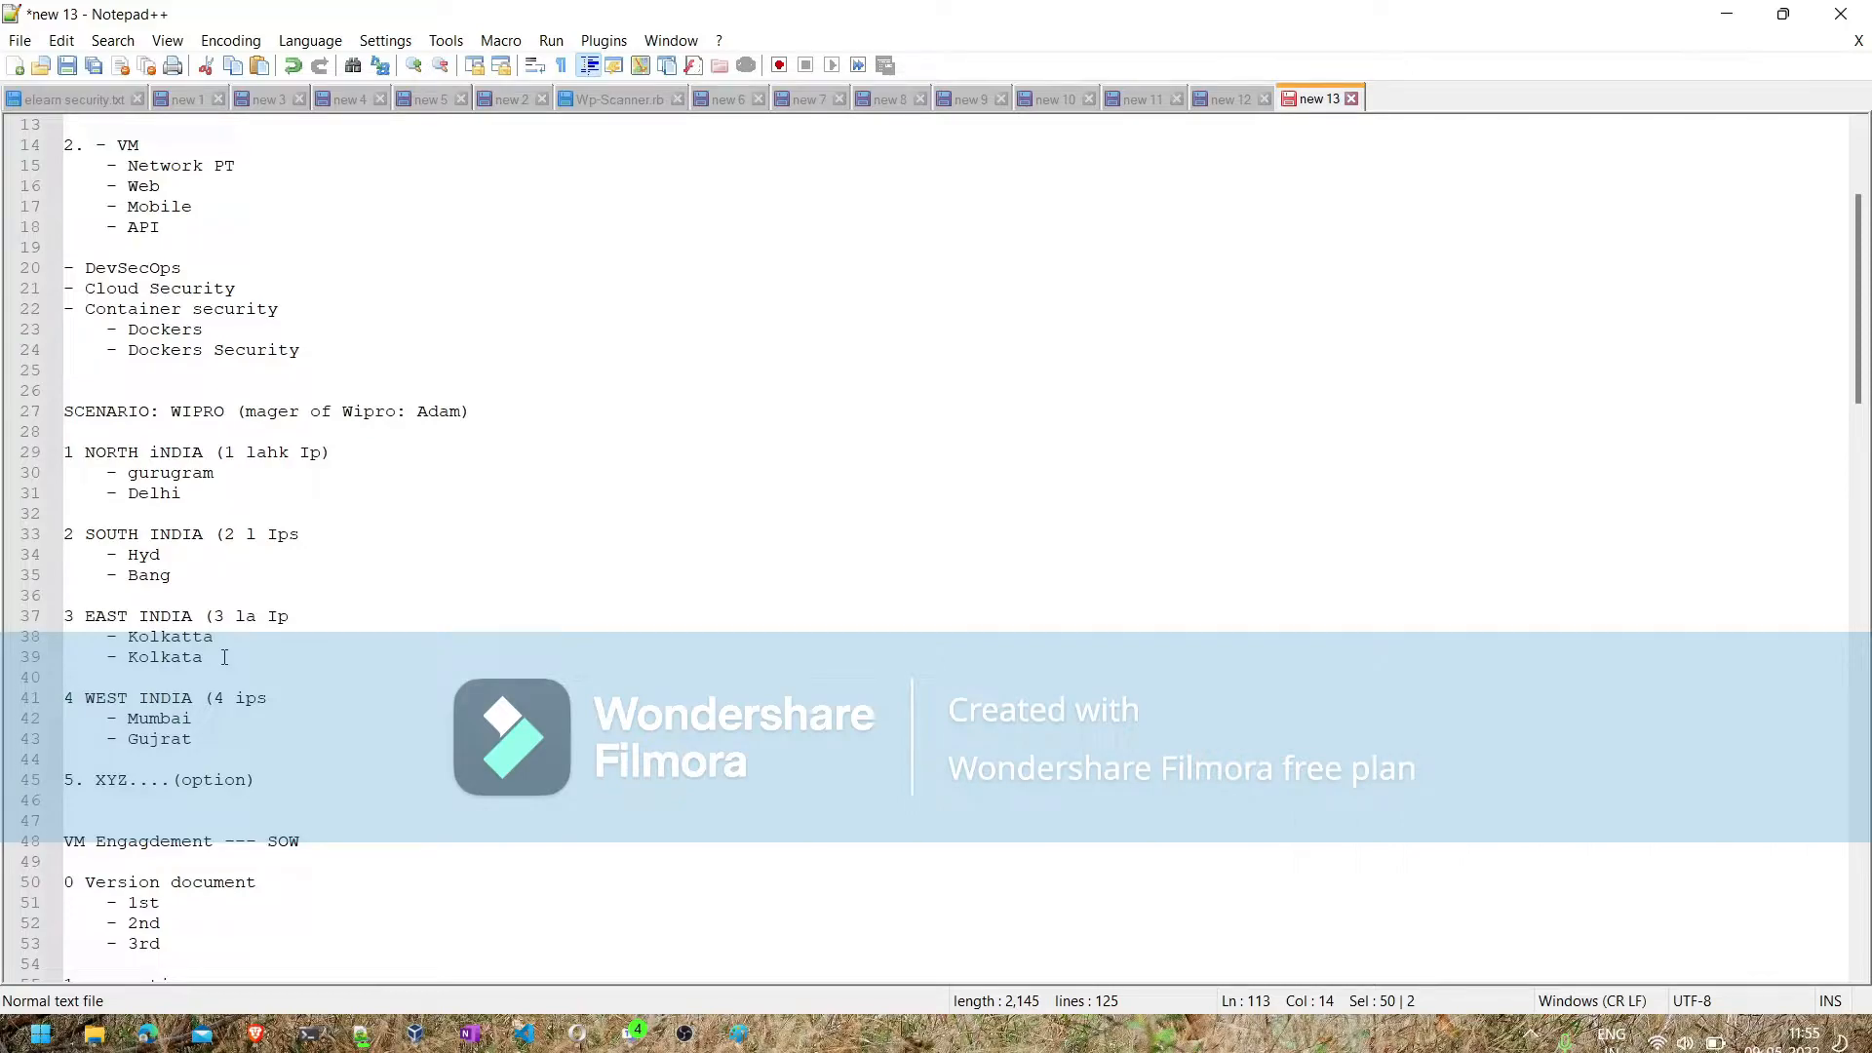
pyautogui.scroll(4, 225, 657)
pyautogui.scroll(-8, 225, 658)
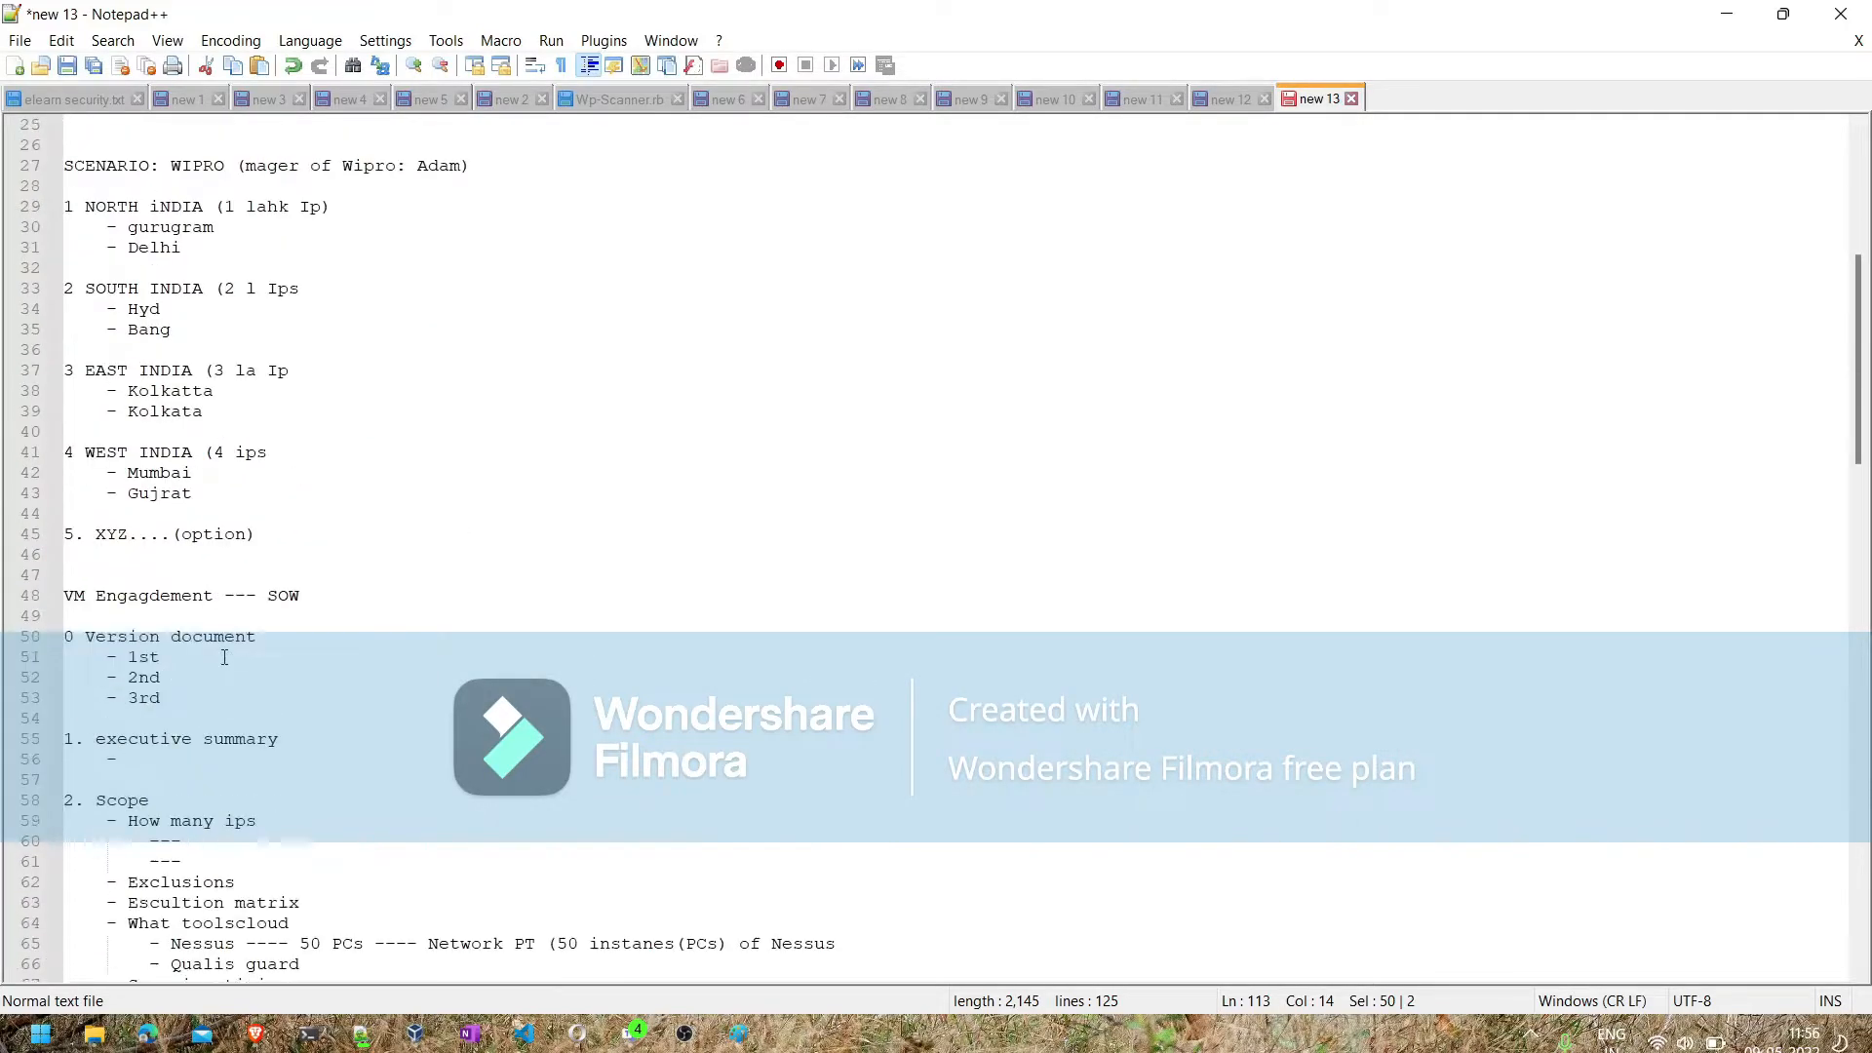
pyautogui.scroll(-11, 224, 657)
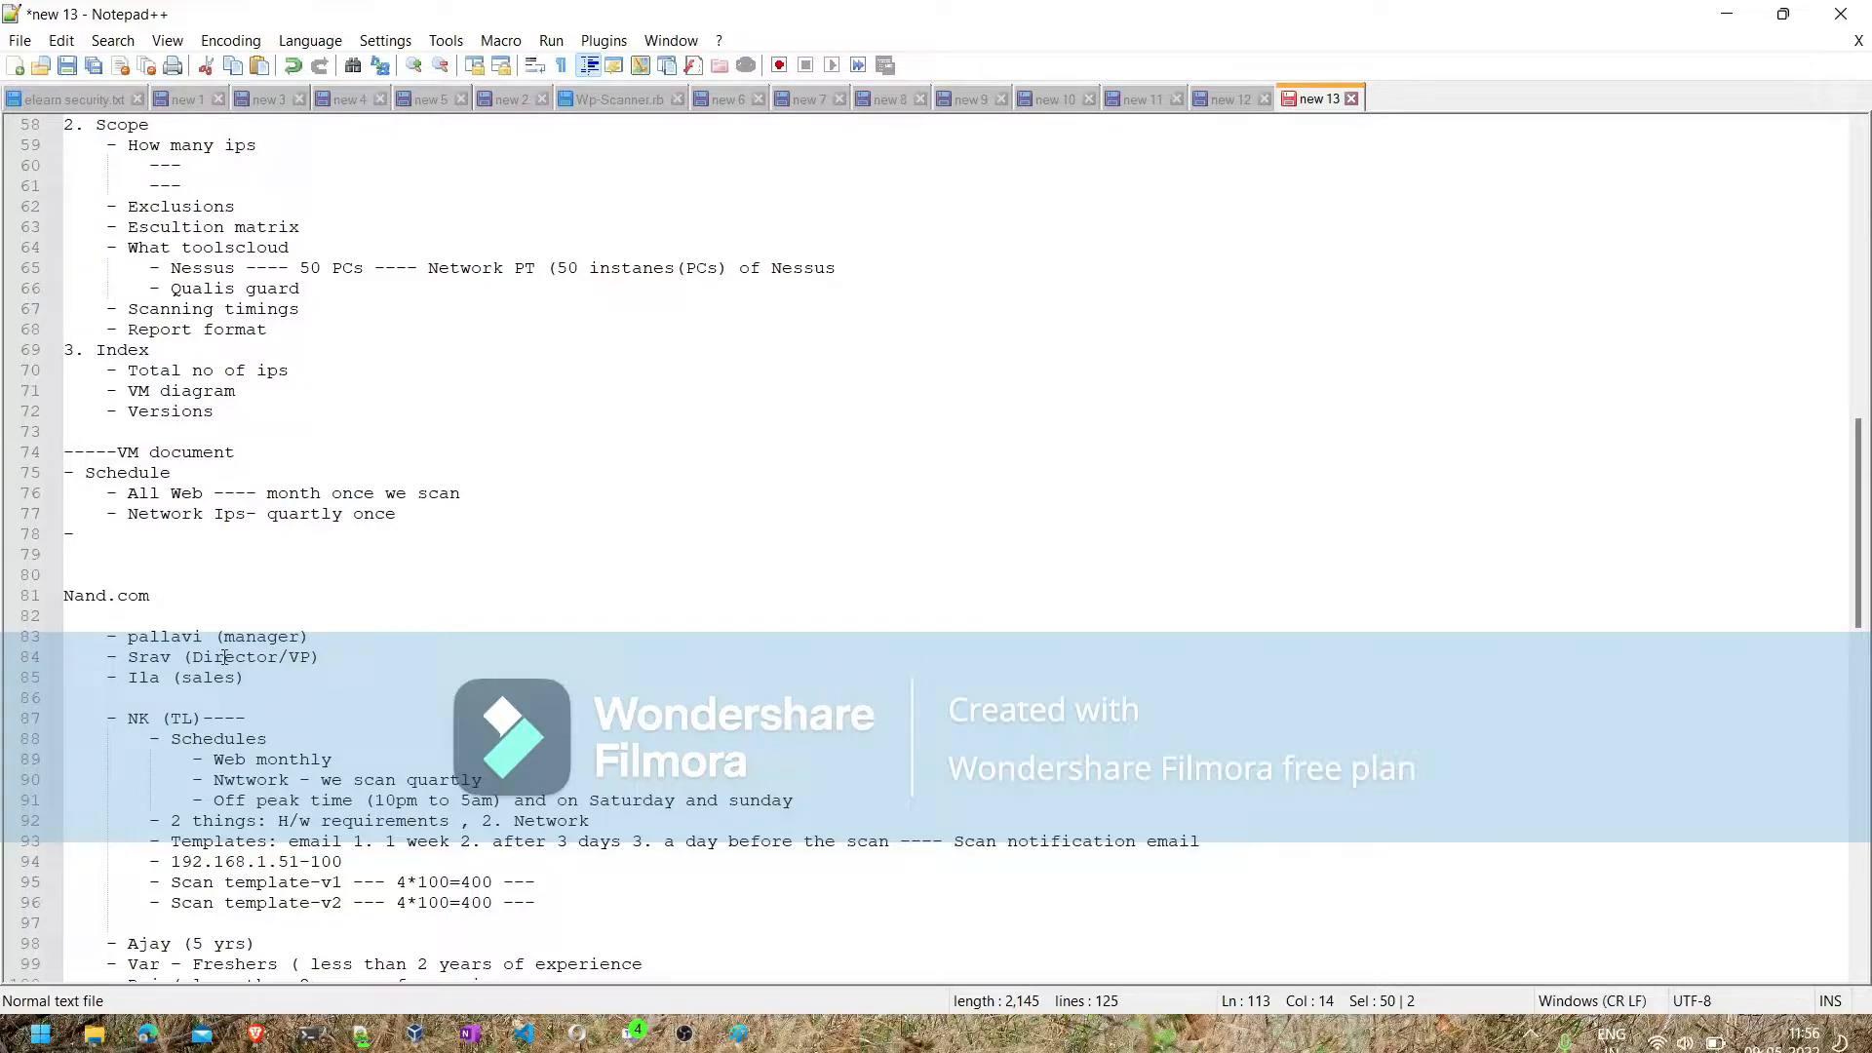
# - Add a "cREATE THE Templates" sub-bullet below the scanner maintenance line in the team section
pyautogui.scroll(-5, 224, 657)
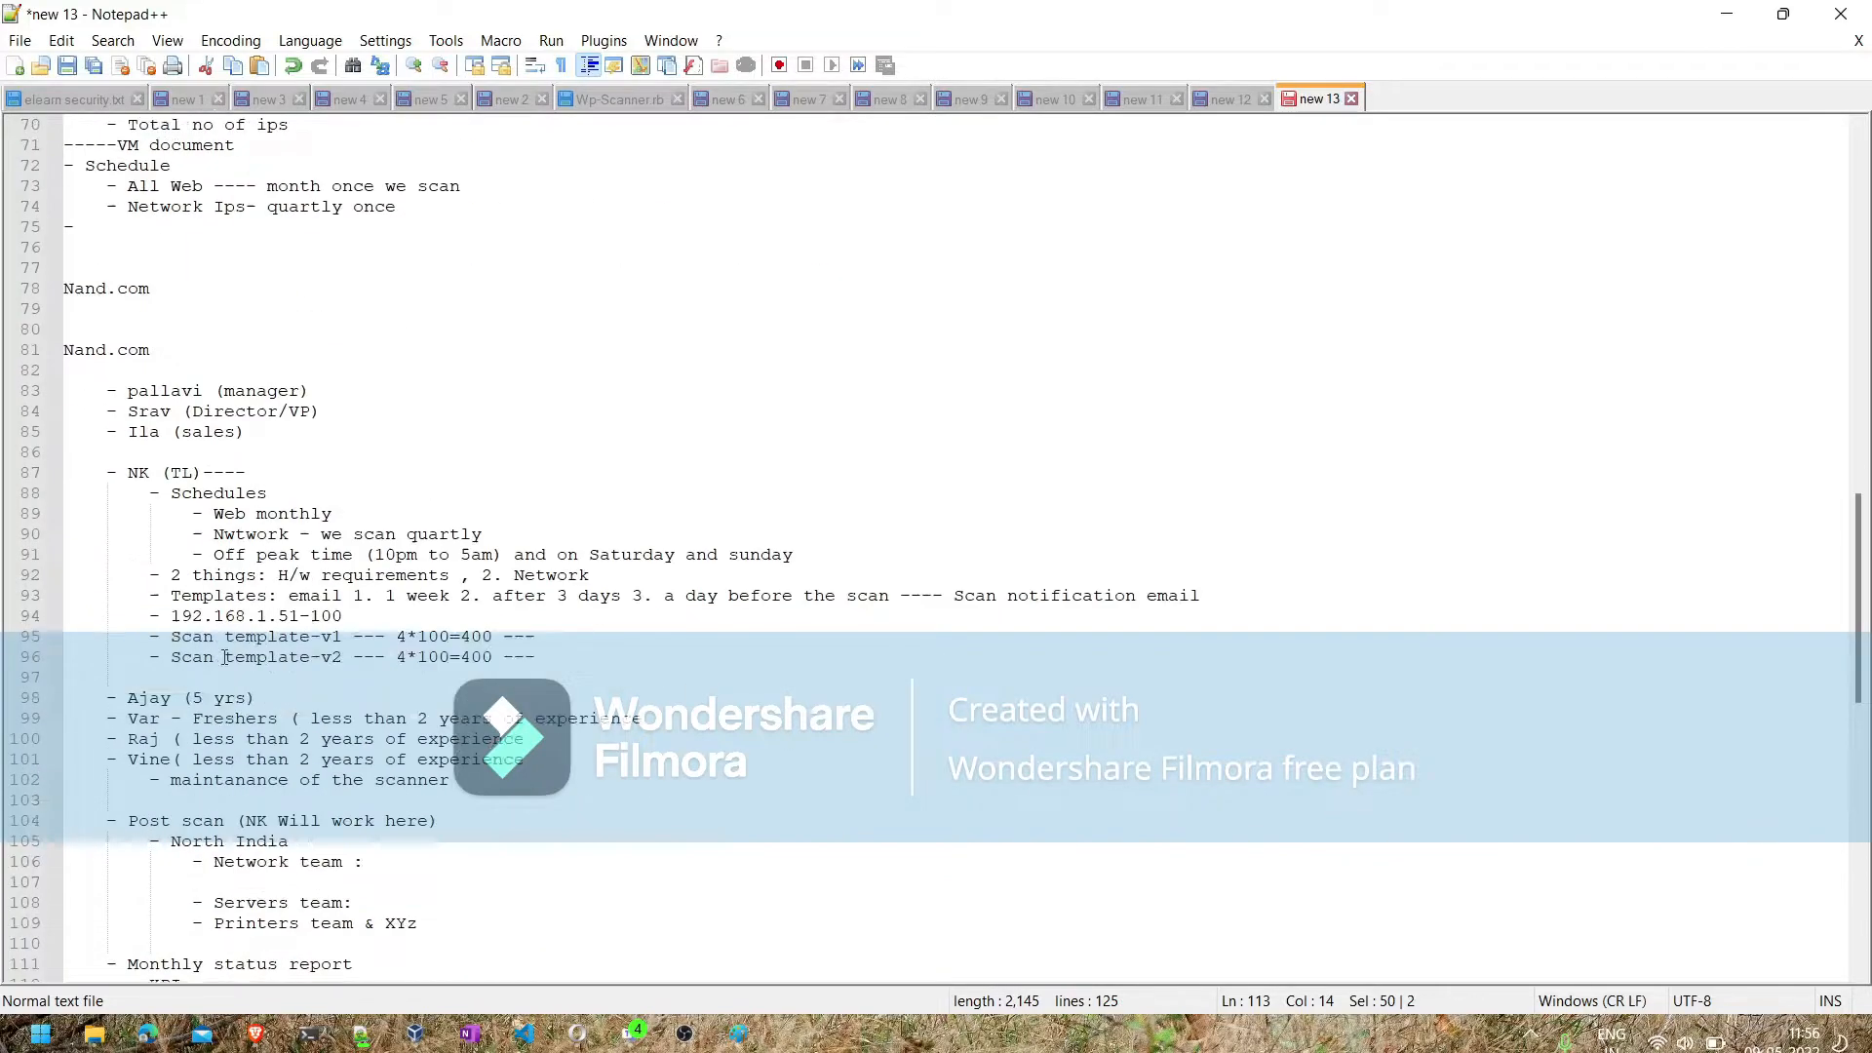
pyautogui.scroll(-7, 374, 695)
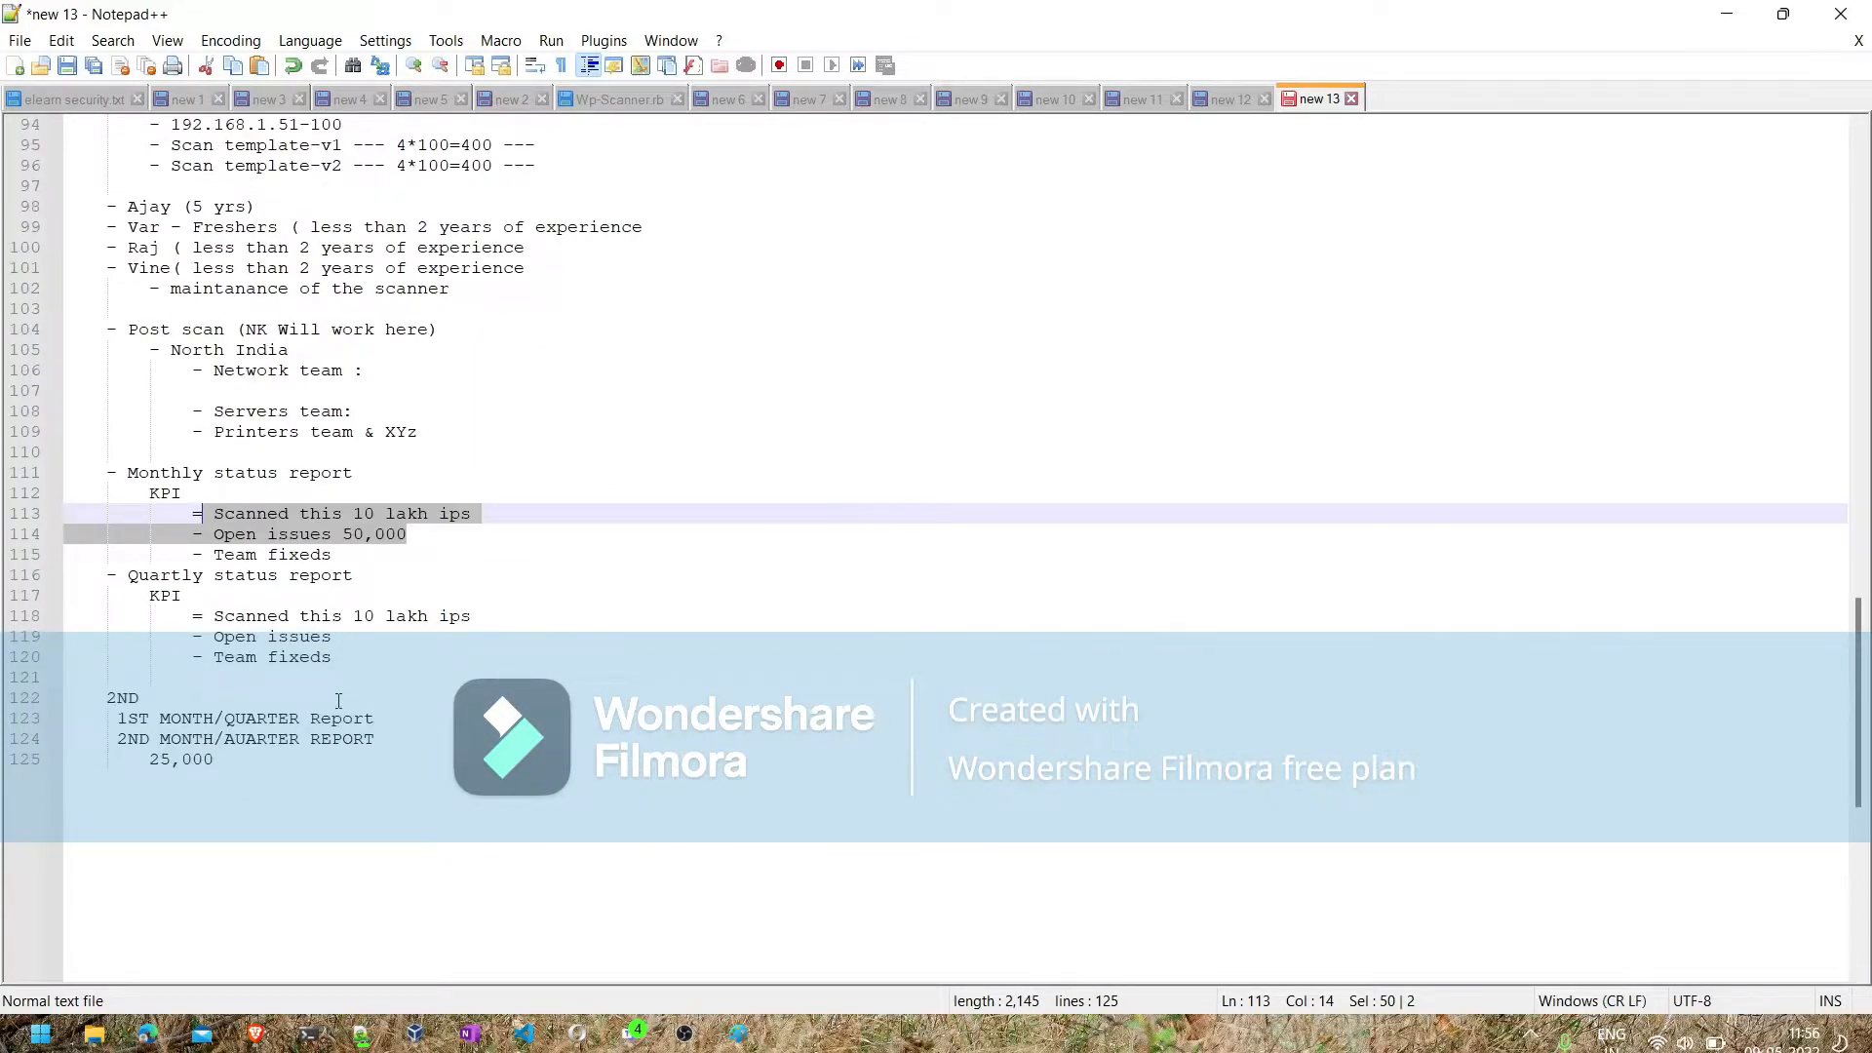
pyautogui.scroll(3, 338, 585)
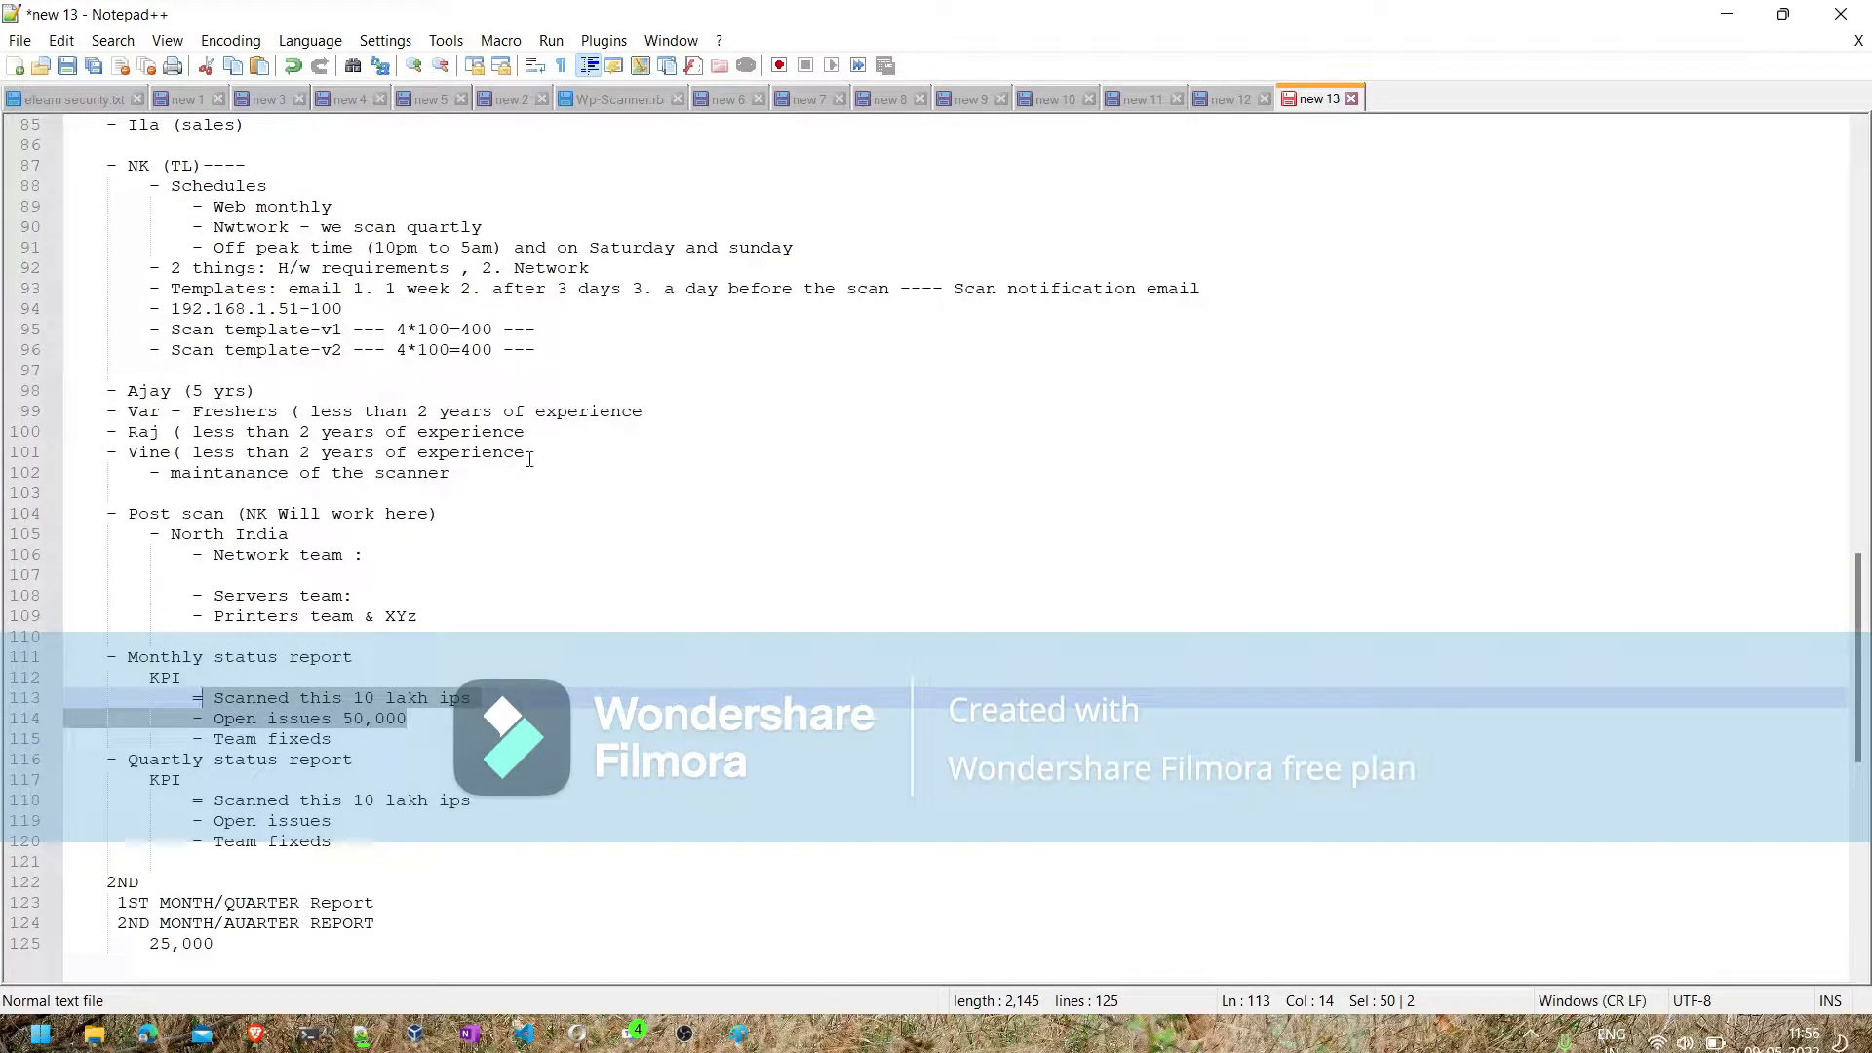
pyautogui.moveTo(527, 453); pyautogui.dragTo(101, 395)
pyautogui.click(441, 475)
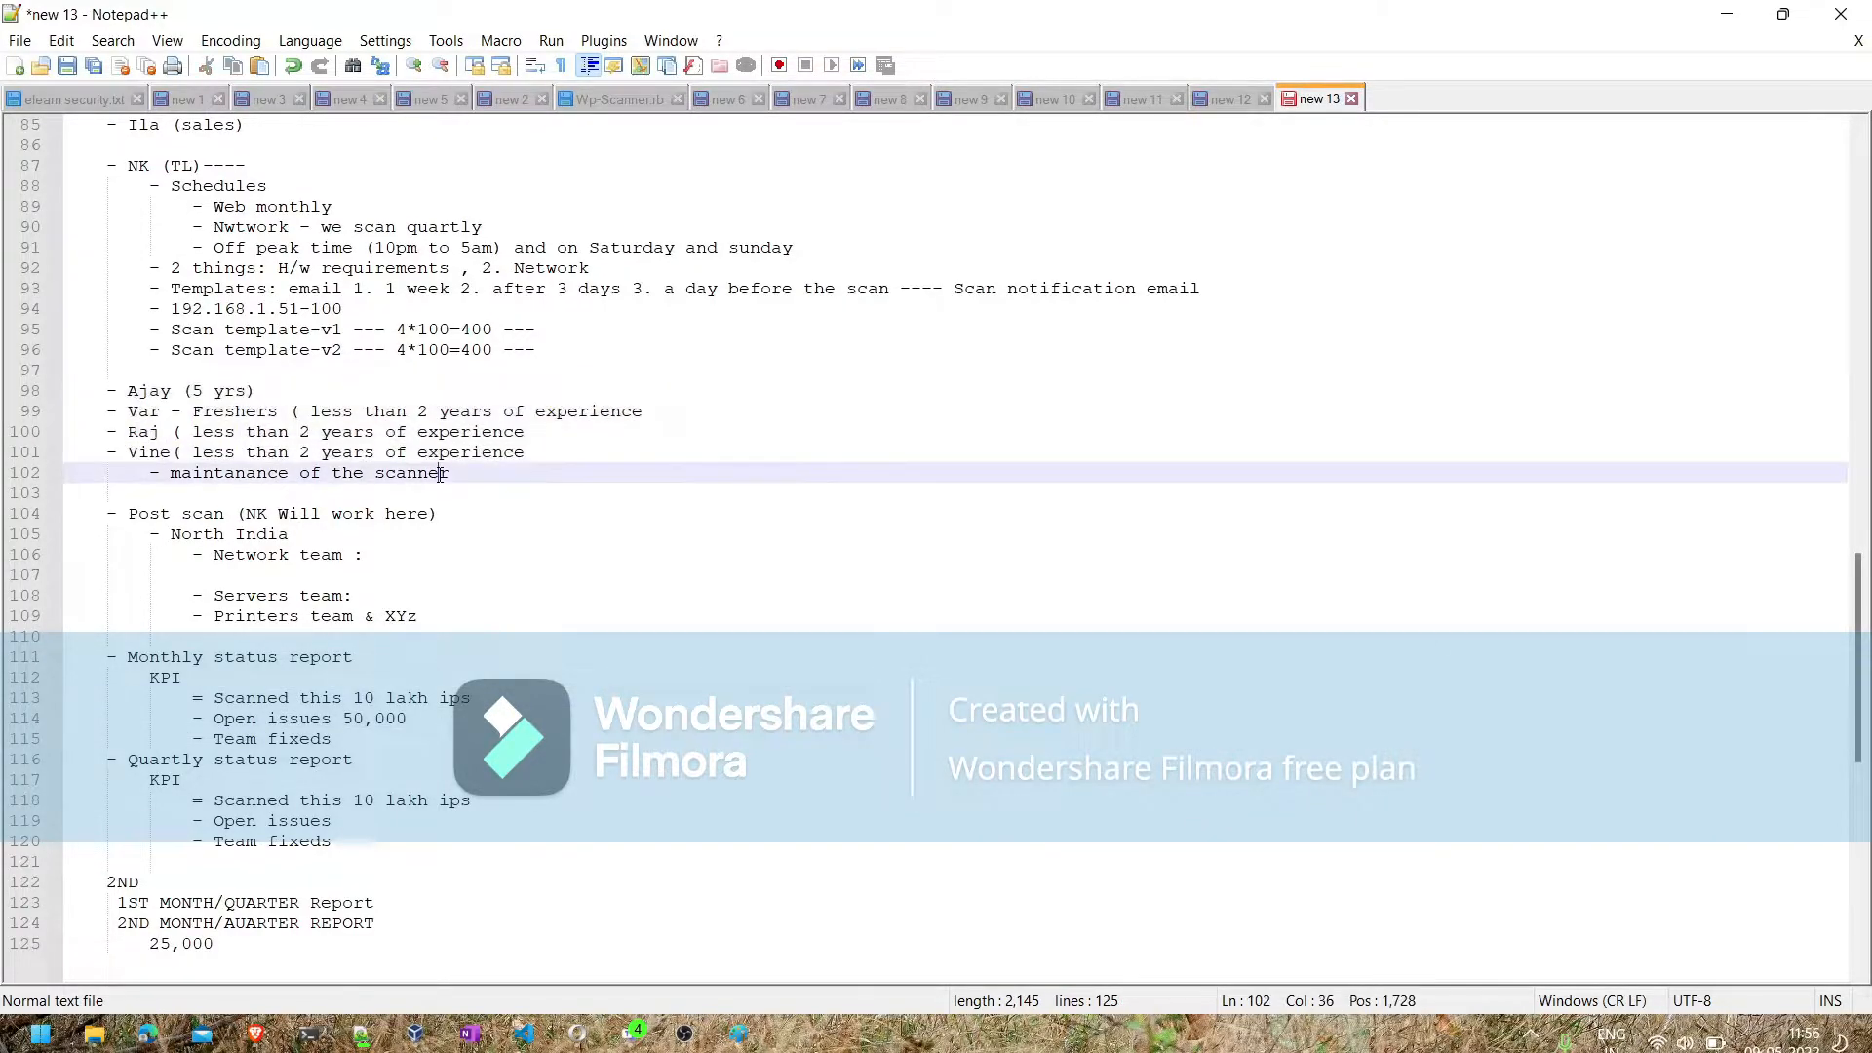
pyautogui.press('Return')
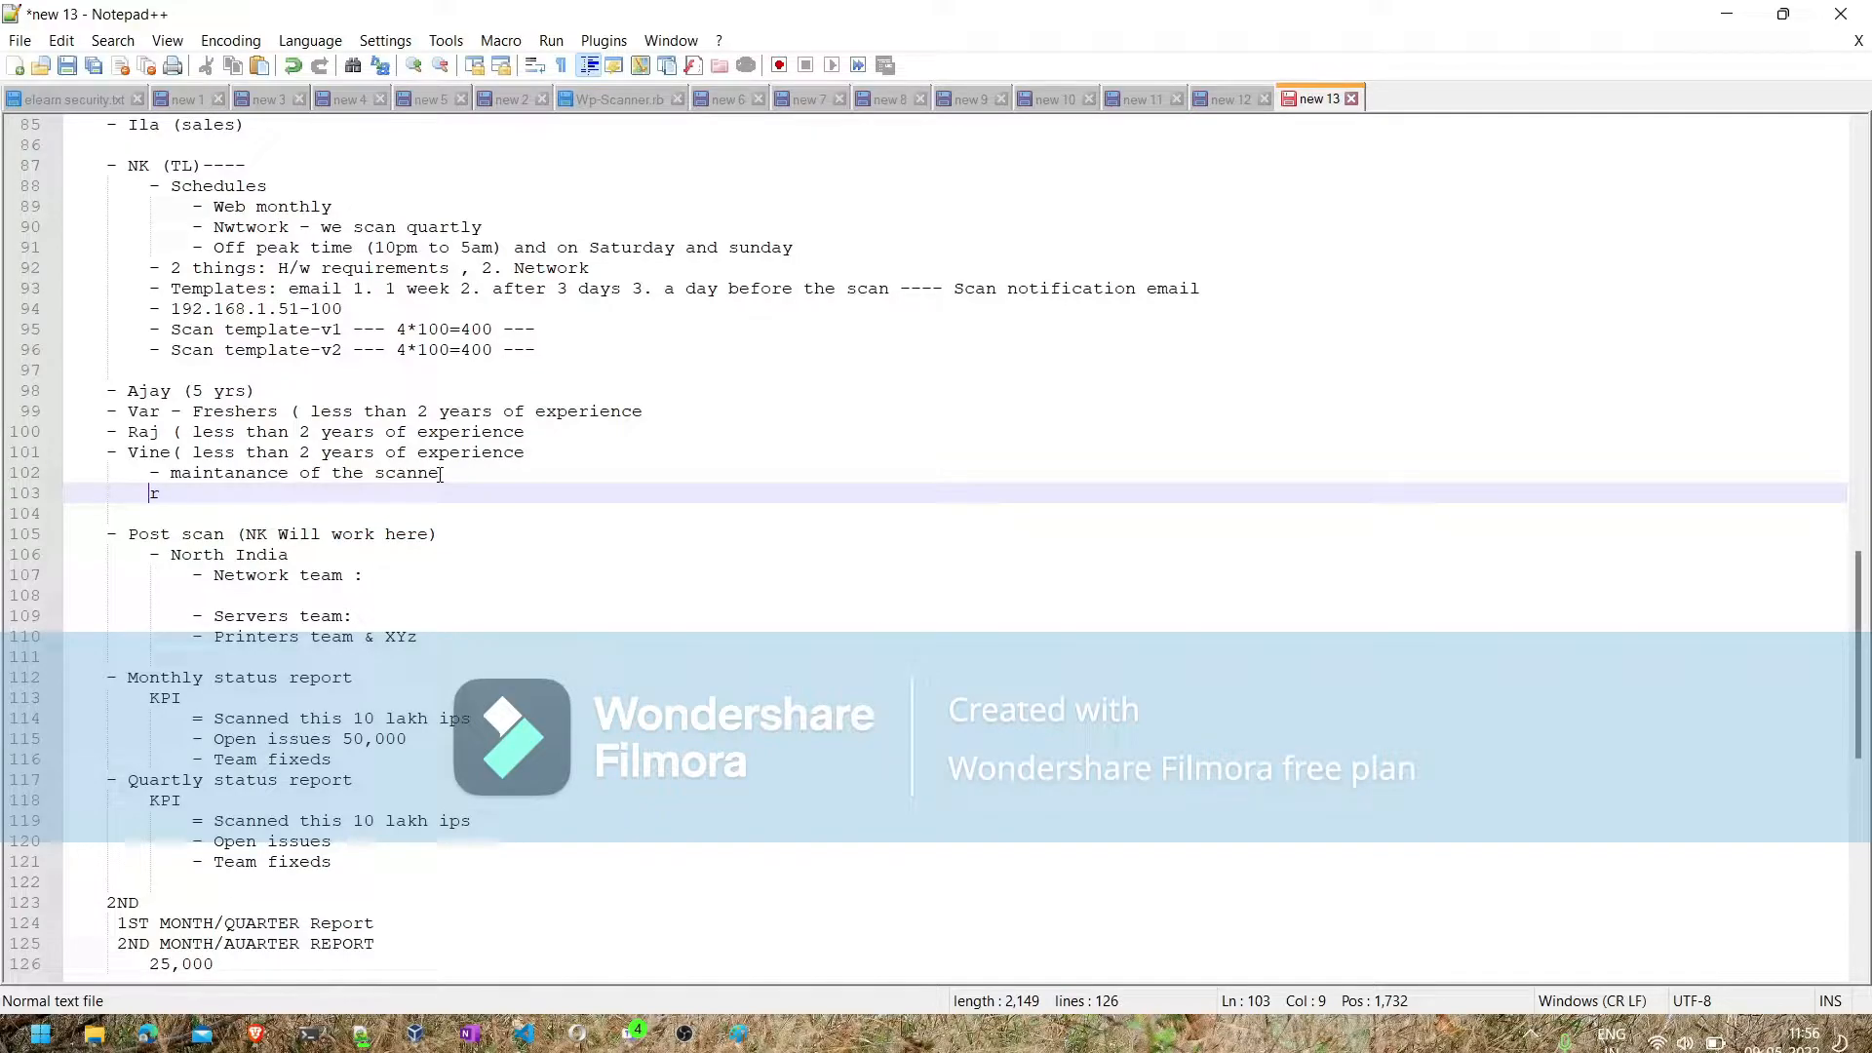
pyautogui.write('- cREATE THE R')
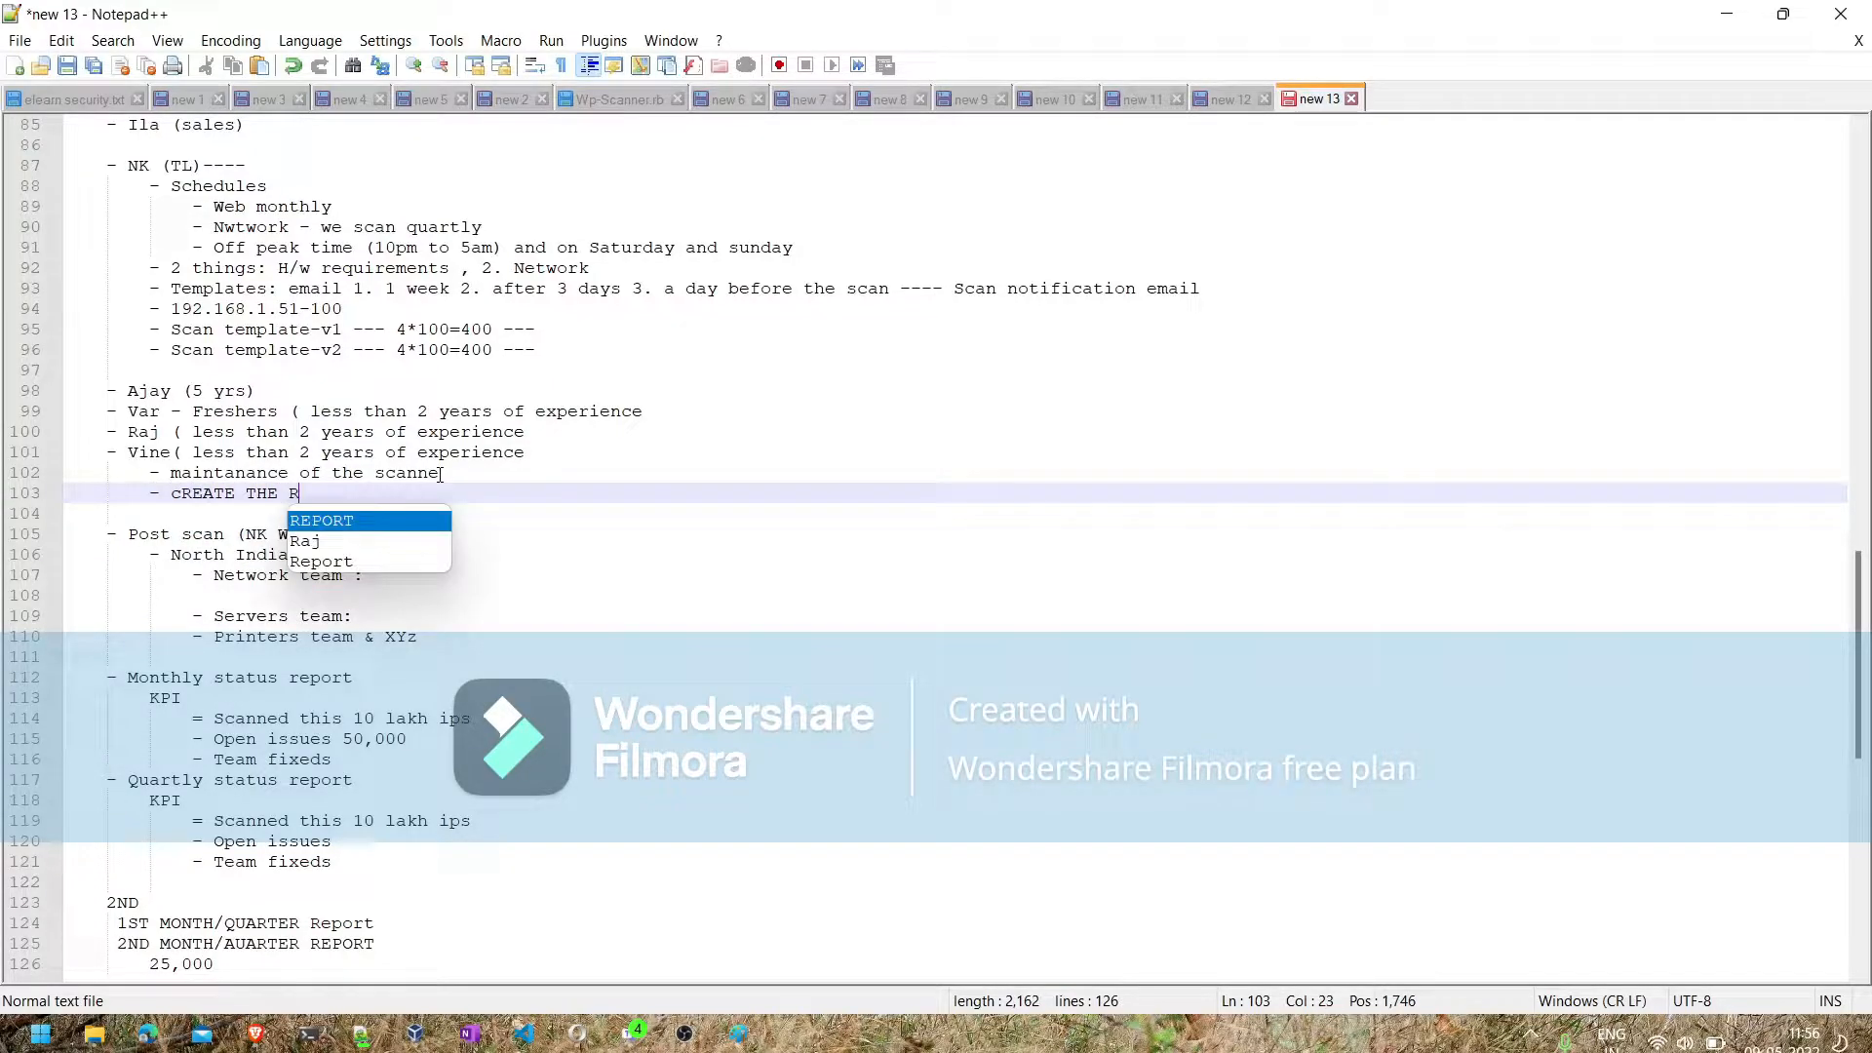
pyautogui.press('BackSpace')
pyautogui.write('TEMPLATES')
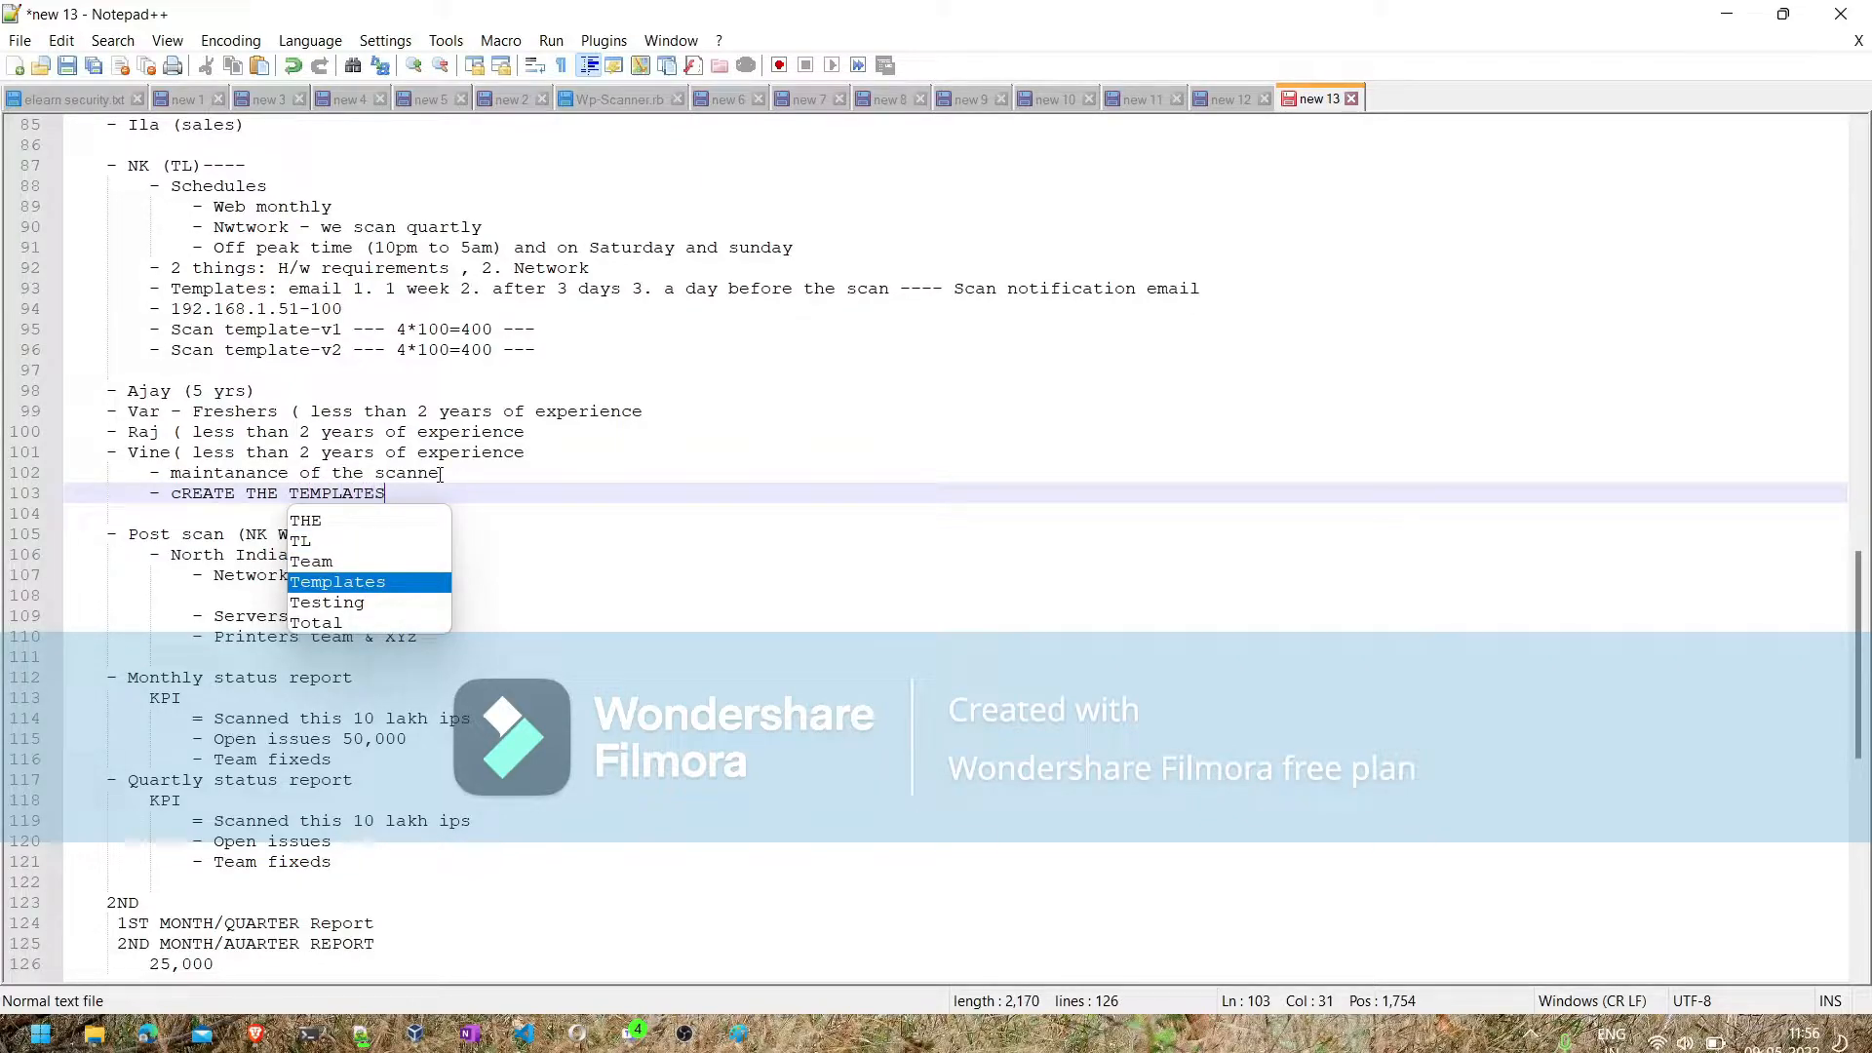
pyautogui.press('Return')
pyautogui.press('Return')
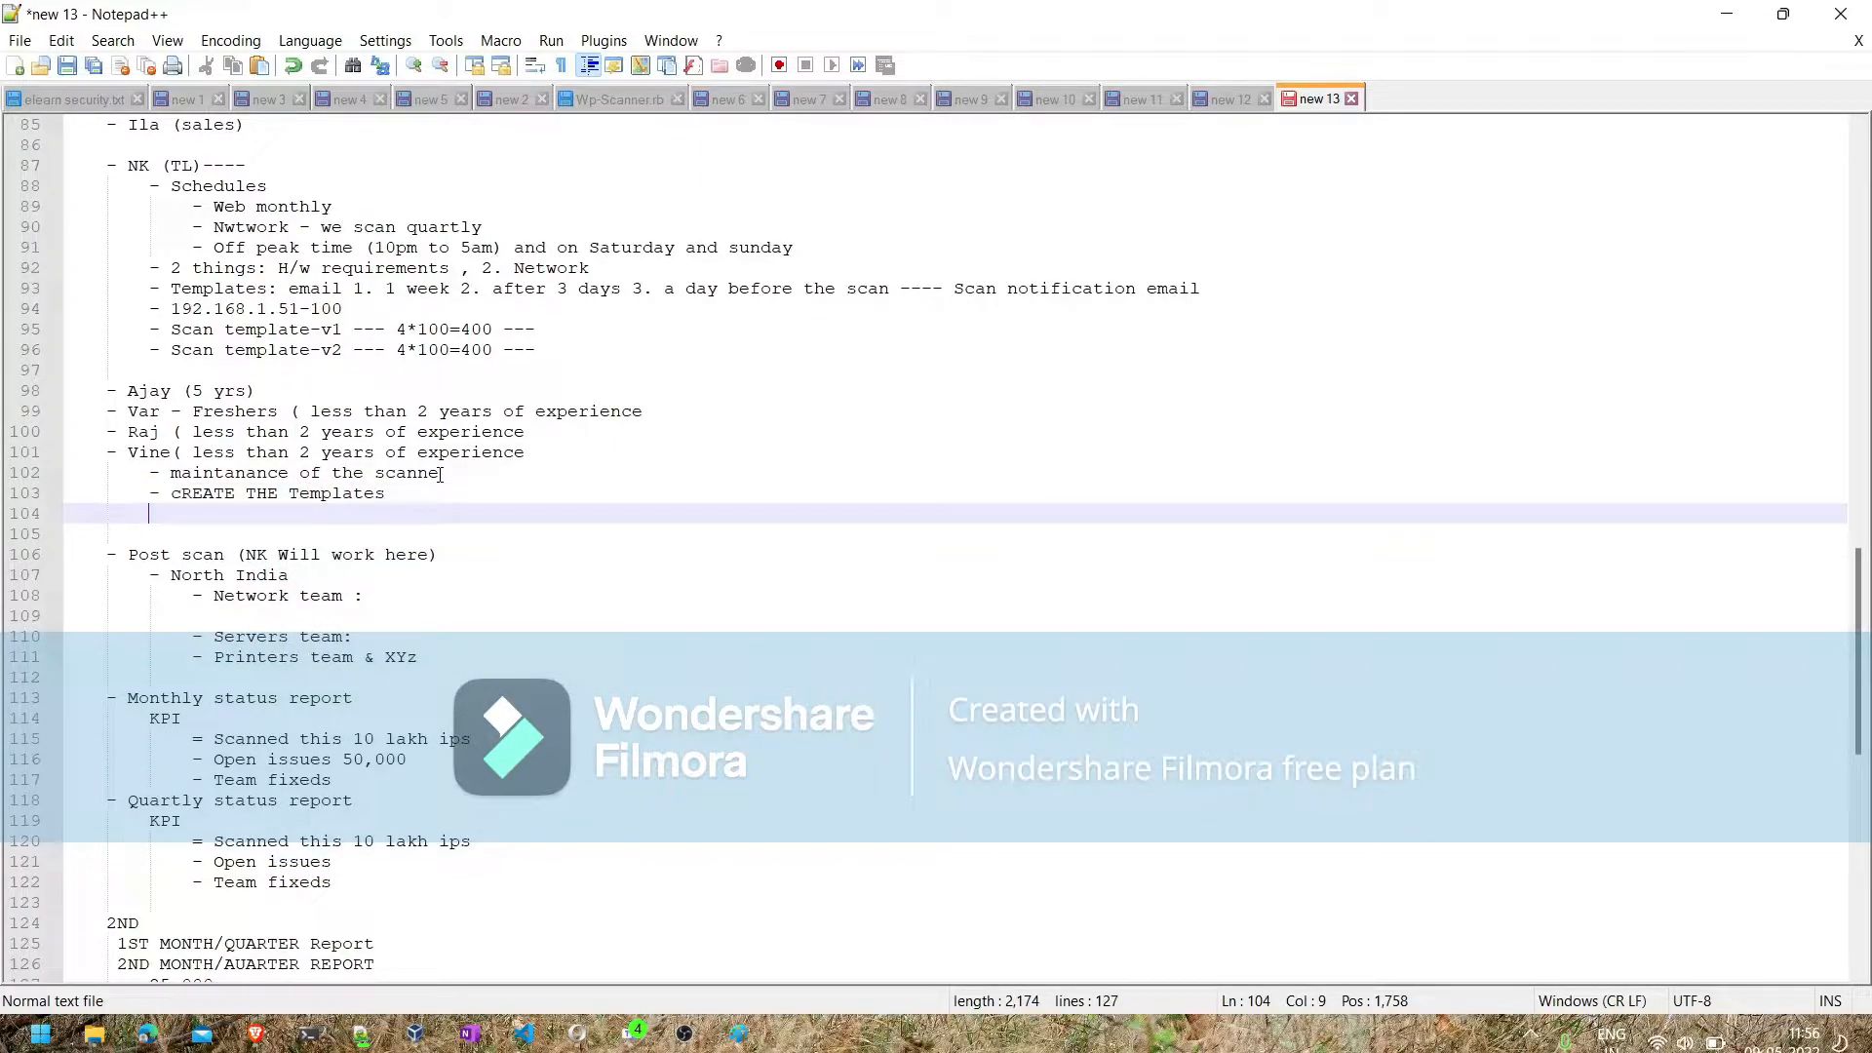
# - Add "maintanance" and "Users" sub-bullets below the templates line, followed by an empty bullet
pyautogui.write('- main')
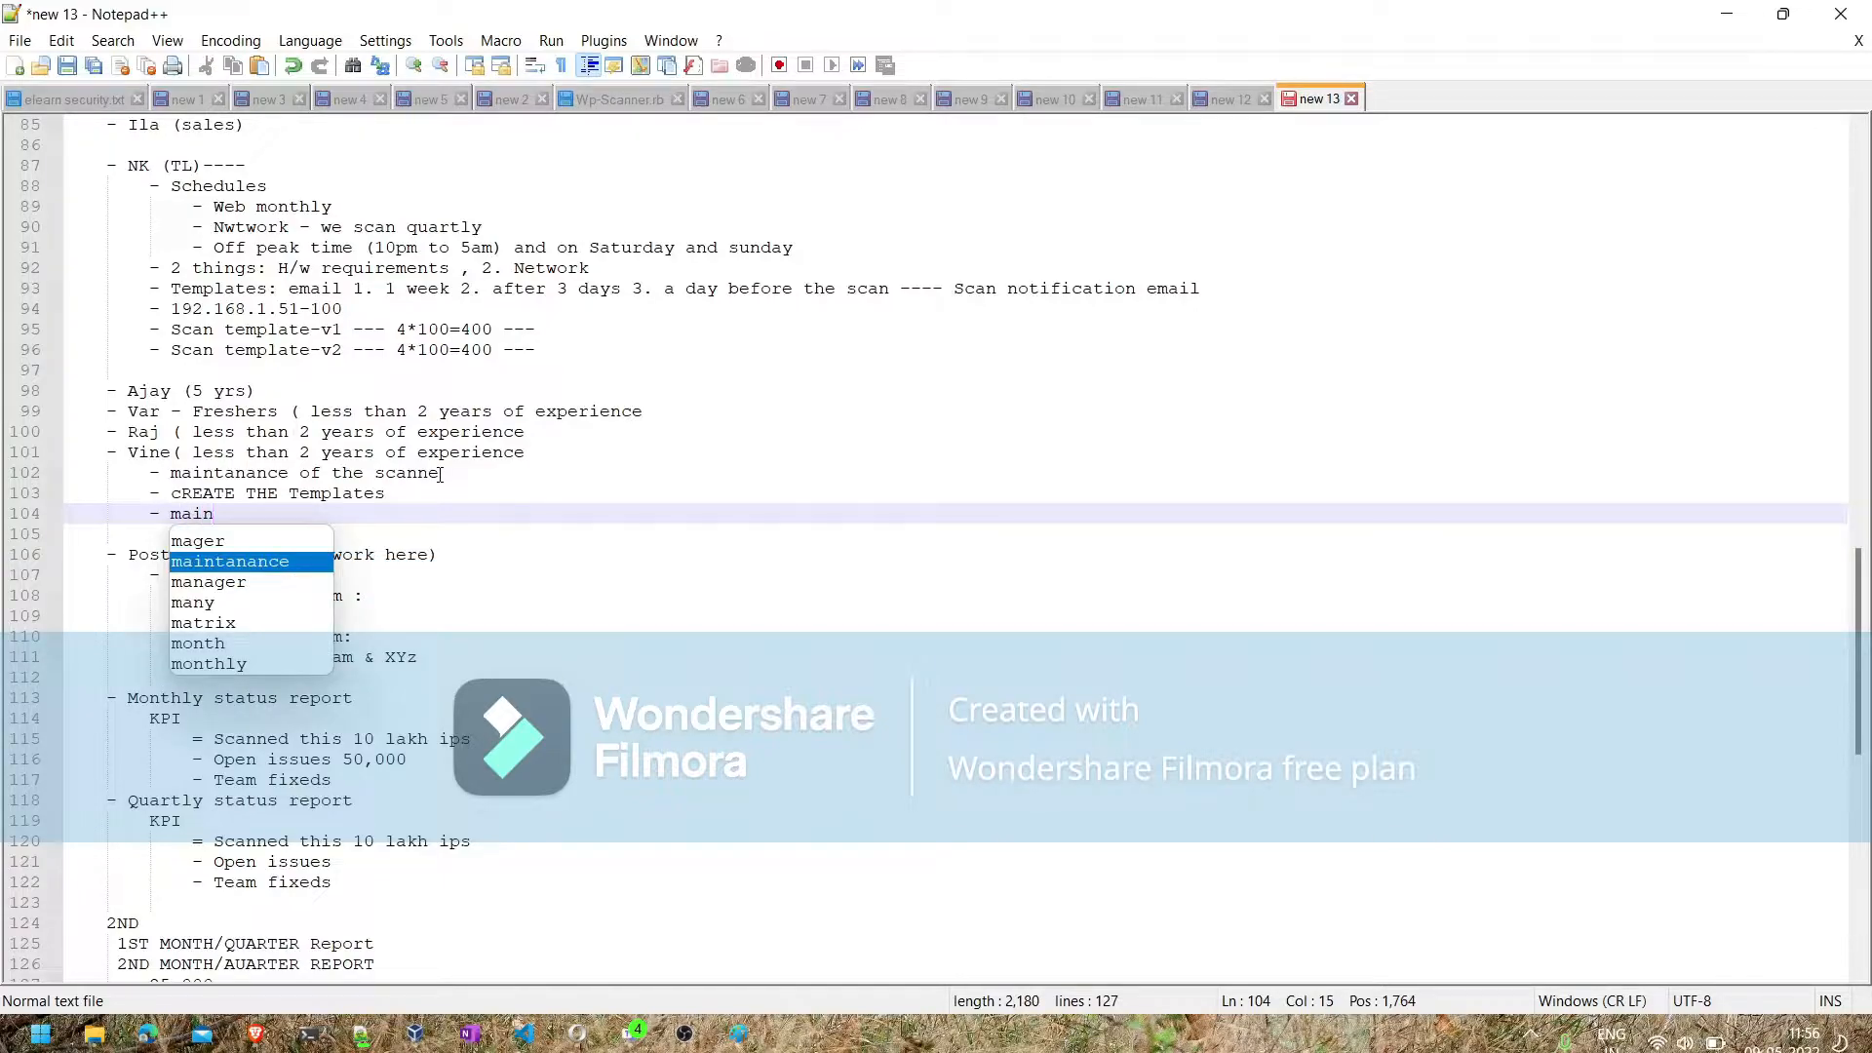
pyautogui.press('Return')
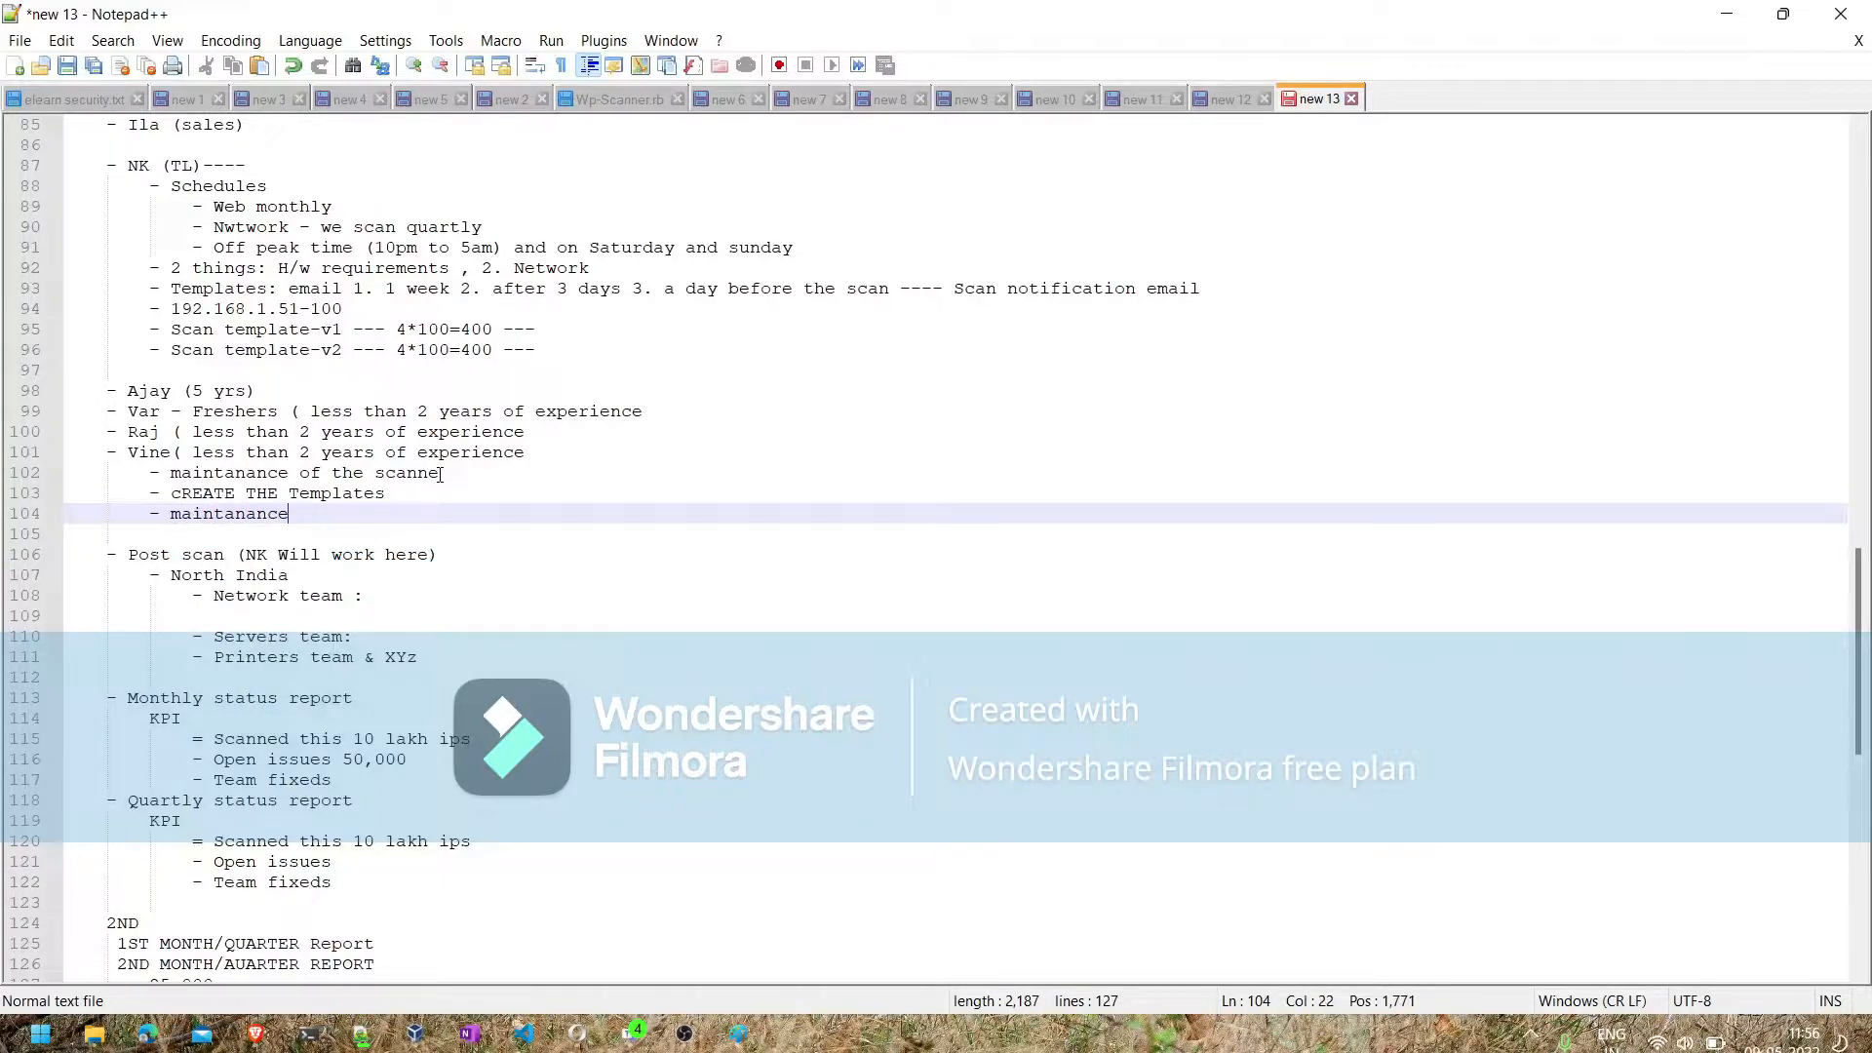
pyautogui.press('Return')
pyautogui.write('- ')
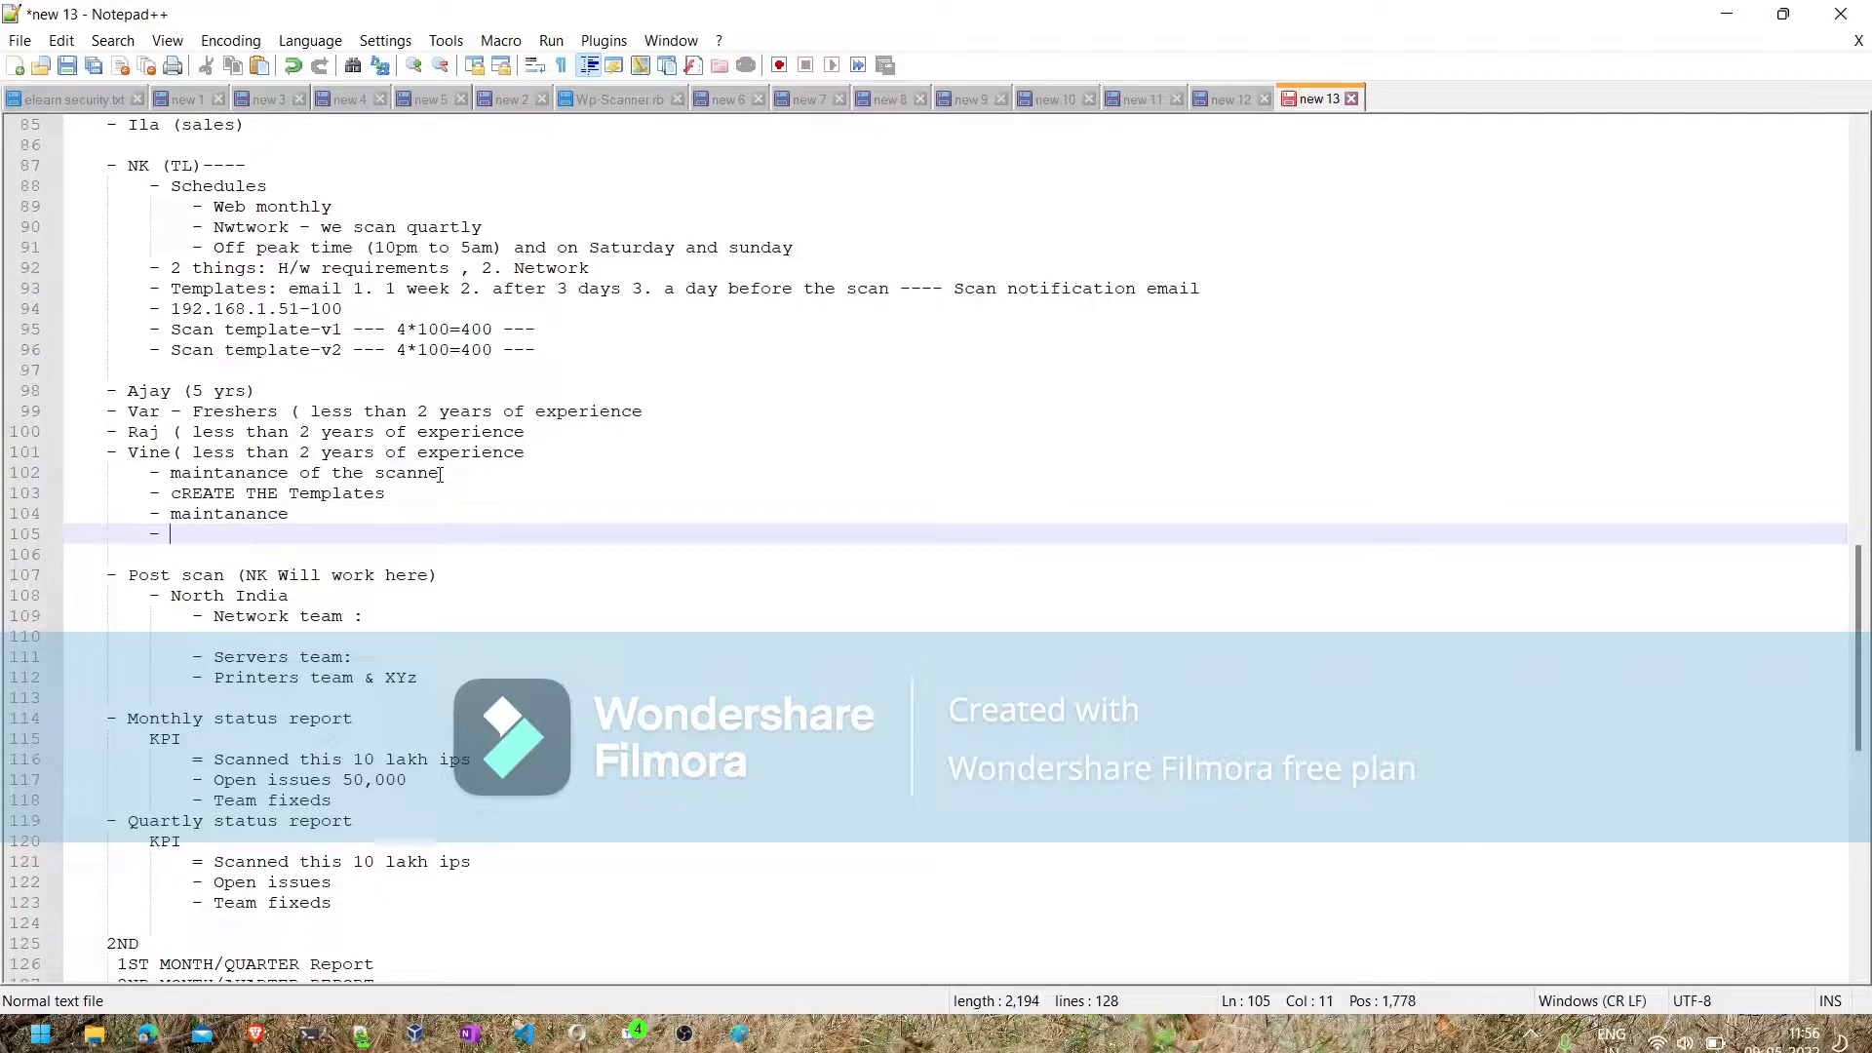
pyautogui.write('Users')
pyautogui.press('Return')
pyautogui.write('-')
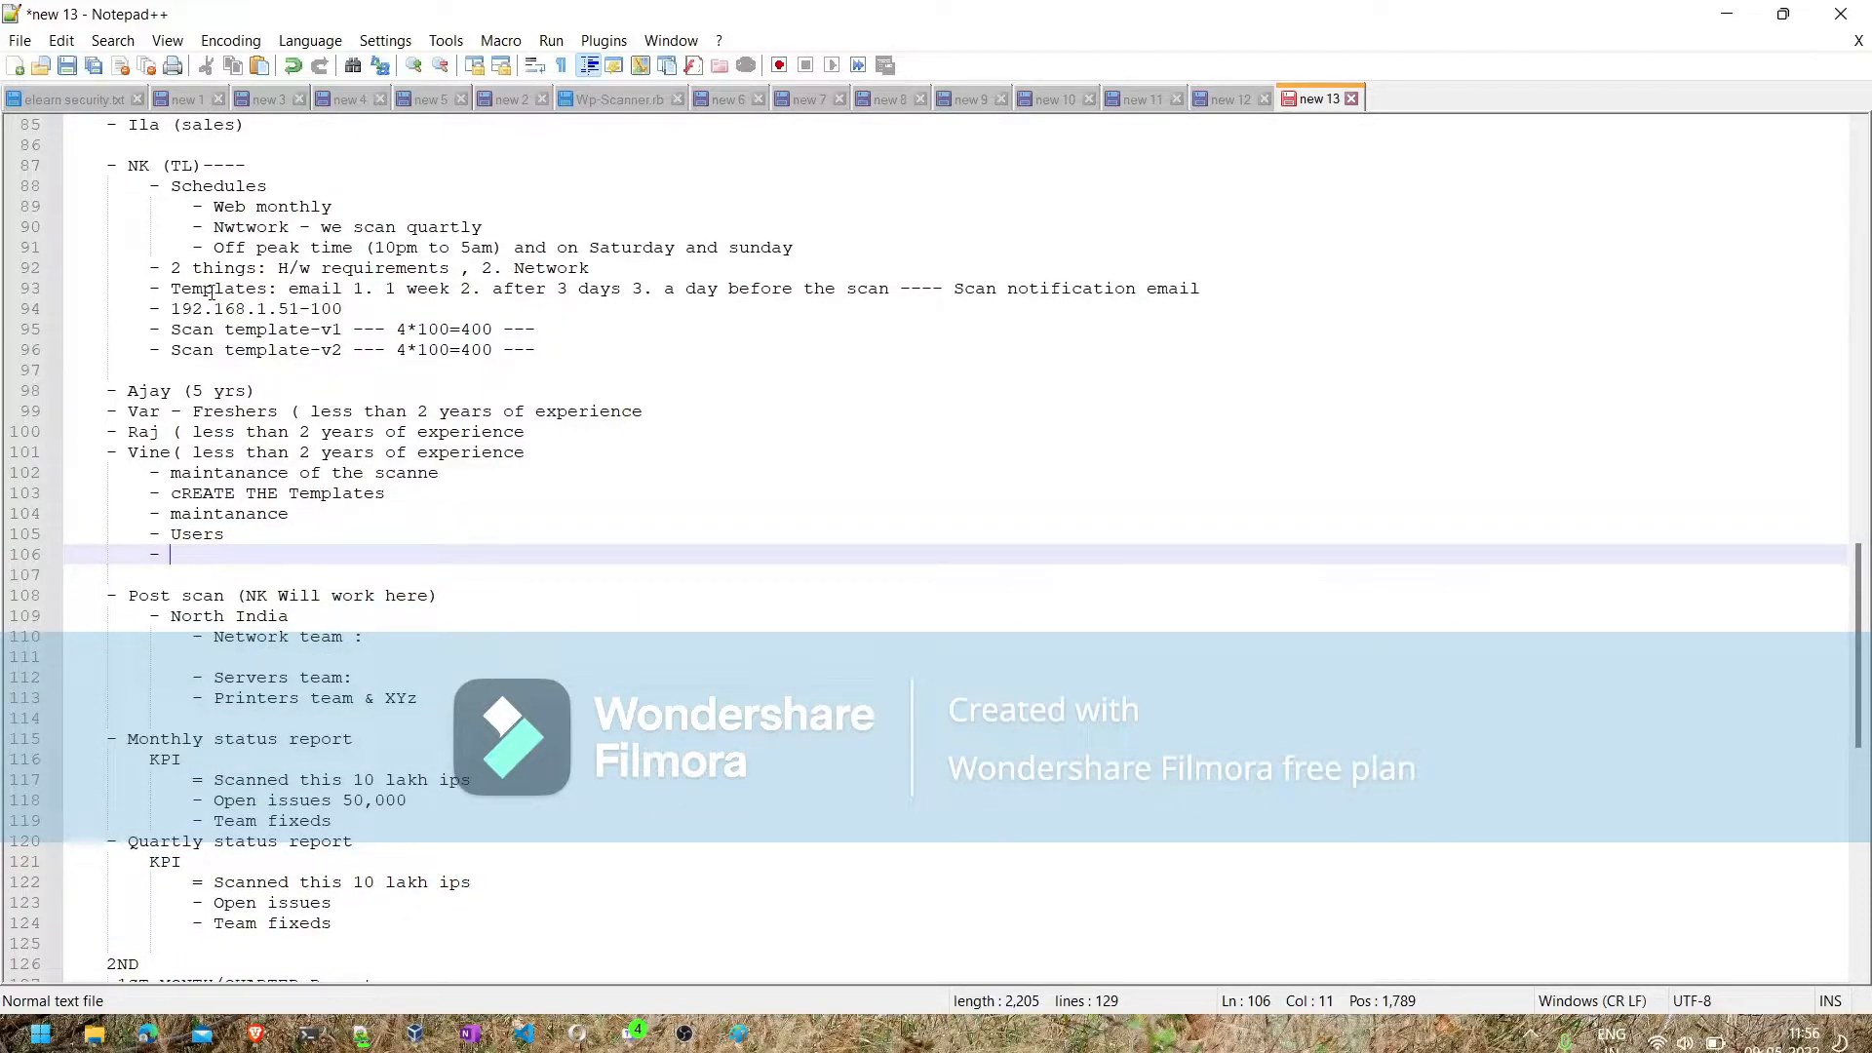
# - Append "--user noth india" to the NORTH iNDIA line of the Wipro scenario
pyautogui.scroll(4, 212, 291)
pyautogui.scroll(10, 143, 411)
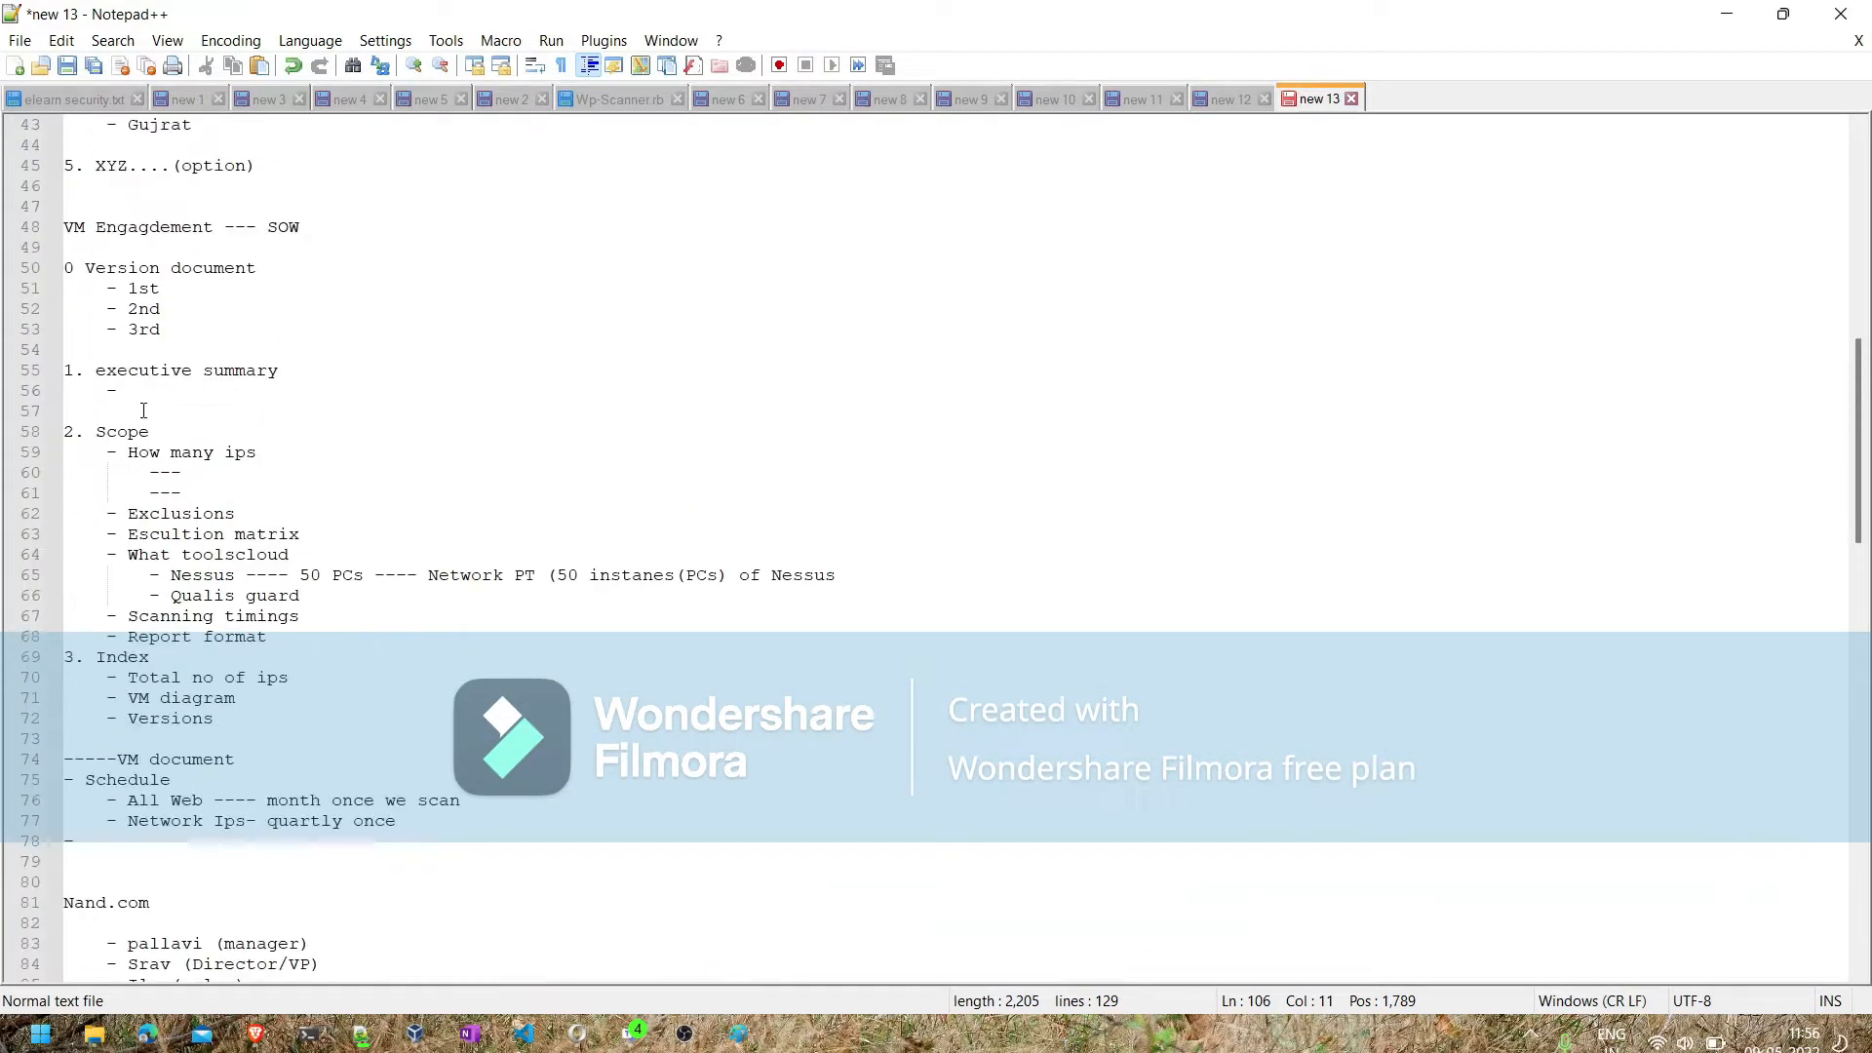
pyautogui.scroll(7, 146, 267)
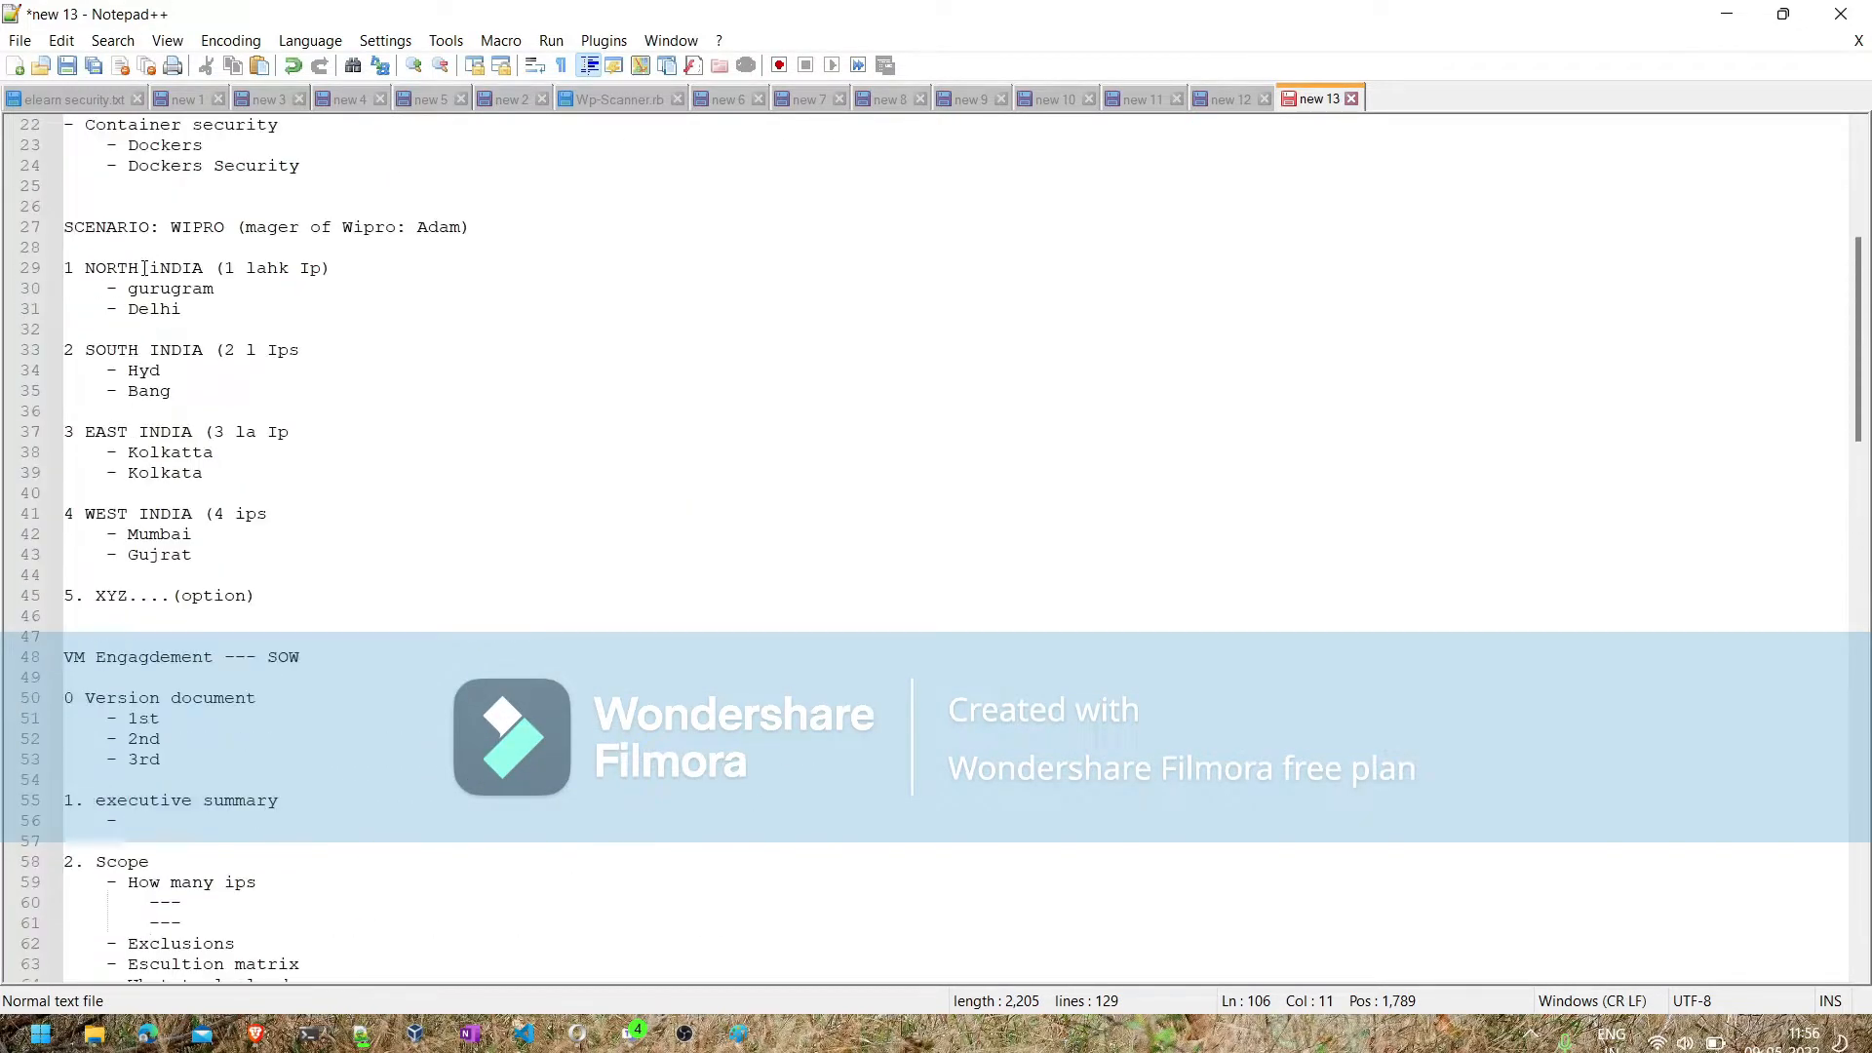
pyautogui.click(331, 266)
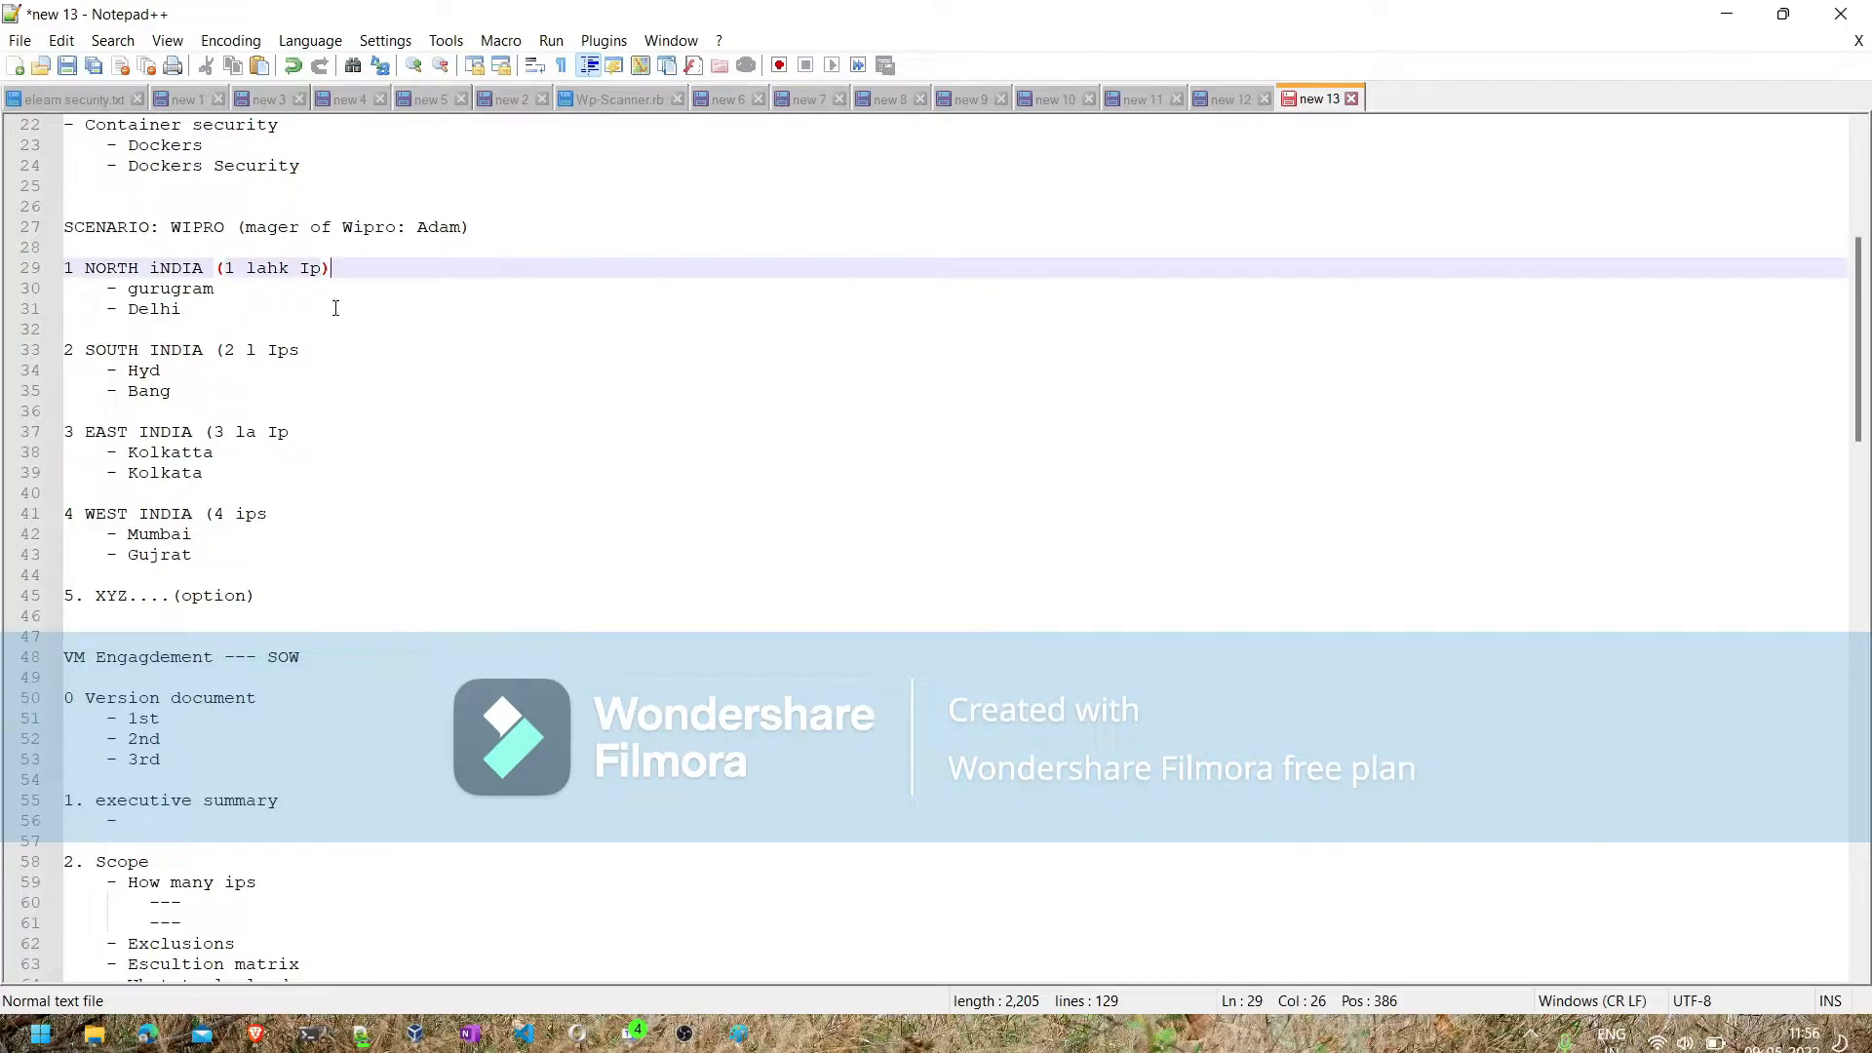
pyautogui.press('Down')
pyautogui.press('Down')
pyautogui.press('Down')
pyautogui.press('Down')
pyautogui.press('Up')
pyautogui.press('Up')
pyautogui.press('Up')
pyautogui.press('Up')
pyautogui.write('--user noth india')
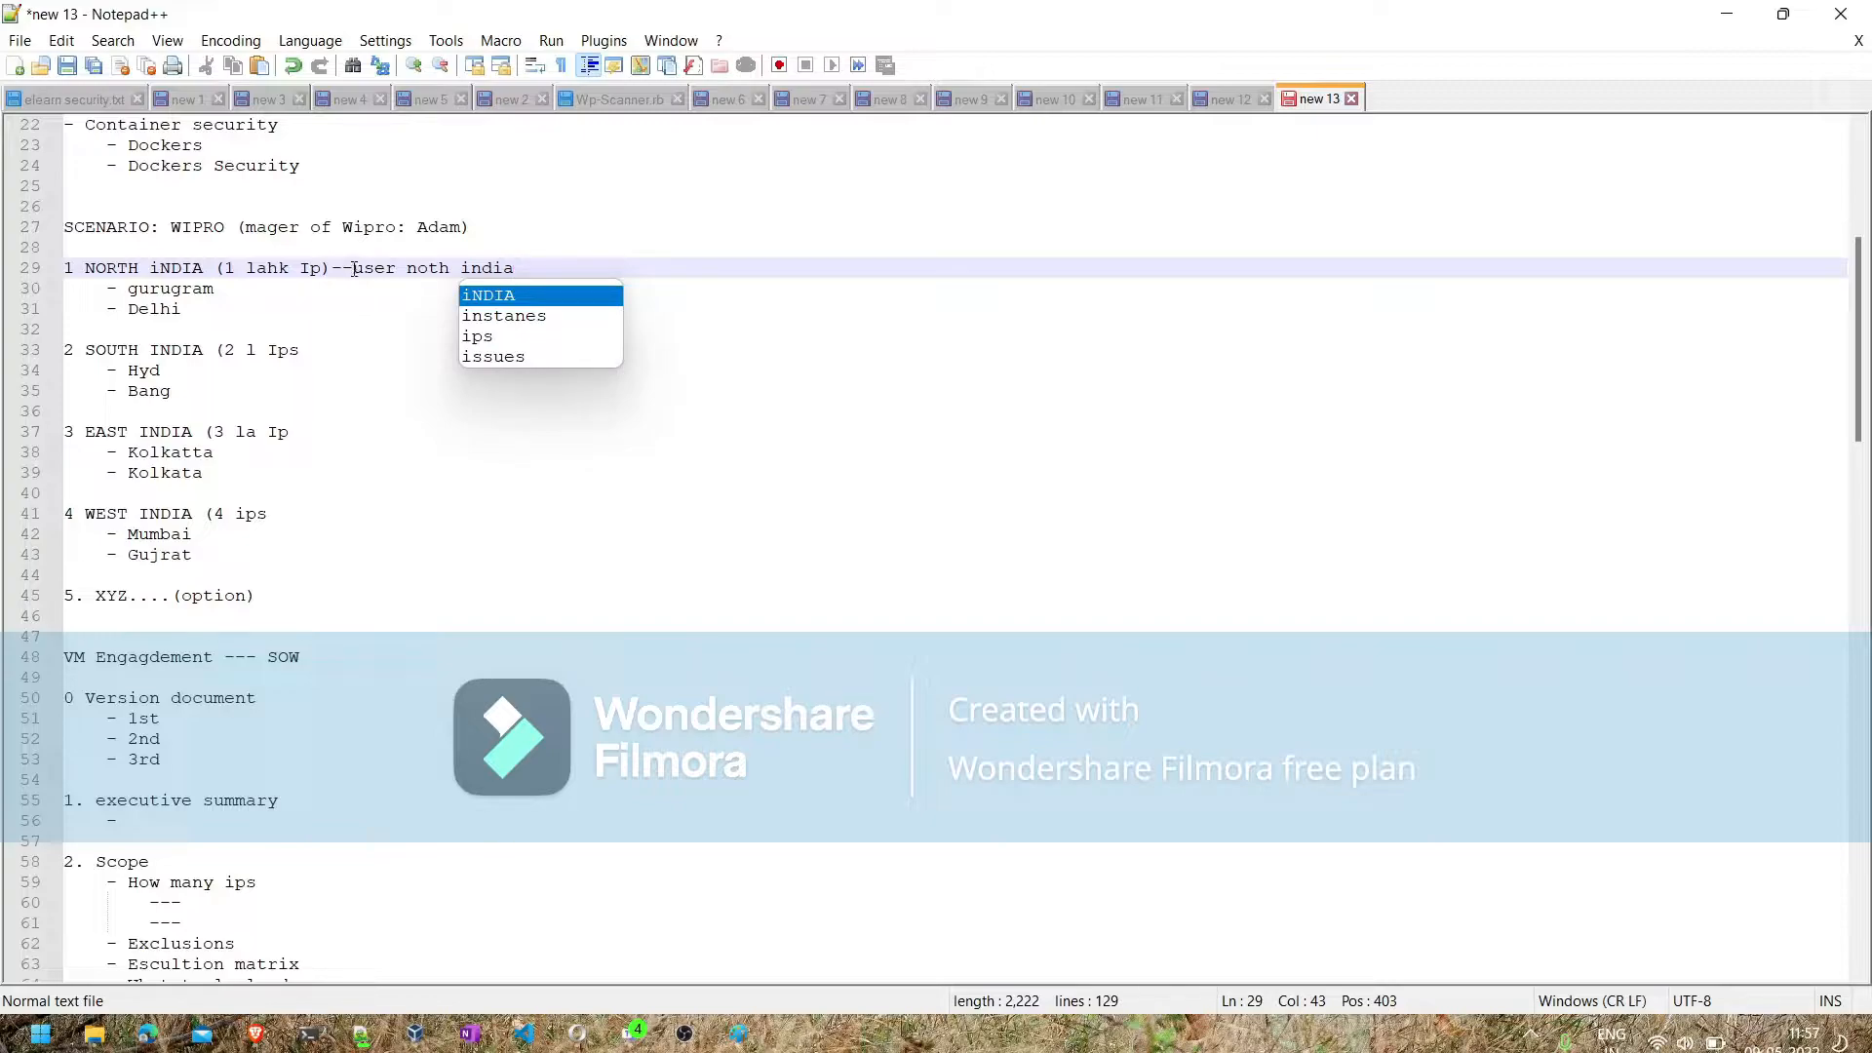
# - Append "--- 5 south india users" to the SOUTH INDIA line of the Wipro scenario
pyautogui.click(348, 351)
pyautogui.write('-')
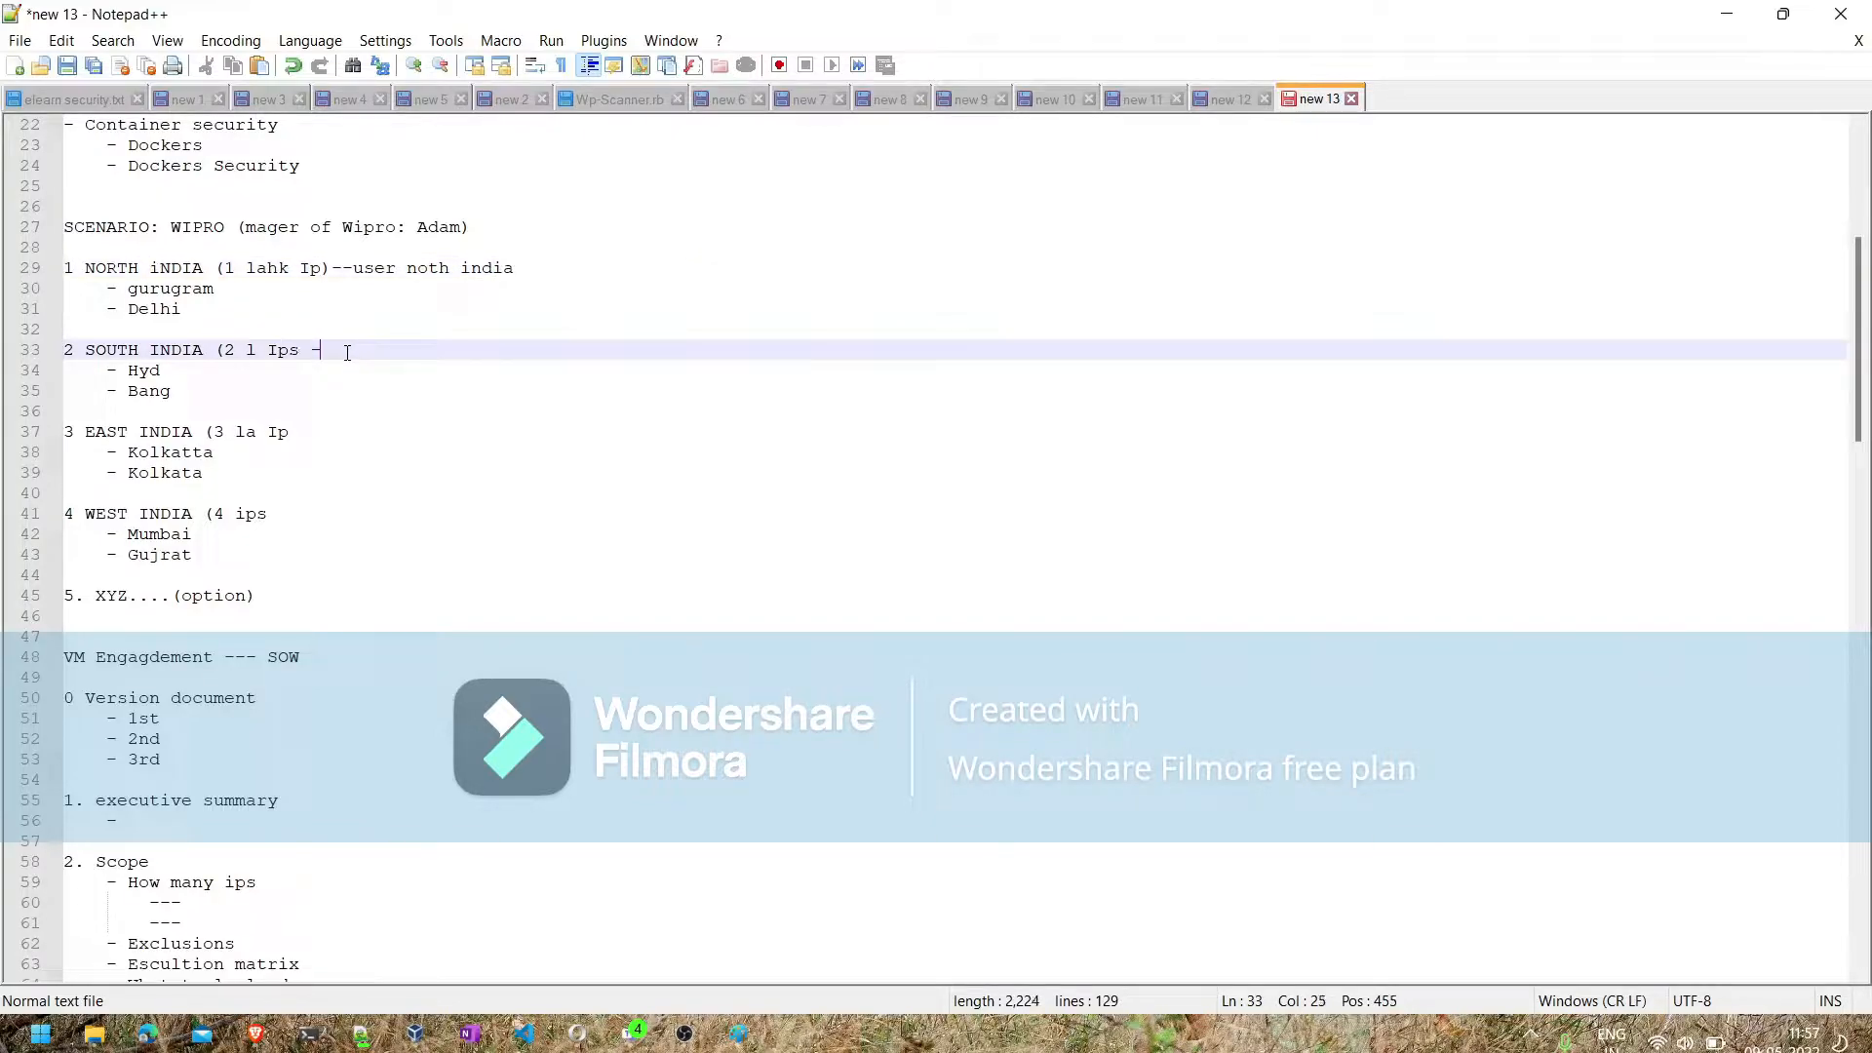
pyautogui.write('-- 5 south in')
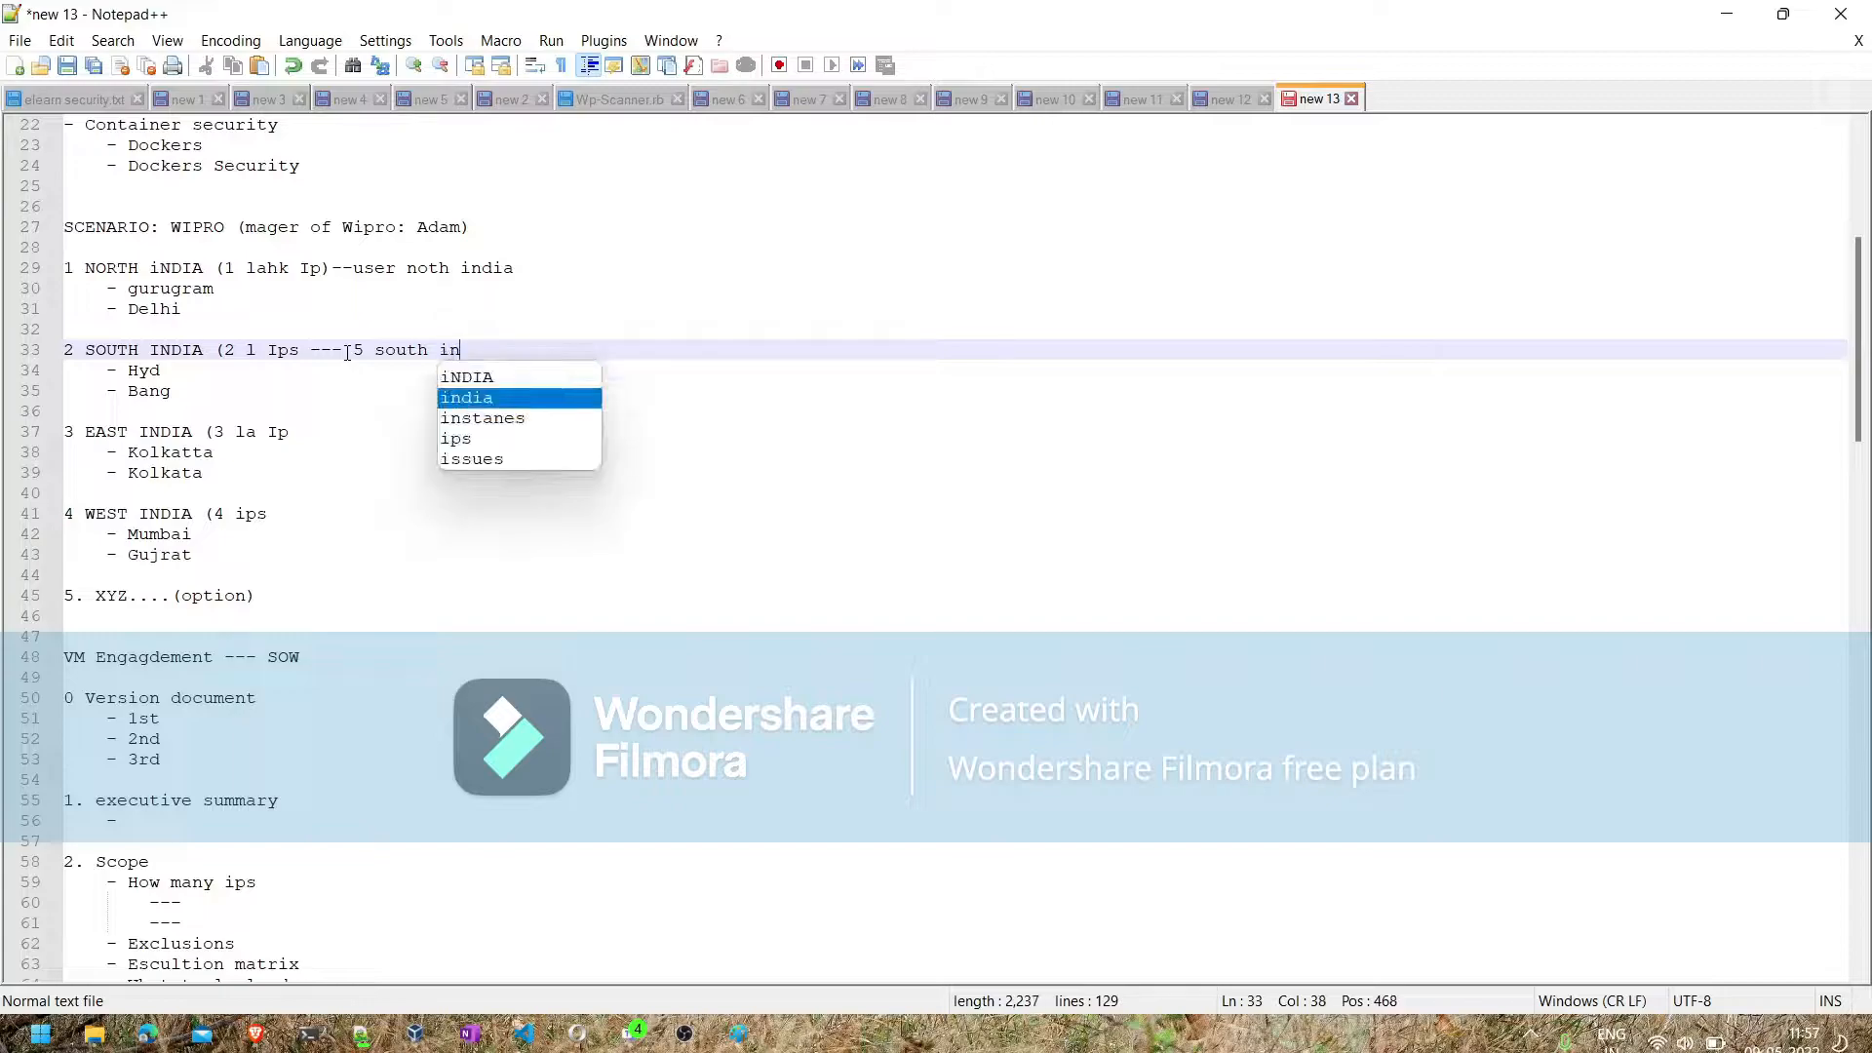
pyautogui.write('dia ')
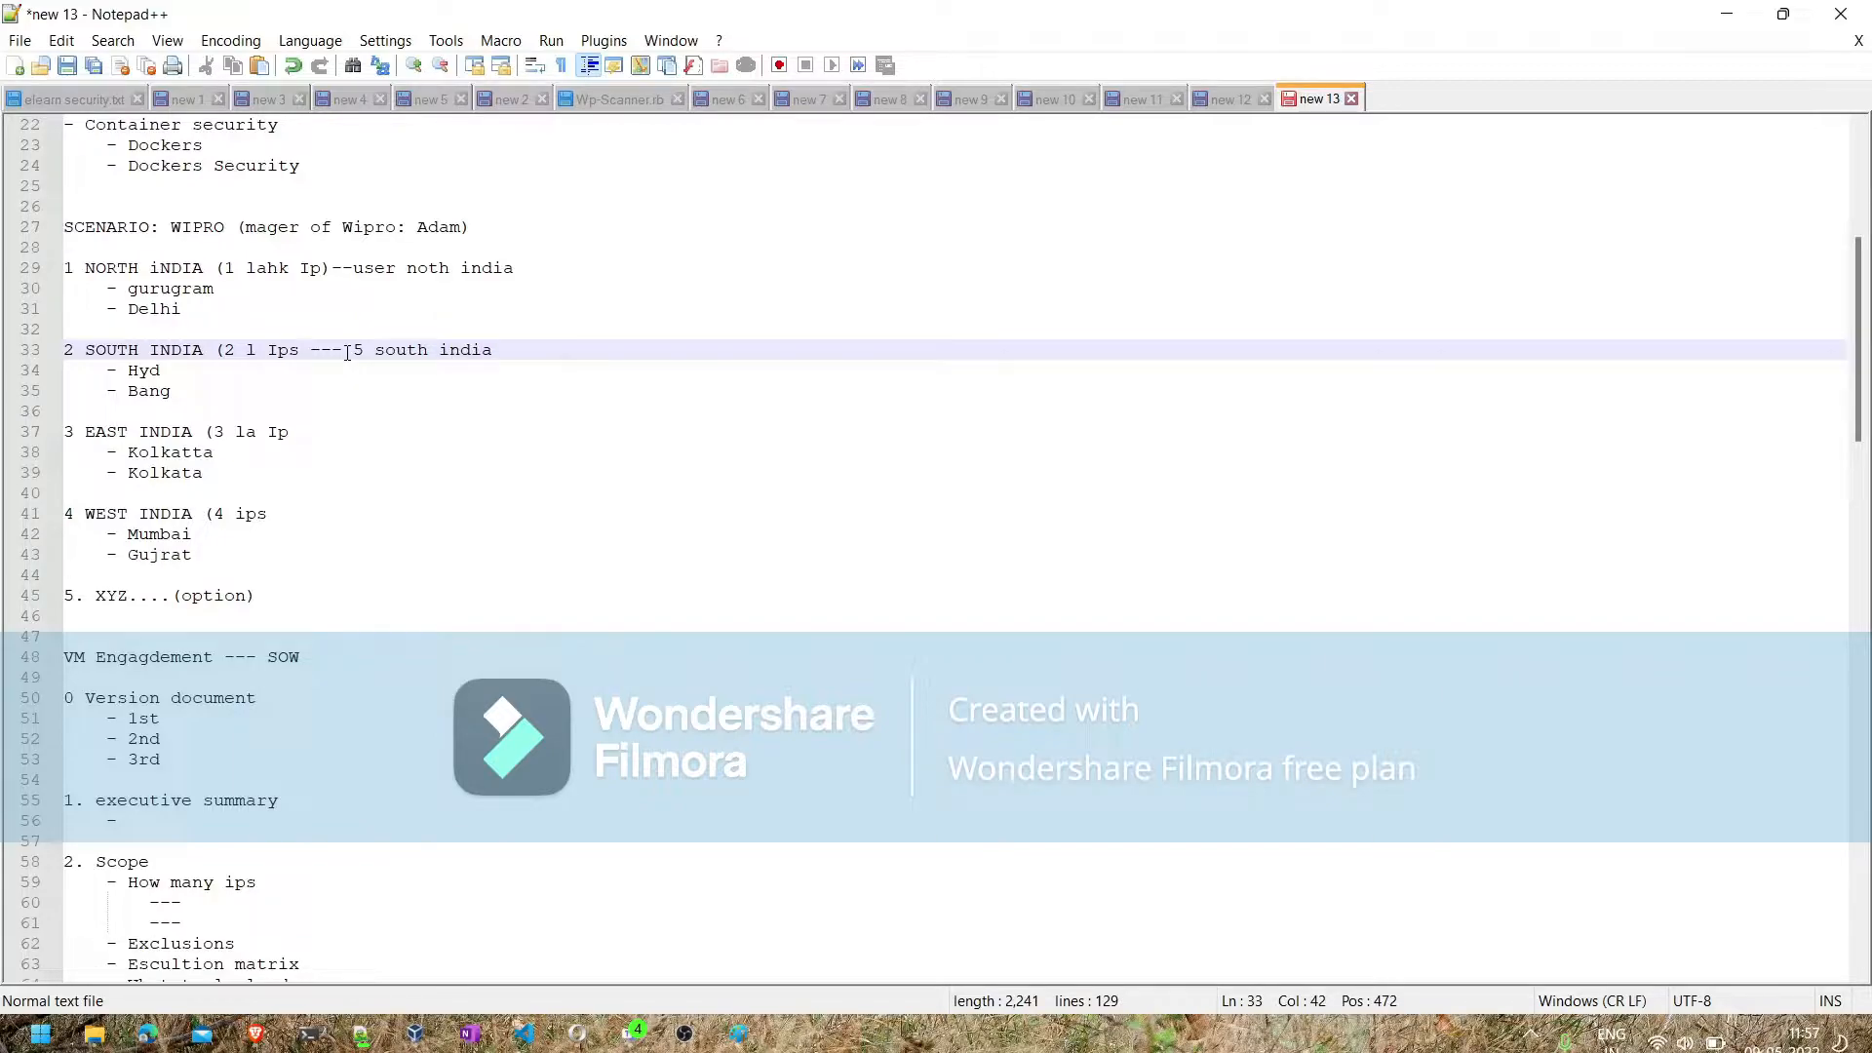
pyautogui.write('users')
# - Append "(Read only user permission" after the user note on the NORTH iNDIA line
pyautogui.scroll(-1, 378, 503)
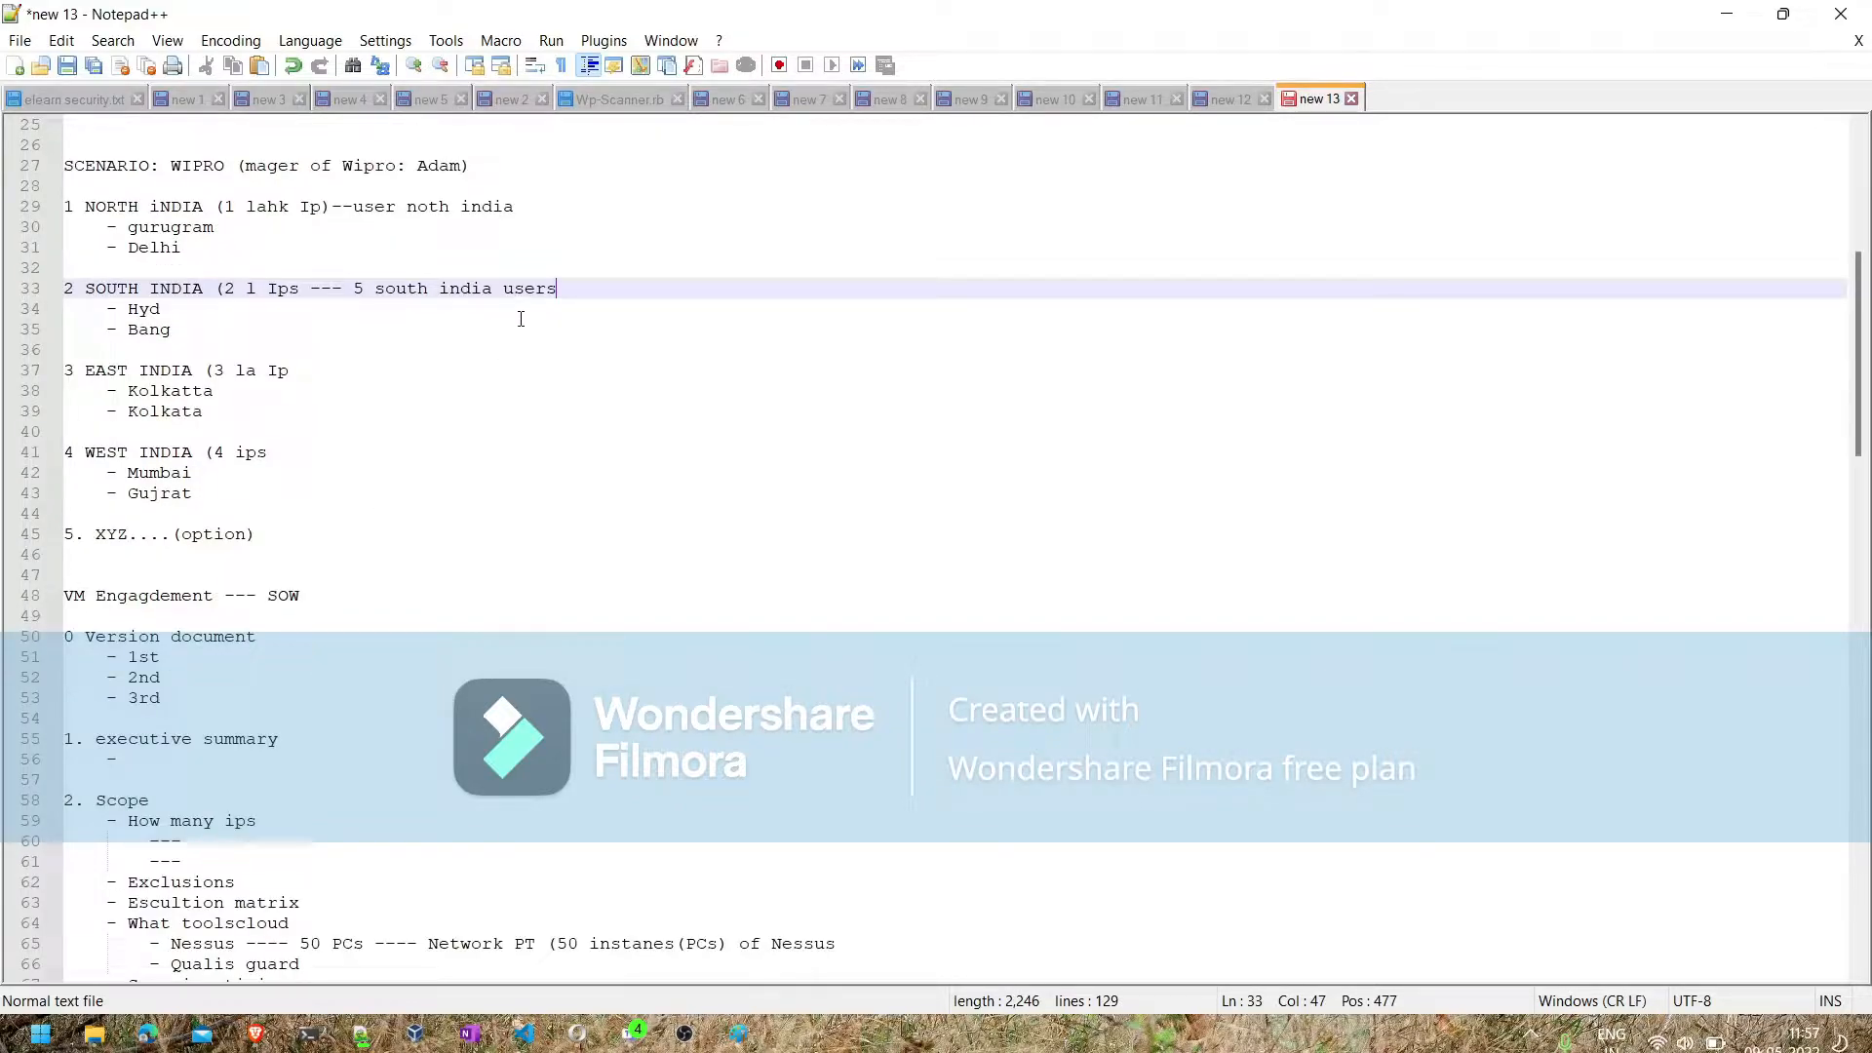
pyautogui.click(526, 207)
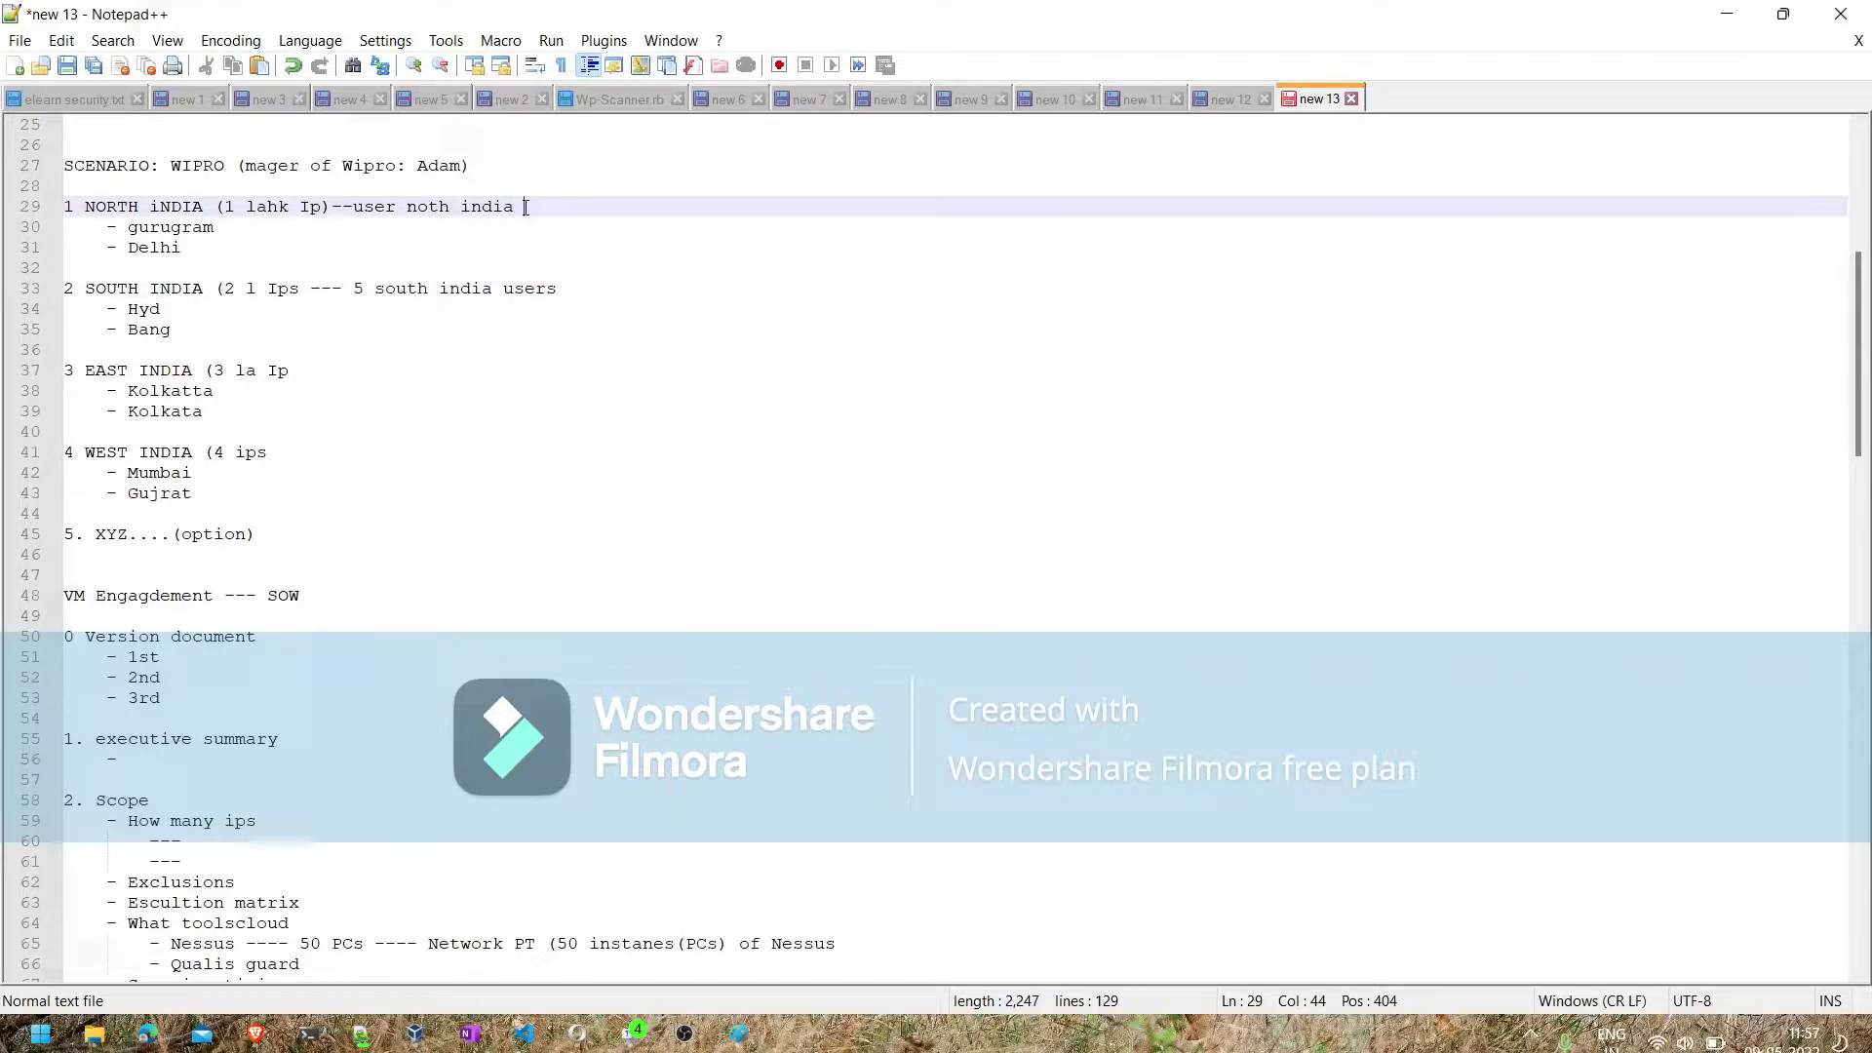
pyautogui.write('(Read only user p')
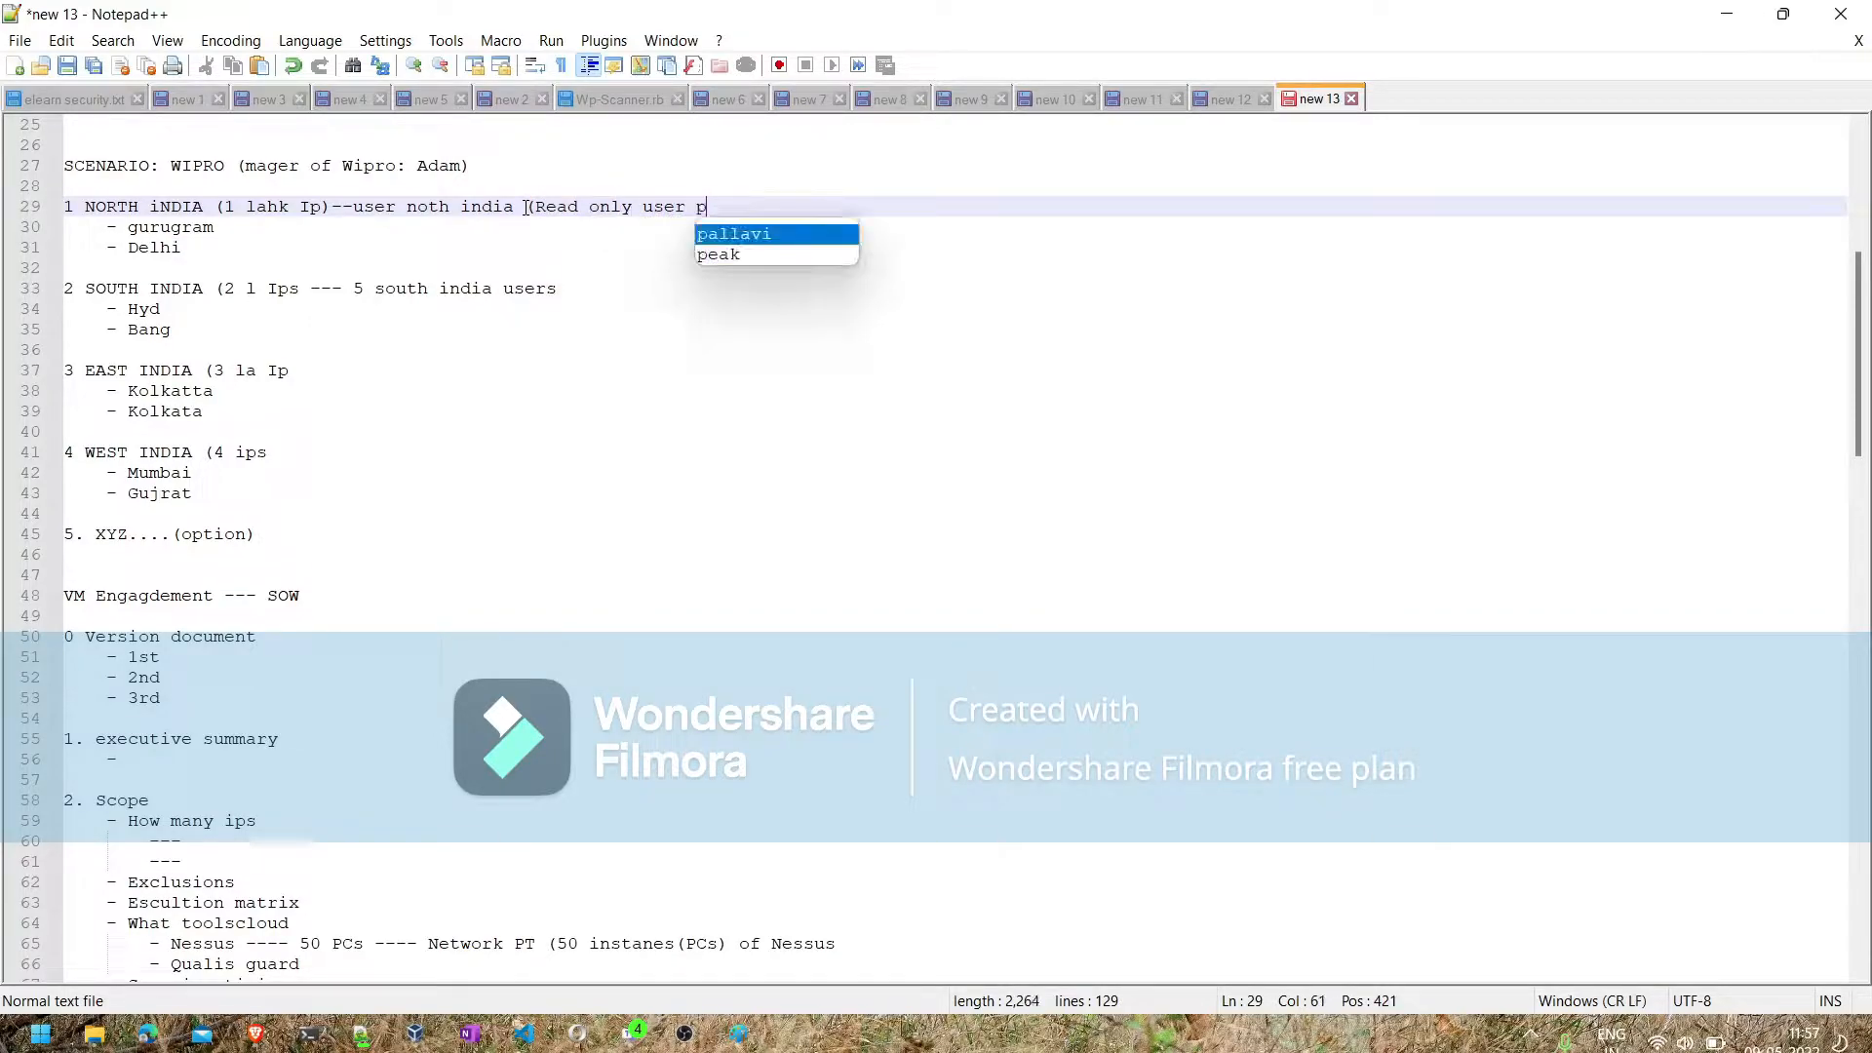
pyautogui.write('ermission')
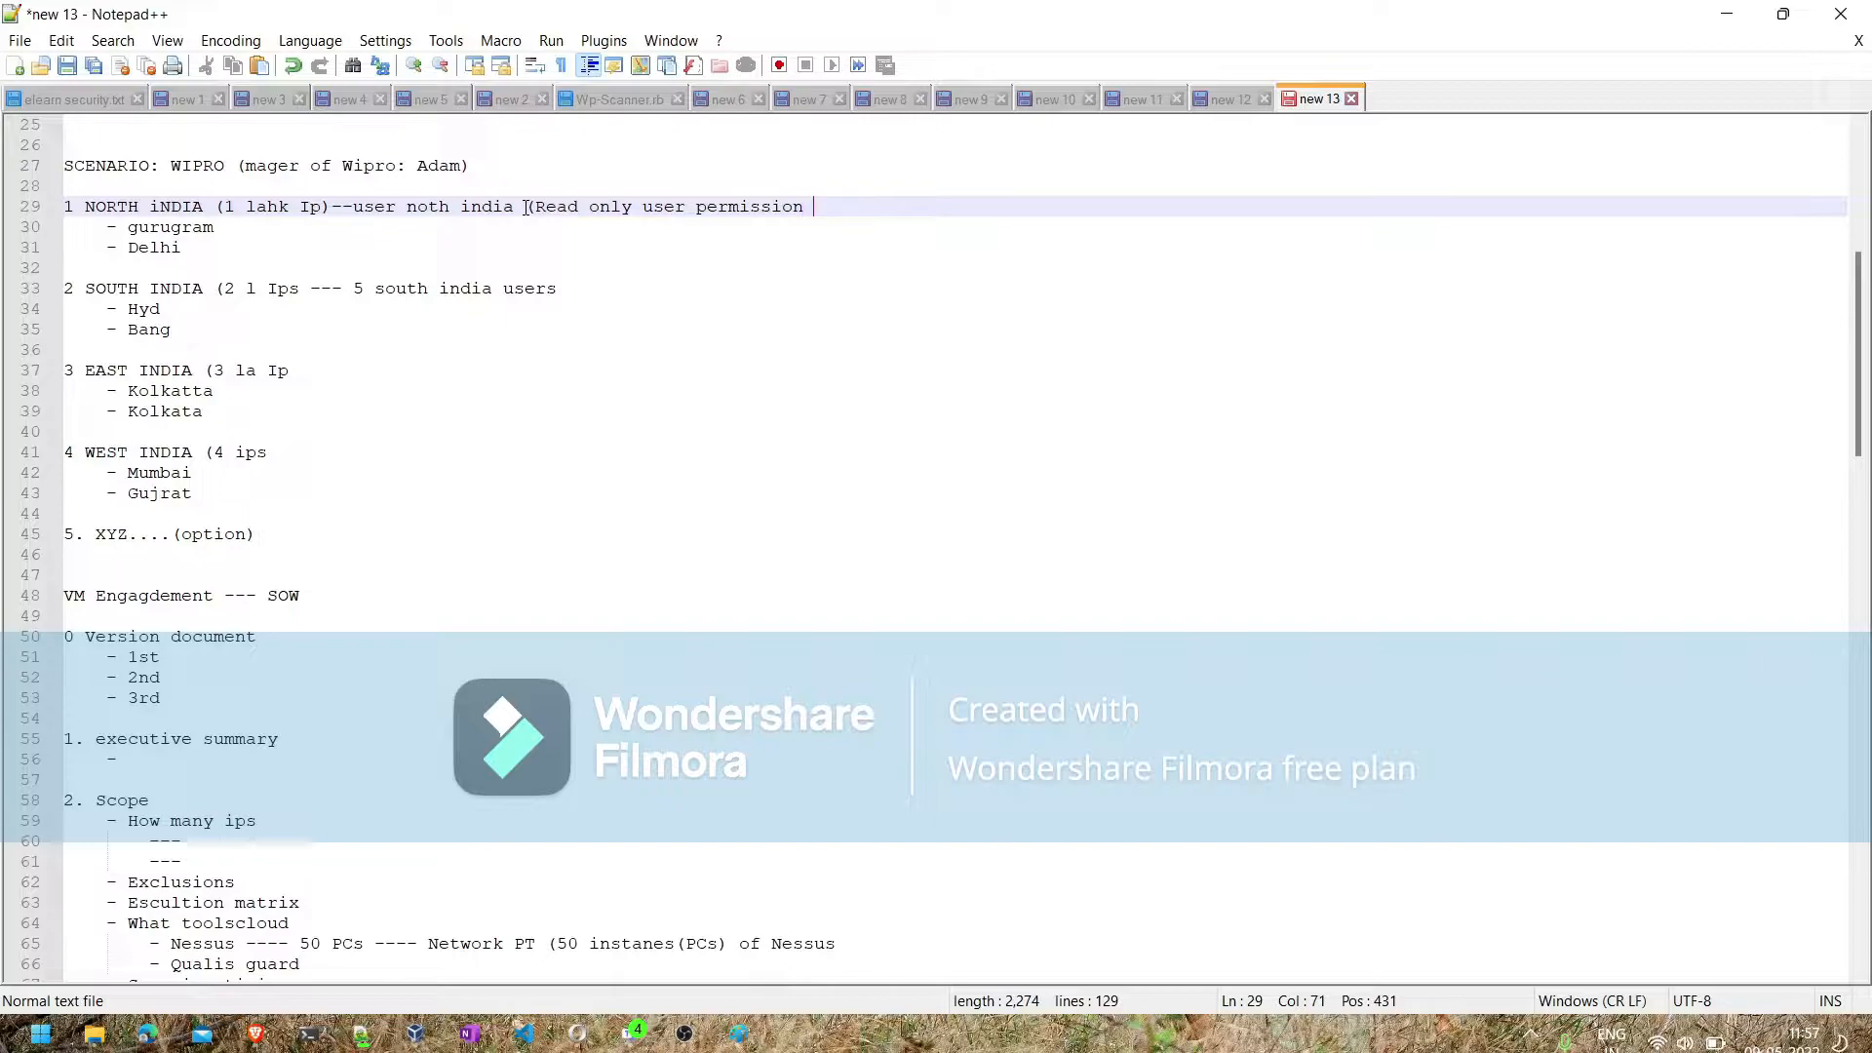
# - Complete the NORTH iNDIA permission note with "(3 windows users 3 linux user)"
pyautogui.write('(2 windows use')
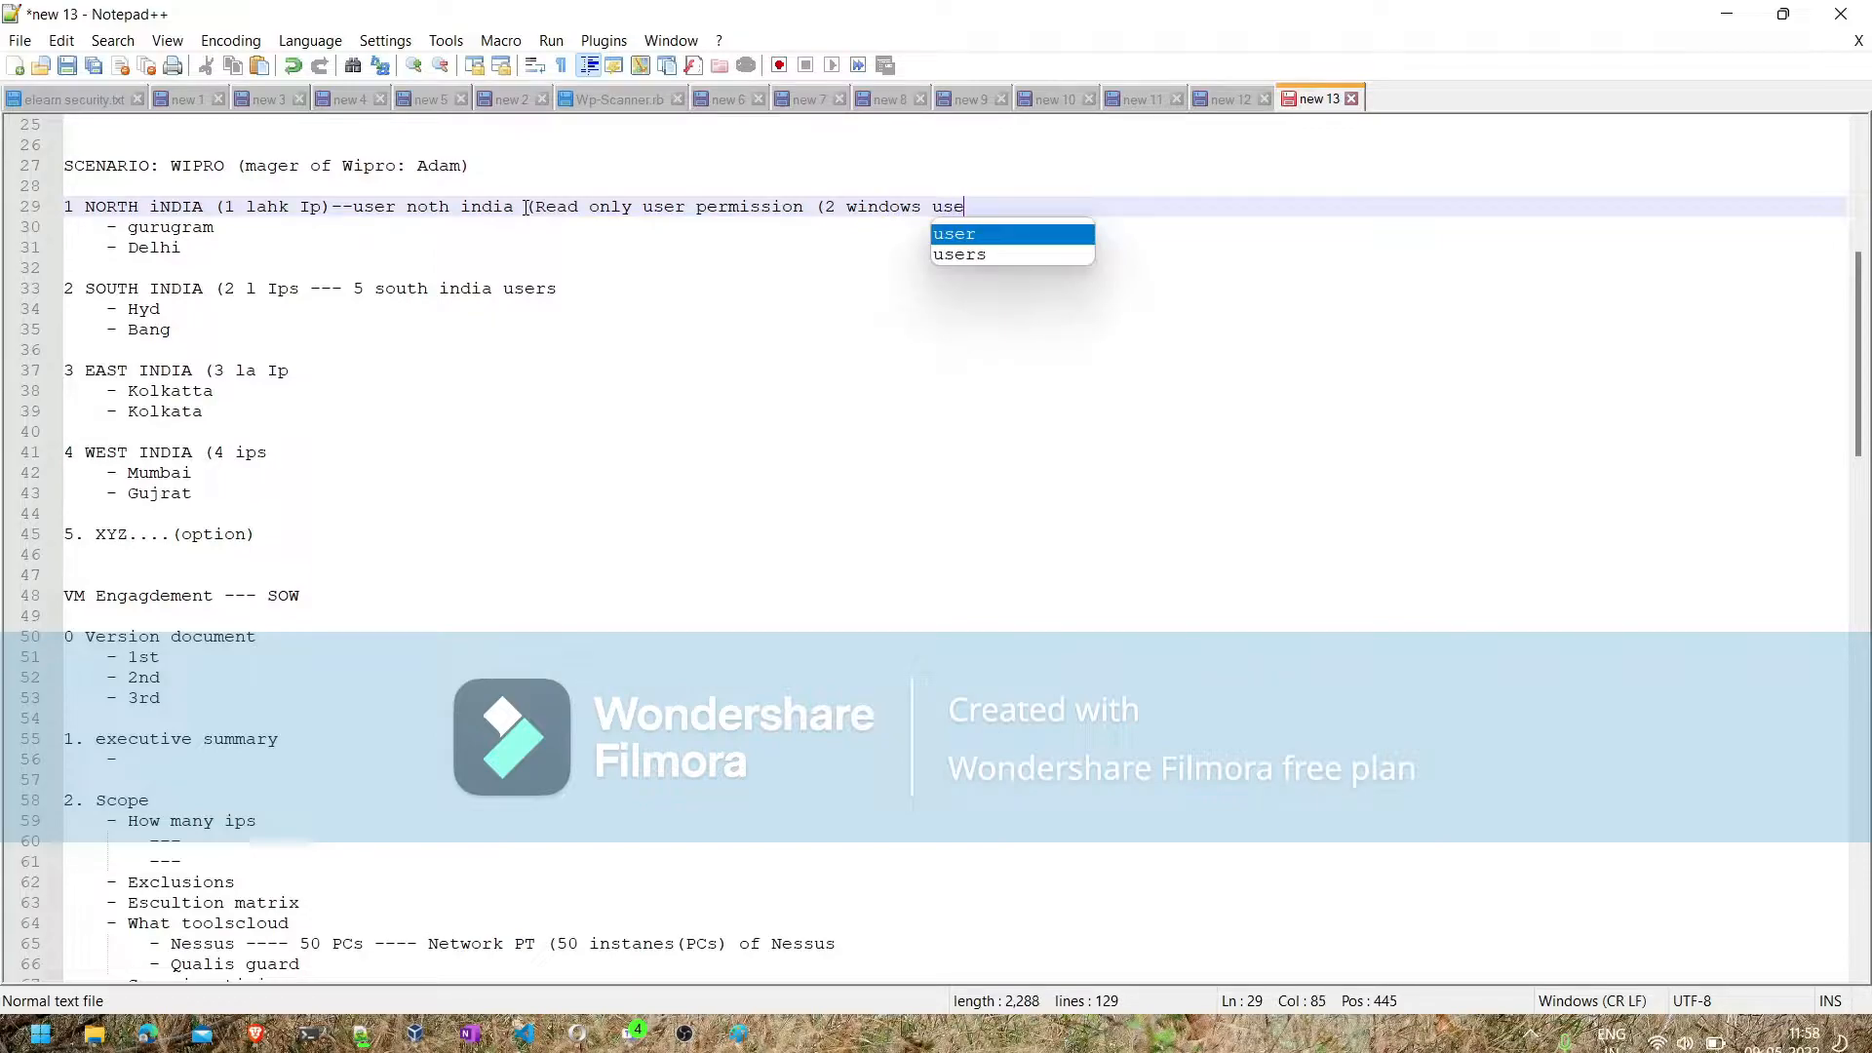
pyautogui.write('rs 3 lin')
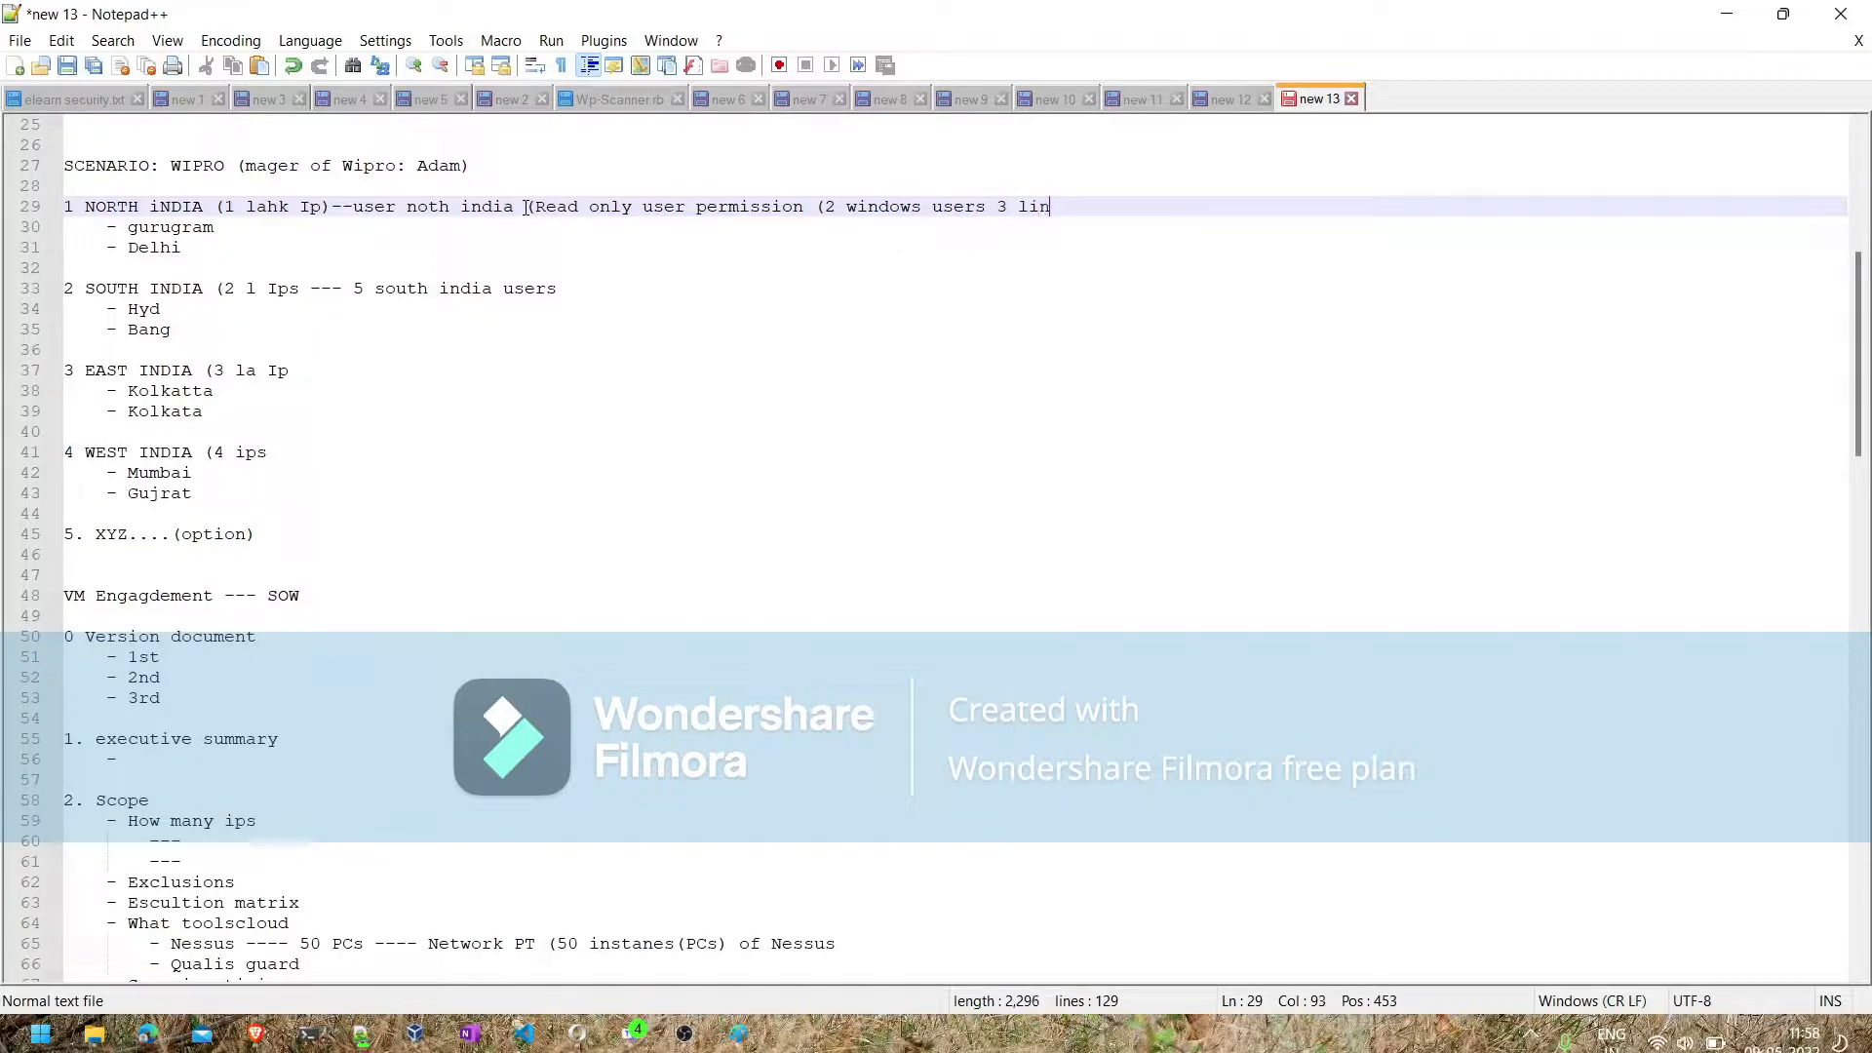
pyautogui.write('ux user)')
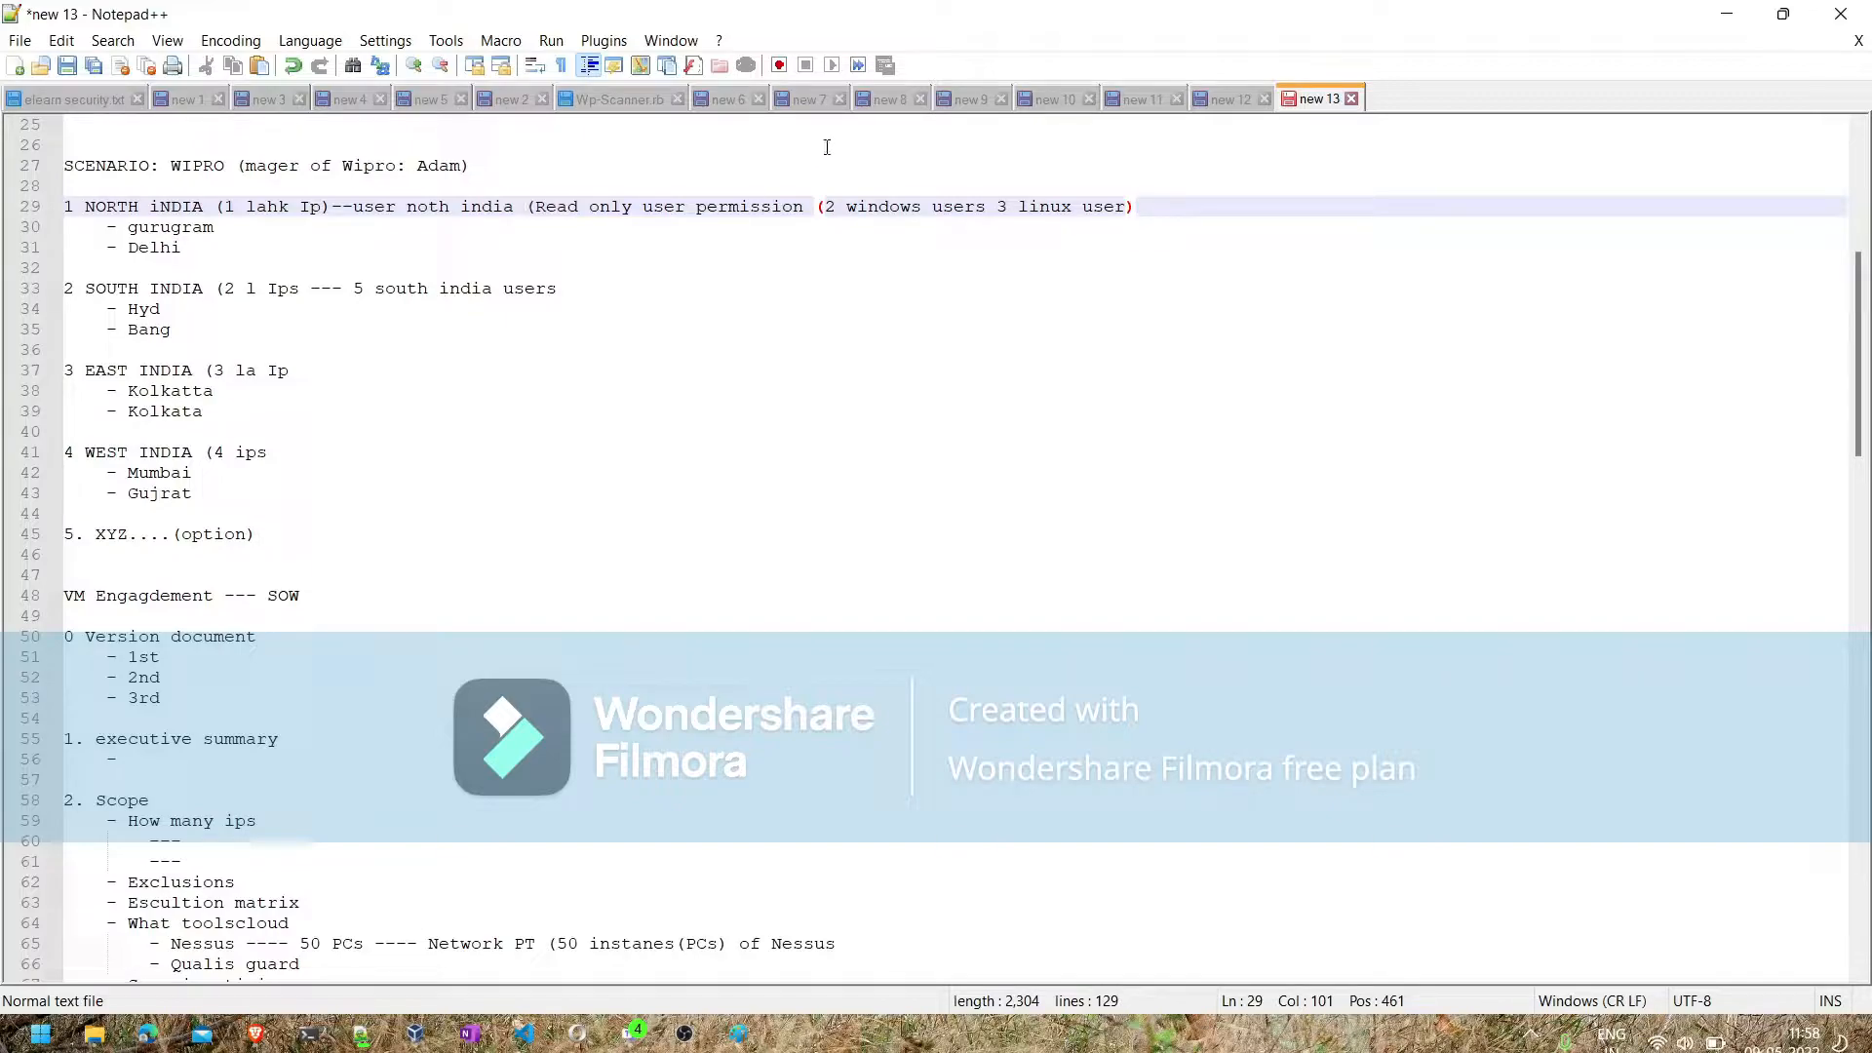
pyautogui.click(835, 211)
pyautogui.press('BackSpace')
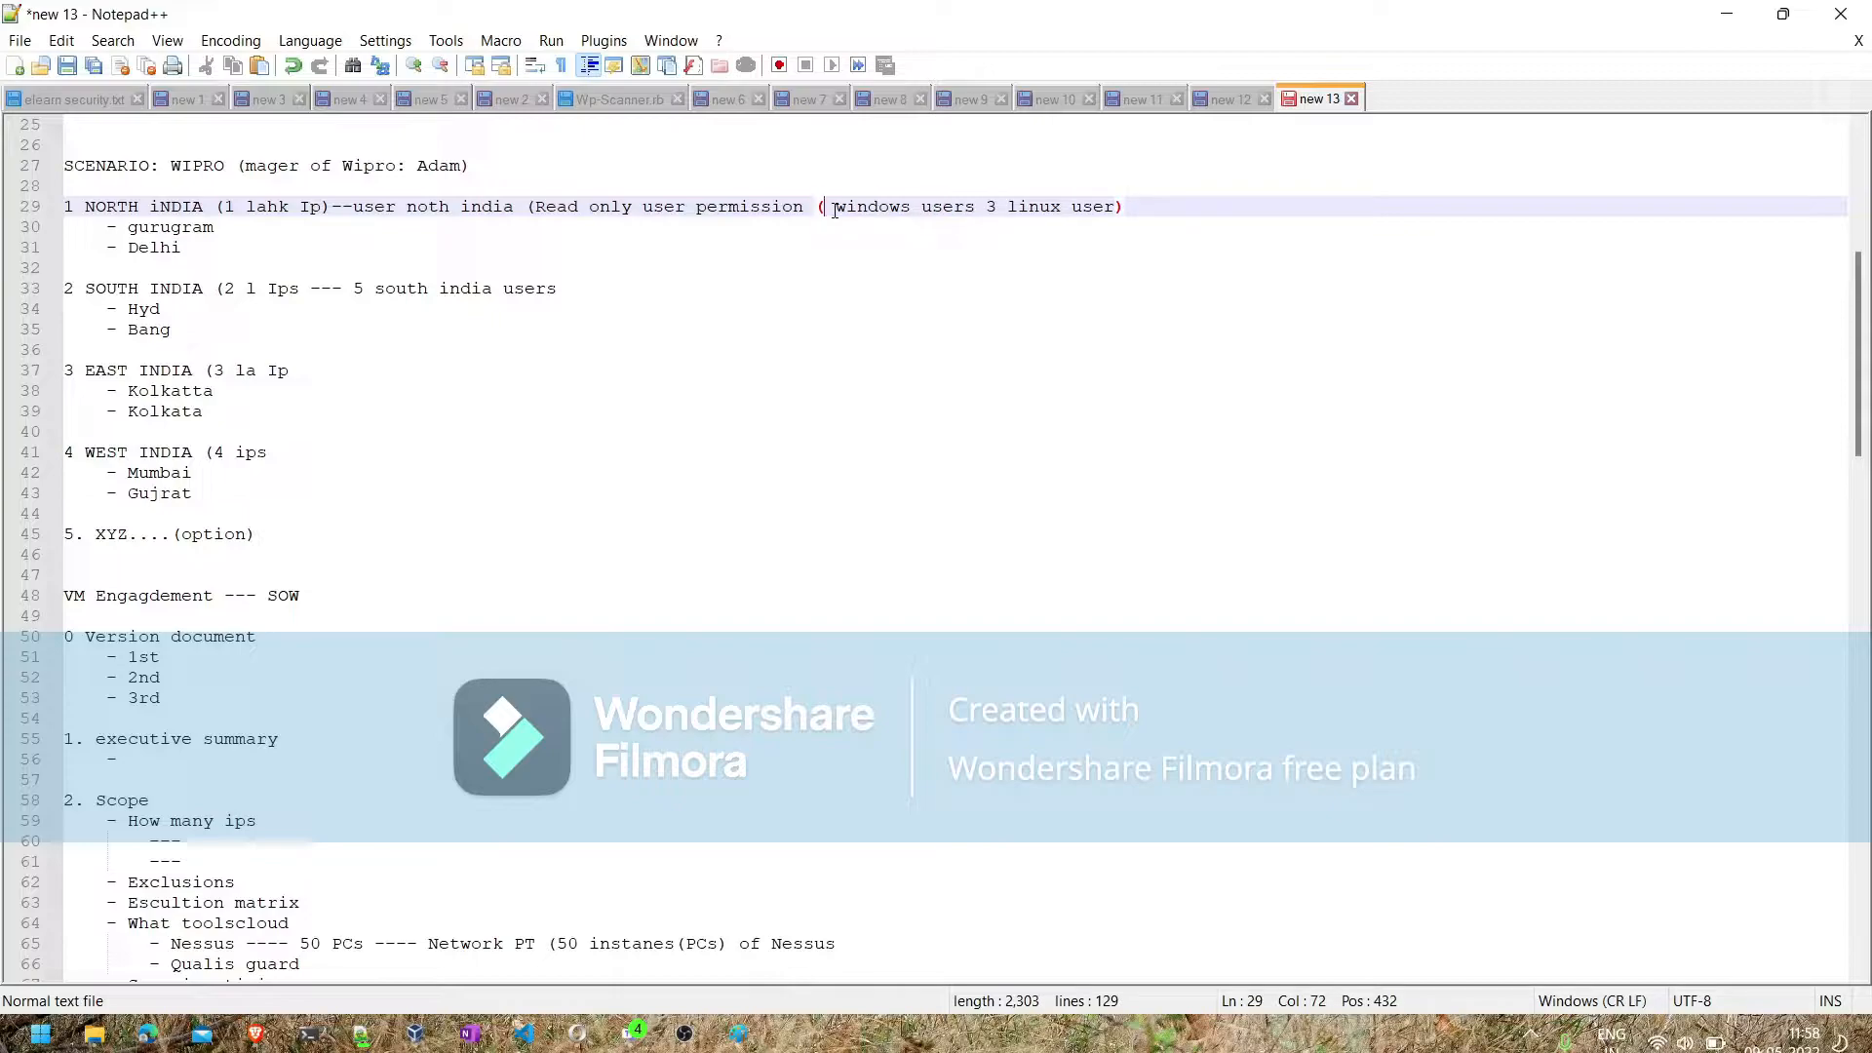
pyautogui.write('3')
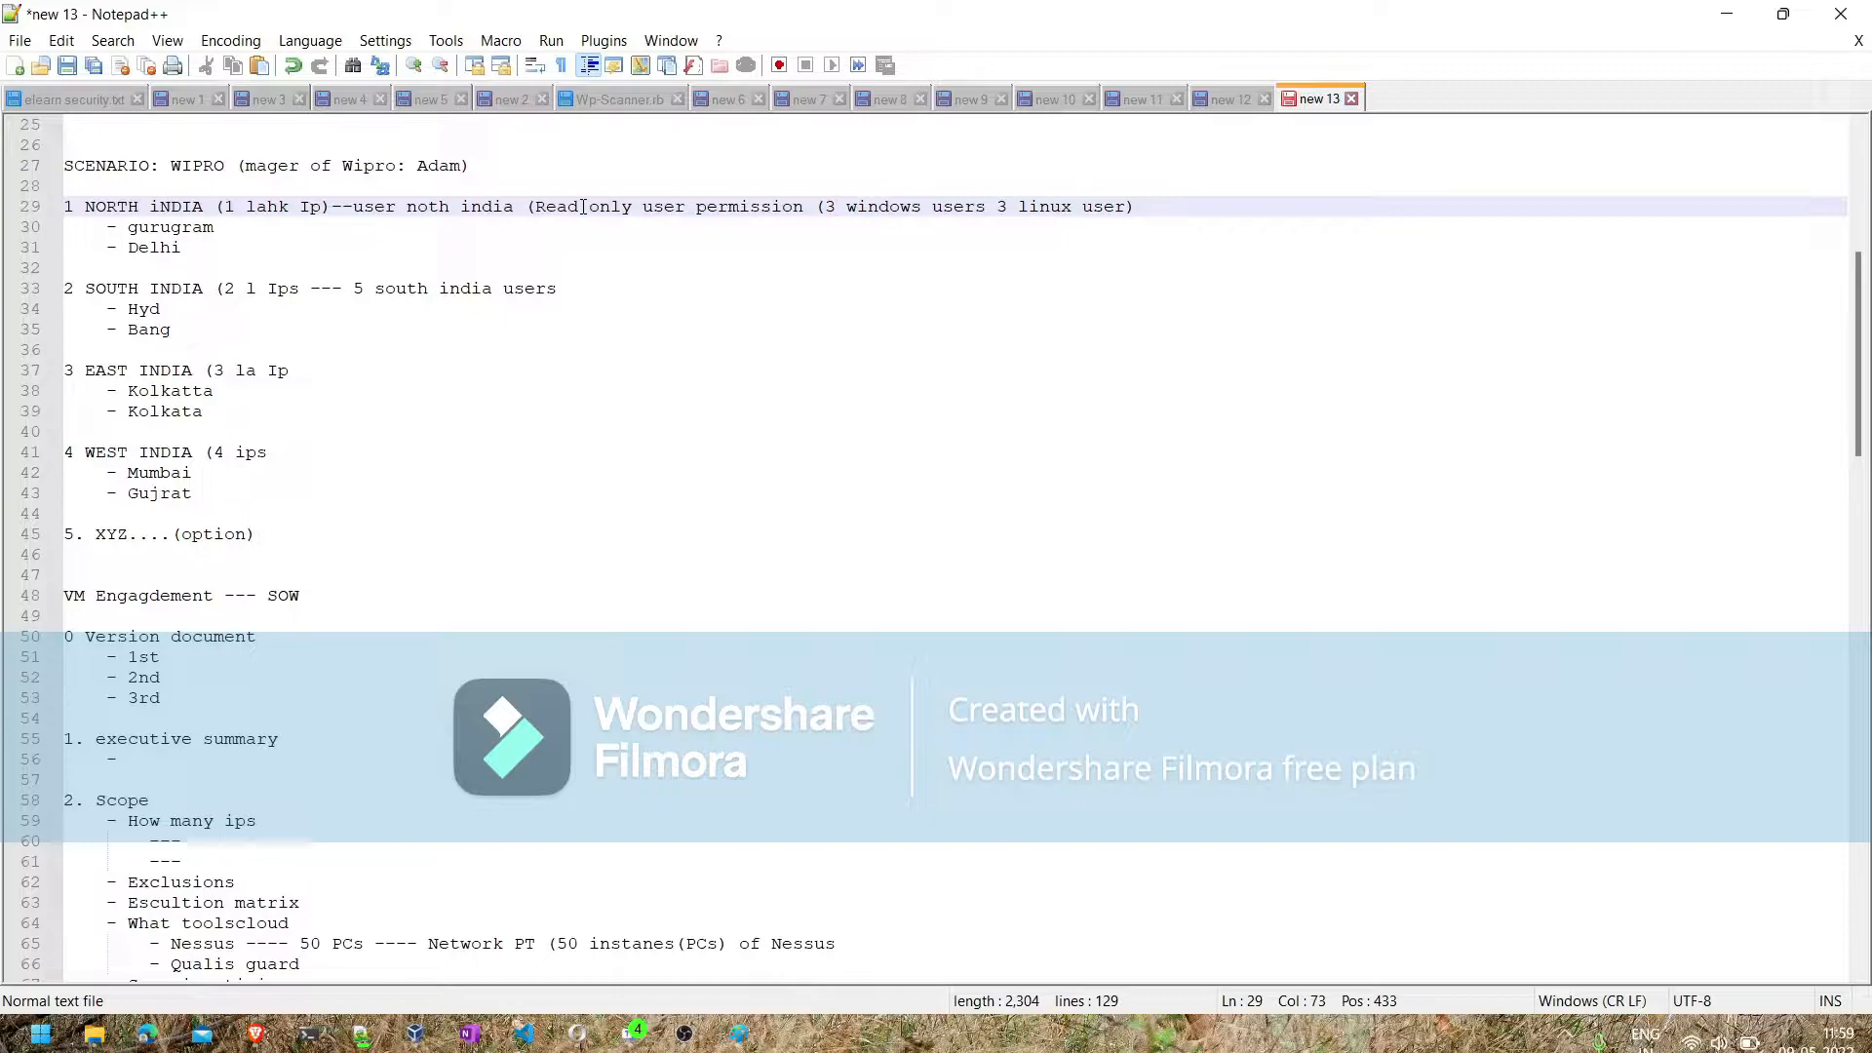
# - Switch to the Microsoft Teams meeting window and dismiss the notice about the plan's meeting length
pyautogui.click(520, 1038)
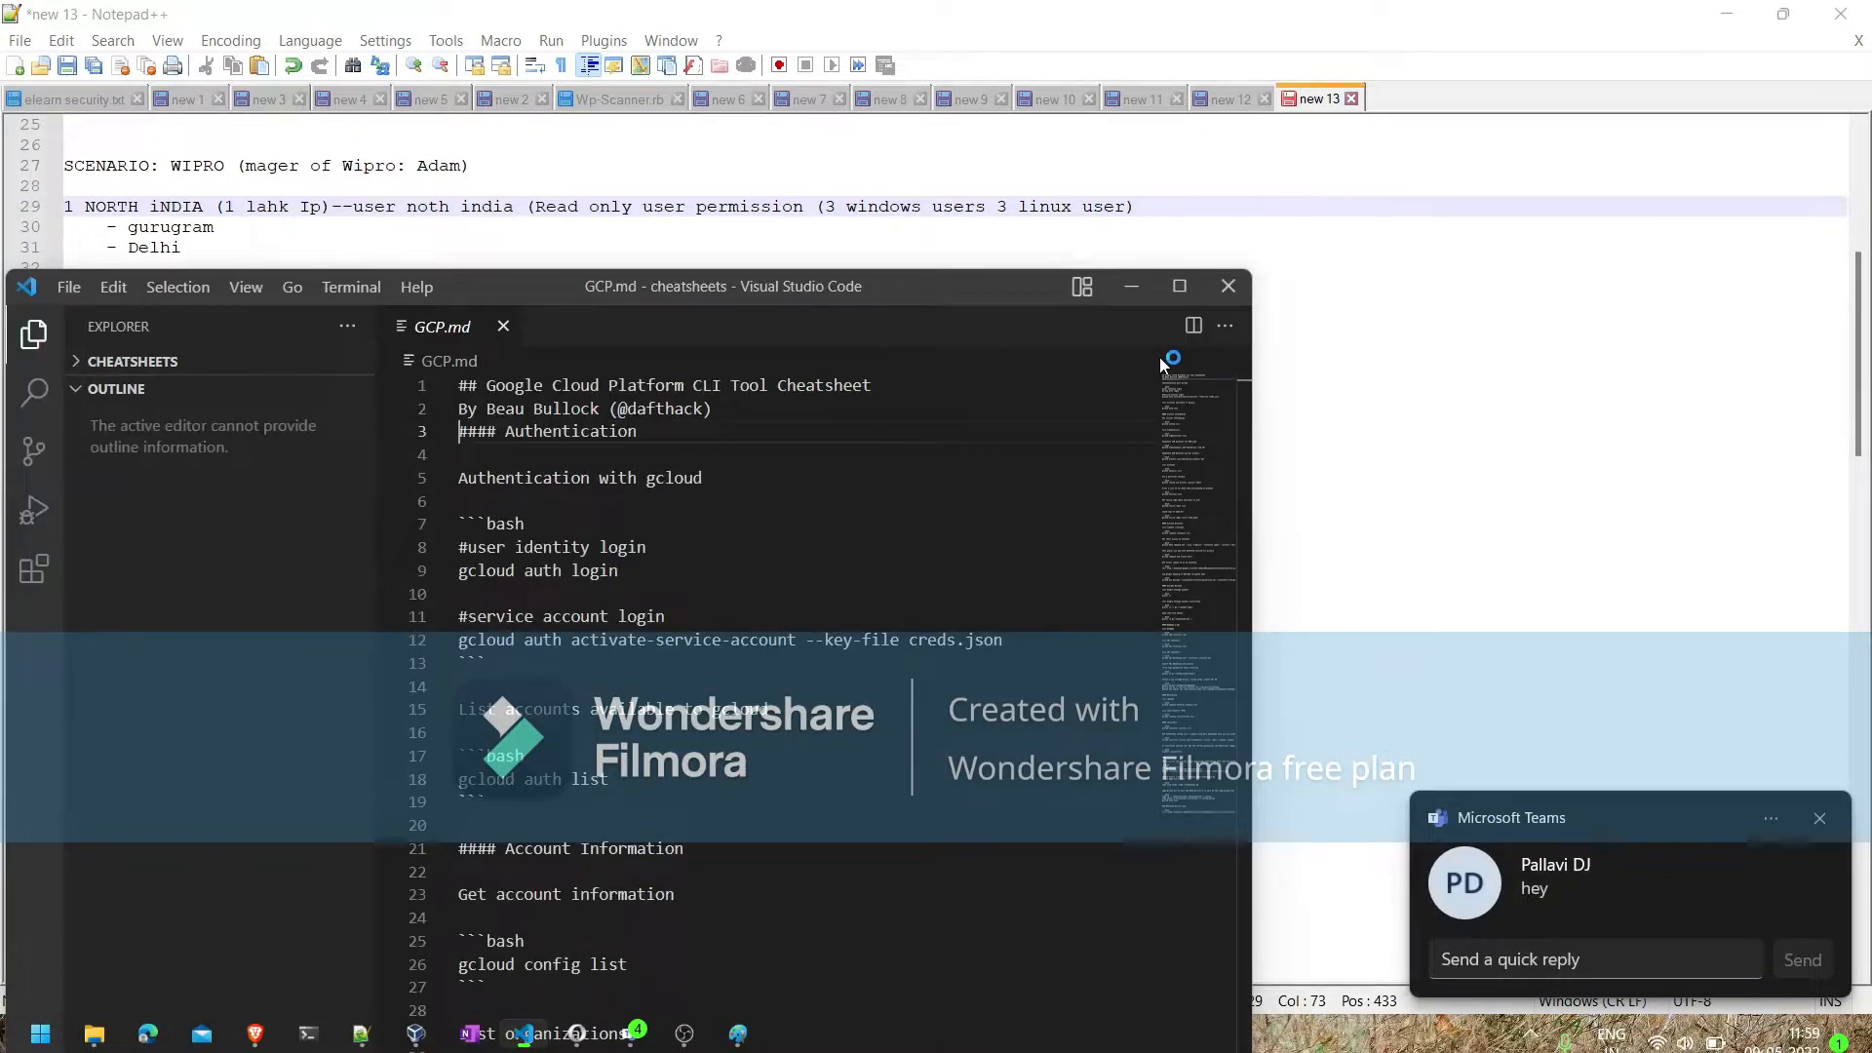
pyautogui.click(1231, 296)
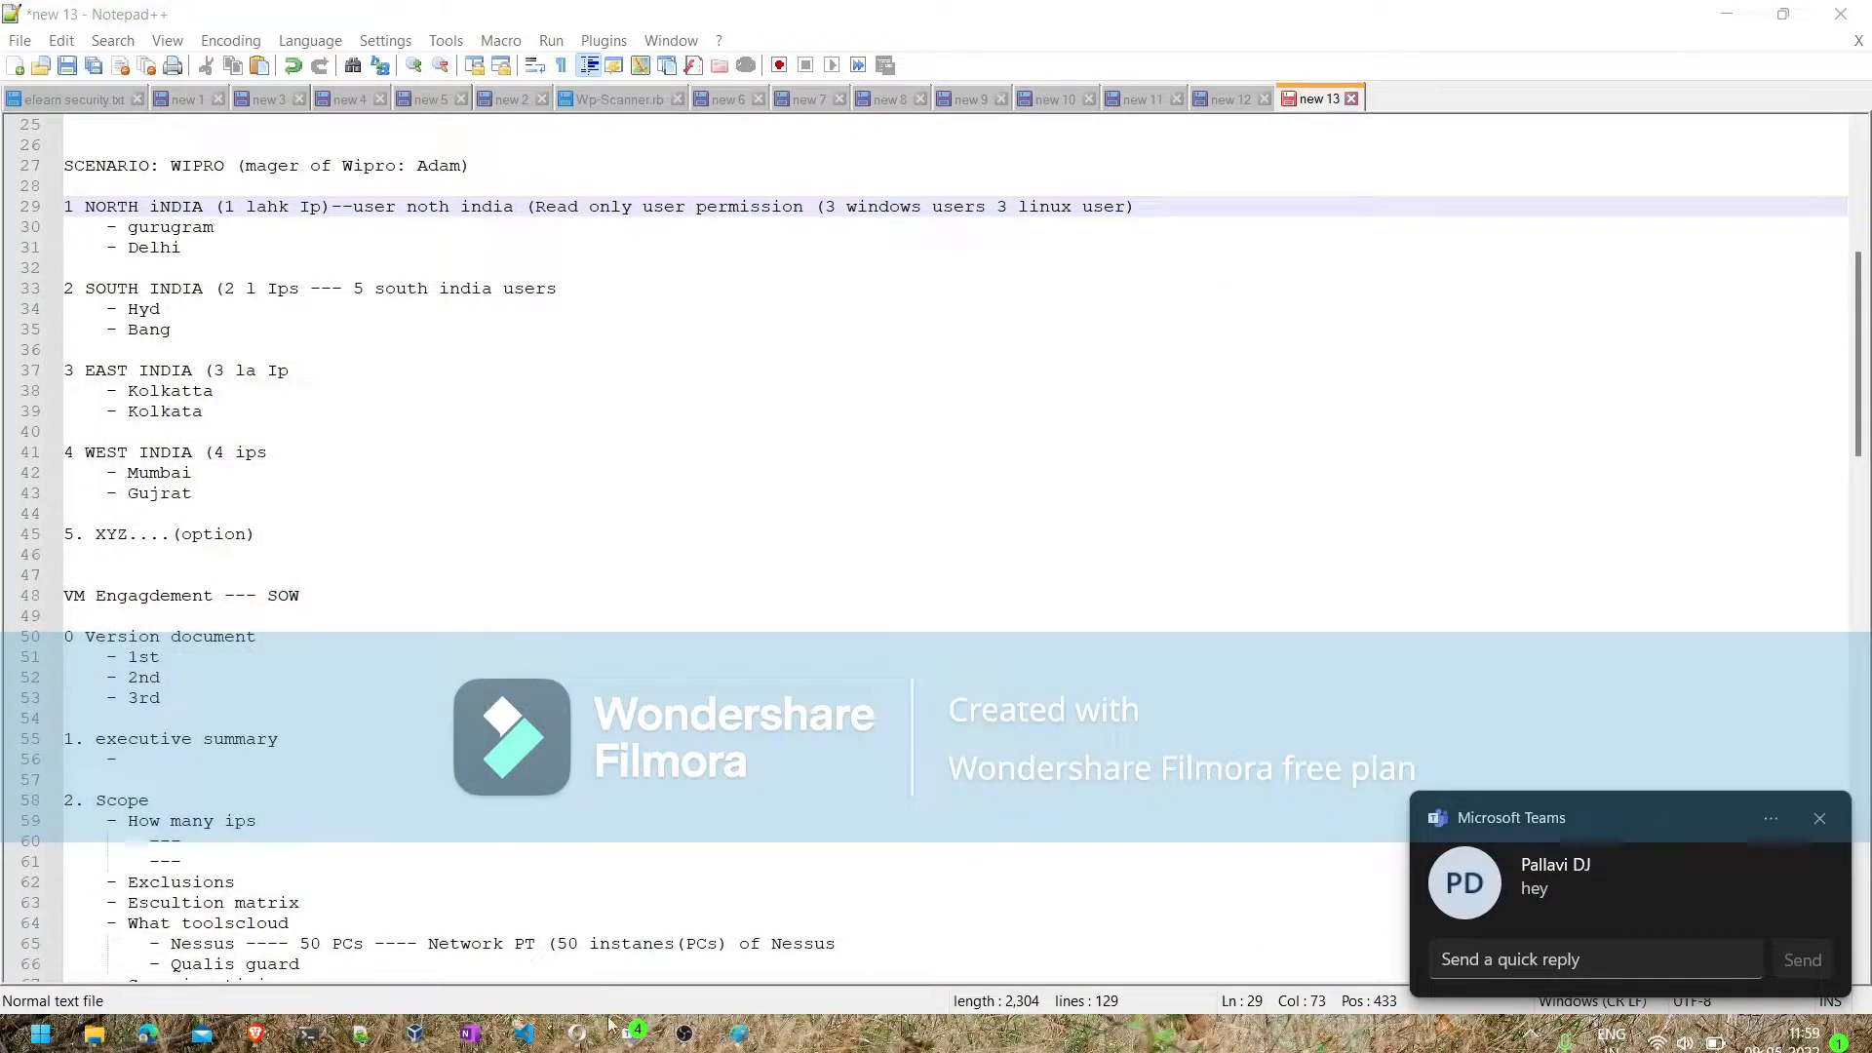
pyautogui.moveTo(634, 1034)
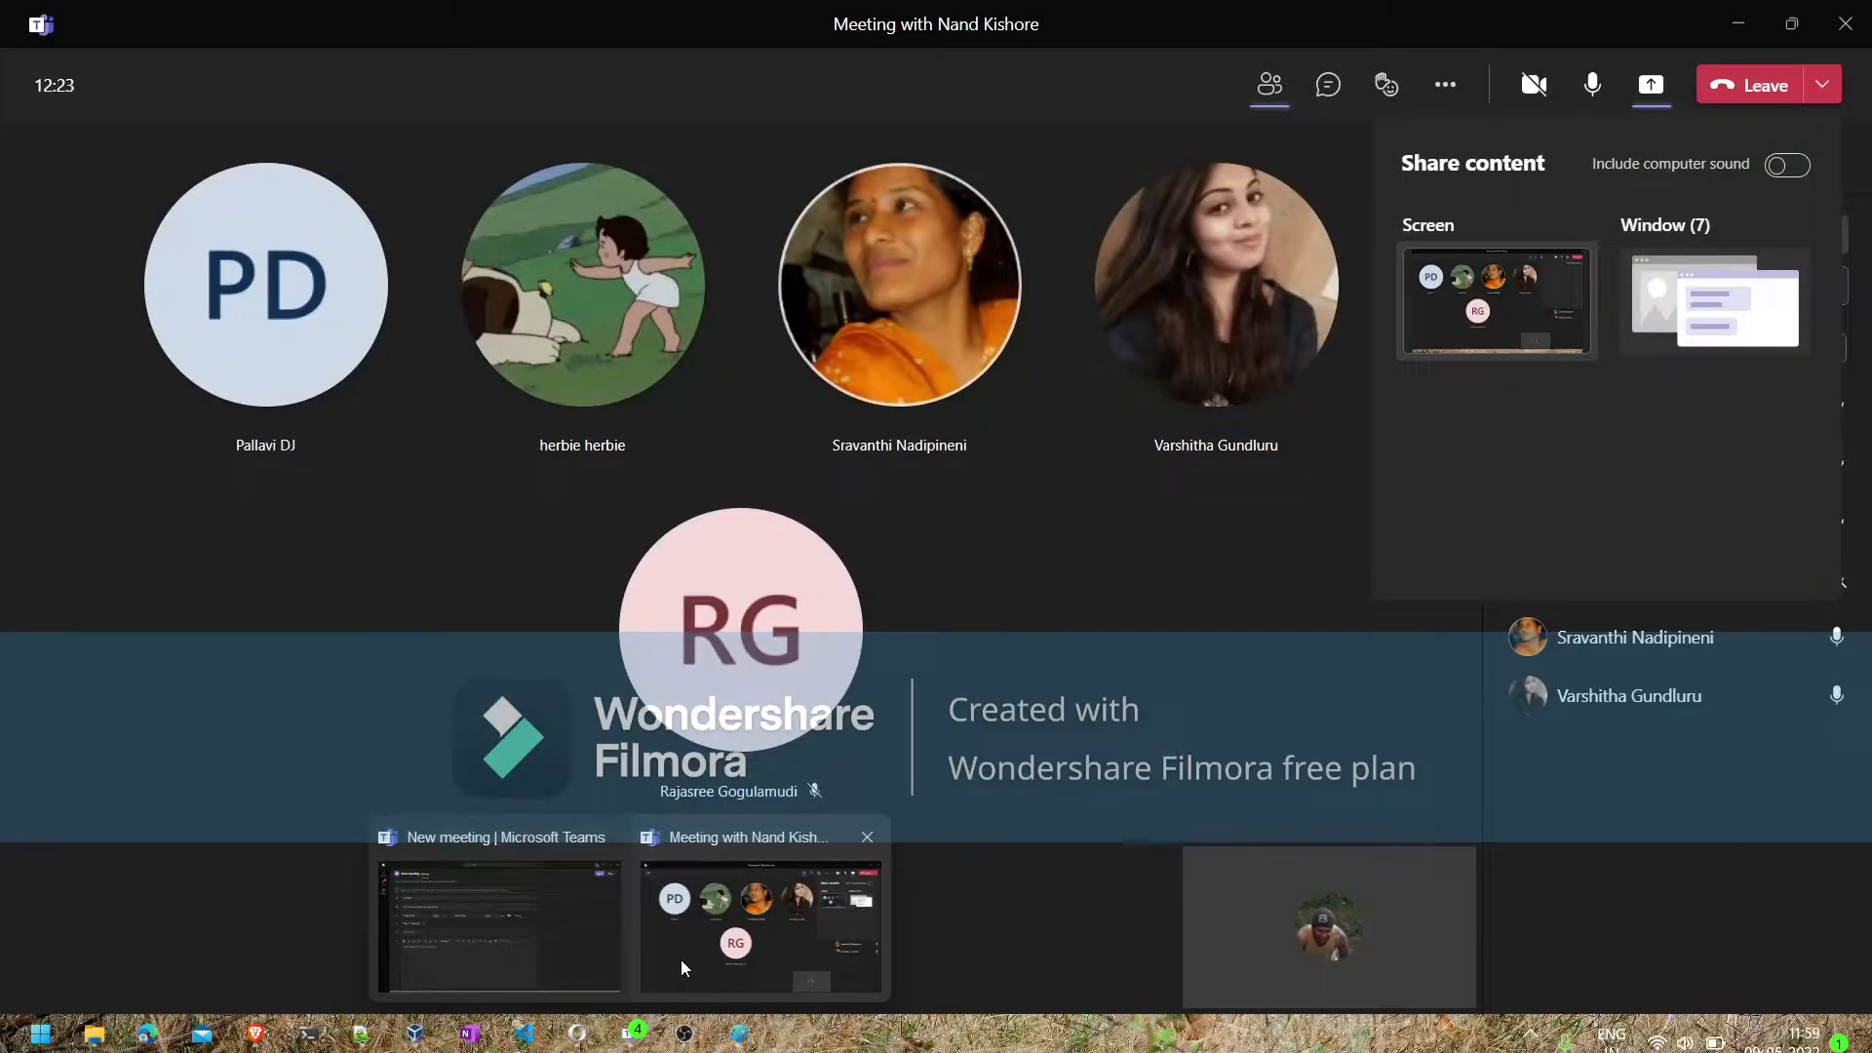
pyautogui.click(681, 963)
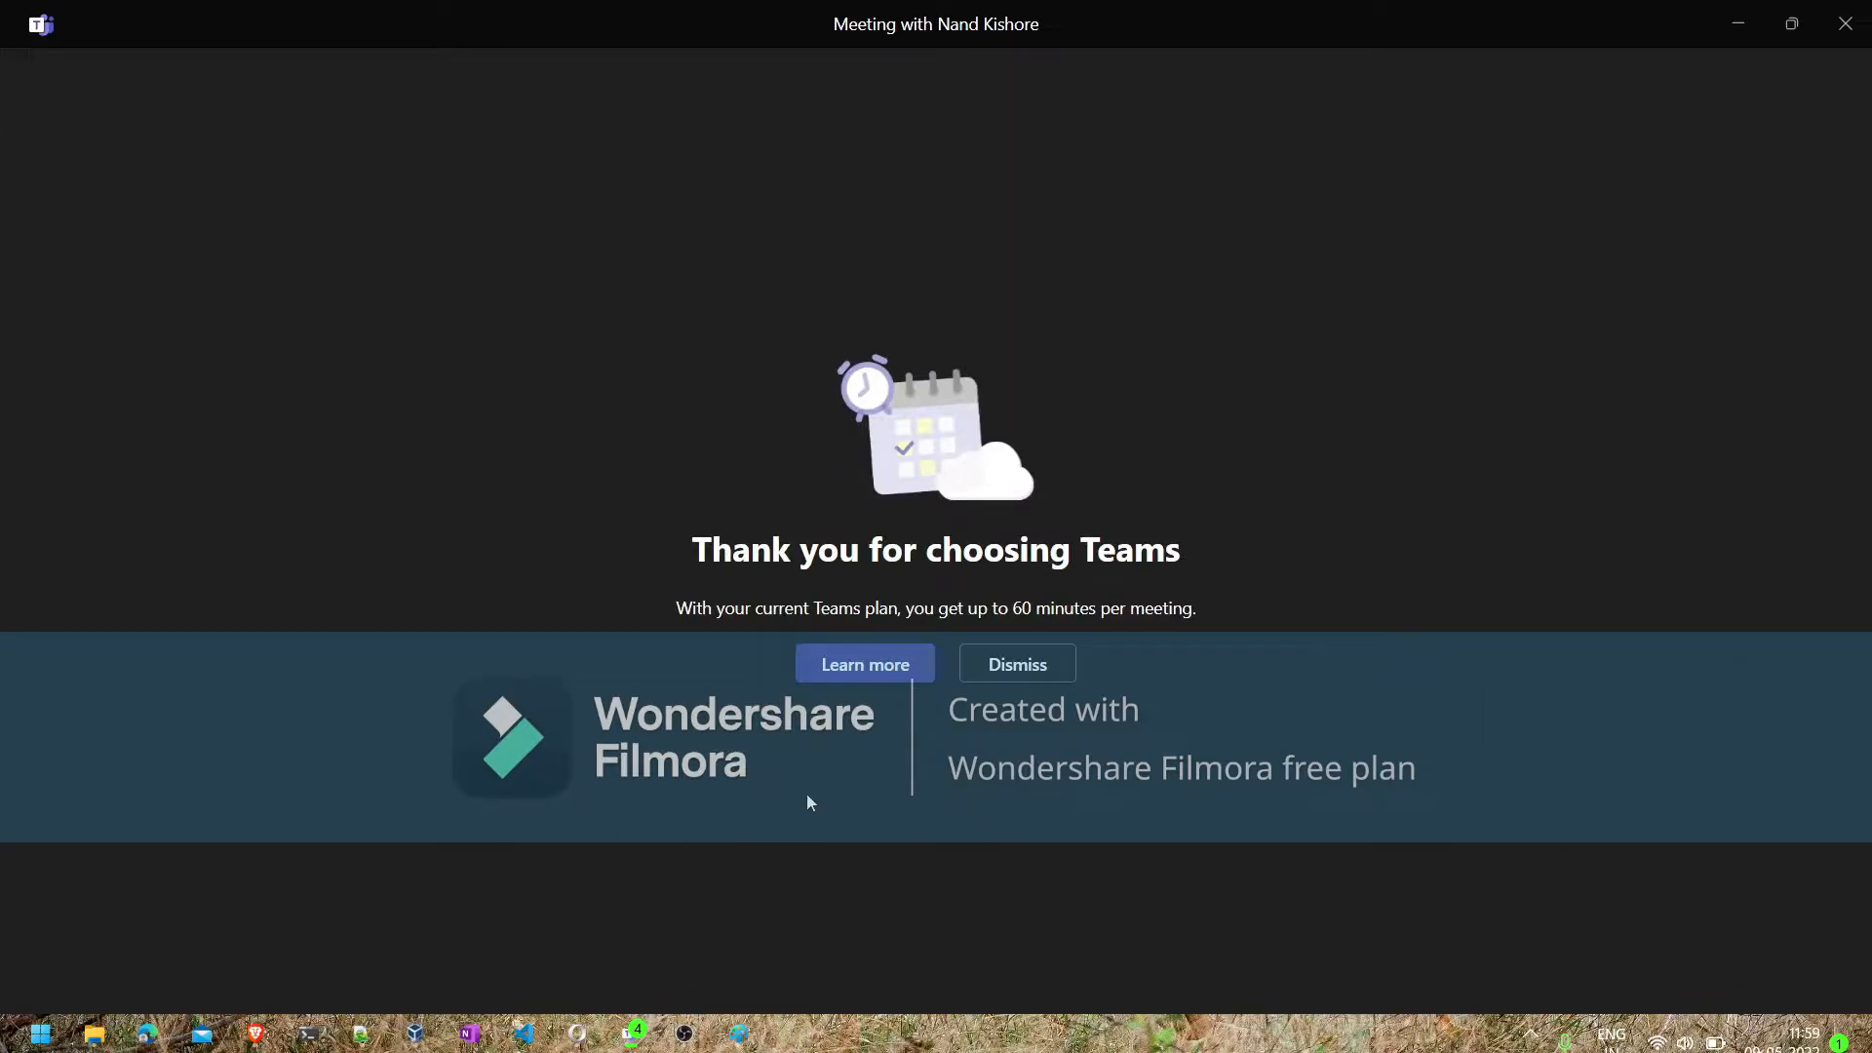
pyautogui.click(1021, 667)
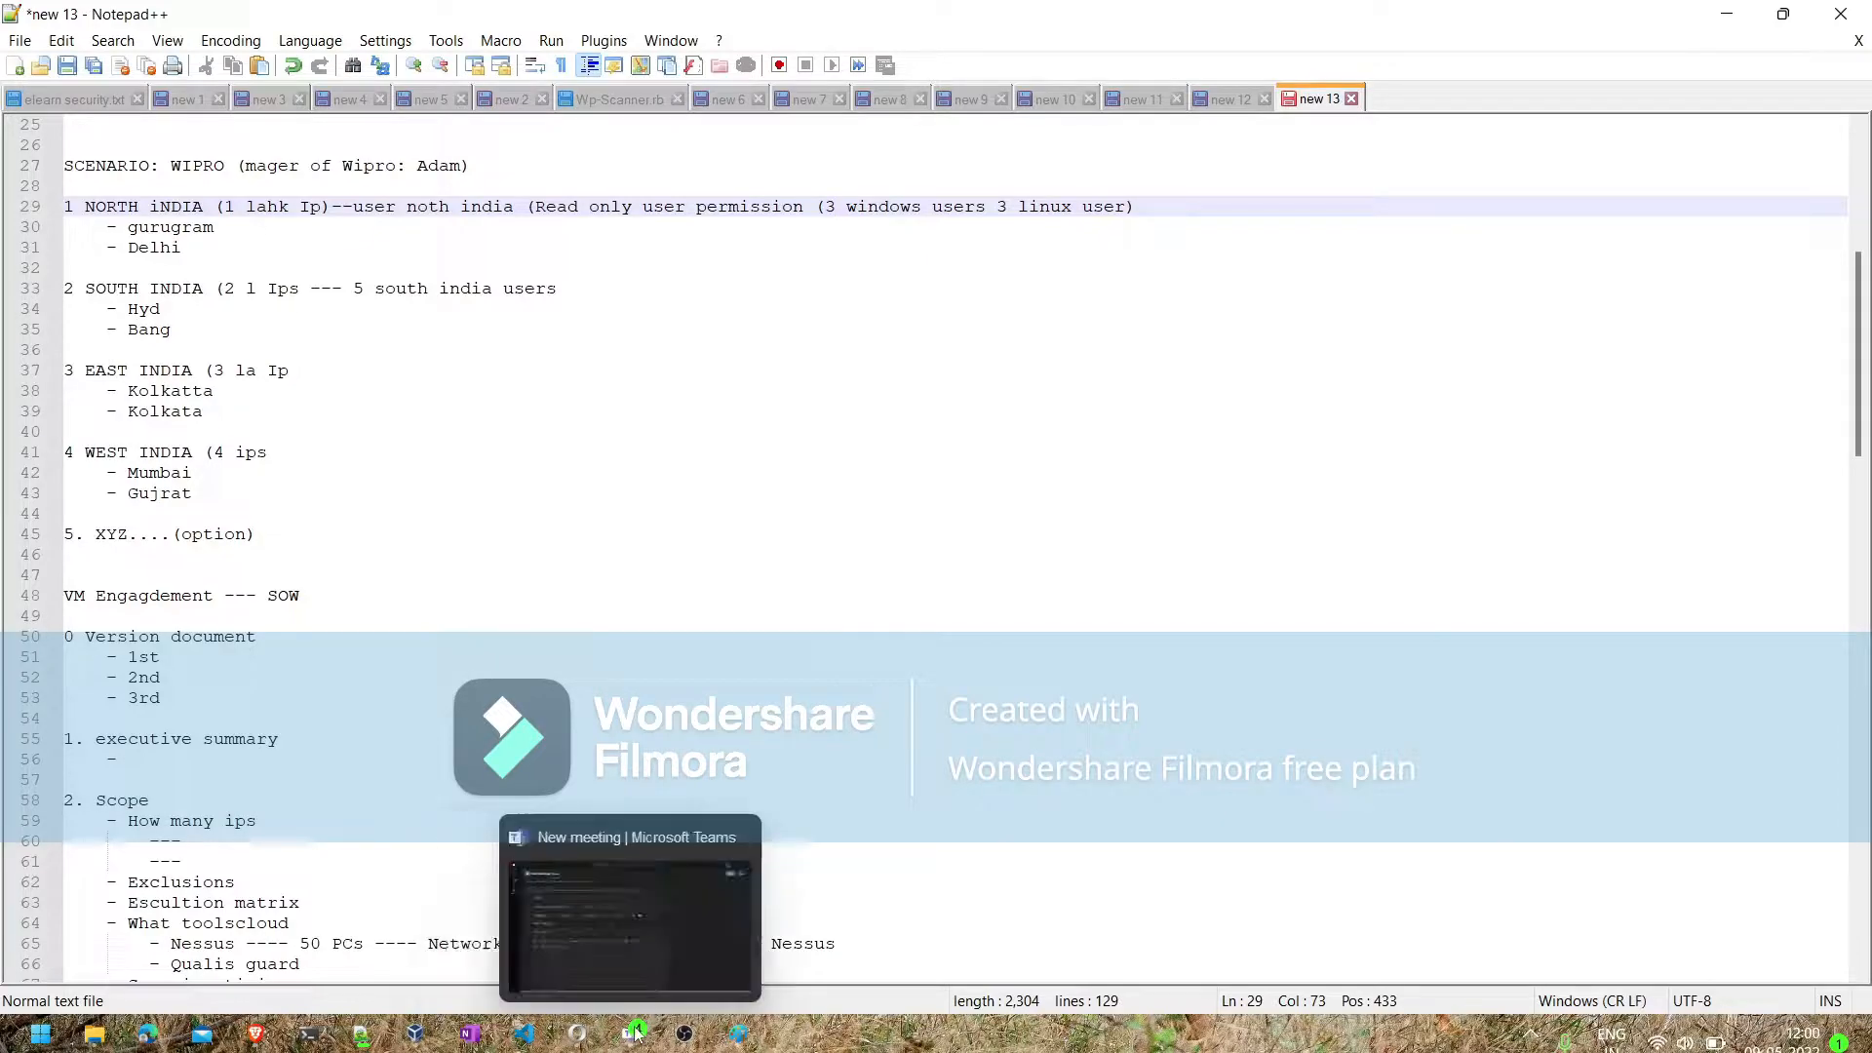
# - Open a new meeting form from the Teams calendar and postpone the privacy settings update
pyautogui.click(575, 1034)
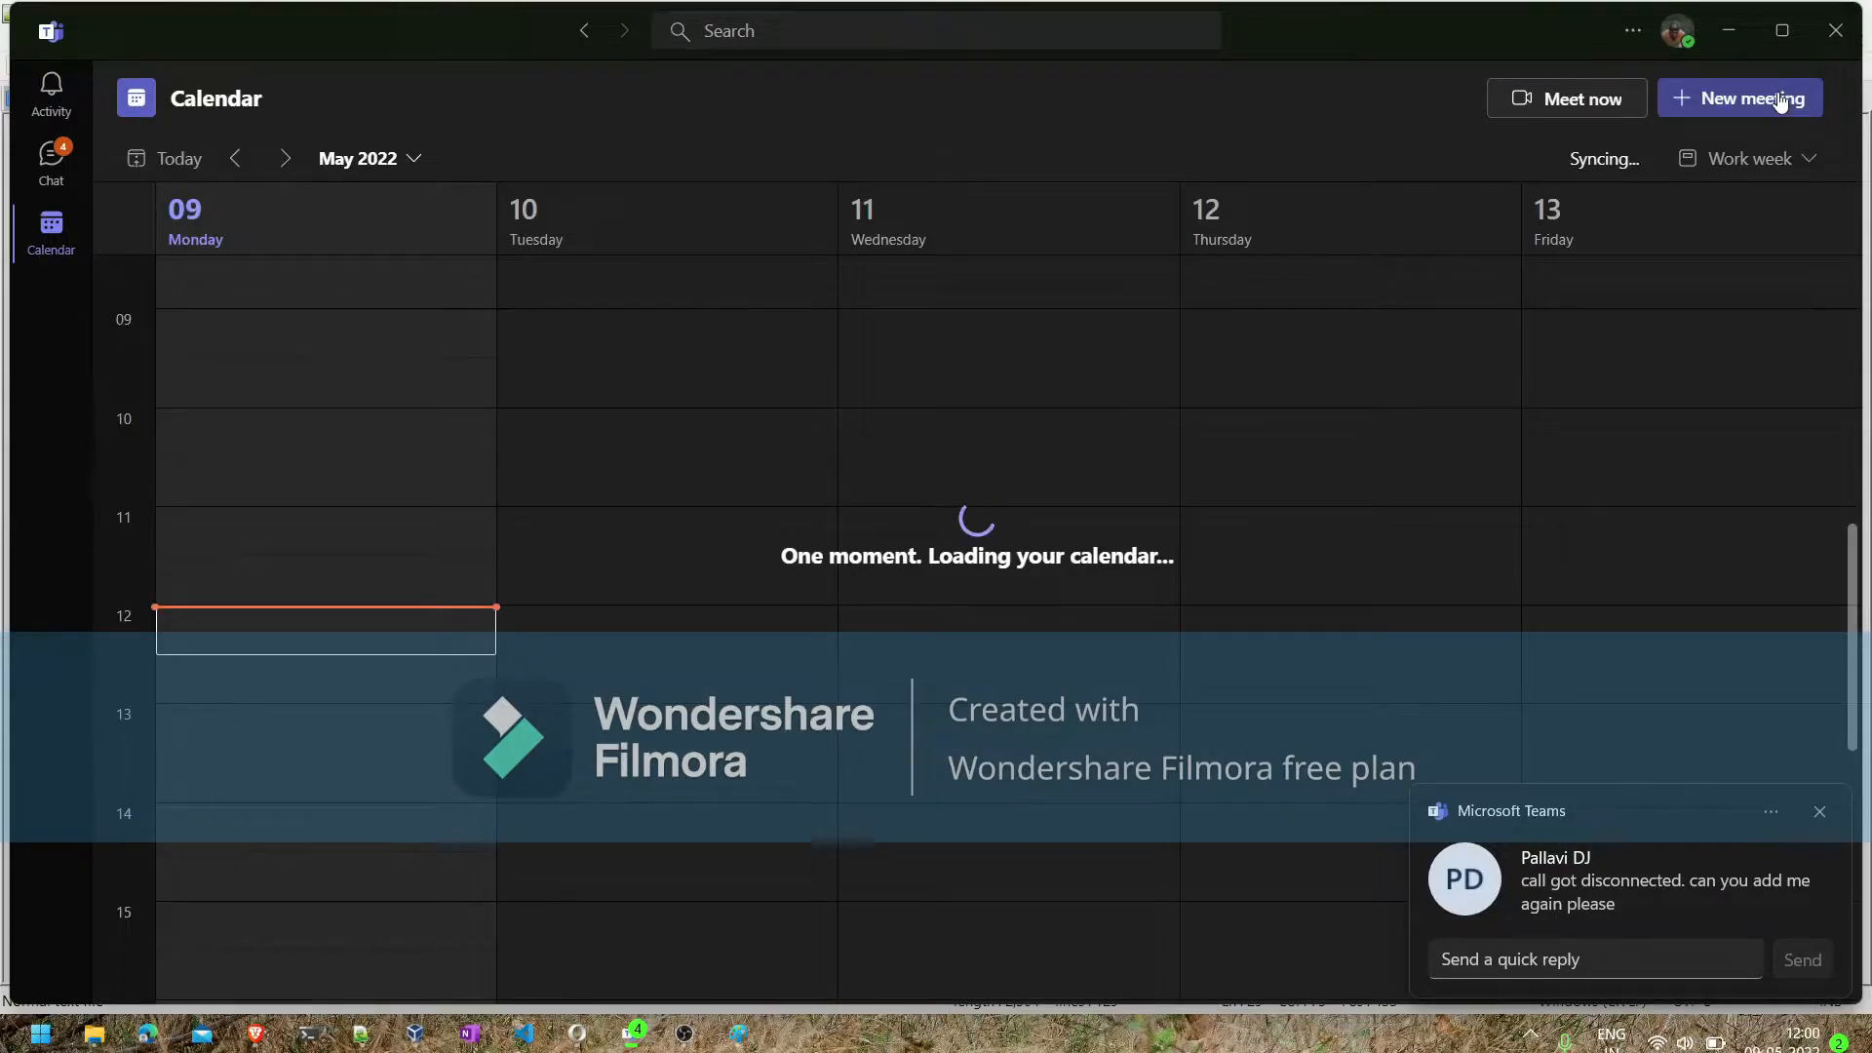
pyautogui.click(1781, 100)
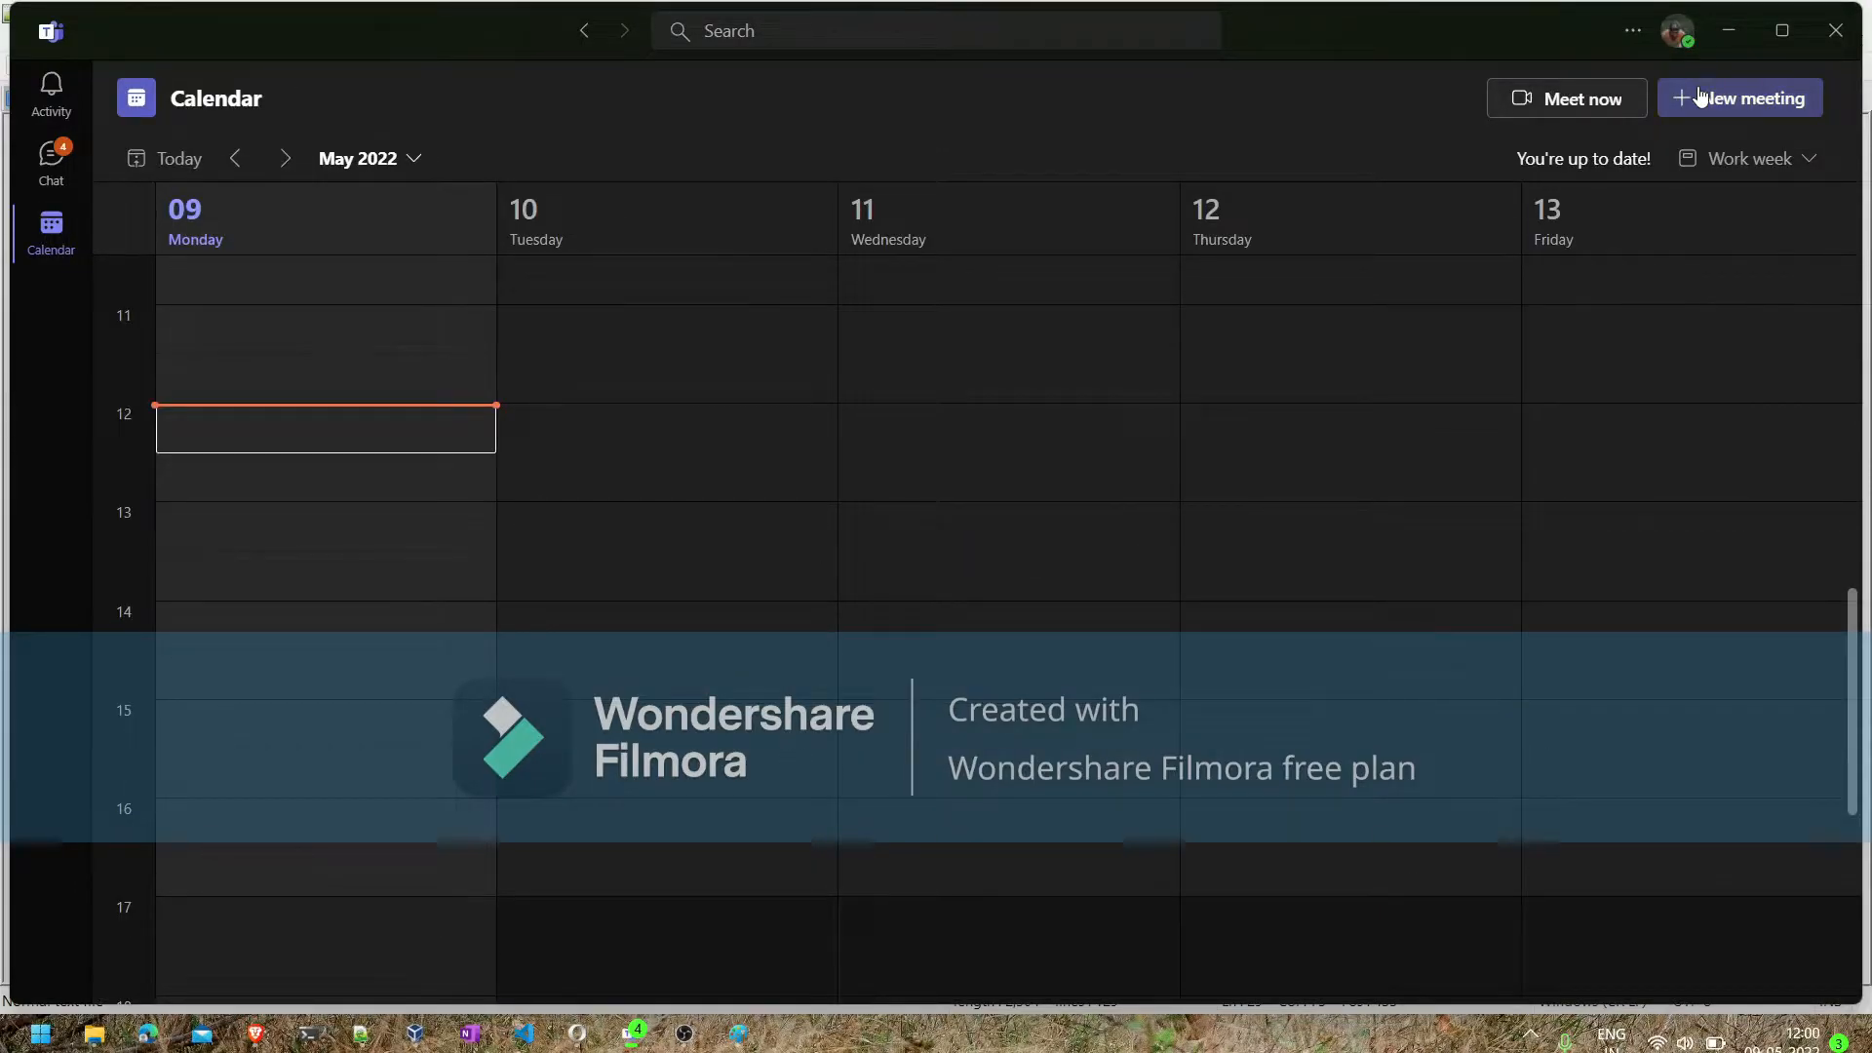
pyautogui.click(1699, 97)
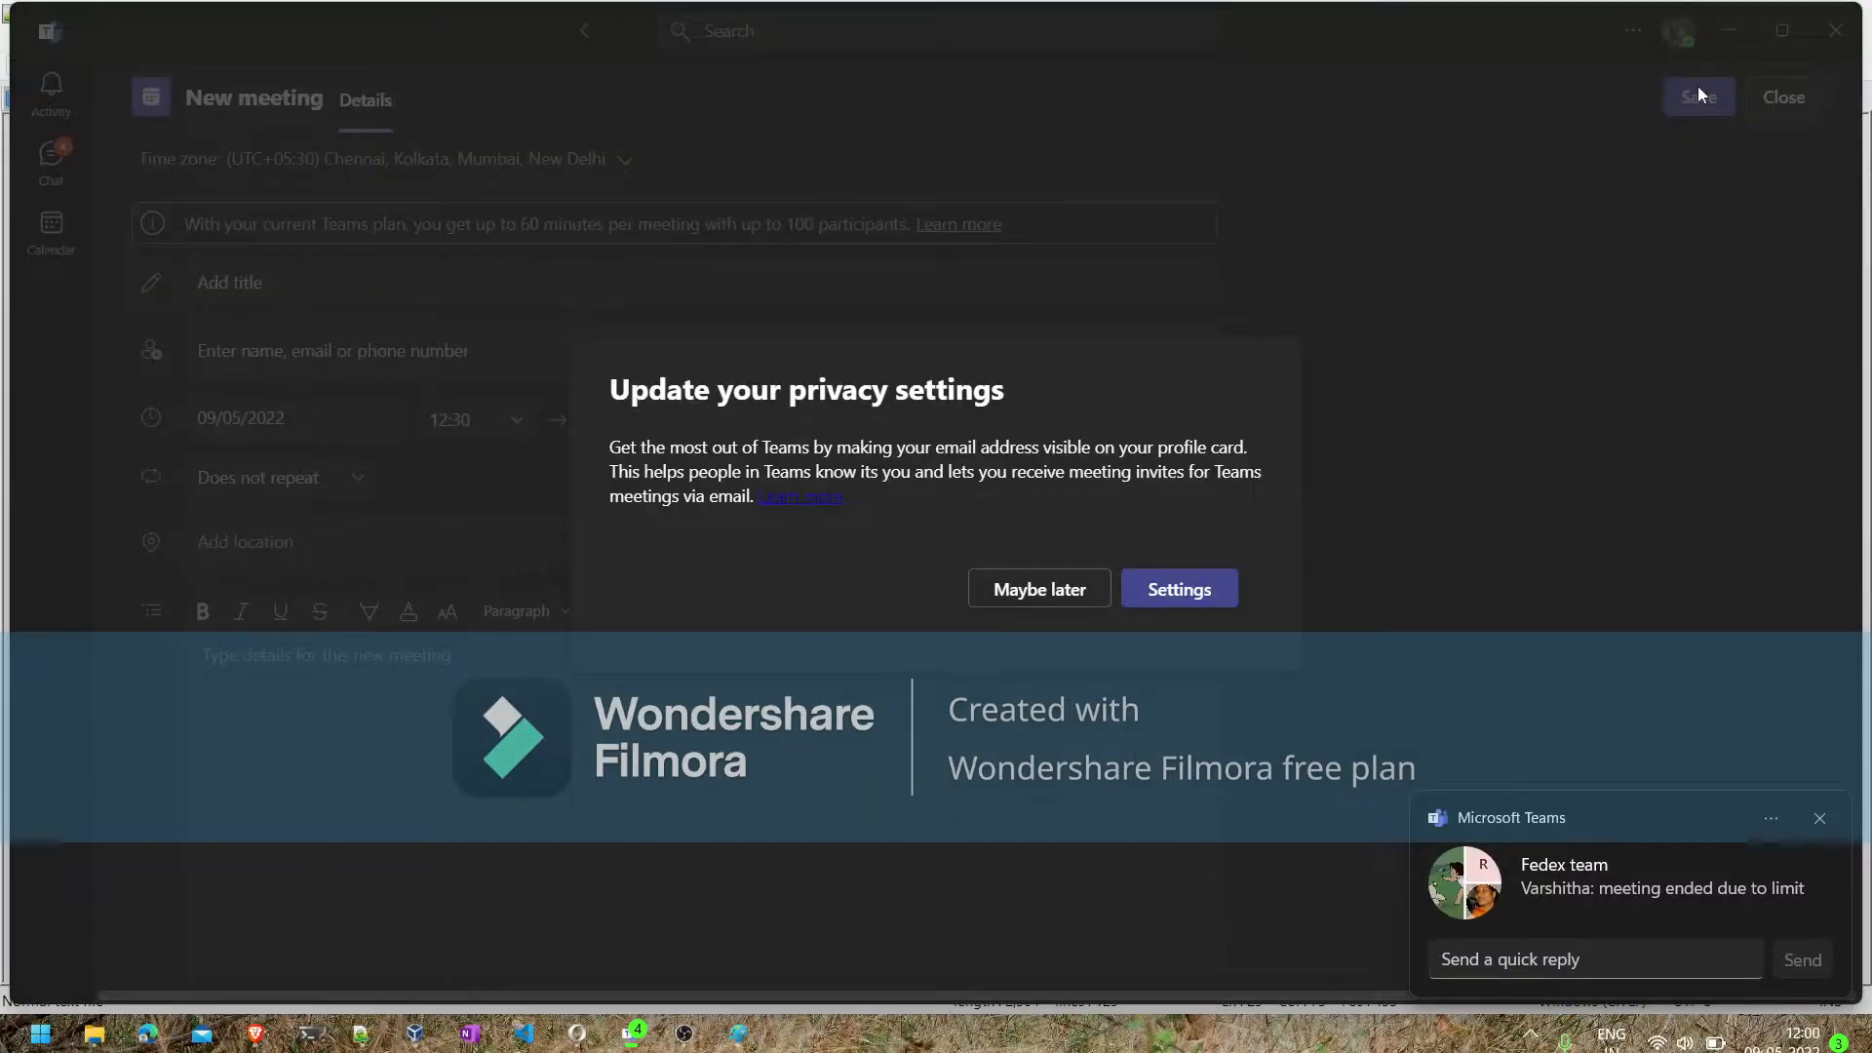
pyautogui.click(1047, 605)
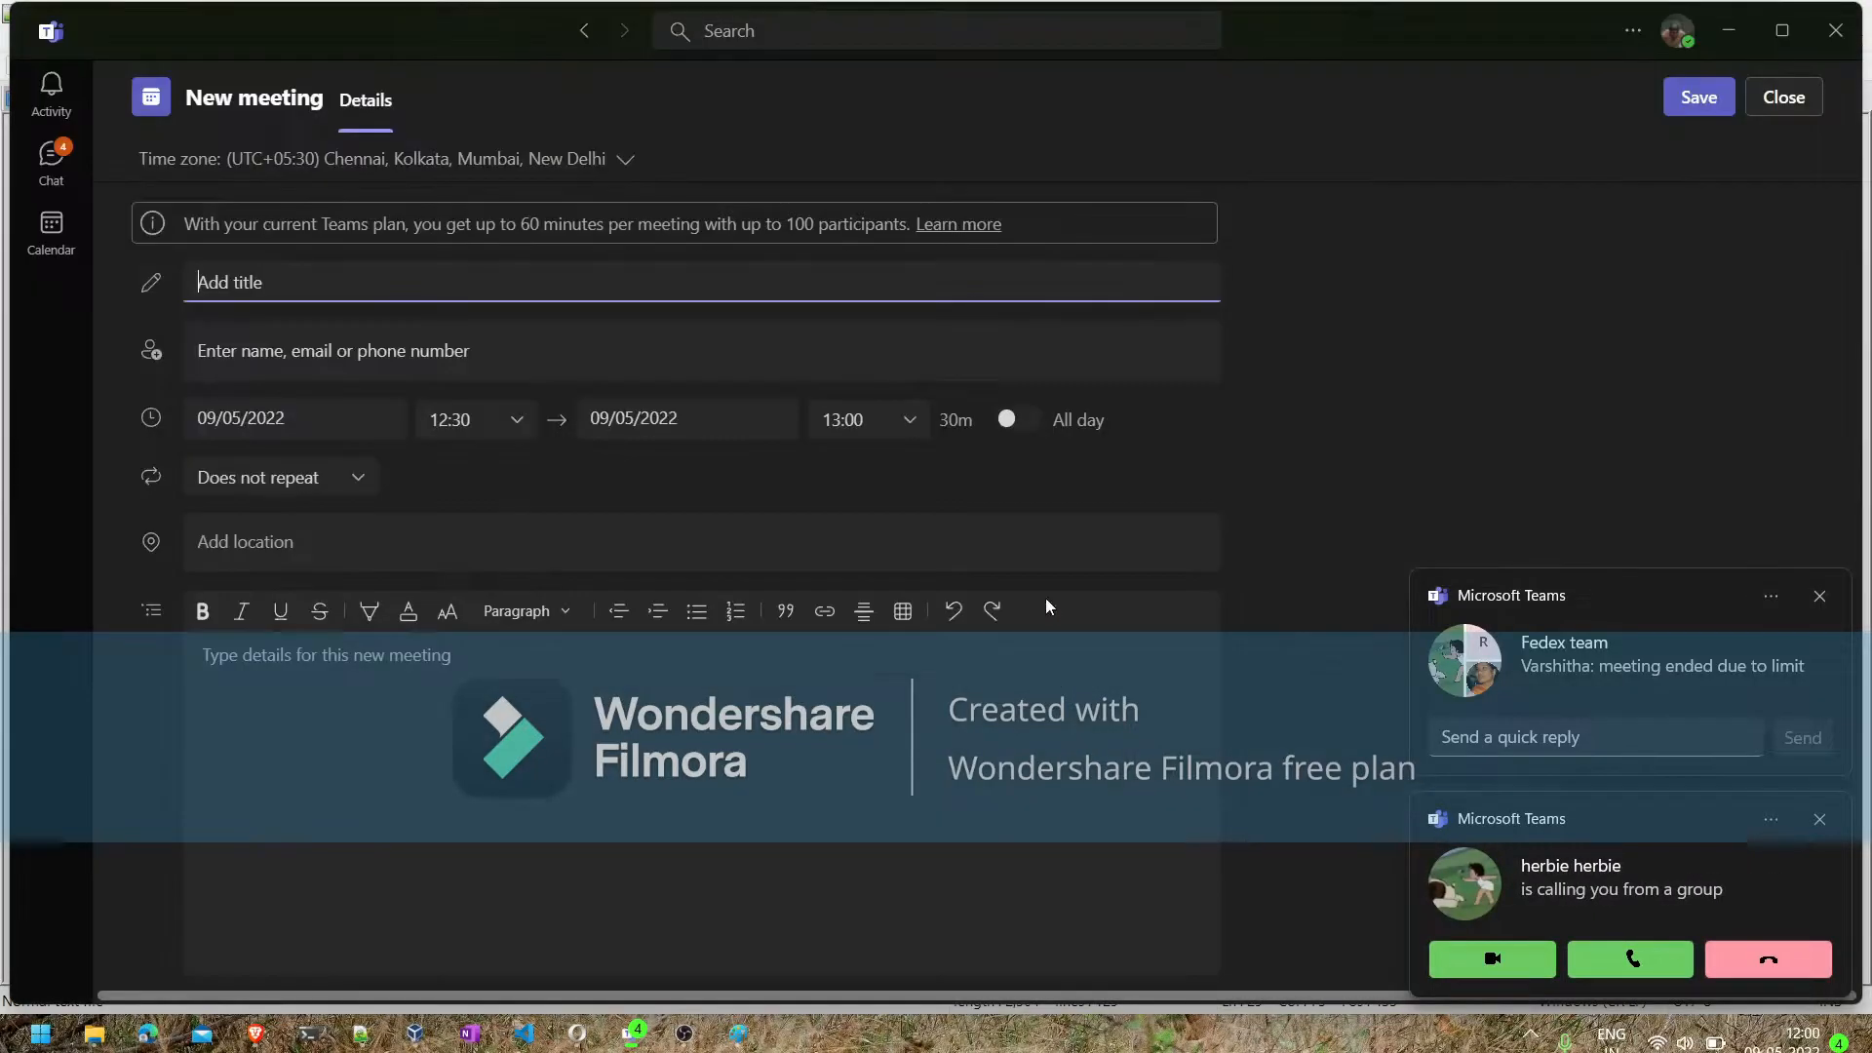
# - Answer the incoming Fedex team group call without video and share the entire screen in it
pyautogui.click(1632, 959)
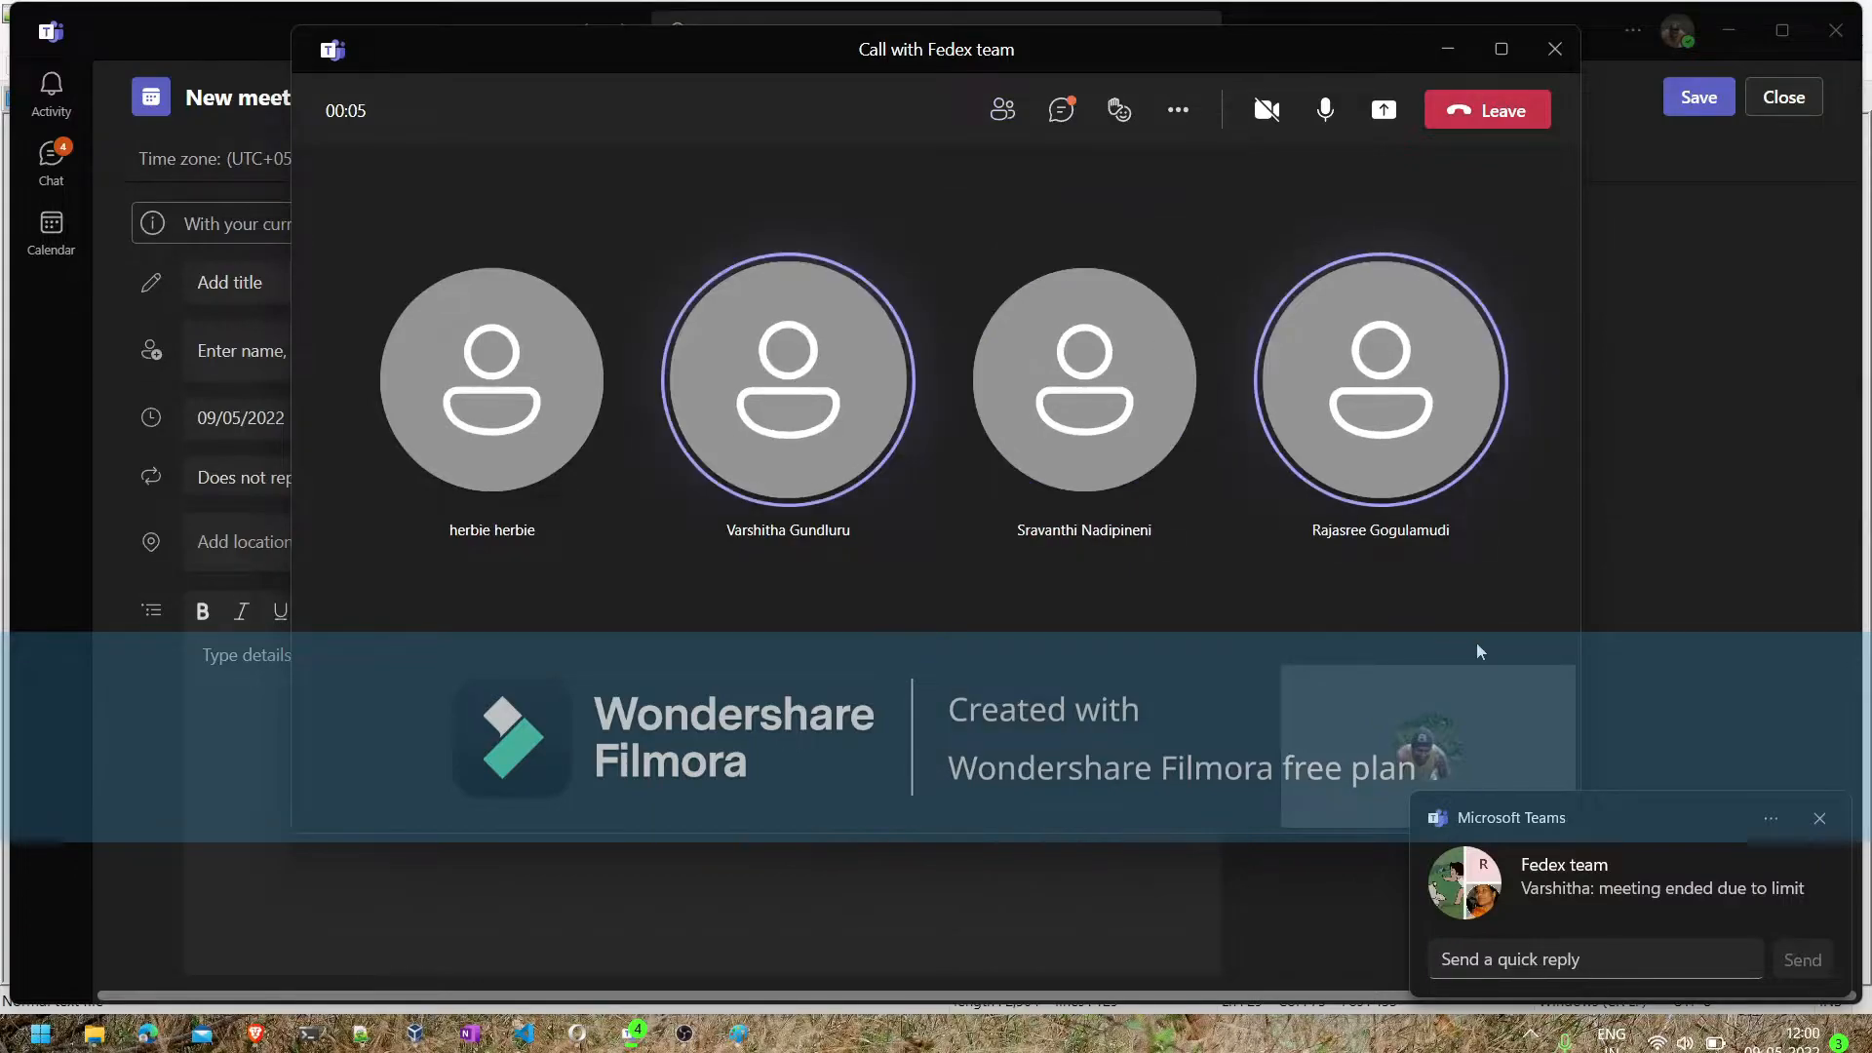
pyautogui.click(1820, 819)
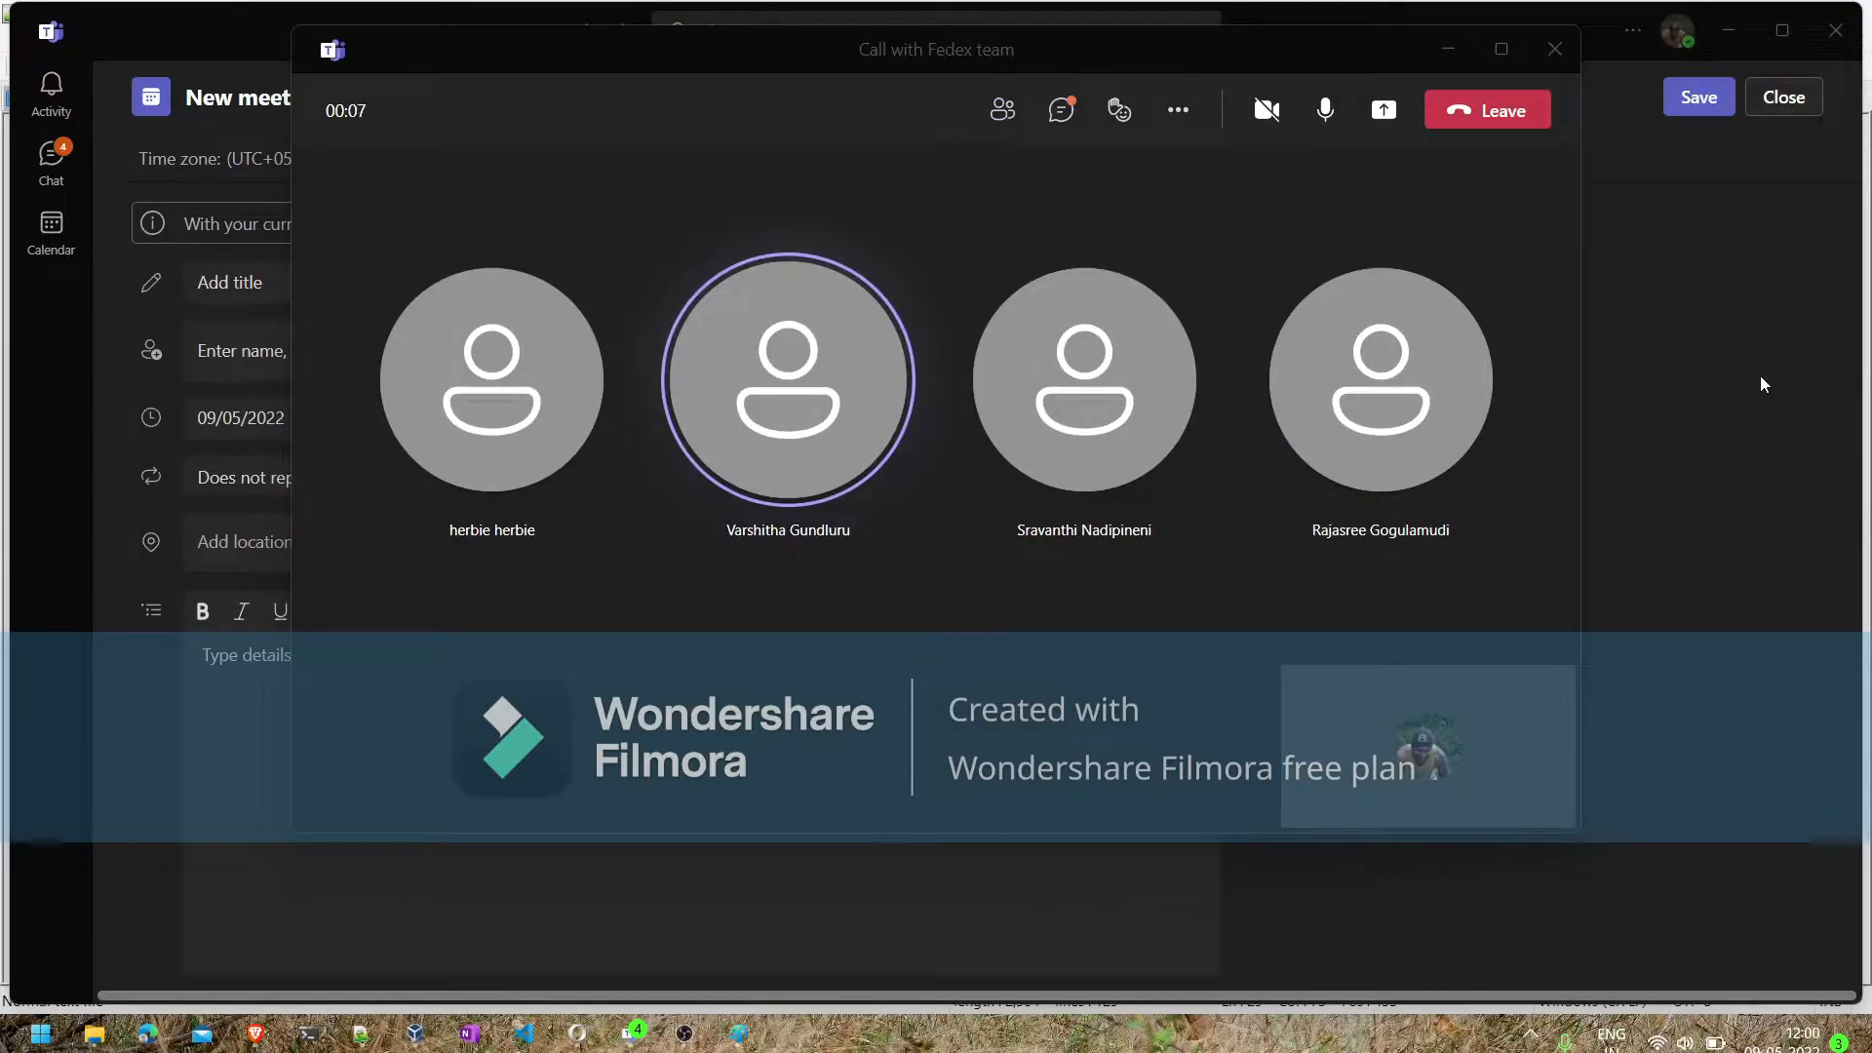
pyautogui.click(1729, 30)
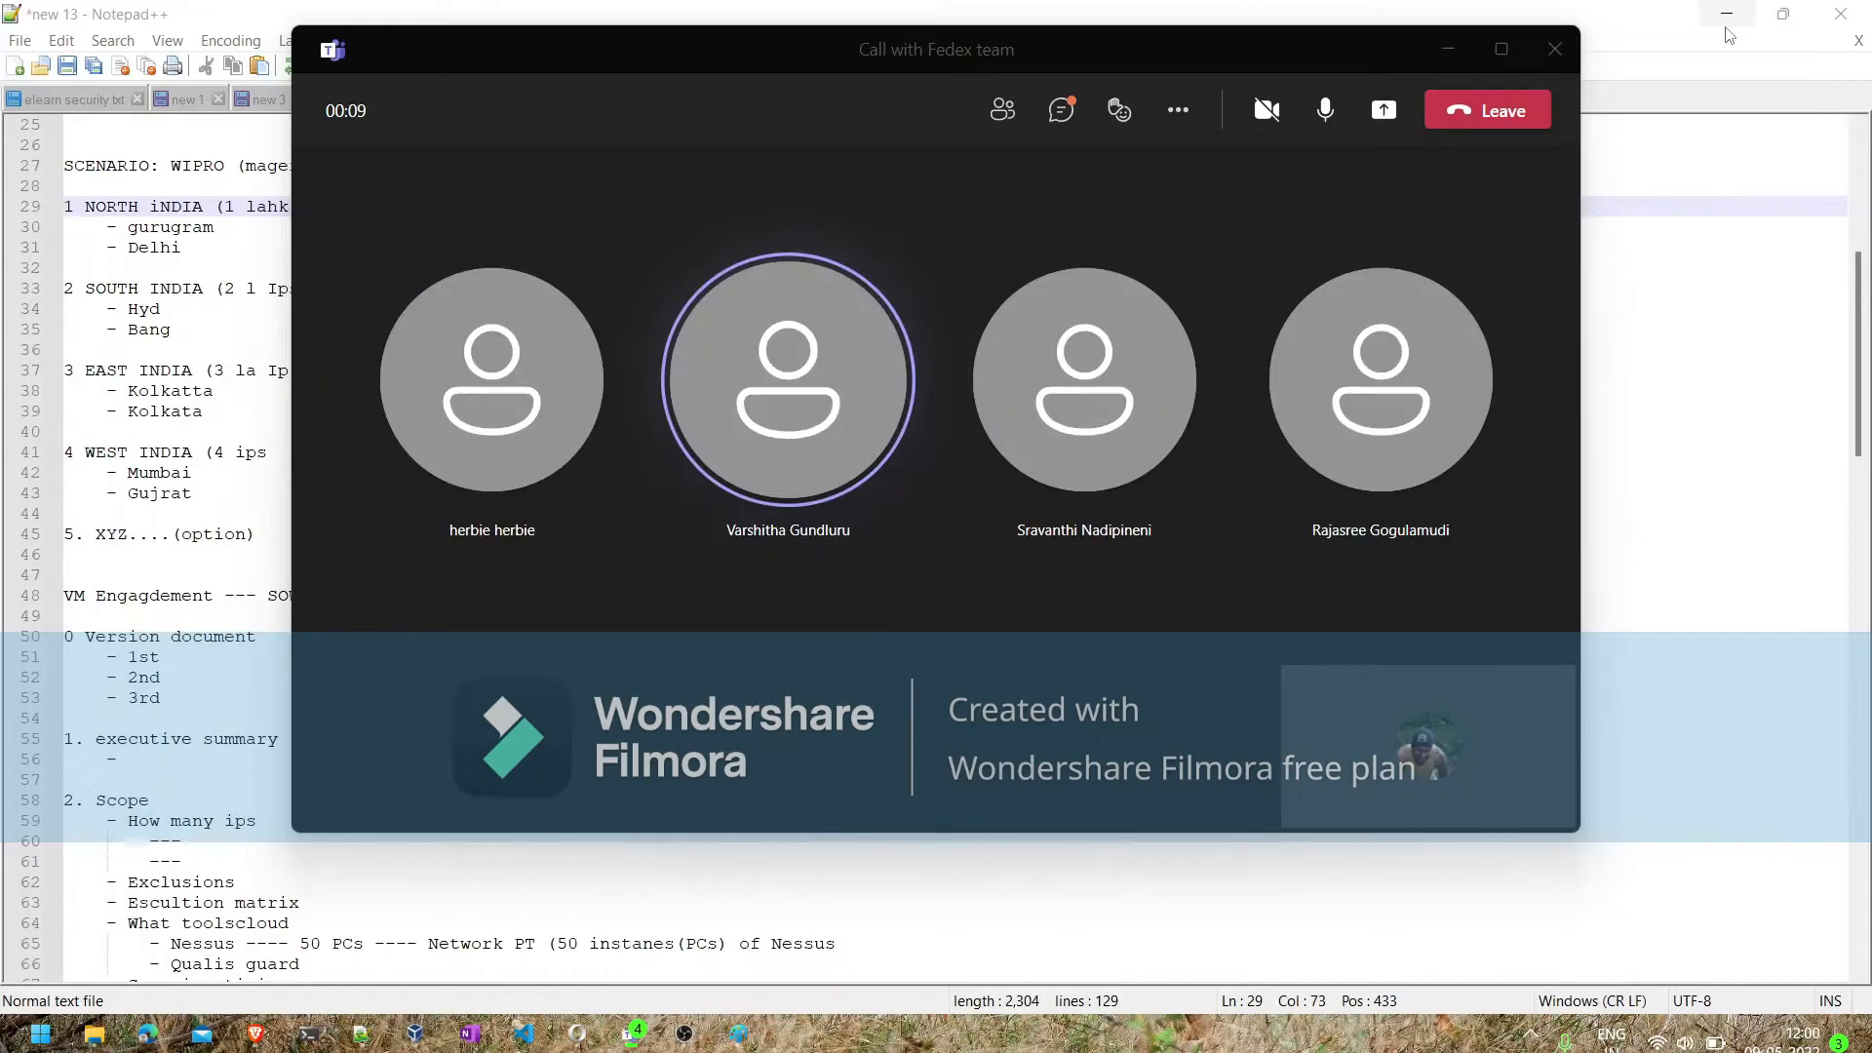
pyautogui.click(1384, 109)
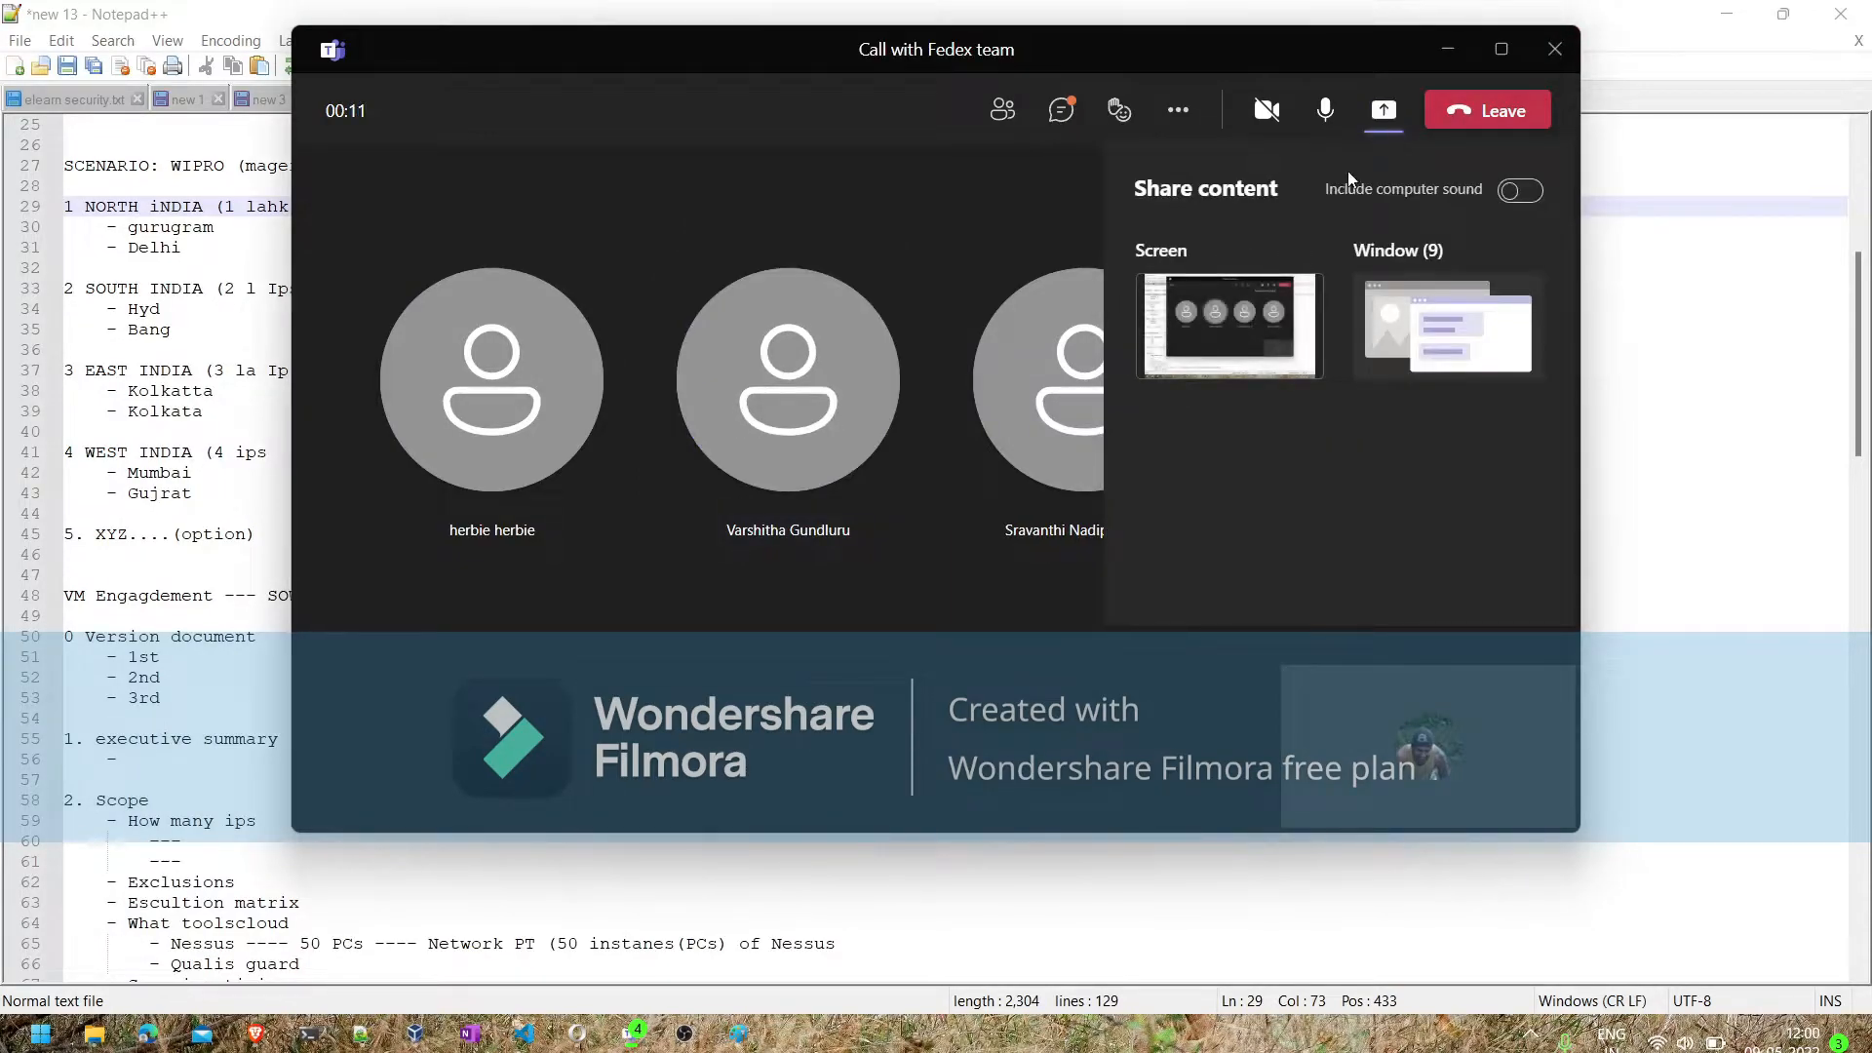
pyautogui.click(1243, 343)
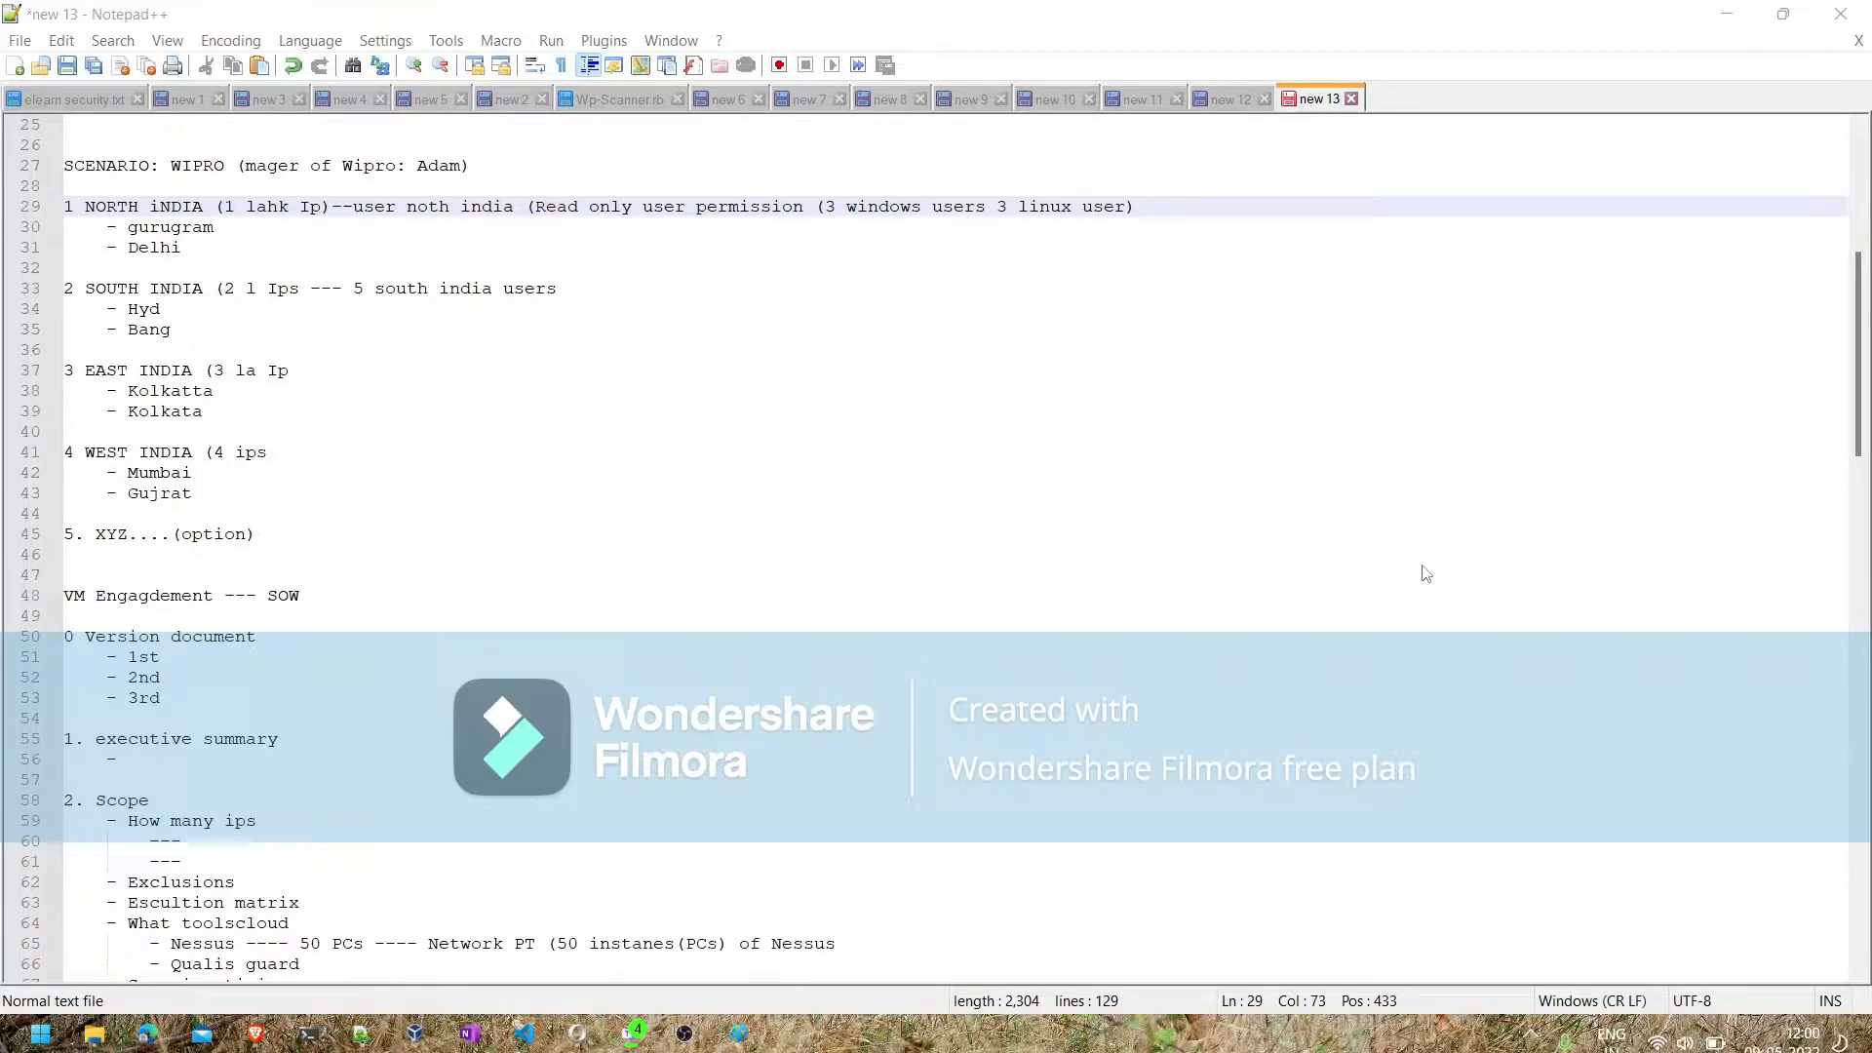
# - Find the disconnected colleague by name, add them to the Fedex team call, and minimize the call window
pyautogui.click(1678, 594)
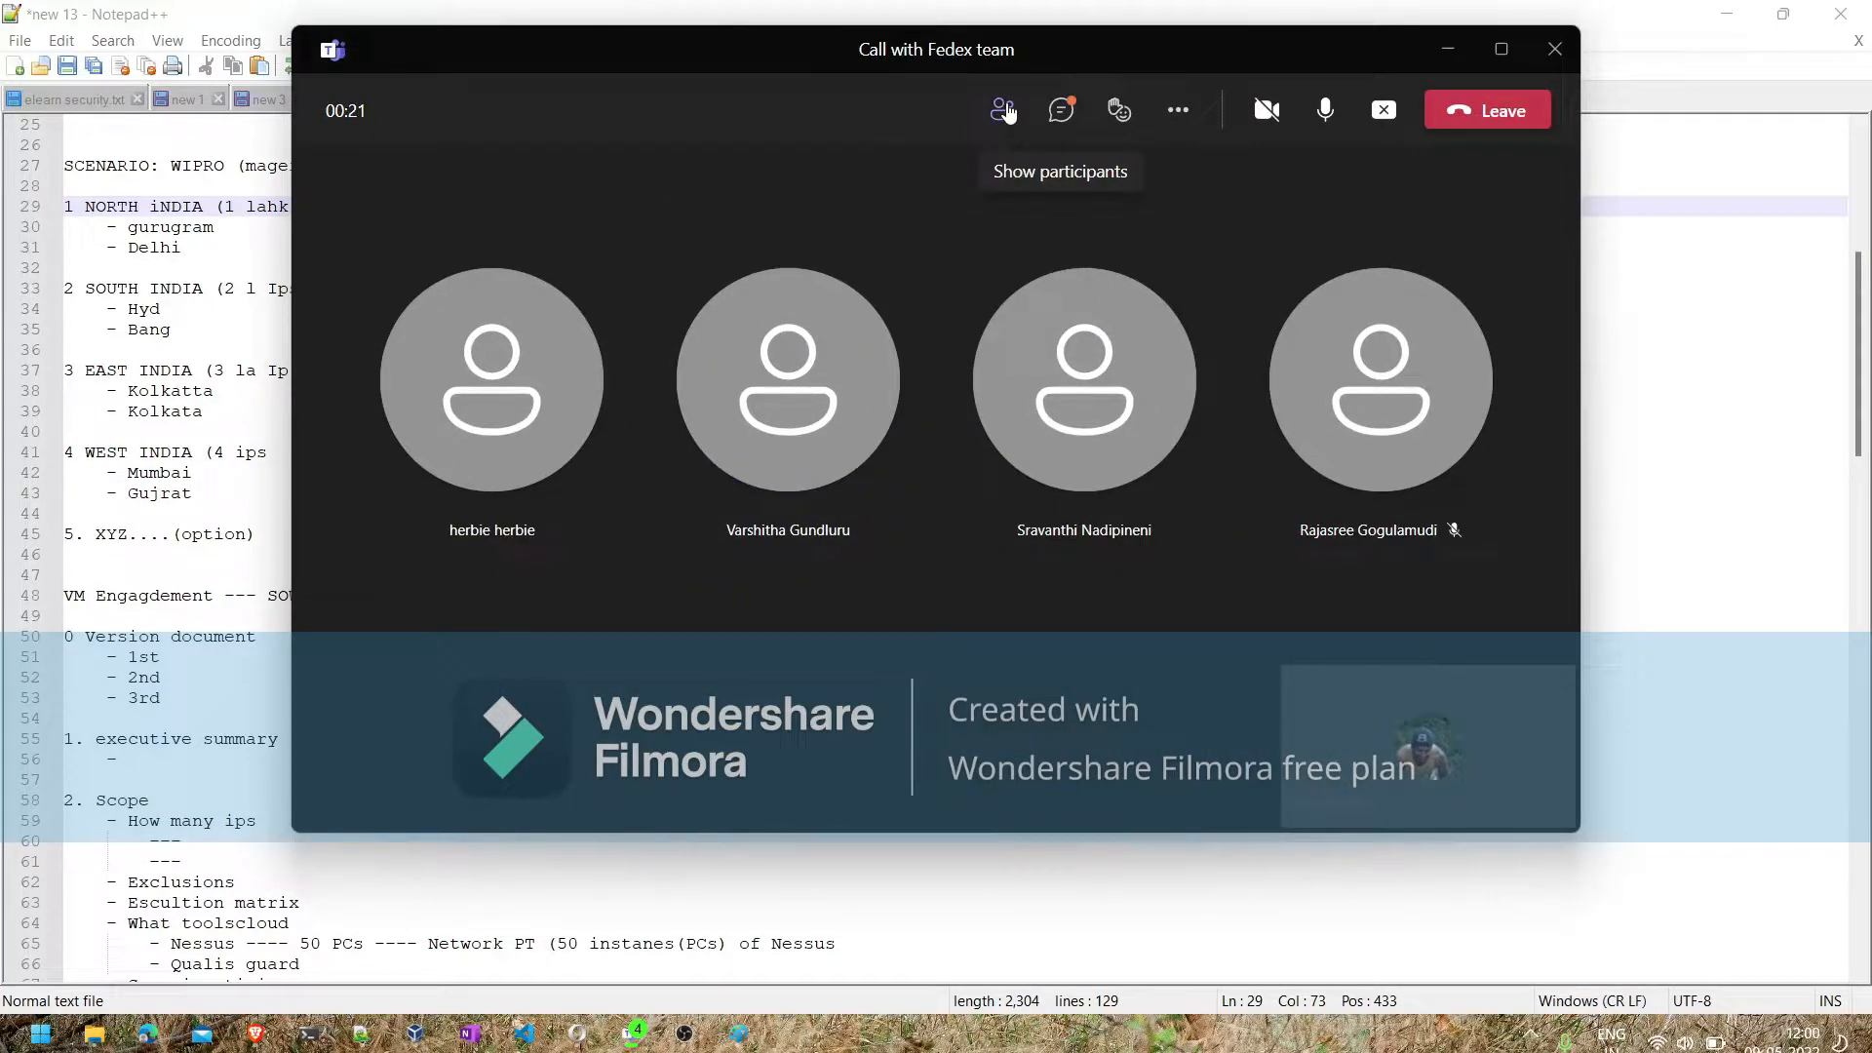
pyautogui.click(1004, 110)
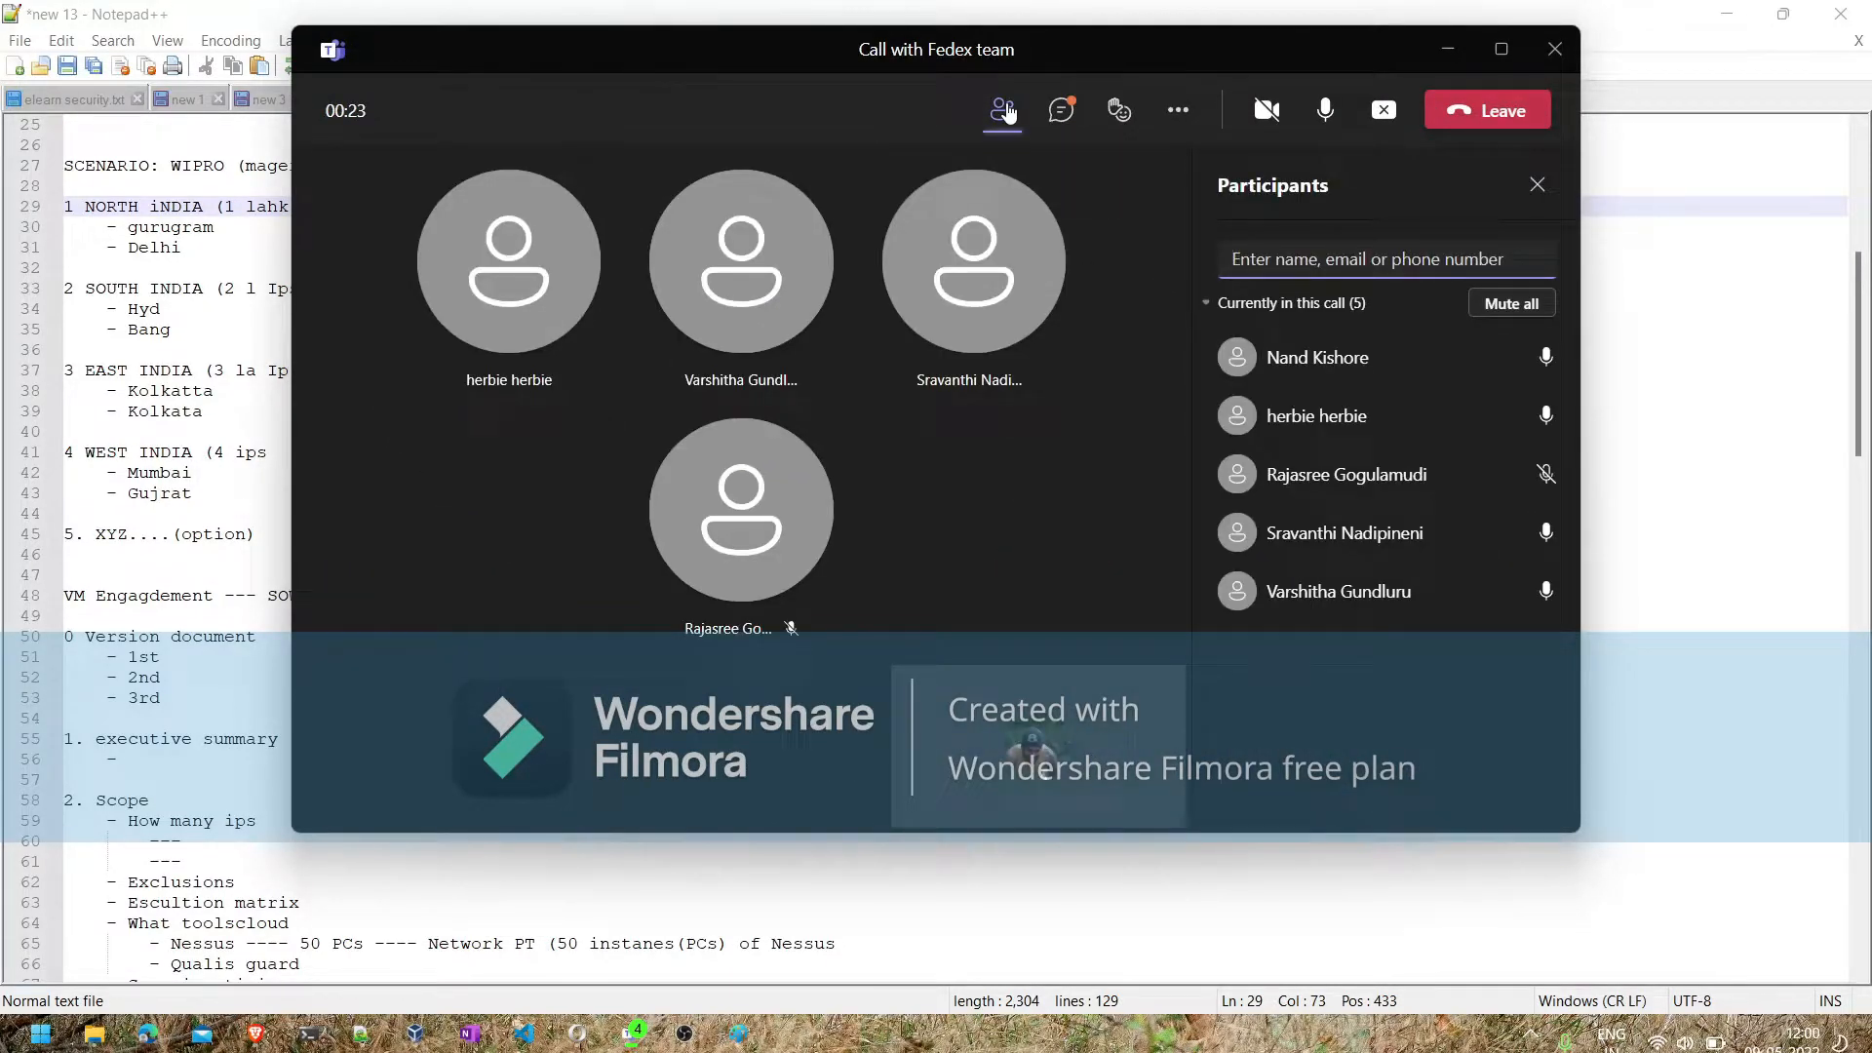
pyautogui.write('pall')
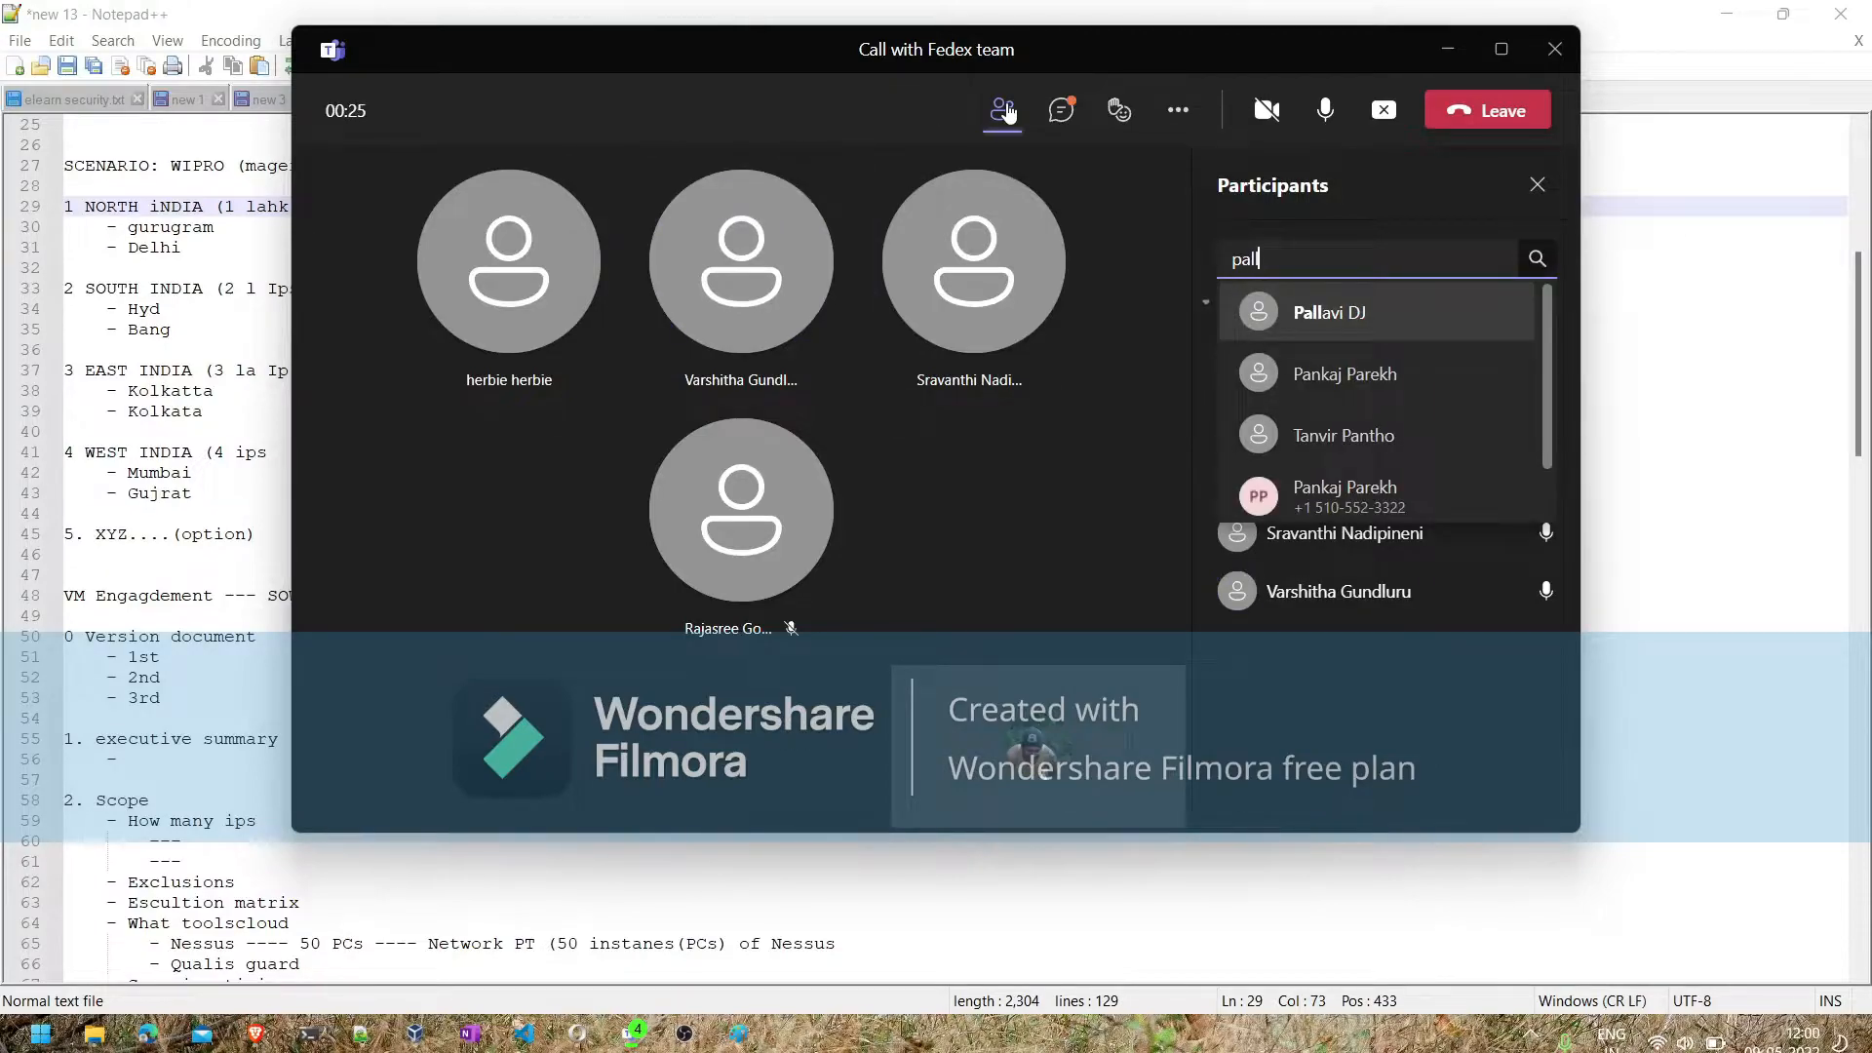
pyautogui.click(1303, 256)
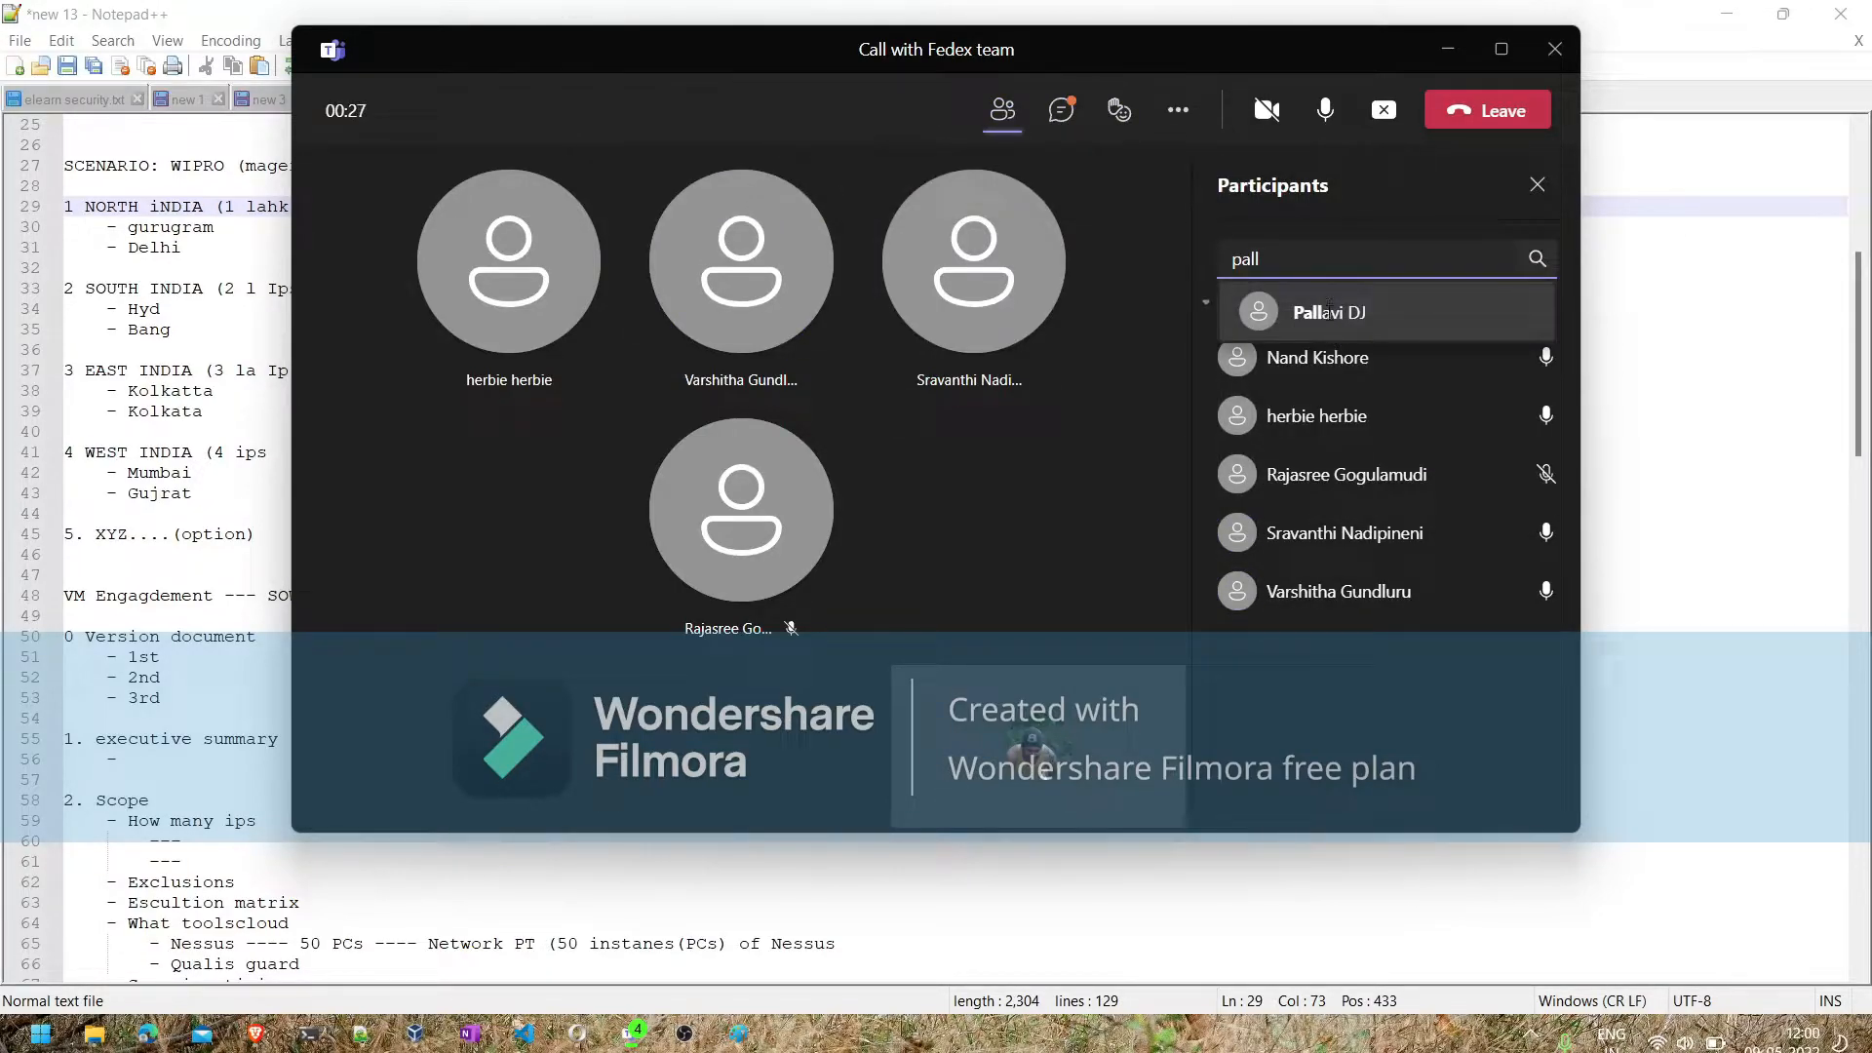
pyautogui.click(1329, 311)
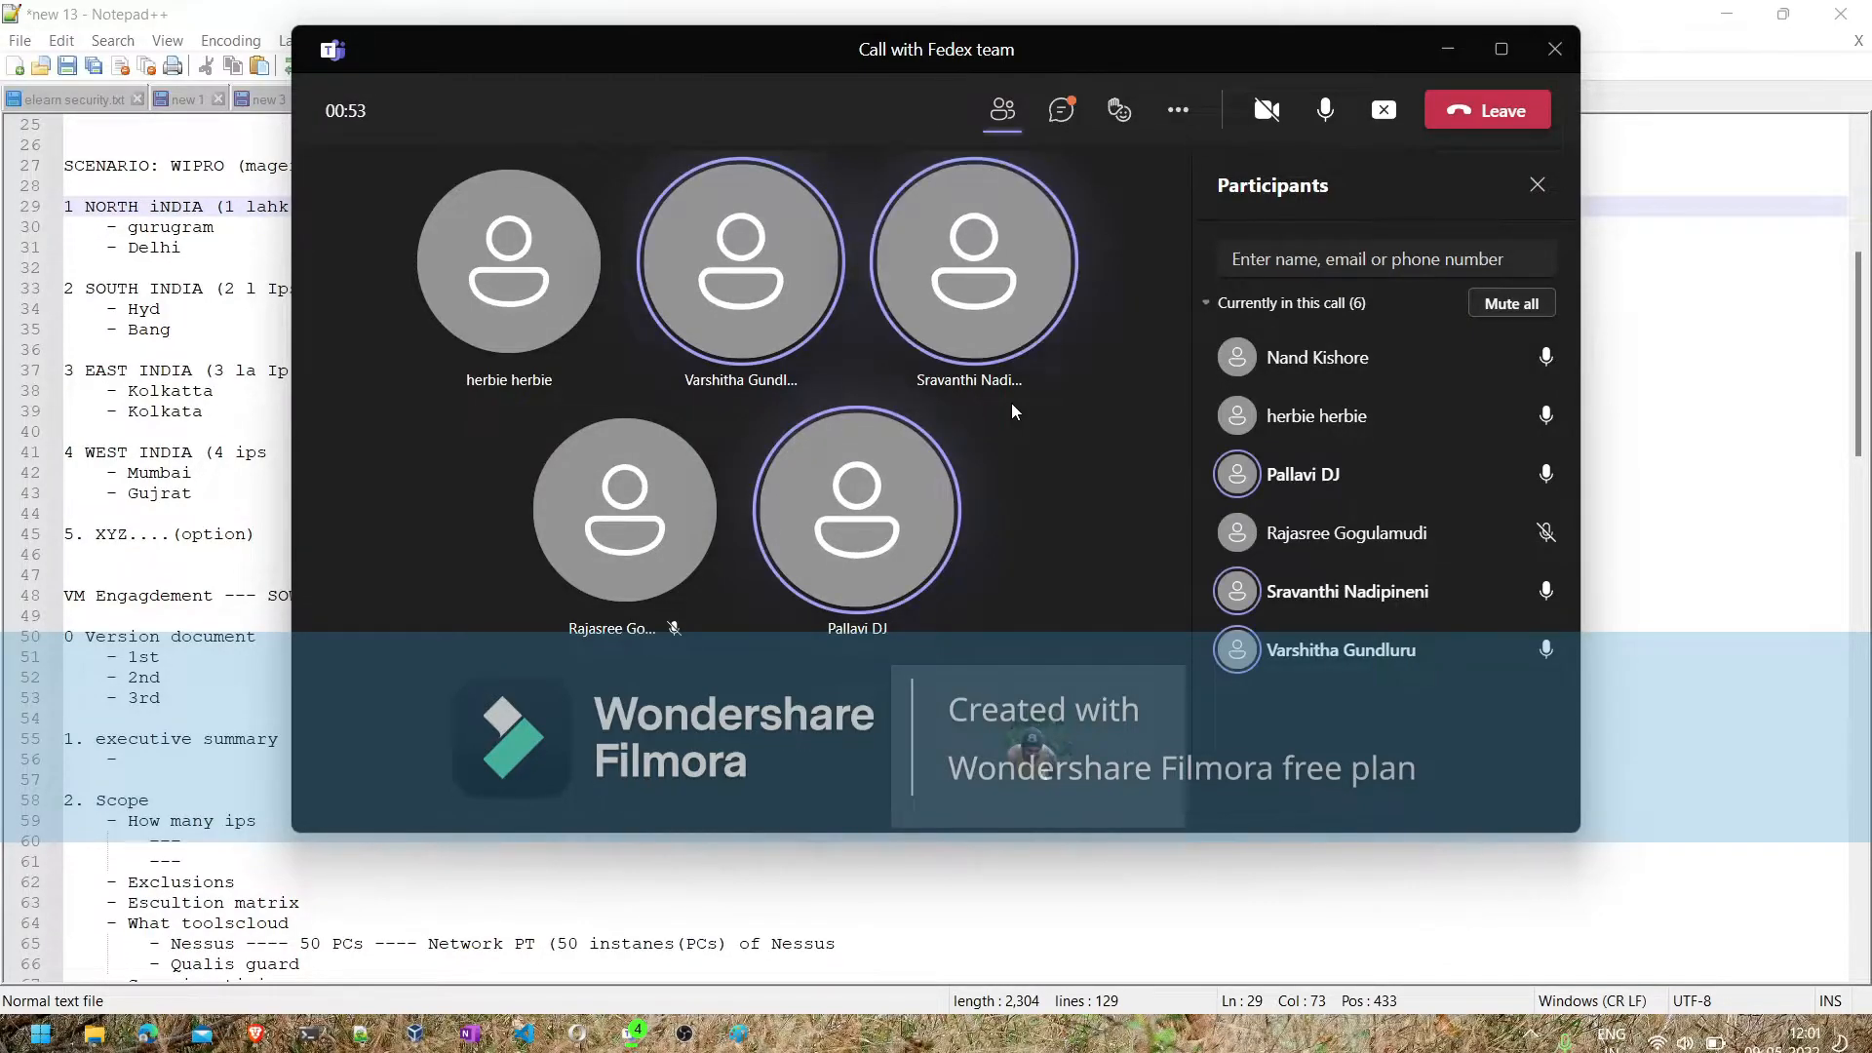
pyautogui.click(1442, 52)
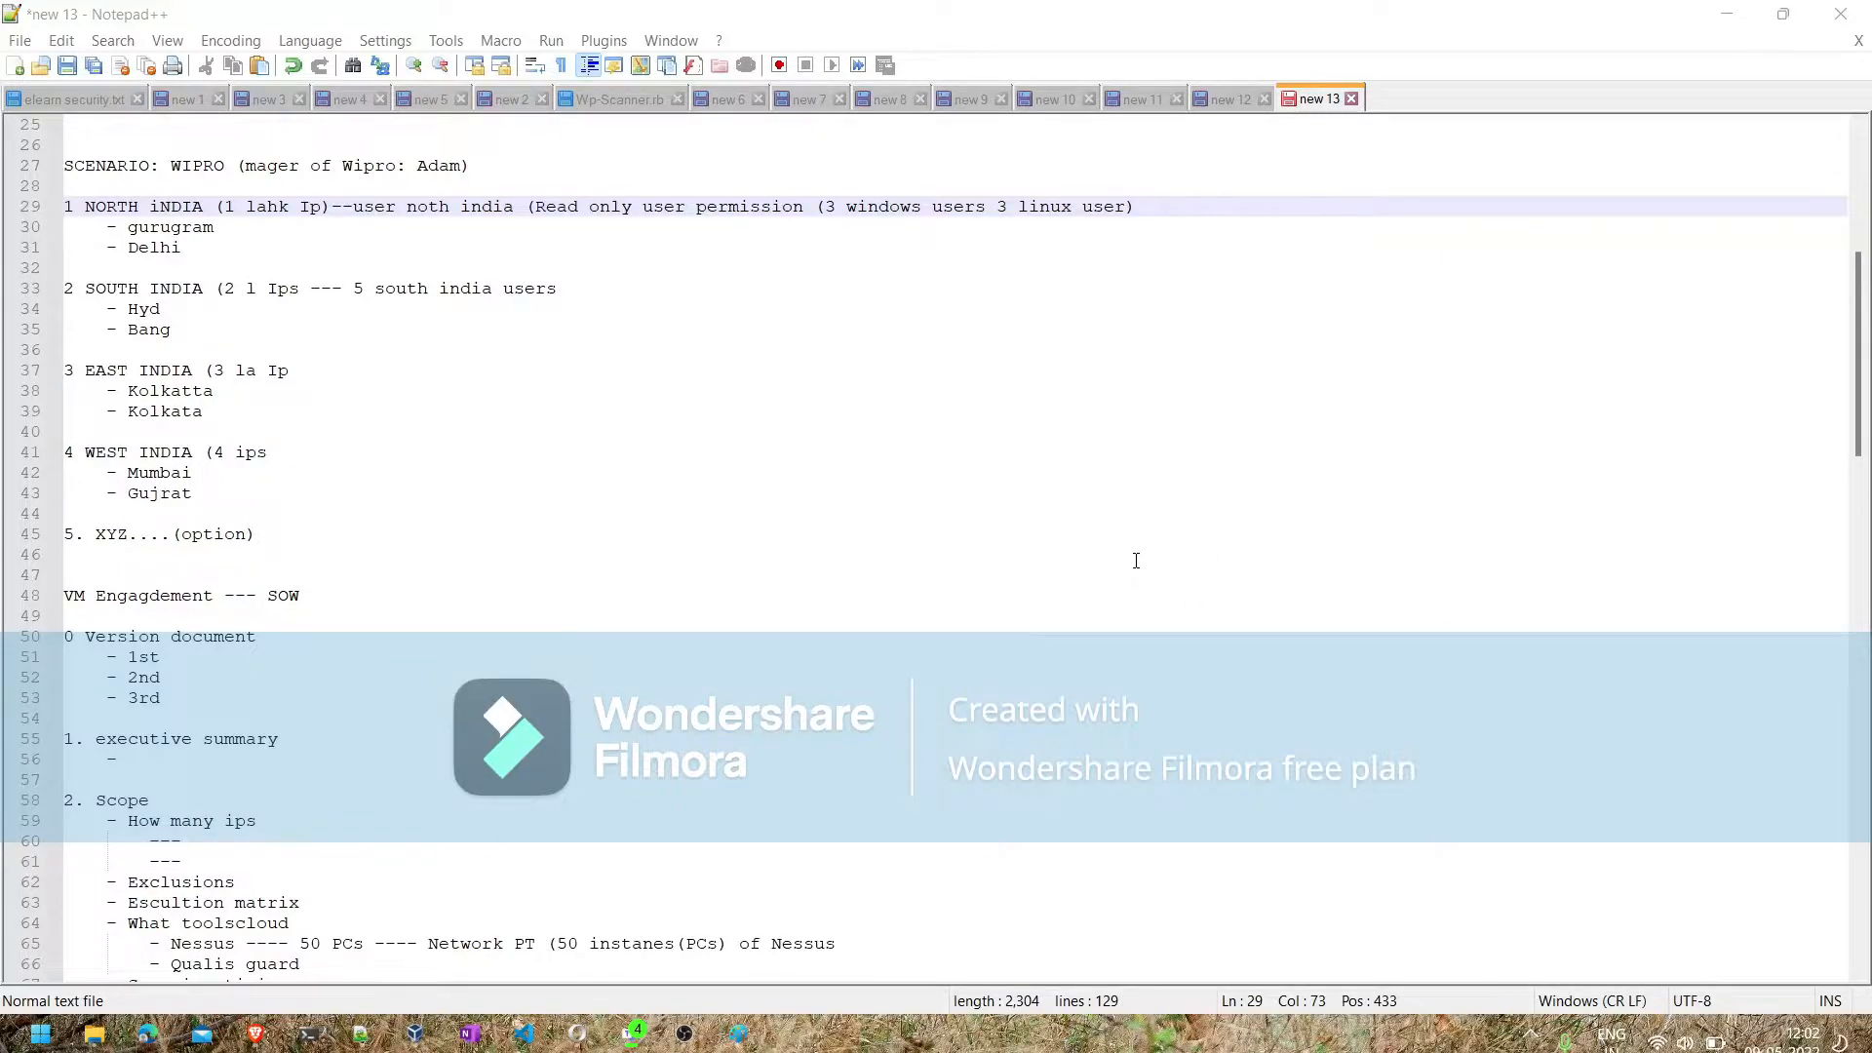
# - Add a separator line "-----" below the 25,000 line at the end of the notes in Notepad++
pyautogui.scroll(-16, 1136, 561)
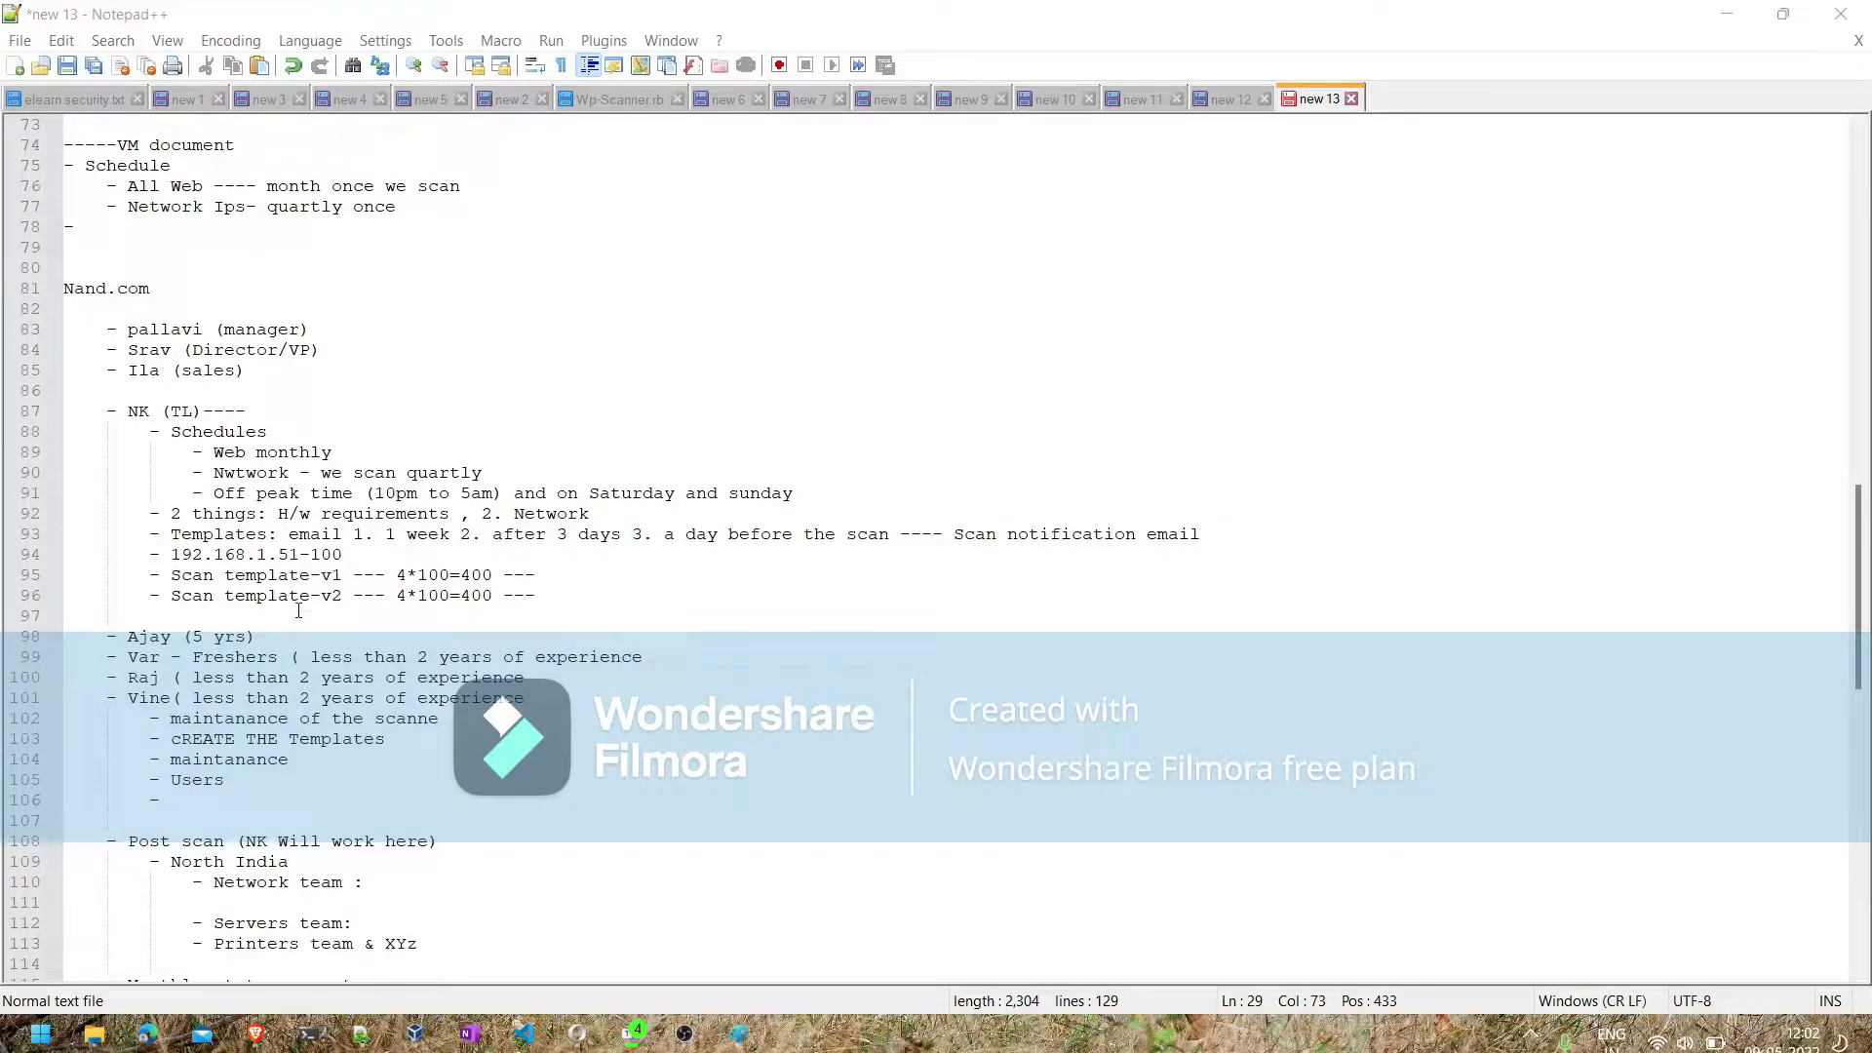
pyautogui.scroll(-6, 299, 610)
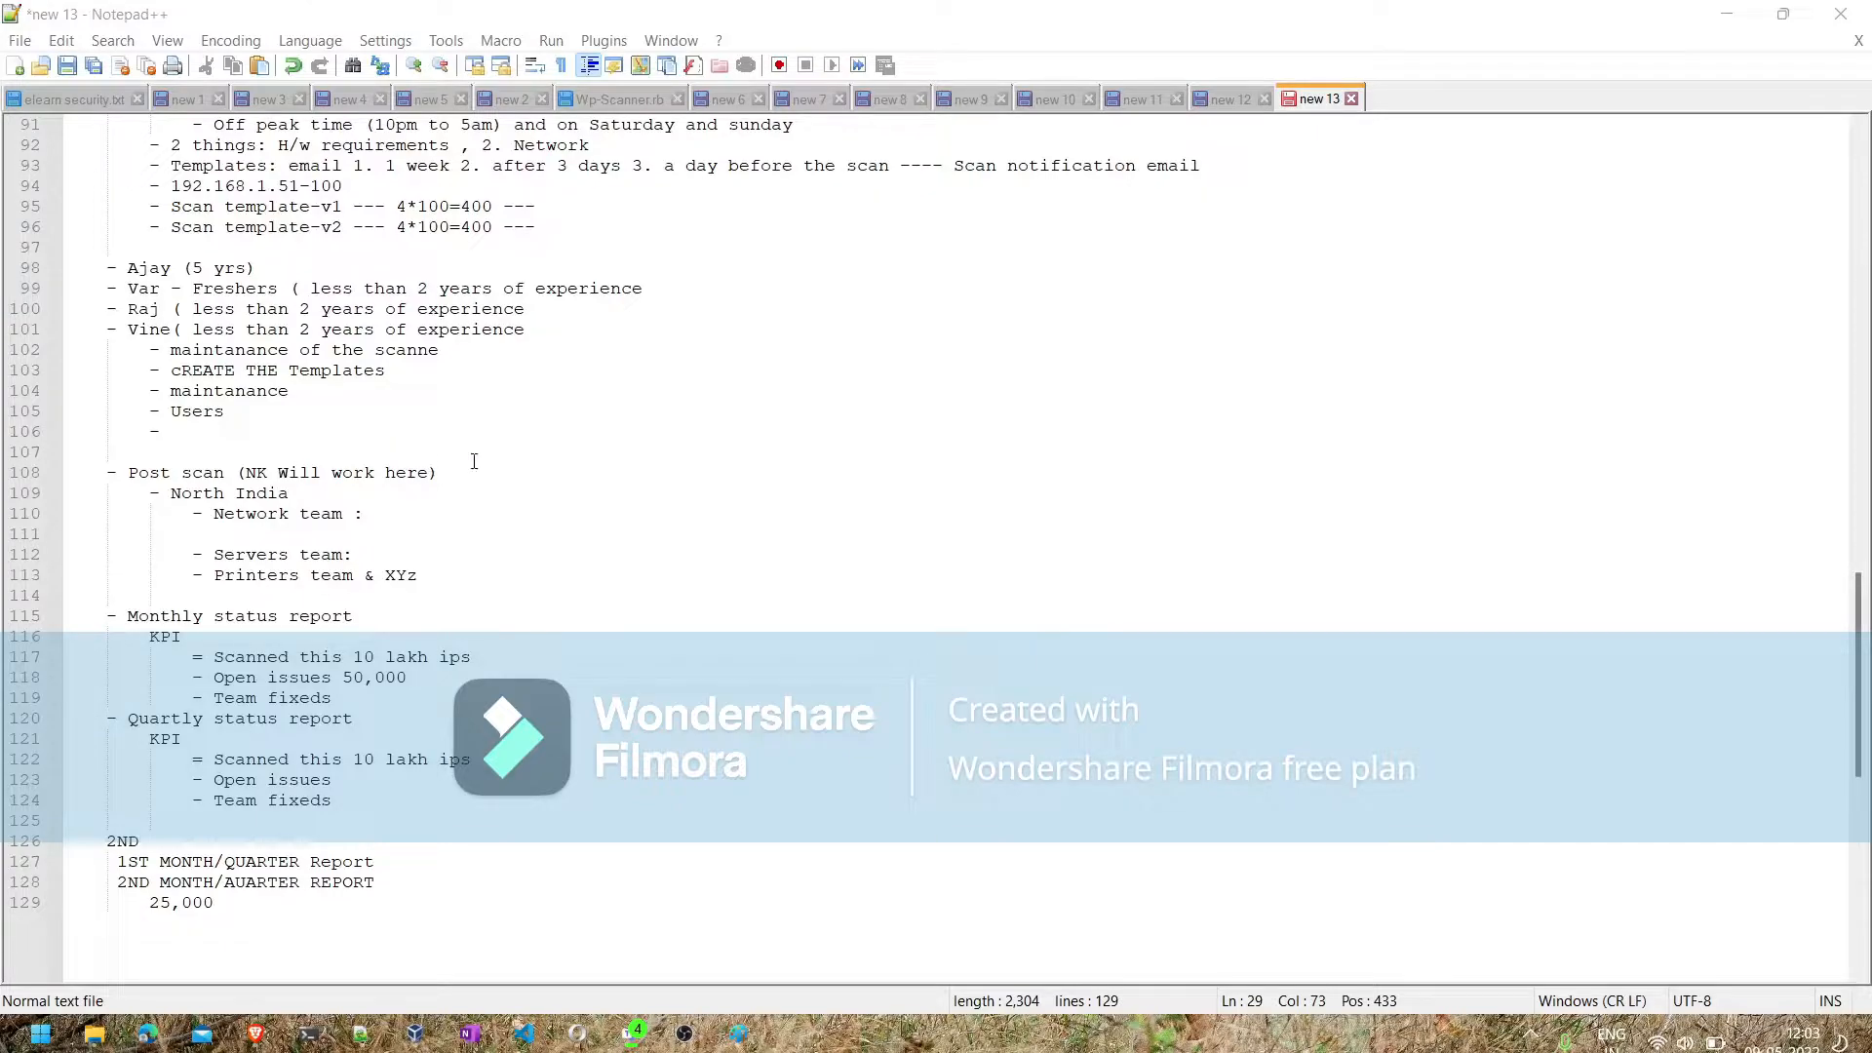
pyautogui.scroll(5, 555, 472)
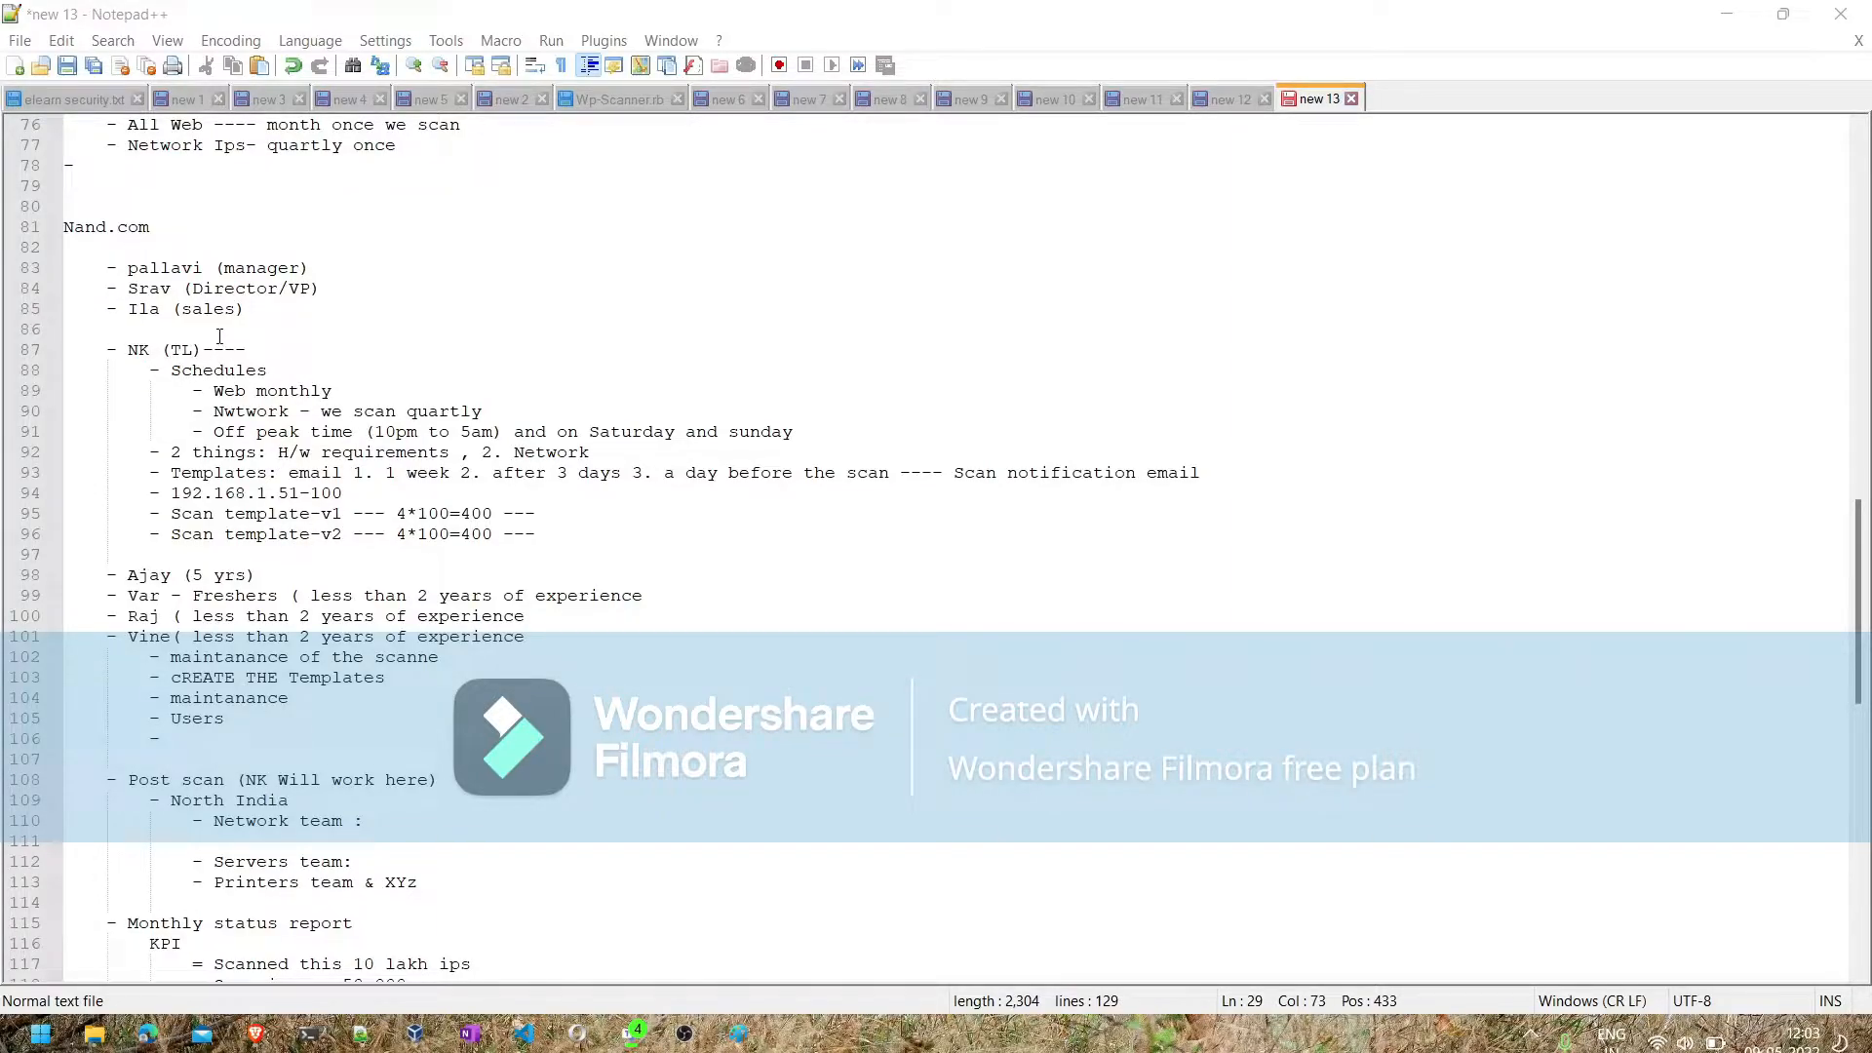
pyautogui.scroll(-14, 220, 336)
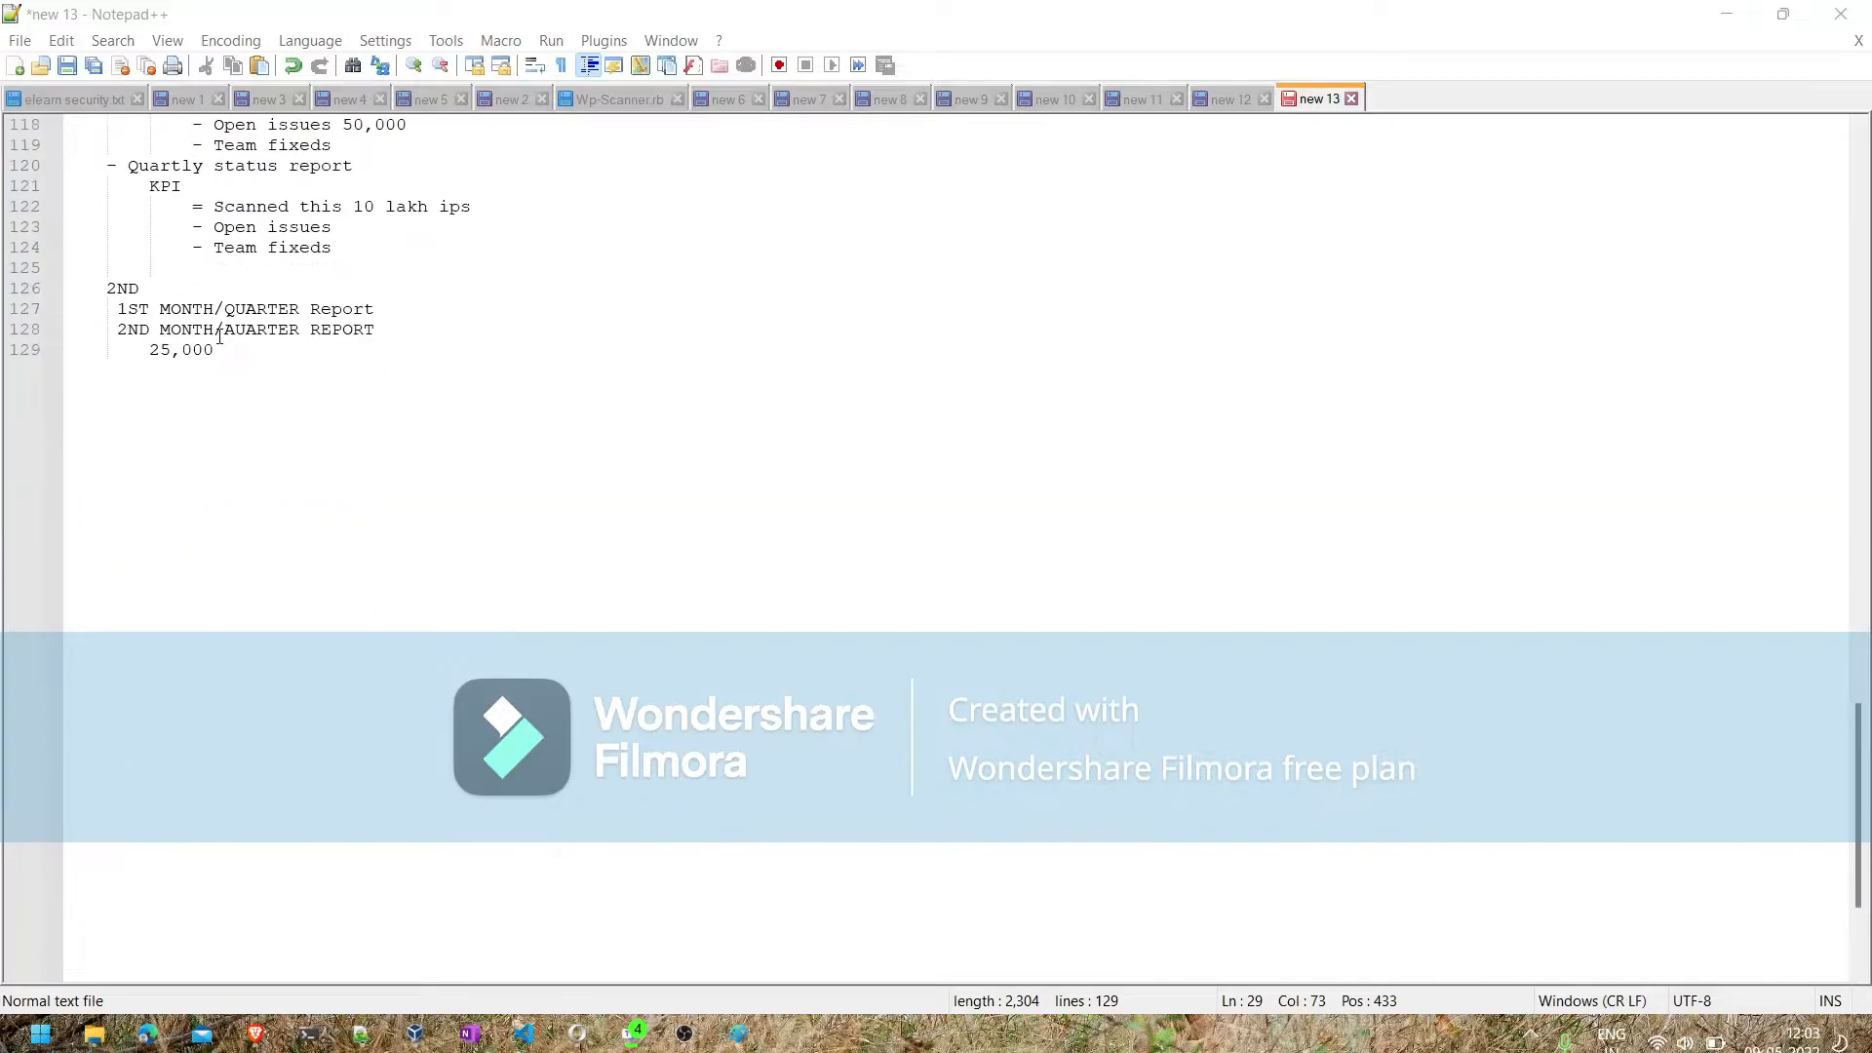
pyautogui.click(260, 387)
pyautogui.press('Return')
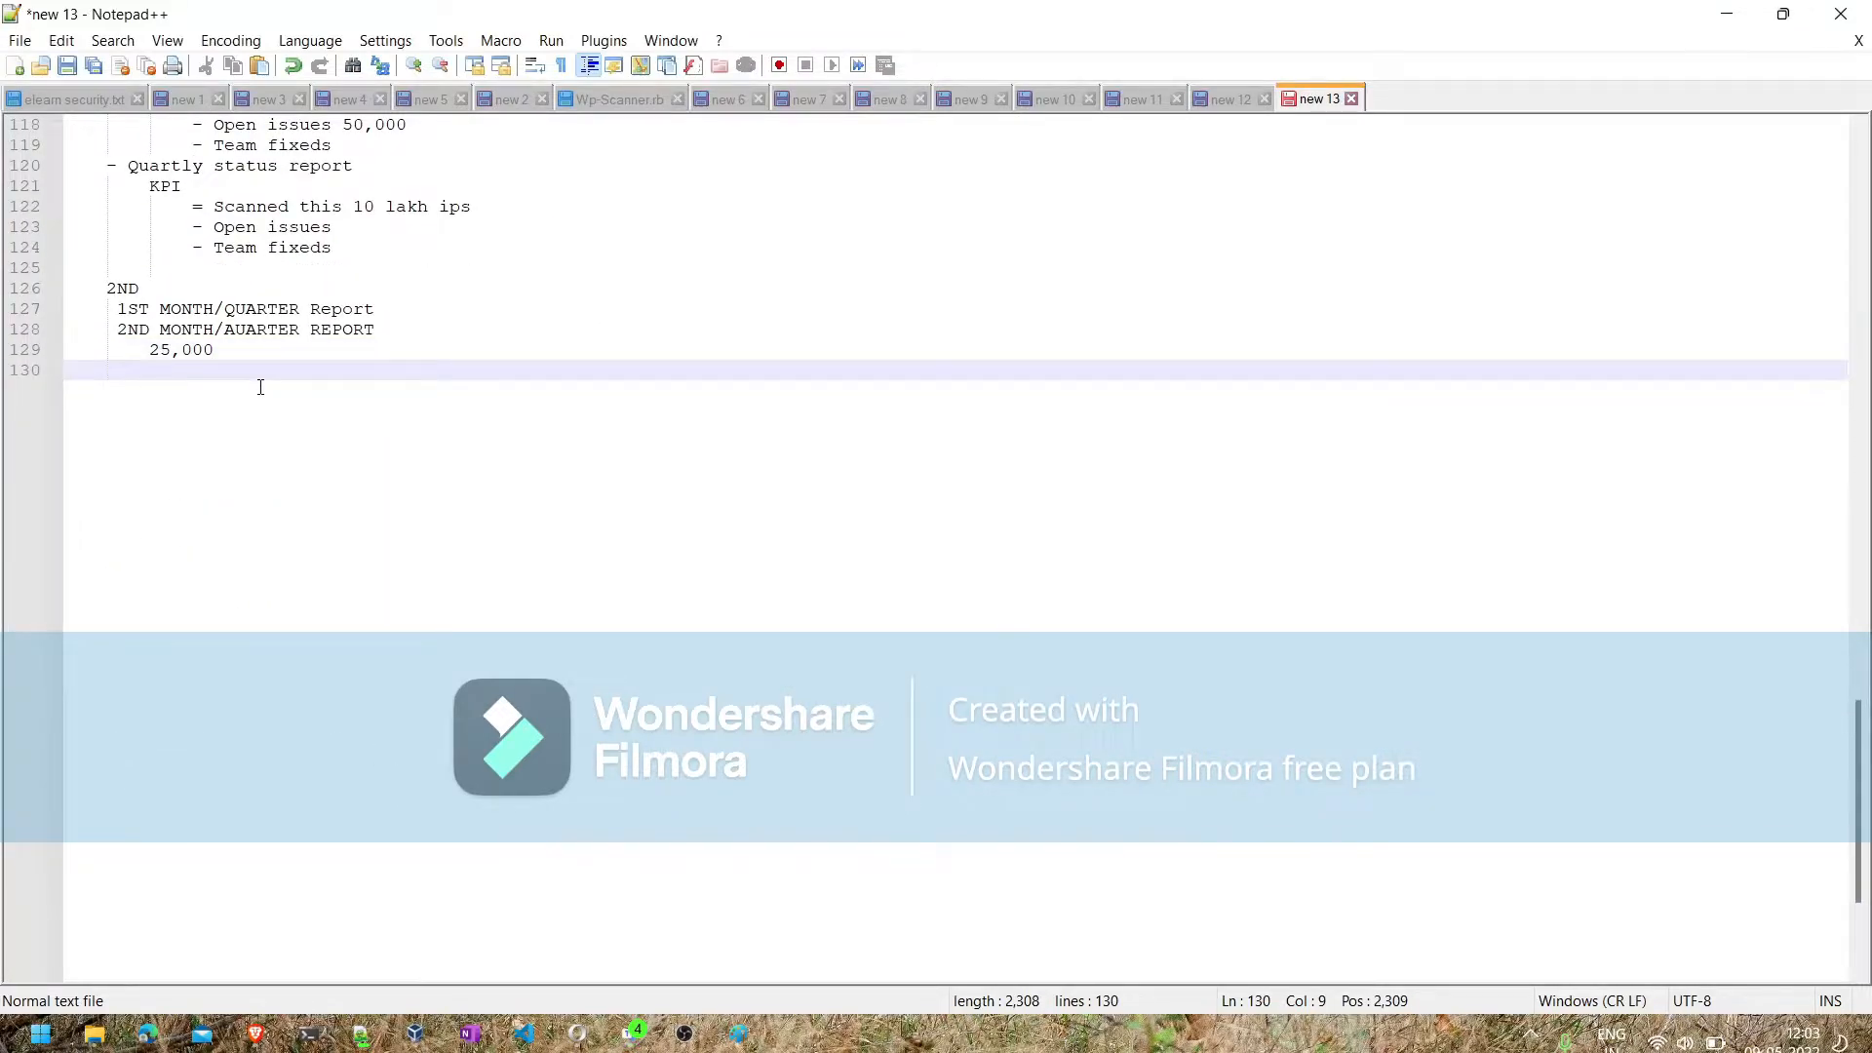
pyautogui.press('BackSpace')
pyautogui.press('BackSpace')
pyautogui.write('---')
pyautogui.press('Return')
# - Add the bullet "- Youtube about VM" under the dashed separator
pyautogui.write('- ')
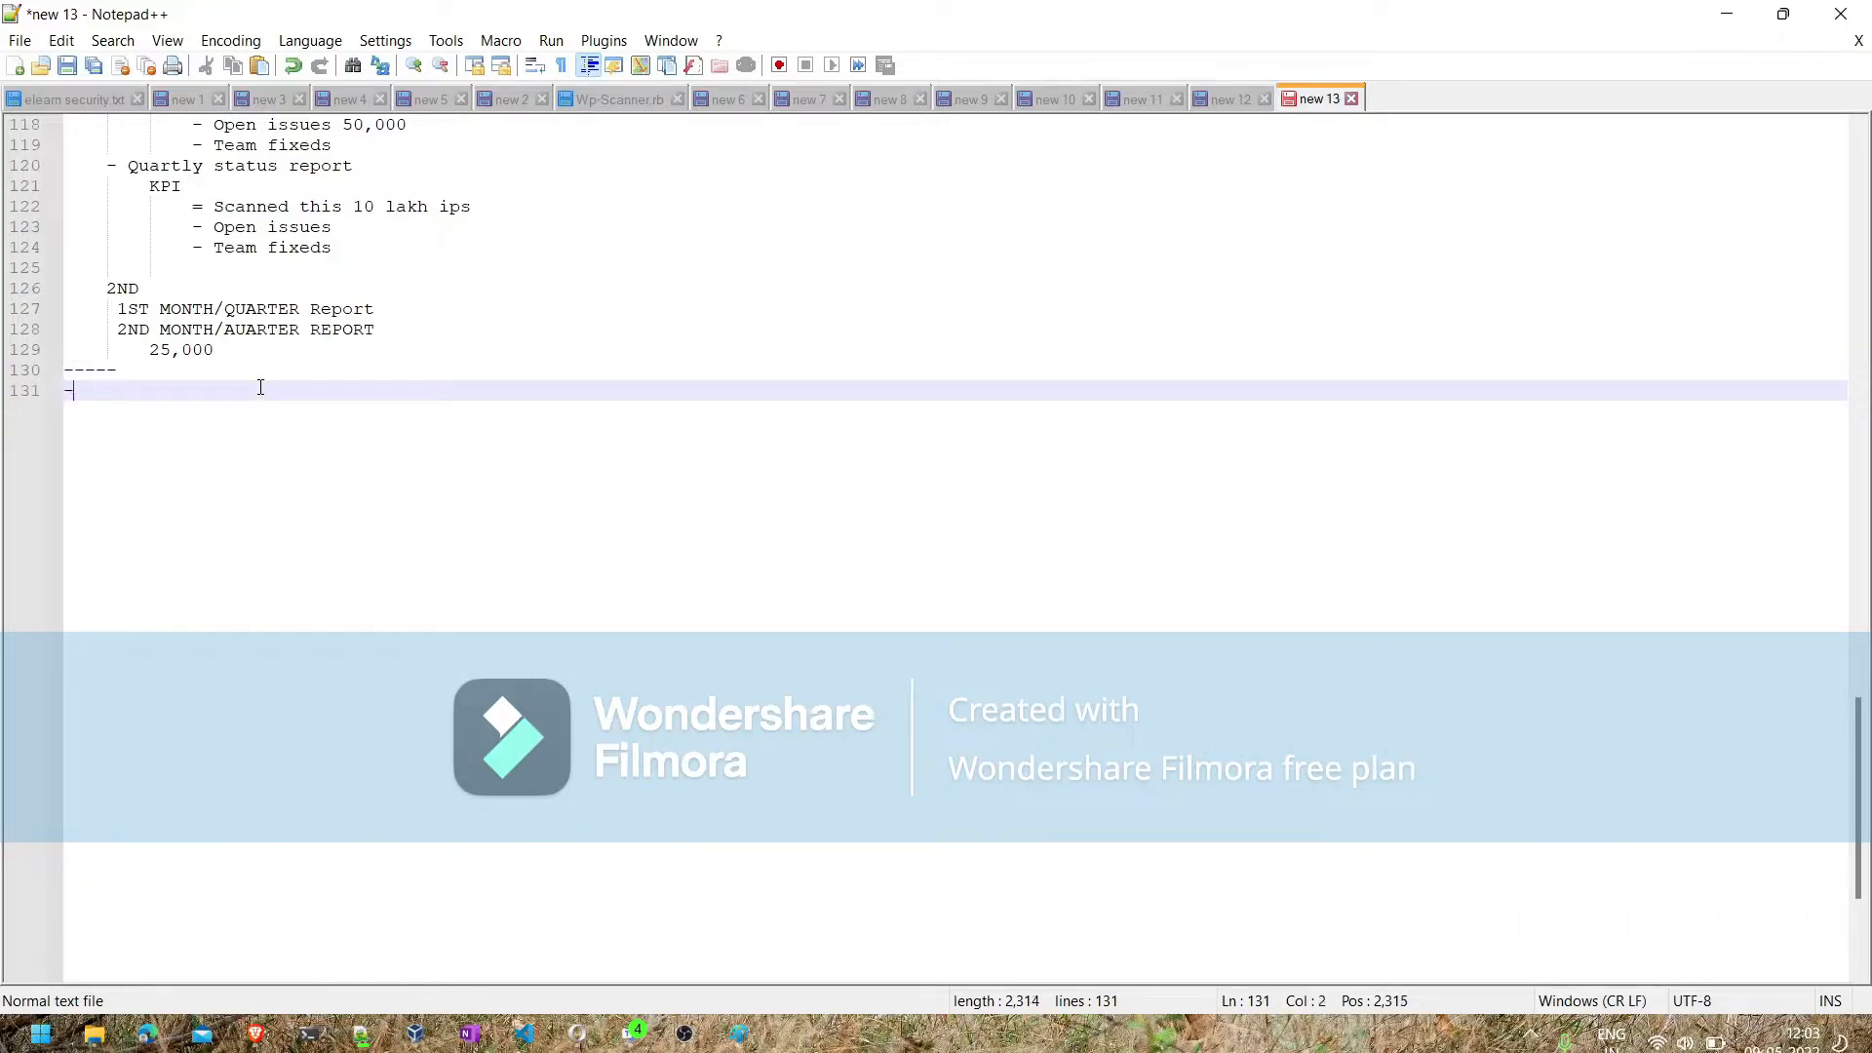
pyautogui.write('Youtube baout')
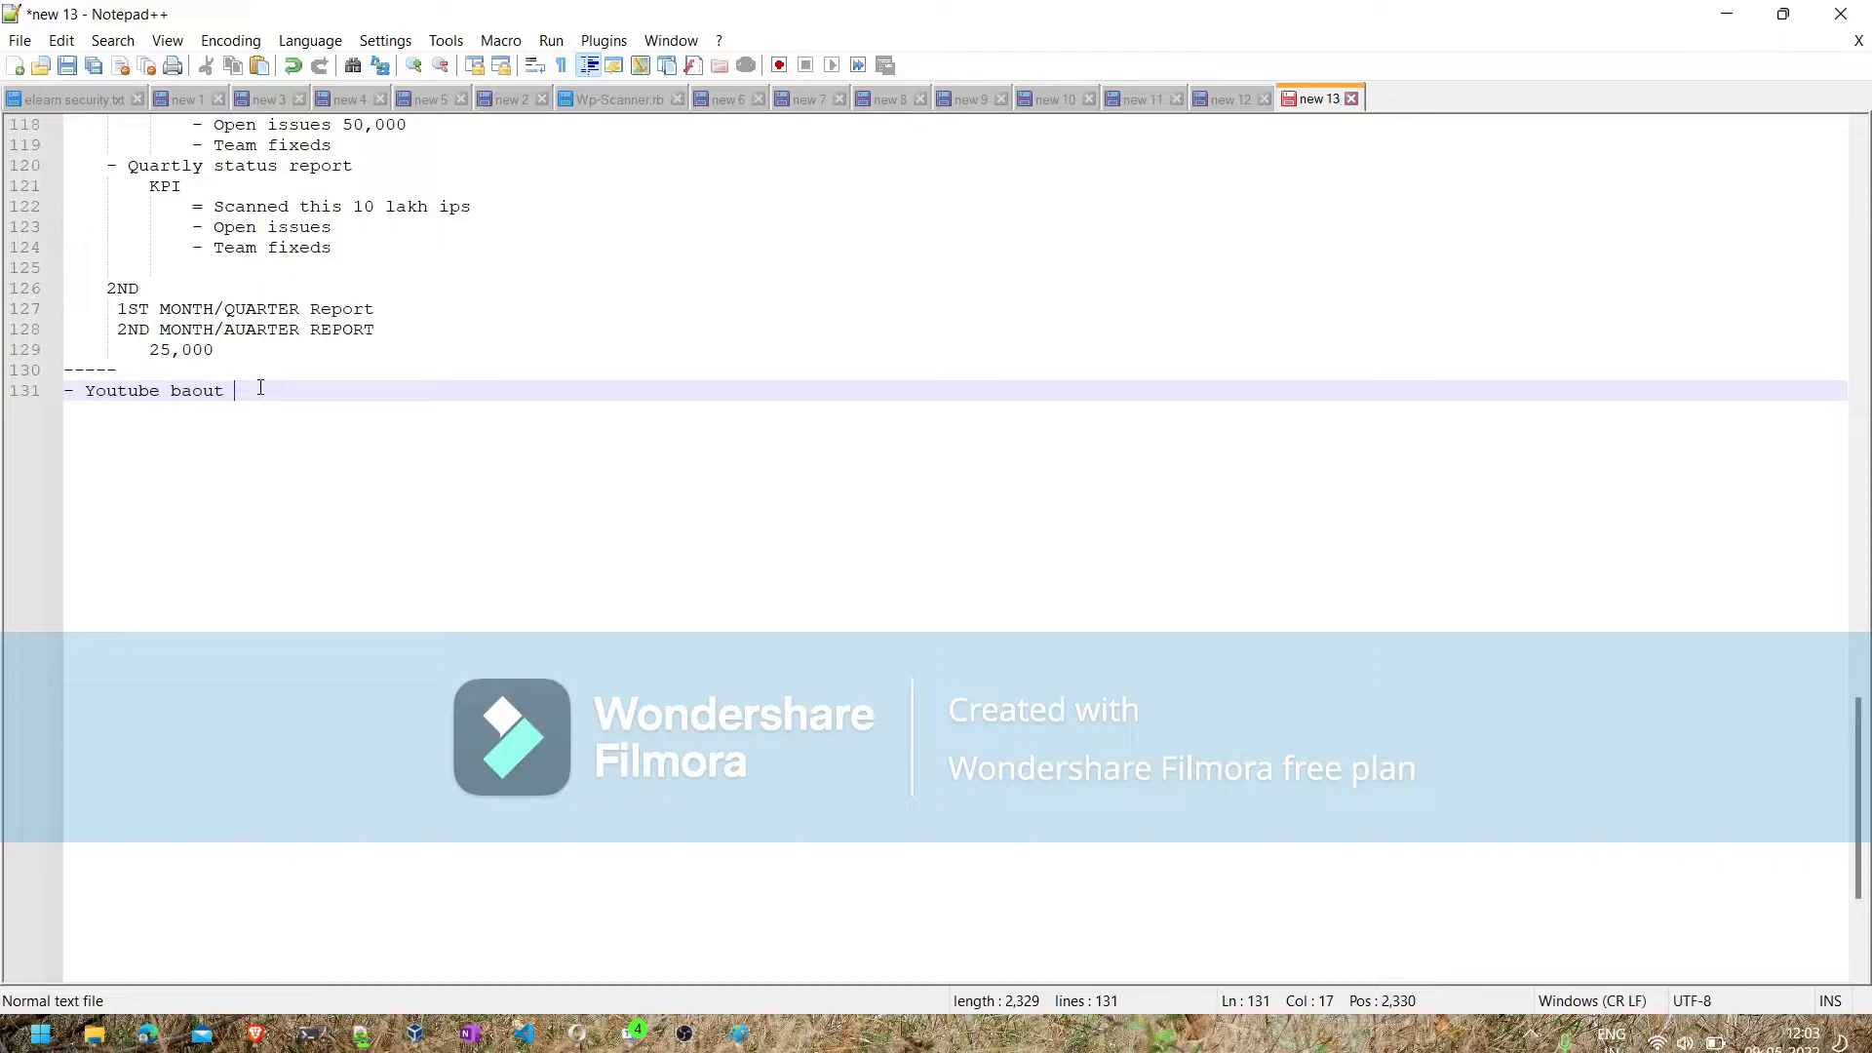
pyautogui.press('BackSpace')
pyautogui.press('BackSpace')
pyautogui.press('BackSpace')
pyautogui.press('BackSpace')
pyautogui.press('BackSpace')
pyautogui.write('a')
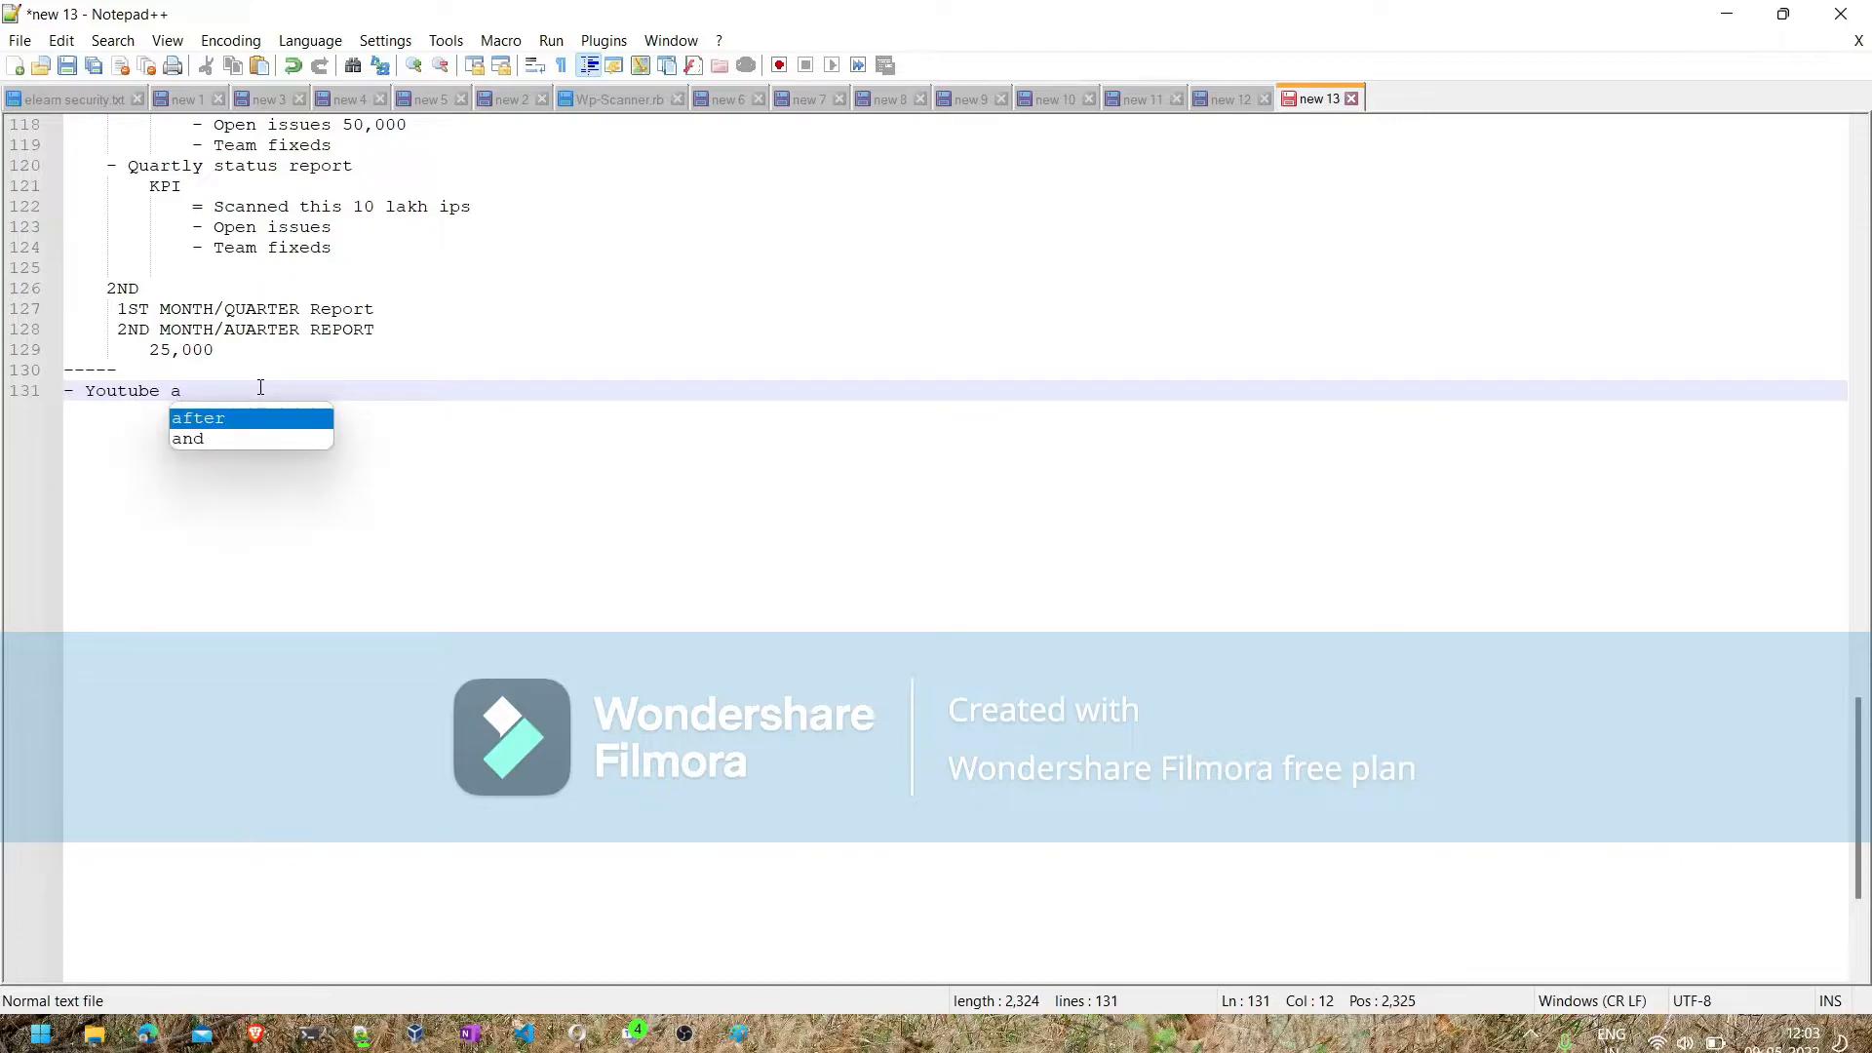
pyautogui.write('b')
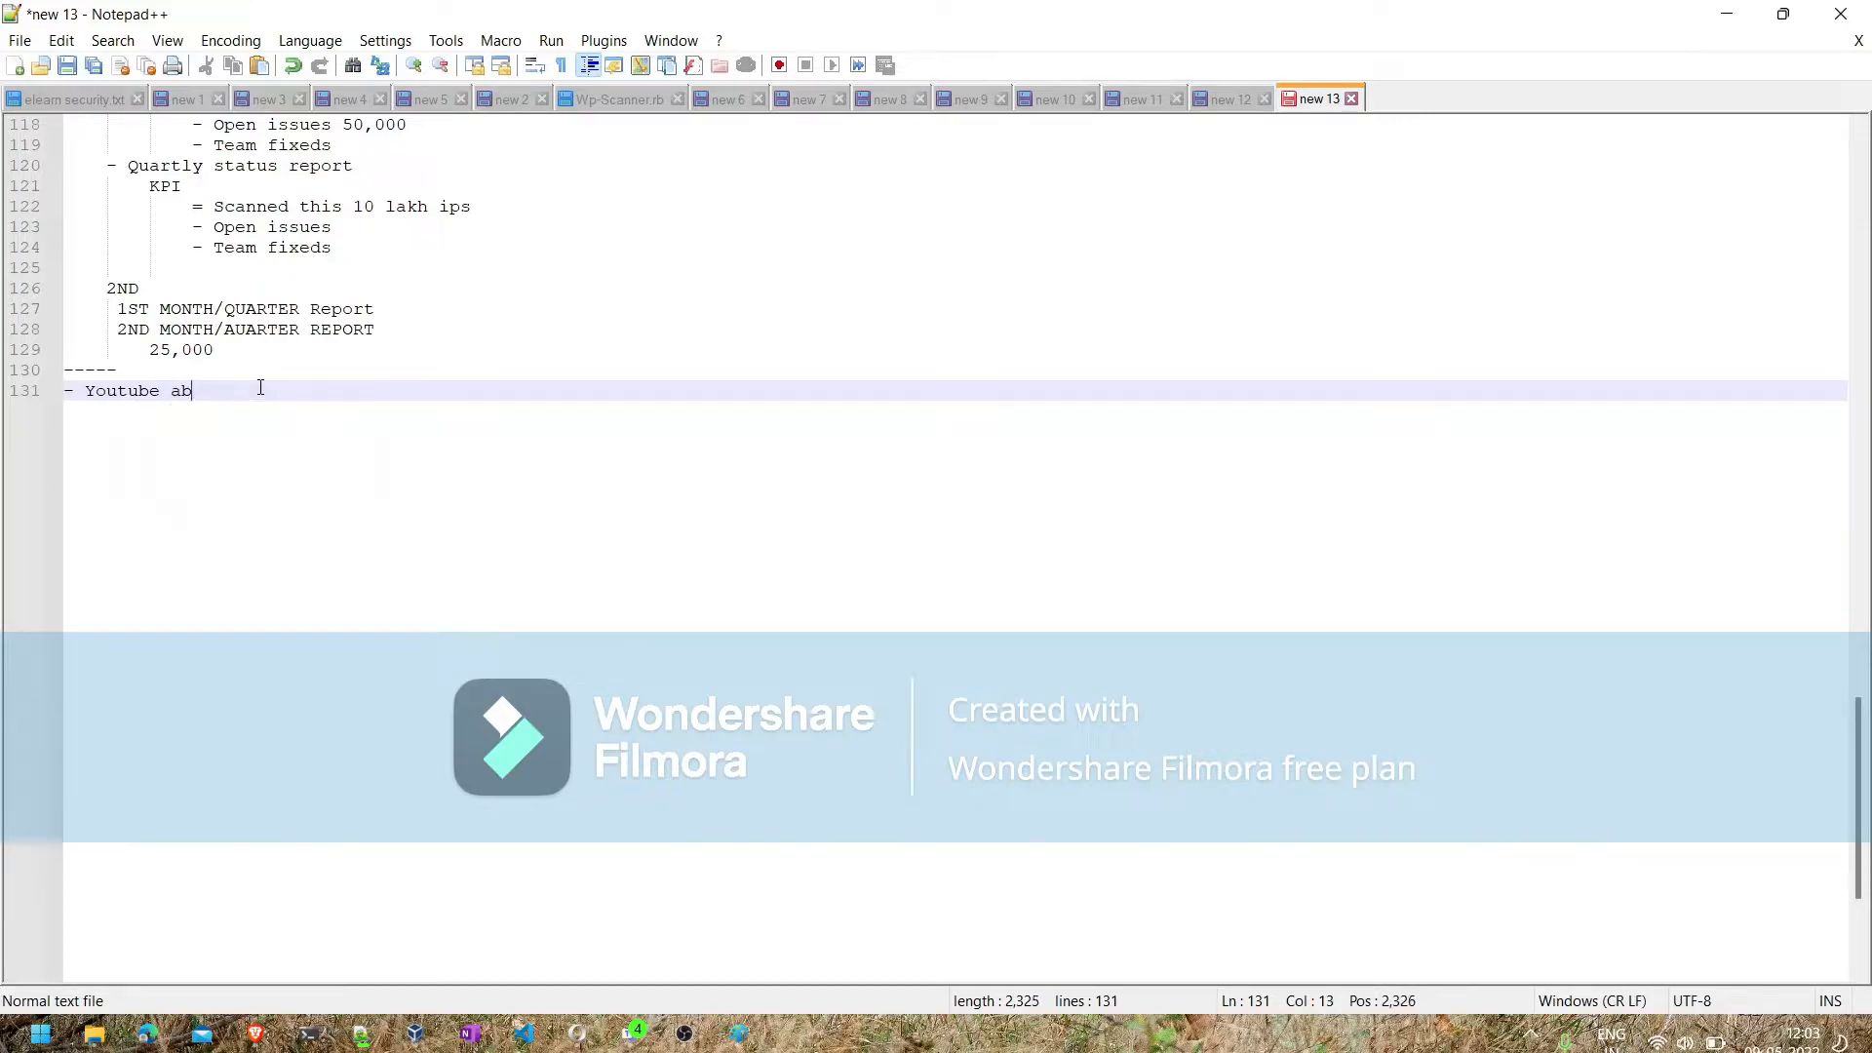
pyautogui.write('out V')
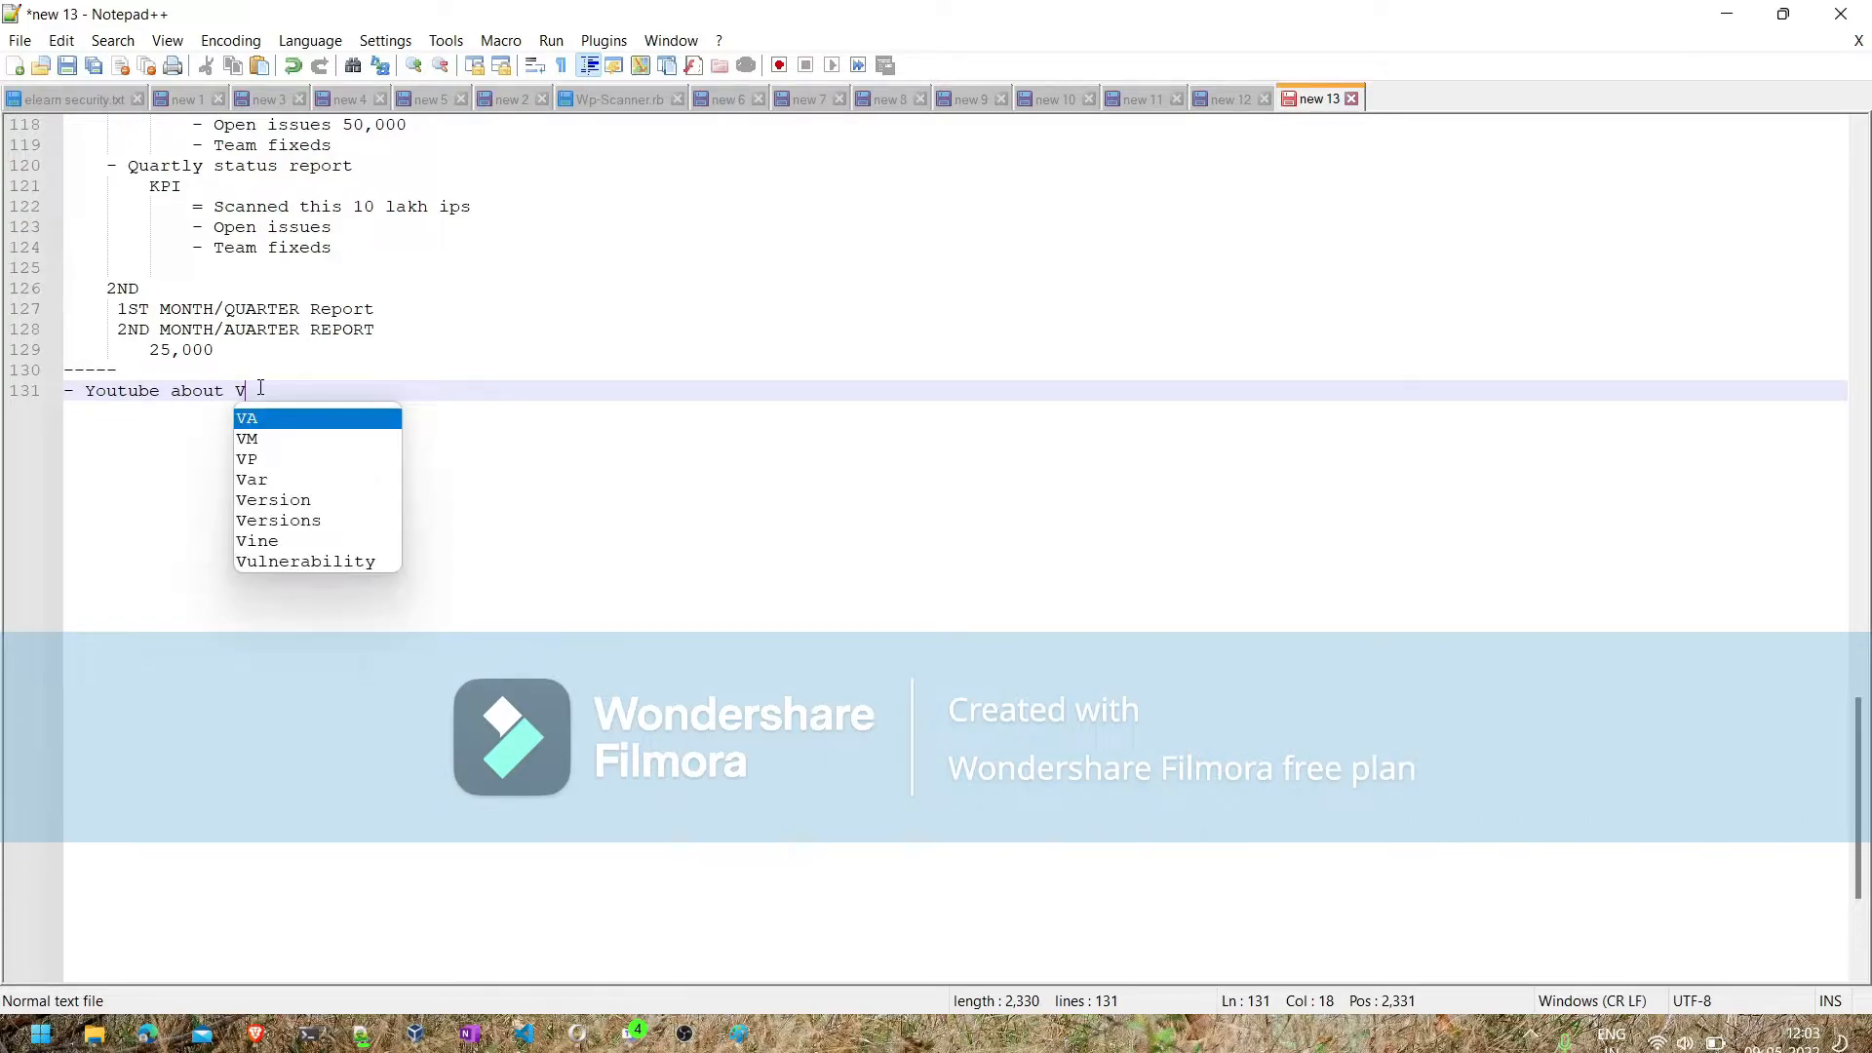
pyautogui.write('M')
pyautogui.press('Return')
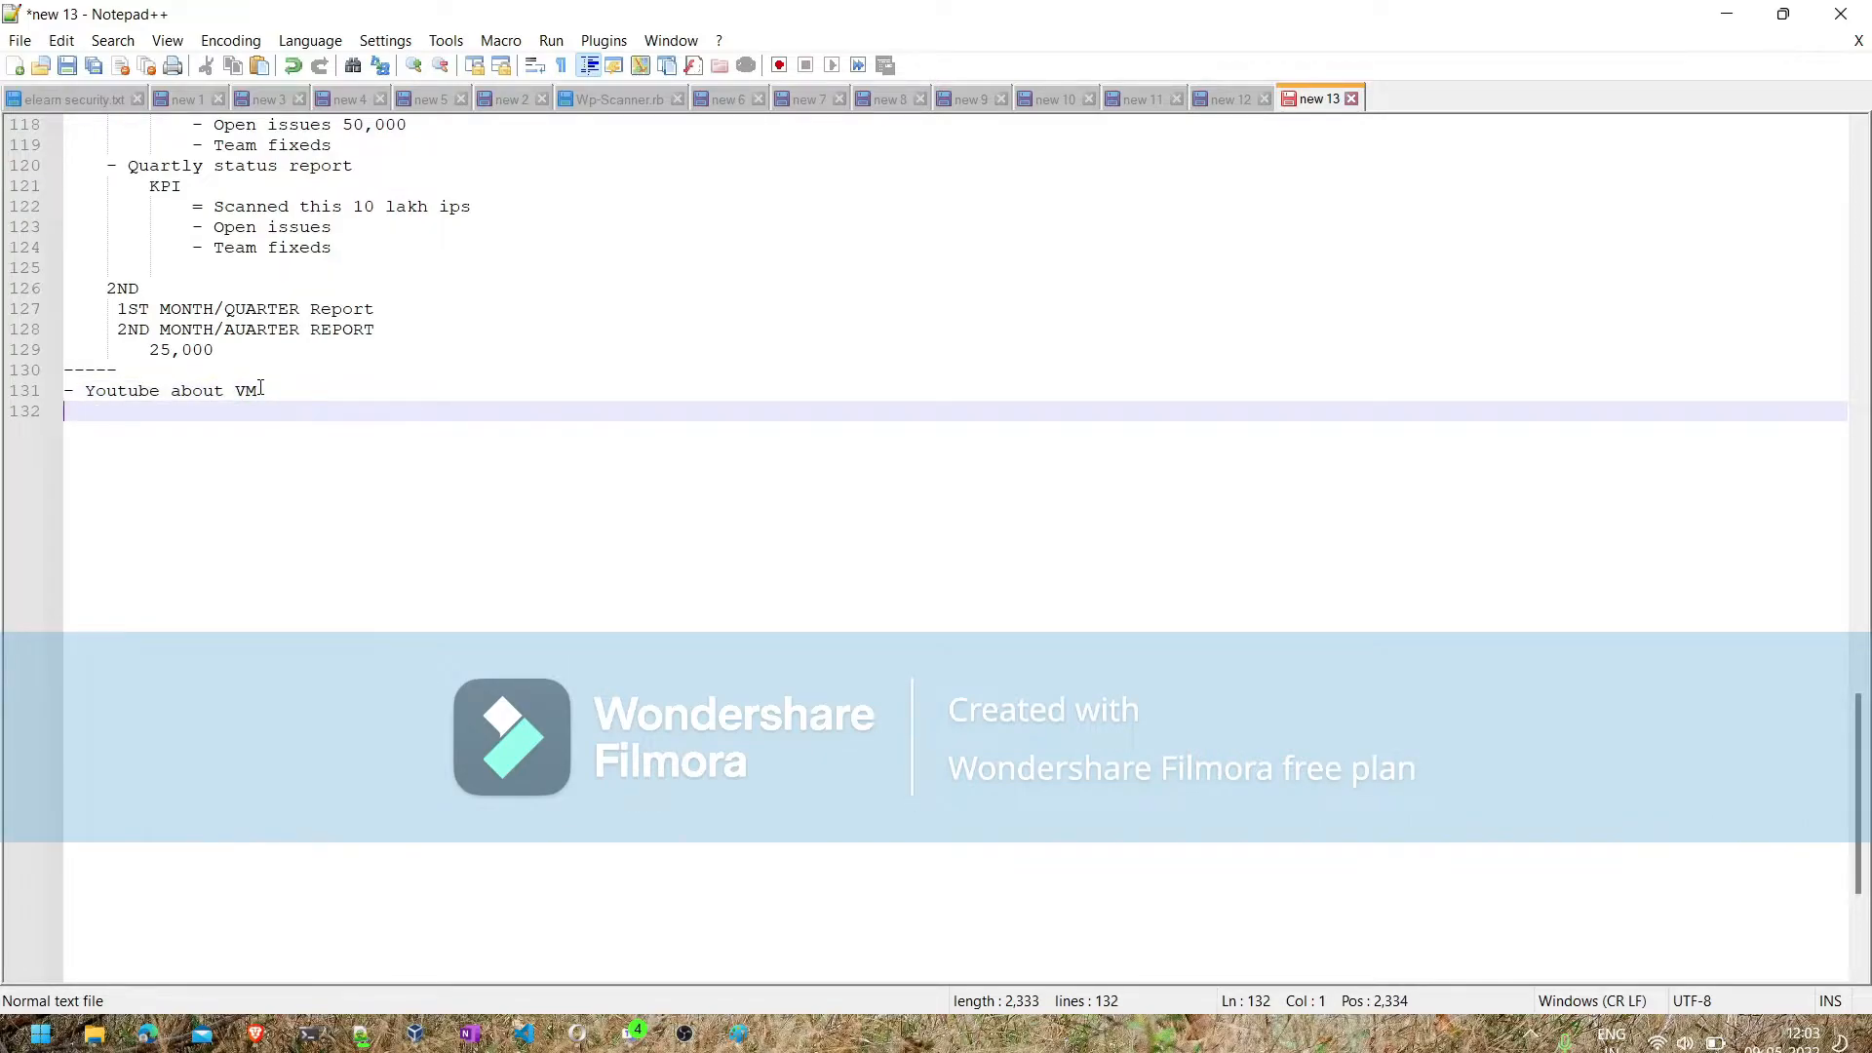
# - Add the bullet "- Google search" below the Youtube line and insert an empty line above the dashed separator
pyautogui.write('- Google search')
pyautogui.click(243, 369)
pyautogui.click(237, 349)
pyautogui.press('Return')
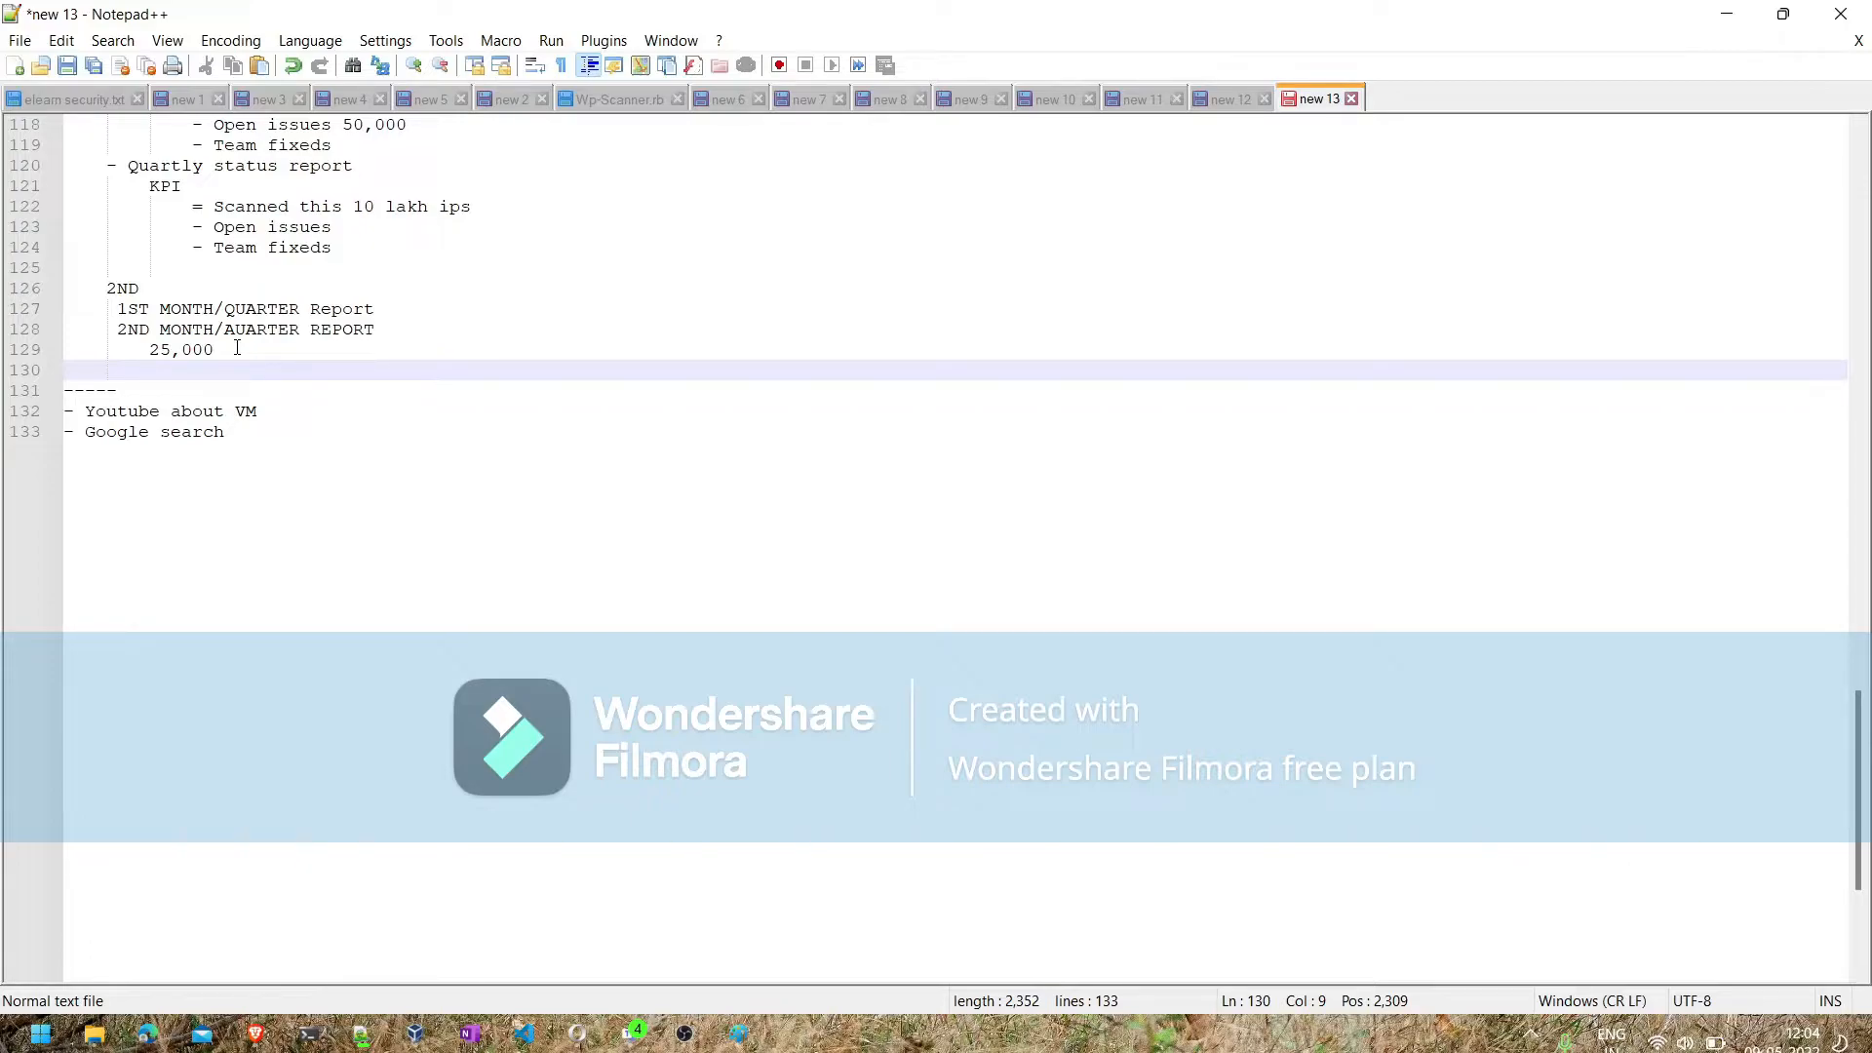
# - Place the text cursor at the end of the "All Web" line in the VM document schedule
pyautogui.scroll(15, 237, 348)
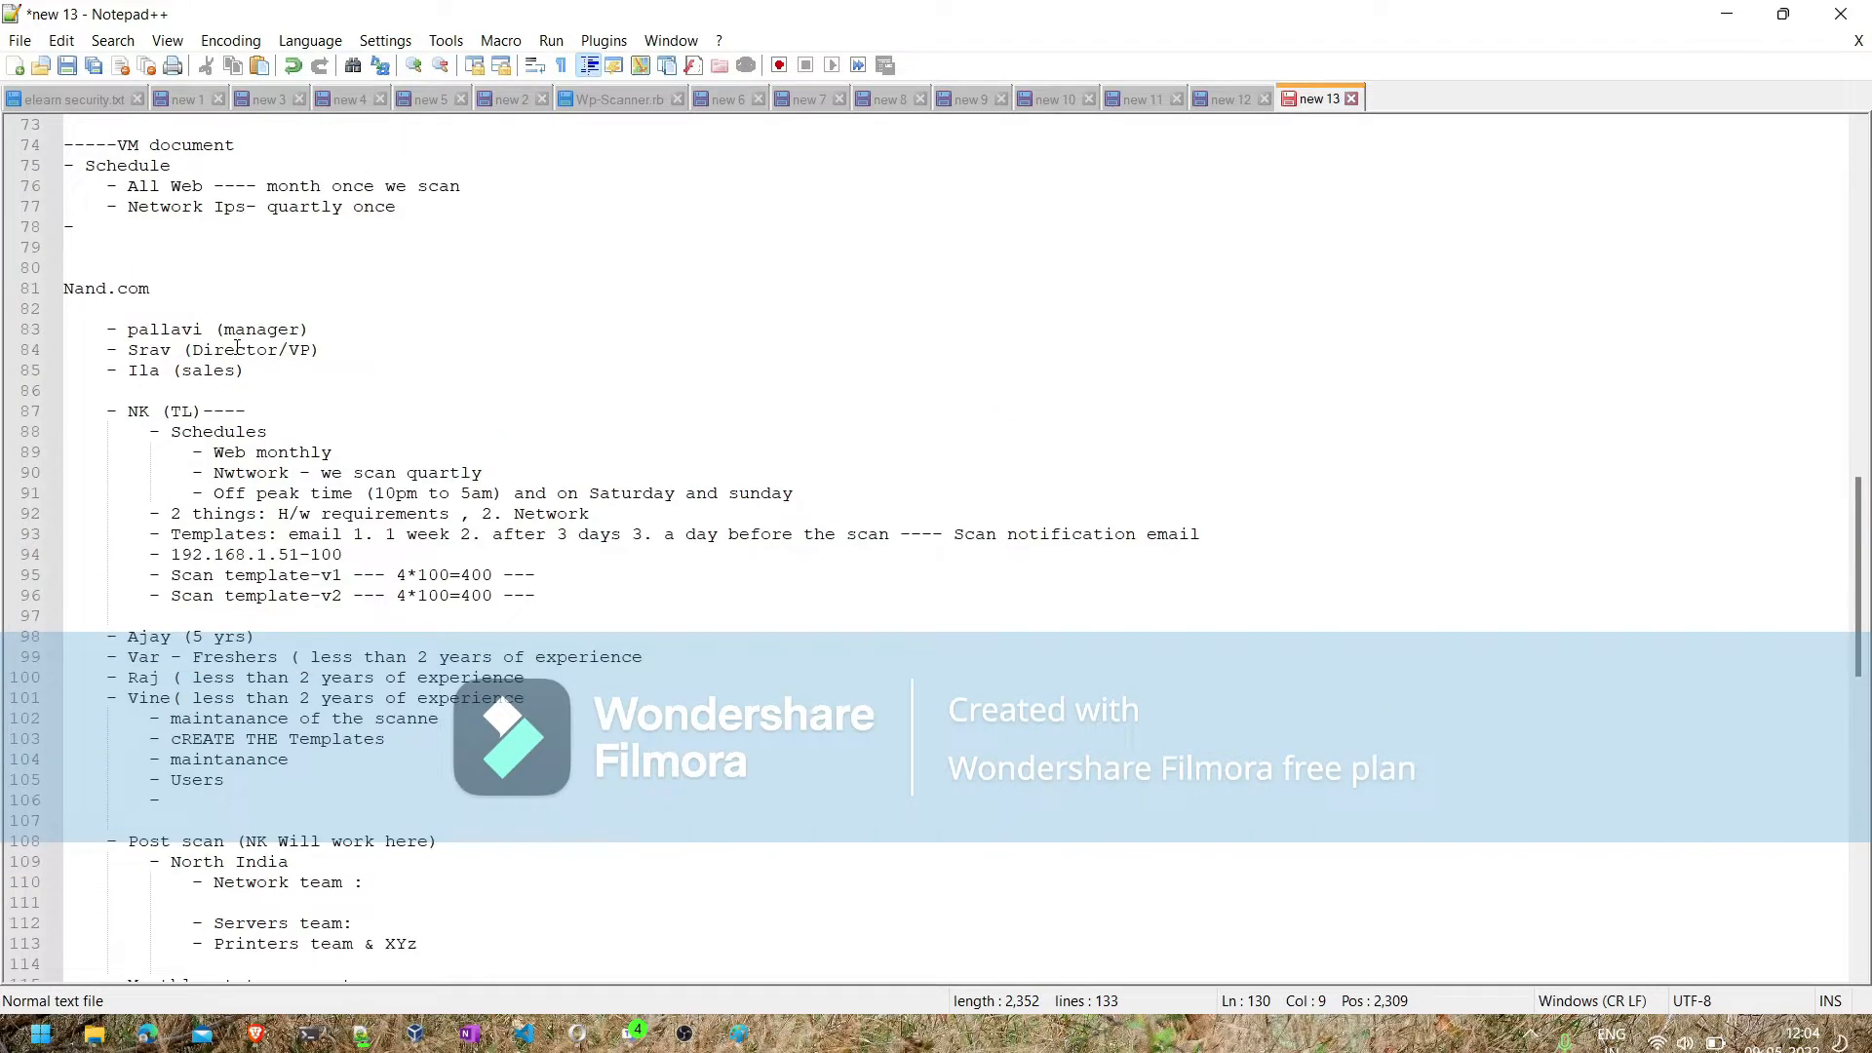
pyautogui.scroll(4, 197, 394)
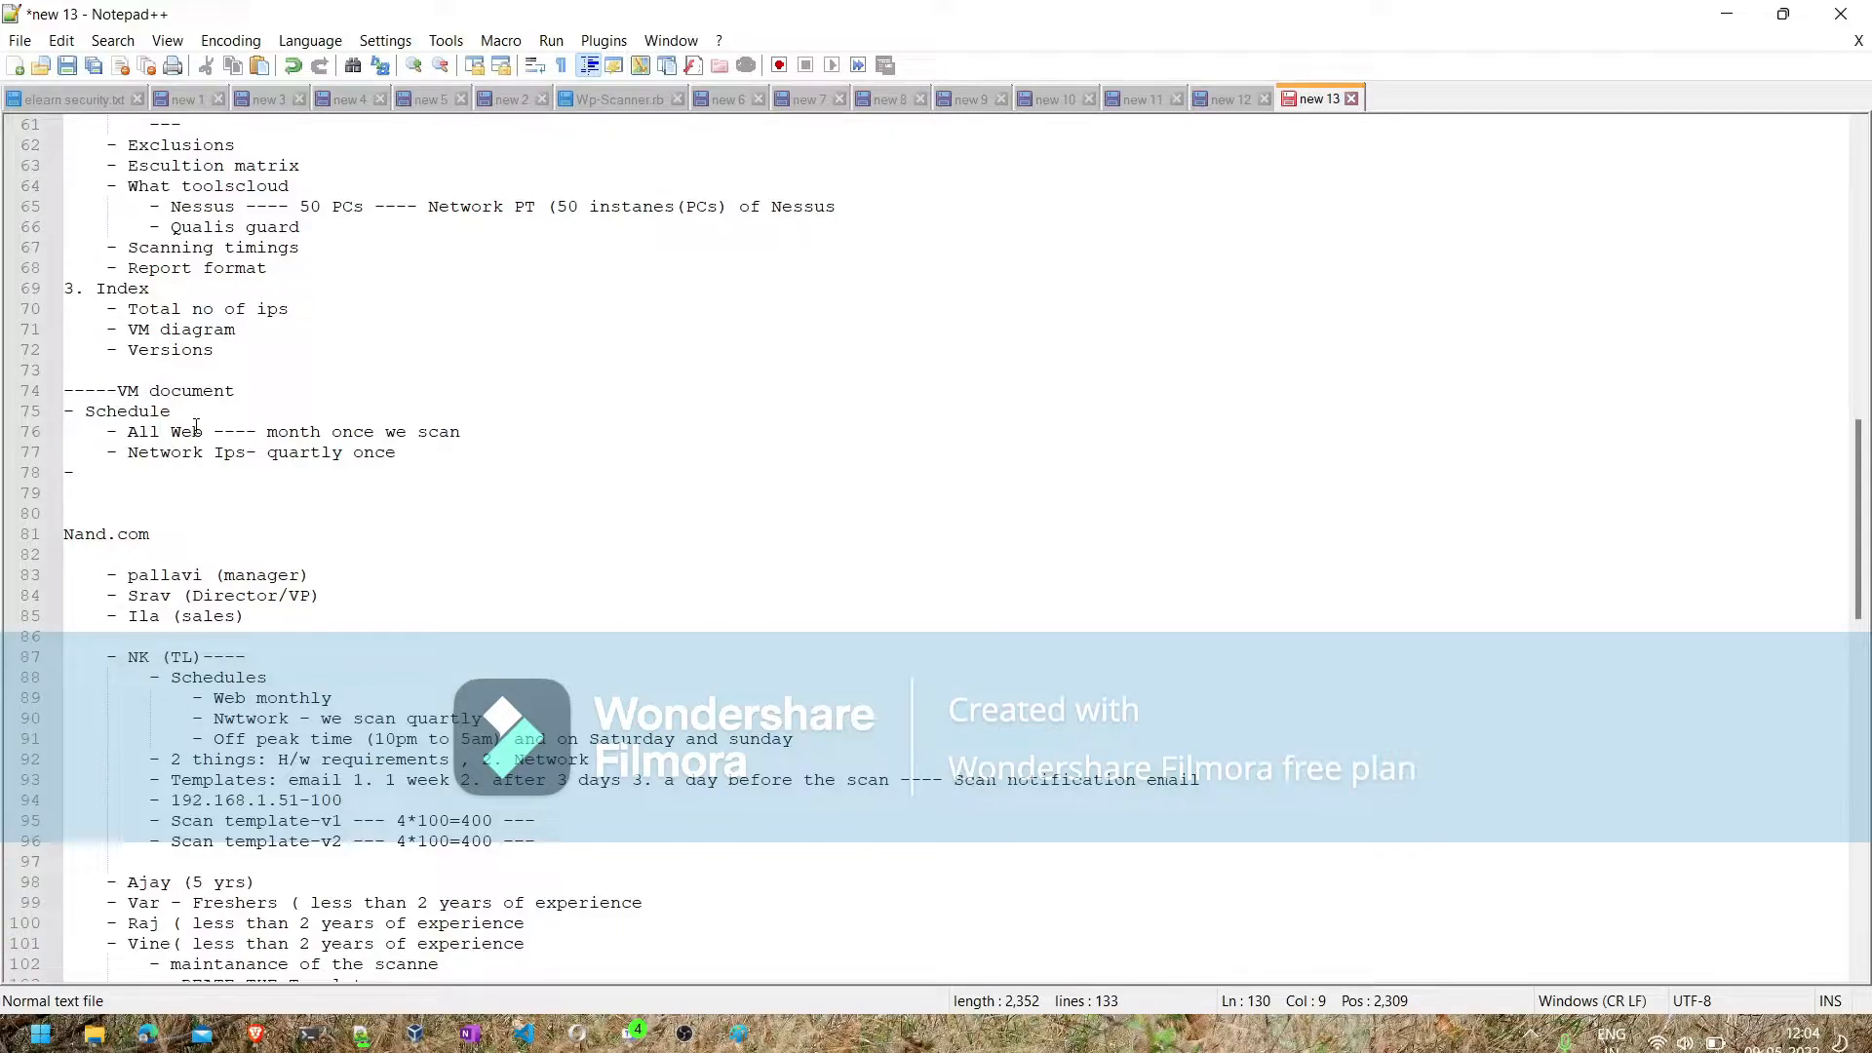
pyautogui.doubleClick(195, 431)
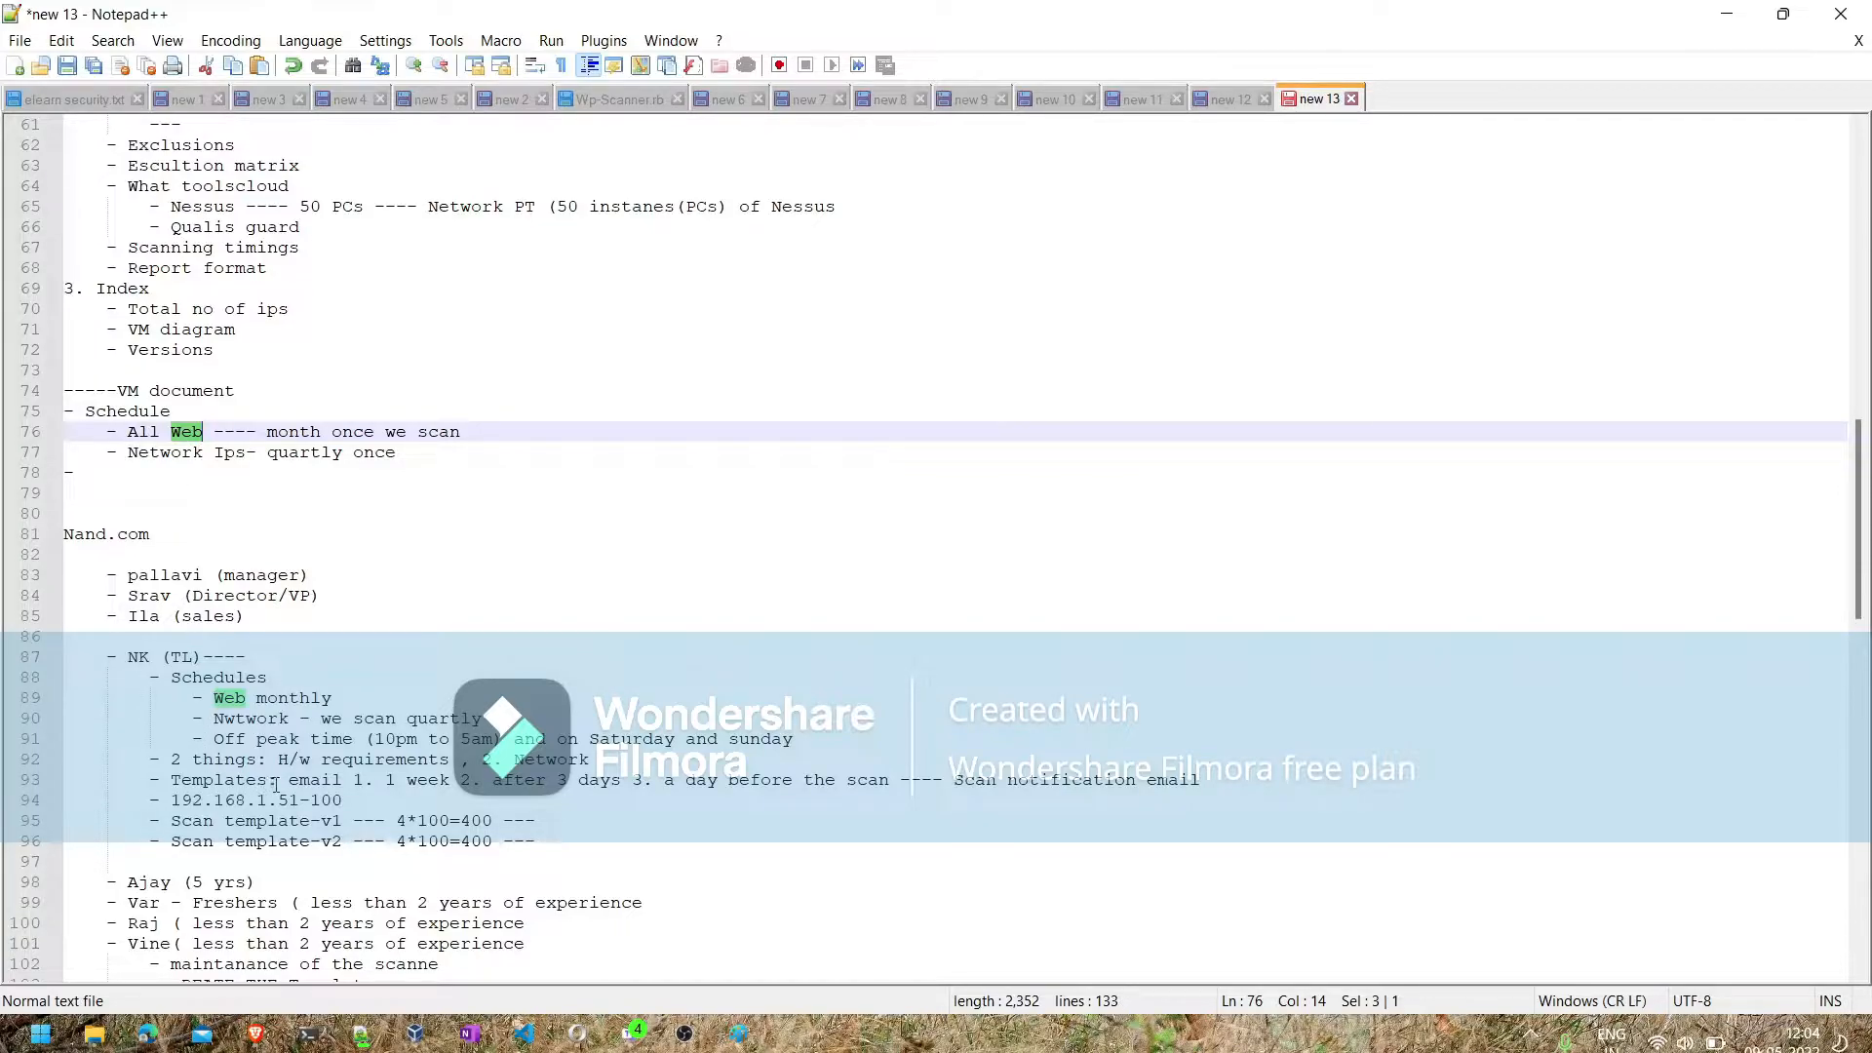
pyautogui.click(471, 431)
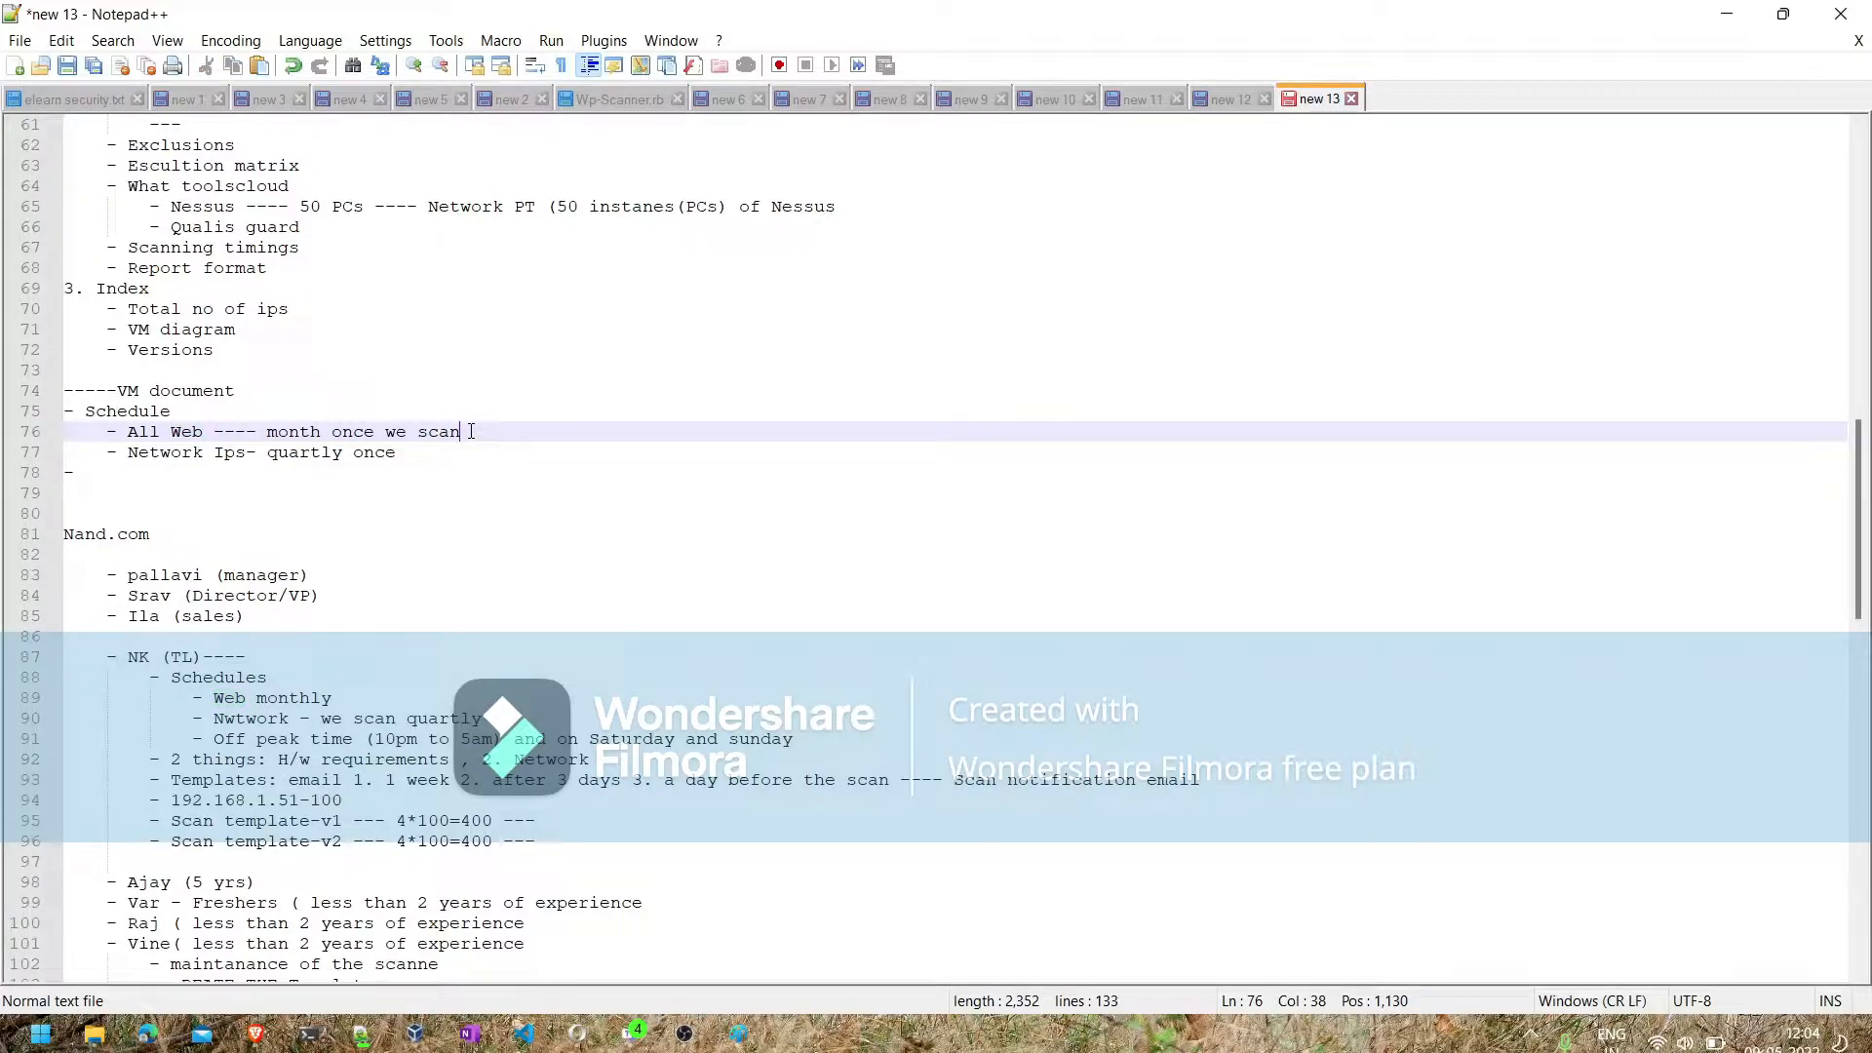
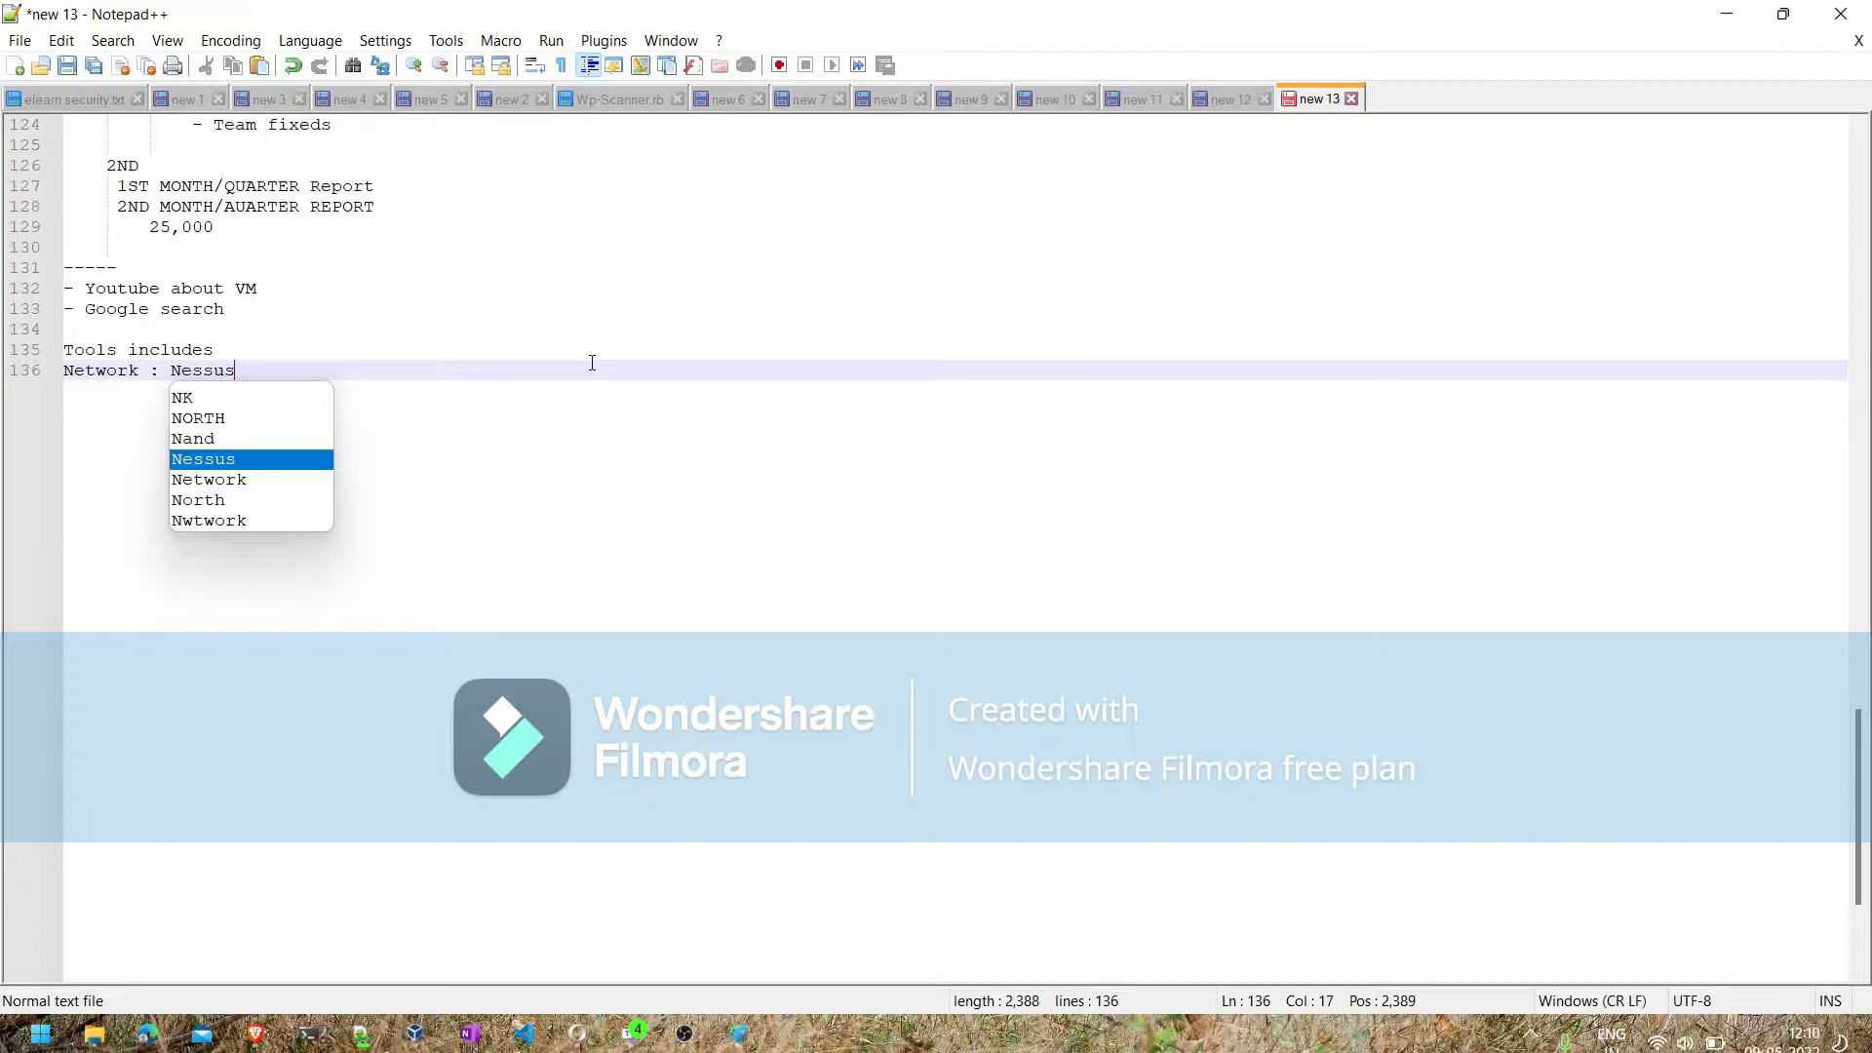
# - Extend the Network tools line after Nessus with "/Nexpose/Openvas/Nmap/Metasploit"
pyautogui.write('Nexpos')
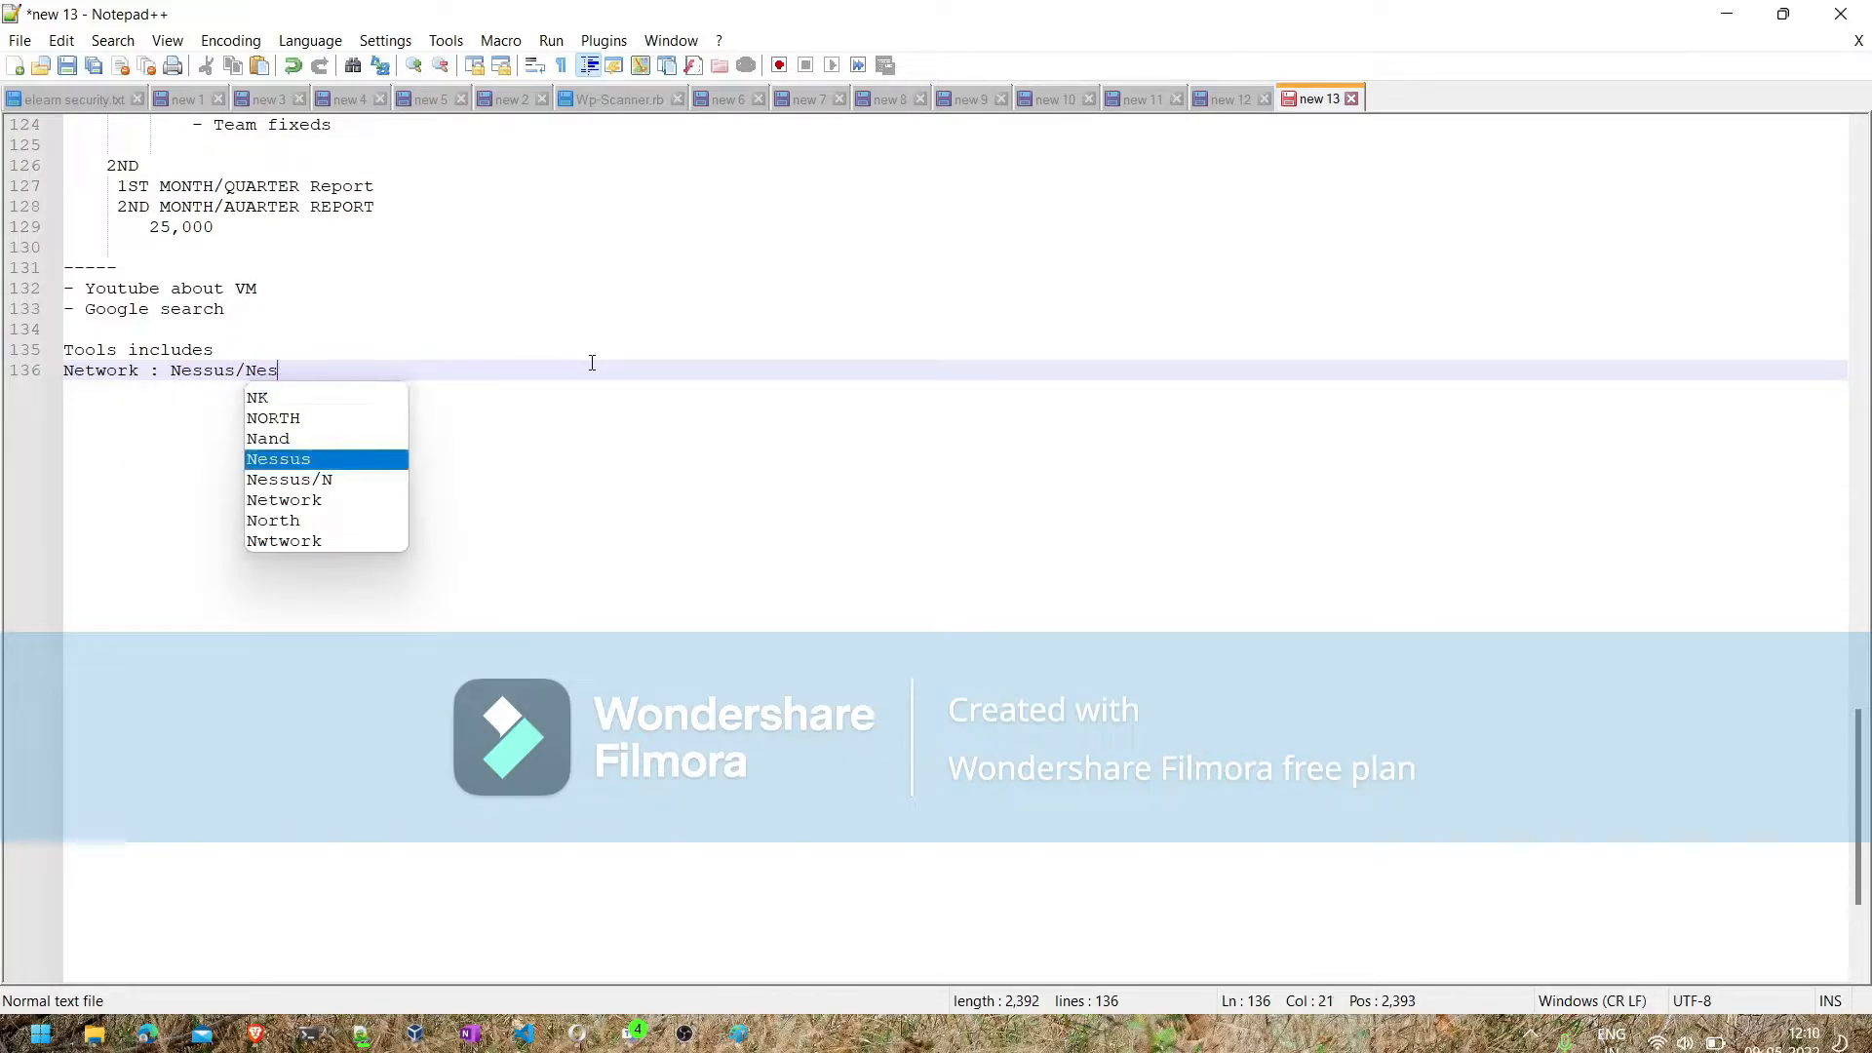
pyautogui.write('e/')
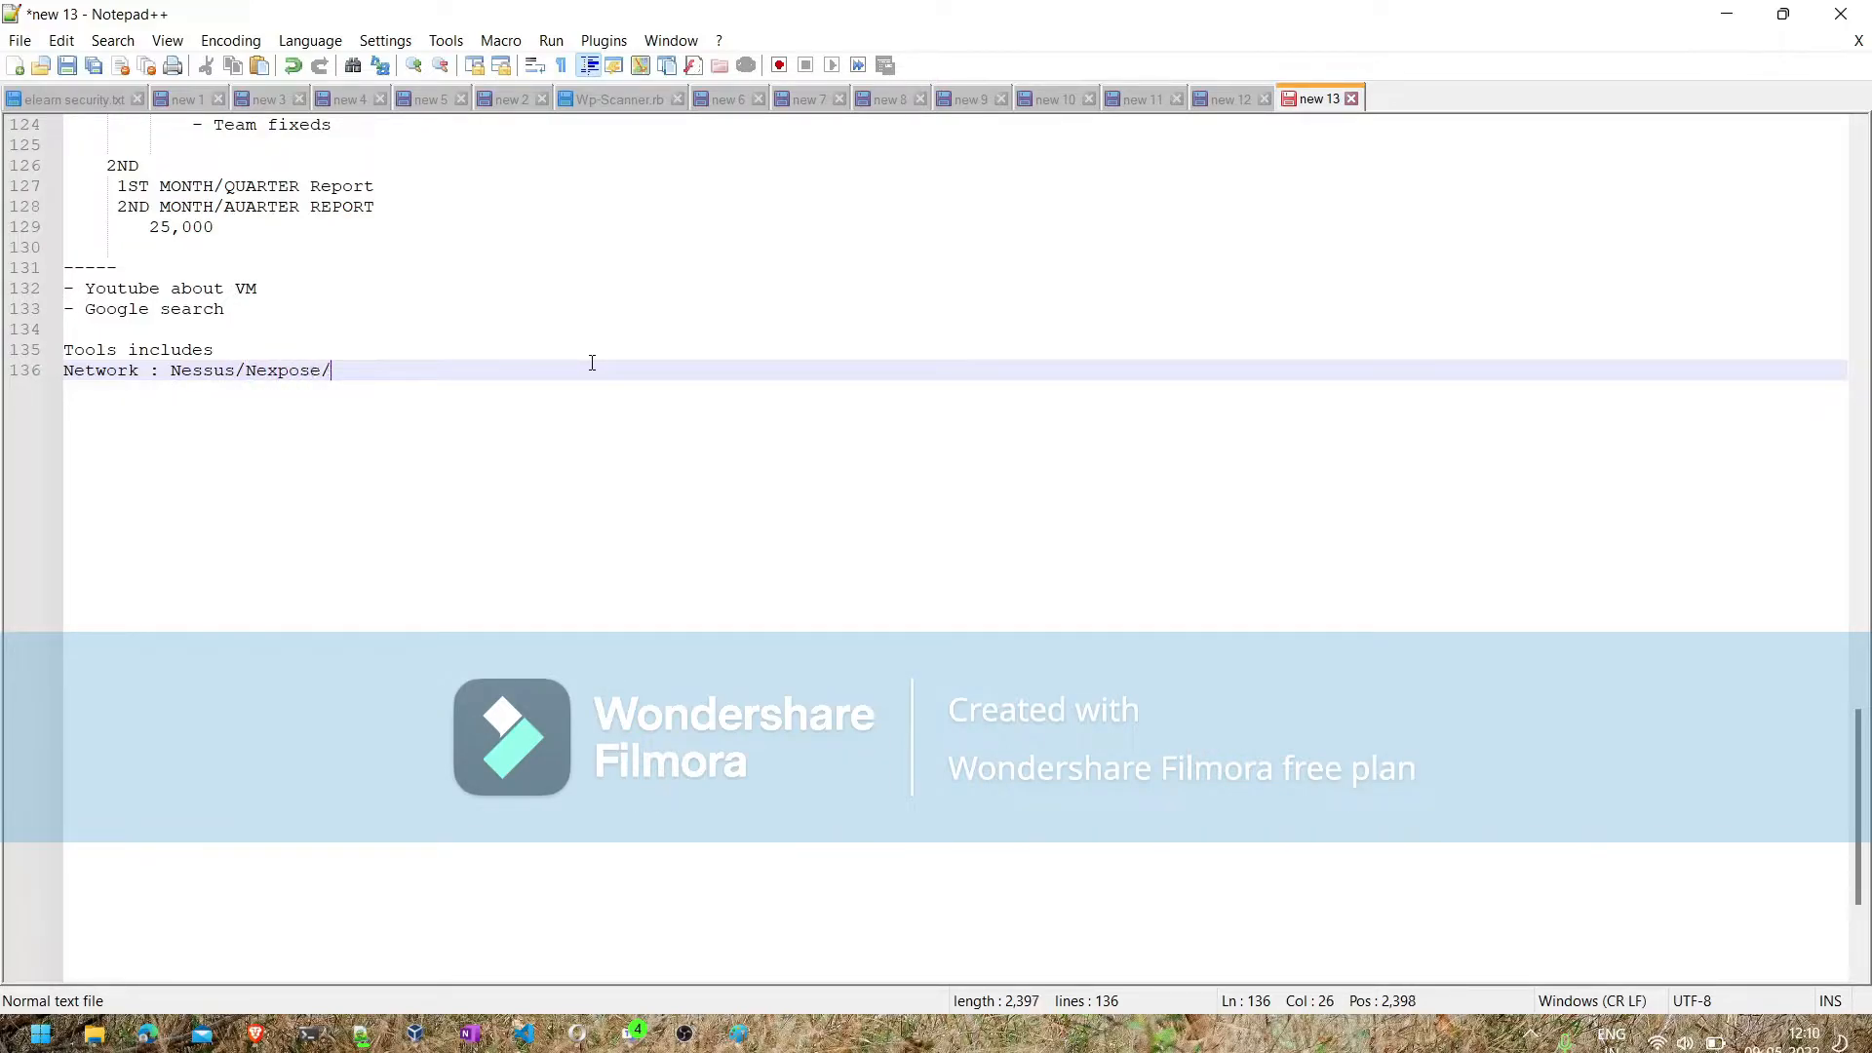
pyautogui.write('Openvas/Nmap/M')
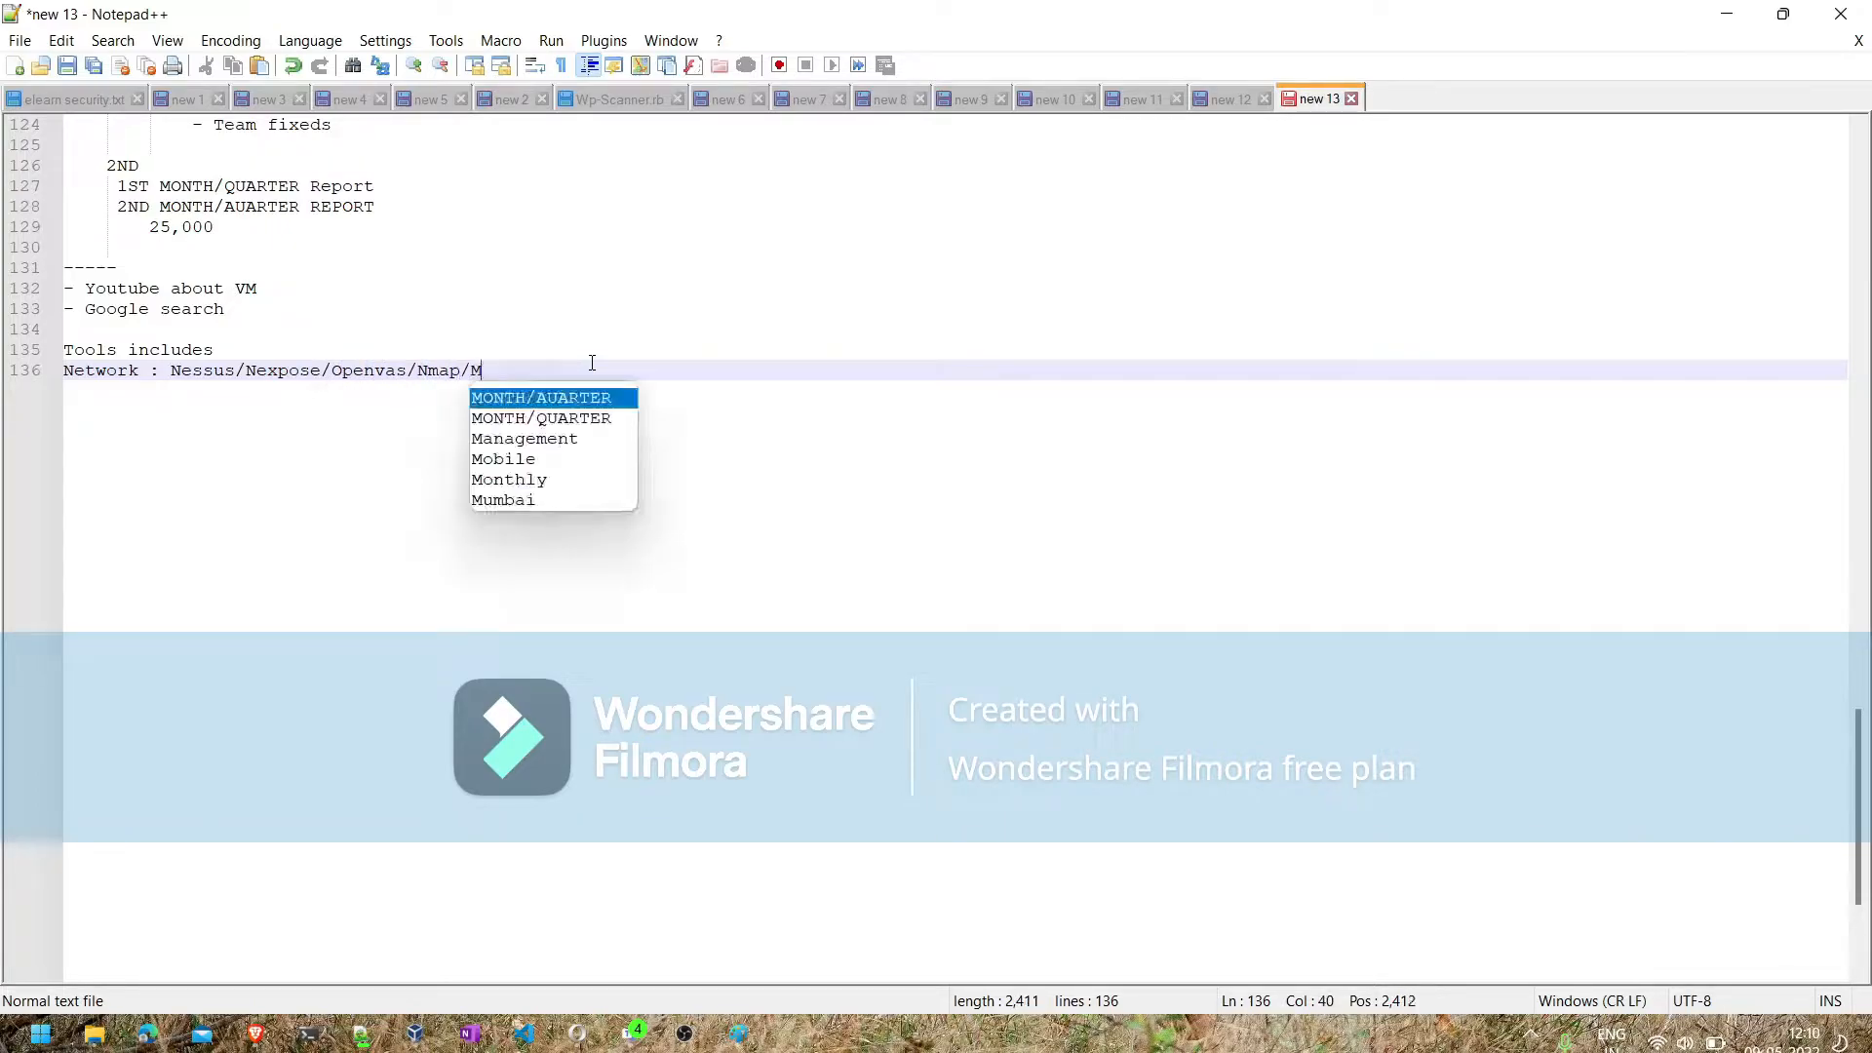
pyautogui.write('etasploit')
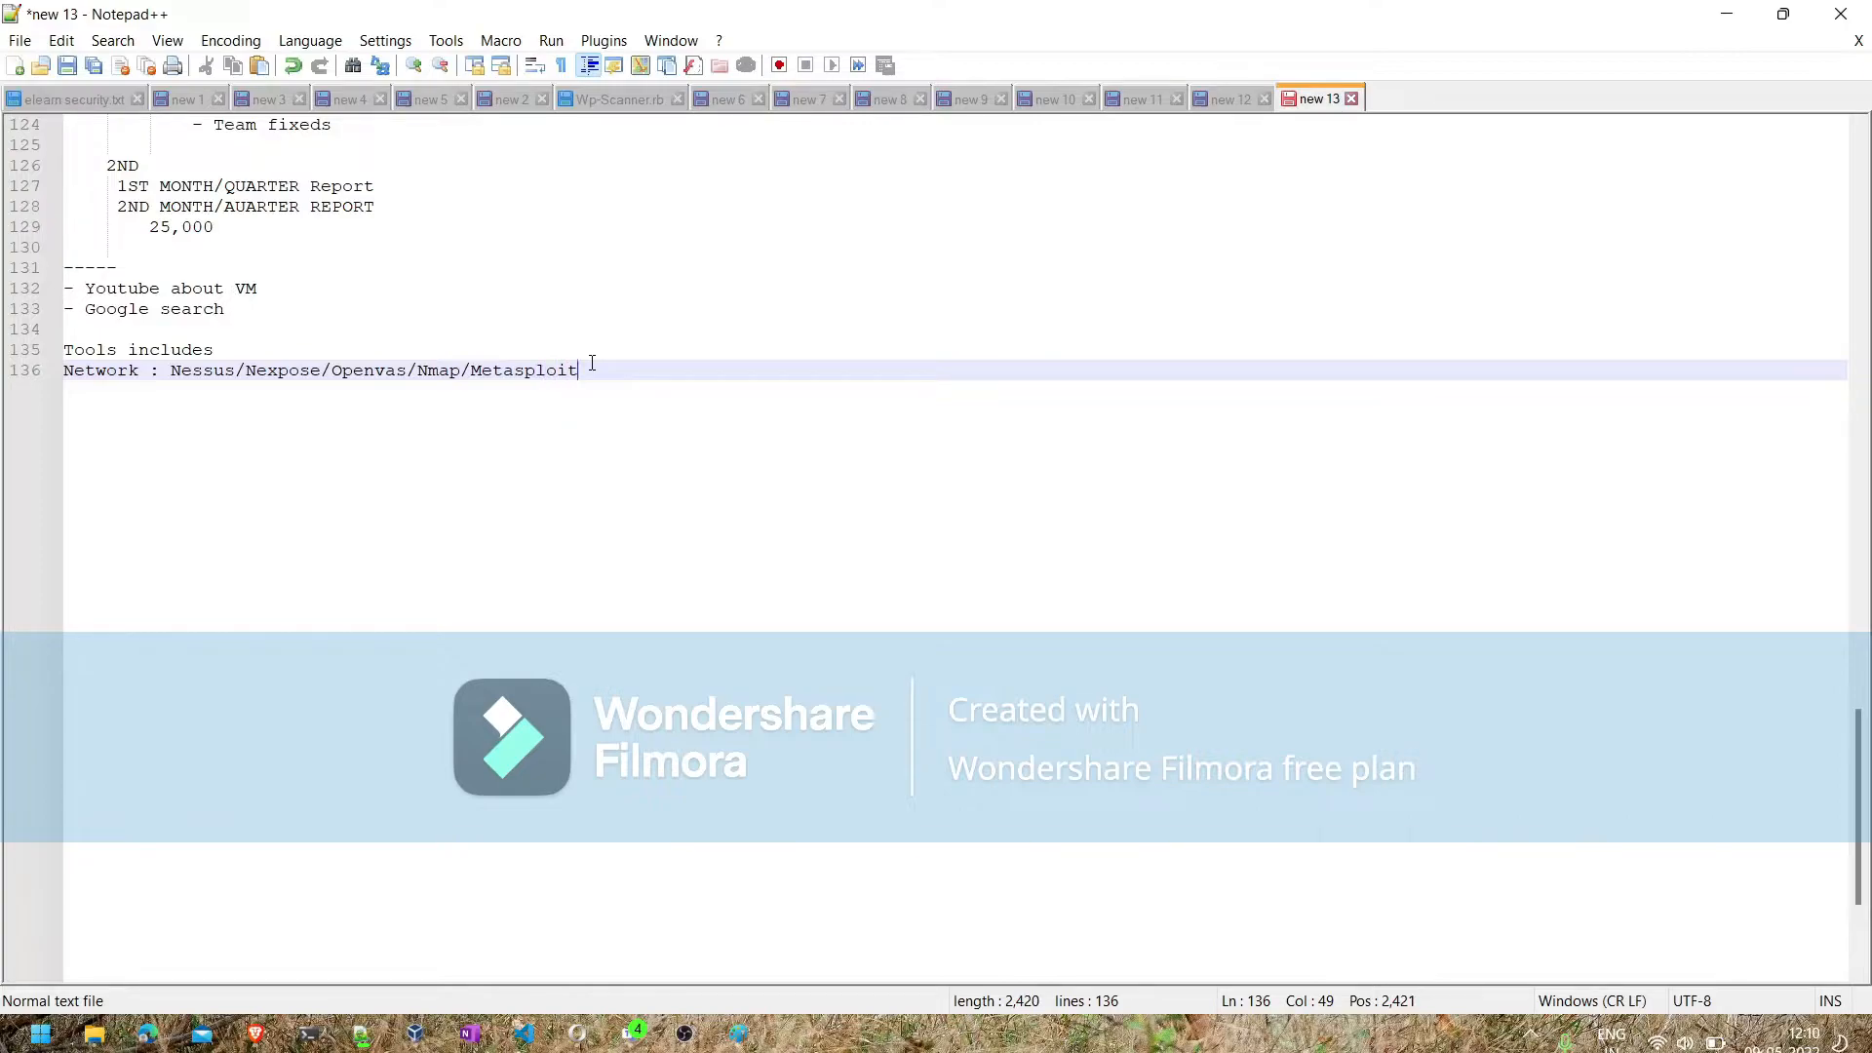
# - Add the line "Web: Burp Suite/Webinspect/Etc" below the Network tools line
pyautogui.press('Return')
pyautogui.write('Web')
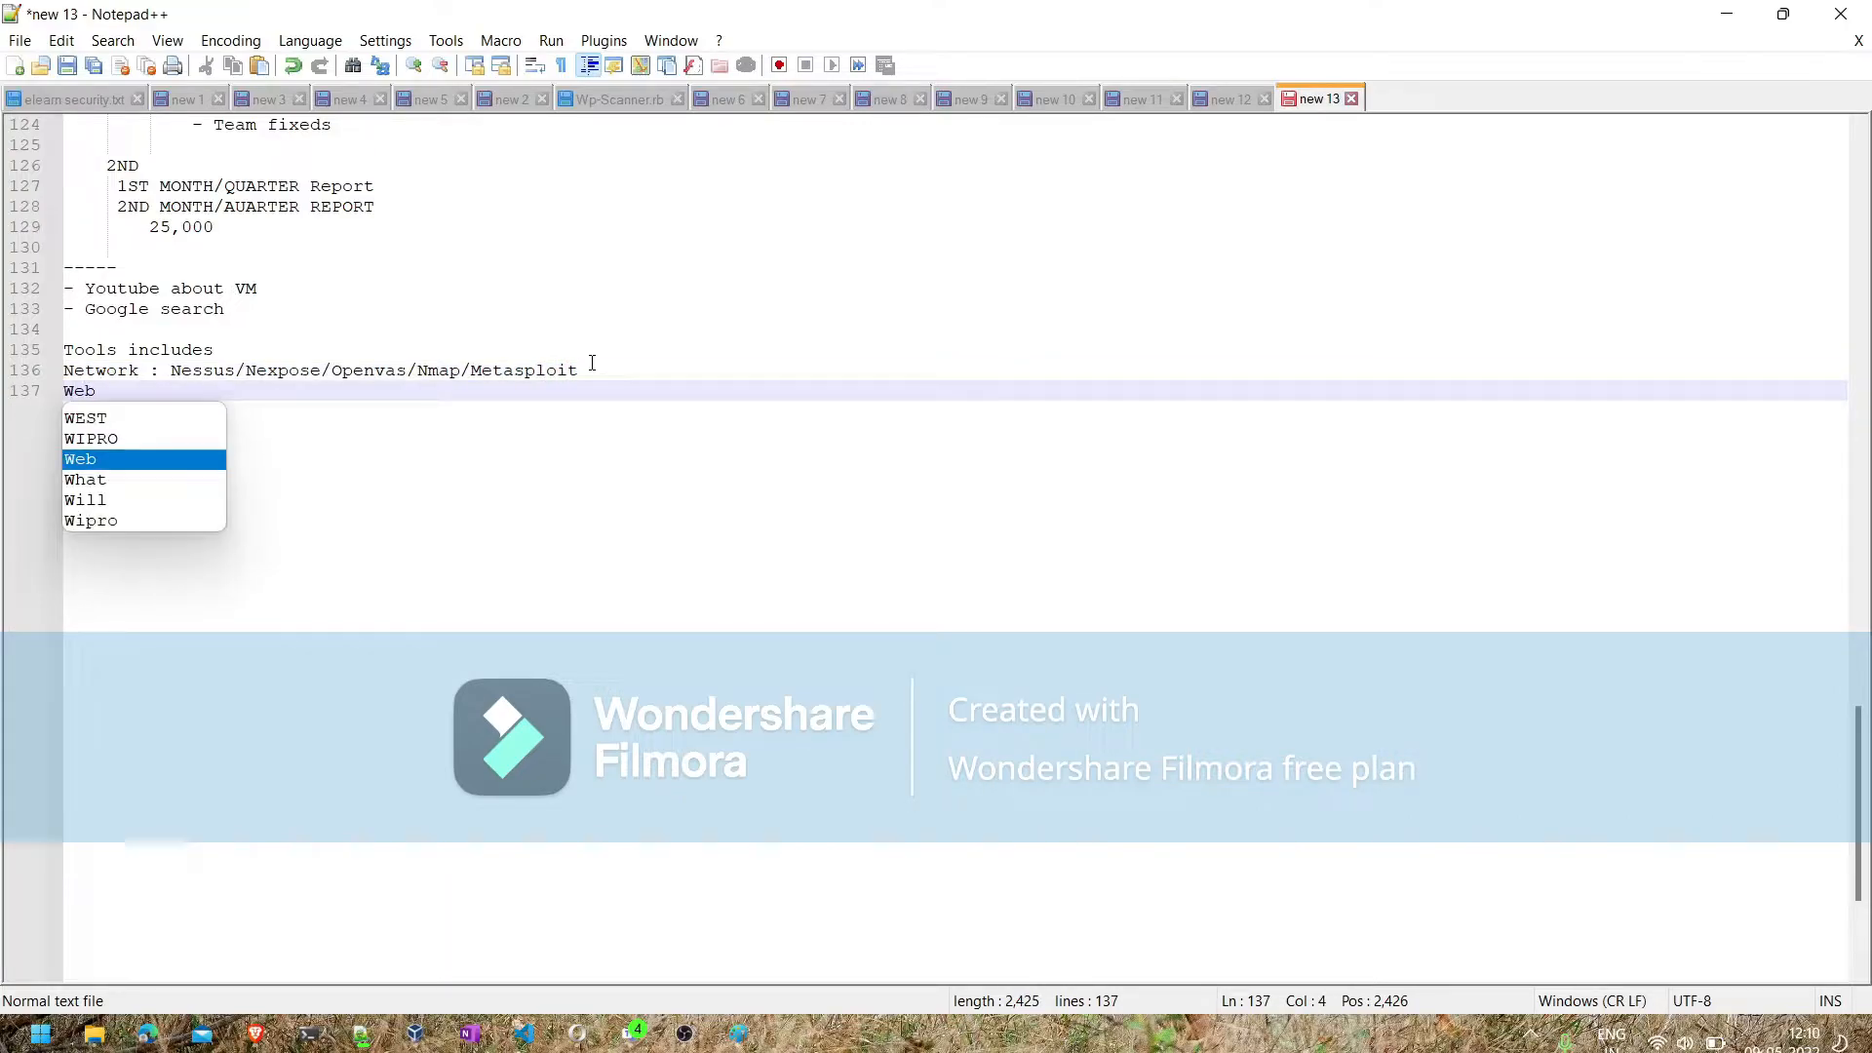
pyautogui.write(': Burp S')
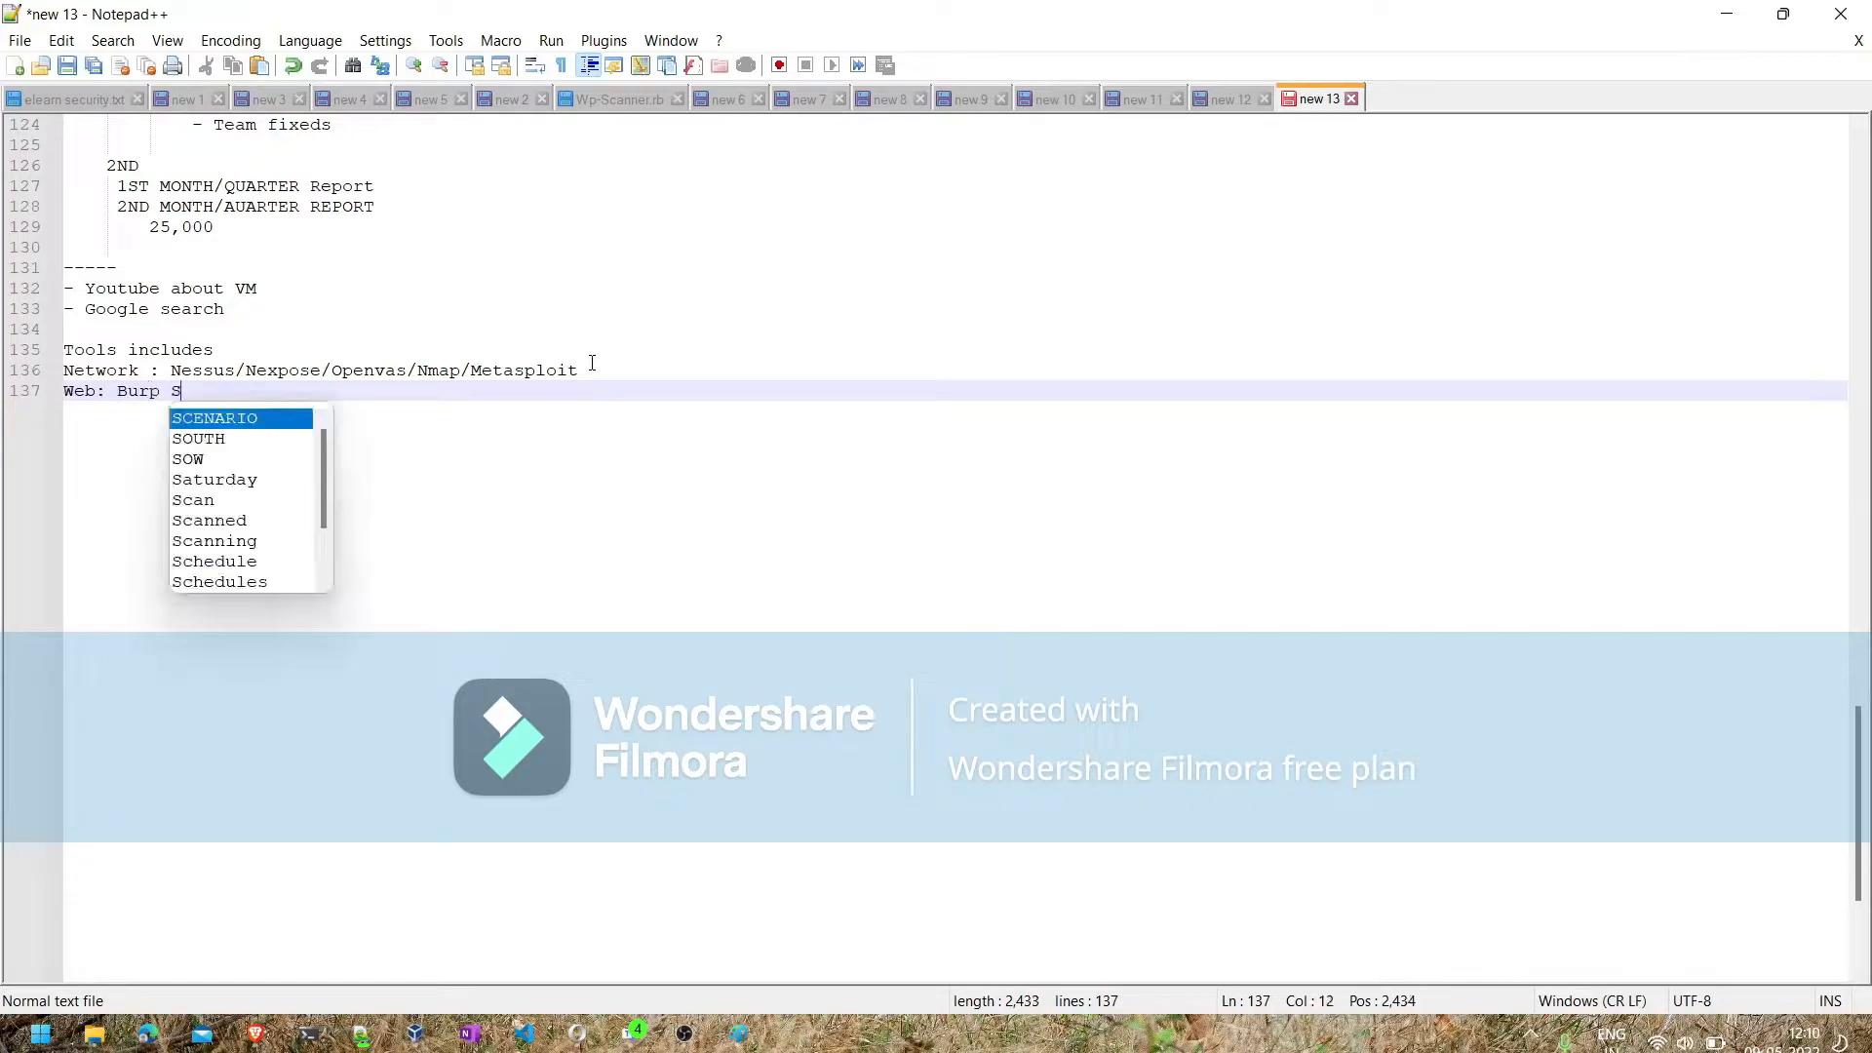
pyautogui.write('uite/W')
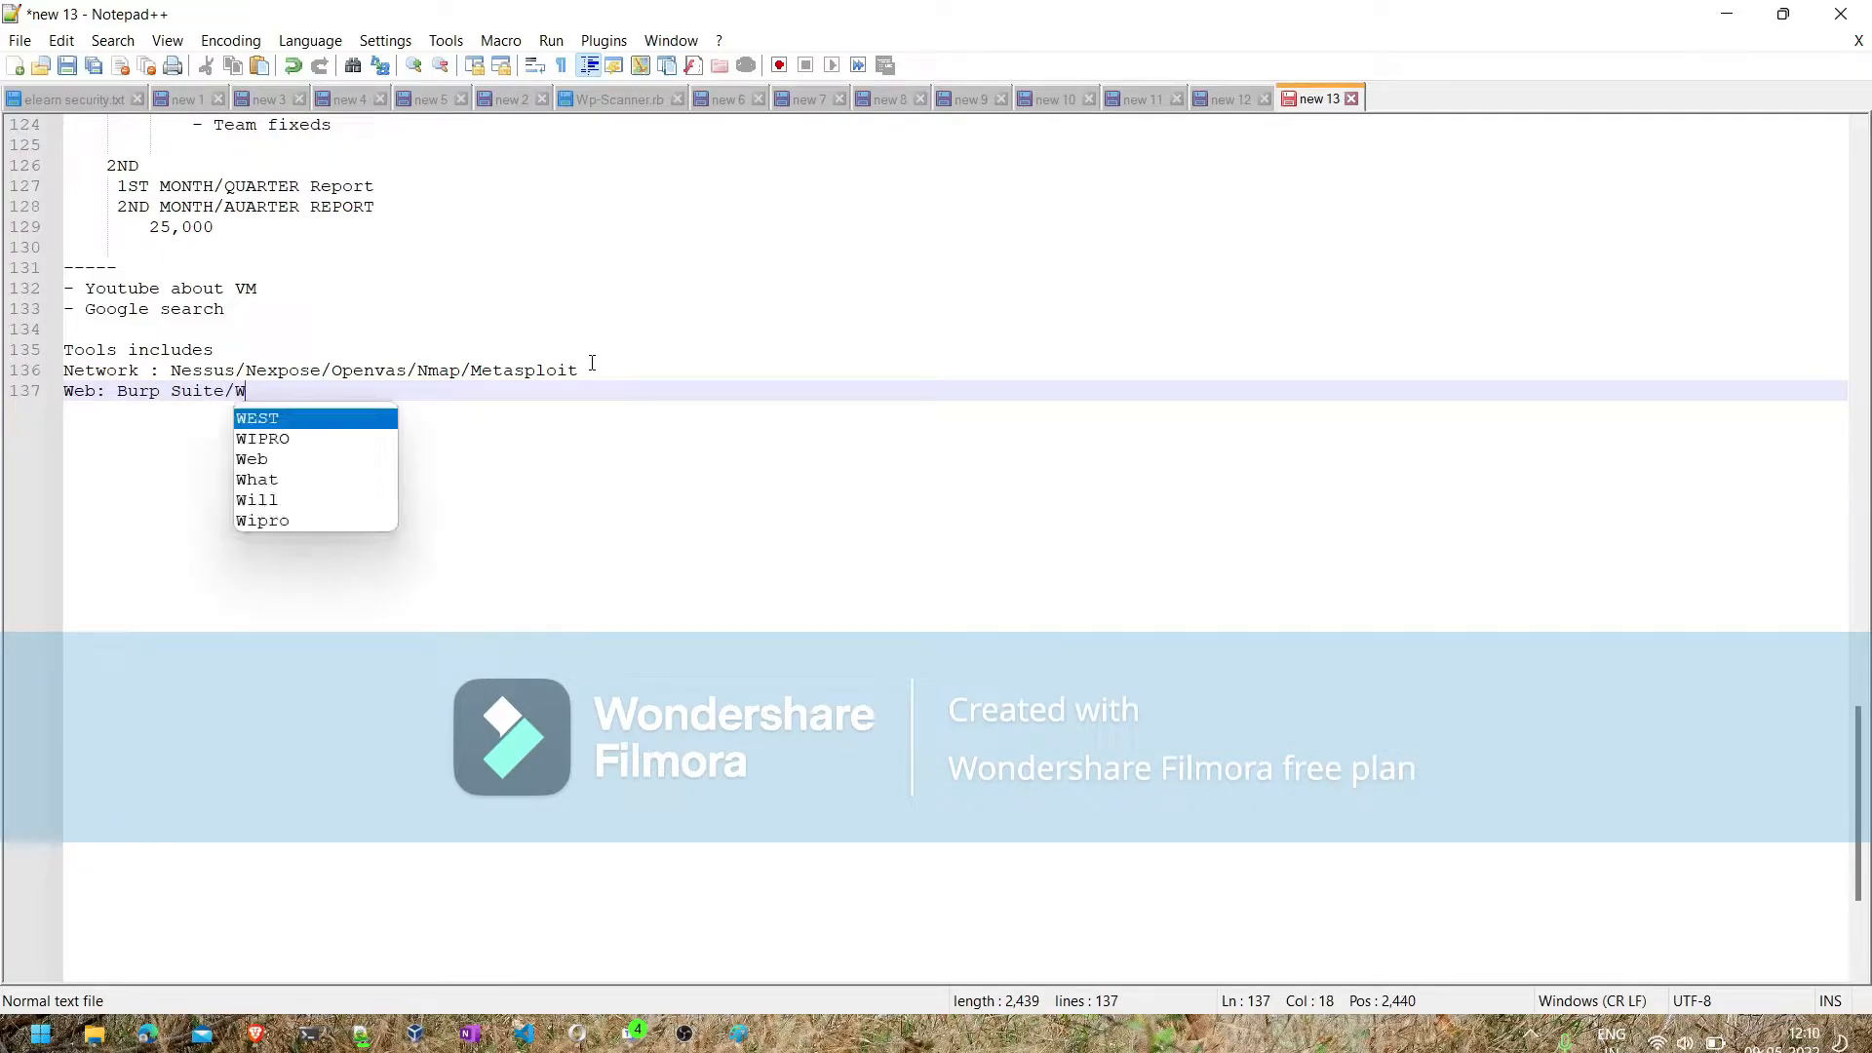
pyautogui.write('ebinspe')
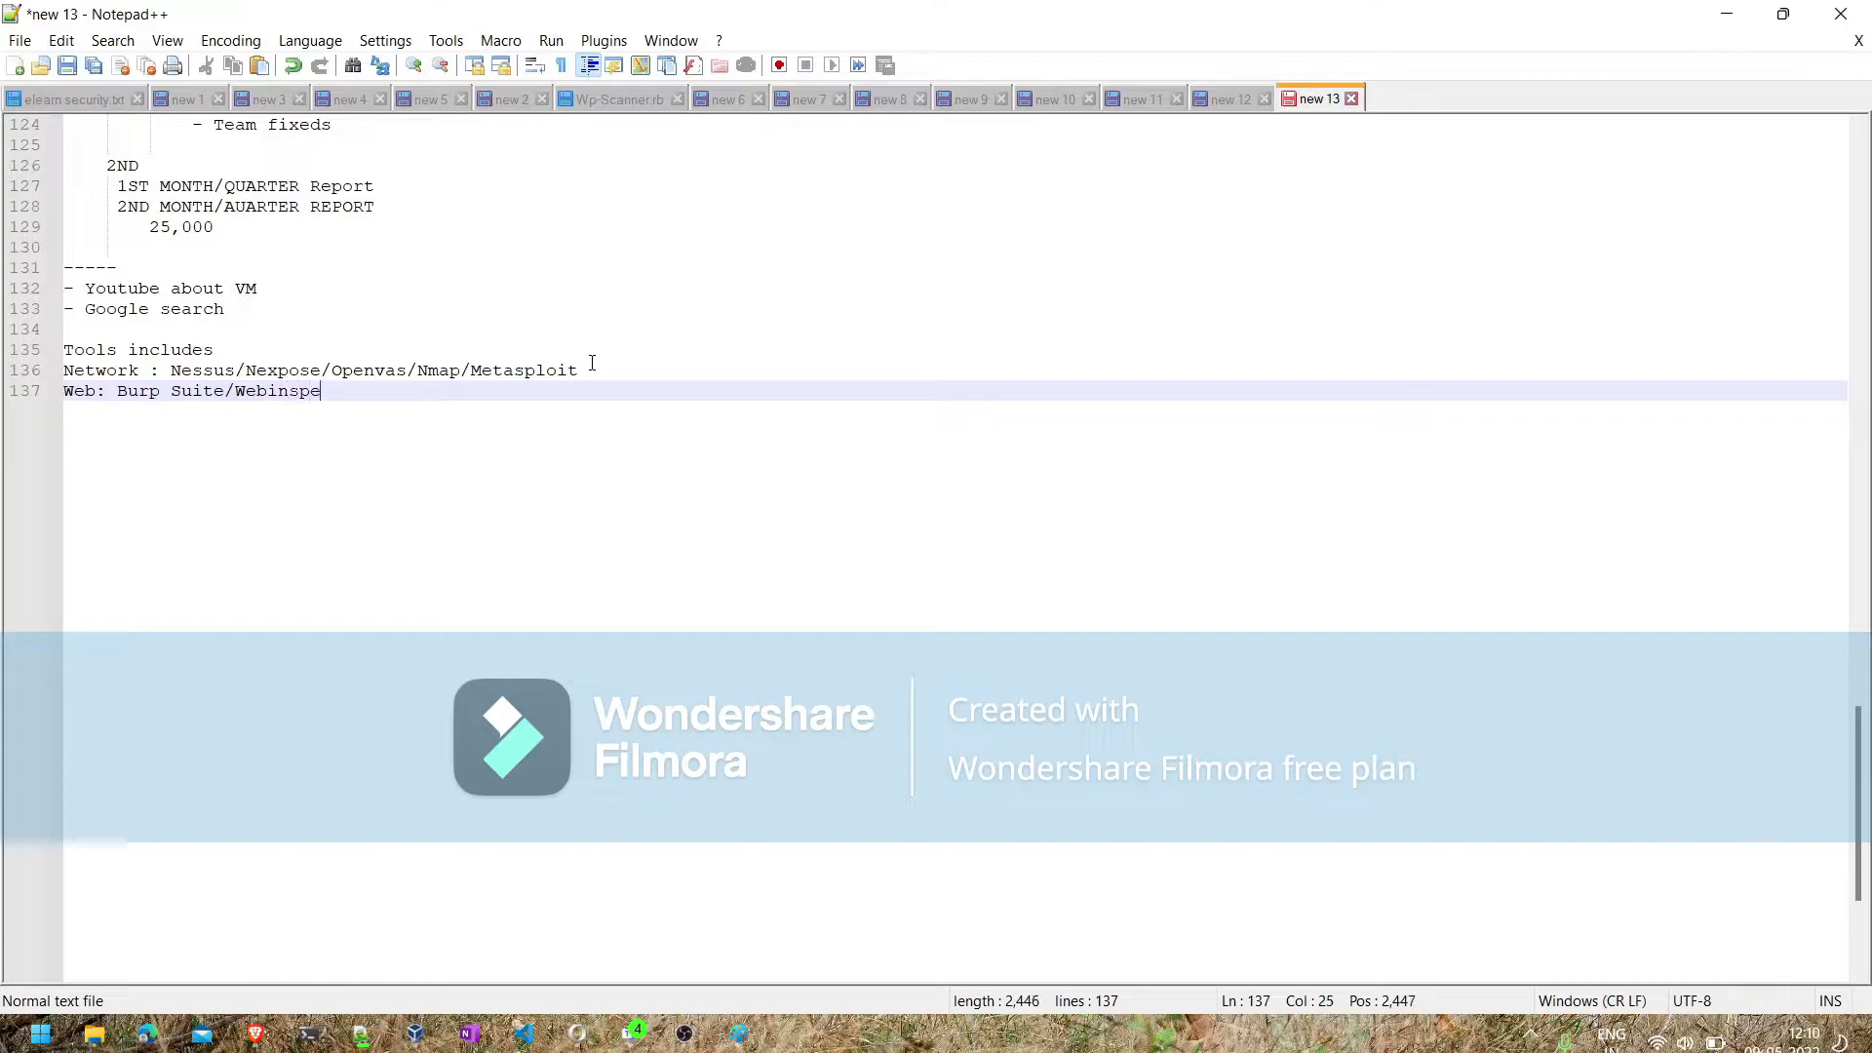
pyautogui.write('ct')
pyautogui.write('/')
pyautogui.write('sql')
pyautogui.press('BackSpace')
pyautogui.press('BackSpace')
pyautogui.press('BackSpace')
pyautogui.write('Etc')
# - Delete the Web tools line and insert an empty line between "Tools includes" and the Network line
pyautogui.hotkey('shift', 'Up')
pyautogui.hotkey('shift', 'Right')
pyautogui.hotkey('shift', 'Right')
pyautogui.hotkey('shift', 'Right')
pyautogui.hotkey('shift', 'Right')
pyautogui.hotkey('shift', 'Right')
pyautogui.hotkey('shift', 'Right')
pyautogui.hotkey('shift', 'Right')
pyautogui.hotkey('shift', 'Right')
pyautogui.hotkey('shift', 'Right')
pyautogui.hotkey('shift', 'Right')
pyautogui.hotkey('shift', 'Right')
pyautogui.hotkey('shift', 'Right')
pyautogui.hotkey('shift', 'Right')
pyautogui.hotkey('shift', 'Right')
pyautogui.hotkey('shift', 'Right')
pyautogui.hotkey('shift', 'Right')
pyautogui.hotkey('shift', 'Right')
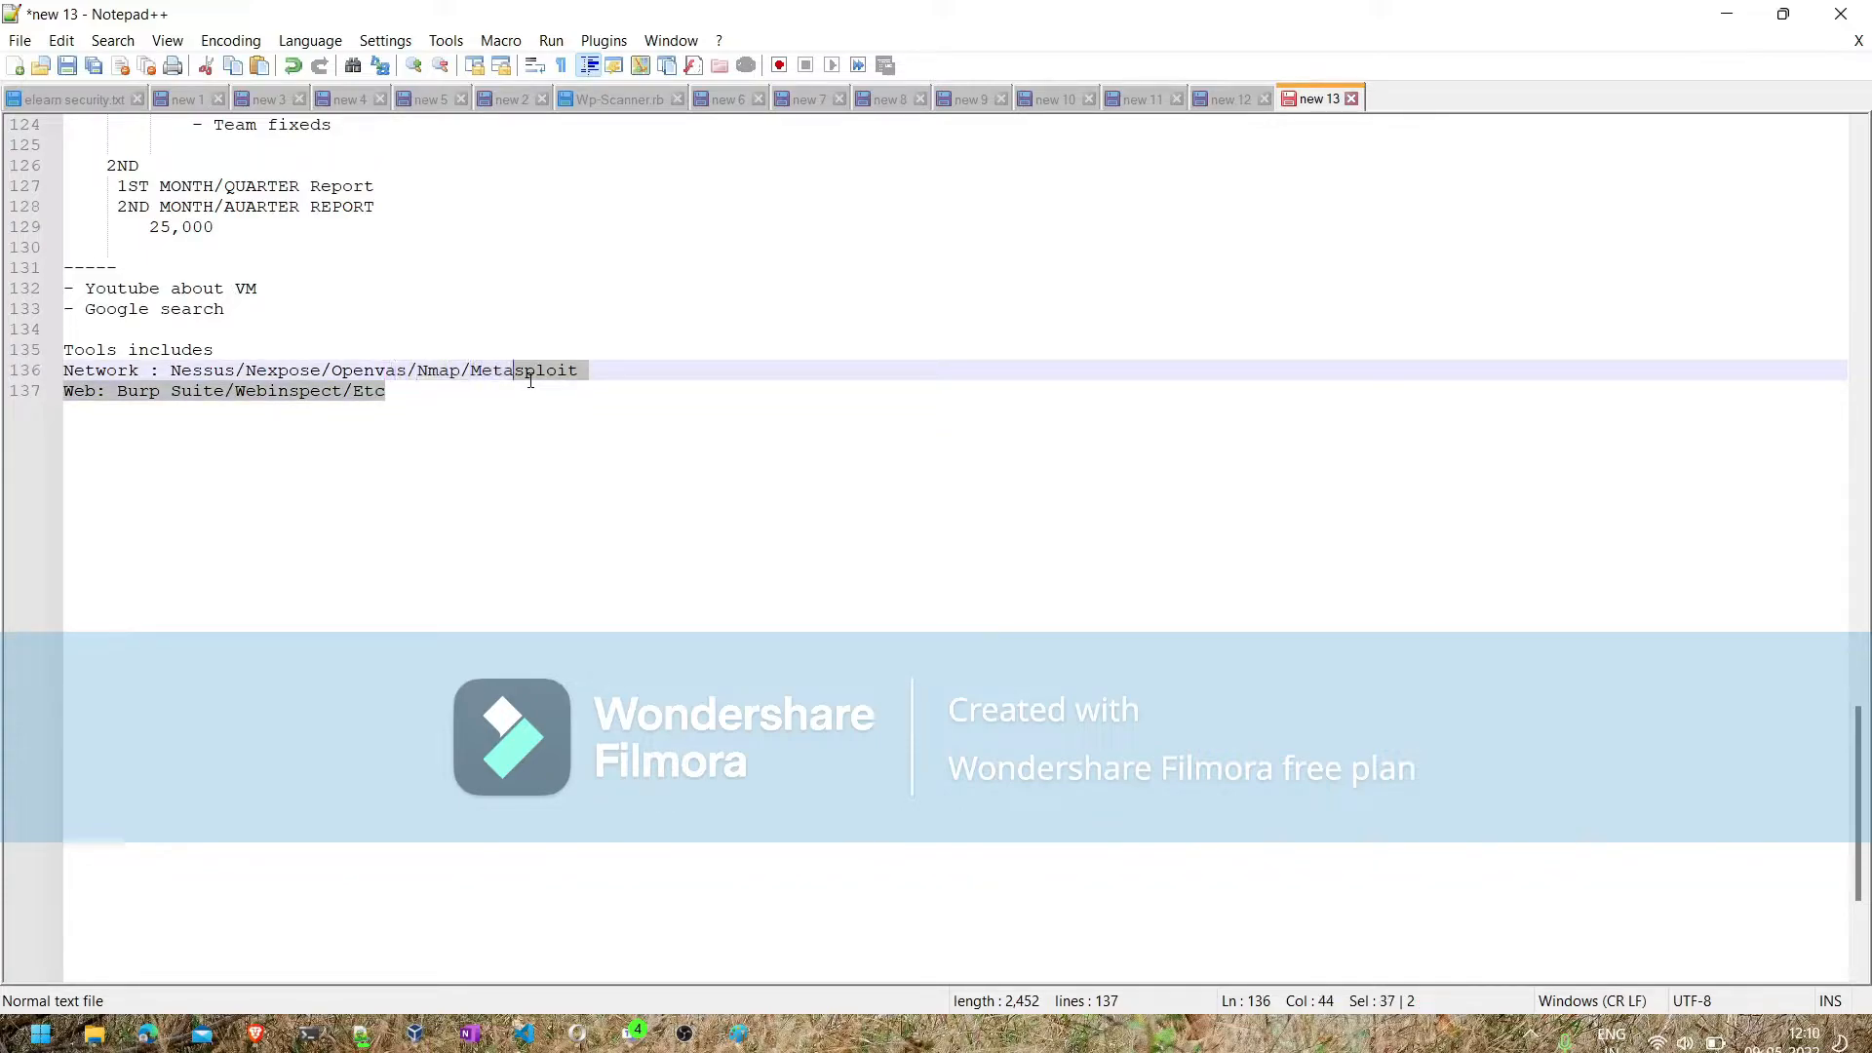
pyautogui.hotkey('shift', 'Right')
pyautogui.hotkey('shift', 'Right')
pyautogui.press('Return')
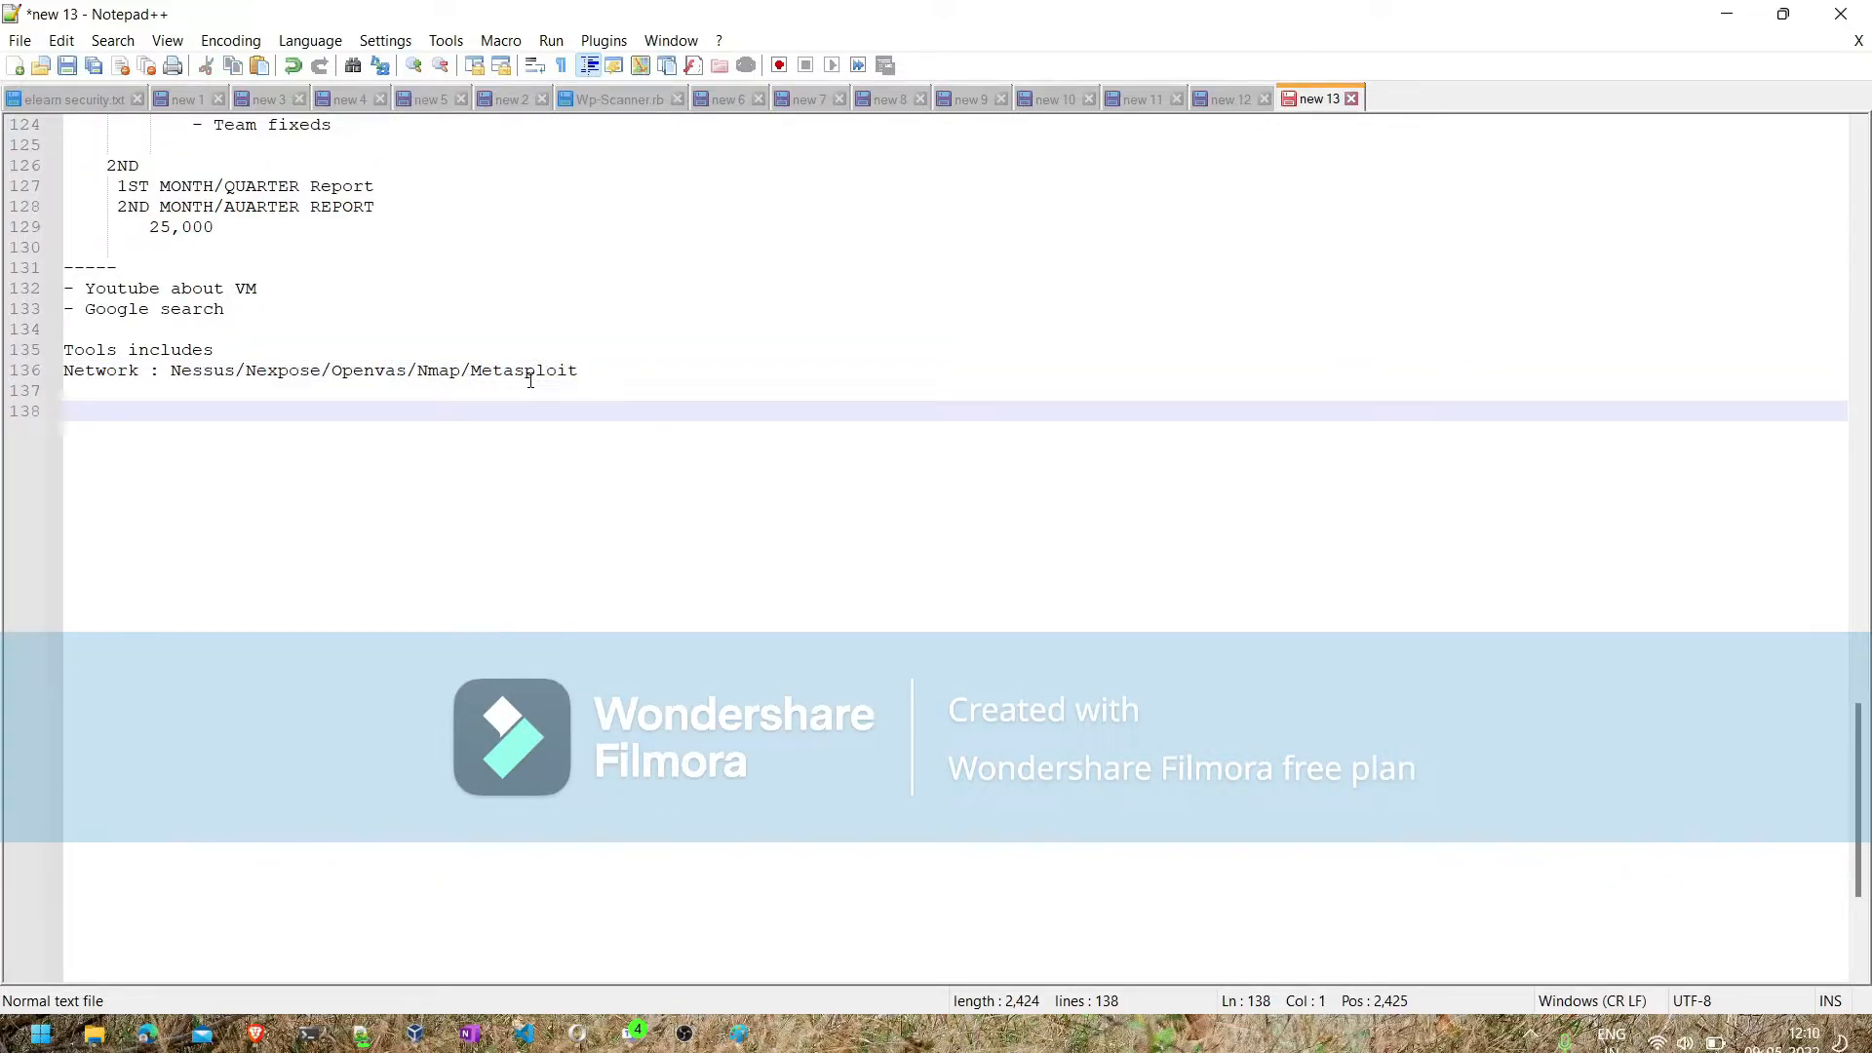
pyautogui.press('Up')
pyautogui.press('Up')
pyautogui.press('Return')
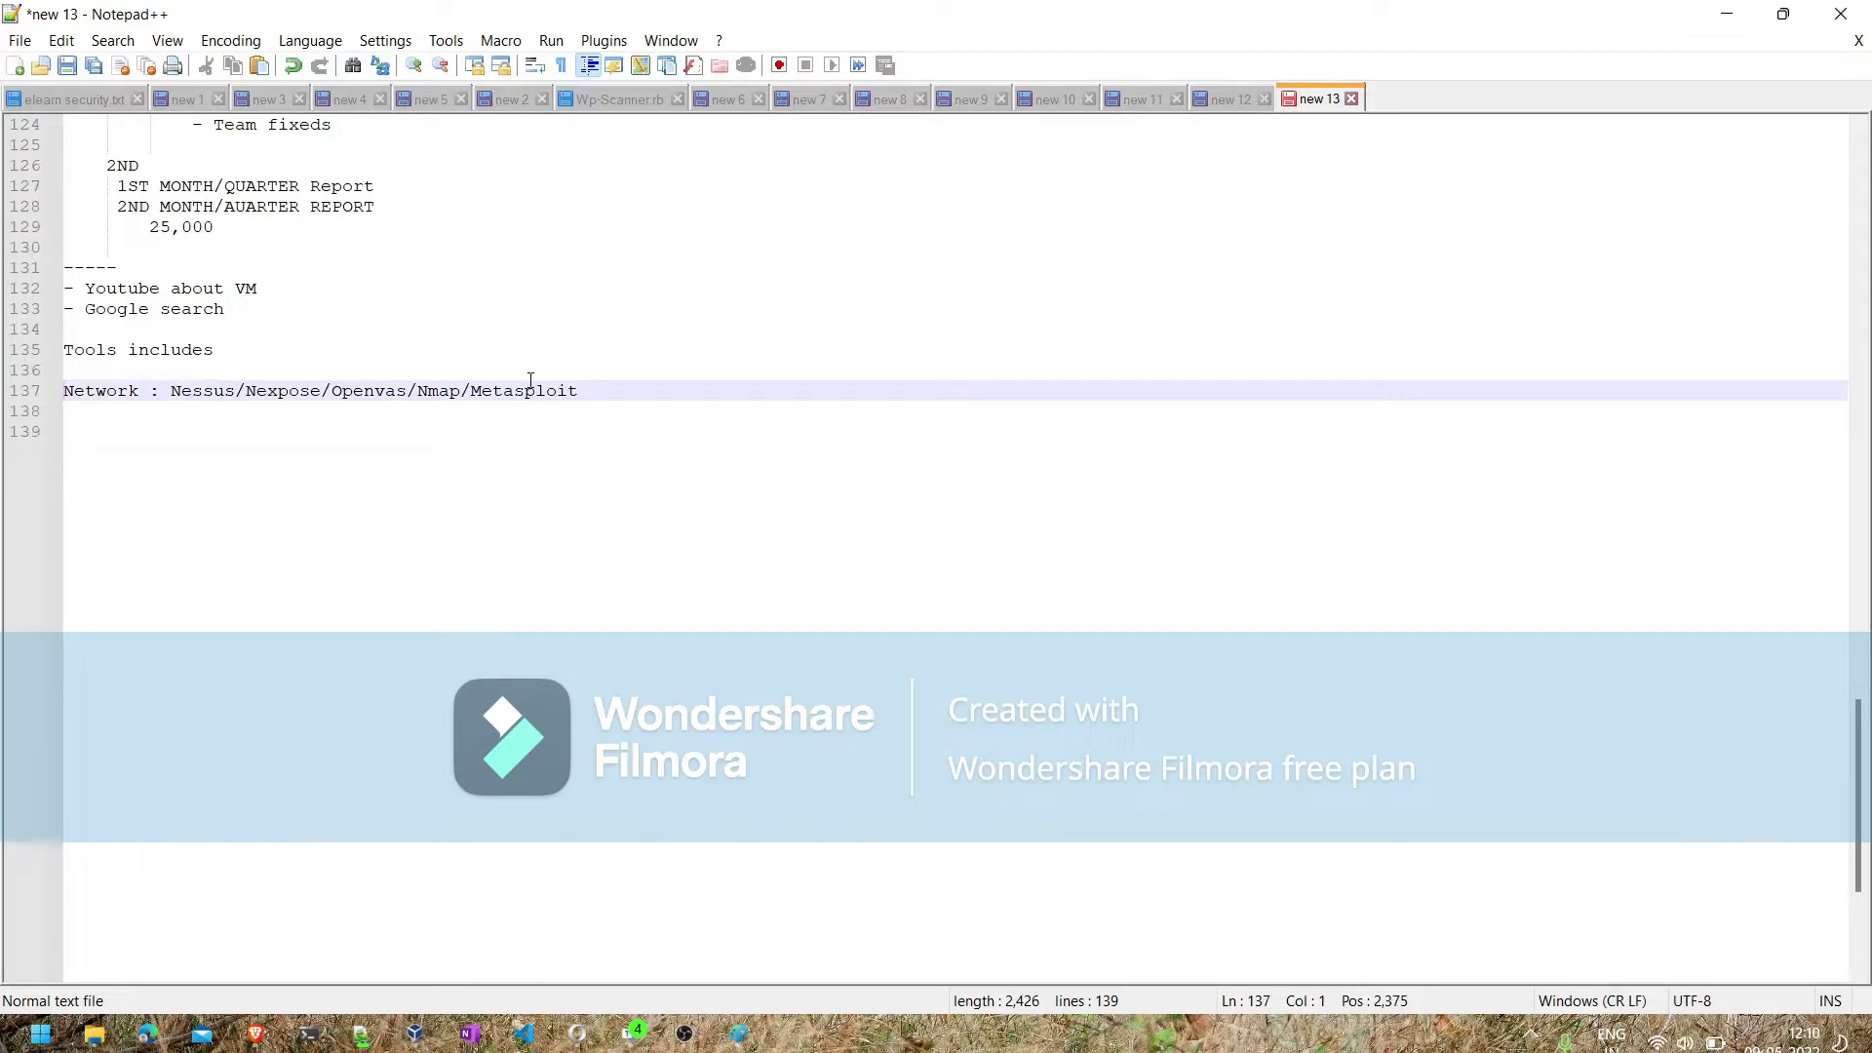
pyautogui.press('Down')
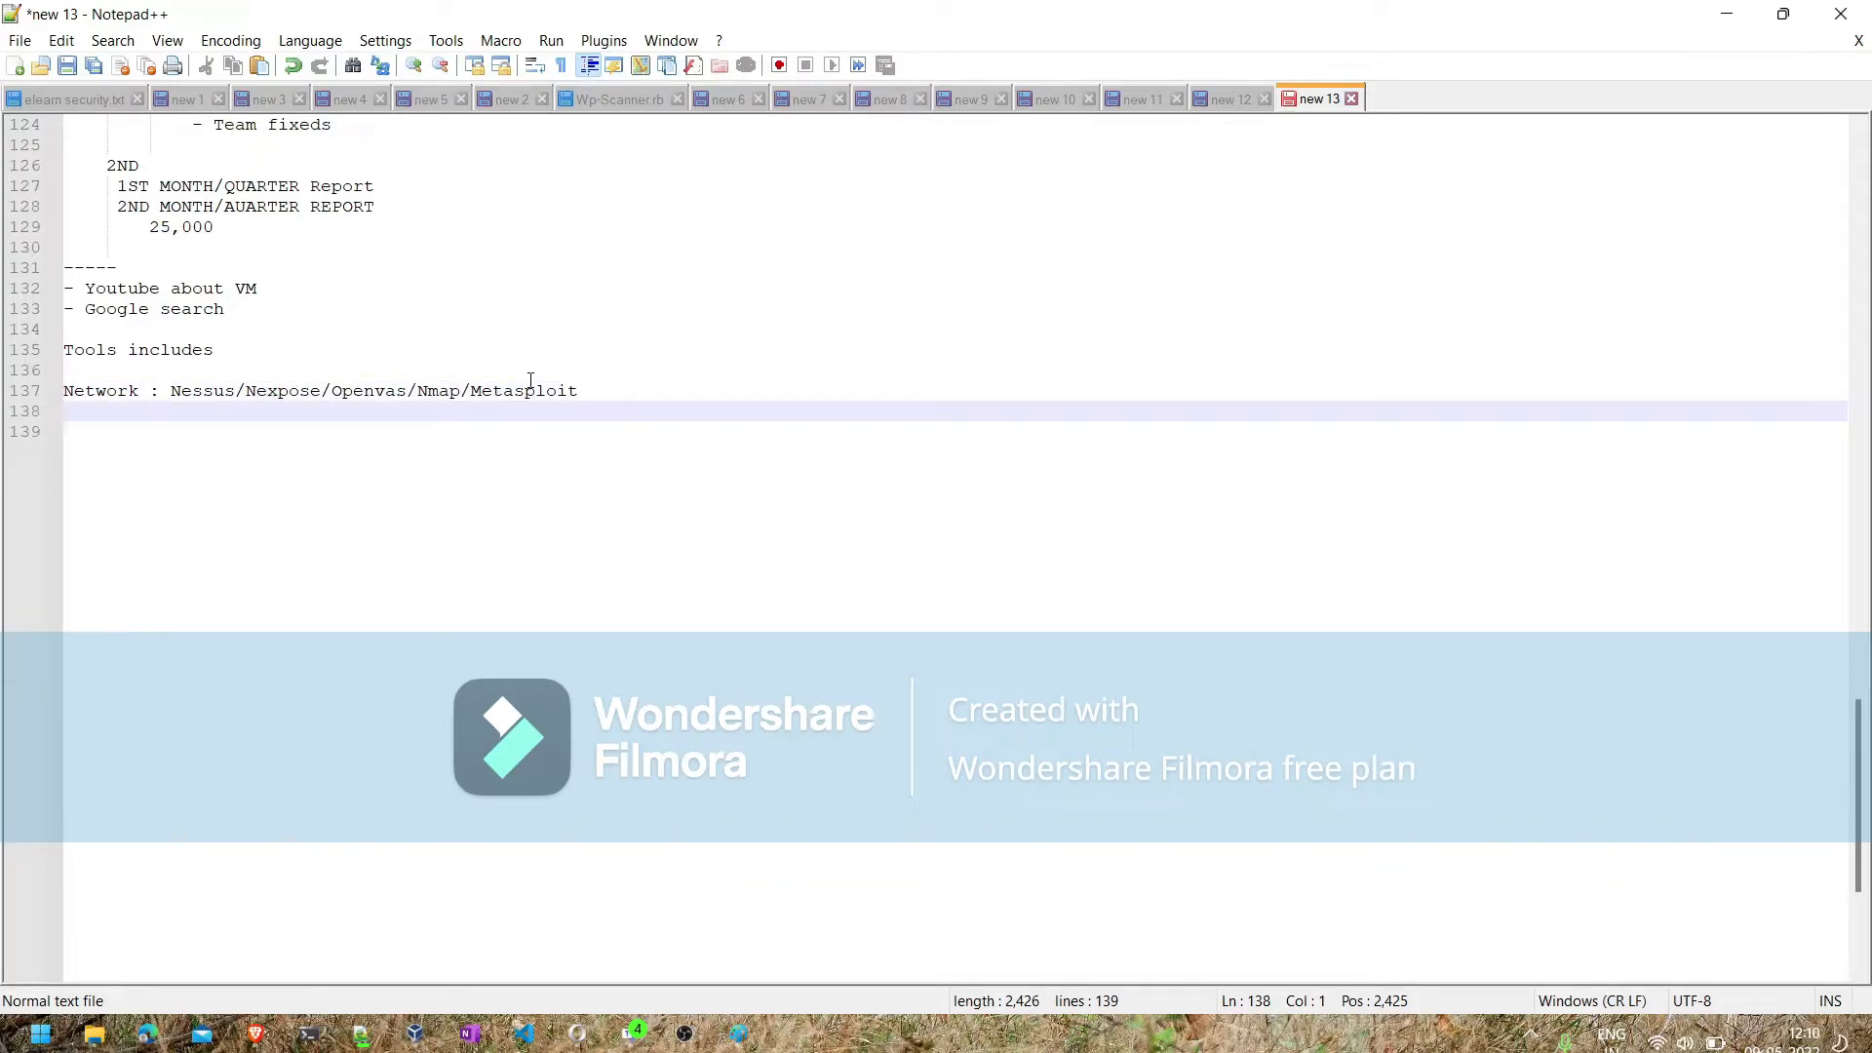
# - Break the Network line after "Nexpose/" and indent "Openvas/Nmap/Metasploit" beneath the Nessus entry
pyautogui.click(331, 390)
pyautogui.press('Return')
pyautogui.press('Tab')
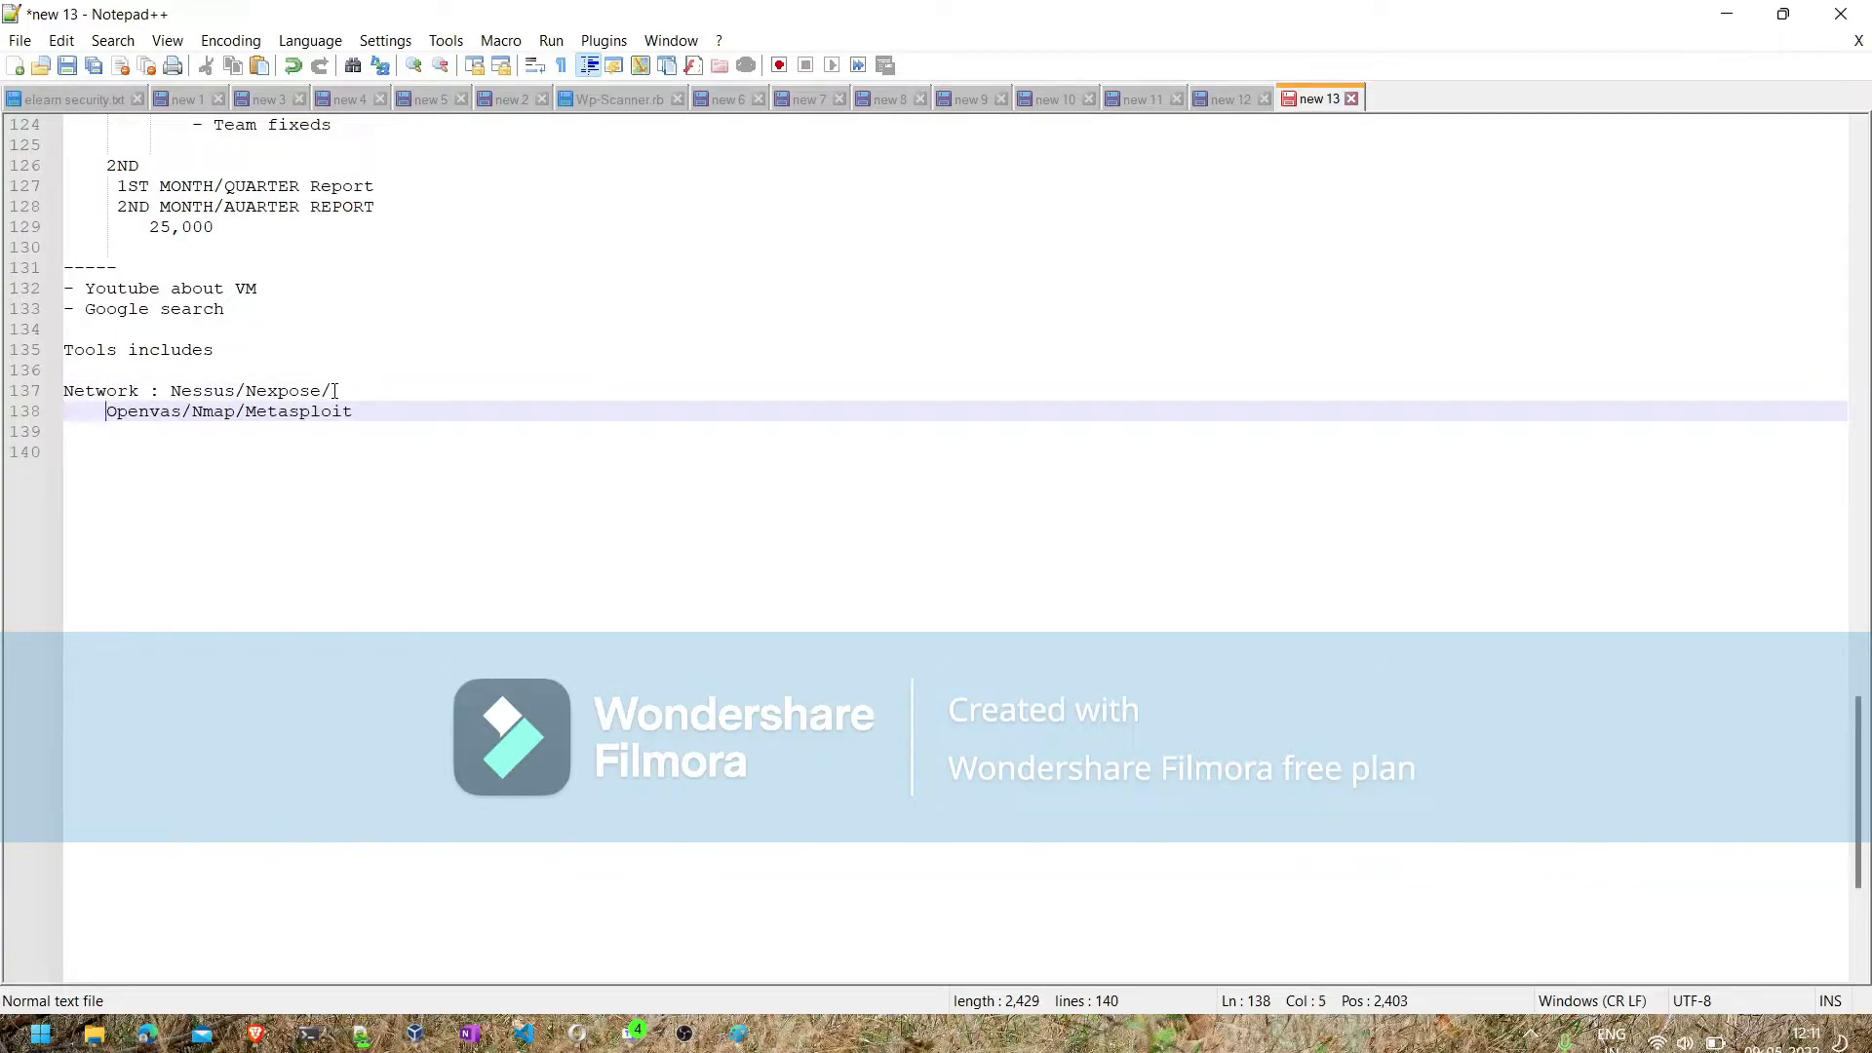
# - Replace the trailing slash after Nexpose with "--- commercial" and append "----open source" to the Openvas/Nmap/Metasploit line
pyautogui.click(385, 386)
pyautogui.press('BackSpace')
pyautogui.write('--')
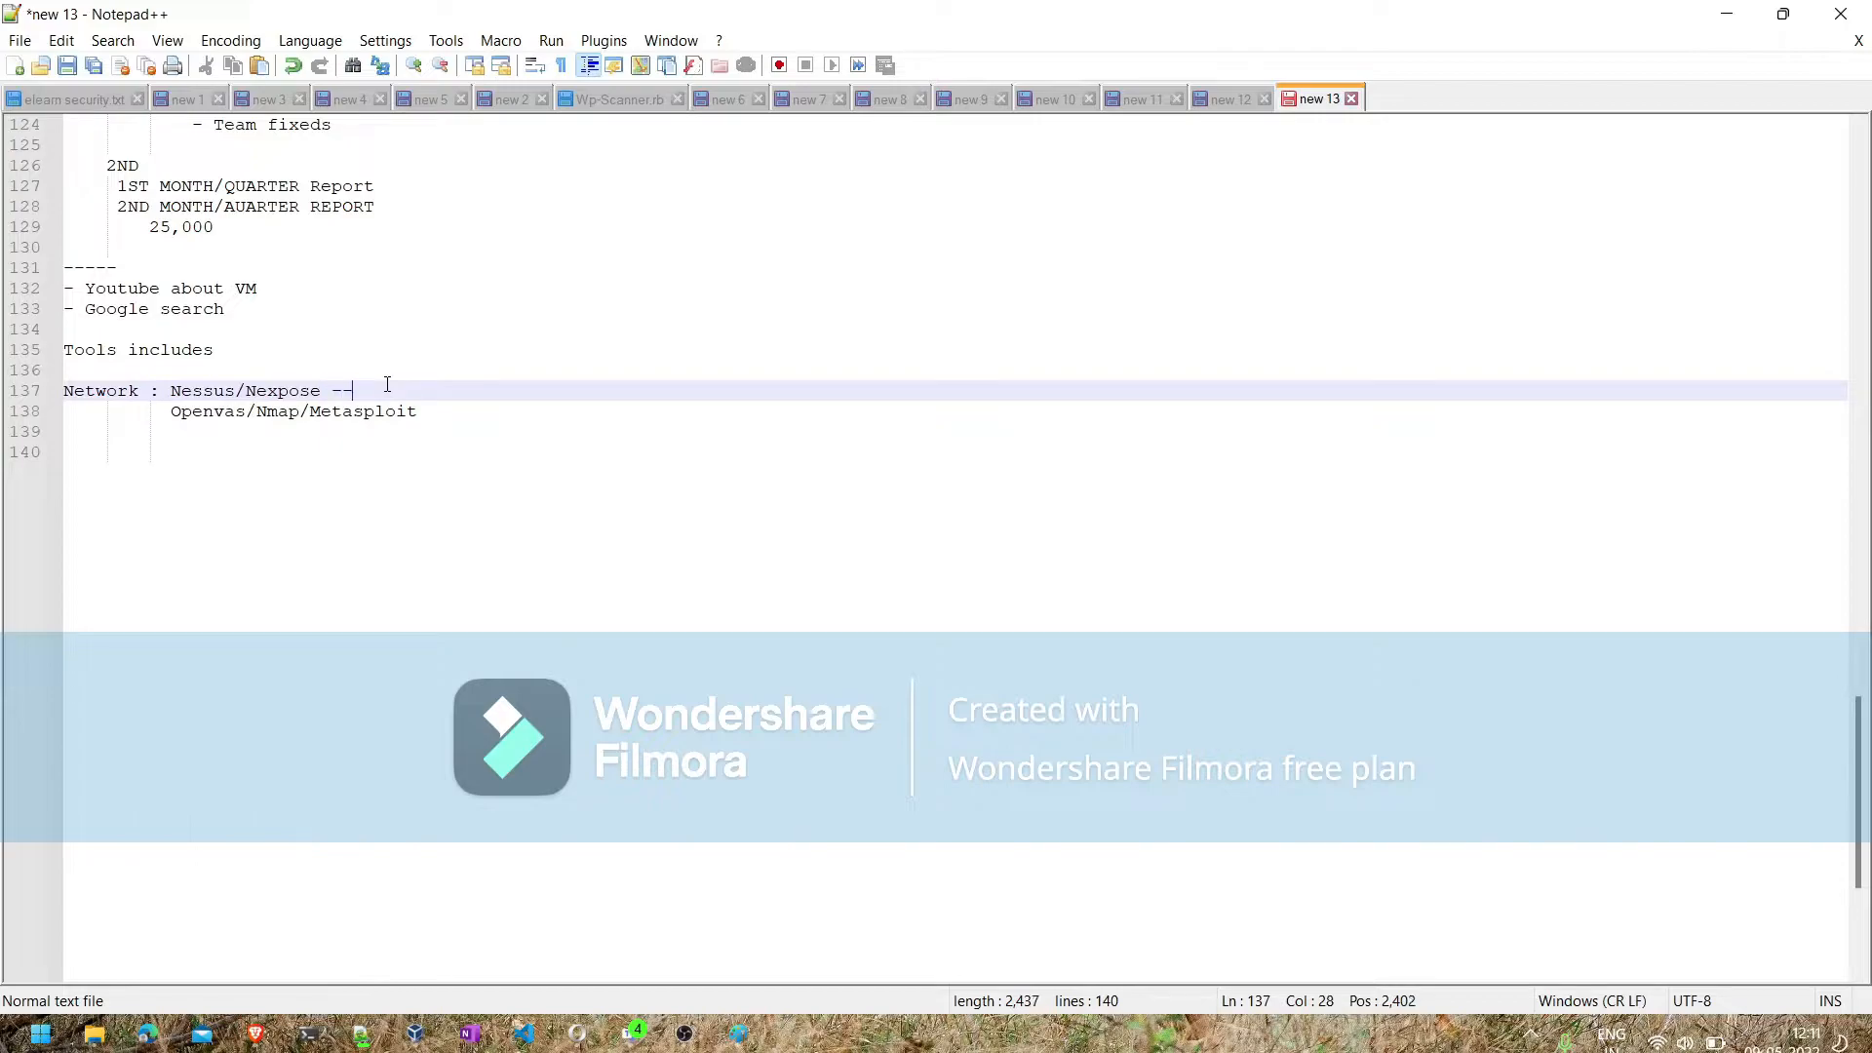
pyautogui.write('- commercial')
pyautogui.click(437, 411)
pyautogui.write('---')
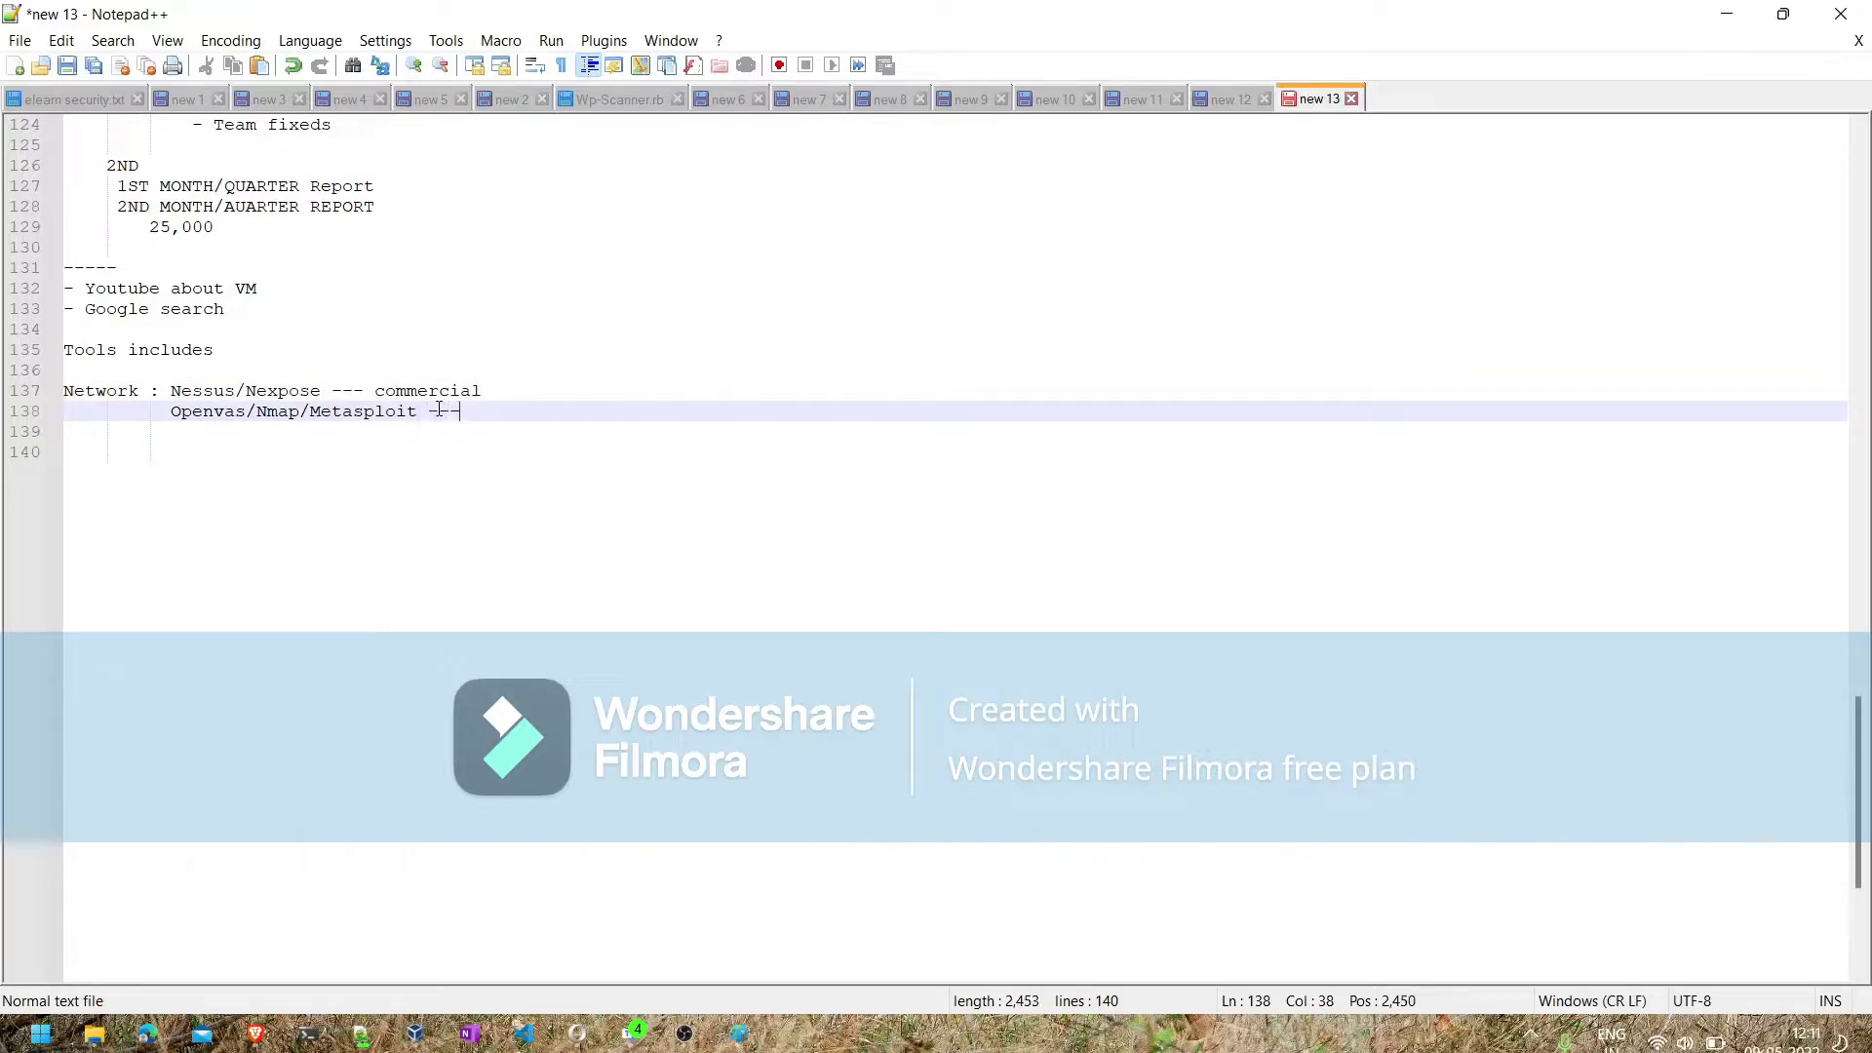
pyautogui.write('-')
pyautogui.write('op')
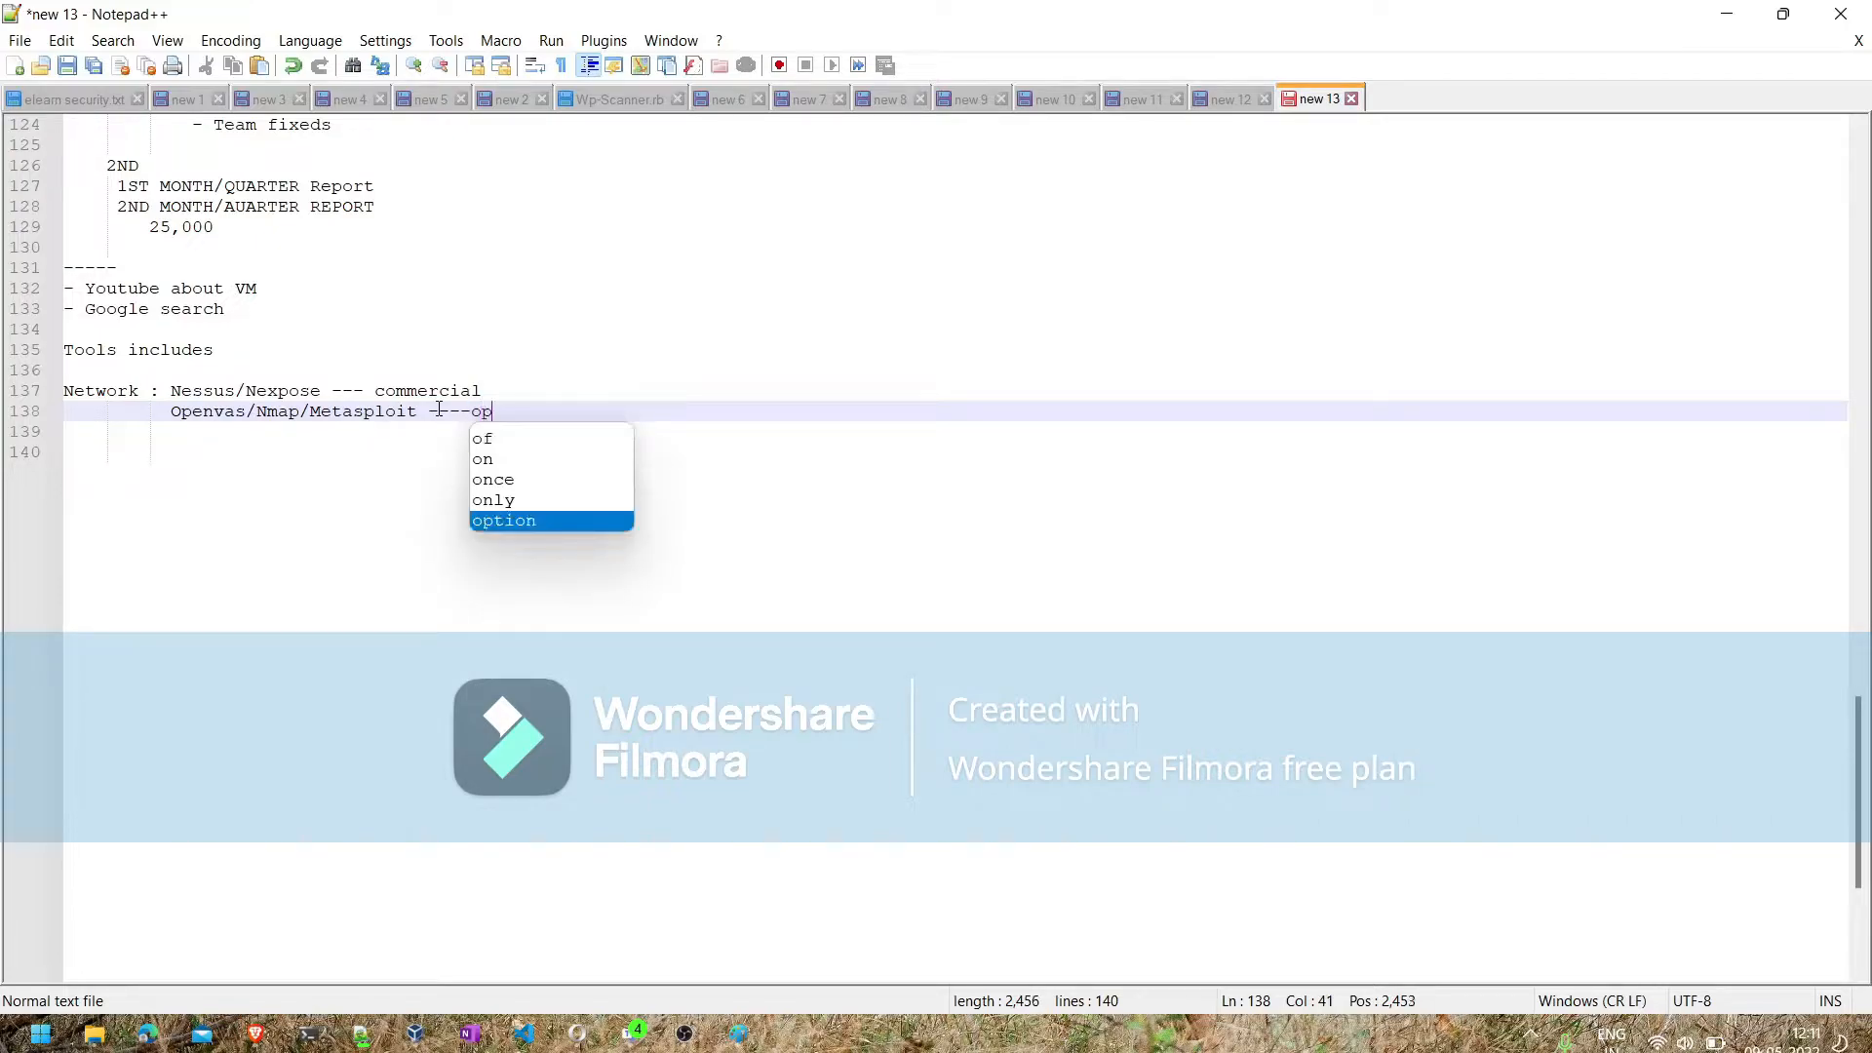
pyautogui.write('en source')
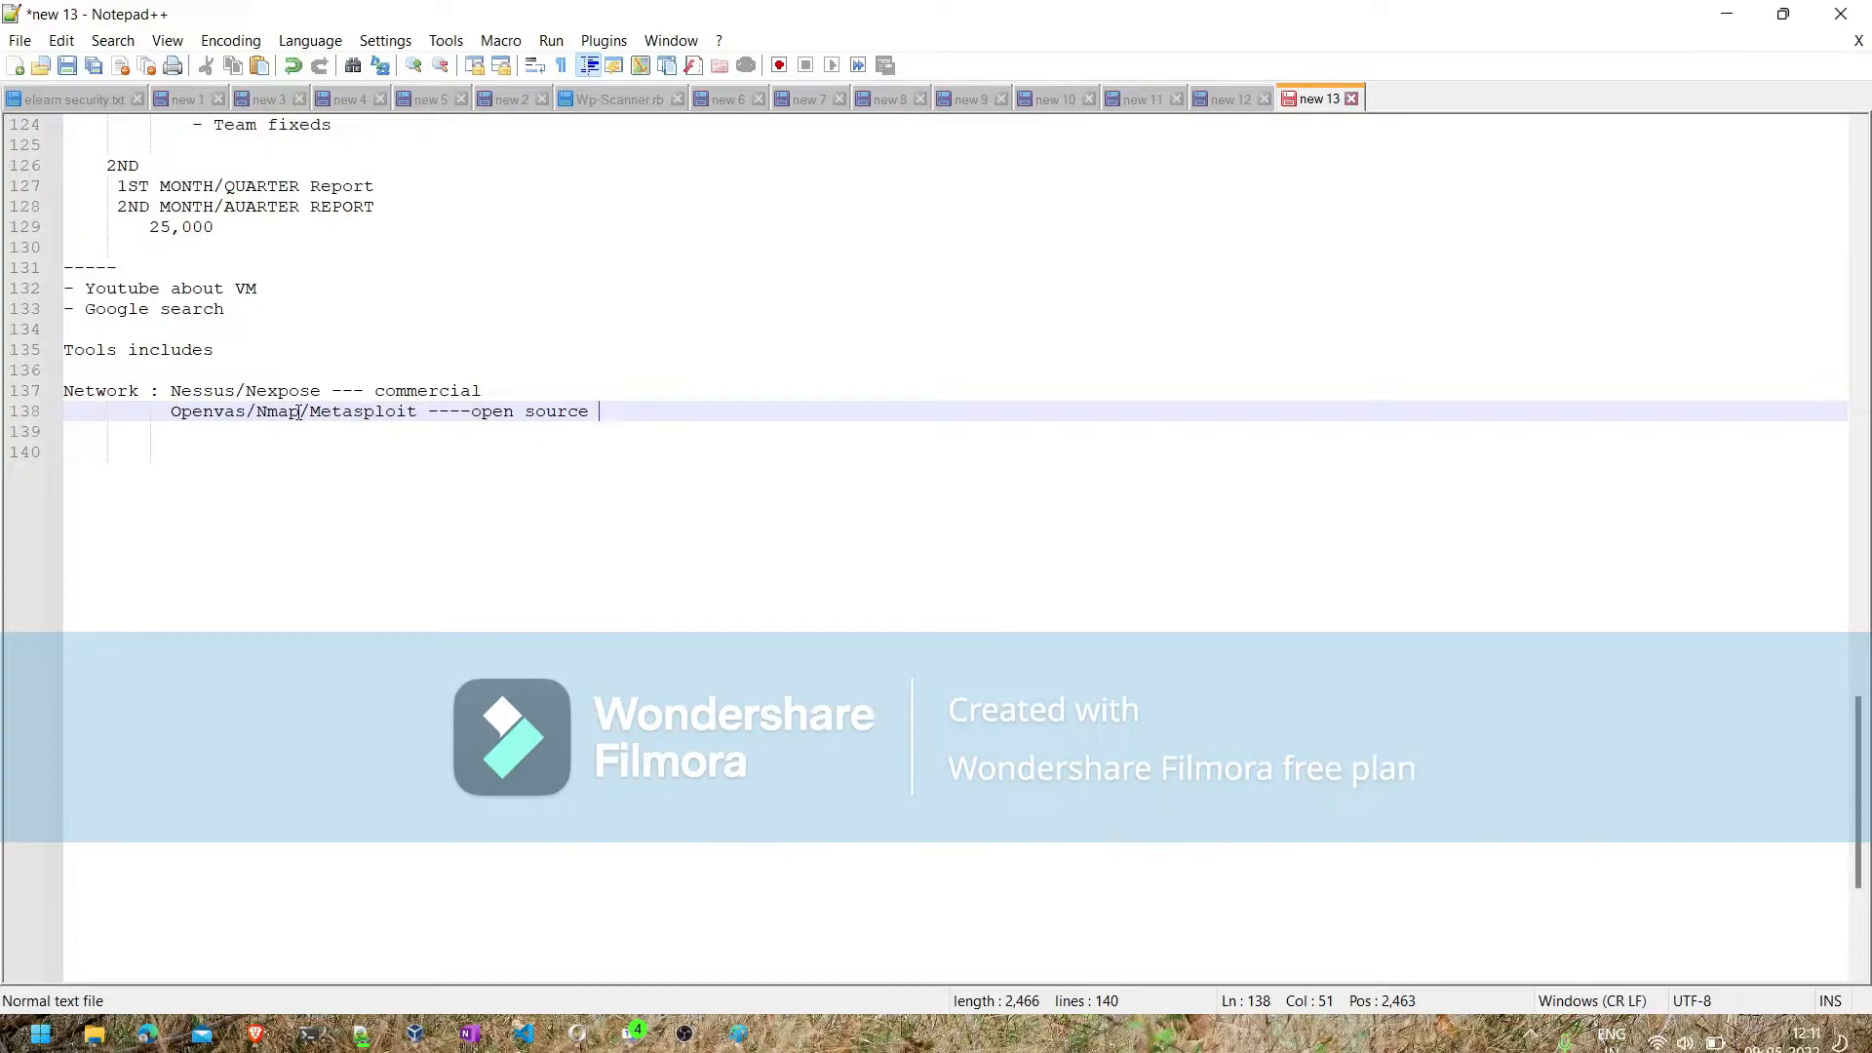
# - Put Nmap/Metasploit on a separate line as "Manual (Nmap/Metasploit)" and remove Nexpose from the Network line
pyautogui.click(420, 410)
pyautogui.click(258, 410)
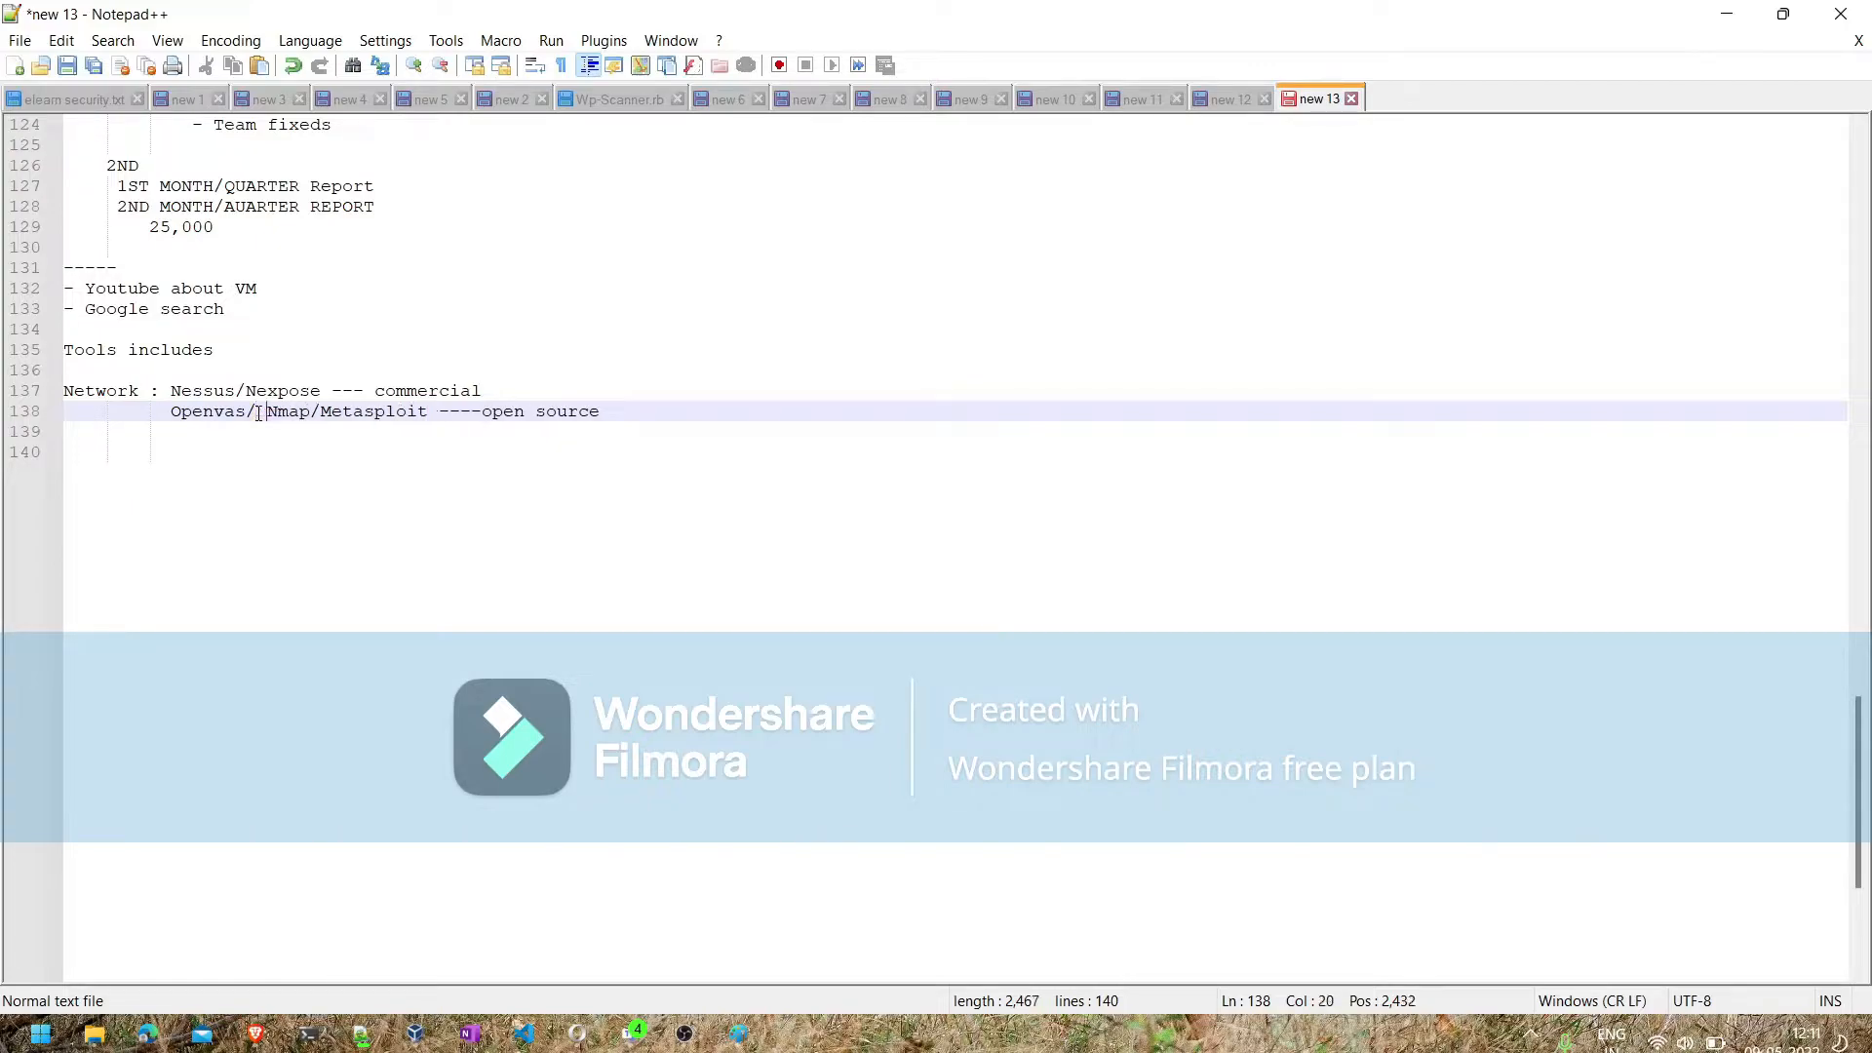
pyautogui.hotkey('ctrl', 'Return')
pyautogui.press('Escape')
pyautogui.press('Return')
pyautogui.write('Manual (')
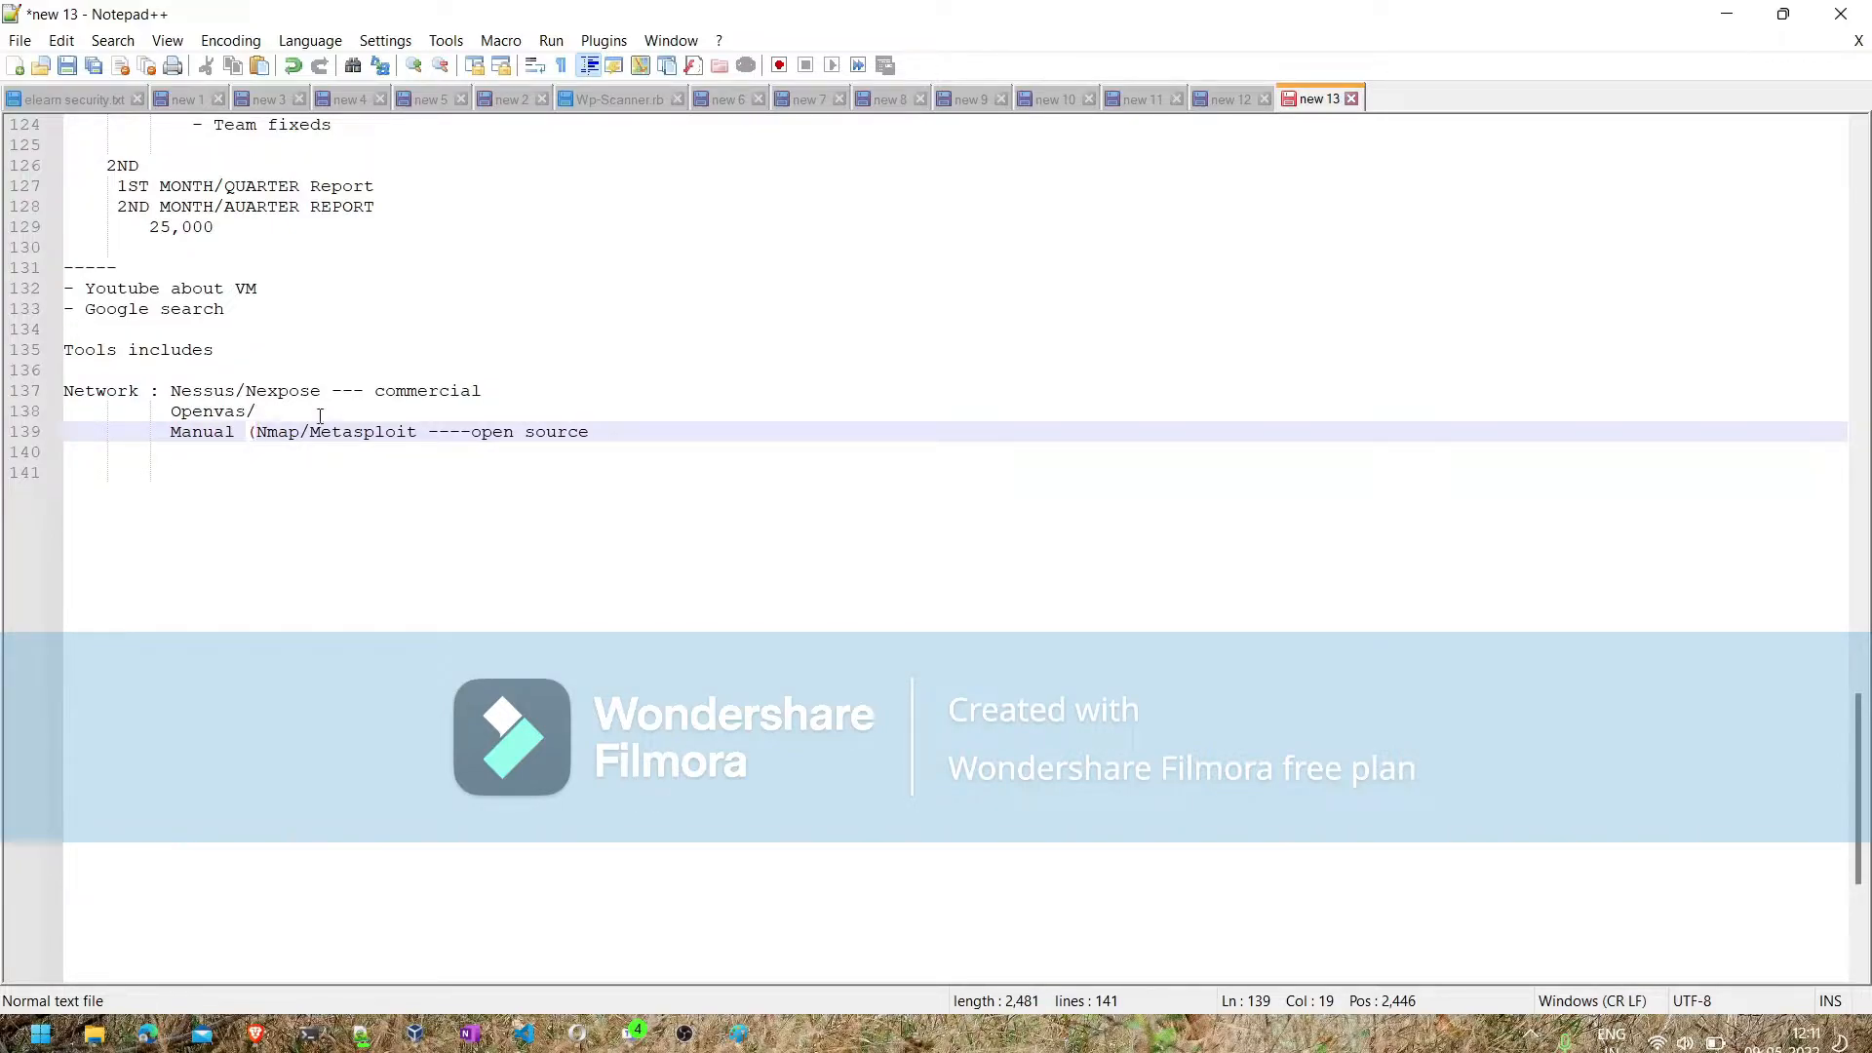
pyautogui.click(421, 438)
pyautogui.write(')')
pyautogui.doubleClick(270, 394)
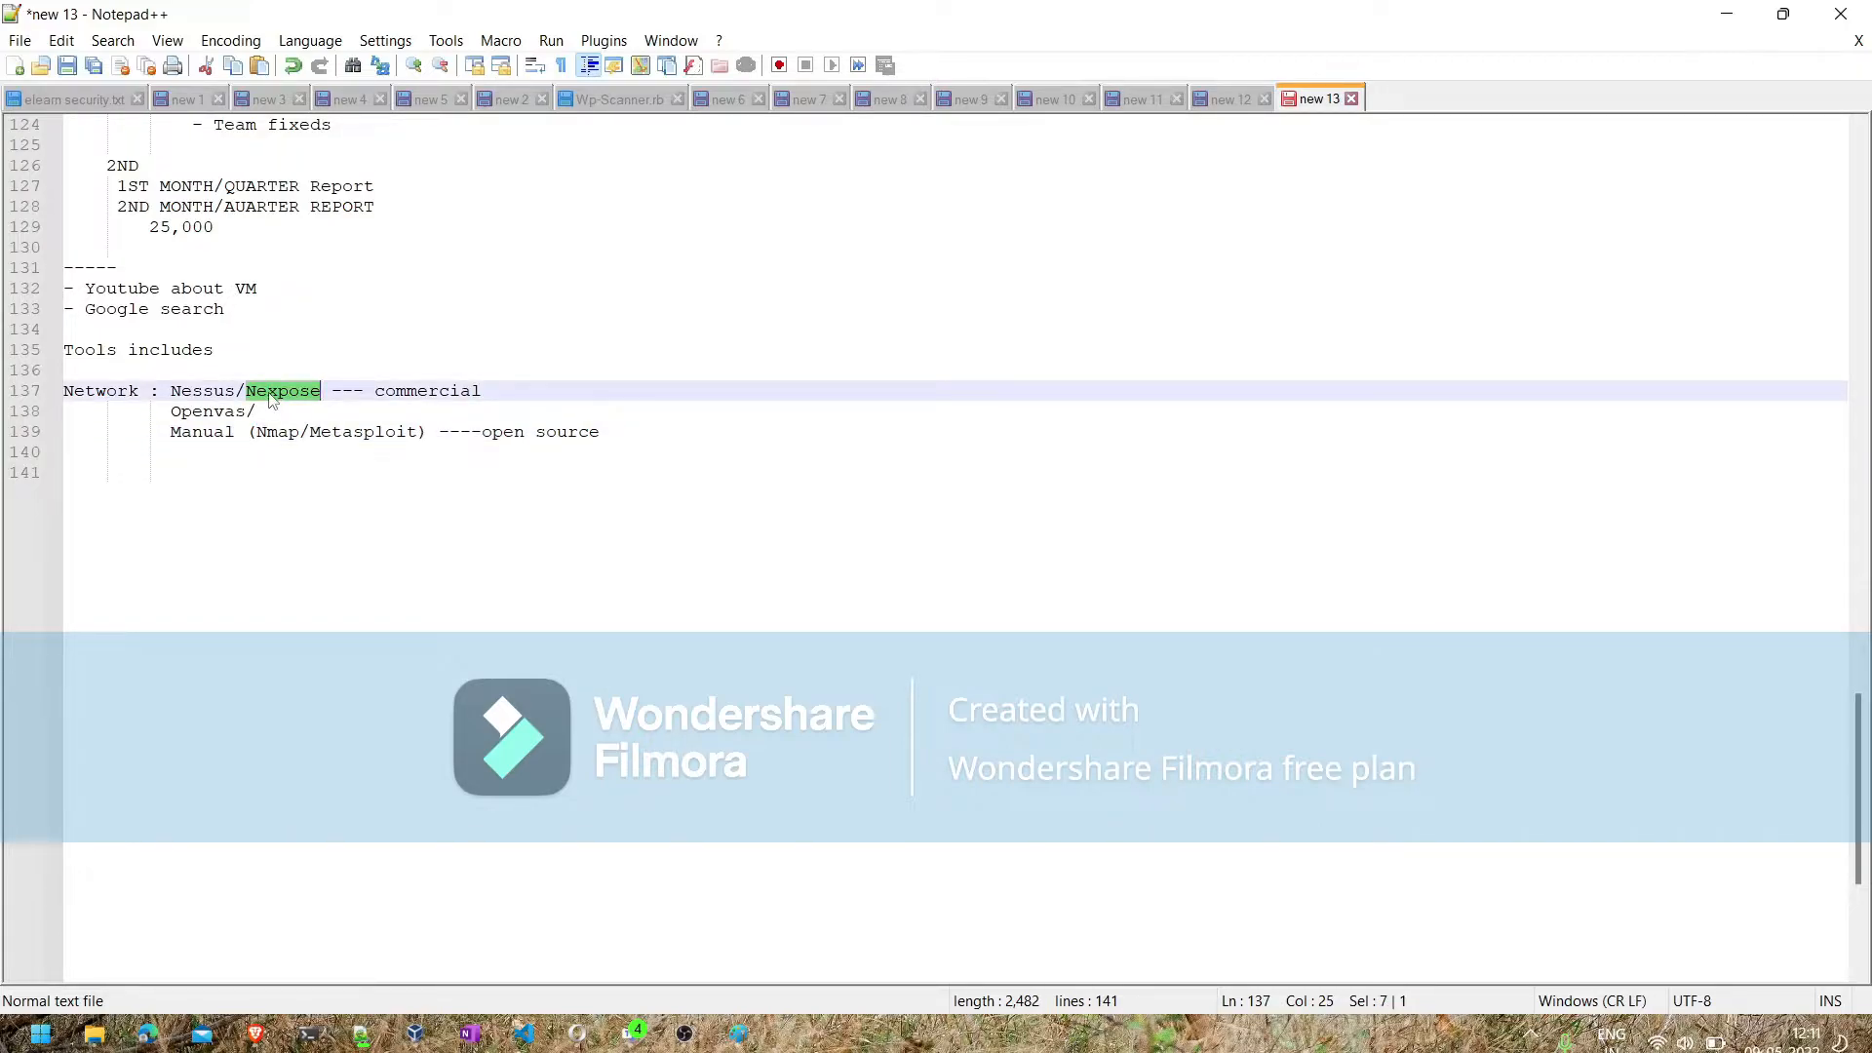
pyautogui.press('BackSpace')
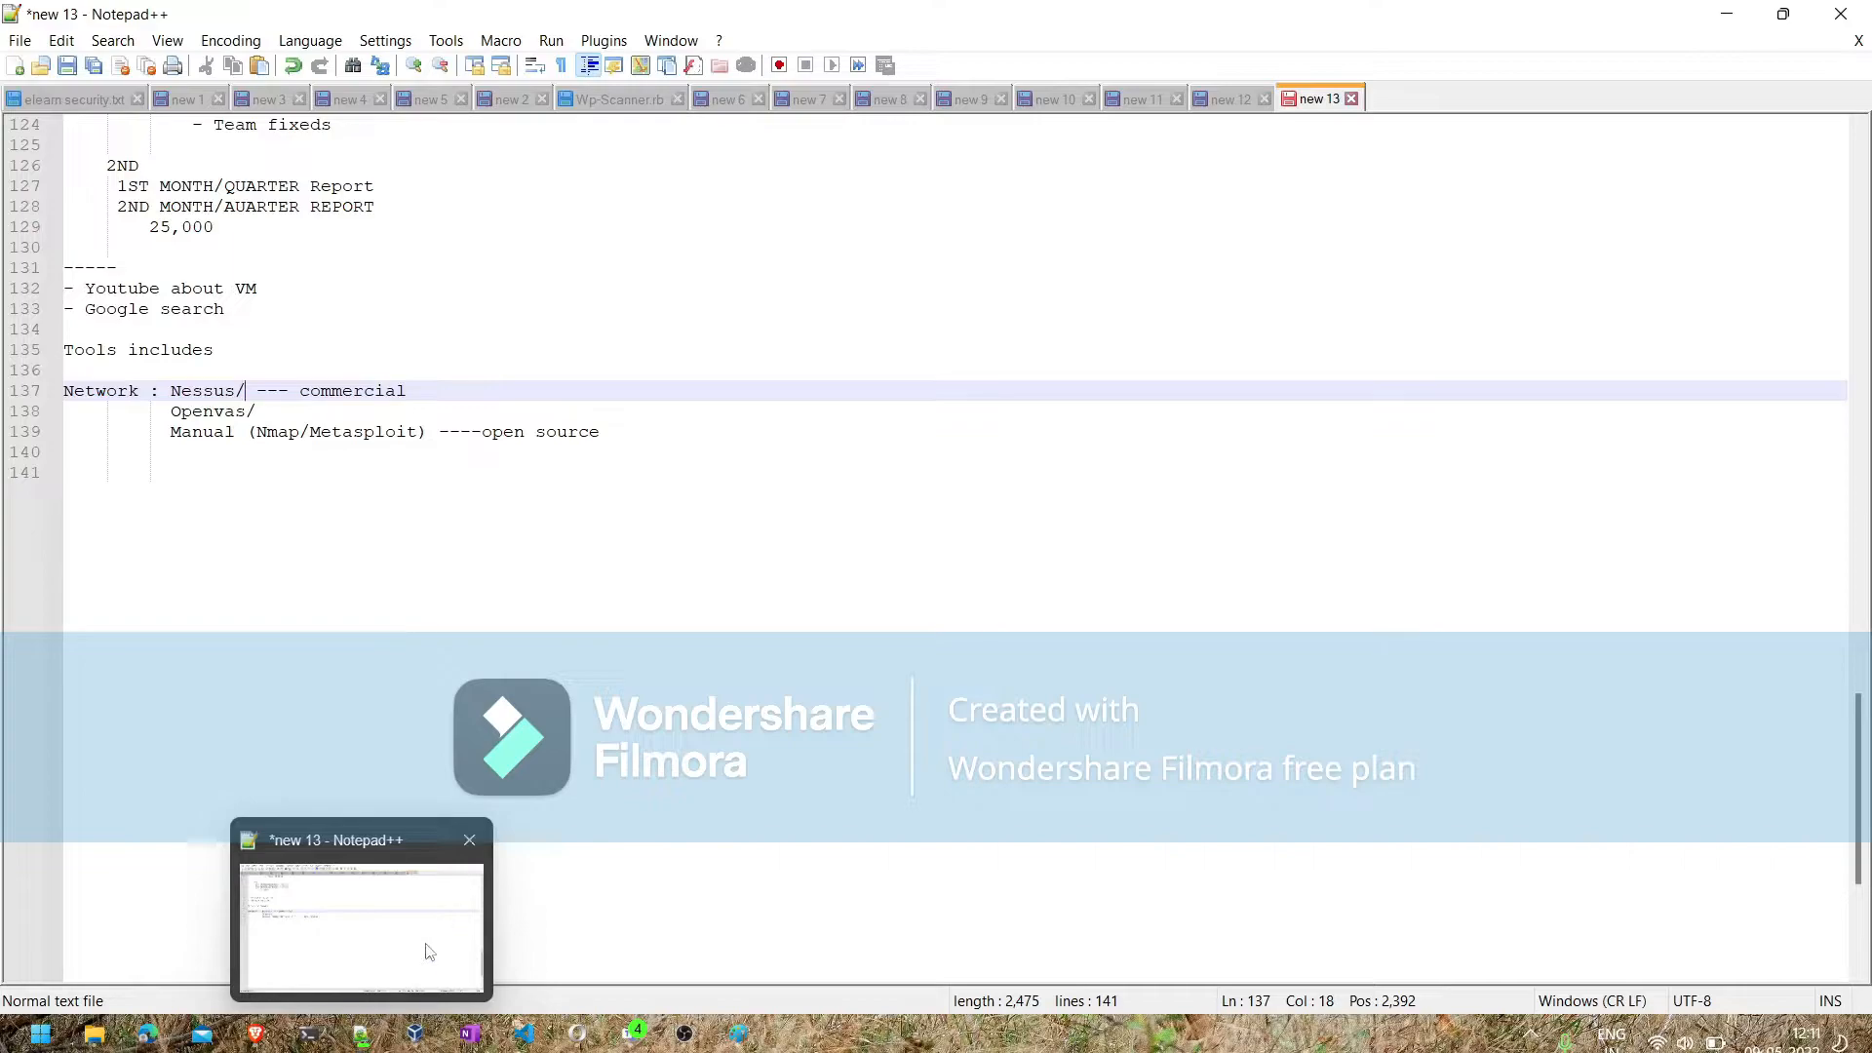
# - Switch to VirtualBox Manager and start the metasploitable2 and Metasploitable3-win2k8 virtual machines
pyautogui.click(413, 1031)
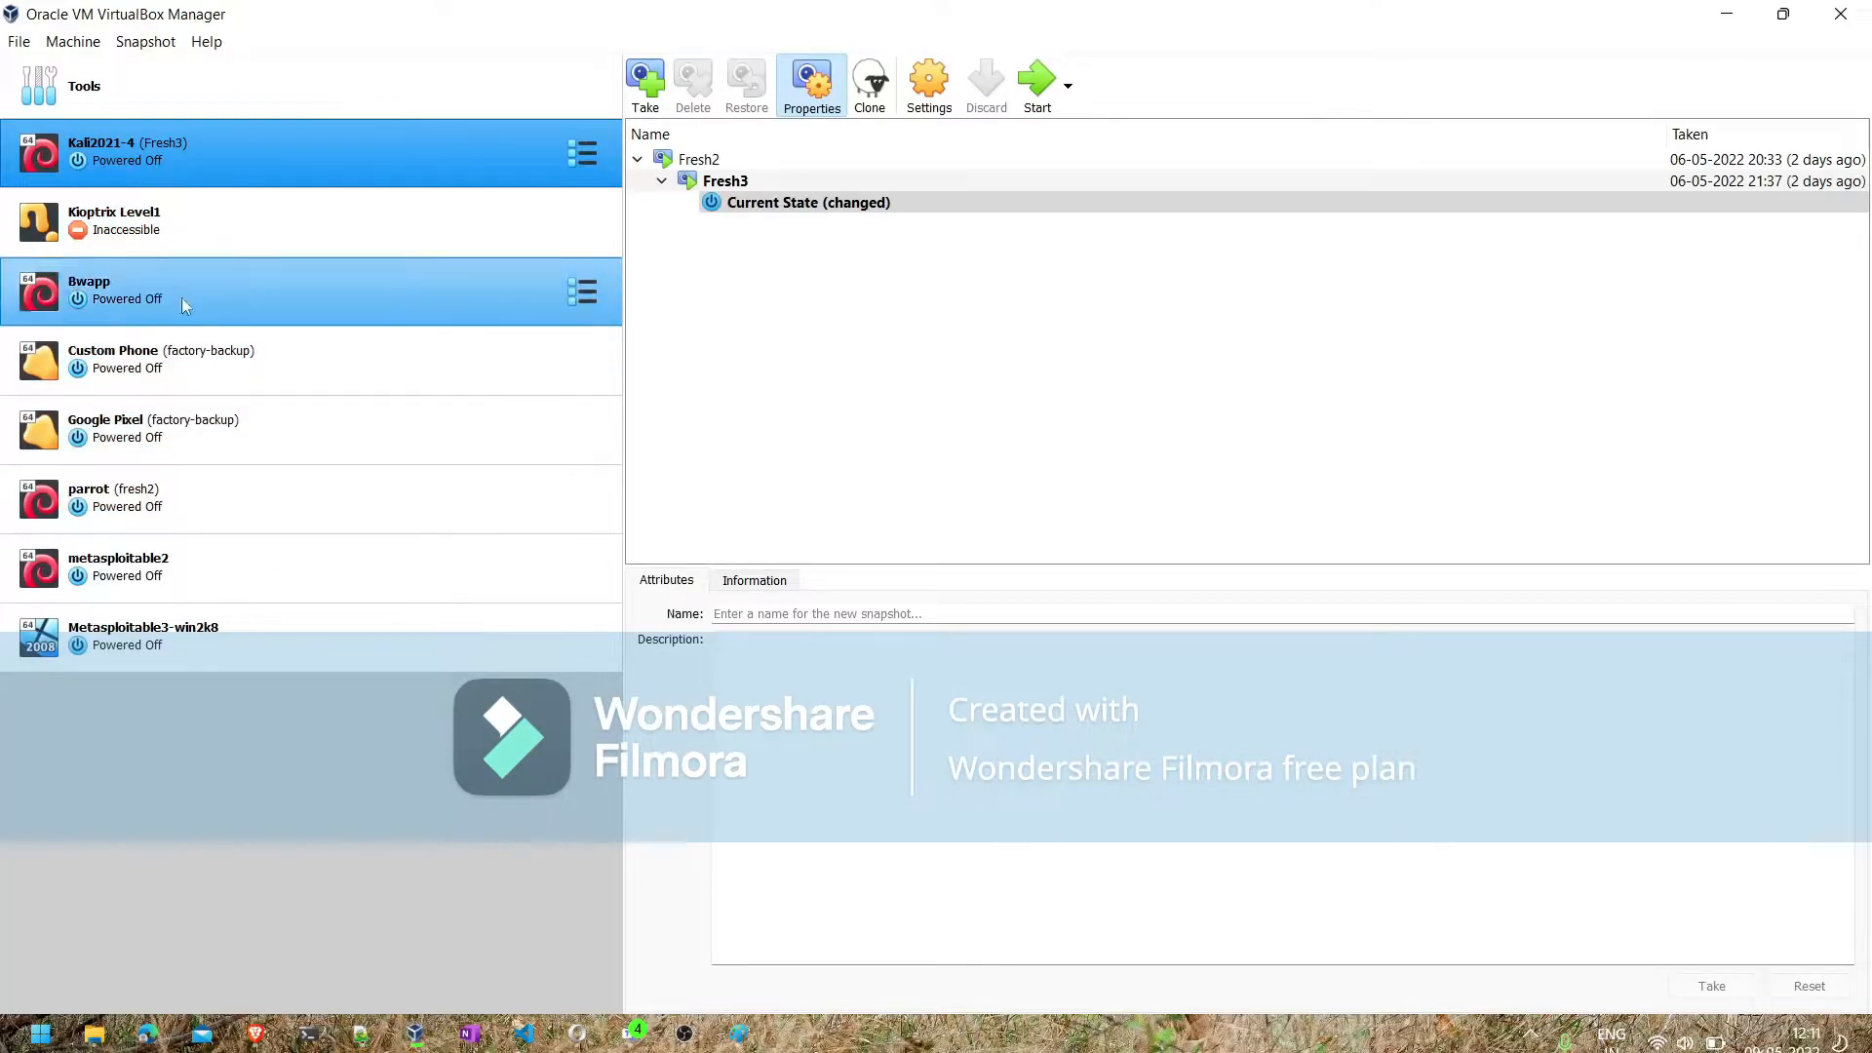
pyautogui.click(103, 559)
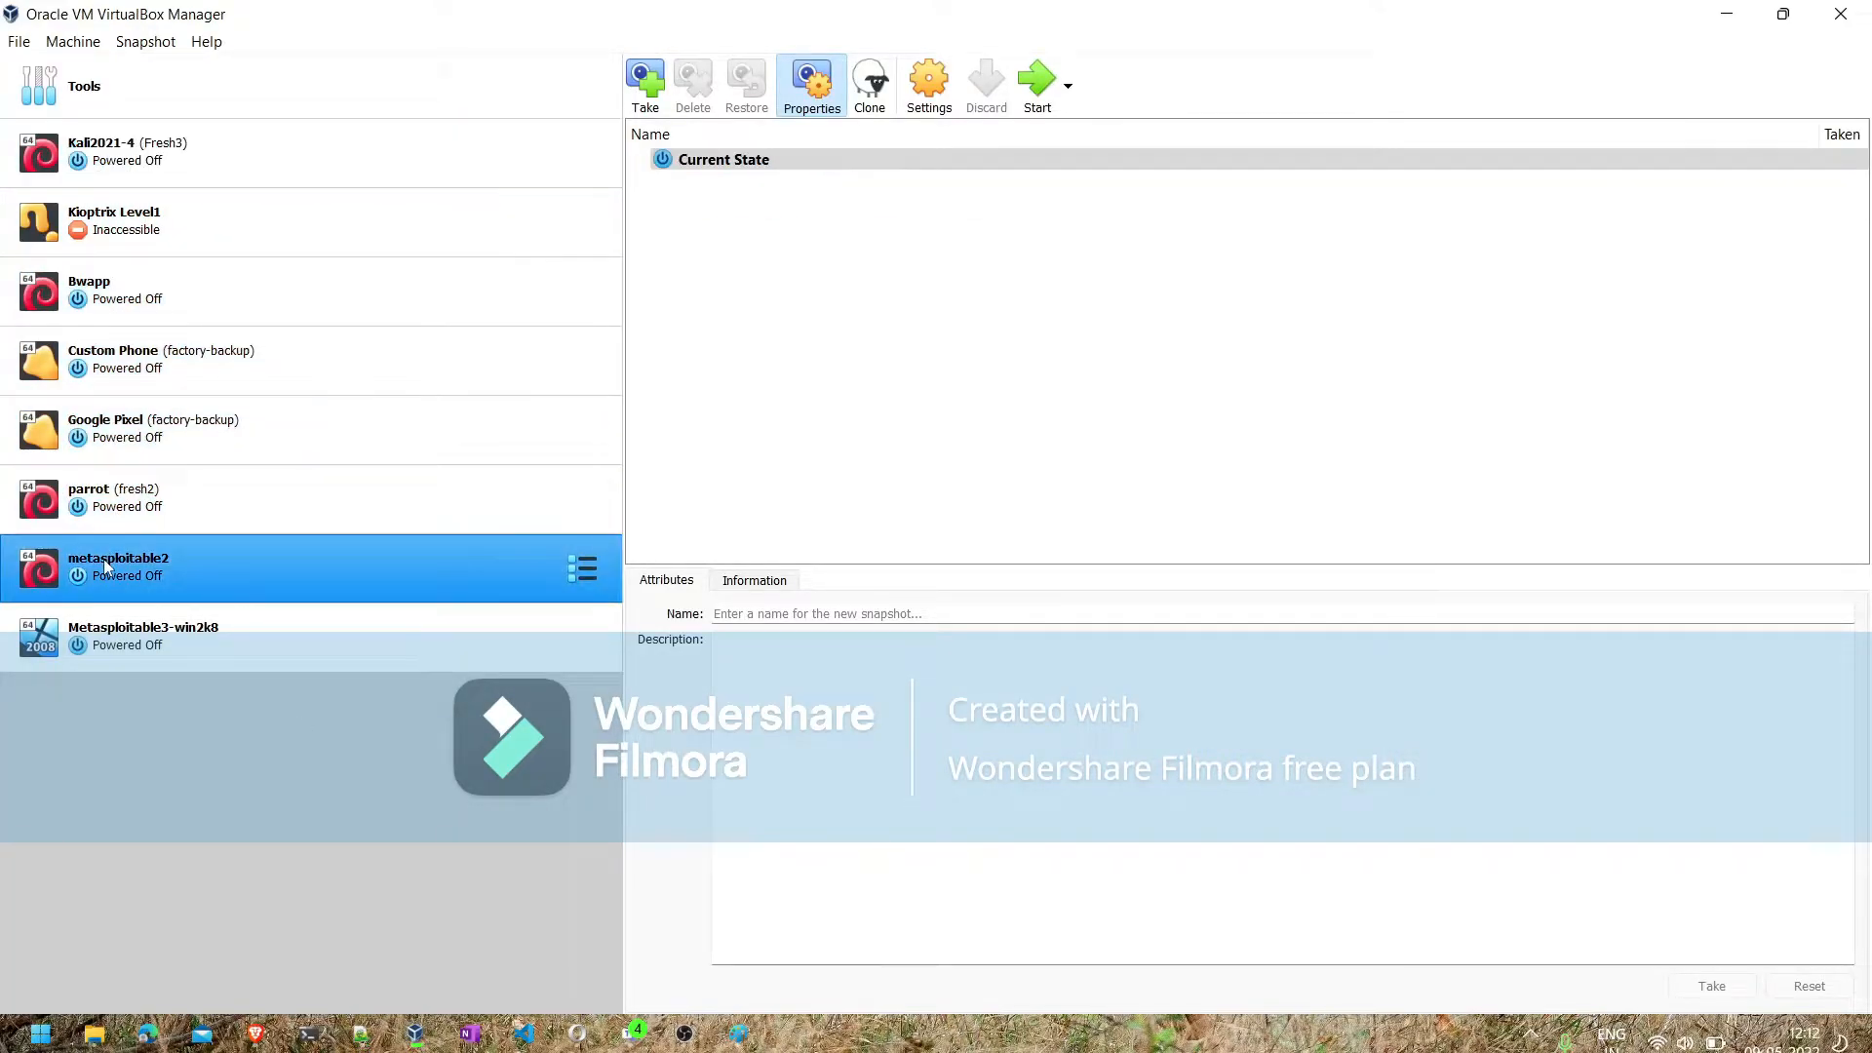
pyautogui.click(1037, 87)
pyautogui.click(330, 628)
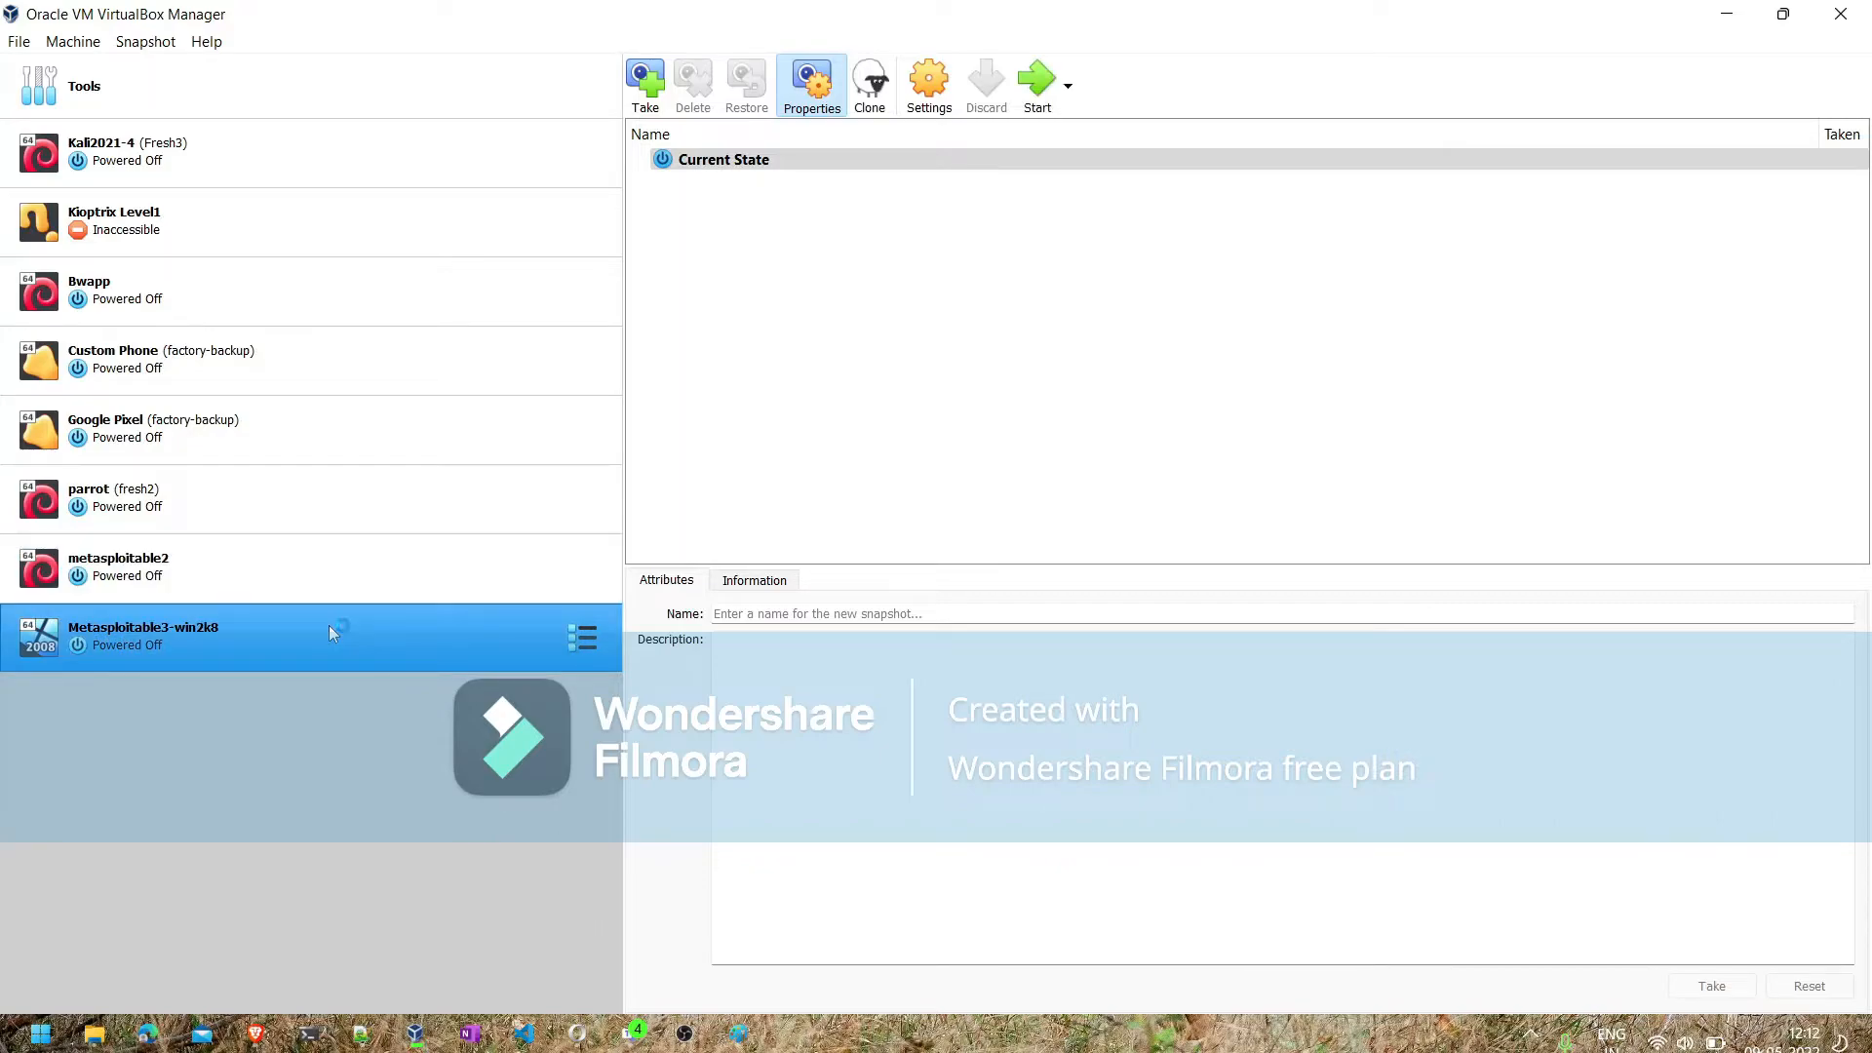
pyautogui.click(1034, 98)
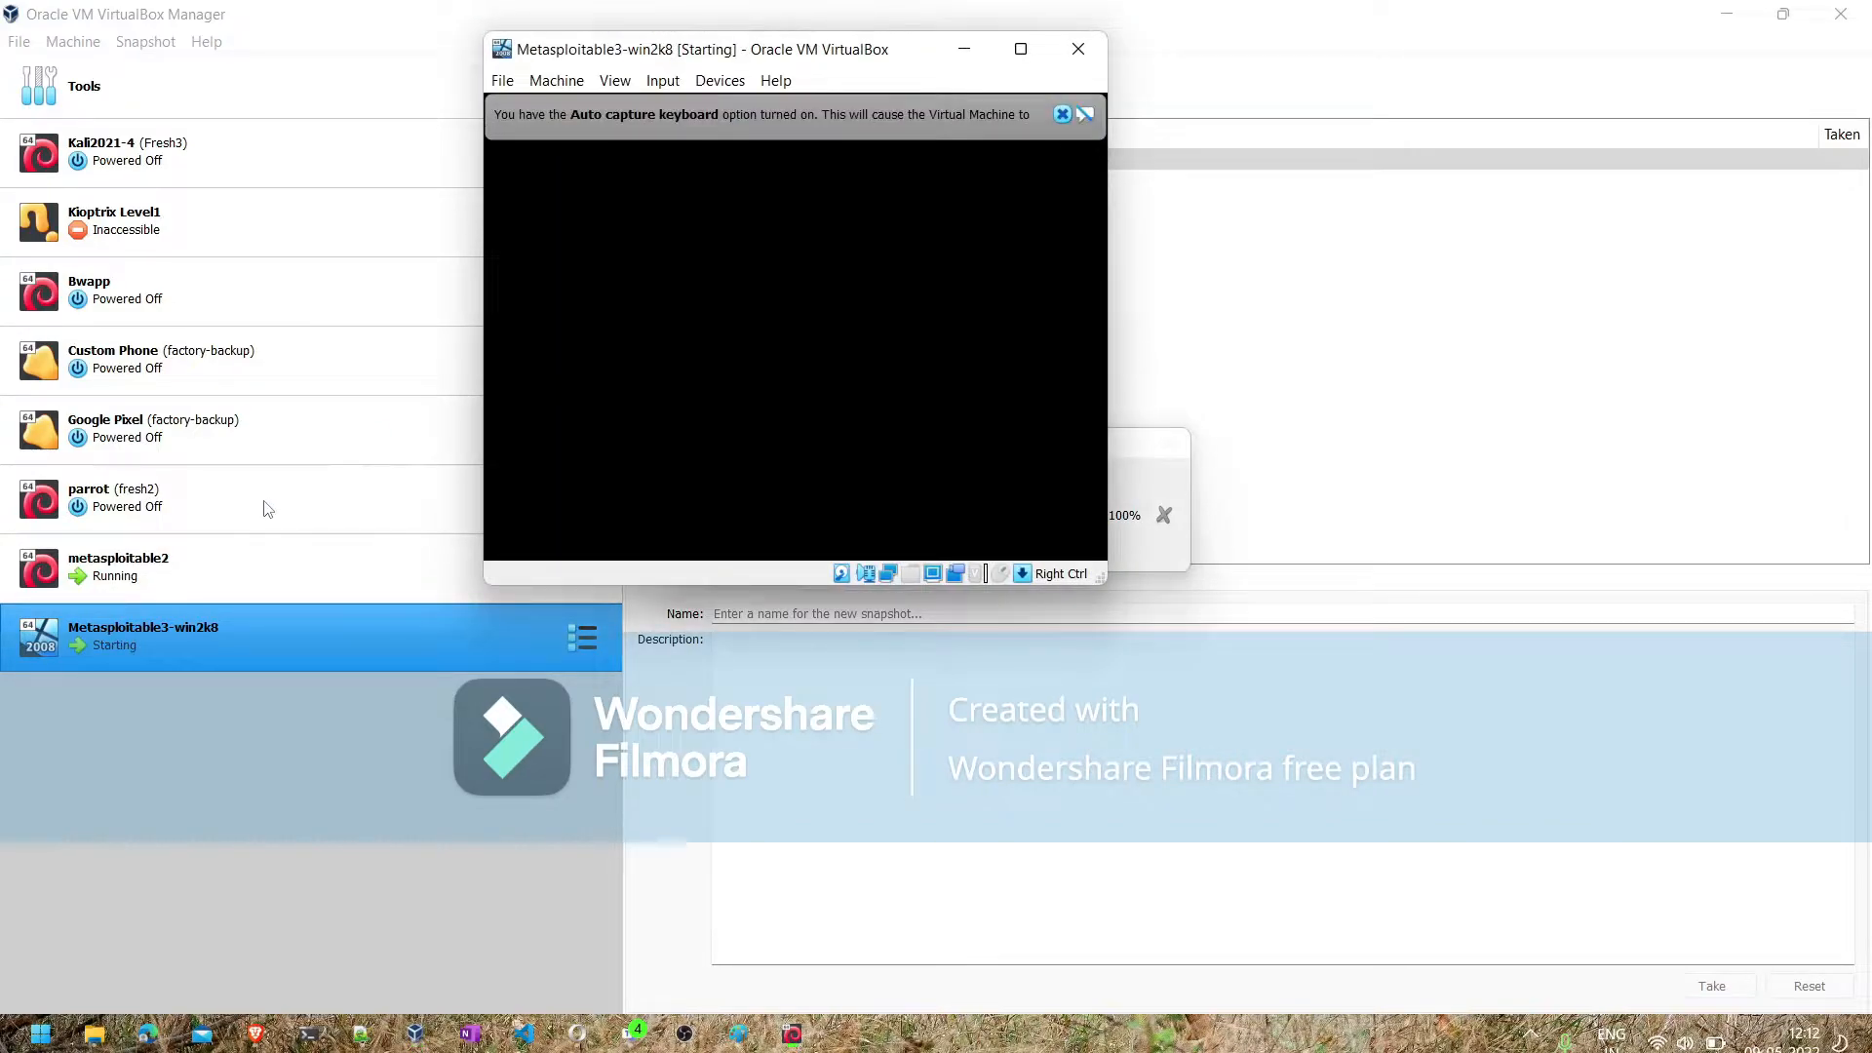
# - Start the parrot virtual machine, dismiss its keyboard capture notice and minimize its window
pyautogui.click(267, 508)
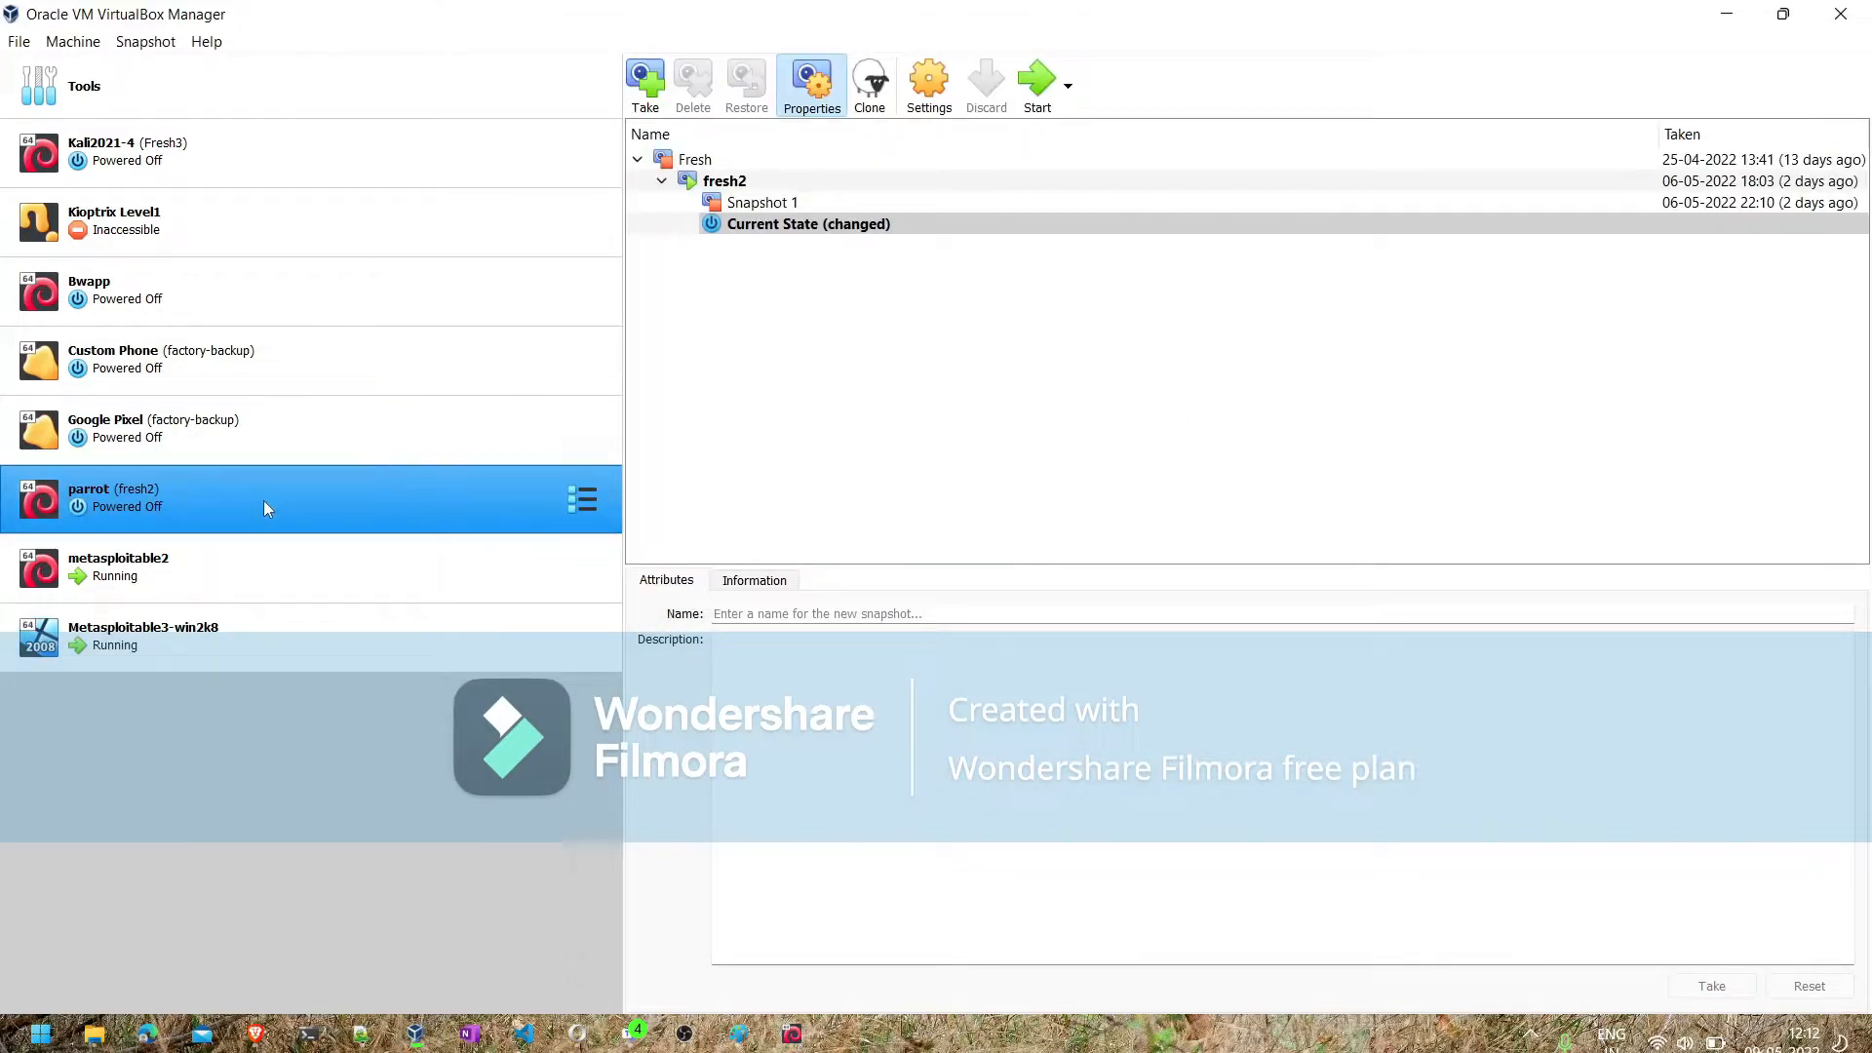
pyautogui.click(1034, 72)
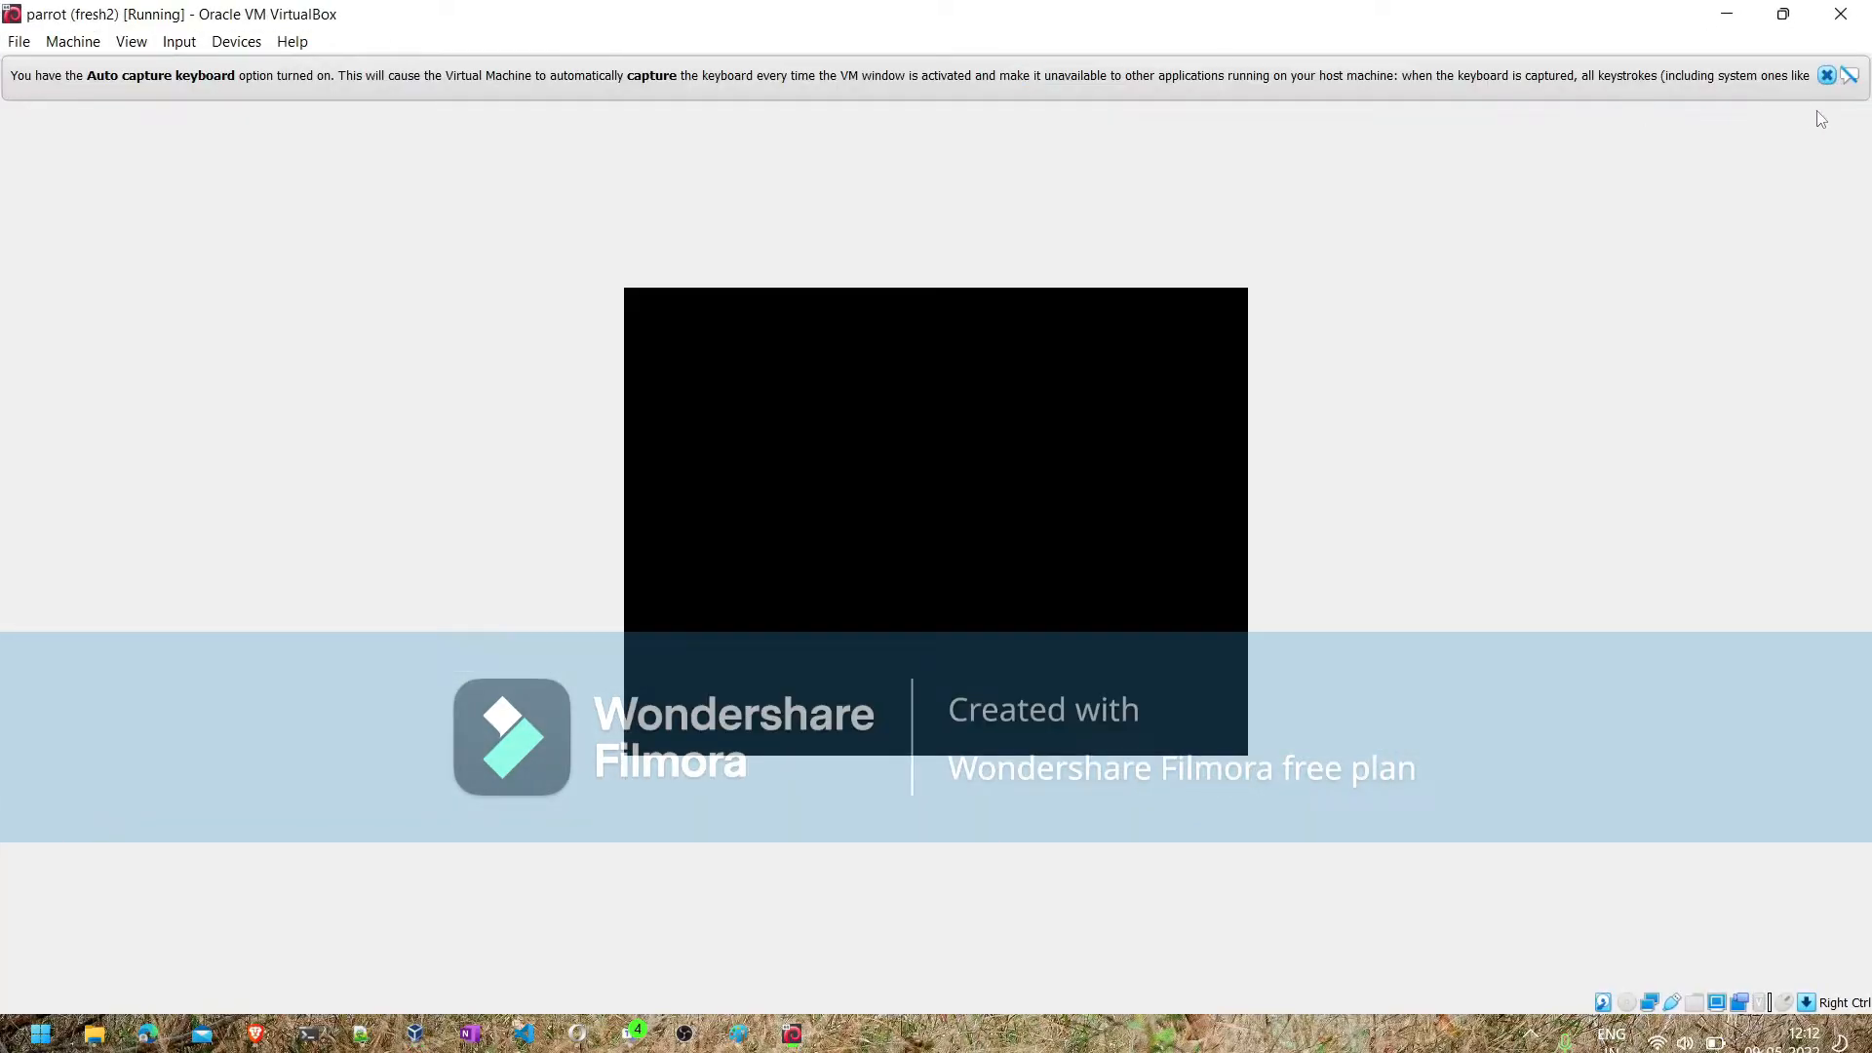
pyautogui.click(1827, 75)
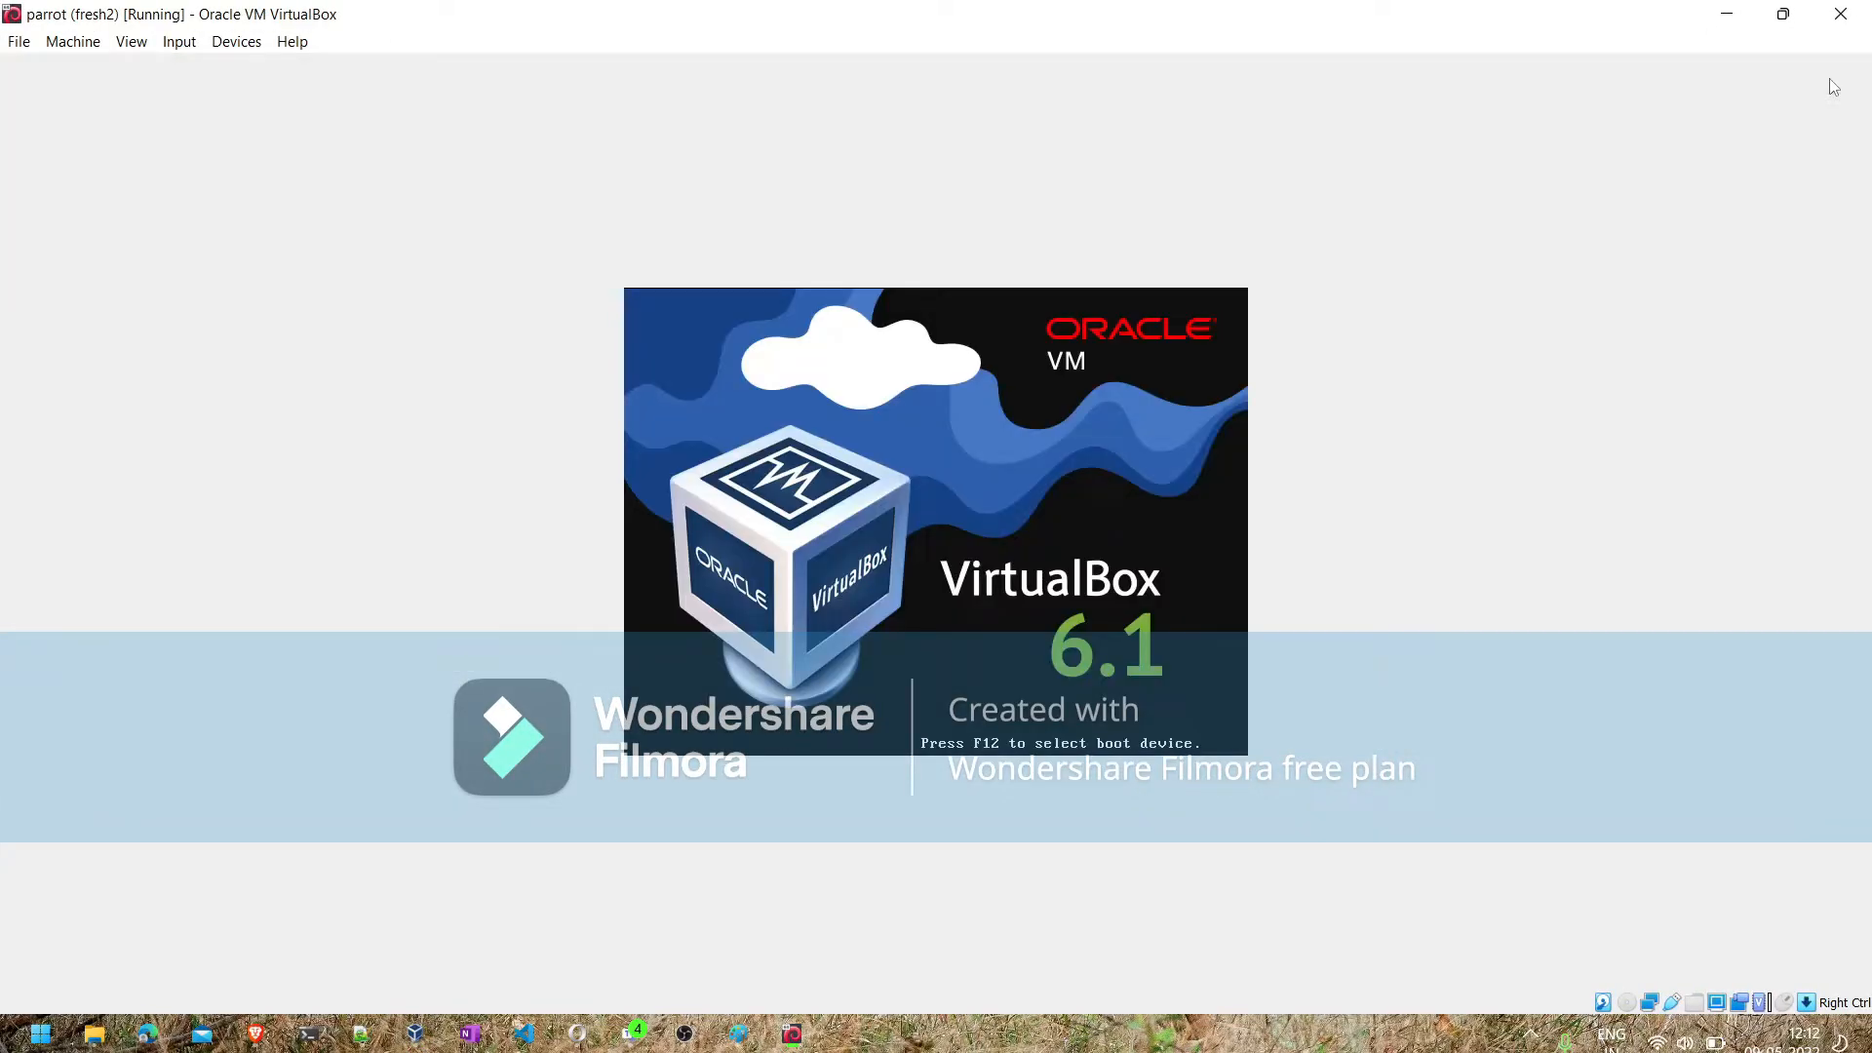
pyautogui.click(1735, 20)
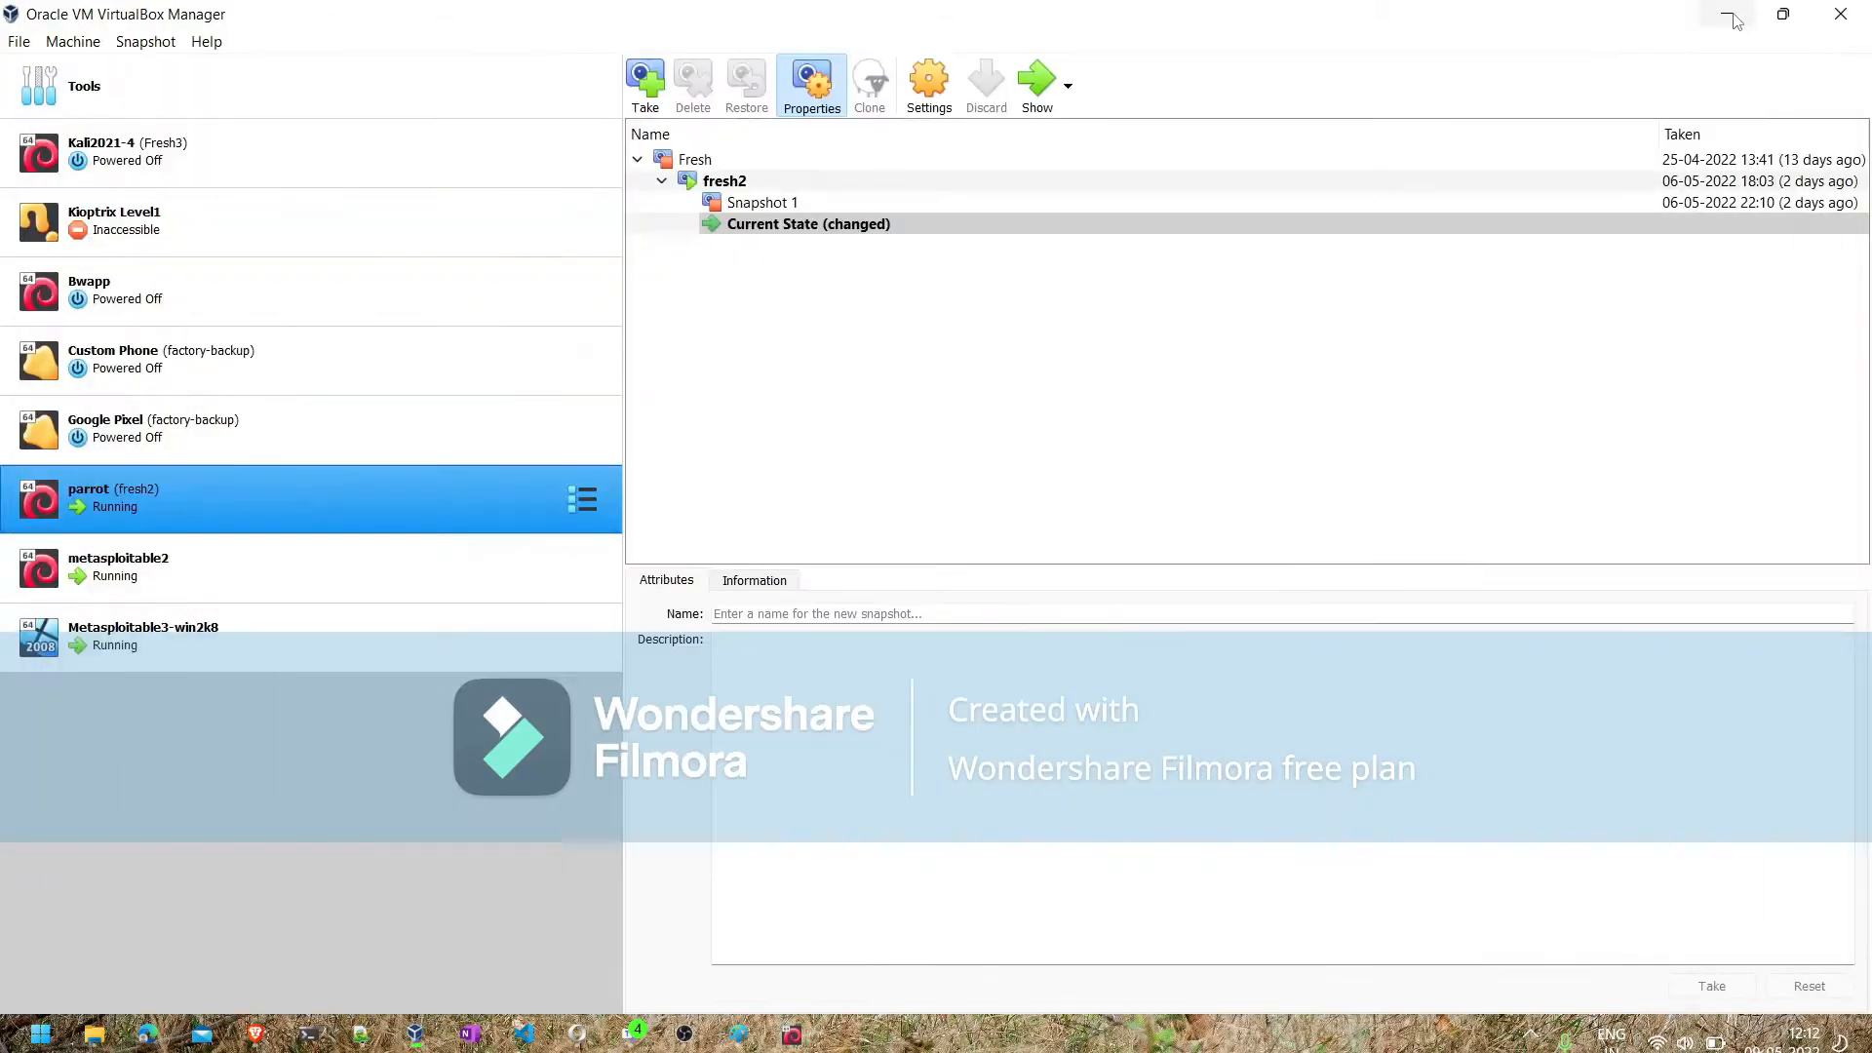
# - Switch back to Notepad++ and add the line "Lab: Metasploit 2/3" below the tools list
pyautogui.click(372, 1035)
pyautogui.click(613, 471)
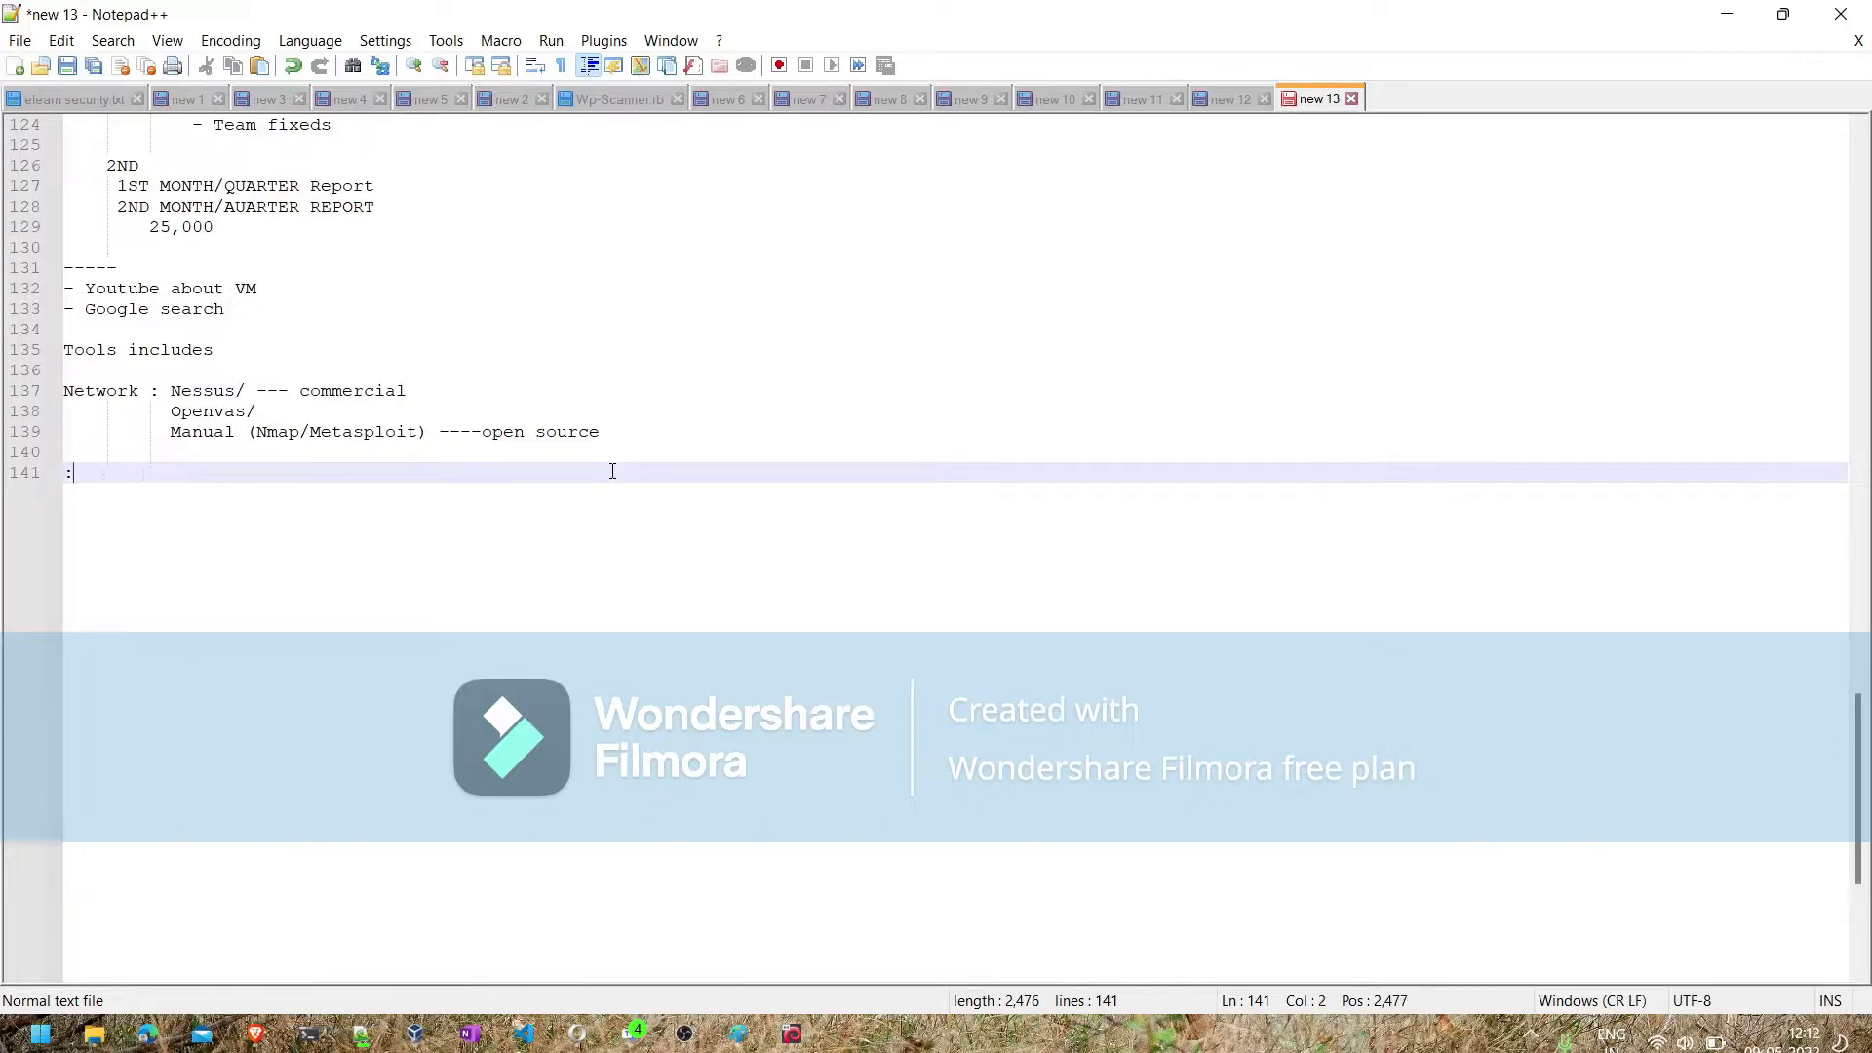
pyautogui.write('Lab: Metasp')
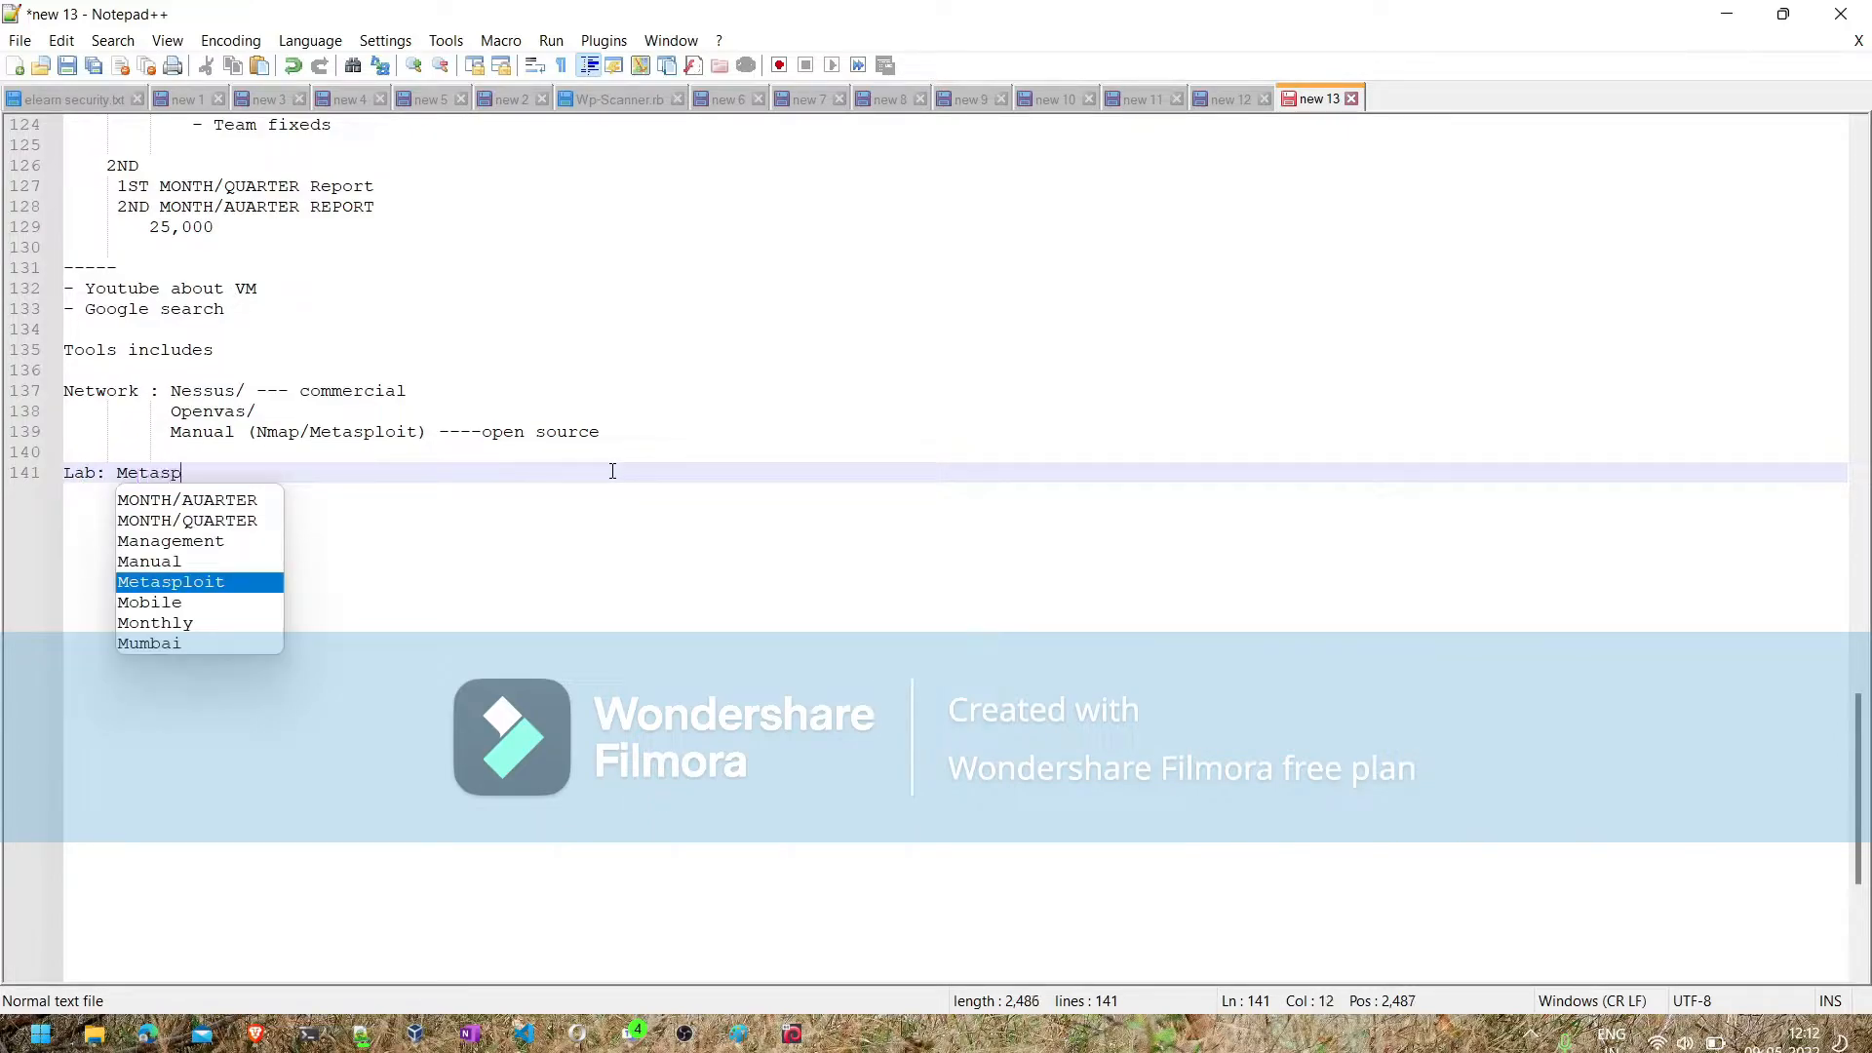
pyautogui.write('loit 2')
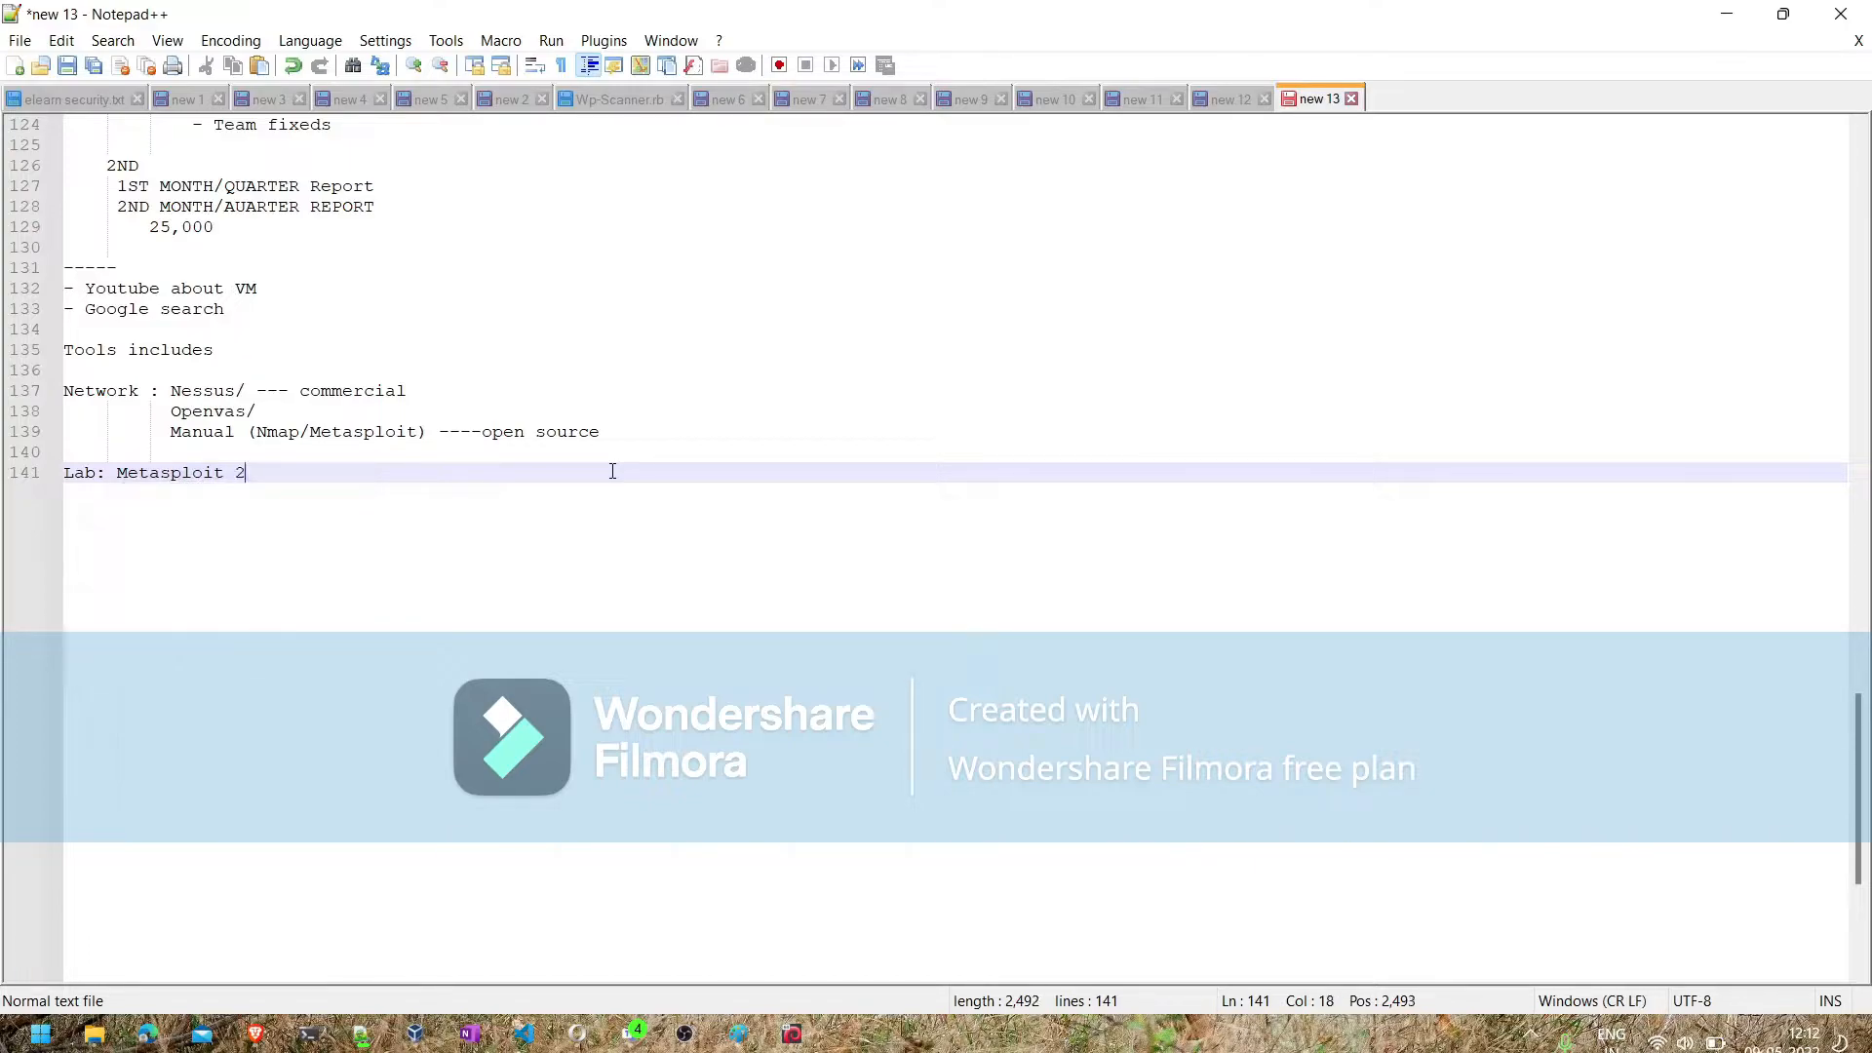
pyautogui.write('/3')
# - Add the line "Testing system: Parrot/kali (openvas)" under the Lab line
pyautogui.press('Return')
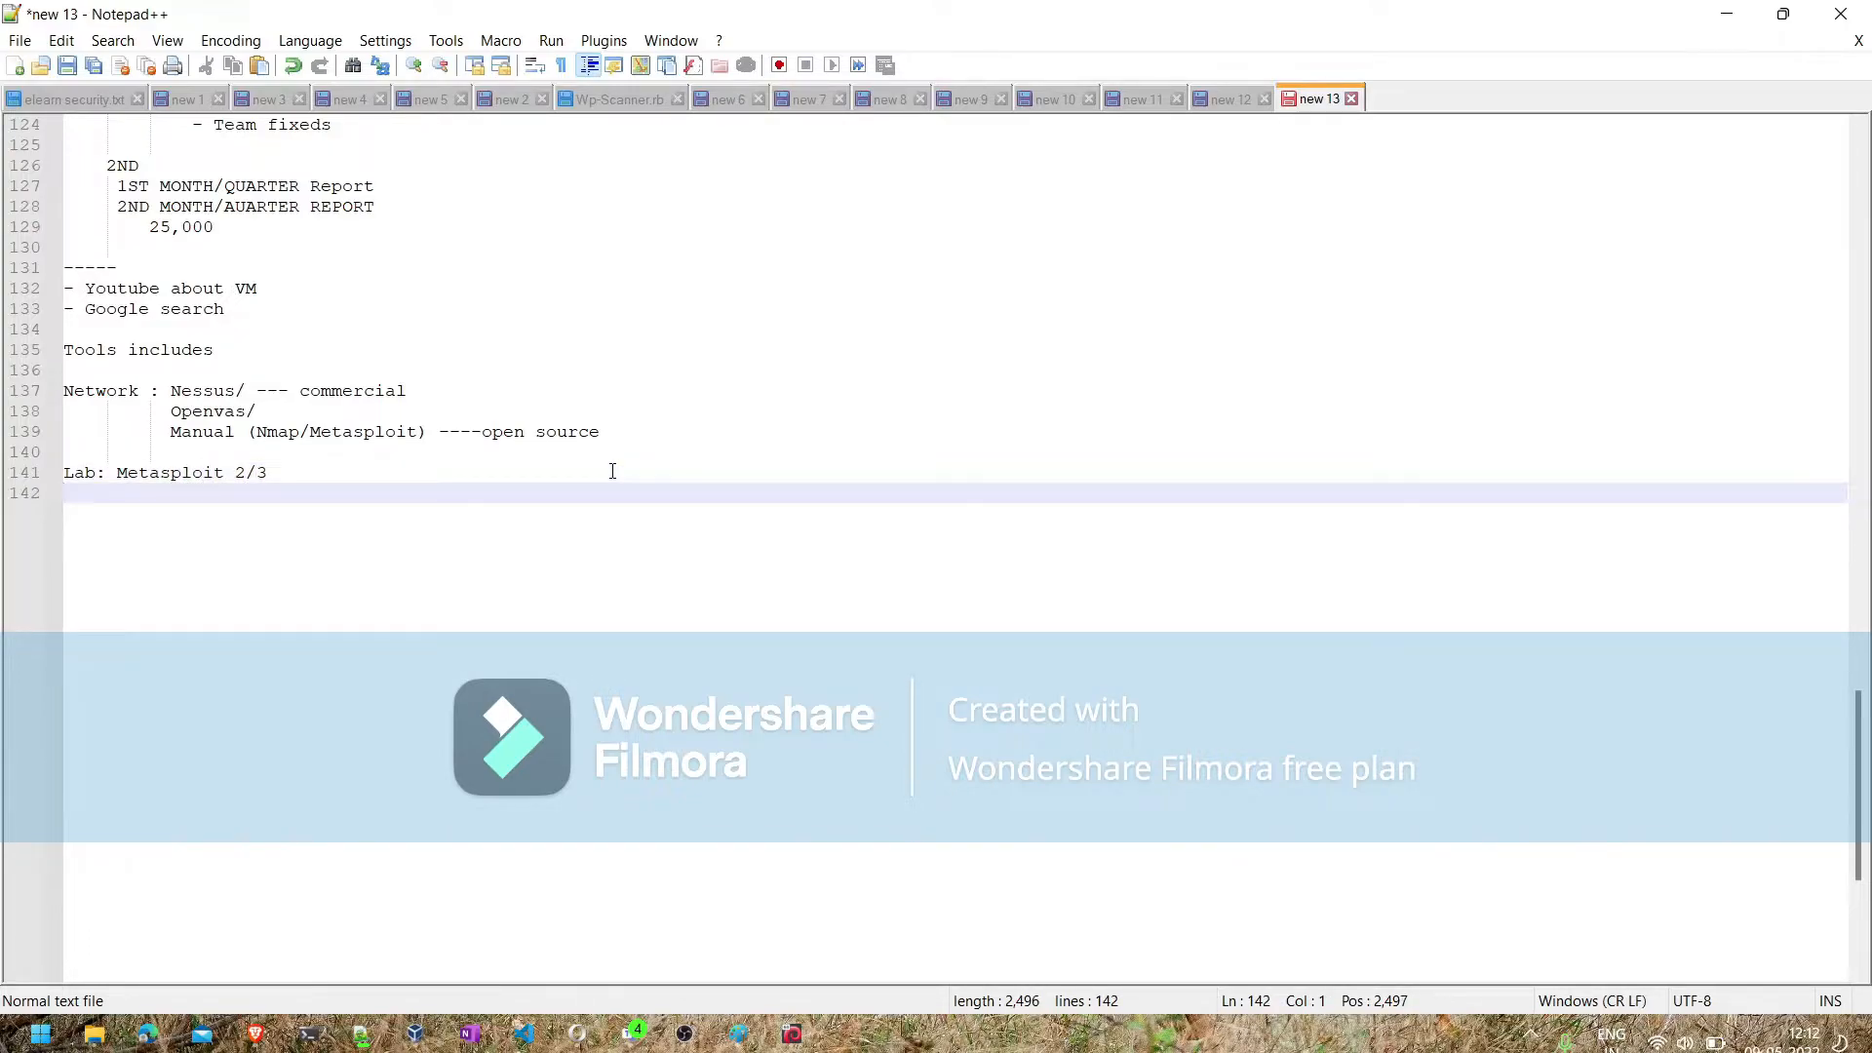
pyautogui.write('Testing system ;')
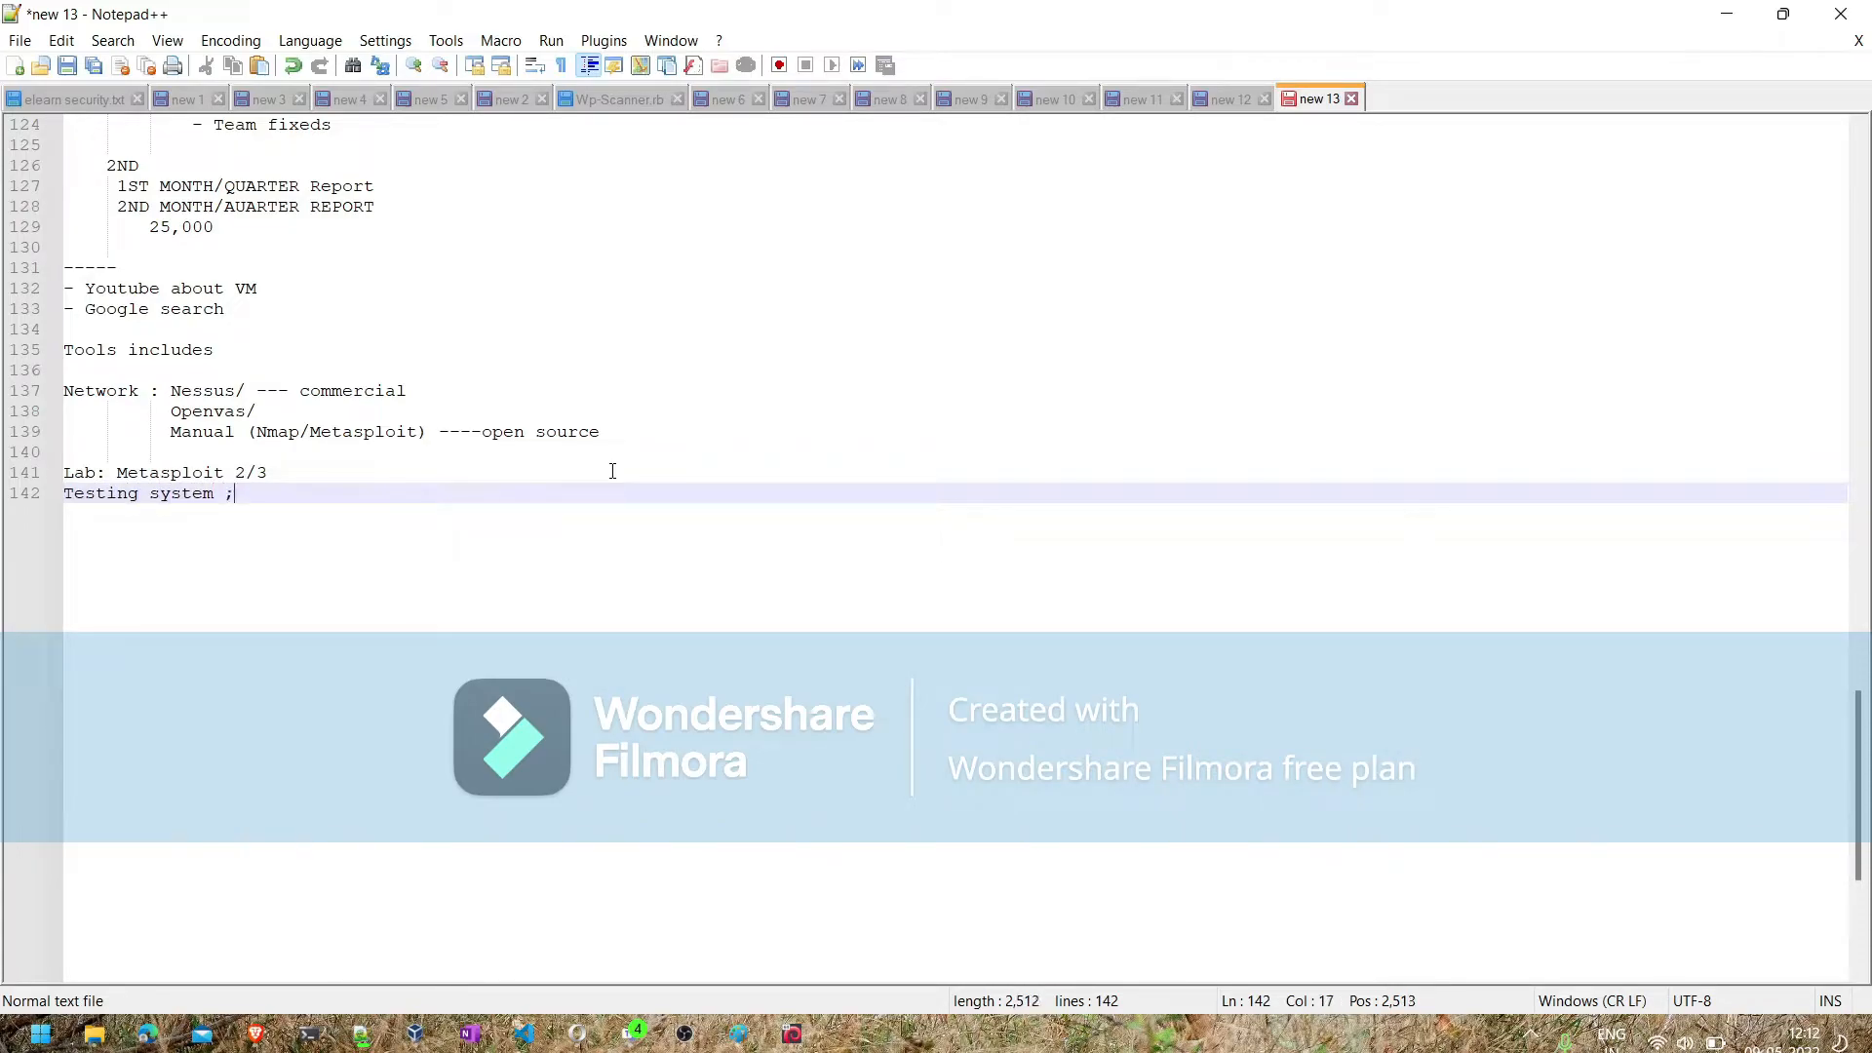
pyautogui.press('BackSpace')
pyautogui.write(': Parrot/kali (openvas)')
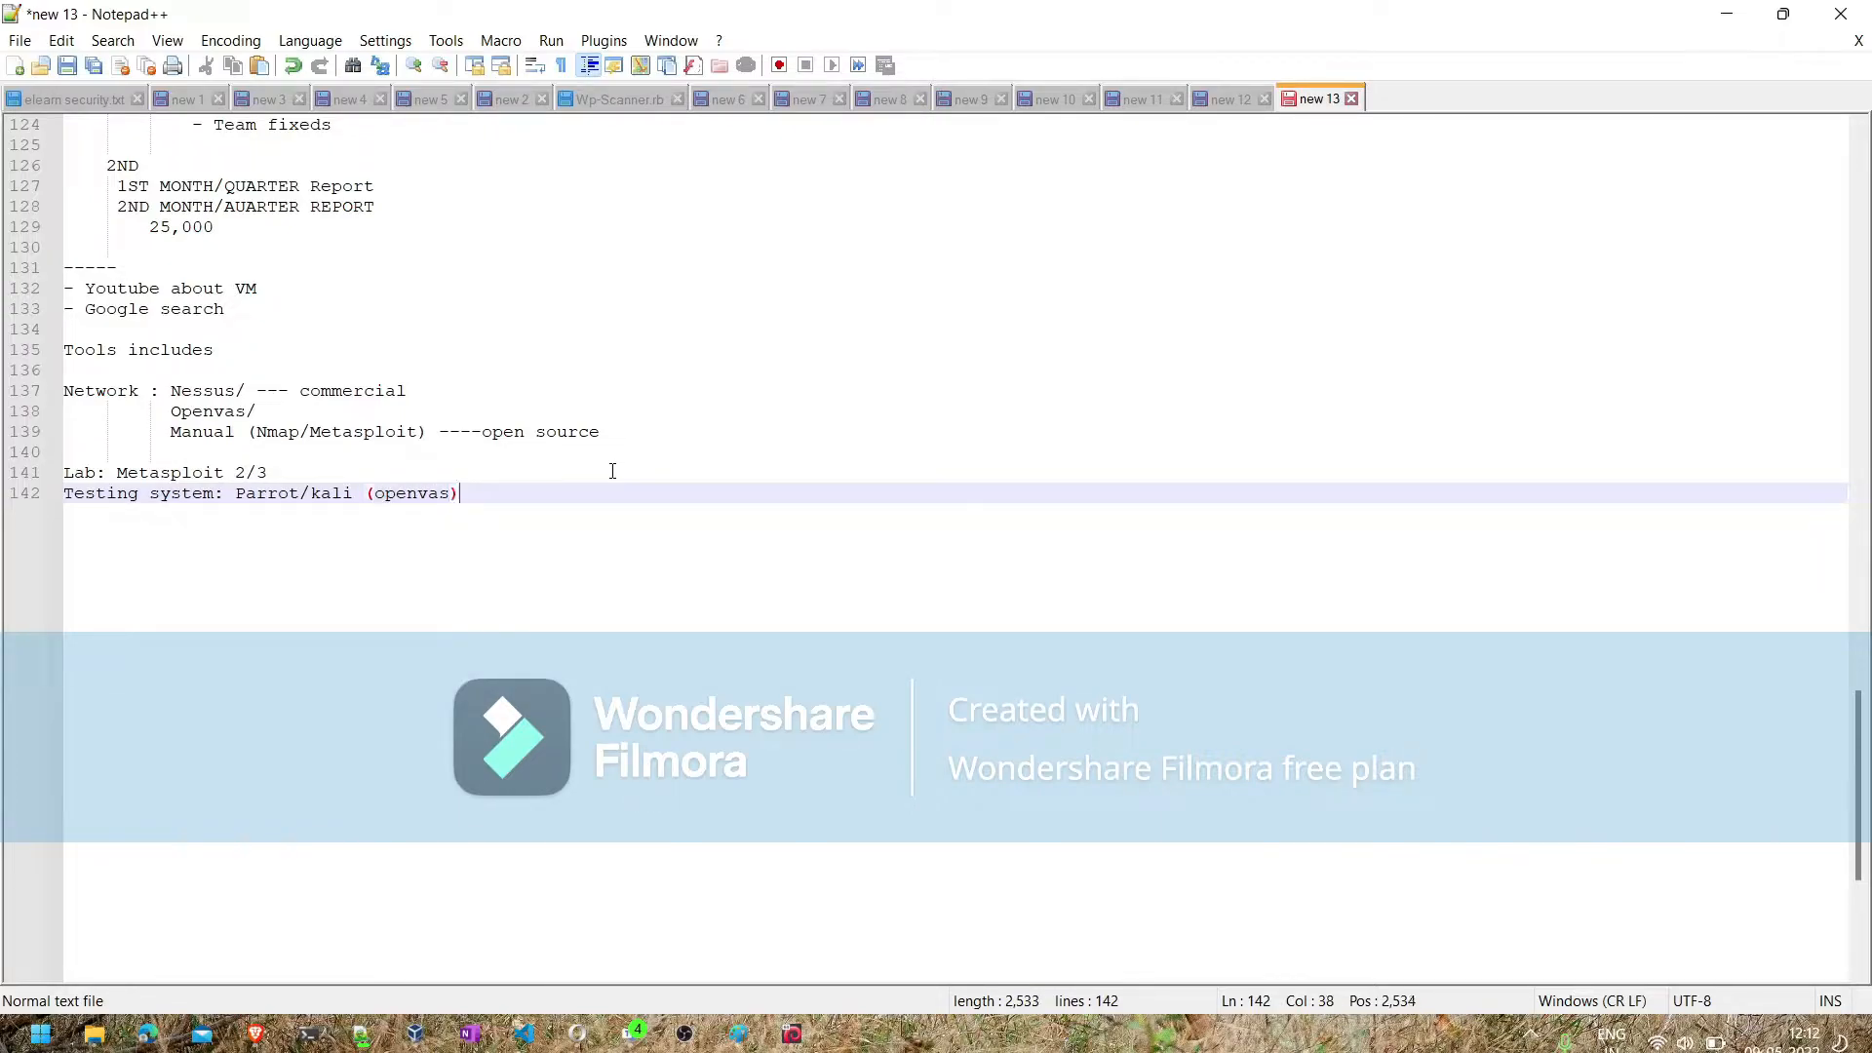
# - Insert "(Nessus)" directly after "Parrot" in the Testing system line
pyautogui.press('Left')
pyautogui.press('Left')
pyautogui.press('Left')
pyautogui.press('Left')
pyautogui.press('Left')
pyautogui.press('Left')
pyautogui.press('Left')
pyautogui.press('Left')
pyautogui.press('Left')
pyautogui.press('Left')
pyautogui.press('Left')
pyautogui.press('Left')
pyautogui.write('(Ne')
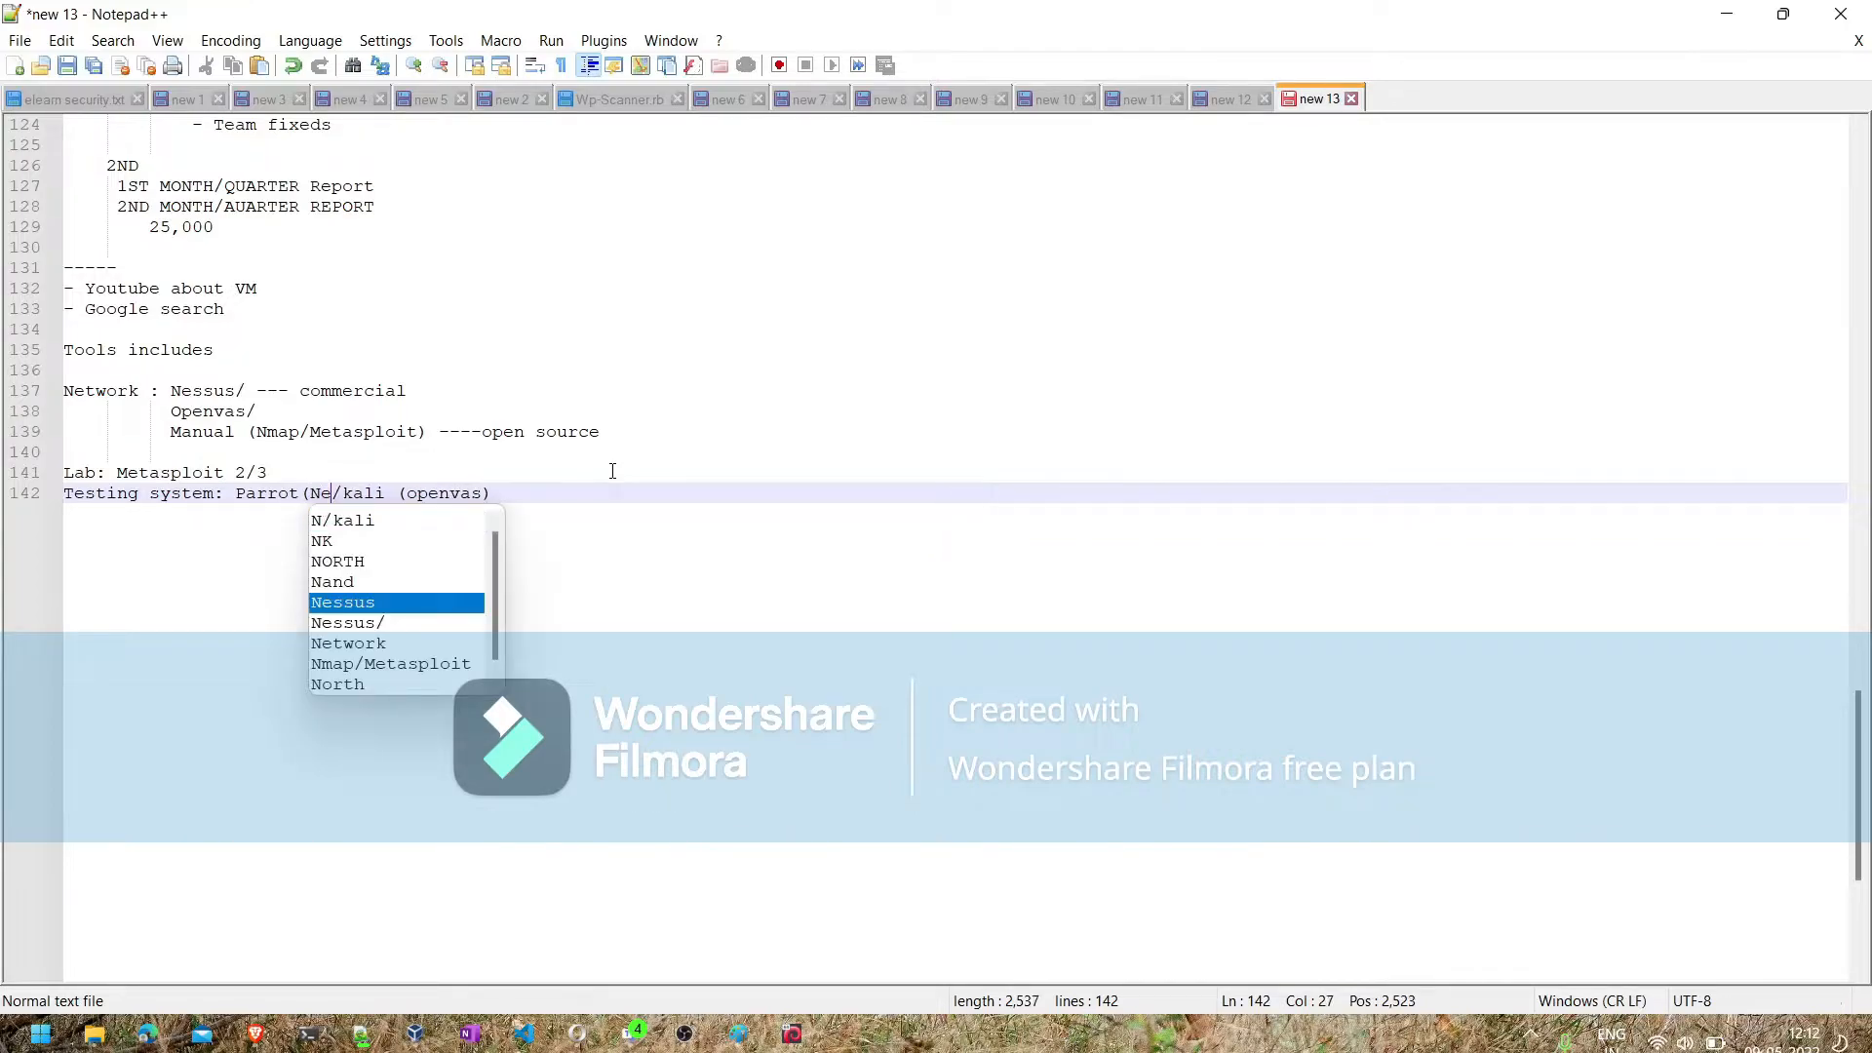
pyautogui.write('ssus)')
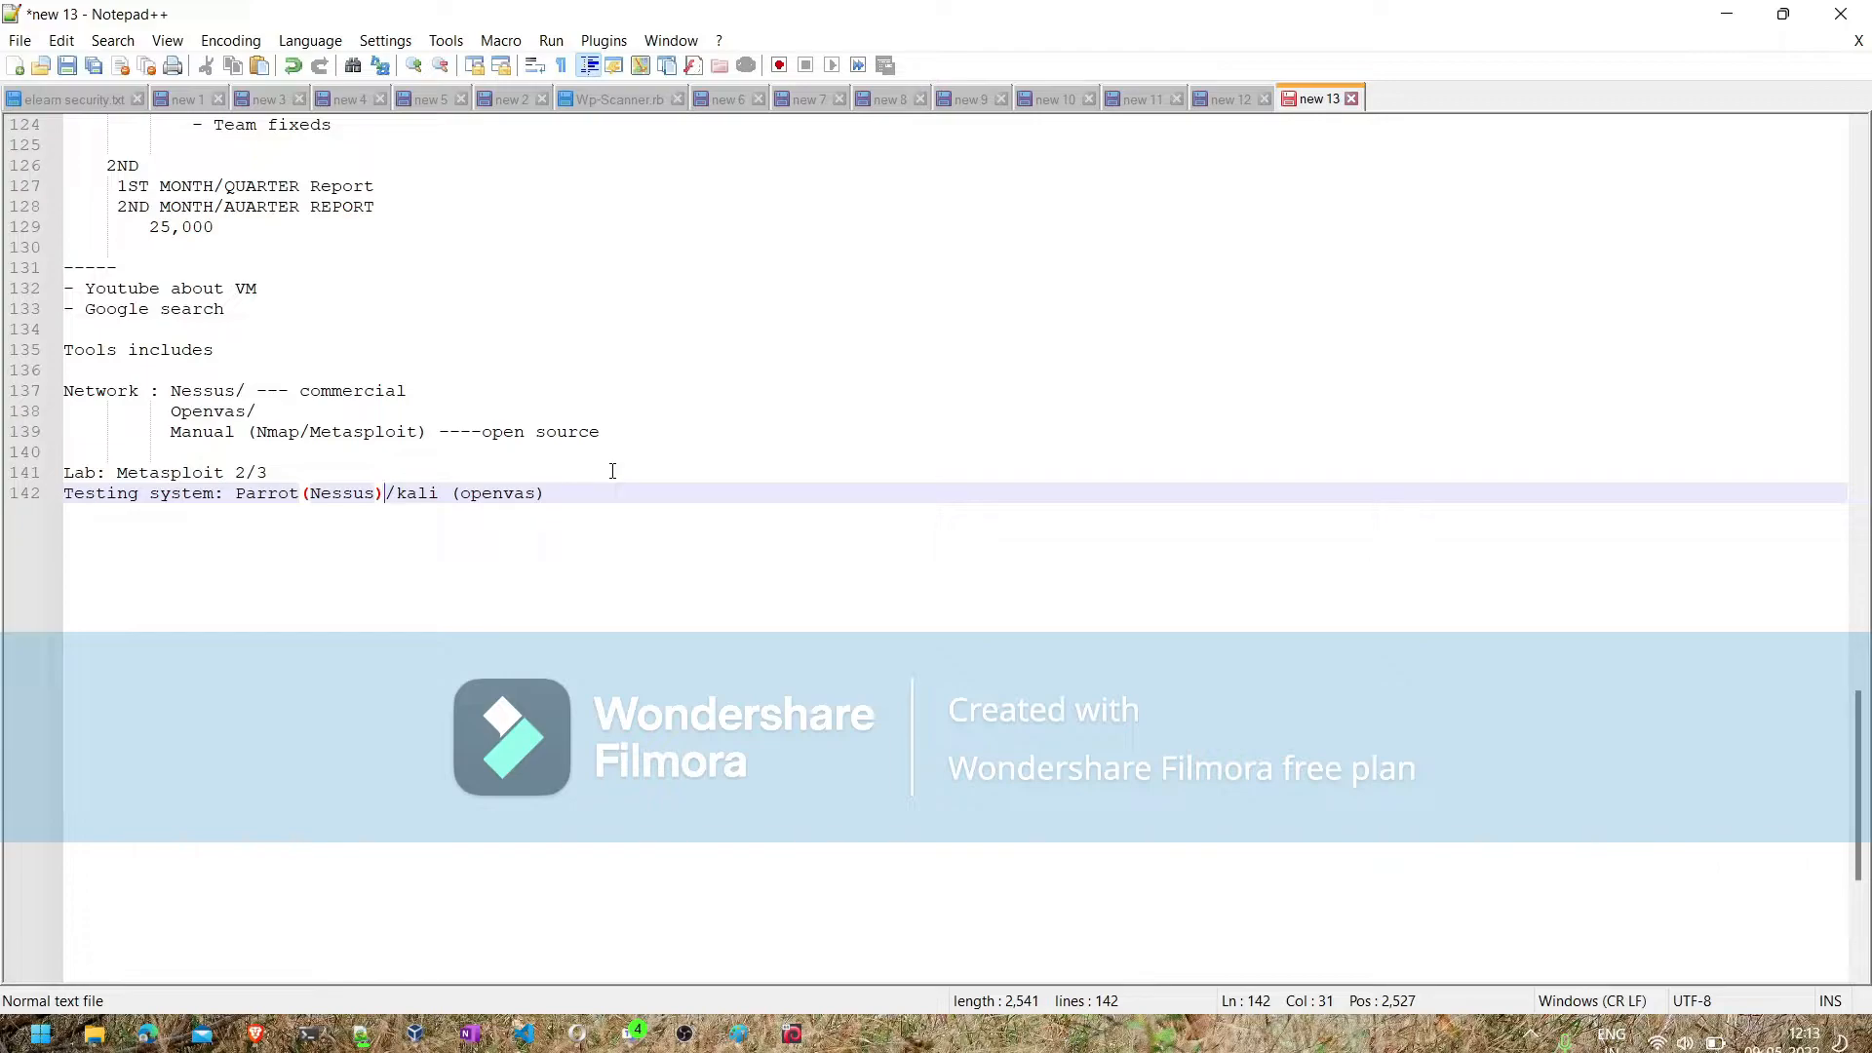
# - Leave two blank lines below the Testing system line and add the command line "$ sudo apt-get update"
pyautogui.press('Right')
pyautogui.press('Right')
pyautogui.press('Right')
pyautogui.press('Right')
pyautogui.press('Right')
pyautogui.press('Right')
pyautogui.press('Right')
pyautogui.press('Right')
pyautogui.press('Right')
pyautogui.press('Right')
pyautogui.press('Right')
pyautogui.press('Right')
pyautogui.press('Right')
pyautogui.press('Right')
pyautogui.press('Return')
pyautogui.press('Return')
pyautogui.press('Return')
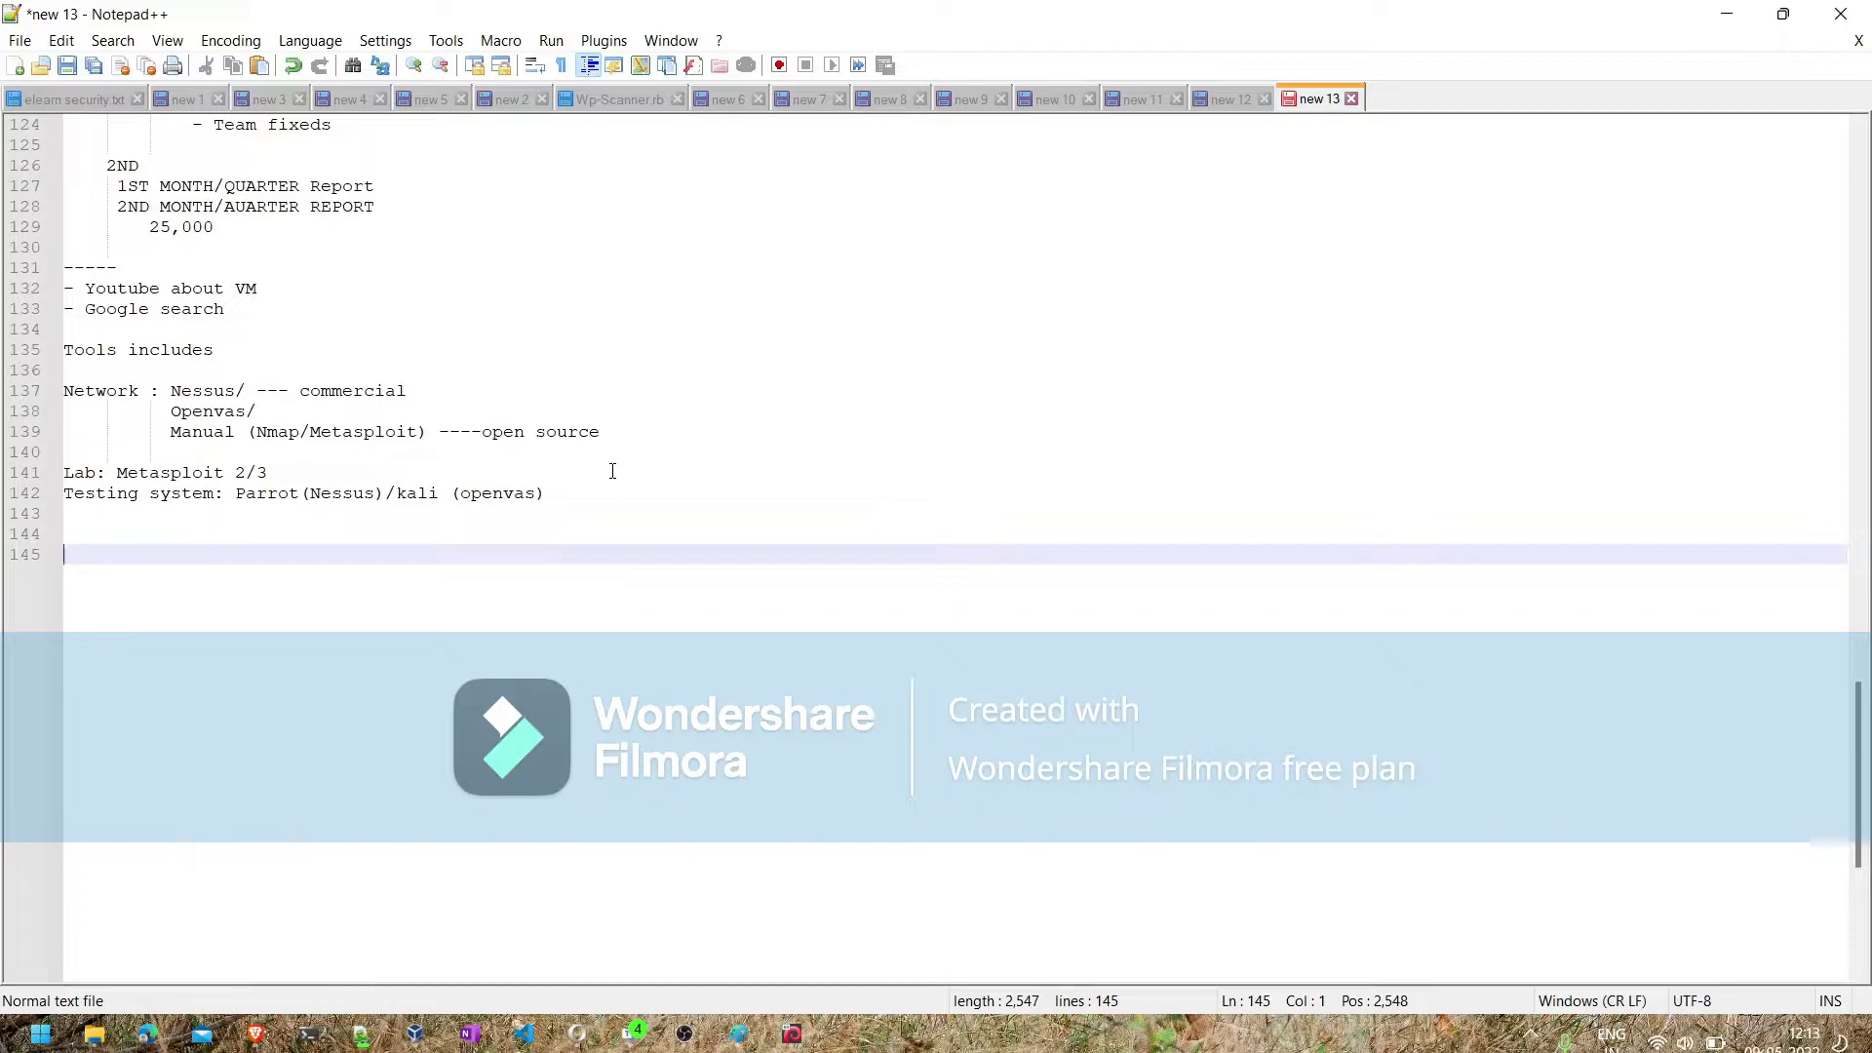
pyautogui.write('#')
pyautogui.press('BackSpace')
pyautogui.write('$ sud')
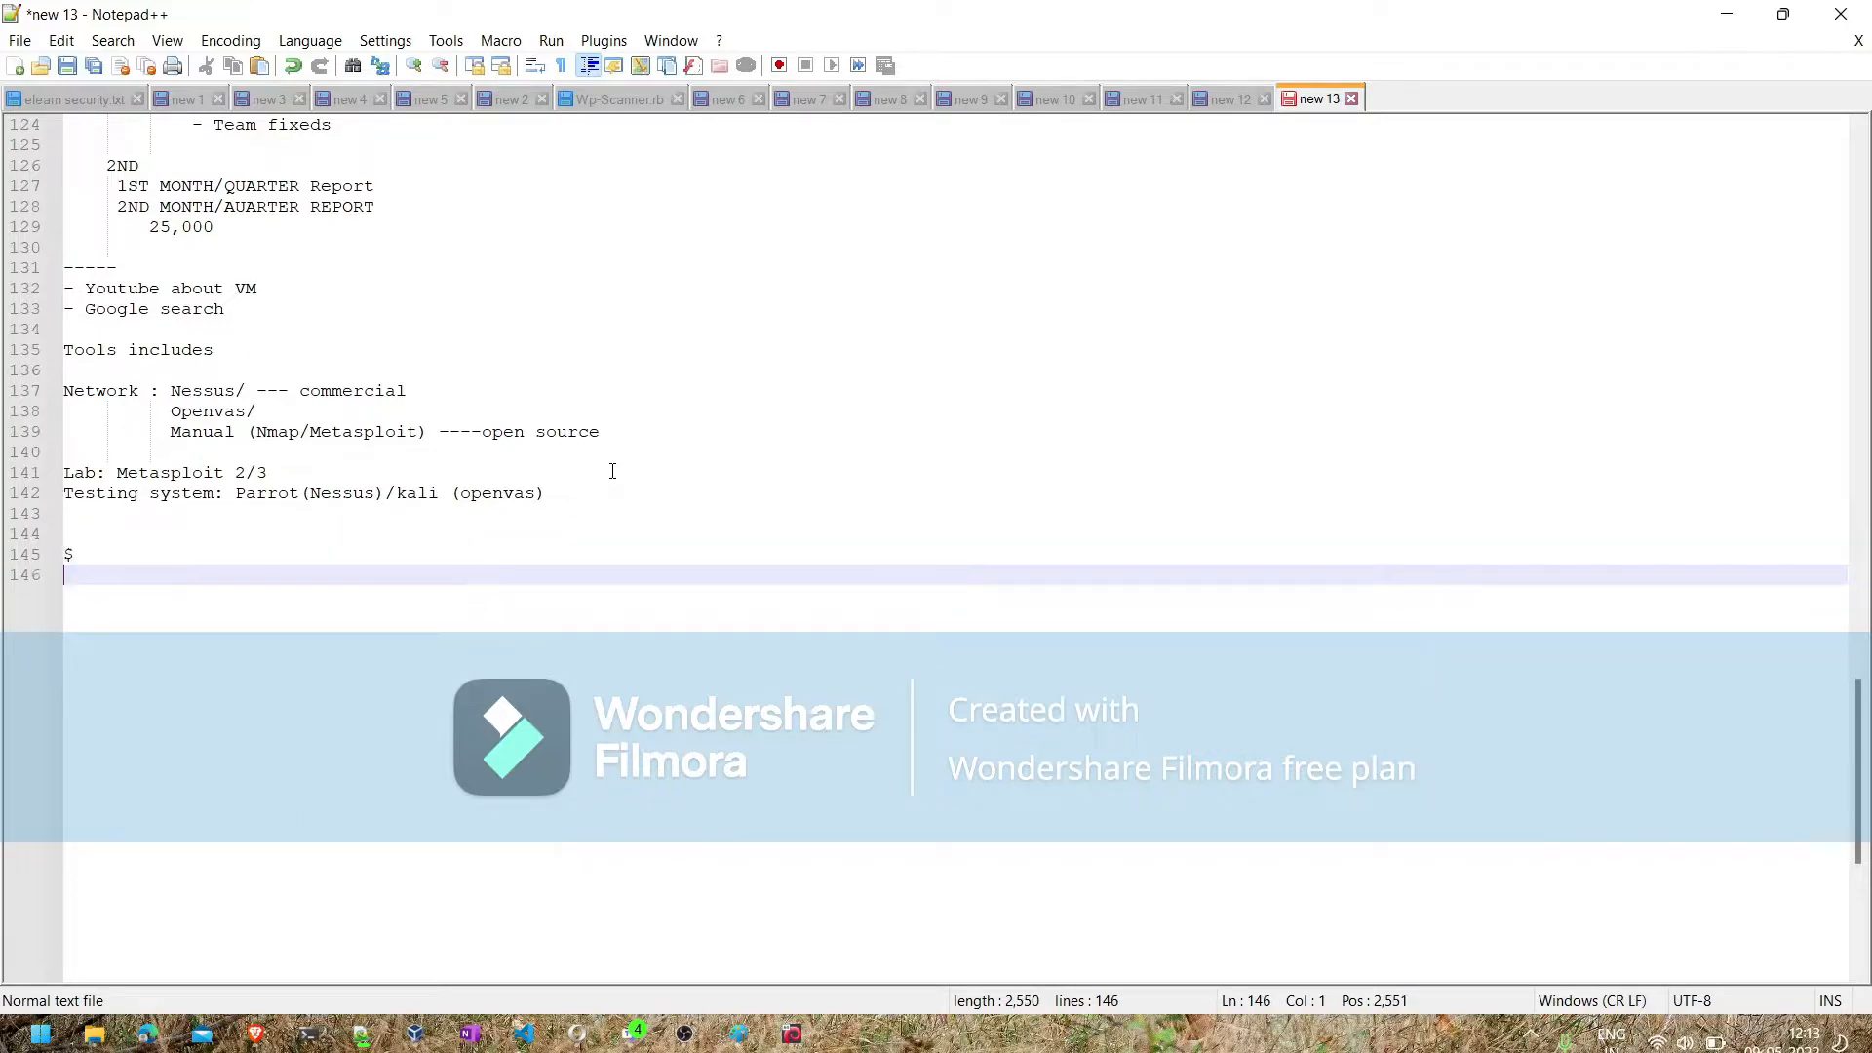
pyautogui.write('o ')
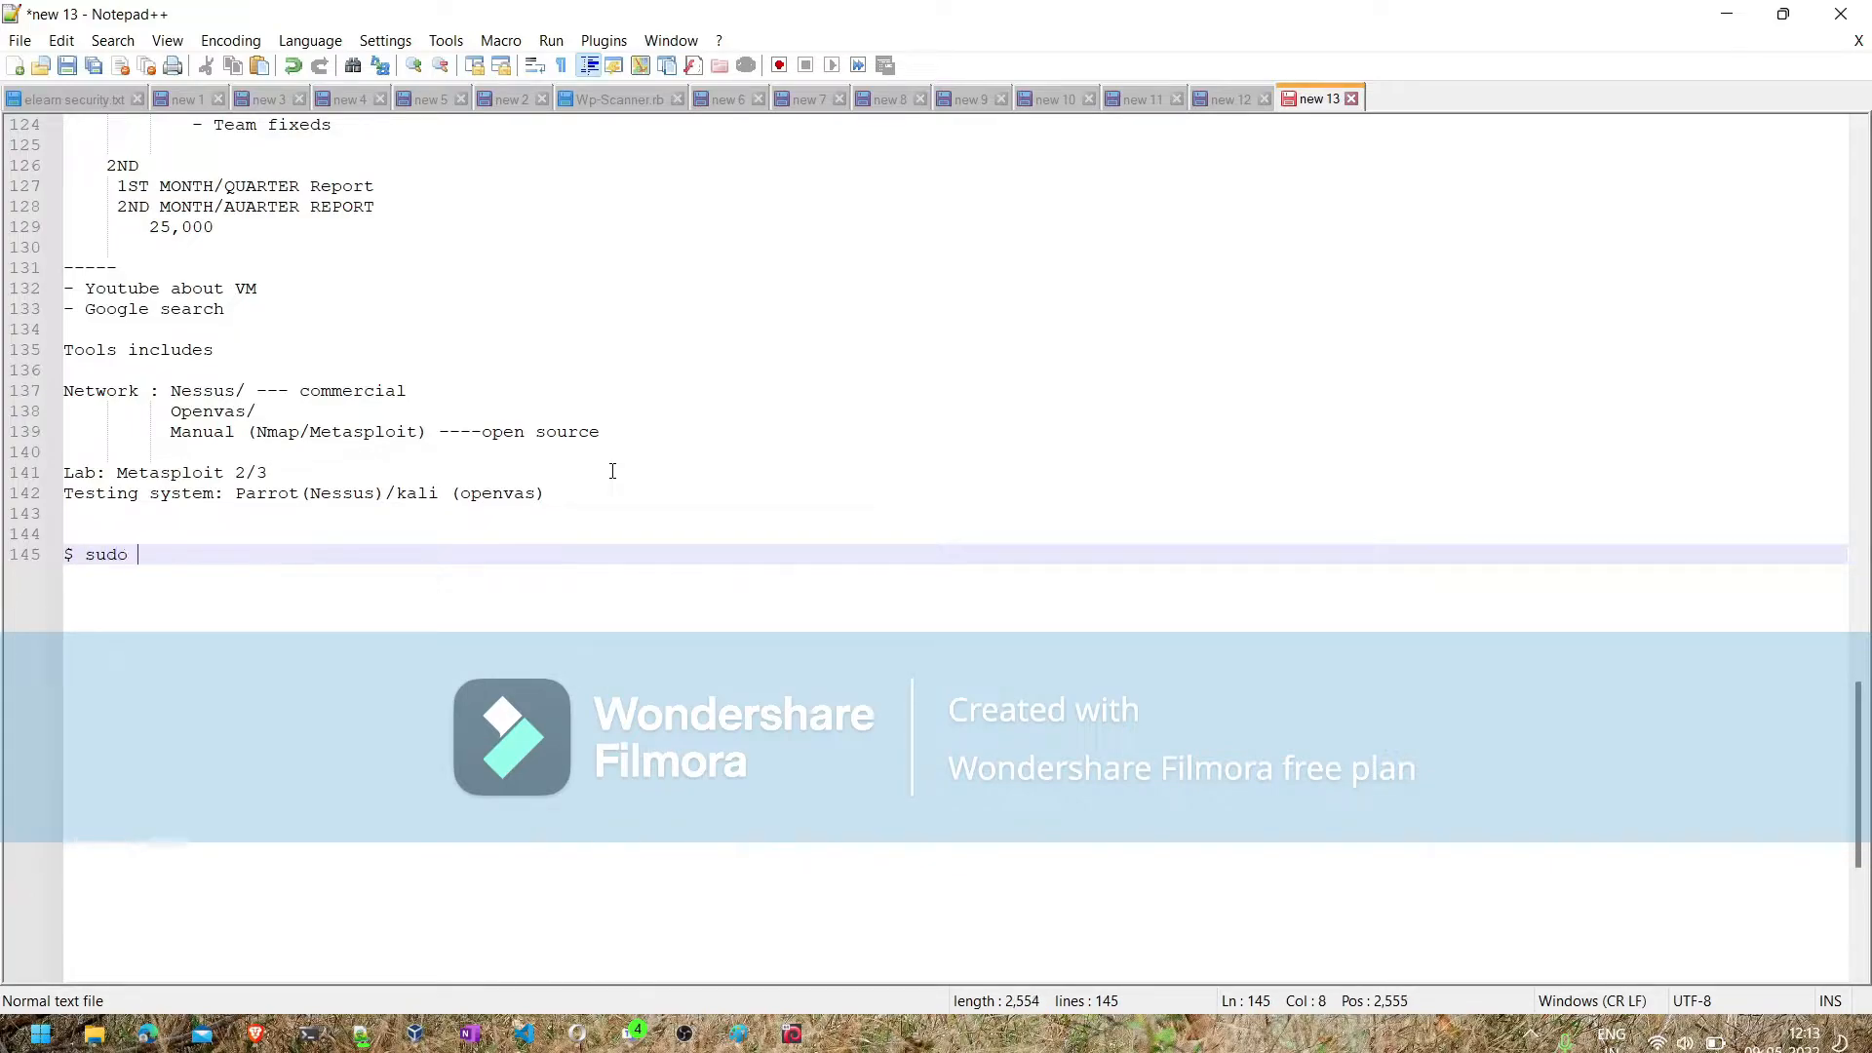
pyautogui.write('apt-get update')
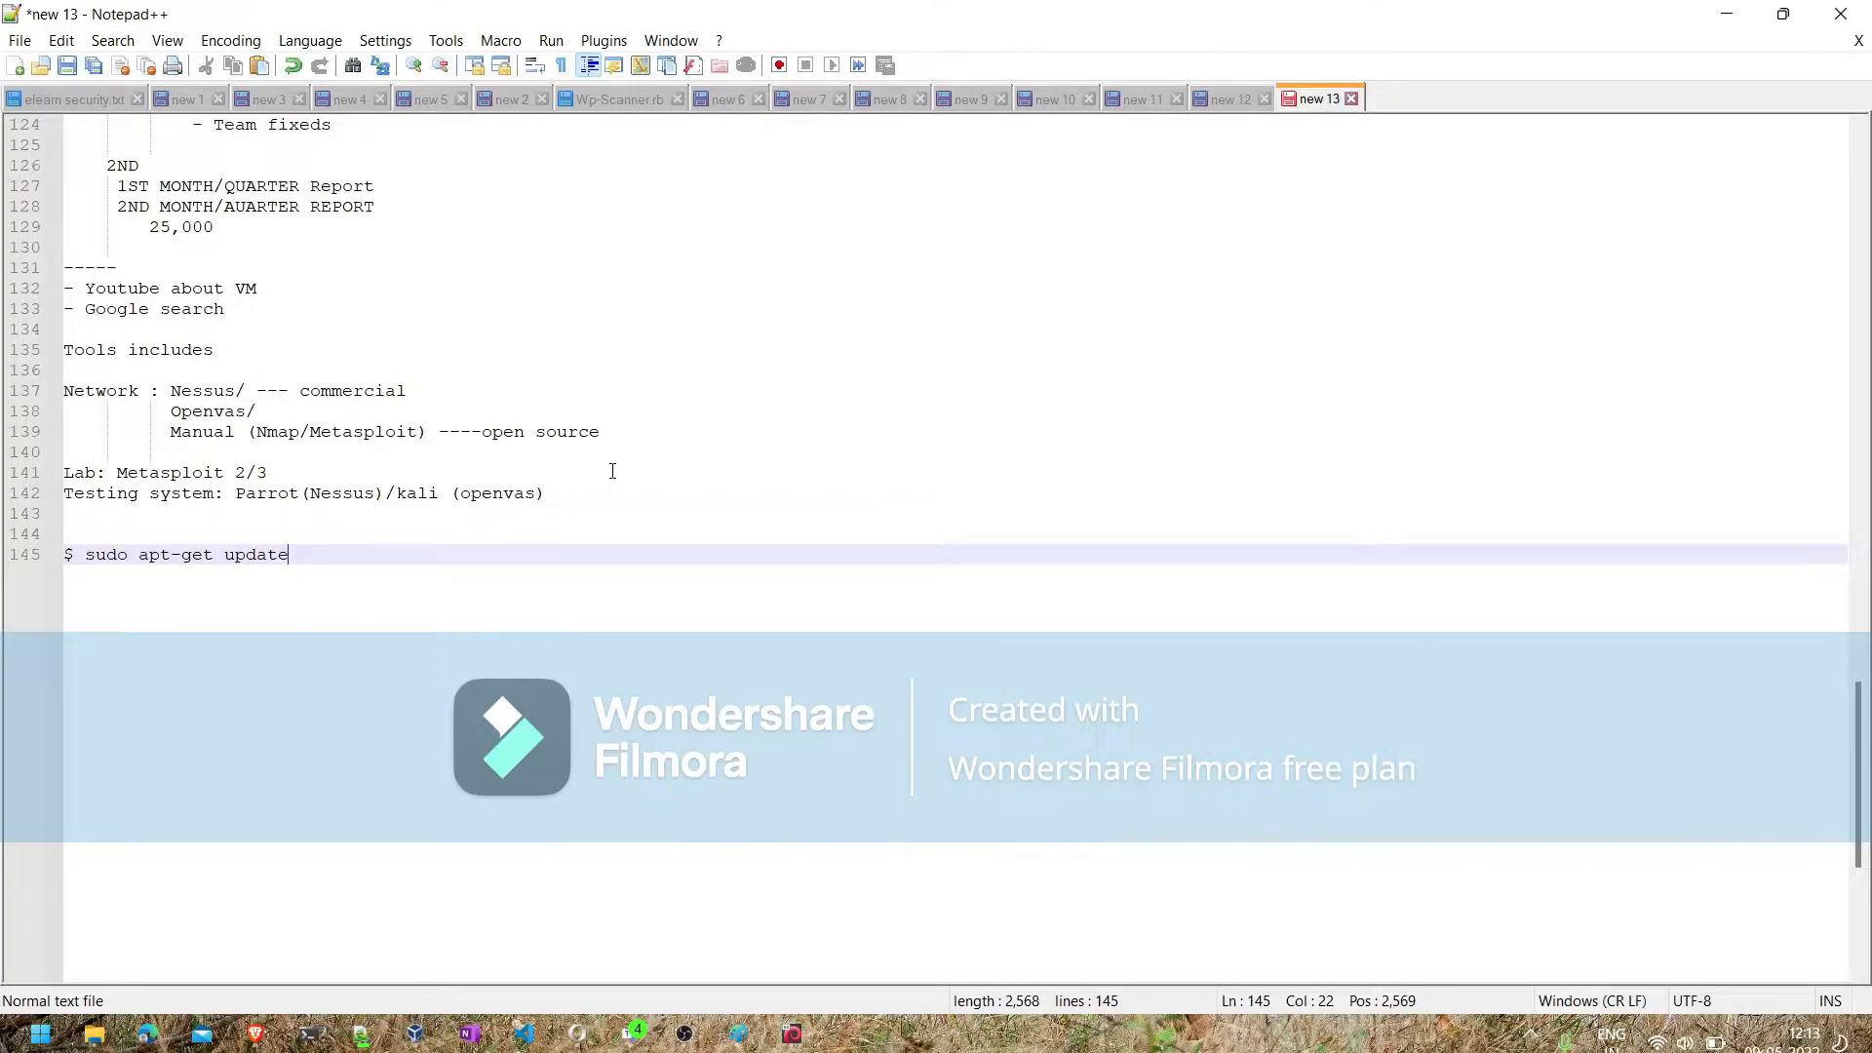
# - Add the line "$ sudo apt-get upgrade" below the update command and begin another line with "$"
pyautogui.press('Return')
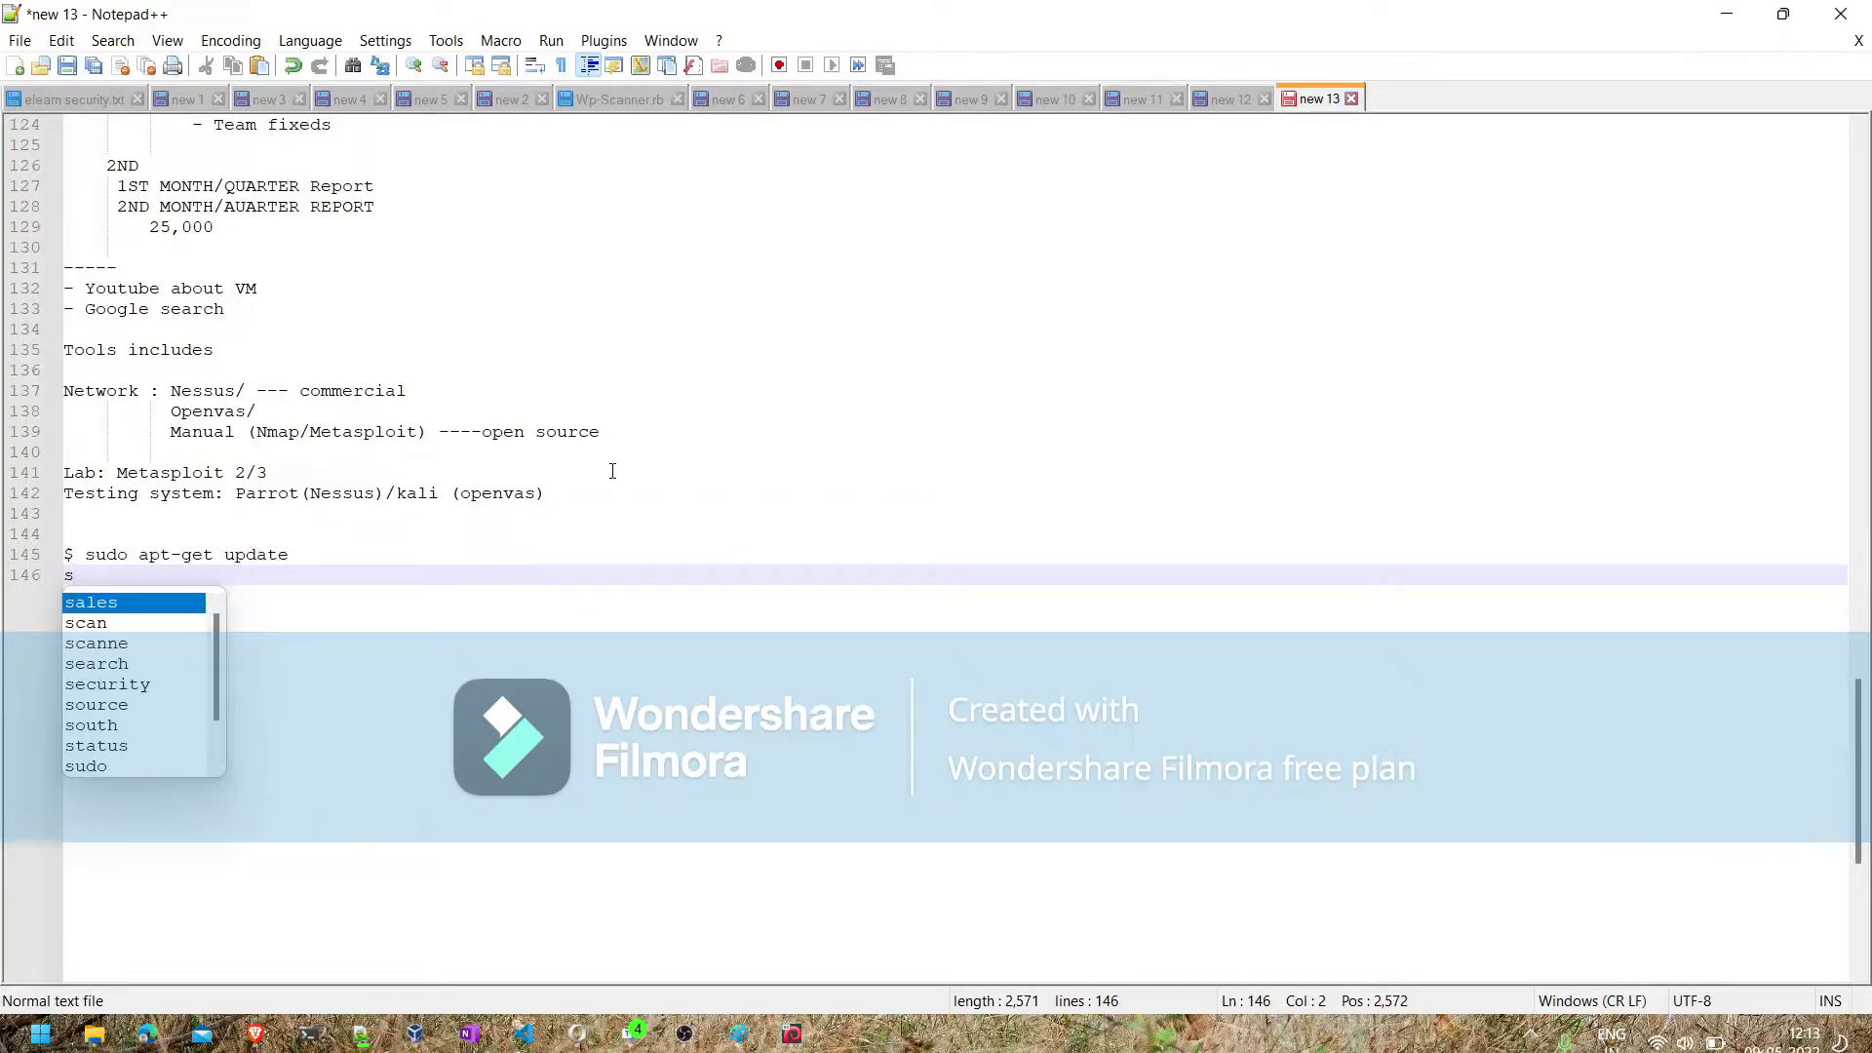
pyautogui.write('udo apt-')
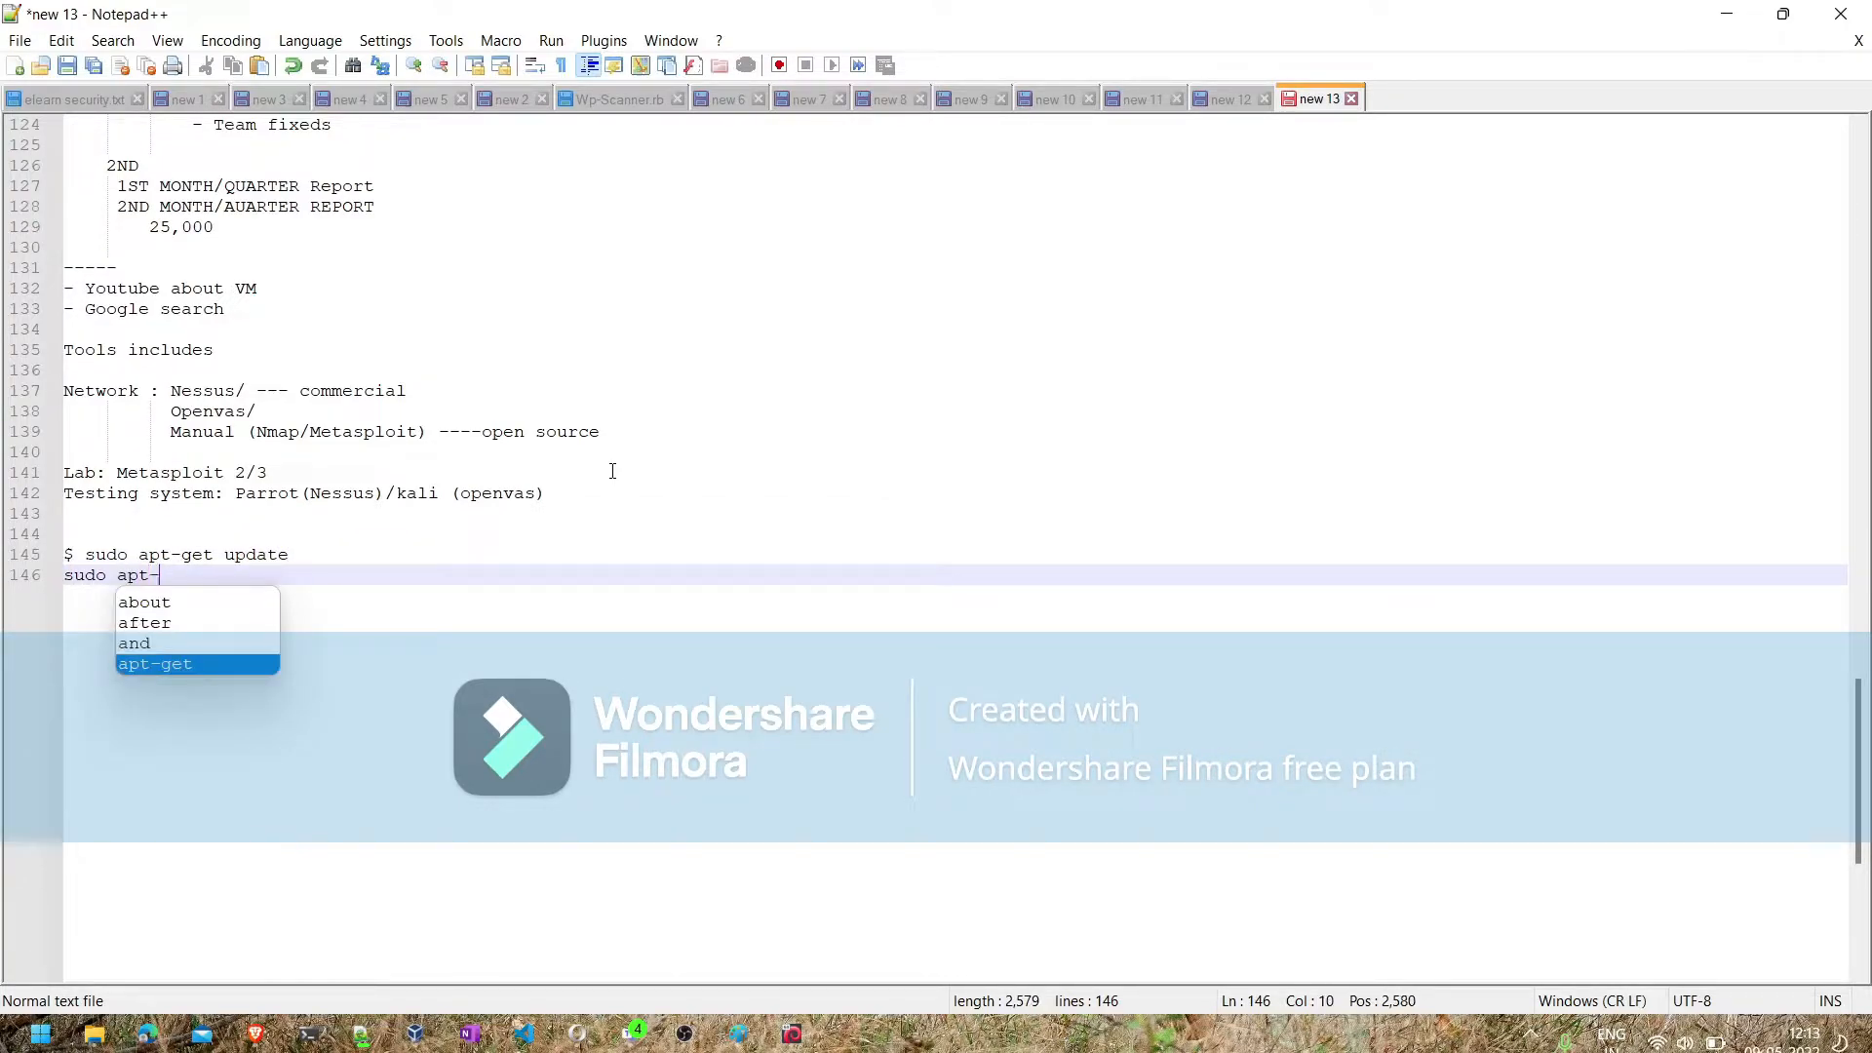
pyautogui.write('get ')
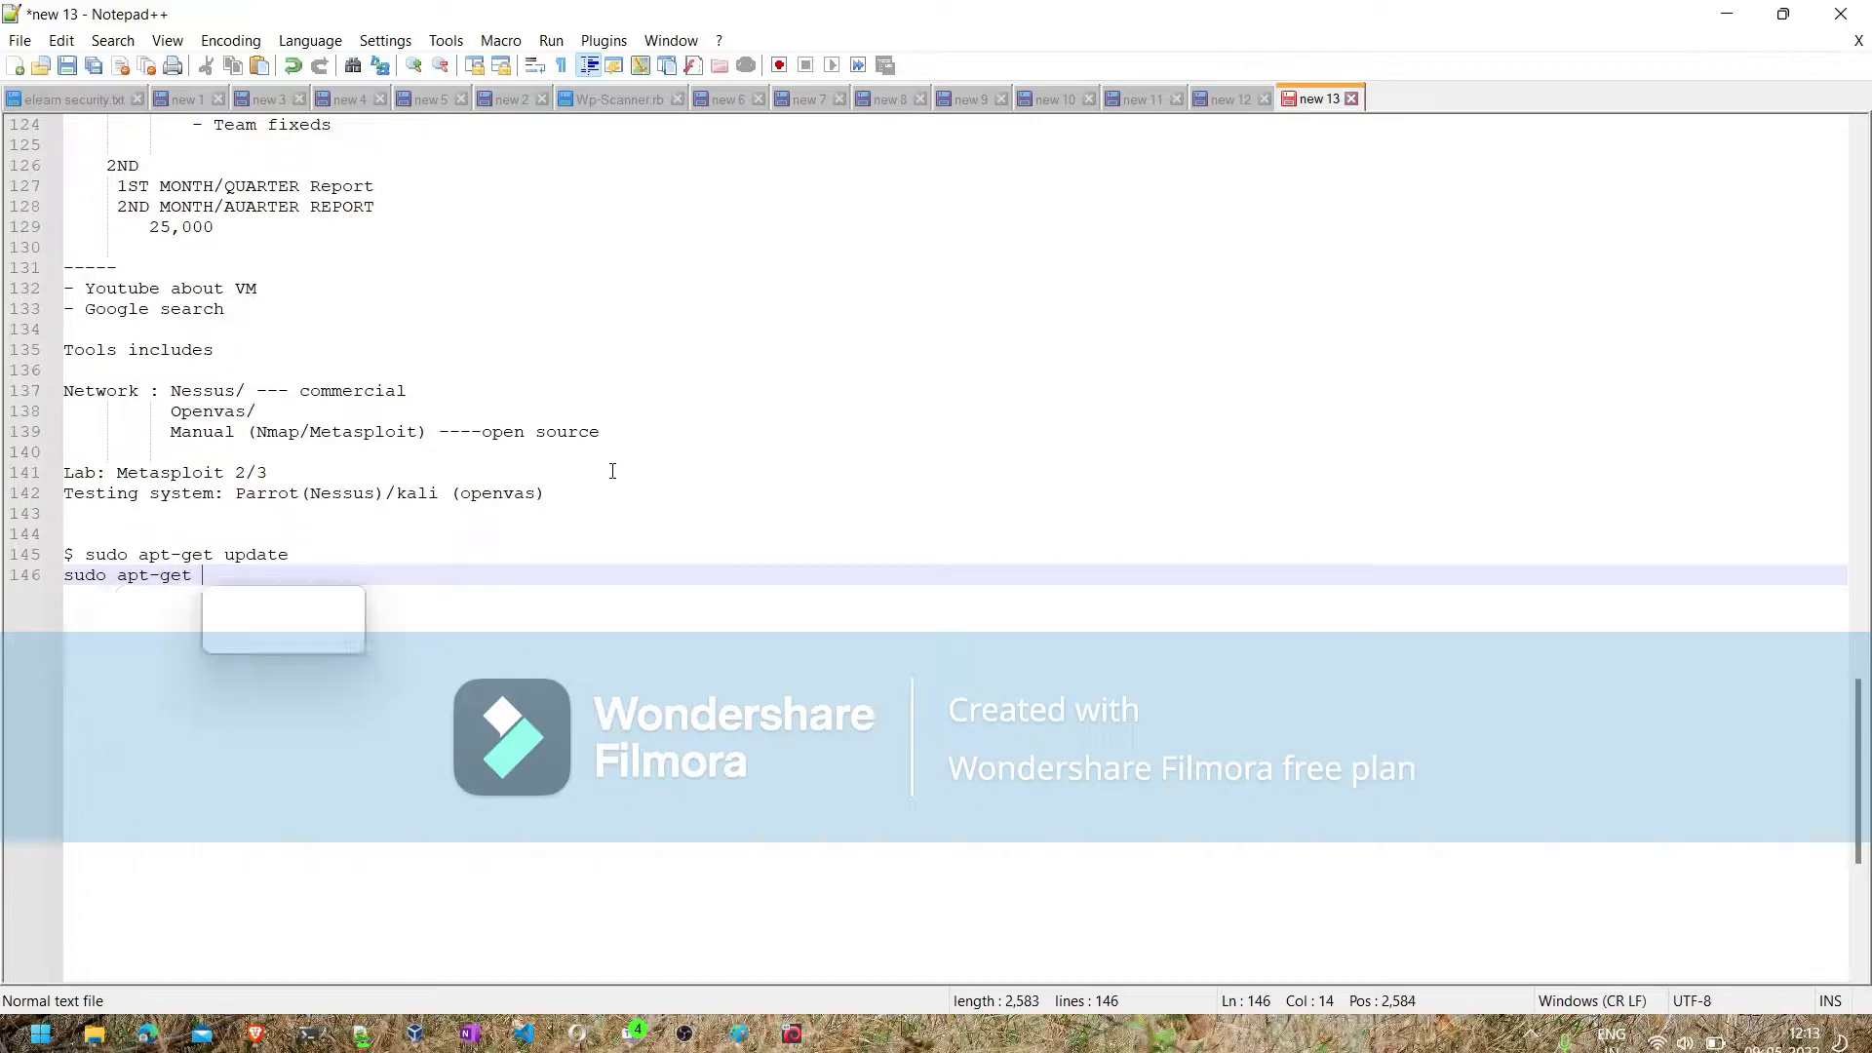
pyautogui.write('upgrade')
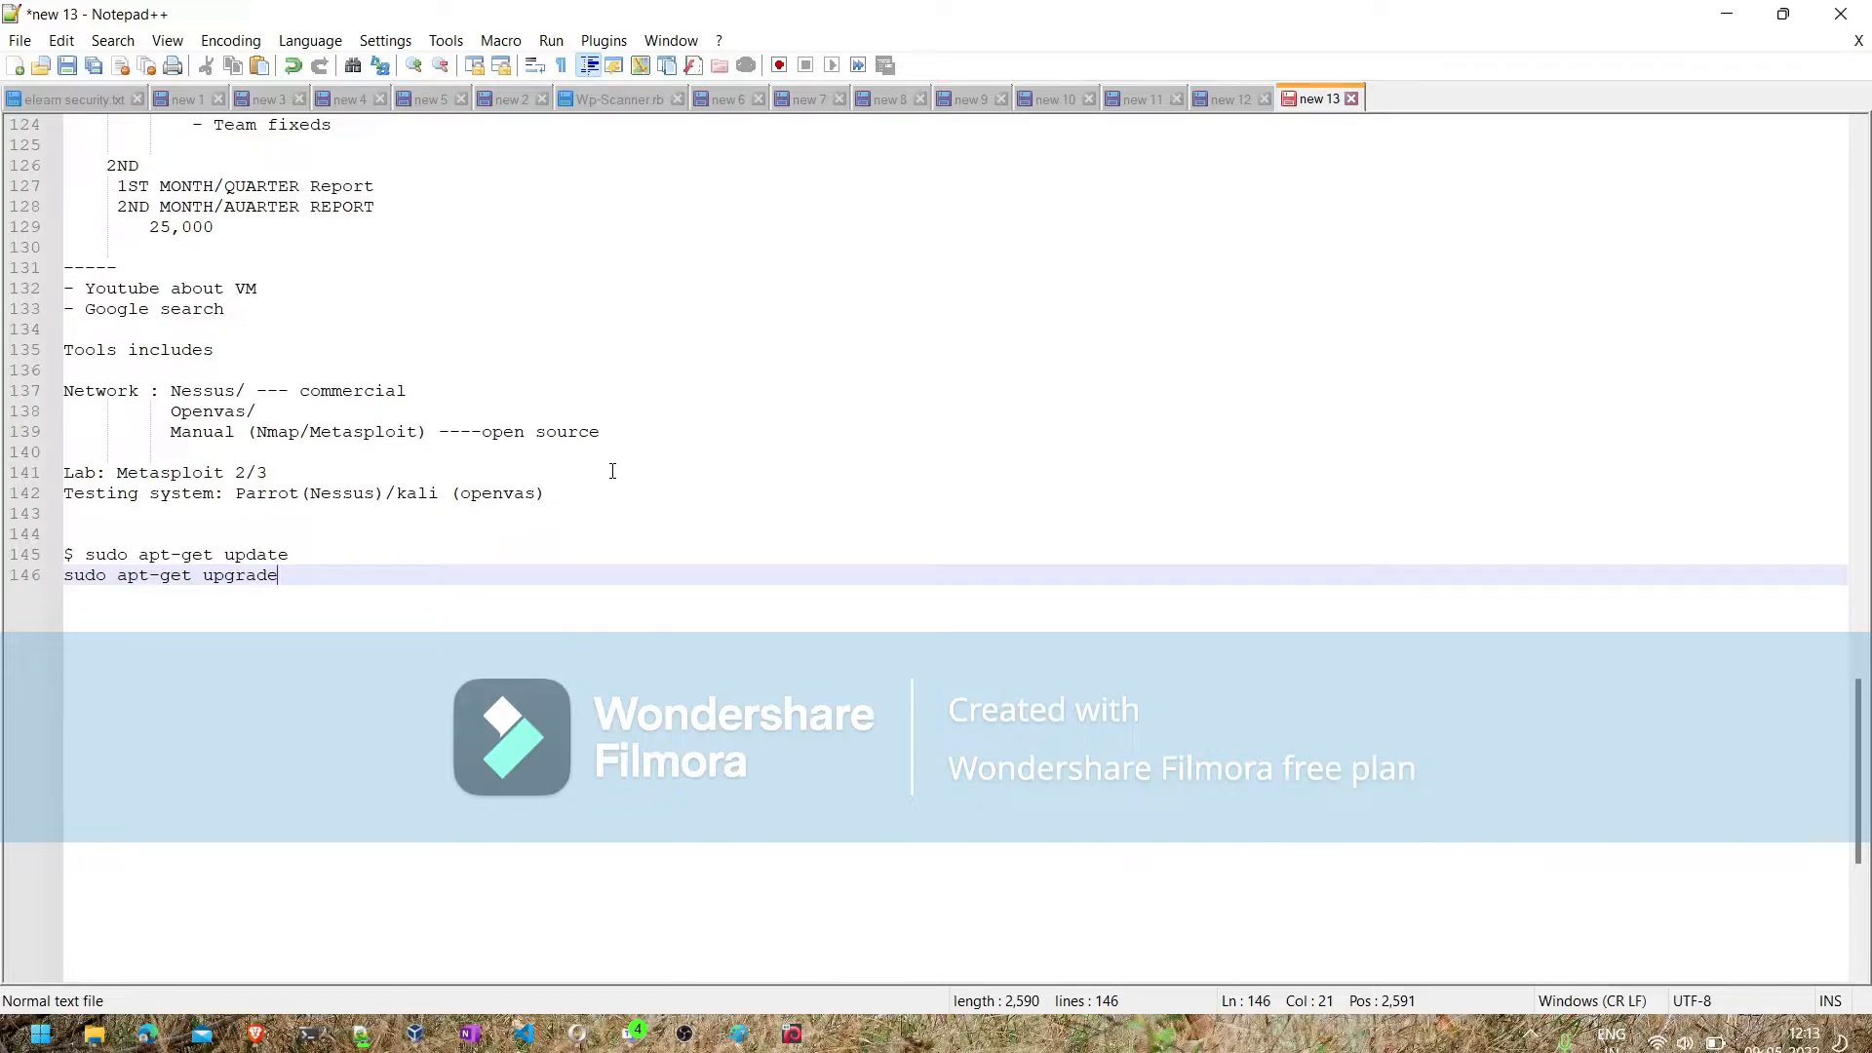
pyautogui.press('Return')
pyautogui.write('$')
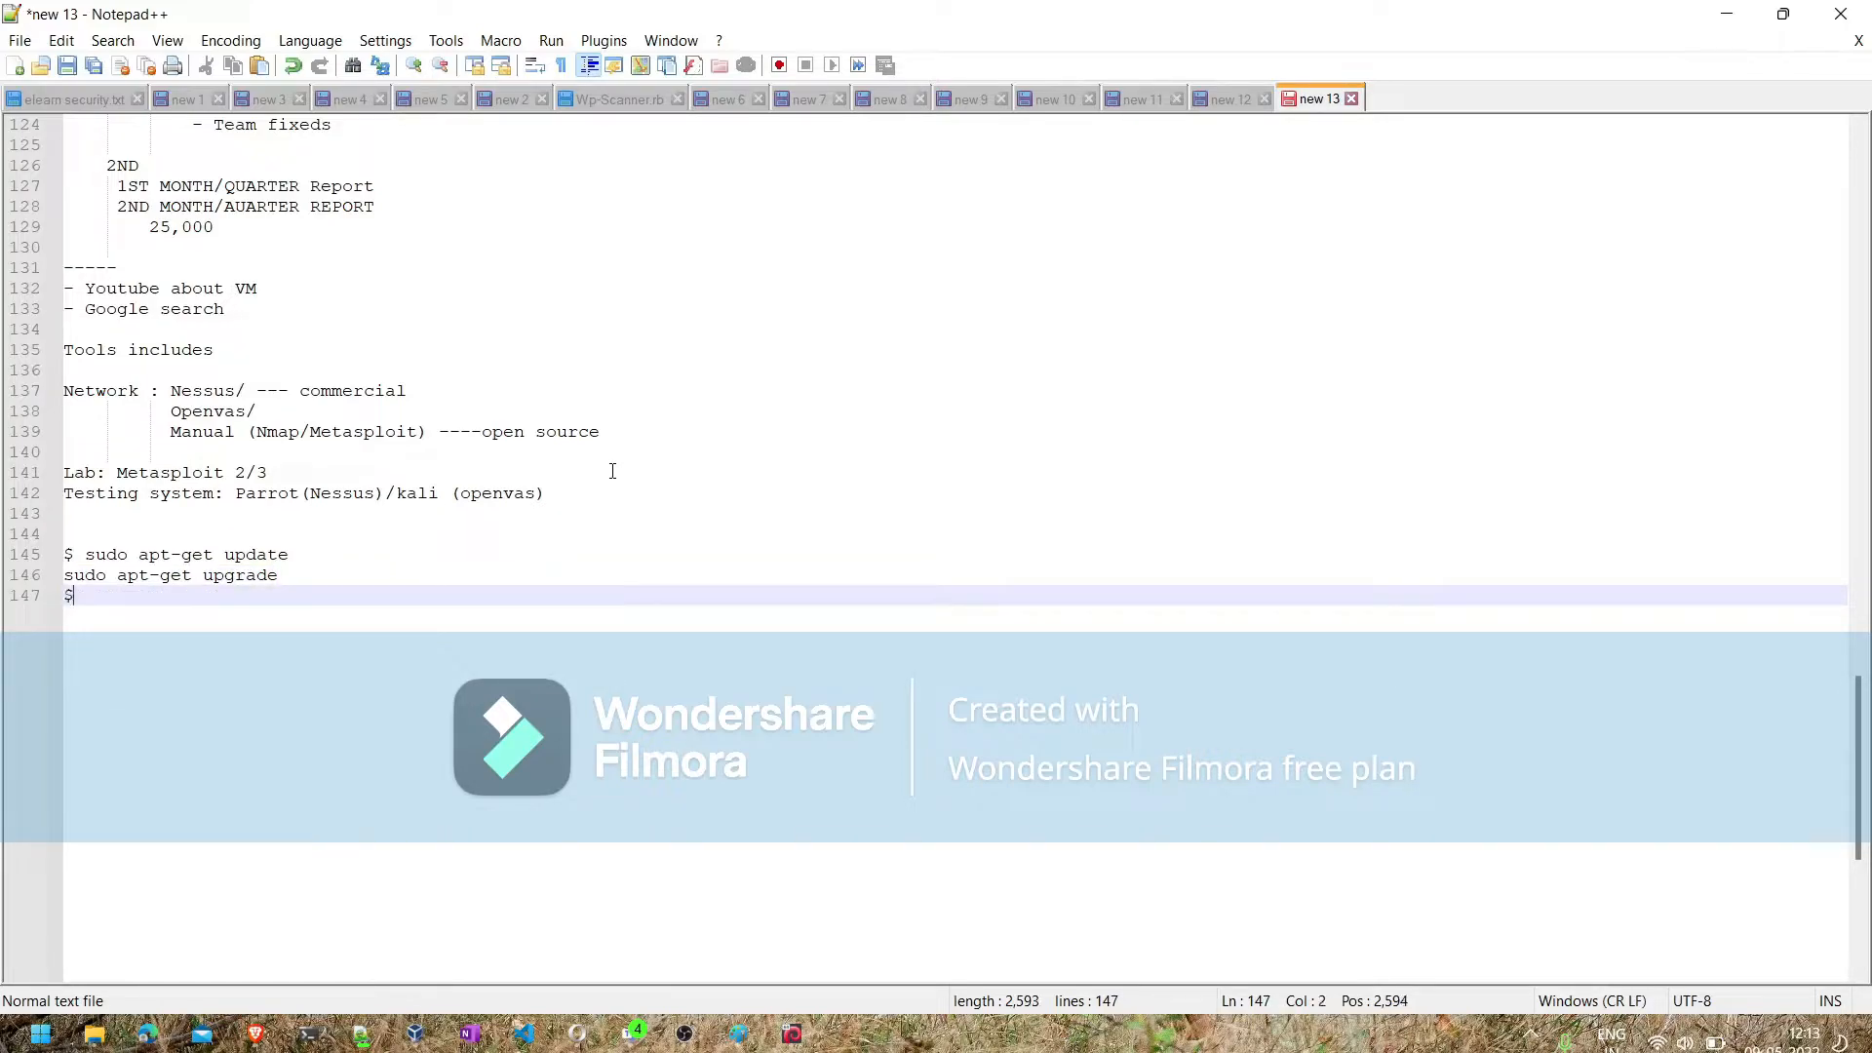
pyautogui.press('Up')
pyautogui.write('$')
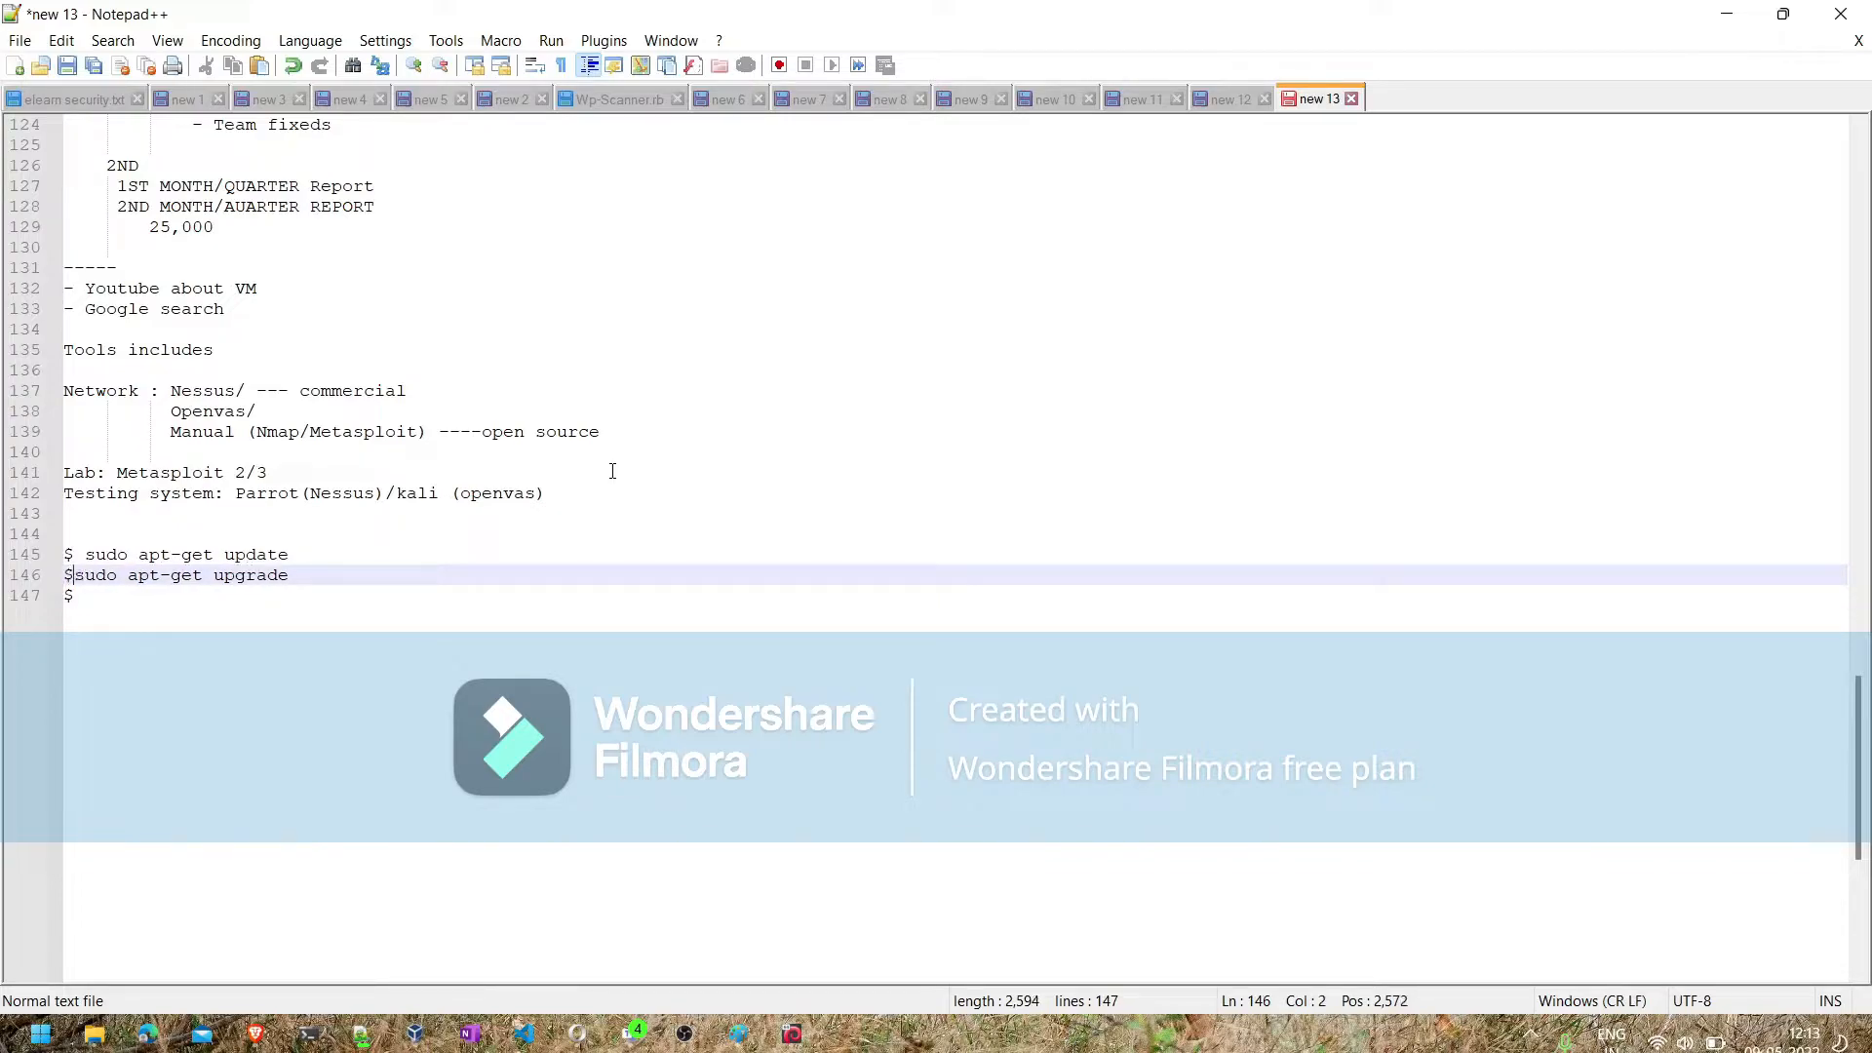
# - Complete the line below the upgrade command as "$ sudo apt-get install gvm"
pyautogui.press('Down')
pyautogui.write('g')
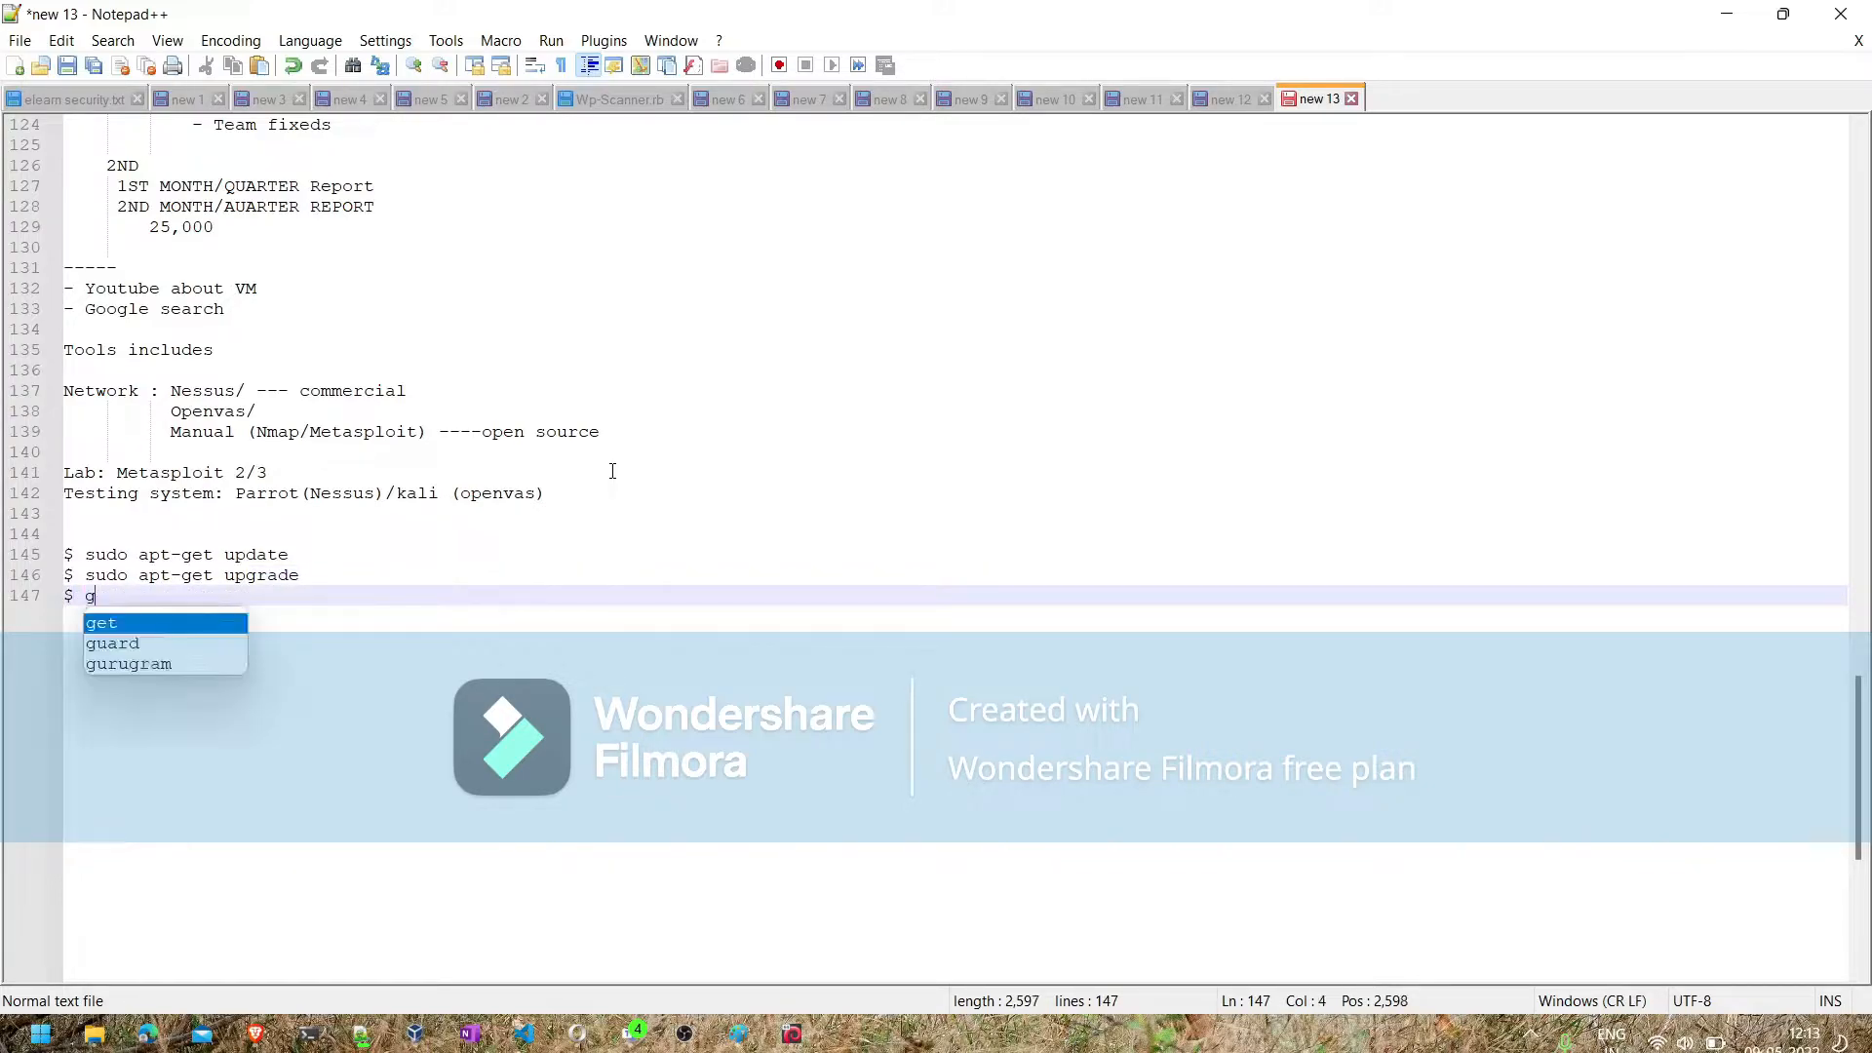
pyautogui.write('vm-se')
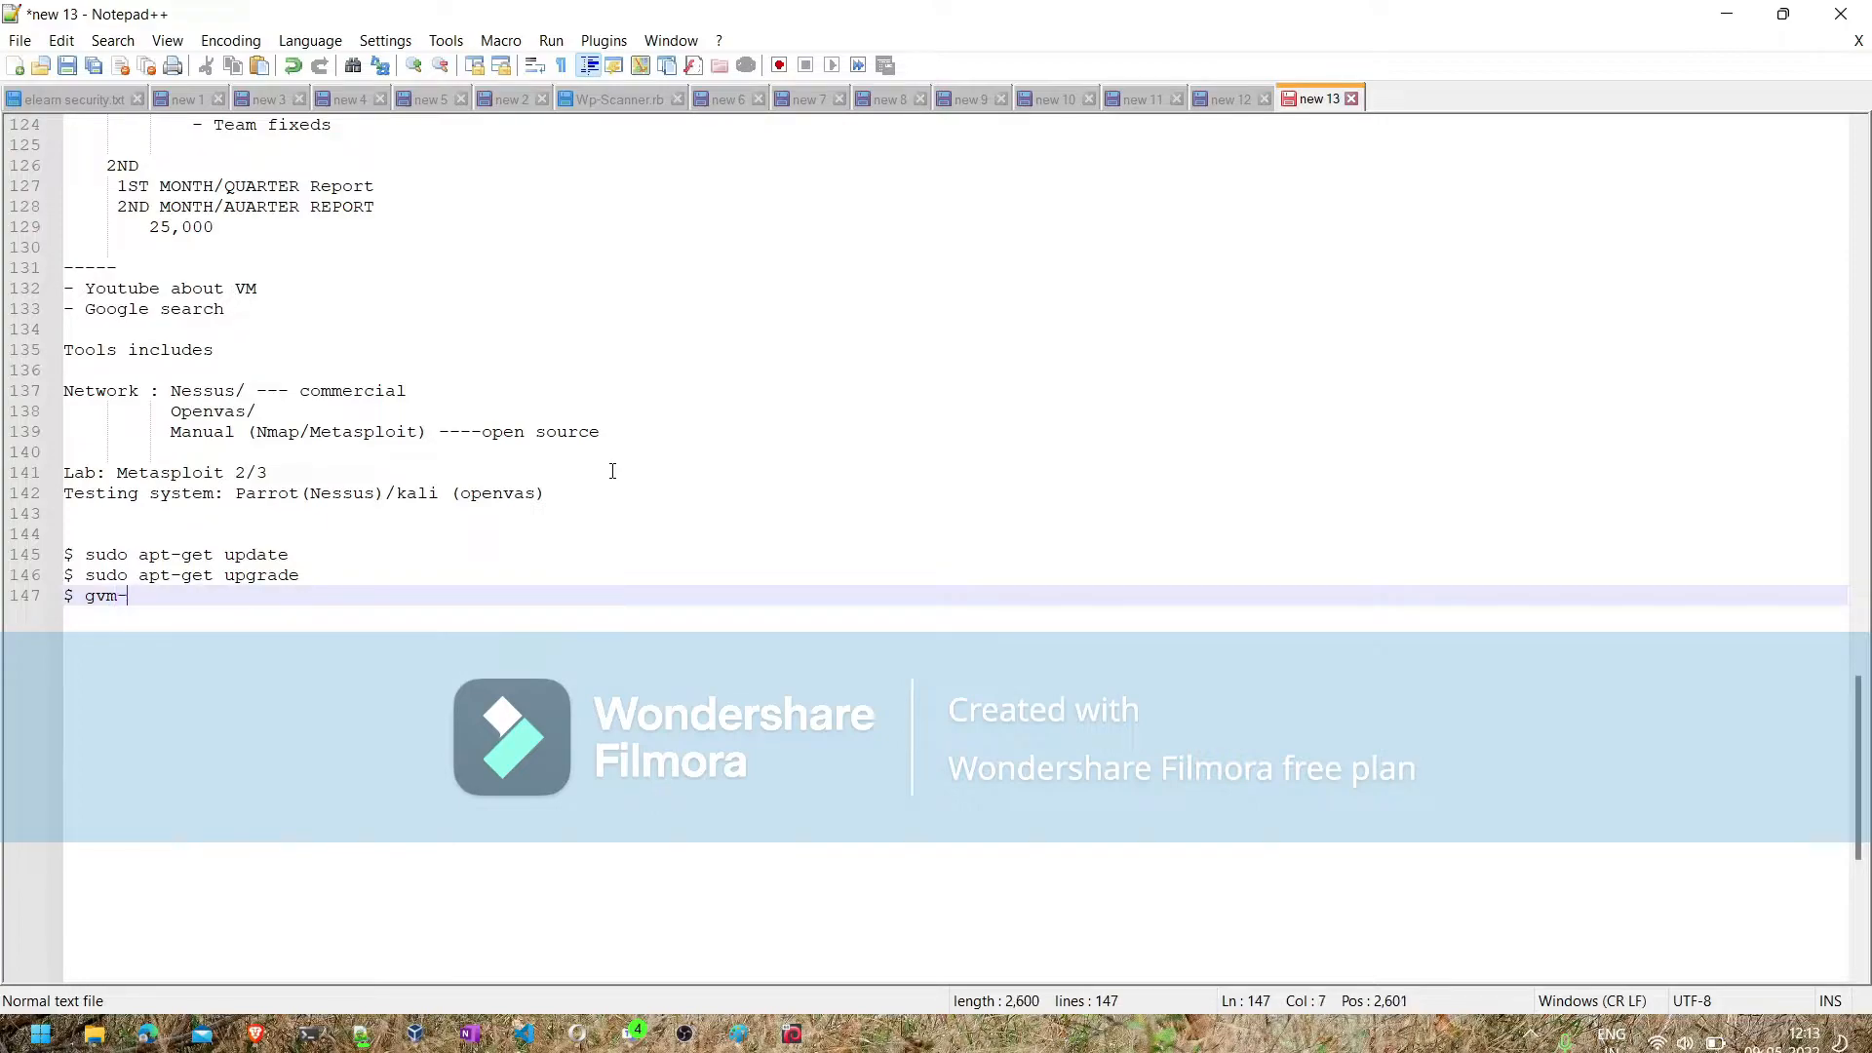
pyautogui.press('BackSpace')
pyautogui.press('BackSpace')
pyautogui.press('BackSpace')
pyautogui.press('BackSpace')
pyautogui.press('BackSpace')
pyautogui.press('BackSpace')
pyautogui.write('s')
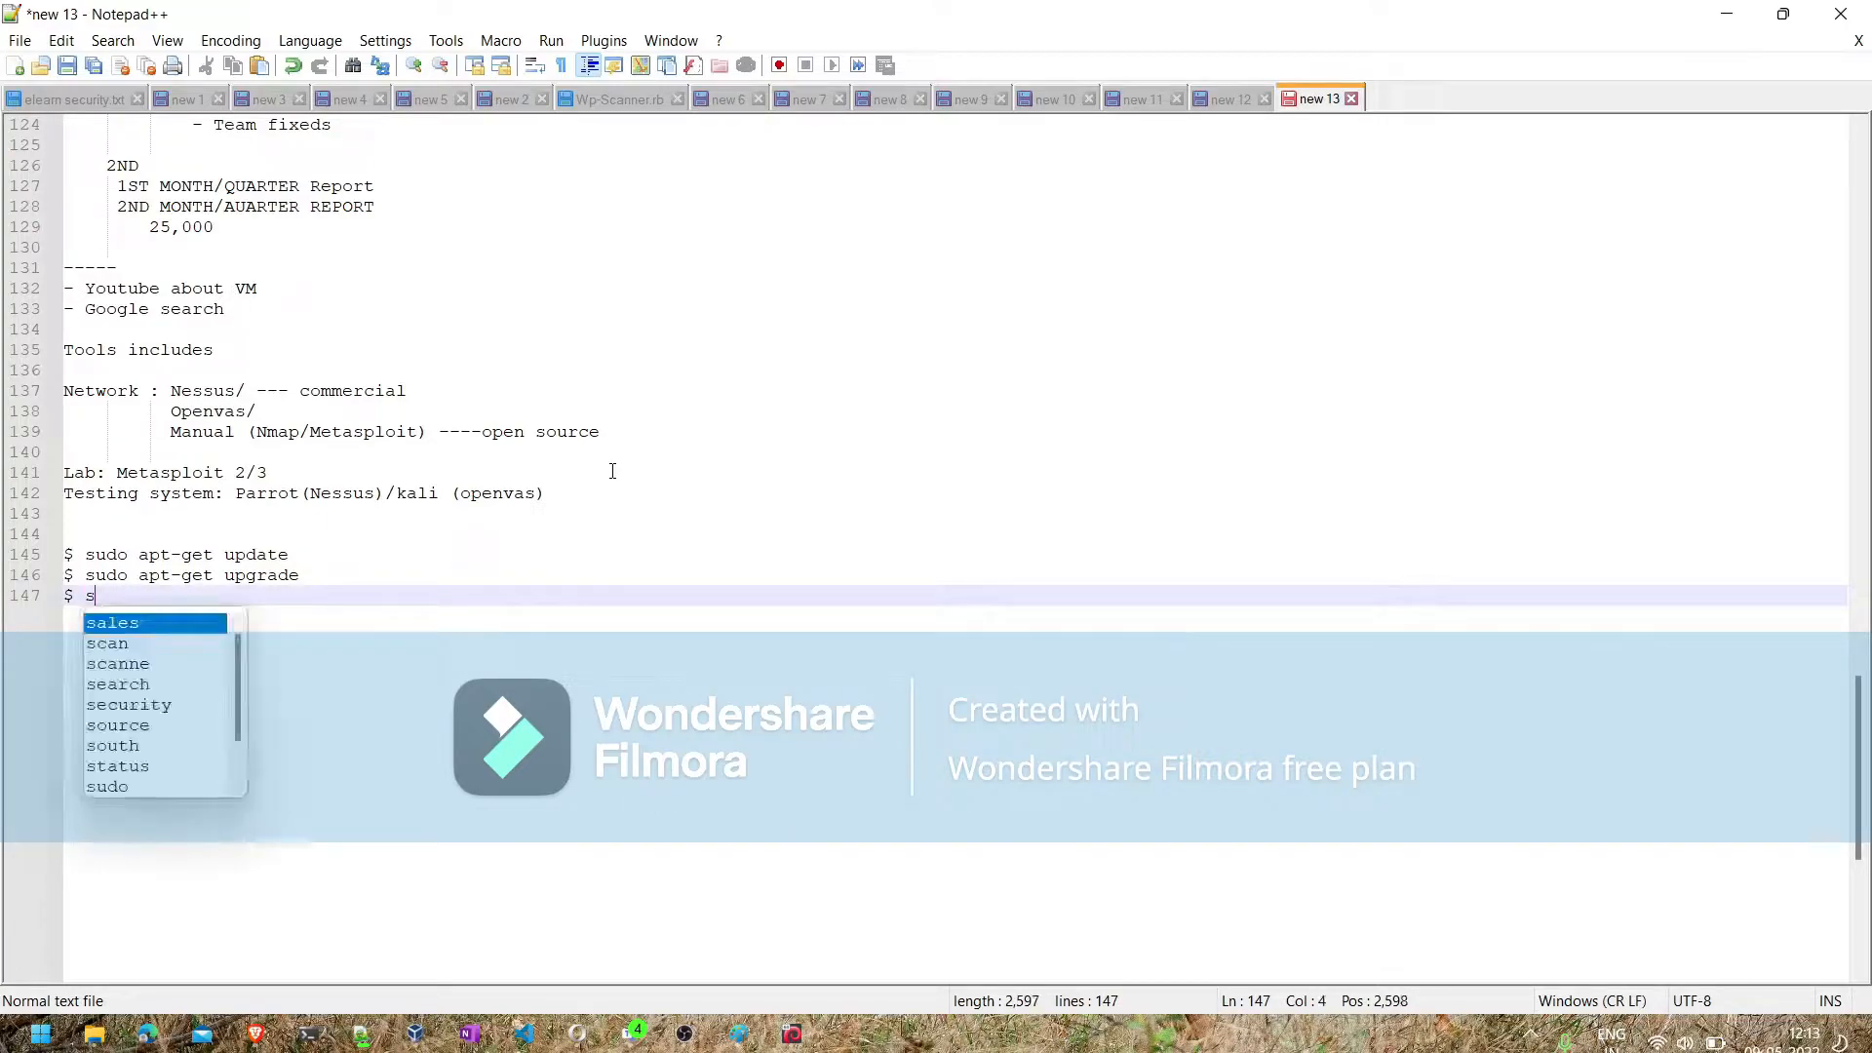
pyautogui.write('udo apt')
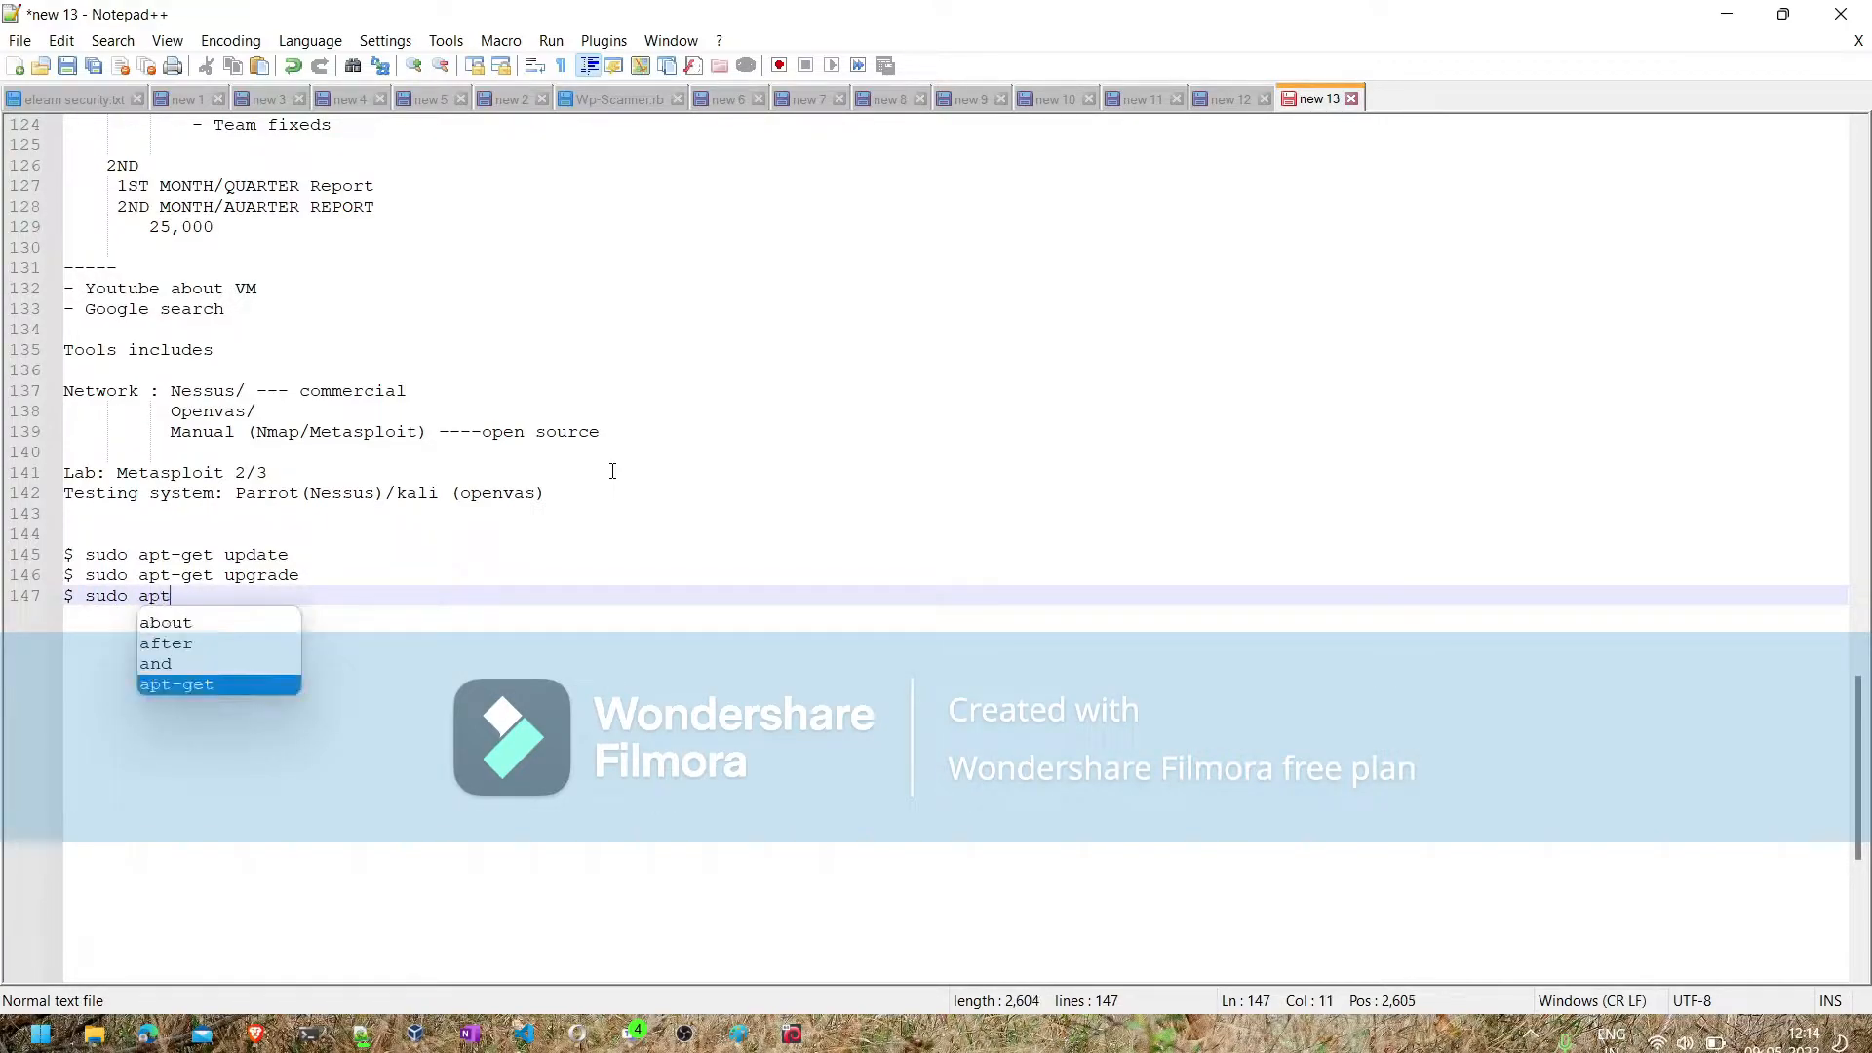
pyautogui.write('-get install ')
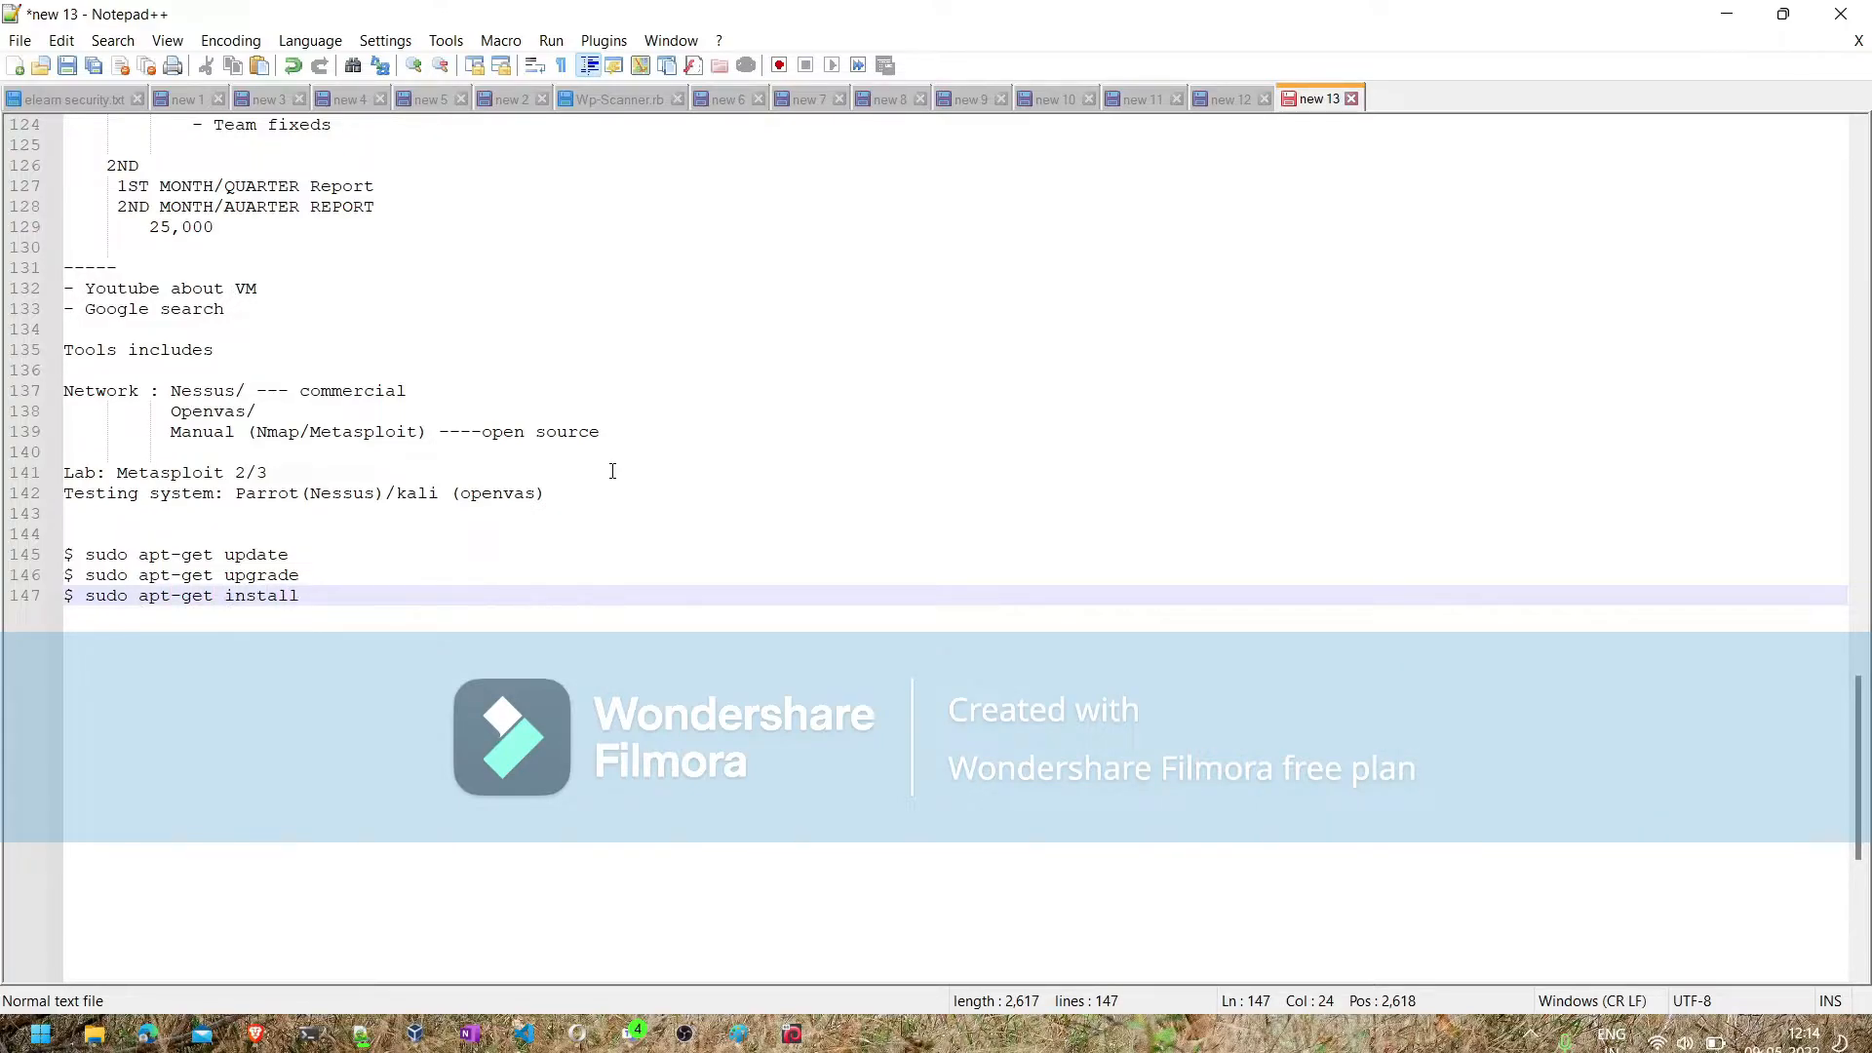
pyautogui.write('gvm')
pyautogui.press('Return')
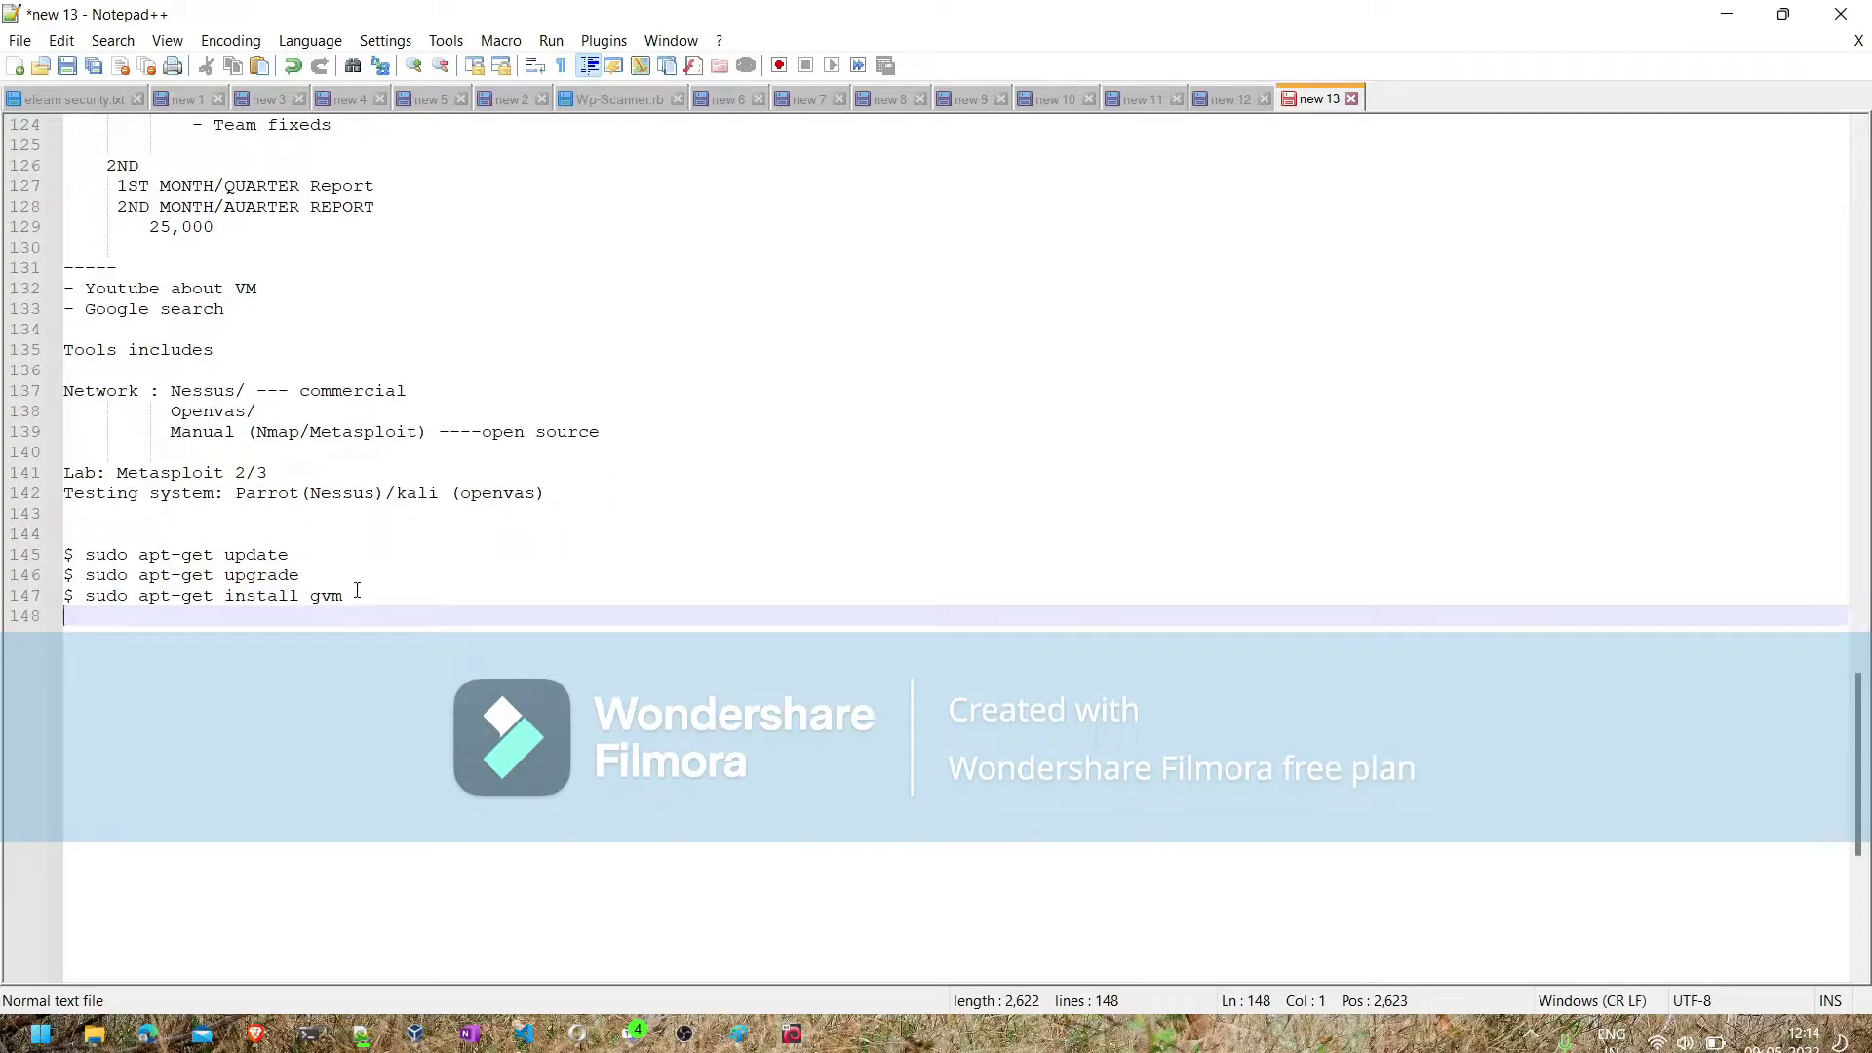
# - Replace the package name "gvm" in the install command with "openvas/gvm"
pyautogui.click(357, 590)
pyautogui.press('BackSpace')
pyautogui.press('BackSpace')
pyautogui.press('BackSpace')
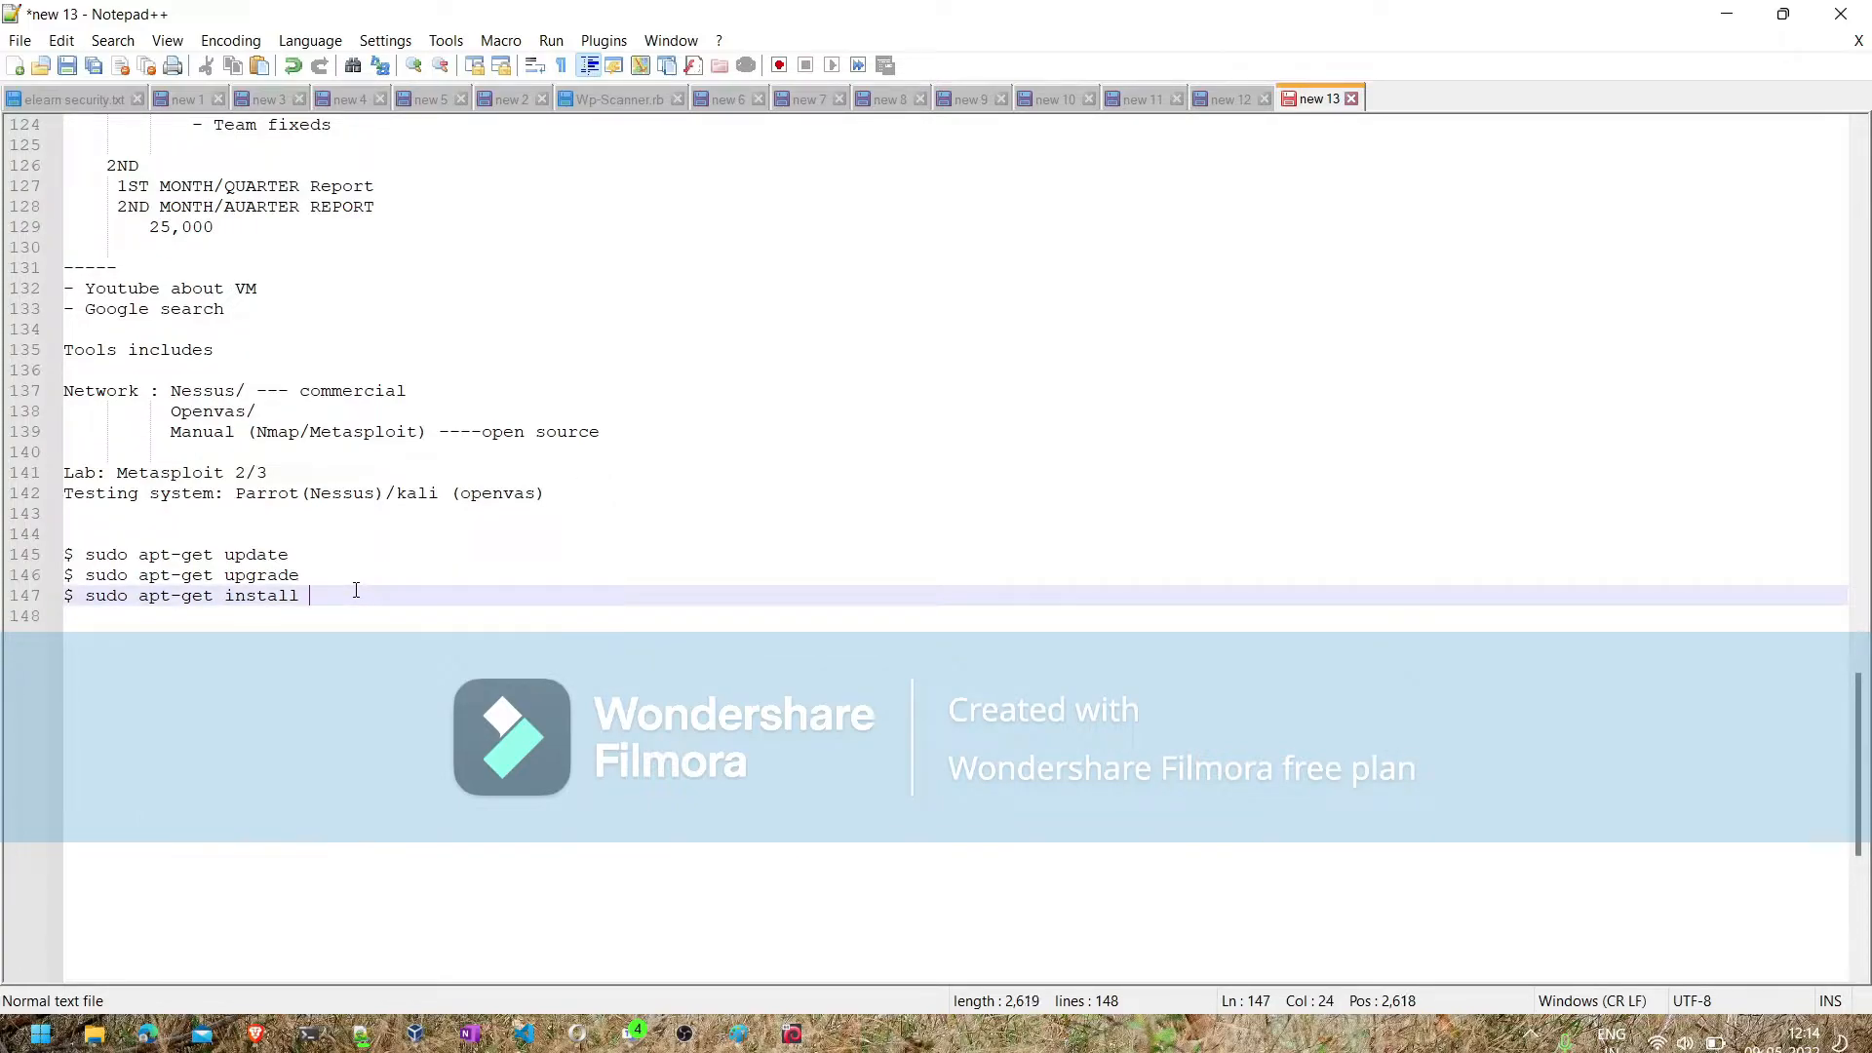
pyautogui.write('openvas')
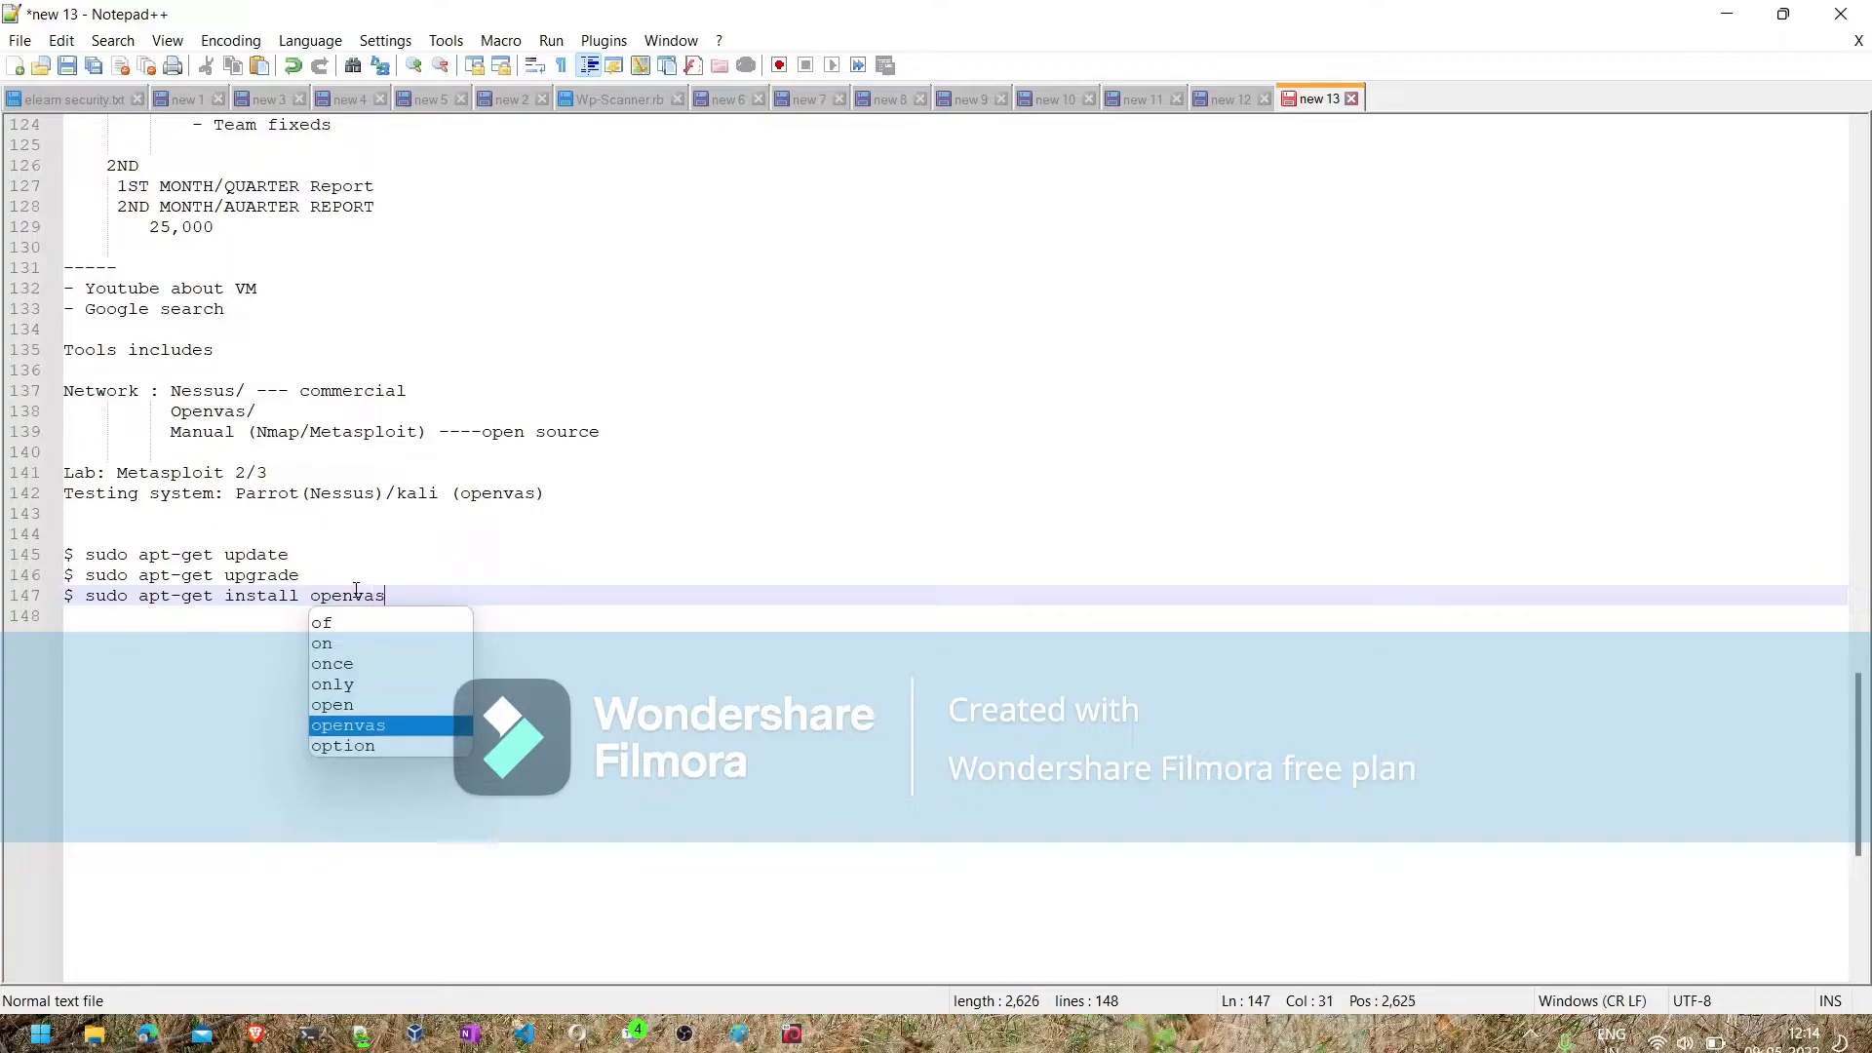
pyautogui.write('/gvm')
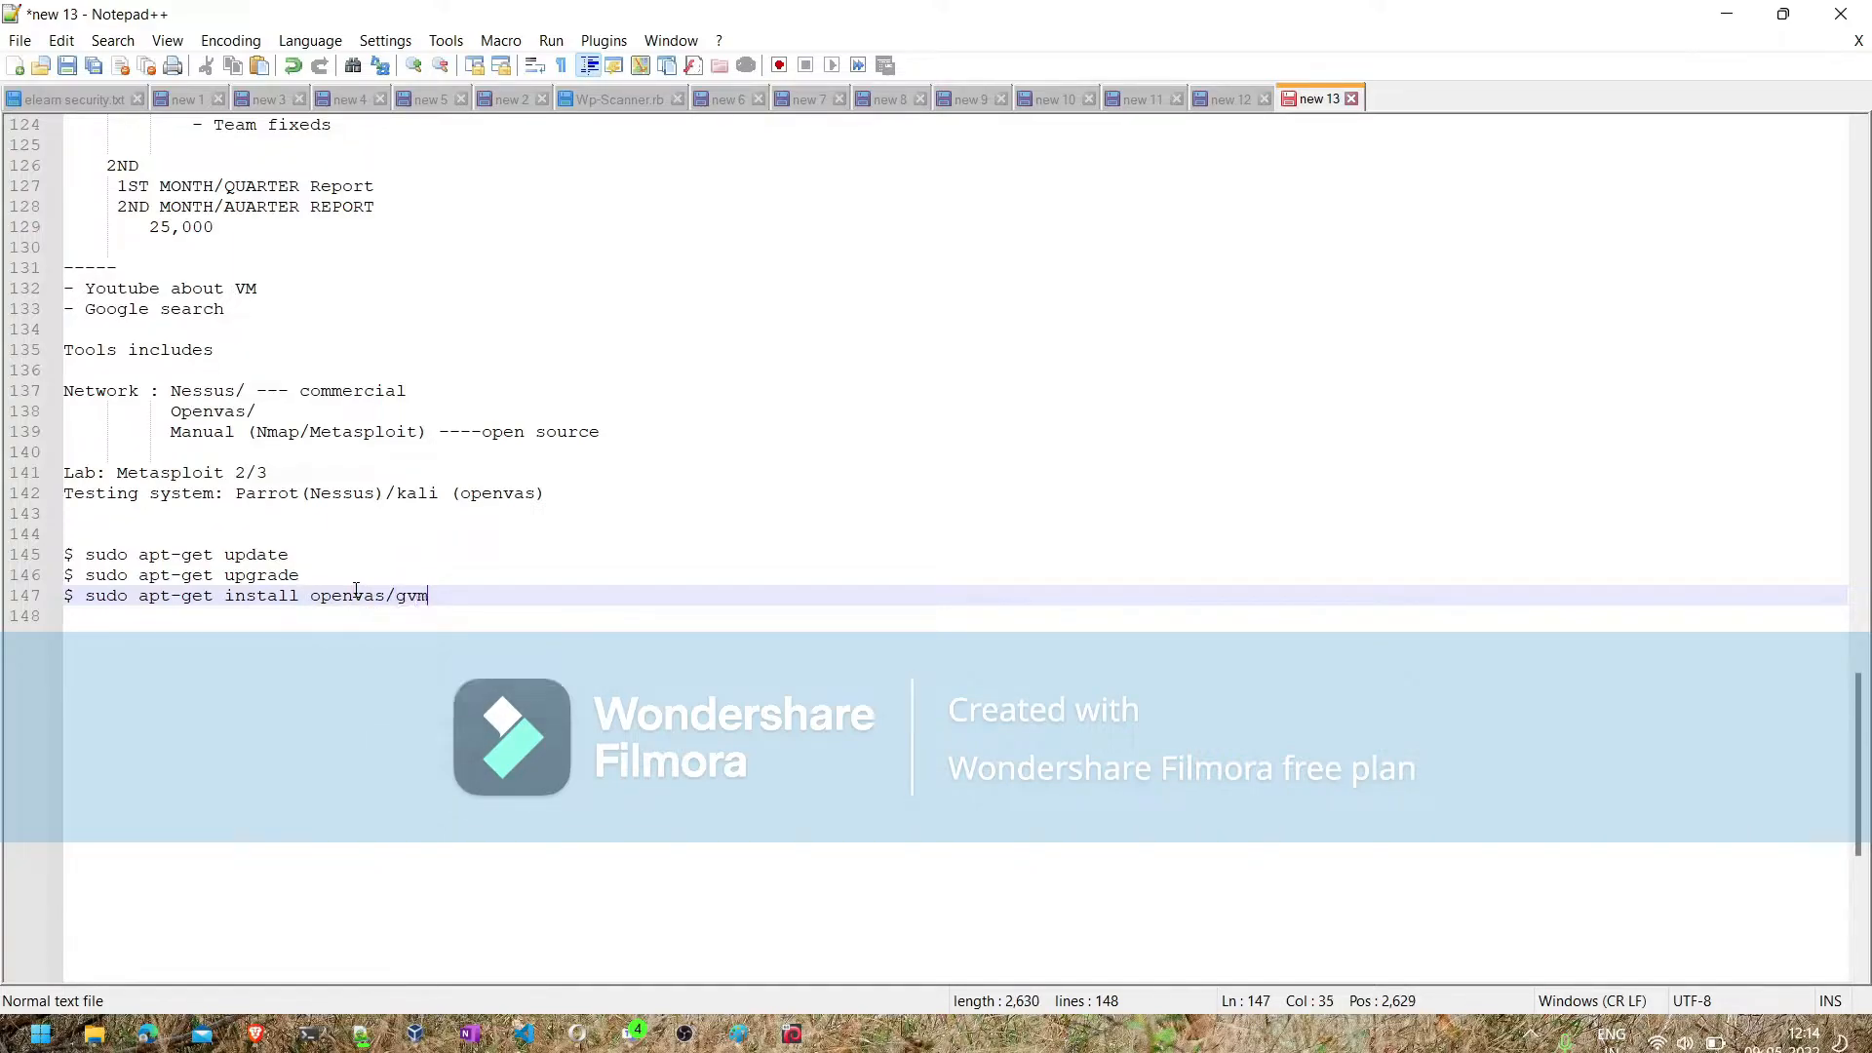
# - Add the line "$ sudo gvm-setup" below the install command
pyautogui.press('Return')
pyautogui.press('BackSpace')
pyautogui.press('Return')
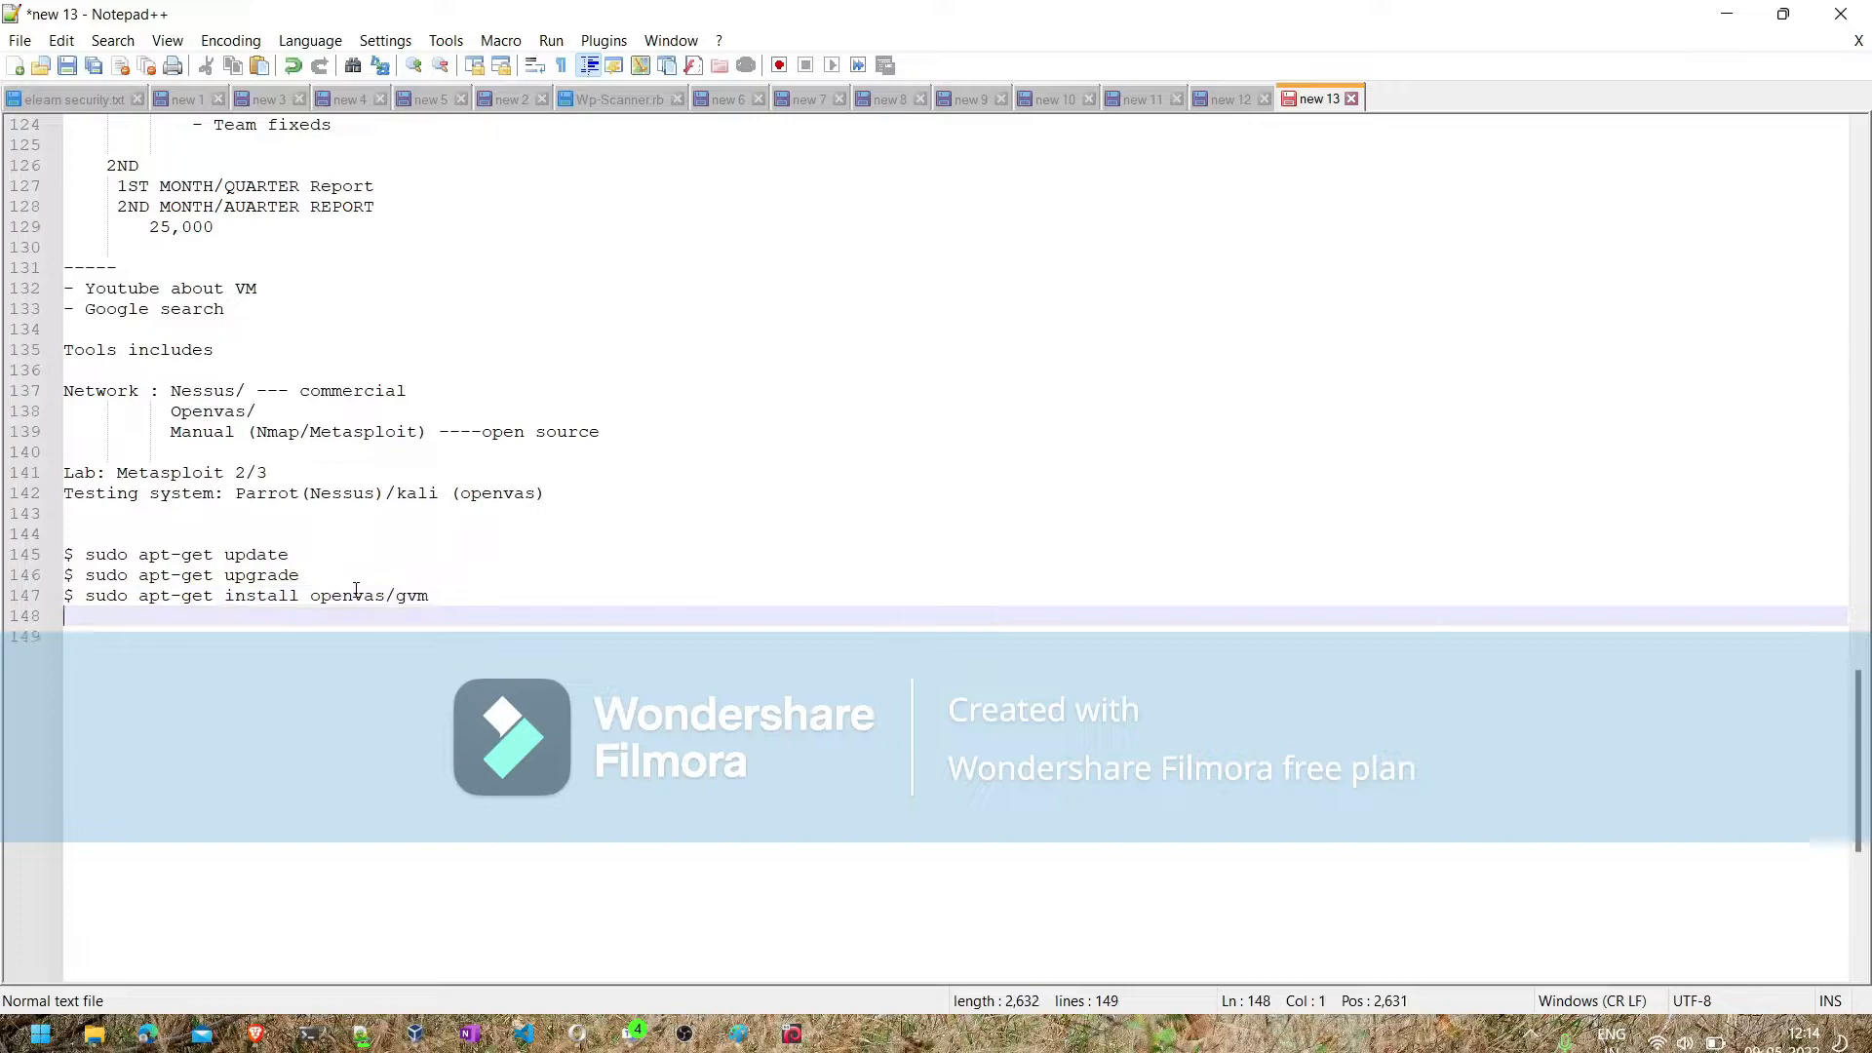
pyautogui.write('$ sud')
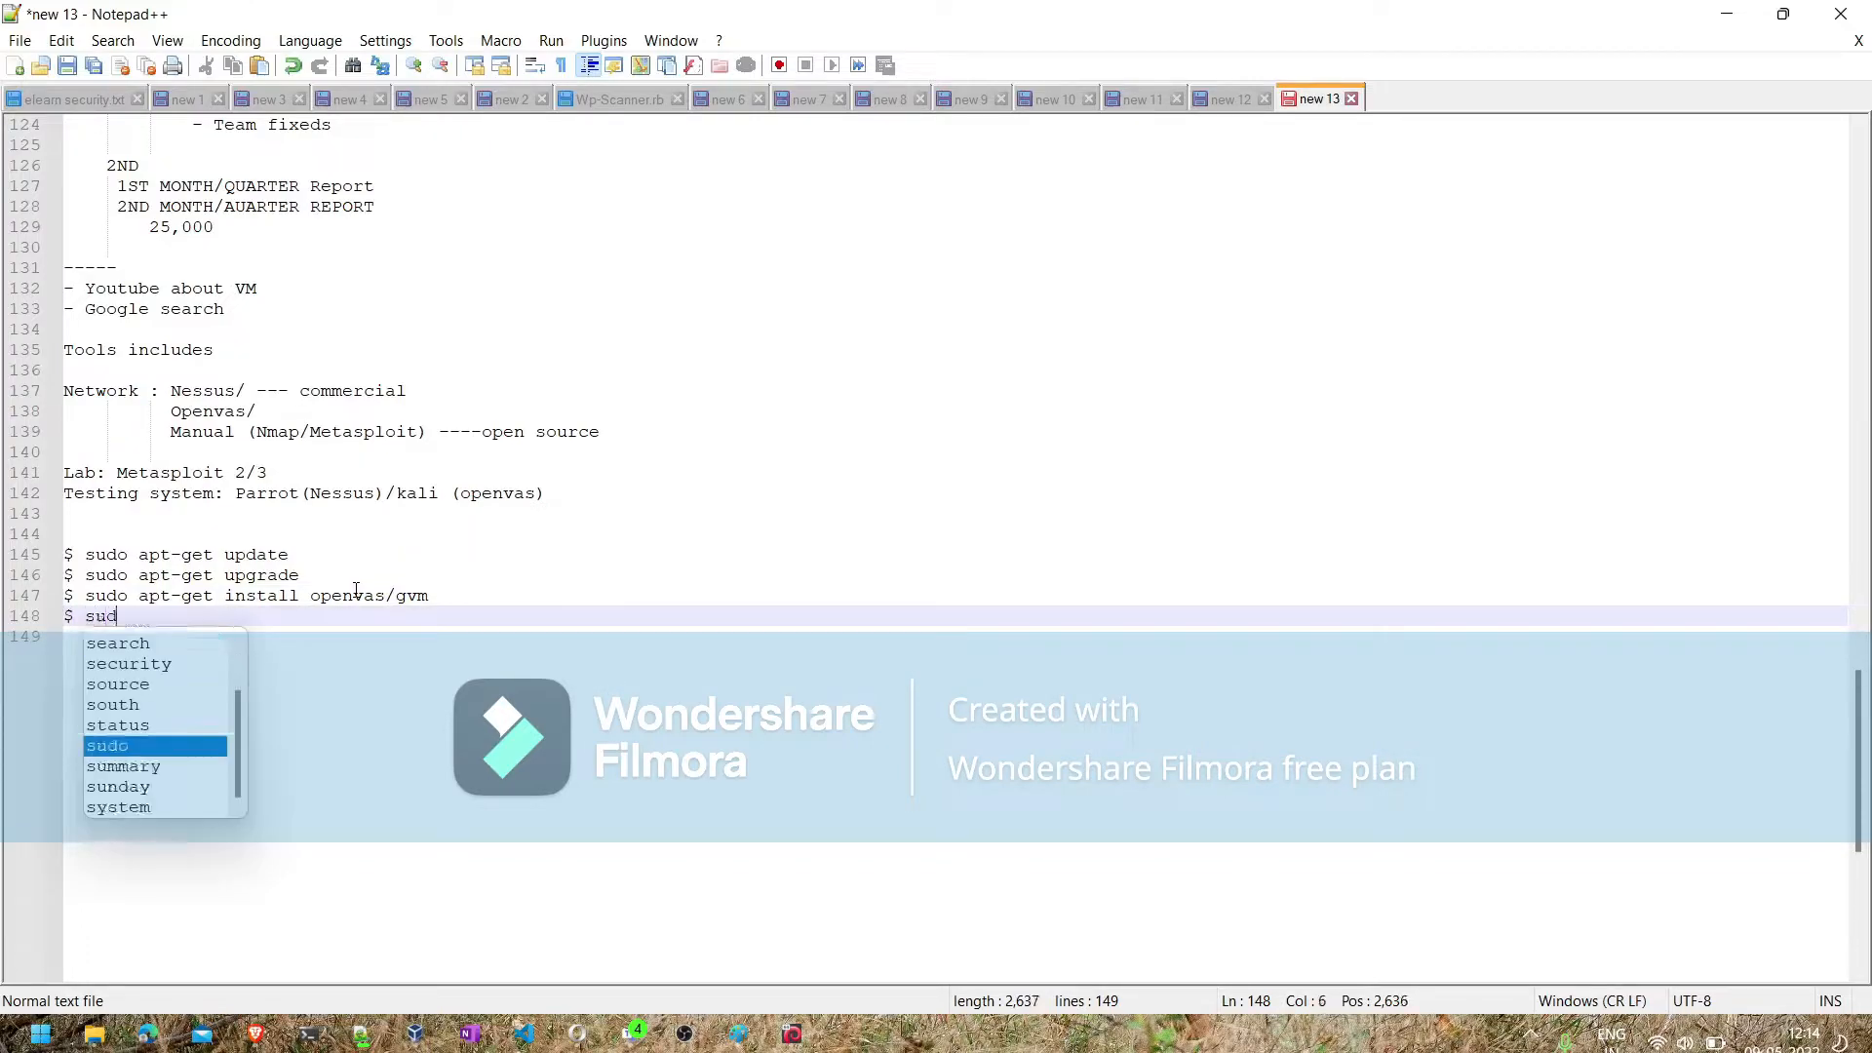
pyautogui.write('o apt-')
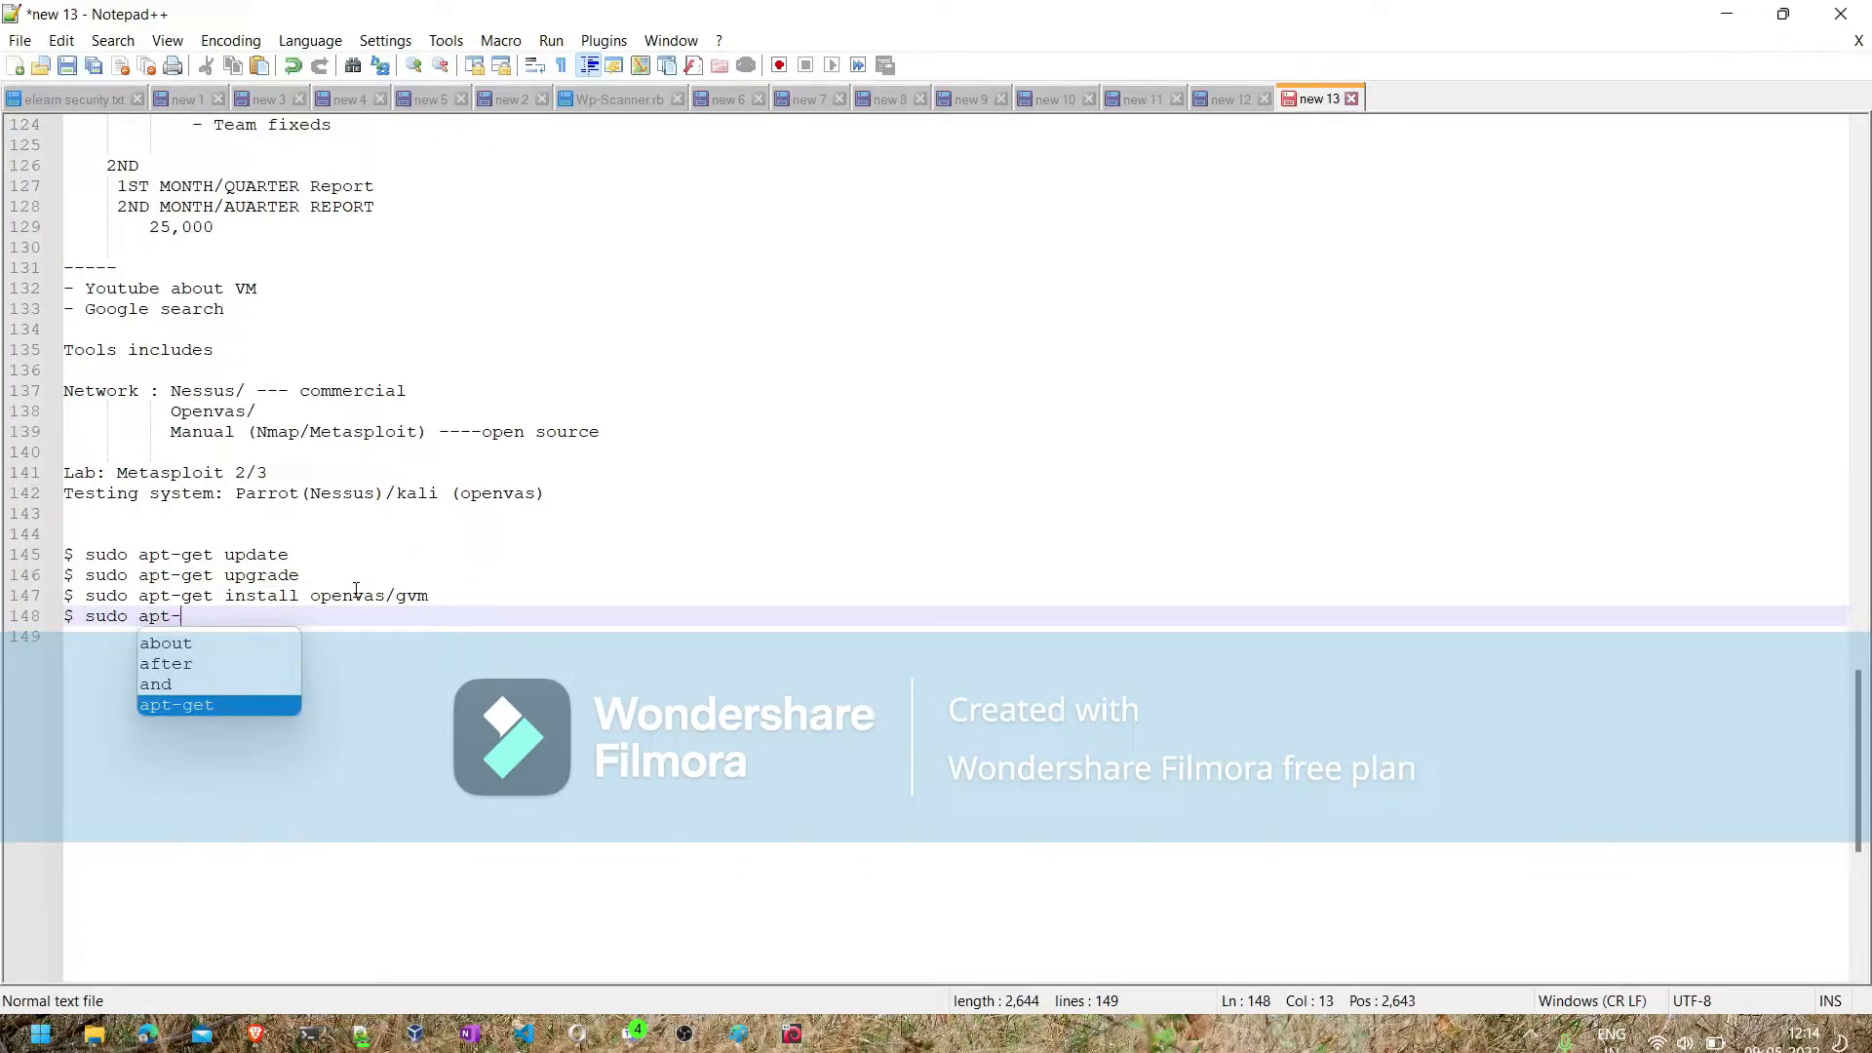
pyautogui.write('get')
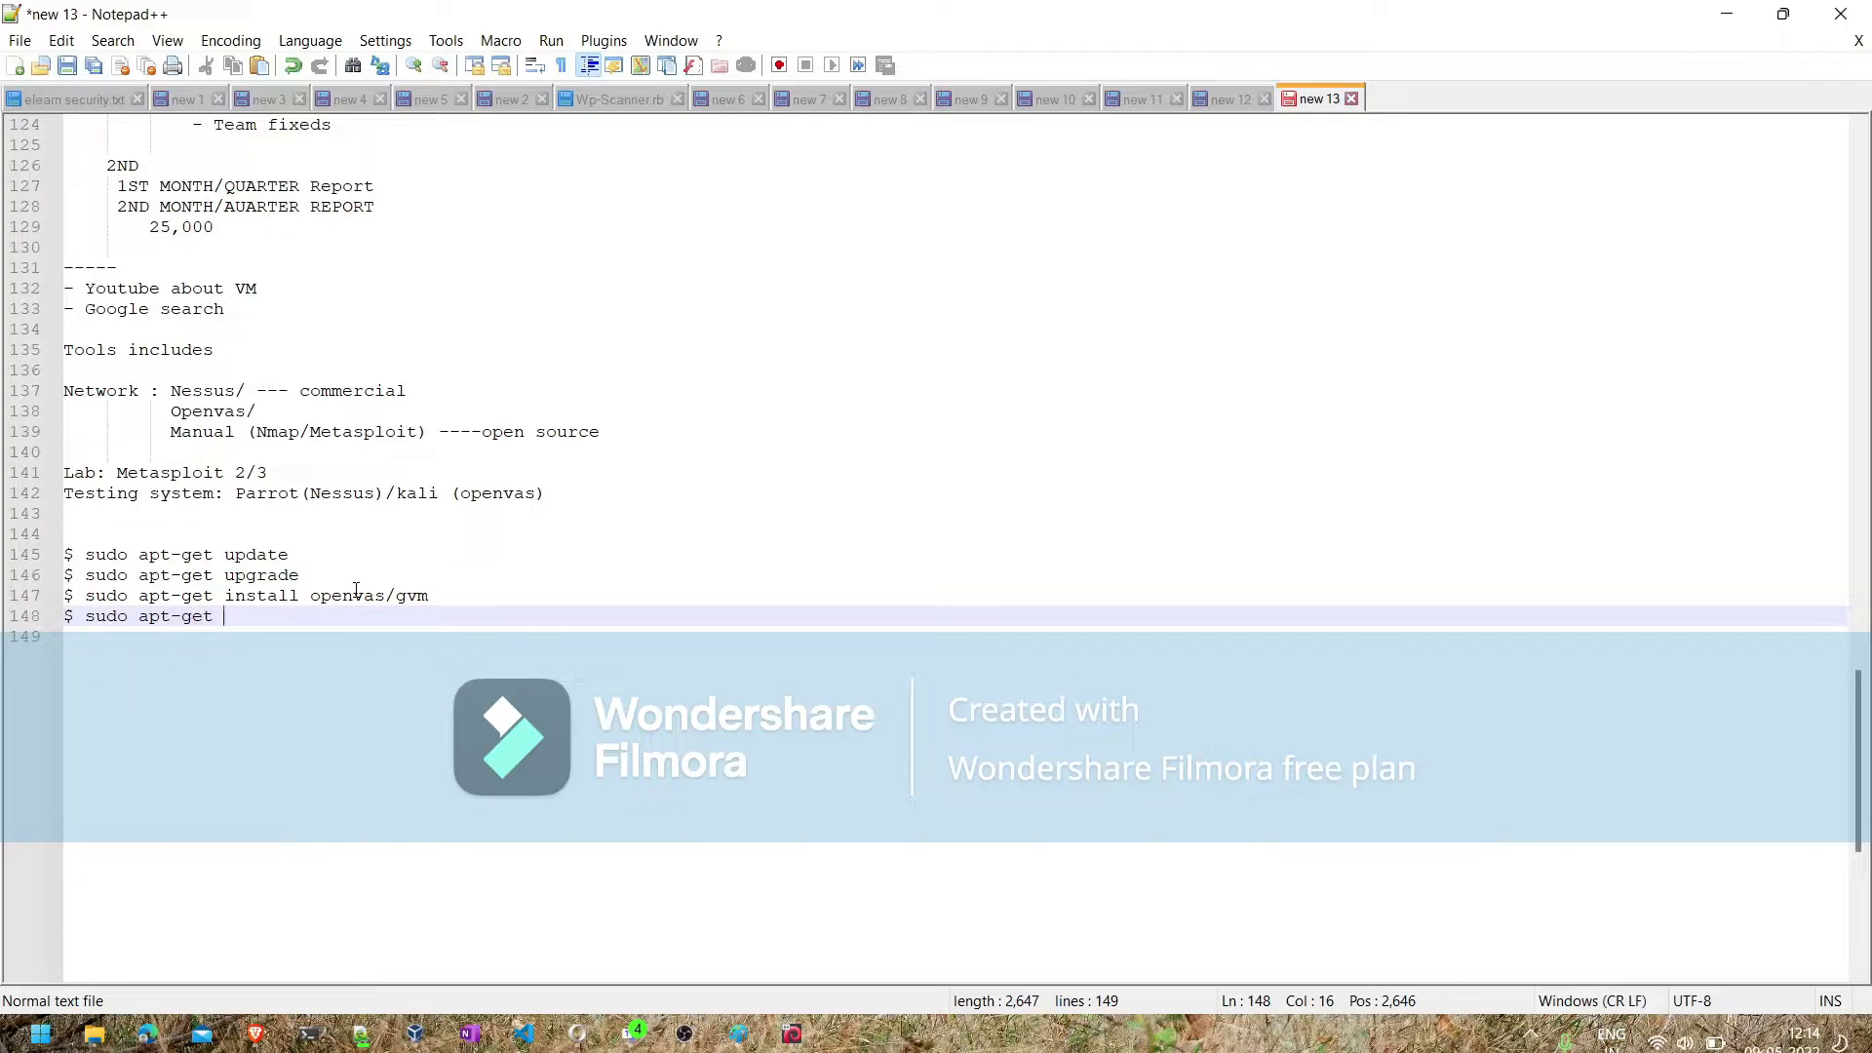
pyautogui.press('BackSpace')
pyautogui.press('BackSpace')
pyautogui.press('BackSpace')
pyautogui.press('BackSpace')
pyautogui.press('BackSpace')
pyautogui.press('BackSpace')
pyautogui.press('BackSpace')
pyautogui.press('BackSpace')
pyautogui.write('gvm-setup')
pyautogui.press('Return')
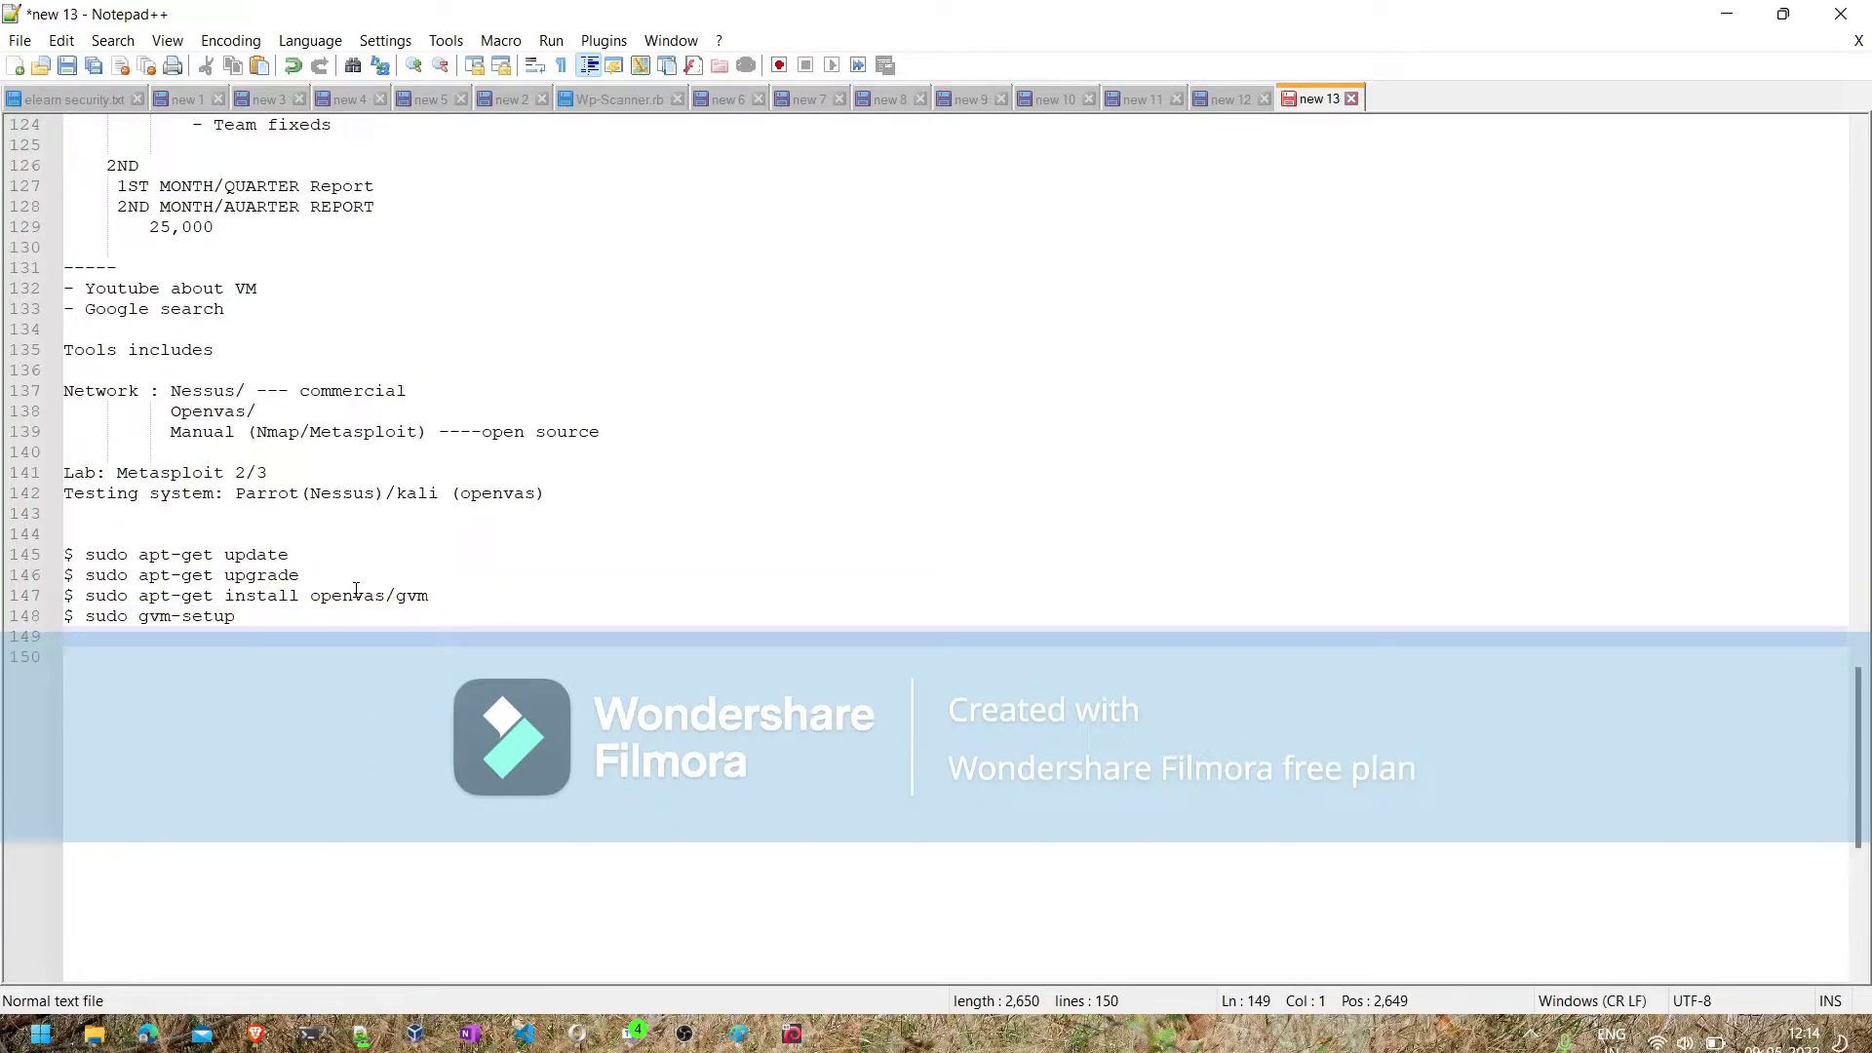
# - Add the line "$ sudo gvm-feed-update" below the gvm-setup command
pyautogui.write('$ sudo g')
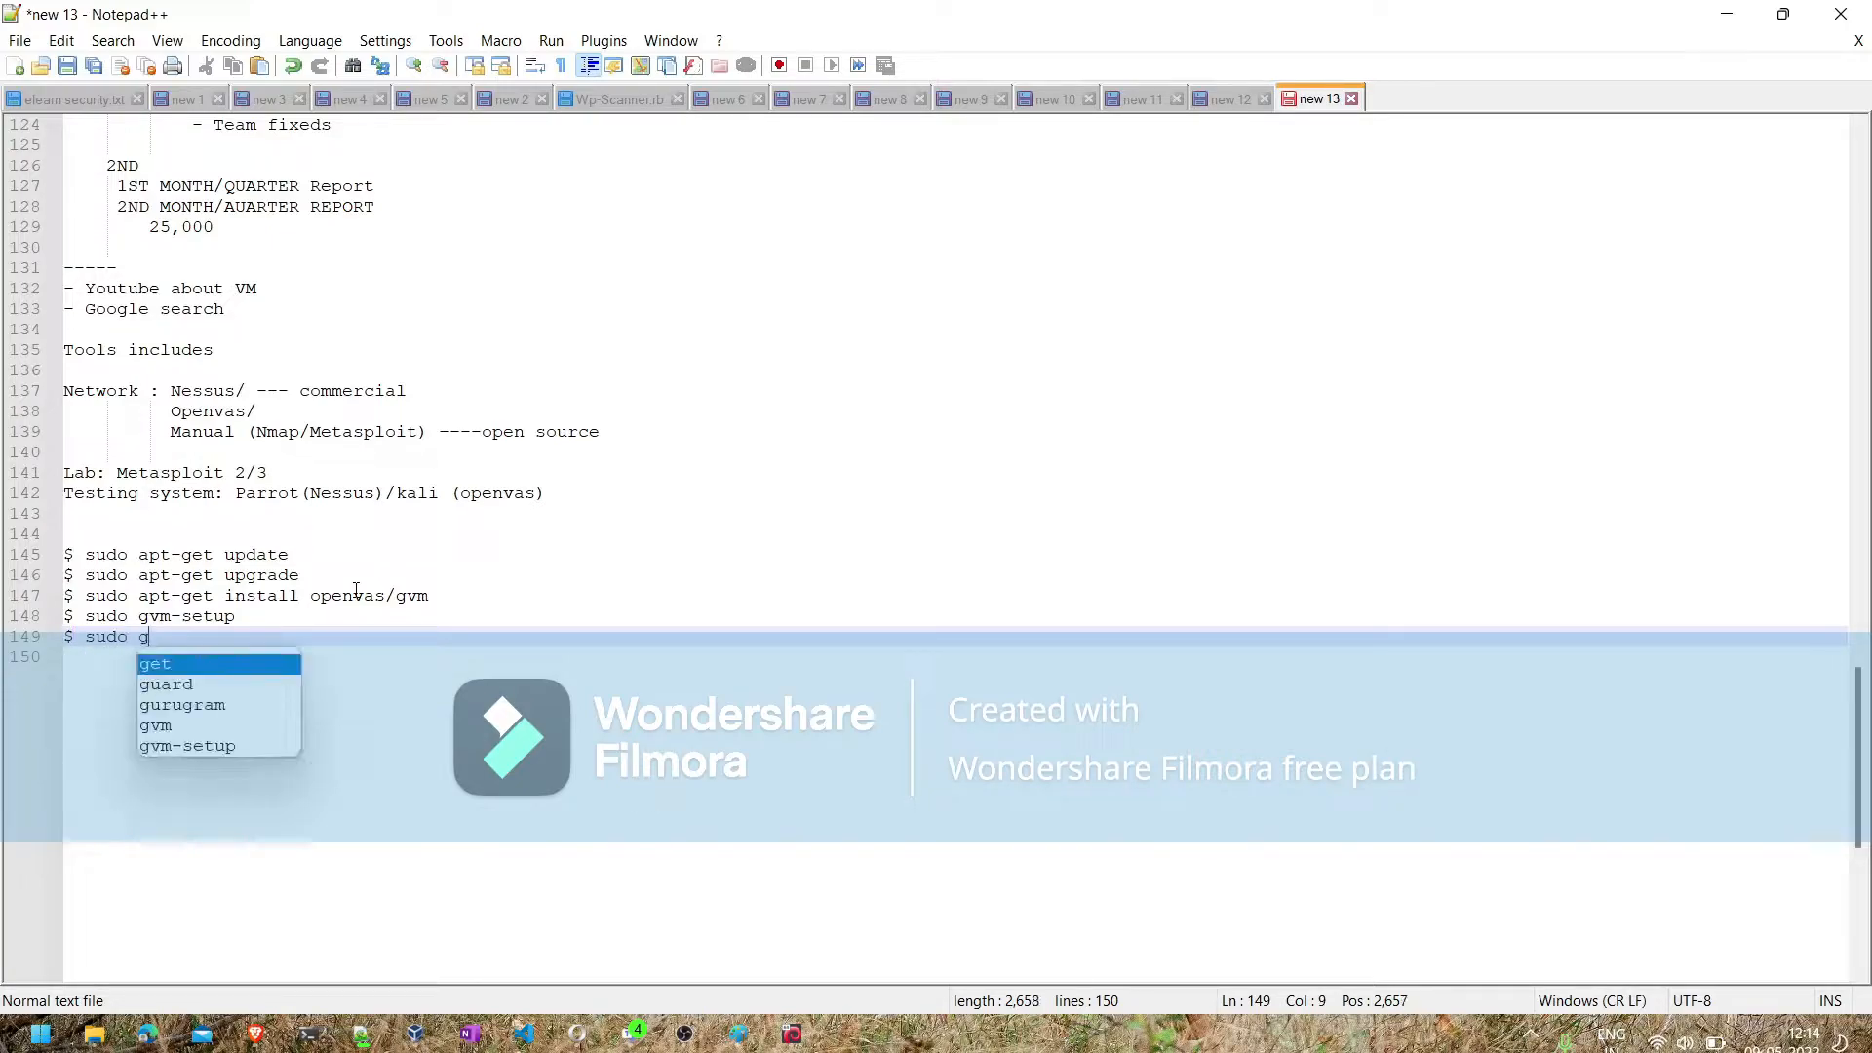
pyautogui.write('vm-')
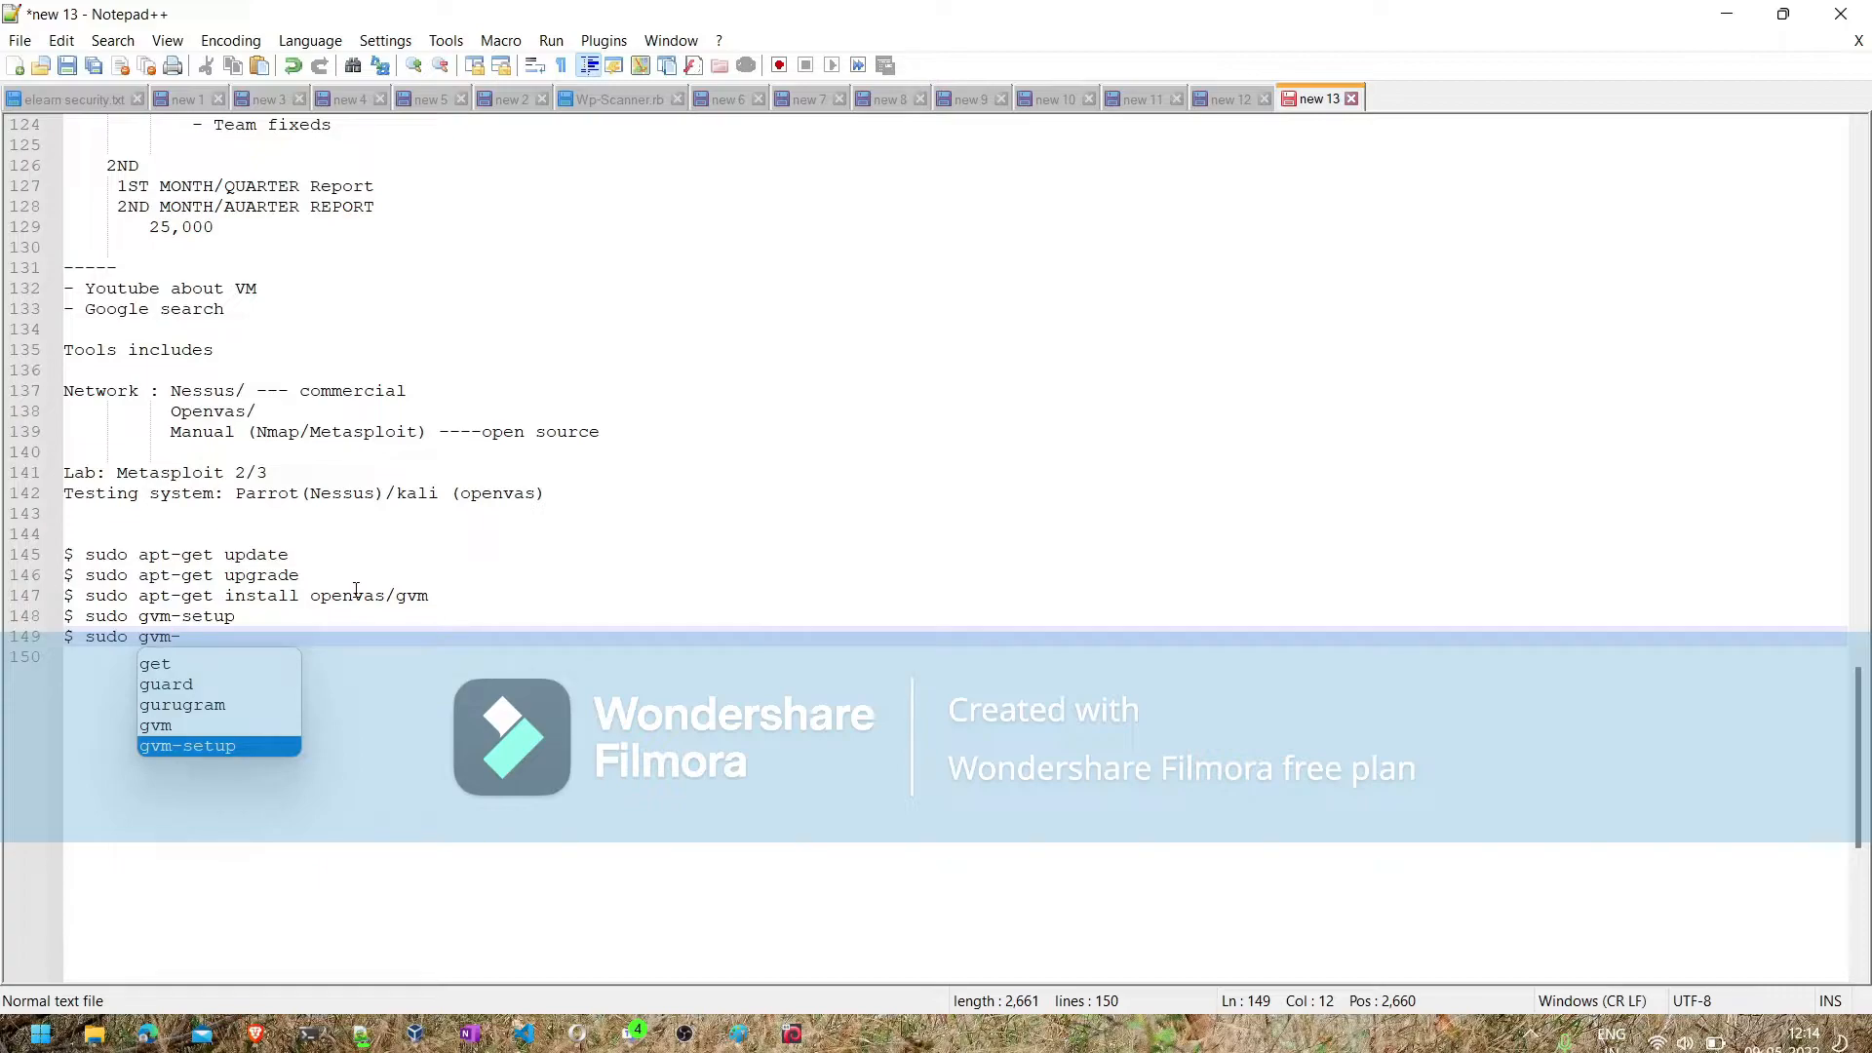
pyautogui.write('feed-update')
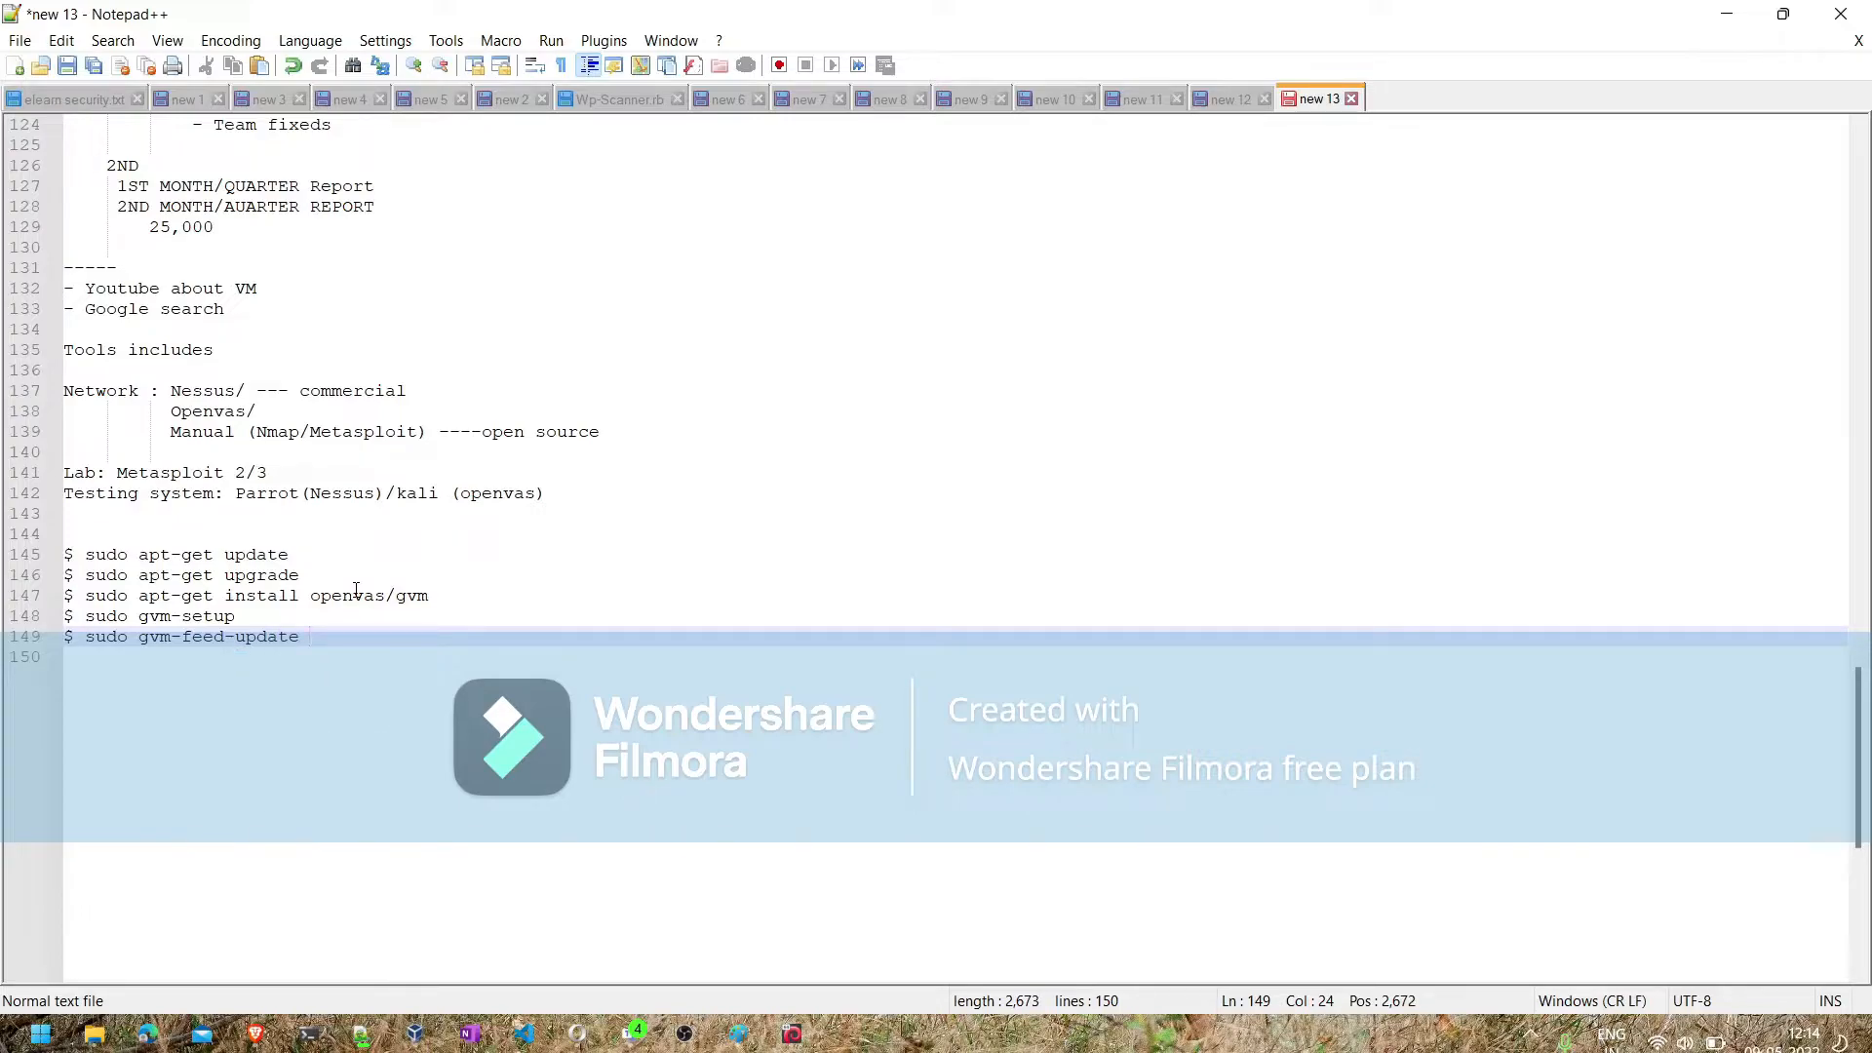
# - Add the line "$ sudo gvm-check-install" below the feed update command
pyautogui.press('Return')
pyautogui.write('$ ')
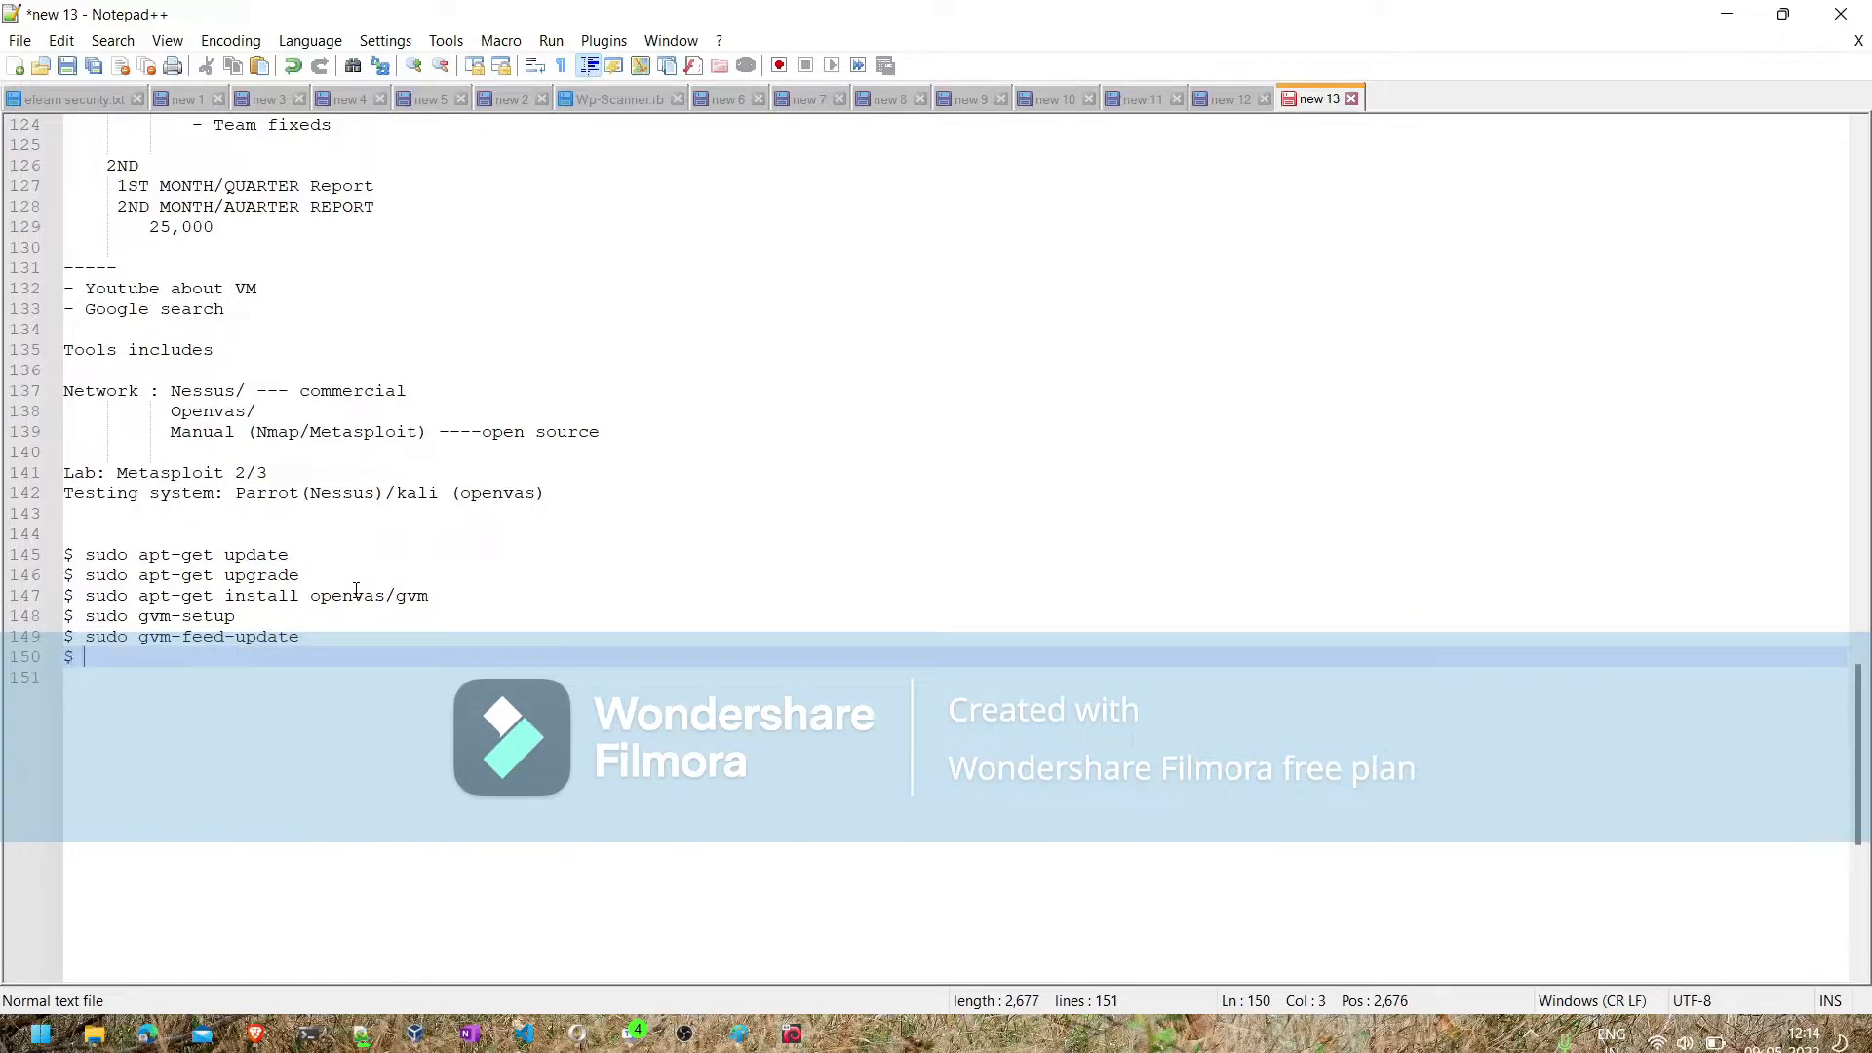
pyautogui.write('sudo gvm-')
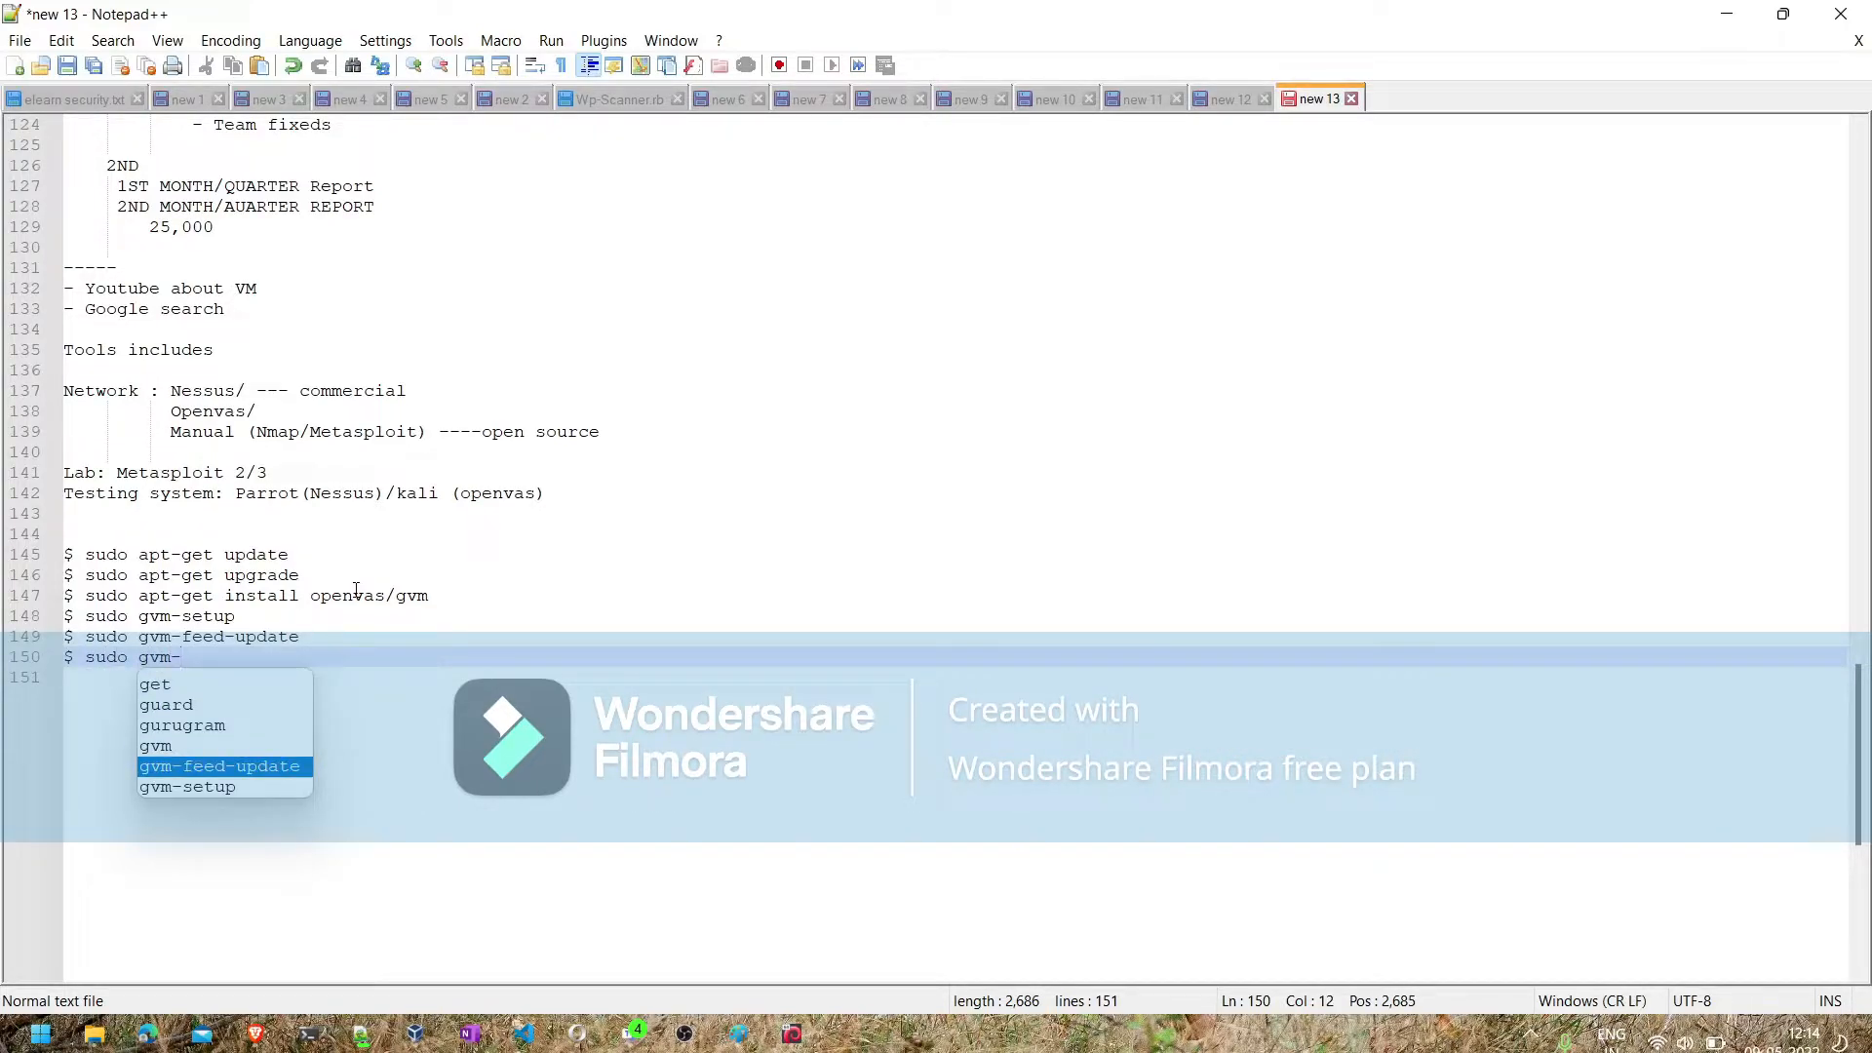
pyautogui.write('check ')
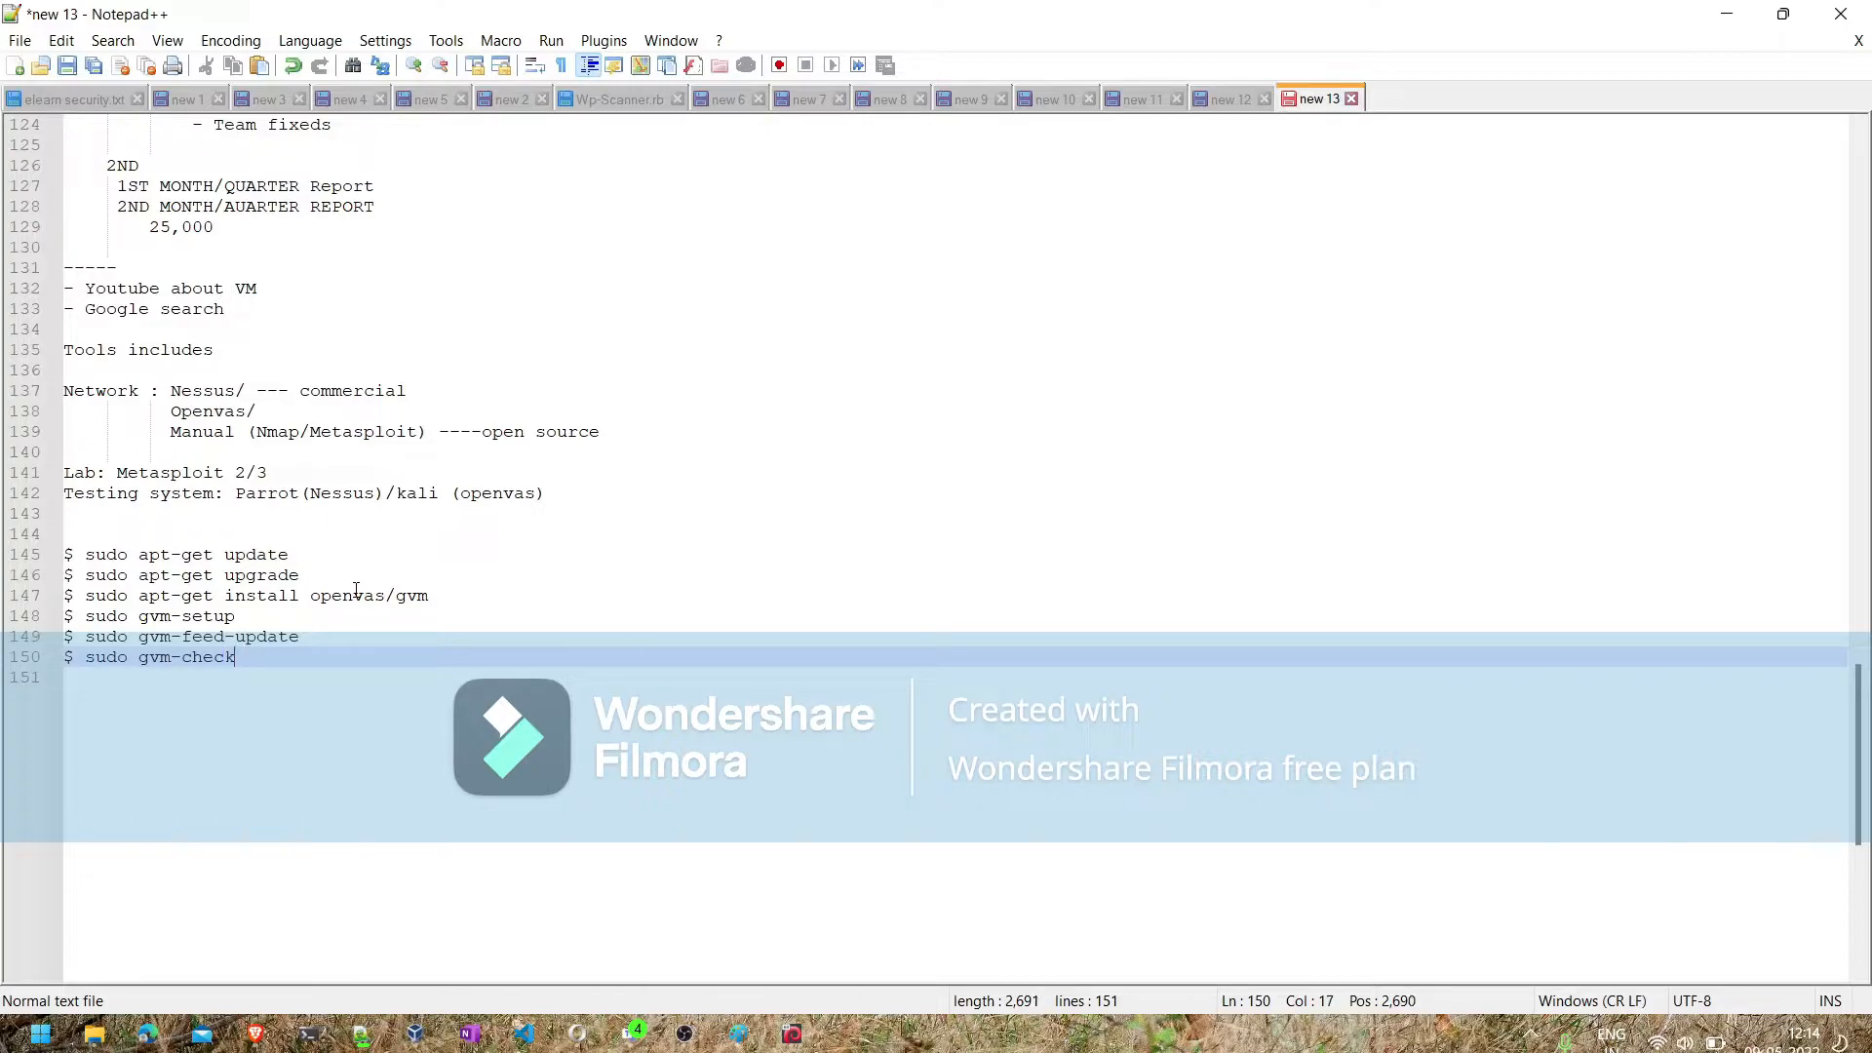
pyautogui.write('-instal')
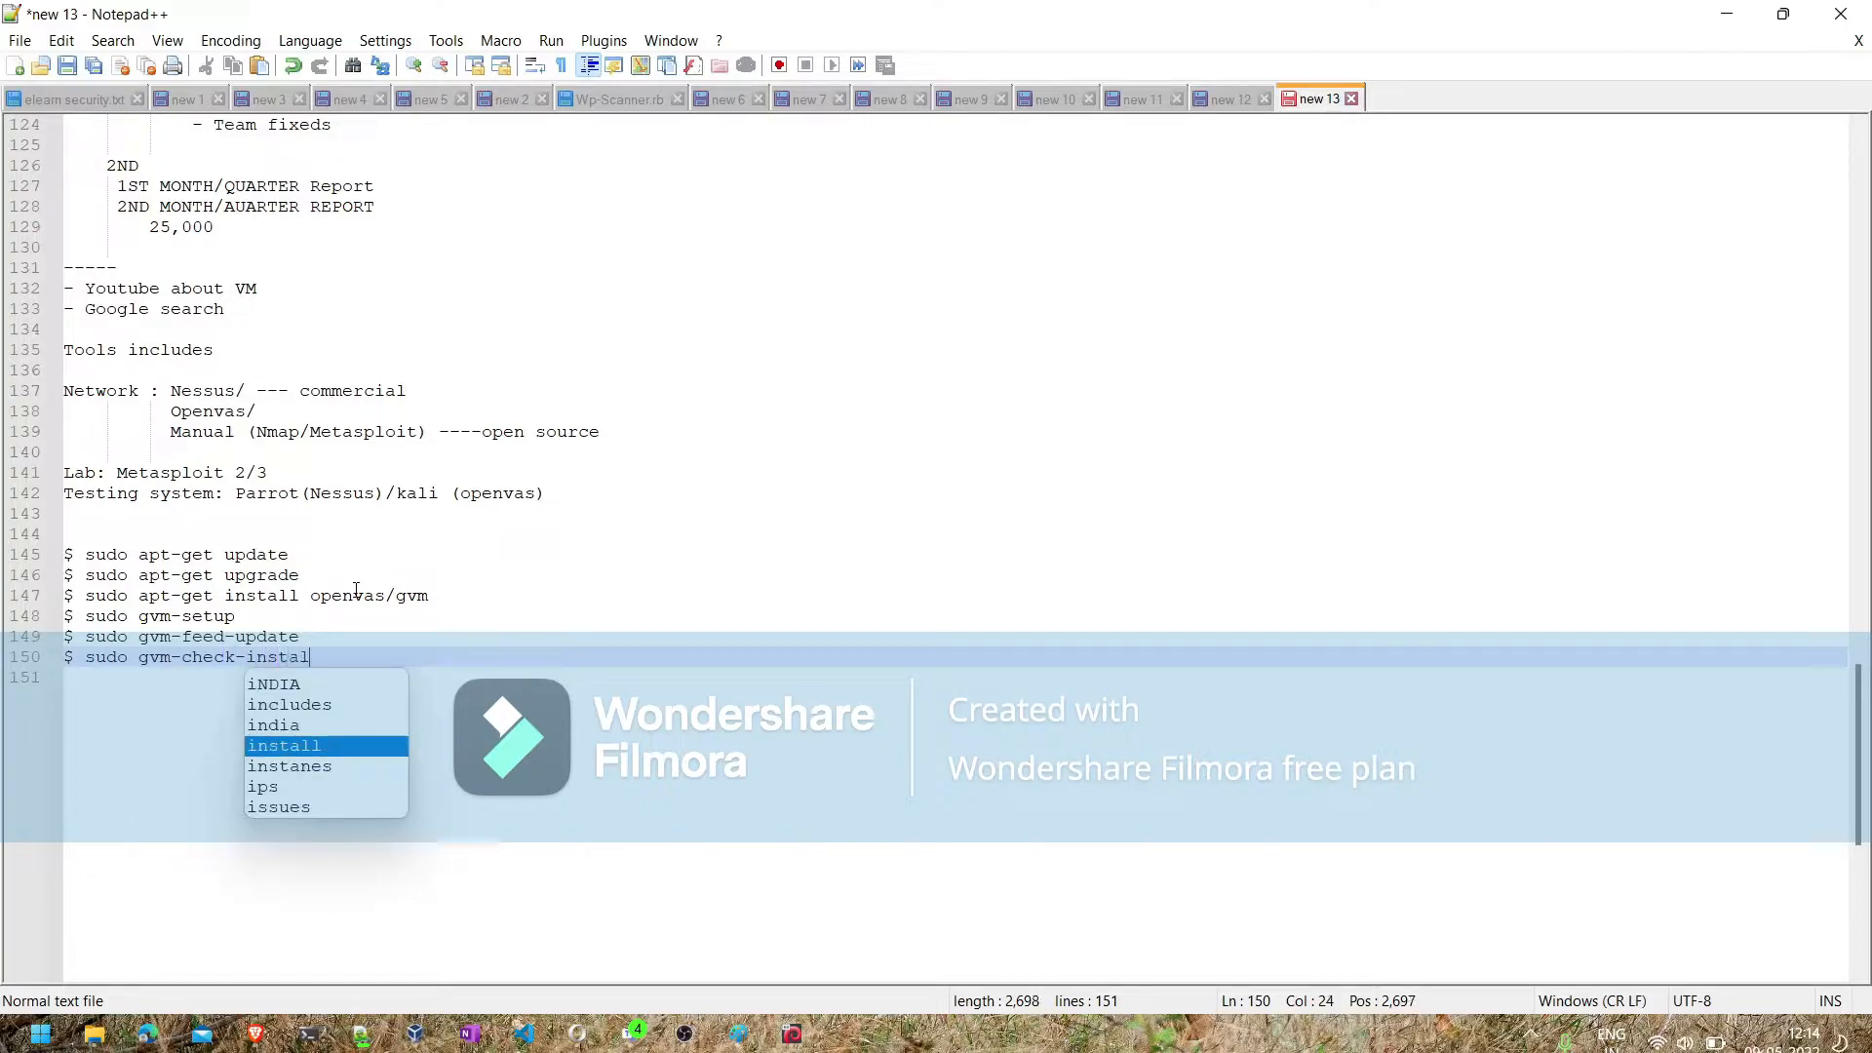
pyautogui.write('l')
# - Add the line "$ sudo GVM-start | stop" below the gvm-check-install command
pyautogui.press('Return')
pyautogui.press('Return')
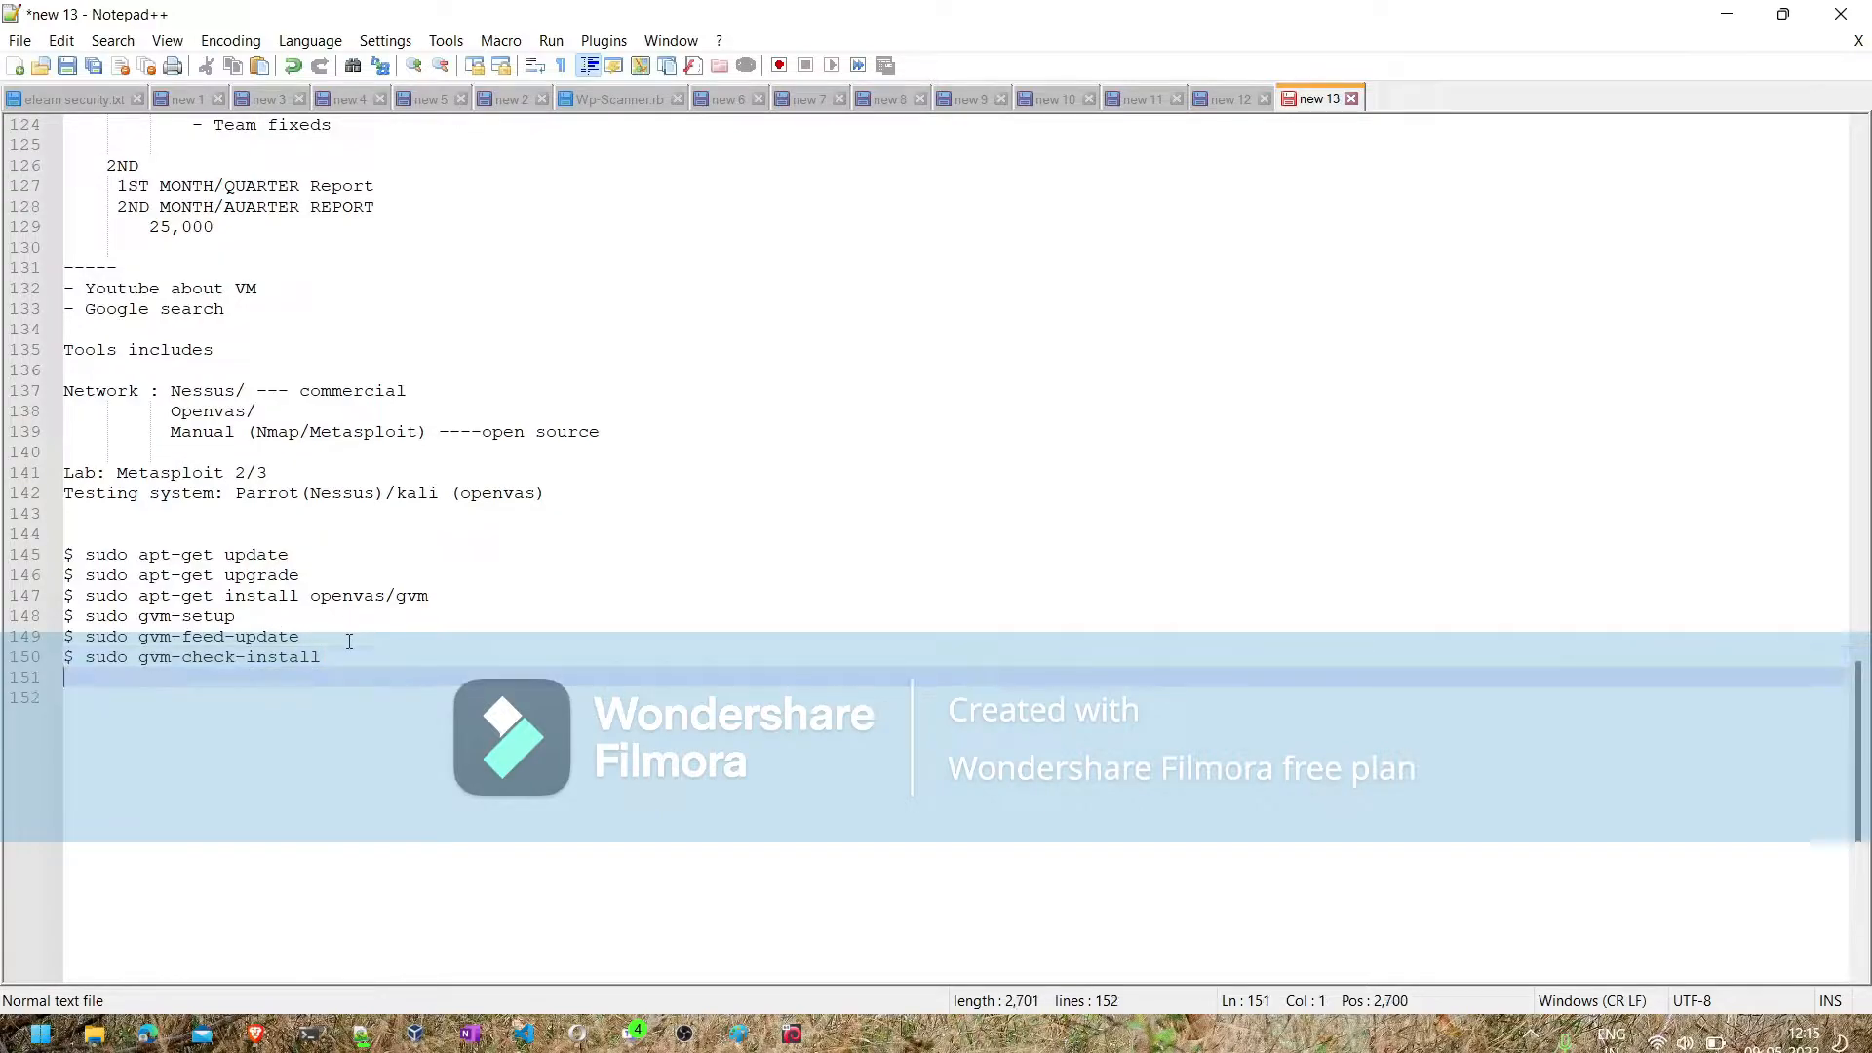
pyautogui.write('$ s')
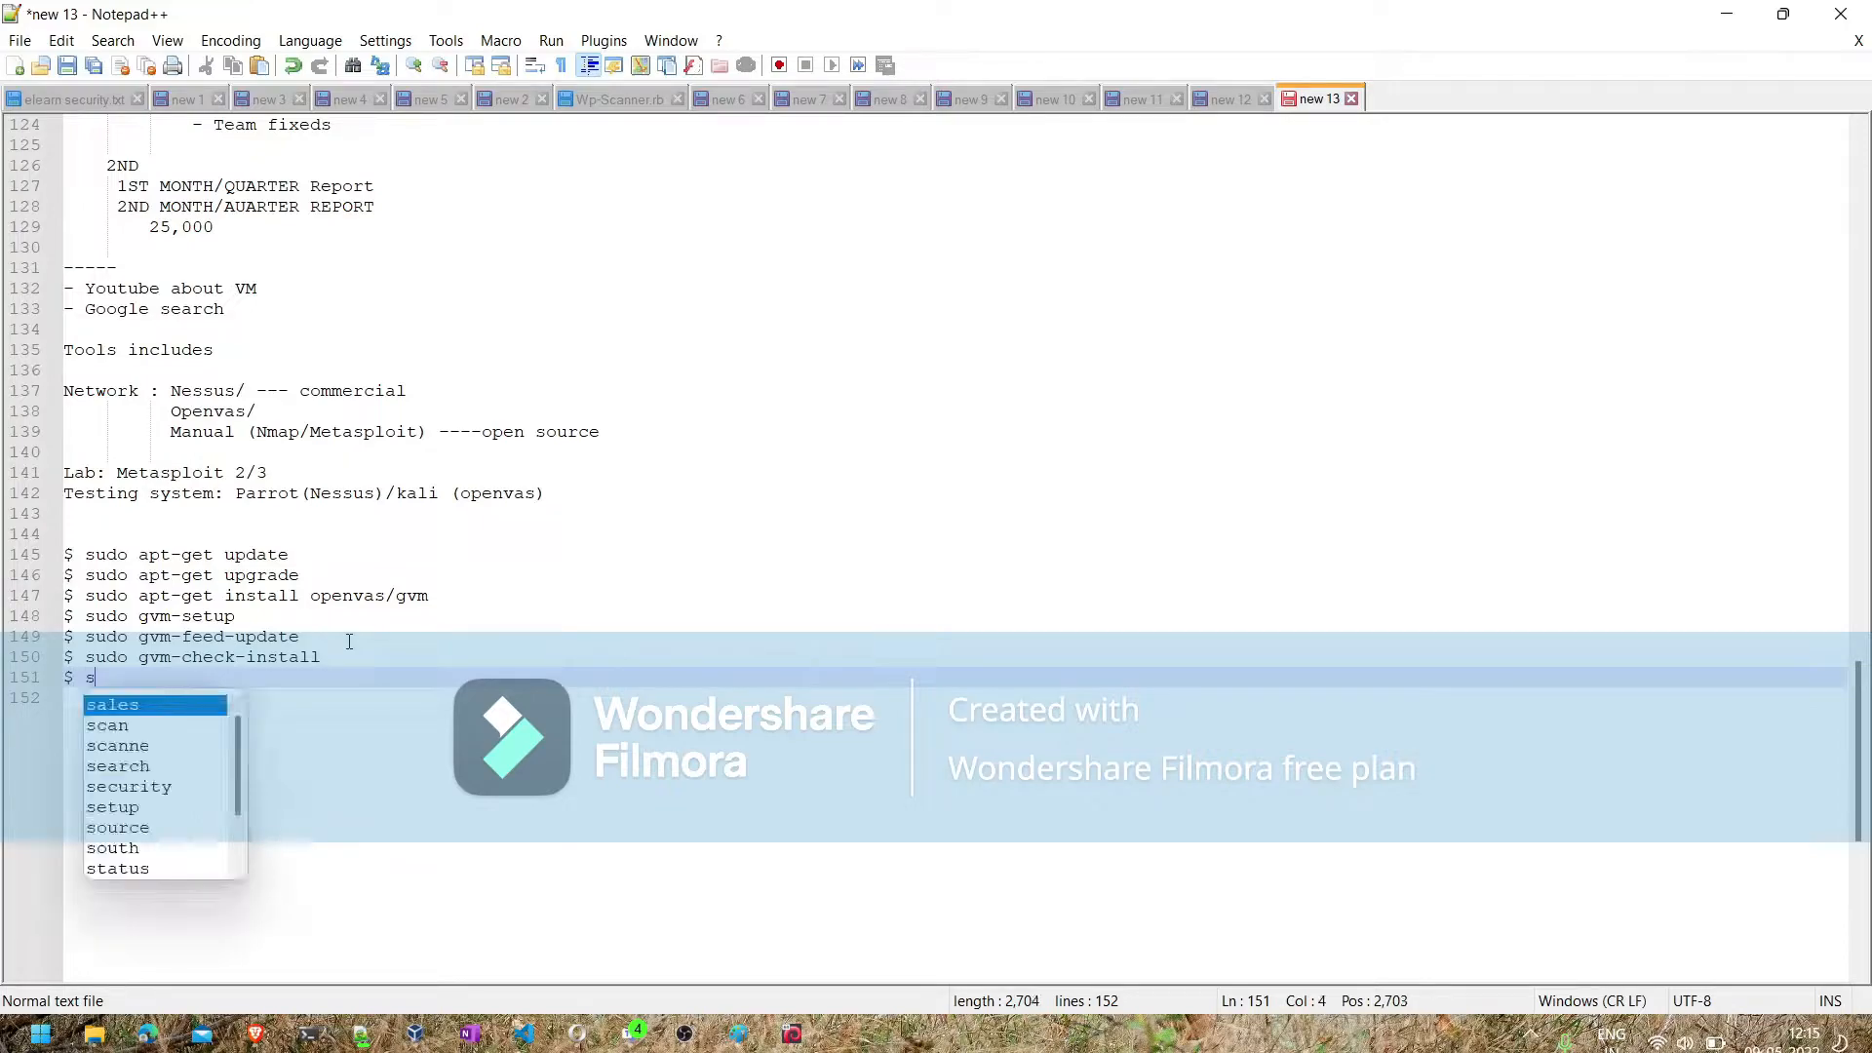
pyautogui.write('udo G')
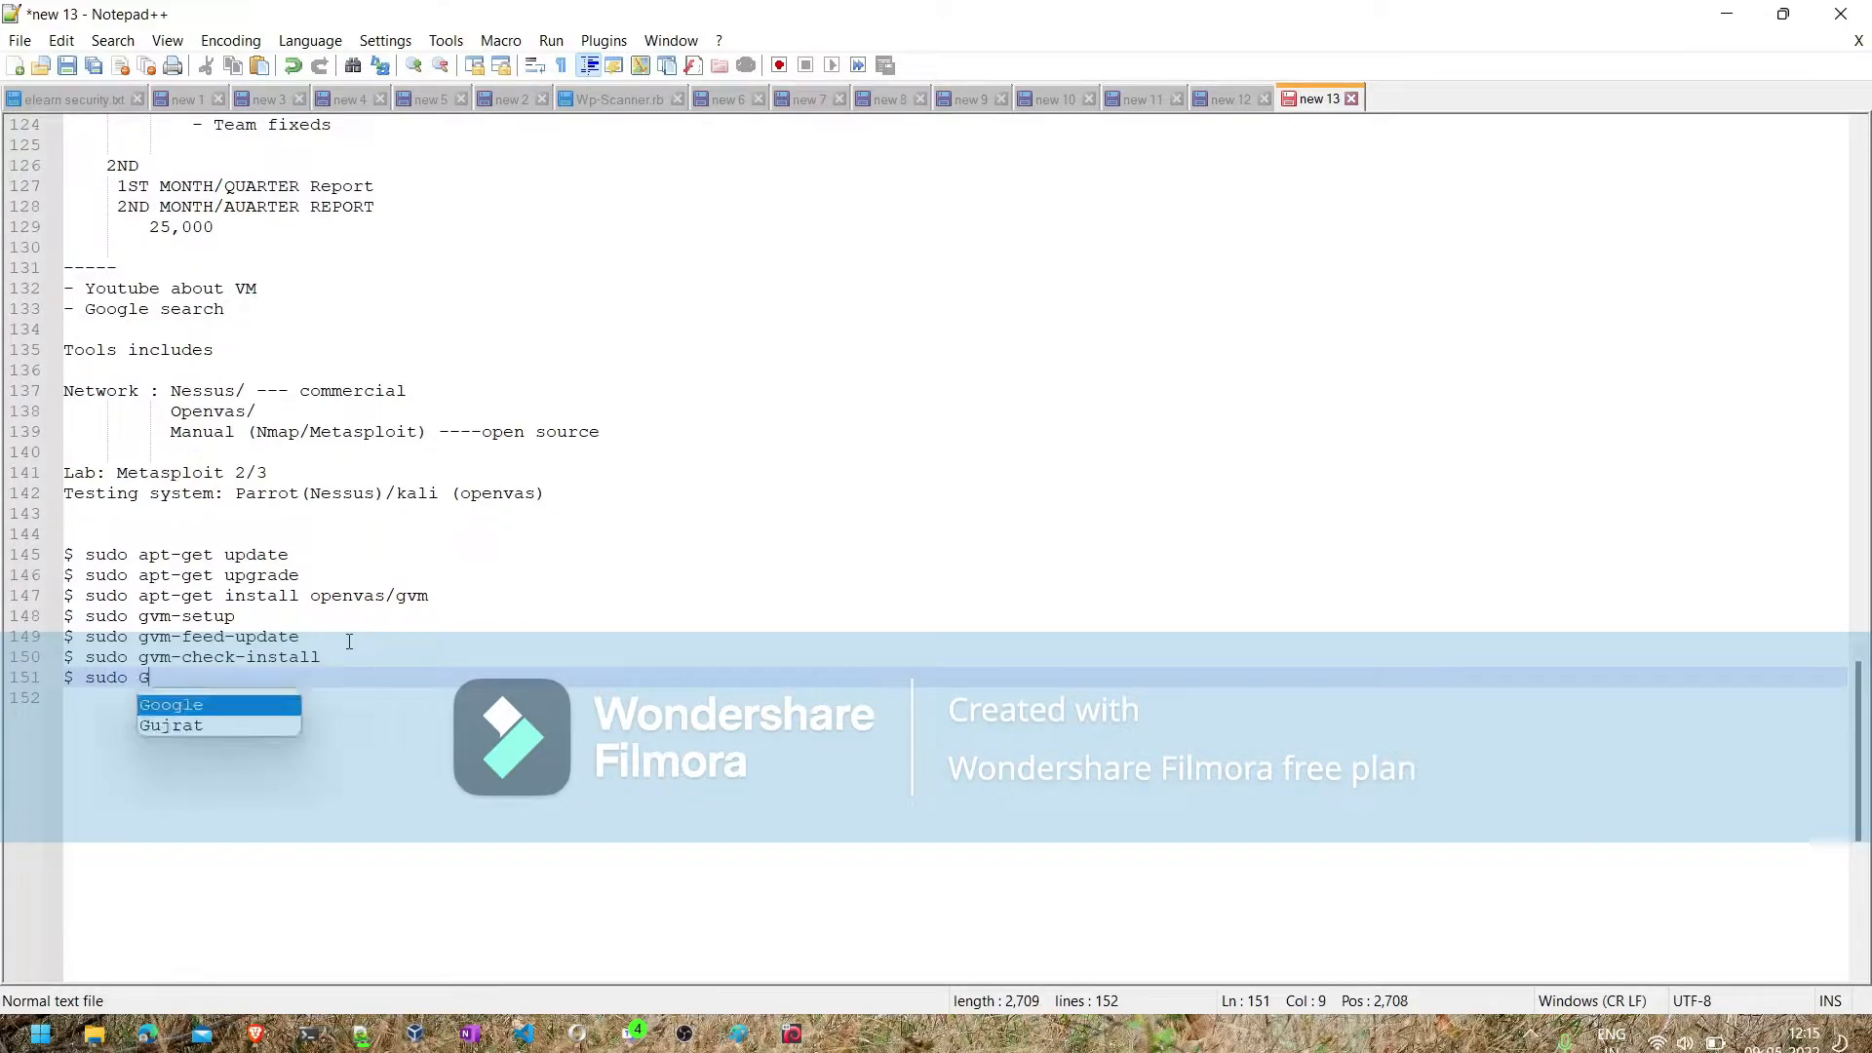
pyautogui.write('VM-sta')
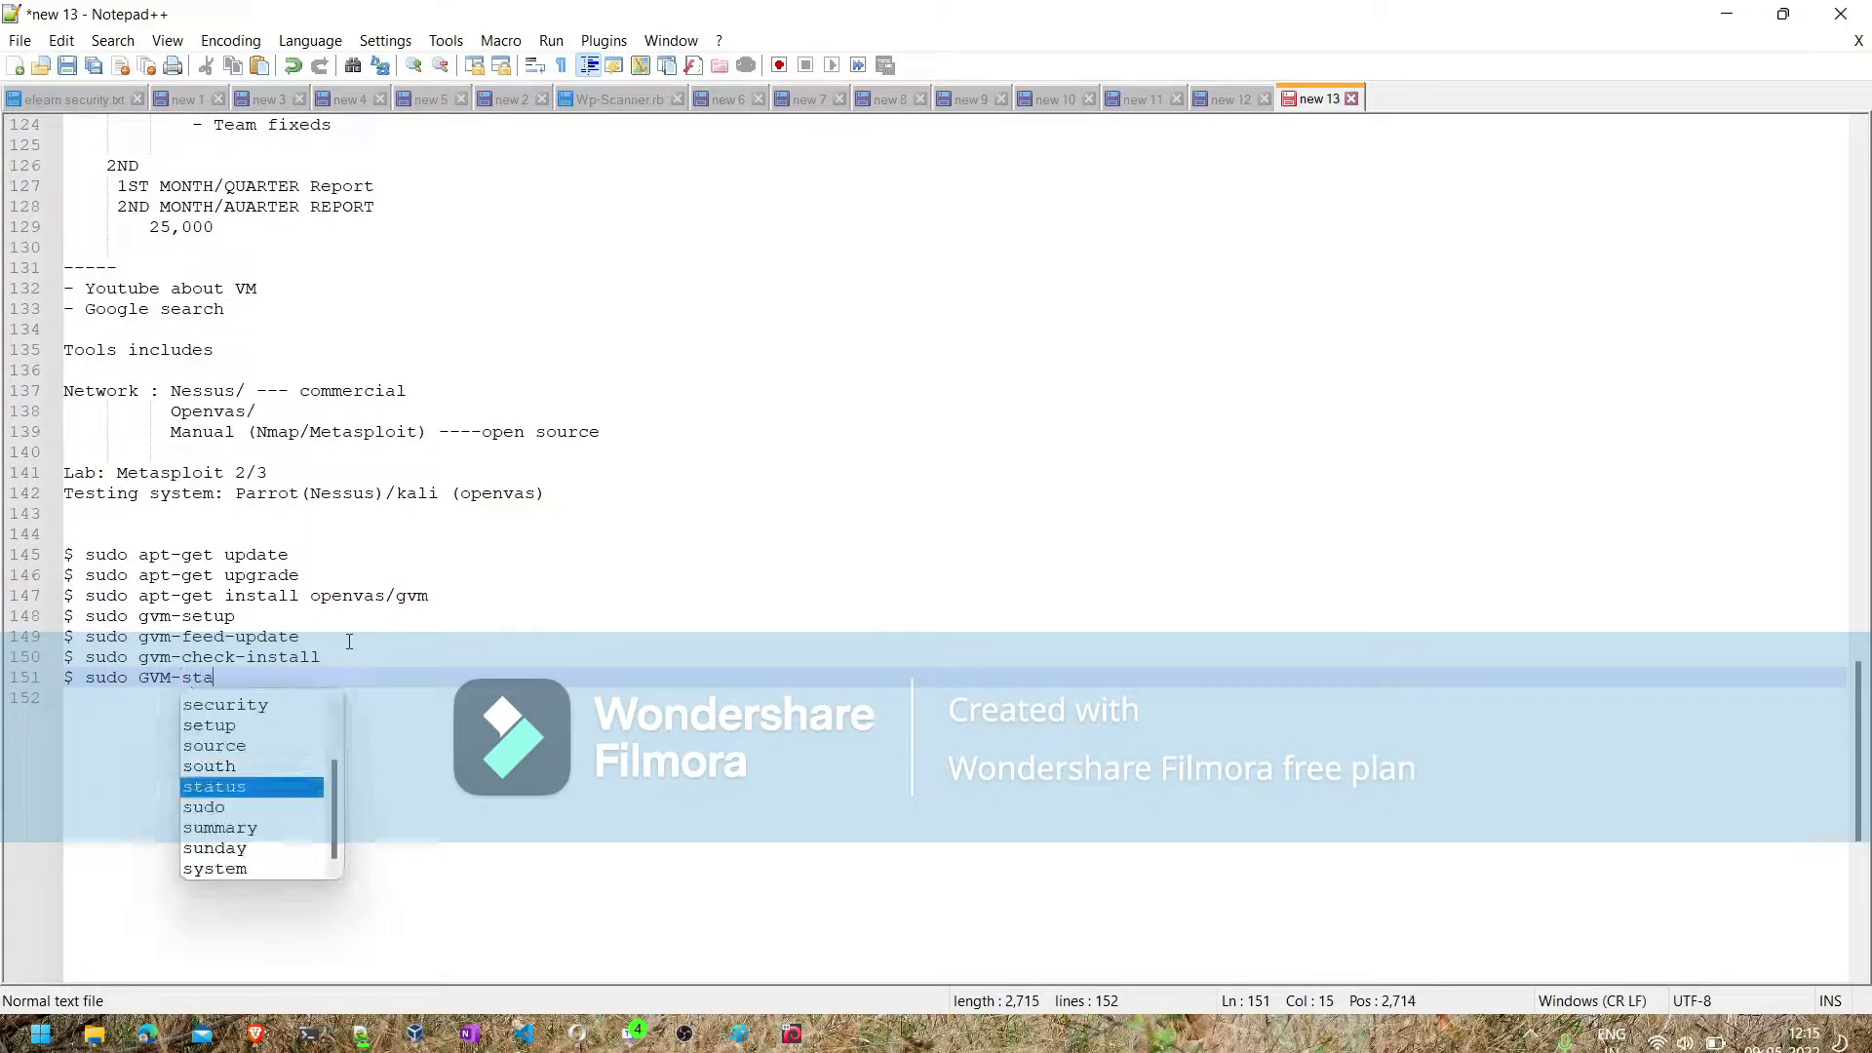
pyautogui.write('rt |')
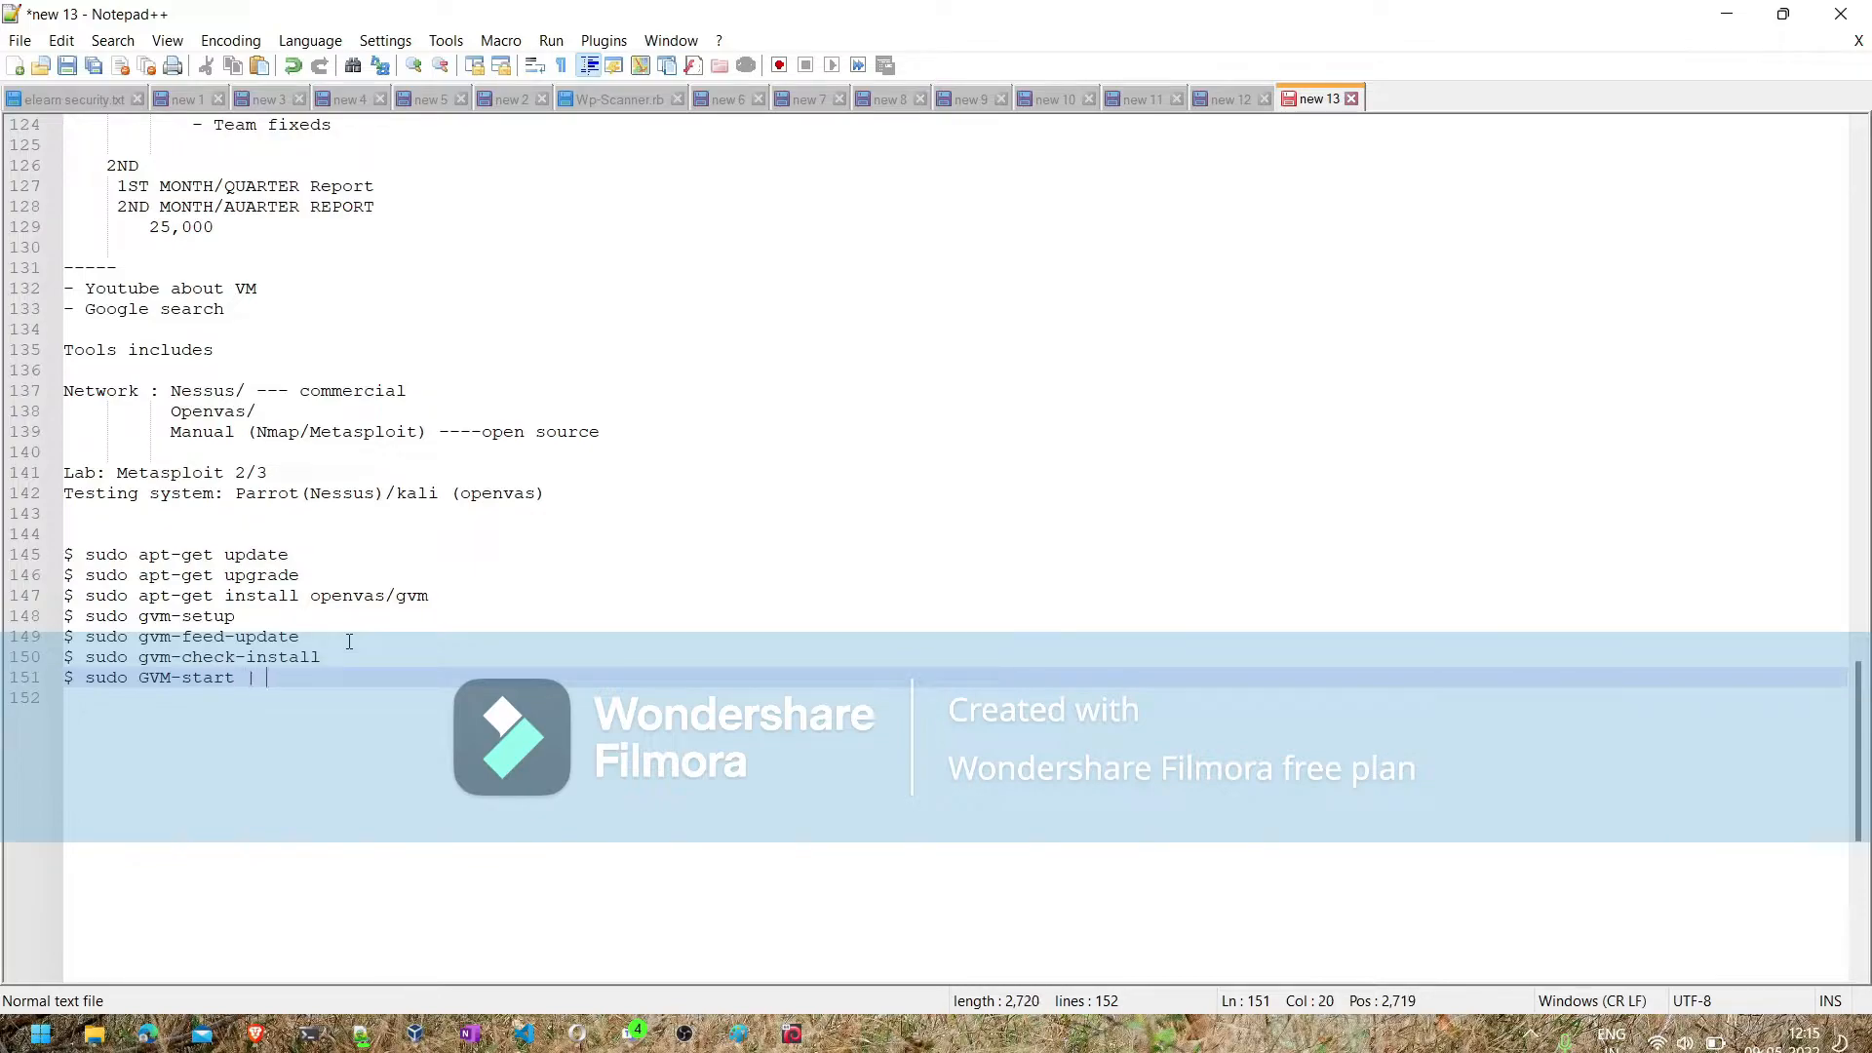
pyautogui.write(' stop')
# - Add the address "htpps://127.0.0.1:939992" below the GVM-start line, separated by a blank line
pyautogui.click(235, 680)
pyautogui.press('Right')
pyautogui.press('Right')
pyautogui.press('Right')
pyautogui.press('Right')
pyautogui.press('Right')
pyautogui.press('Right')
pyautogui.press('Return')
pyautogui.press('Return')
pyautogui.write('ht')
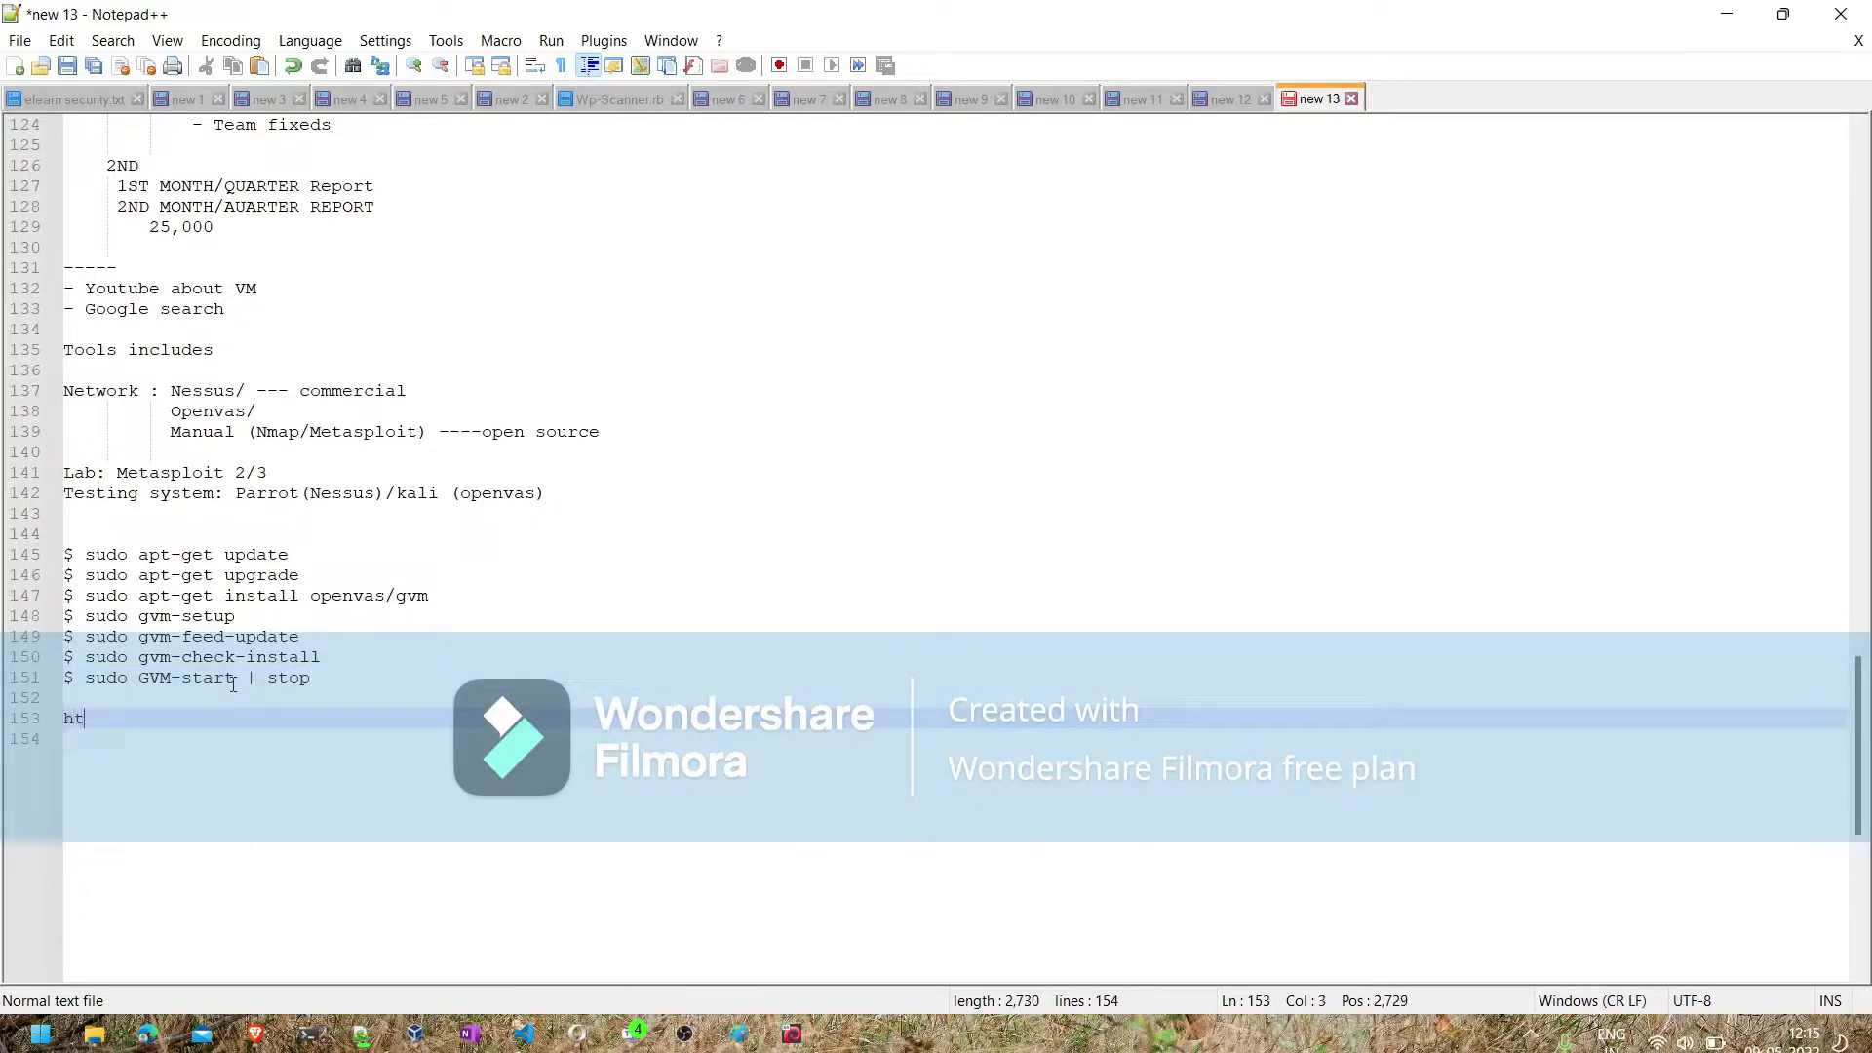
pyautogui.write('pps://127.0.0.1:939992')
# - Annotate the gvm-setup command with "---- admin user and gives the passsword"
pyautogui.click(249, 616)
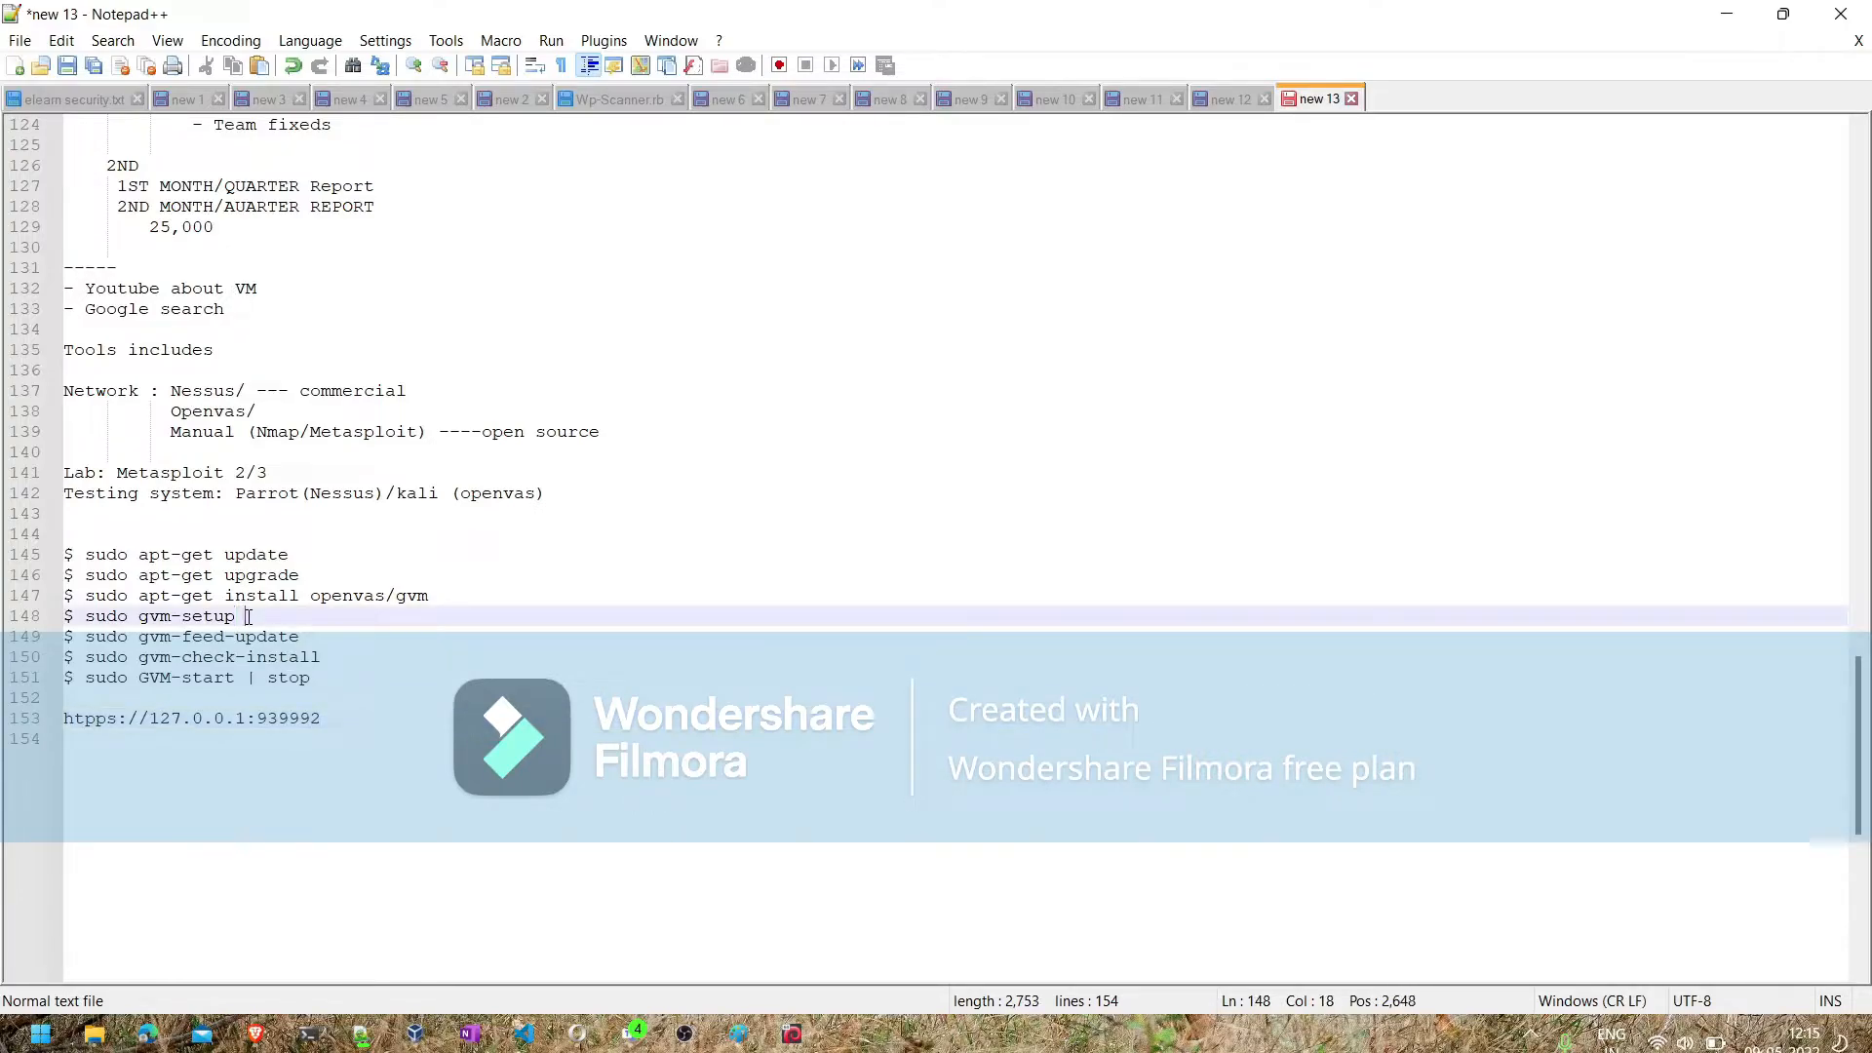
pyautogui.write('---- admin user and')
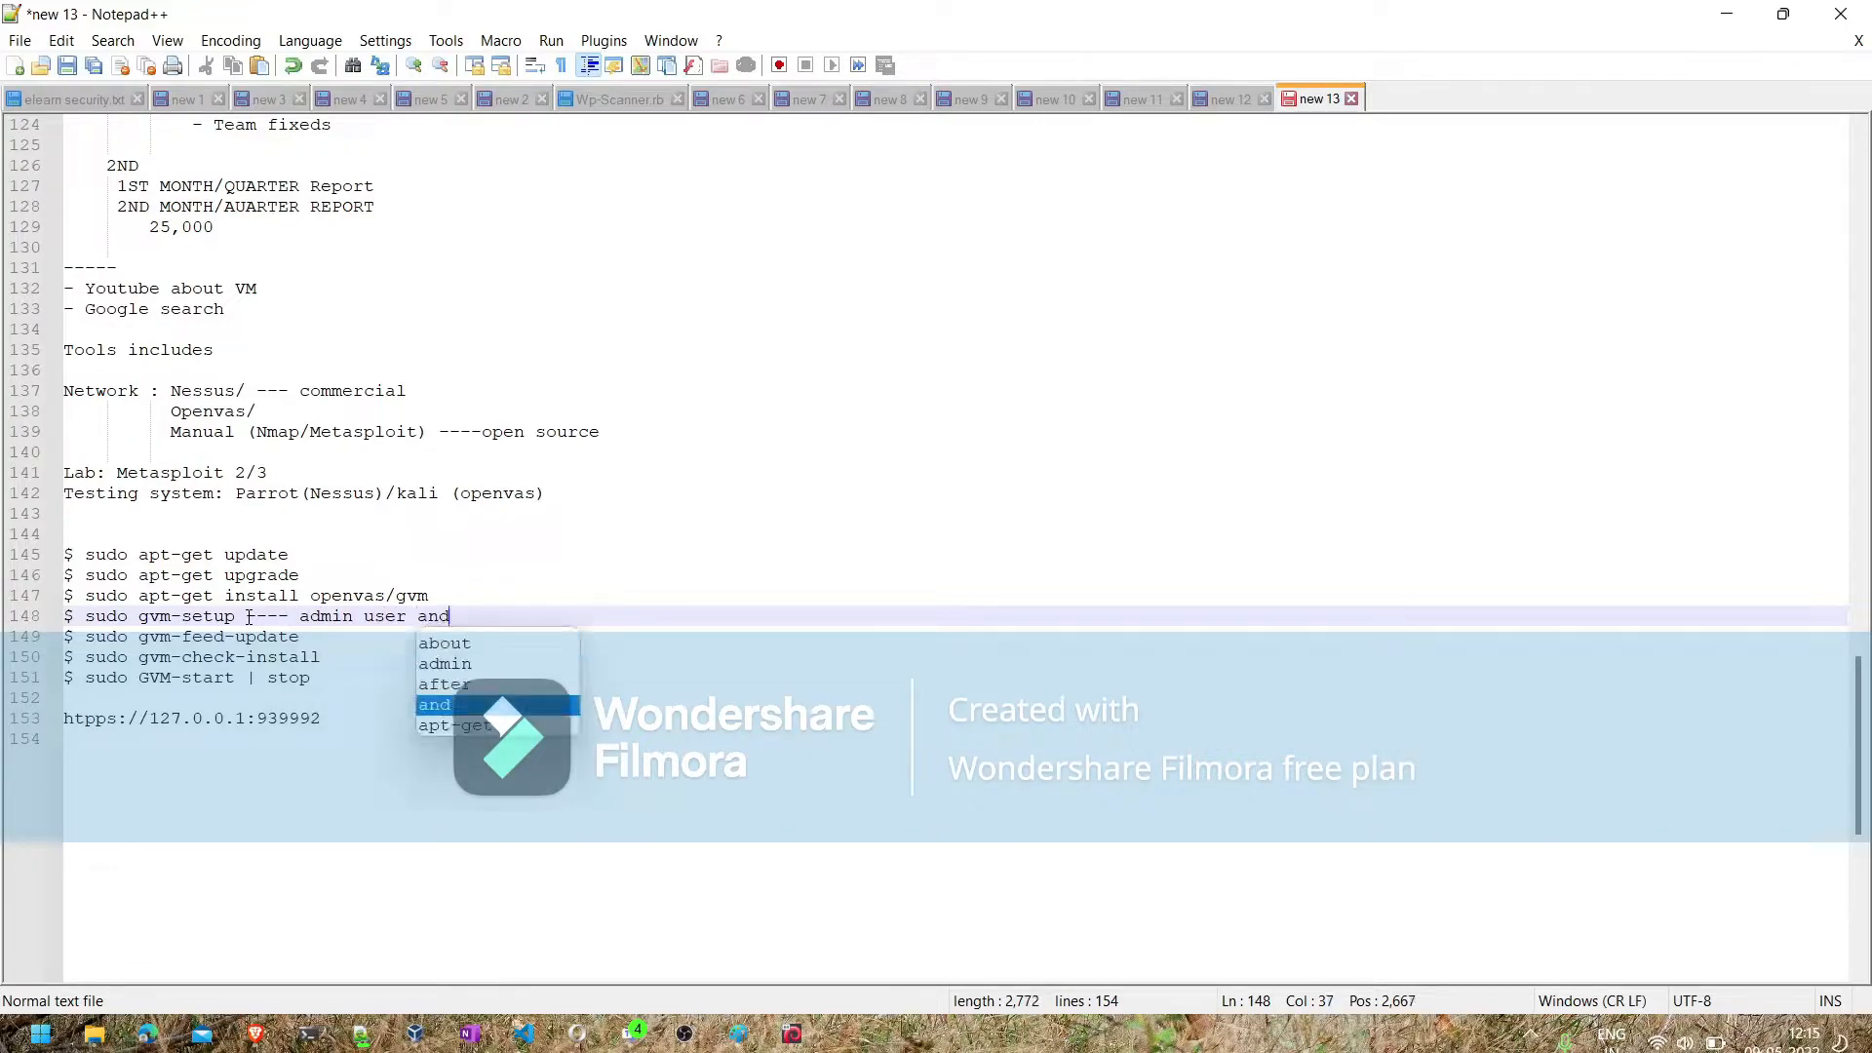
pyautogui.write(' gives the ')
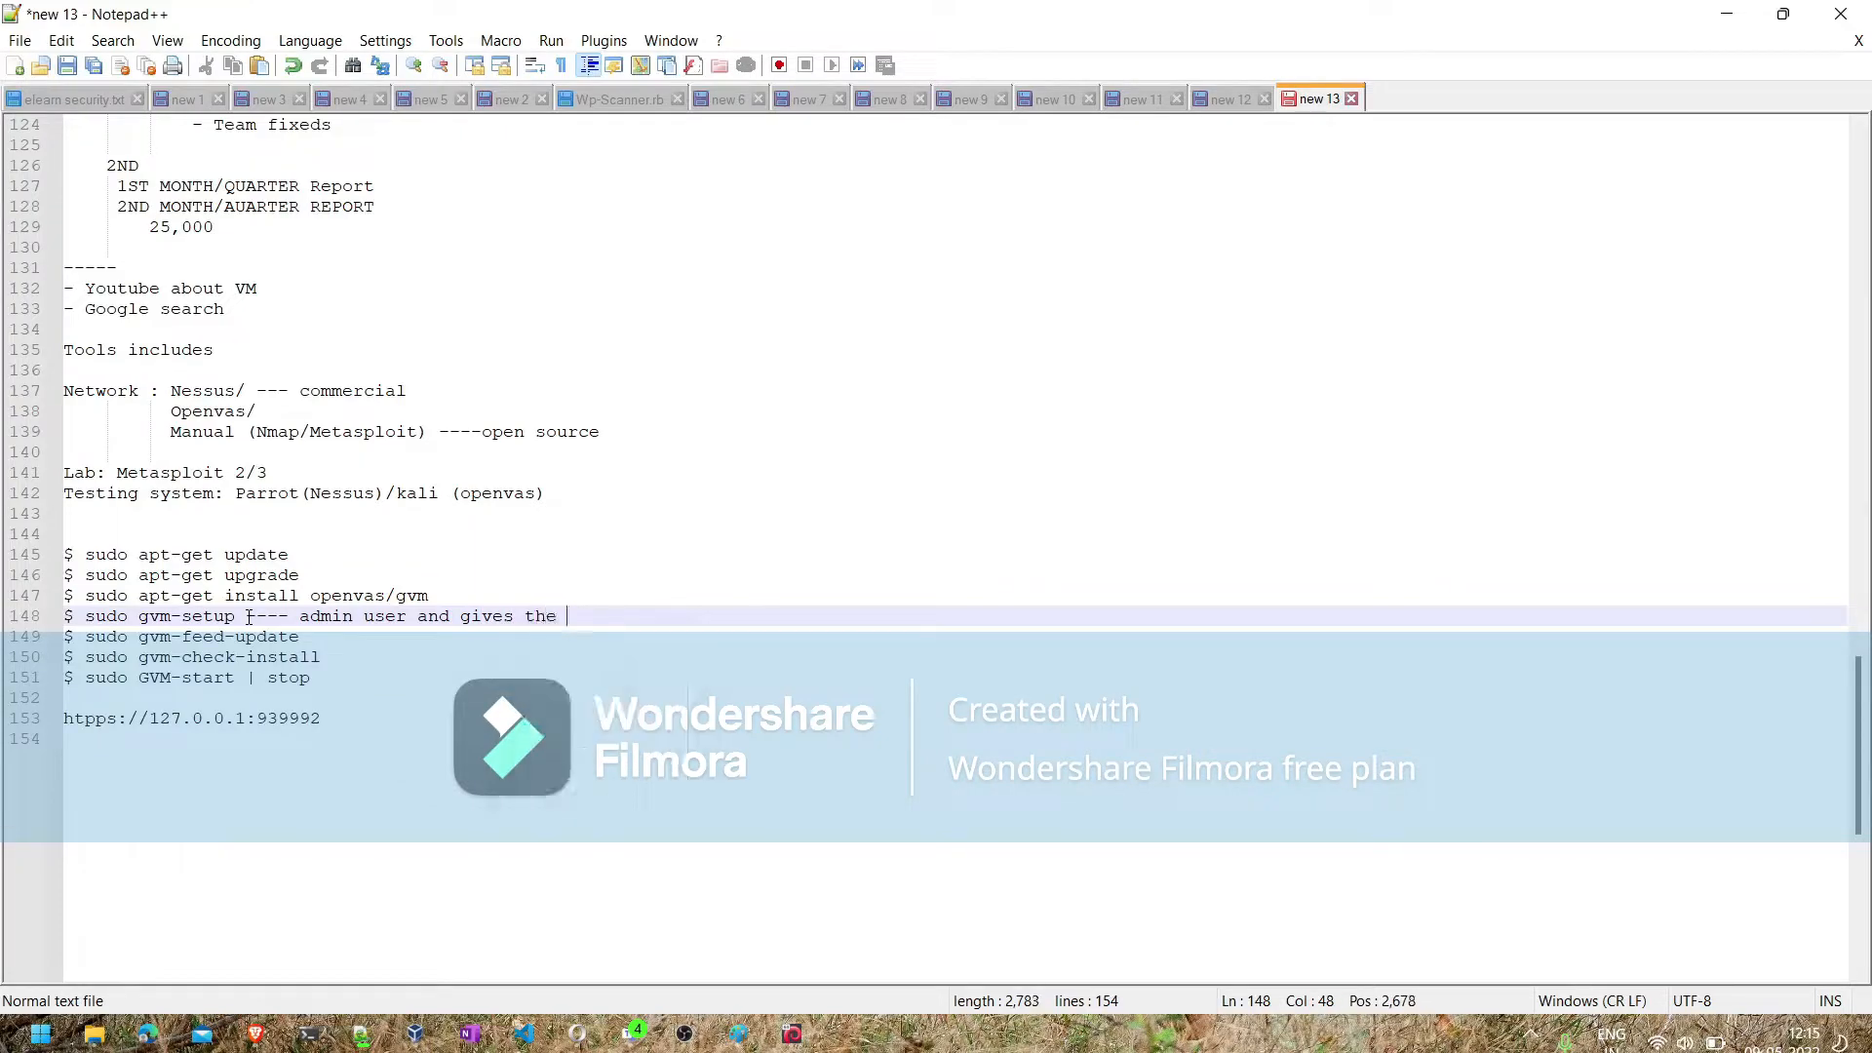
pyautogui.write('passsword')
# - Insert the line "$ sudo apt-get dist-upgrade -y" below the upgrade command, with a blank line before the install command
pyautogui.click(310, 576)
pyautogui.press('Return')
pyautogui.press('Return')
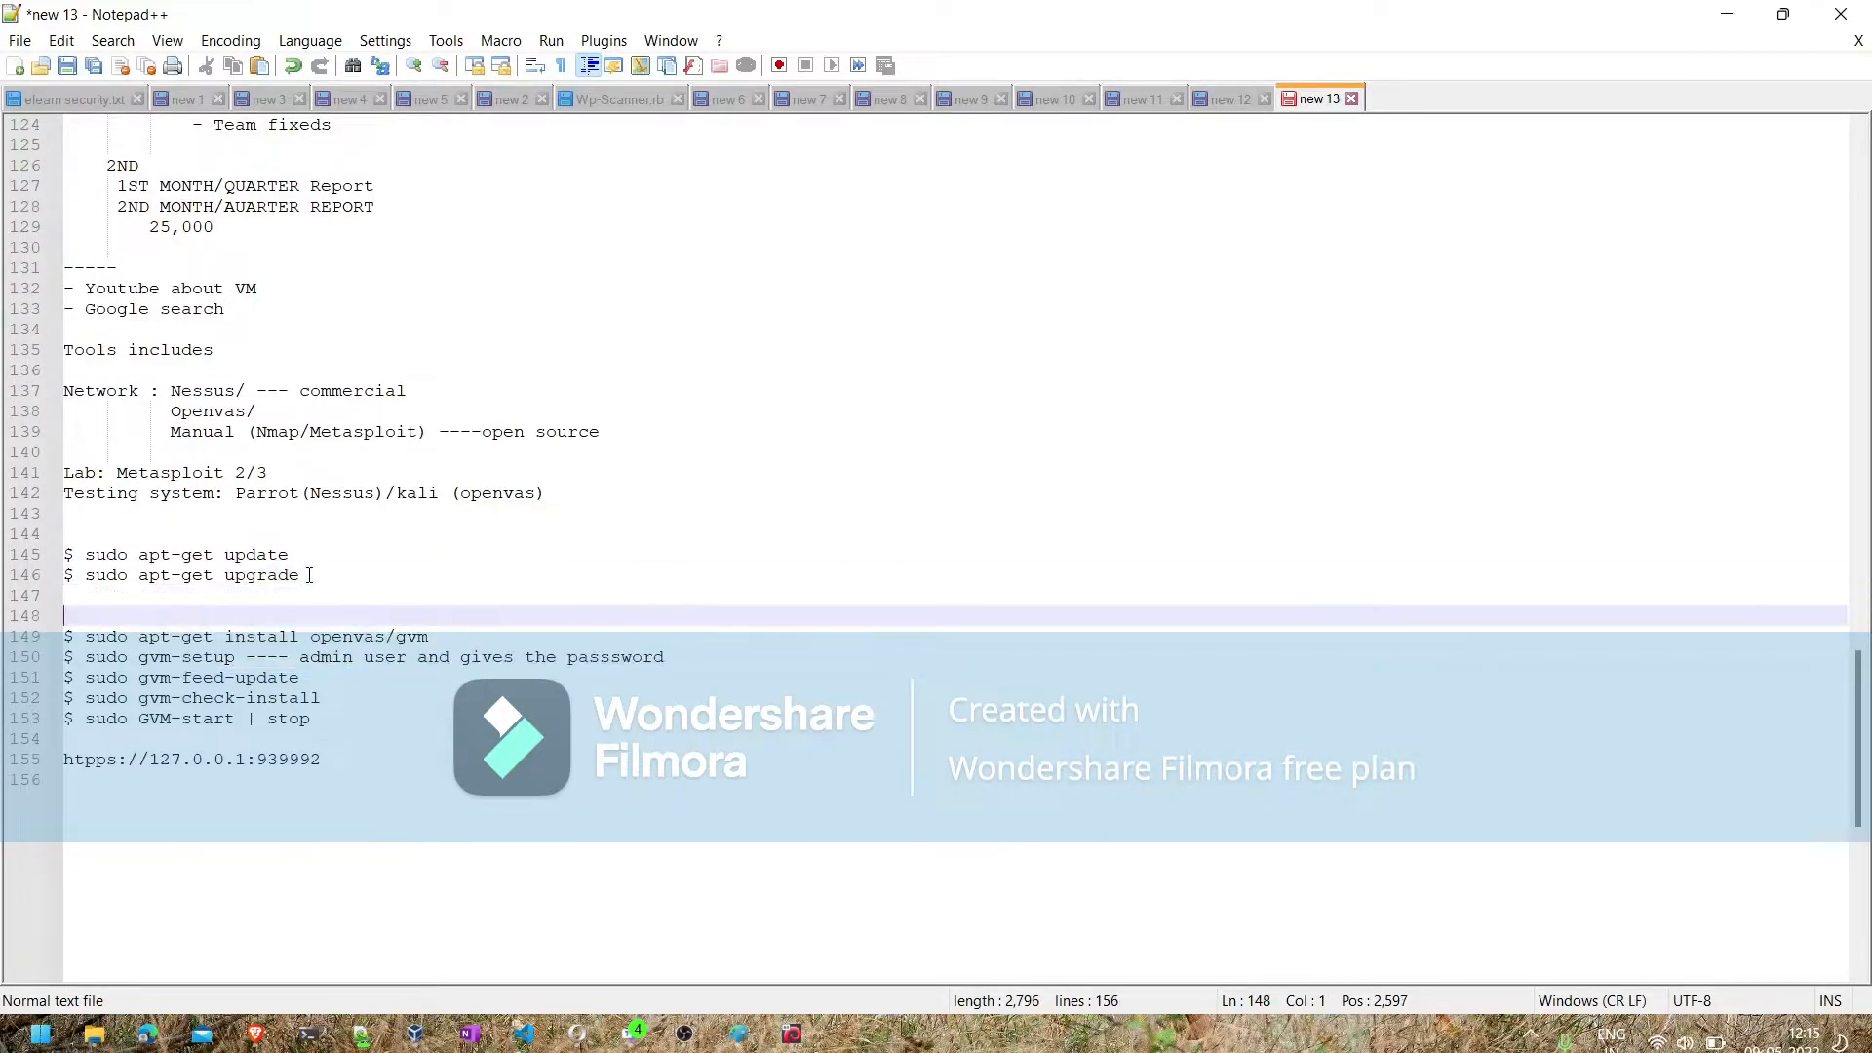
pyautogui.press('Up')
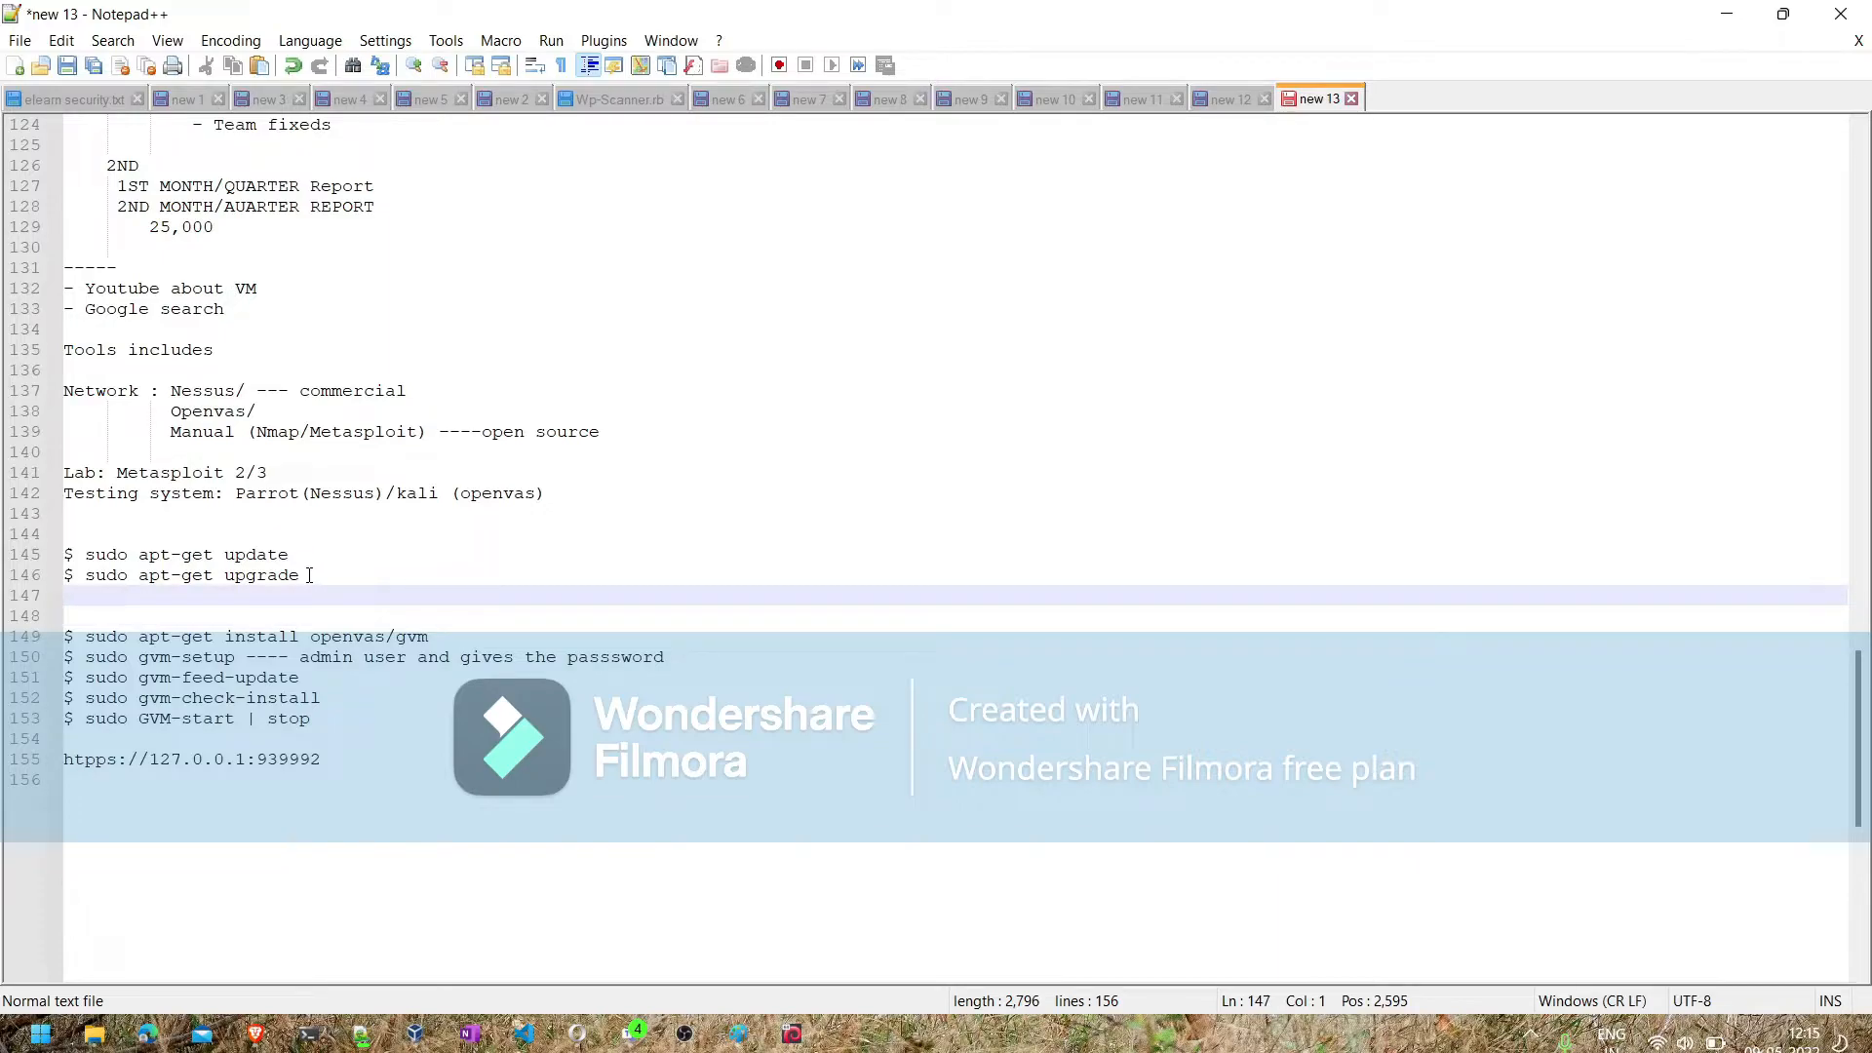
pyautogui.write('$ su')
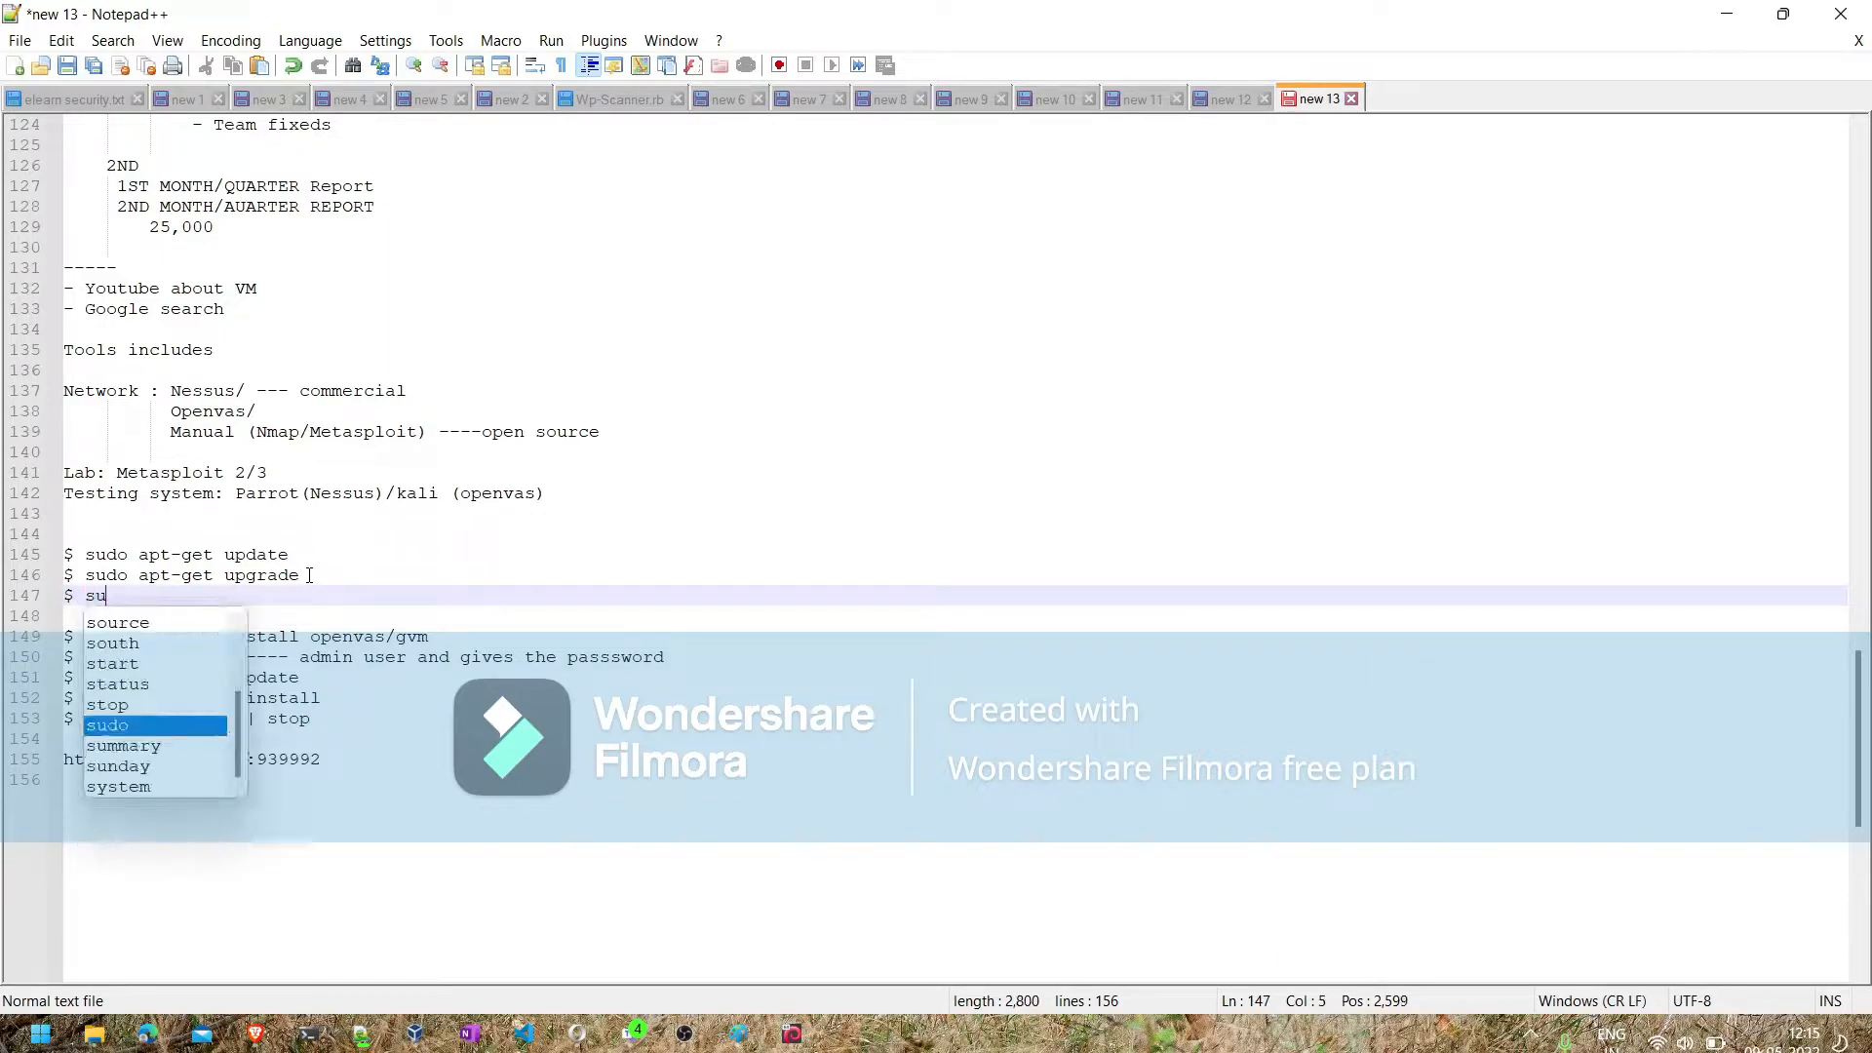
pyautogui.write('do apt-')
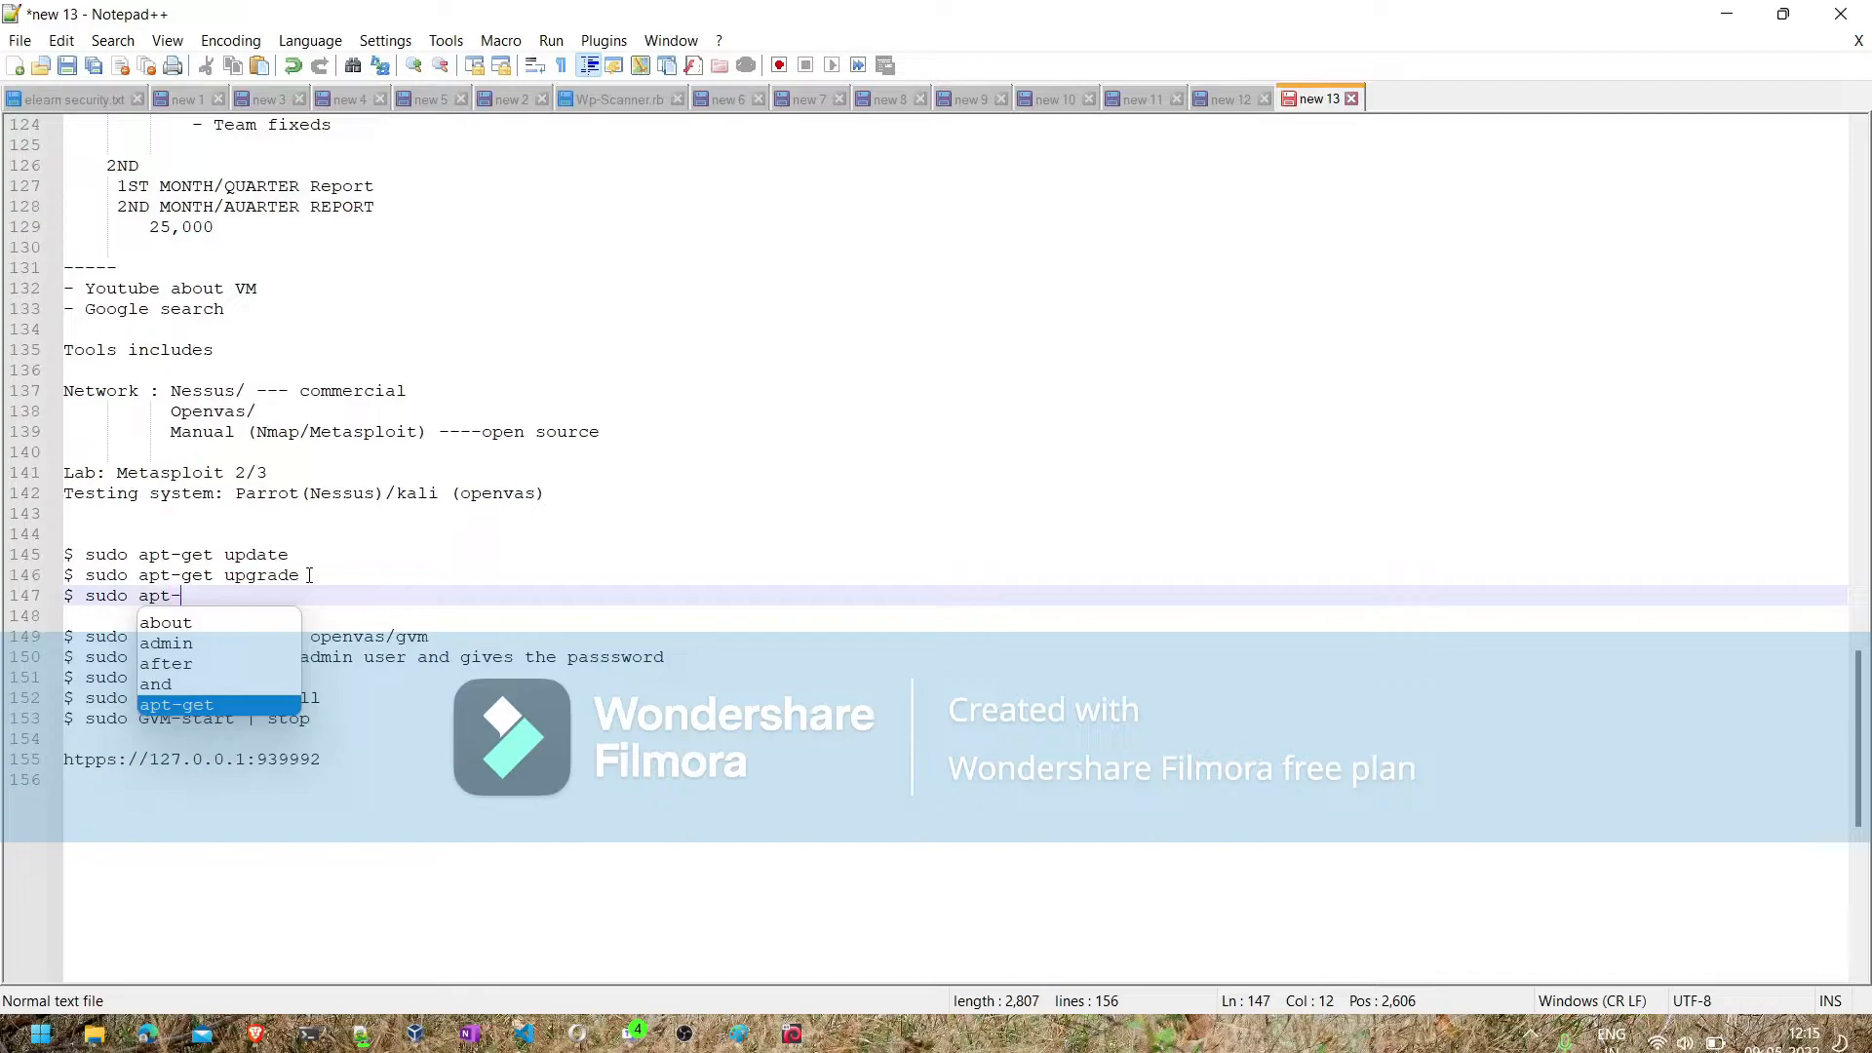
pyautogui.write('get ')
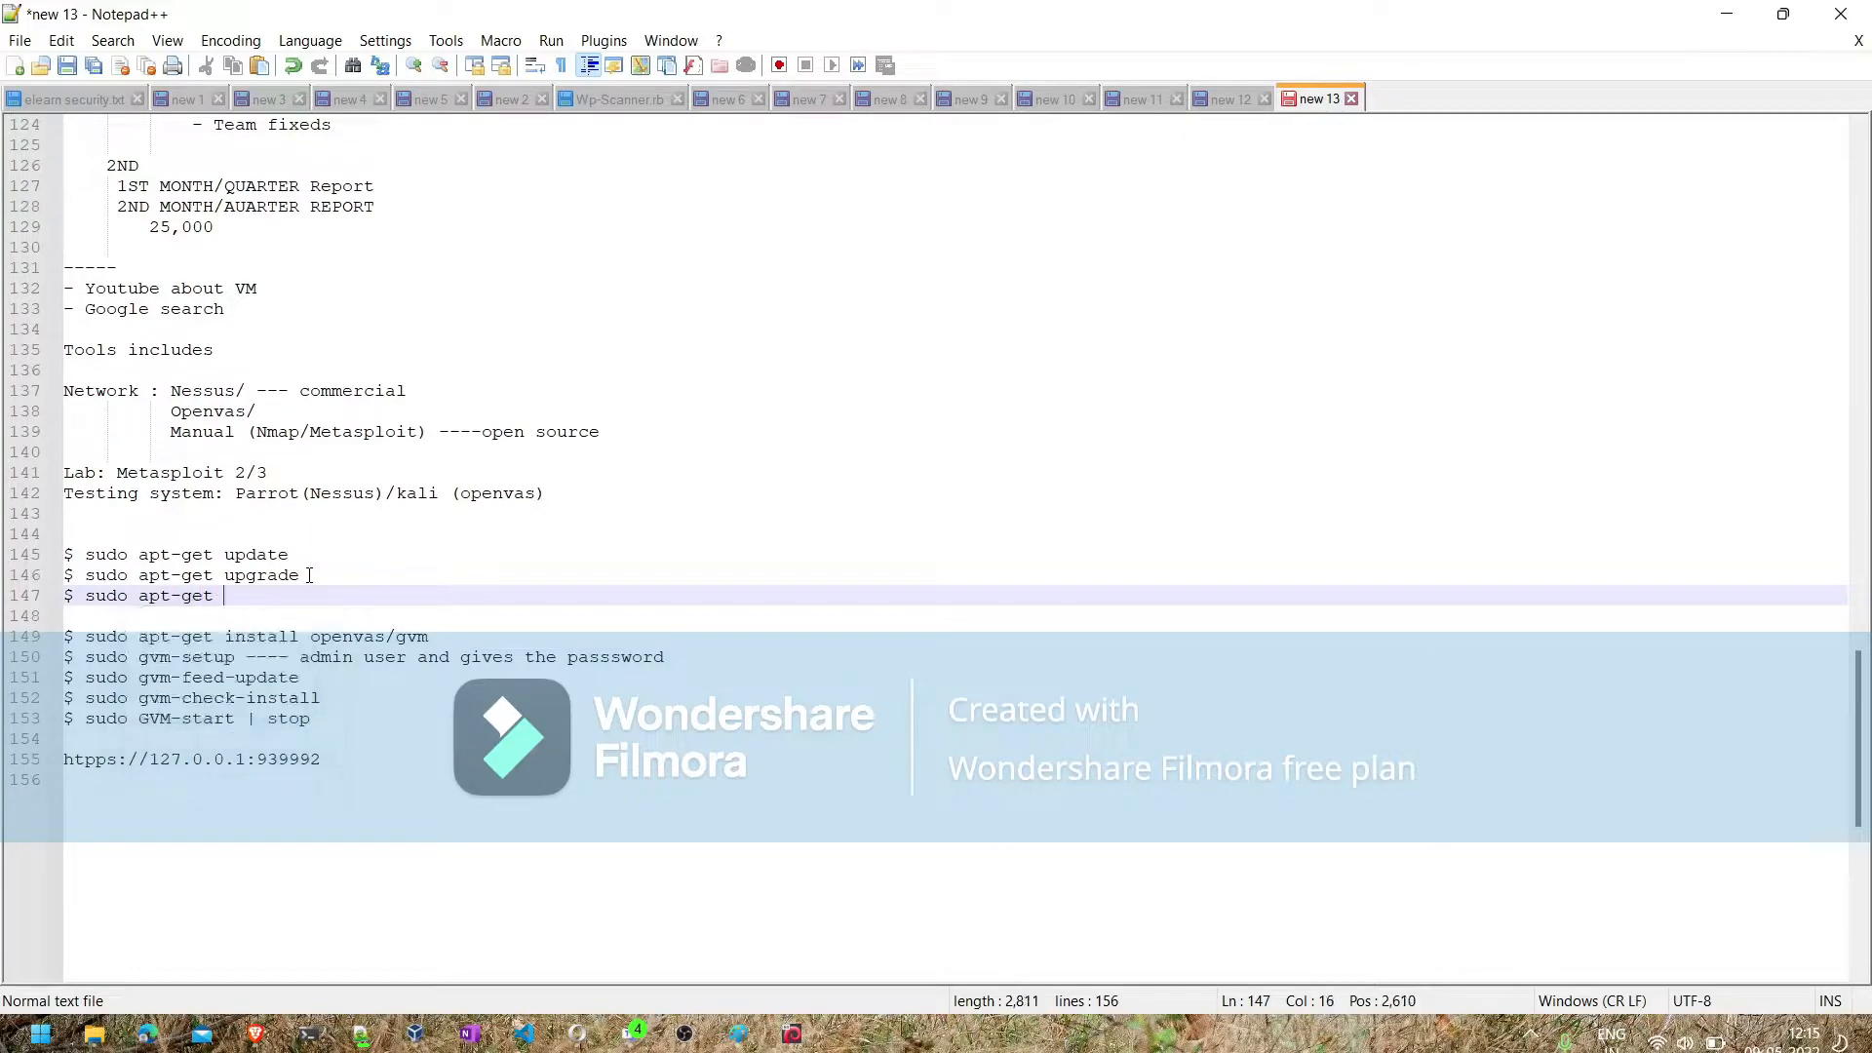
pyautogui.write('dist-up')
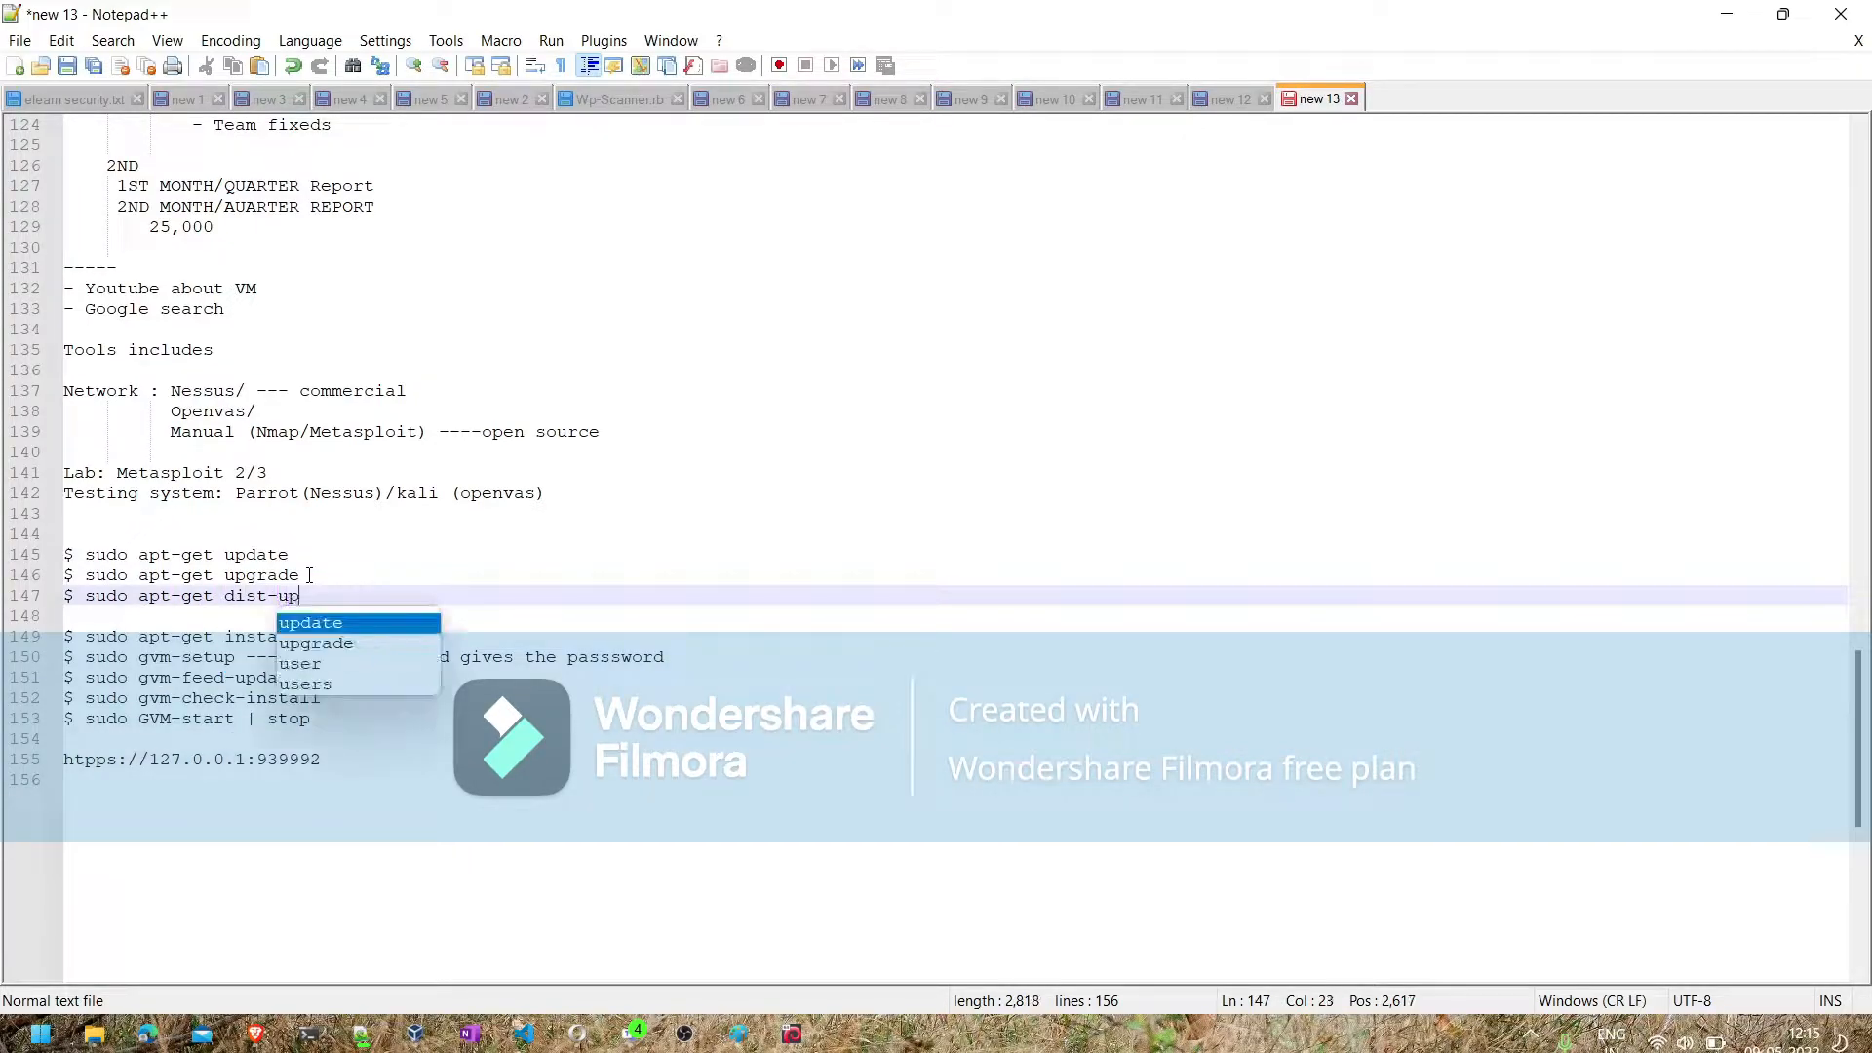
pyautogui.write('grade -y')
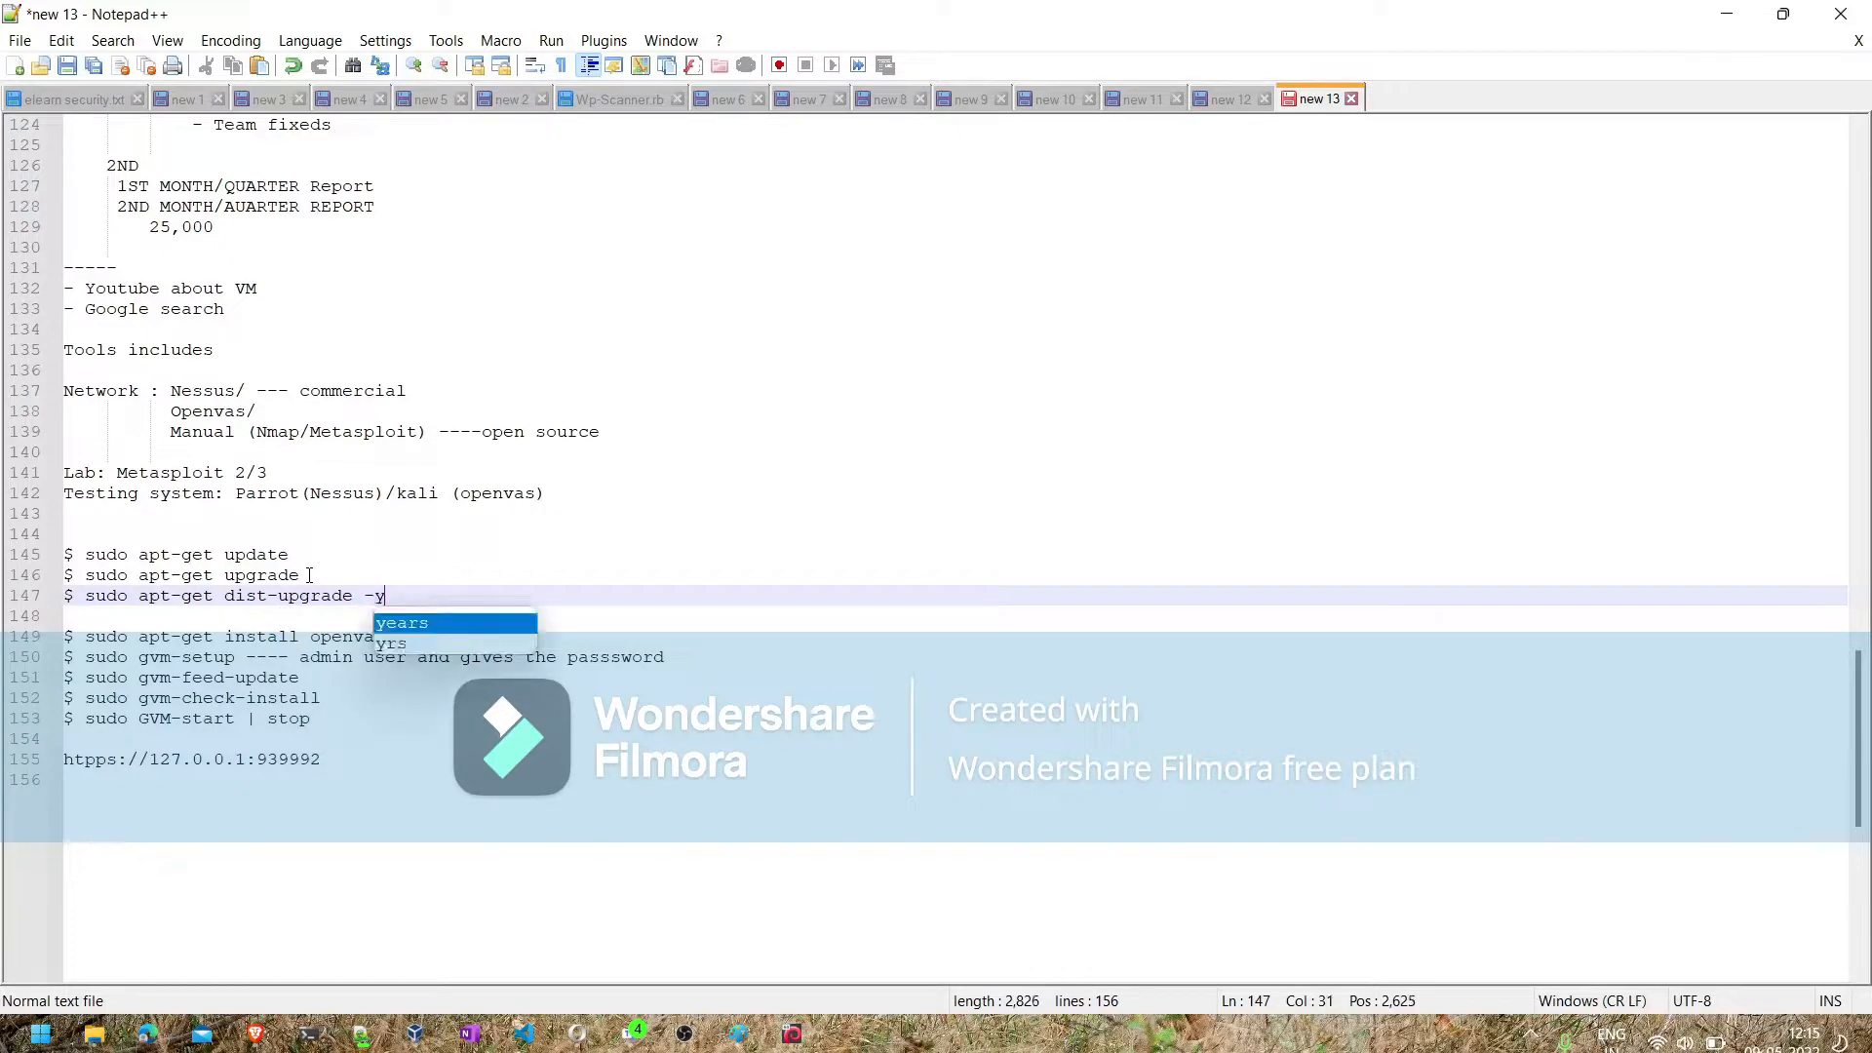
# - Append "-y" to the apt-get upgrade command and "(optional)" to the dist-upgrade command
pyautogui.click(319, 583)
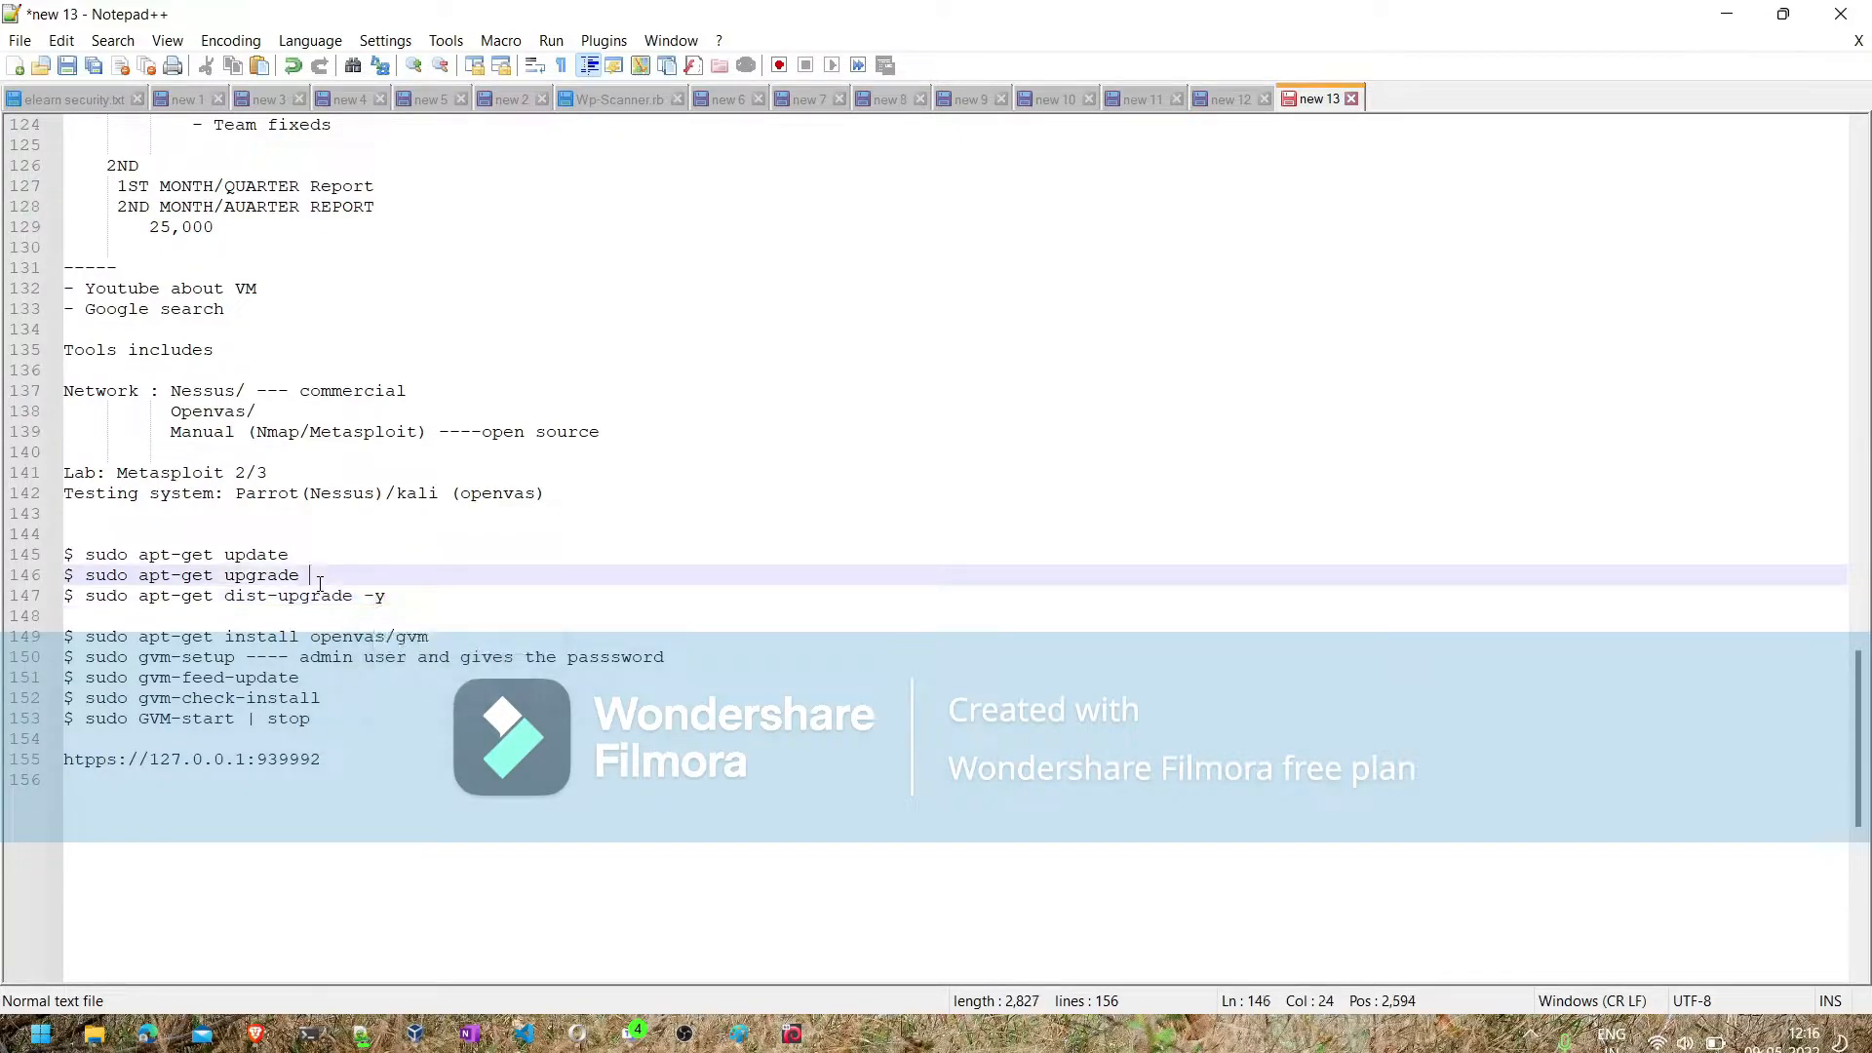
pyautogui.write('-y')
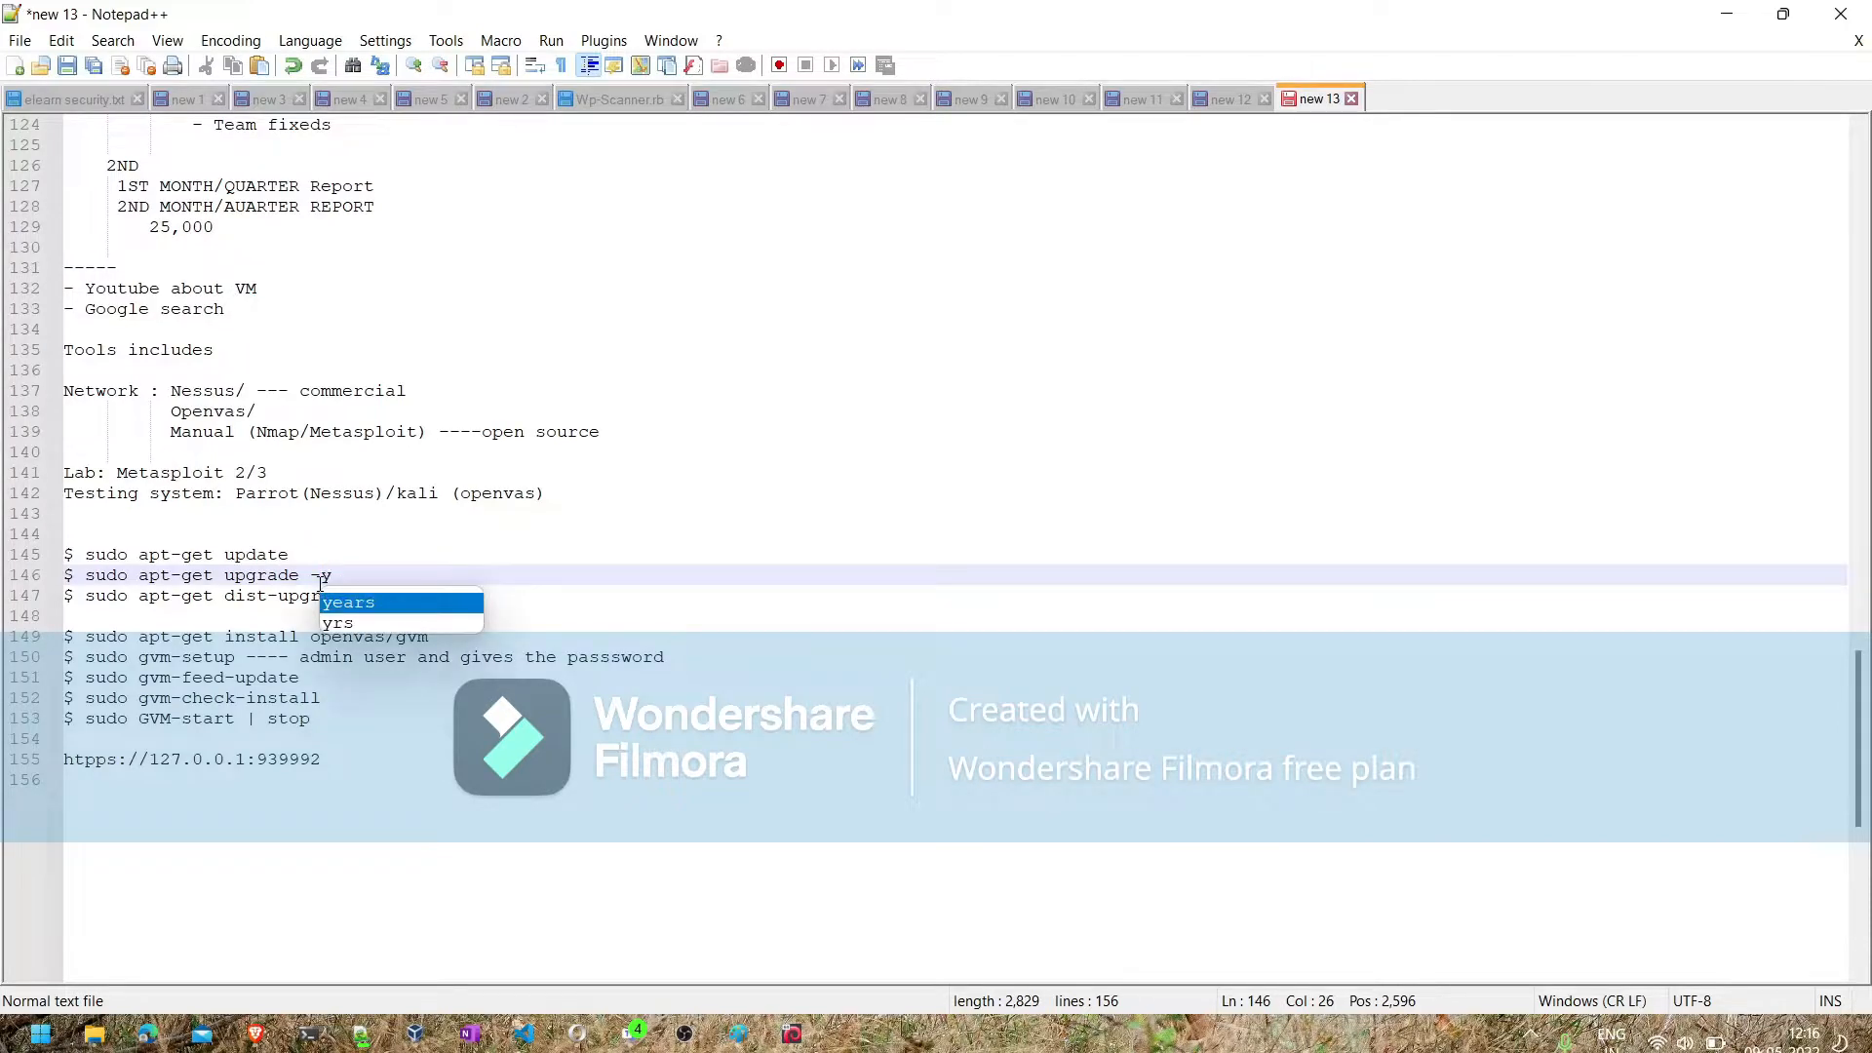
pyautogui.click(524, 610)
pyautogui.click(520, 590)
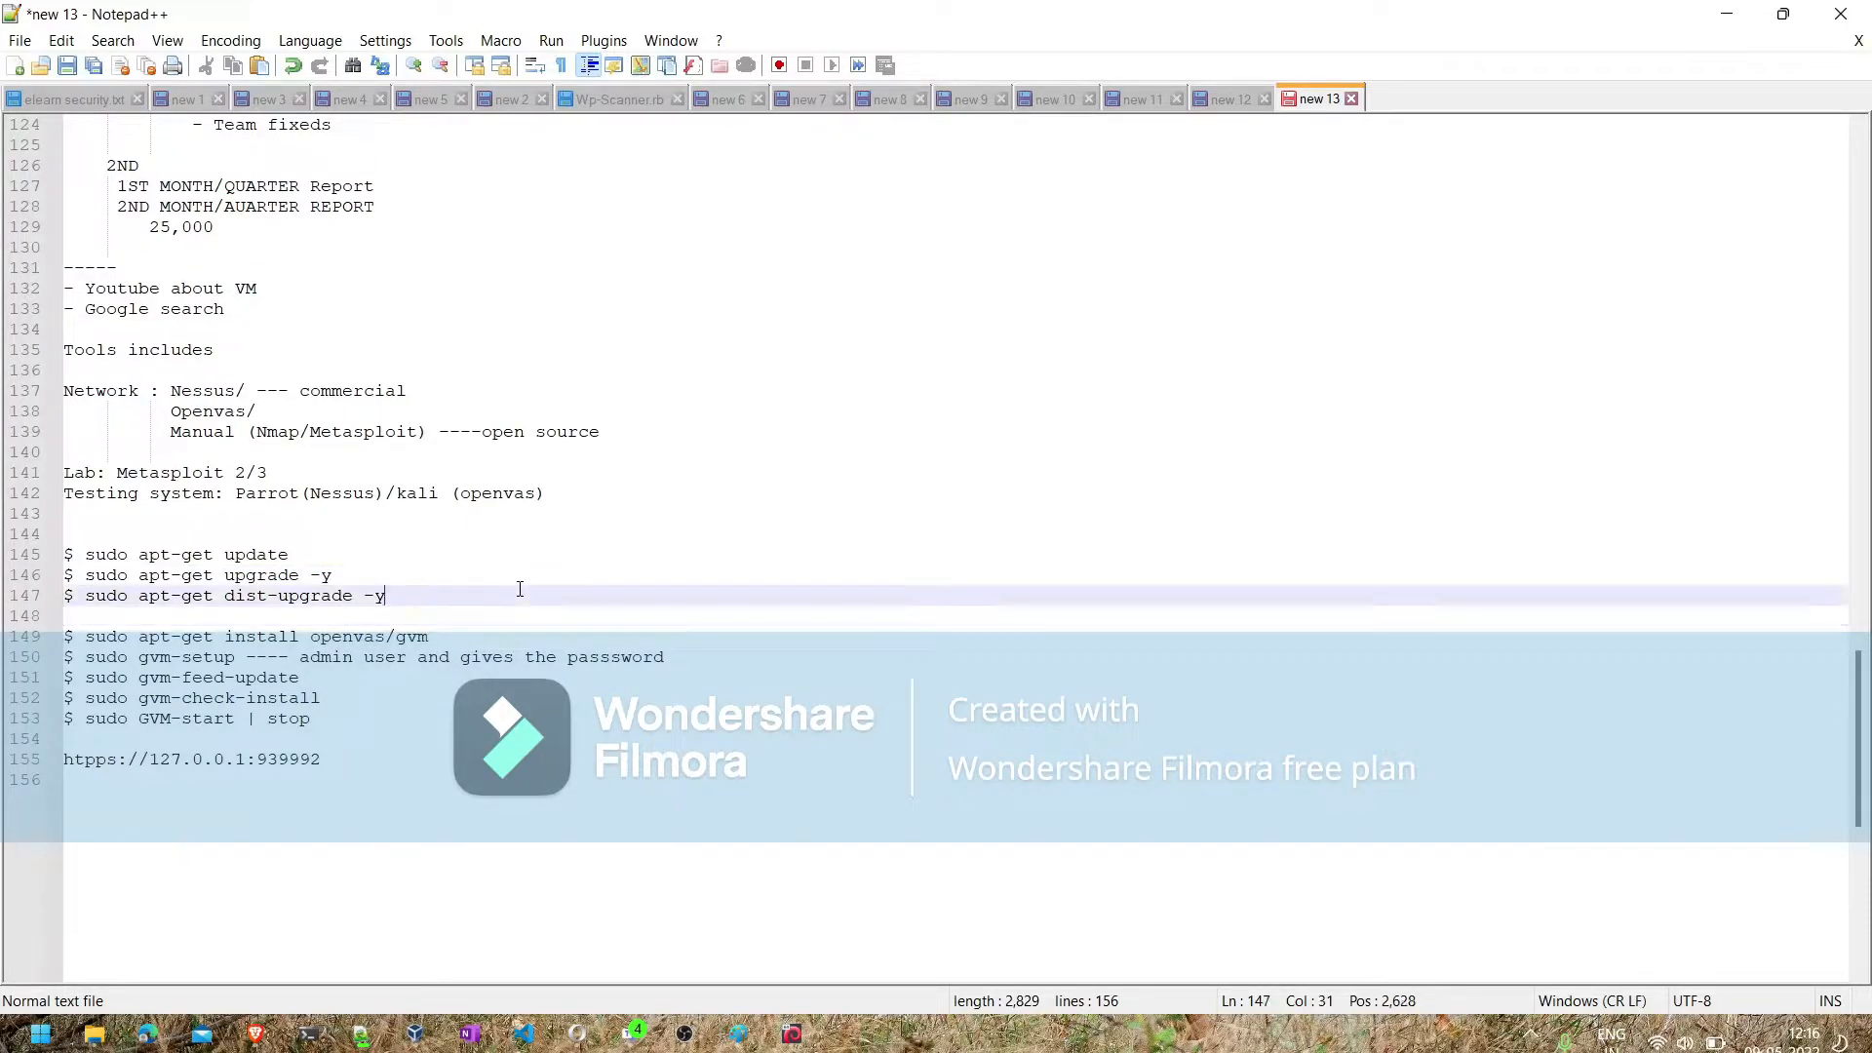
pyautogui.write('(optional)')
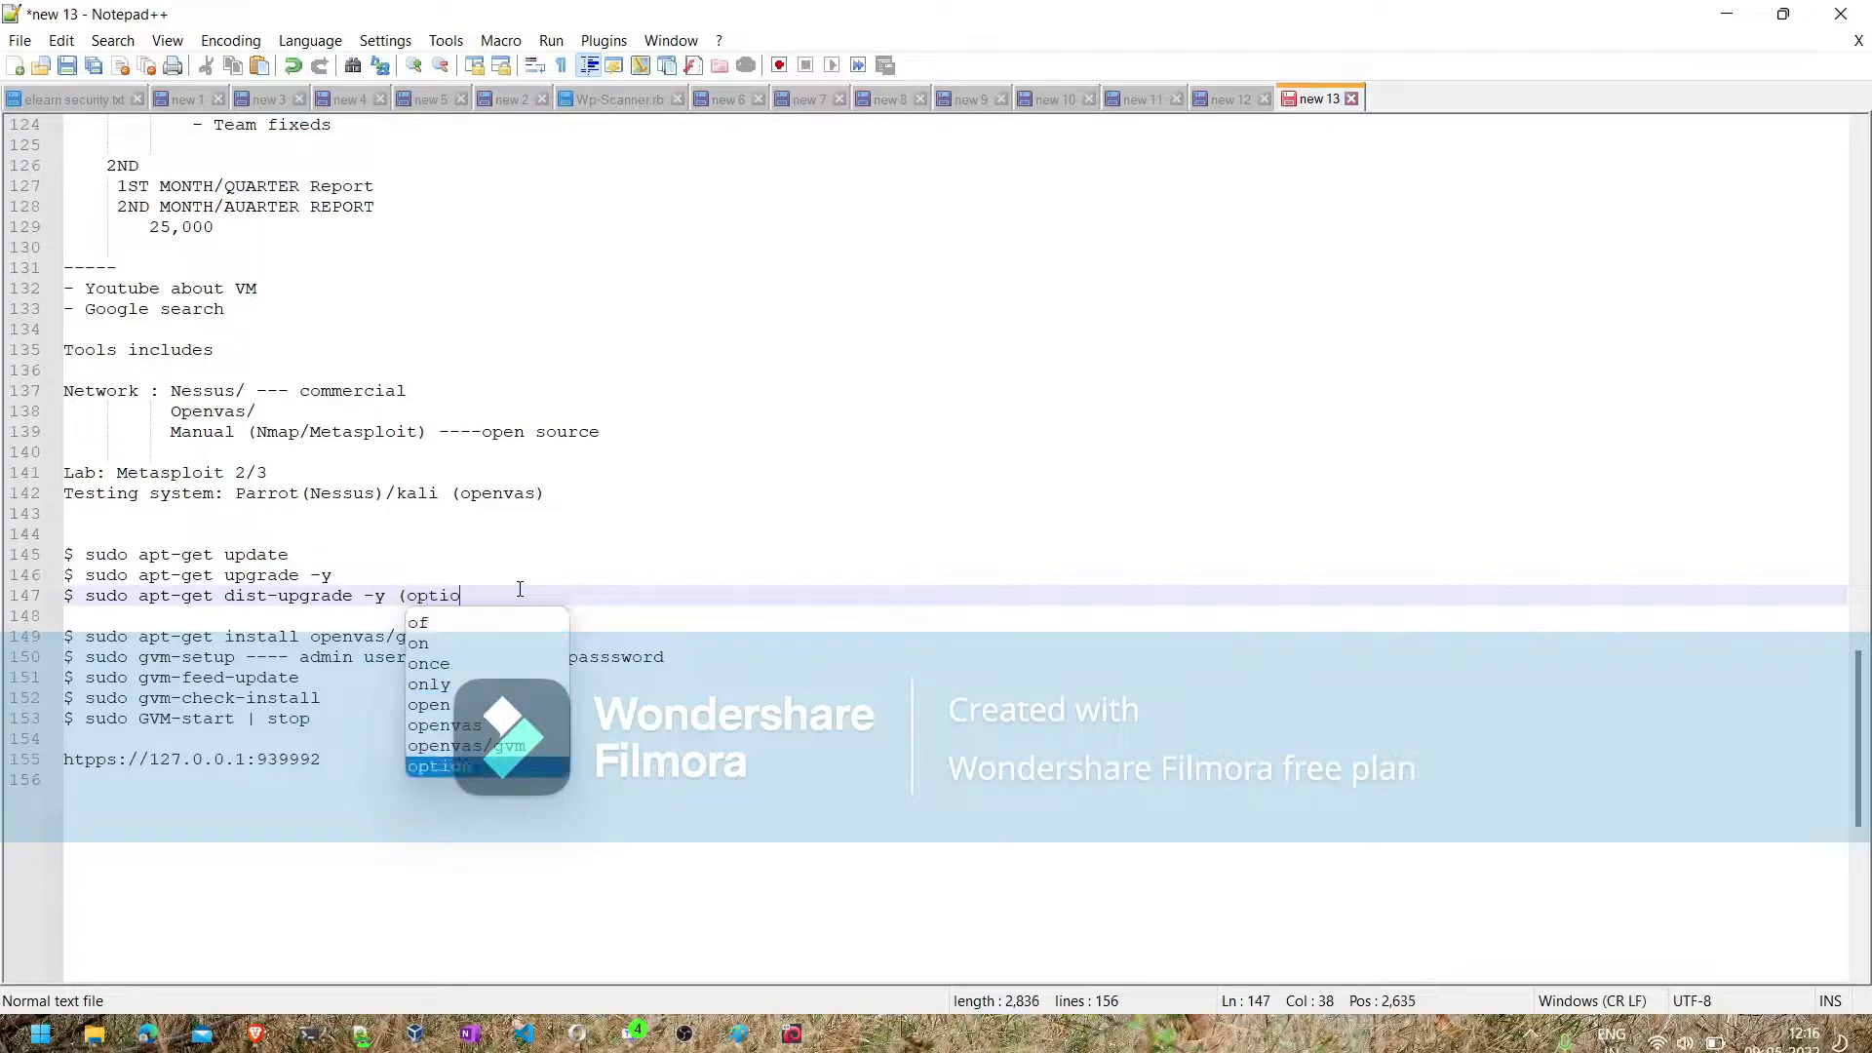
# - Append "-y &&" to the apt-get update command
pyautogui.click(461, 556)
pyautogui.write('-y')
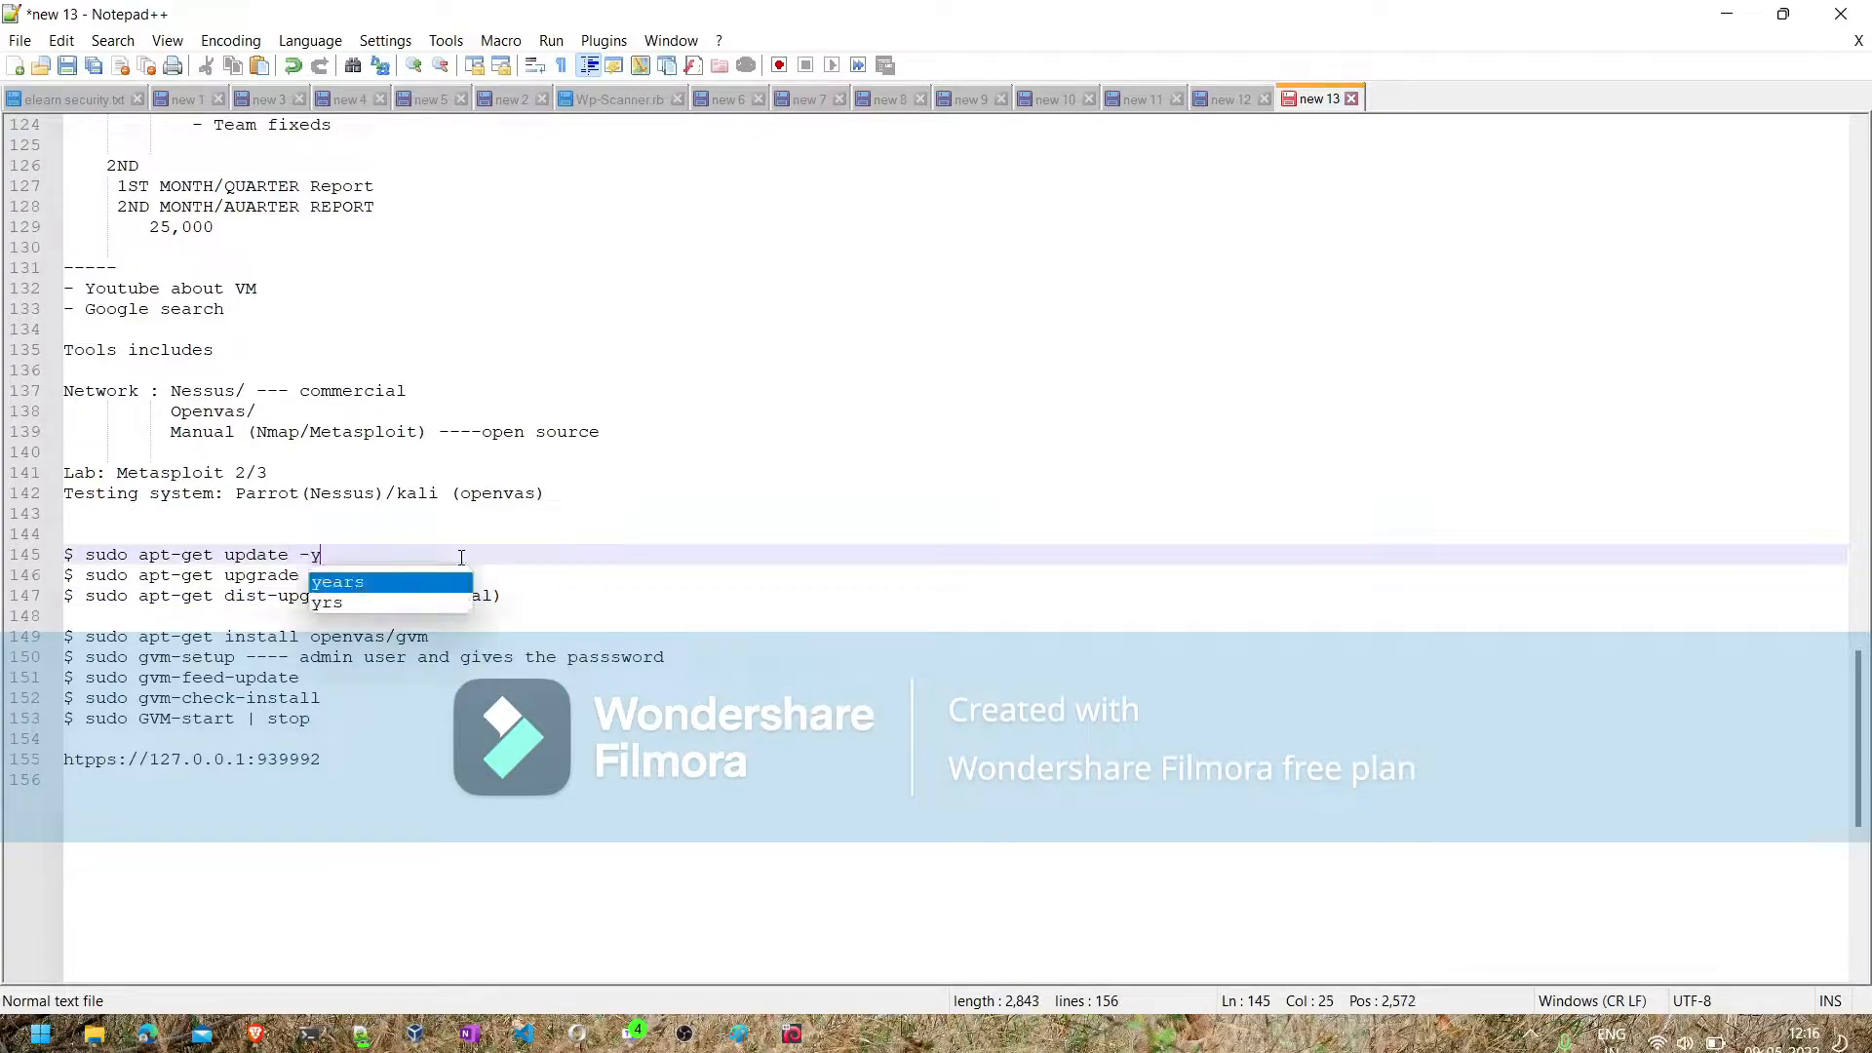
pyautogui.click(347, 559)
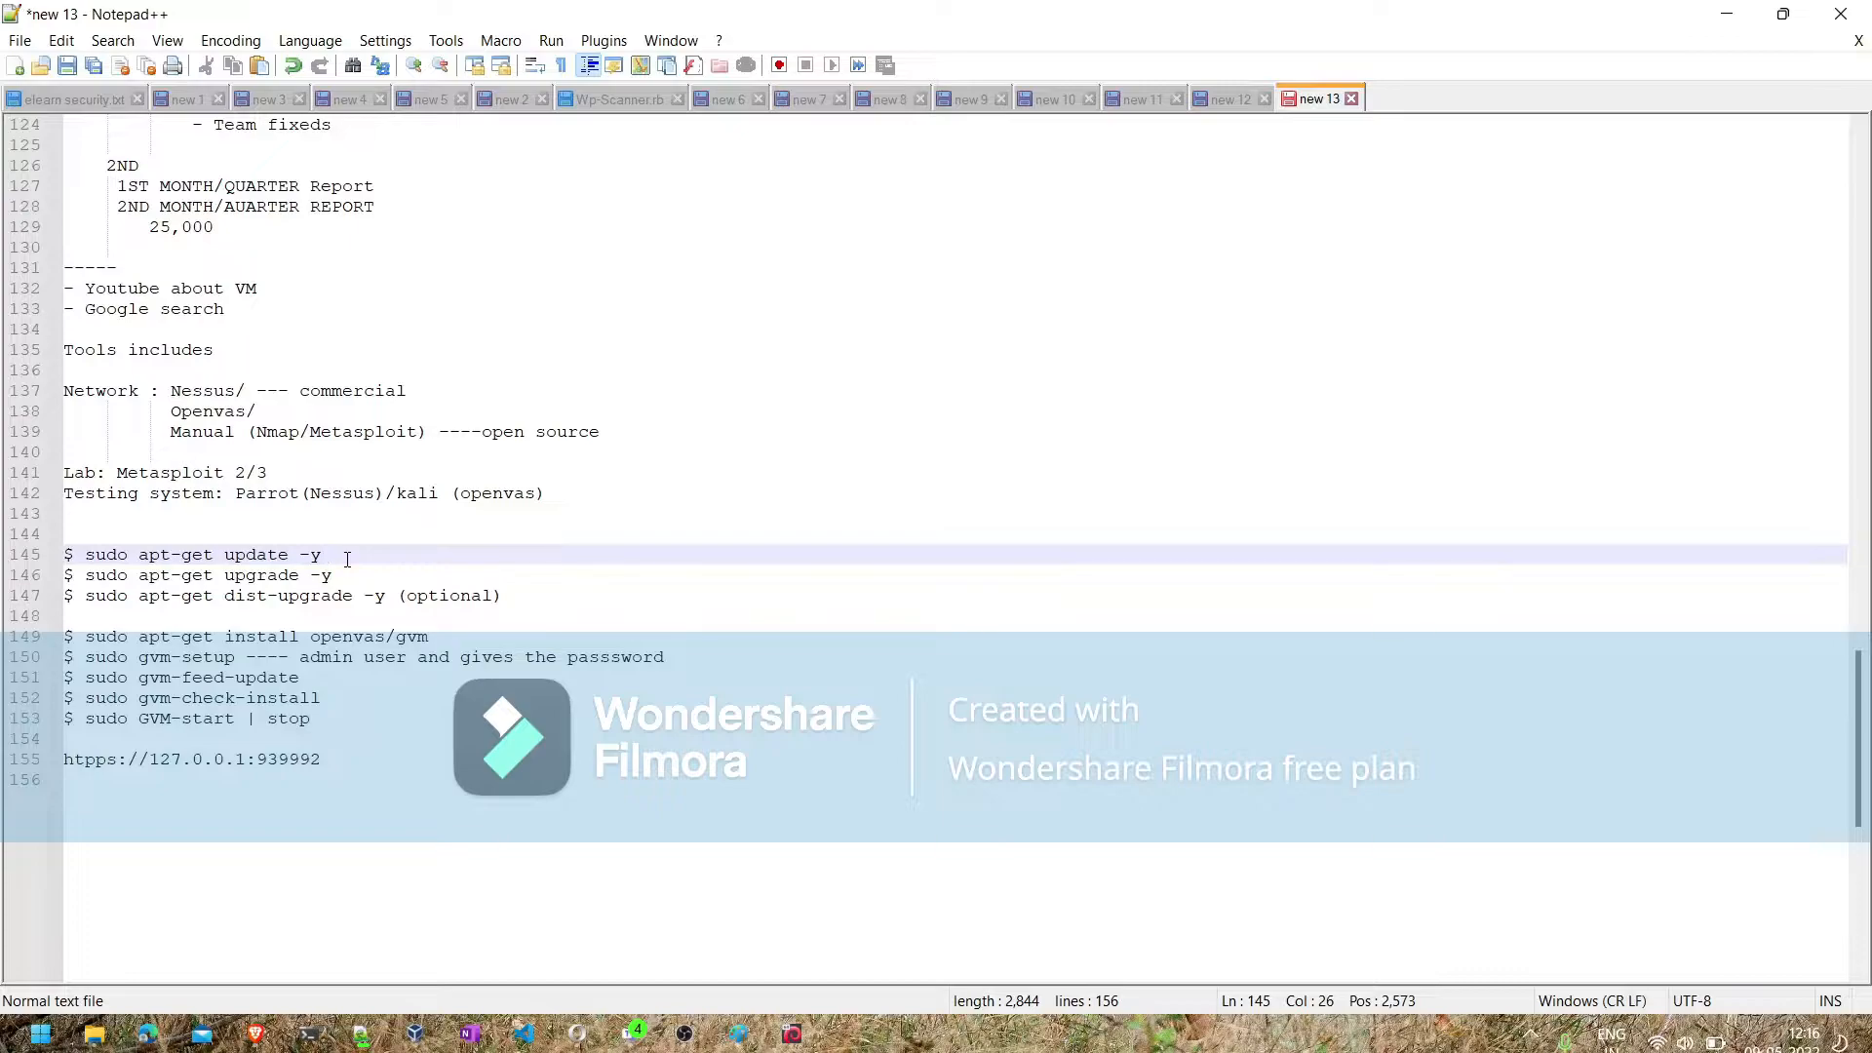
pyautogui.write('&&')
pyautogui.click(145, 575)
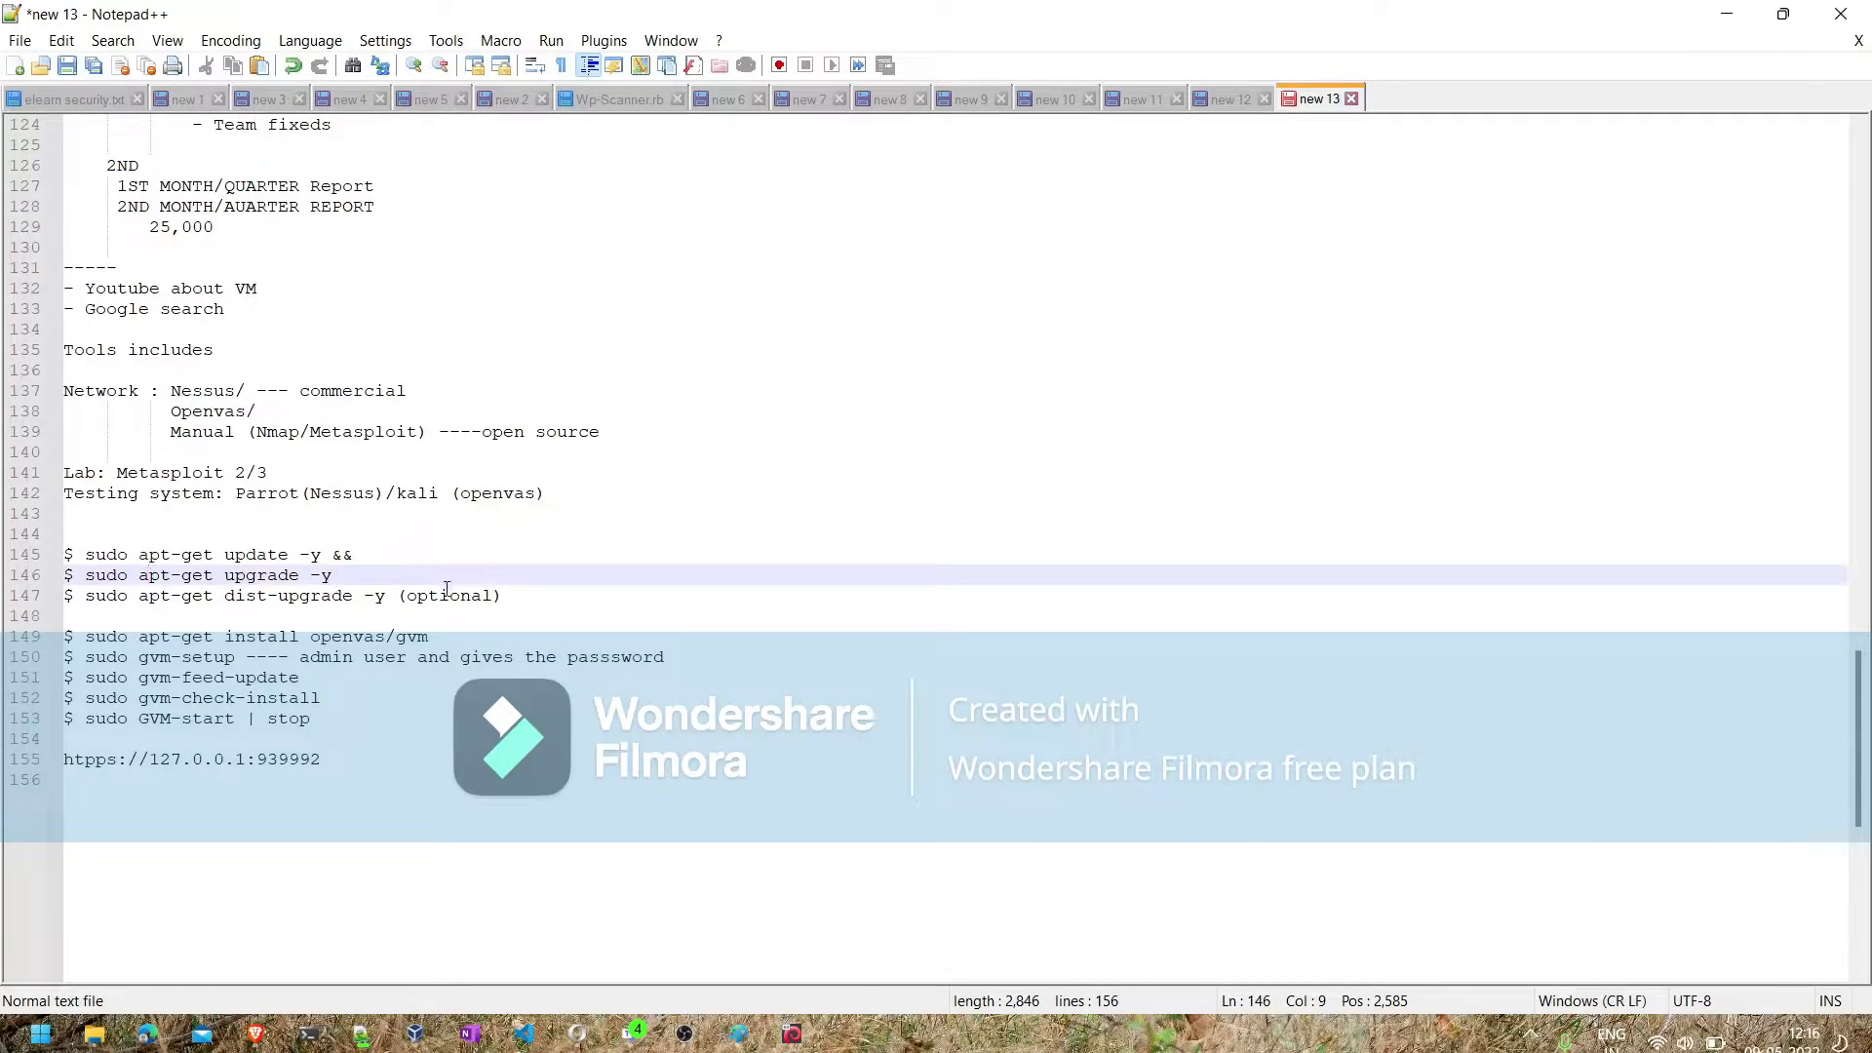
# - Annotate the openvas/gvm install command with "---- installing the software"
pyautogui.click(446, 639)
pyautogui.write('--')
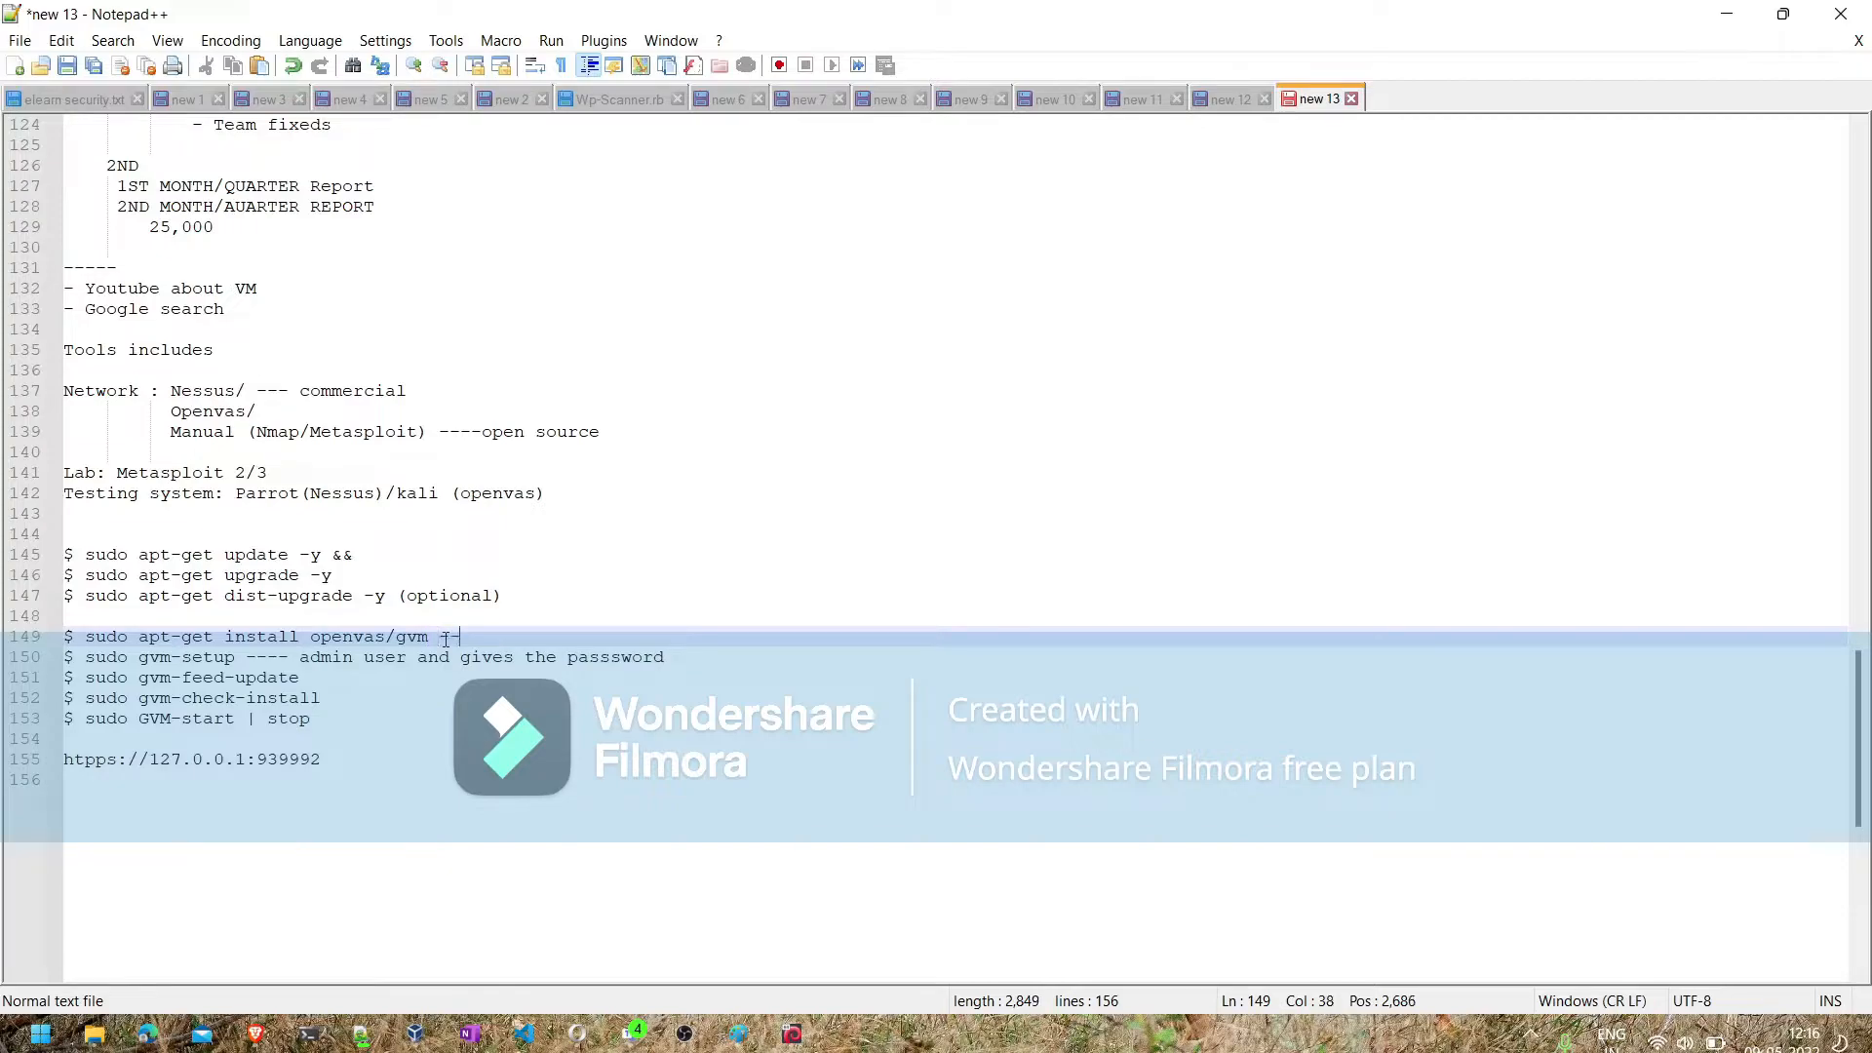
pyautogui.write('-- install')
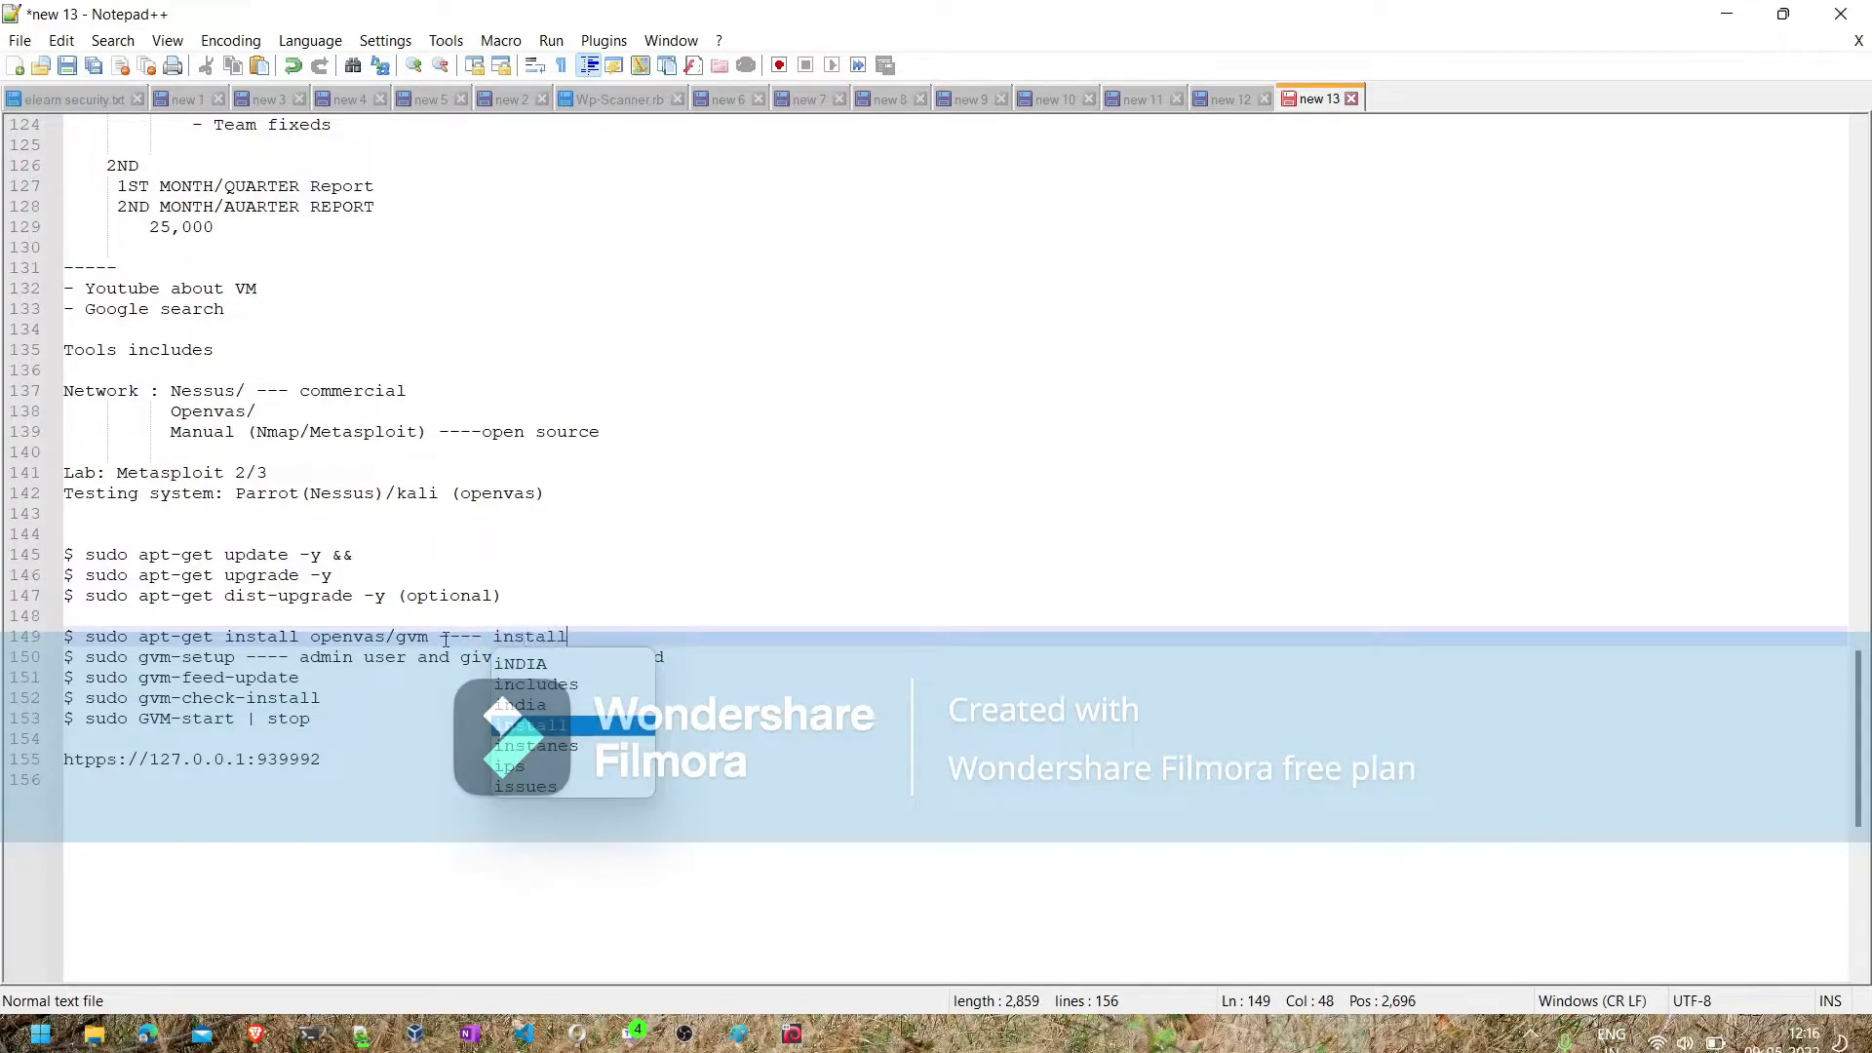
pyautogui.write('ing the software')
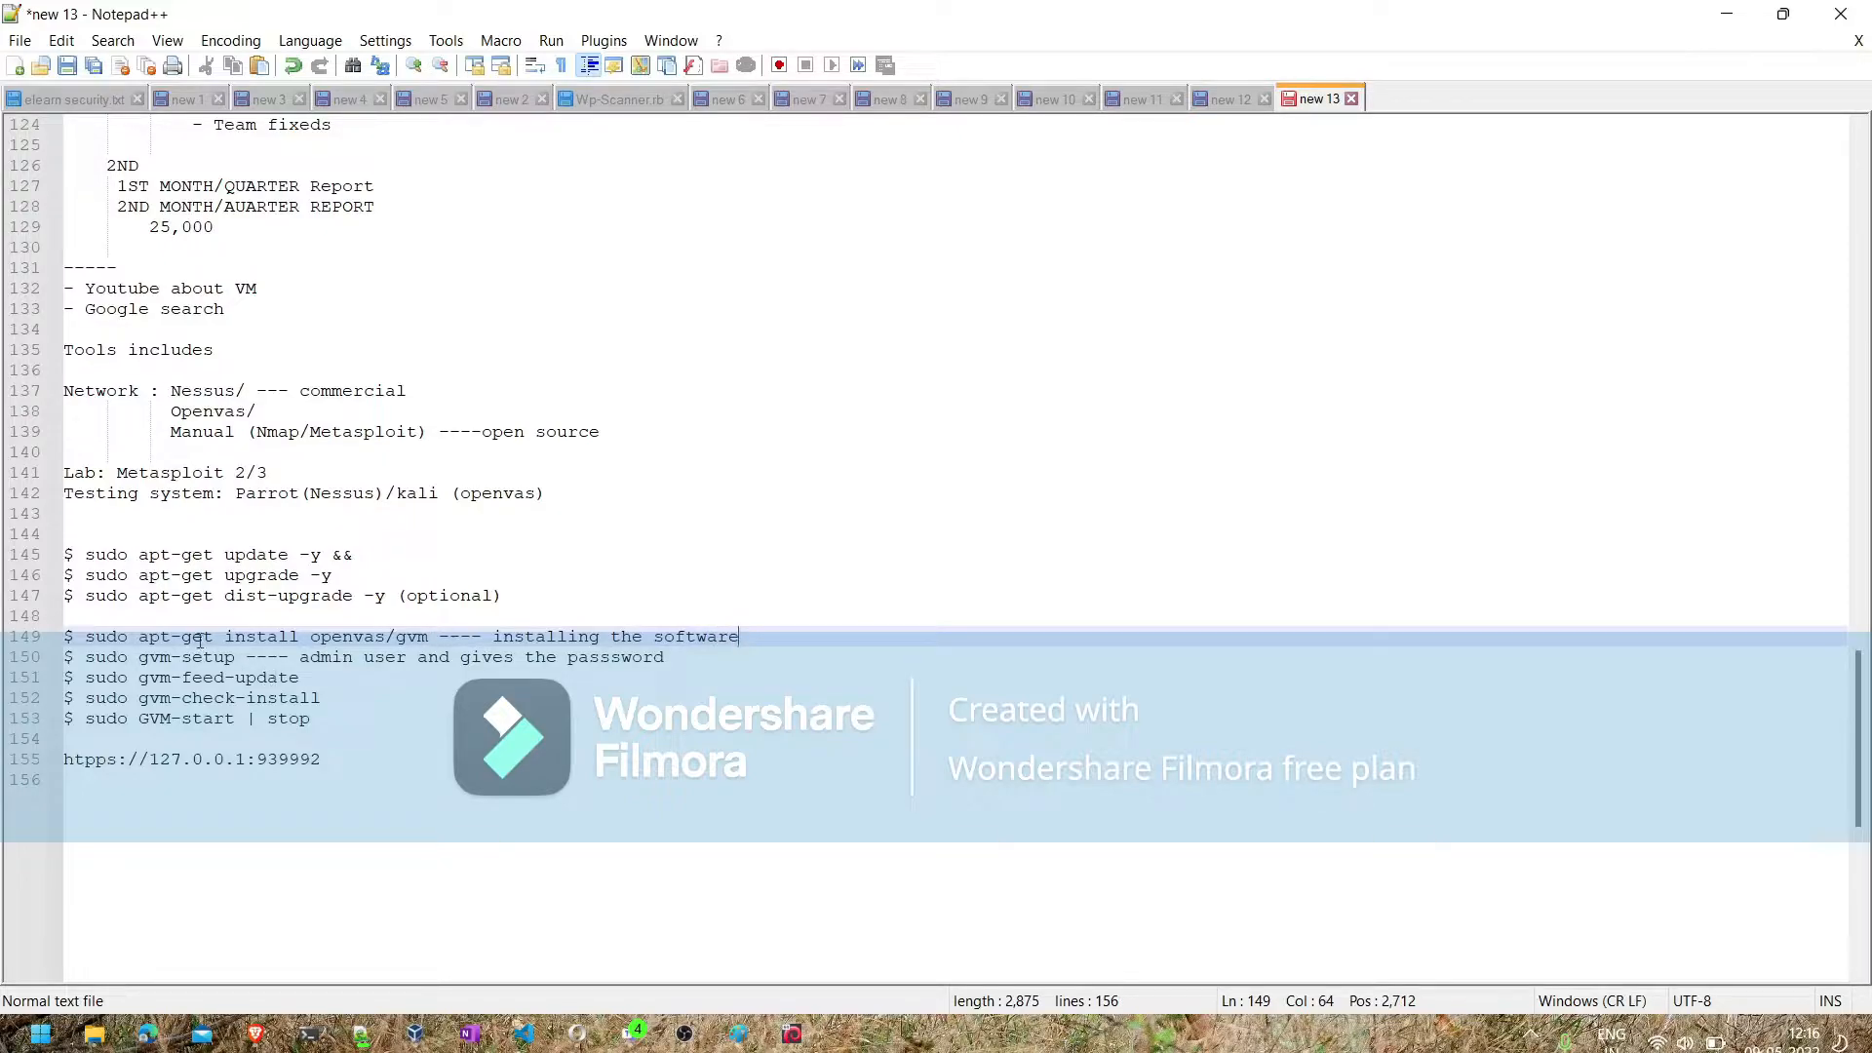
# - Review the commands from install to GVM-start in order, highlighting the words install, setup, feed, check and start
pyautogui.click(234, 638)
pyautogui.doubleClick(234, 639)
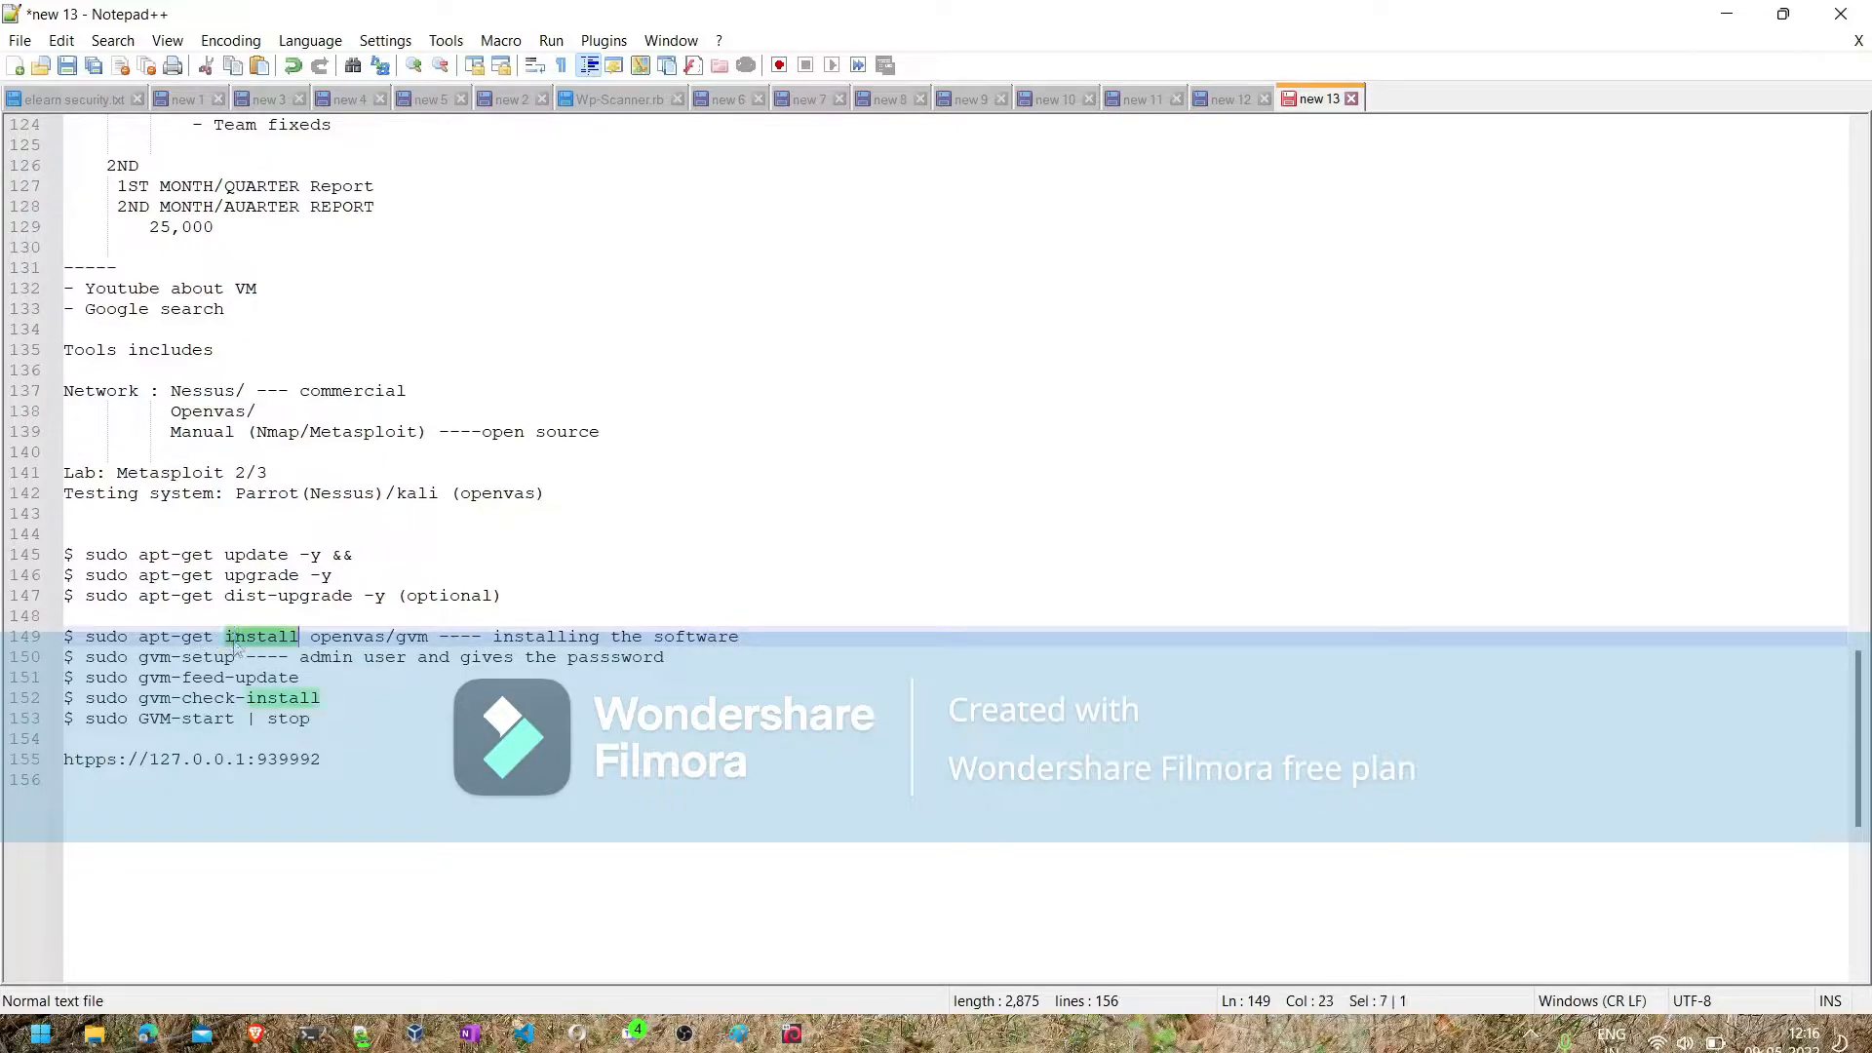
pyautogui.doubleClick(208, 658)
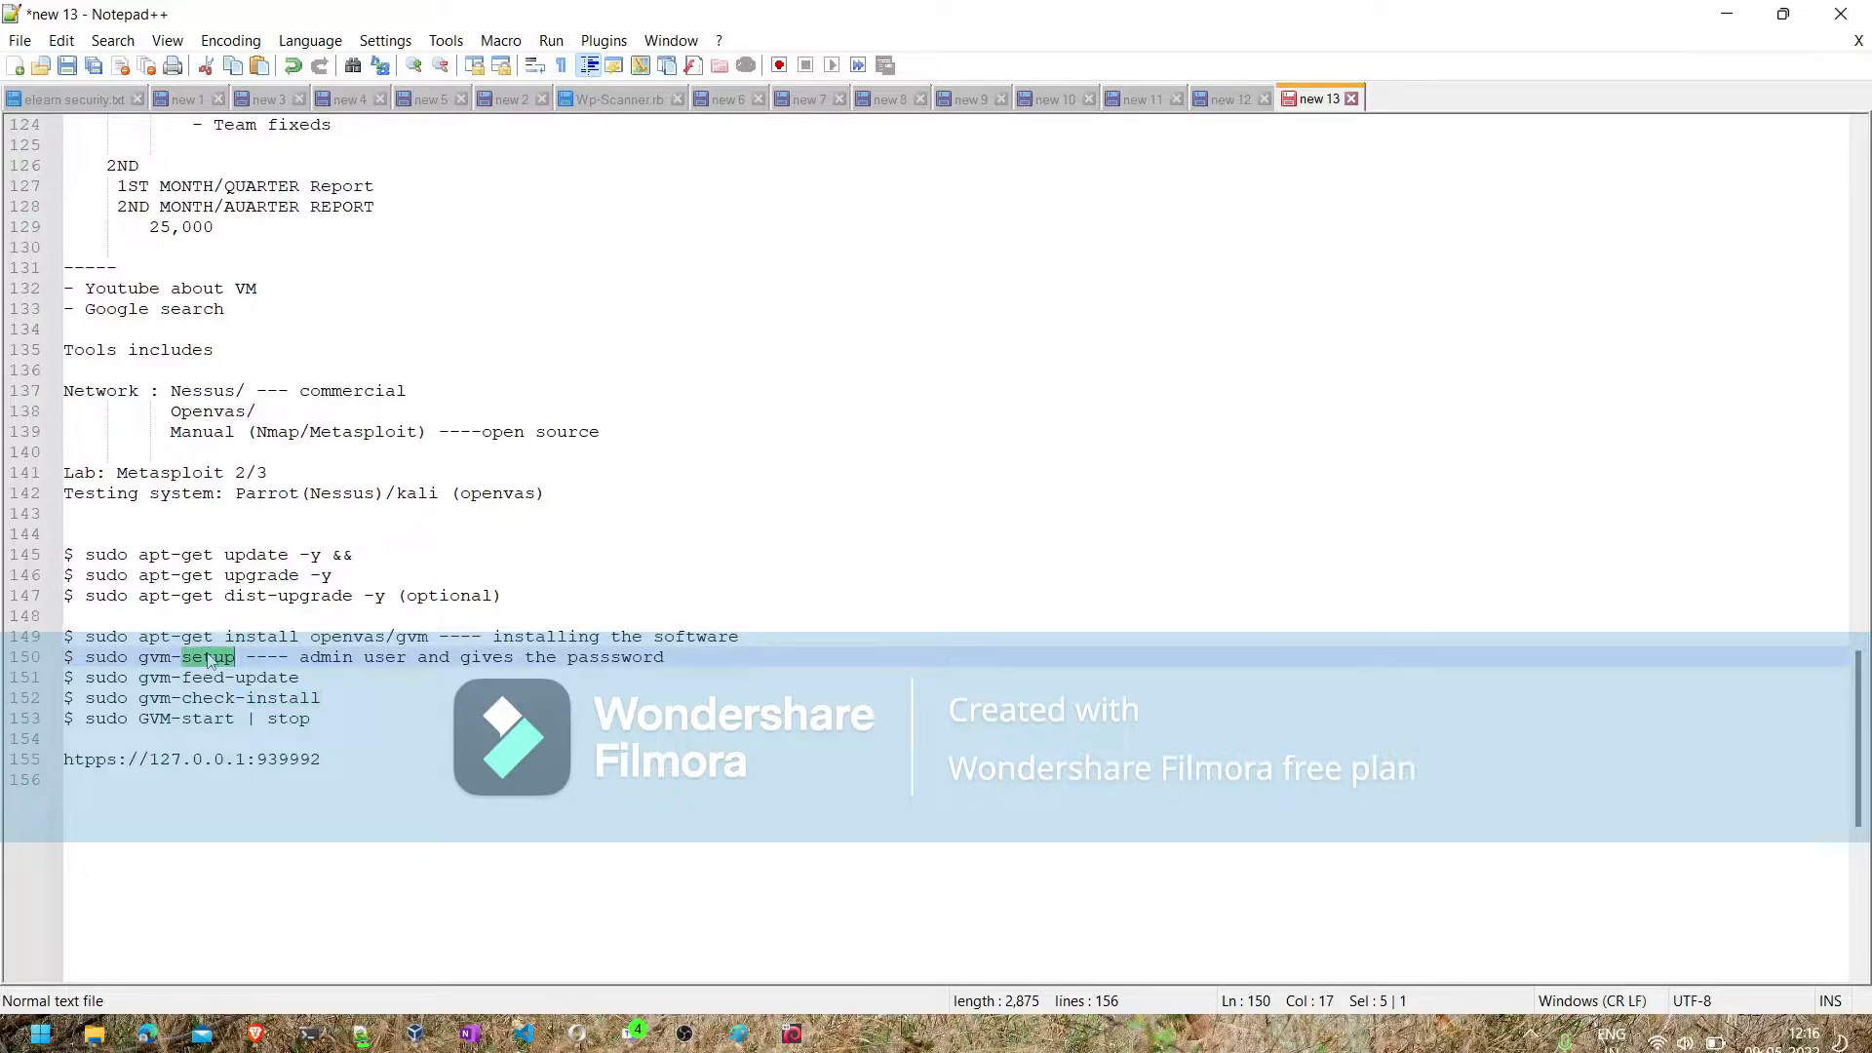
pyautogui.doubleClick(203, 679)
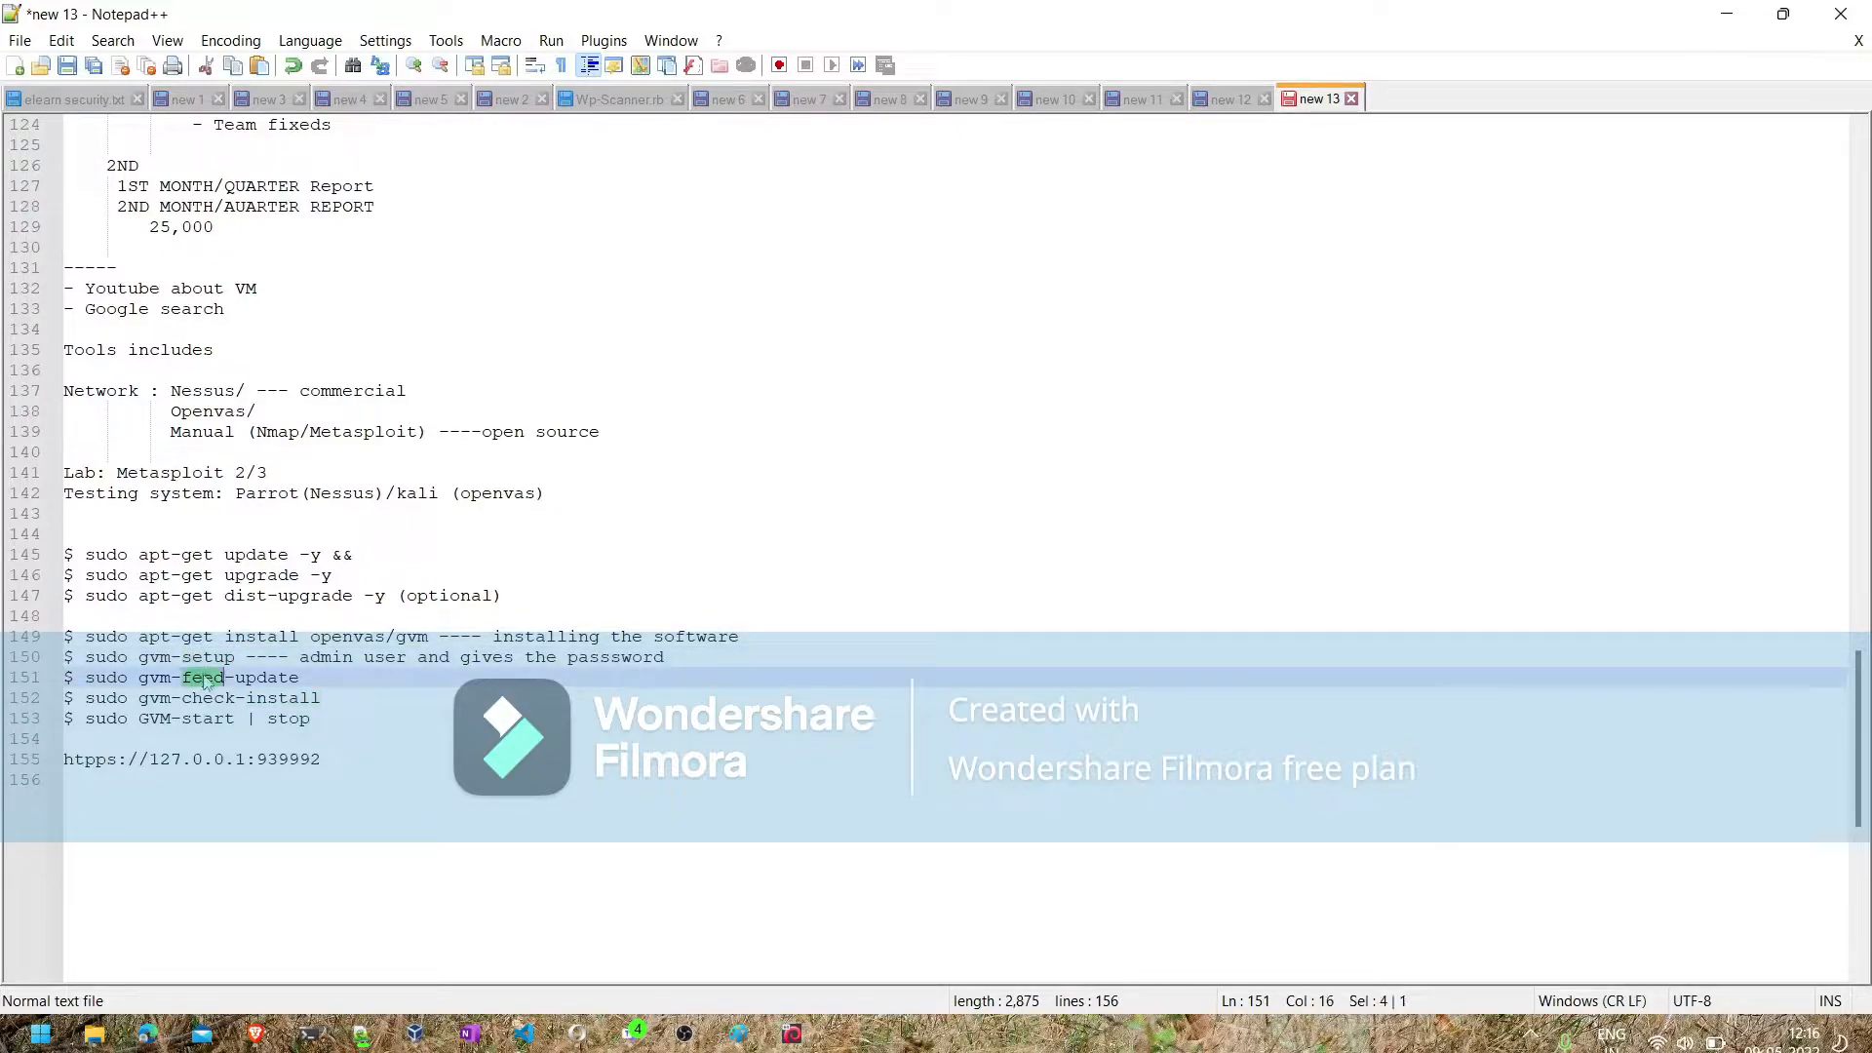
pyautogui.doubleClick(205, 699)
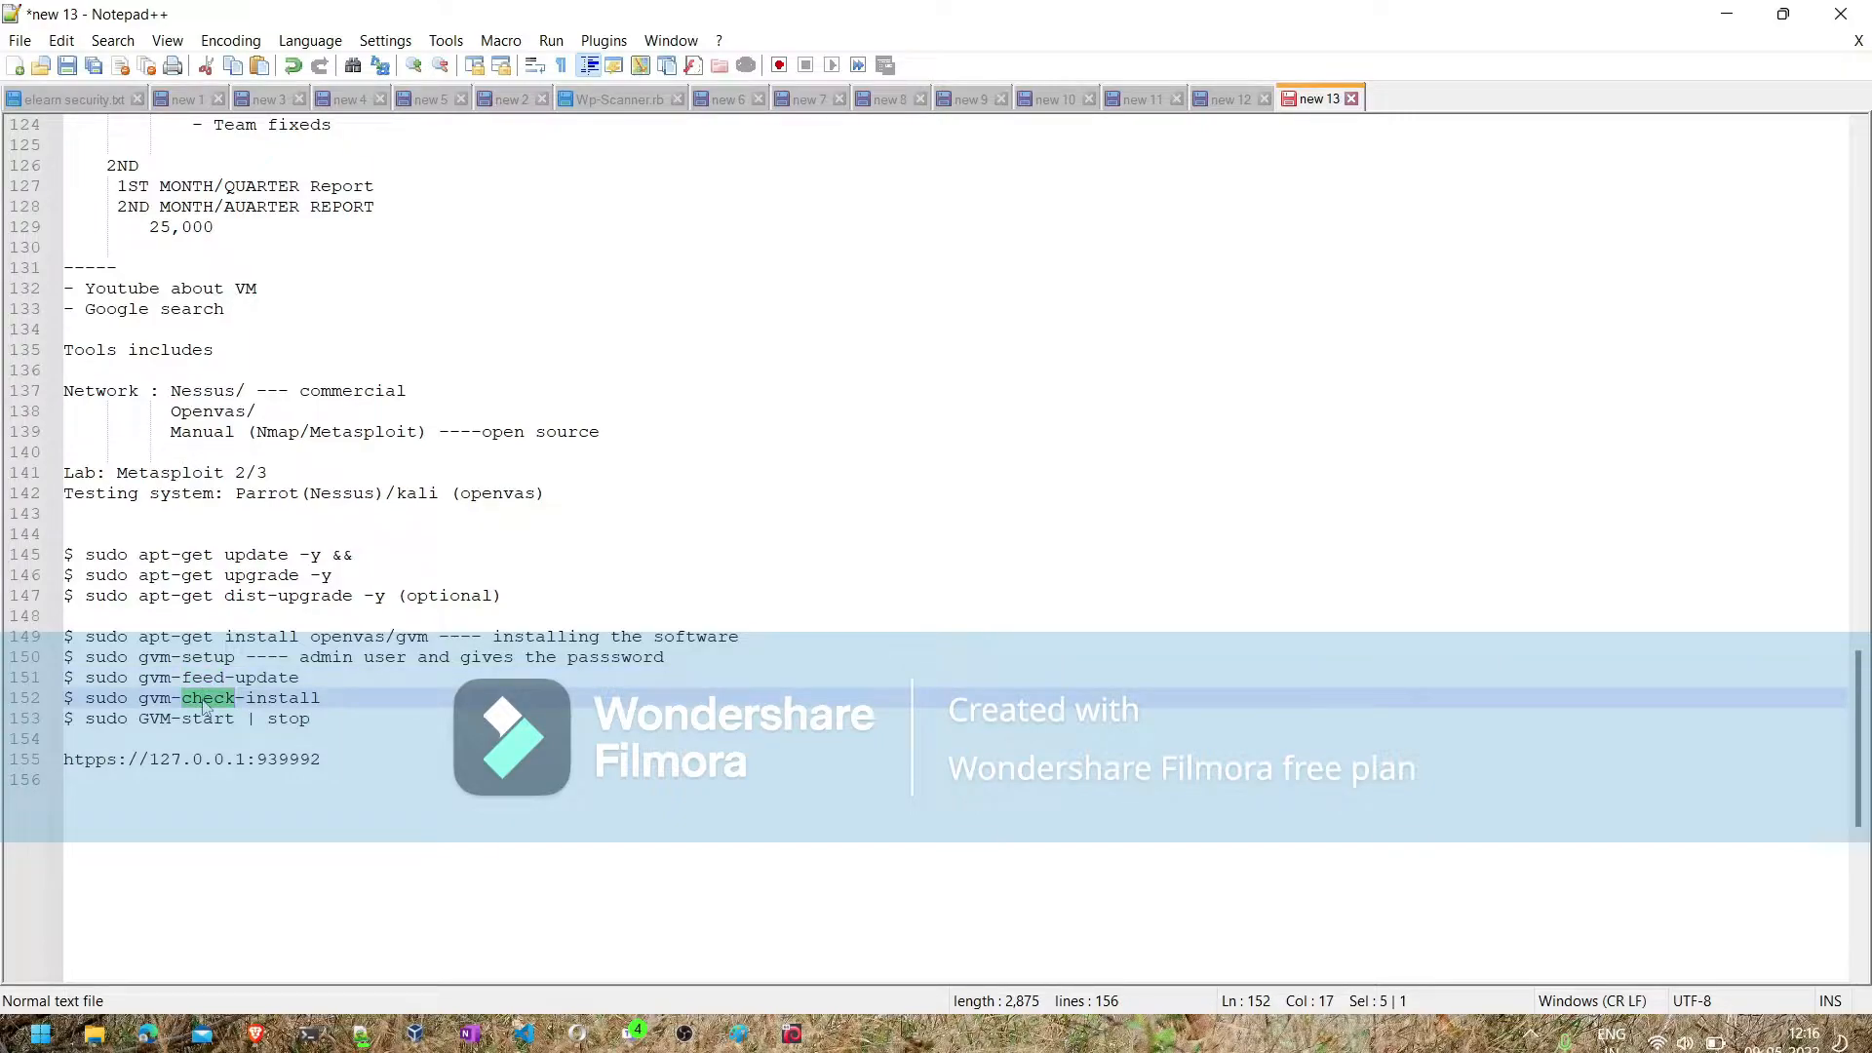
pyautogui.doubleClick(208, 720)
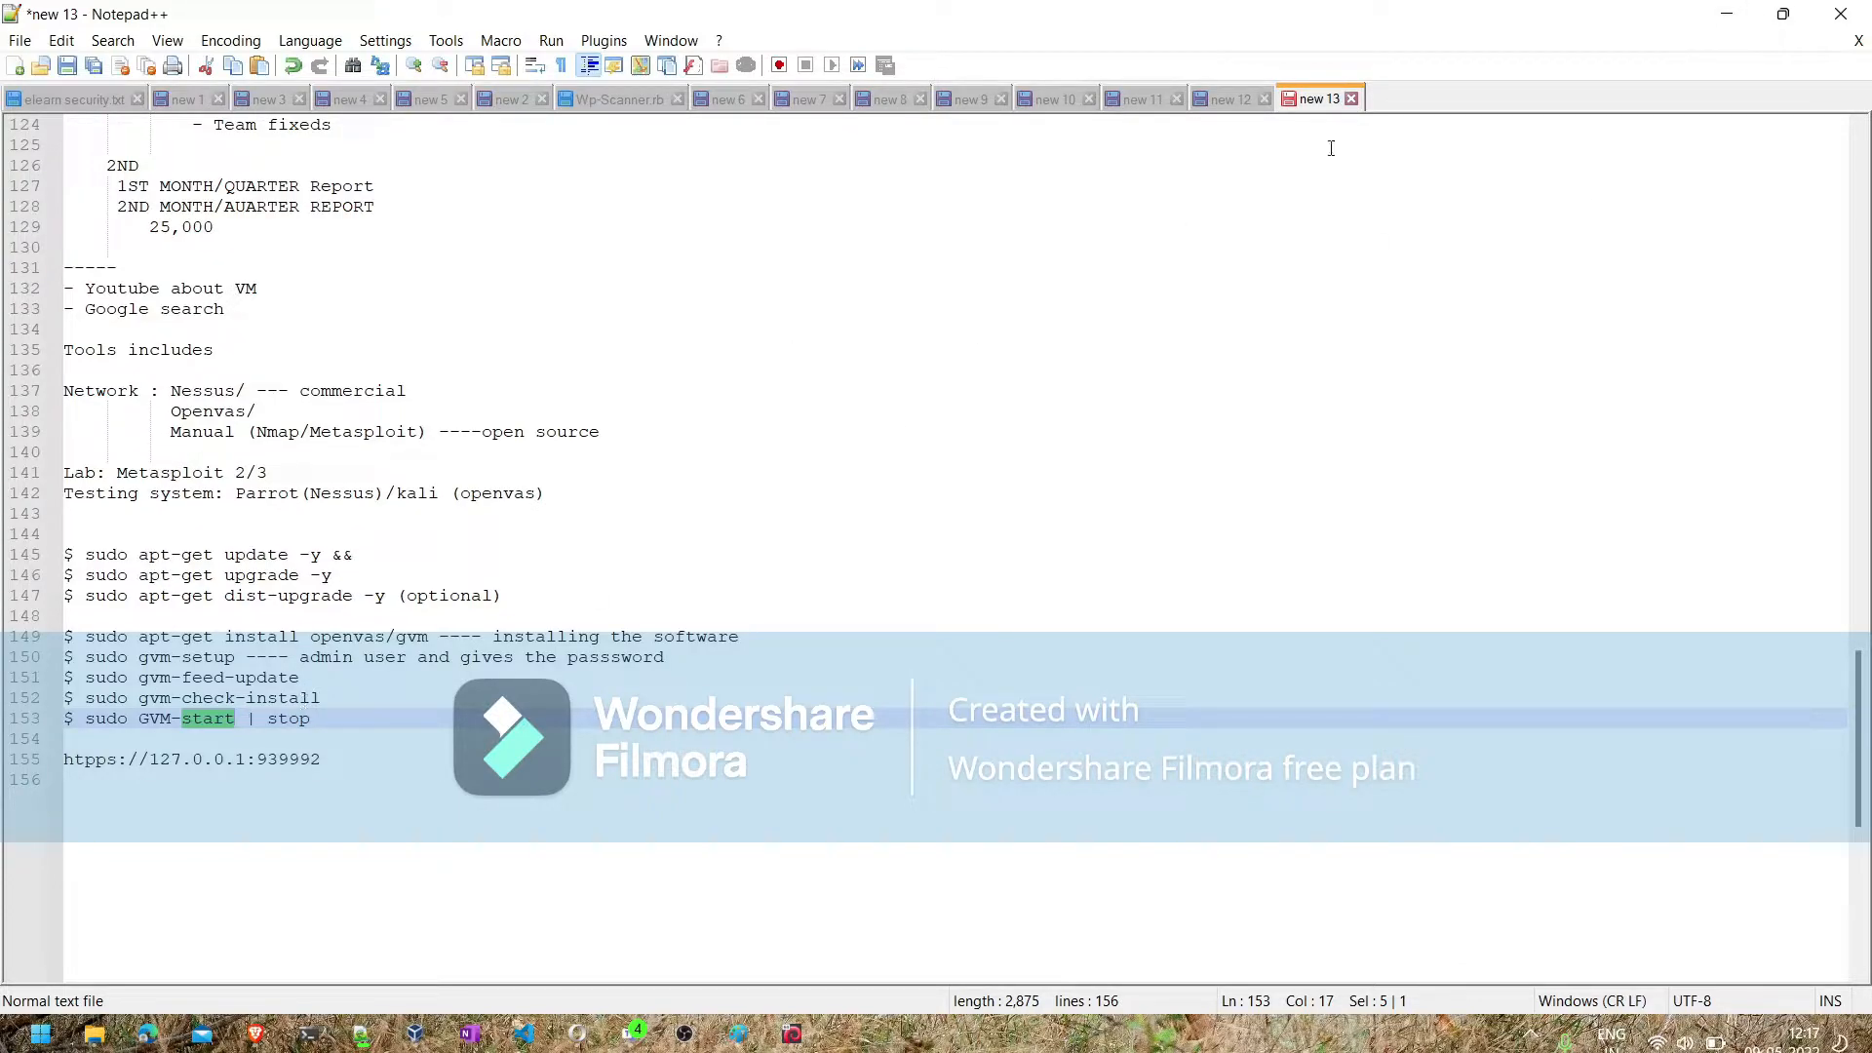
# - Switch to the Brave browser, search the web for "openvas installation" and open the GeeksforGeeks article on installing OpenVAS on Kali Linux
pyautogui.click(1725, 14)
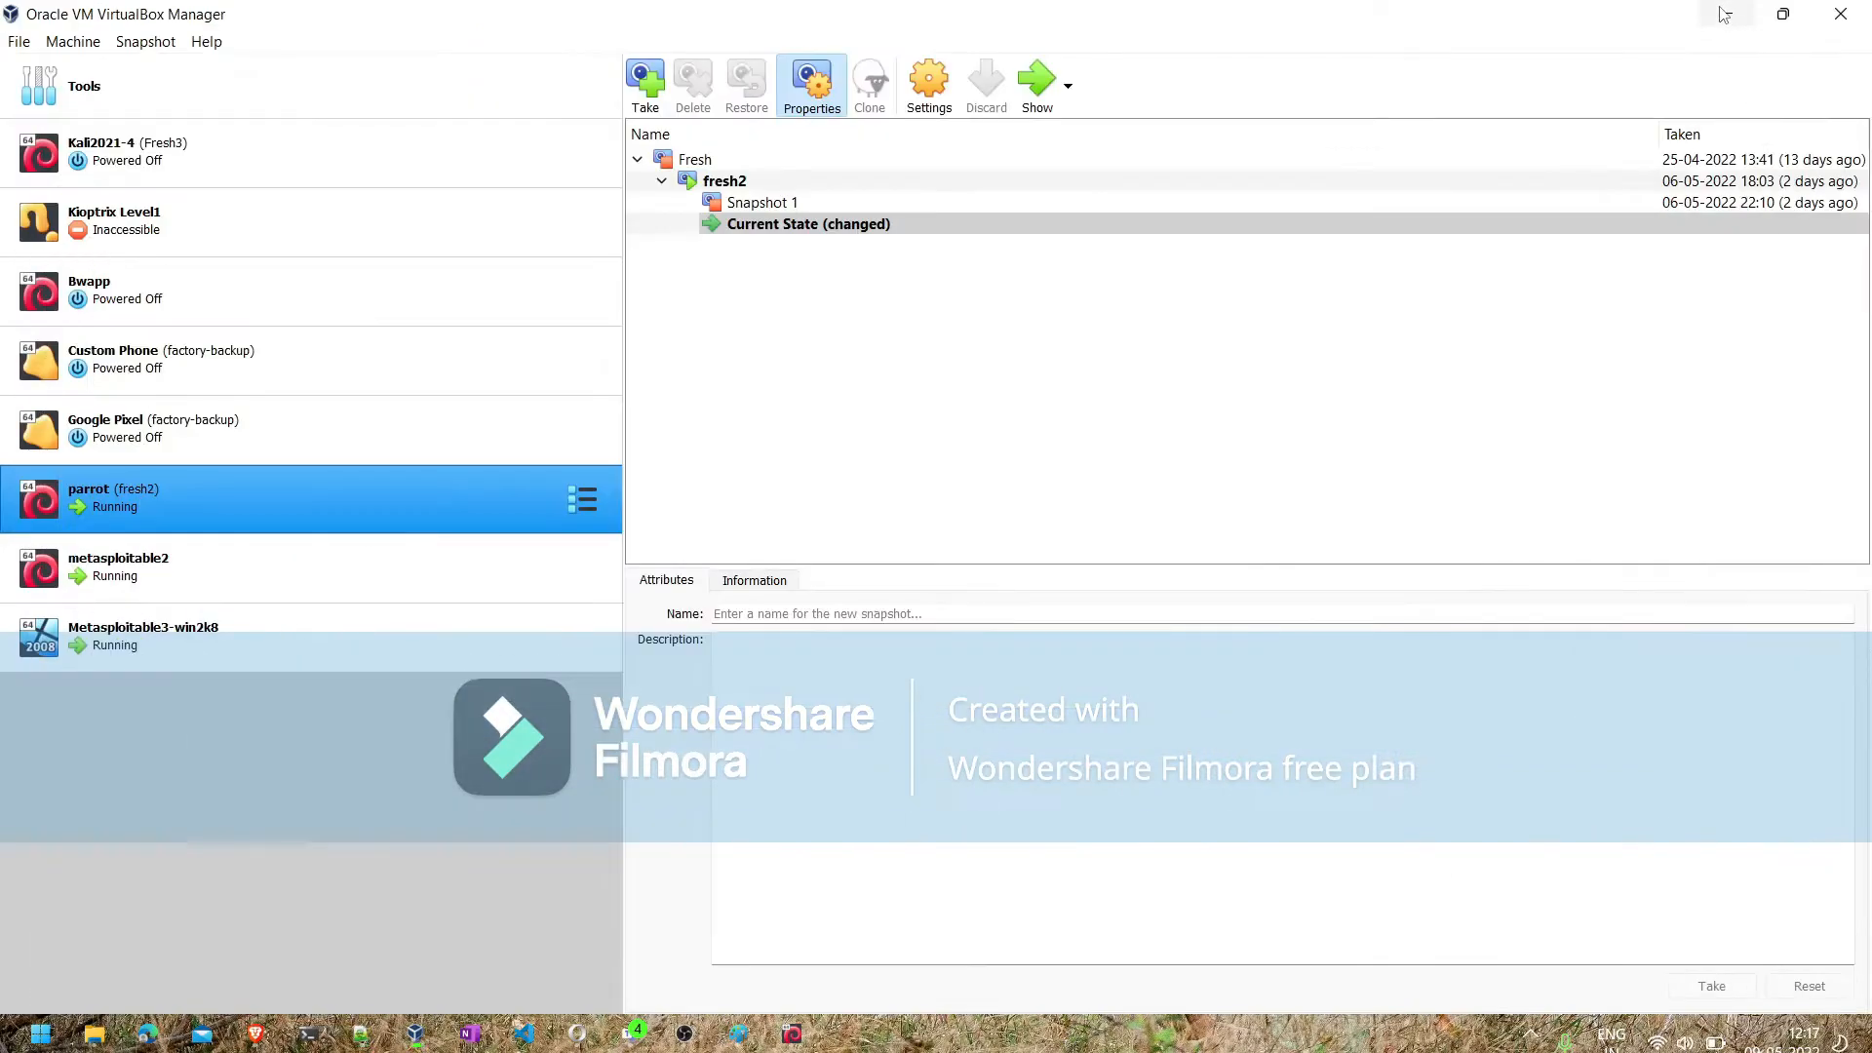
pyautogui.click(255, 1032)
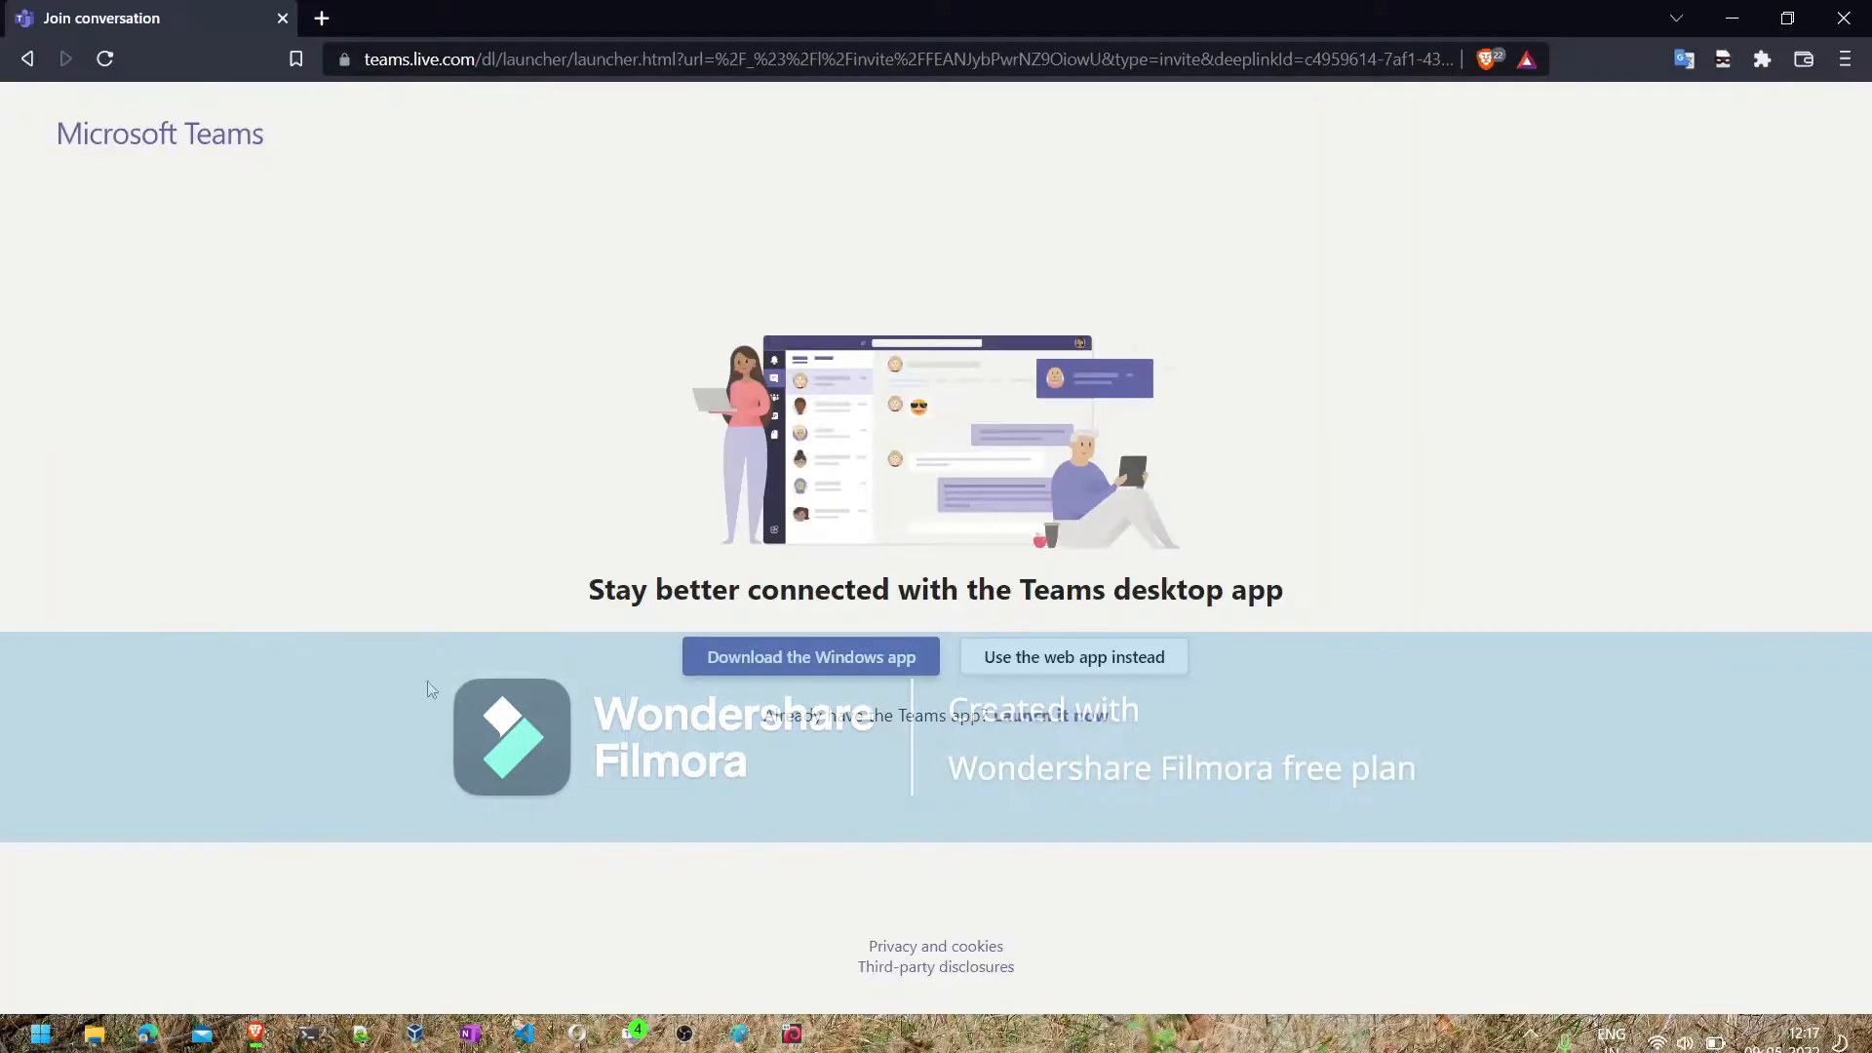
pyautogui.click(330, 21)
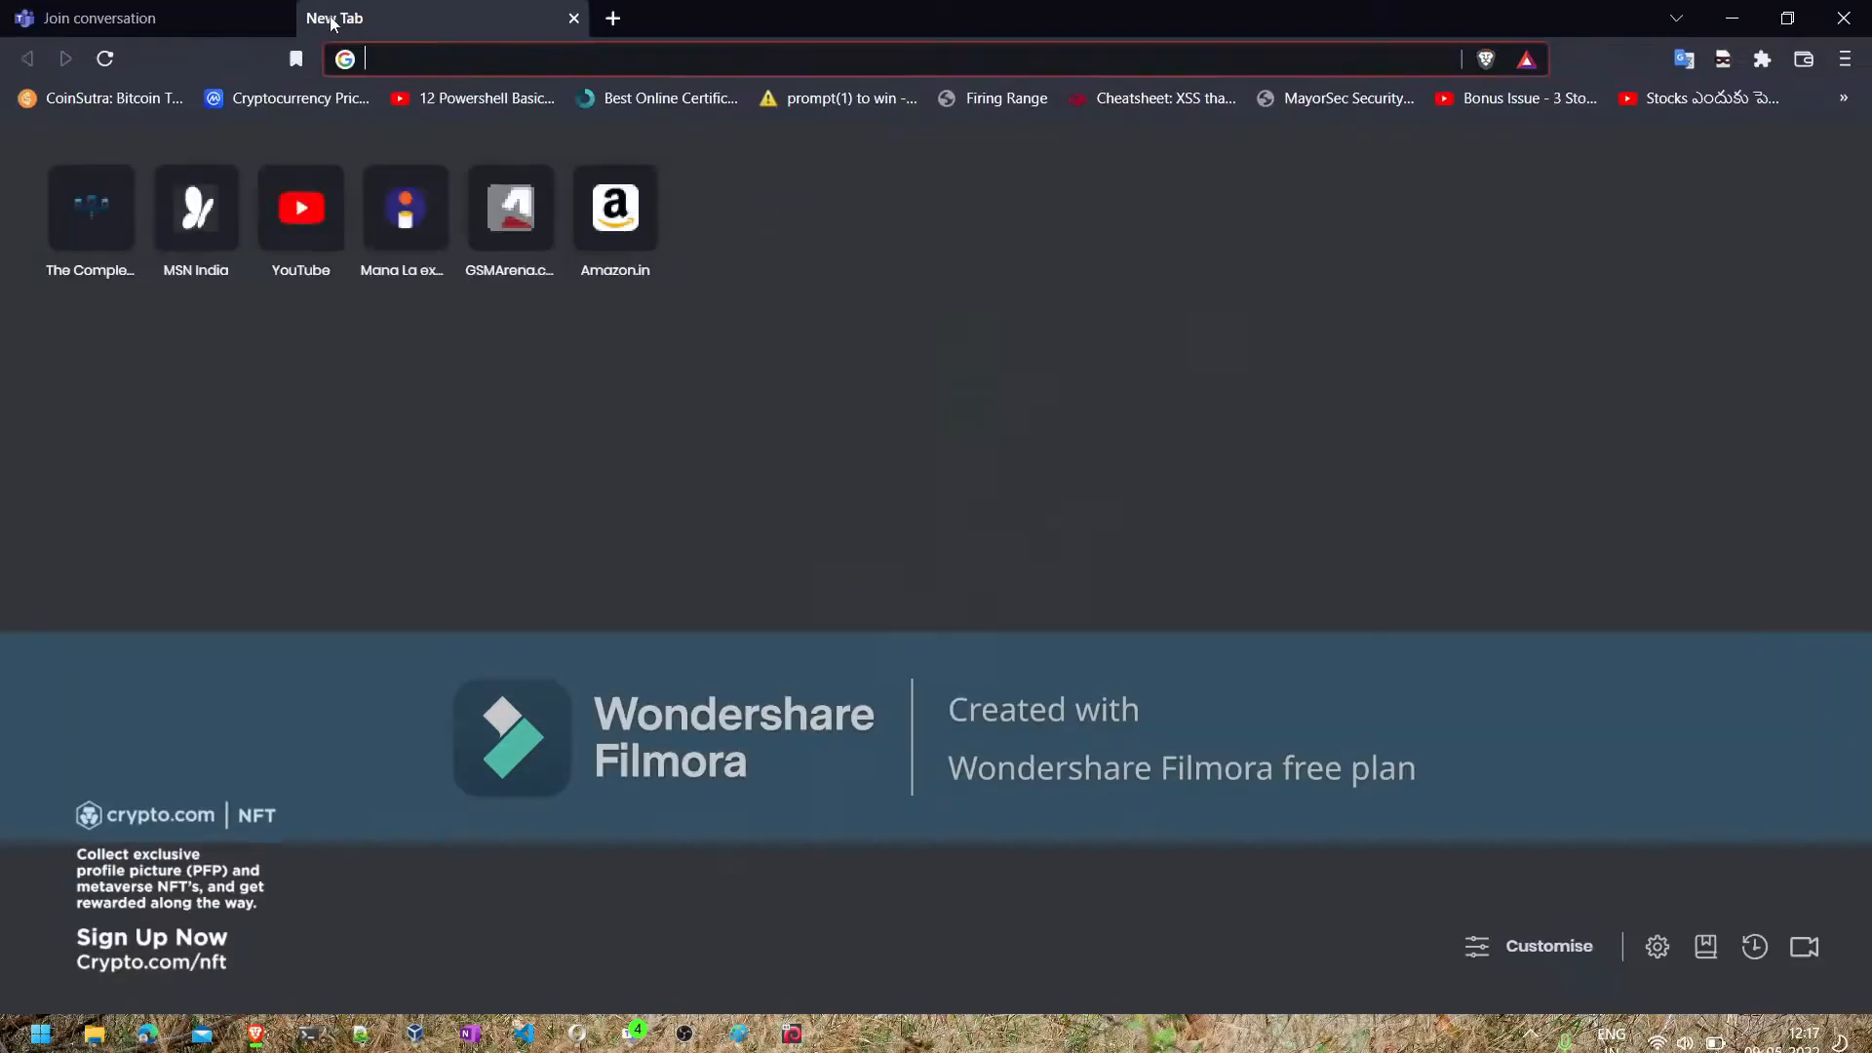
pyautogui.write('openvas ')
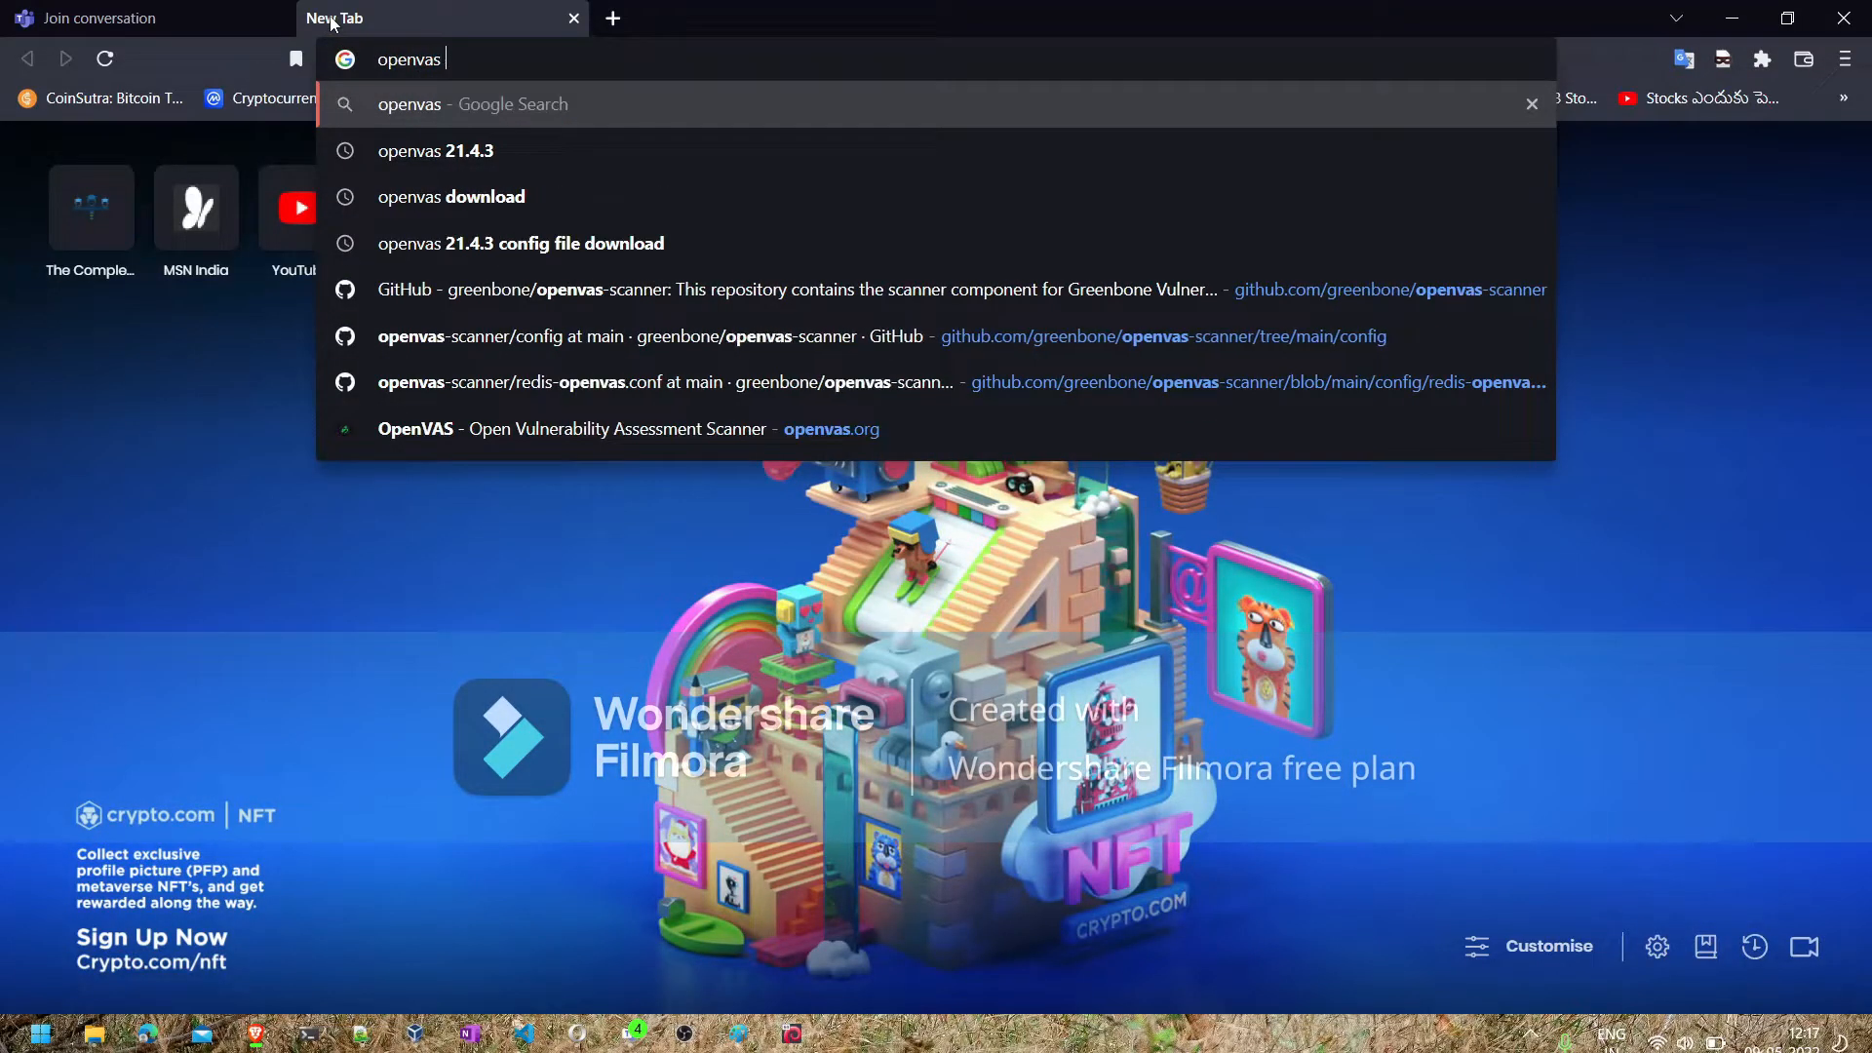
pyautogui.write('installat')
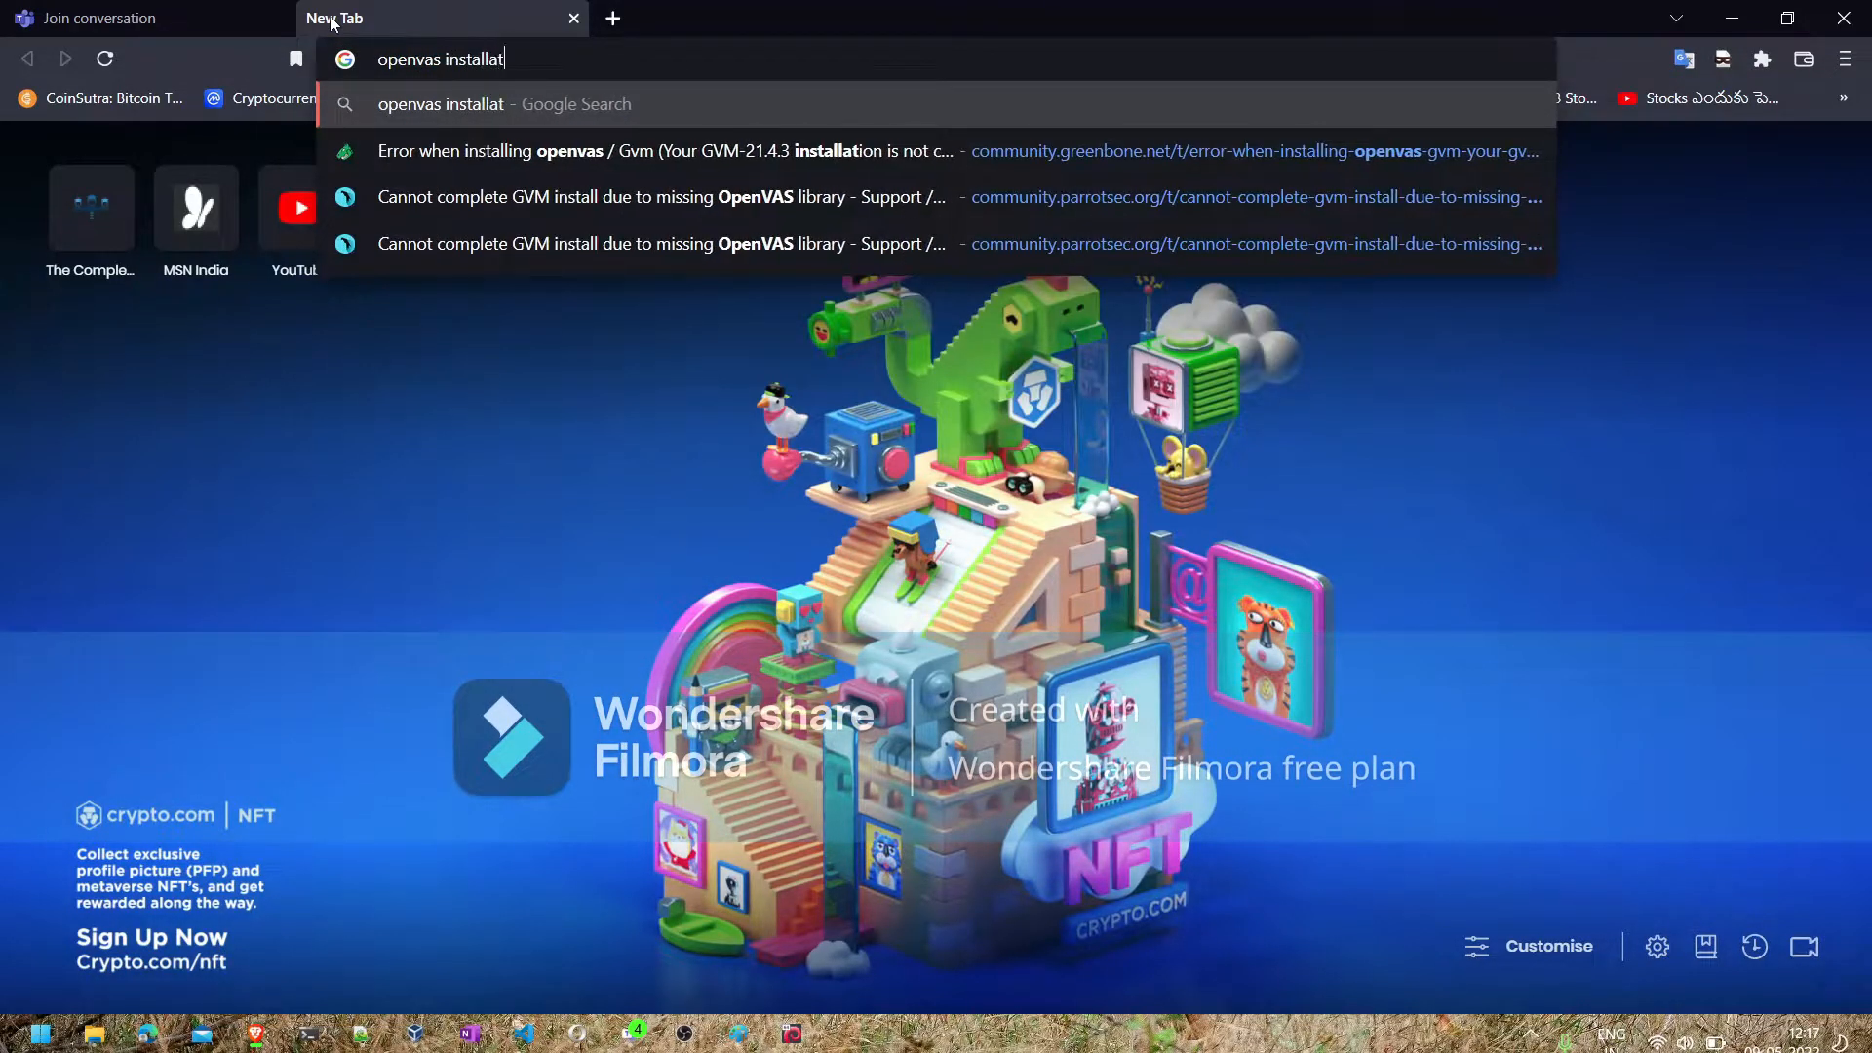
pyautogui.write('ion')
pyautogui.press('Return')
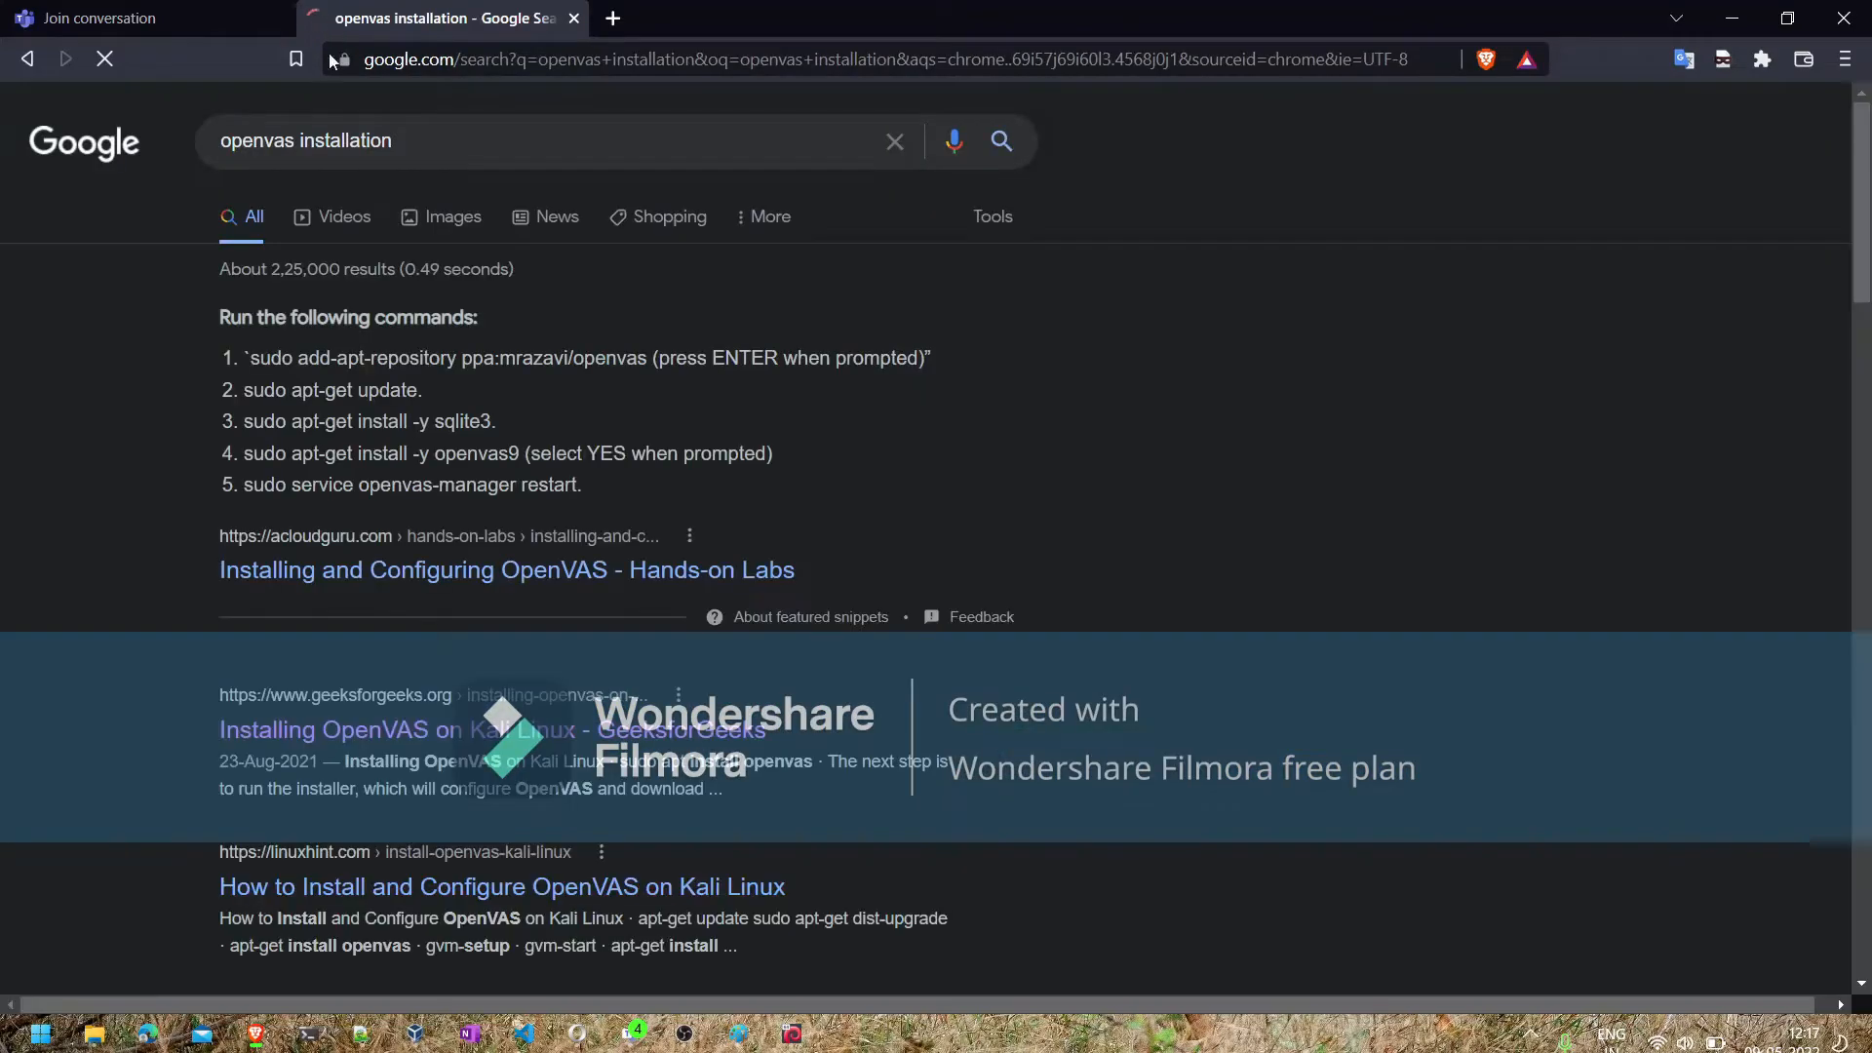
pyautogui.click(380, 737)
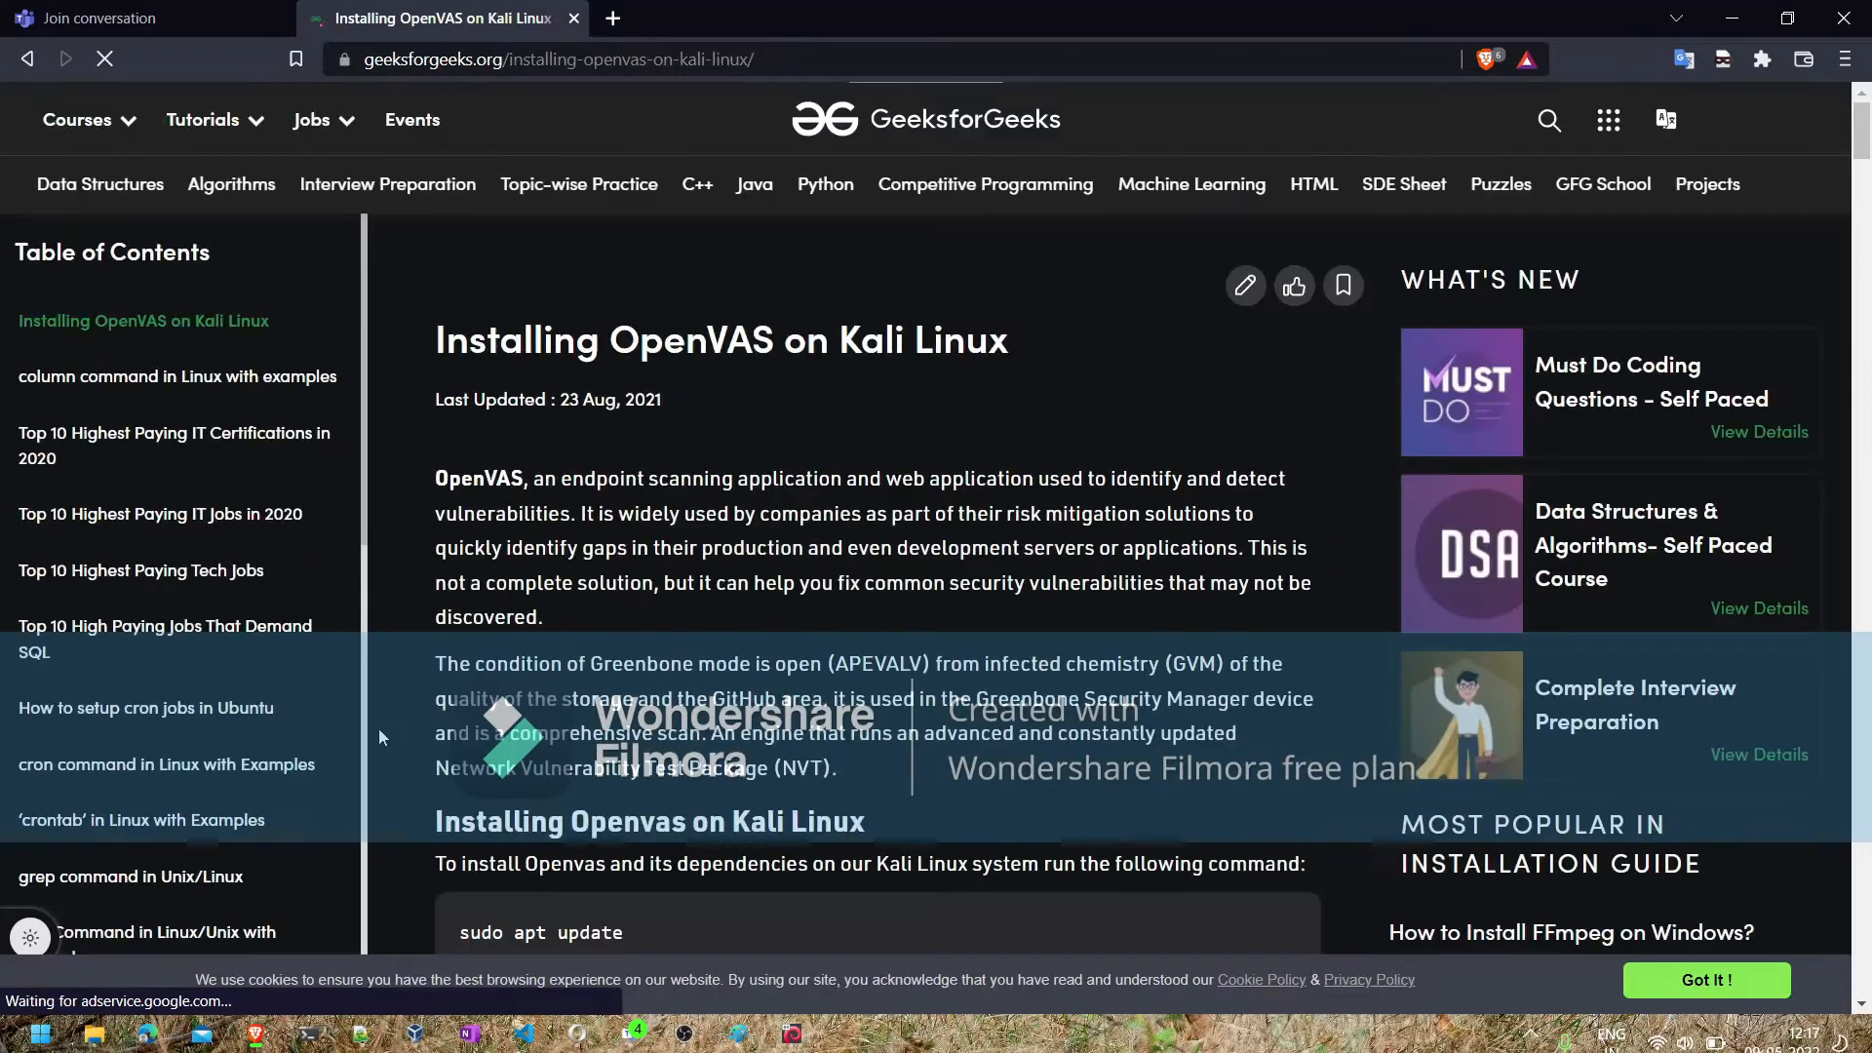
# - Copy the GeeksforGeeks article's URL into the Notepad++ notes on its own line between the GVM-start command and the 127.0.0.1 address
pyautogui.click(688, 47)
pyautogui.hotkey('ctrl', 'c')
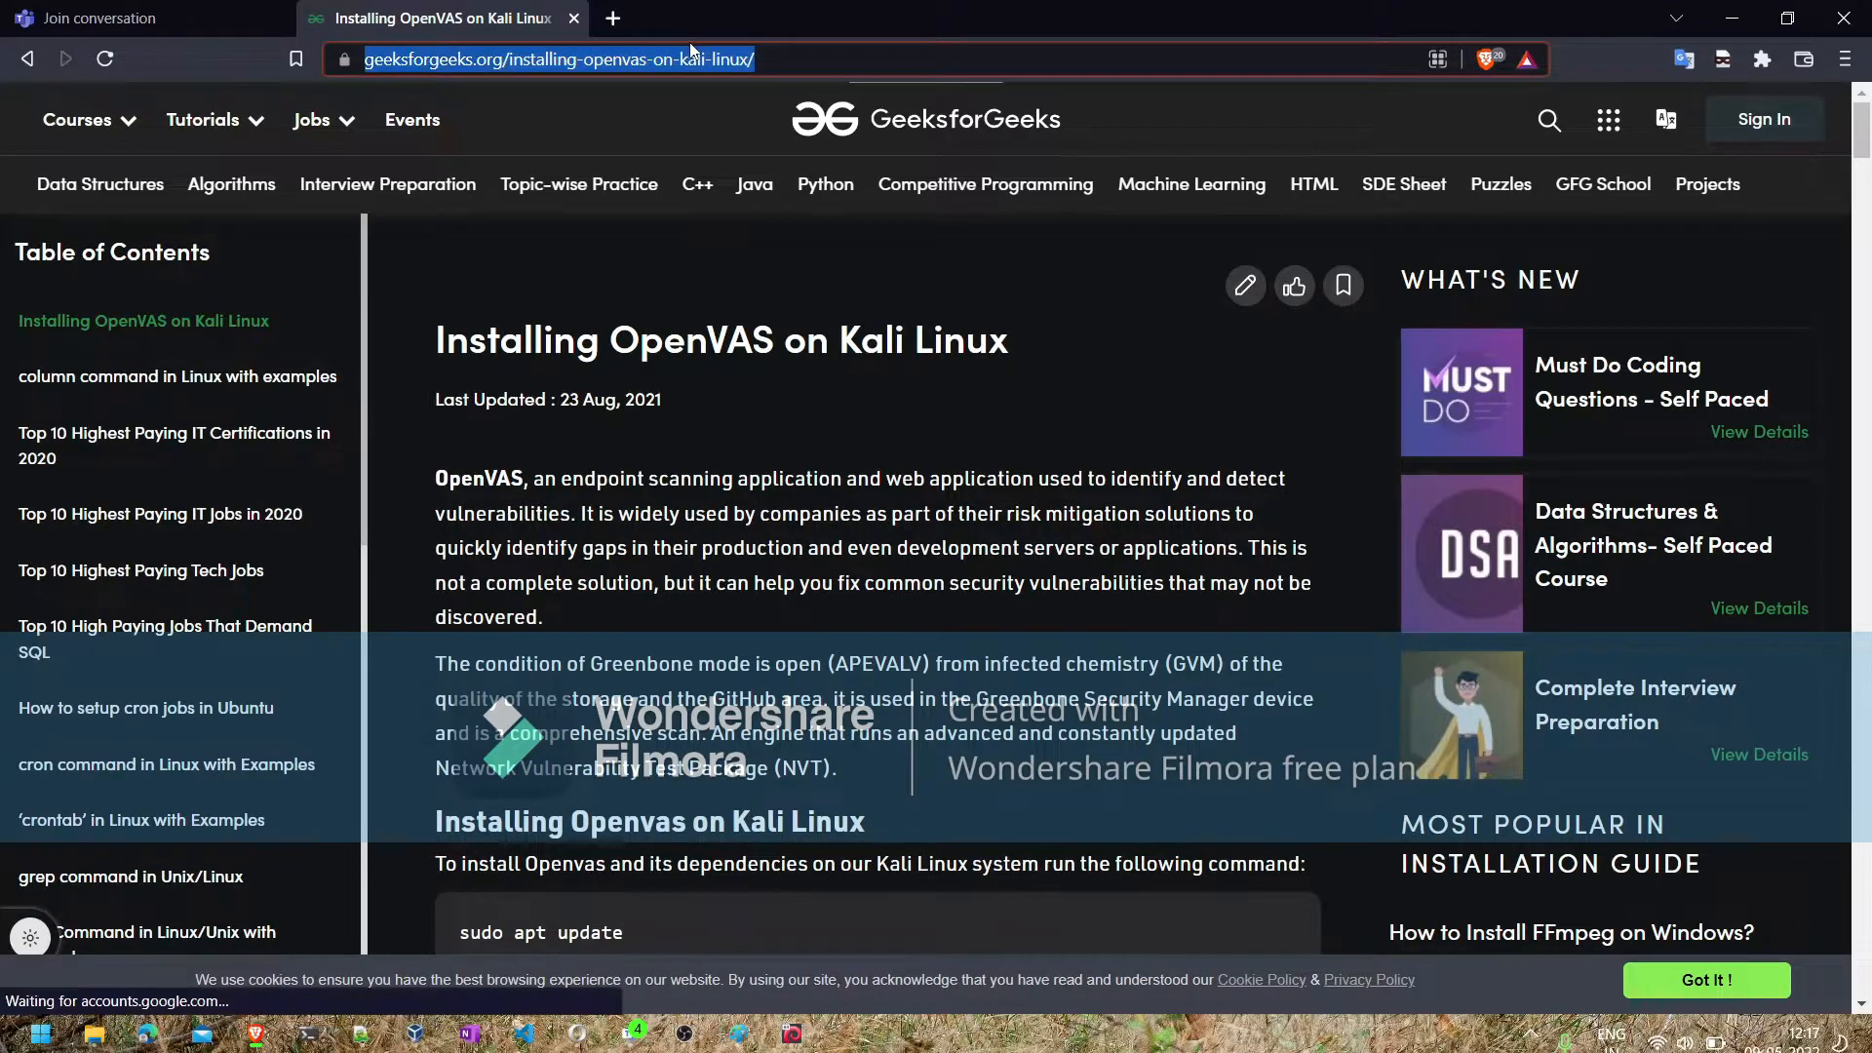
pyautogui.click(362, 1037)
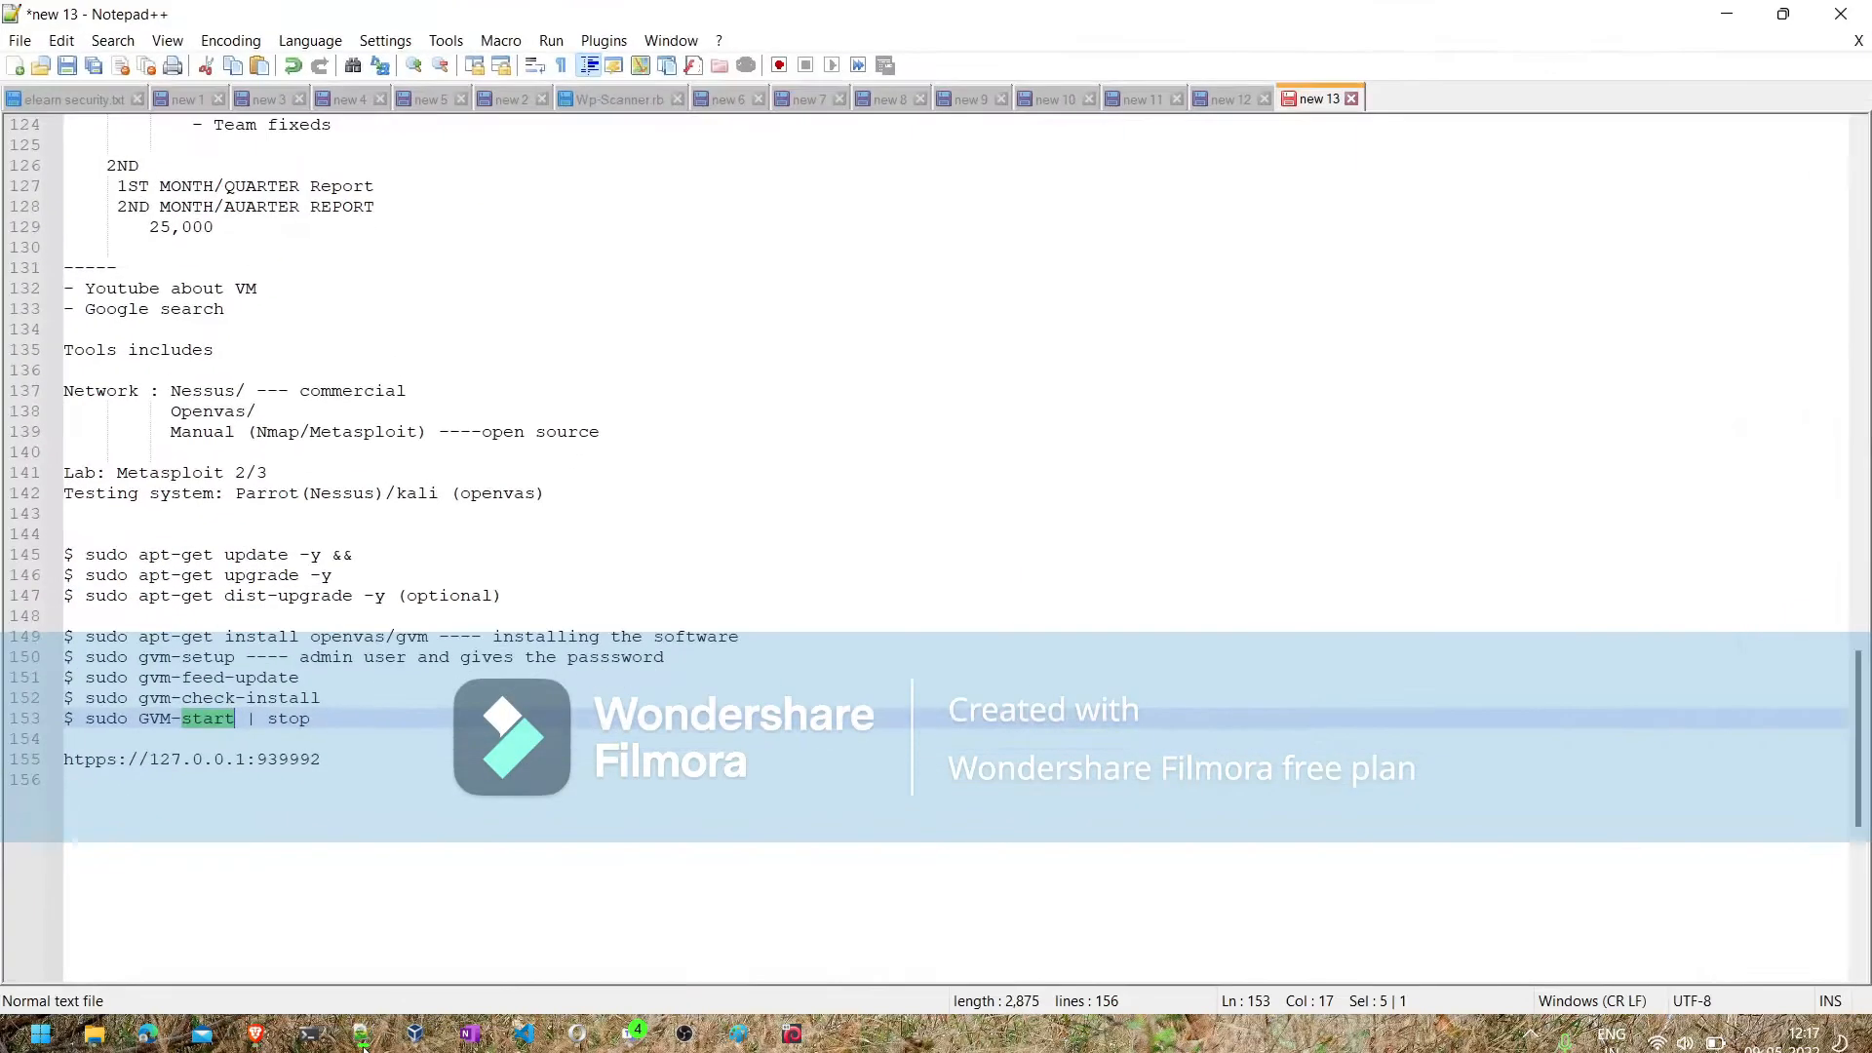
pyautogui.click(419, 731)
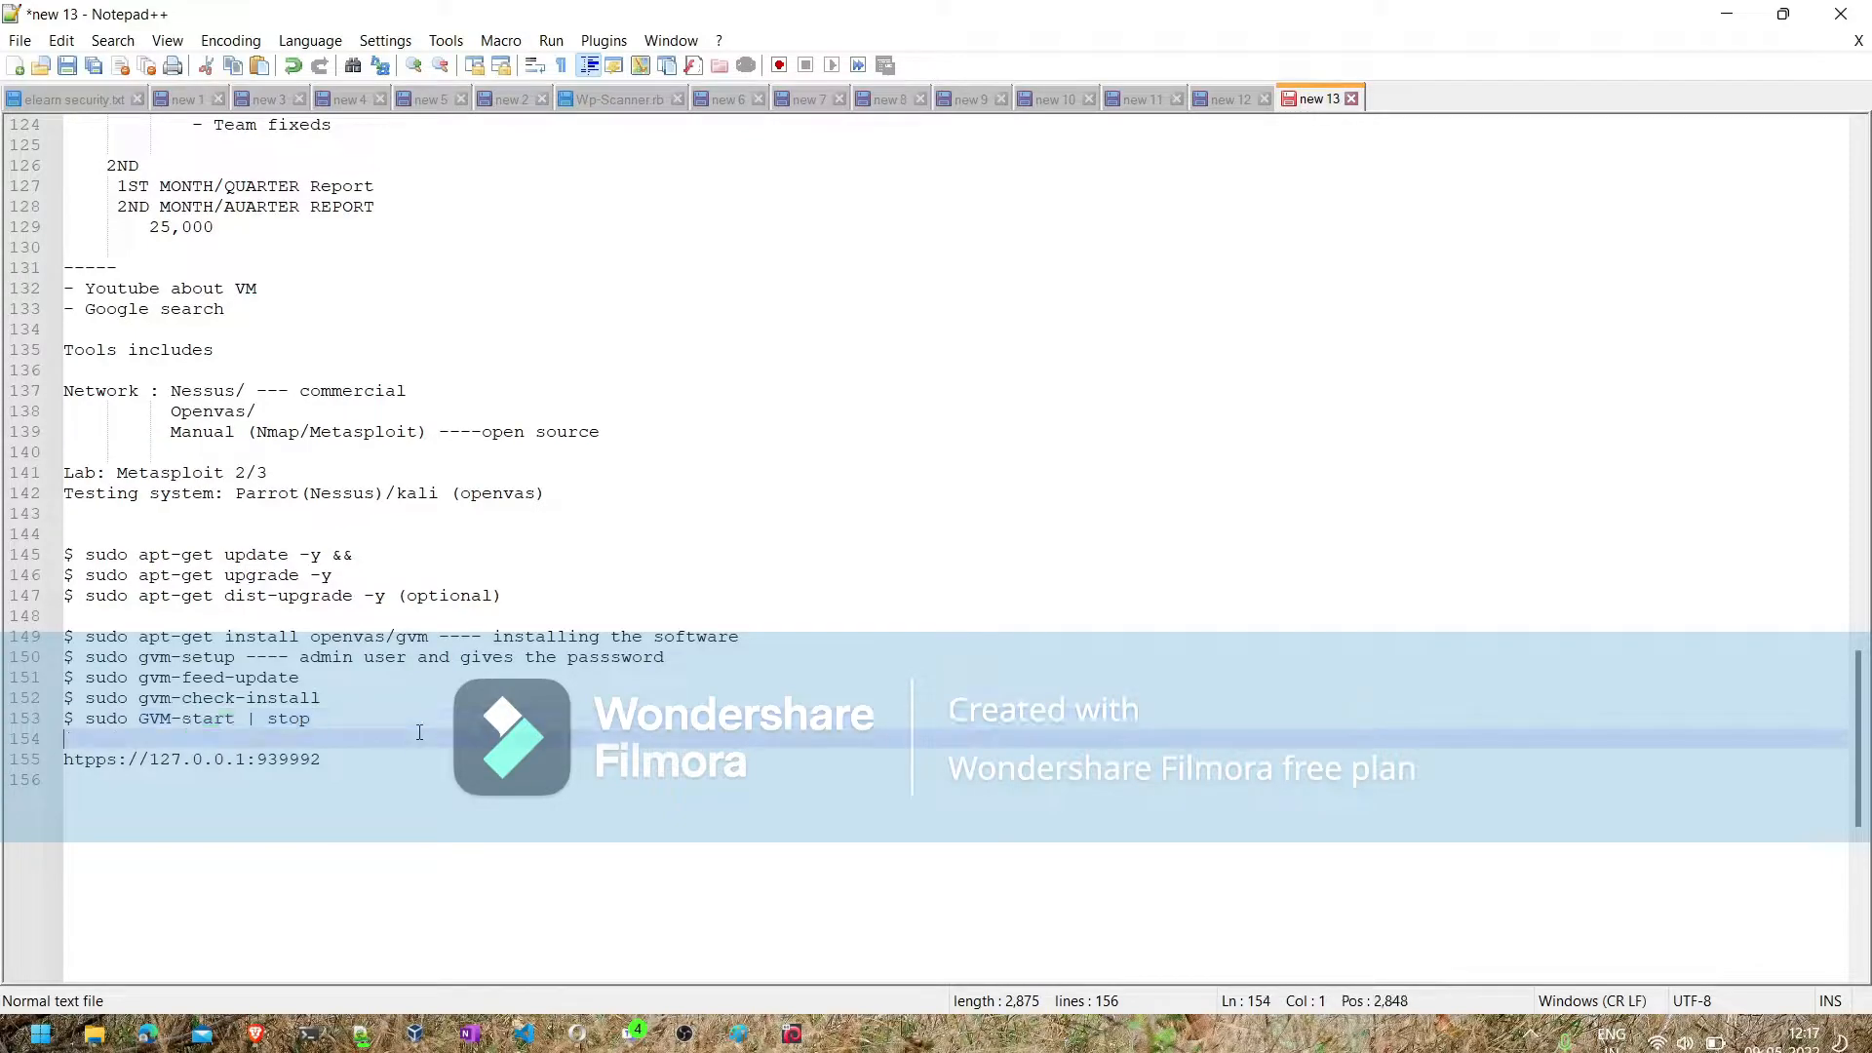
pyautogui.press('Return')
pyautogui.hotkey('ctrl', 'v')
pyautogui.press('Return')
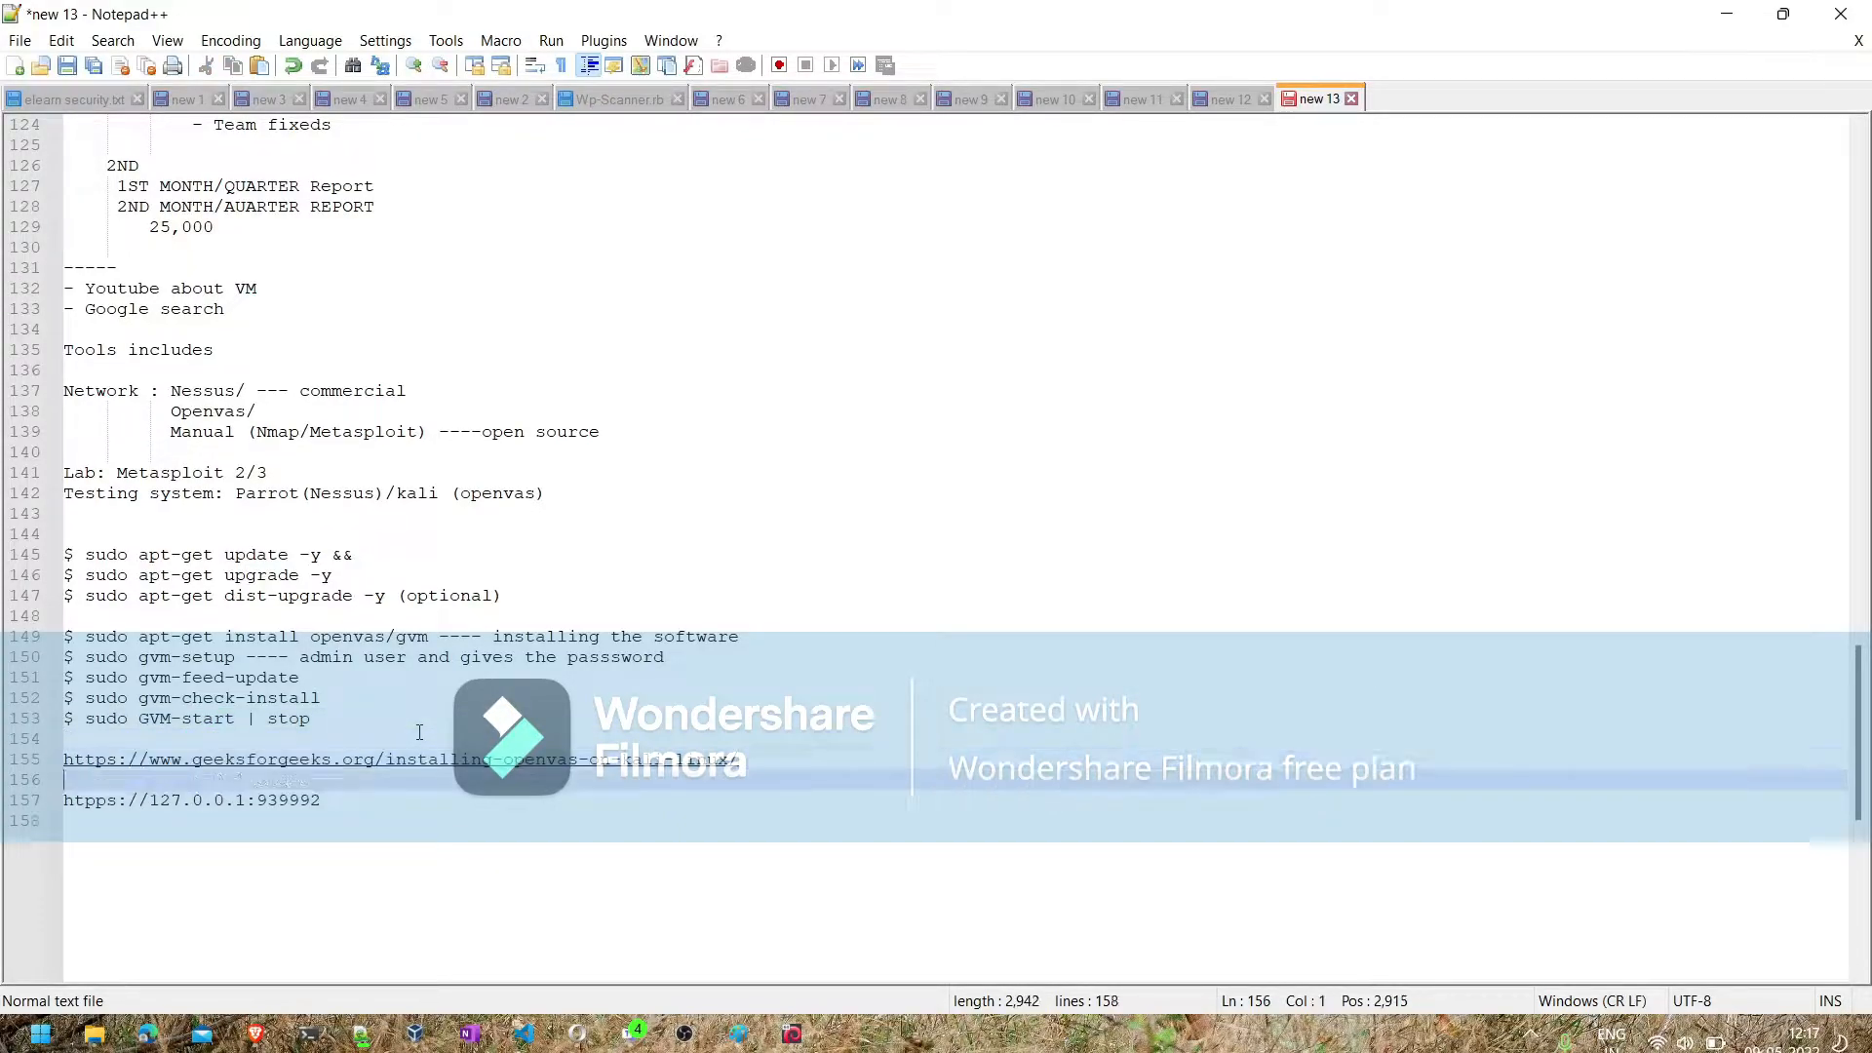
# - Check the article's installation verification command and correct gvm-check-install to gvm-check-setup in the notes
pyautogui.click(362, 1036)
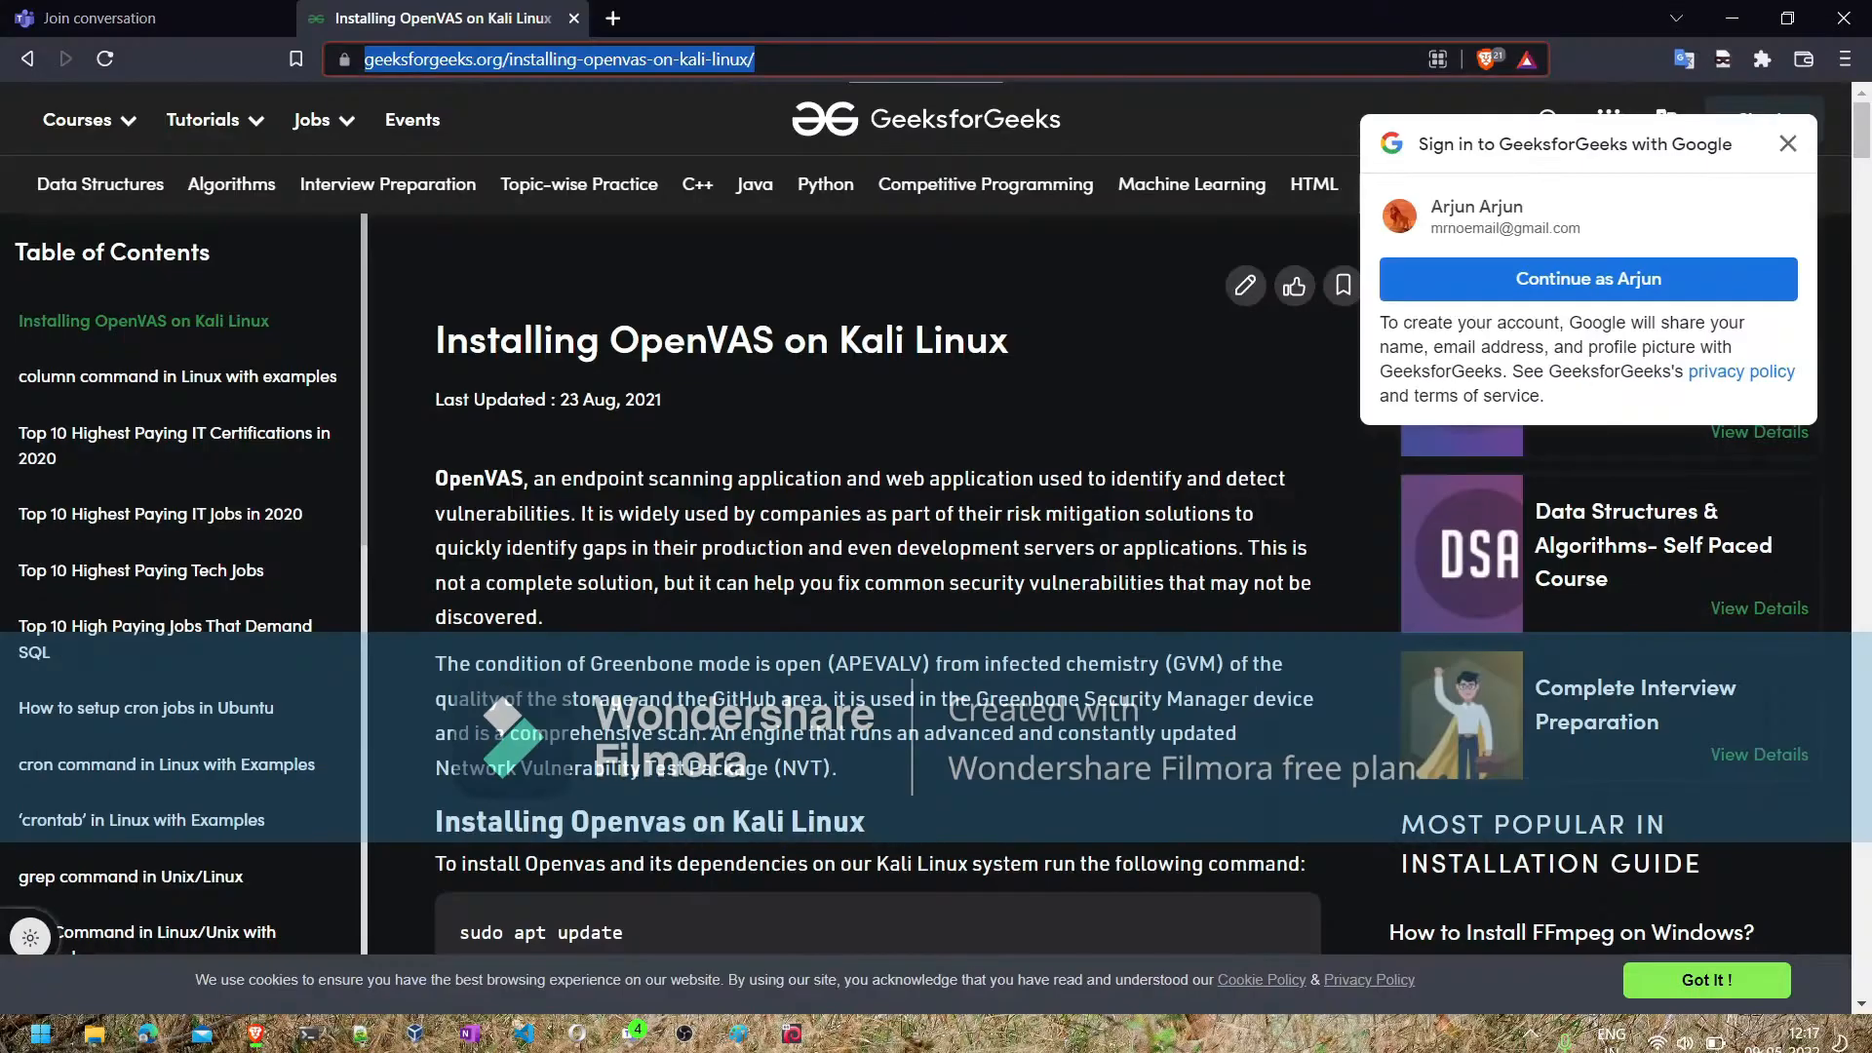
pyautogui.scroll(-4, 744, 555)
pyautogui.scroll(-2, 744, 555)
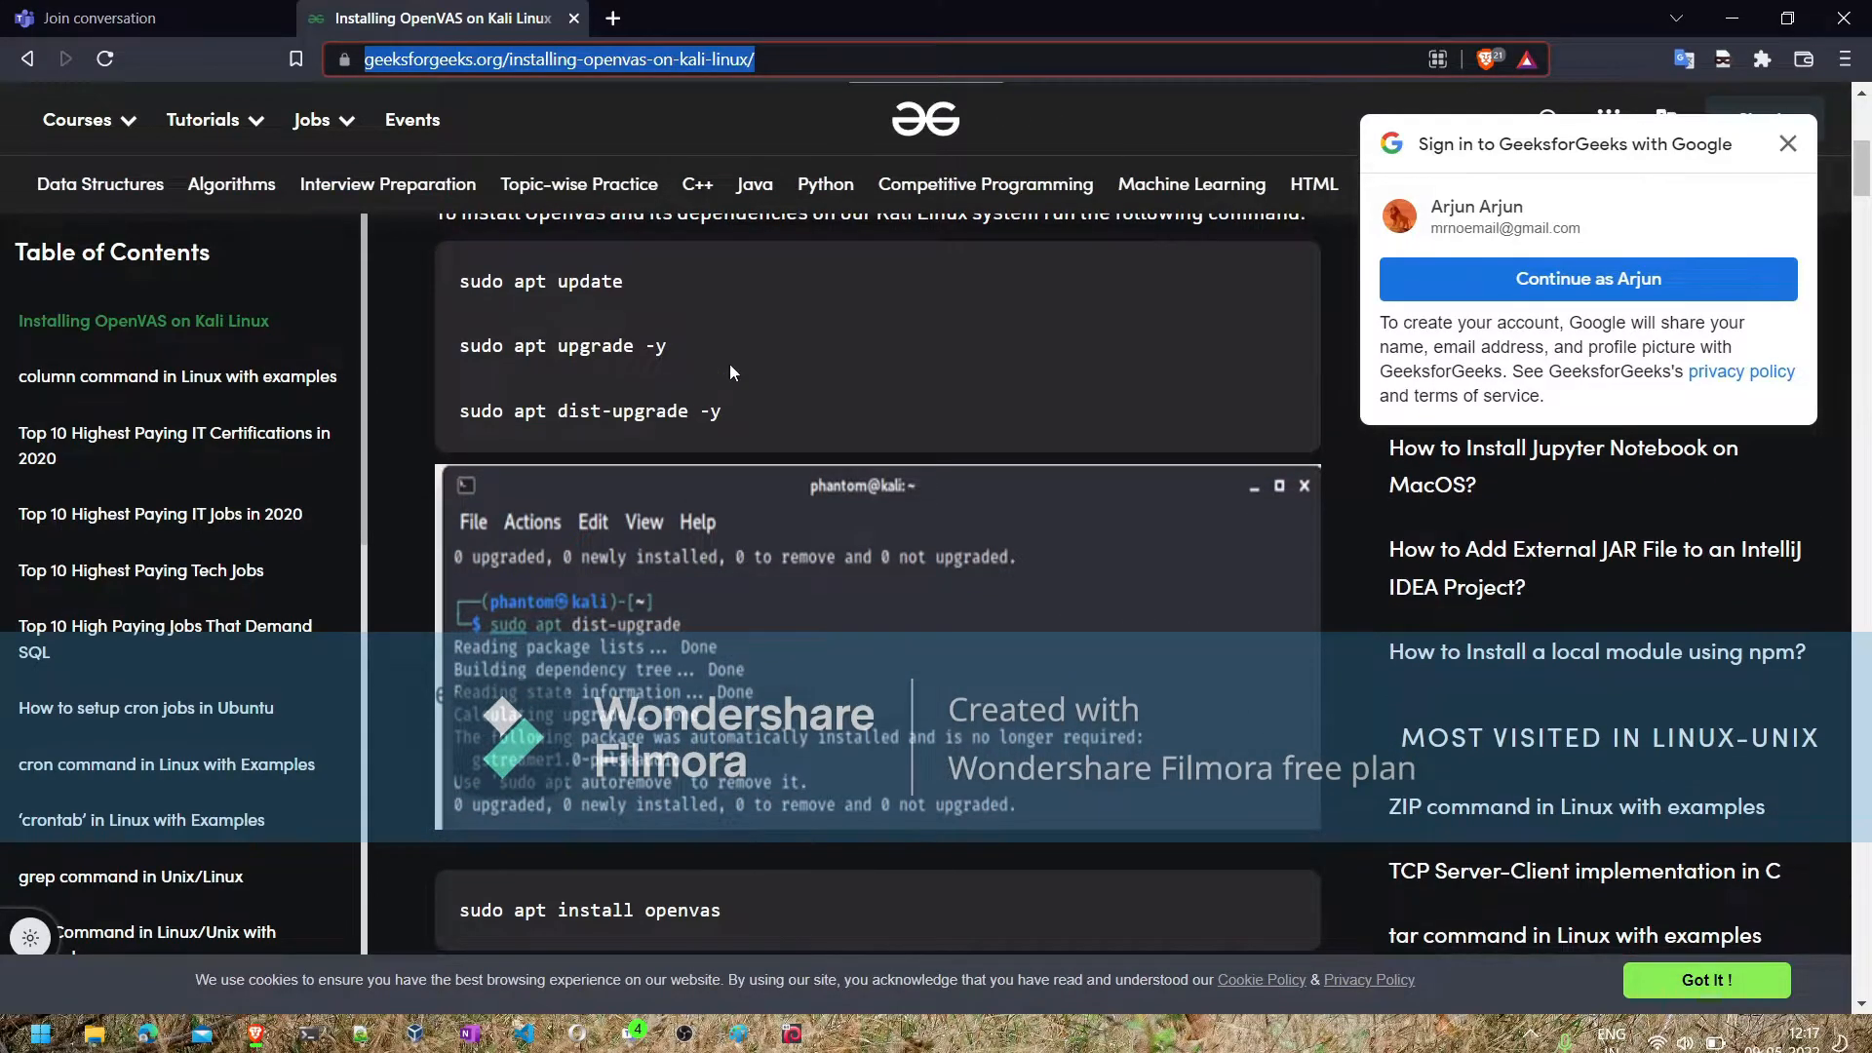
pyautogui.scroll(-8, 729, 365)
pyautogui.scroll(-15, 730, 365)
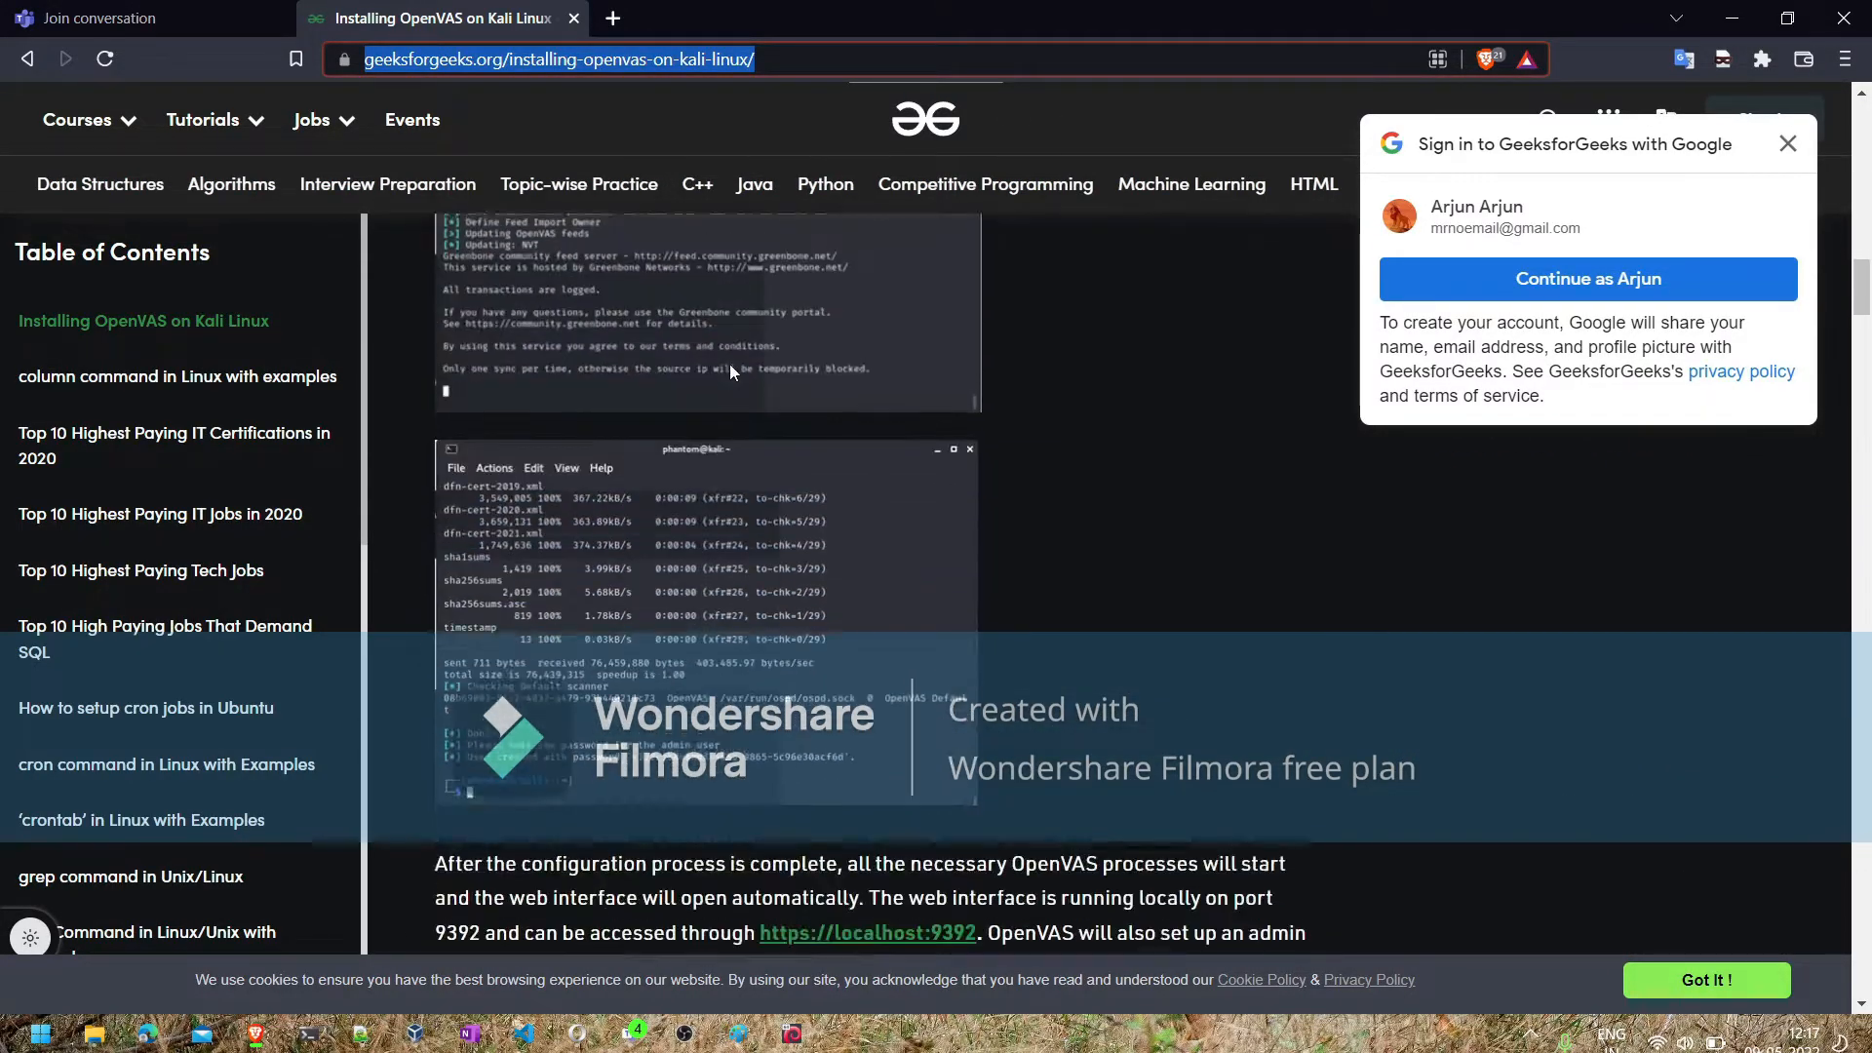
pyautogui.scroll(-2, 729, 365)
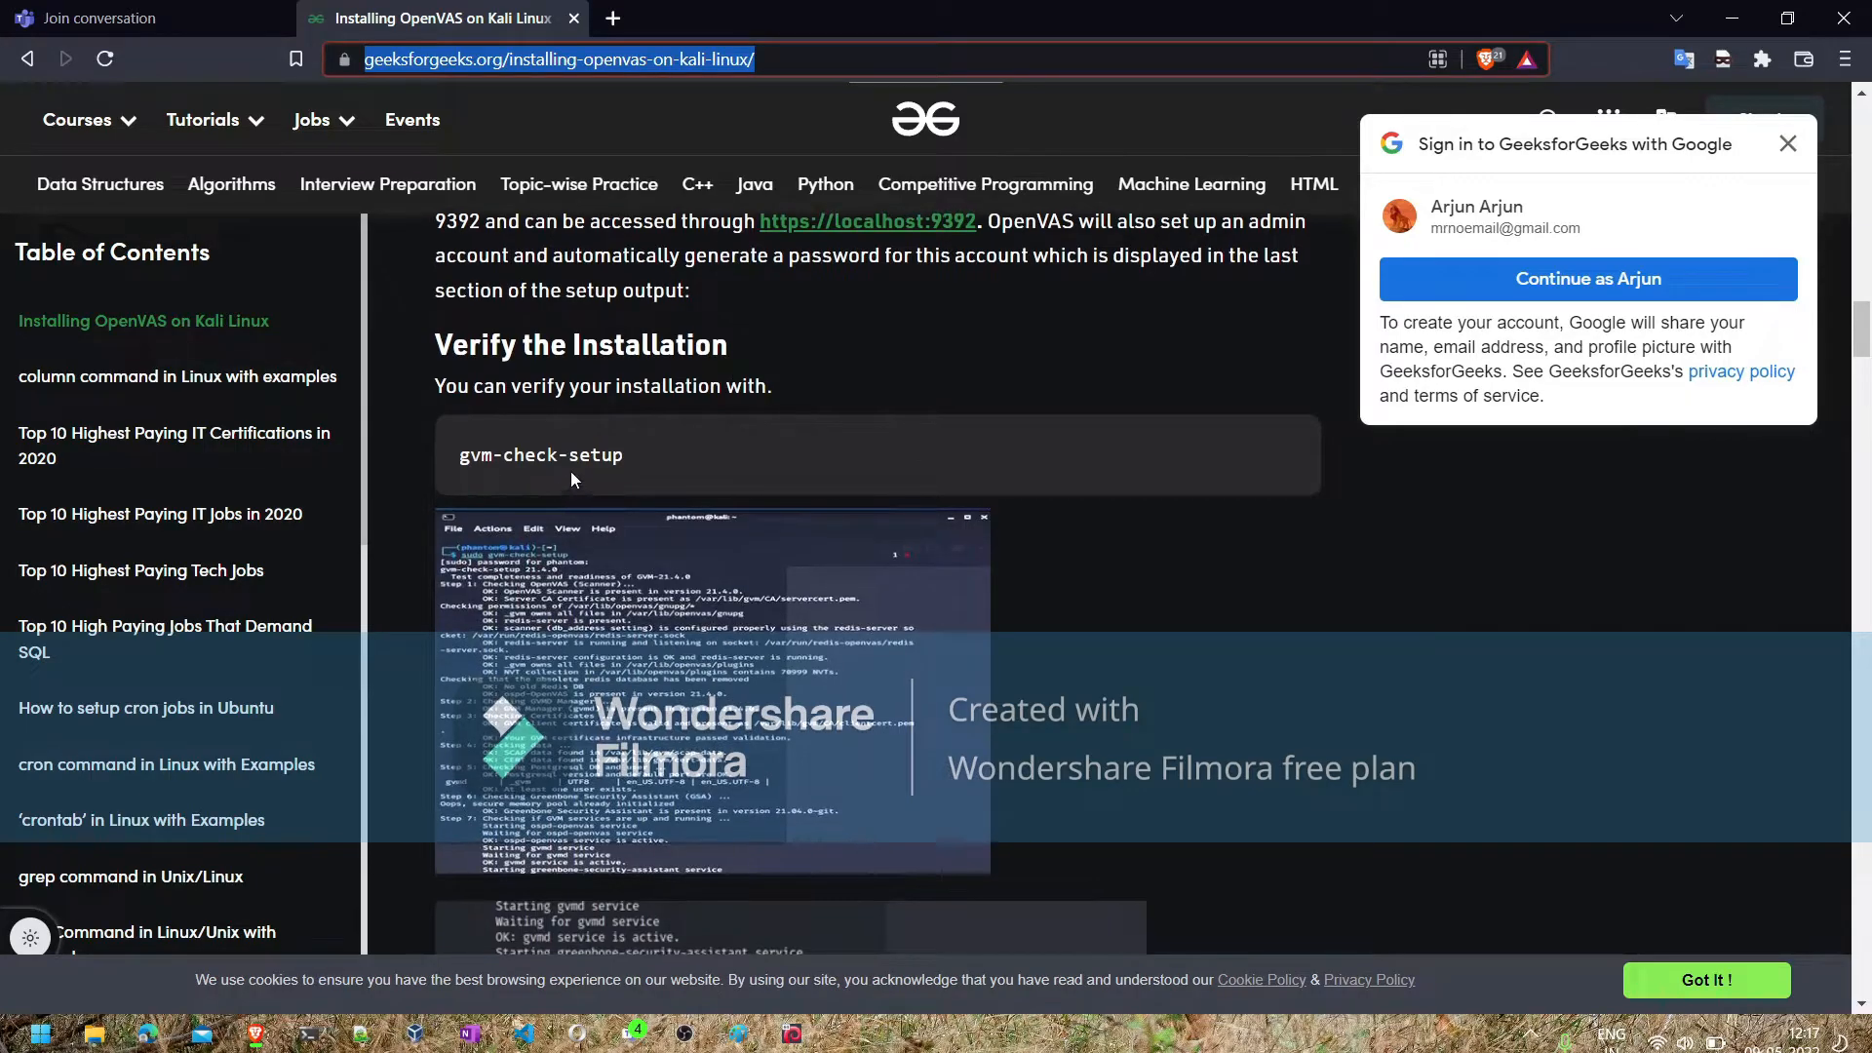
pyautogui.click(361, 1033)
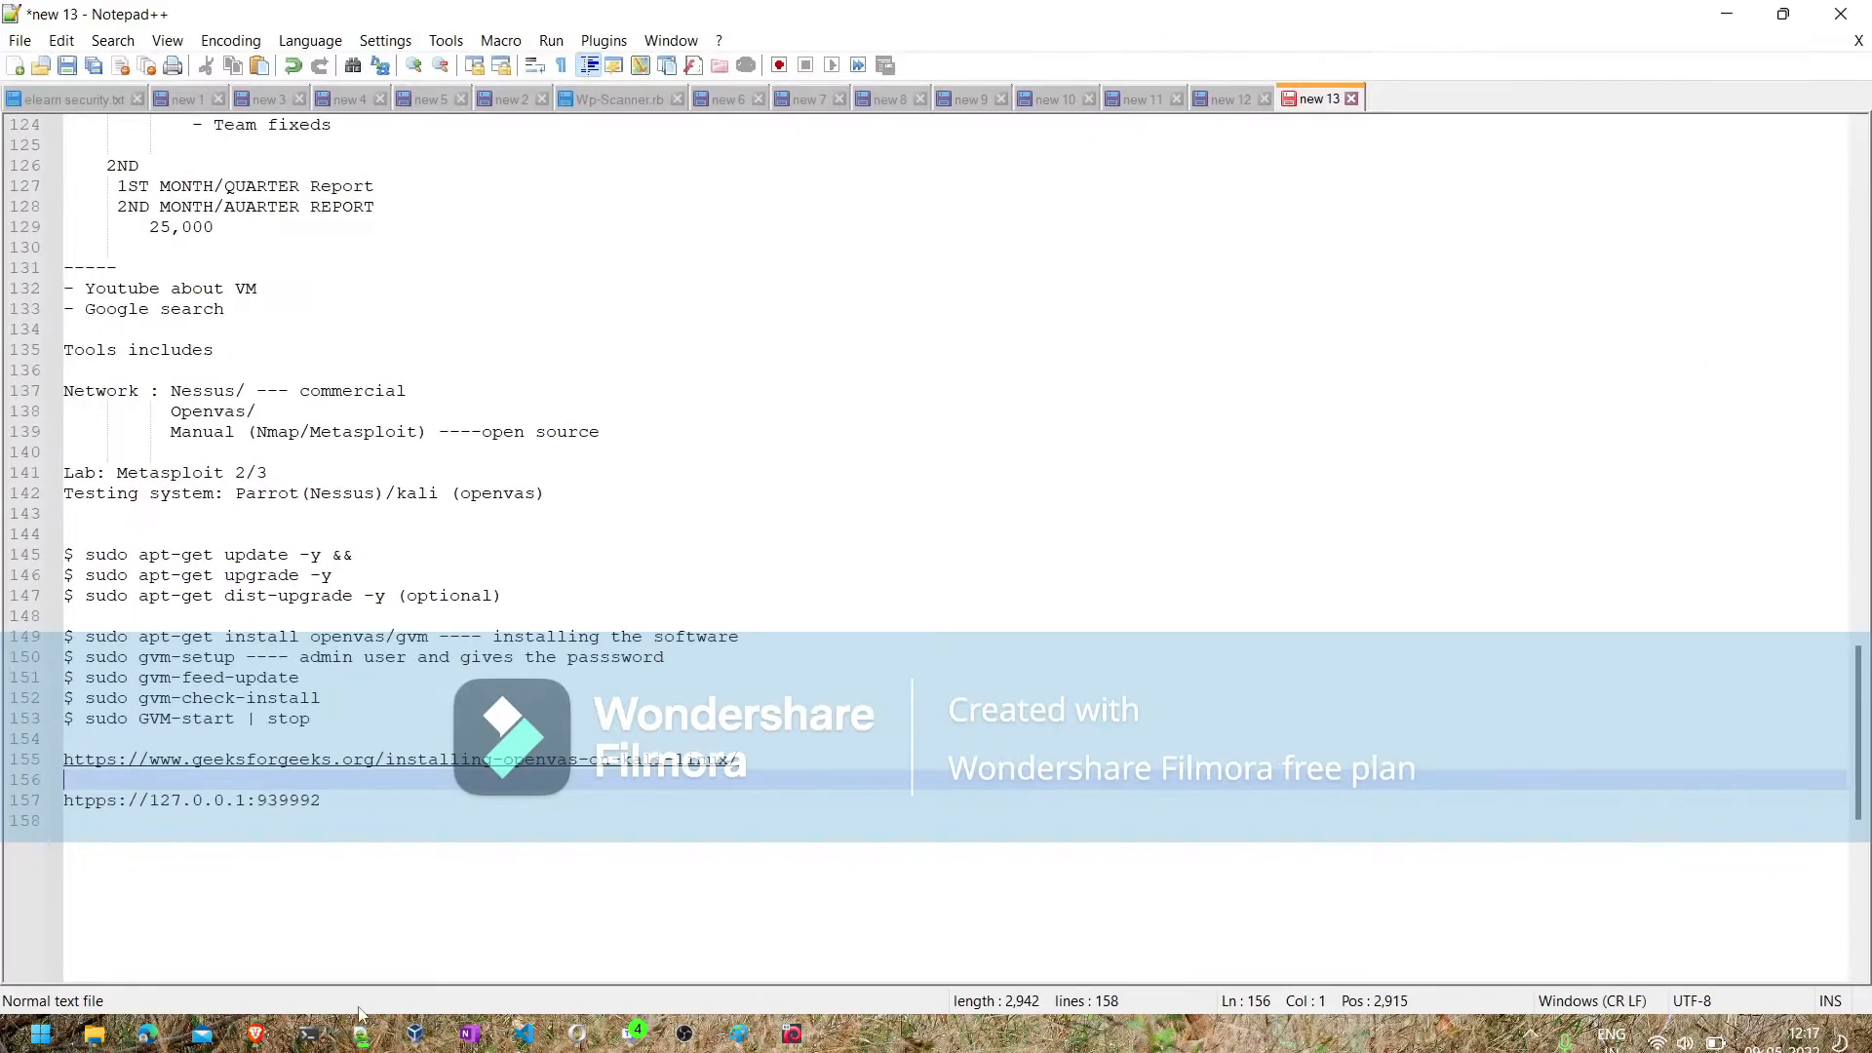
pyautogui.doubleClick(295, 698)
pyautogui.write('setup')
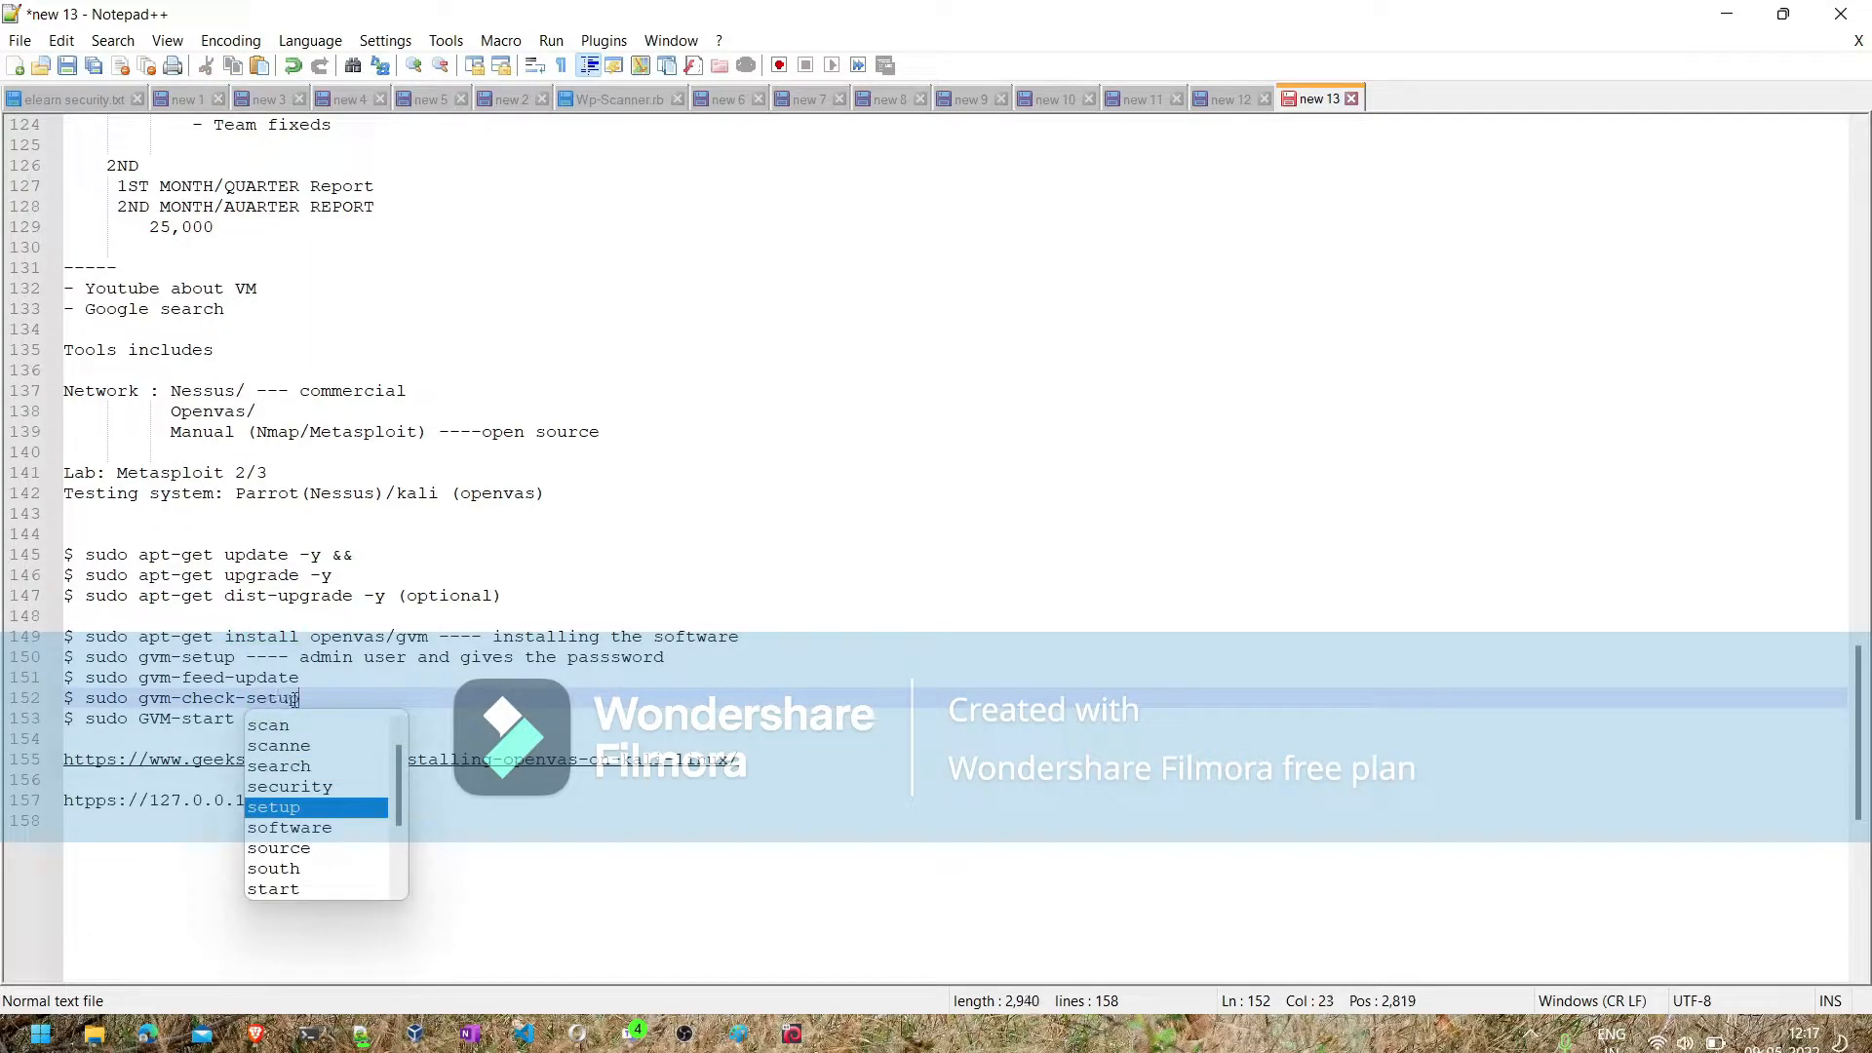
pyautogui.click(458, 909)
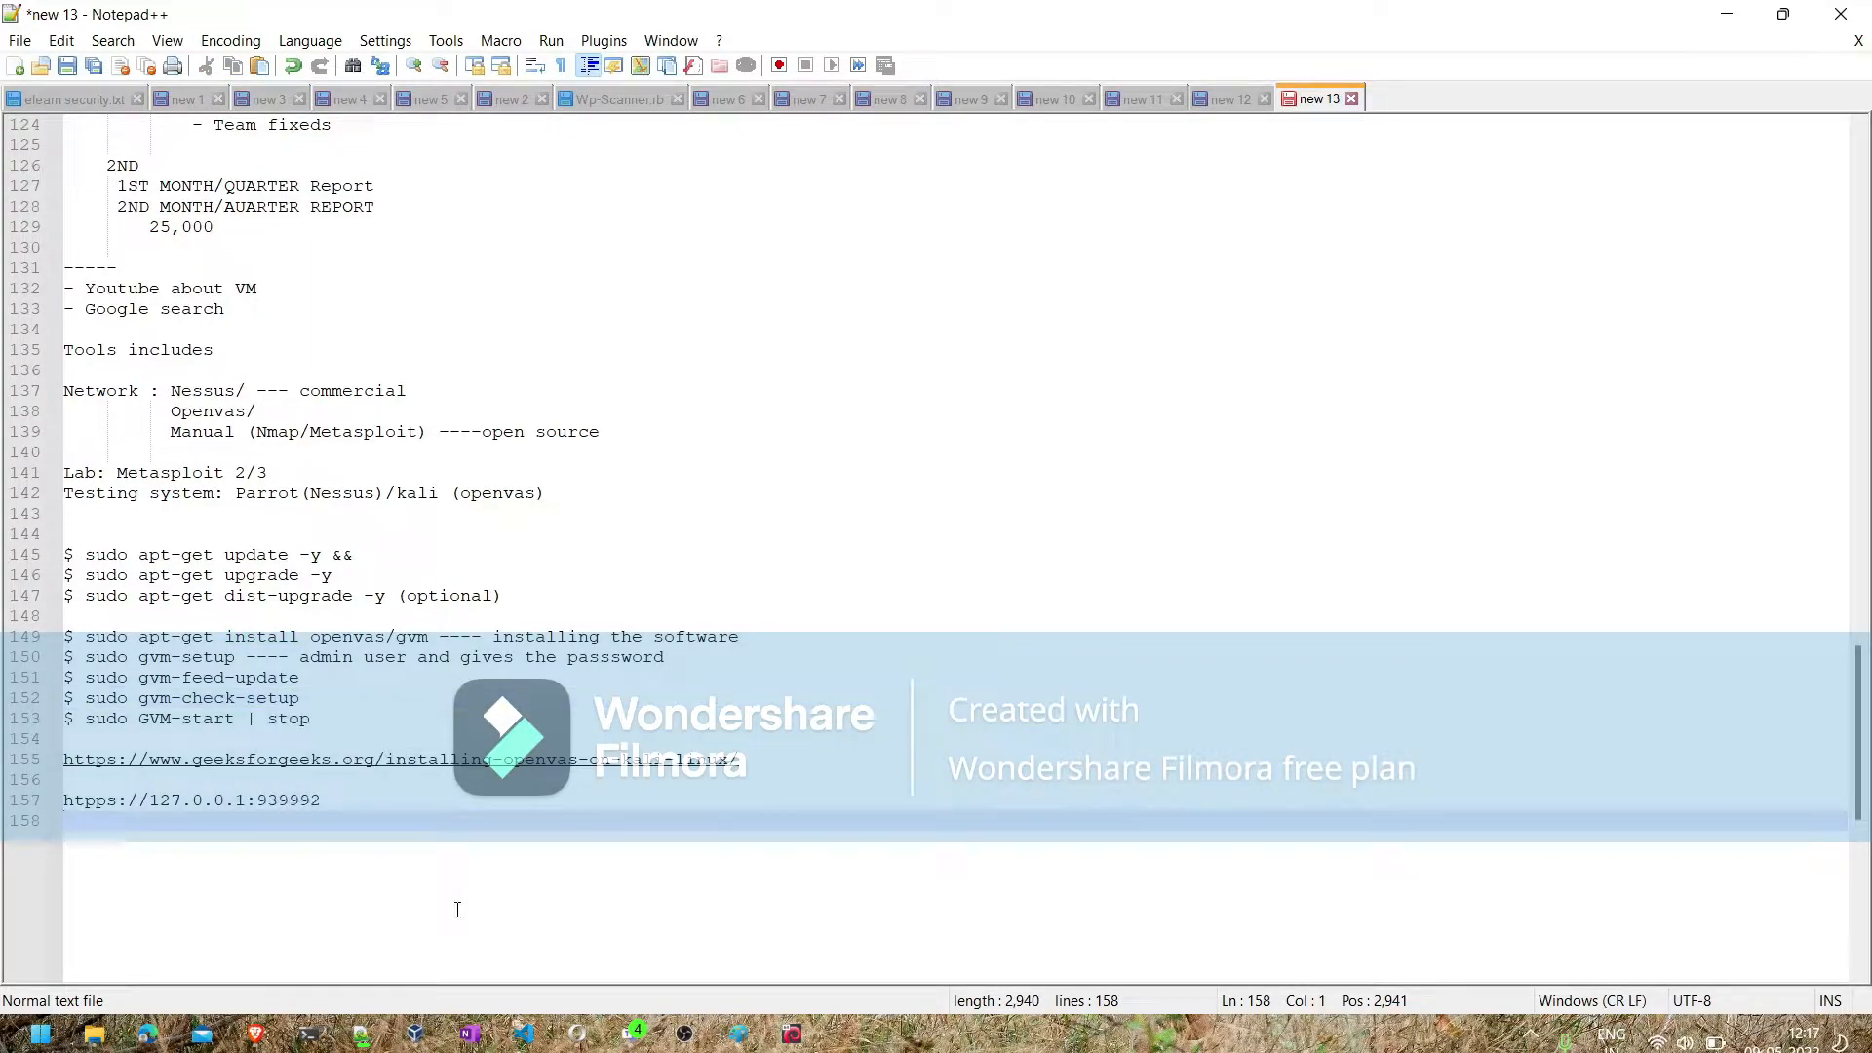
# - Switch to the Metasploitable3-win2k8 virtual machine and dismiss its mouse integration and keyboard capture notices
pyautogui.click(792, 1035)
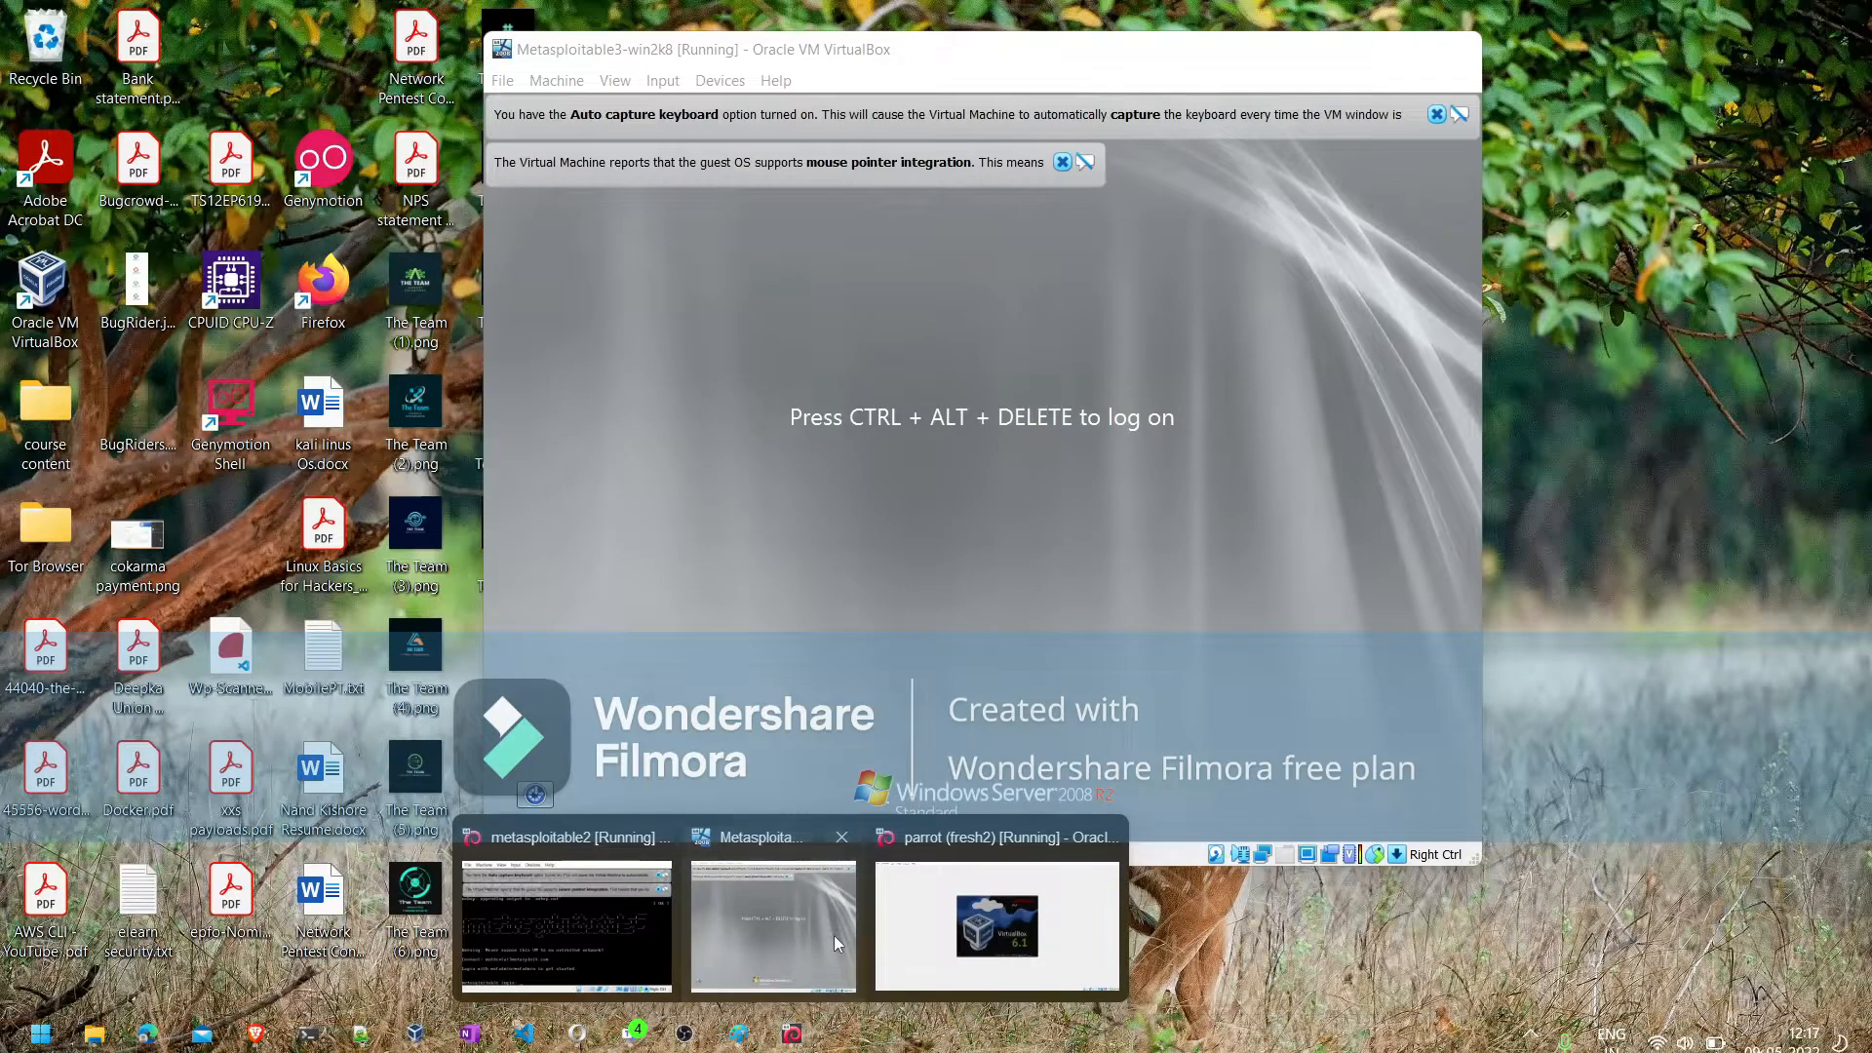
pyautogui.click(834, 934)
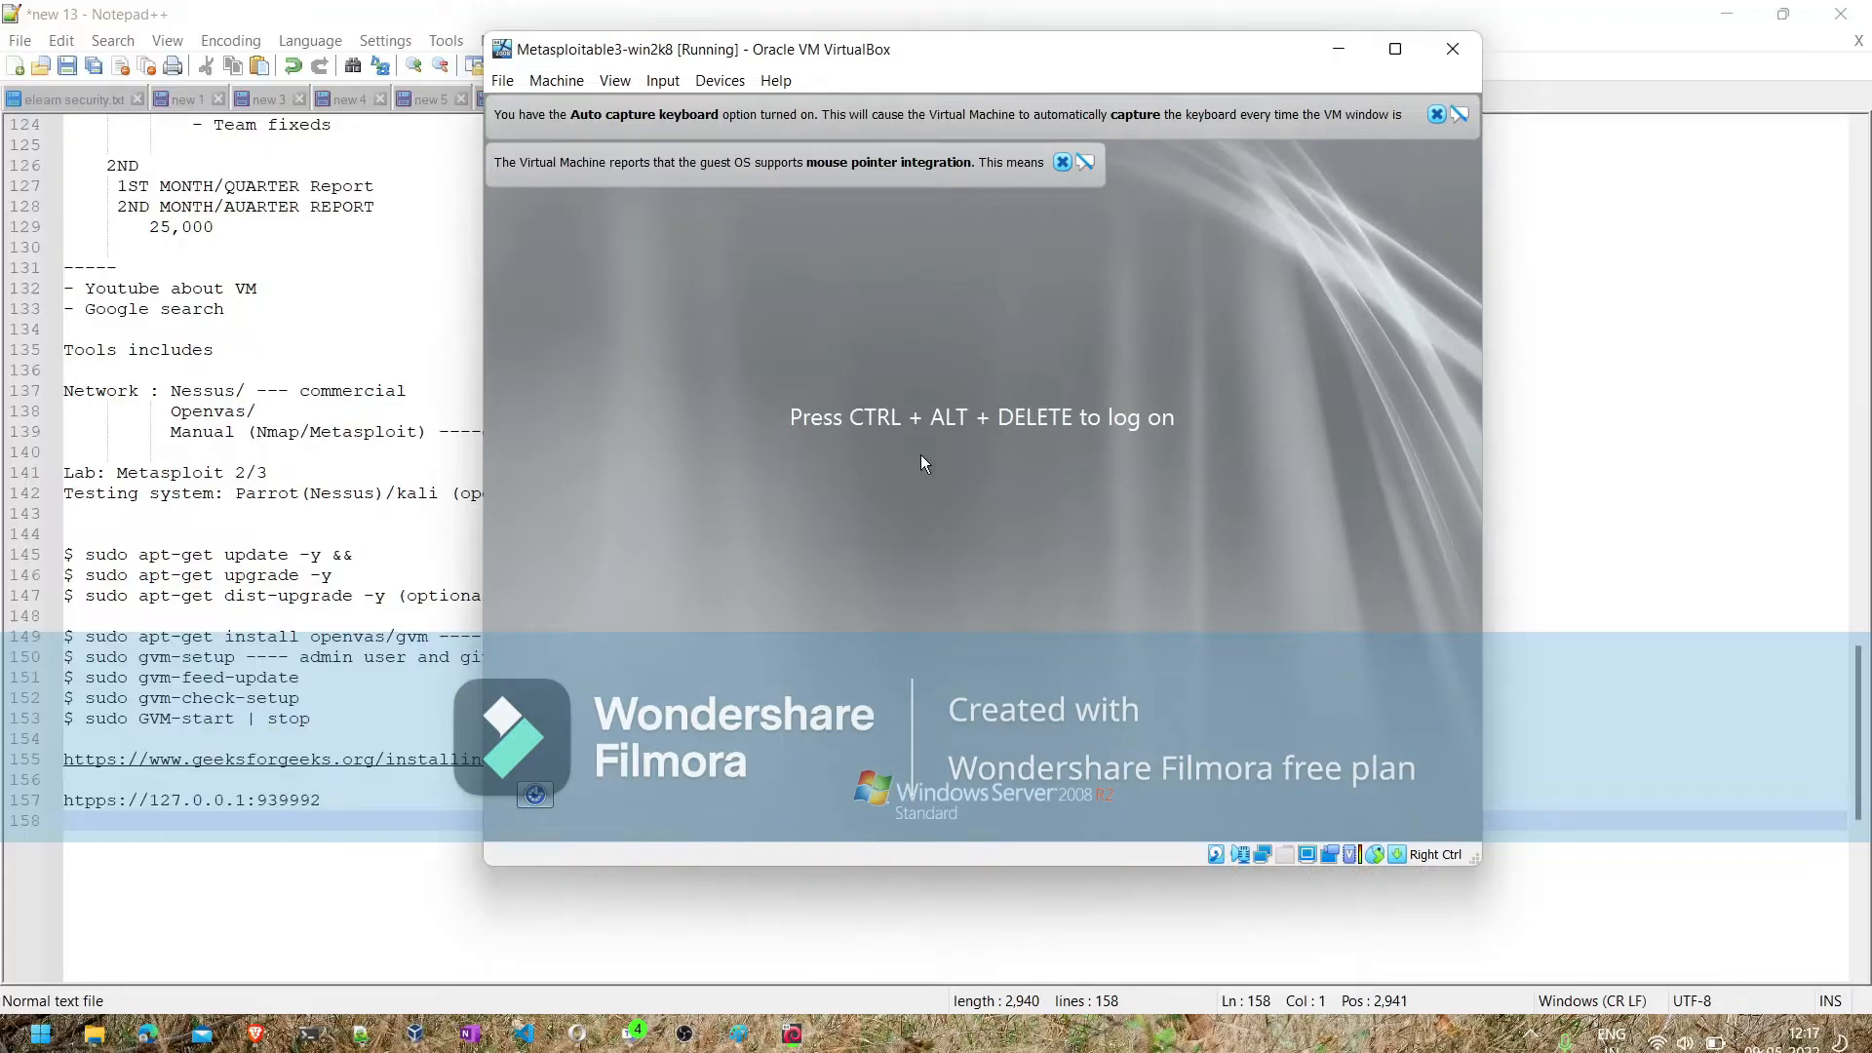
pyautogui.click(1063, 163)
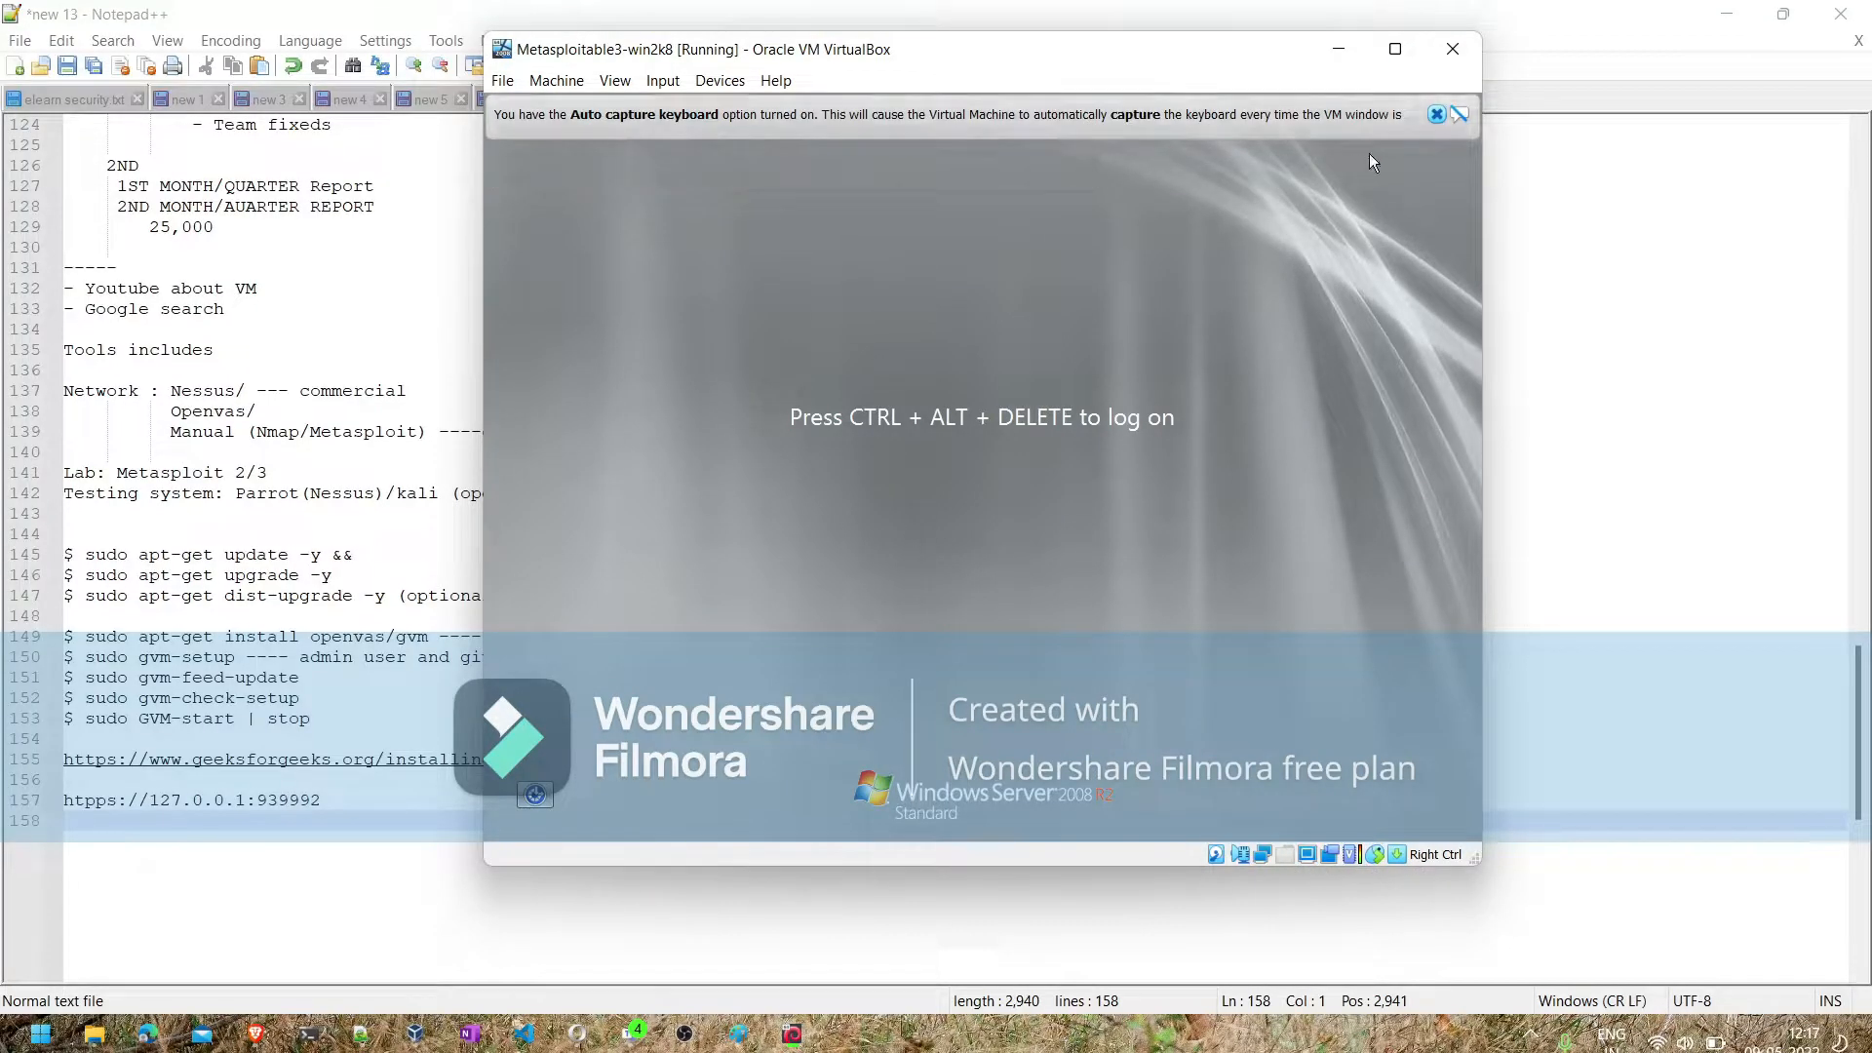
pyautogui.click(1437, 115)
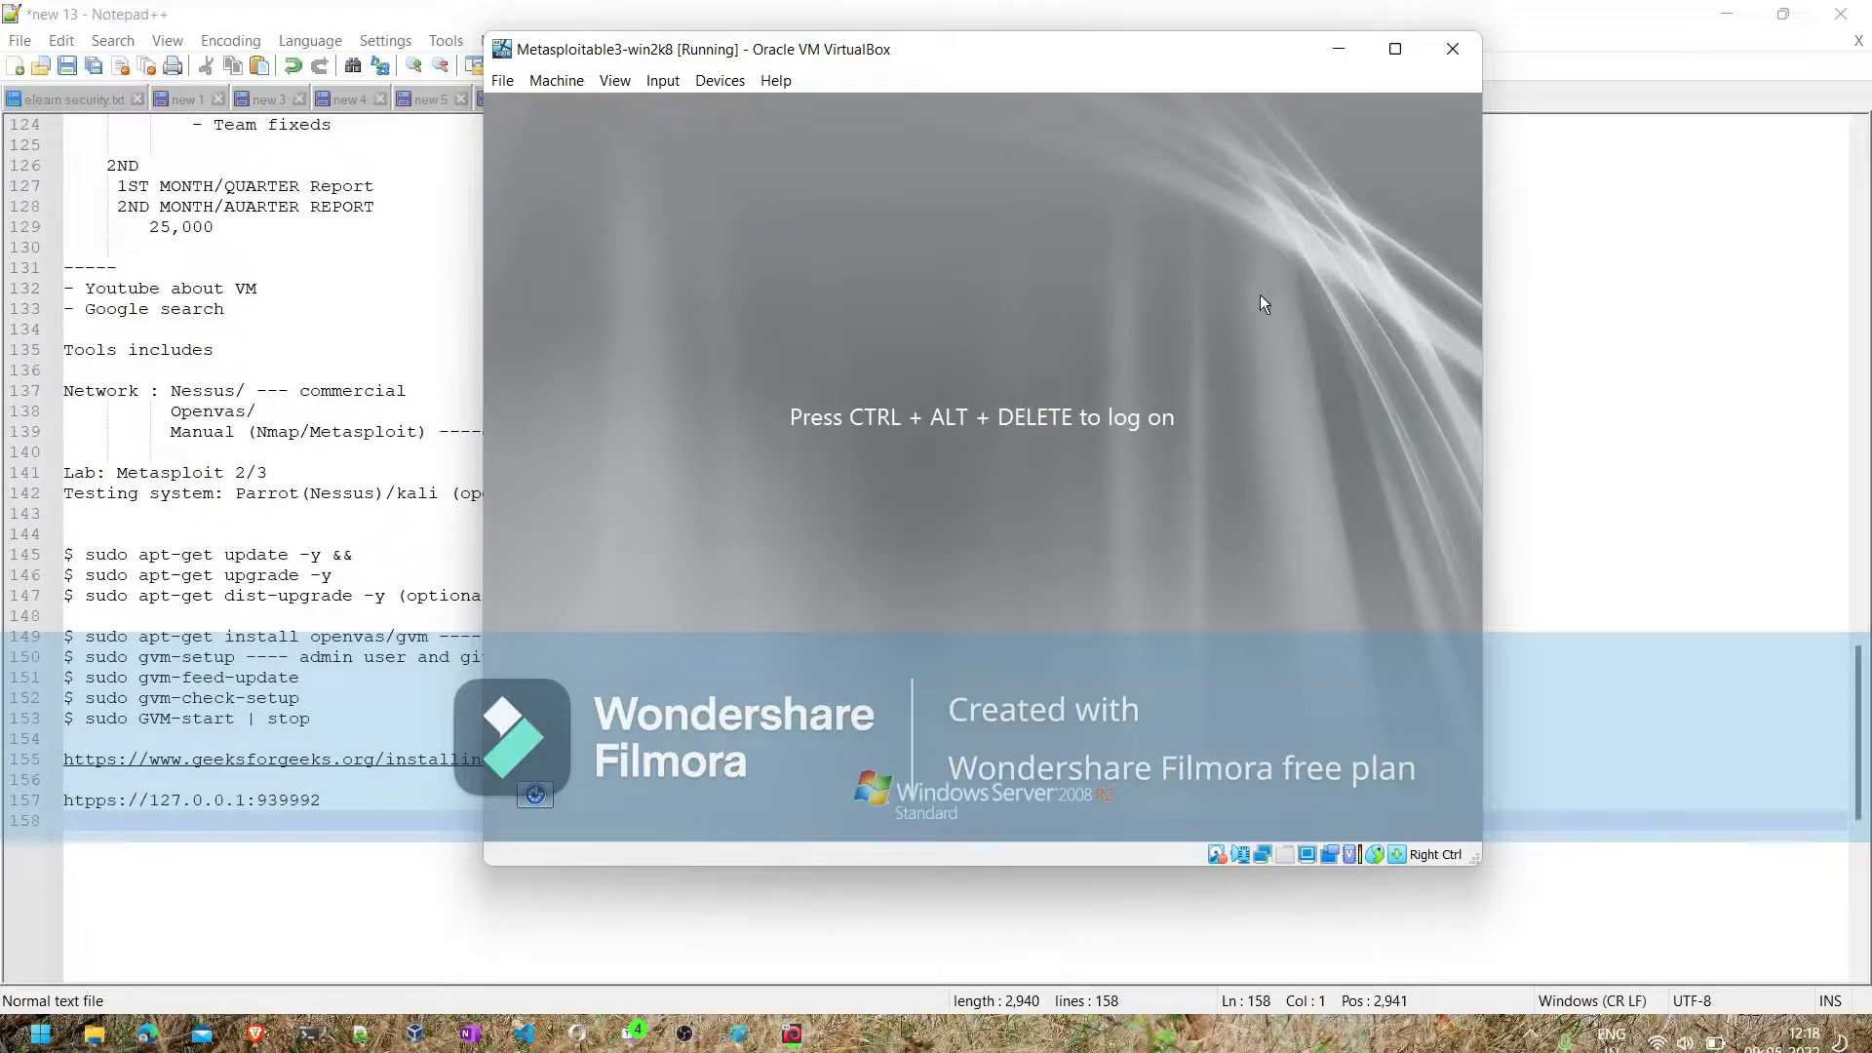
# - Switch to the parrot virtual machine and log in by entering the account password
pyautogui.moveTo(792, 1034)
pyautogui.click(942, 933)
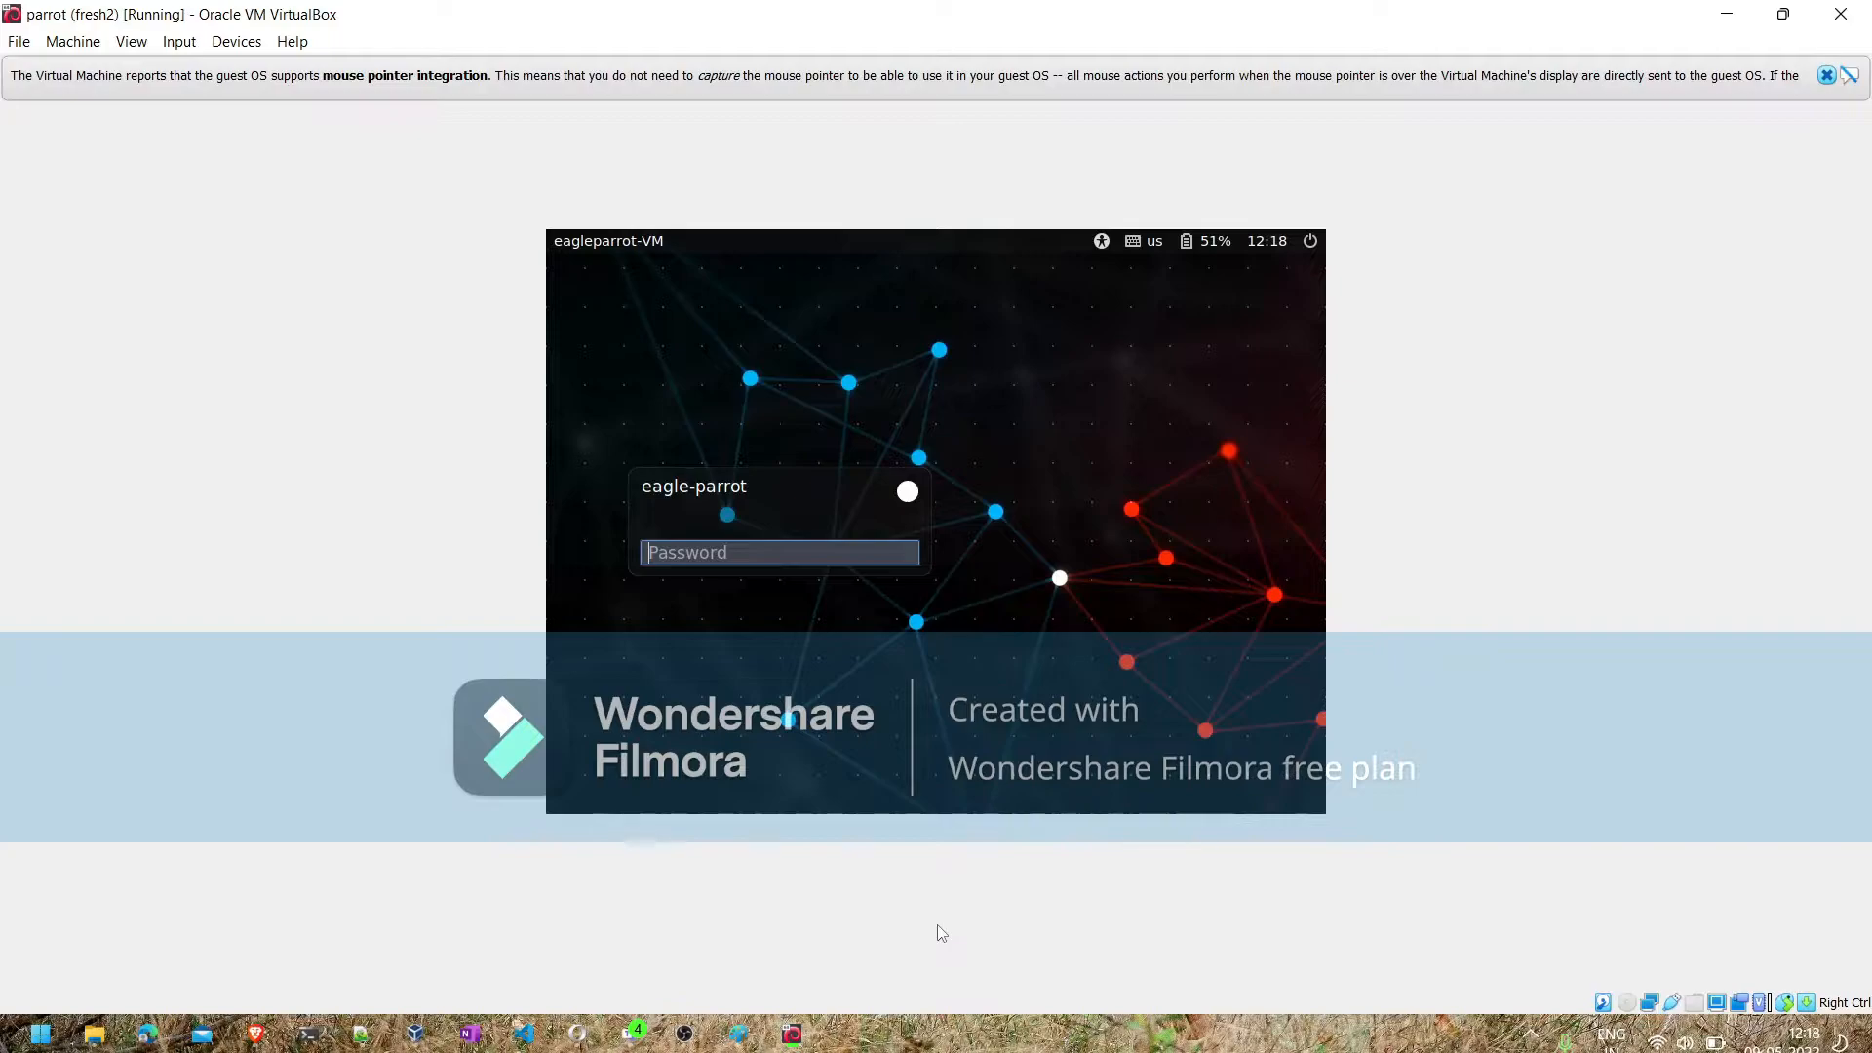
pyautogui.write('•••••')
pyautogui.press('Return')
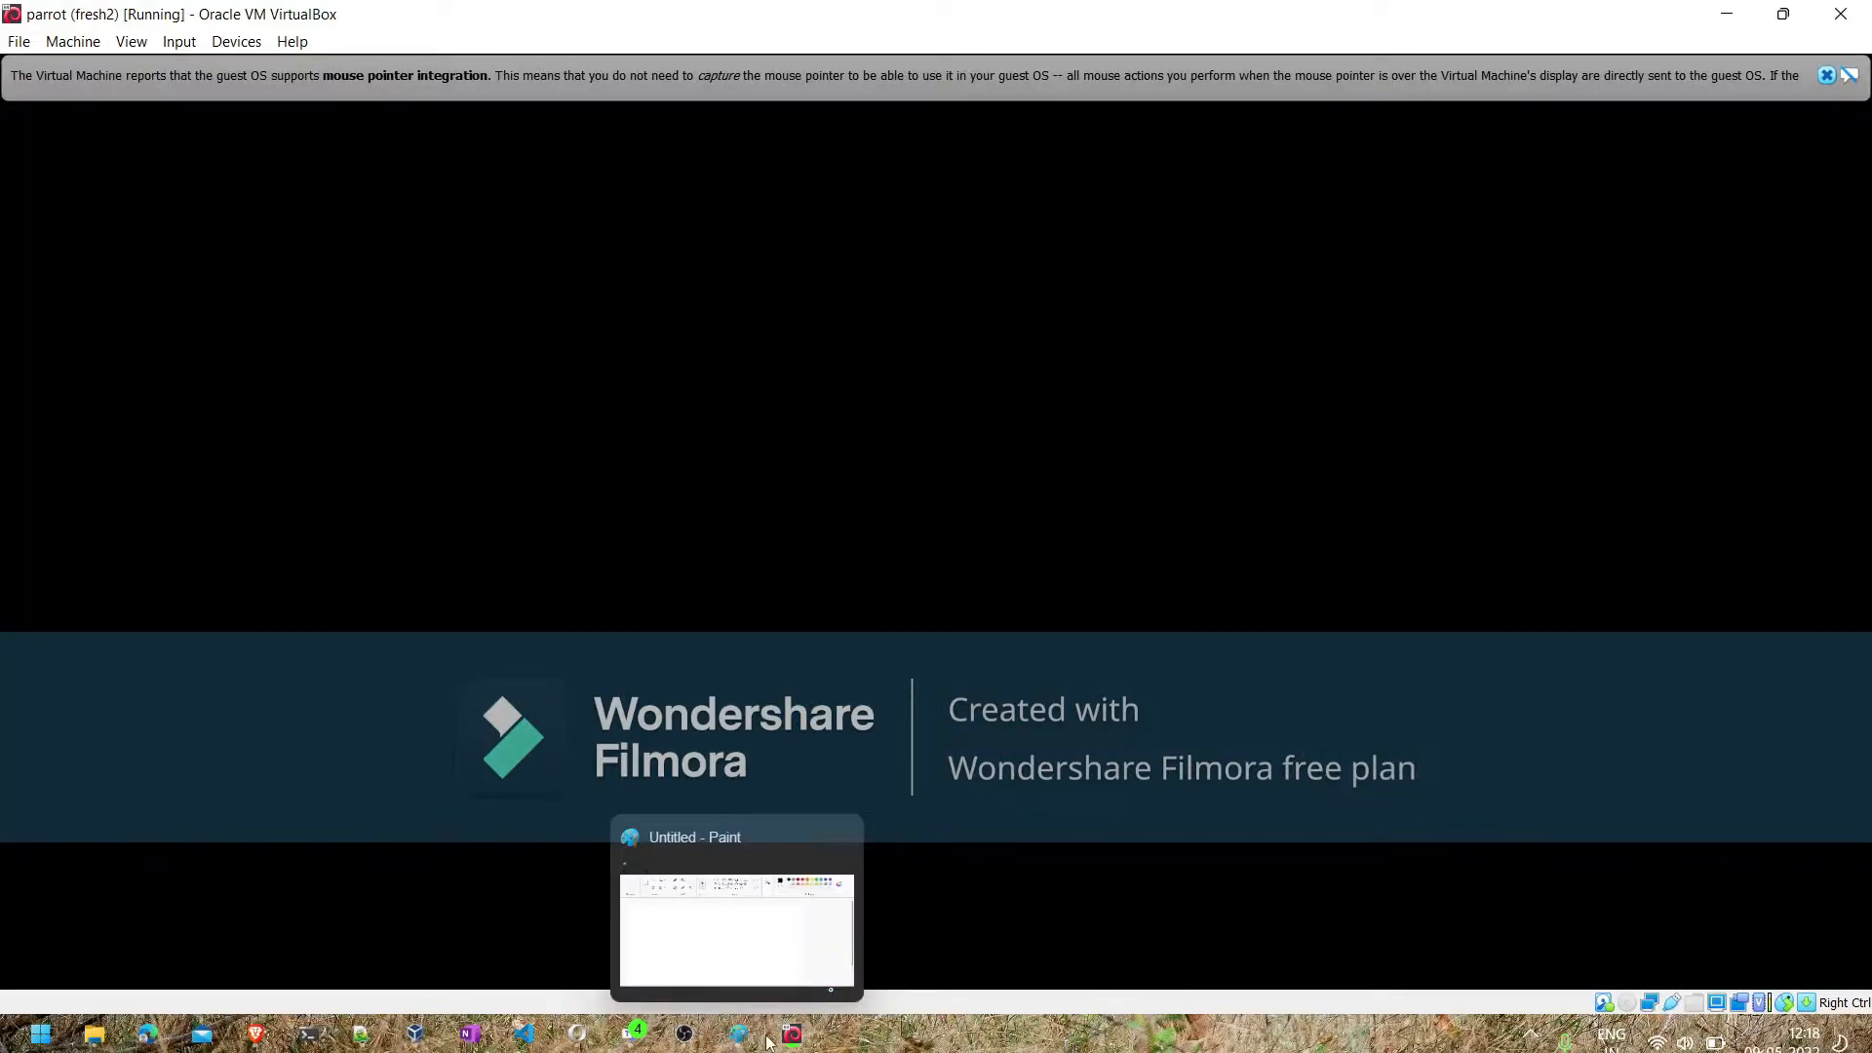
# - Switch to the metasploitable2 virtual machine and log in as msfadmin, entering the account password
pyautogui.moveTo(807, 1042)
pyautogui.click(603, 940)
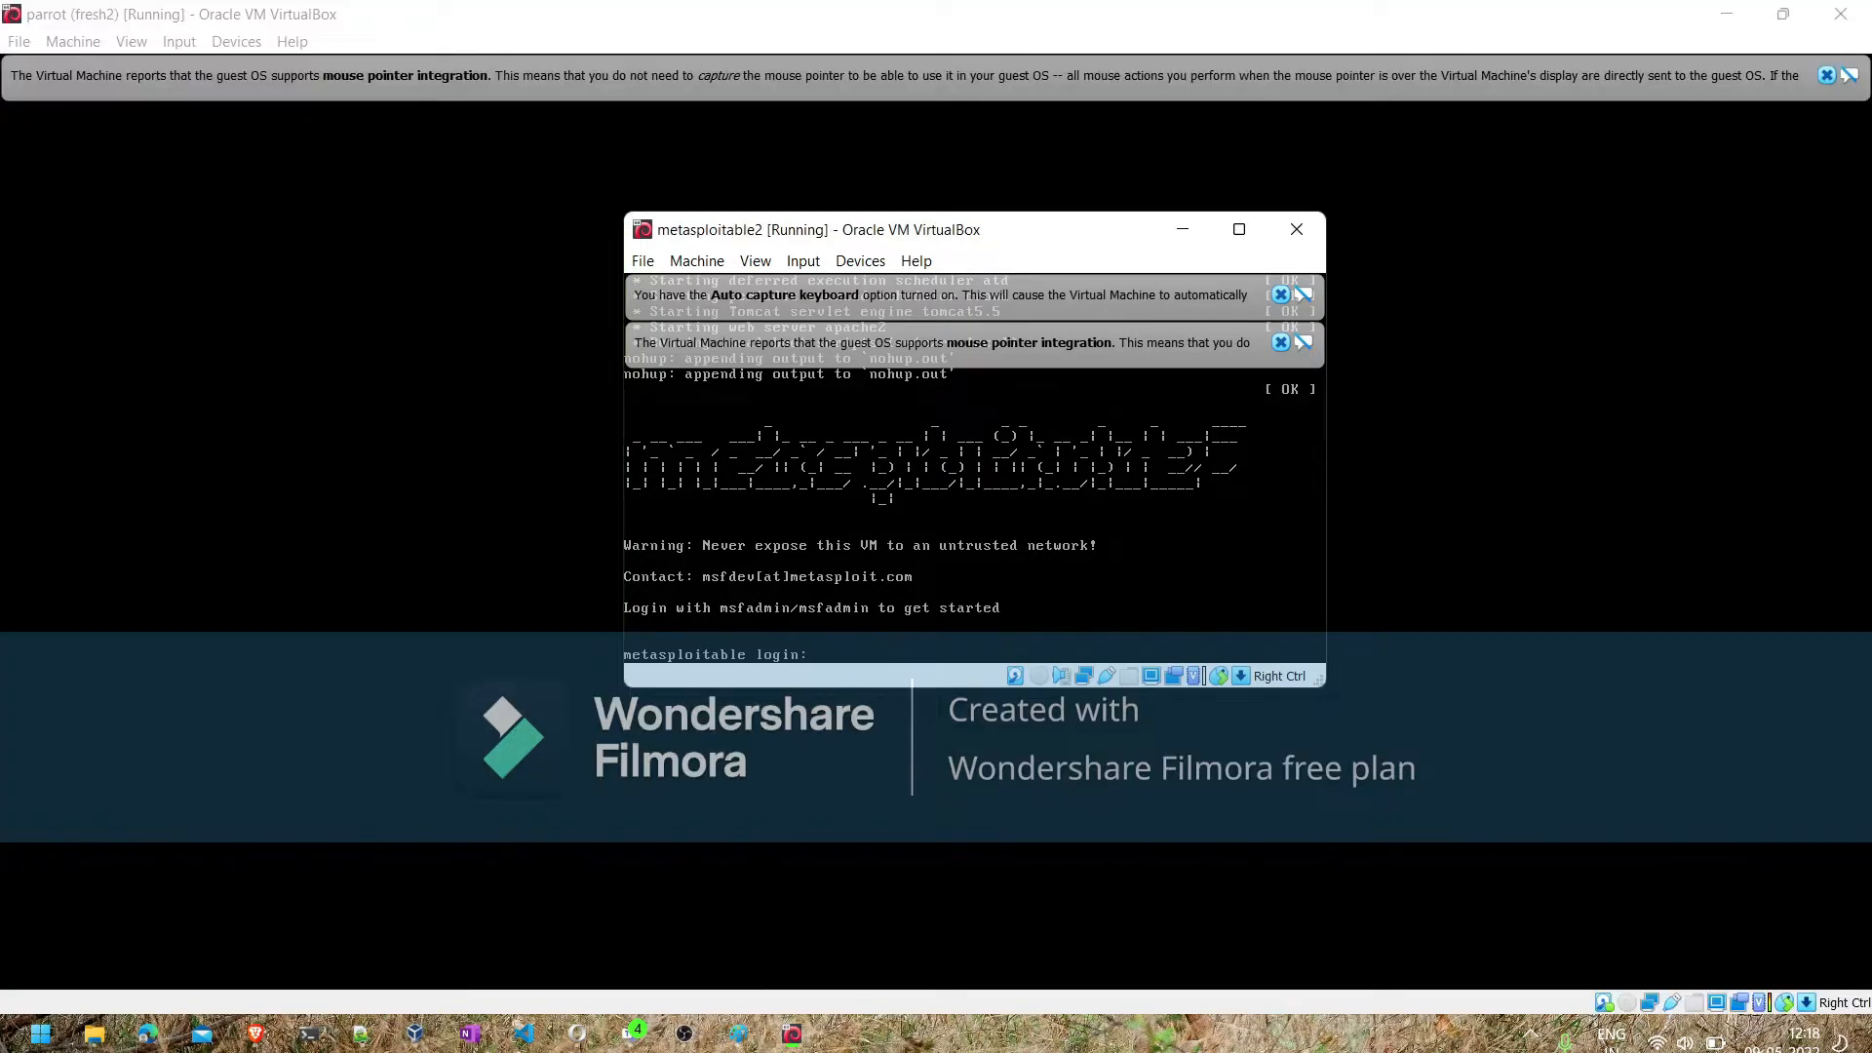
pyautogui.write('msf')
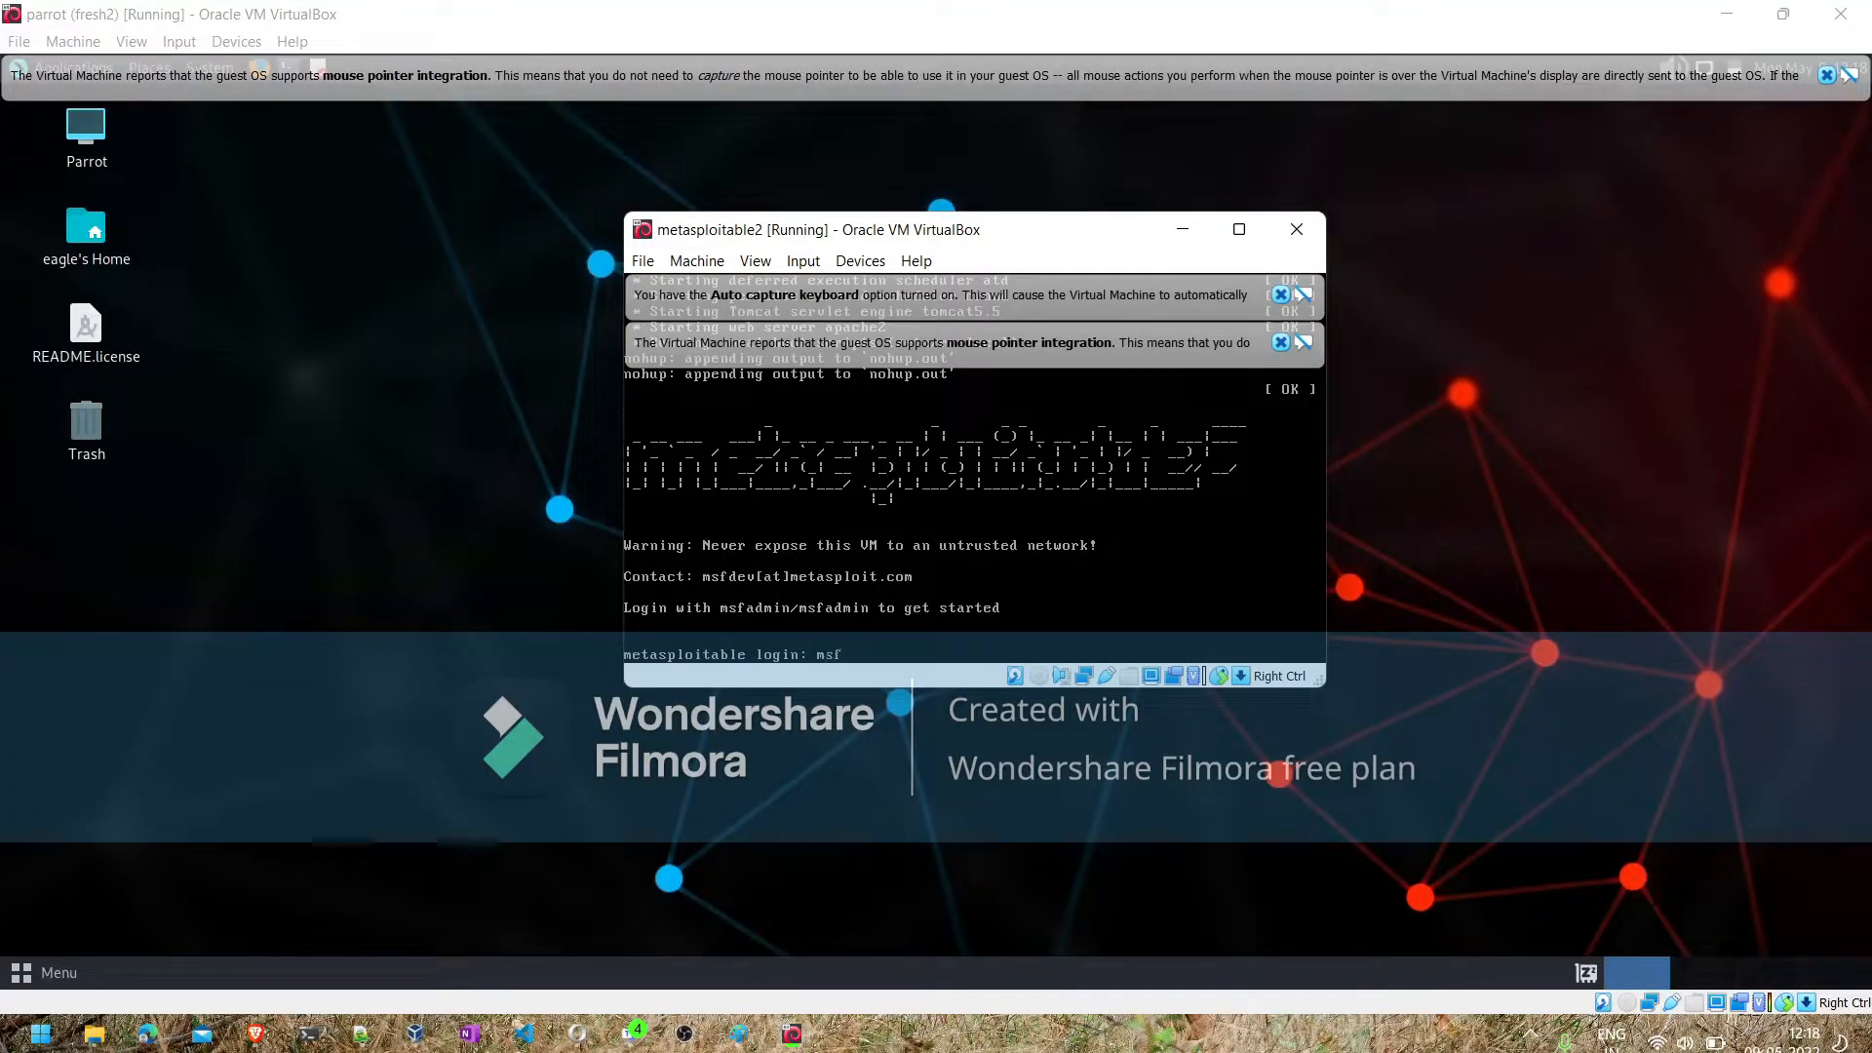
pyautogui.write('admin')
pyautogui.press('Return')
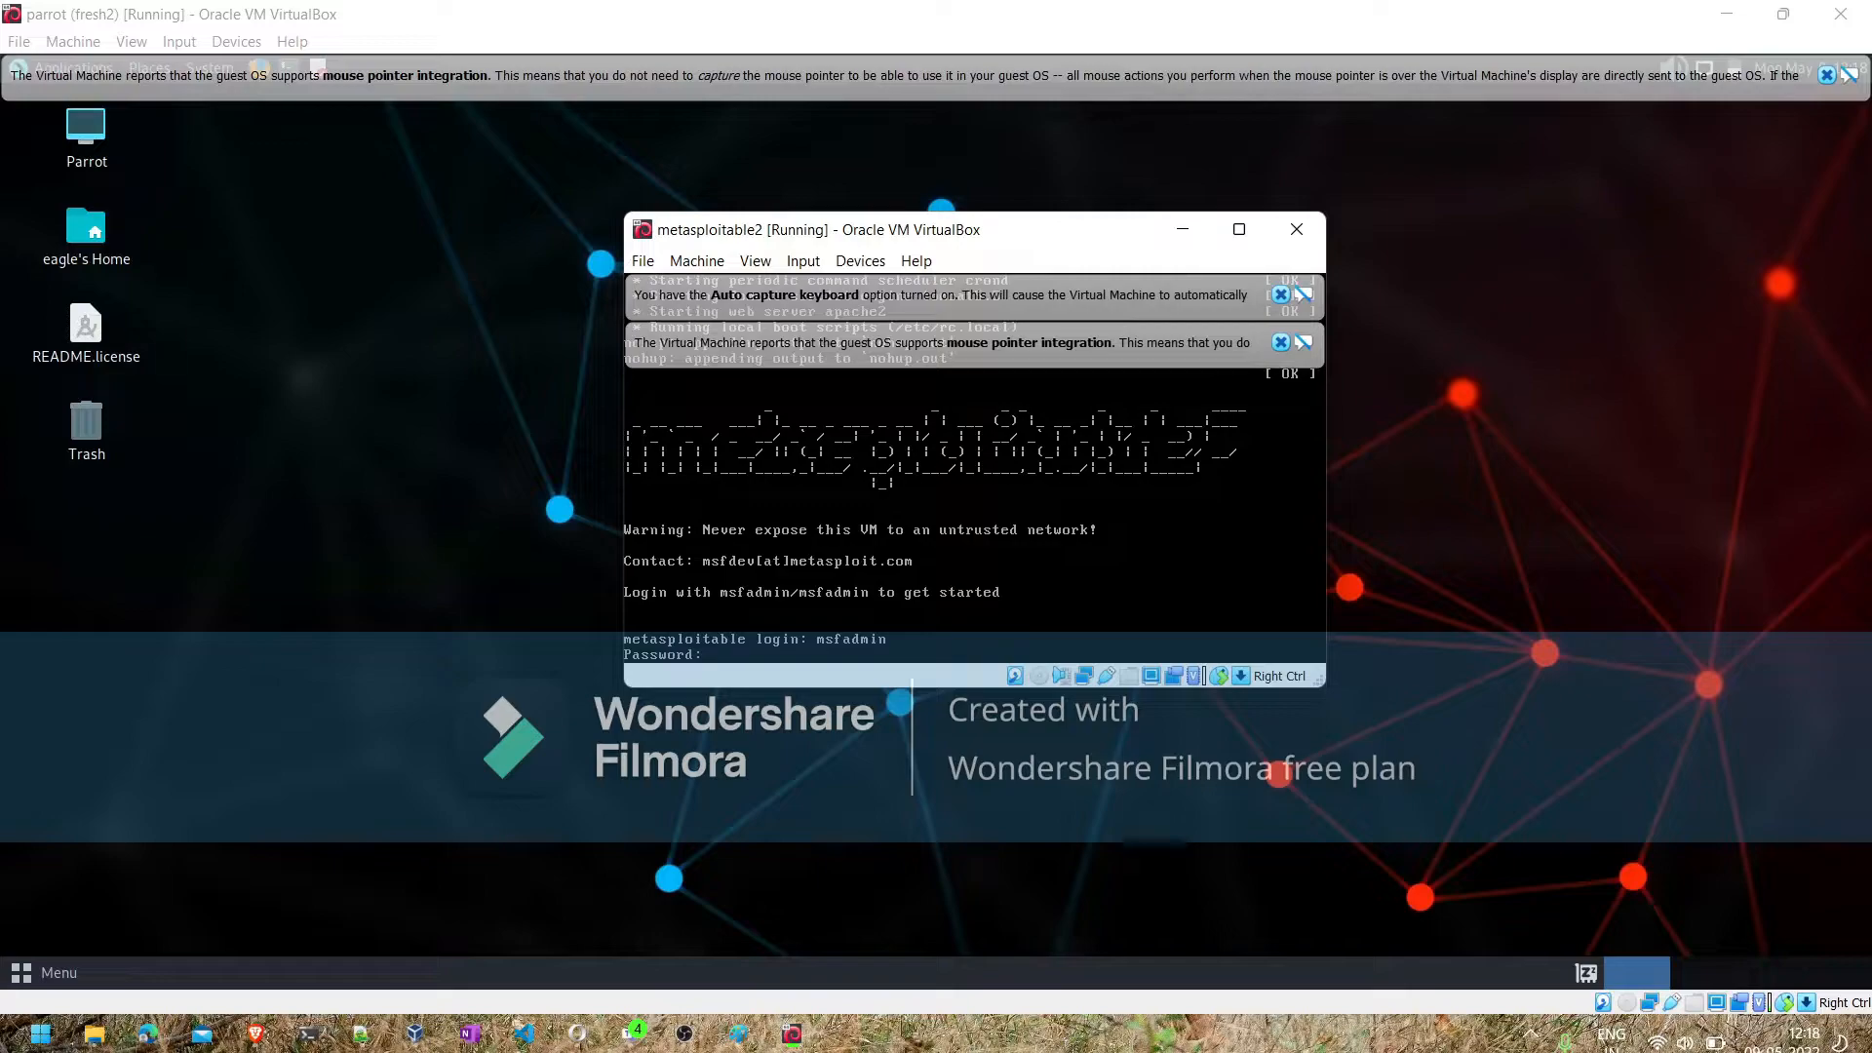
pyautogui.press('Return')
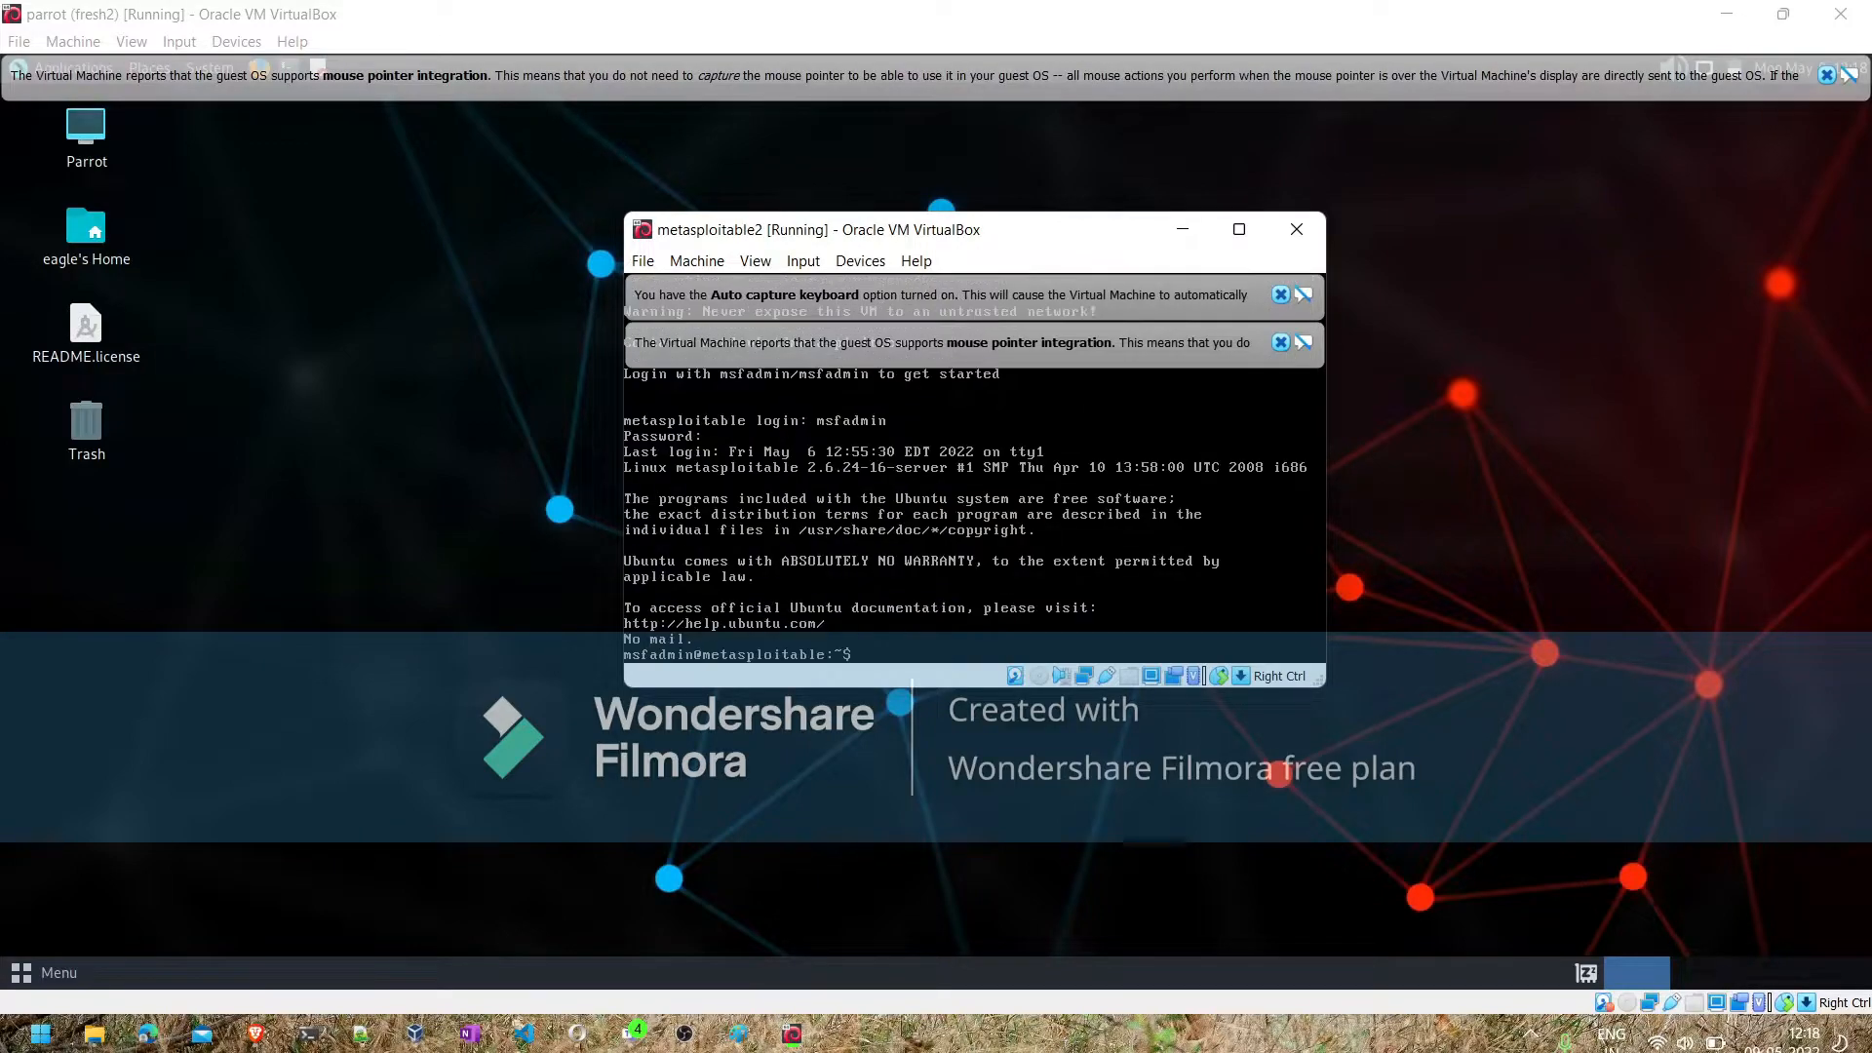
# - Run ifconfig on metasploitable2 to view its network addresses, dismissing the VM notices and minimizing the window when finished
pyautogui.write('ifconfig')
pyautogui.press('Return')
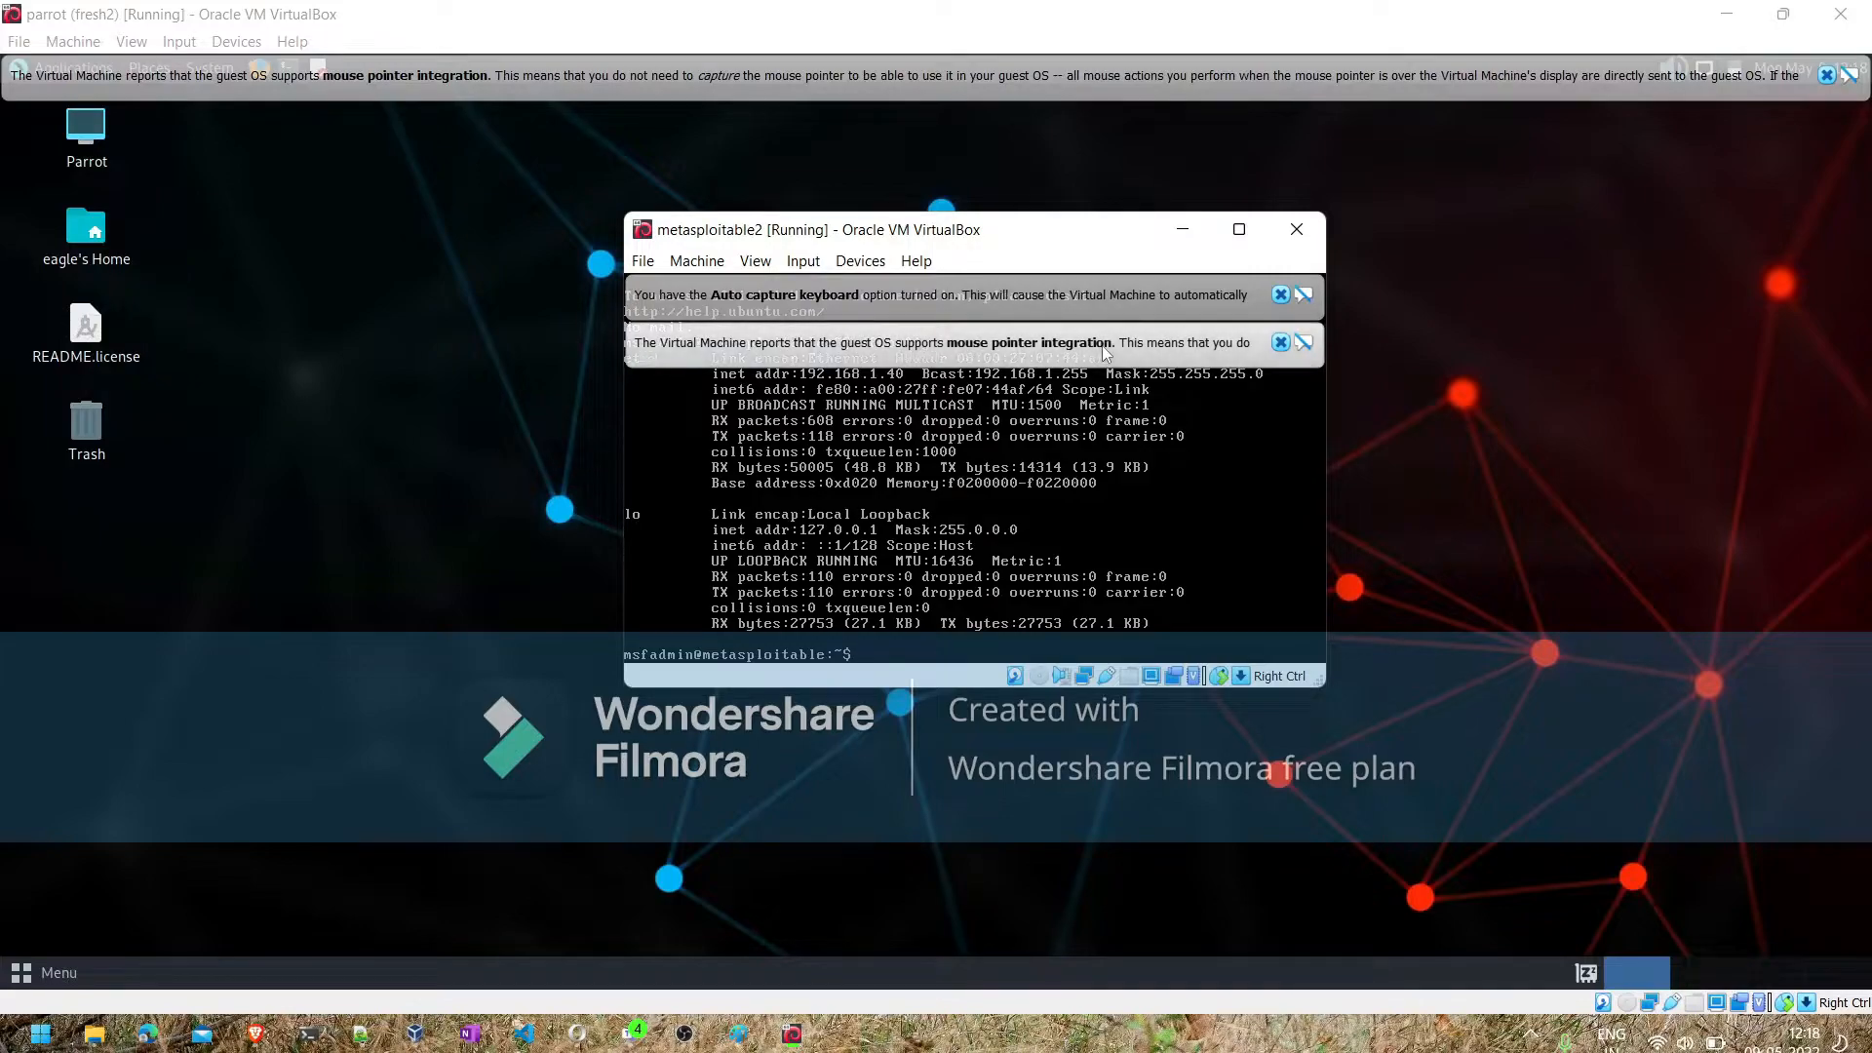
pyautogui.click(1280, 342)
pyautogui.click(1280, 295)
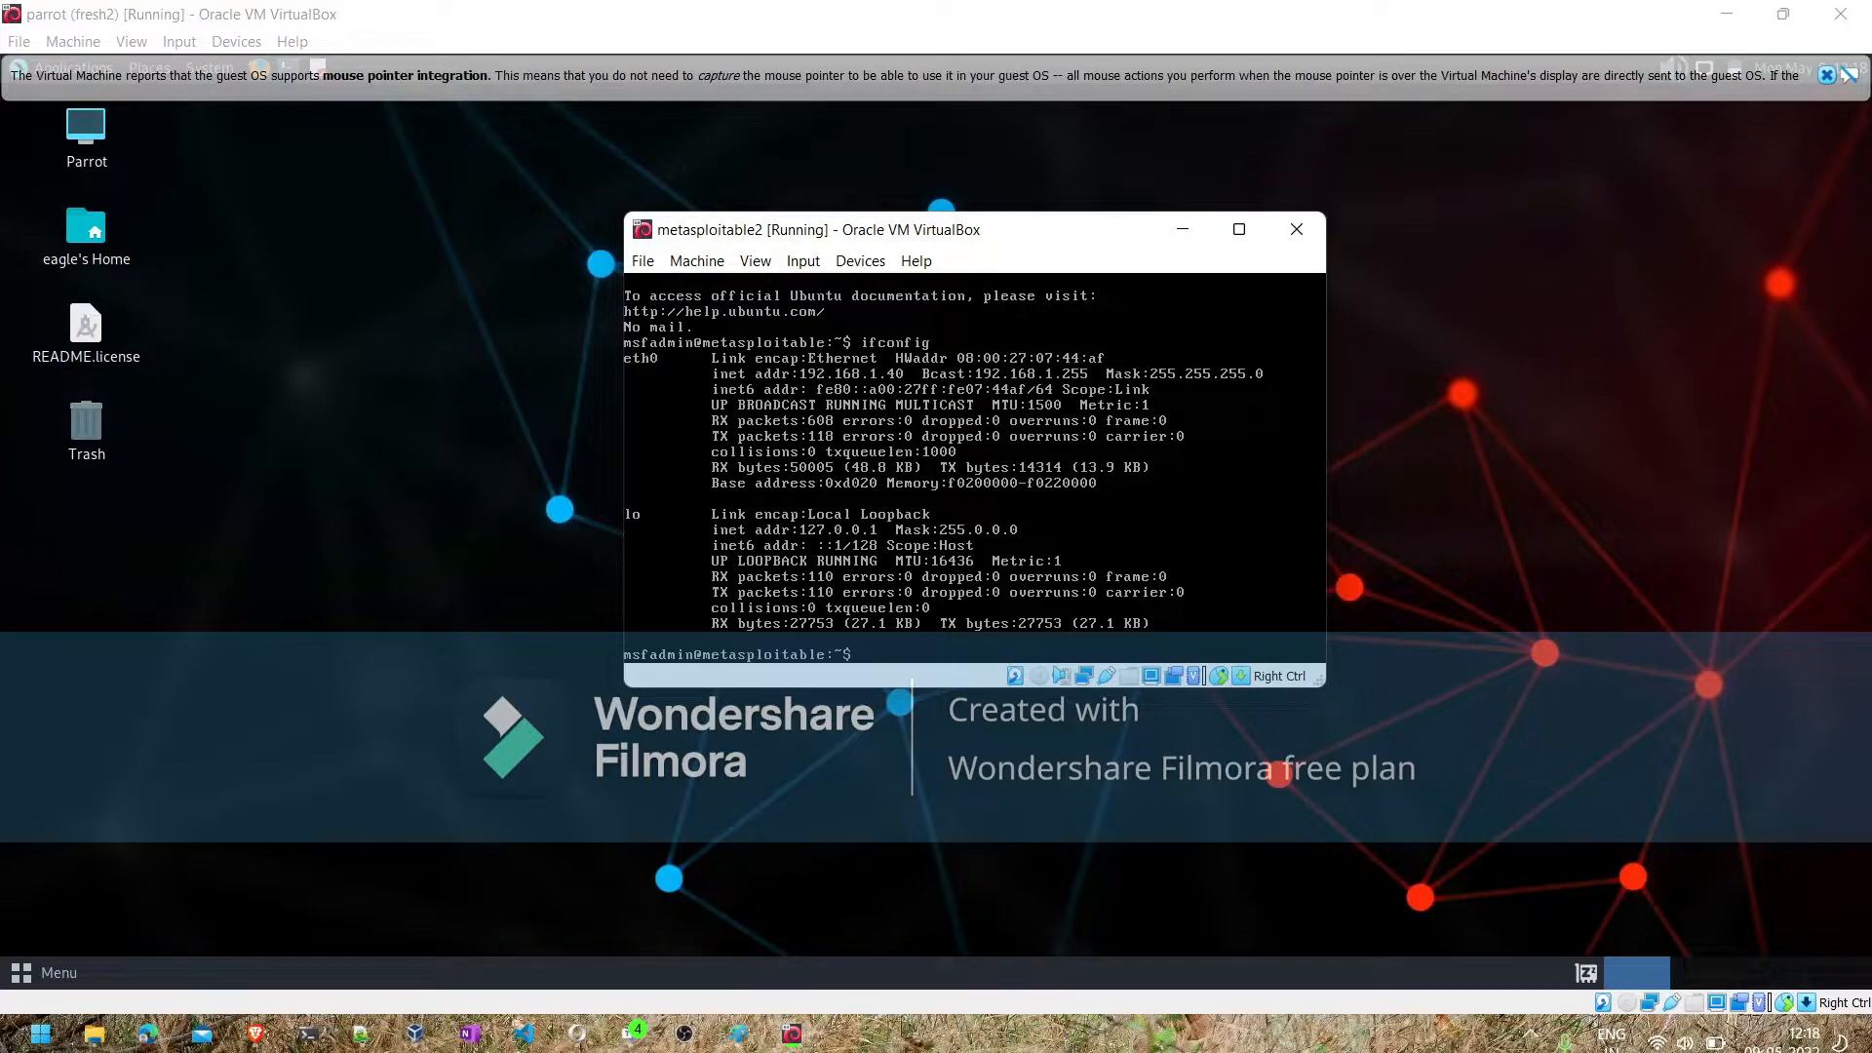
pyautogui.click(1185, 232)
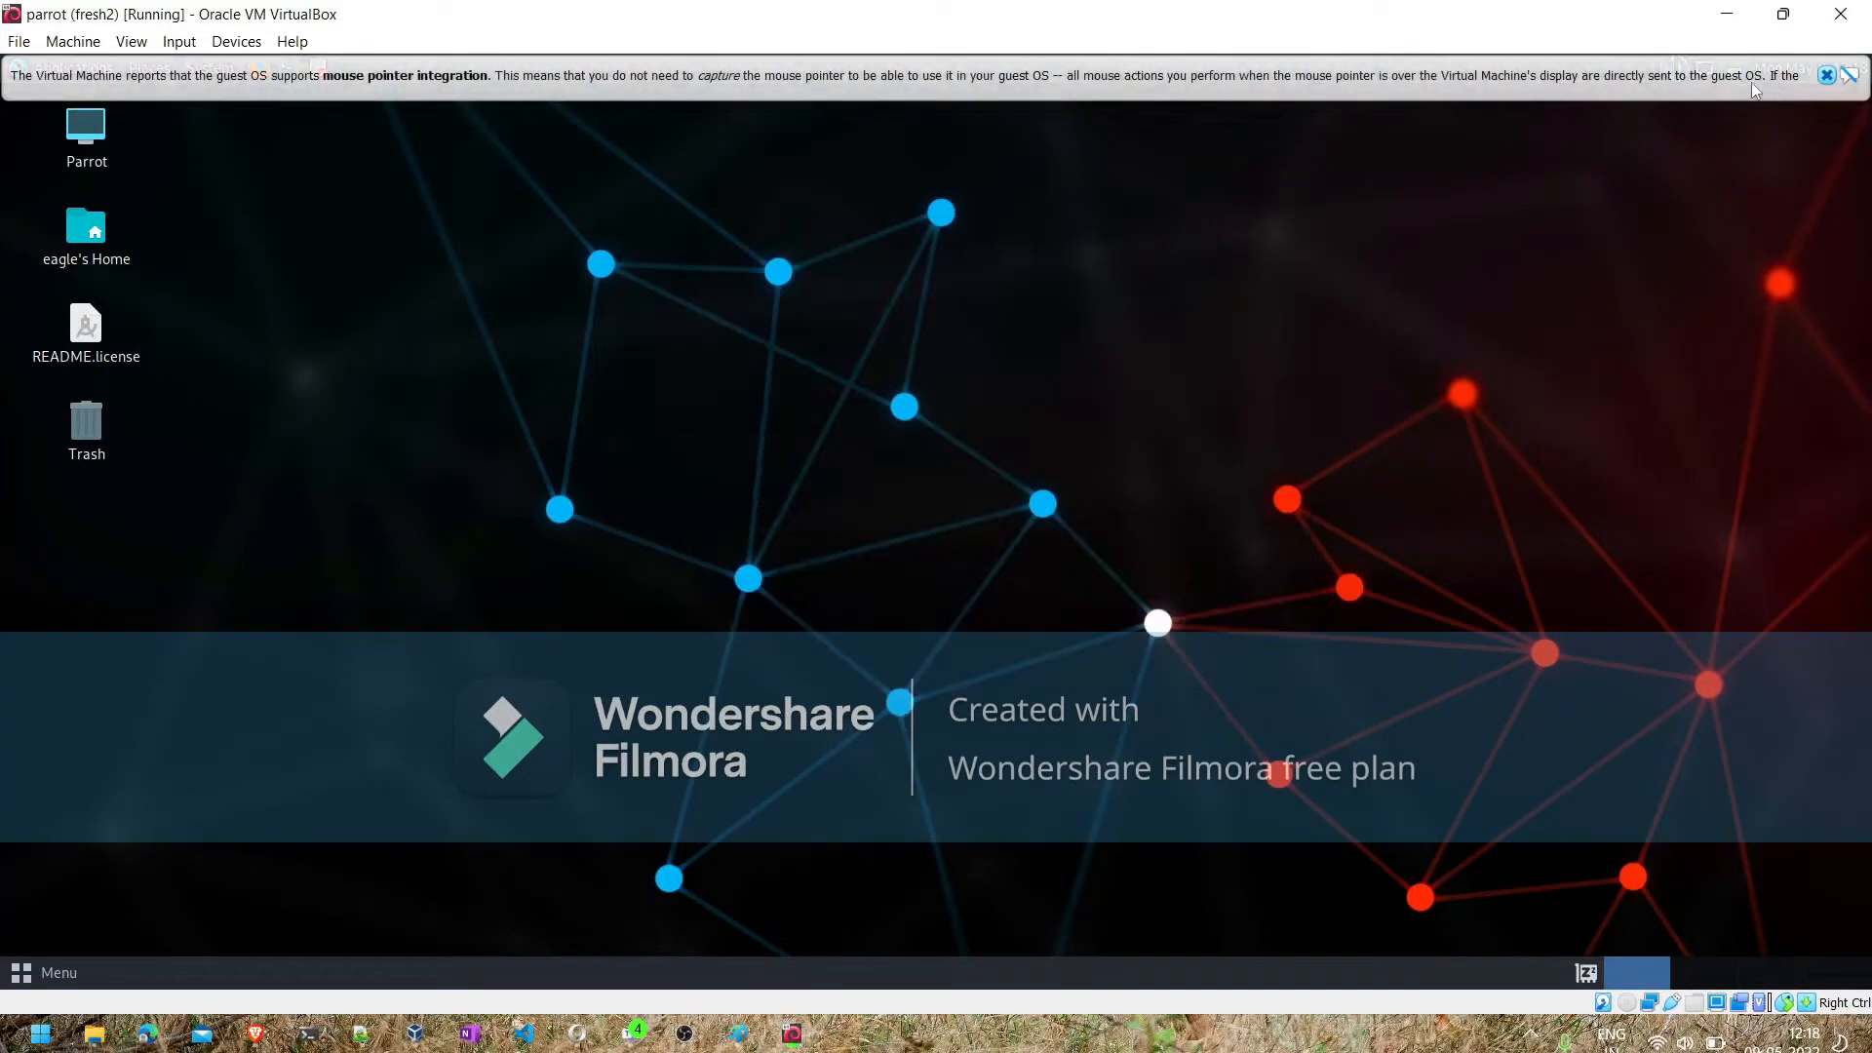
# - Run sudo netdiscover in a terminal on the parrot VM, dismissing the mouse integration notice and entering the sudo password
pyautogui.click(1828, 76)
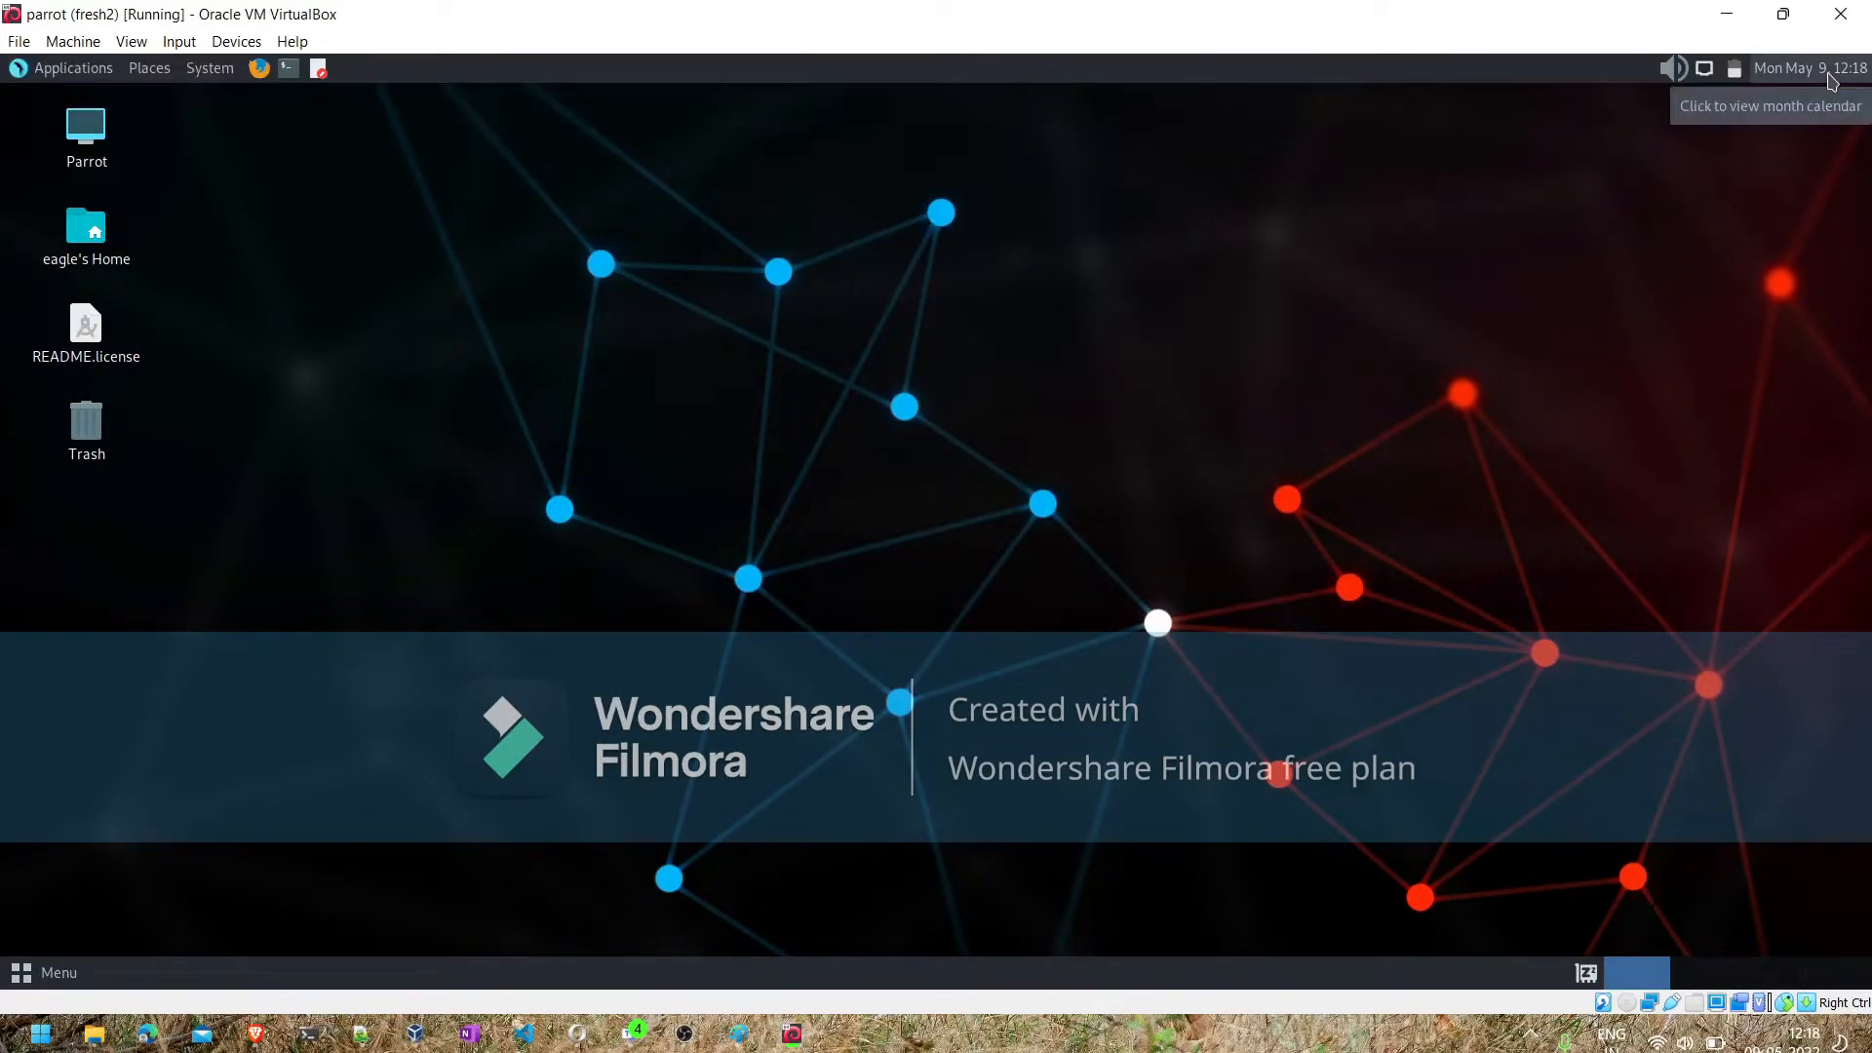
pyautogui.click(295, 76)
pyautogui.write('s')
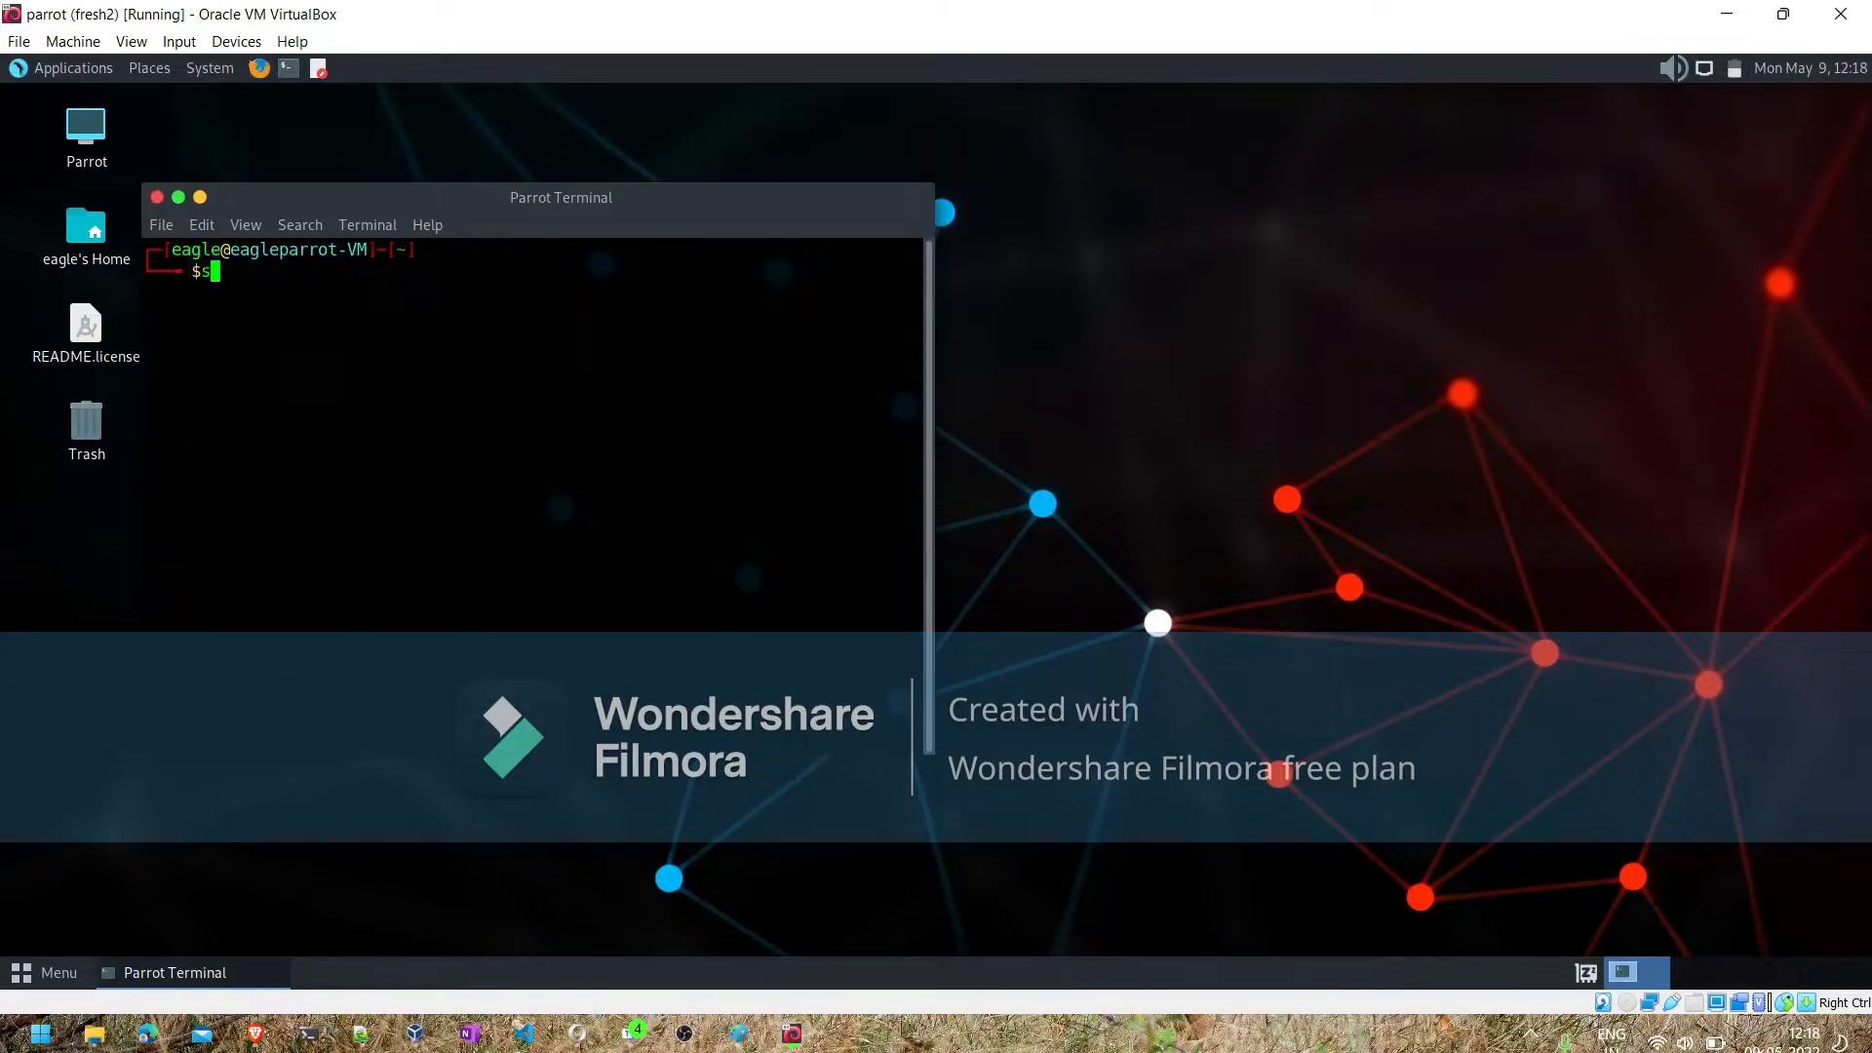
pyautogui.write('udo netdiscover')
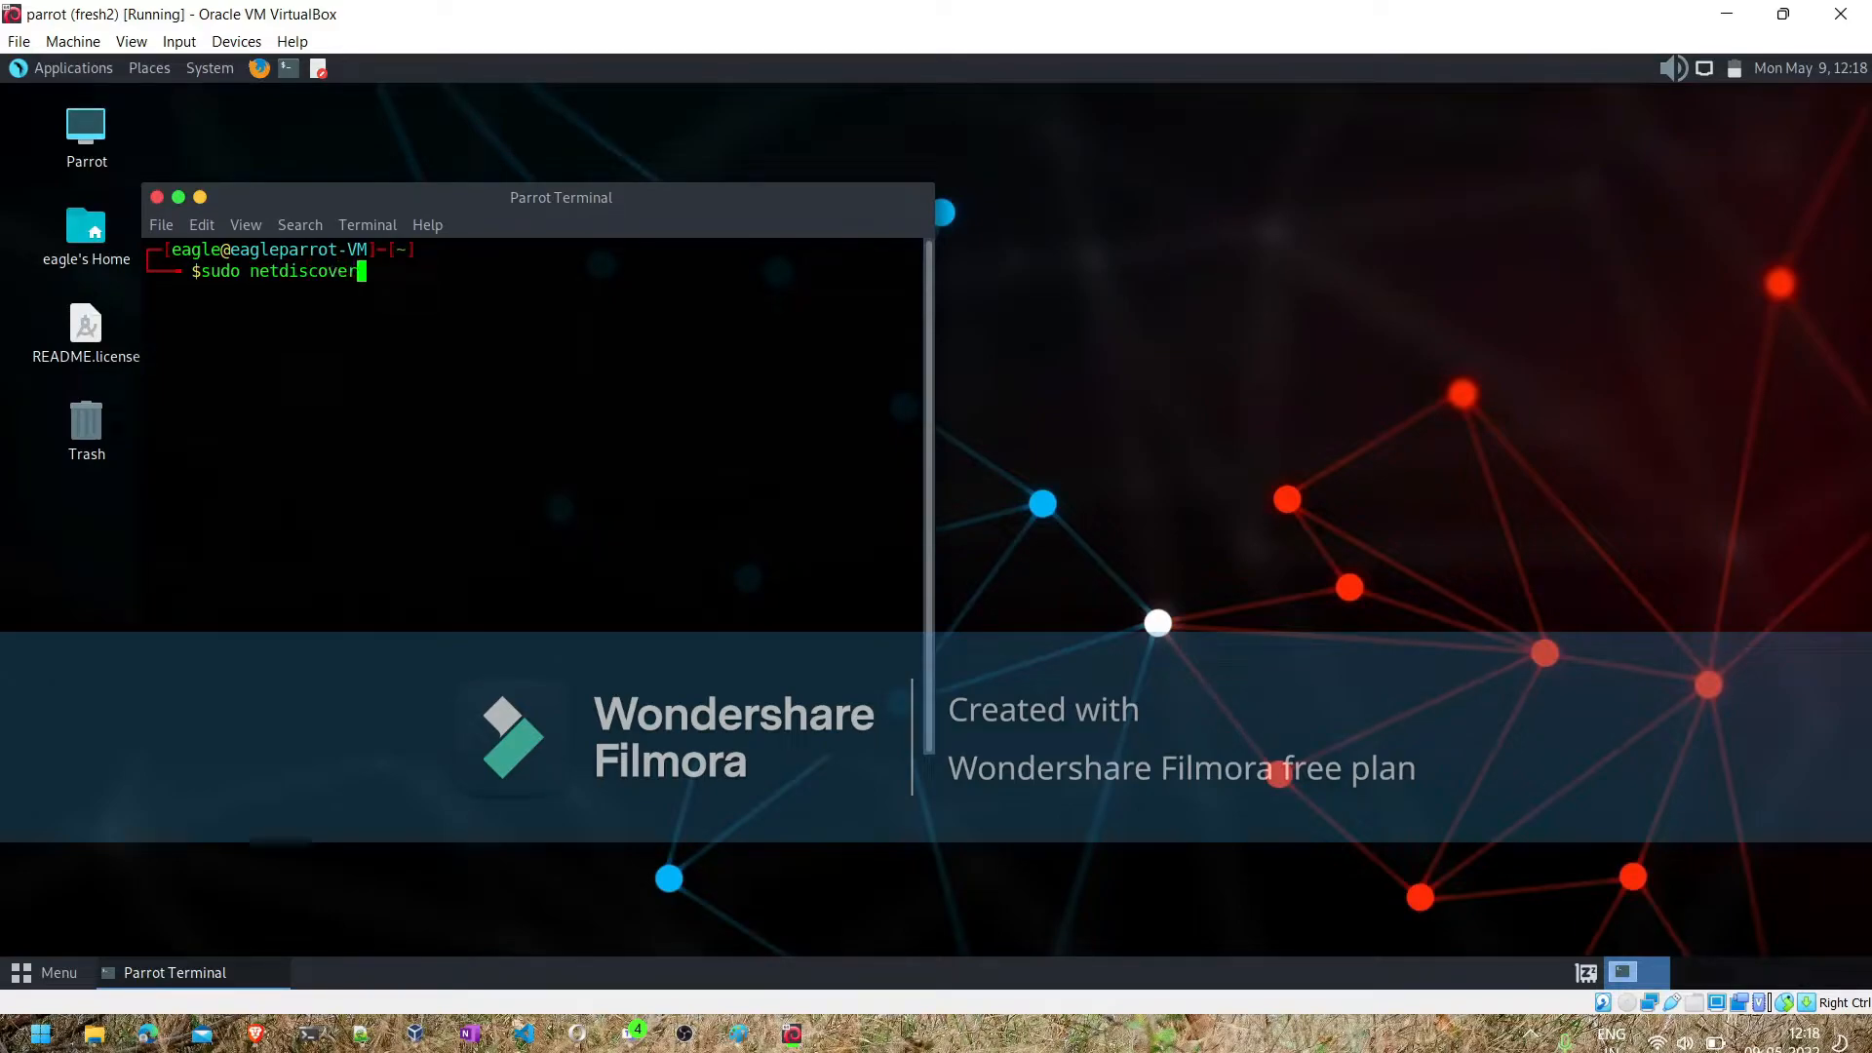
pyautogui.press('Return')
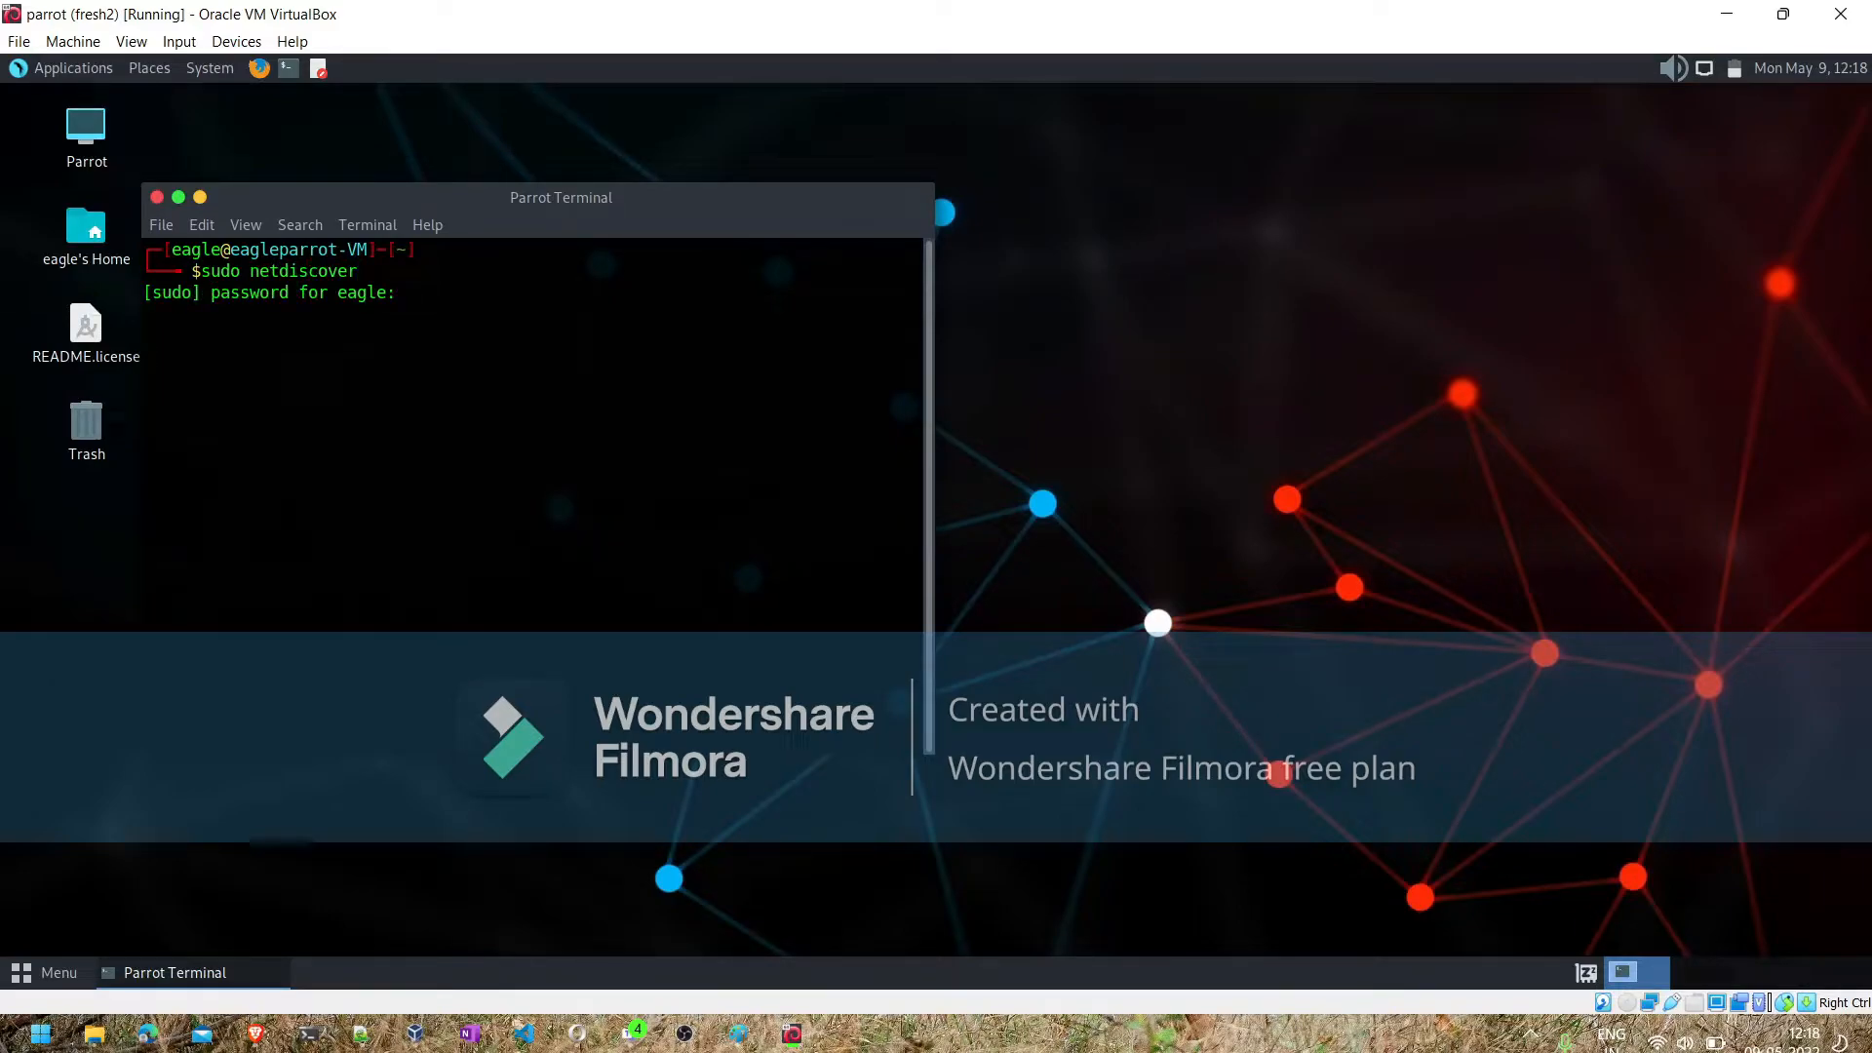
pyautogui.press('Return')
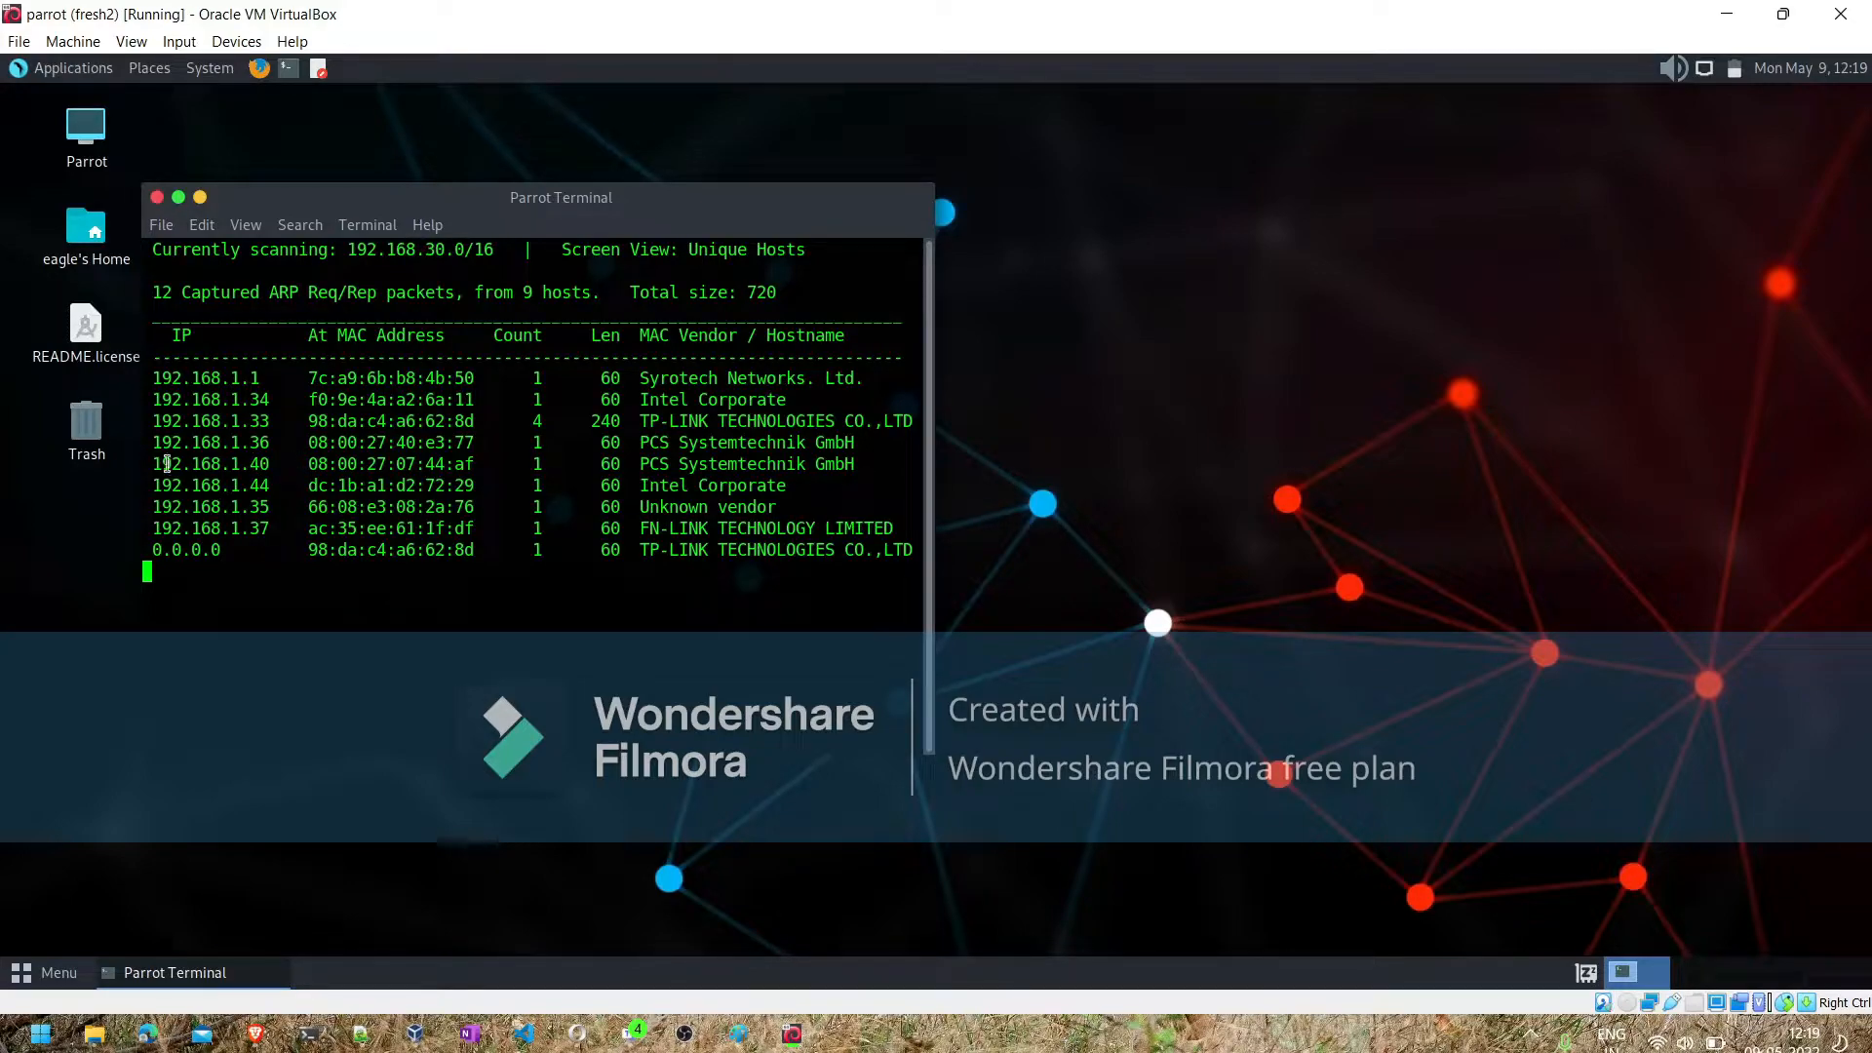
# - Copy the MAC address of host 192.168.1.40 from the netdiscover results
pyautogui.moveTo(154, 465); pyautogui.dragTo(264, 464)
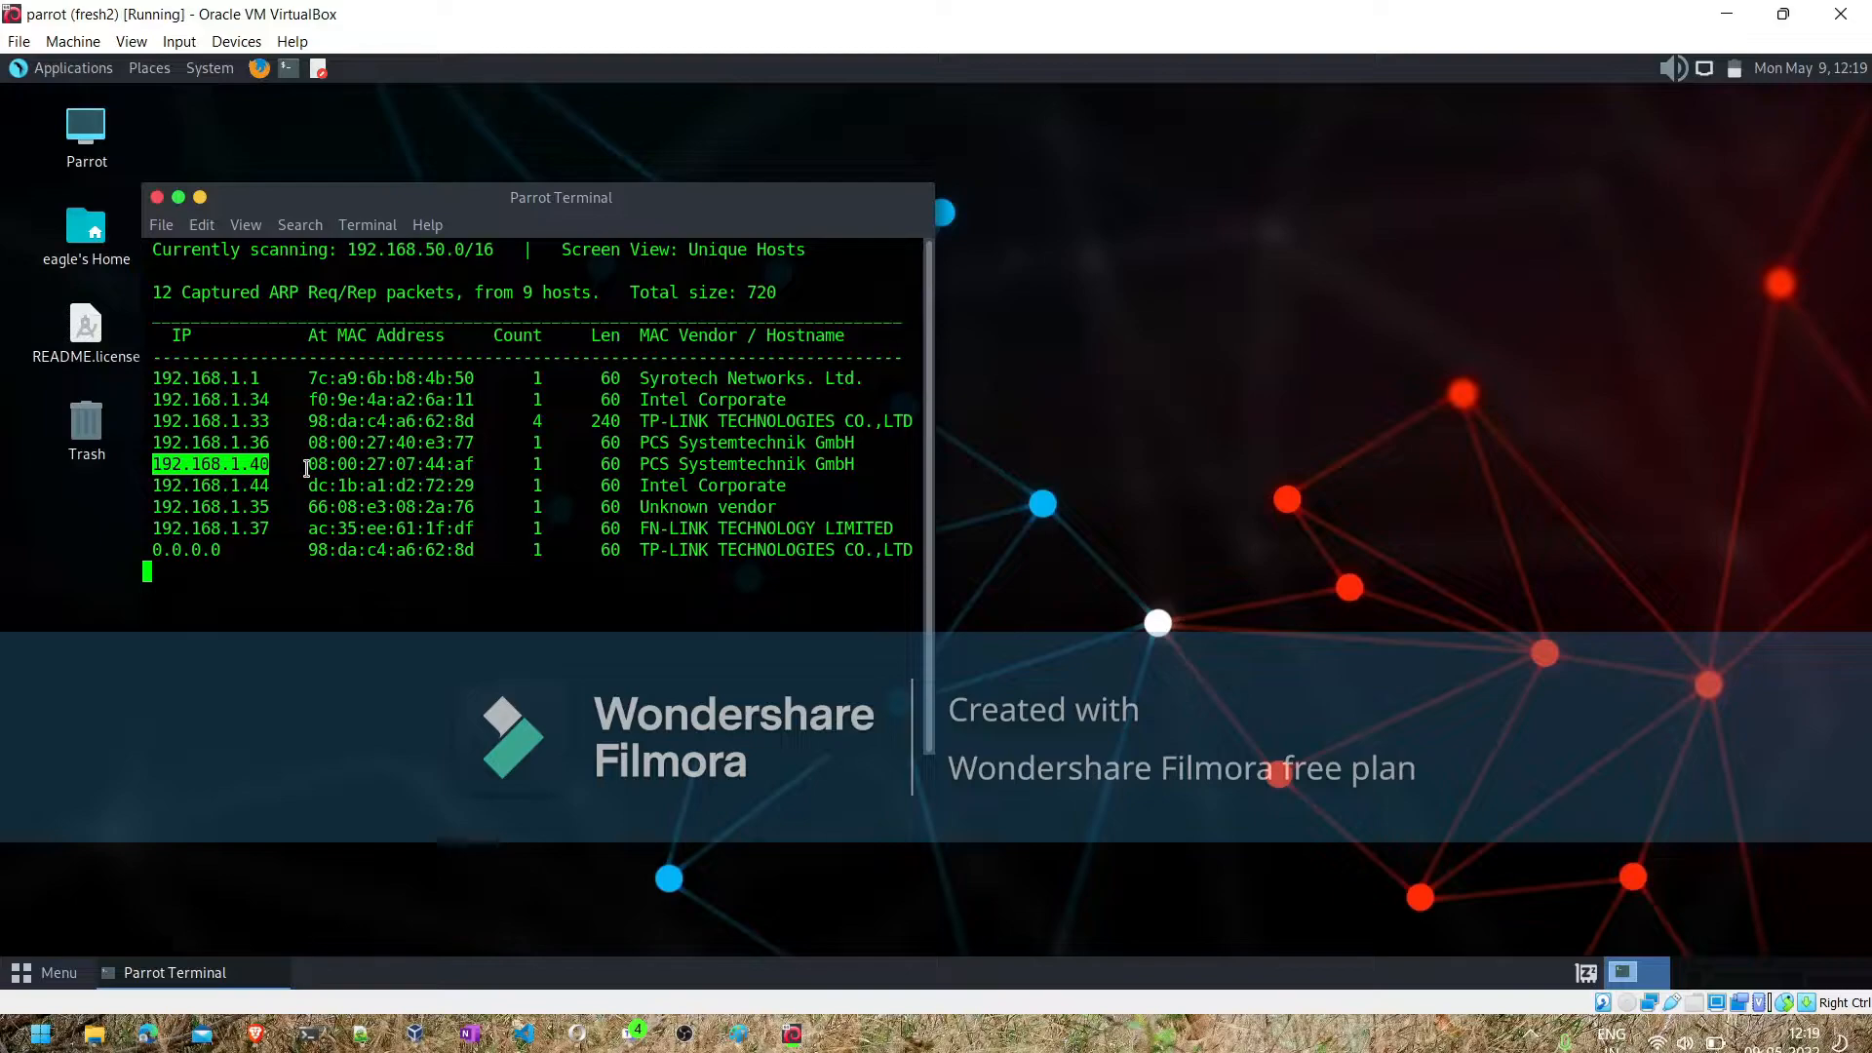
pyautogui.moveTo(308, 466); pyautogui.dragTo(467, 467)
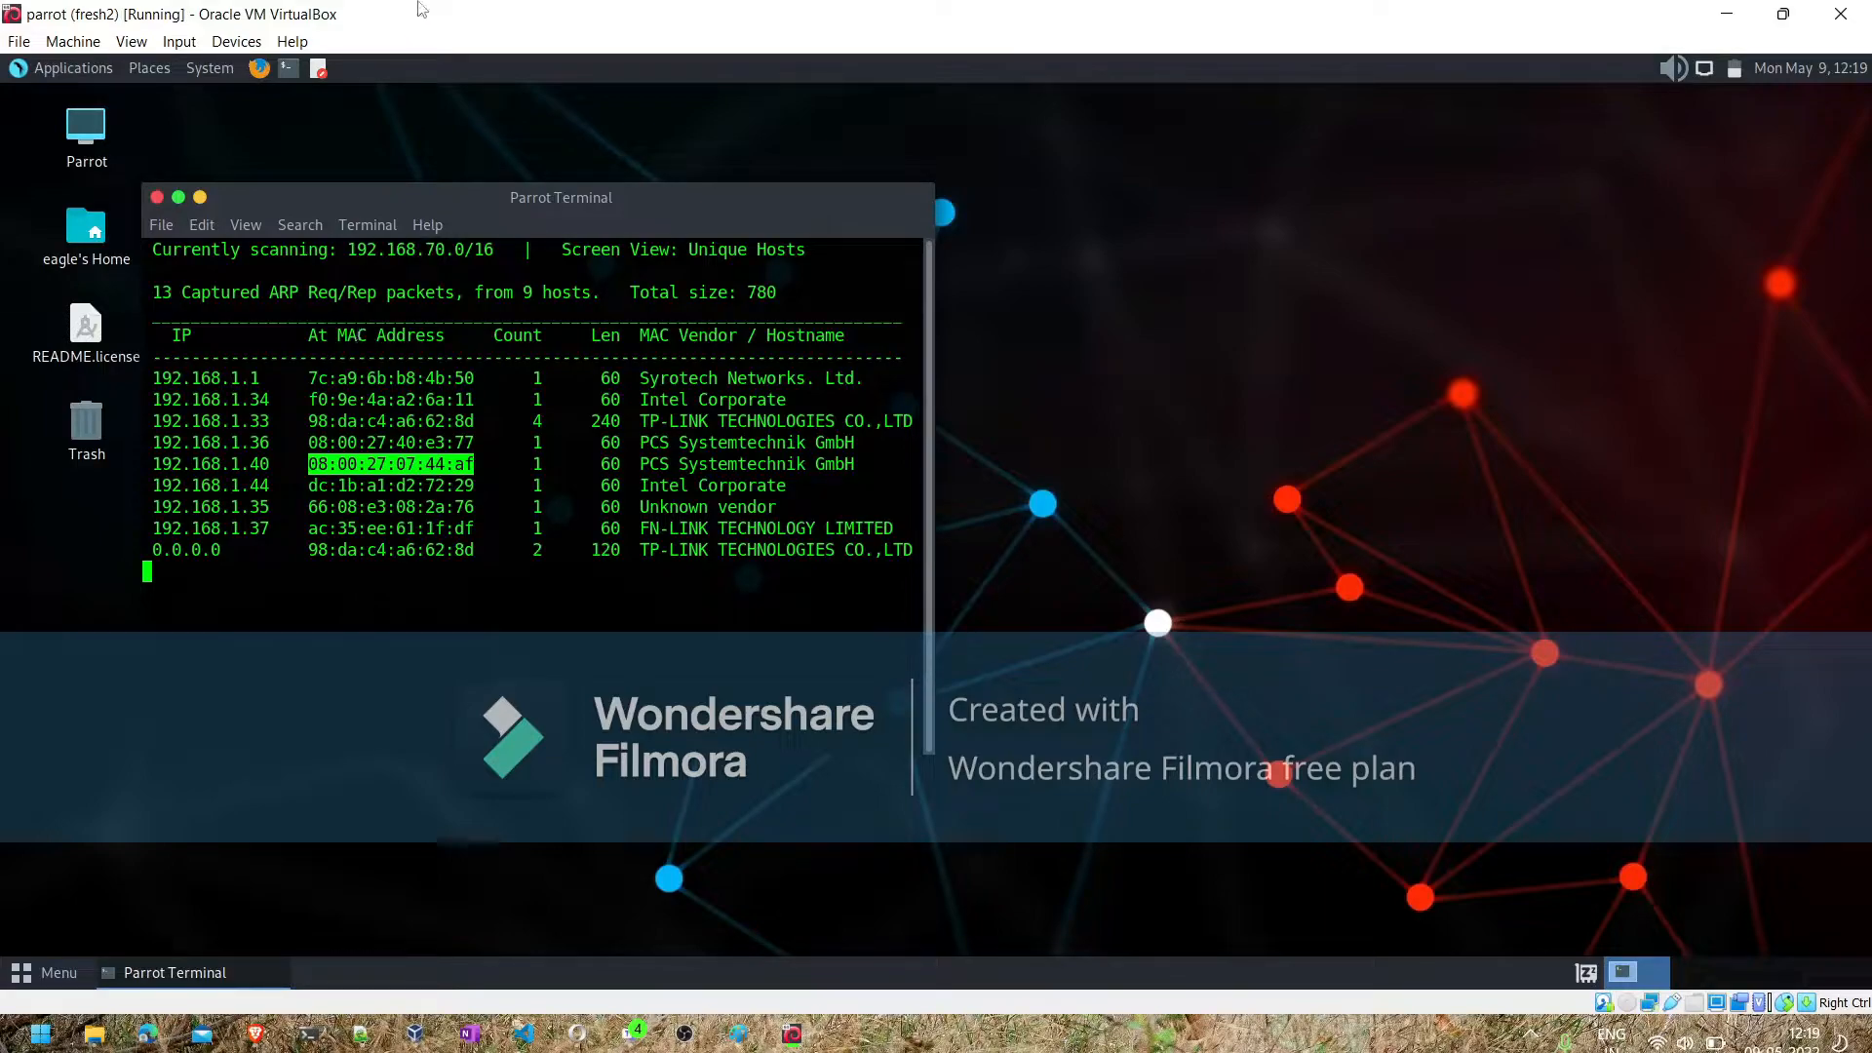
# - Open Firefox in the parrot VM and get its address field ready for a new search
pyautogui.click(259, 70)
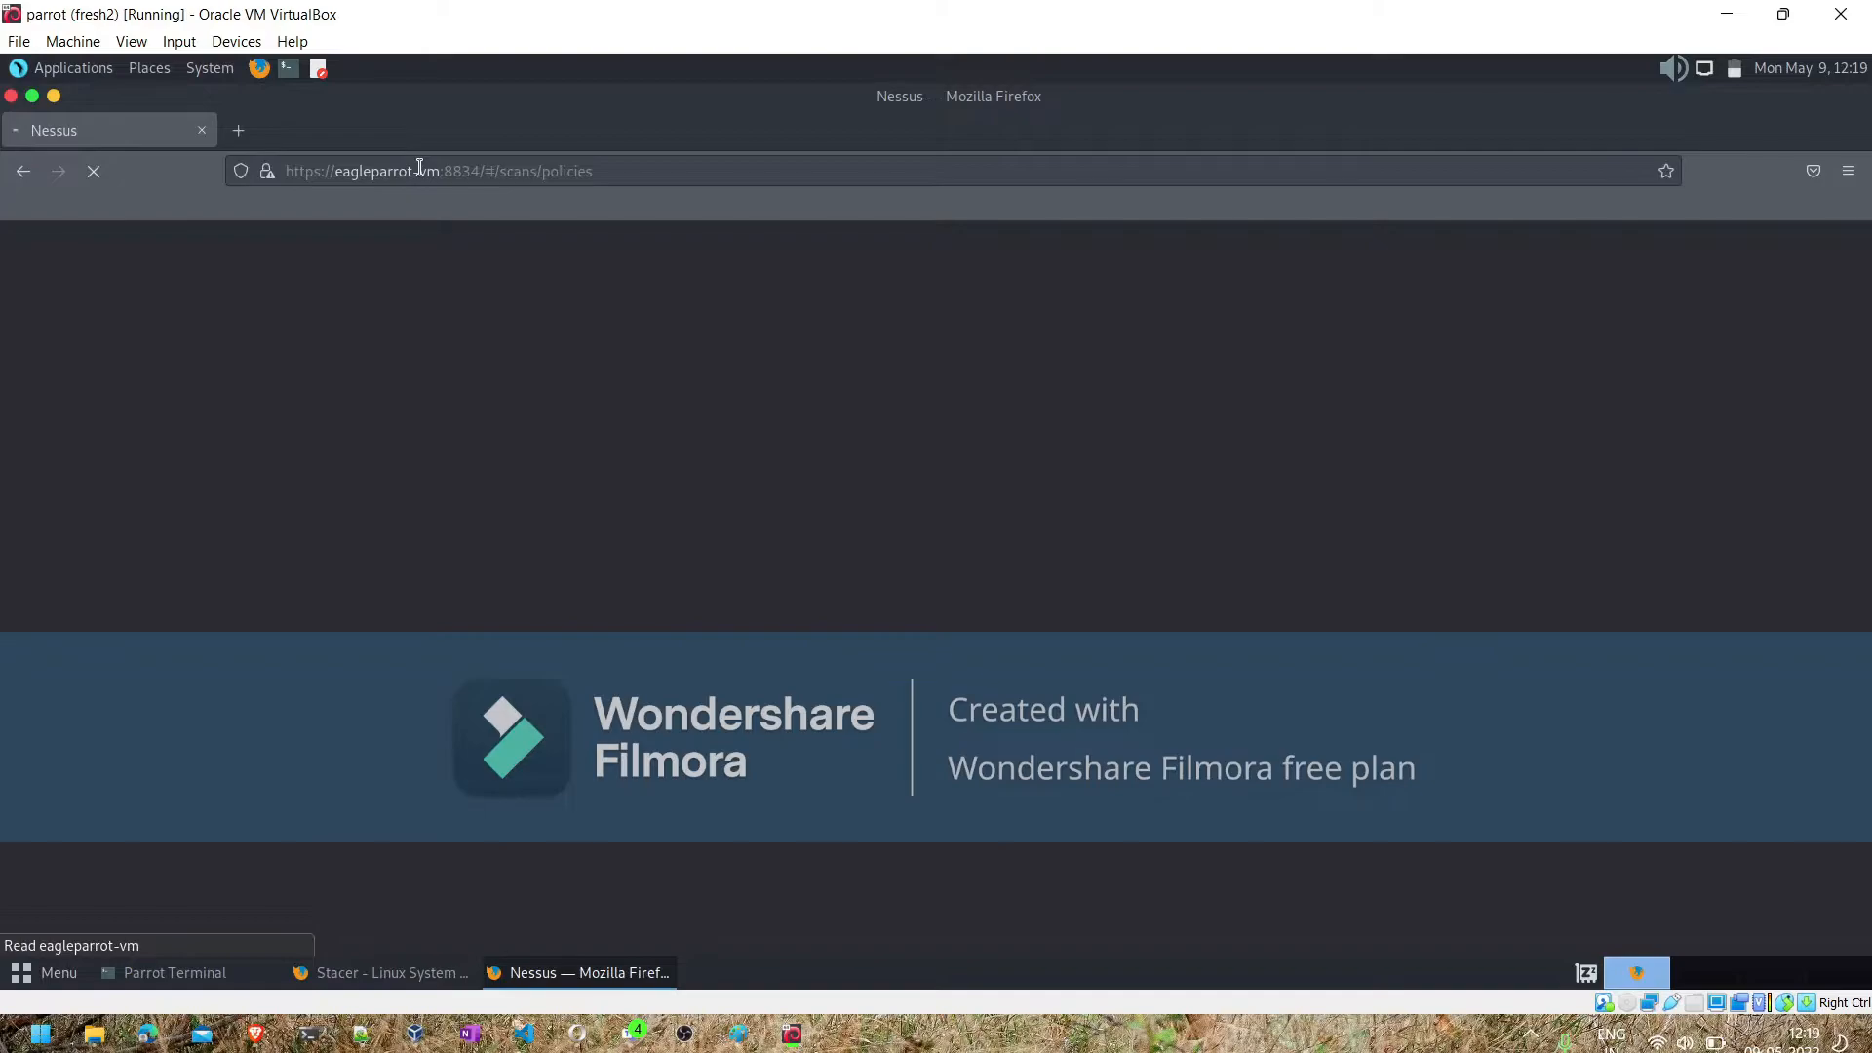
pyautogui.click(419, 168)
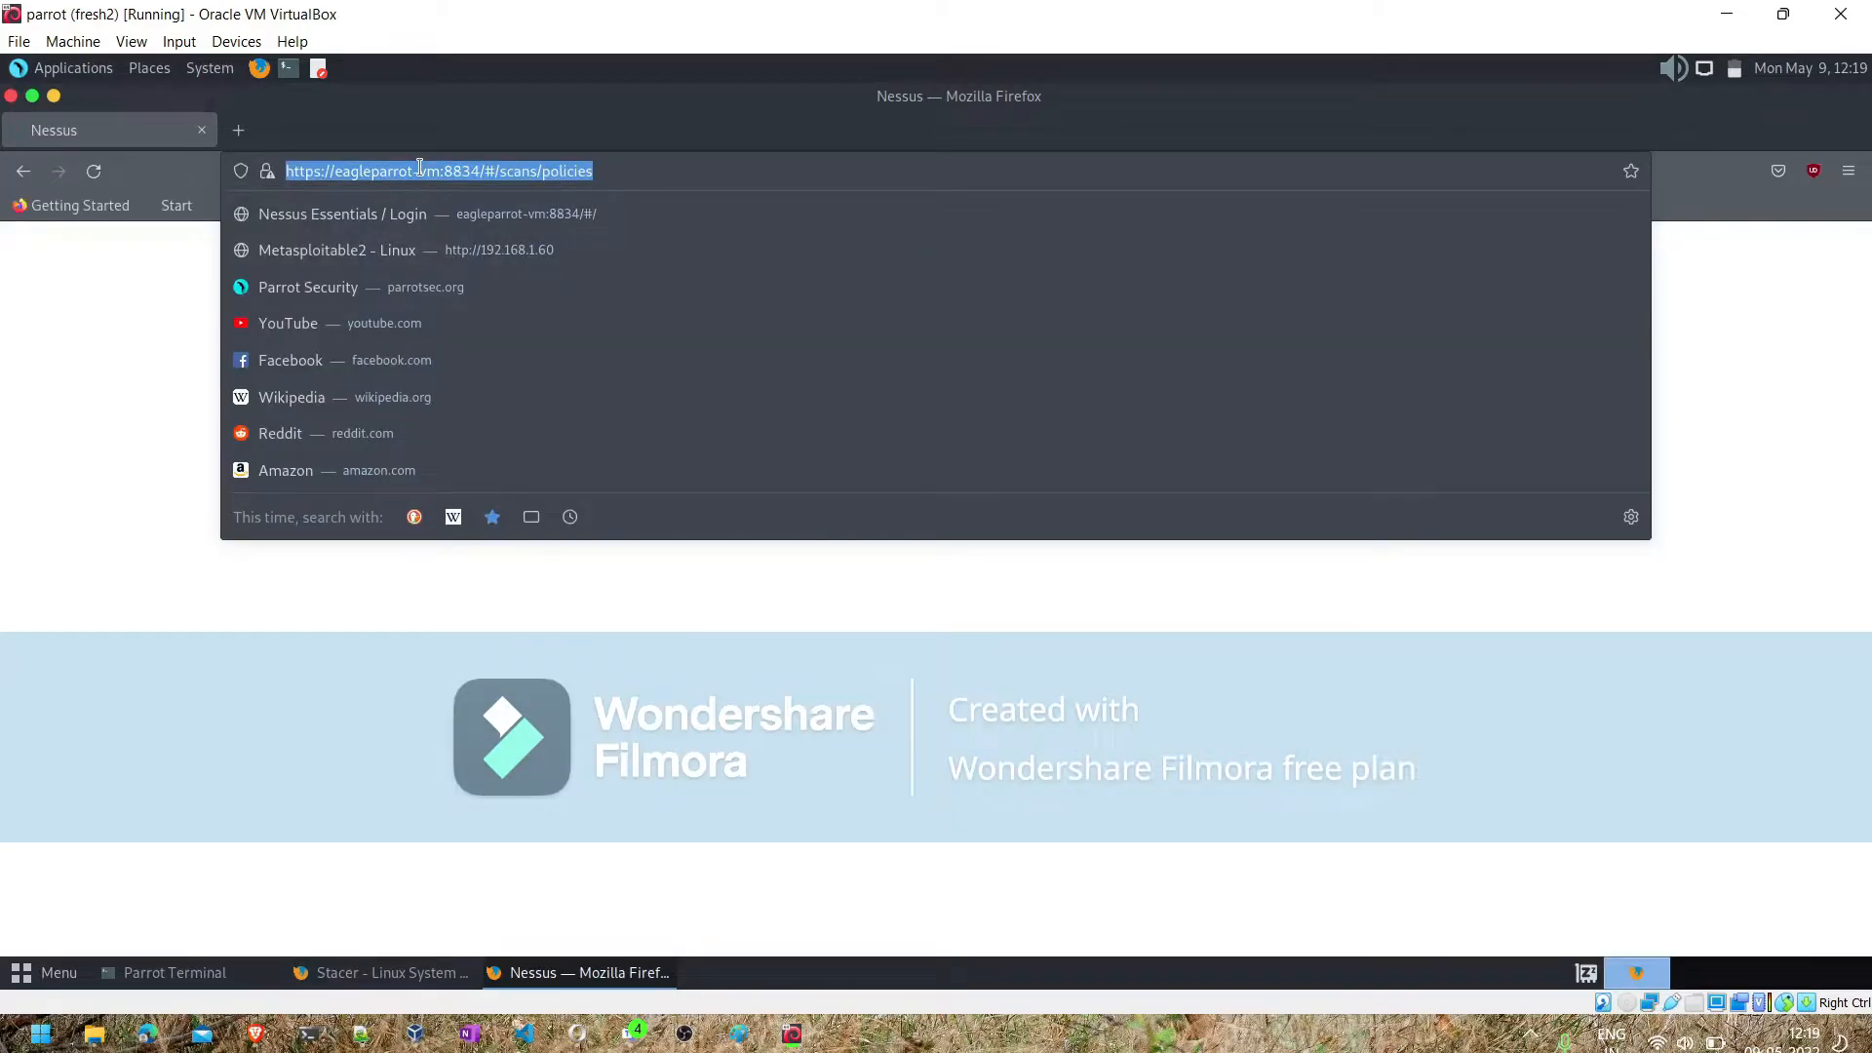
pyautogui.write('mac looky')
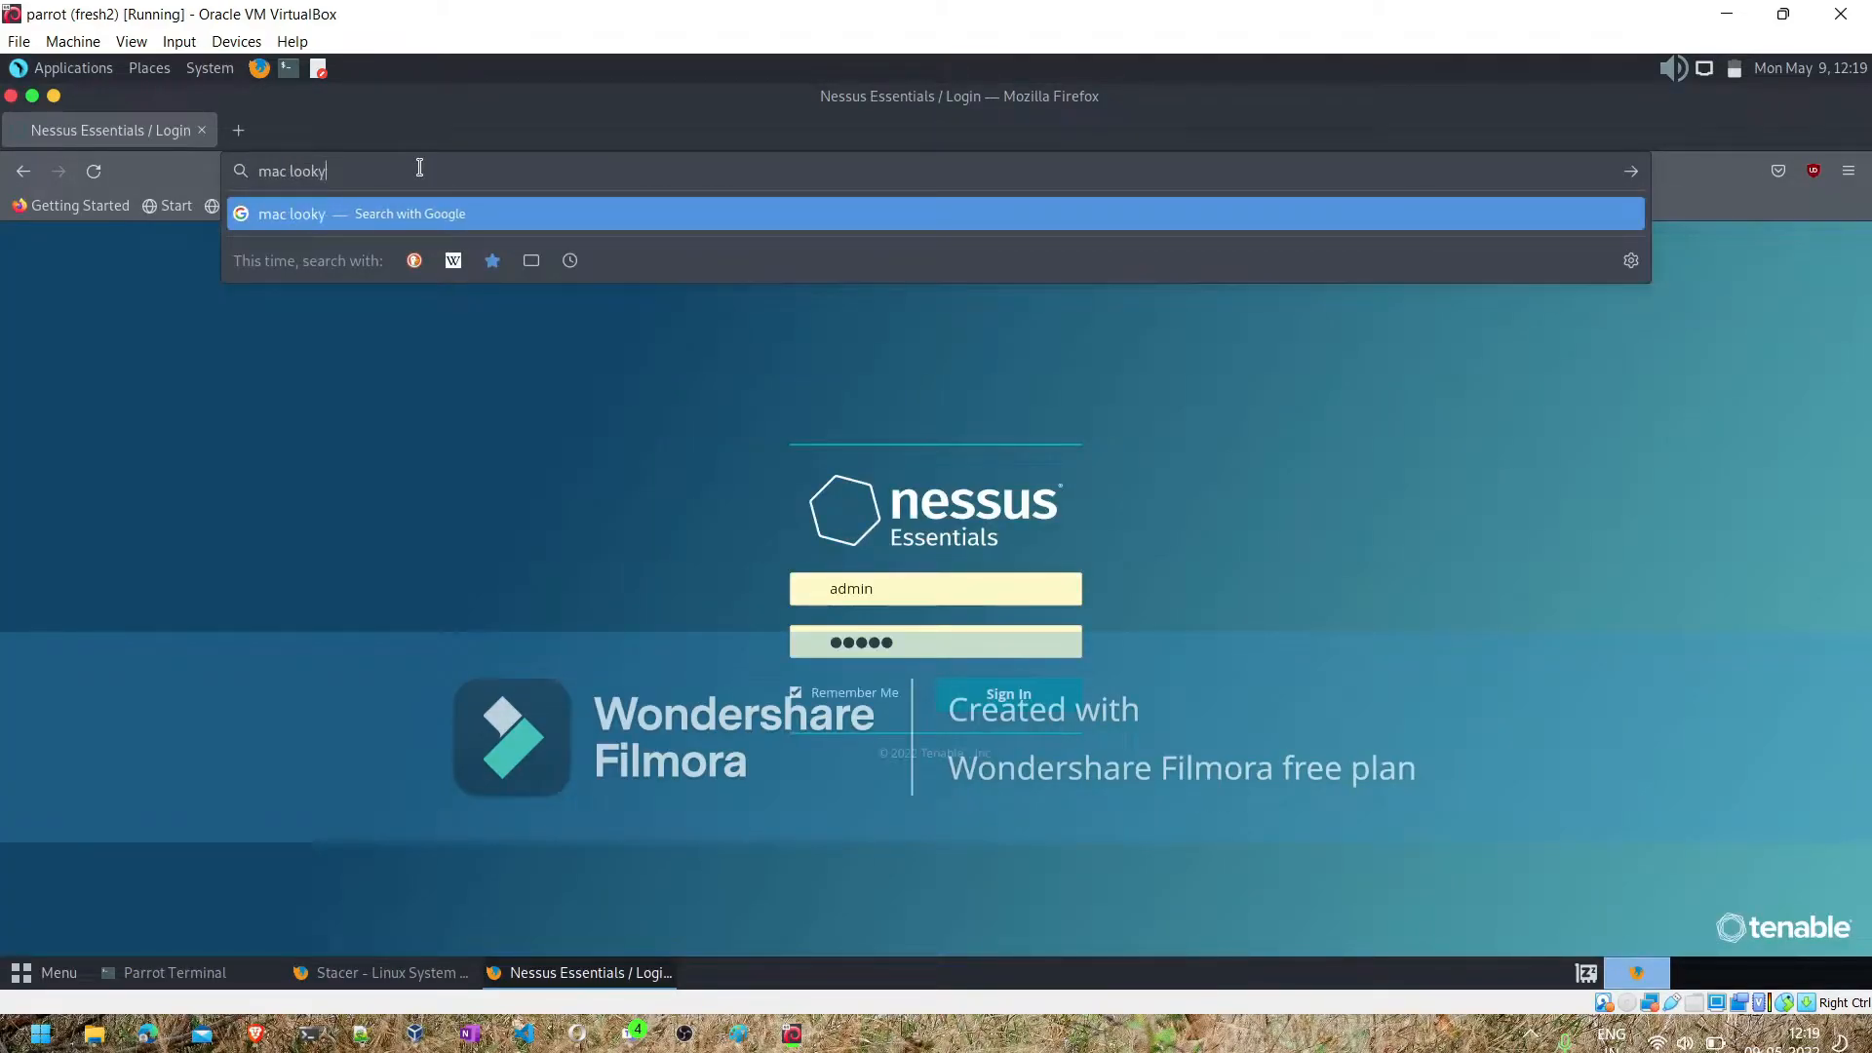
pyautogui.press('BackSpace')
pyautogui.write('up')
pyautogui.press('BackSpace')
pyautogui.press('BackSpace')
pyautogui.press('BackSpace')
pyautogui.press('BackSpace')
pyautogui.press('BackSpace')
pyautogui.press('BackSpace')
pyautogui.press('BackSpace')
pyautogui.press('BackSpace')
pyautogui.press('BackSpace')
pyautogui.press('BackSpace')
pyautogui.write('ip l')
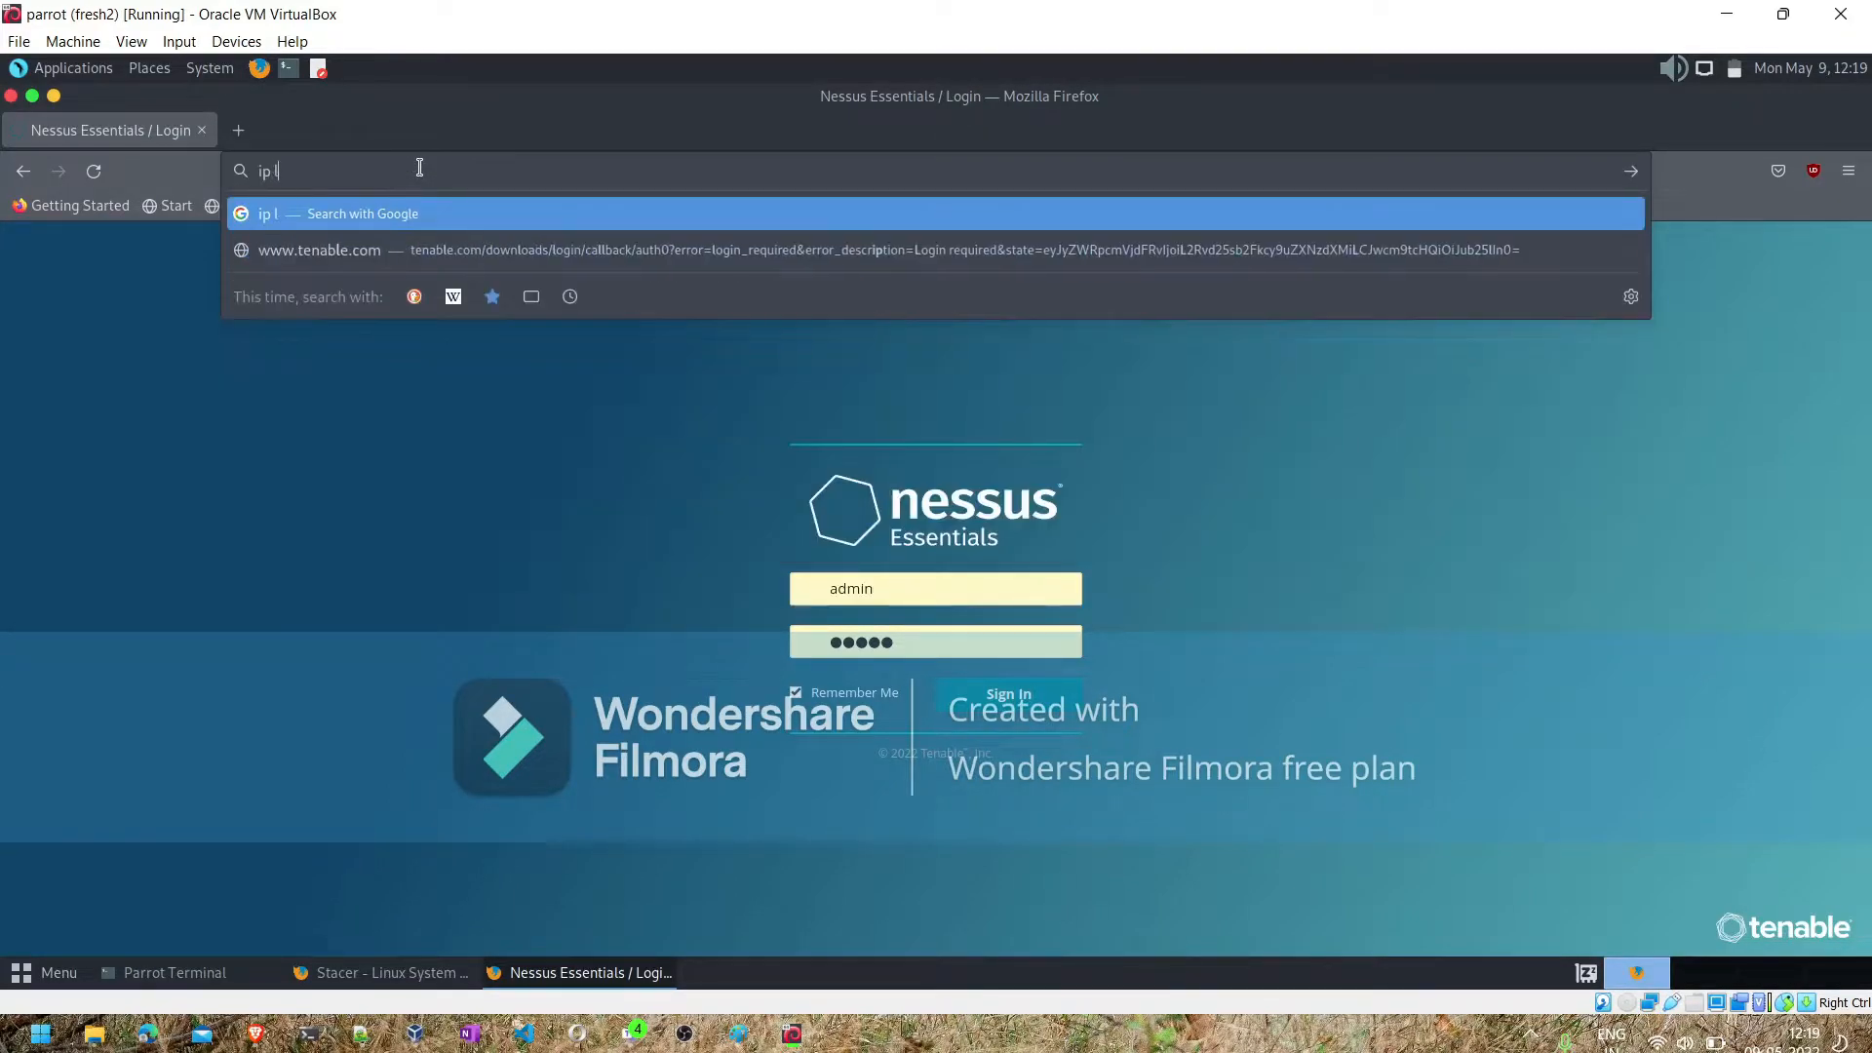
pyautogui.write('ookup')
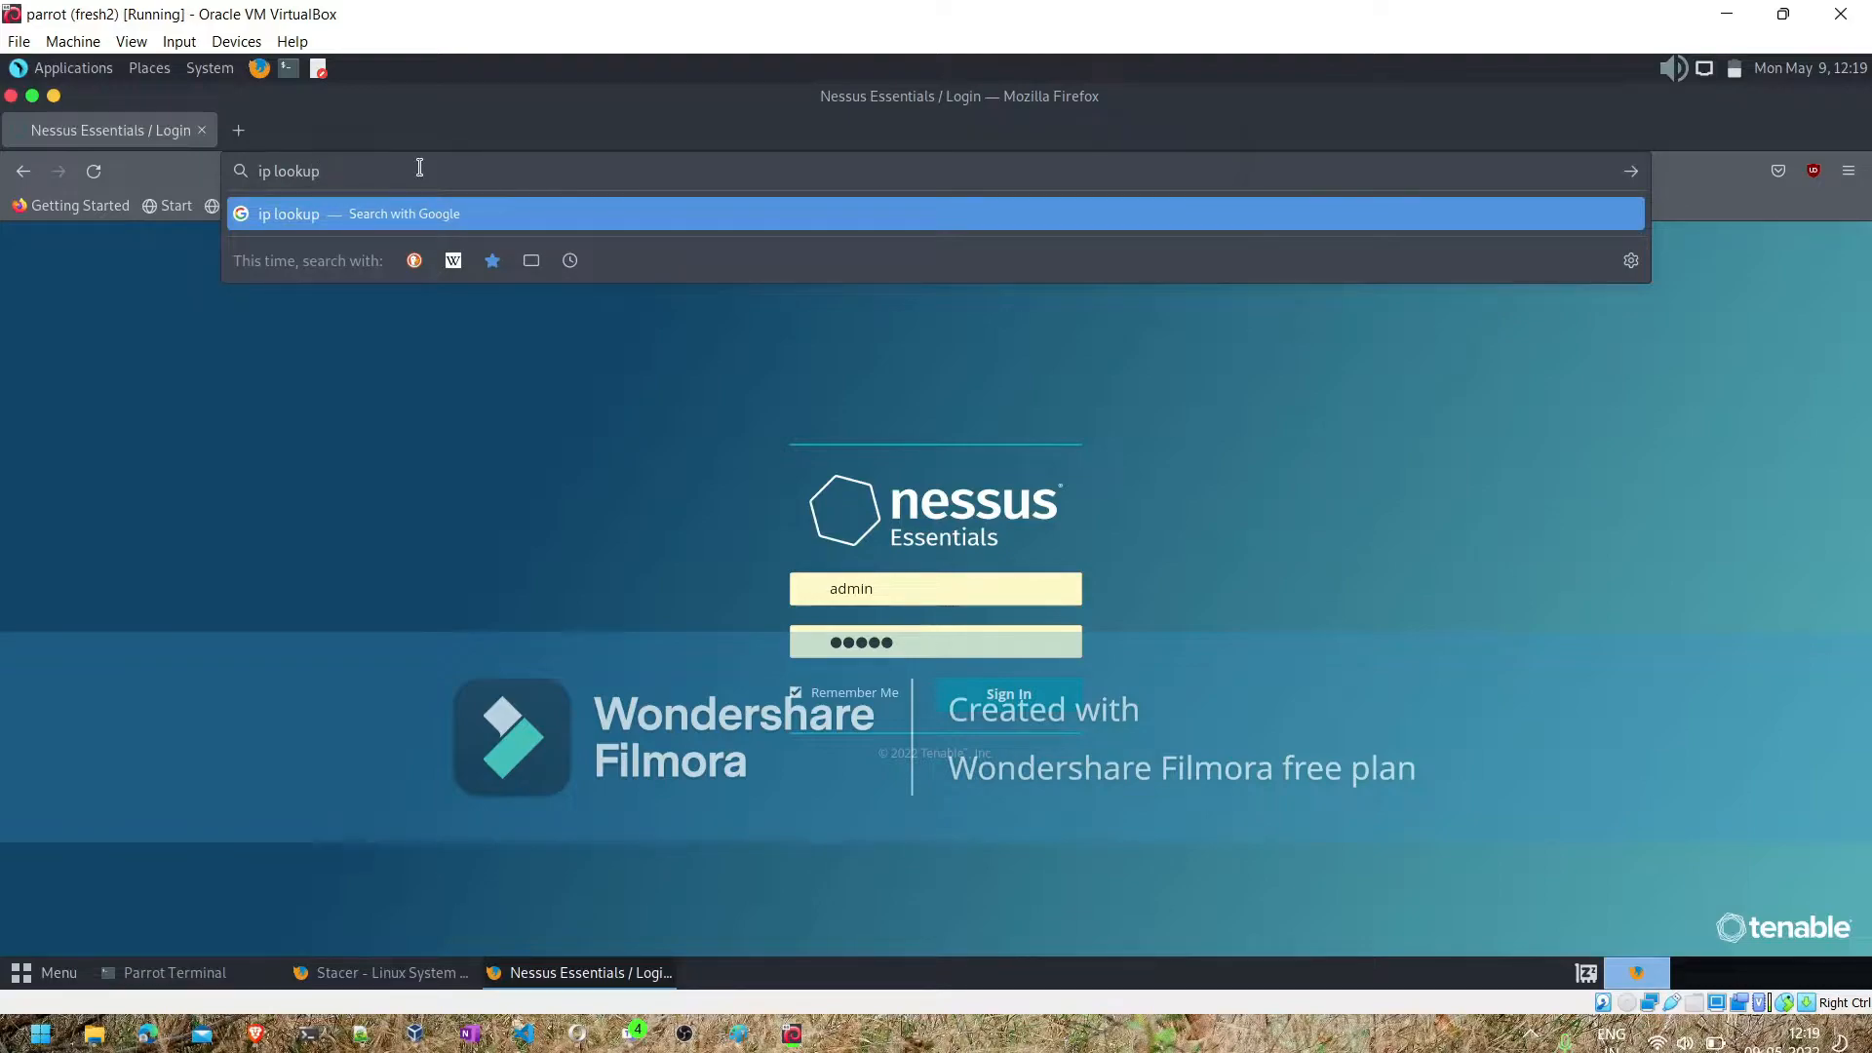
pyautogui.press('BackSpace')
pyautogui.press('BackSpace')
pyautogui.press('BackSpace')
pyautogui.press('BackSpace')
pyautogui.press('BackSpace')
pyautogui.press('BackSpace')
pyautogui.press('BackSpace')
pyautogui.press('BackSpace')
pyautogui.press('BackSpace')
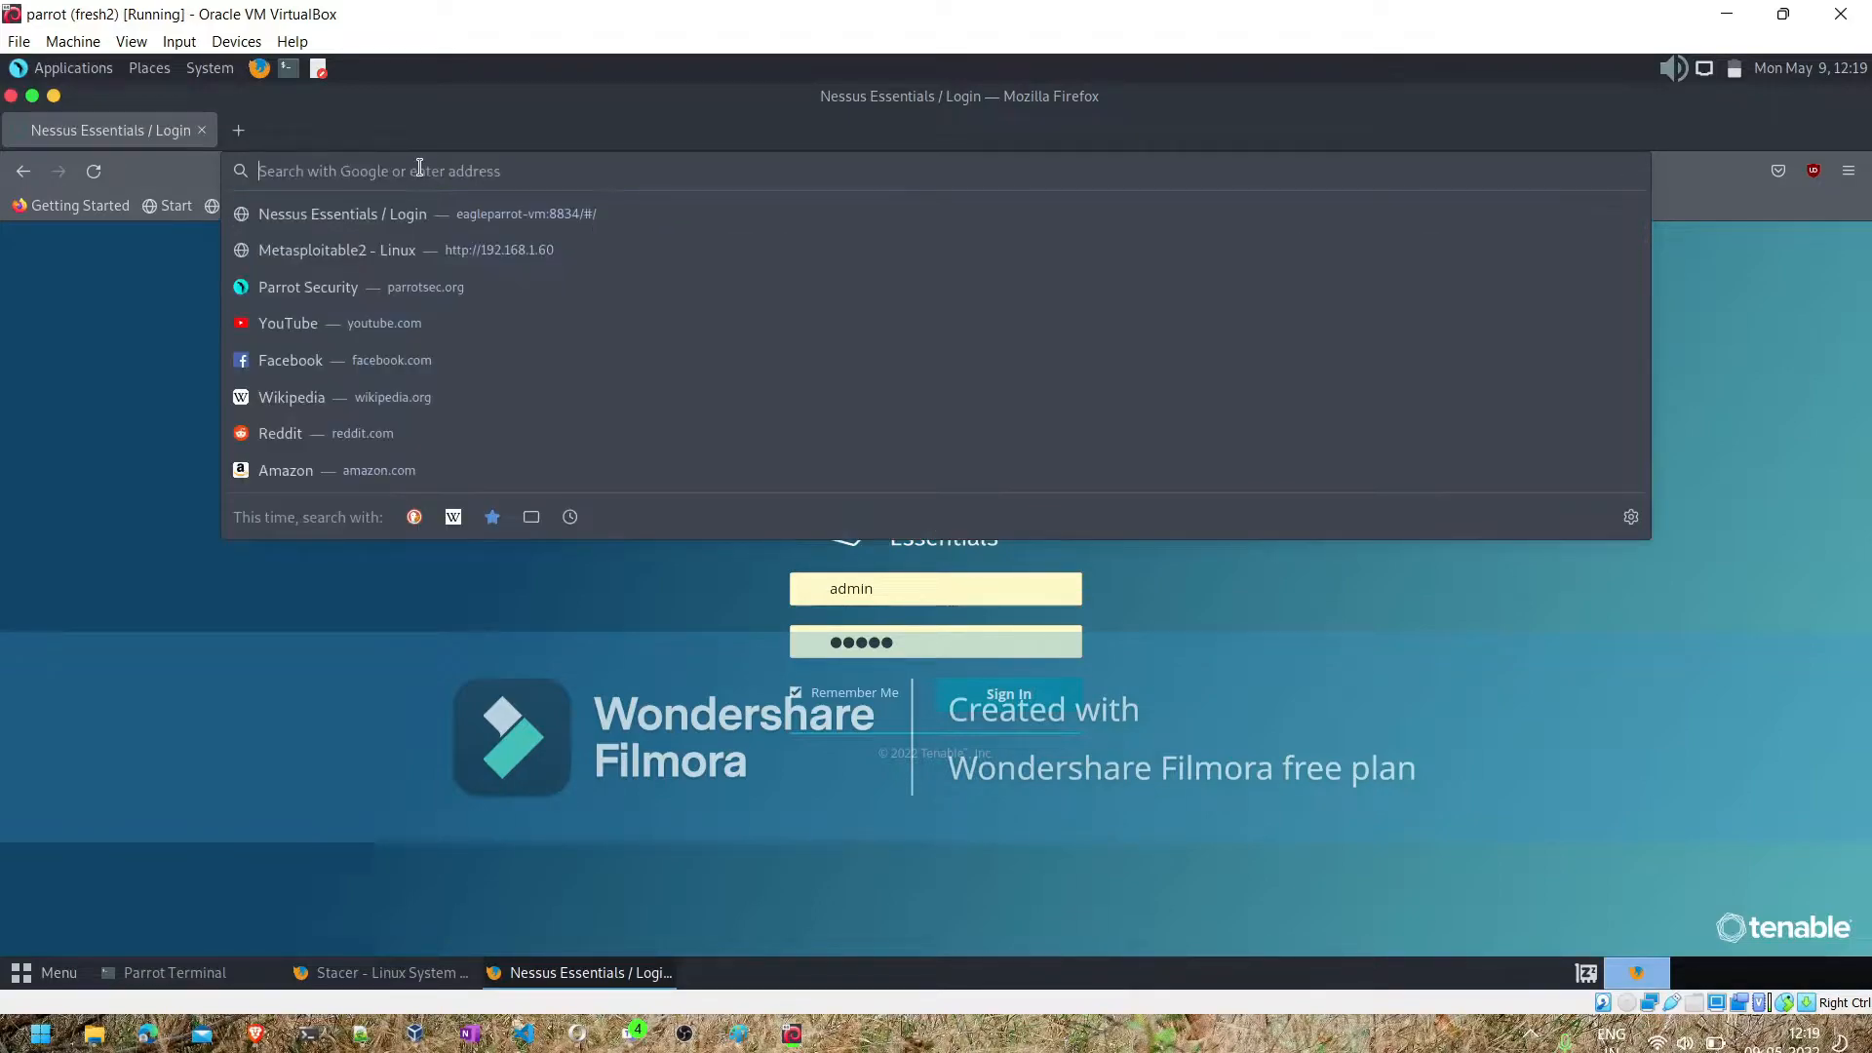
# - Search the web for "mac lookup" and open the macaddress.io vendor lookup result
pyautogui.write('mac lookup')
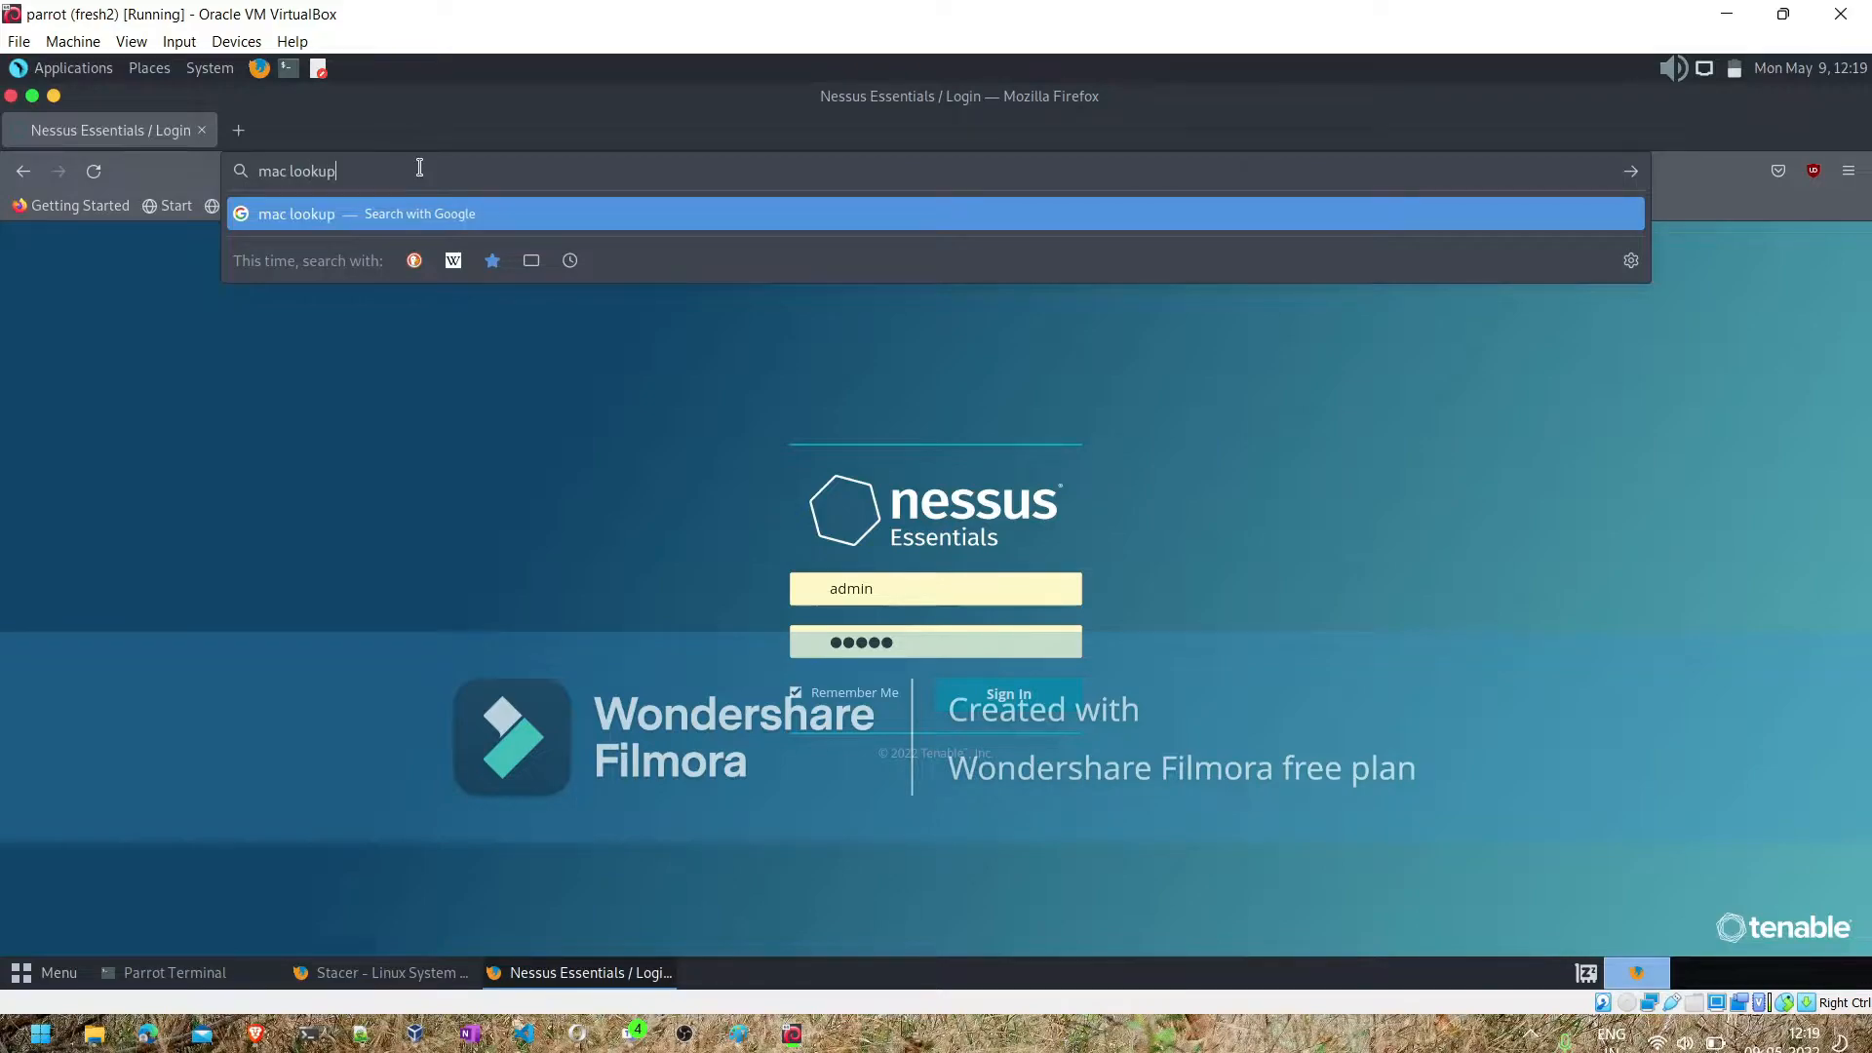
pyautogui.press('Return')
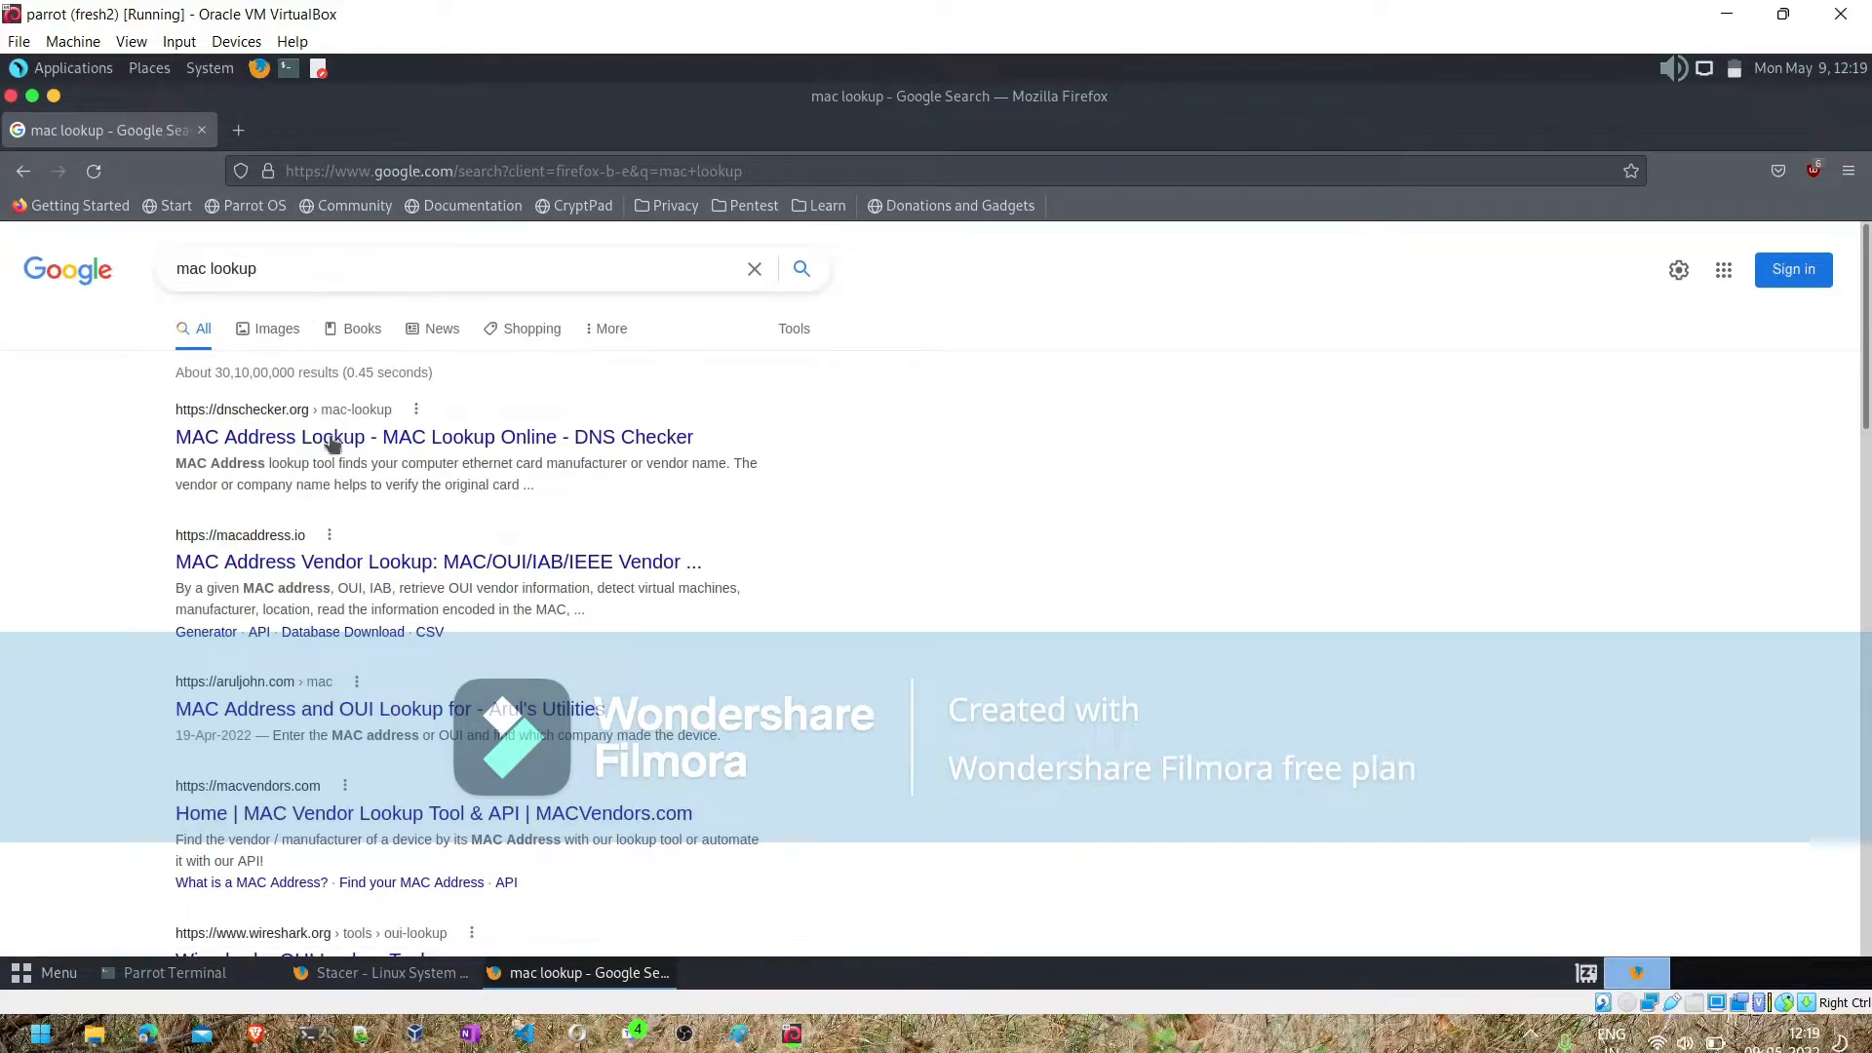
pyautogui.click(277, 562)
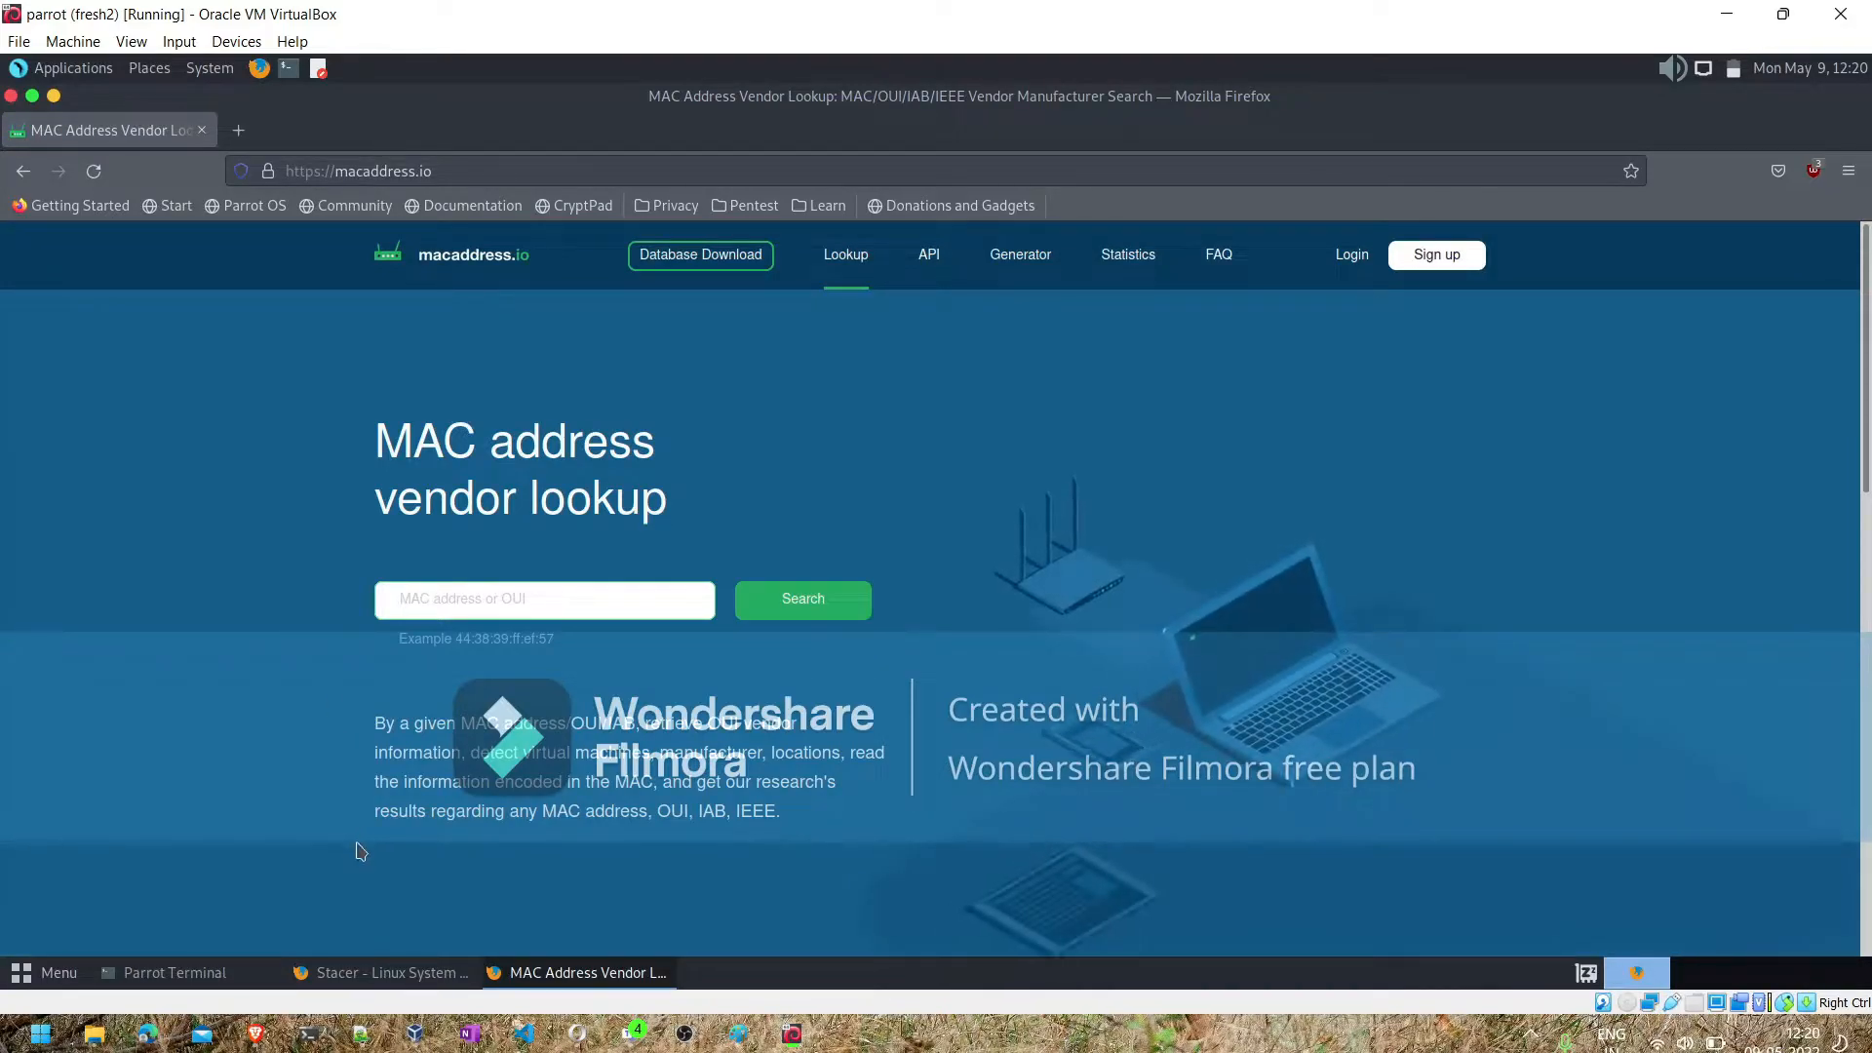
# - Switch to the Notepad++ notes and paste the MAC address 08:00:27:07:44:af on a new line below the 127.0.0.1 URL
pyautogui.click(445, 806)
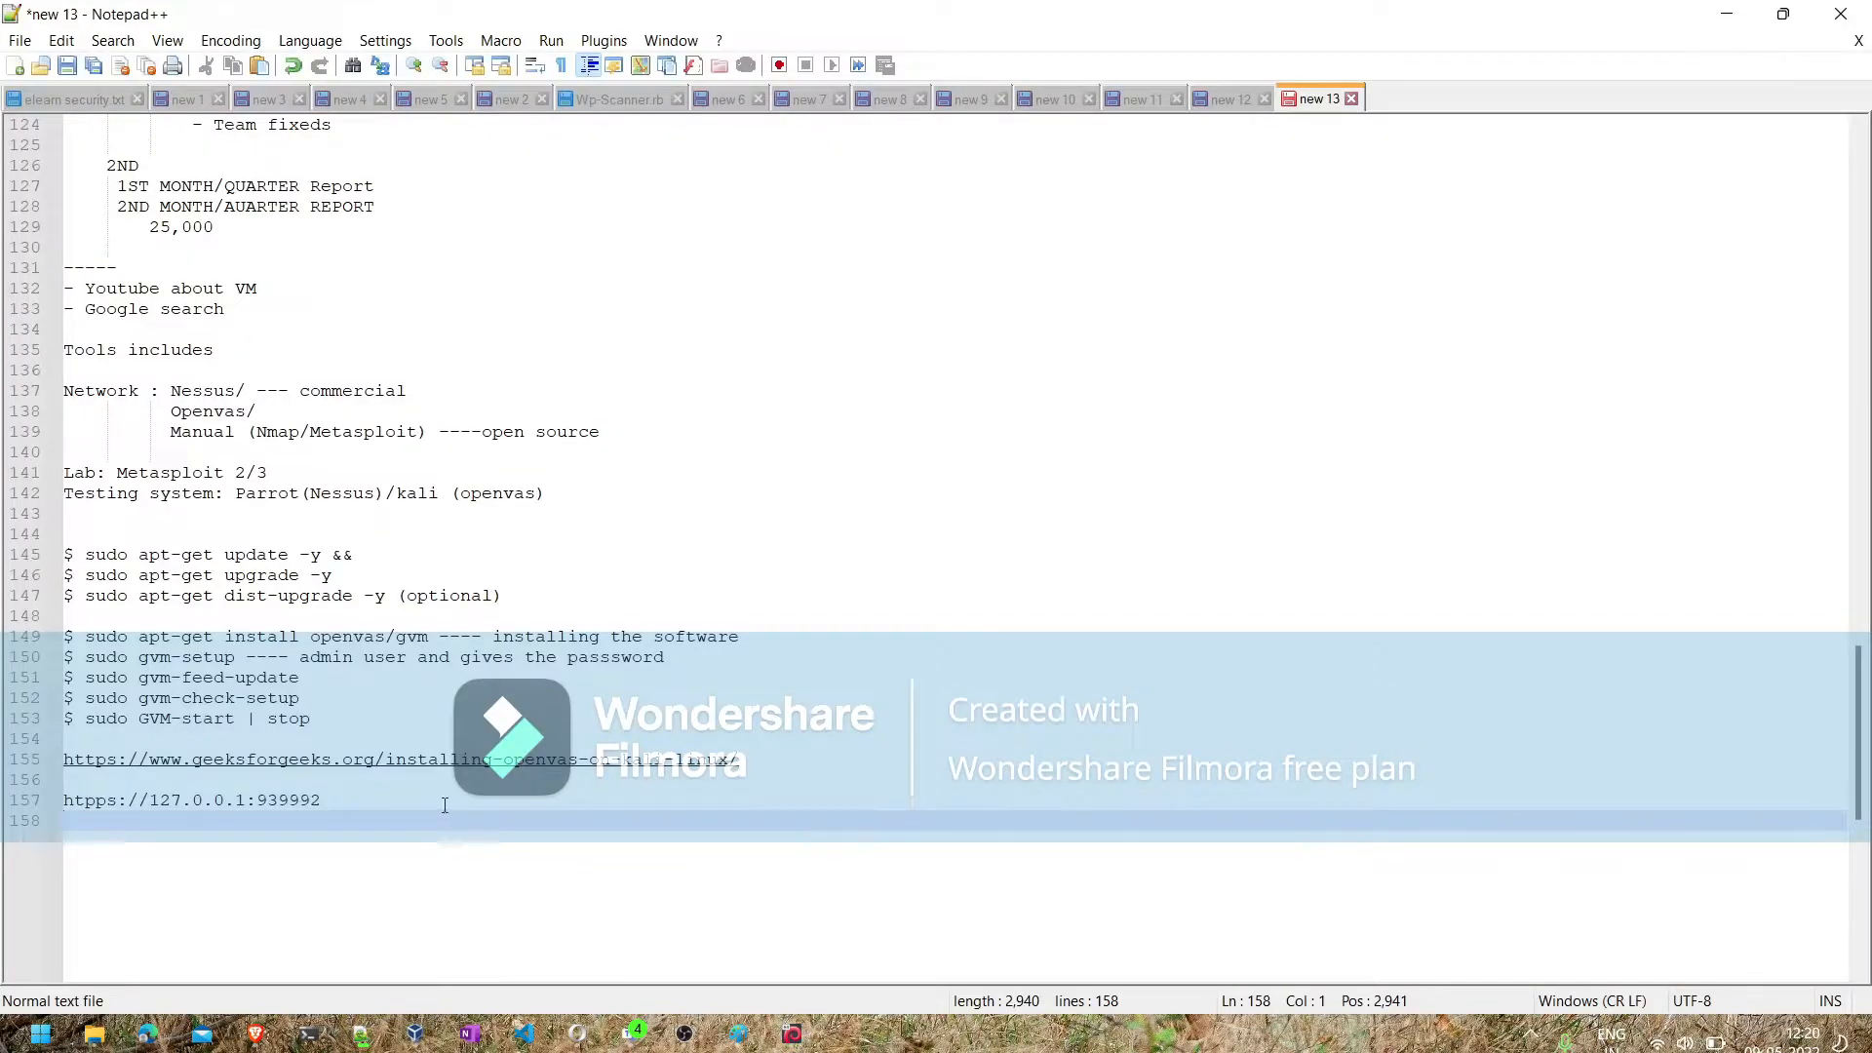
pyautogui.press('Left')
pyautogui.press('Return')
pyautogui.press('Return')
pyautogui.press('Return')
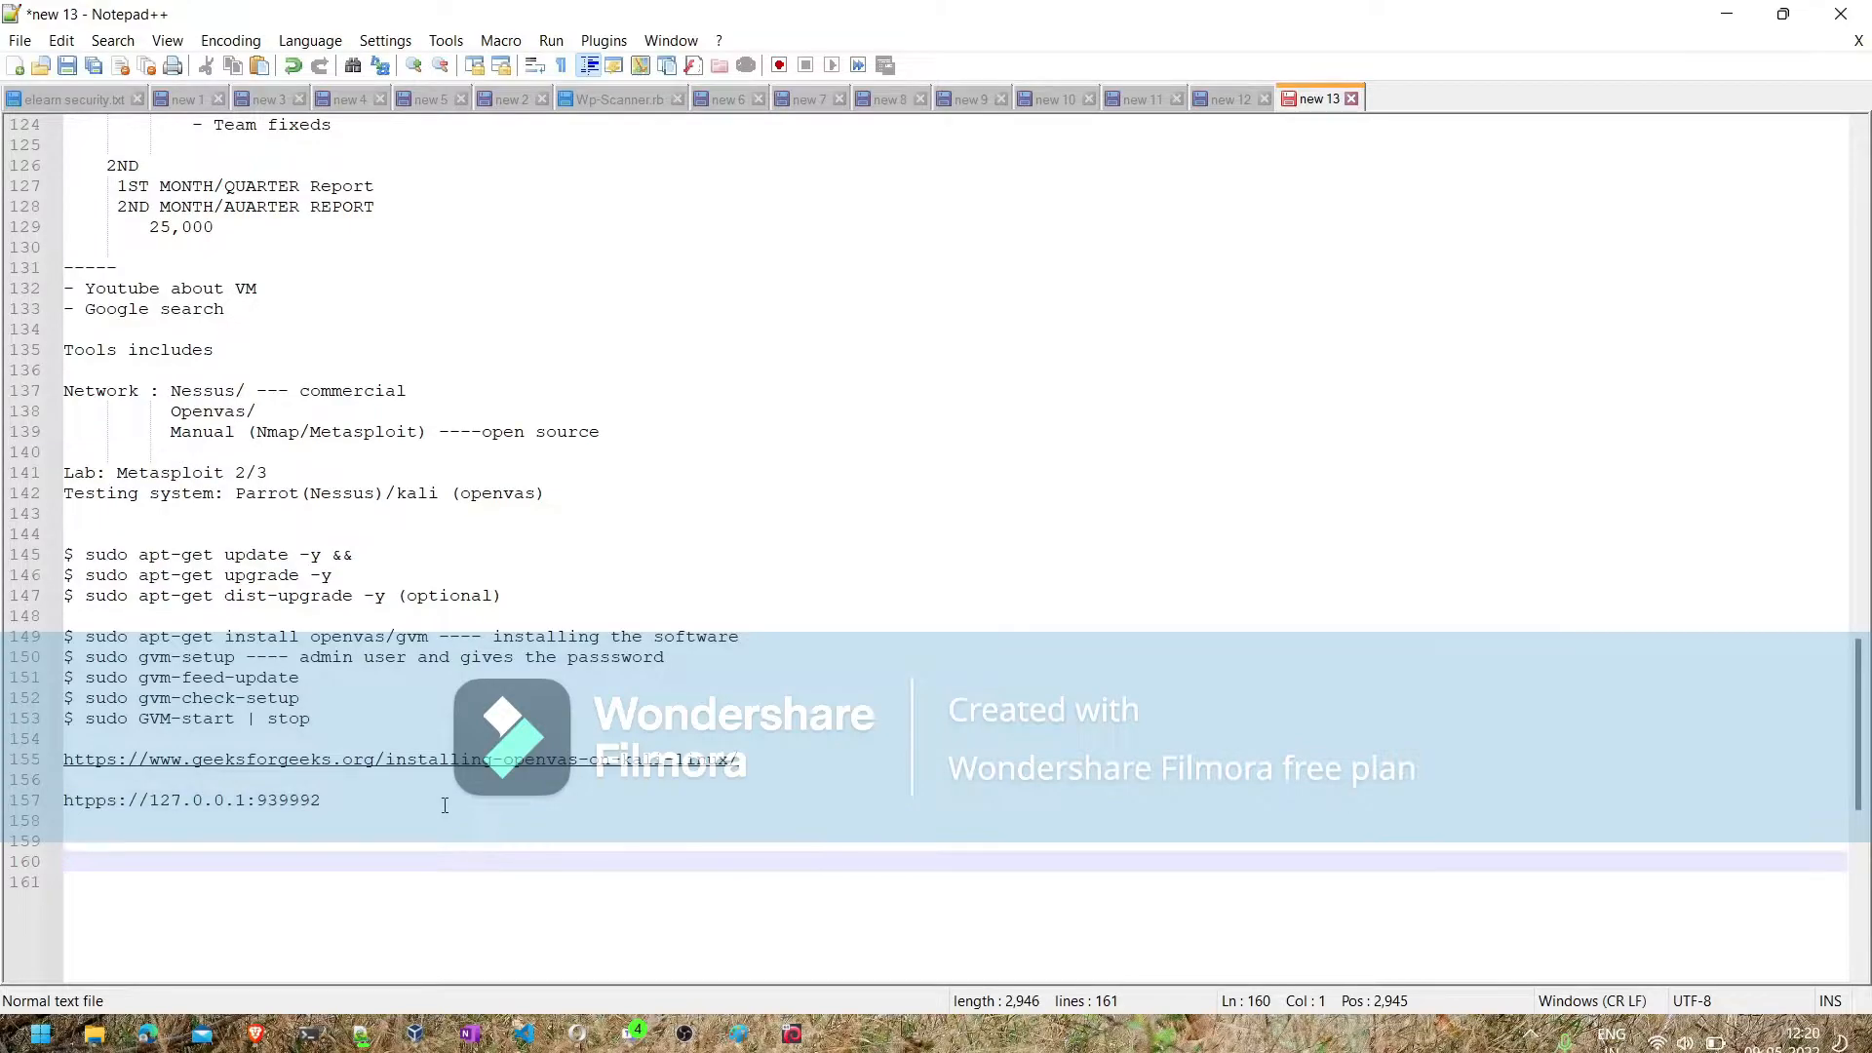
pyautogui.write('08:00:27:07:44:af')
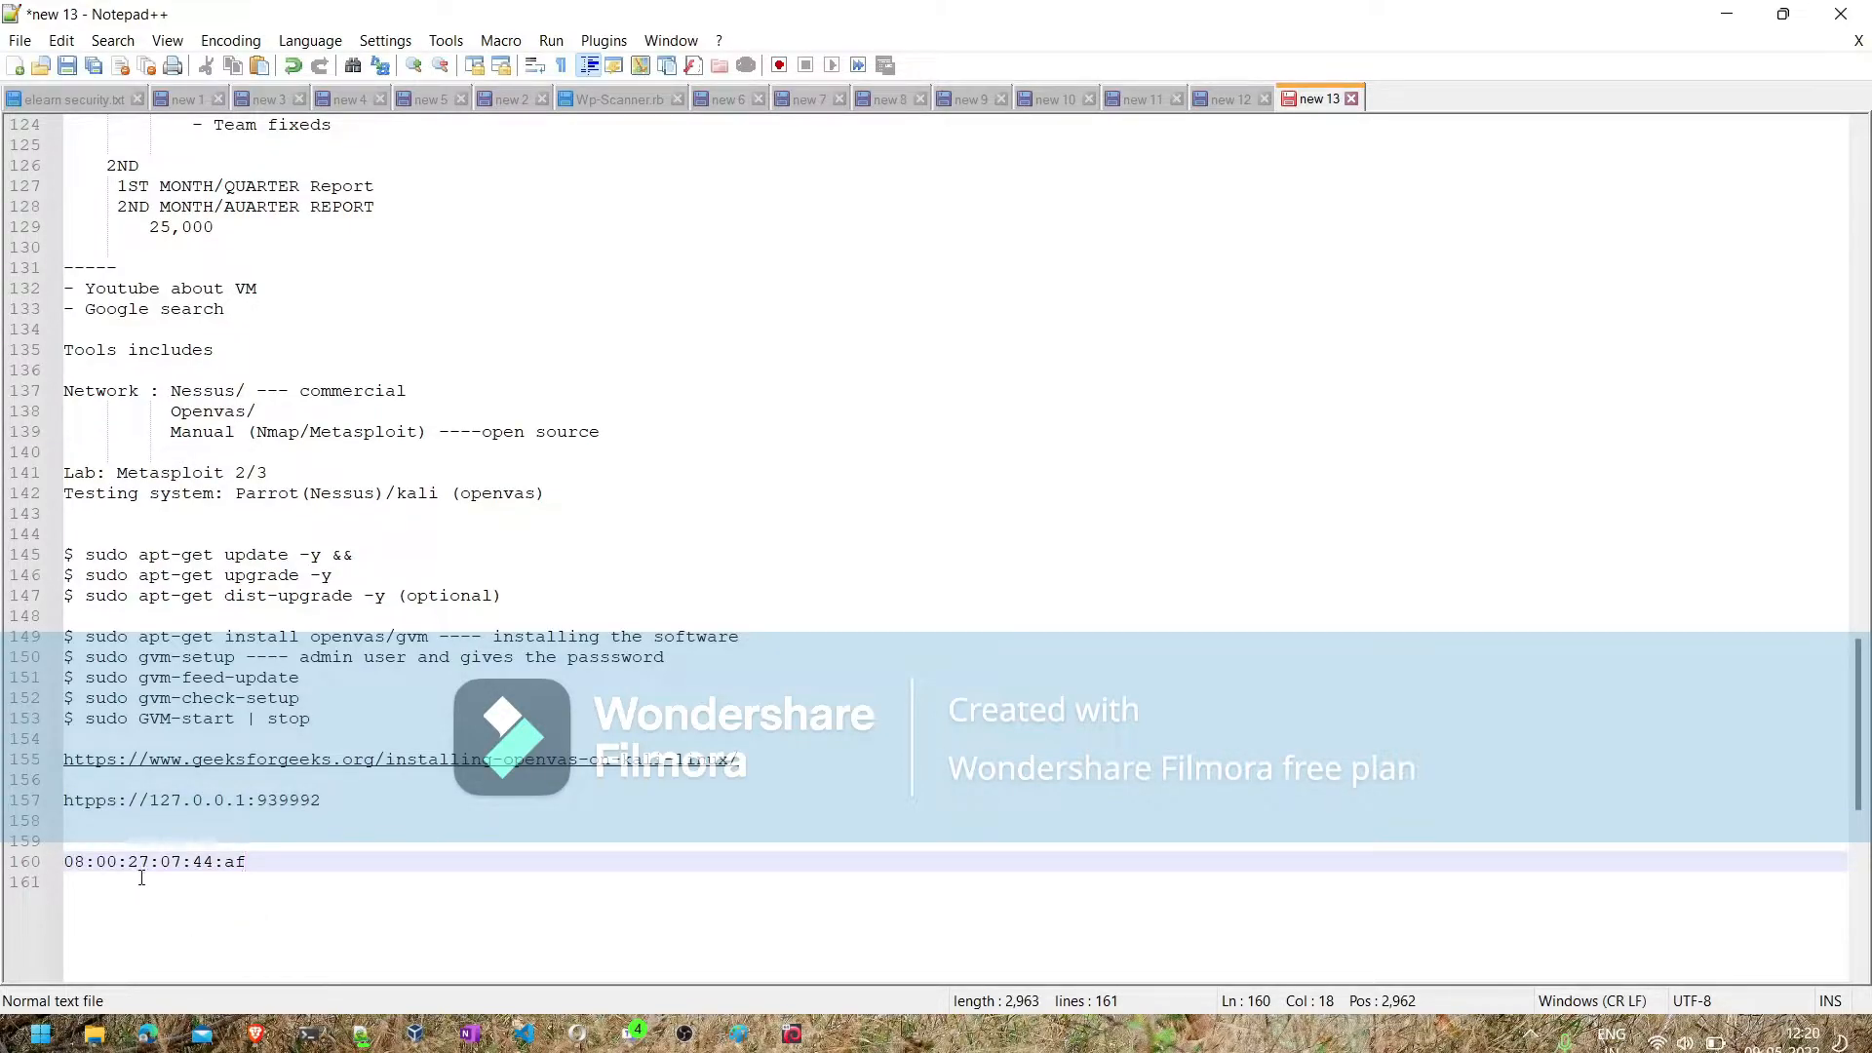
pyautogui.click(70, 862)
pyautogui.moveTo(162, 863); pyautogui.dragTo(214, 867)
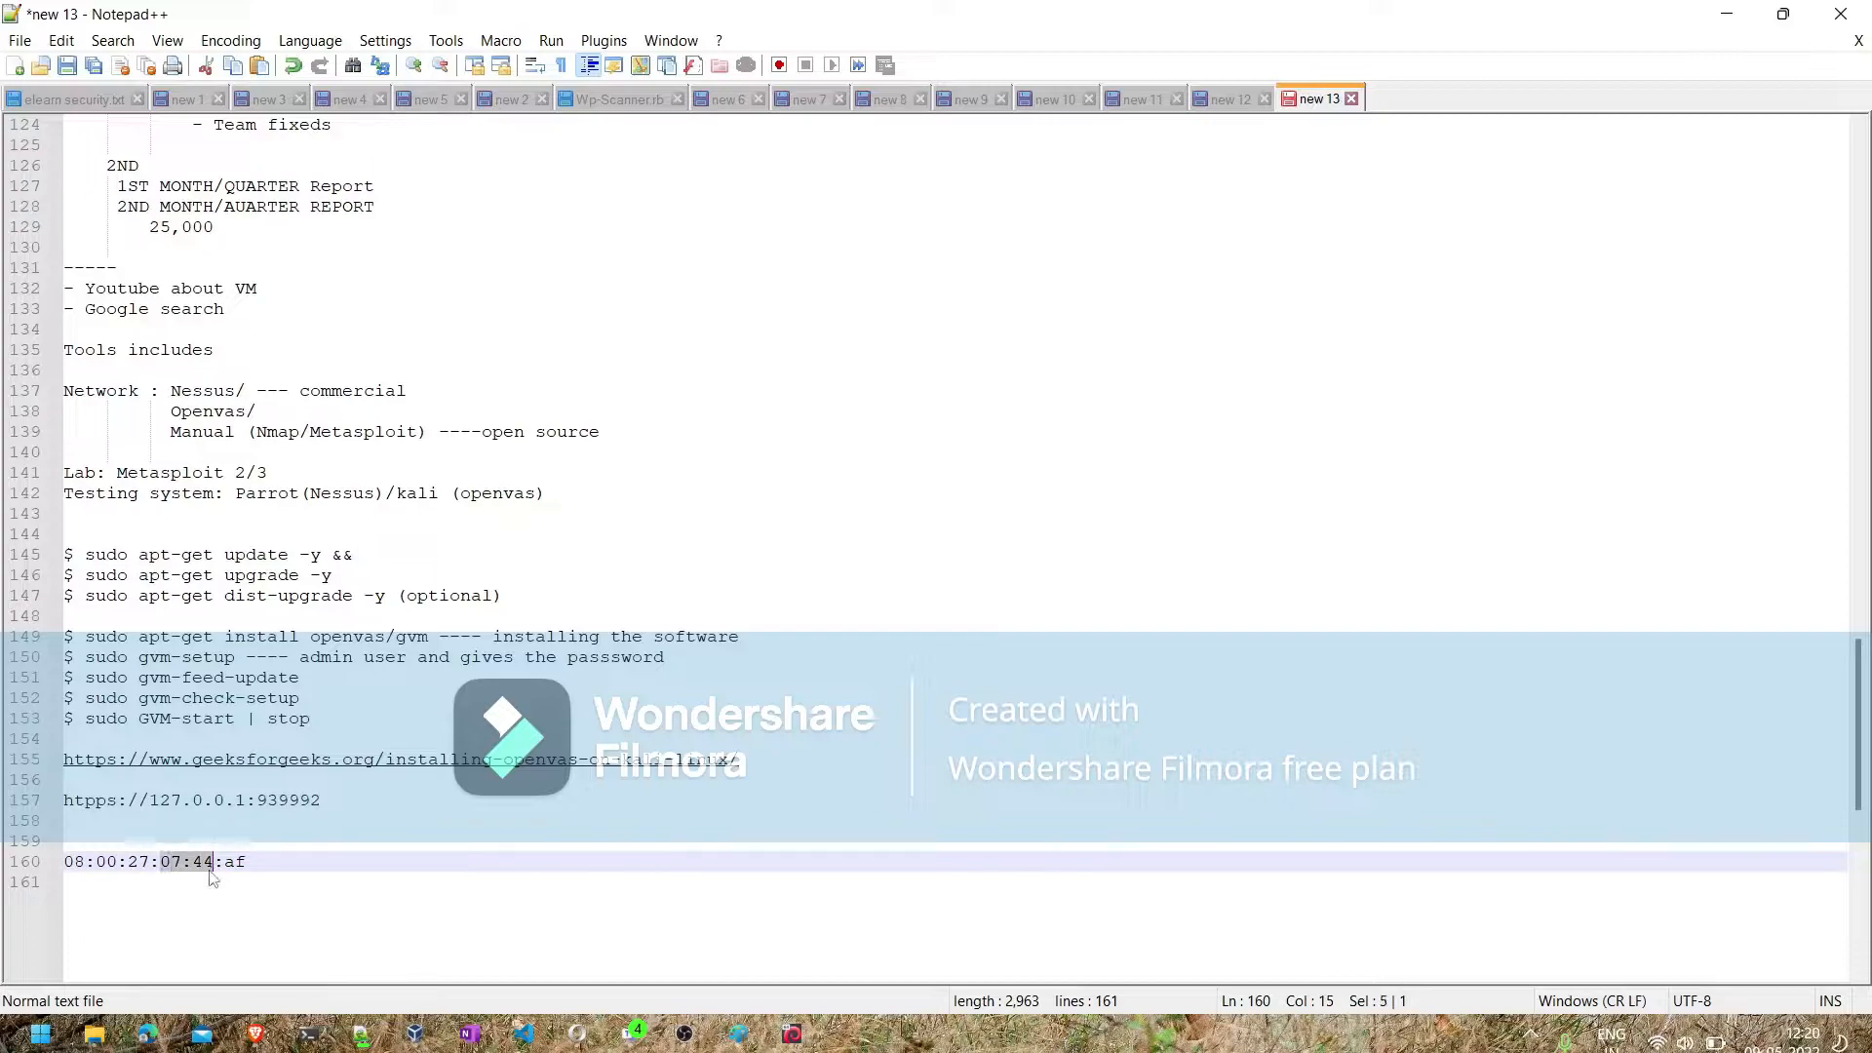
# - Annotate the MAC address line with "(6*8=48 bits) 8 bytes ("
pyautogui.click(235, 868)
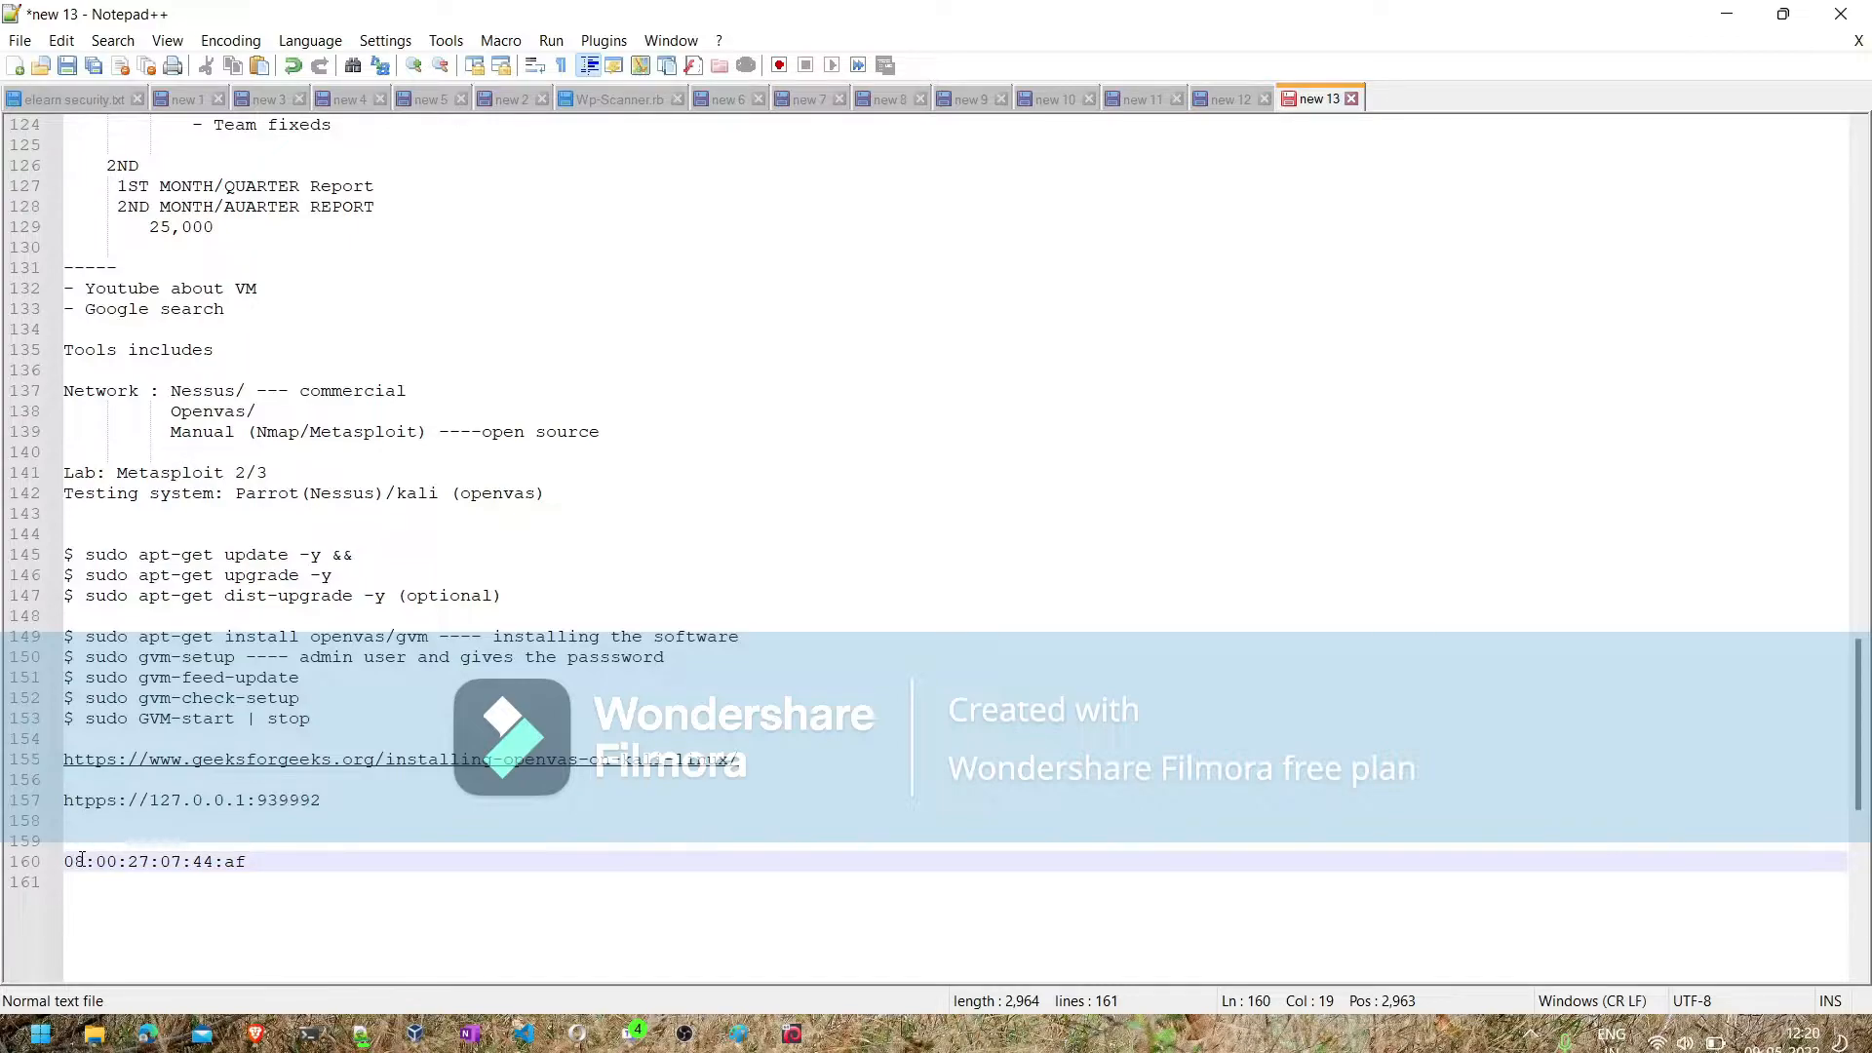
pyautogui.write('(6*8=48 bits)')
pyautogui.write(' b')
pyautogui.press('BackSpace')
pyautogui.press('BackSpace')
pyautogui.write('8 bytes (')
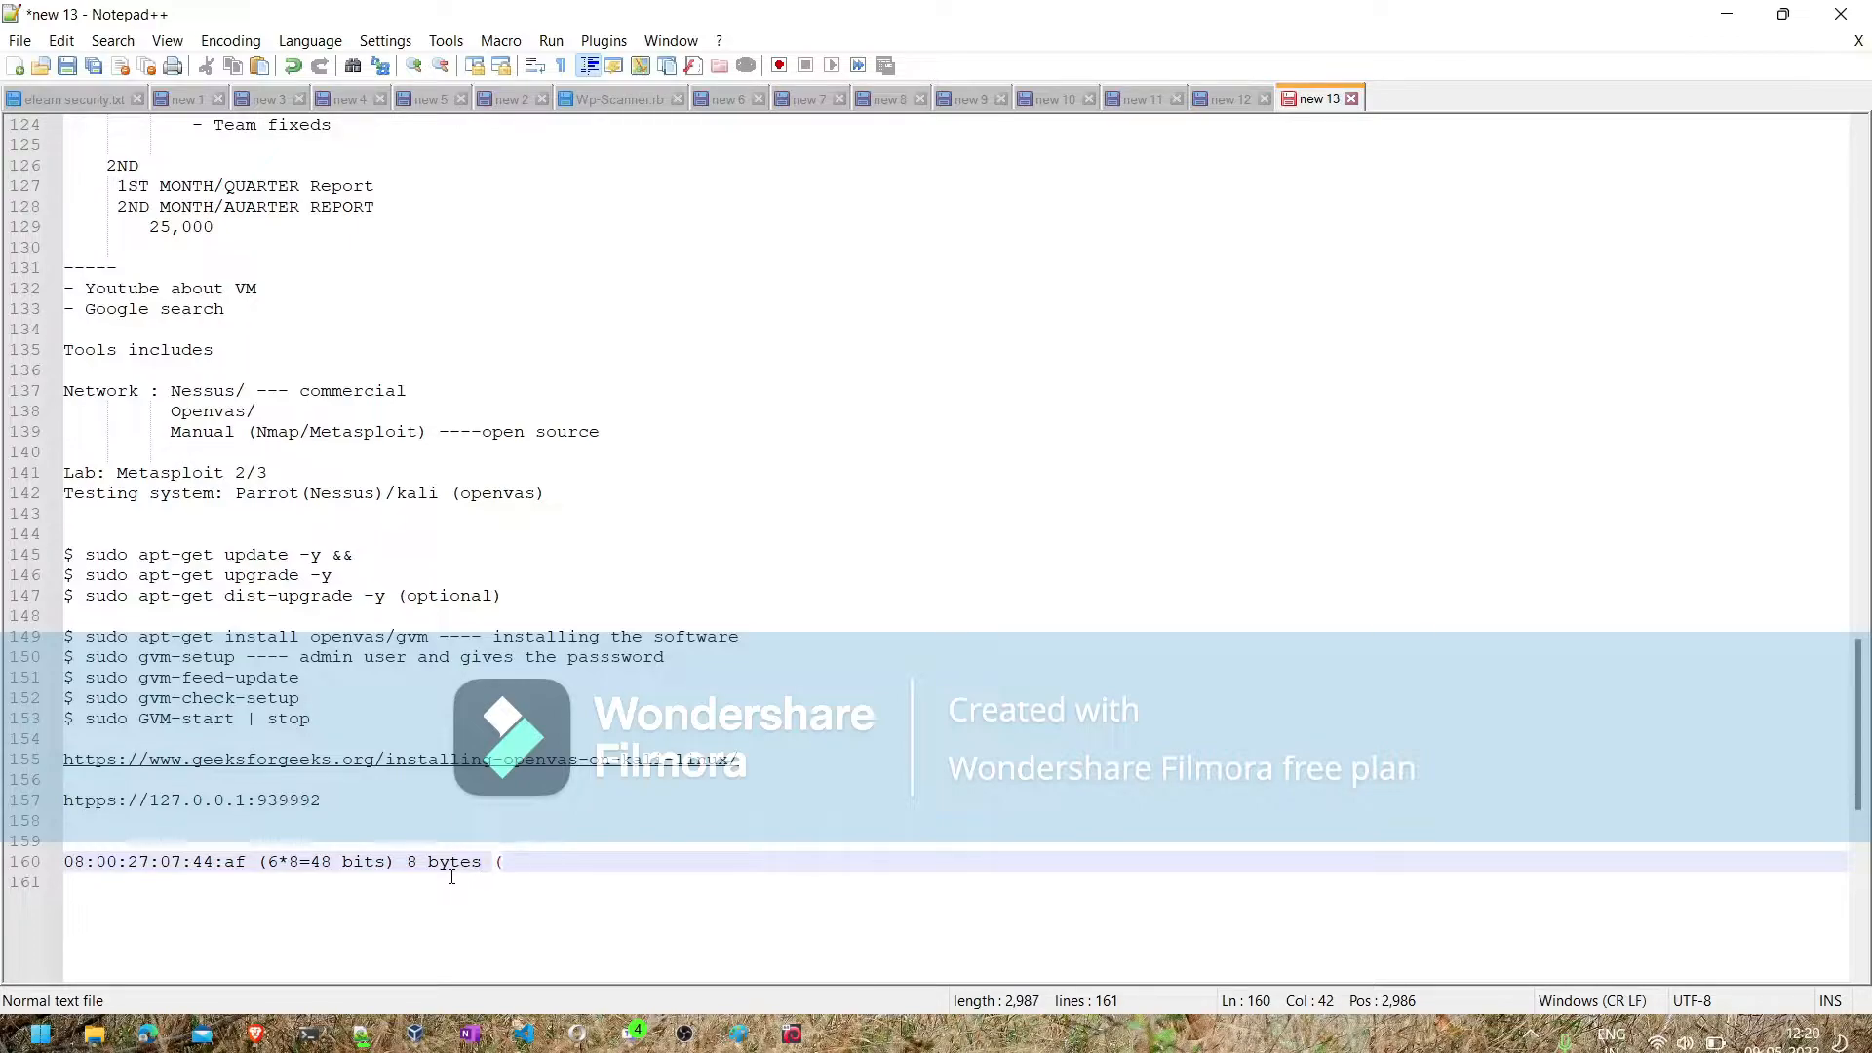
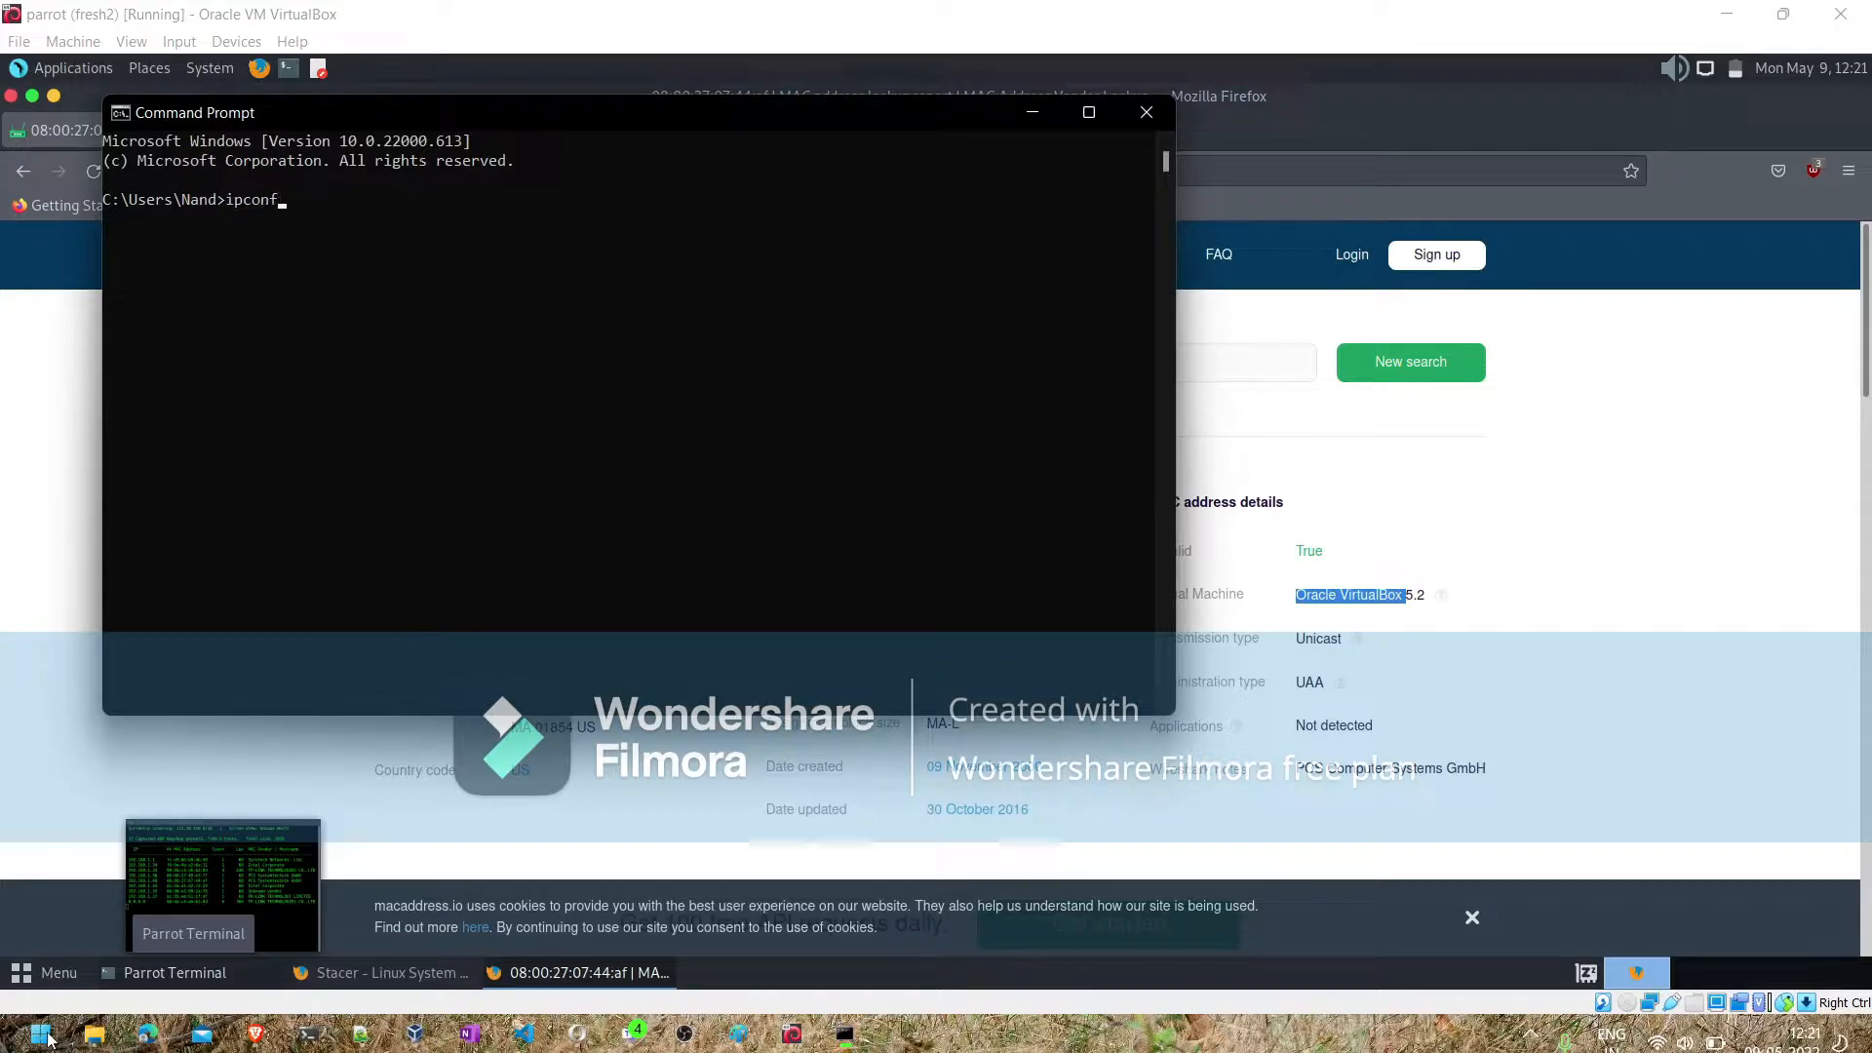
# - Run ipconfig in the Windows Command Prompt and review the listed network adapters
pyautogui.press('Return')
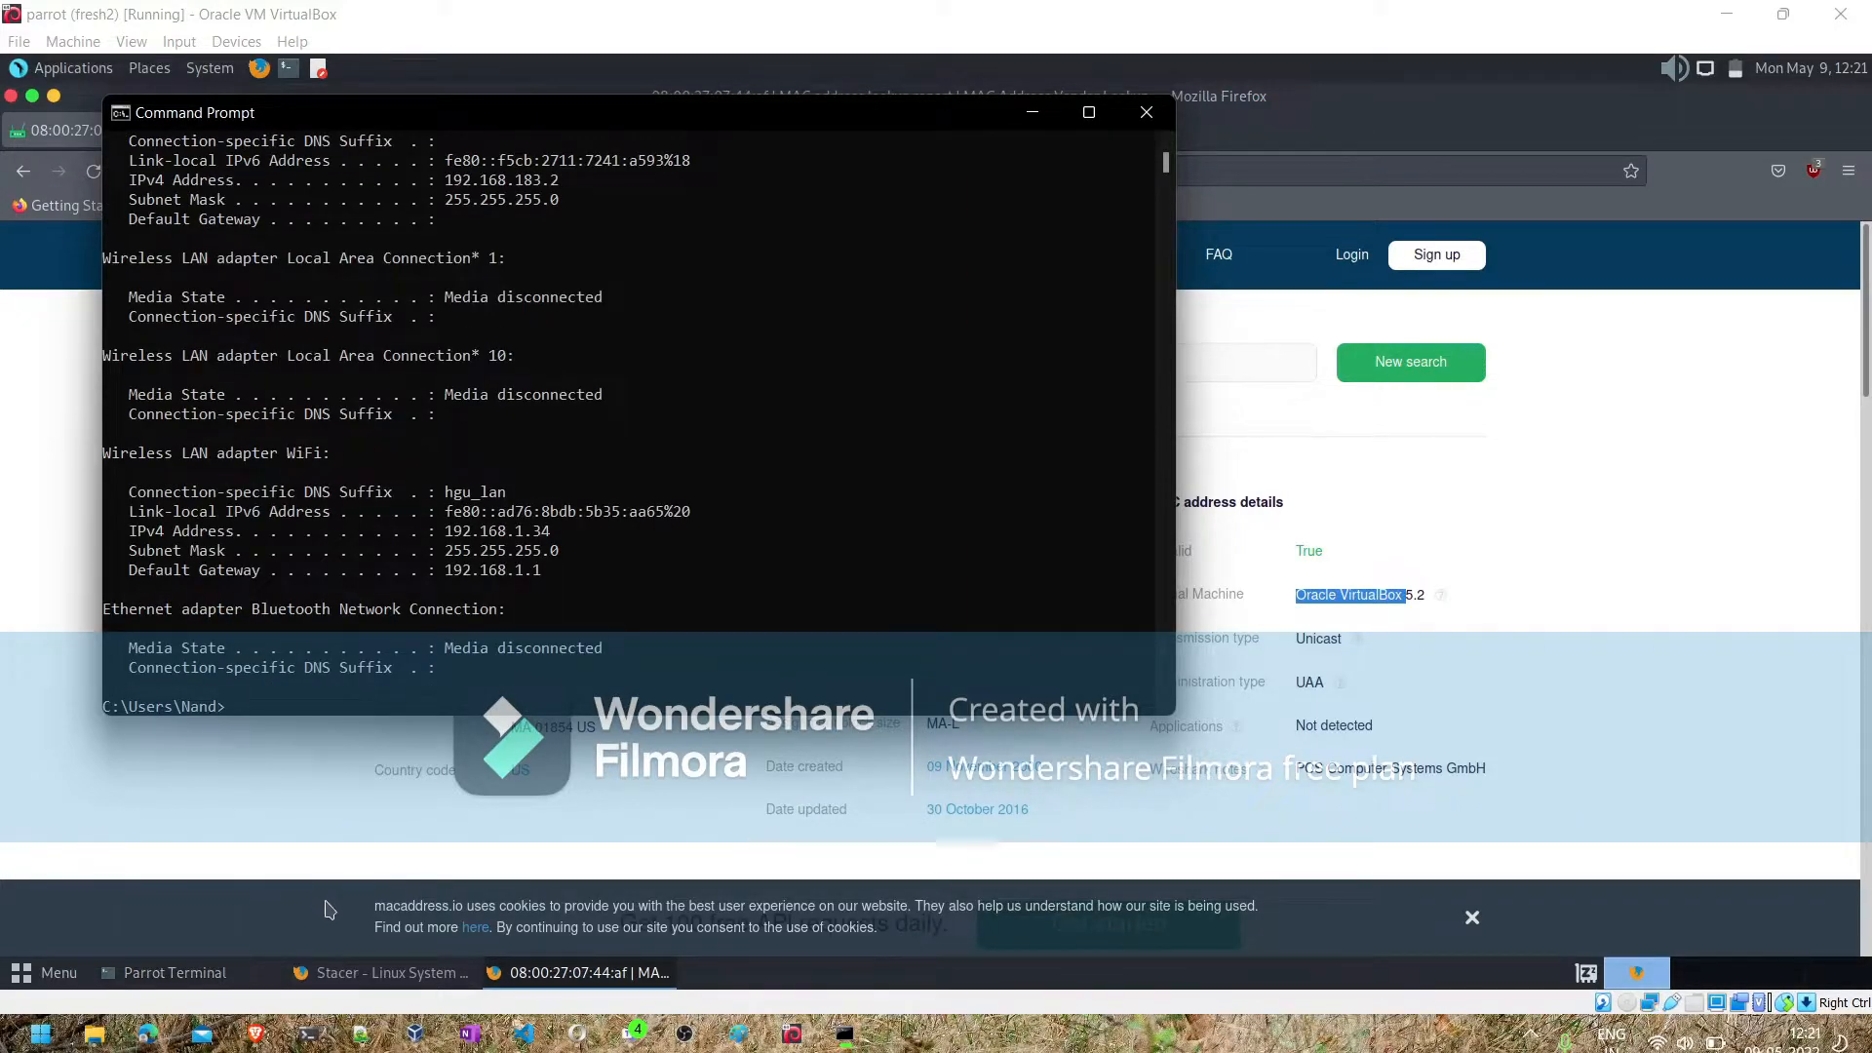
pyautogui.scroll(5, 400, 543)
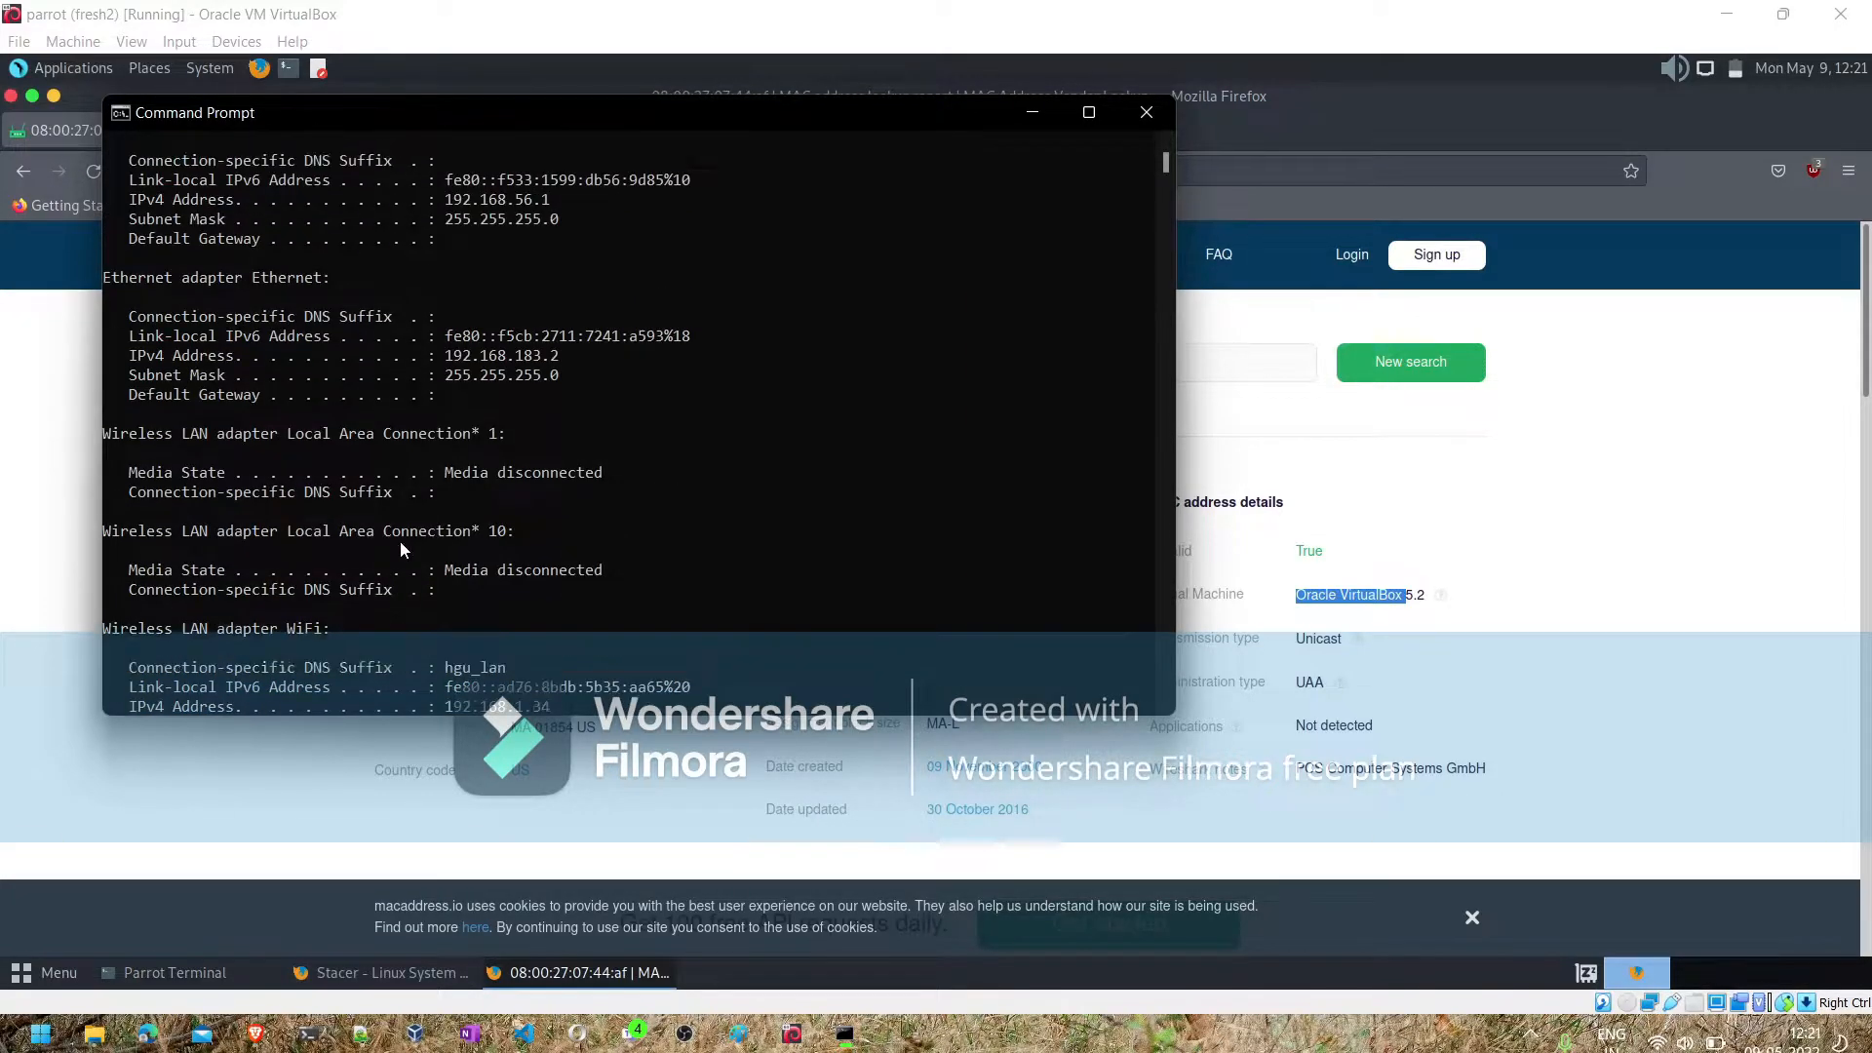
pyautogui.scroll(1, 400, 543)
pyautogui.scroll(-16, 399, 543)
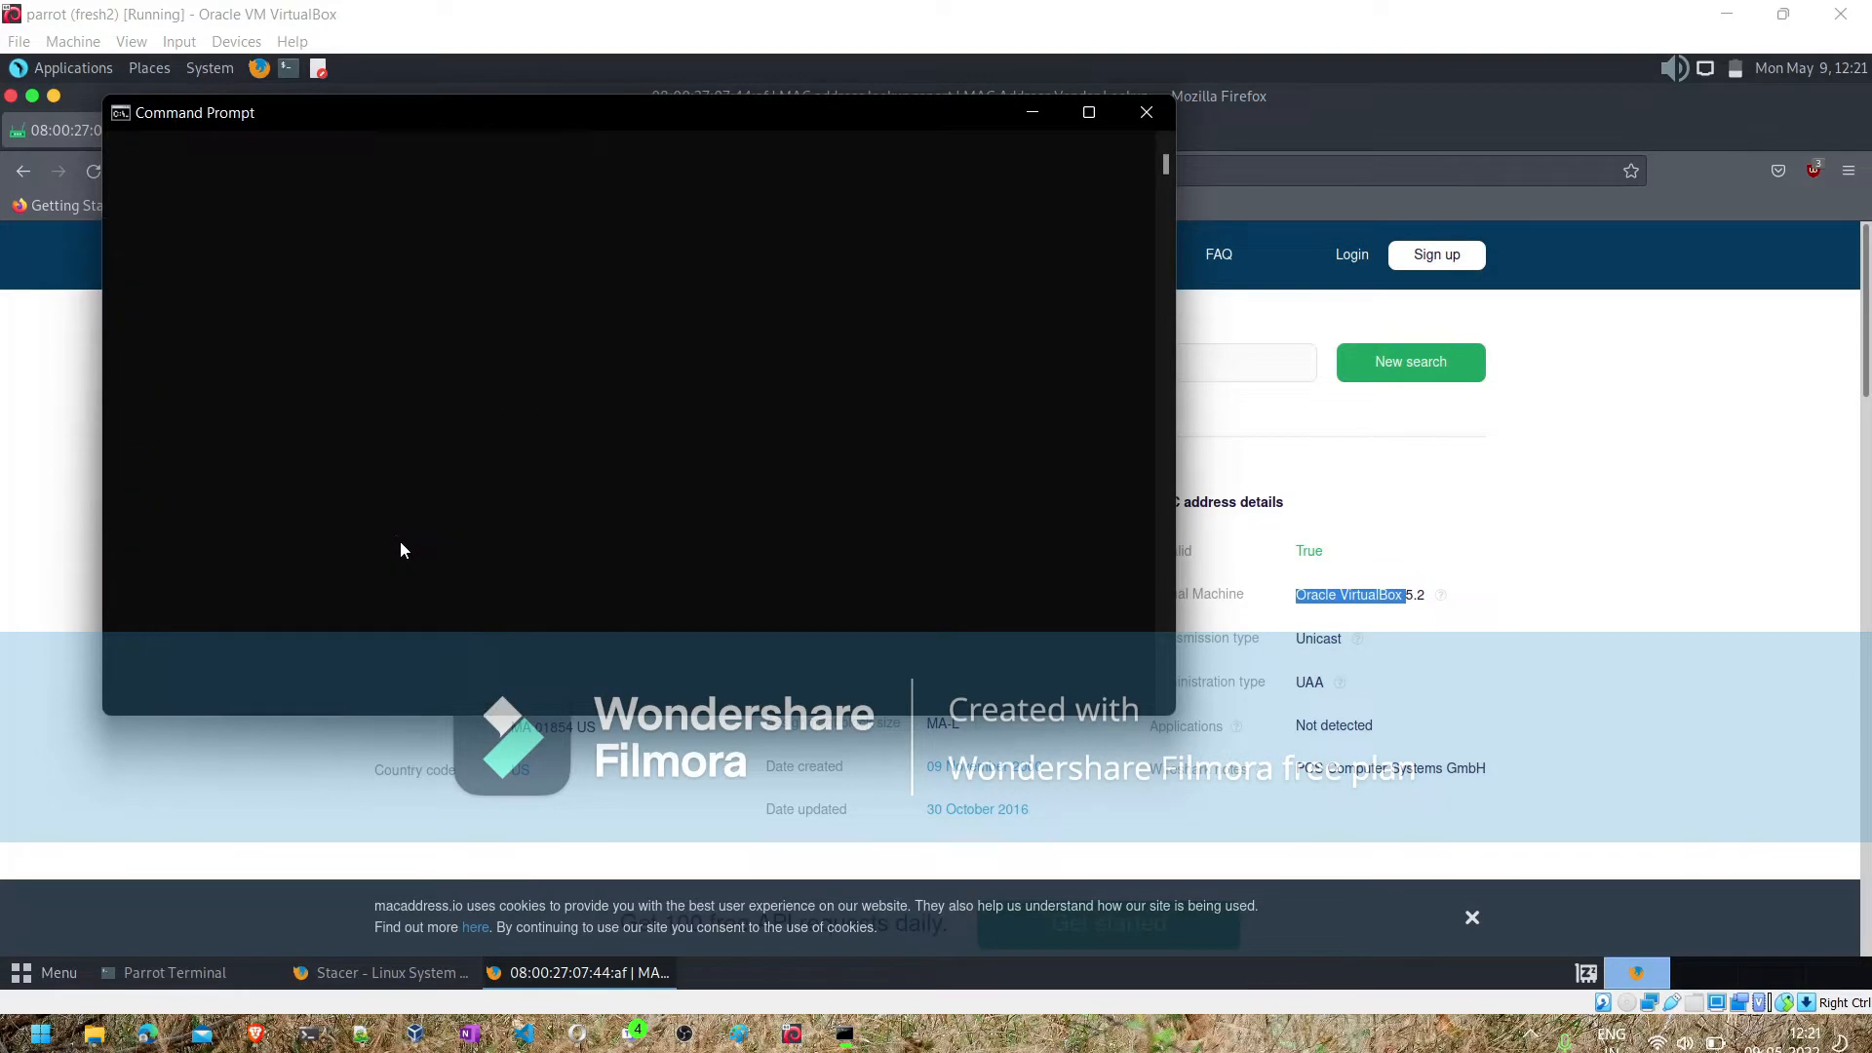
pyautogui.scroll(2, 400, 543)
pyautogui.scroll(2, 400, 551)
# - Try the commands mac and macaddress to display the Windows host's MAC address
pyautogui.write('mac')
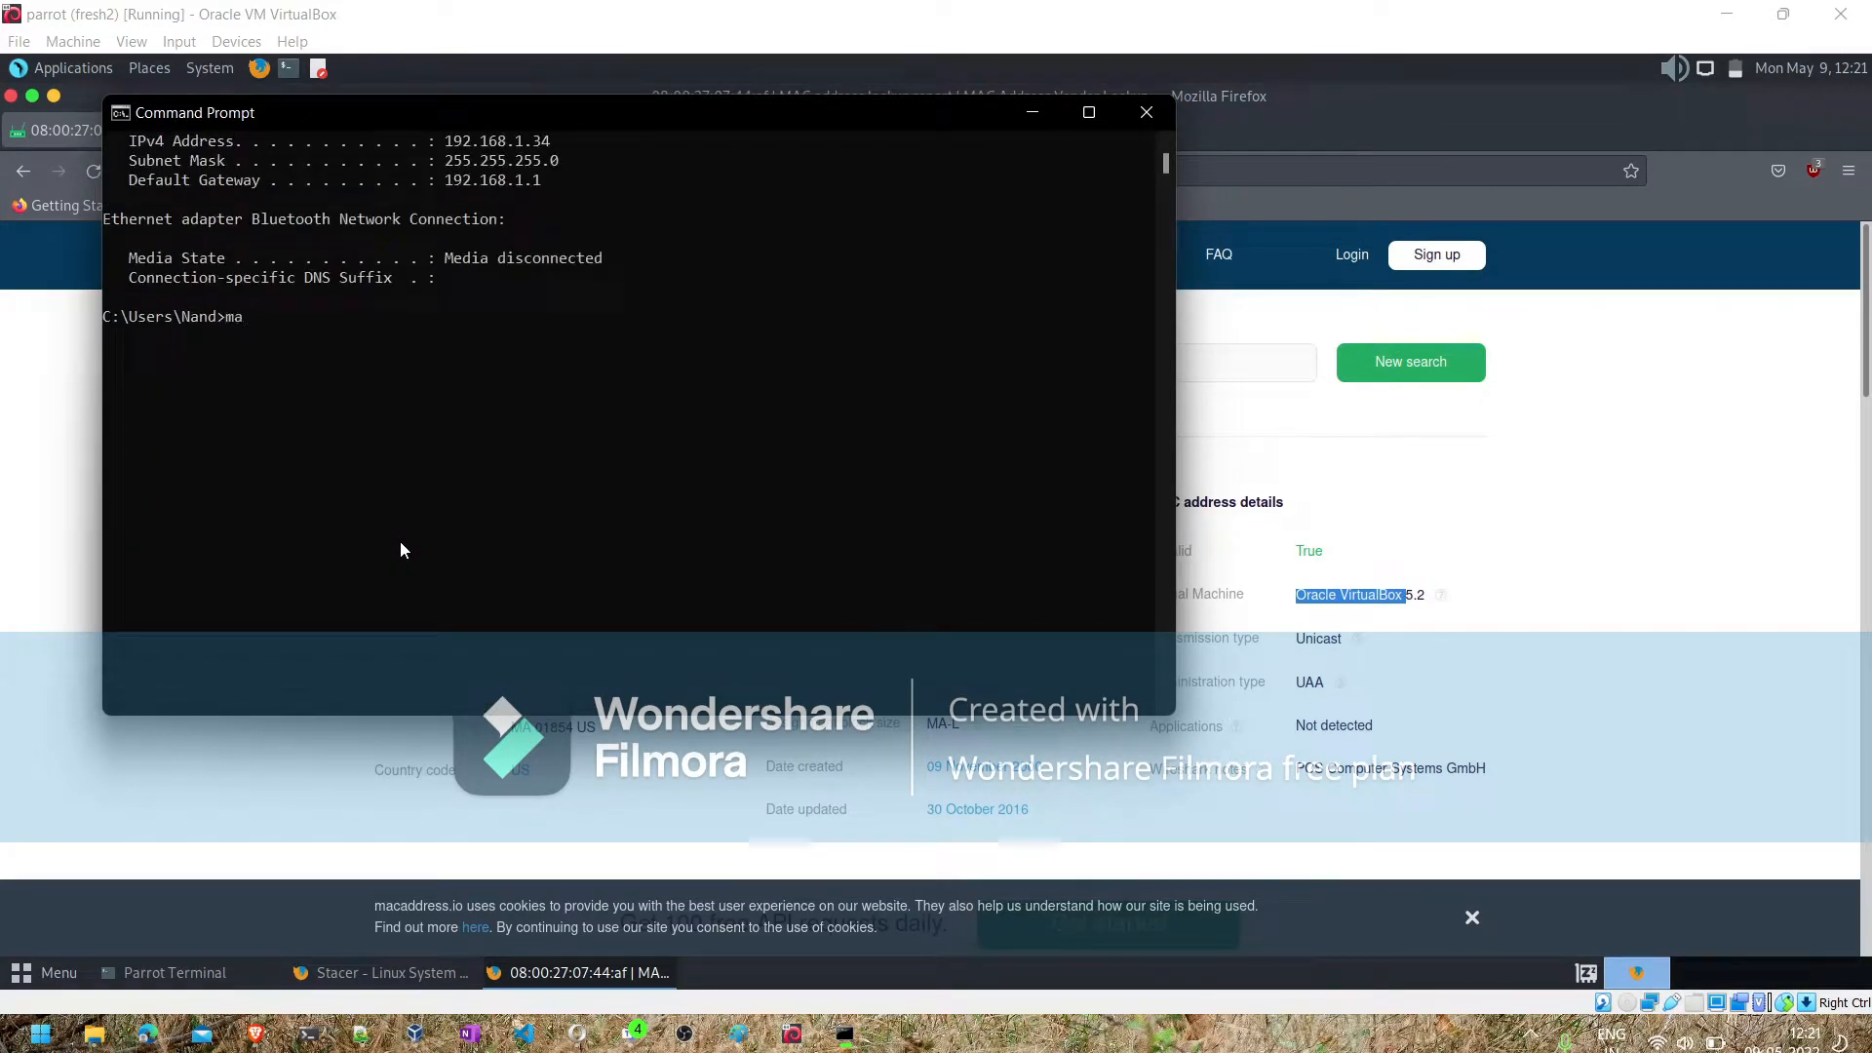
pyautogui.press('Return')
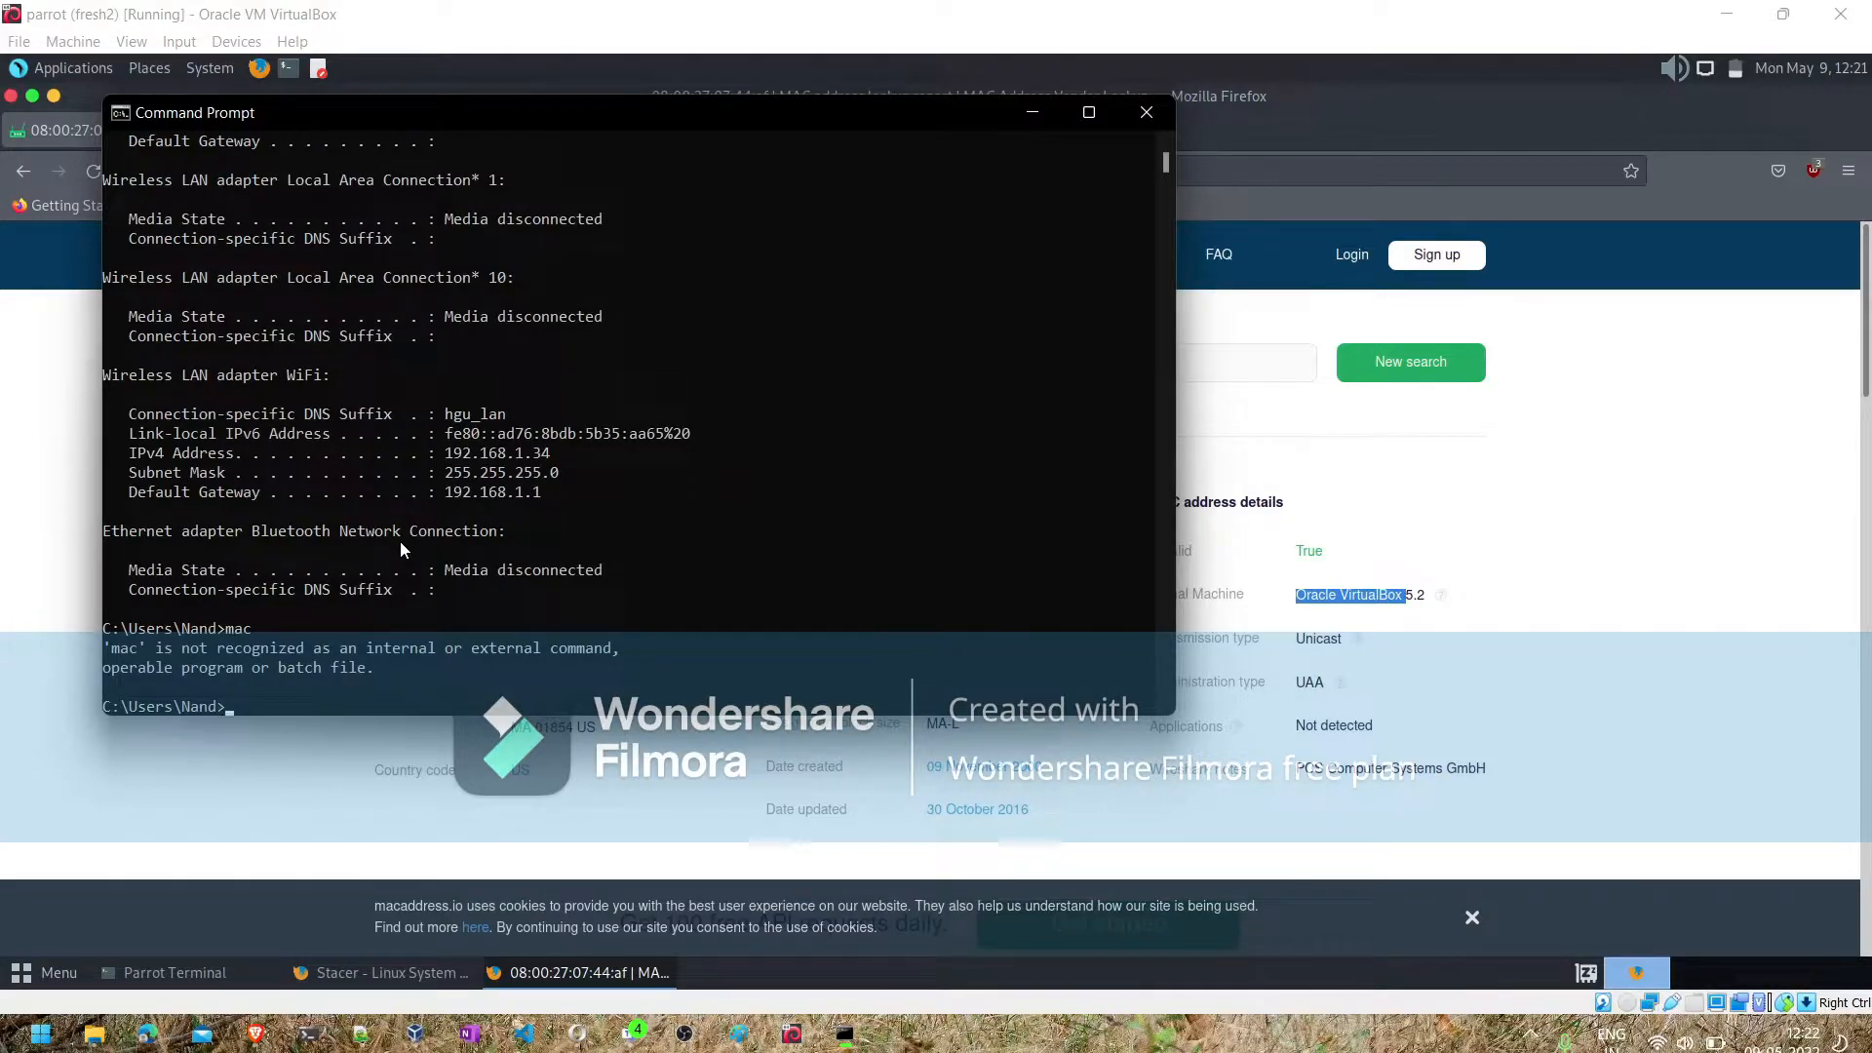
pyautogui.scroll(3, 400, 541)
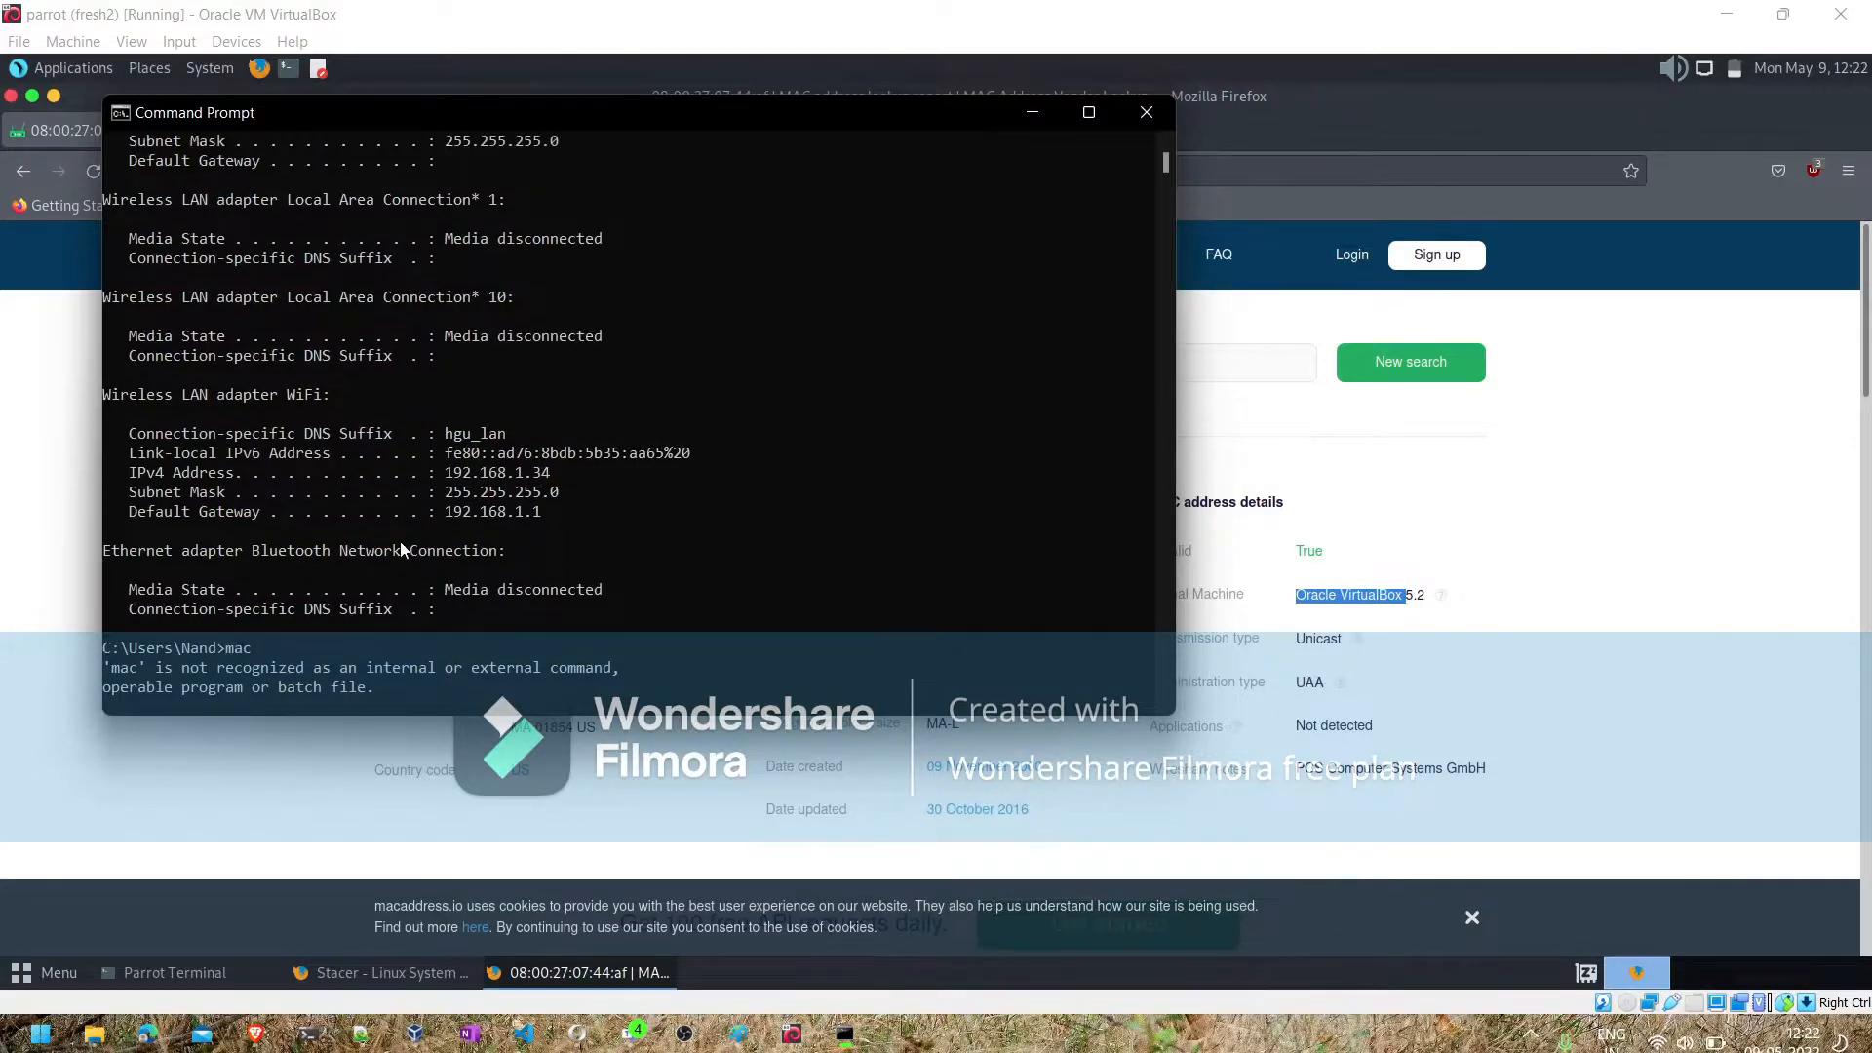
pyautogui.scroll(5, 400, 549)
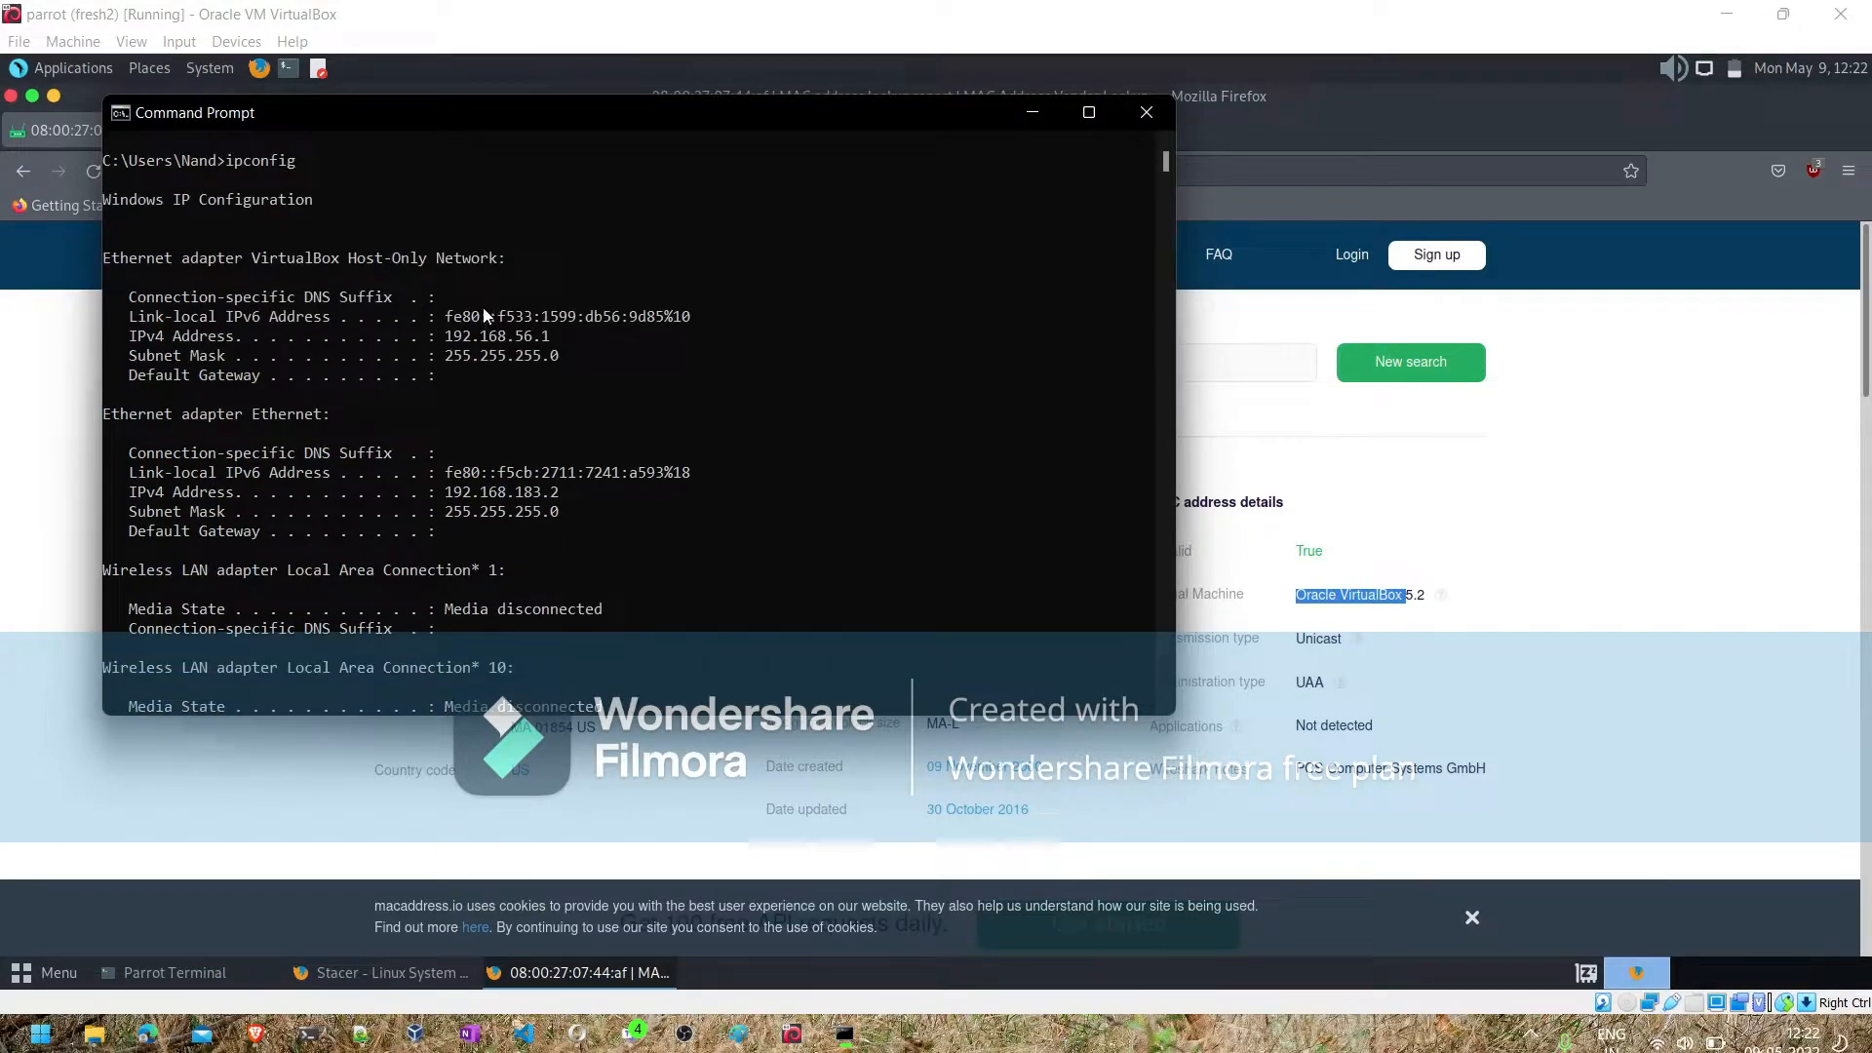
pyautogui.scroll(1, 458, 346)
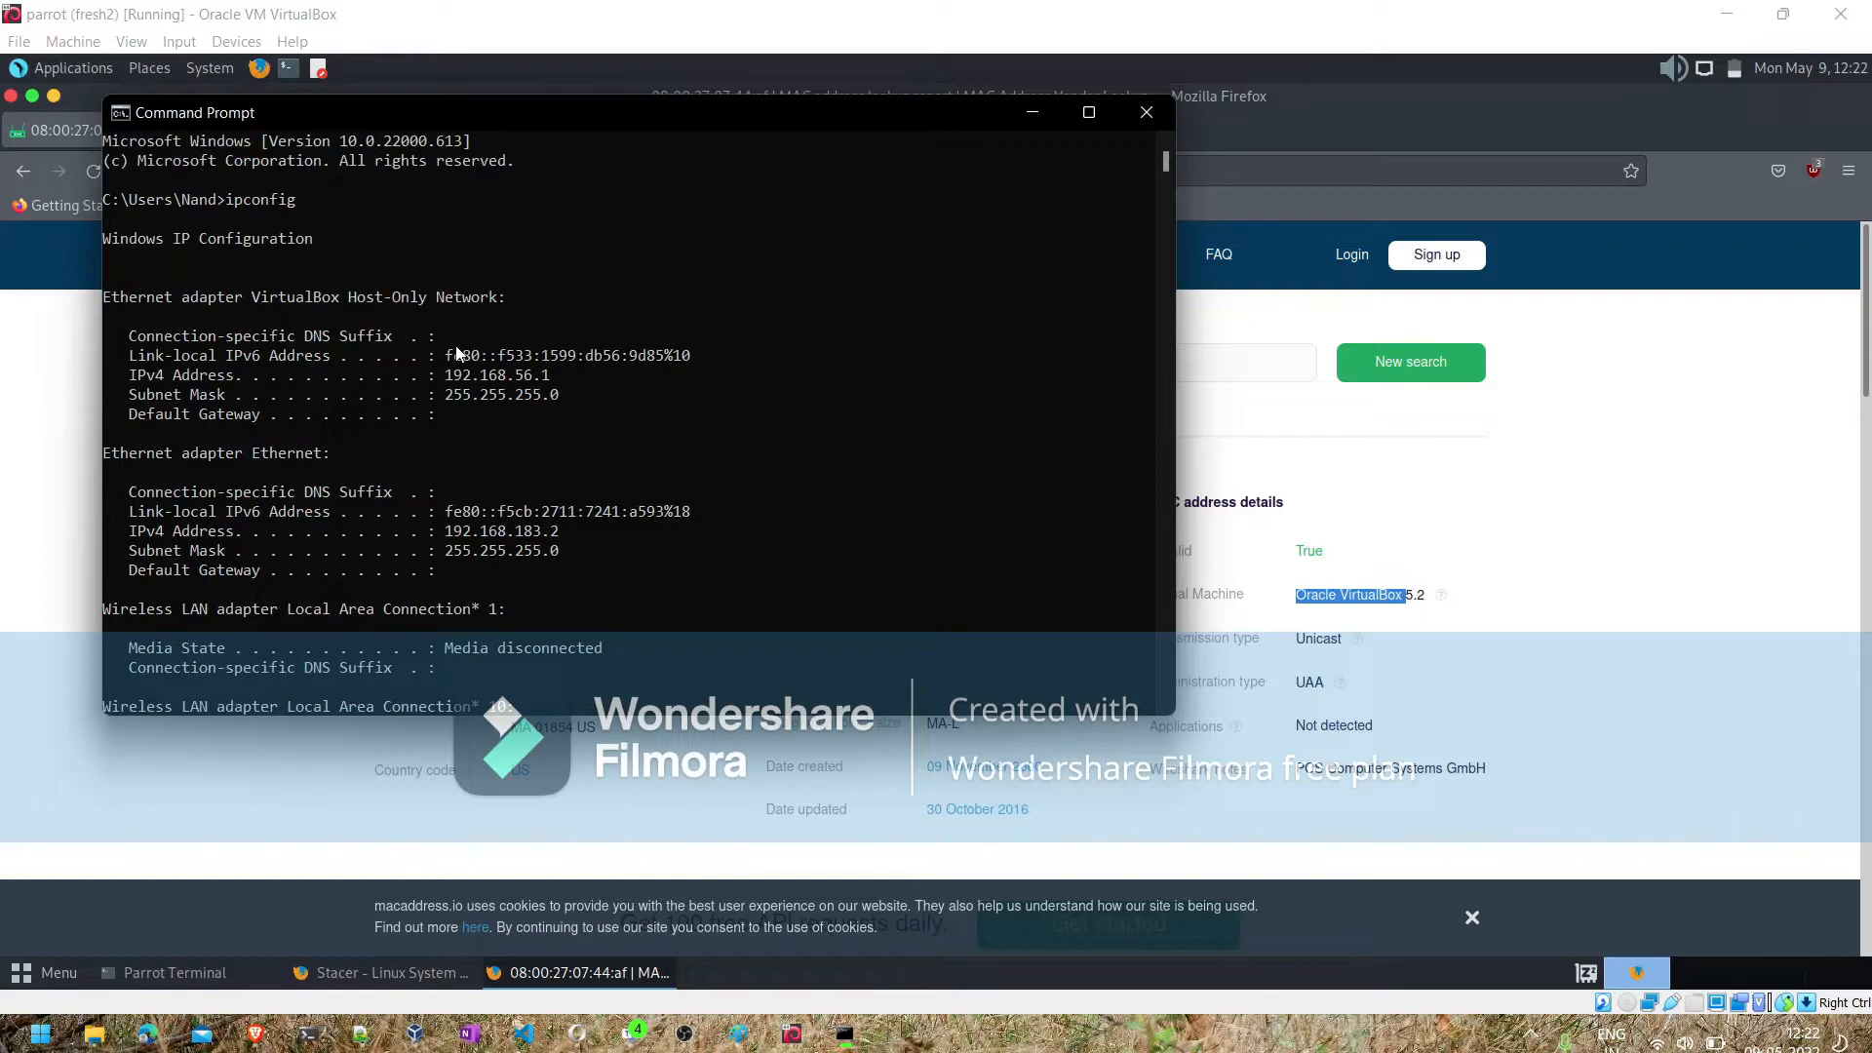
pyautogui.scroll(-7, 459, 353)
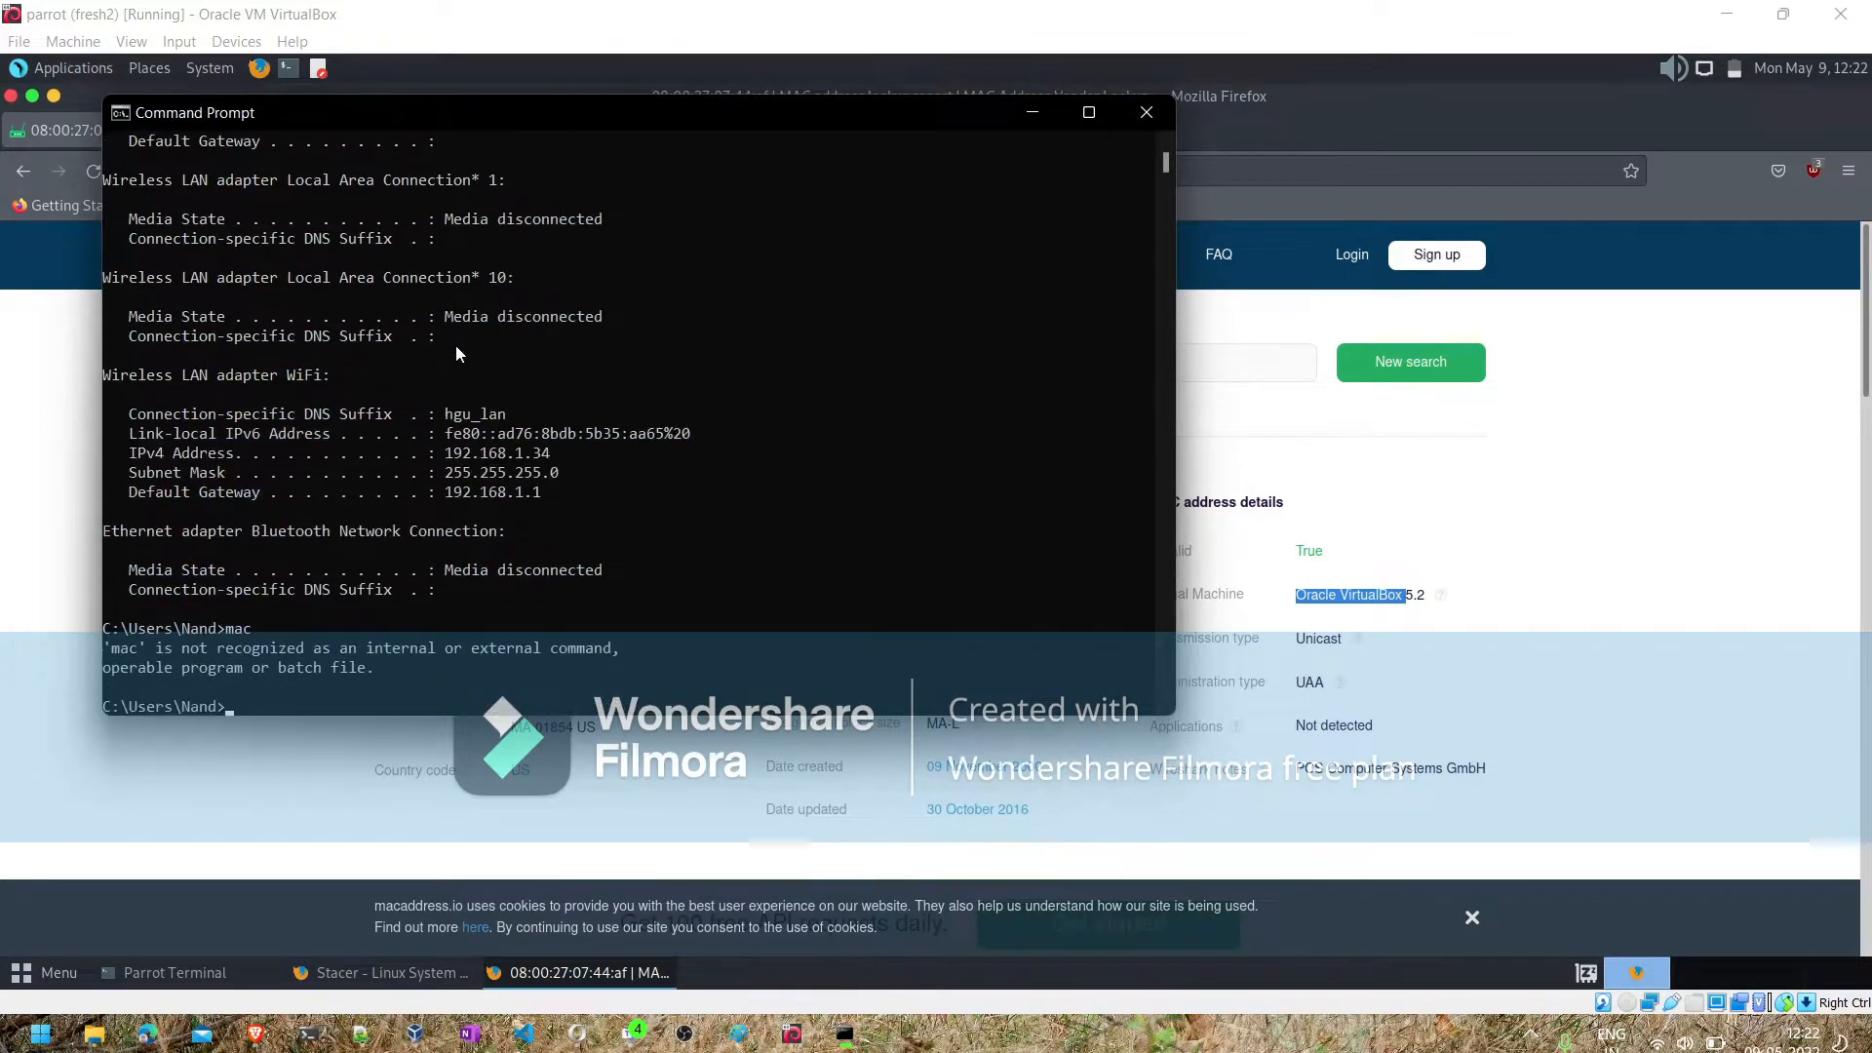
pyautogui.write('macaddress')
pyautogui.press('Return')
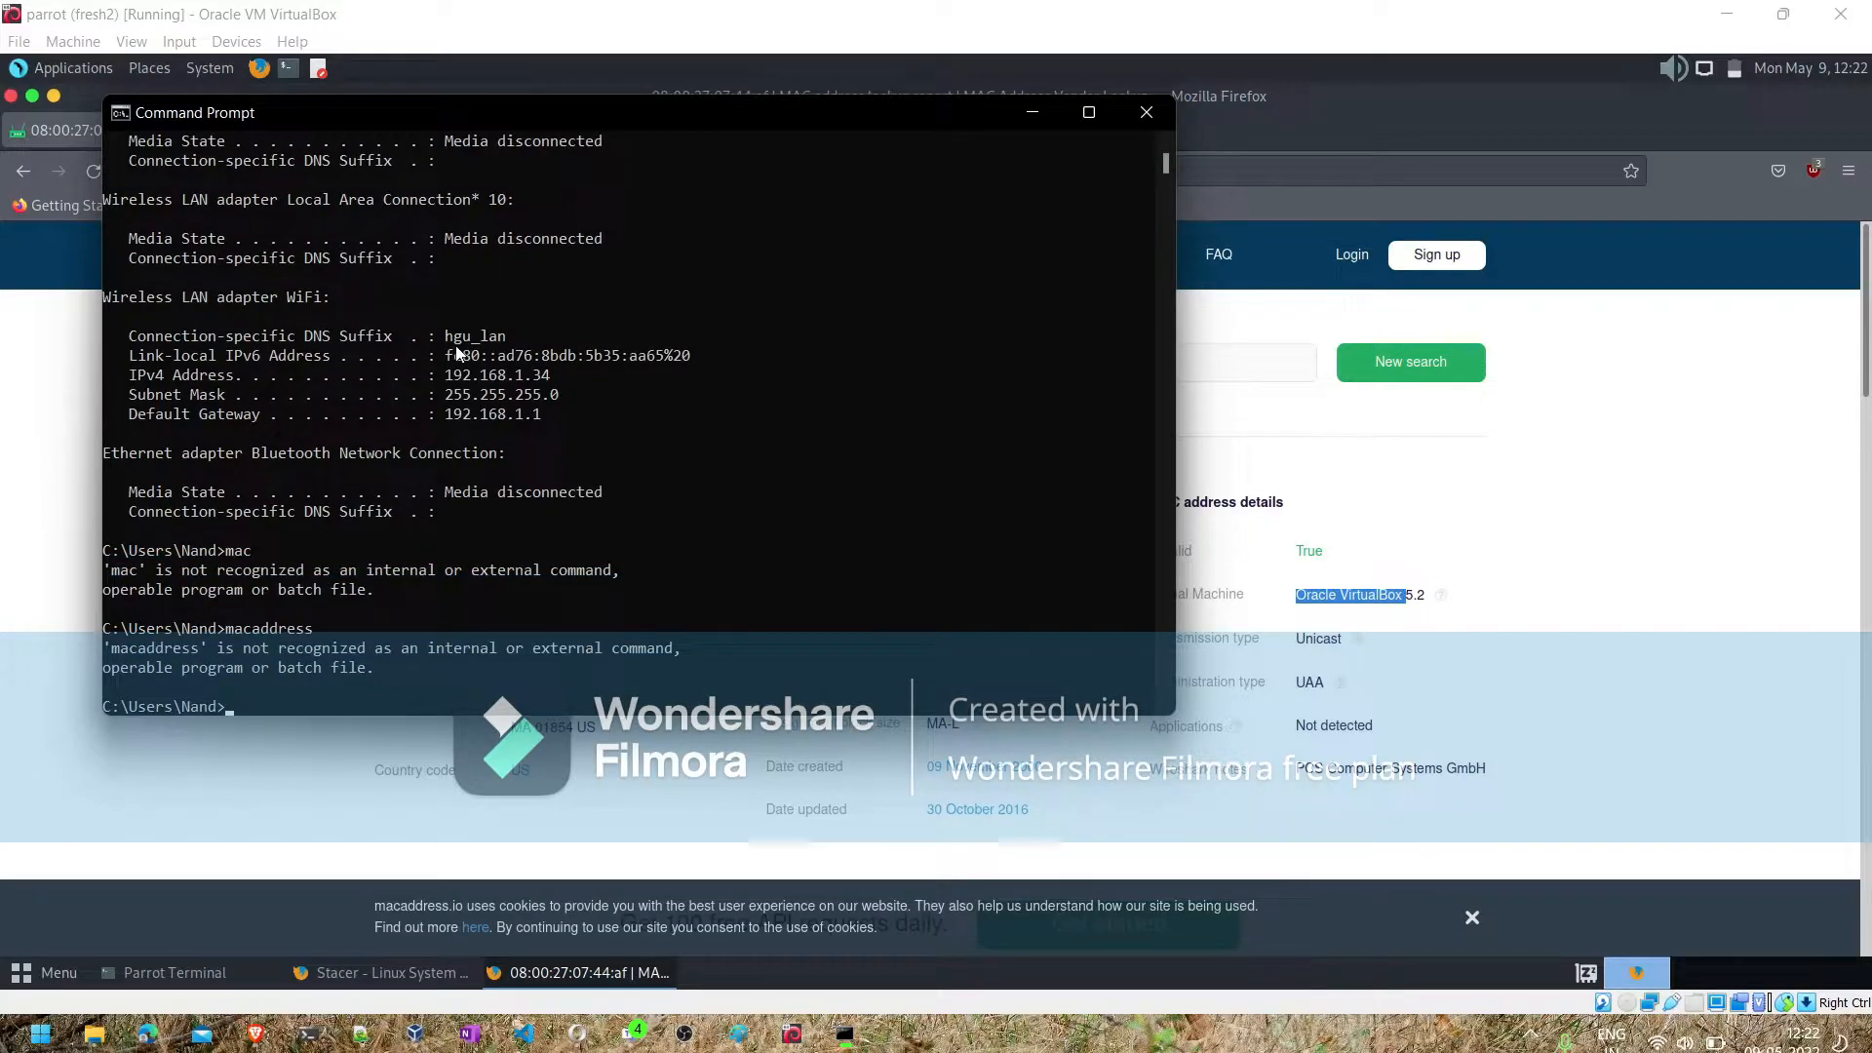
# - Switch to the Brave browser on the host and search the web for "how to find mac address on windows 11"
pyautogui.click(254, 1036)
pyautogui.click(613, 19)
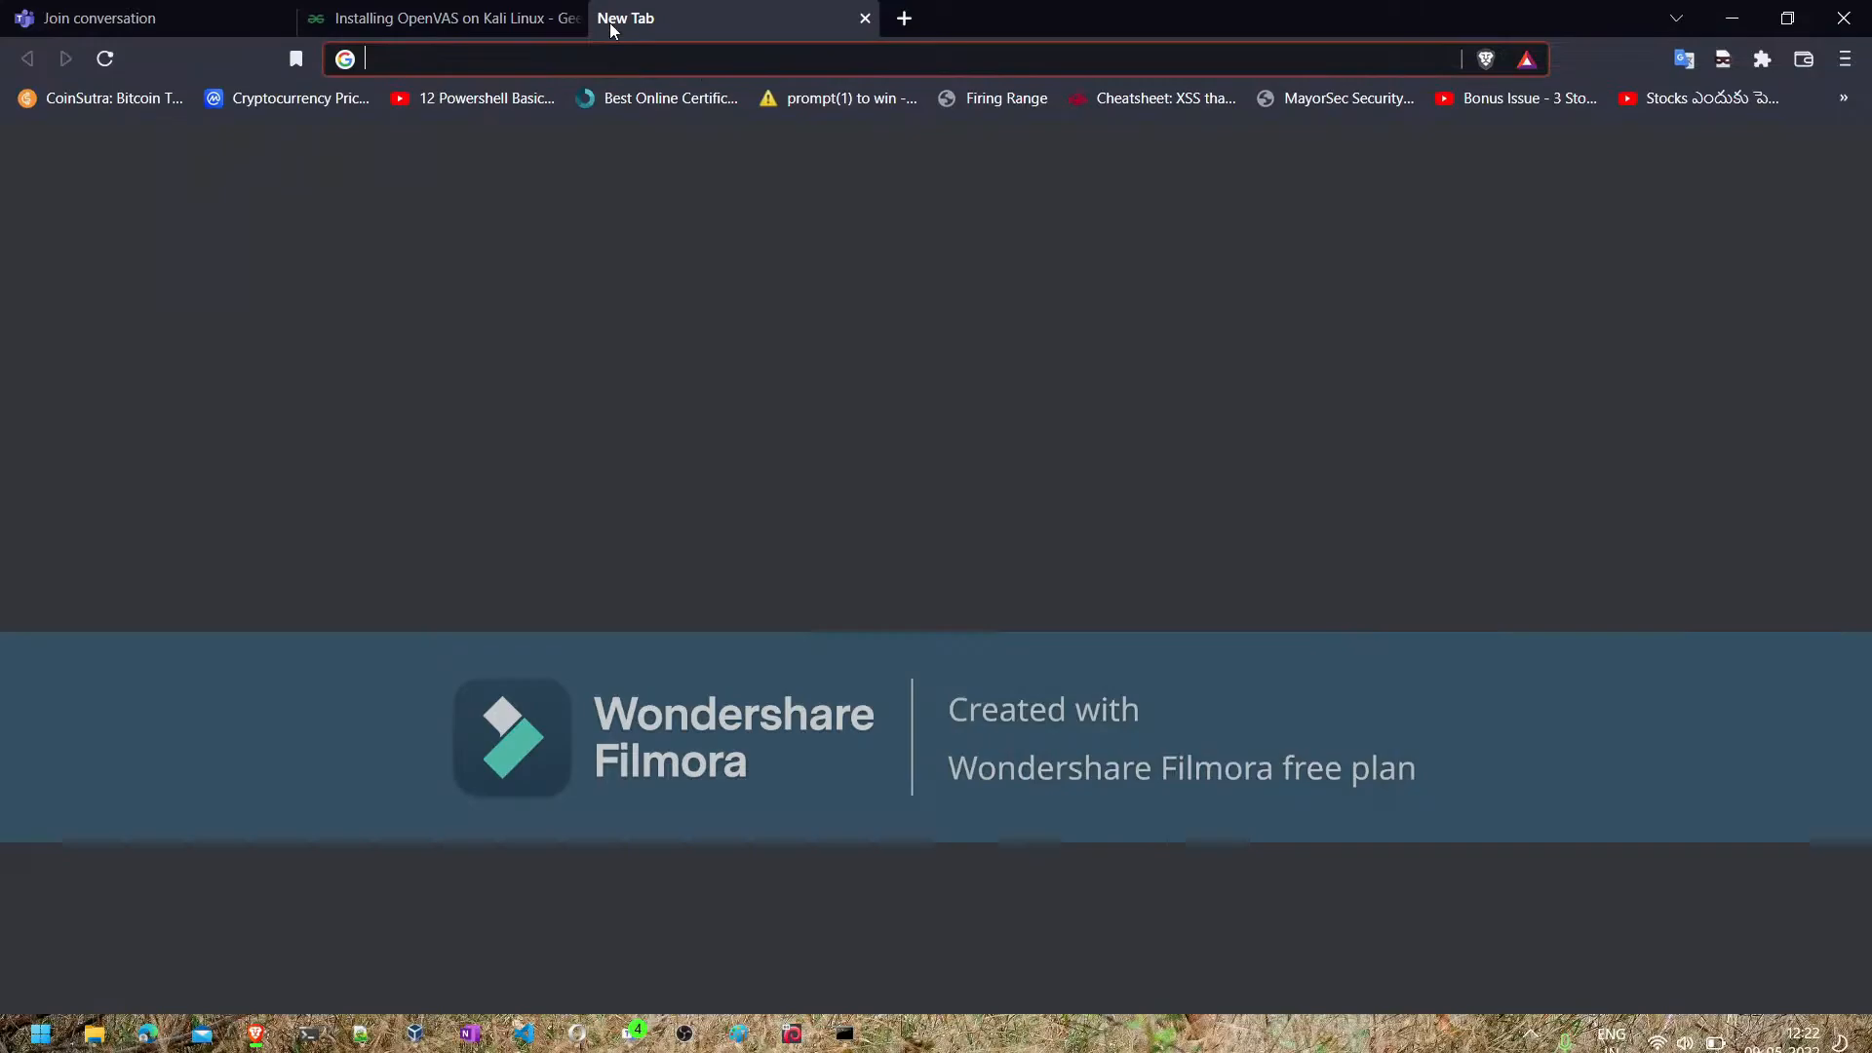
pyautogui.write('how to f')
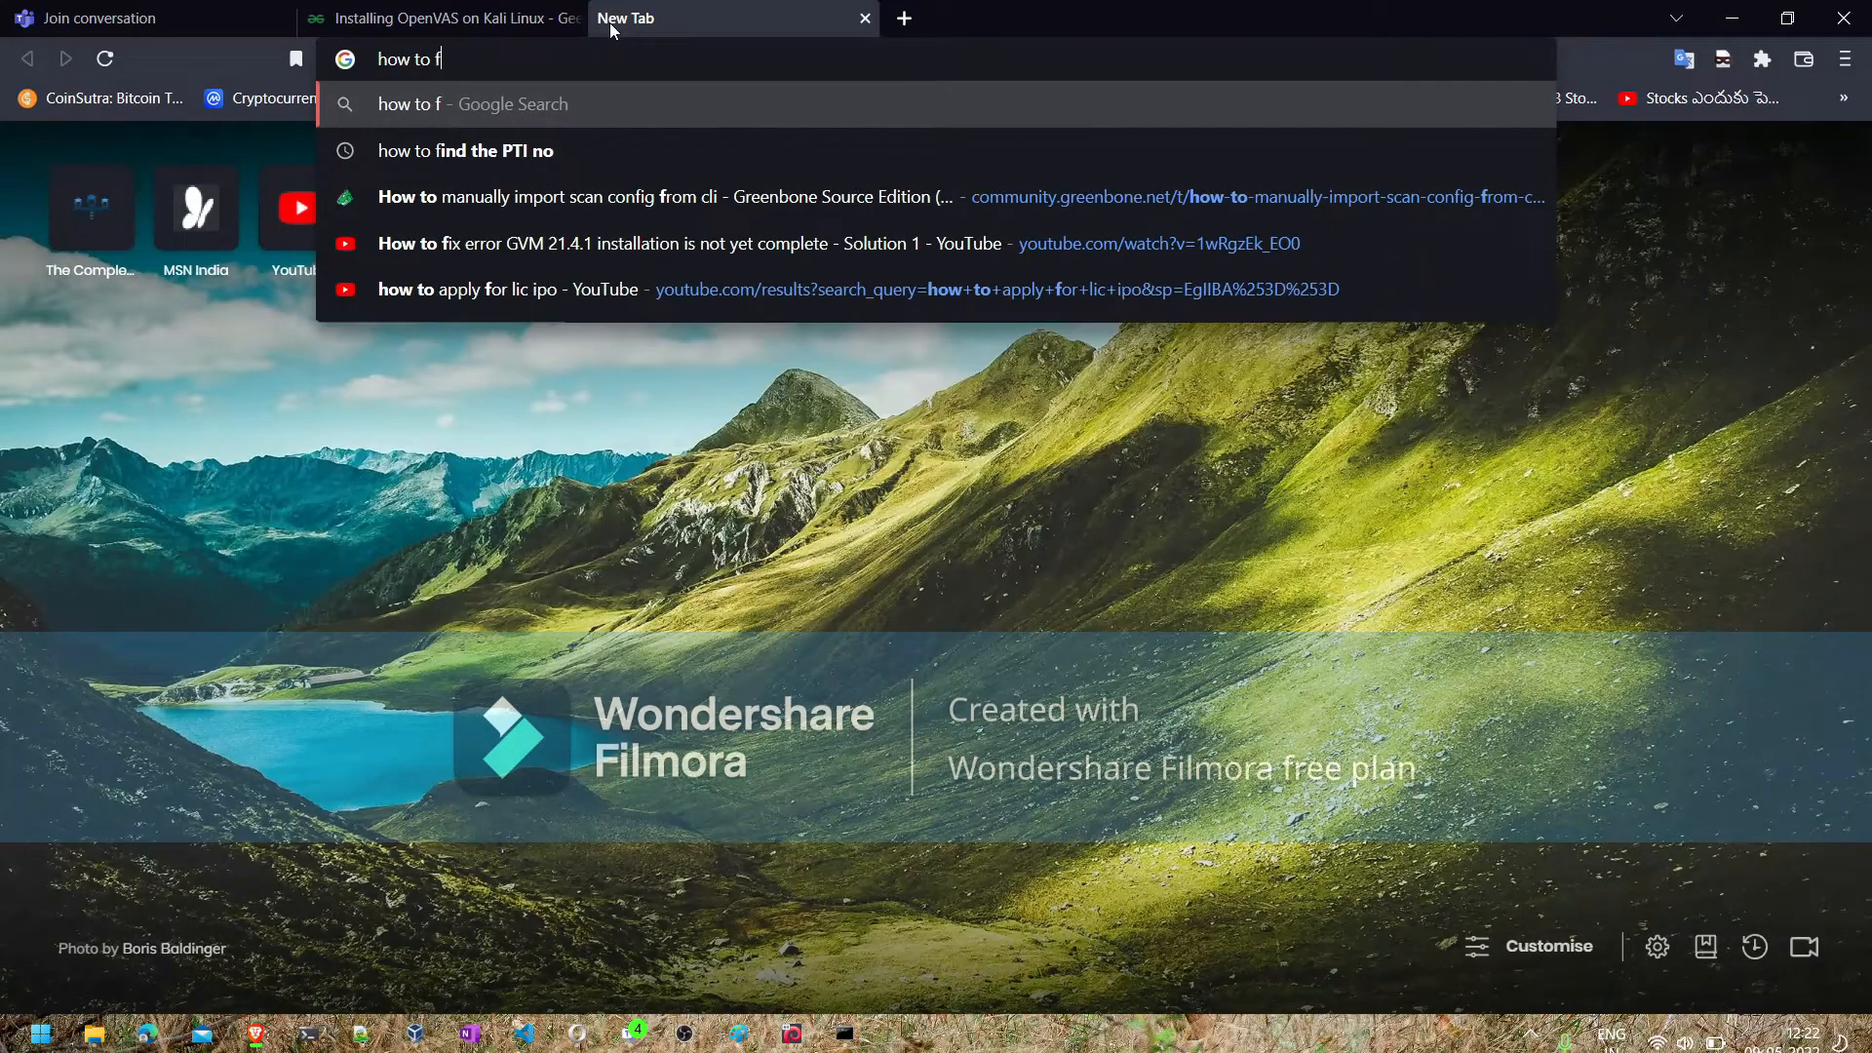
pyautogui.write('ind mac addr')
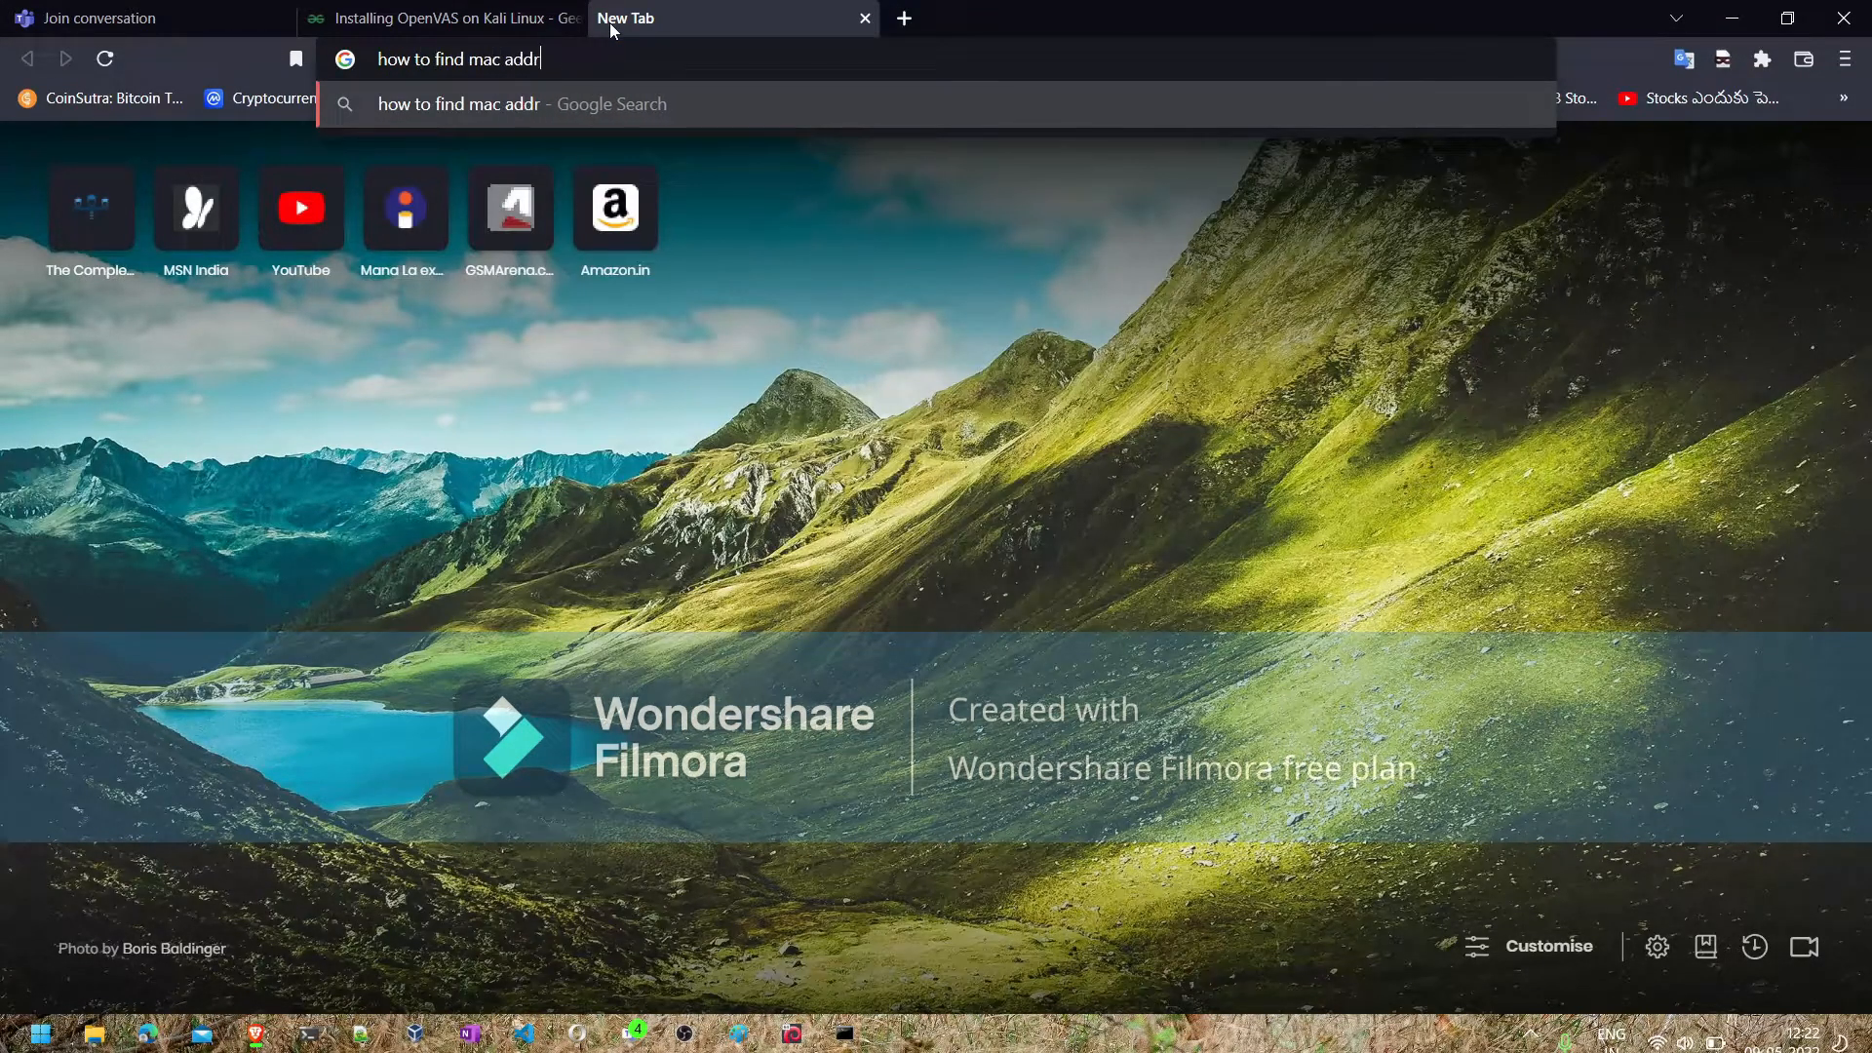
pyautogui.write('ess on win')
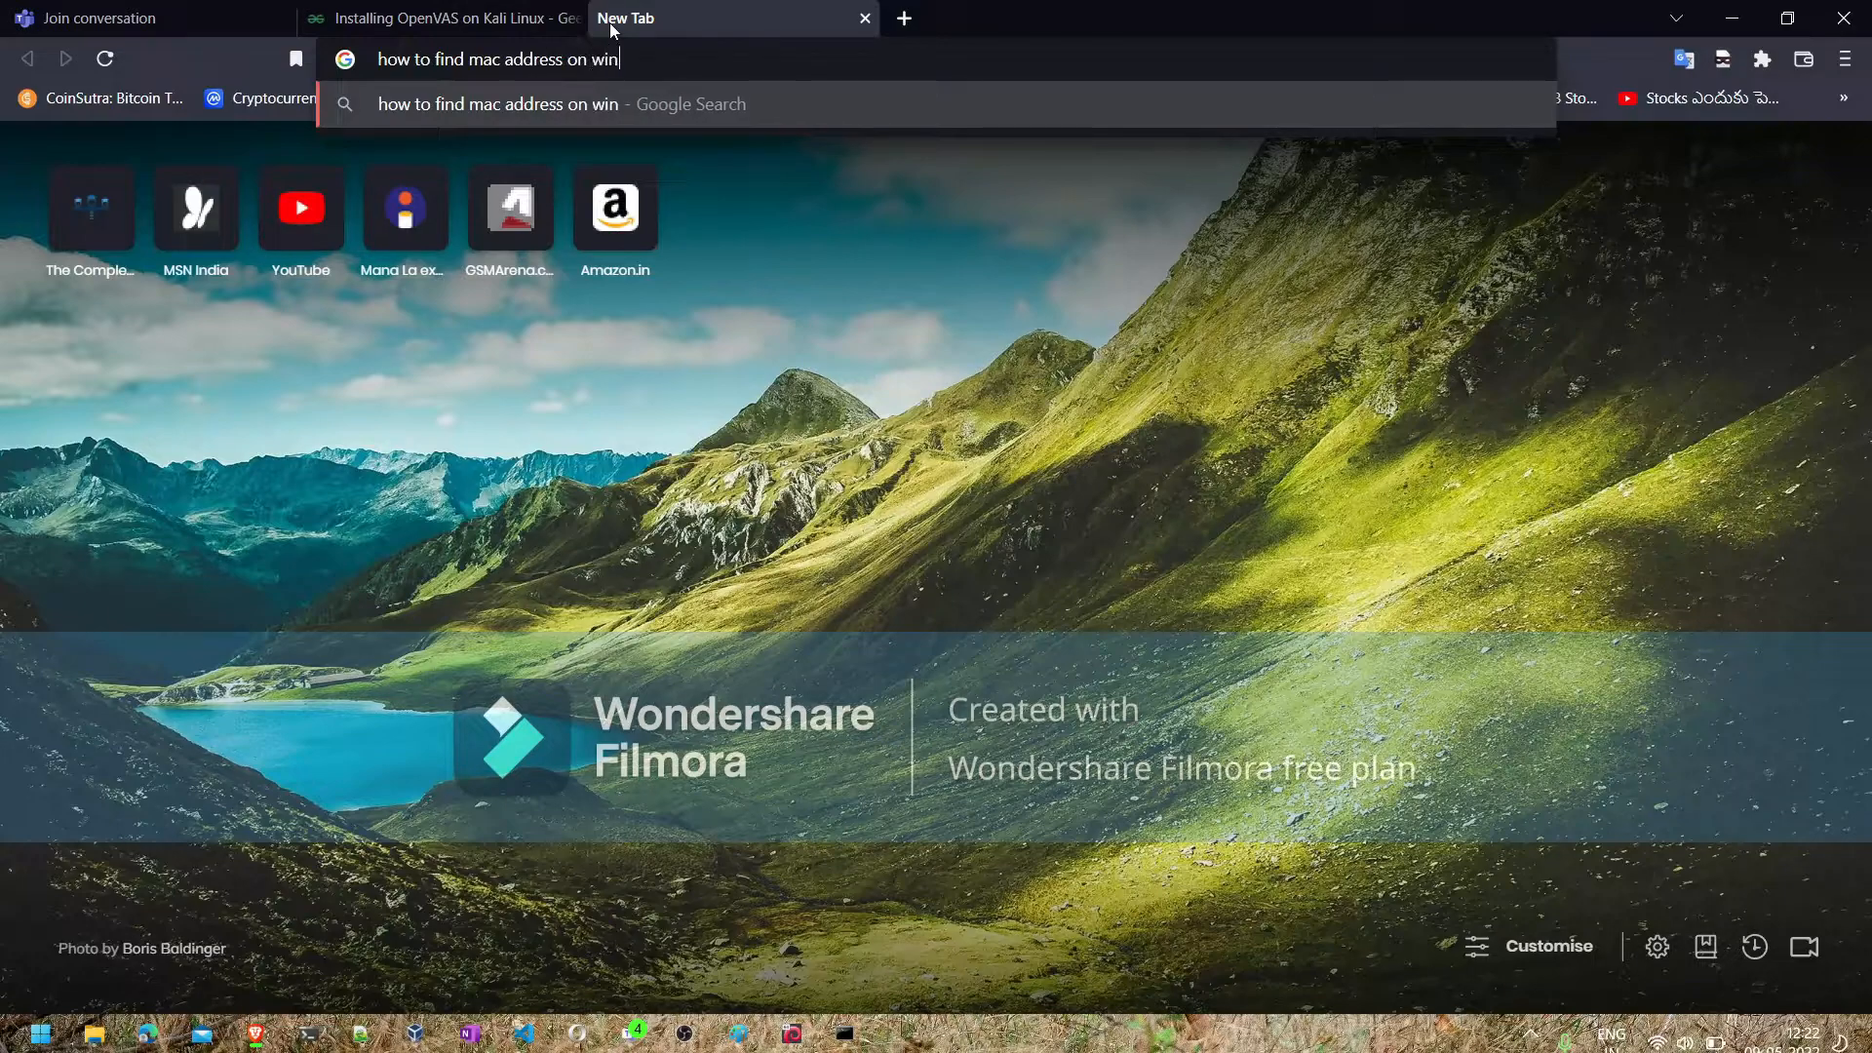
pyautogui.write('dows 11')
pyautogui.press('Return')
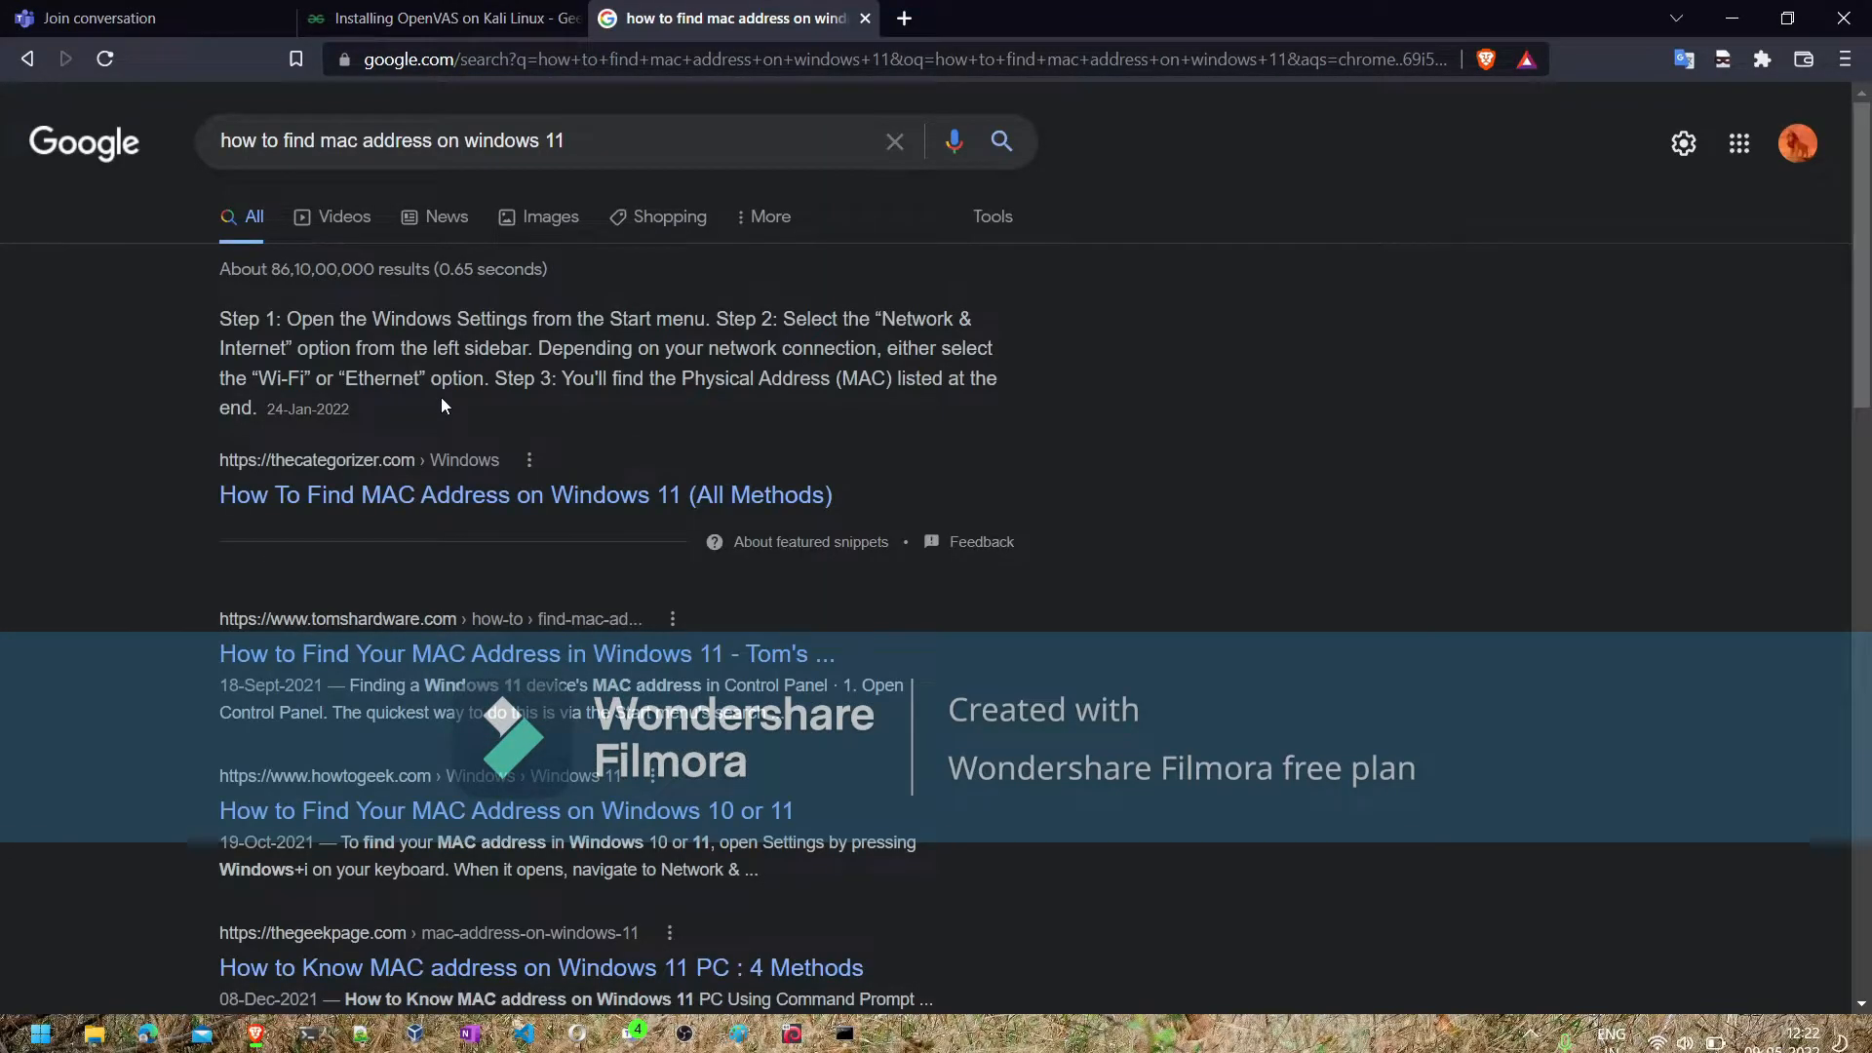
pyautogui.click(552, 497)
# - Change the search to "command to find mac address on windows 11" and enlarge the thegeekpage.com image of the command
pyautogui.click(280, 142)
pyautogui.press('BackSpace')
pyautogui.press('BackSpace')
pyautogui.press('BackSpace')
pyautogui.press('BackSpace')
pyautogui.press('BackSpace')
pyautogui.press('BackSpace')
pyautogui.write('co')
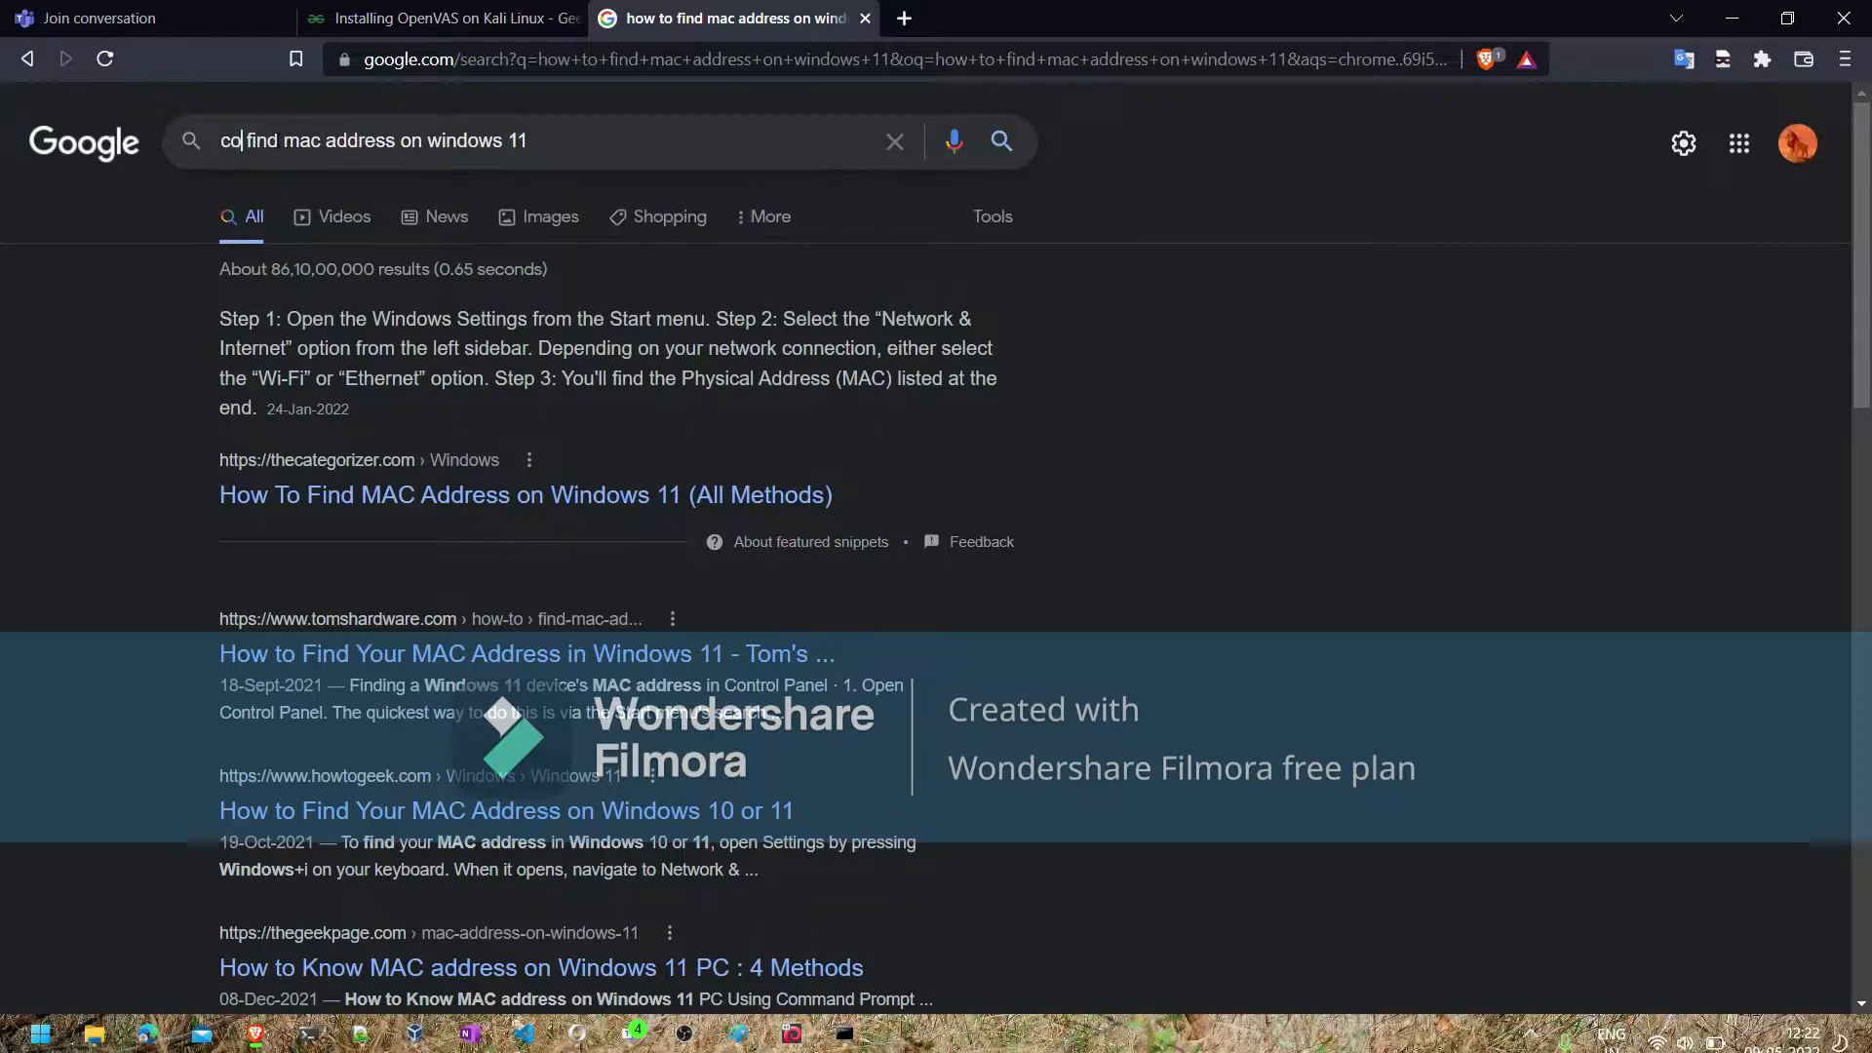
pyautogui.write('mmand to')
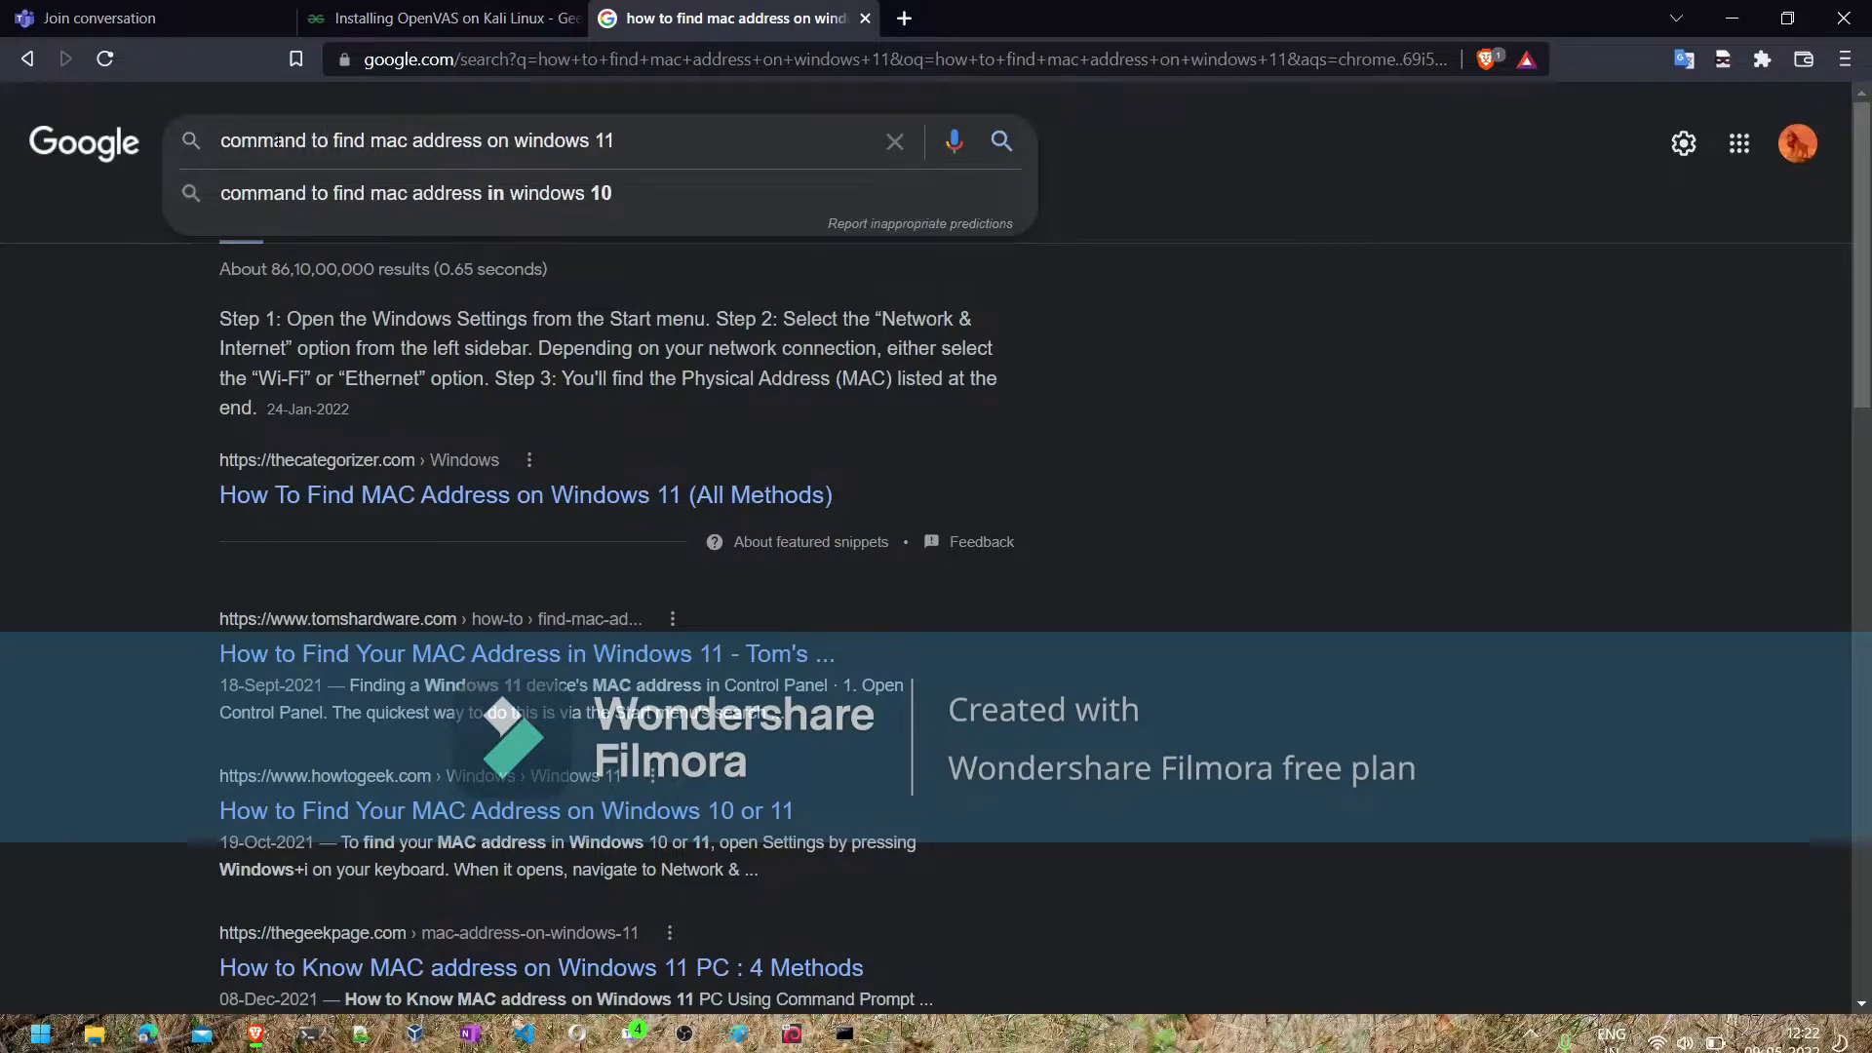
pyautogui.press('Return')
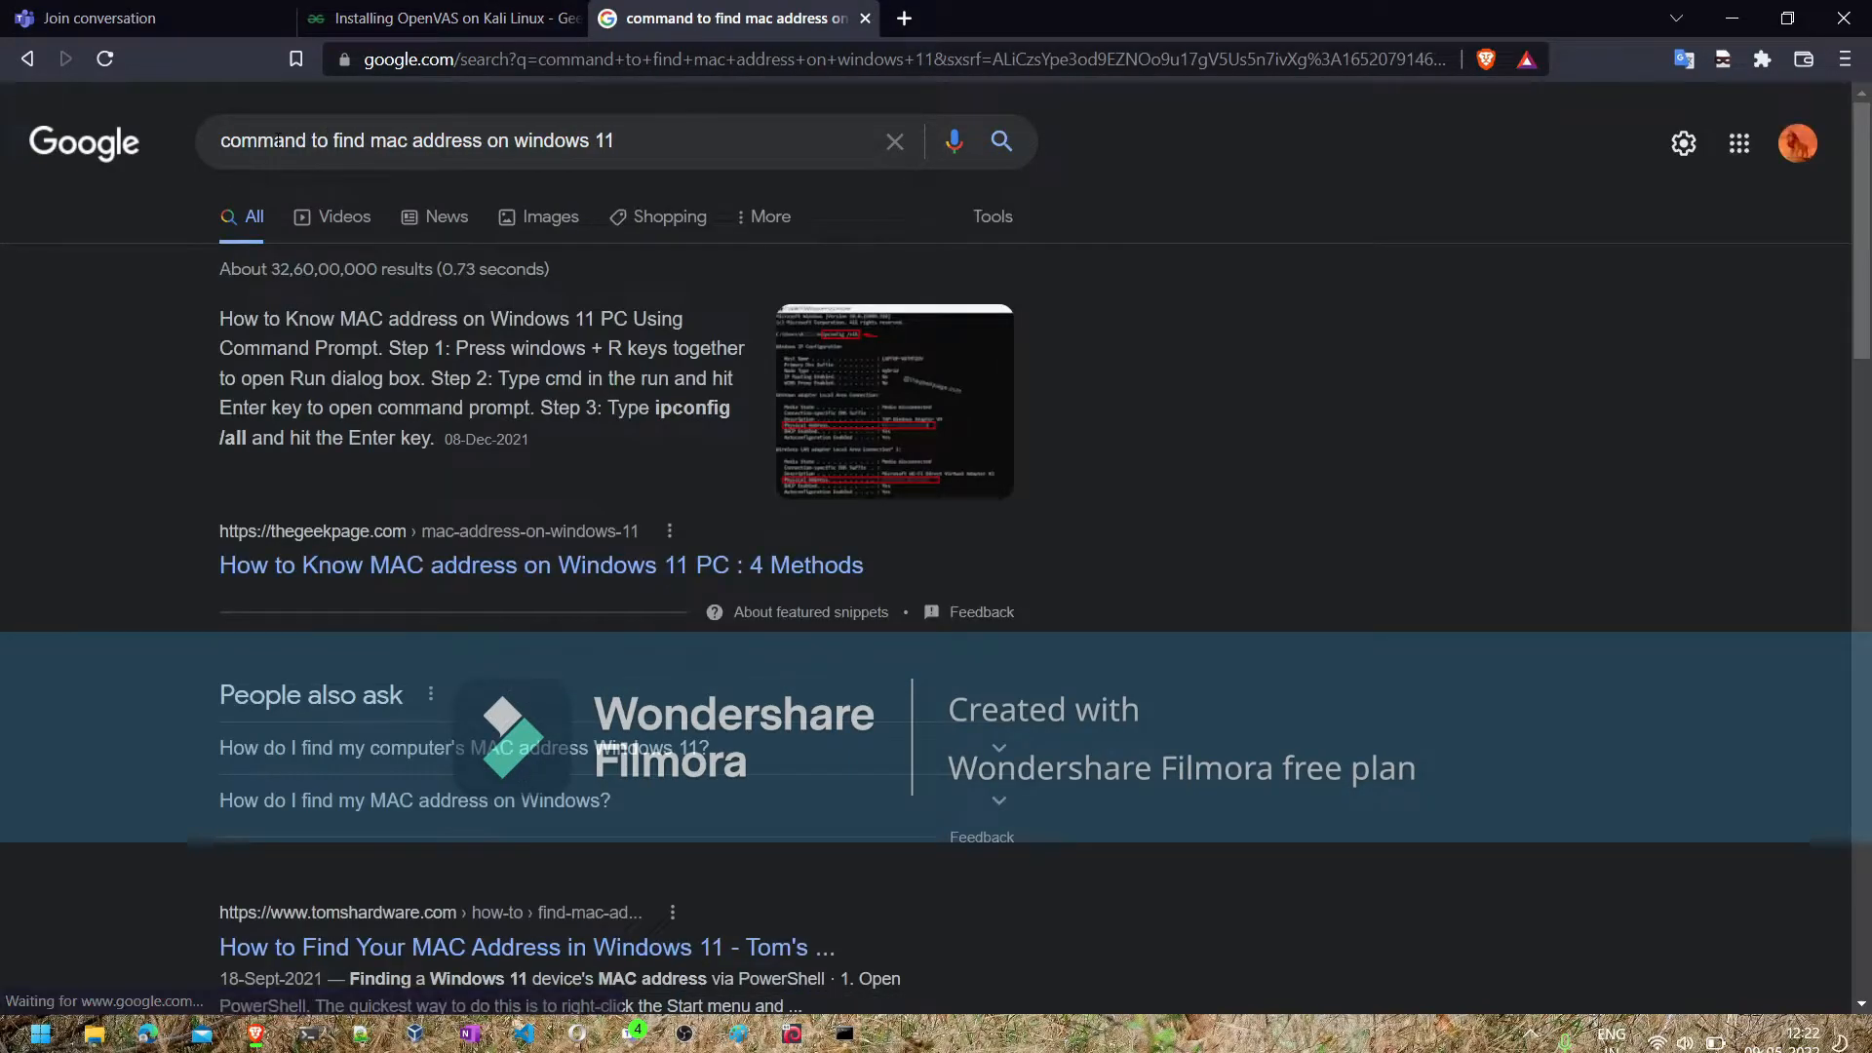
pyautogui.click(837, 370)
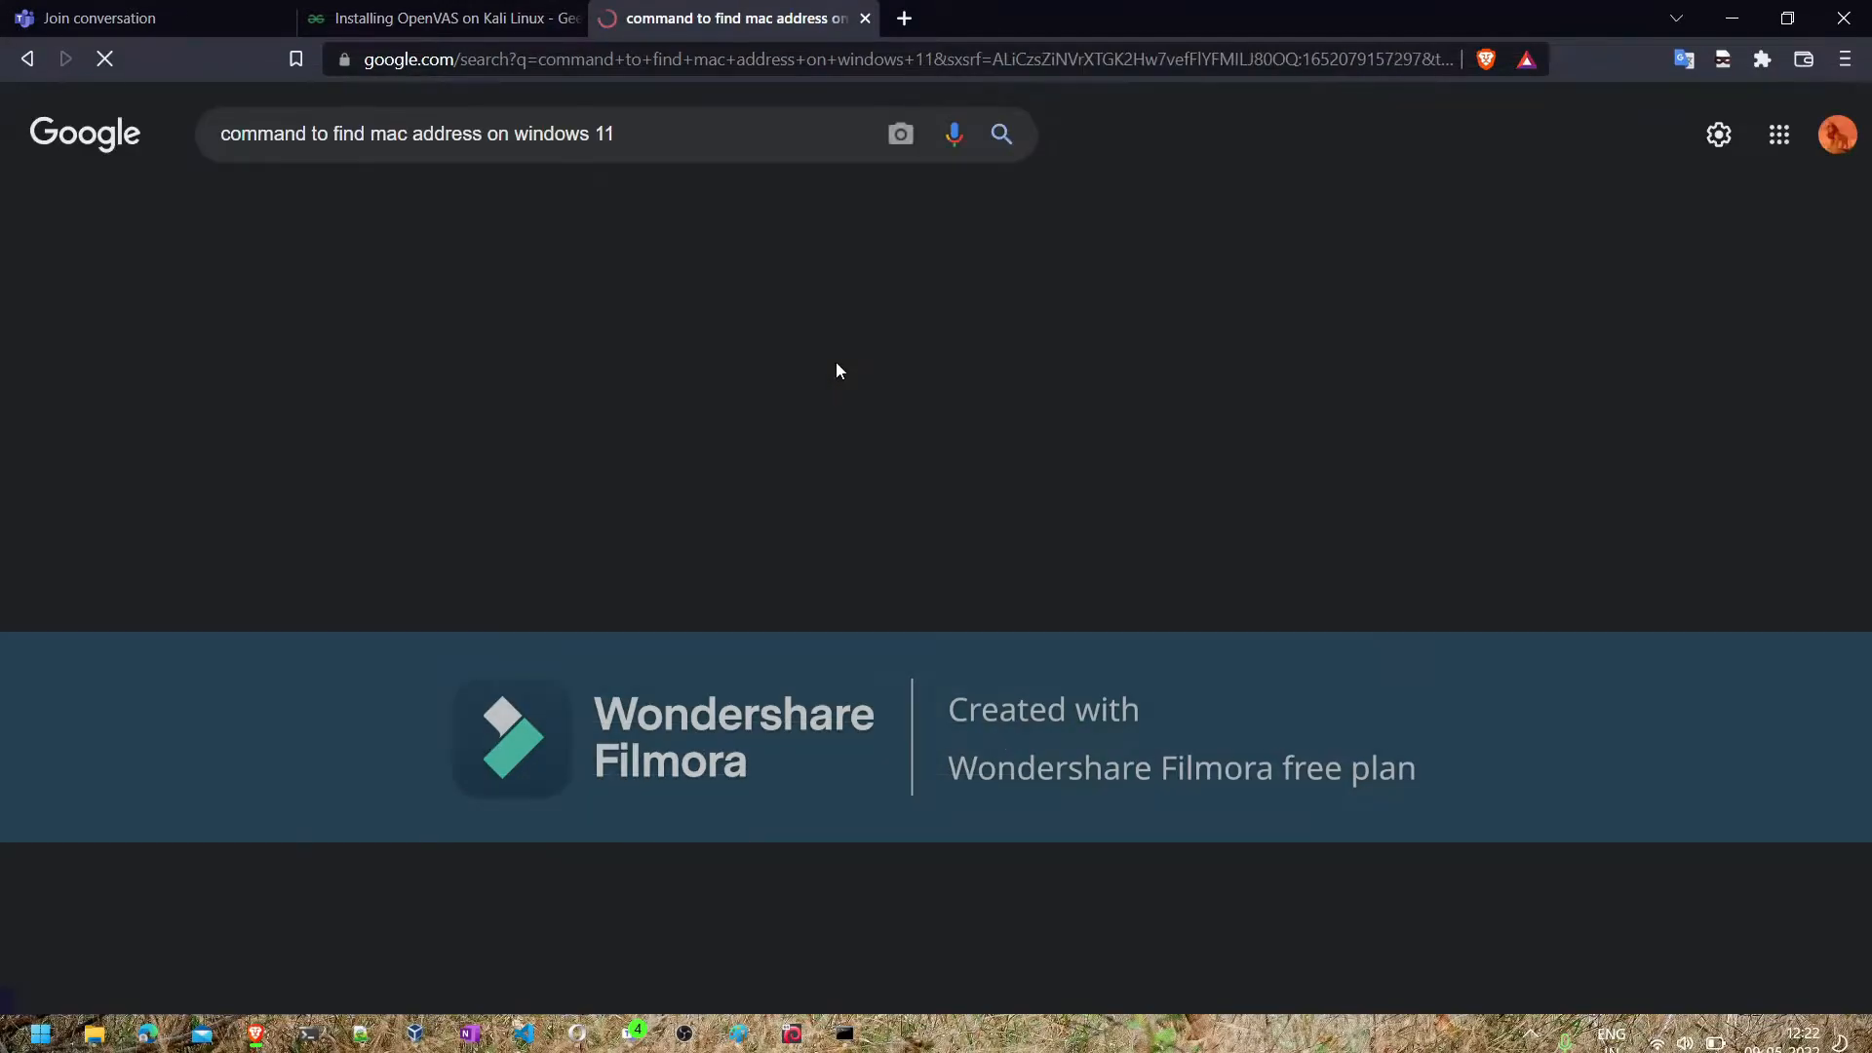
pyautogui.click(162, 312)
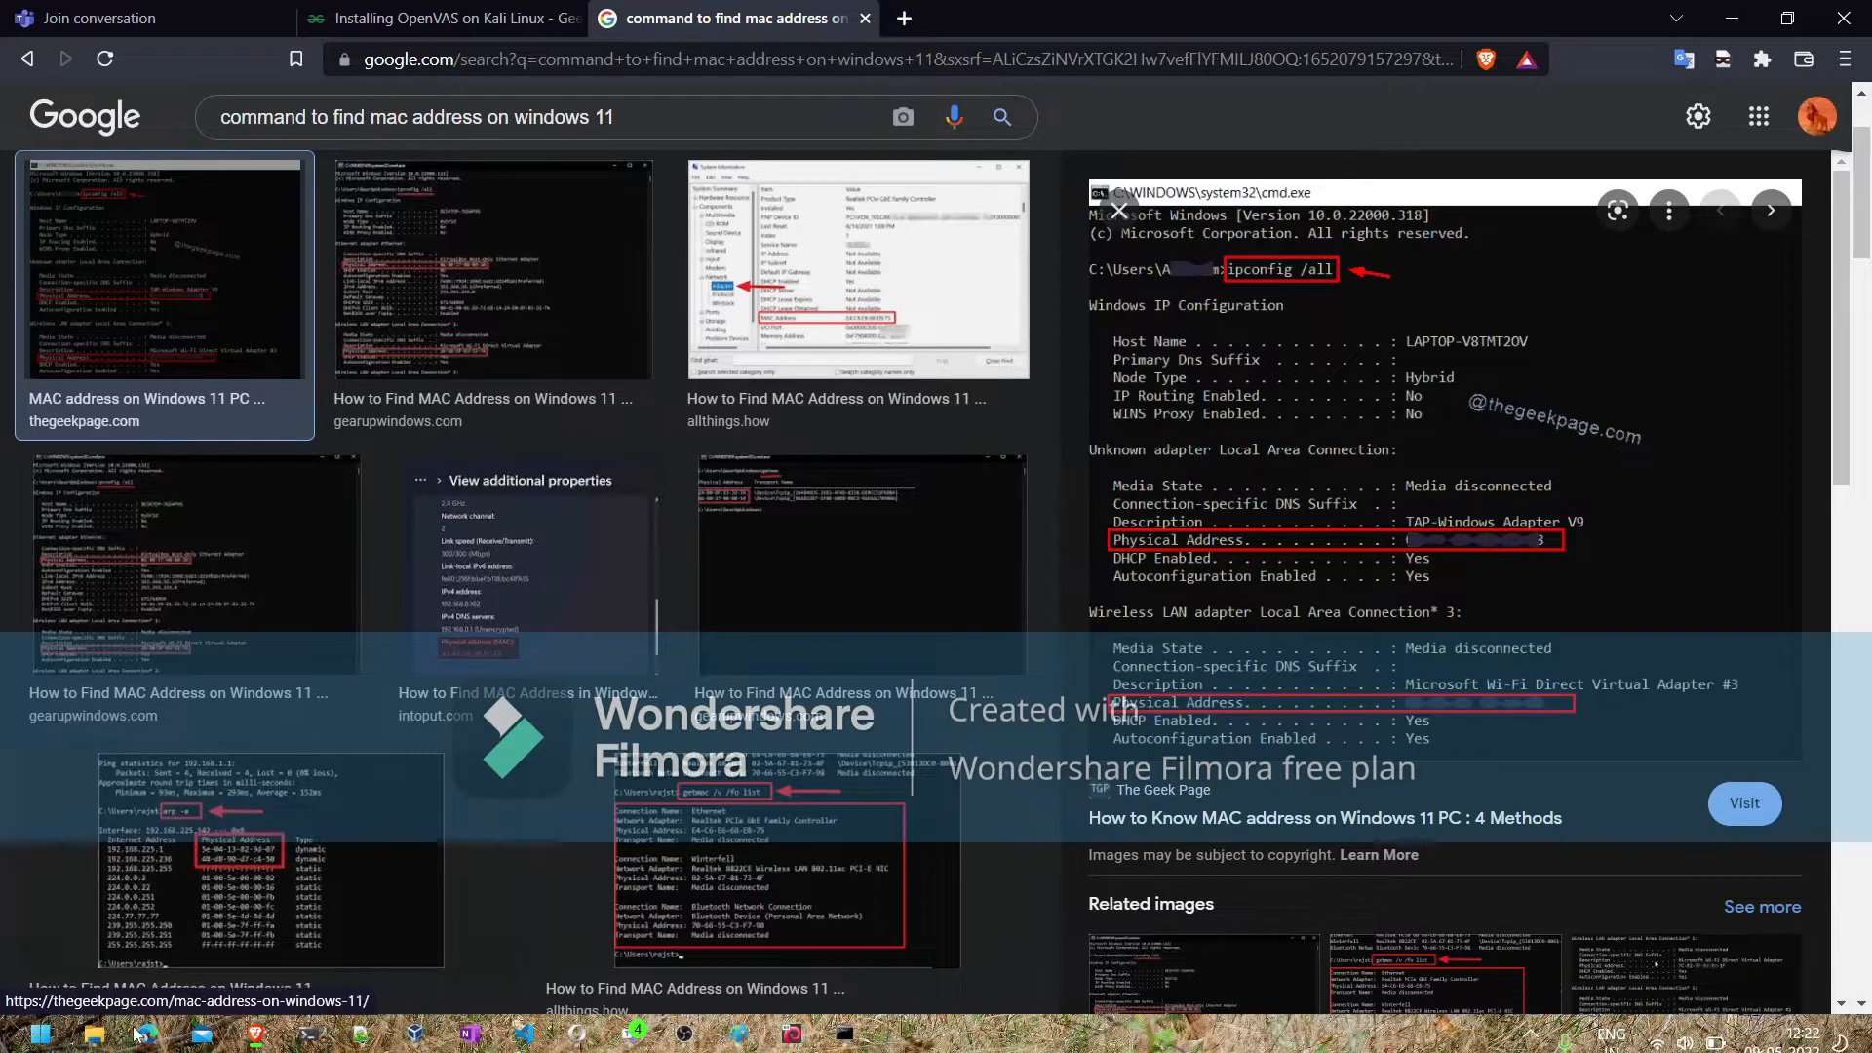
# - Switch back to the Command Prompt and run ipconfig /all
pyautogui.click(845, 1035)
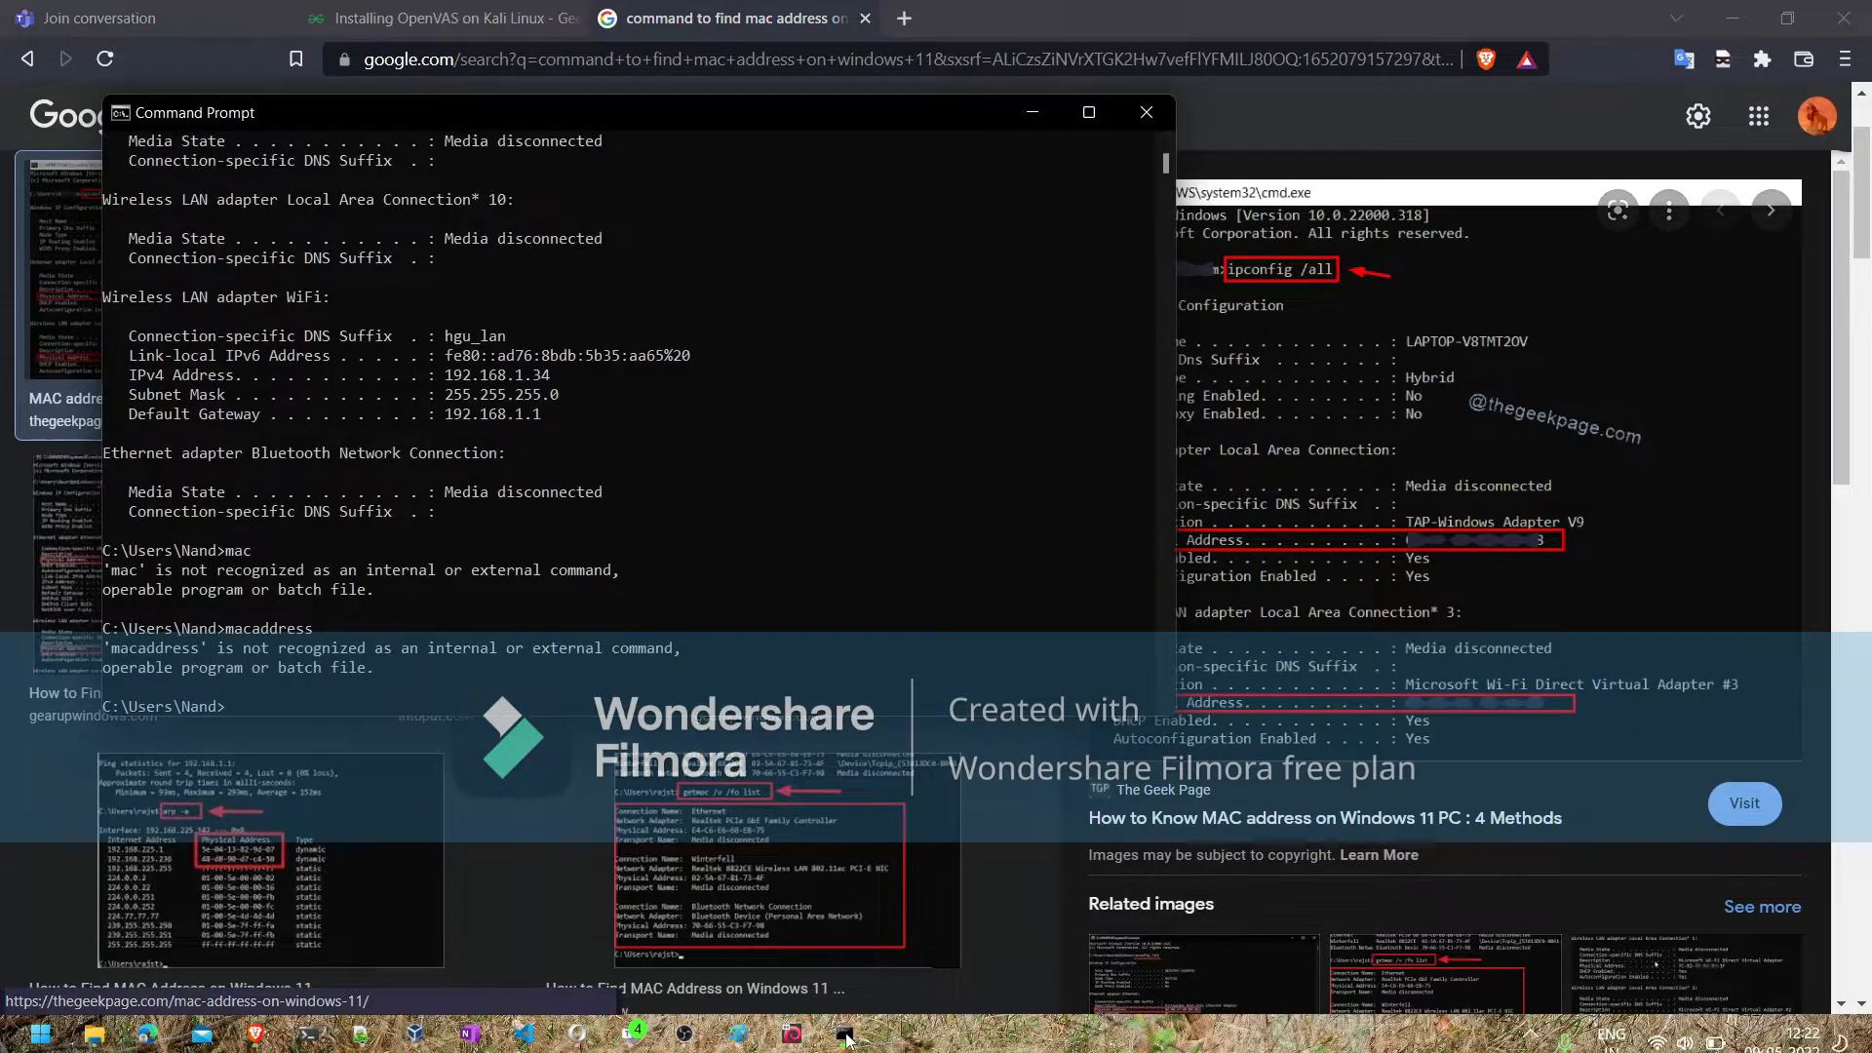
pyautogui.write('ipcon')
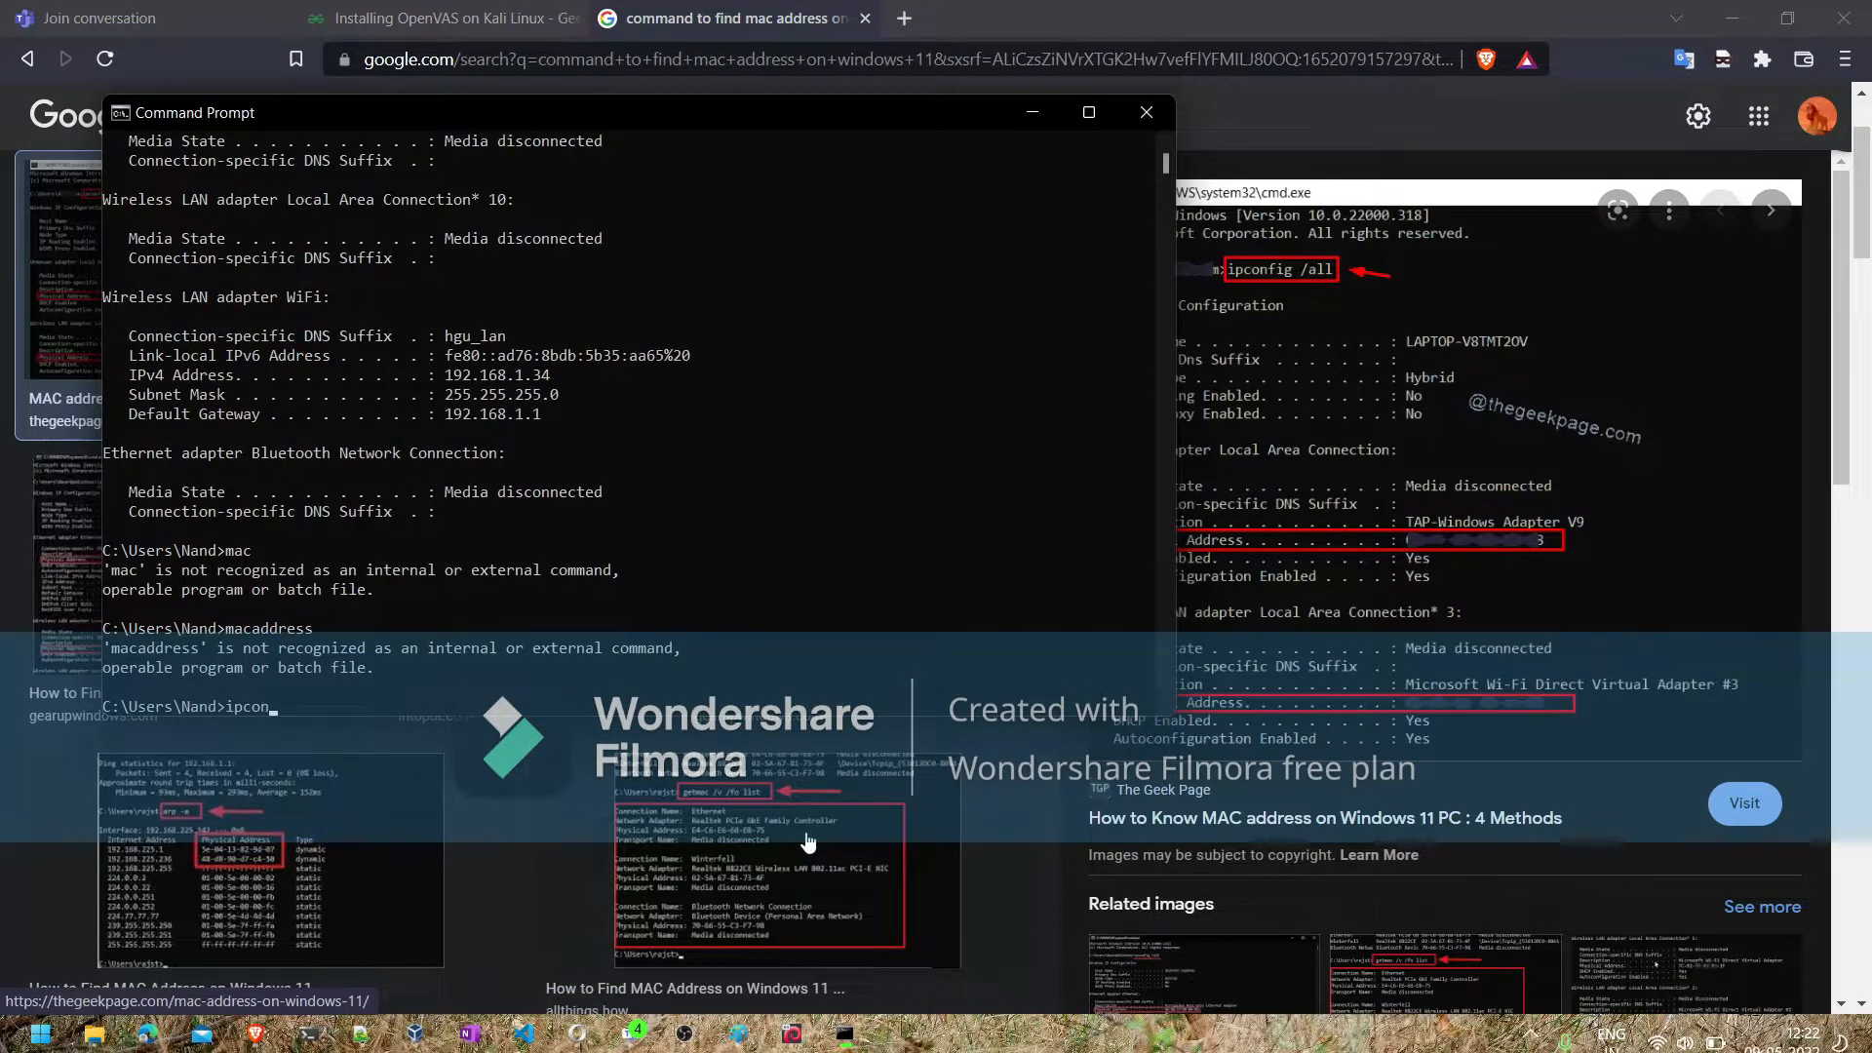
pyautogui.write('fig /all')
pyautogui.press('Return')
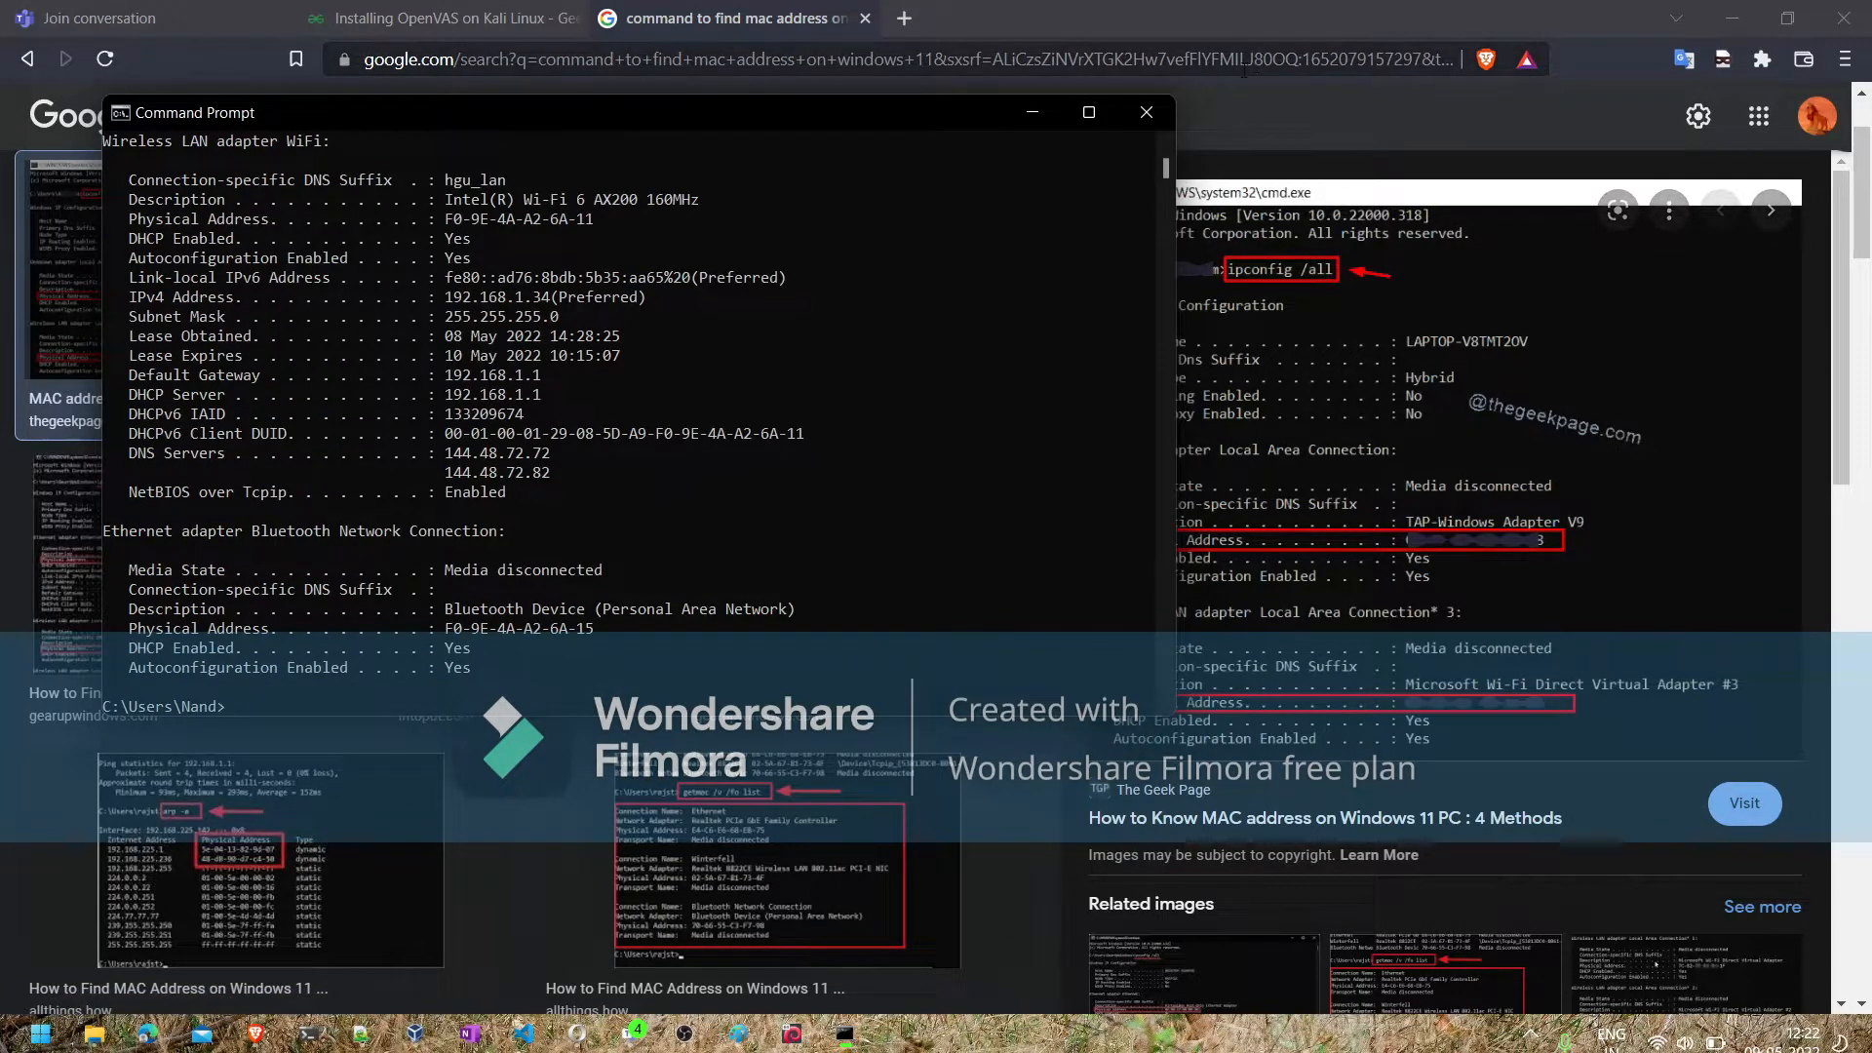
# - Minimize the browser, maximize the Command Prompt, and copy the physical address of the Wireless LAN adapter WiFi
pyautogui.click(1733, 18)
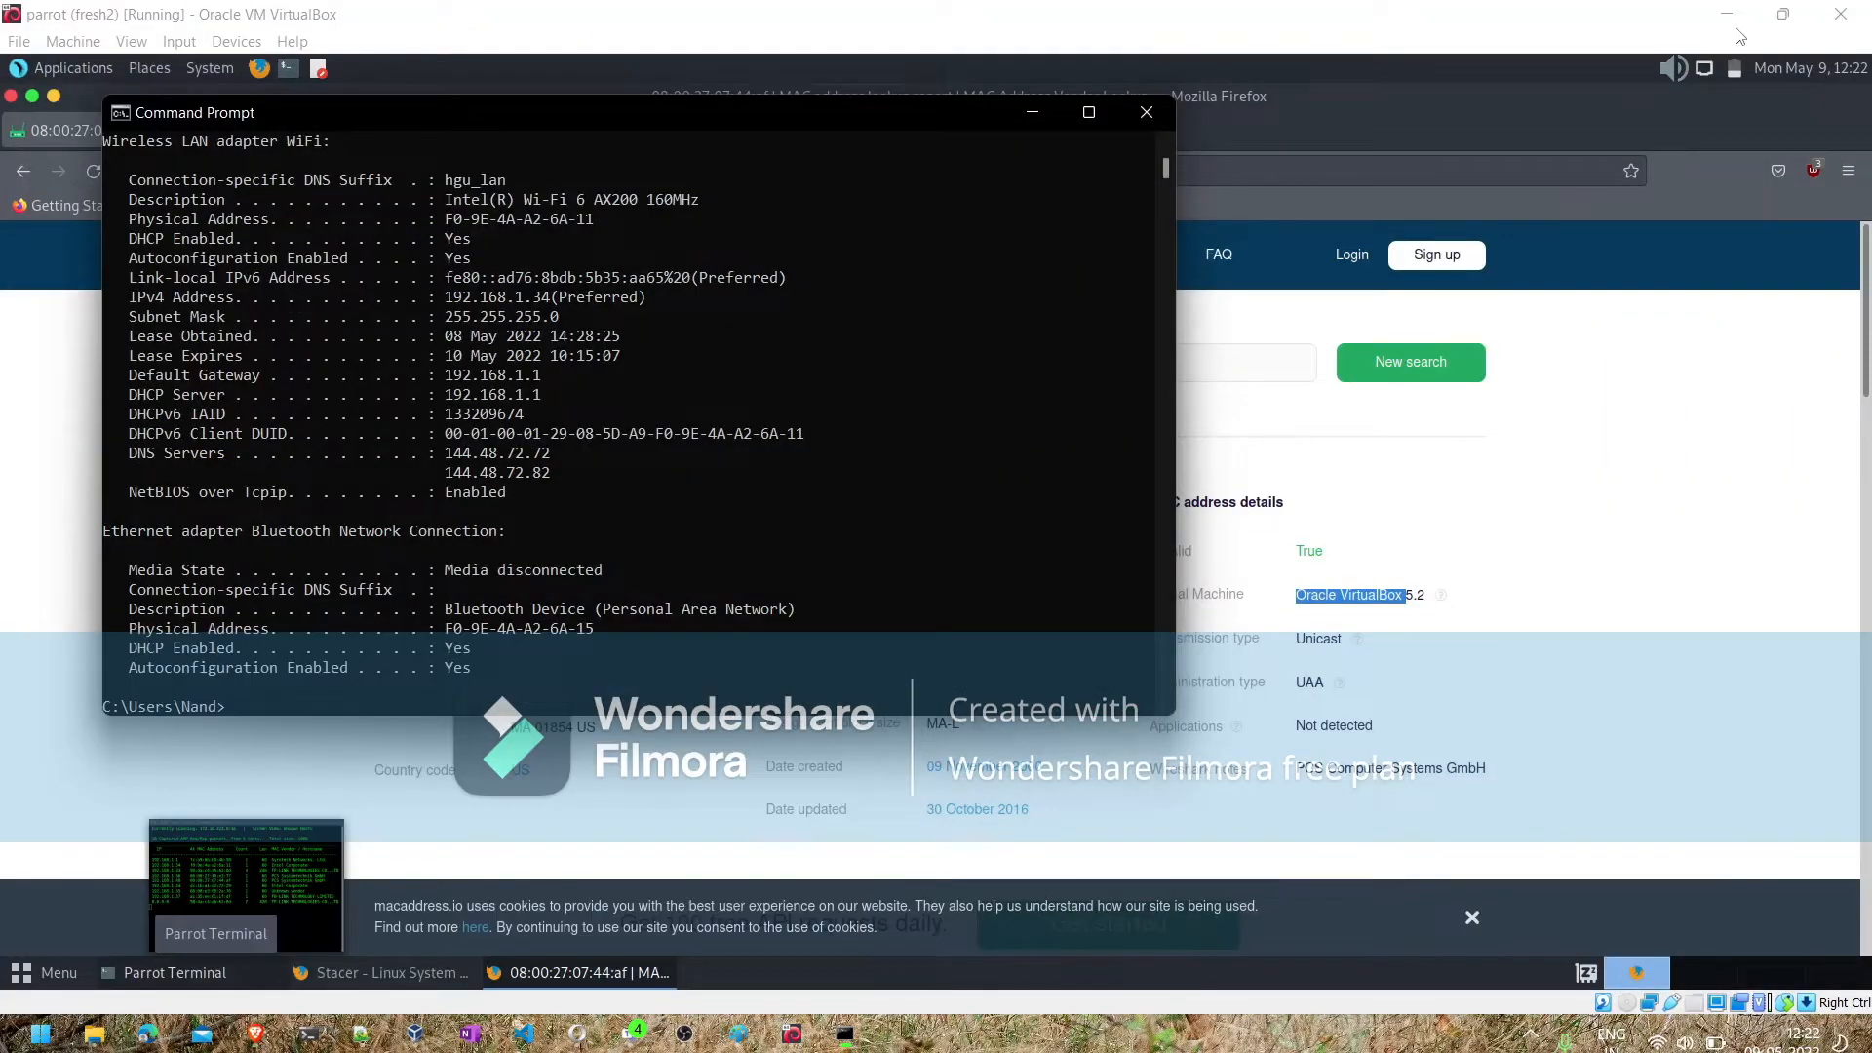
pyautogui.click(1092, 113)
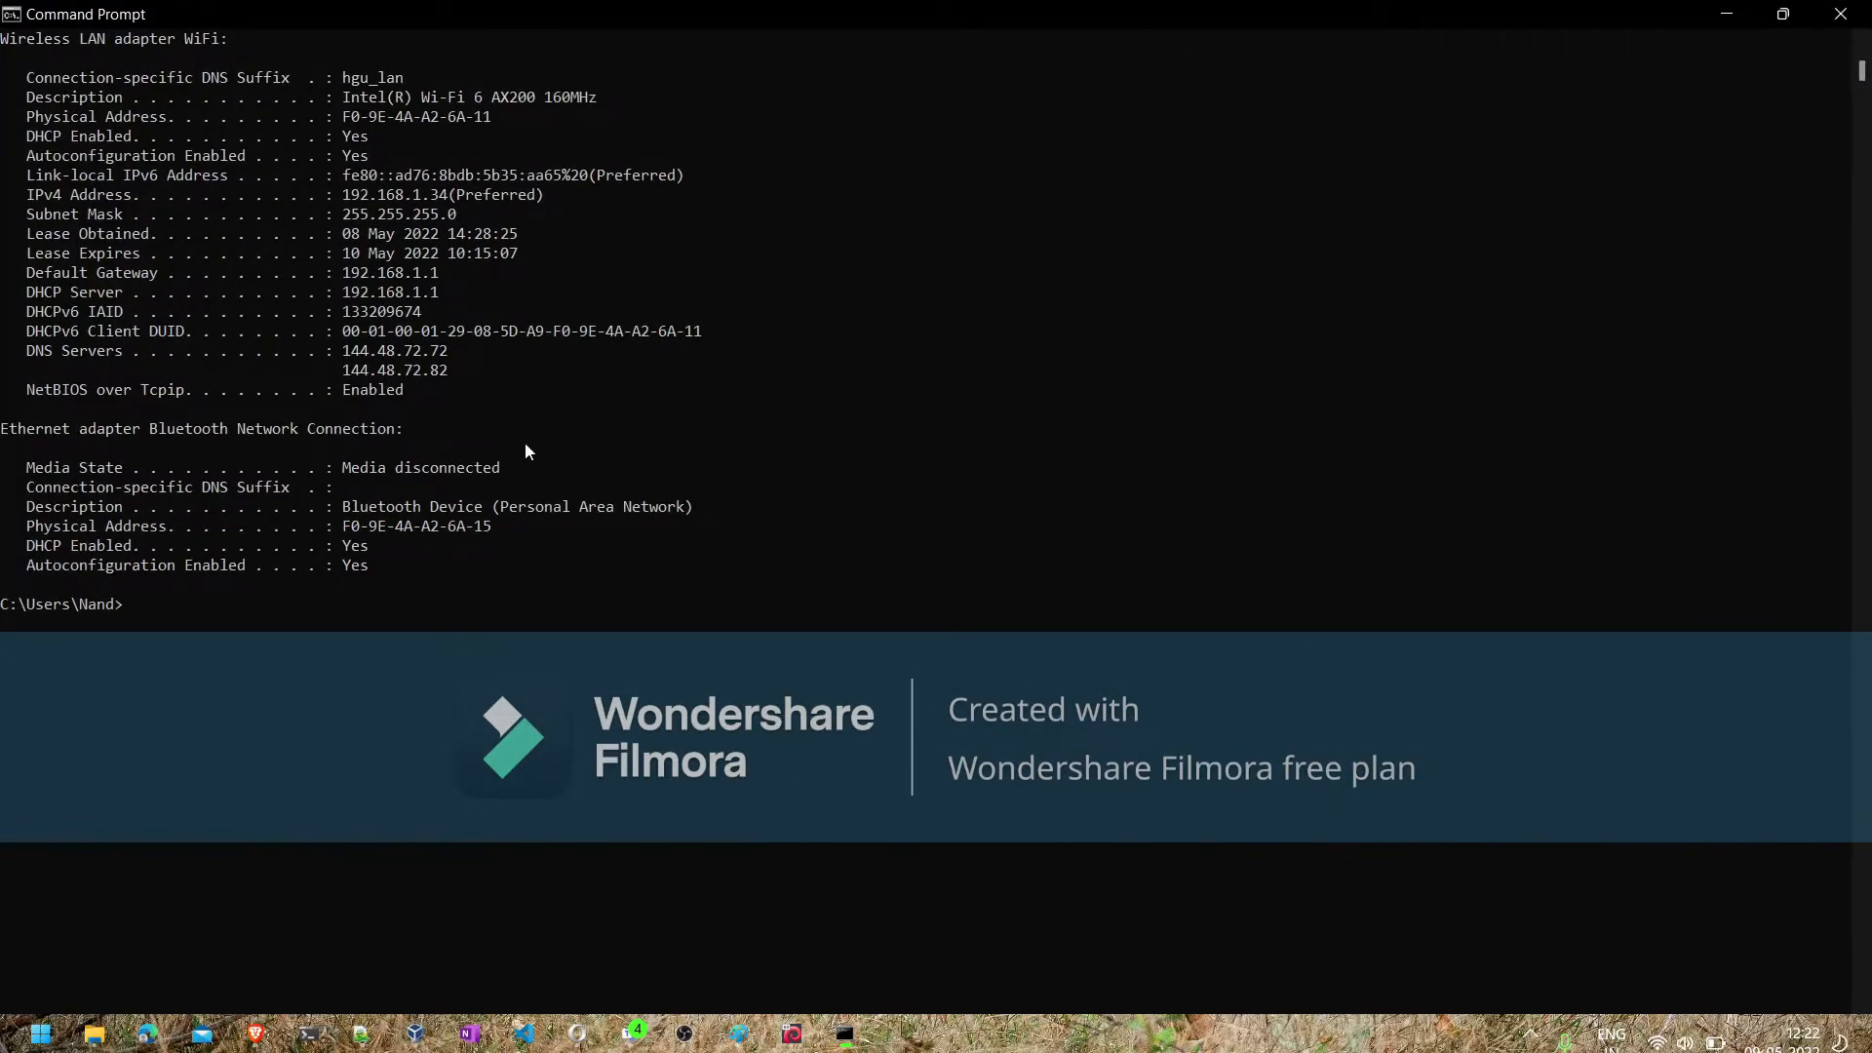
pyautogui.scroll(1, 526, 450)
pyautogui.scroll(1, 525, 451)
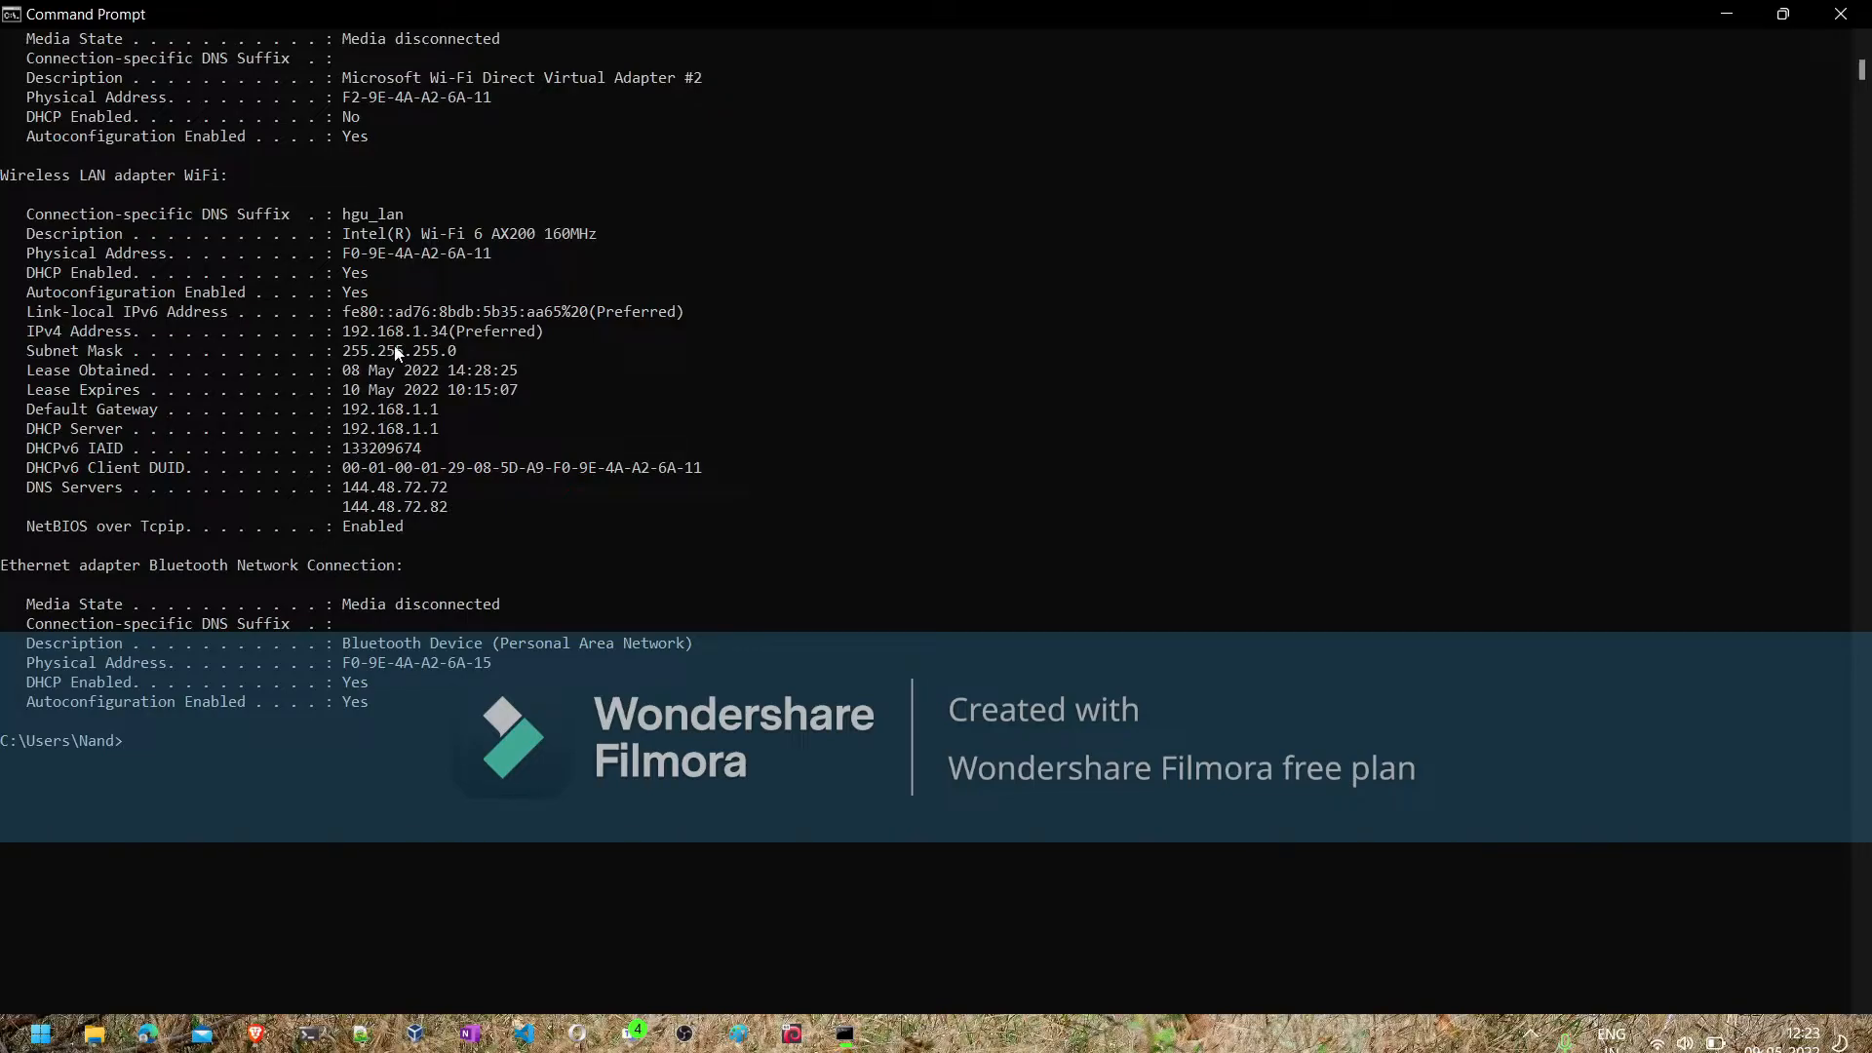
pyautogui.moveTo(445, 336); pyautogui.dragTo(349, 332)
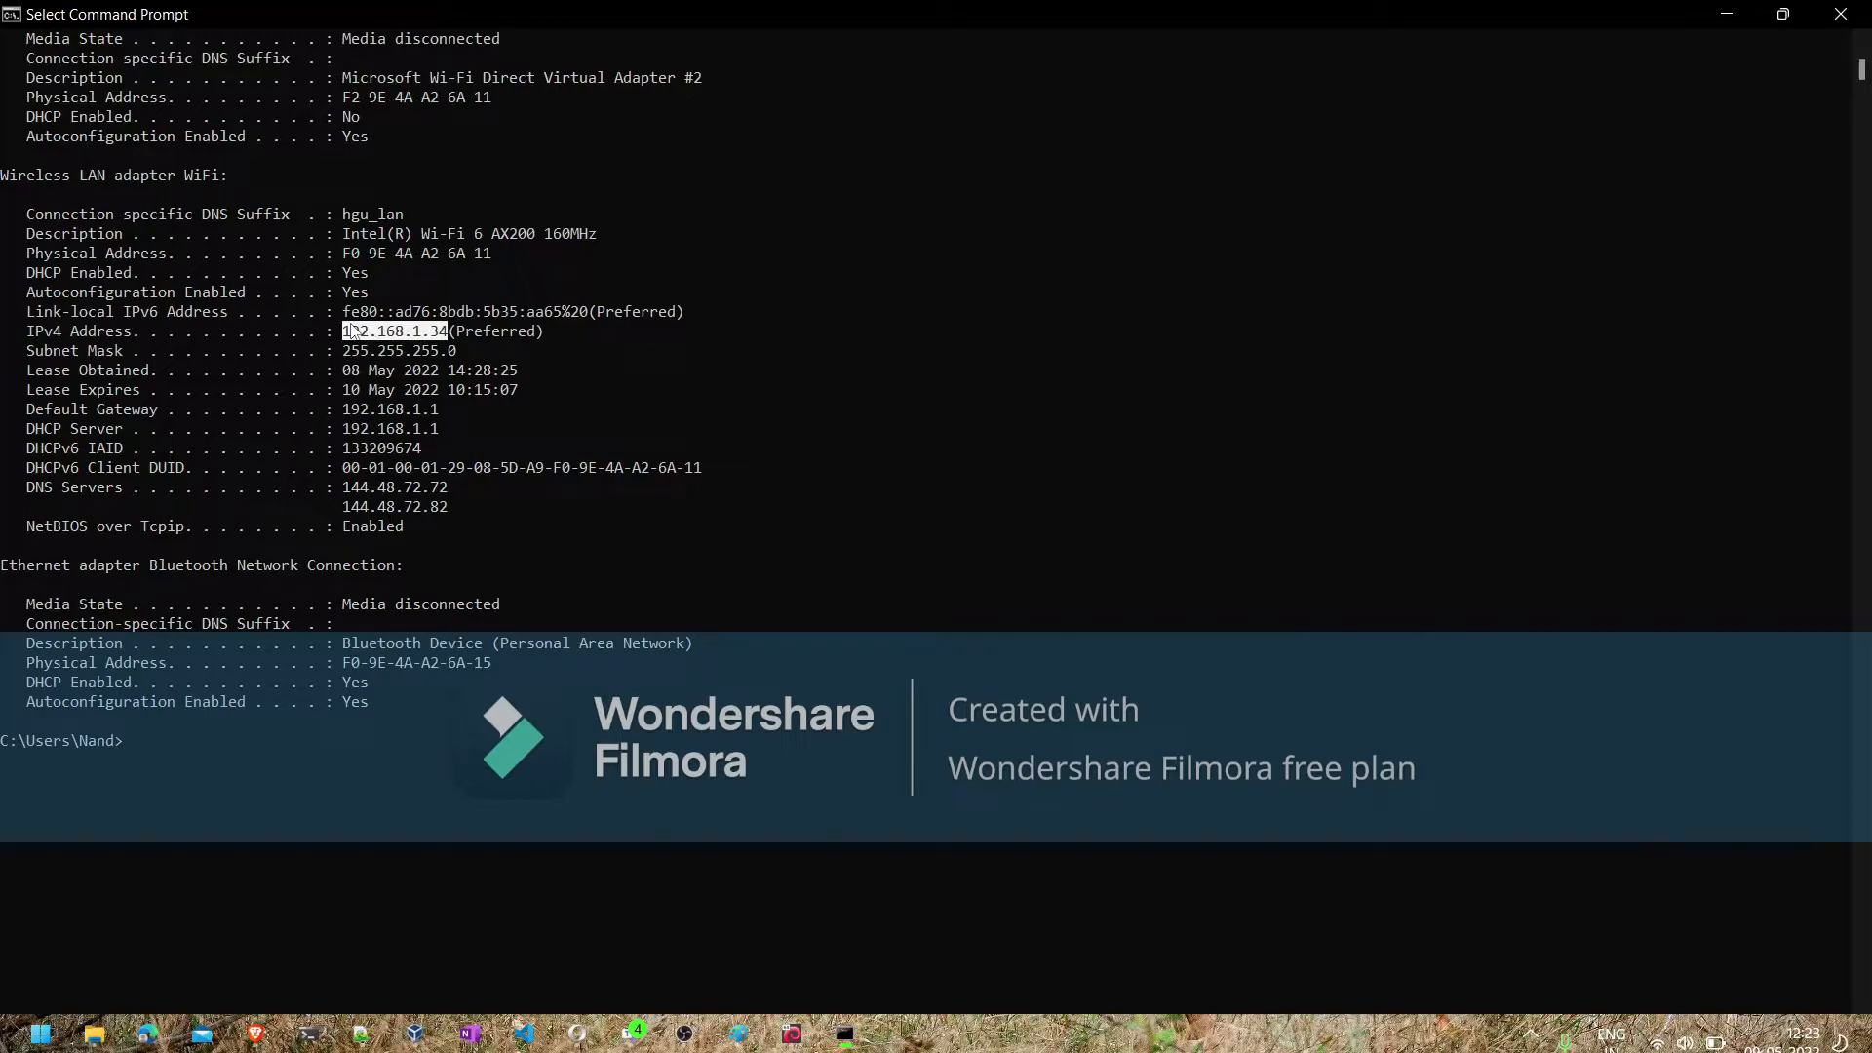
pyautogui.click(341, 260)
pyautogui.moveTo(343, 259); pyautogui.dragTo(493, 260)
pyautogui.hotkey('ctrl', 'c')
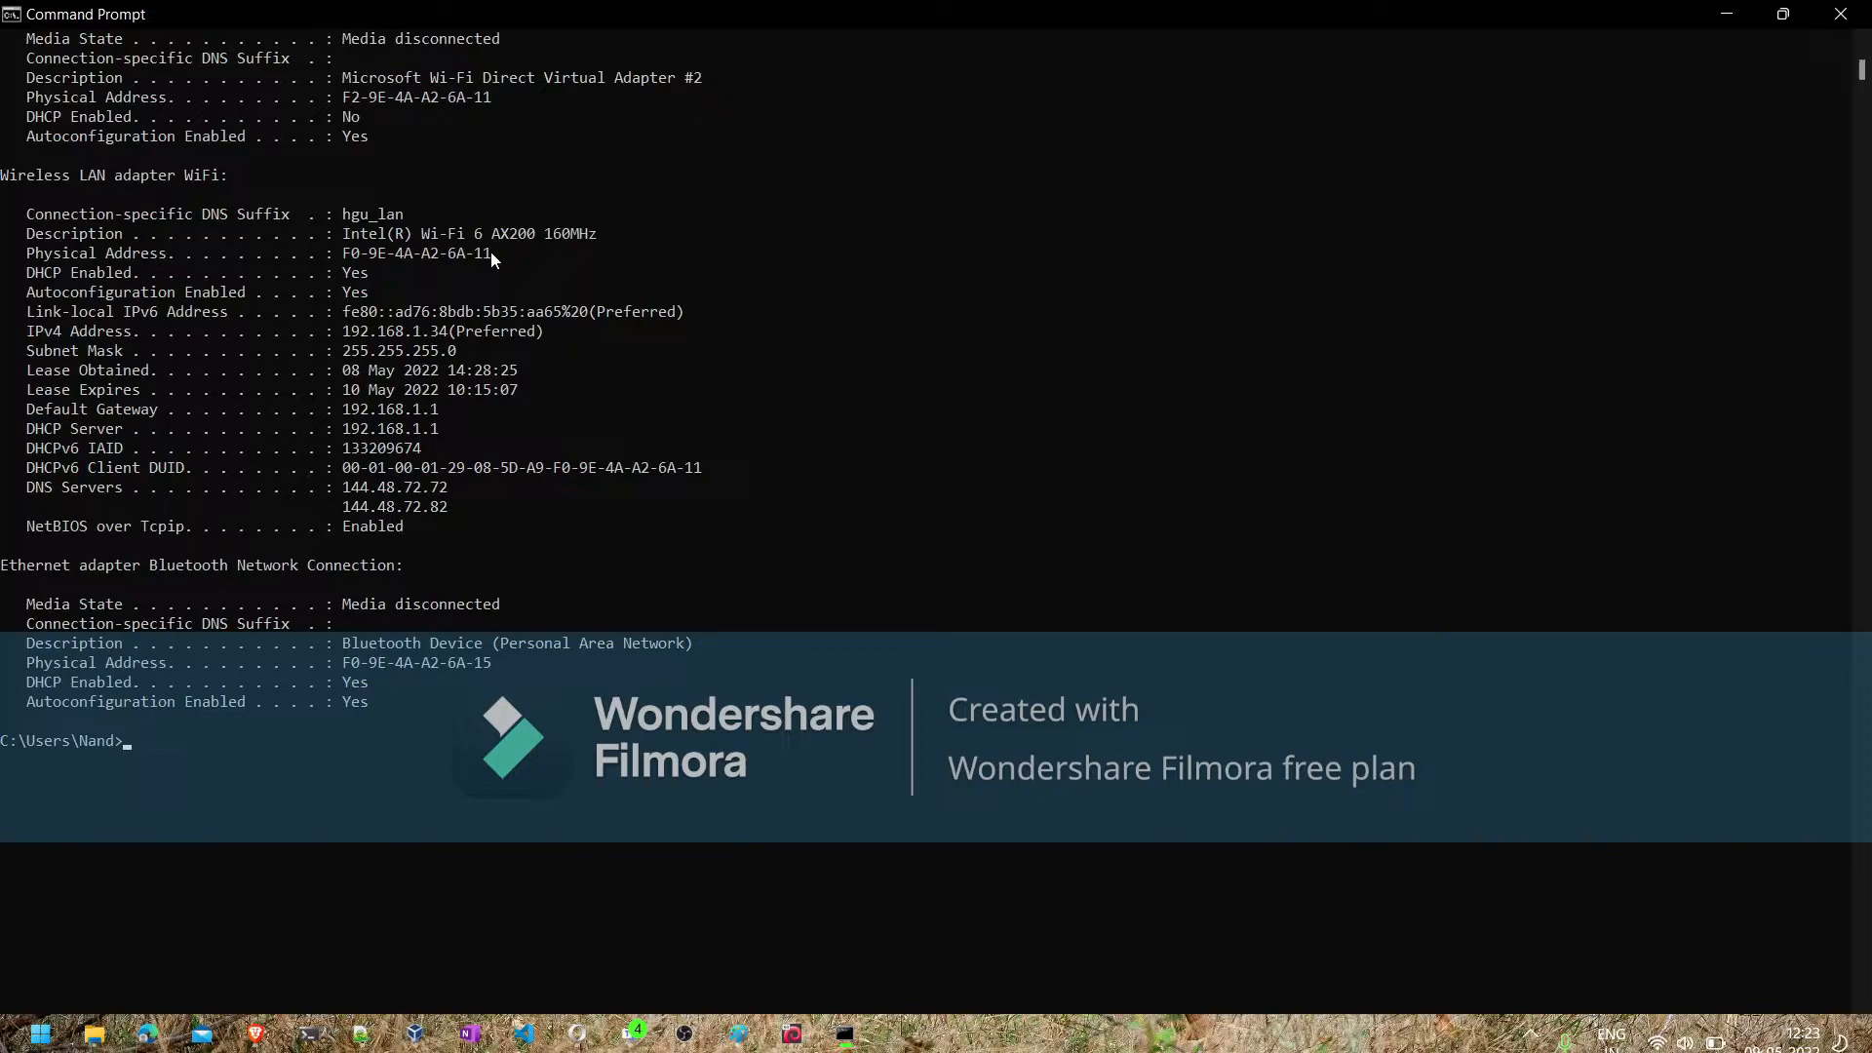
# - Return to the Brave browser, search the web for "mac lookup", and open the macaddress.io vendor lookup result
pyautogui.click(256, 1032)
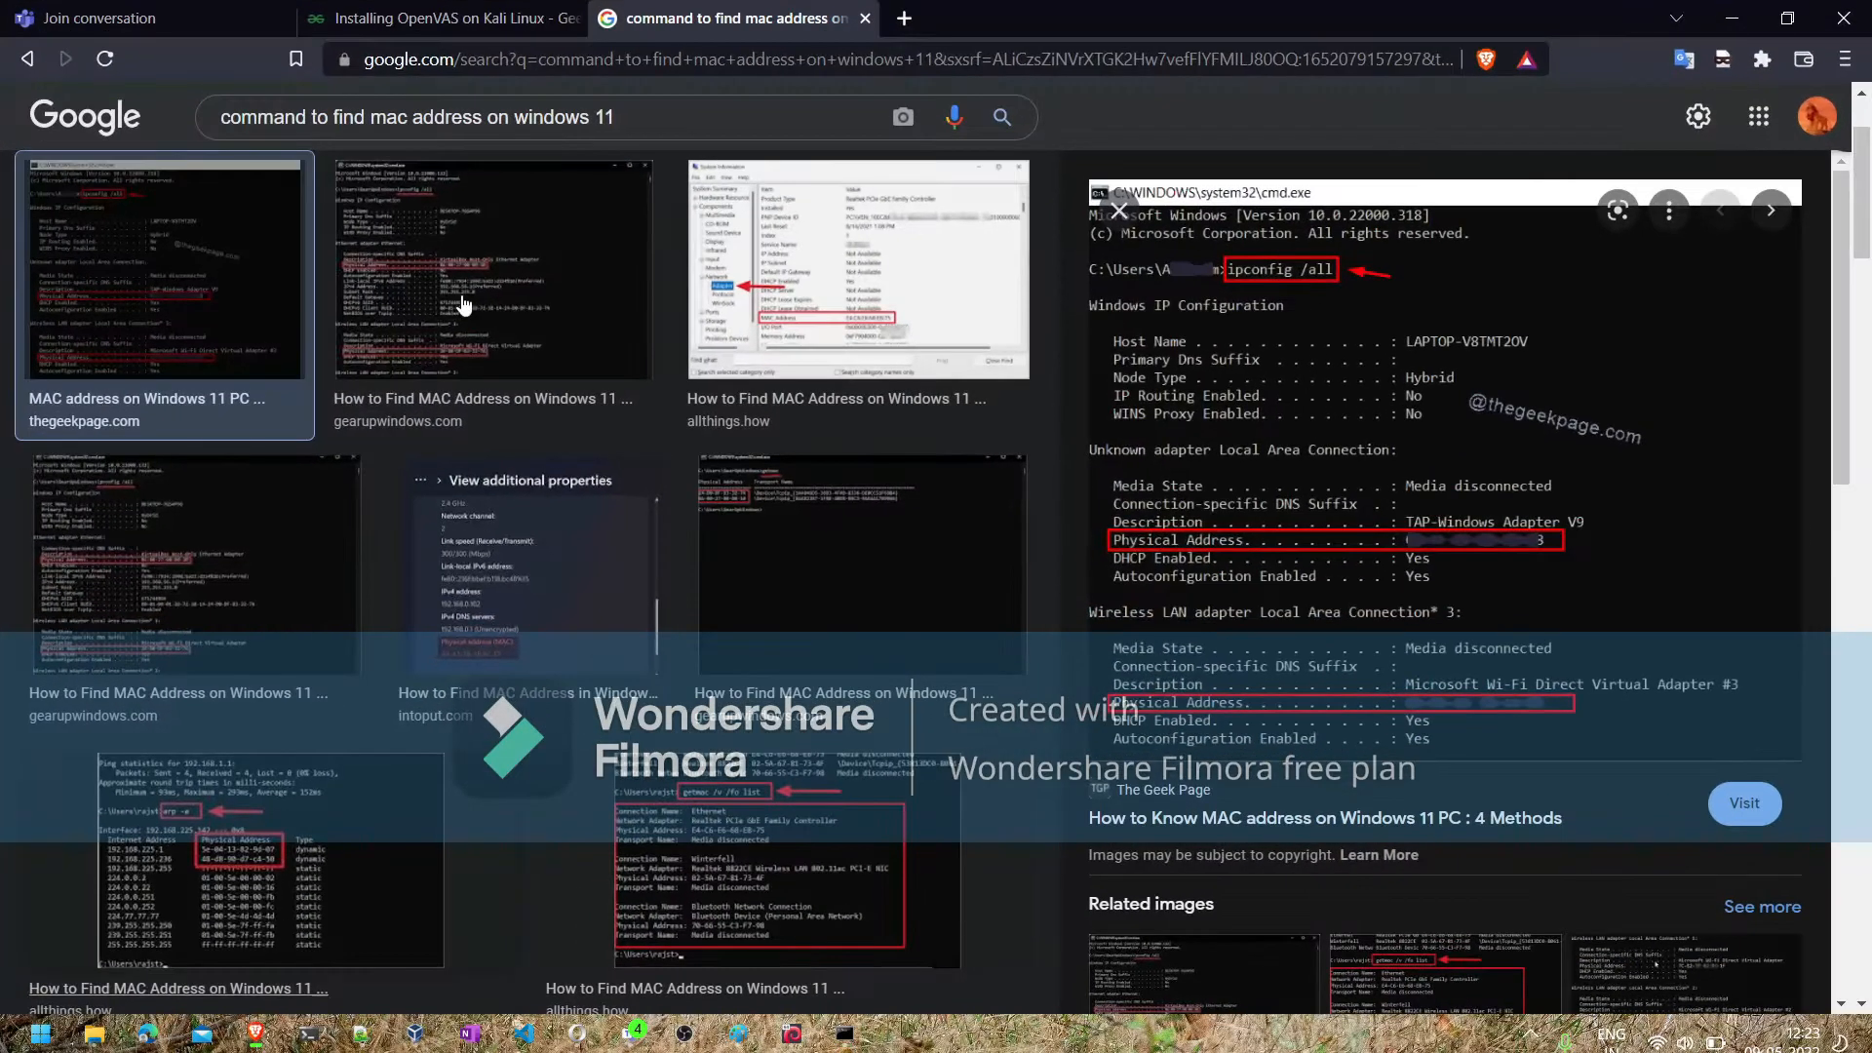
pyautogui.click(476, 59)
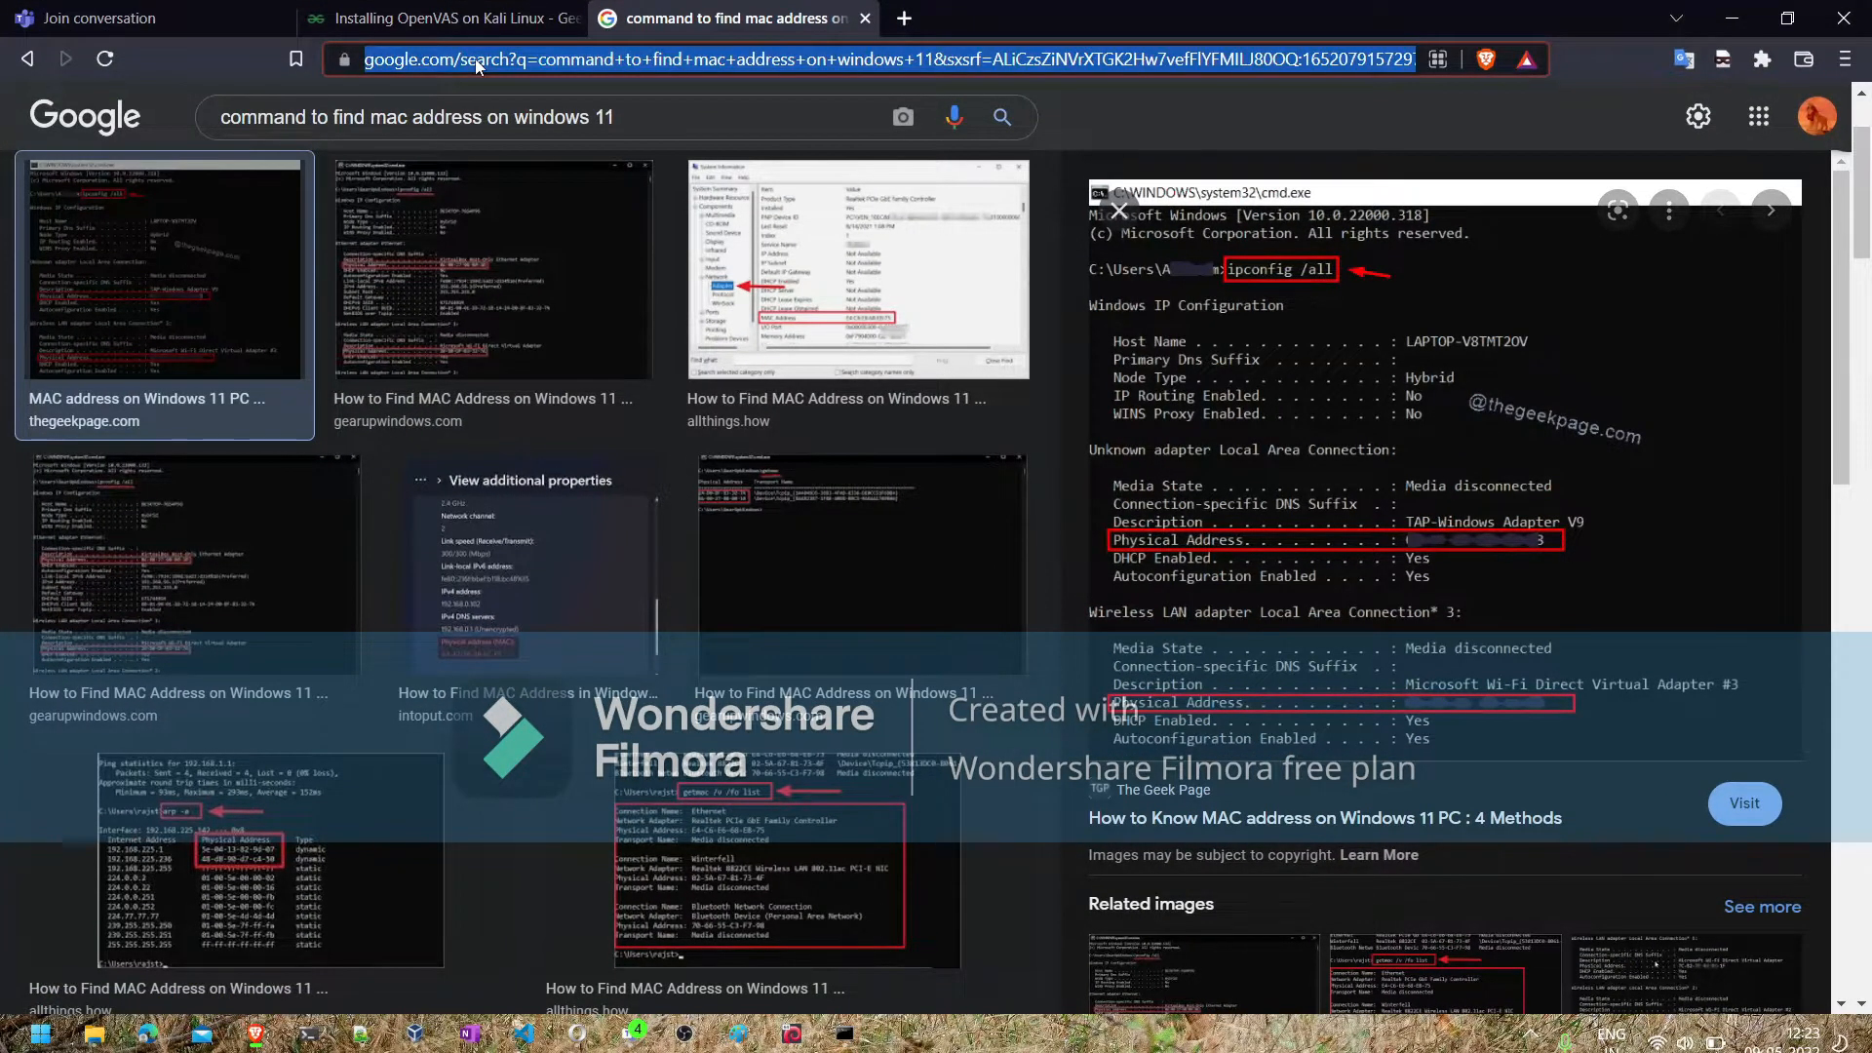
pyautogui.write('mac lookup')
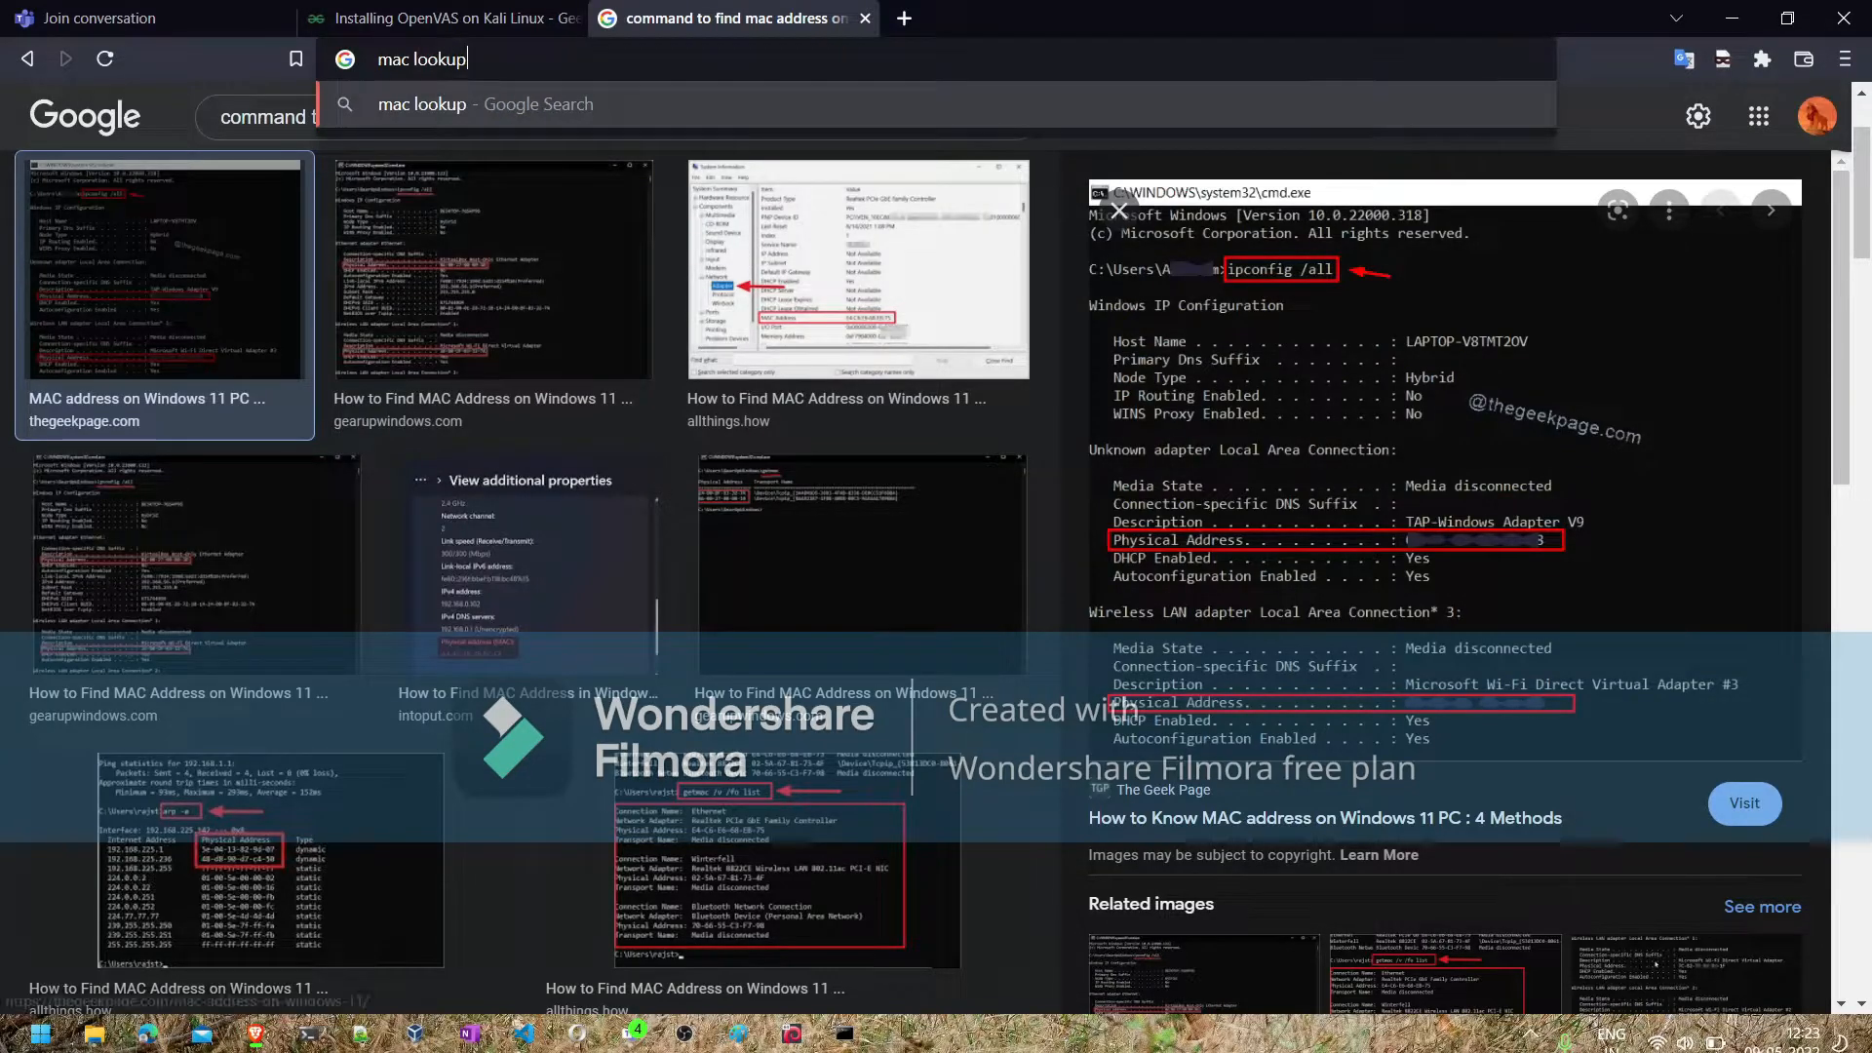
pyautogui.press('Return')
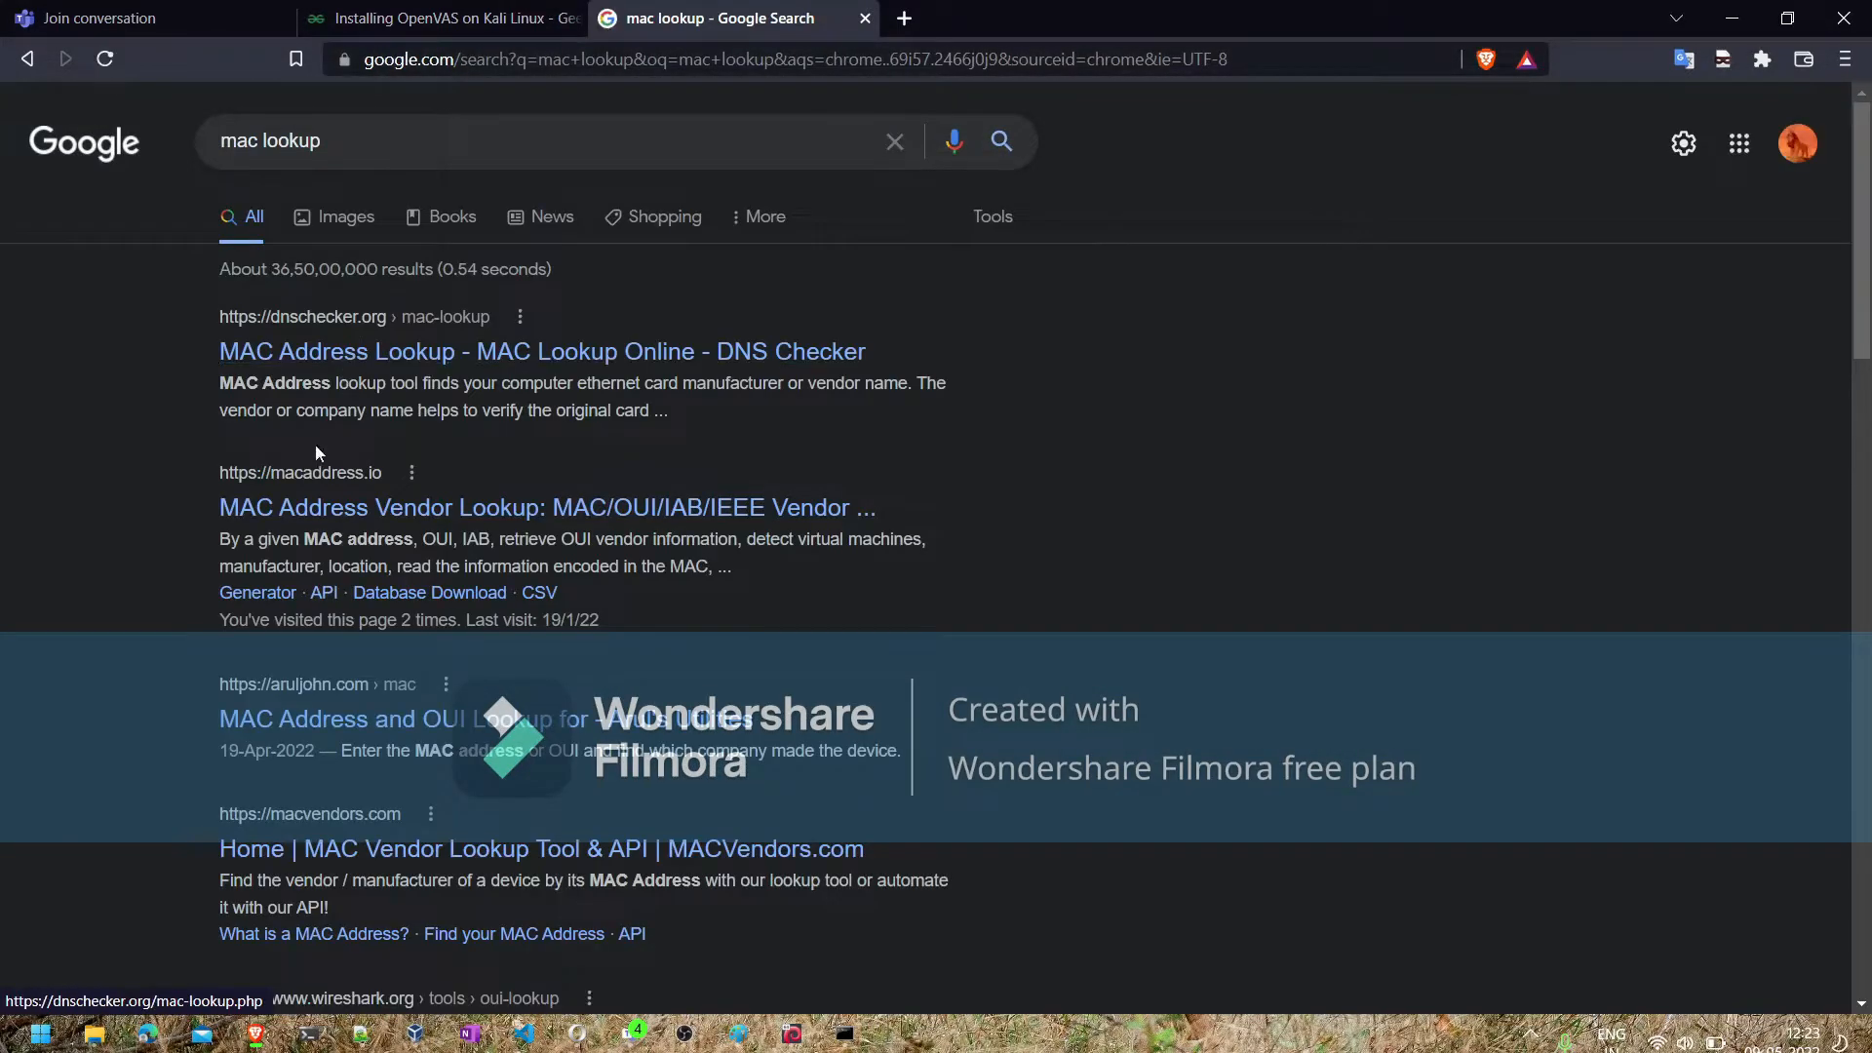
pyautogui.click(307, 500)
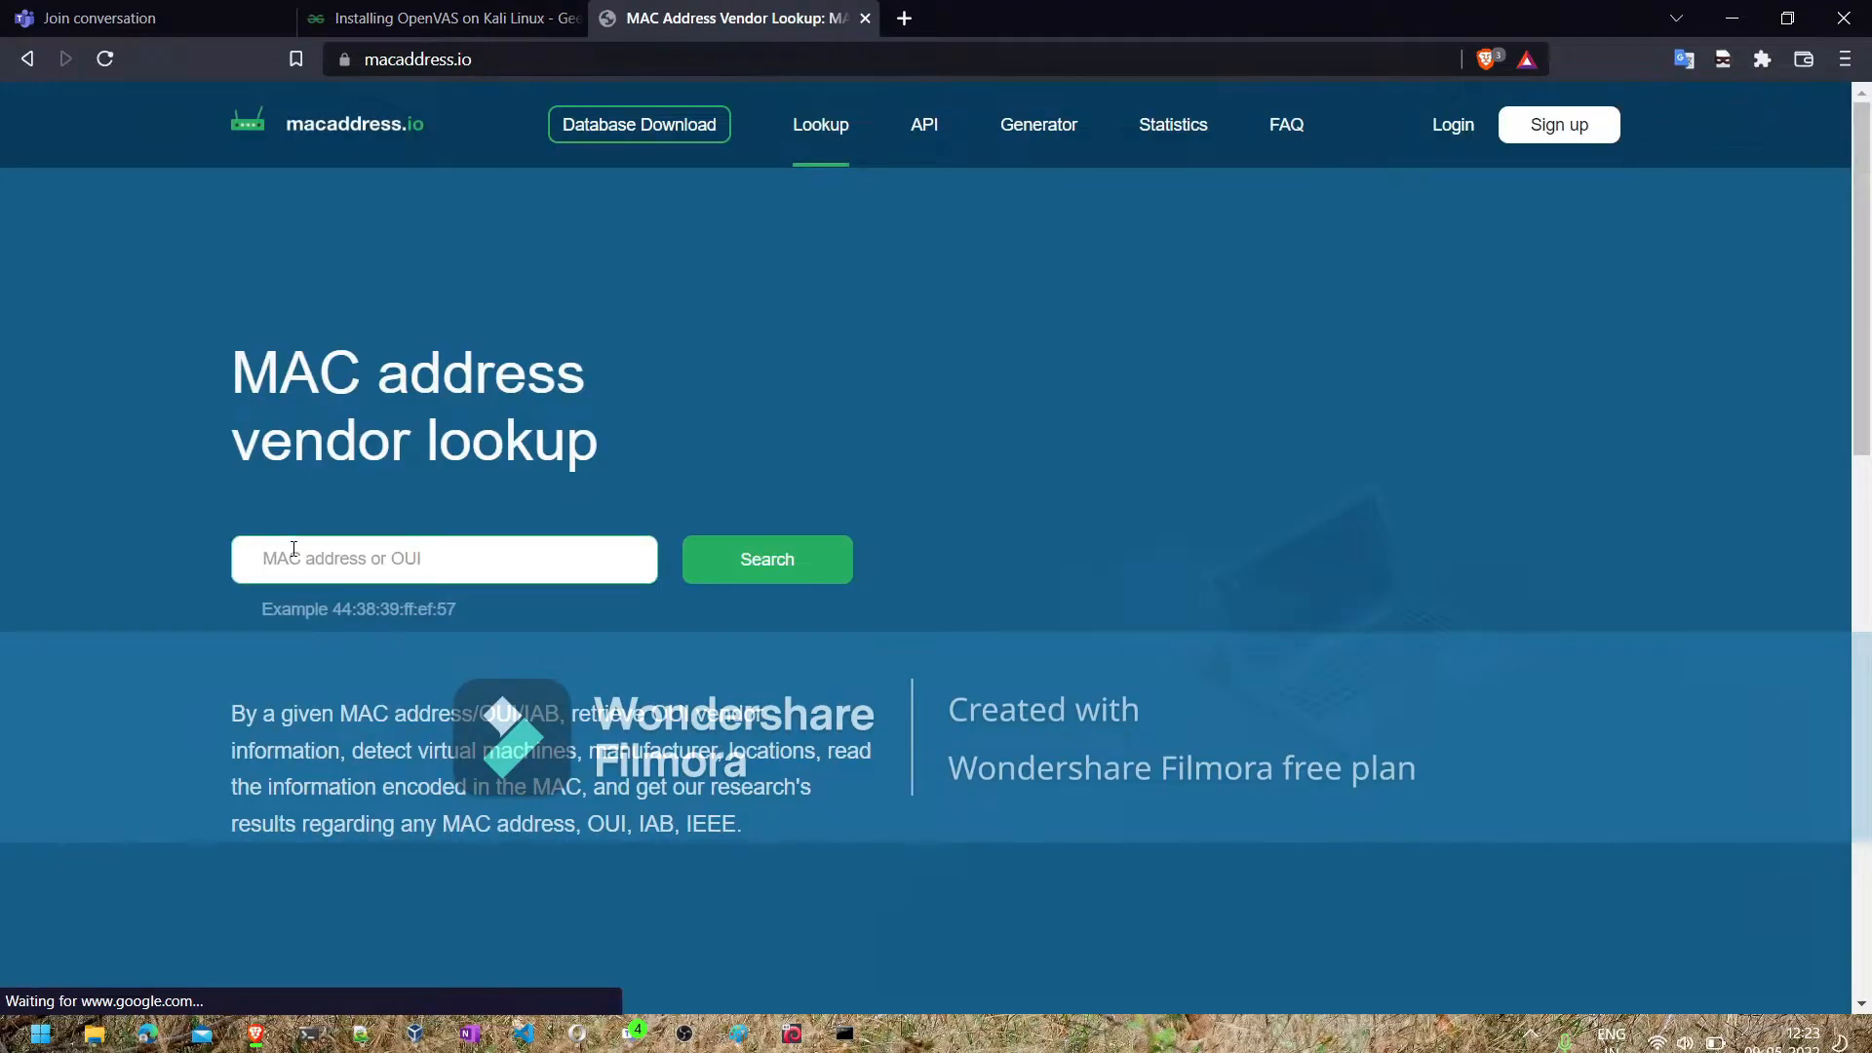
# - Look up the vendor details for the copied MAC address F0-9E-4A-A2-6A-11
pyautogui.click(294, 549)
pyautogui.hotkey('ctrl', 'v')
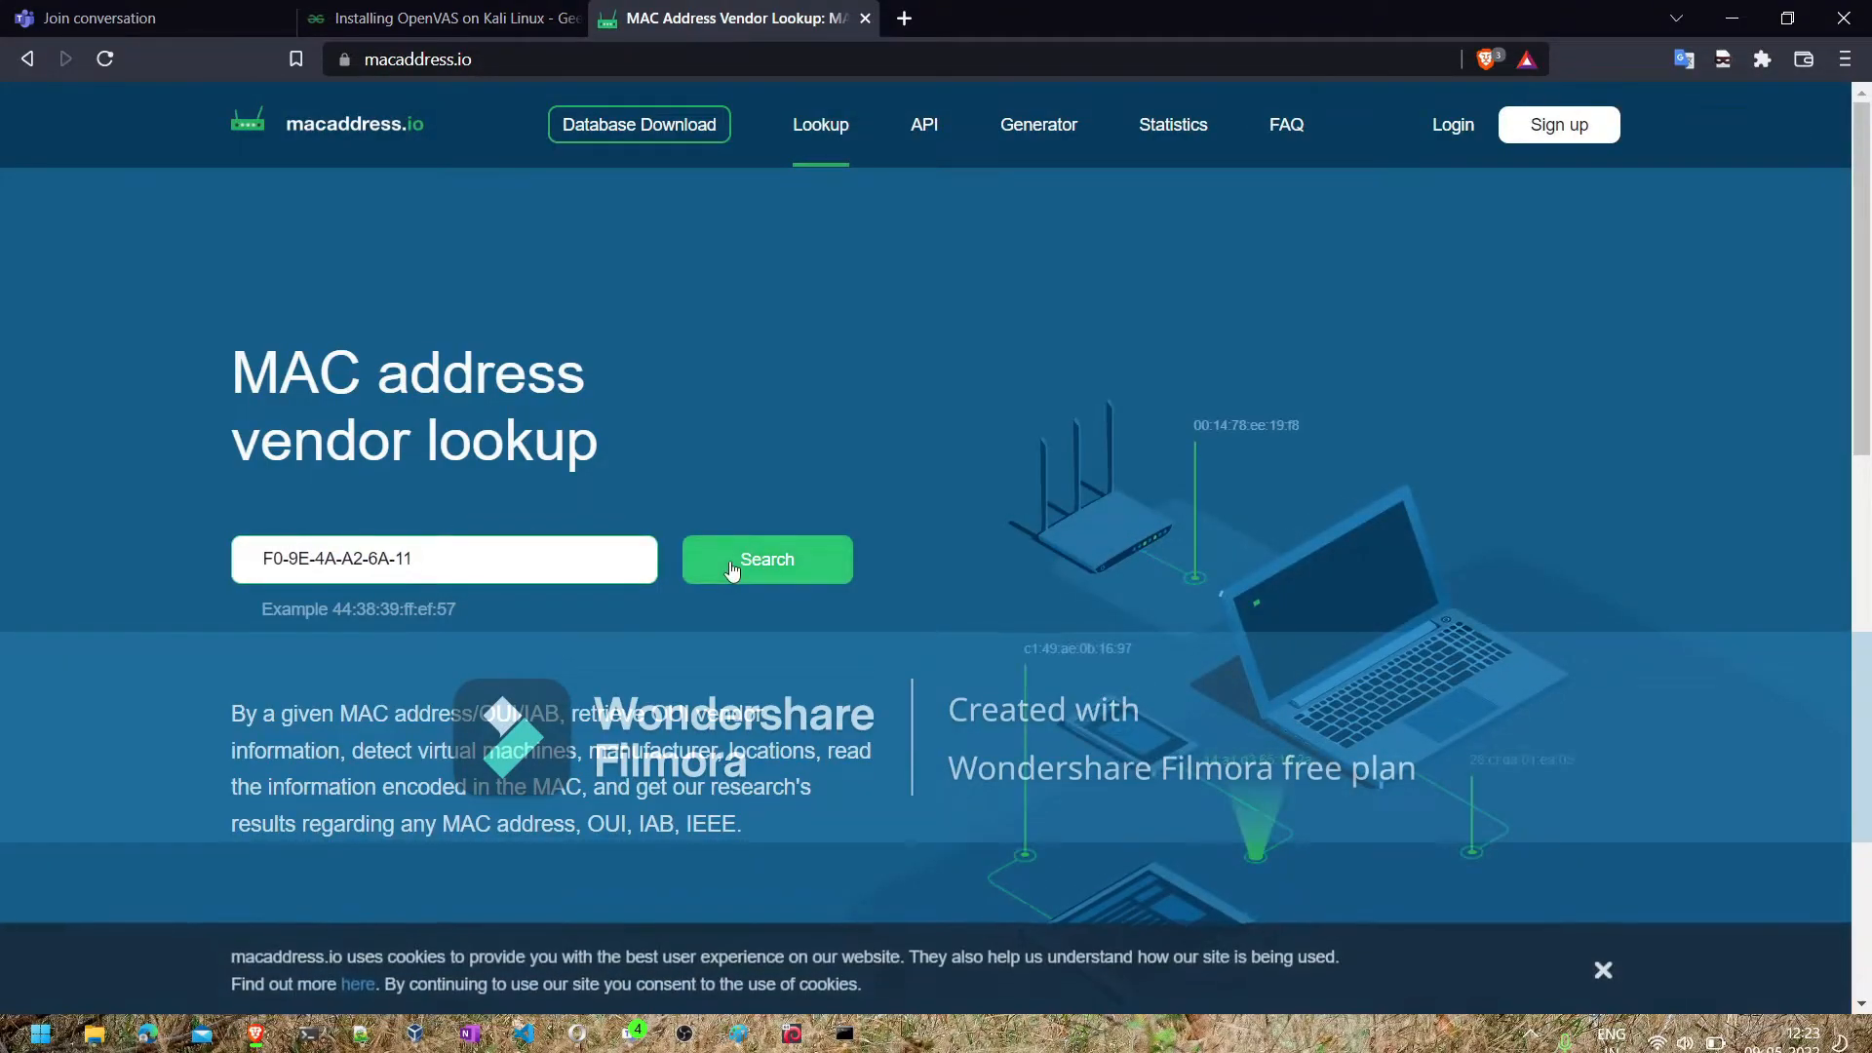
pyautogui.click(734, 569)
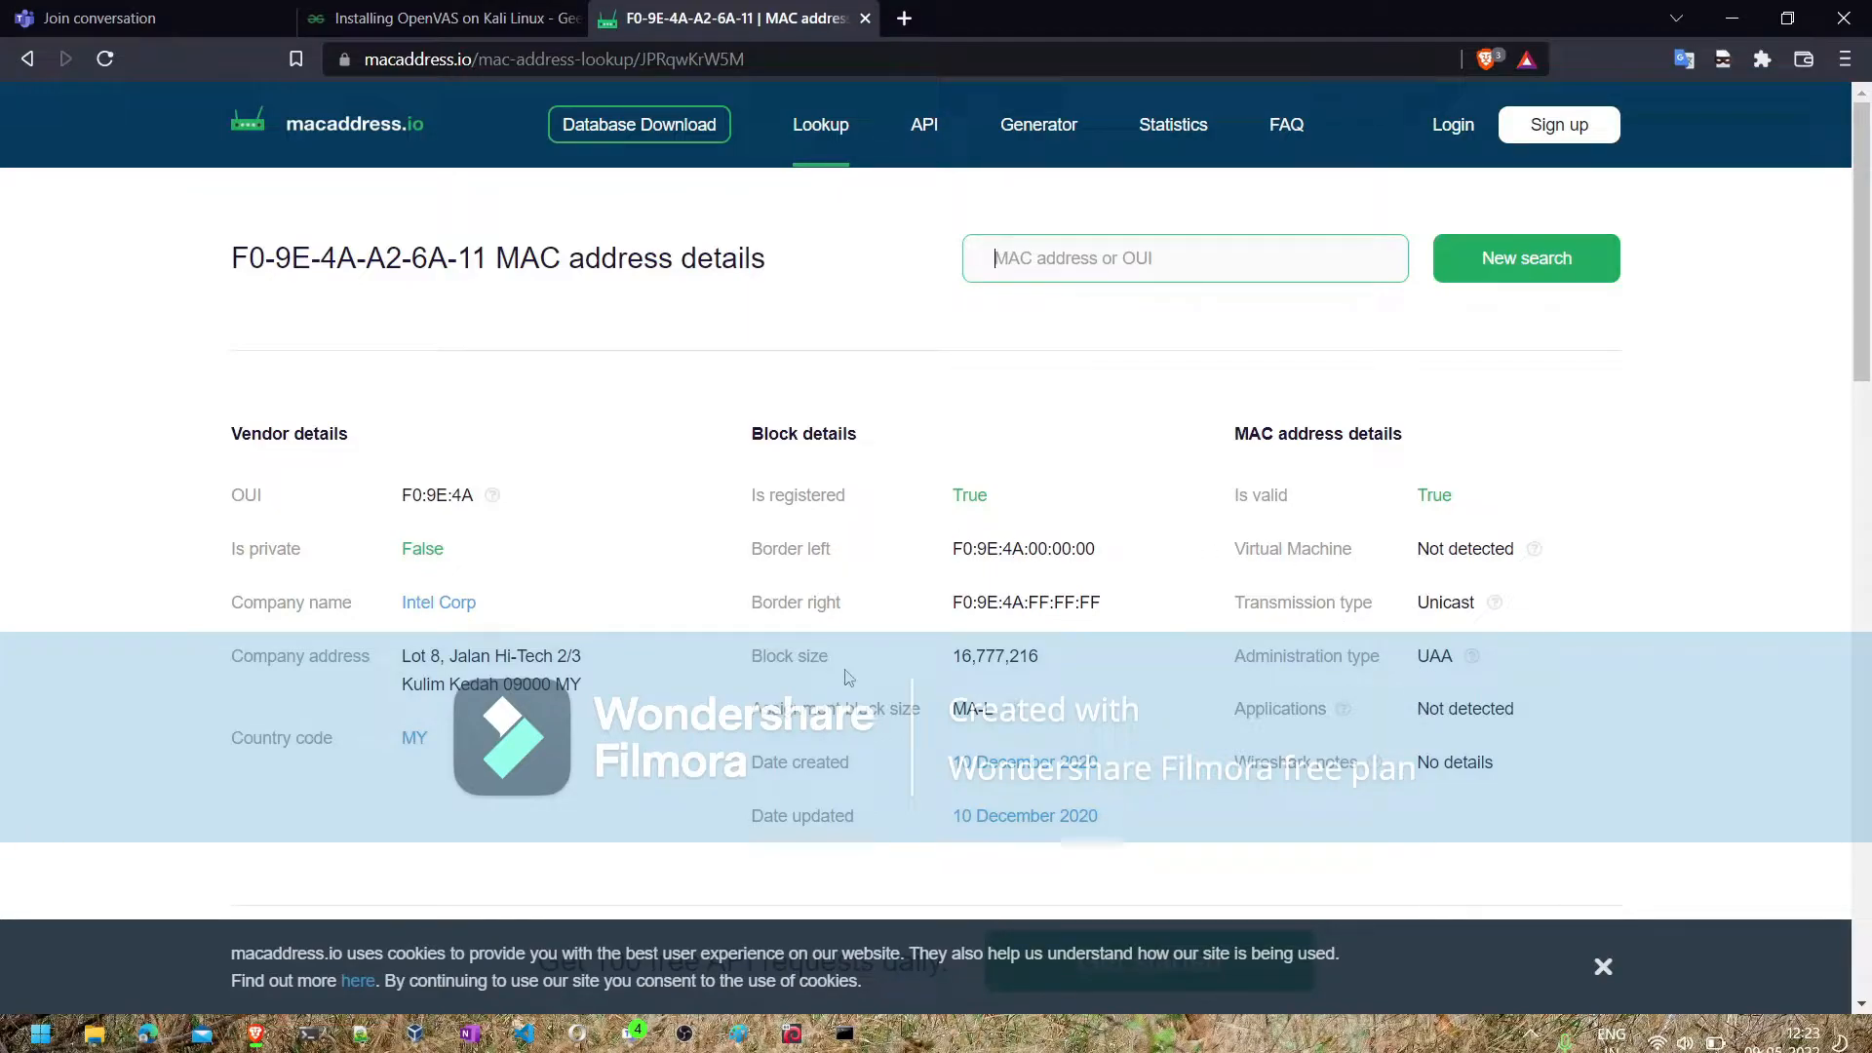
# - Highlight the last three octets of the Border left address in the block details and minimize the browser
pyautogui.scroll(-1, 848, 676)
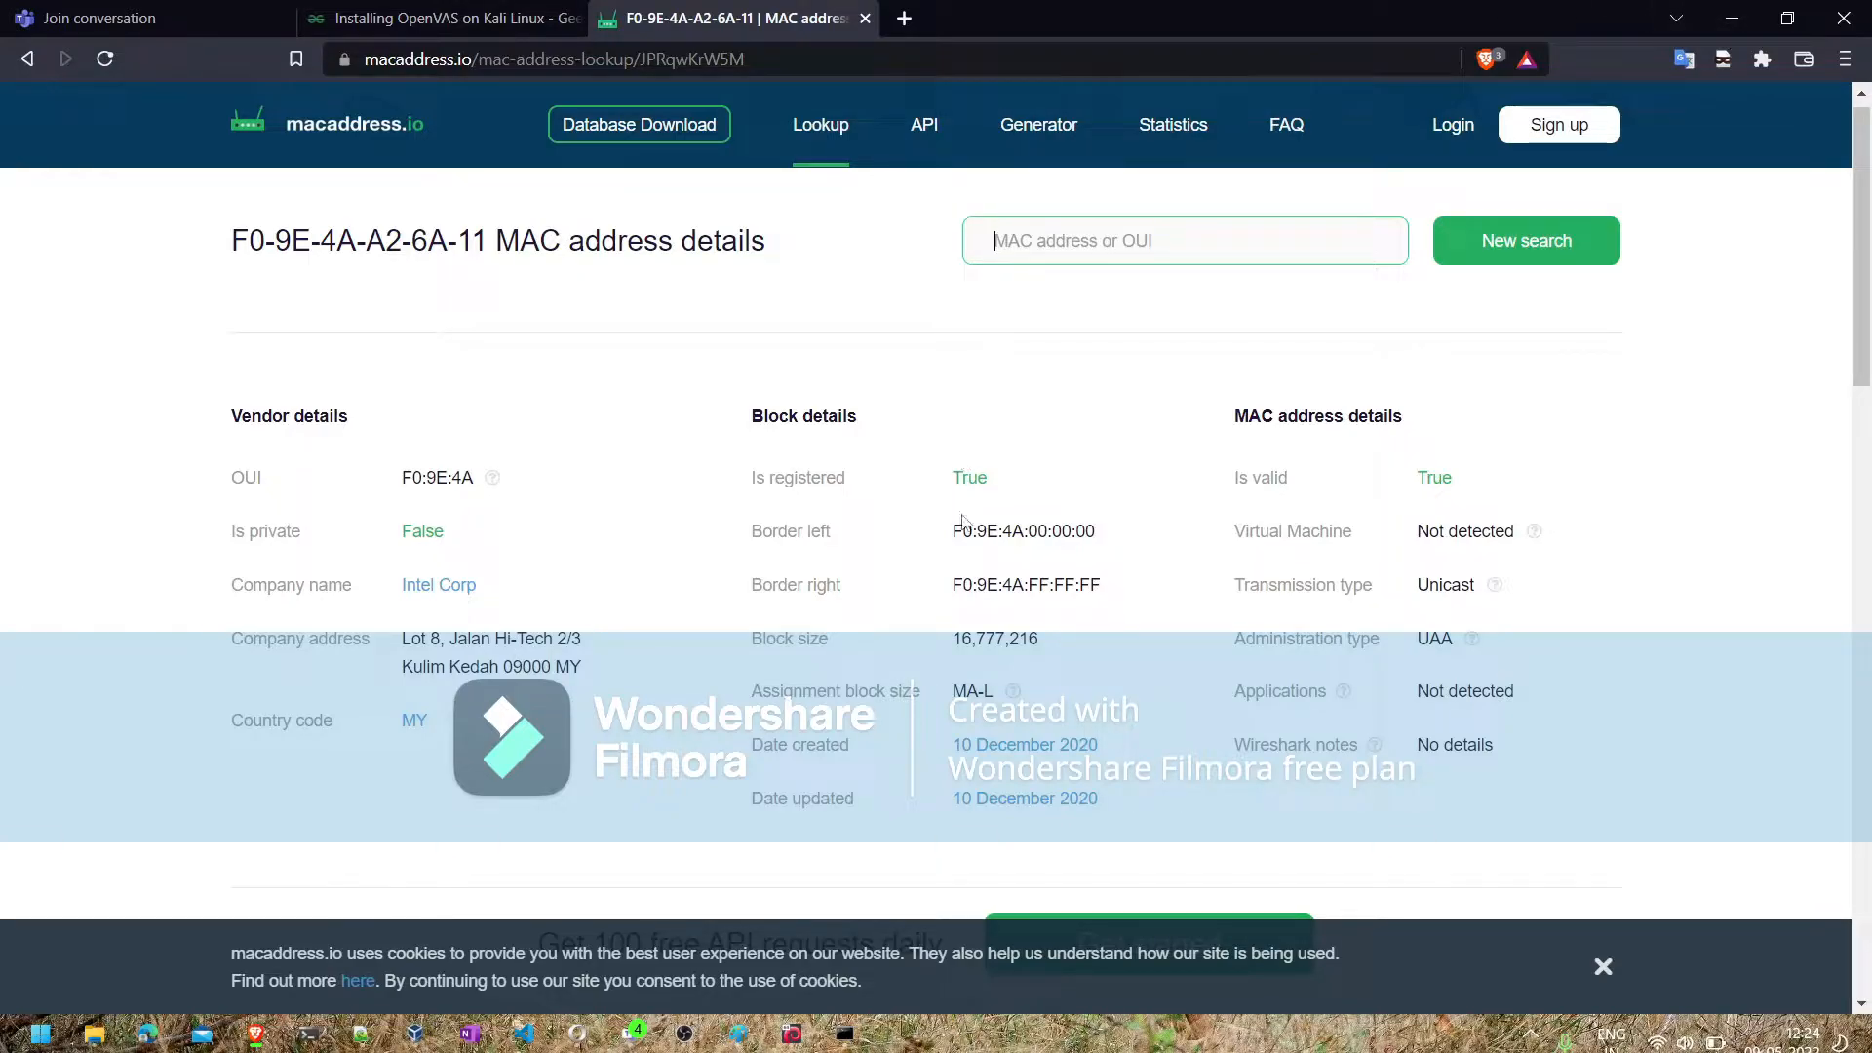
pyautogui.moveTo(953, 531); pyautogui.dragTo(1100, 542)
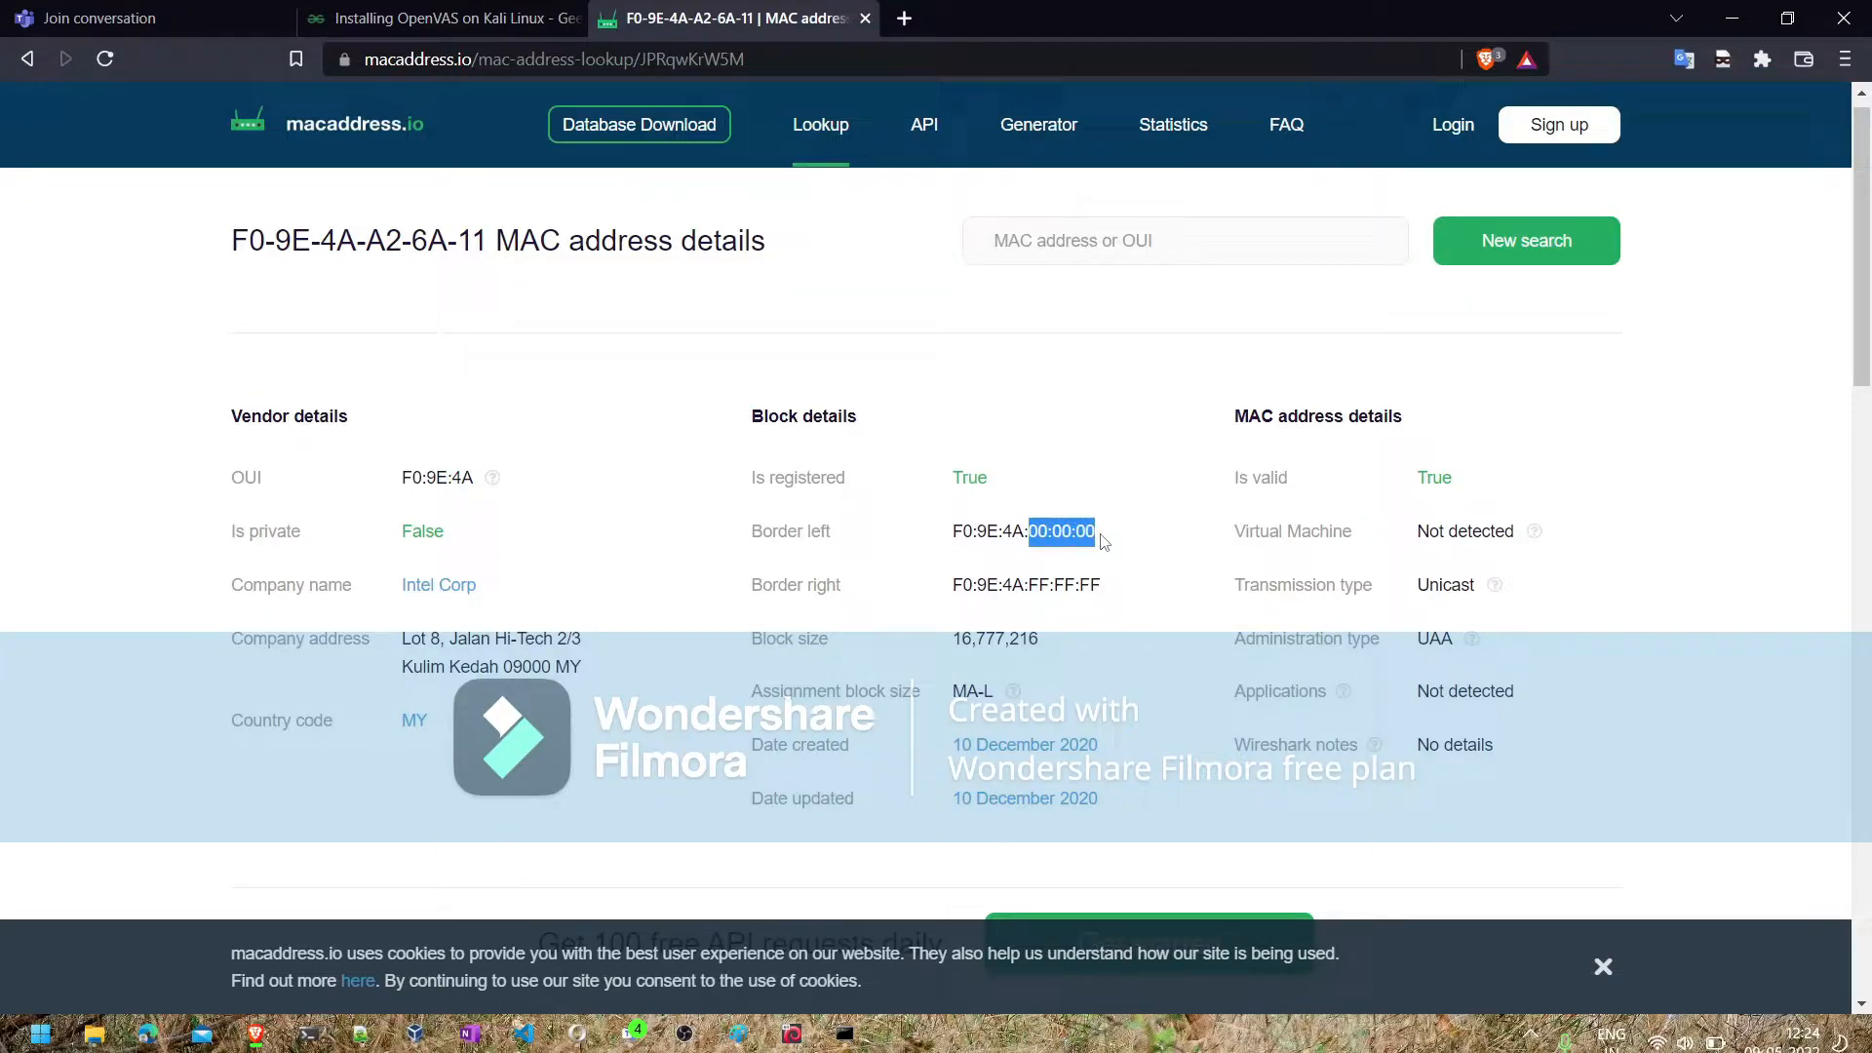
pyautogui.click(1735, 19)
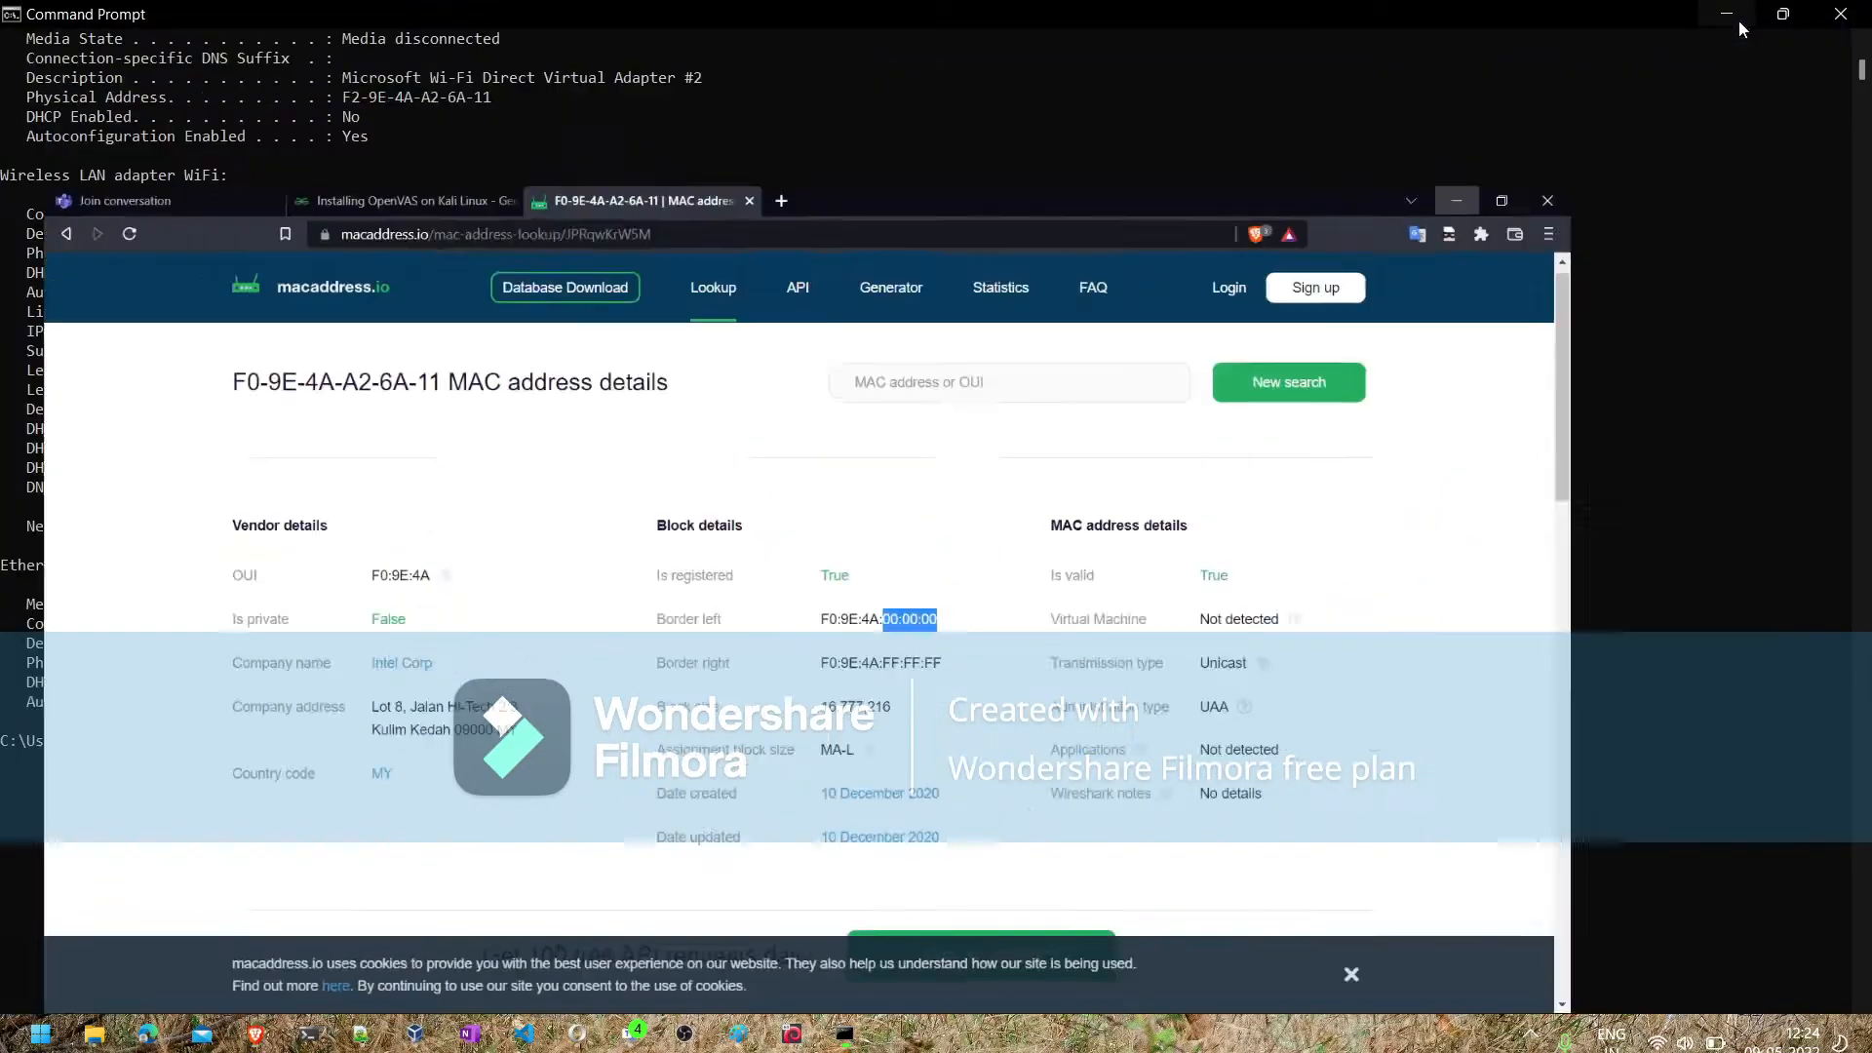
# - Switch to the parrot (fresh2) virtual machine and minimize both Firefox windows to expose the terminal
pyautogui.moveTo(802, 1041)
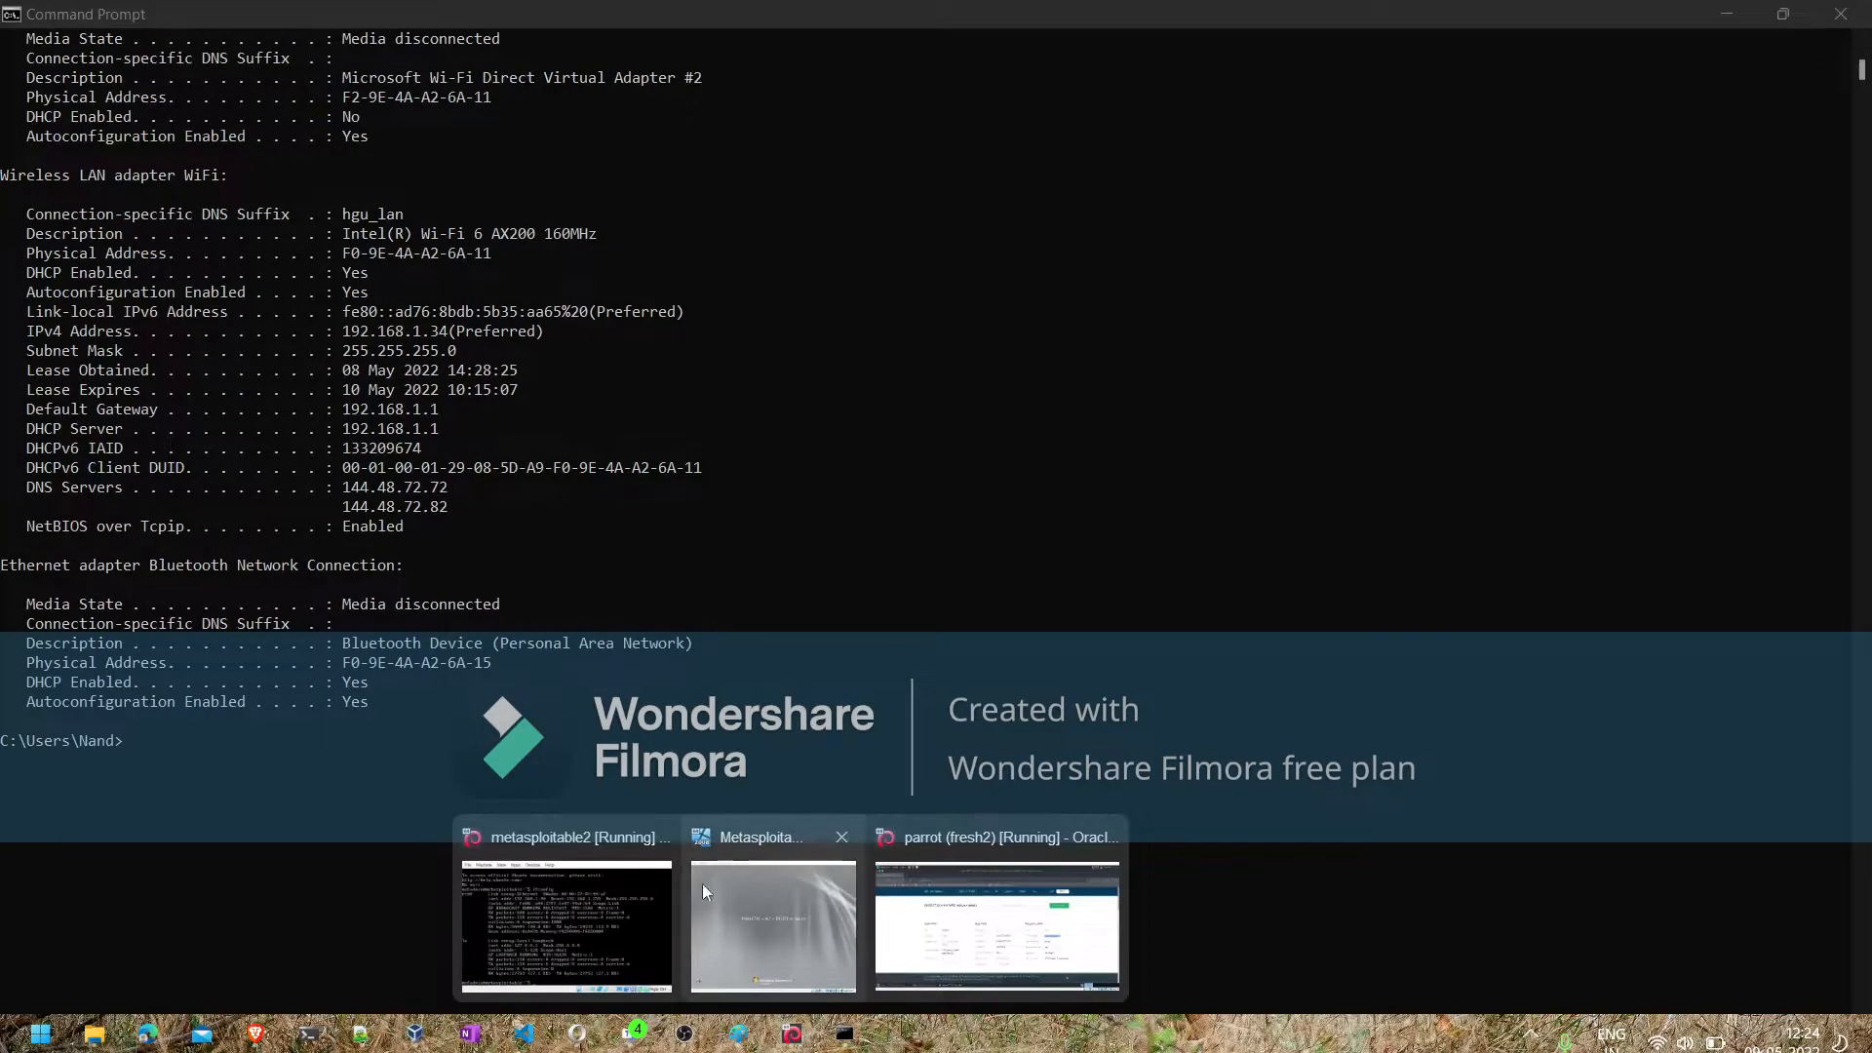
pyautogui.click(630, 918)
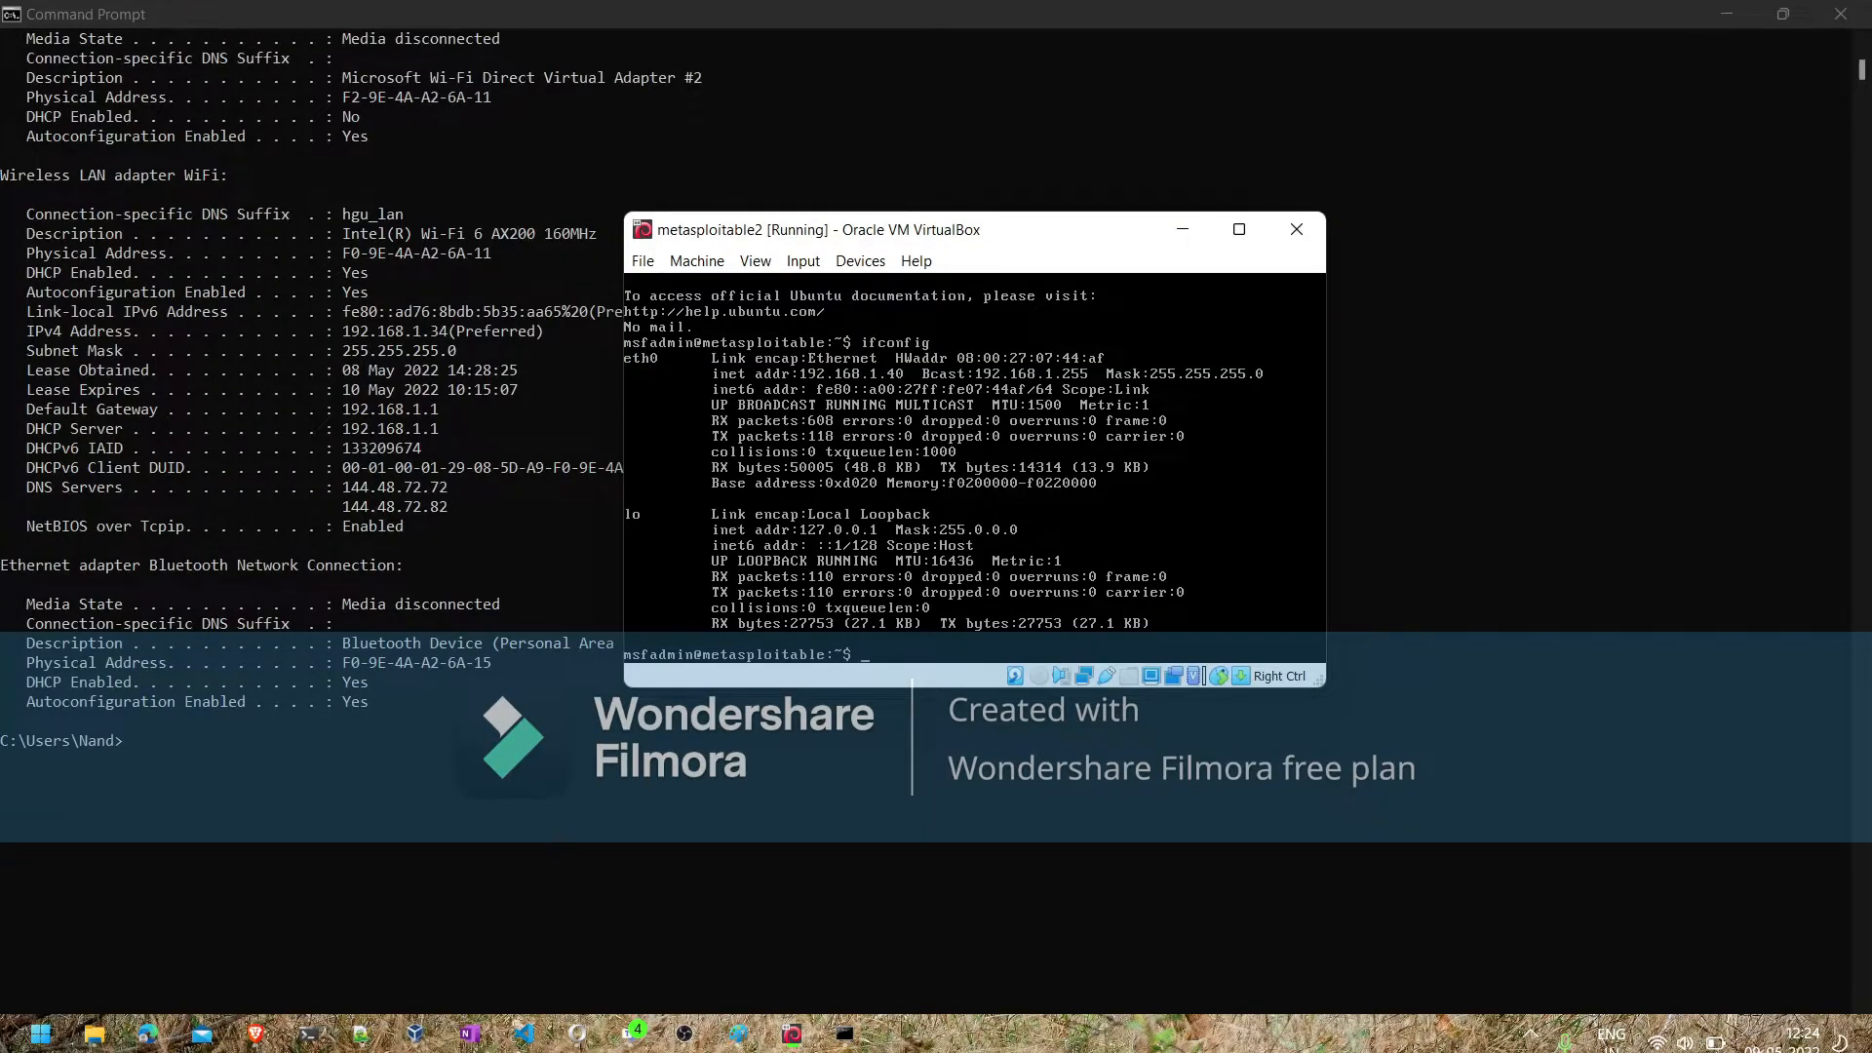
pyautogui.moveTo(781, 1029)
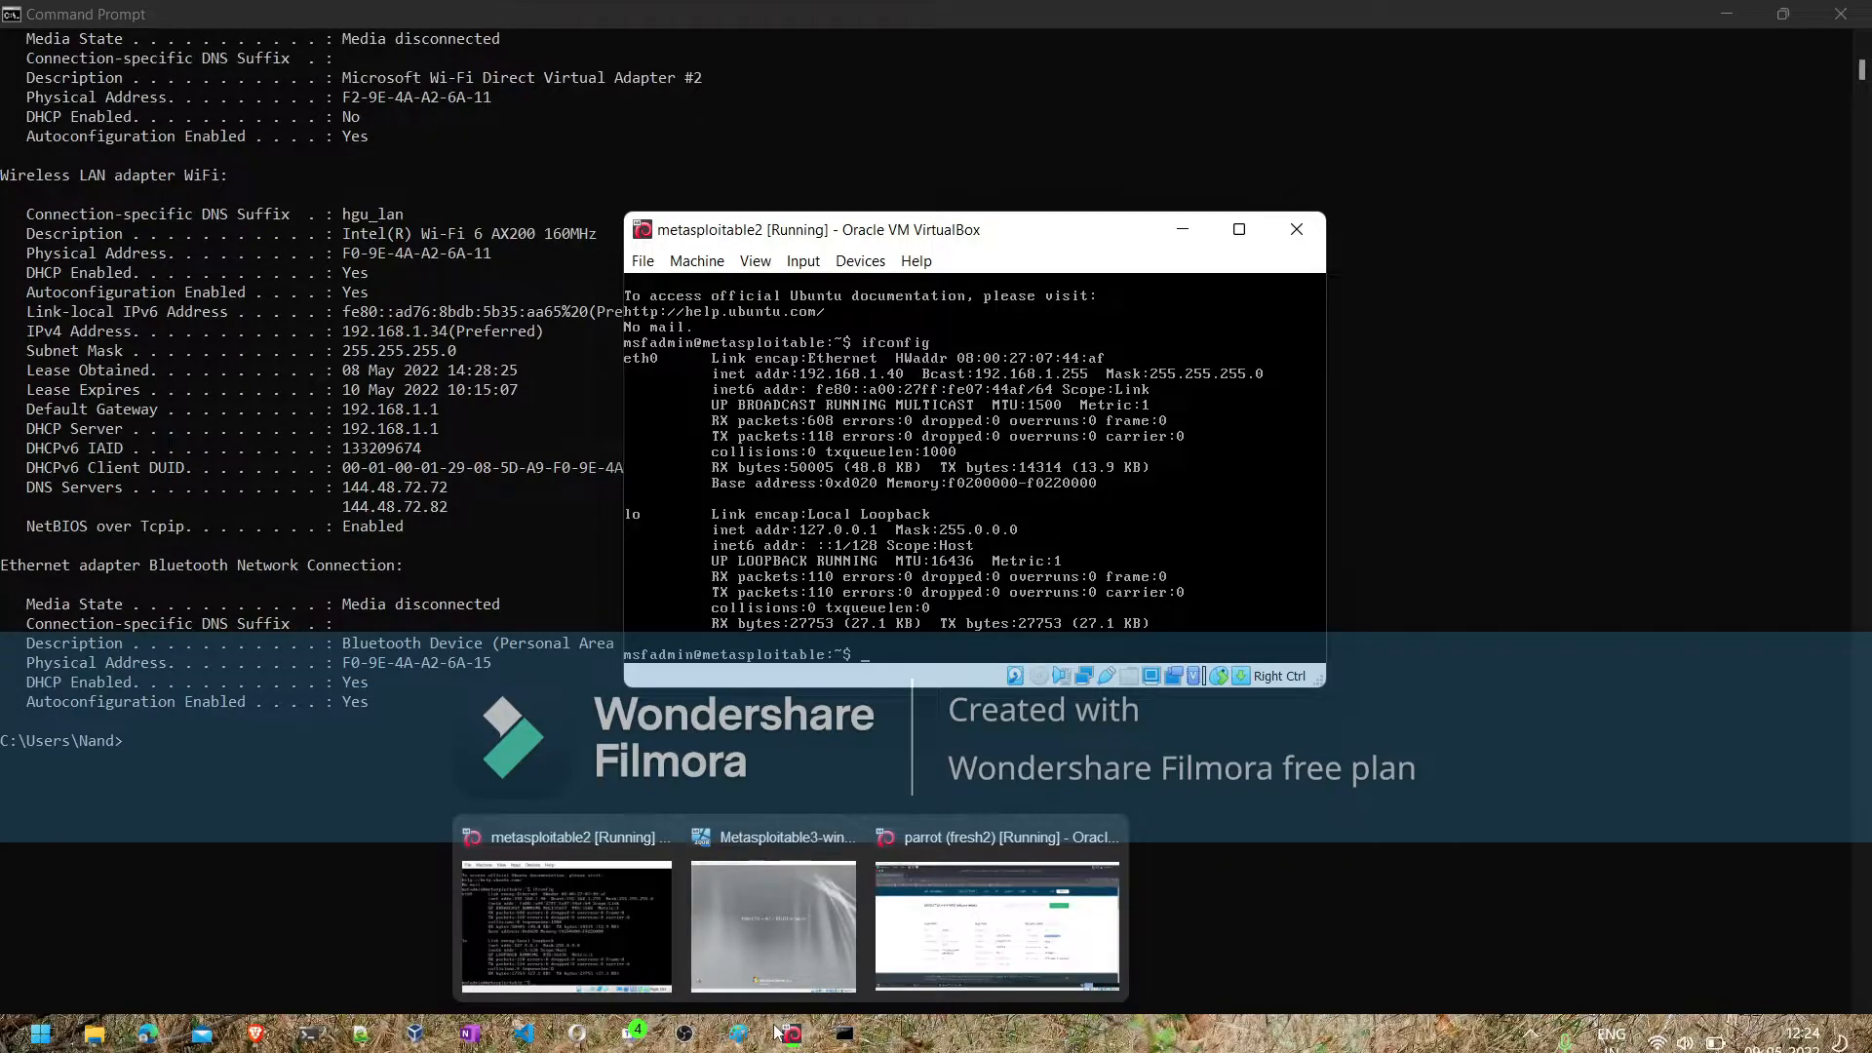
pyautogui.click(1036, 916)
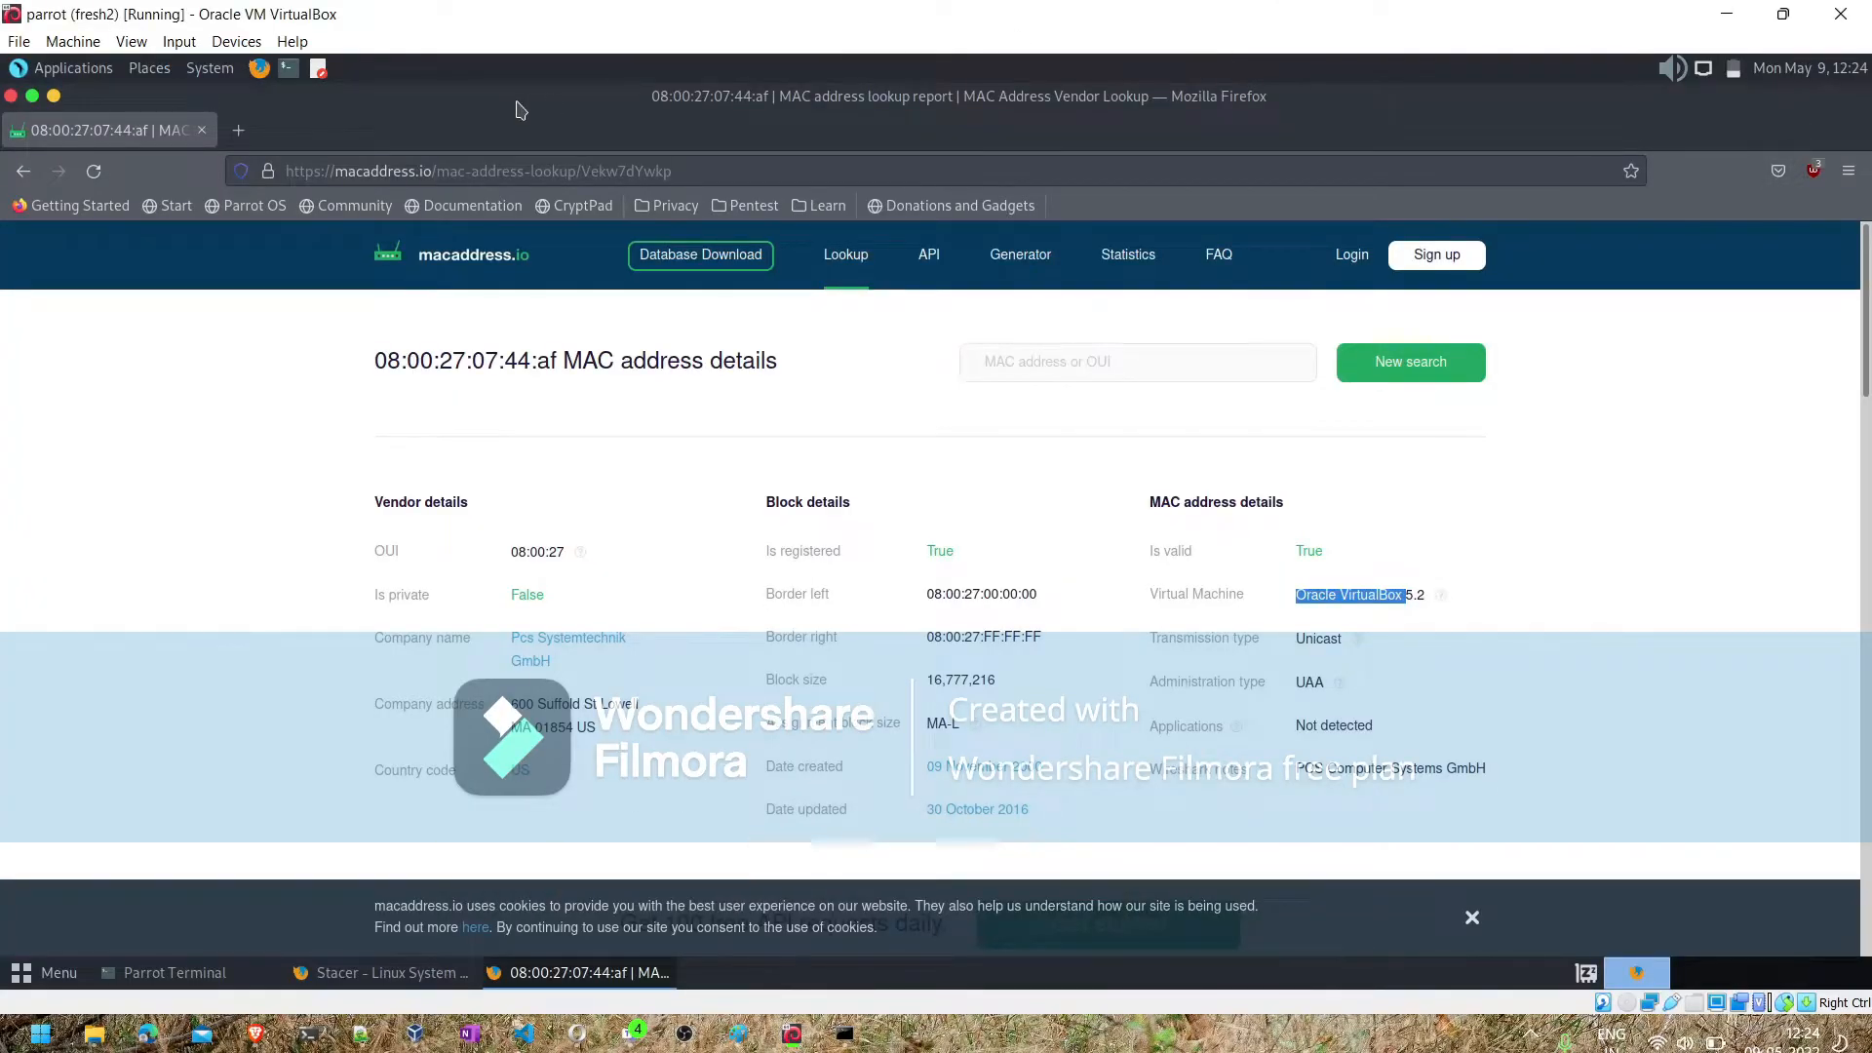
pyautogui.click(32, 95)
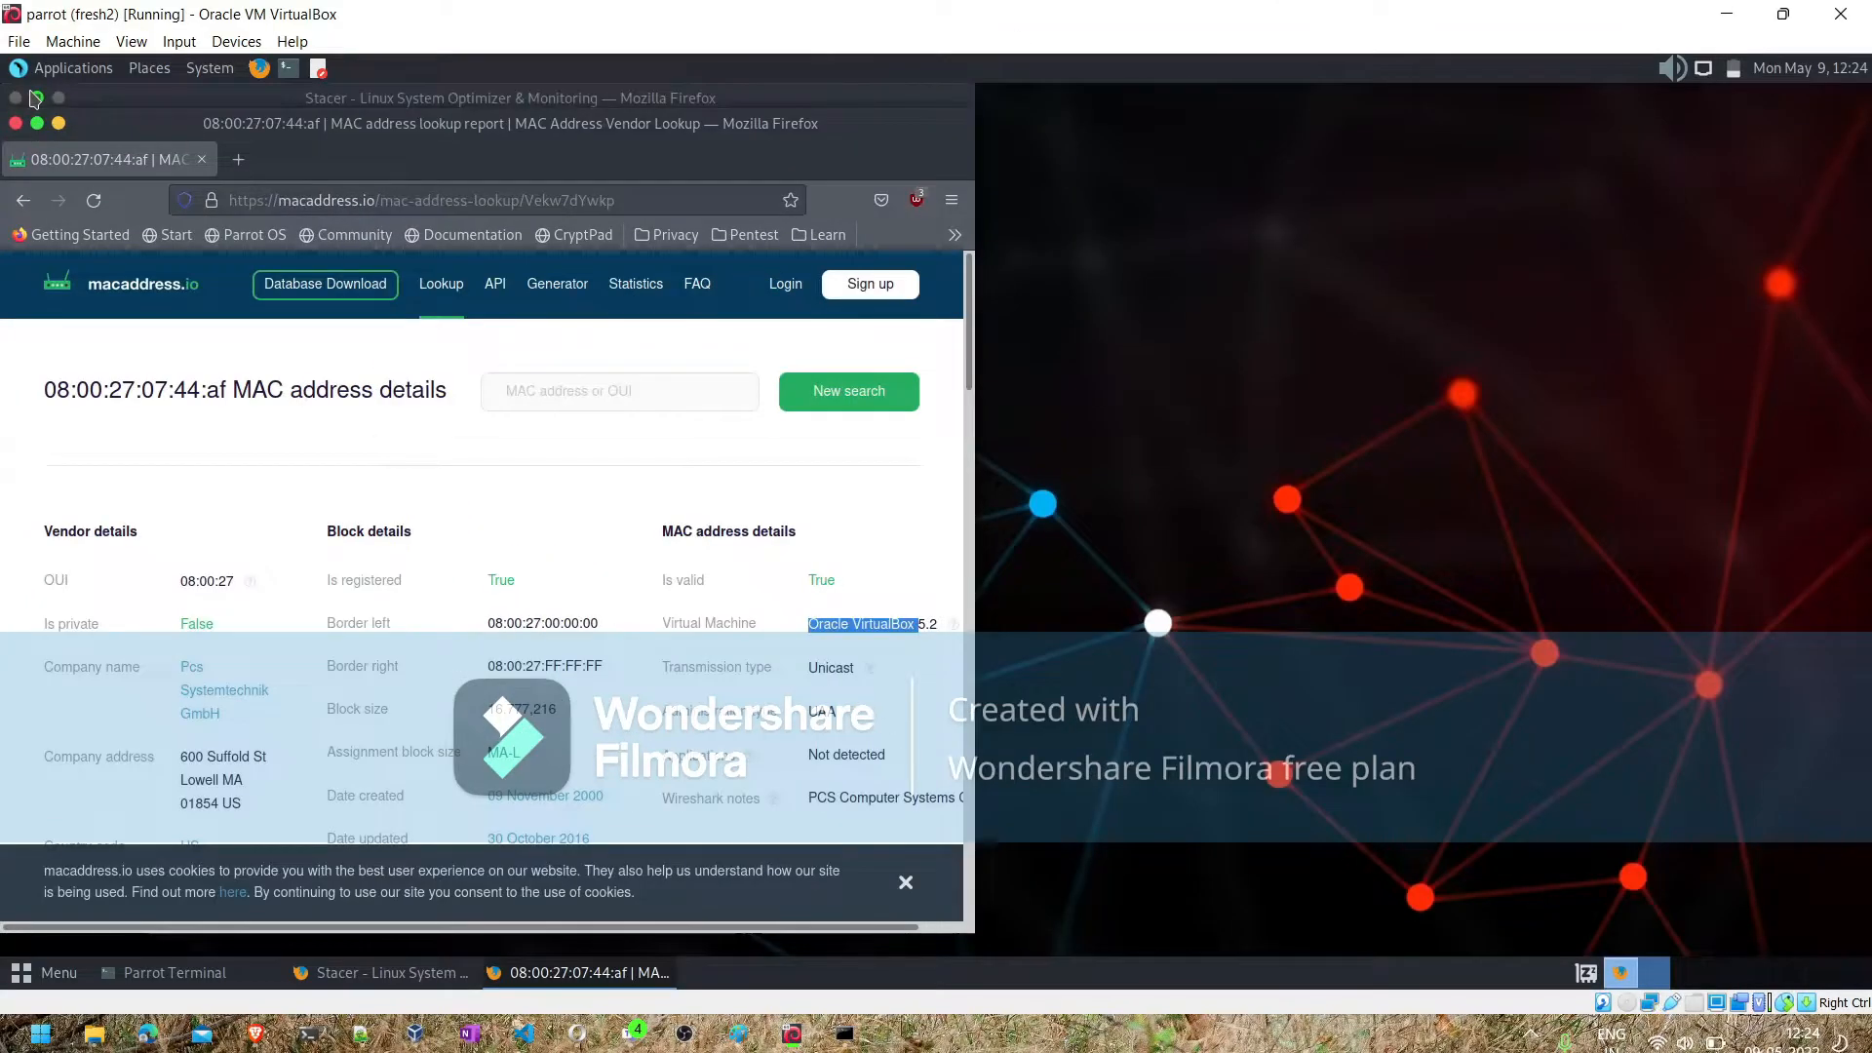
pyautogui.click(59, 124)
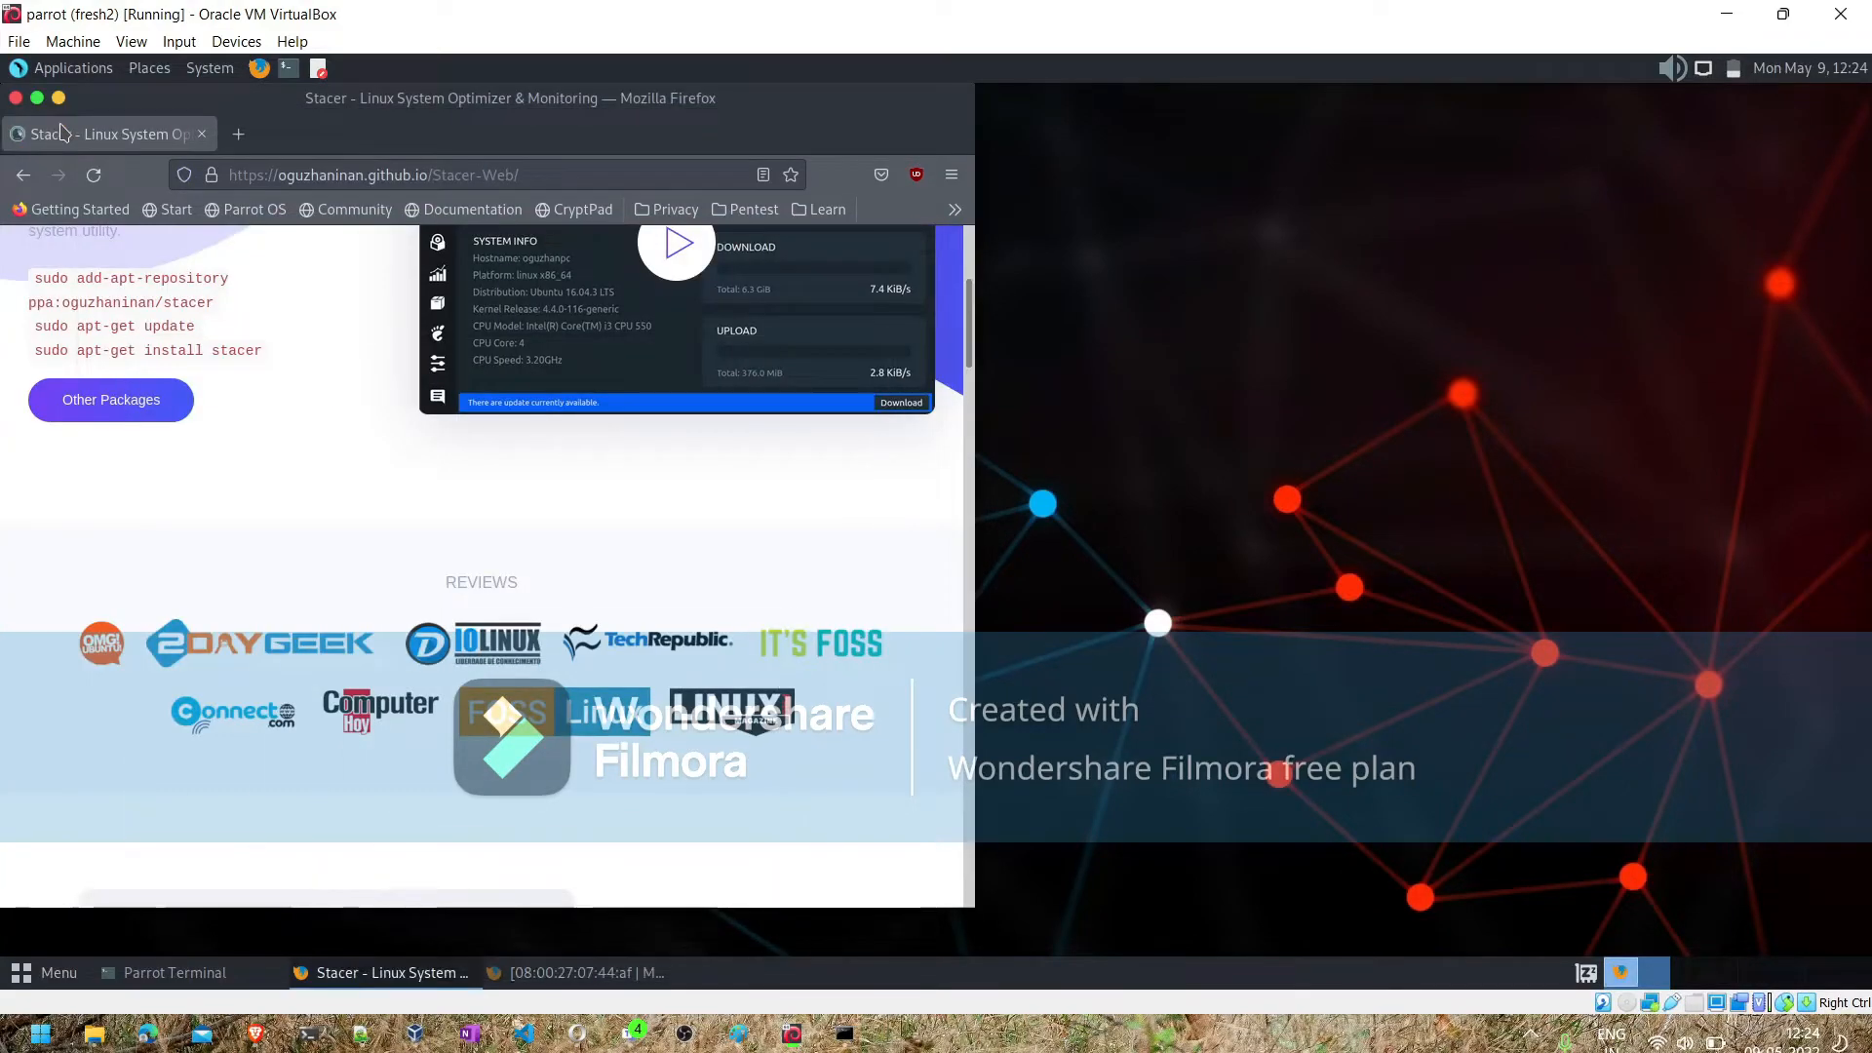
pyautogui.click(58, 98)
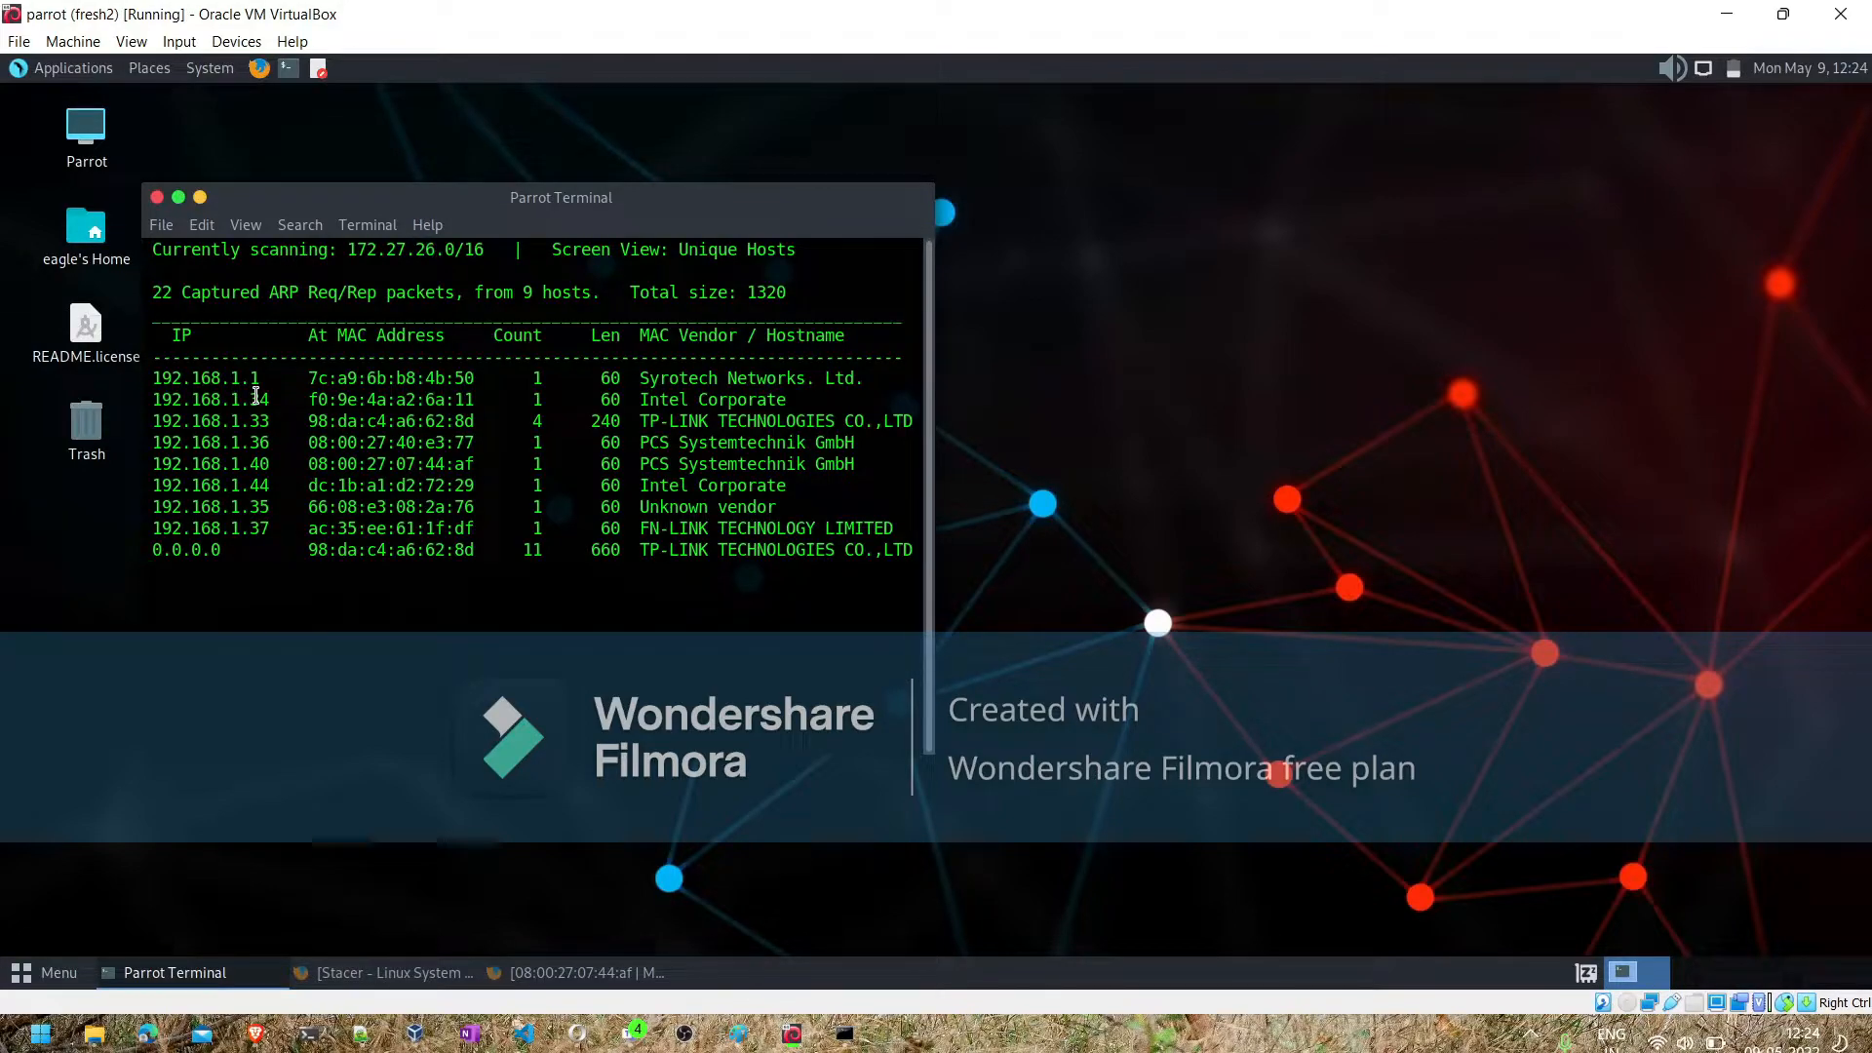
# - Highlight the 192.168.1.40 host and the MAC addresses of the two PCS Systemtechnik entries in the terminal's host list
pyautogui.moveTo(278, 464); pyautogui.dragTo(150, 473)
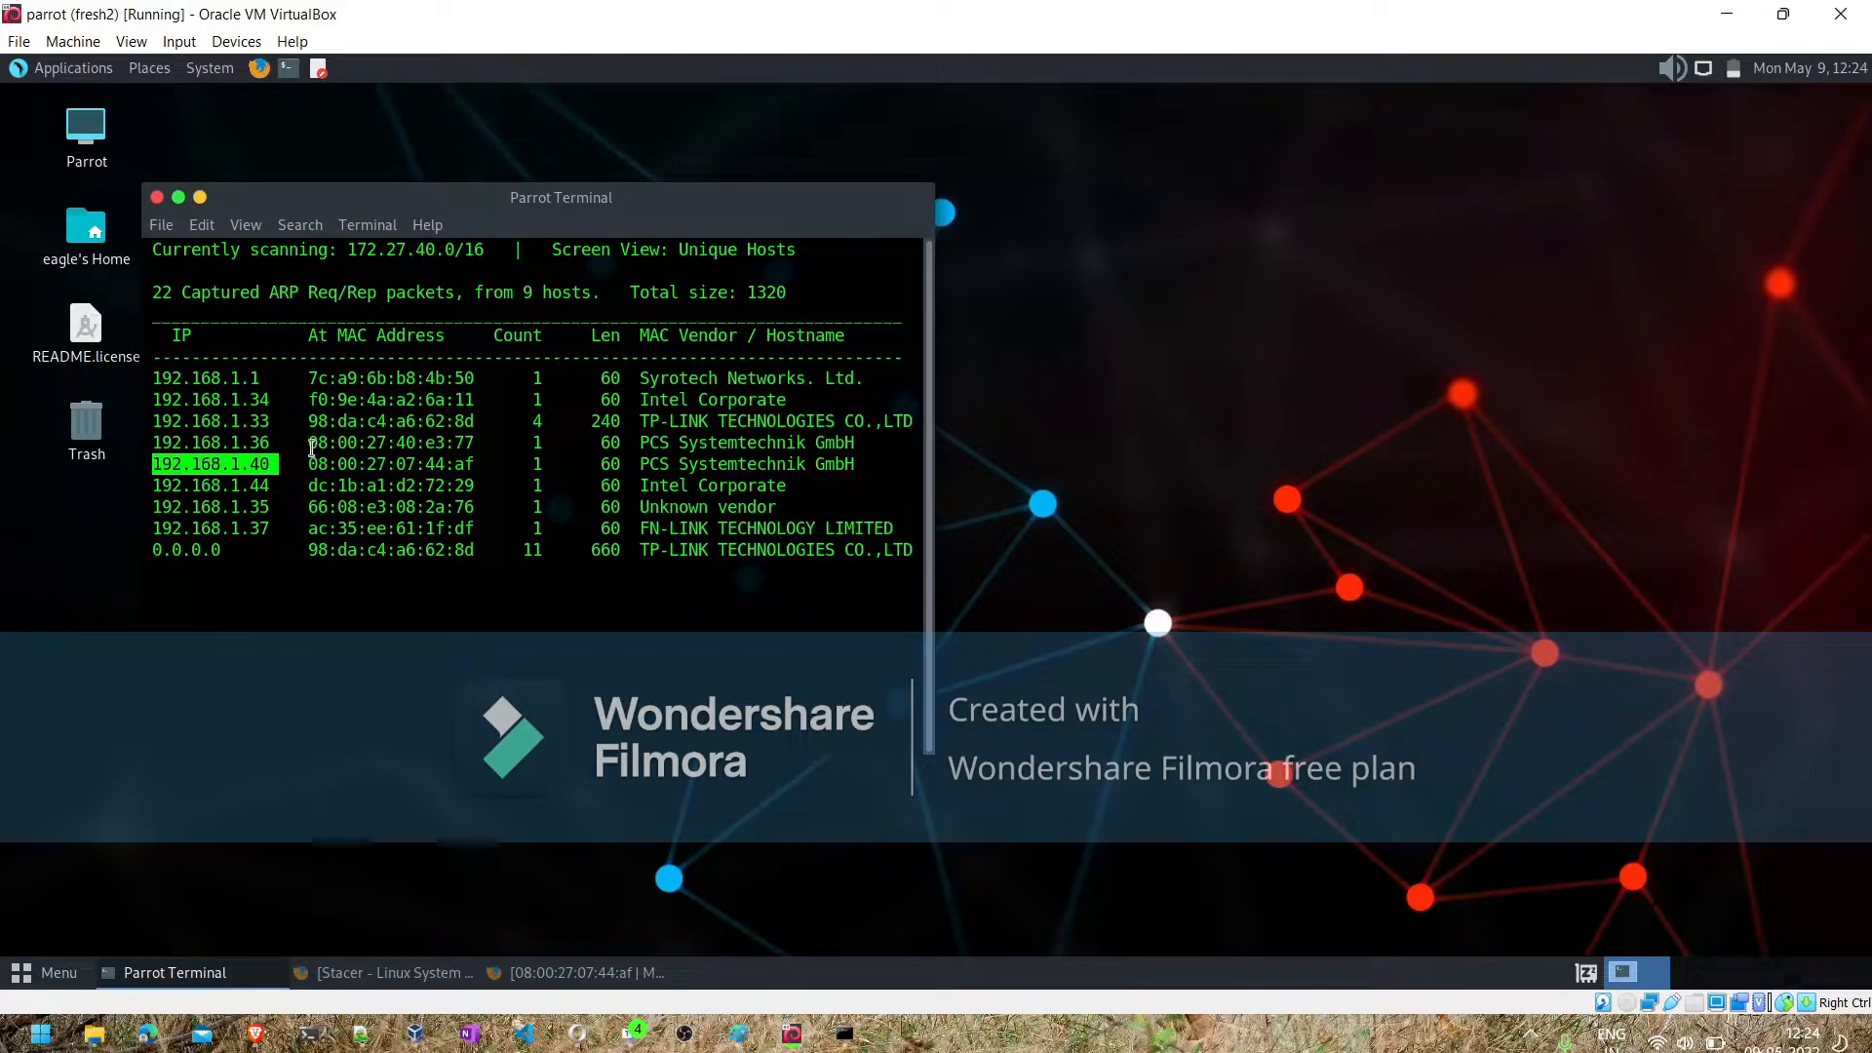
pyautogui.moveTo(310, 444); pyautogui.dragTo(385, 463)
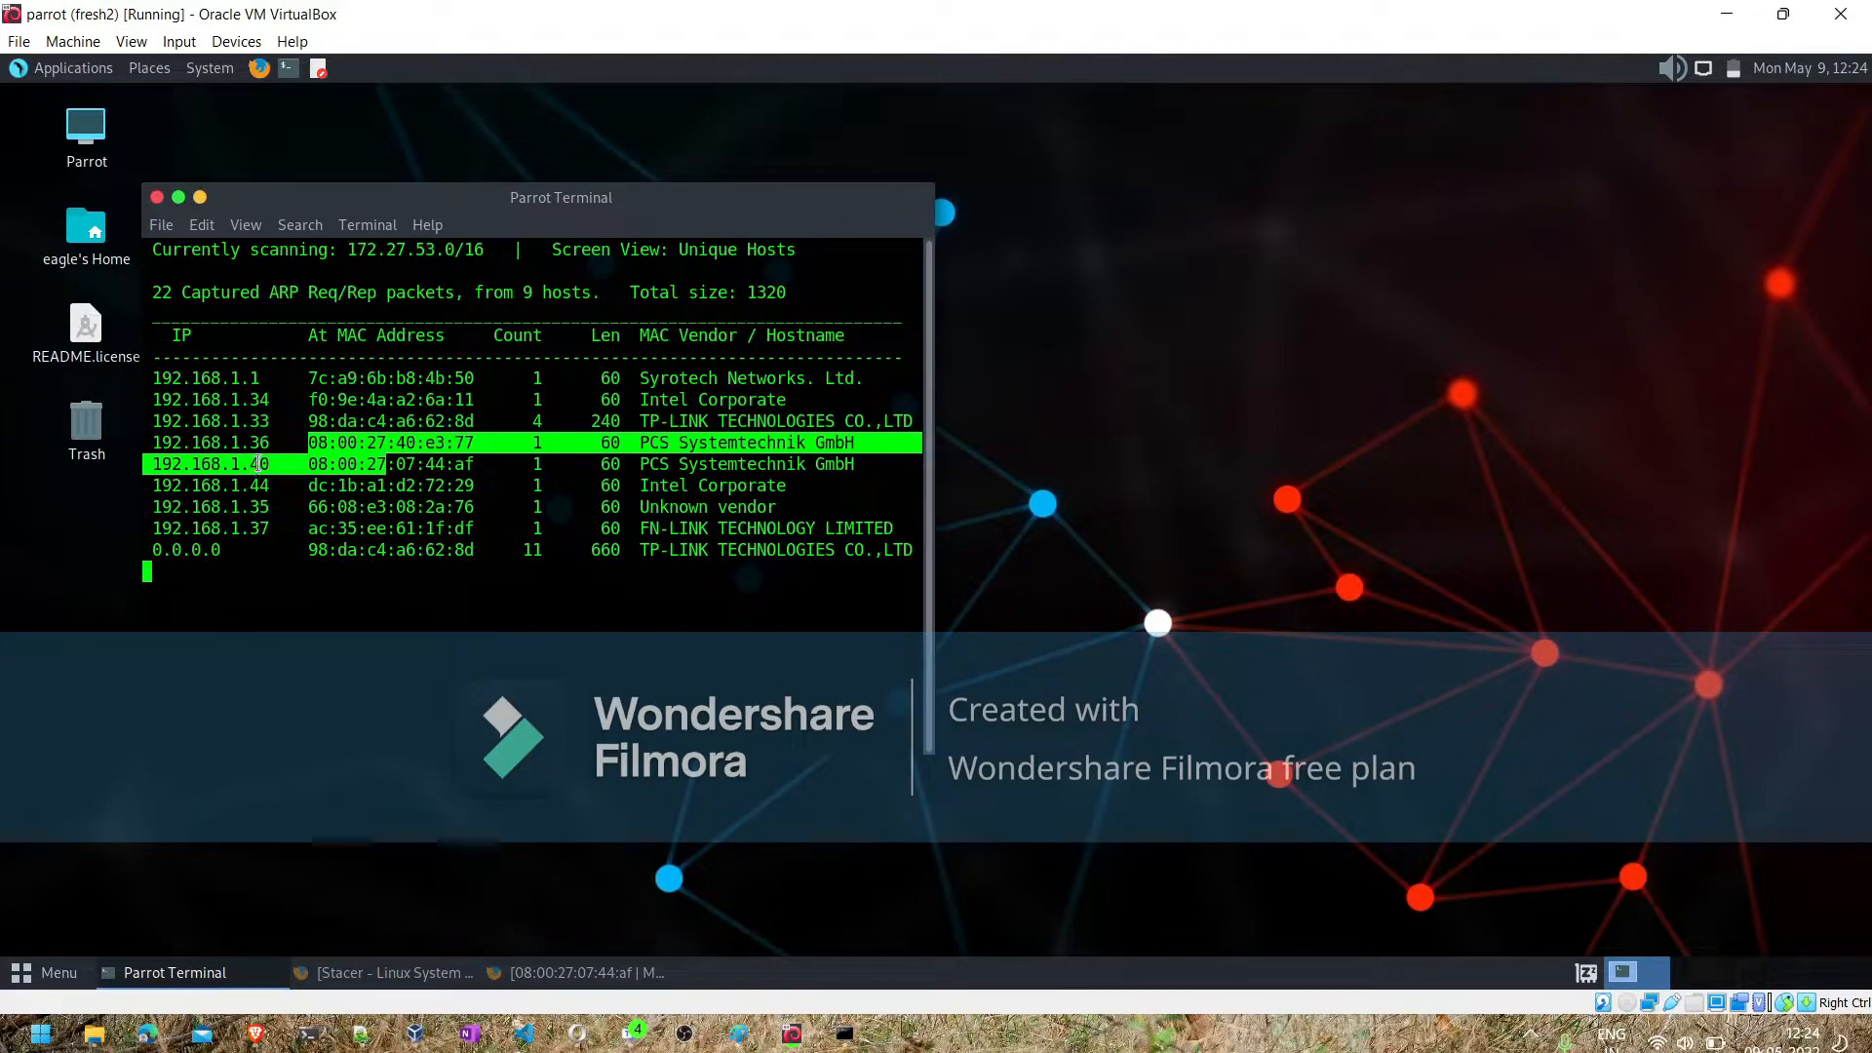
pyautogui.click(259, 445)
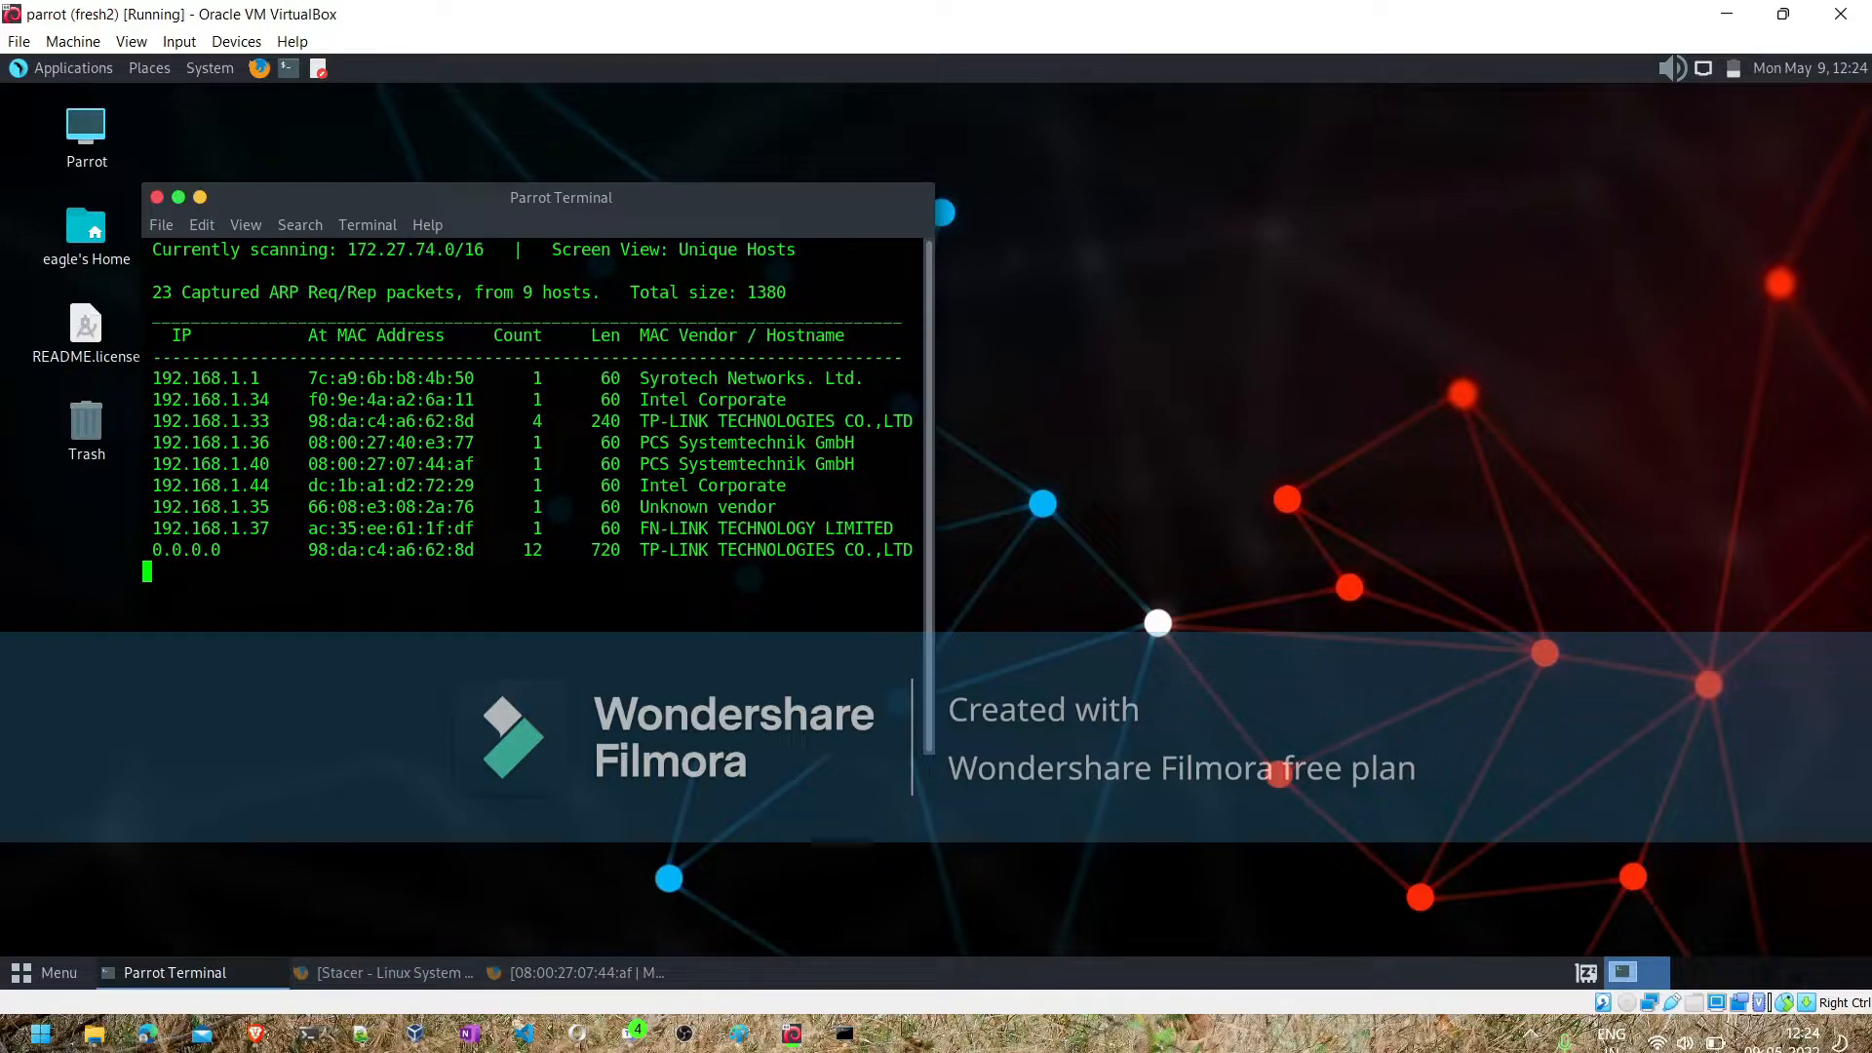
# - Stop the running ARP scan and run sudo nmap -sP 192.168.1.0/24
pyautogui.hotkey('ctrl', 'c')
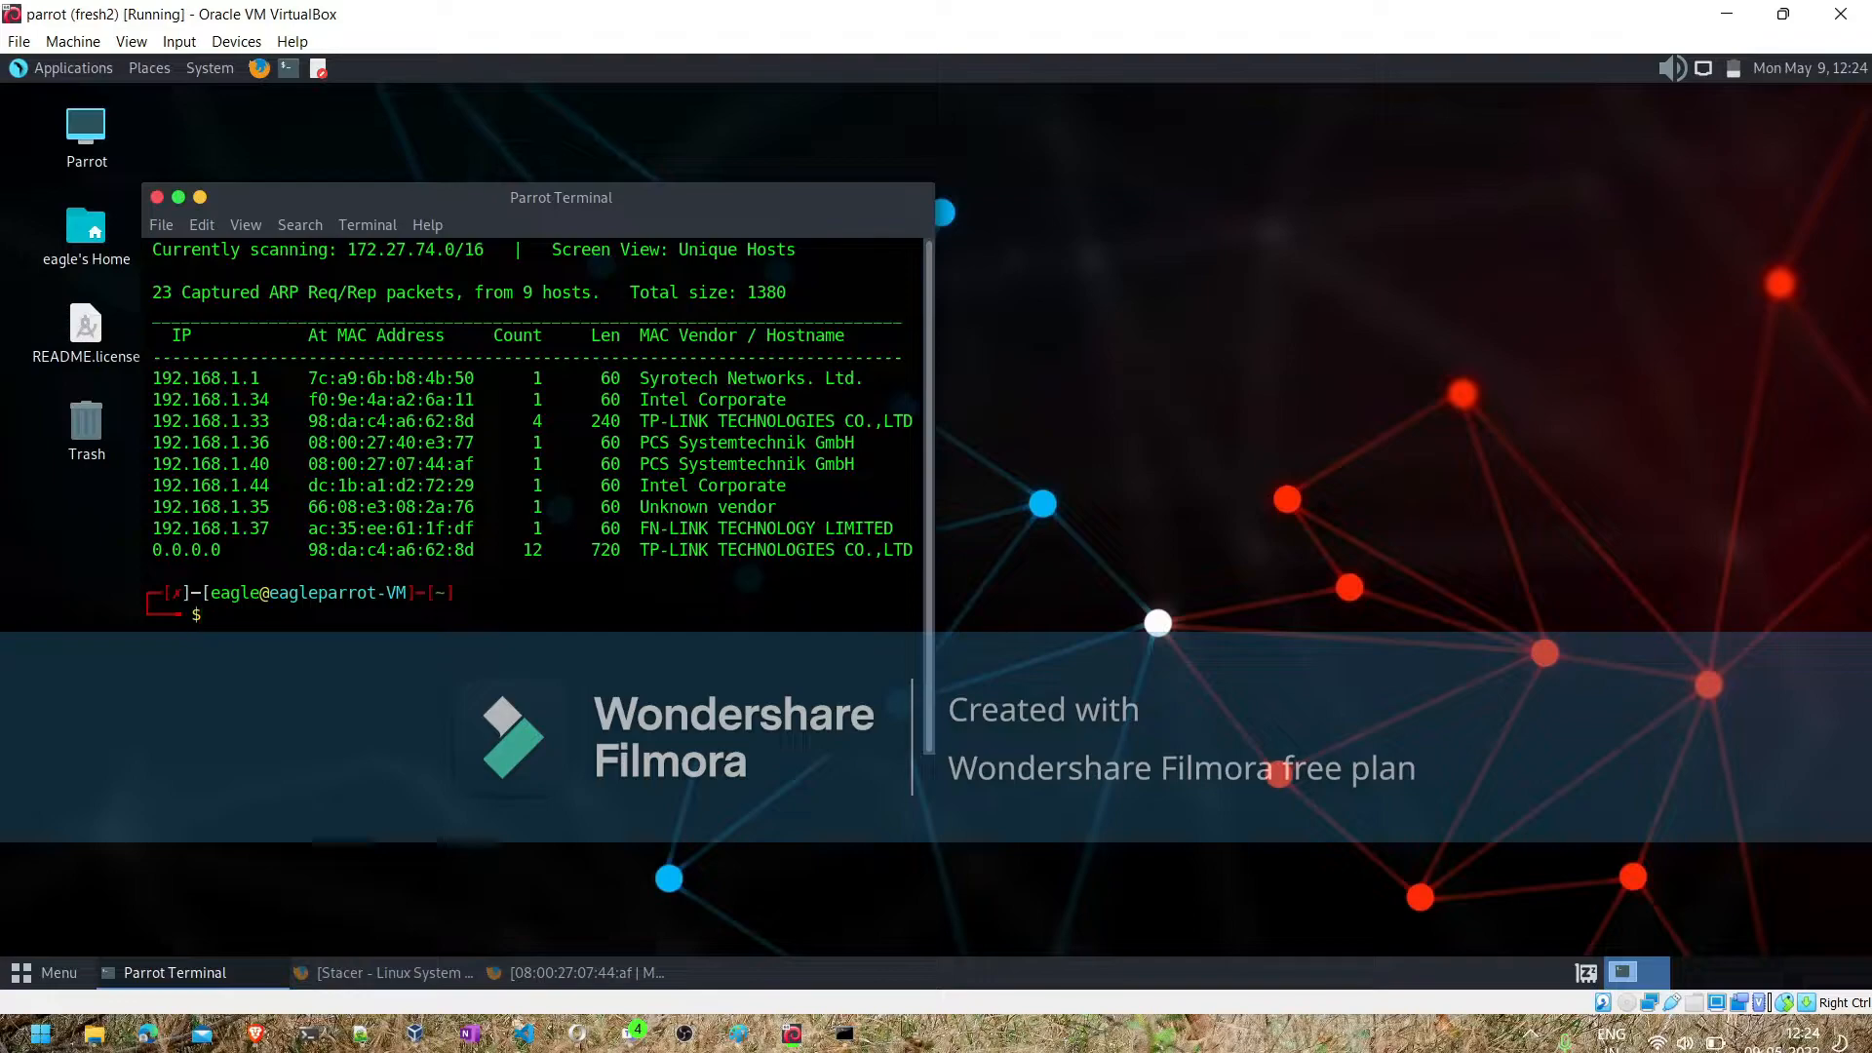
pyautogui.write('sudo nmap -sP ')
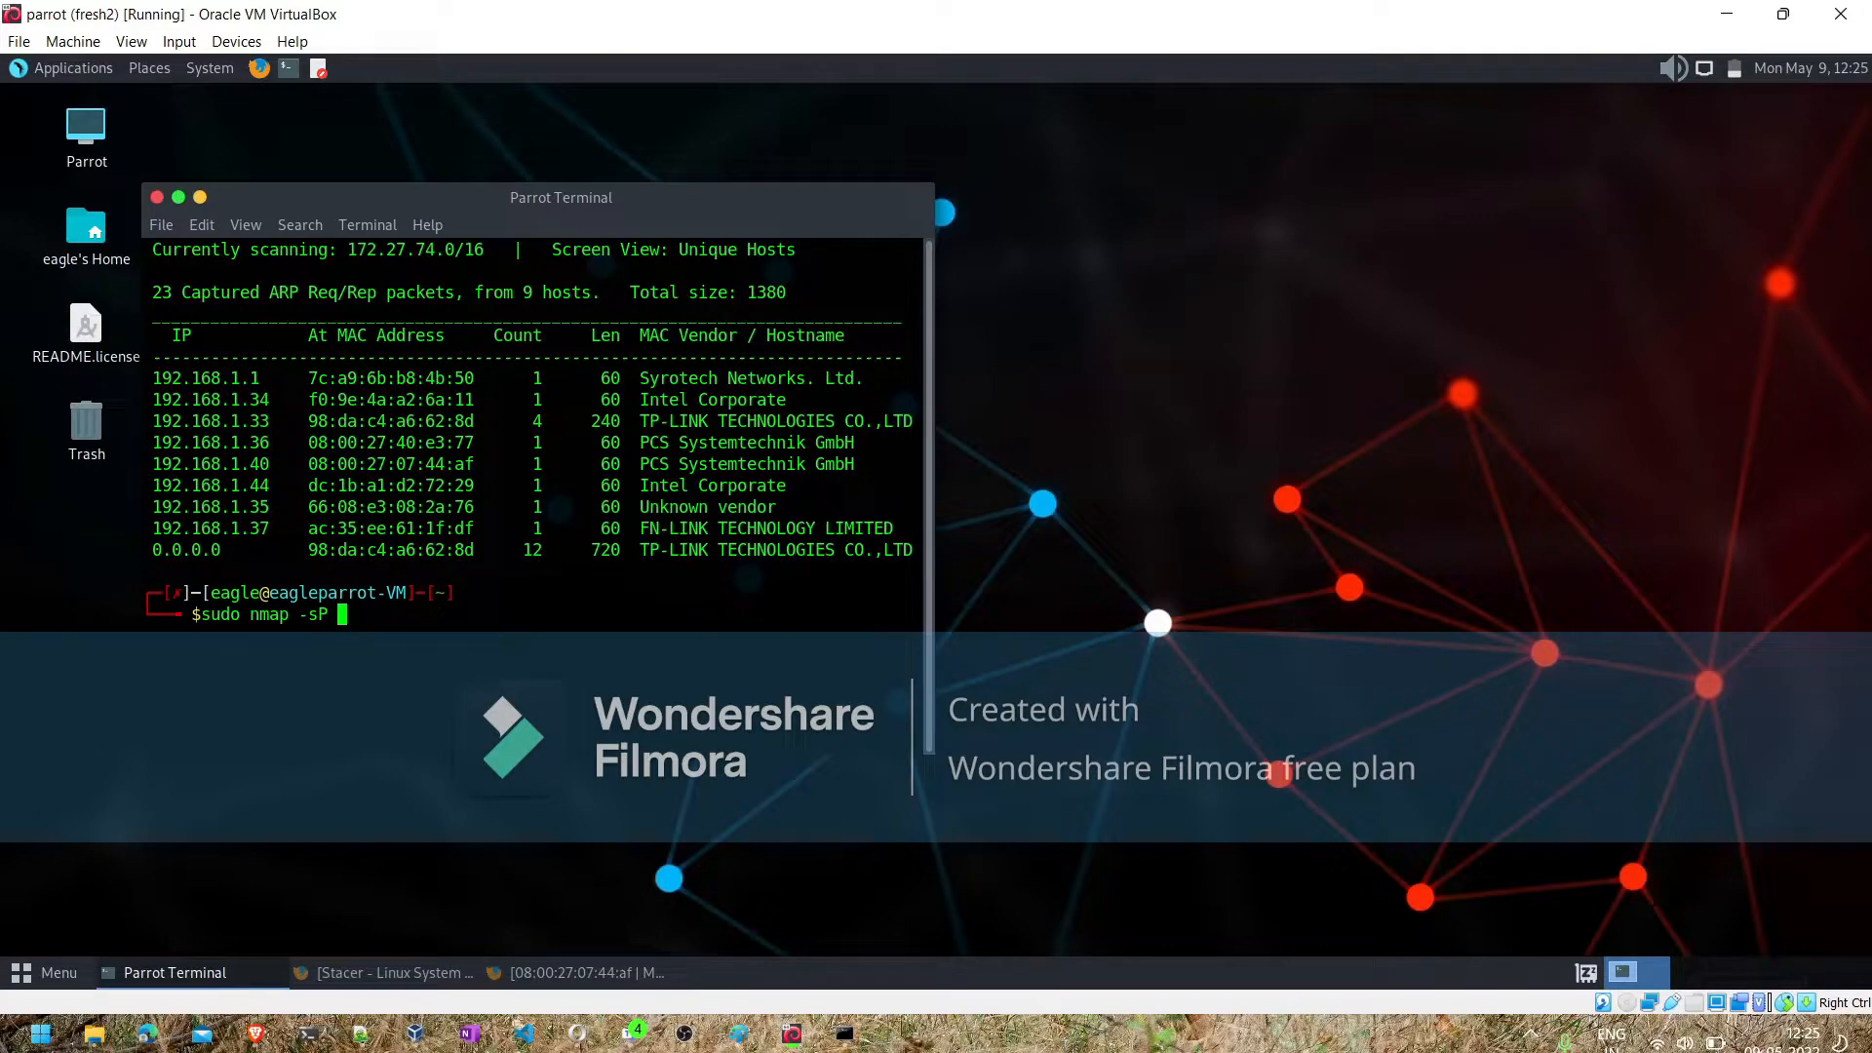
pyautogui.write('192.168.1.0')
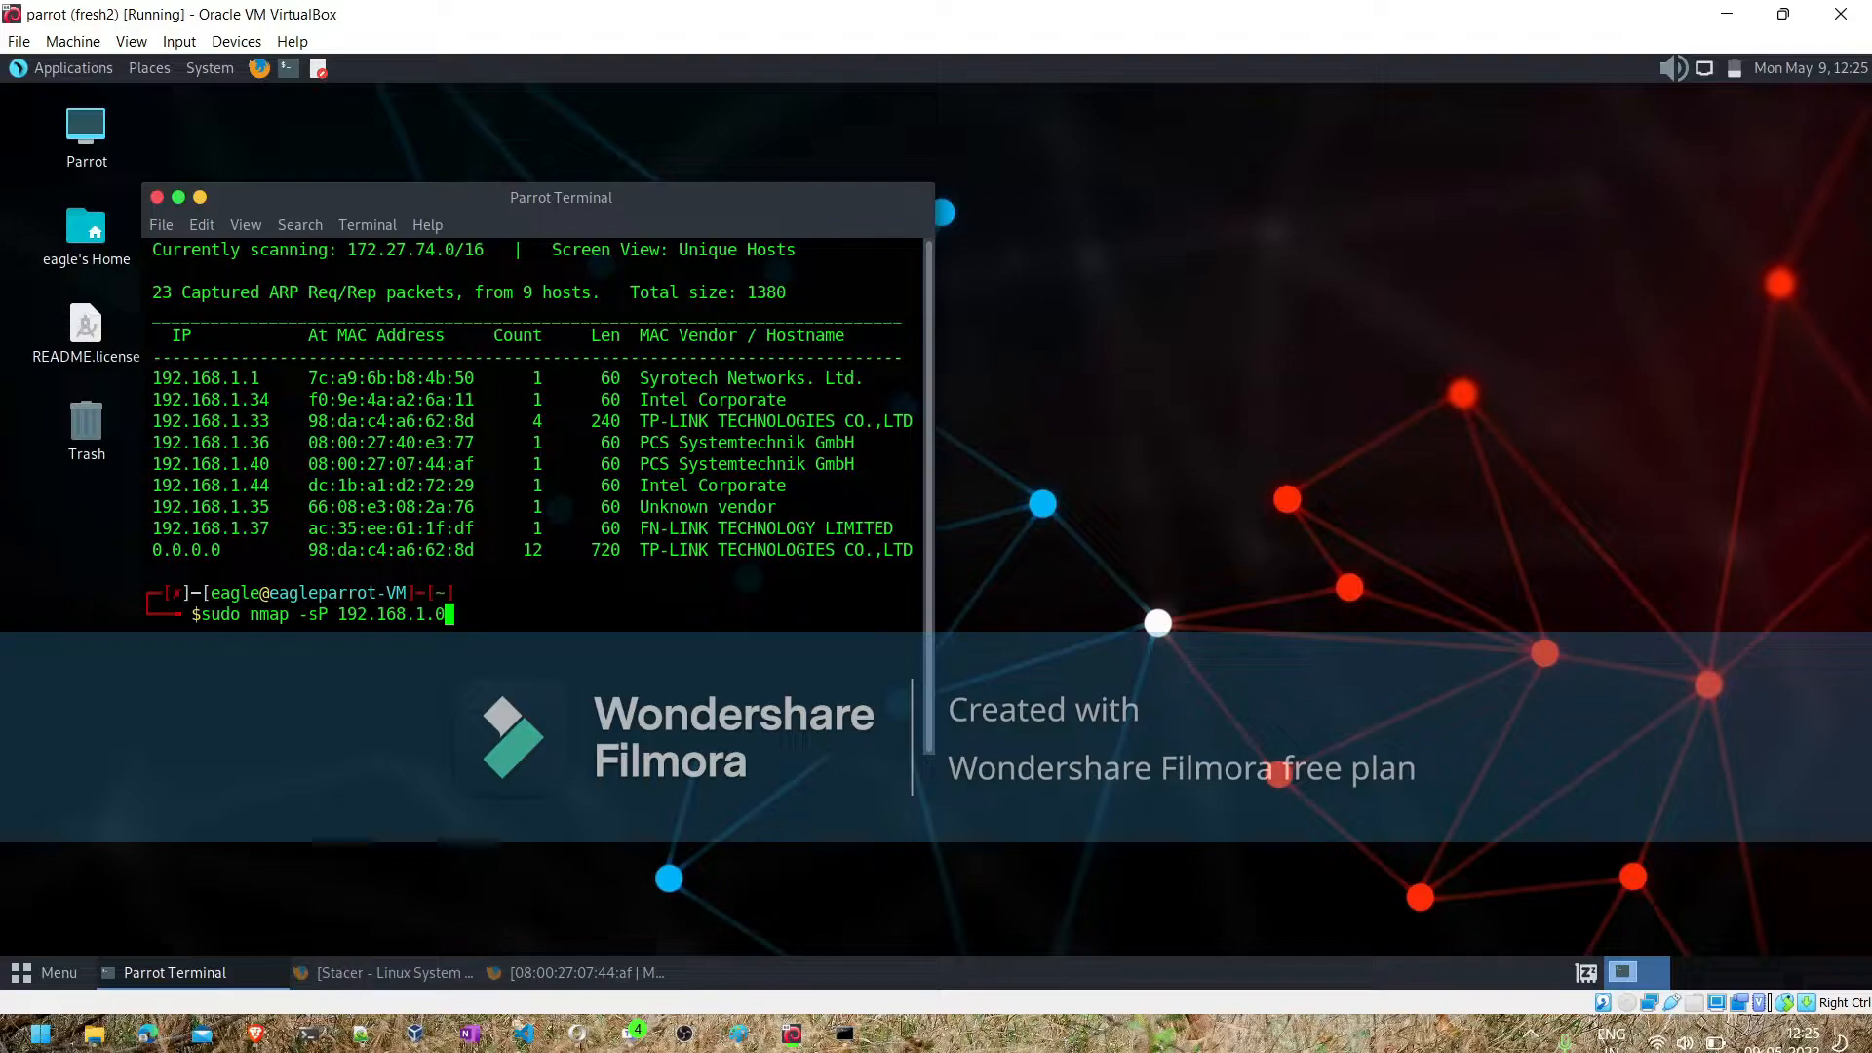
pyautogui.write('/24')
pyautogui.press('Return')
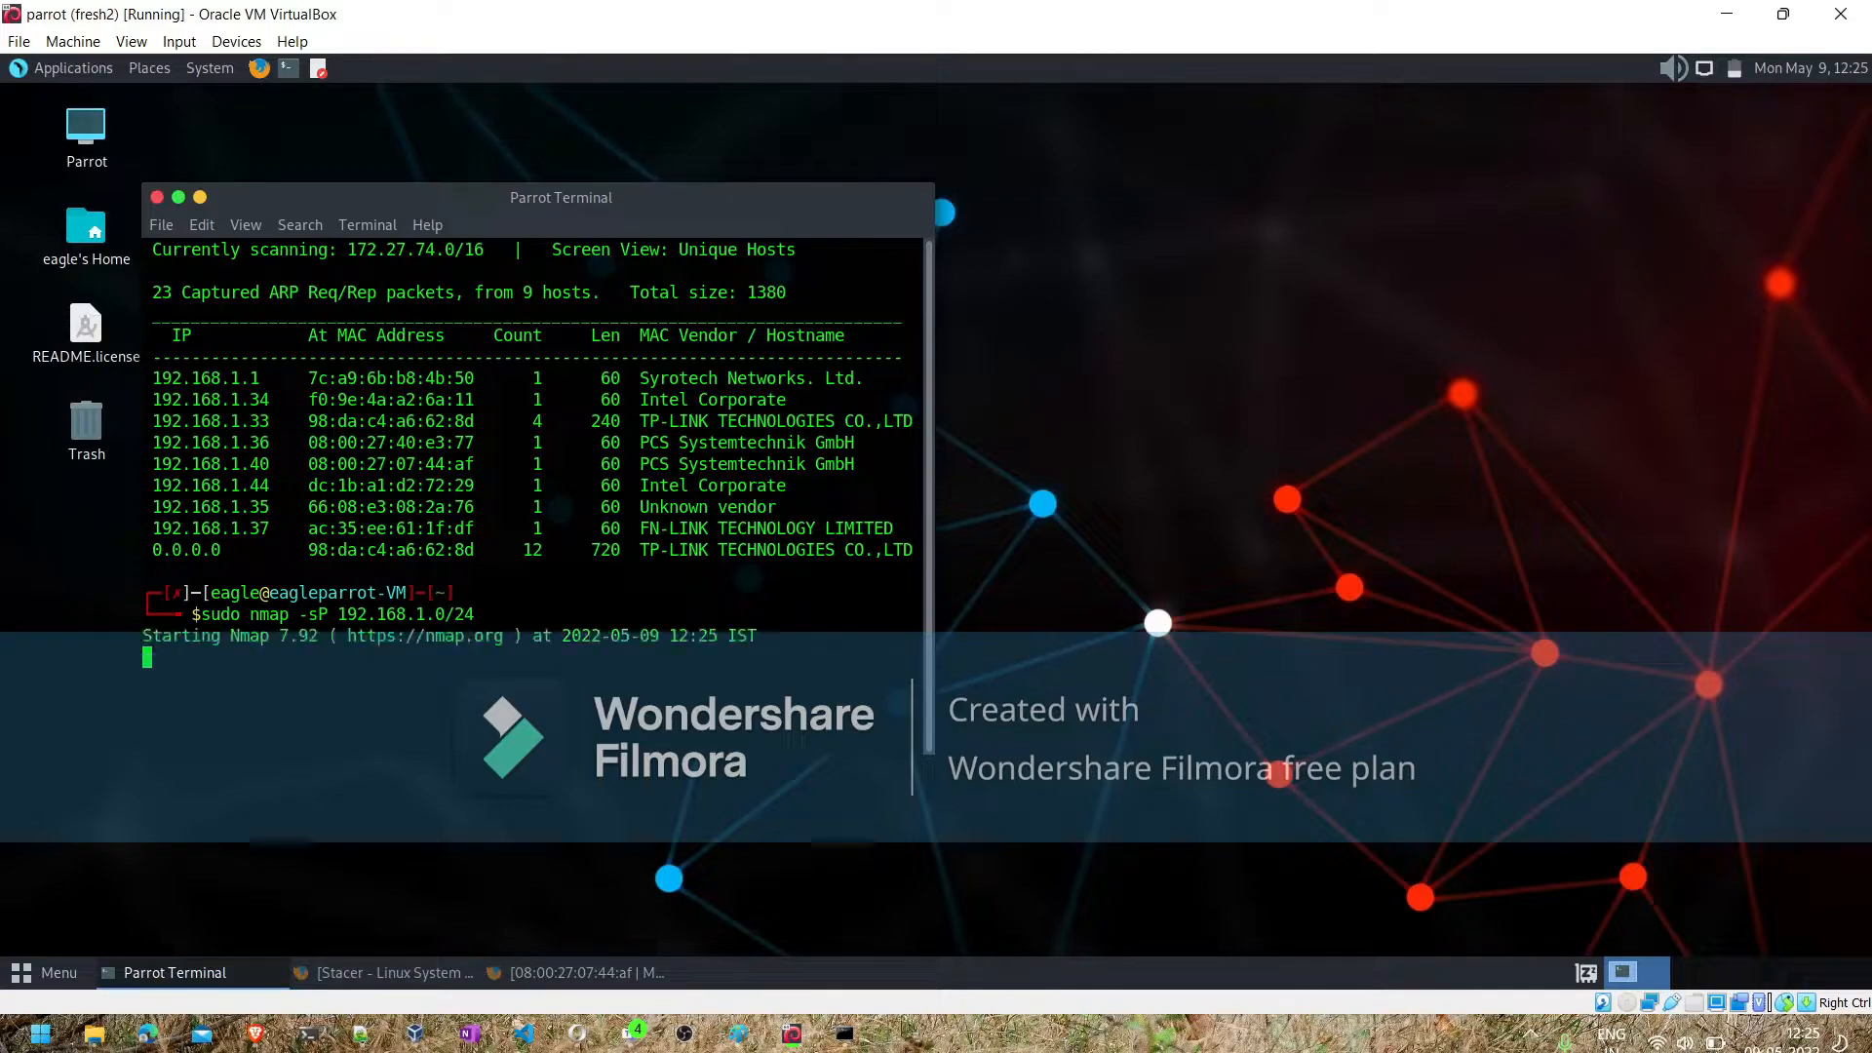
# - Rerun the nmap ping scan of the 192.168.1.0/24 network in verbose mode by adding -v
pyautogui.press('Up')
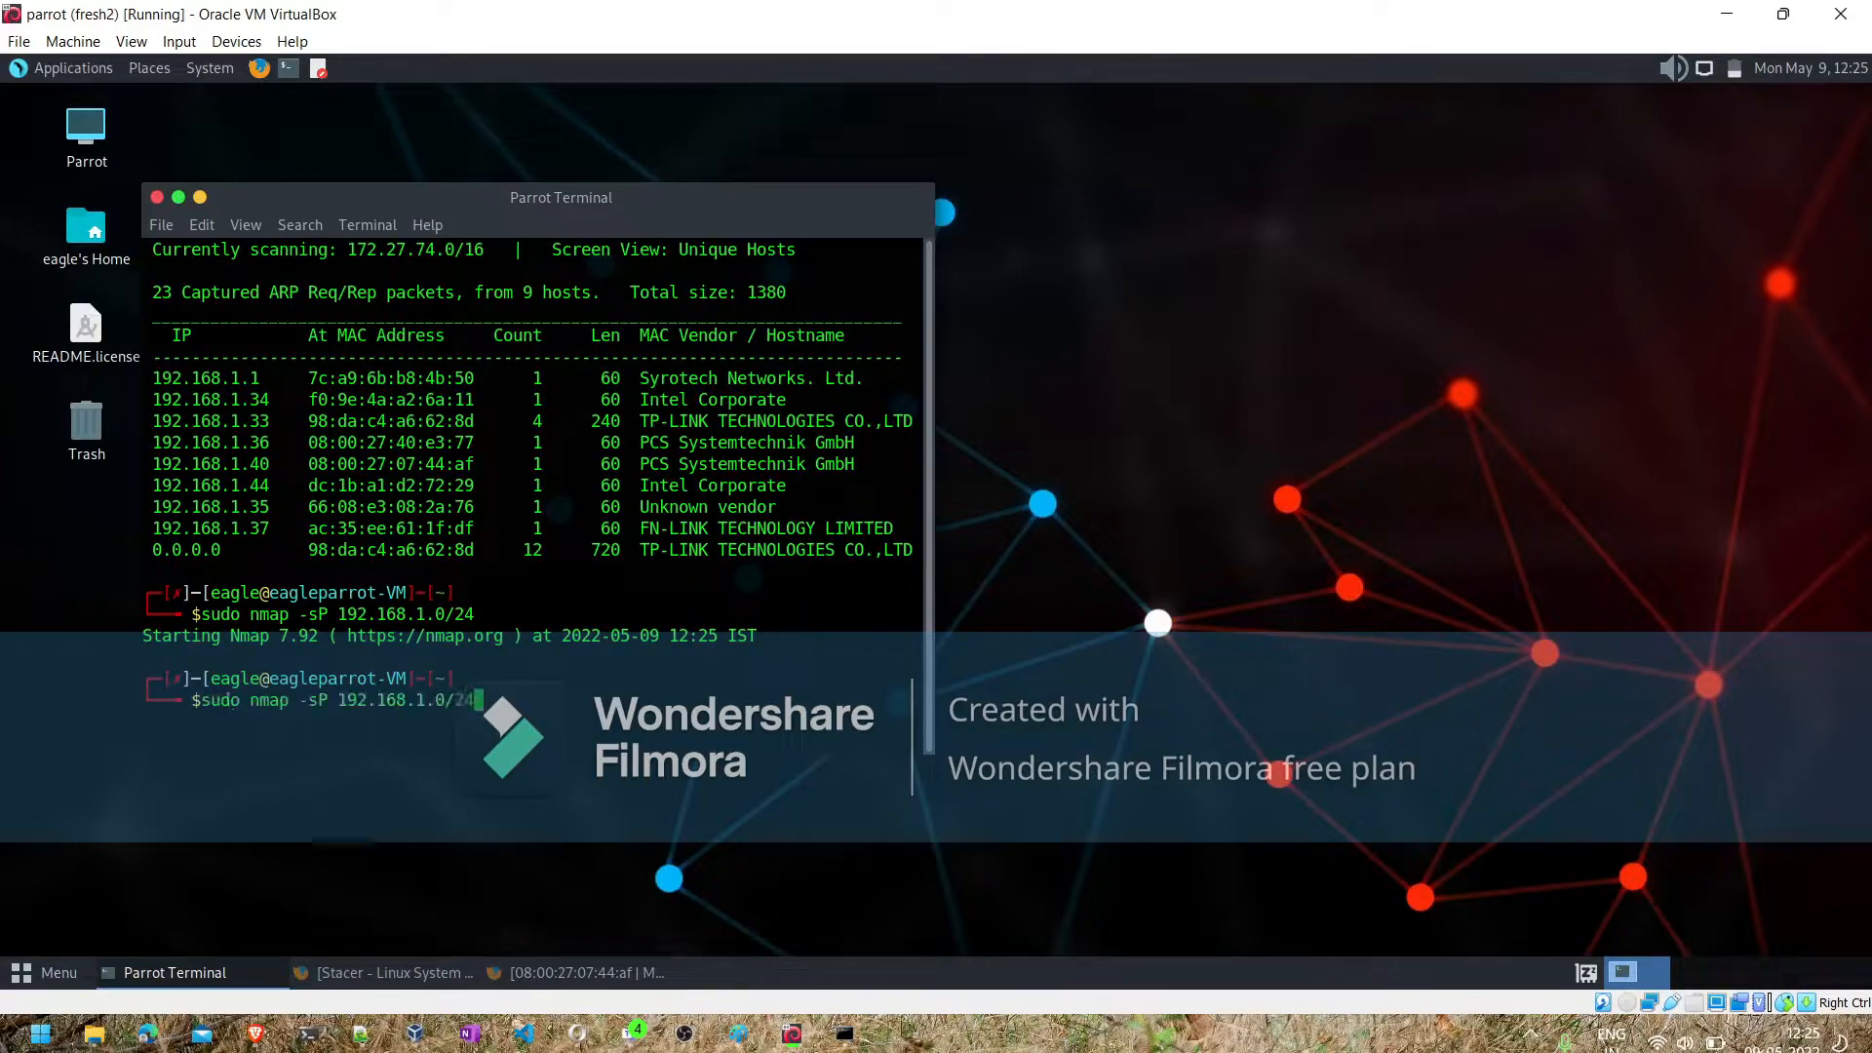
pyautogui.press('Left')
pyautogui.press('Left')
pyautogui.press('Left')
pyautogui.press('Left')
pyautogui.press('Left')
pyautogui.press('Left')
pyautogui.press('Left')
pyautogui.press('Left')
pyautogui.press('Left')
pyautogui.press('Left')
pyautogui.press('Left')
pyautogui.press('Left')
pyautogui.press('Left')
pyautogui.press('Left')
pyautogui.write('-v')
pyautogui.press('Return')
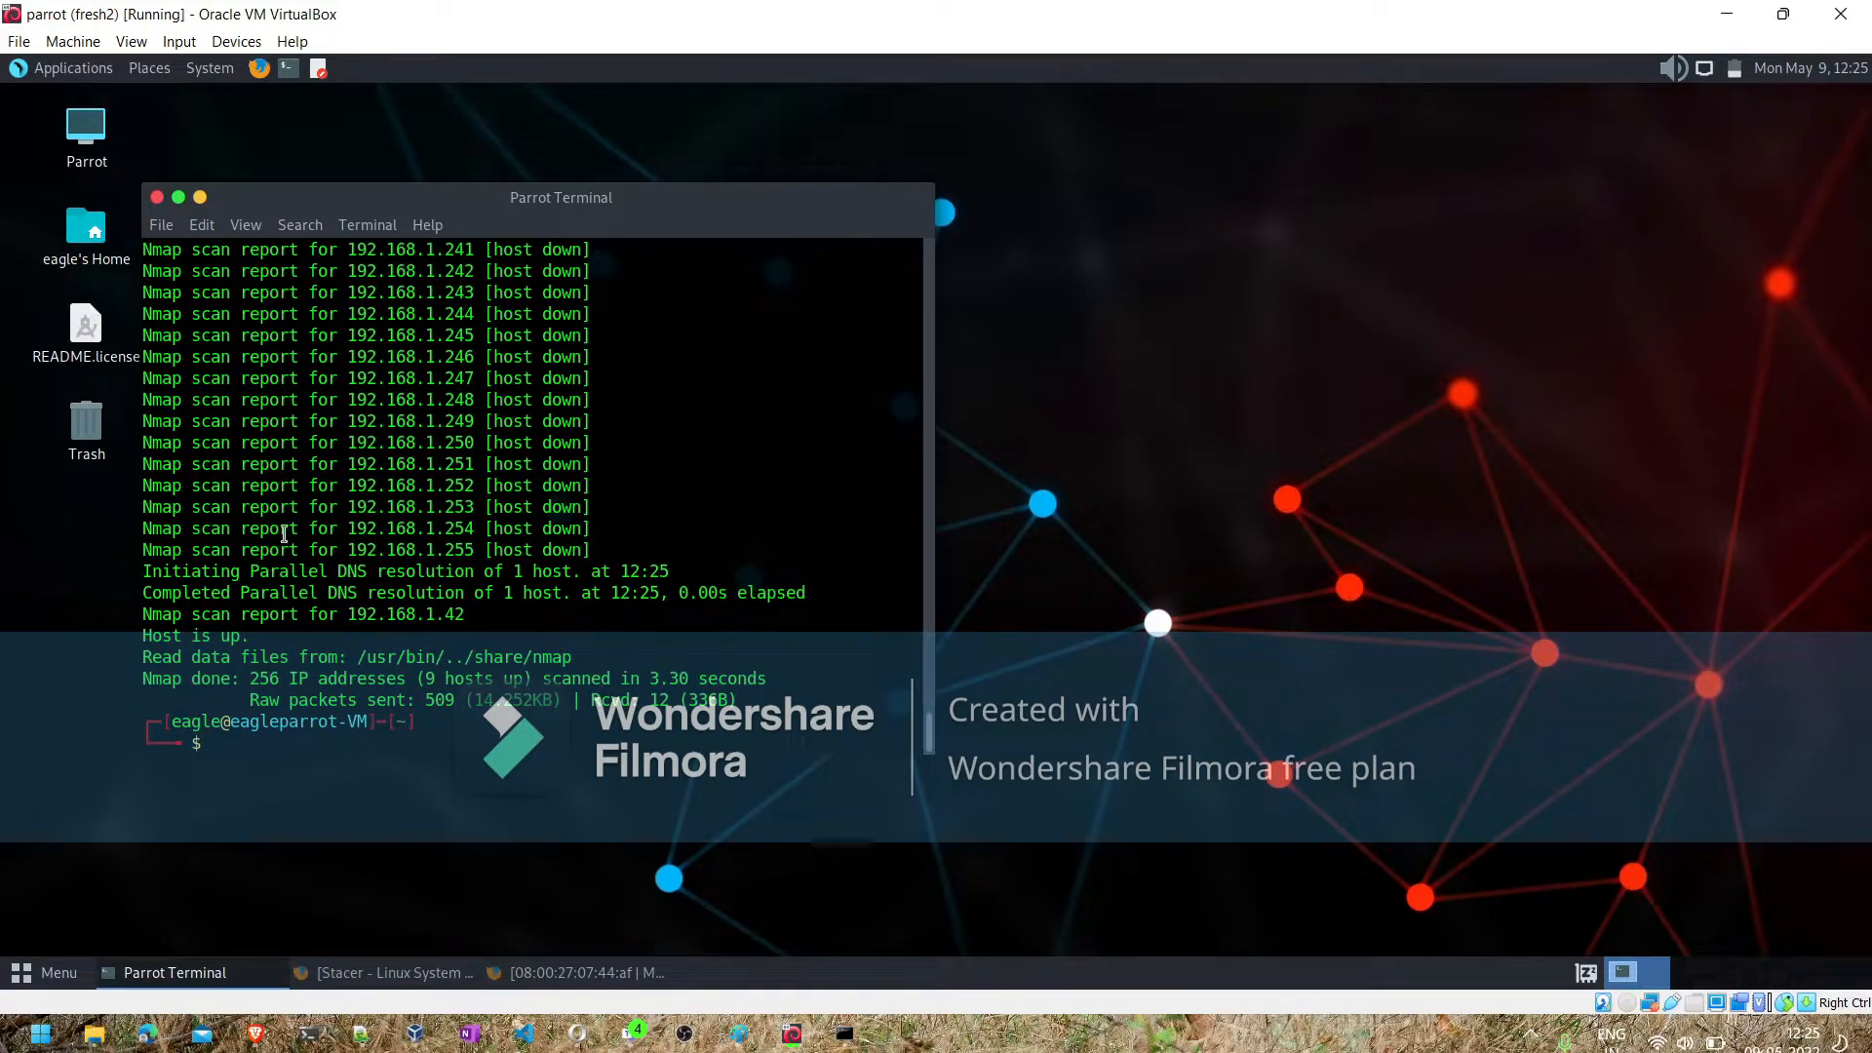
# - Review the nmap scan output for live hosts and their MAC address vendors, and return to the prompt
pyautogui.scroll(2, 414, 500)
pyautogui.scroll(20, 414, 500)
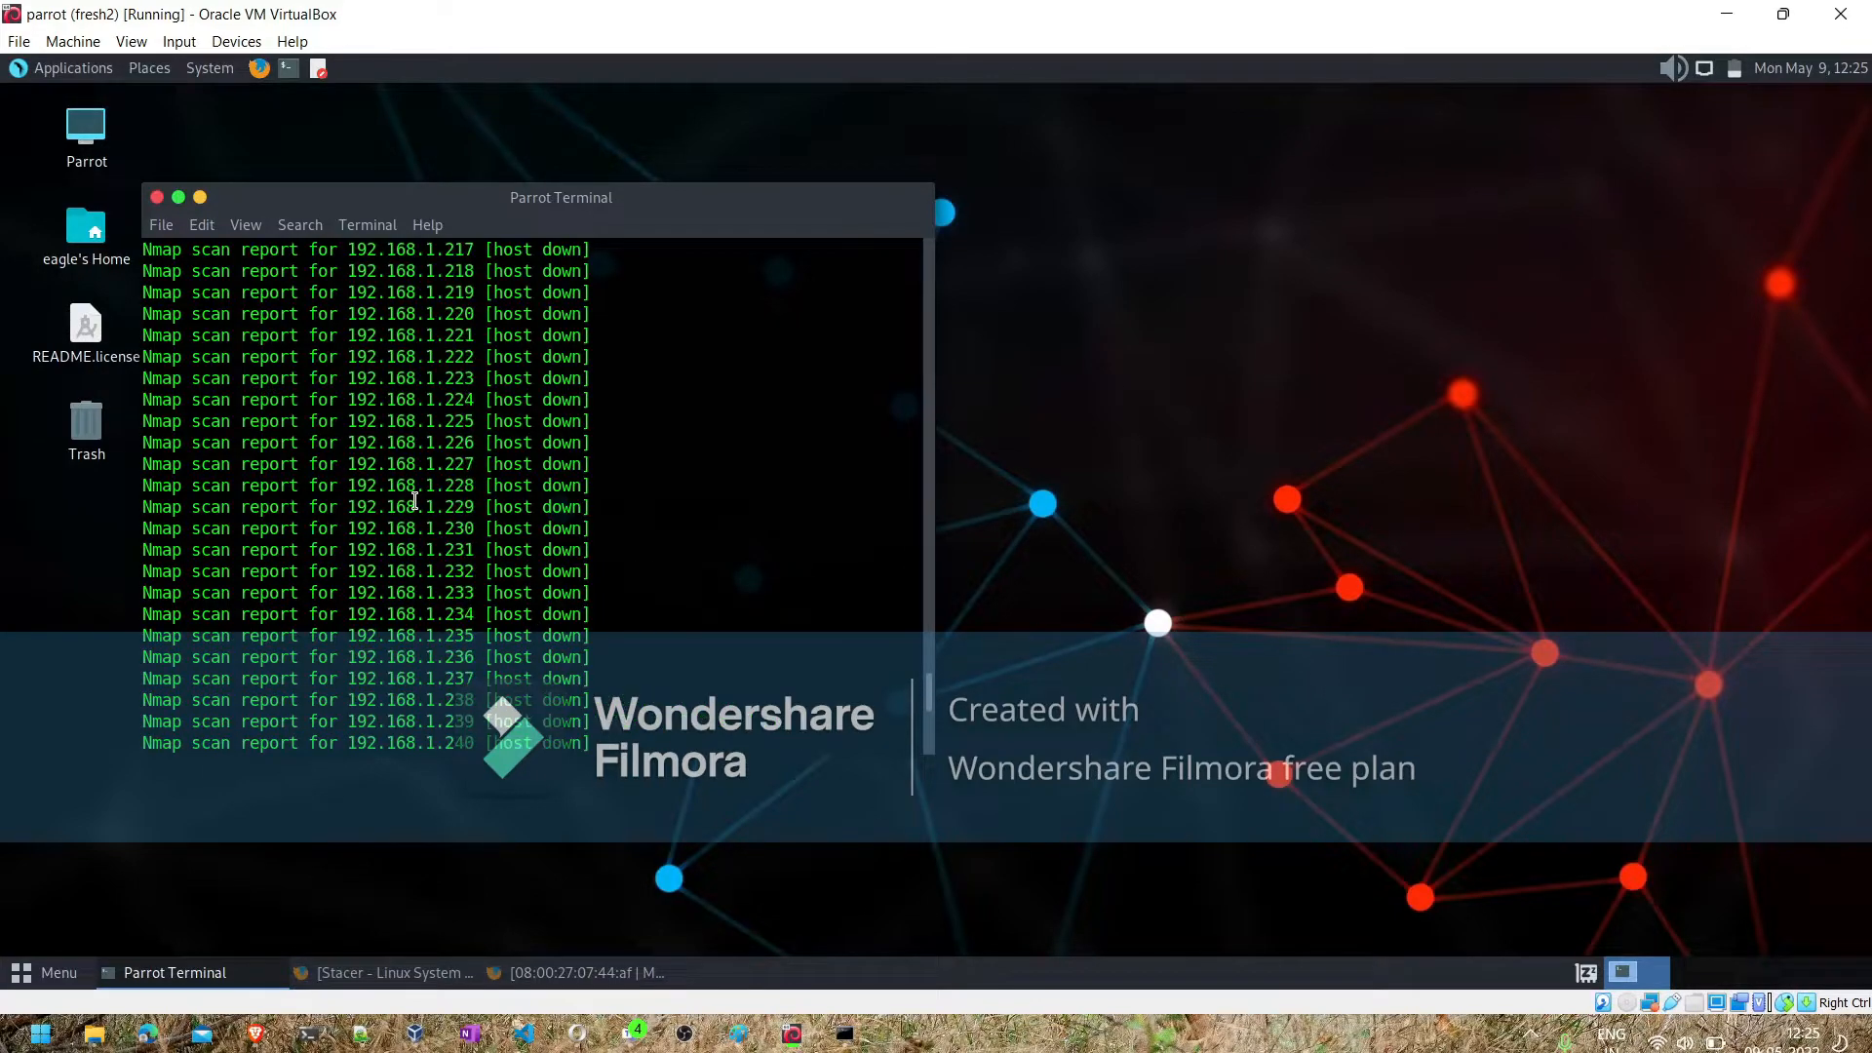
pyautogui.scroll(20, 414, 500)
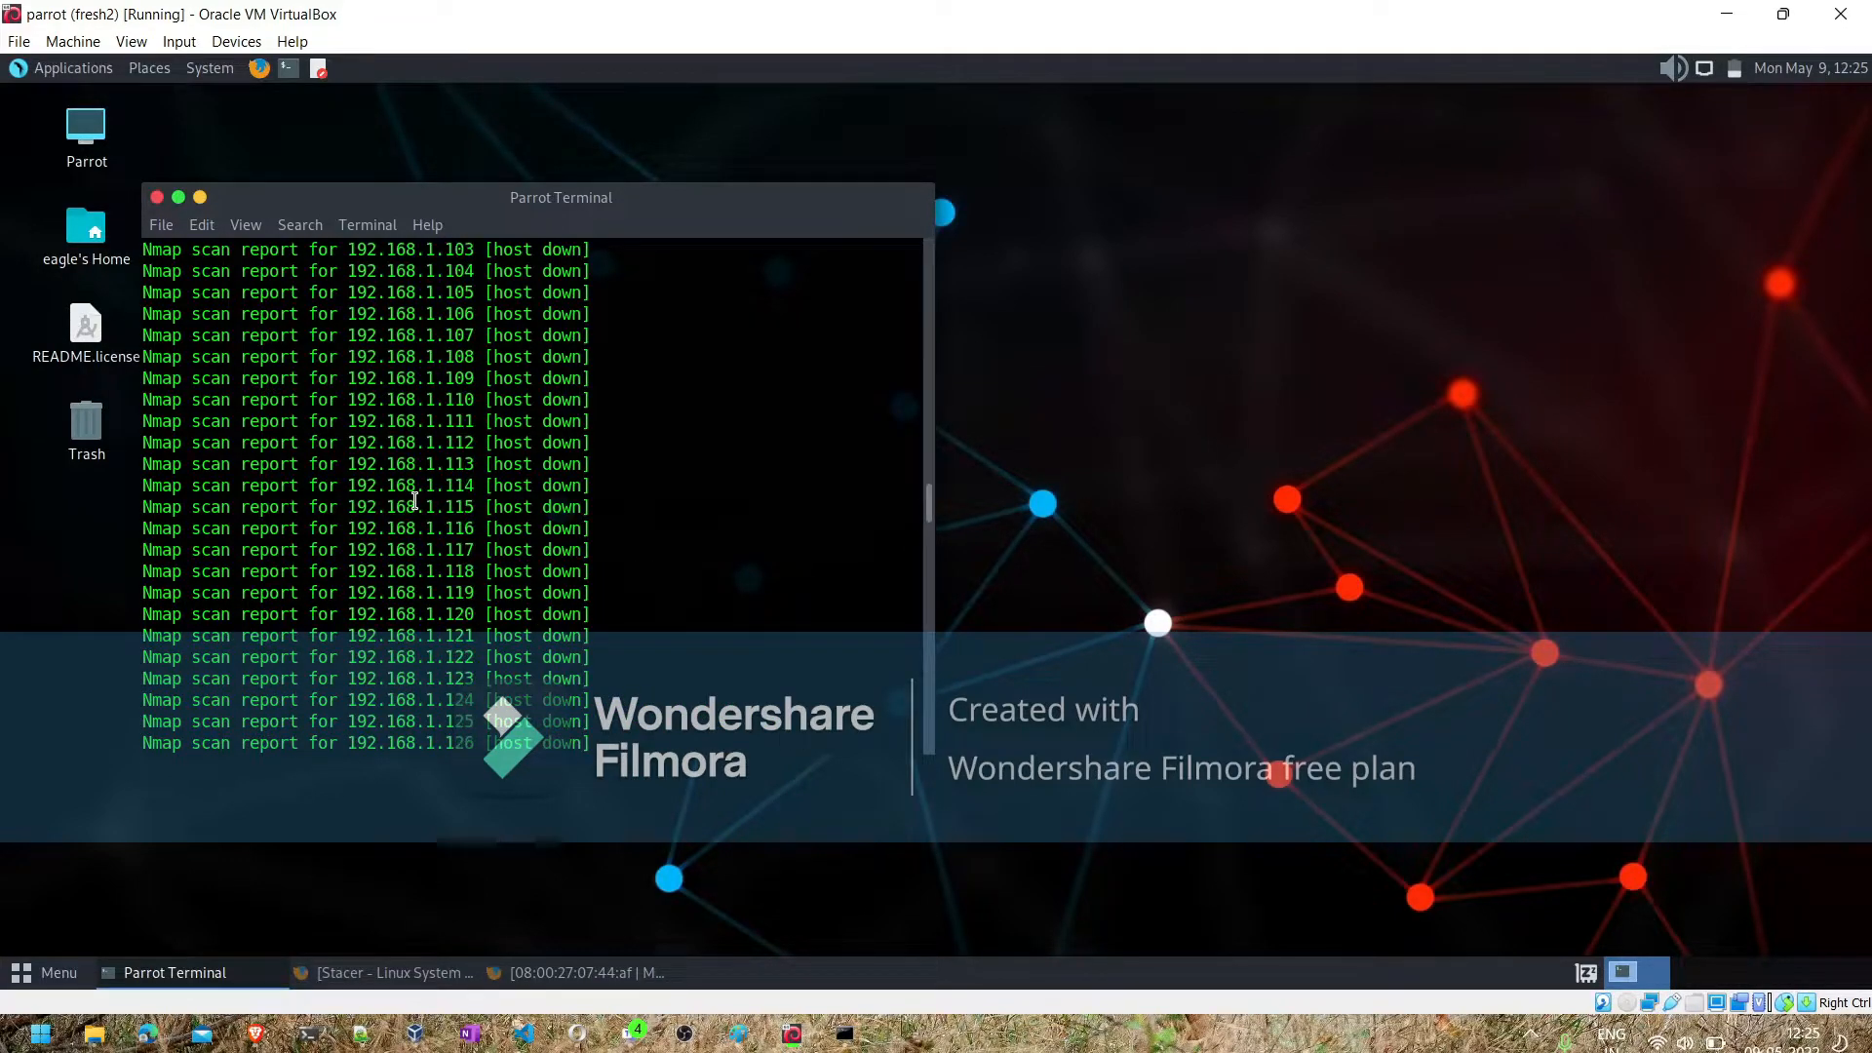
pyautogui.scroll(9, 415, 501)
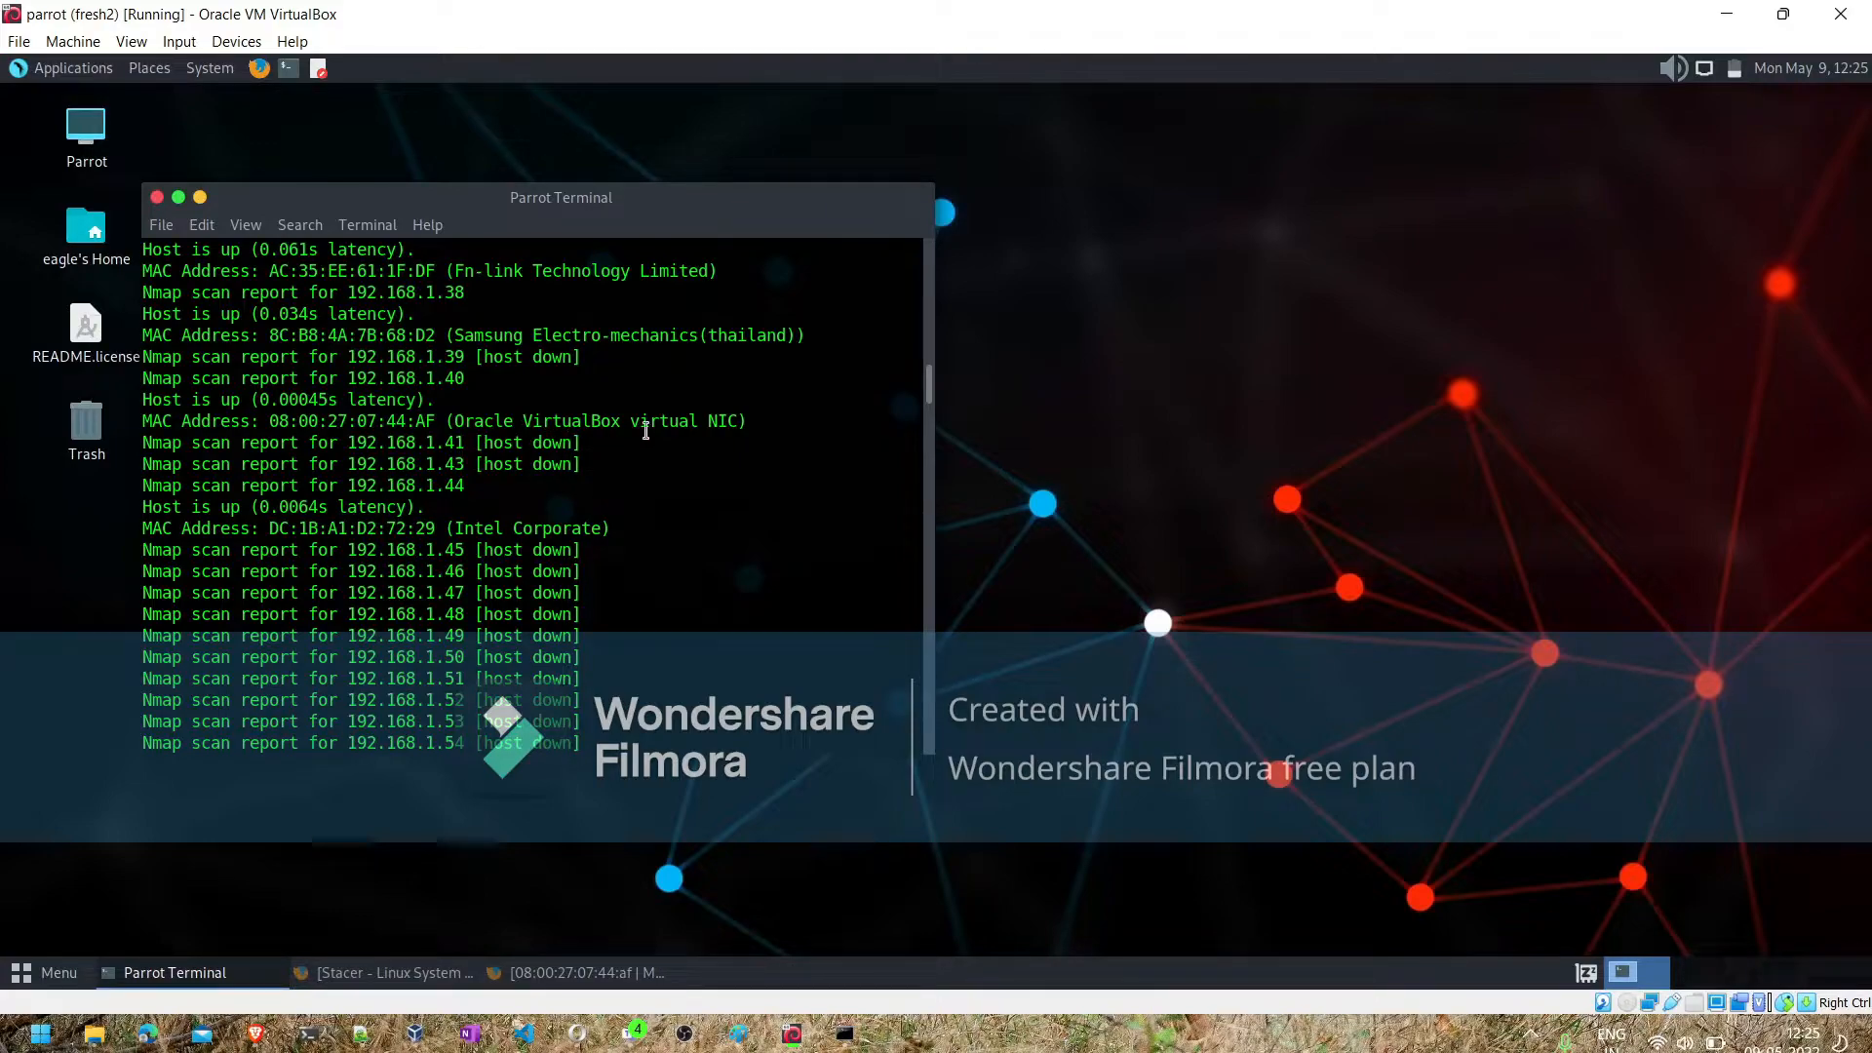
pyautogui.scroll(3, 645, 430)
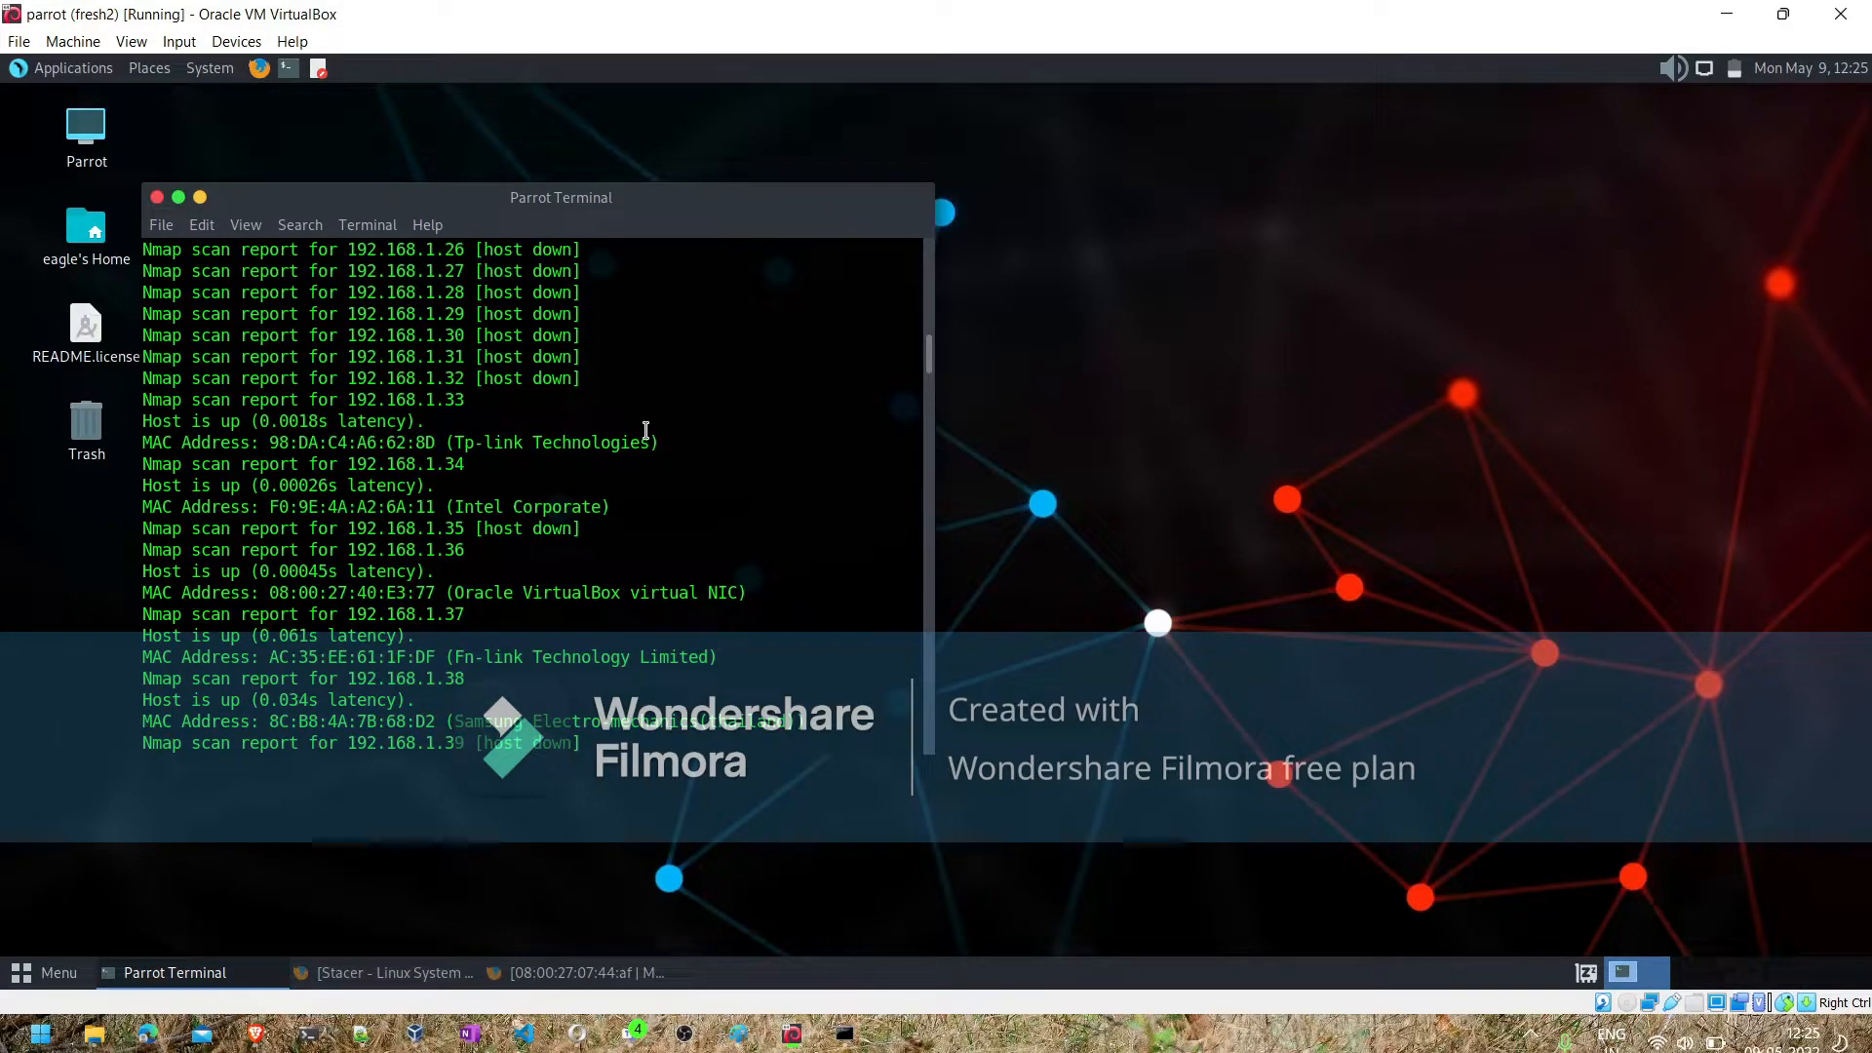
pyautogui.scroll(-10, 645, 430)
pyautogui.scroll(-20, 646, 431)
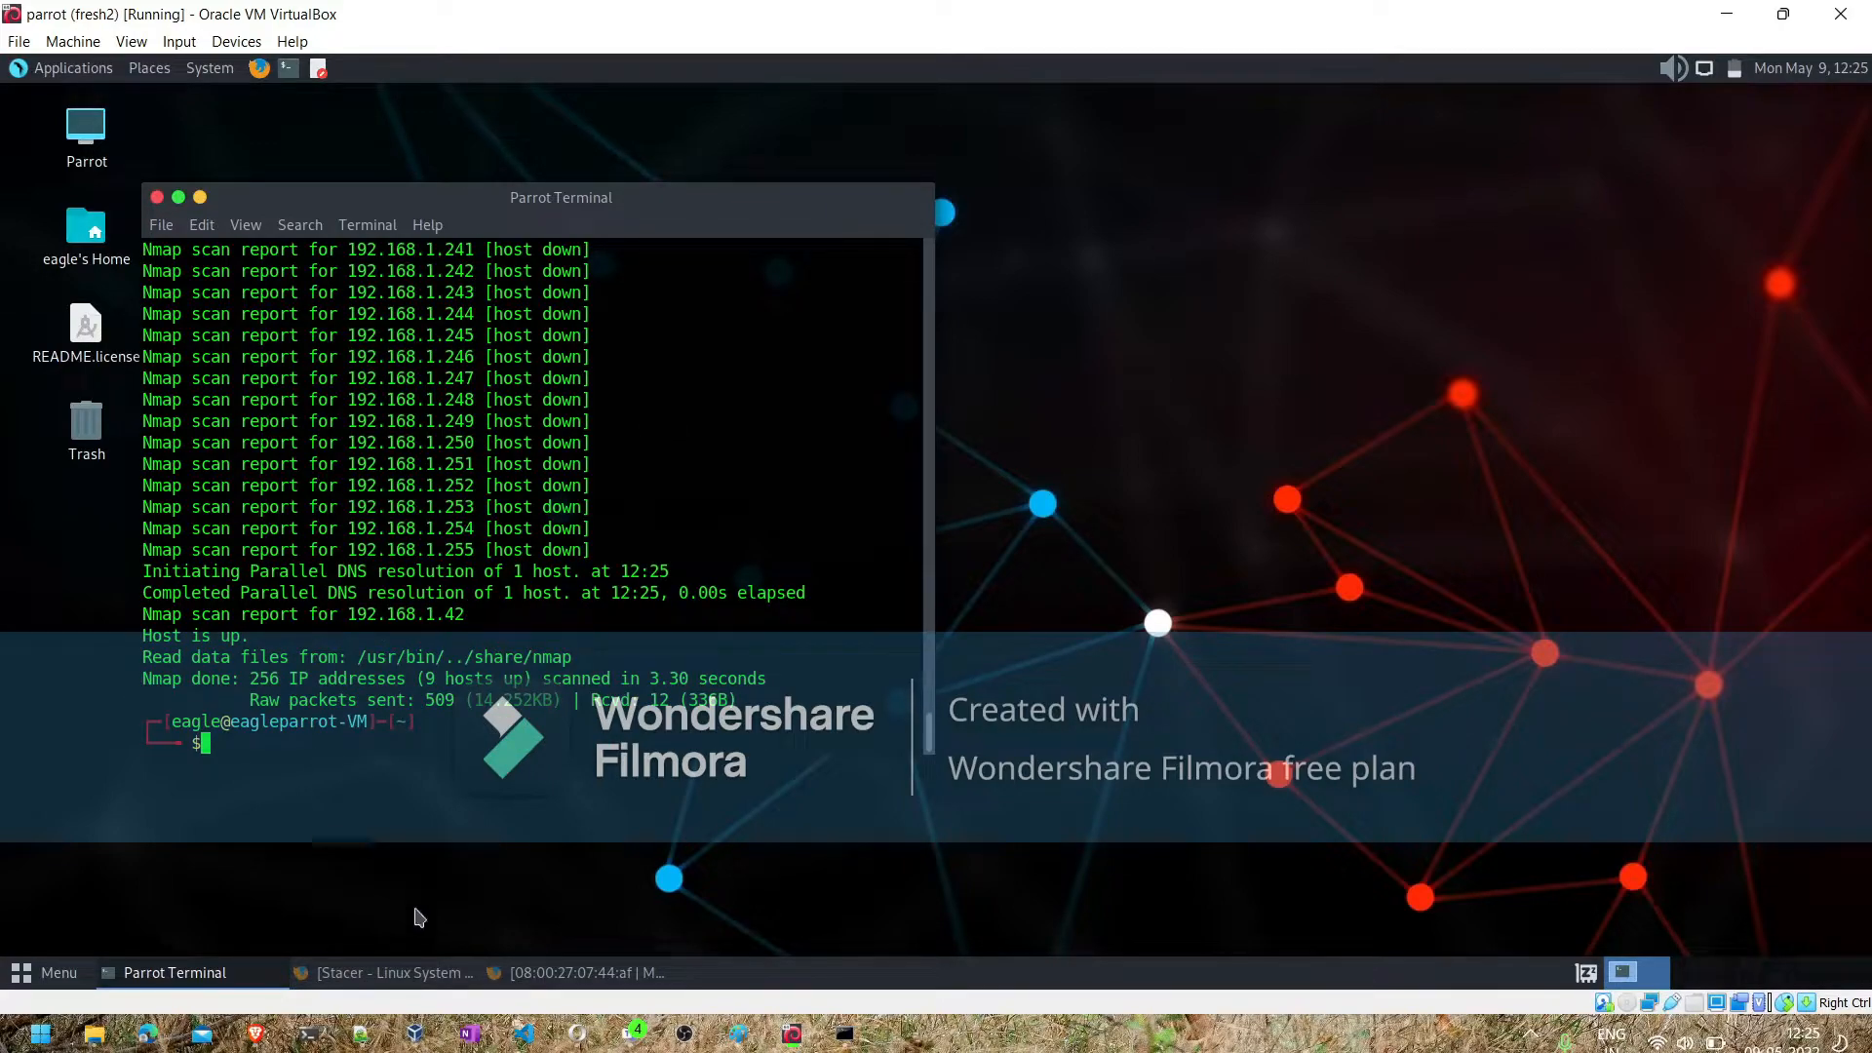
# - Switch to Notepad++ and copy the nmap -sP 192.168.1.0/24 command with the awk filter from the end of the new 12 notes
pyautogui.click(363, 1043)
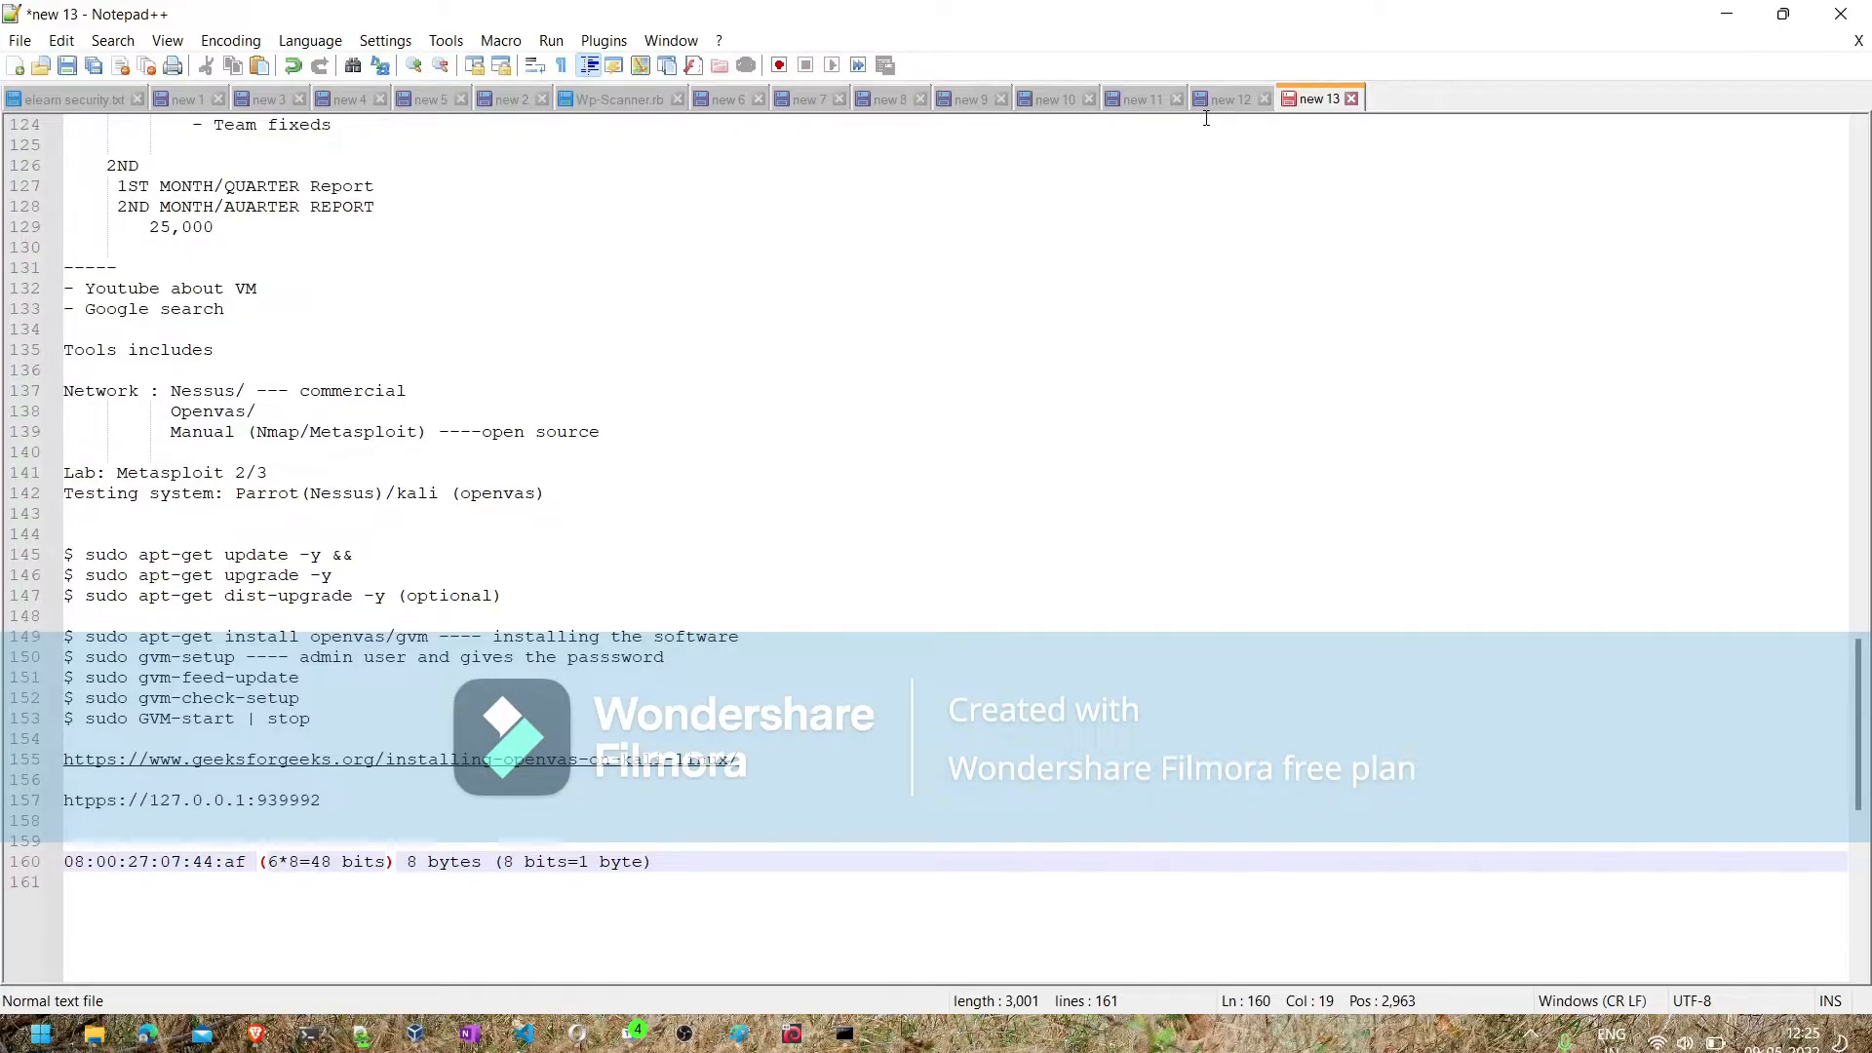
pyautogui.click(1231, 99)
pyautogui.scroll(-3, 862, 488)
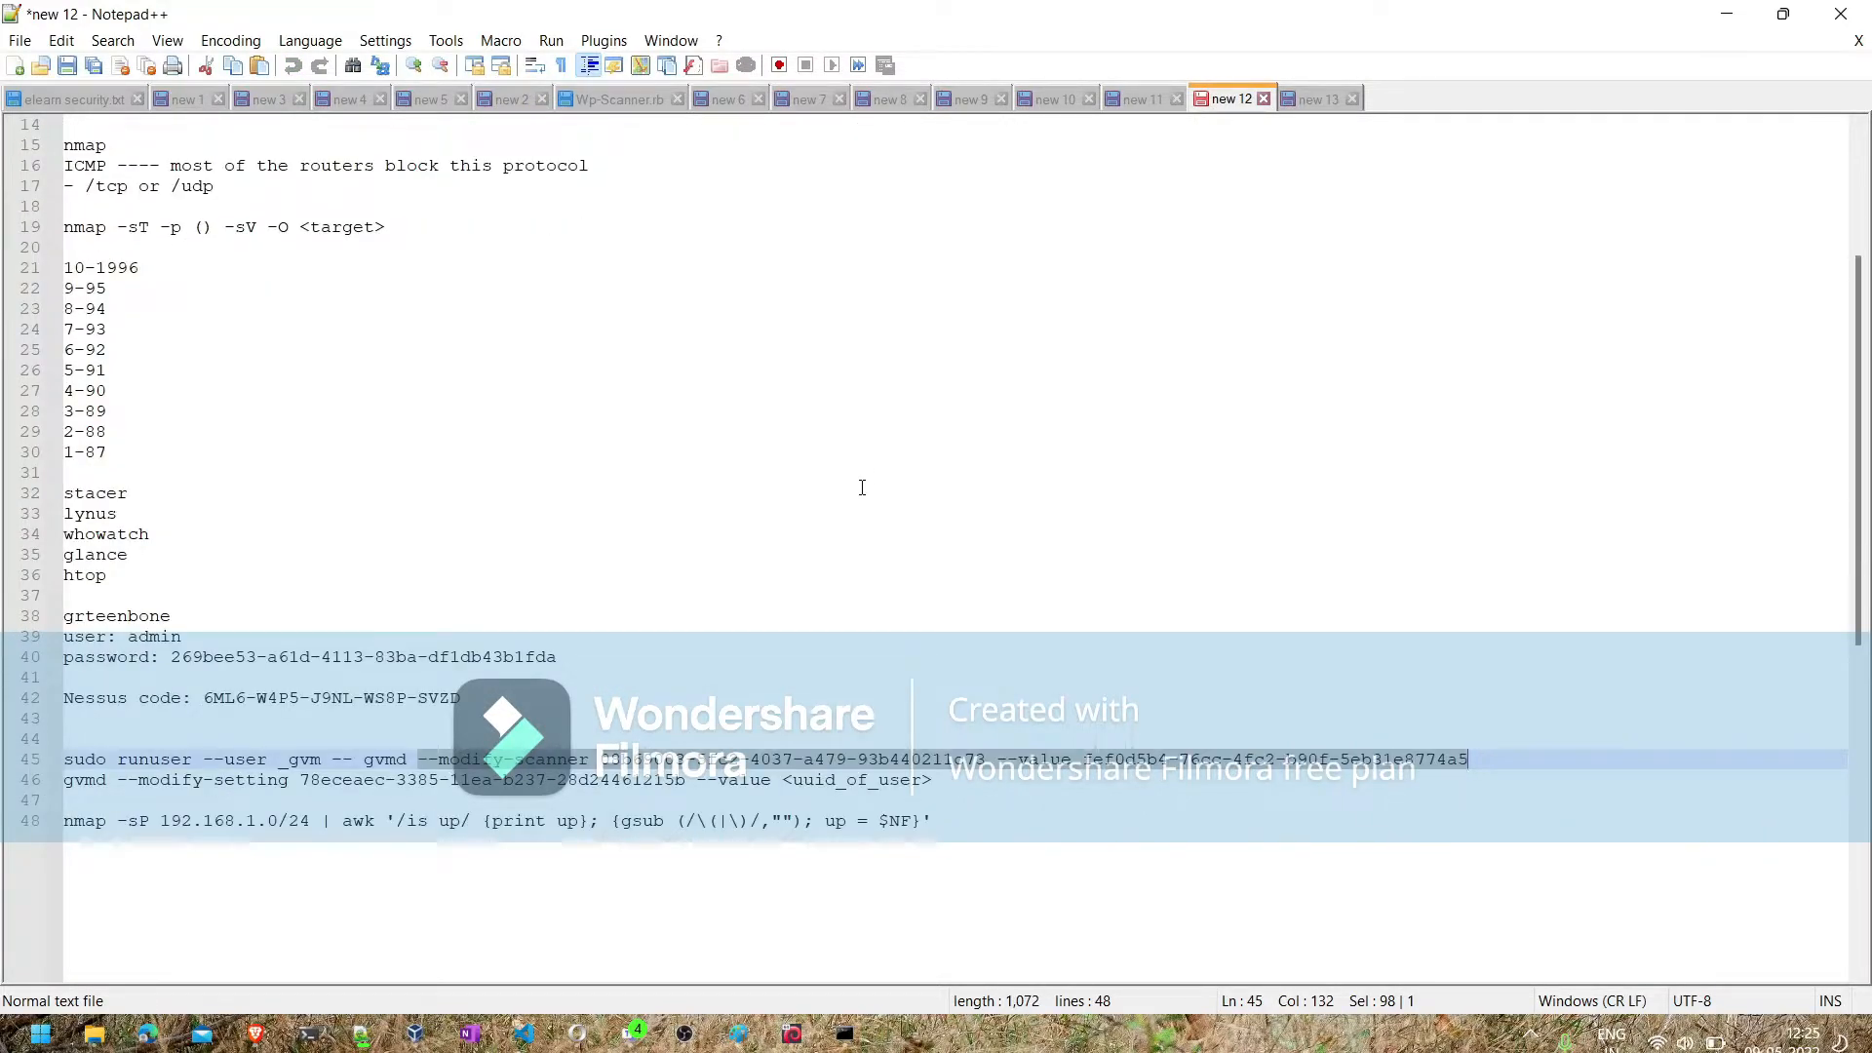
pyautogui.scroll(2, 862, 487)
pyautogui.scroll(2, 862, 488)
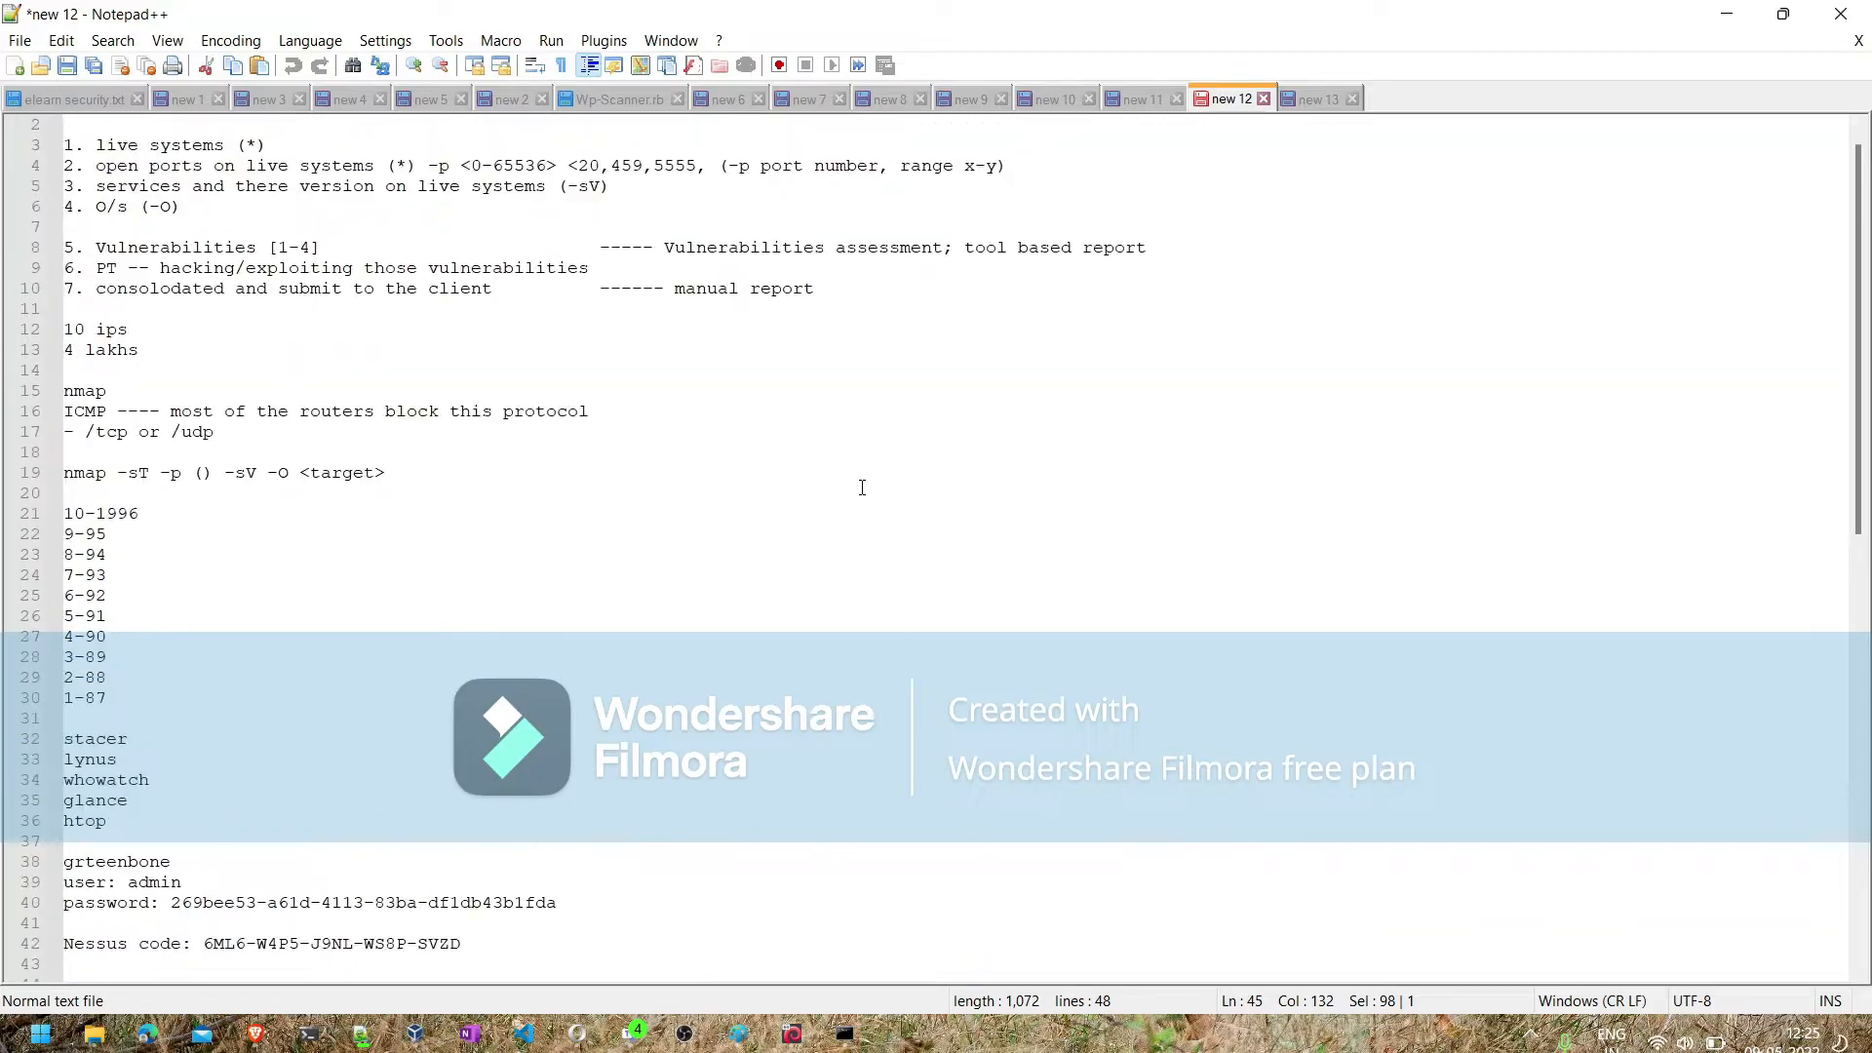
pyautogui.scroll(1, 862, 488)
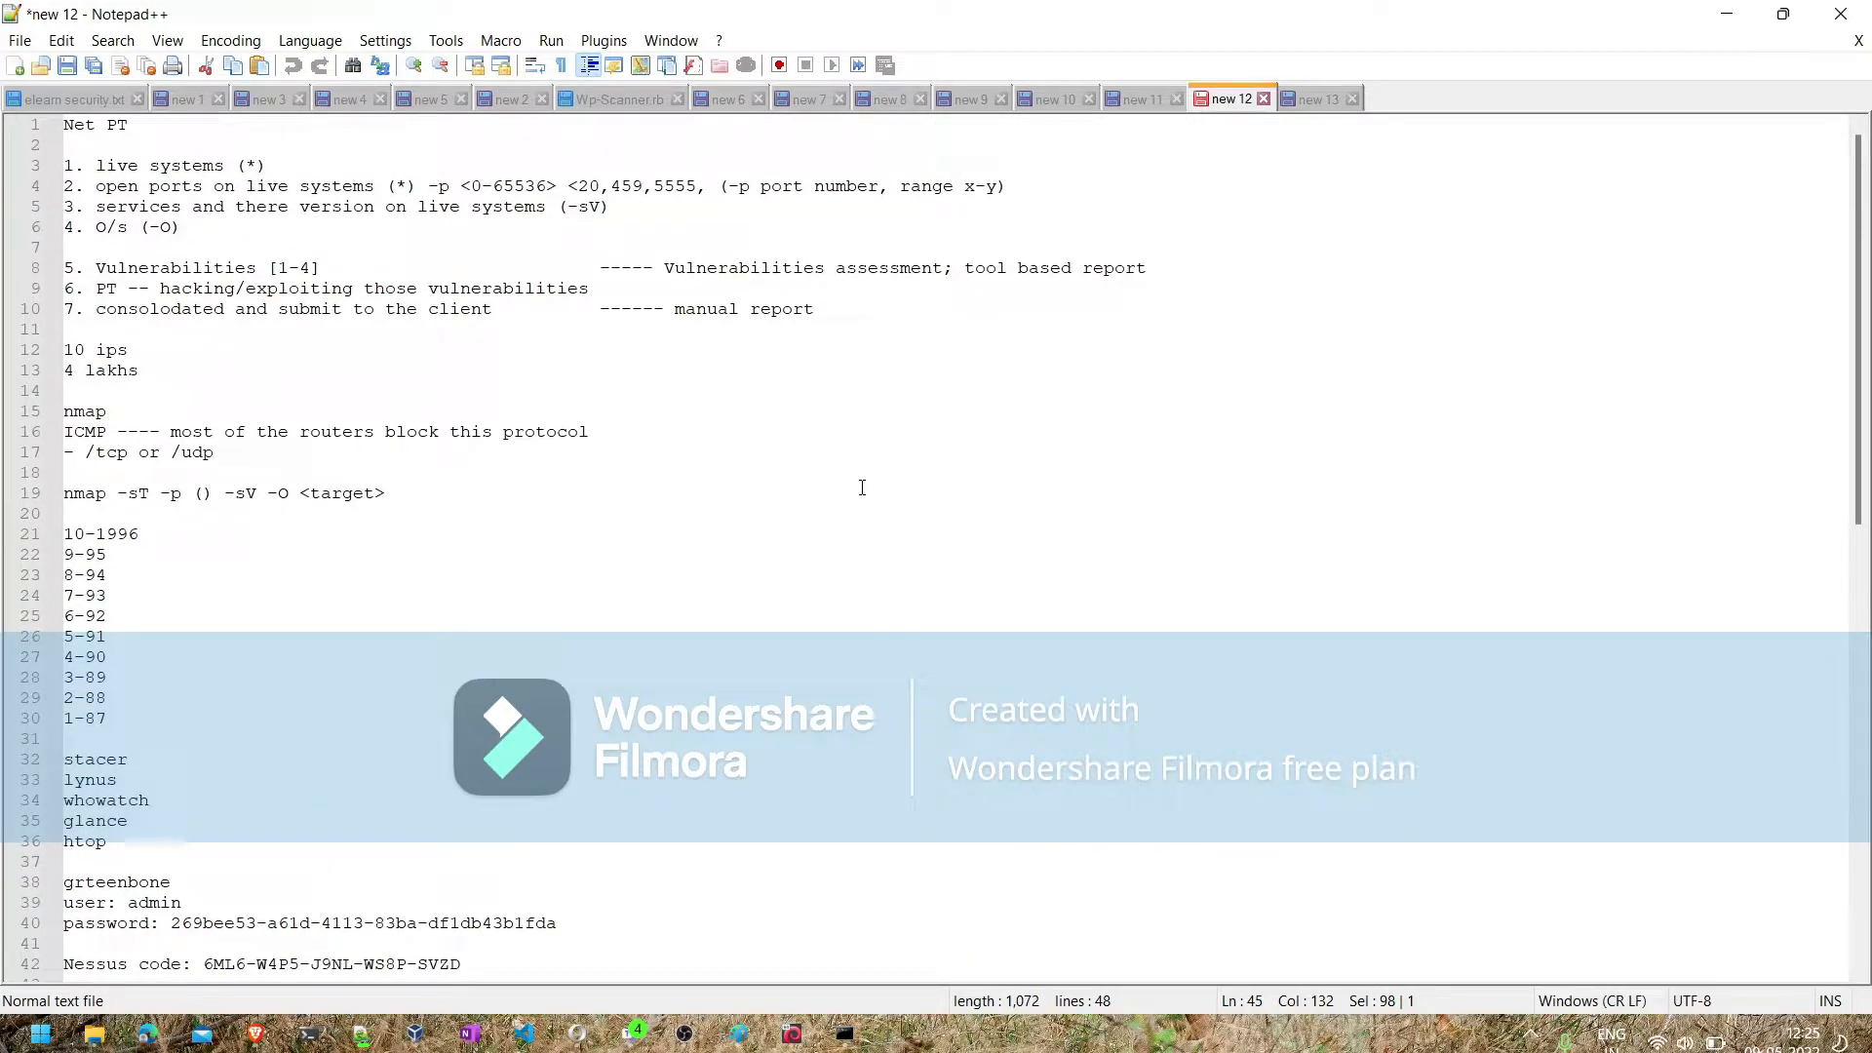
pyautogui.scroll(-2, 862, 488)
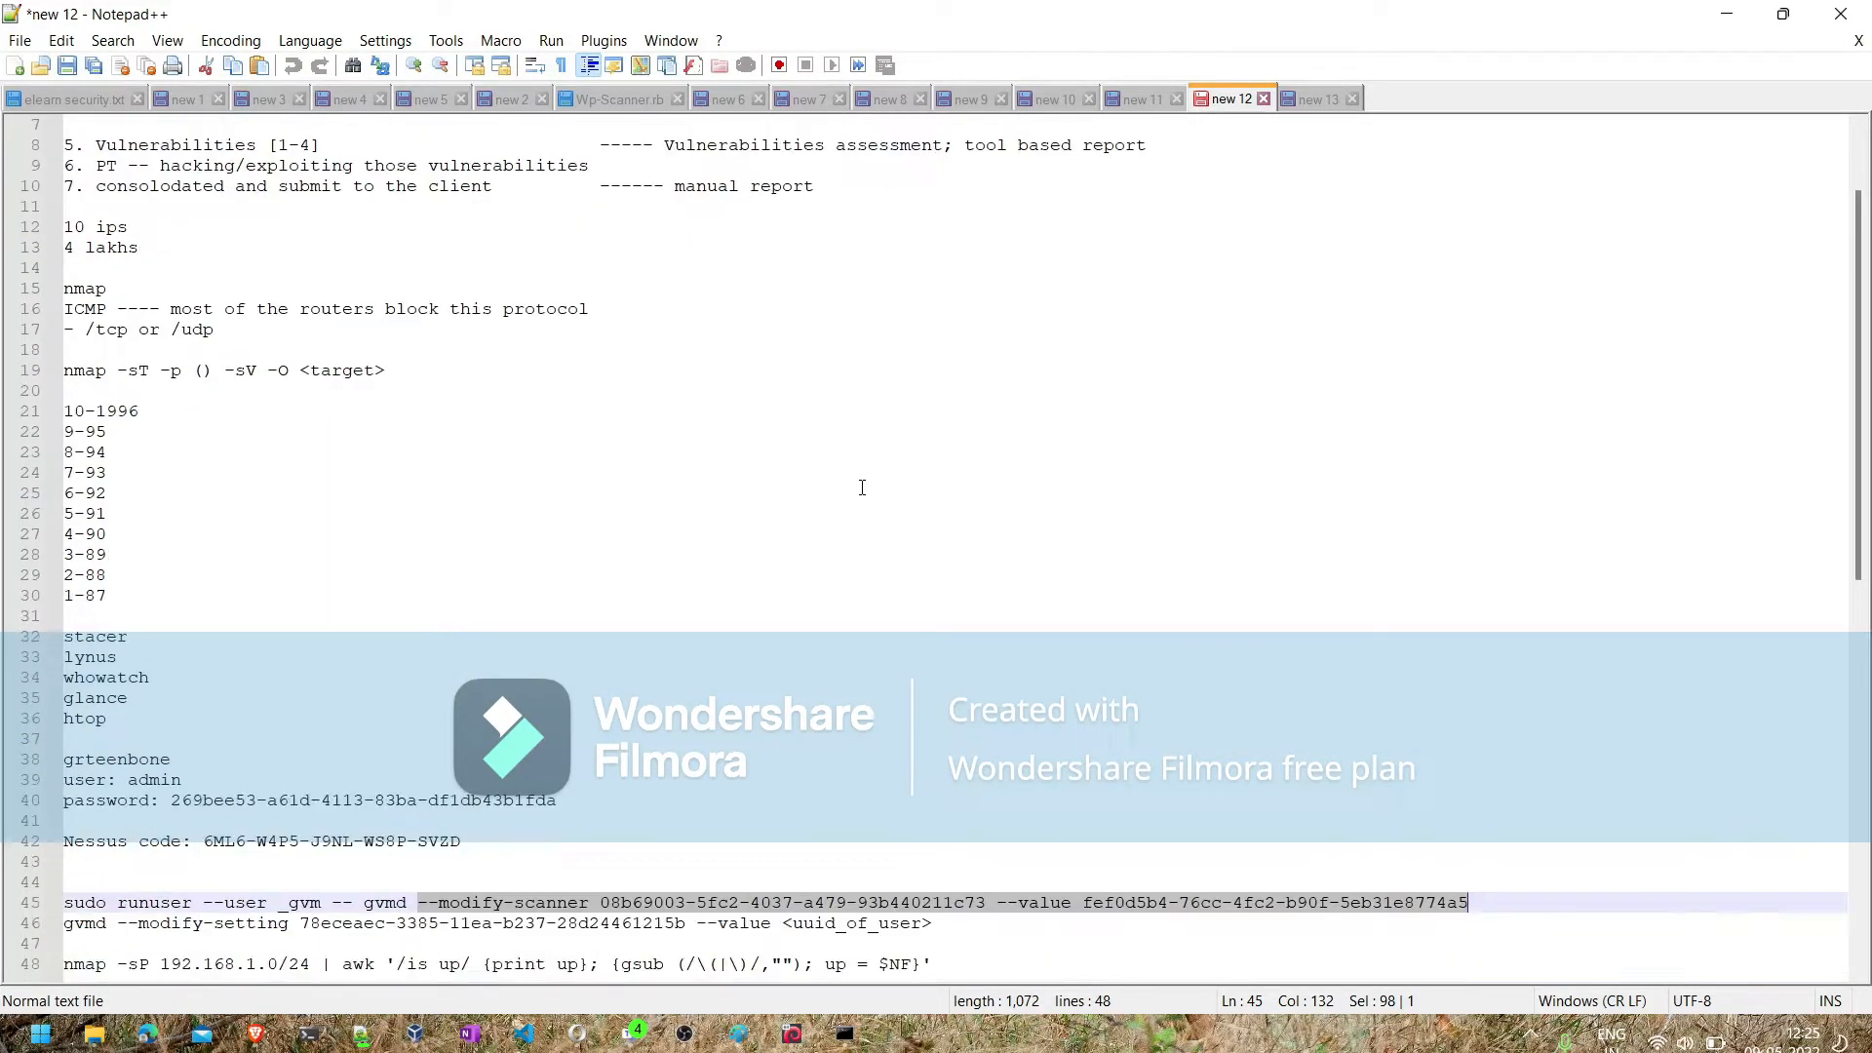
pyautogui.scroll(-1, 862, 487)
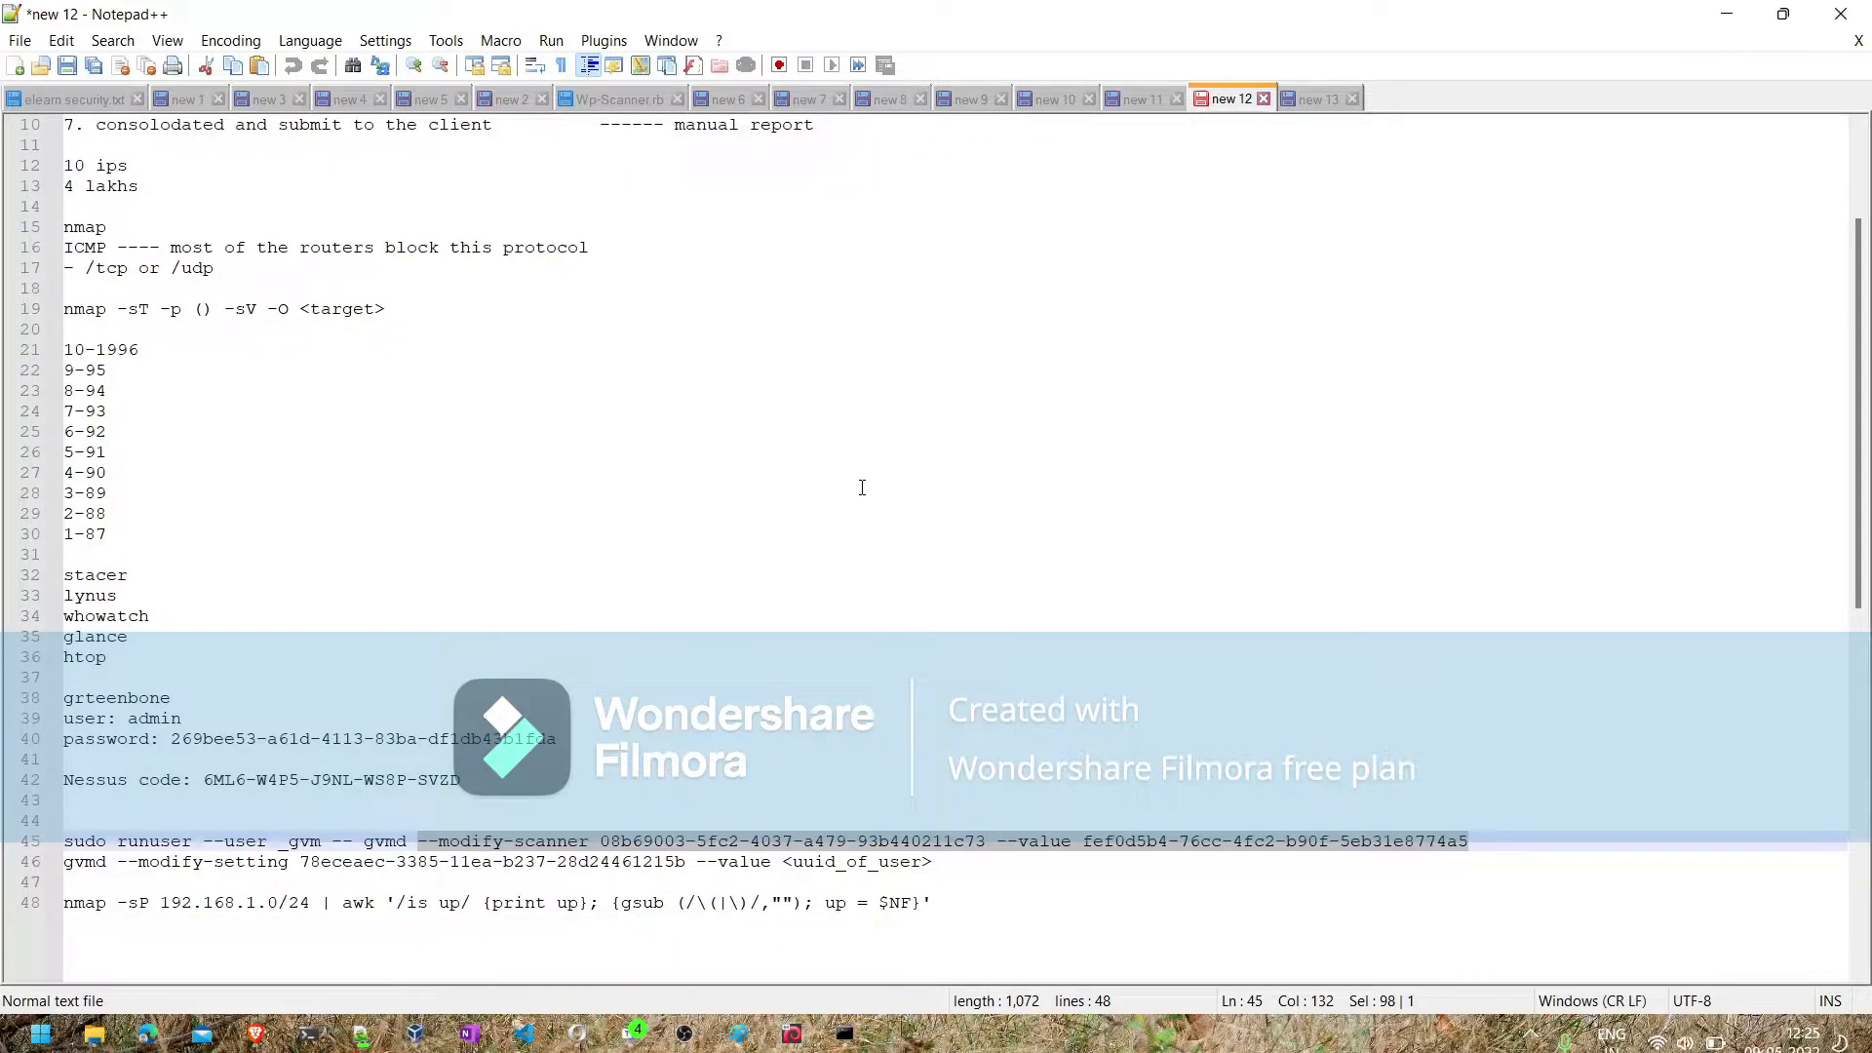
pyautogui.scroll(-2, 862, 488)
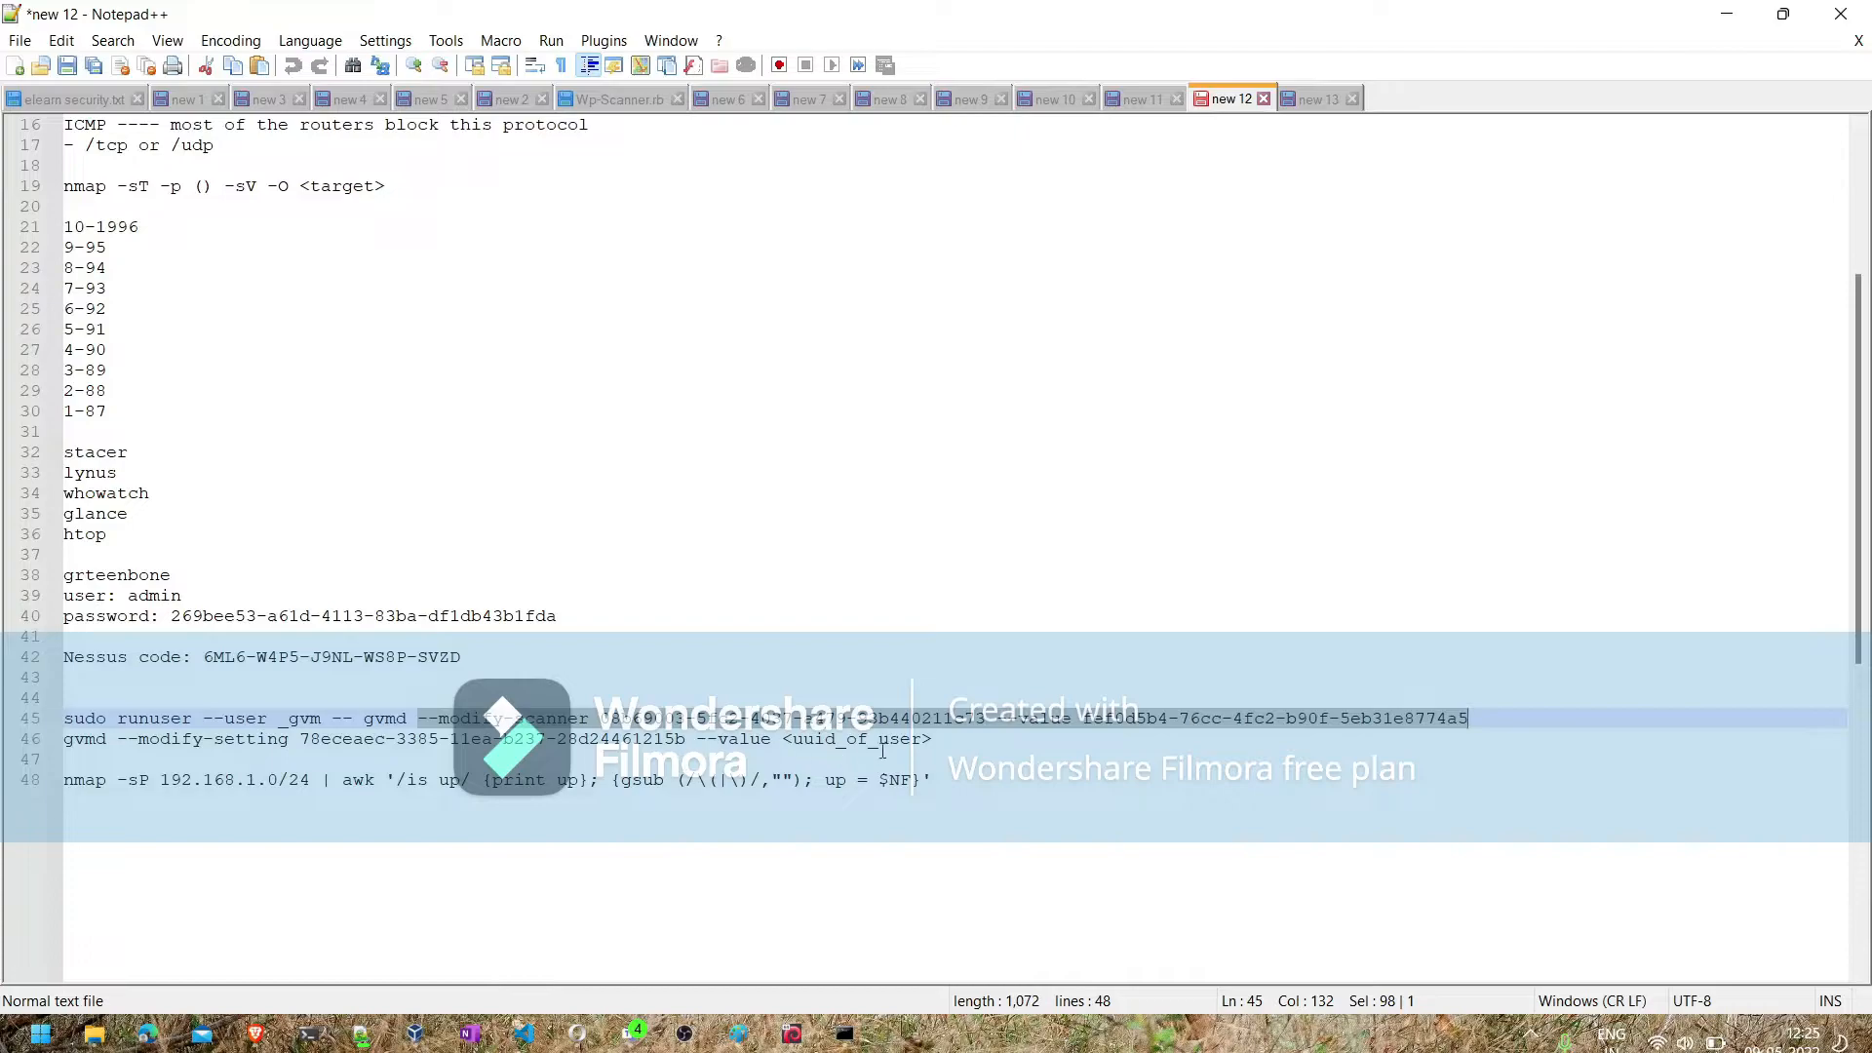
pyautogui.moveTo(931, 778); pyautogui.dragTo(50, 784)
pyautogui.hotkey('ctrl', 'c')
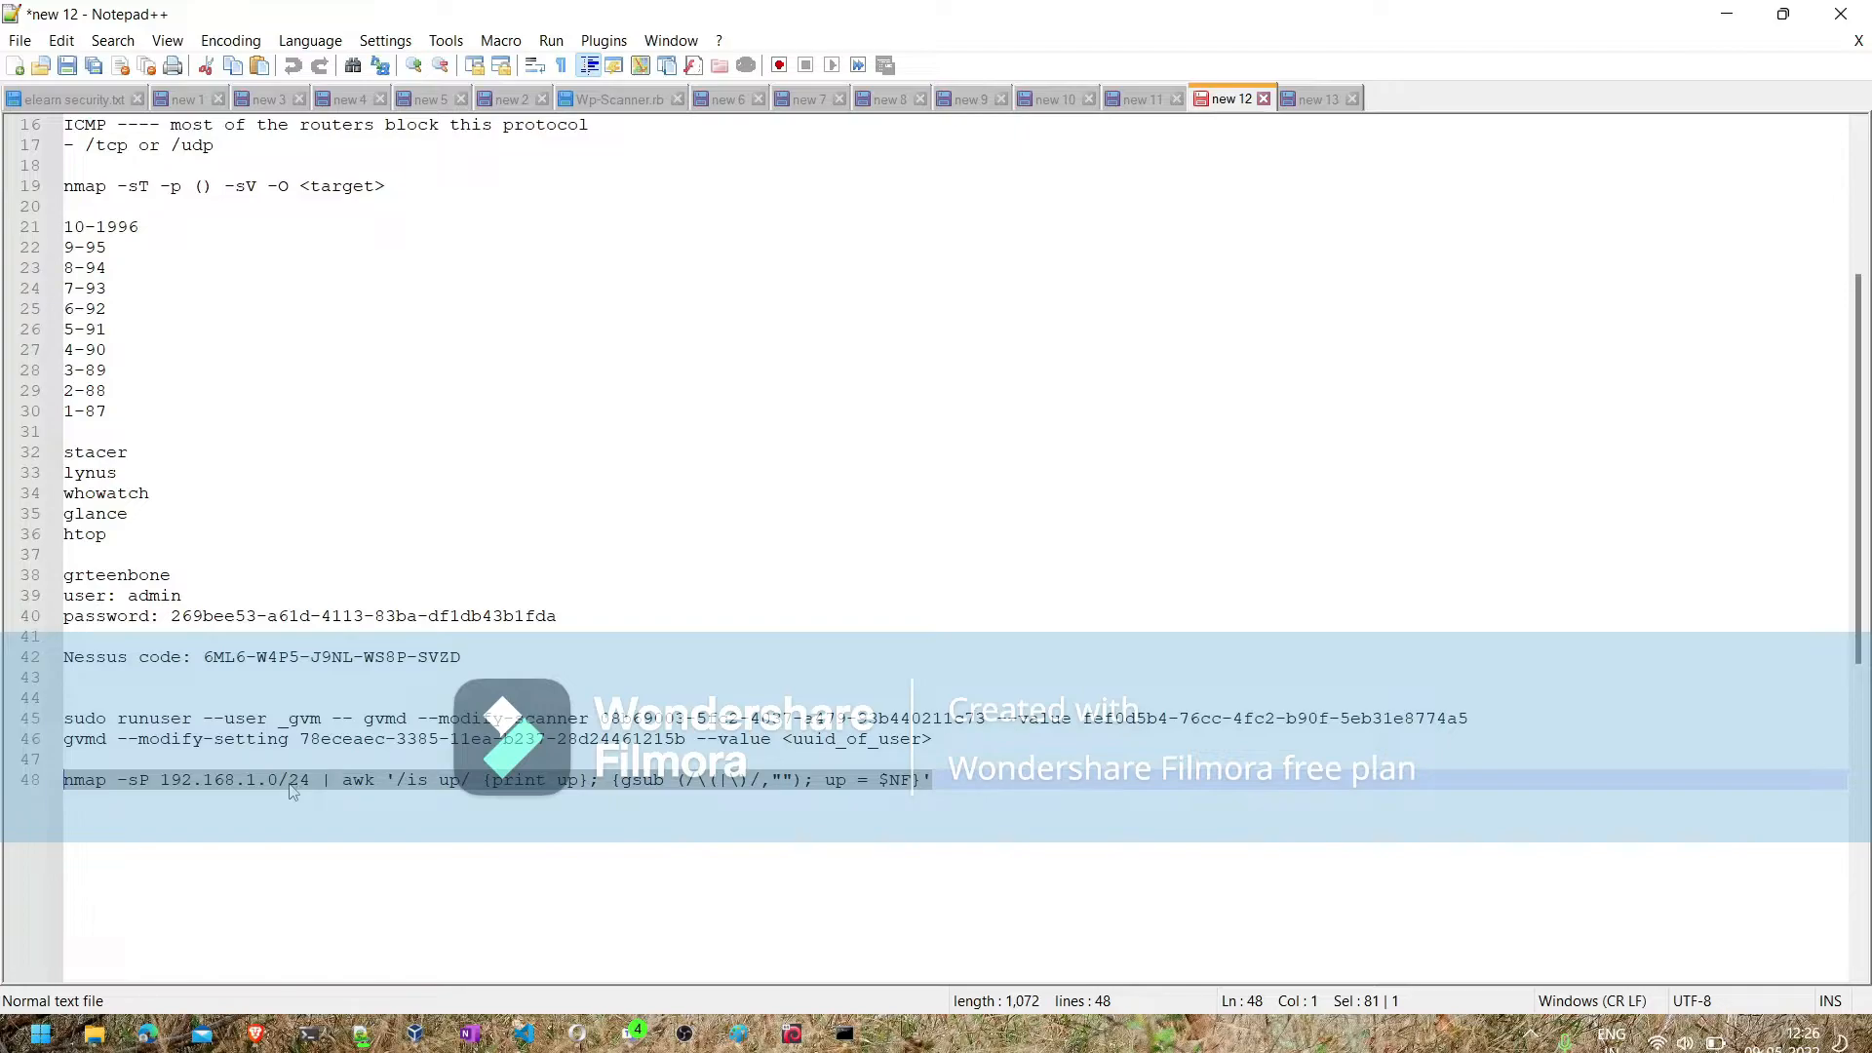
# - Paste the copied nmap command on a new line ending the new 13 notes and annotate it "--- to find live ips"
pyautogui.click(1321, 100)
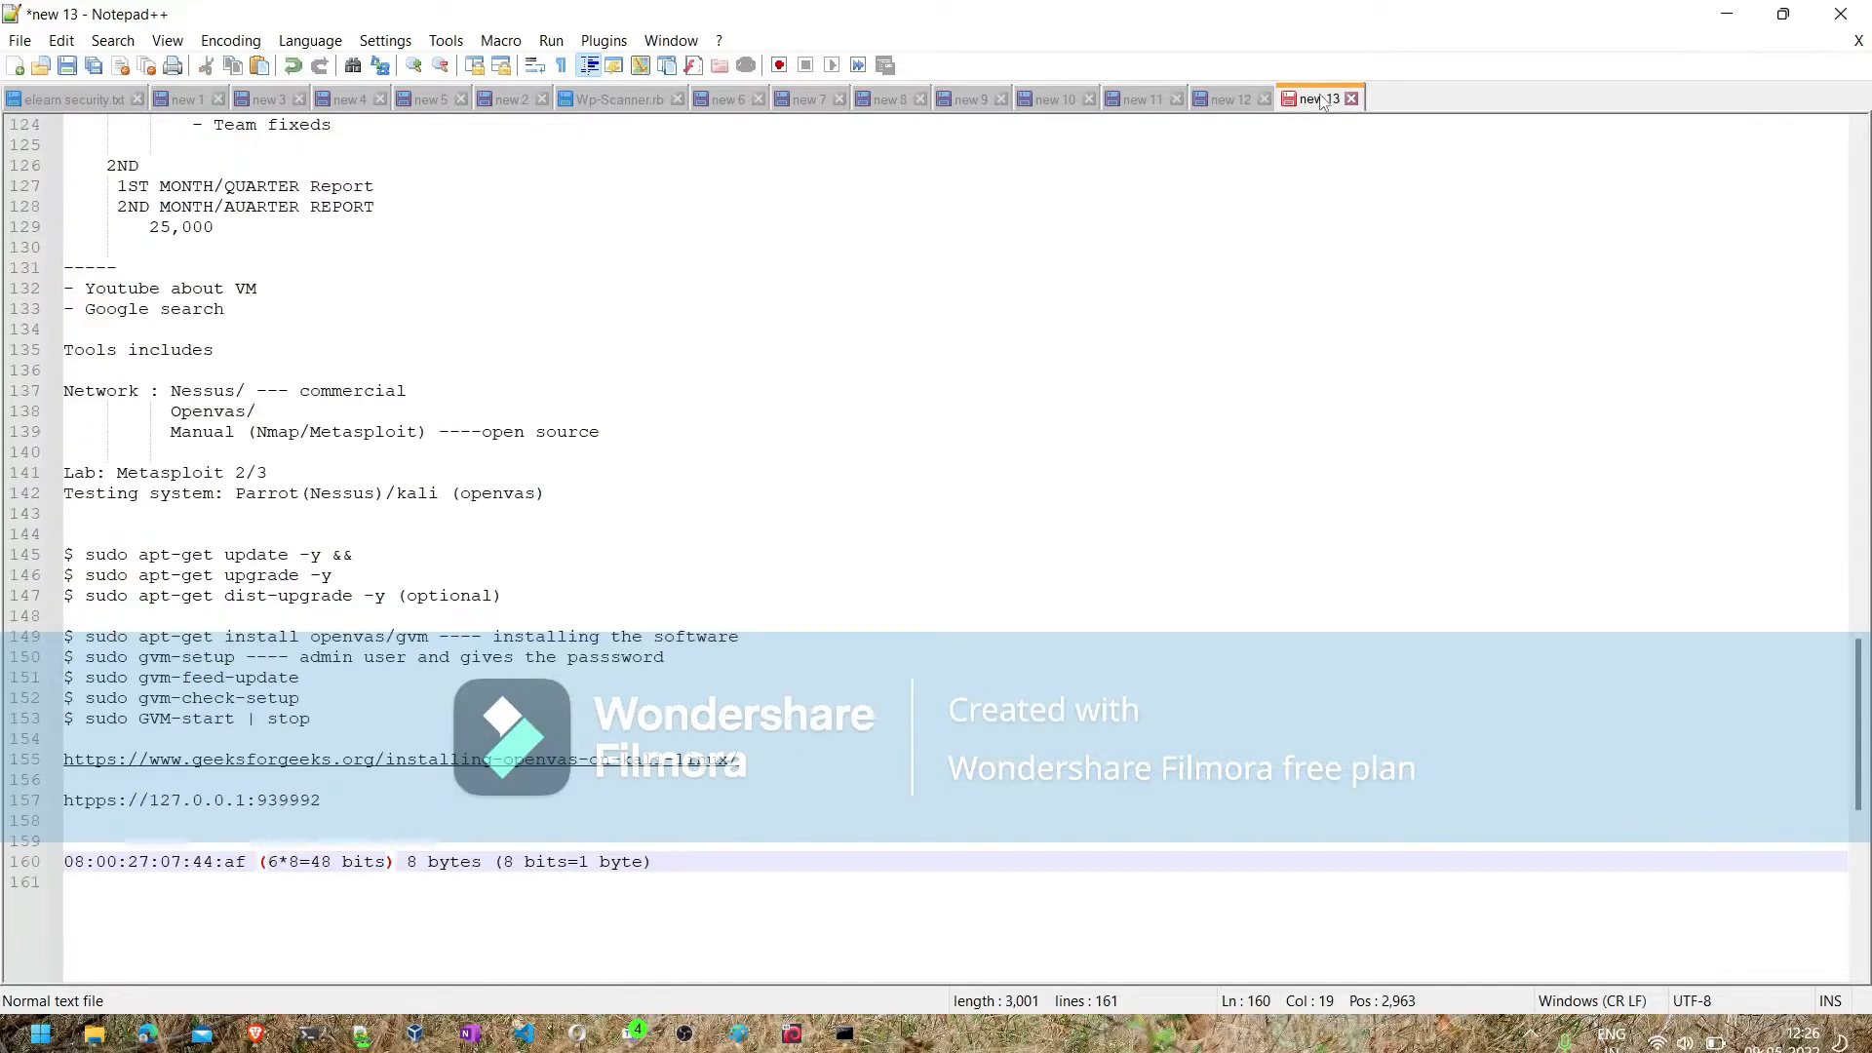
pyautogui.click(695, 876)
pyautogui.press('Return')
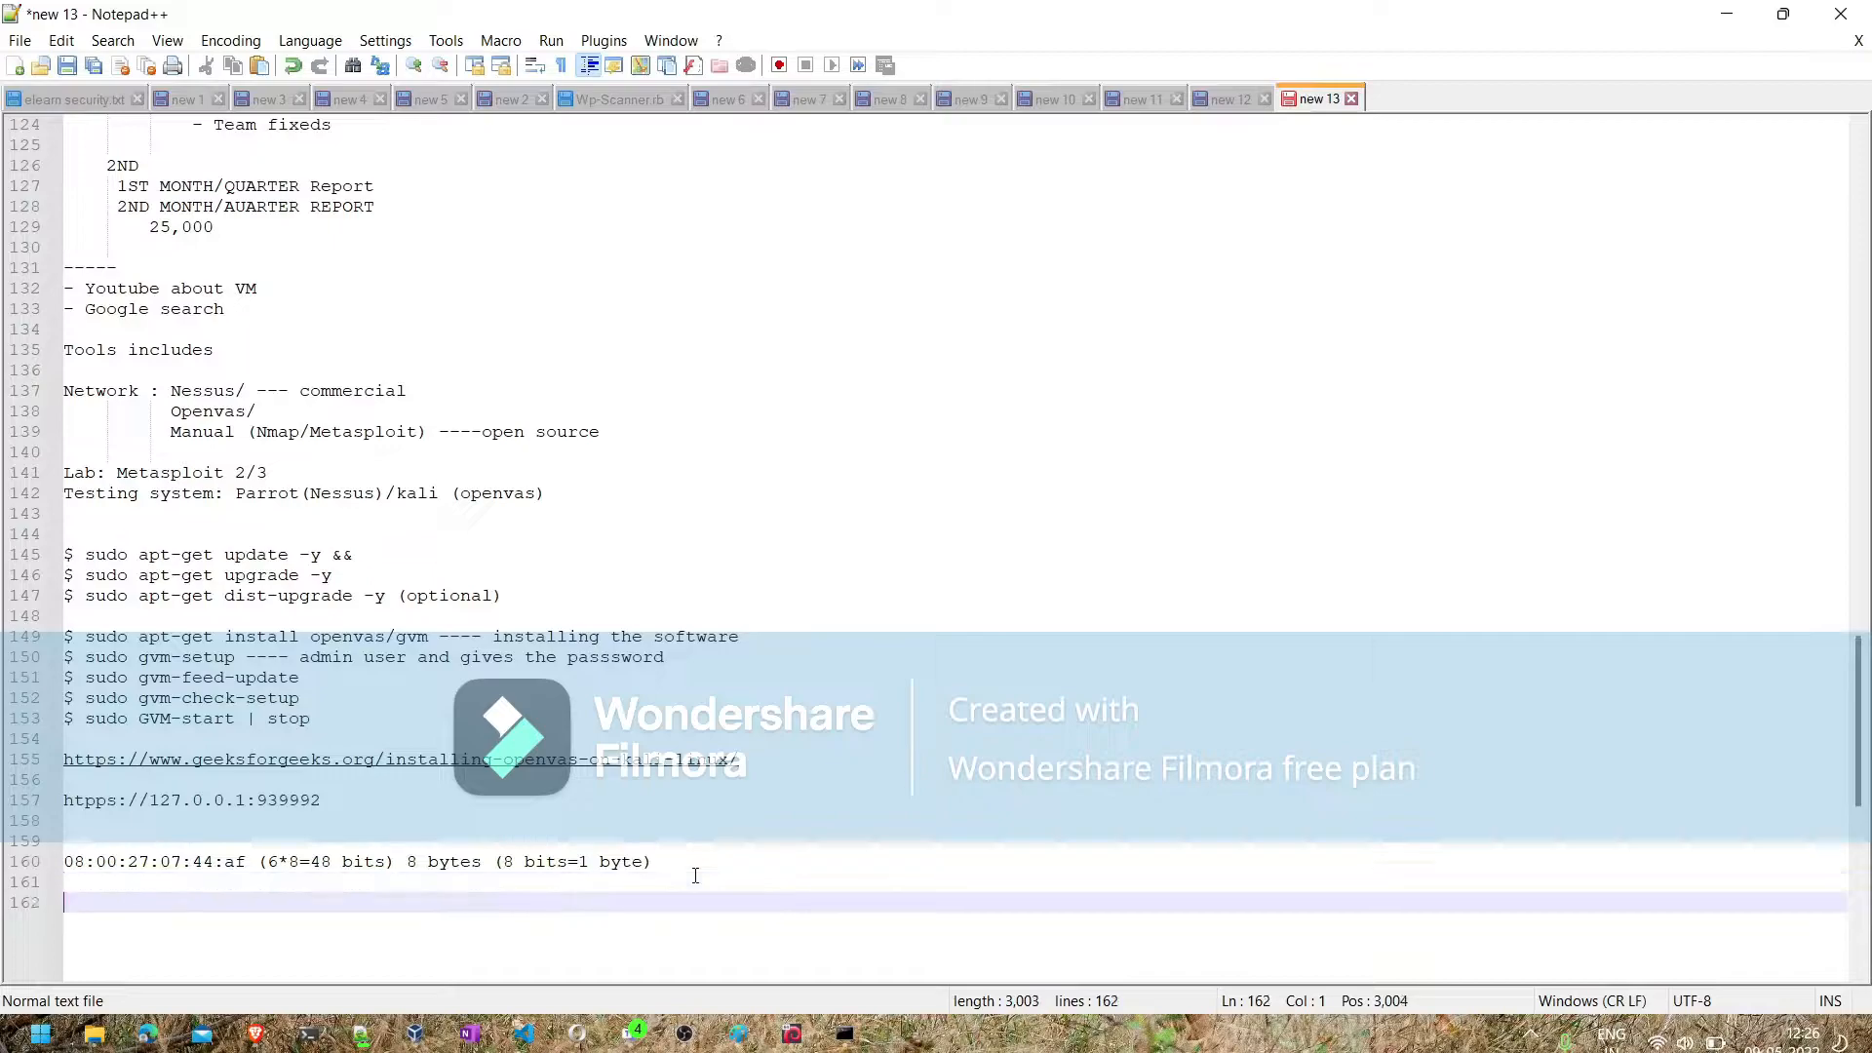
pyautogui.hotkey('ctrl', 'v')
pyautogui.write('---')
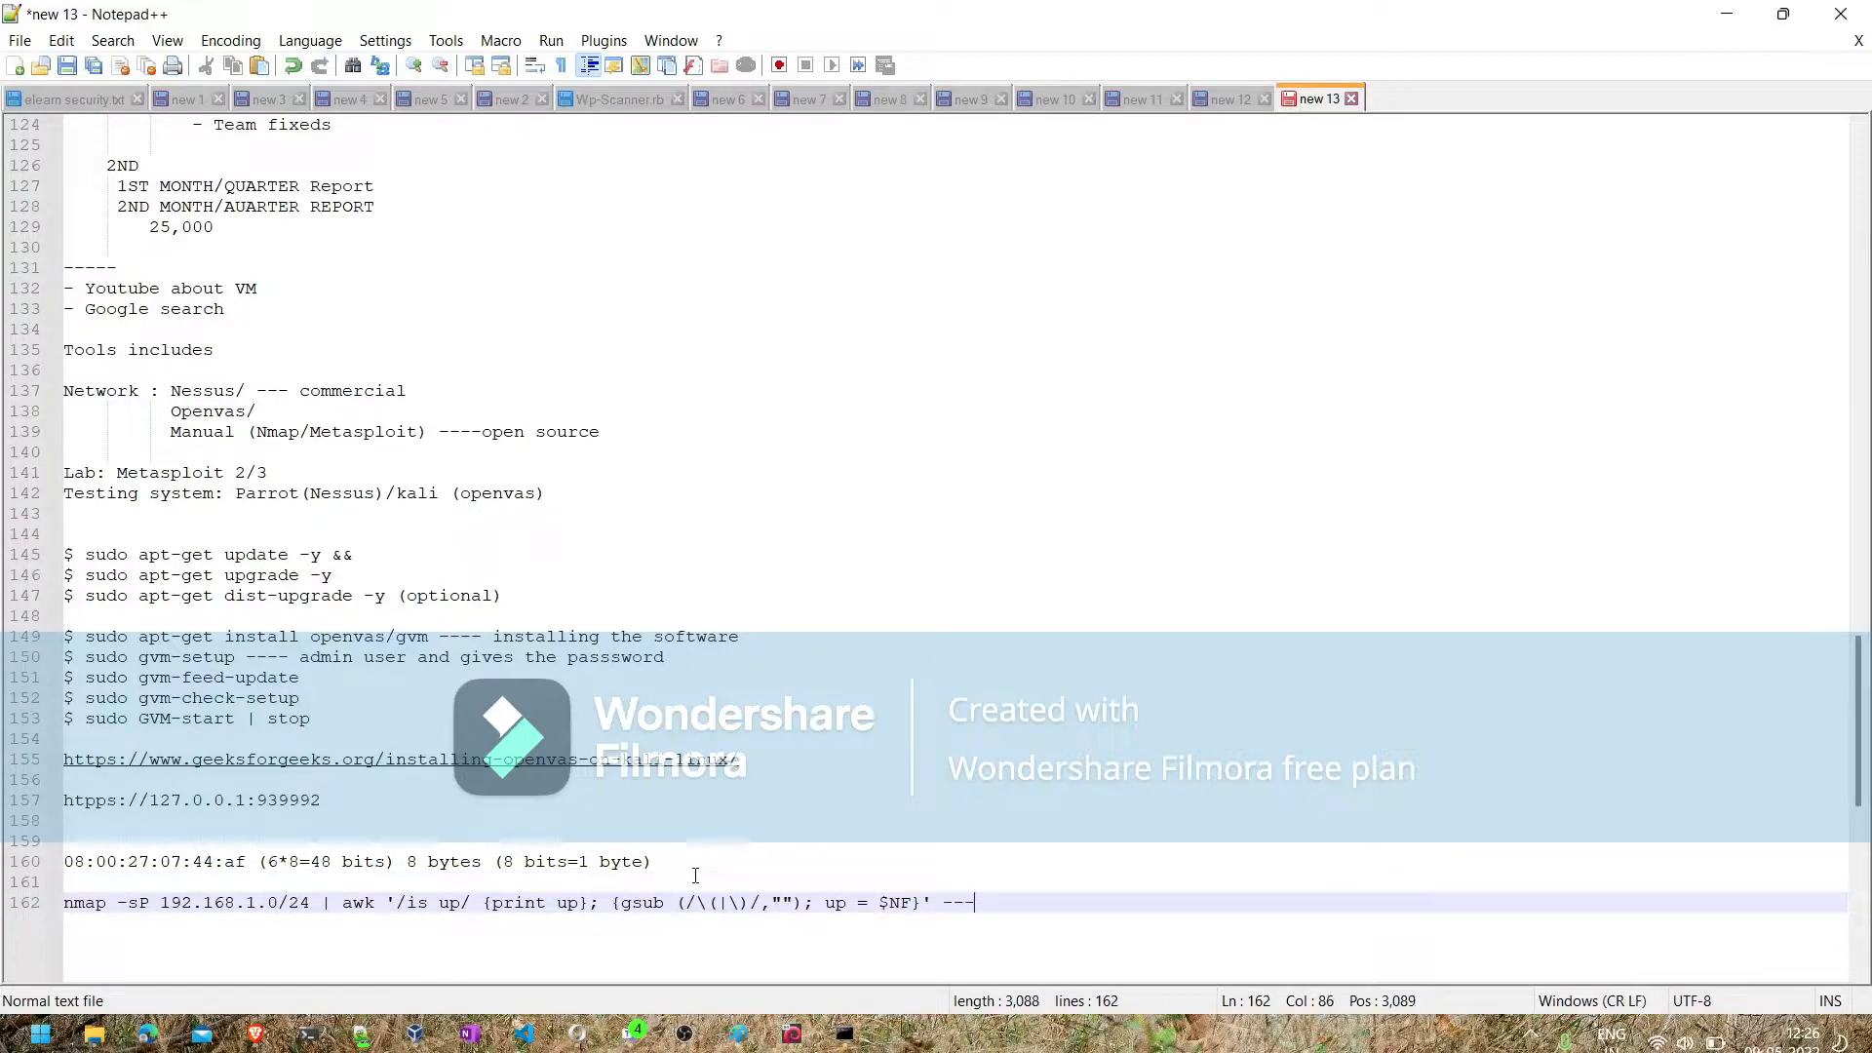
pyautogui.write(' to find li')
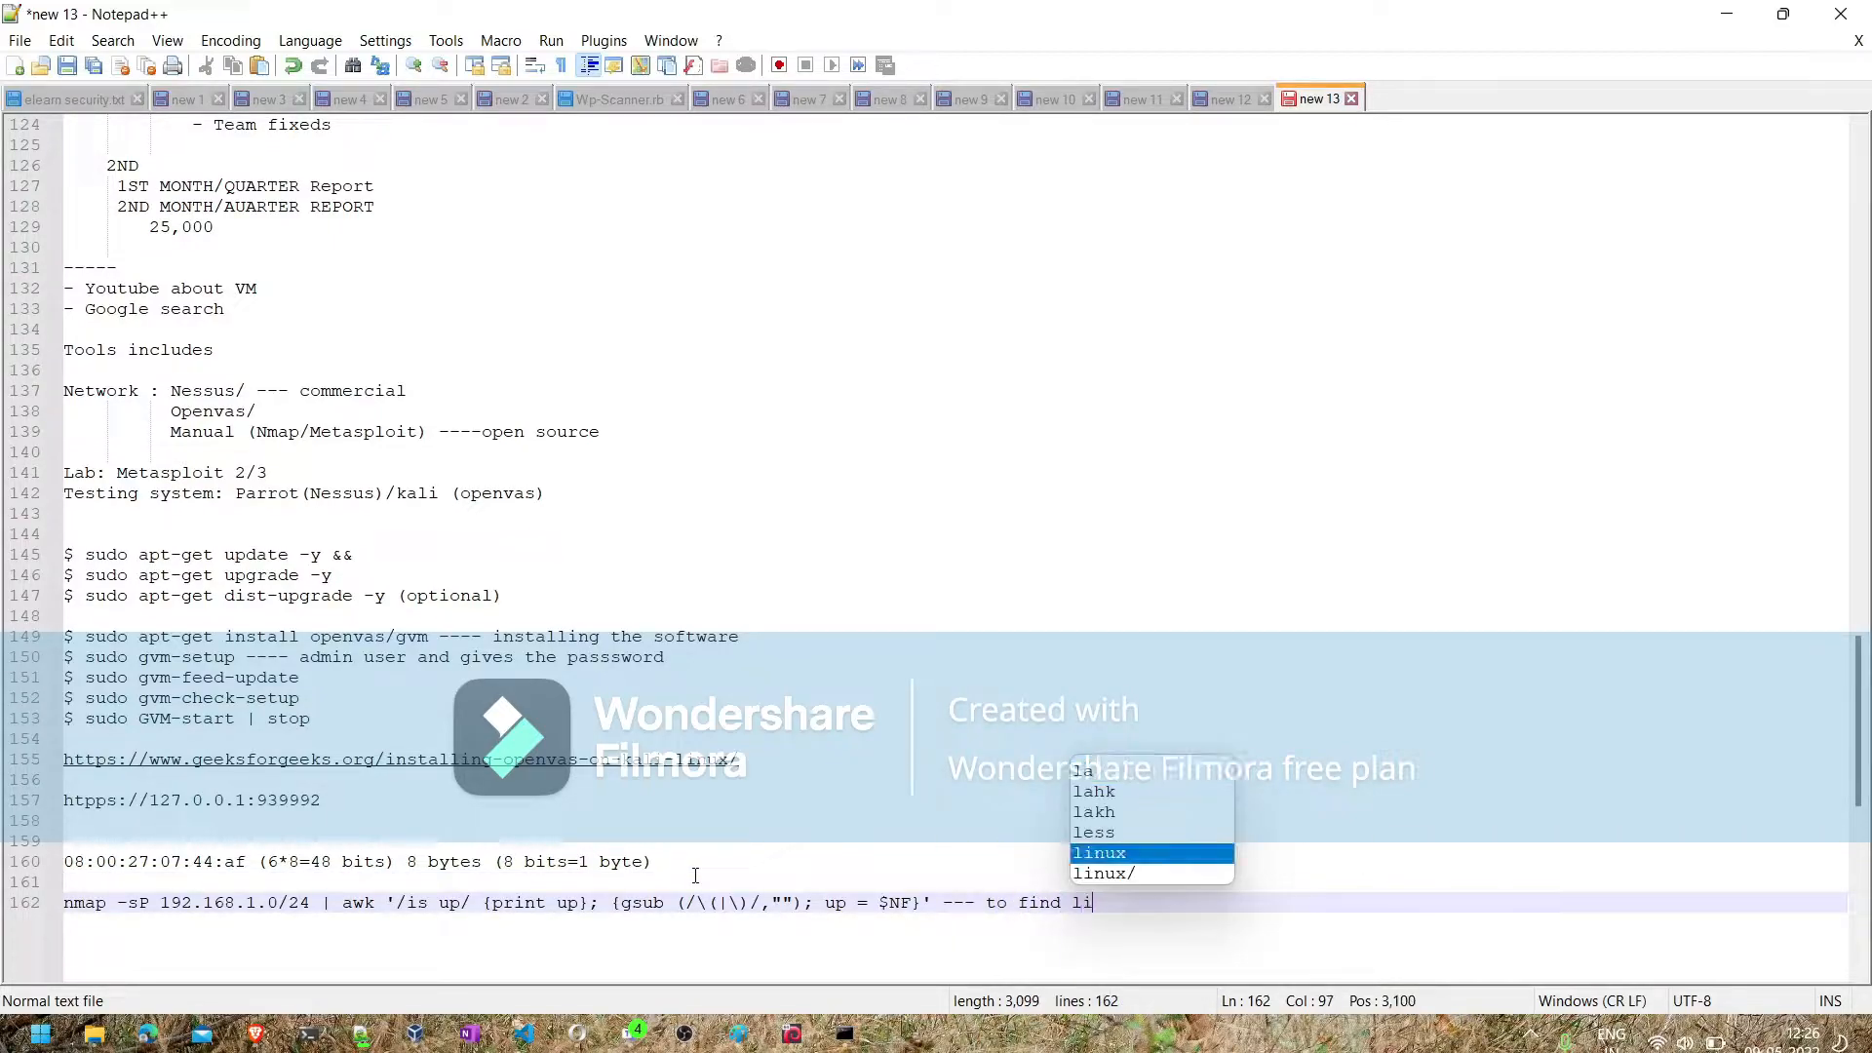
pyautogui.write('ve ips')
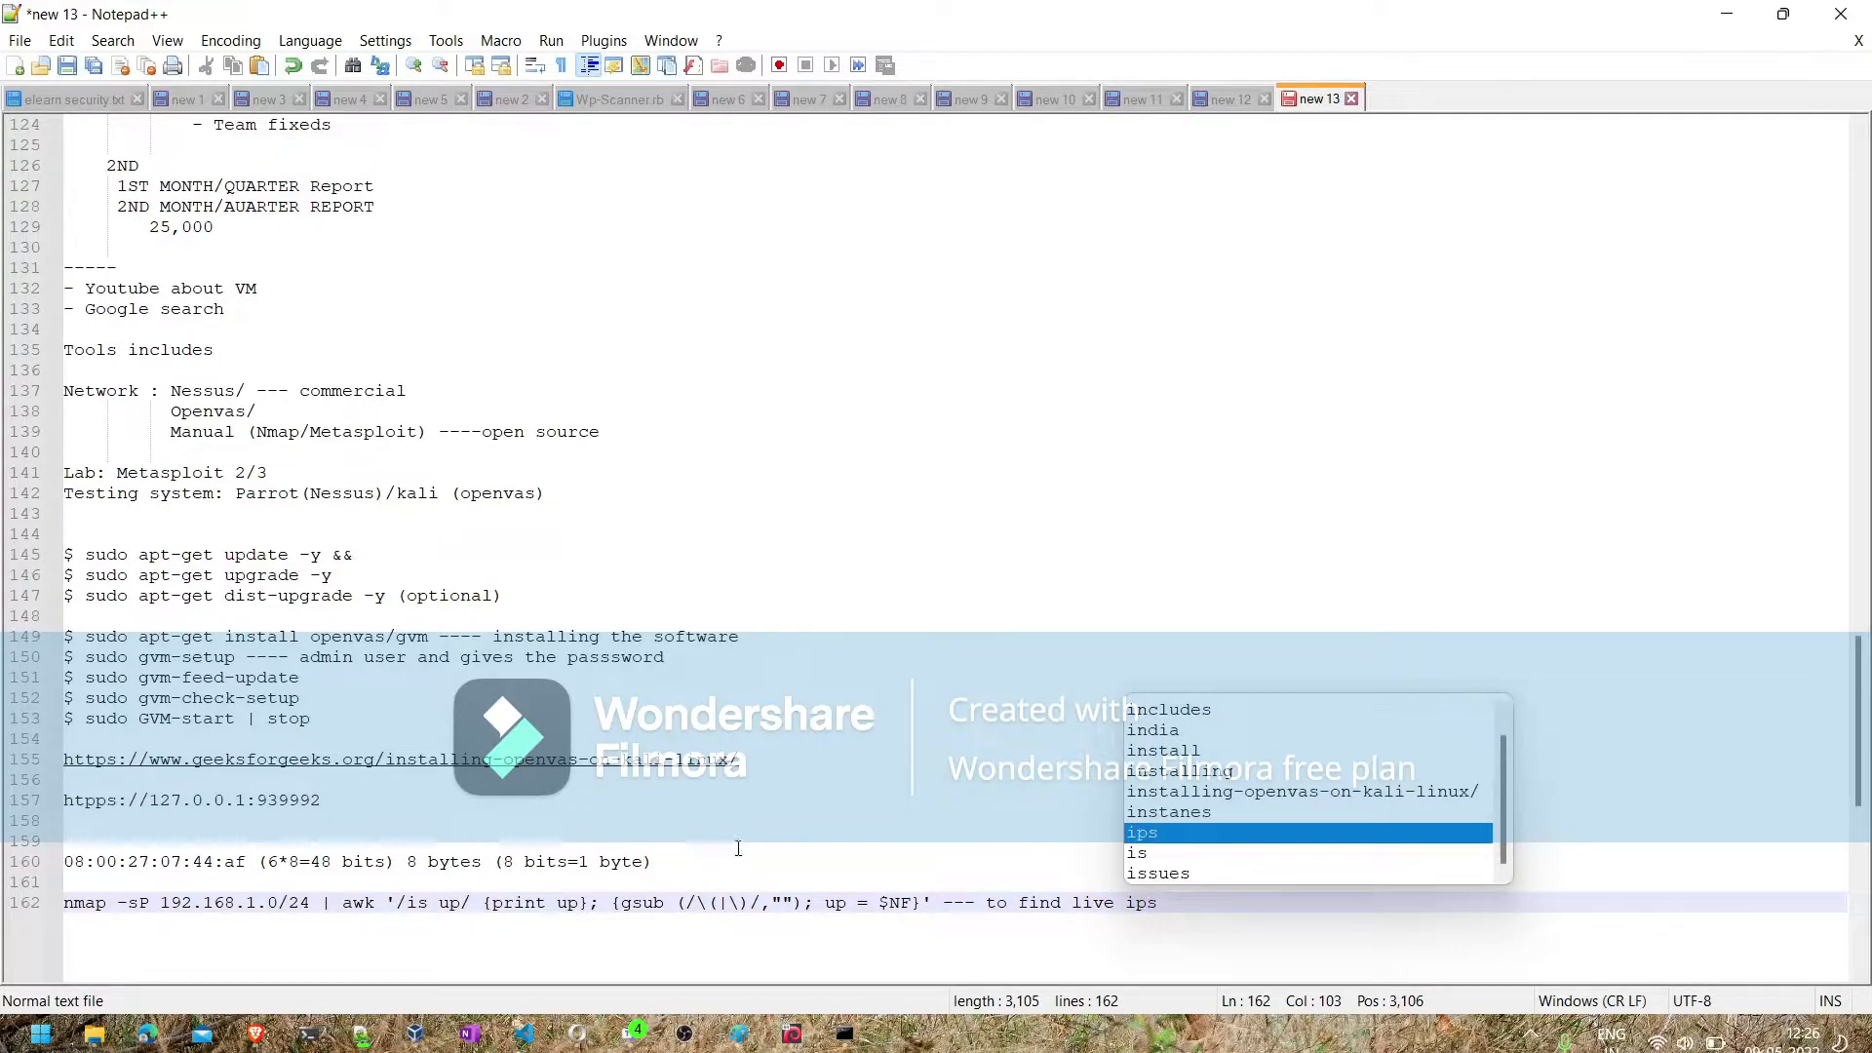
# - Switch back to the Parrot virtual machine, clear the terminal and run the copied nmap -sP 192.168.1.0/24 command with the awk filter
pyautogui.click(1727, 13)
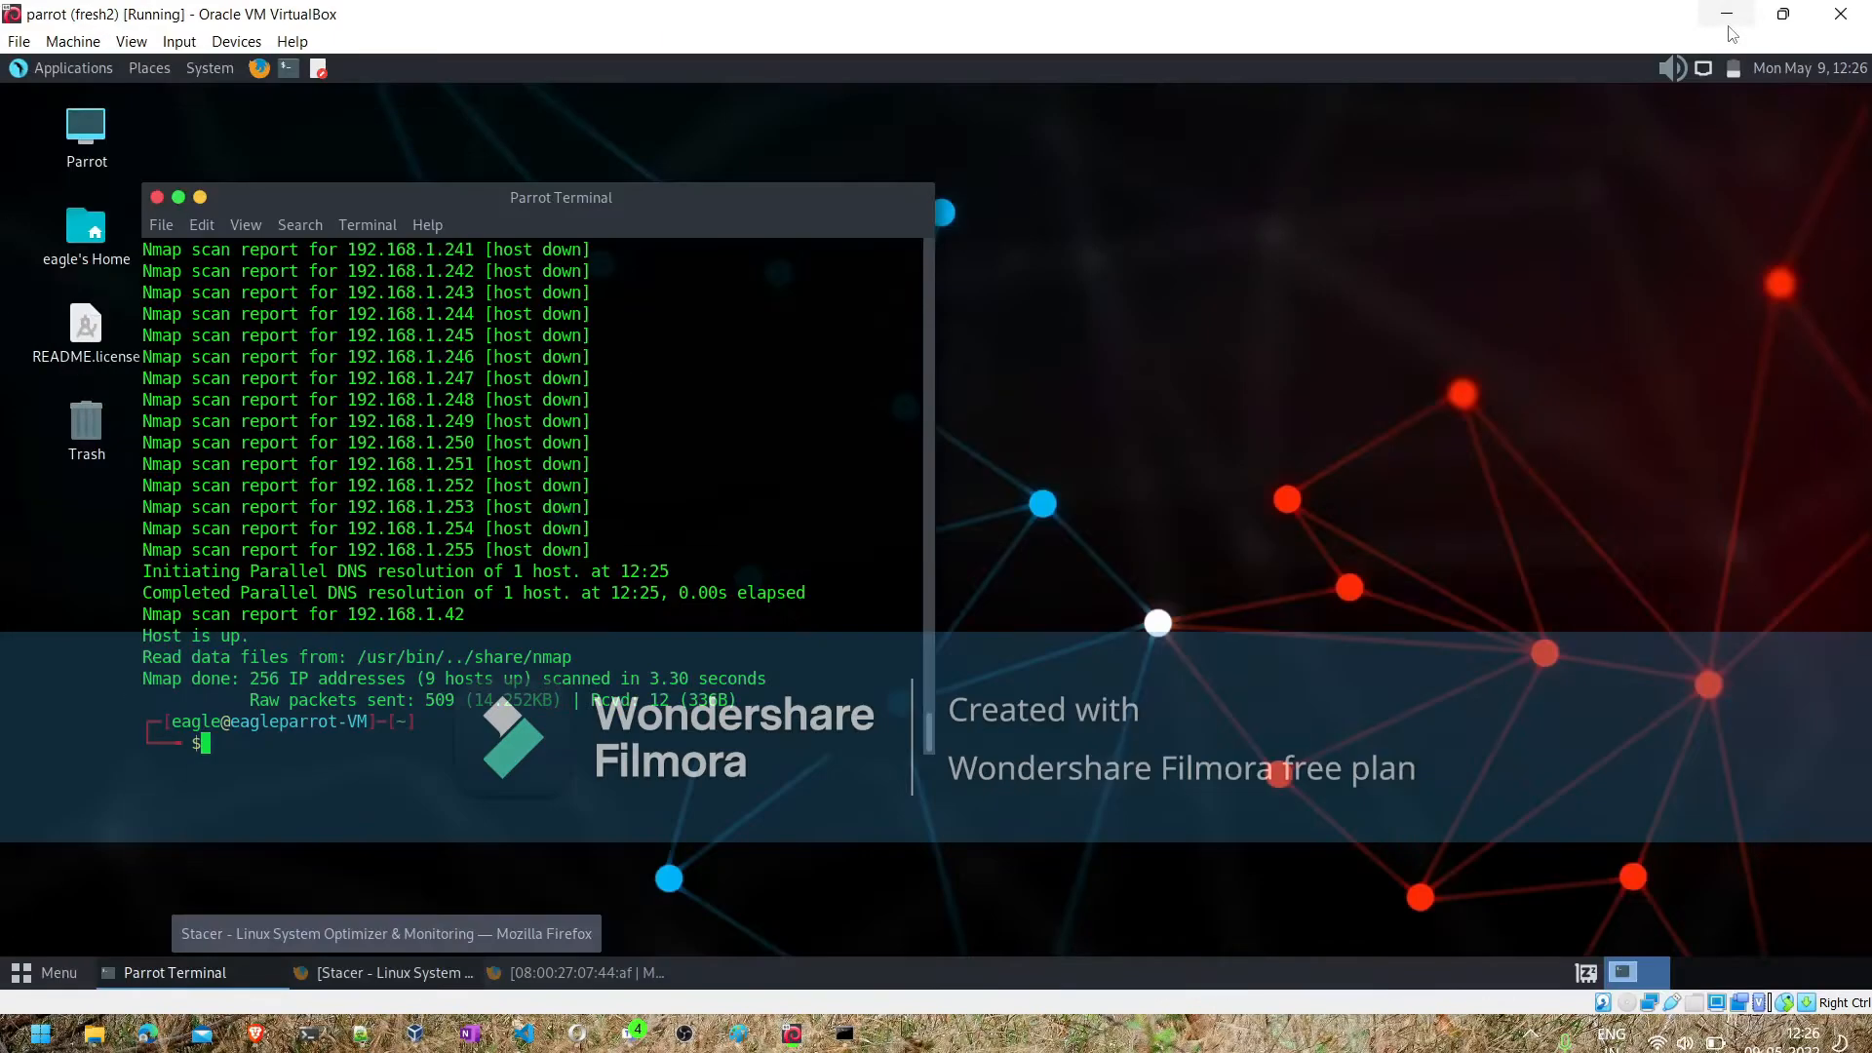
pyautogui.hotkey('ctrl', 'l')
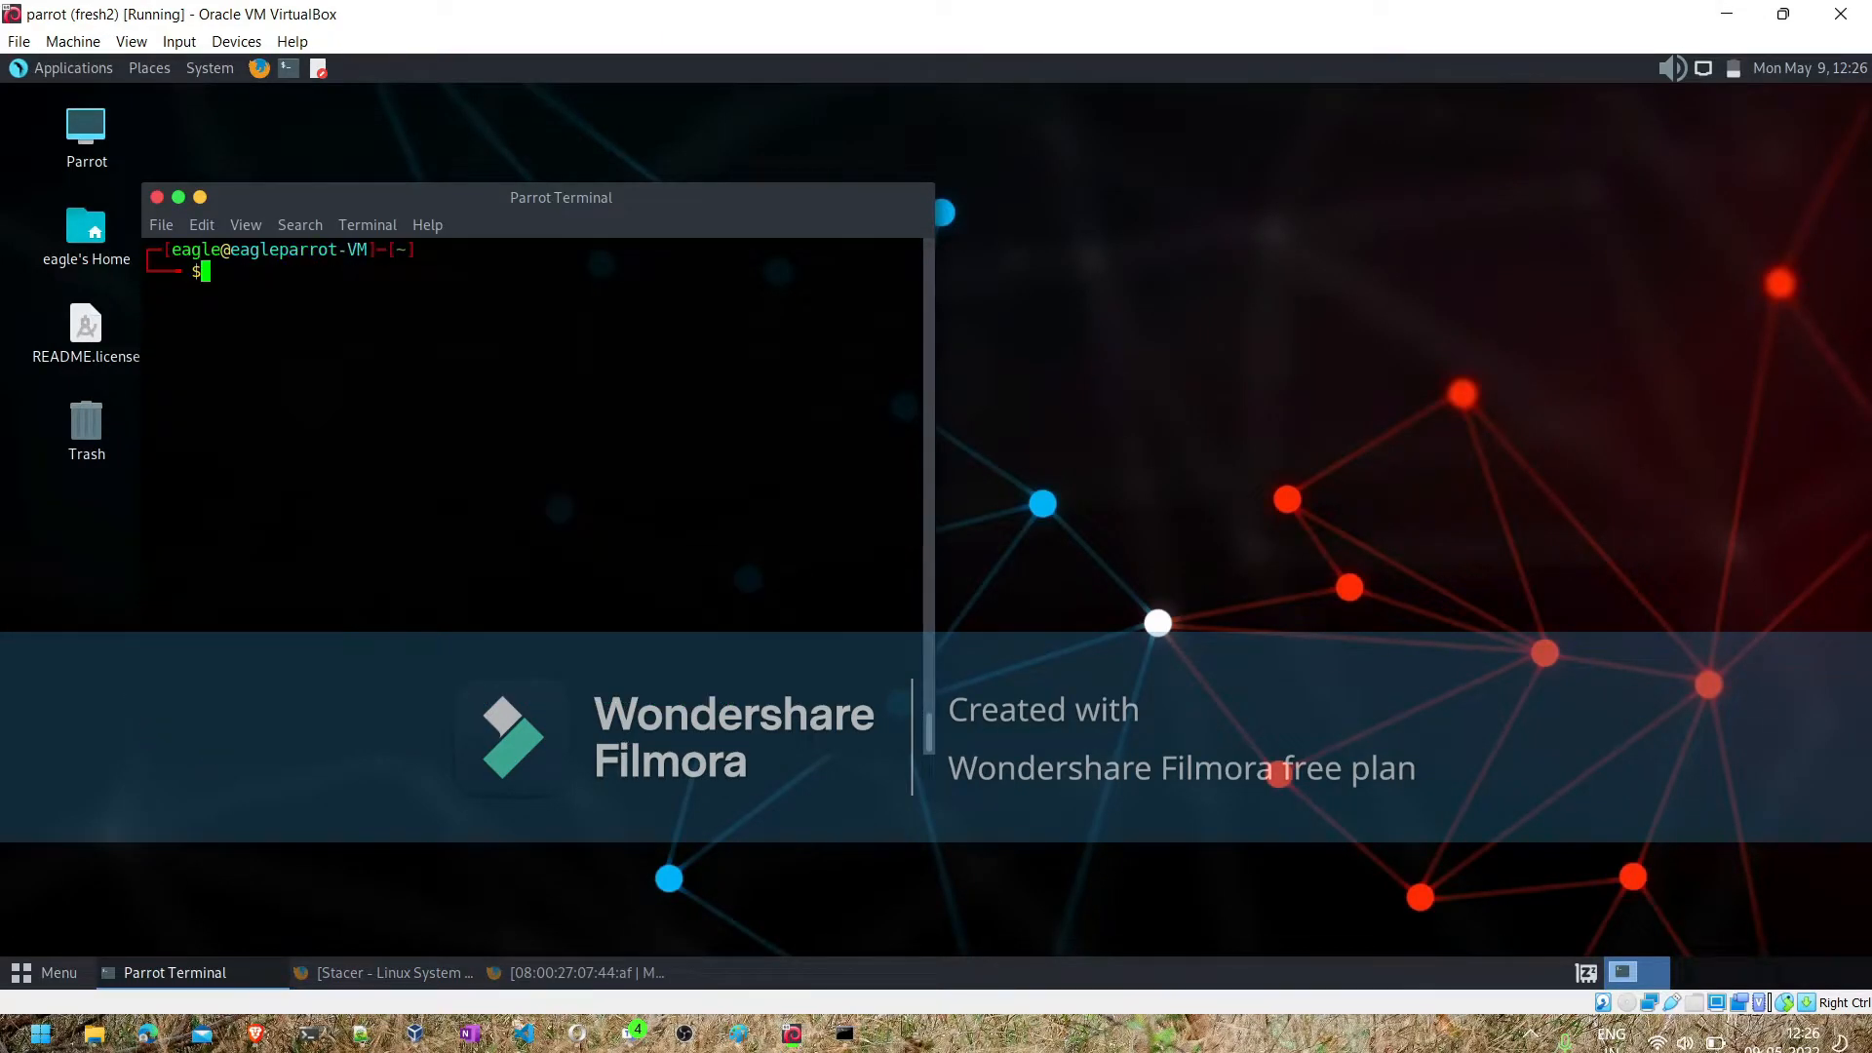
pyautogui.hotkey('ctrl', 'shift', 'v')
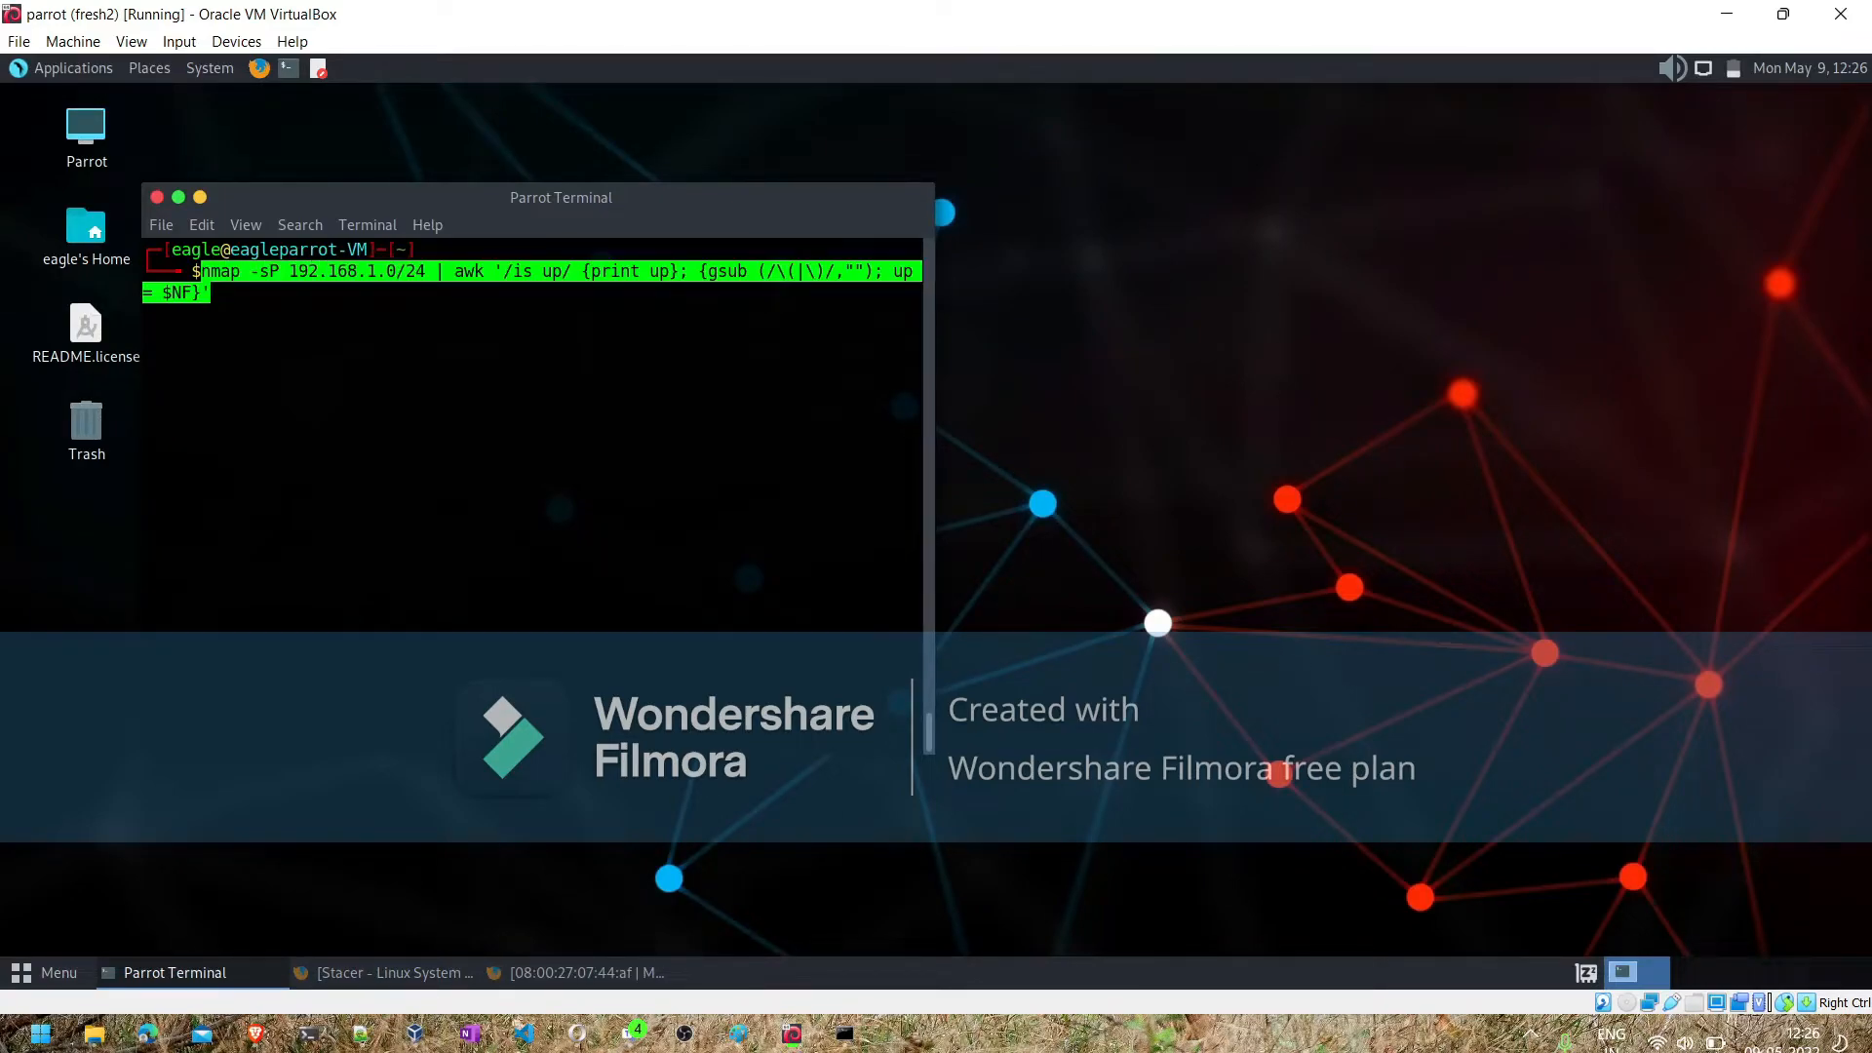
pyautogui.press('Return')
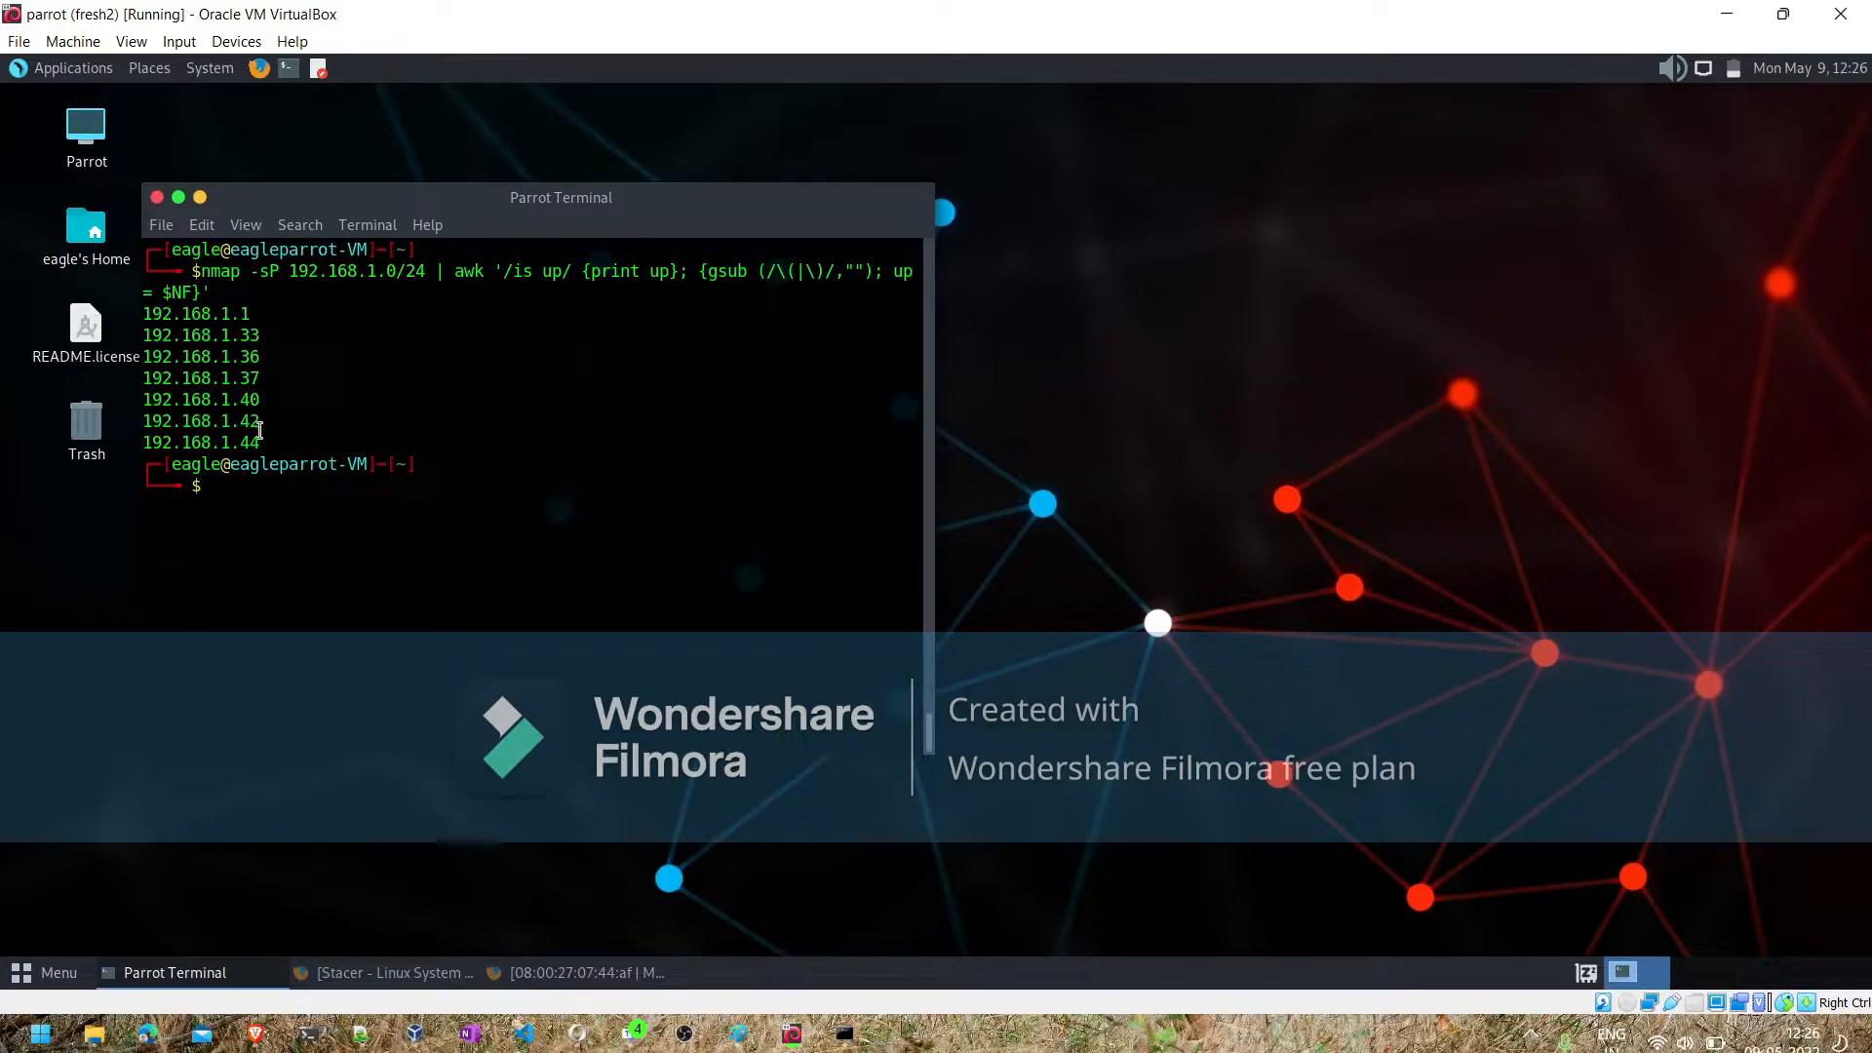
pyautogui.press('Up')
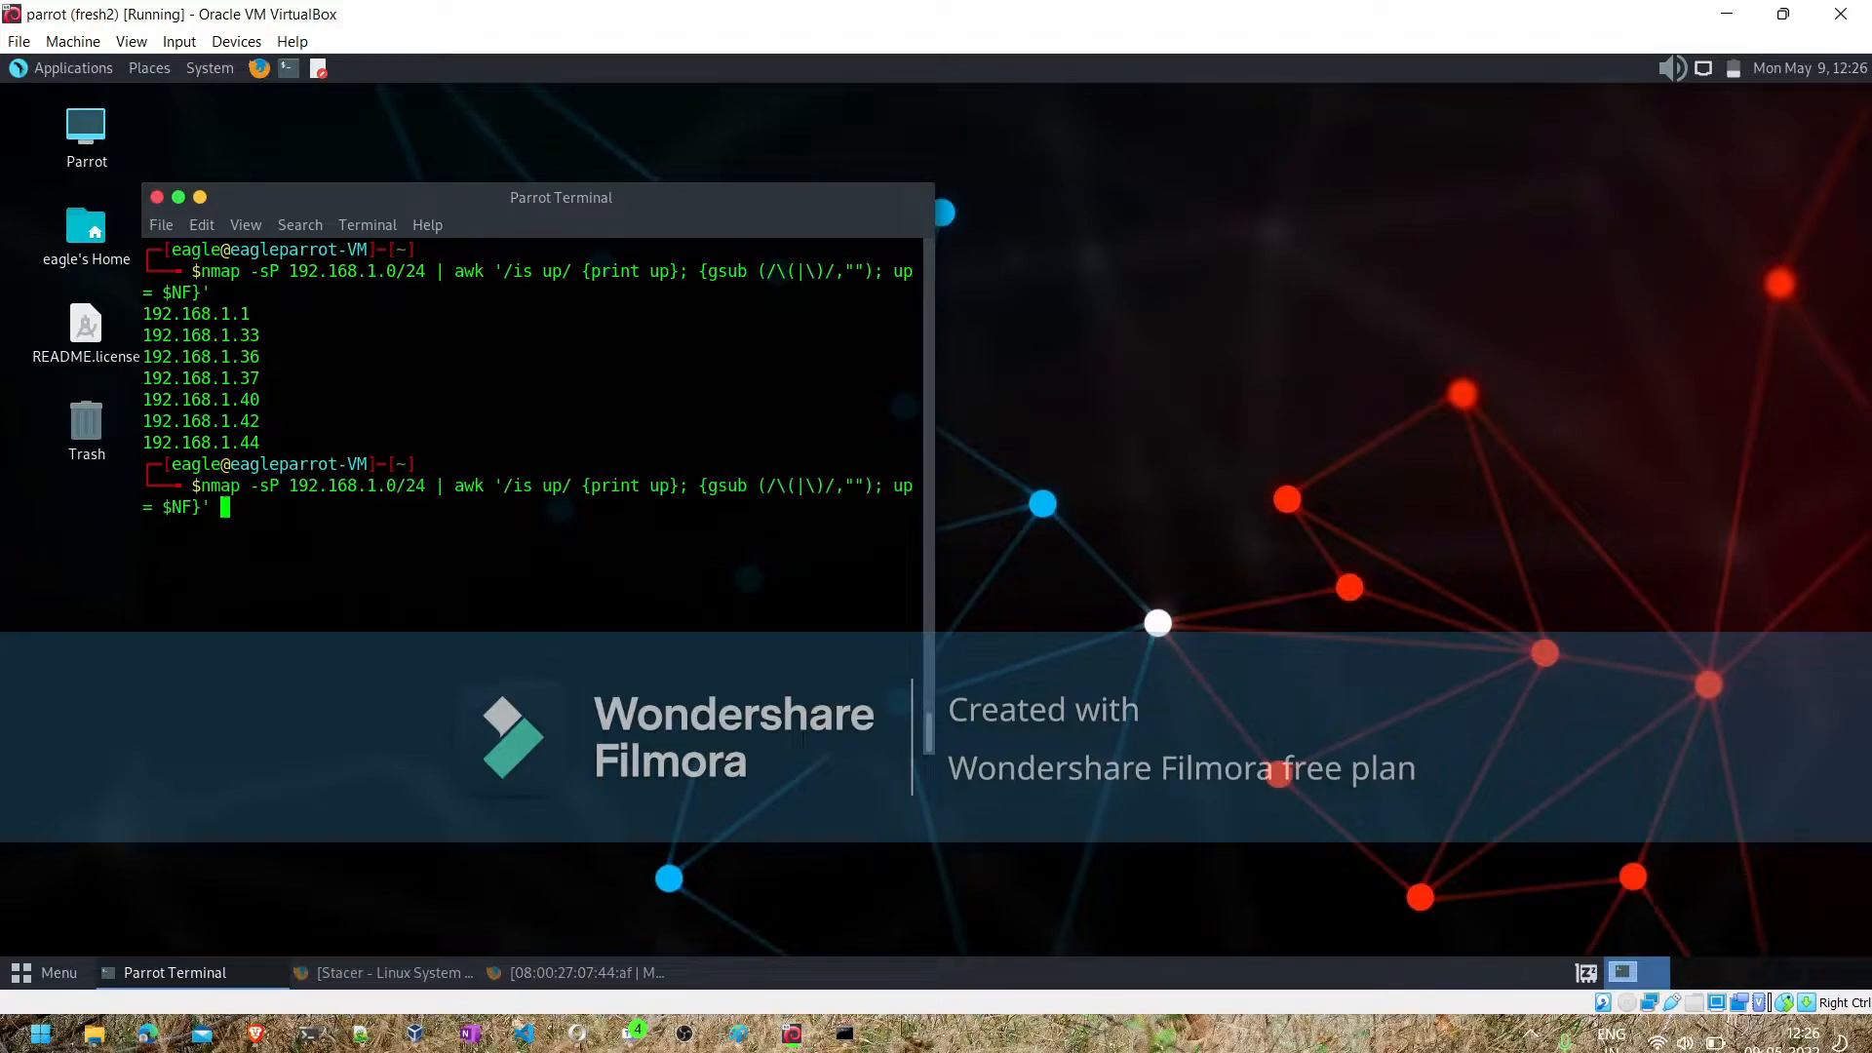
pyautogui.press('BackSpace')
pyautogui.press('Down')
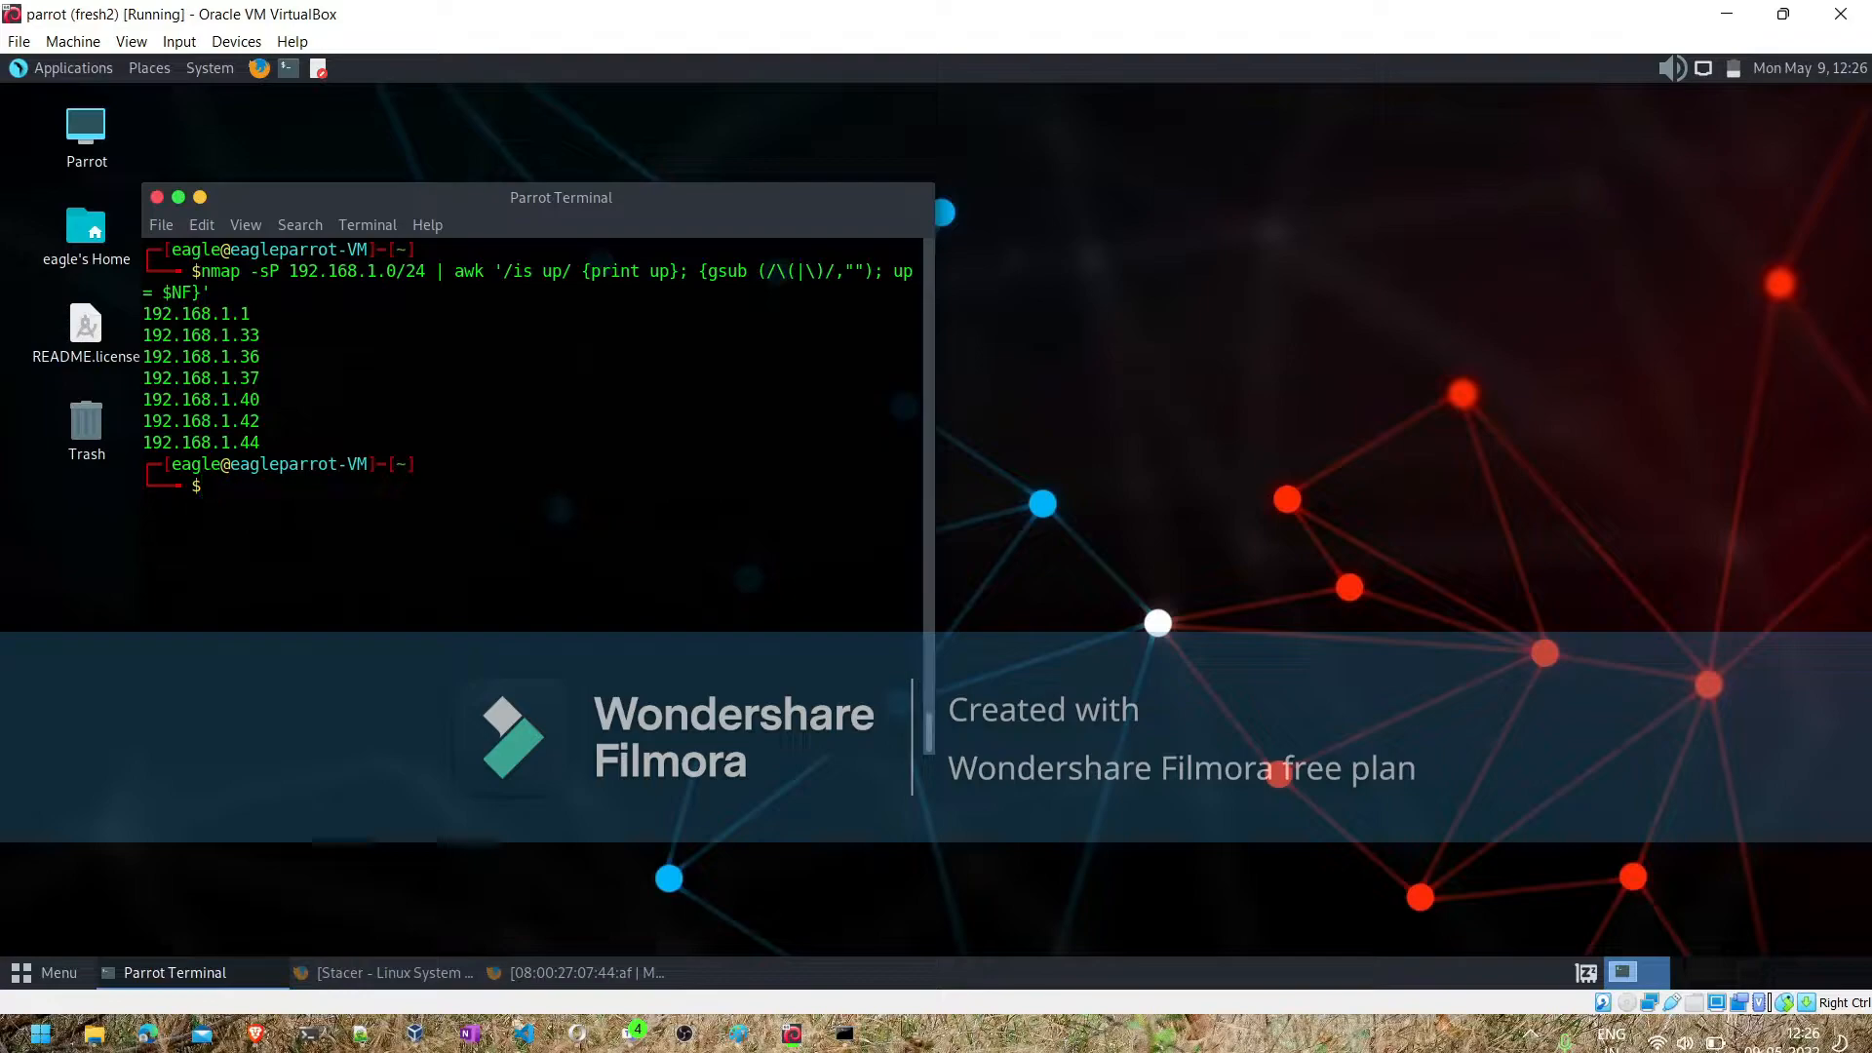
# - Print the working directory, then change to the Desktop folder and list its files
pyautogui.write('pwd')
pyautogui.press('Return')
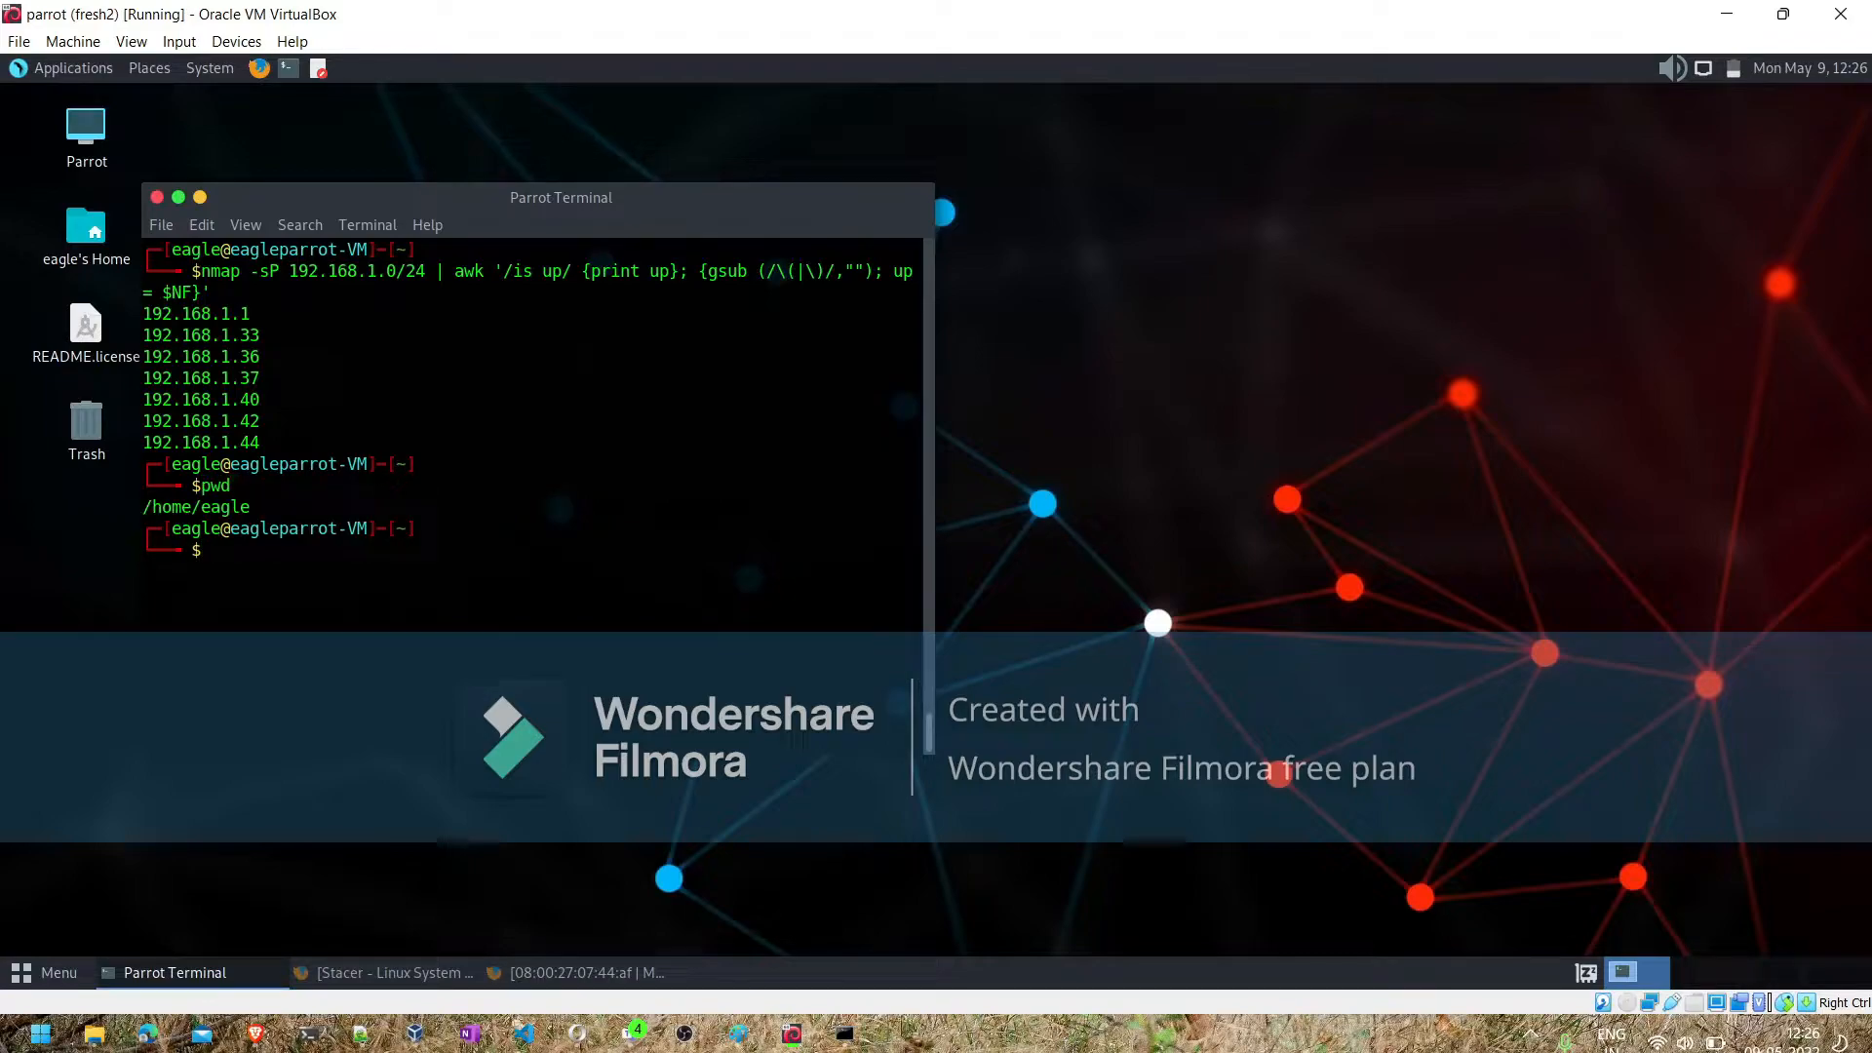
pyautogui.write('cd Des')
pyautogui.press('Tab')
pyautogui.press('Return')
pyautogui.write('ls')
pyautogui.press('Return')
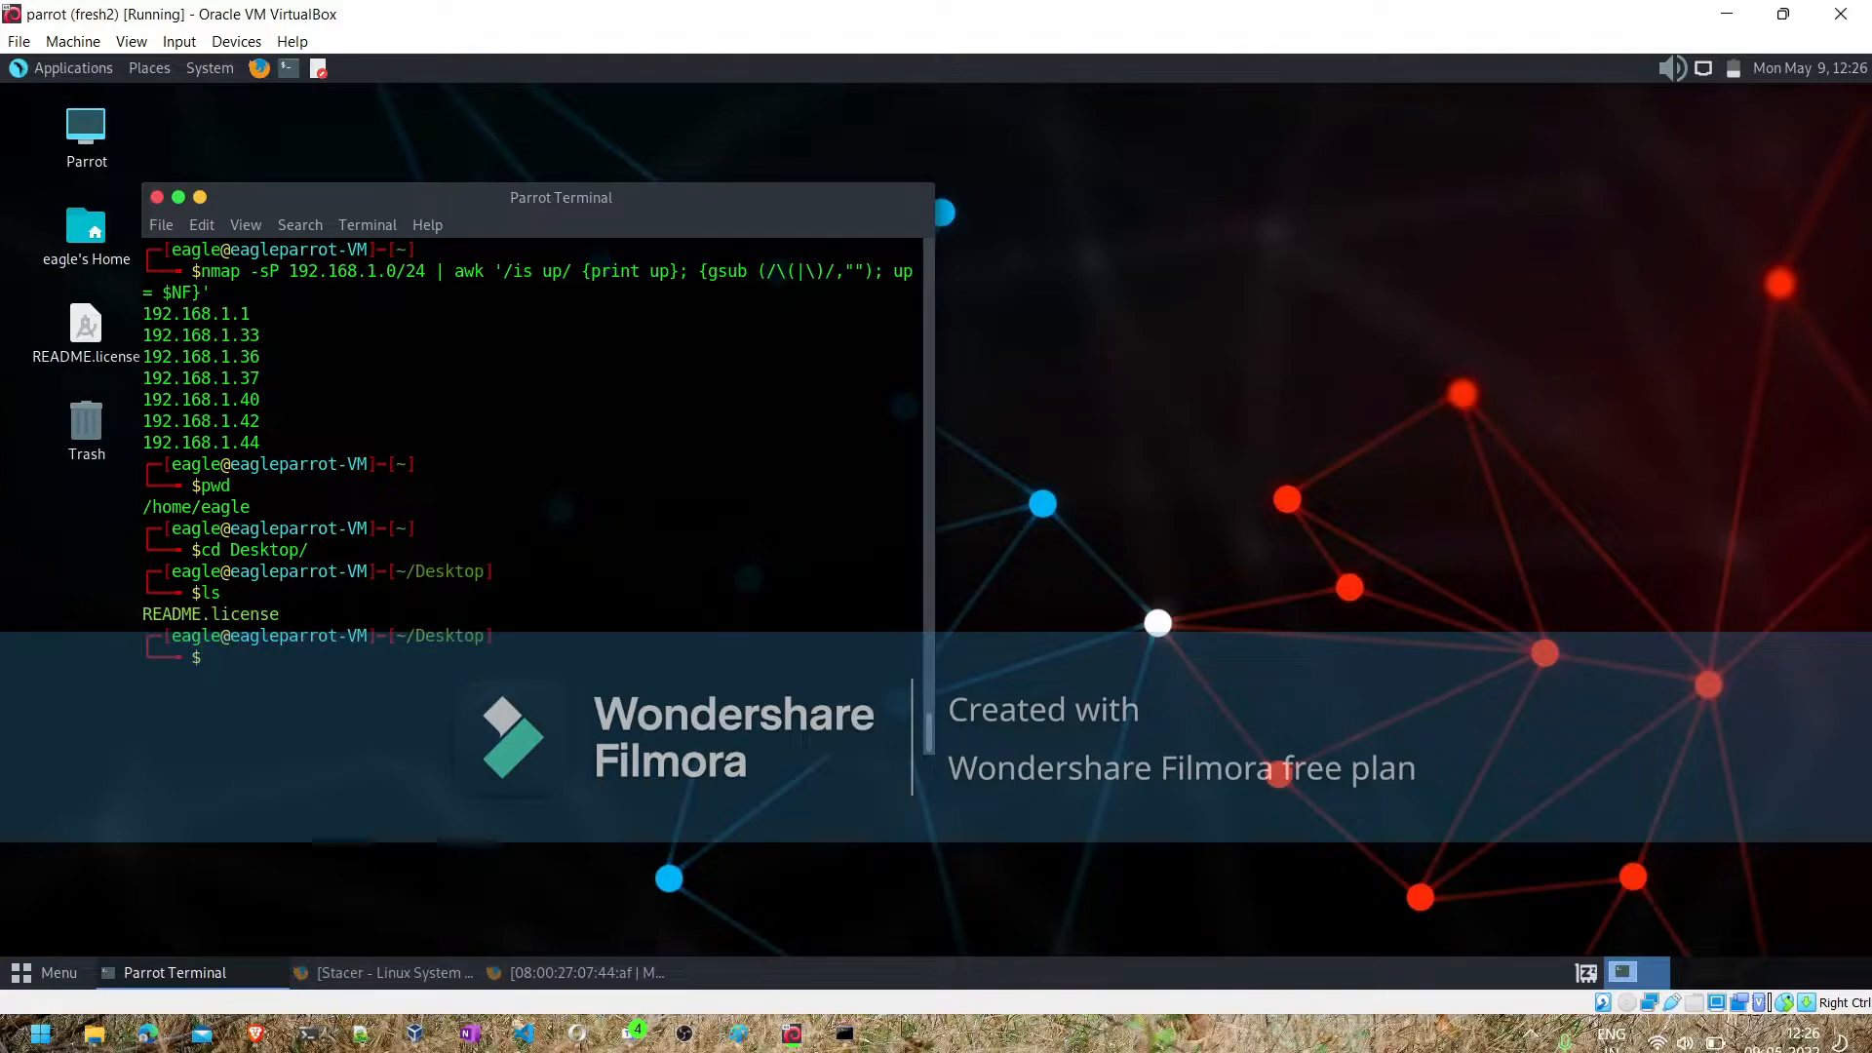
# - Rerun the filtered nmap -sP scan of 192.168.1.0/24 with its output redirected to live-ips.txt
pyautogui.press('Up')
pyautogui.press('Up')
pyautogui.press('Up')
pyautogui.press('Up')
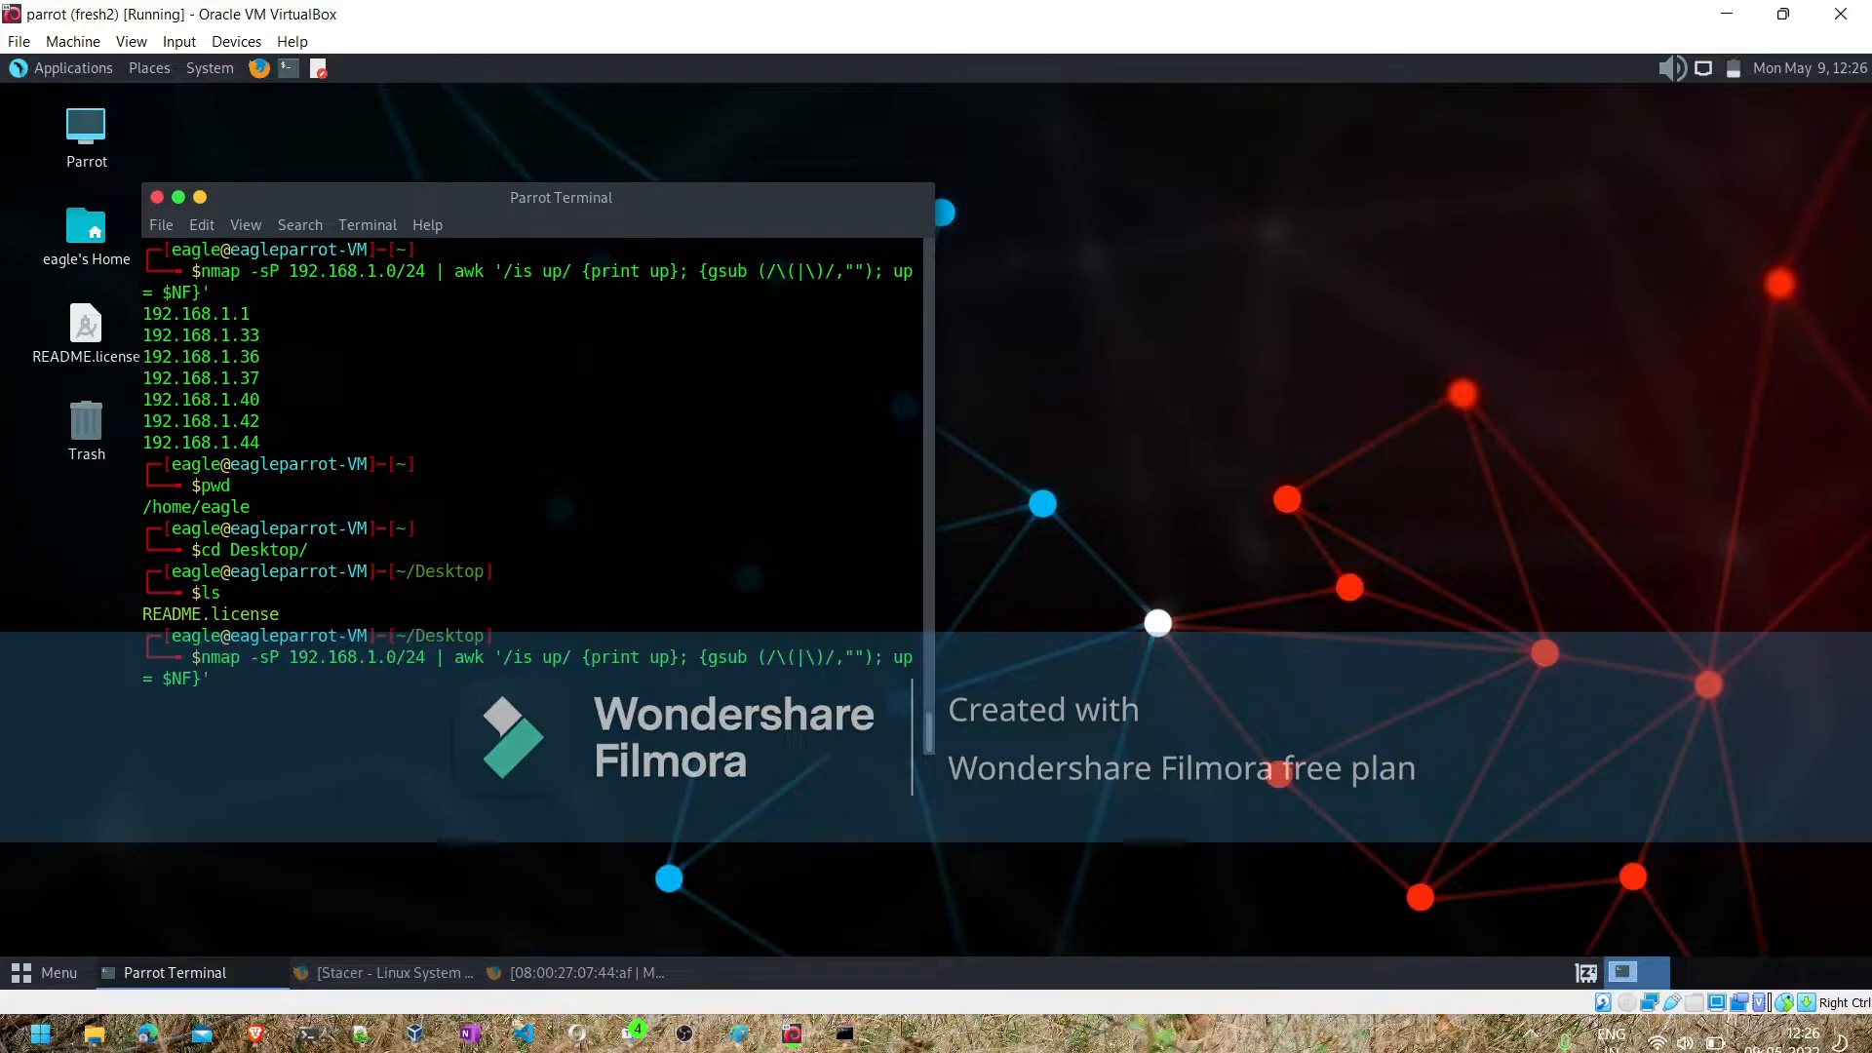
pyautogui.write('> live-ips.txt')
pyautogui.press('Return')
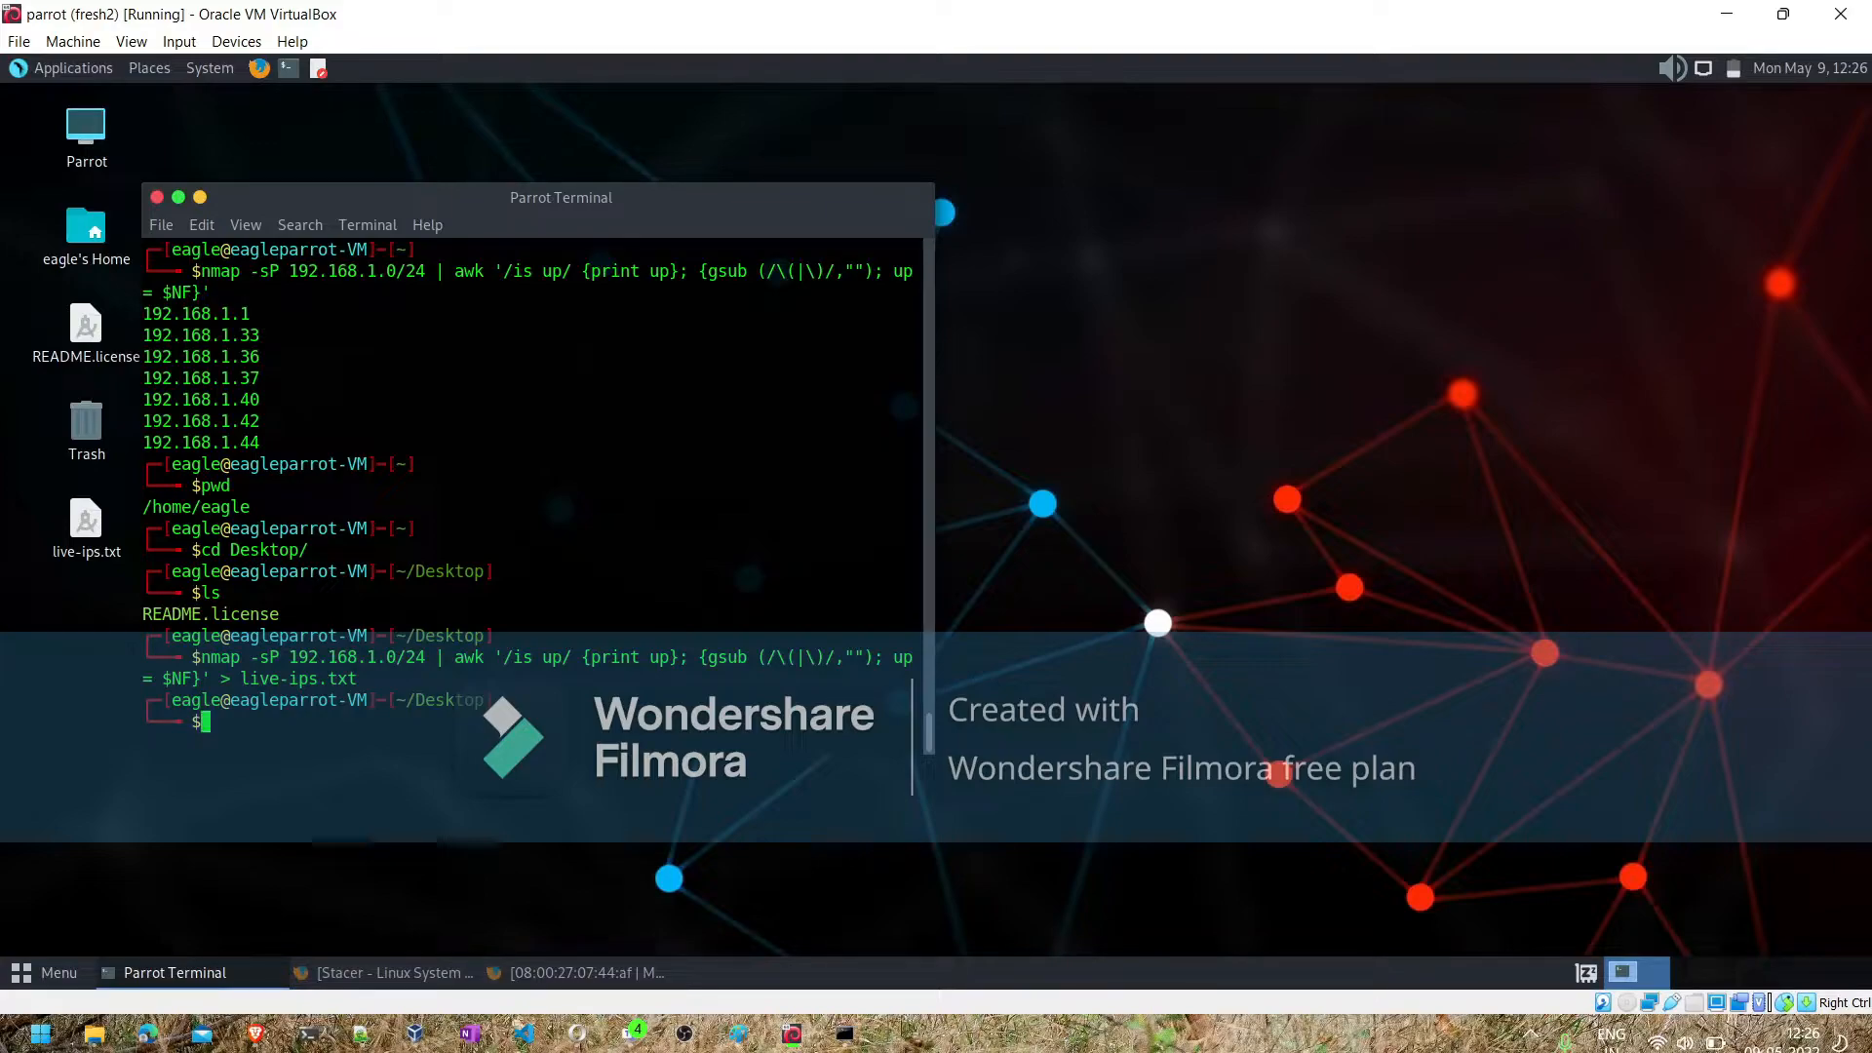
# - Display the contents of live-ips.txt in the terminal and open the file from the desktop in Pluma
pyautogui.write('cat live-ips.txt')
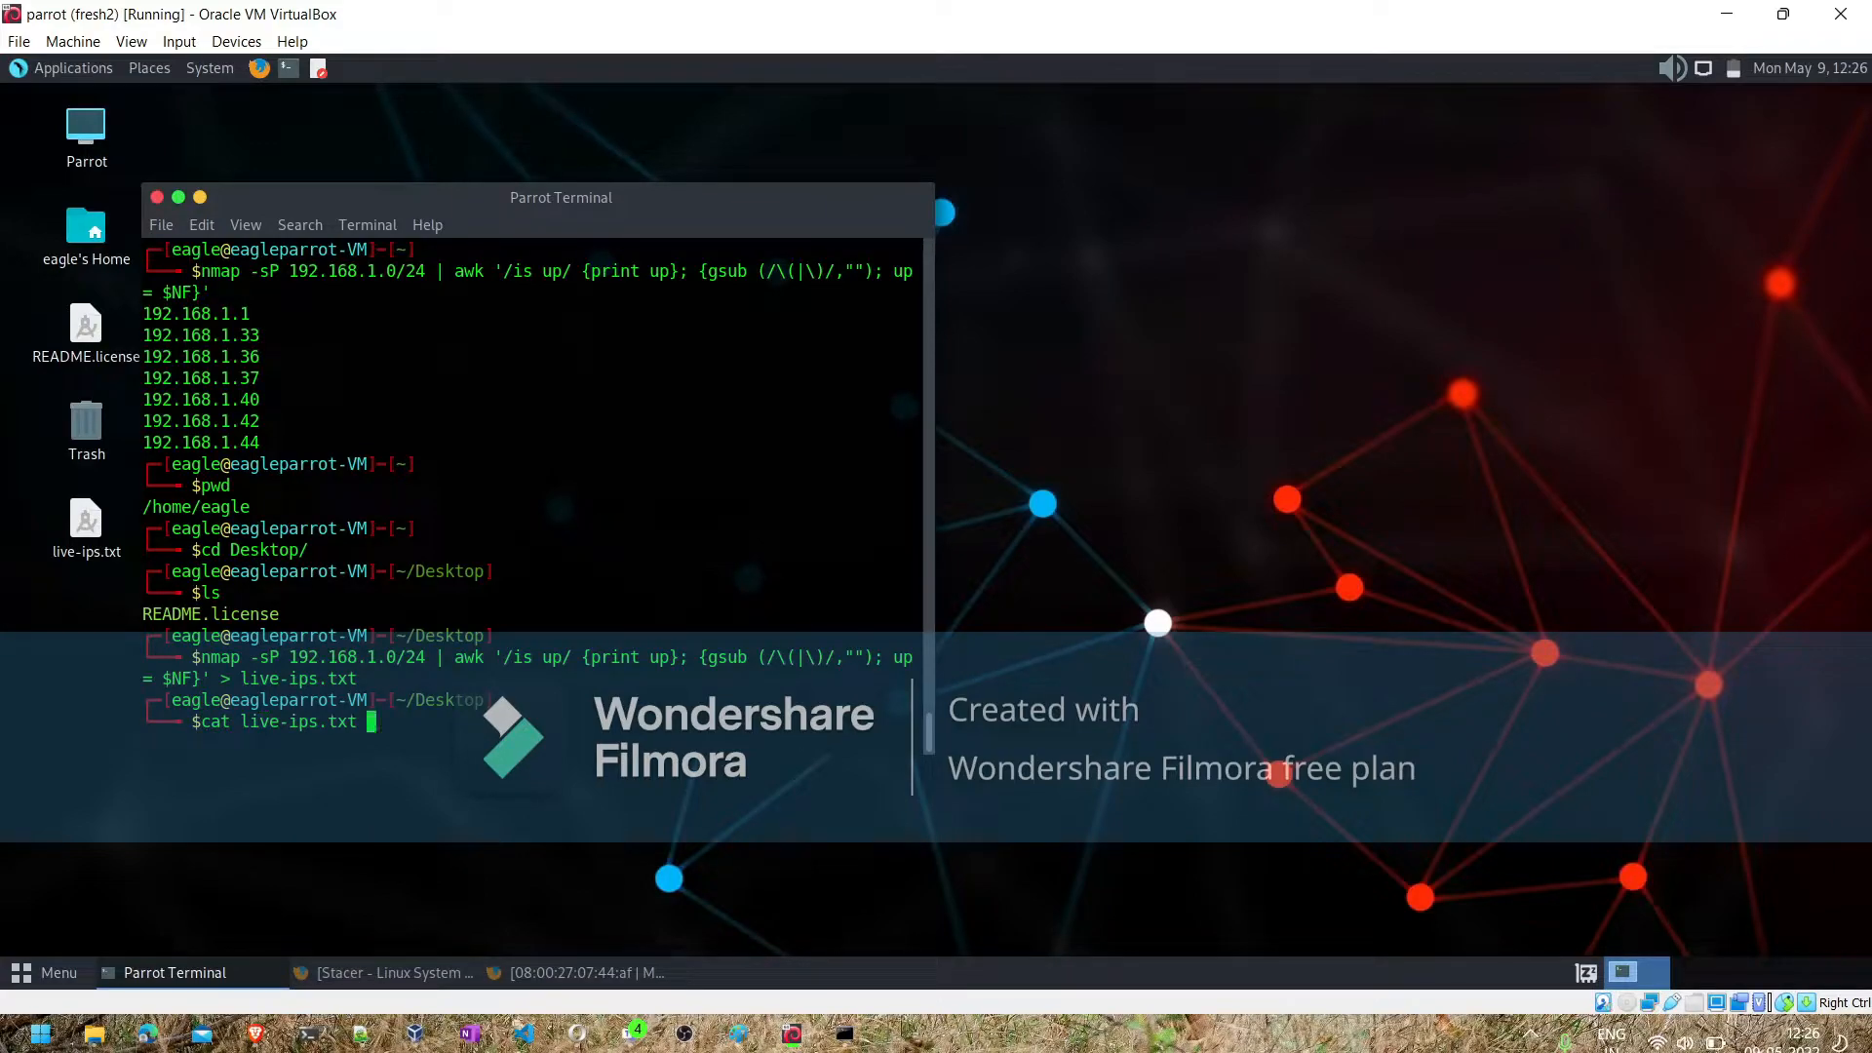
pyautogui.press('Return')
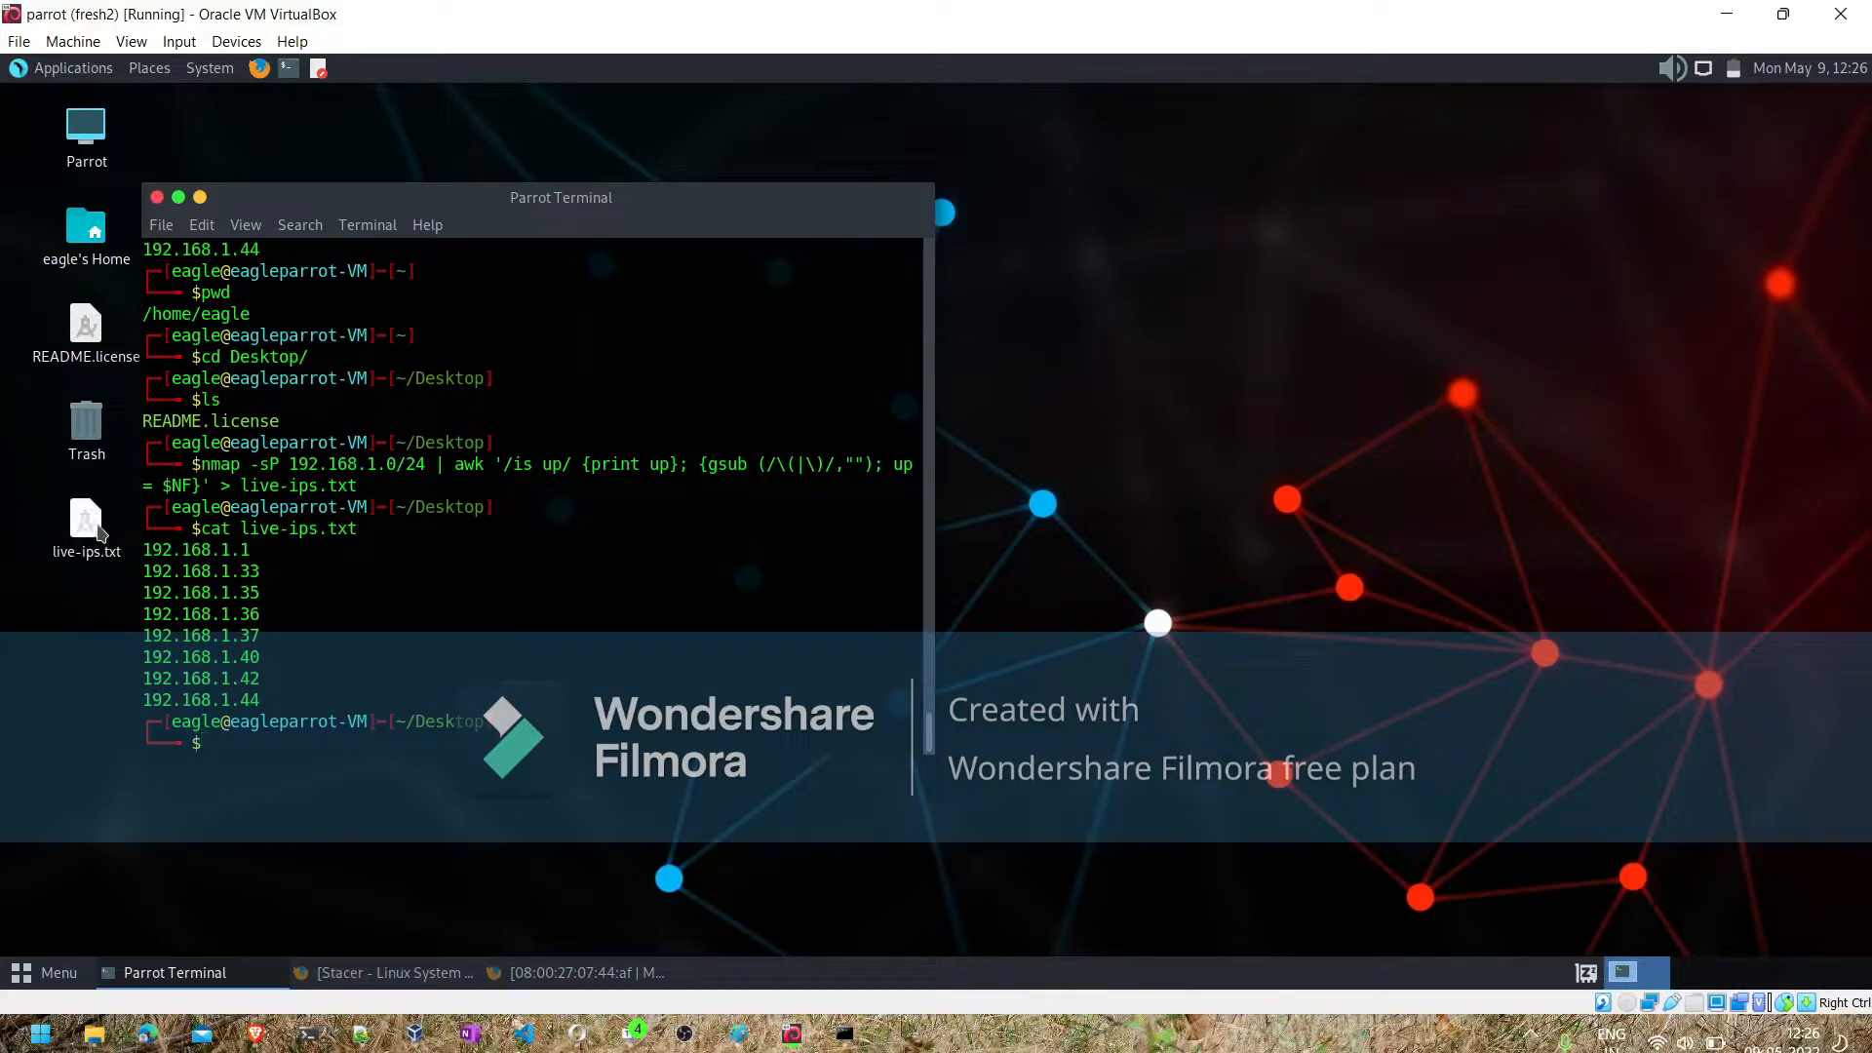
pyautogui.click(101, 533)
pyautogui.rightClick(99, 531)
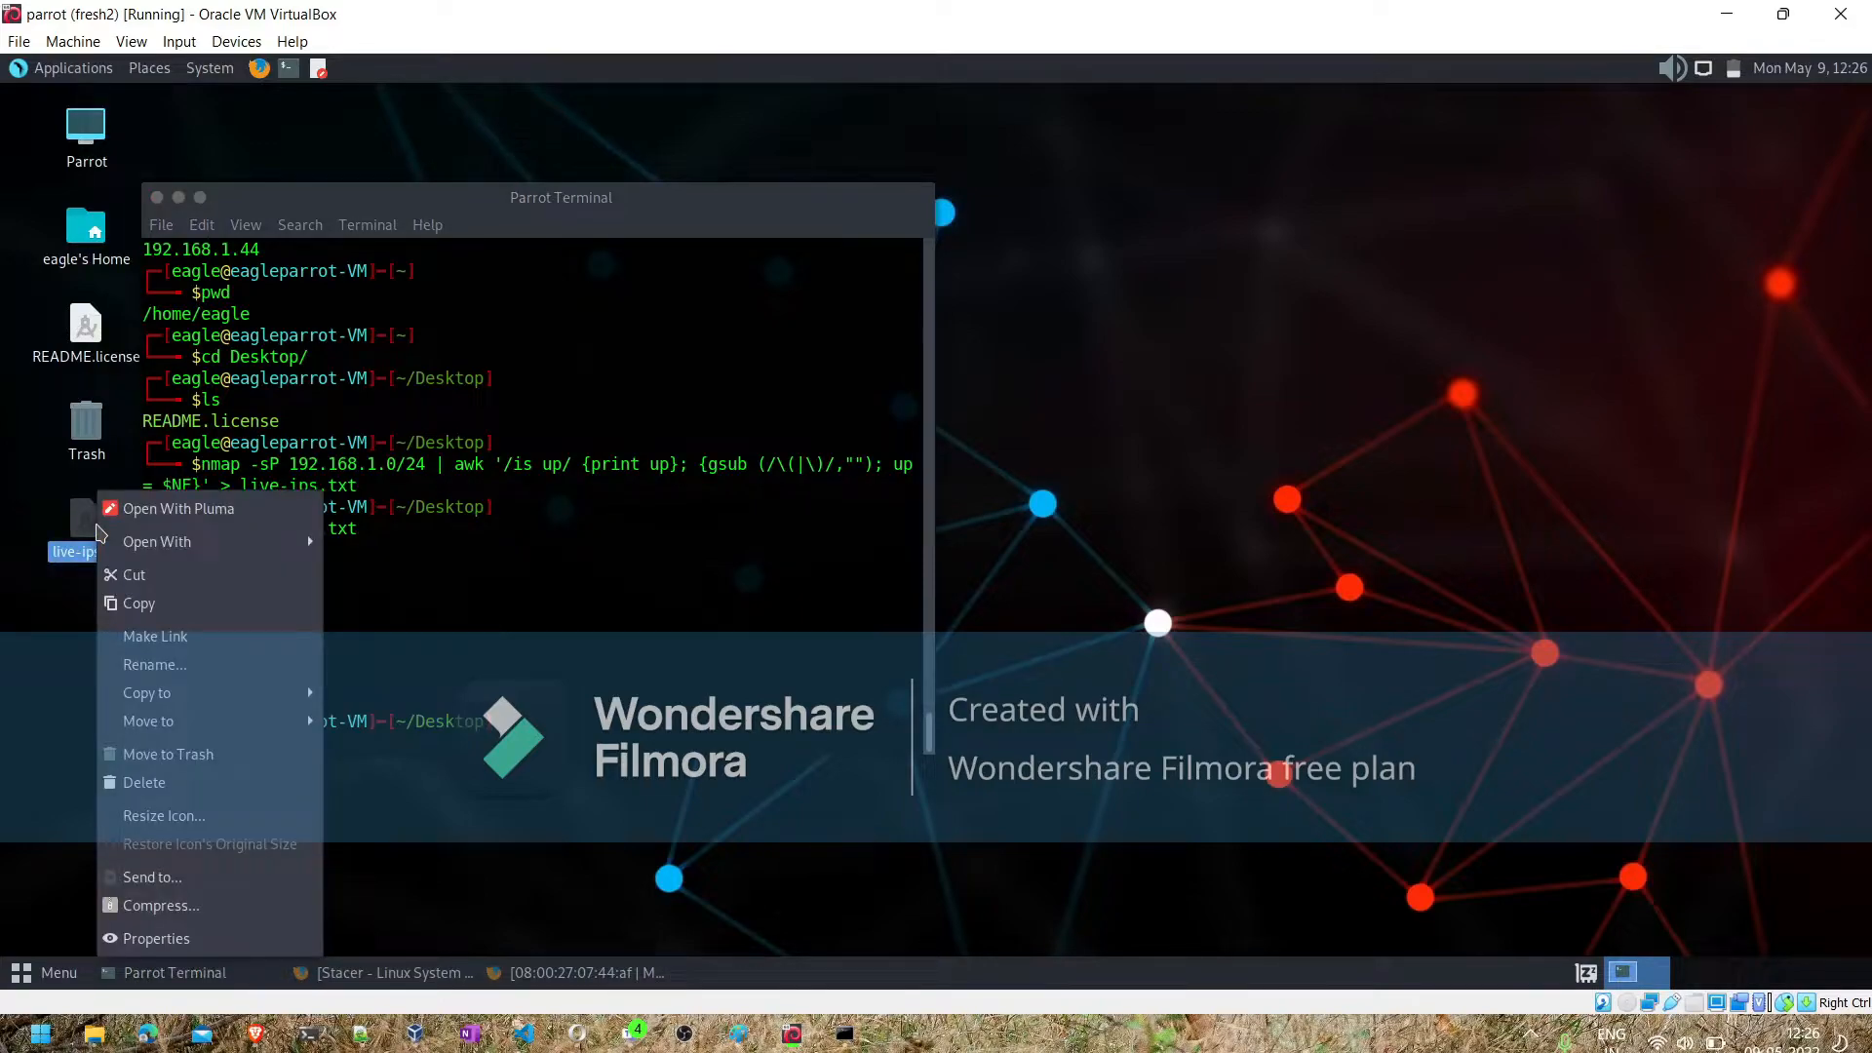
pyautogui.moveTo(164, 542)
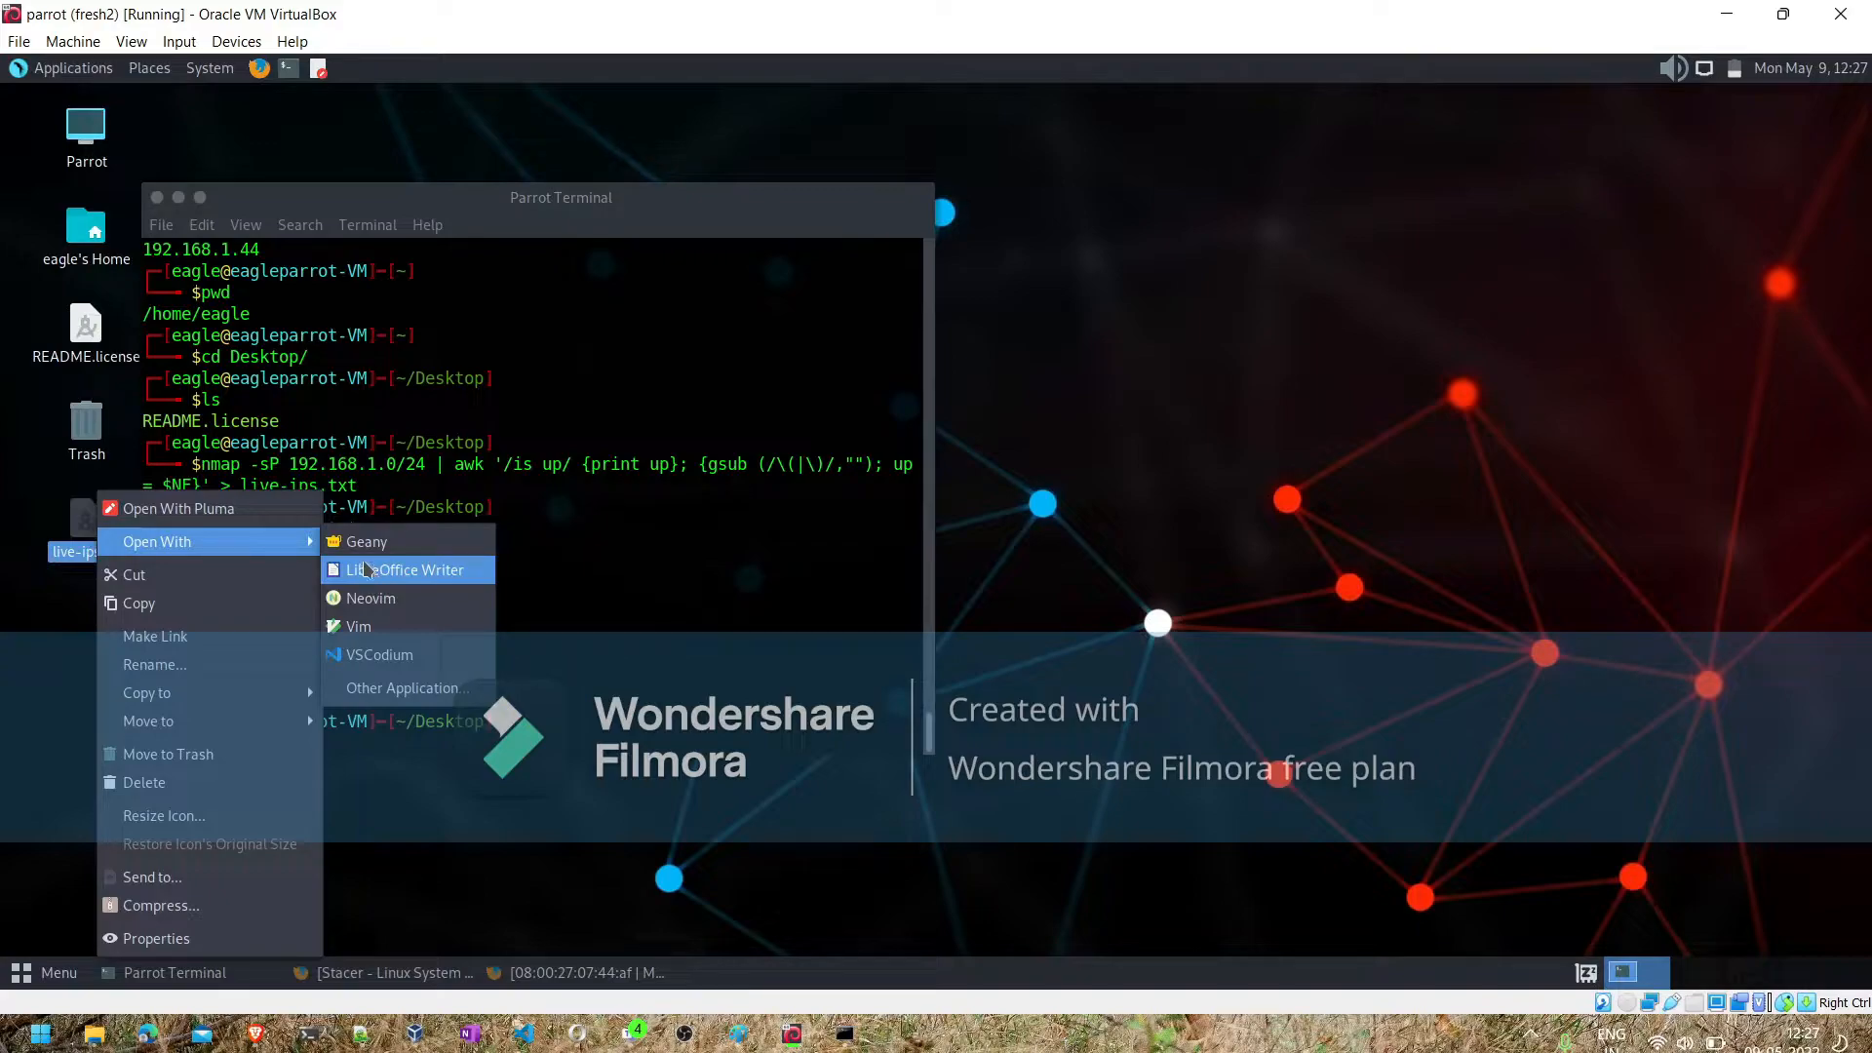
pyautogui.click(212, 507)
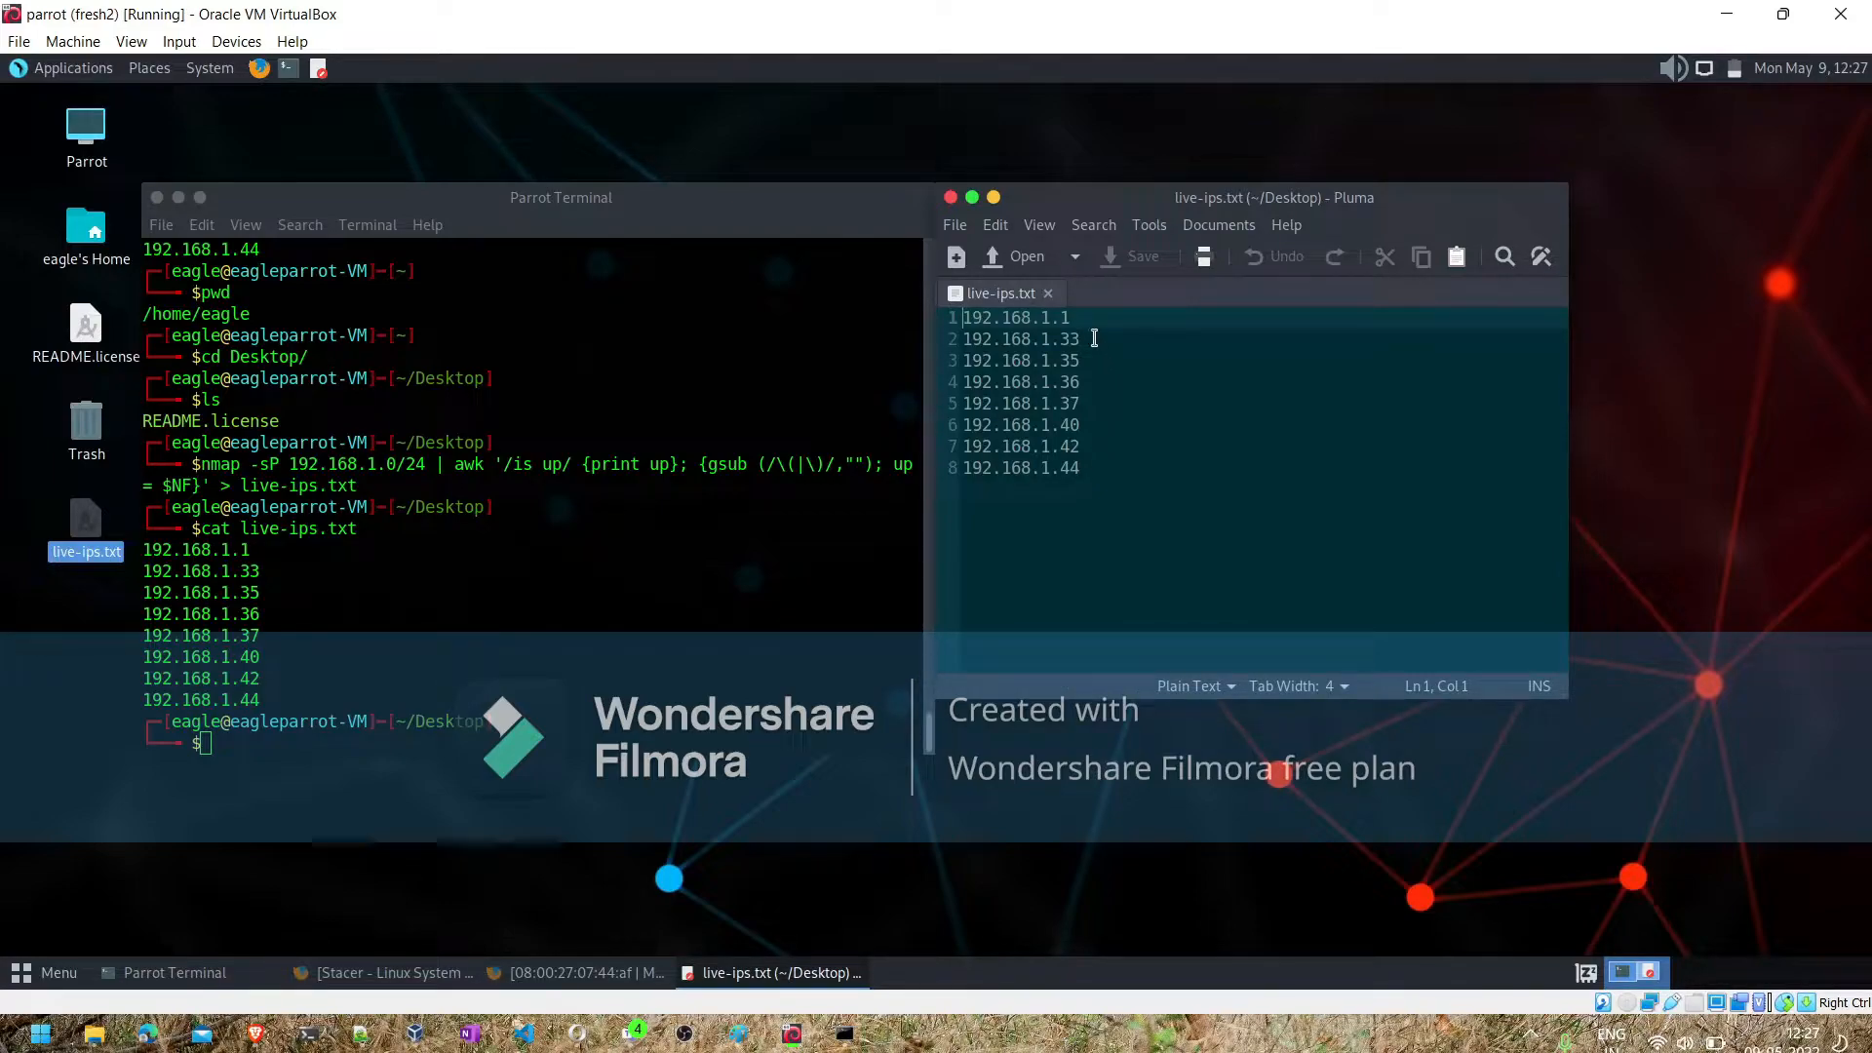
# - Enter sudo nmap -sS -v -iL live-ips.txt --exclude 192.168.1.1 at the terminal prompt without running it
pyautogui.click(495, 746)
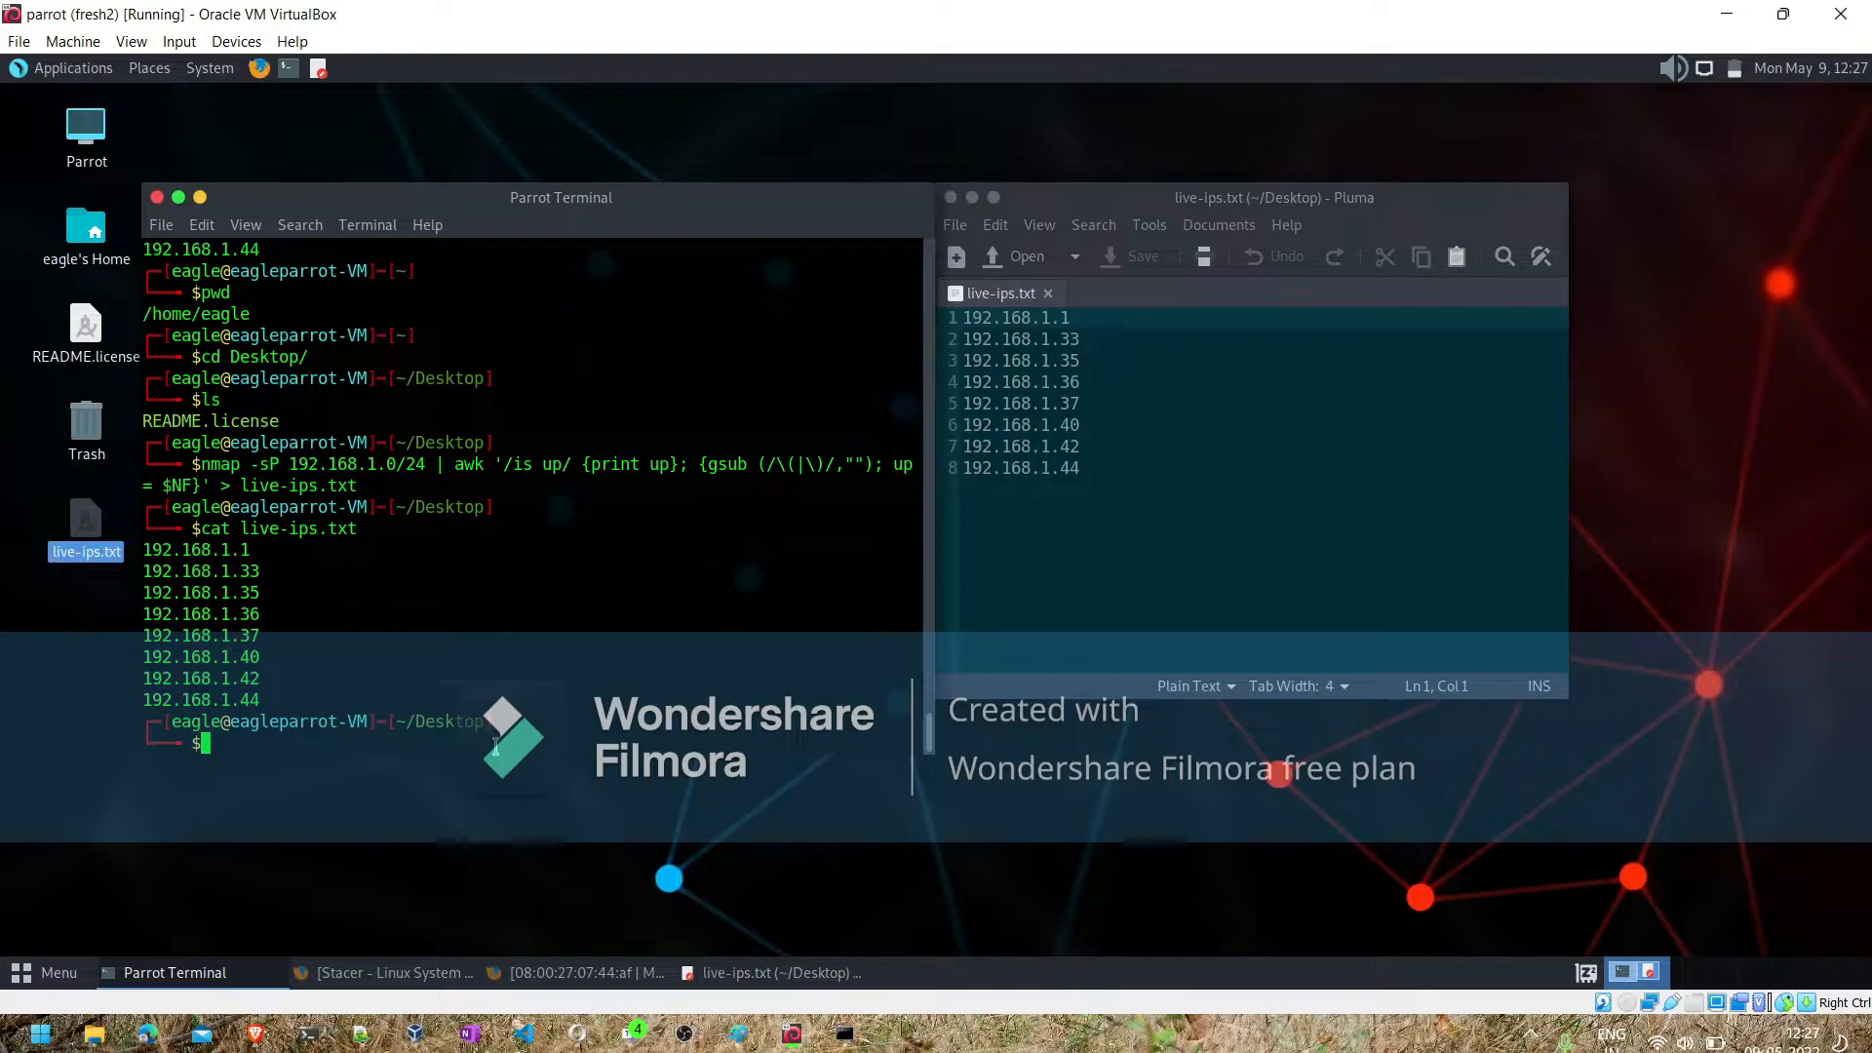
pyautogui.write('sudo nm')
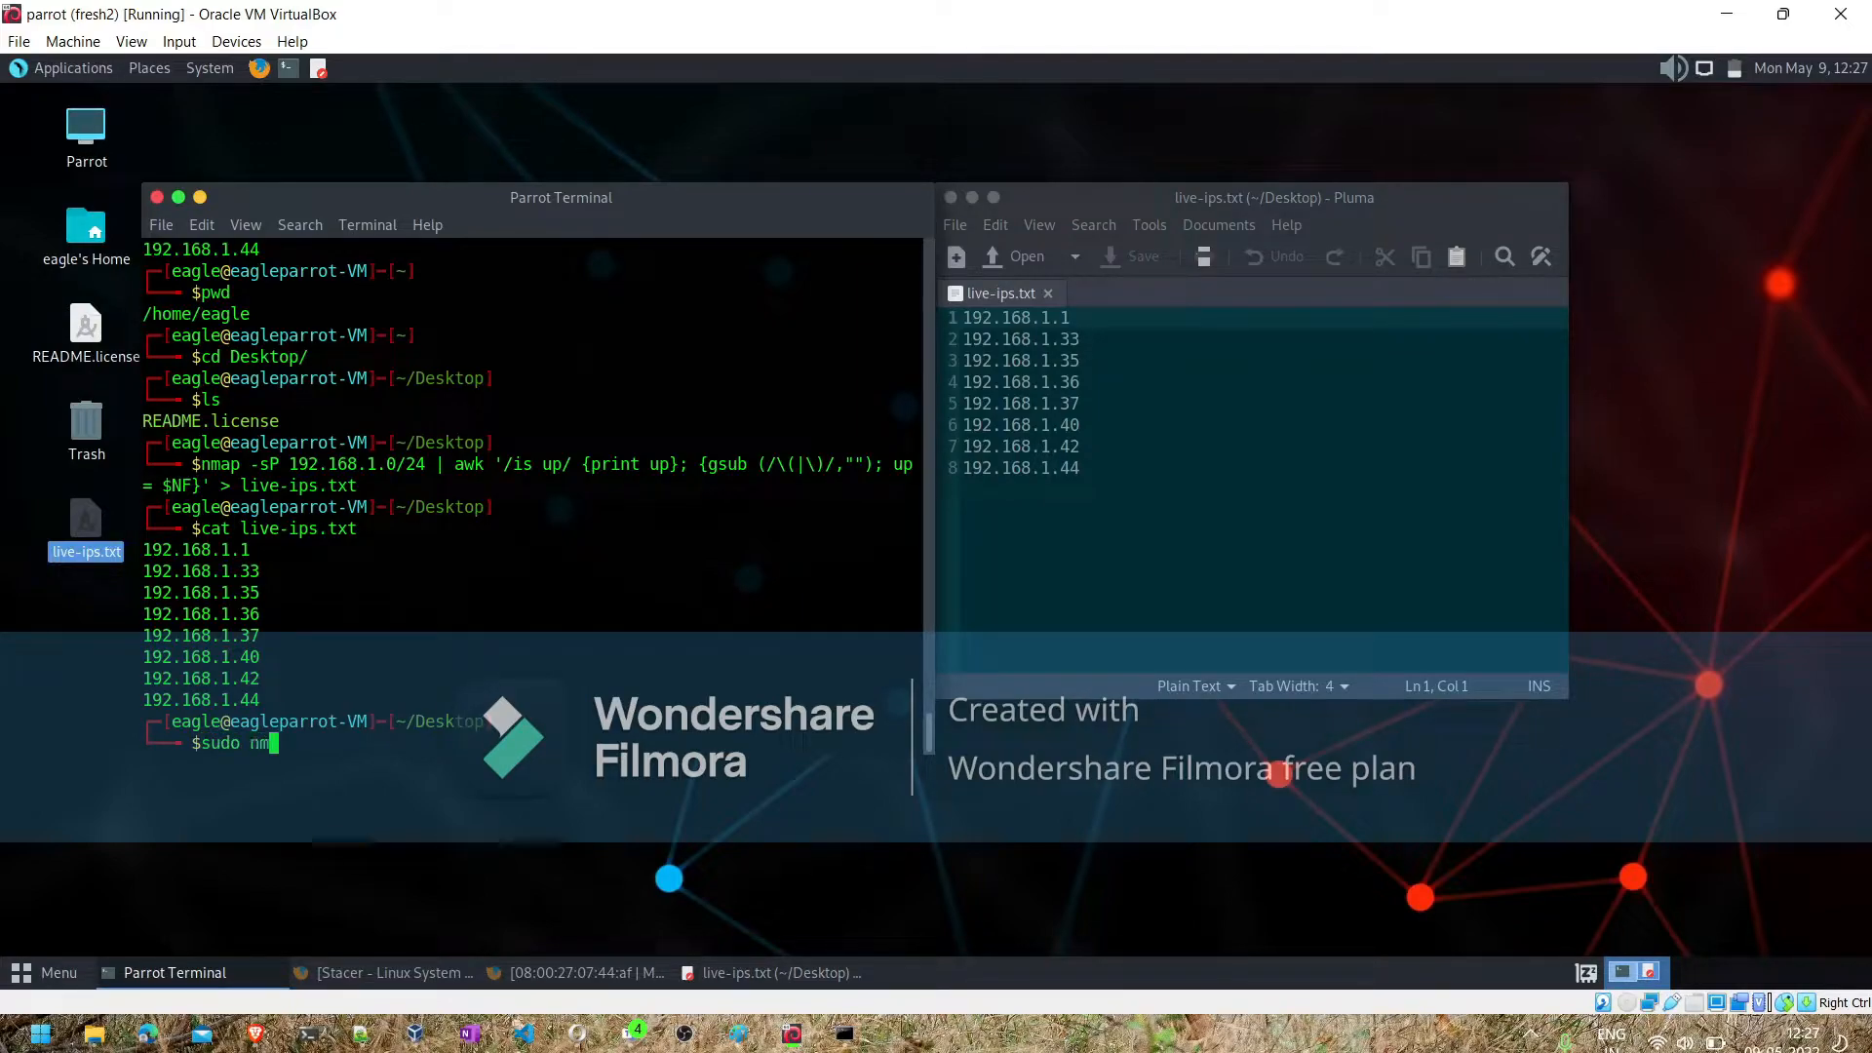
pyautogui.write('ap -sS -v -iL')
pyautogui.write('live-ips.txt --exclu')
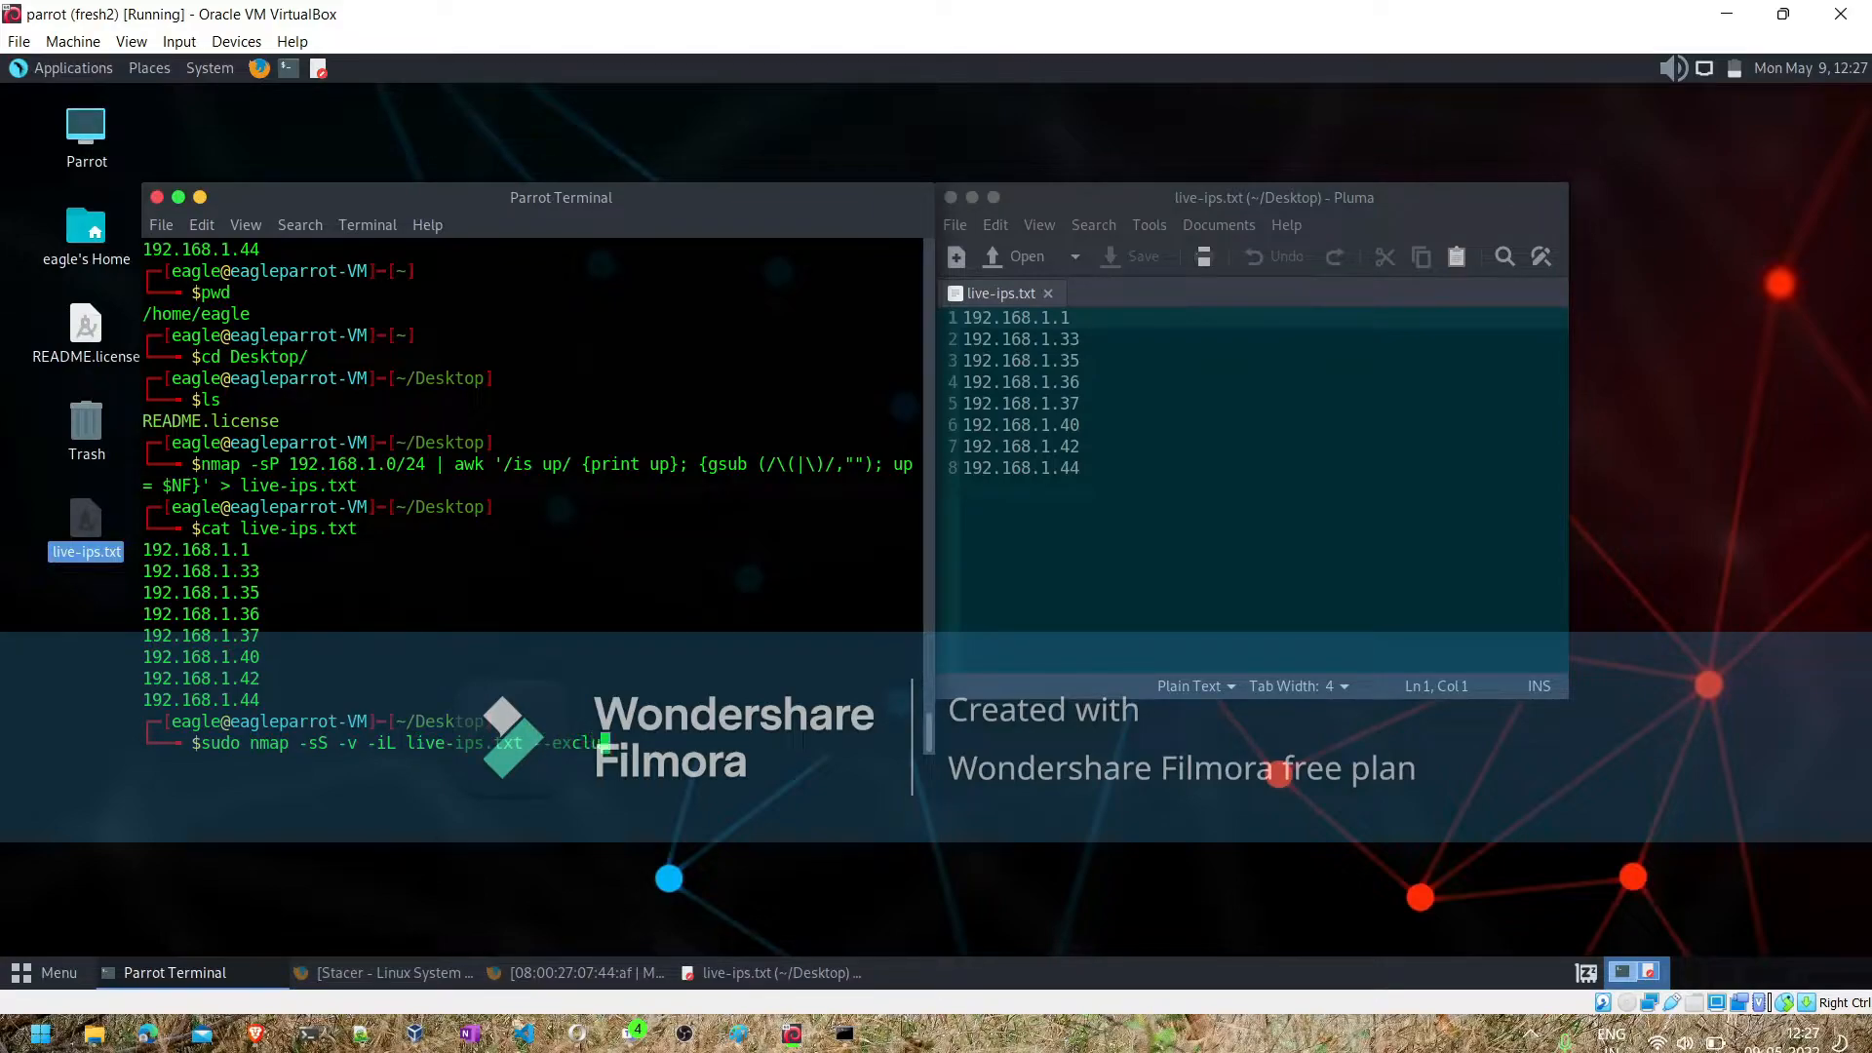
pyautogui.write('de 192.168.1.1')
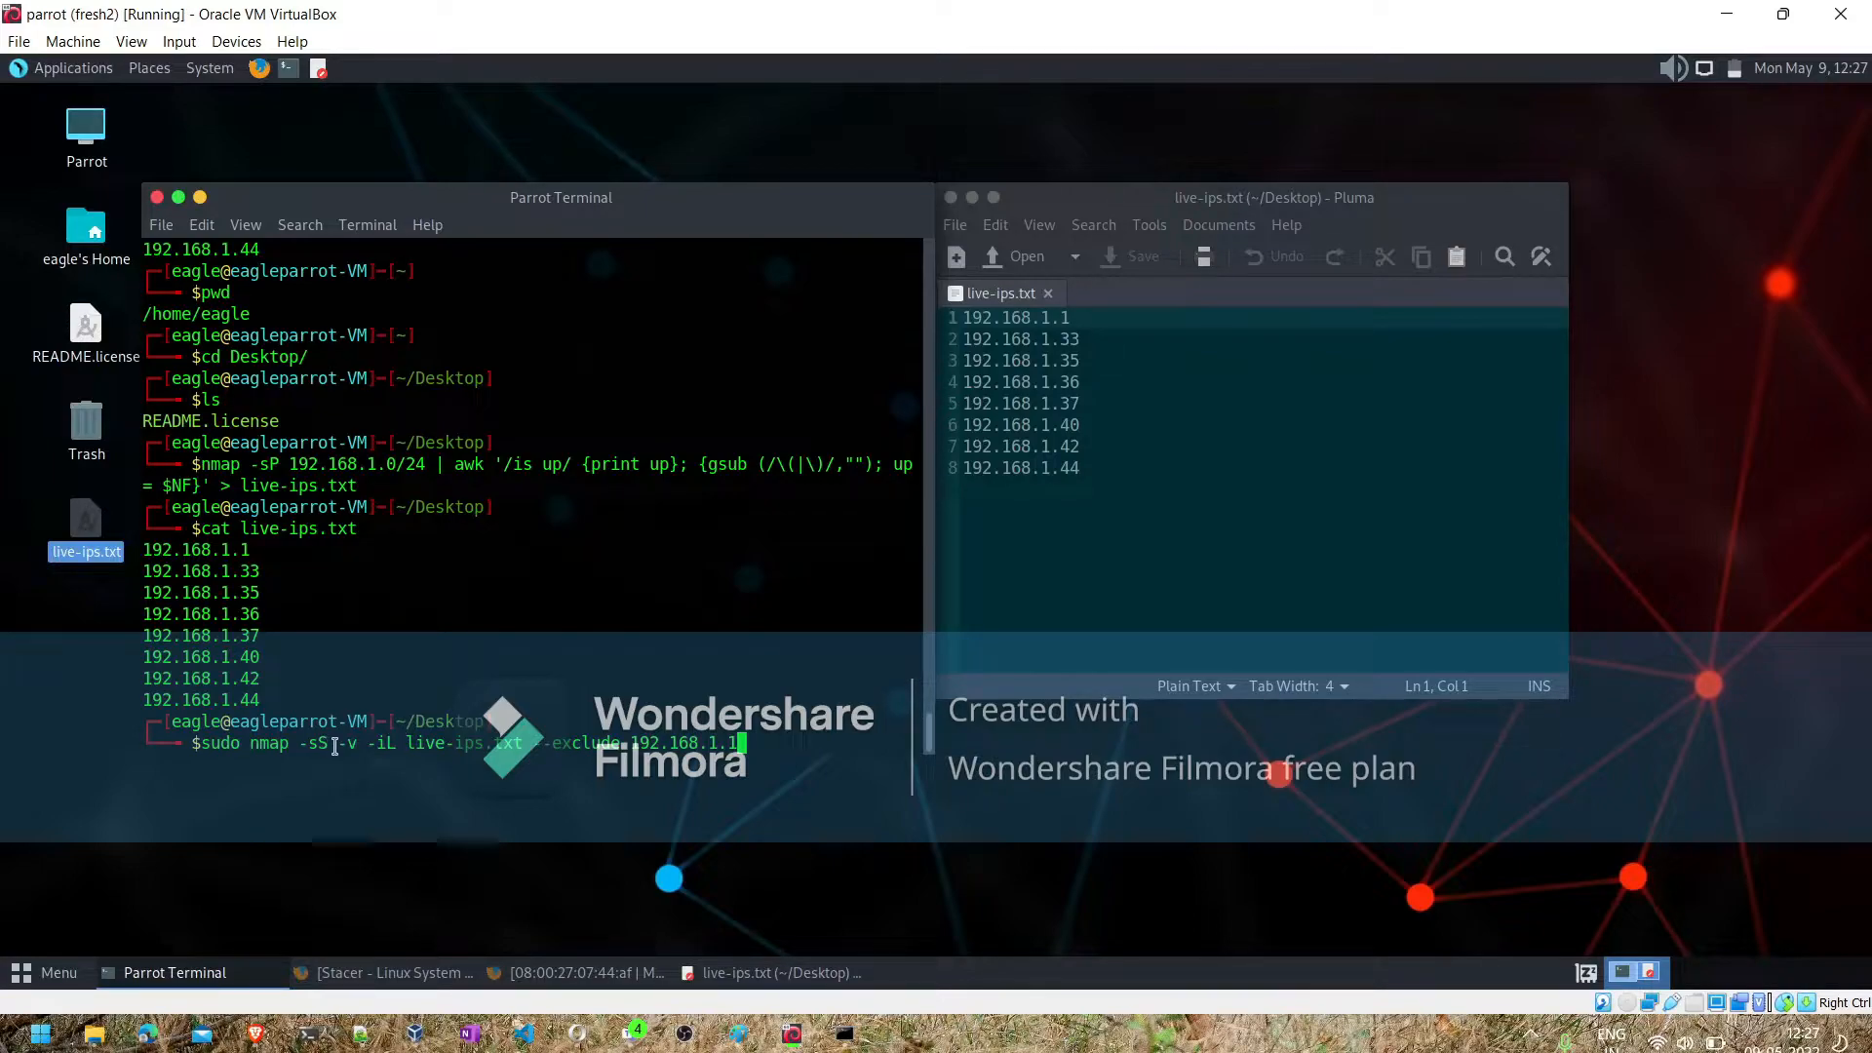
# - Add the -O option after -v and the -F option before it in the nmap command, and run the scan
pyautogui.press('Left')
pyautogui.press('Left')
pyautogui.press('Left')
pyautogui.press('Left')
pyautogui.press('Left')
pyautogui.press('Left')
pyautogui.press('Left')
pyautogui.press('Left')
pyautogui.press('Left')
pyautogui.press('Left')
pyautogui.press('Left')
pyautogui.press('Left')
pyautogui.press('Left')
pyautogui.press('Left')
pyautogui.press('Left')
pyautogui.press('Left')
pyautogui.press('Left')
pyautogui.press('Left')
pyautogui.press('Left')
pyautogui.press('Left')
pyautogui.press('Left')
pyautogui.press('Left')
pyautogui.press('Left')
pyautogui.press('Left')
pyautogui.press('Left')
pyautogui.press('Left')
pyautogui.press('Left')
pyautogui.press('Left')
pyautogui.press('Left')
pyautogui.press('Left')
pyautogui.press('Left')
pyautogui.press('Left')
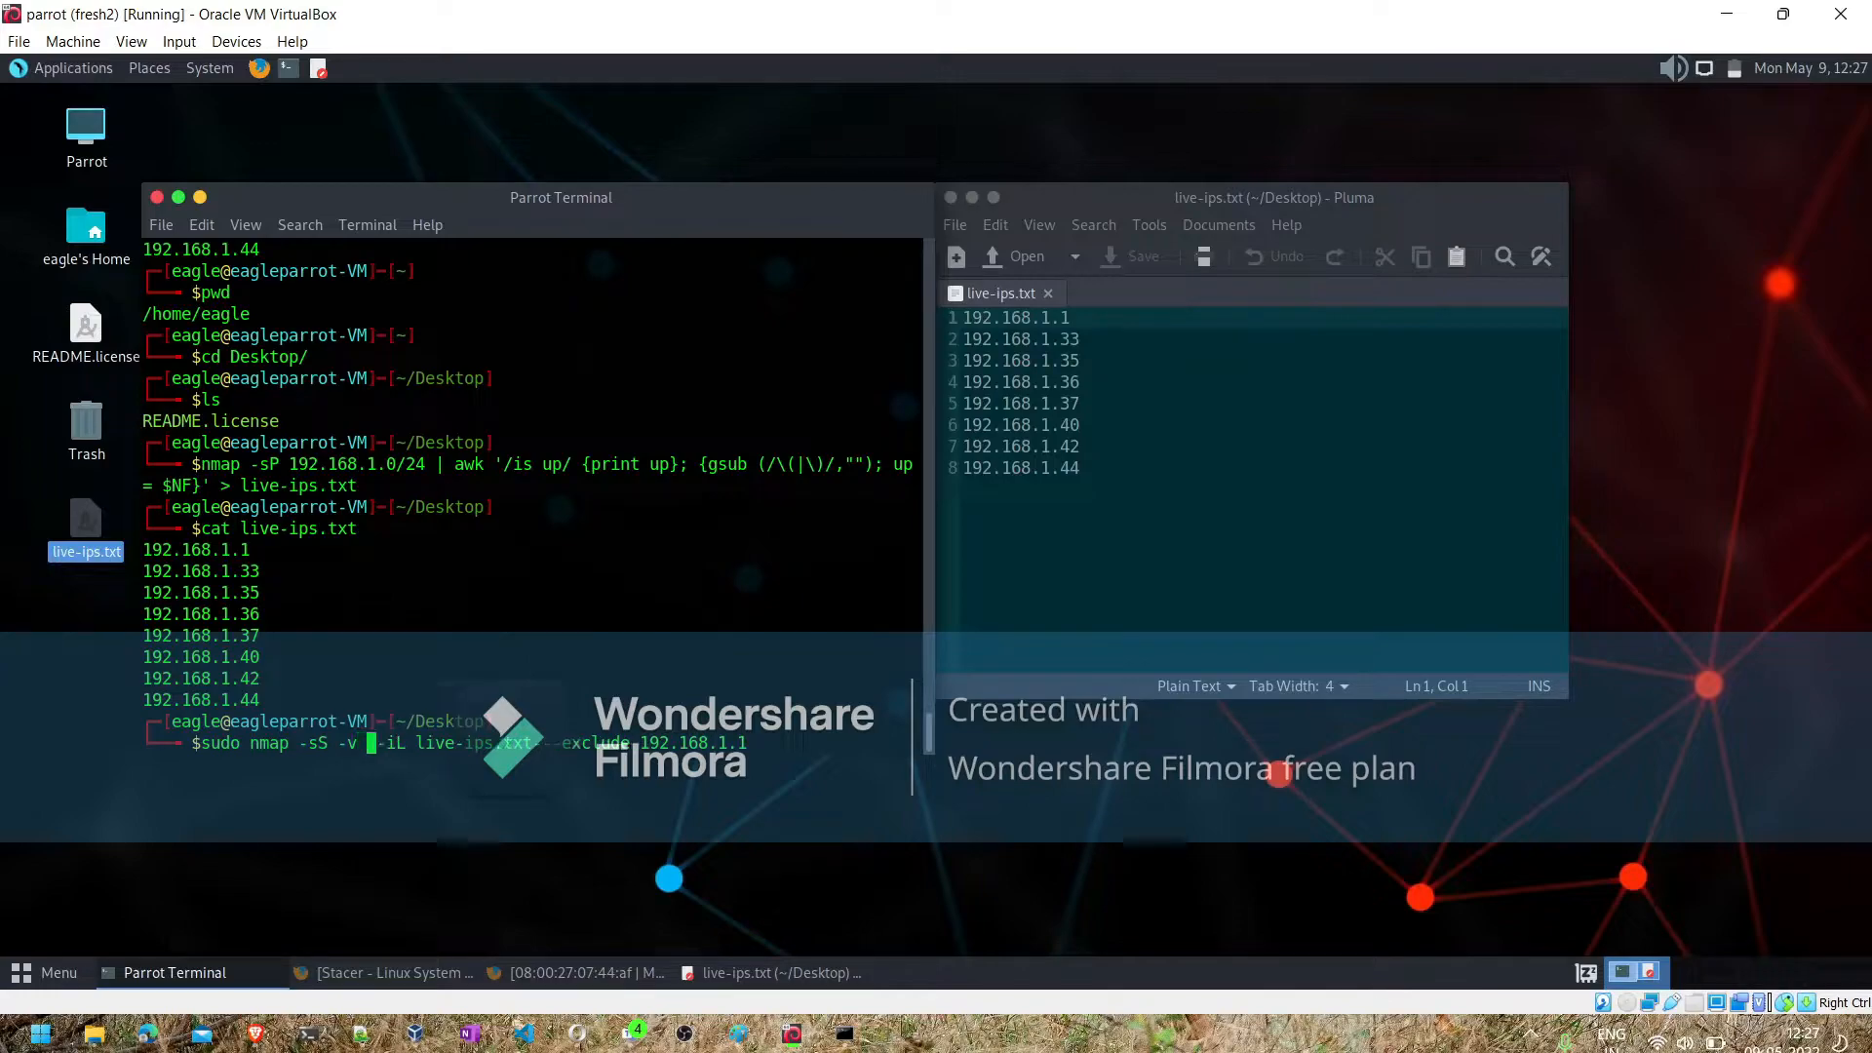
pyautogui.write('-O')
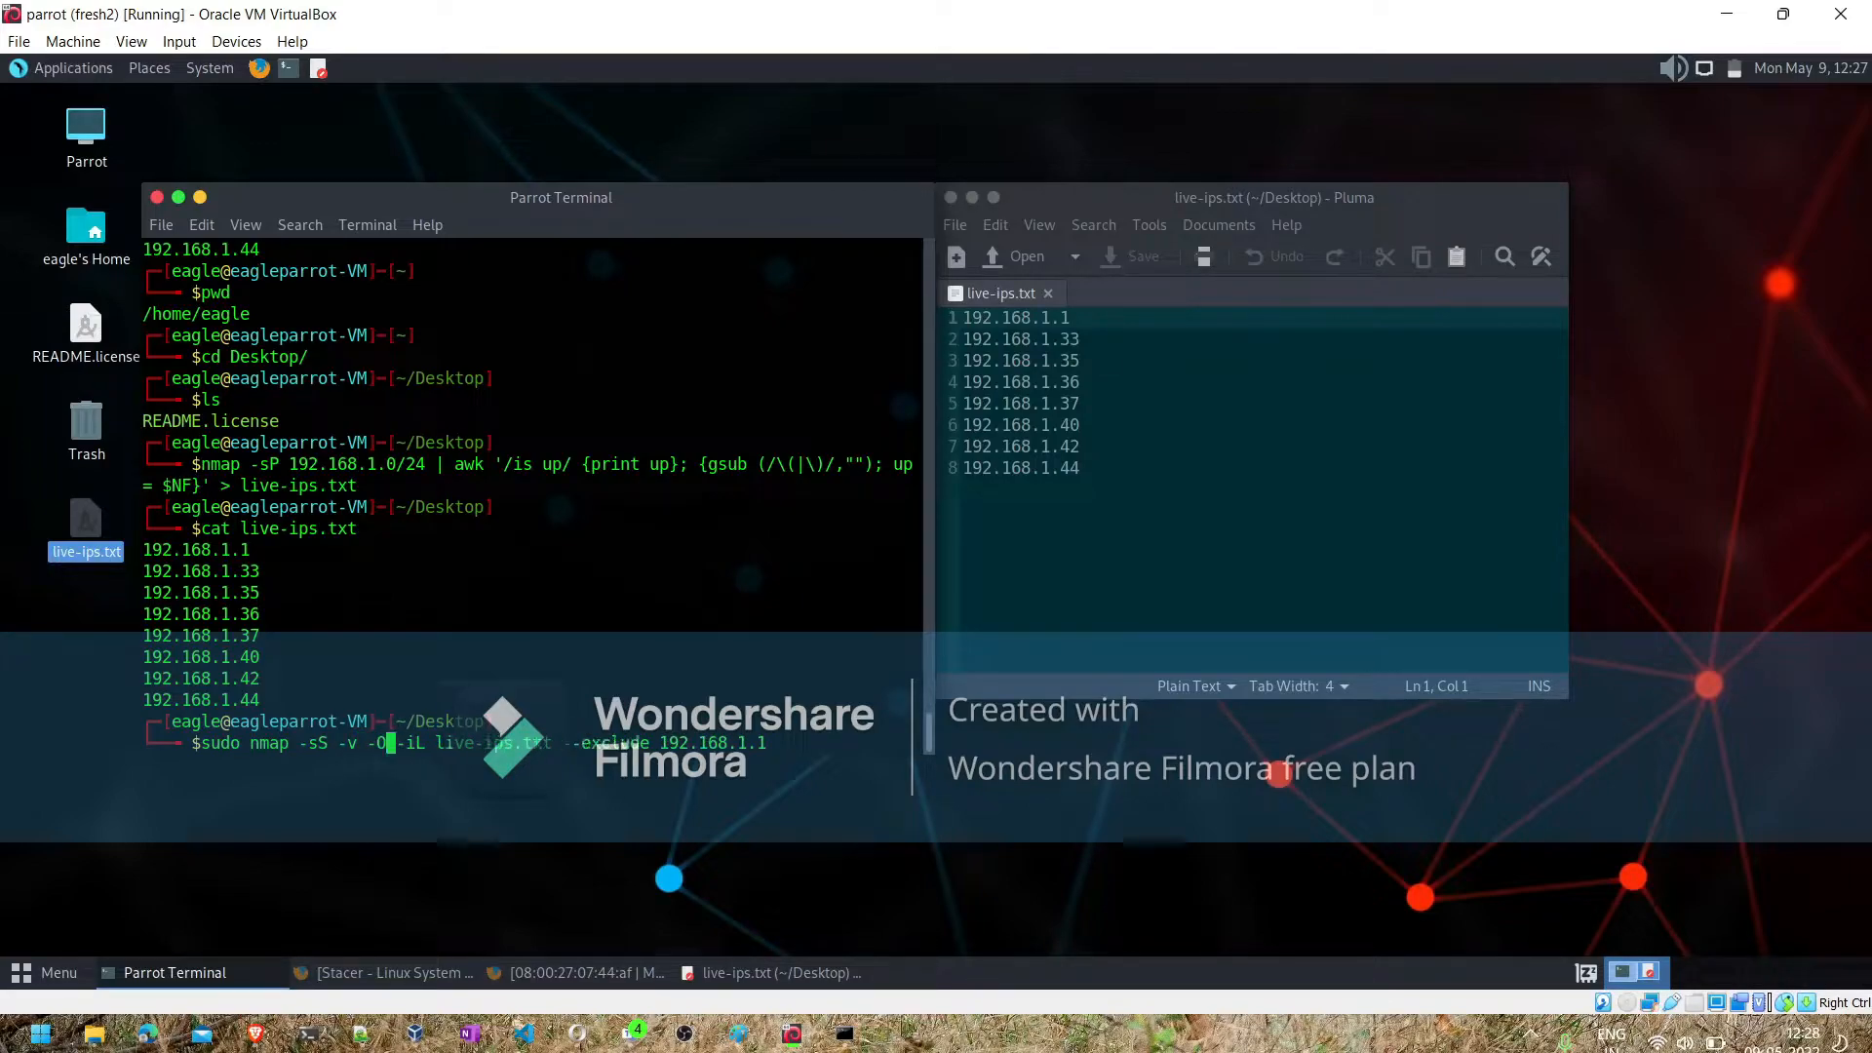
pyautogui.press('Left')
pyautogui.press('Left')
pyautogui.press('Left')
pyautogui.press('Left')
pyautogui.press('Left')
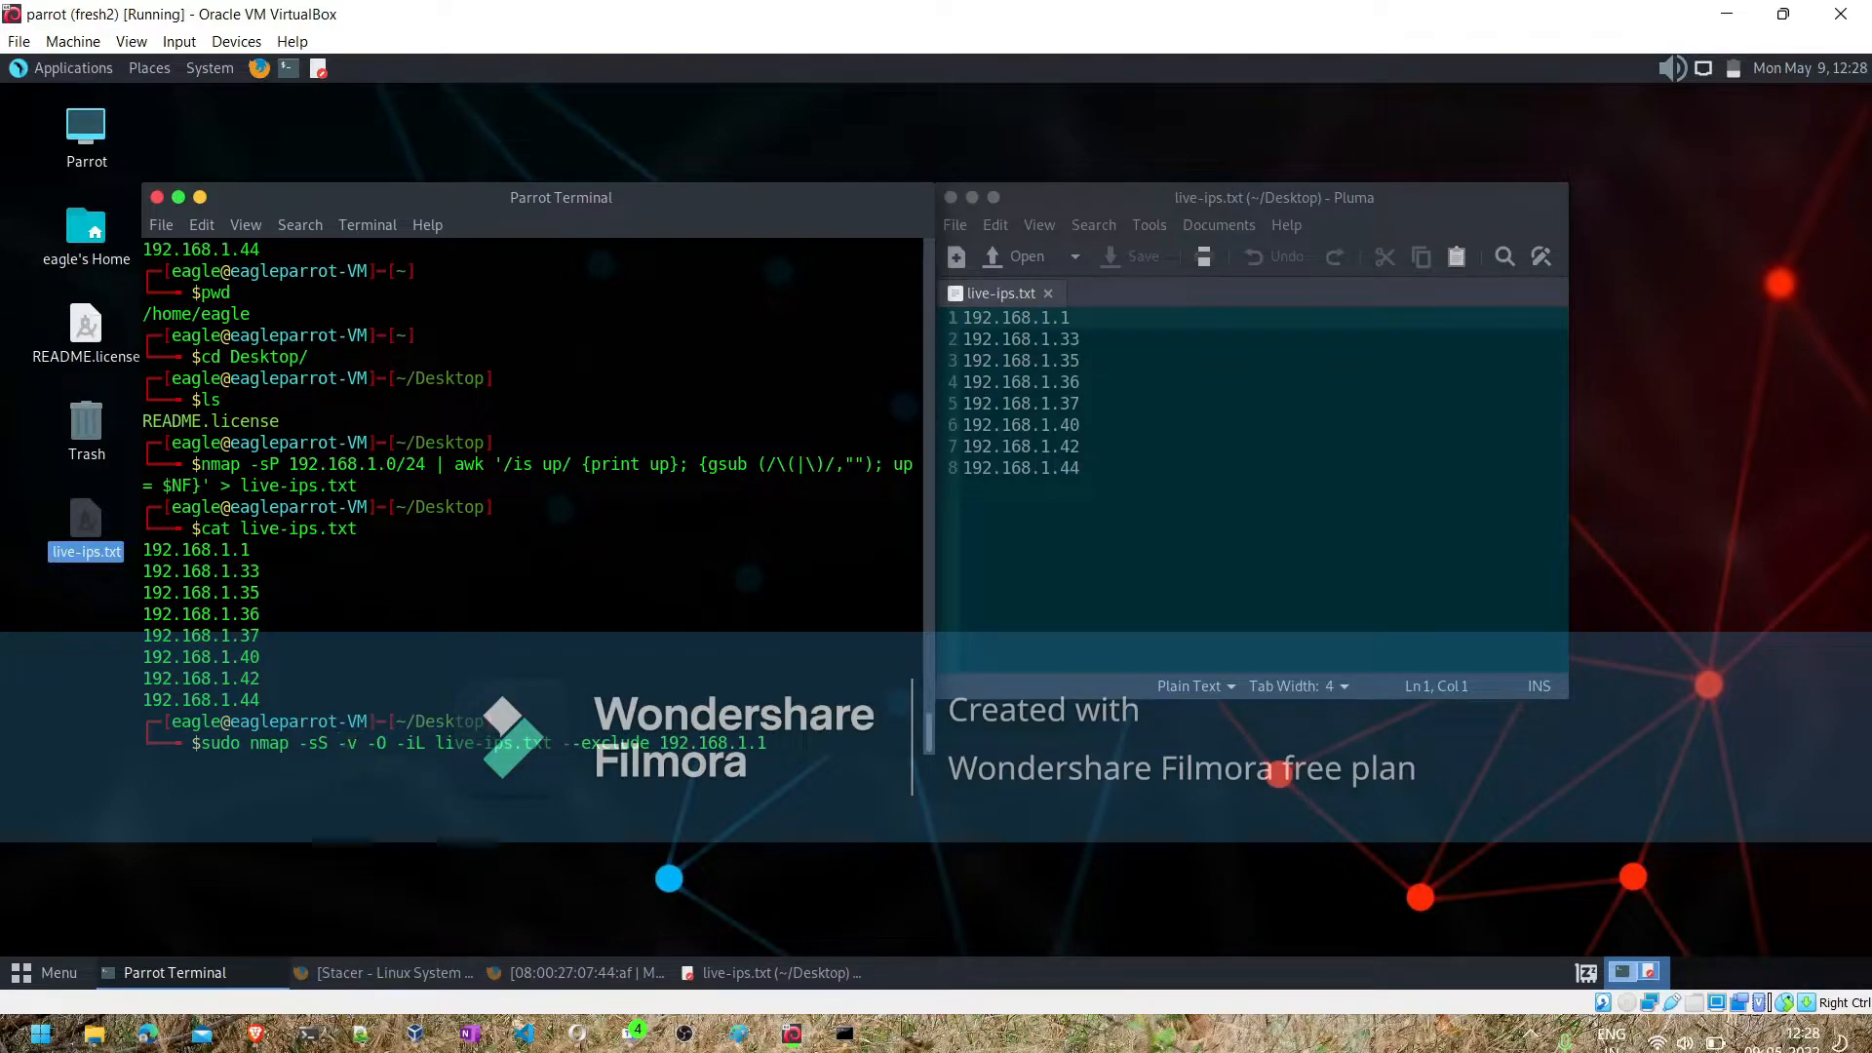
pyautogui.write('-')
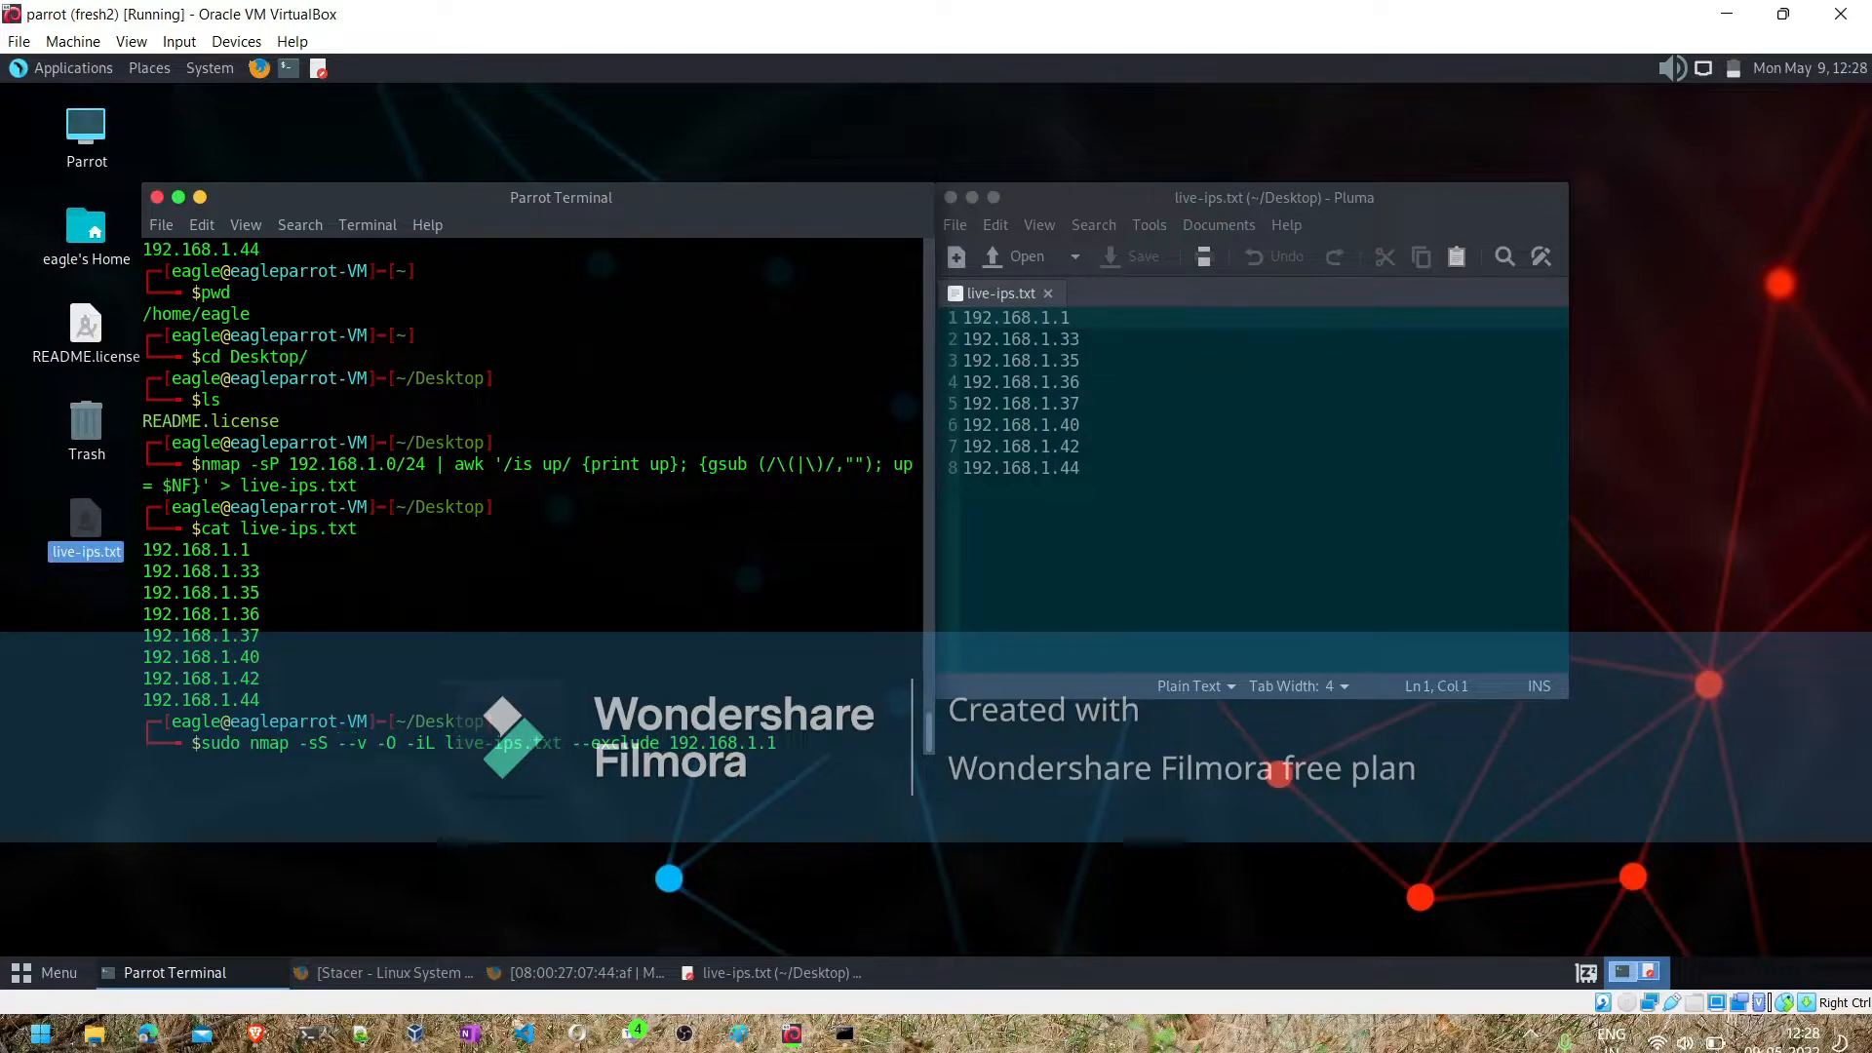
pyautogui.write('F')
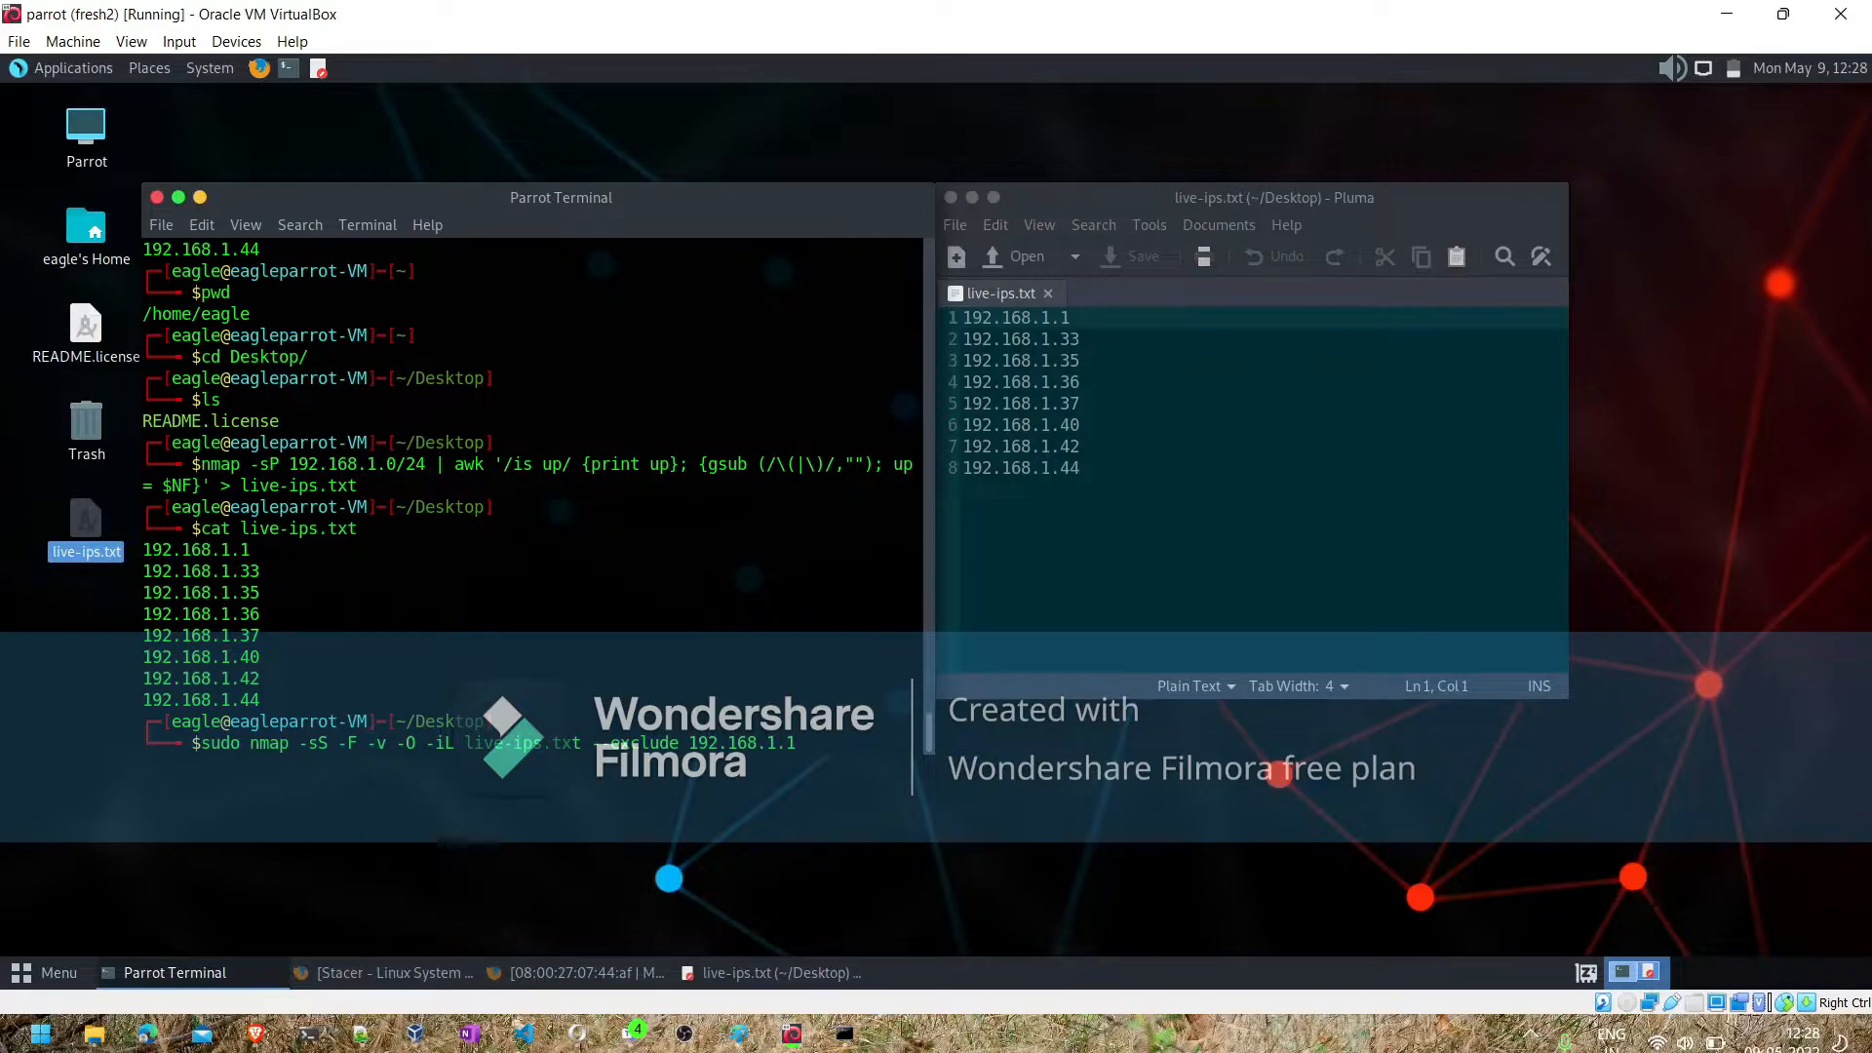
pyautogui.press('Return')
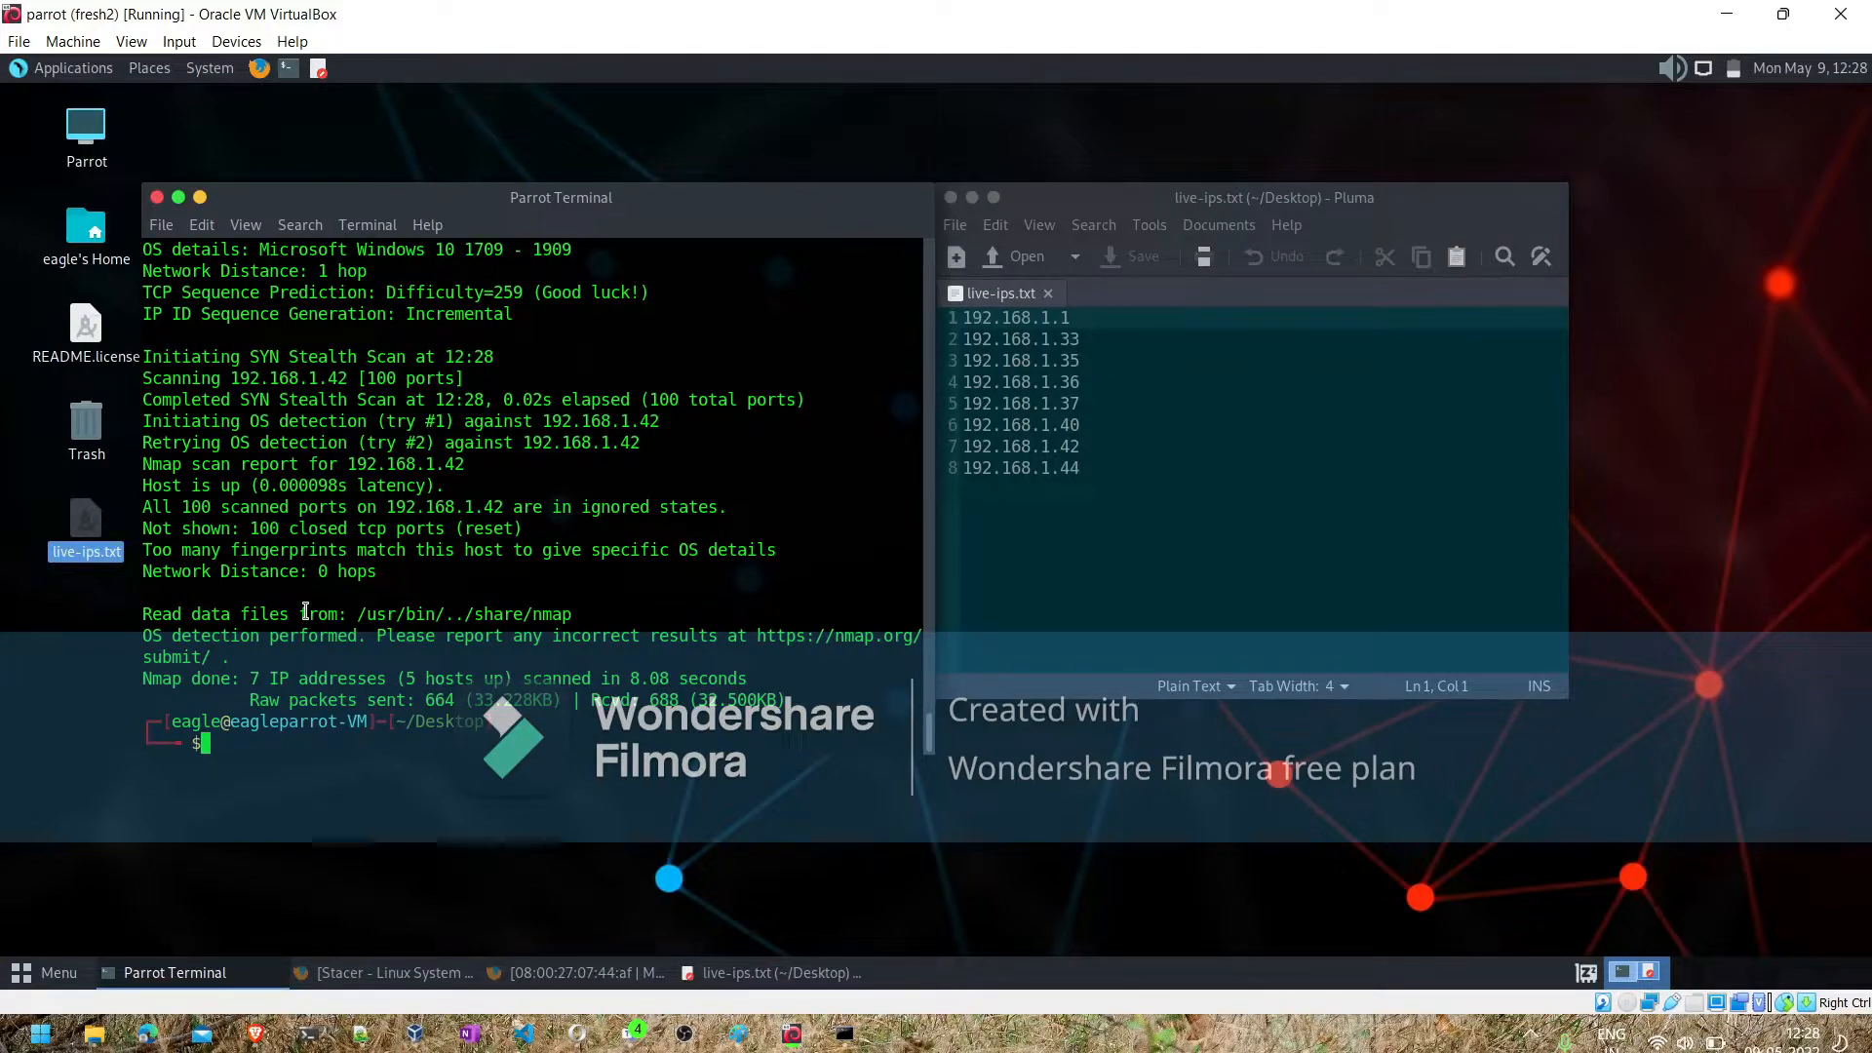
pyautogui.write('-oX')
pyautogui.press('BackSpace')
pyautogui.press('BackSpace')
pyautogui.press('BackSpace')
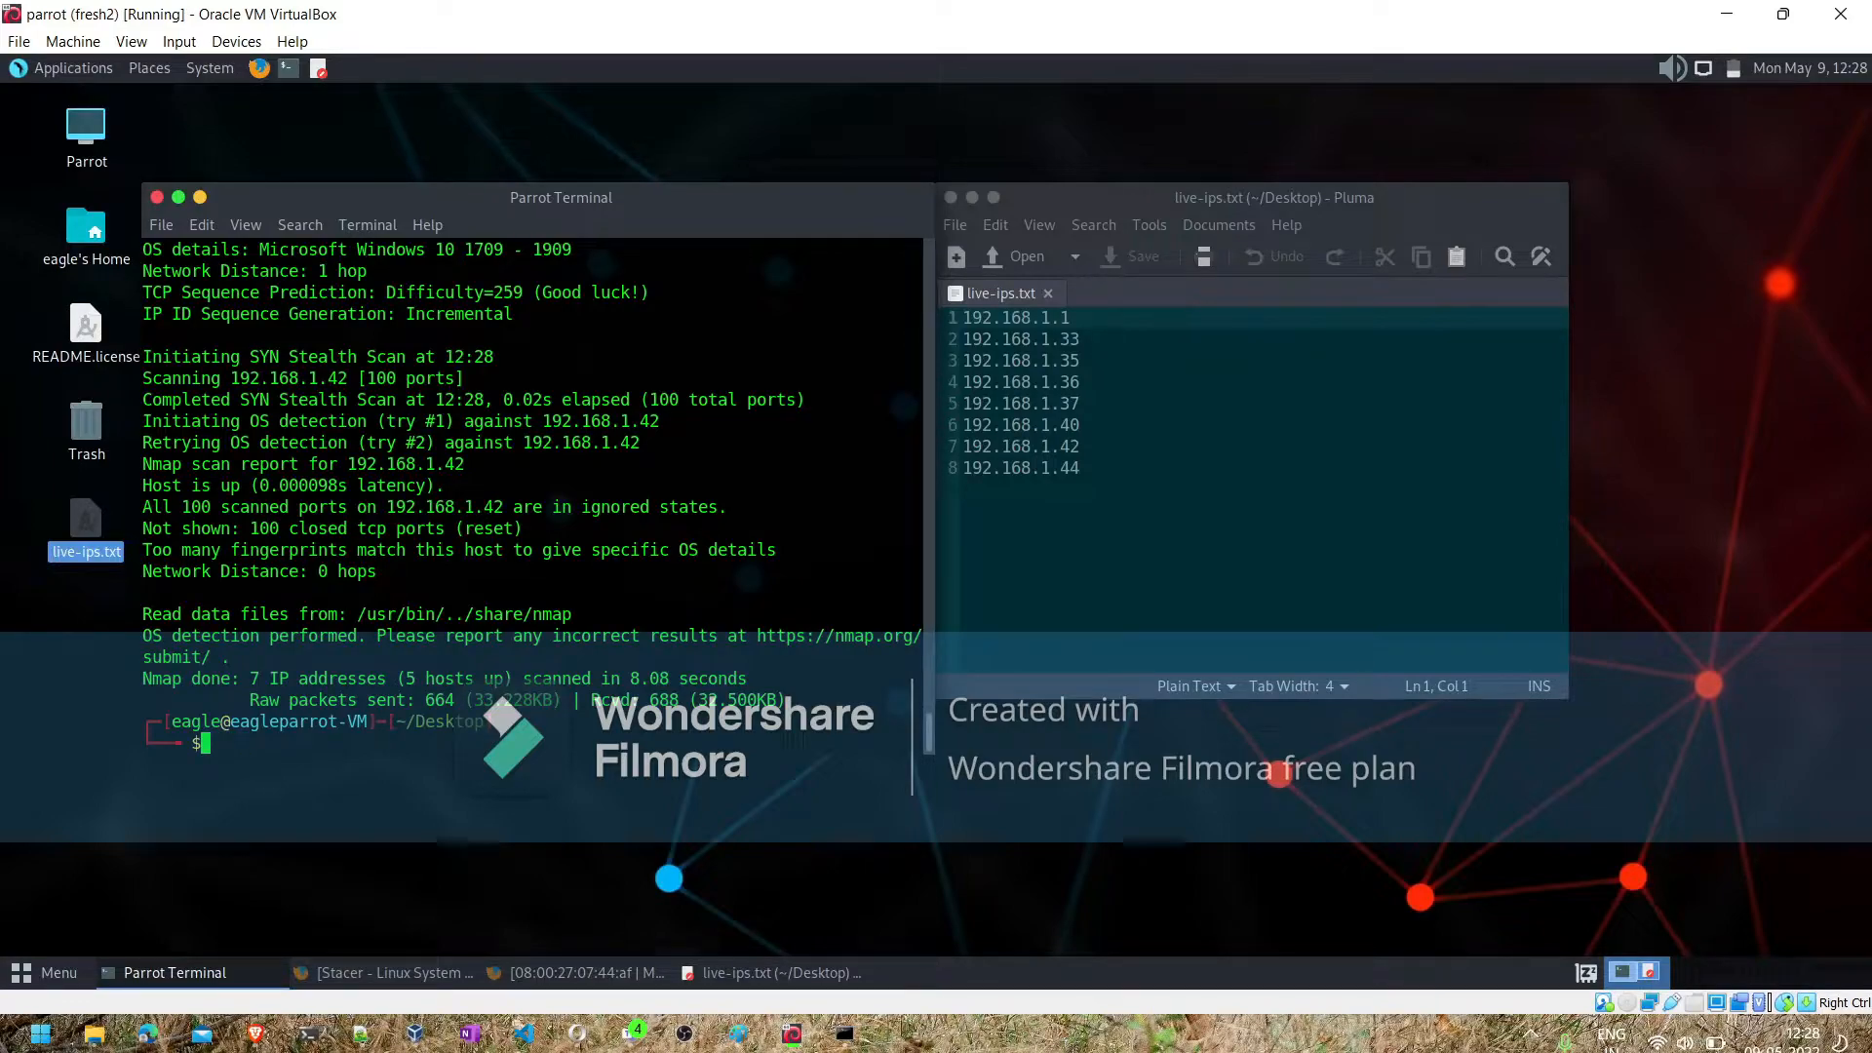
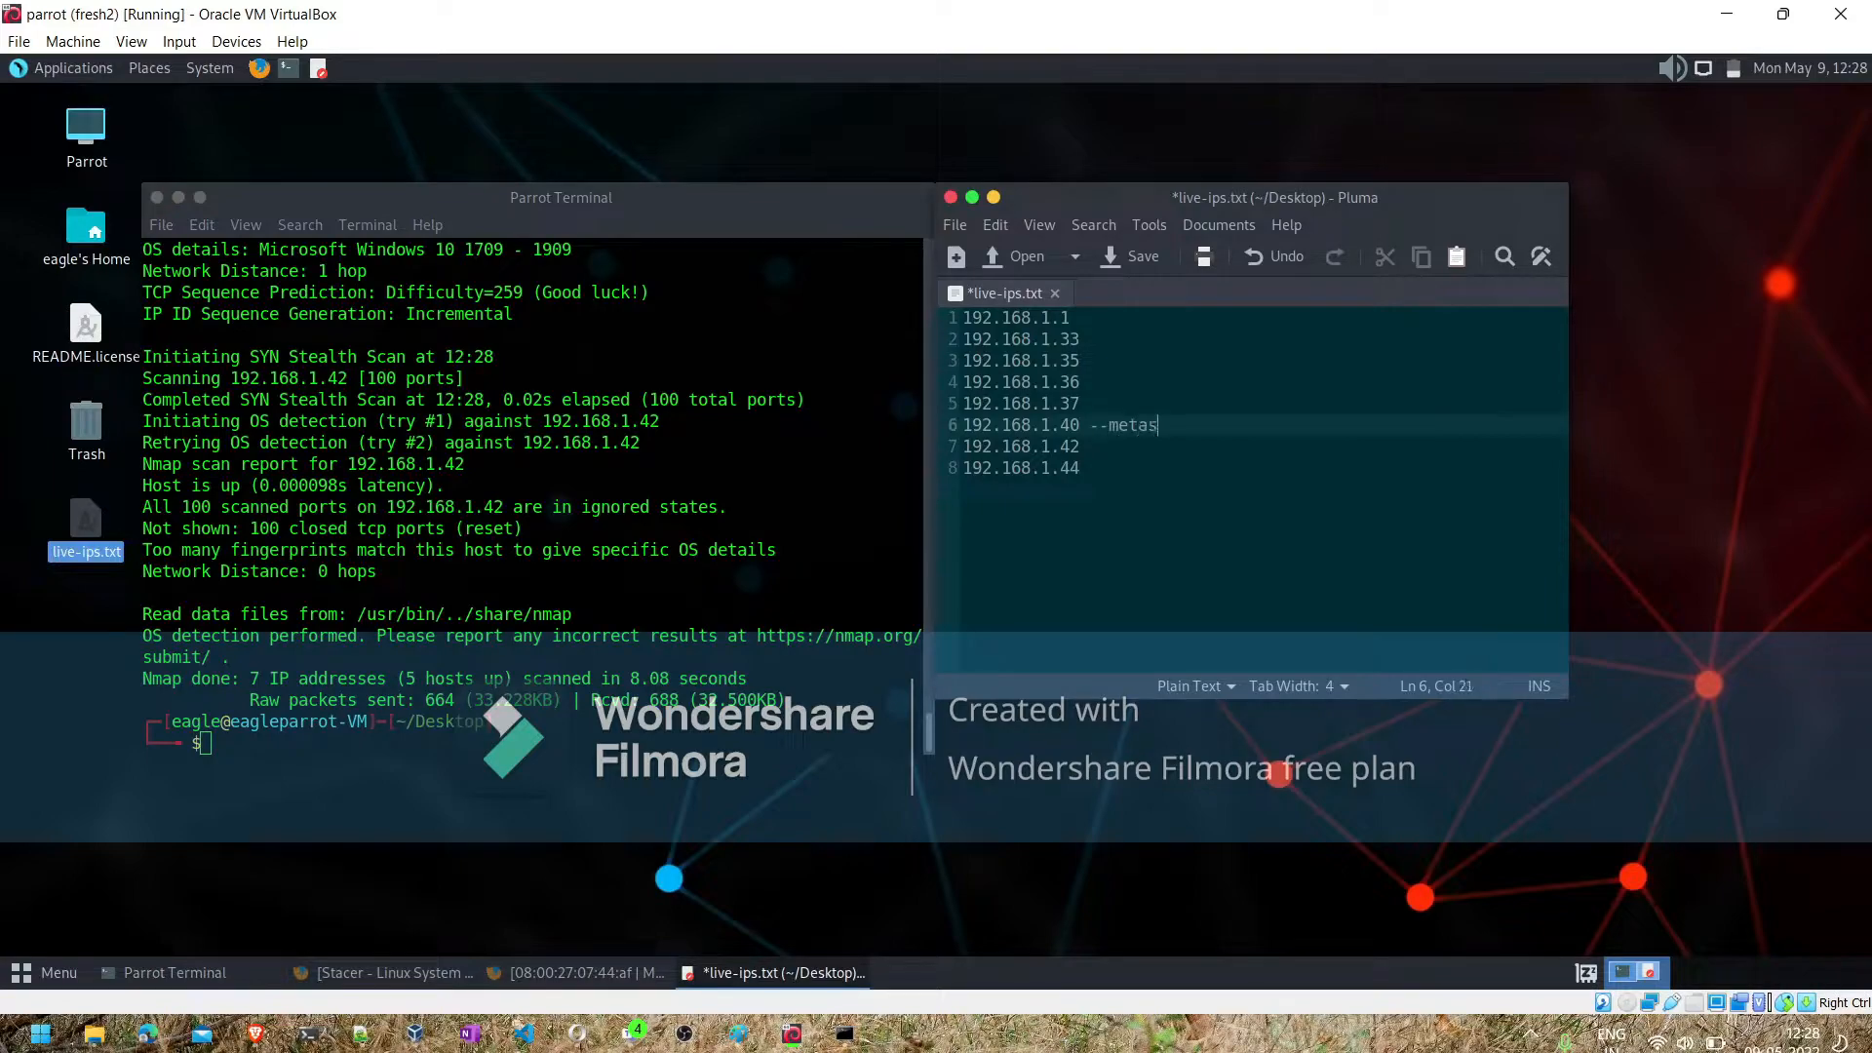
# - Complete the label beside 192.168.1.40 in live-ips.txt so that it reads --metasploitable2
pyautogui.write('le2')
# - Examine the nmap results in the terminal for 192.168.1.44, 192.168.1.40 and the host listed before them, checking operating system details and MAC vendors
pyautogui.scroll(10, 691, 521)
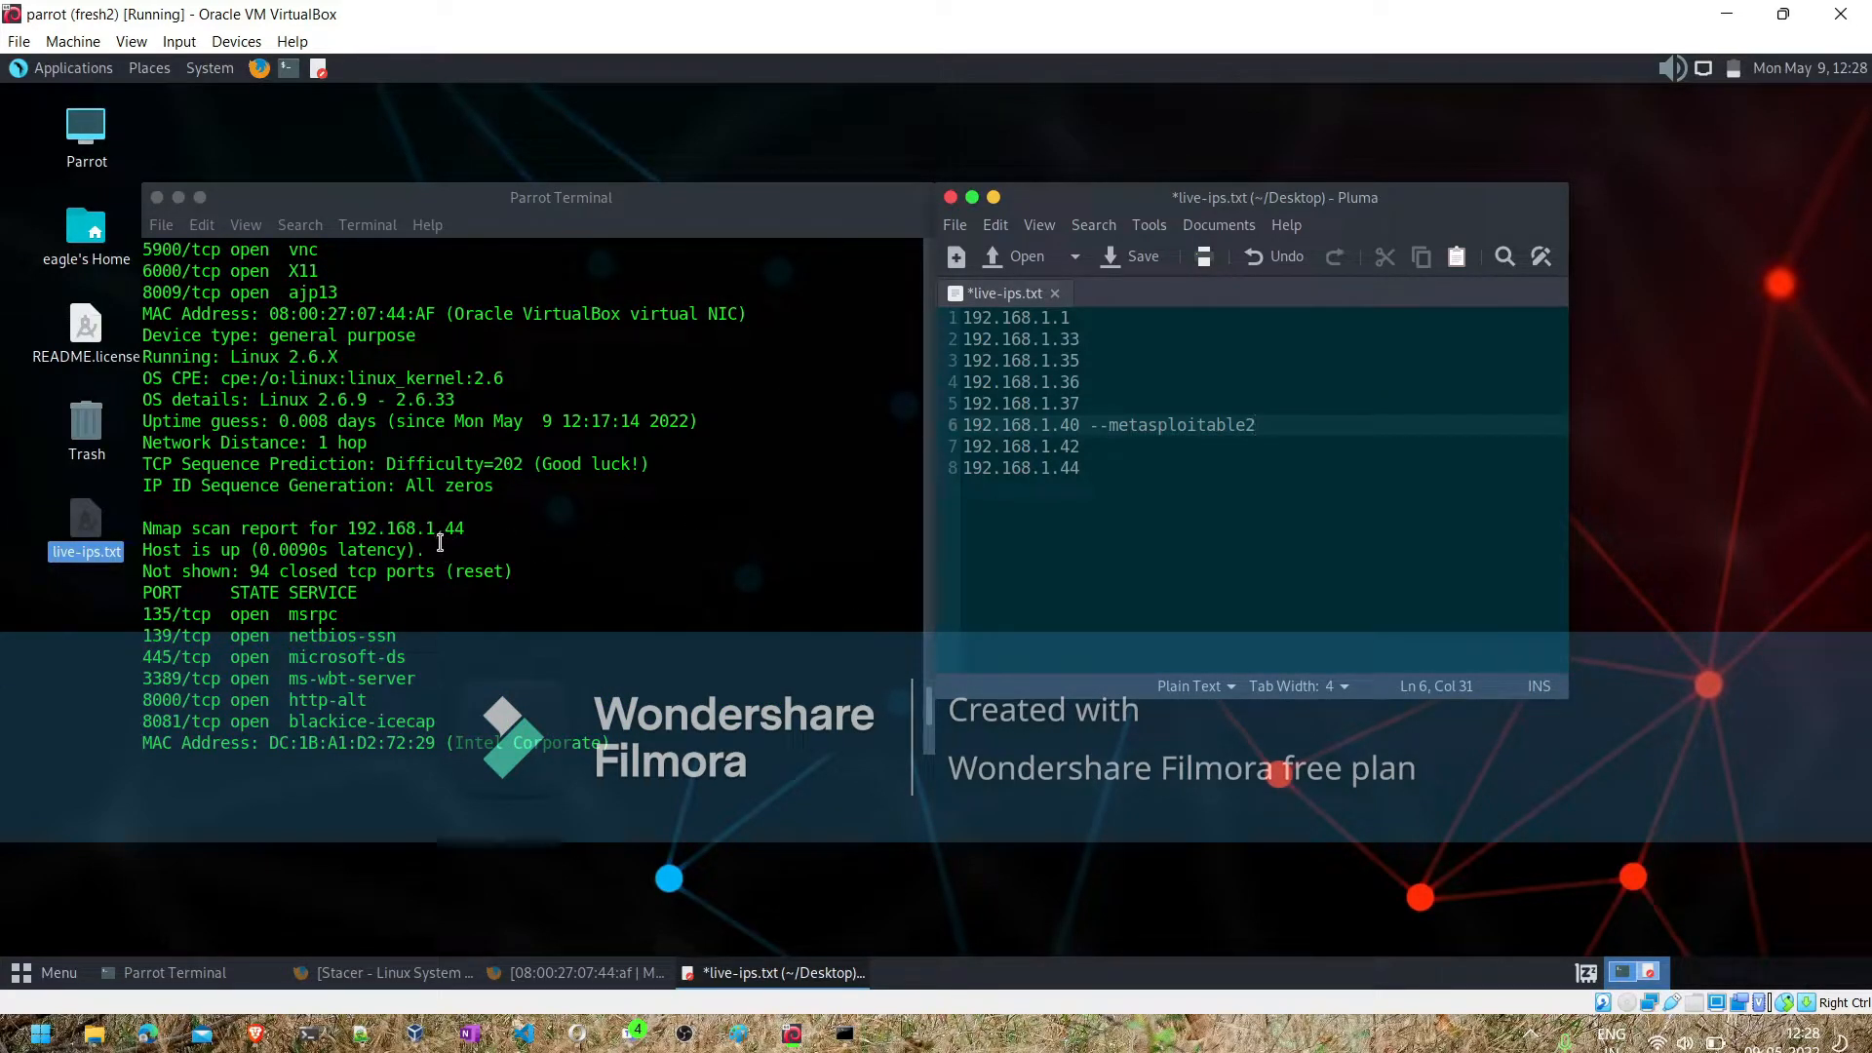
pyautogui.scroll(-2, 445, 539)
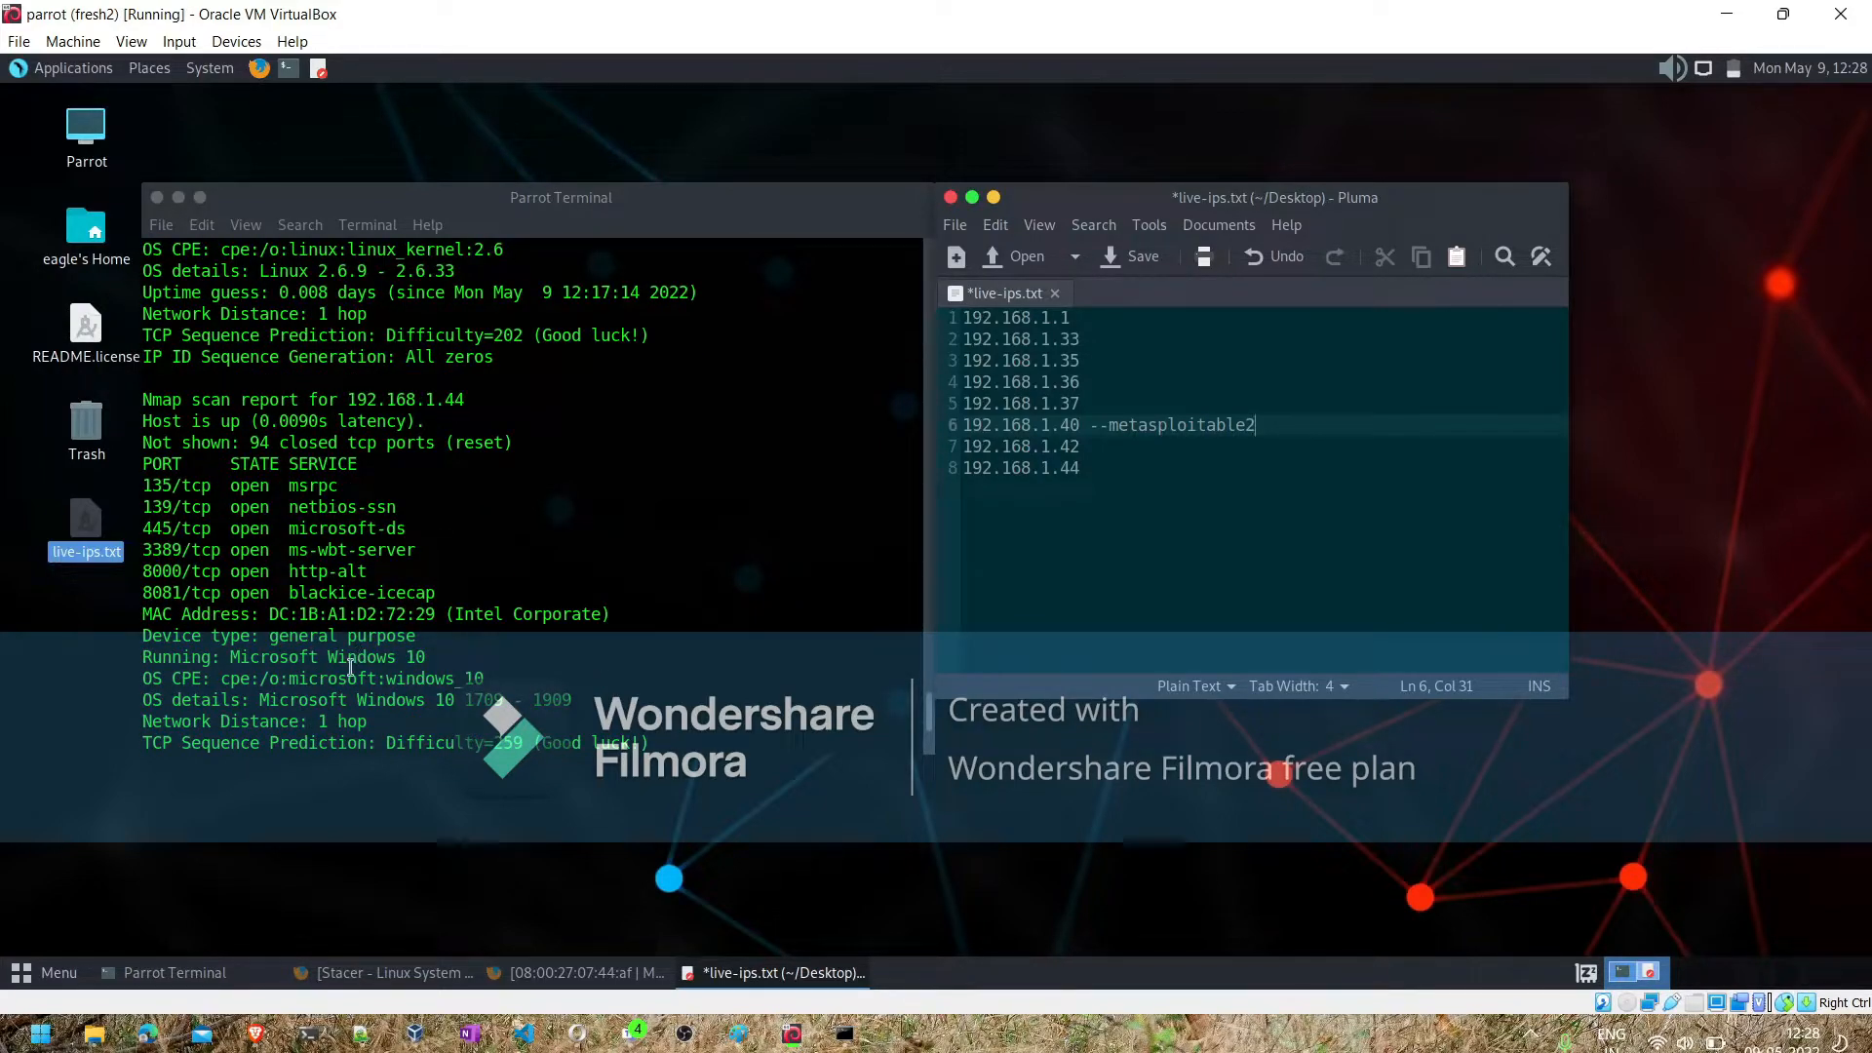
pyautogui.moveTo(379, 680); pyautogui.dragTo(485, 677)
pyautogui.scroll(5, 485, 677)
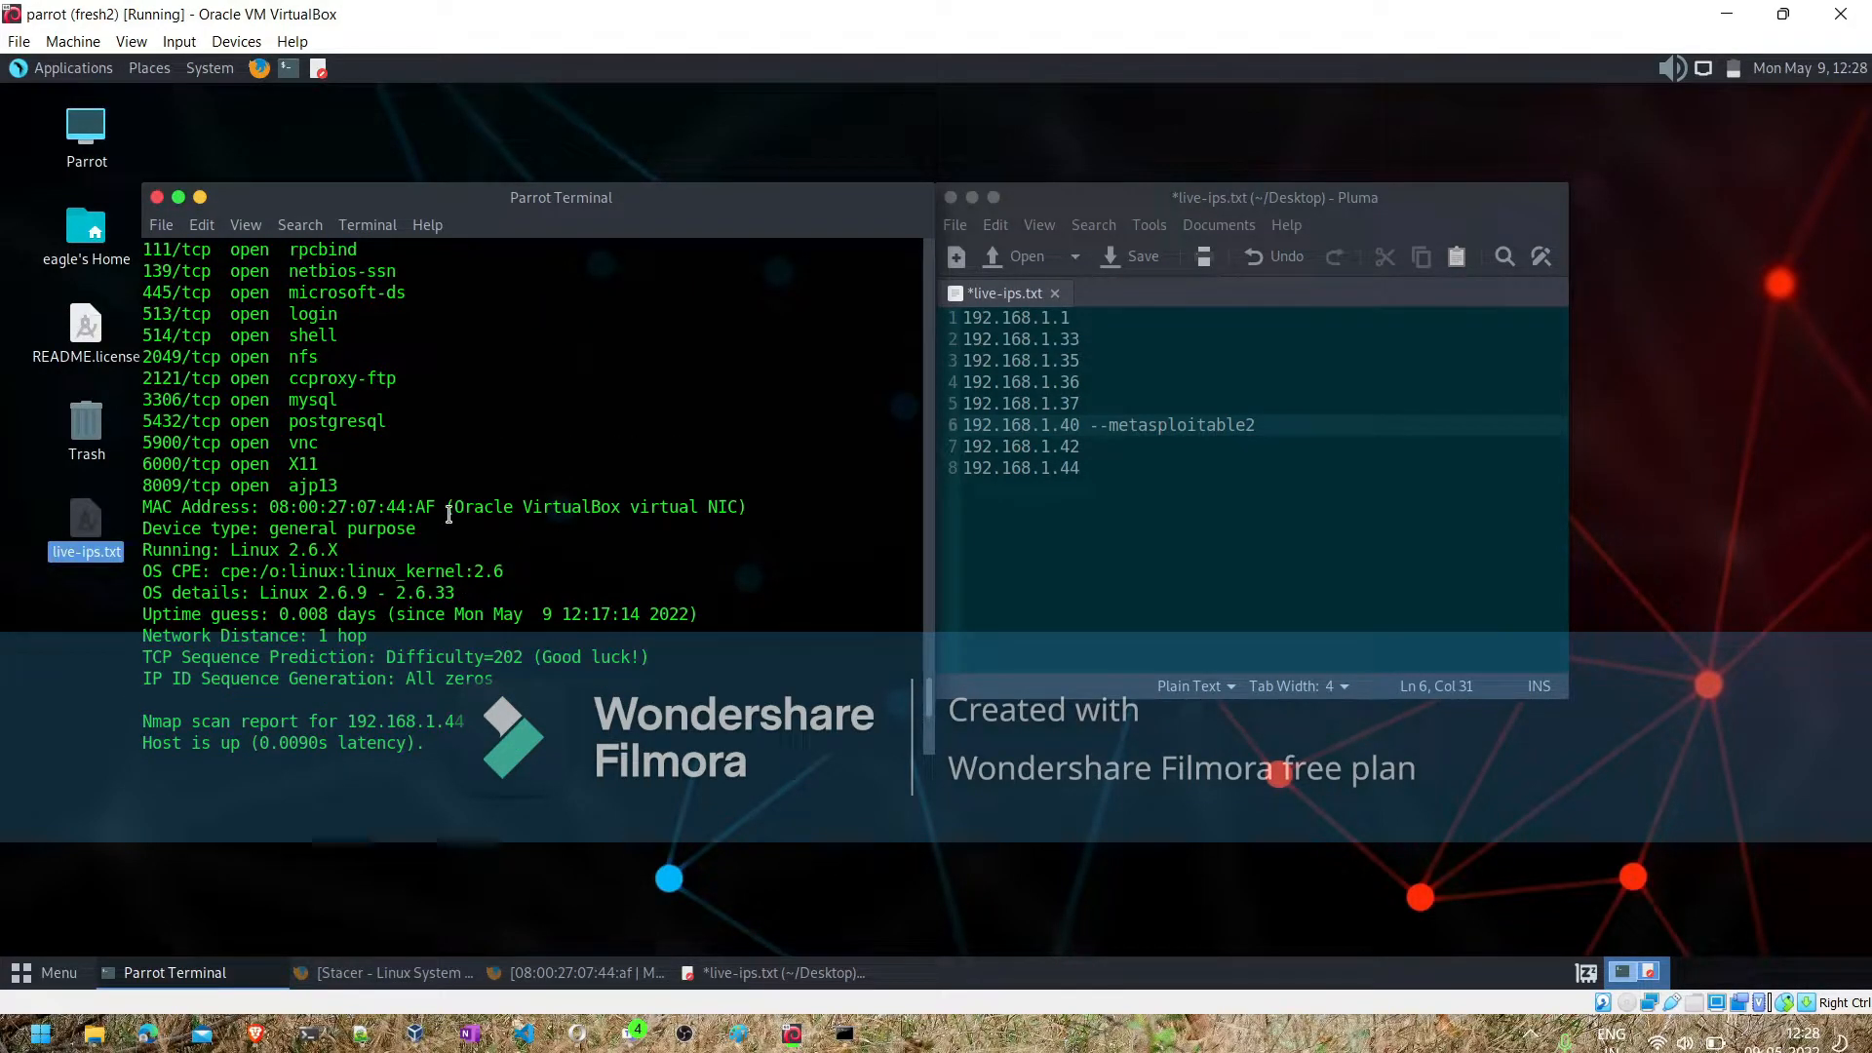
pyautogui.moveTo(445, 511); pyautogui.dragTo(549, 513)
pyautogui.scroll(5, 472, 525)
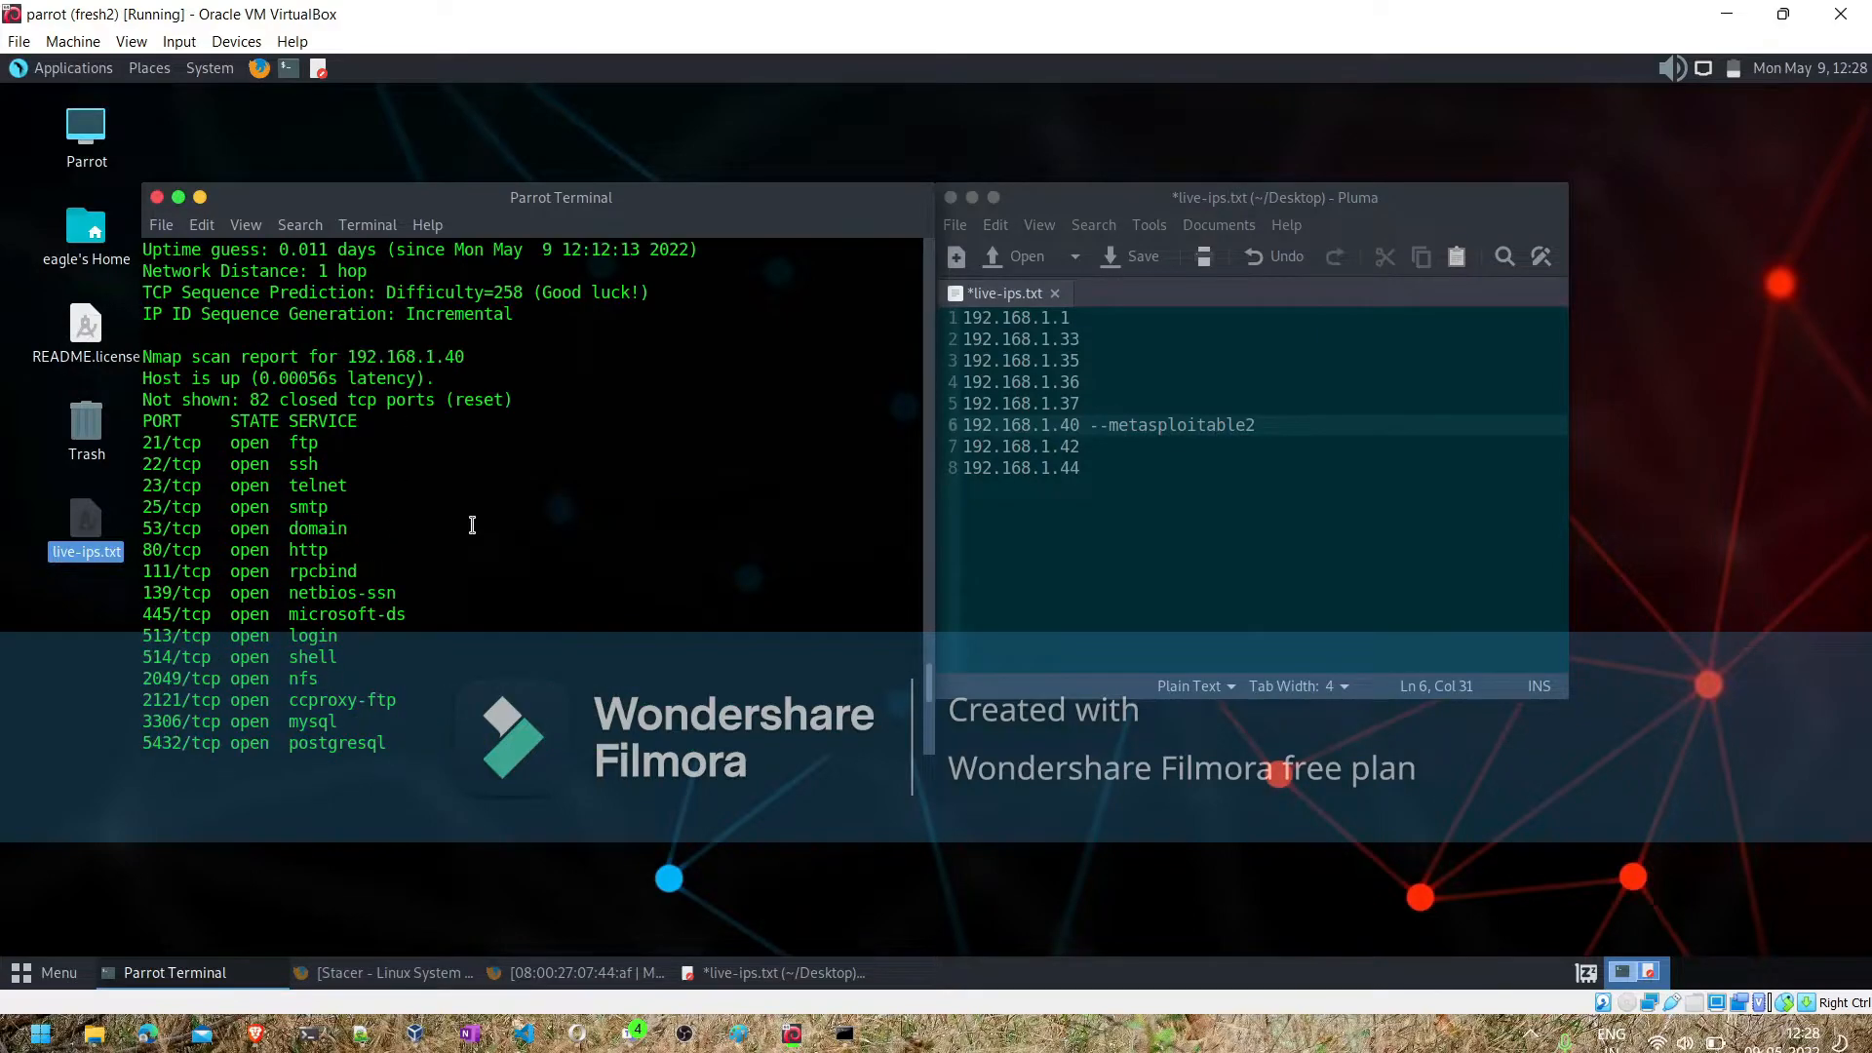
pyautogui.scroll(2, 472, 525)
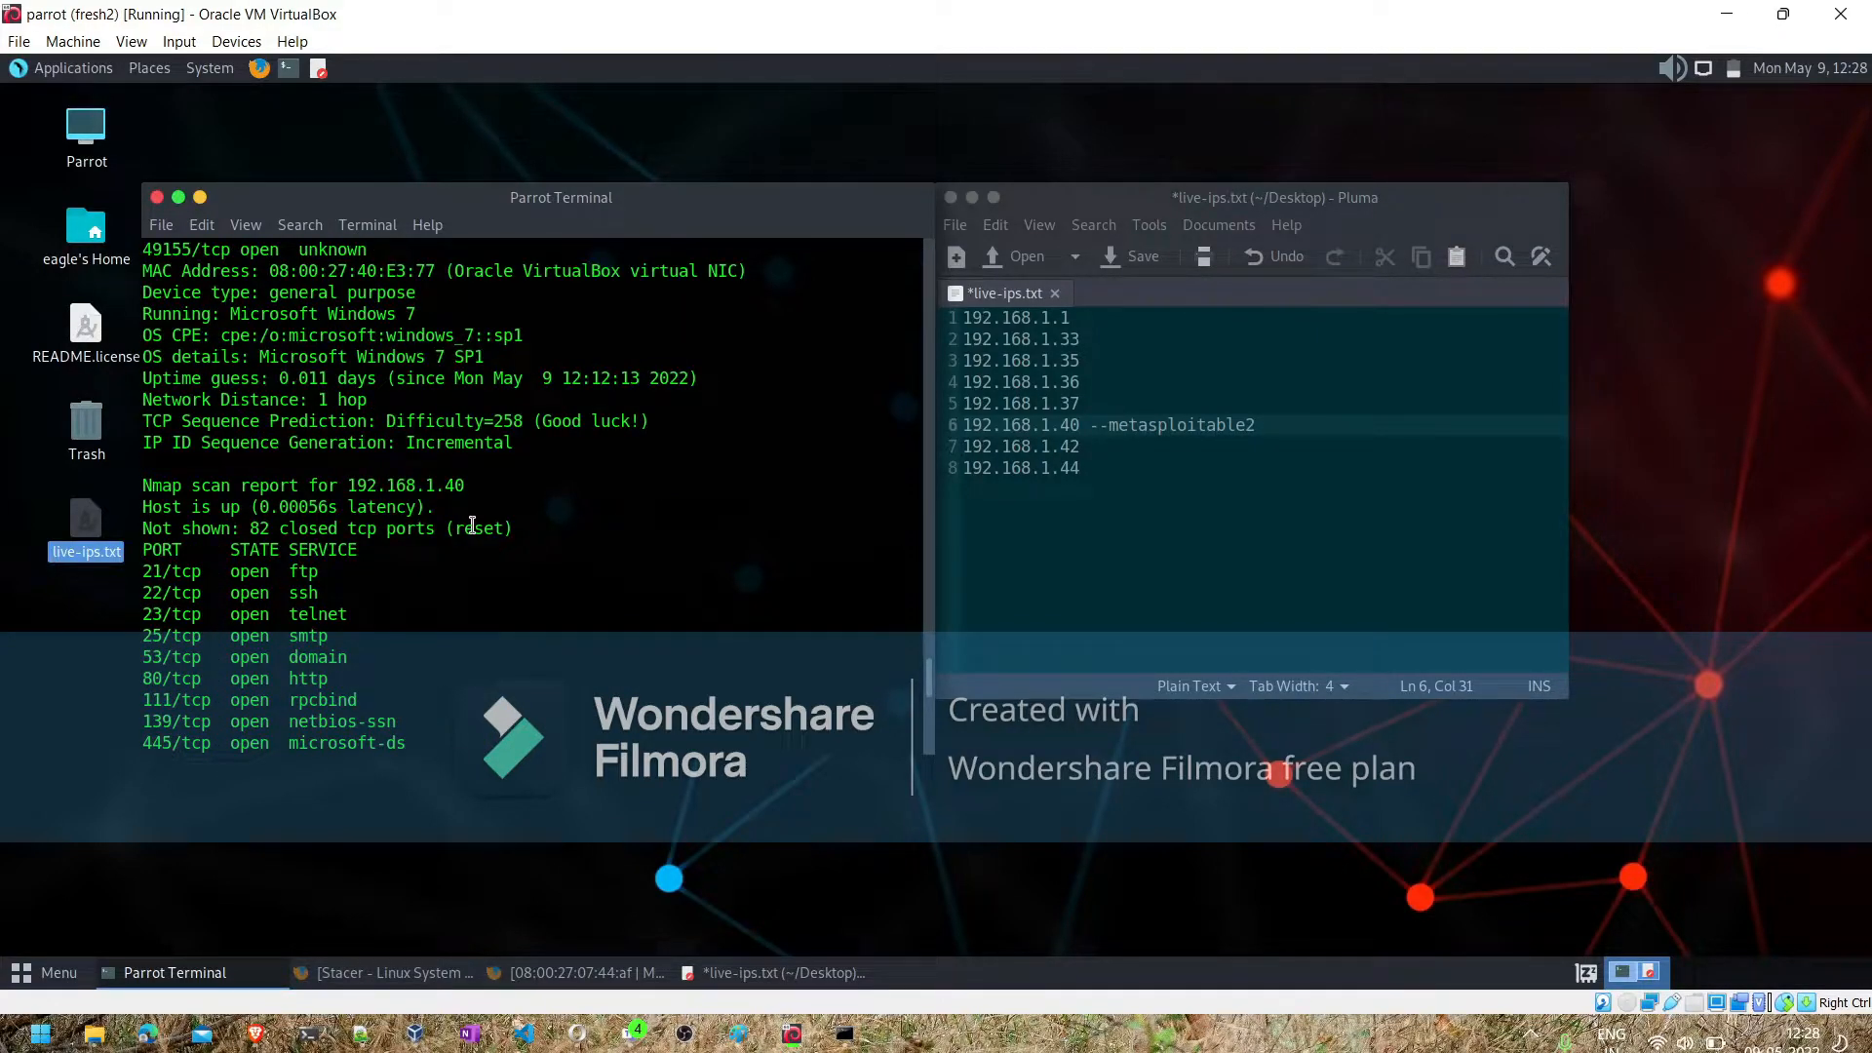
pyautogui.scroll(1, 472, 526)
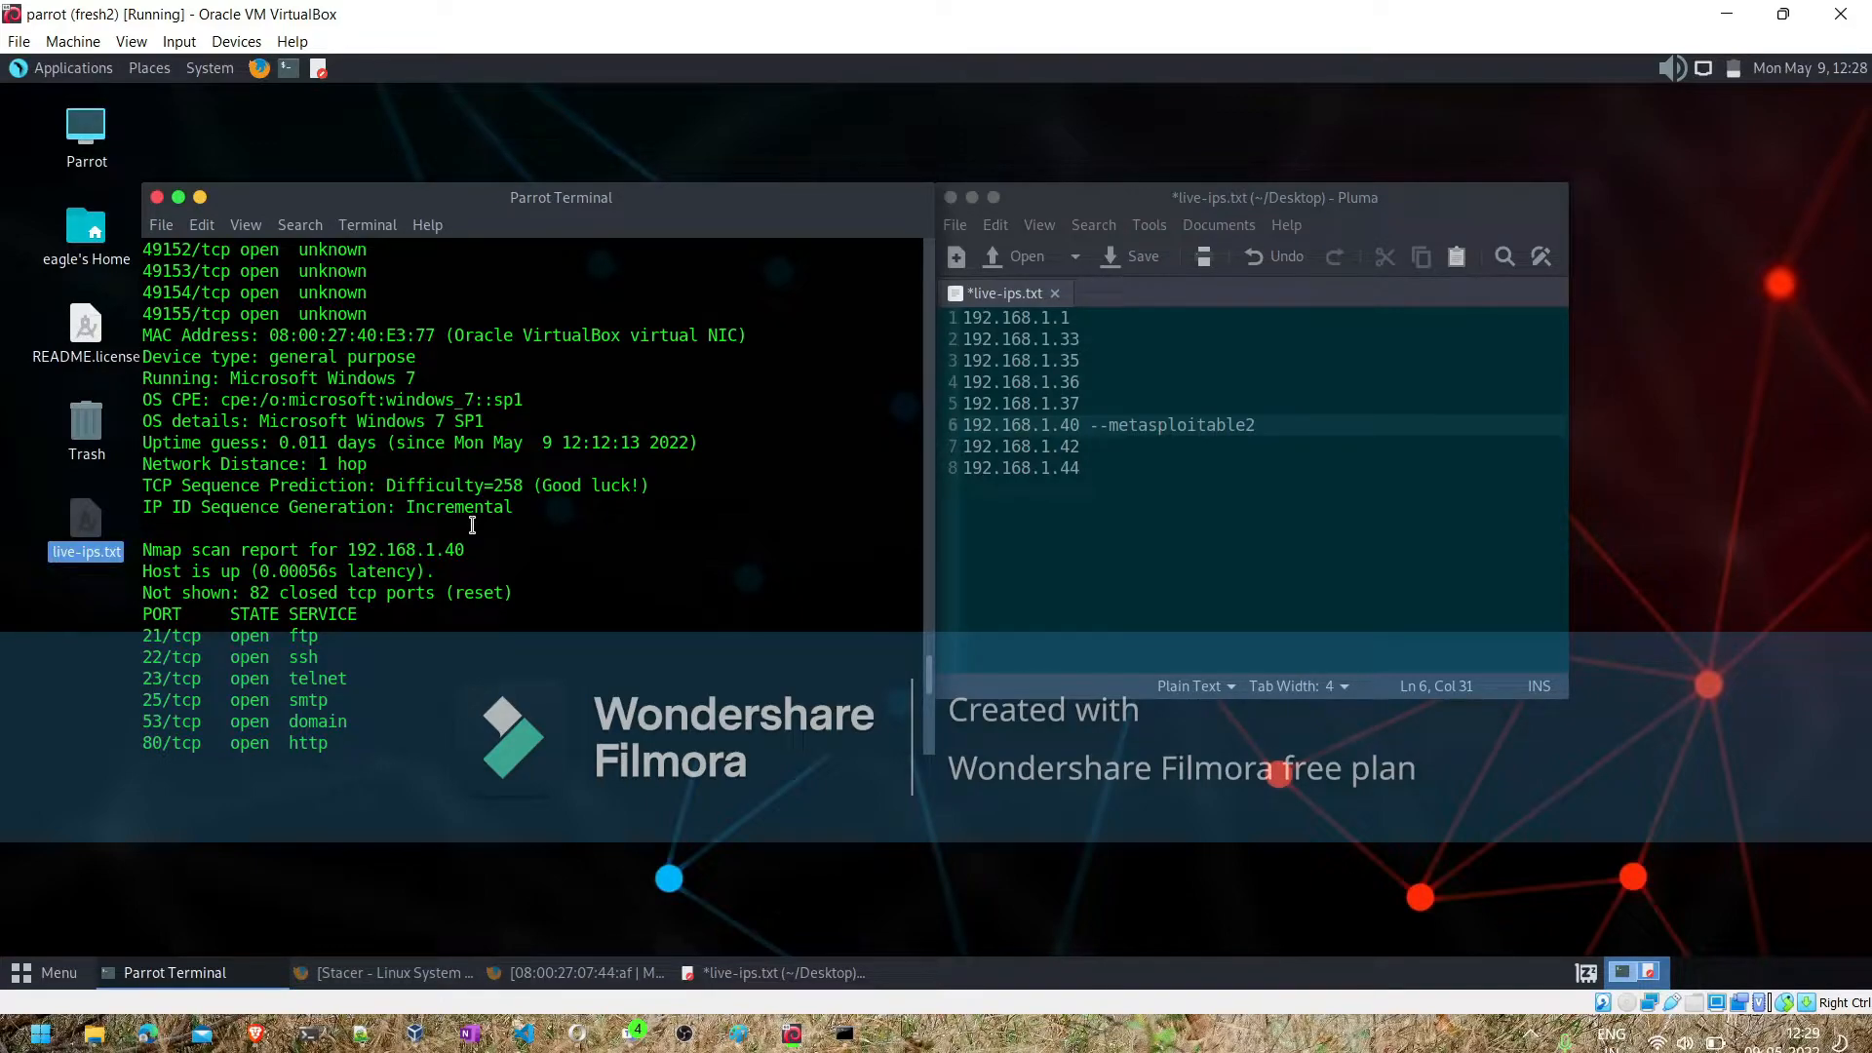
# - Check the nmap report for 192.168.1.36 and label that address --metasploitable 3 in live-ips.txt
pyautogui.rightClick(472, 527)
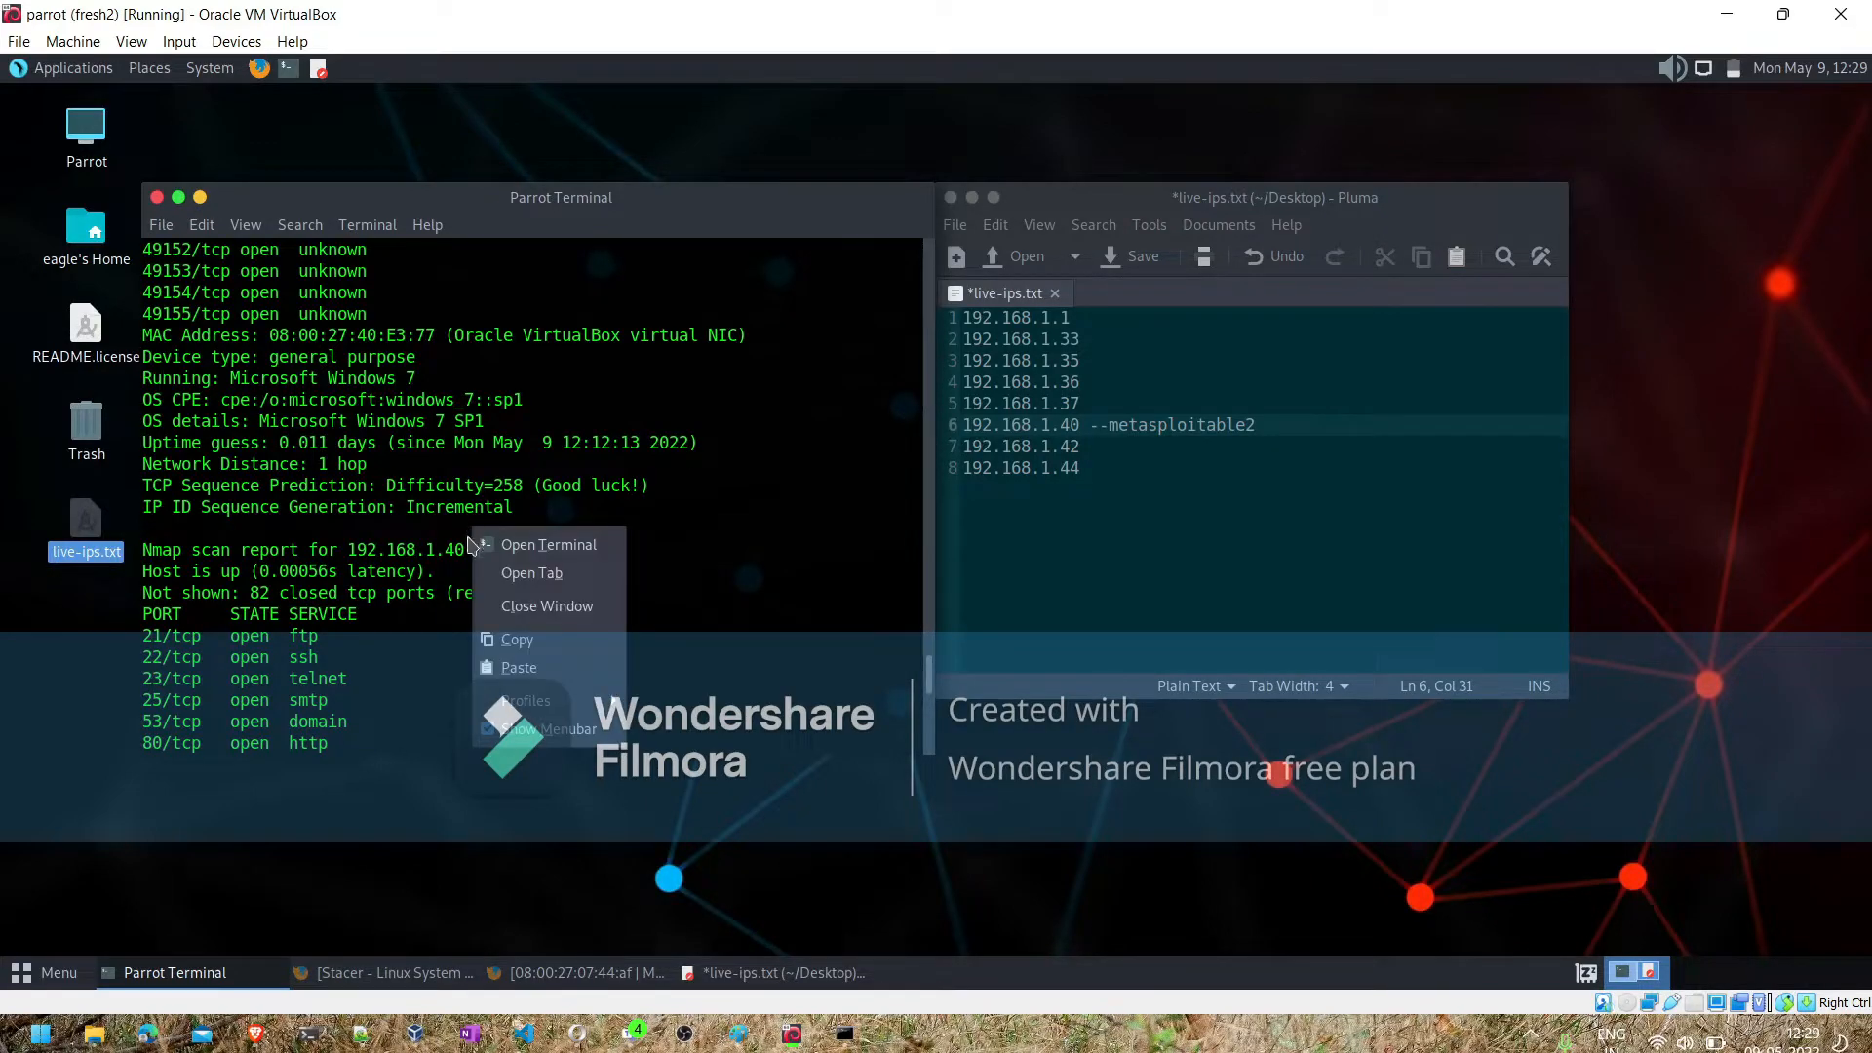
pyautogui.click(462, 543)
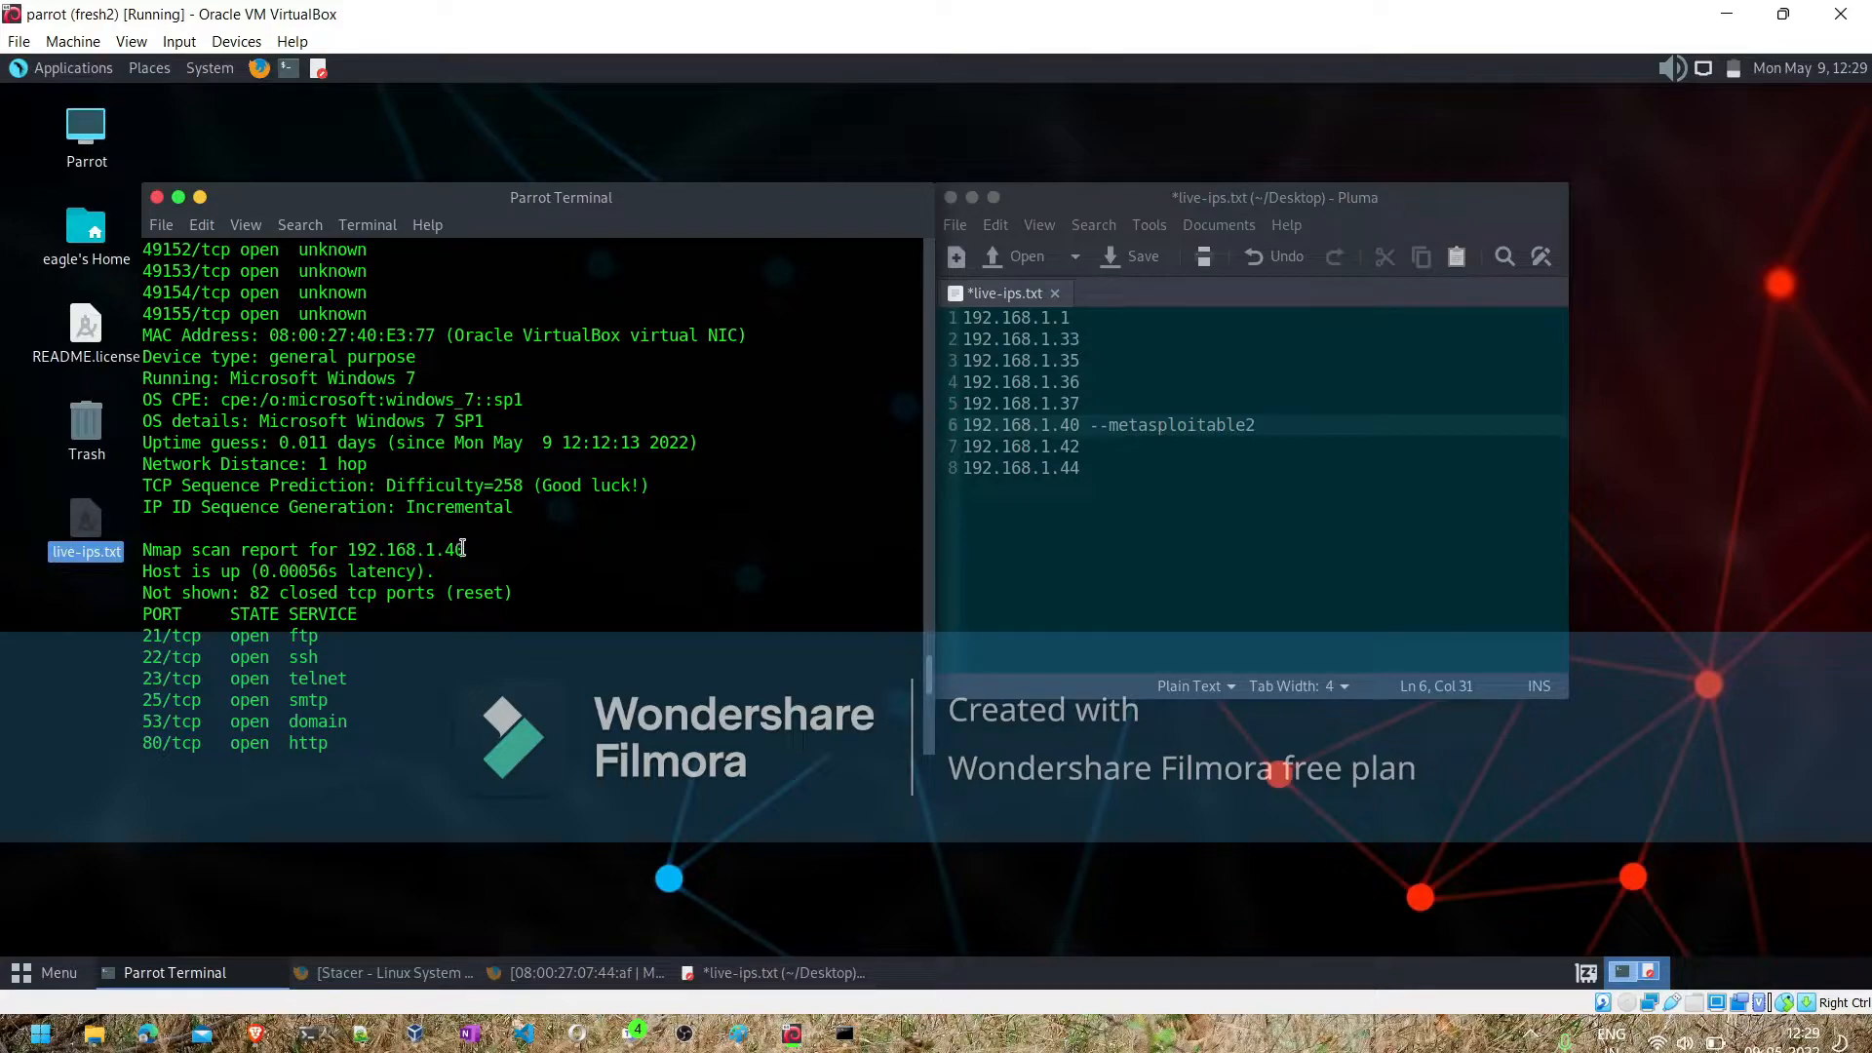
pyautogui.moveTo(462, 548); pyautogui.dragTo(353, 548)
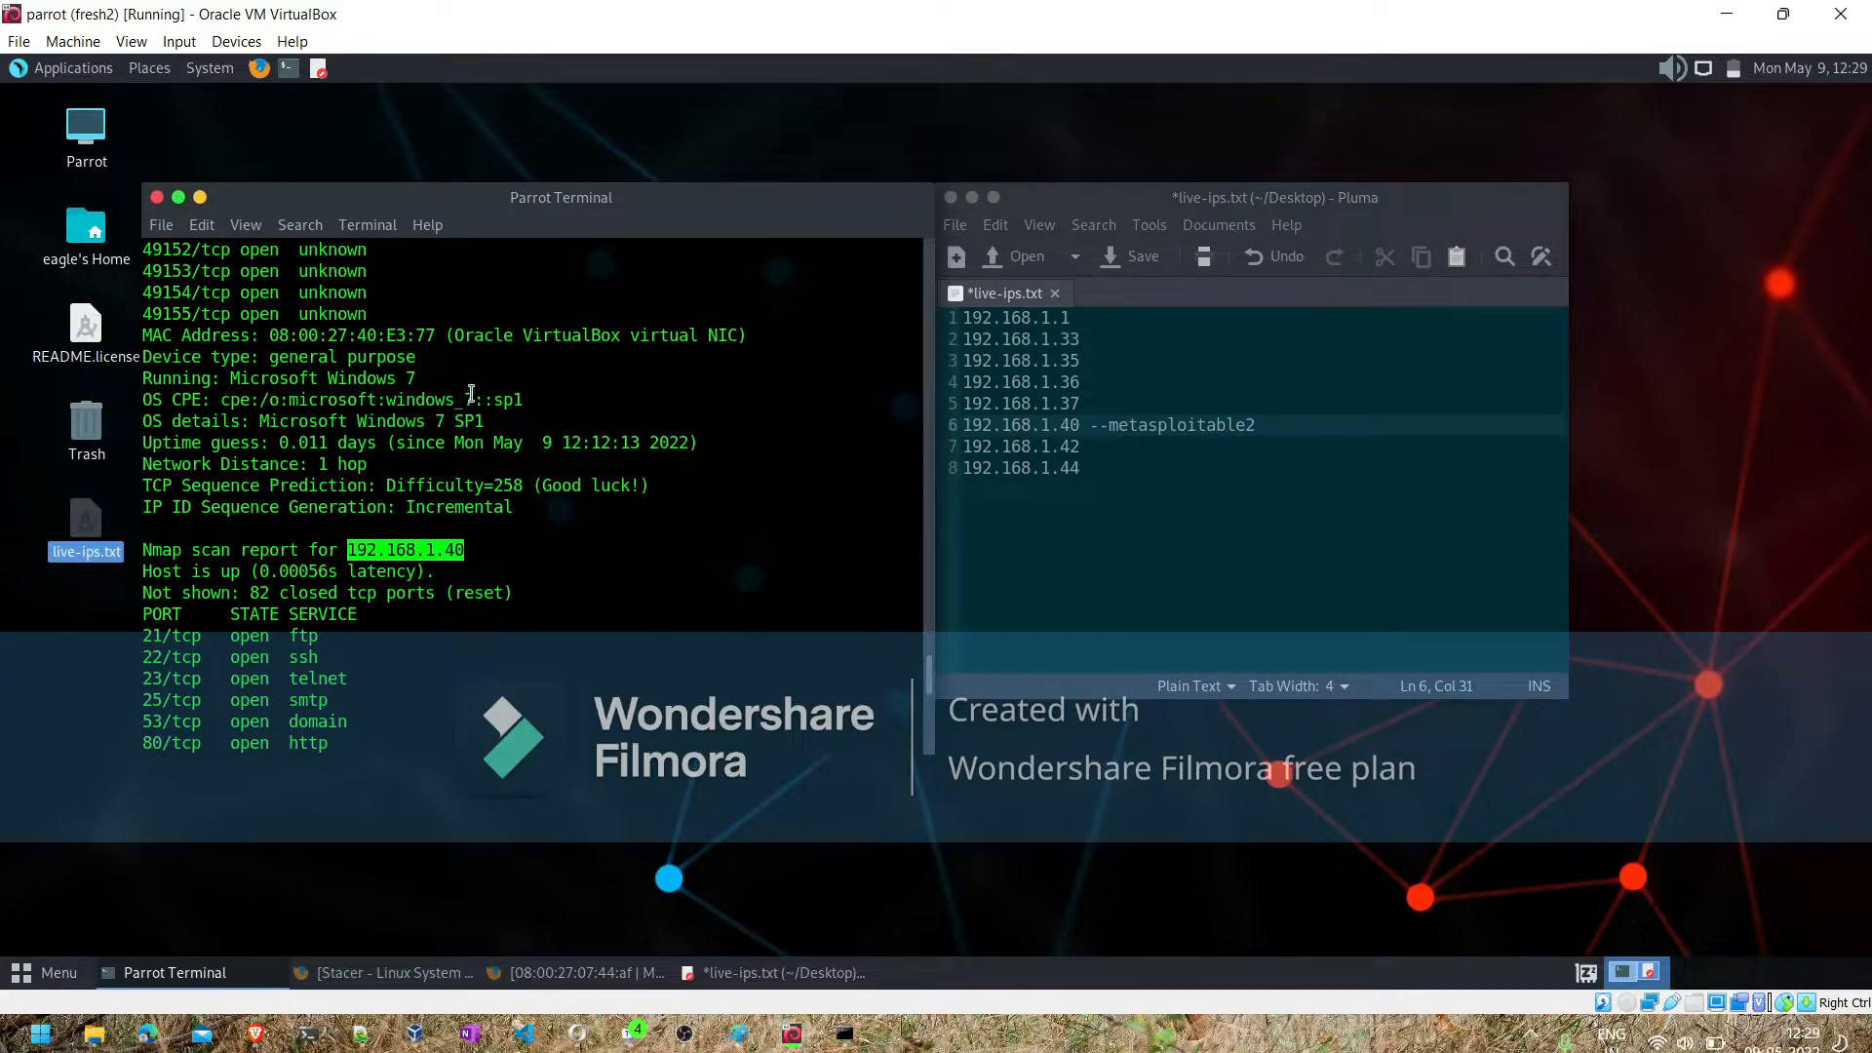
pyautogui.scroll(7, 539, 339)
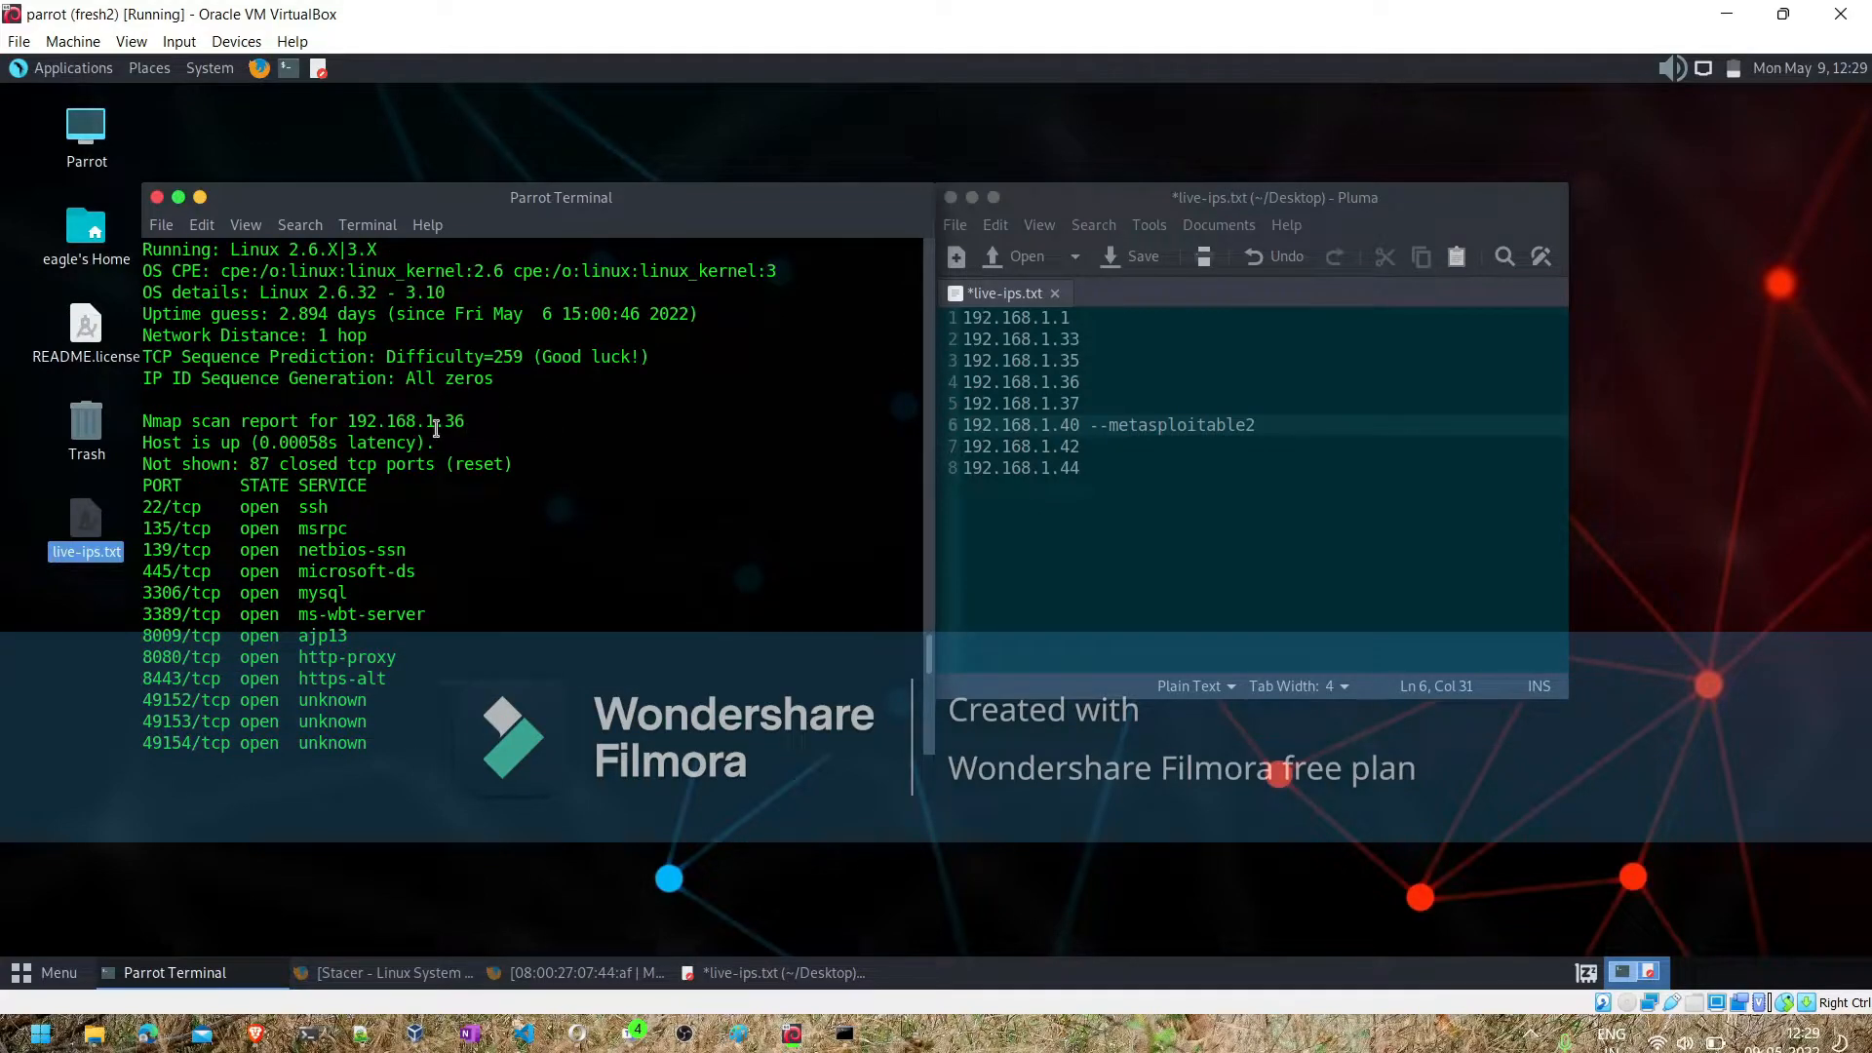
pyautogui.moveTo(917, 421); pyautogui.dragTo(338, 421)
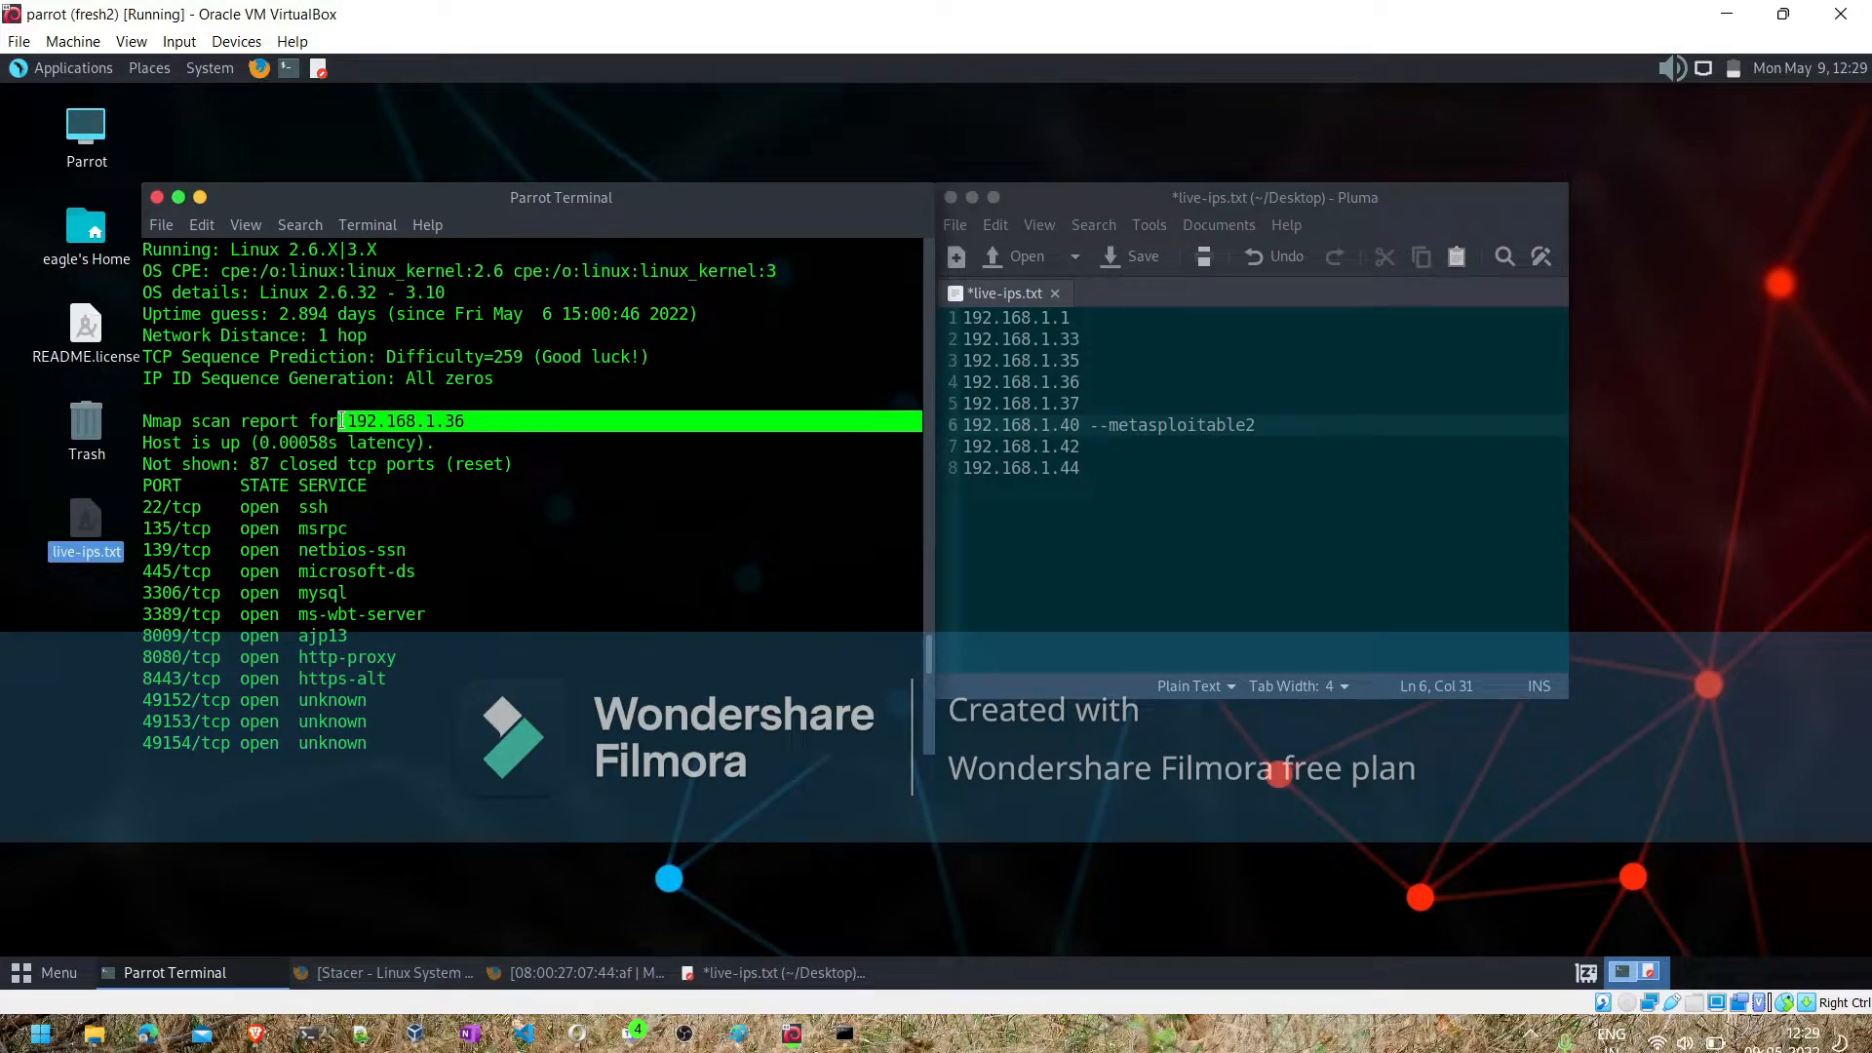
pyautogui.click(1110, 389)
pyautogui.write('-')
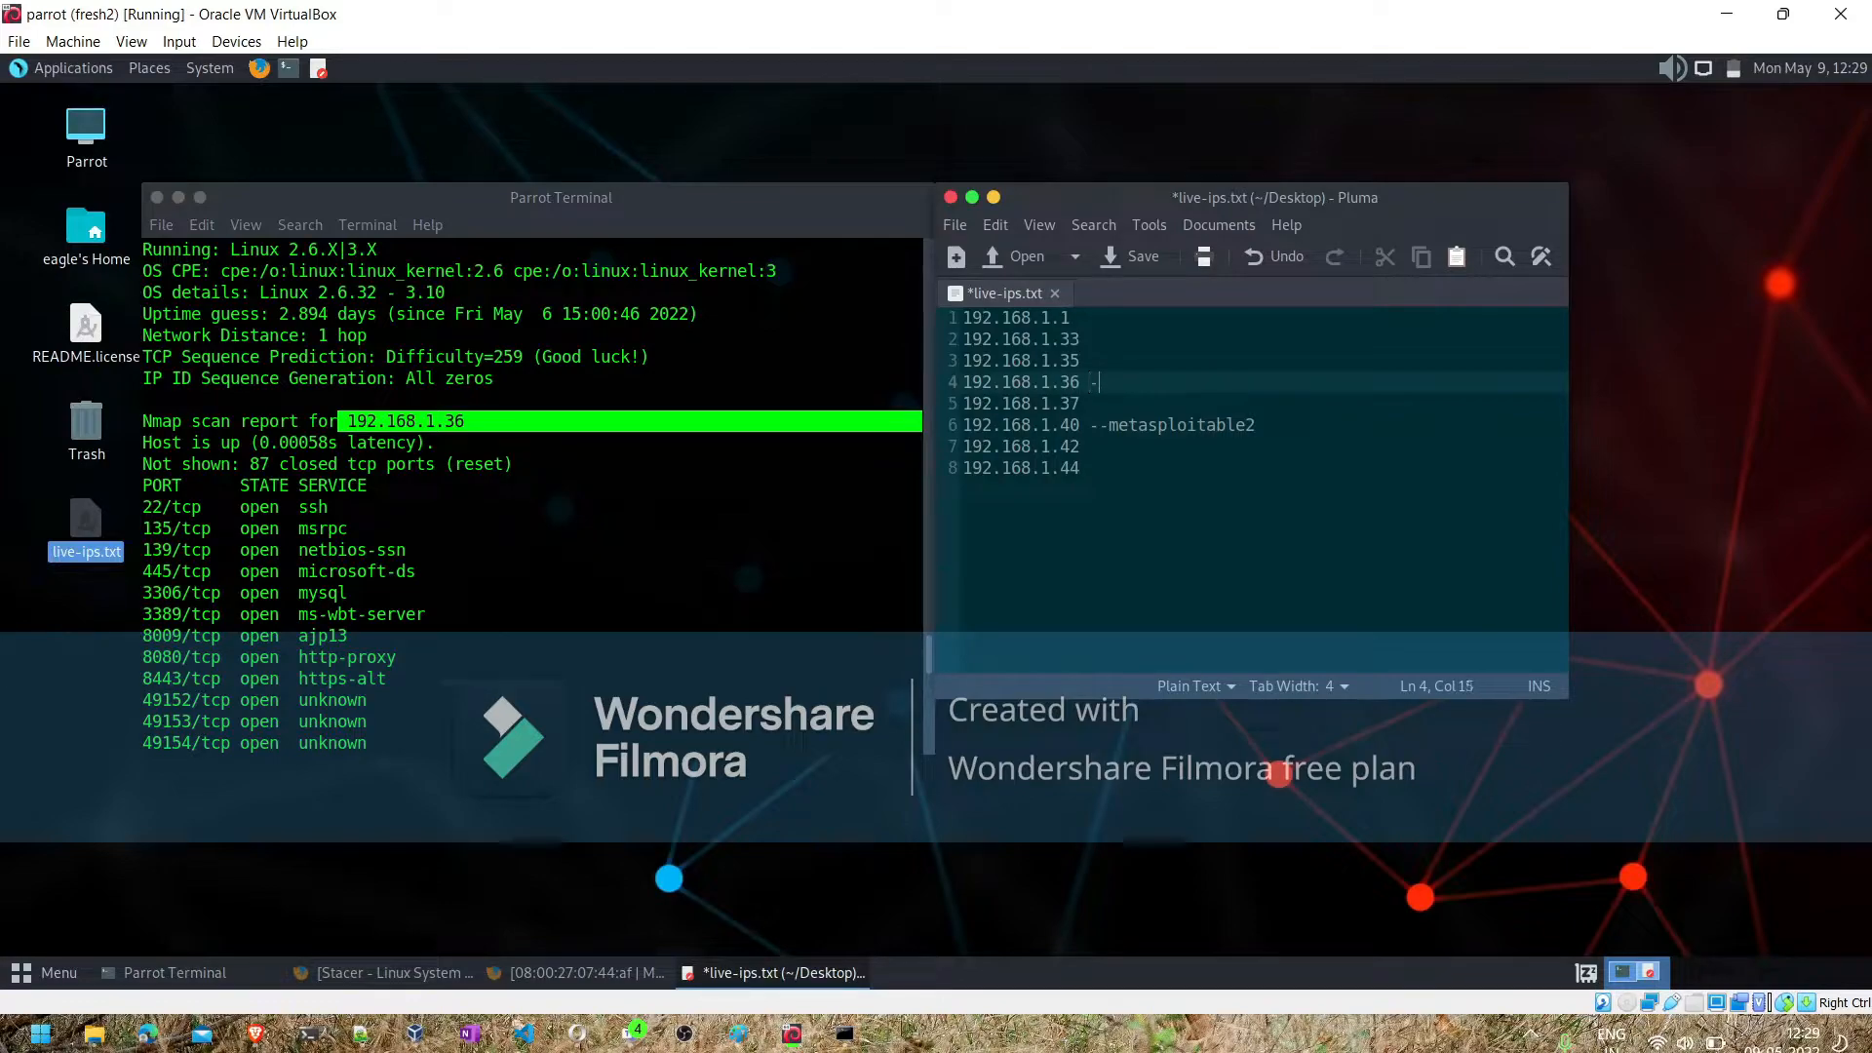
pyautogui.write('-metasploitable')
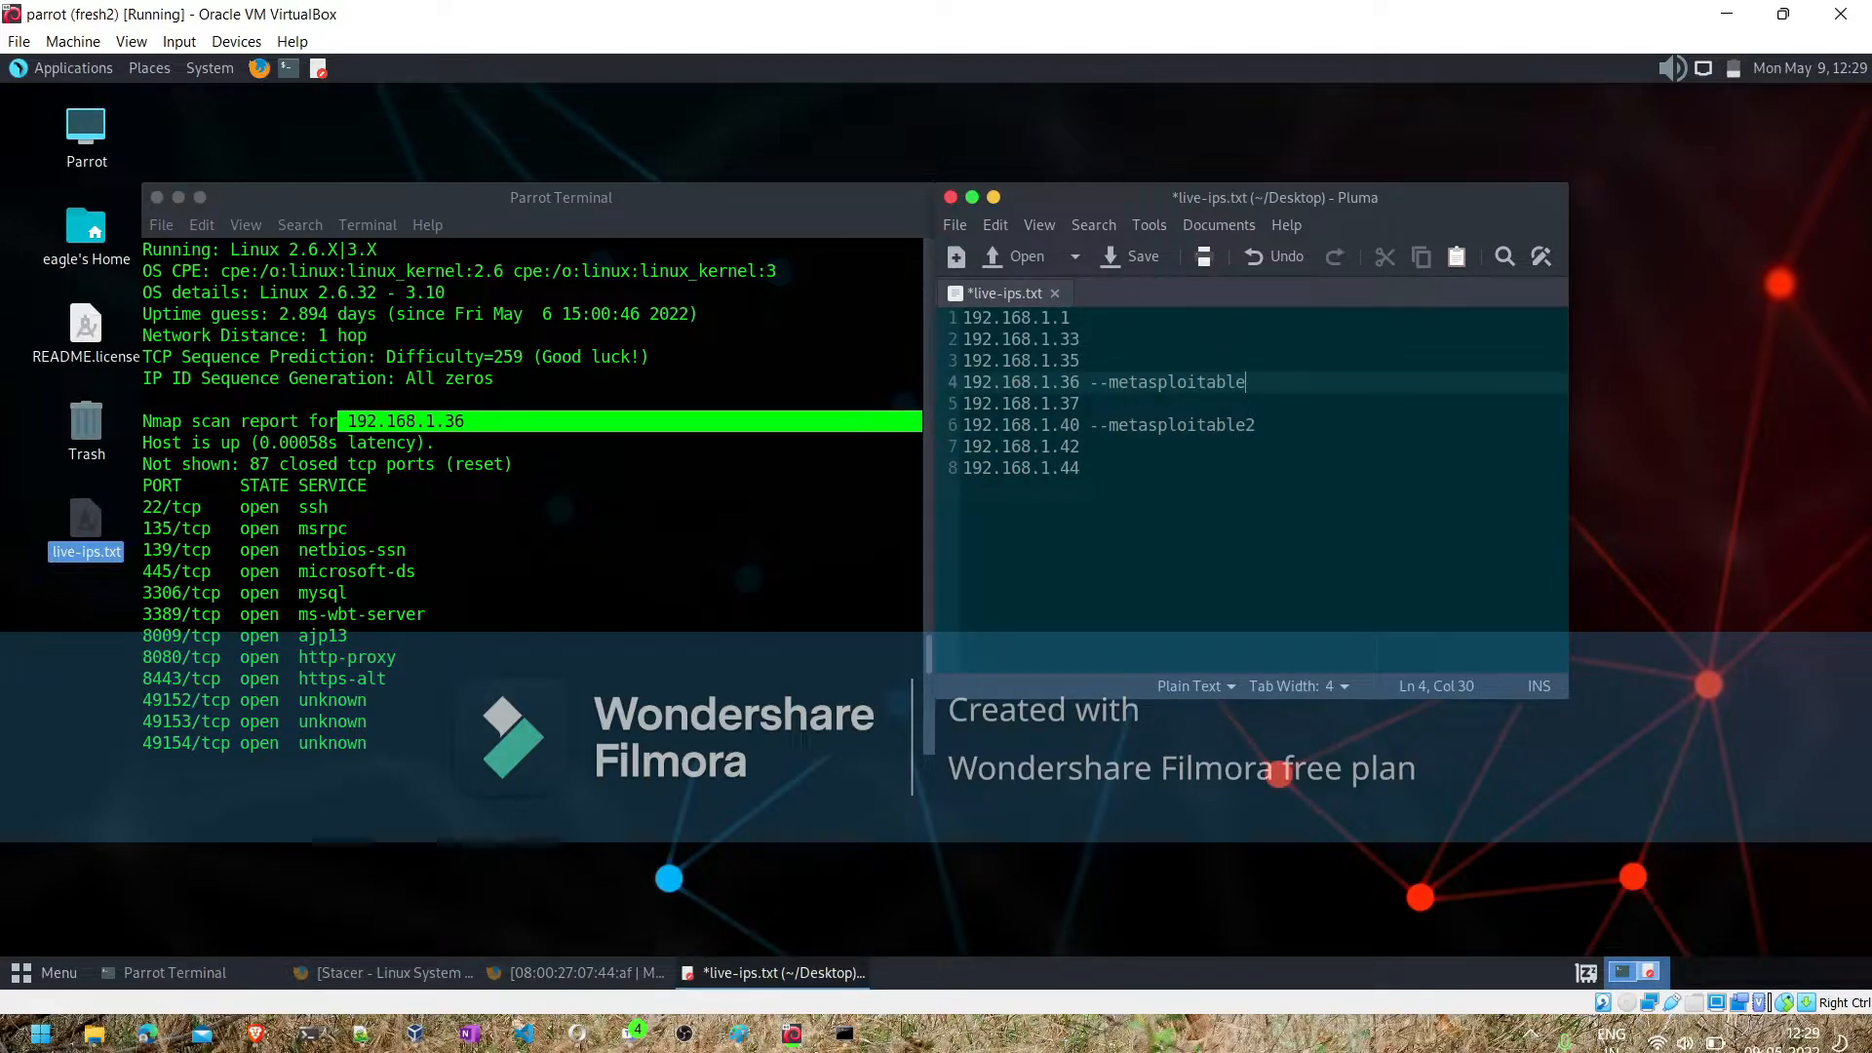
pyautogui.write(' 3')
# - Check the MAC vendor in the nmap report for 192.168.1.33 and label that address --Tplink AP in live-ips.txt
pyautogui.scroll(4, 635, 447)
pyautogui.scroll(3, 633, 446)
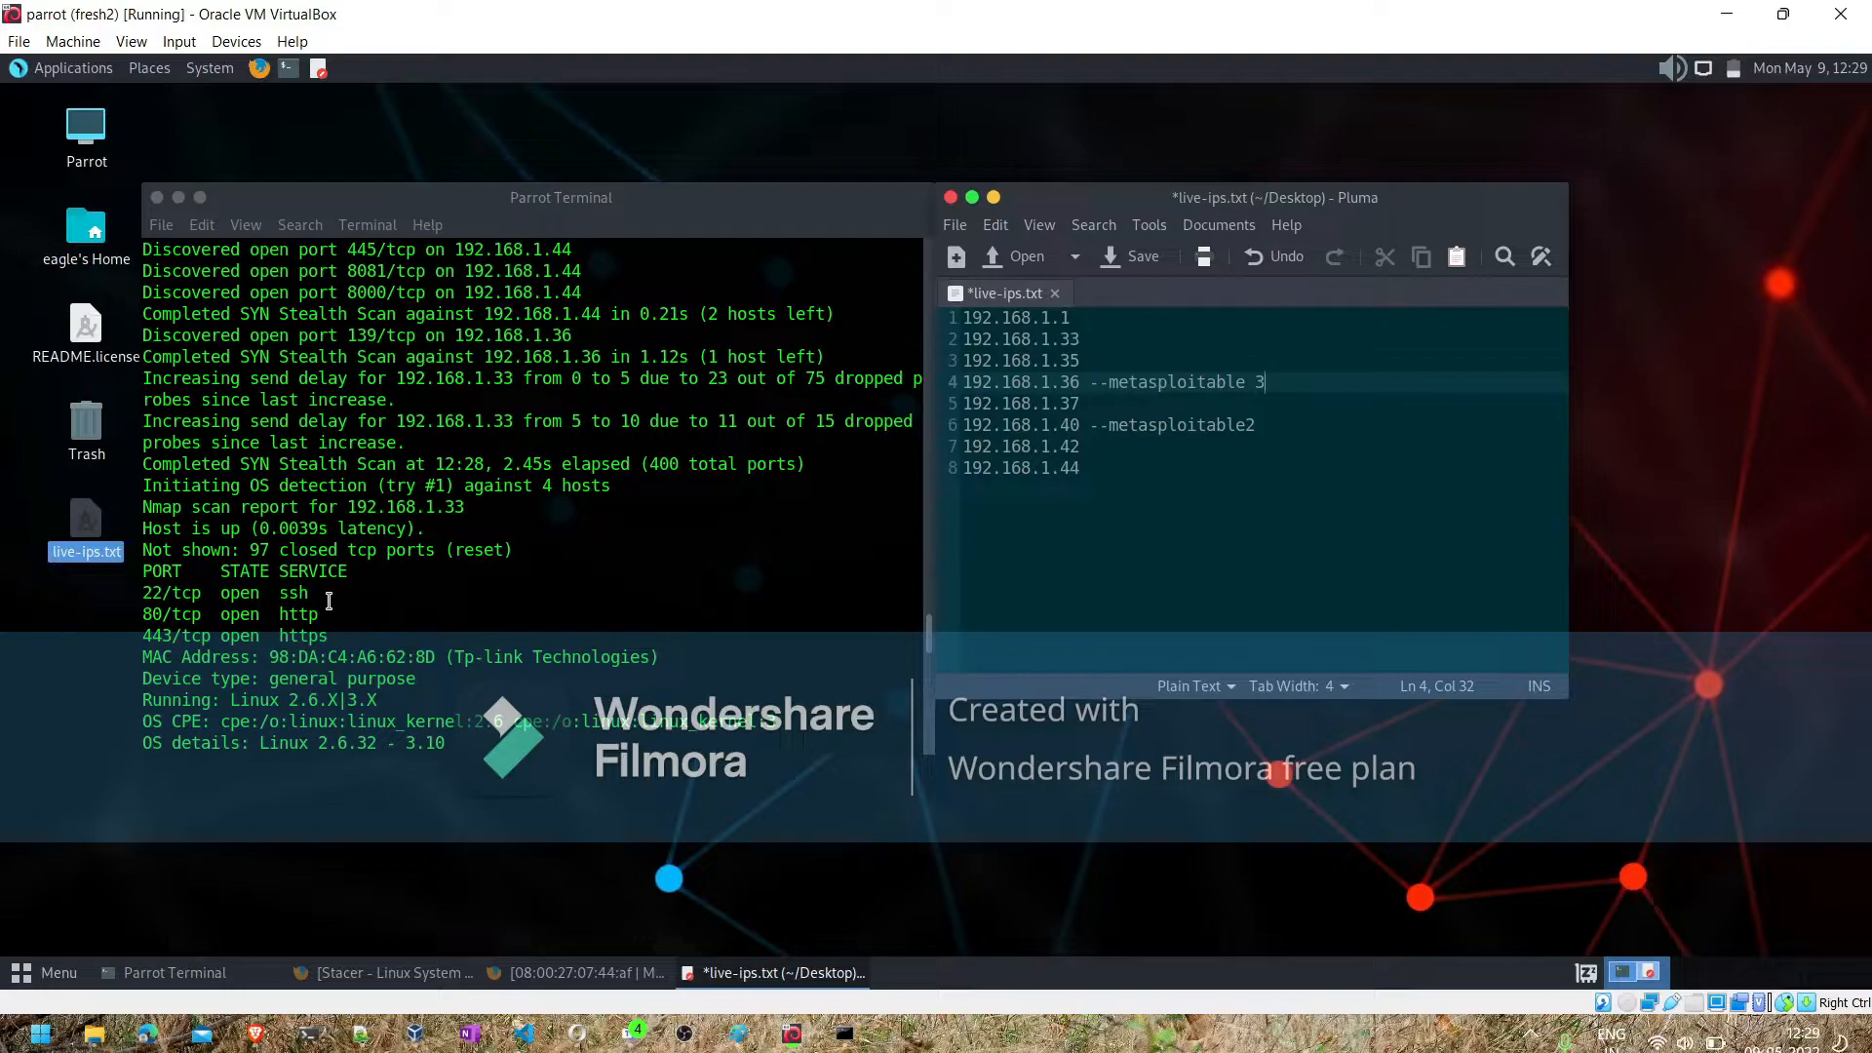
pyautogui.moveTo(462, 650); pyautogui.dragTo(636, 656)
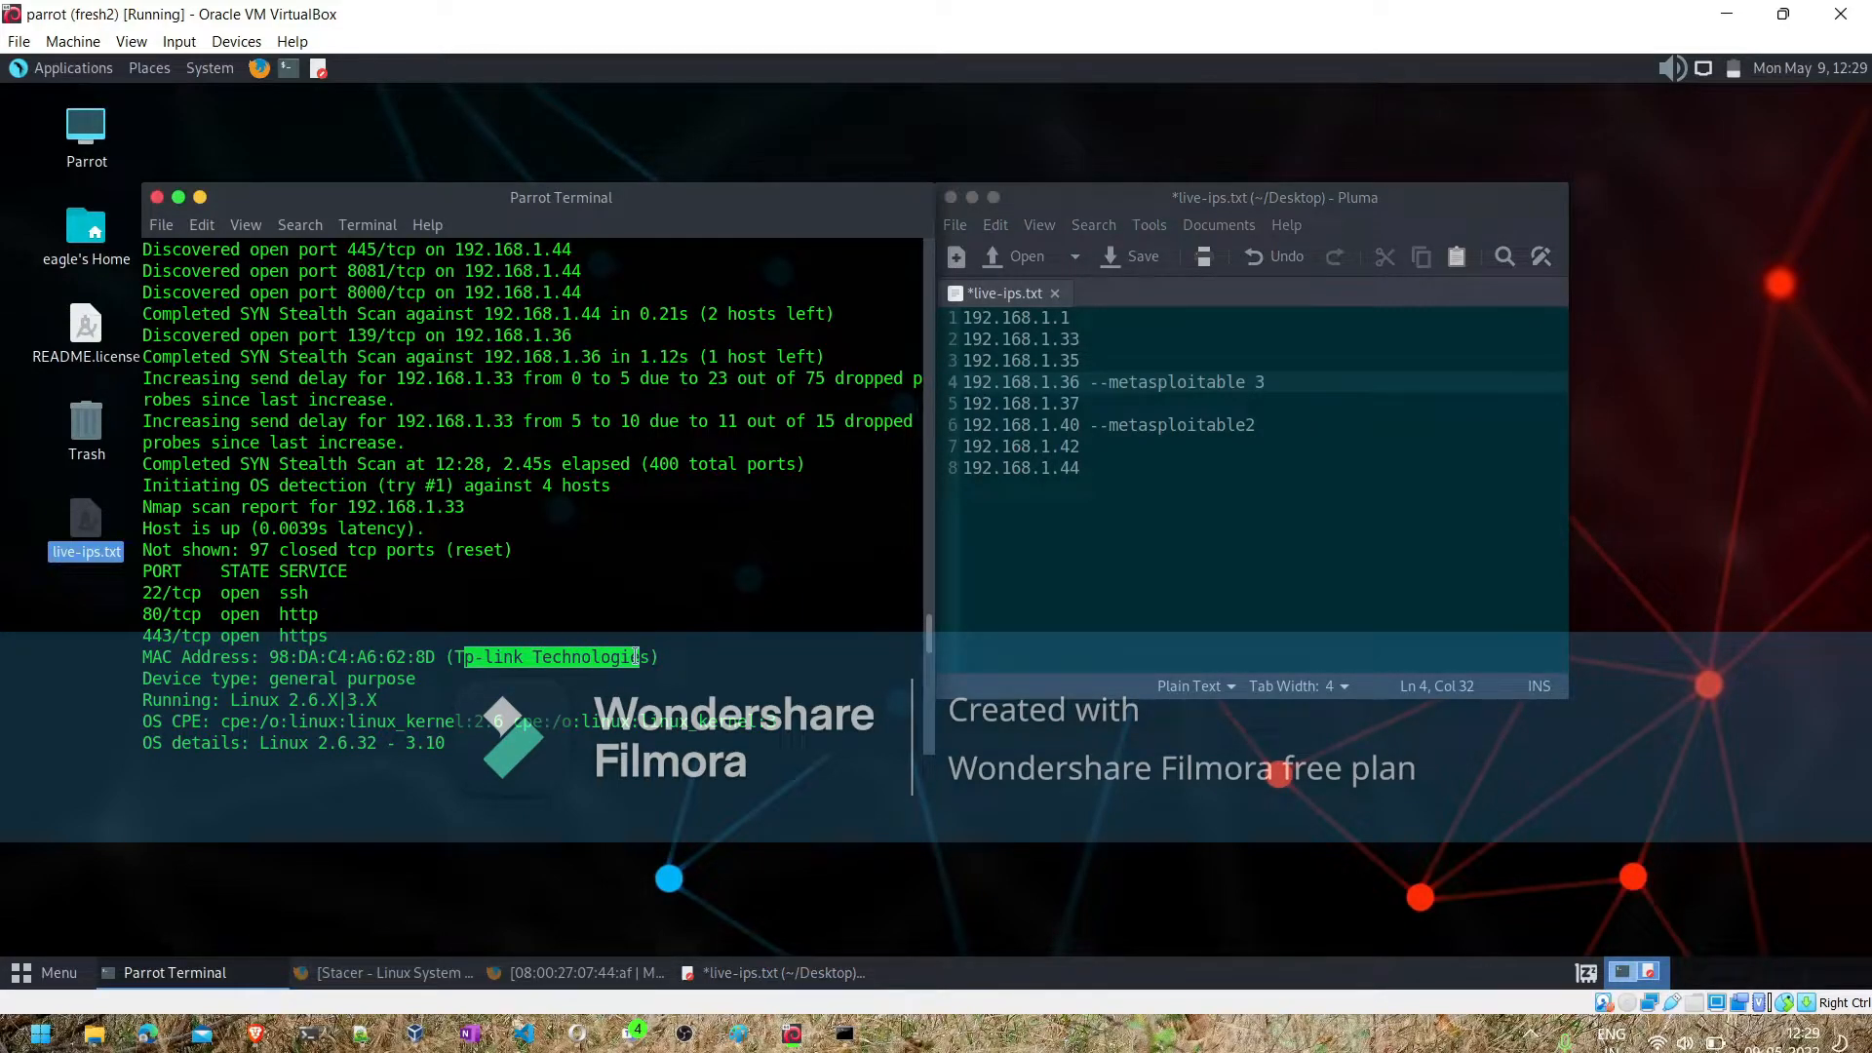
pyautogui.click(1102, 336)
pyautogui.write('--')
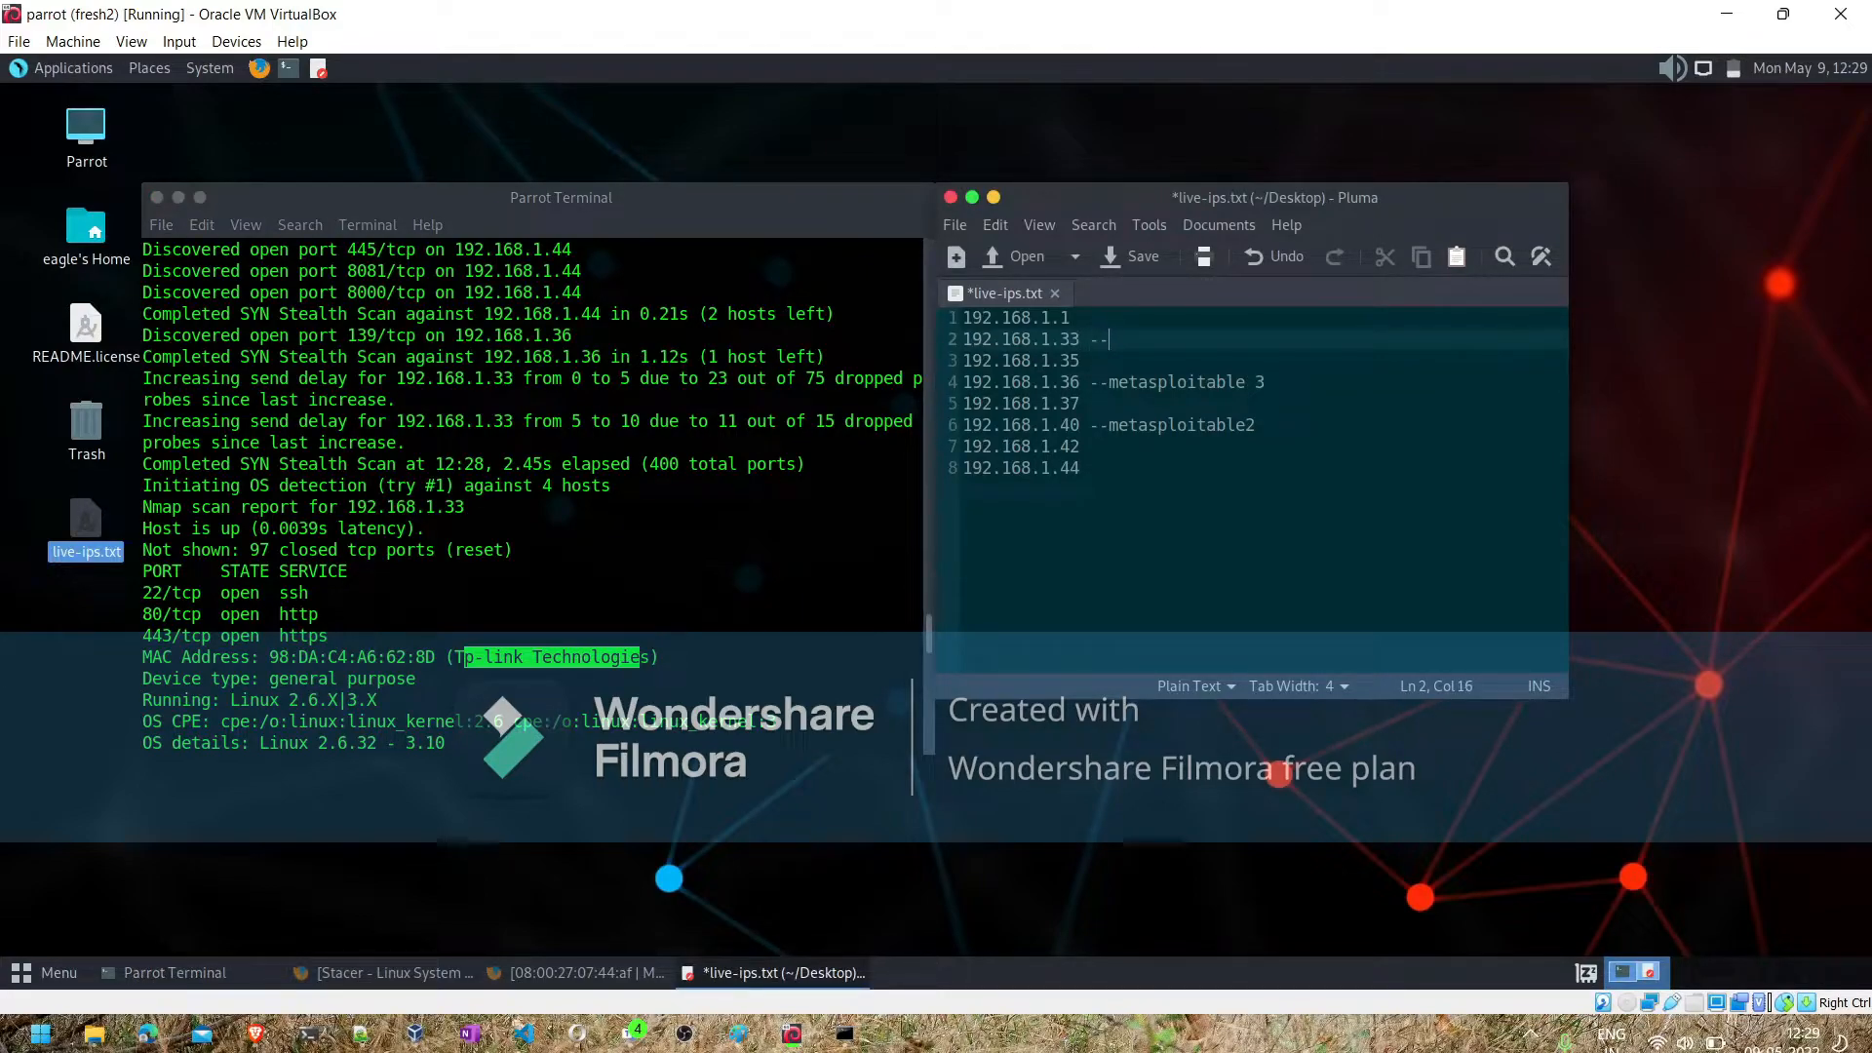
pyautogui.write('Tplink AP')
pyautogui.scroll(5, 669, 518)
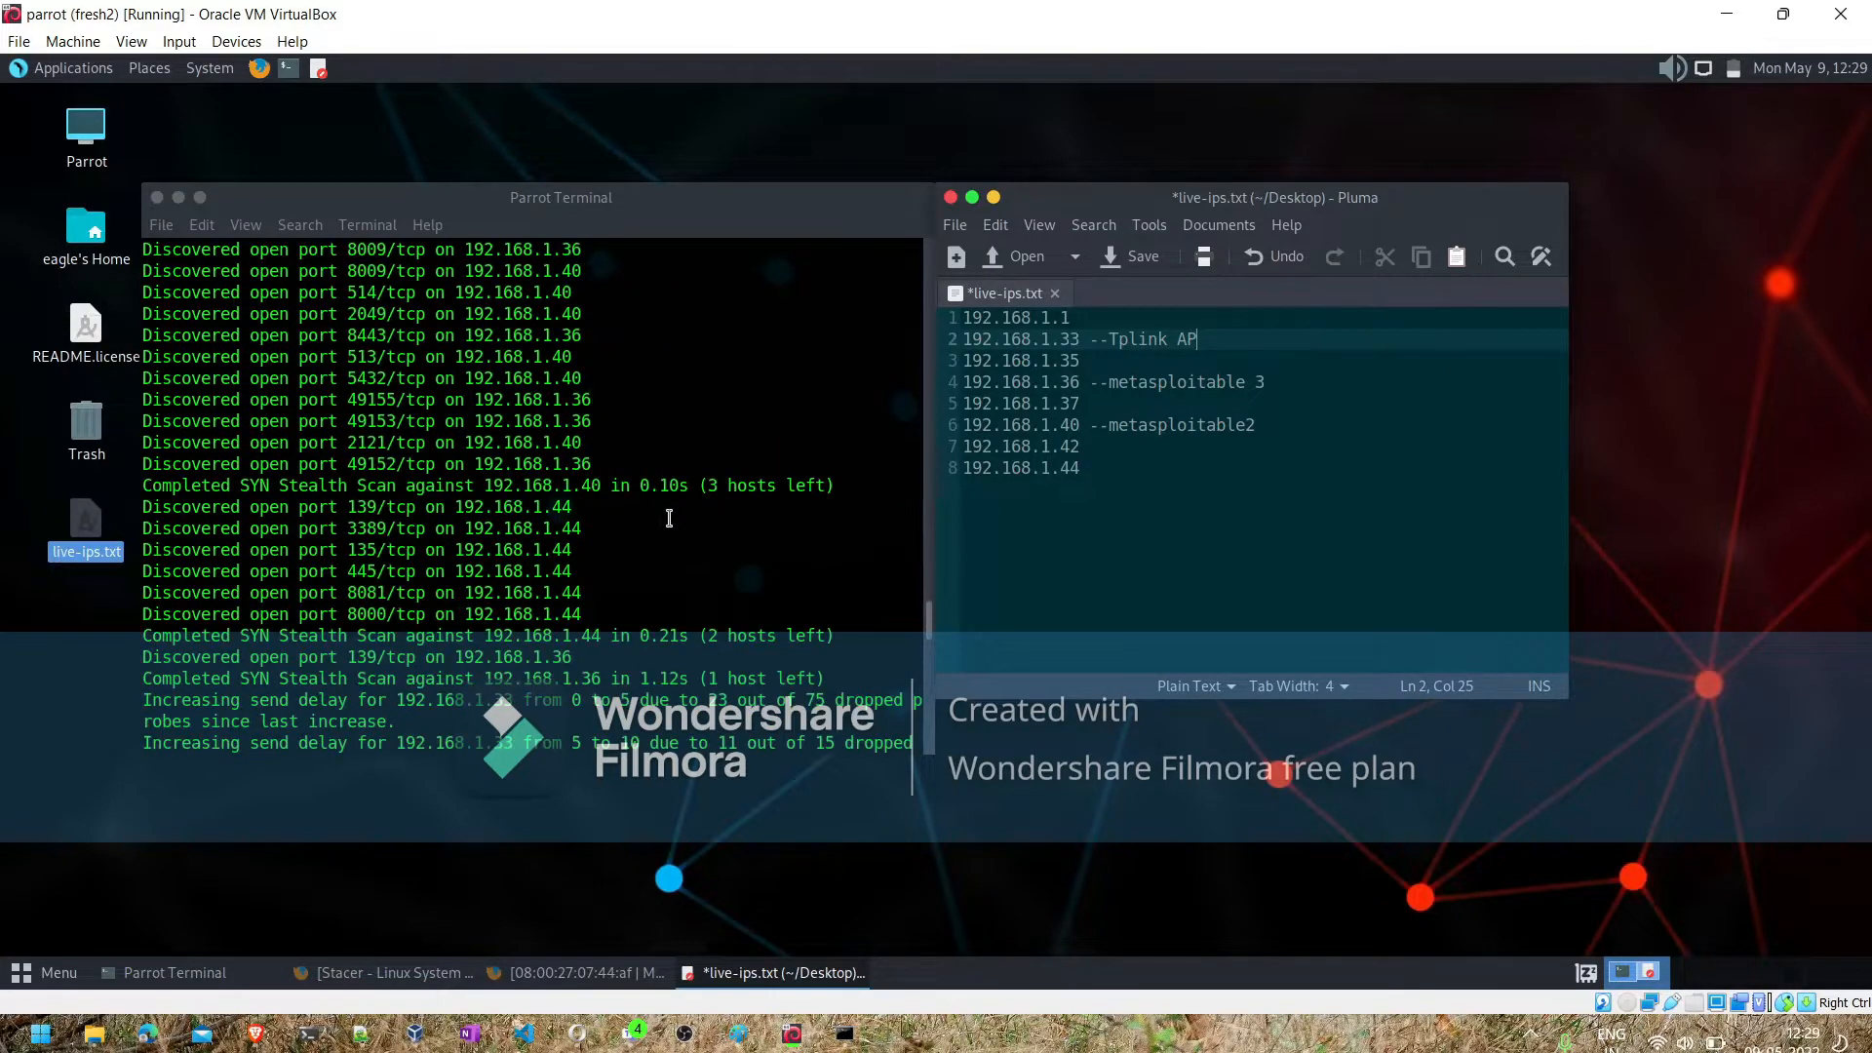
# - Label 192.168.1.1 as -- router on the first line of live-ips.txt
pyautogui.scroll(-3, 437, 639)
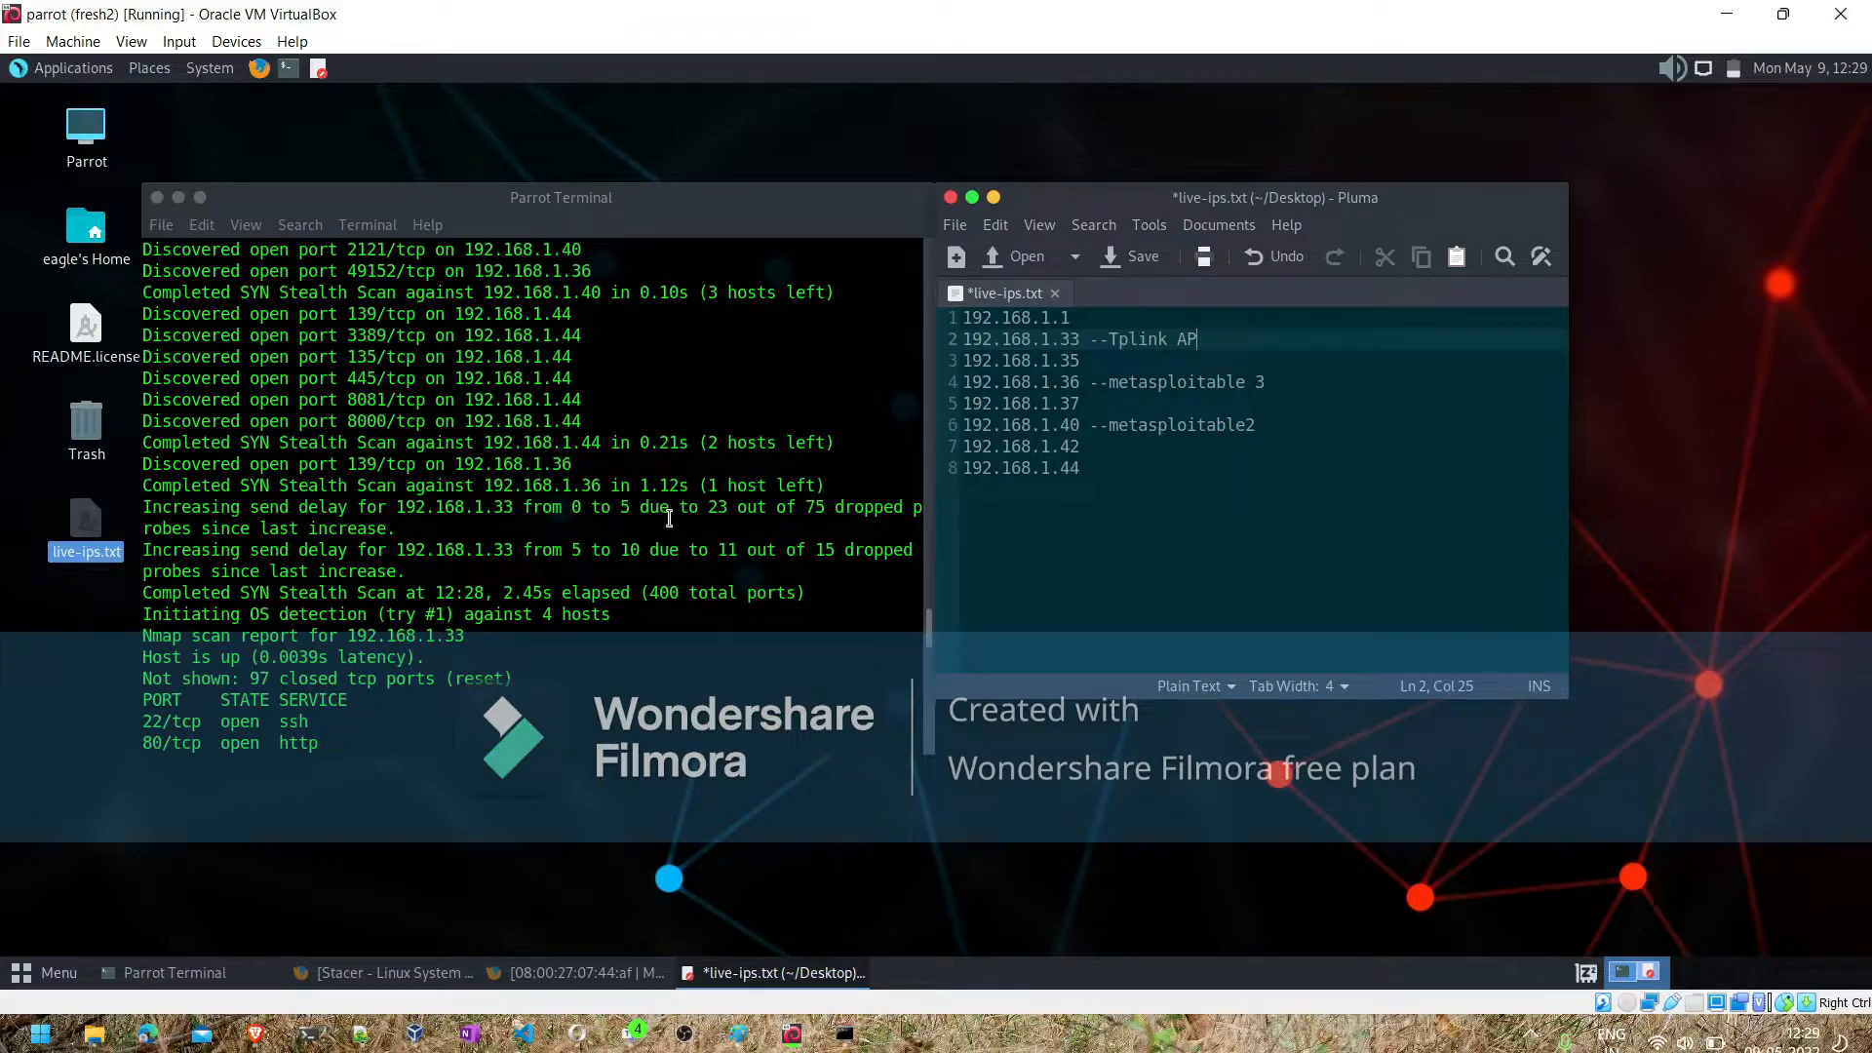
pyautogui.click(436, 641)
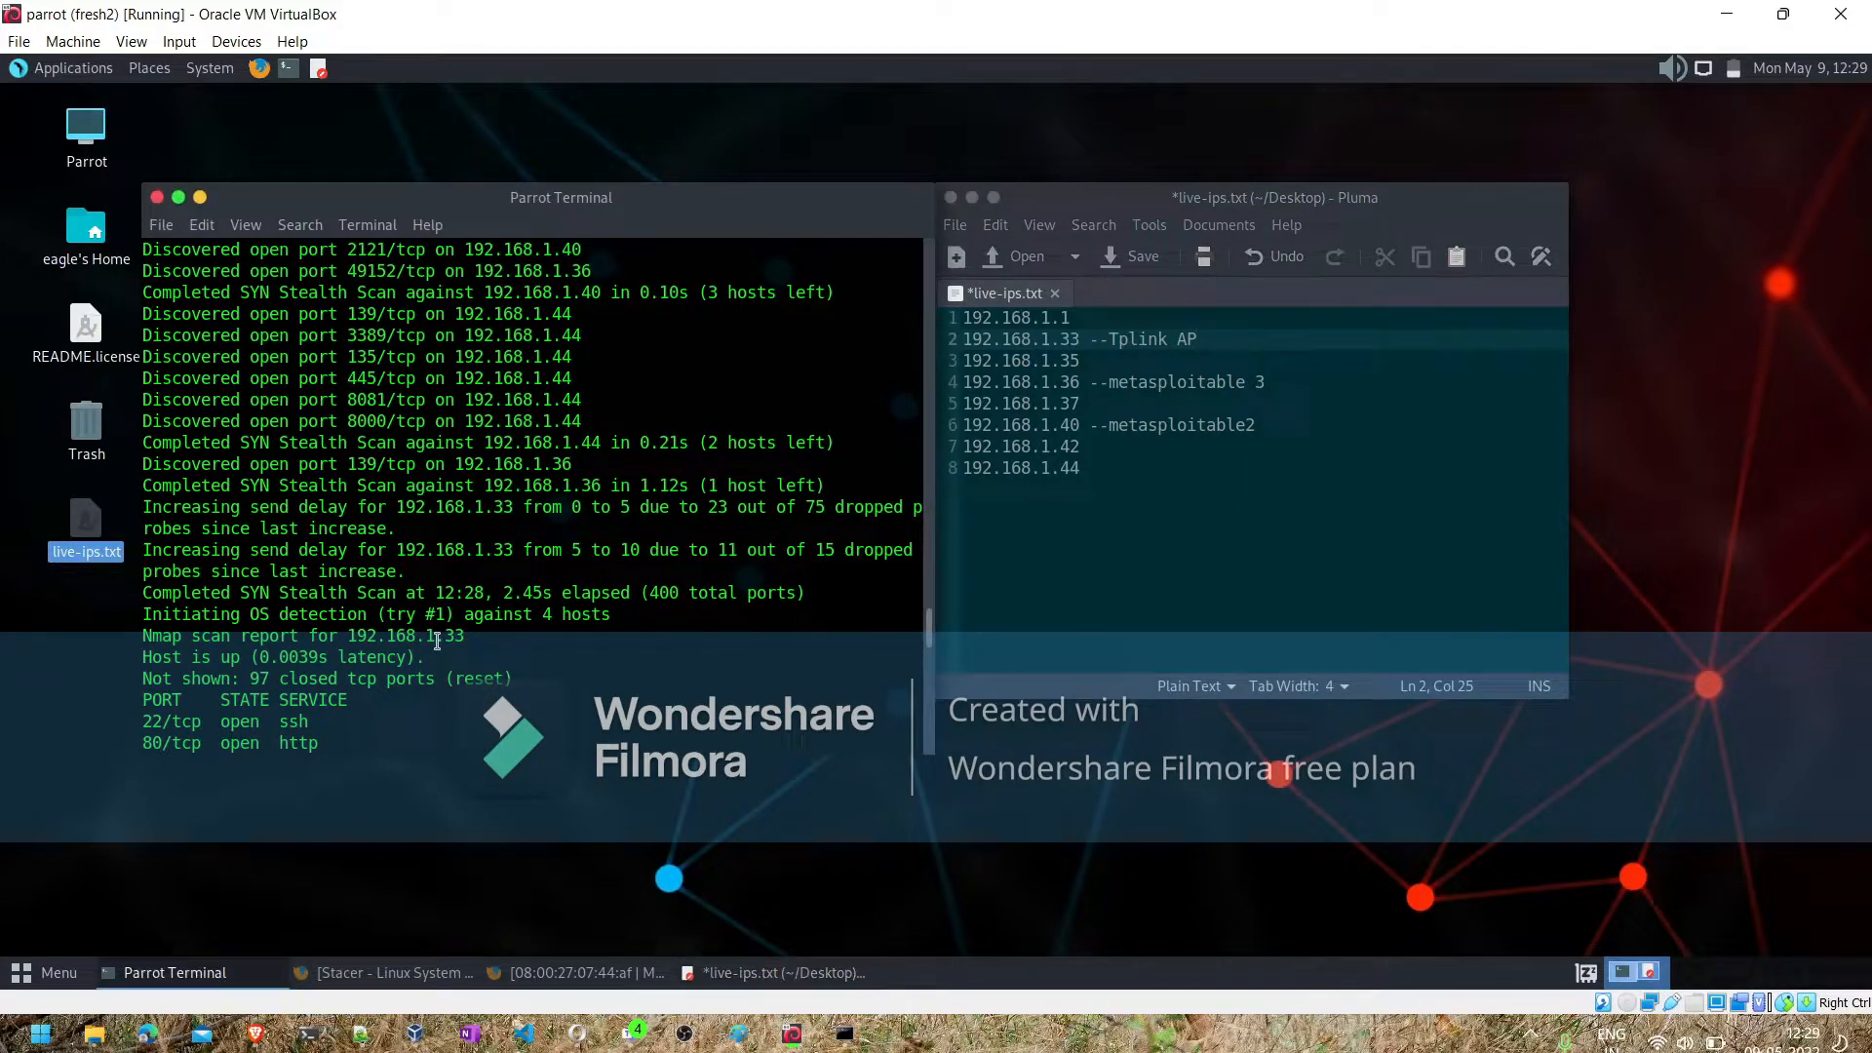
pyautogui.click(1099, 316)
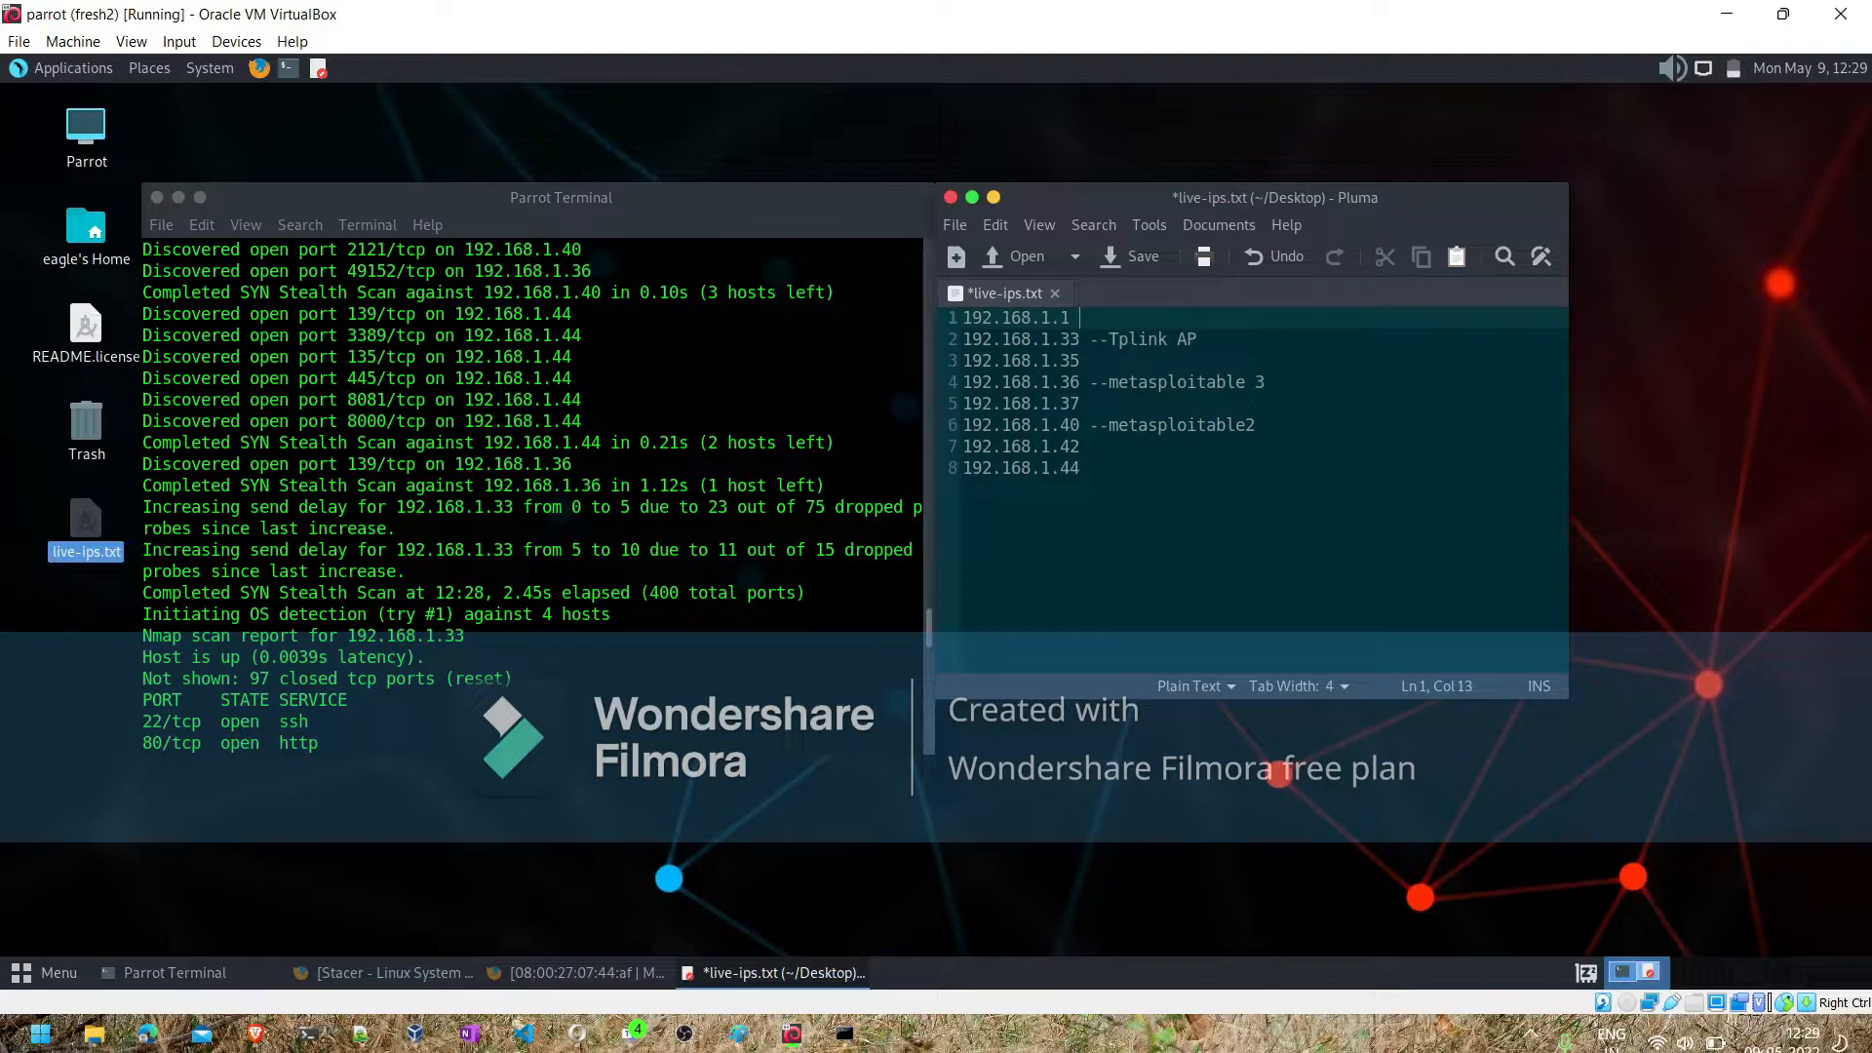
pyautogui.write('-- router')
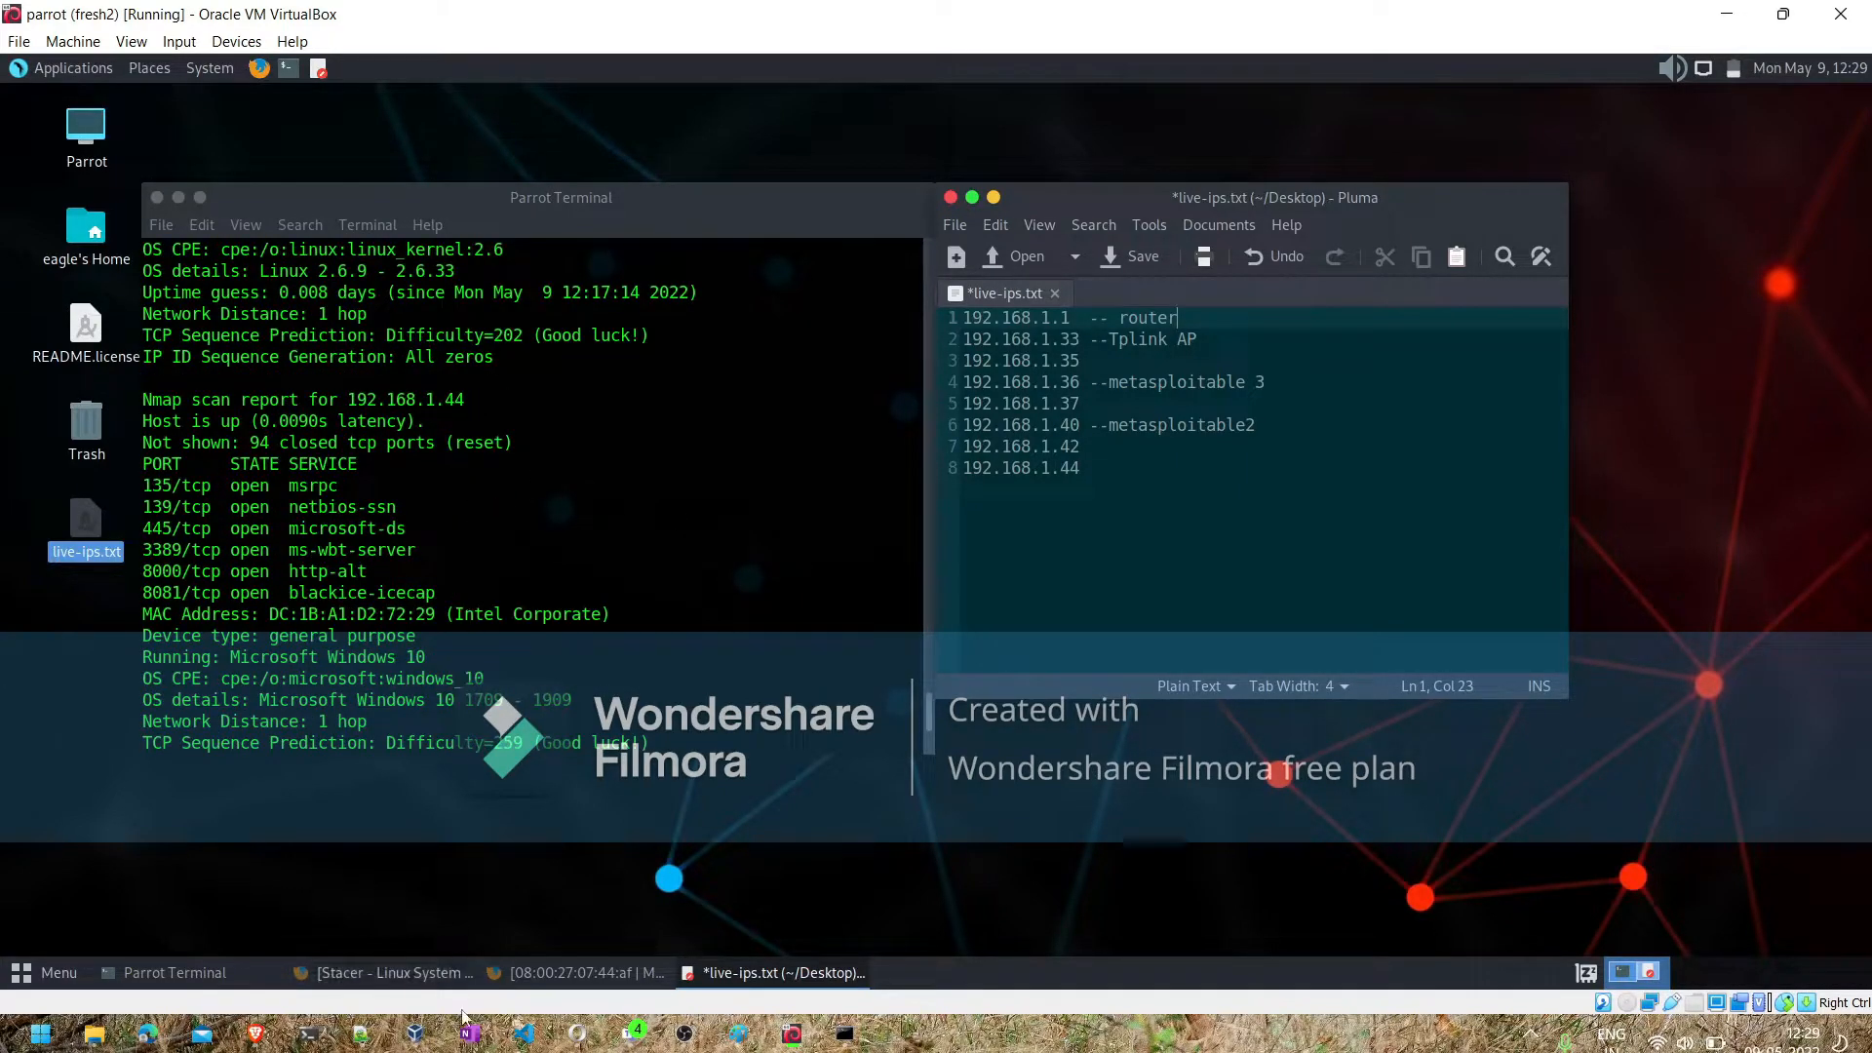
# - Label 192.168.1.44 as --Wipro in live-ips.txt after consulting the Windows Command Prompt's network configuration, and clear the Parrot terminal
pyautogui.click(846, 1035)
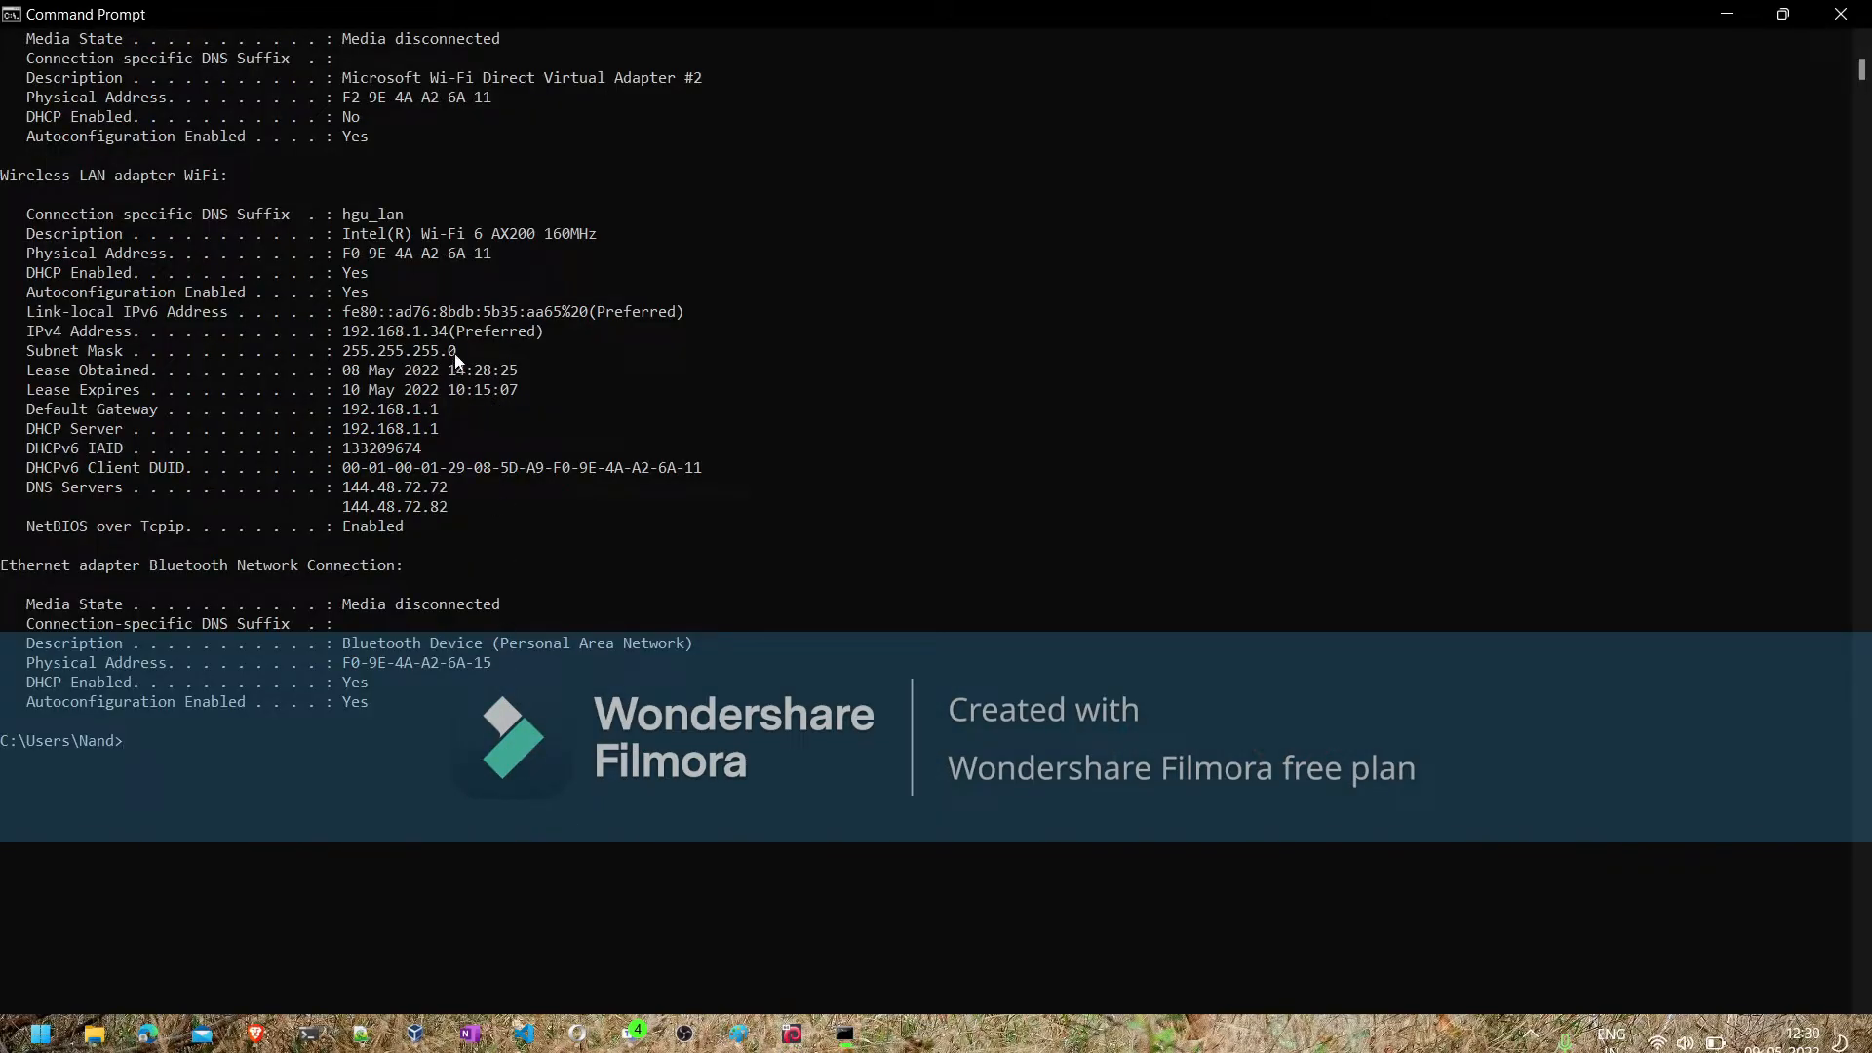
pyautogui.click(862, 1026)
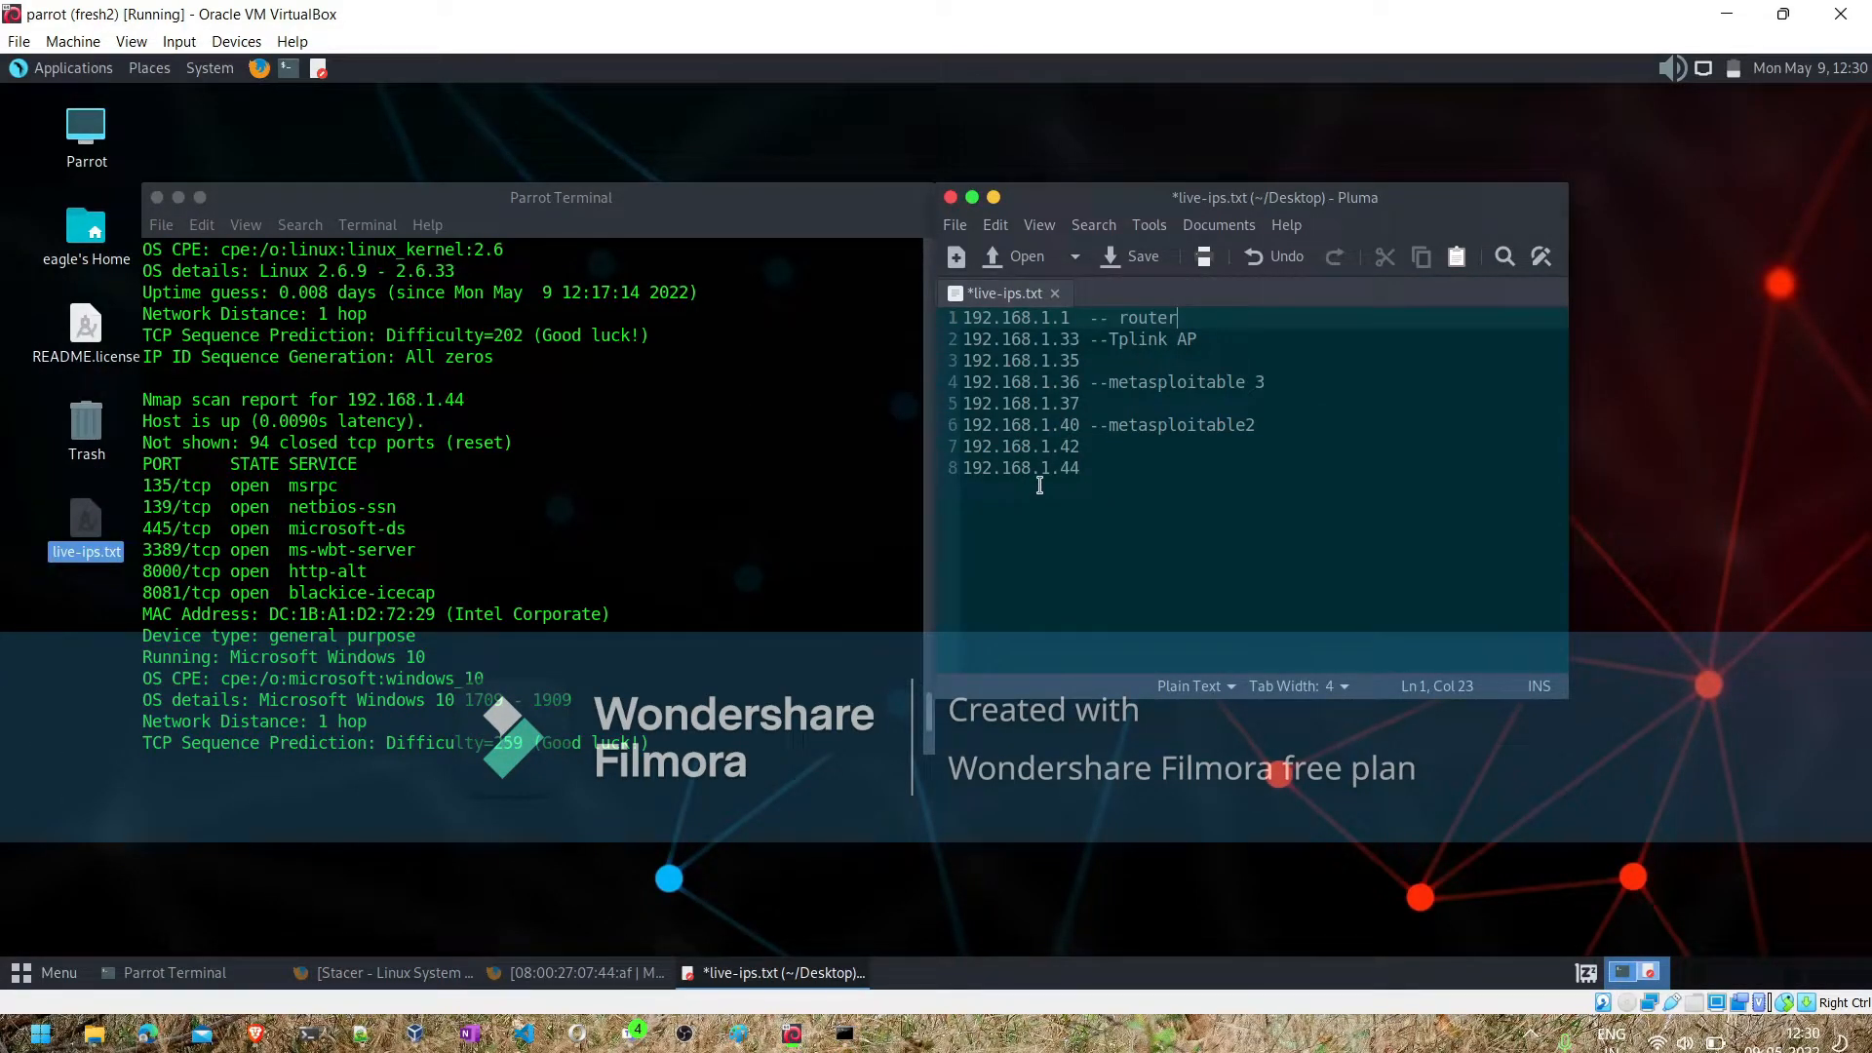
pyautogui.click(1099, 465)
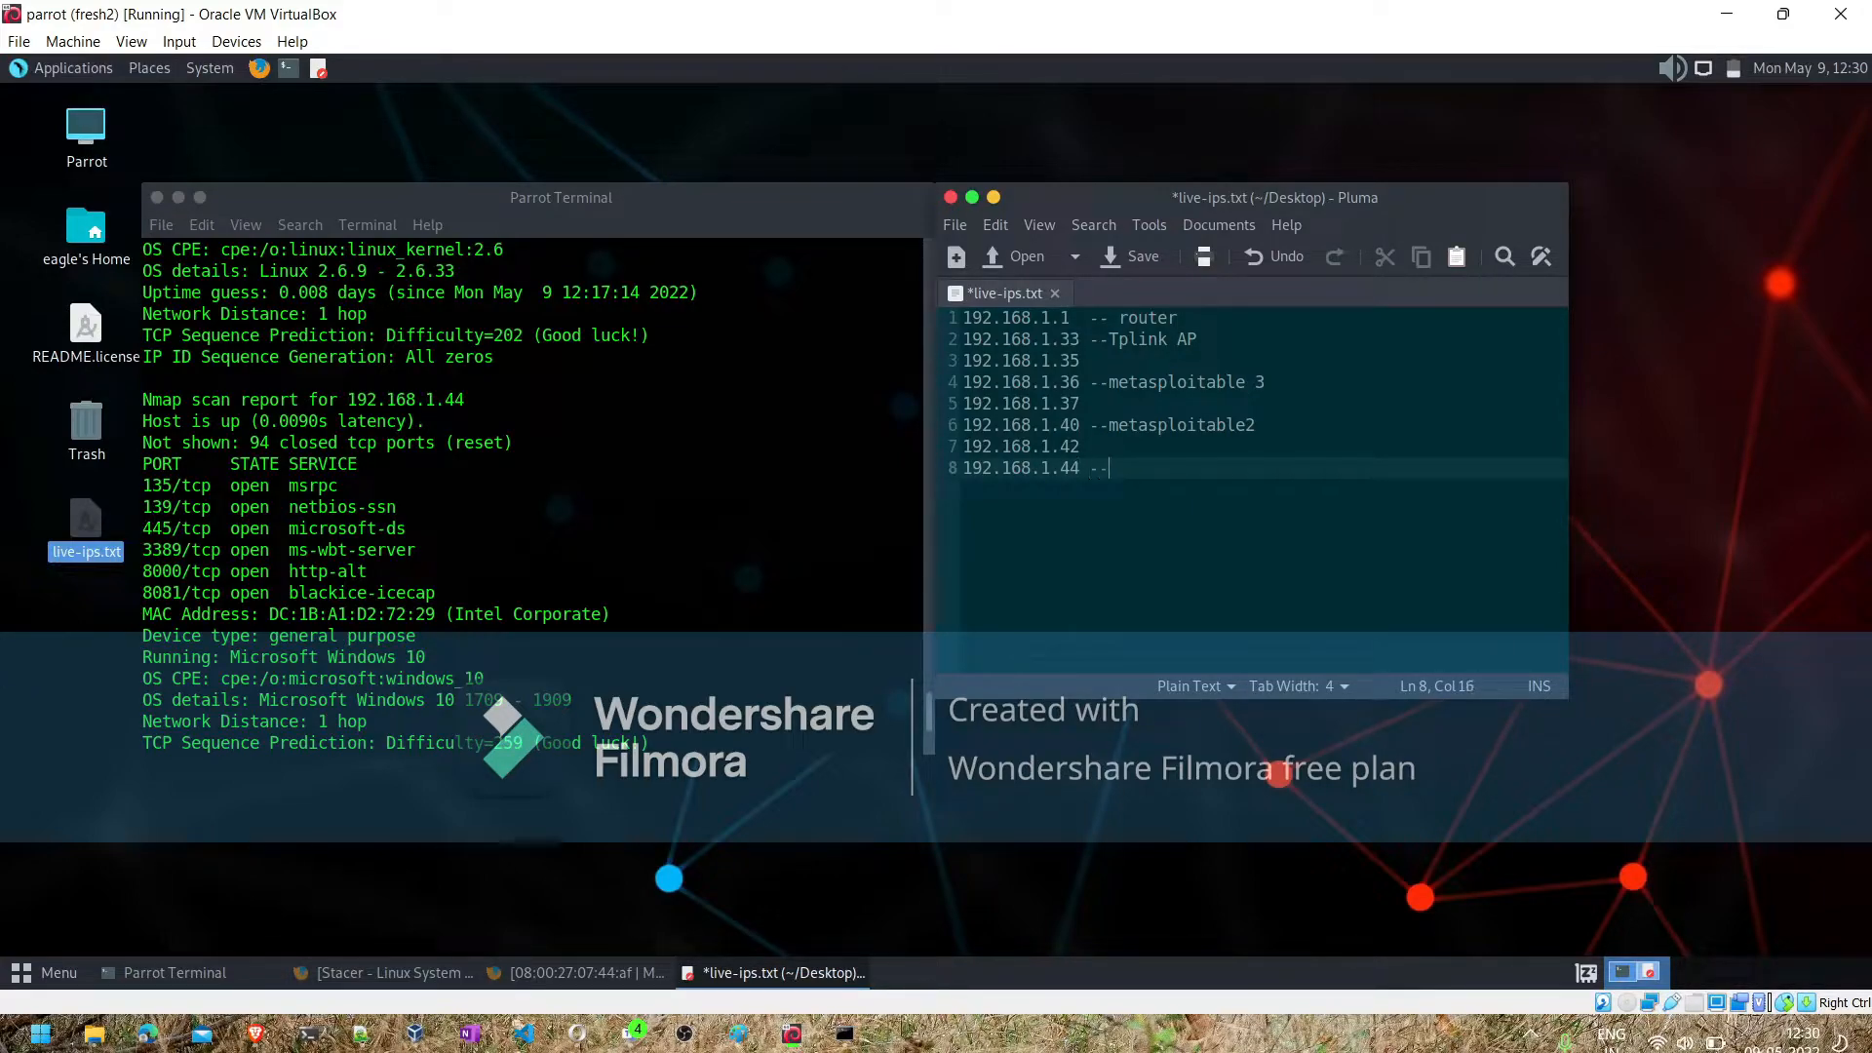
pyautogui.write('--Wipro')
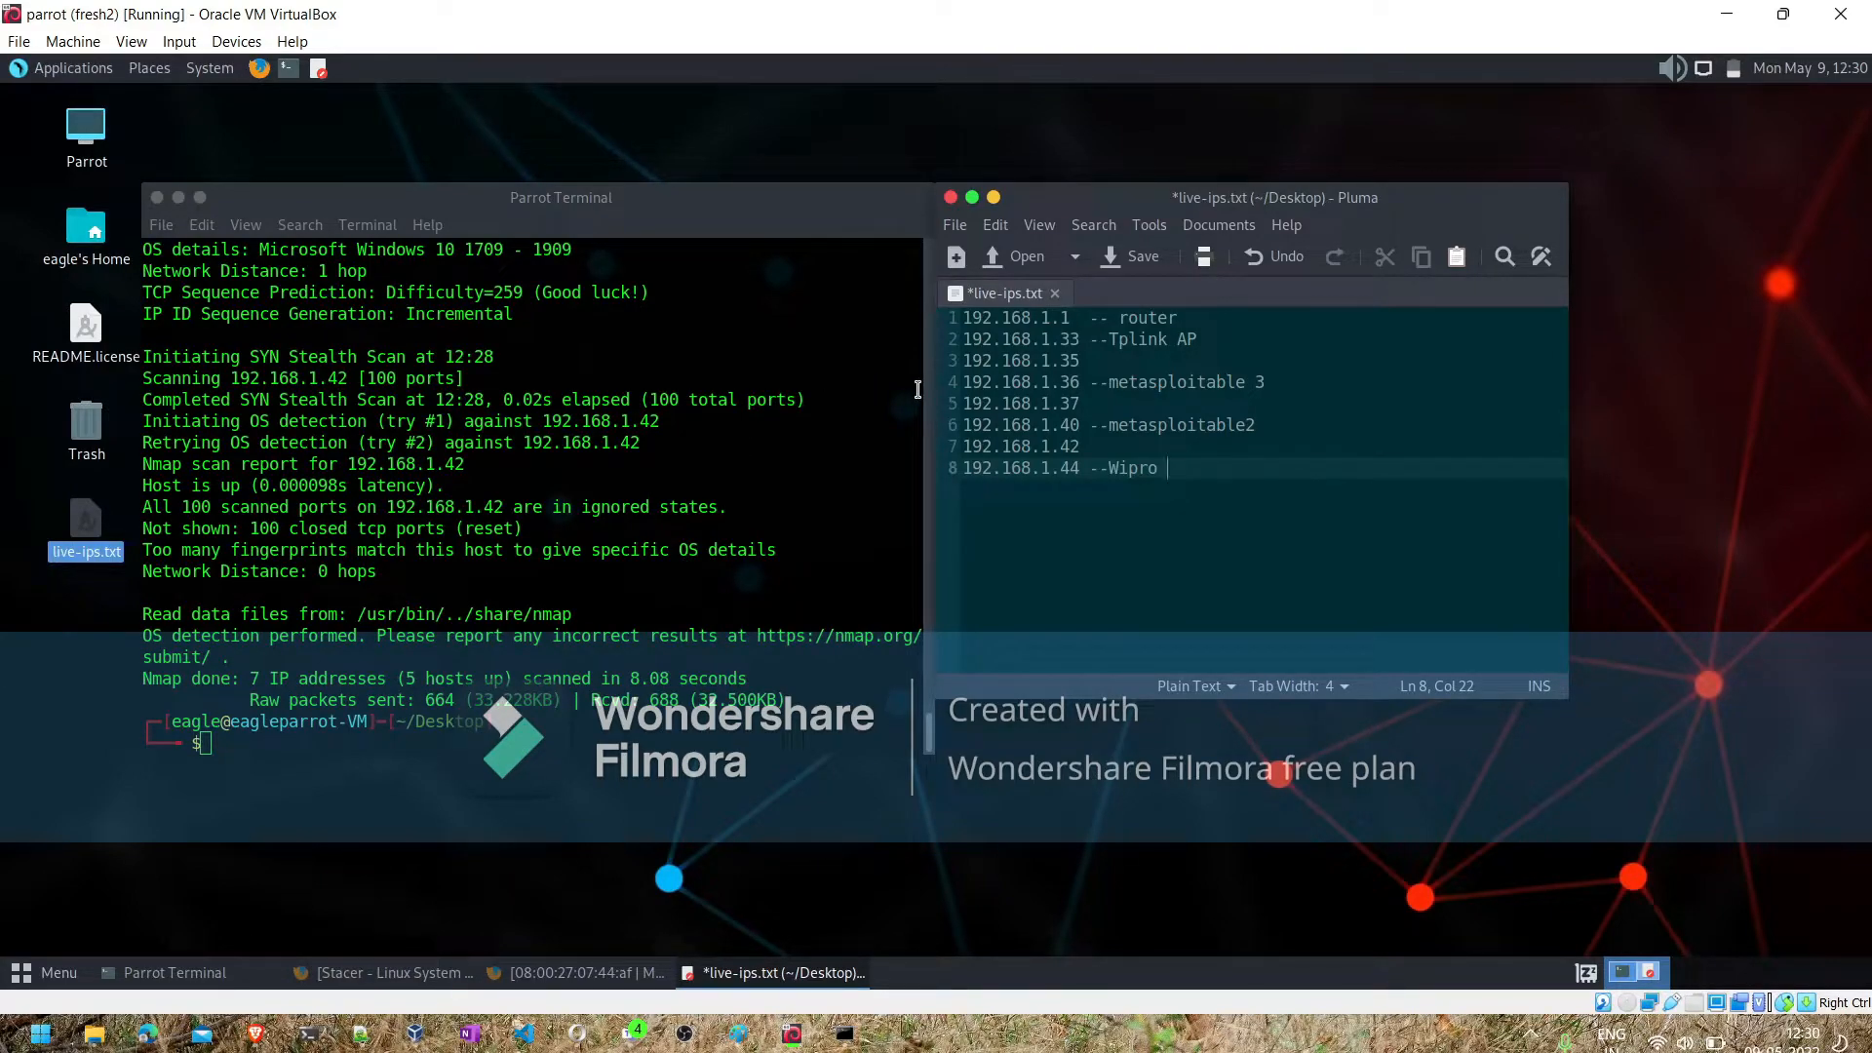
pyautogui.click(754, 551)
pyautogui.hotkey('ctrl', 'l')
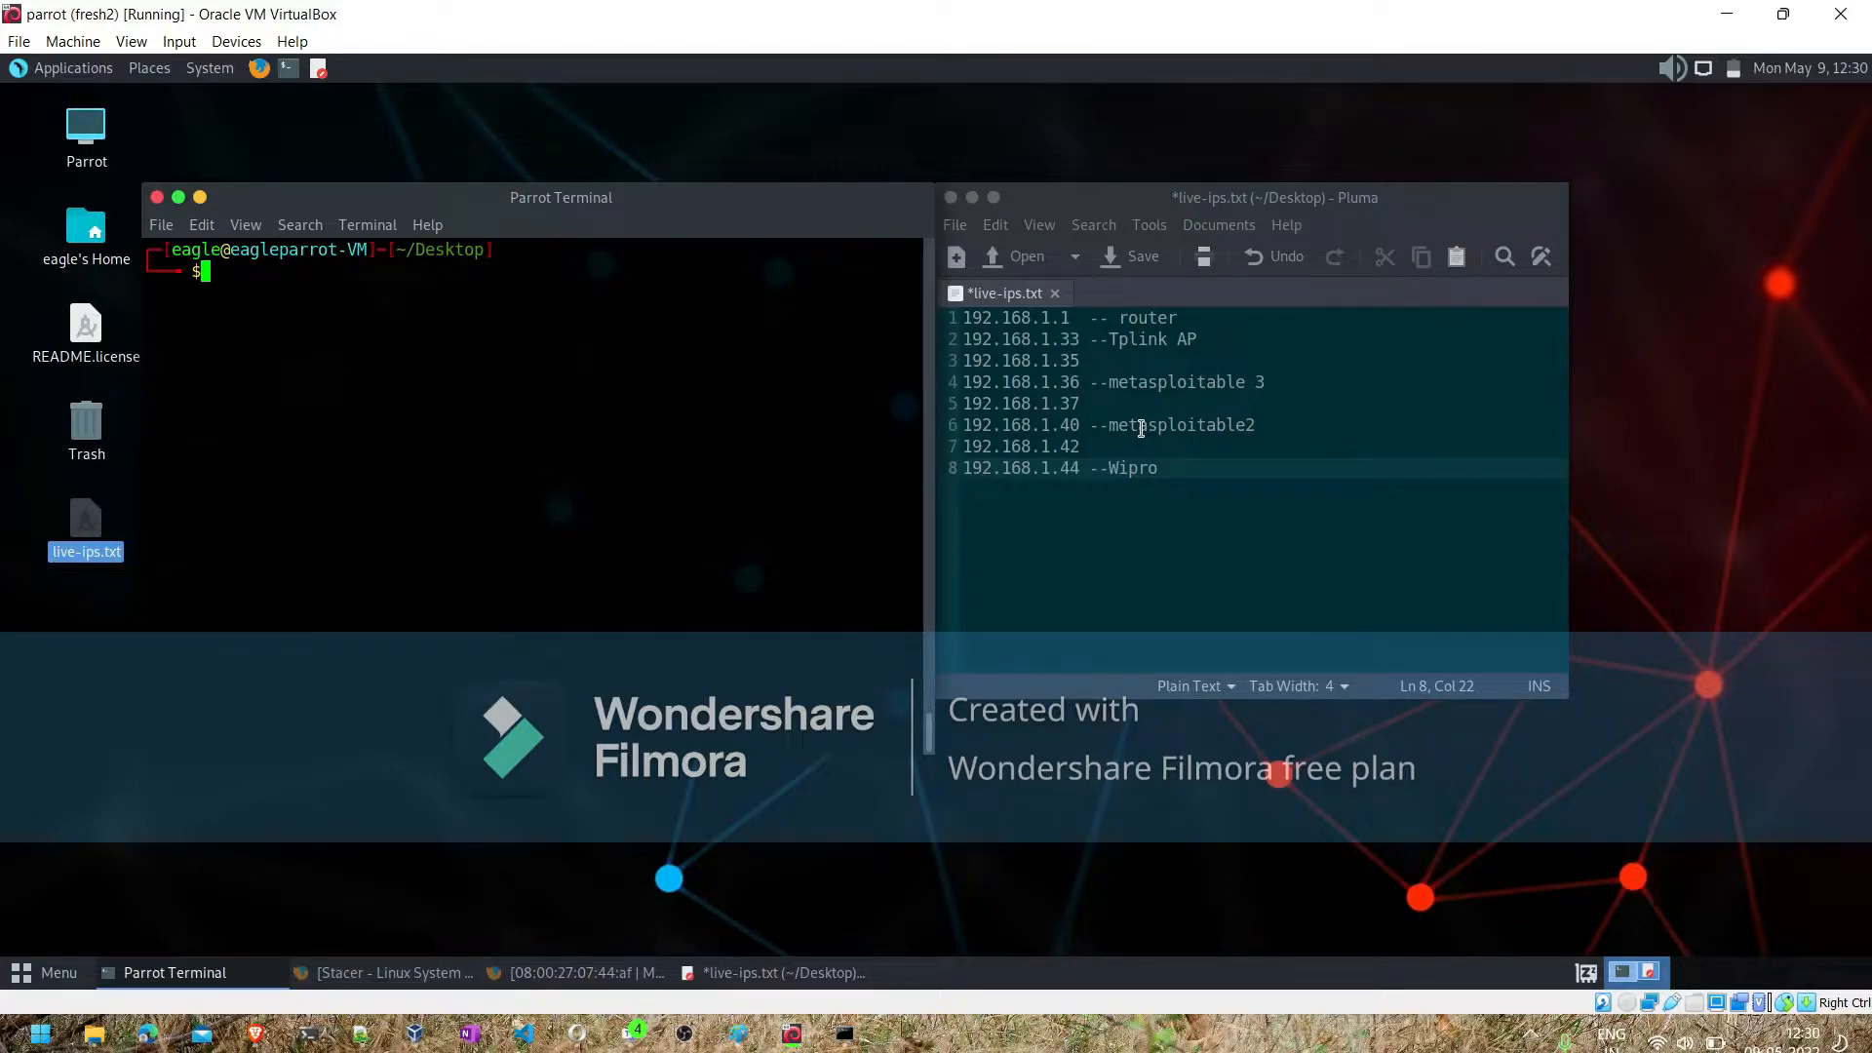
# - Switch to the Brave browser, search the web for stationx and open the StationX home page
pyautogui.click(357, 1034)
pyautogui.click(357, 1036)
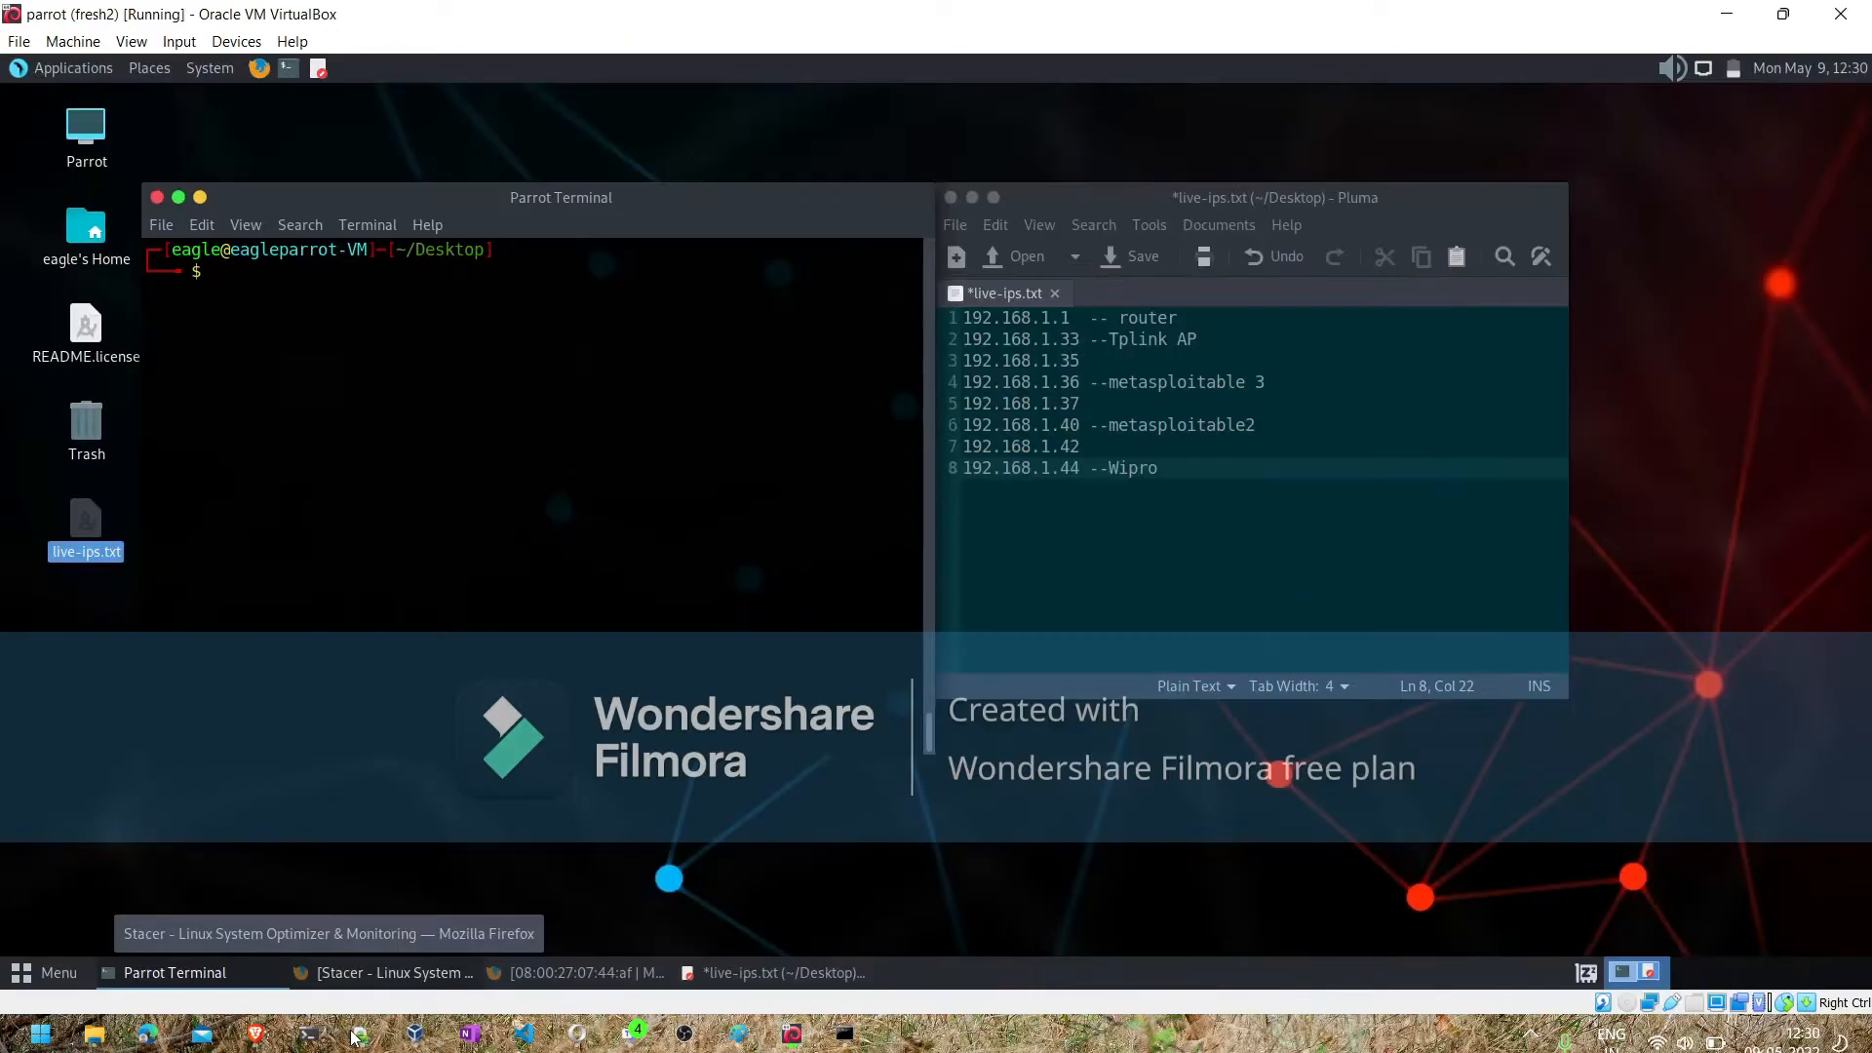
pyautogui.click(257, 1035)
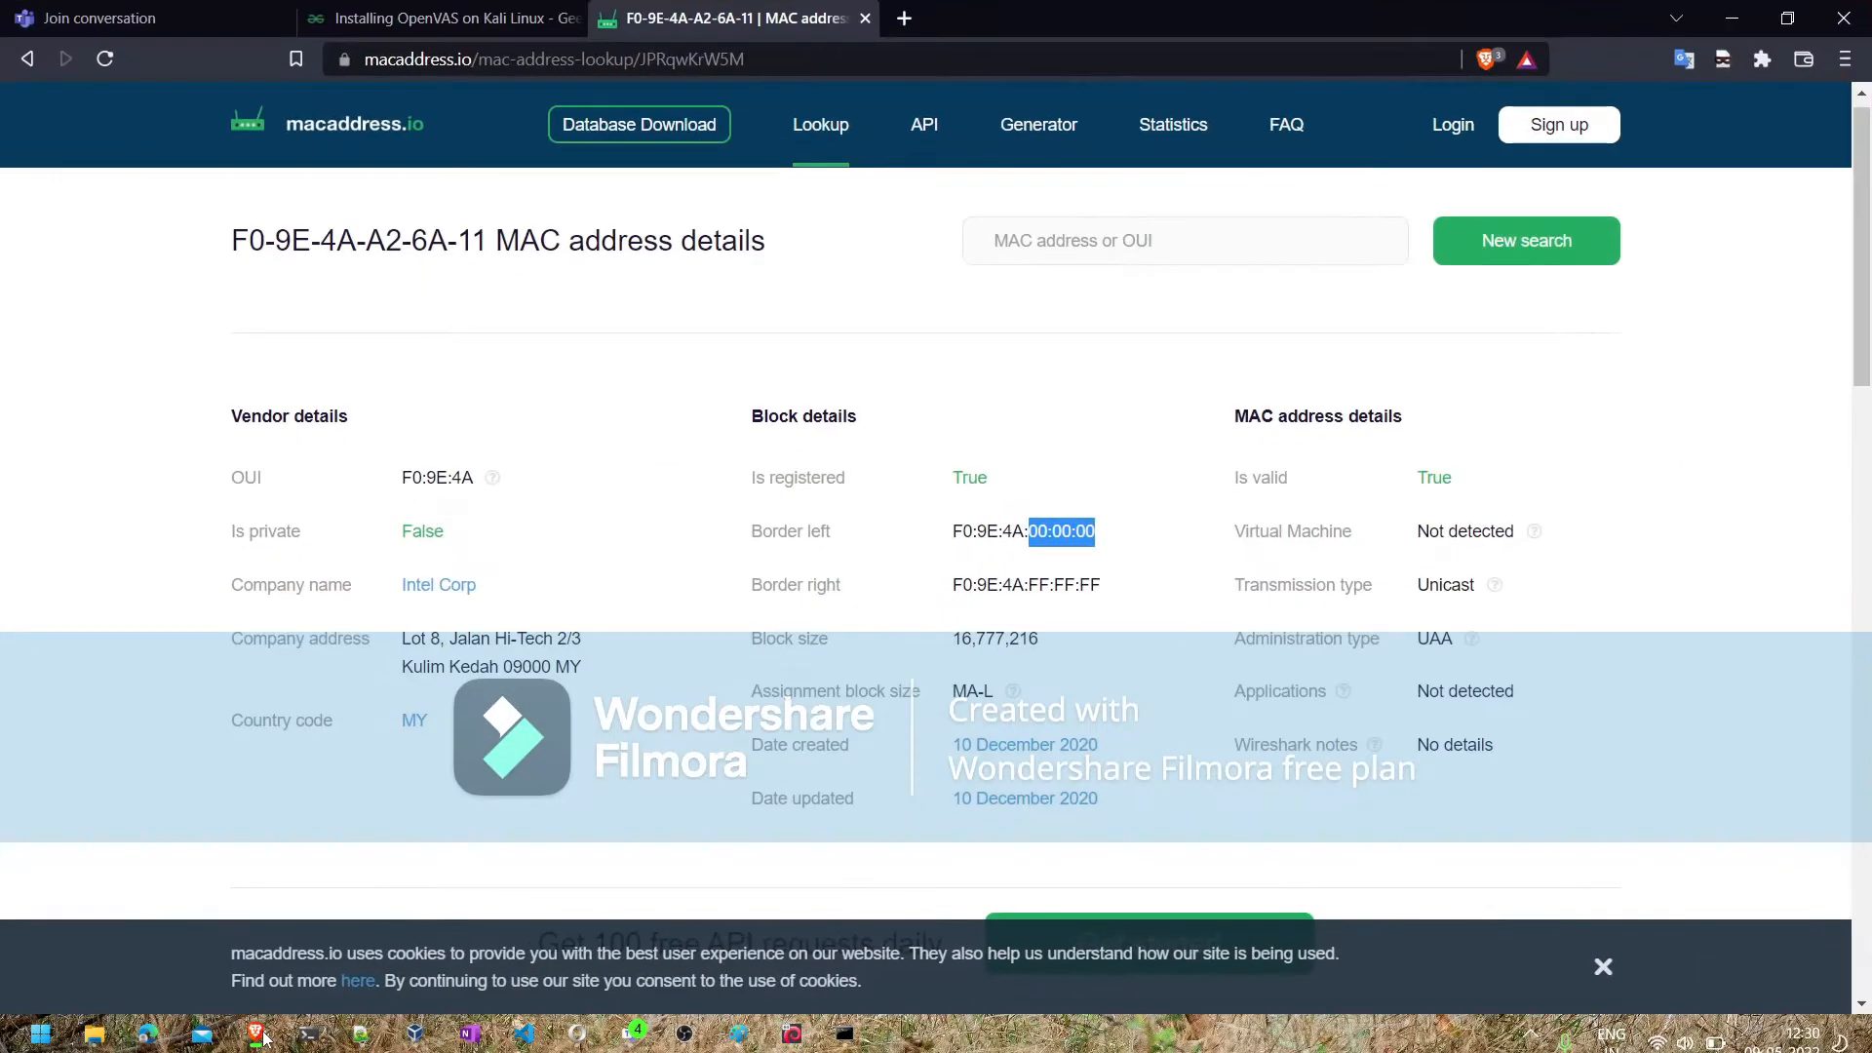
pyautogui.click(839, 60)
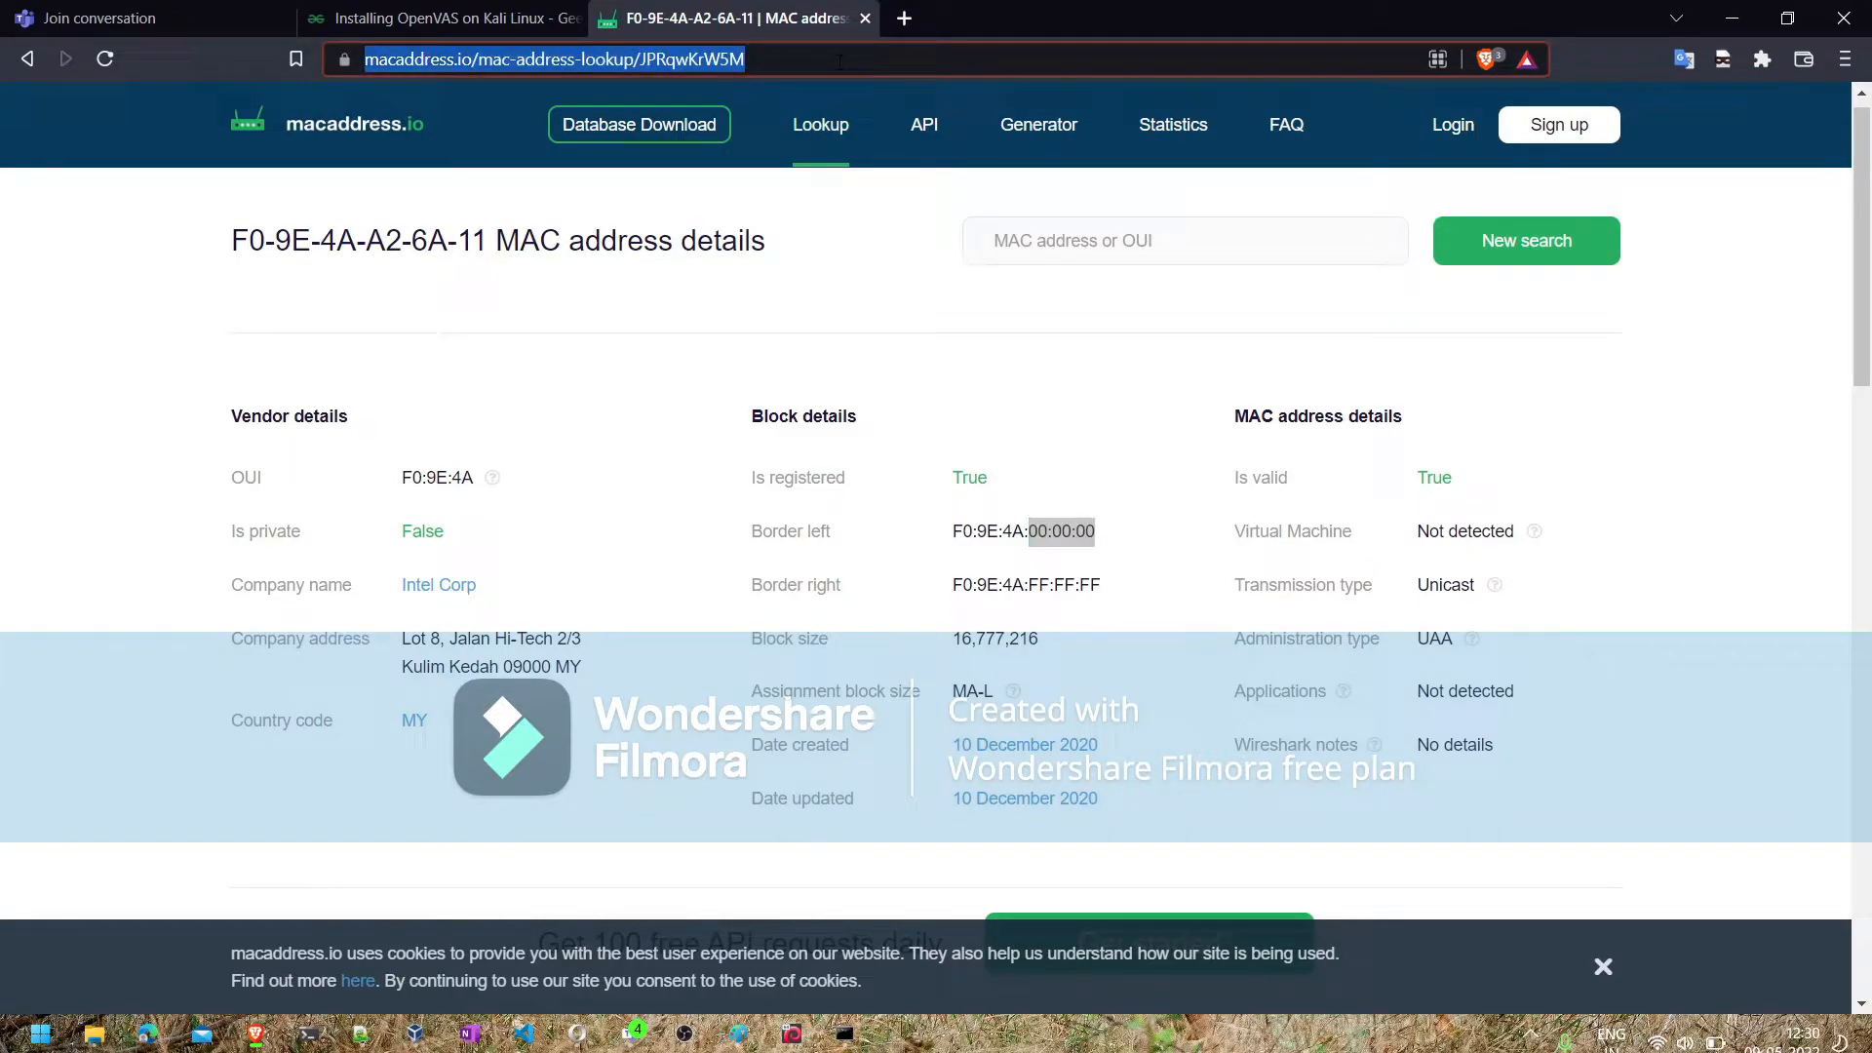
pyautogui.write('stationx')
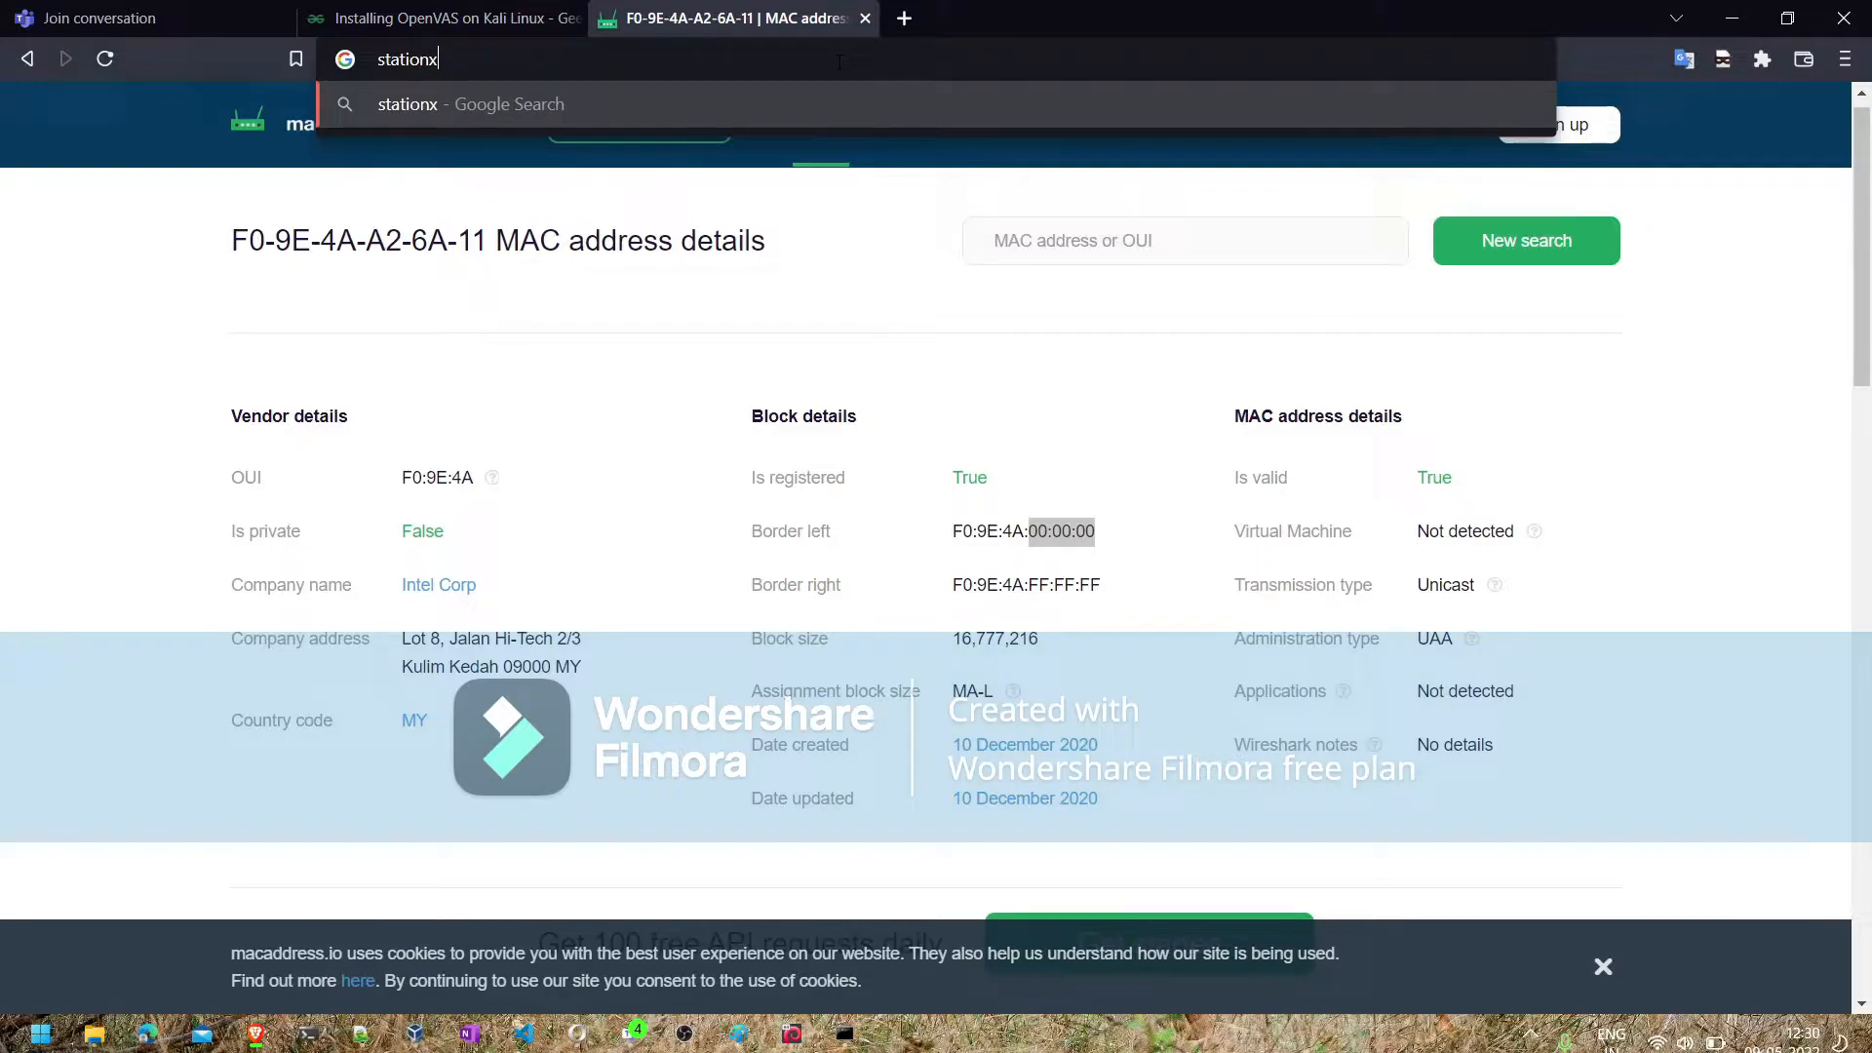
pyautogui.press('Return')
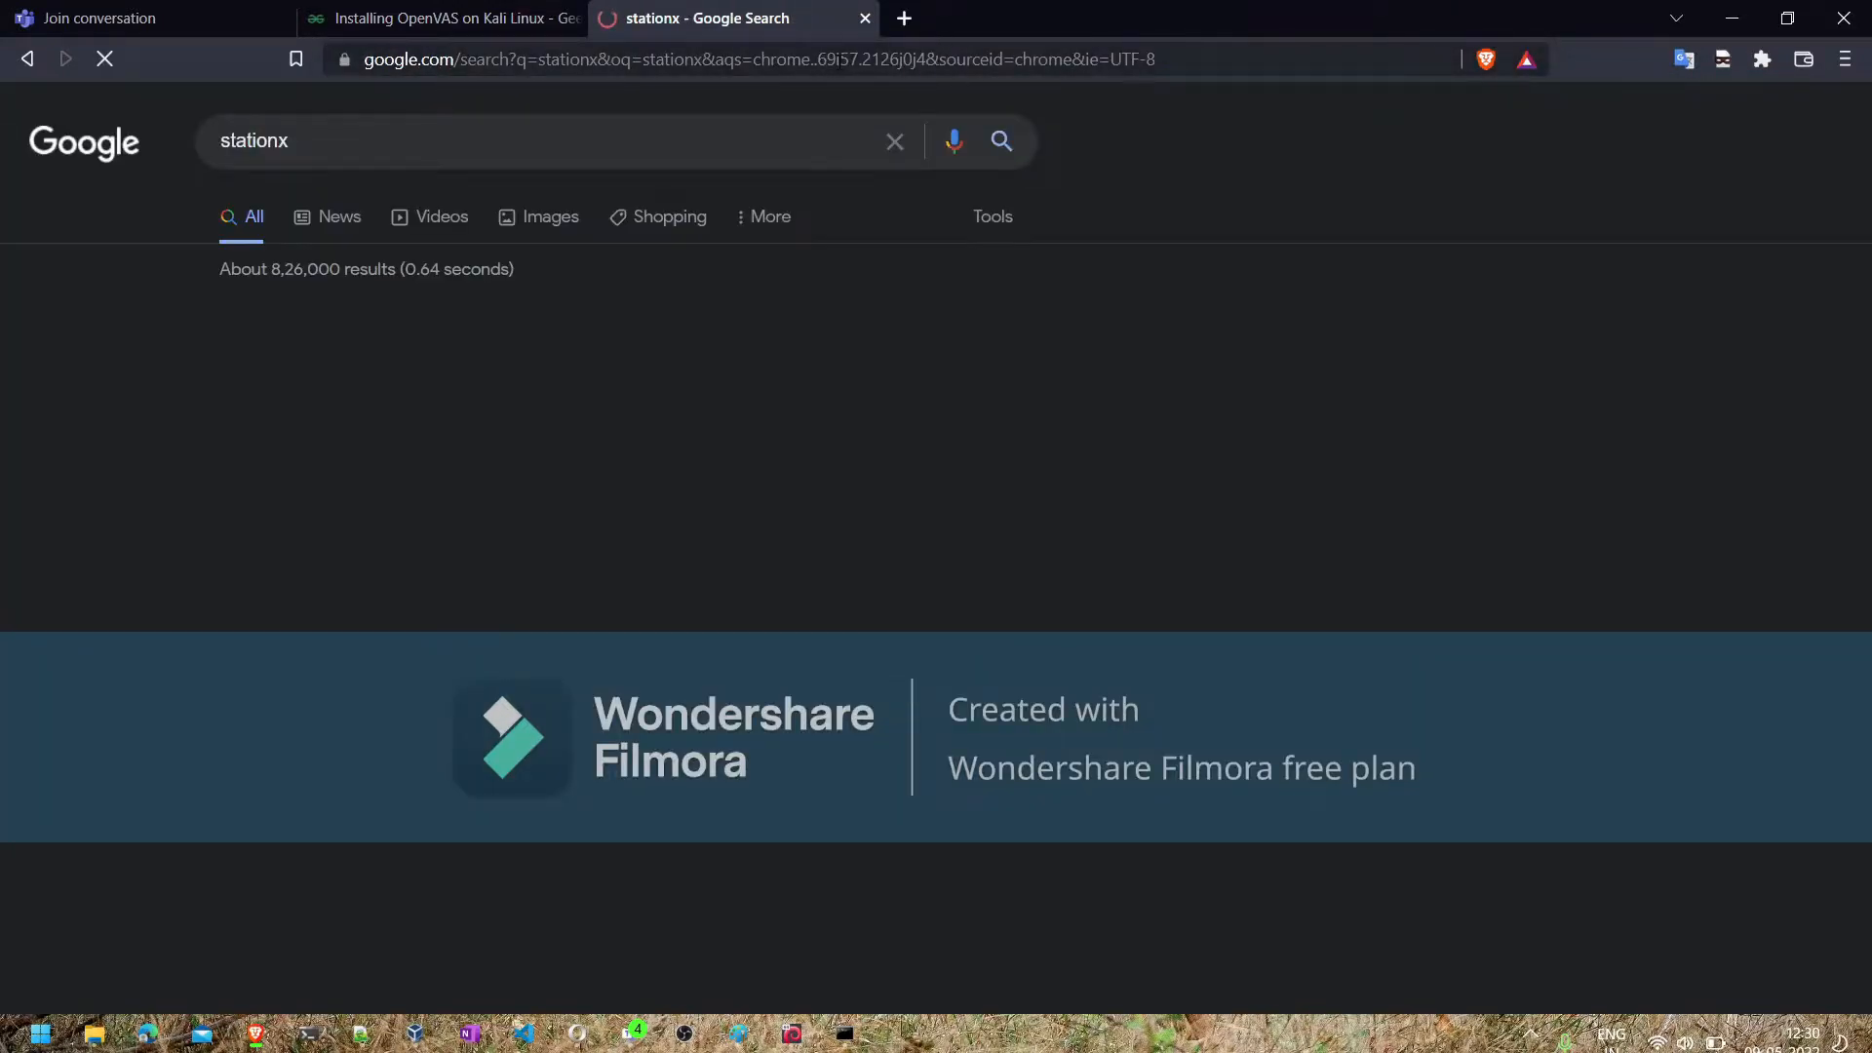
pyautogui.click(410, 347)
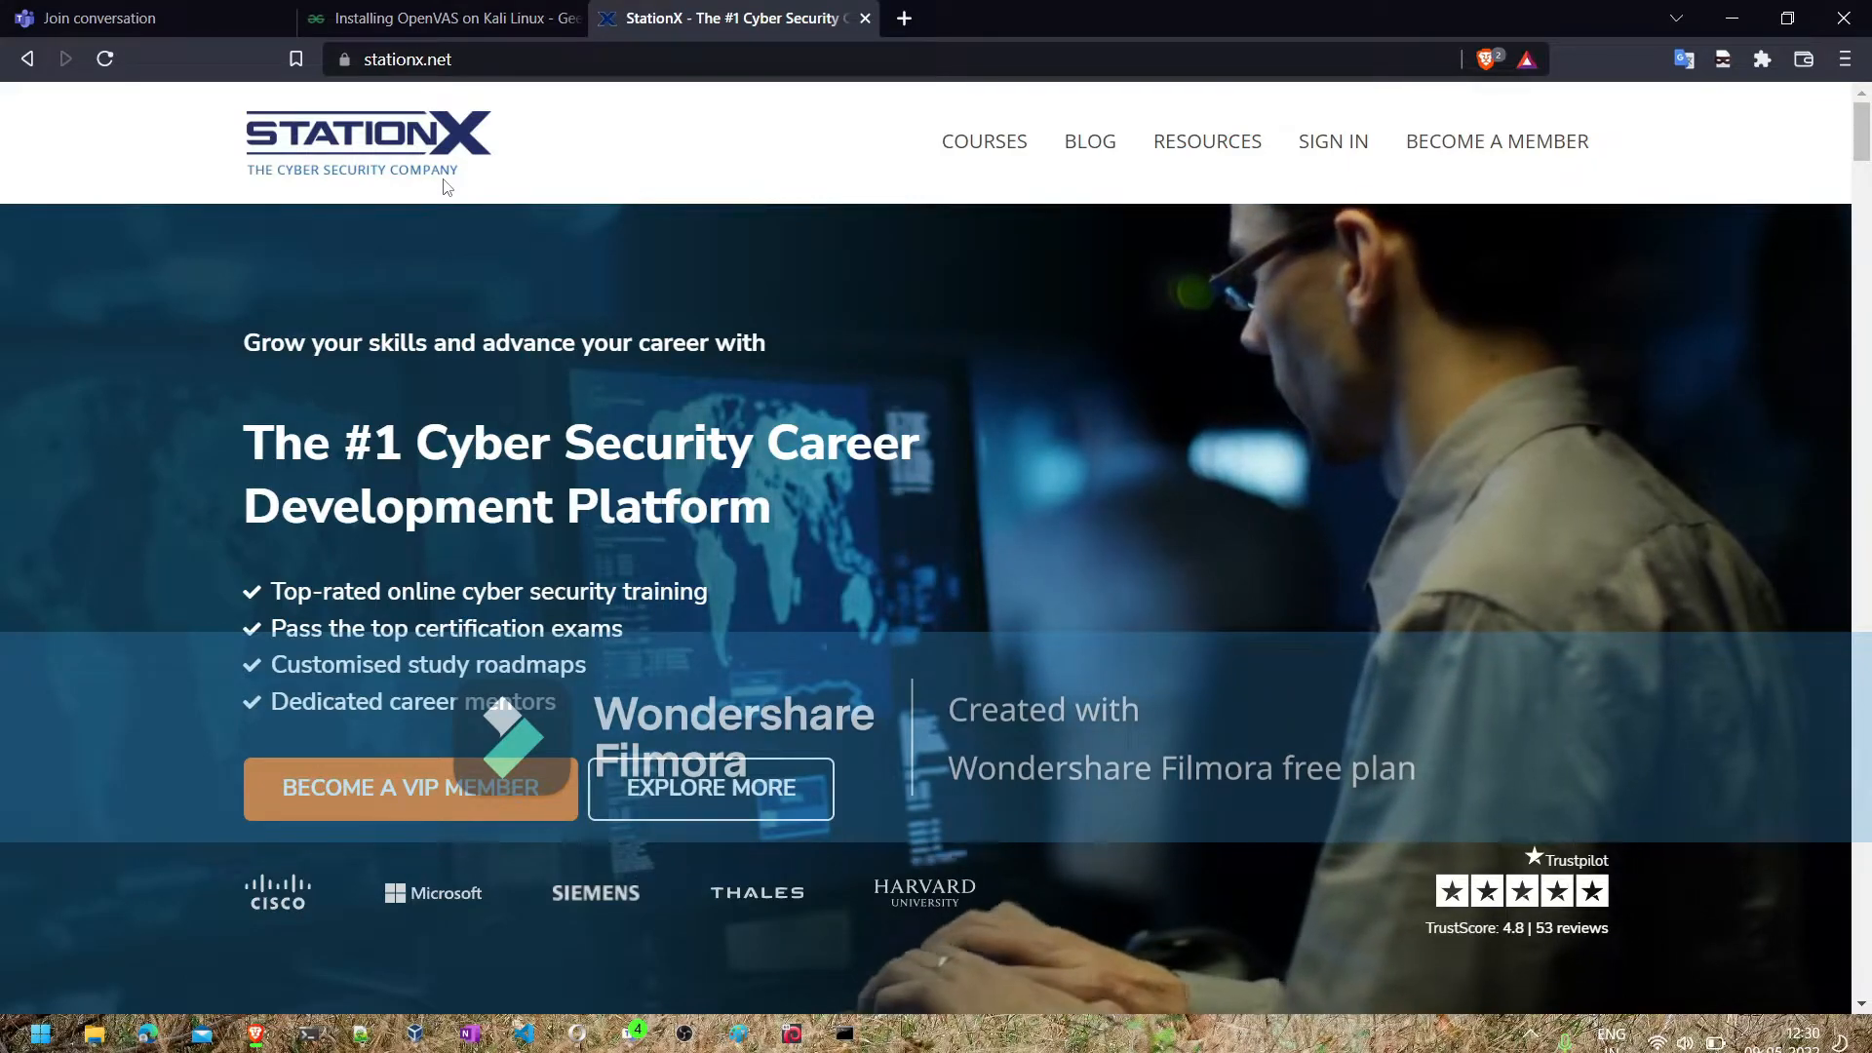
# - Skim the cyber security offerings on the StationX home page and return to the search results
pyautogui.scroll(-3, 395, 527)
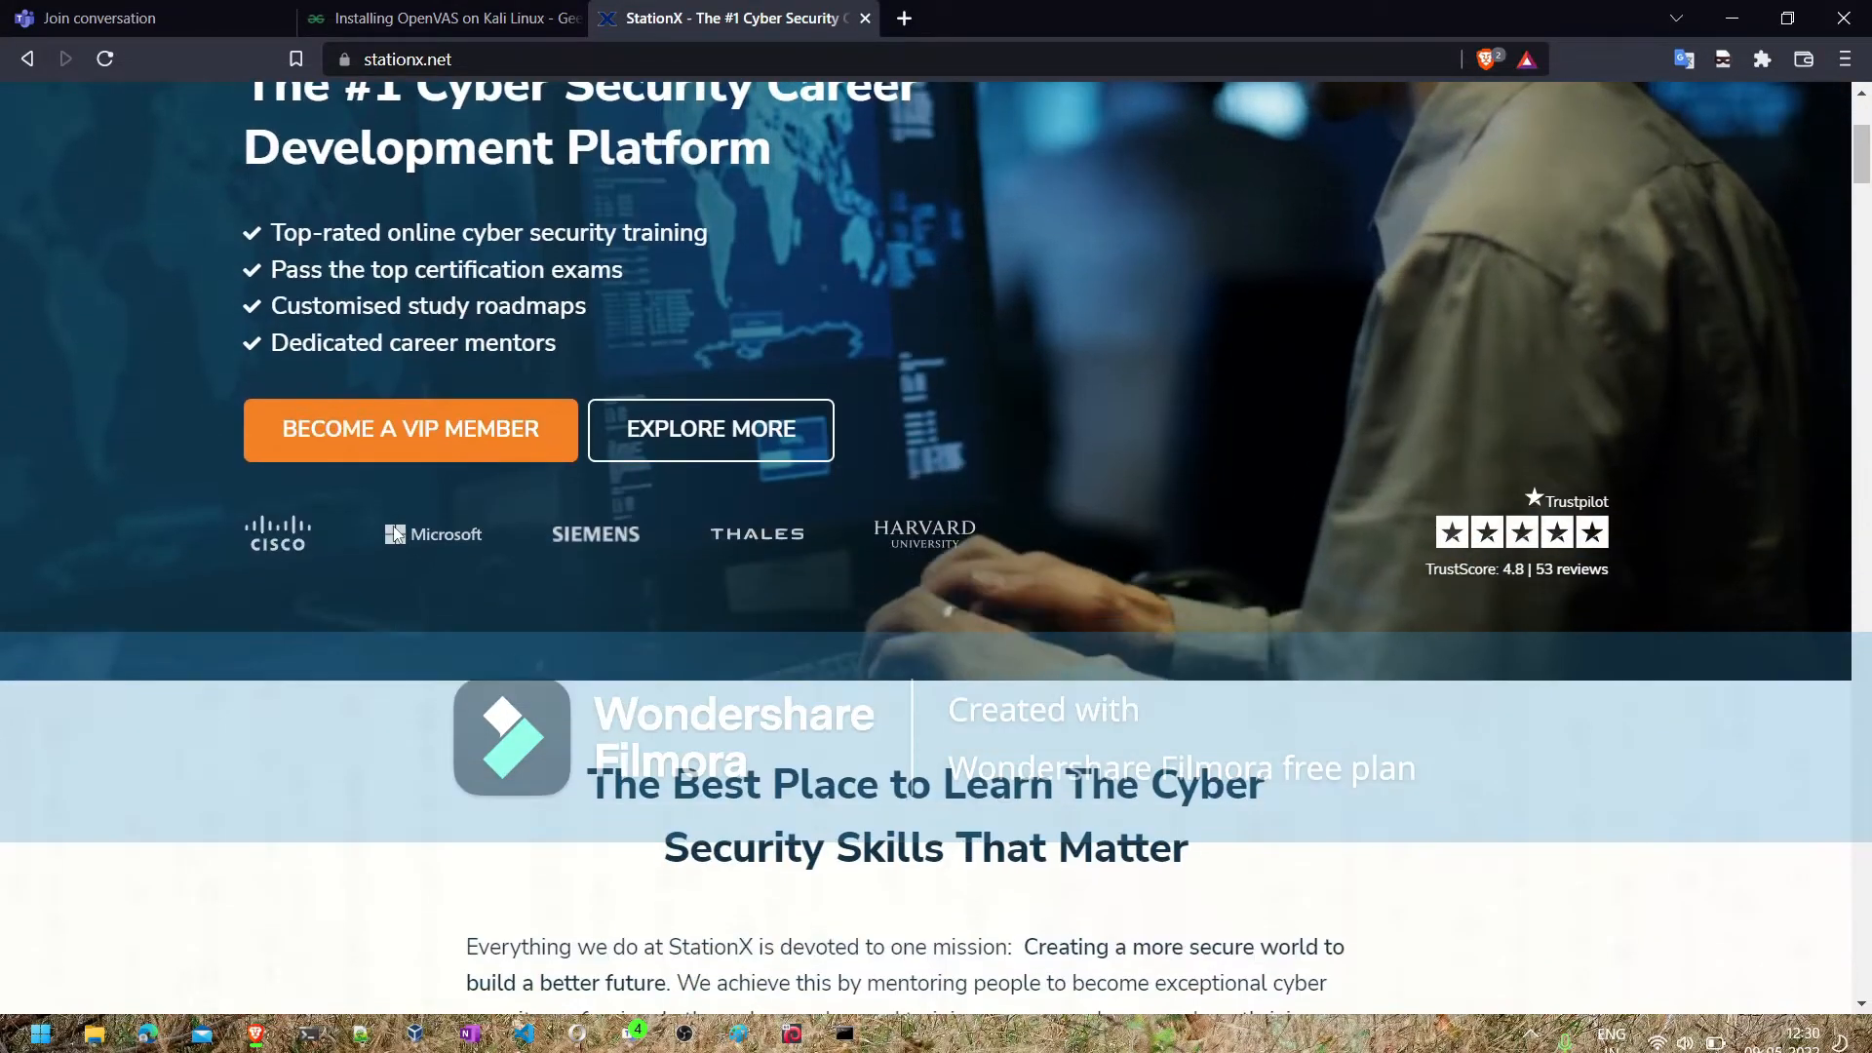
pyautogui.scroll(-20, 395, 535)
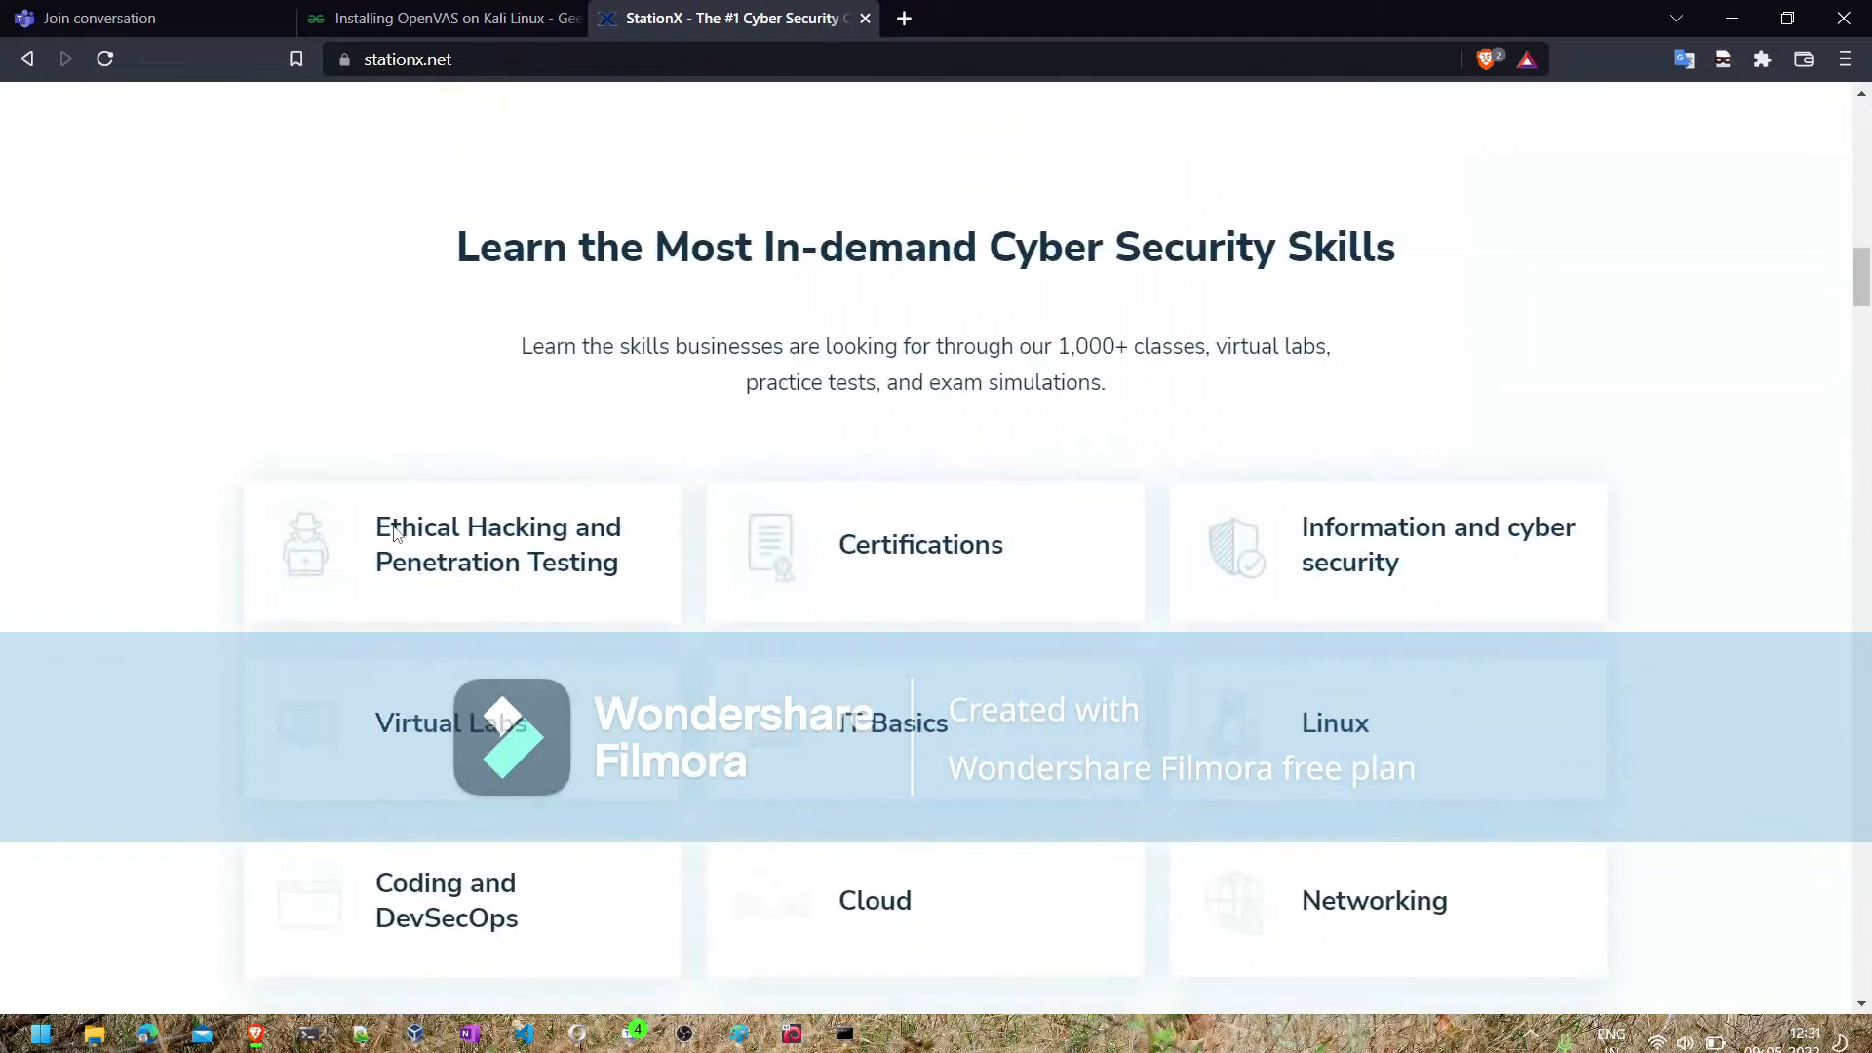
pyautogui.scroll(5, 397, 534)
pyautogui.scroll(15, 397, 534)
pyautogui.click(29, 60)
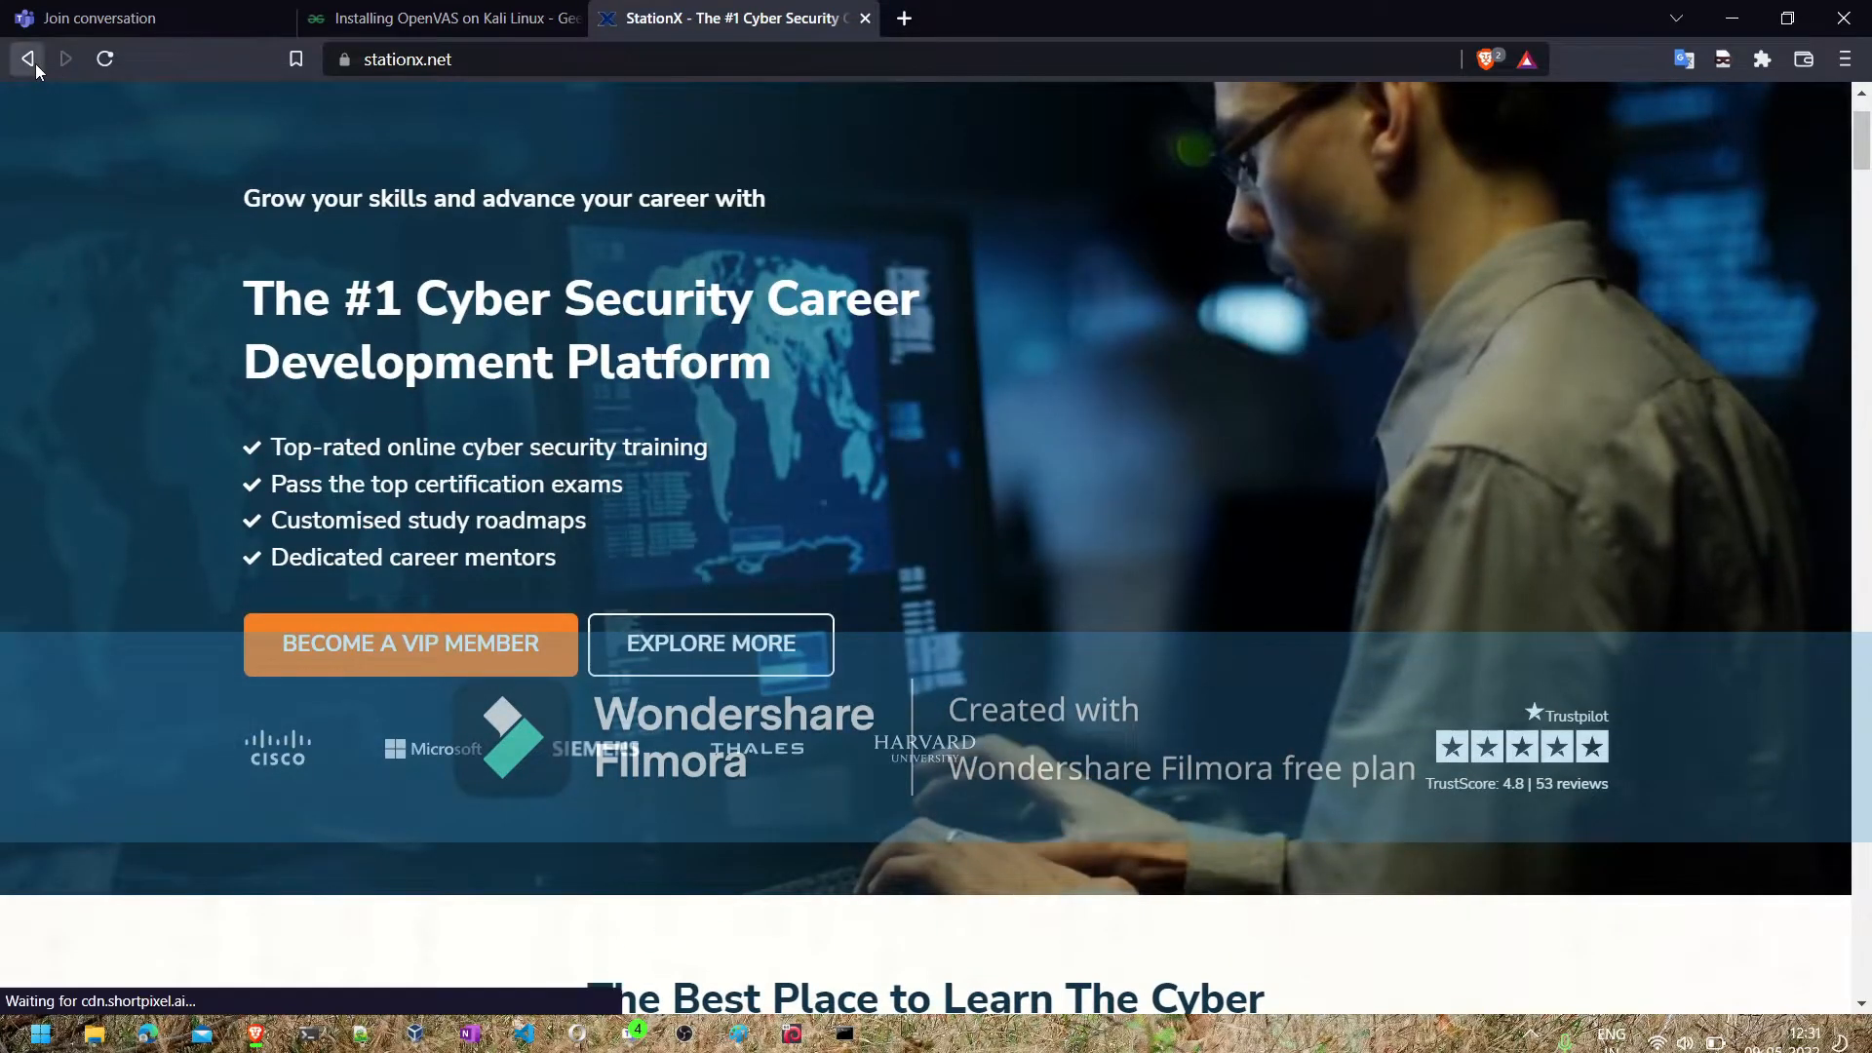
# - Search Google for stationx cheatsheet, accept the suggested spelling and open StationX's Cheat Sheets Archives page
pyautogui.click(330, 132)
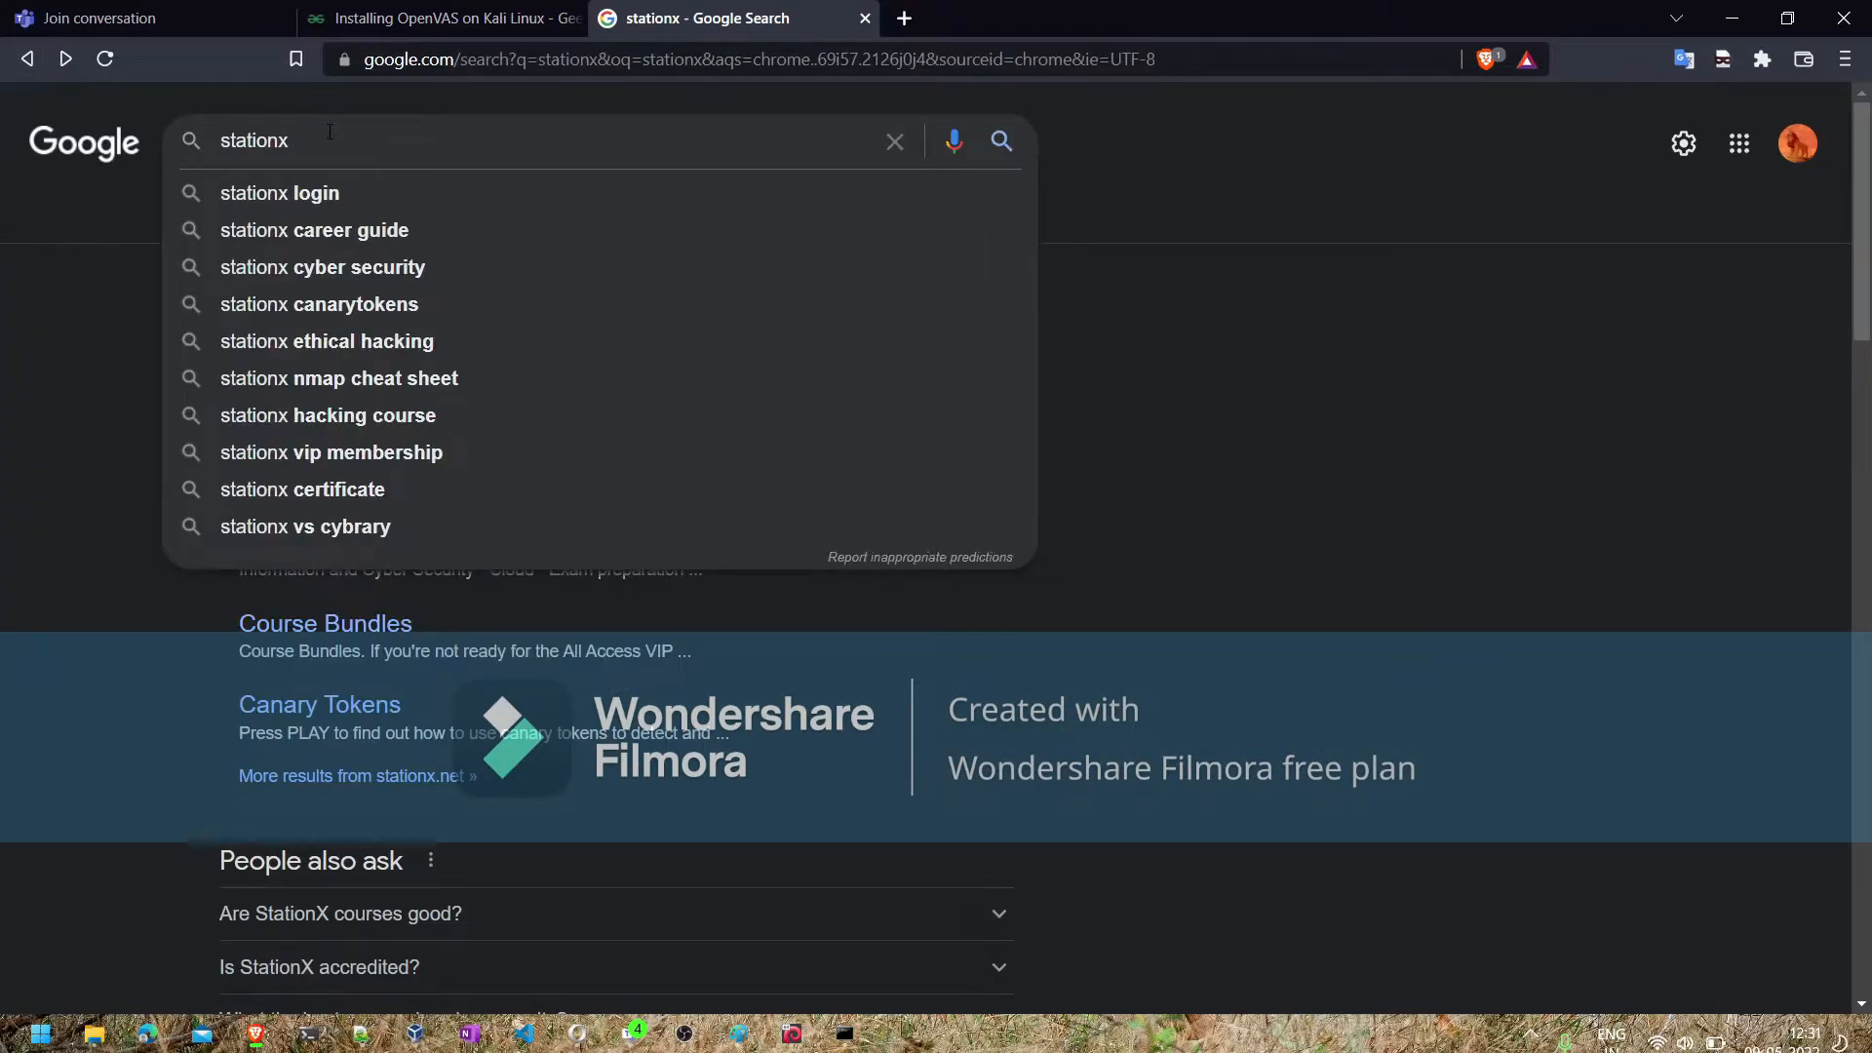
pyautogui.write('cheatsheet')
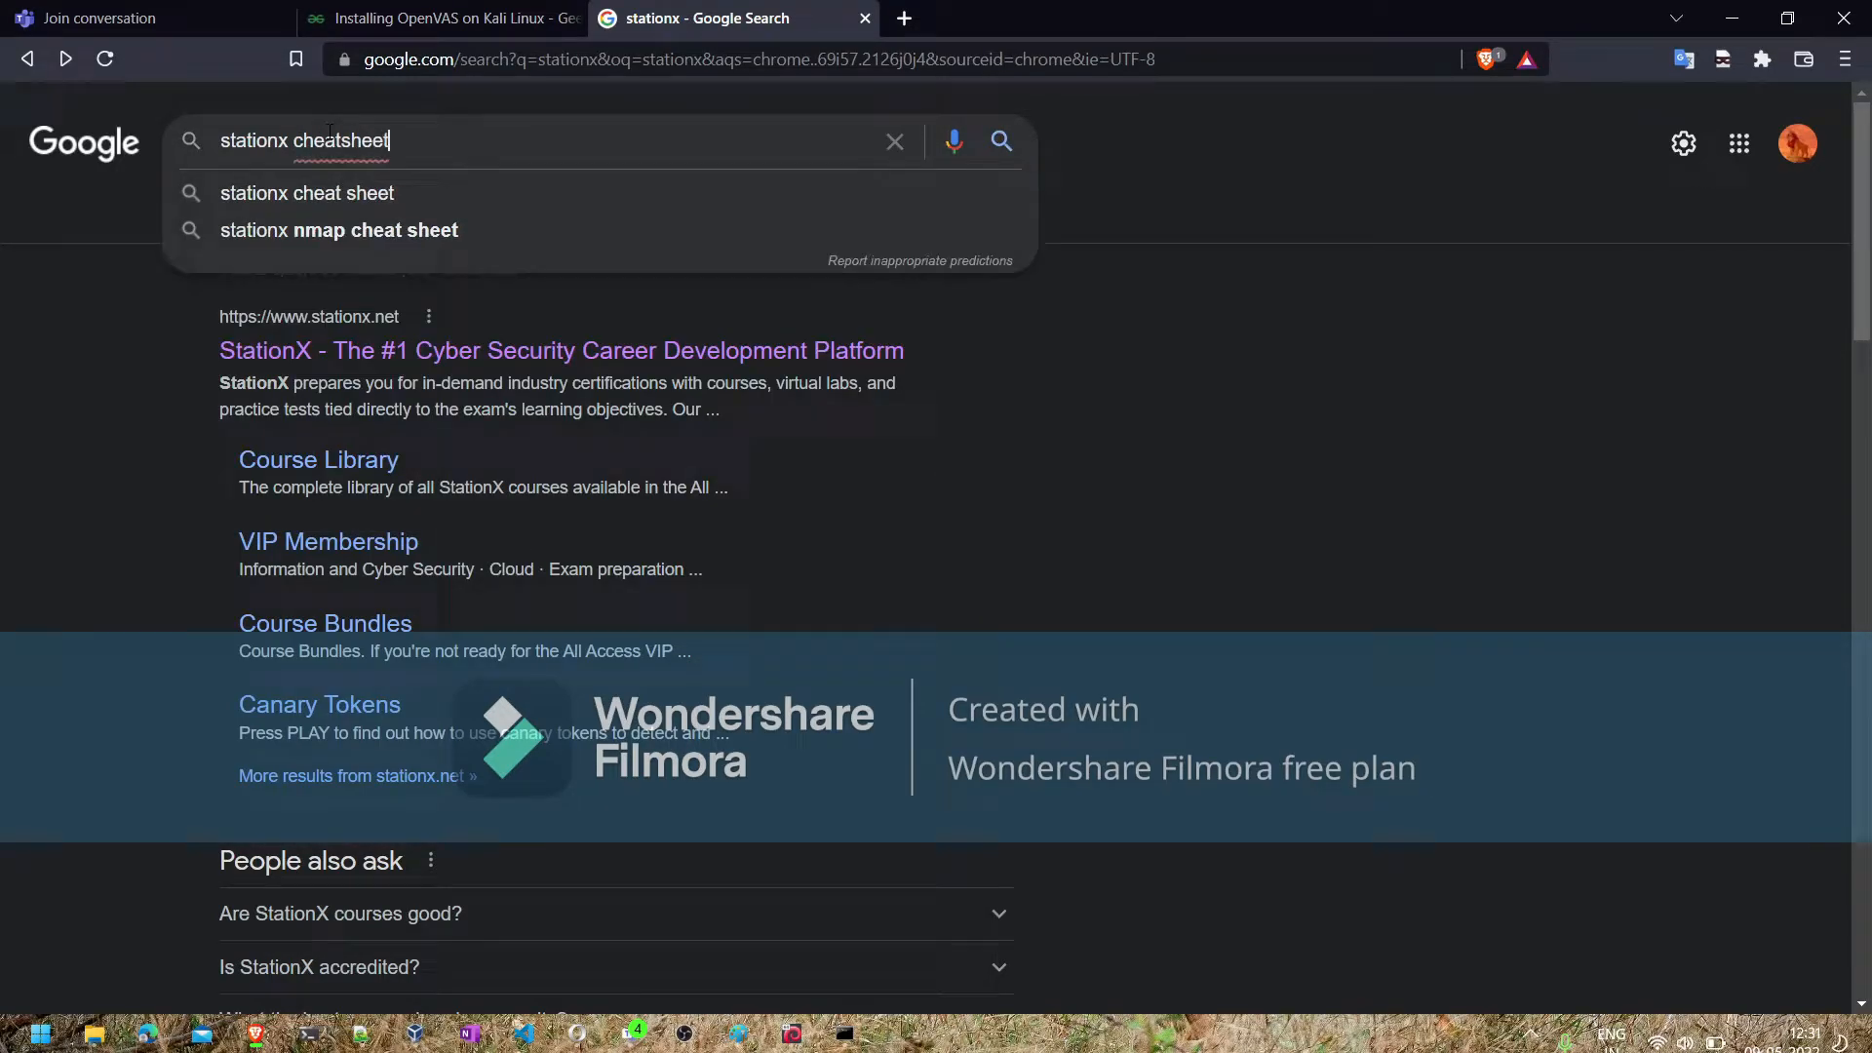
pyautogui.press('Return')
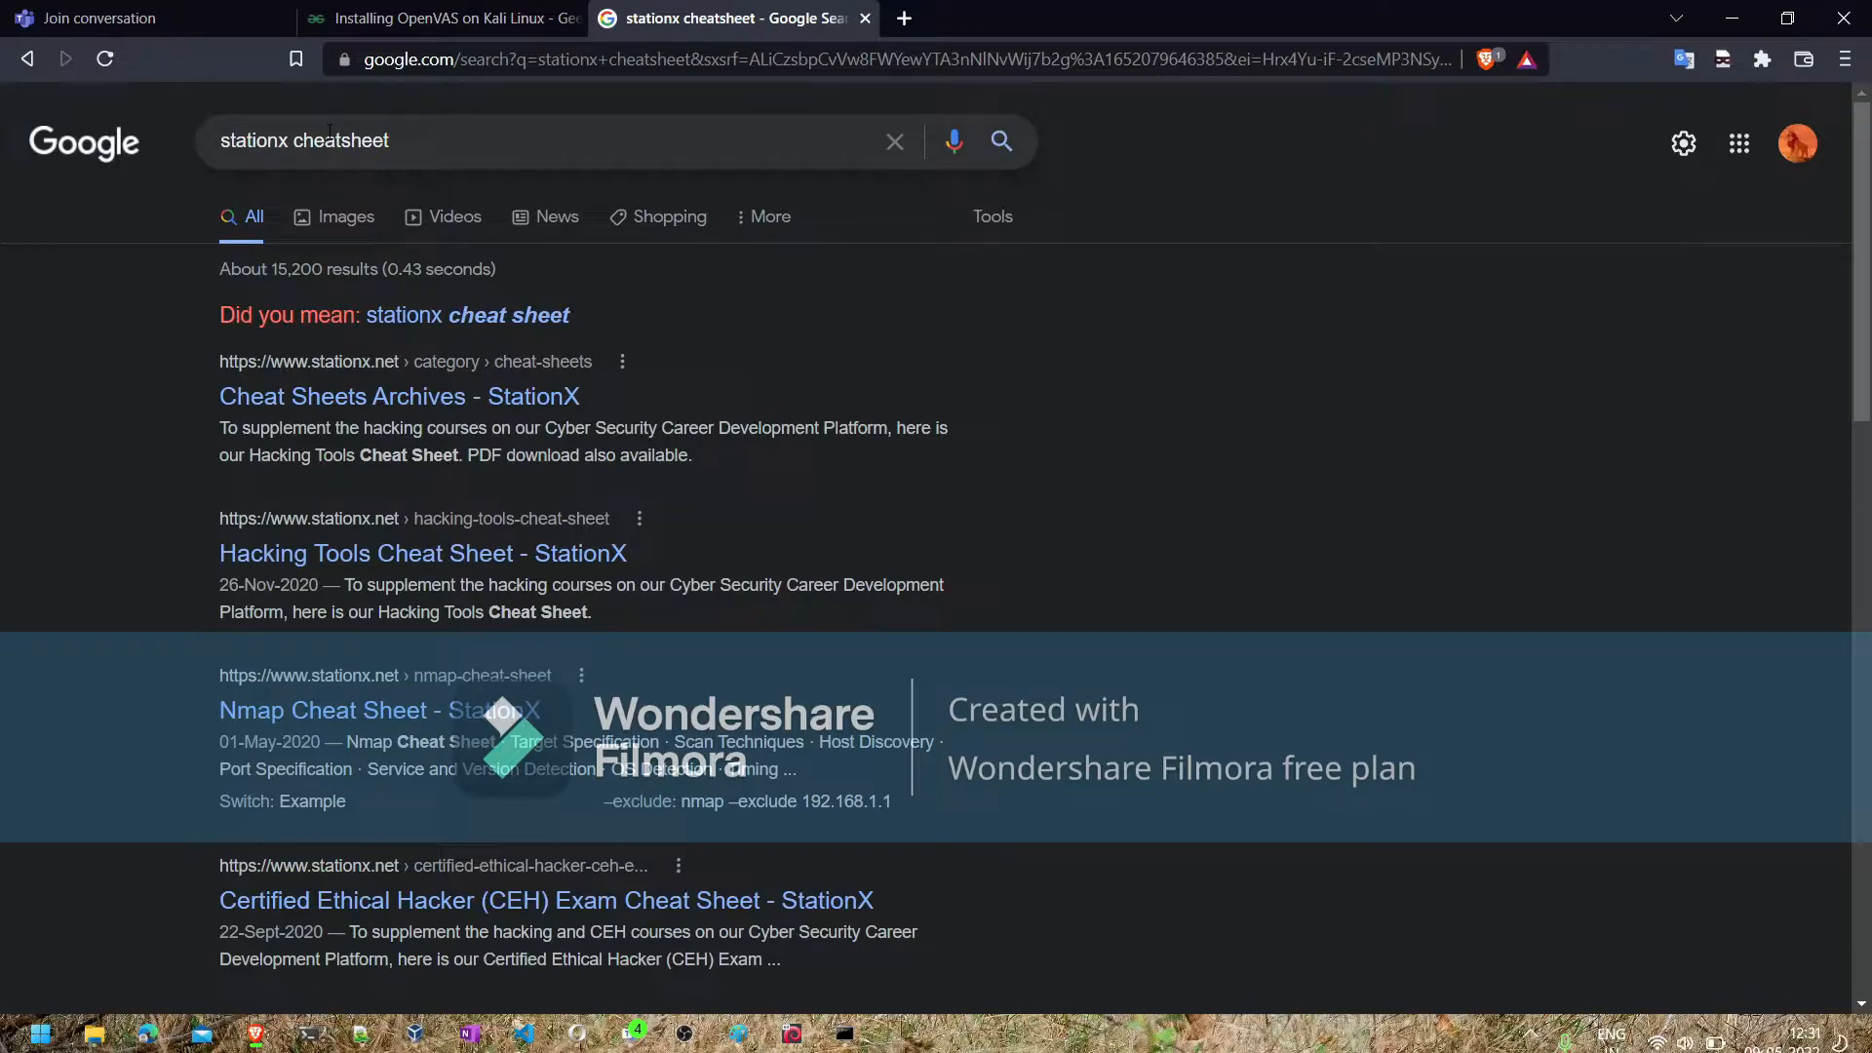
pyautogui.click(438, 314)
pyautogui.click(437, 349)
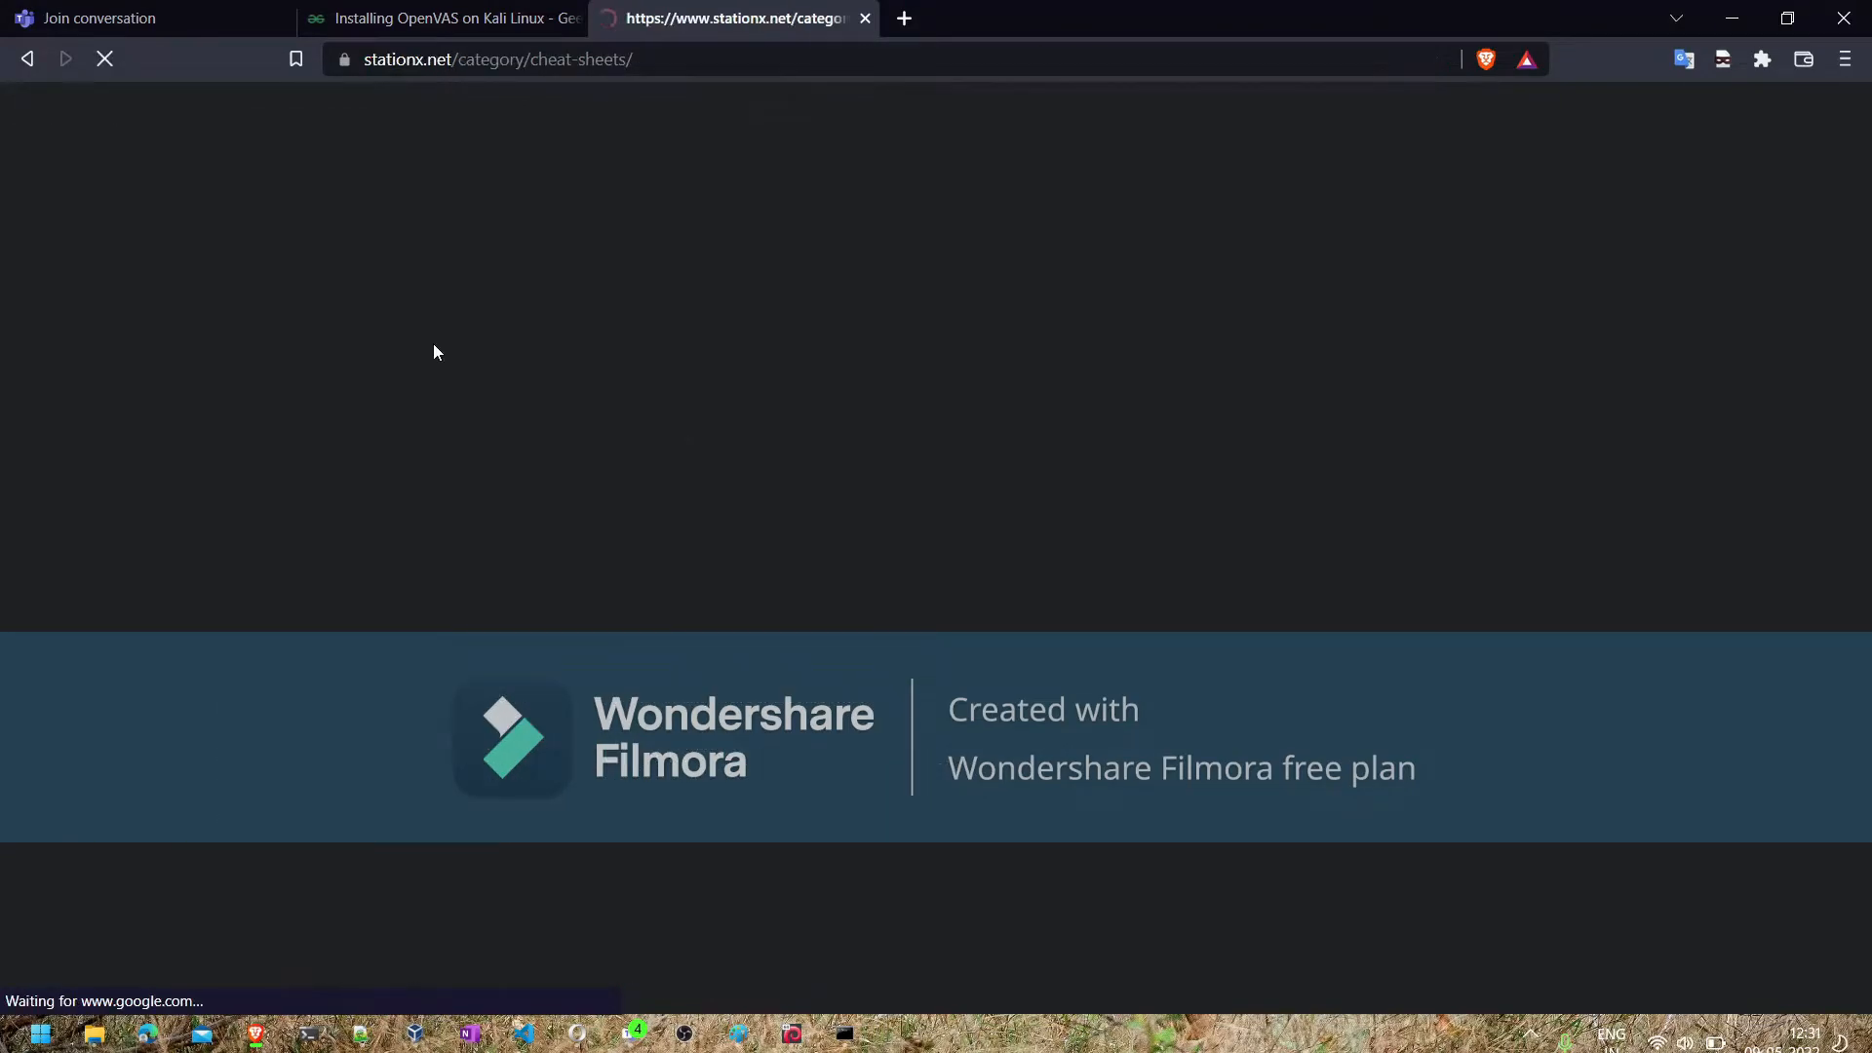
# - Look through StationX's cheat sheet listing down to the Nmap Cheat Sheet, close the page and return to the Parrot virtual machine
pyautogui.scroll(-3, 391, 708)
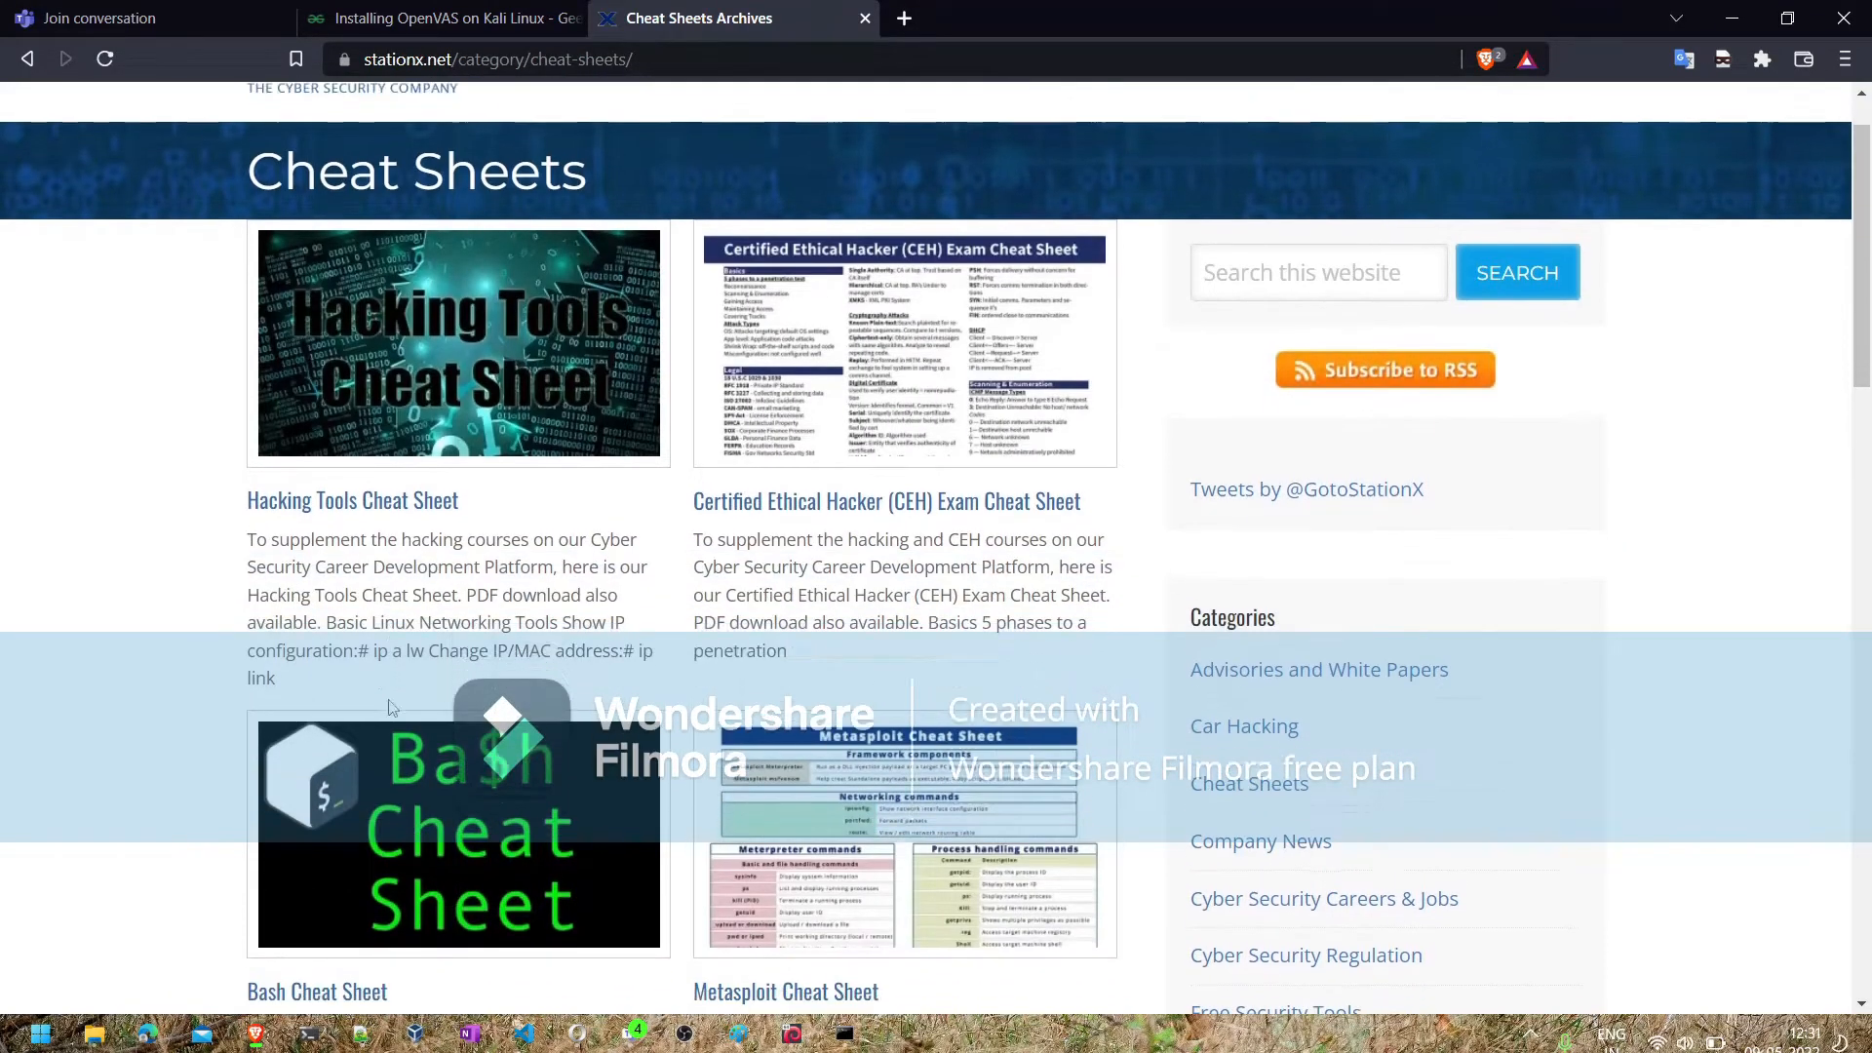
pyautogui.scroll(-2, 391, 708)
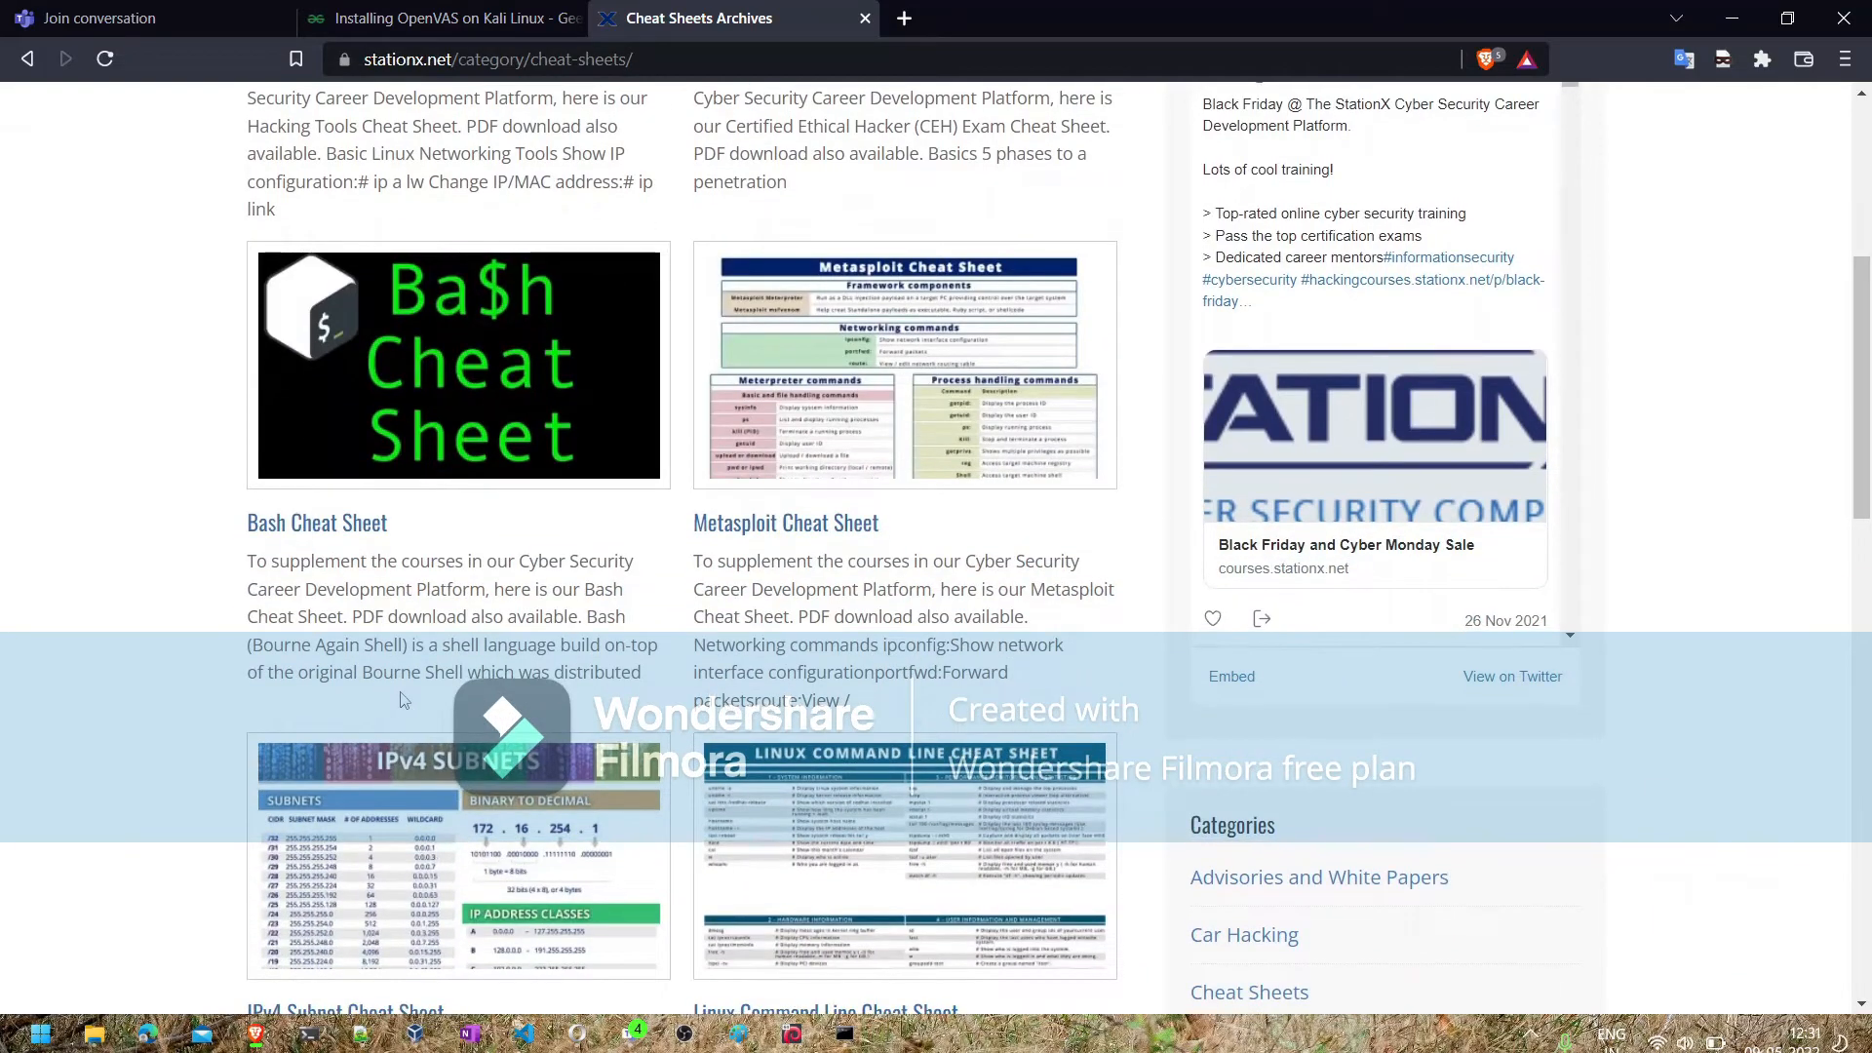
pyautogui.scroll(5, 858, 468)
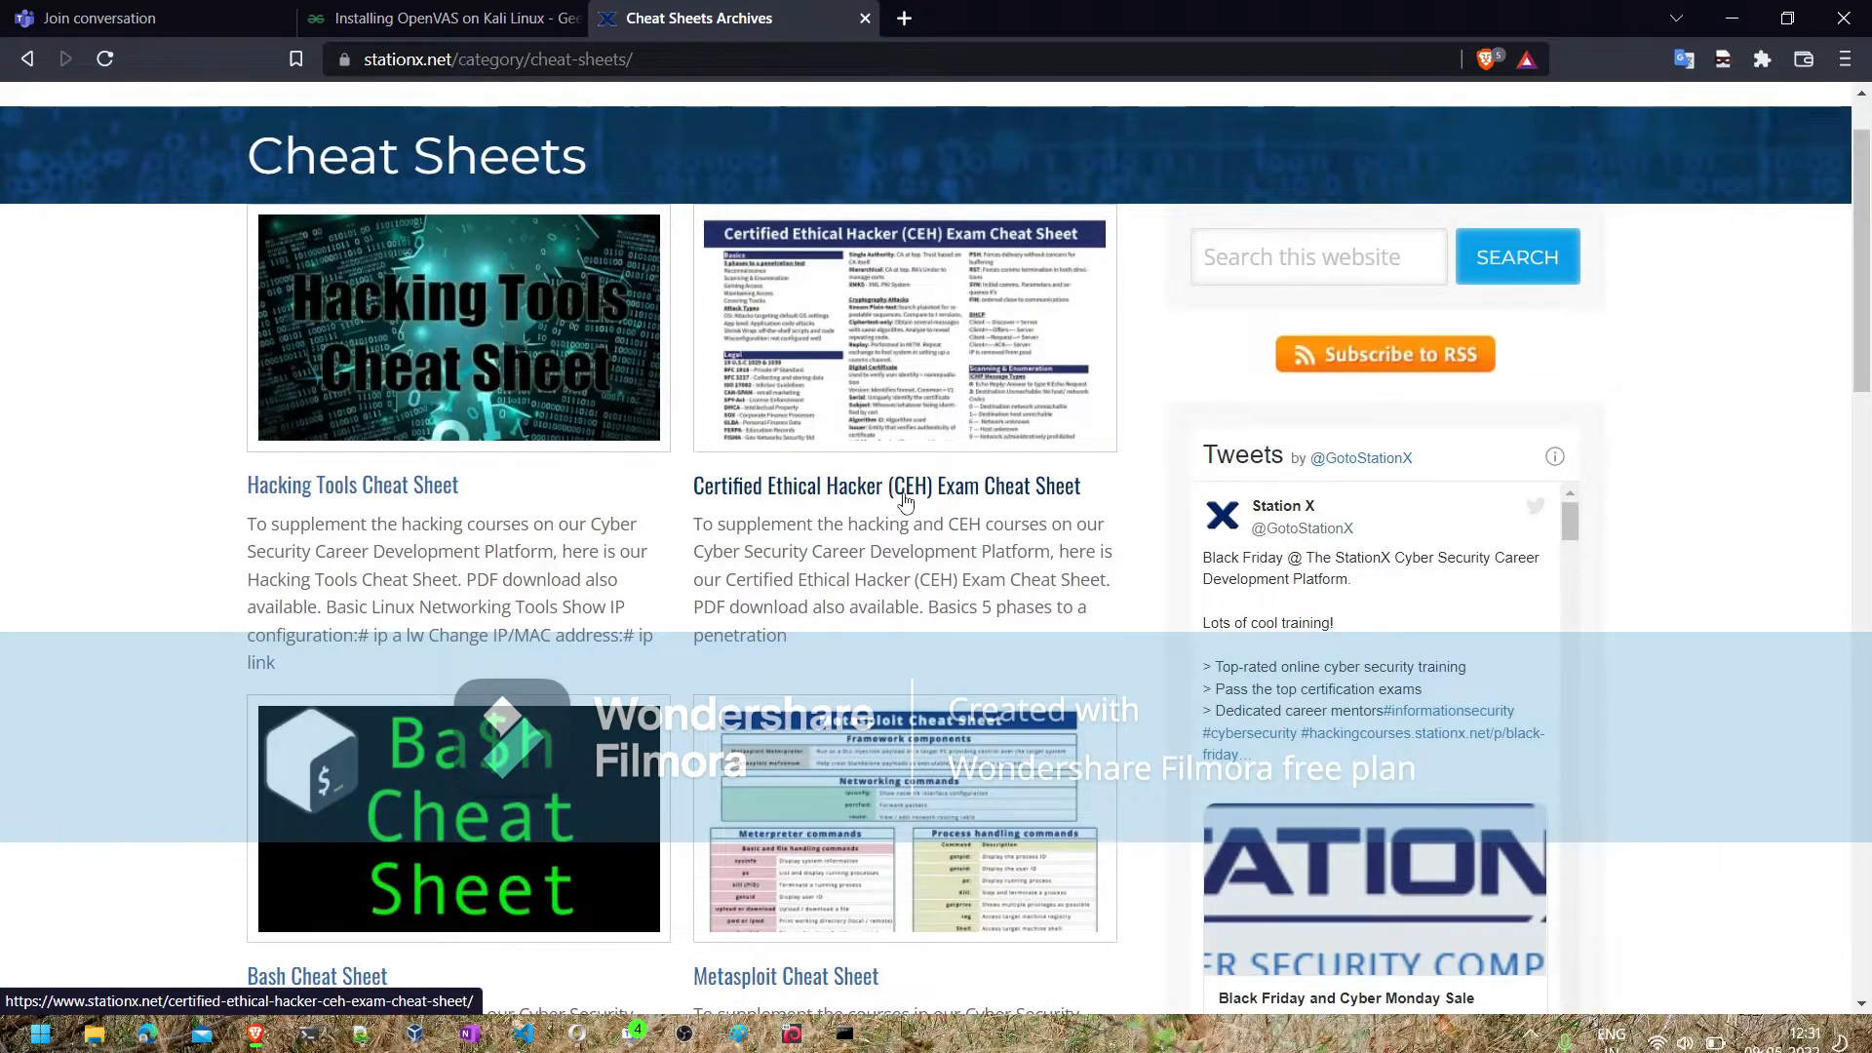
pyautogui.scroll(-5, 905, 502)
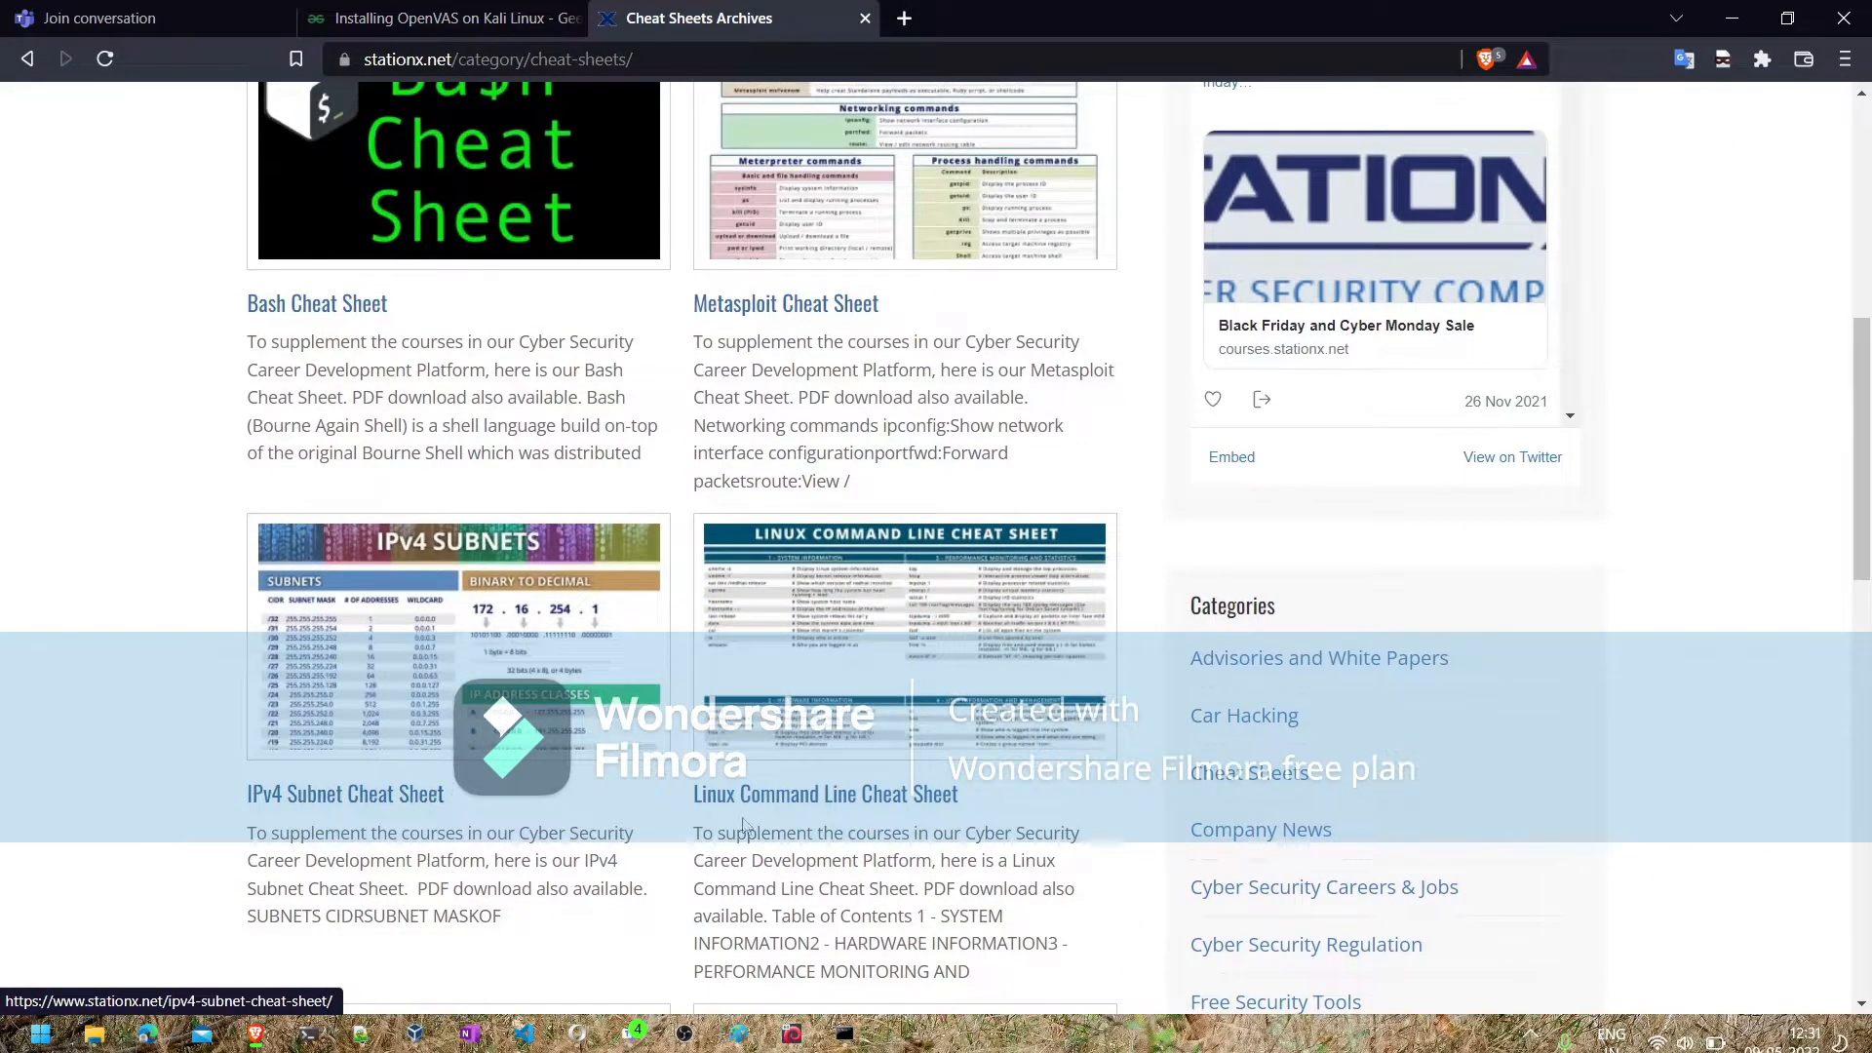
pyautogui.scroll(-1, 437, 667)
pyautogui.scroll(-2, 437, 667)
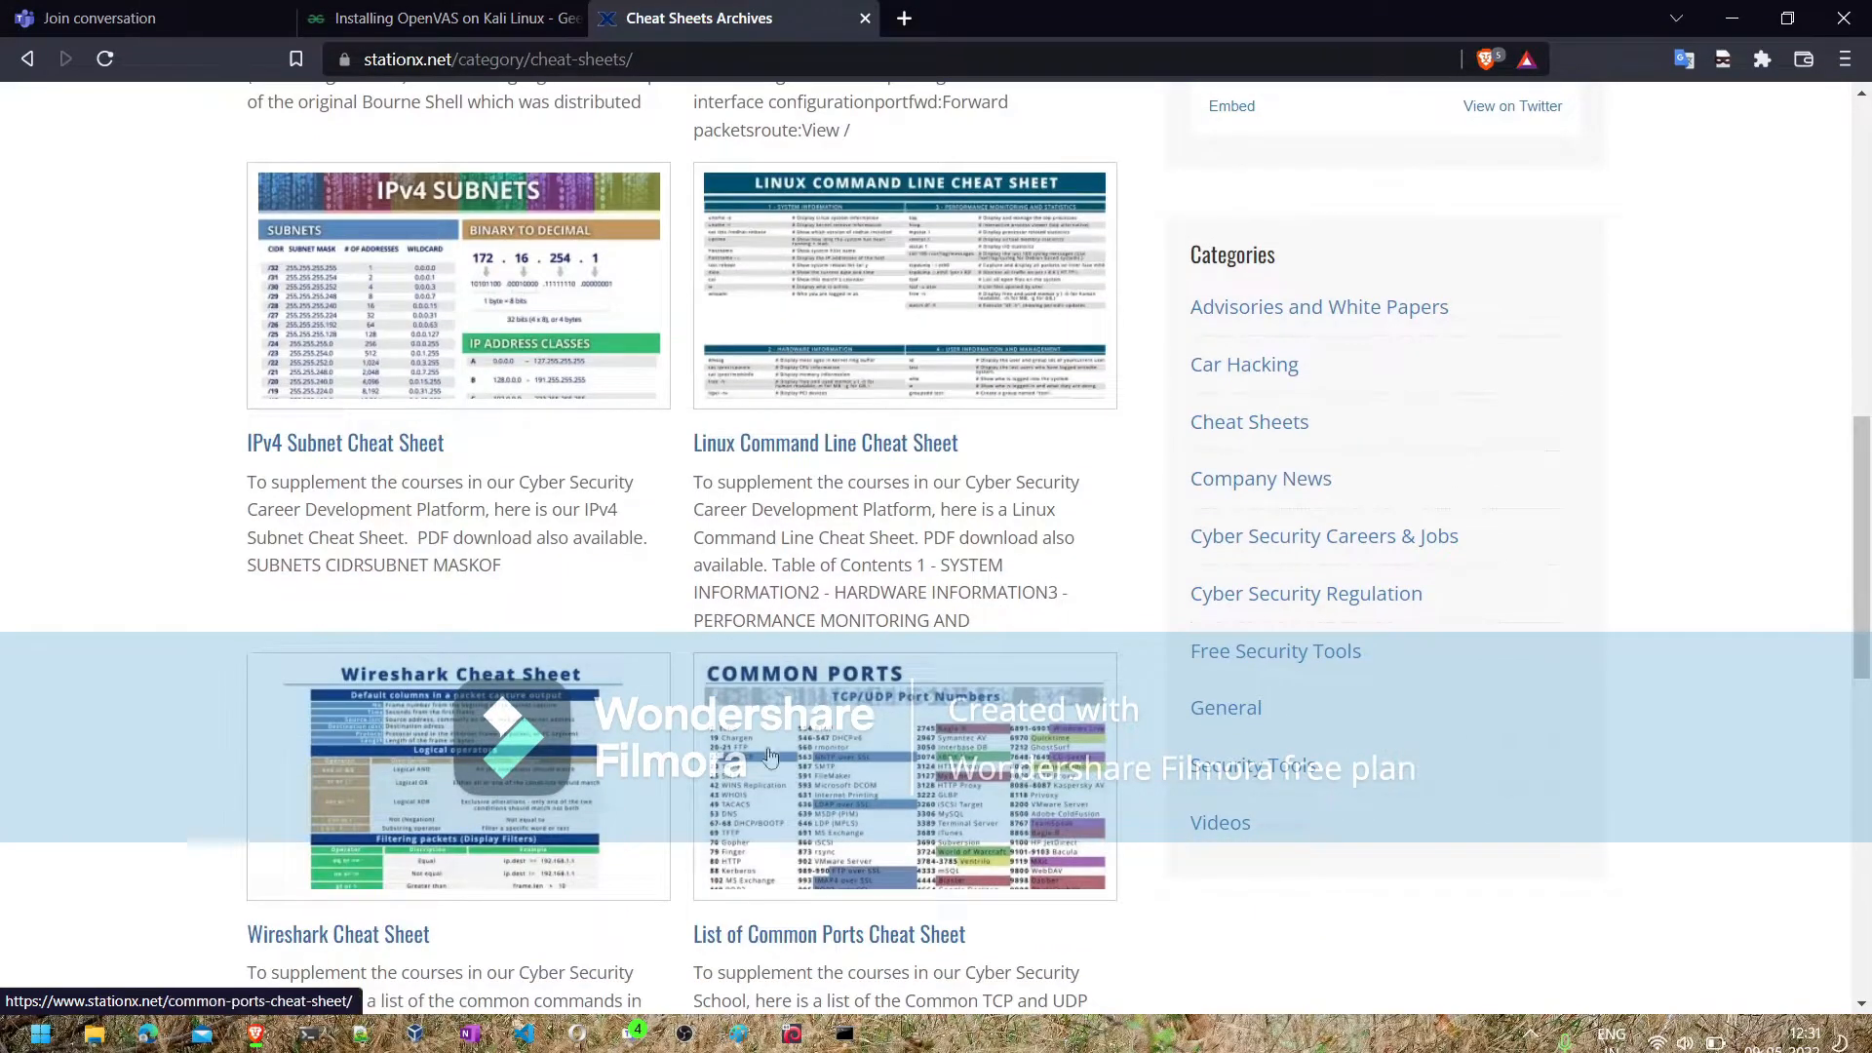
pyautogui.scroll(-2, 760, 771)
pyautogui.scroll(-4, 751, 803)
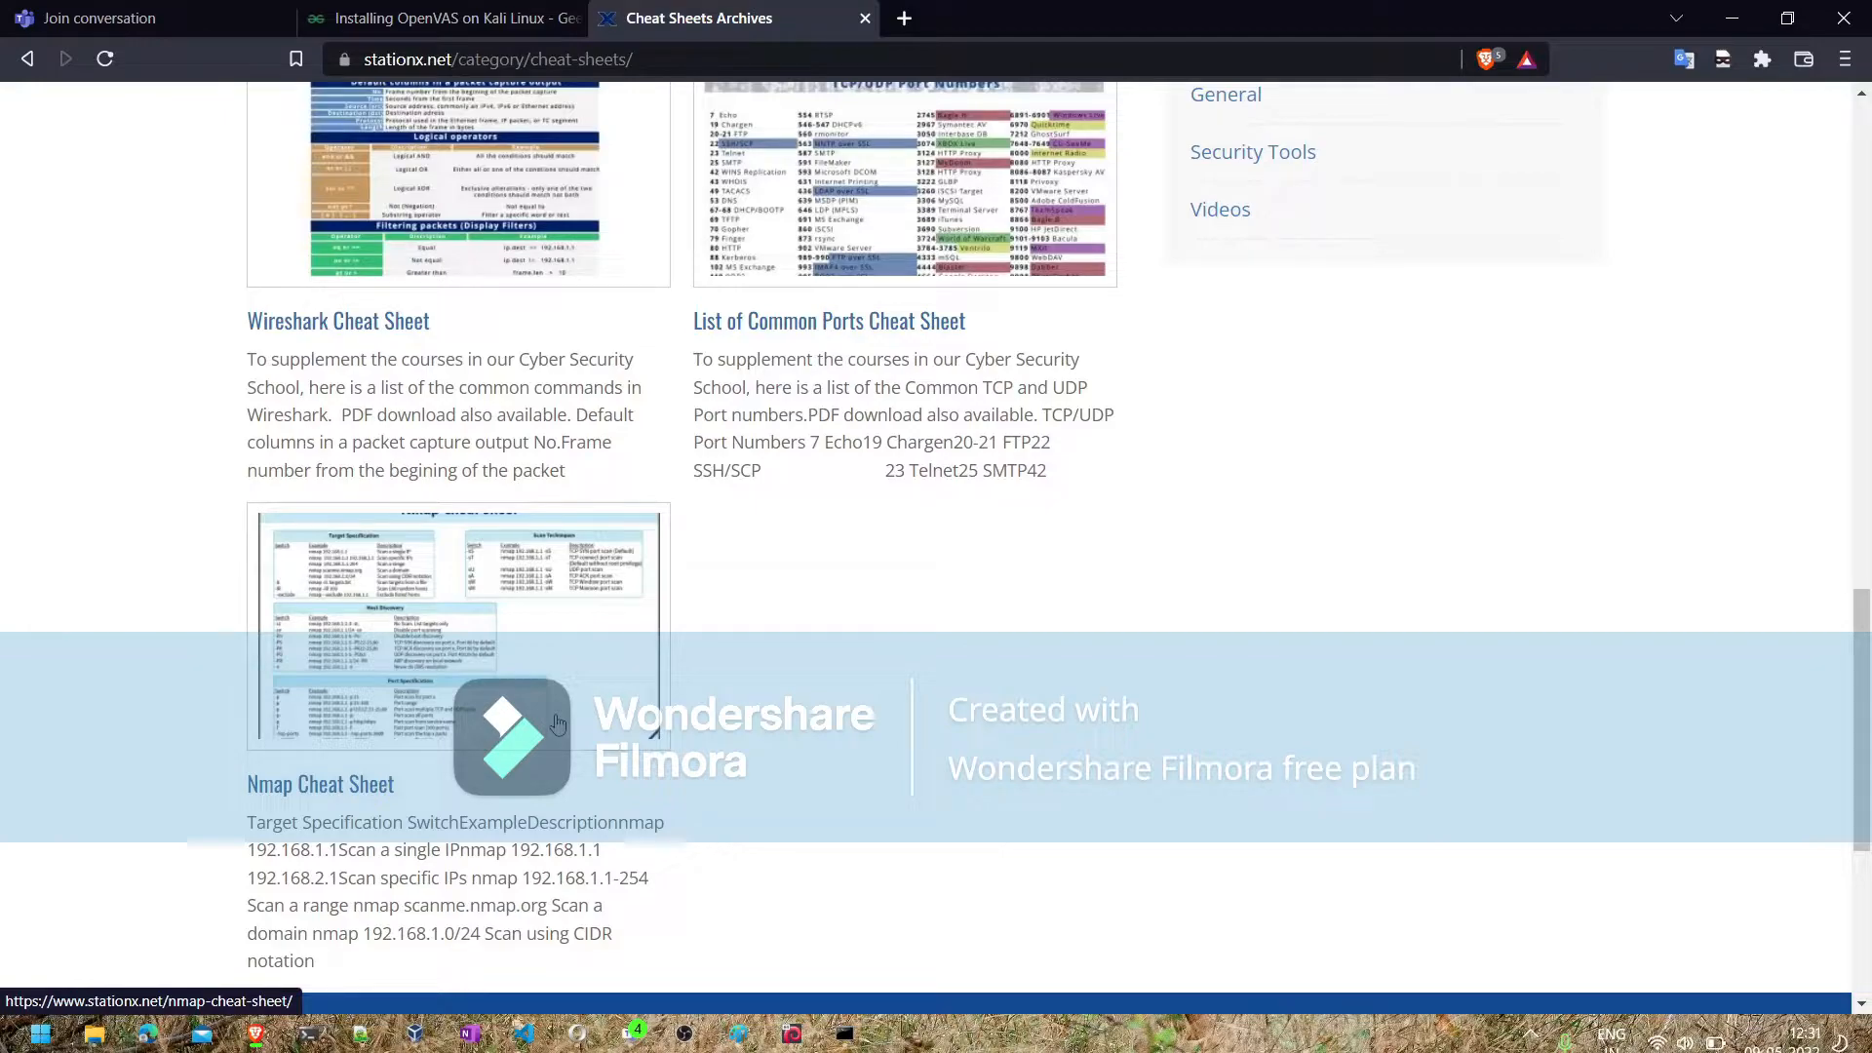
pyautogui.click(866, 17)
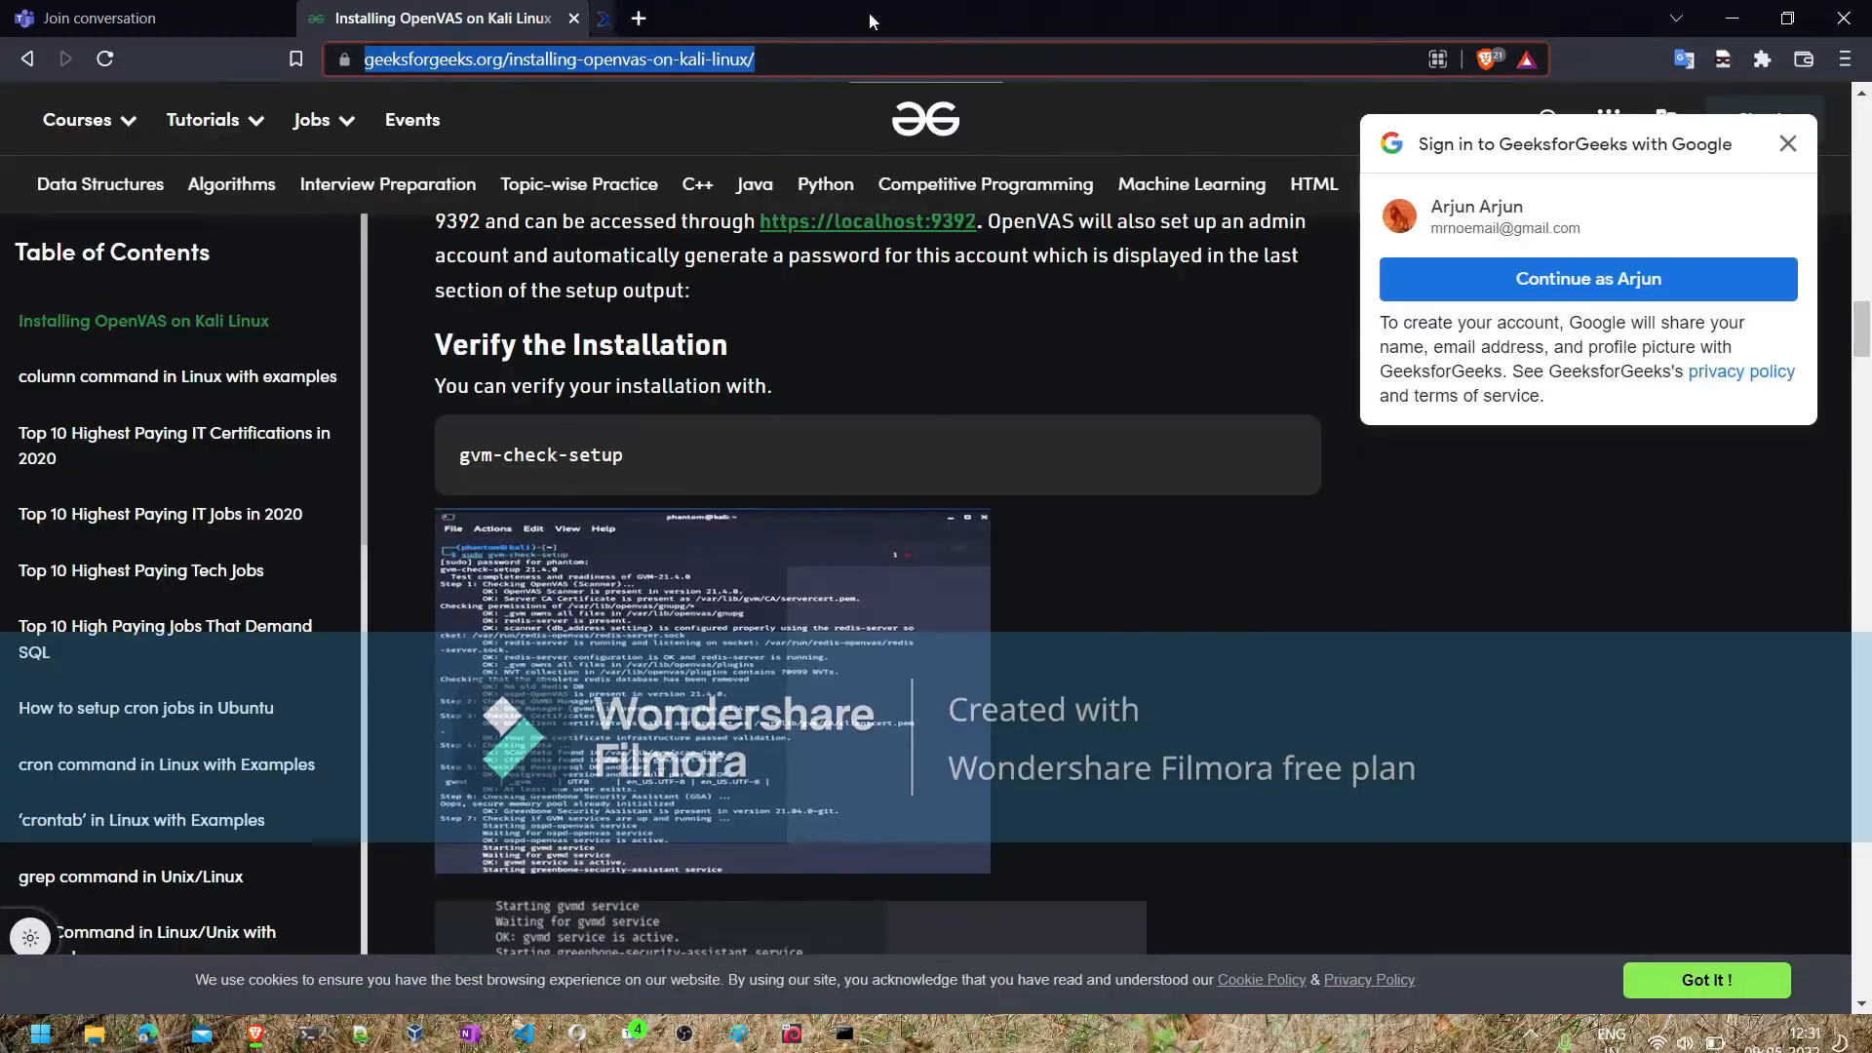
pyautogui.click(1734, 18)
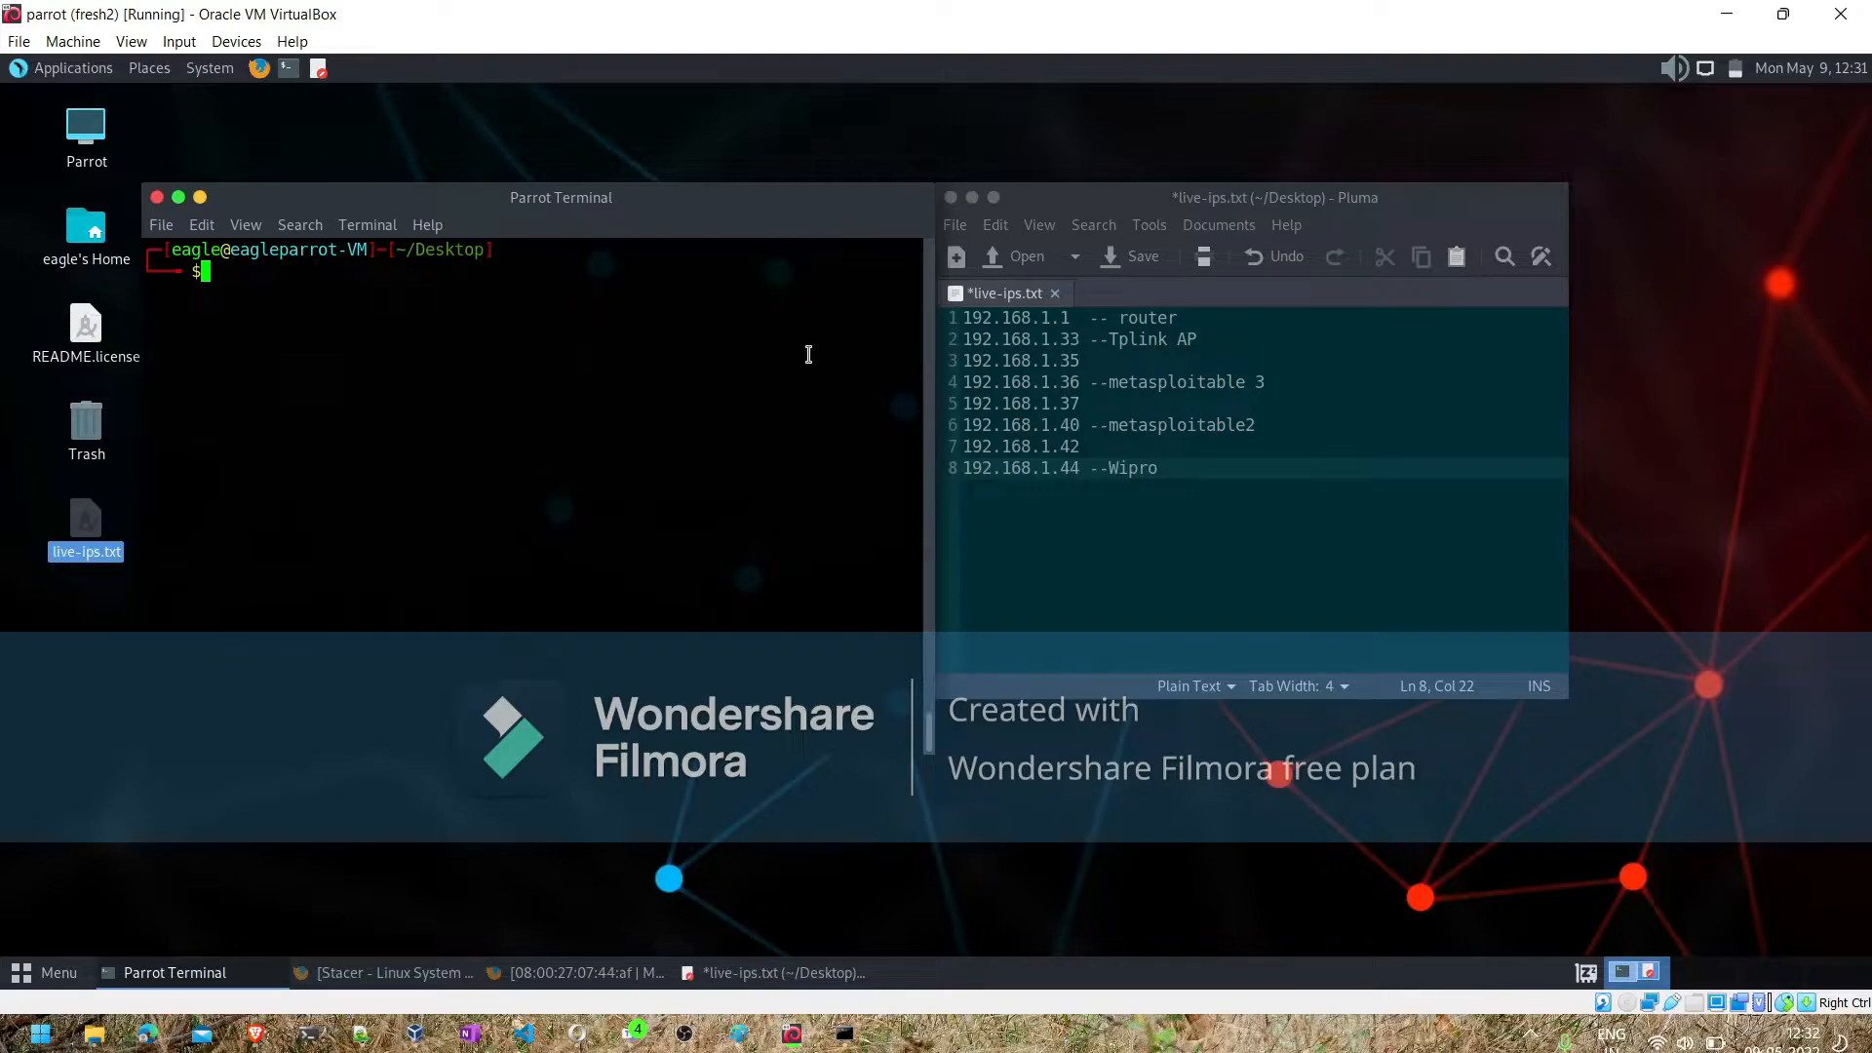
# - Start a root login shell with sudo -i in the Parrot terminal and clear its output
pyautogui.write('sudo -i')
pyautogui.press('Return')
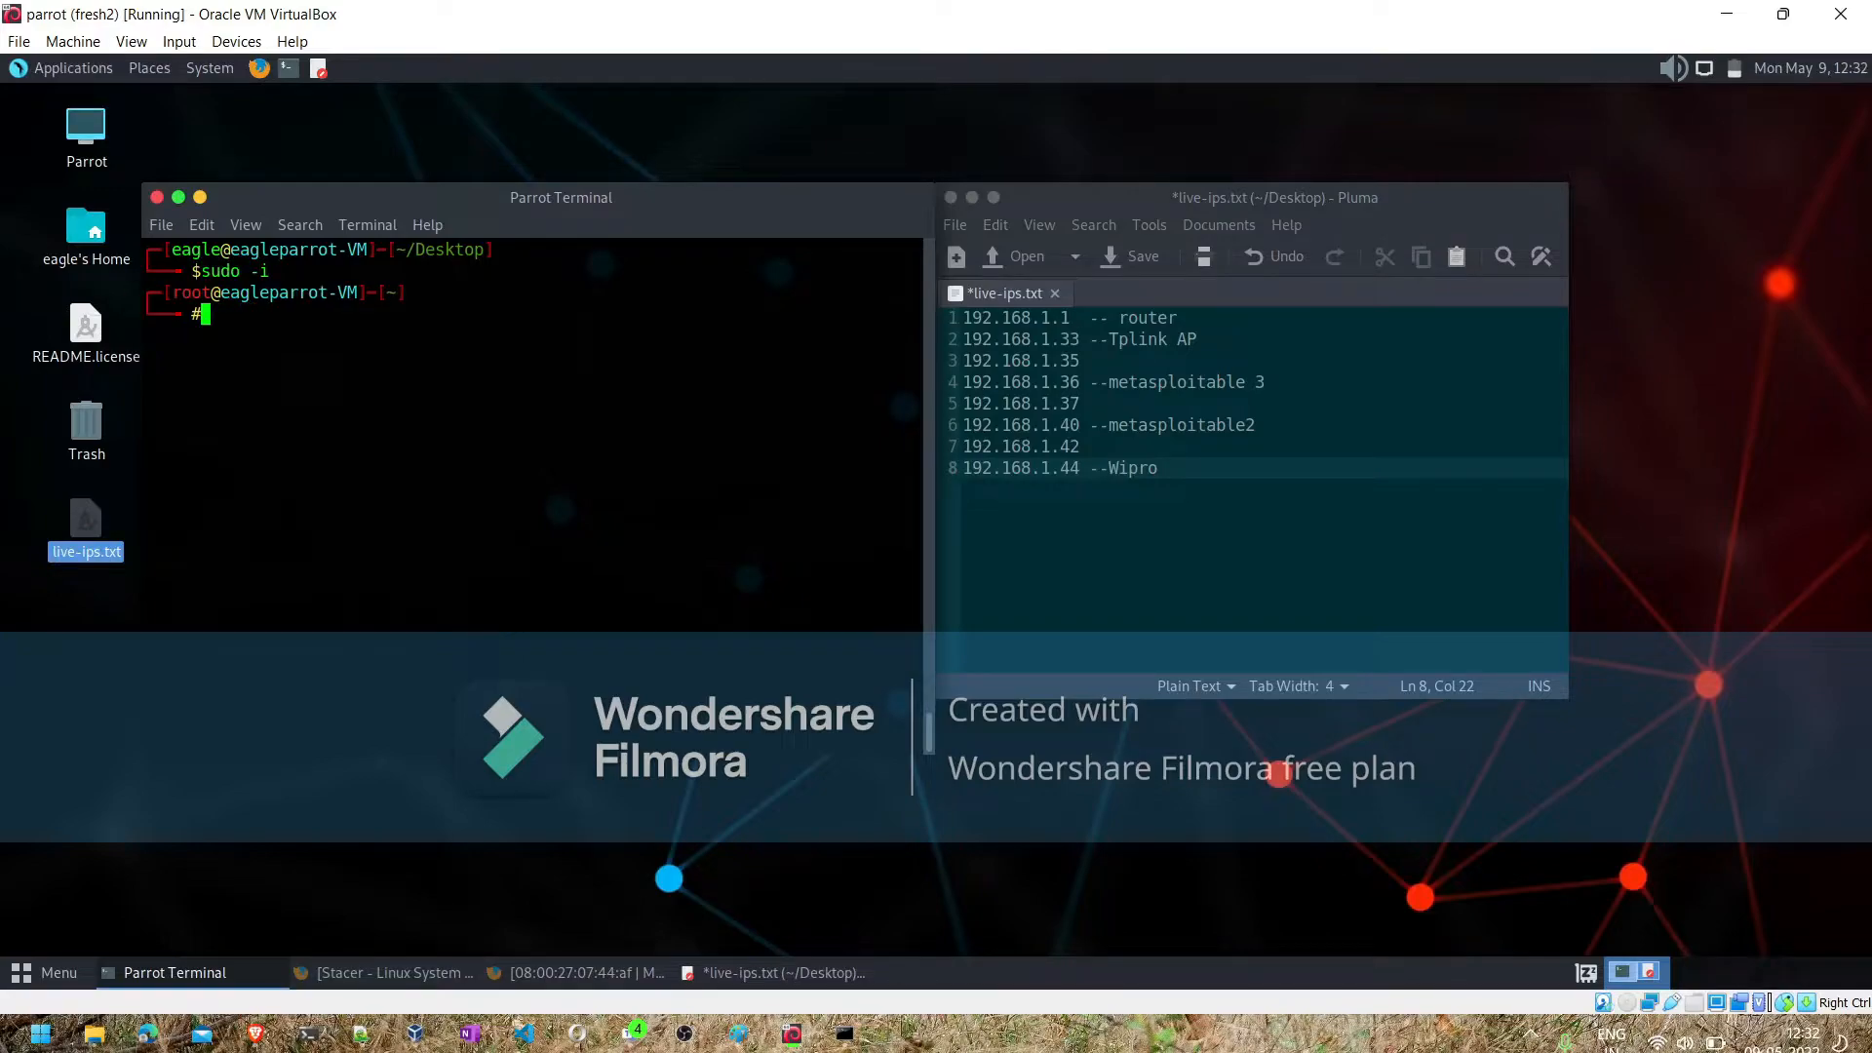
pyautogui.hotkey('ctrl', 'l')
# - Begin composing the scan command nmap -sV --script at the root prompt without running it
pyautogui.write('n')
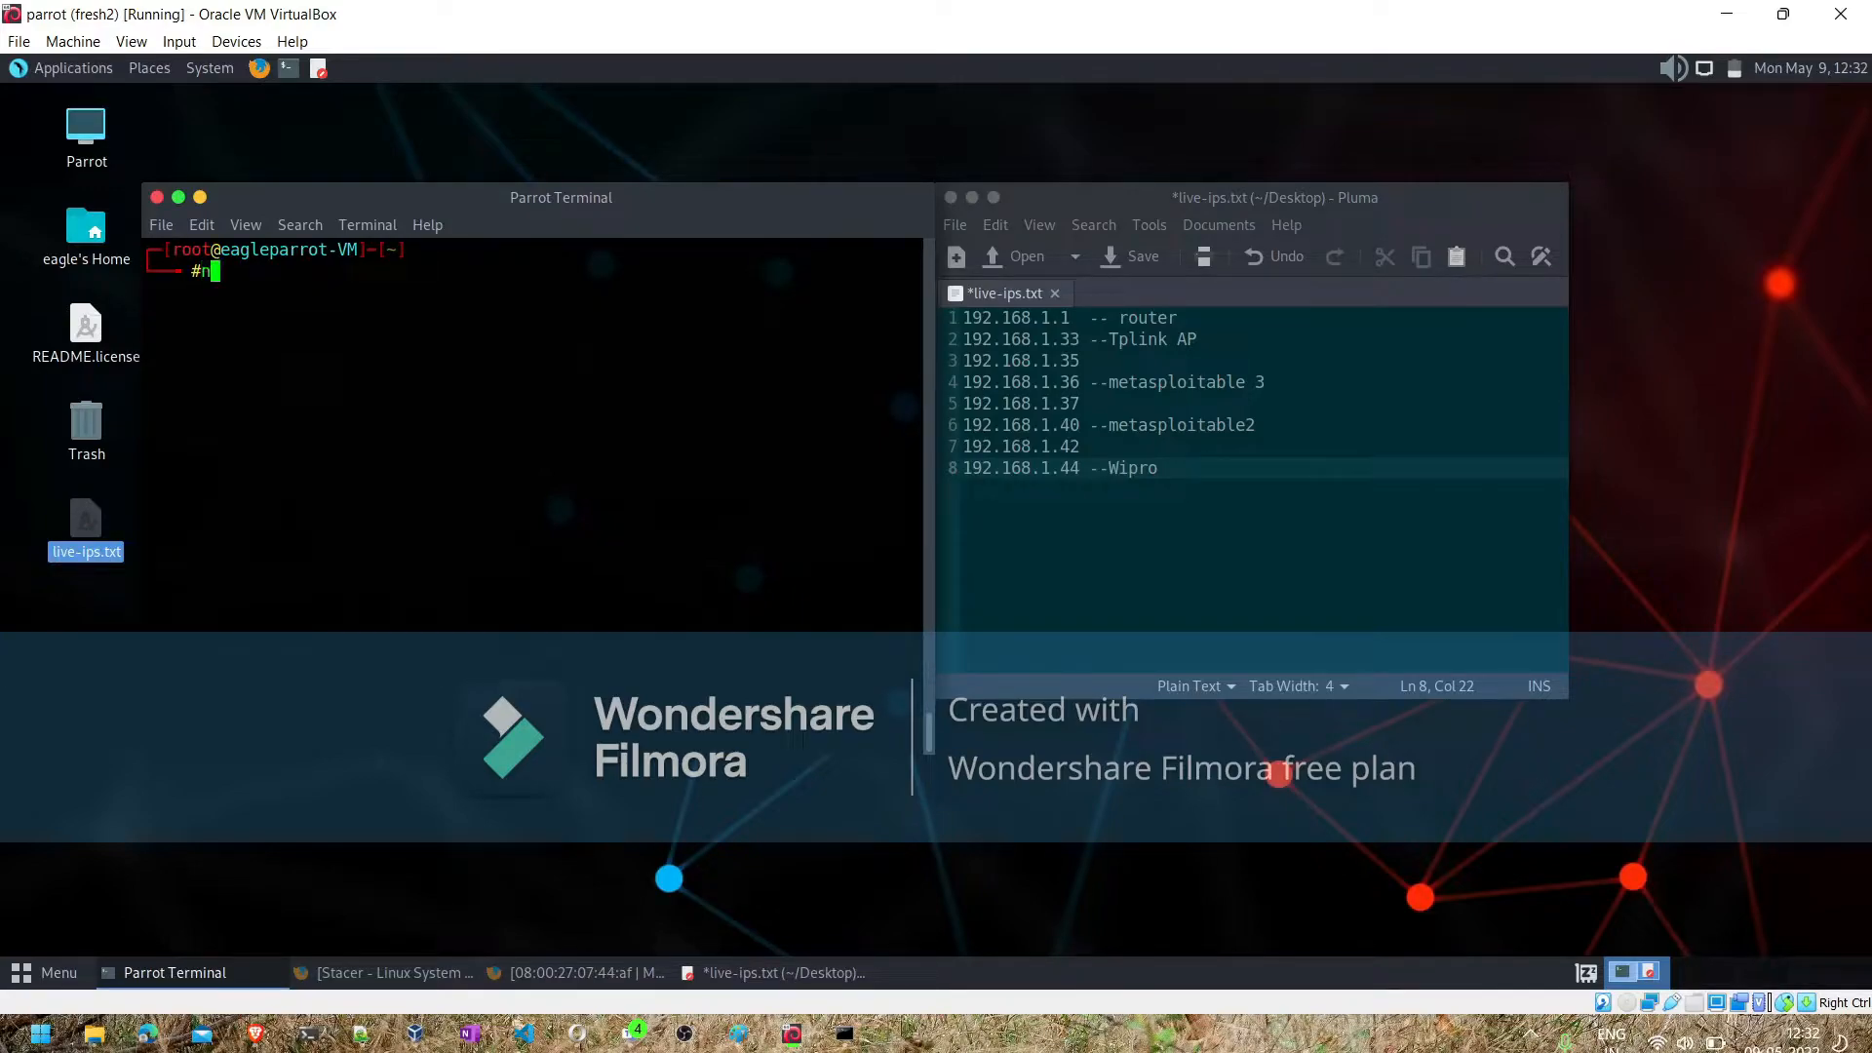
pyautogui.write('map -sV --script')
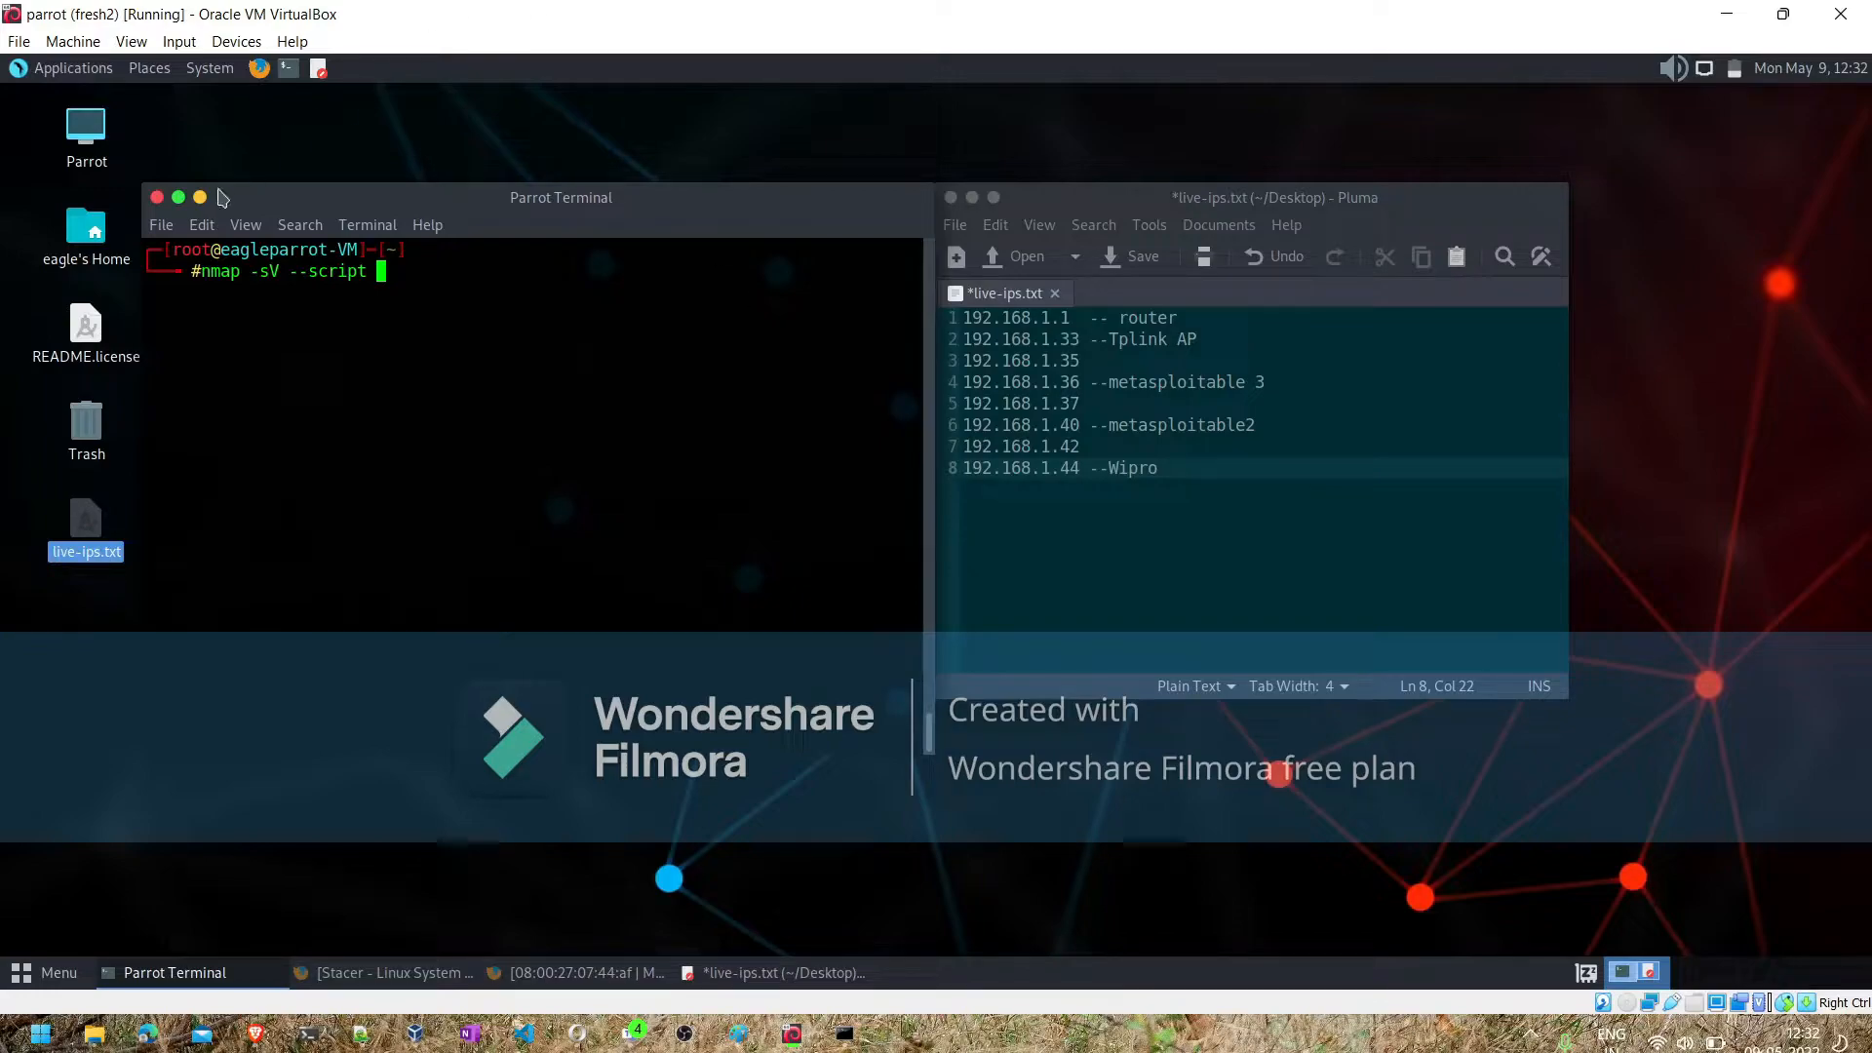
# - Open a second terminal tab and try to find the Nmap script files with locate *.nse
pyautogui.click(161, 225)
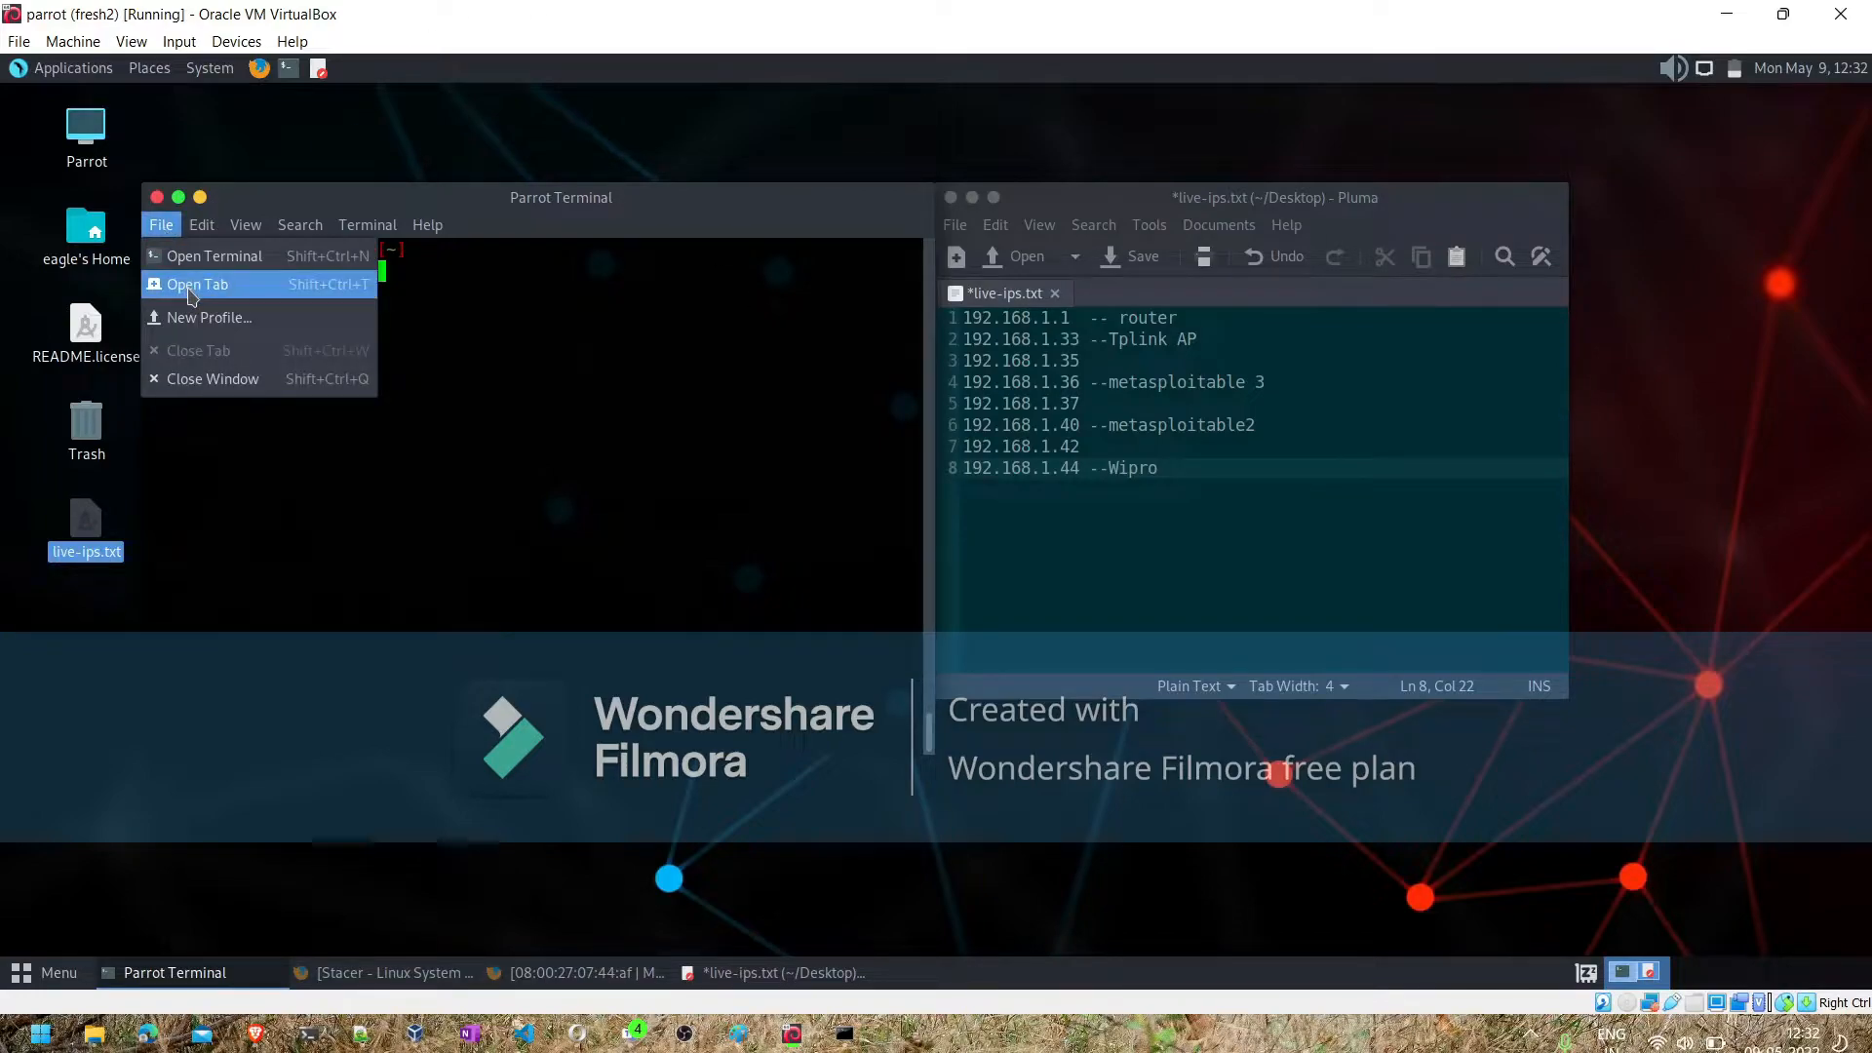
pyautogui.click(191, 293)
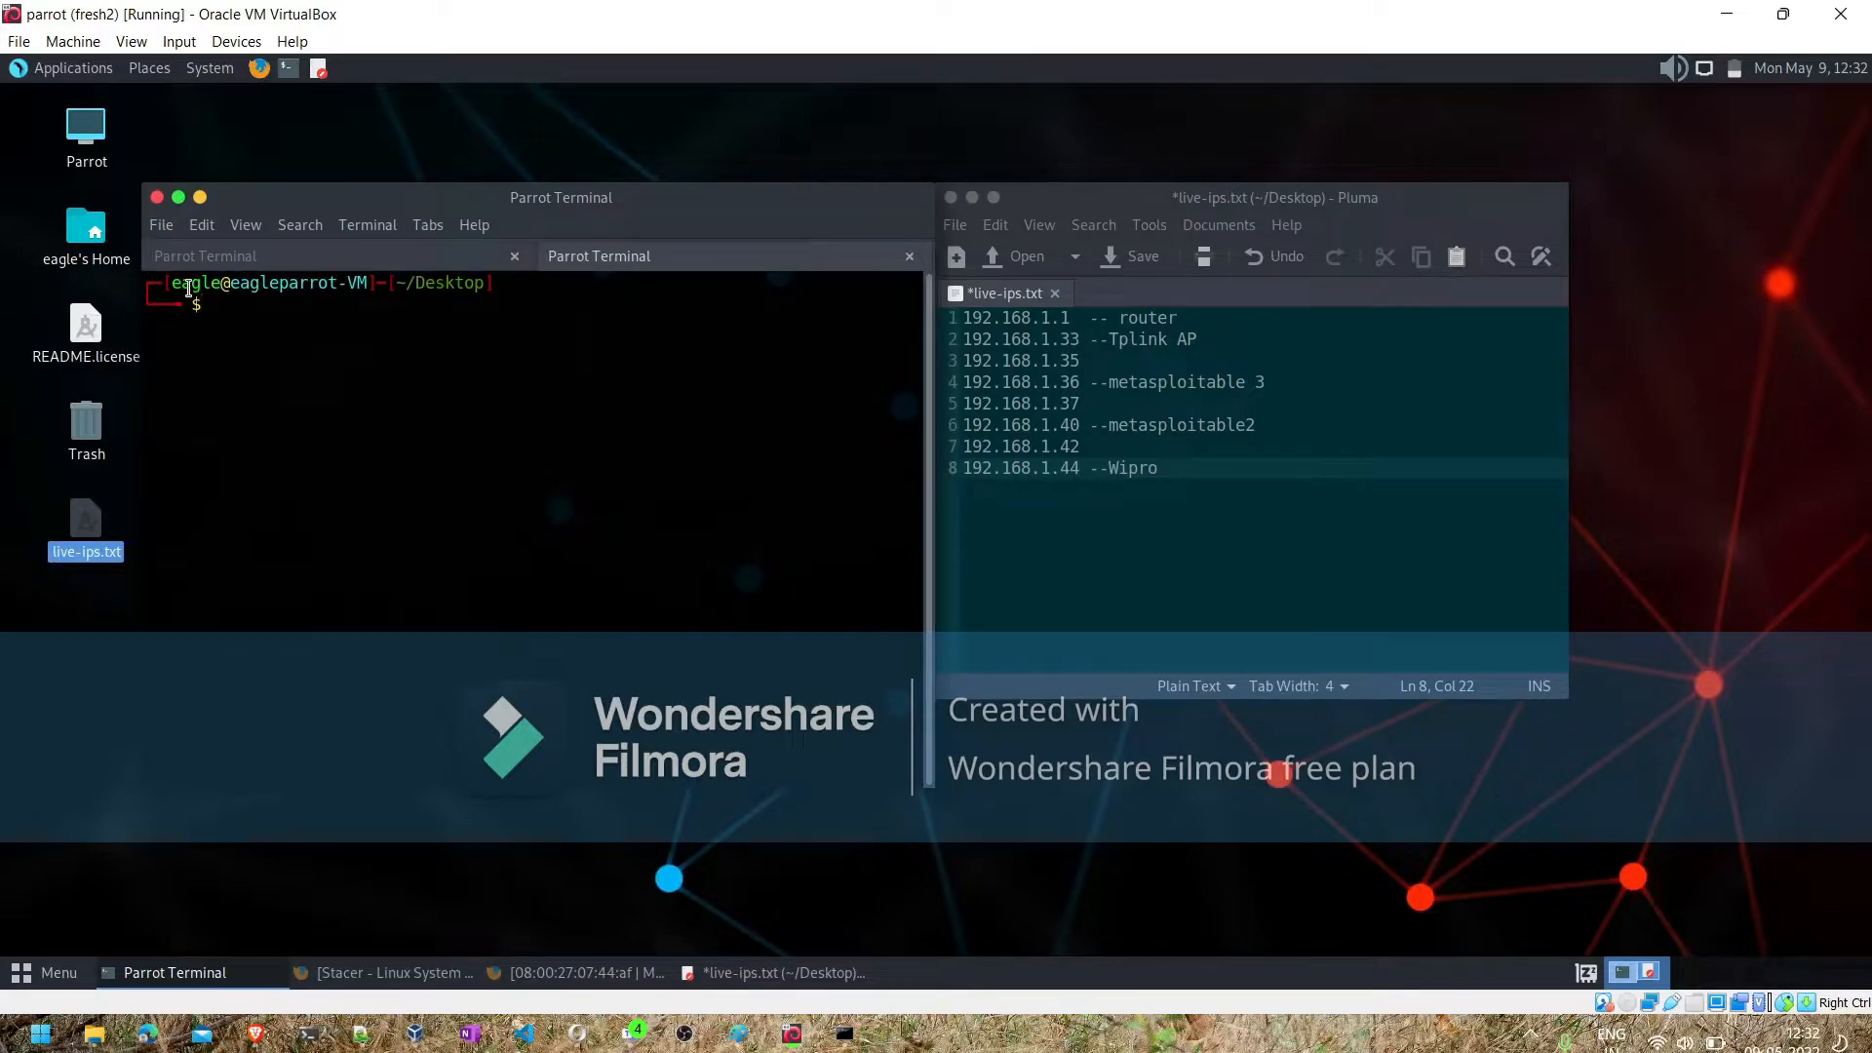
pyautogui.write('sud')
pyautogui.press('BackSpace')
pyautogui.press('BackSpace')
pyautogui.press('BackSpace')
pyautogui.write('locate *.nse')
pyautogui.press('Return')
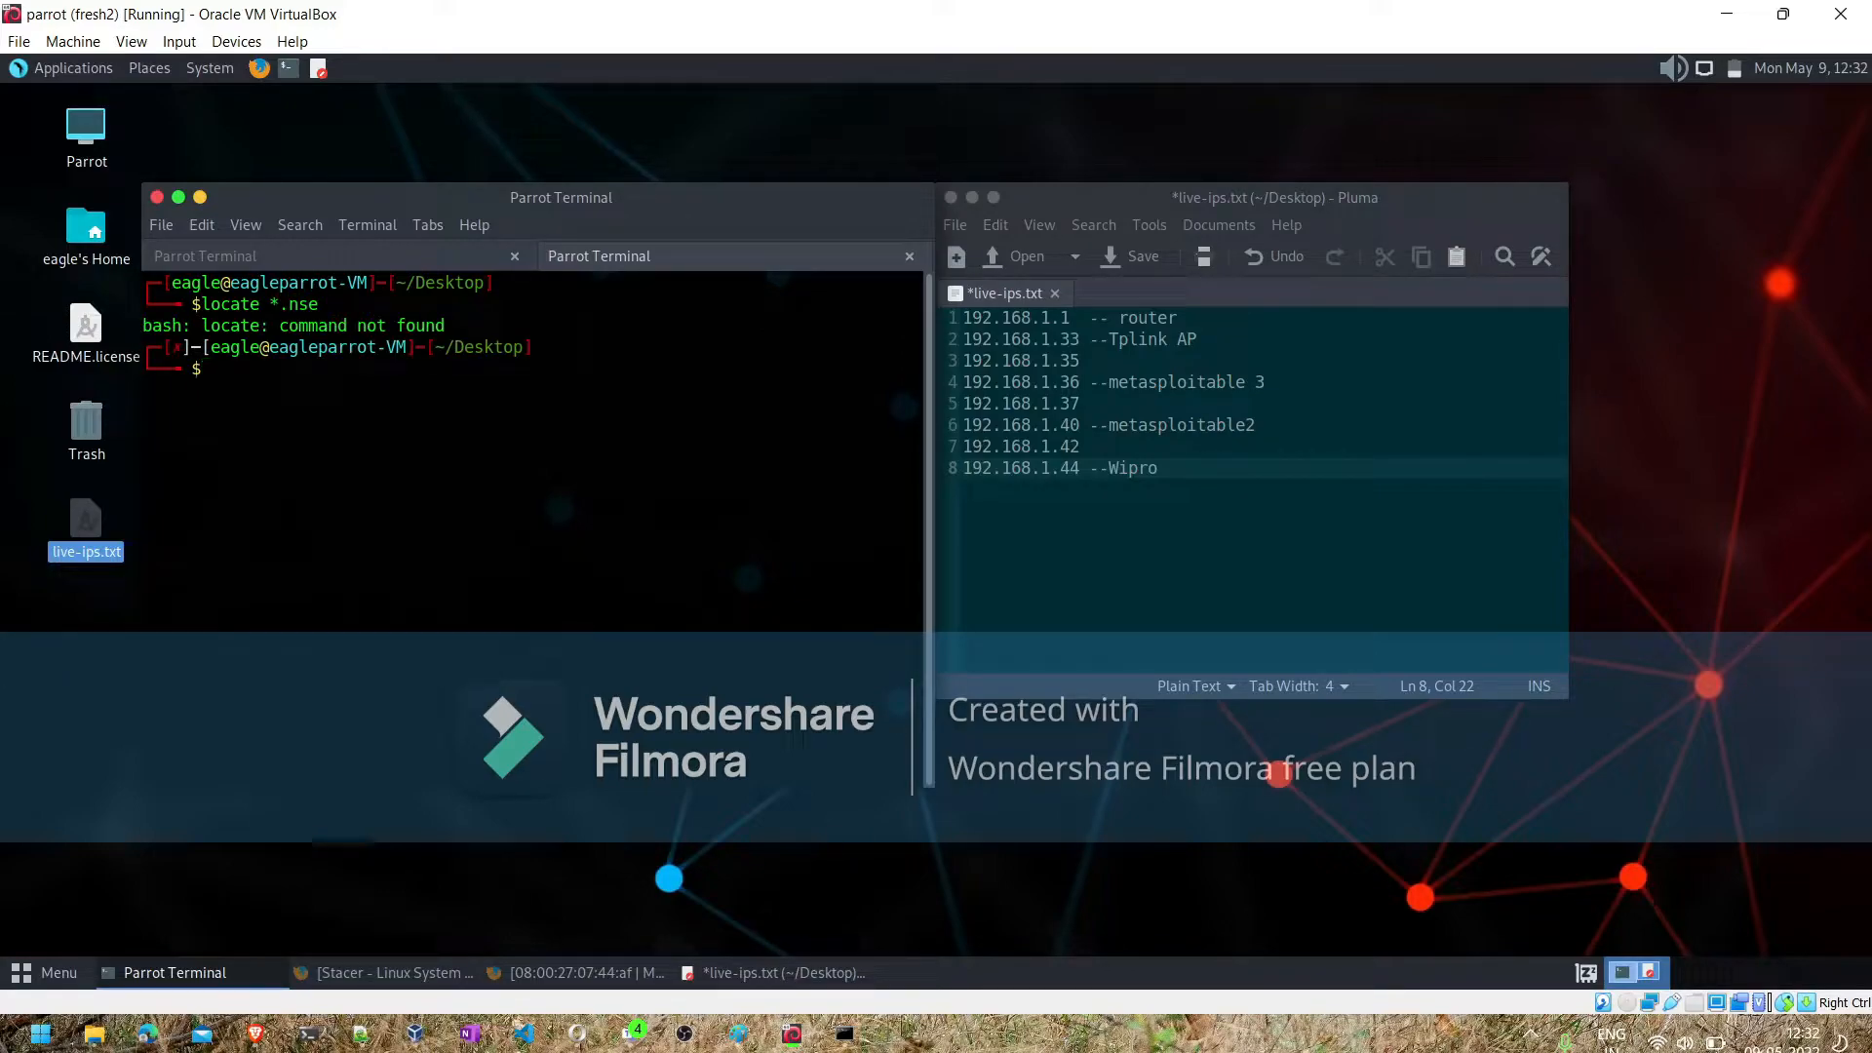
# - Rework the previous command to run which *.nse, and enter locate at the new prompt without running it
pyautogui.press('Up')
pyautogui.press('Left')
pyautogui.press('Left')
pyautogui.press('Left')
pyautogui.press('Left')
pyautogui.press('Left')
pyautogui.press('Left')
pyautogui.press('Left')
pyautogui.press('Delete')
pyautogui.press('BackSpace')
pyautogui.press('BackSpace')
pyautogui.press('BackSpace')
pyautogui.press('BackSpace')
pyautogui.press('BackSpace')
pyautogui.write('which')
pyautogui.press('Return')
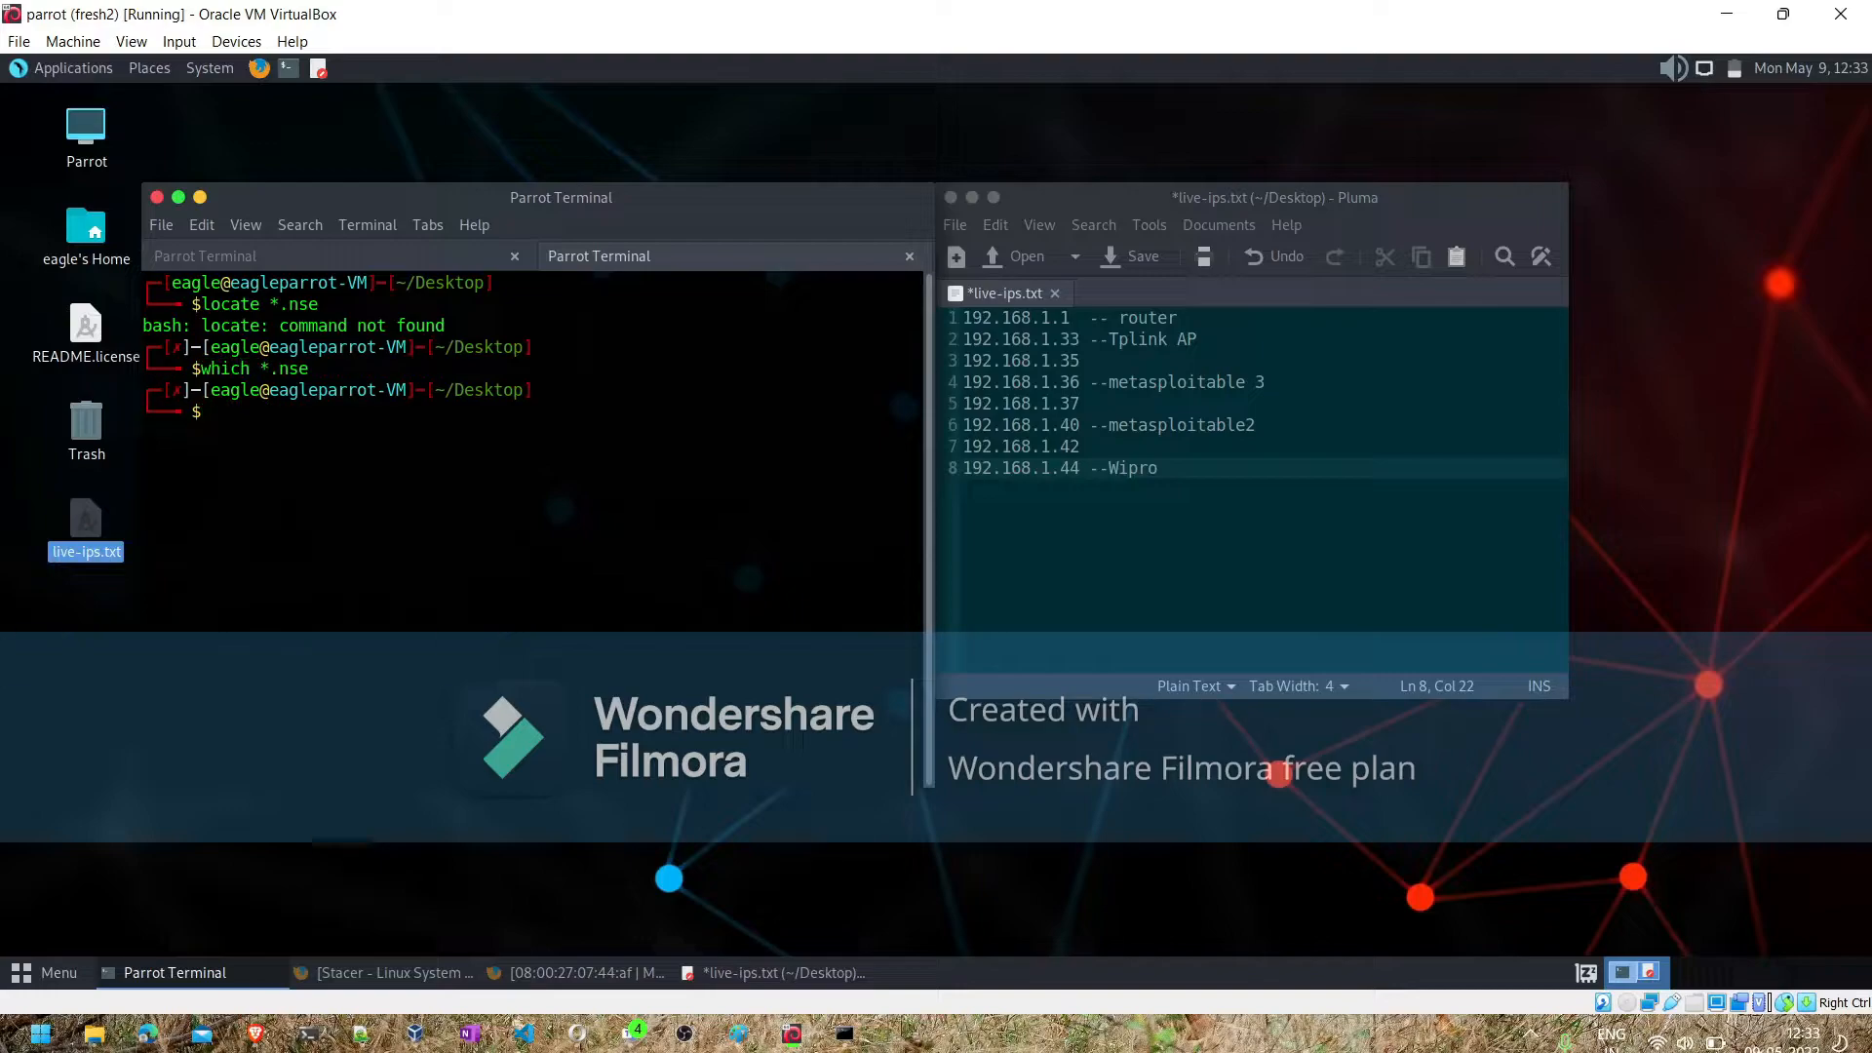
pyautogui.write('locate')
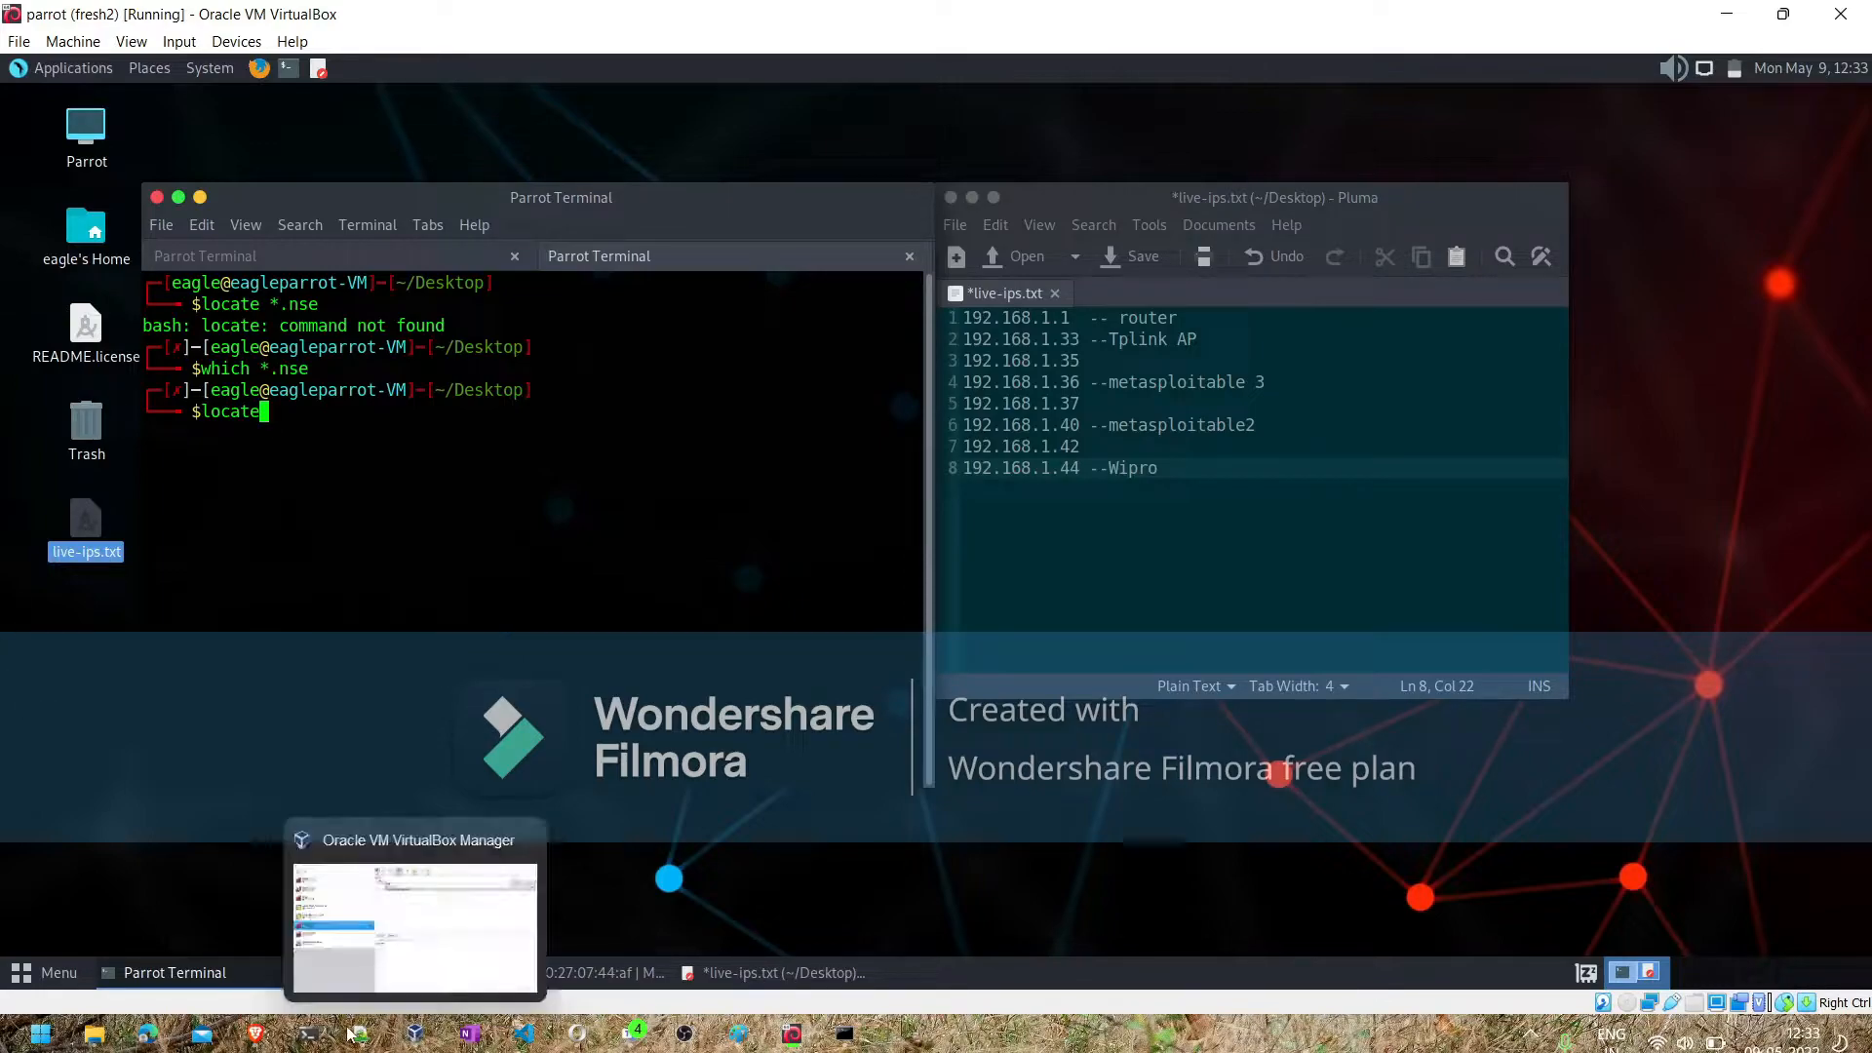
# - Switch to the Brave browser and search the web for locate in kali linux from a new tab
pyautogui.click(260, 973)
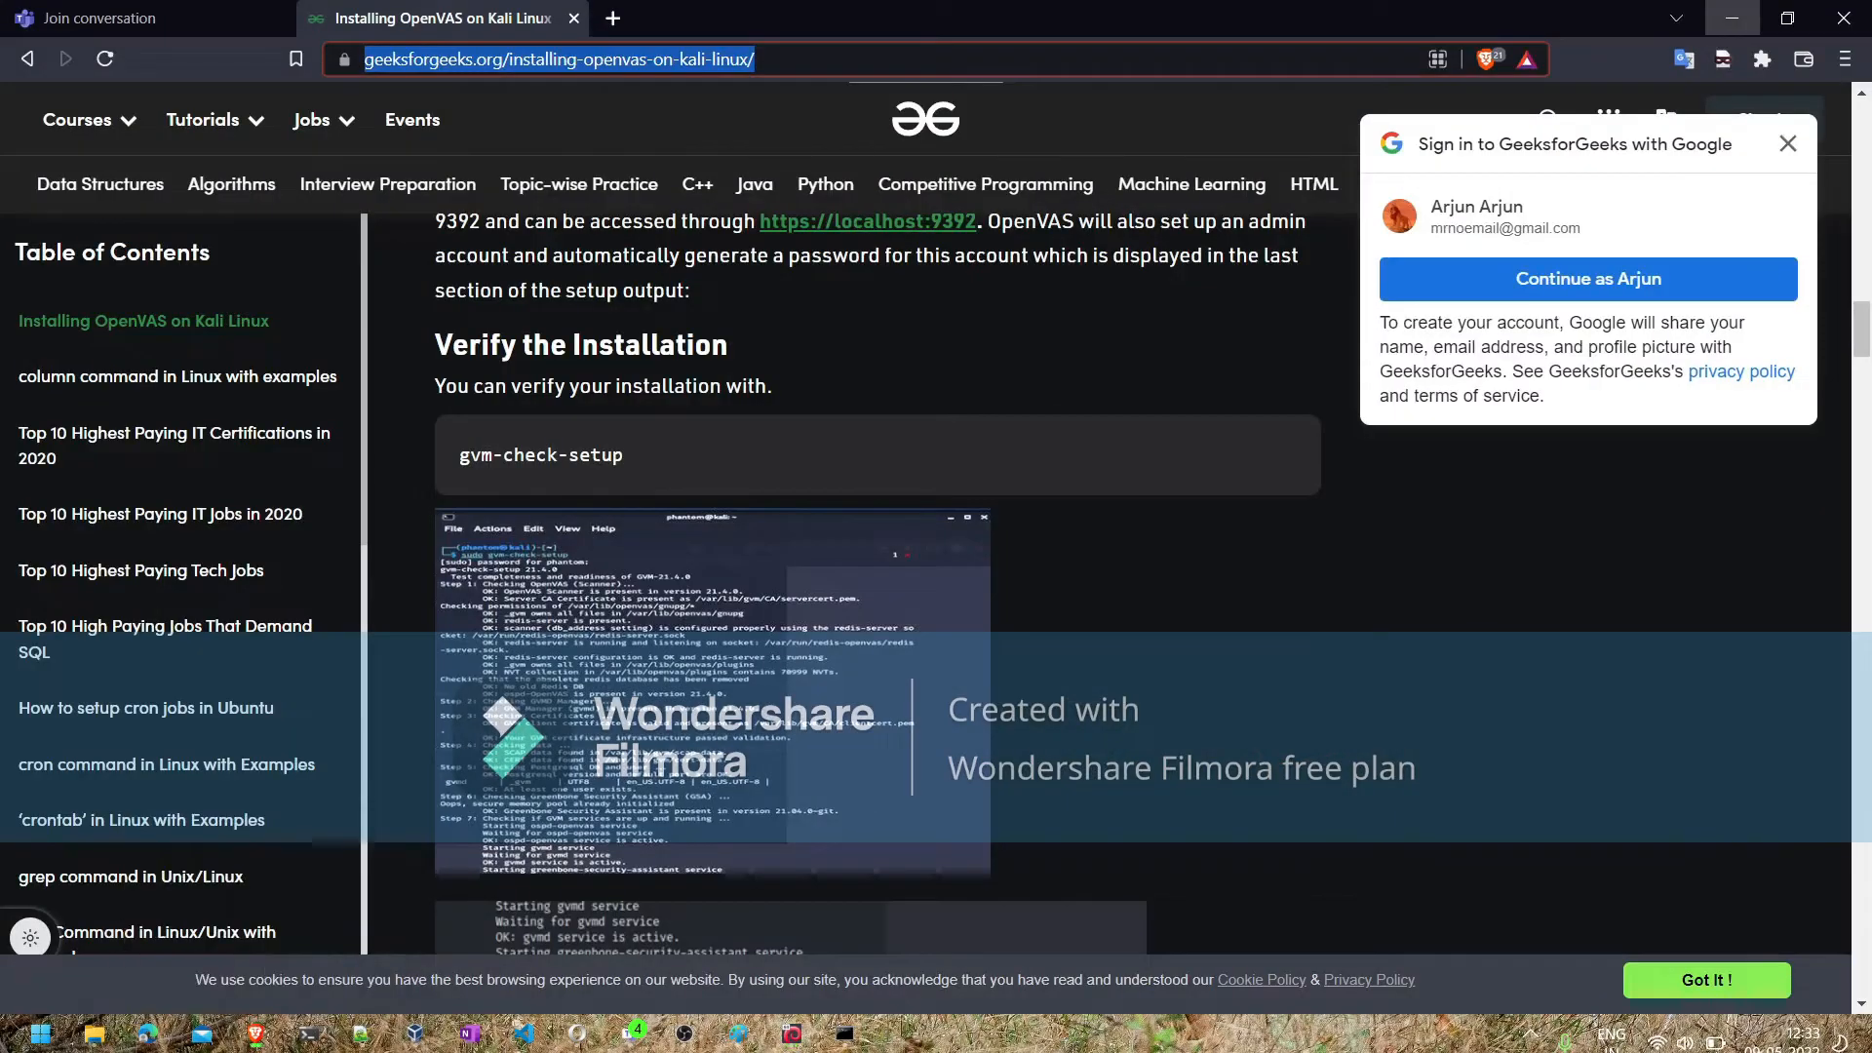
pyautogui.click(612, 17)
pyautogui.write('loca')
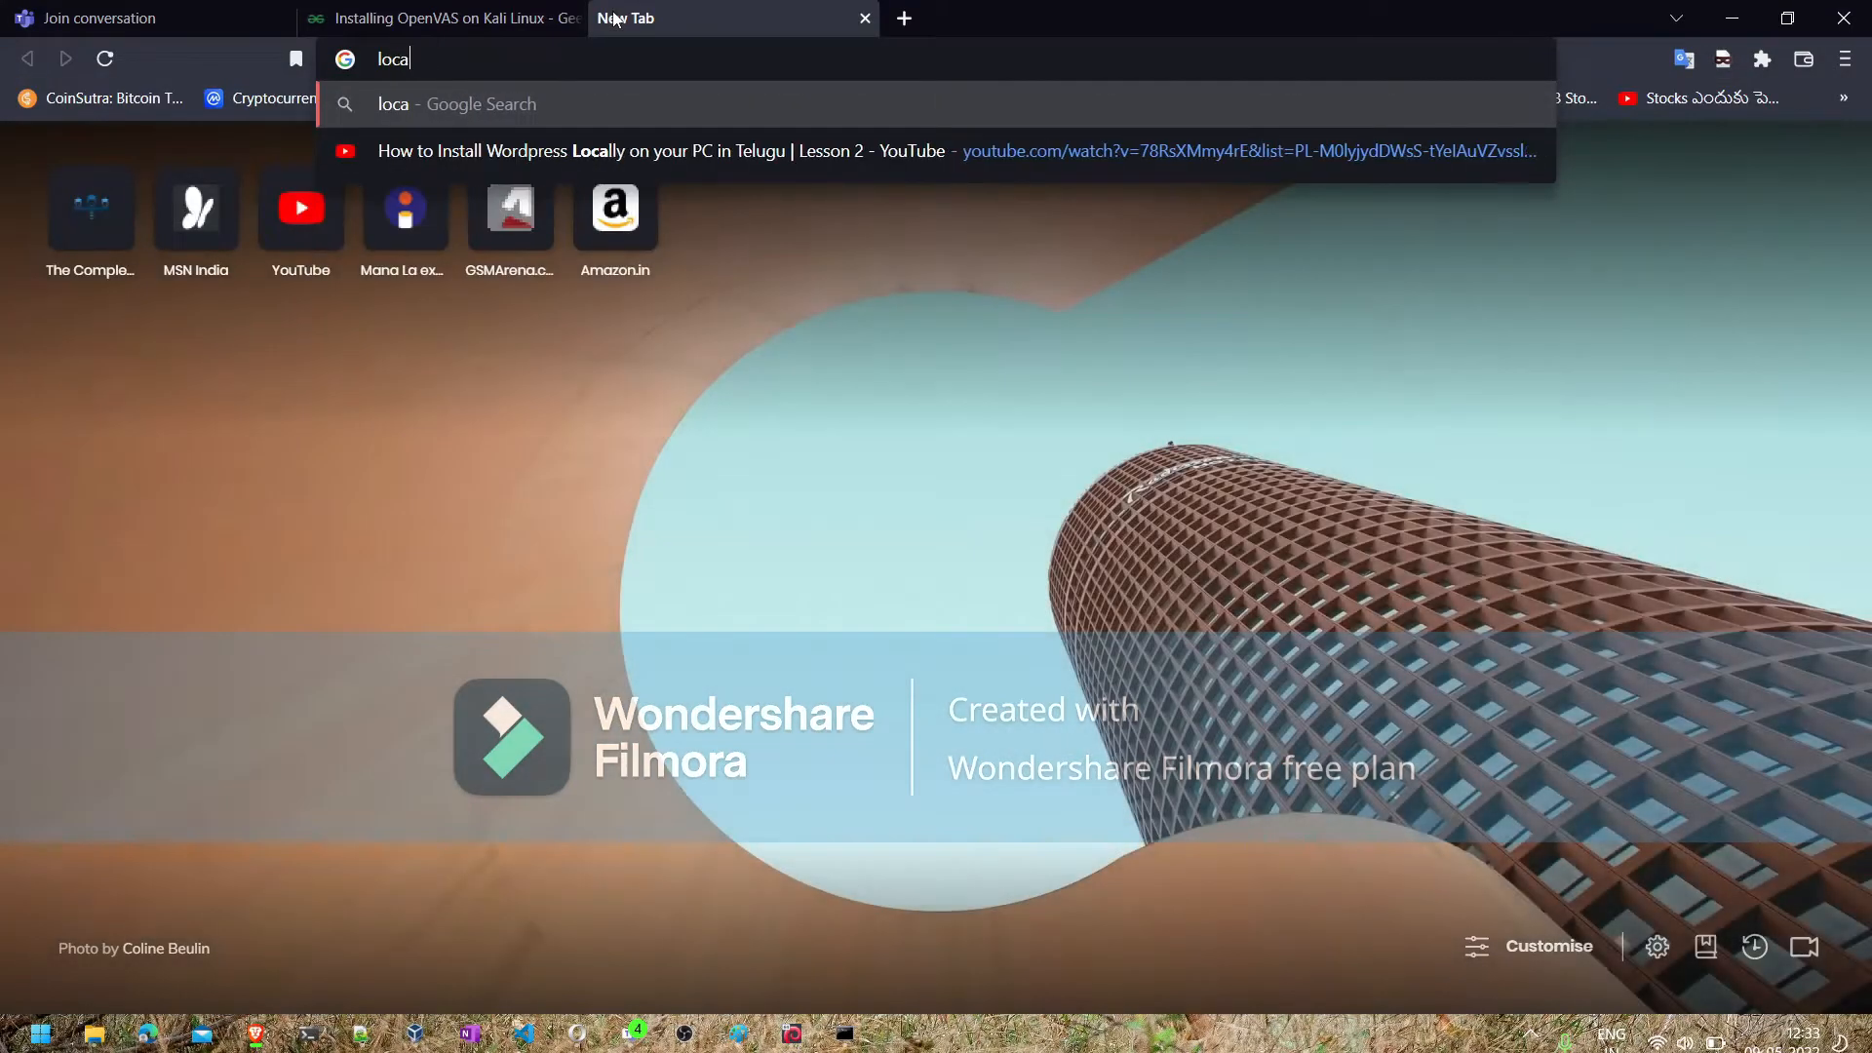
pyautogui.write('te in kali linux')
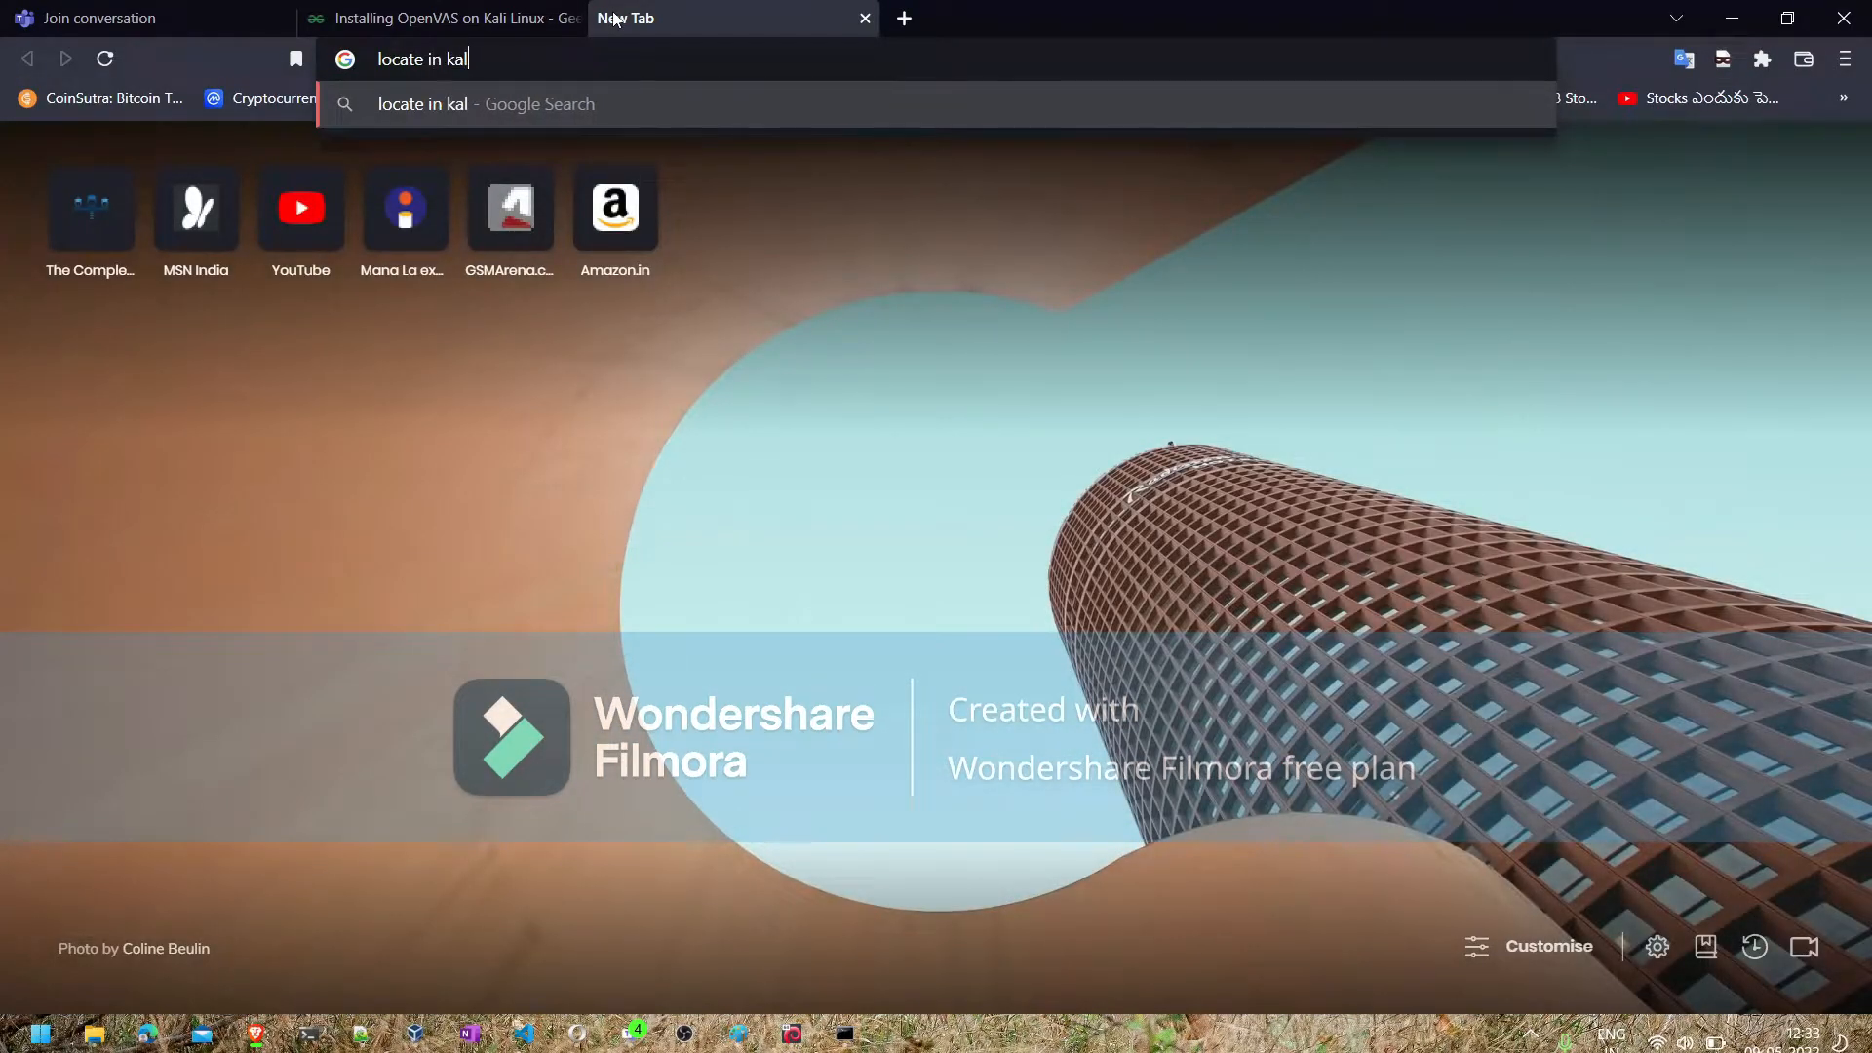
pyautogui.press('Return')
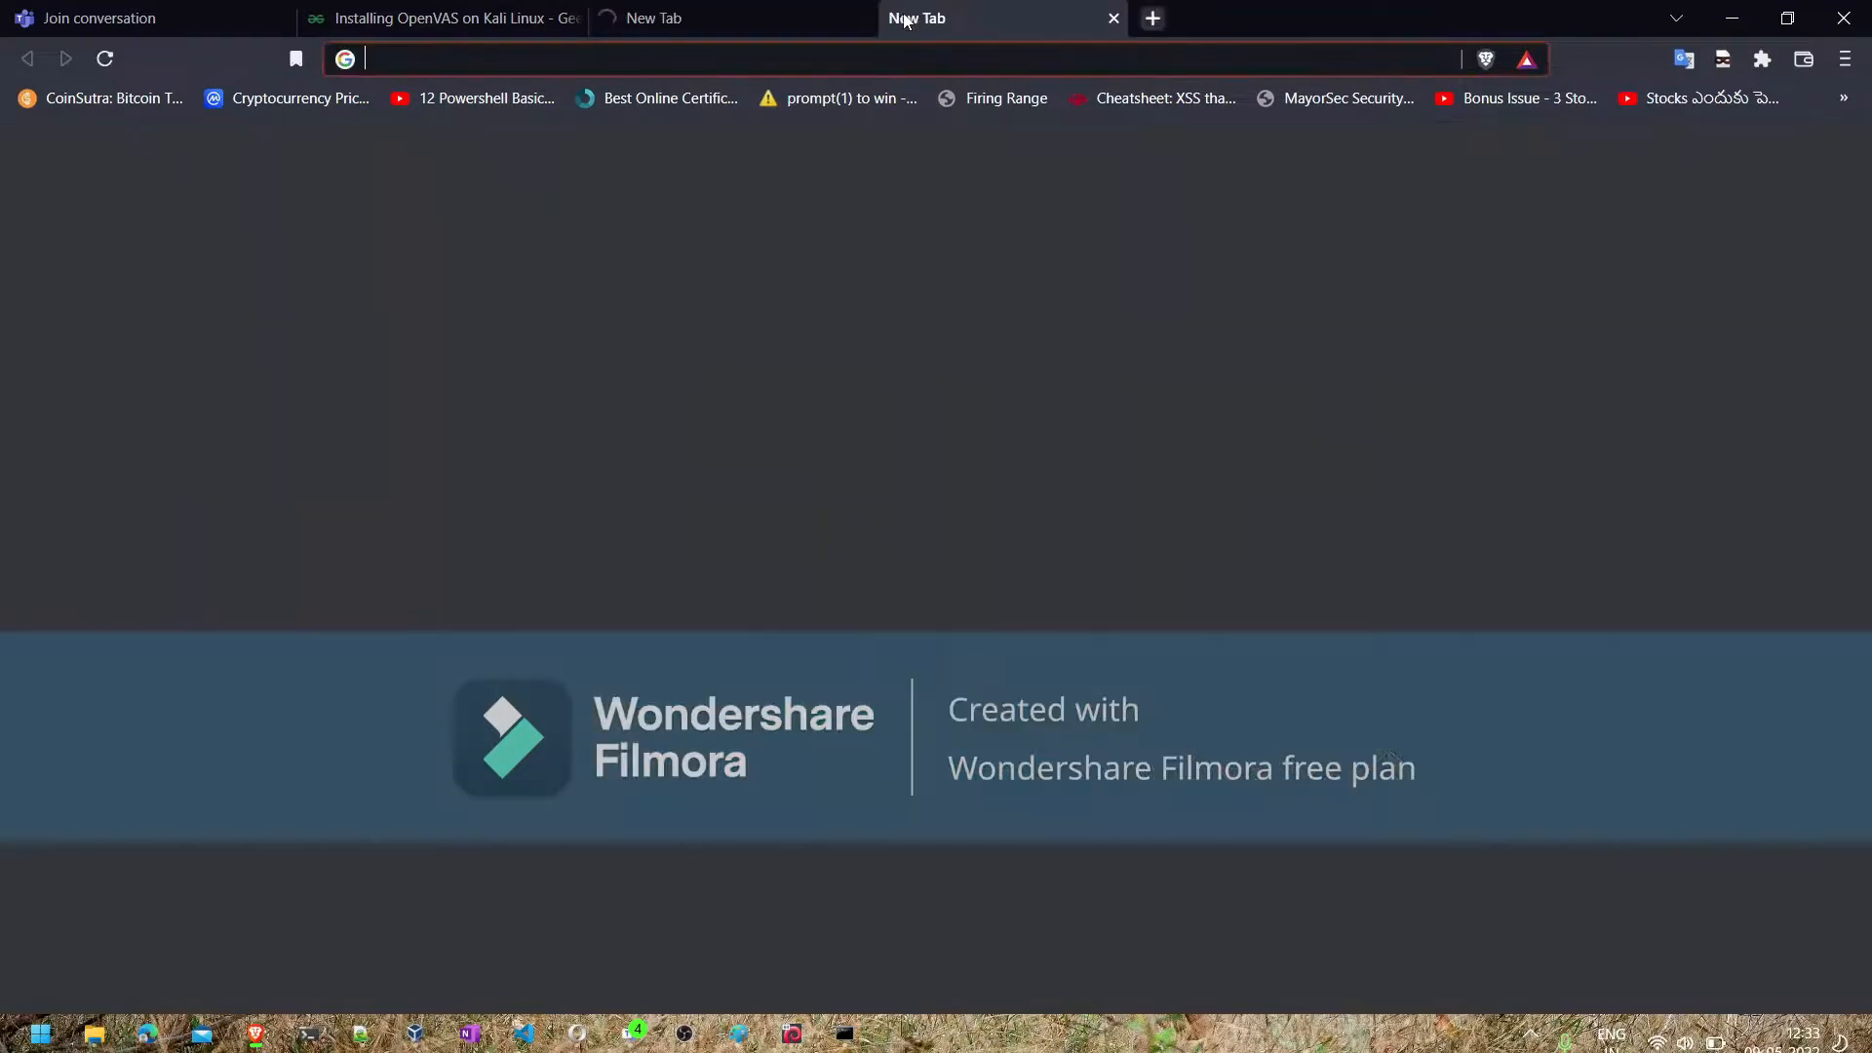
# - Write out the Nmap script path /usr/share/nmap/script in the address field of another new tab
pyautogui.click(905, 18)
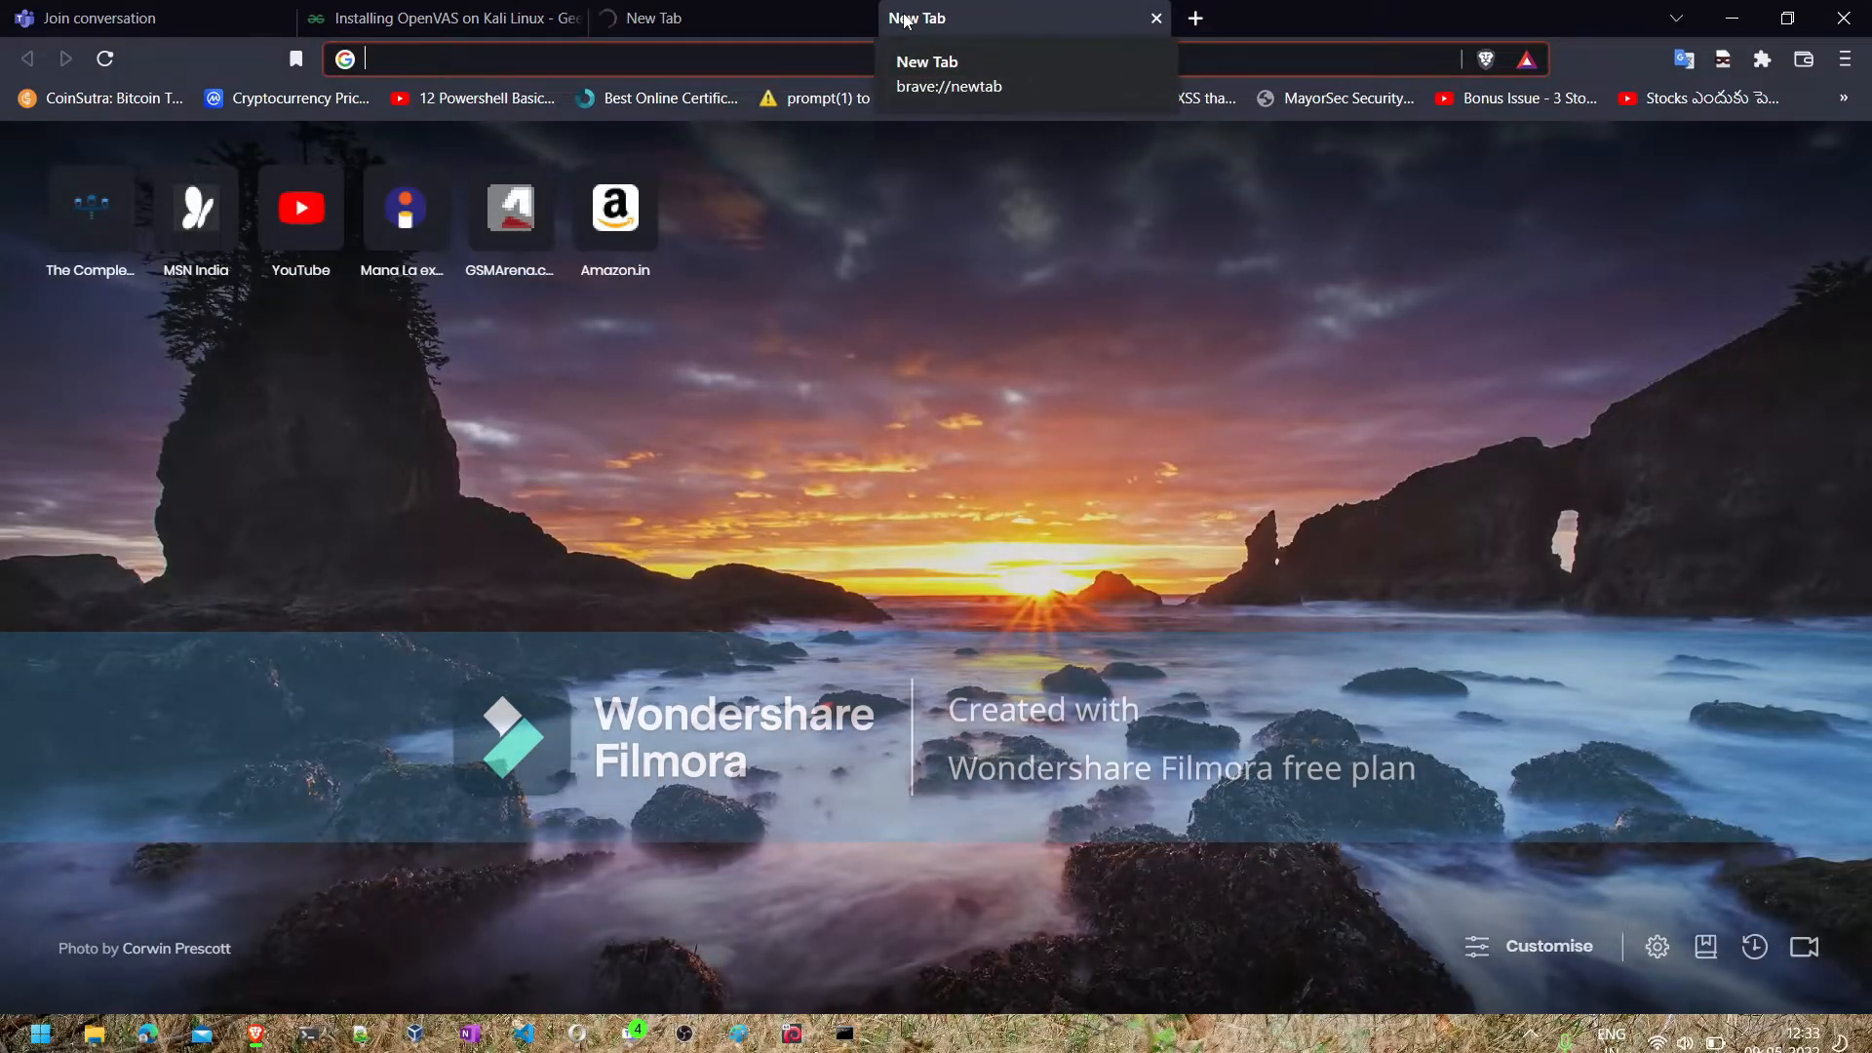
pyautogui.write('/')
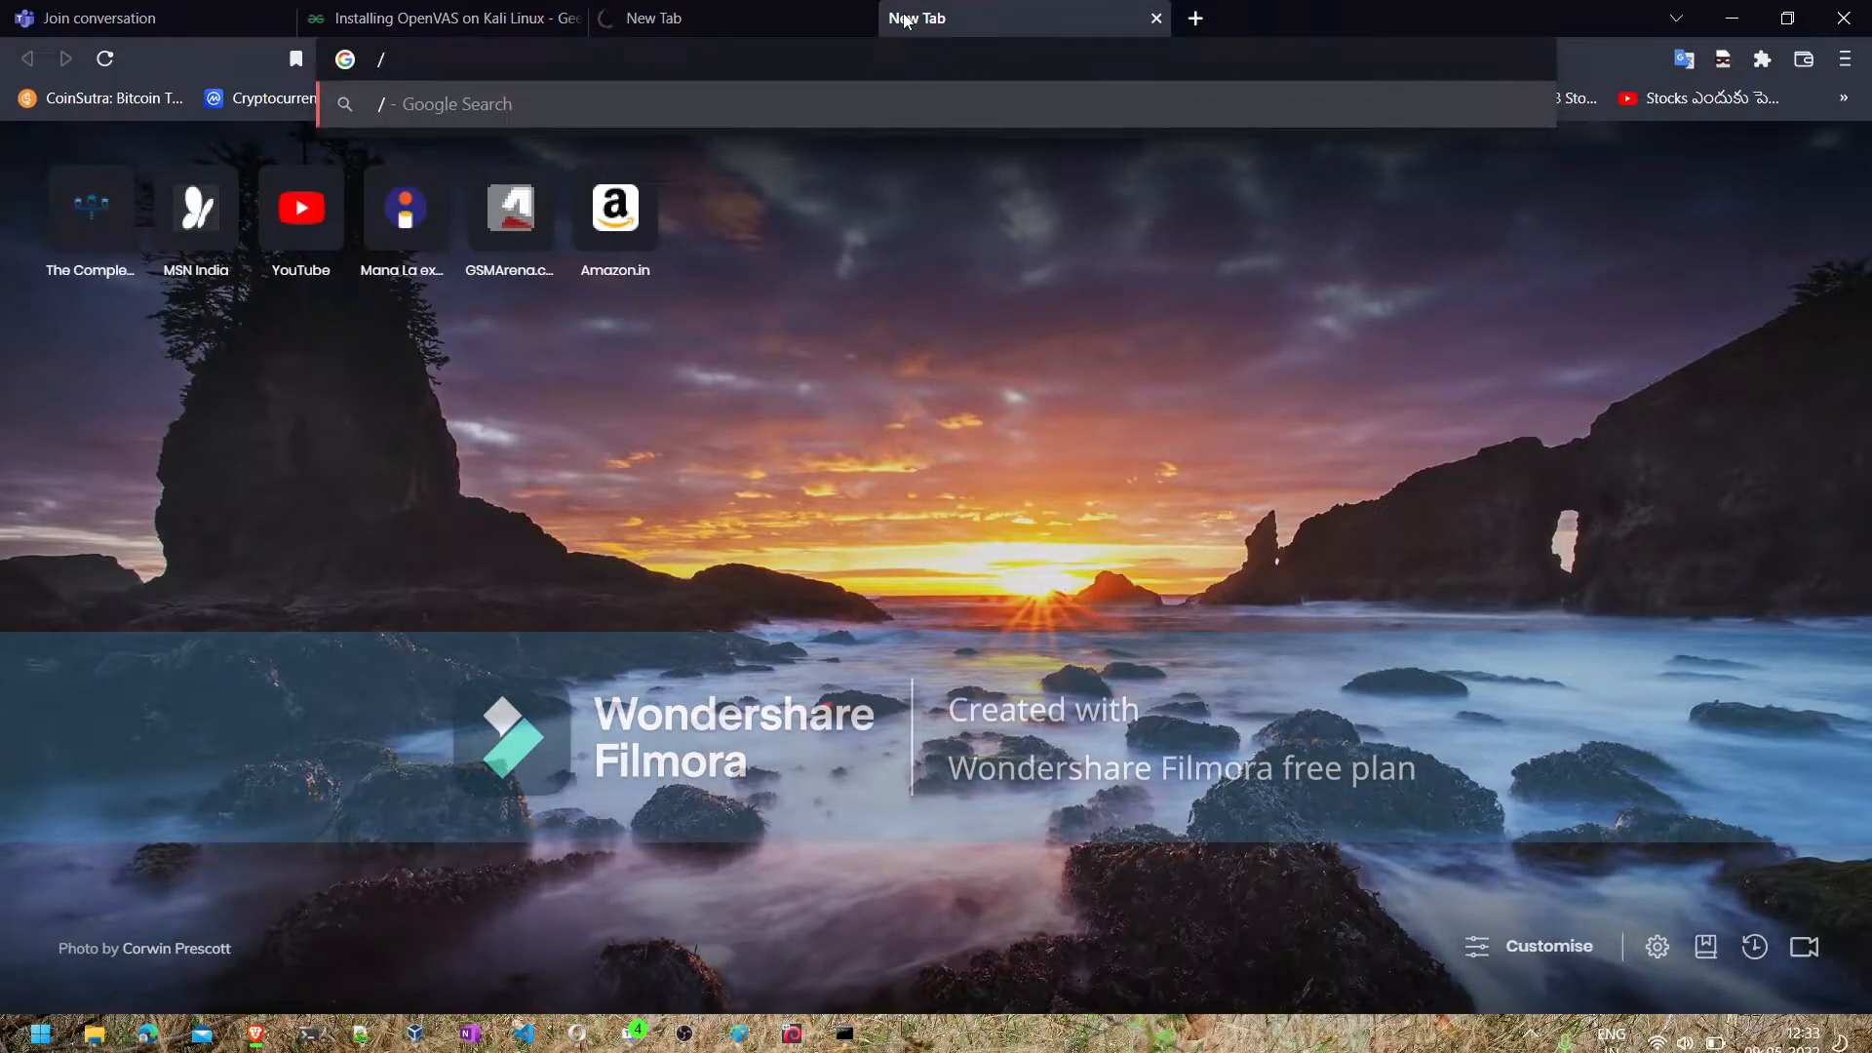
pyautogui.write('usr/sha')
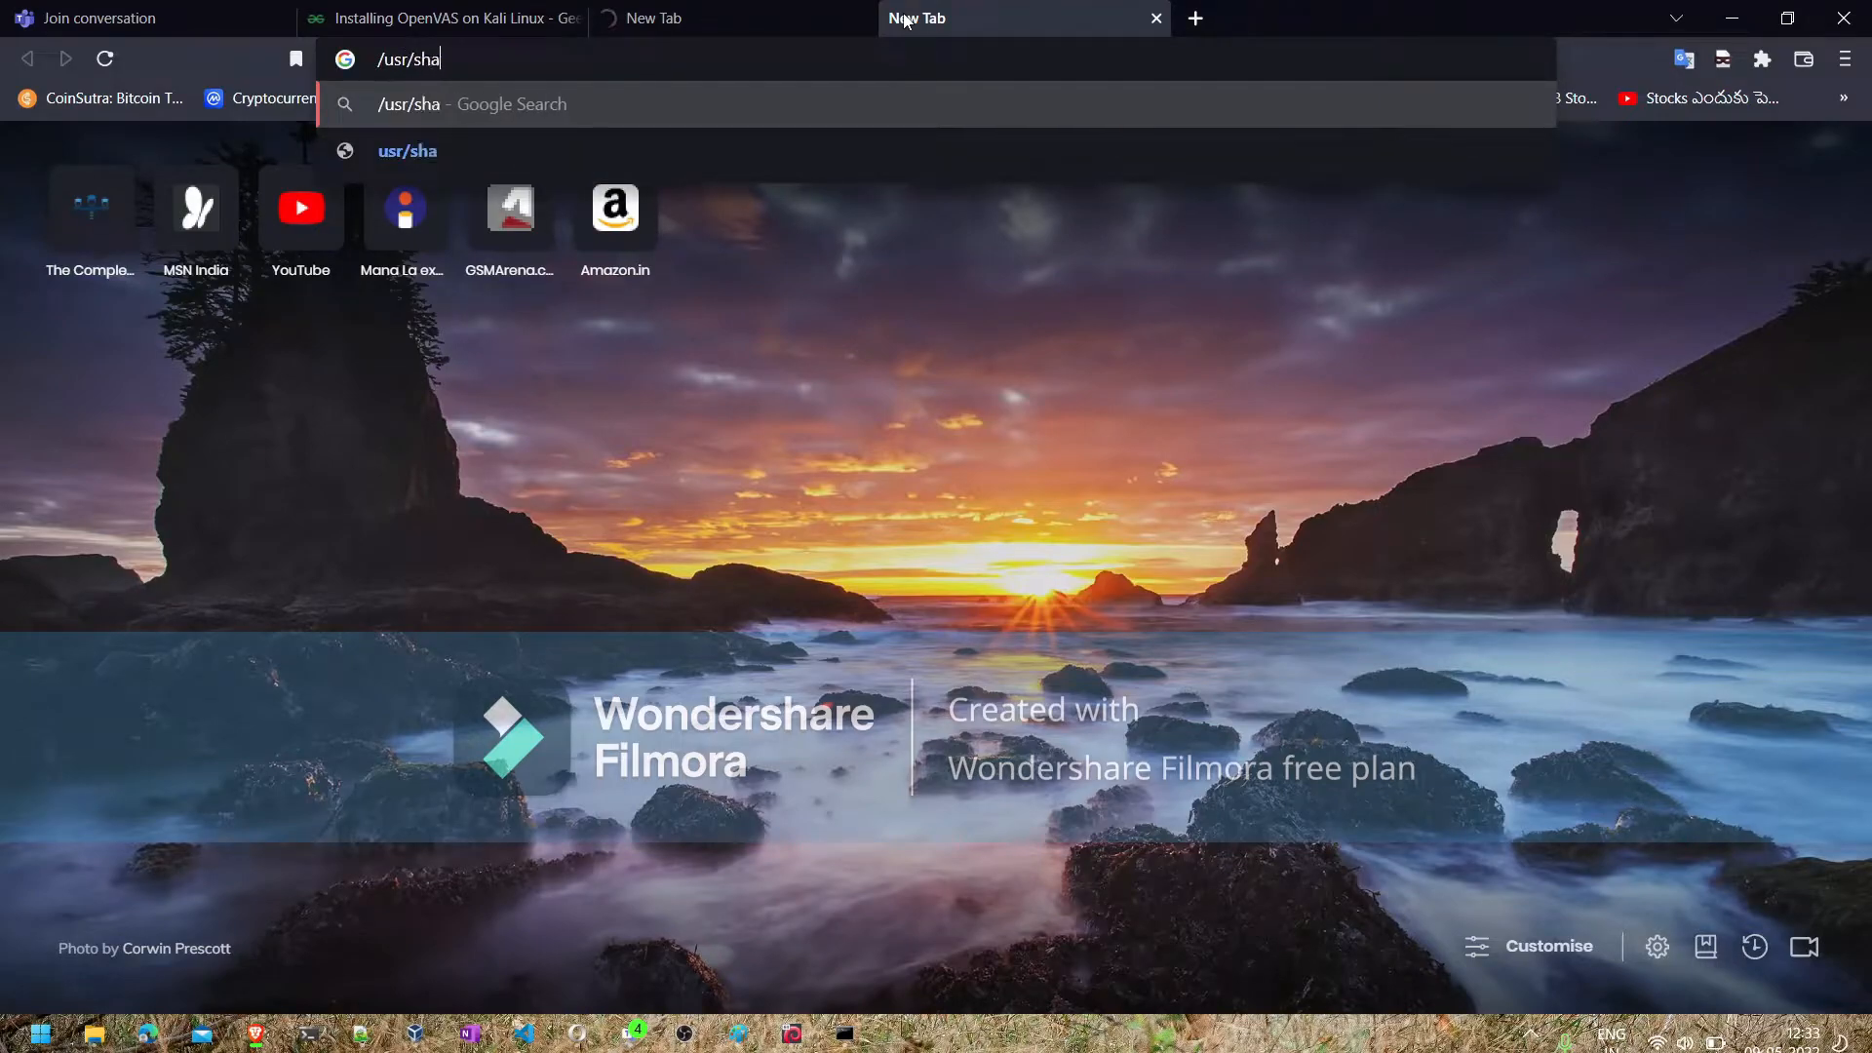
pyautogui.write('re/')
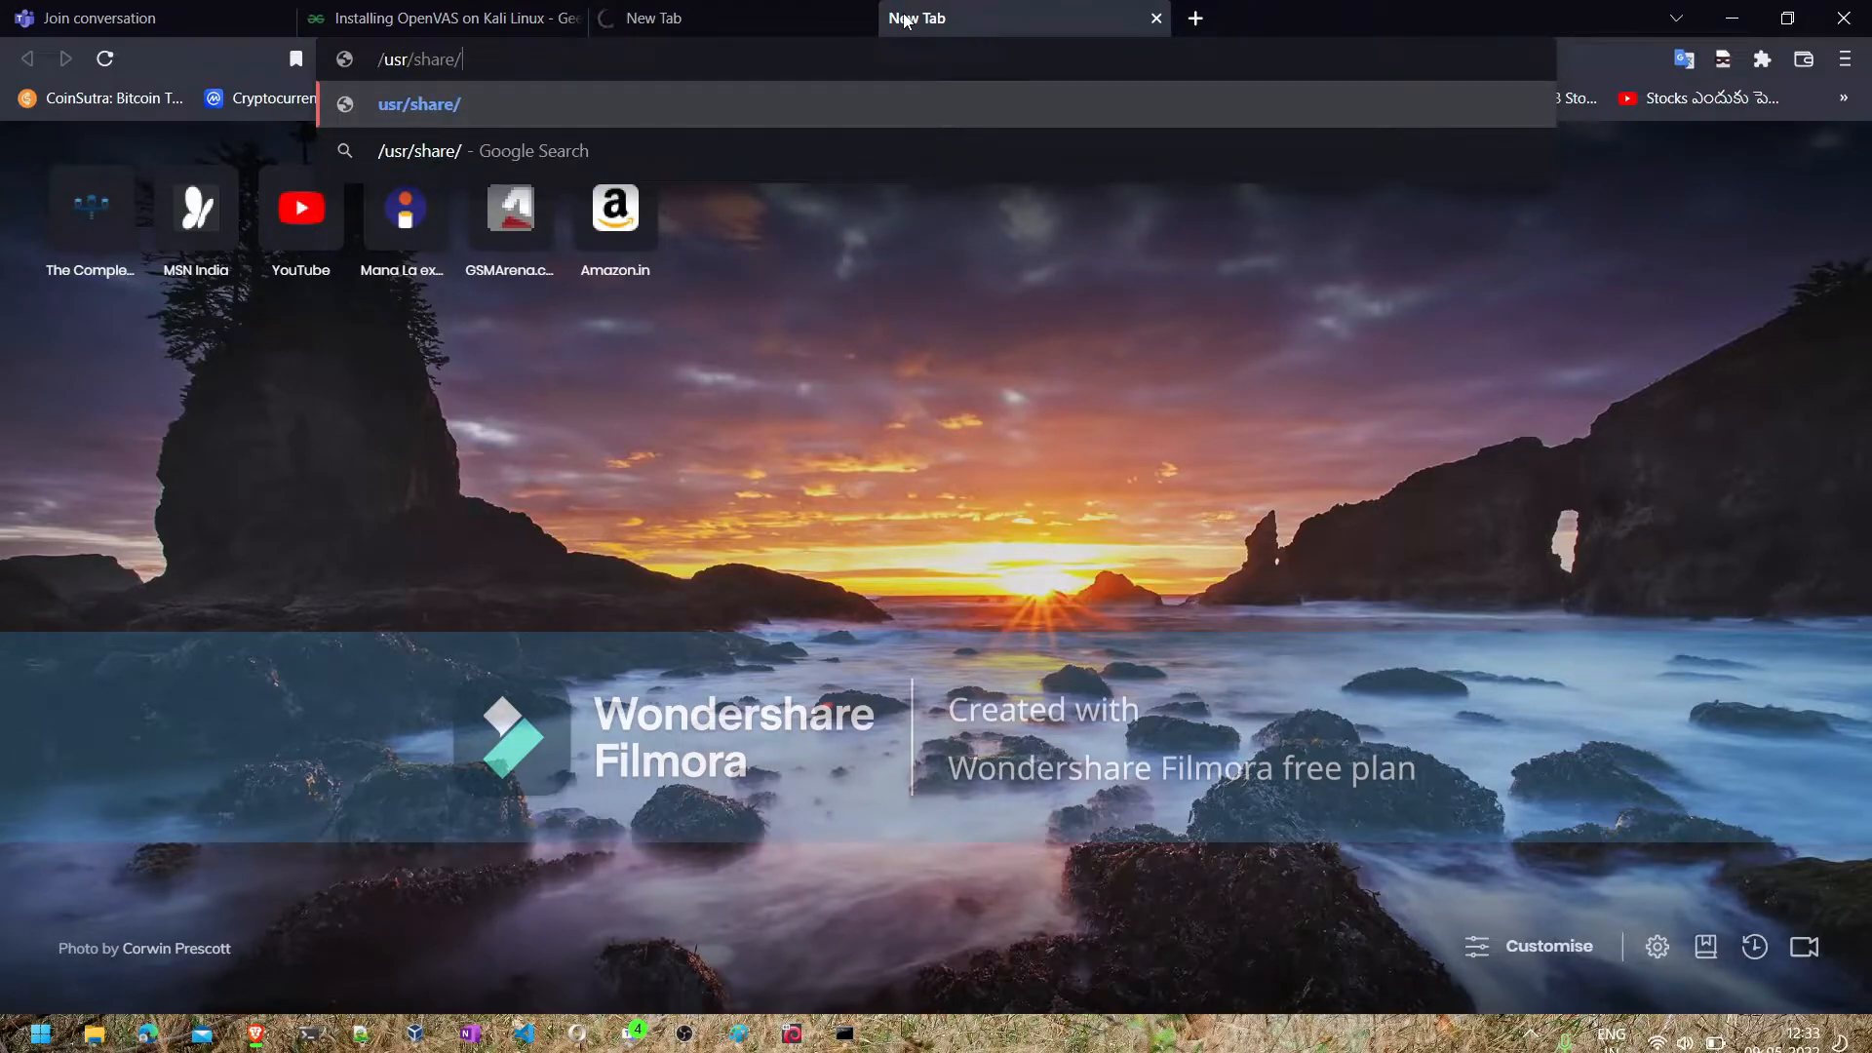
pyautogui.write('nmap/s')
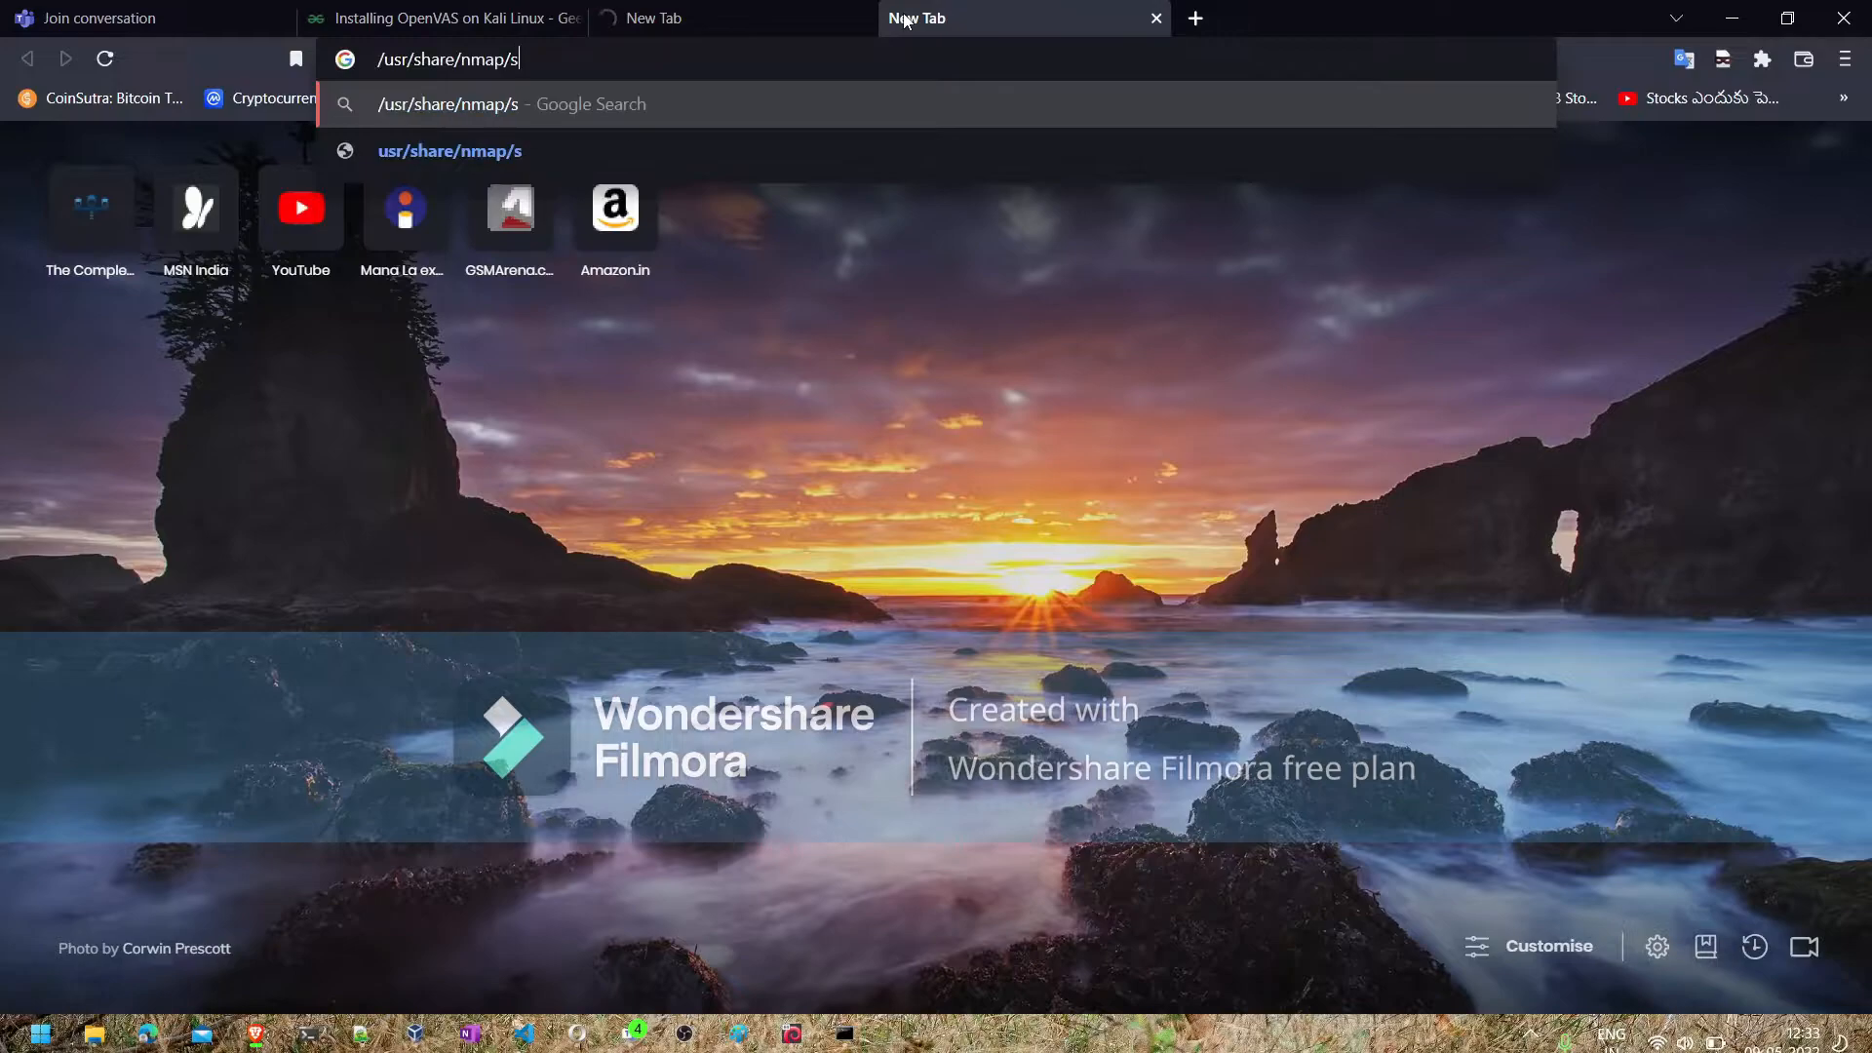
pyautogui.write('cript')
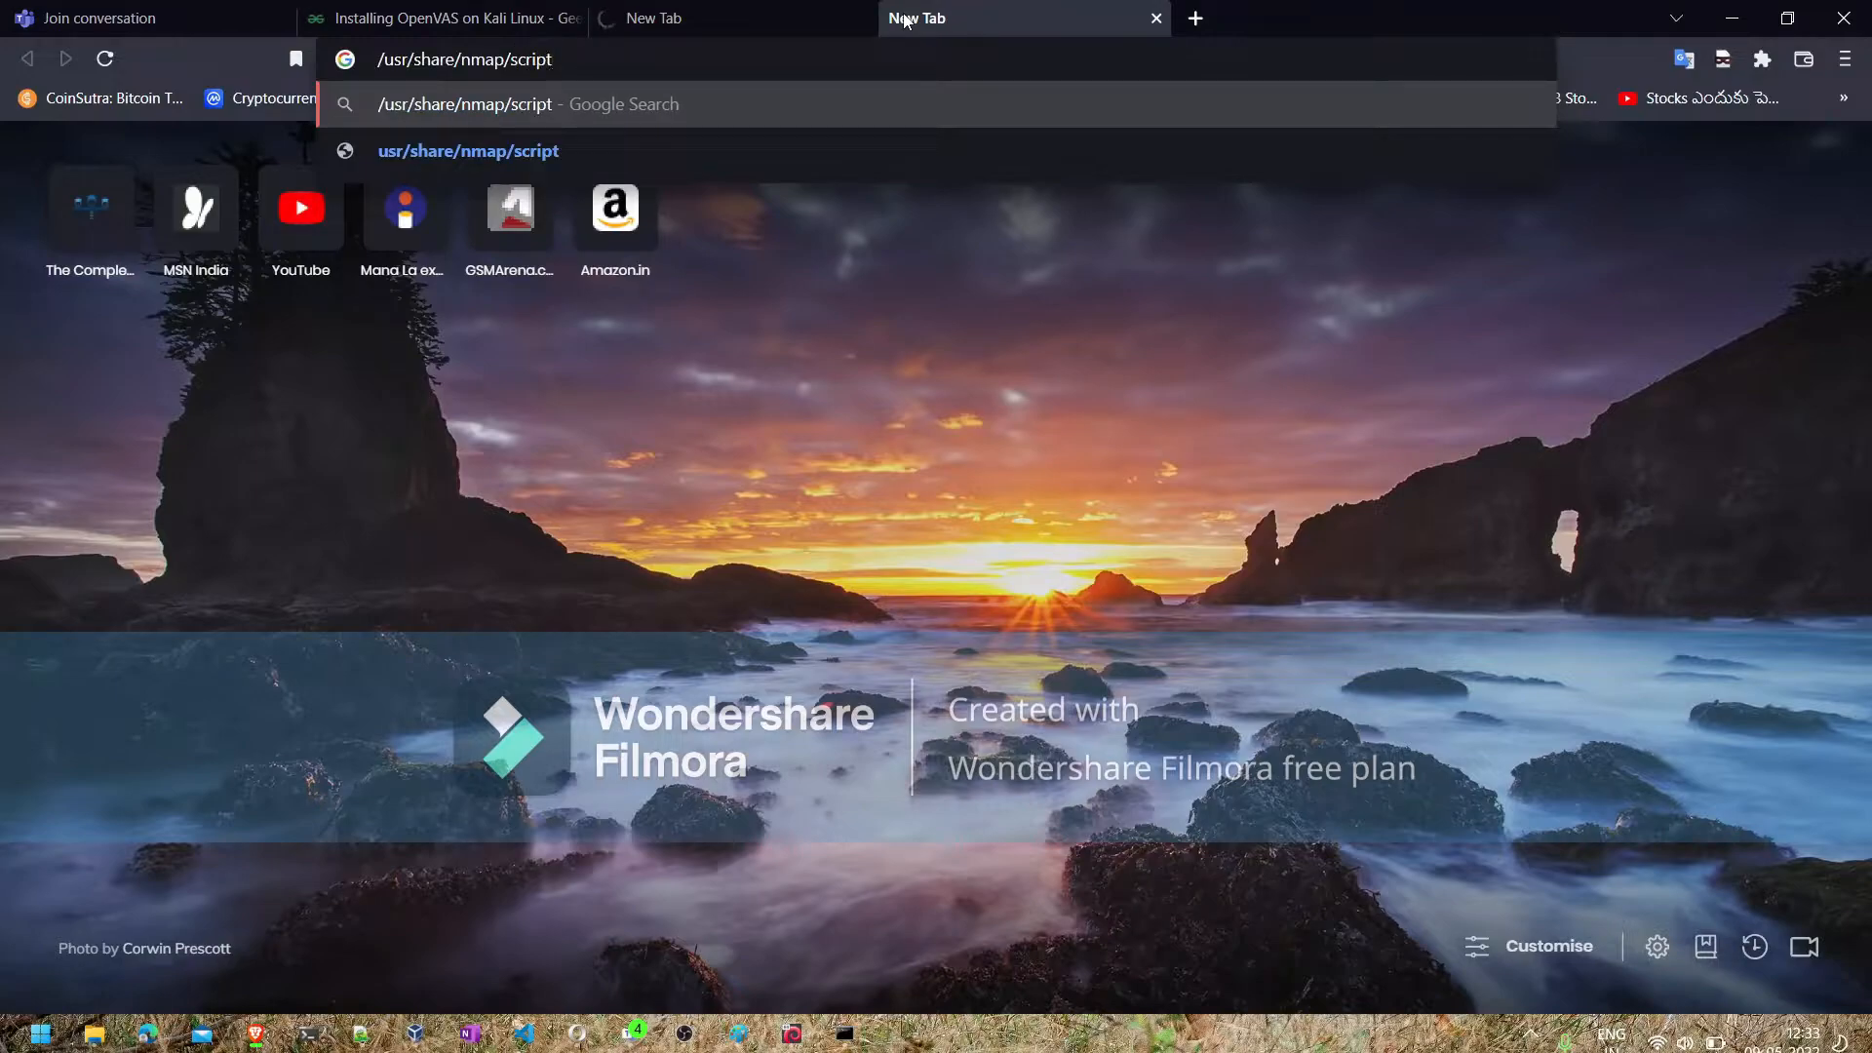
# - Return to the locate in kali linux search results and open the "[Solved] E: Unable to locate package in Kali Linux" article
pyautogui.click(410, 20)
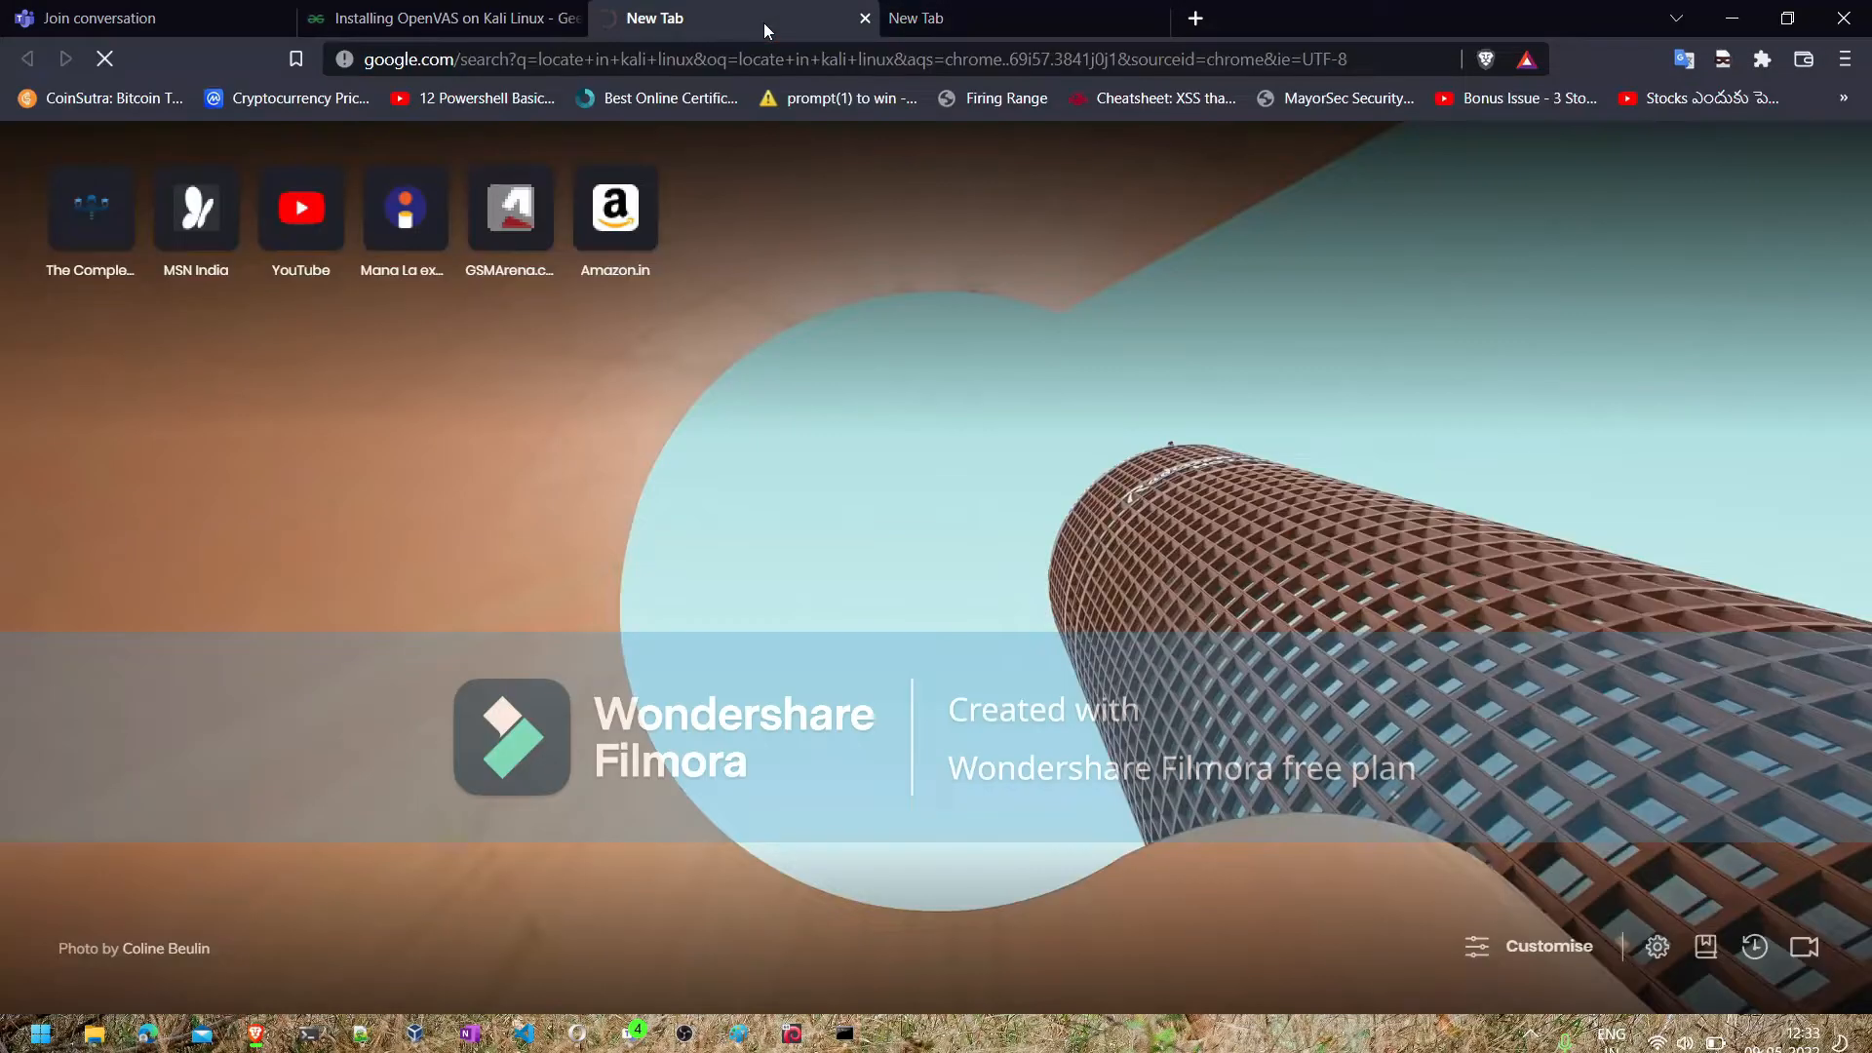
pyautogui.click(764, 27)
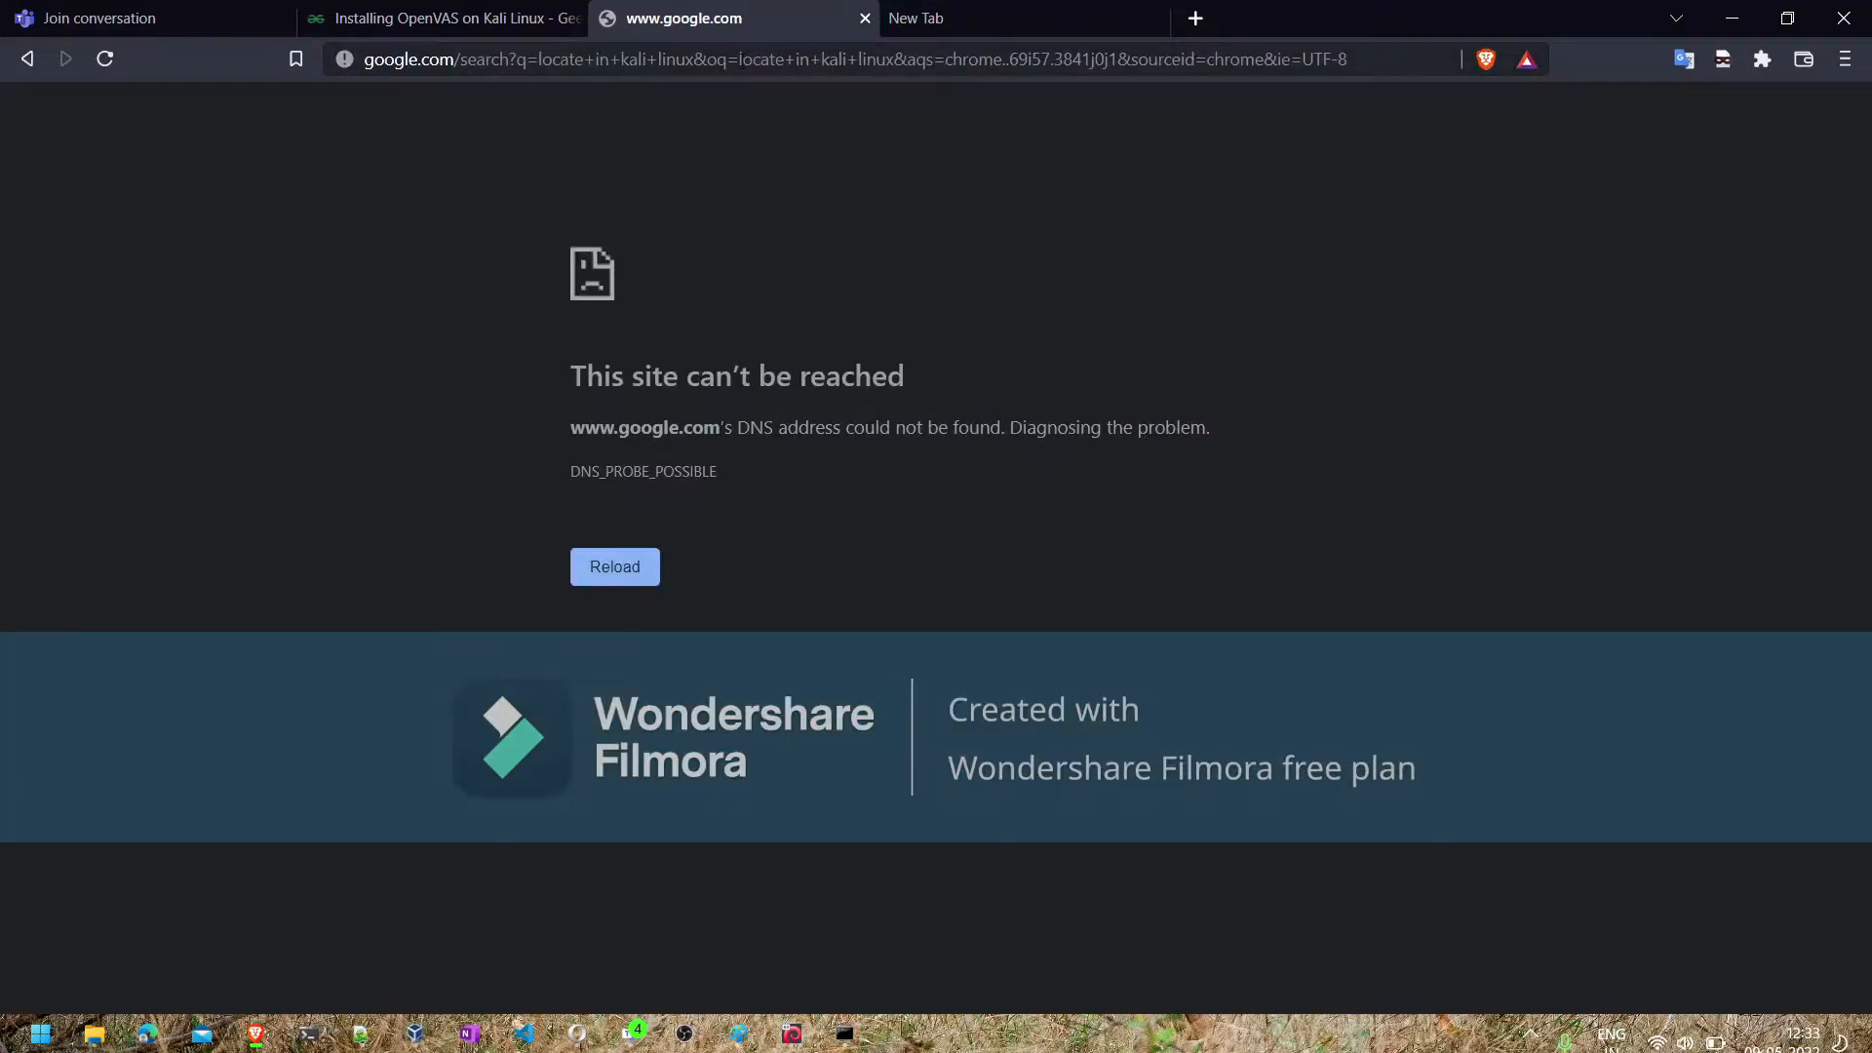
pyautogui.click(741, 61)
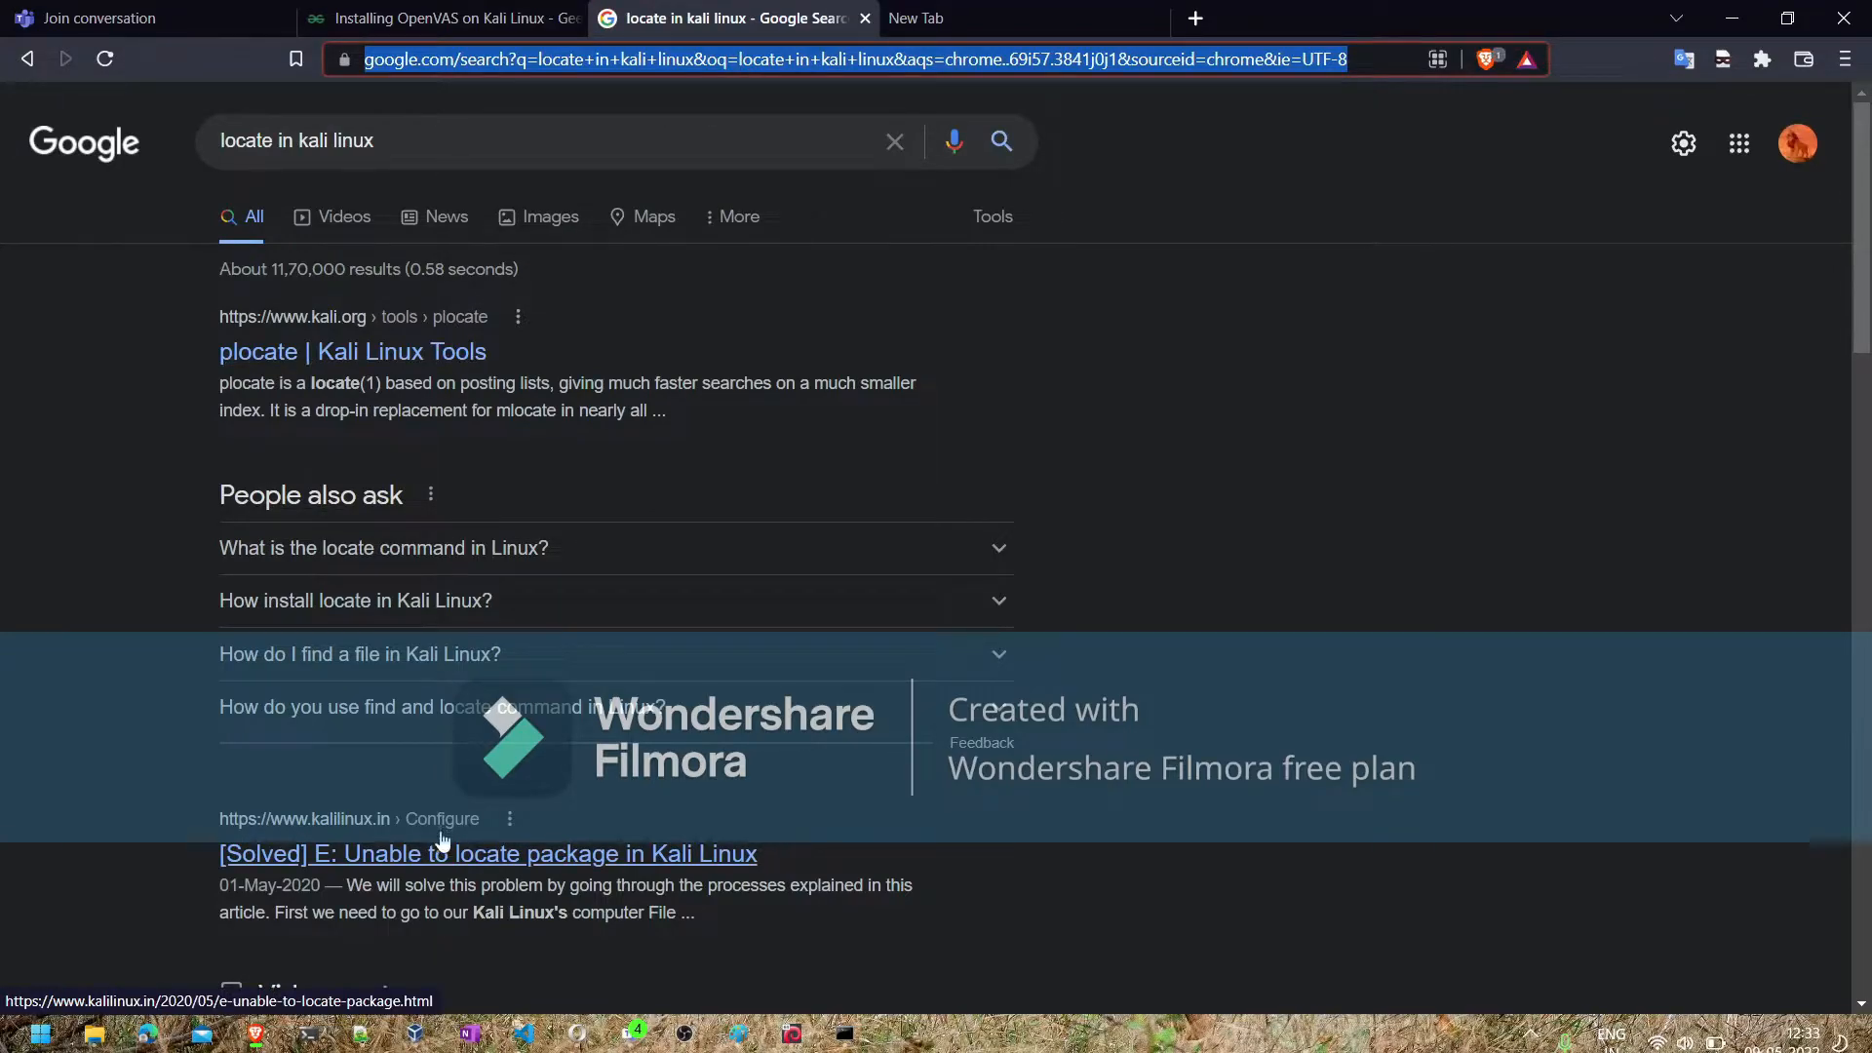
pyautogui.click(444, 864)
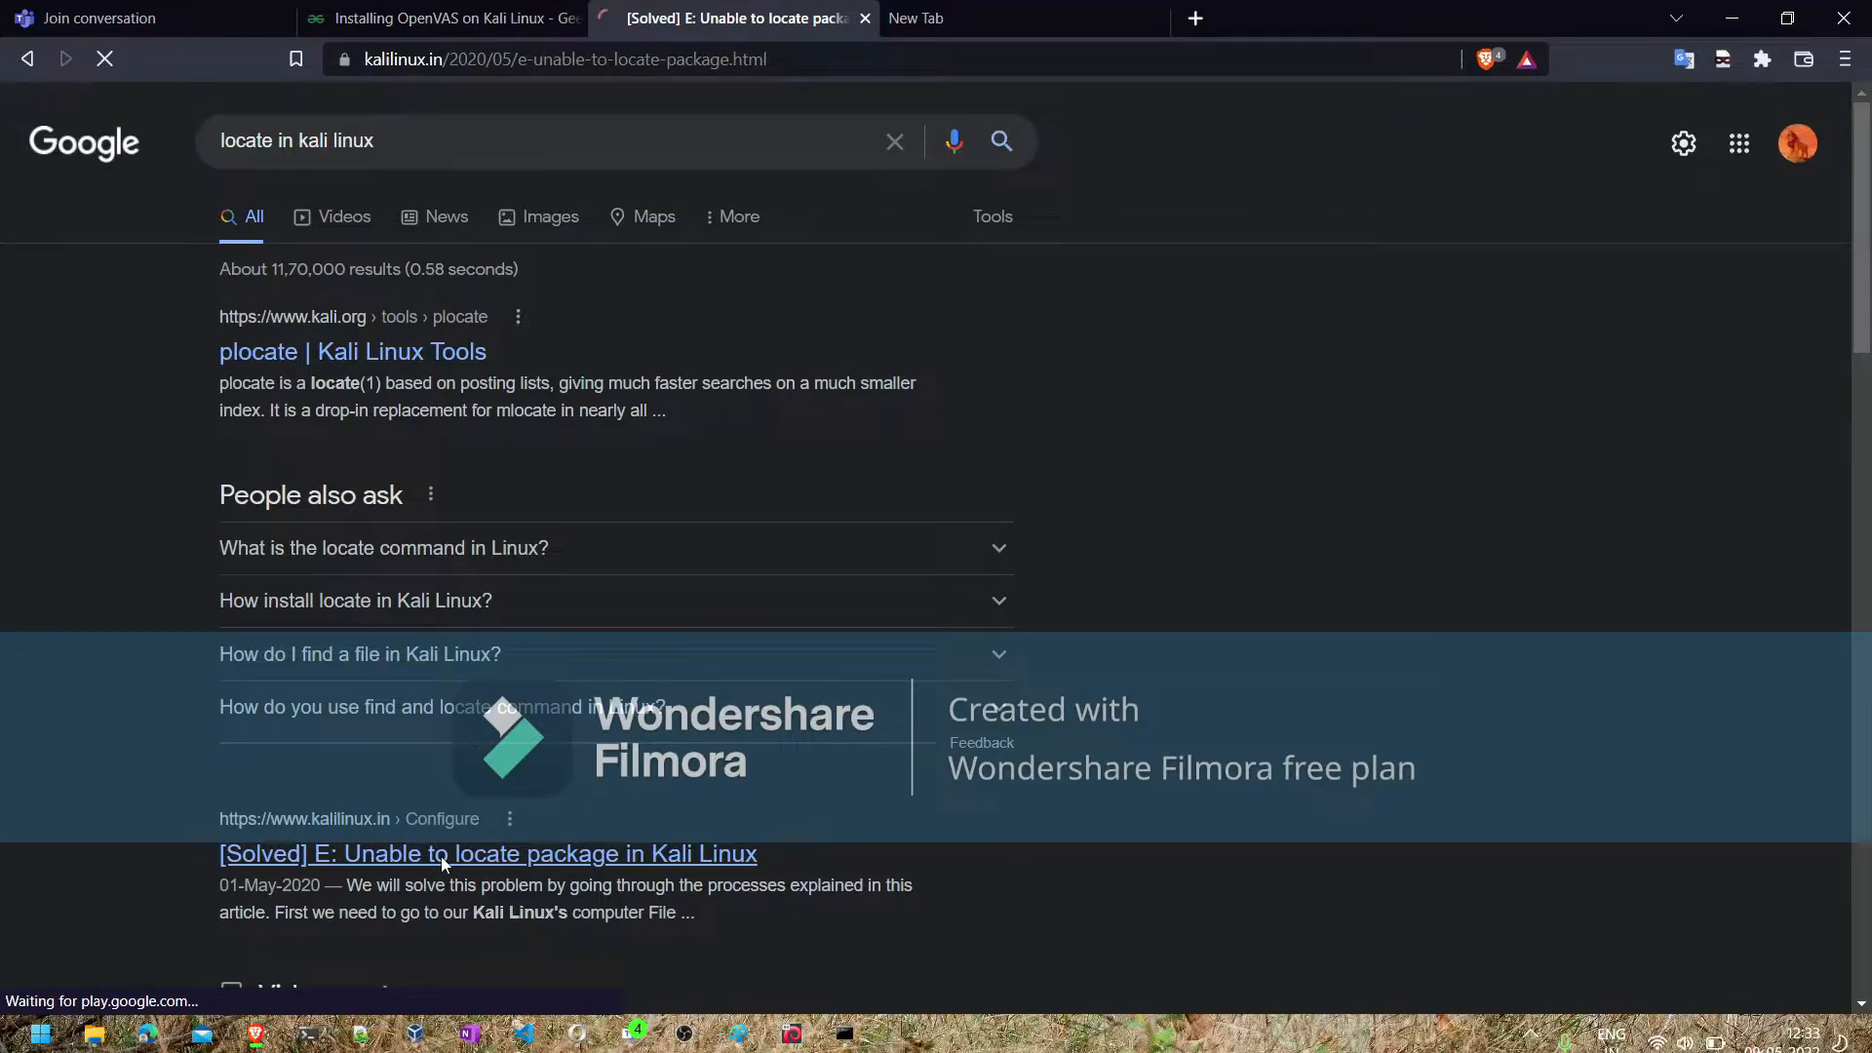
# - Switch to VirtualBox Manager and review the System settings of the Kali2021-4 virtual machine
pyautogui.moveTo(845, 1033)
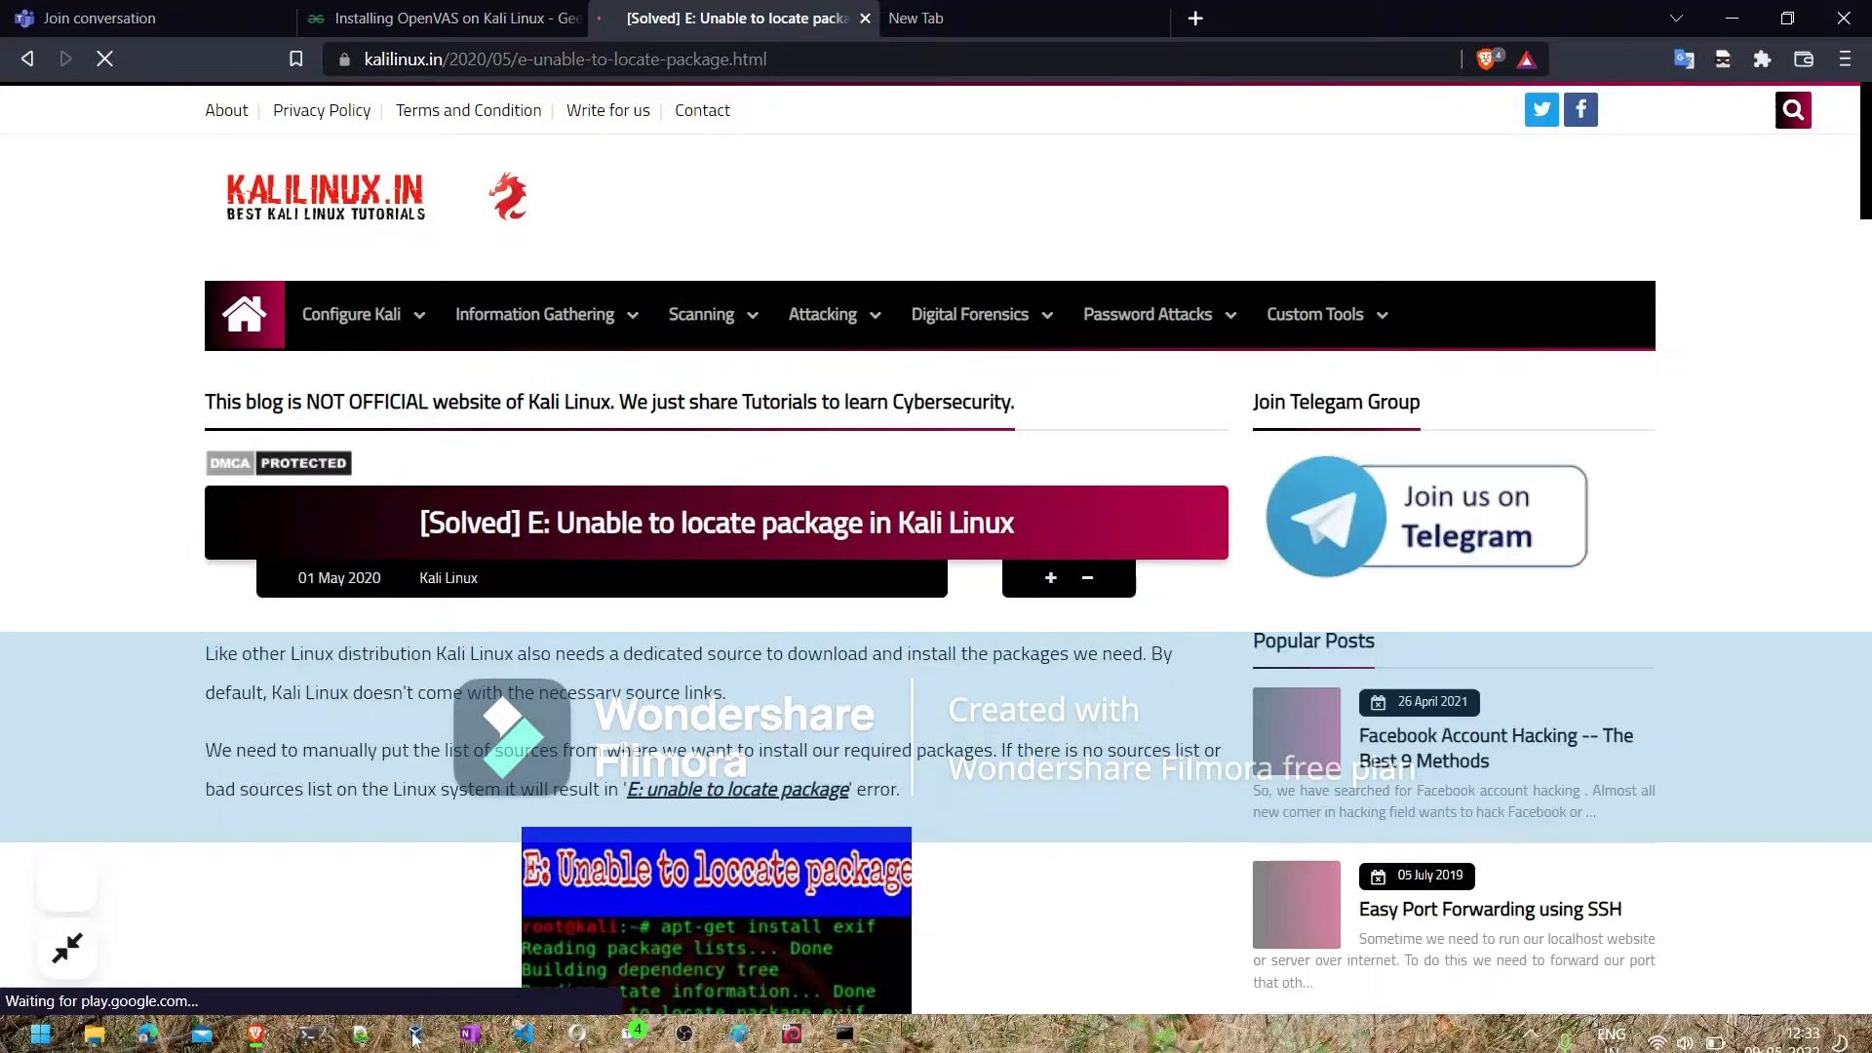
pyautogui.click(414, 912)
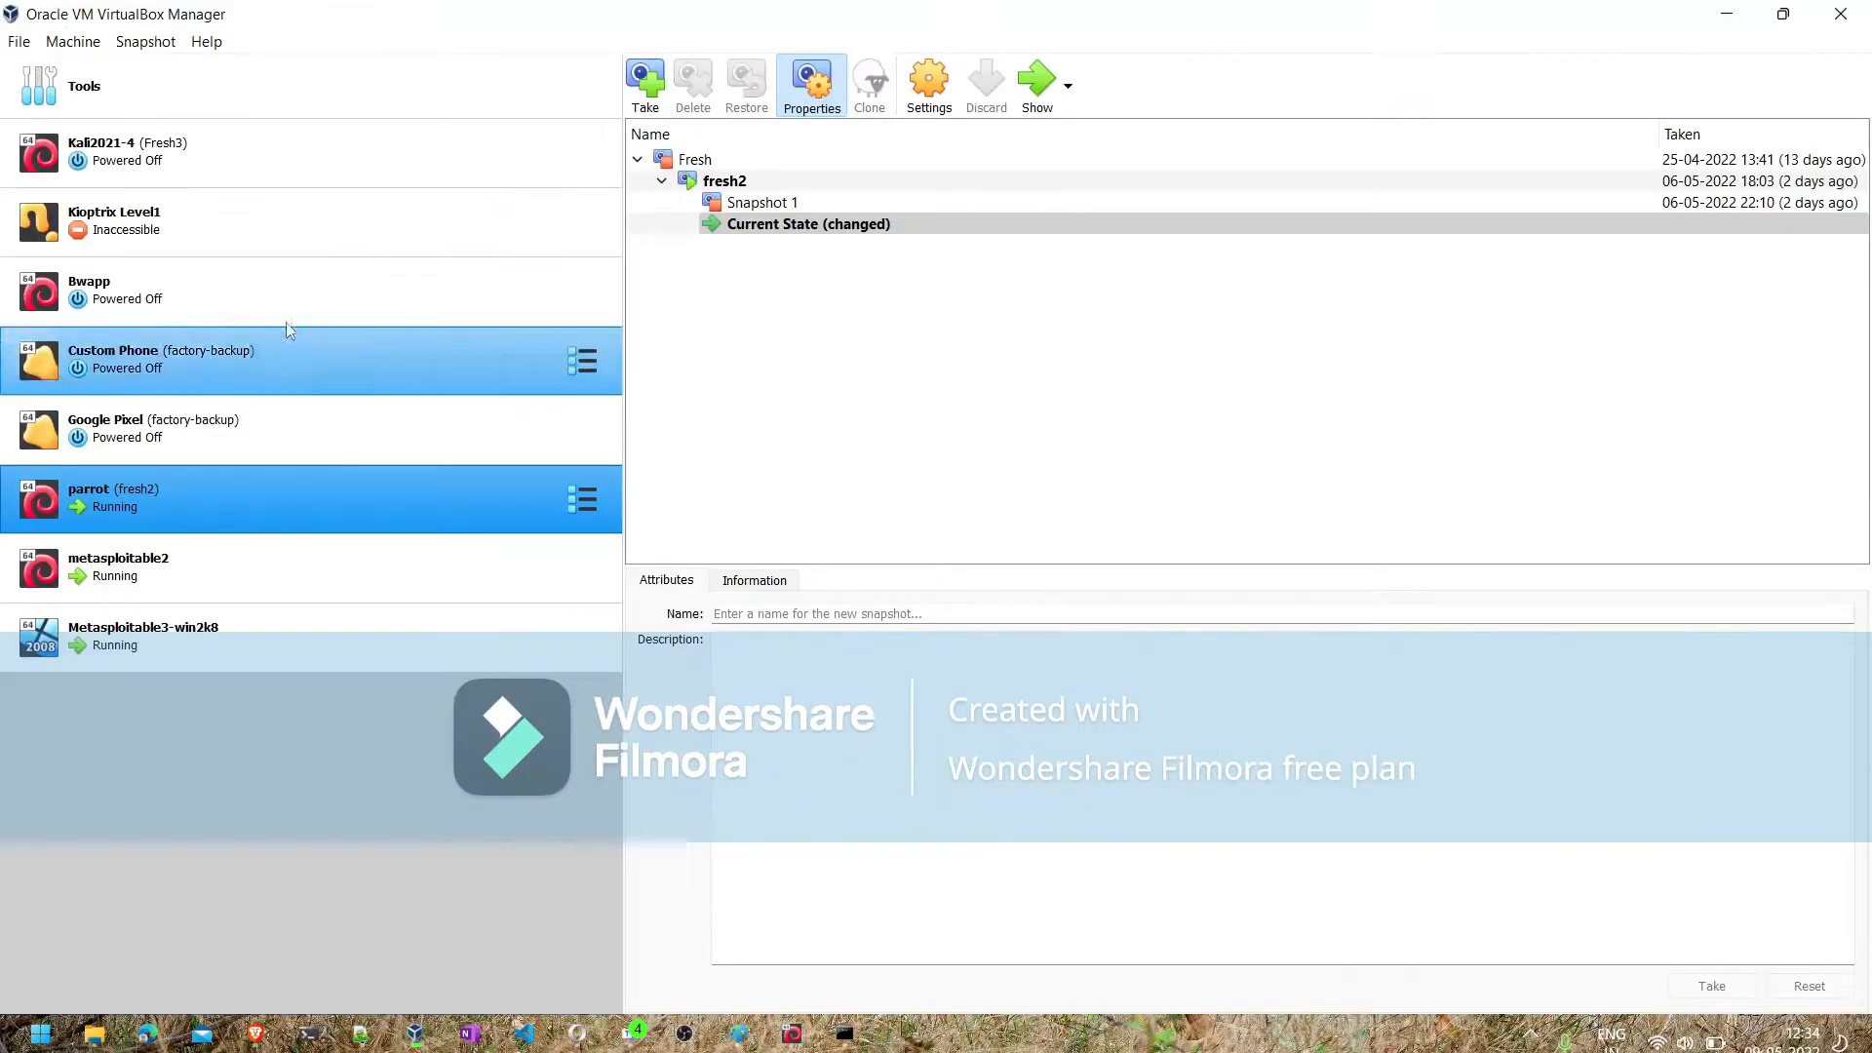
pyautogui.click(238, 144)
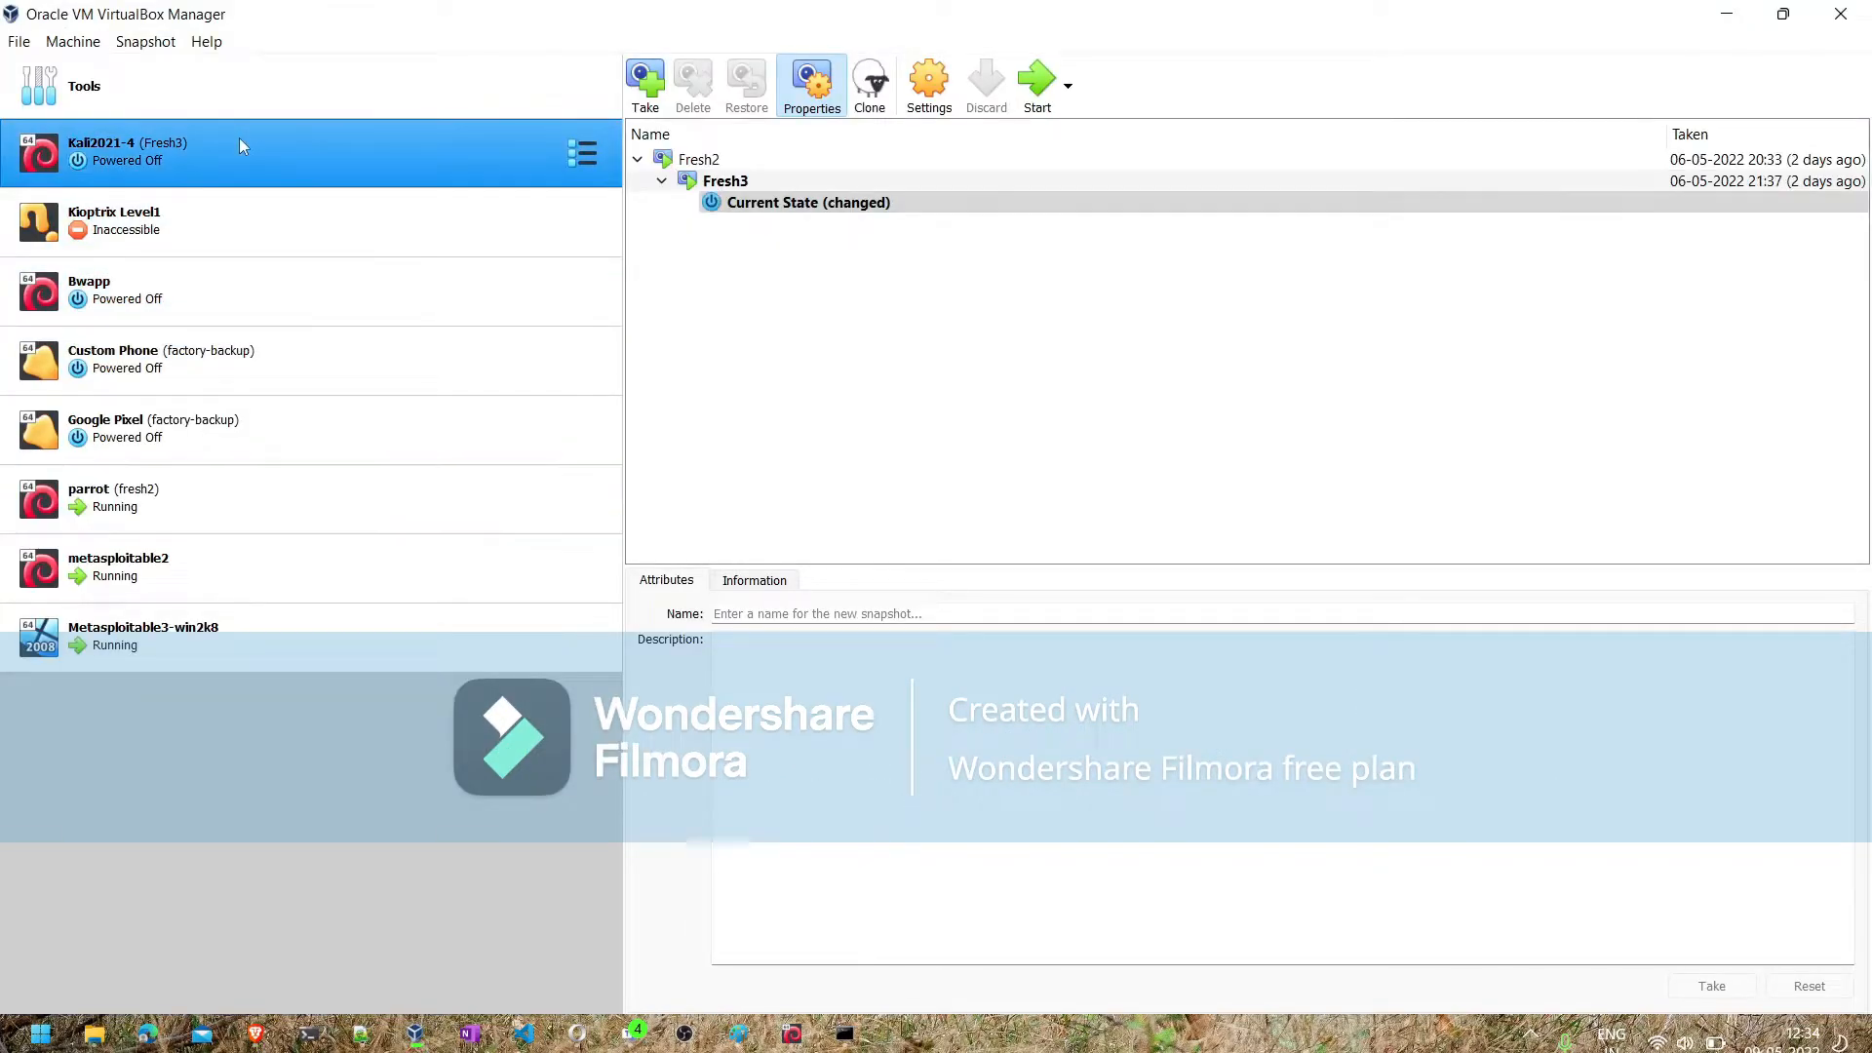
pyautogui.click(931, 101)
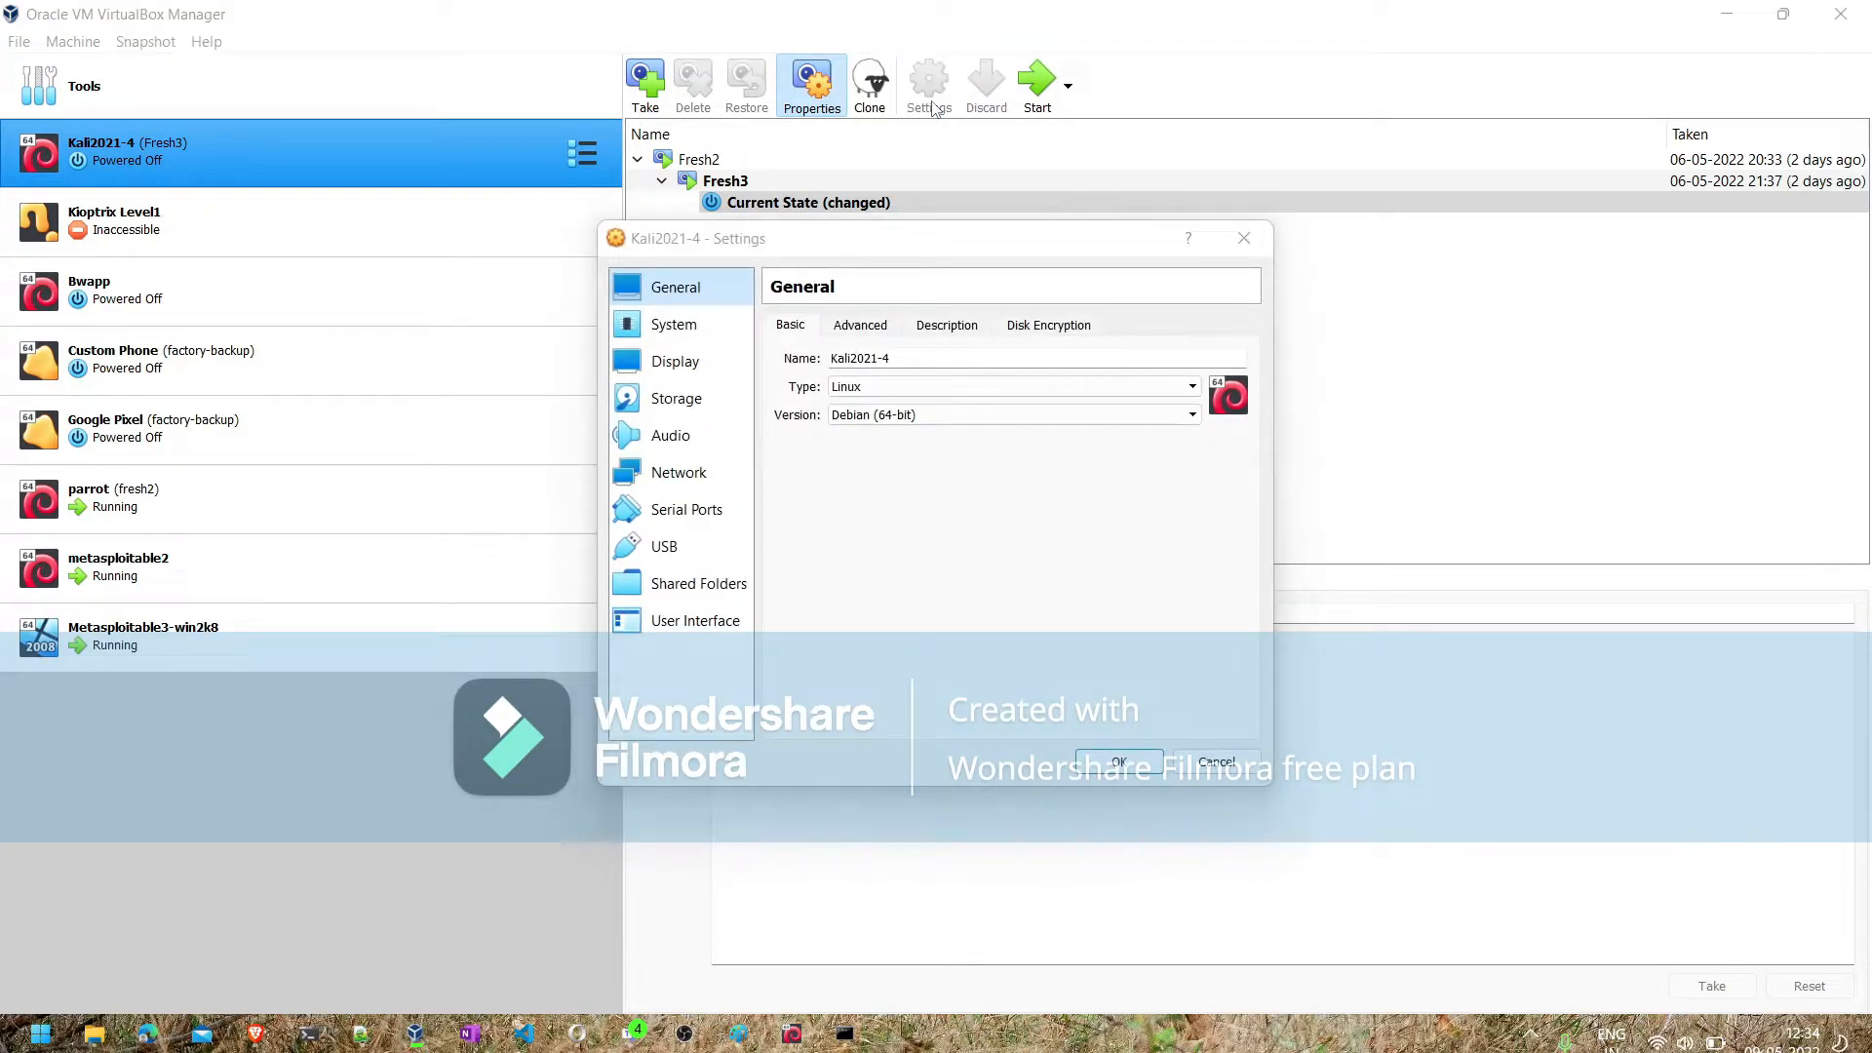
pyautogui.click(676, 332)
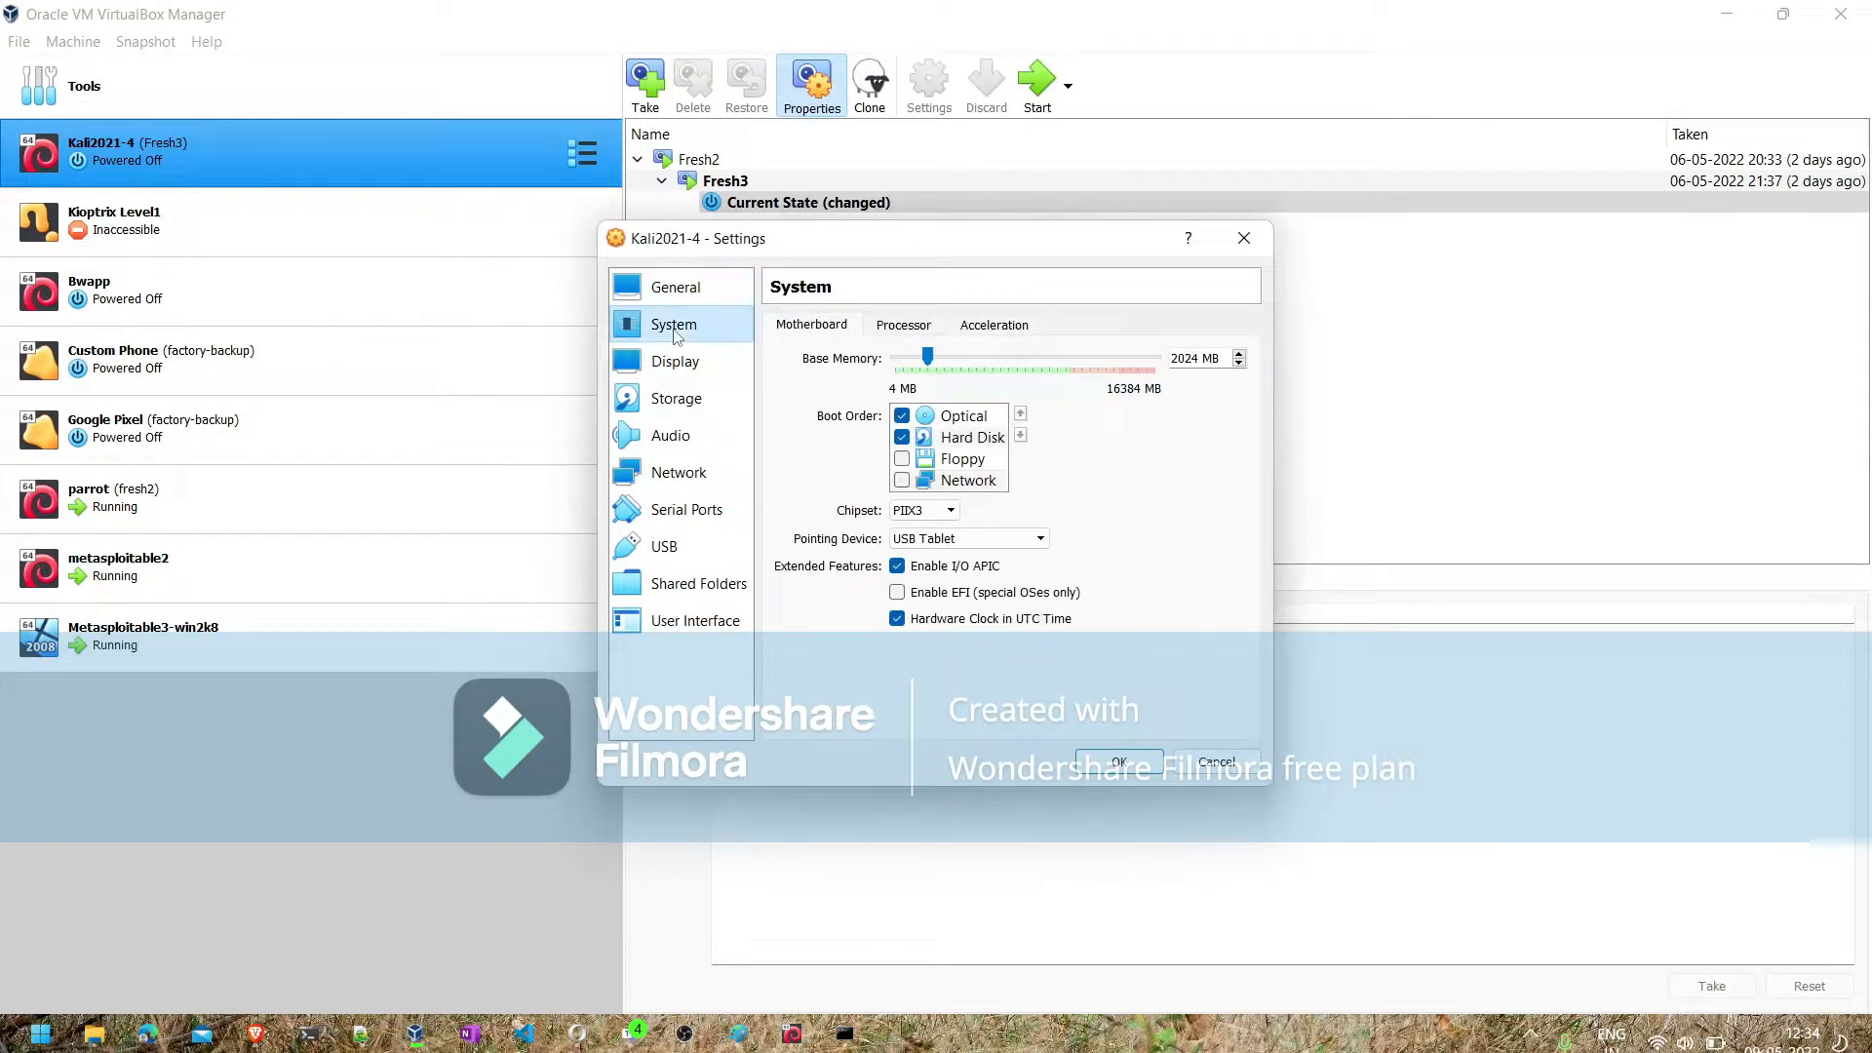
pyautogui.click(1118, 760)
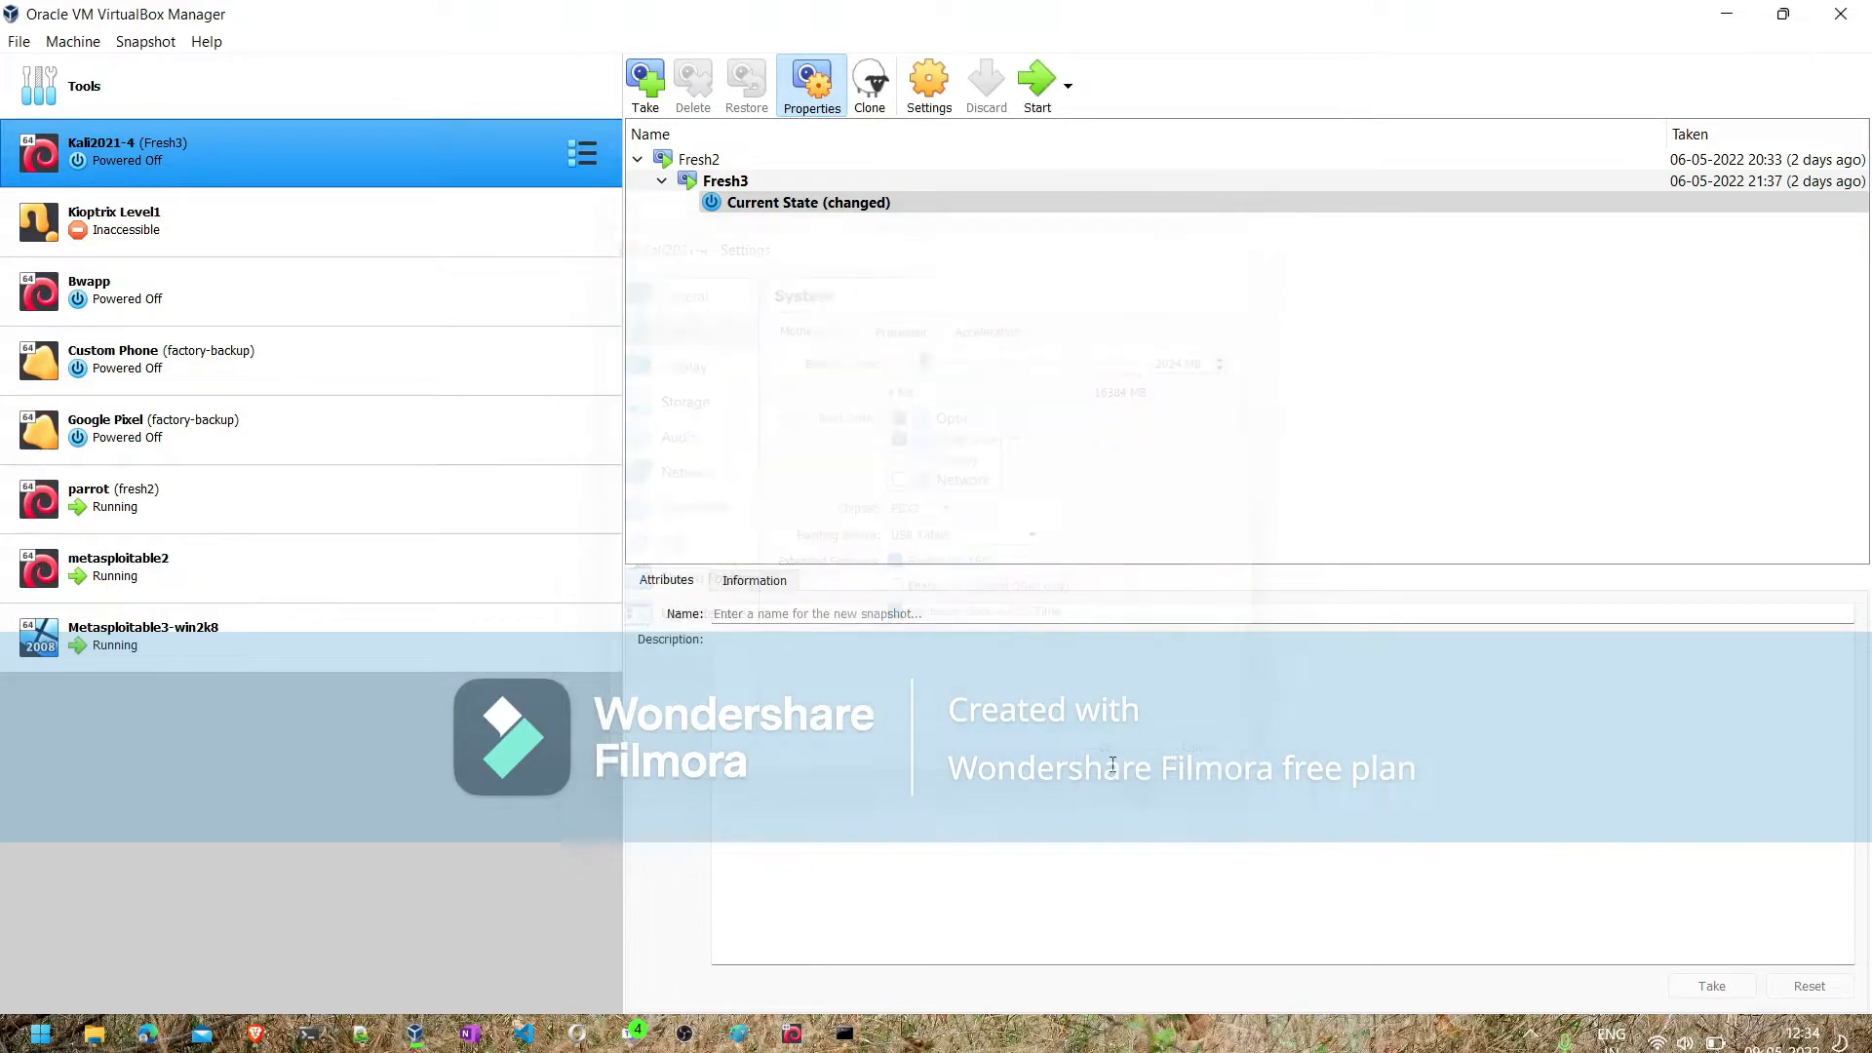
# - Start the Kali2021-4 virtual machine and boot it with the Kali GNU/Linux entry
pyautogui.click(1036, 92)
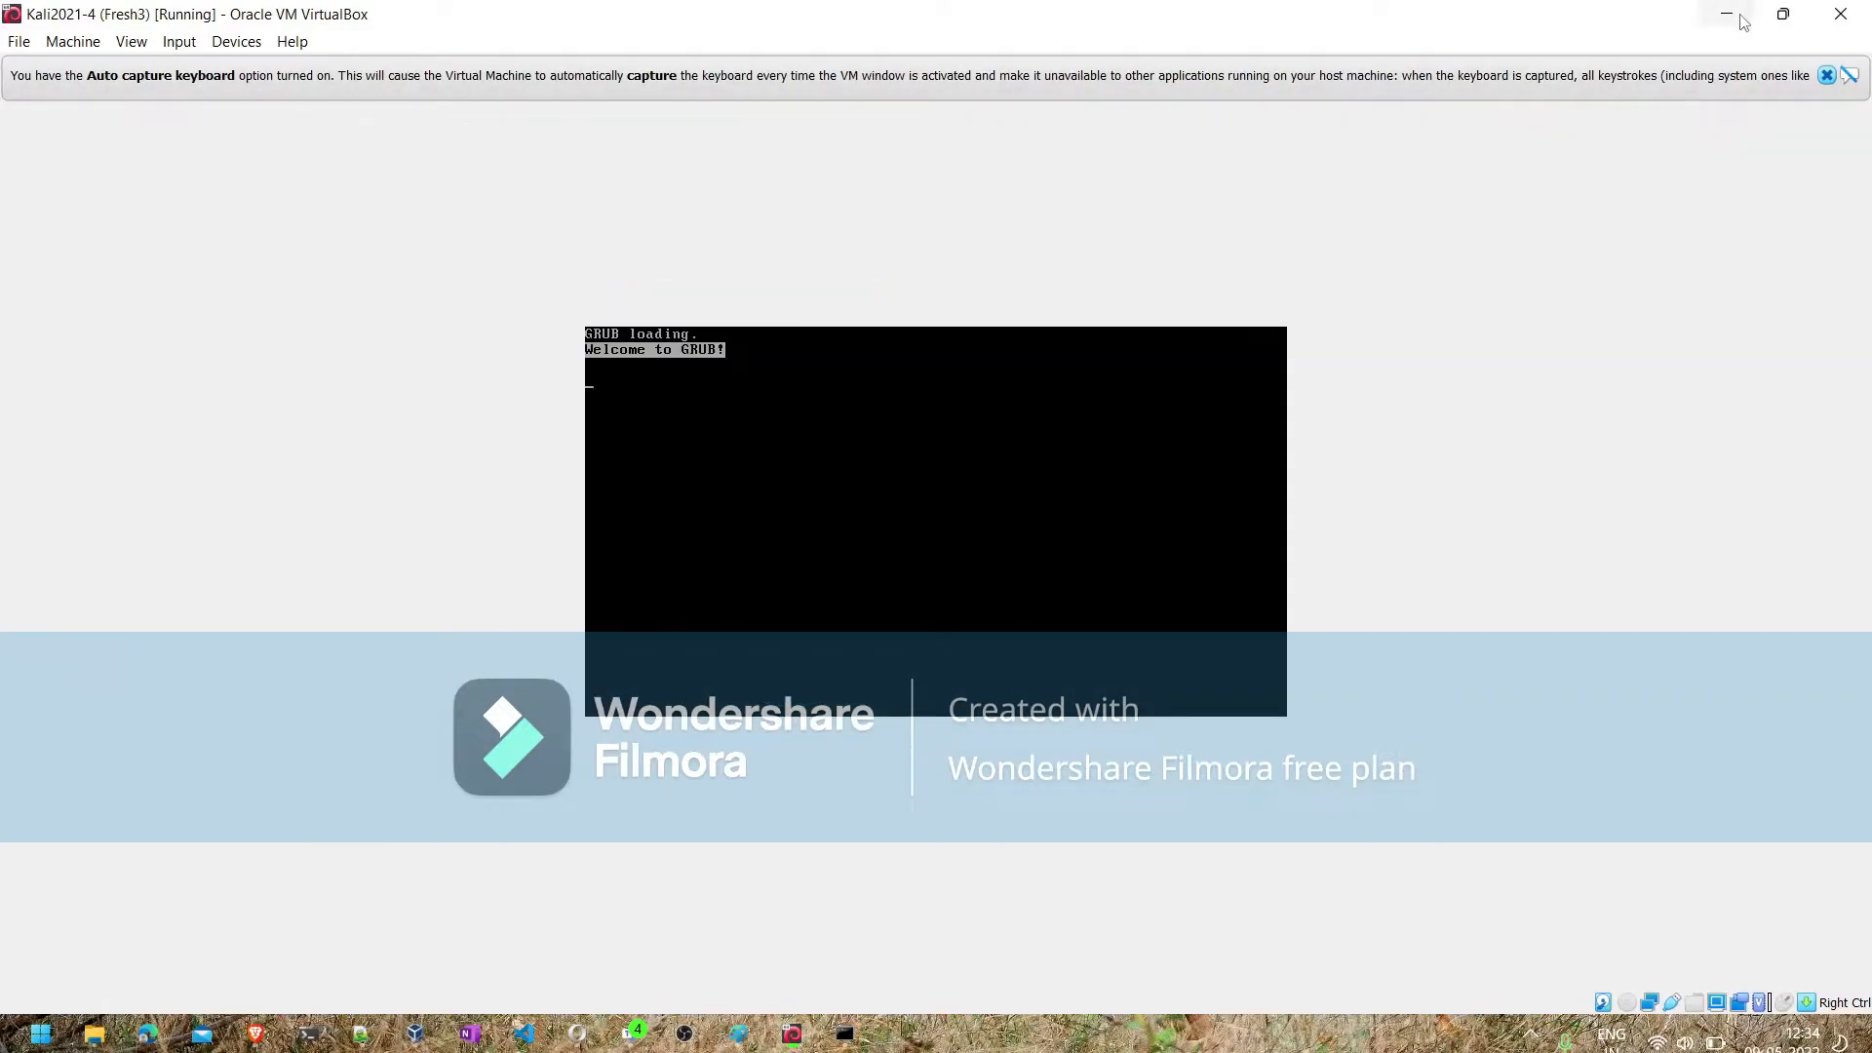
pyautogui.click(1086, 479)
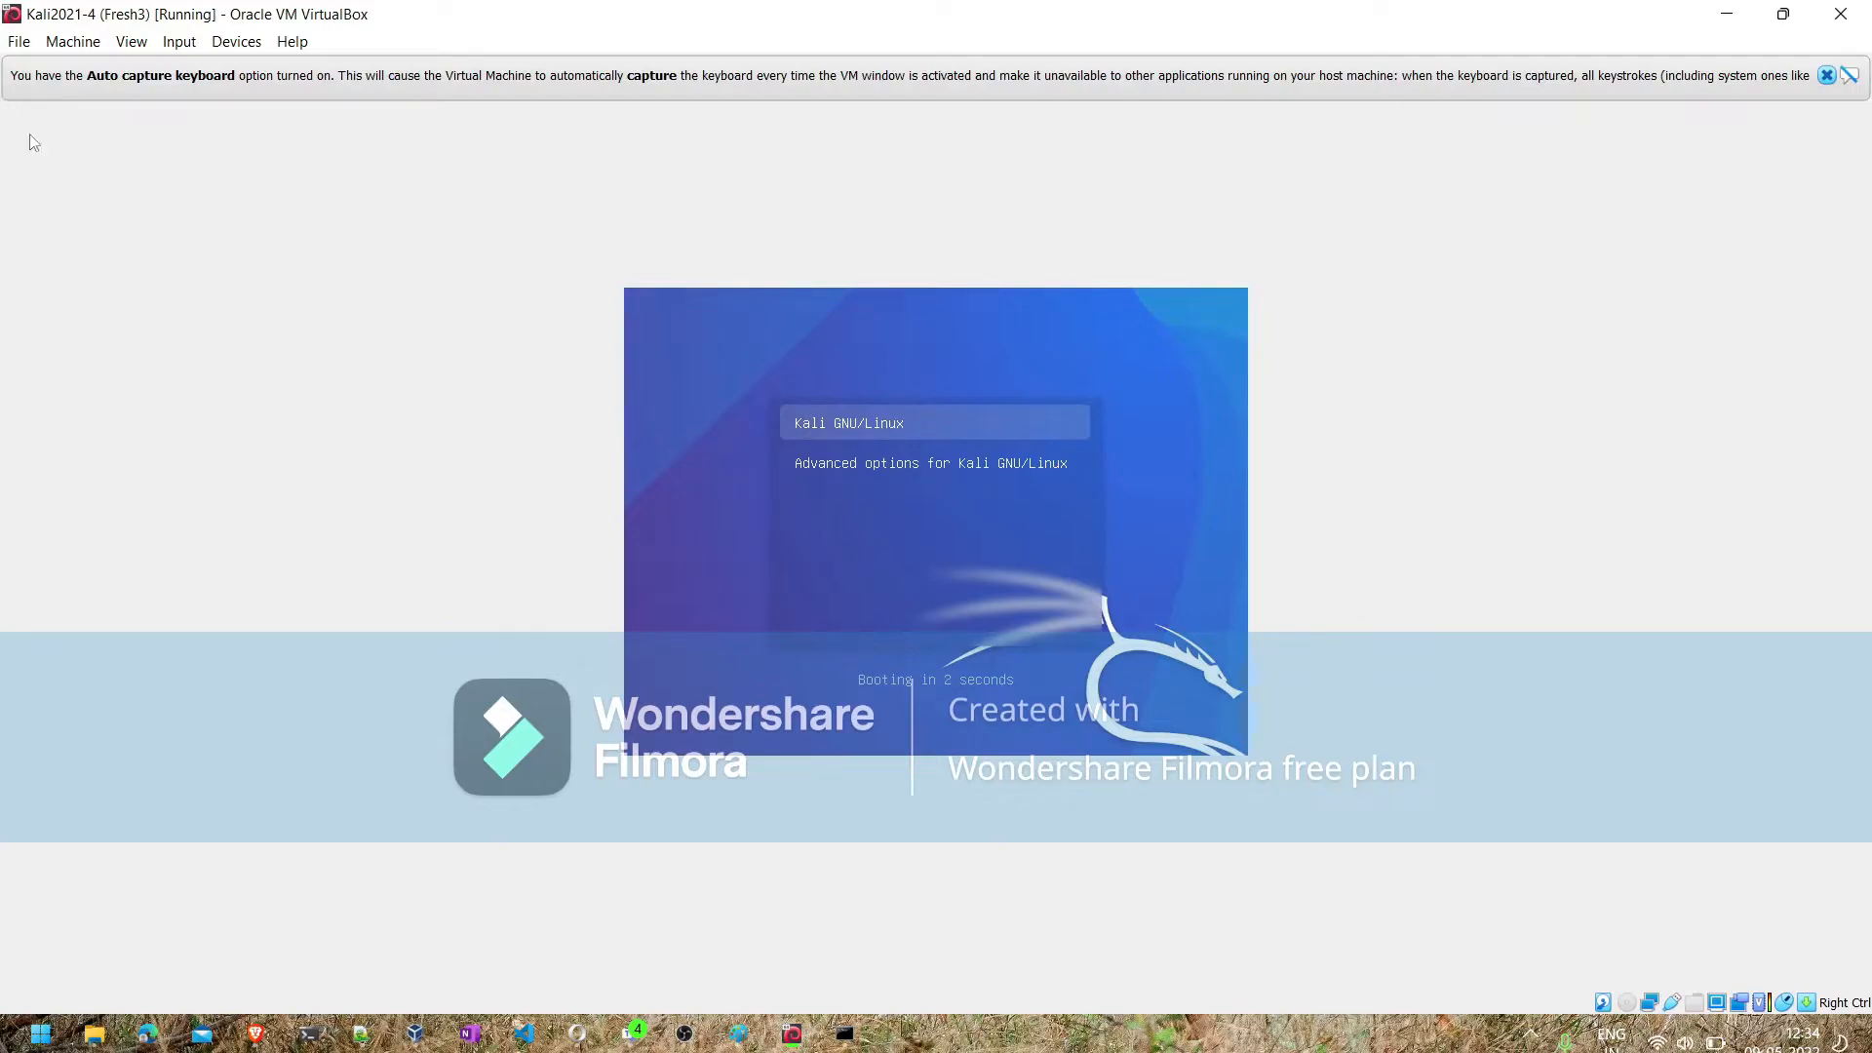
pyautogui.click(92, 98)
pyautogui.press('Return')
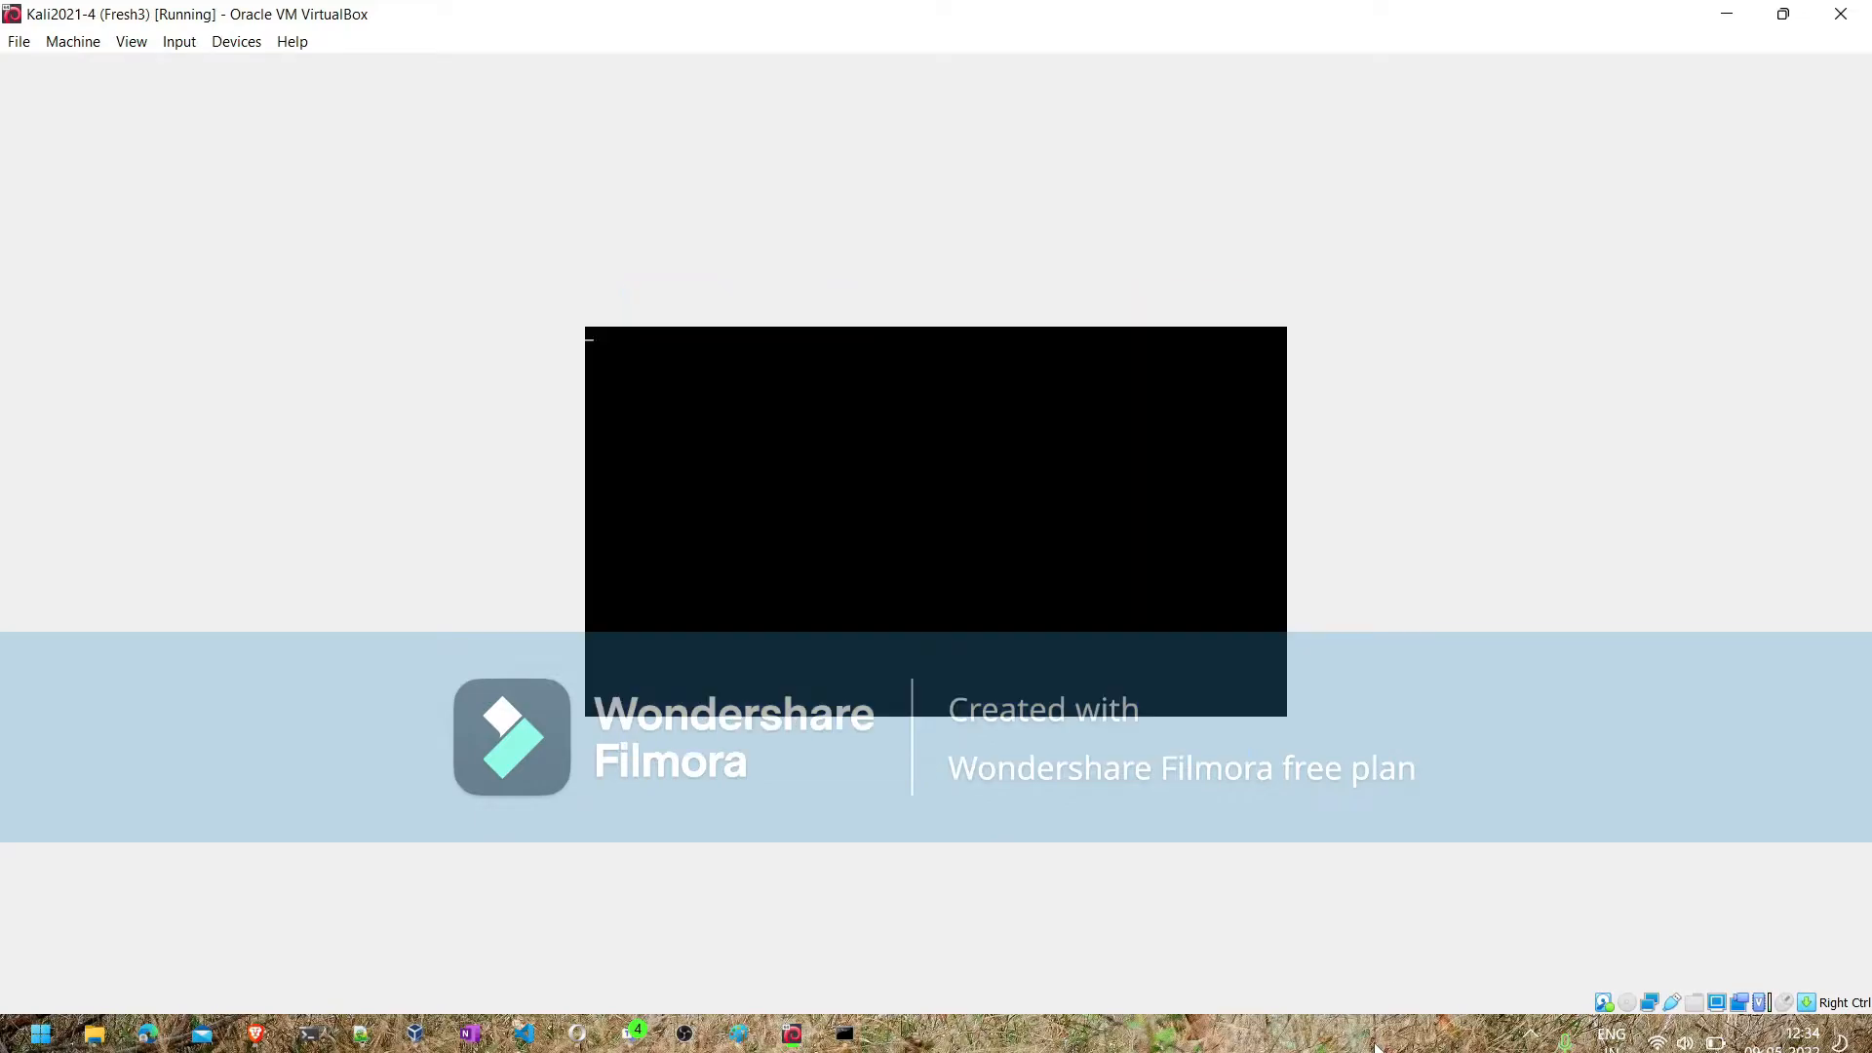
# - Search Windows for task, open Task Manager and check the host's memory usage
pyautogui.rightClick(1399, 1026)
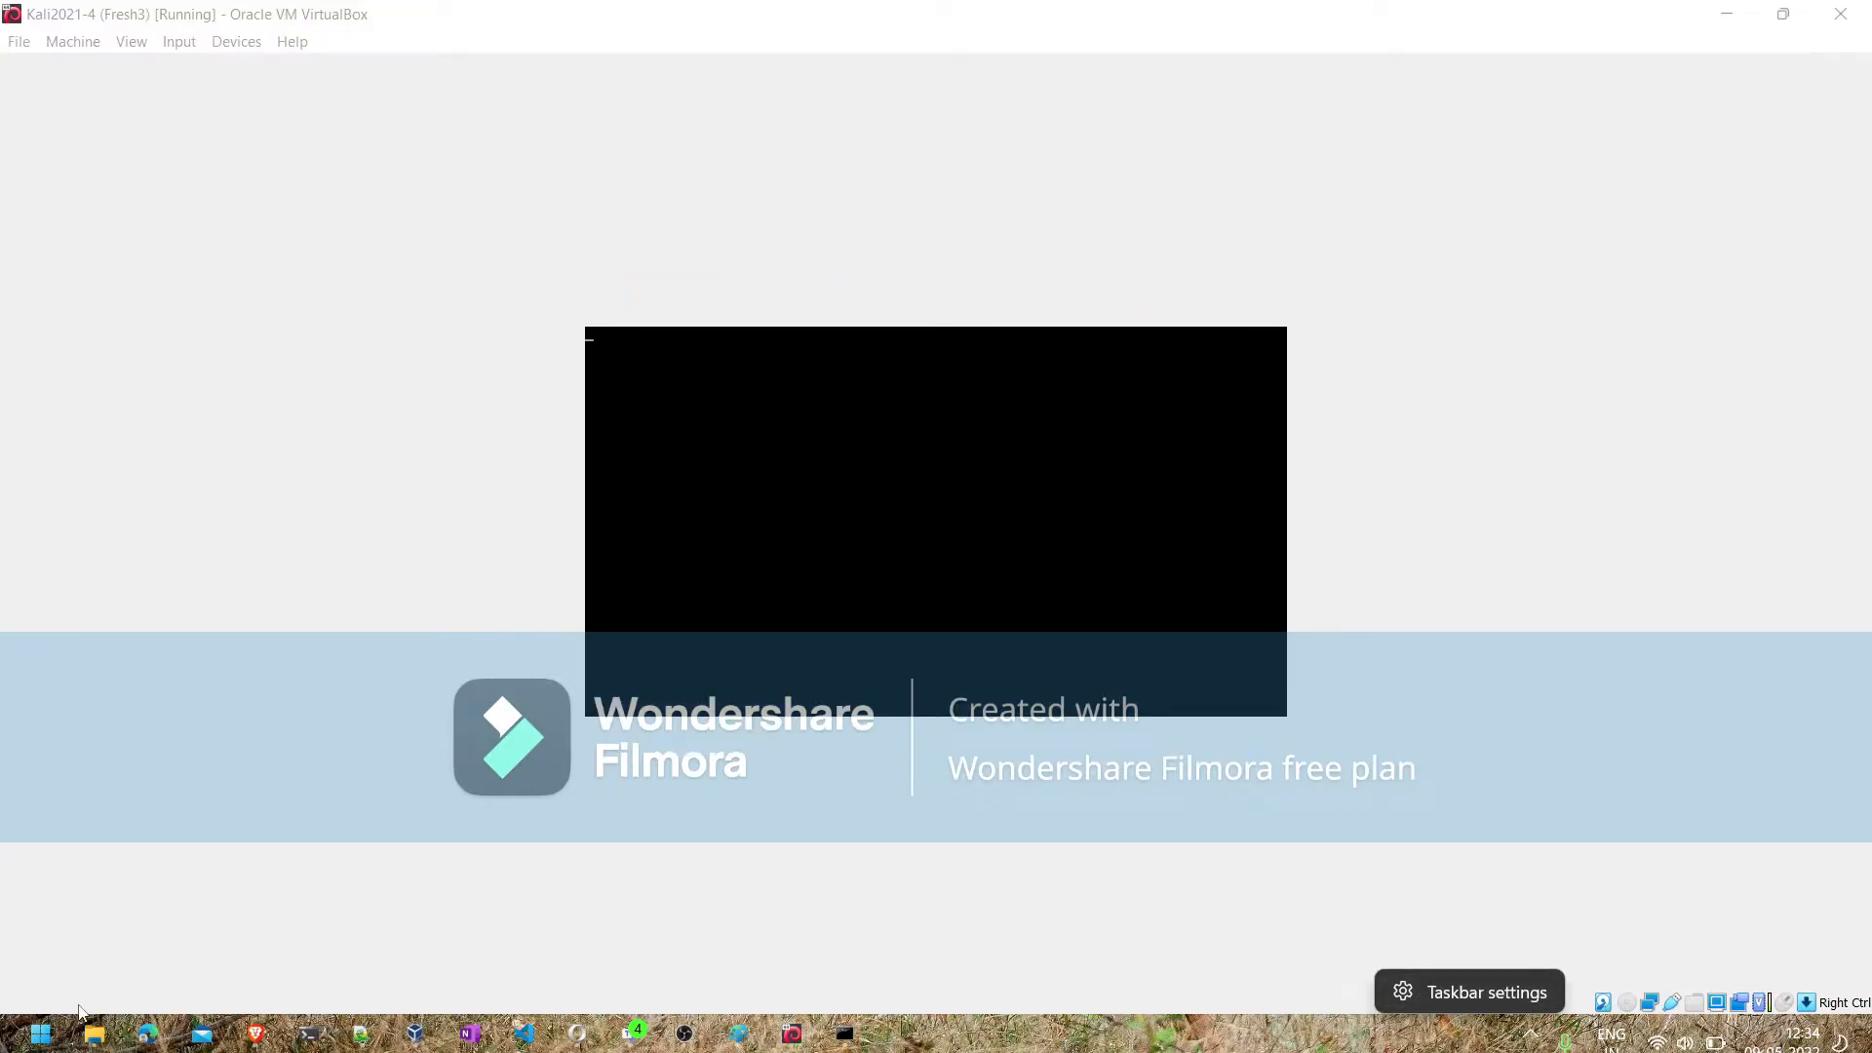
pyautogui.click(14, 1032)
pyautogui.click(39, 1036)
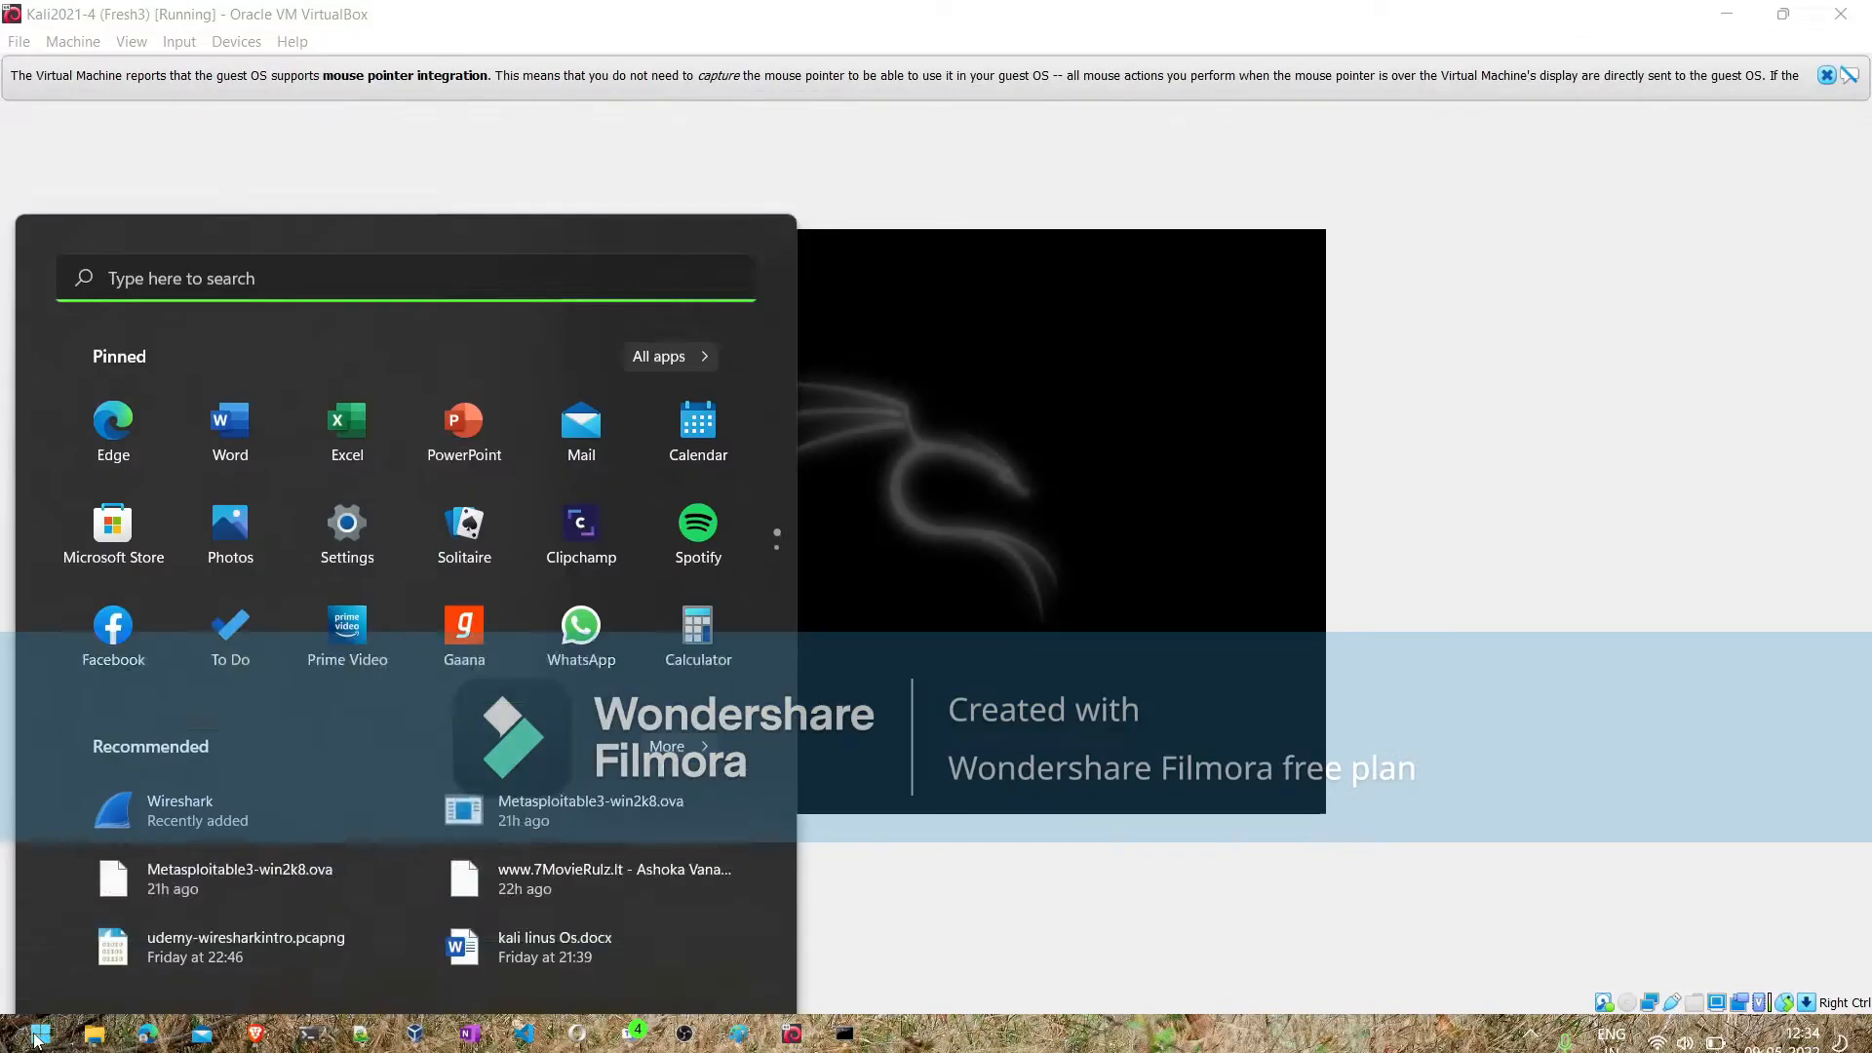
pyautogui.write('k')
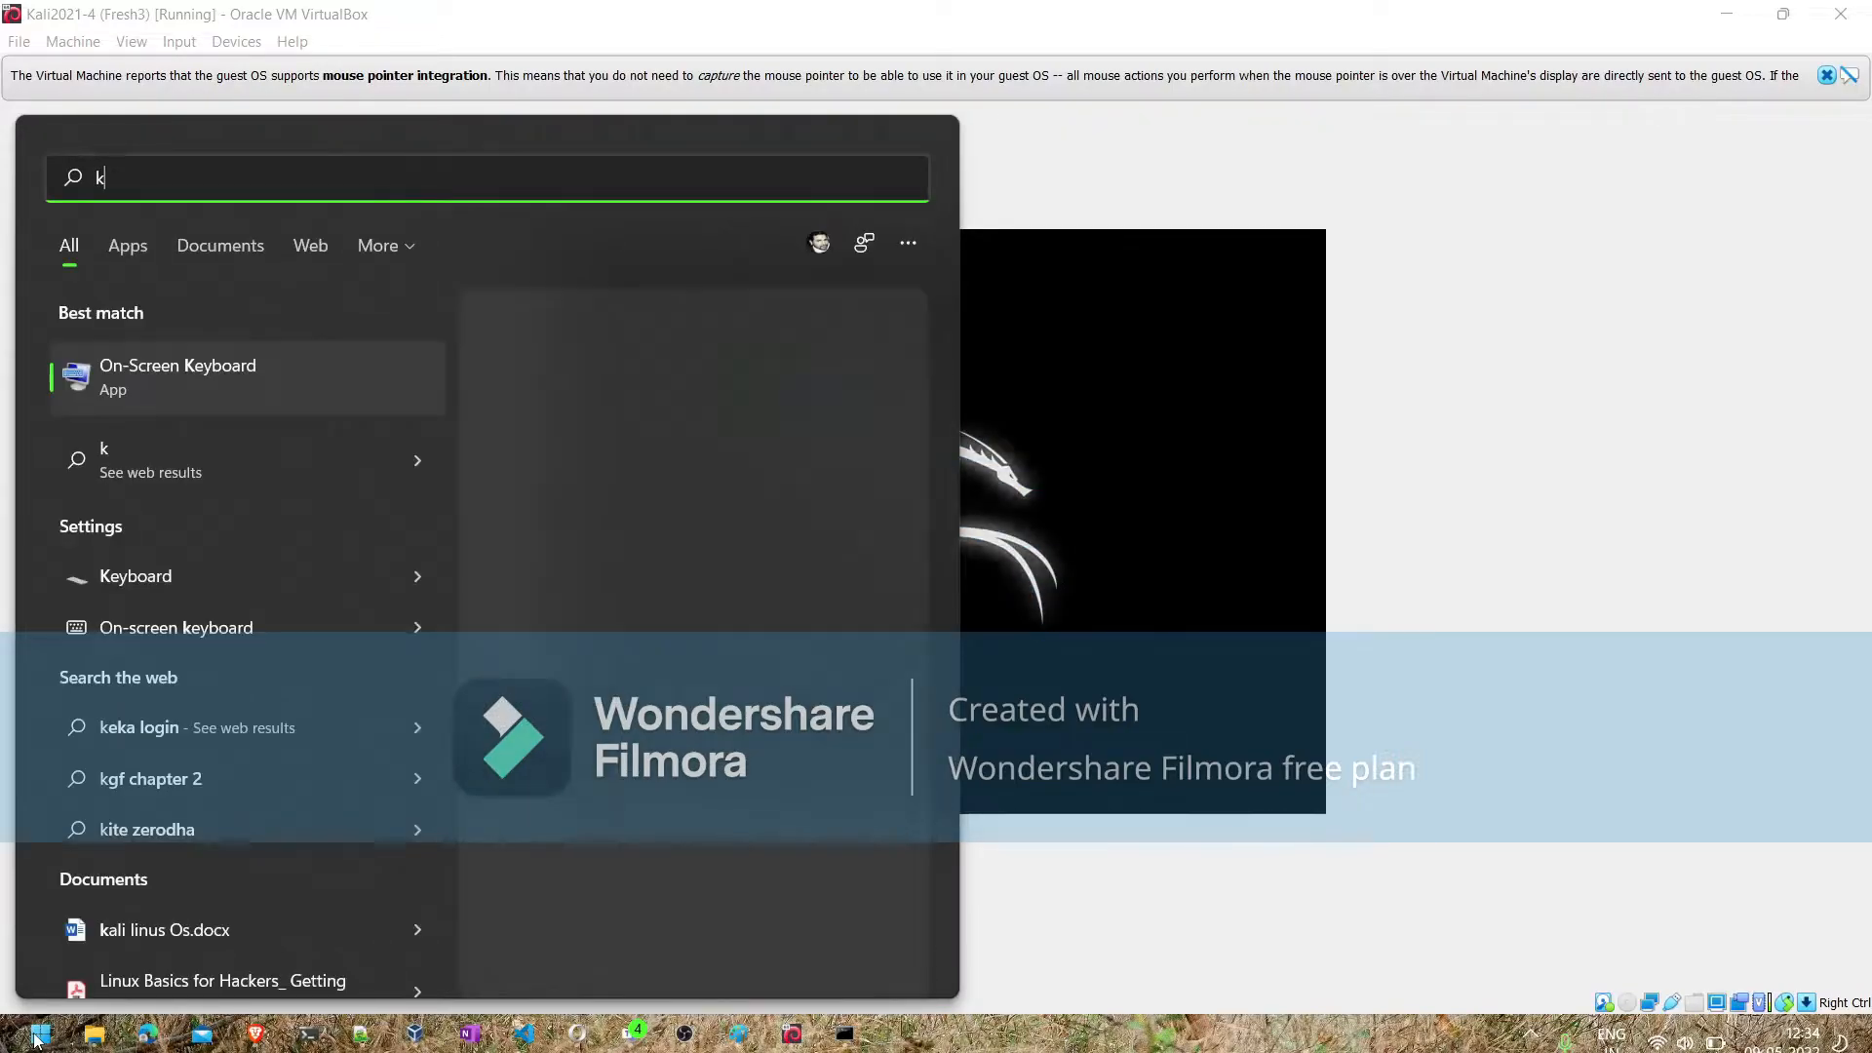
pyautogui.press('BackSpace')
pyautogui.write('task')
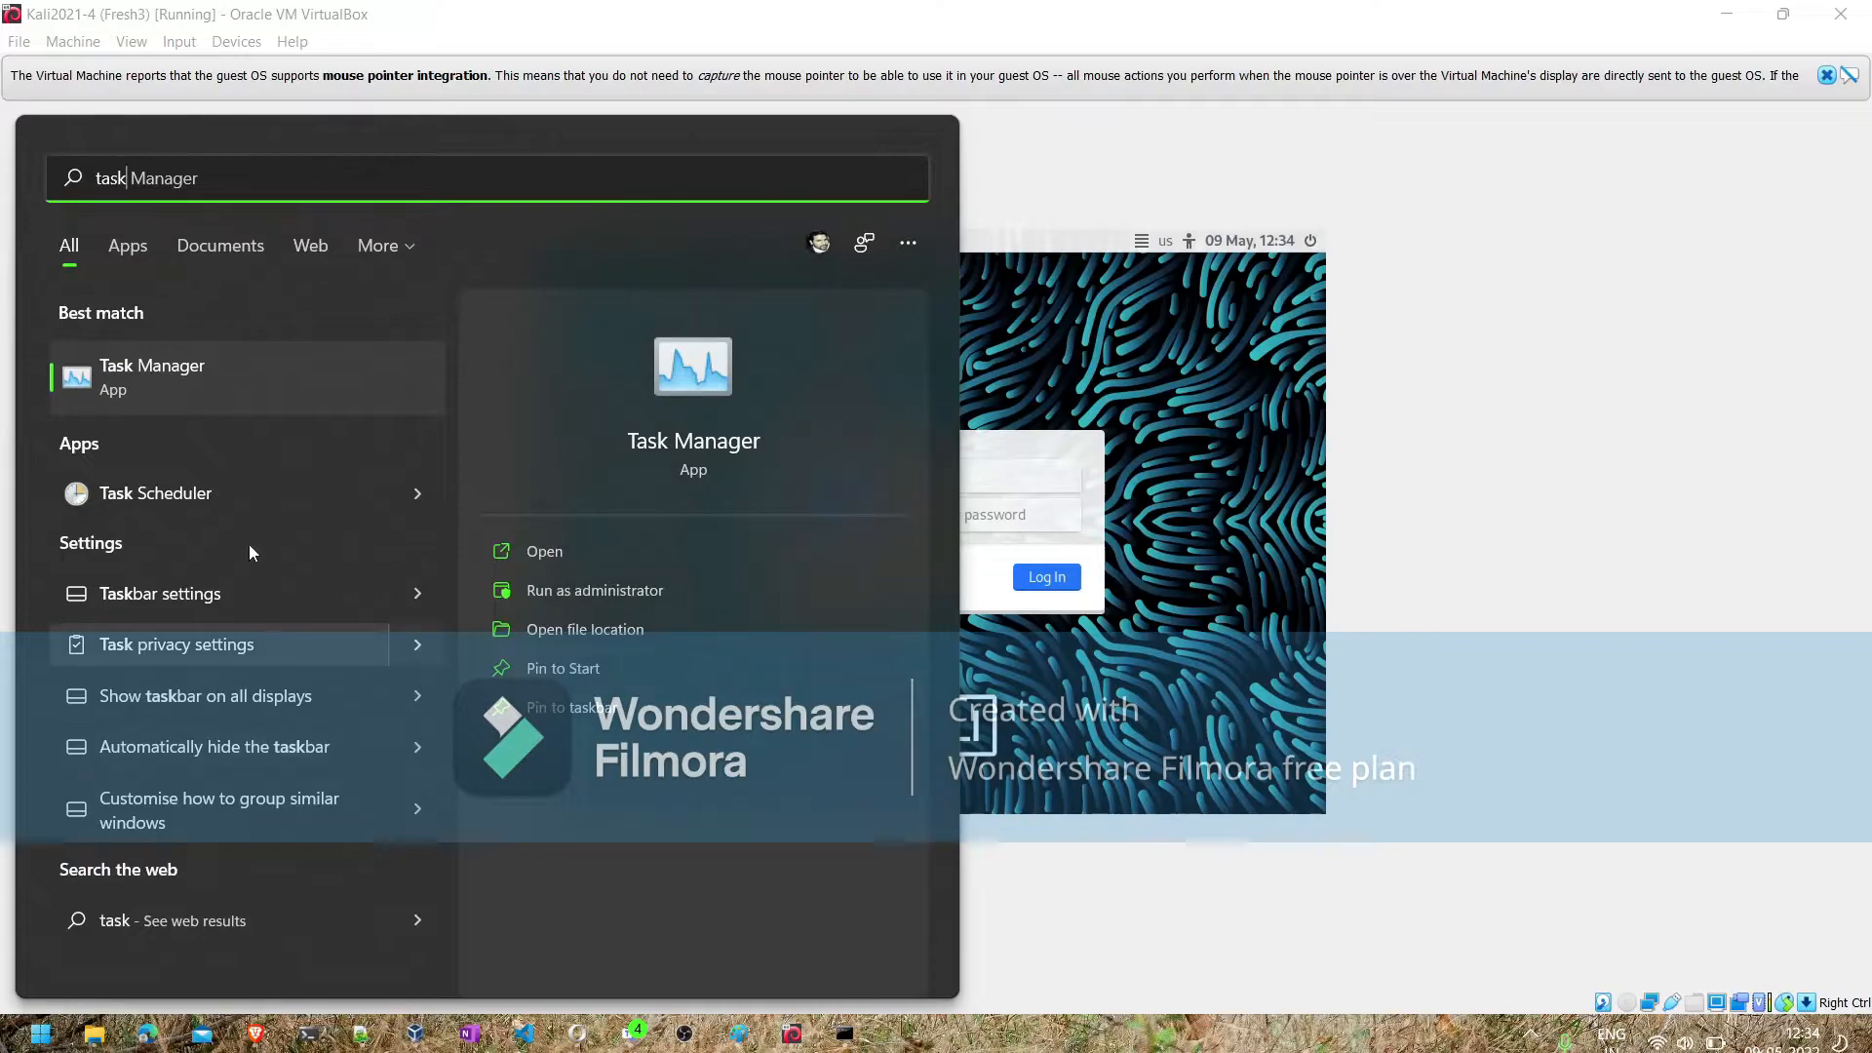
pyautogui.click(215, 396)
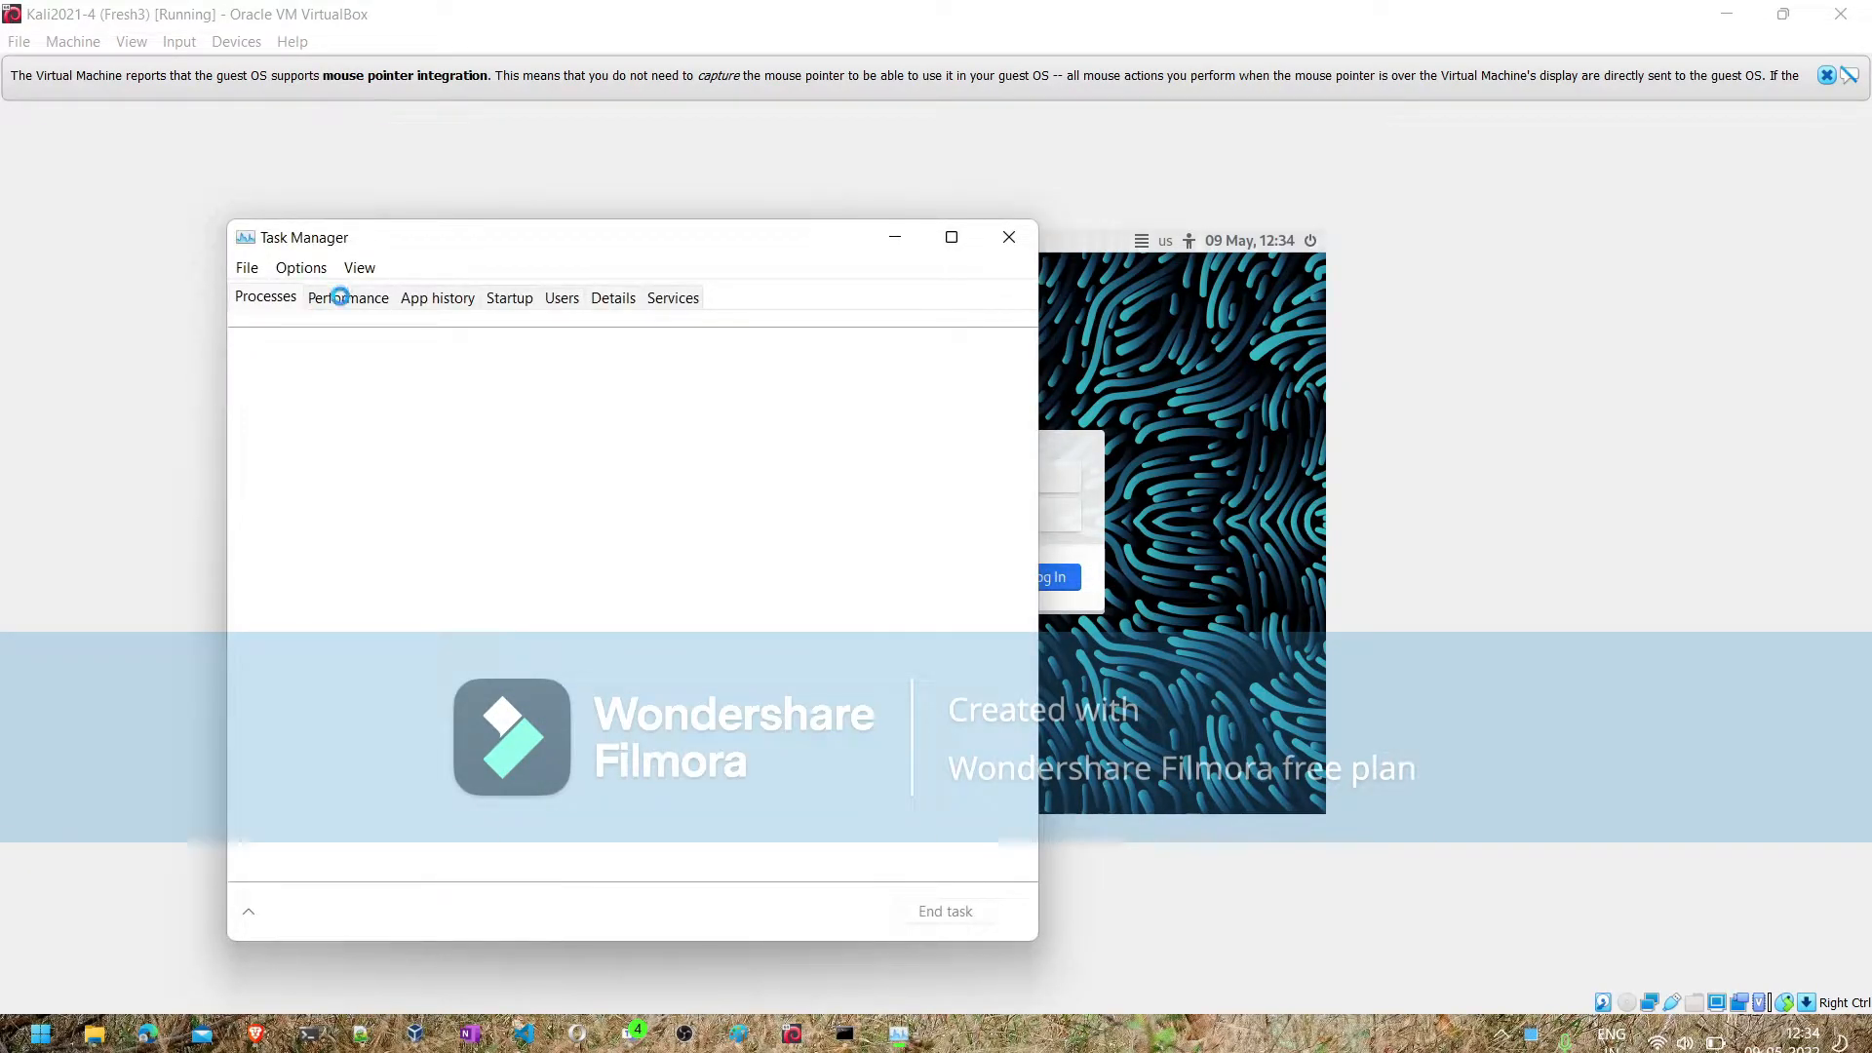
pyautogui.click(341, 298)
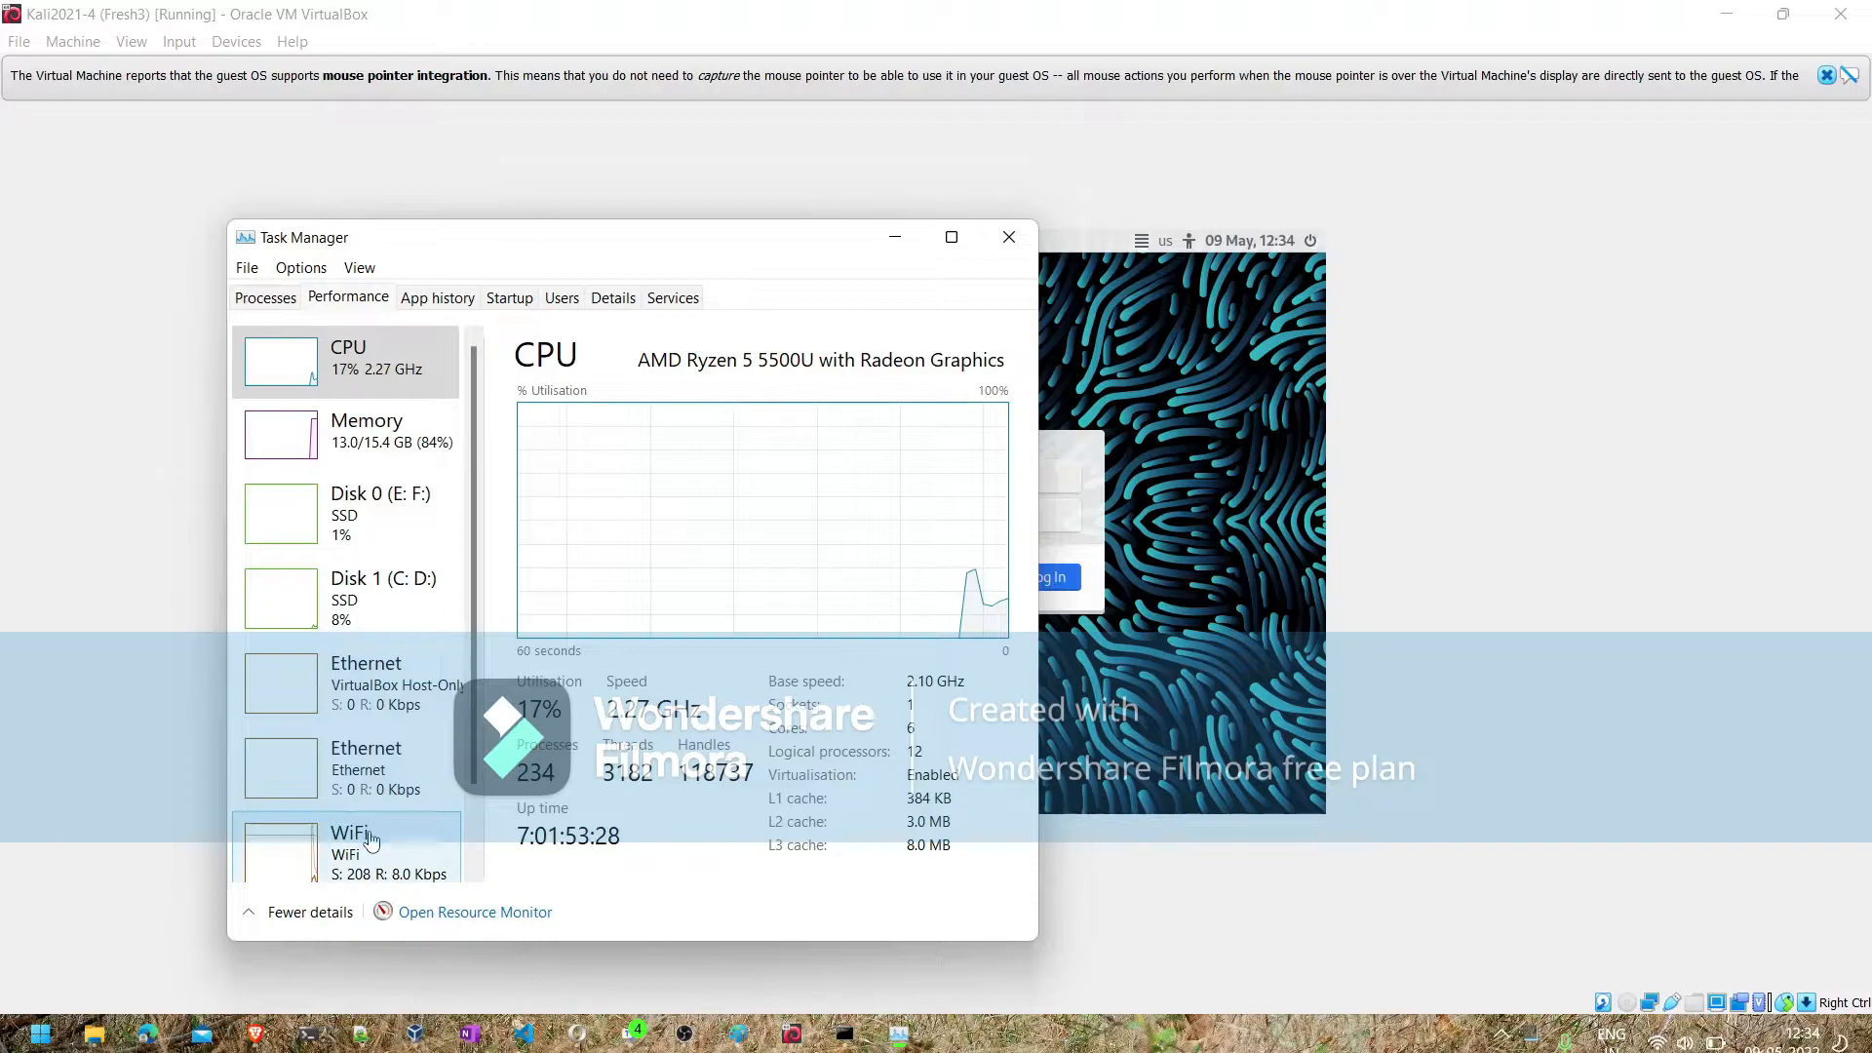
pyautogui.click(377, 449)
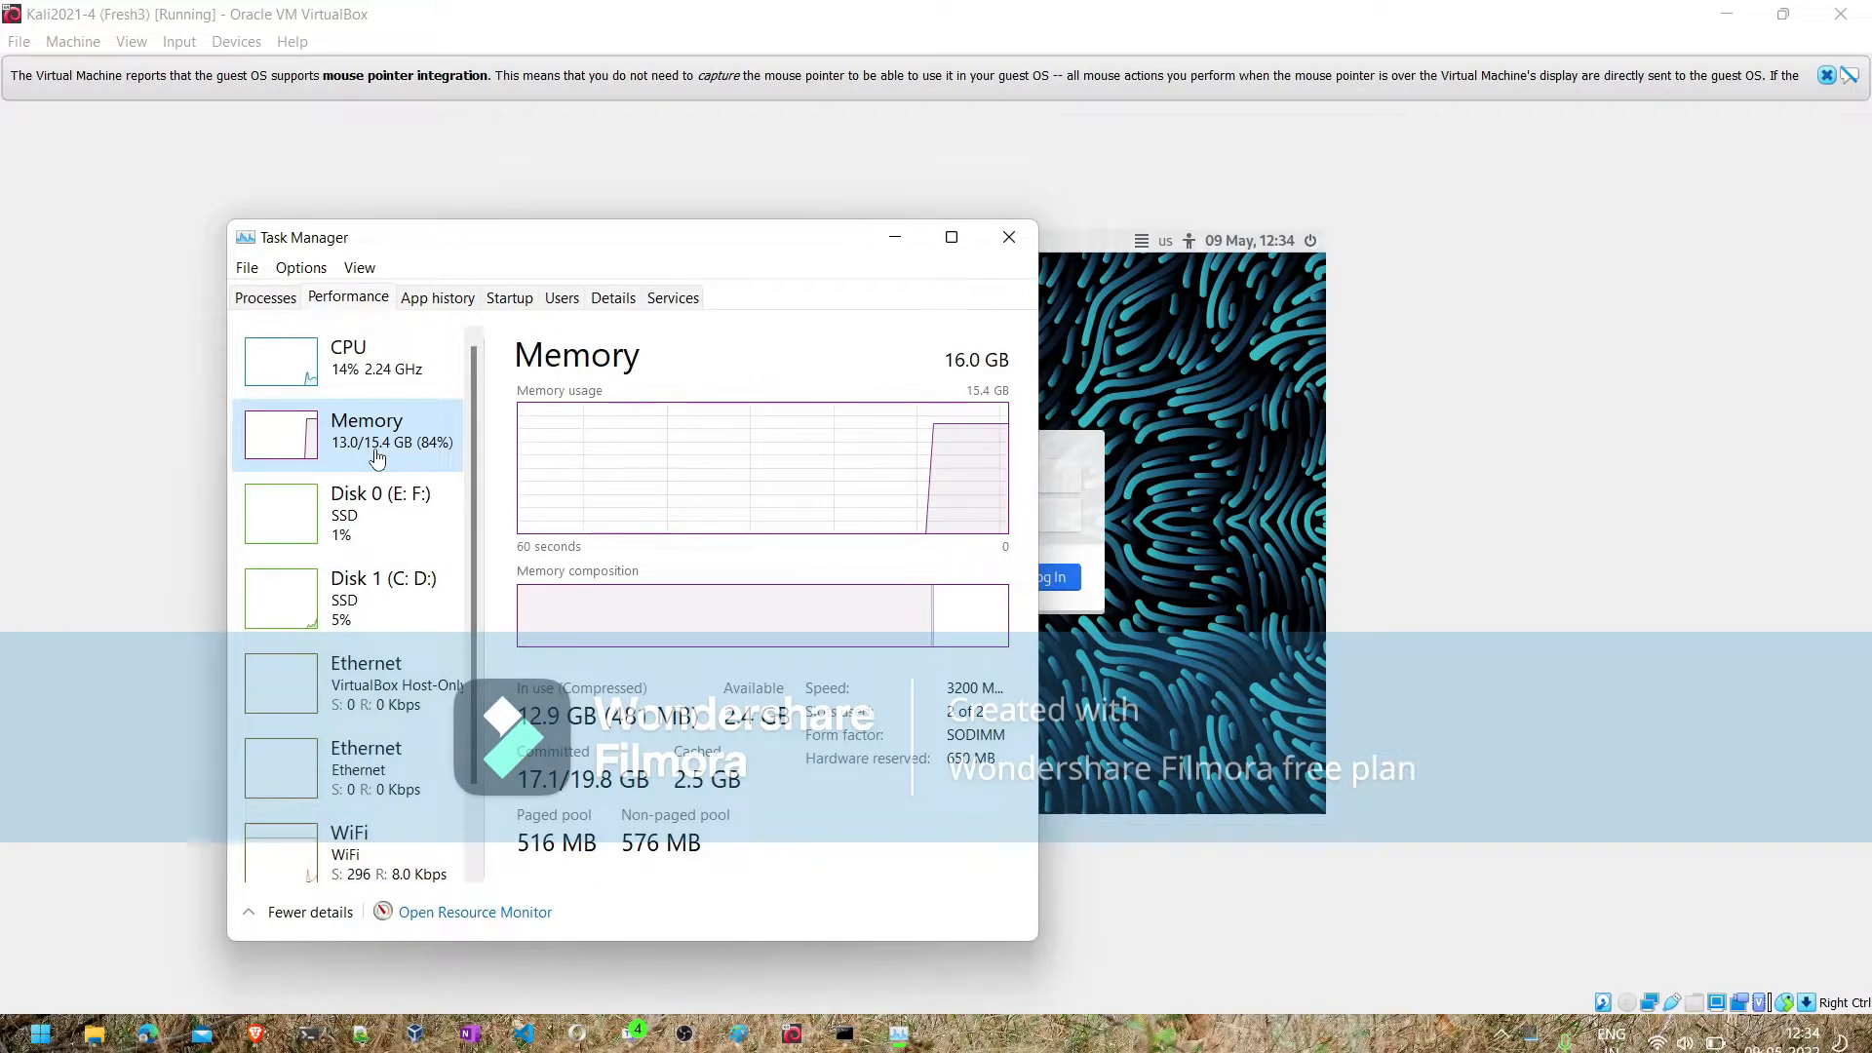
# - Return to the Kali virtual machine and log in by entering the account's username and password
pyautogui.click(1397, 439)
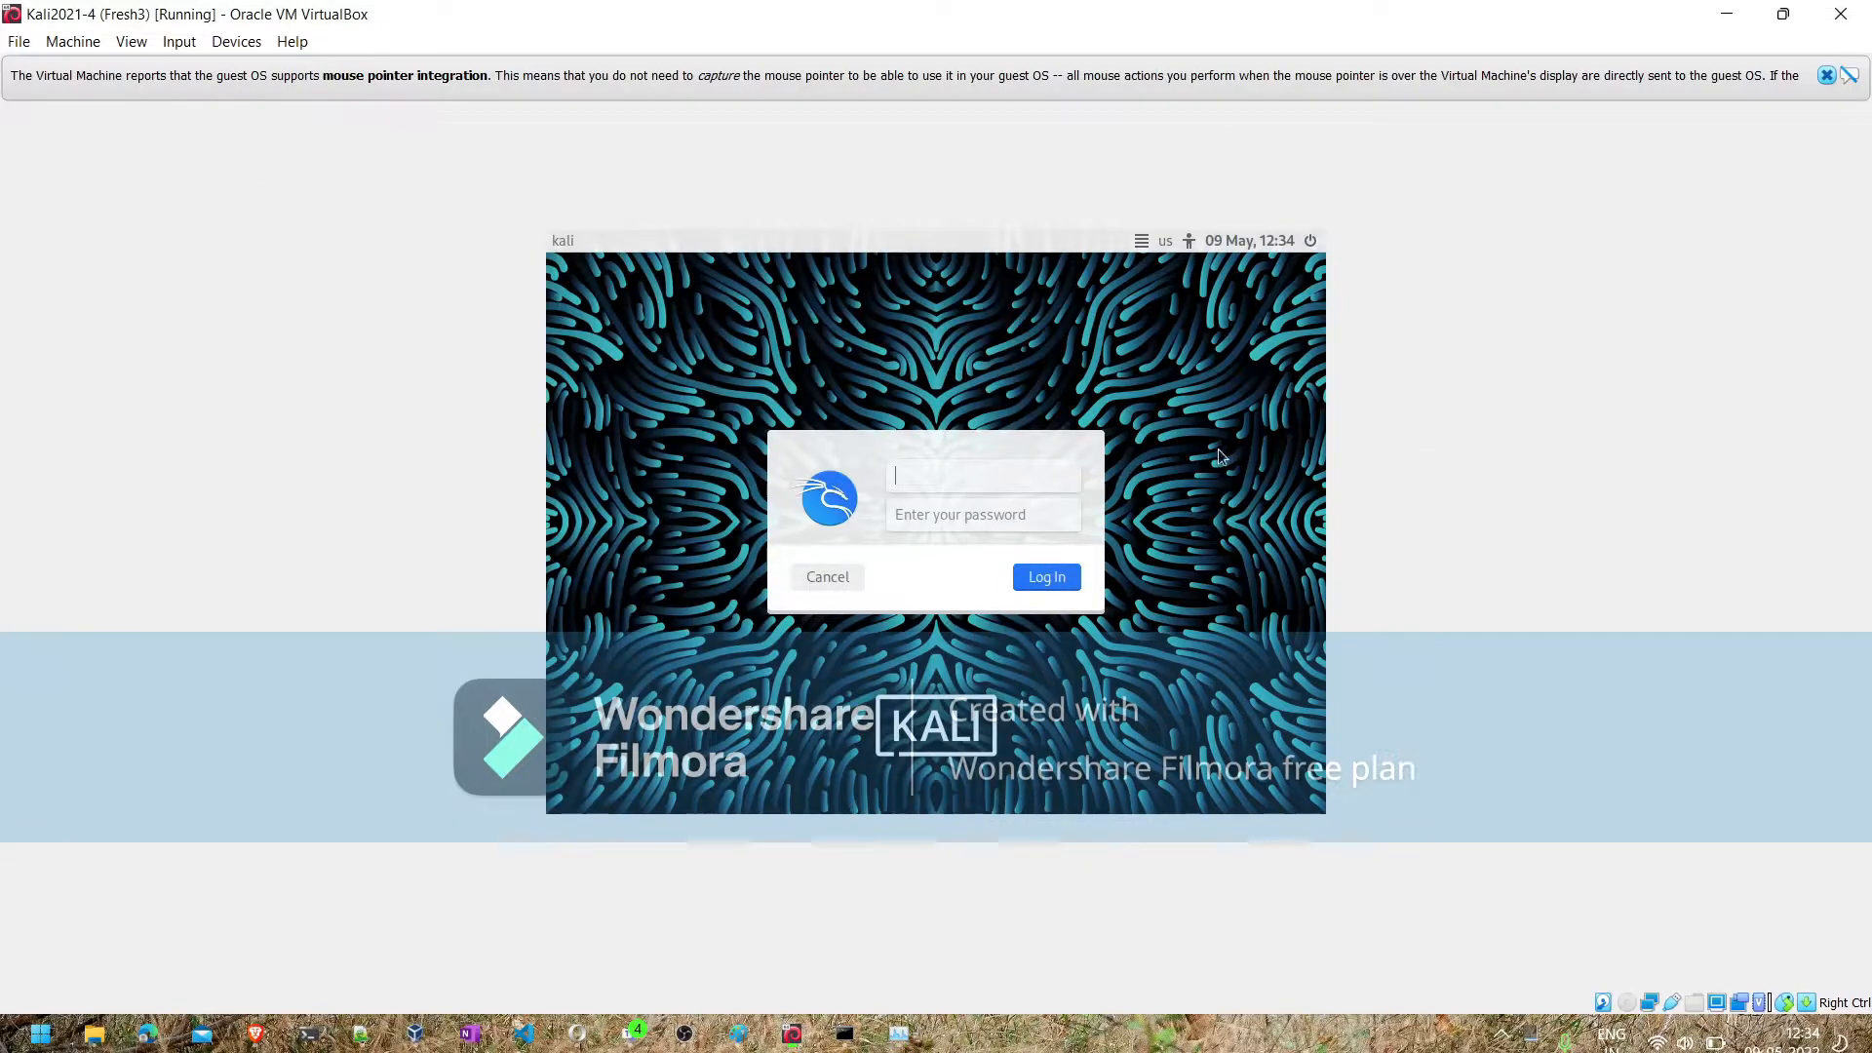
pyautogui.press('Tab')
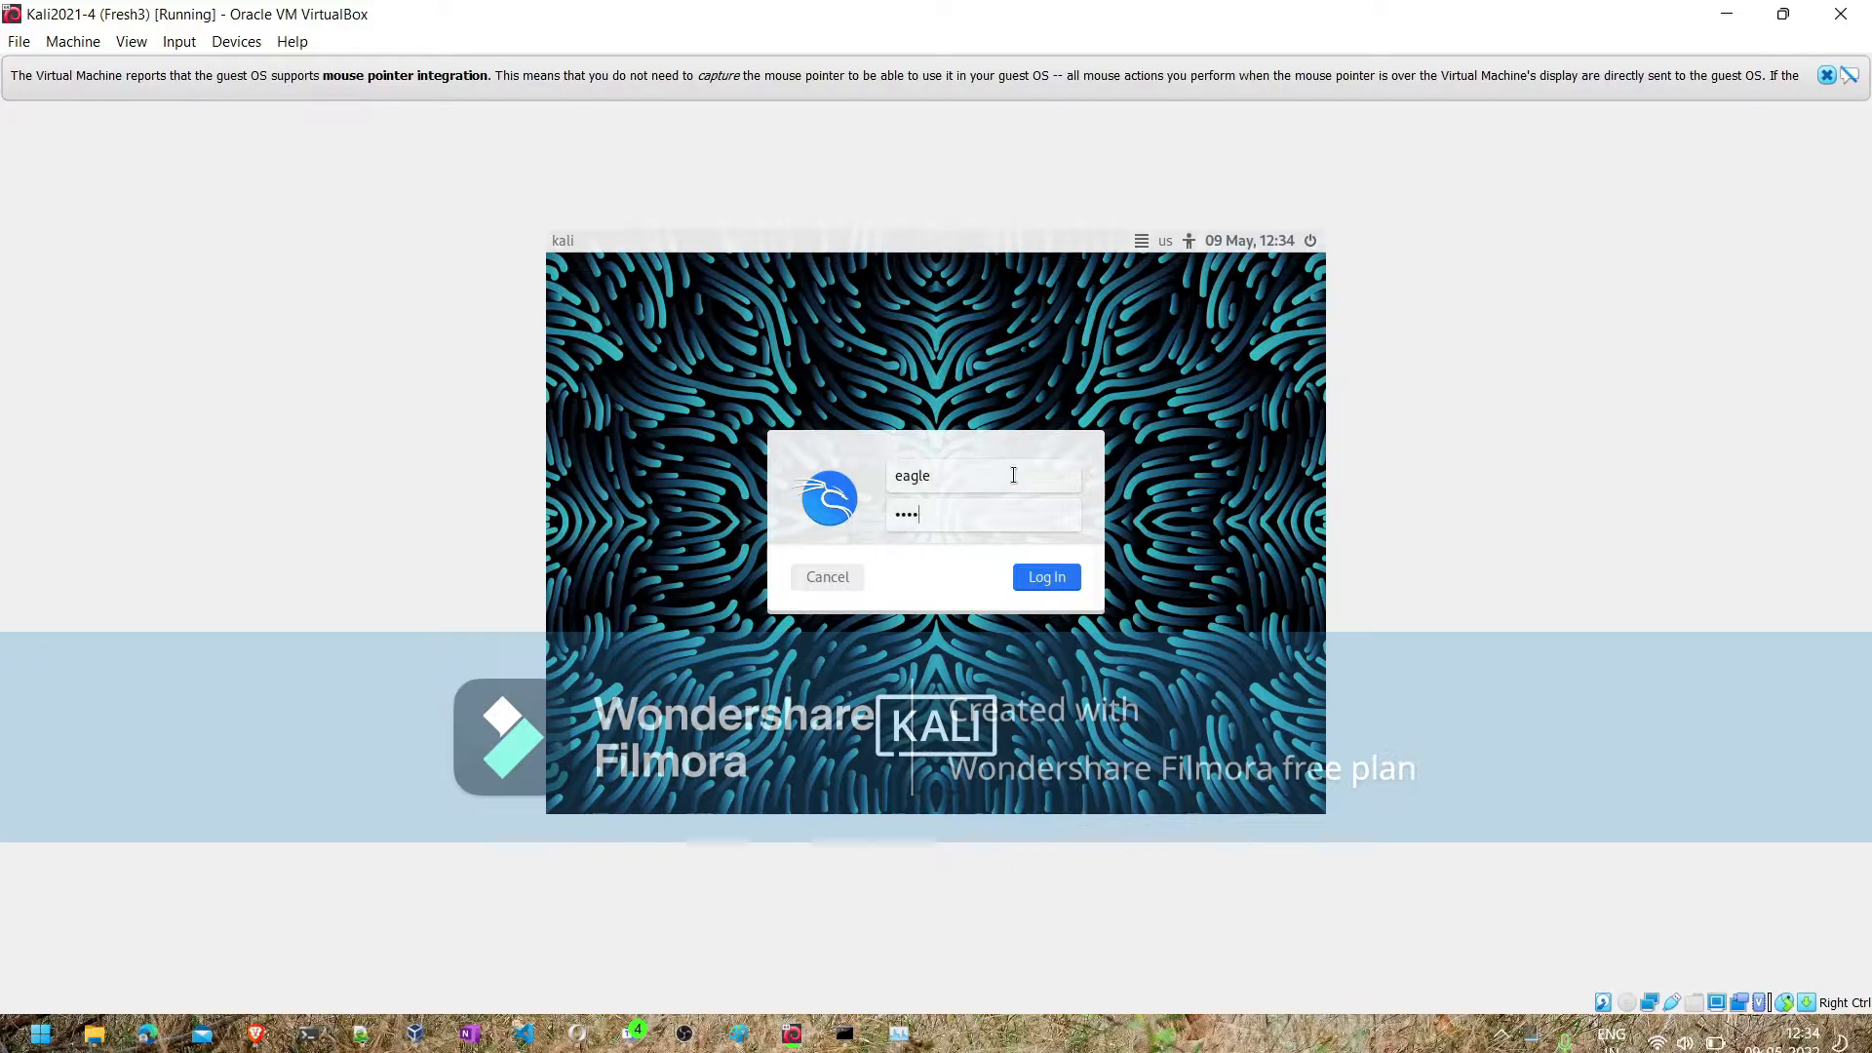
pyautogui.press('Return')
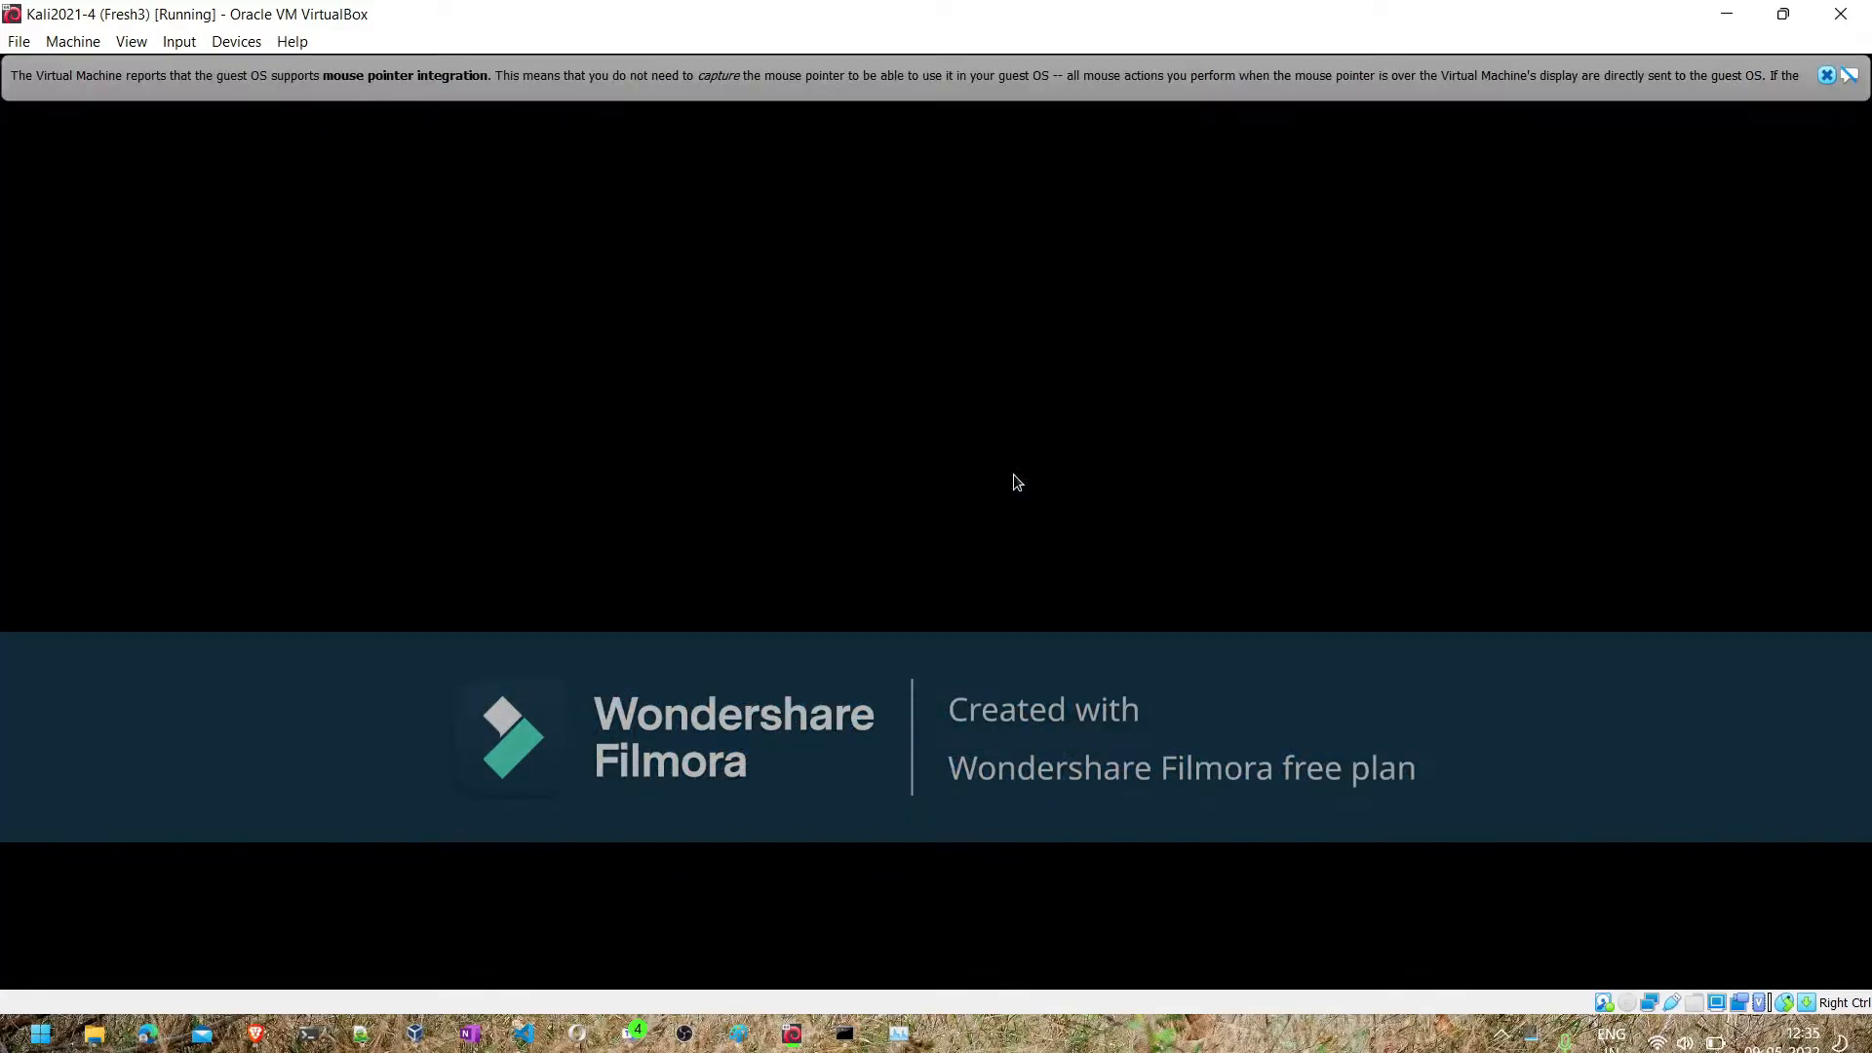
# - Open a terminal in Kali, clearing away the mouse pointer integration notice and the Firefox window
pyautogui.click(1827, 76)
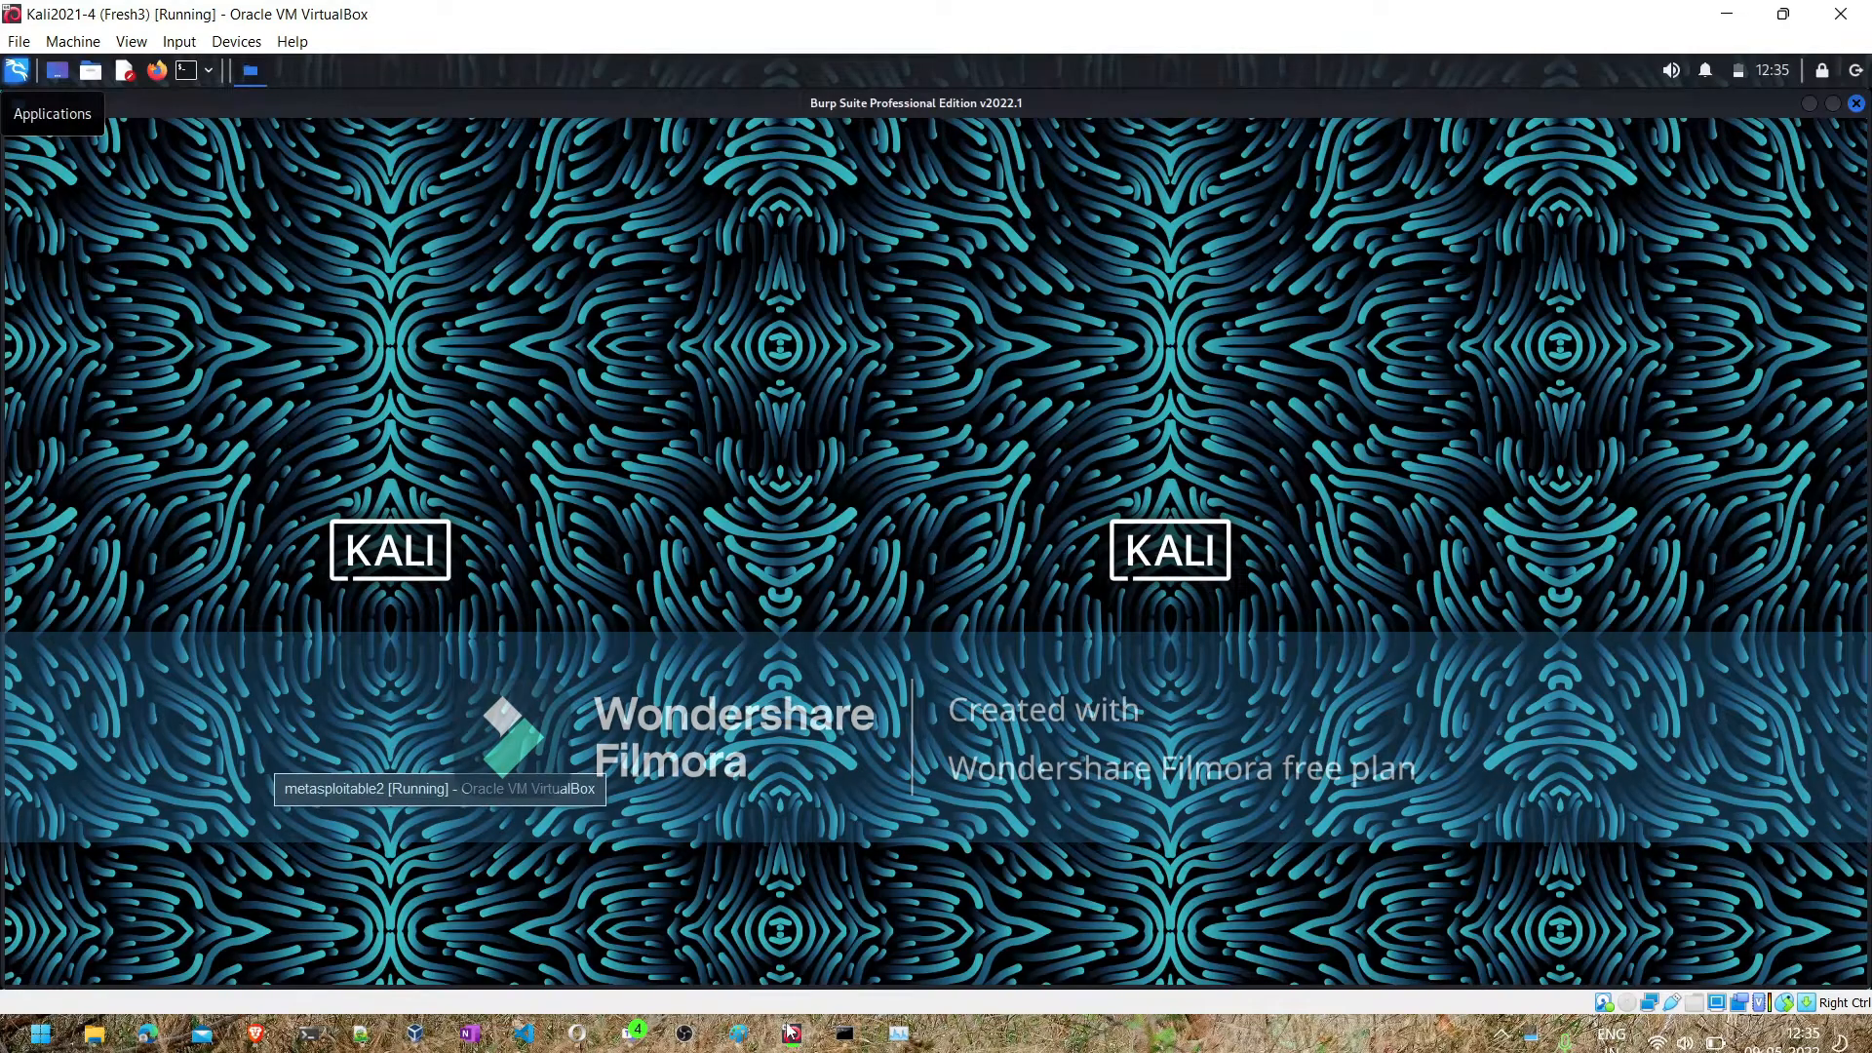
pyautogui.click(189, 76)
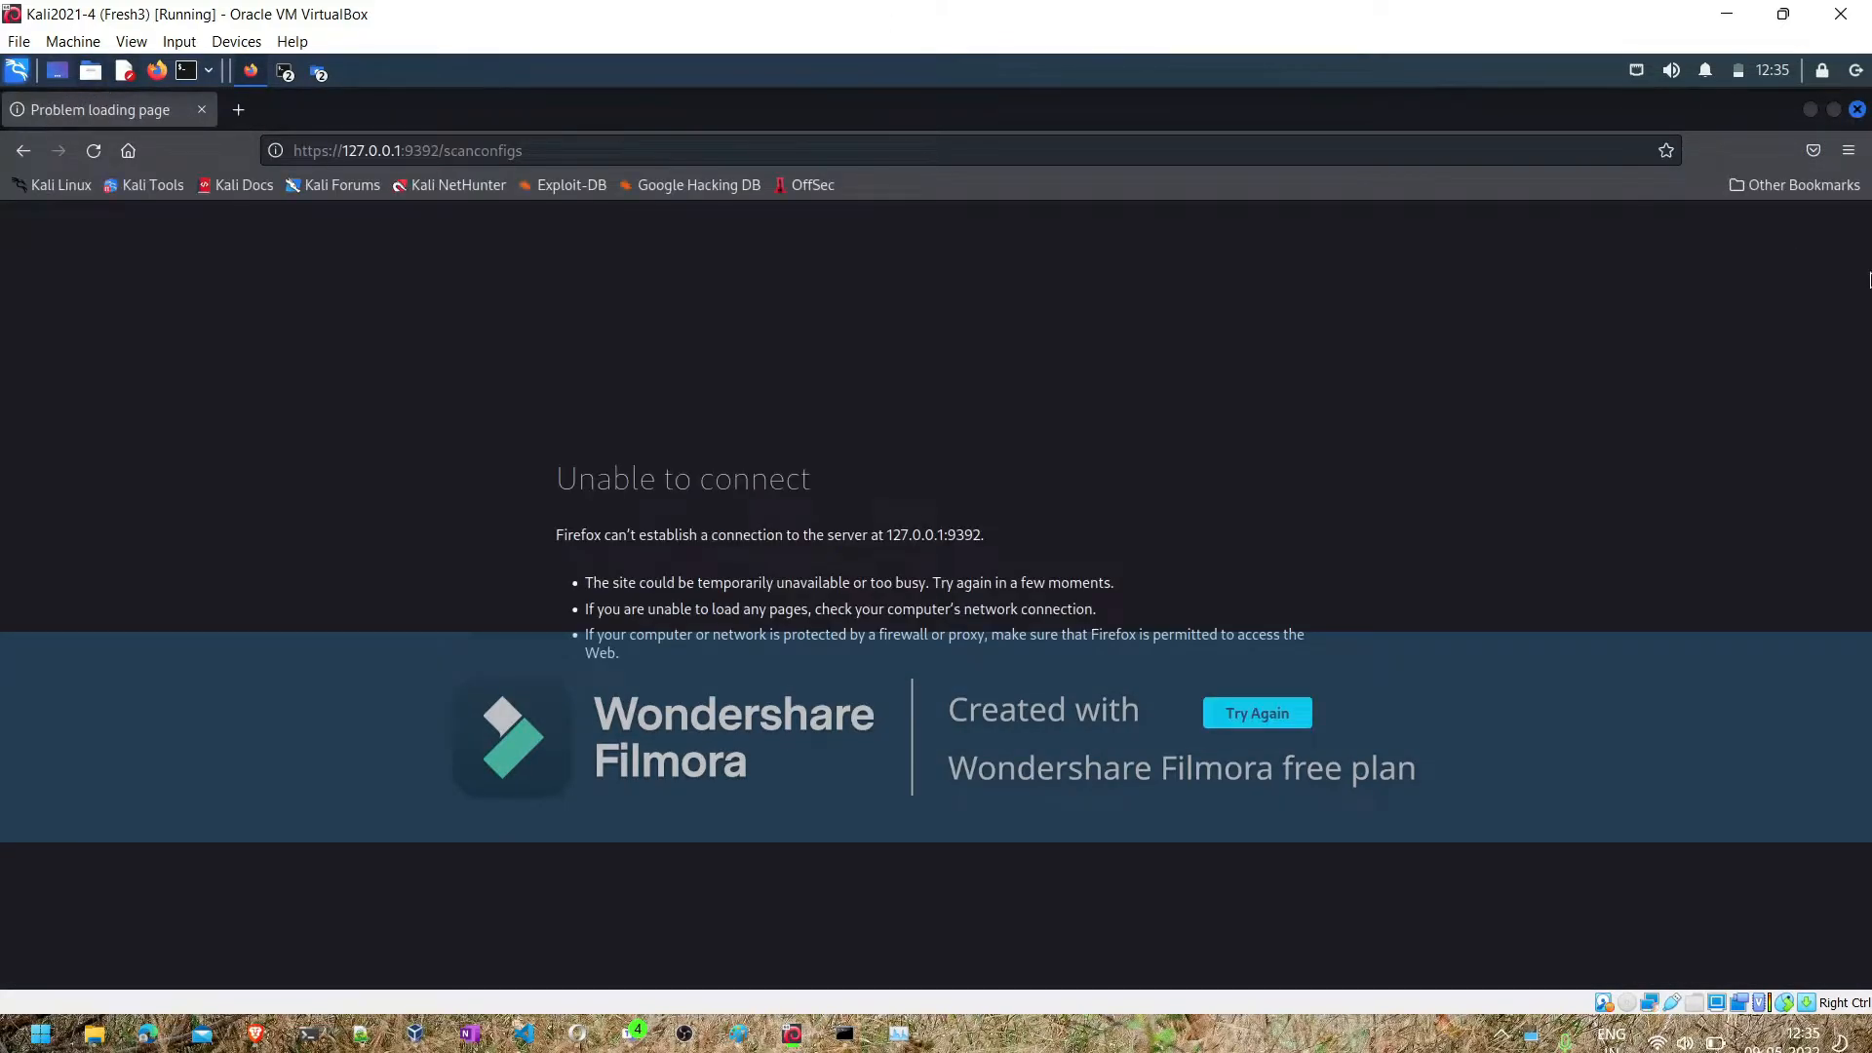
pyautogui.click(1858, 110)
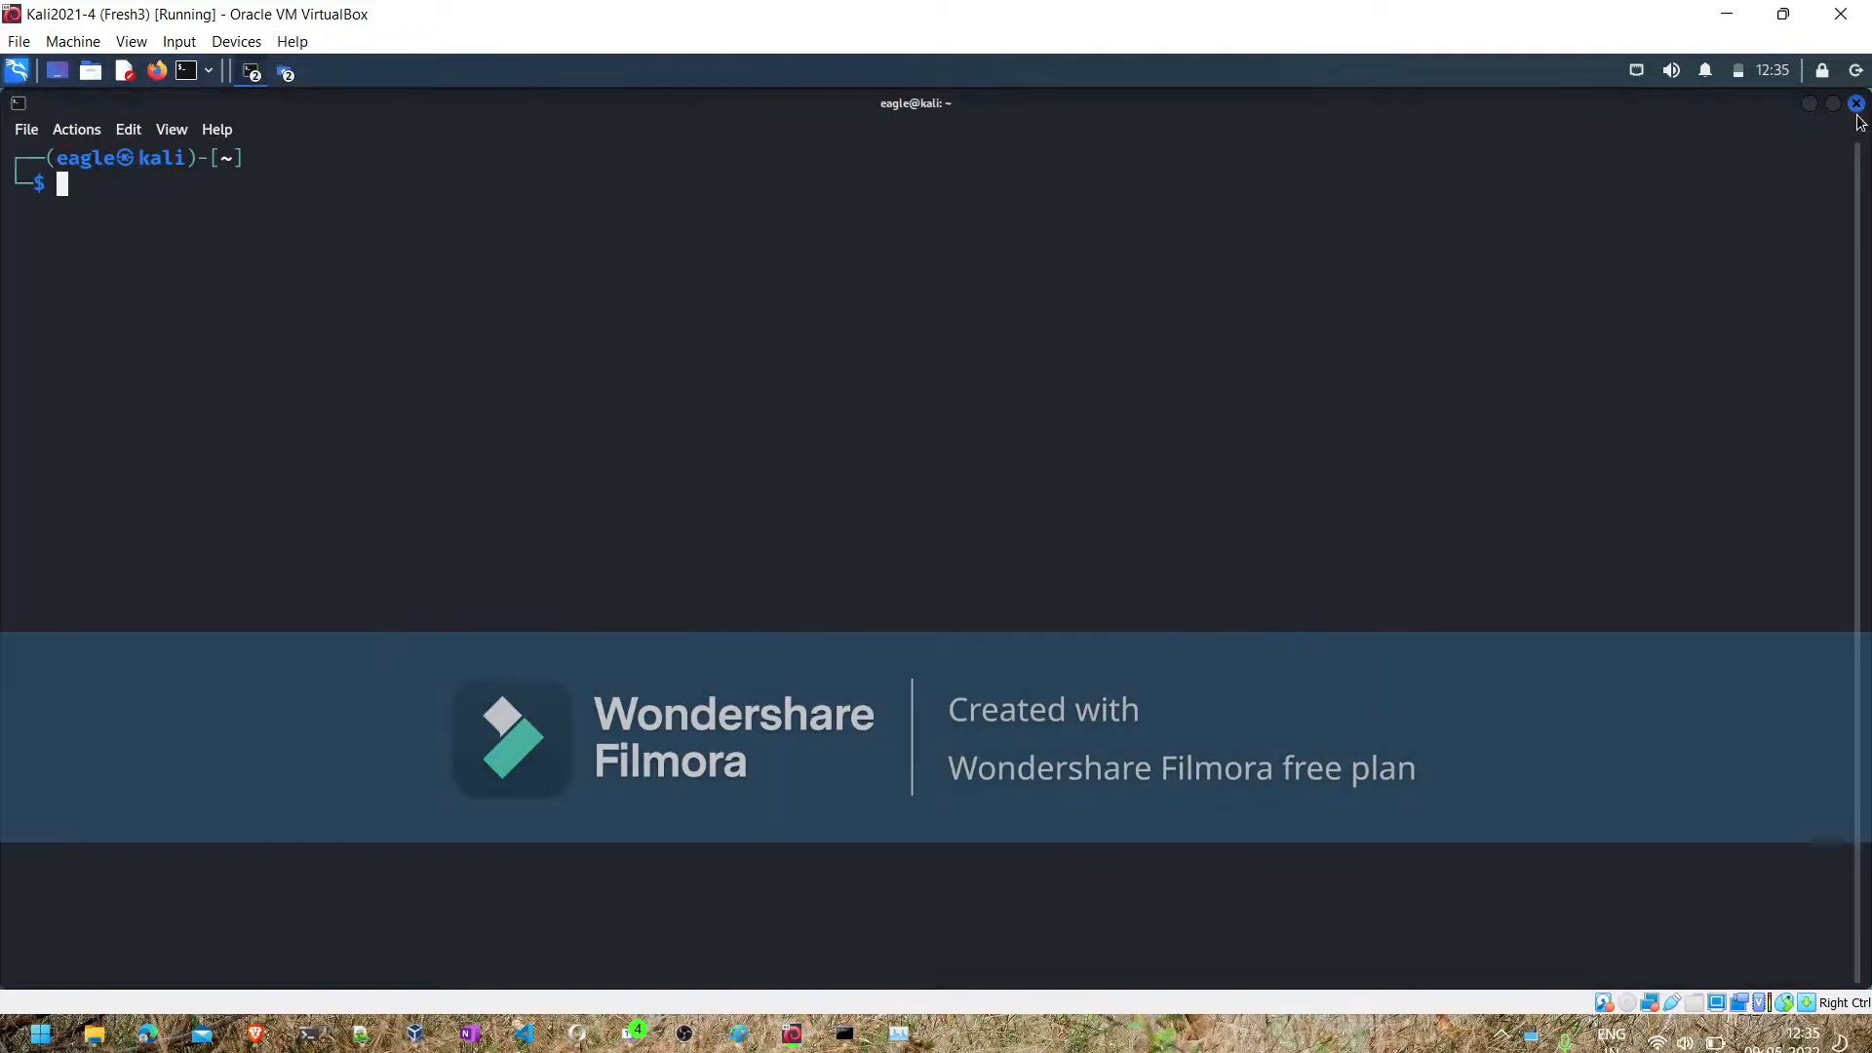
# - Run locate *.nse in the Kali terminal and examine the script paths, highlighting usr/share/nmap/scripts in the last entry
pyautogui.write('locate *.nse')
pyautogui.press('Return')
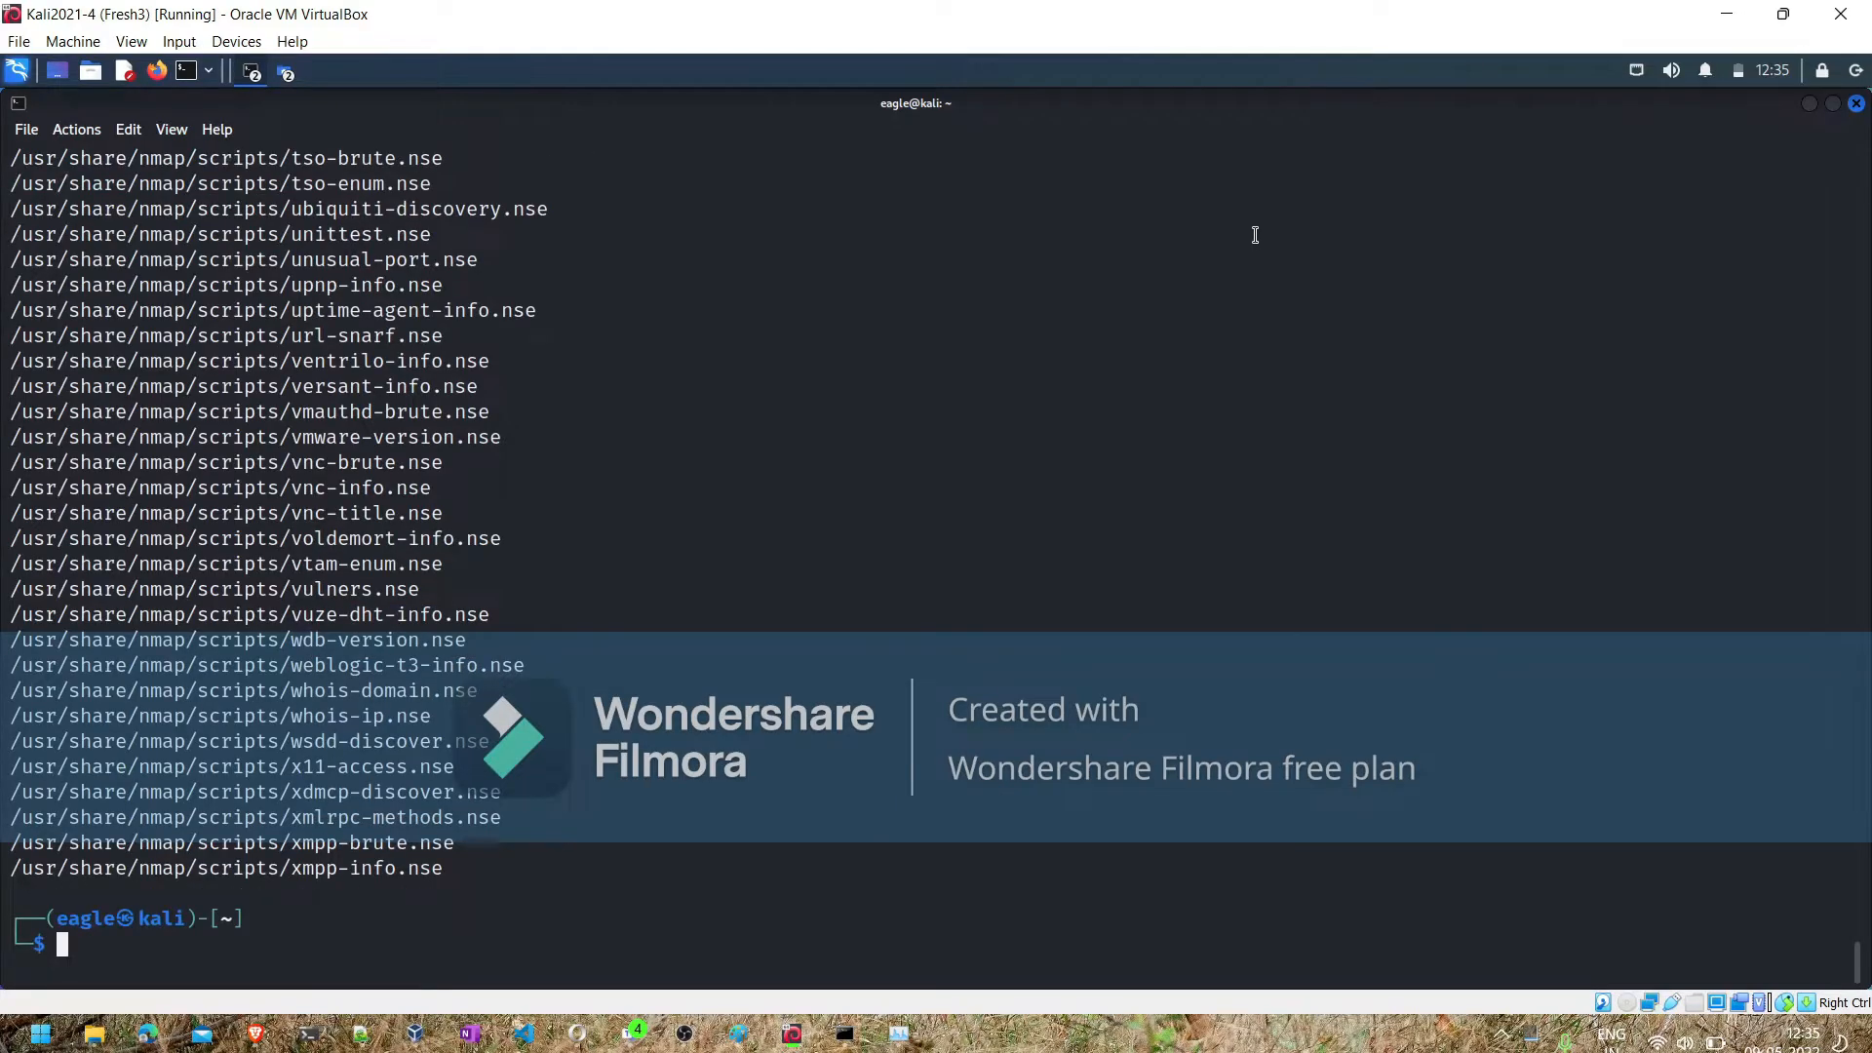
pyautogui.scroll(20, 150, 154)
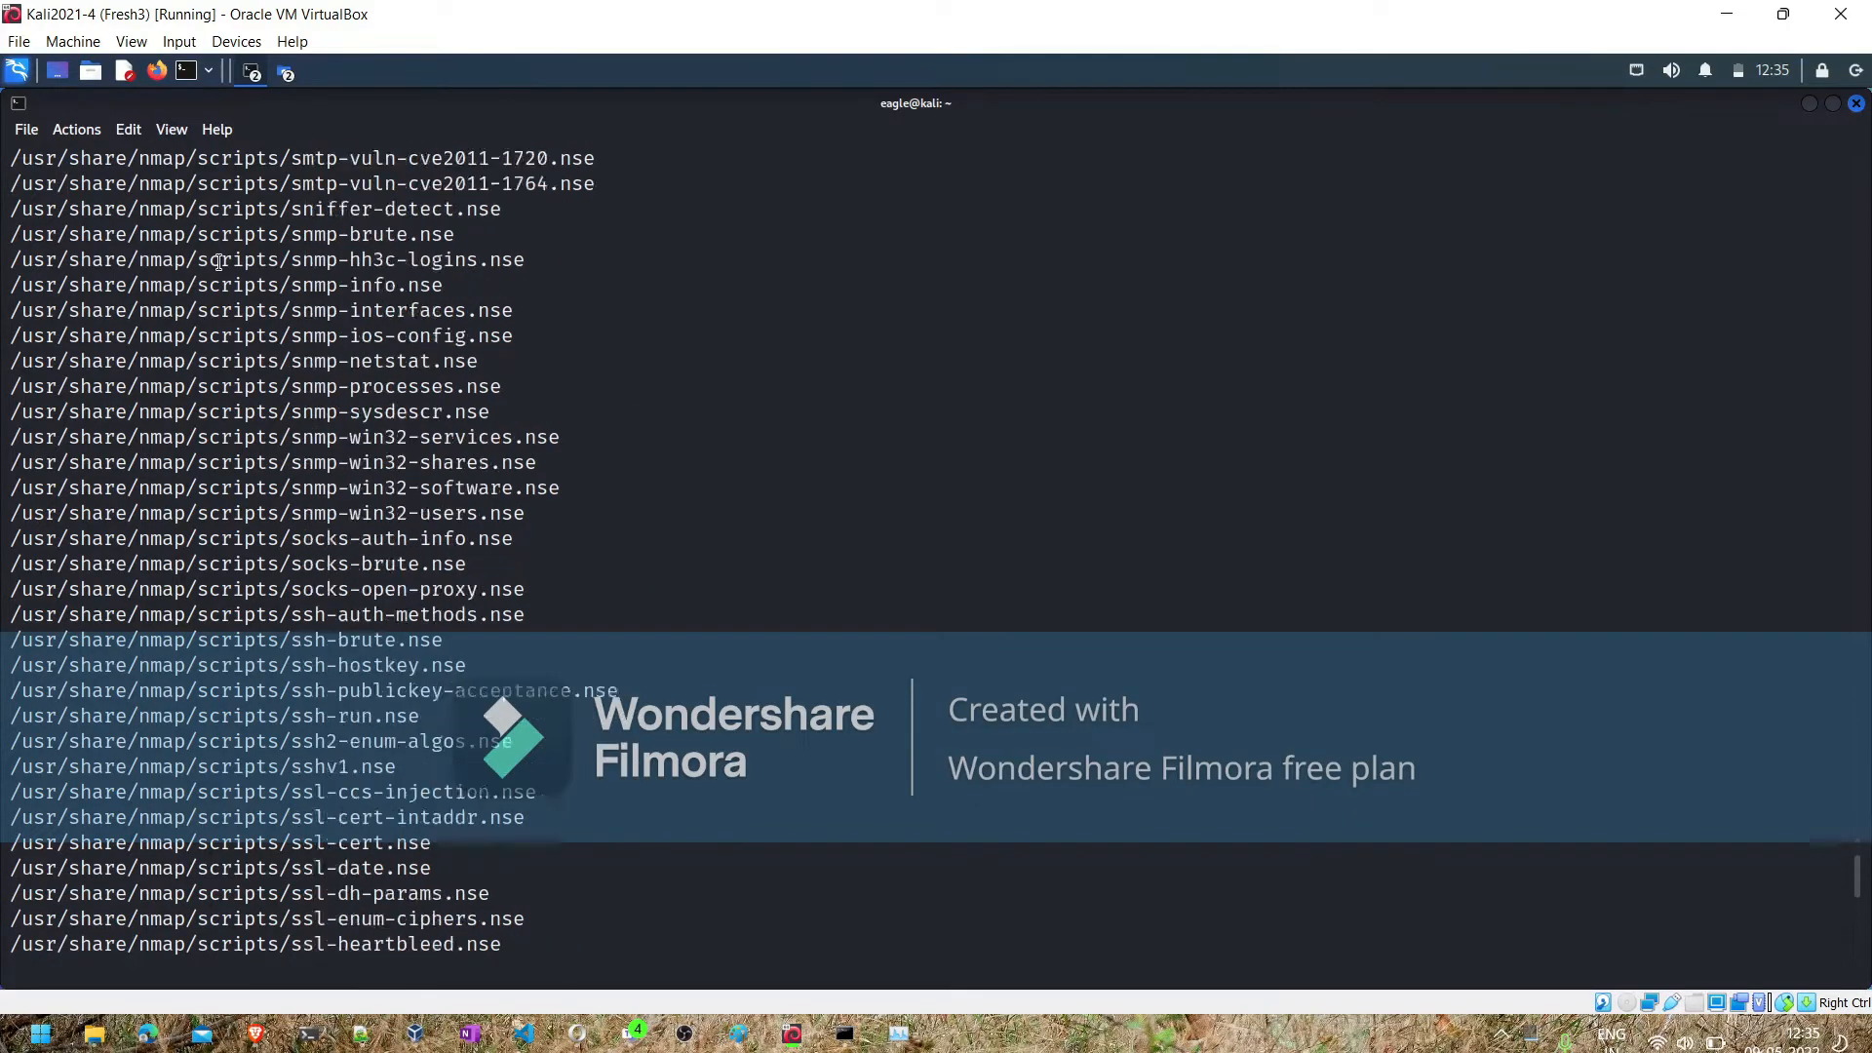
pyautogui.scroll(20, 220, 261)
pyautogui.scroll(-20, 221, 261)
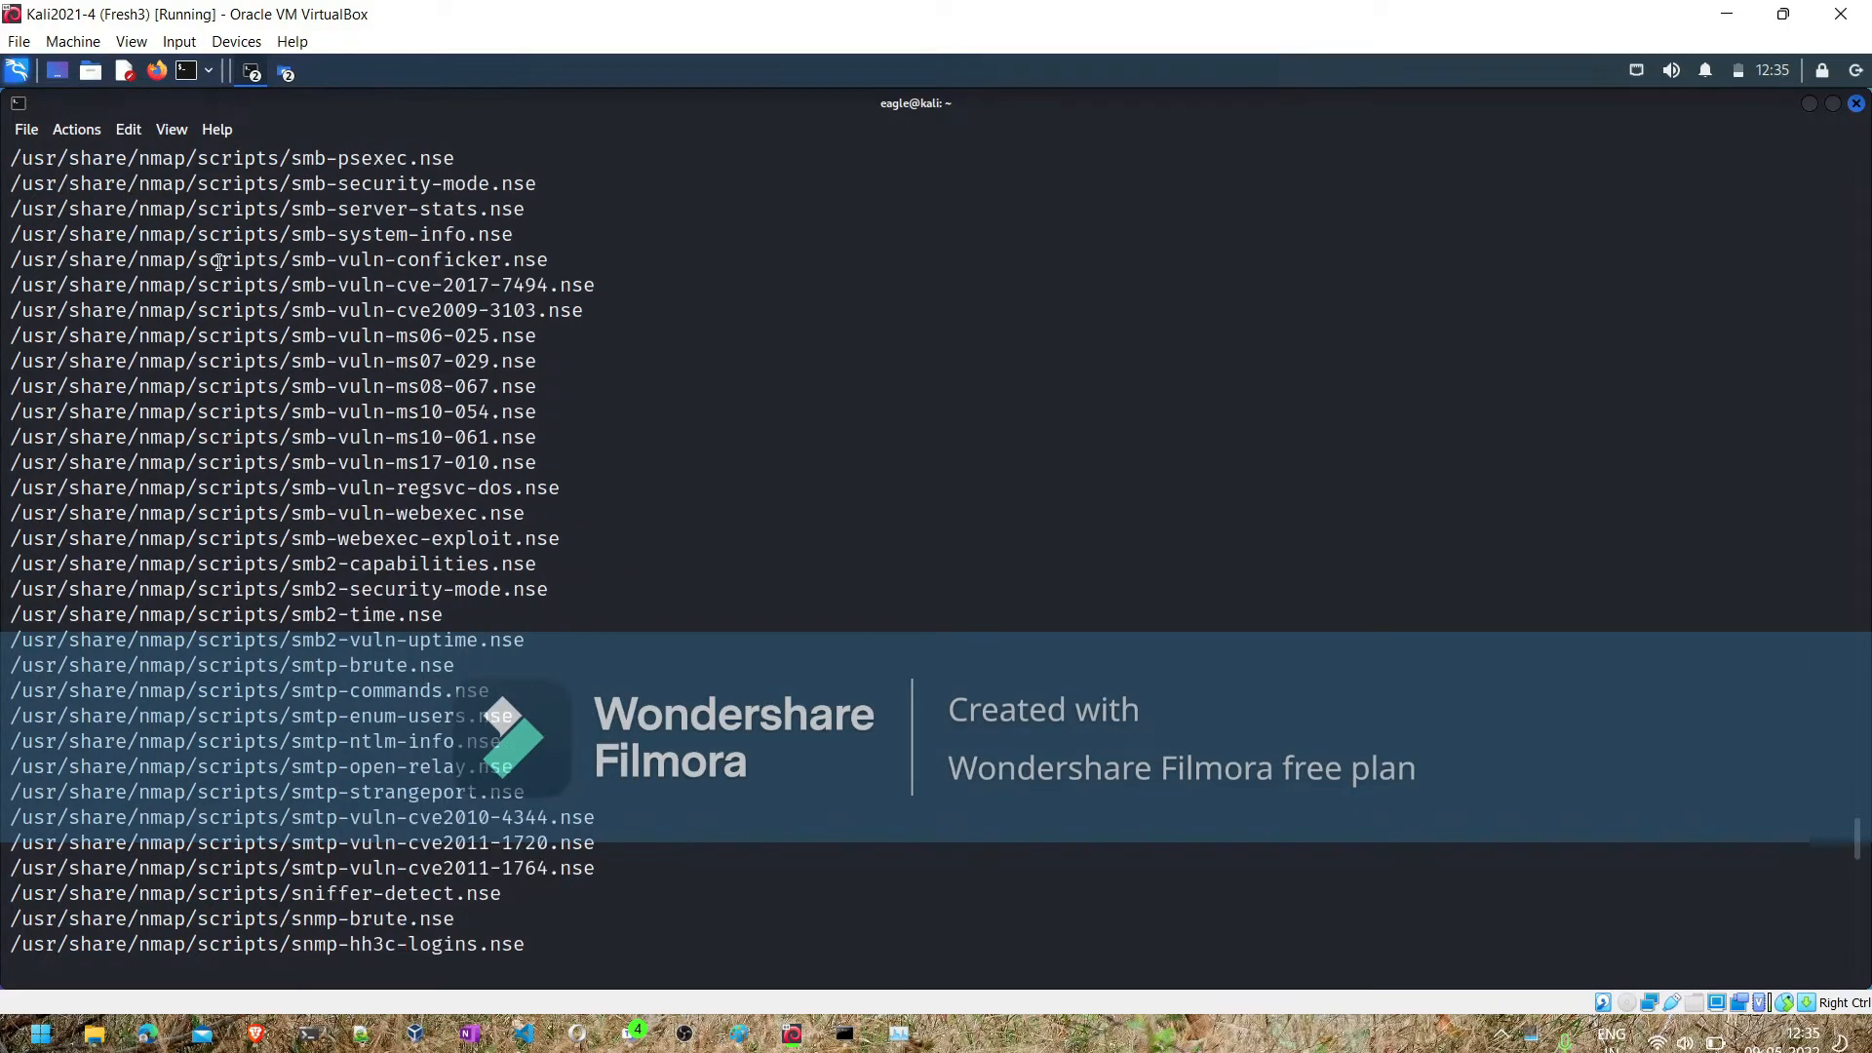
pyautogui.scroll(-20, 220, 262)
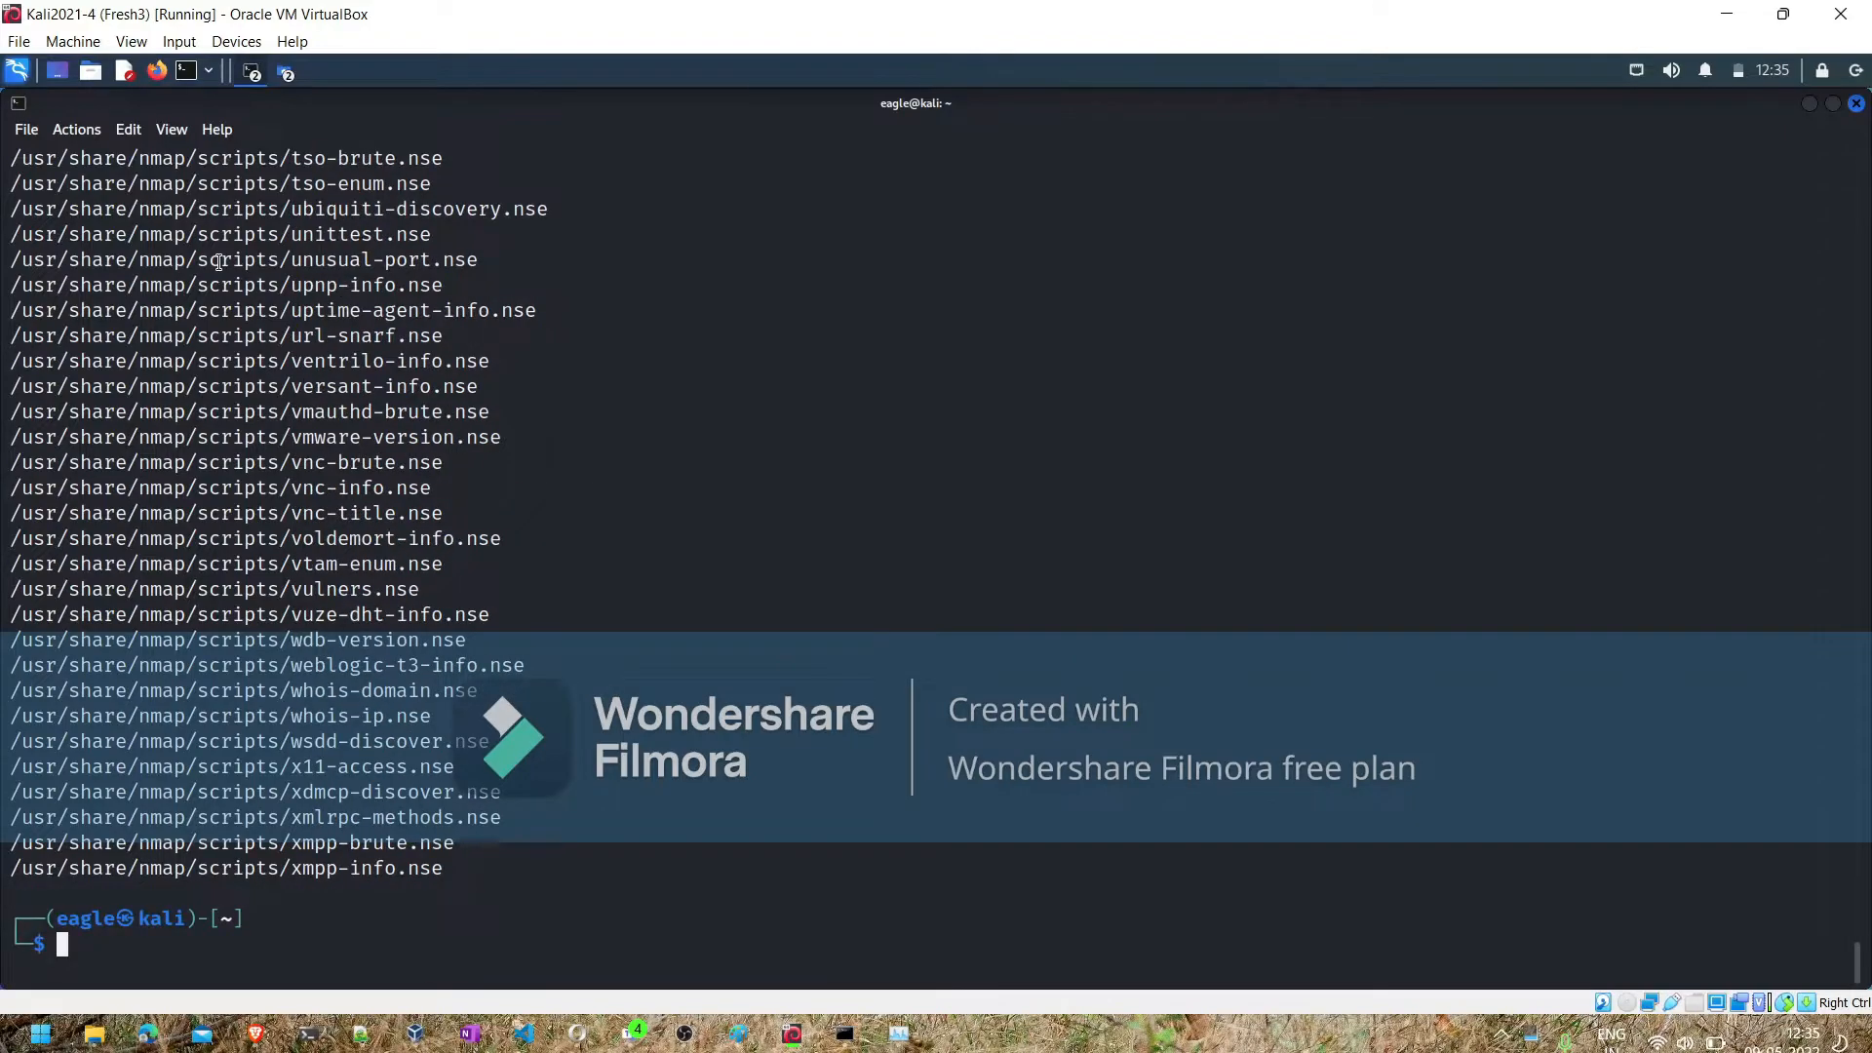
pyautogui.moveTo(20, 868); pyautogui.dragTo(279, 878)
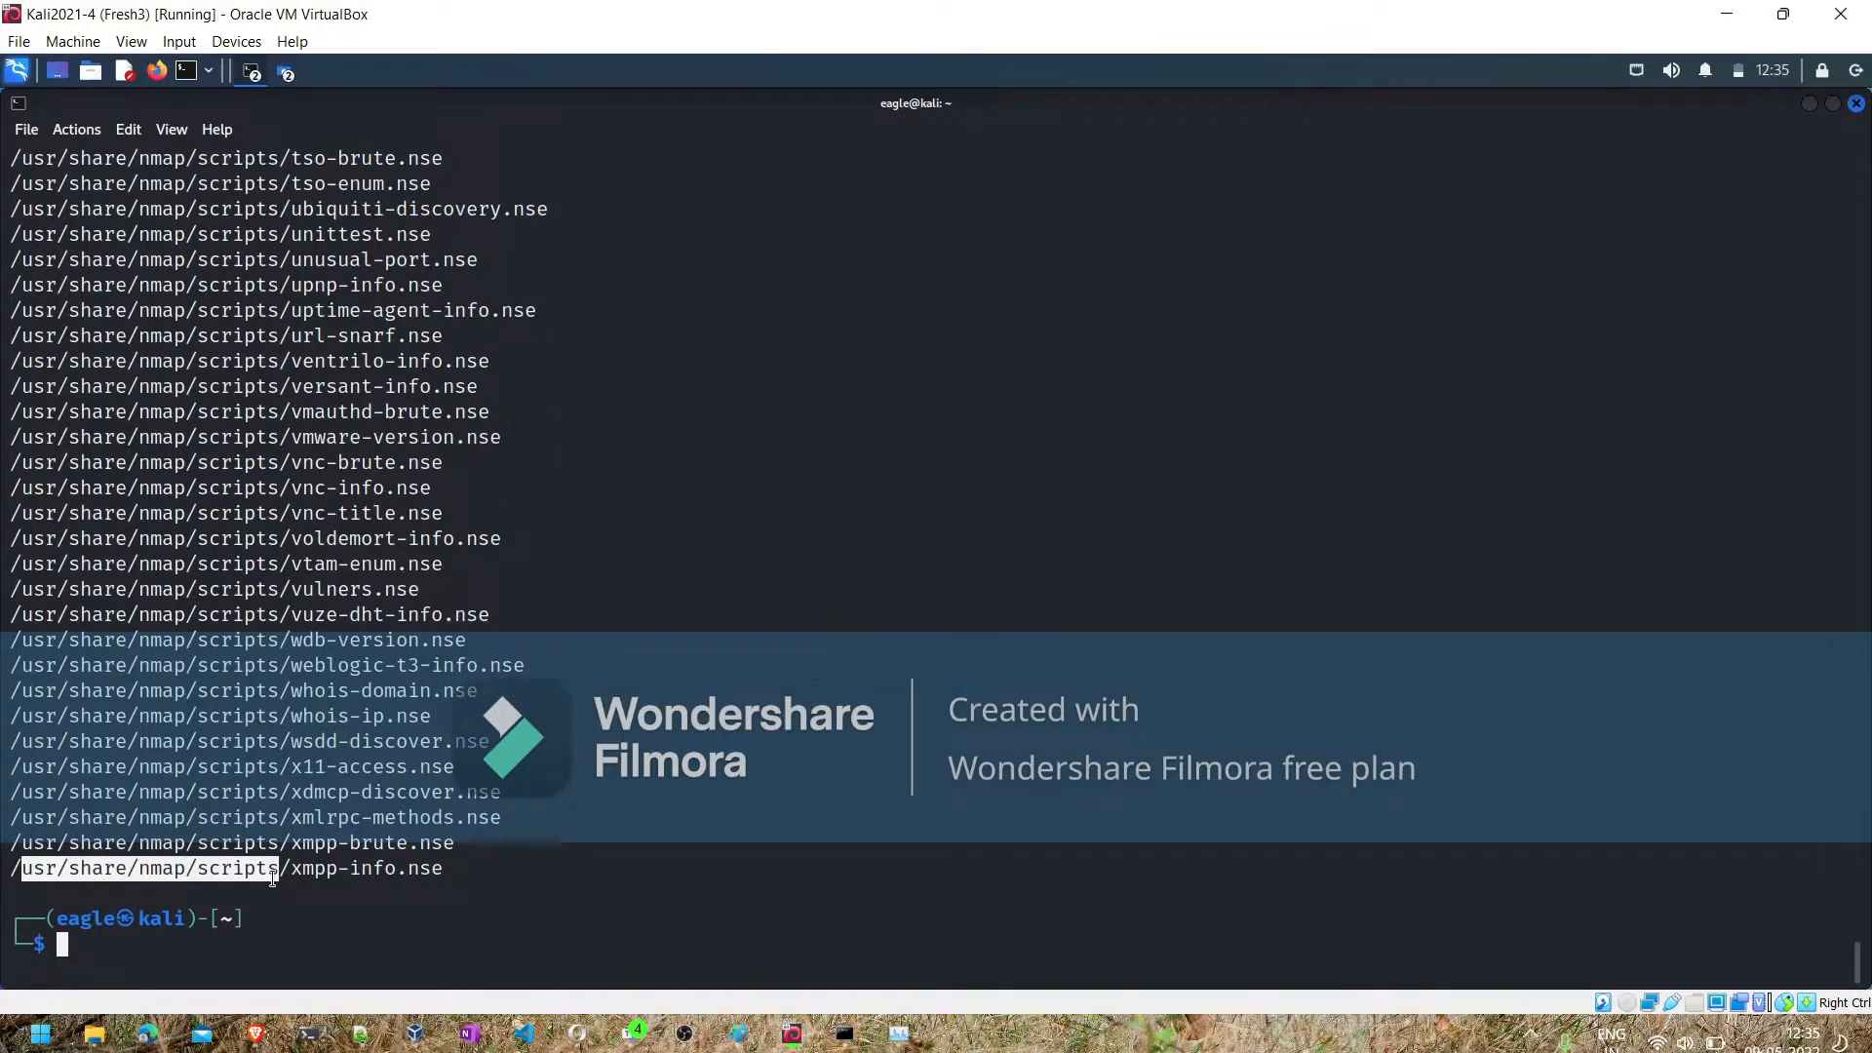
pyautogui.click(192, 939)
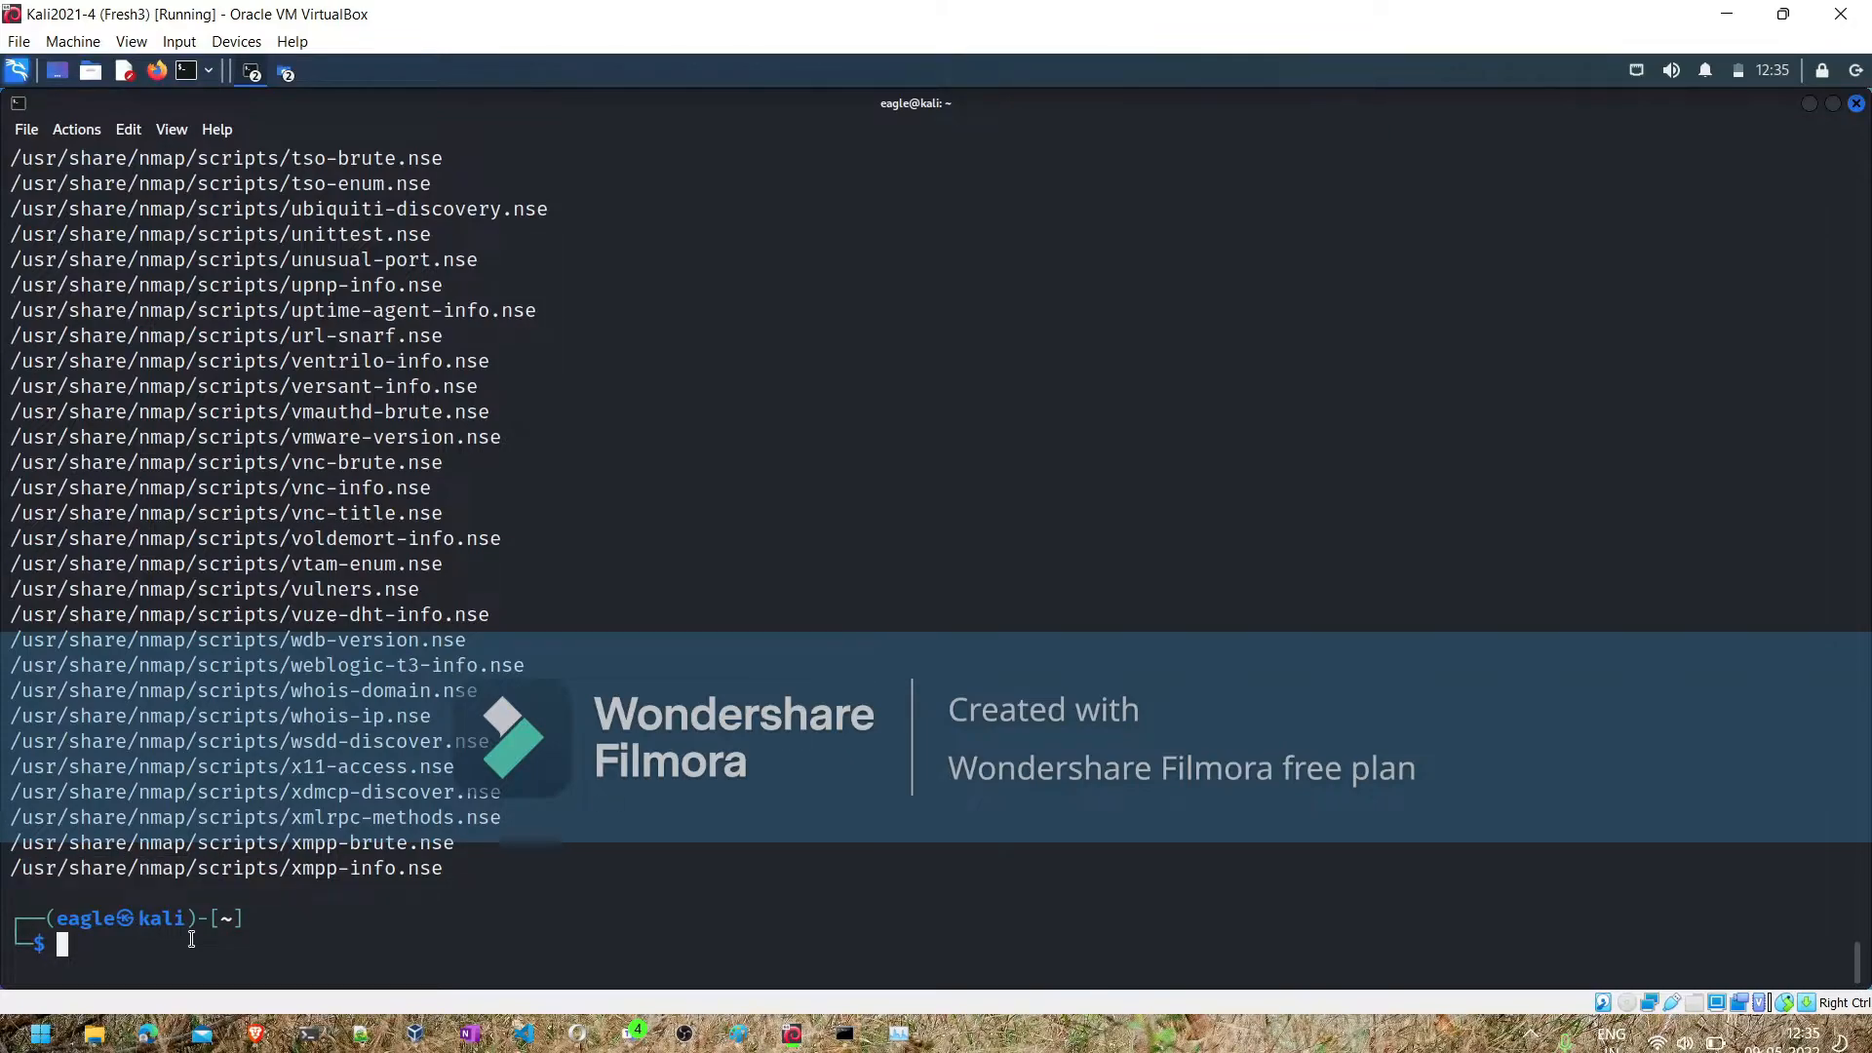
# - List the Nmap scripts matching vul by running ls /usr/share/nmap/scripts | grep vul, and highlight the last matches
pyautogui.write('ls /user/share/n')
pyautogui.press('Tab')
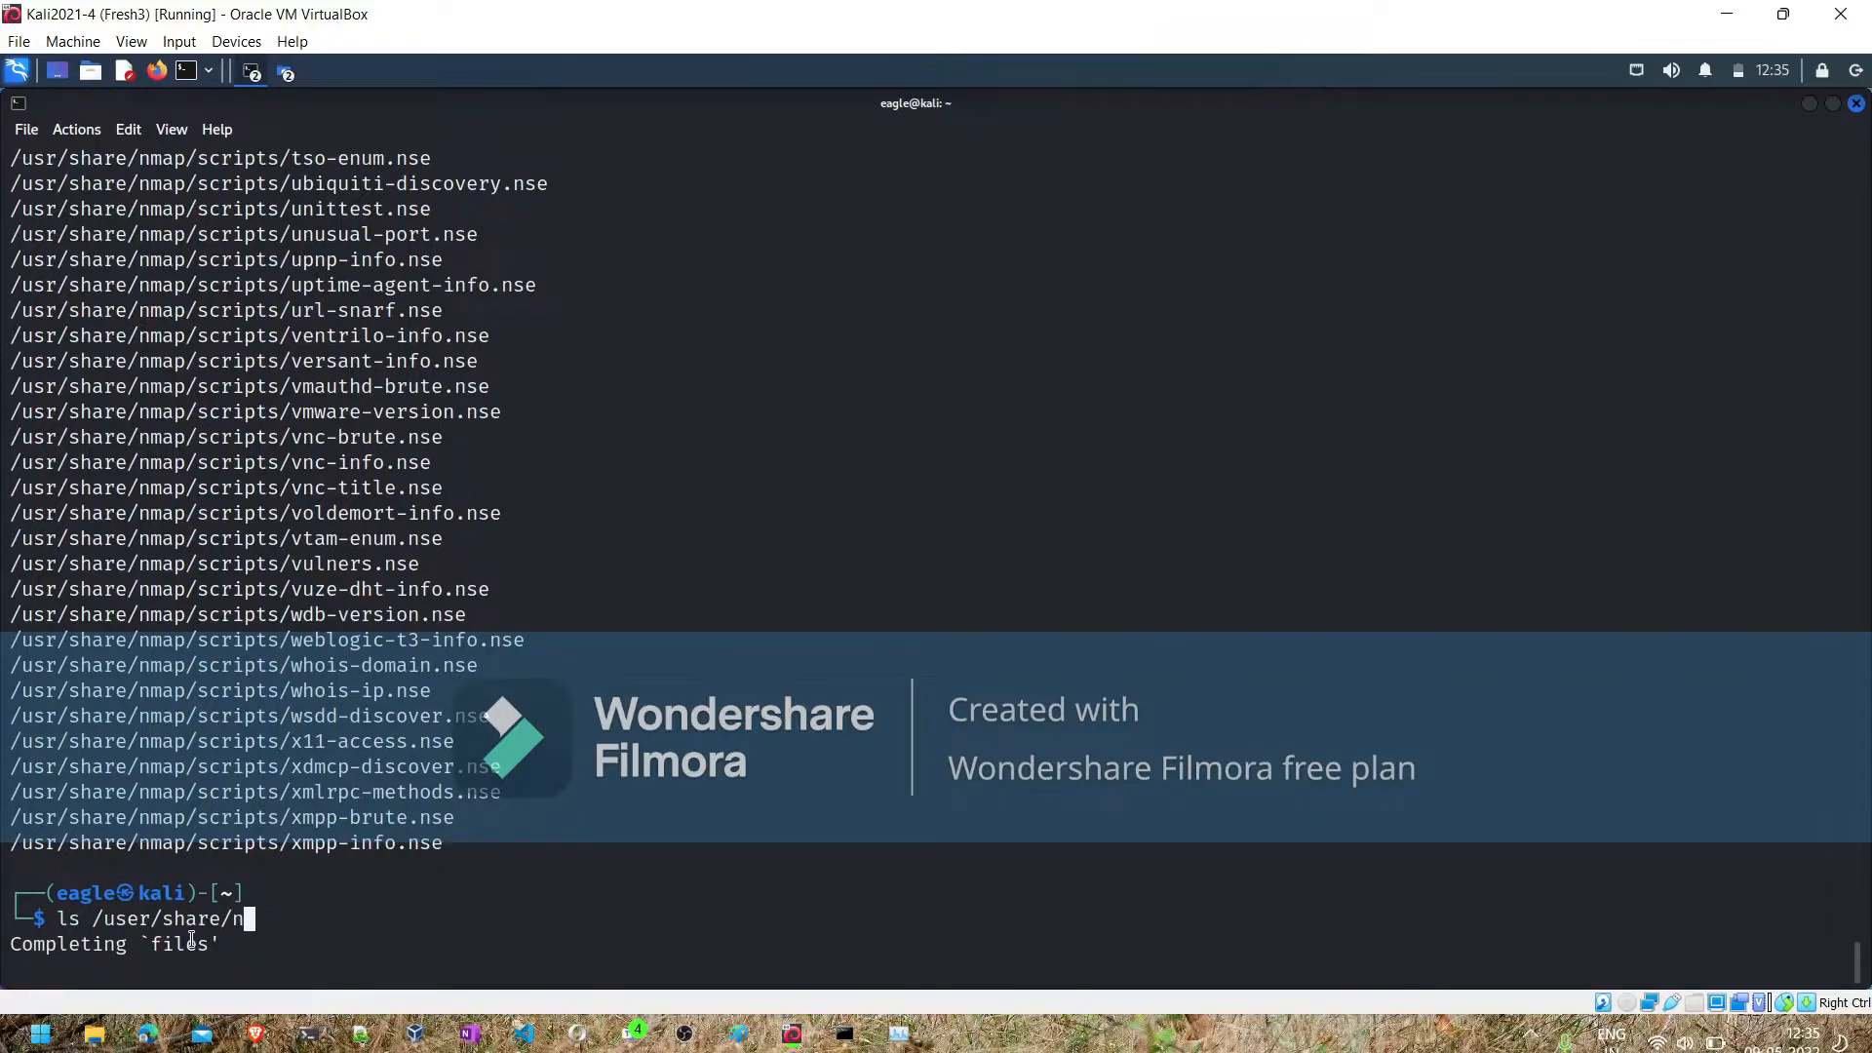
pyautogui.write('map/sc')
pyautogui.press('Left')
pyautogui.press('Left')
pyautogui.press('Left')
pyautogui.press('Left')
pyautogui.press('Left')
pyautogui.press('Left')
pyautogui.press('Left')
pyautogui.press('Left')
pyautogui.press('Left')
pyautogui.press('Left')
pyautogui.press('Left')
pyautogui.press('Left')
pyautogui.press('Left')
pyautogui.press('Left')
pyautogui.press('Left')
pyautogui.press('Left')
pyautogui.press('Delete')
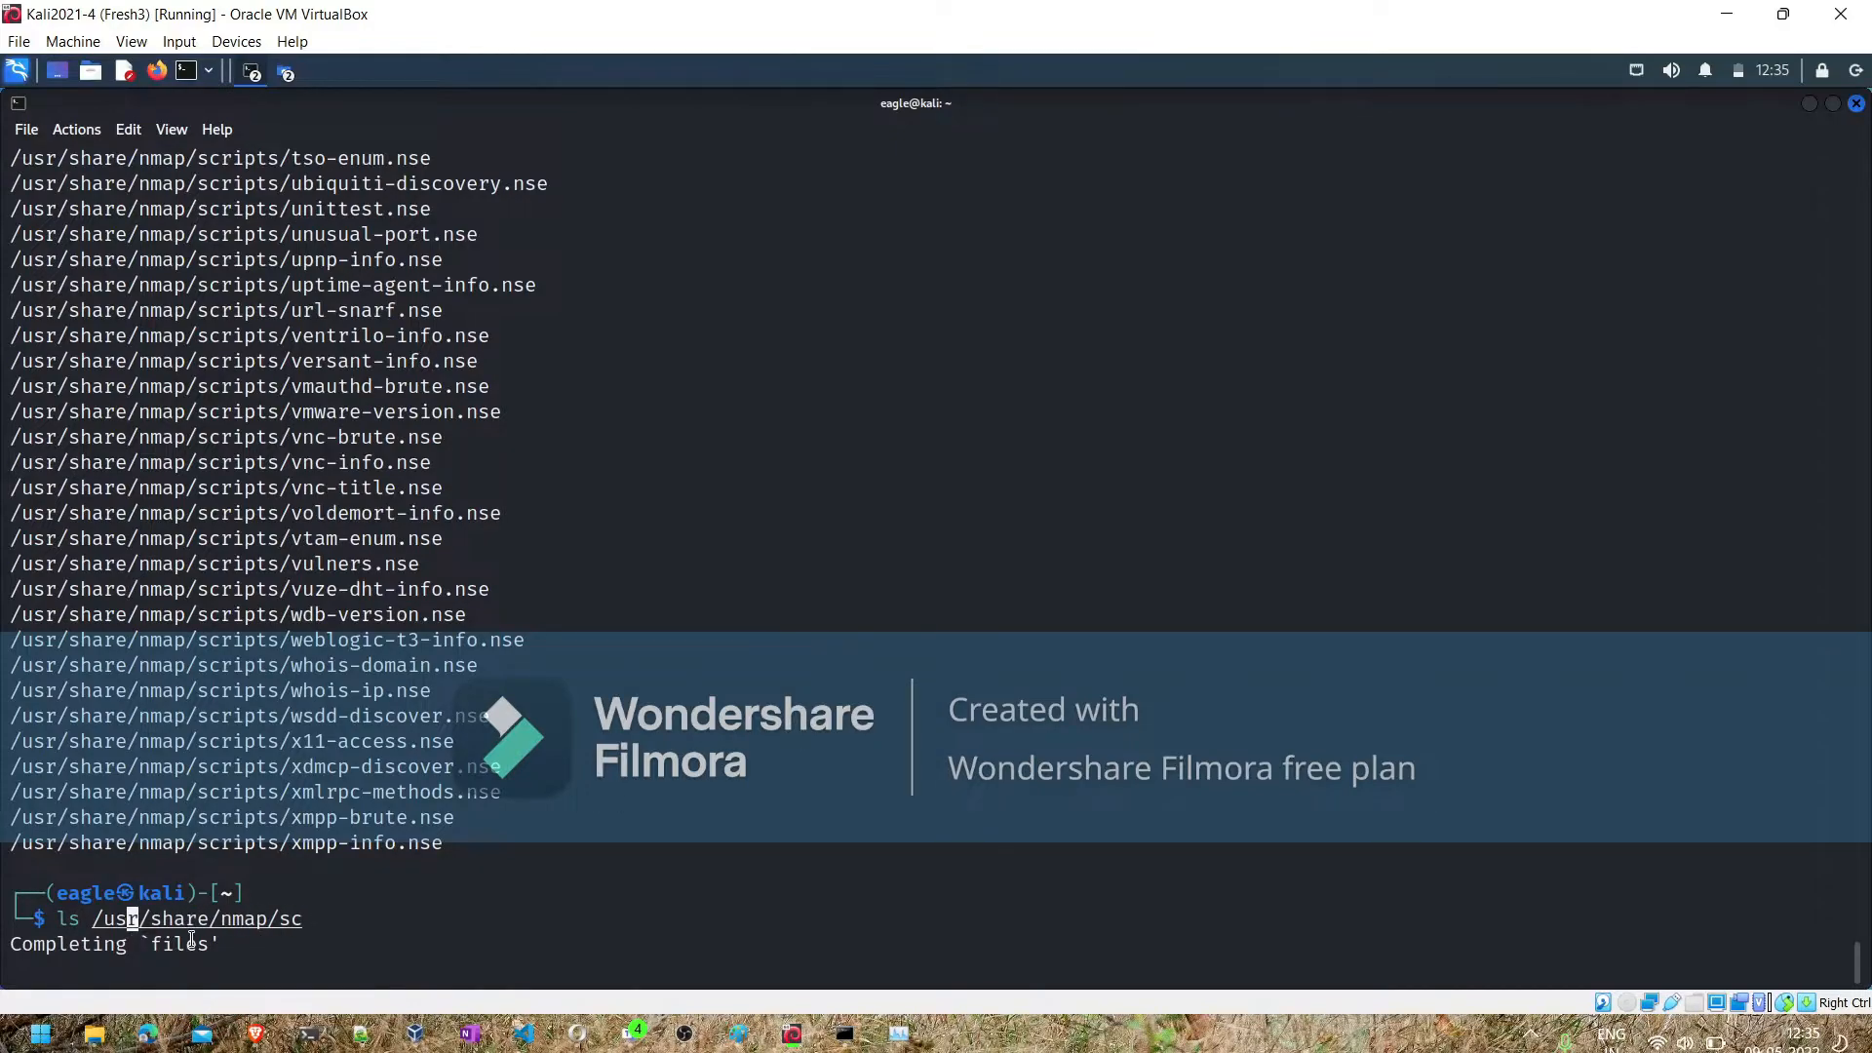
pyautogui.press('Right')
pyautogui.press('Right')
pyautogui.press('Right')
pyautogui.press('Right')
pyautogui.press('Right')
pyautogui.press('Right')
pyautogui.press('Right')
pyautogui.press('Right')
pyautogui.press('Right')
pyautogui.press('Right')
pyautogui.press('Right')
pyautogui.press('Right')
pyautogui.press('Right')
pyautogui.press('Right')
pyautogui.press('Right')
pyautogui.press('Tab')
pyautogui.write('| grep vul')
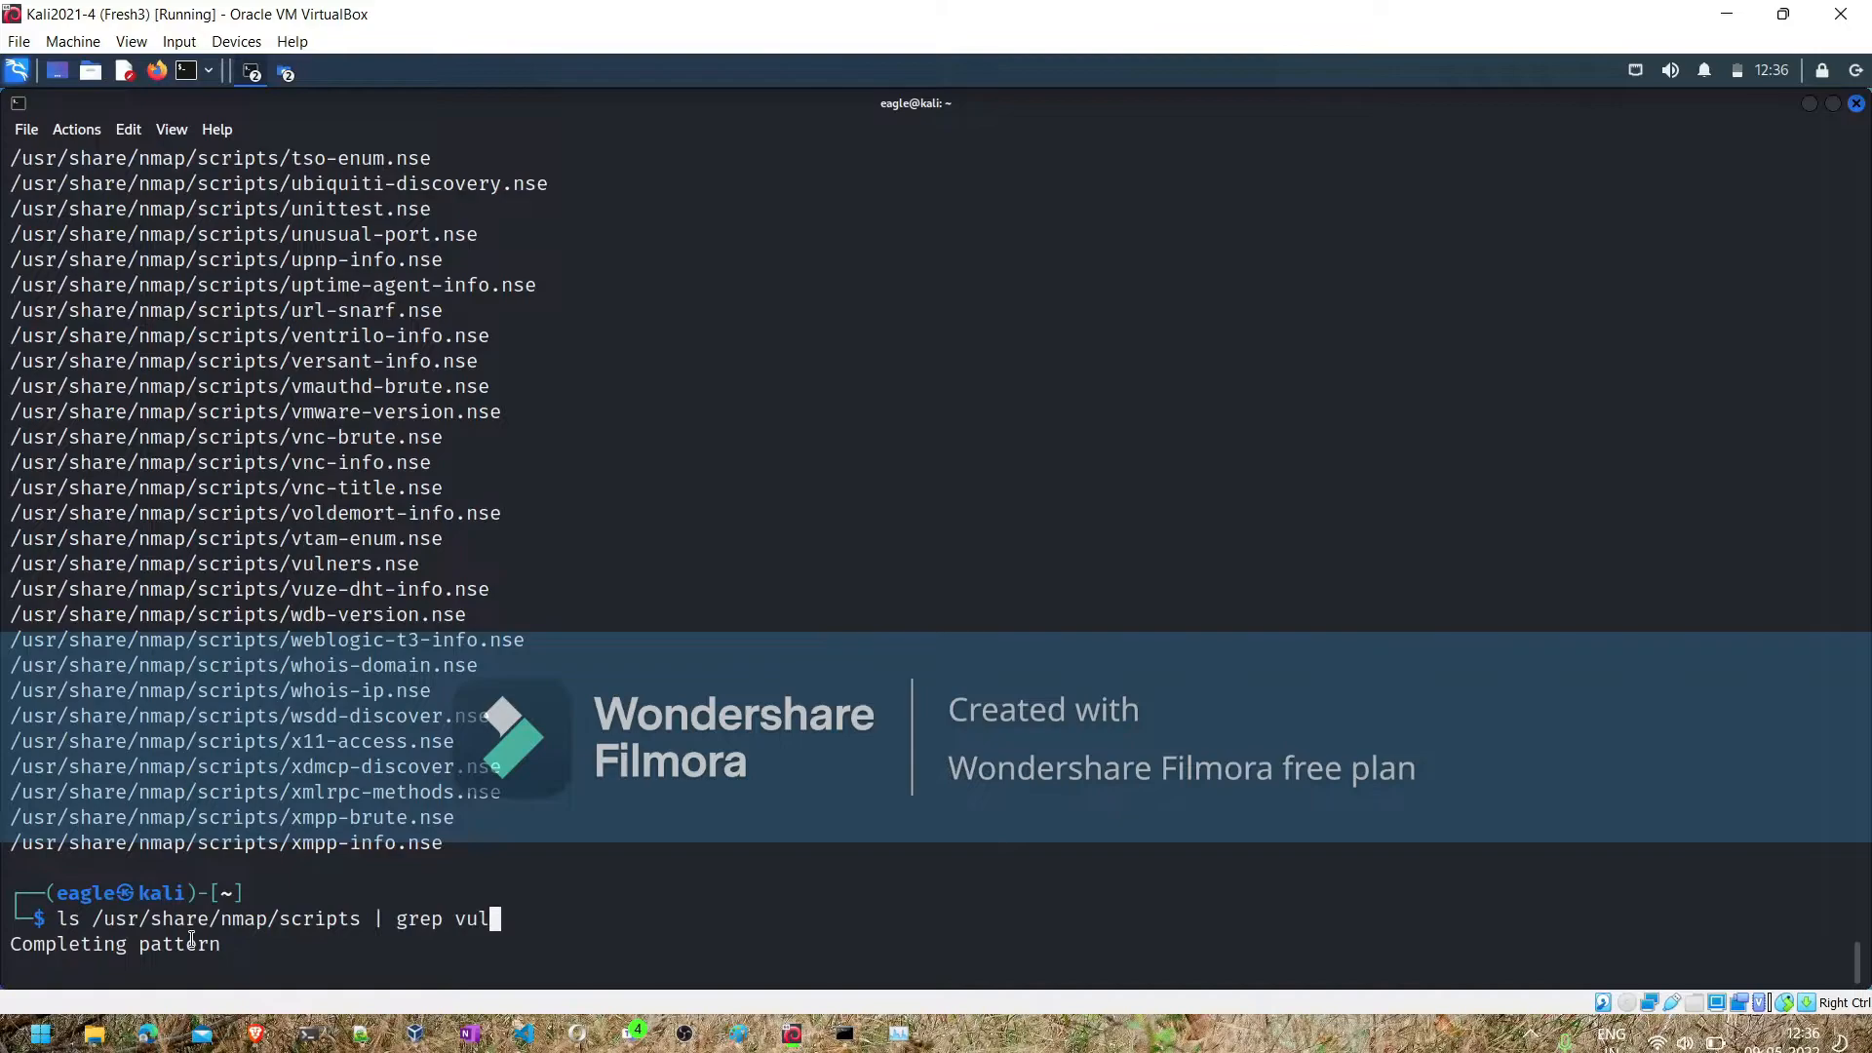
pyautogui.press('Return')
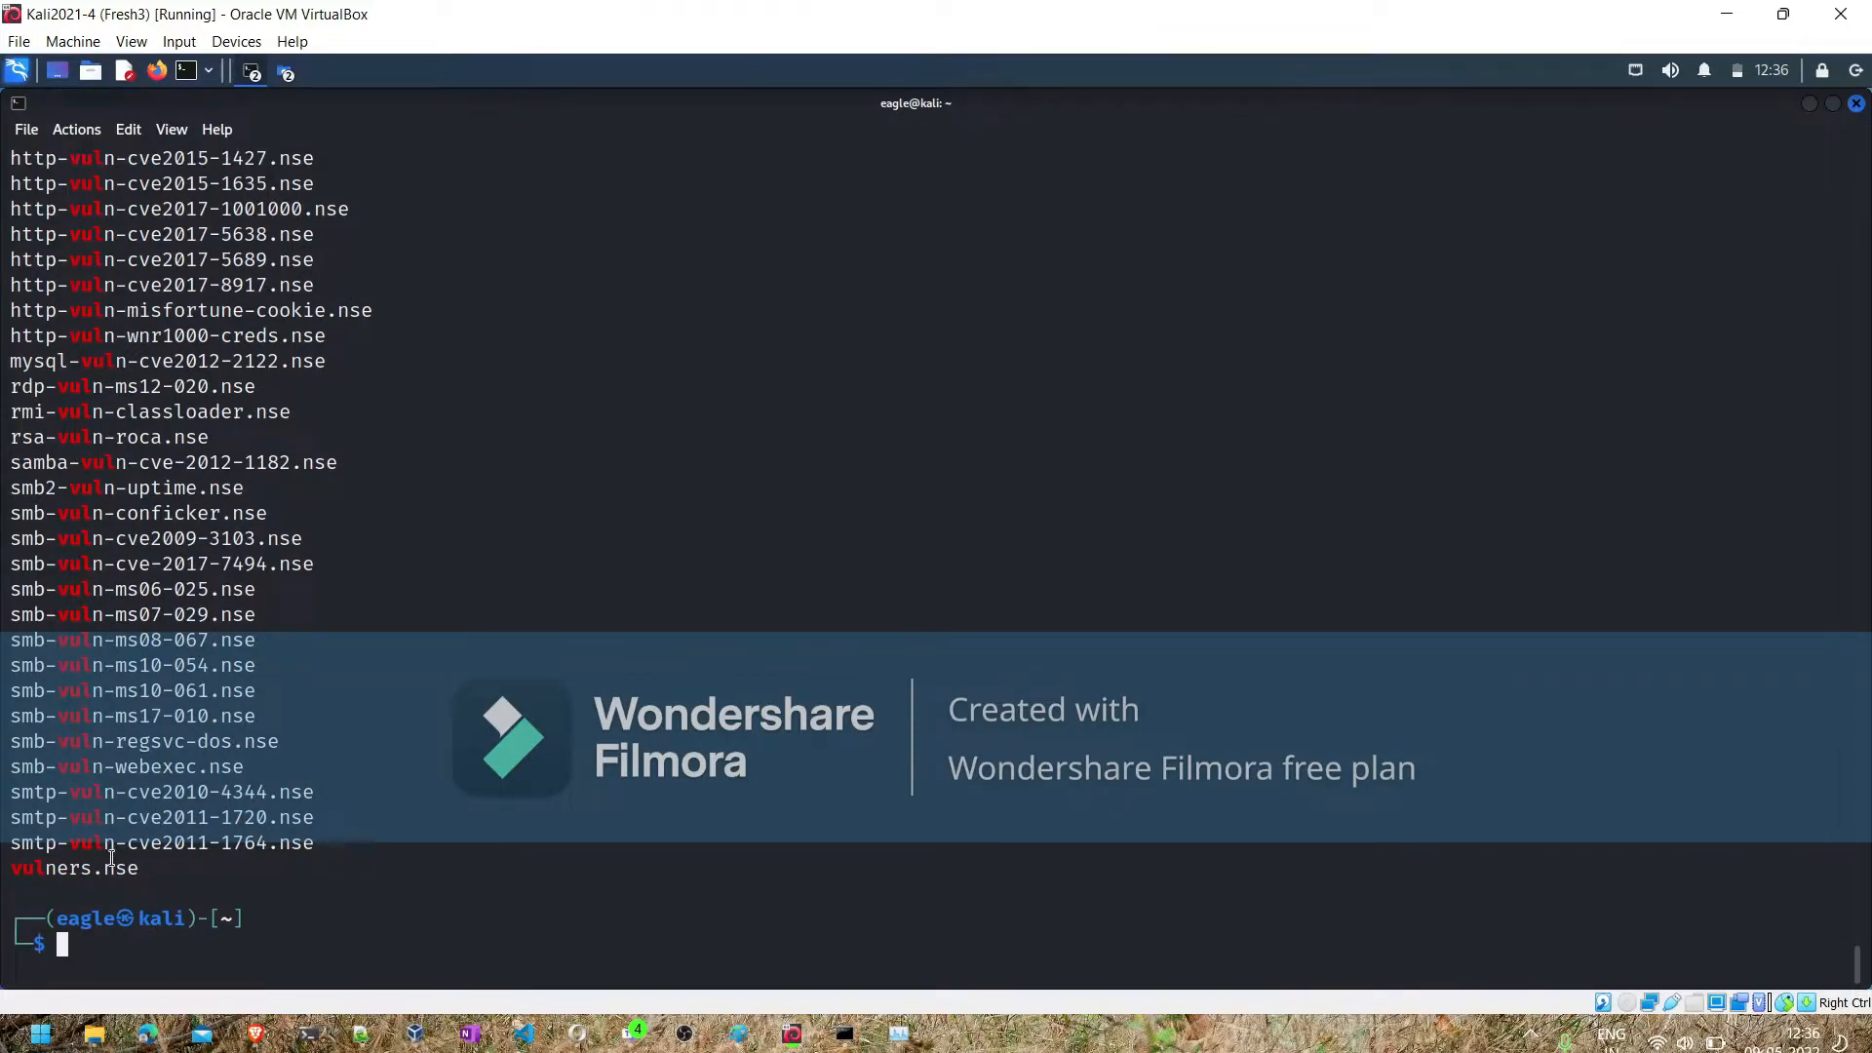
pyautogui.moveTo(54, 868)
pyautogui.mouseDown()
pyautogui.moveTo(60, 790)
pyautogui.moveTo(61, 852)
pyautogui.mouseUp()
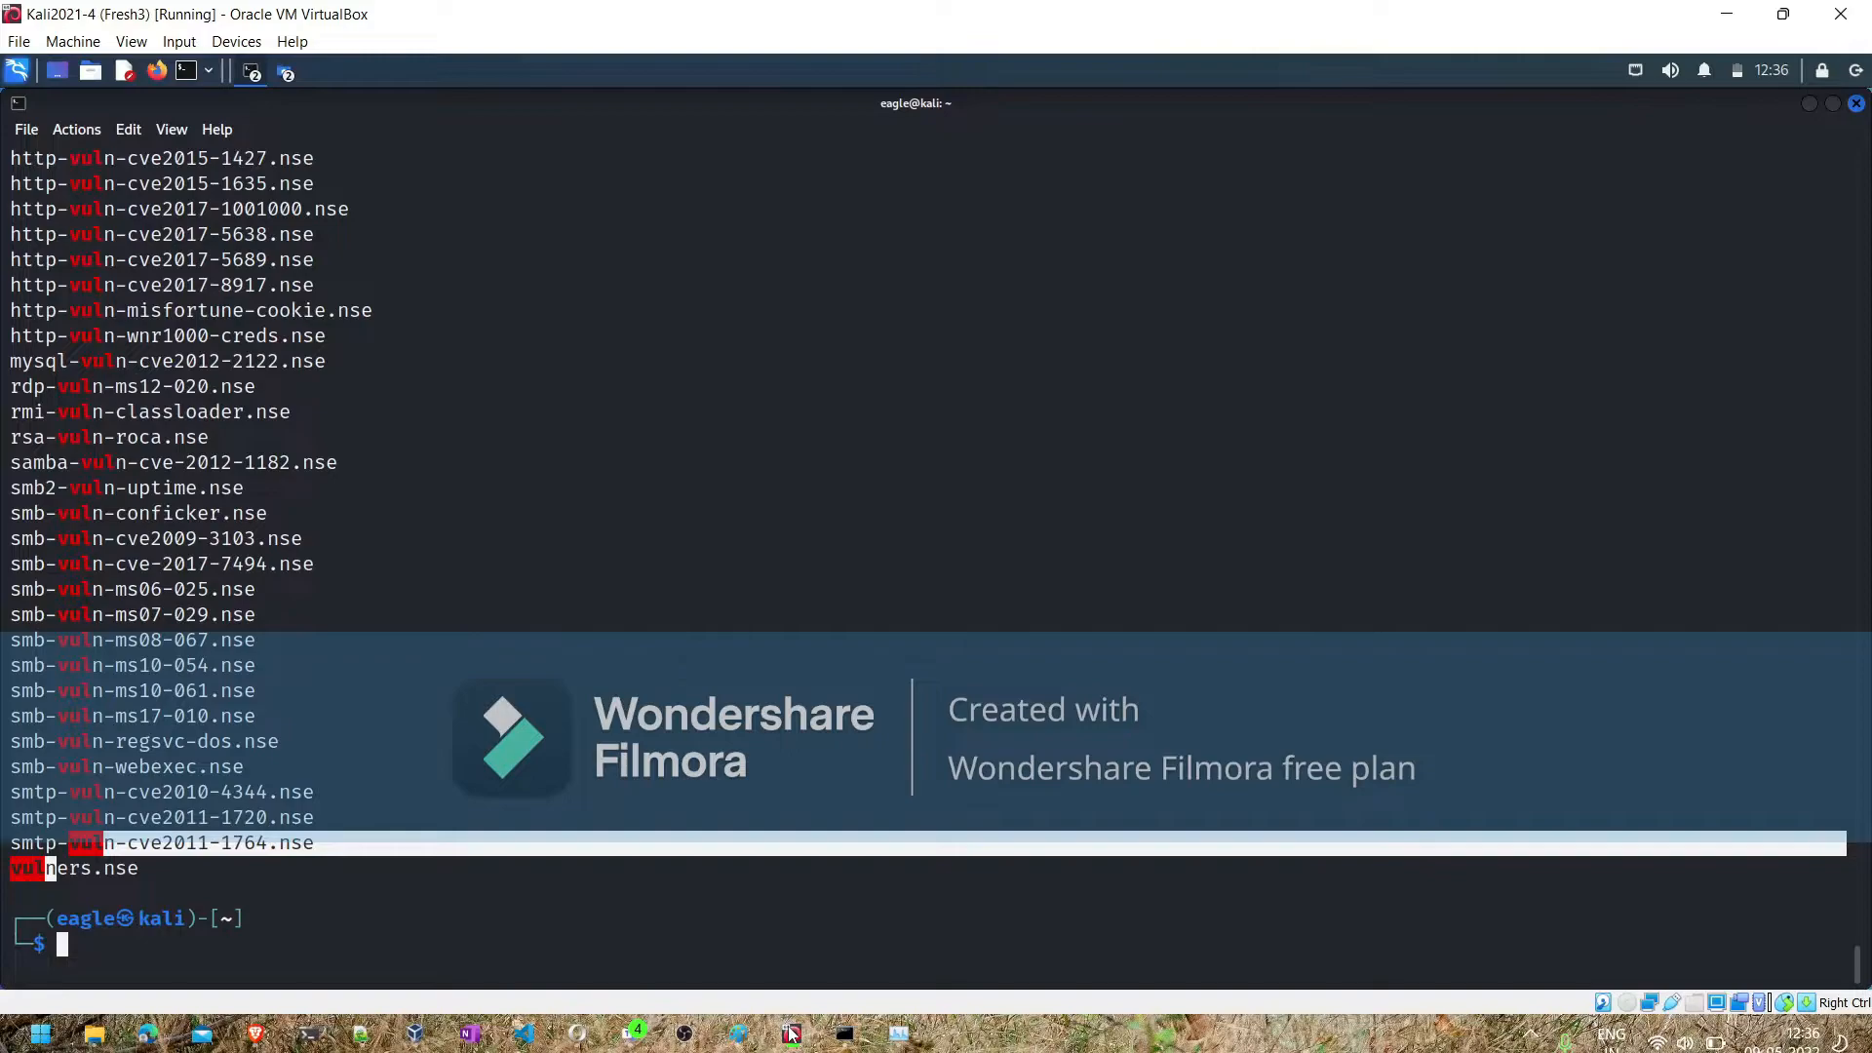
# - Switch to the parrot virtual machine and get a root shell with sudo -i in place of the unfinished locate command, entering the account password
pyautogui.moveTo(792, 1032)
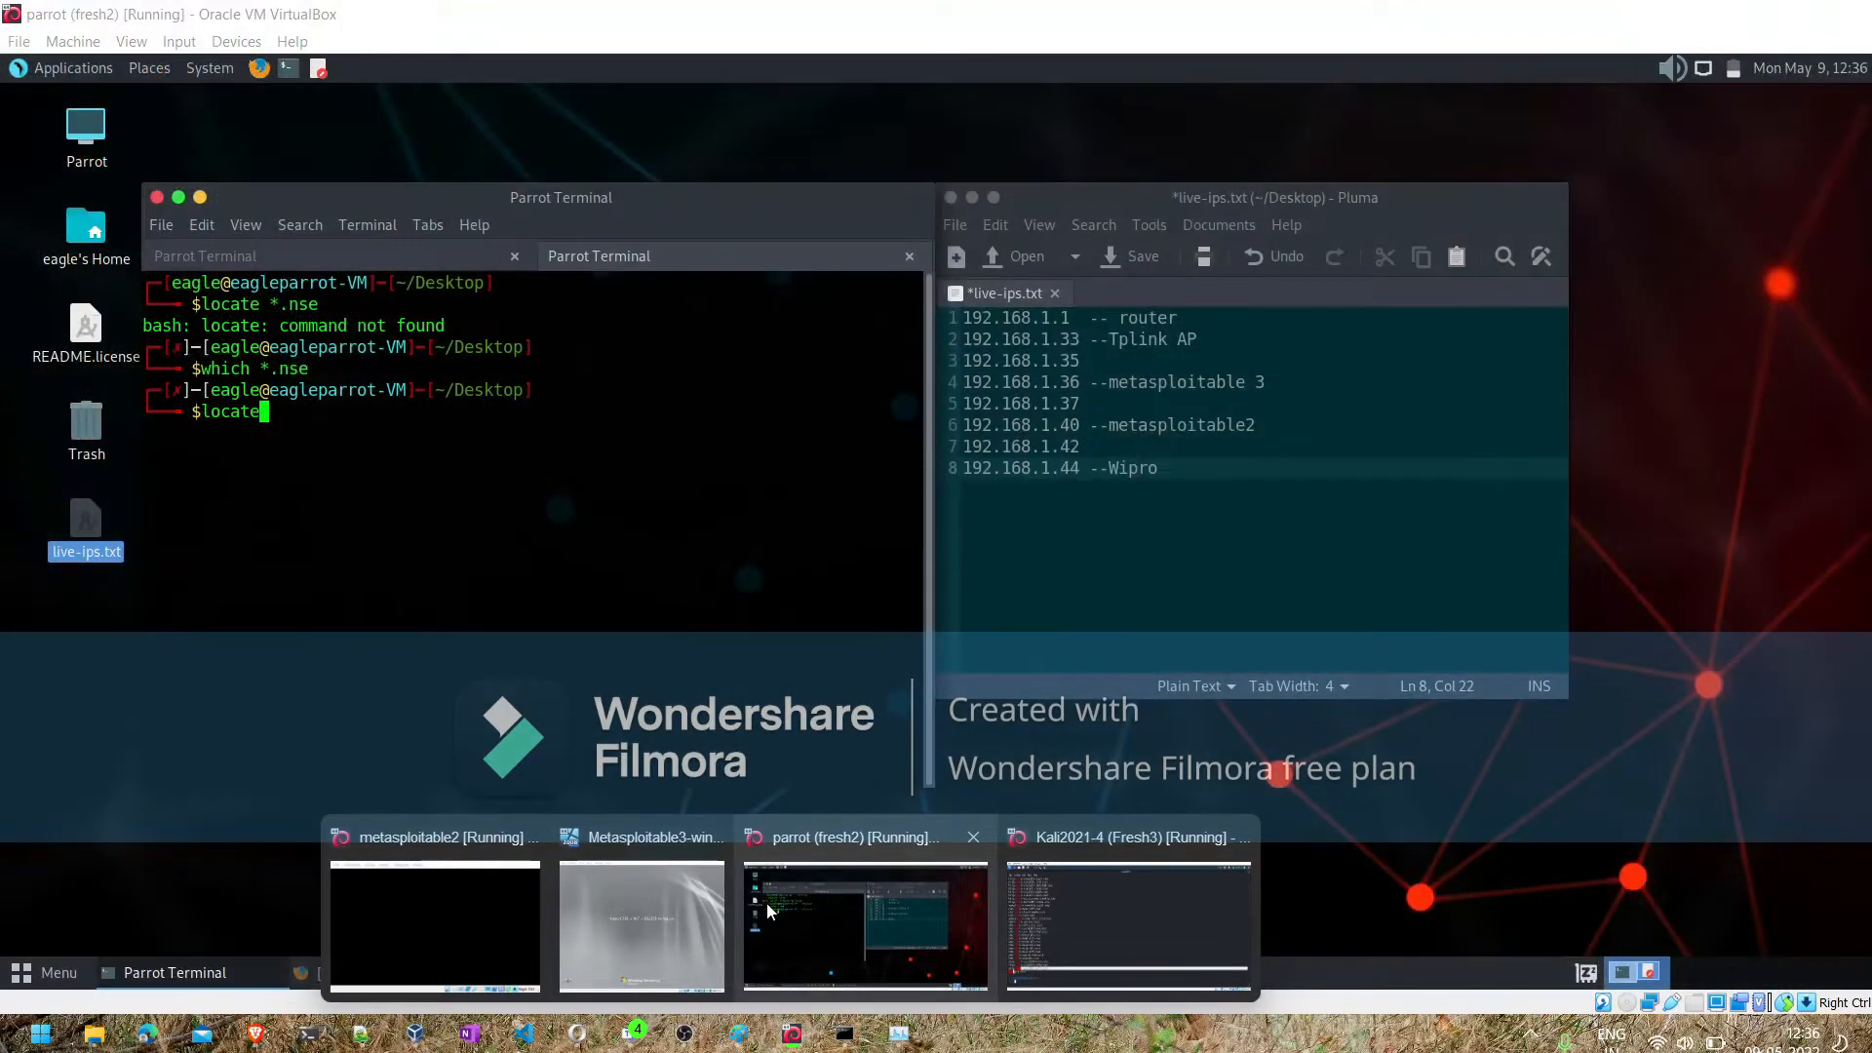
pyautogui.click(766, 903)
pyautogui.press('BackSpace')
pyautogui.press('BackSpace')
pyautogui.press('BackSpace')
pyautogui.press('BackSpace')
pyautogui.press('BackSpace')
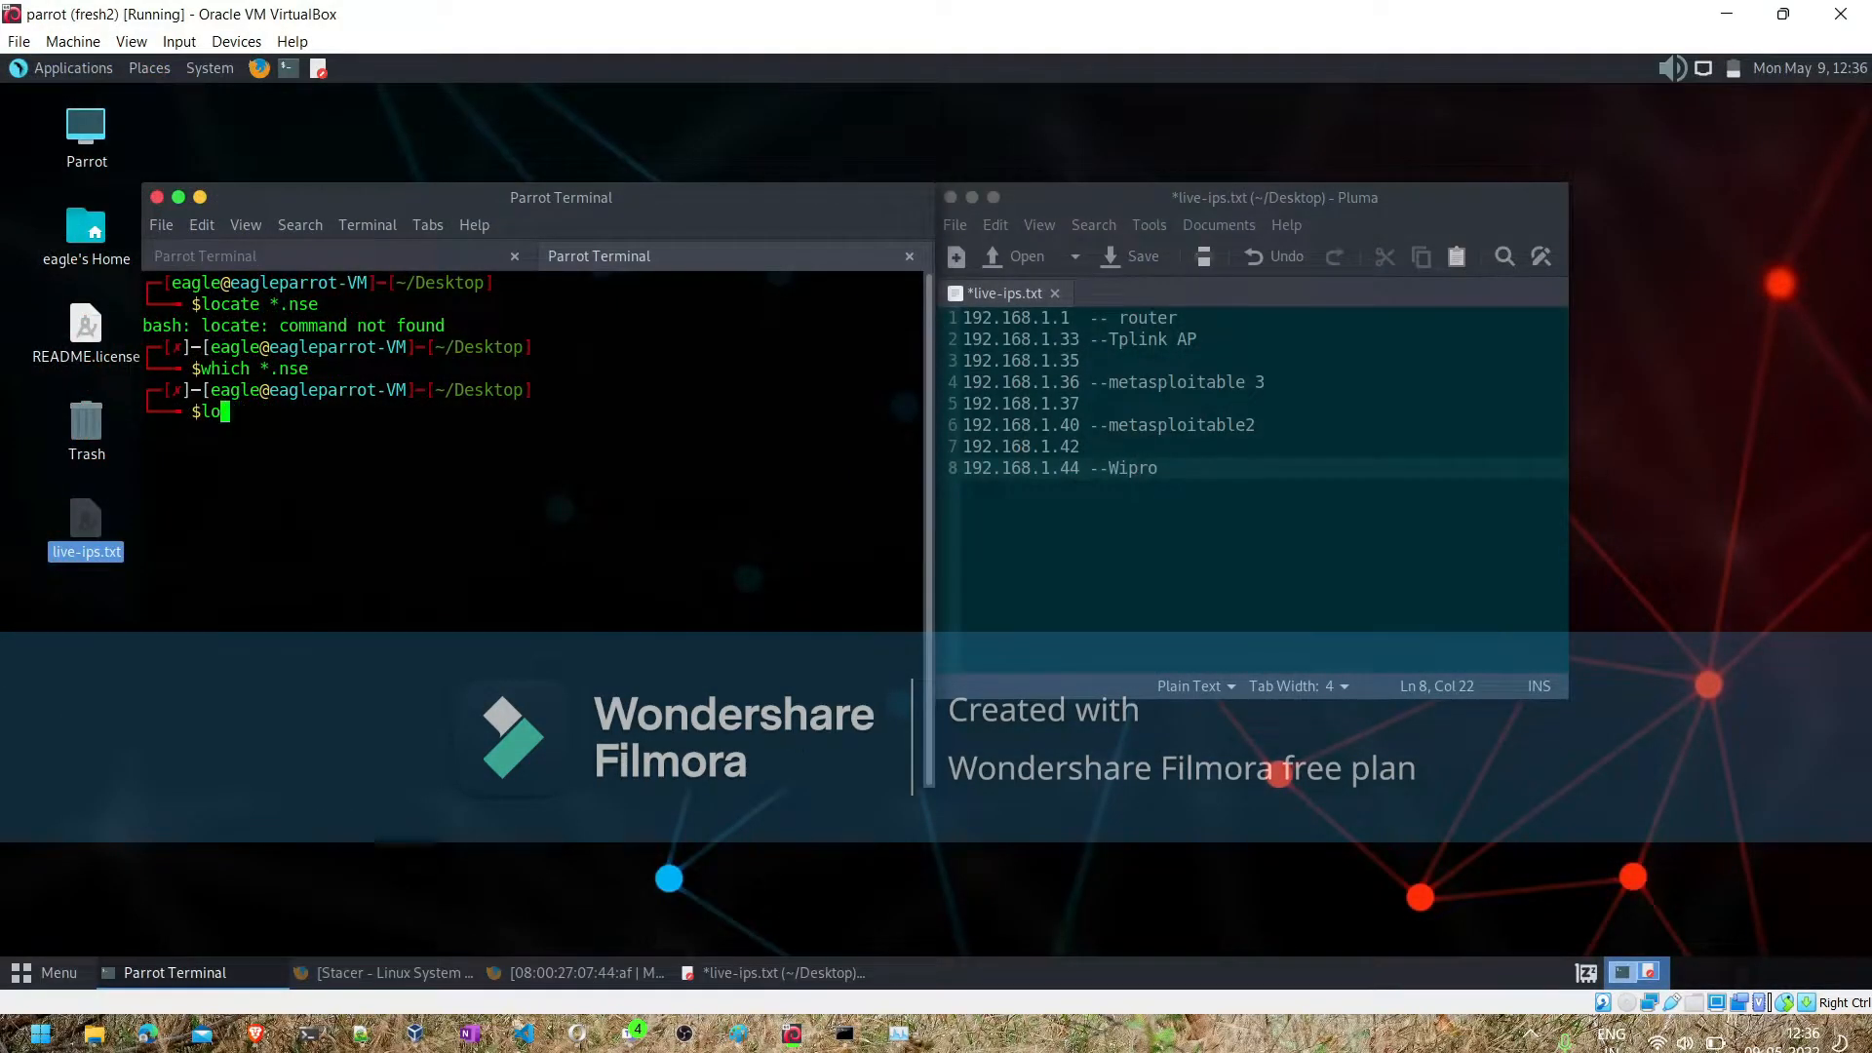
pyautogui.write('sudo -i')
pyautogui.press('Return')
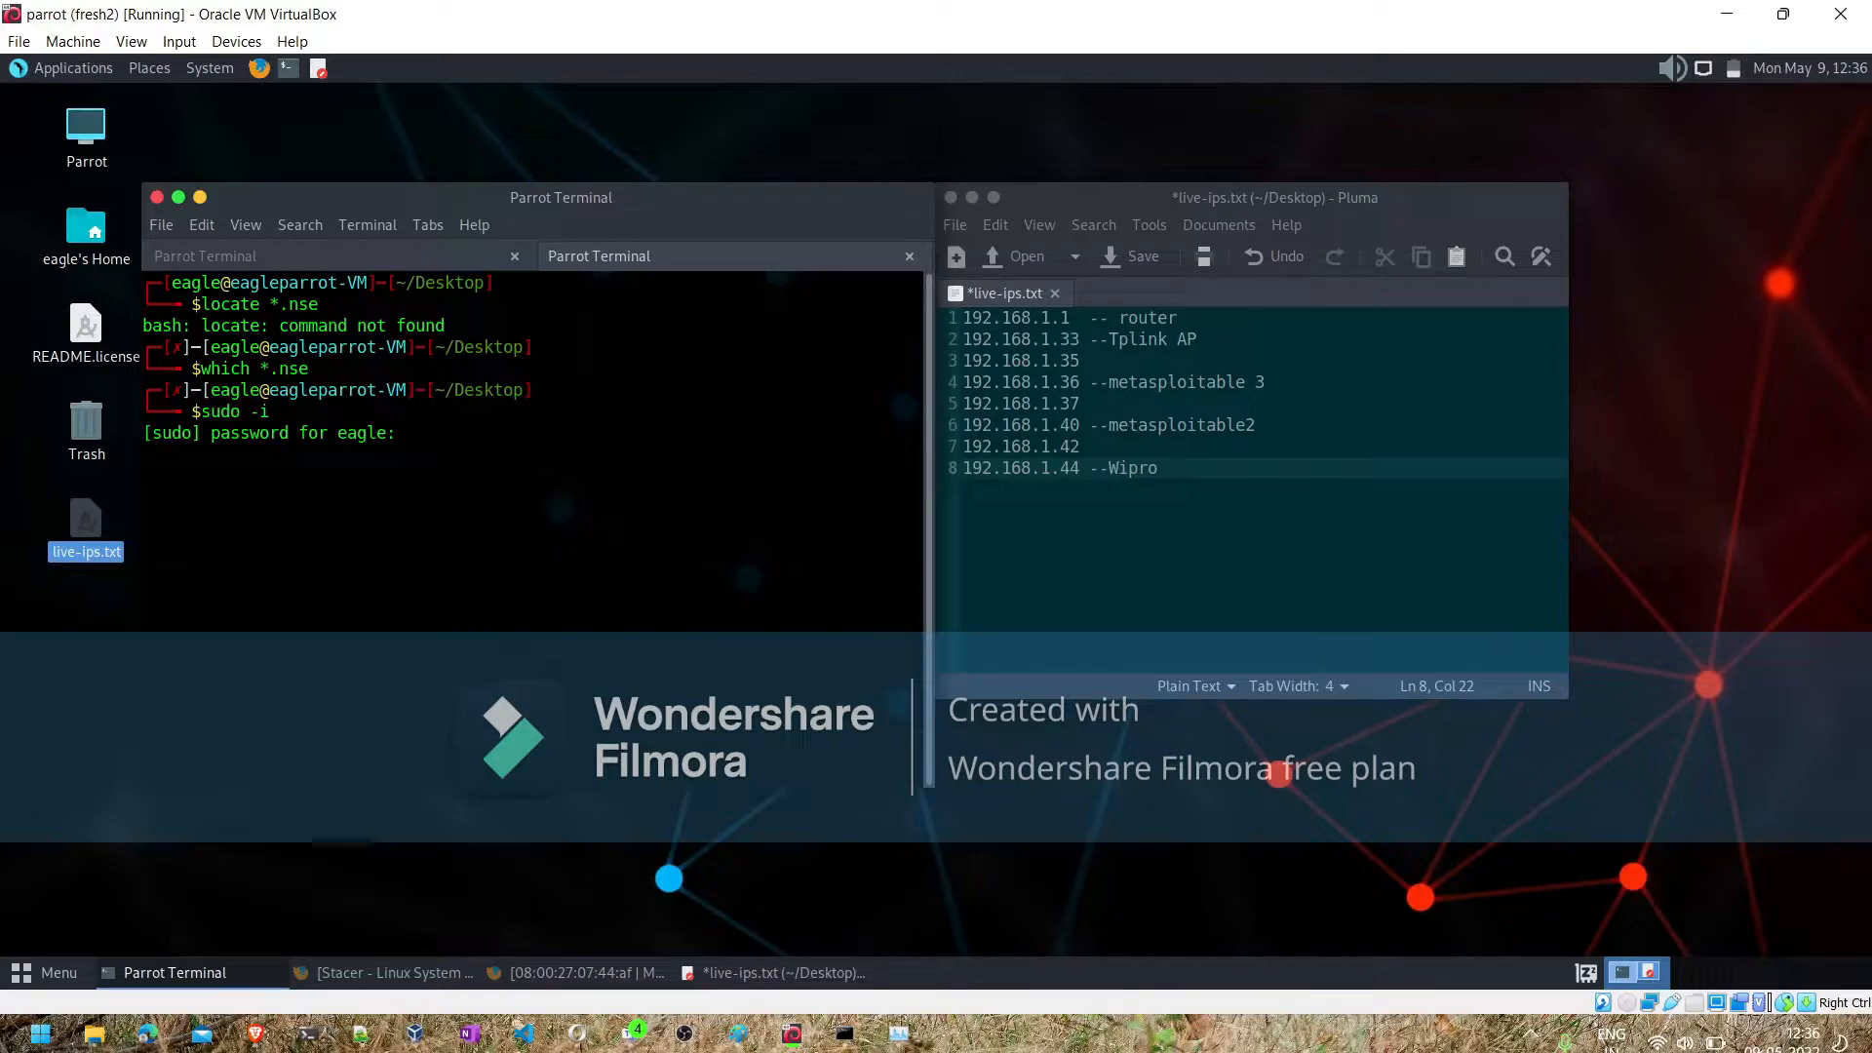
pyautogui.press('Return')
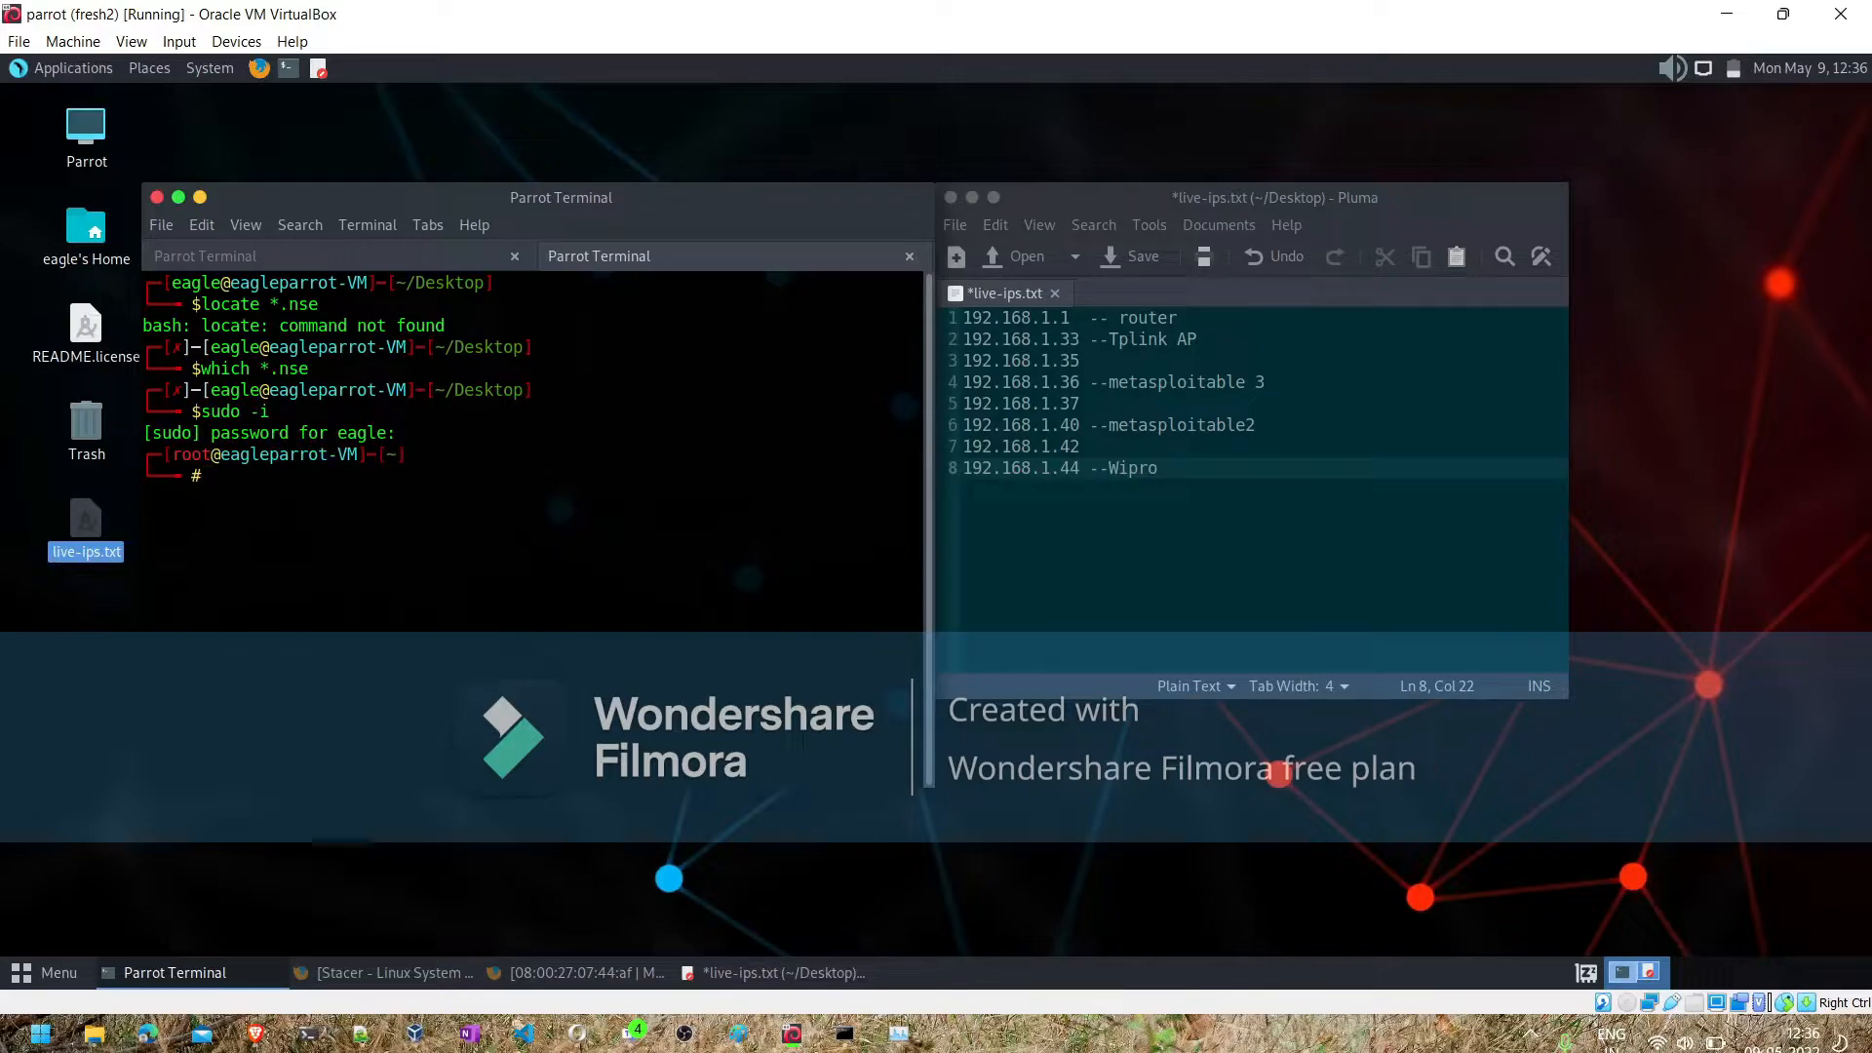
# - Compose the command nmap -sV --script vulners 192.168.1.36, 192.168.1.40 at the root prompt to target both metasploitable hosts
pyautogui.write('nmap -sV --script vulners')
pyautogui.write('192.1')
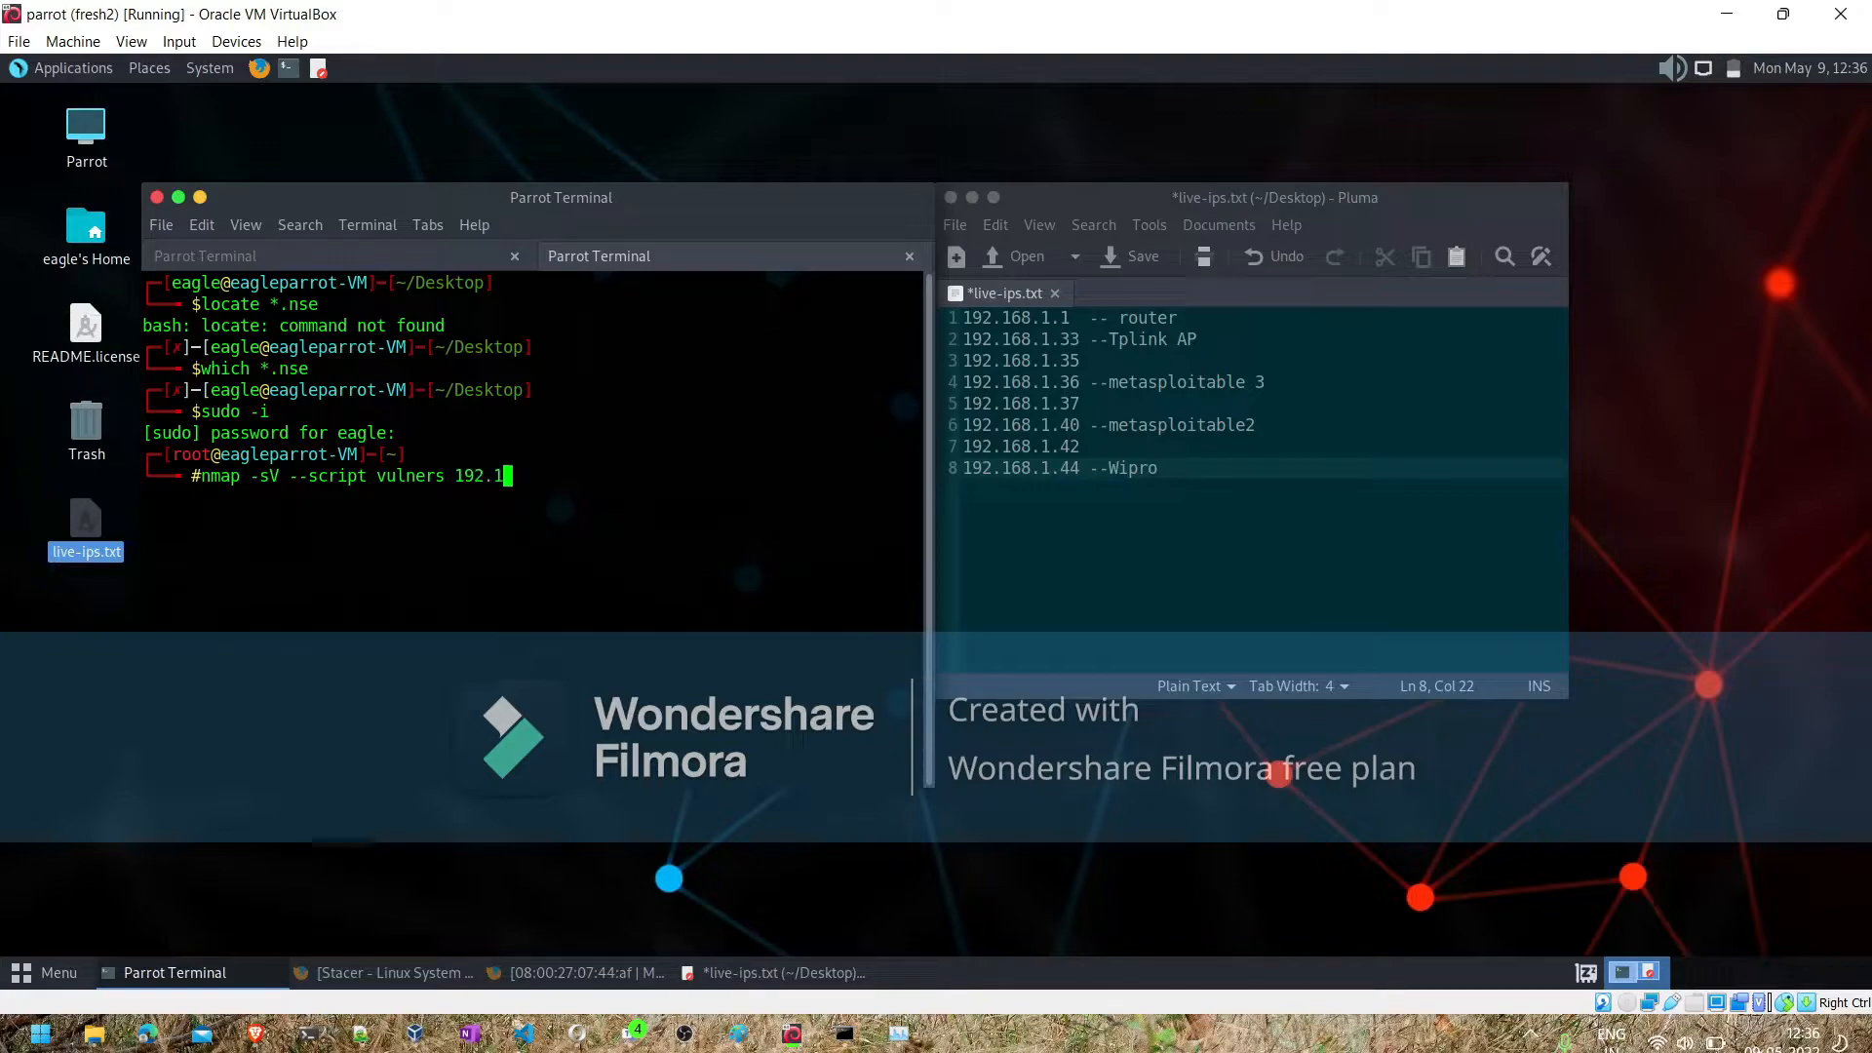
pyautogui.write('68.1.')
pyautogui.write('36')
pyautogui.write(',')
pyautogui.write(', 1')
pyautogui.write('92.168')
pyautogui.write('.')
pyautogui.write('1.')
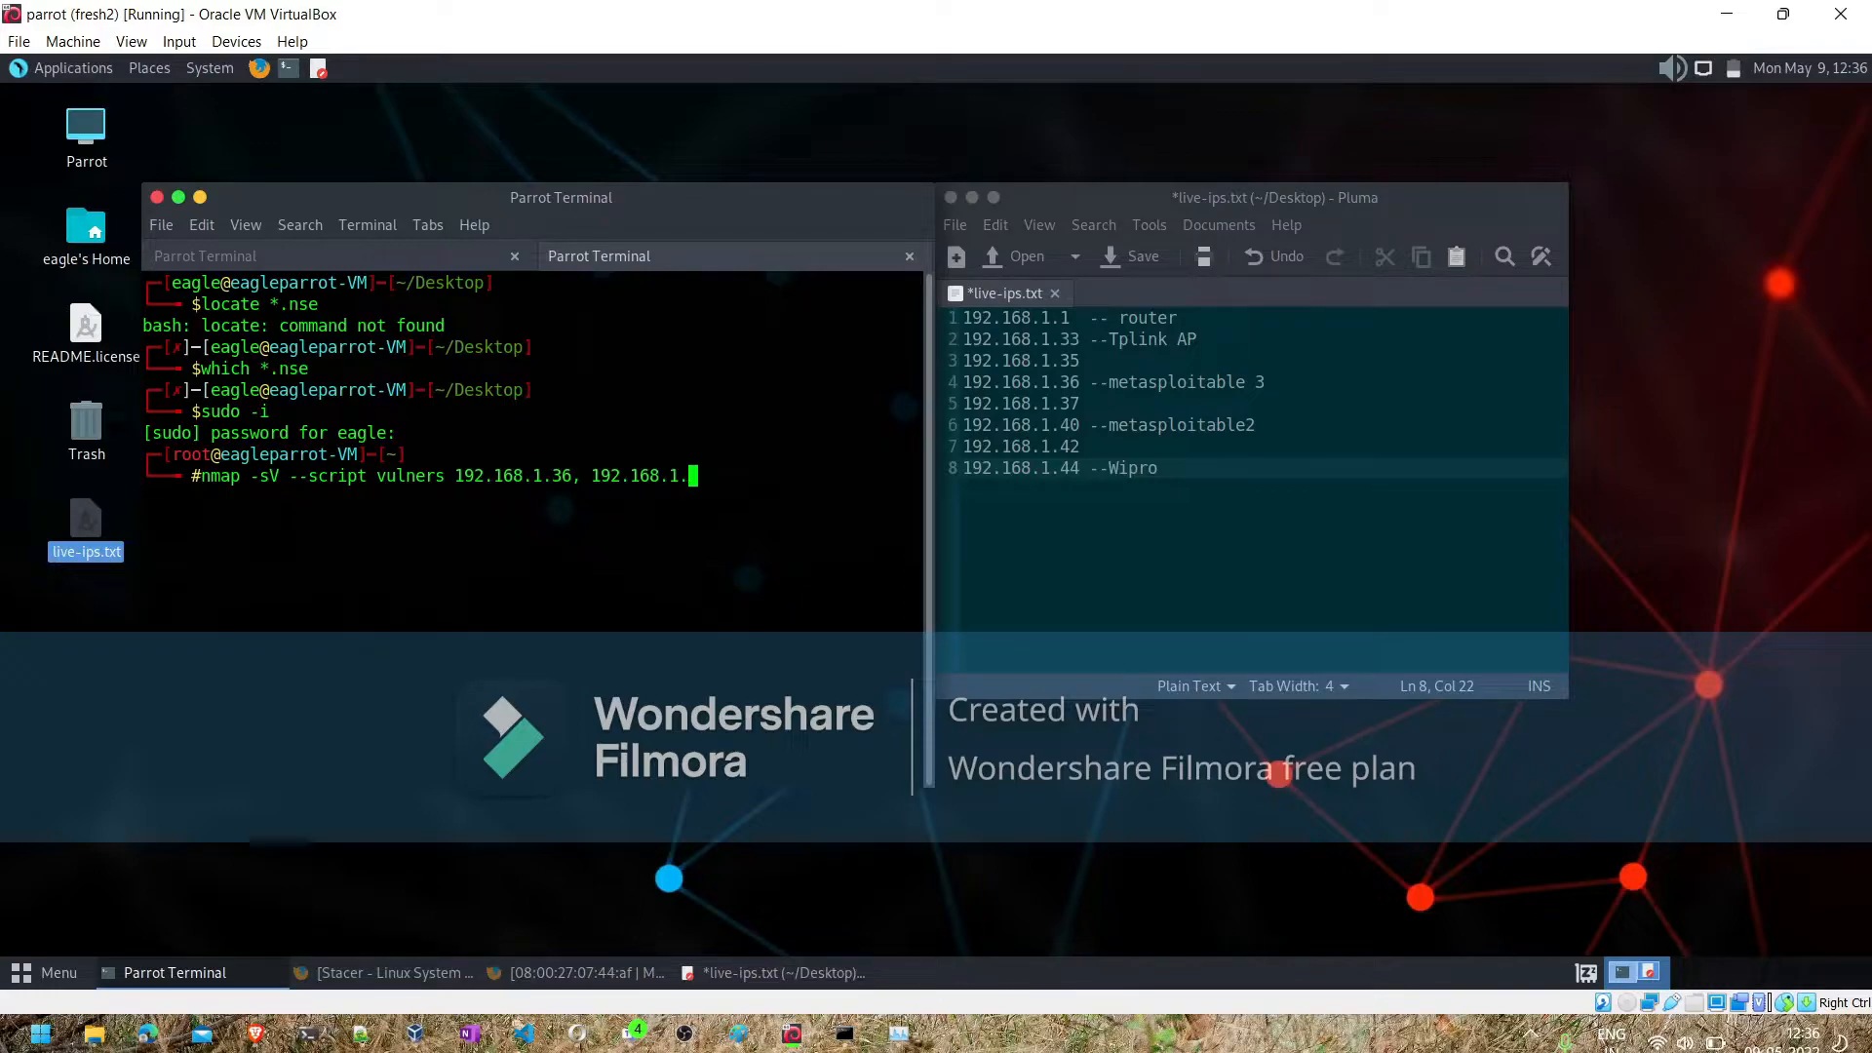
pyautogui.write('40 -o')
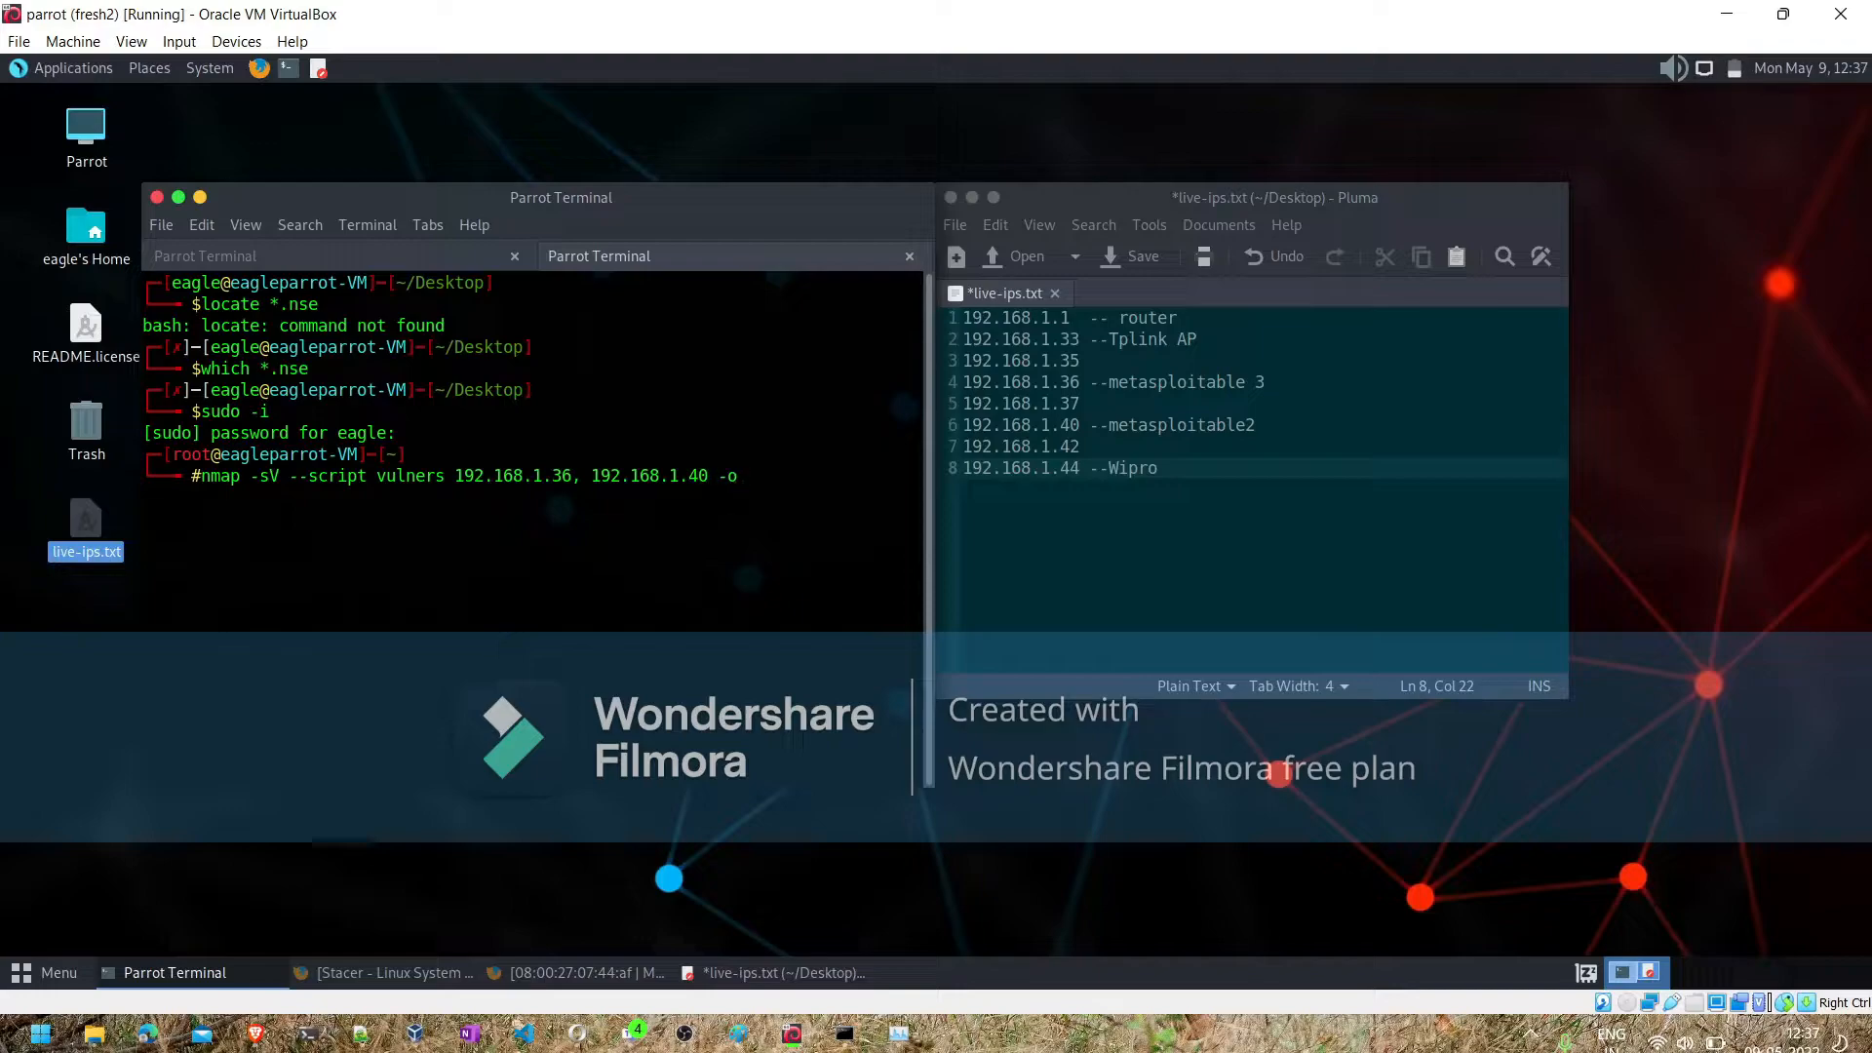
pyautogui.write('X report.xml')
# - Add the -v option ahead of --script and run the nmap scan, and list the current directory's files with ls
pyautogui.press('Left')
pyautogui.press('Left')
pyautogui.press('Left')
pyautogui.press('Left')
pyautogui.press('Left')
pyautogui.press('Left')
pyautogui.press('Left')
pyautogui.press('Left')
pyautogui.press('Left')
pyautogui.press('Left')
pyautogui.press('Left')
pyautogui.press('Left')
pyautogui.press('Left')
pyautogui.press('Left')
pyautogui.press('Left')
pyautogui.press('Left')
pyautogui.press('Left')
pyautogui.press('Left')
pyautogui.press('Left')
pyautogui.press('Left')
pyautogui.press('Left')
pyautogui.press('Left')
pyautogui.press('Left')
pyautogui.press('Left')
pyautogui.press('Left')
pyautogui.press('Left')
pyautogui.press('Left')
pyautogui.press('Left')
pyautogui.press('Left')
pyautogui.press('Left')
pyautogui.press('Left')
pyautogui.press('Left')
pyautogui.press('Left')
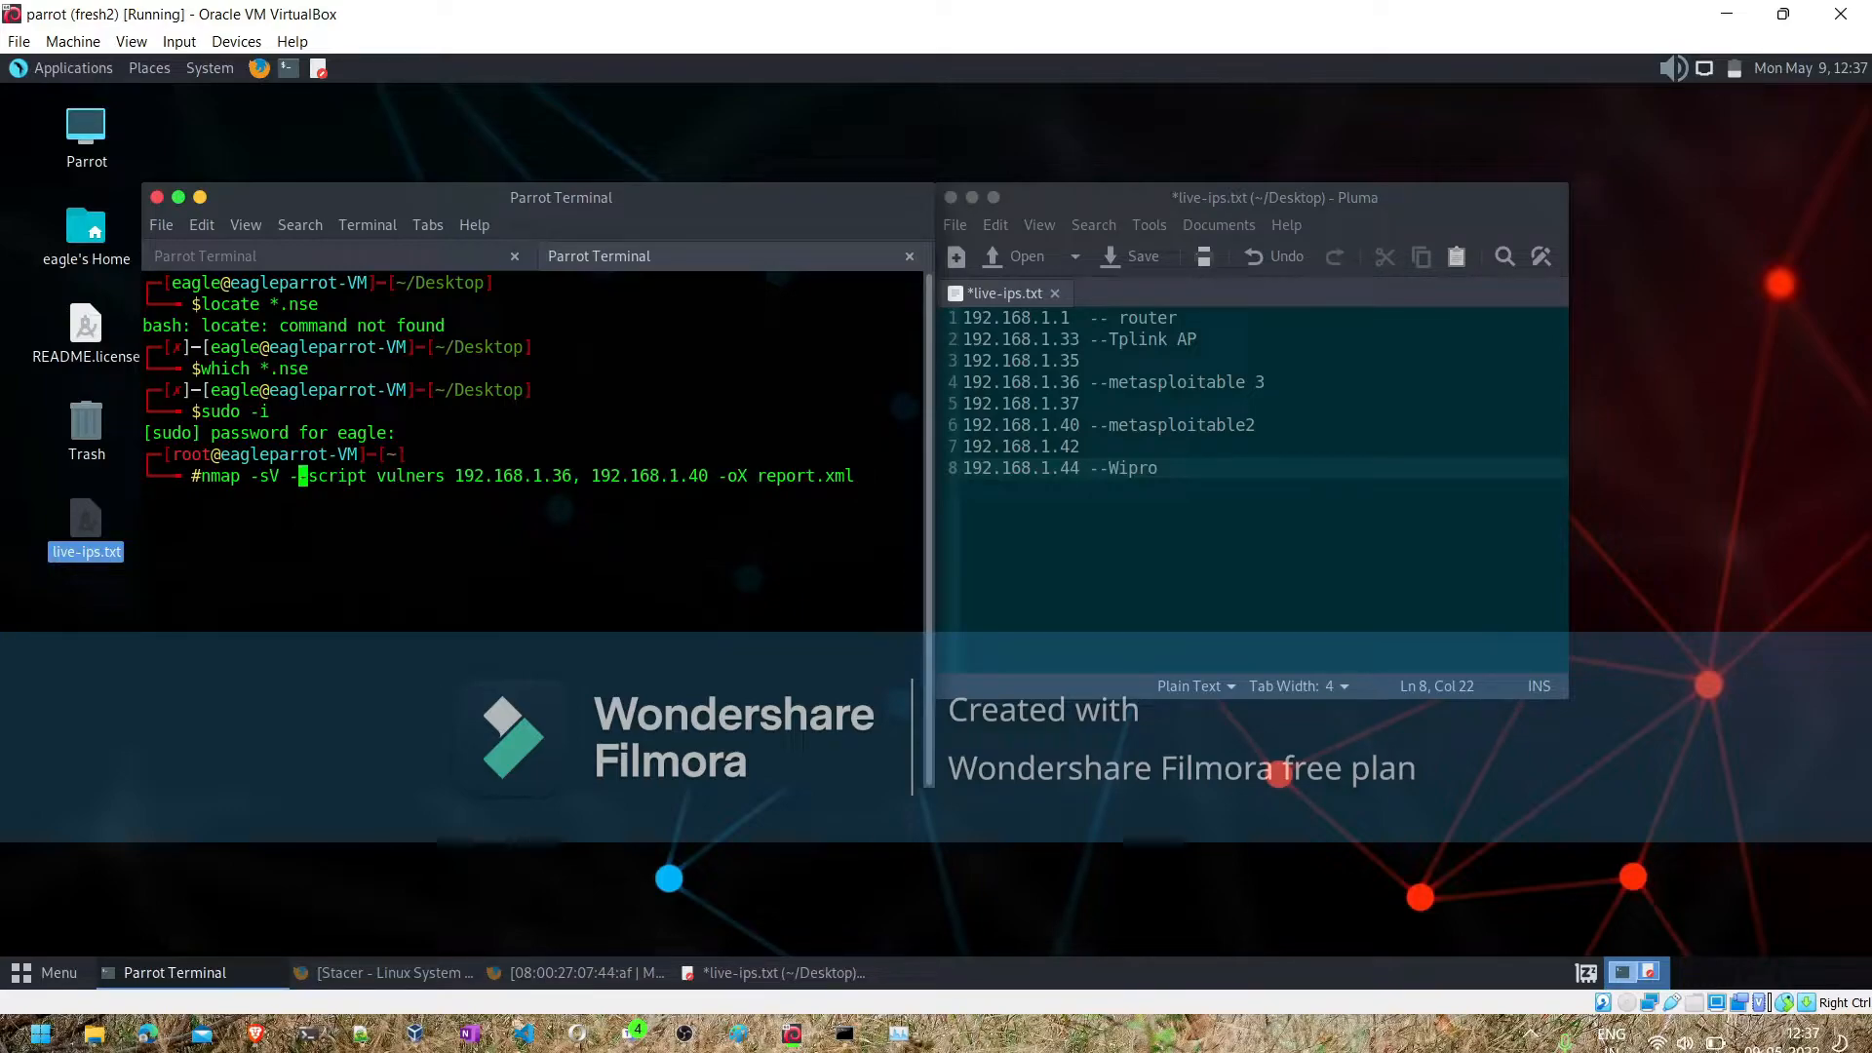
pyautogui.write('-v')
pyautogui.press('Return')
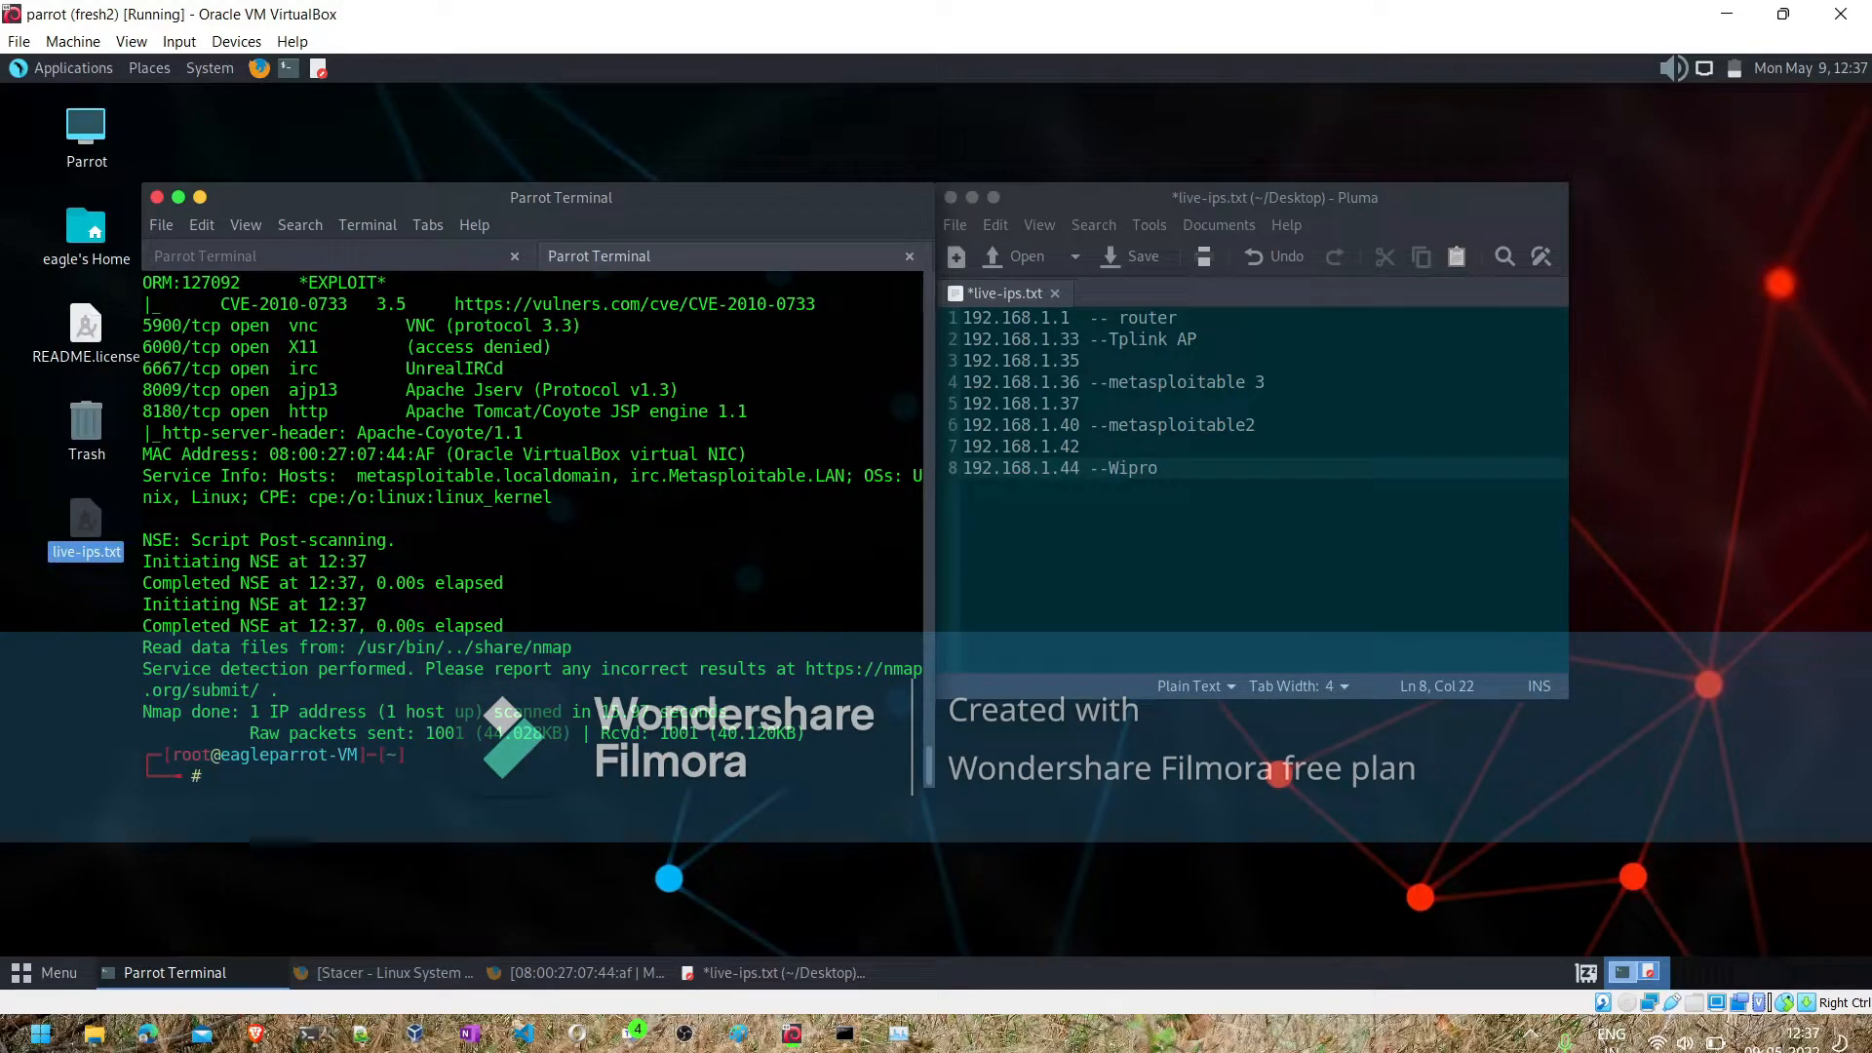
pyautogui.write('ls')
pyautogui.press('Return')
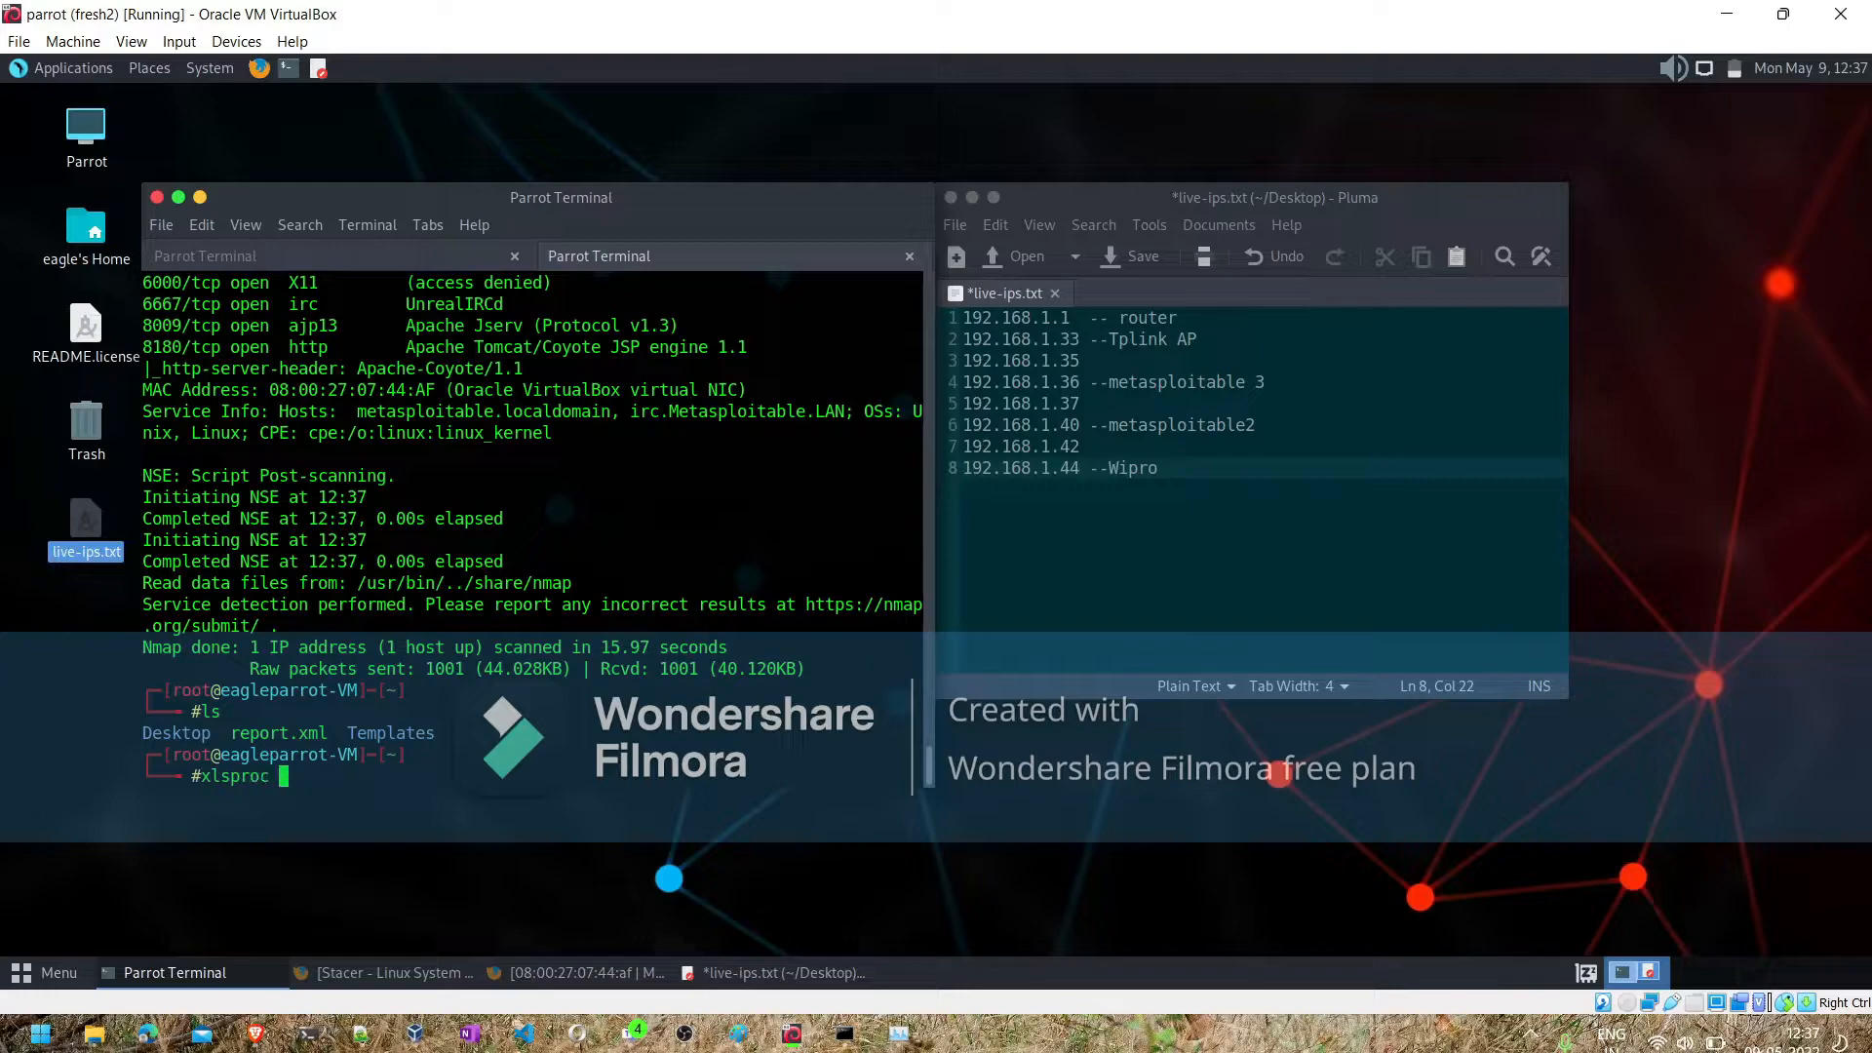
# - Try to convert report.xml to an HTML report by running xlsproc report.xml -o report.html
pyautogui.press('Tab')
pyautogui.write('-o rep')
pyautogui.press('Tab')
pyautogui.press('BackSpace')
pyautogui.press('BackSpace')
pyautogui.press('BackSpace')
pyautogui.press('BackSpace')
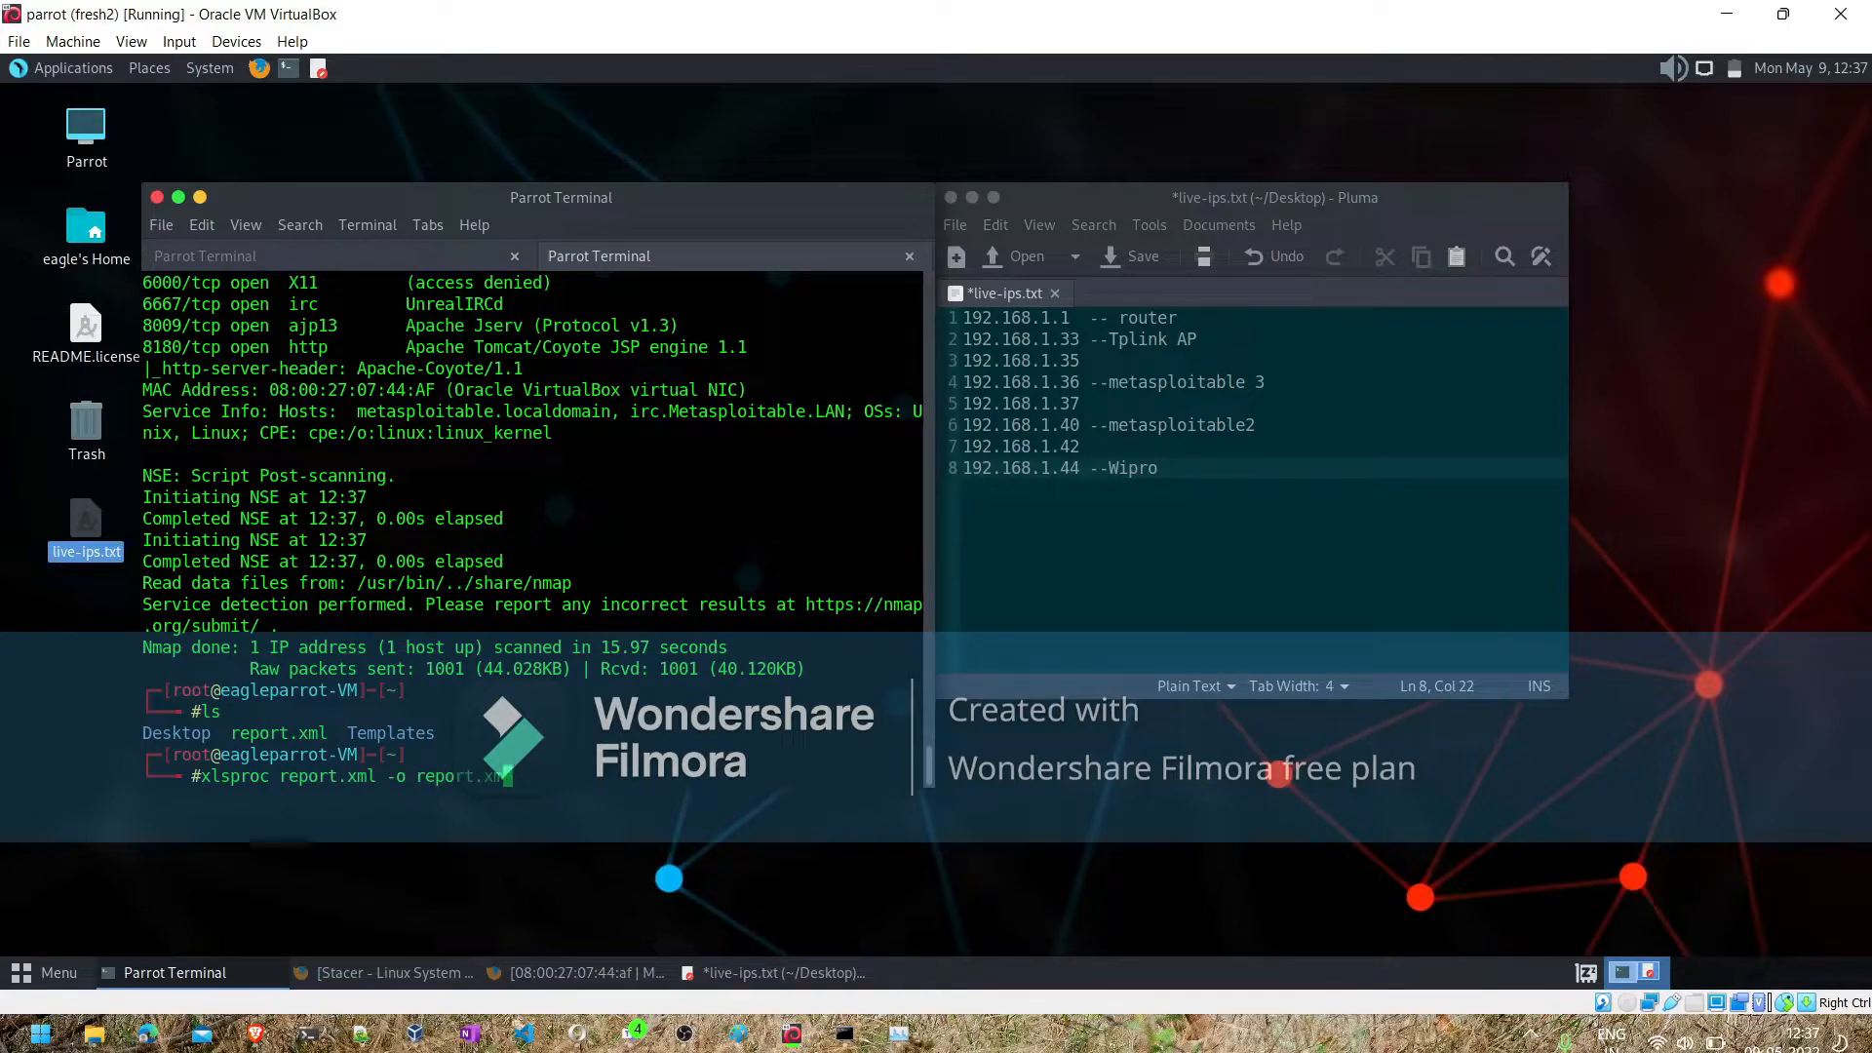
pyautogui.write('html')
pyautogui.press('Return')
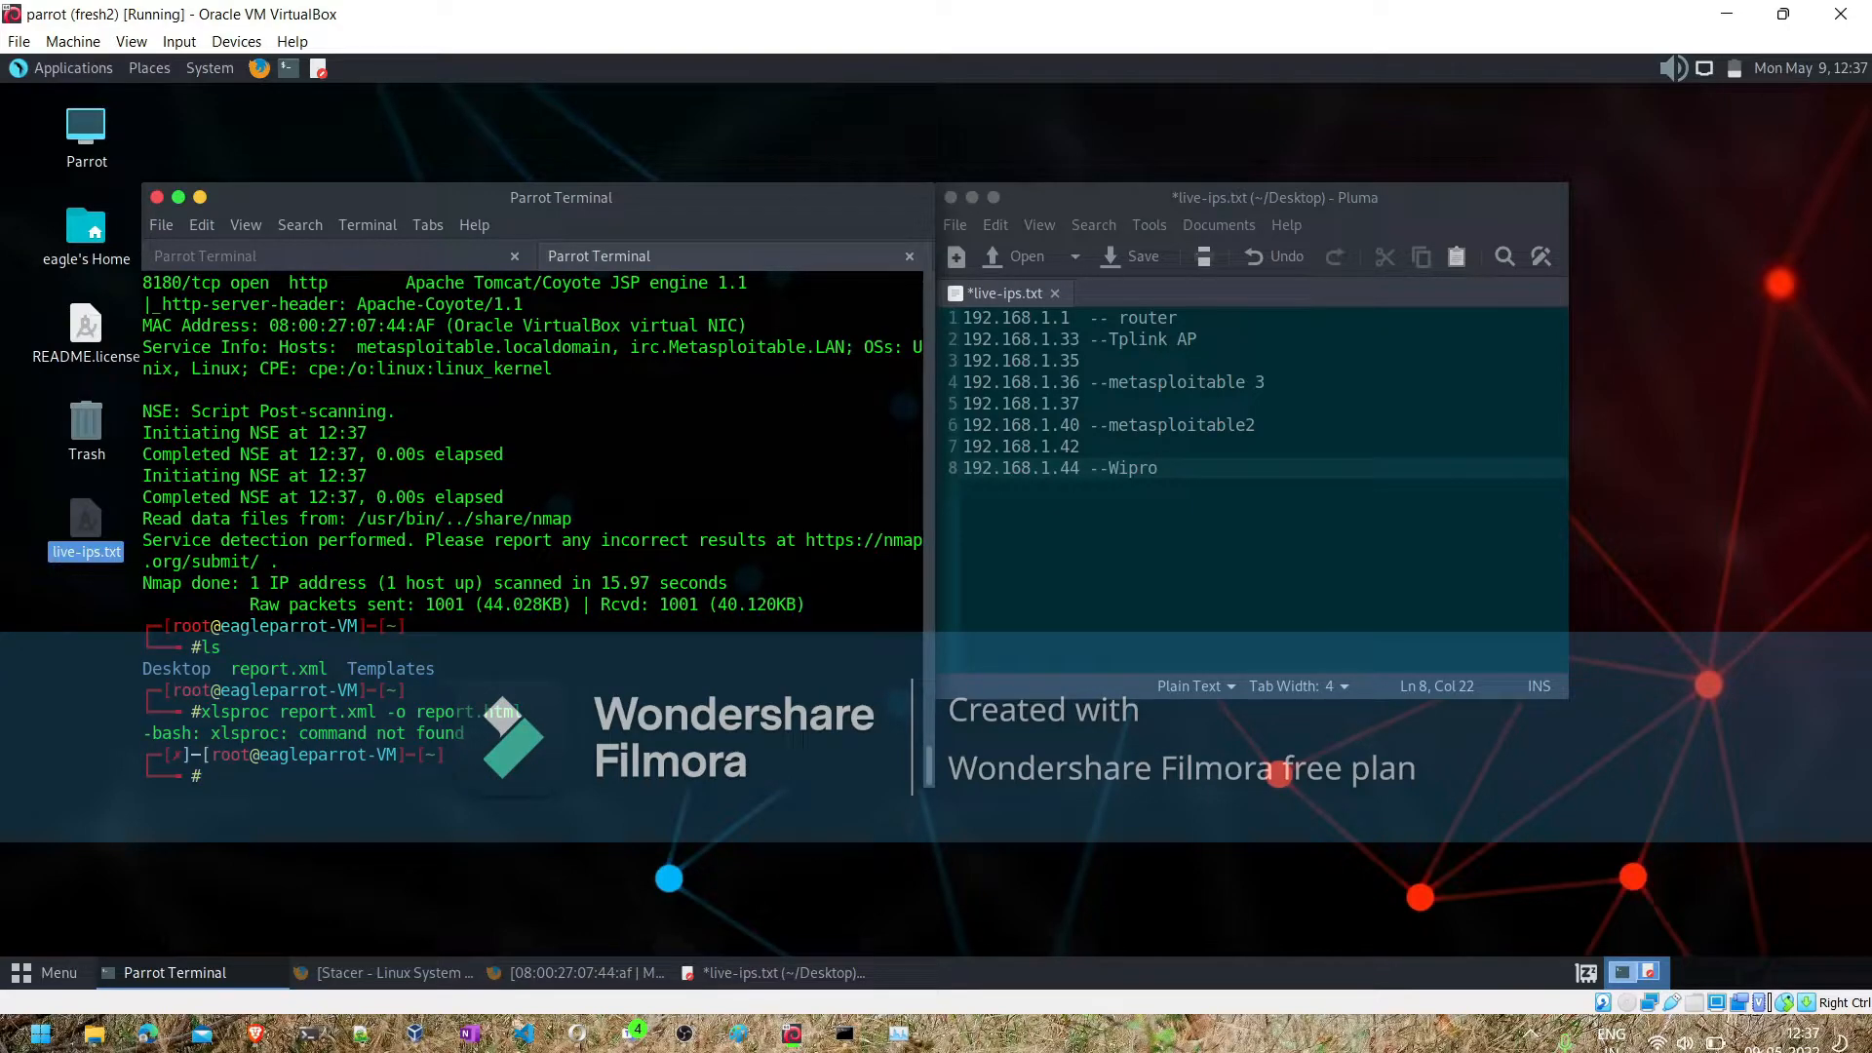
# - Rerun the conversion with the command name corrected, as xsltproc report.xml -o report.html, and list the directory's files with ls
pyautogui.press('Up')
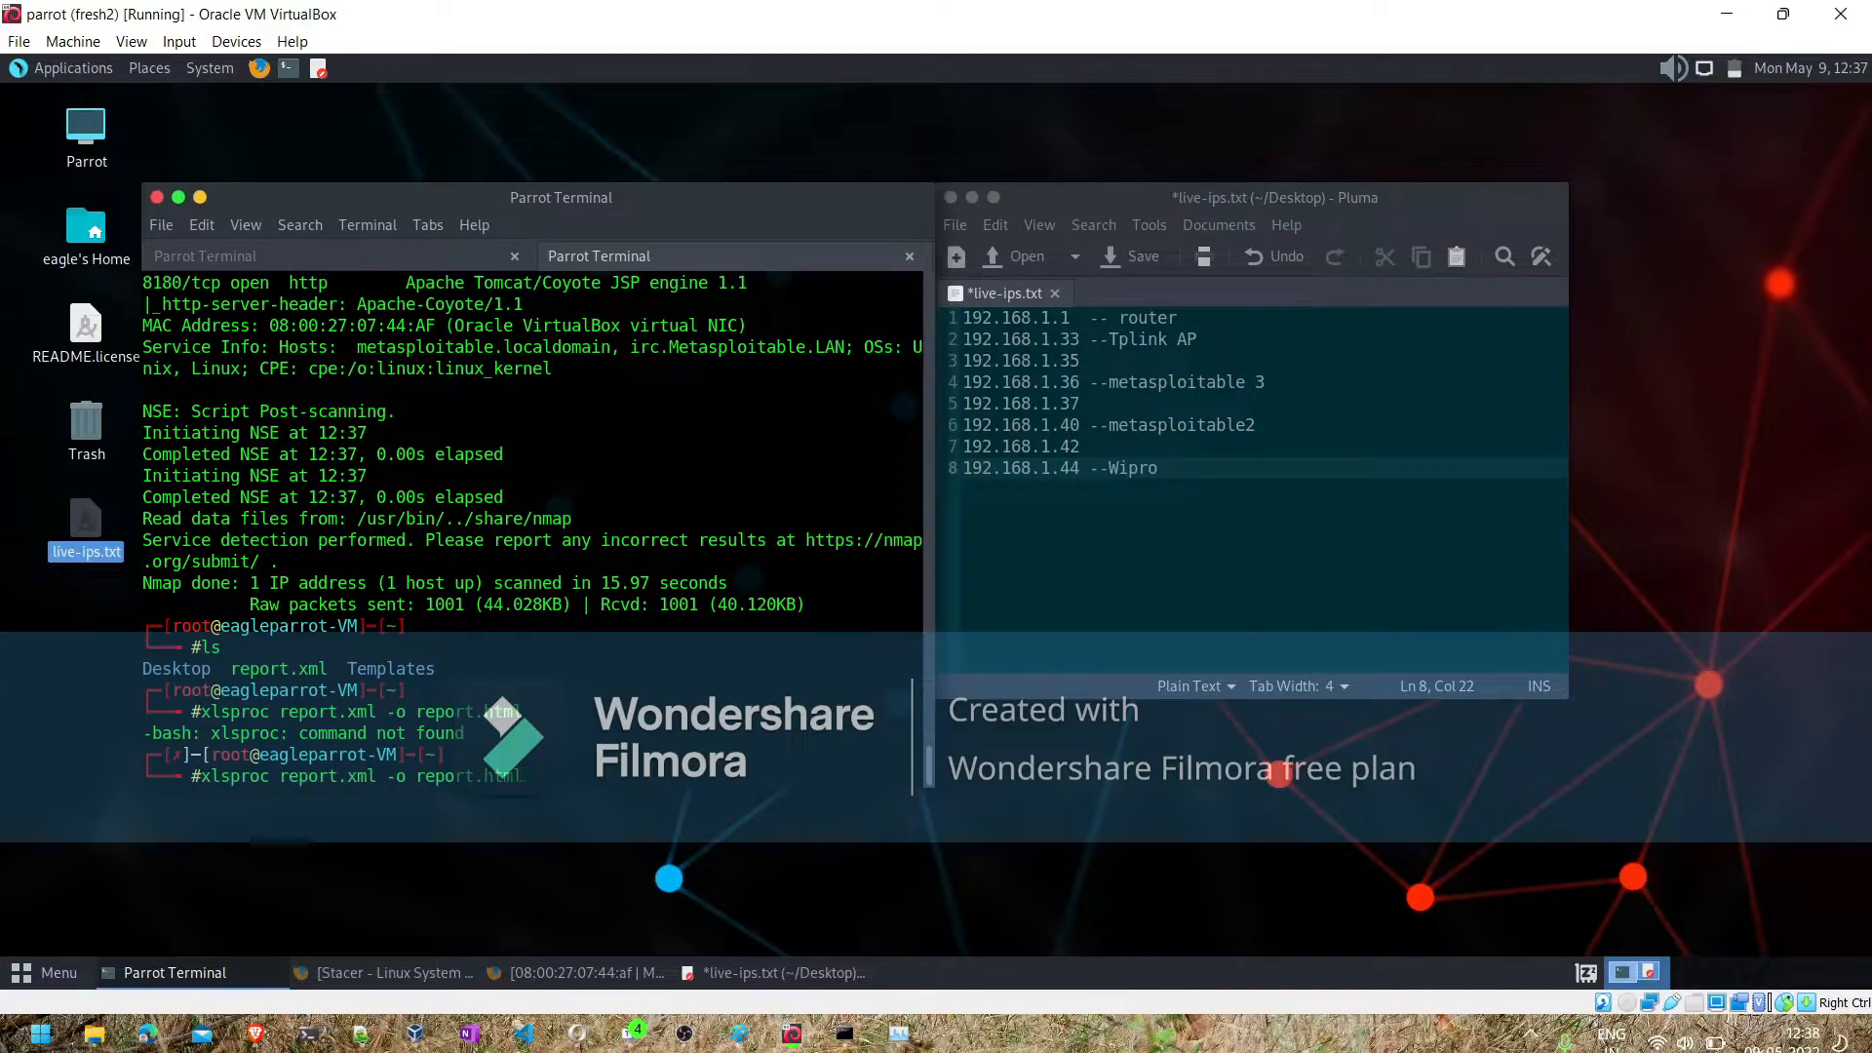
pyautogui.press('Left')
pyautogui.press('Left')
pyautogui.press('Left')
pyautogui.press('Left')
pyautogui.press('Left')
pyautogui.press('Left')
pyautogui.press('Left')
pyautogui.press('Left')
pyautogui.press('Left')
pyautogui.press('Left')
pyautogui.press('Left')
pyautogui.press('Left')
pyautogui.press('Left')
pyautogui.press('Left')
pyautogui.press('Left')
pyautogui.press('Left')
pyautogui.press('Left')
pyautogui.press('Left')
pyautogui.press('Left')
pyautogui.press('Left')
pyautogui.press('Left')
pyautogui.press('Left')
pyautogui.press('Left')
pyautogui.press('BackSpace')
pyautogui.press('BackSpace')
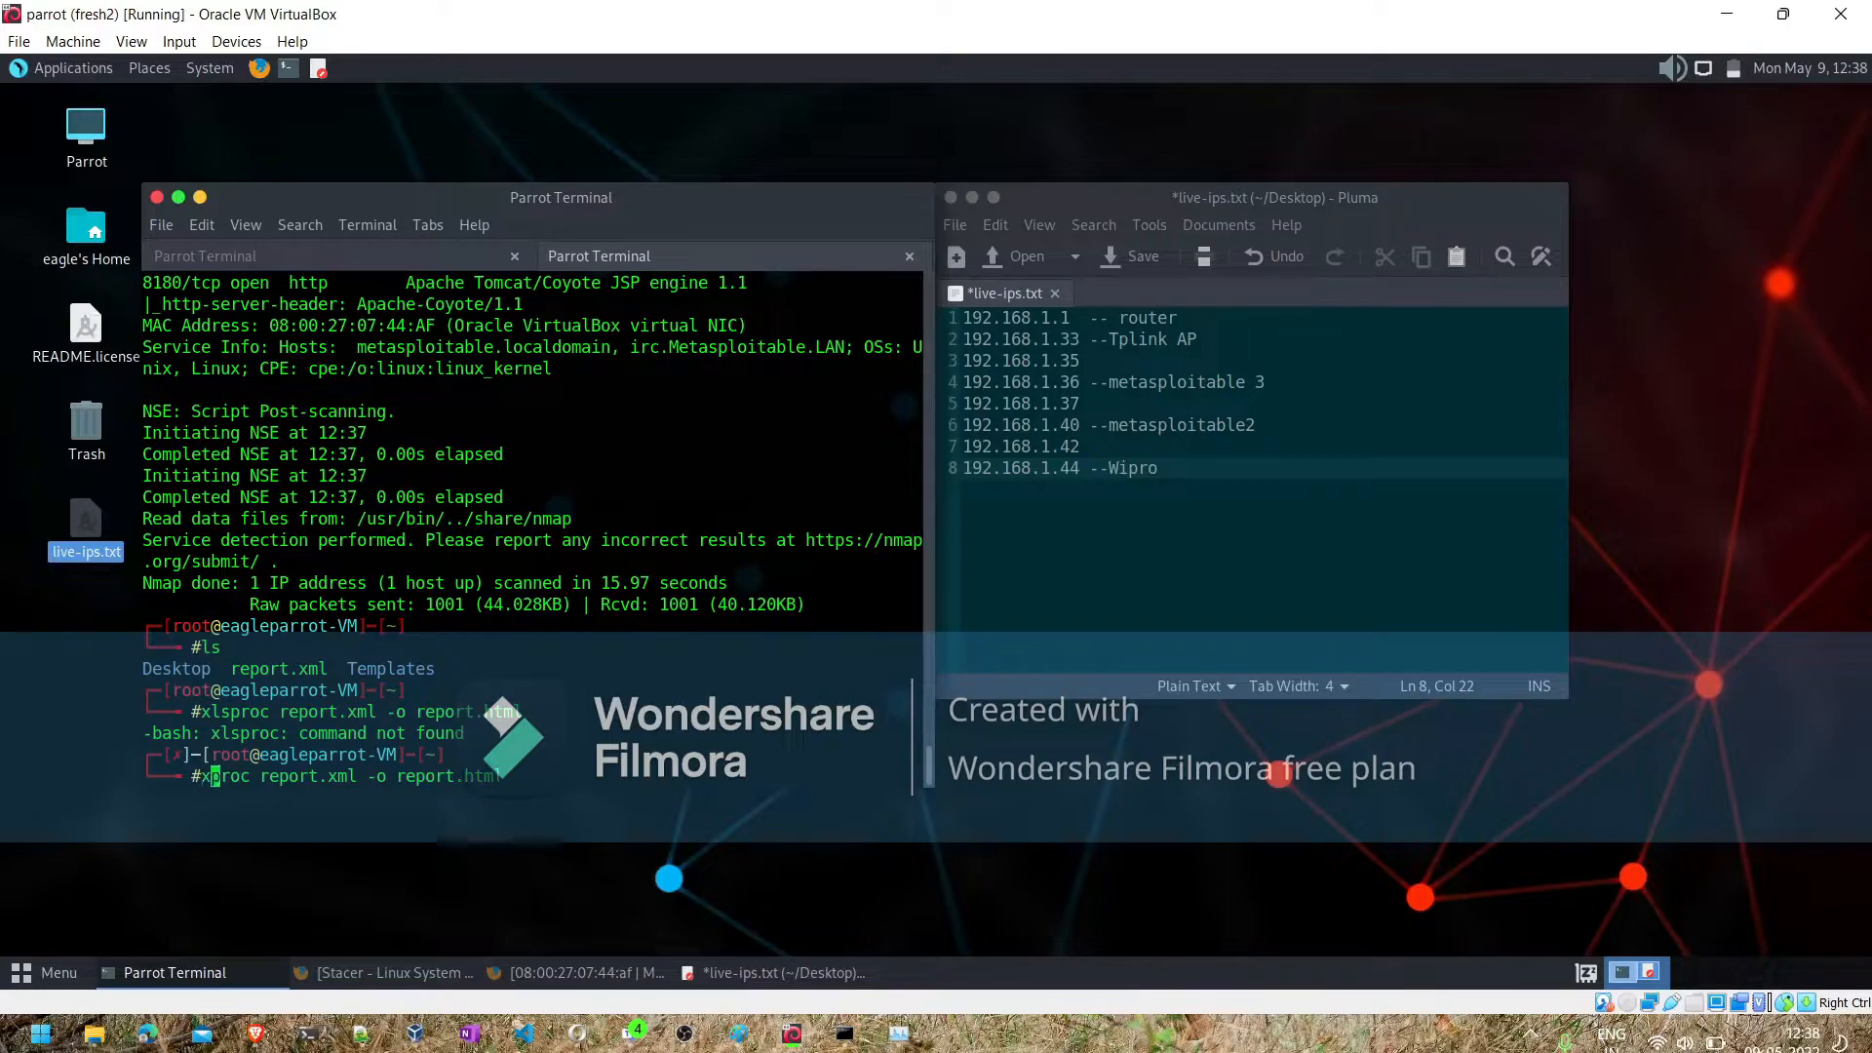
pyautogui.write('s')
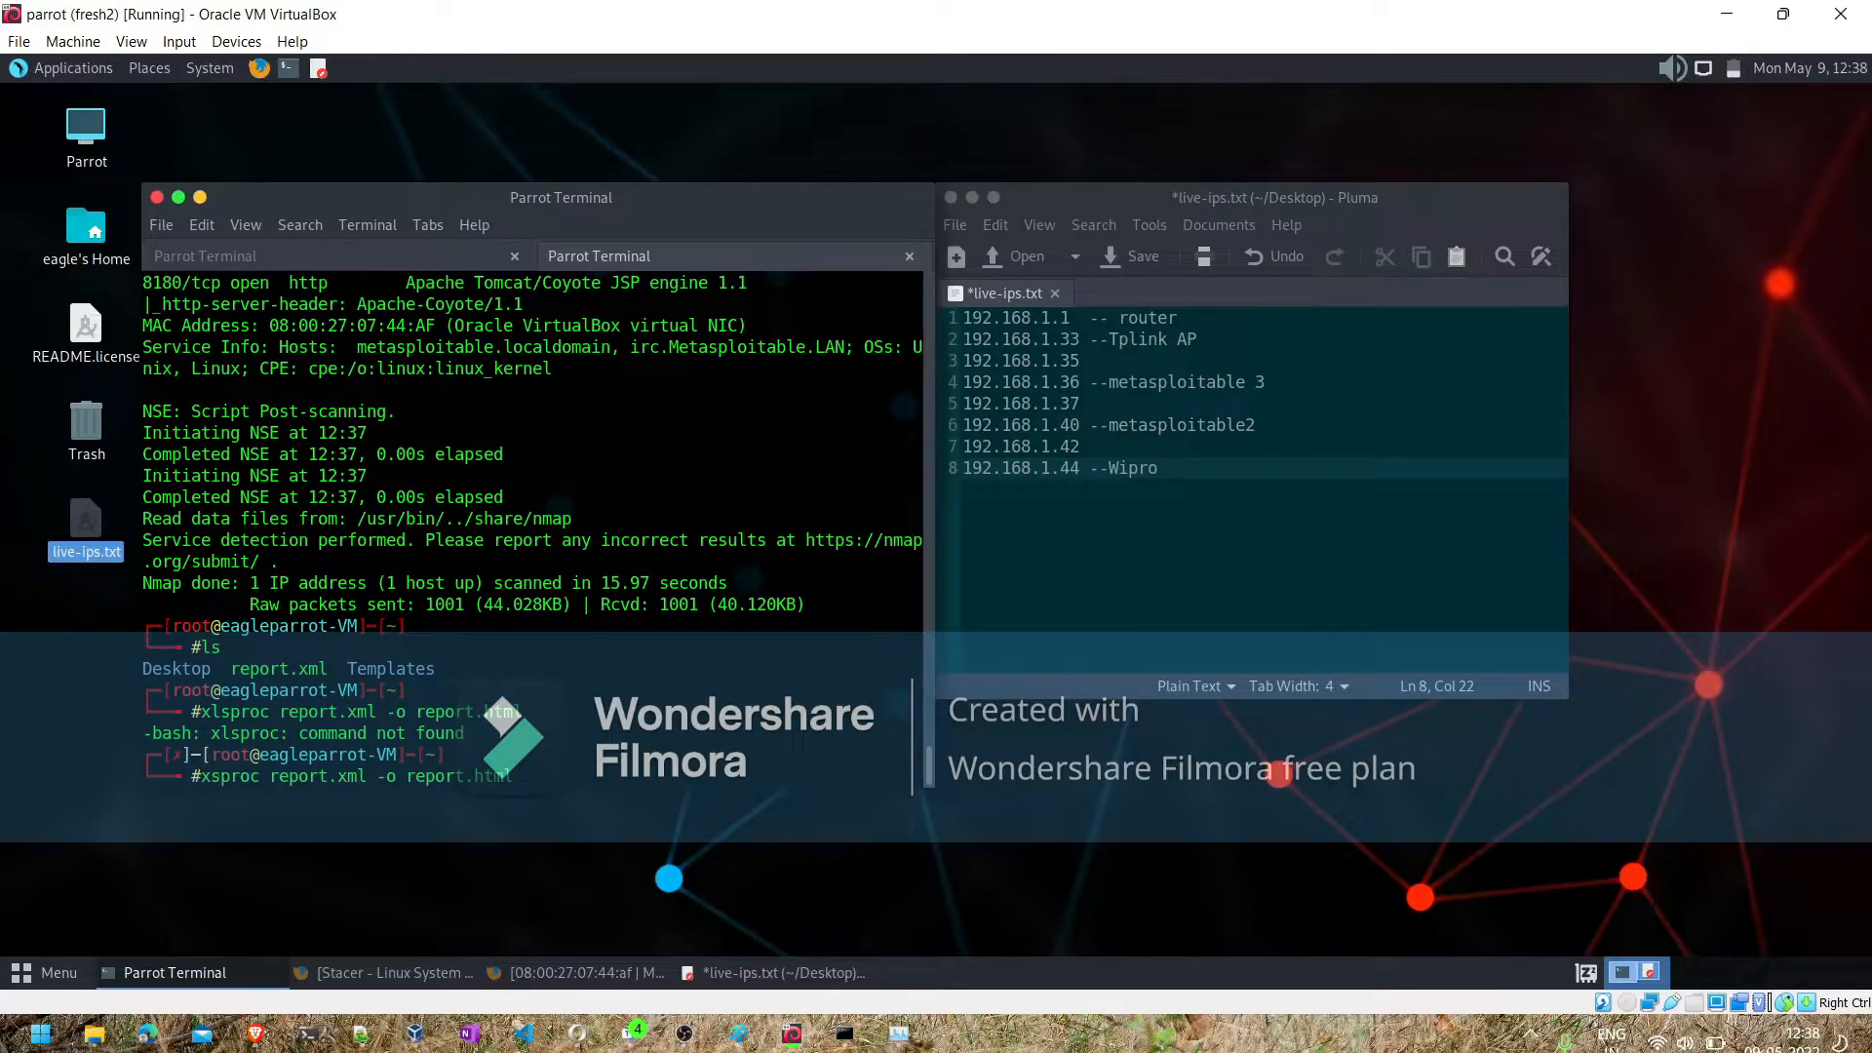
pyautogui.write('lt')
pyautogui.press('Return')
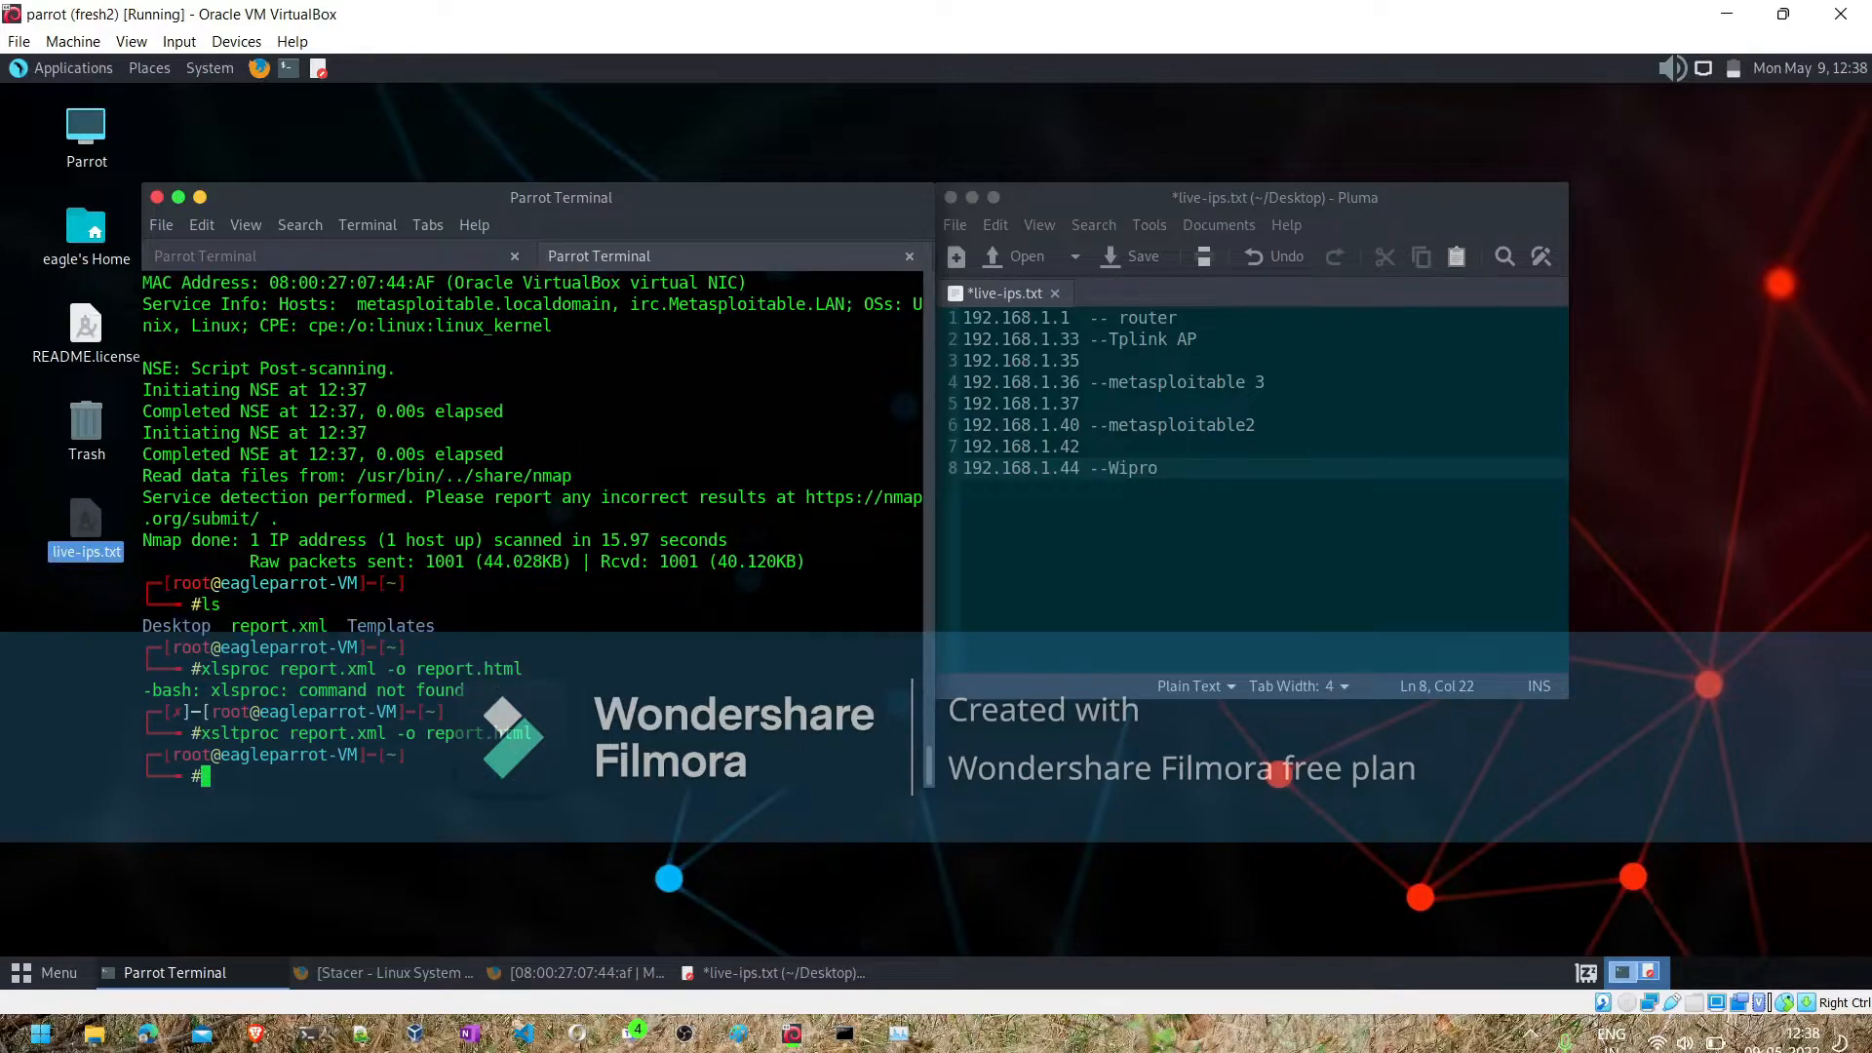
pyautogui.write('ls')
pyautogui.press('Return')
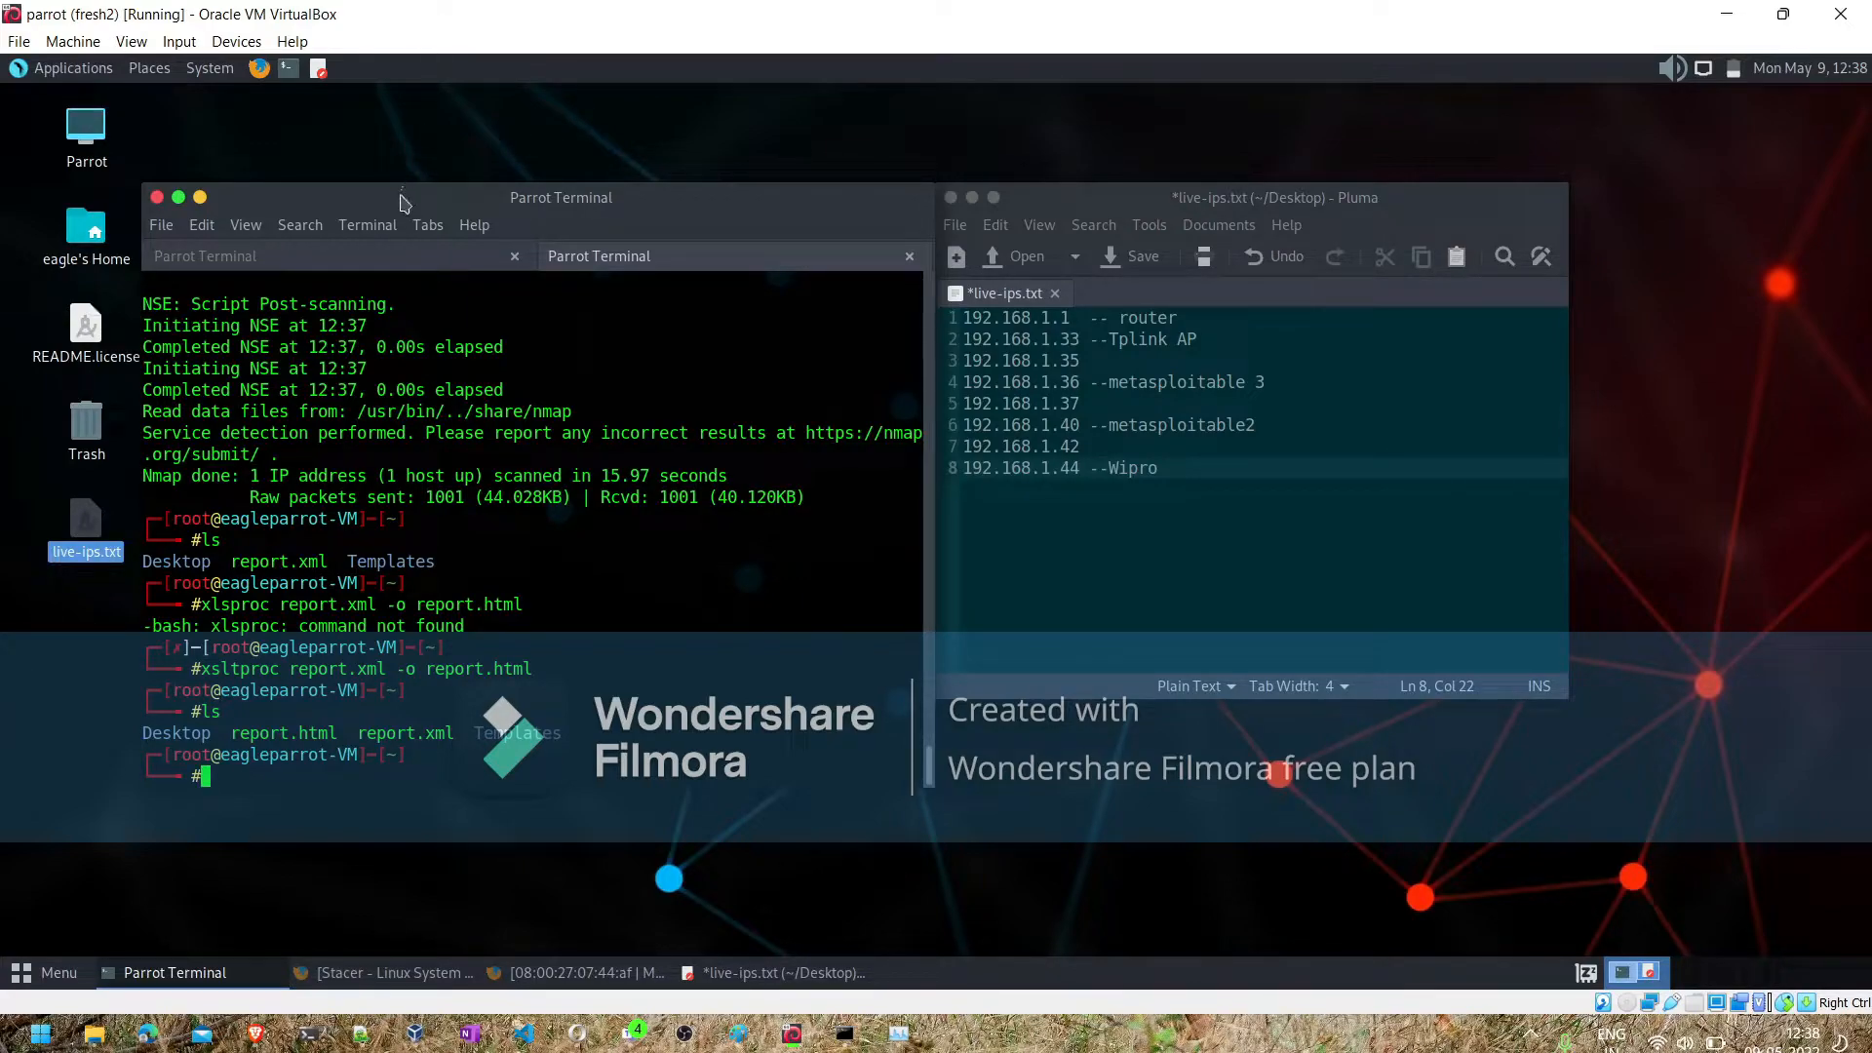
# - Move report.html to the desktop folder by running mv report.html /home/eagle/Desktop/
pyautogui.moveTo(378, 197); pyautogui.dragTo(481, 197)
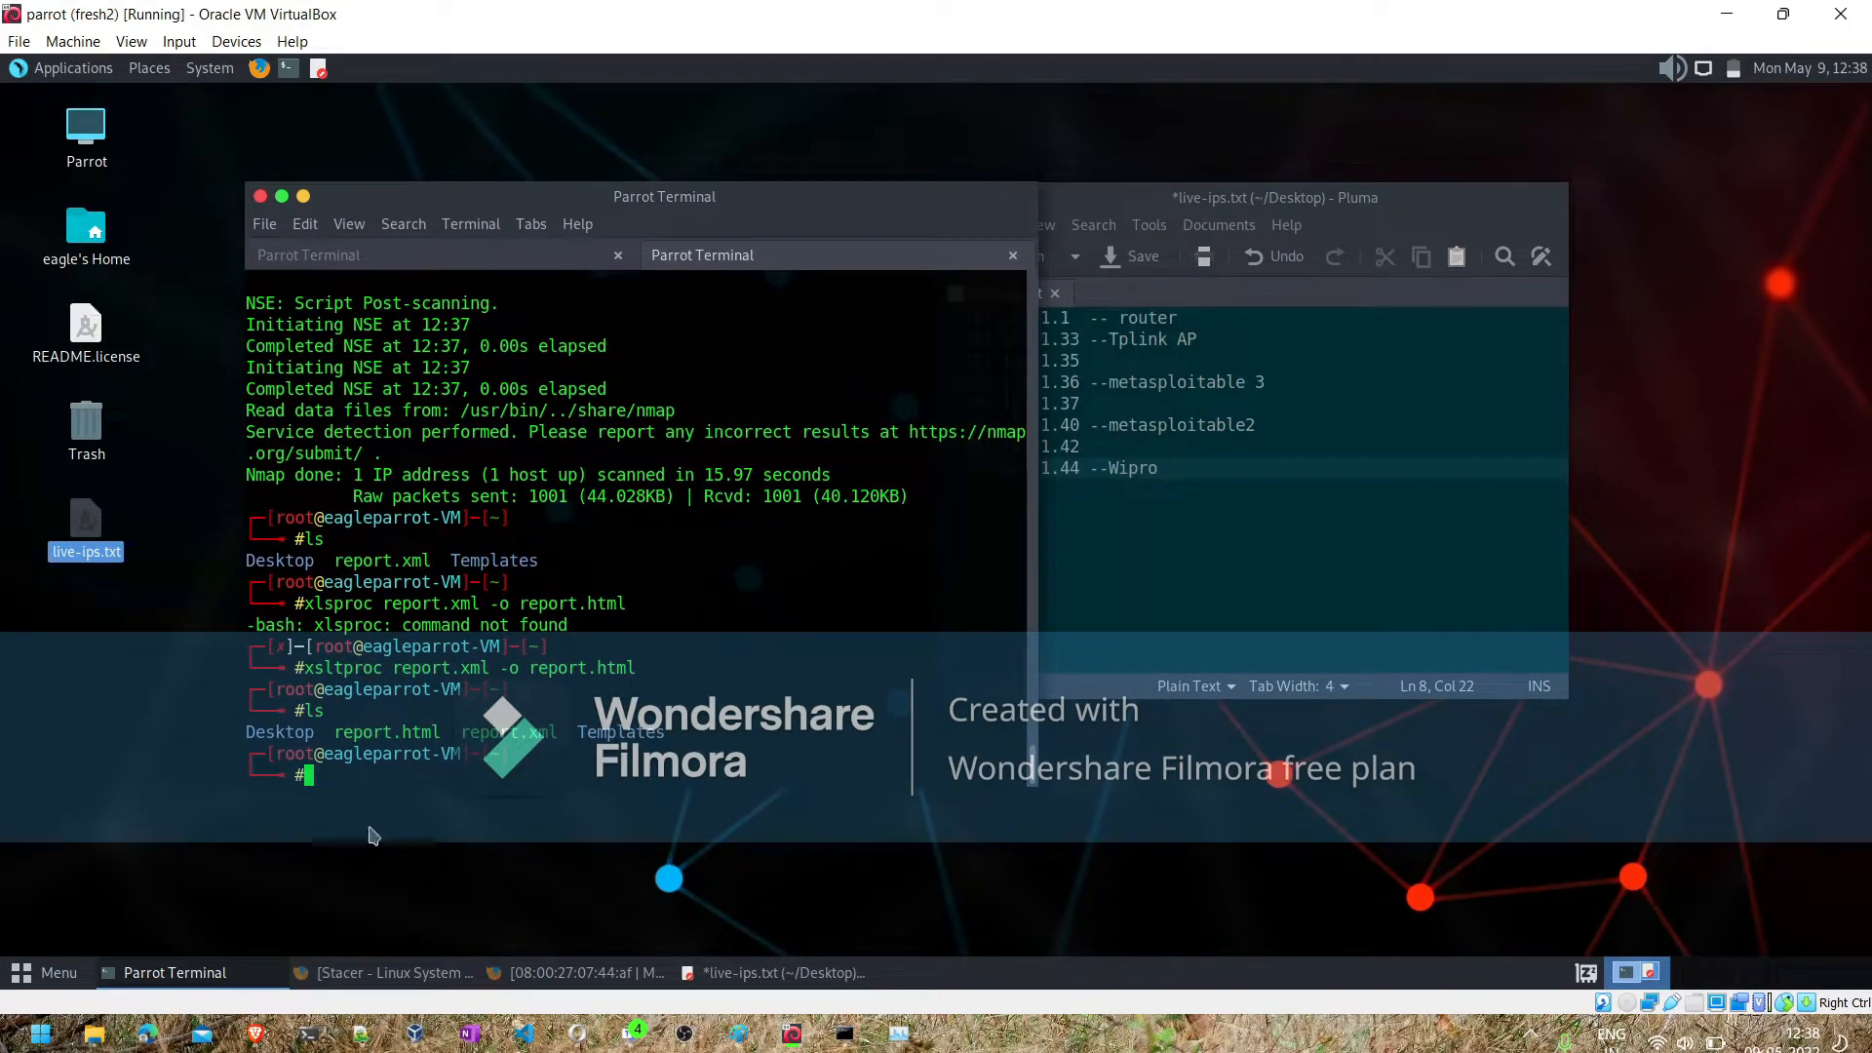
pyautogui.write('mv report.')
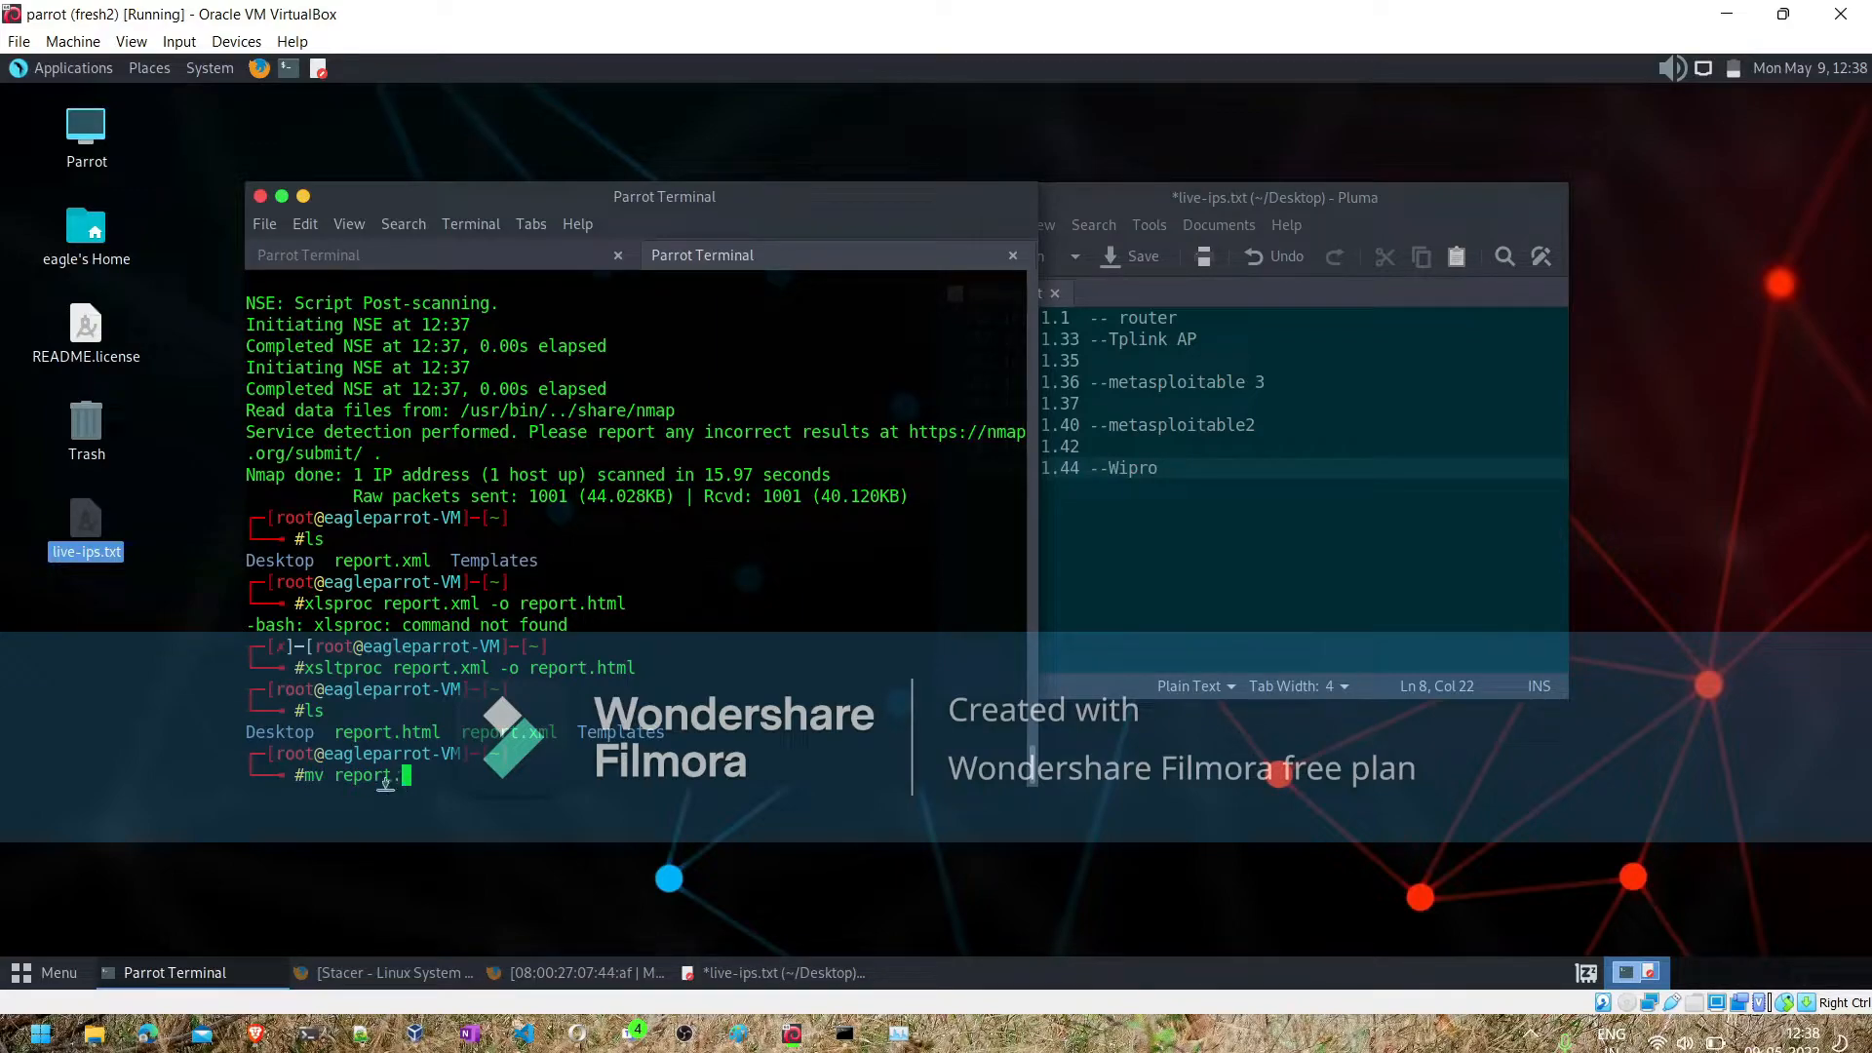
pyautogui.write('html ')
pyautogui.write('/us')
pyautogui.write('home/')
pyautogui.write('e')
pyautogui.press('Tab')
pyautogui.write('Des')
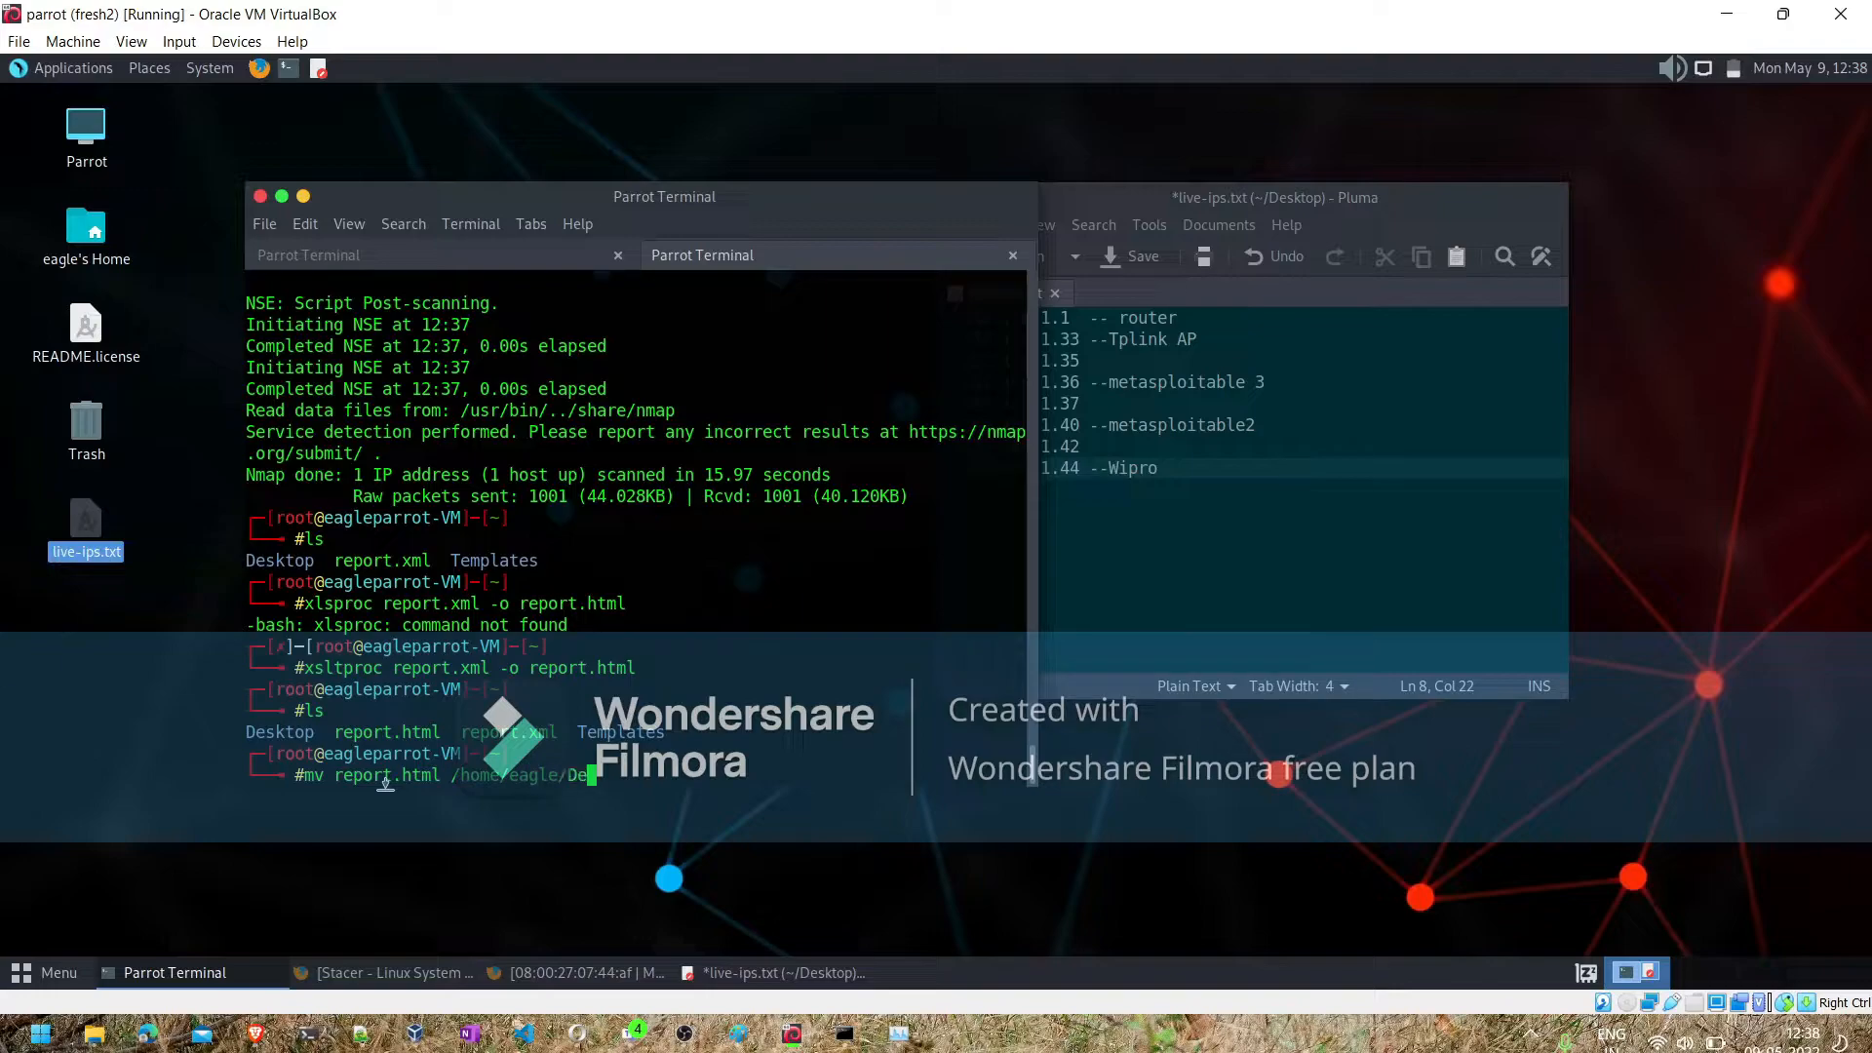
pyautogui.press('Tab')
pyautogui.press('Return')
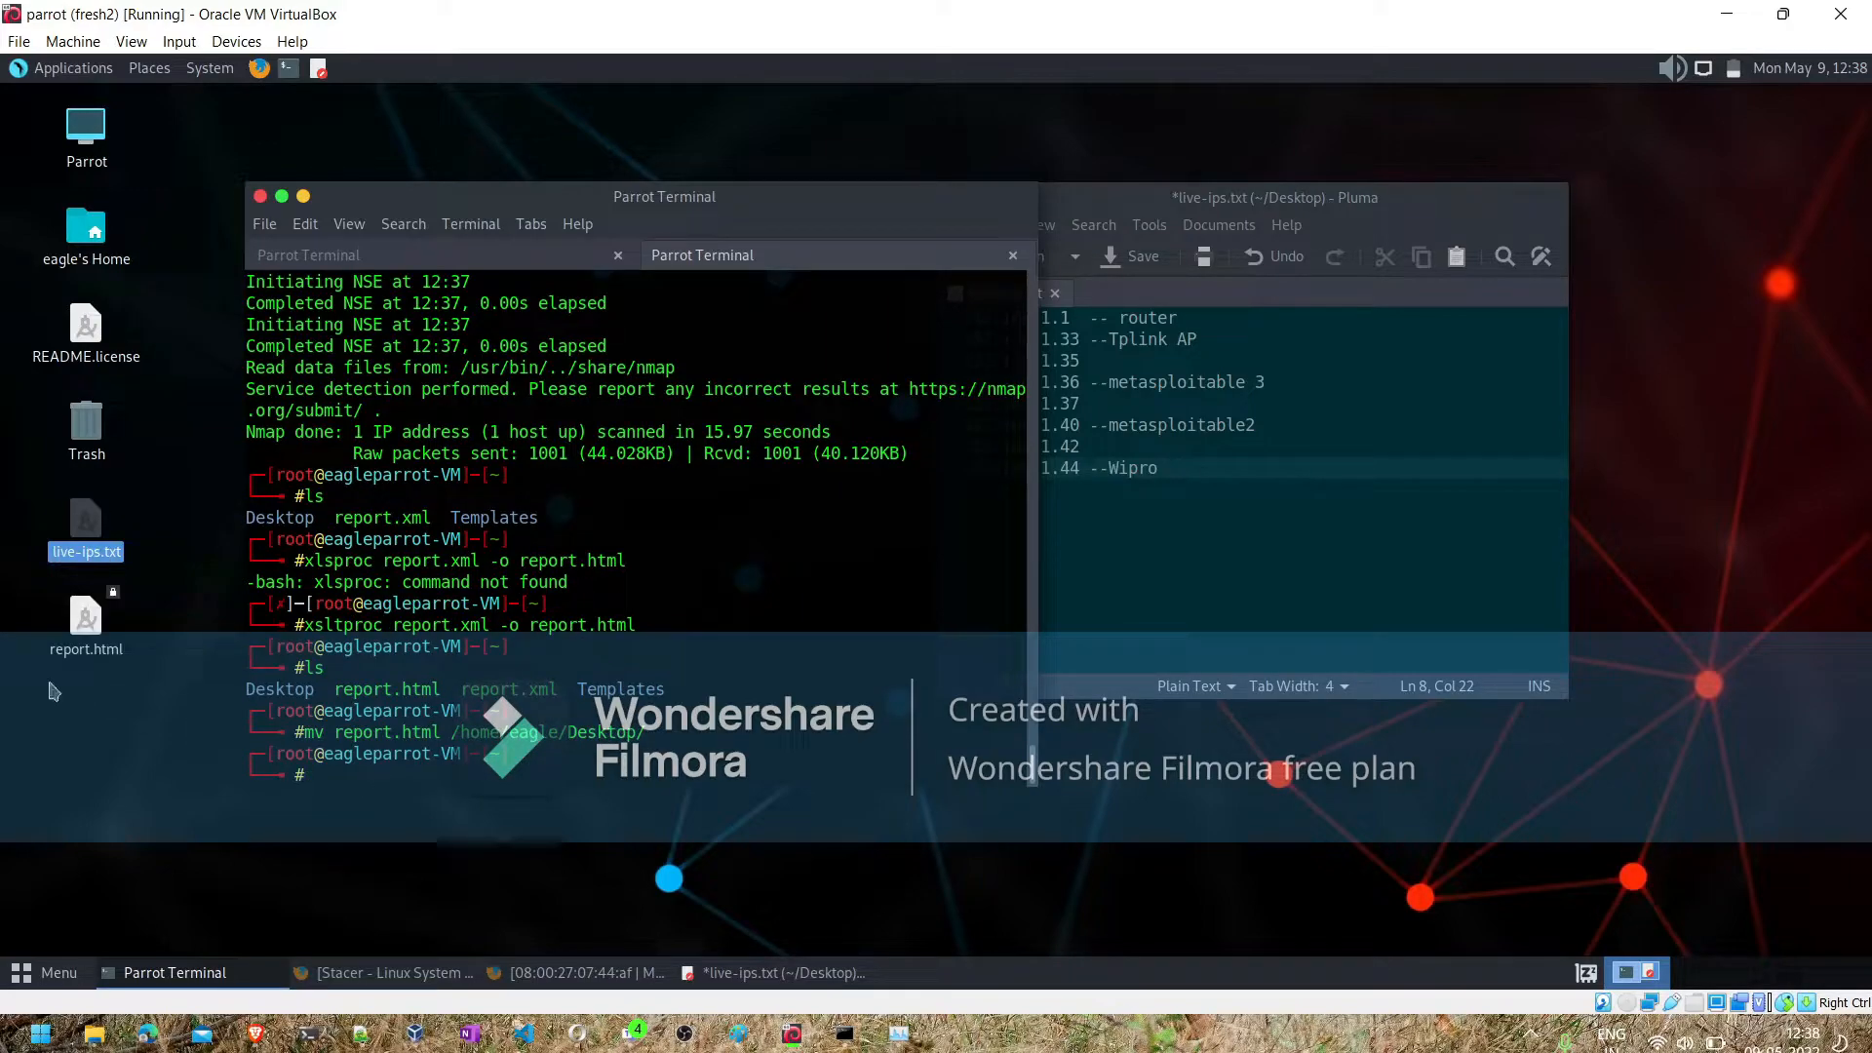
# - Open report.html from the desktop in Firefox and examine the ports and vulnerabilities listed in the Nmap scan report
pyautogui.click(91, 650)
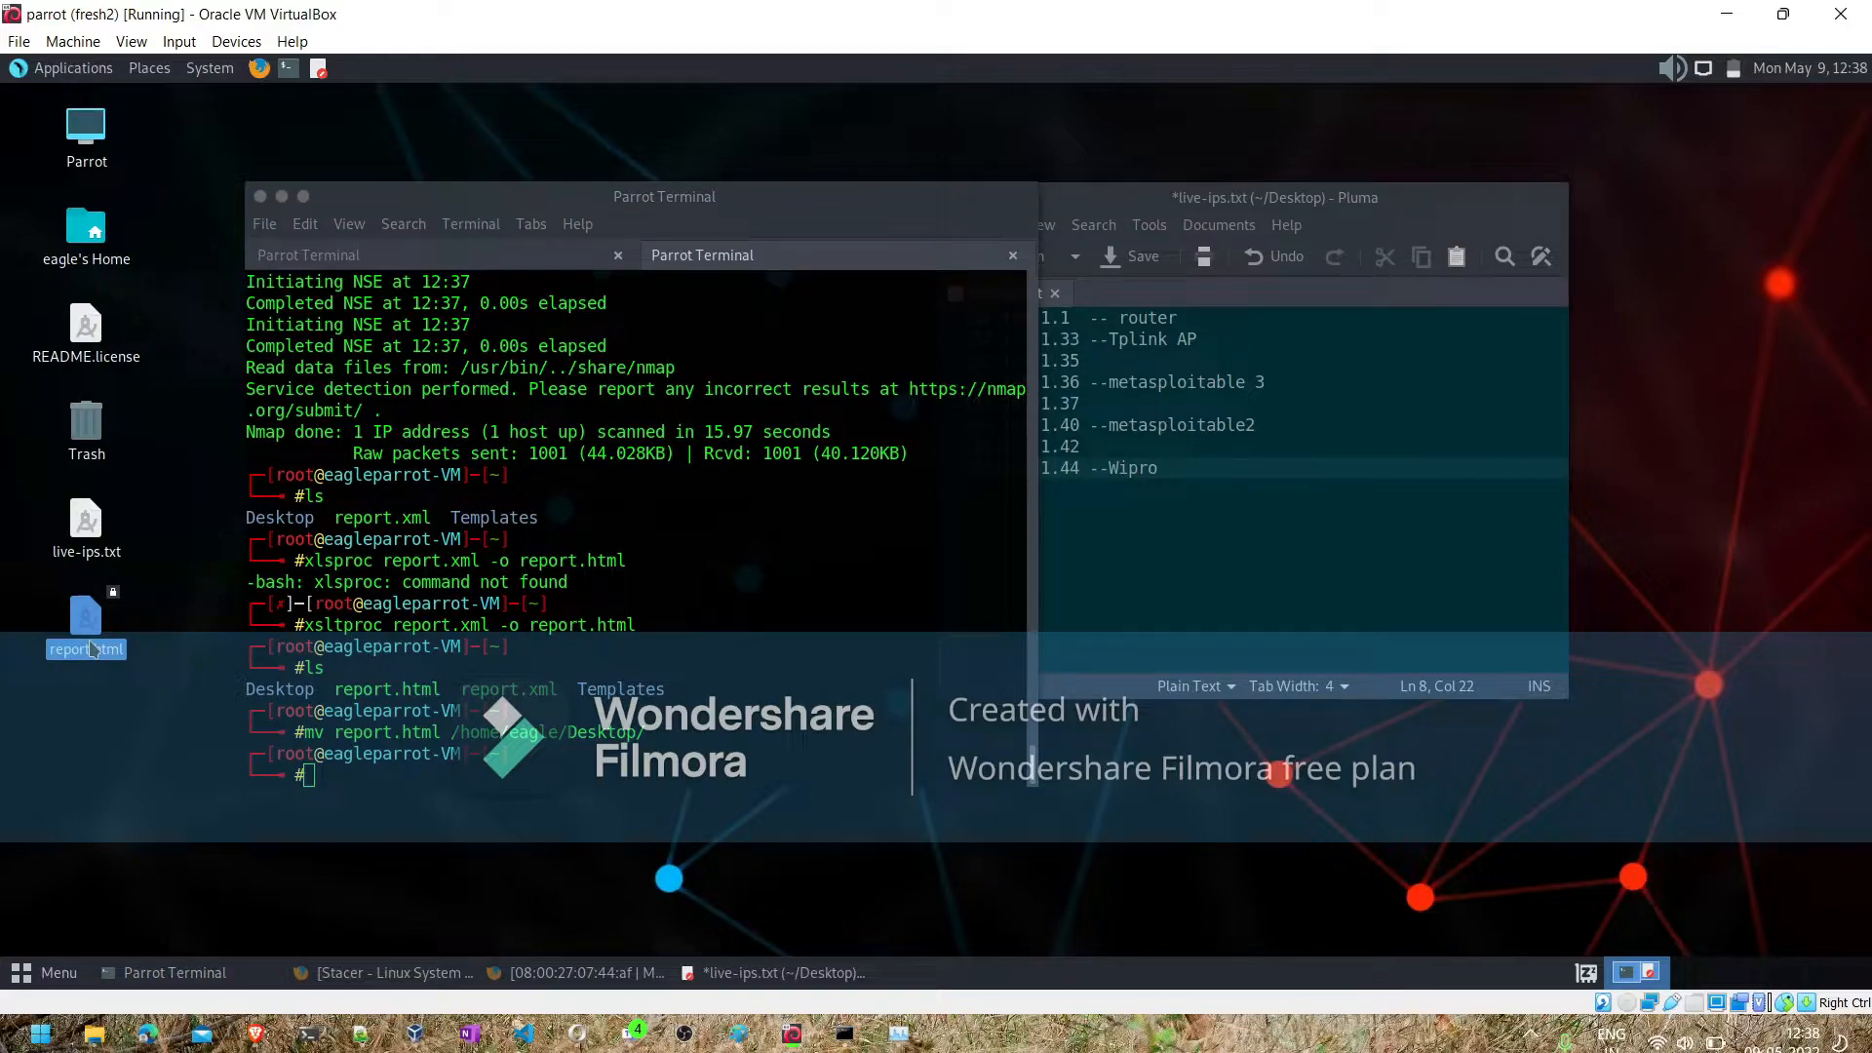
pyautogui.rightClick(91, 649)
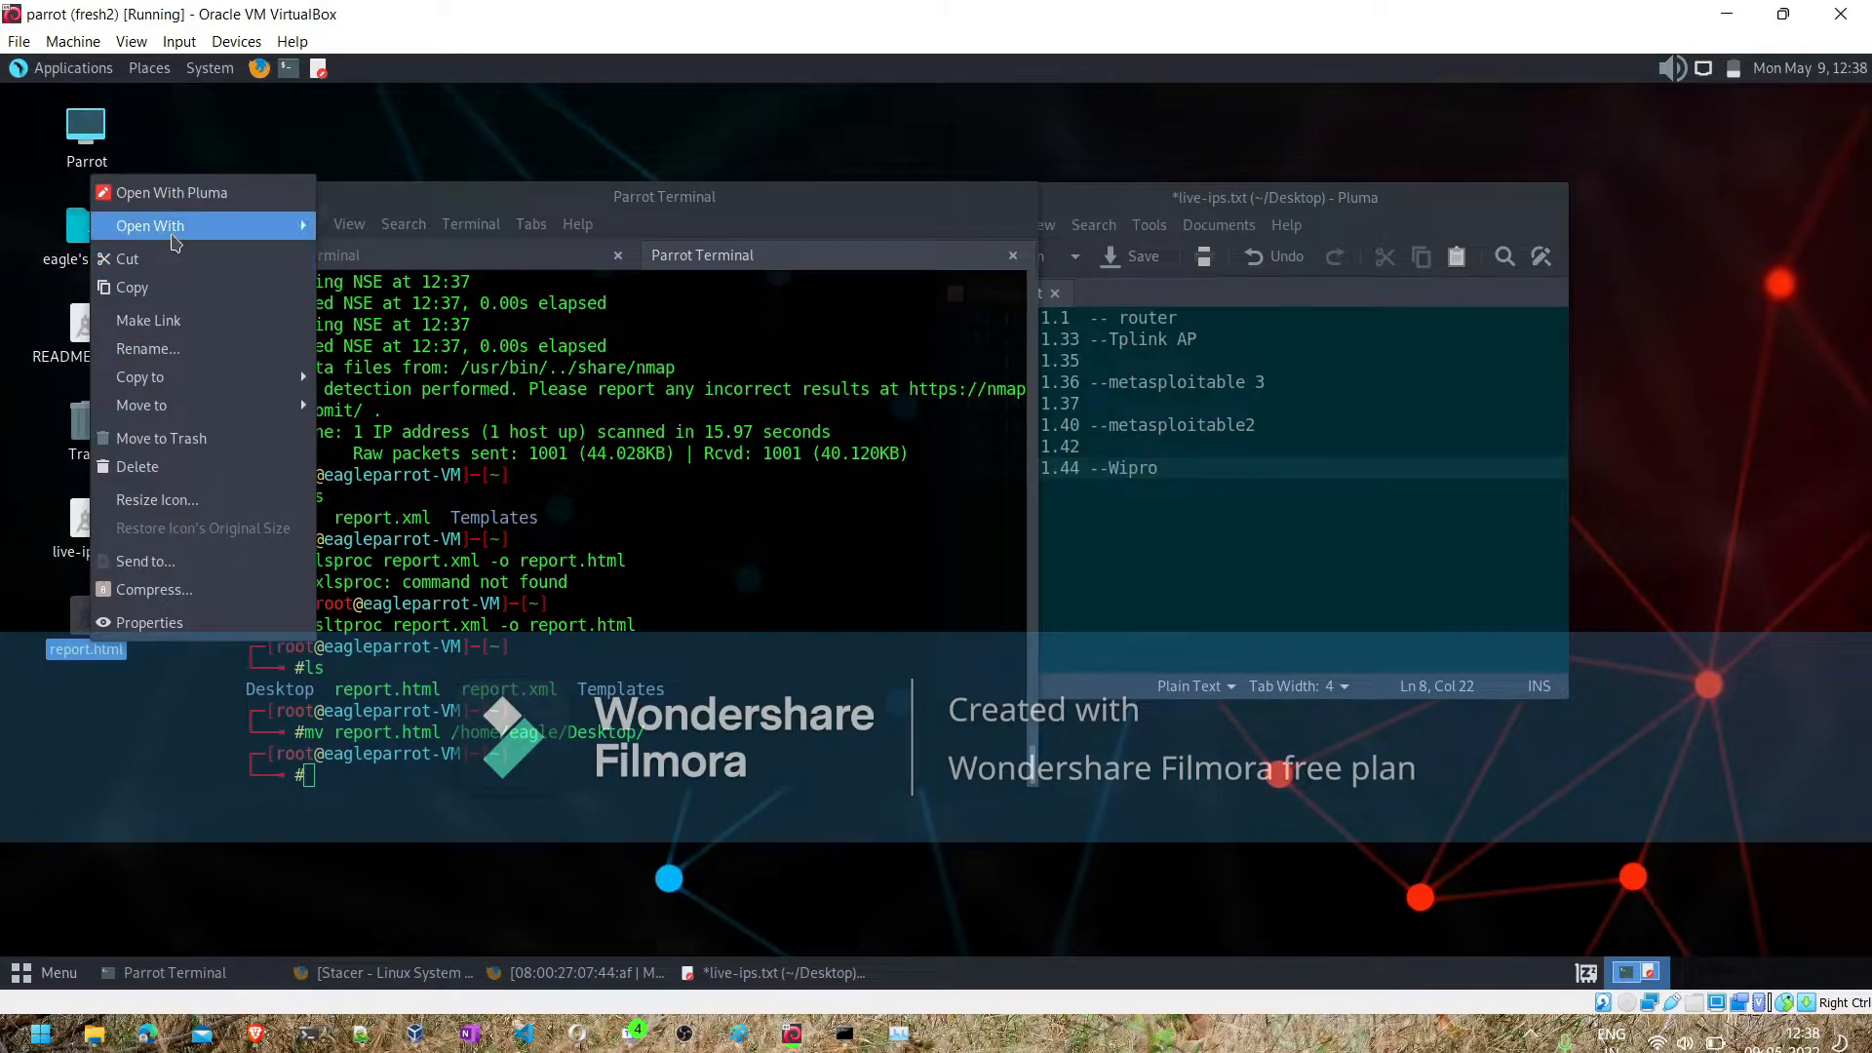
pyautogui.moveTo(175, 225)
pyautogui.click(390, 222)
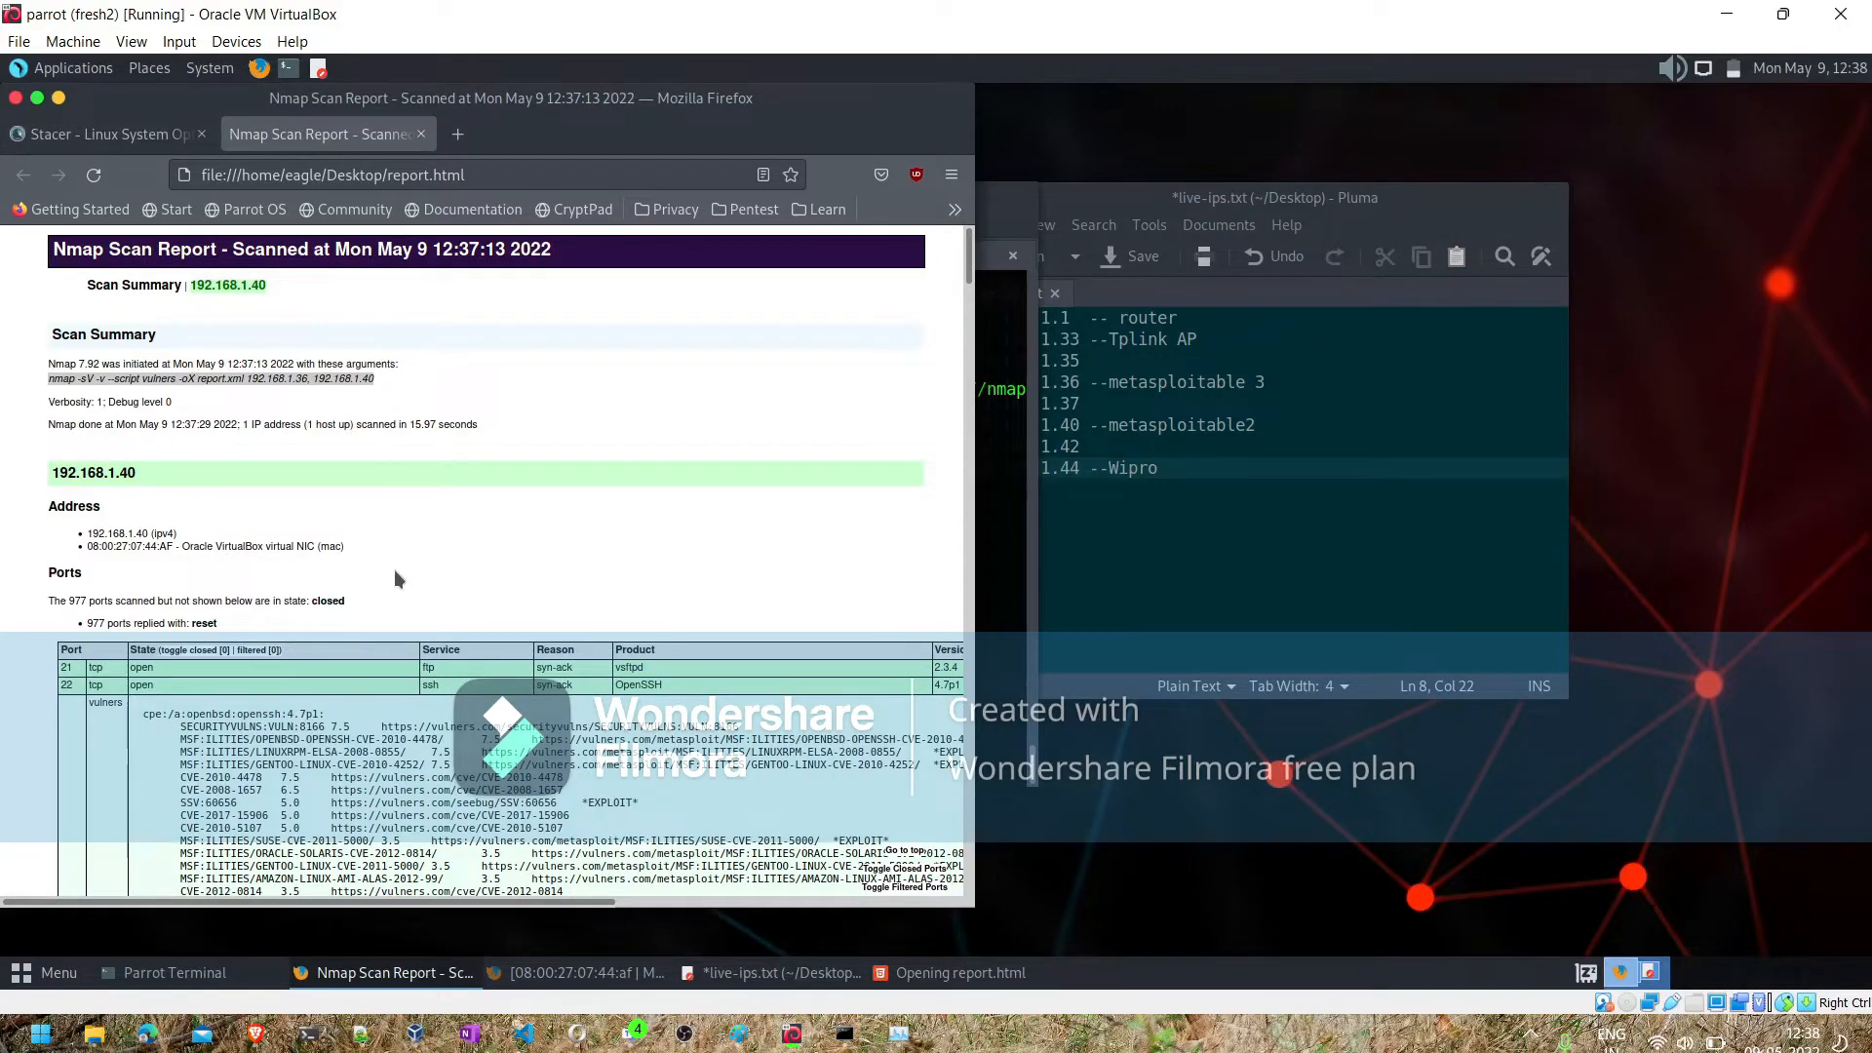
pyautogui.scroll(-5, 394, 570)
pyautogui.scroll(-10, 394, 570)
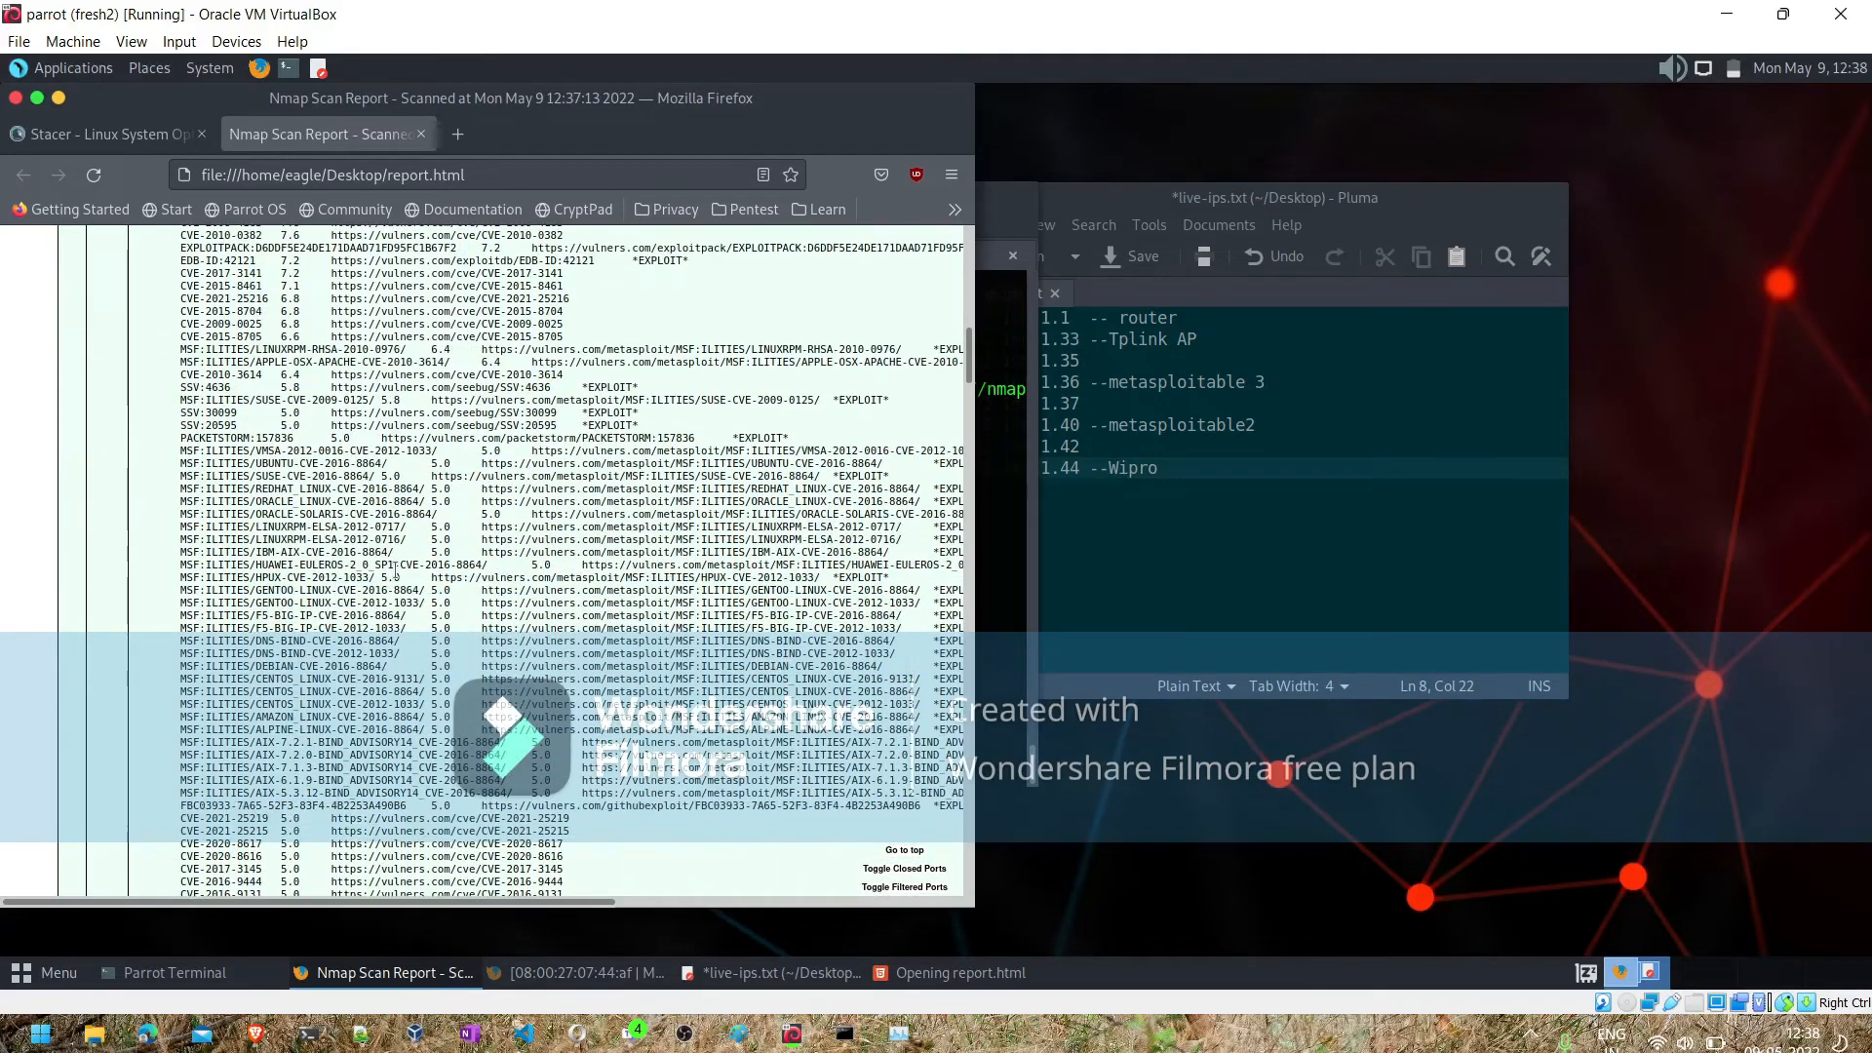
pyautogui.scroll(-10, 394, 570)
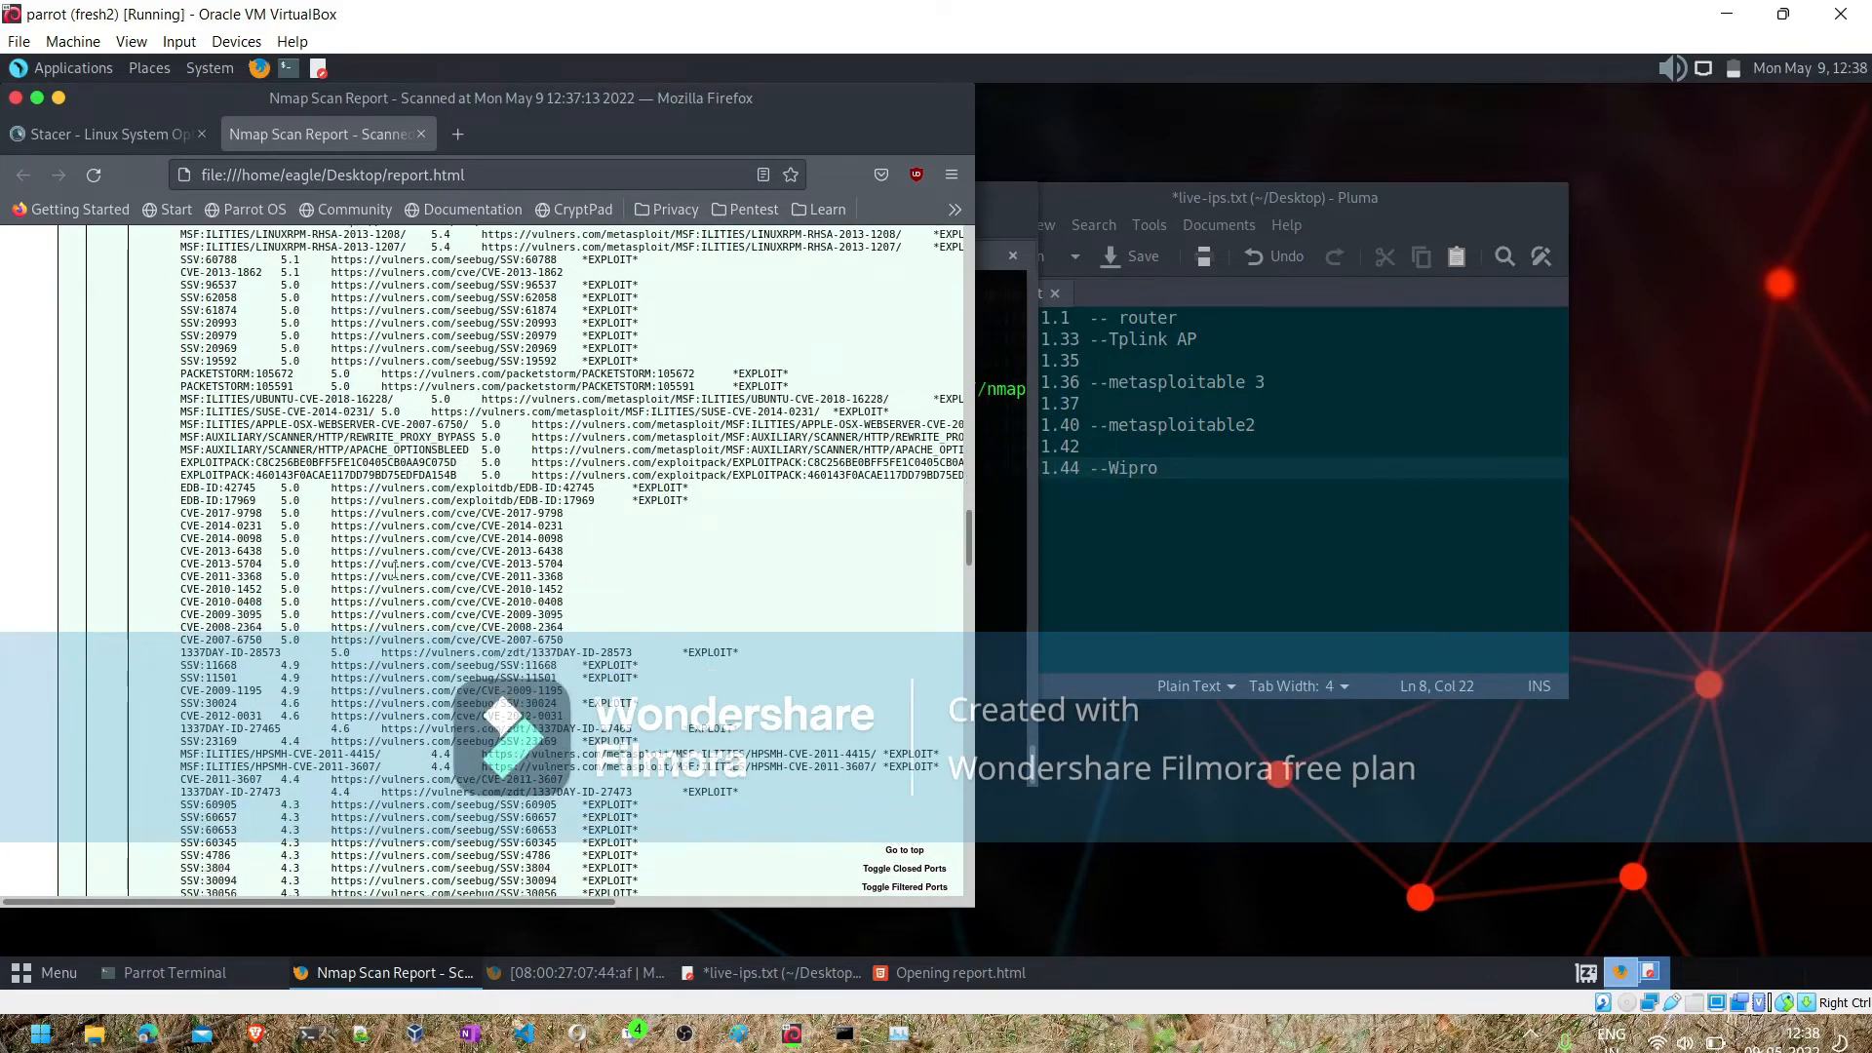
pyautogui.scroll(-15, 394, 569)
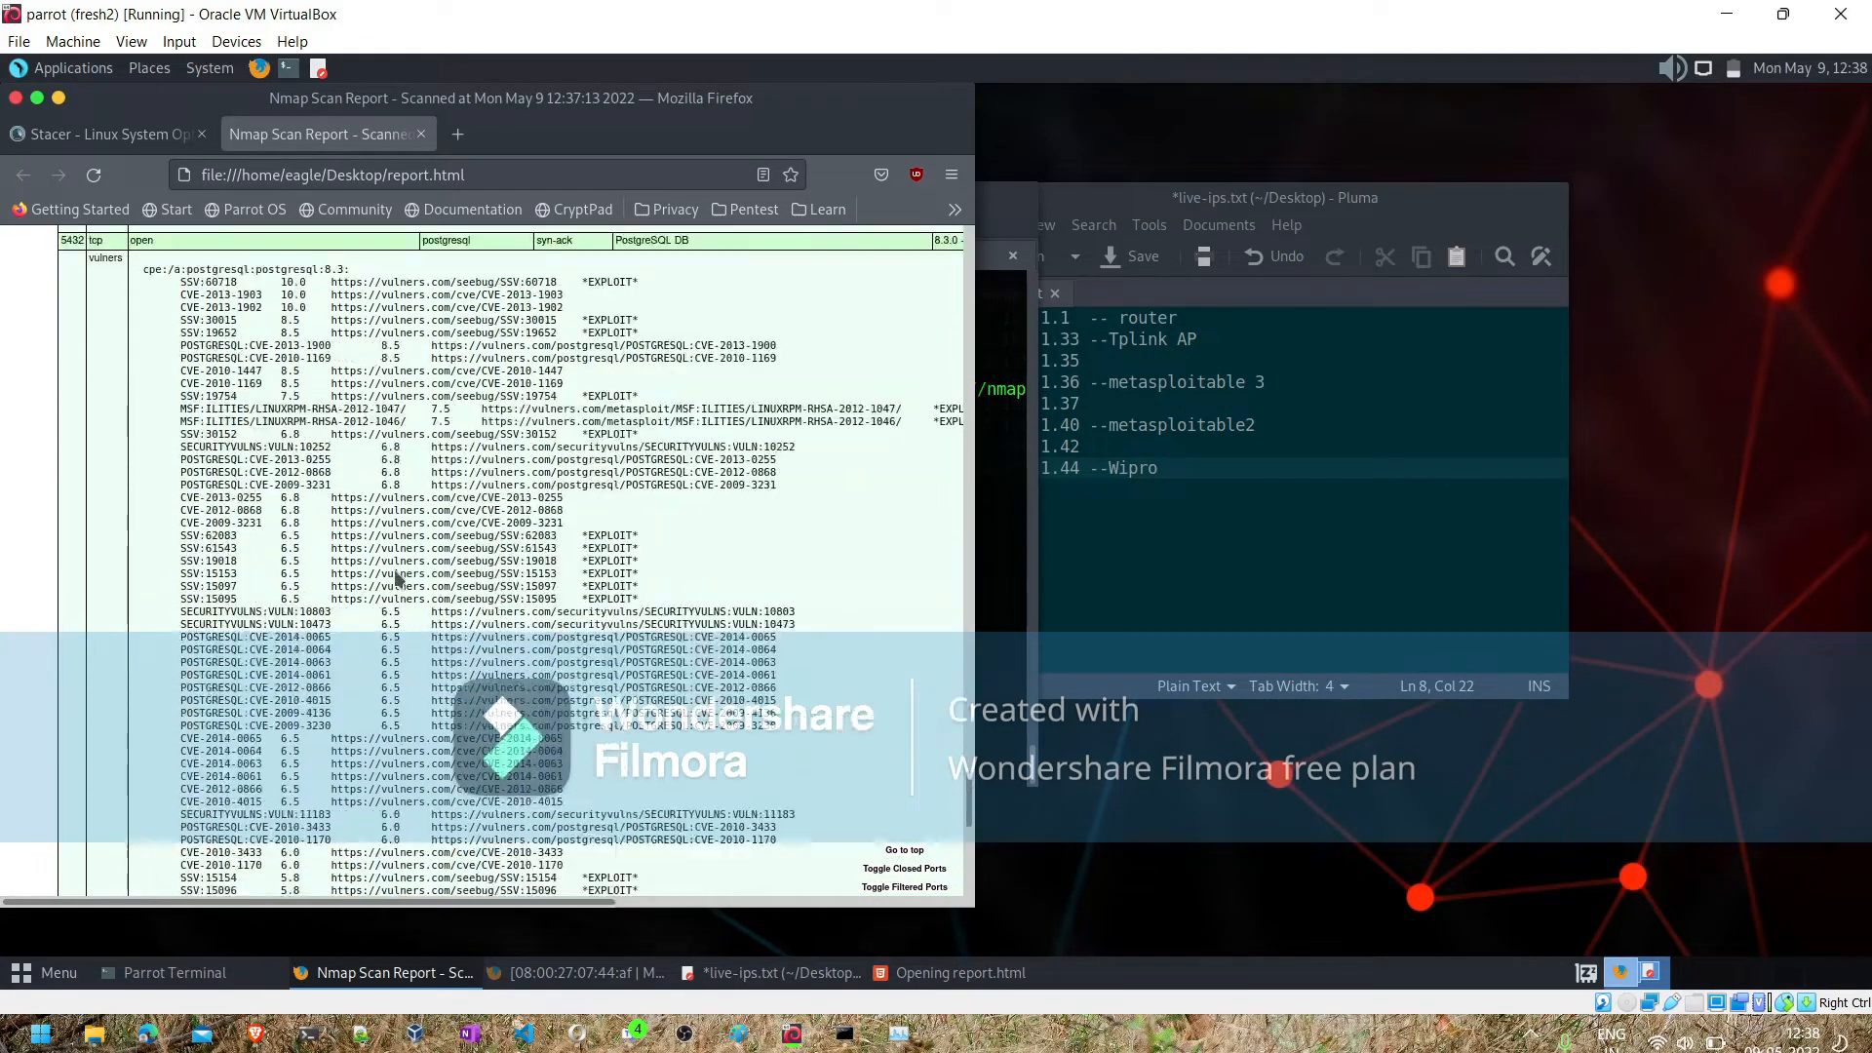
pyautogui.scroll(20, 395, 570)
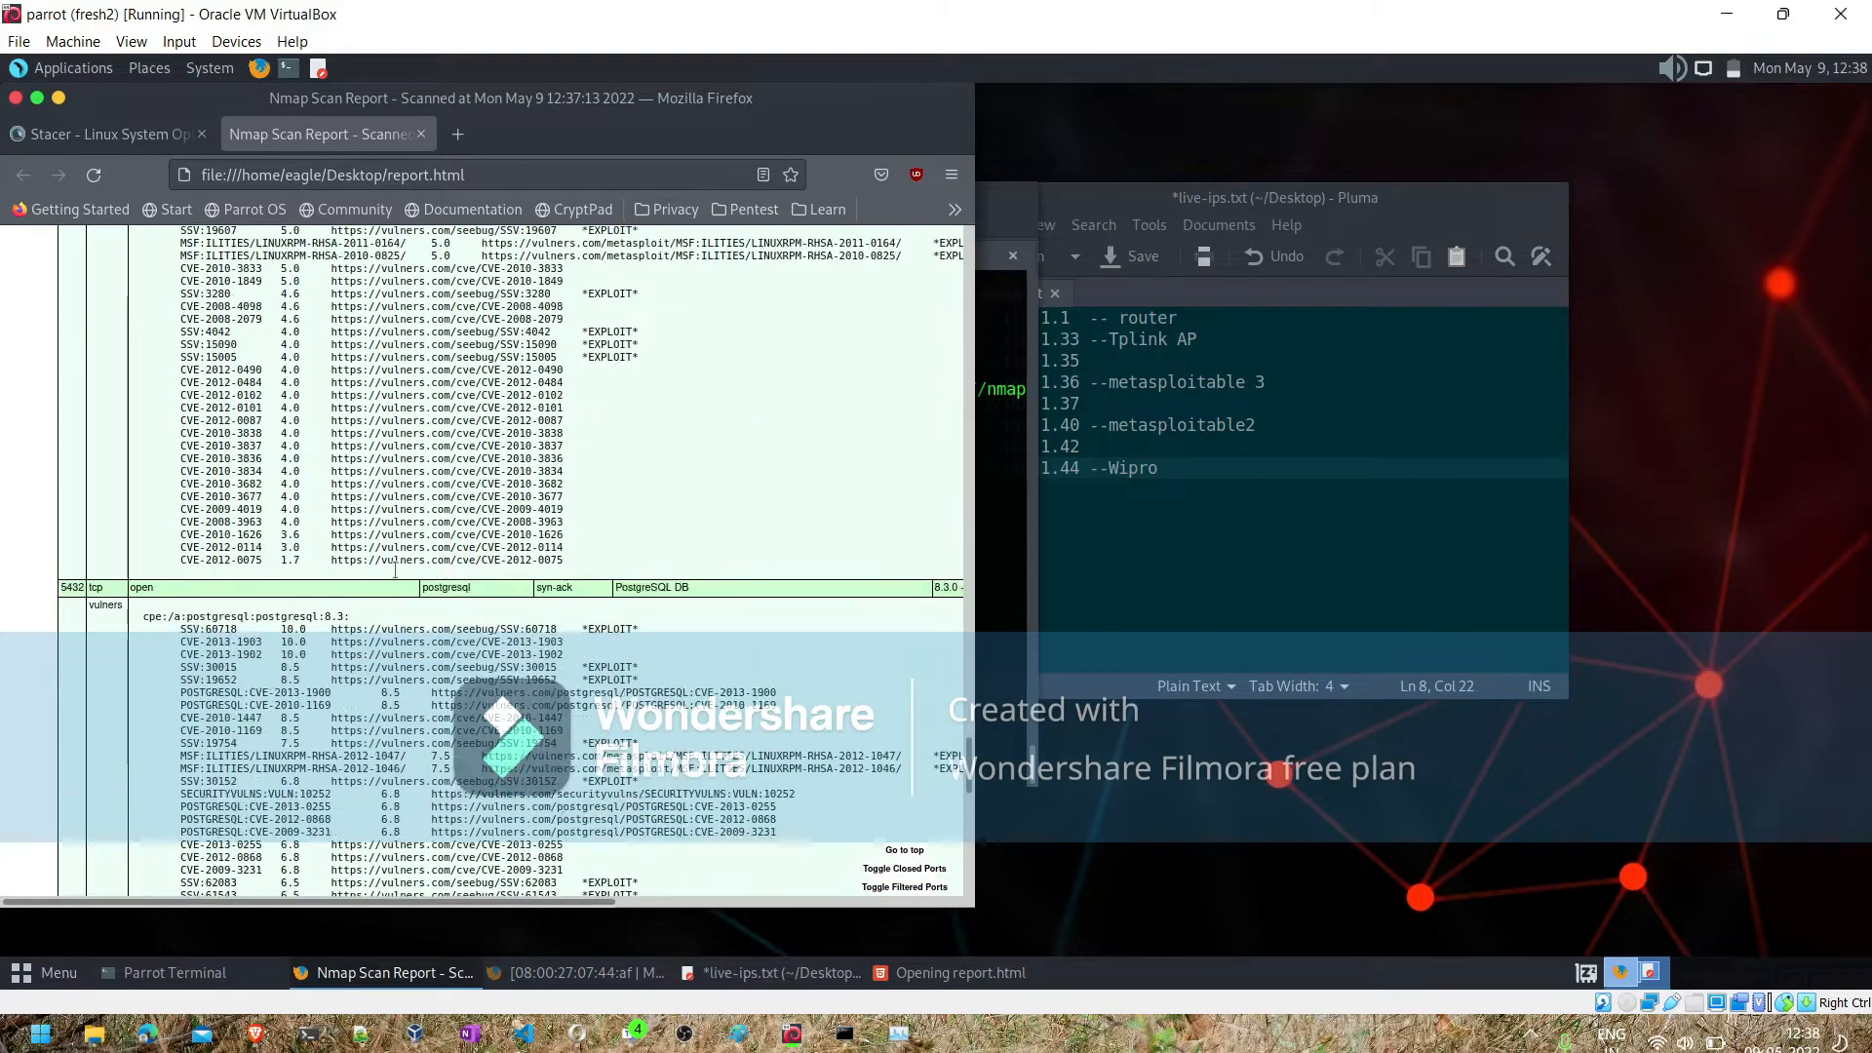
pyautogui.scroll(5, 395, 569)
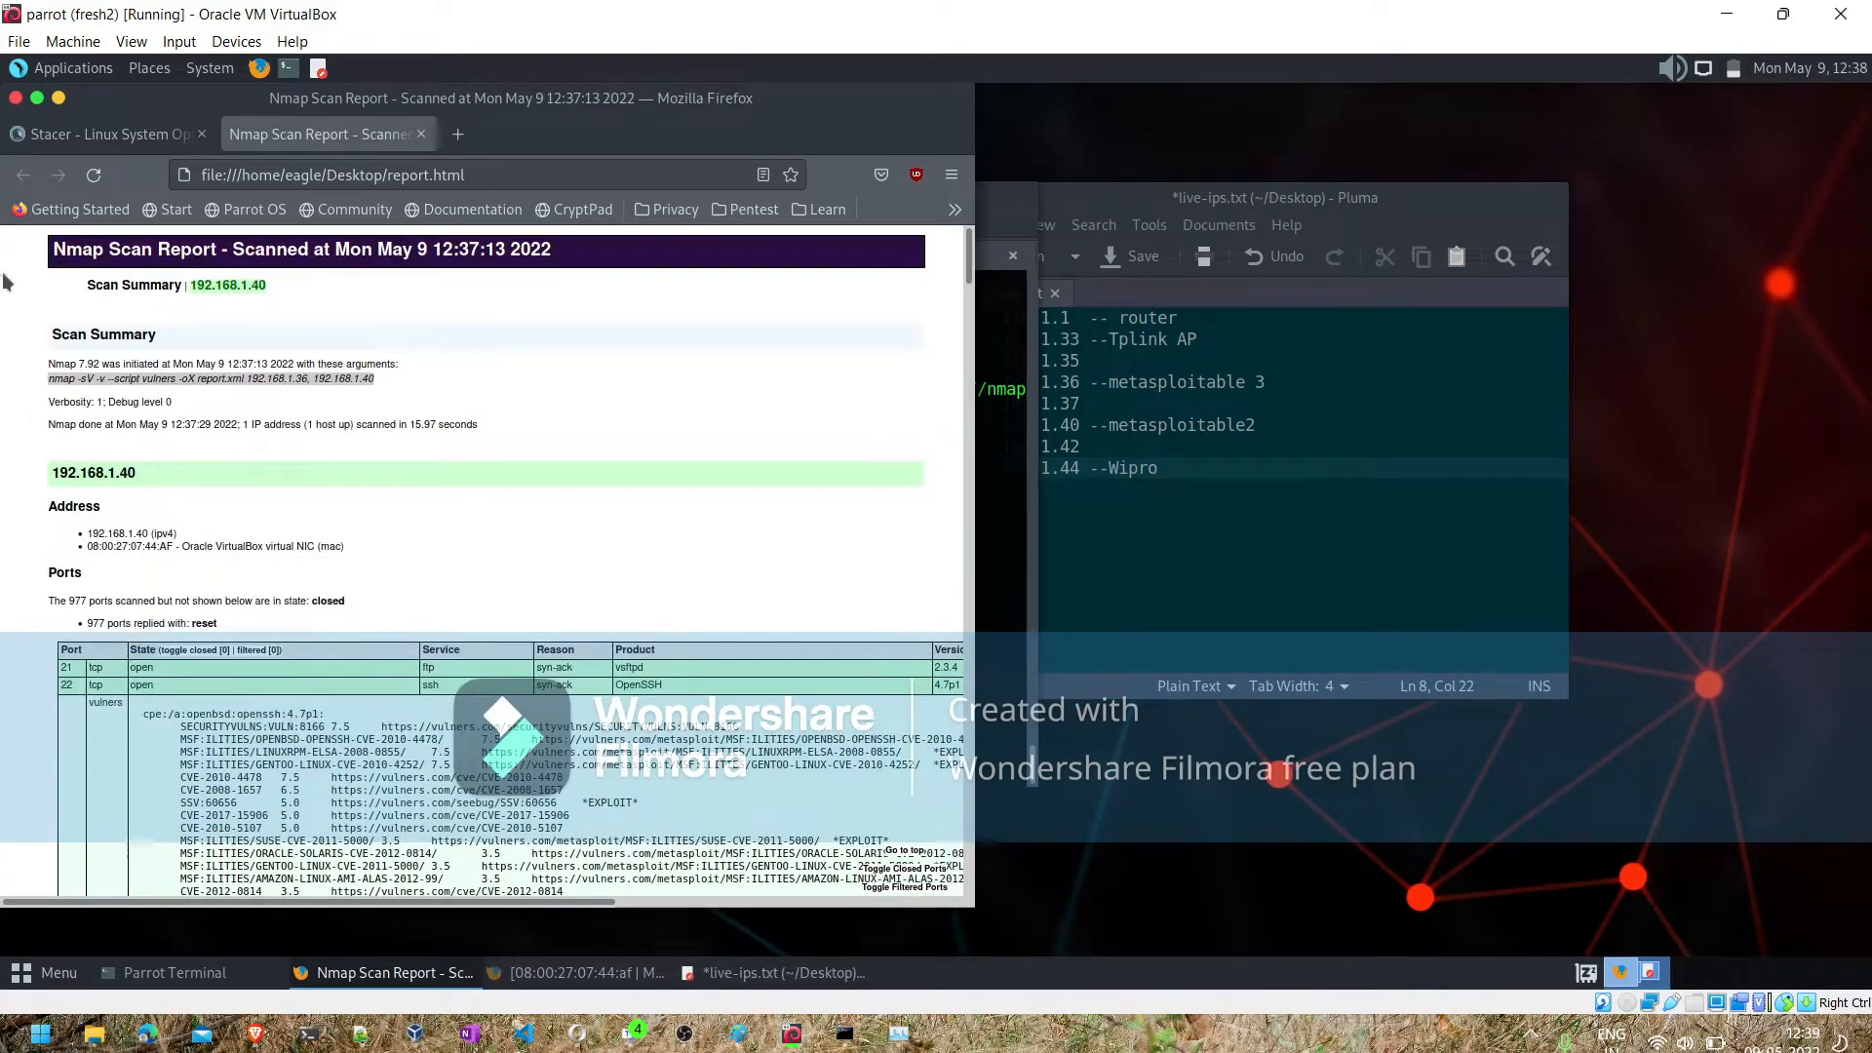
# - Close the Firefox window with both its tabs, and close the terminal window with its running processes
pyautogui.click(16, 99)
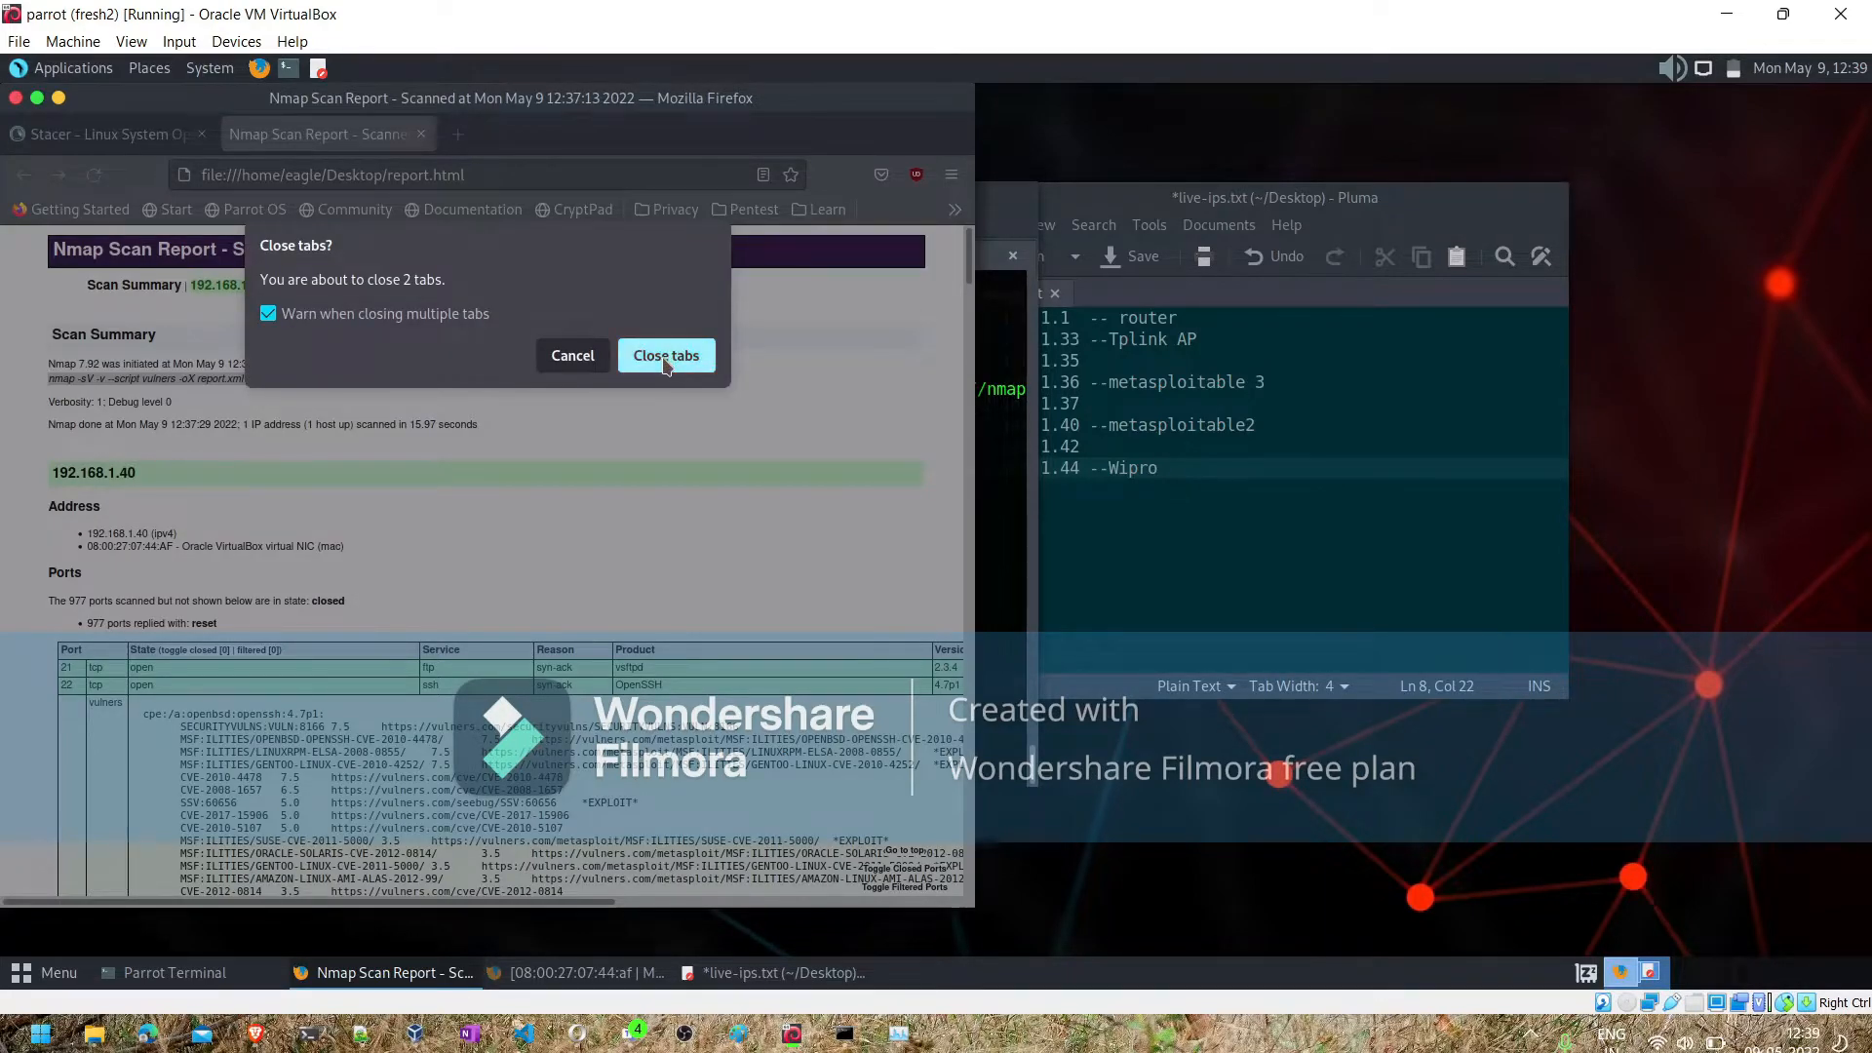
pyautogui.click(666, 361)
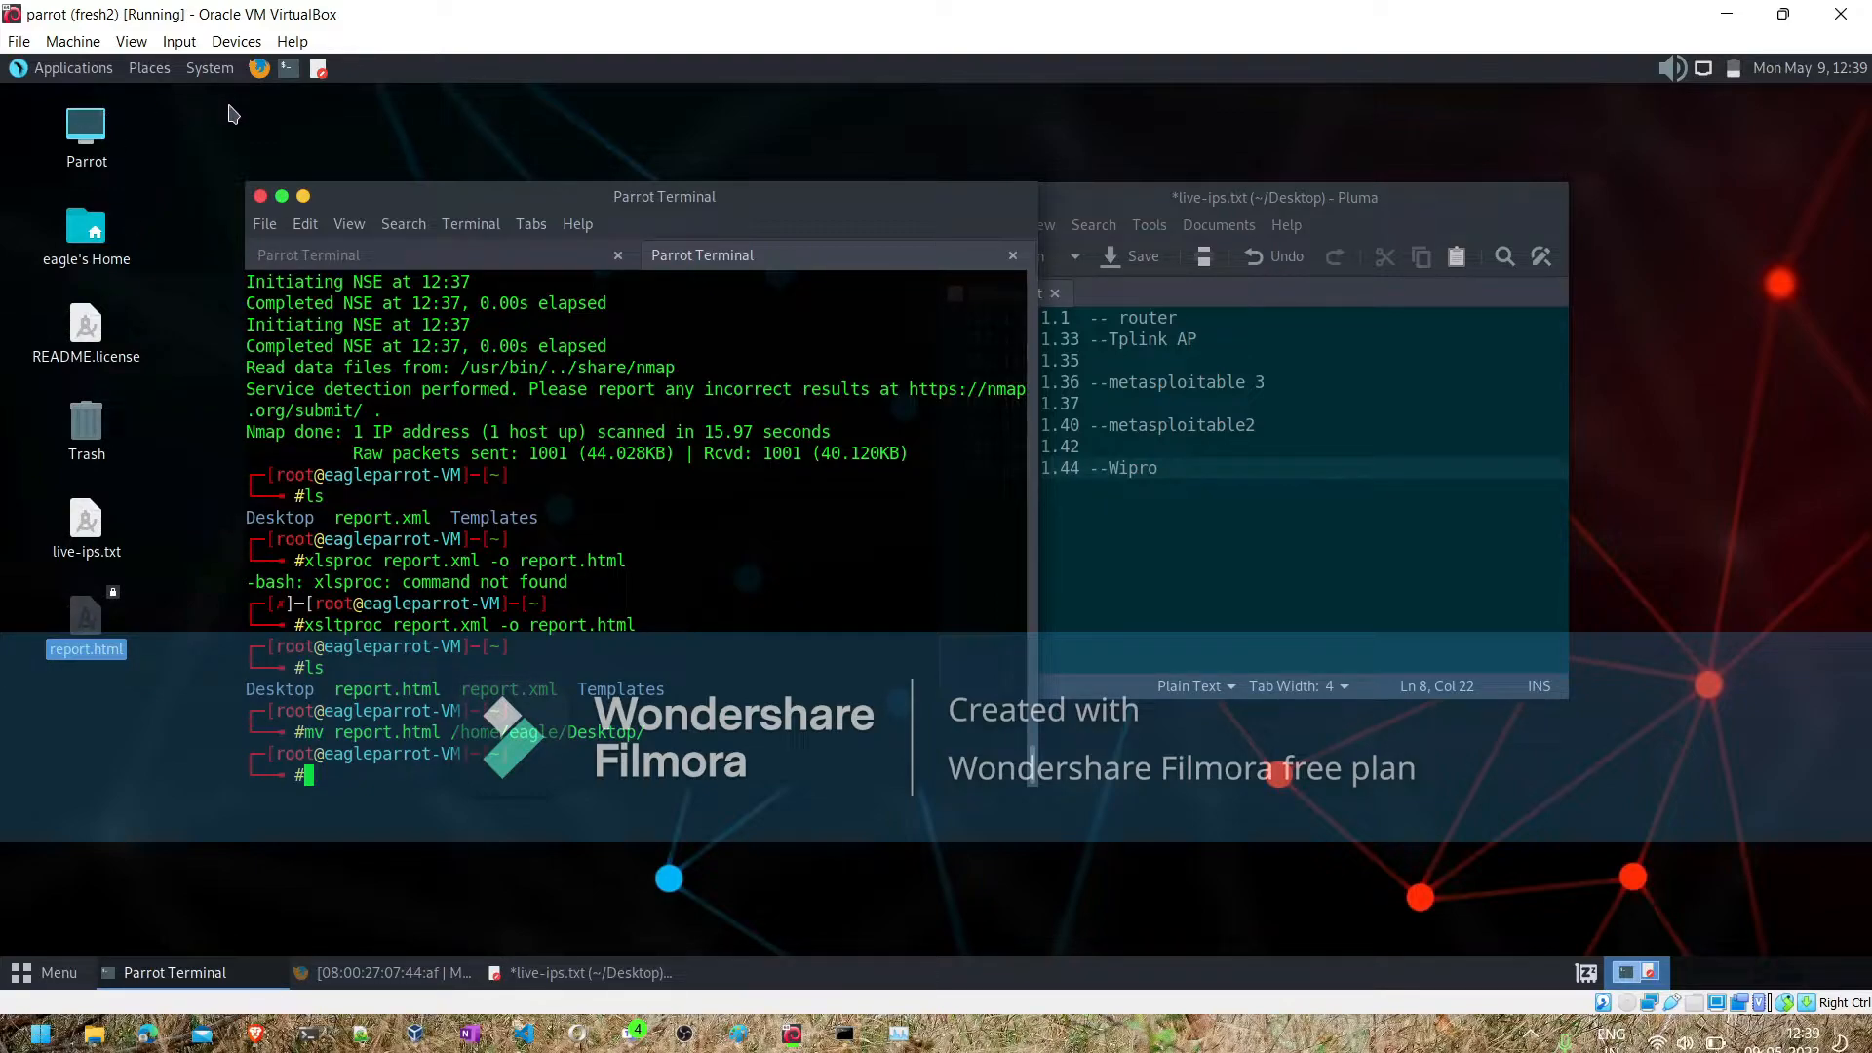
pyautogui.click(262, 201)
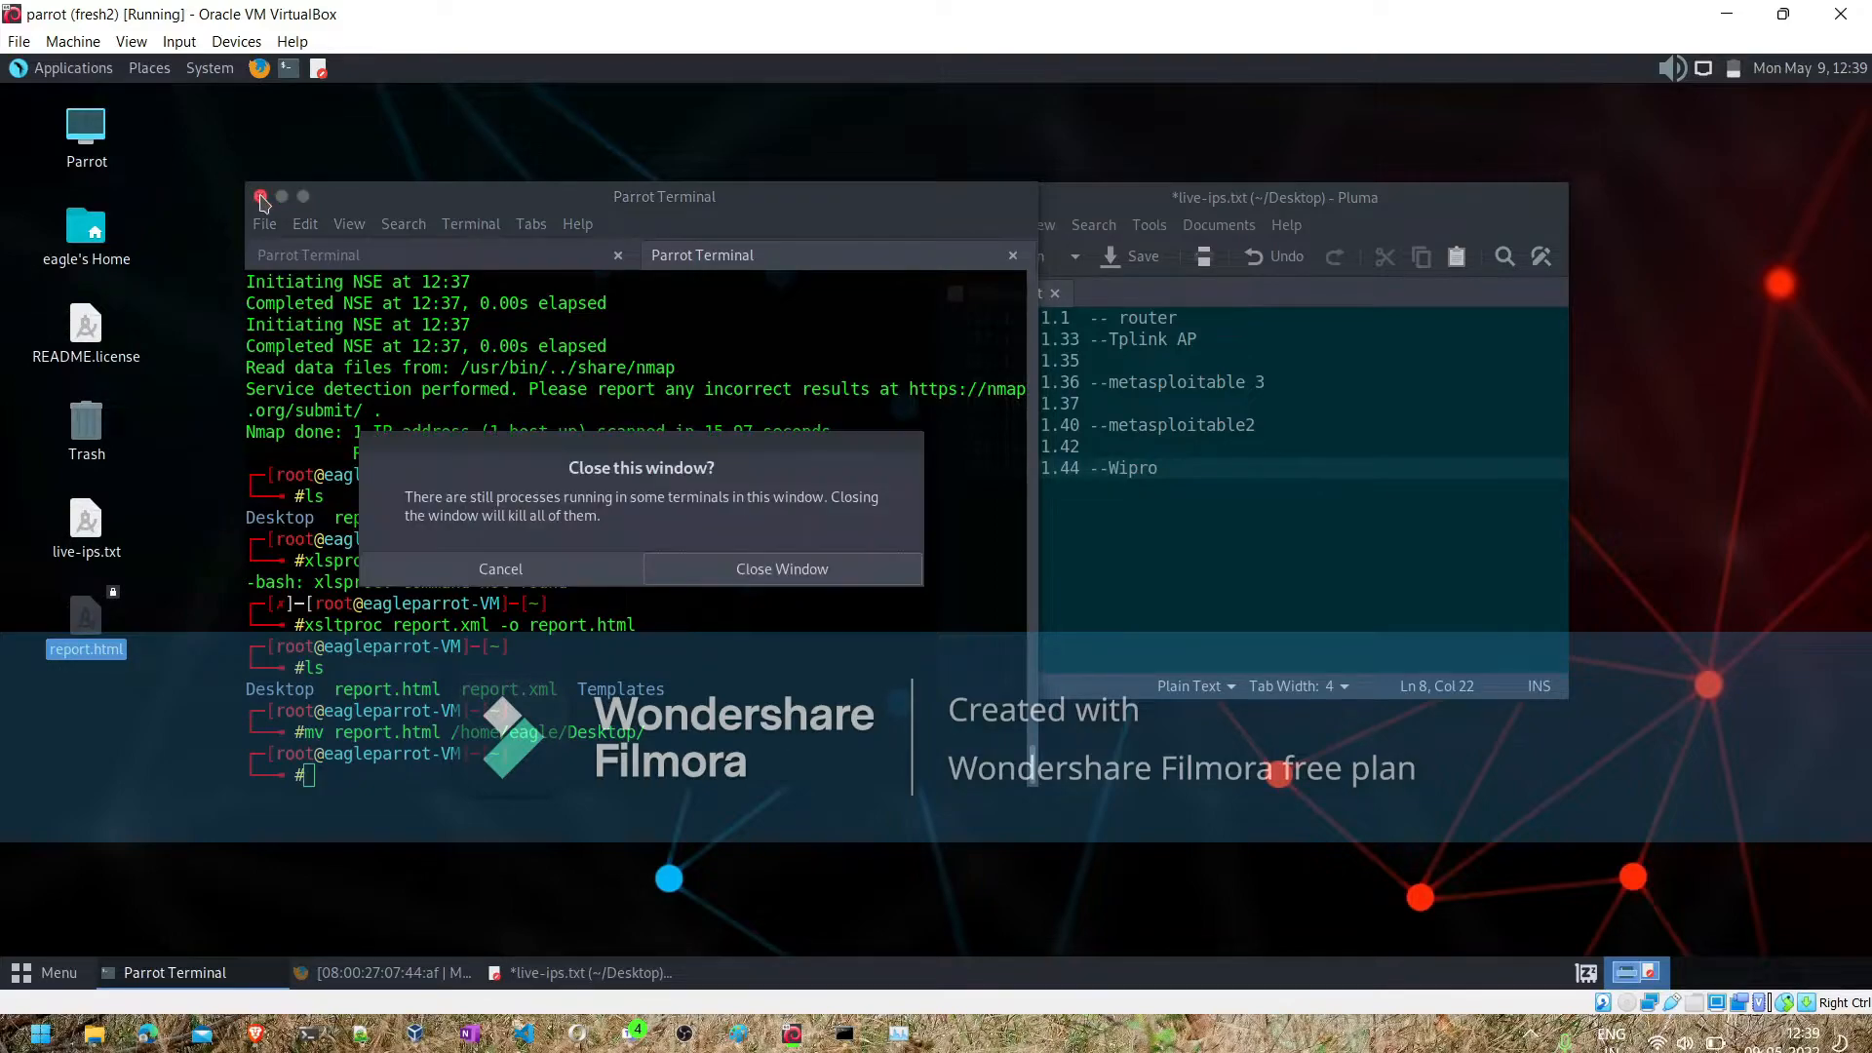
pyautogui.click(772, 583)
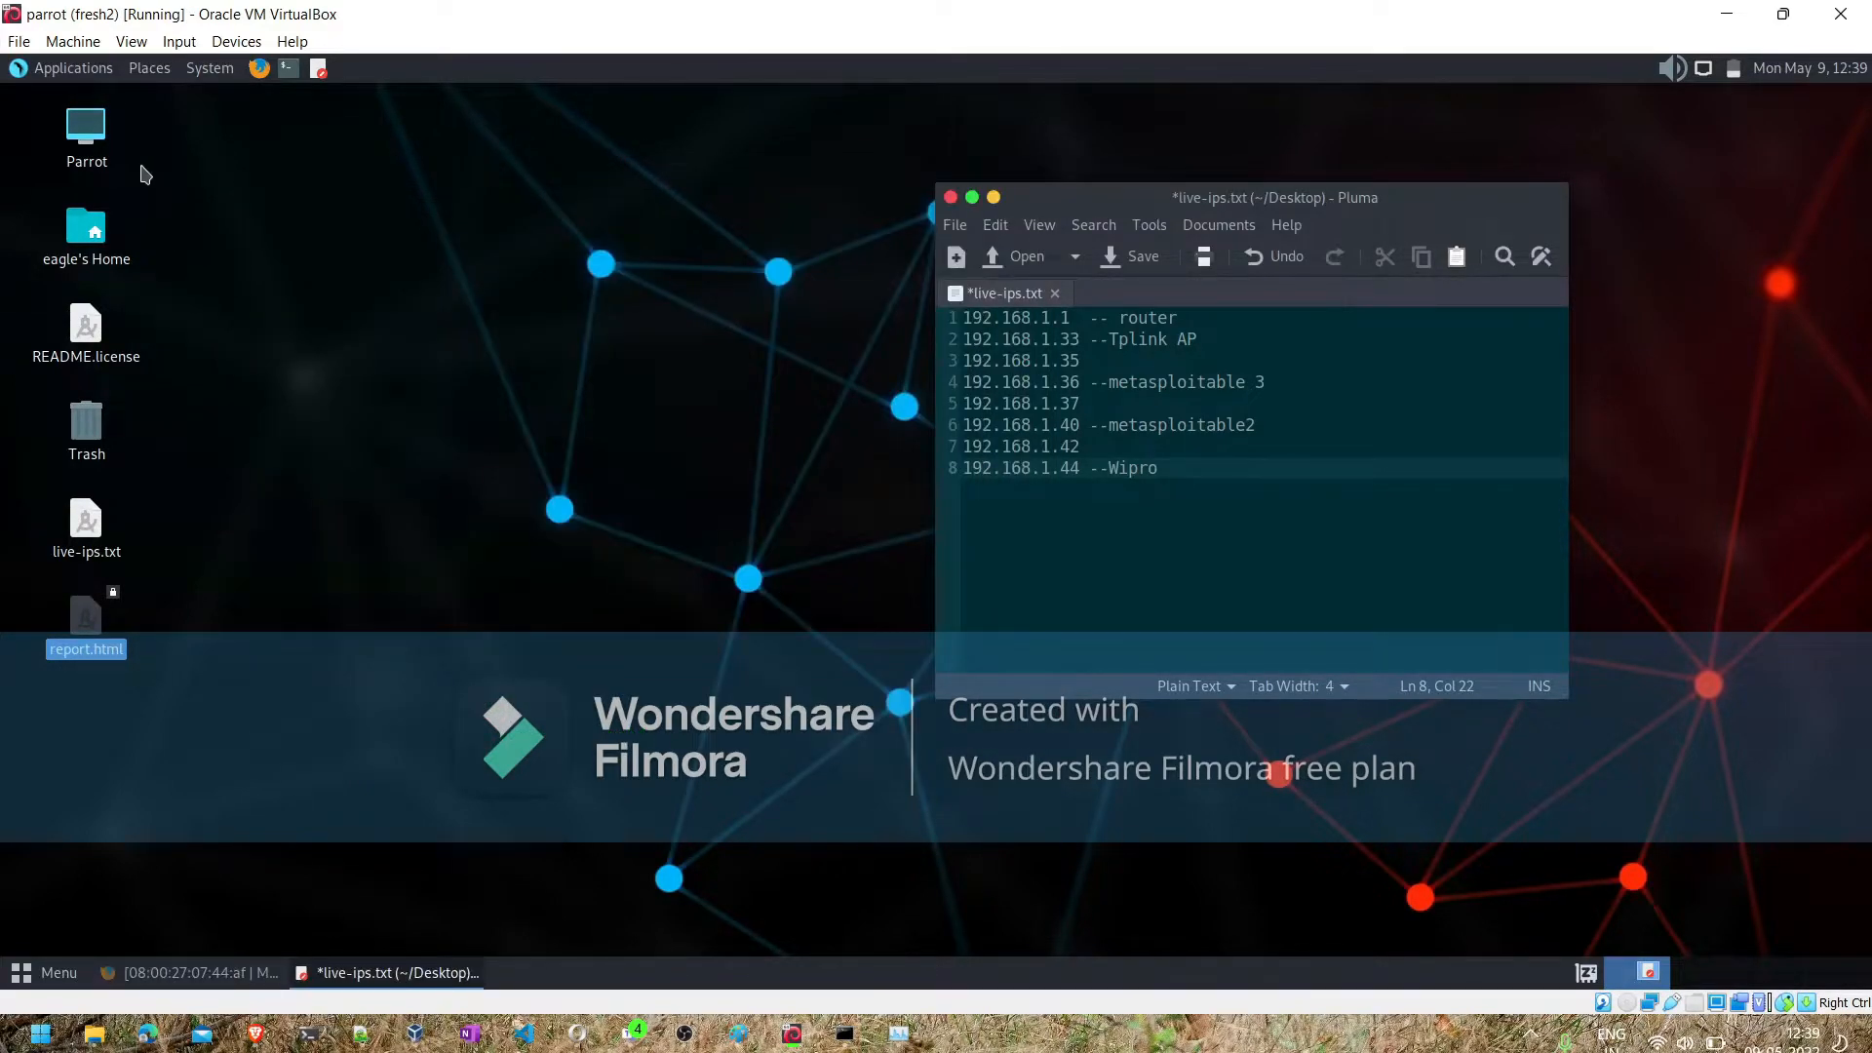
# - Open a new terminal and try to start the Nessus service with sudo service nessud start, entering the account password
pyautogui.click(287, 70)
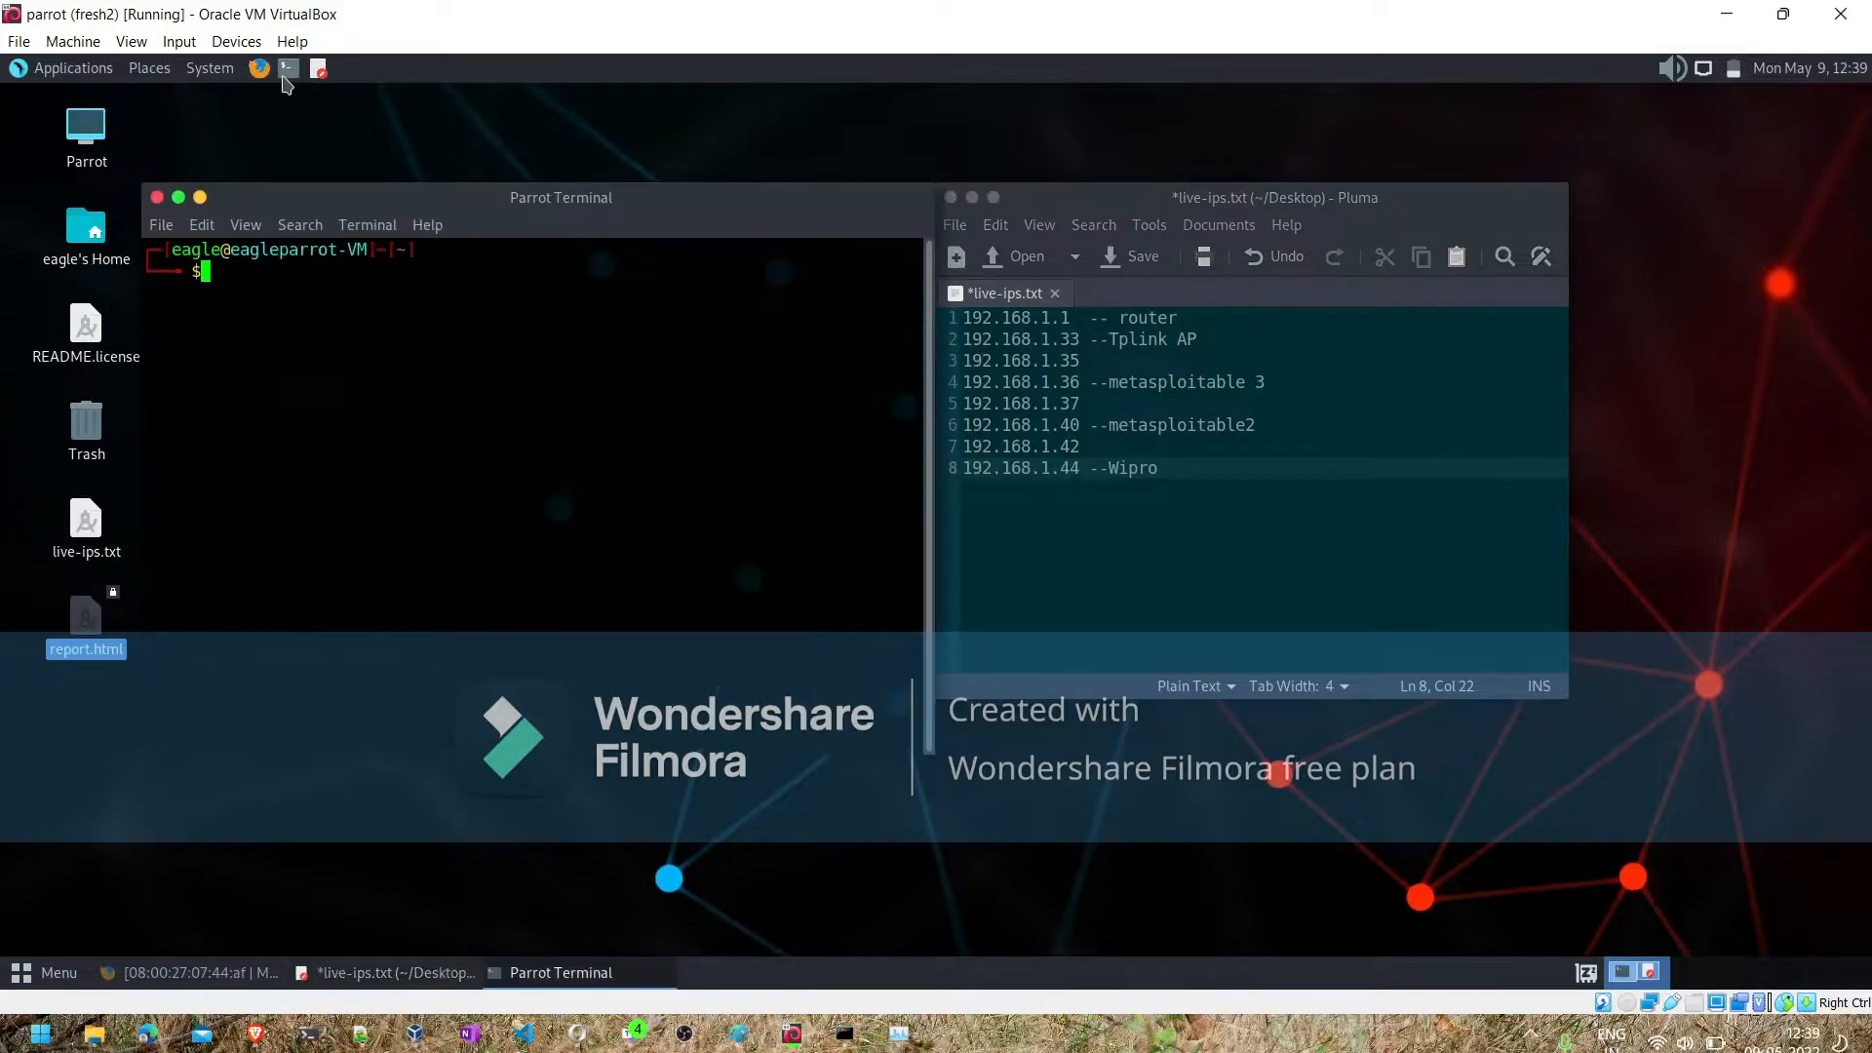
pyautogui.write('se')
pyautogui.press('BackSpace')
pyautogui.press('BackSpace')
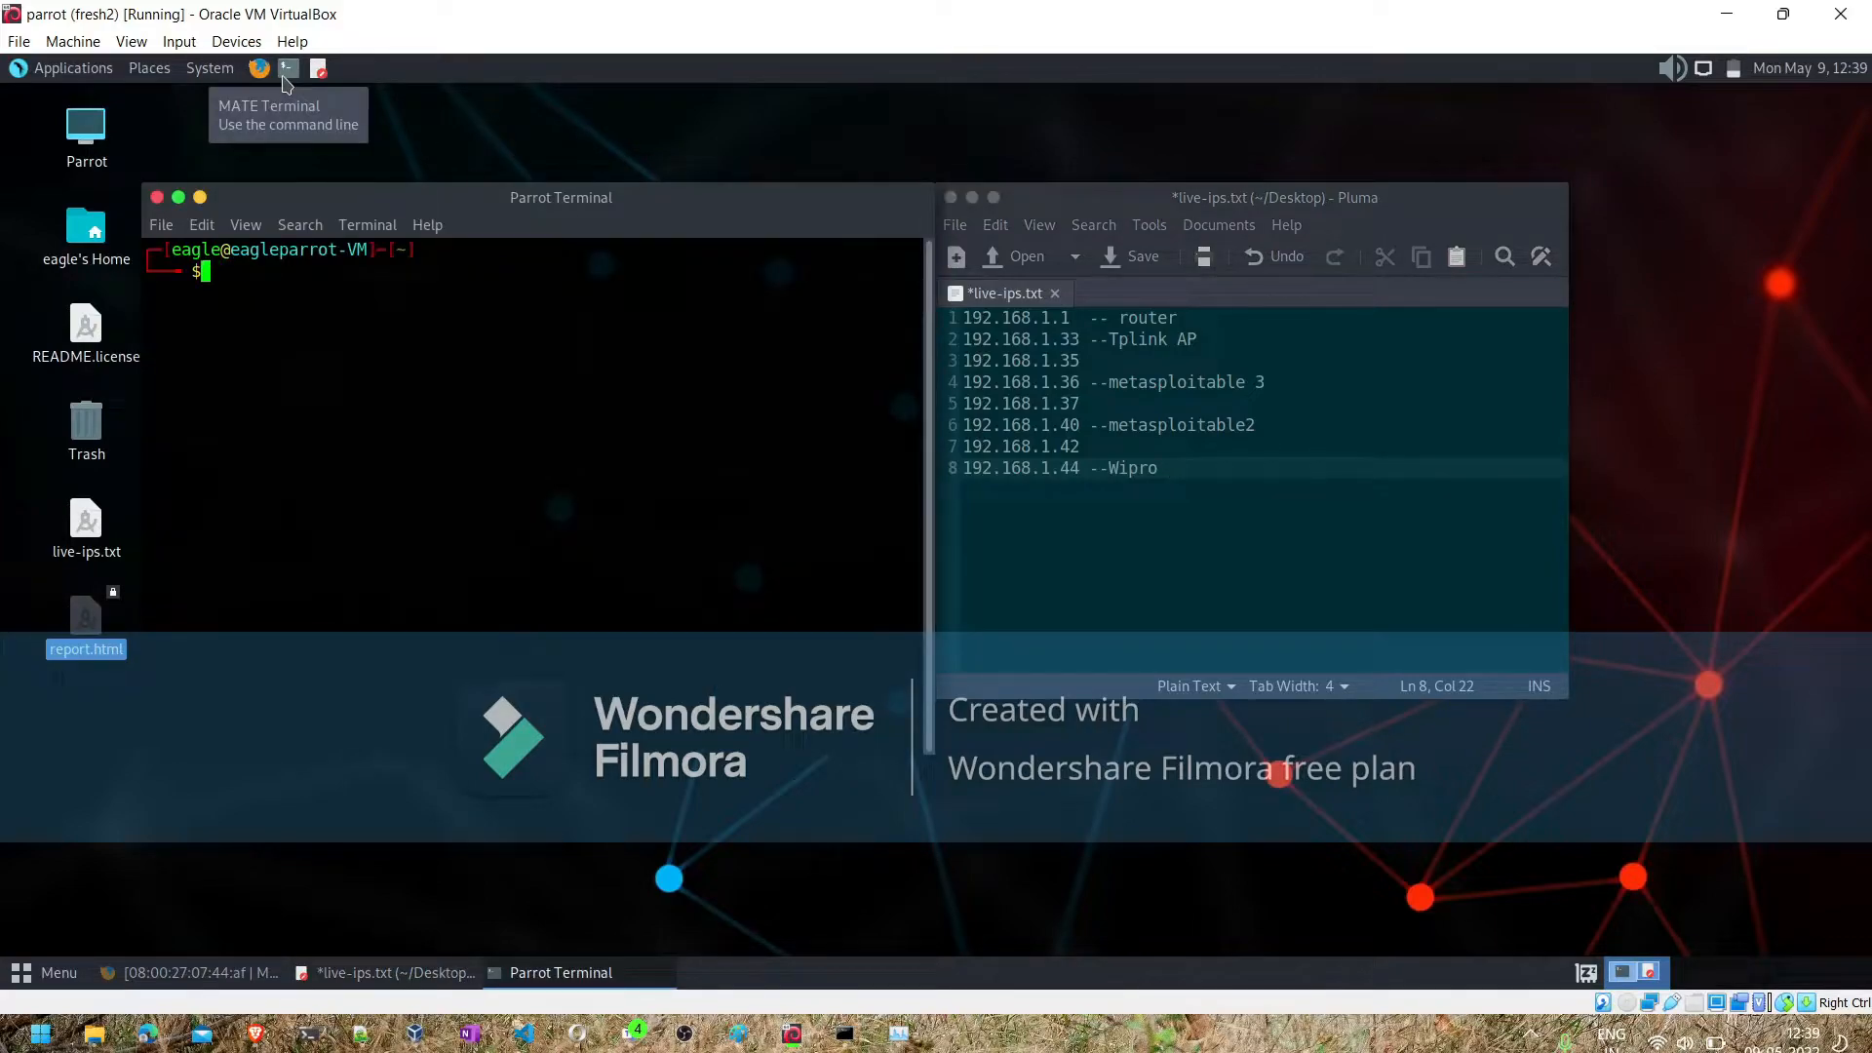
pyautogui.write('sudo service nessud')
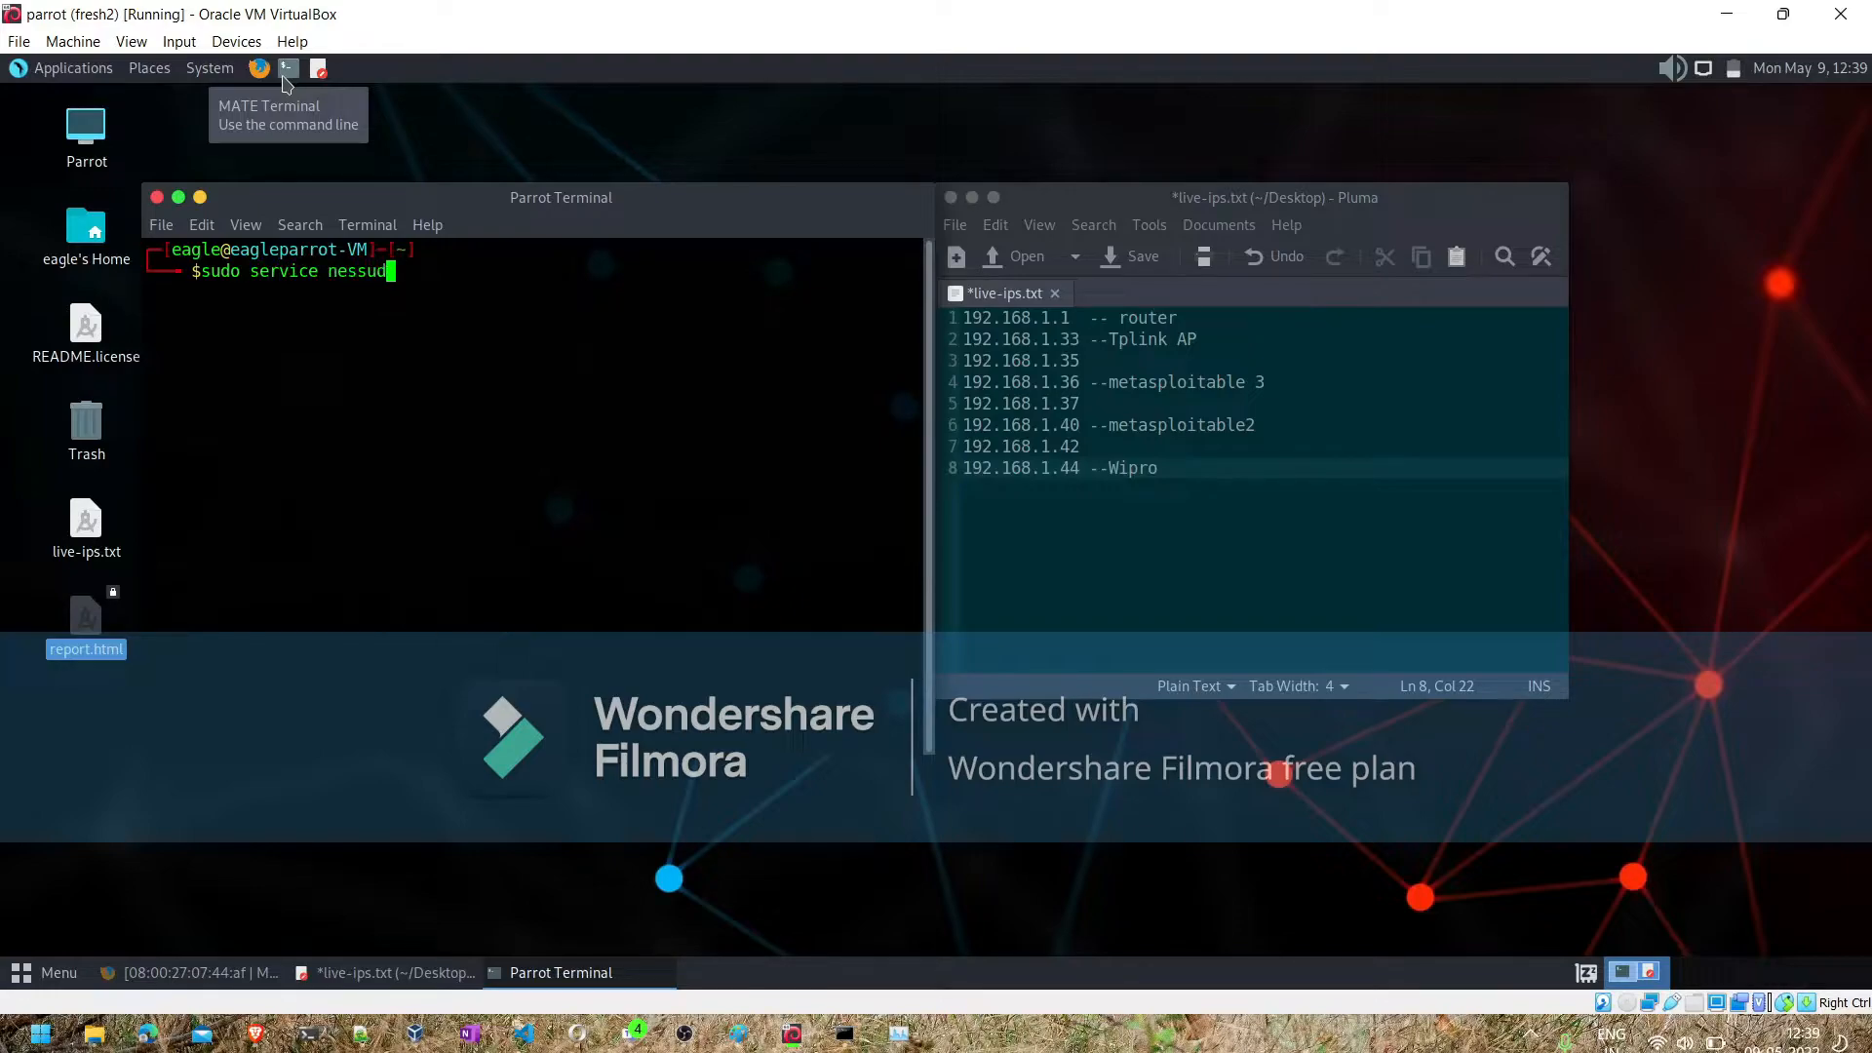
pyautogui.write(' start')
pyautogui.press('Return')
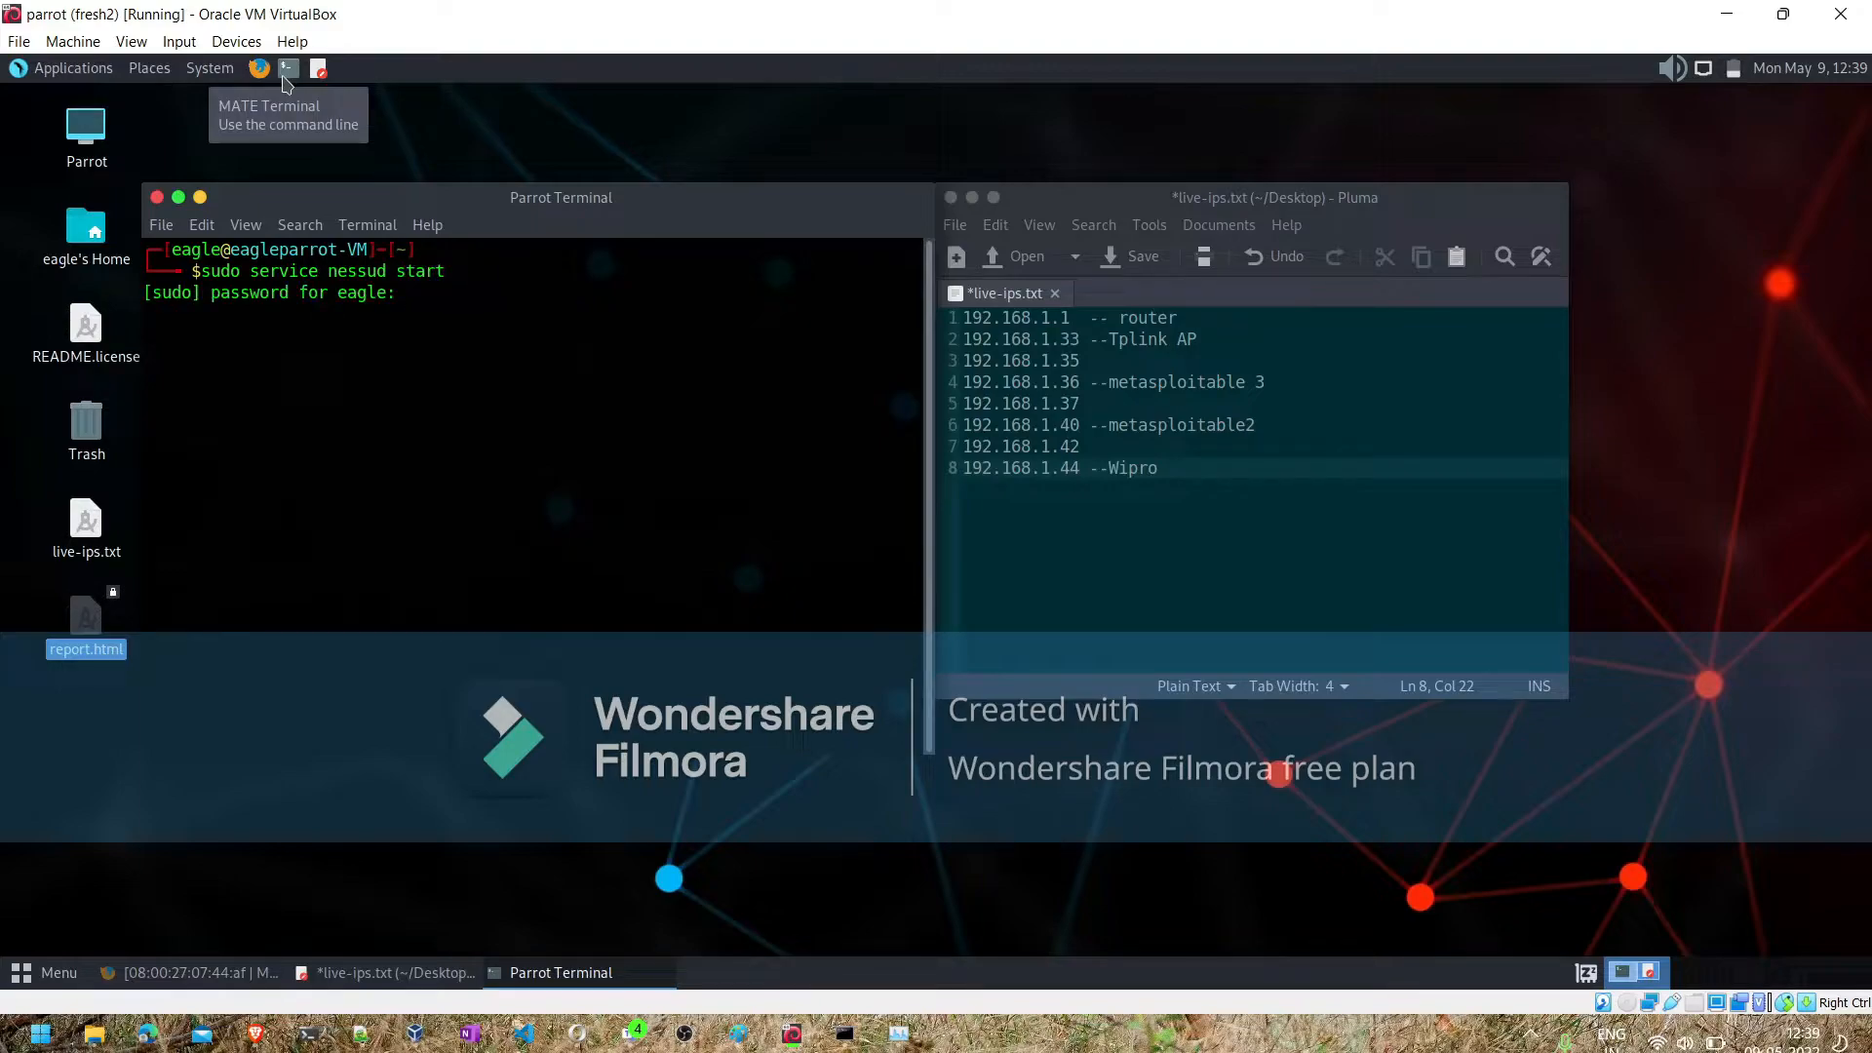
pyautogui.press('Return')
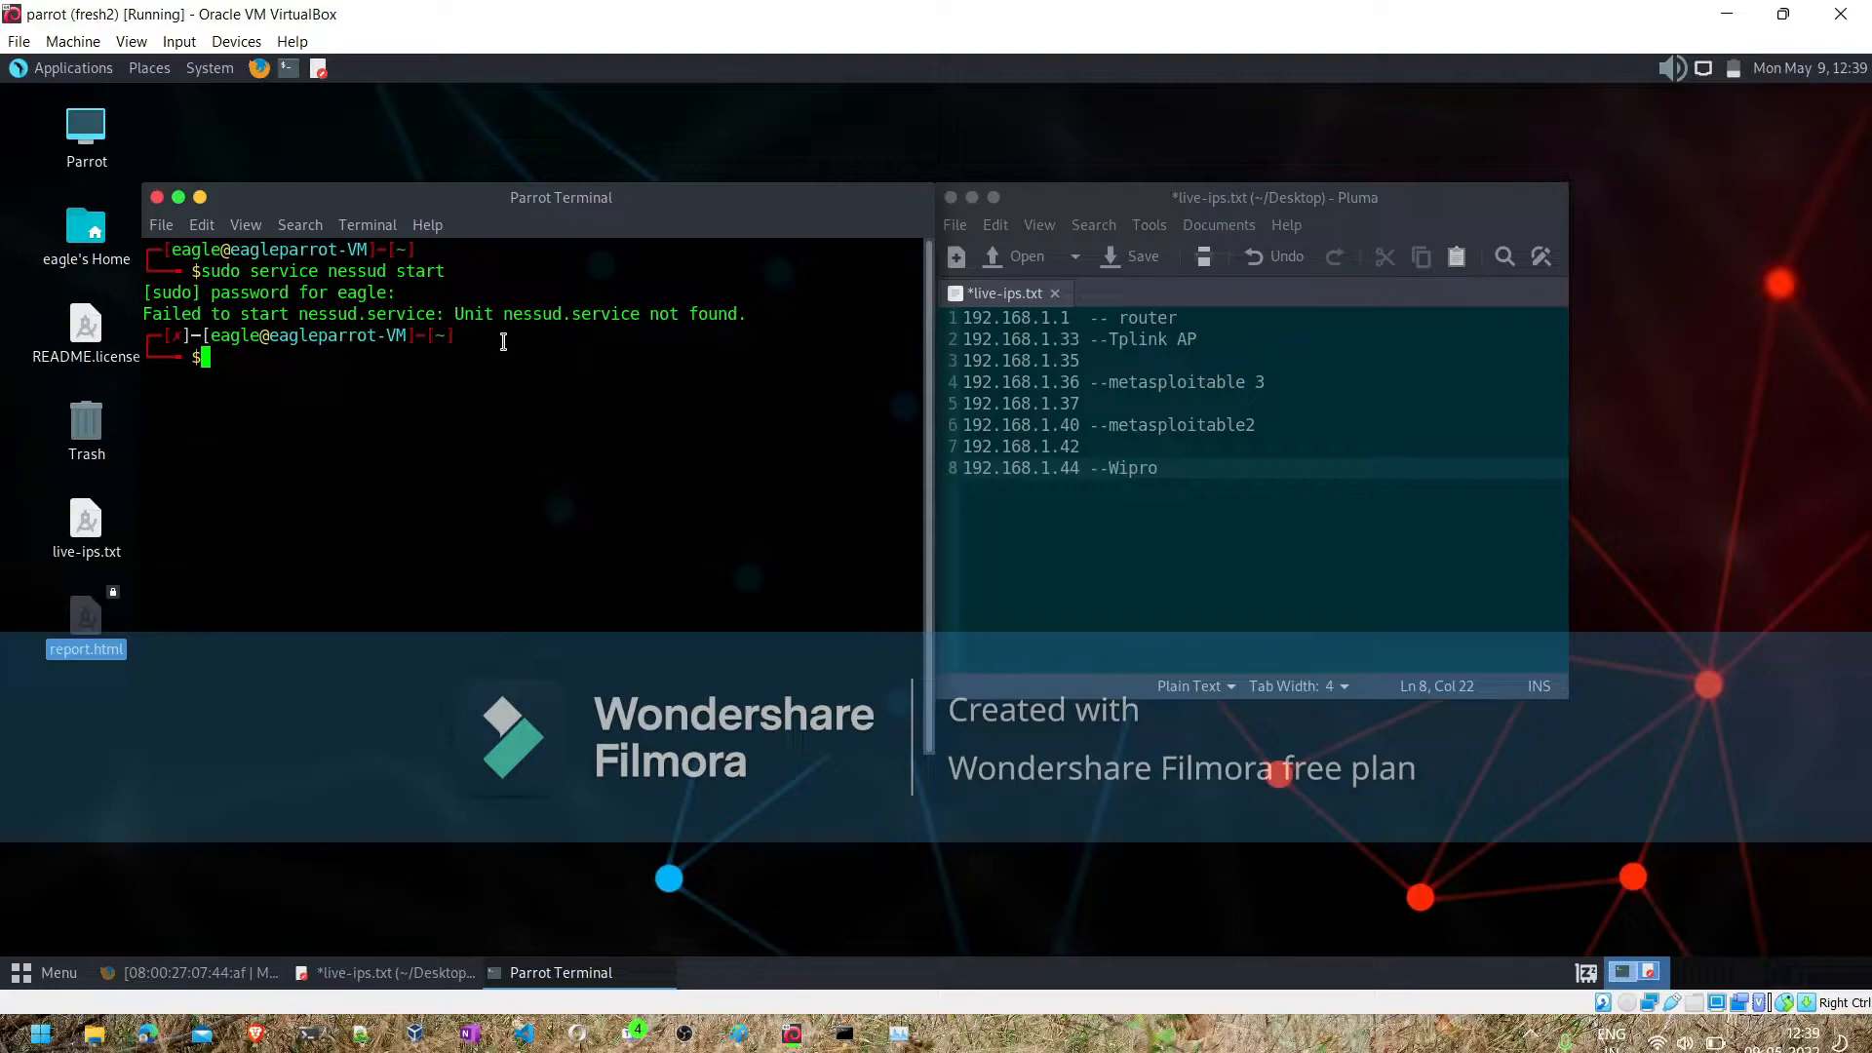
# - List the command history with history and examine the earlier Nessus commands for the correct service name
pyautogui.write('history')
pyautogui.press('Return')
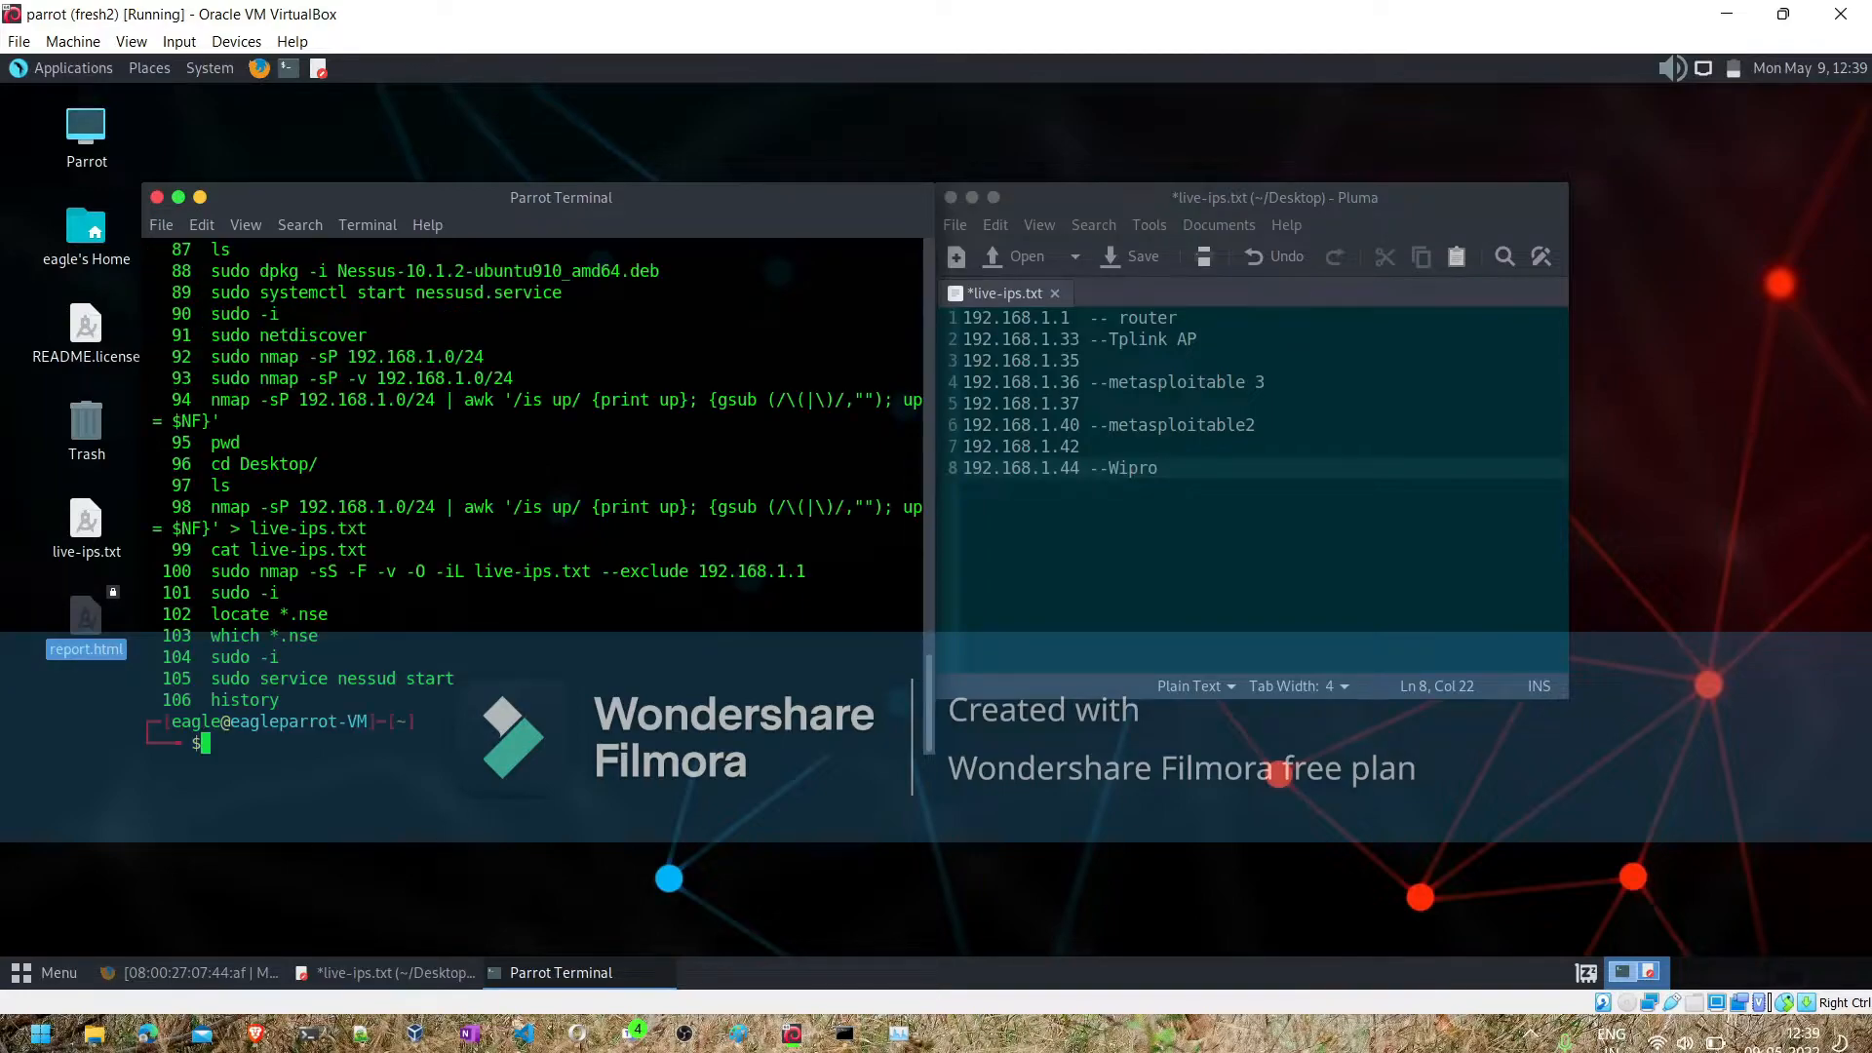
pyautogui.scroll(10, 565, 527)
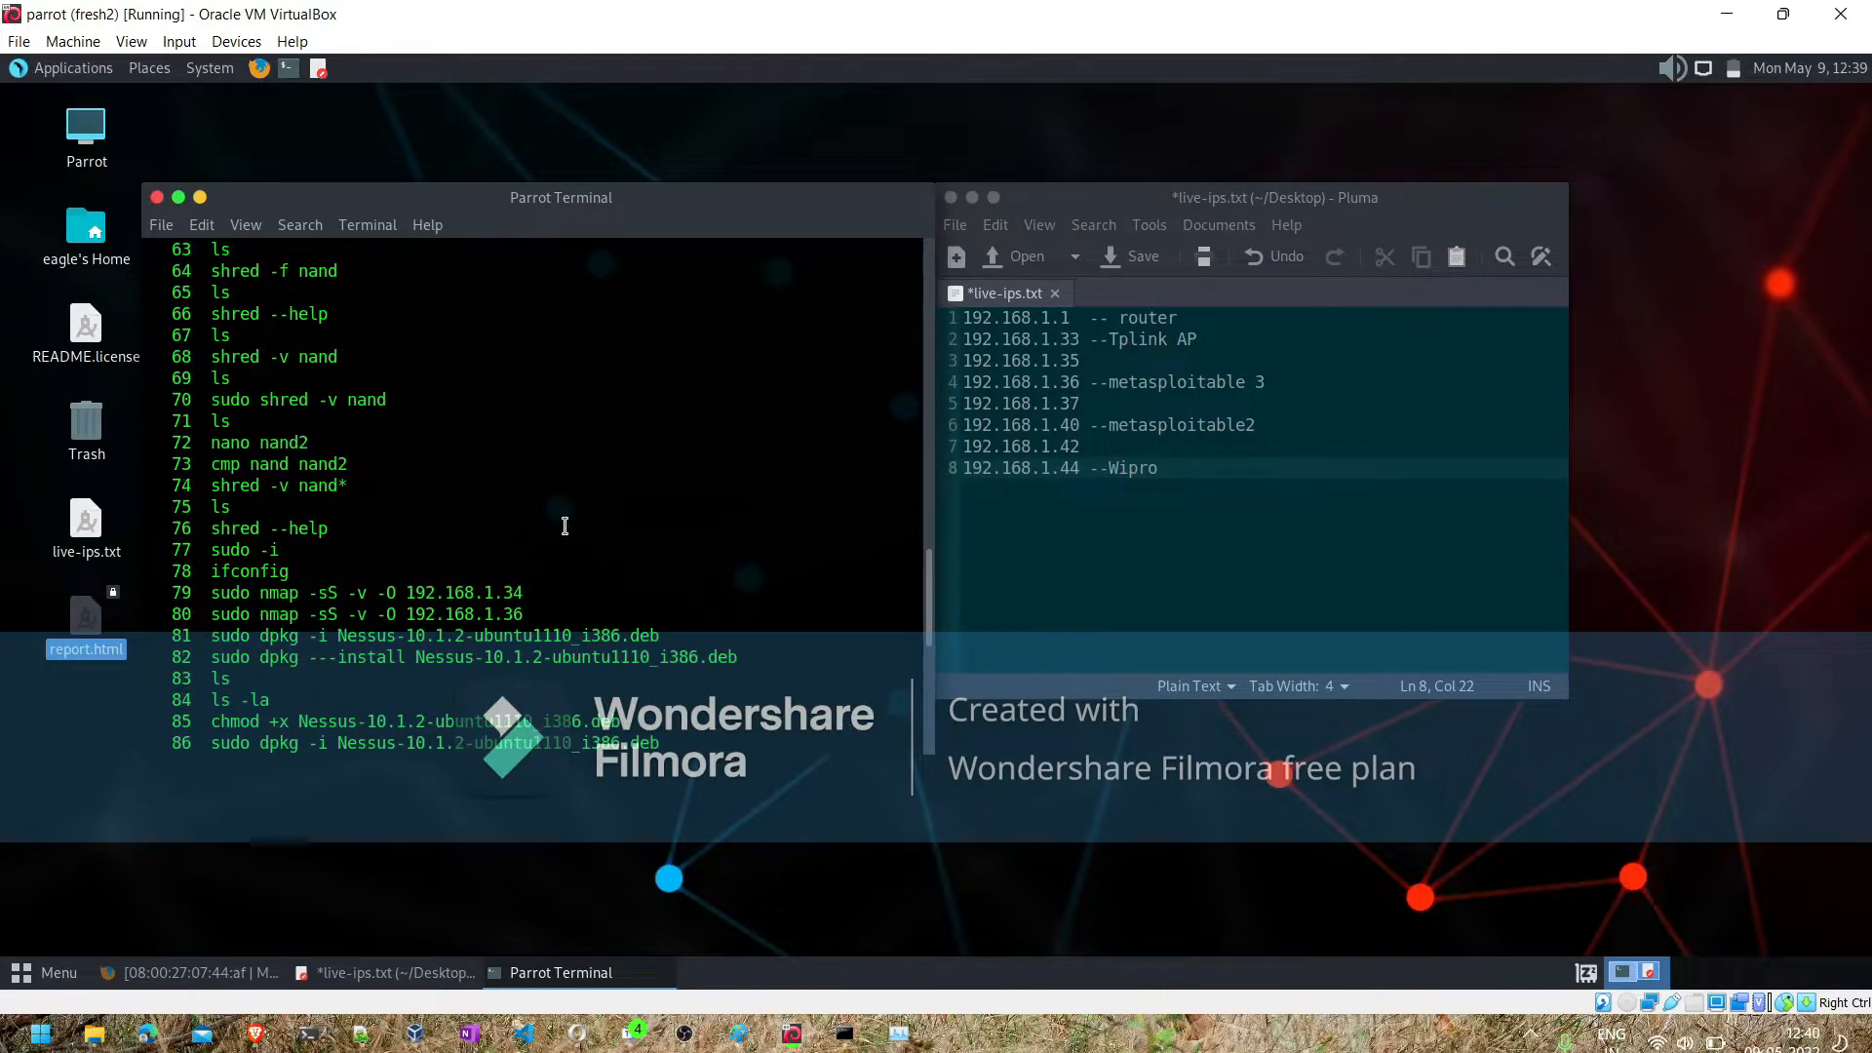
pyautogui.scroll(1, 564, 527)
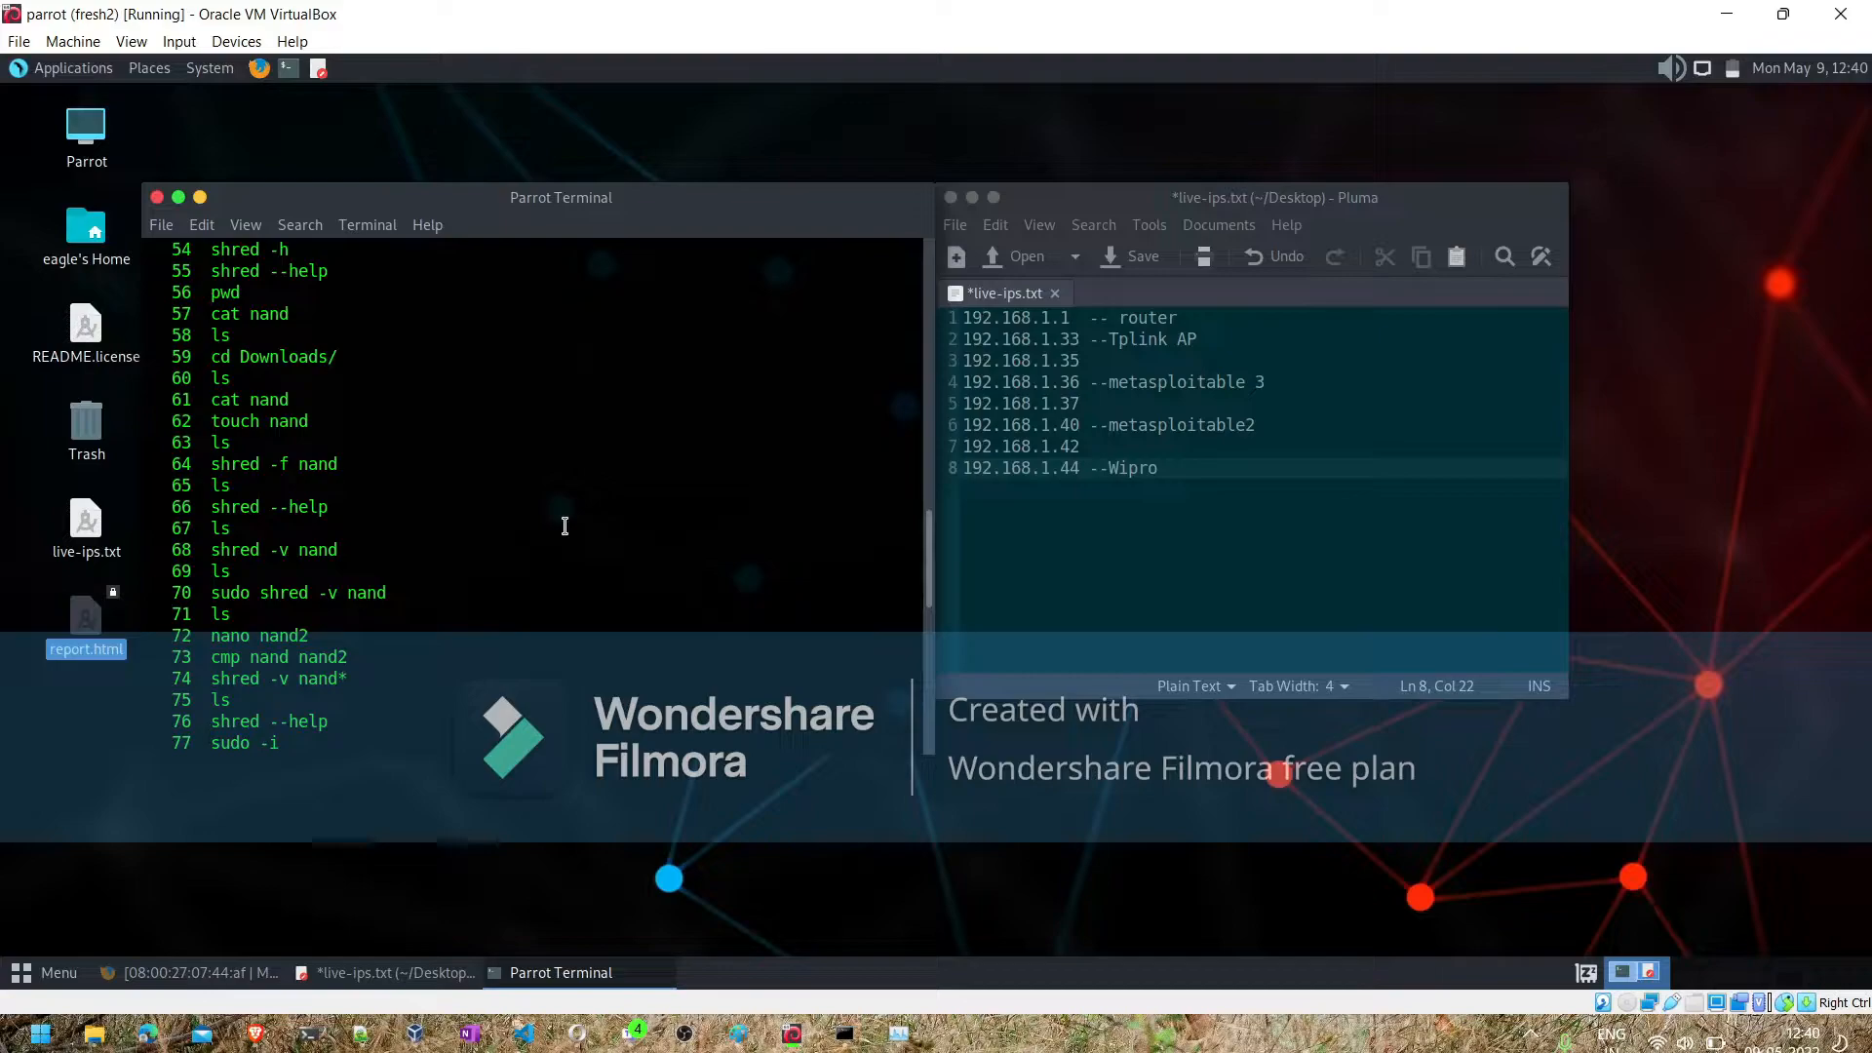
pyautogui.scroll(-2, 565, 526)
pyautogui.scroll(-4, 564, 527)
pyautogui.scroll(-1, 565, 526)
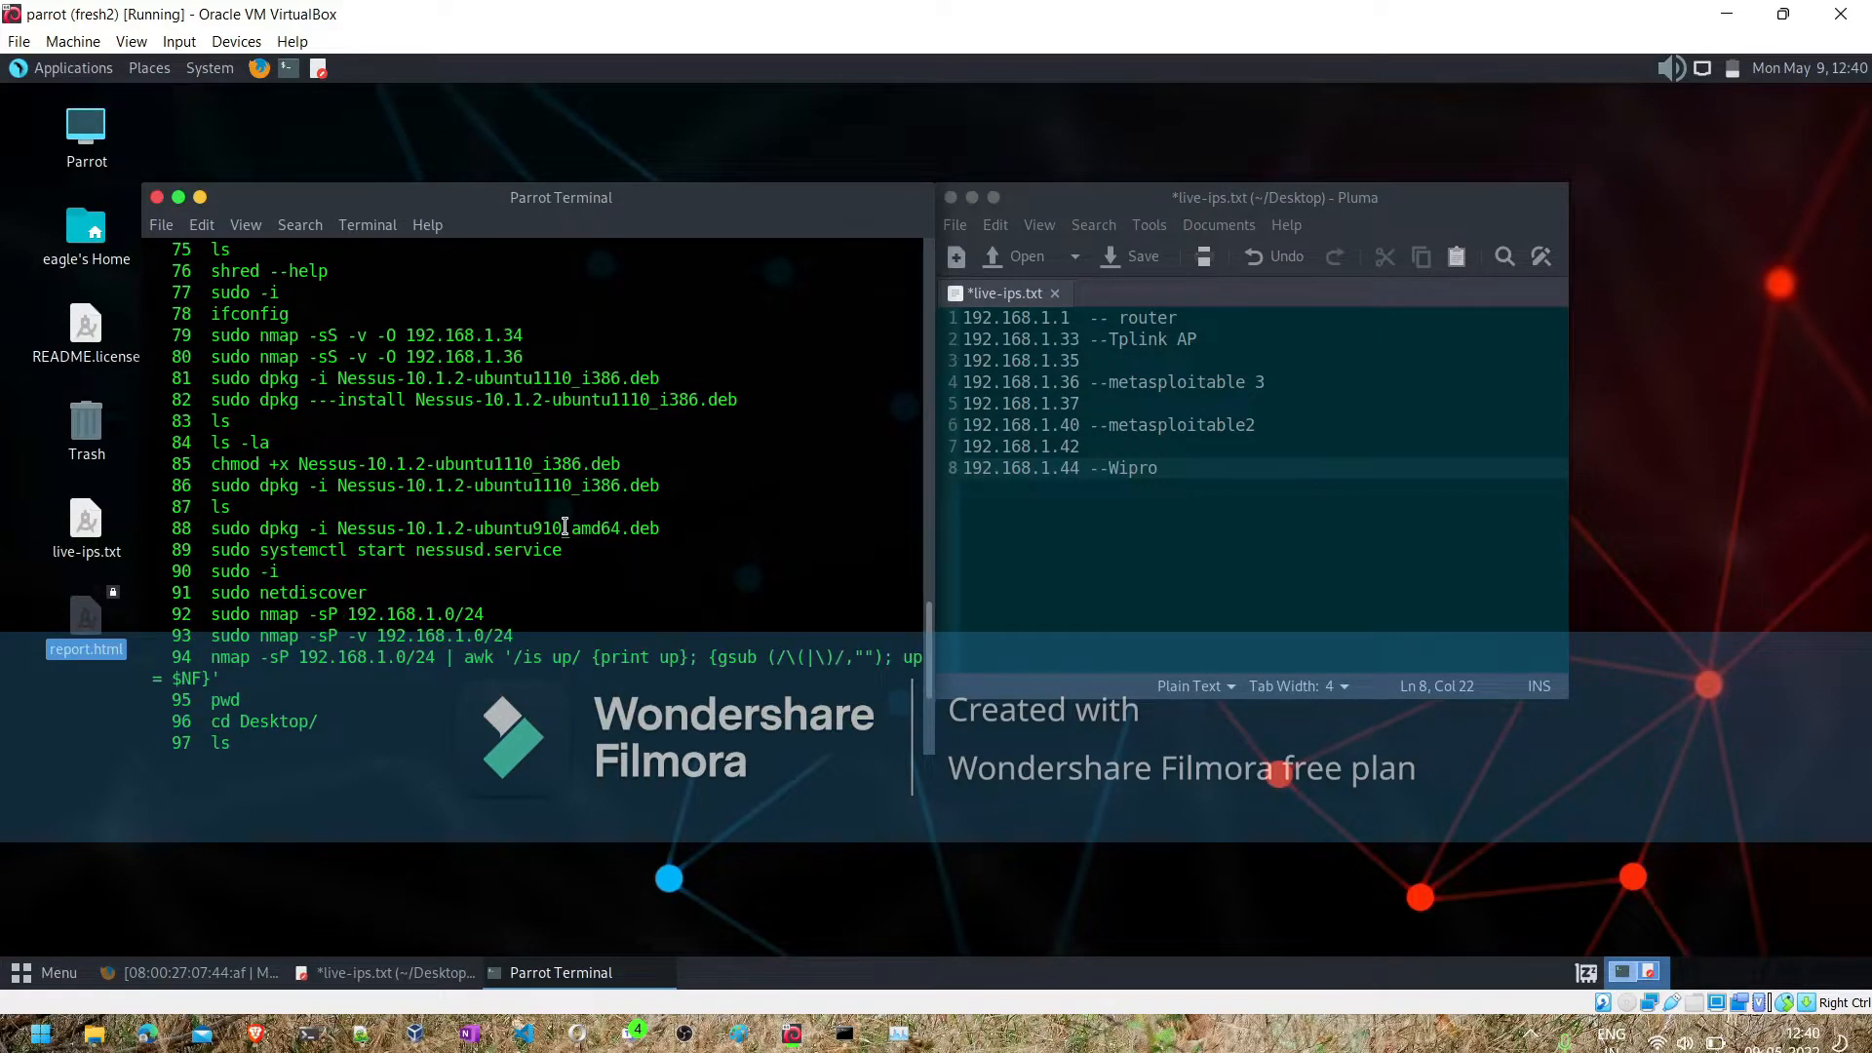
pyautogui.scroll(-4, 565, 526)
# - Recall the service command, correct the service name to nessusd, and run sudo service nessusd start
pyautogui.write('sudo -i')
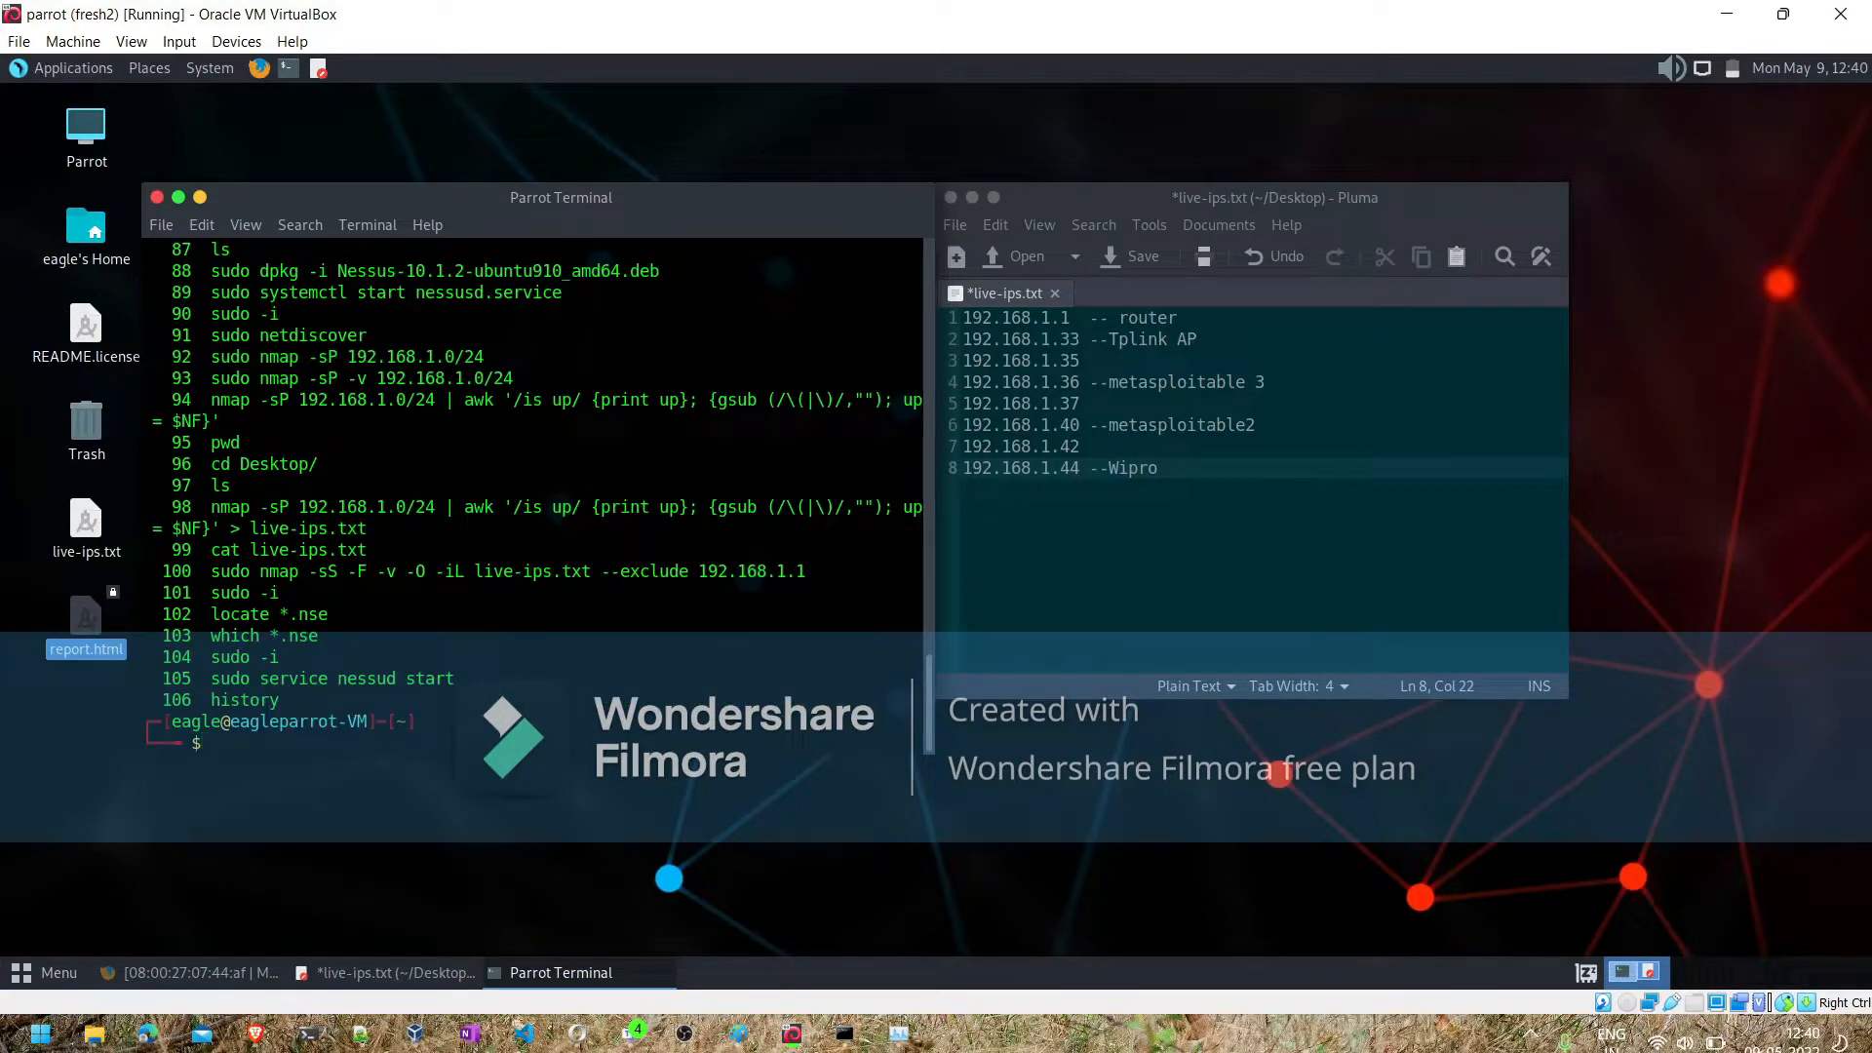
pyautogui.press('Up')
pyautogui.press('Up')
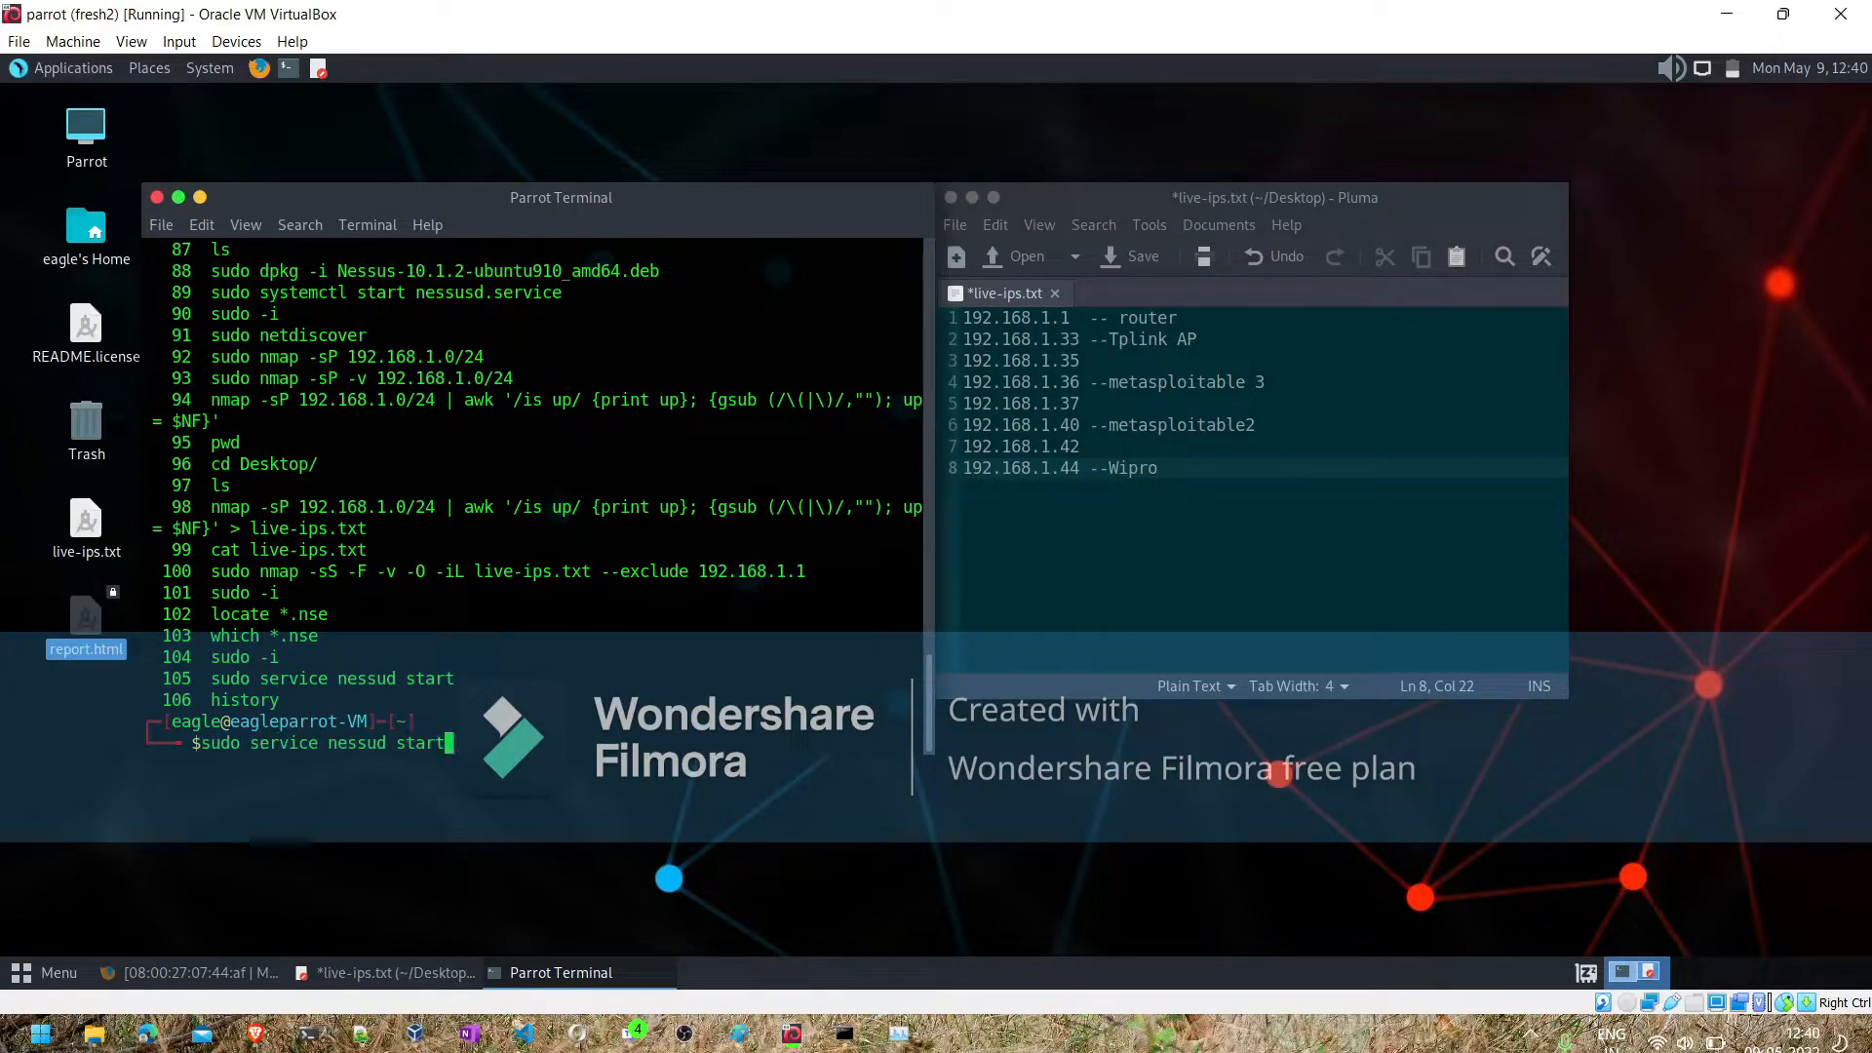
pyautogui.press('Left')
pyautogui.press('Left')
pyautogui.press('Left')
pyautogui.press('Left')
pyautogui.press('Left')
pyautogui.press('Left')
pyautogui.press('Return')
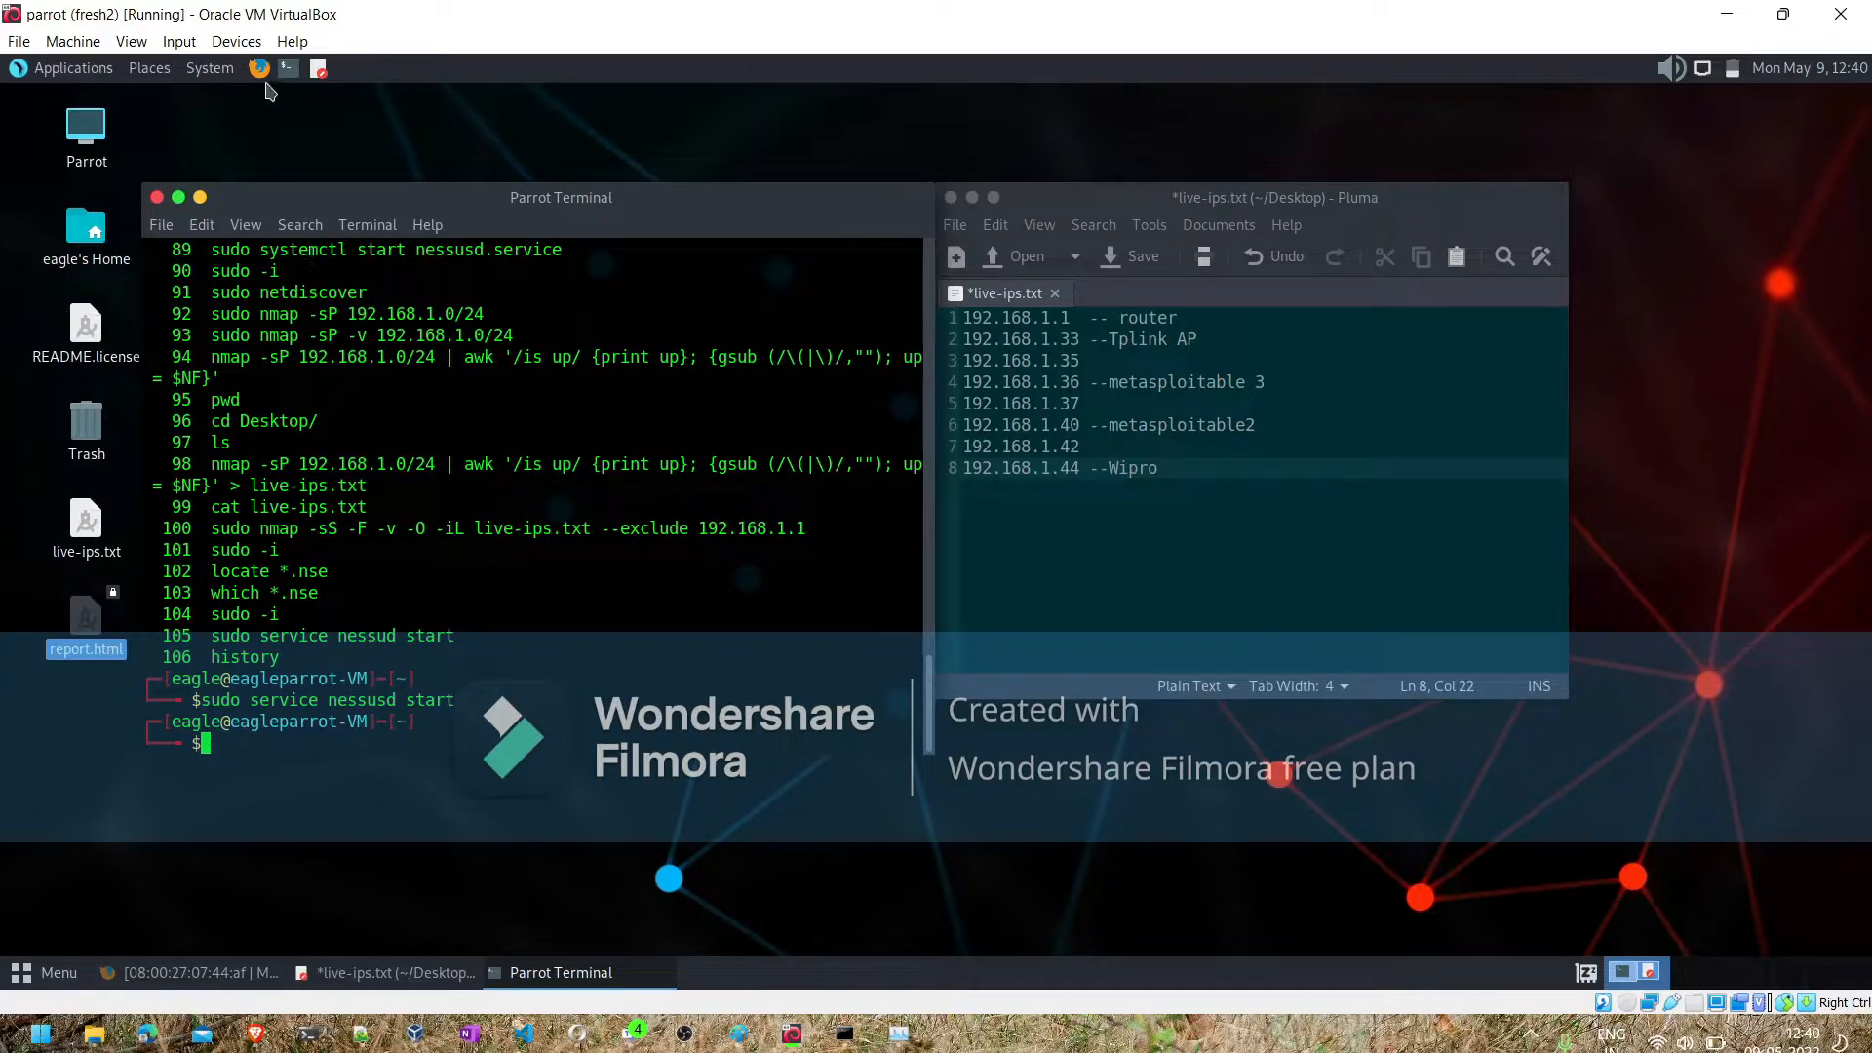
# - Open Firefox and load the Nessus Essentials login page at eagleparrot-vm:8834
pyautogui.click(262, 72)
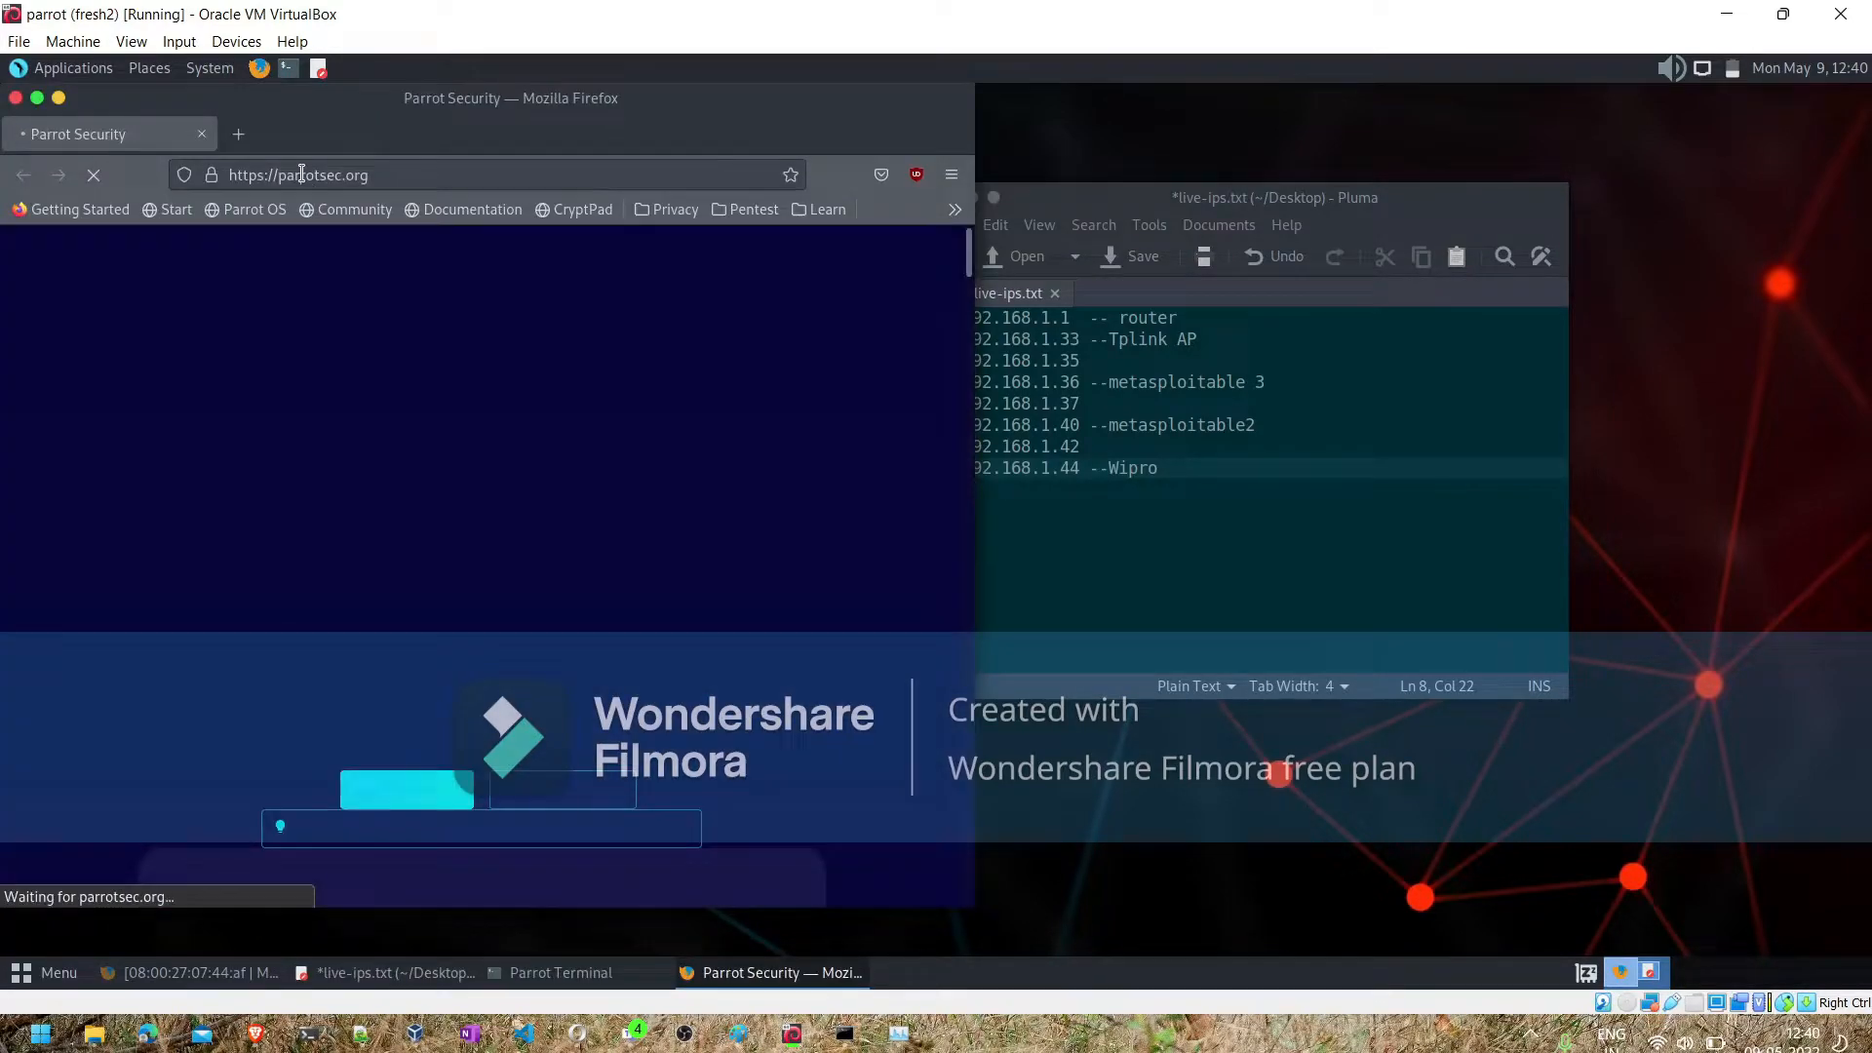
pyautogui.click(303, 173)
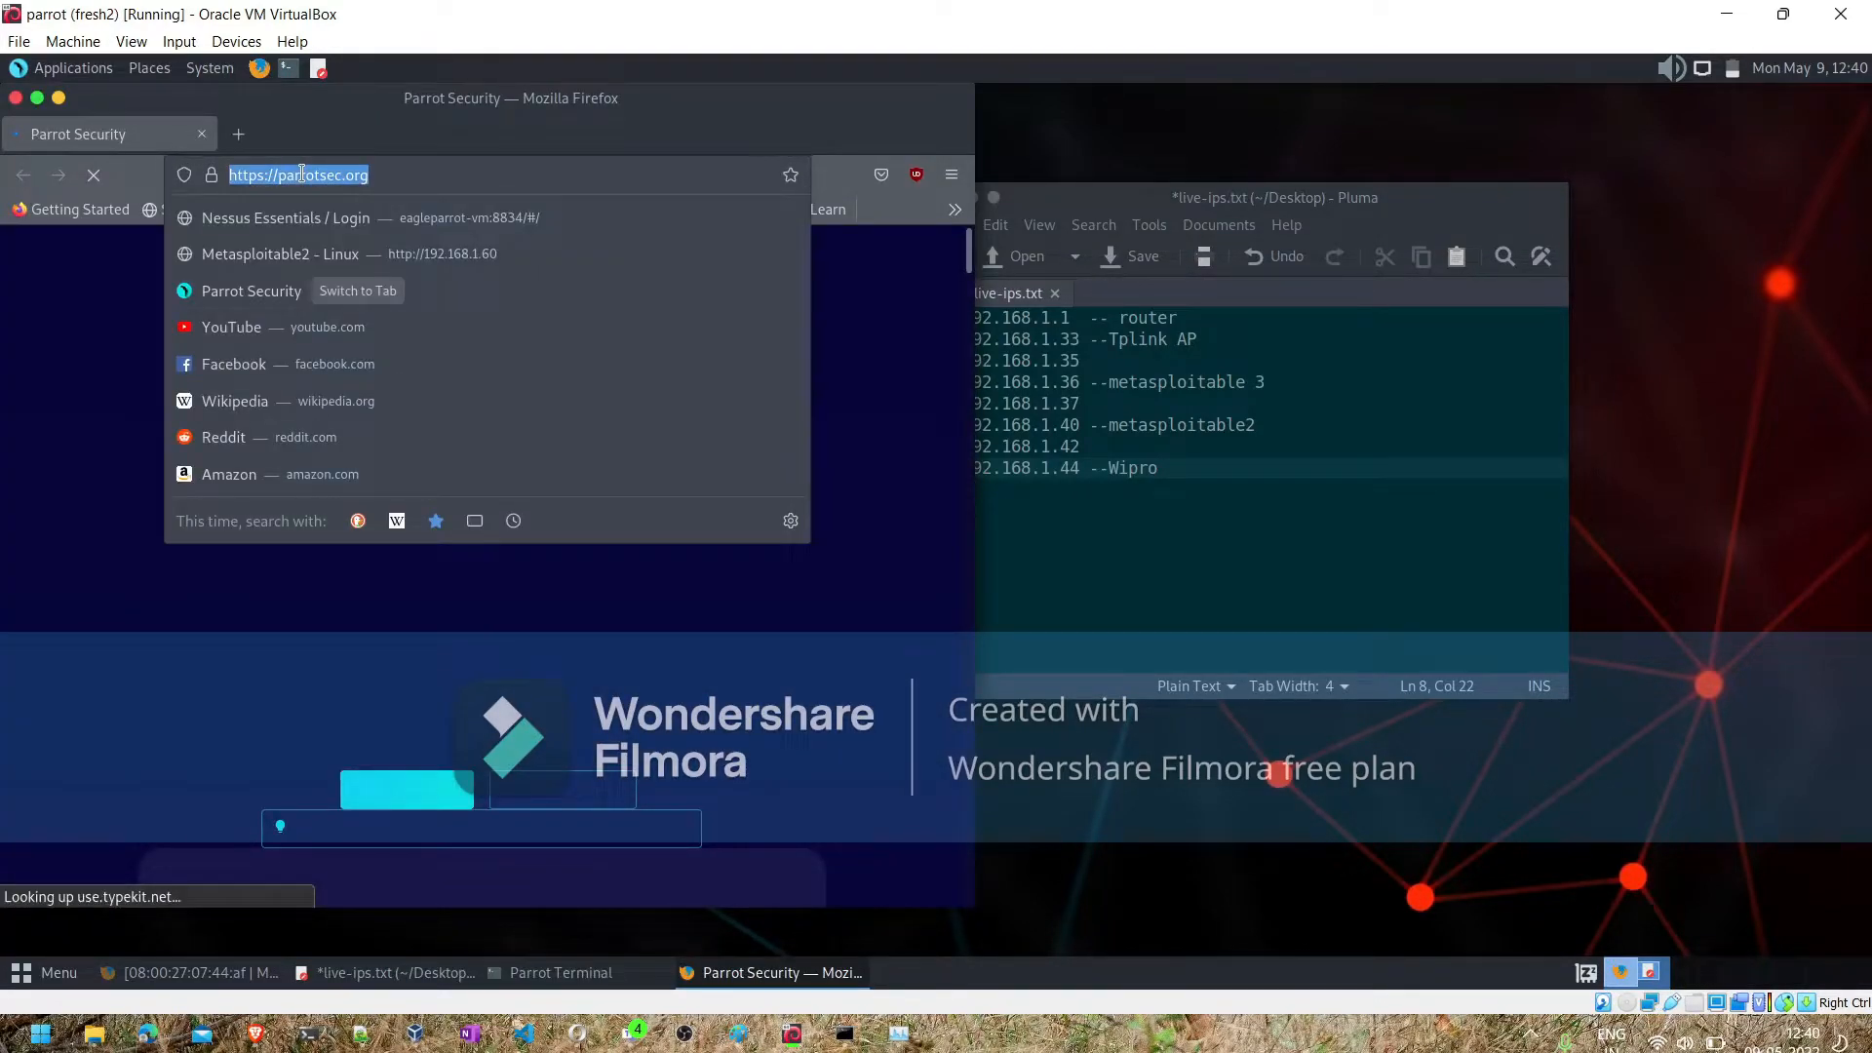
pyautogui.click(304, 224)
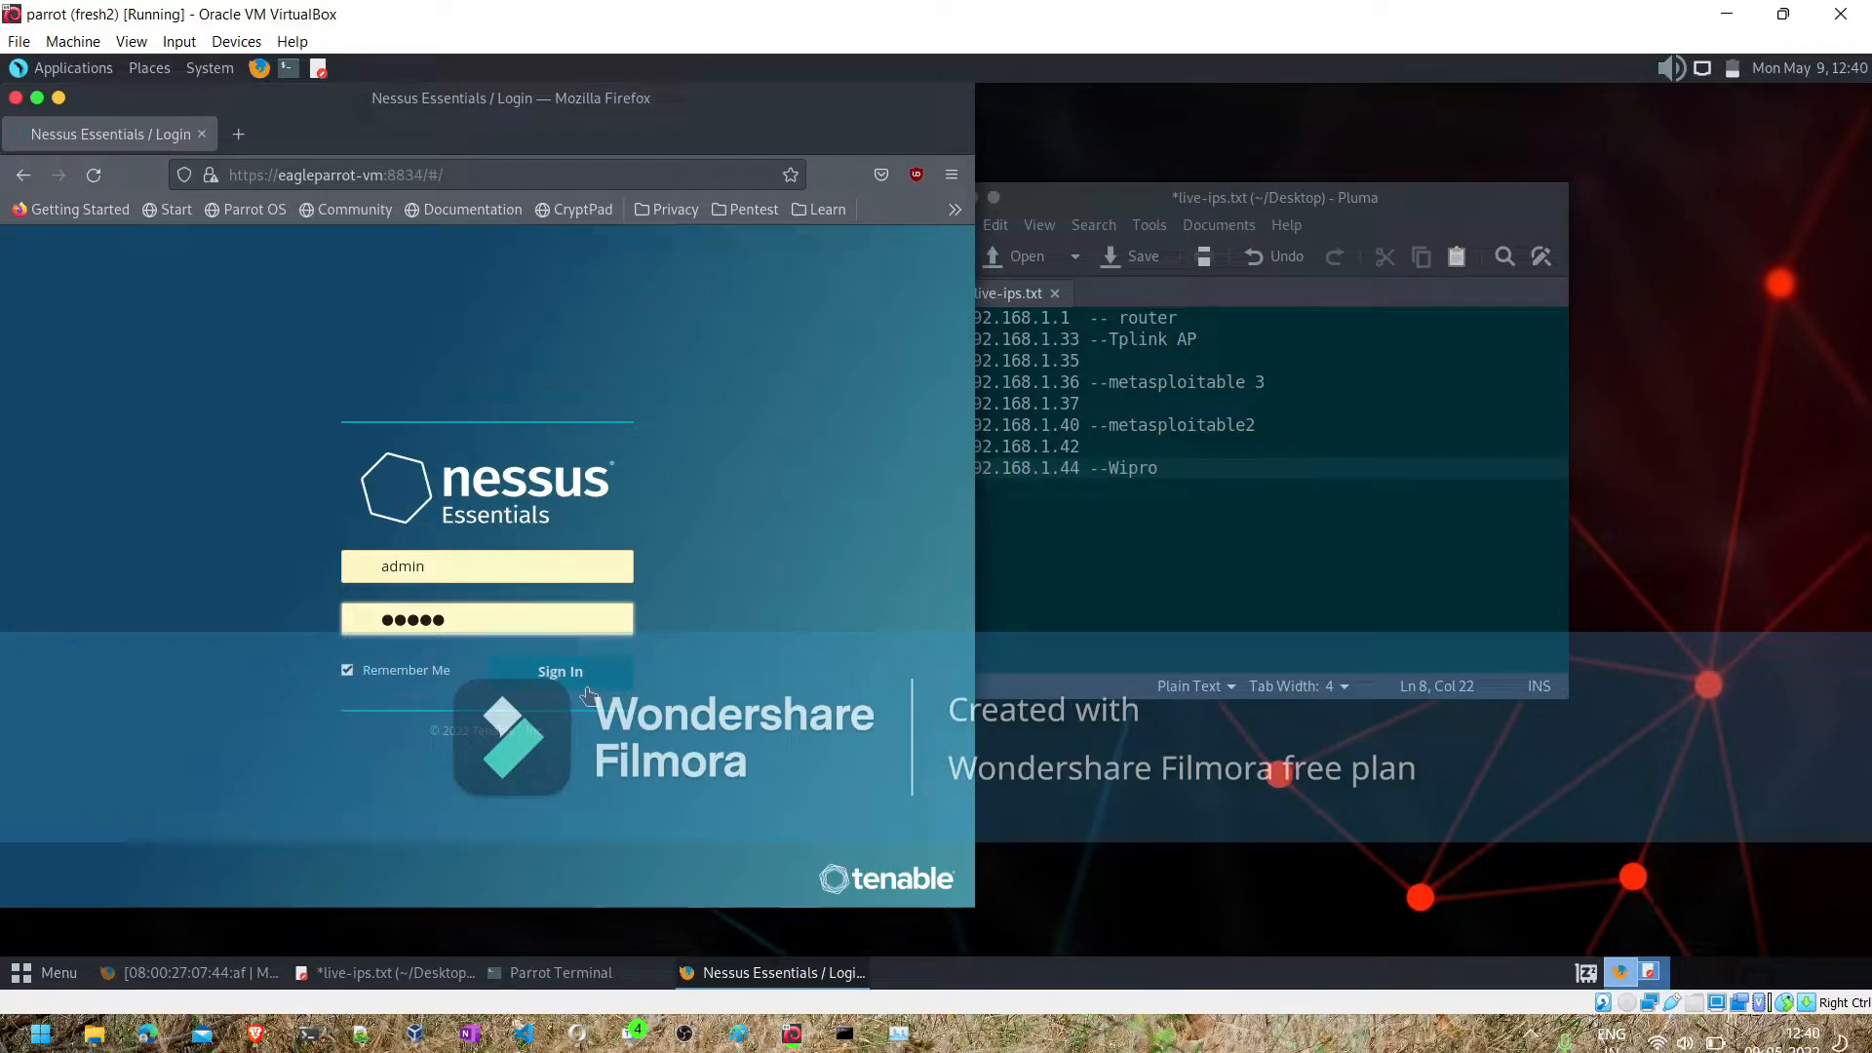
pyautogui.click(239, 135)
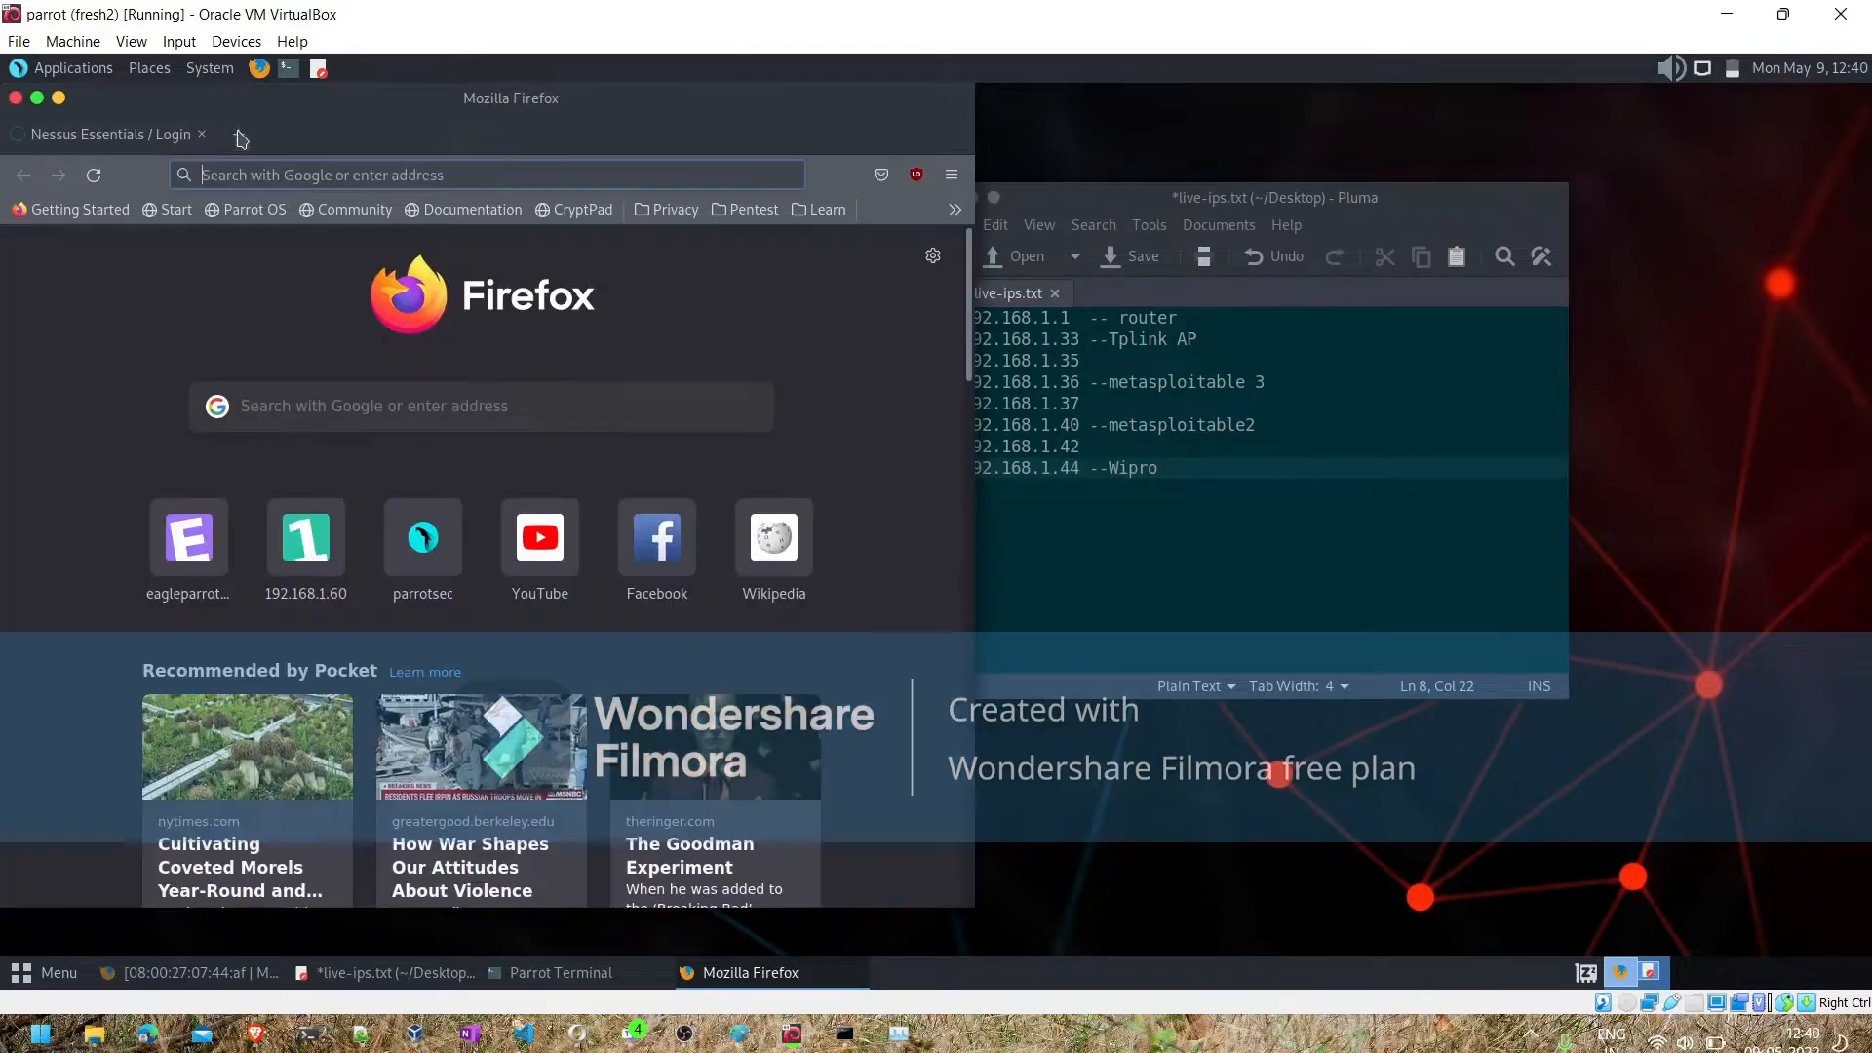
pyautogui.write('nessu')
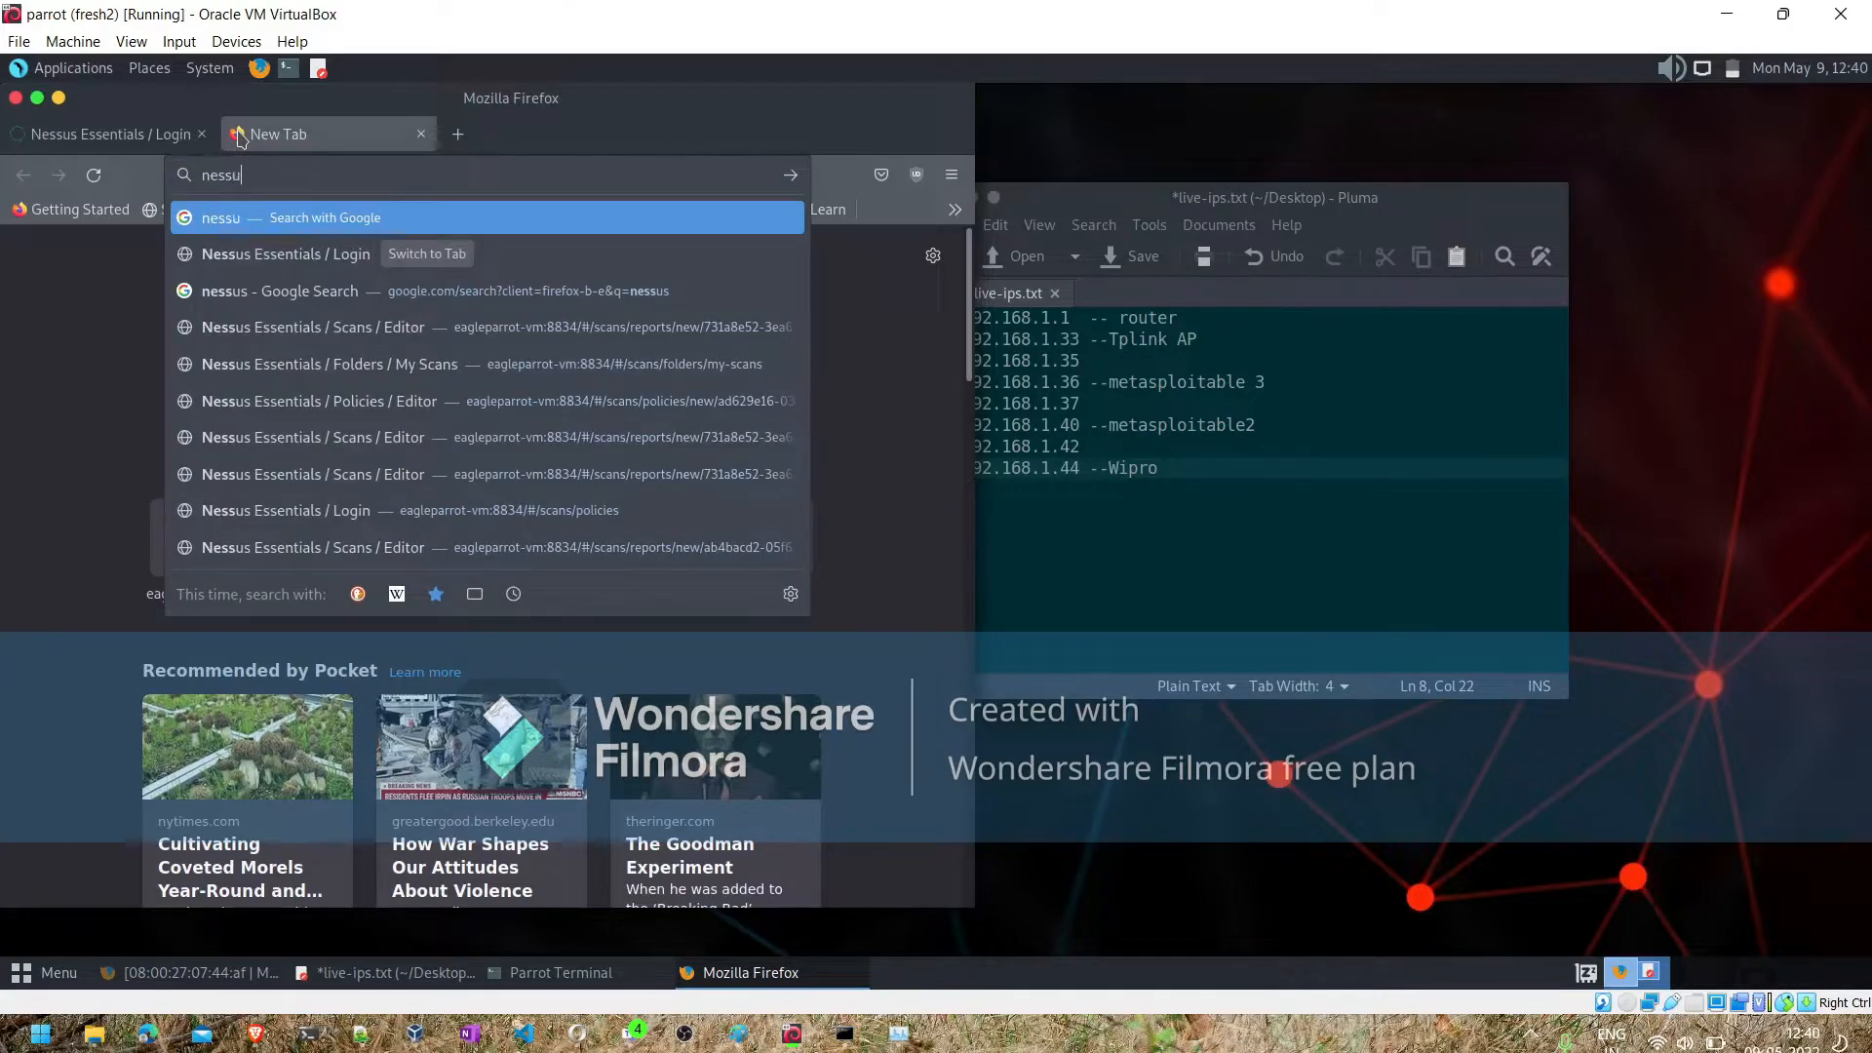
pyautogui.write('s download')
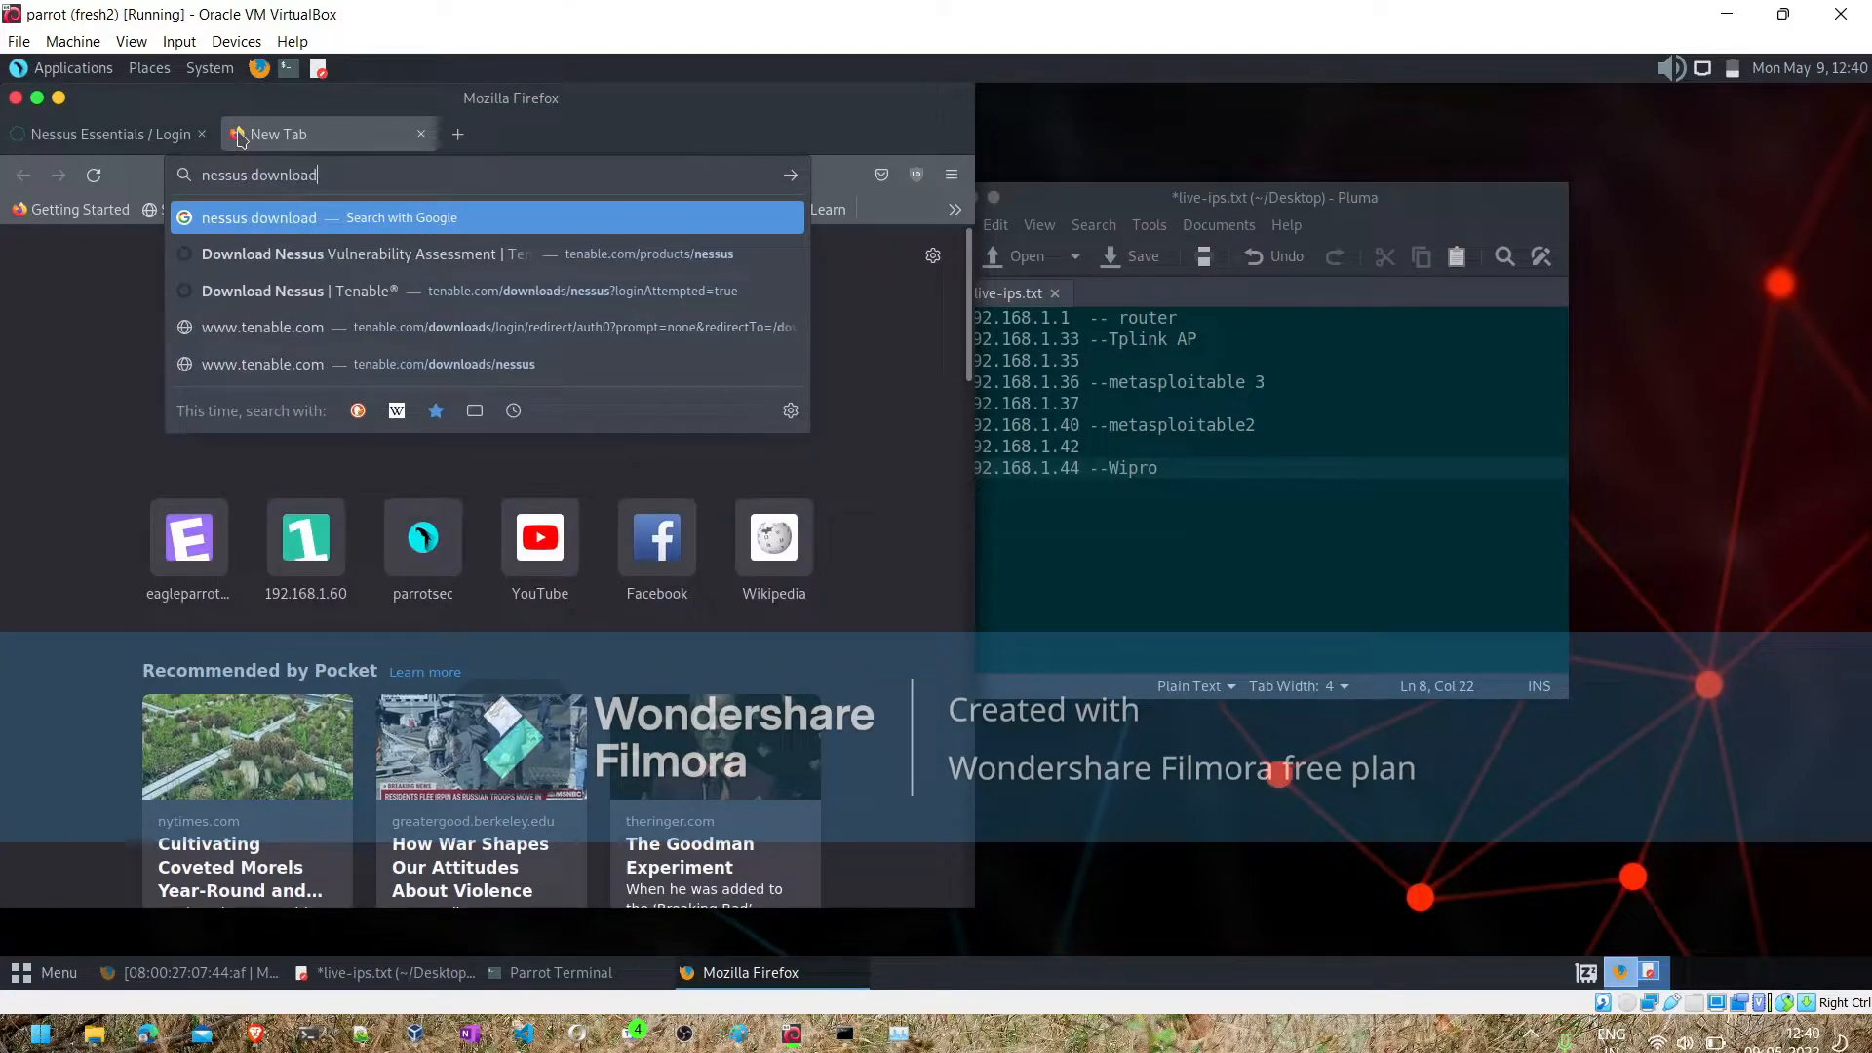
# - Switch to the Brave browser on the host, search for nessus download, and open Tenable's Nessus downloads page
pyautogui.click(255, 1035)
pyautogui.click(977, 13)
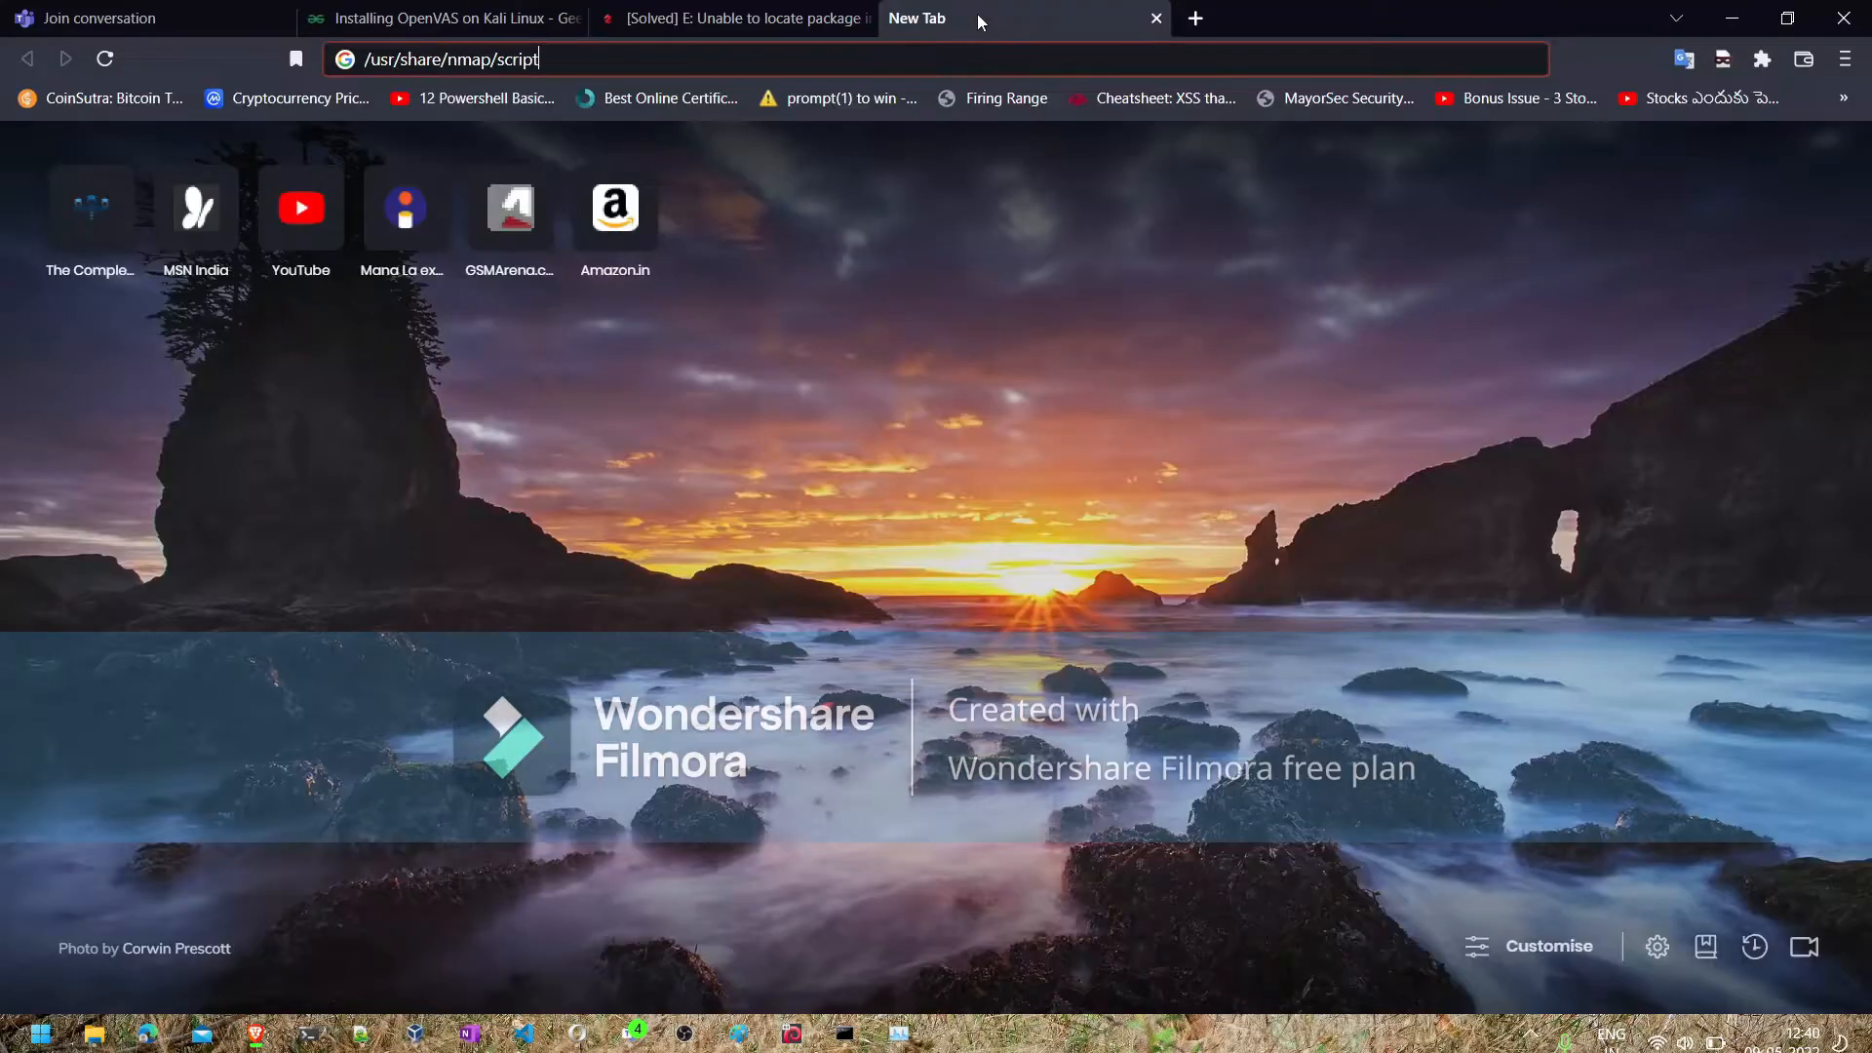
pyautogui.hotkey('ctrl', 'l')
pyautogui.write('ne')
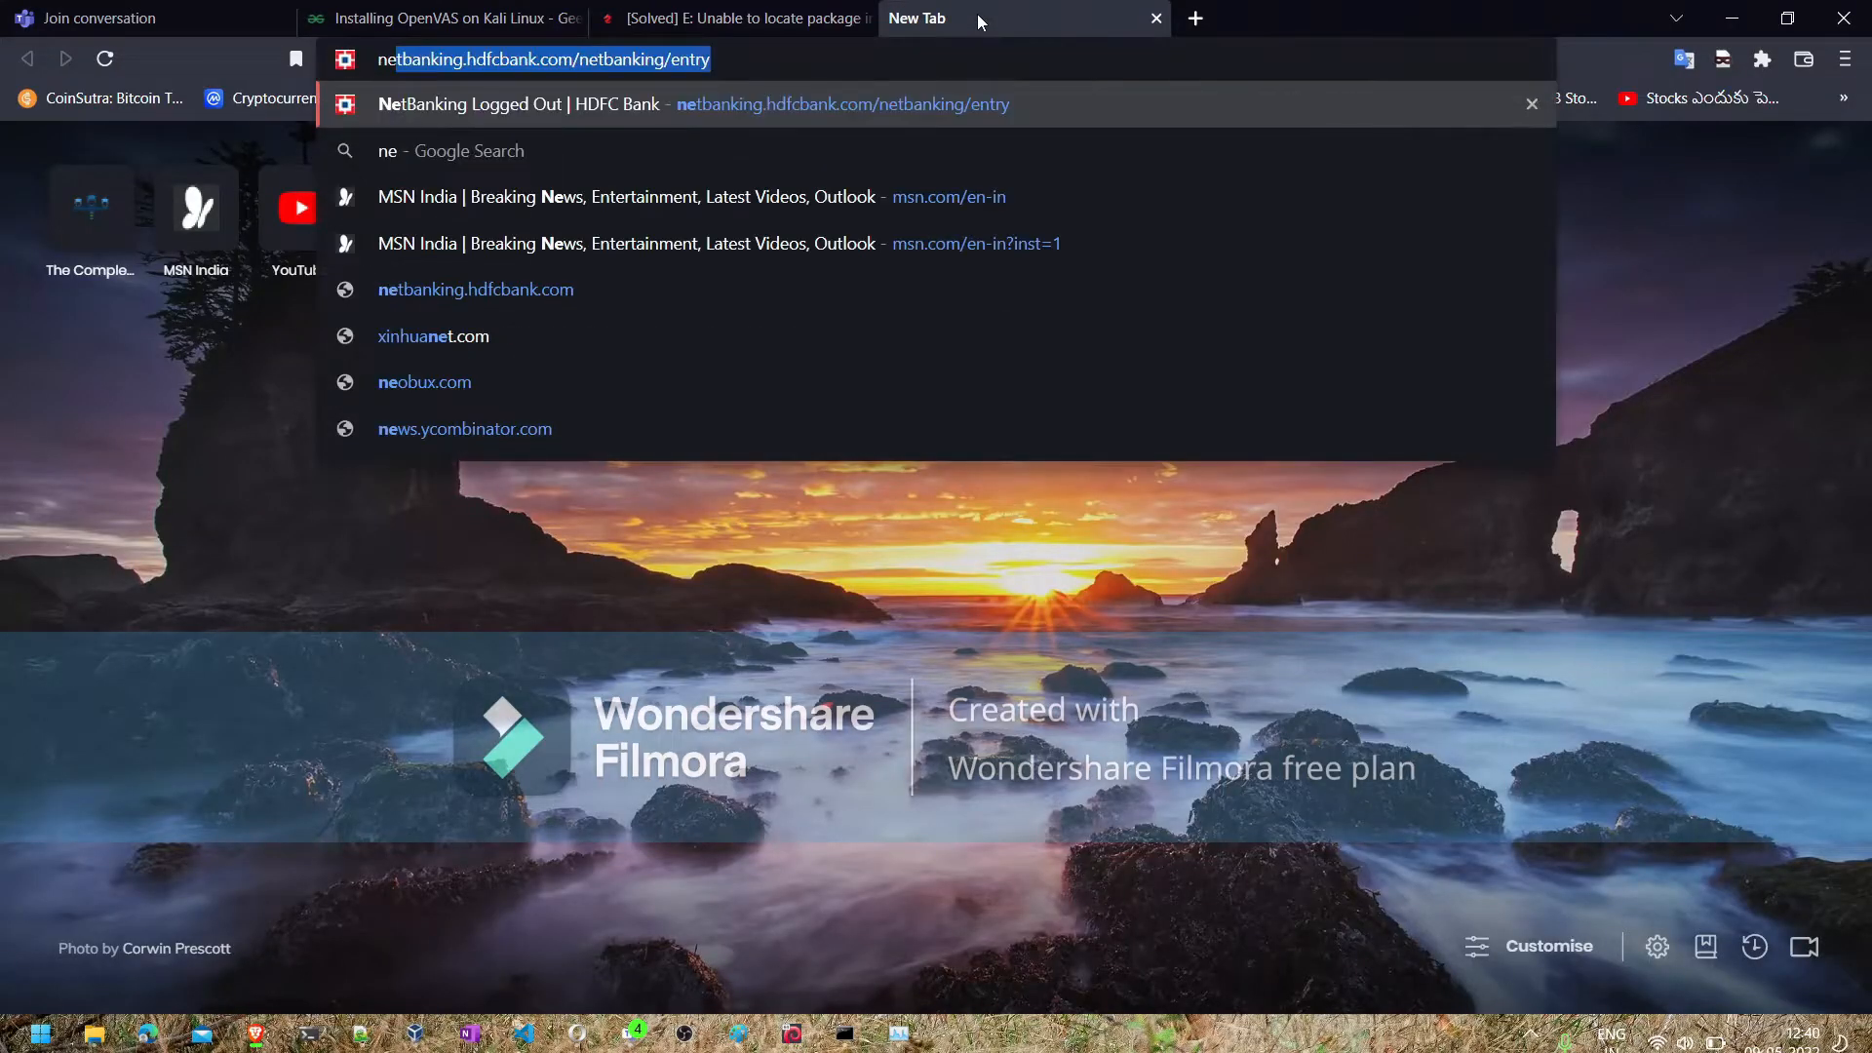
pyautogui.write('ssus download')
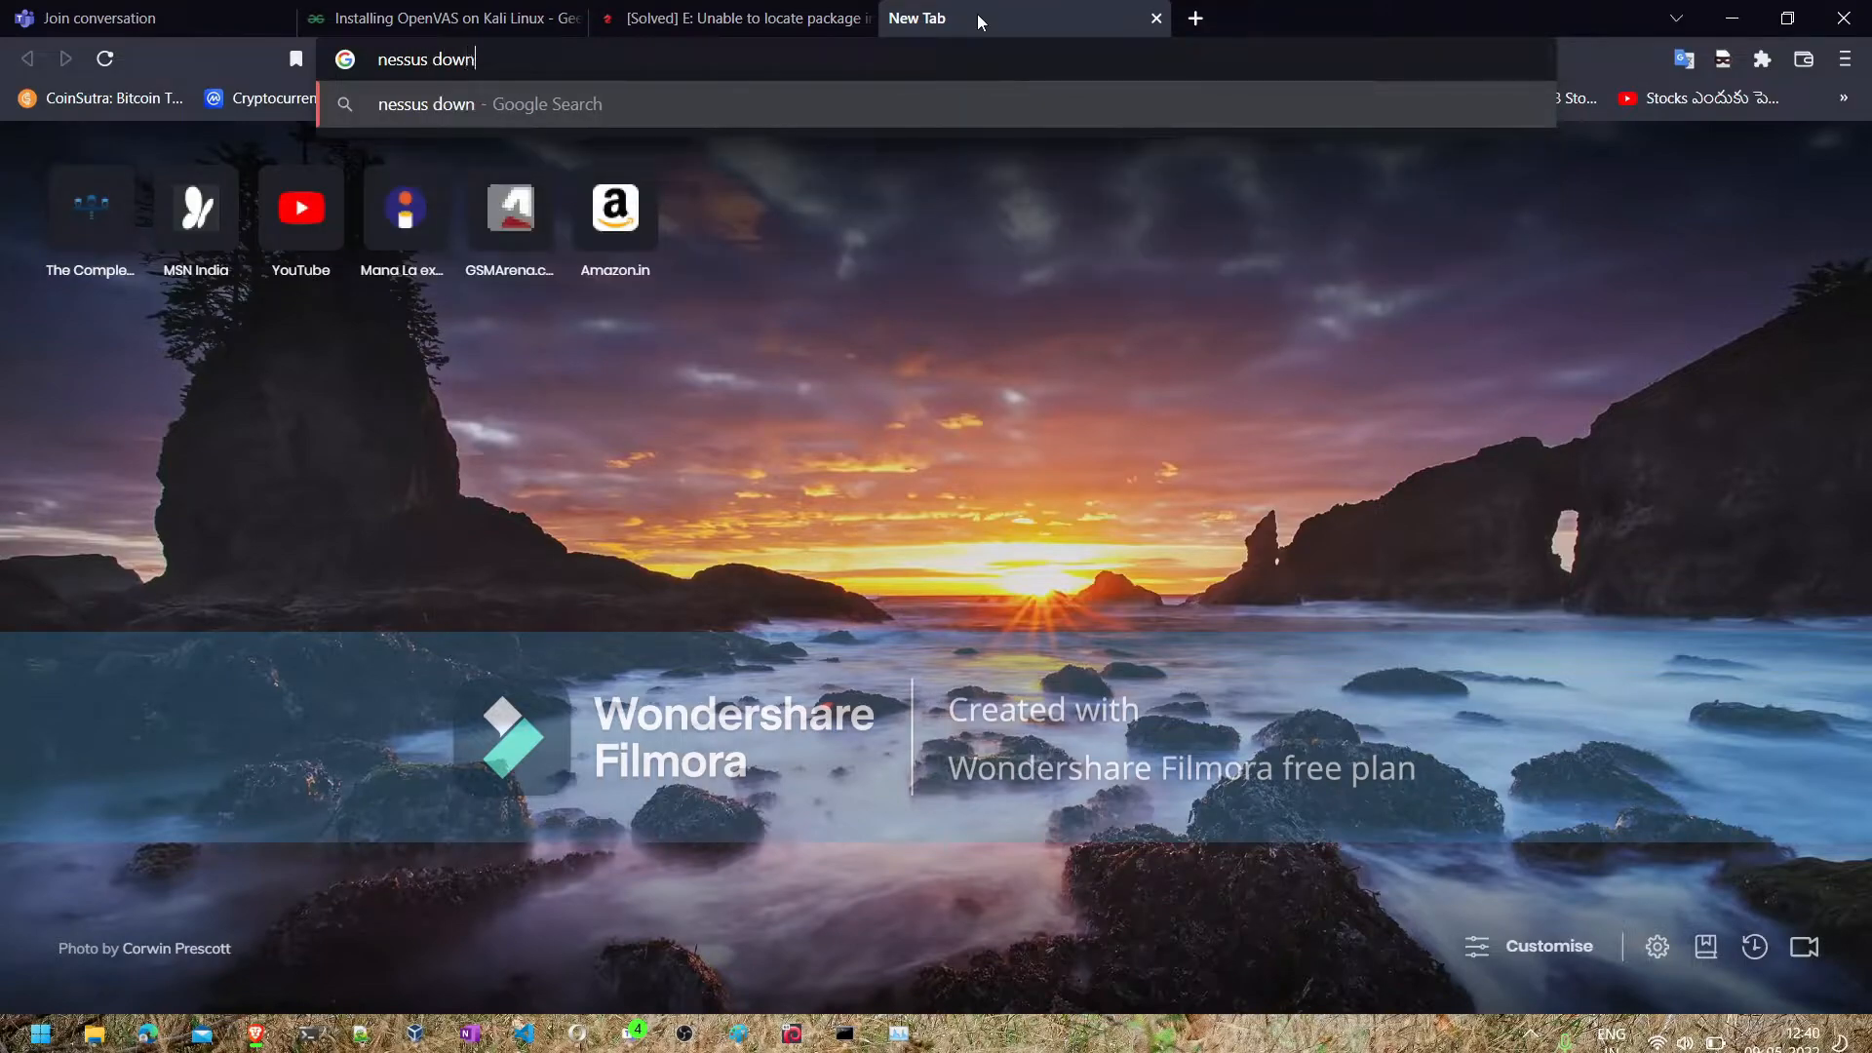
pyautogui.press('Return')
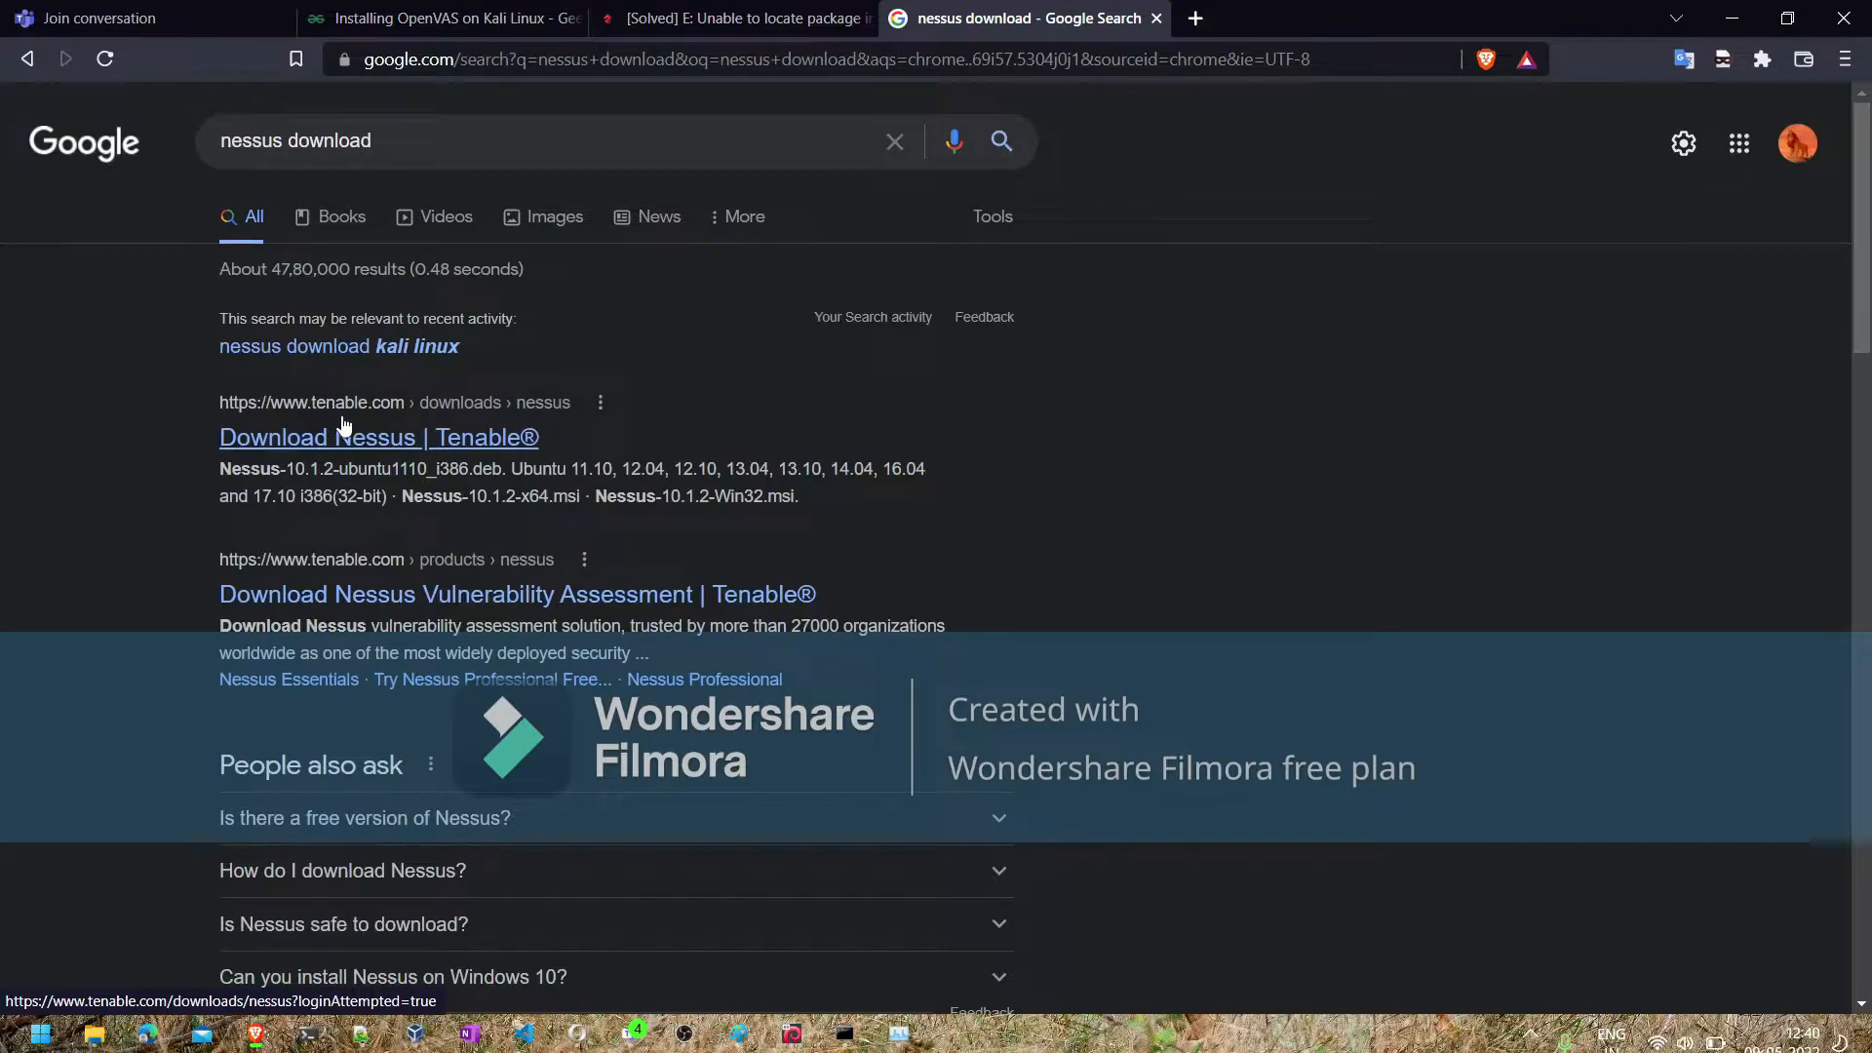
pyautogui.click(332, 451)
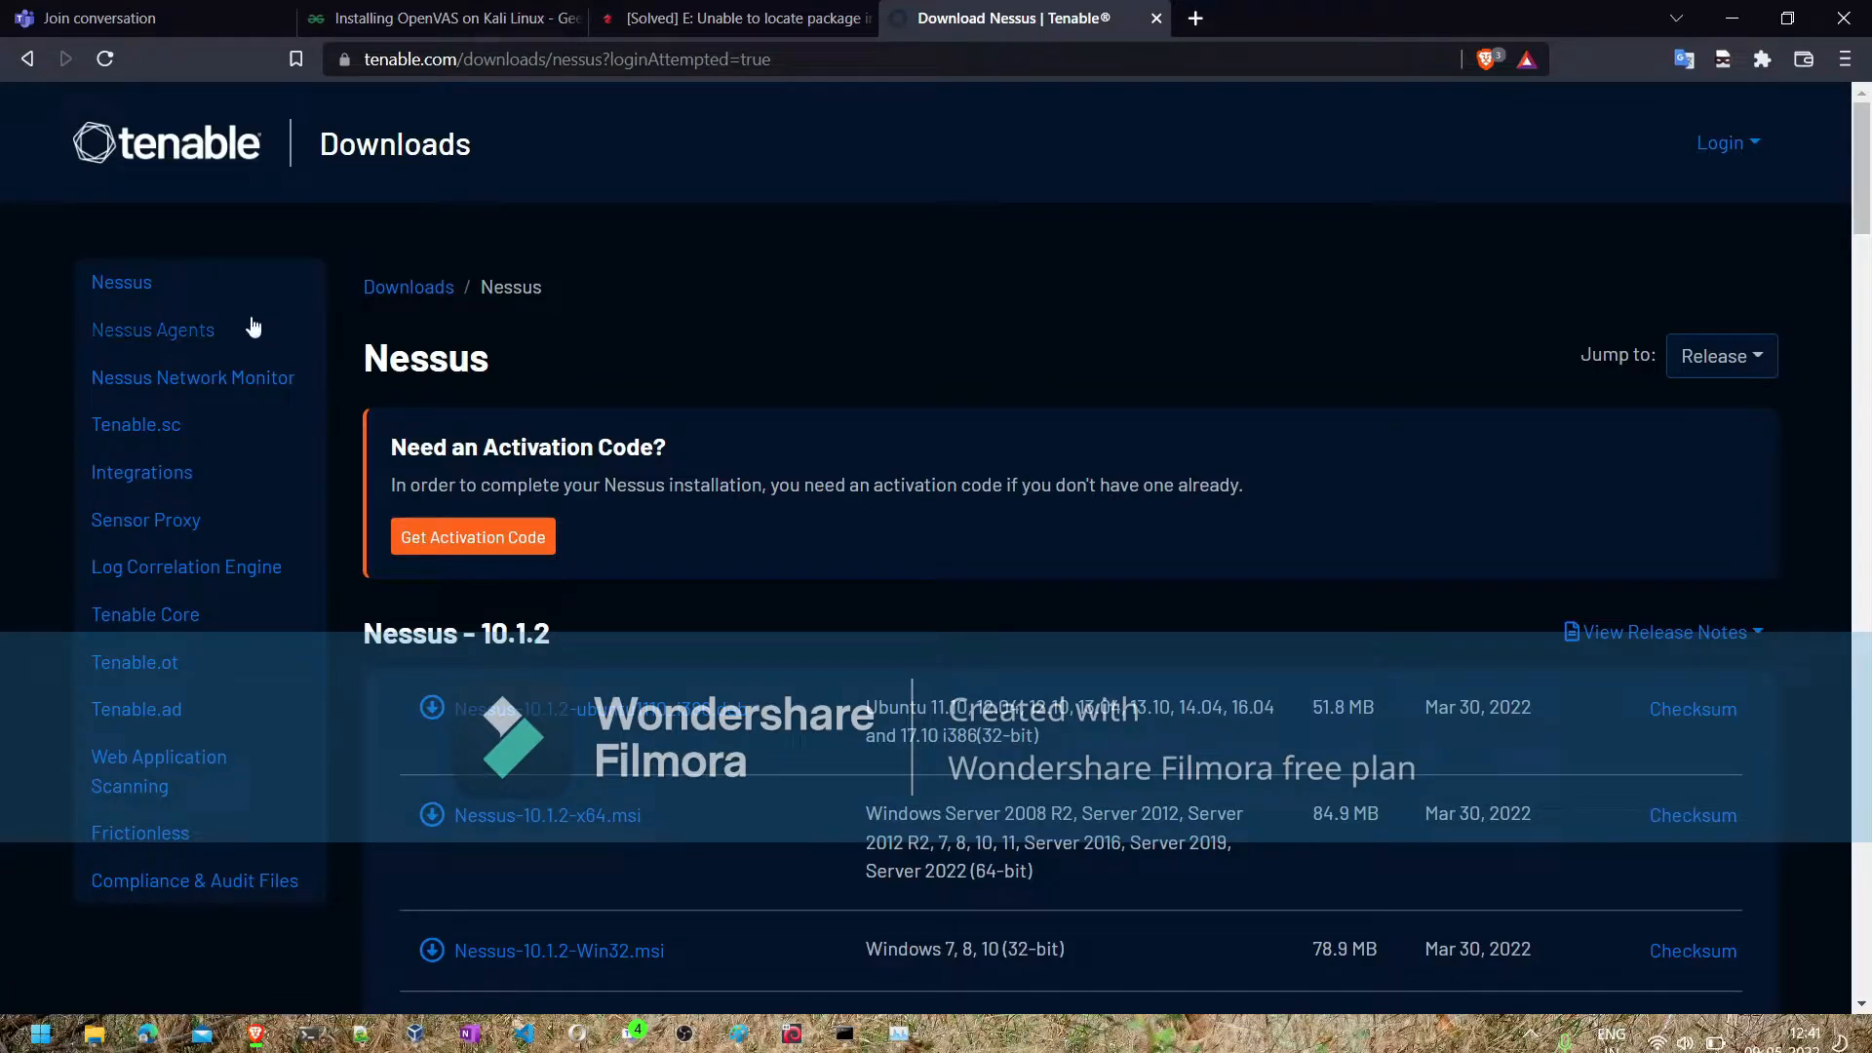
pyautogui.click(189, 293)
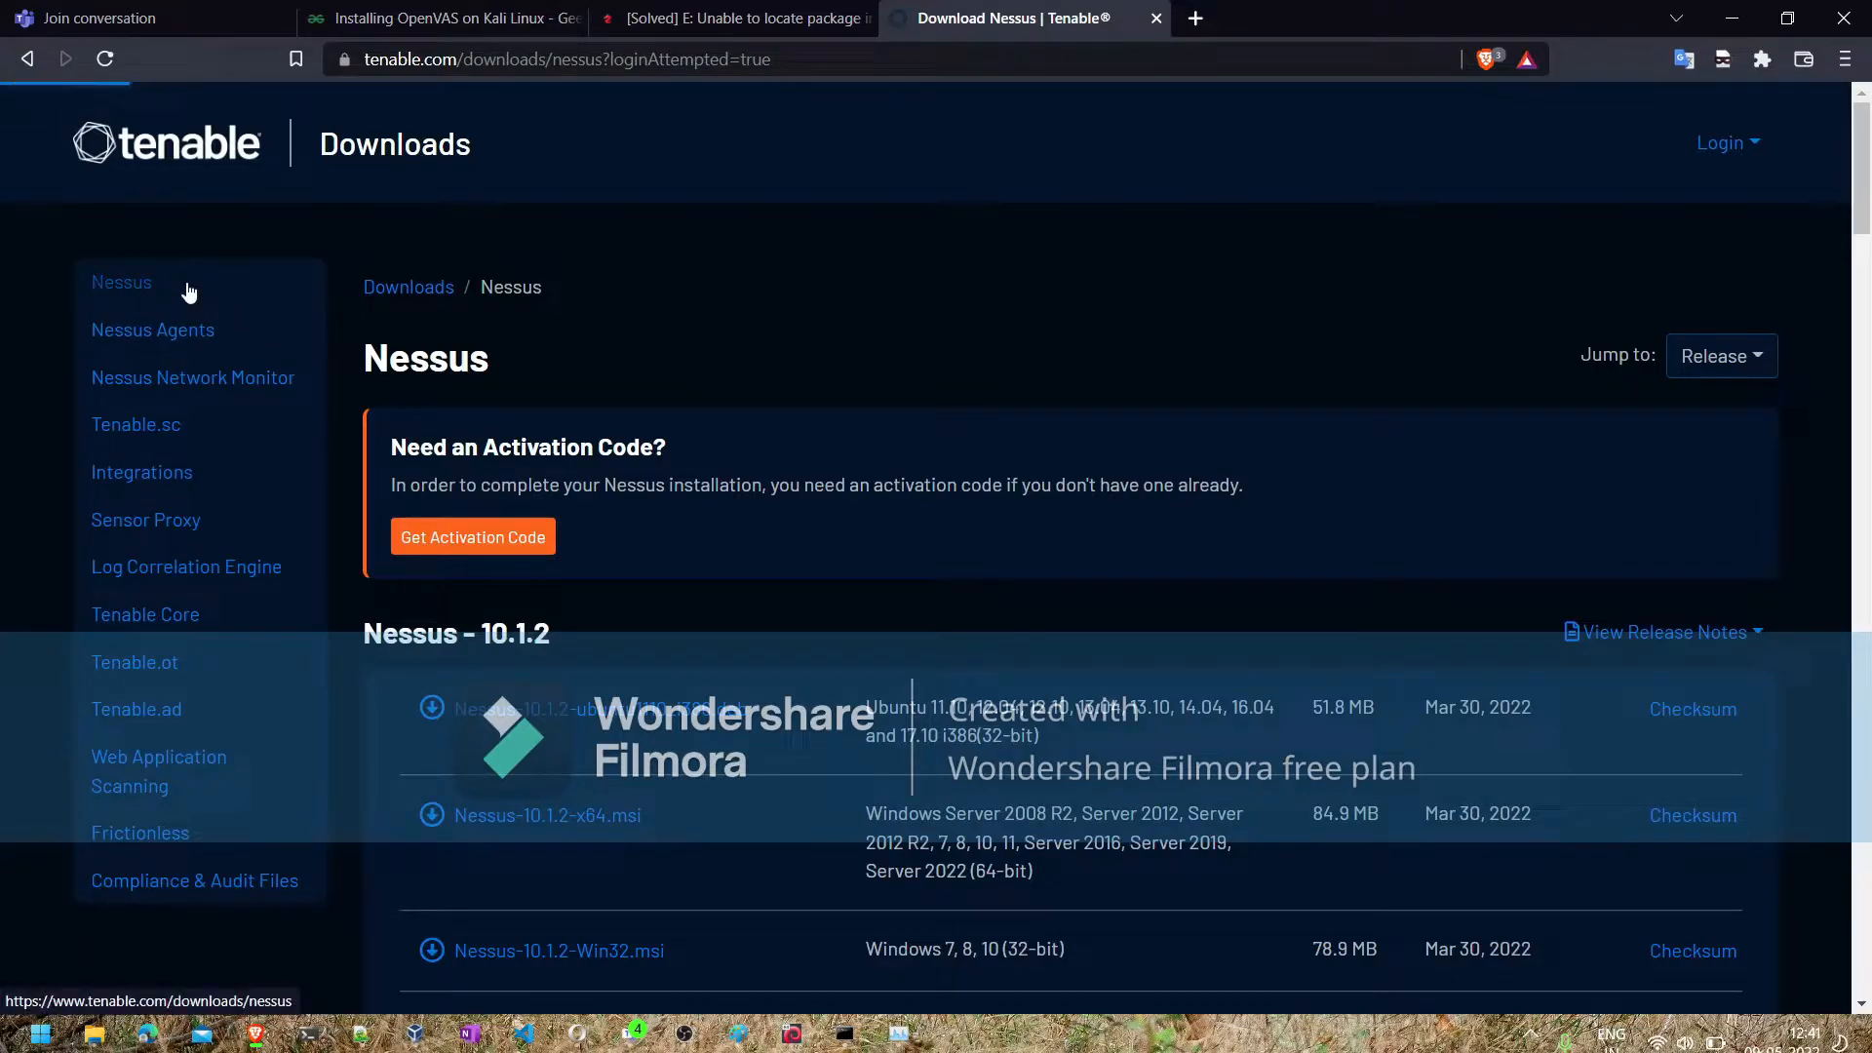
# - Examine the Tenable home page and its product overview, and return to the Nessus downloads page
pyautogui.click(211, 159)
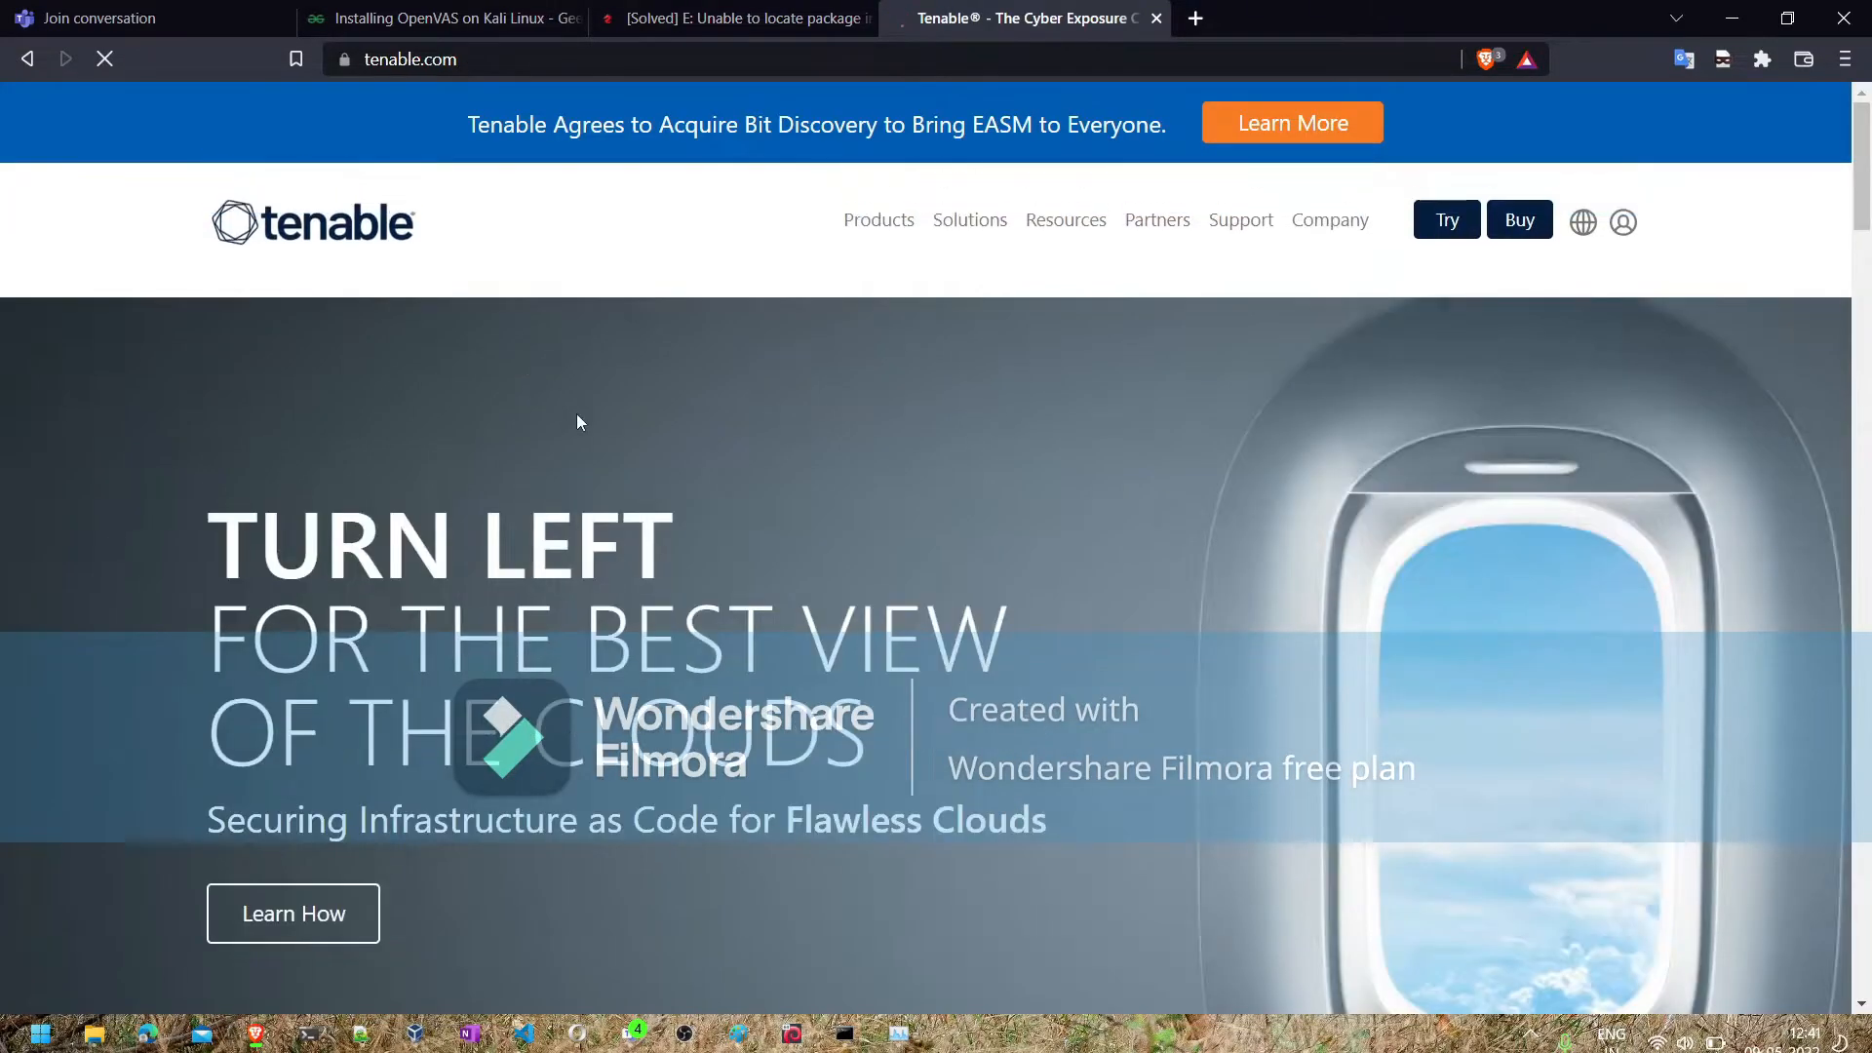
pyautogui.scroll(-5, 577, 421)
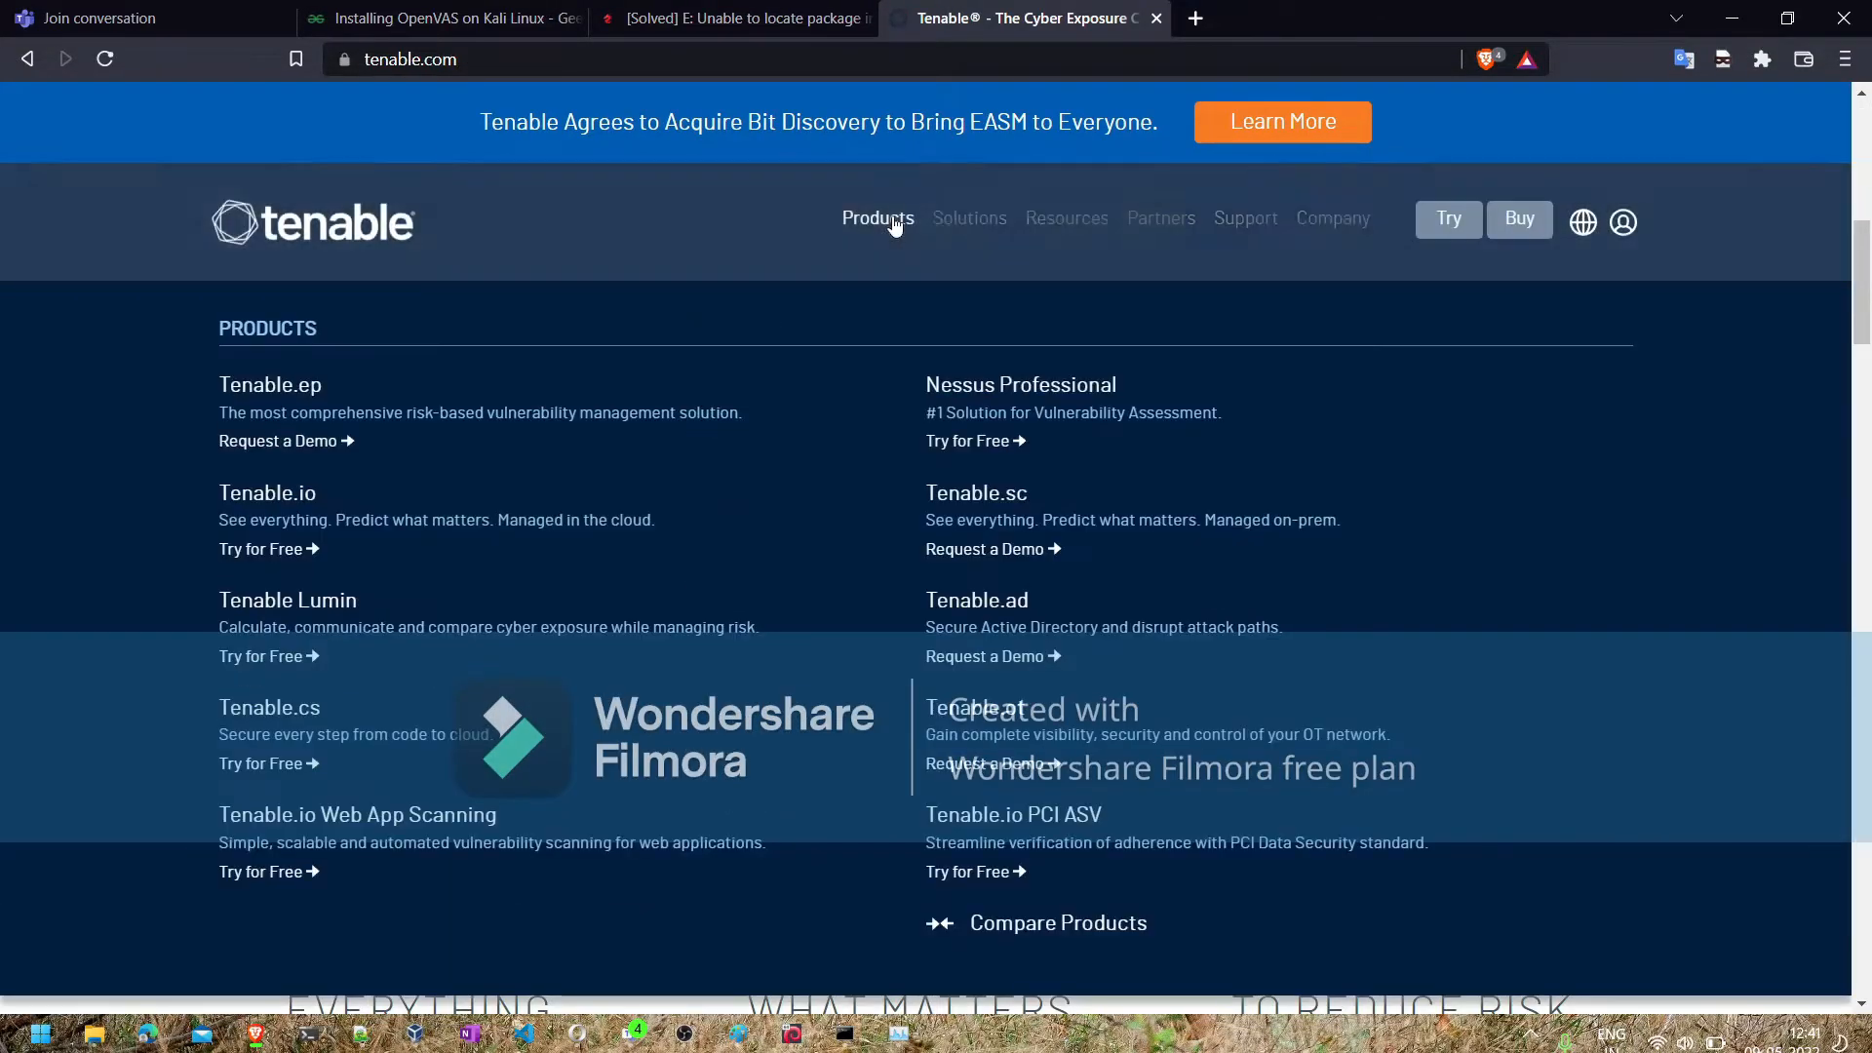
pyautogui.click(891, 222)
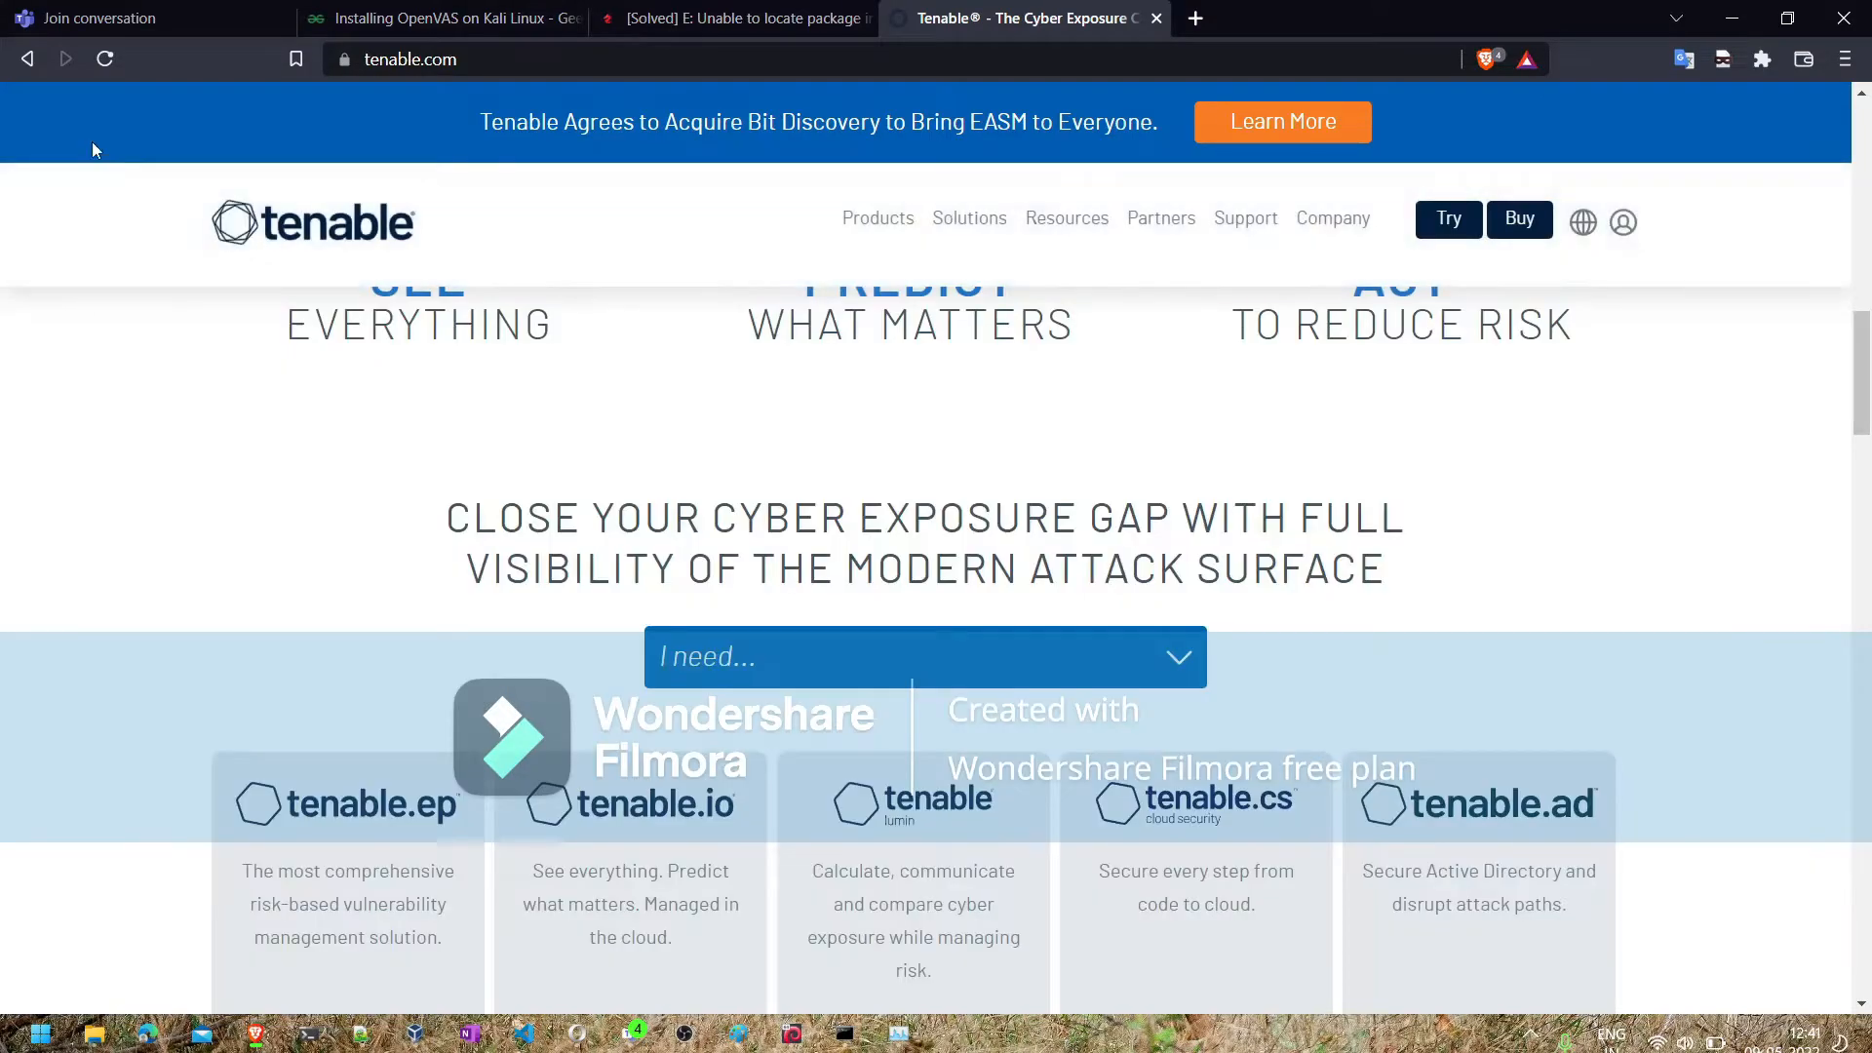
pyautogui.scroll(-4, 151, 494)
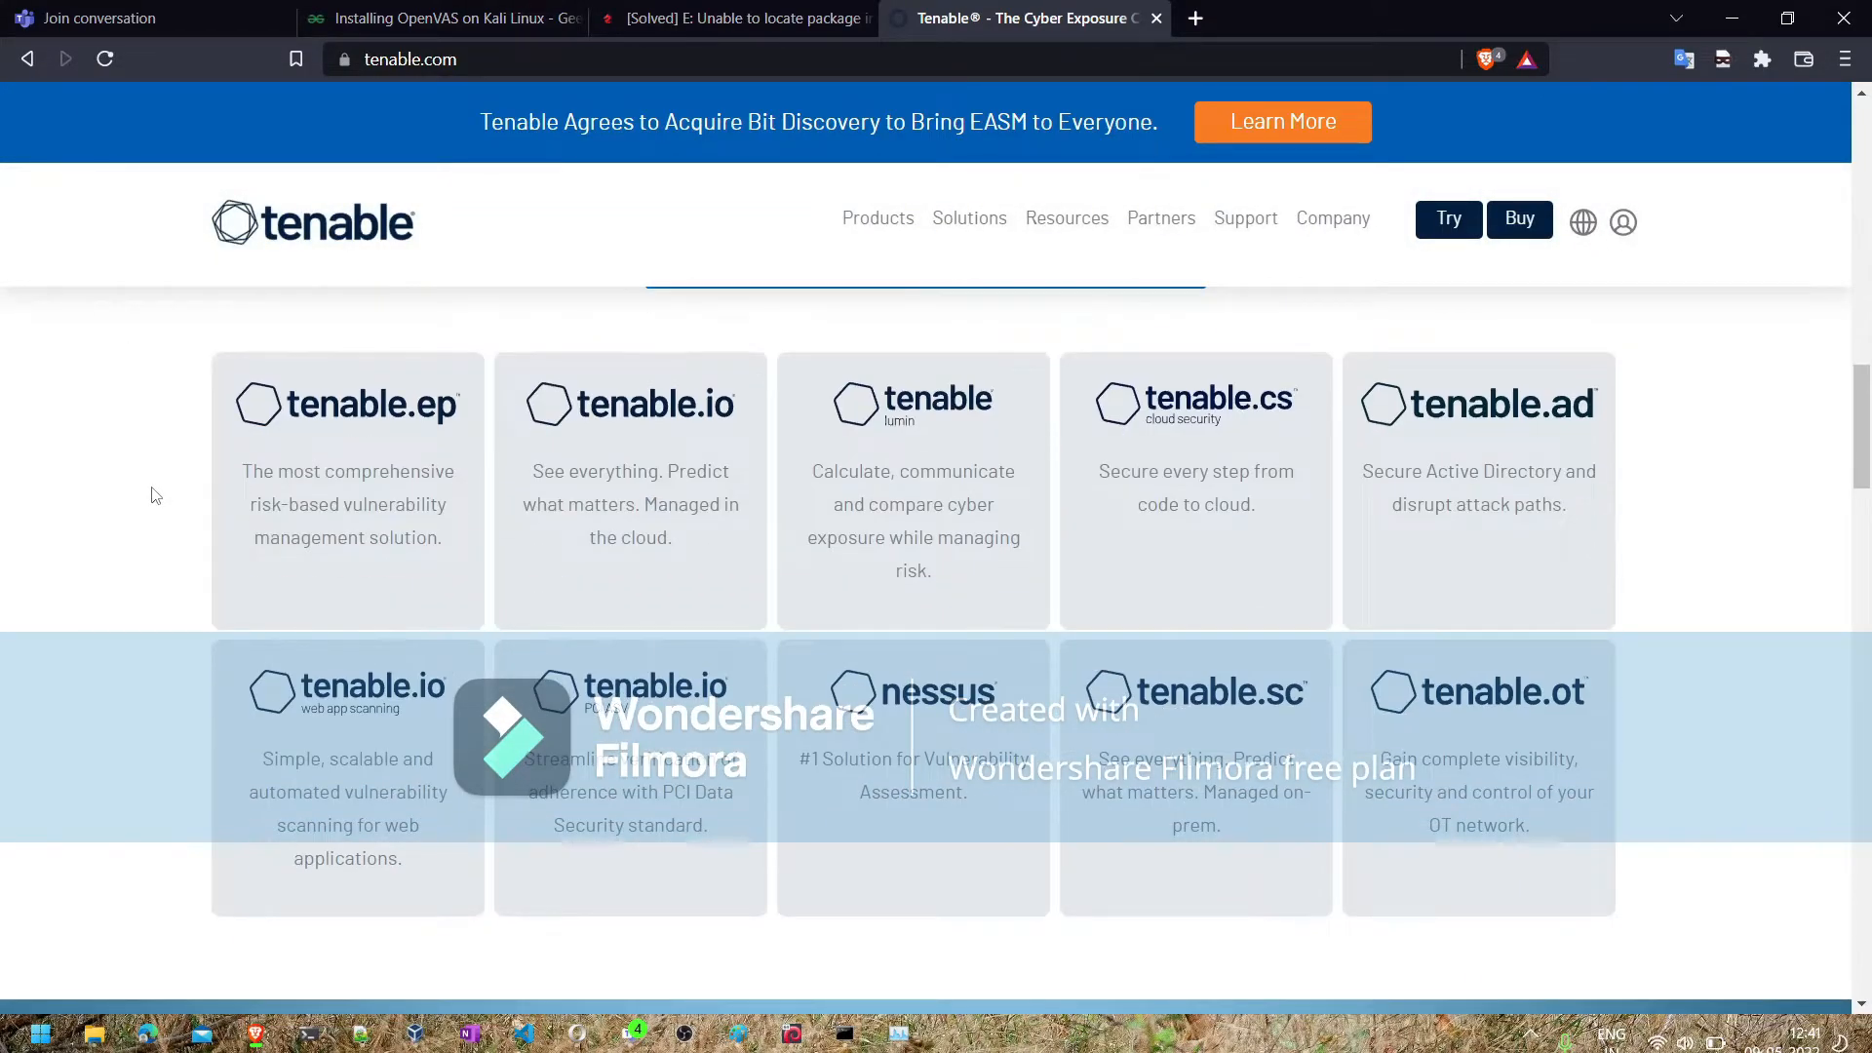
pyautogui.scroll(5, 151, 493)
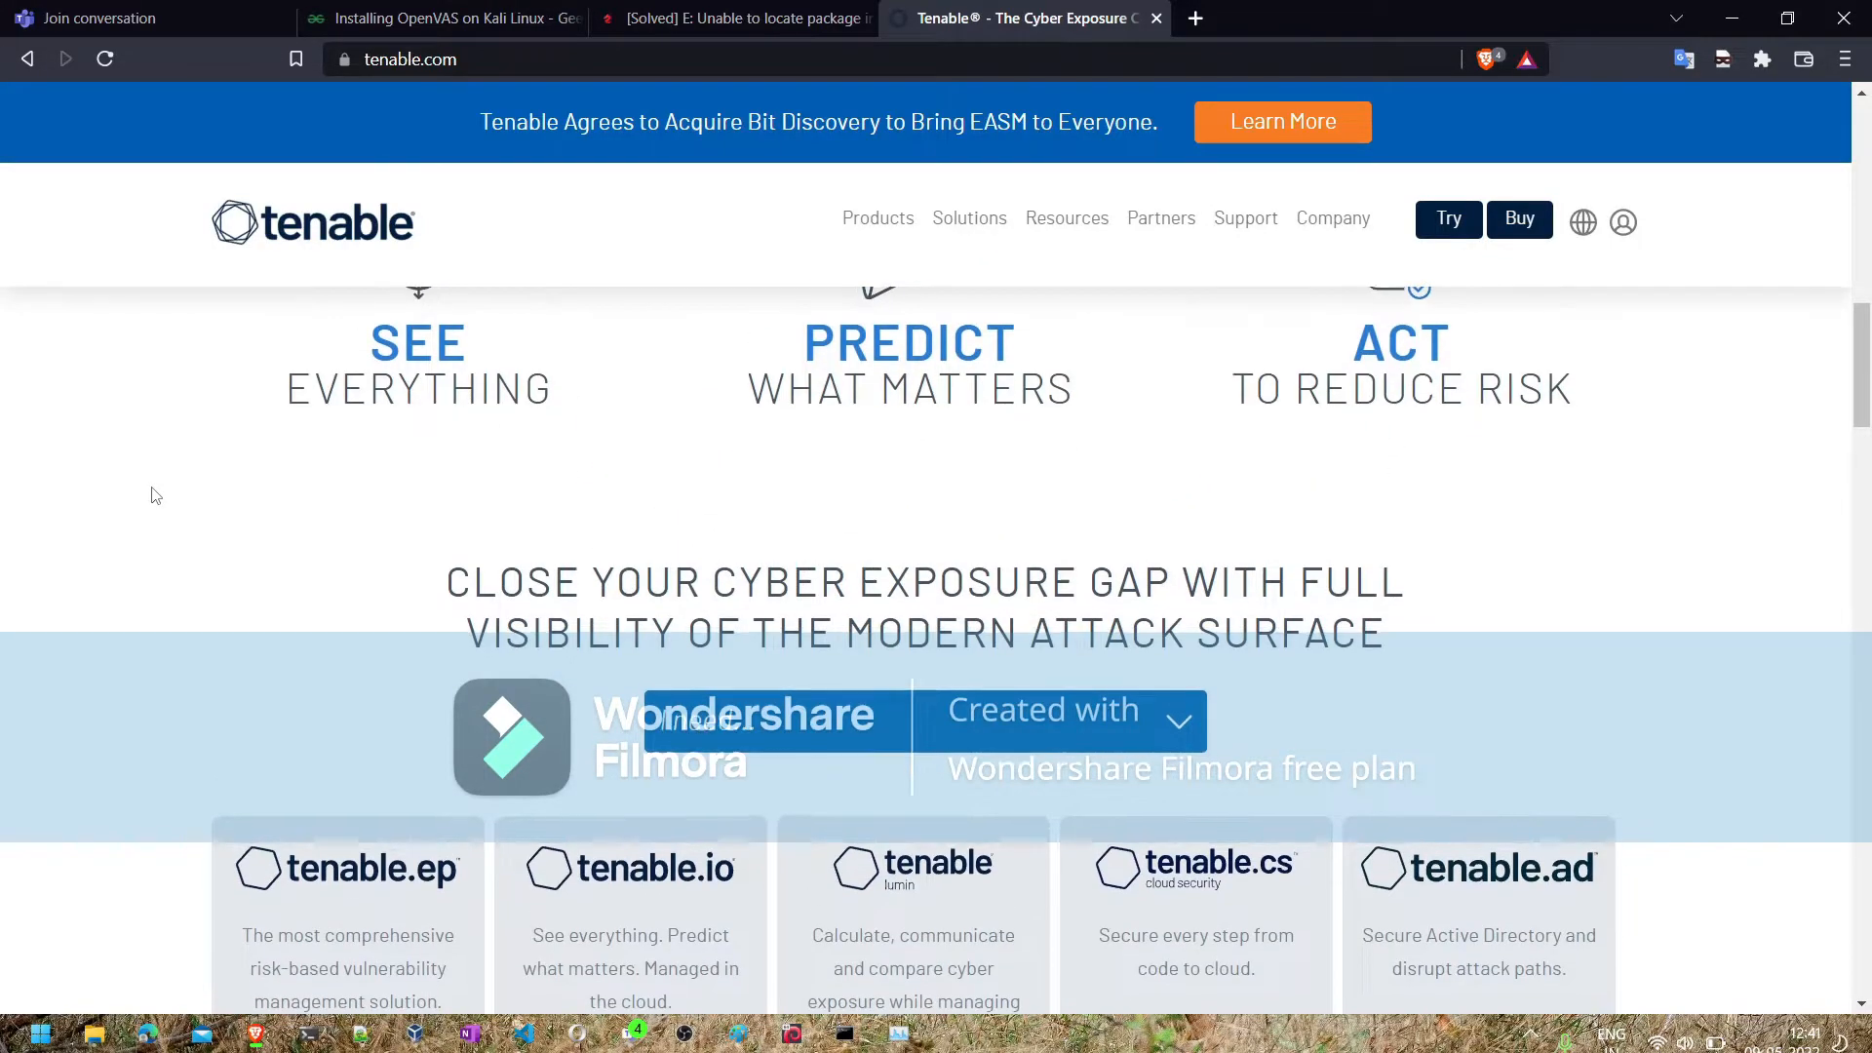
pyautogui.scroll(4, 151, 494)
pyautogui.scroll(8, 154, 496)
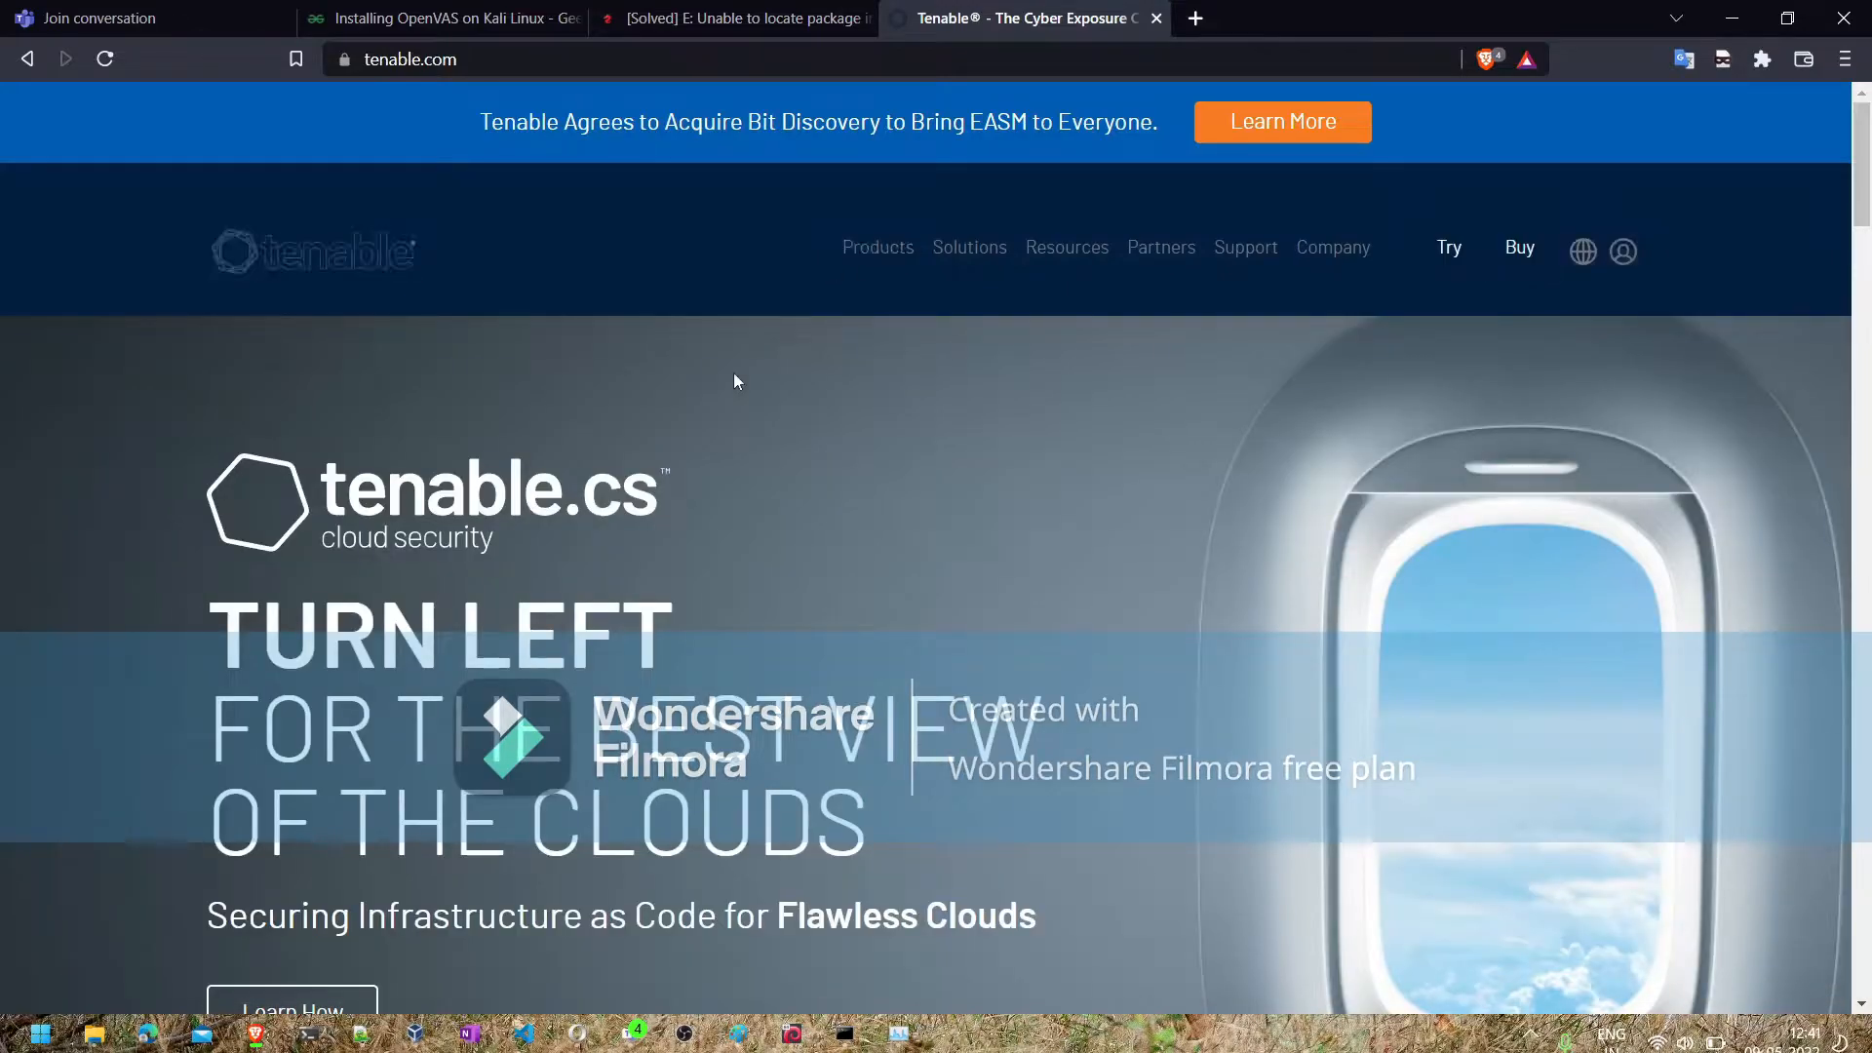
pyautogui.scroll(-6, 584, 570)
pyautogui.scroll(-20, 585, 569)
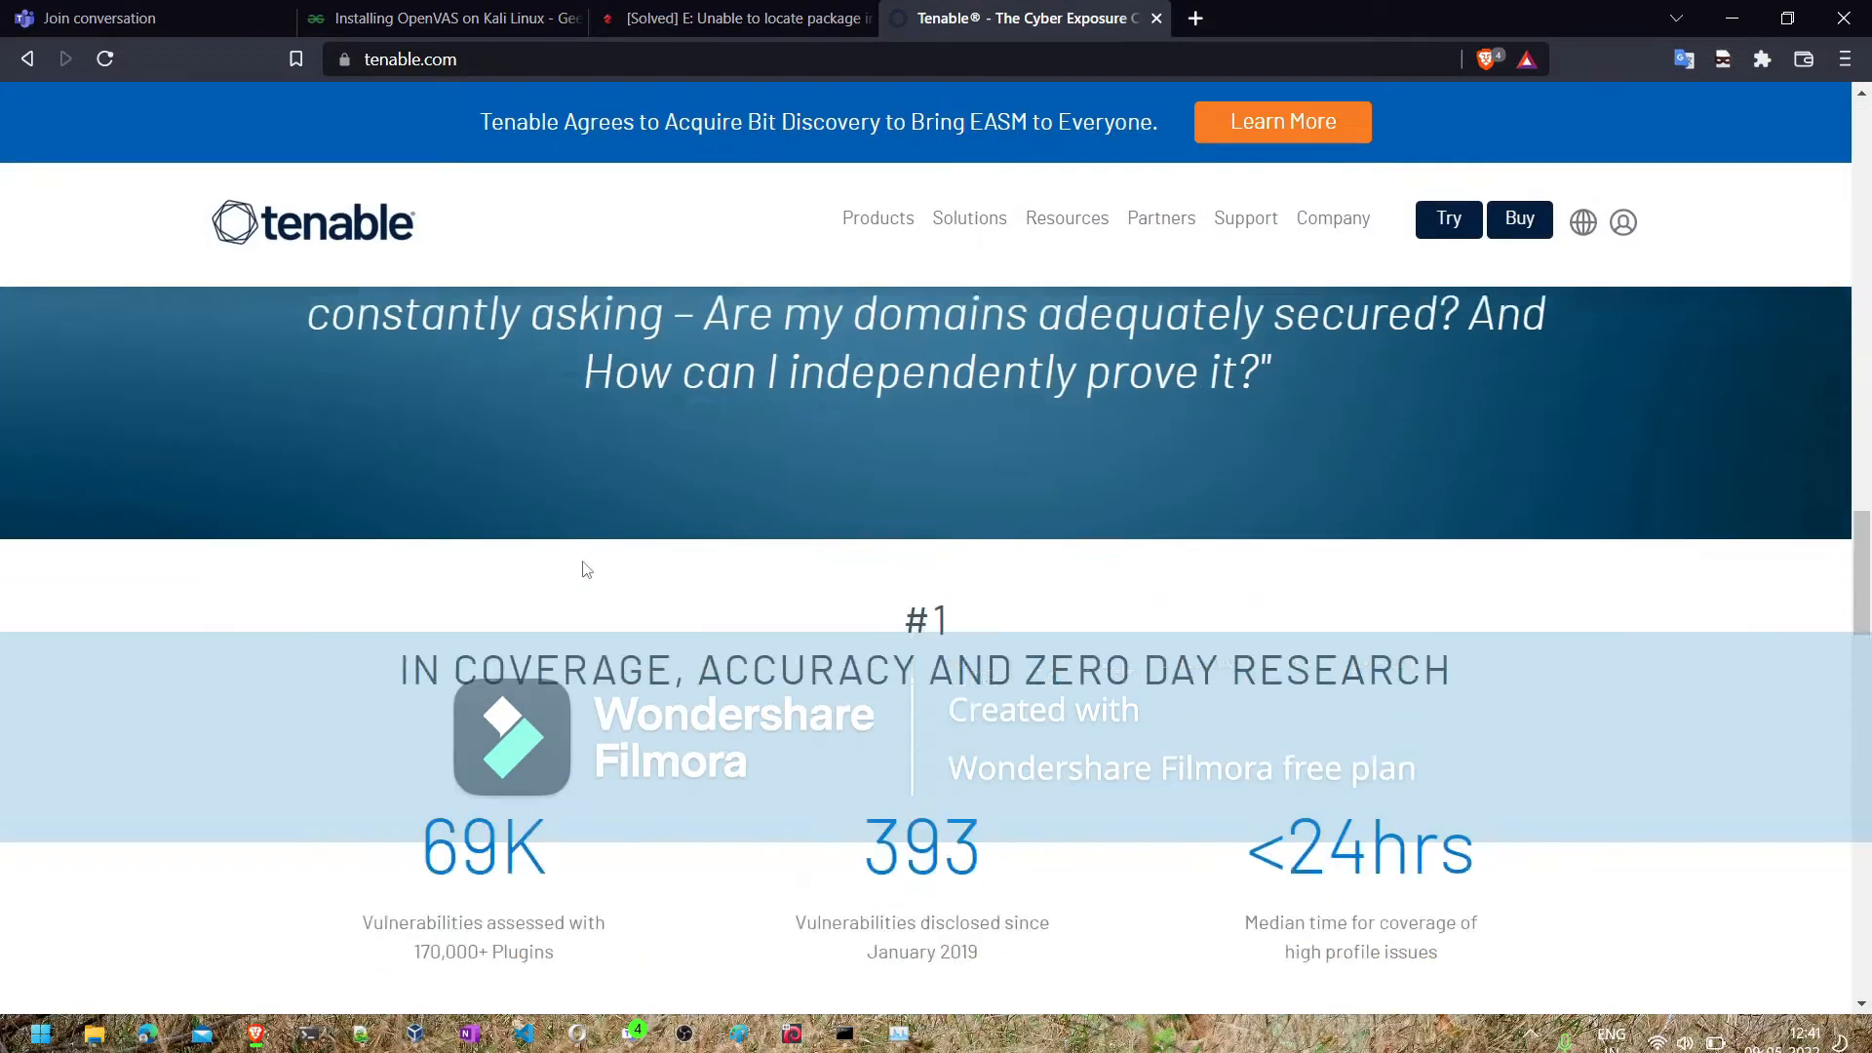
pyautogui.scroll(-6, 586, 569)
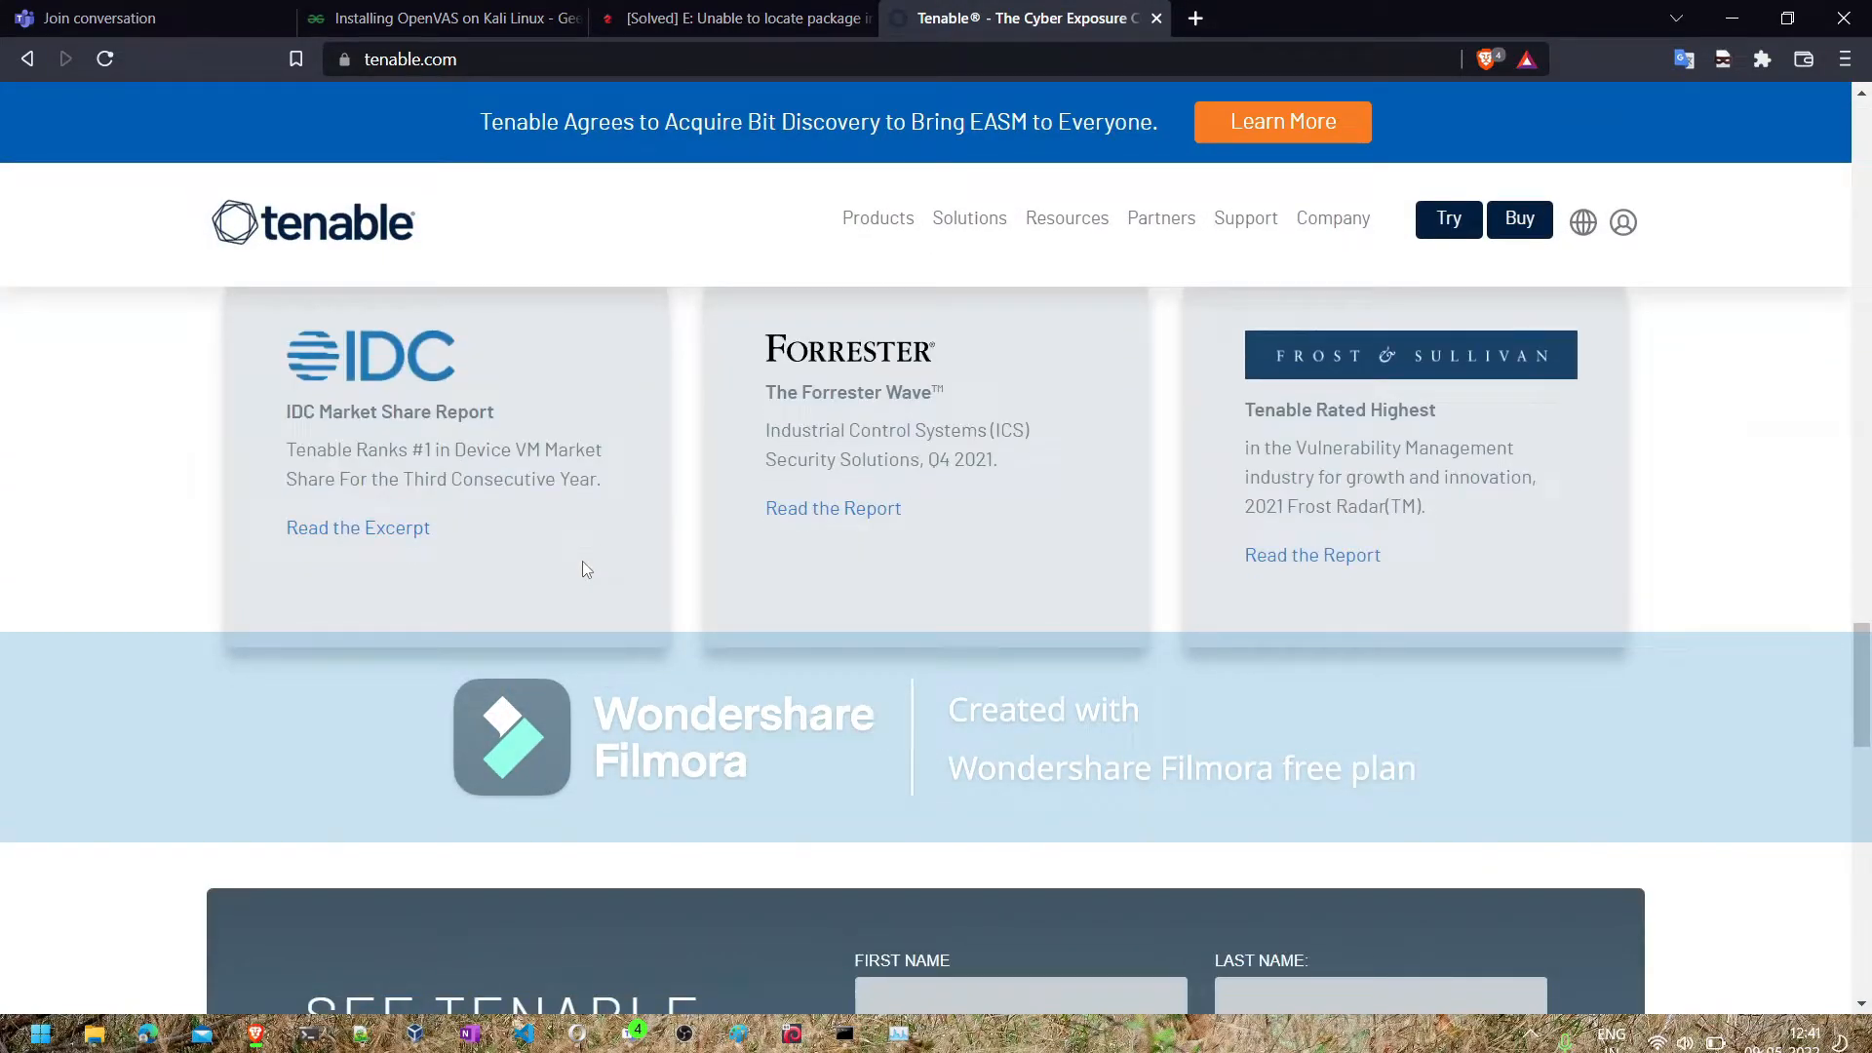
pyautogui.click(28, 64)
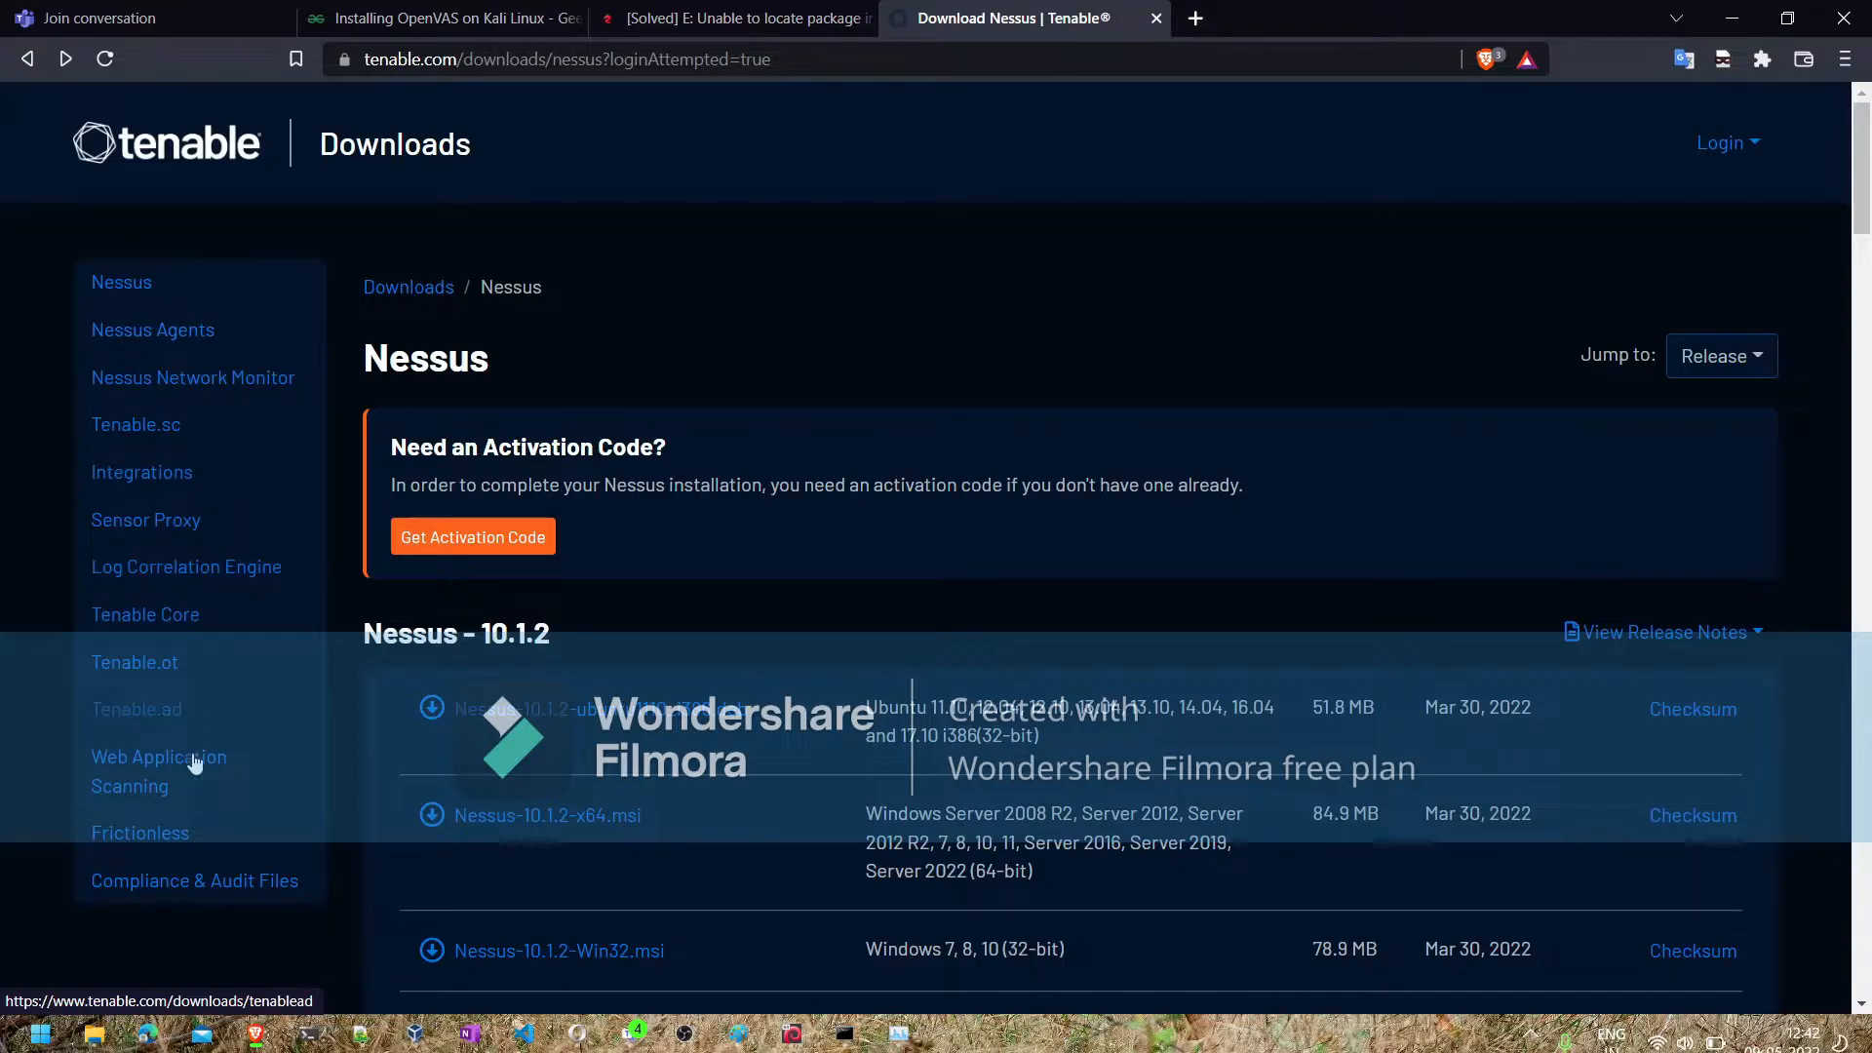
# - Refine the Google search to nessus essentials download and open Tenable's Nessus Essentials Vulnerability Scanner page
pyautogui.click(29, 58)
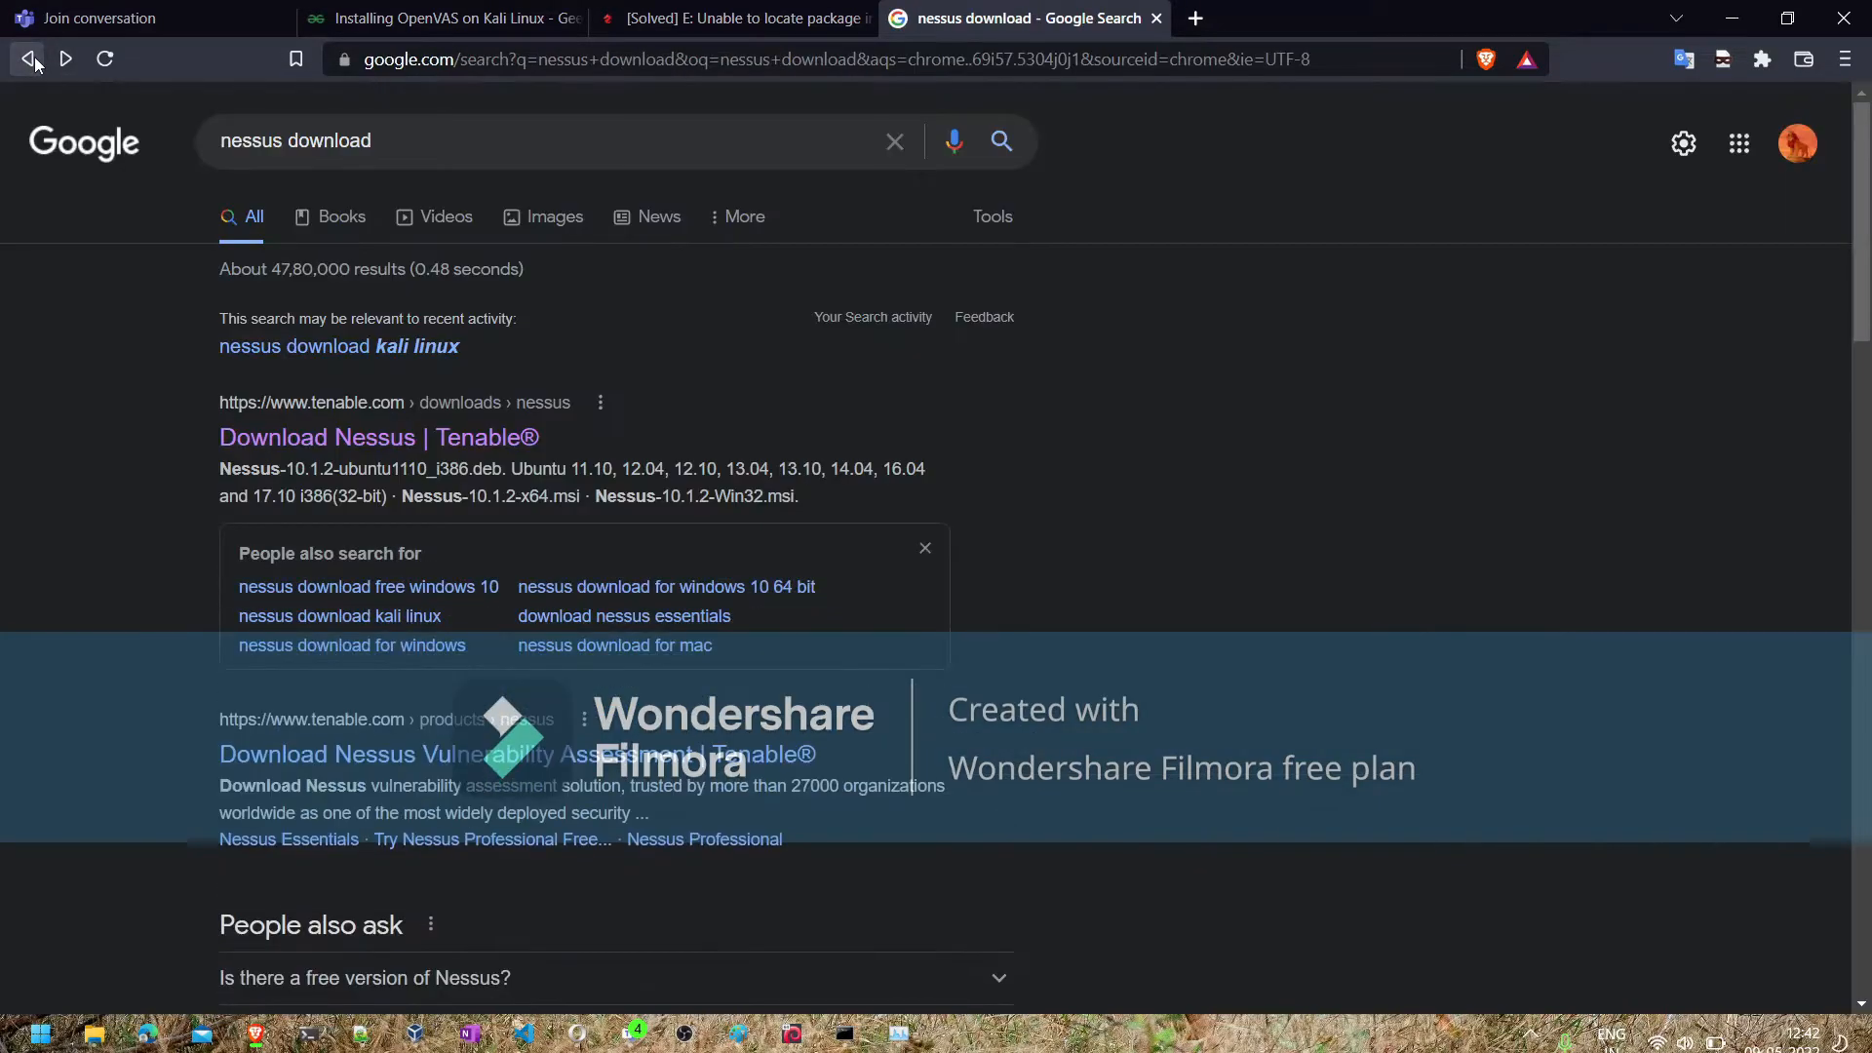
pyautogui.click(289, 145)
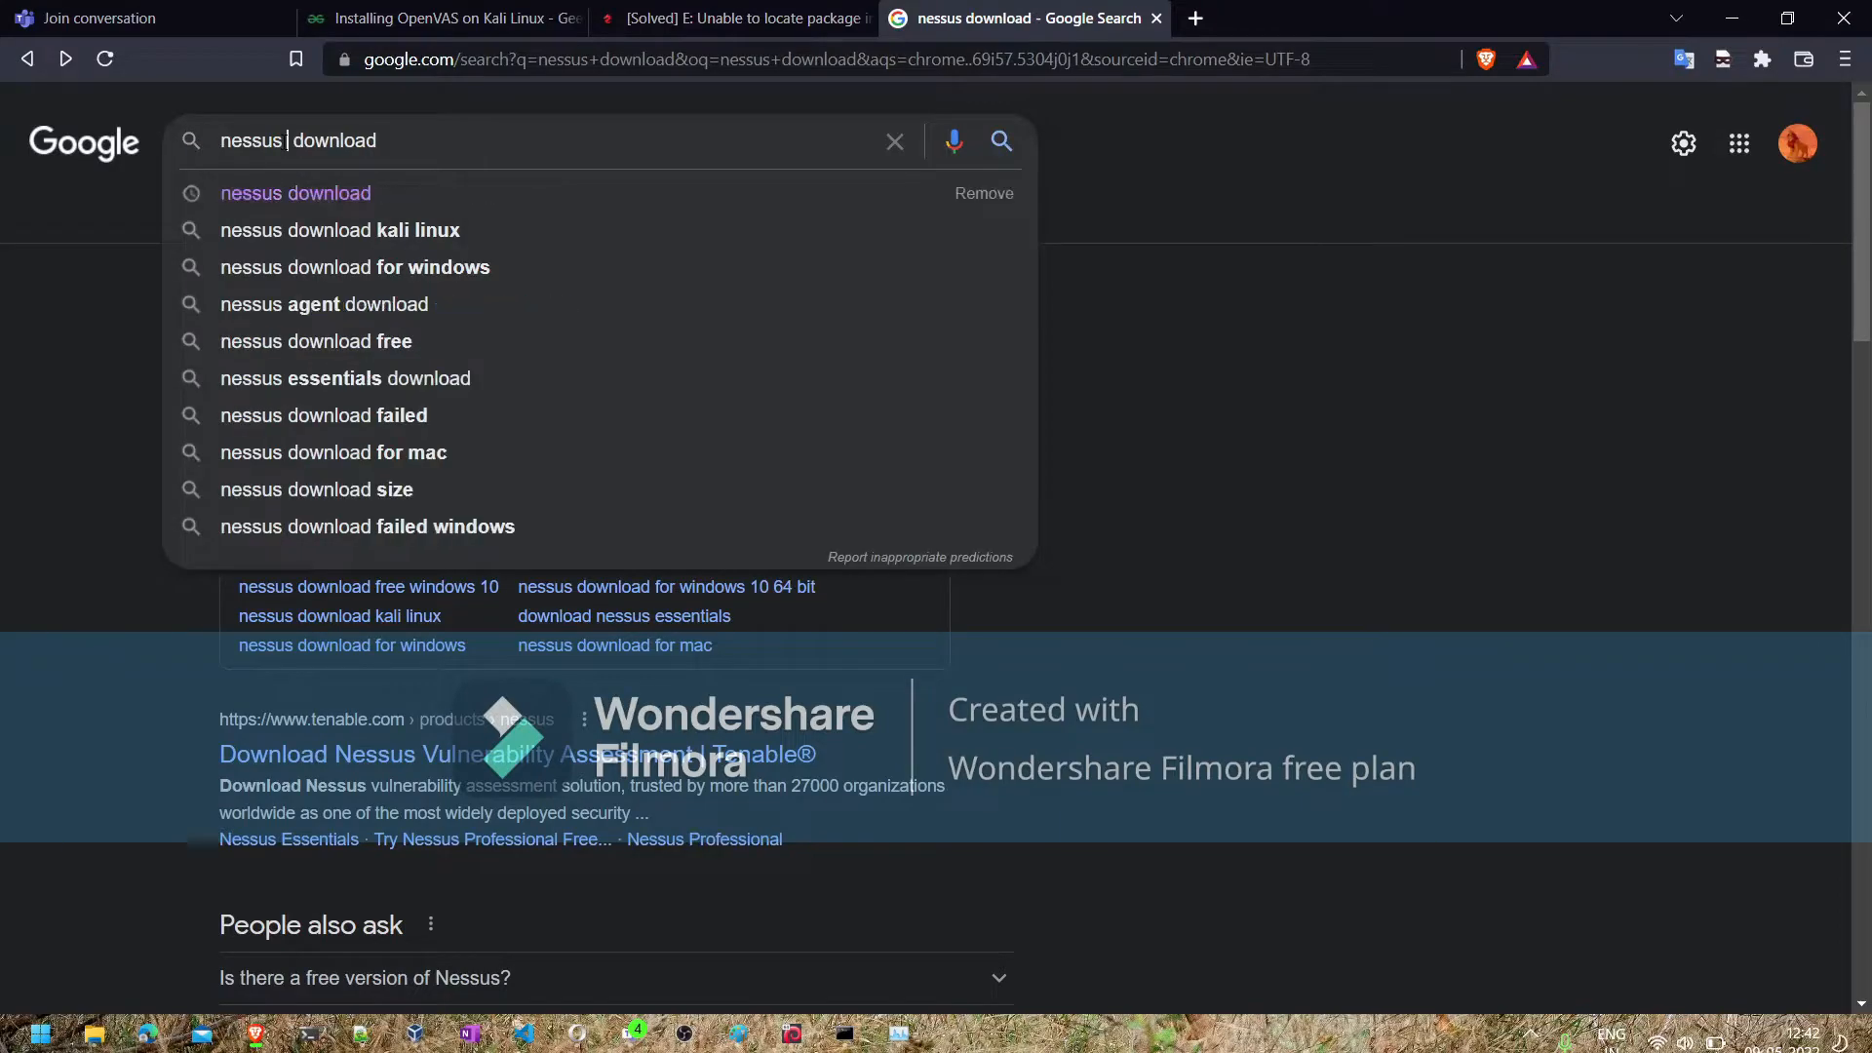
pyautogui.write('essus agent')
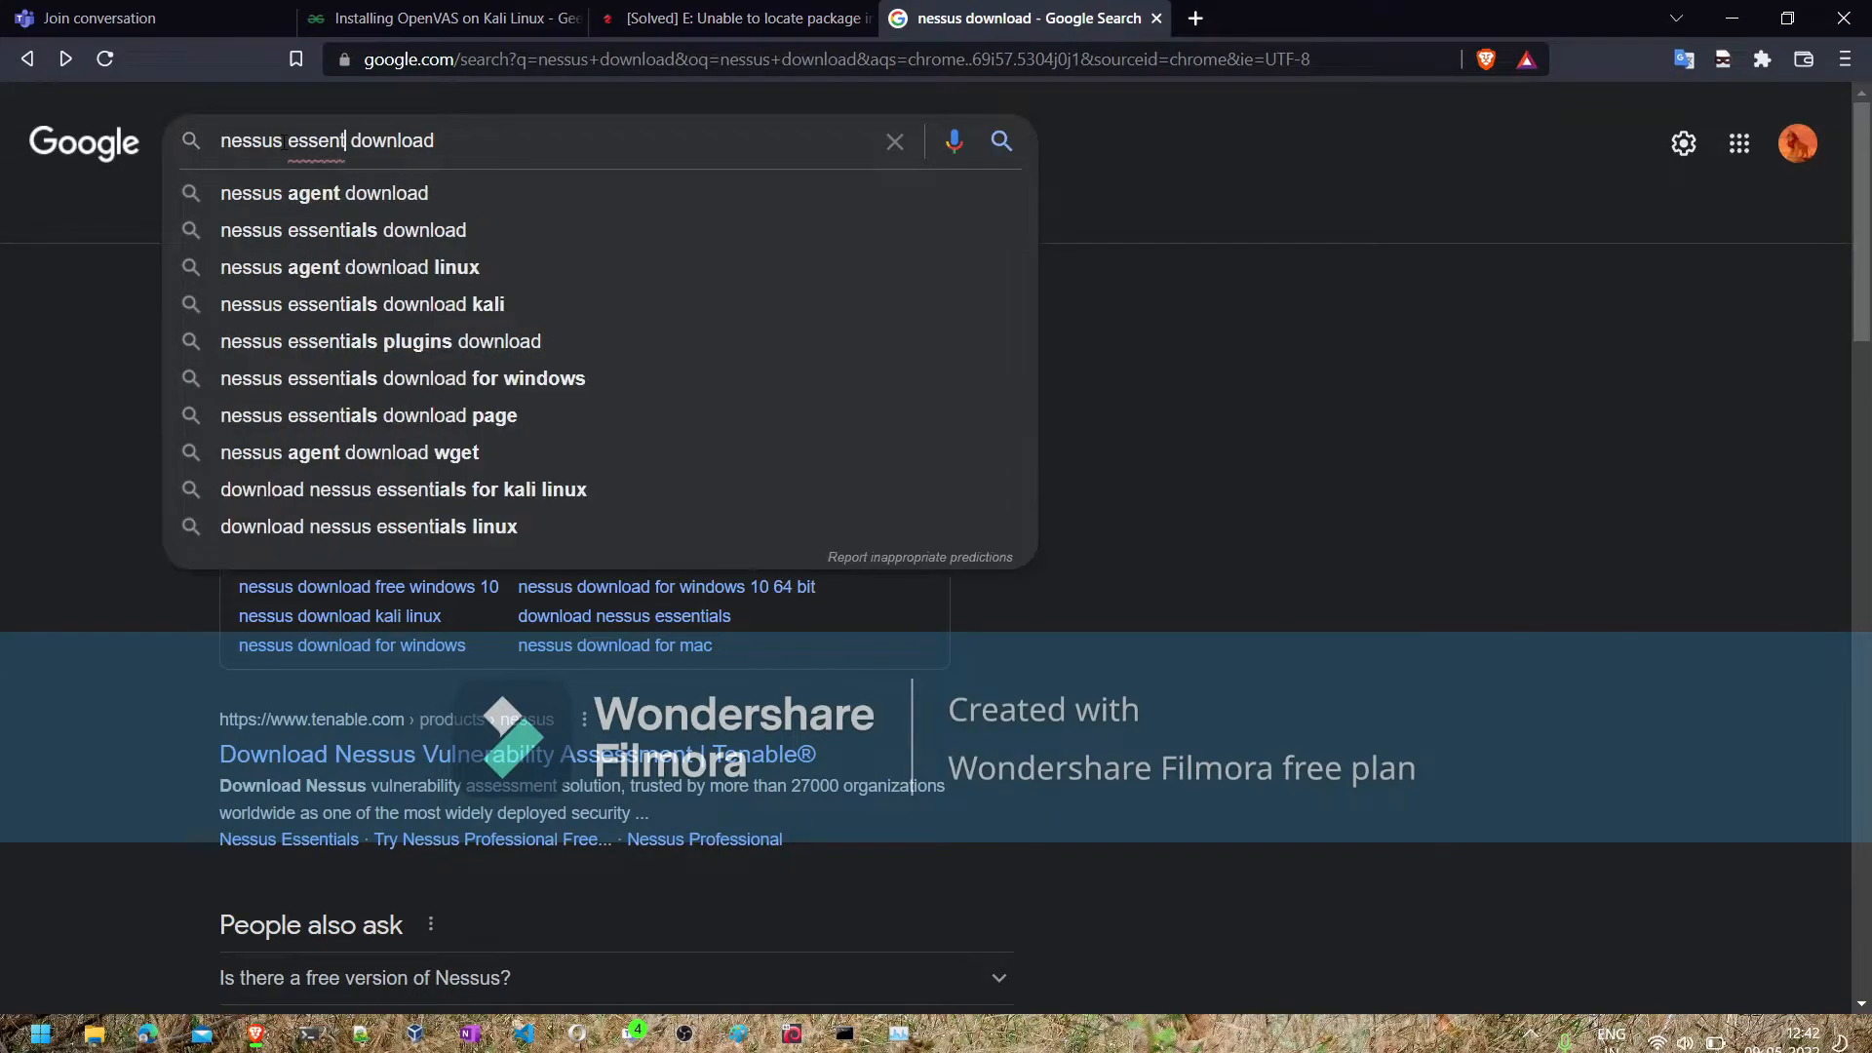
pyautogui.press('Down')
pyautogui.press('Down')
pyautogui.press('Return')
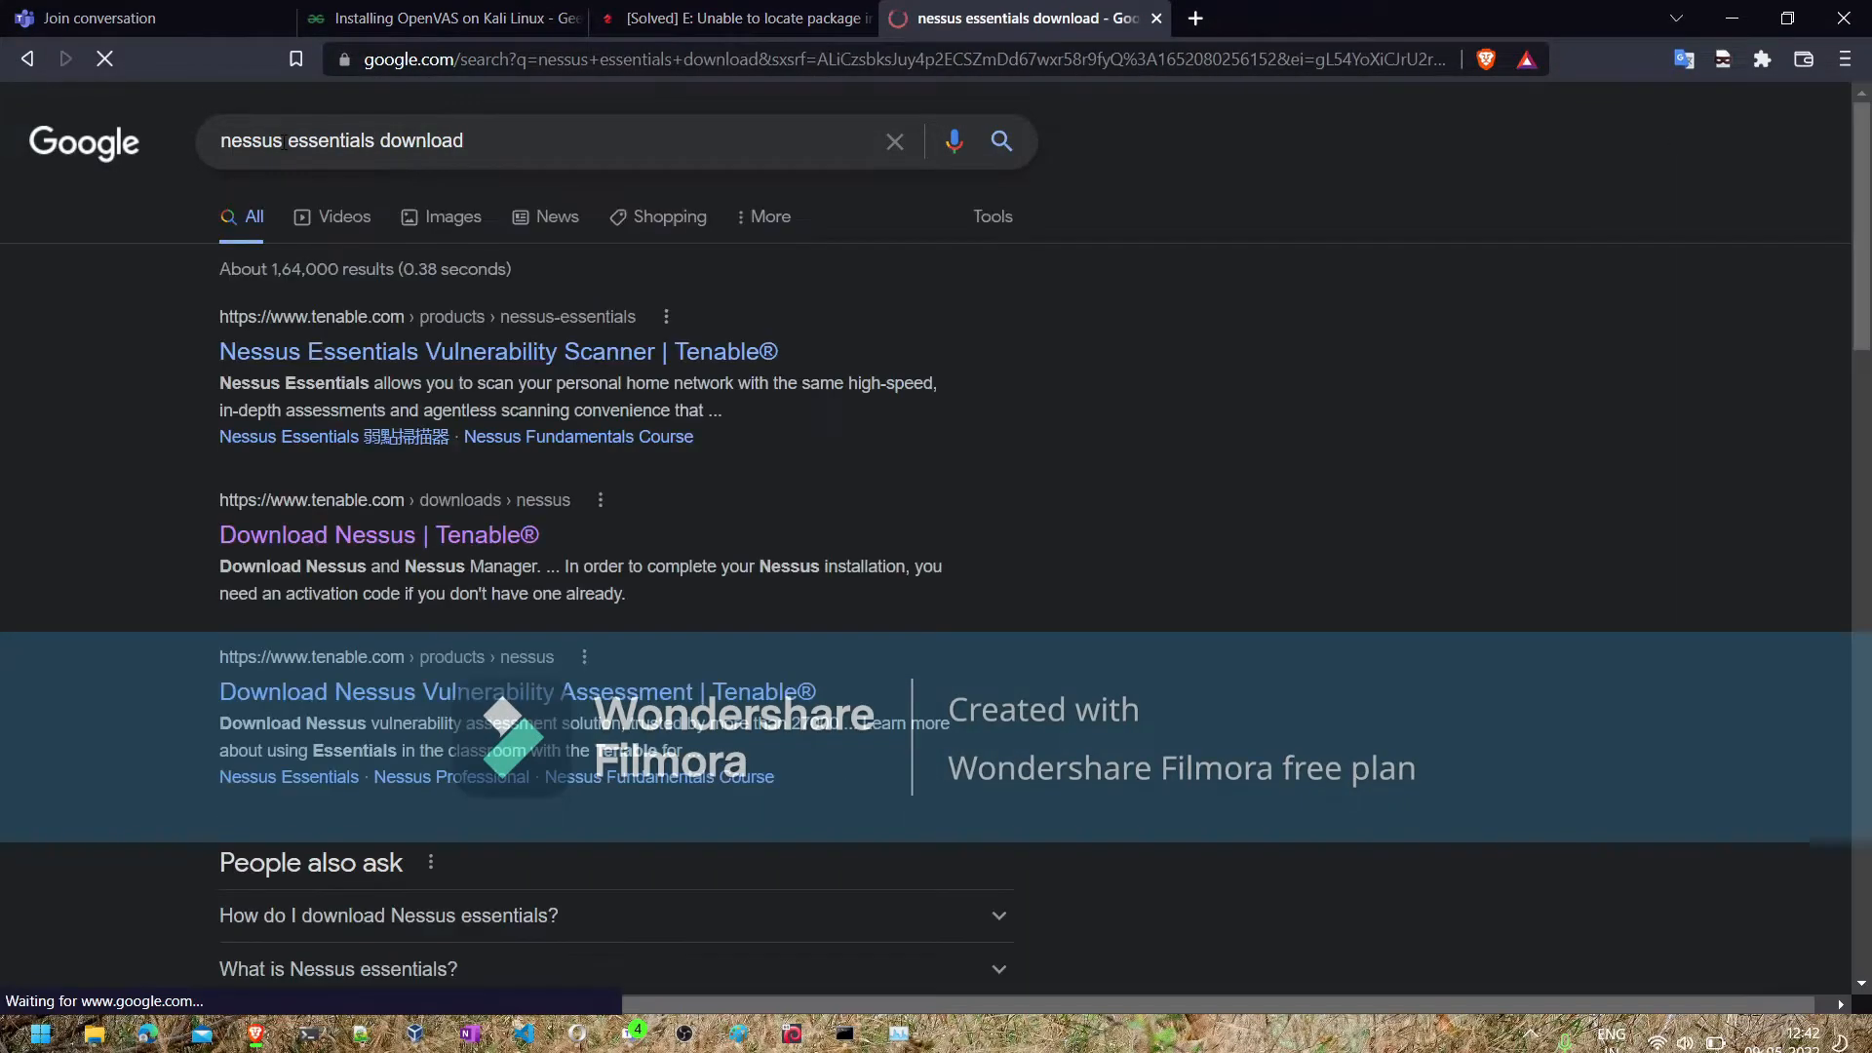
pyautogui.click(369, 354)
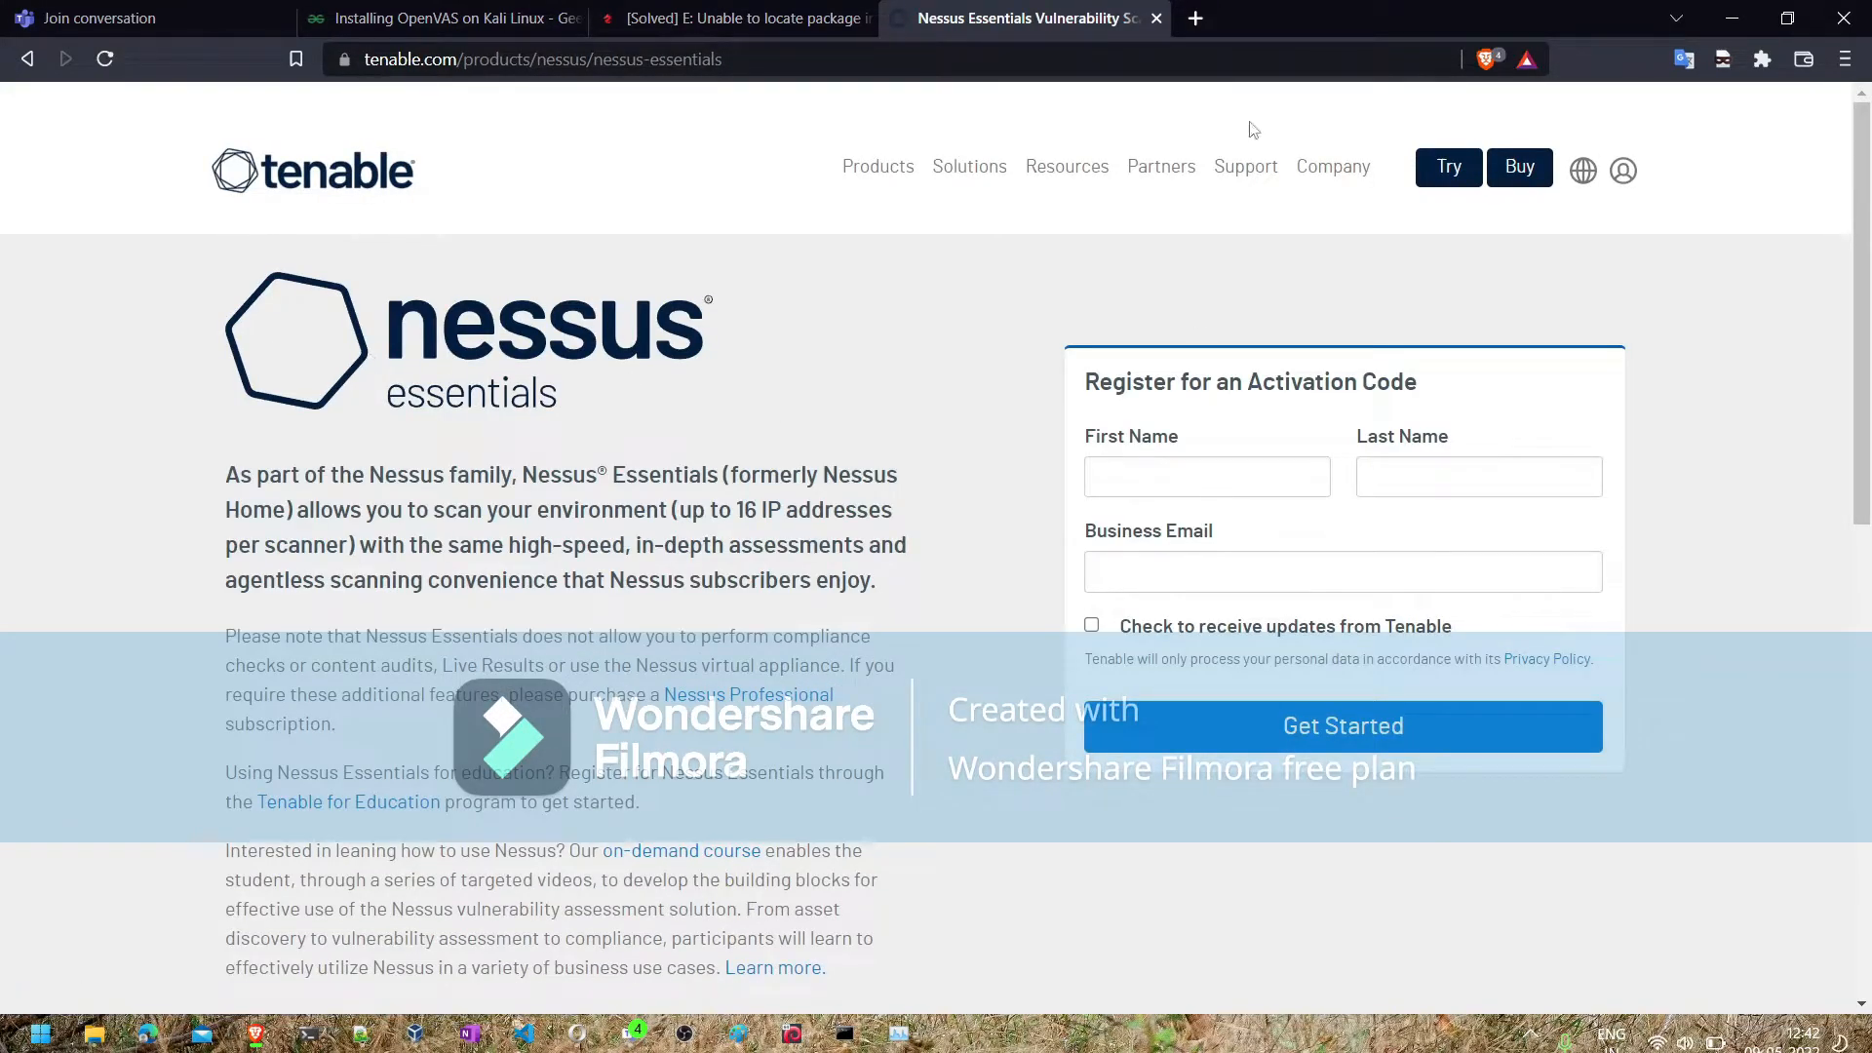
# - Search for temp email in a new tab, open the Temp Mail site, and copy the temporary email address
pyautogui.click(1204, 23)
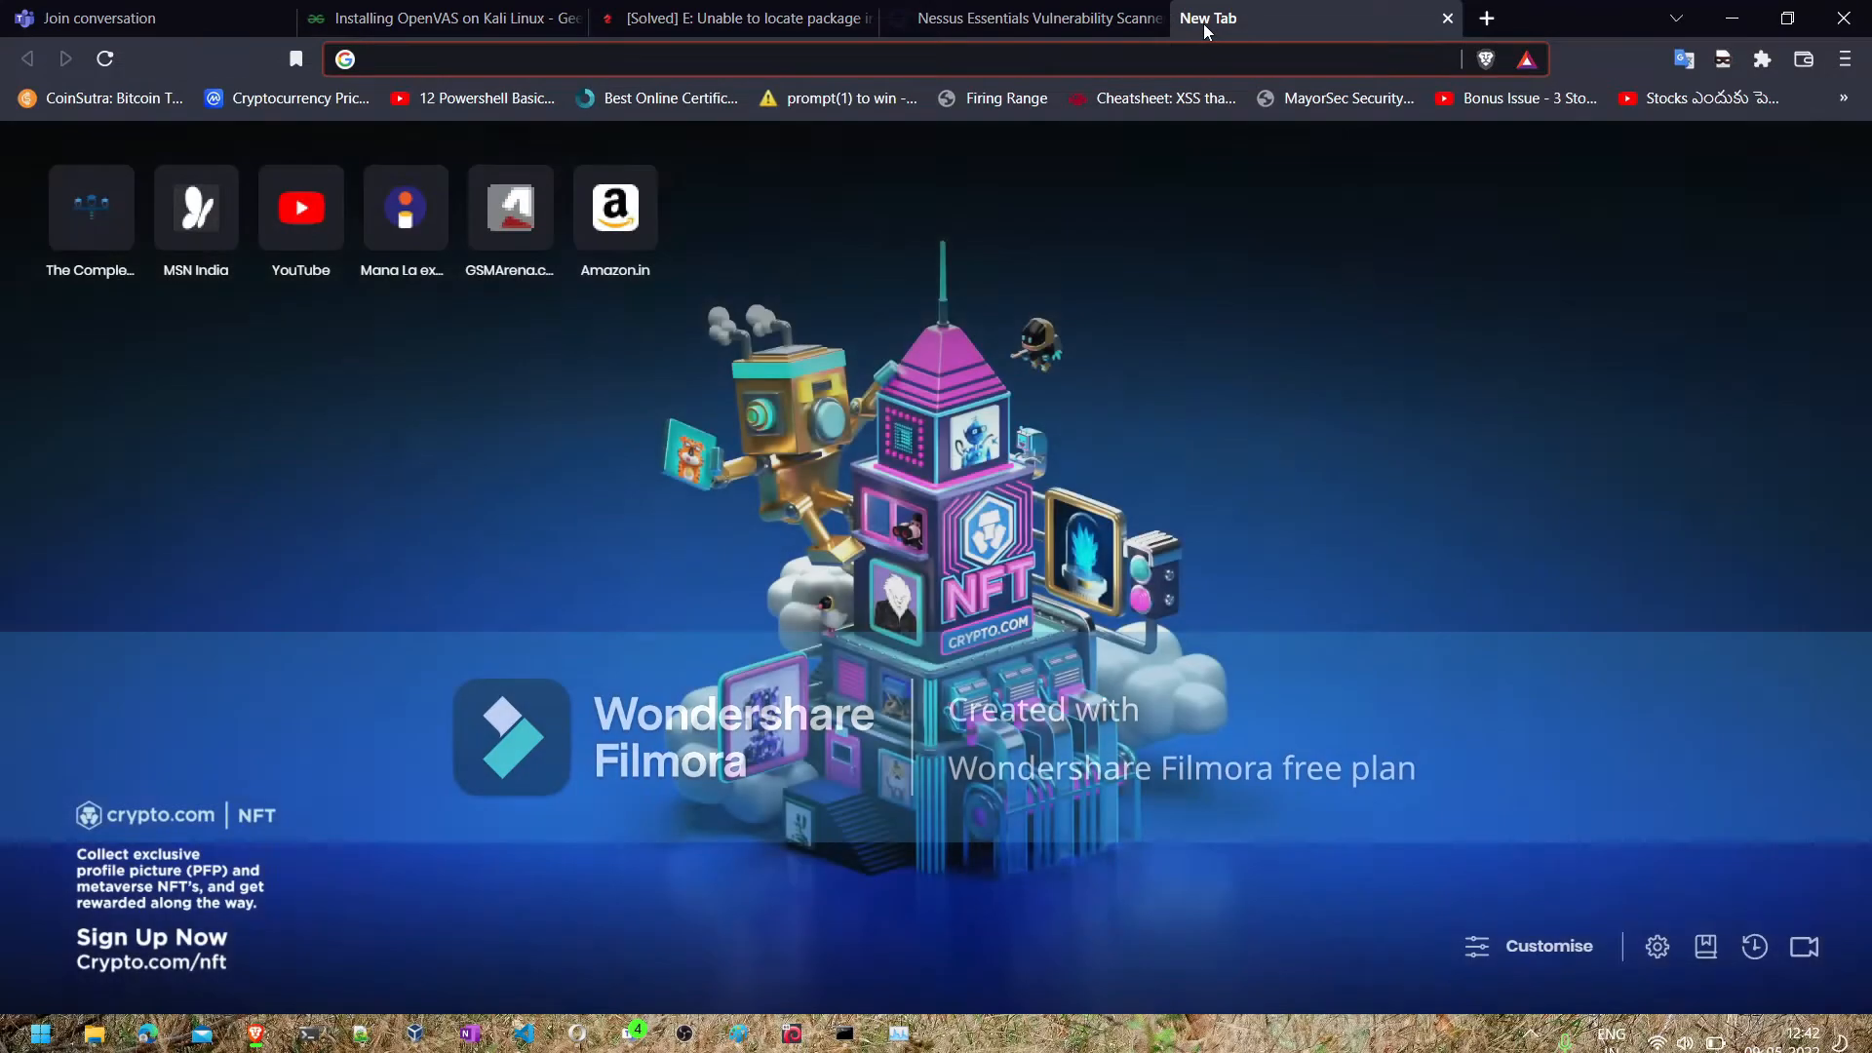
pyautogui.write('temp email')
pyautogui.press('Return')
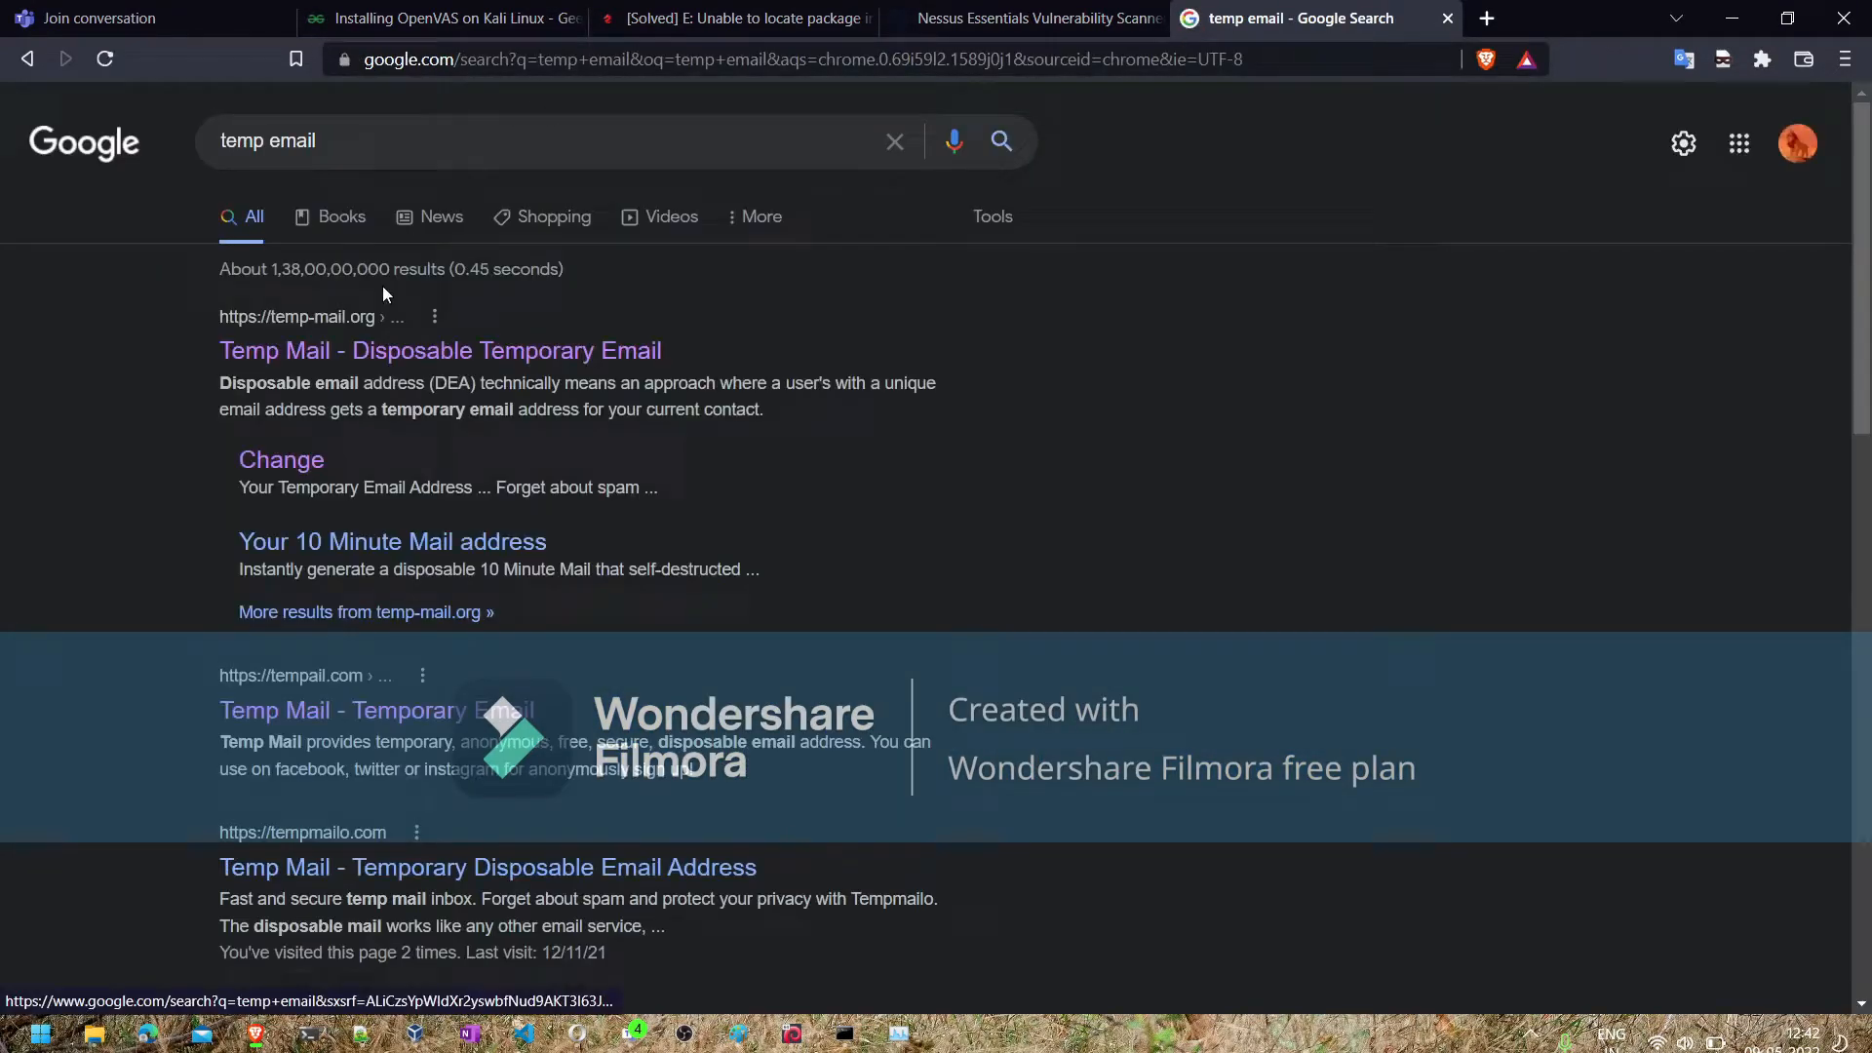
pyautogui.click(342, 358)
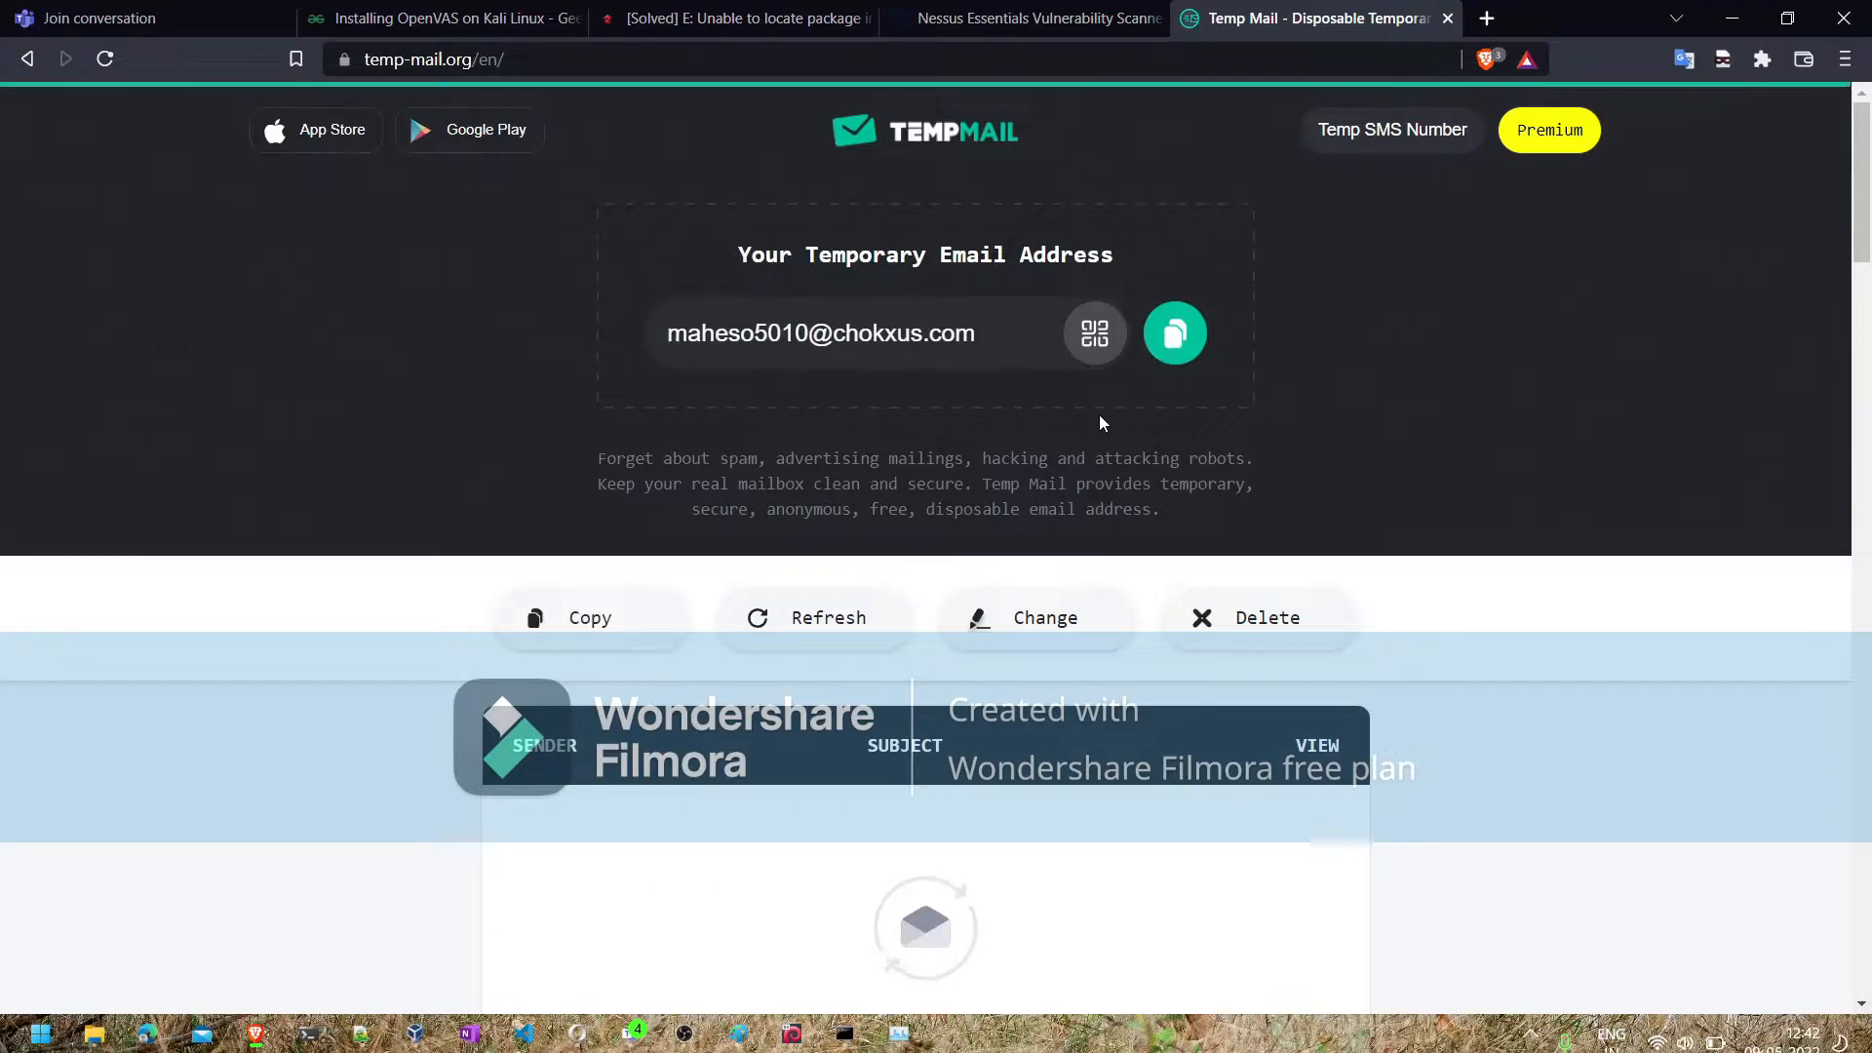
pyautogui.click(1175, 333)
# - Submit the Nessus Essentials activation code registration with the copied e-mail, a first name and a last name, and open the Nessus download page
pyautogui.click(1004, 27)
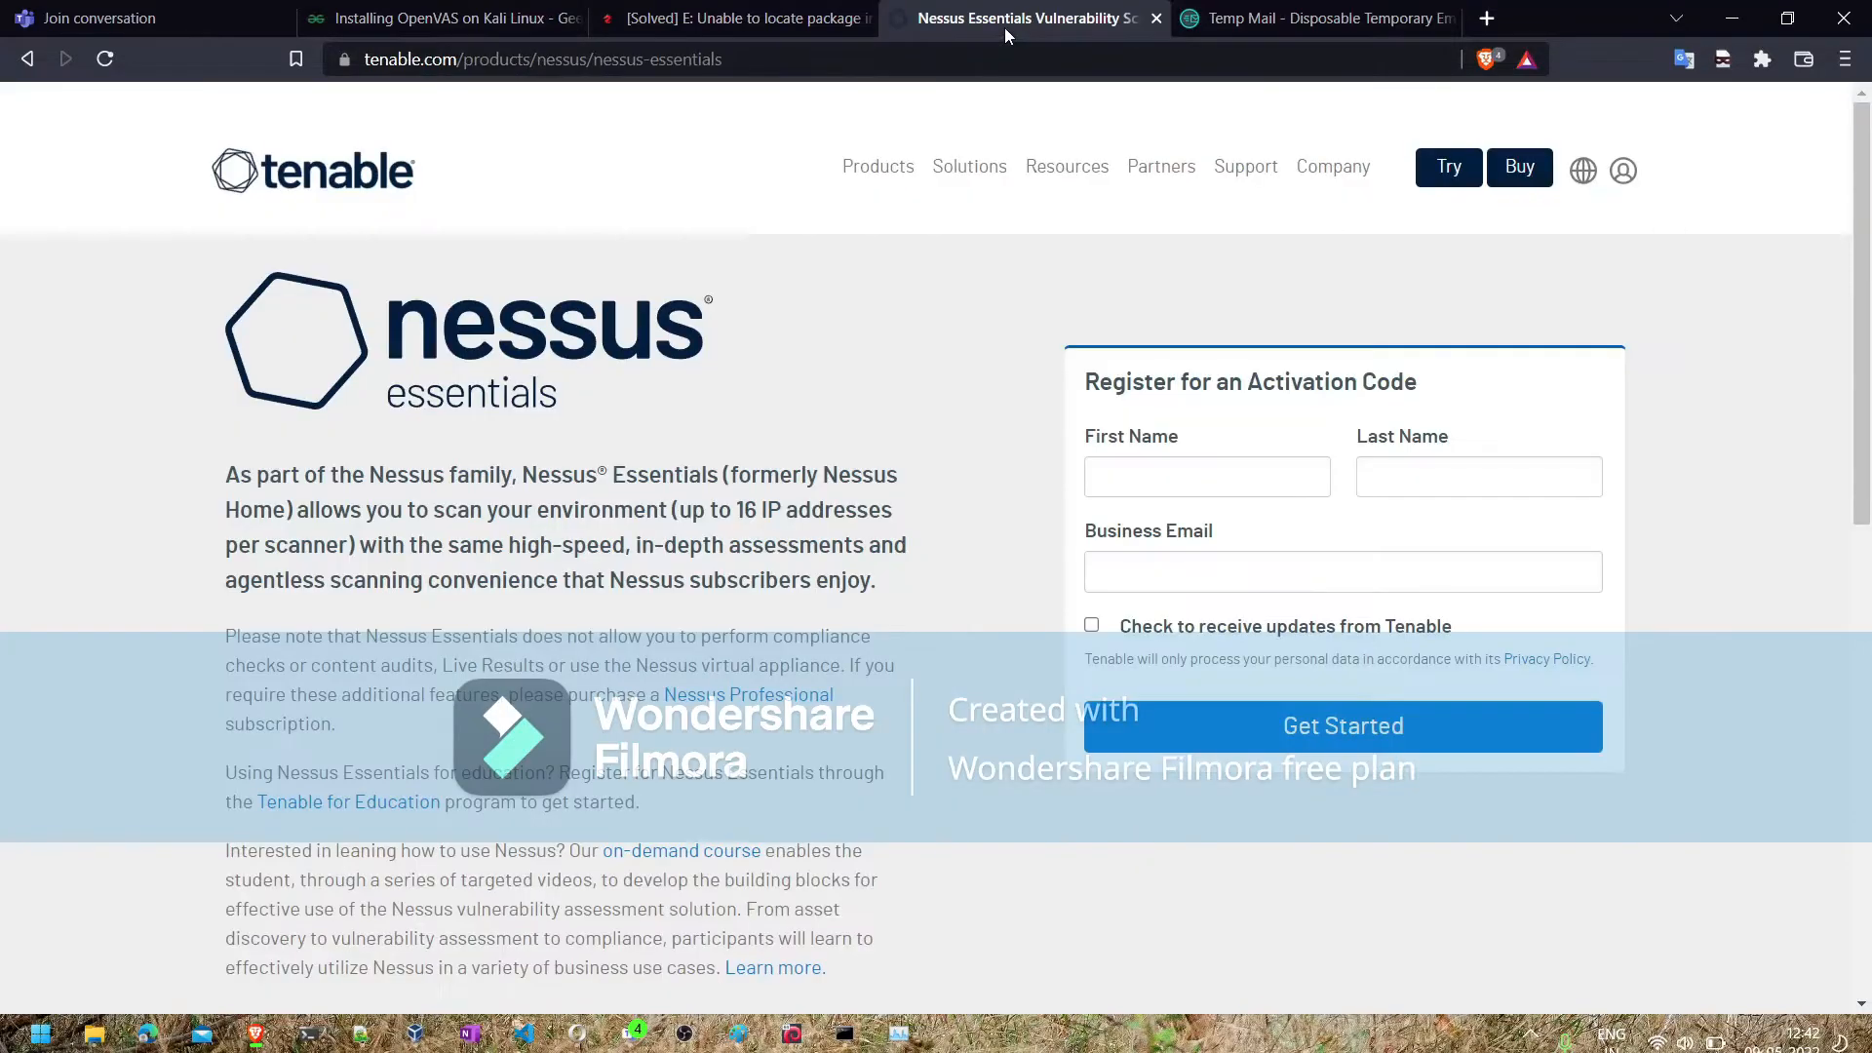
pyautogui.click(1178, 564)
pyautogui.hotkey('ctrl', 'v')
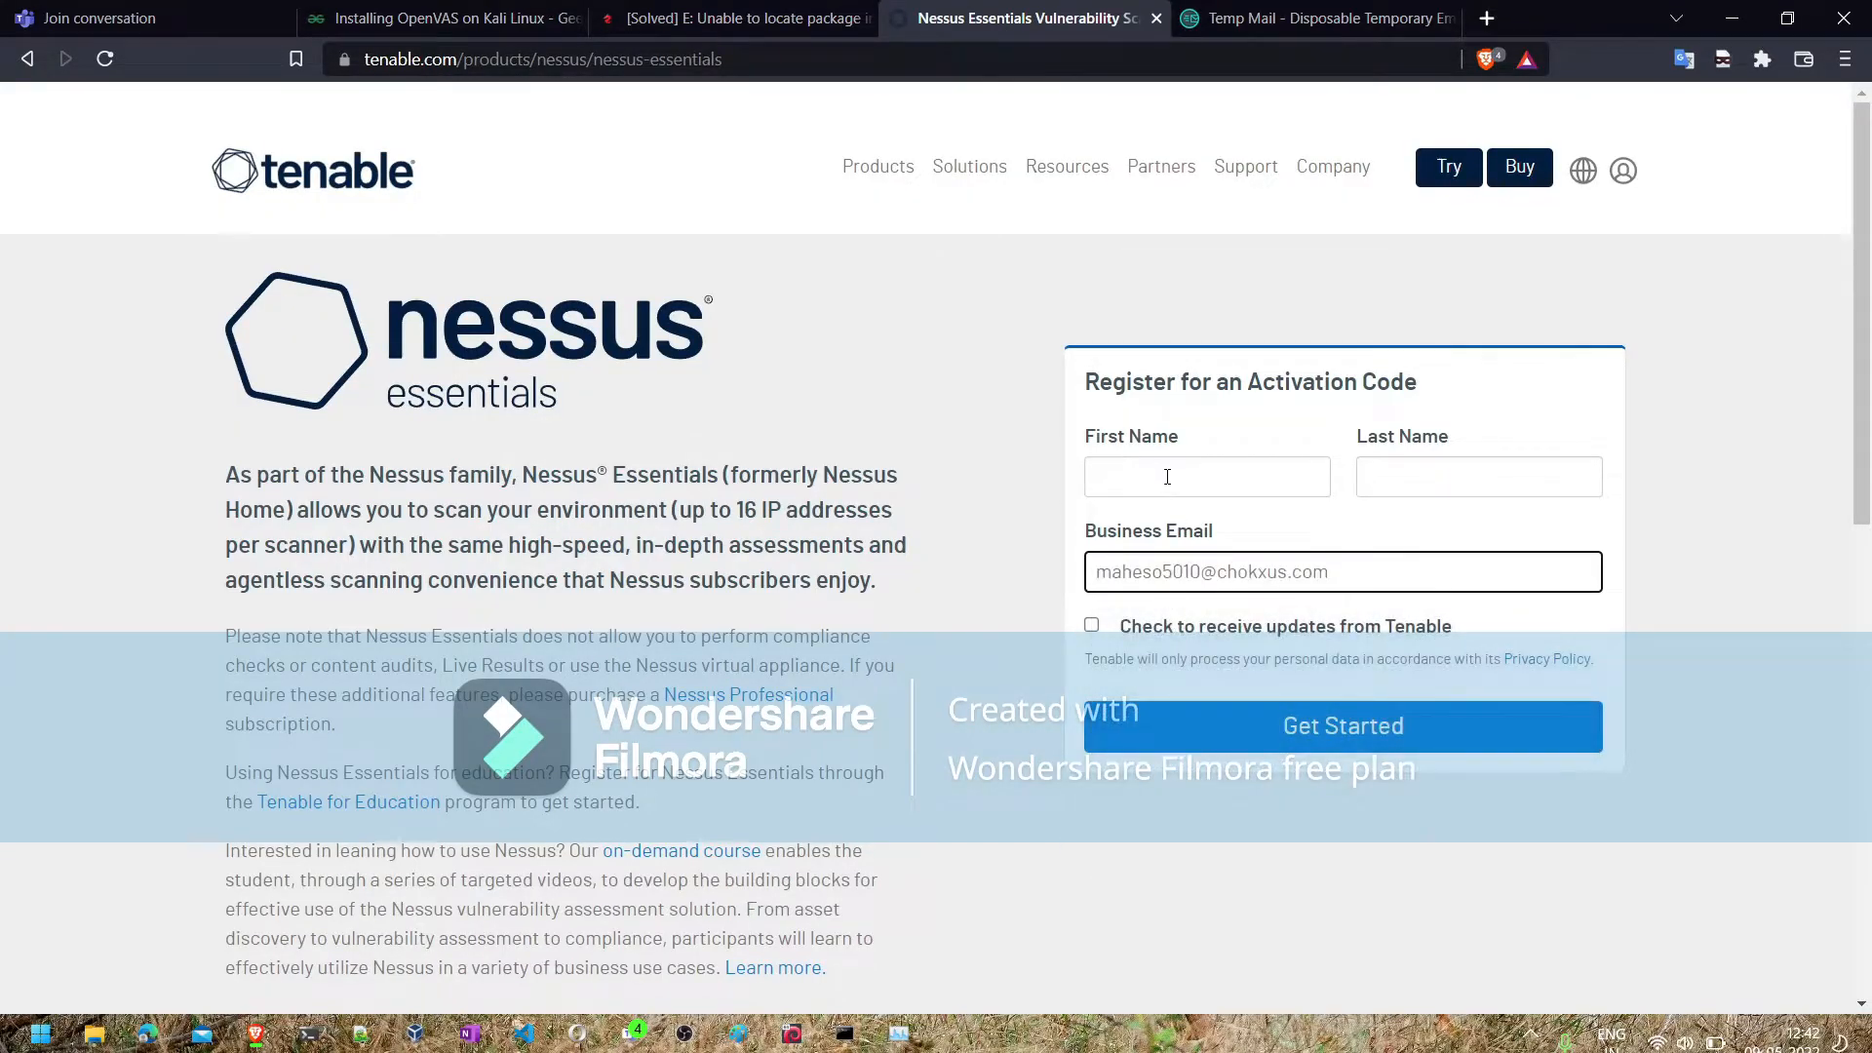
pyautogui.click(1167, 477)
pyautogui.write('ksda')
pyautogui.press('Tab')
pyautogui.press('Tab')
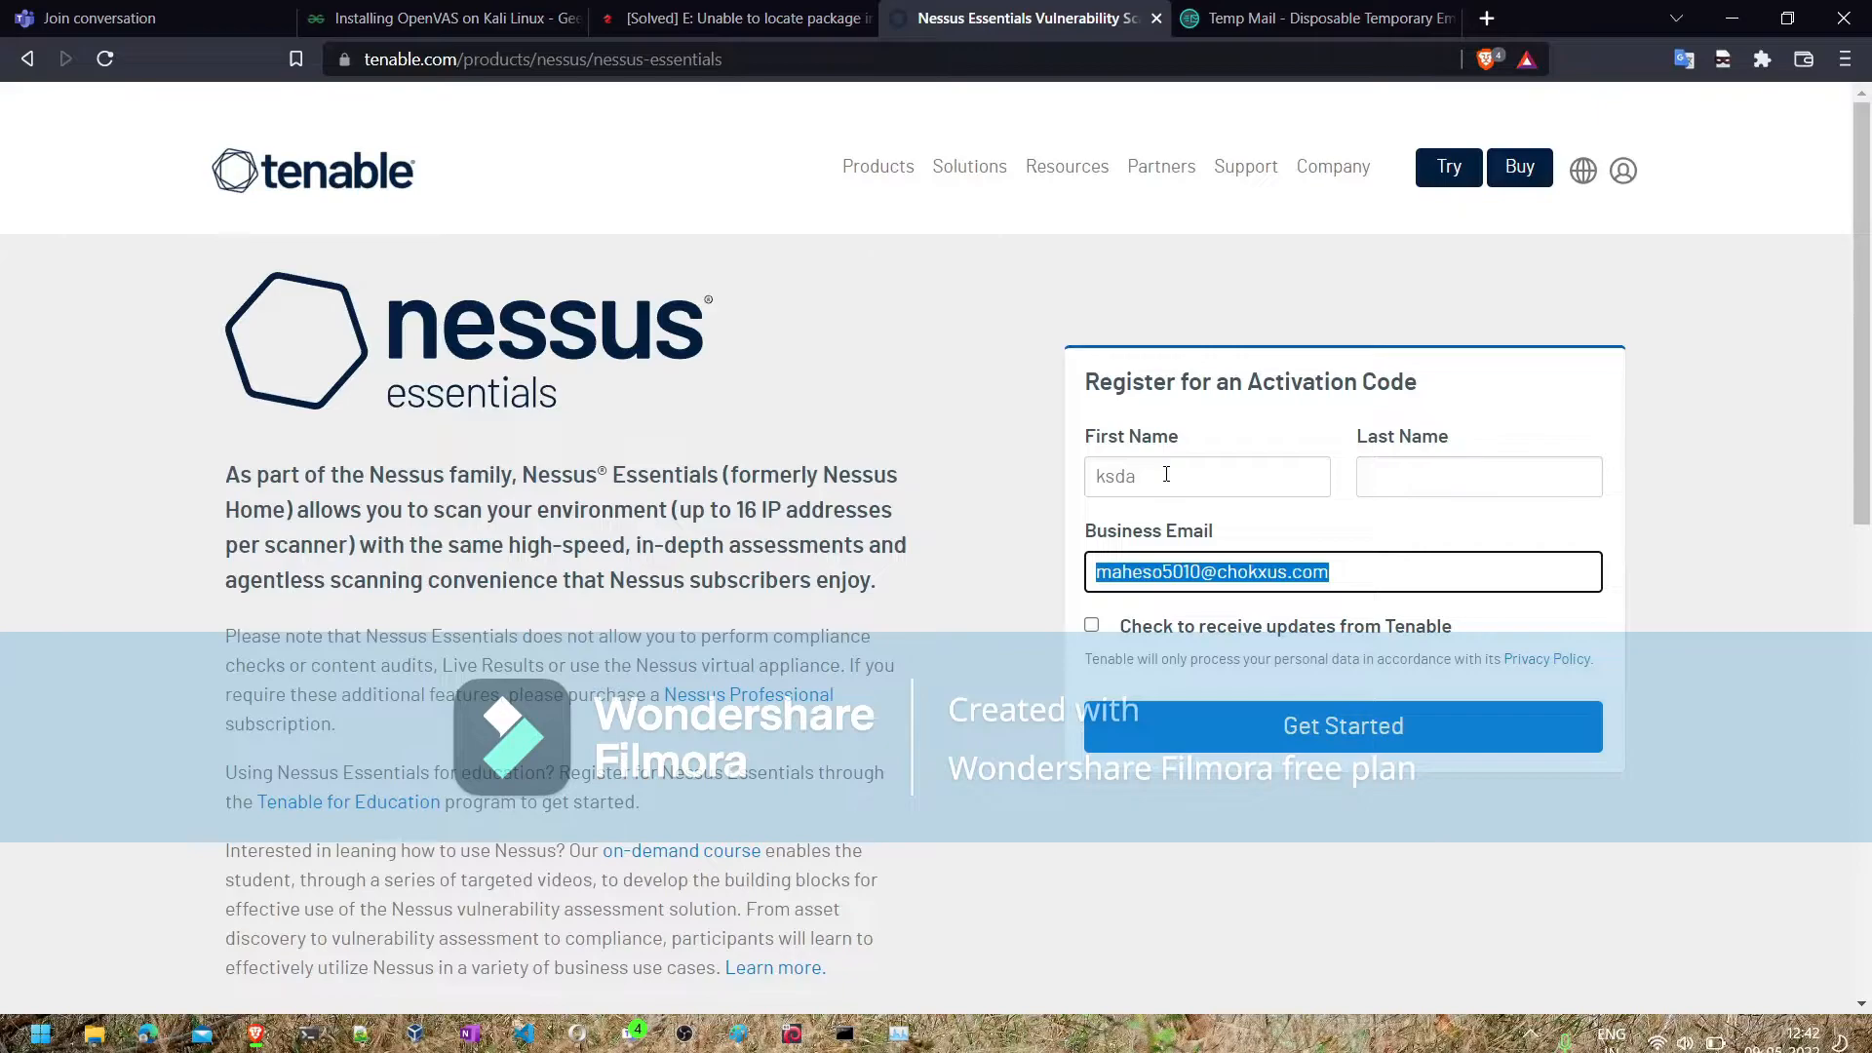
pyautogui.click(1423, 475)
pyautogui.write('sadsa')
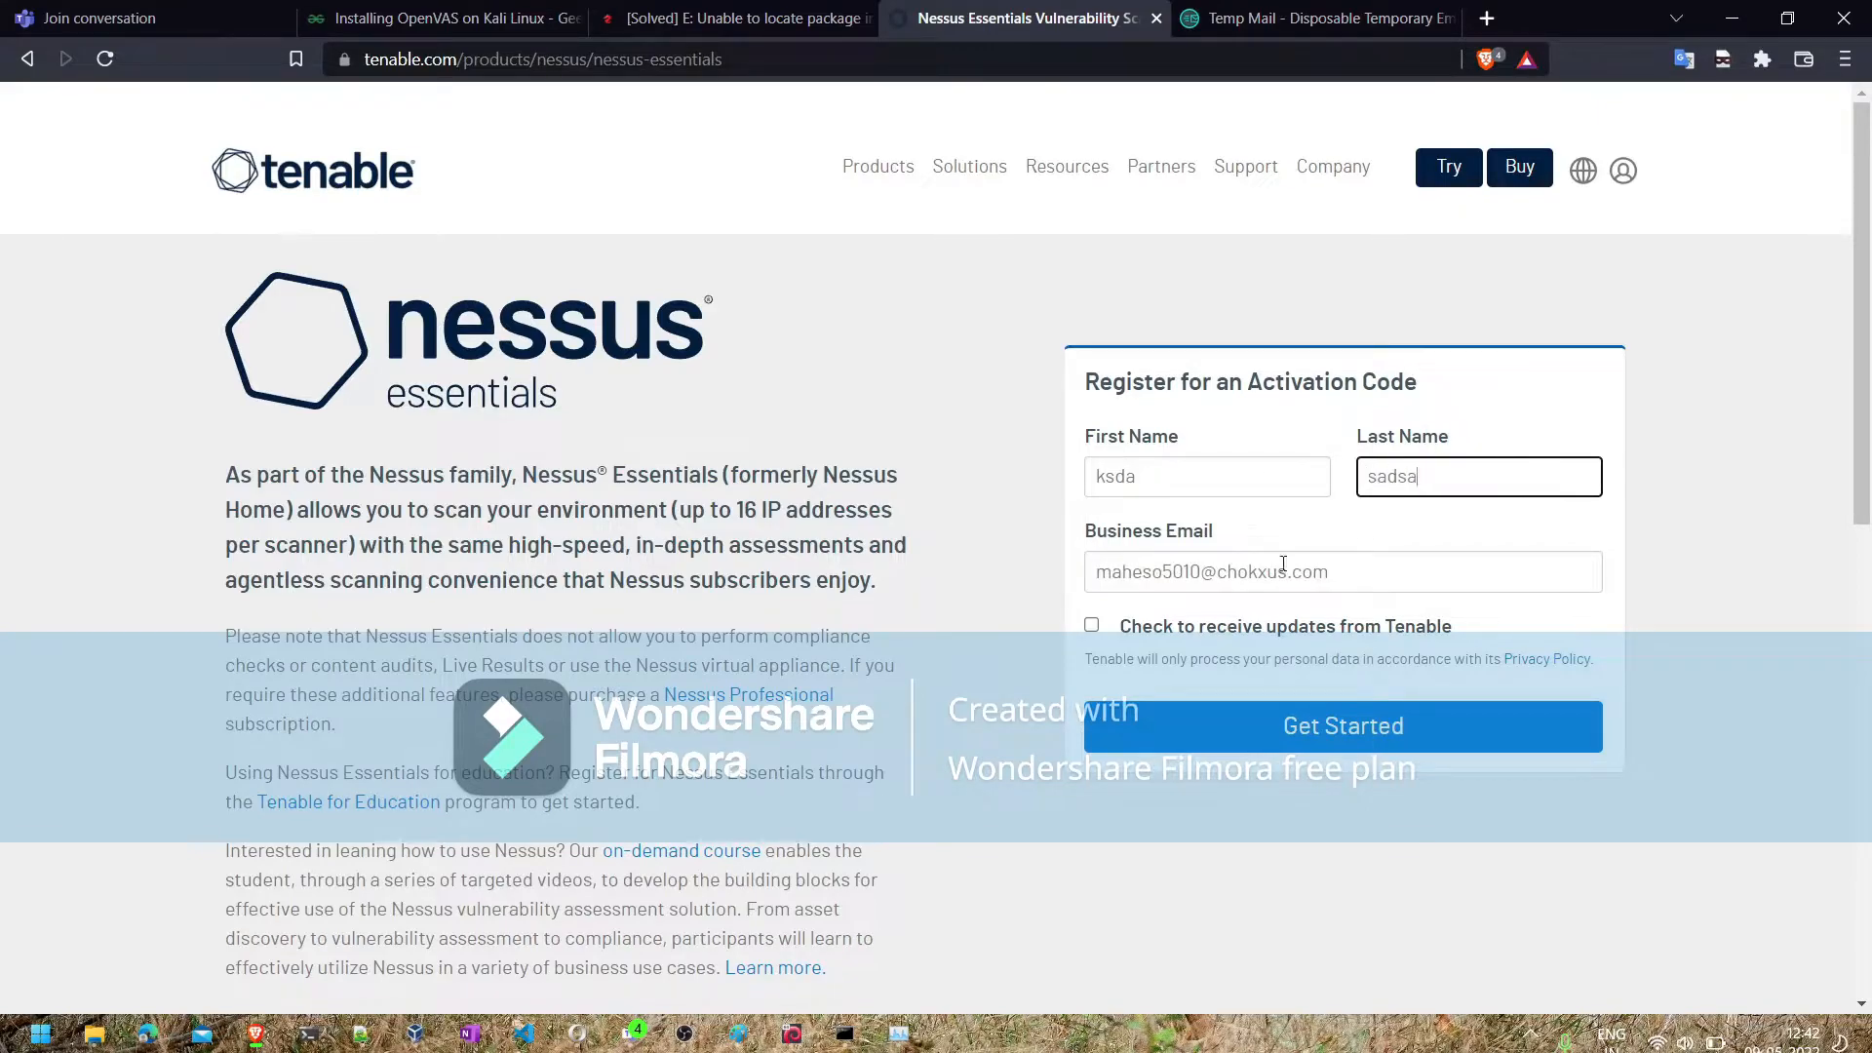
pyautogui.click(1207, 729)
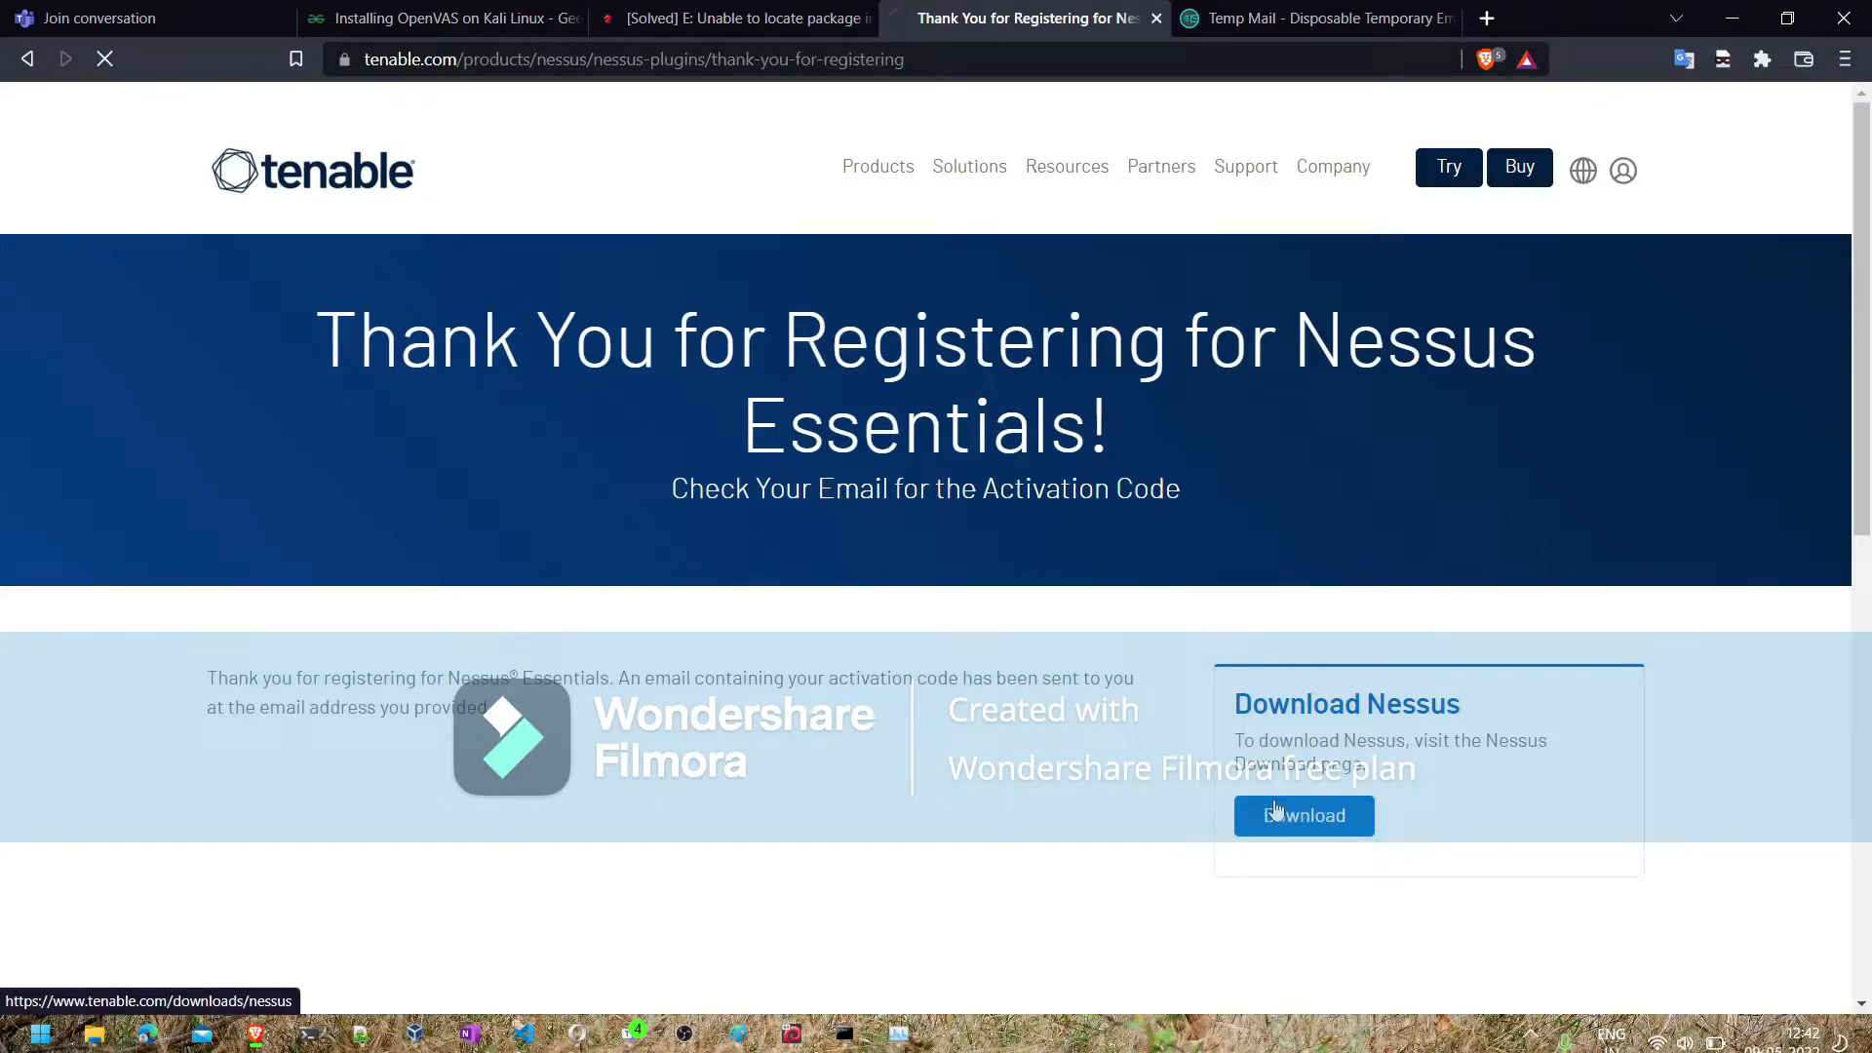
pyautogui.click(1276, 812)
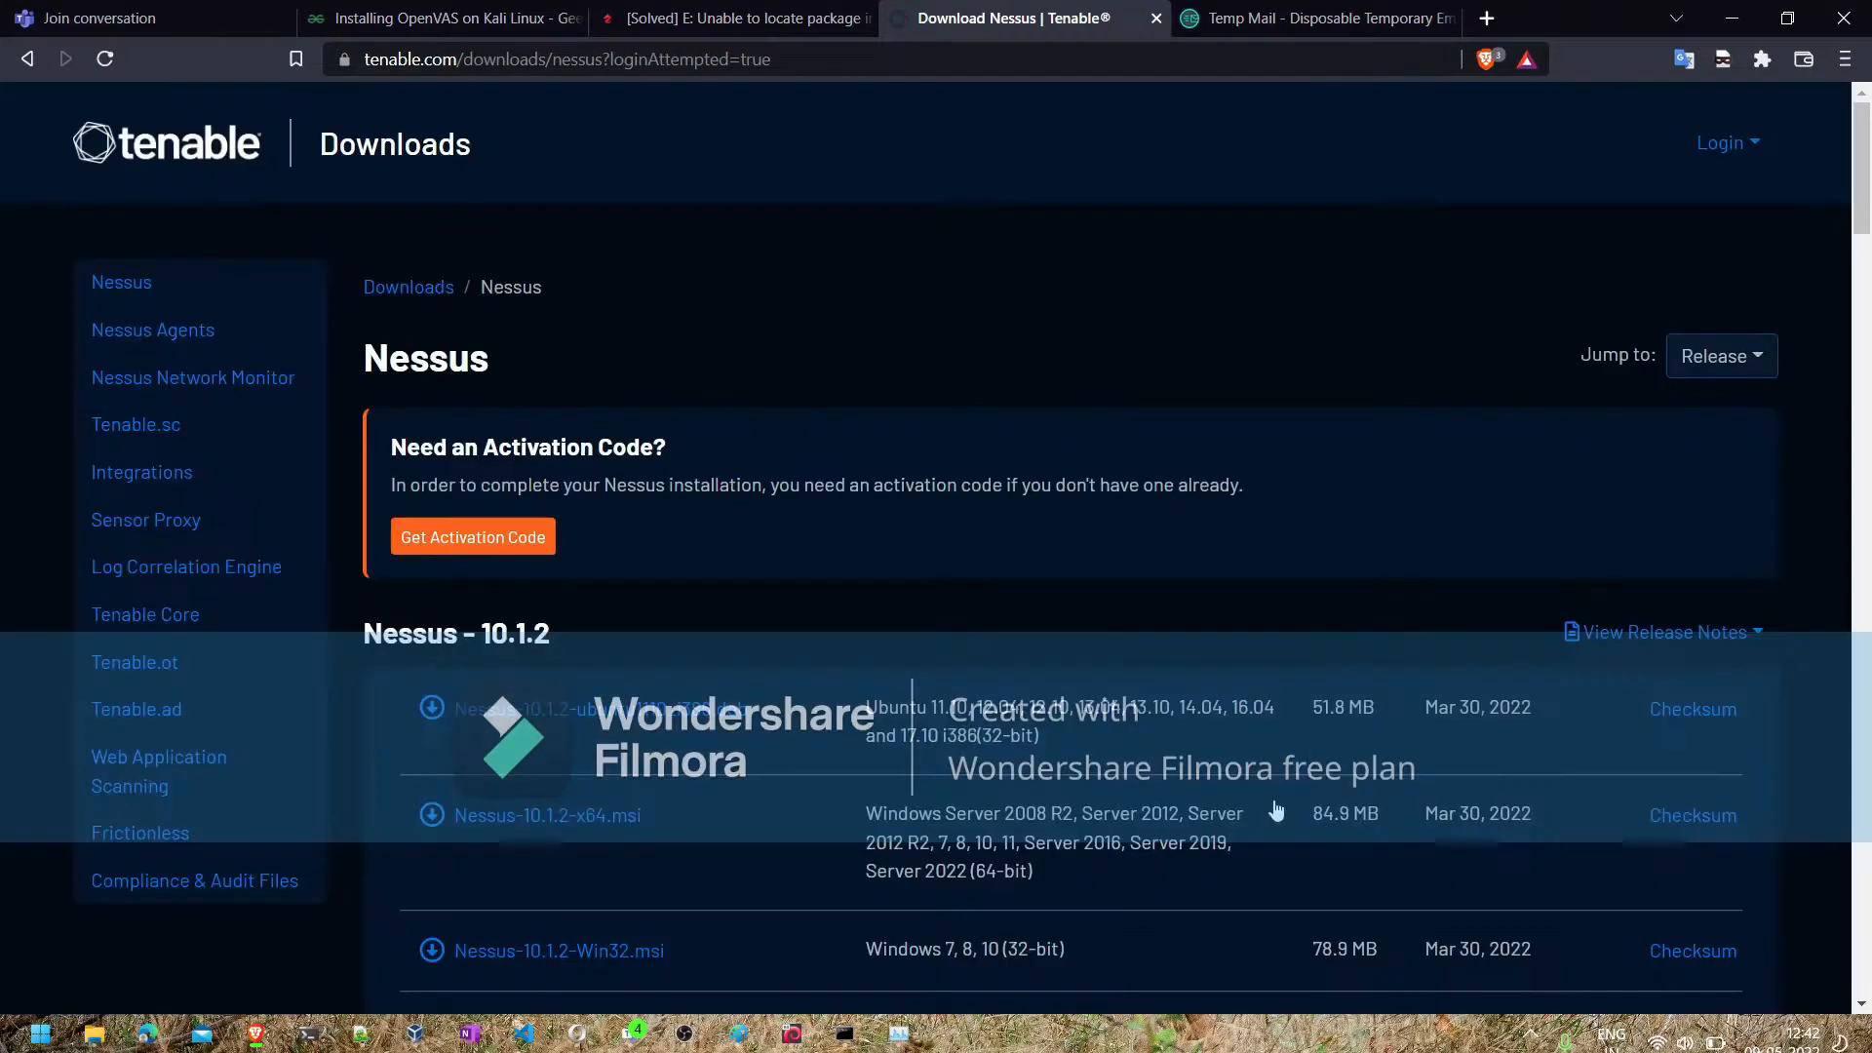
# - Examine the list of Nessus 10.1.2 installer packages and the operating systems they support
pyautogui.scroll(-2, 729, 558)
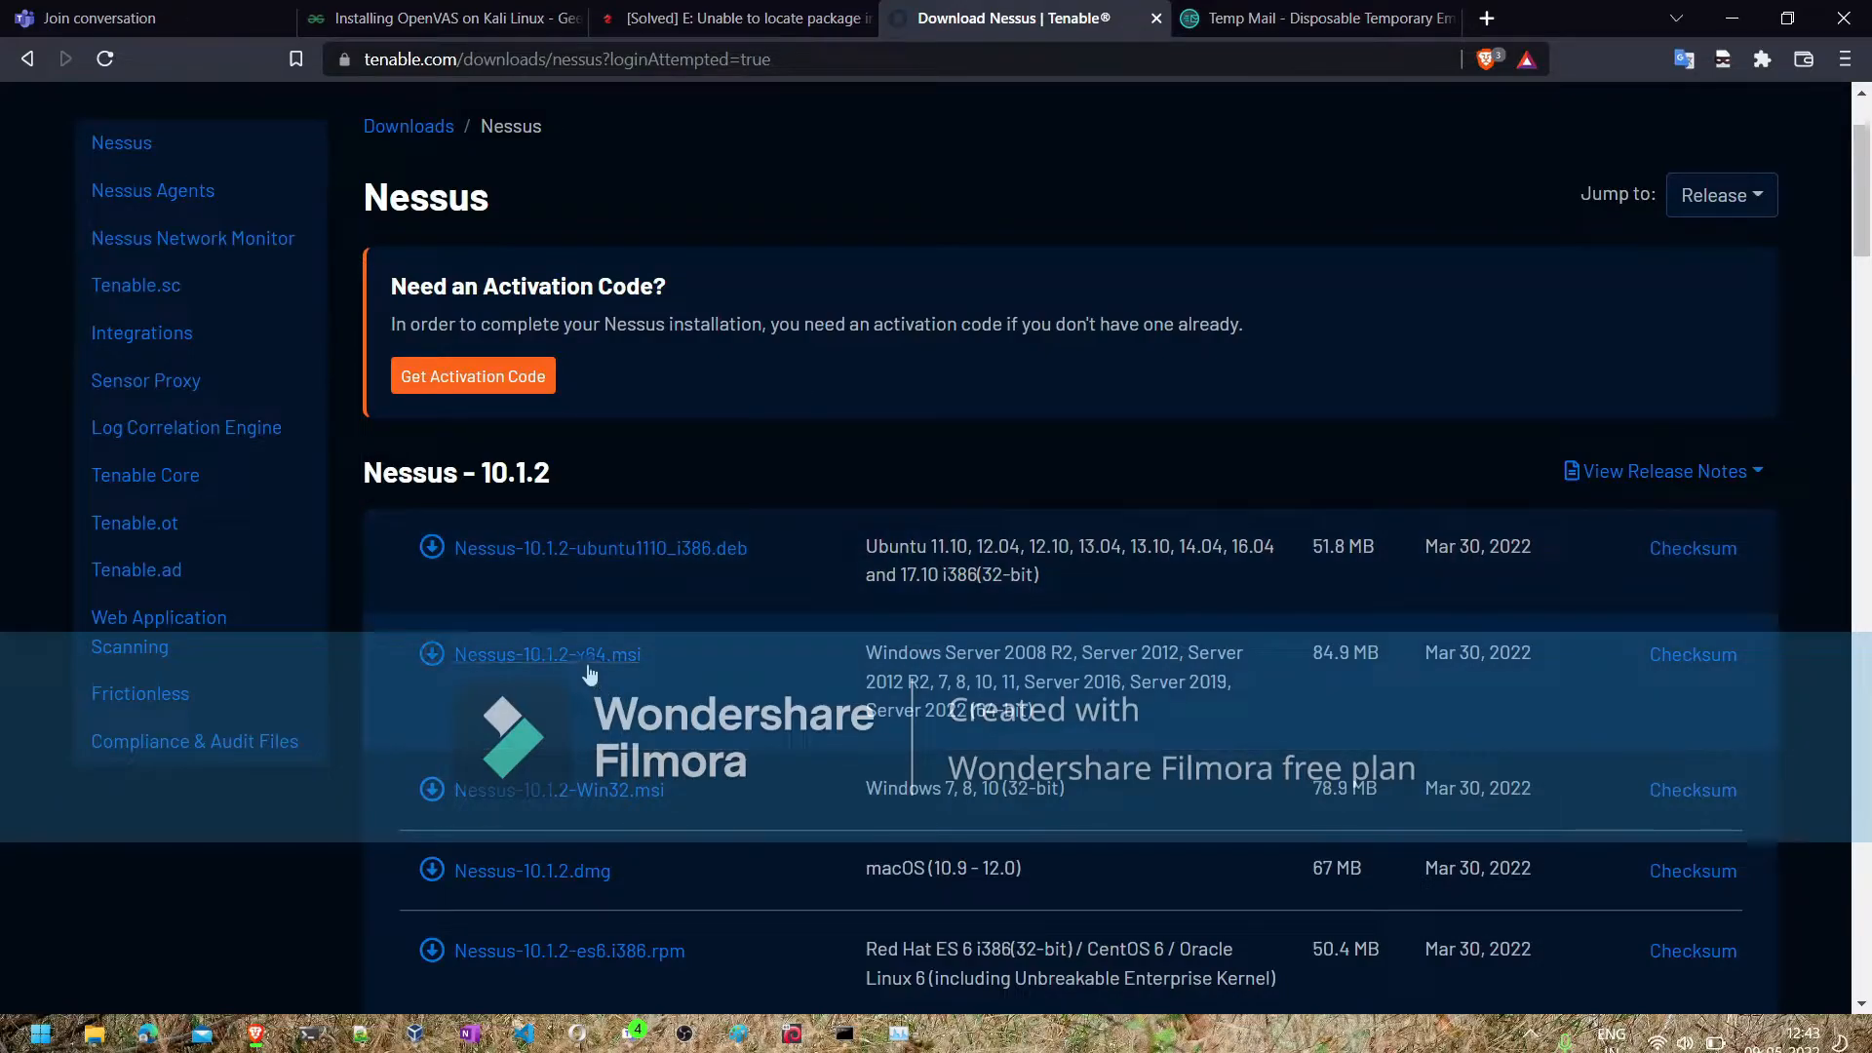
pyautogui.scroll(-1, 664, 886)
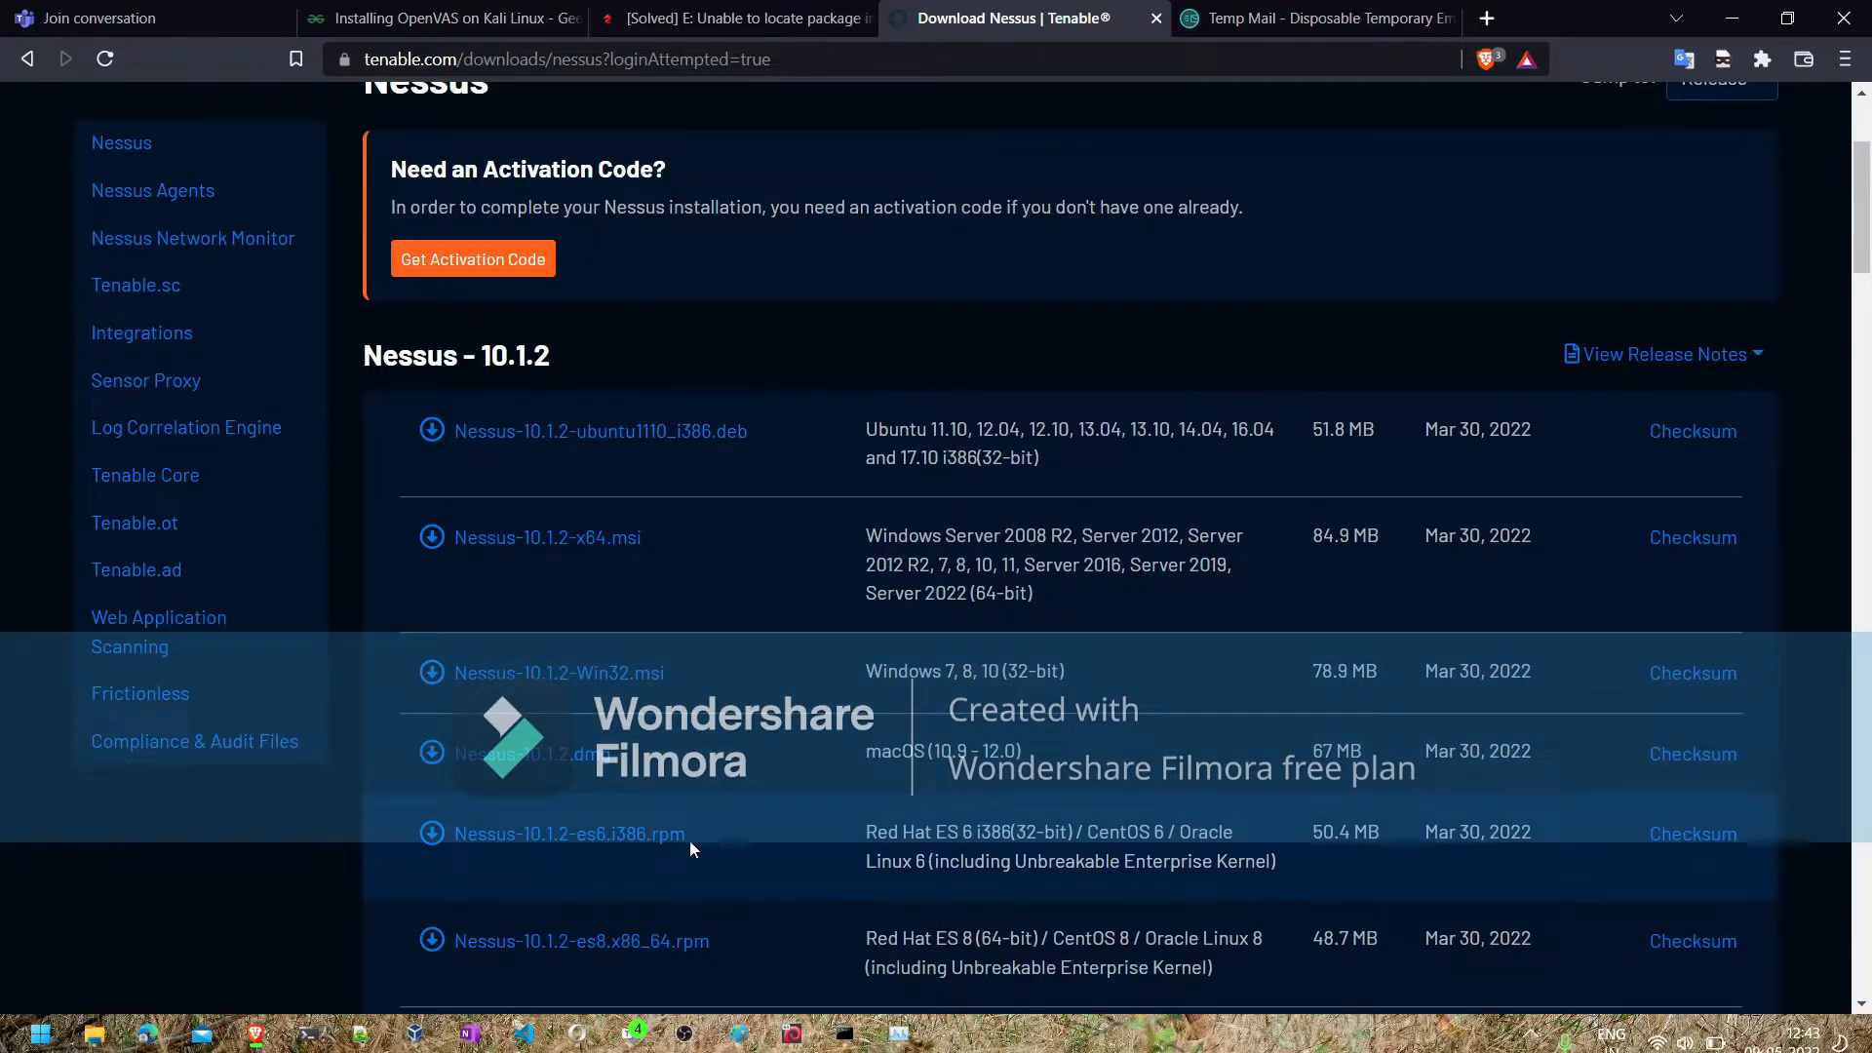
pyautogui.scroll(-2, 745, 834)
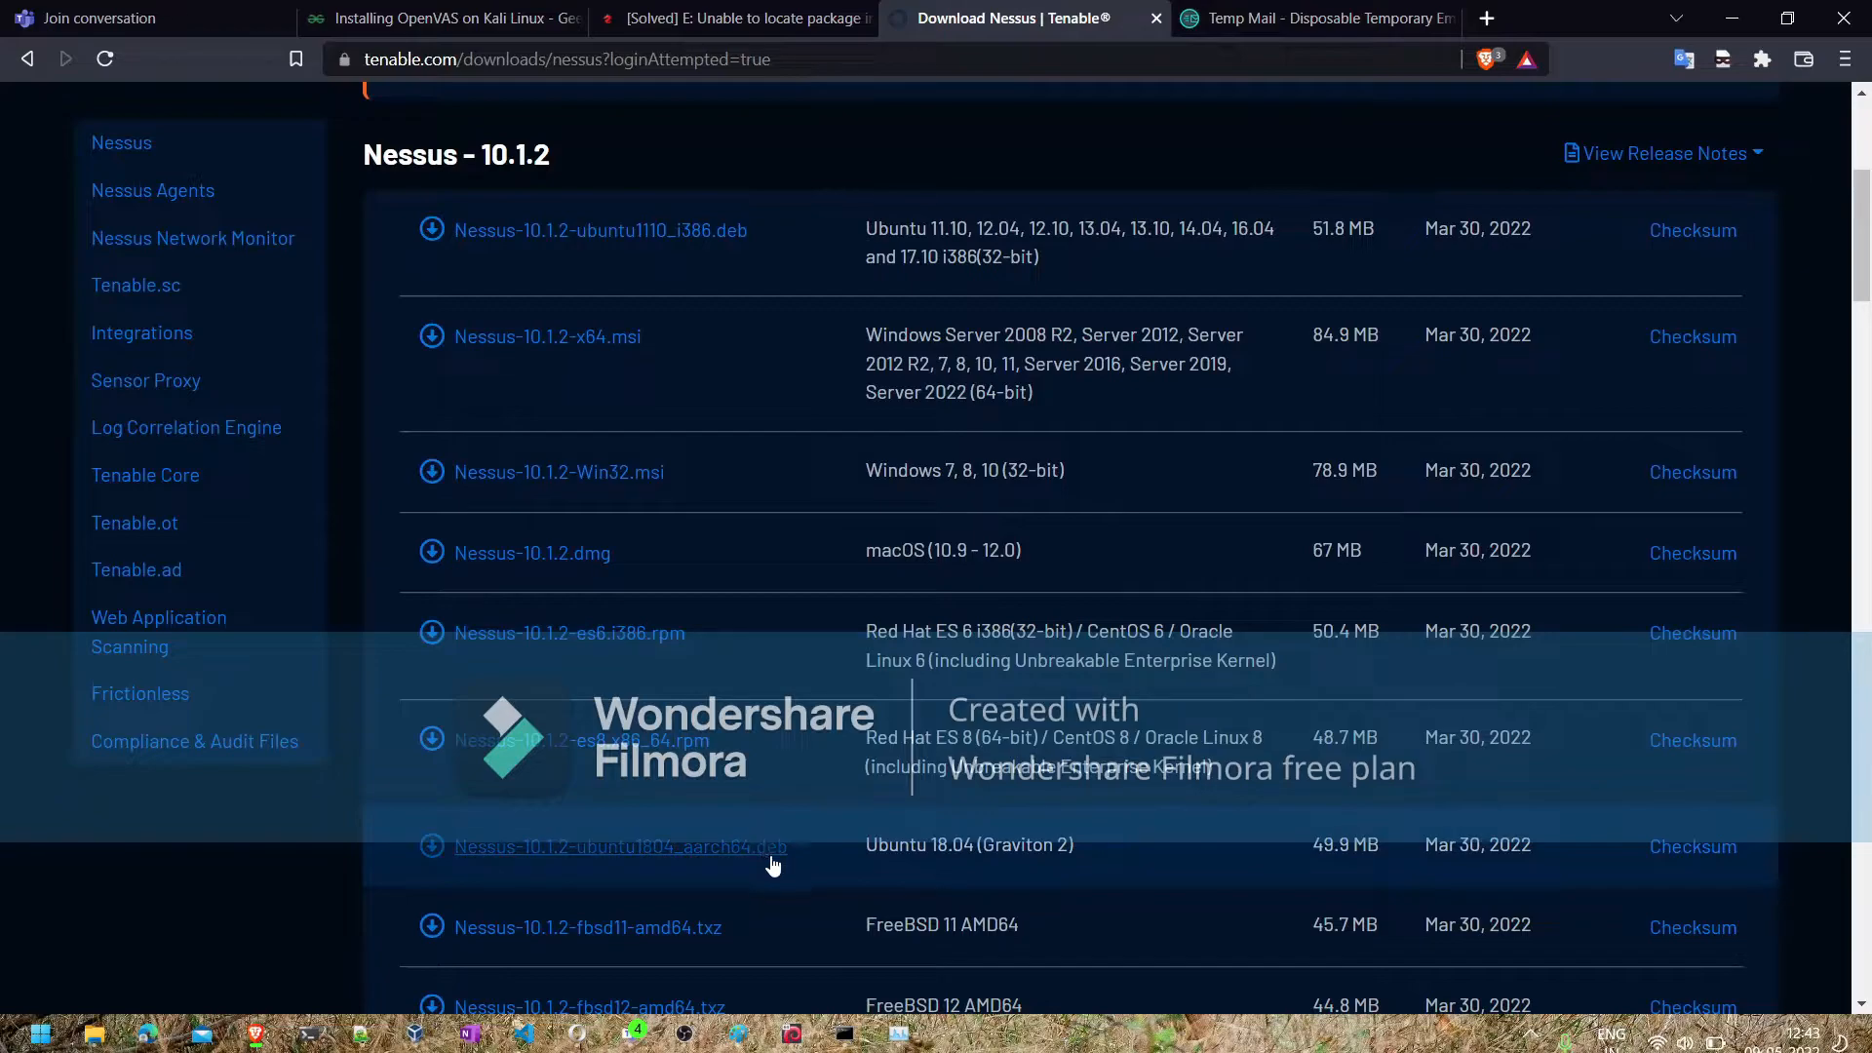
pyautogui.scroll(-1, 840, 878)
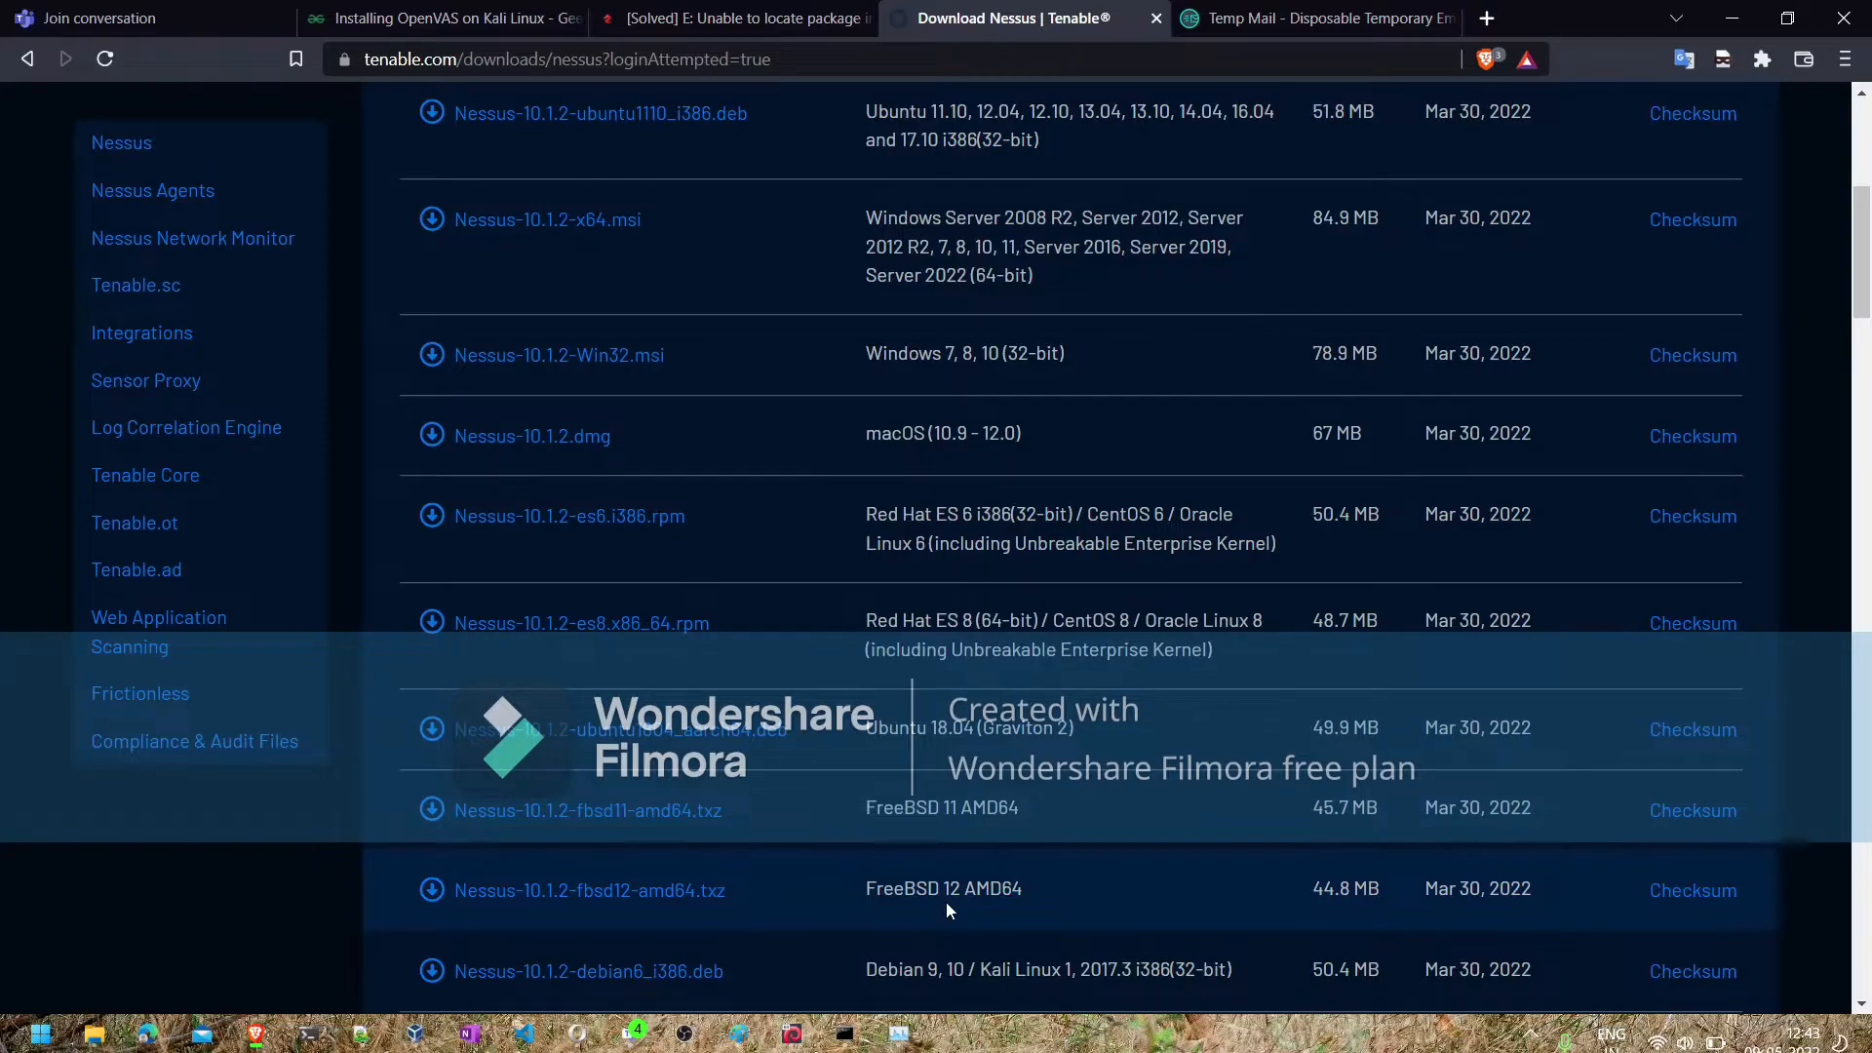
pyautogui.scroll(6, 946, 903)
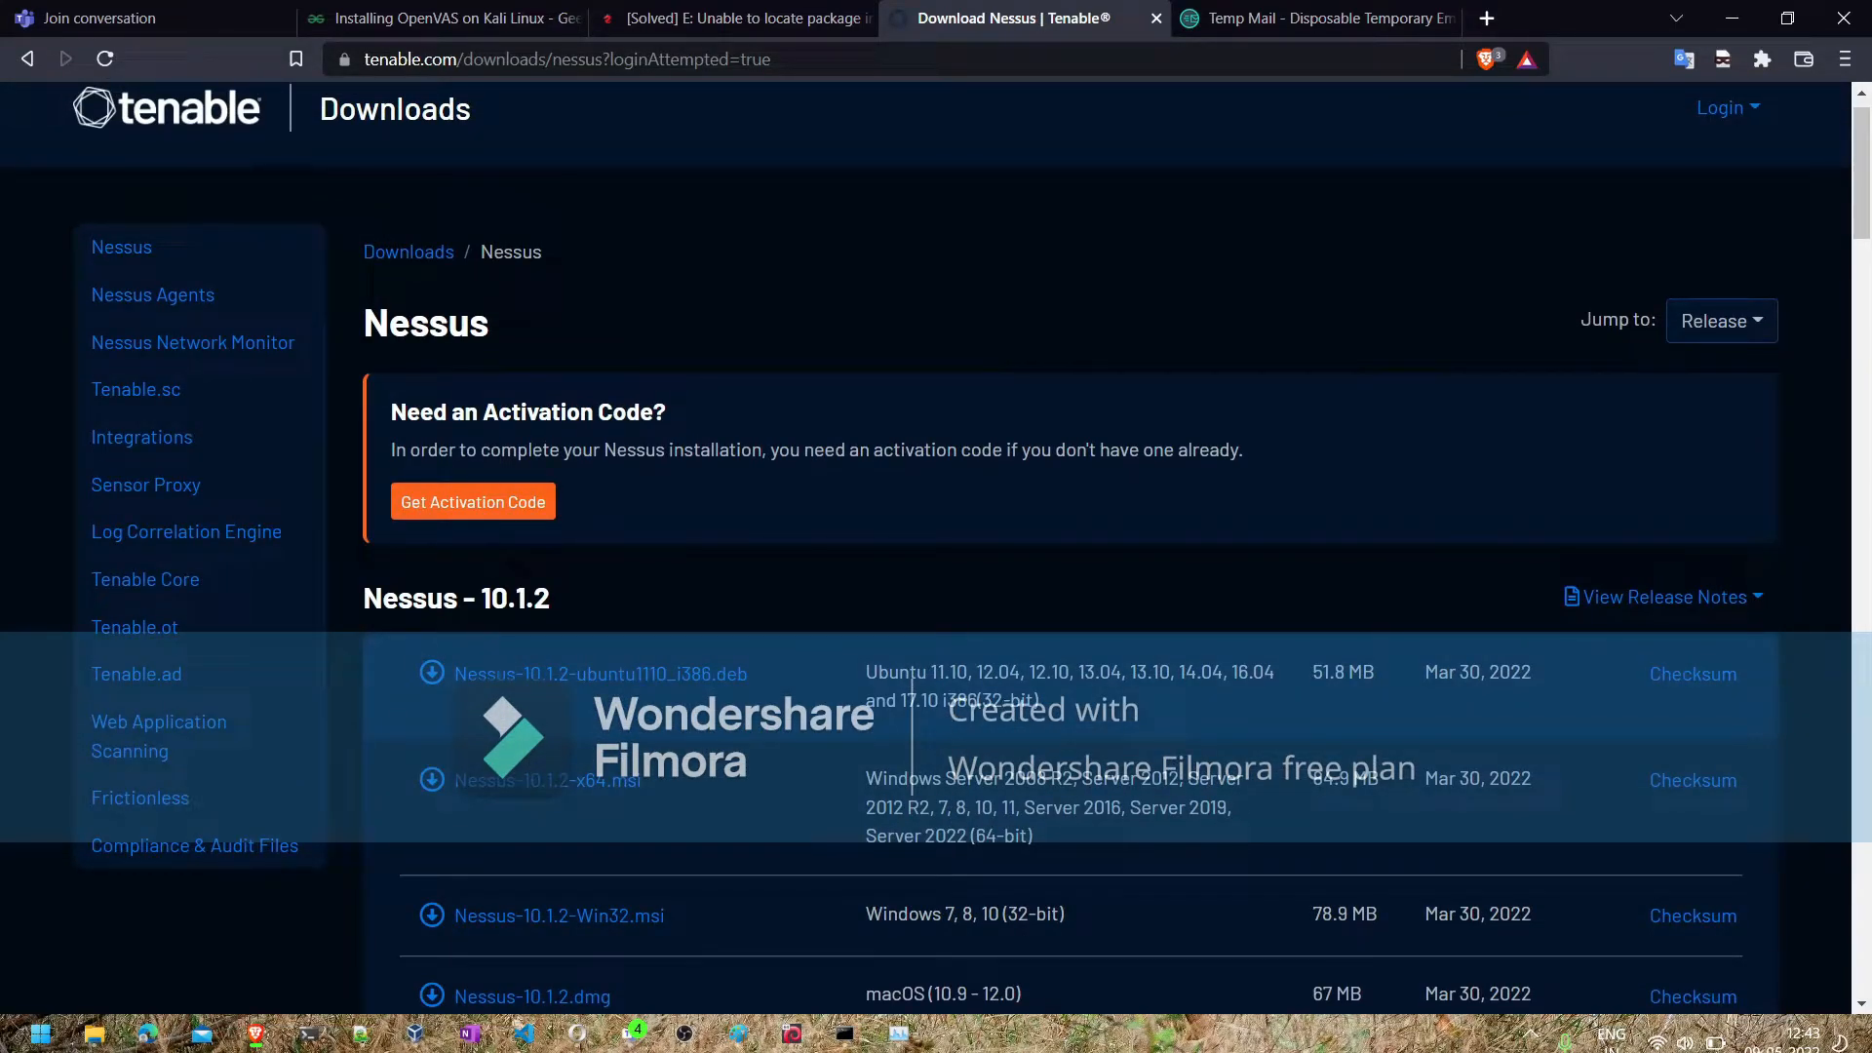
pyautogui.scroll(-2, 993, 780)
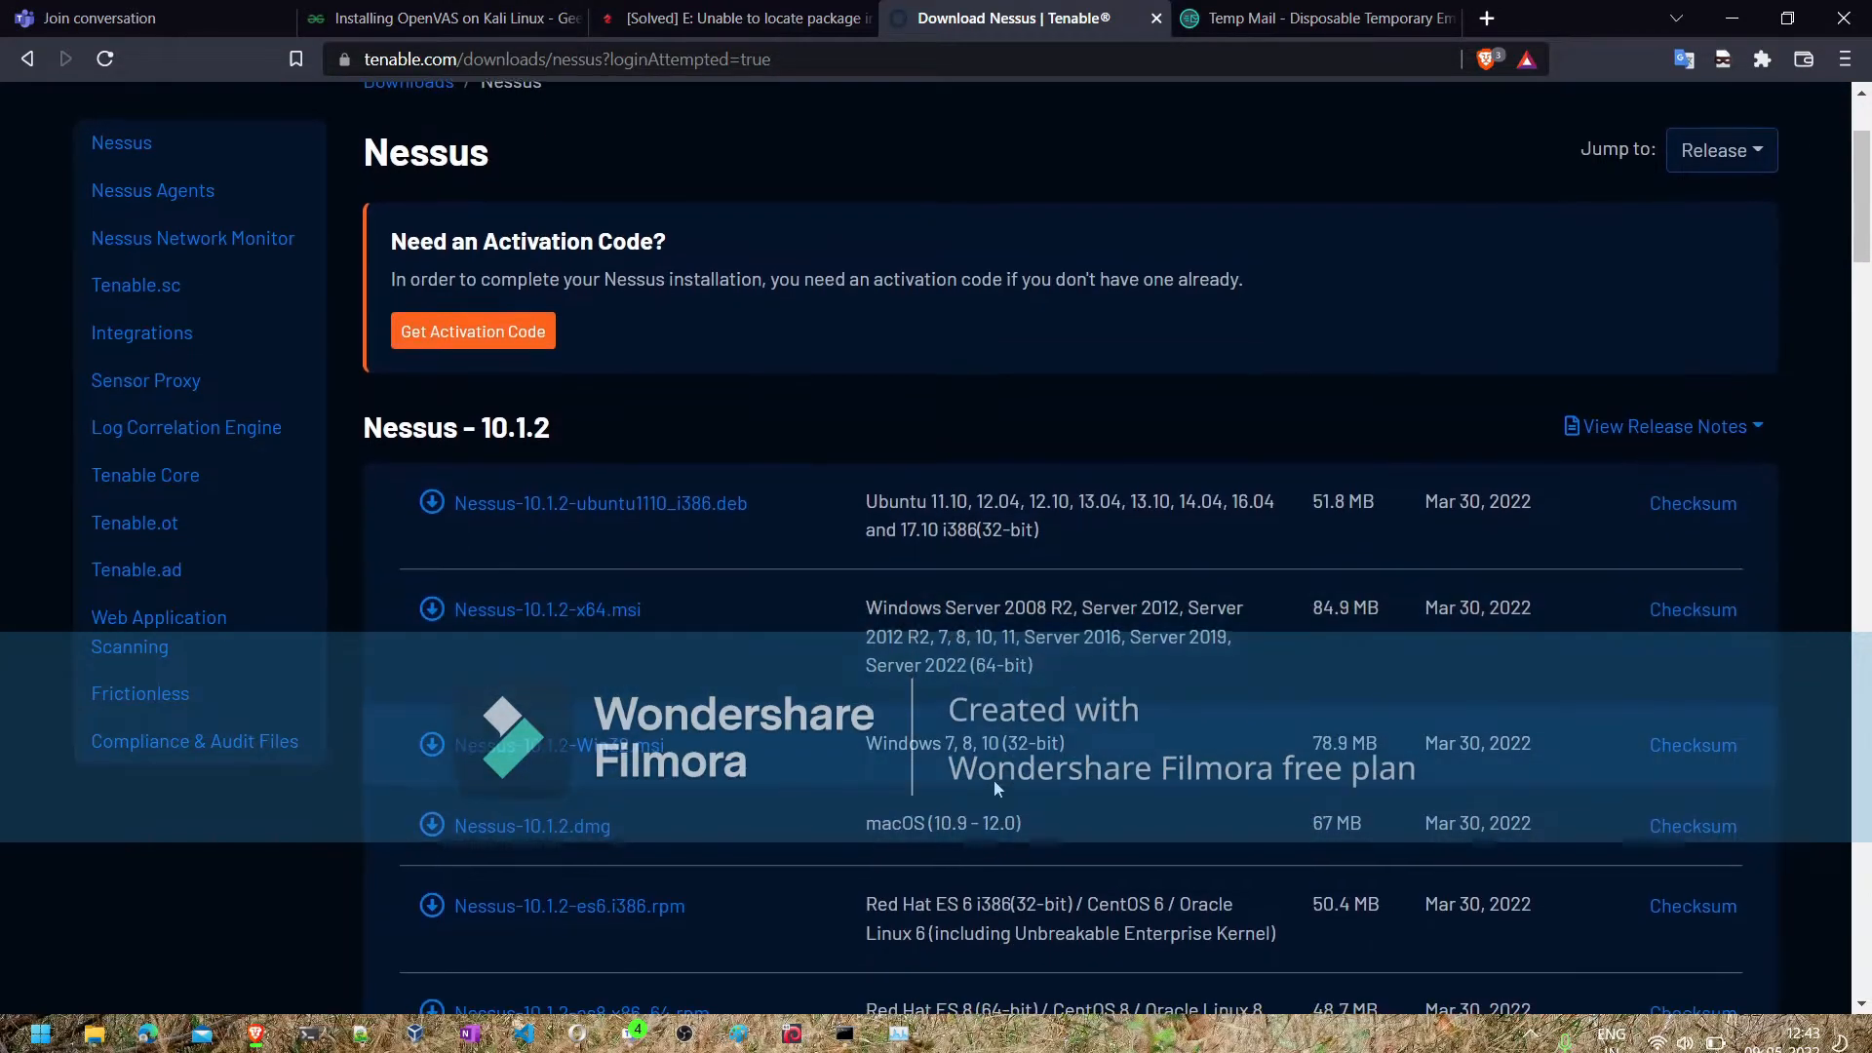
pyautogui.scroll(-2, 926, 837)
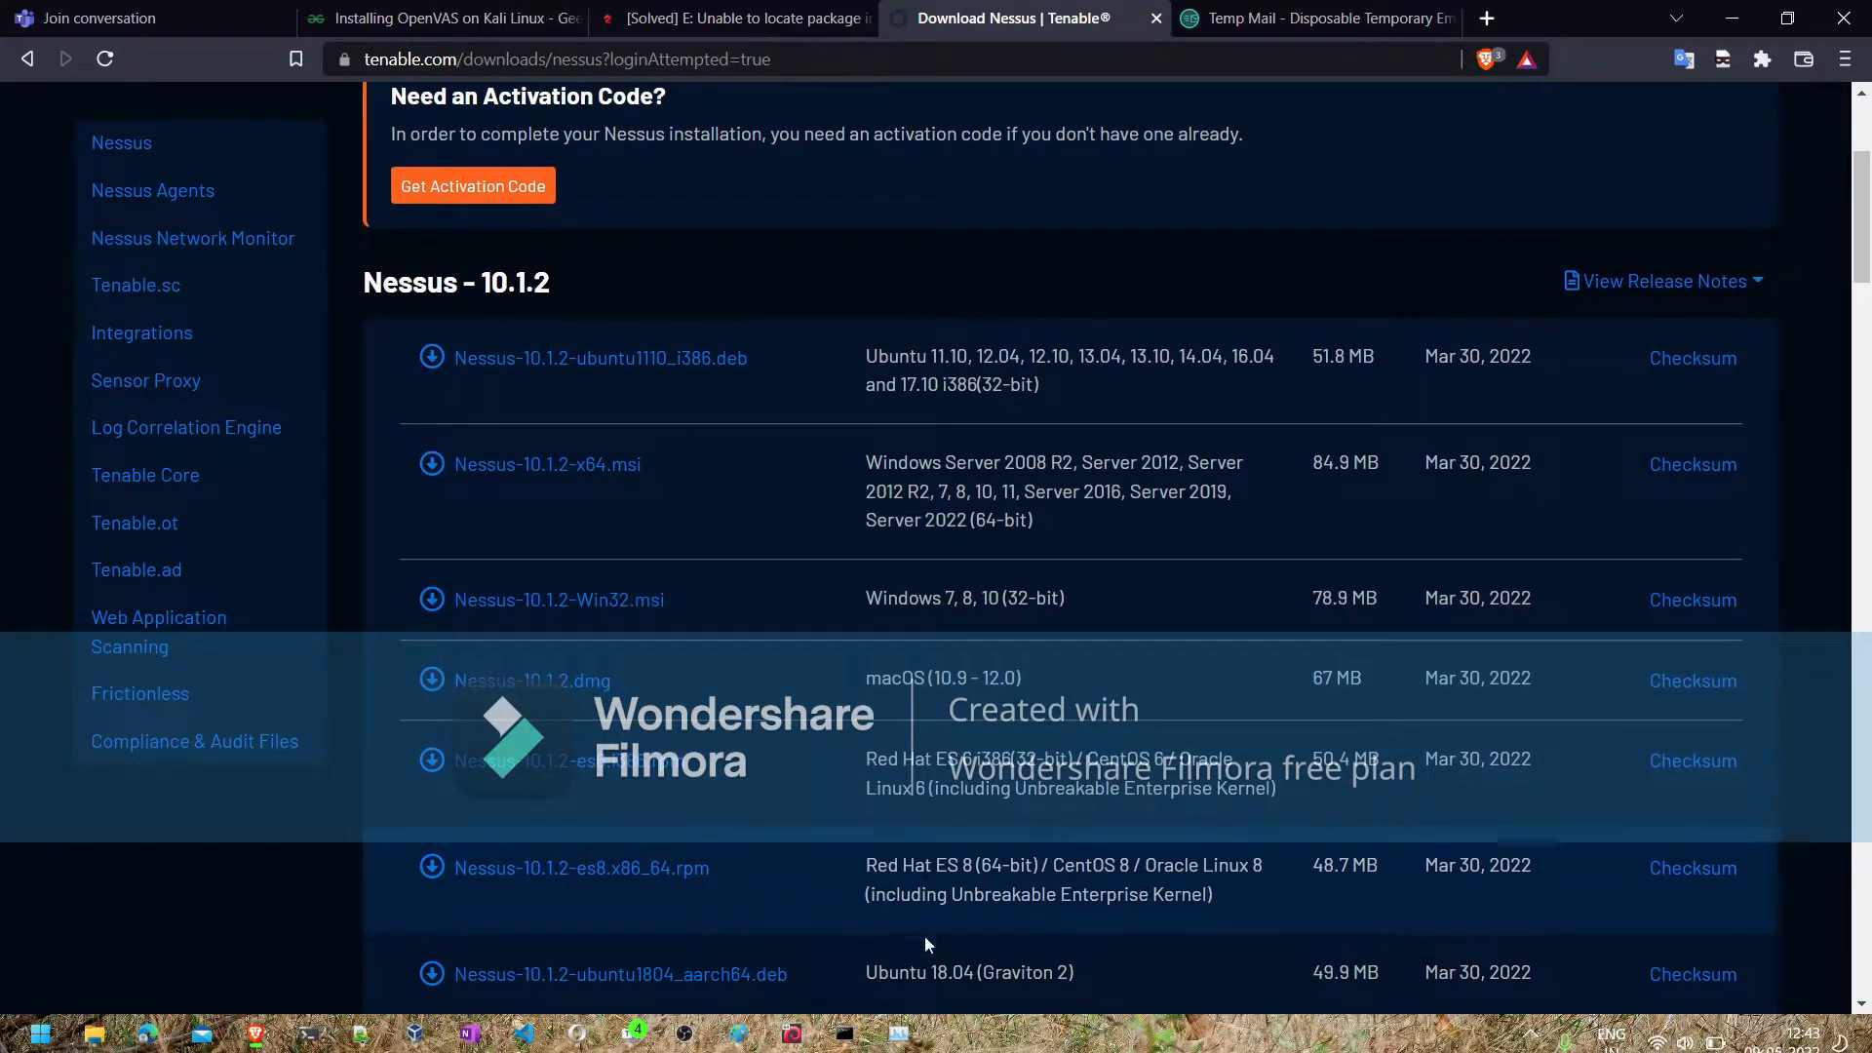
pyautogui.scroll(-2, 926, 941)
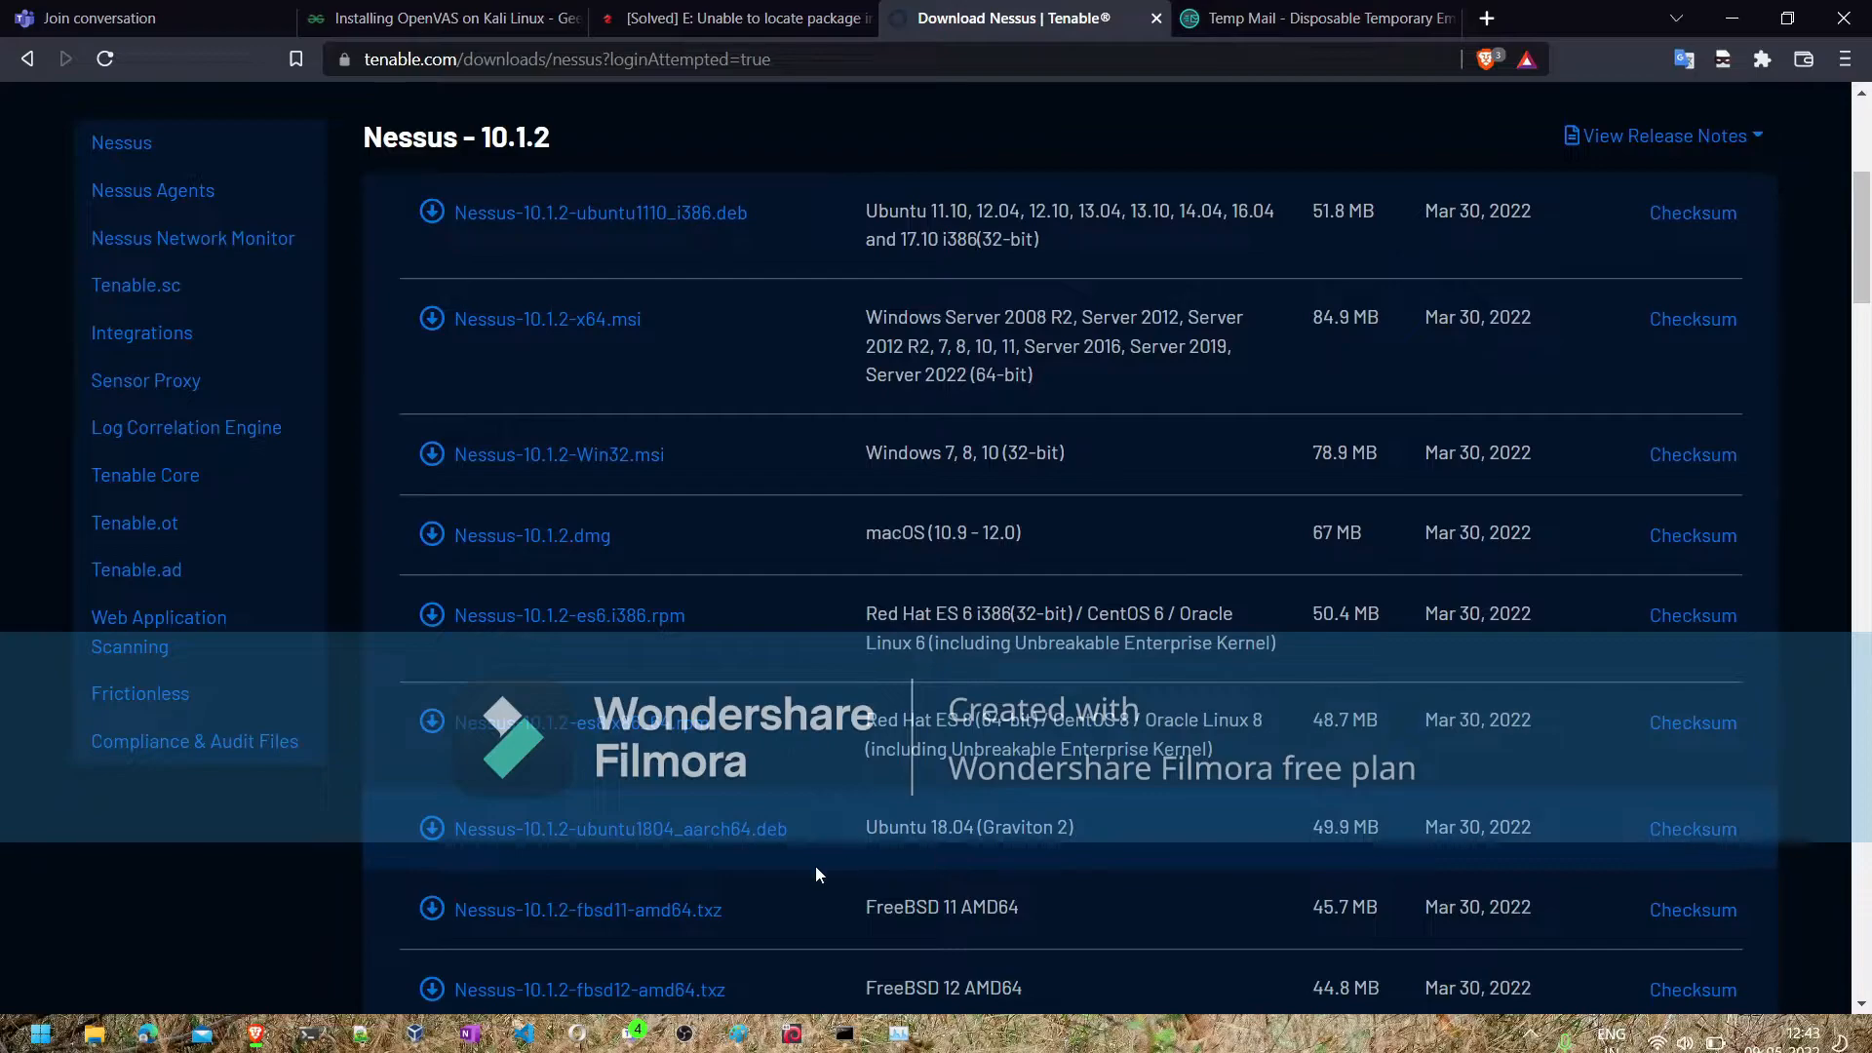
pyautogui.scroll(-2, 976, 839)
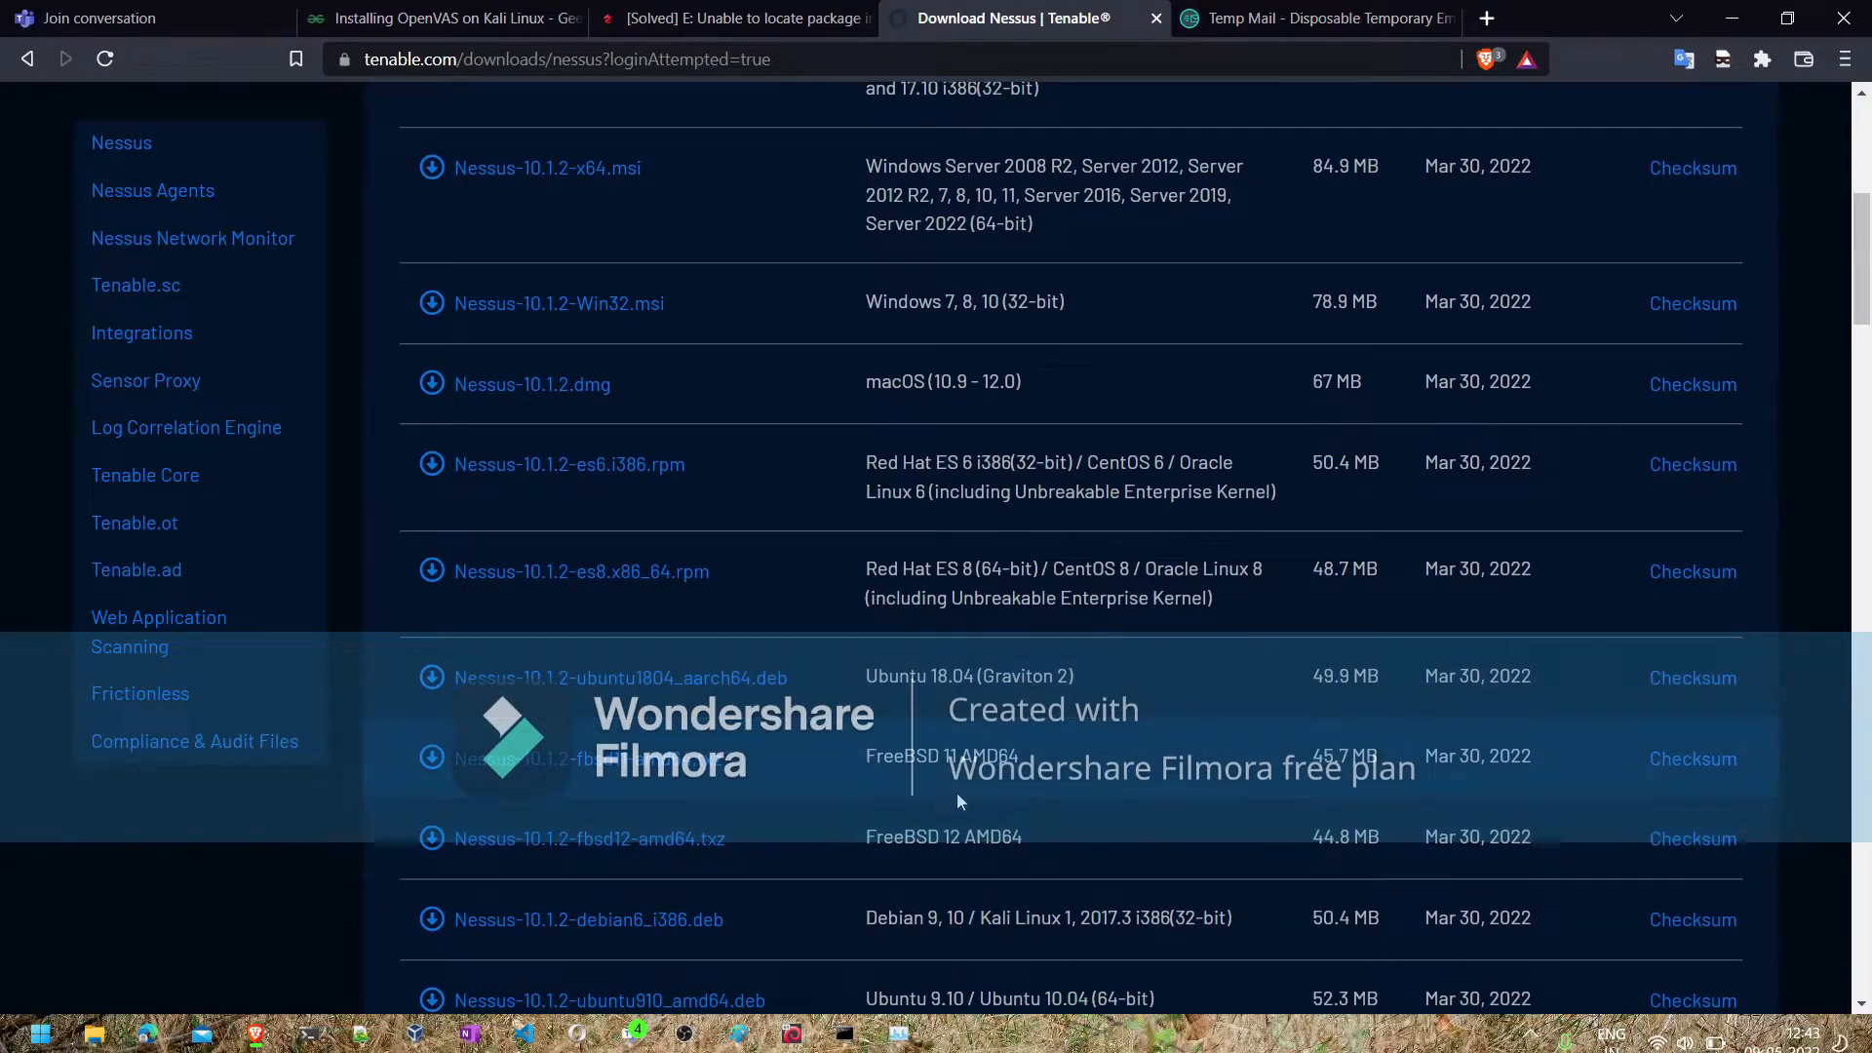
pyautogui.scroll(-2, 950, 848)
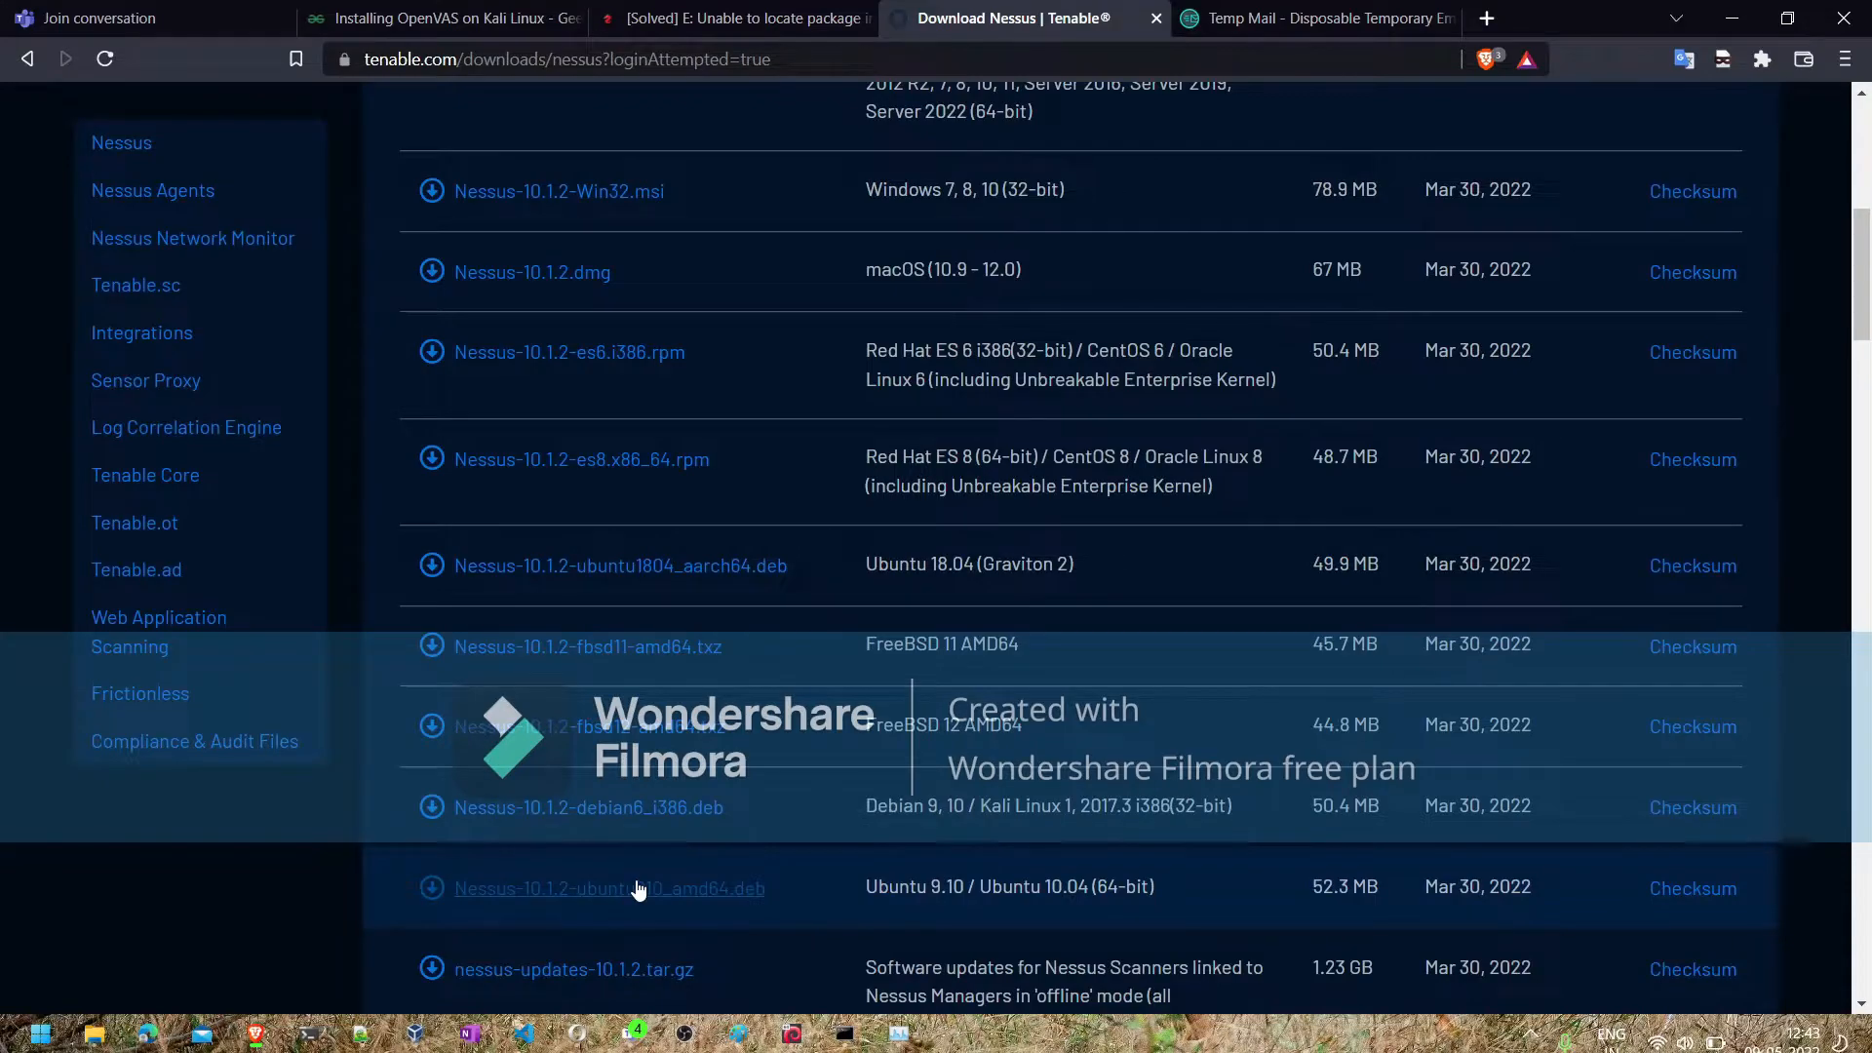
# - Open Tenable's Nessus Essentials activation code message in the Temp Mail inbox and read through it
pyautogui.click(1203, 26)
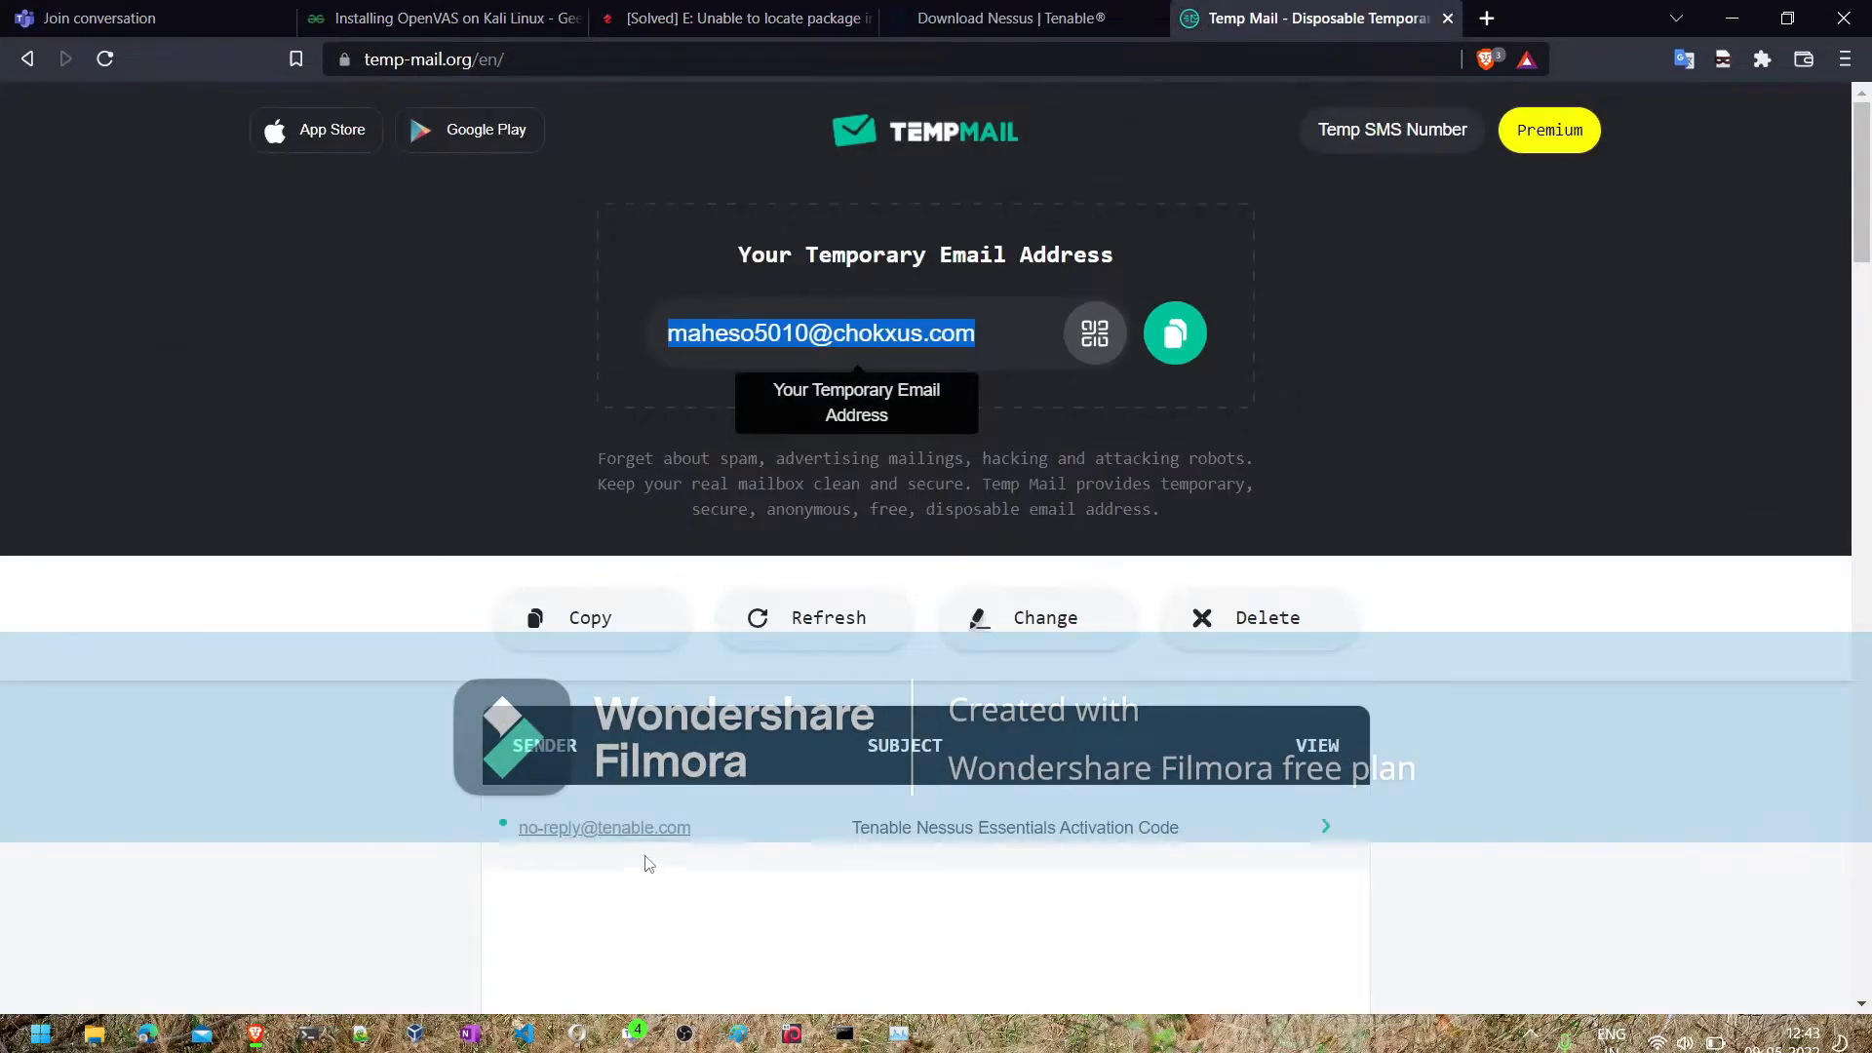
pyautogui.click(635, 827)
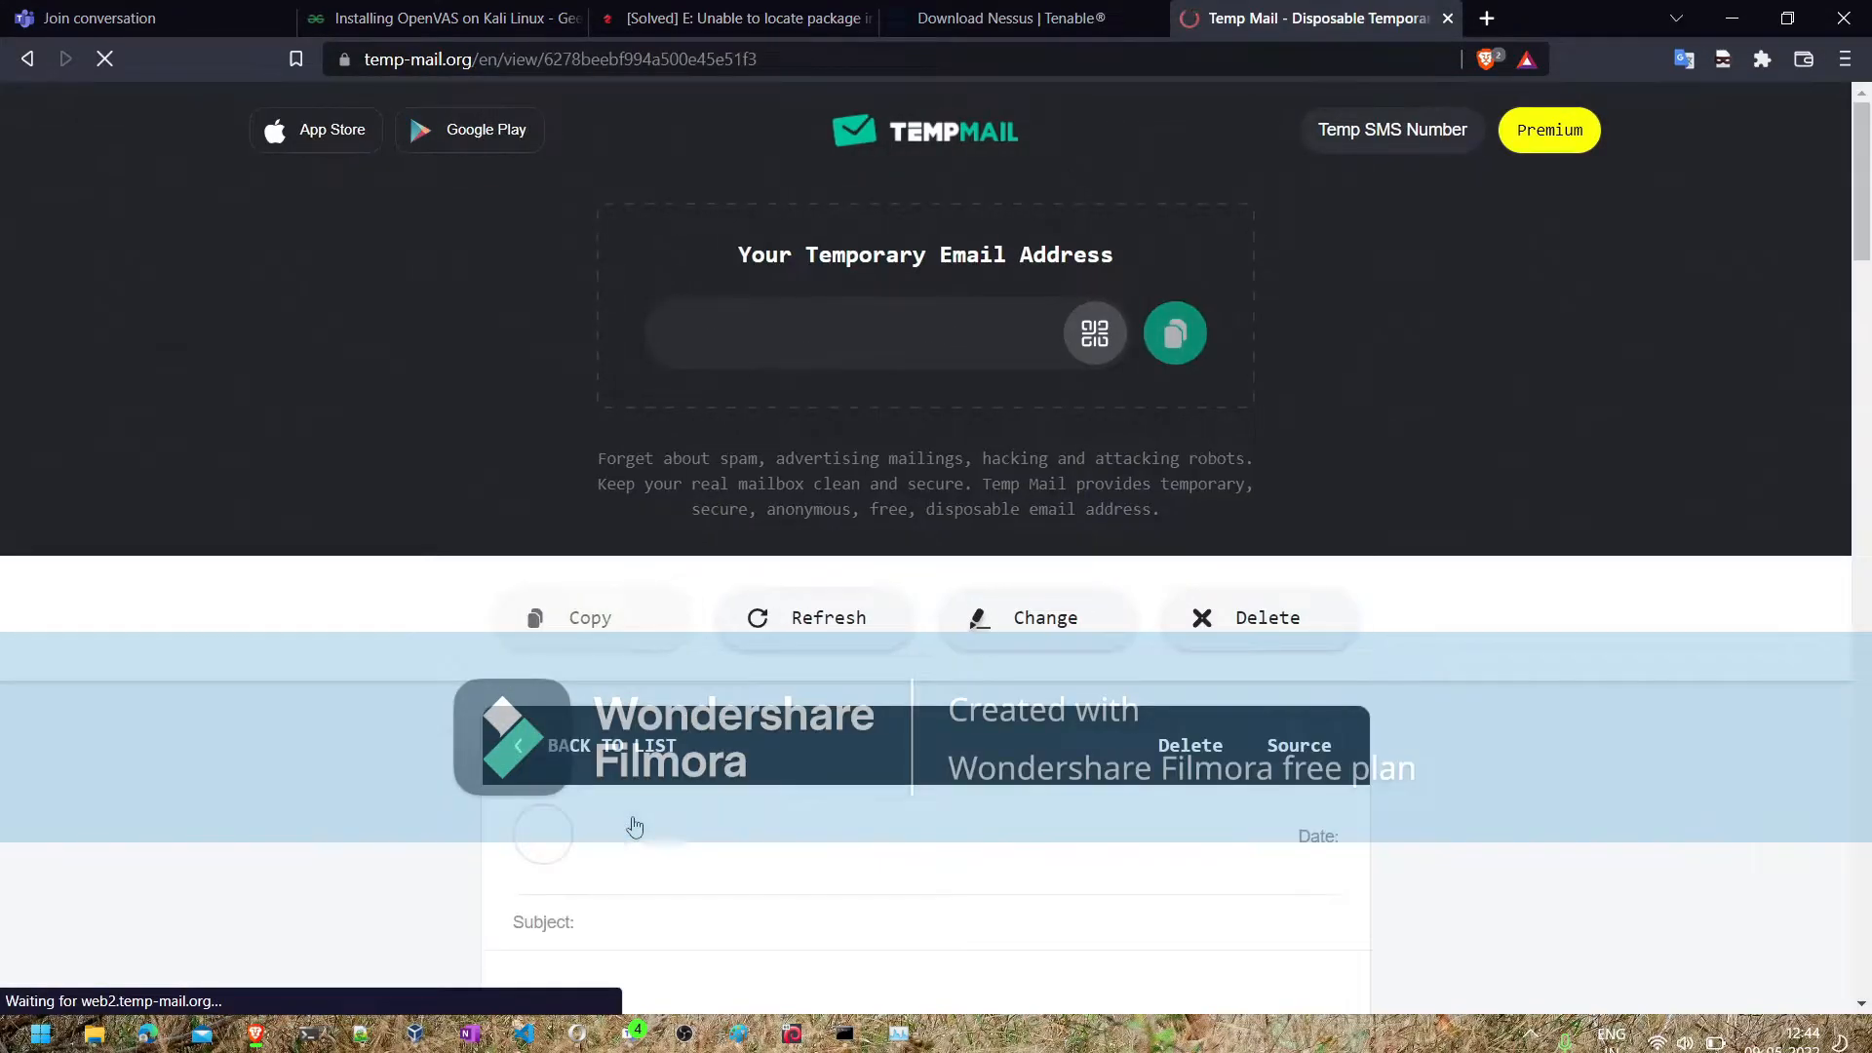
pyautogui.scroll(-7, 635, 827)
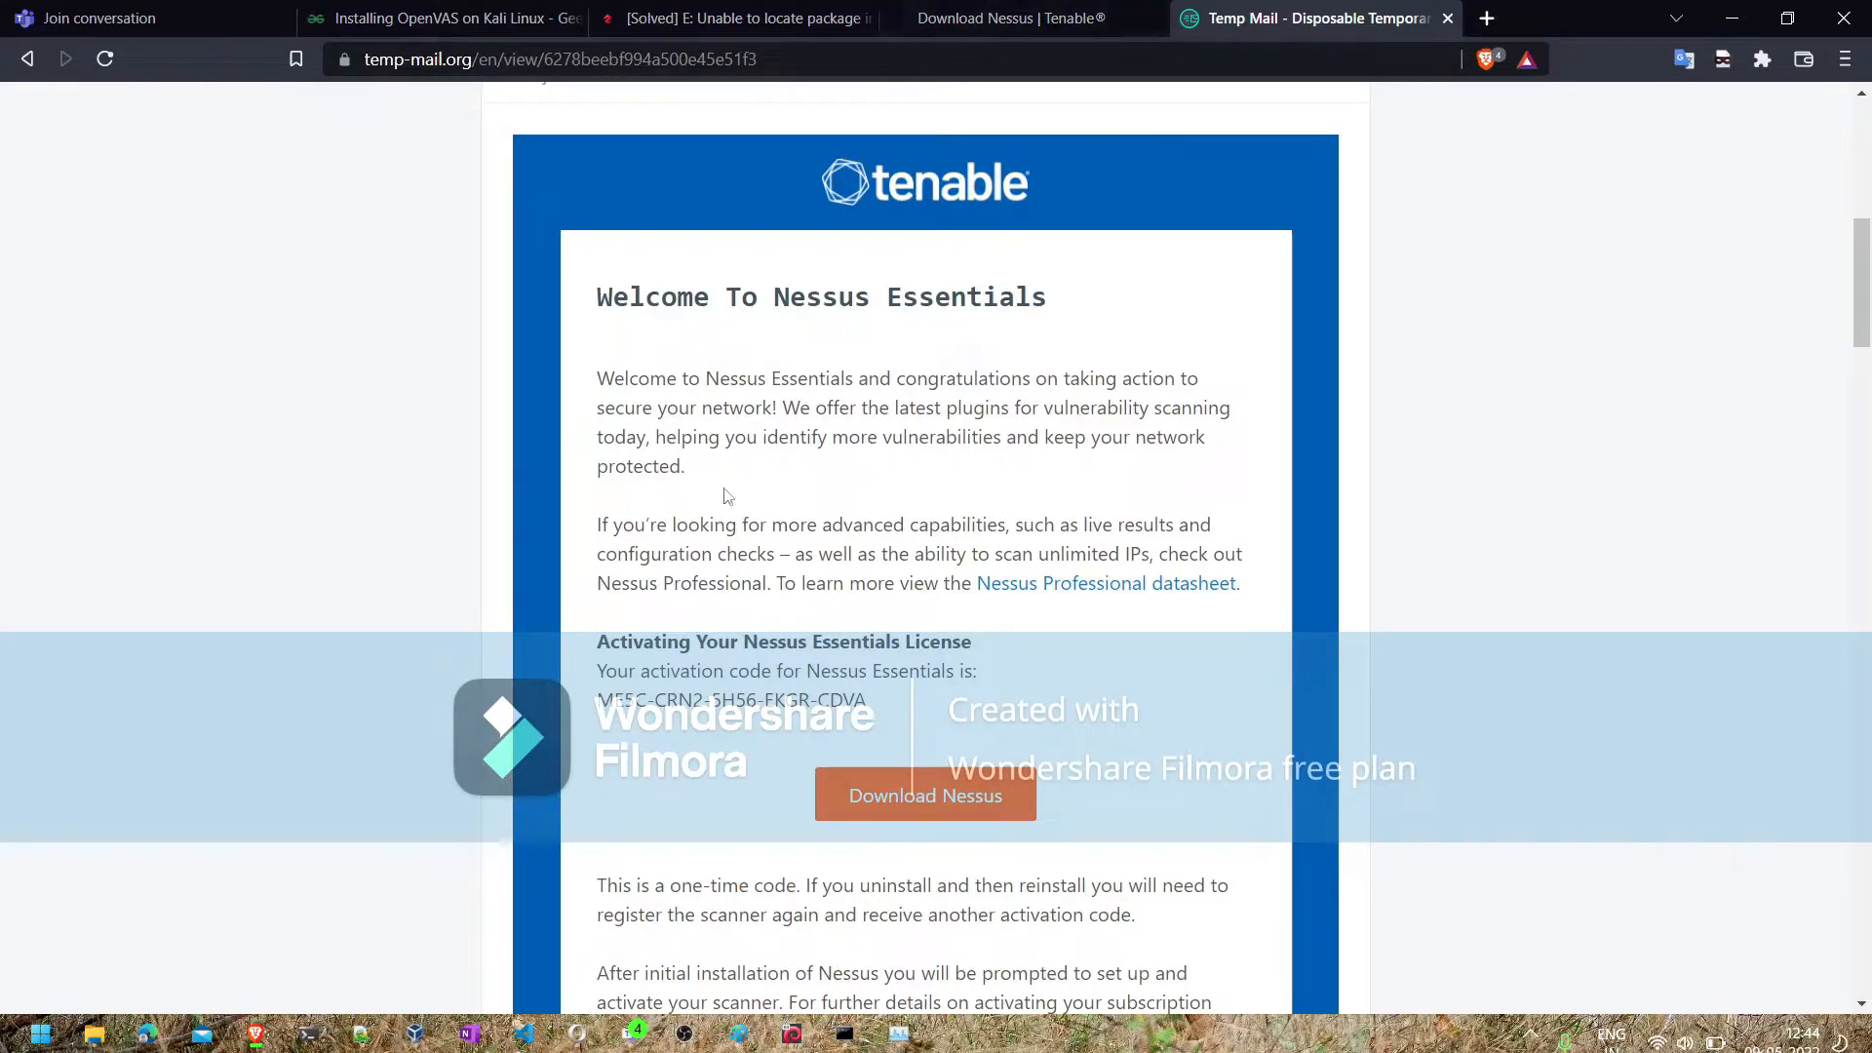
# - Switch to the Parrot virtual machine, sign in to Nessus Essentials with the prefilled admin login, and maximize the Firefox window
pyautogui.click(1733, 18)
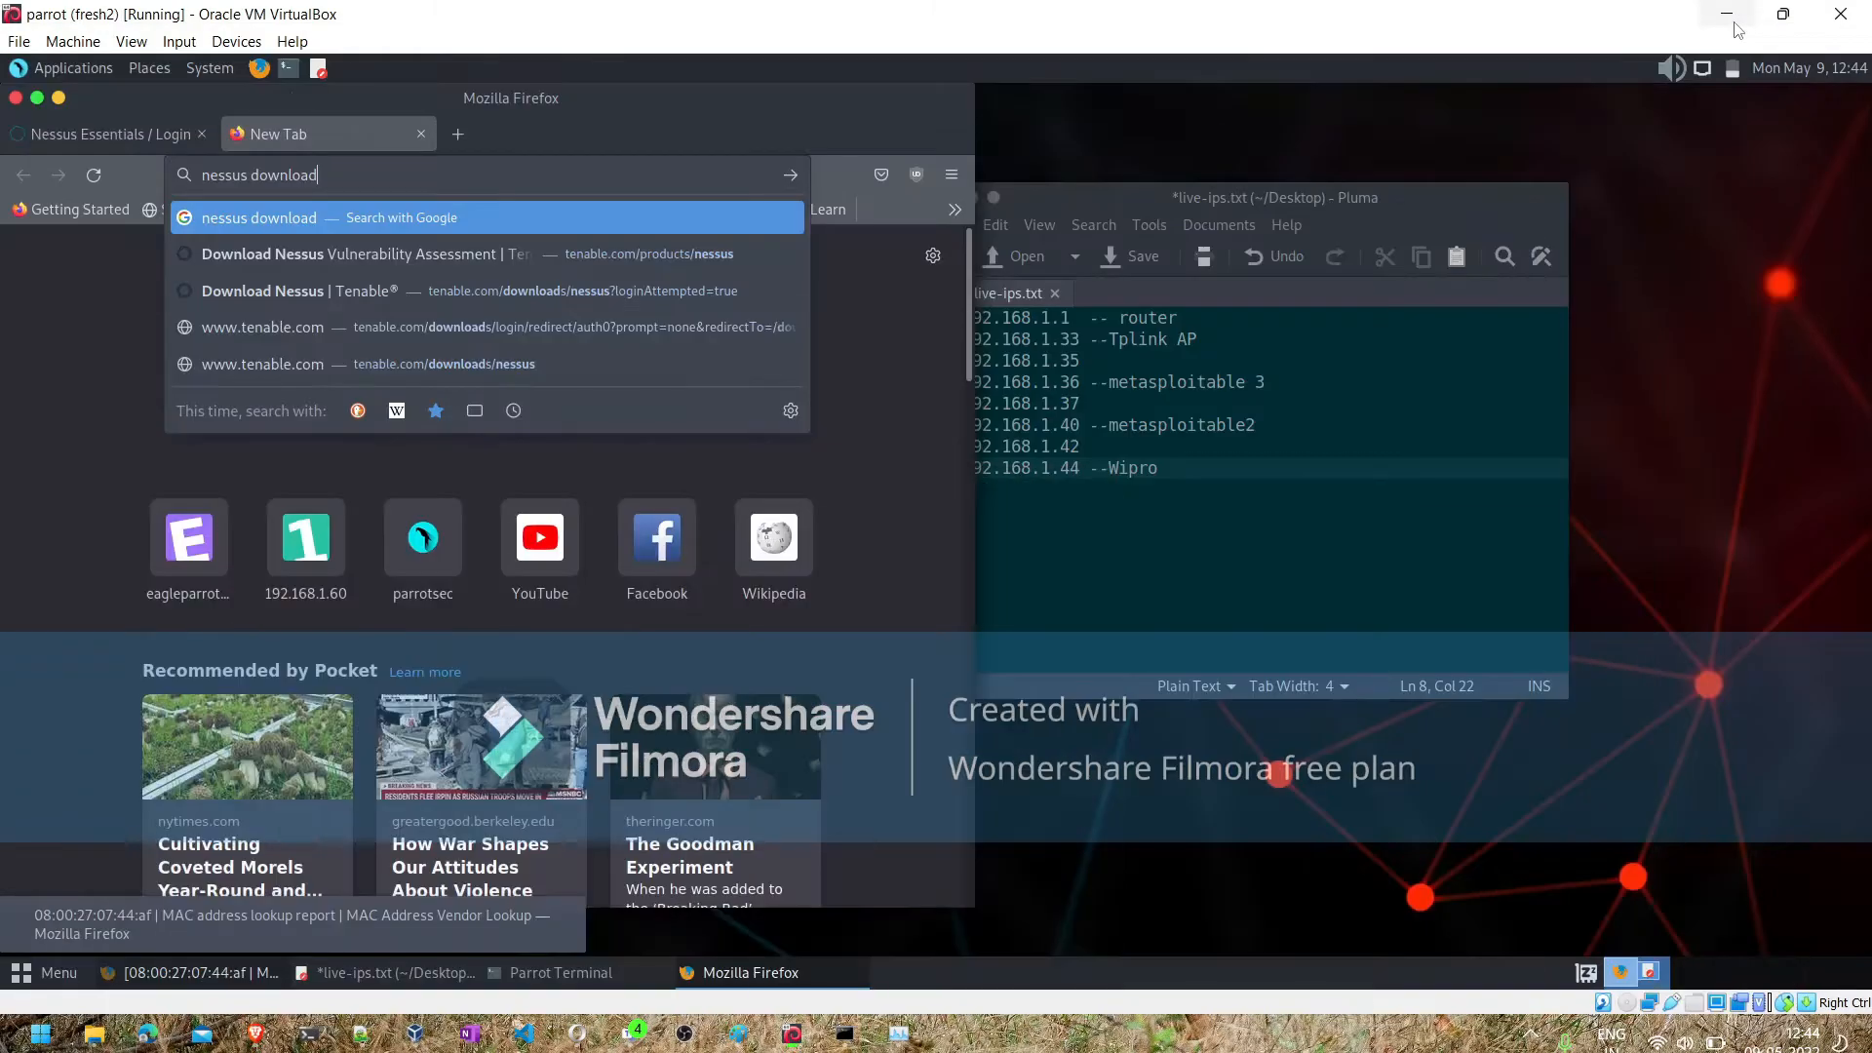
pyautogui.moveTo(792, 1034)
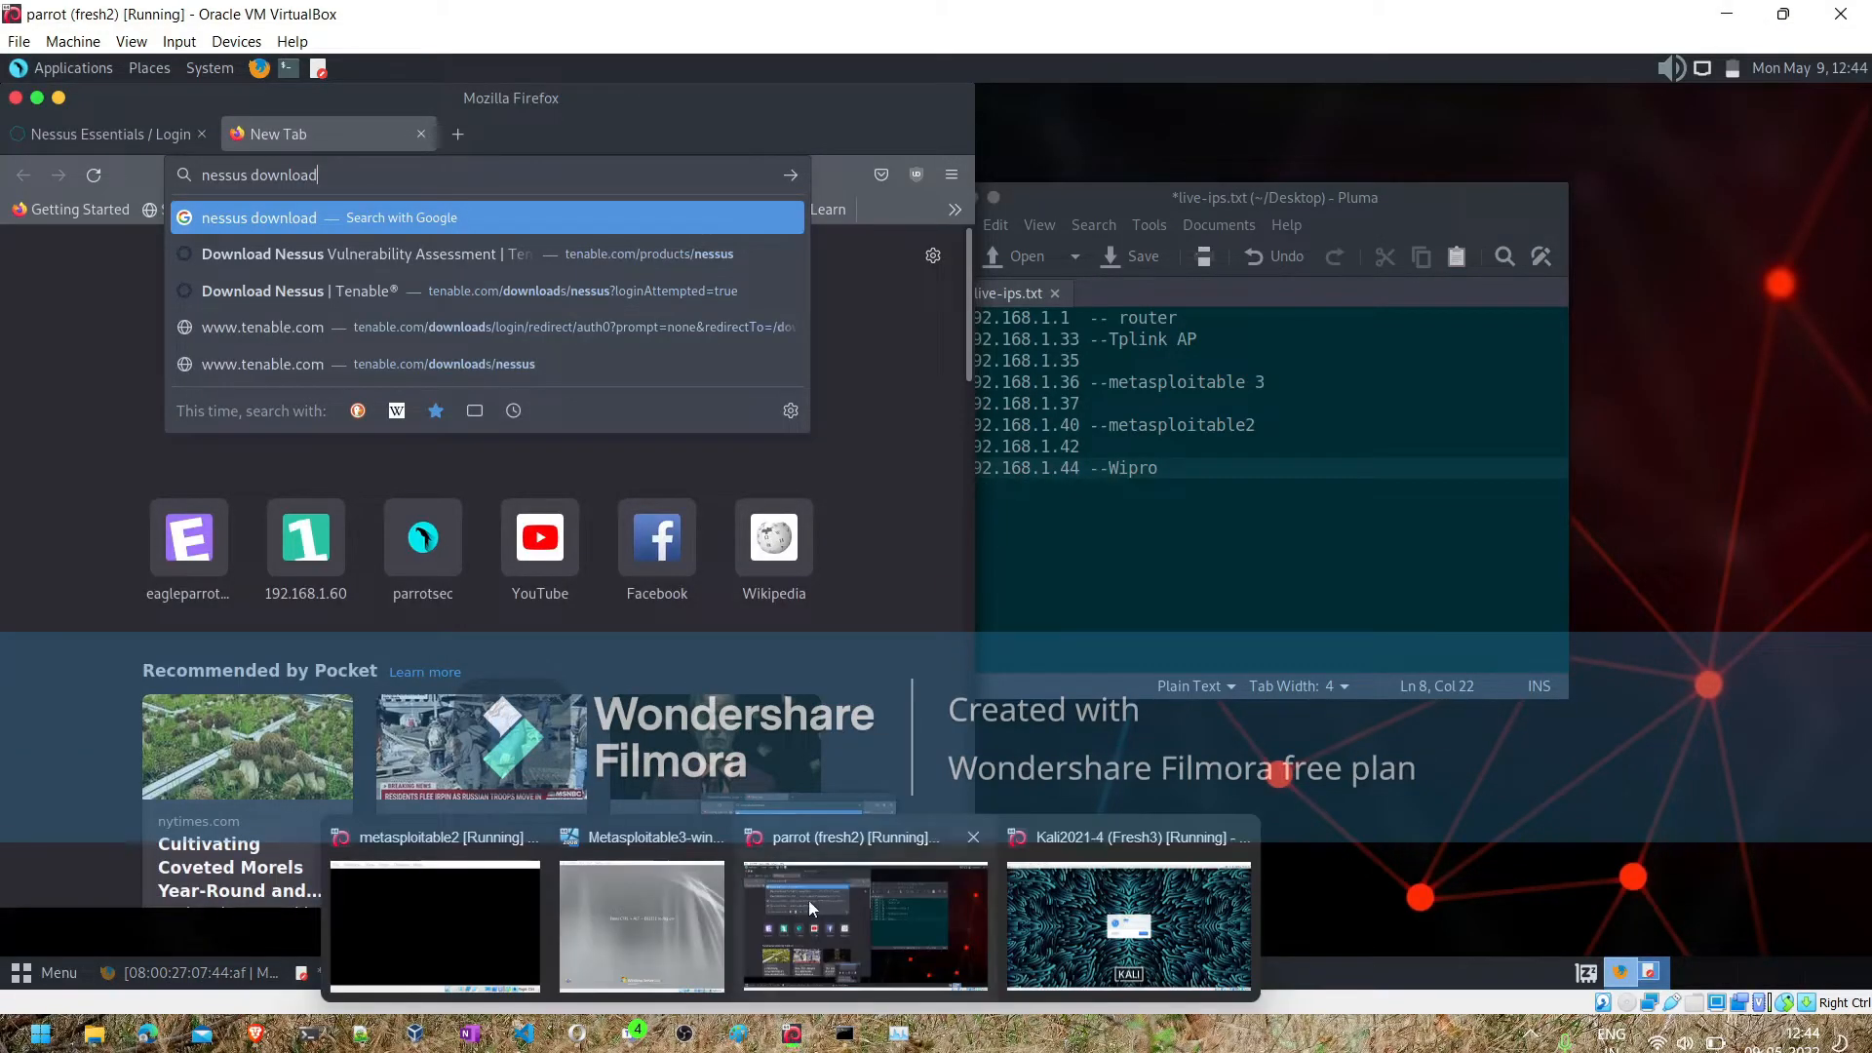
pyautogui.click(810, 899)
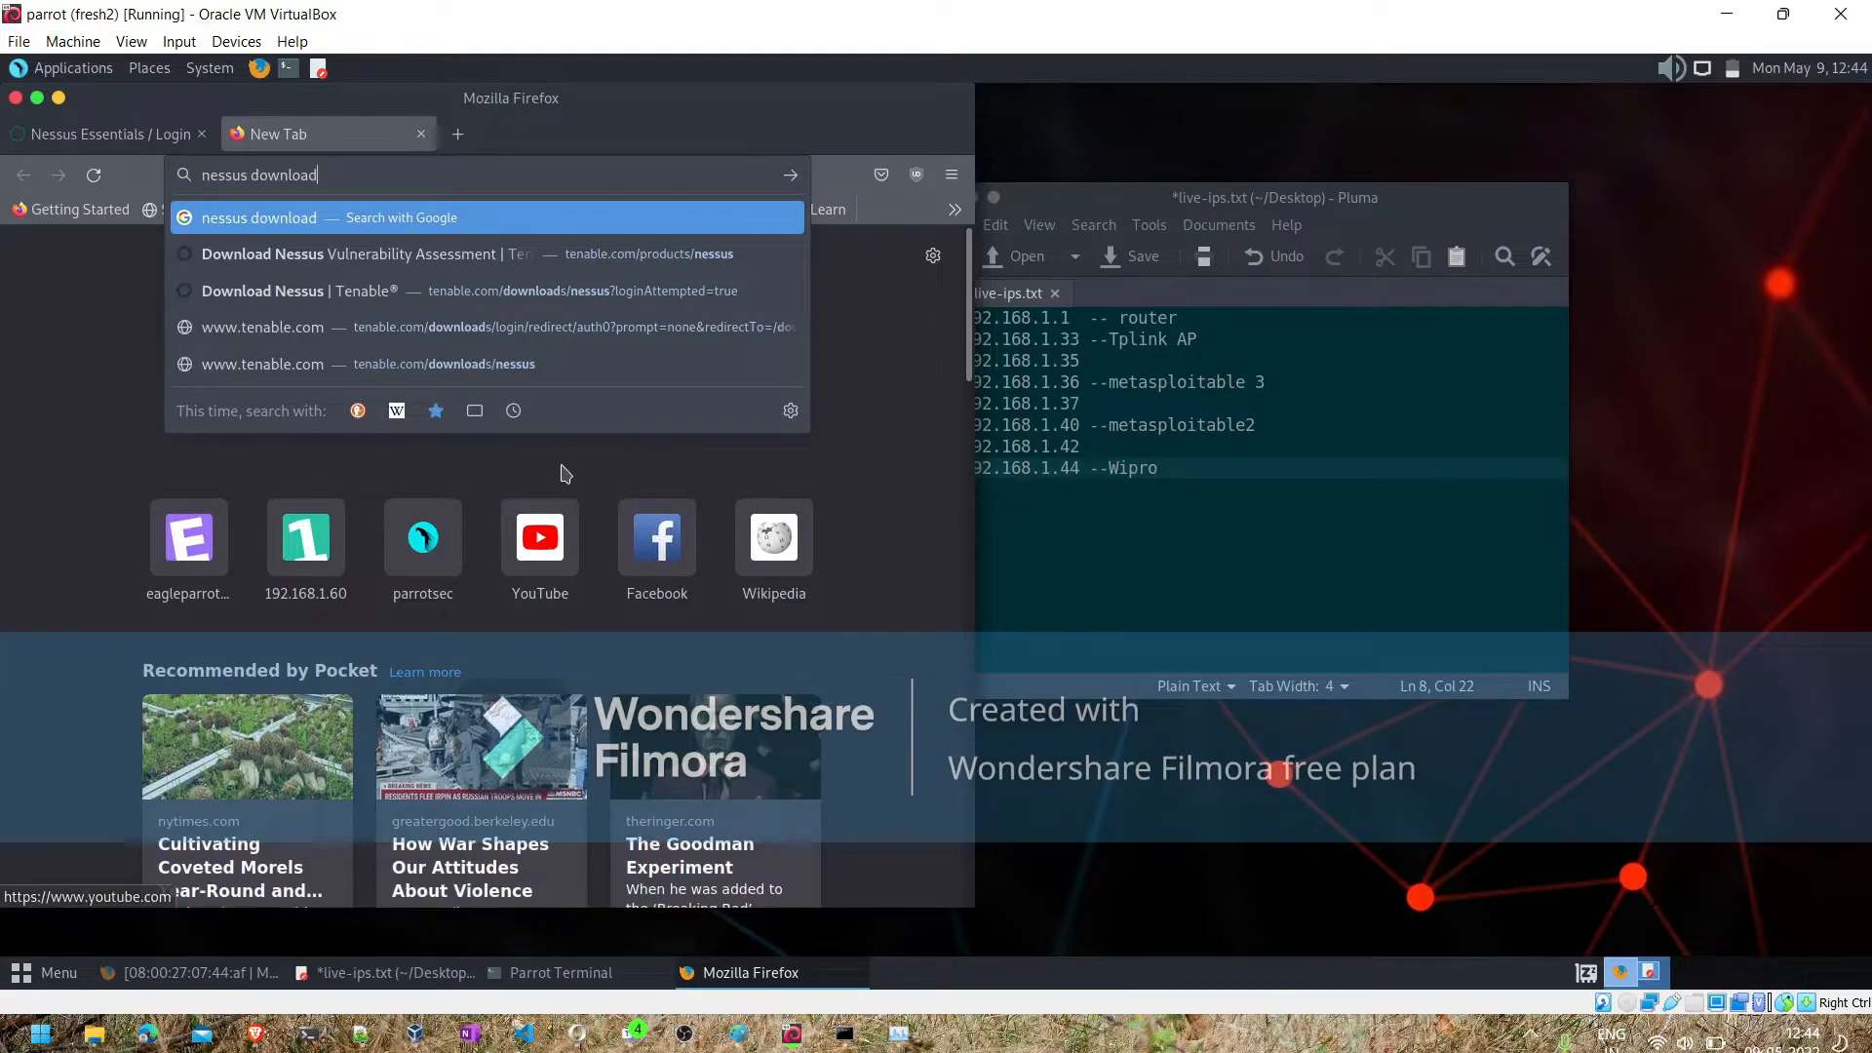
pyautogui.click(78, 408)
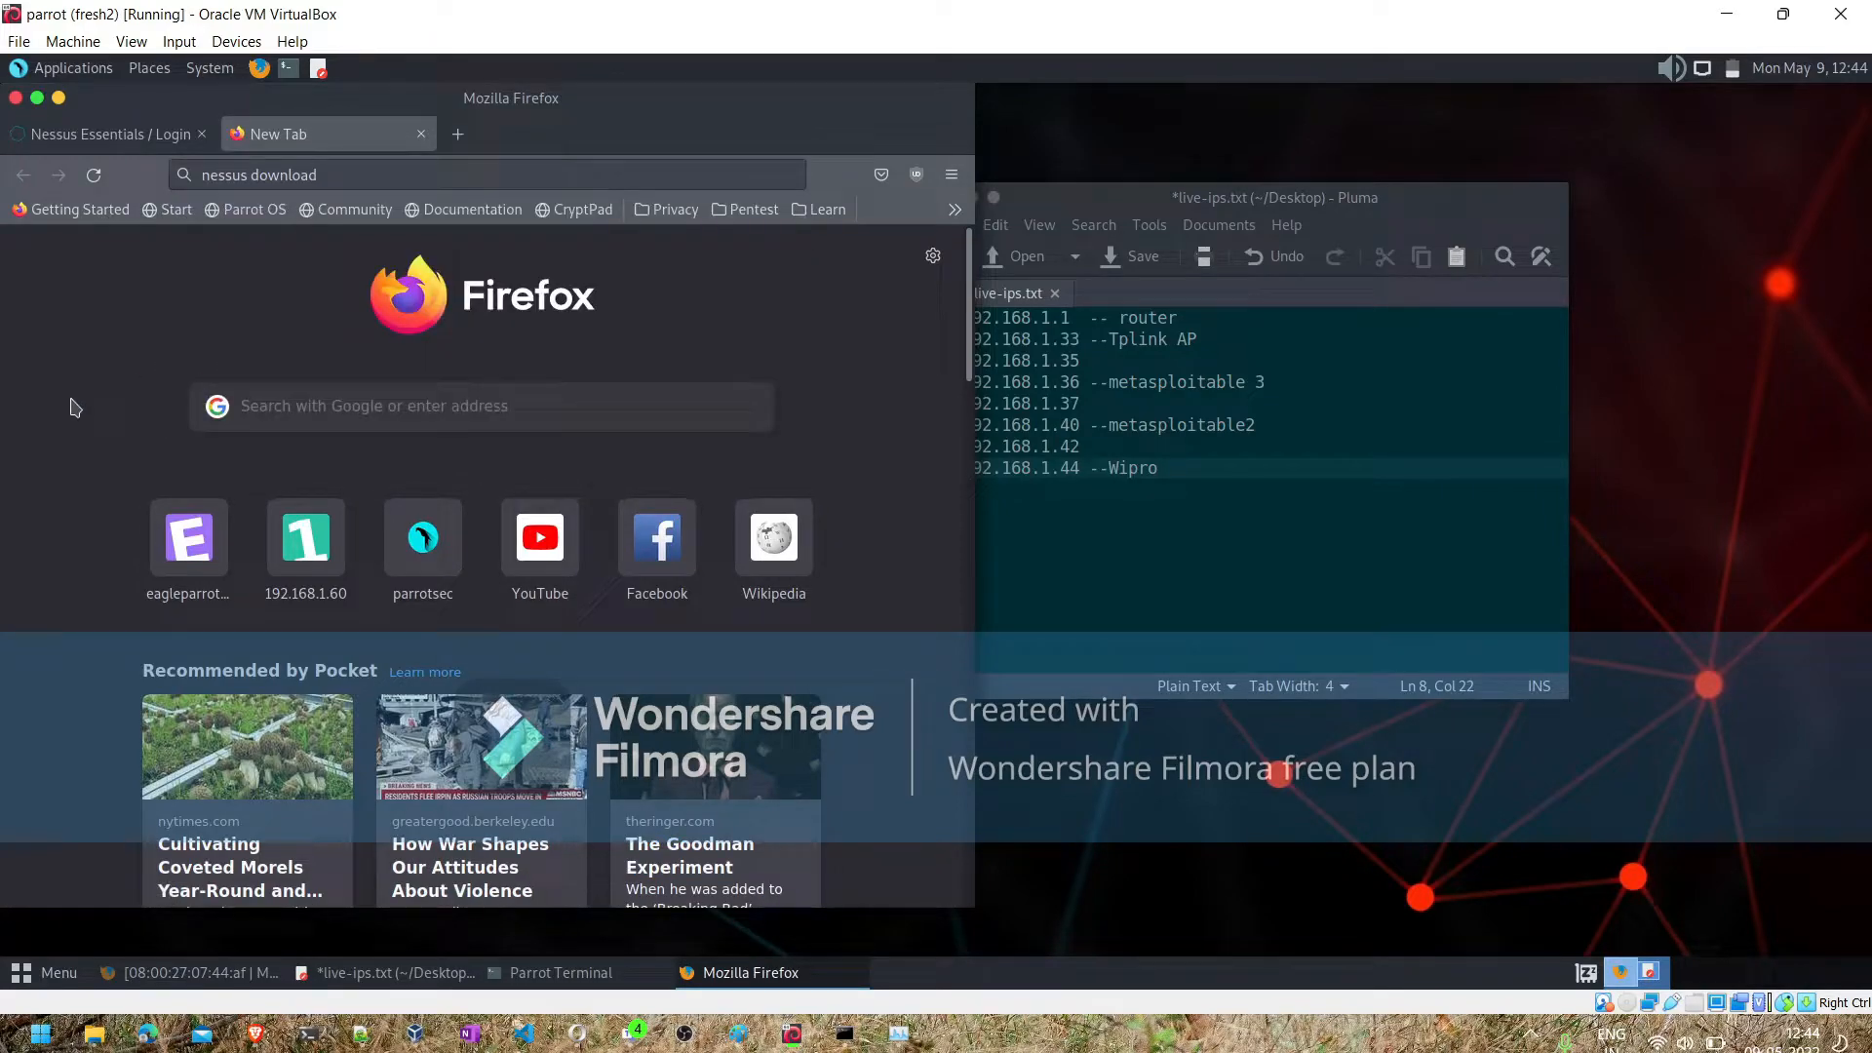
pyautogui.click(114, 132)
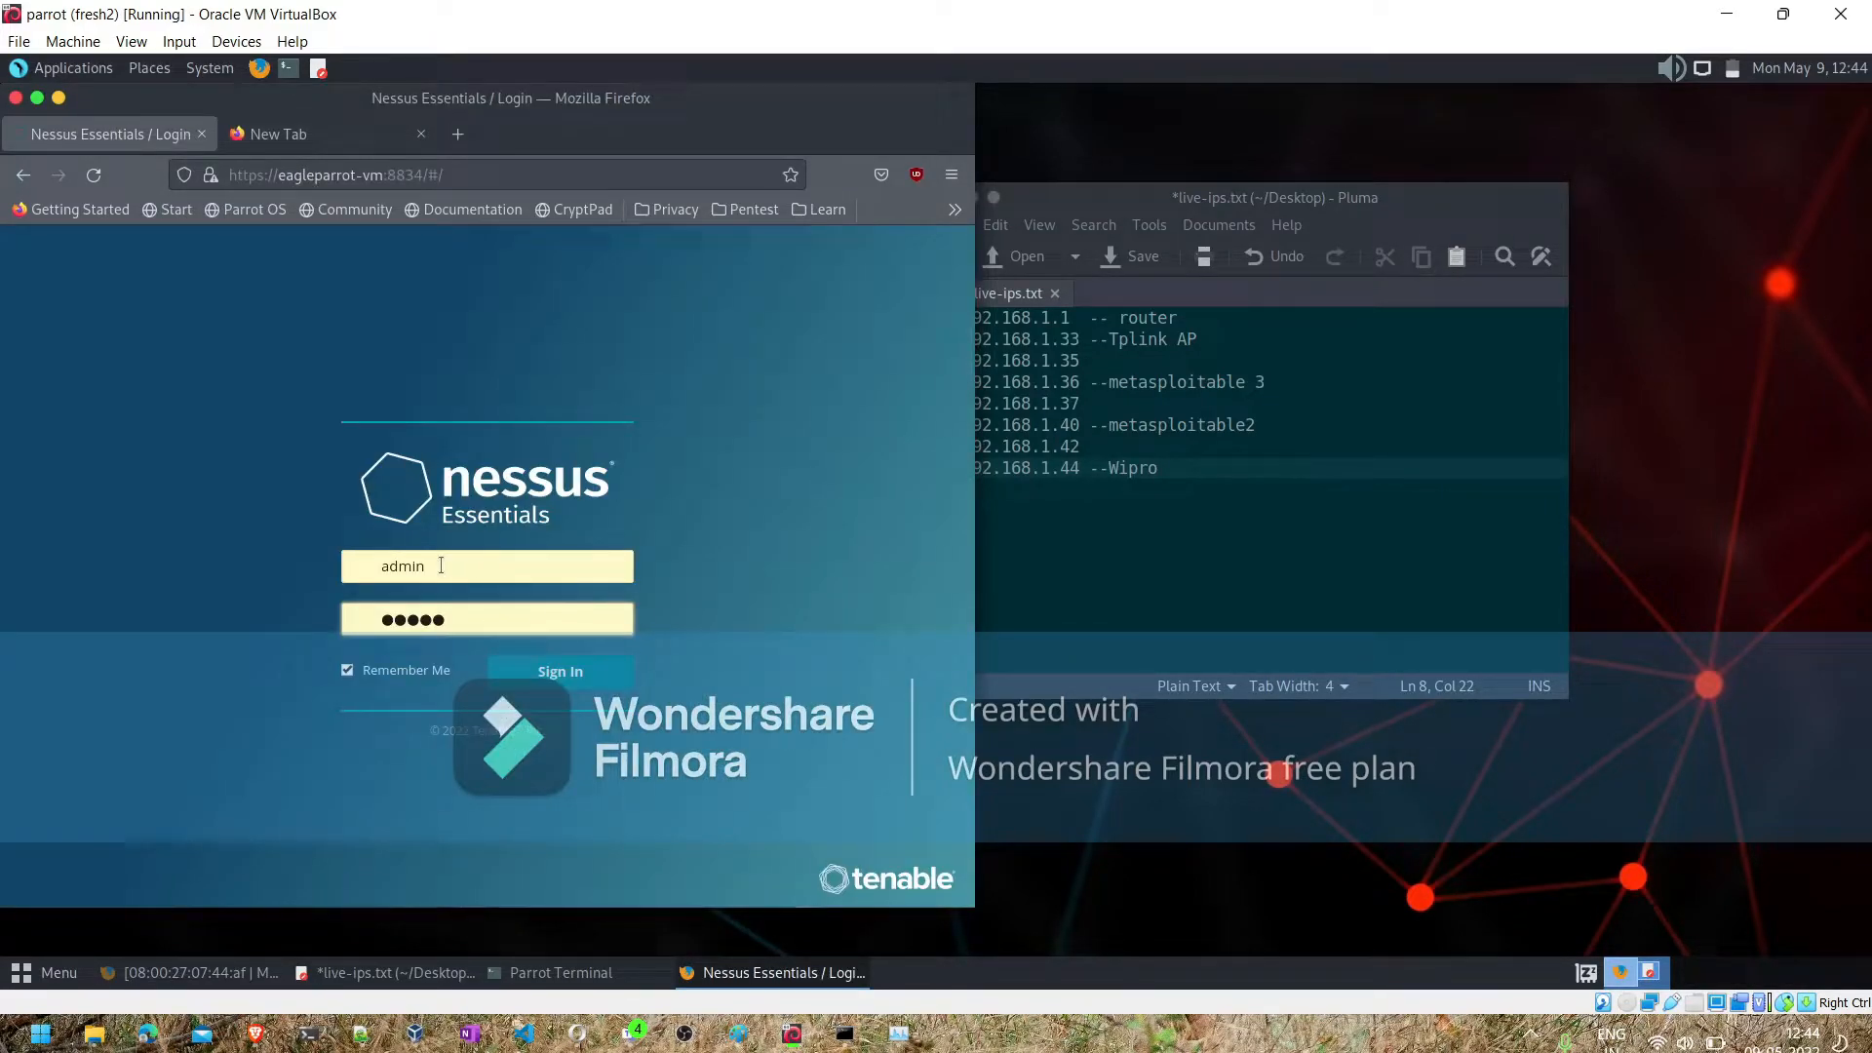
pyautogui.click(546, 672)
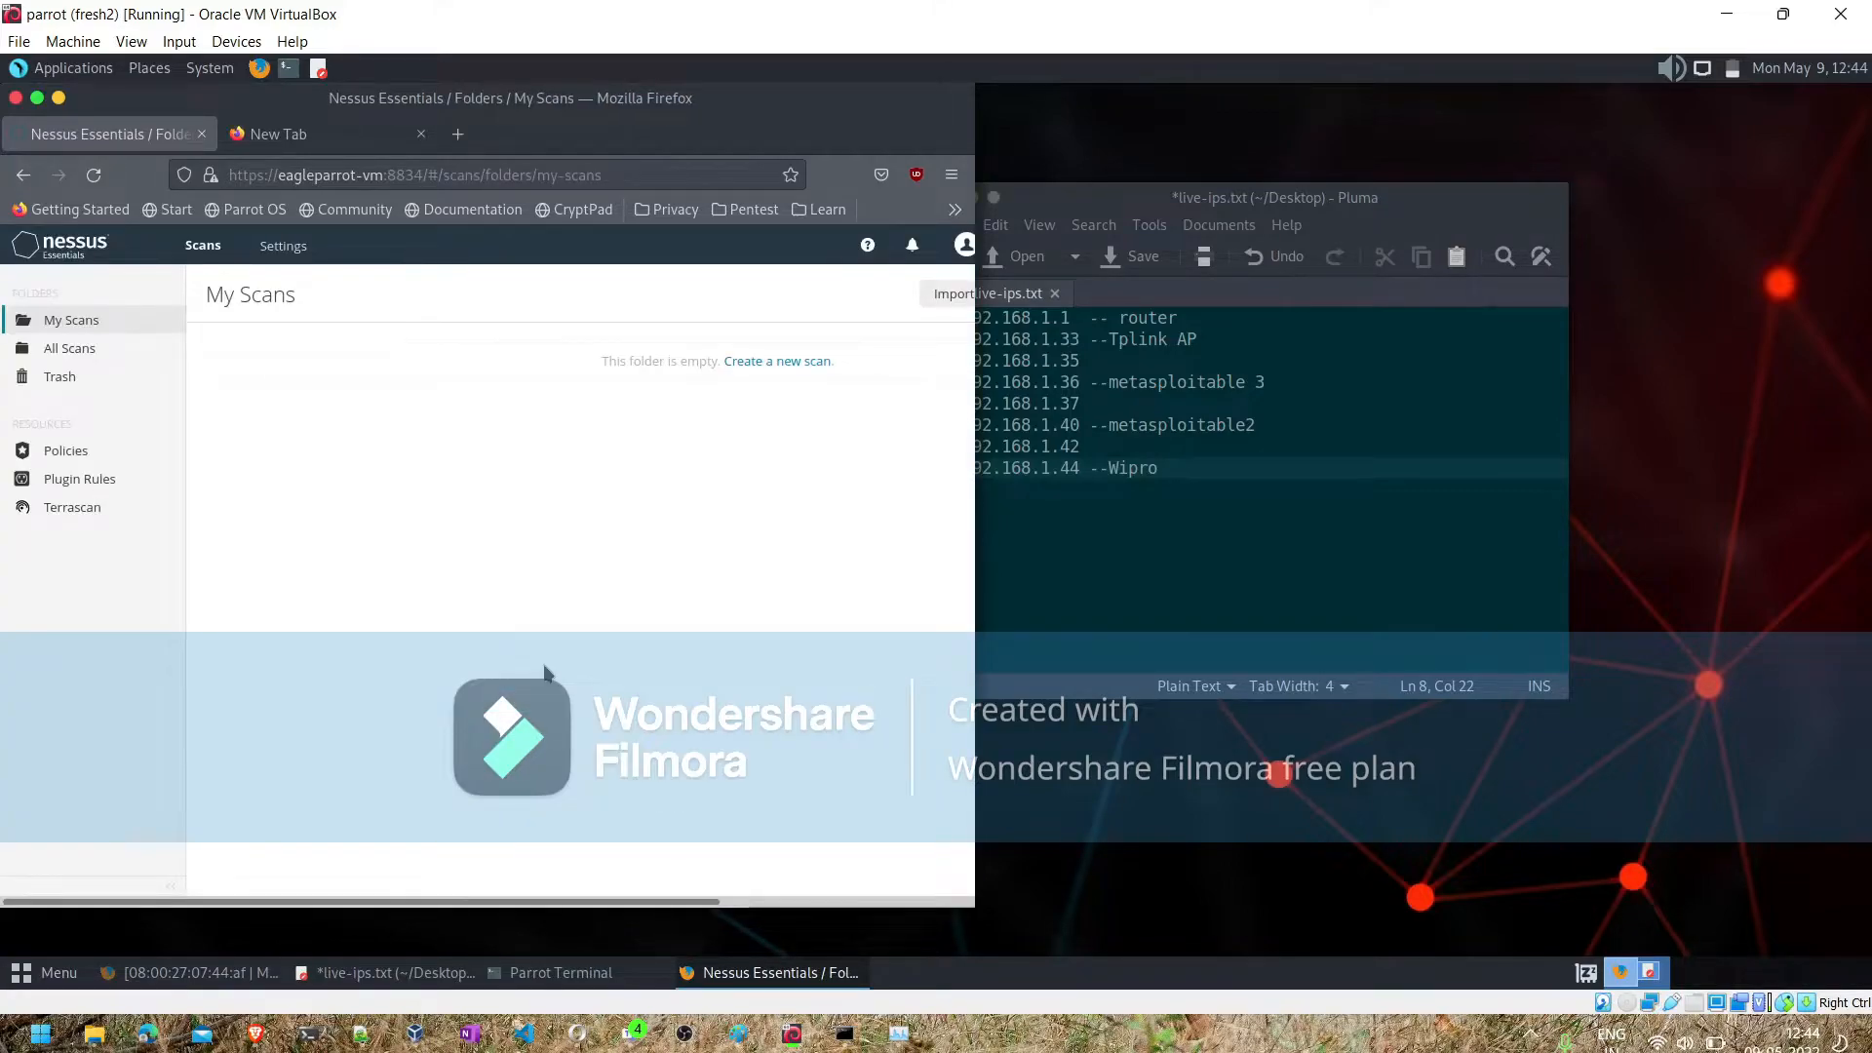
pyautogui.click(35, 100)
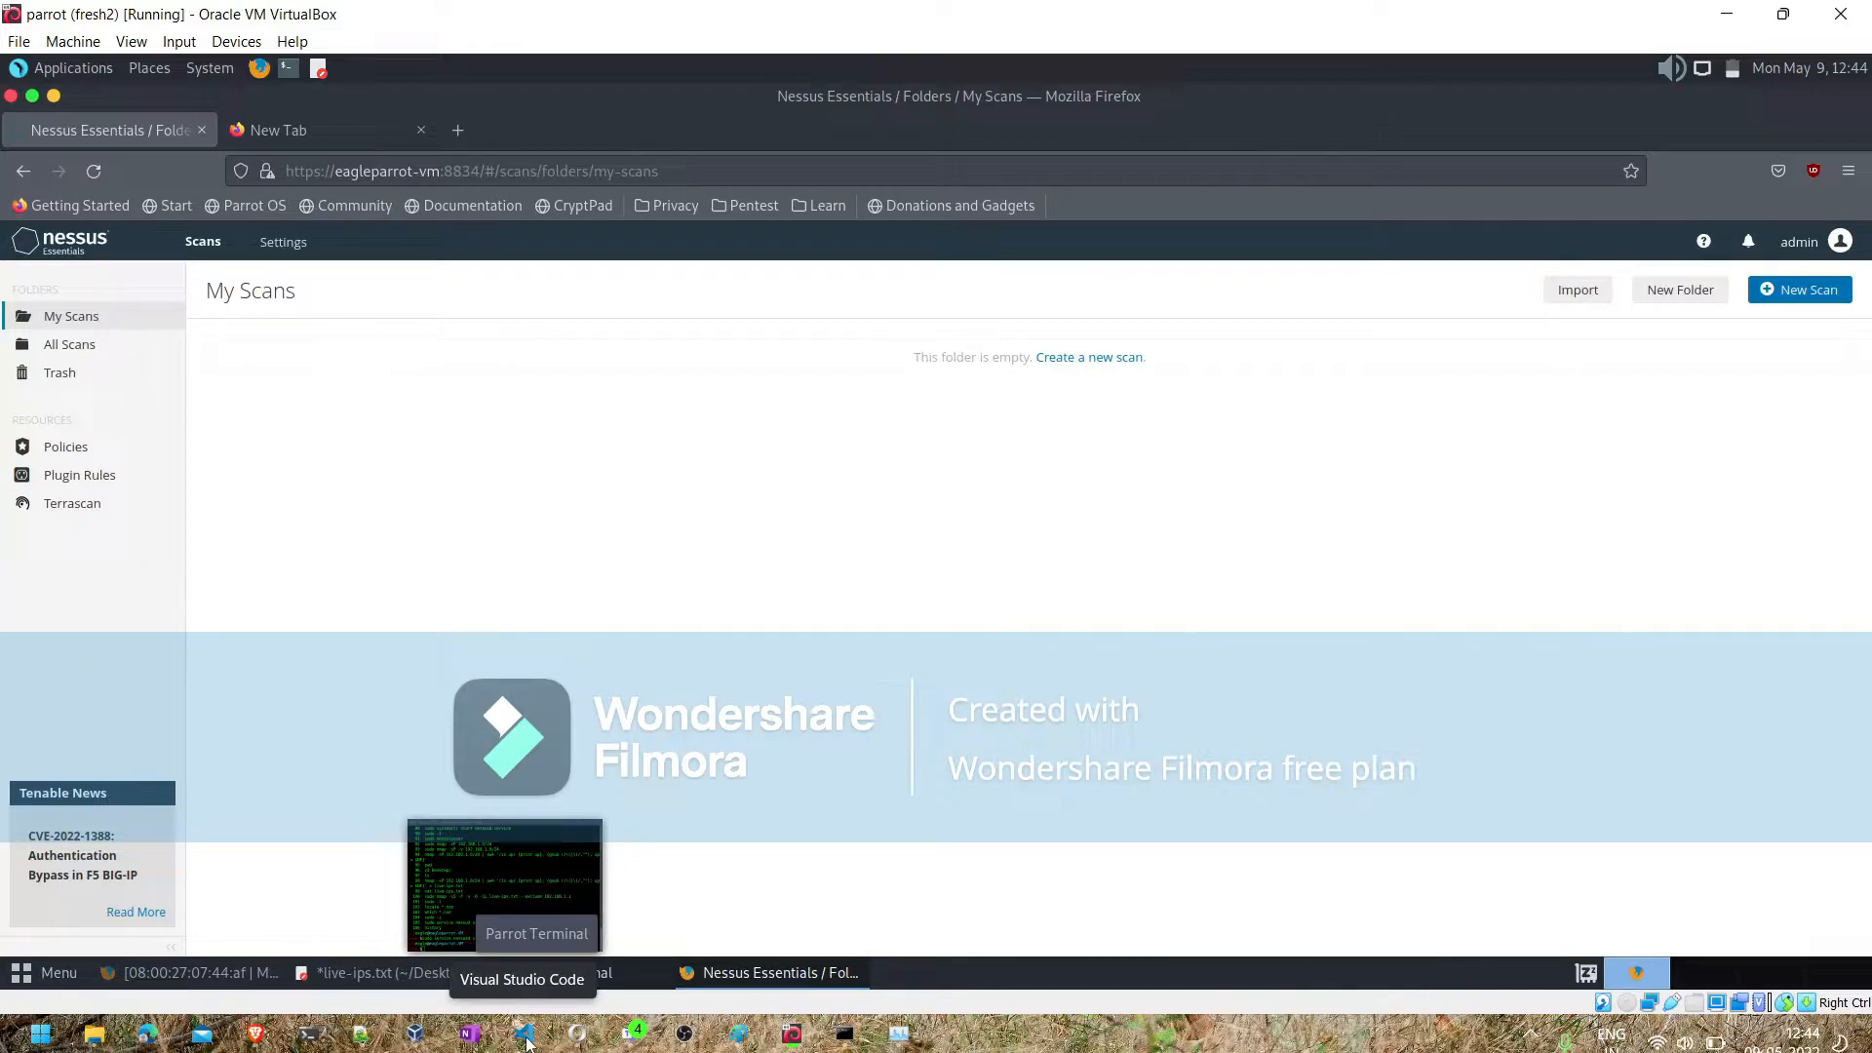
# - Start a new Nessus scan in the Parrot virtual machine and, after reviewing the scan templates, choose Web Application Tests
pyautogui.moveTo(634, 1036)
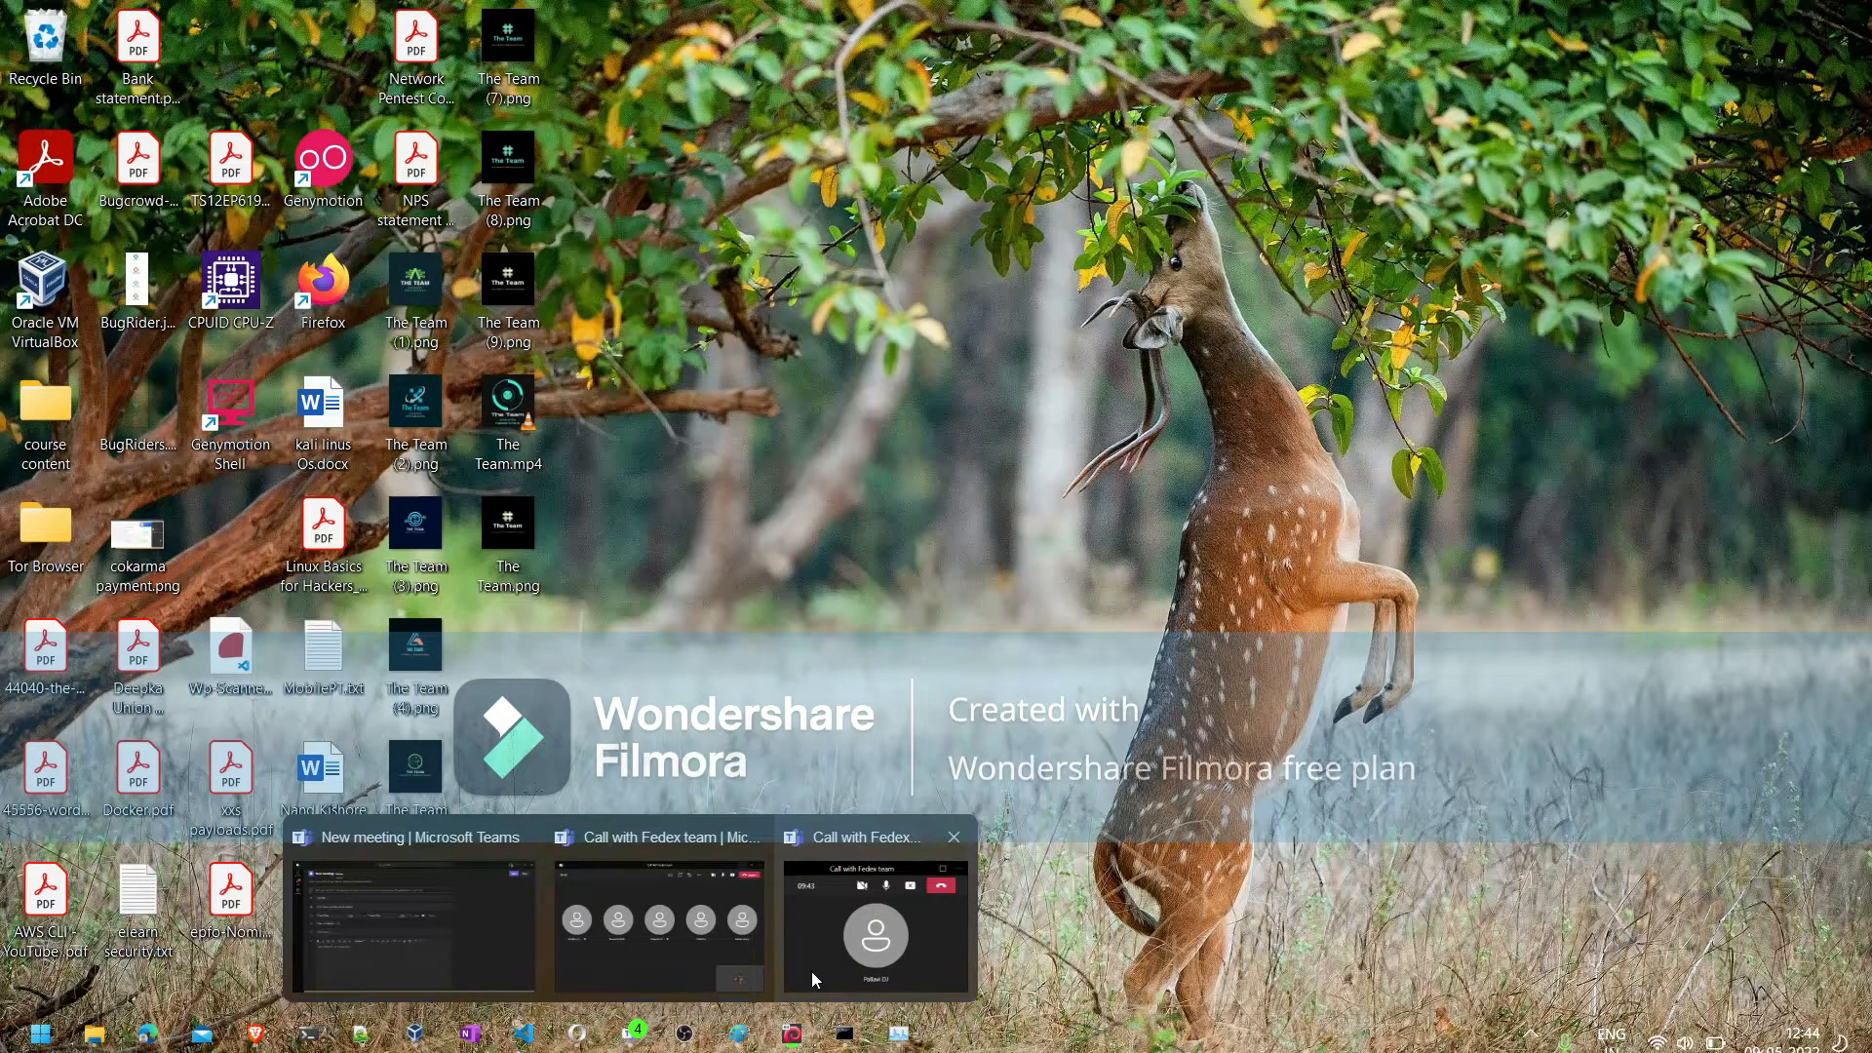
pyautogui.click(792, 1034)
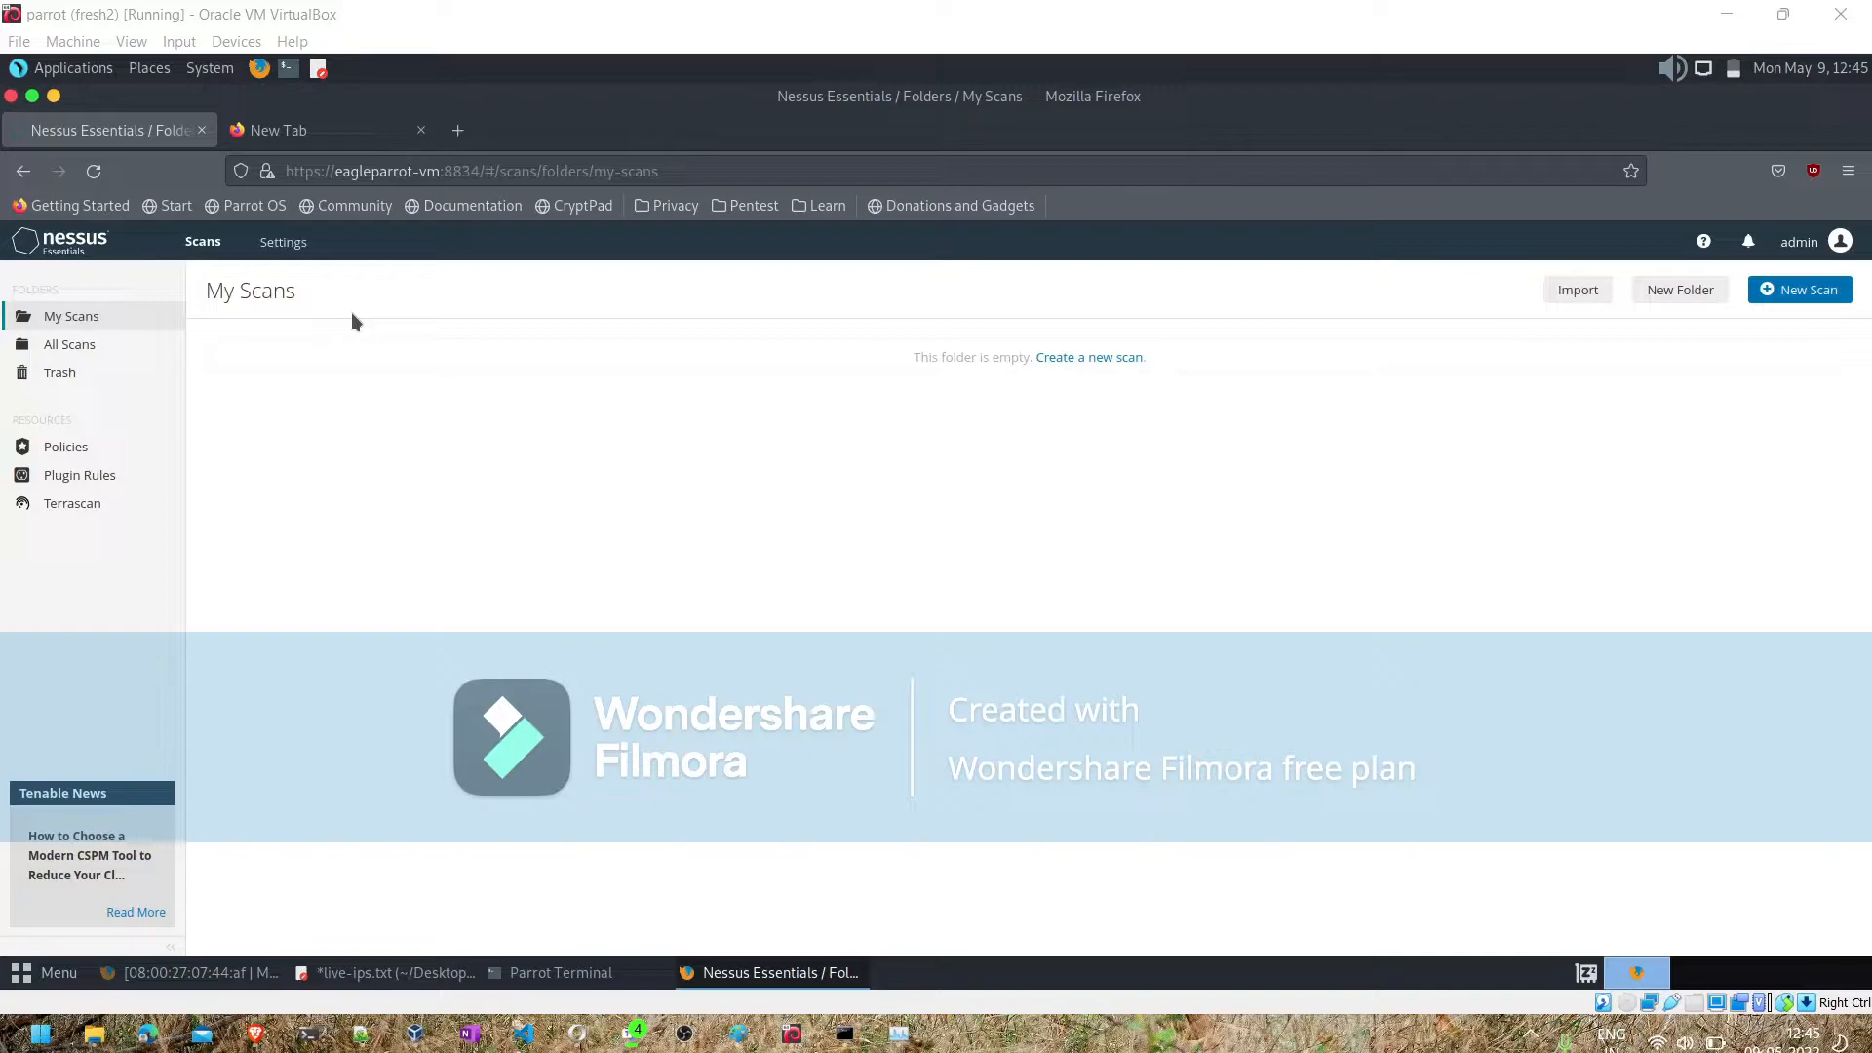
pyautogui.click(1801, 299)
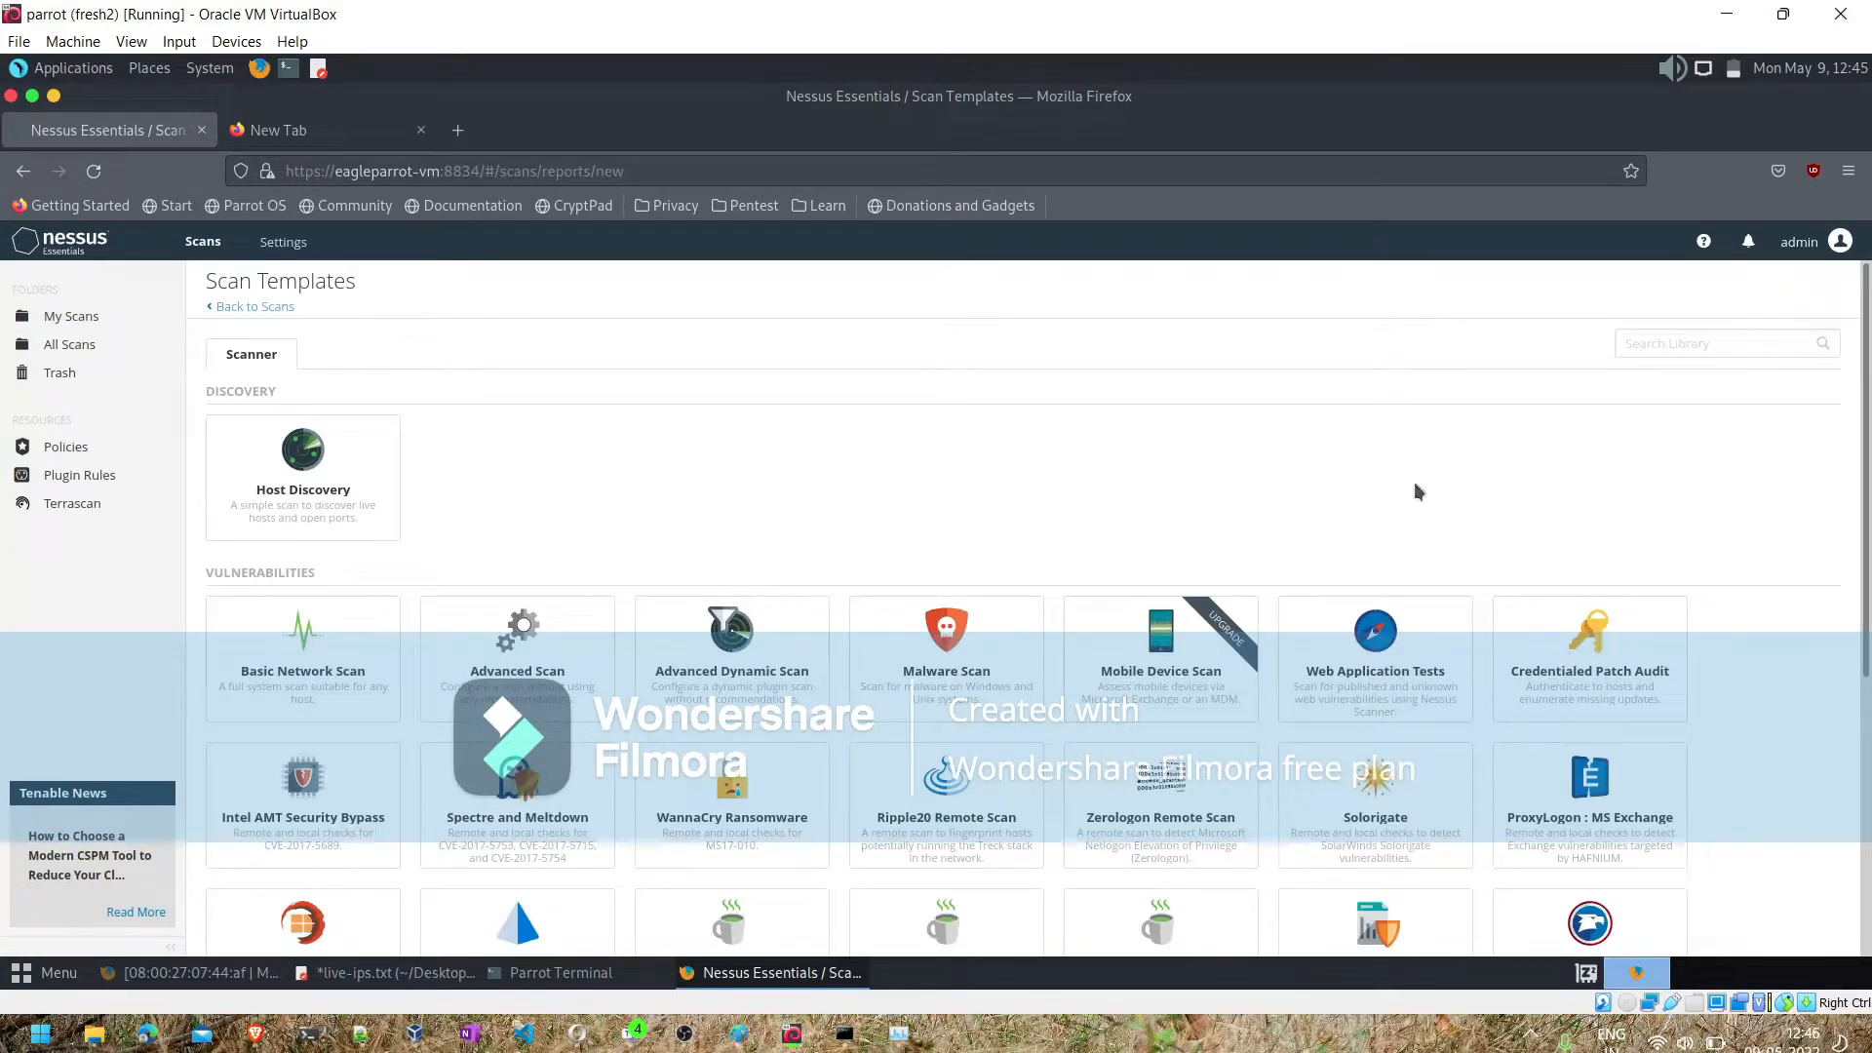
pyautogui.scroll(-5, 879, 669)
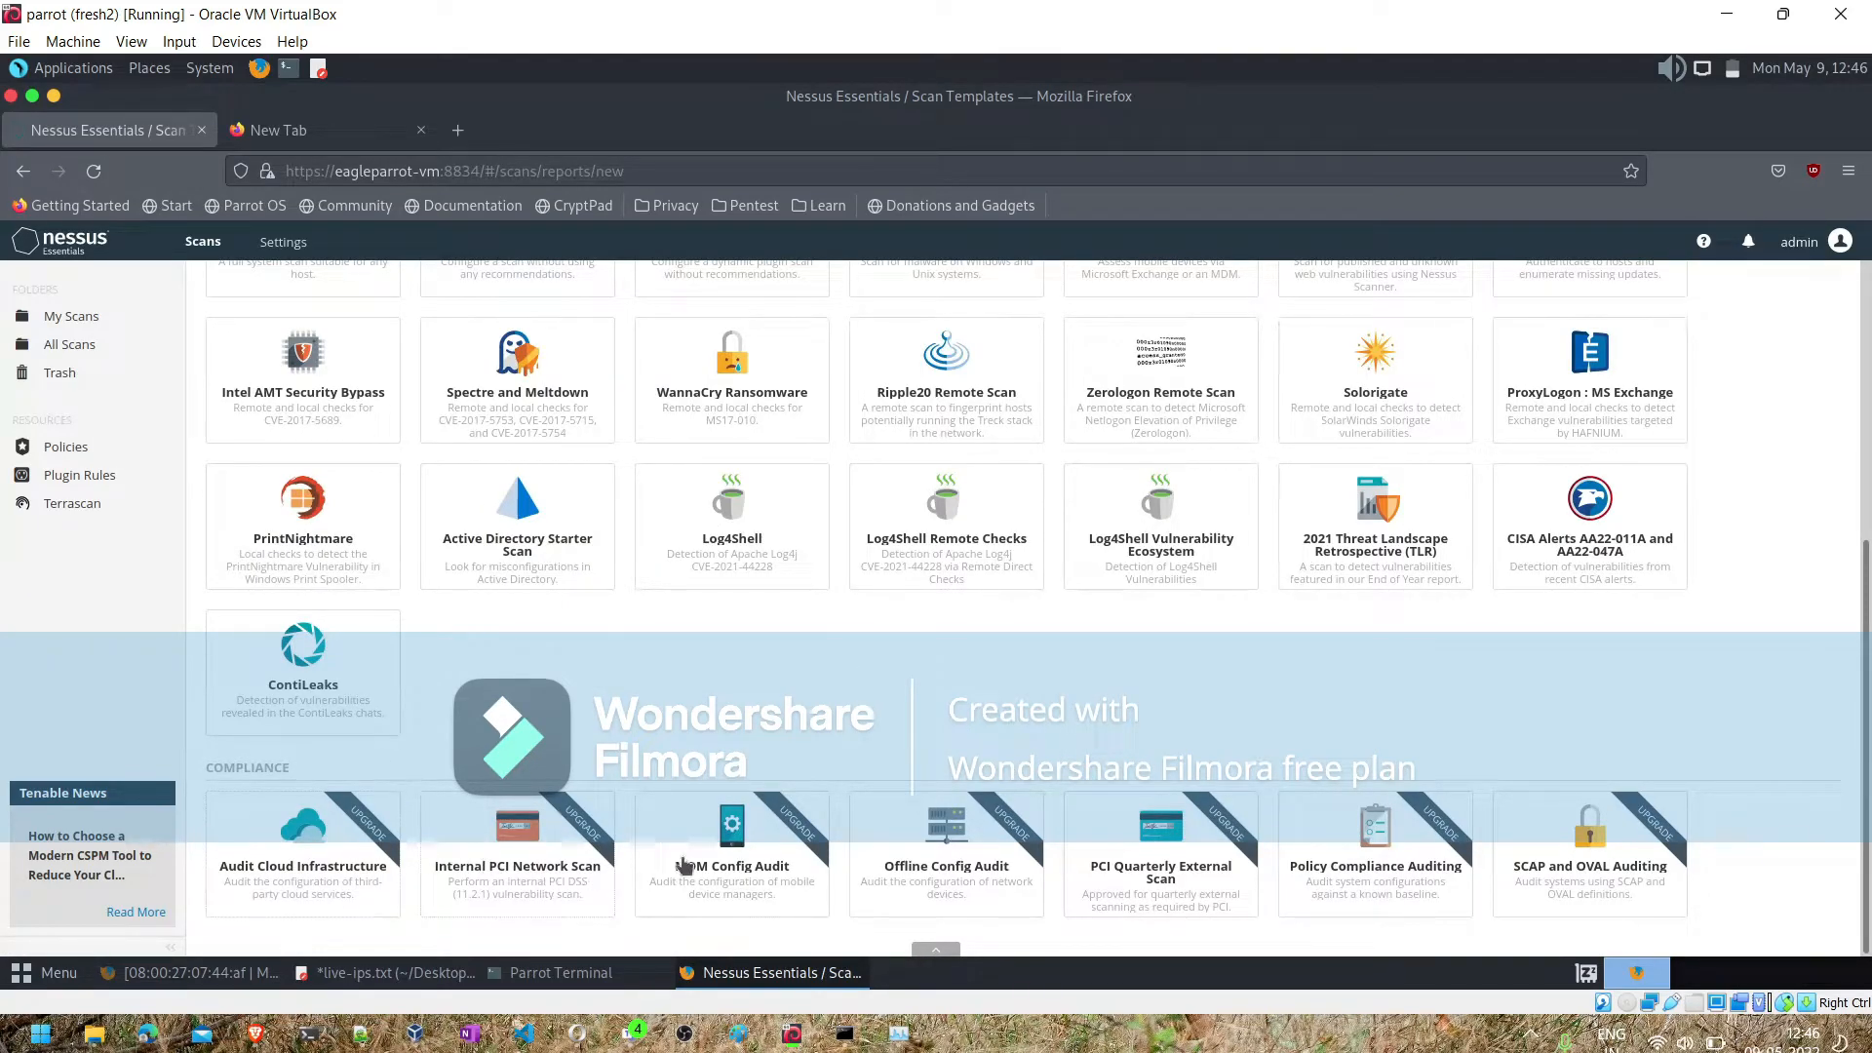
pyautogui.scroll(4, 1033, 781)
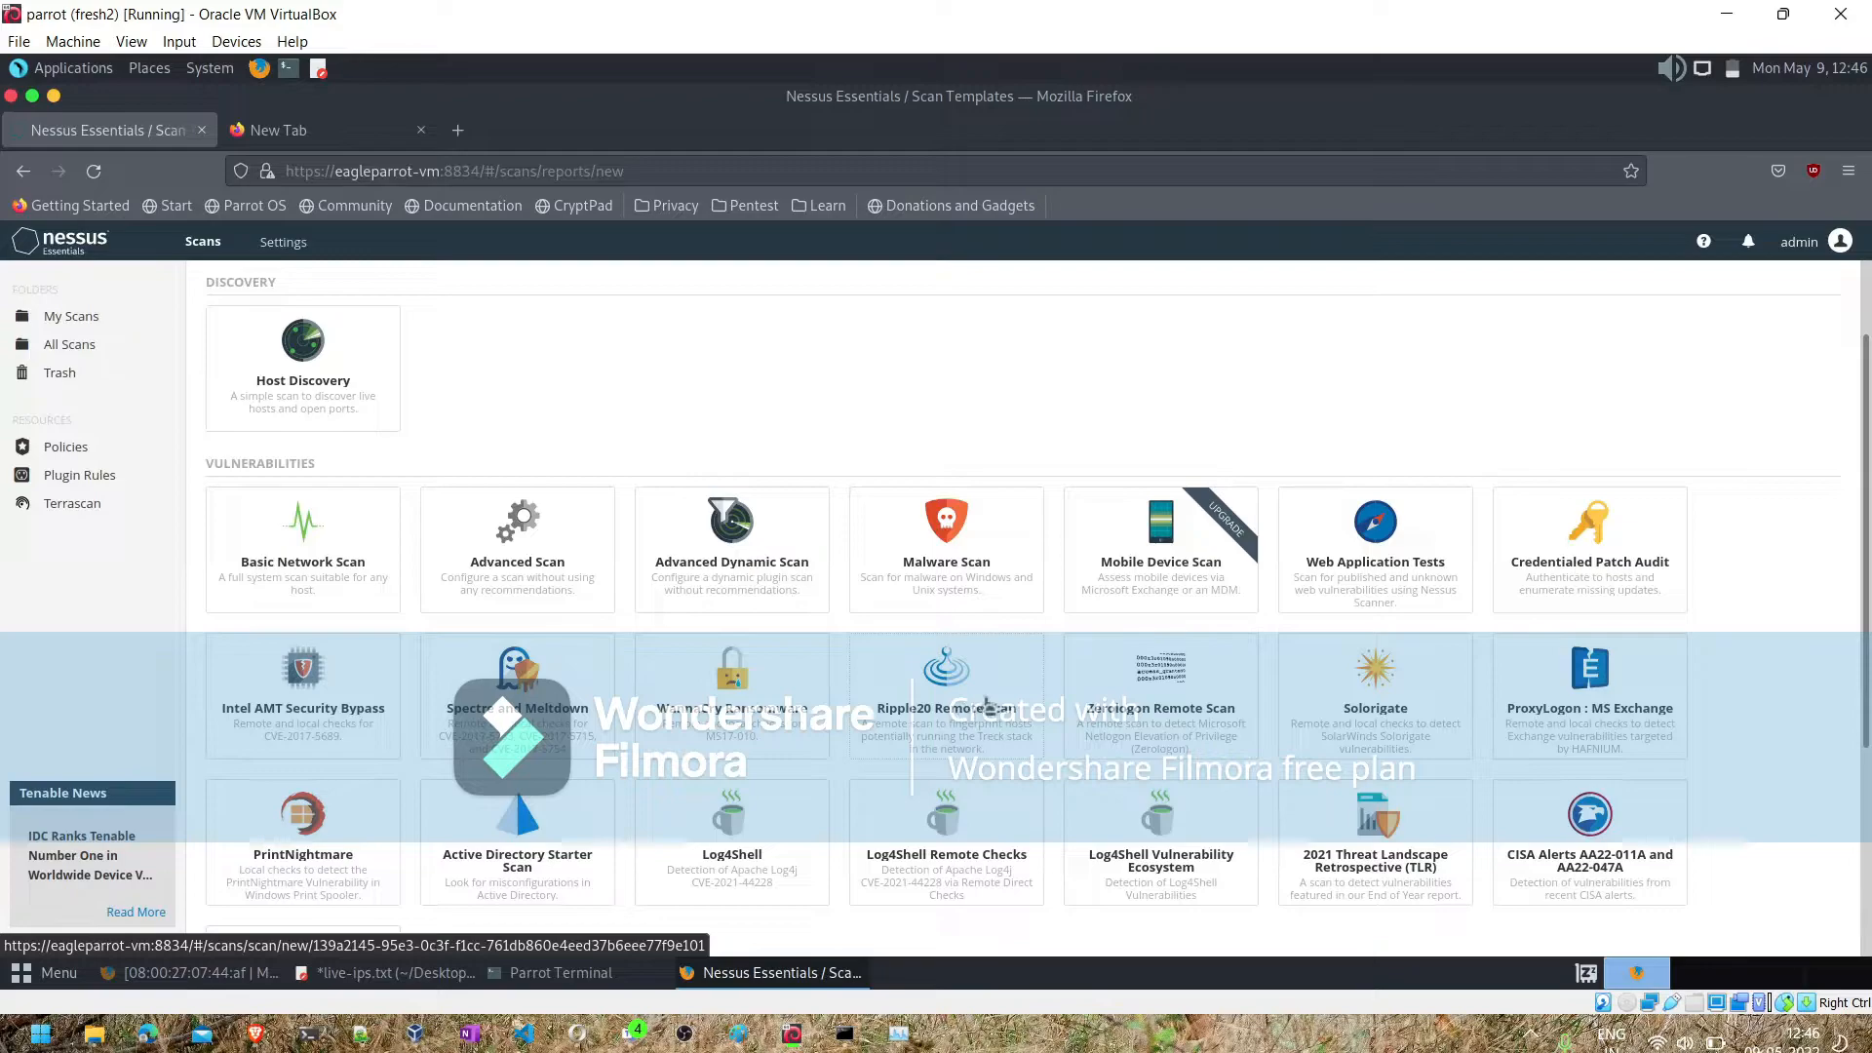
pyautogui.scroll(-2, 1325, 712)
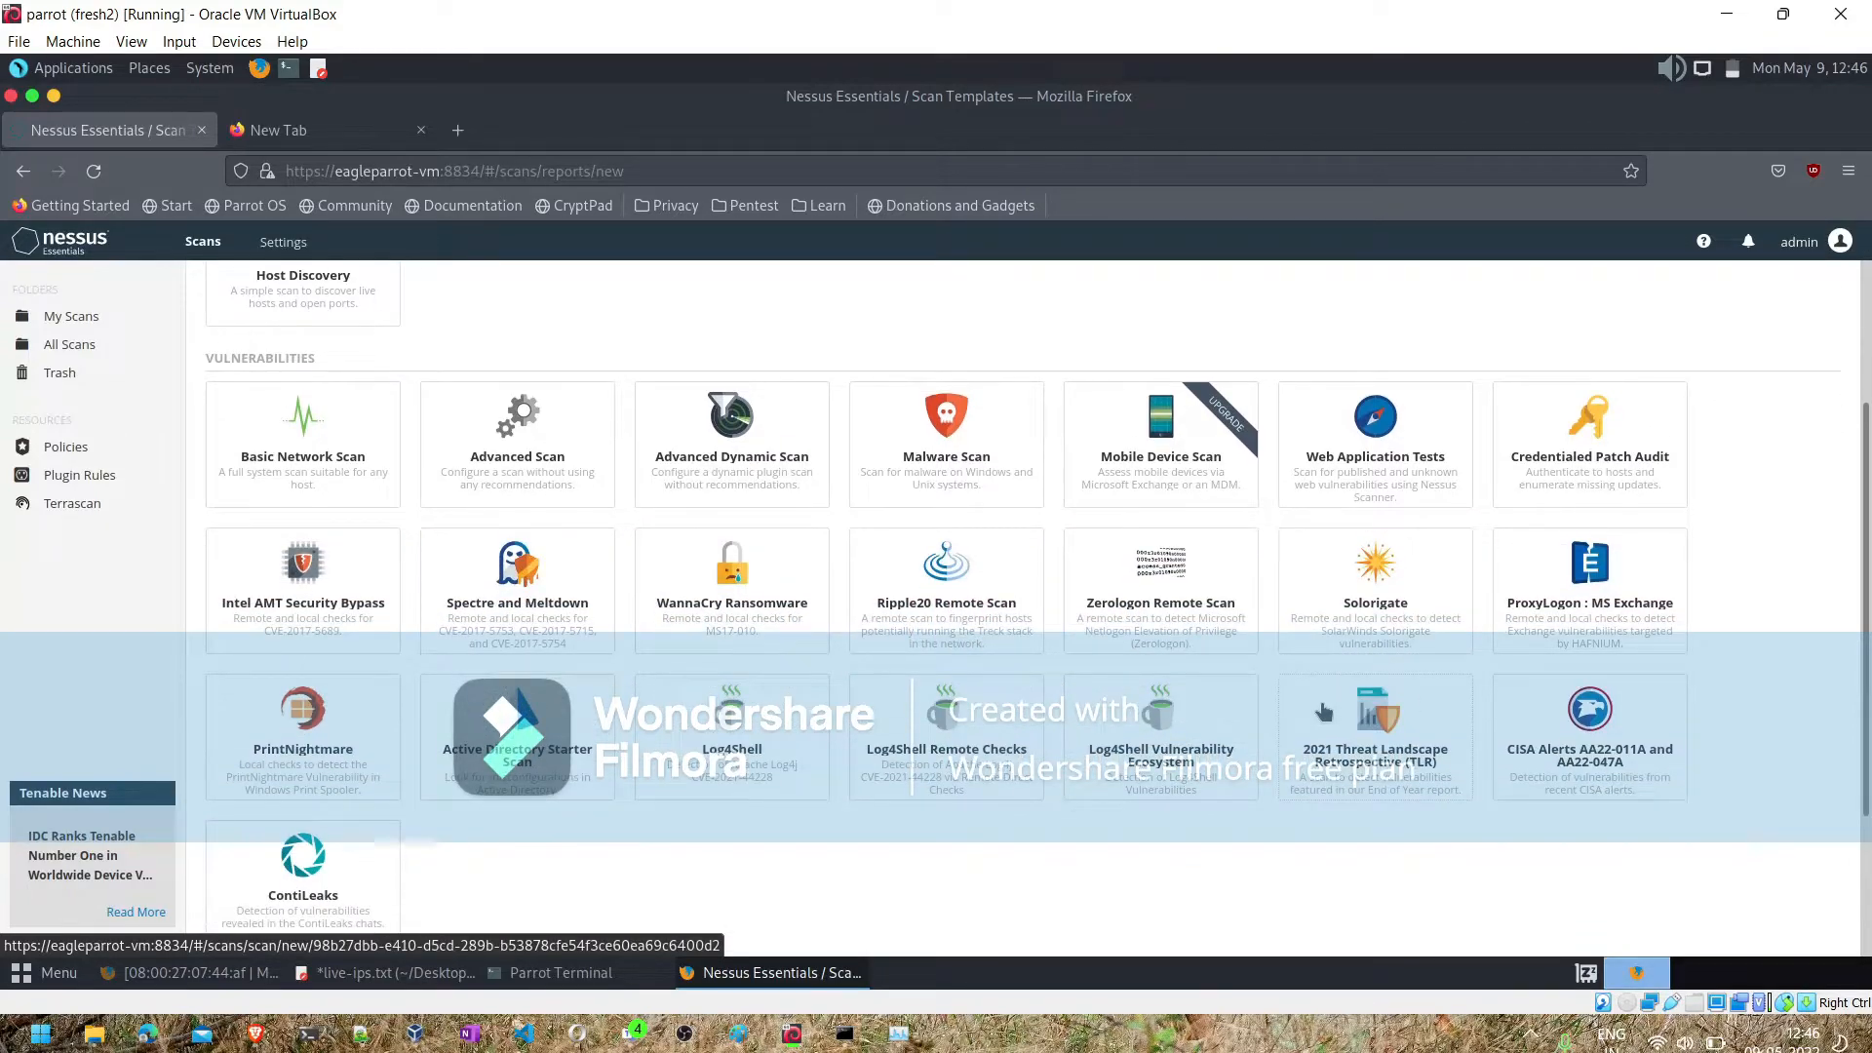
pyautogui.scroll(-2, 1324, 713)
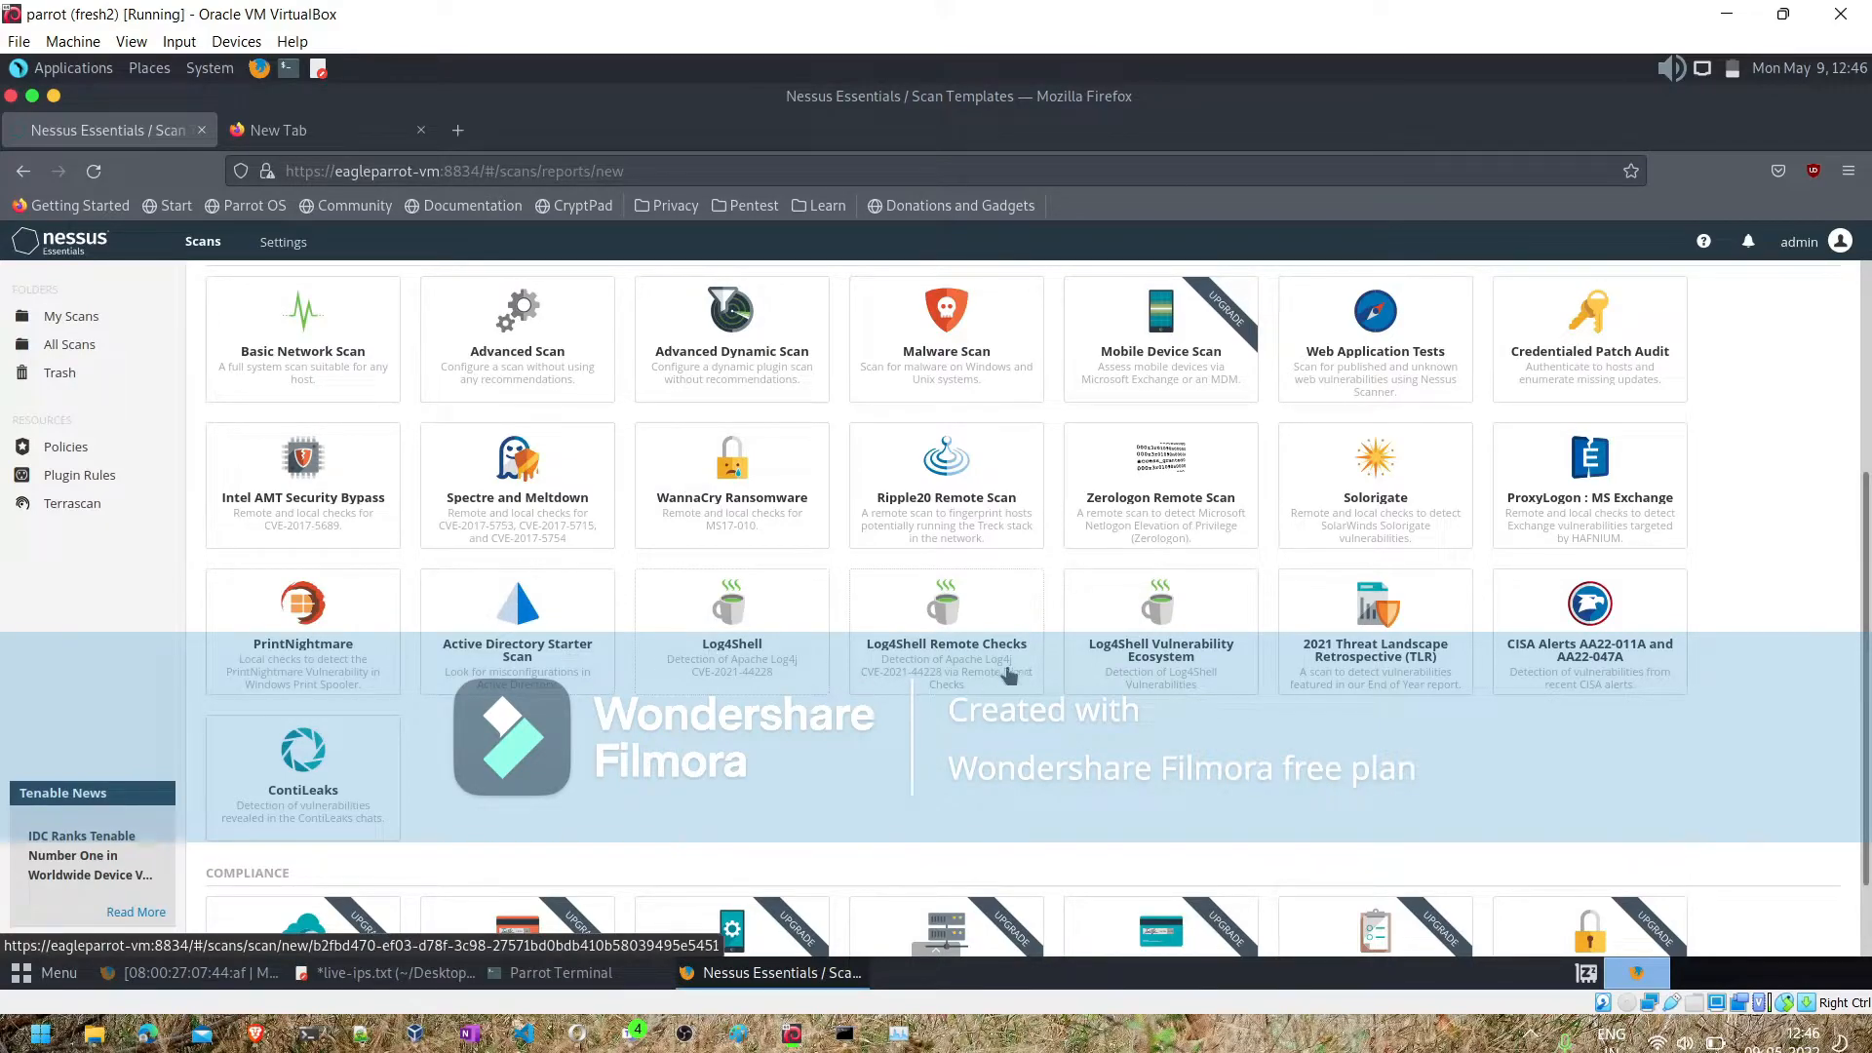
pyautogui.scroll(2, 1153, 655)
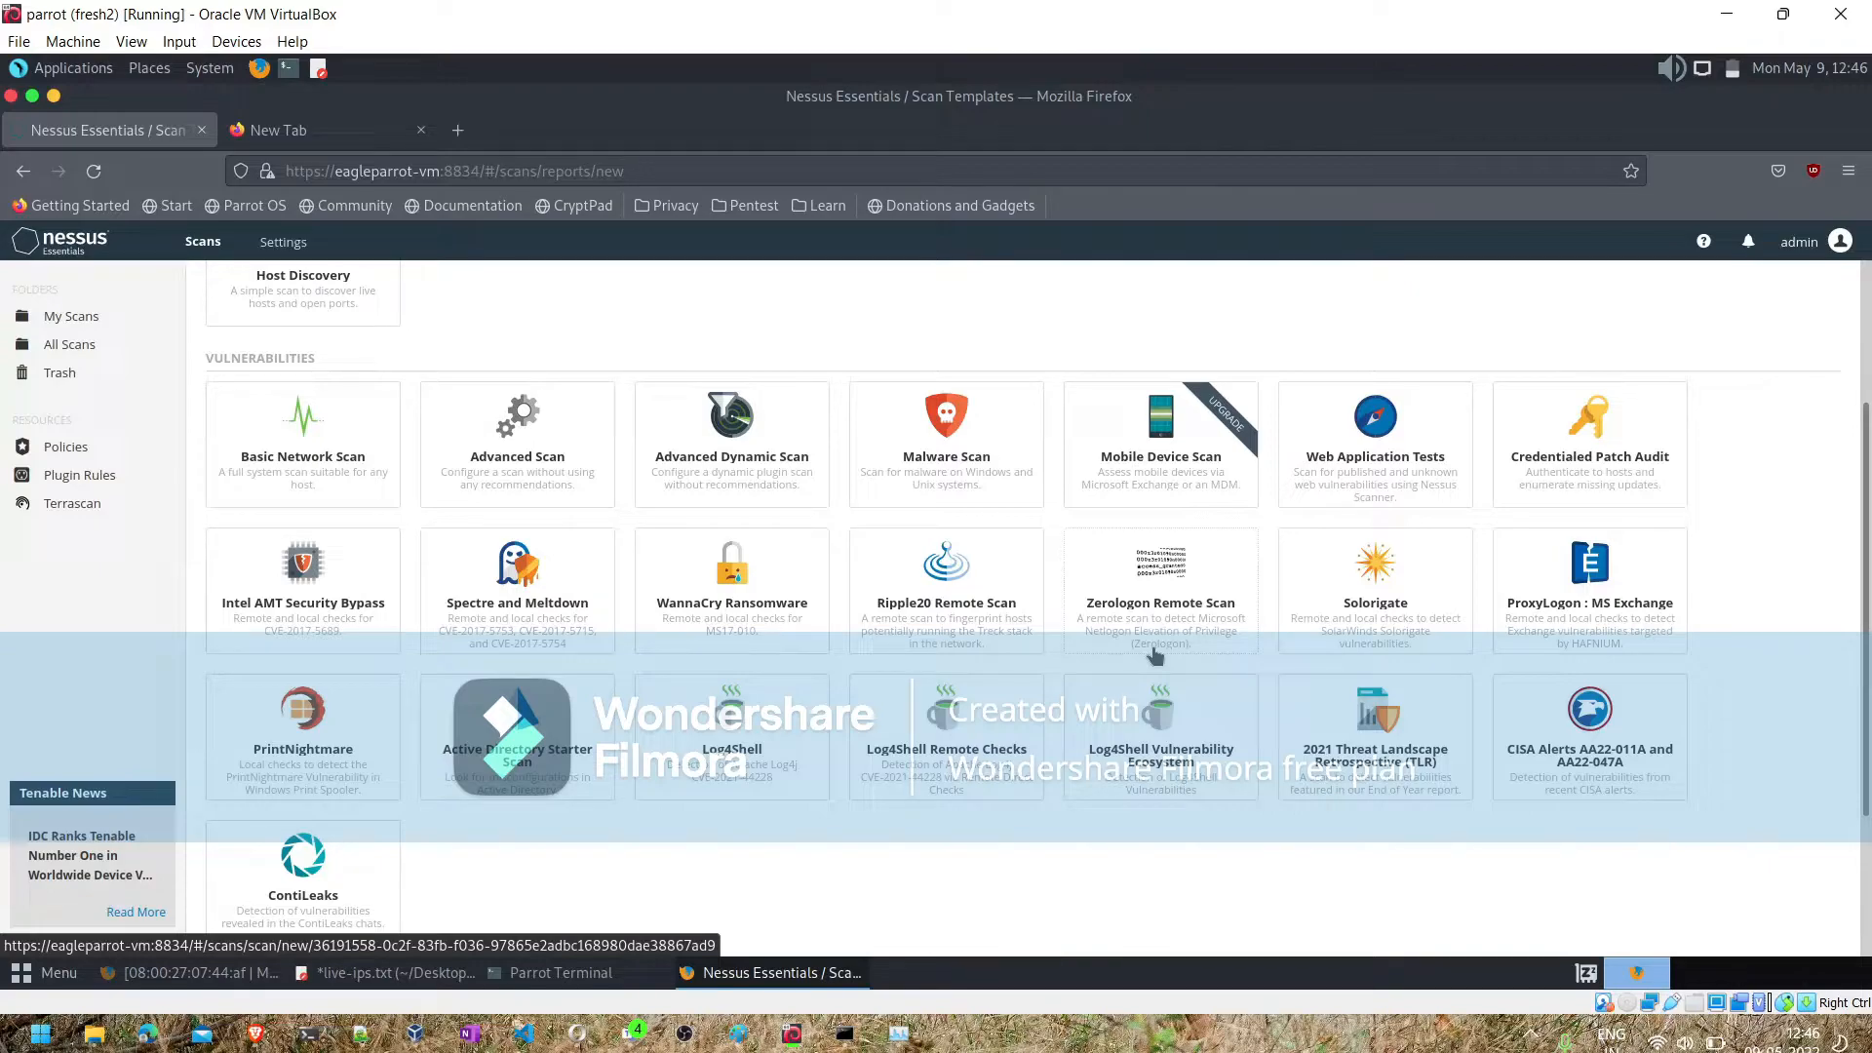
pyautogui.scroll(2, 1155, 655)
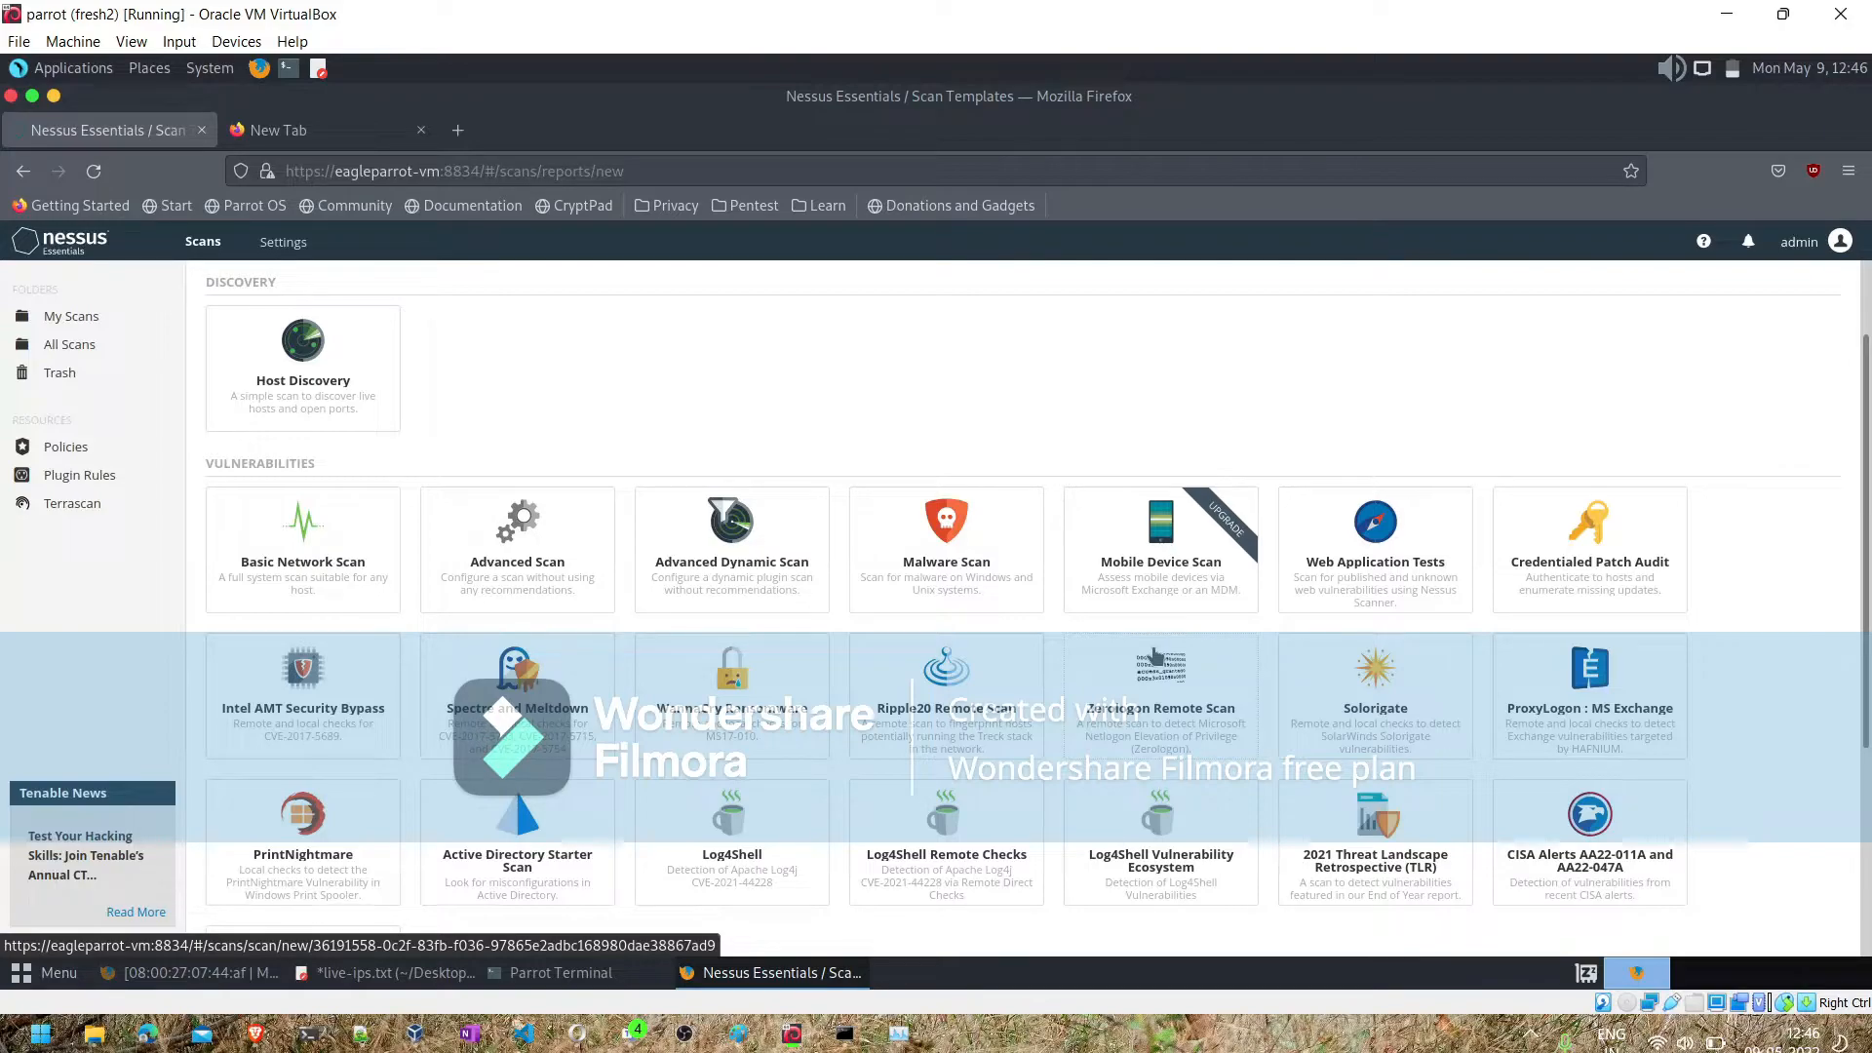
pyautogui.click(1410, 531)
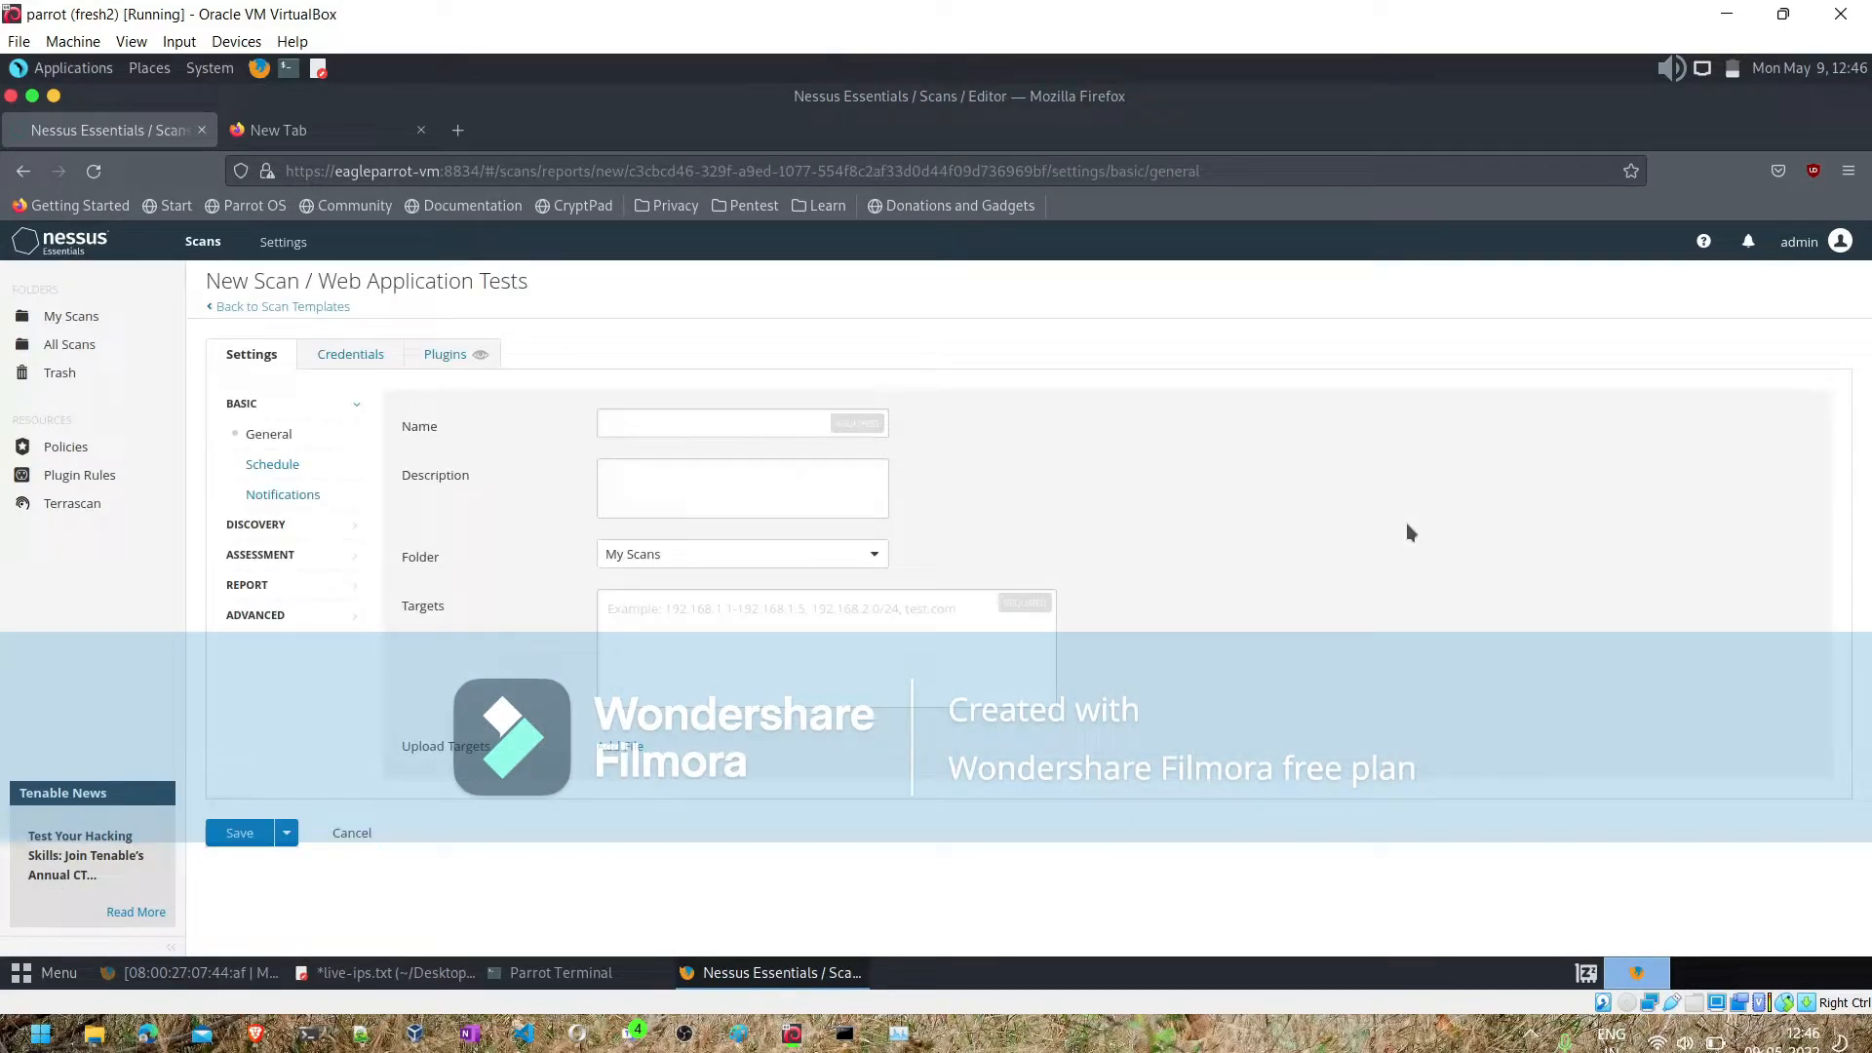
# - Name the scan "Monthly scan" and set its description to "Runs every month"
pyautogui.click(634, 427)
pyautogui.write('Mo')
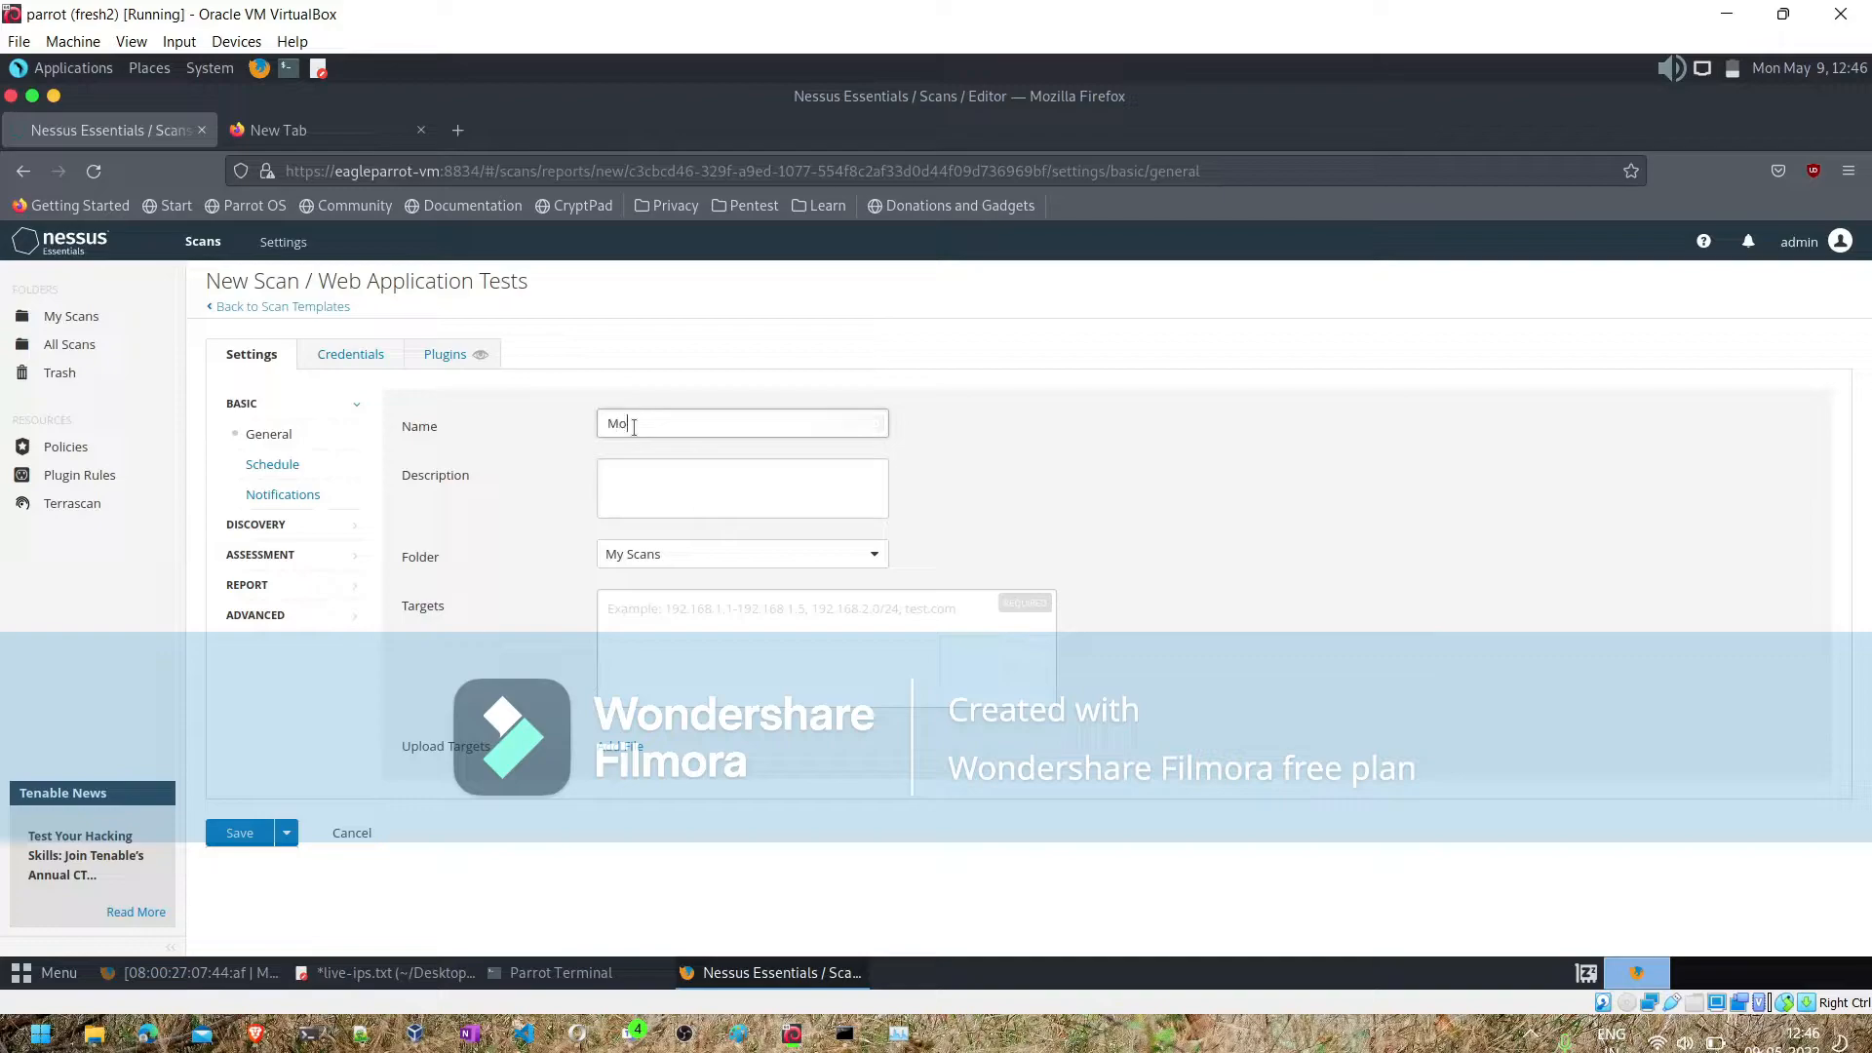
pyautogui.write('nthly scan')
pyautogui.click(648, 495)
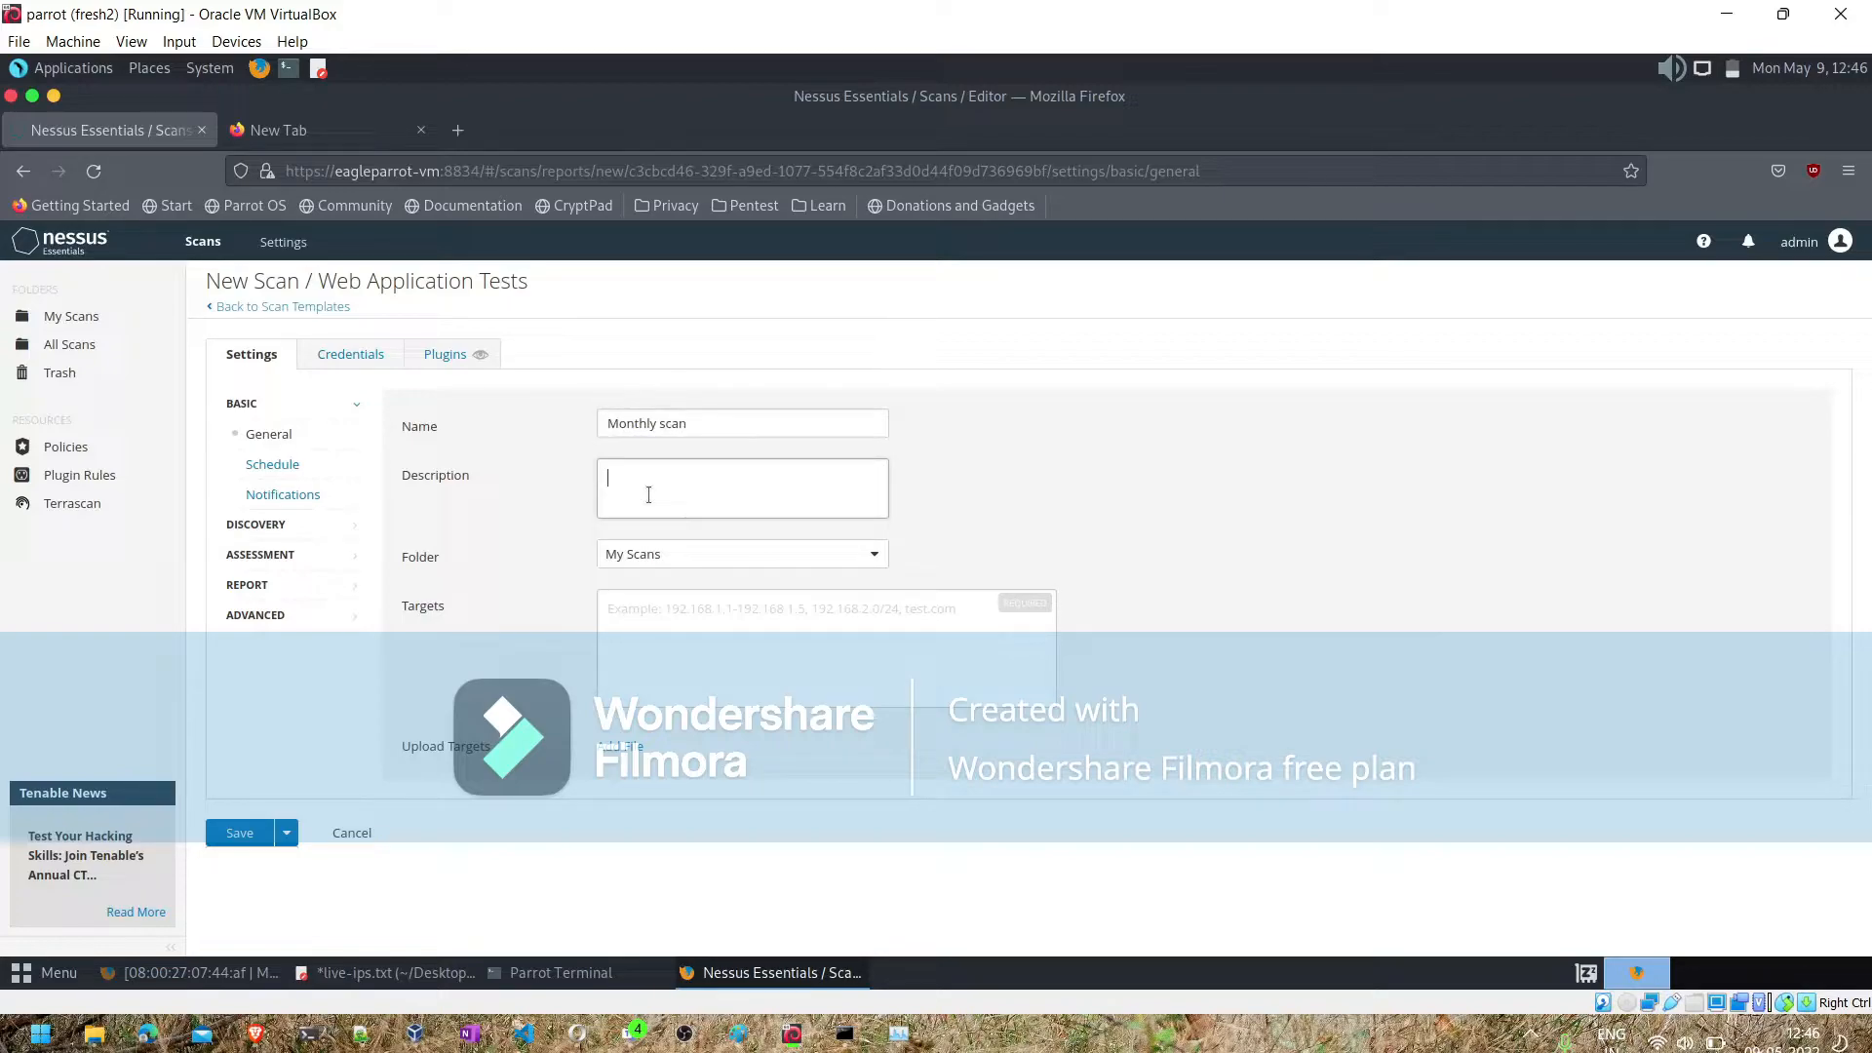
pyautogui.write('Runs every month')
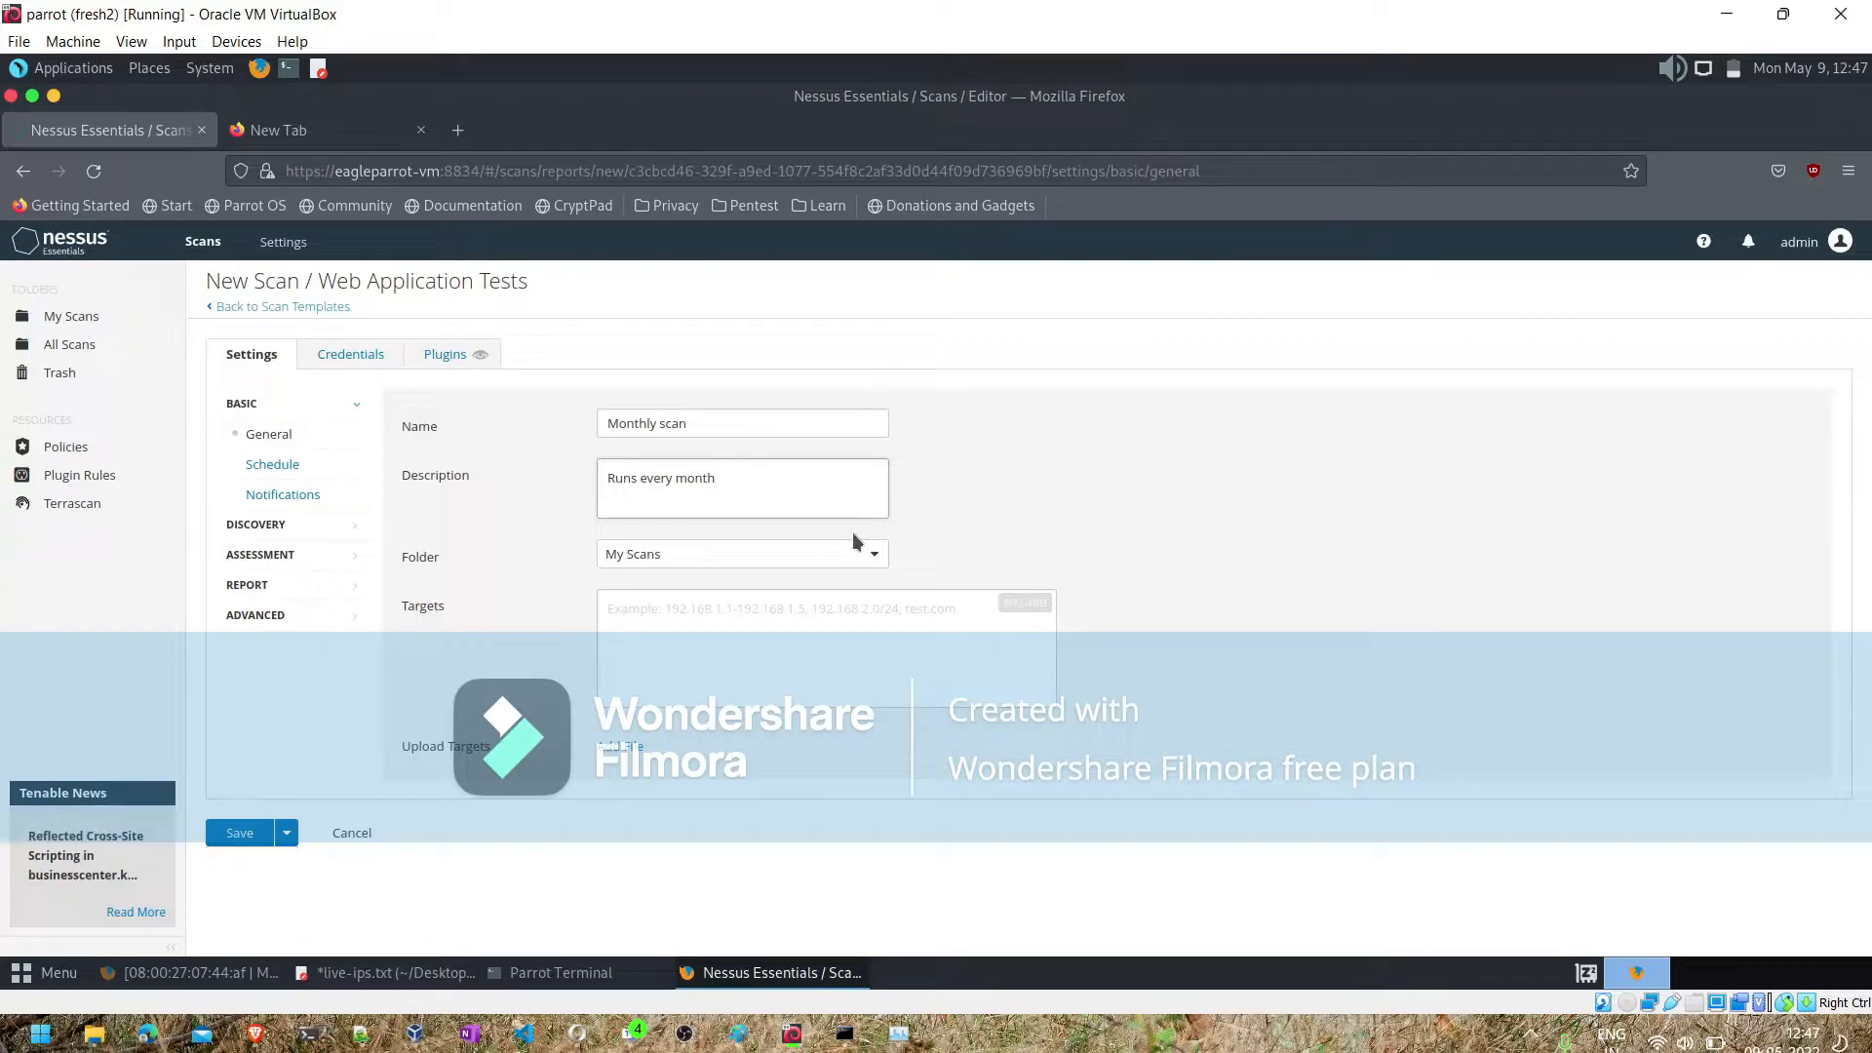
pyautogui.click(694, 624)
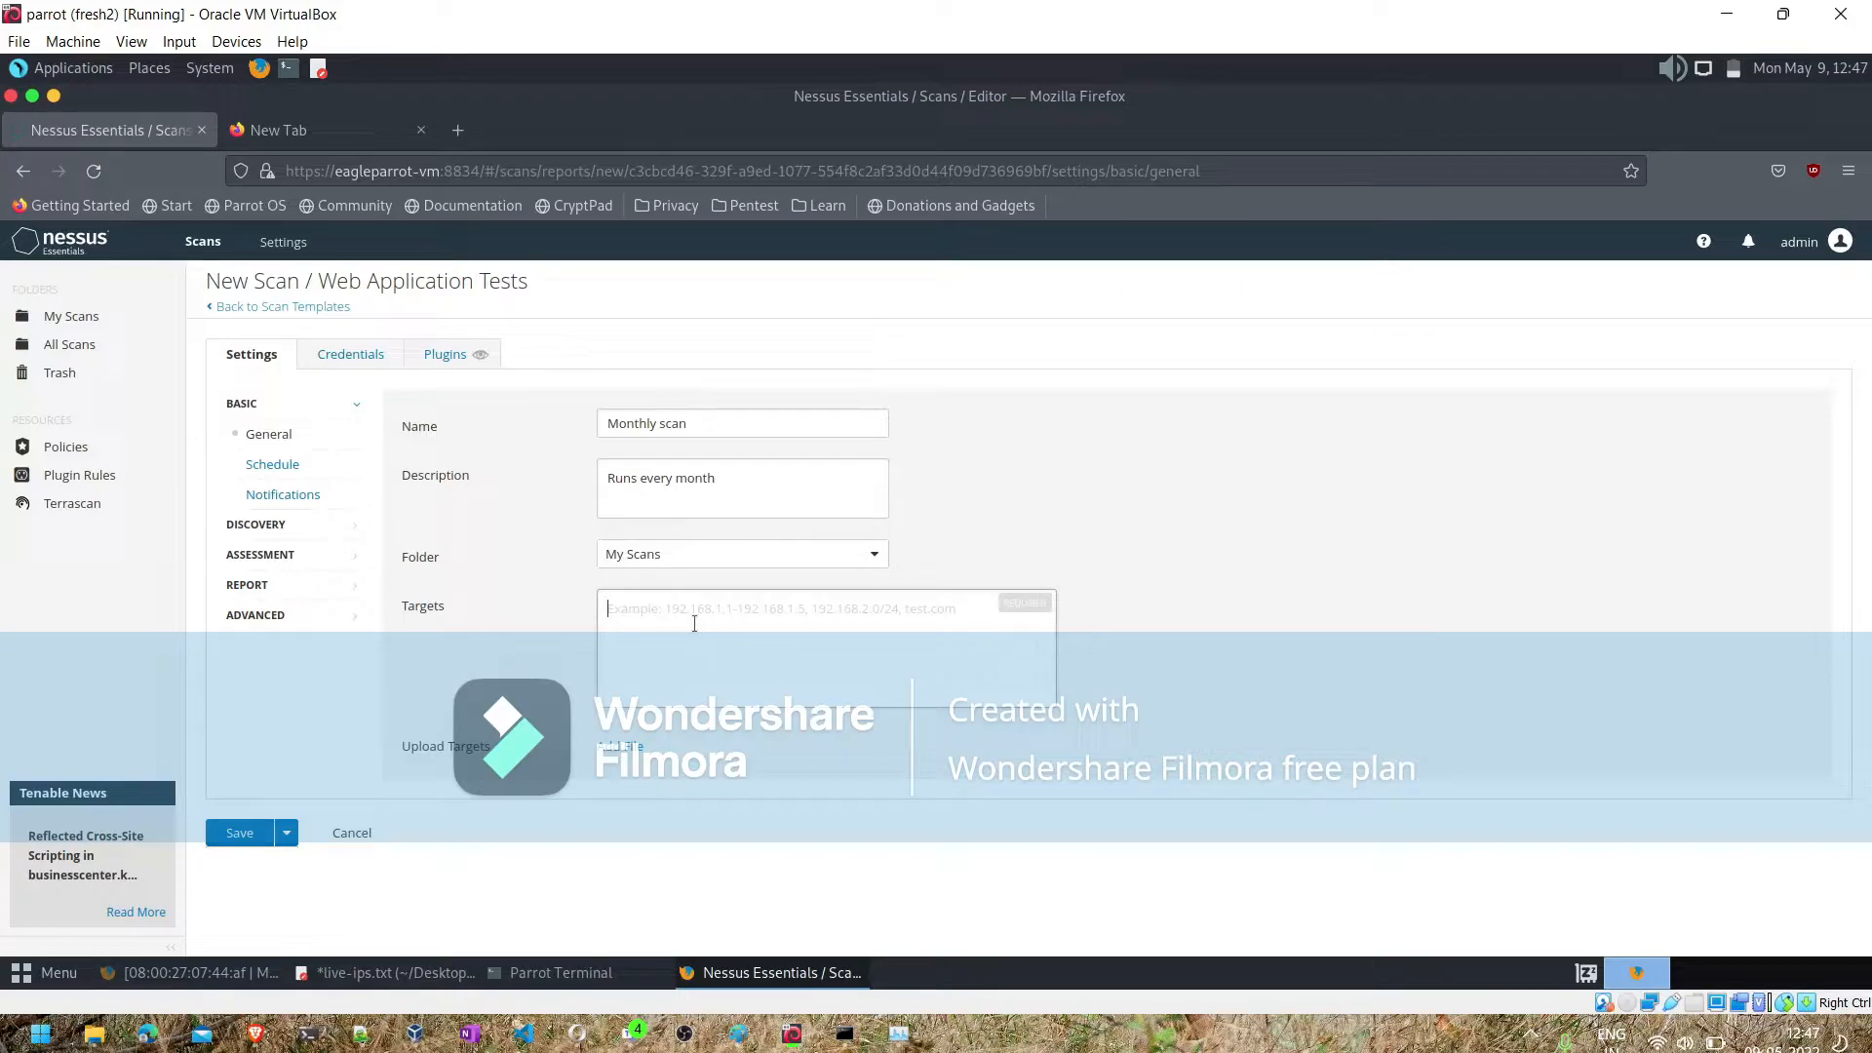
pyautogui.write('www.')
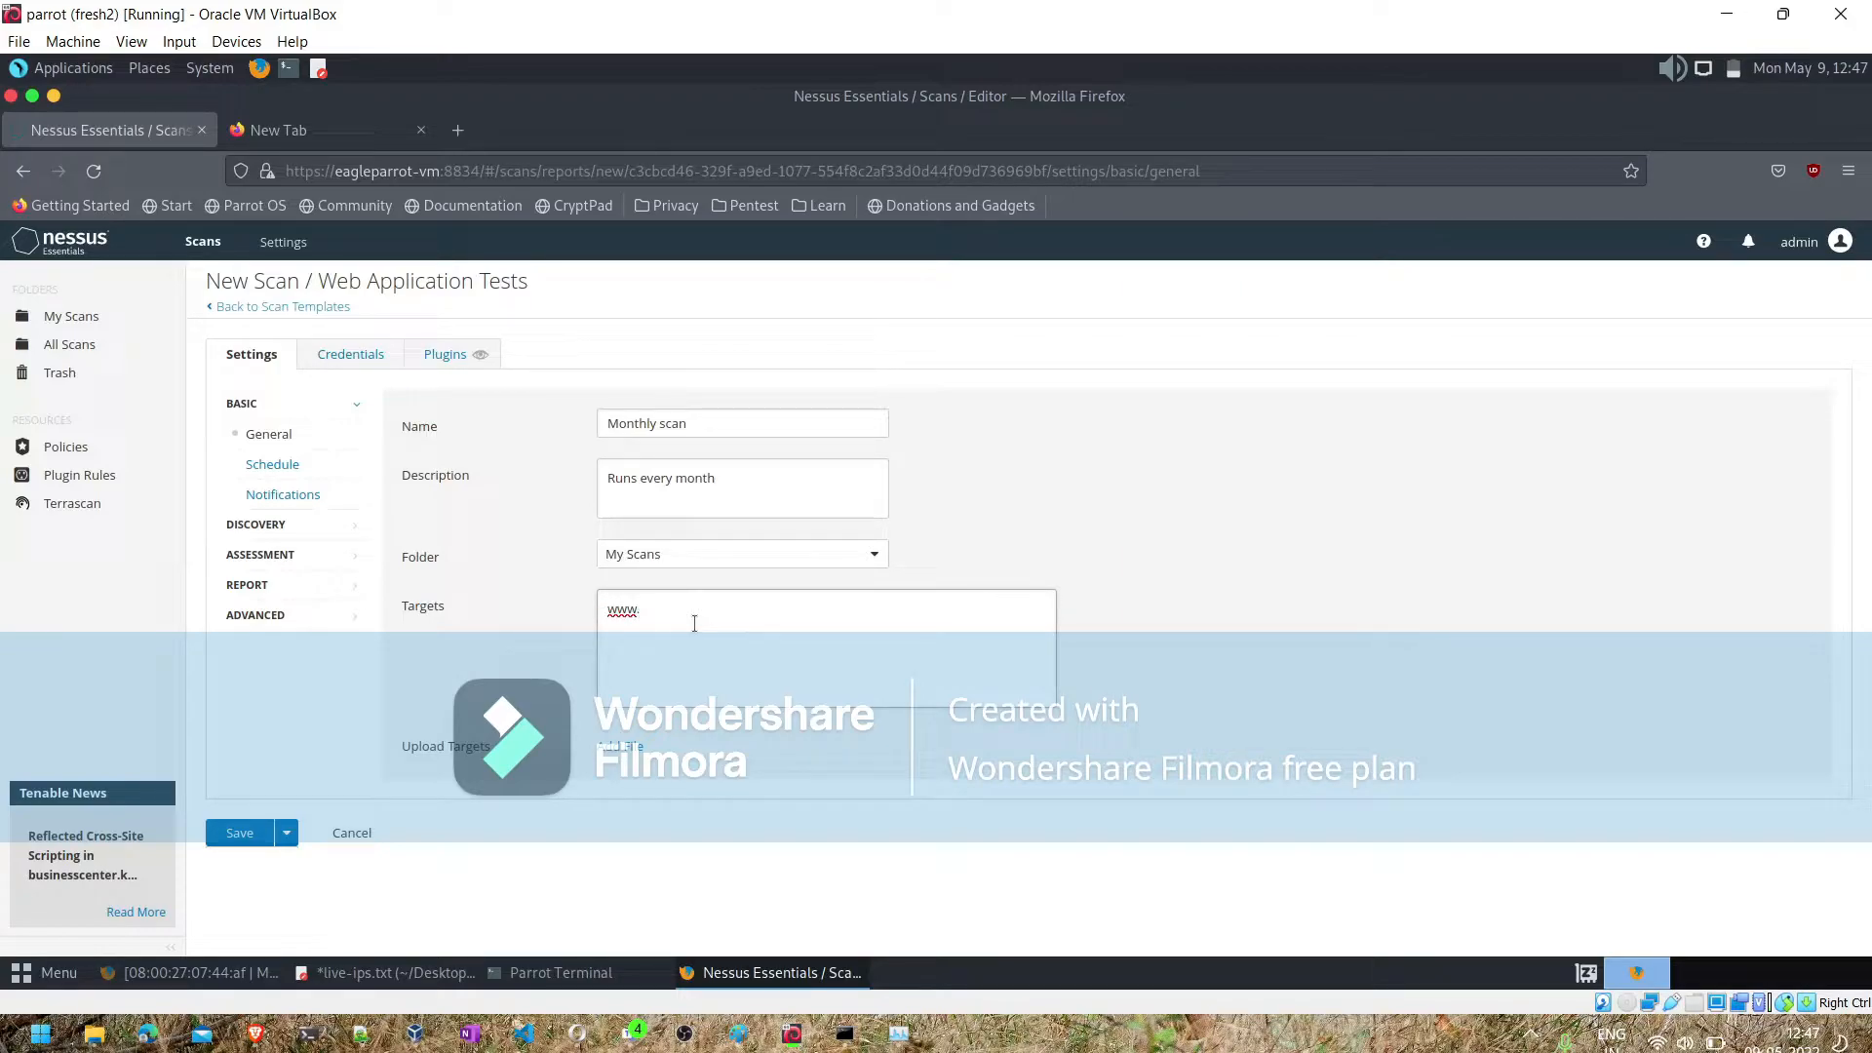
pyautogui.write('msn.com')
# - Enable the schedule for the scan and set its frequency to Monthly
pyautogui.click(283, 466)
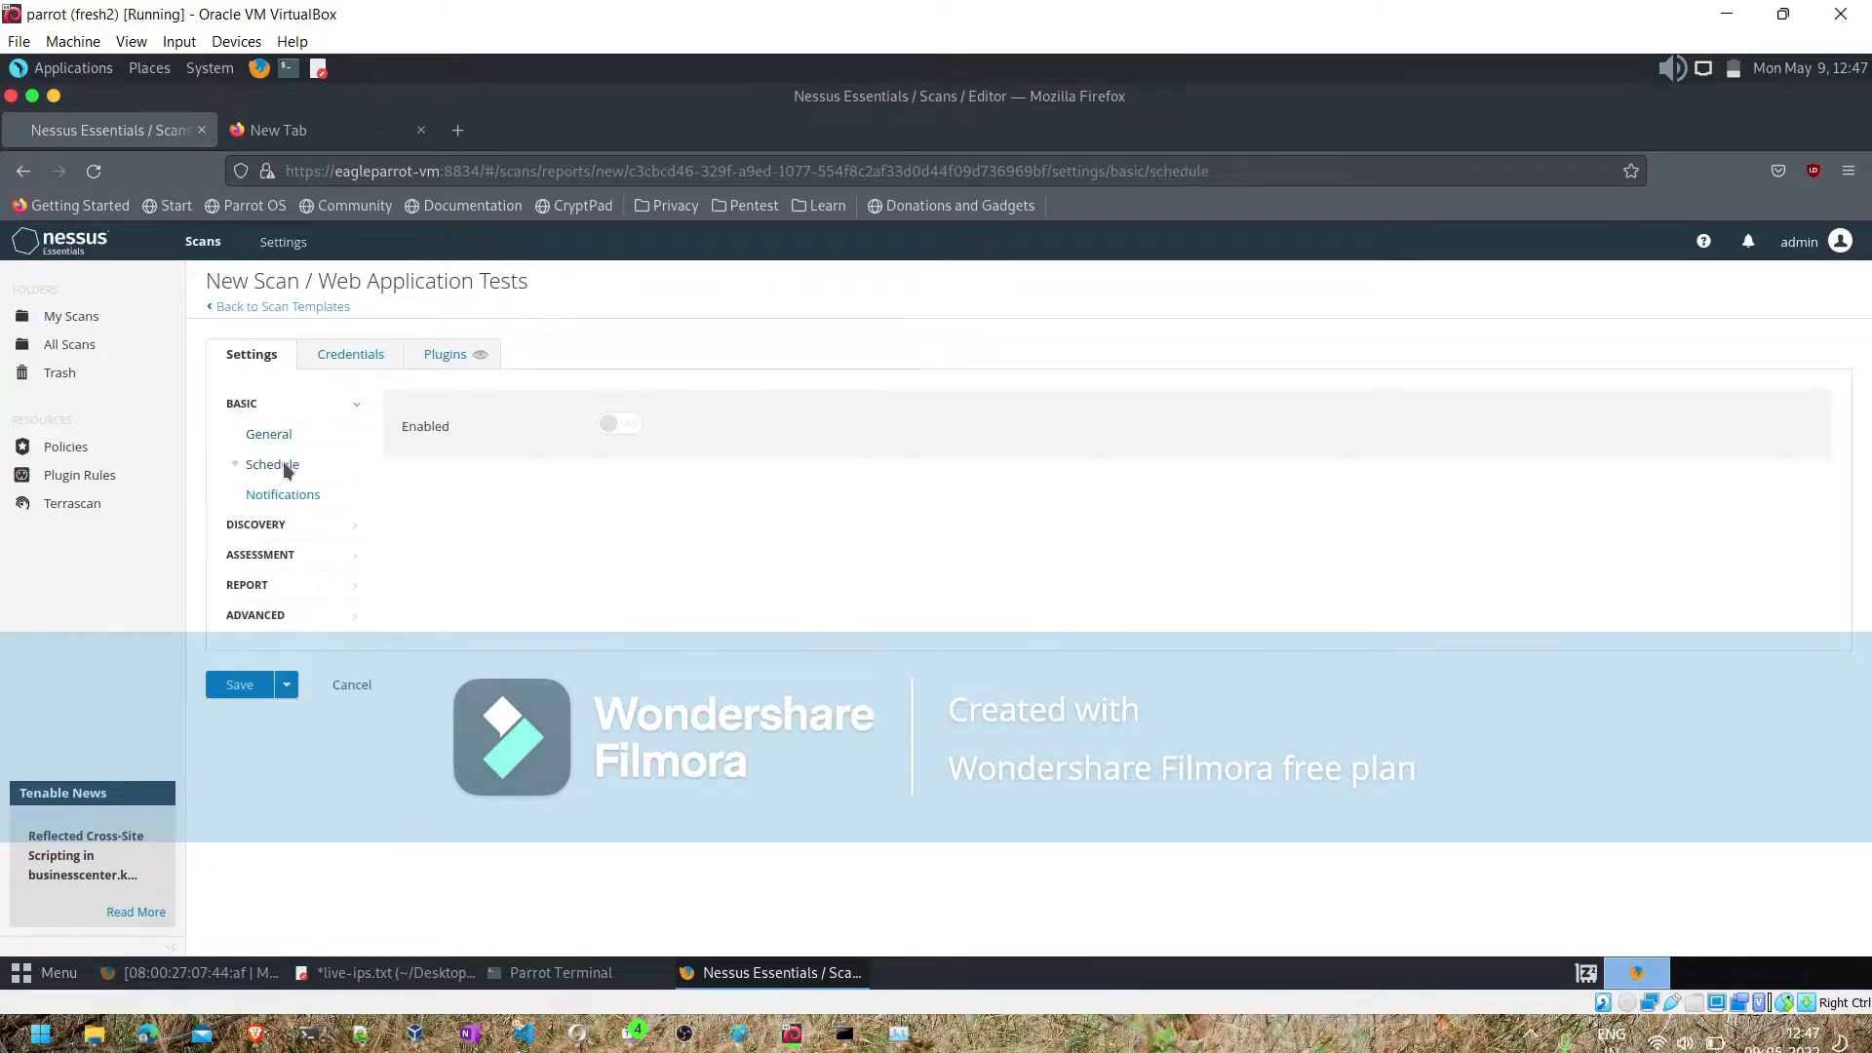
pyautogui.click(638, 433)
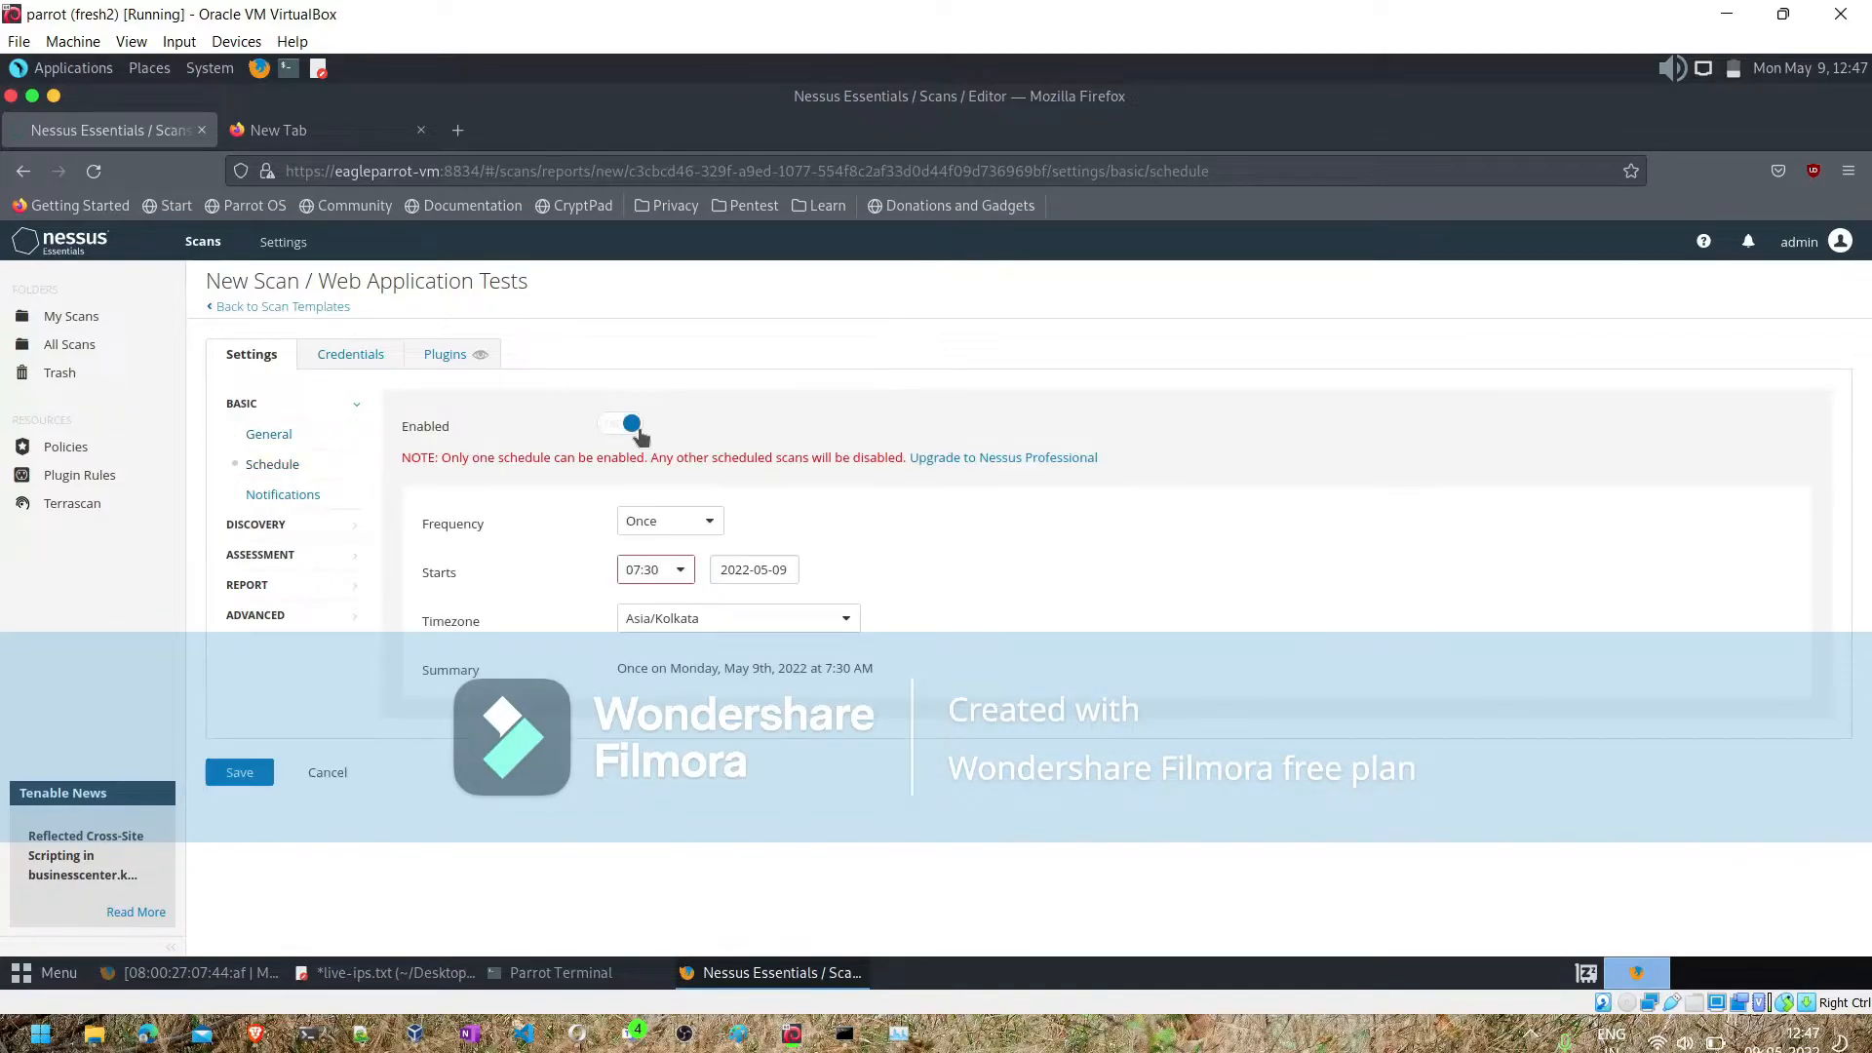
pyautogui.click(680, 522)
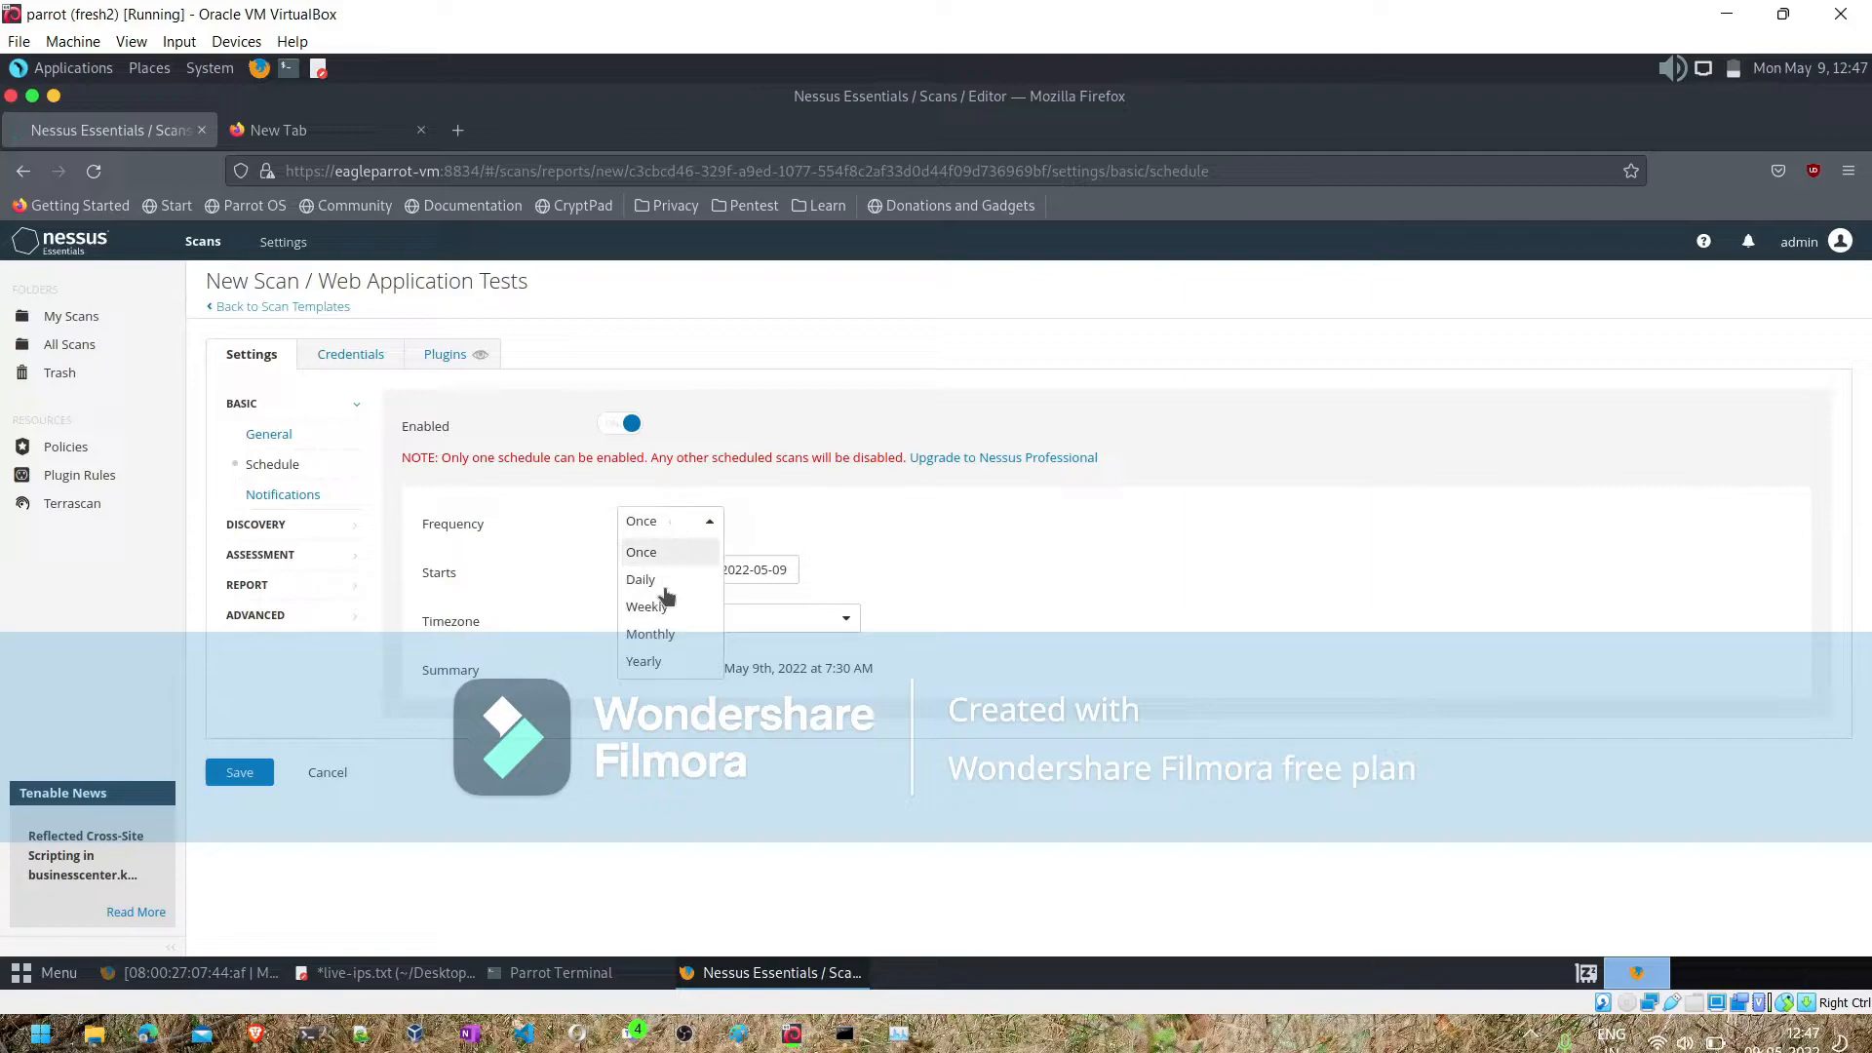
pyautogui.click(663, 636)
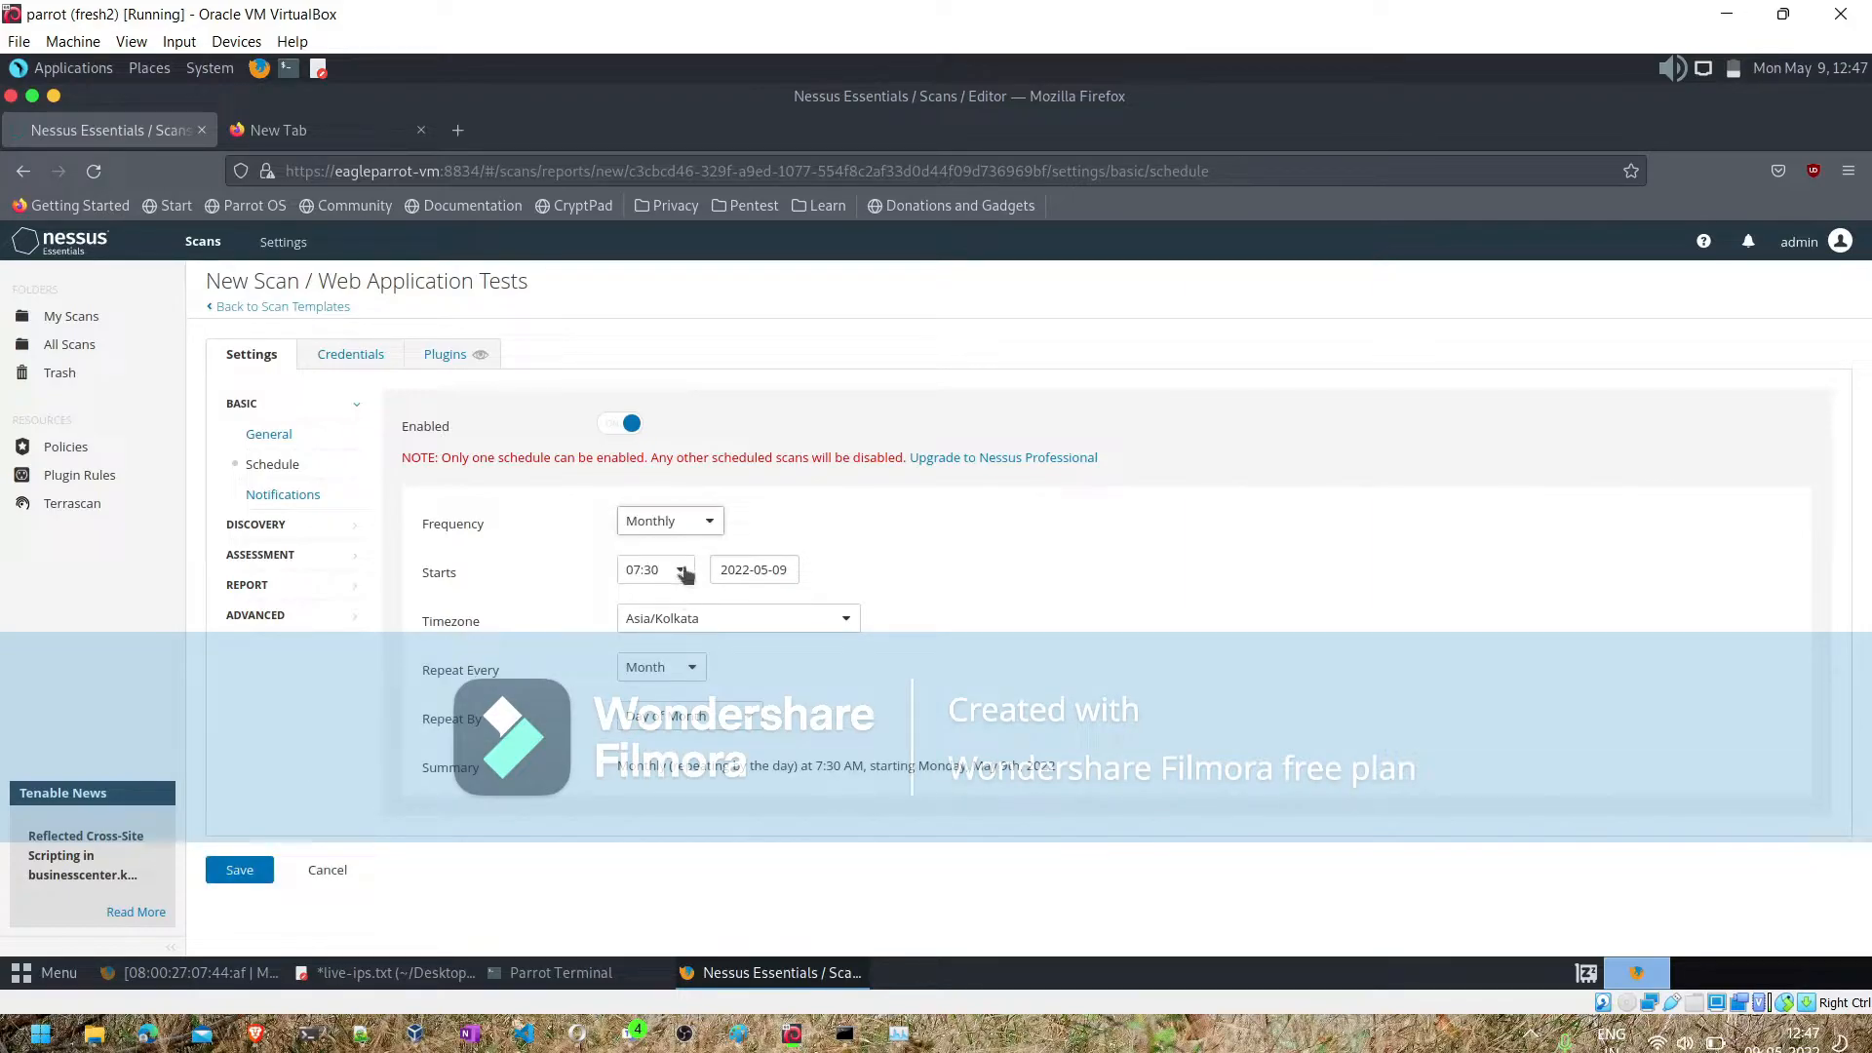
# - Set the monthly schedule to start at 22:00 on 2022-05-10, and check the Repeat By options without changing them
pyautogui.click(683, 573)
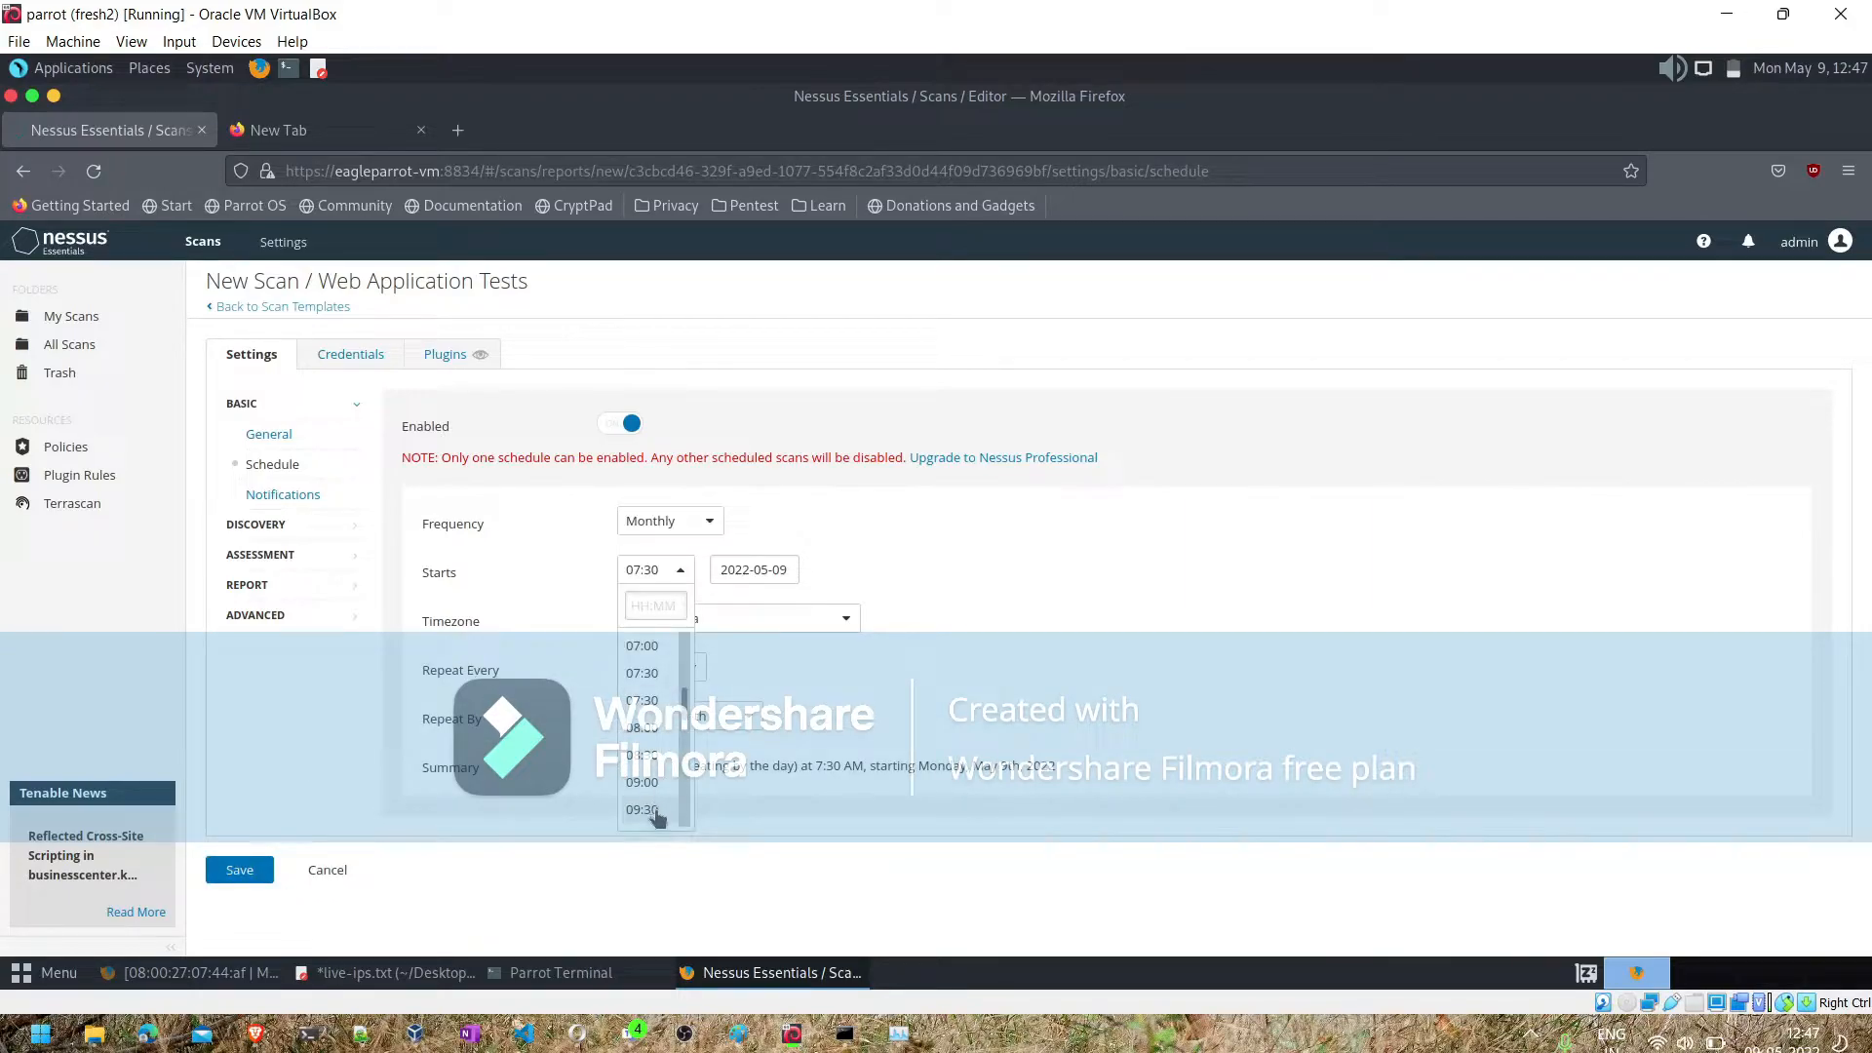
pyautogui.scroll(-5, 686, 792)
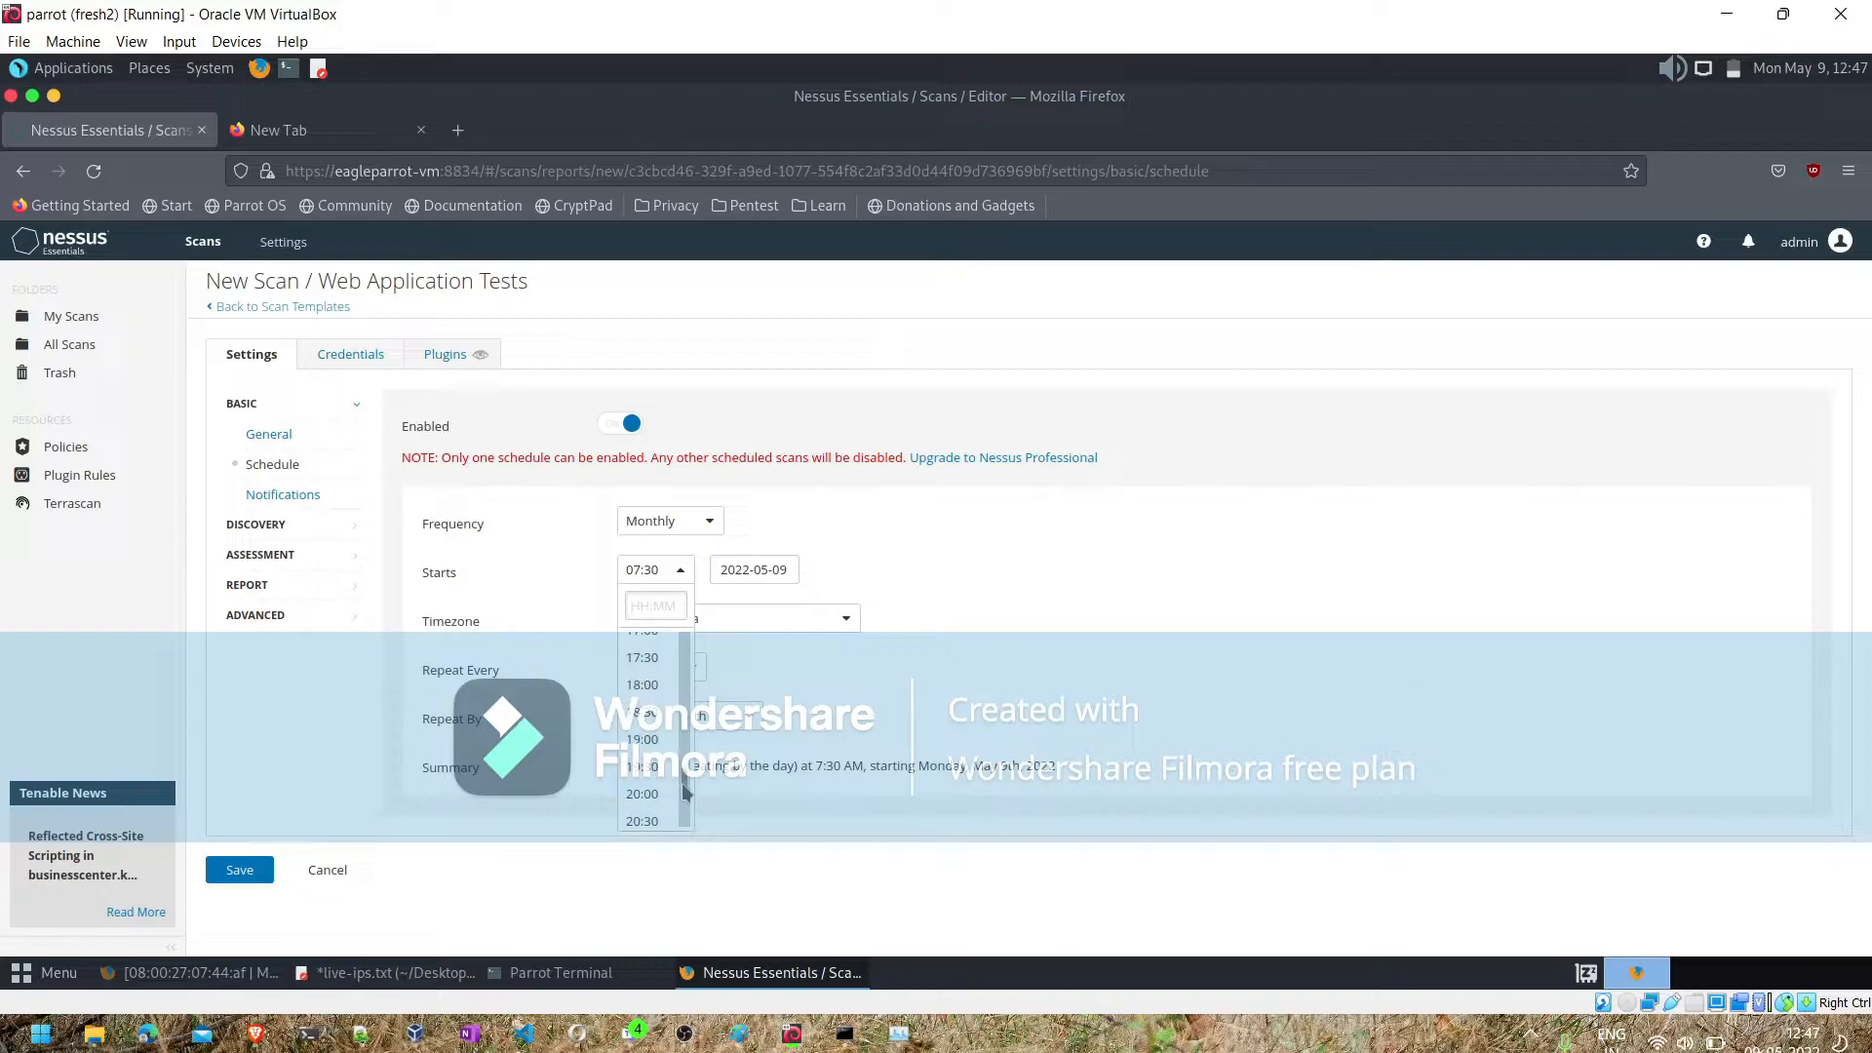
pyautogui.scroll(-3, 685, 792)
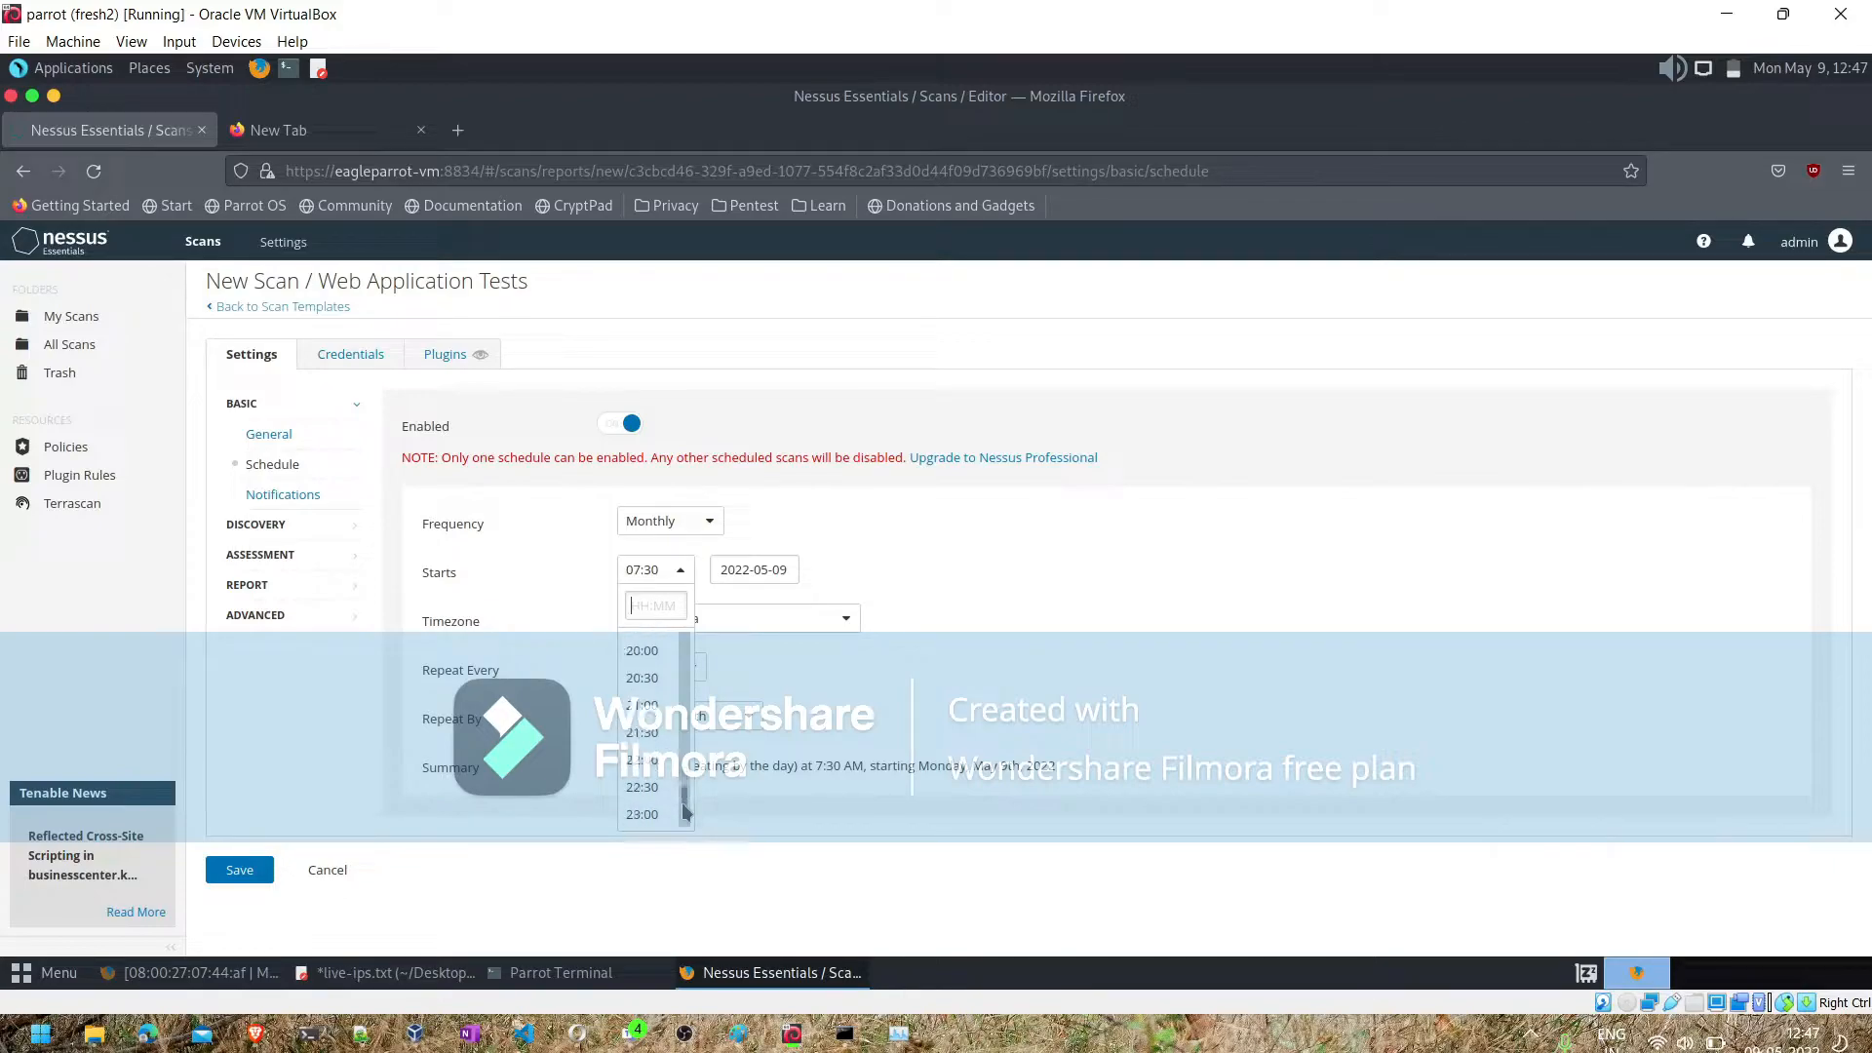
pyautogui.click(646, 760)
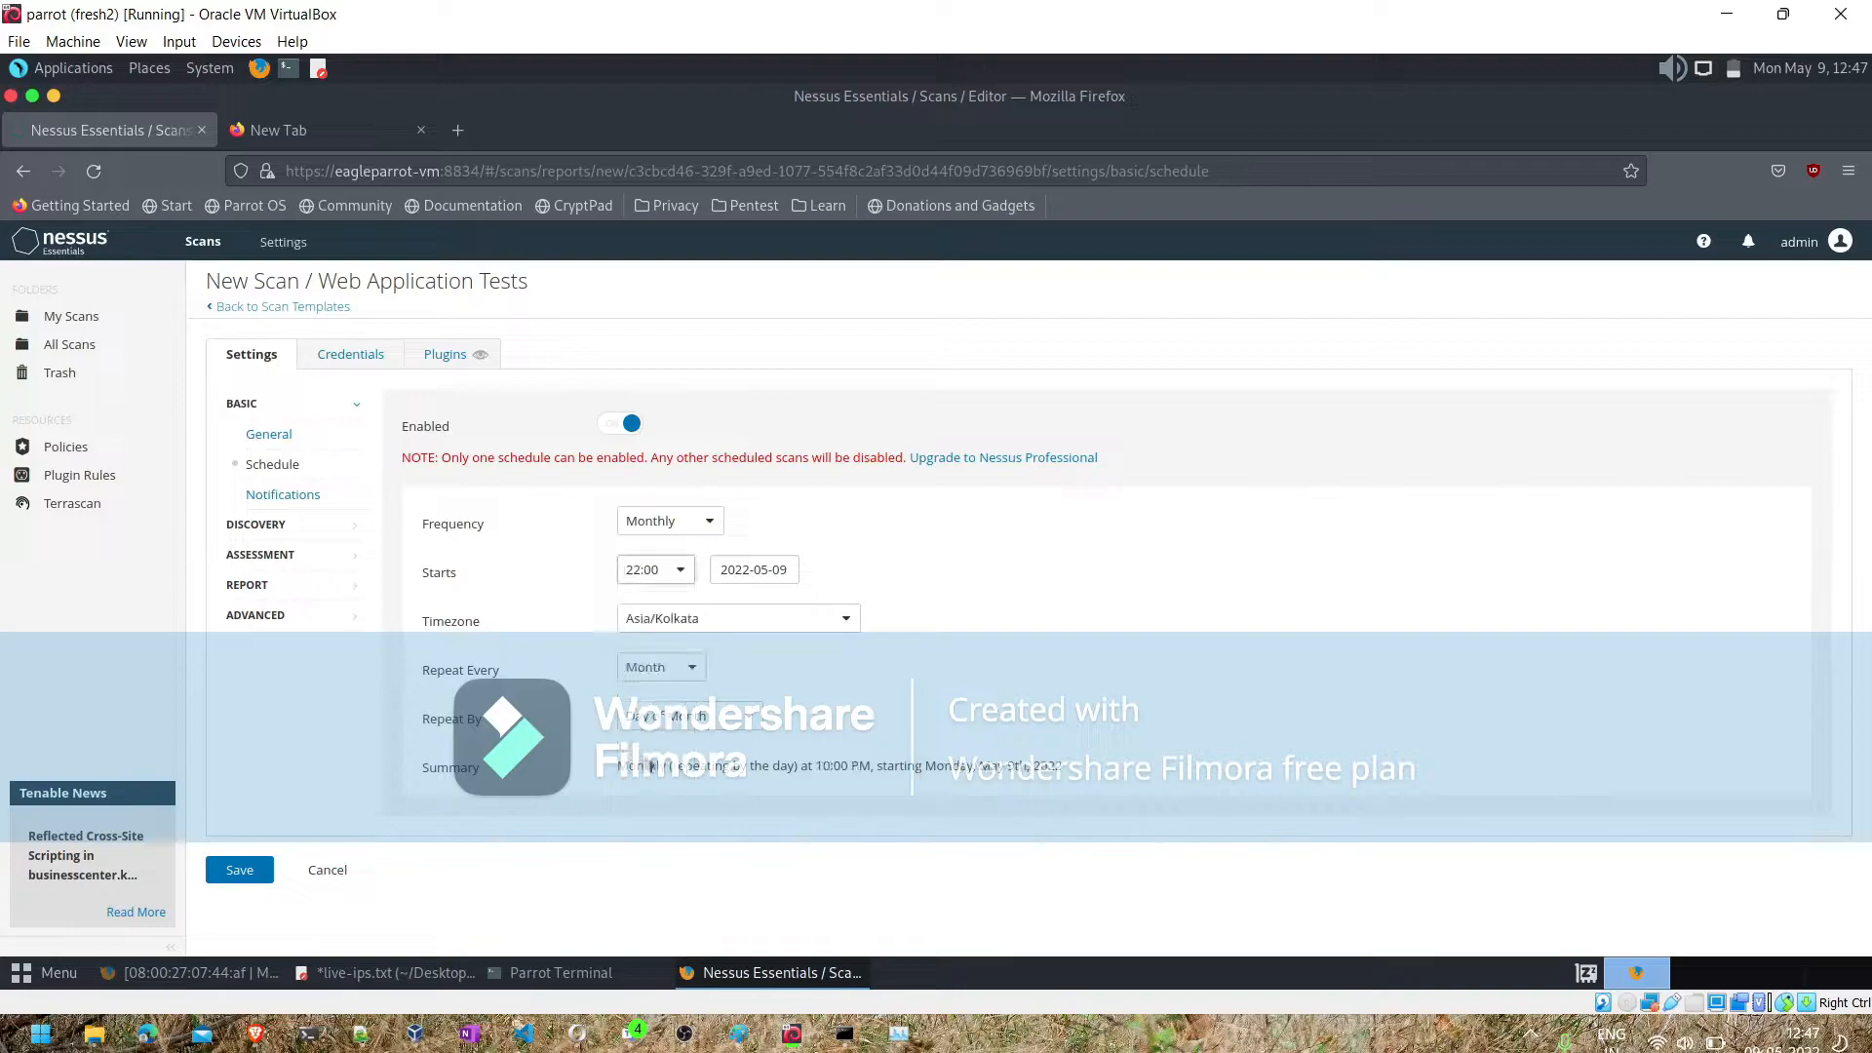
pyautogui.click(751, 569)
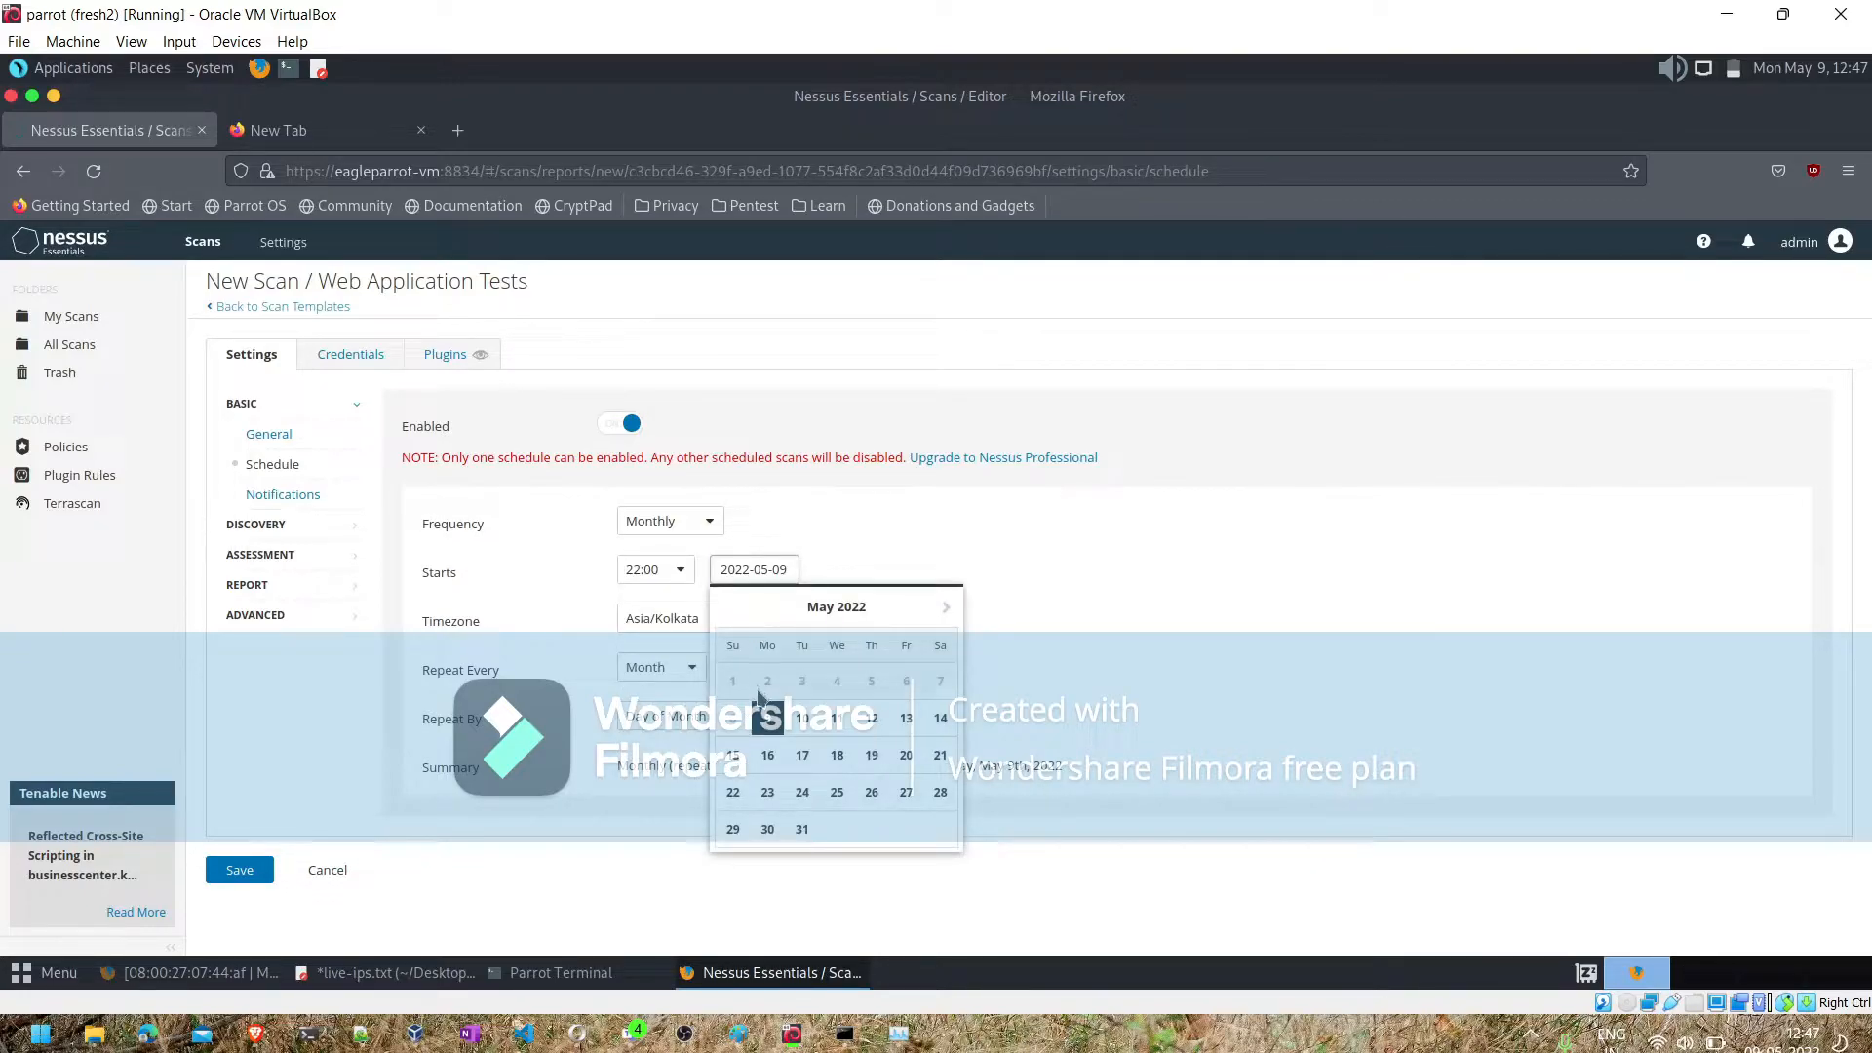
pyautogui.click(802, 722)
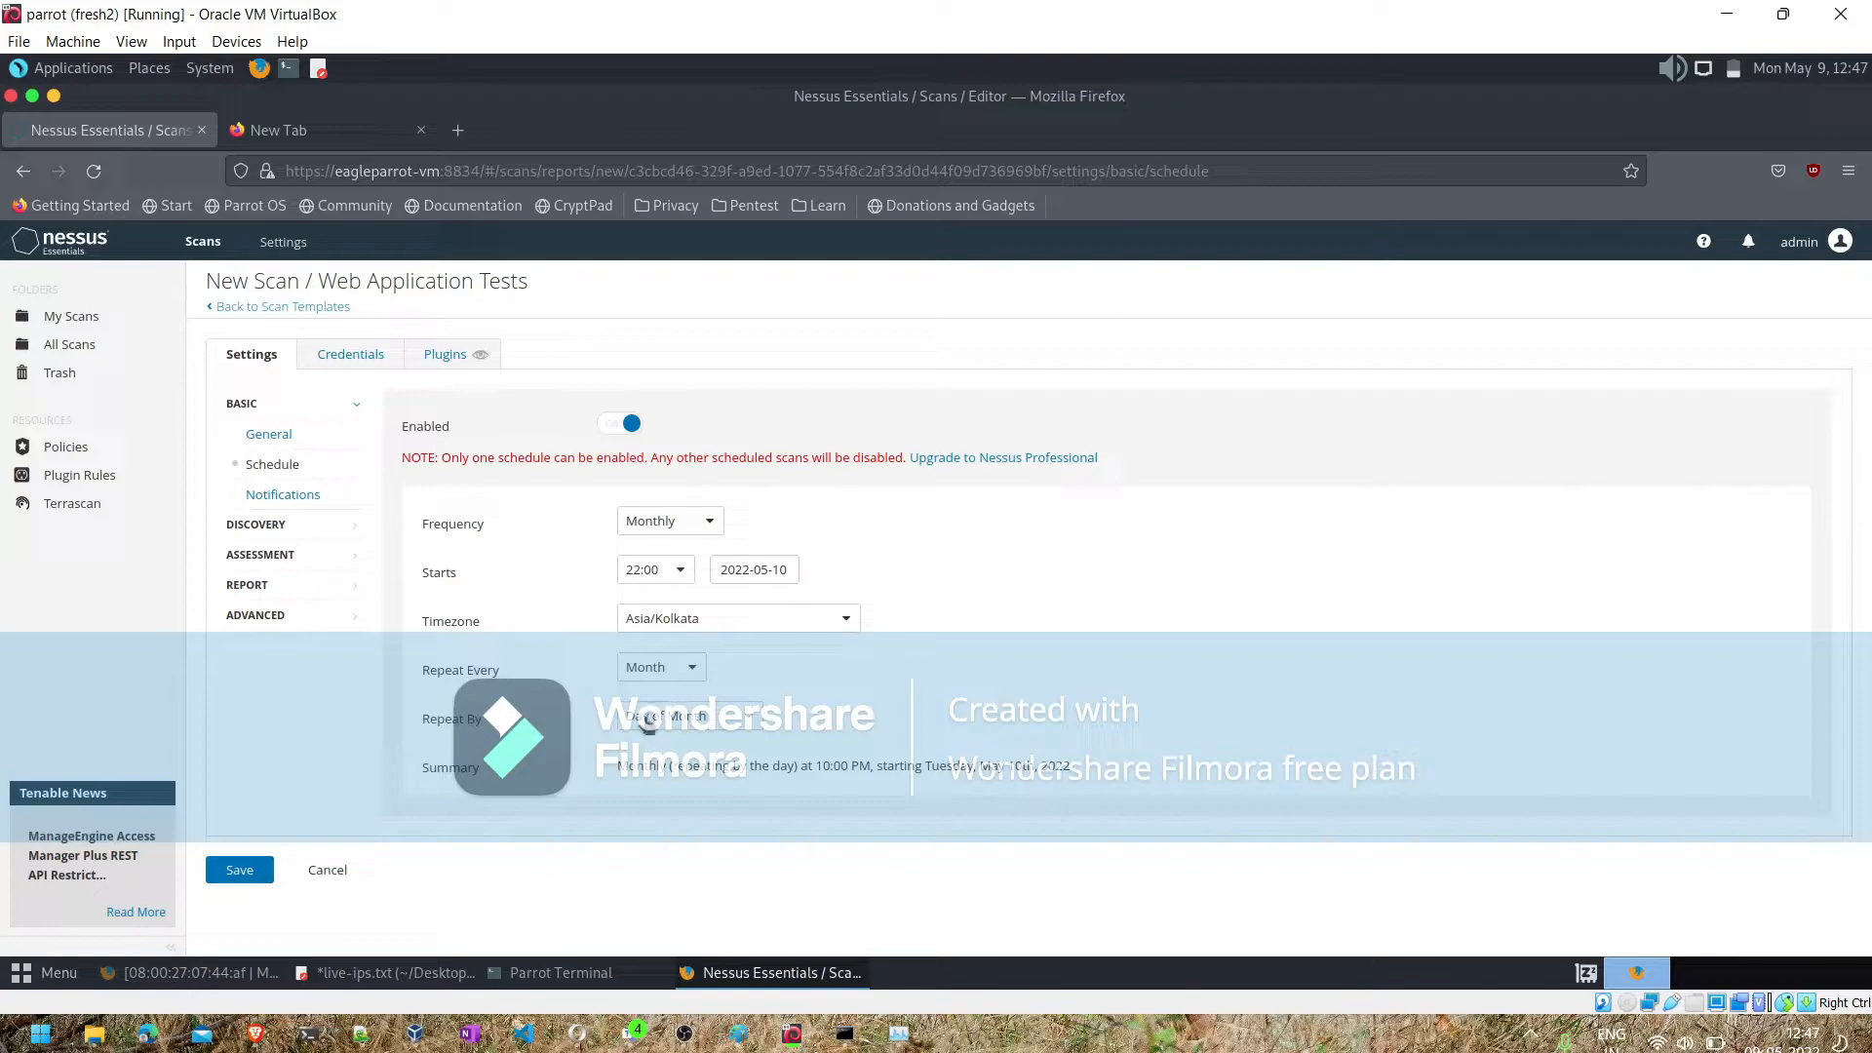
pyautogui.click(647, 722)
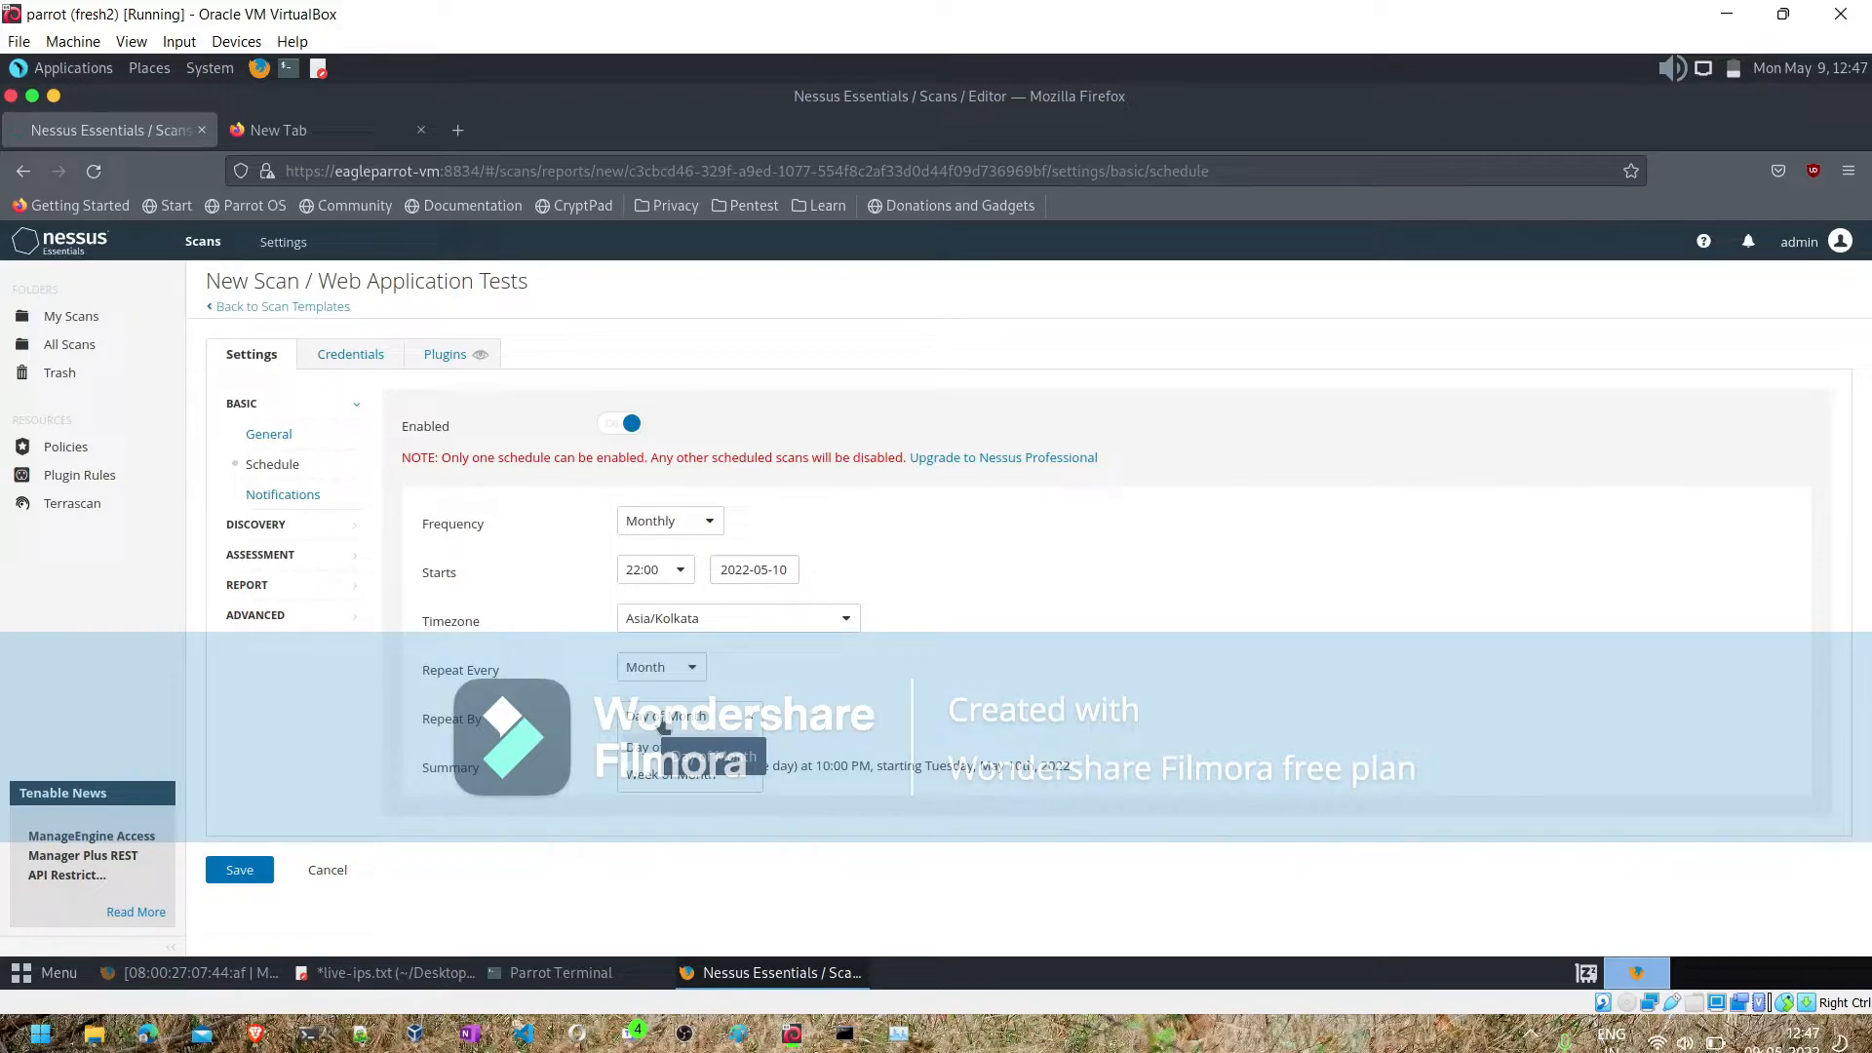
pyautogui.click(839, 719)
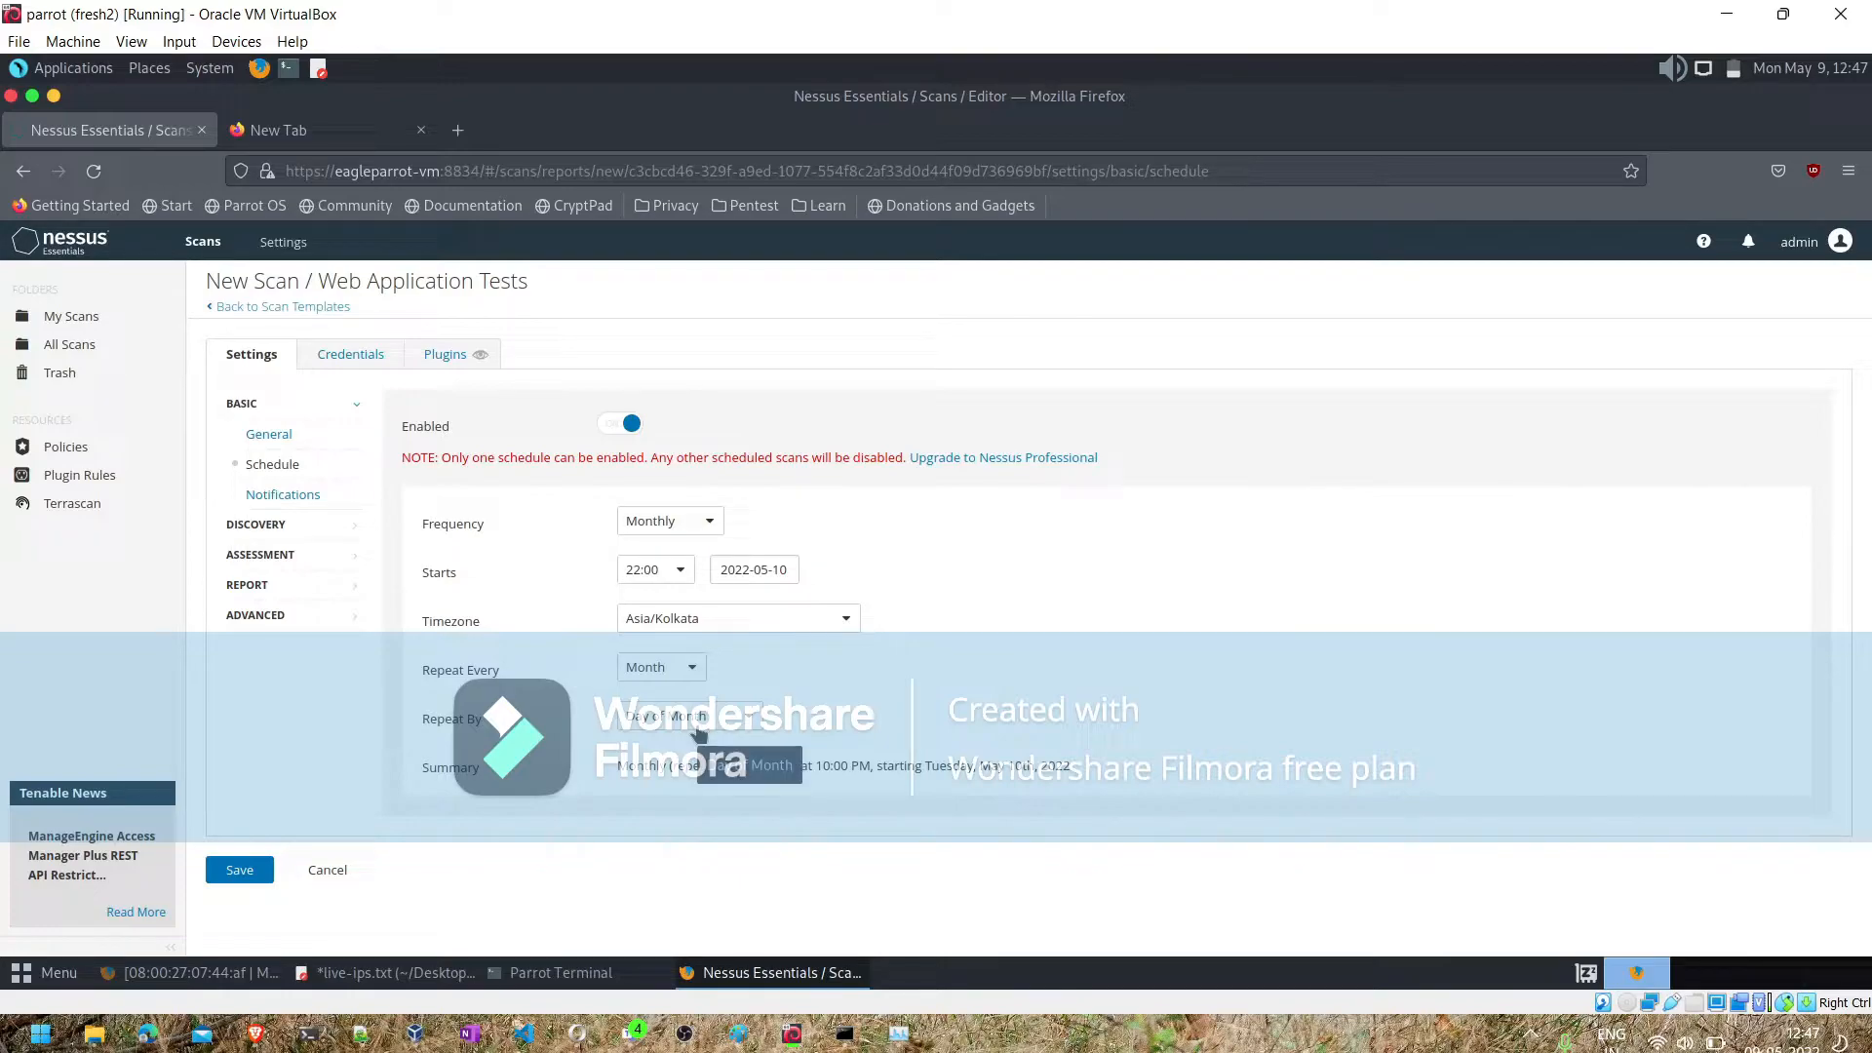
# - Enter the recipient's e-mail address for the scan's notifications
pyautogui.click(292, 496)
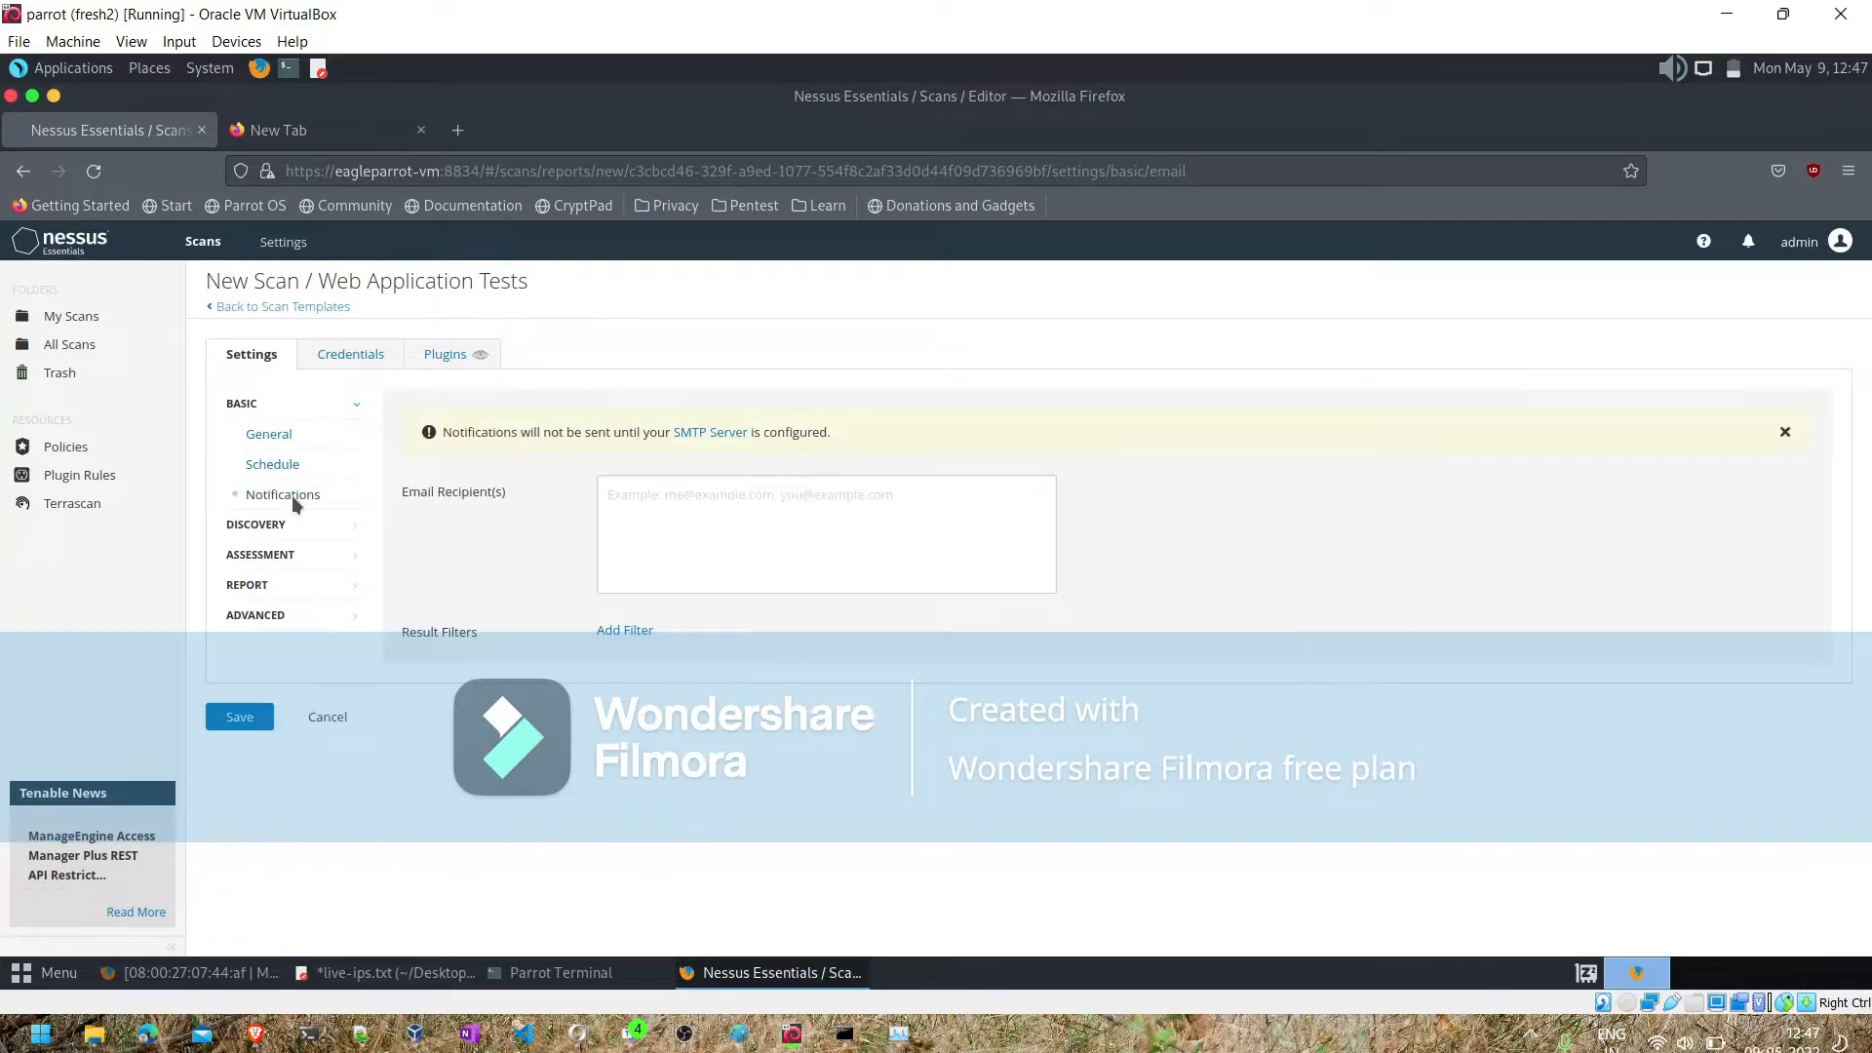
pyautogui.click(633, 507)
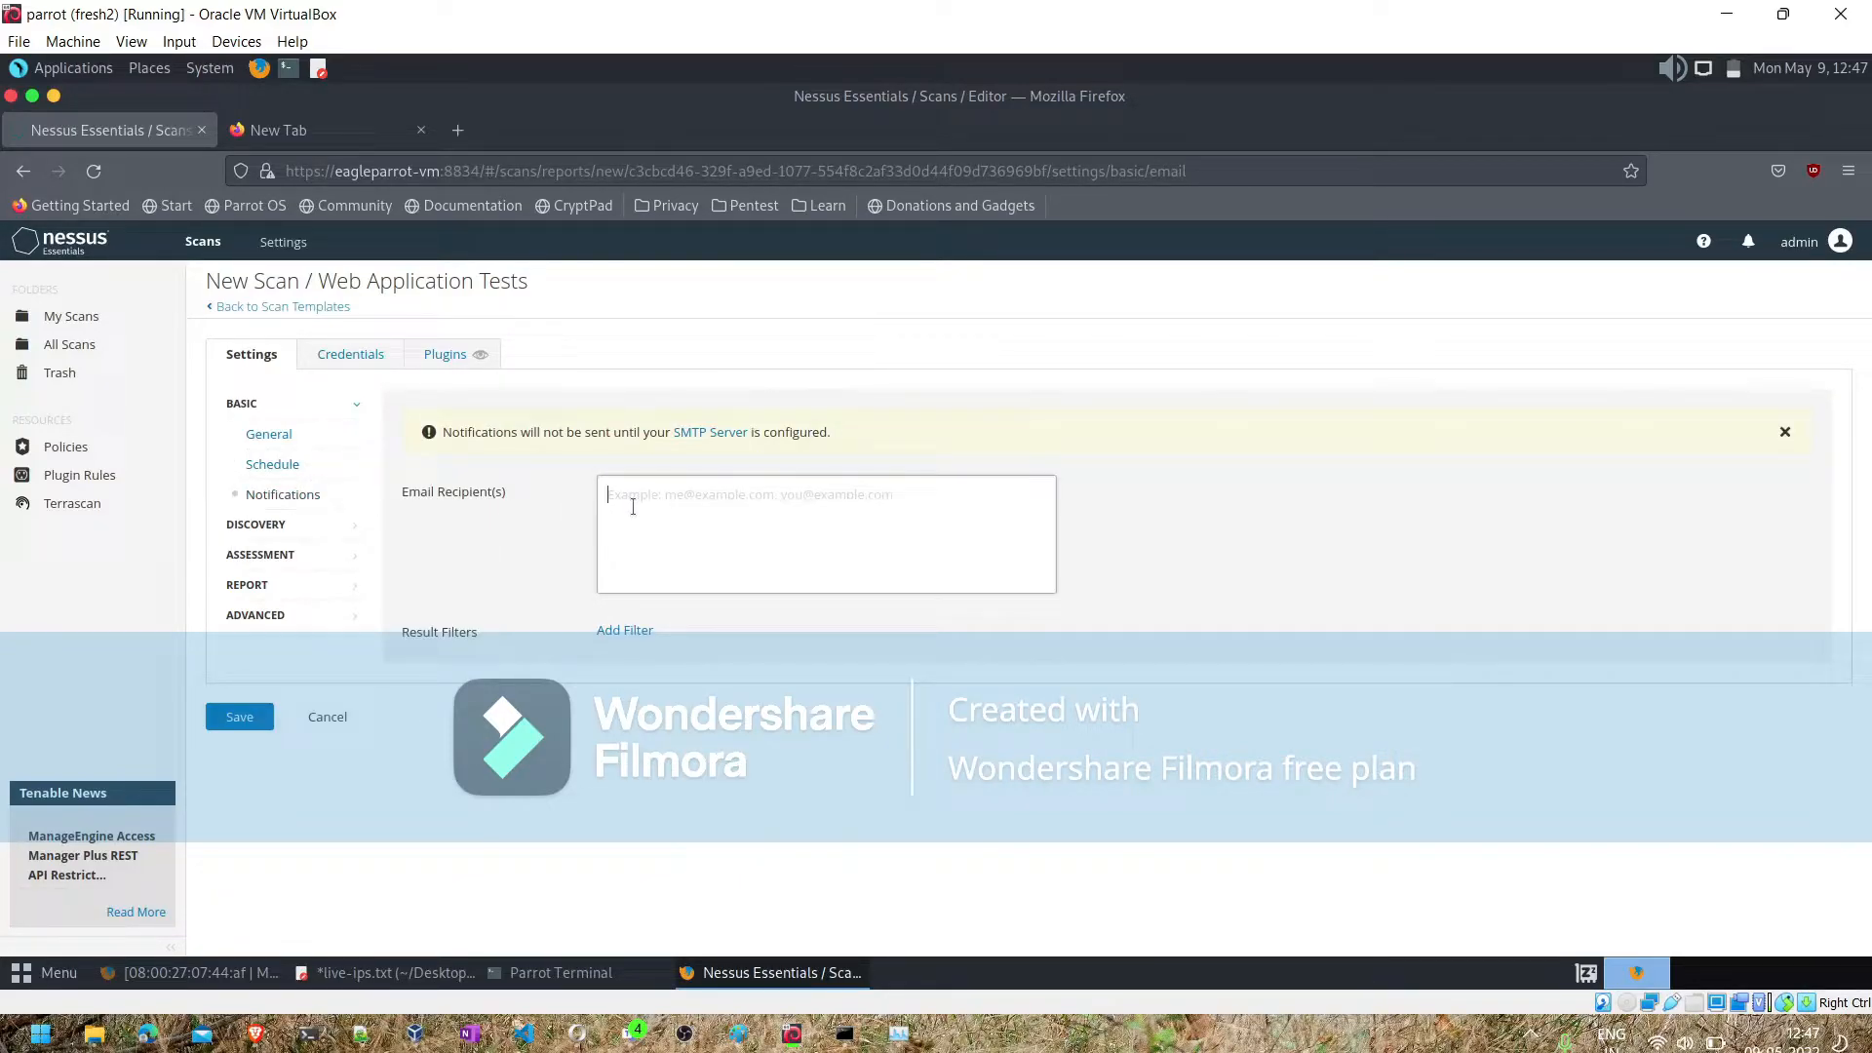
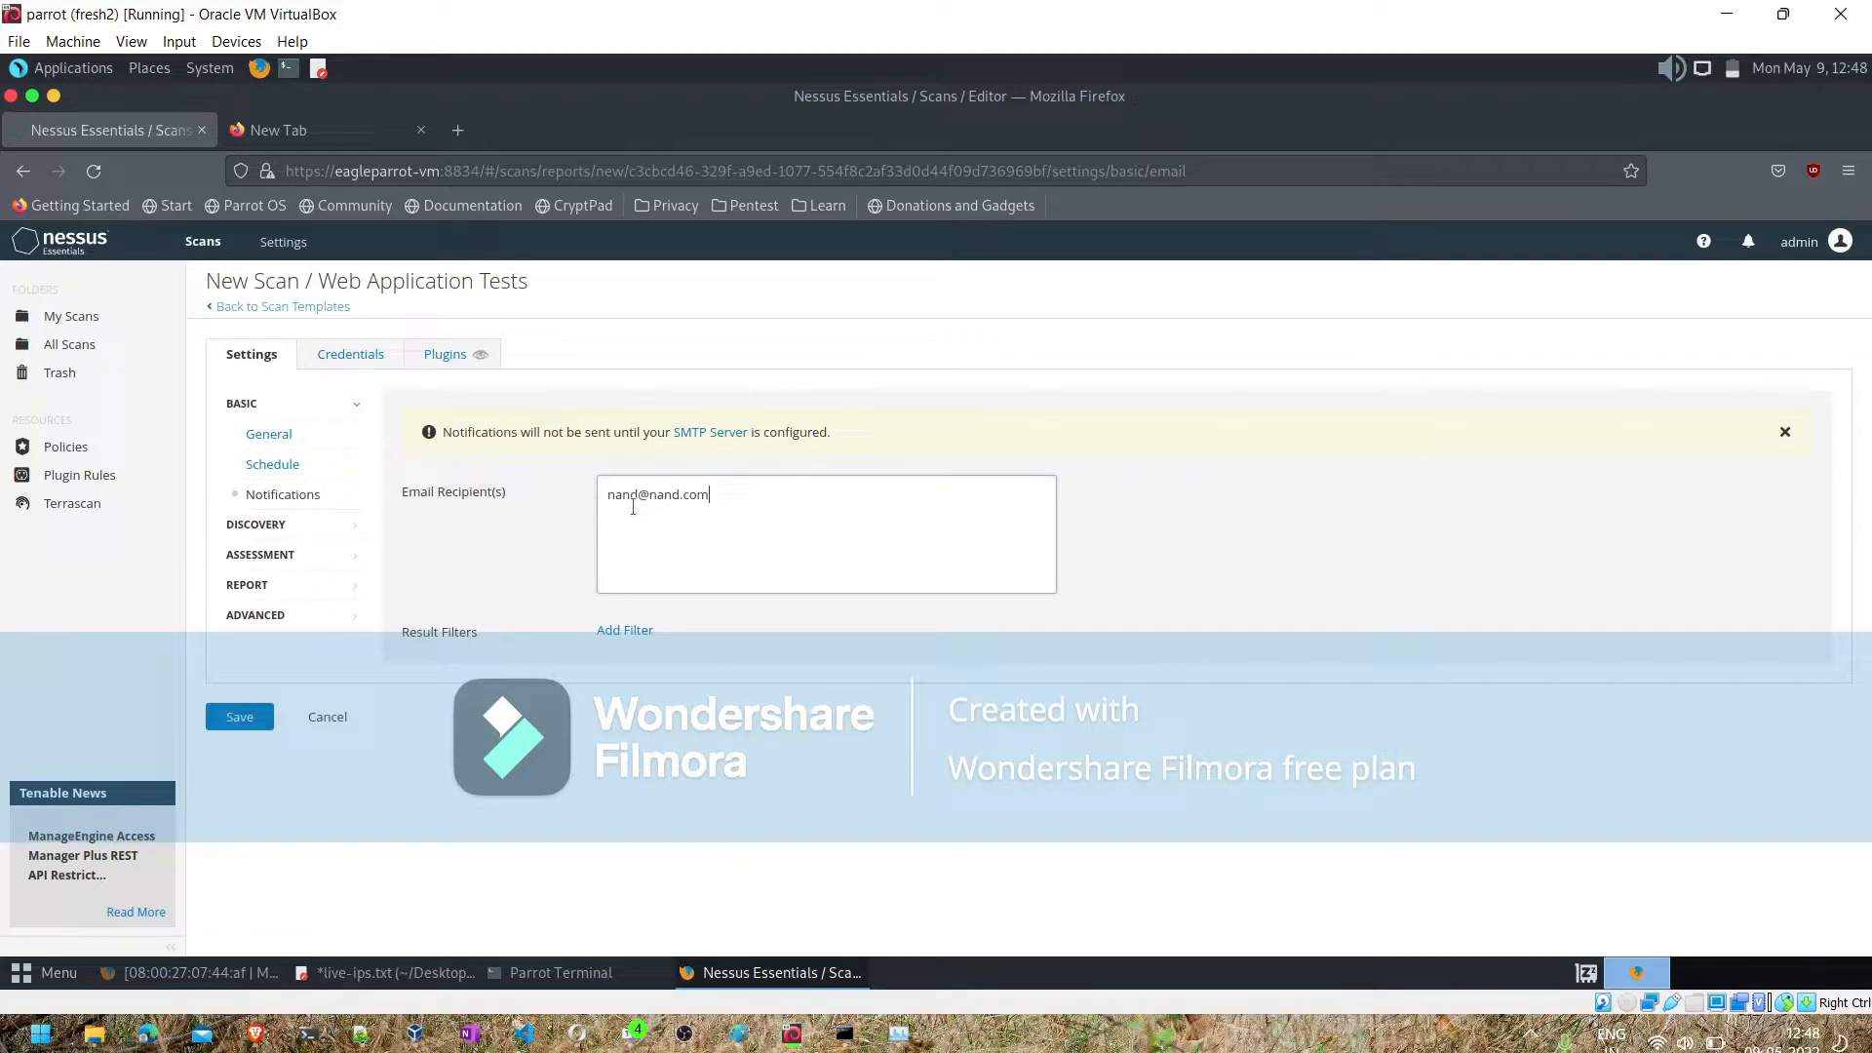
# - Choose Port scan (common ports) as the discovery scan type, and open the Assessment settings
pyautogui.click(308, 524)
pyautogui.click(688, 425)
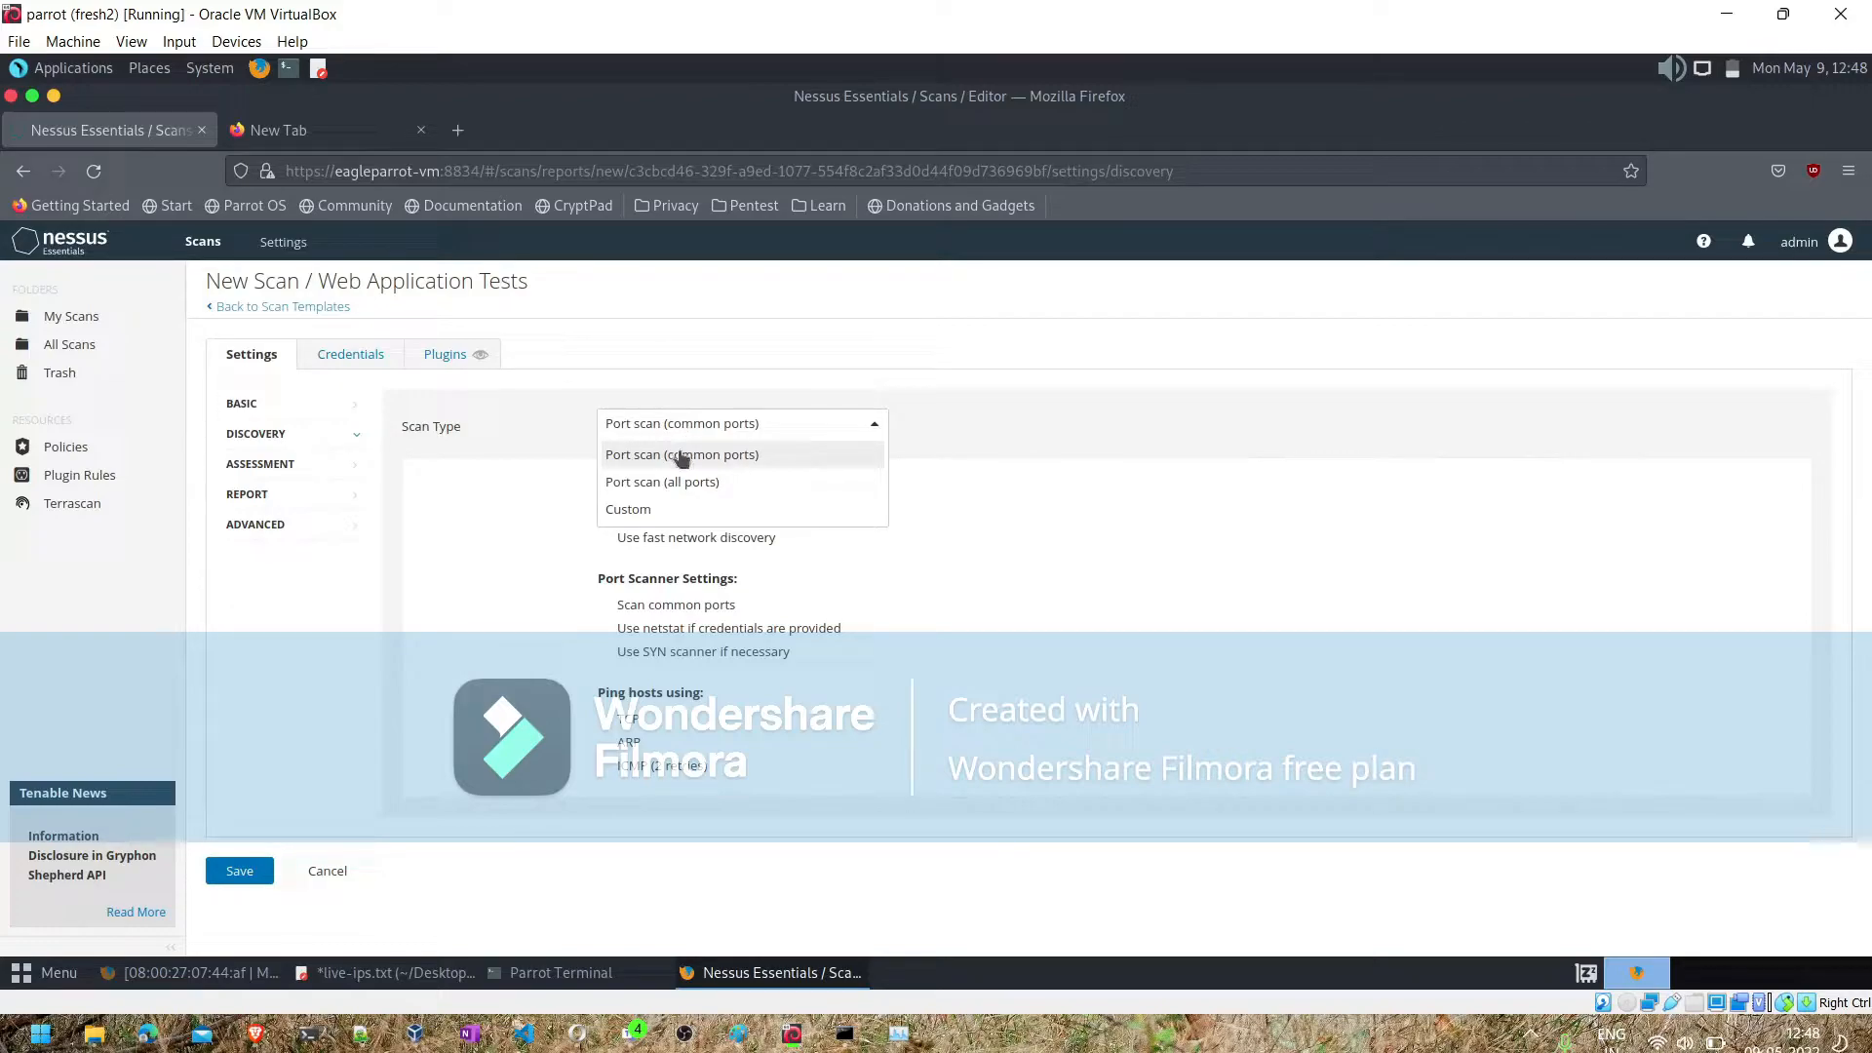
pyautogui.click(682, 456)
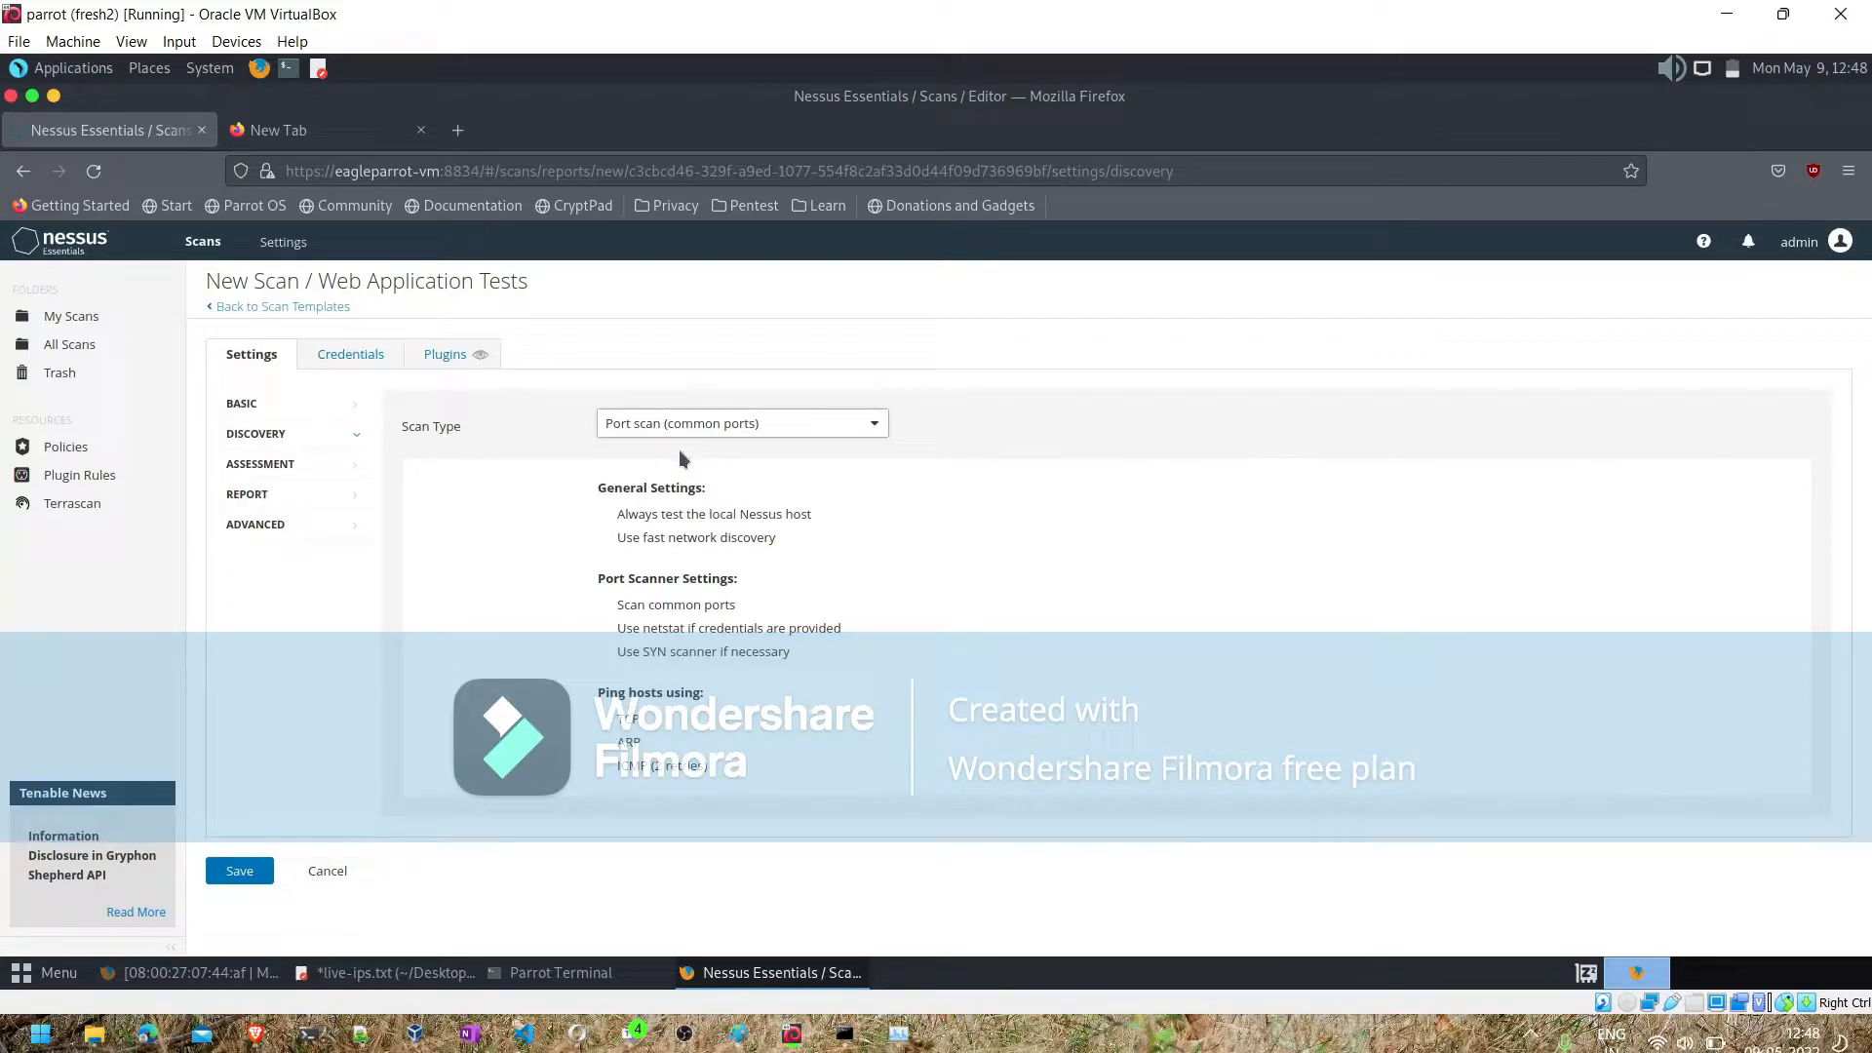
pyautogui.click(278, 464)
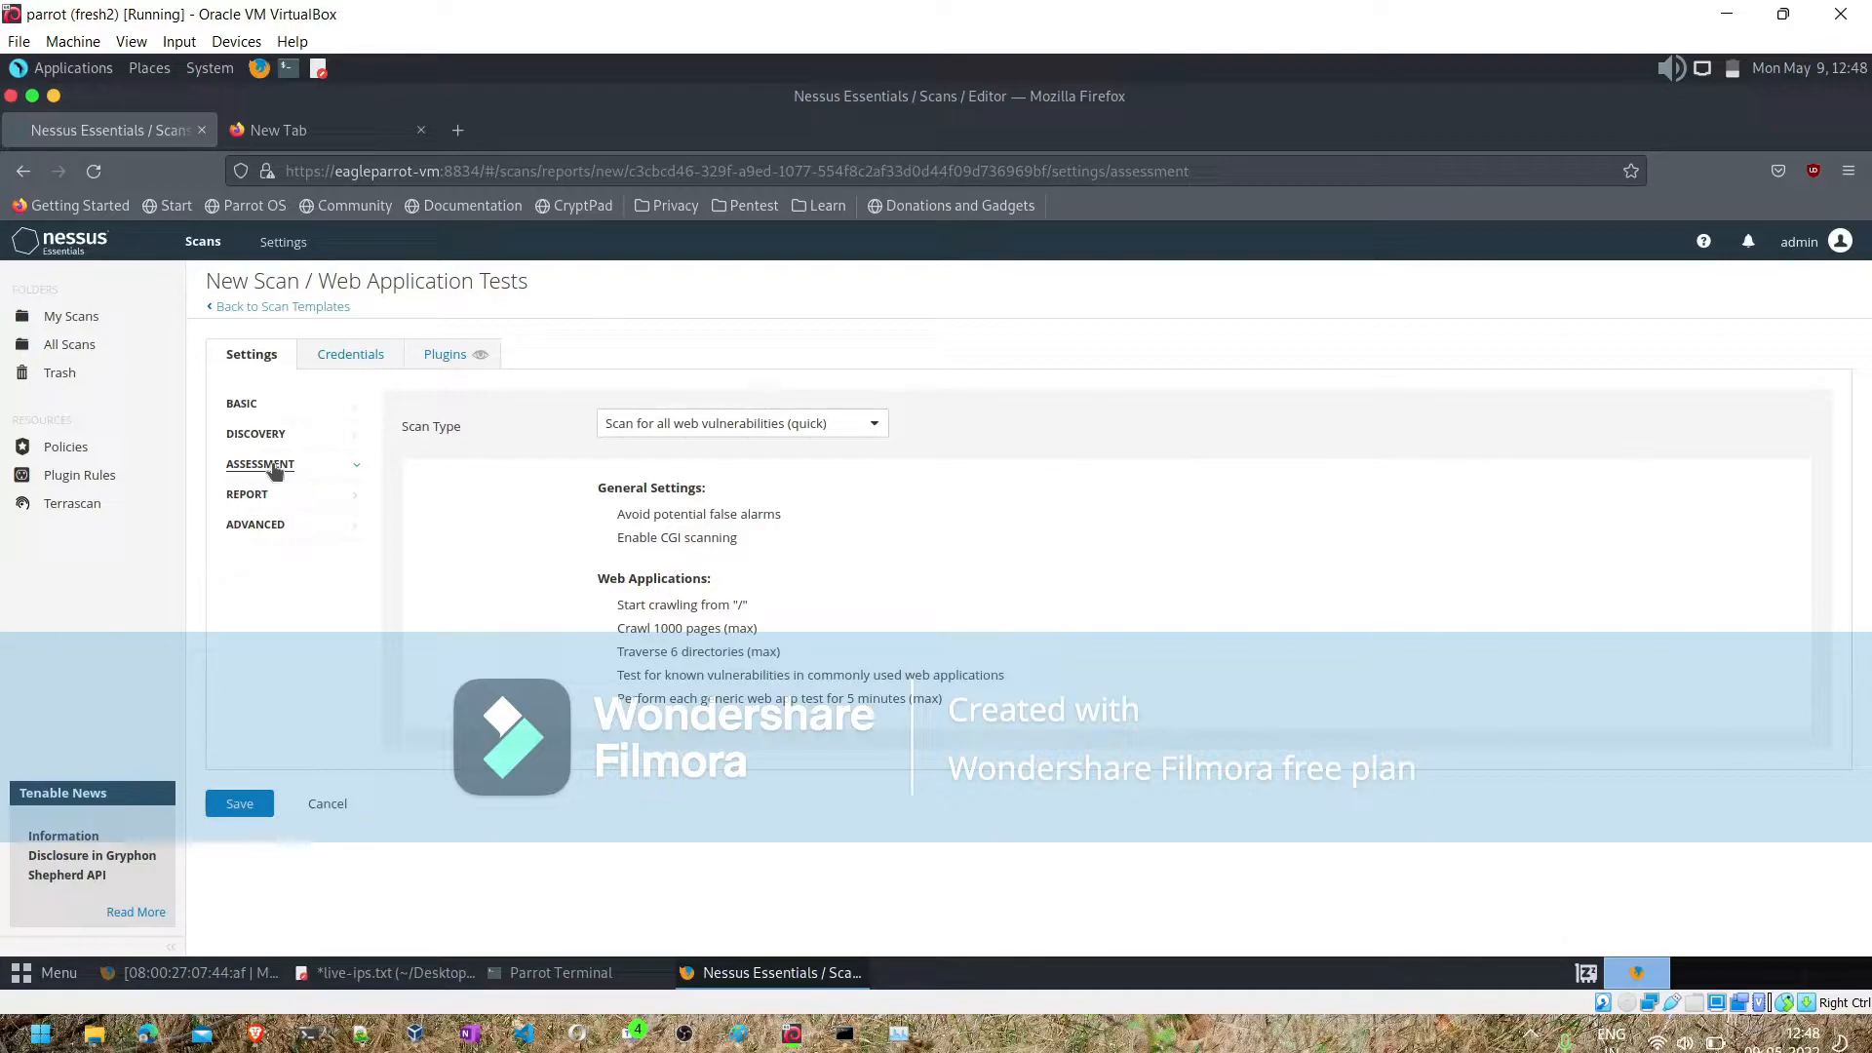
# - Switch to the Brave browser, search the web in a new tab for "top 10 nmap scan ports", and open the LinkedIn article on most scanned ports
pyautogui.click(260, 1036)
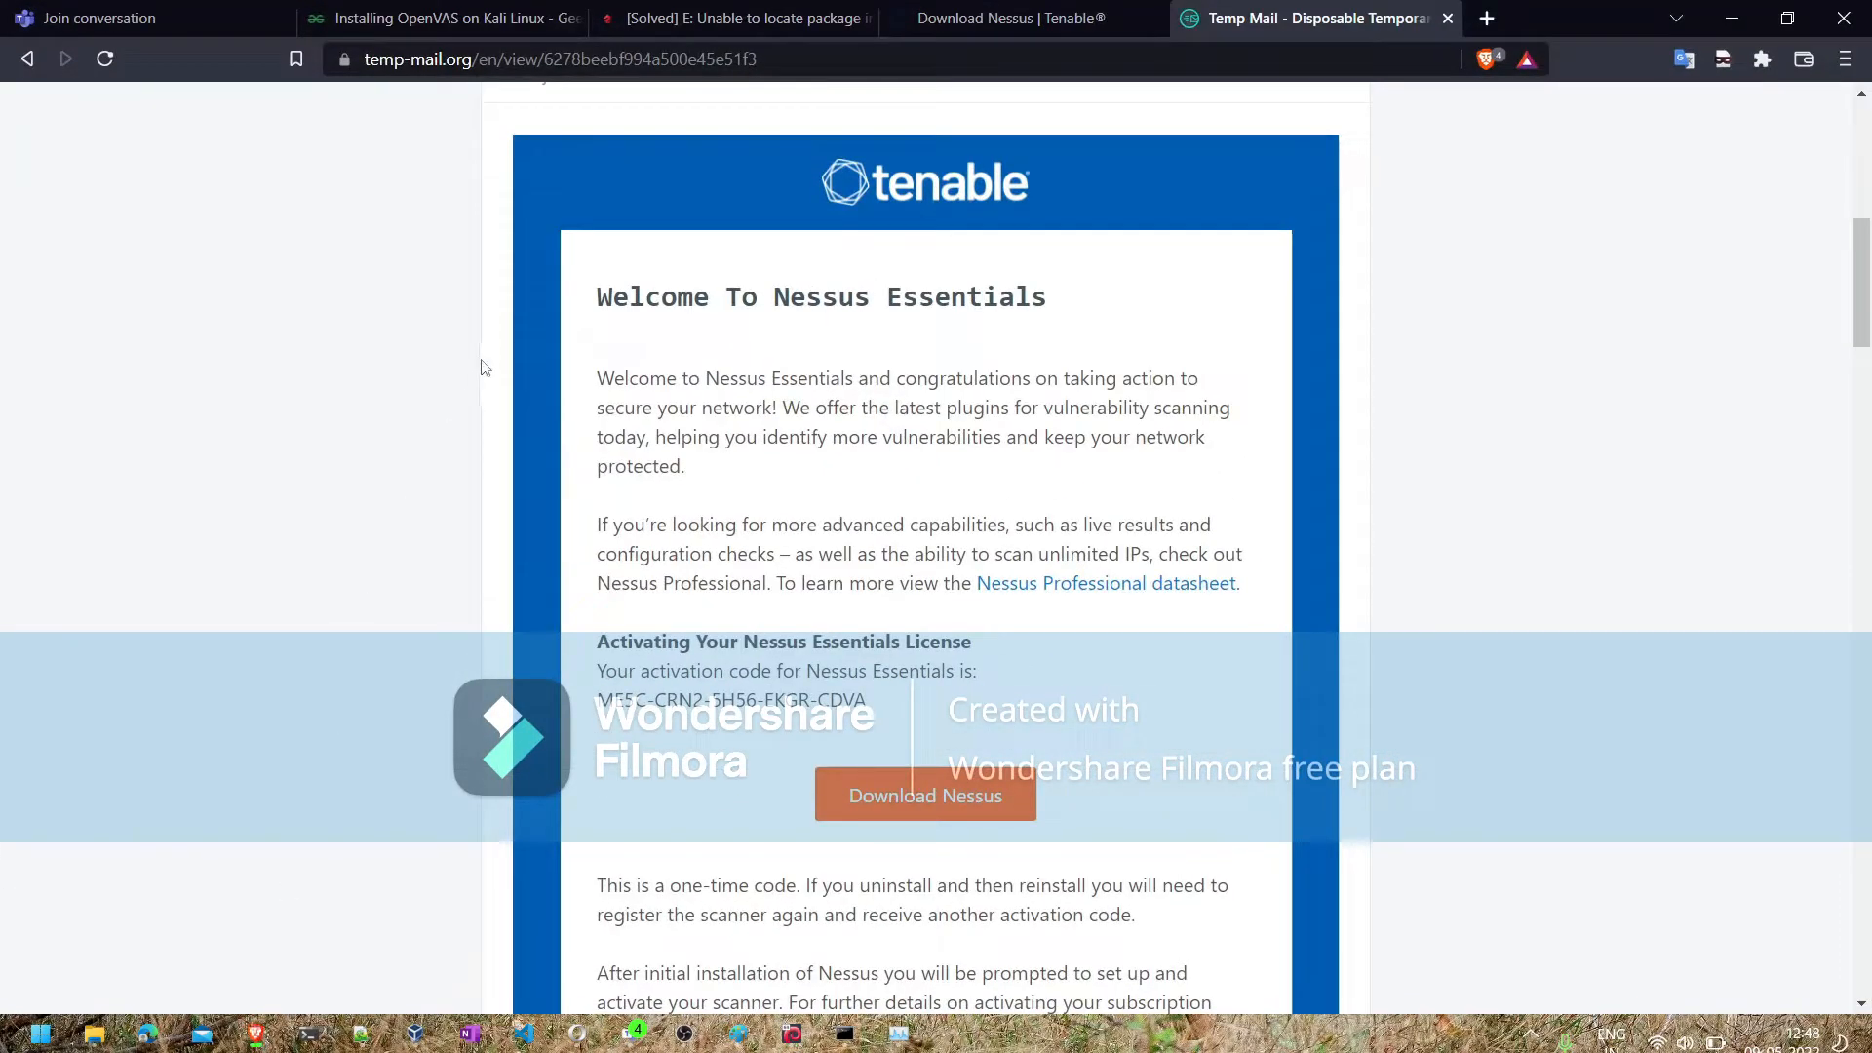
pyautogui.click(1492, 18)
pyautogui.write('top 1')
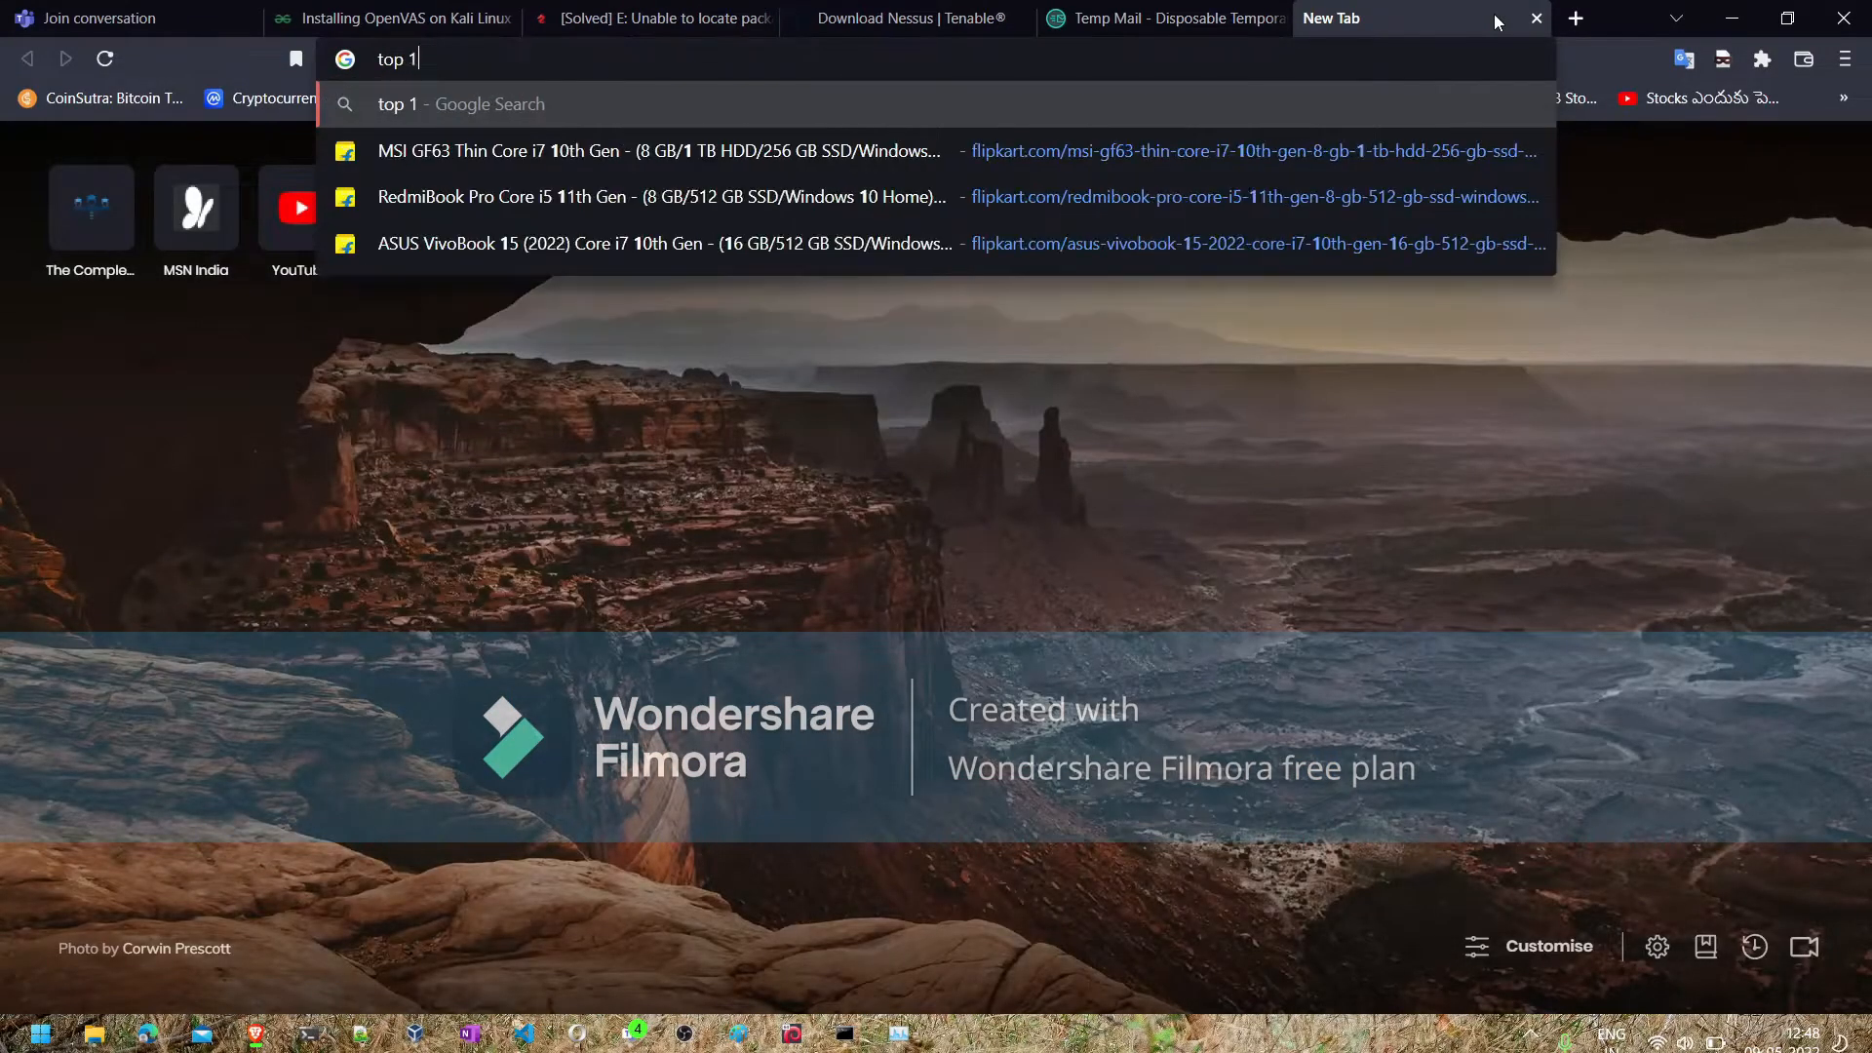
pyautogui.write('0 nmap')
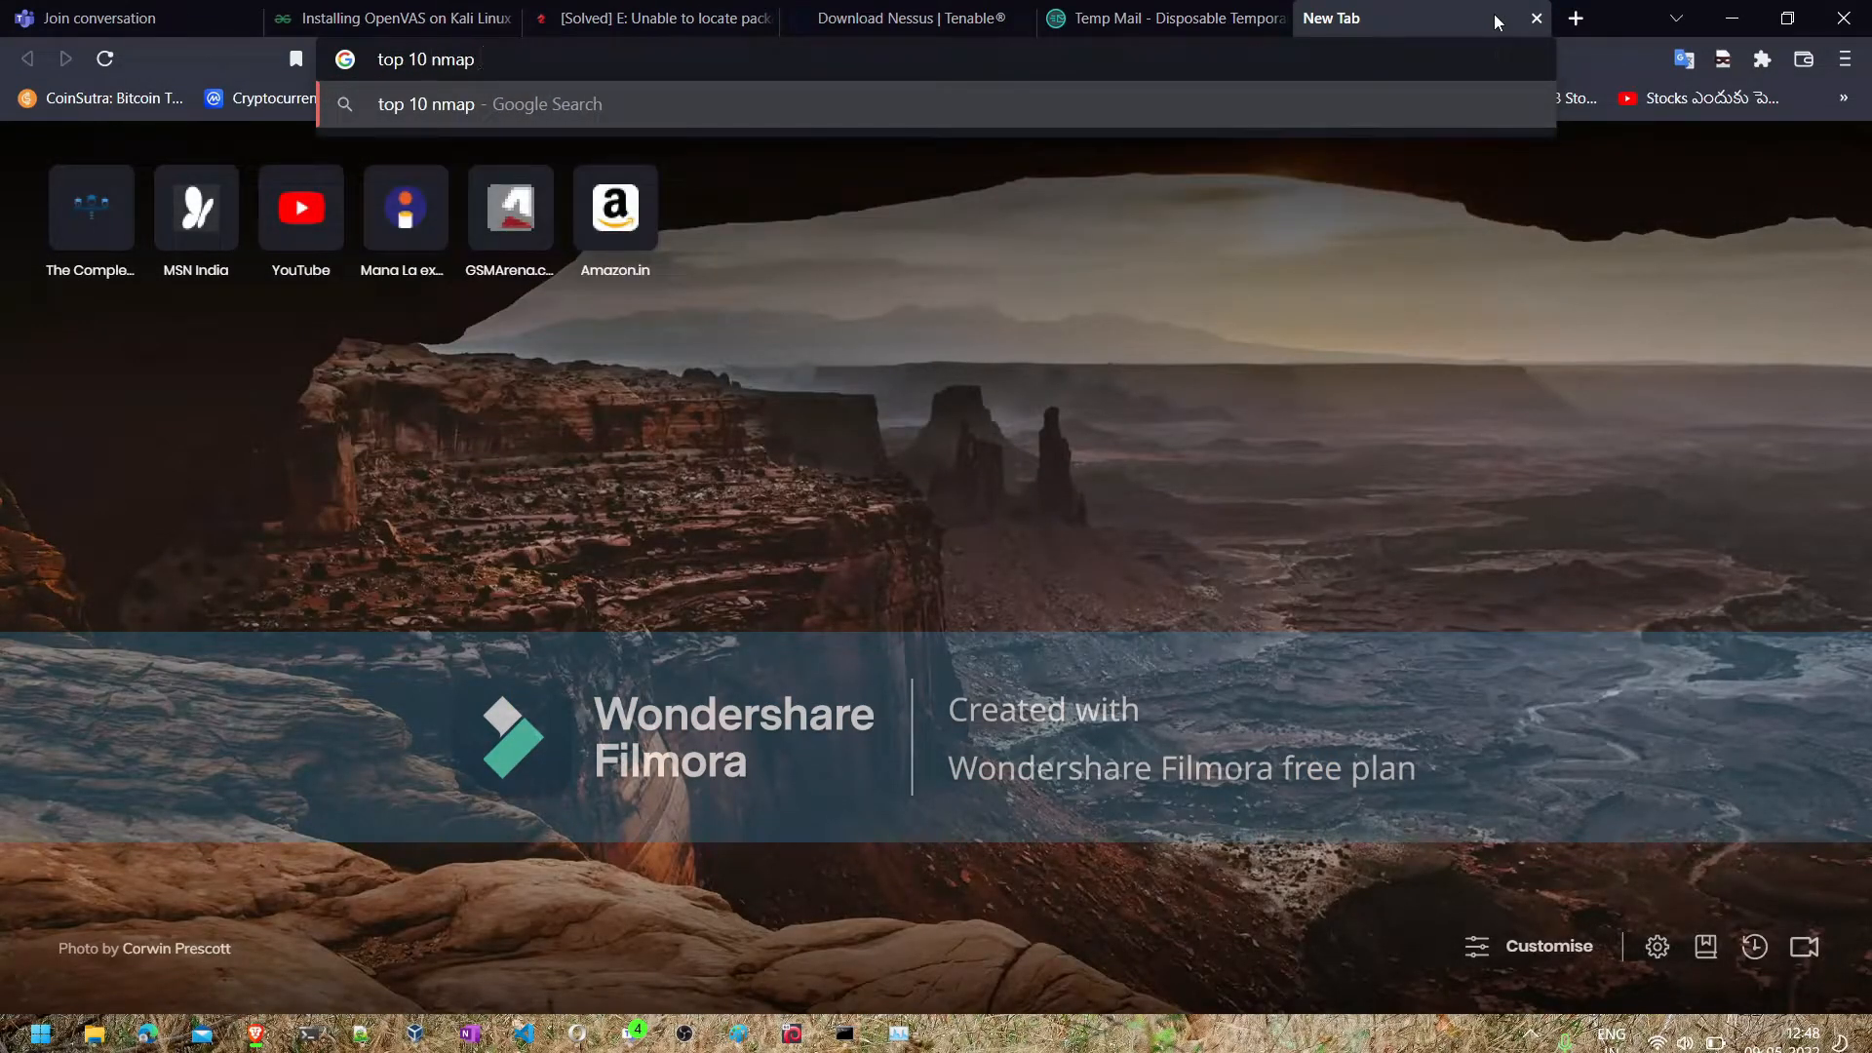
pyautogui.write(' scan ports')
pyautogui.press('Return')
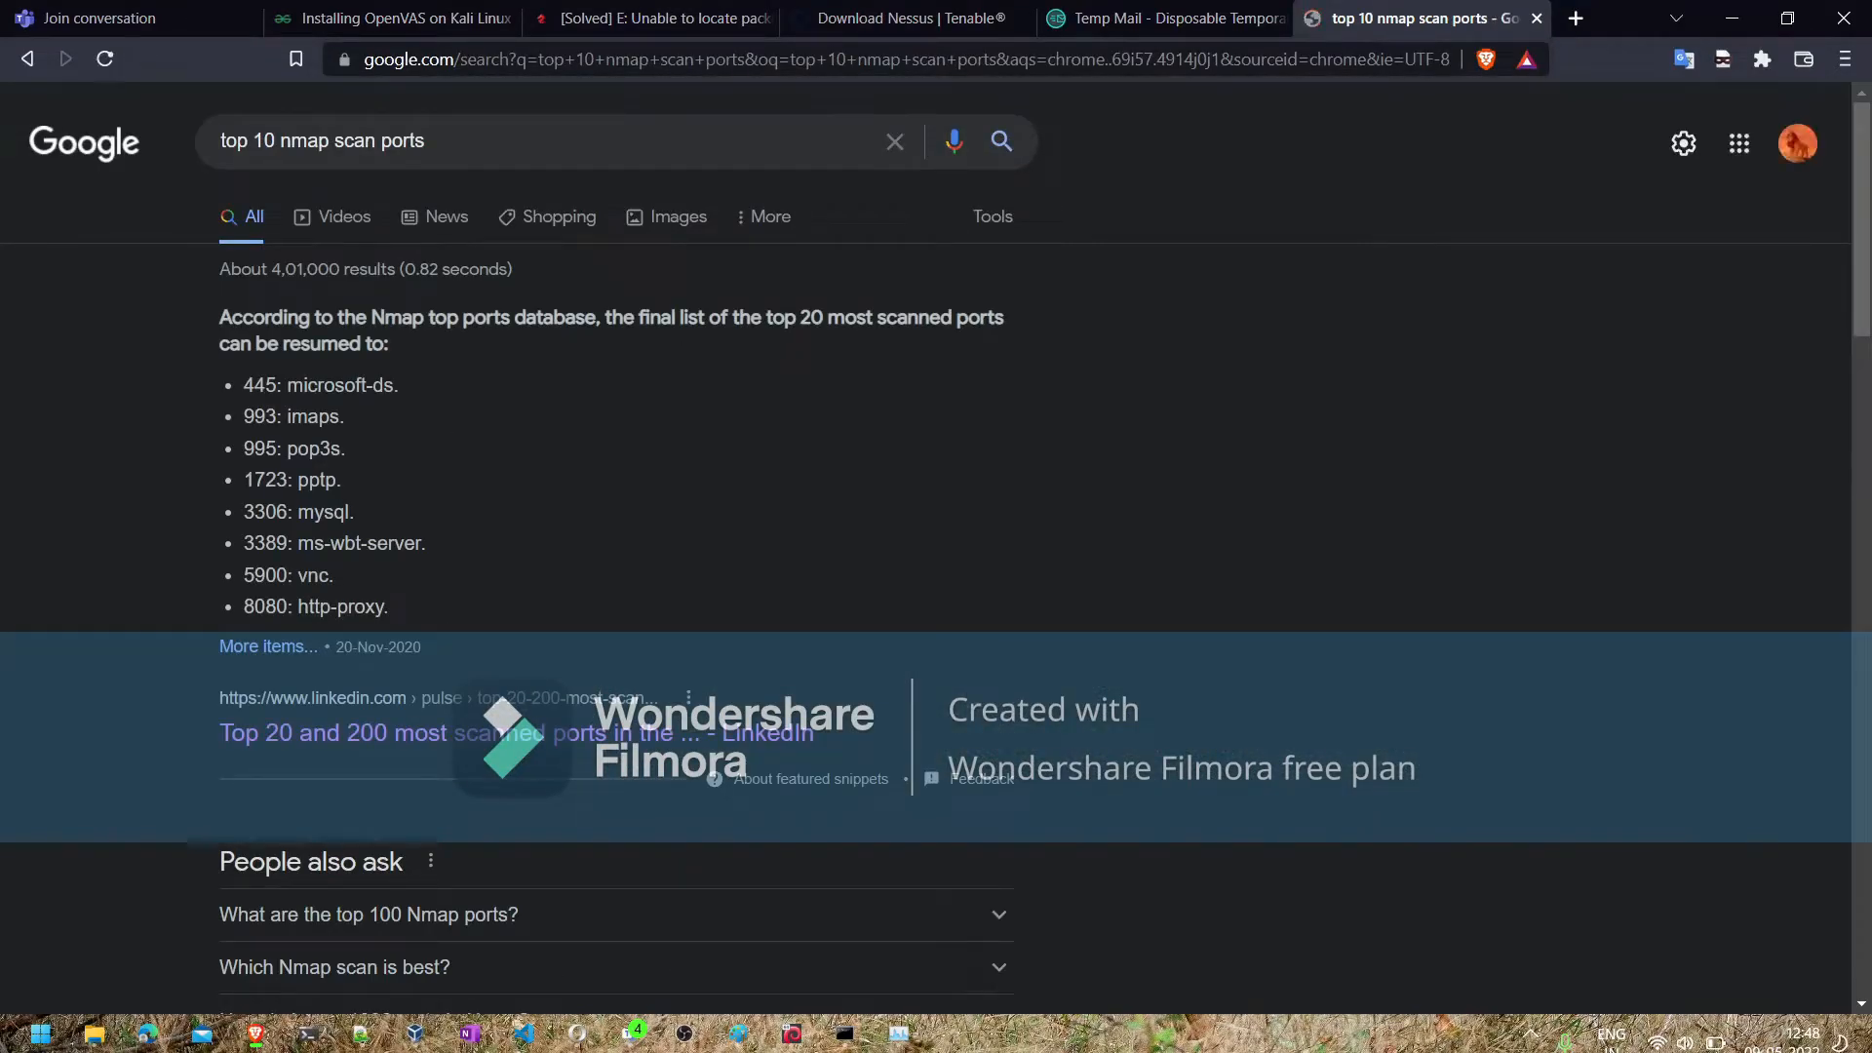
pyautogui.click(307, 735)
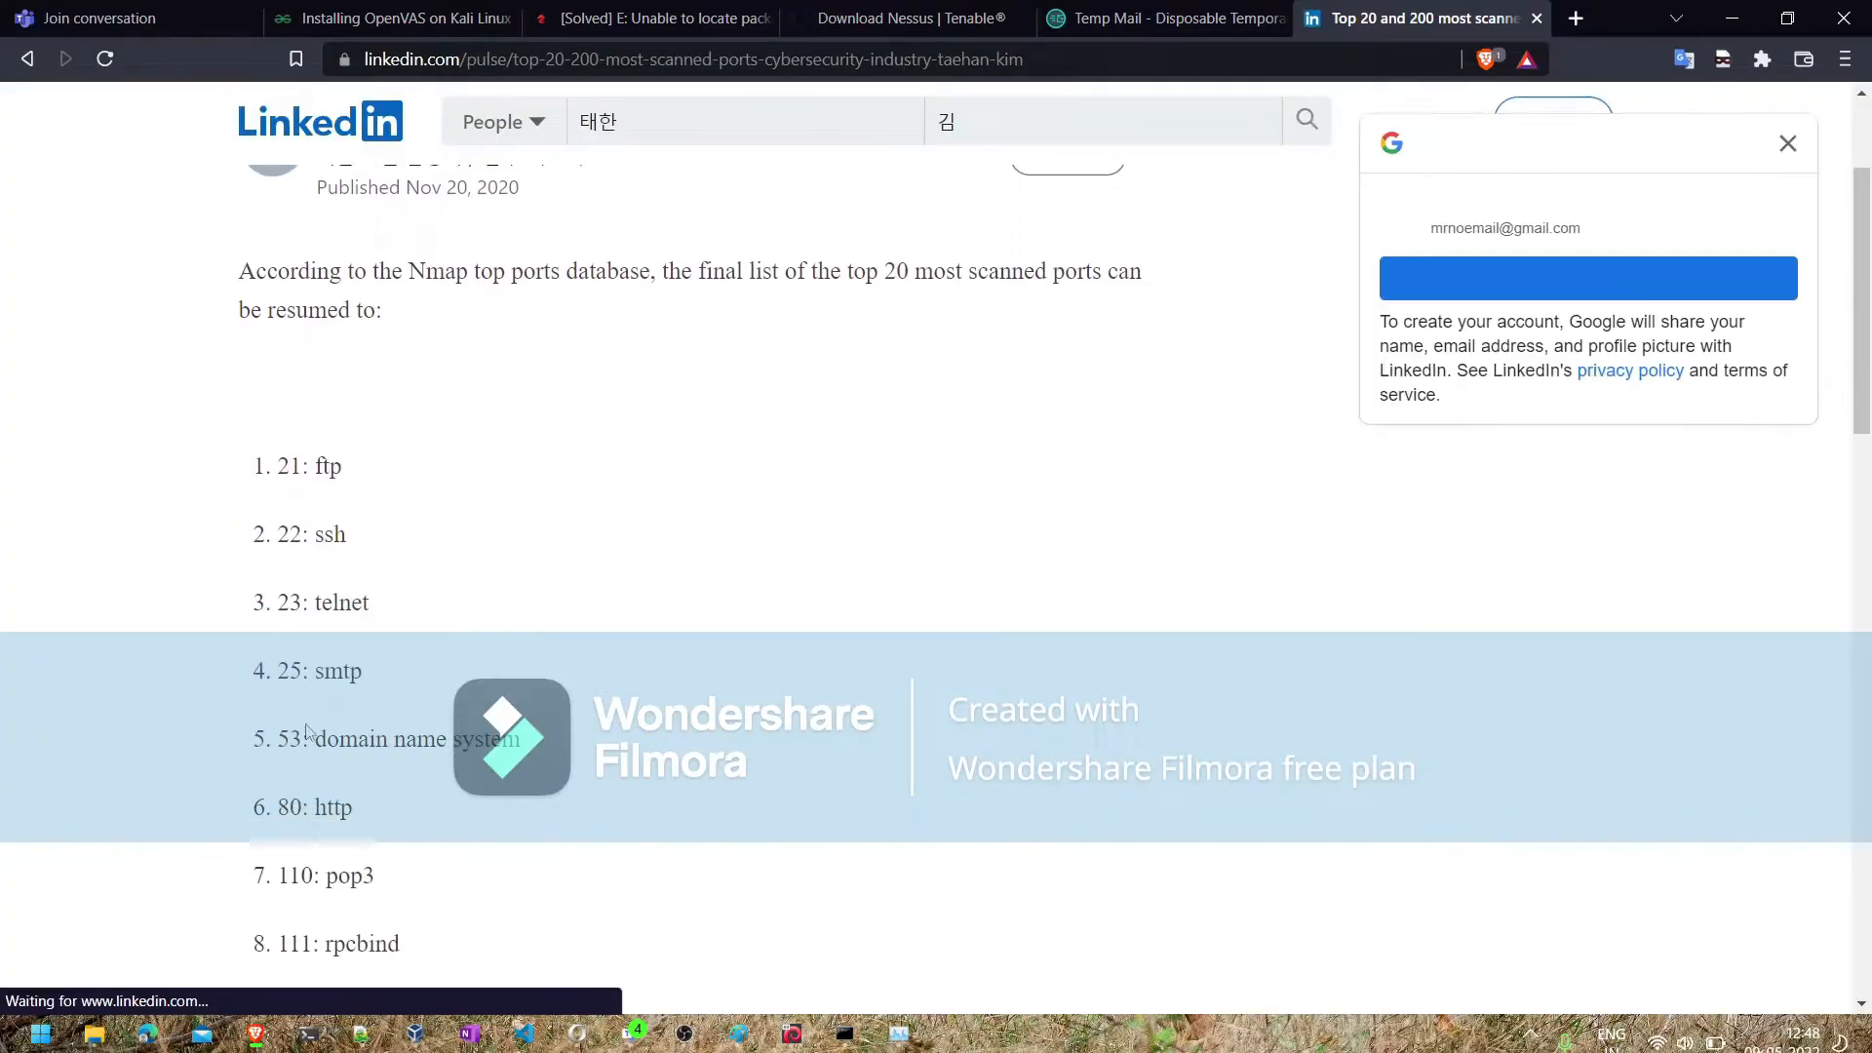
# - Read through the article's list of most scanned ports, highlighting entries such as http, pop3, rpcbind, imap, https and microsoft-ds
pyautogui.scroll(-2, 308, 733)
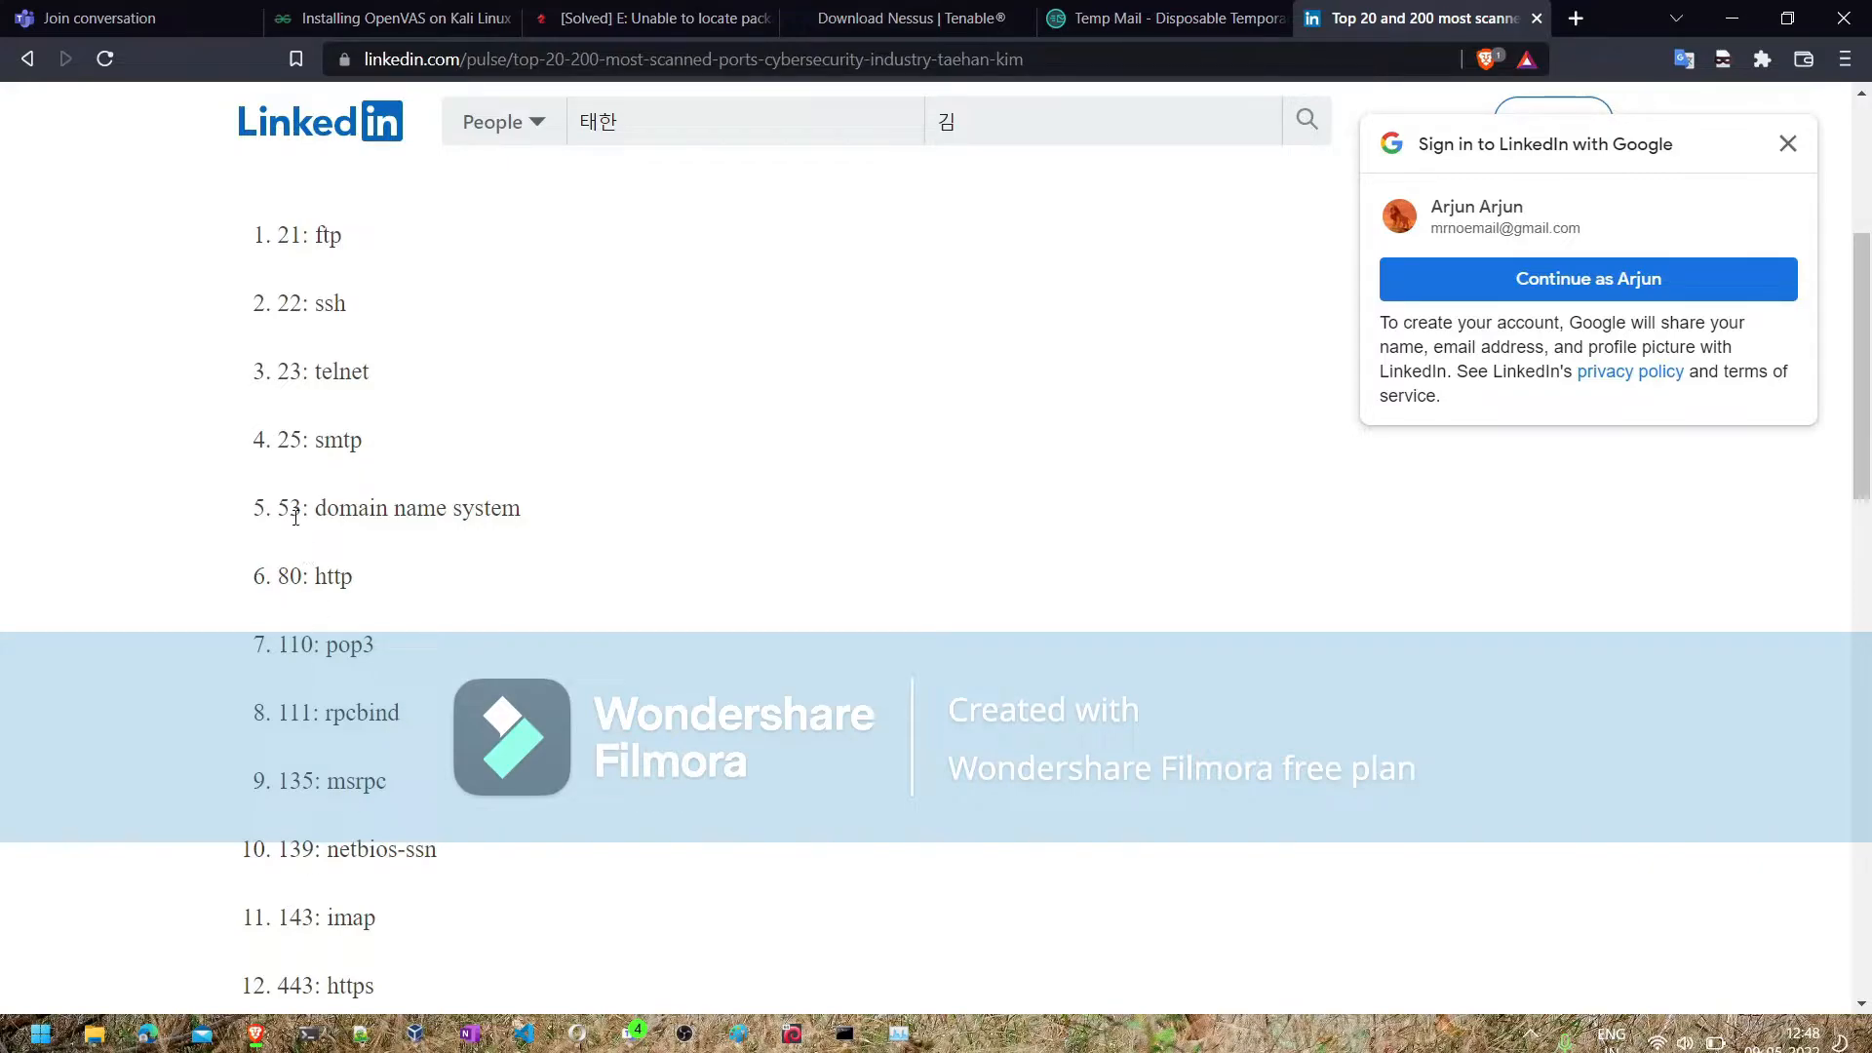
pyautogui.moveTo(294, 517); pyautogui.dragTo(249, 514)
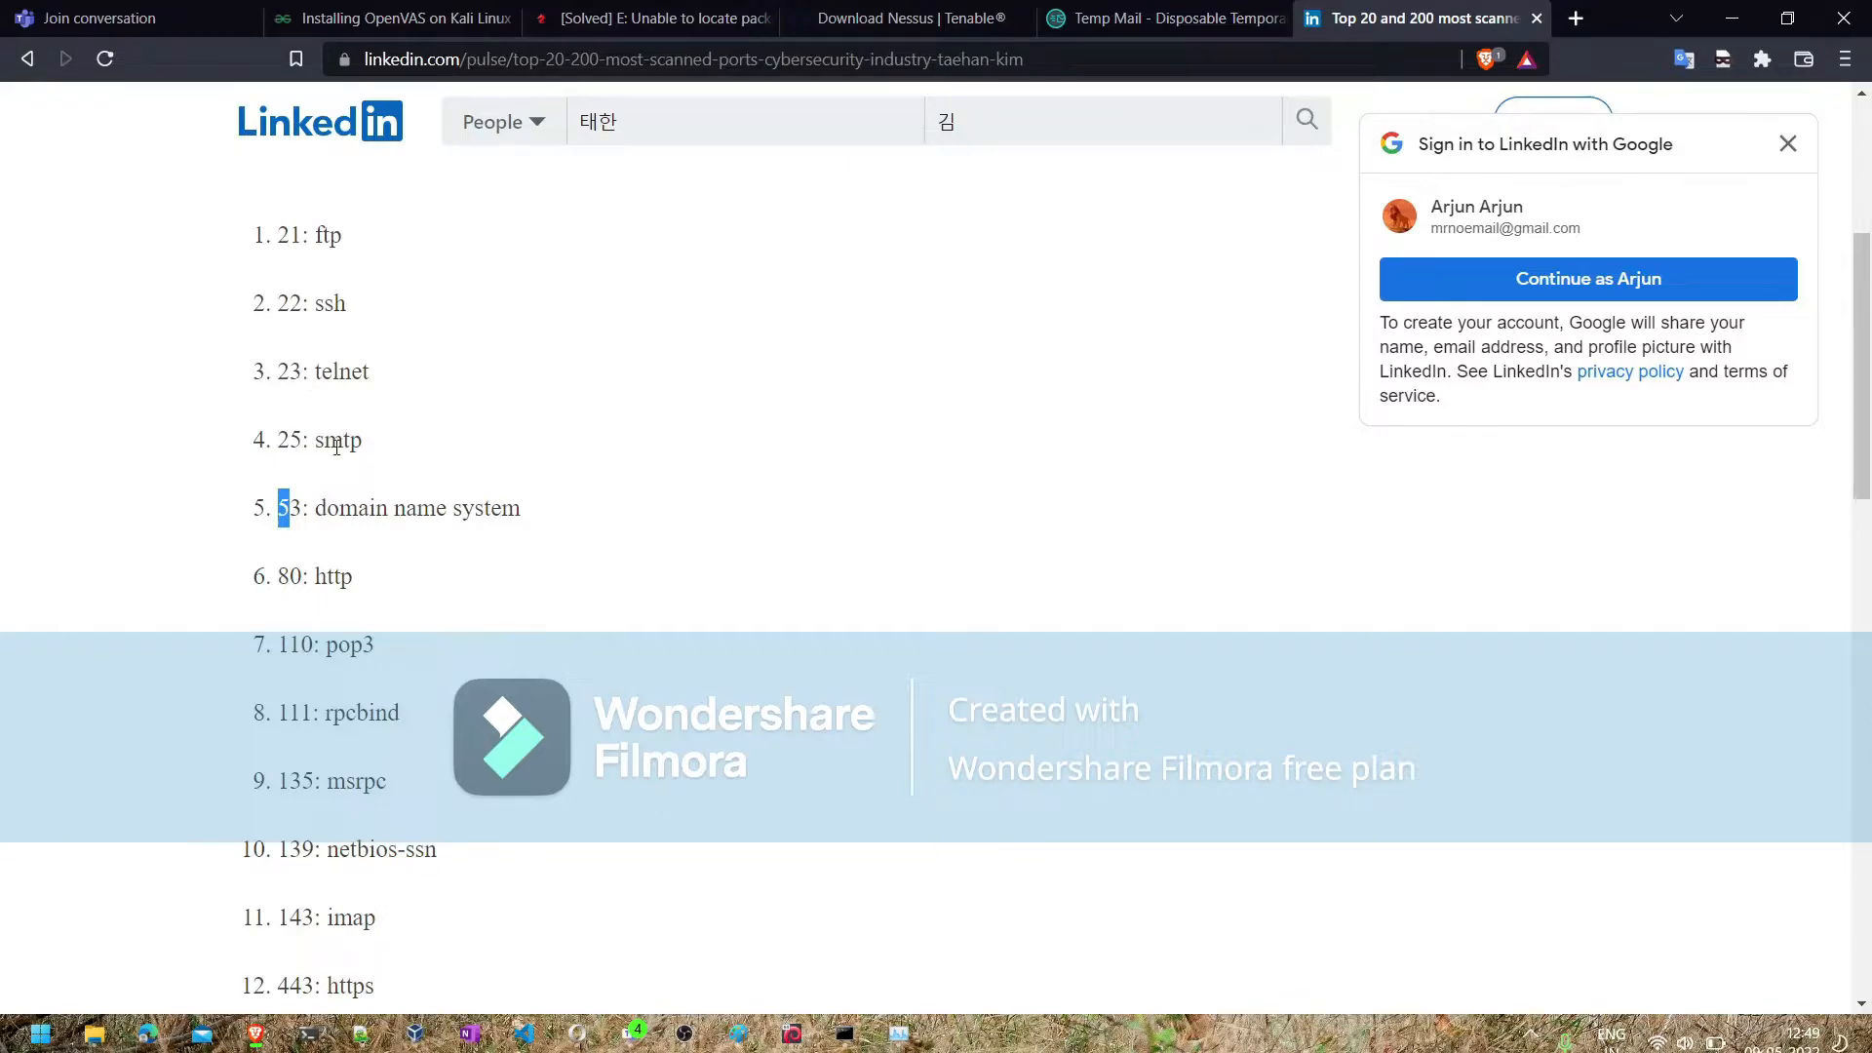
pyautogui.doubleClick(337, 579)
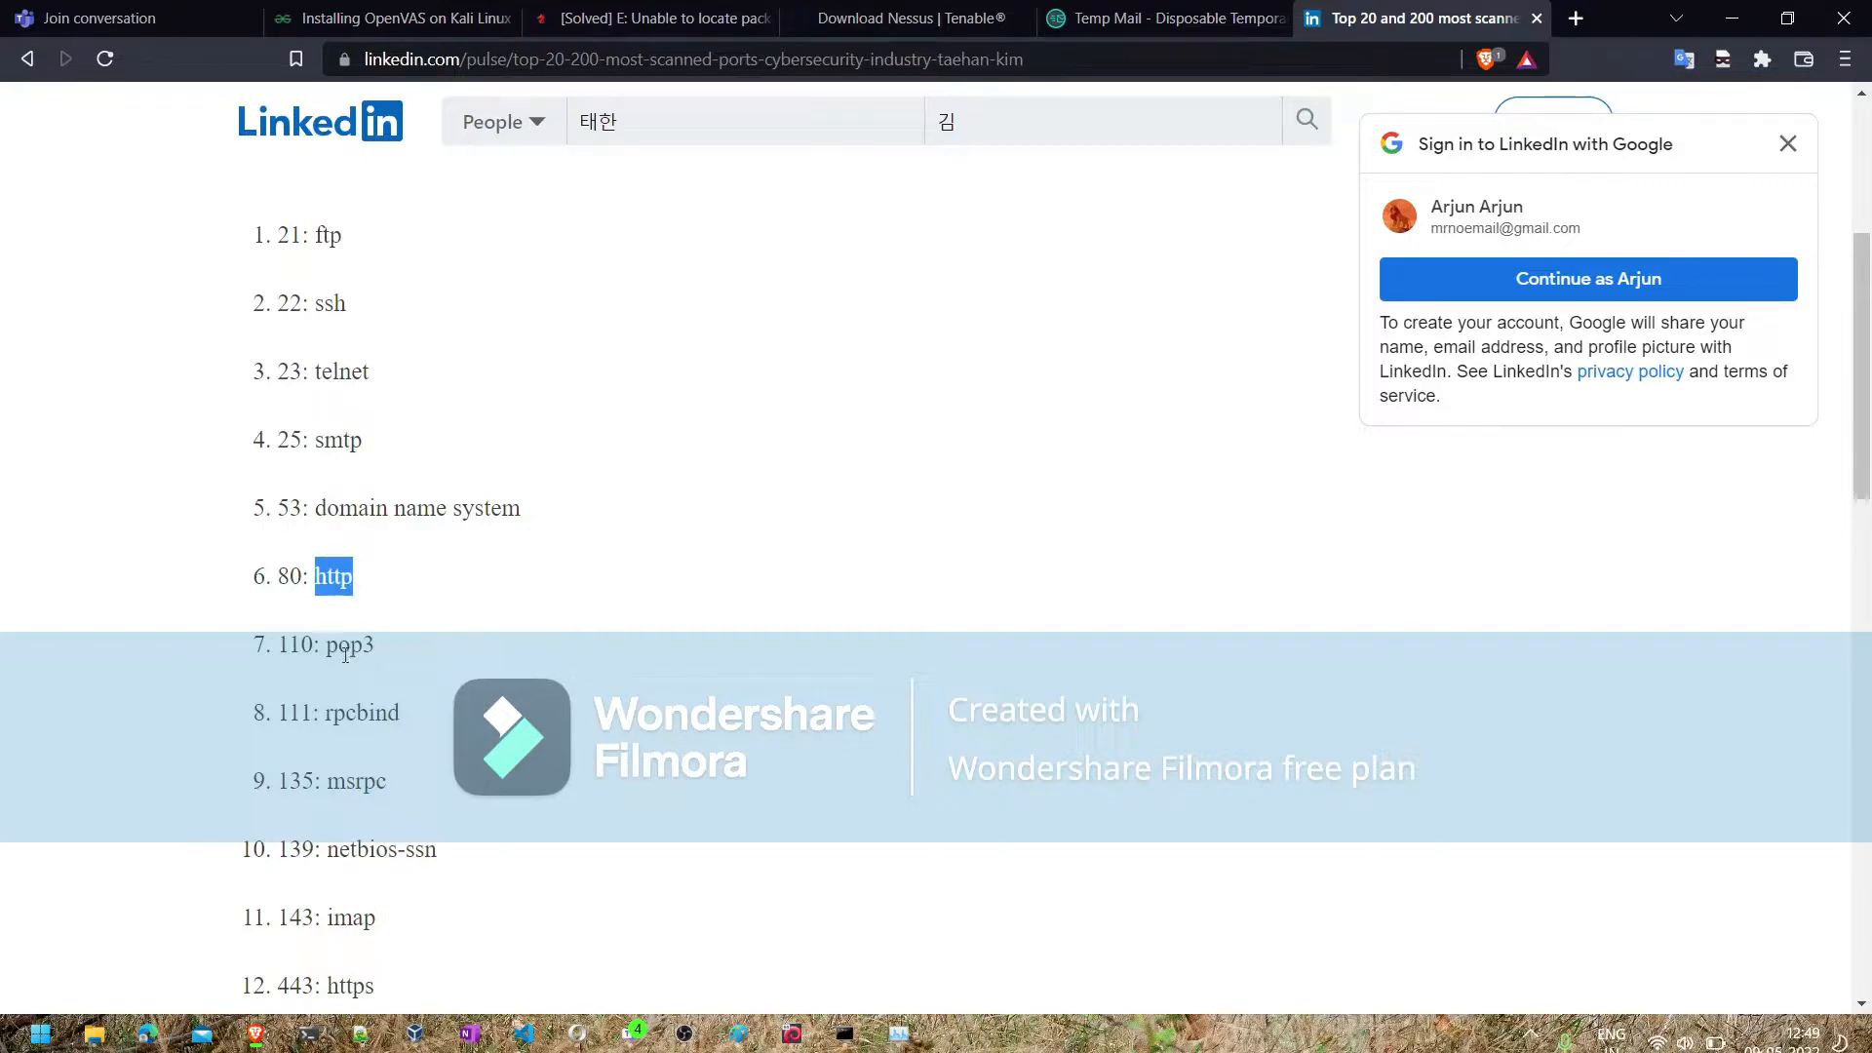
pyautogui.doubleClick(346, 648)
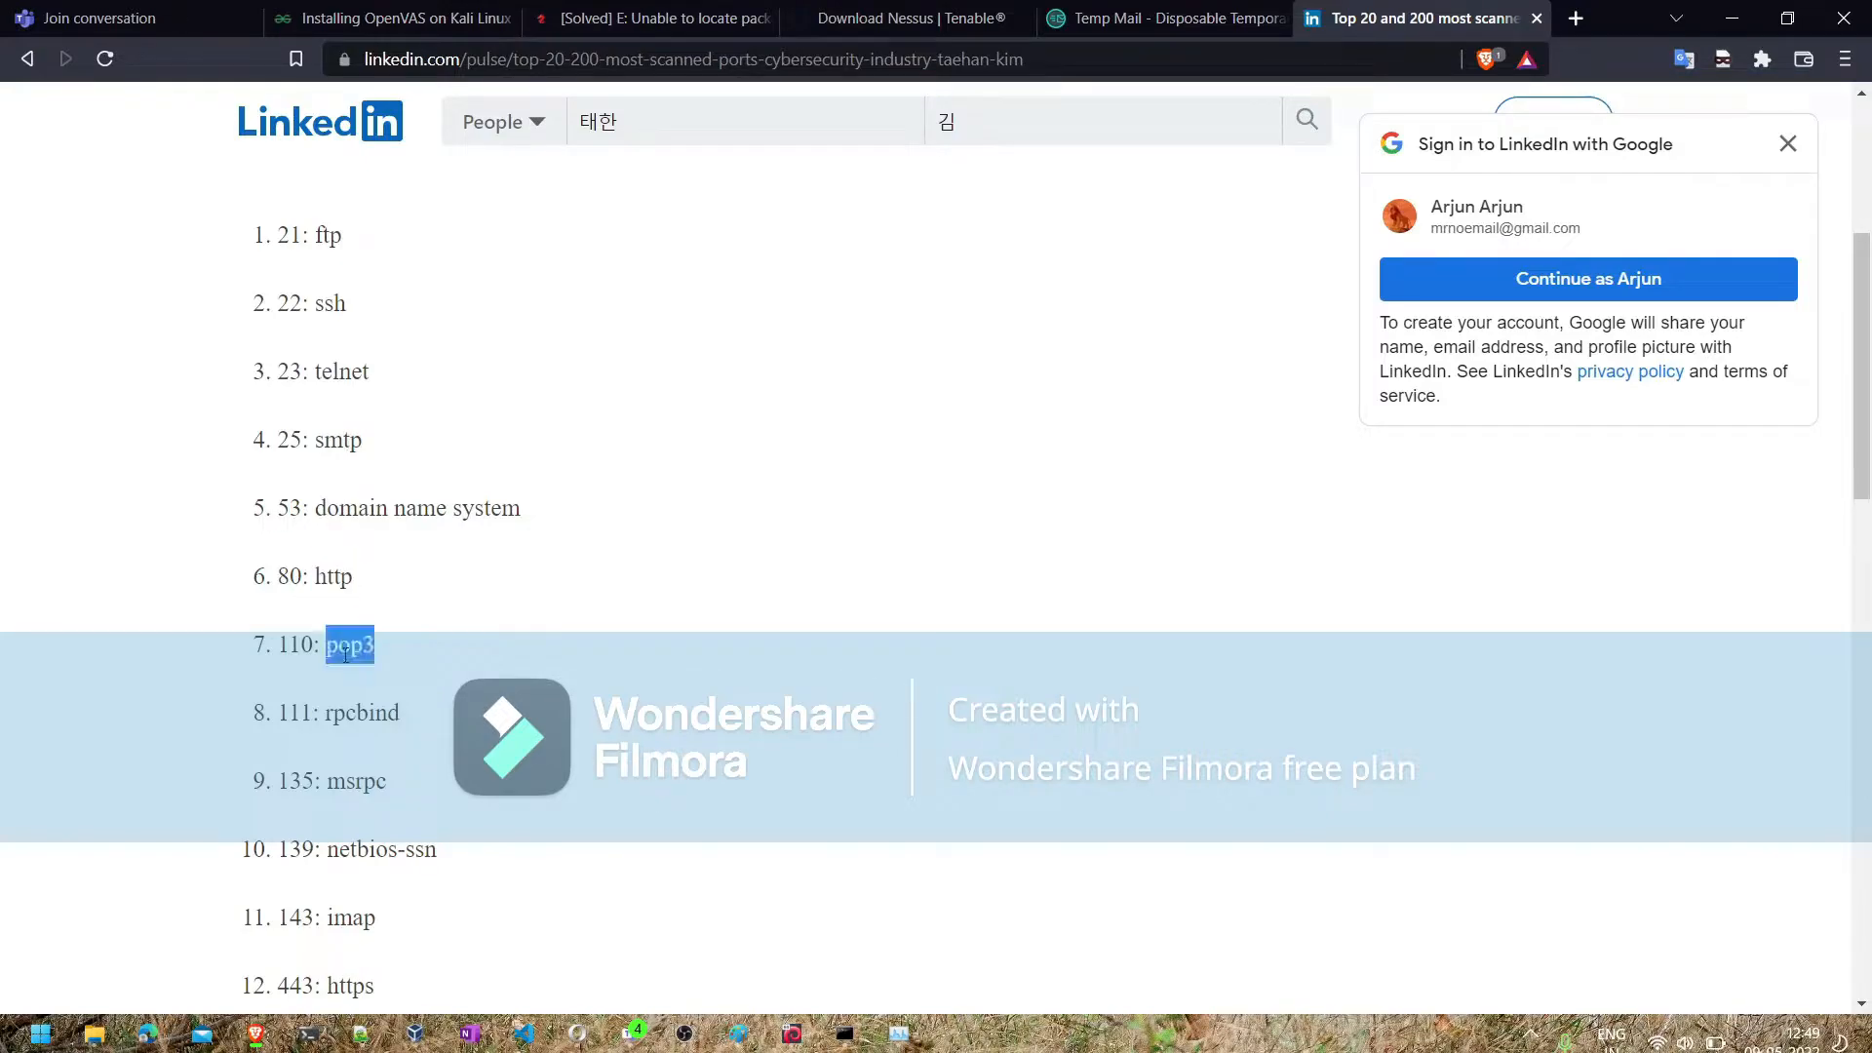
pyautogui.click(340, 715)
pyautogui.doubleClick(340, 715)
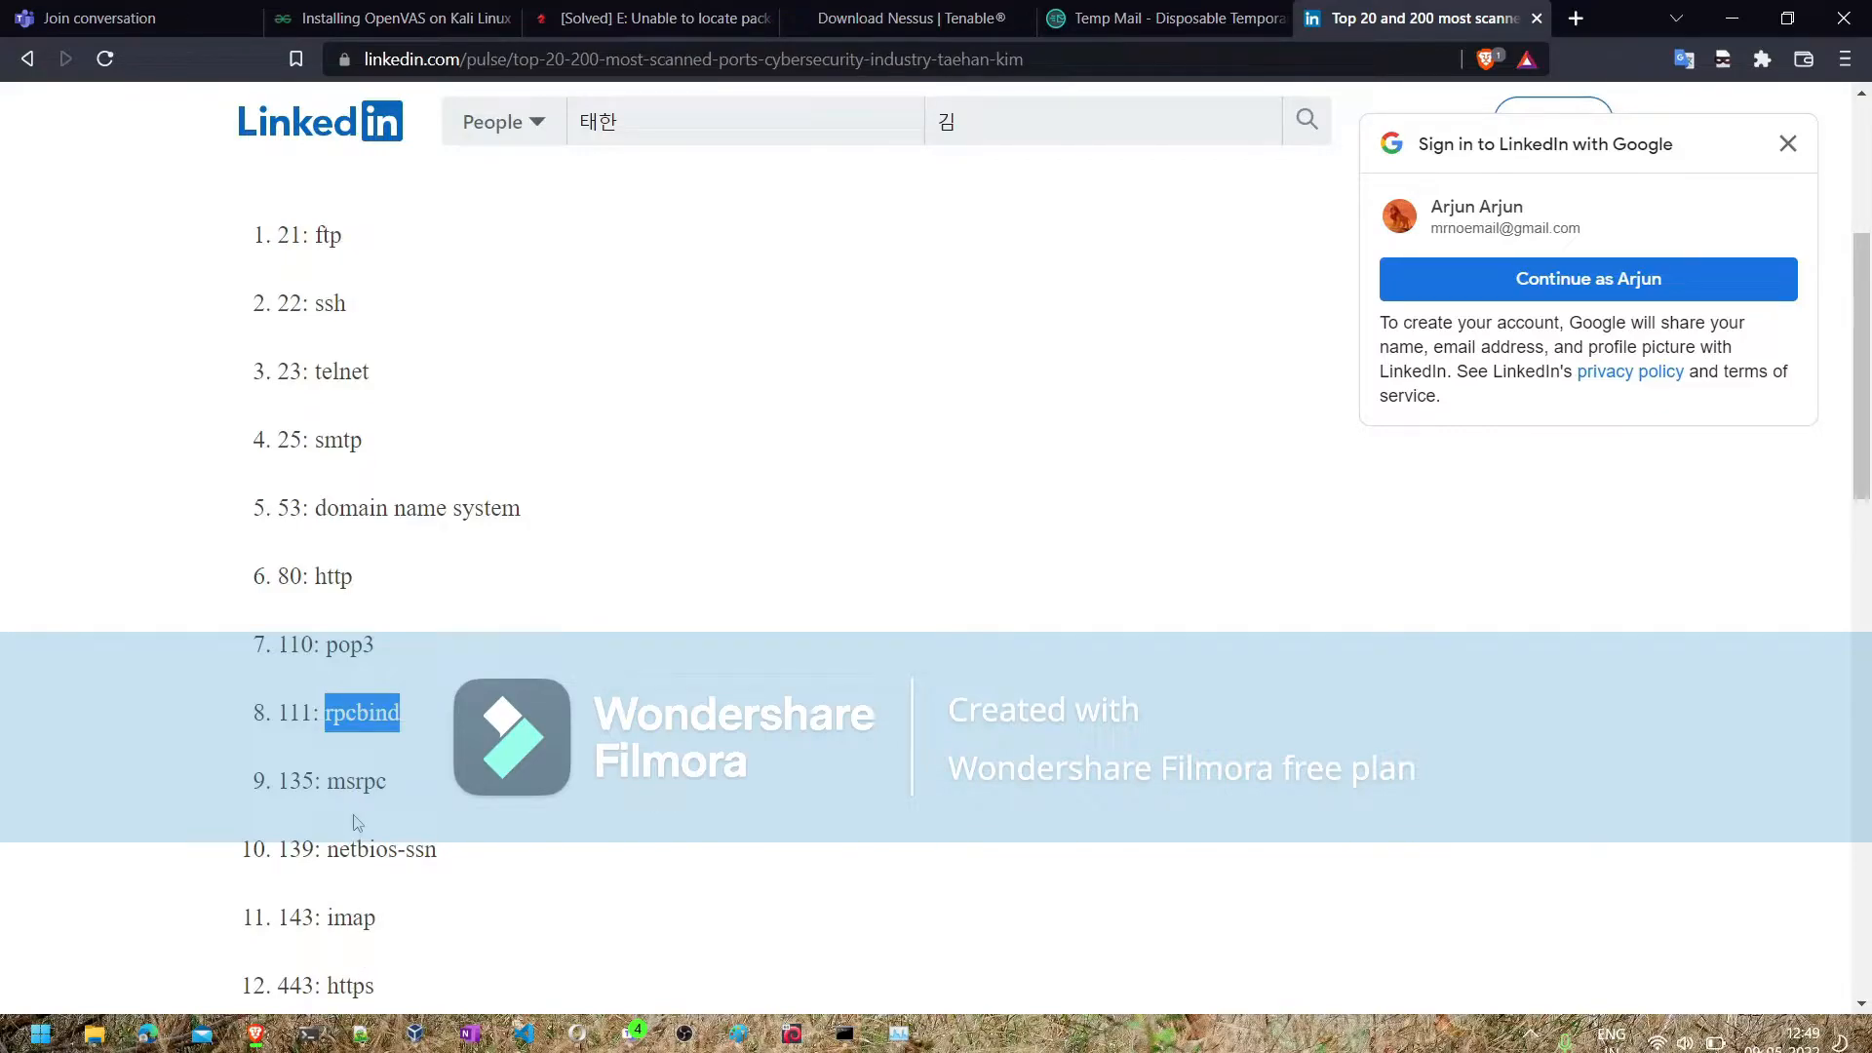
pyautogui.scroll(-2, 357, 822)
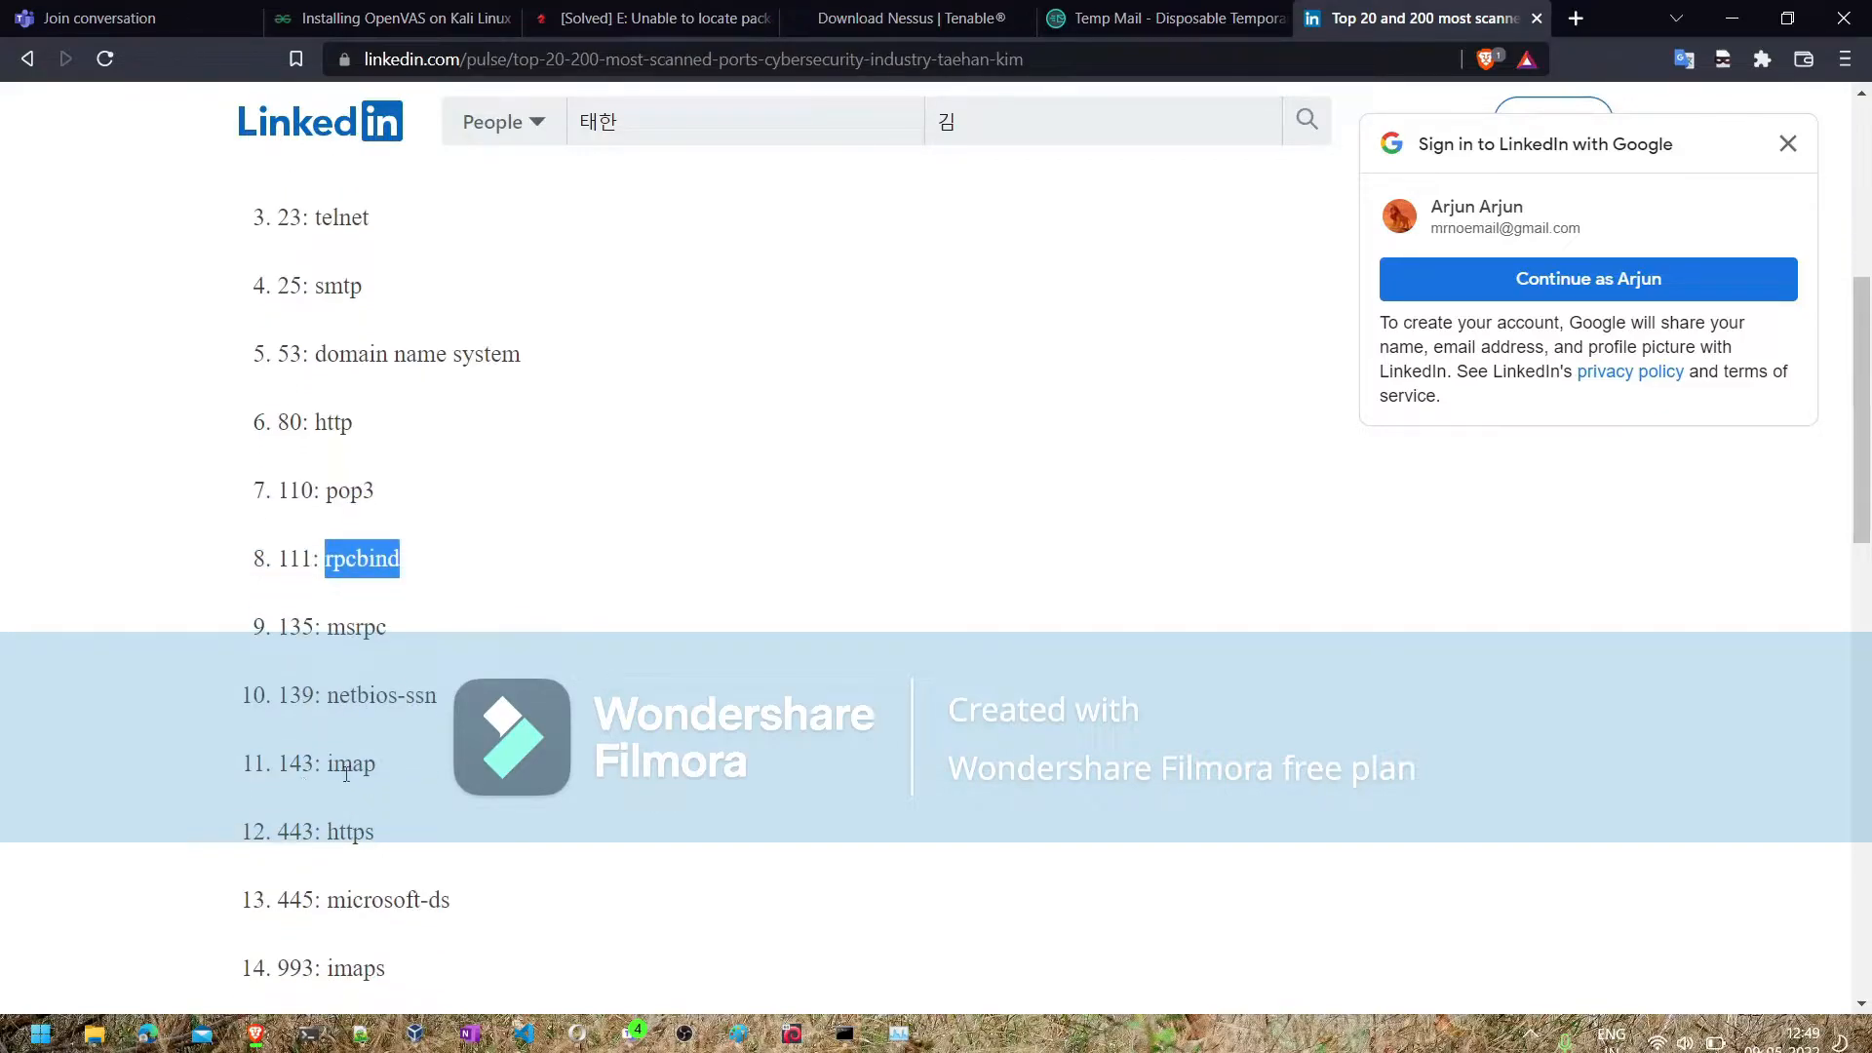
pyautogui.doubleClick(346, 774)
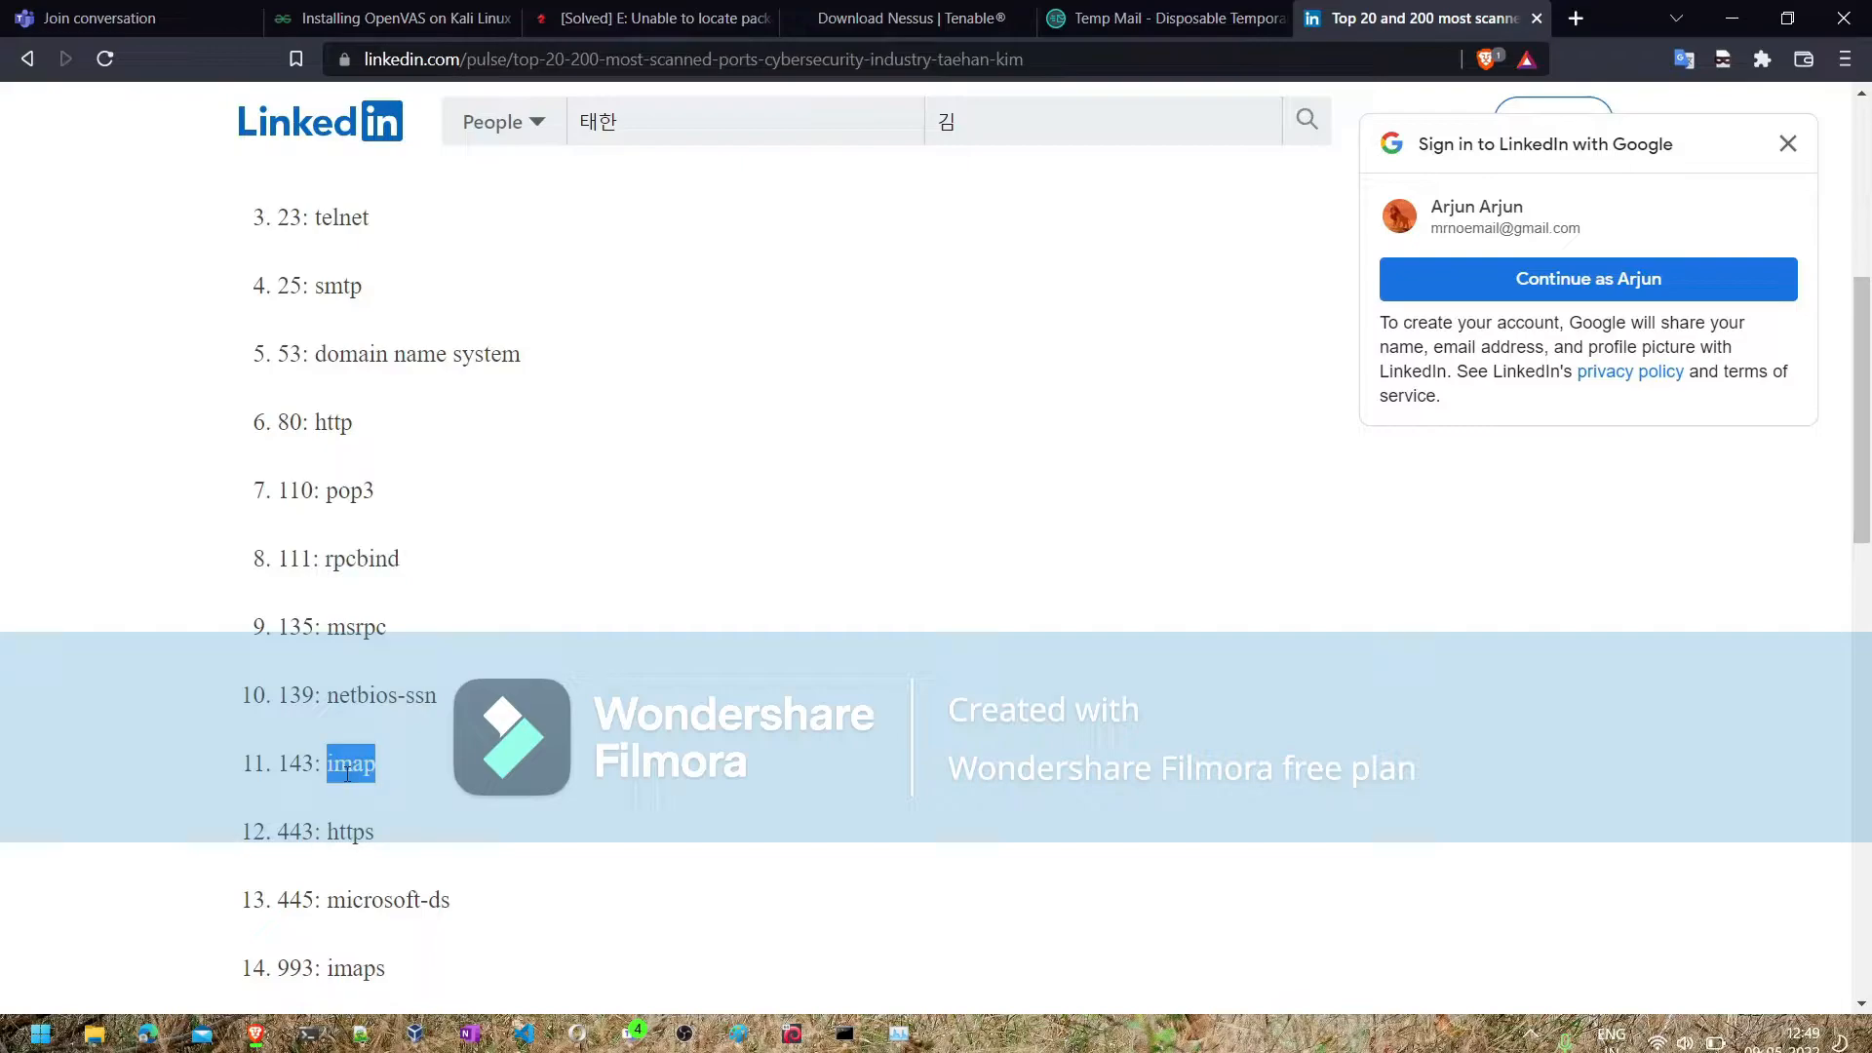
pyautogui.doubleClick(341, 831)
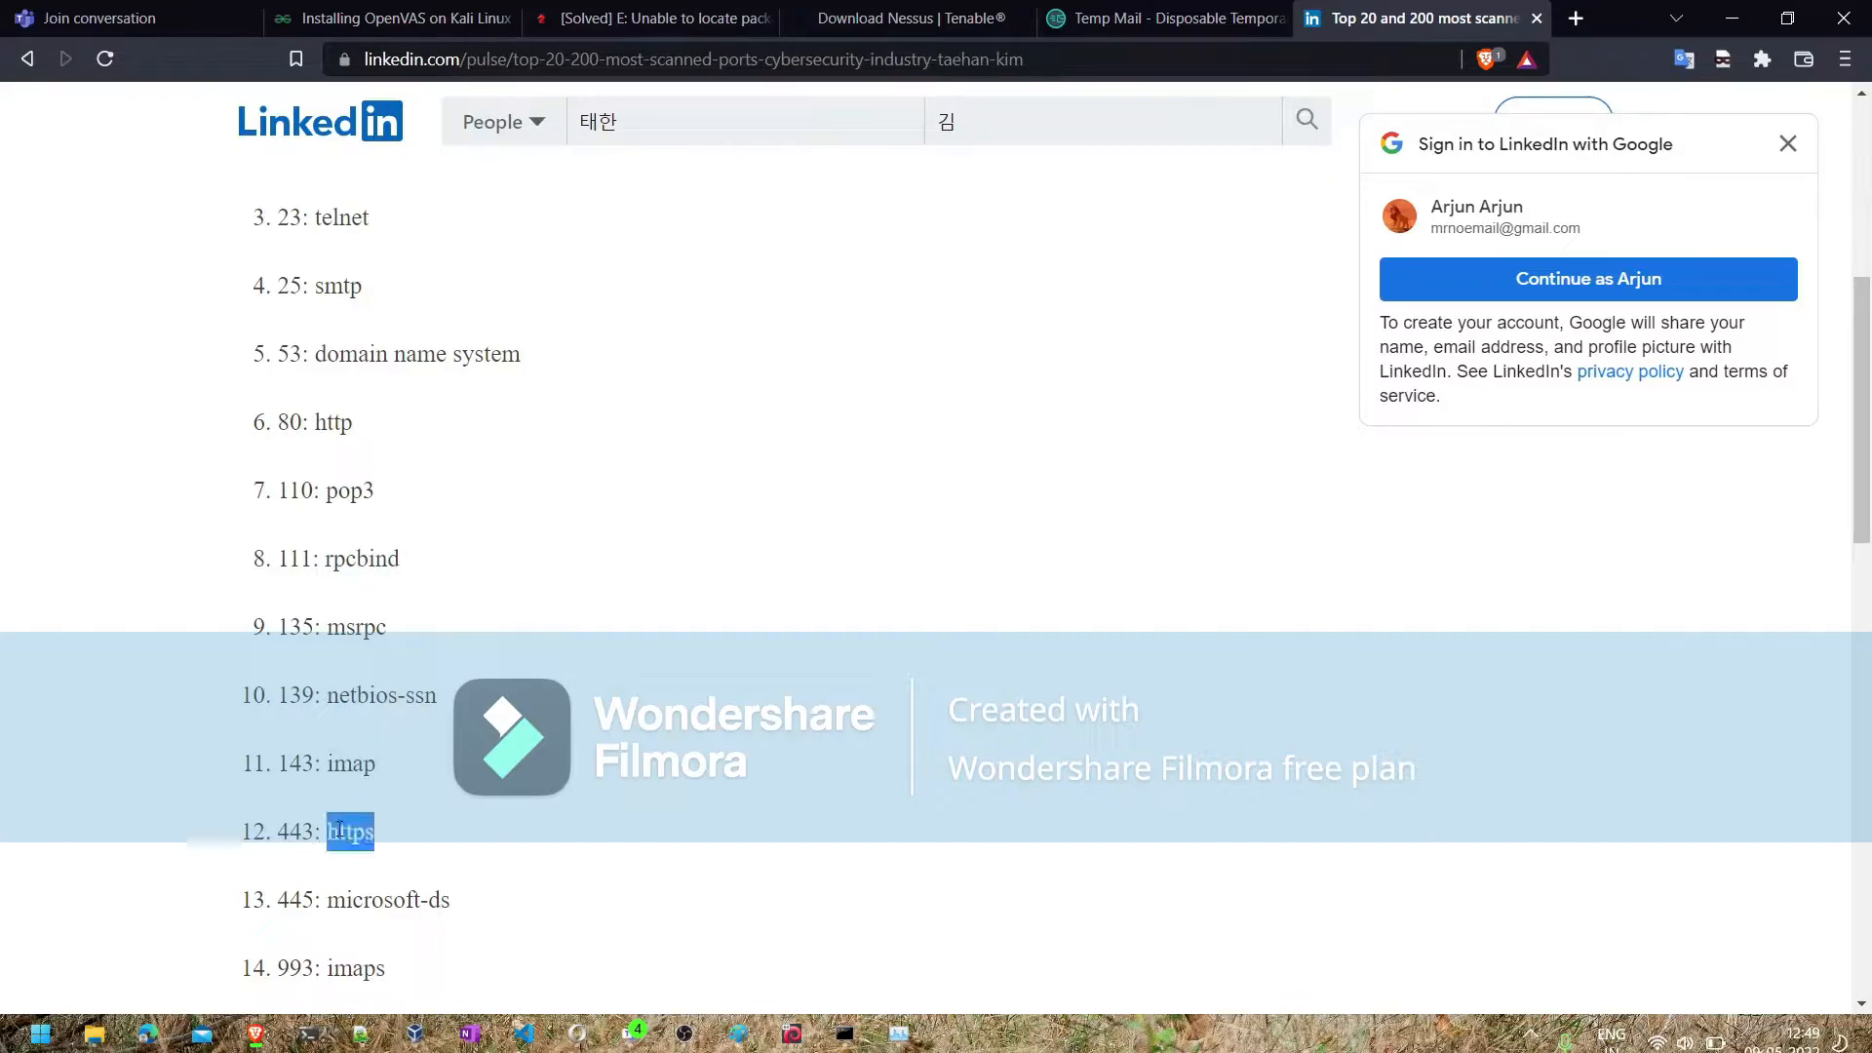
pyautogui.doubleClick(333, 900)
pyautogui.scroll(-2, 333, 908)
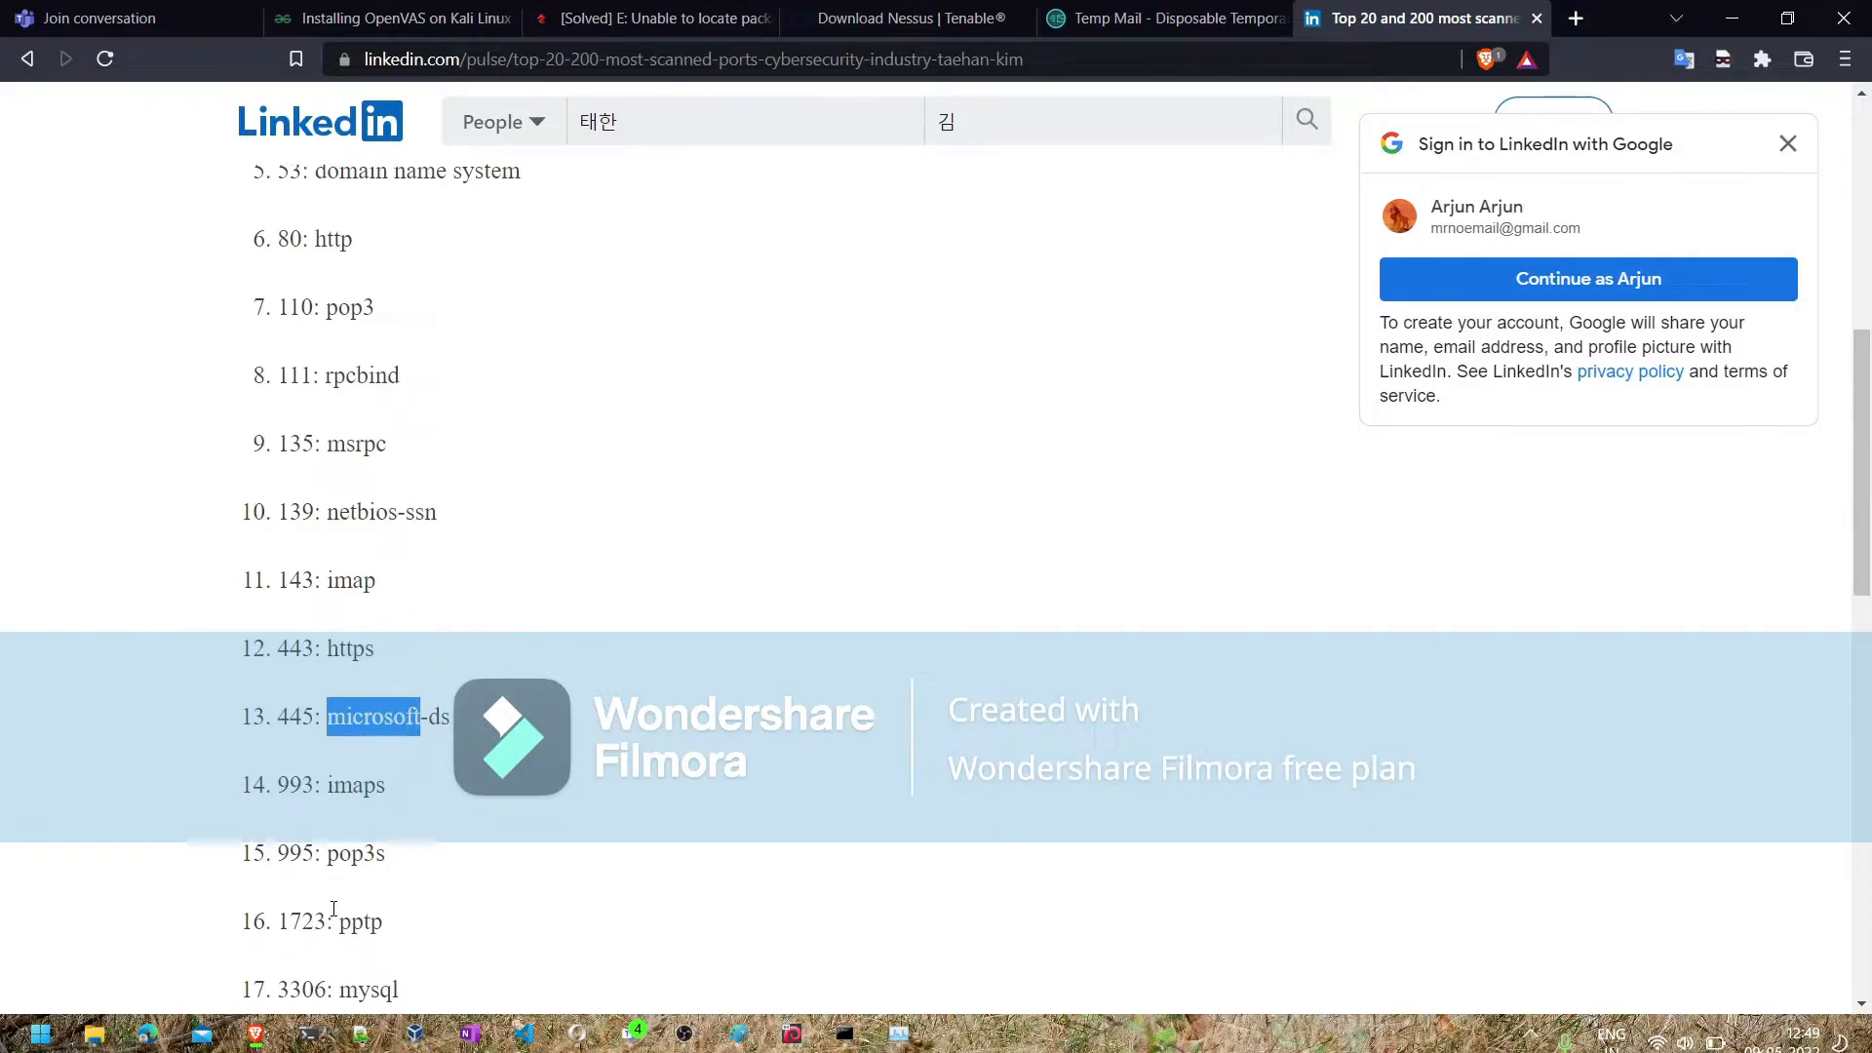
pyautogui.scroll(2, 334, 909)
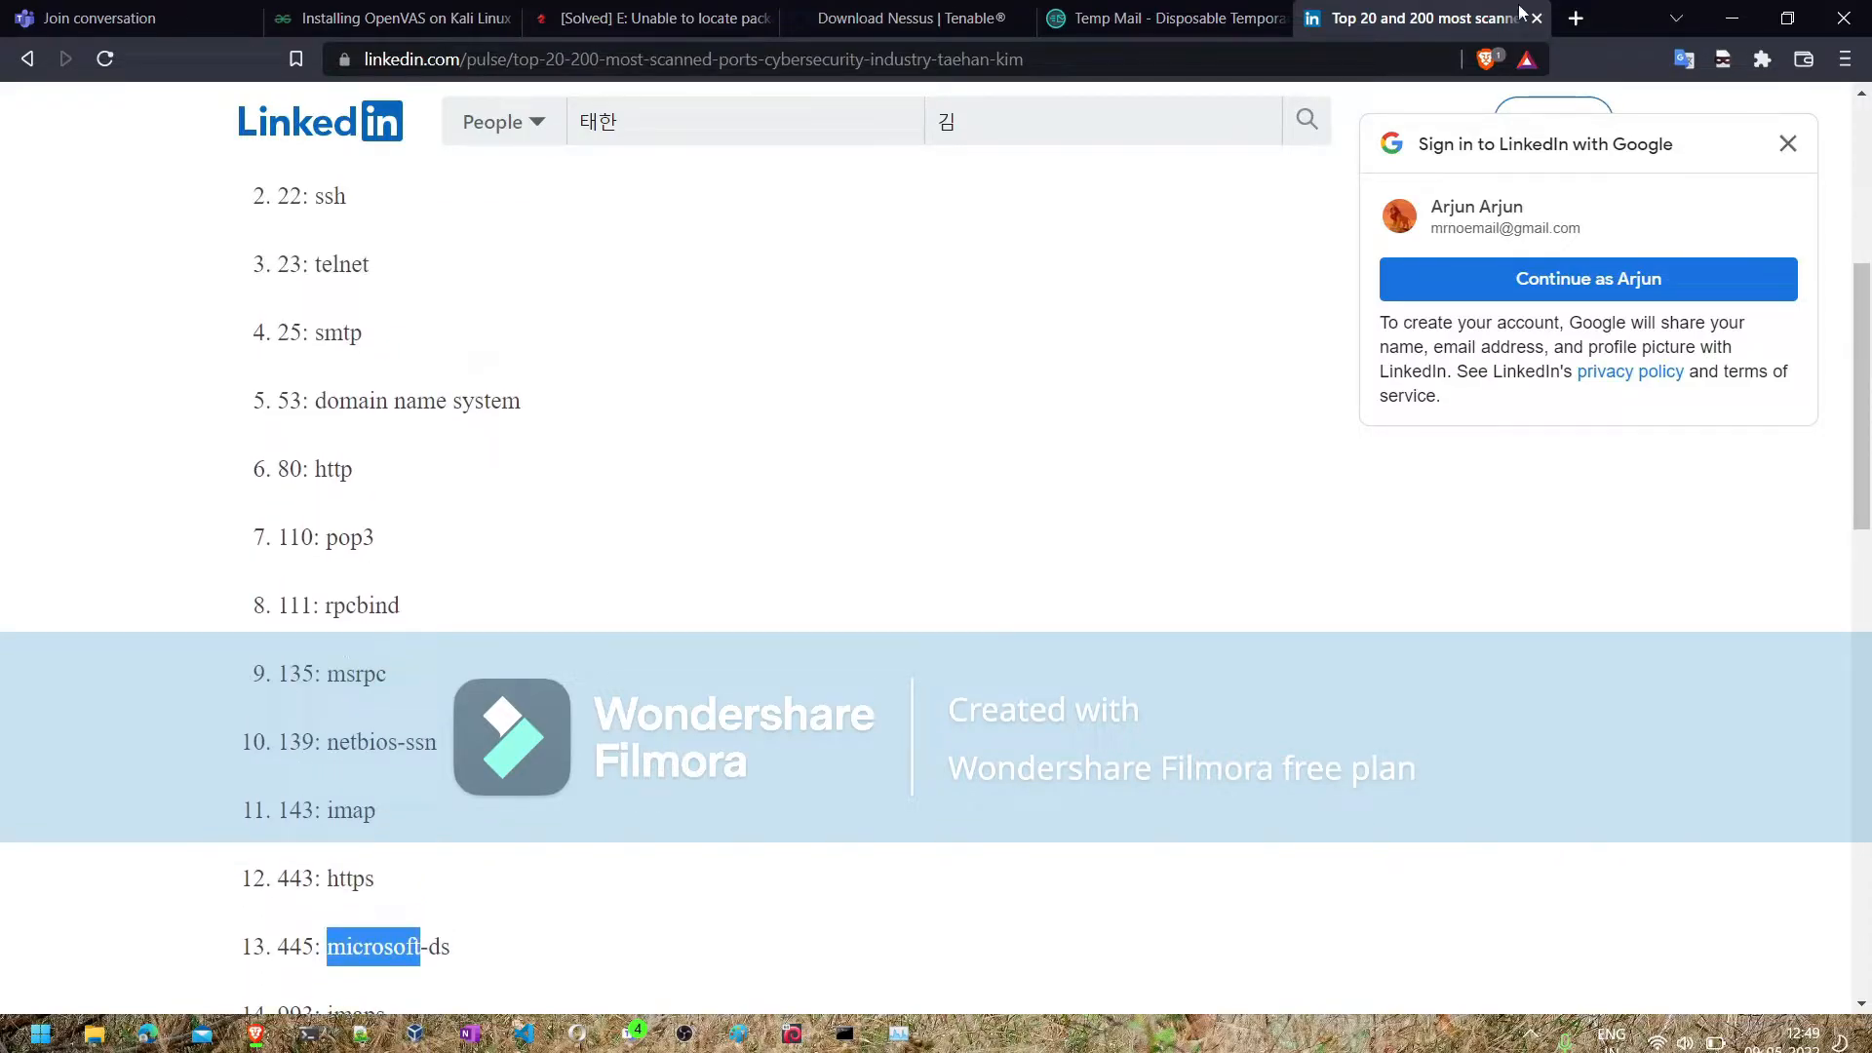
# - Return to the Nessus scan editor and check the available discovery scan types, keeping Port scan (common ports)
pyautogui.click(1732, 17)
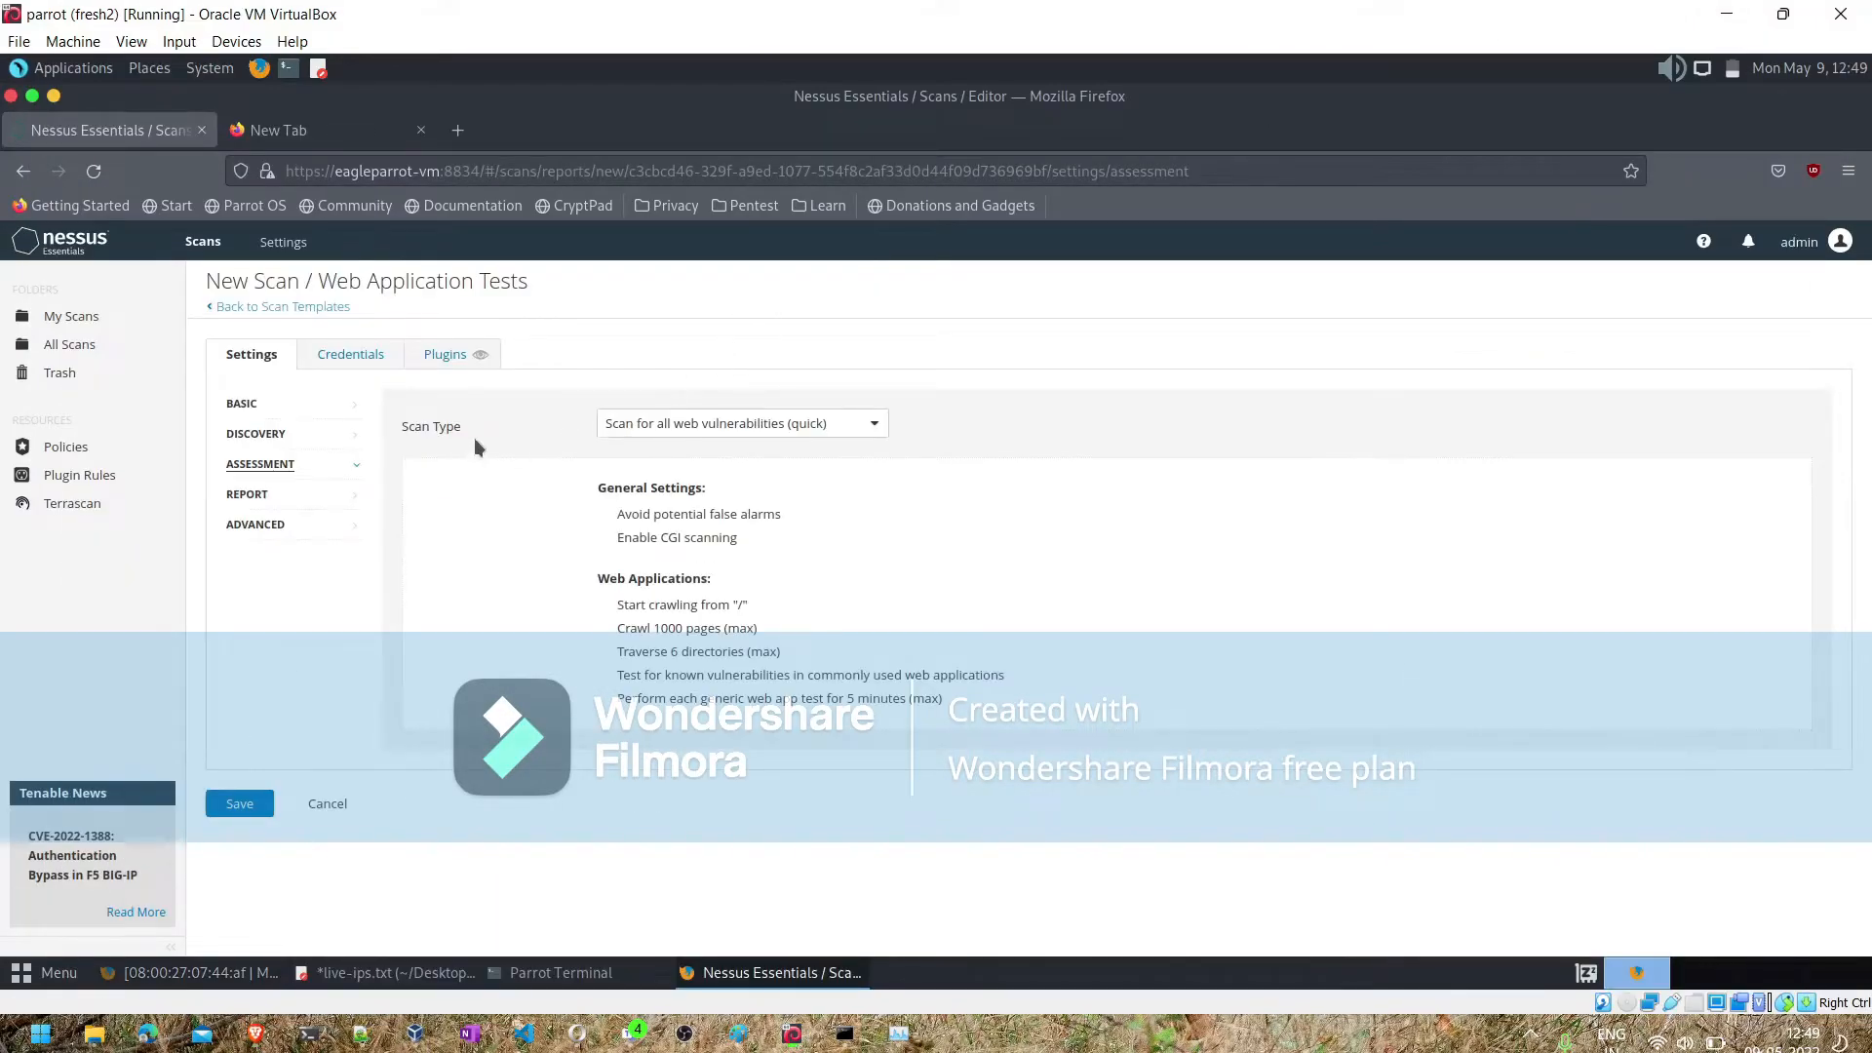
pyautogui.click(293, 435)
pyautogui.click(690, 425)
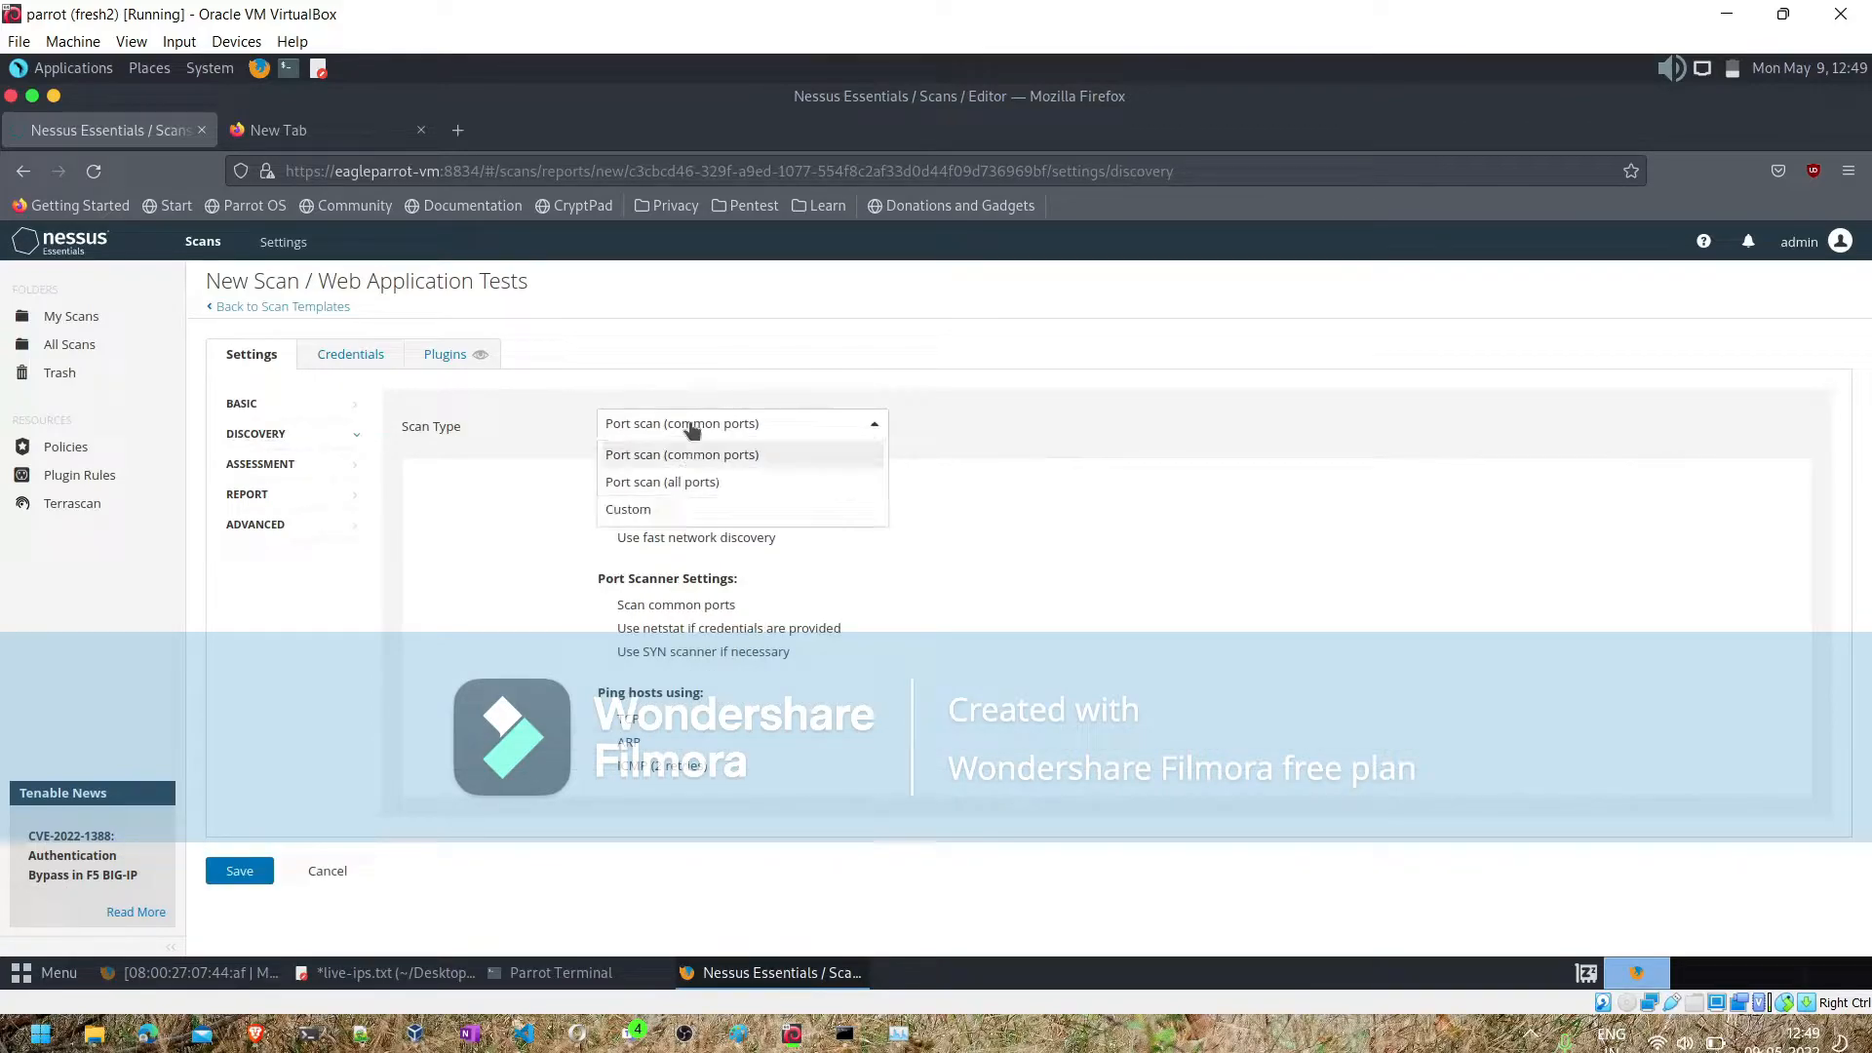
pyautogui.click(690, 425)
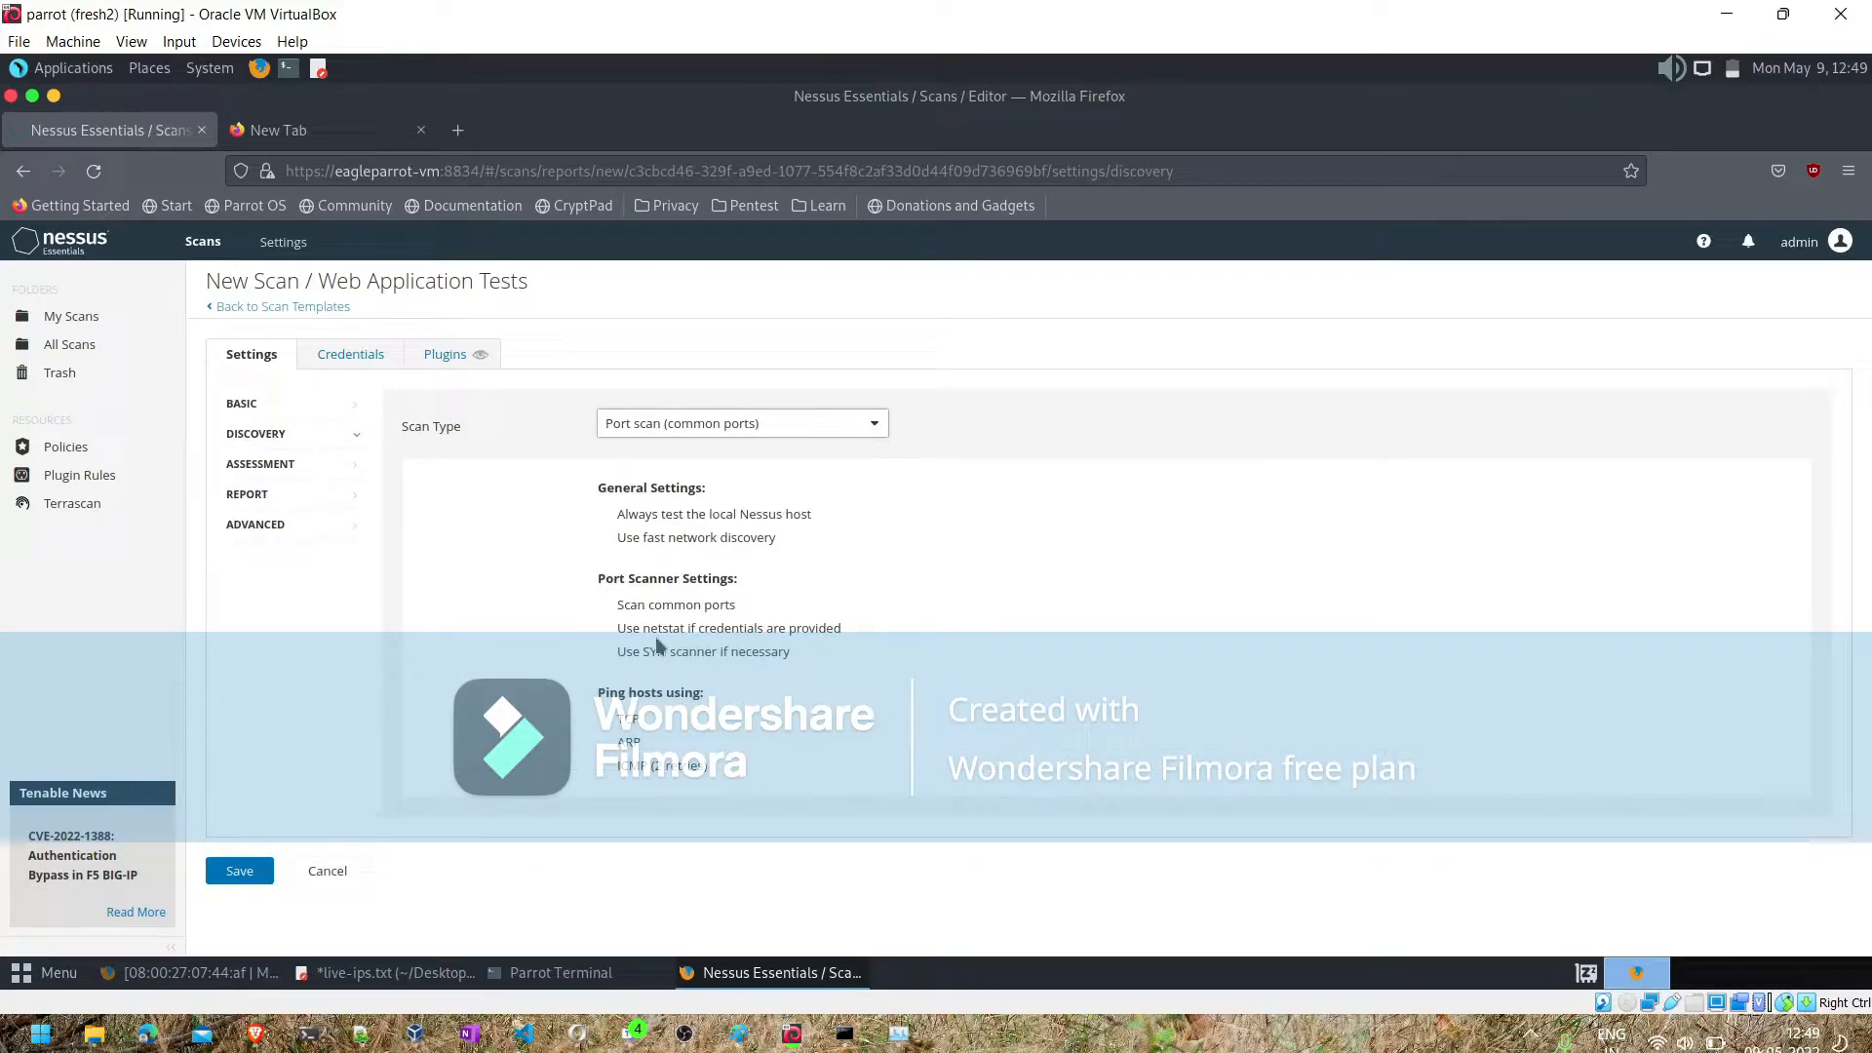
# - Try the Custom assessment scan type and view its Web Applications settings
pyautogui.click(282, 464)
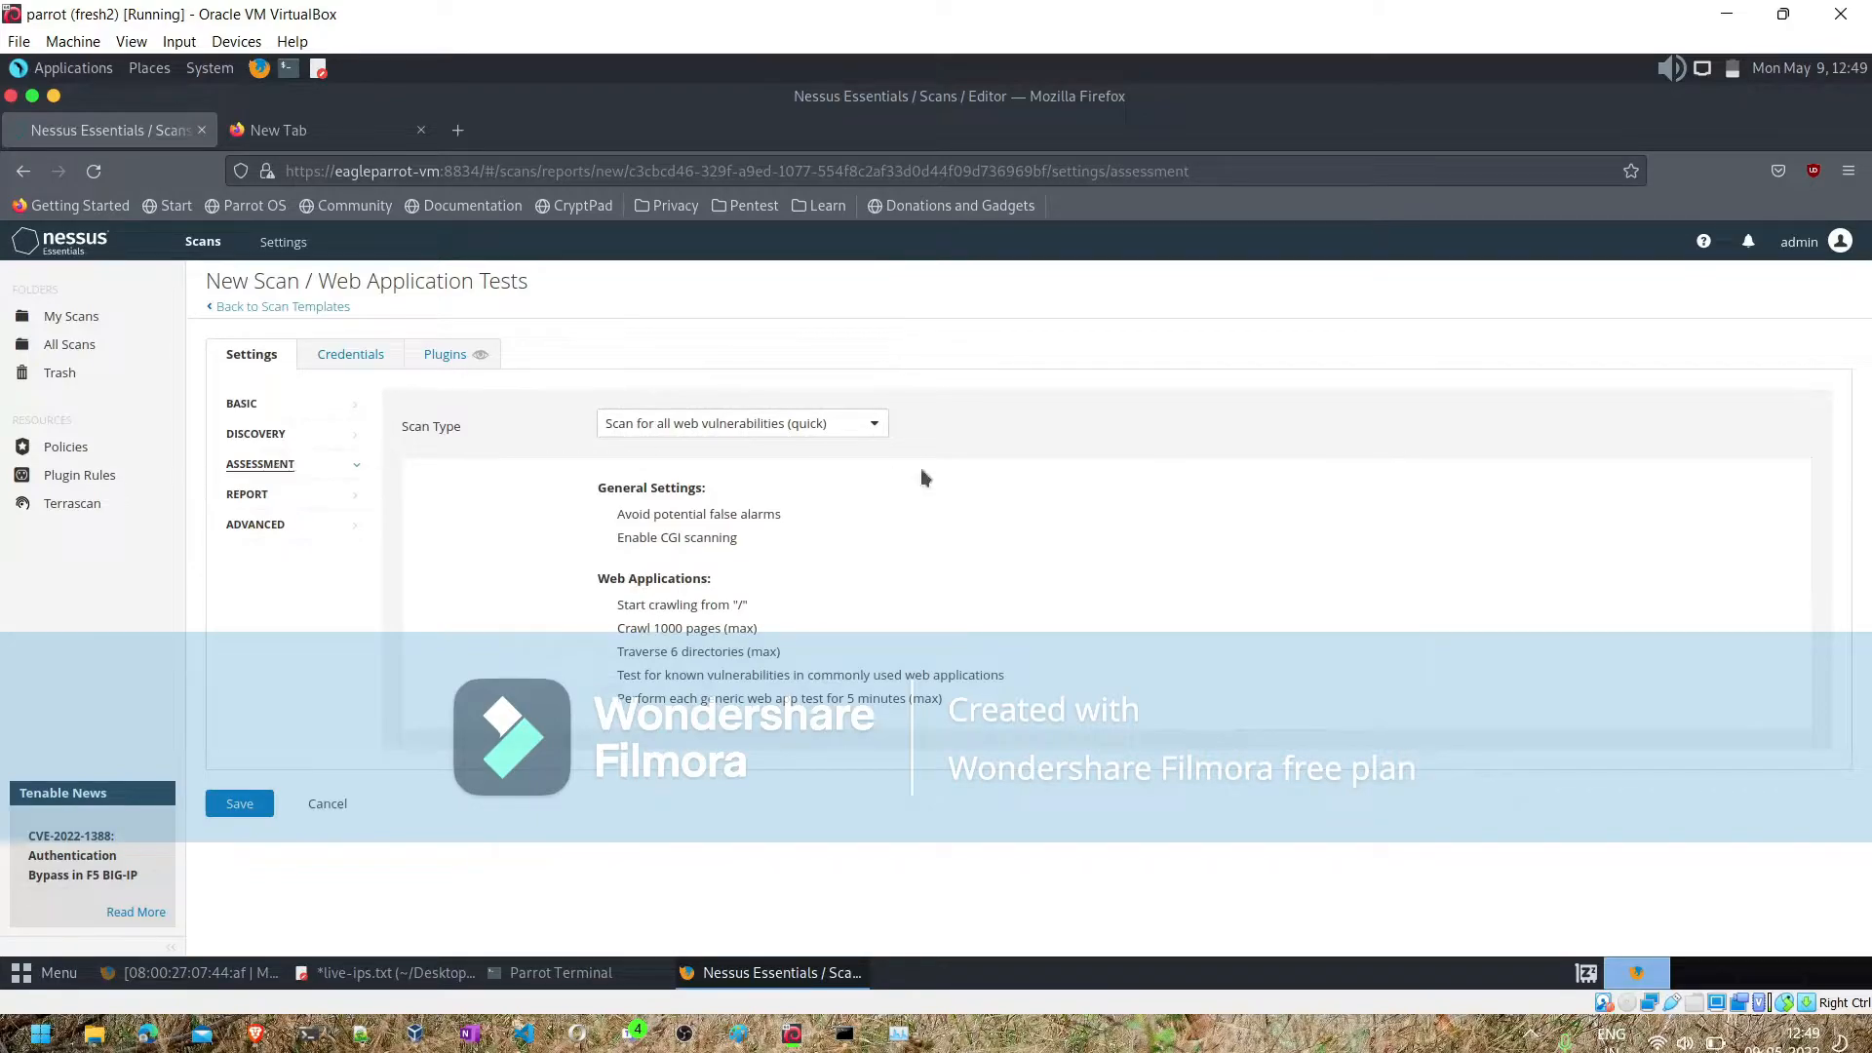
pyautogui.click(867, 429)
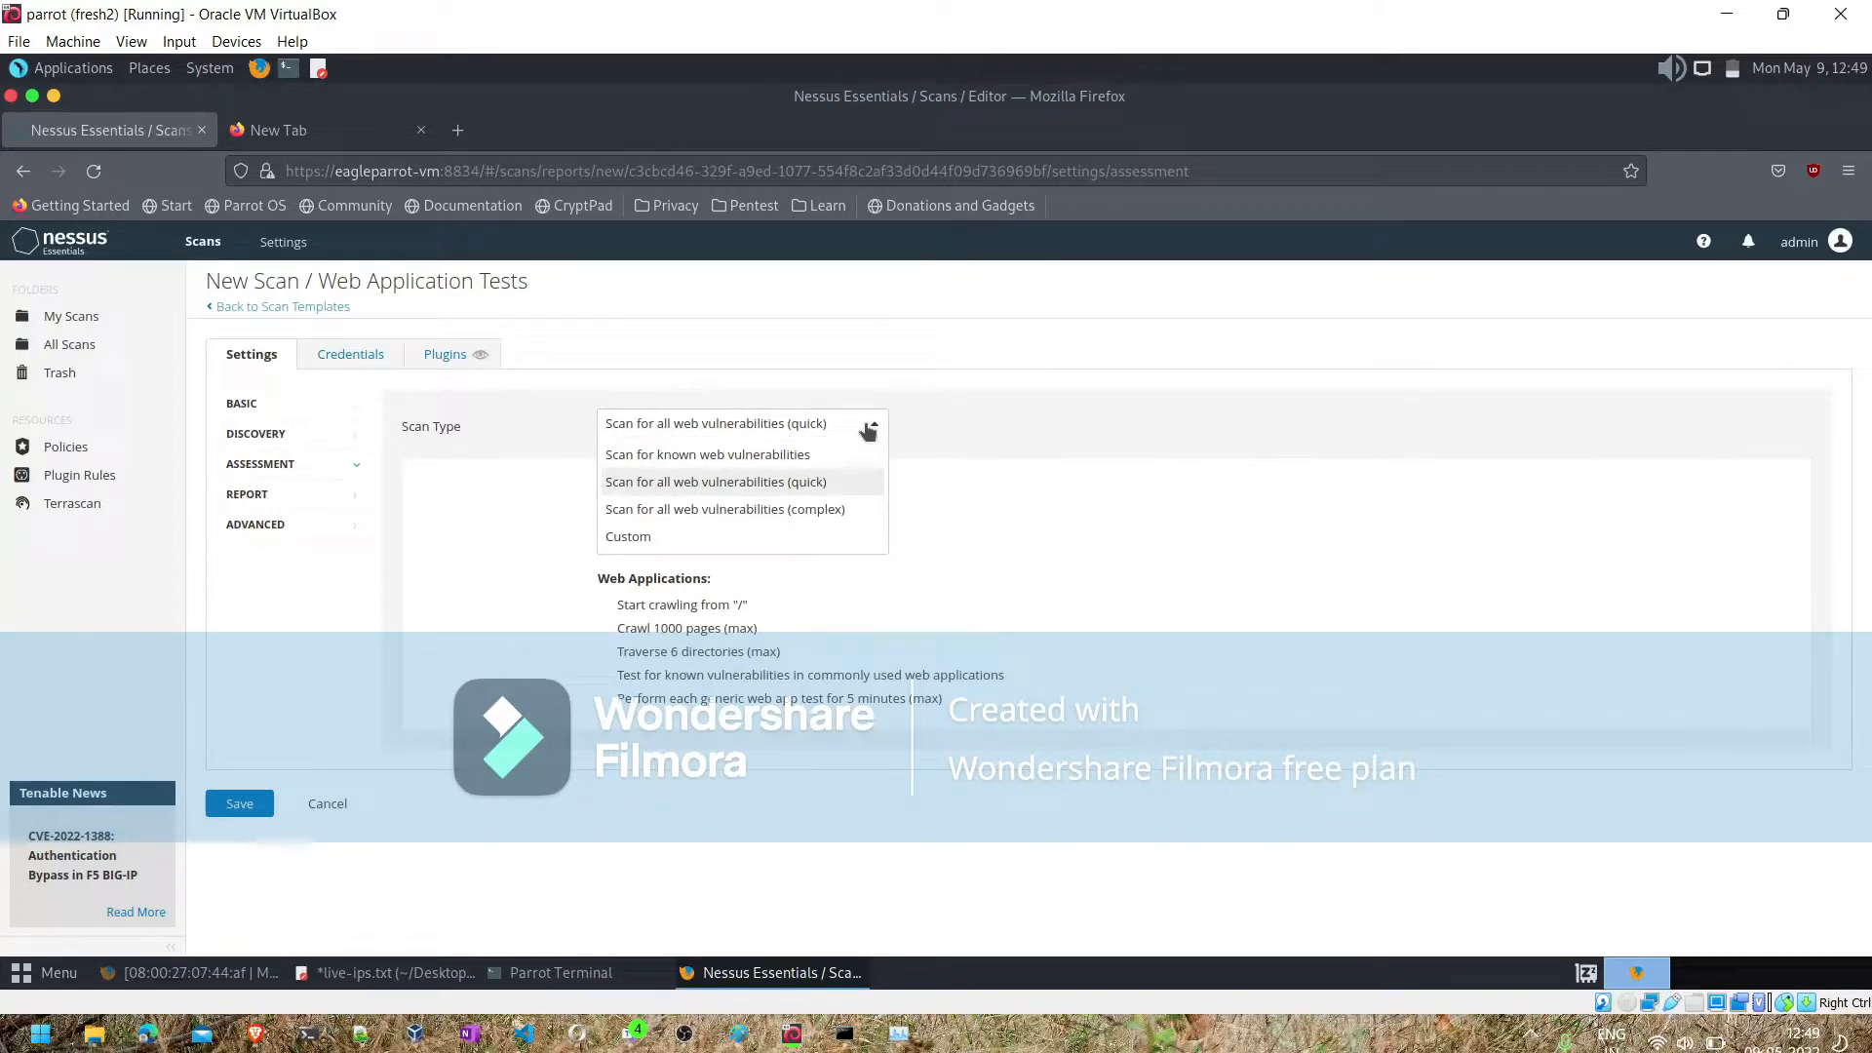
pyautogui.click(702, 538)
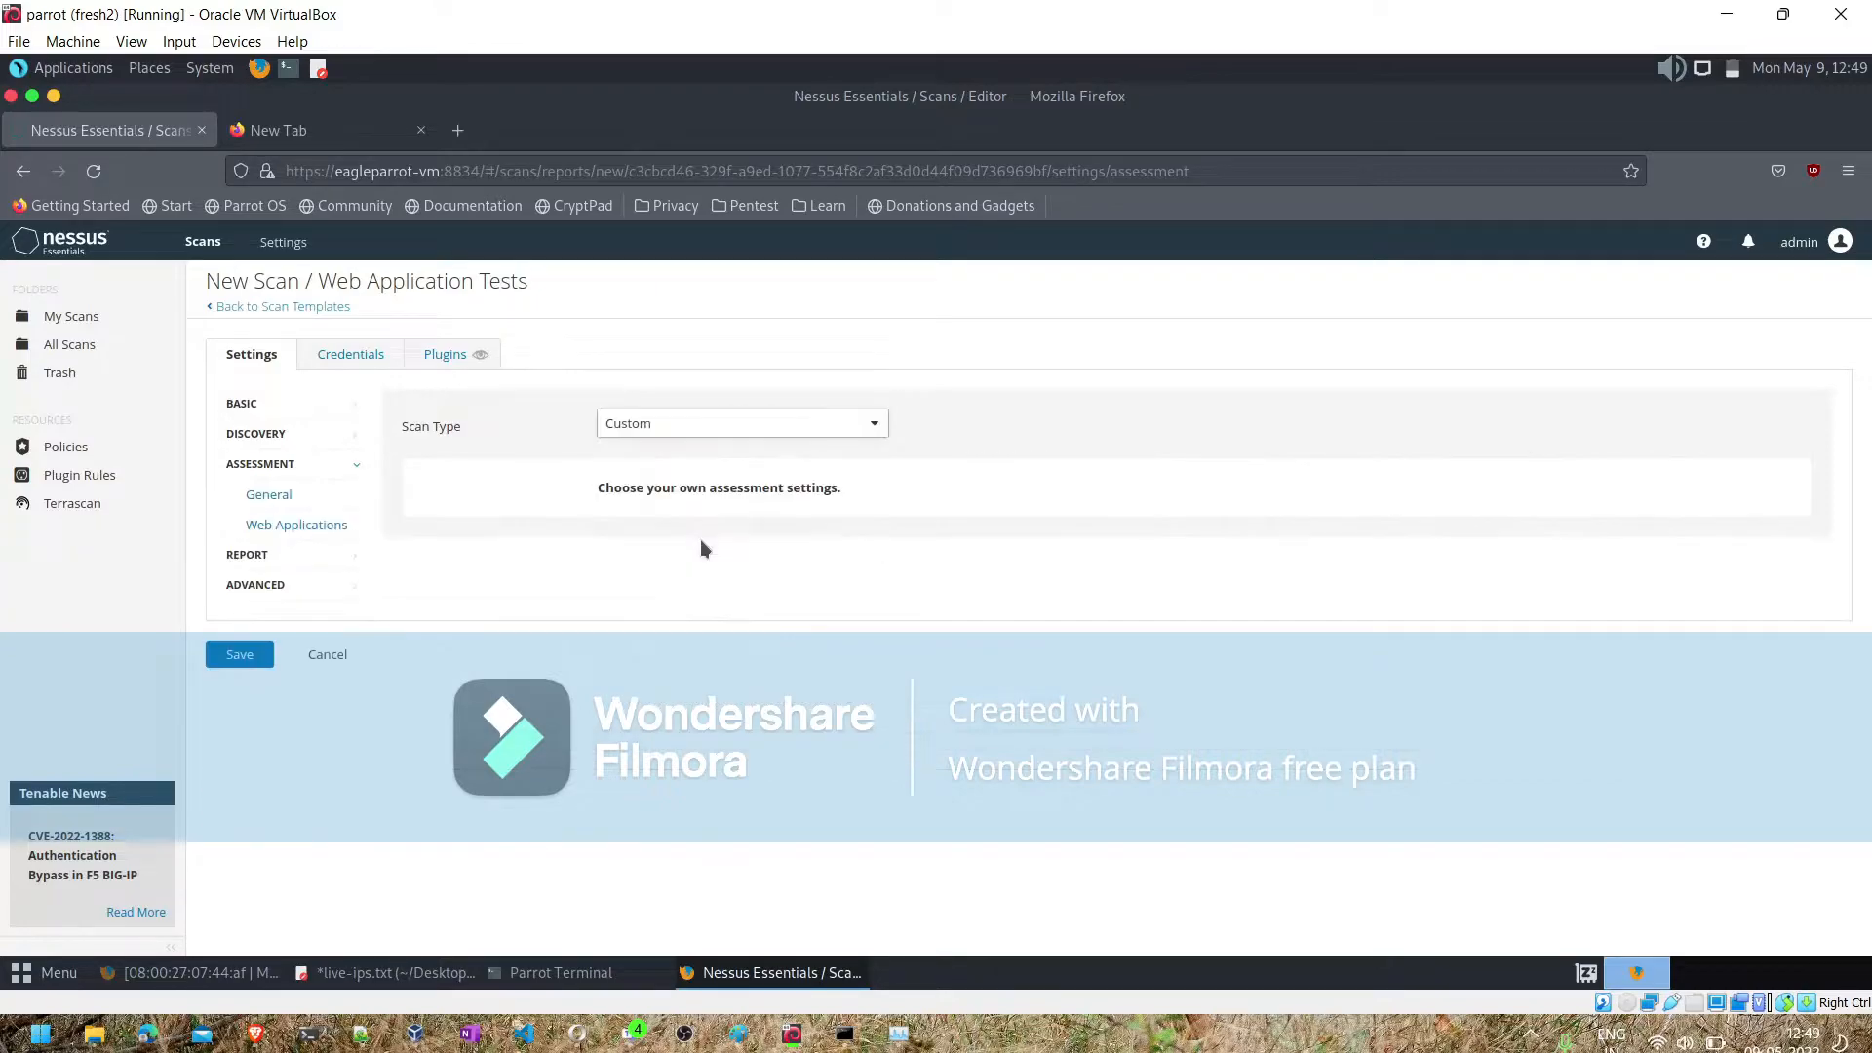
pyautogui.click(313, 525)
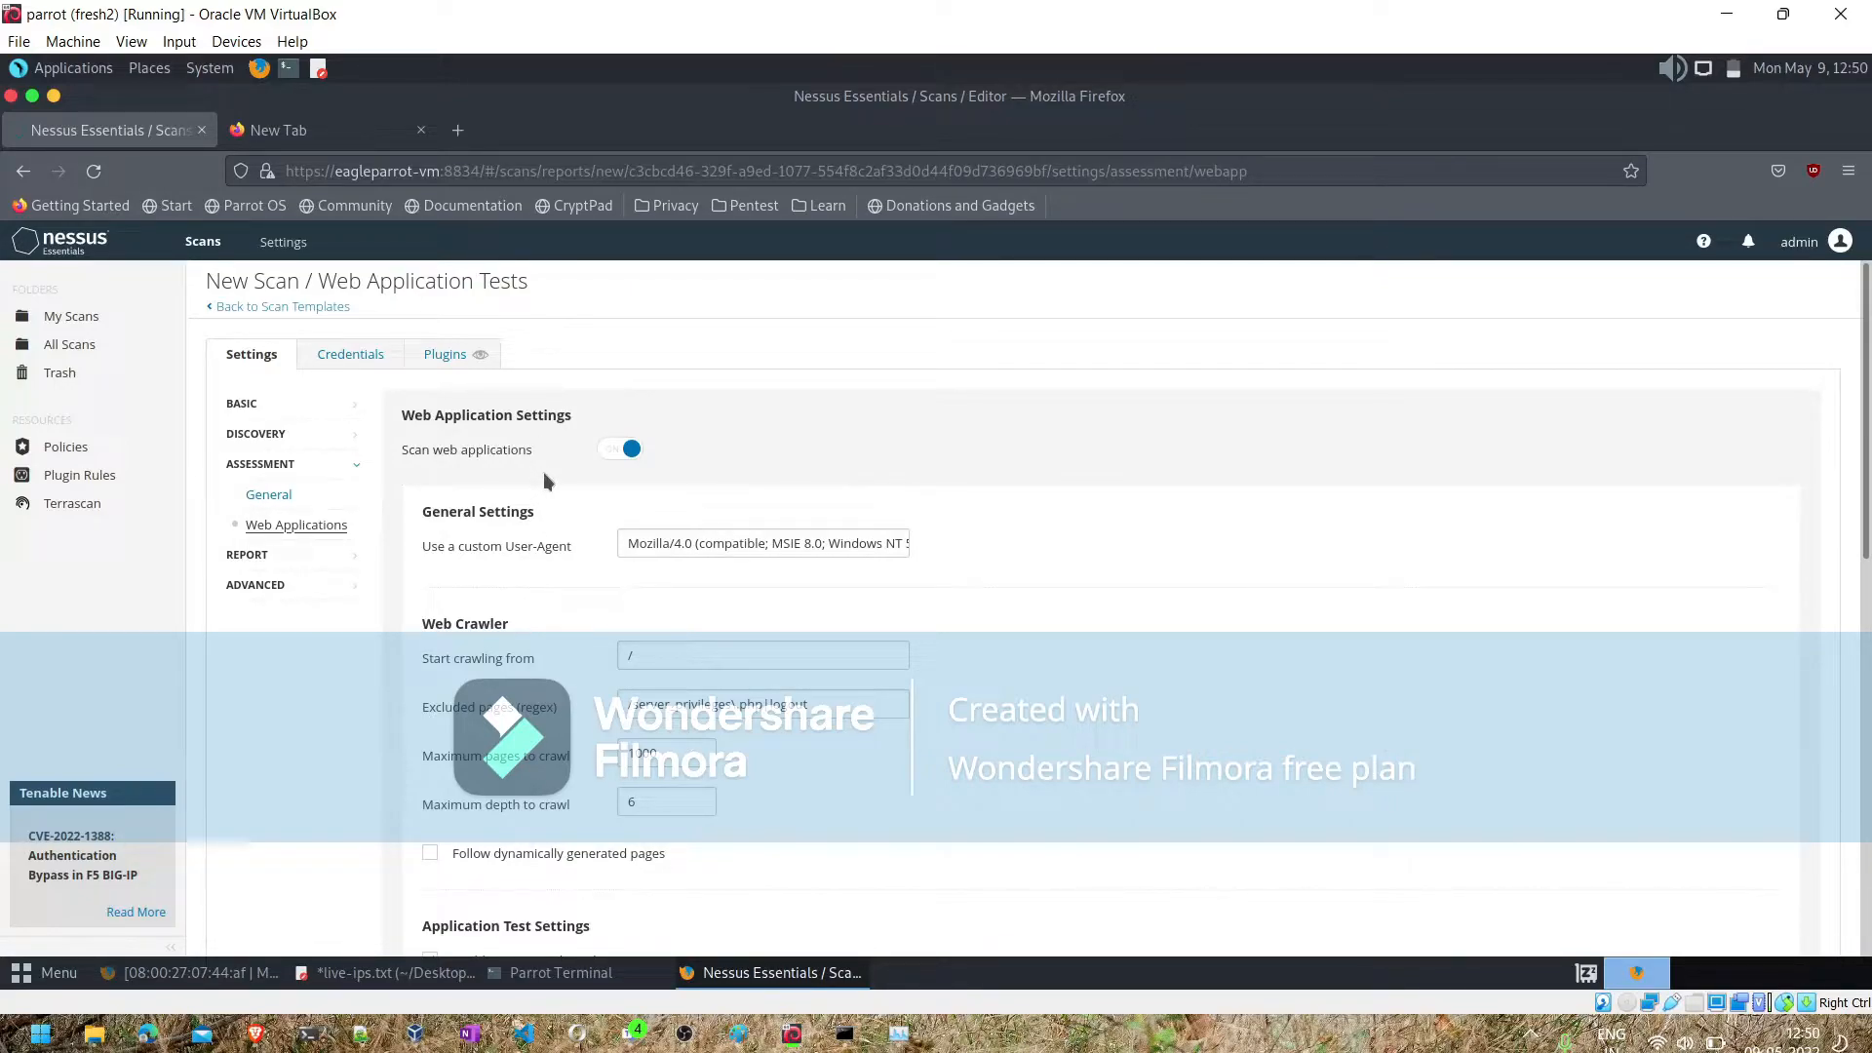
# - Set the assessment scan type to Scan for known web vulnerabilities
pyautogui.click(277, 468)
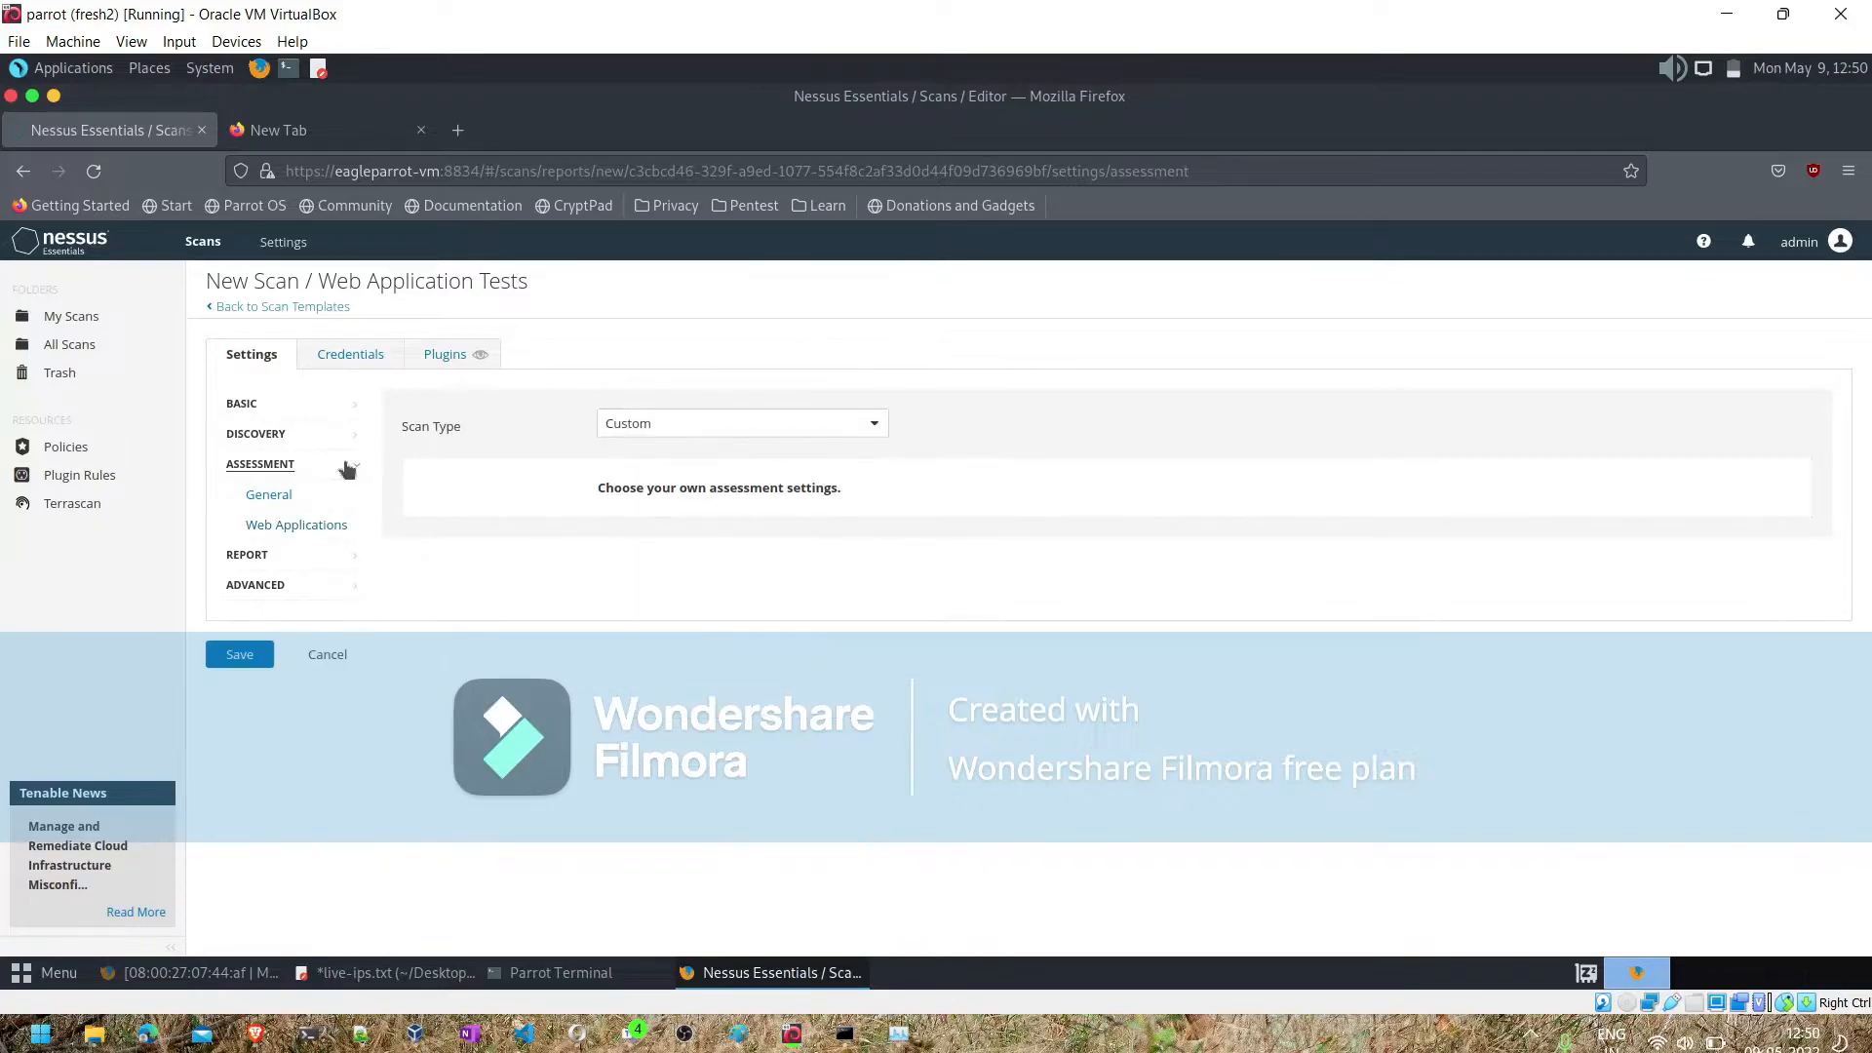
pyautogui.click(647, 423)
pyautogui.click(703, 455)
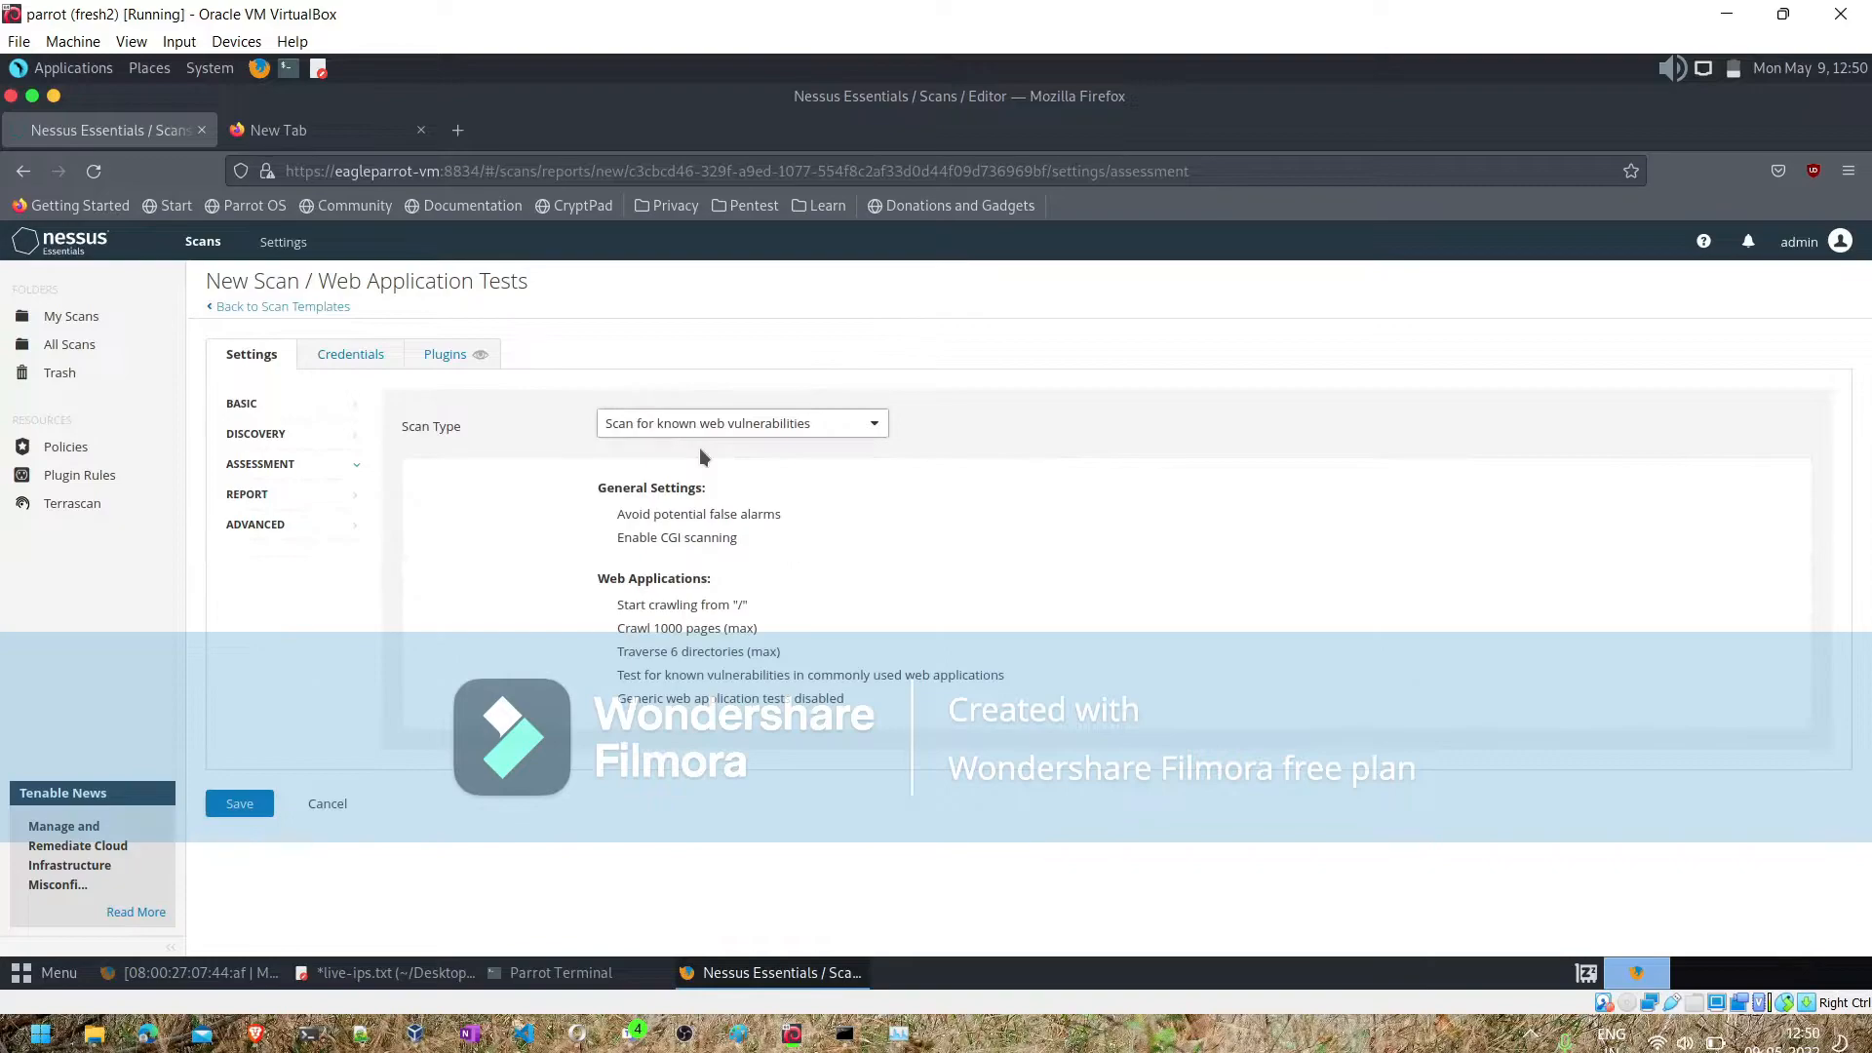
# - Review the Report settings and set the advanced scan type to Scan low bandwidth links
pyautogui.click(289, 490)
pyautogui.scroll(-2, 528, 520)
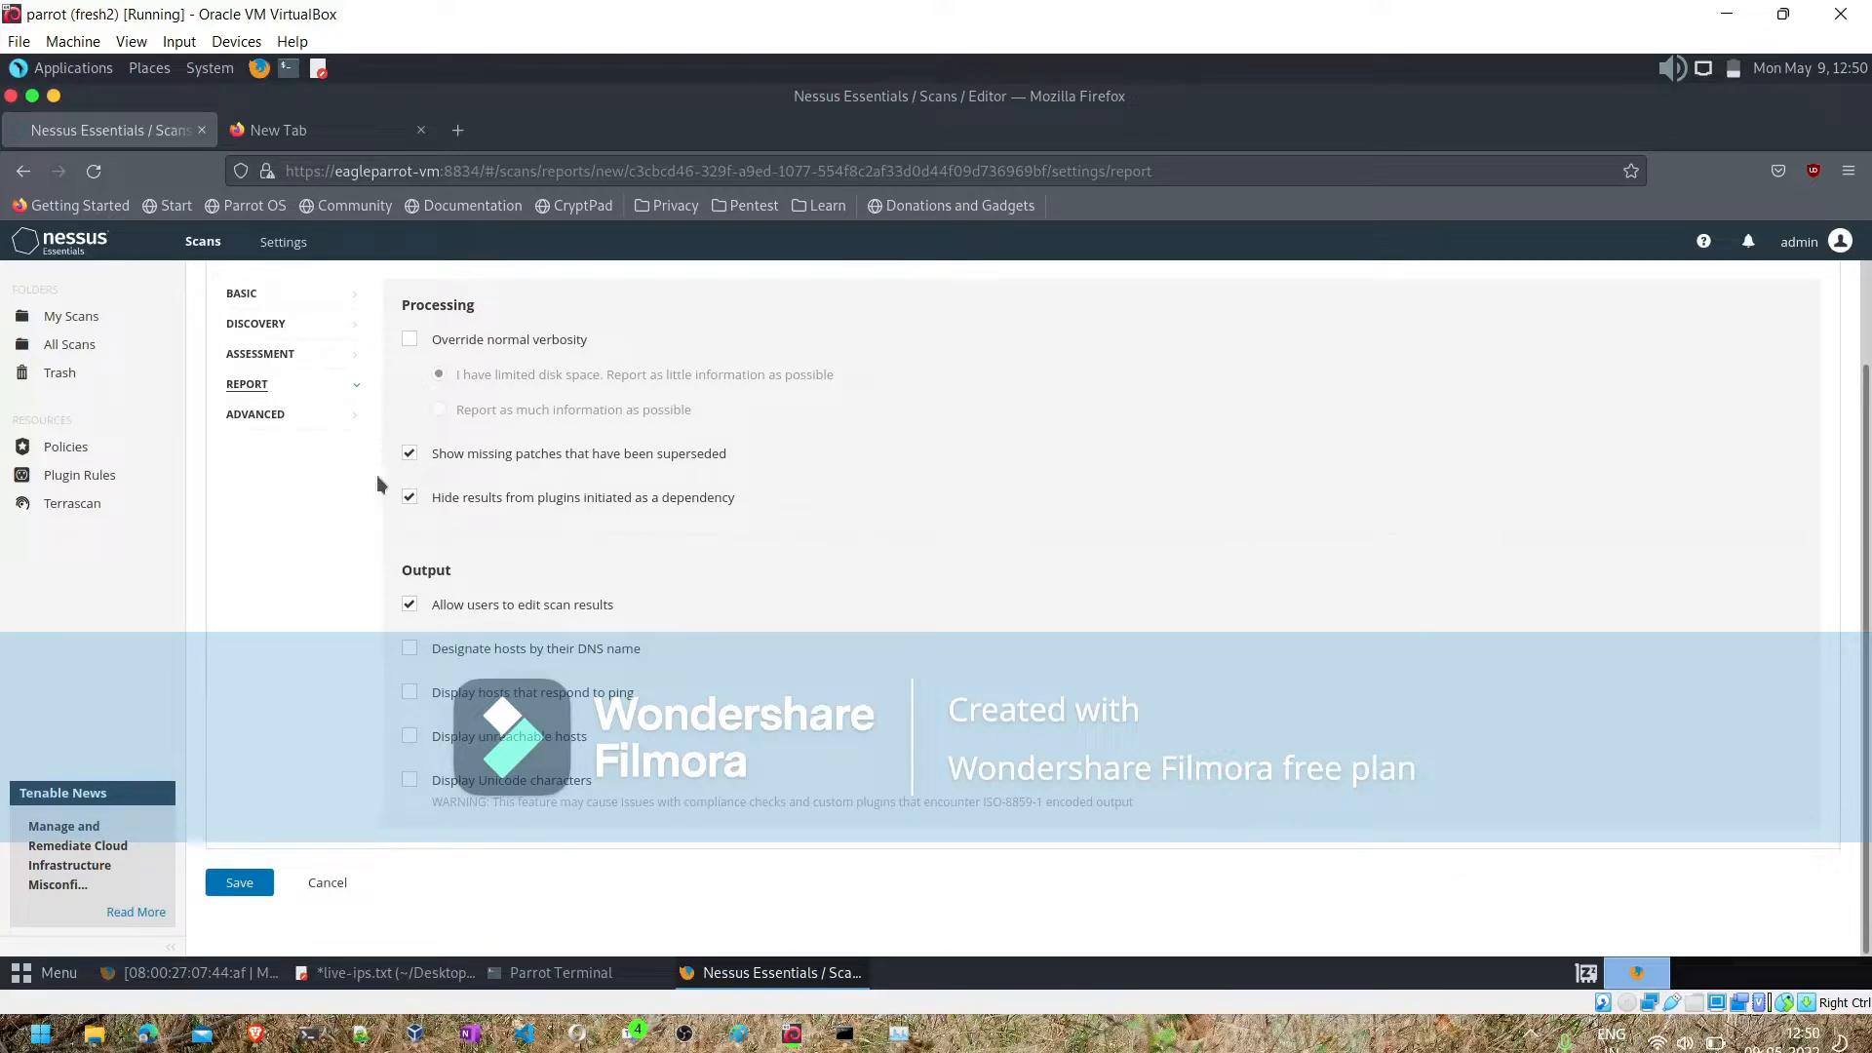
pyautogui.click(267, 414)
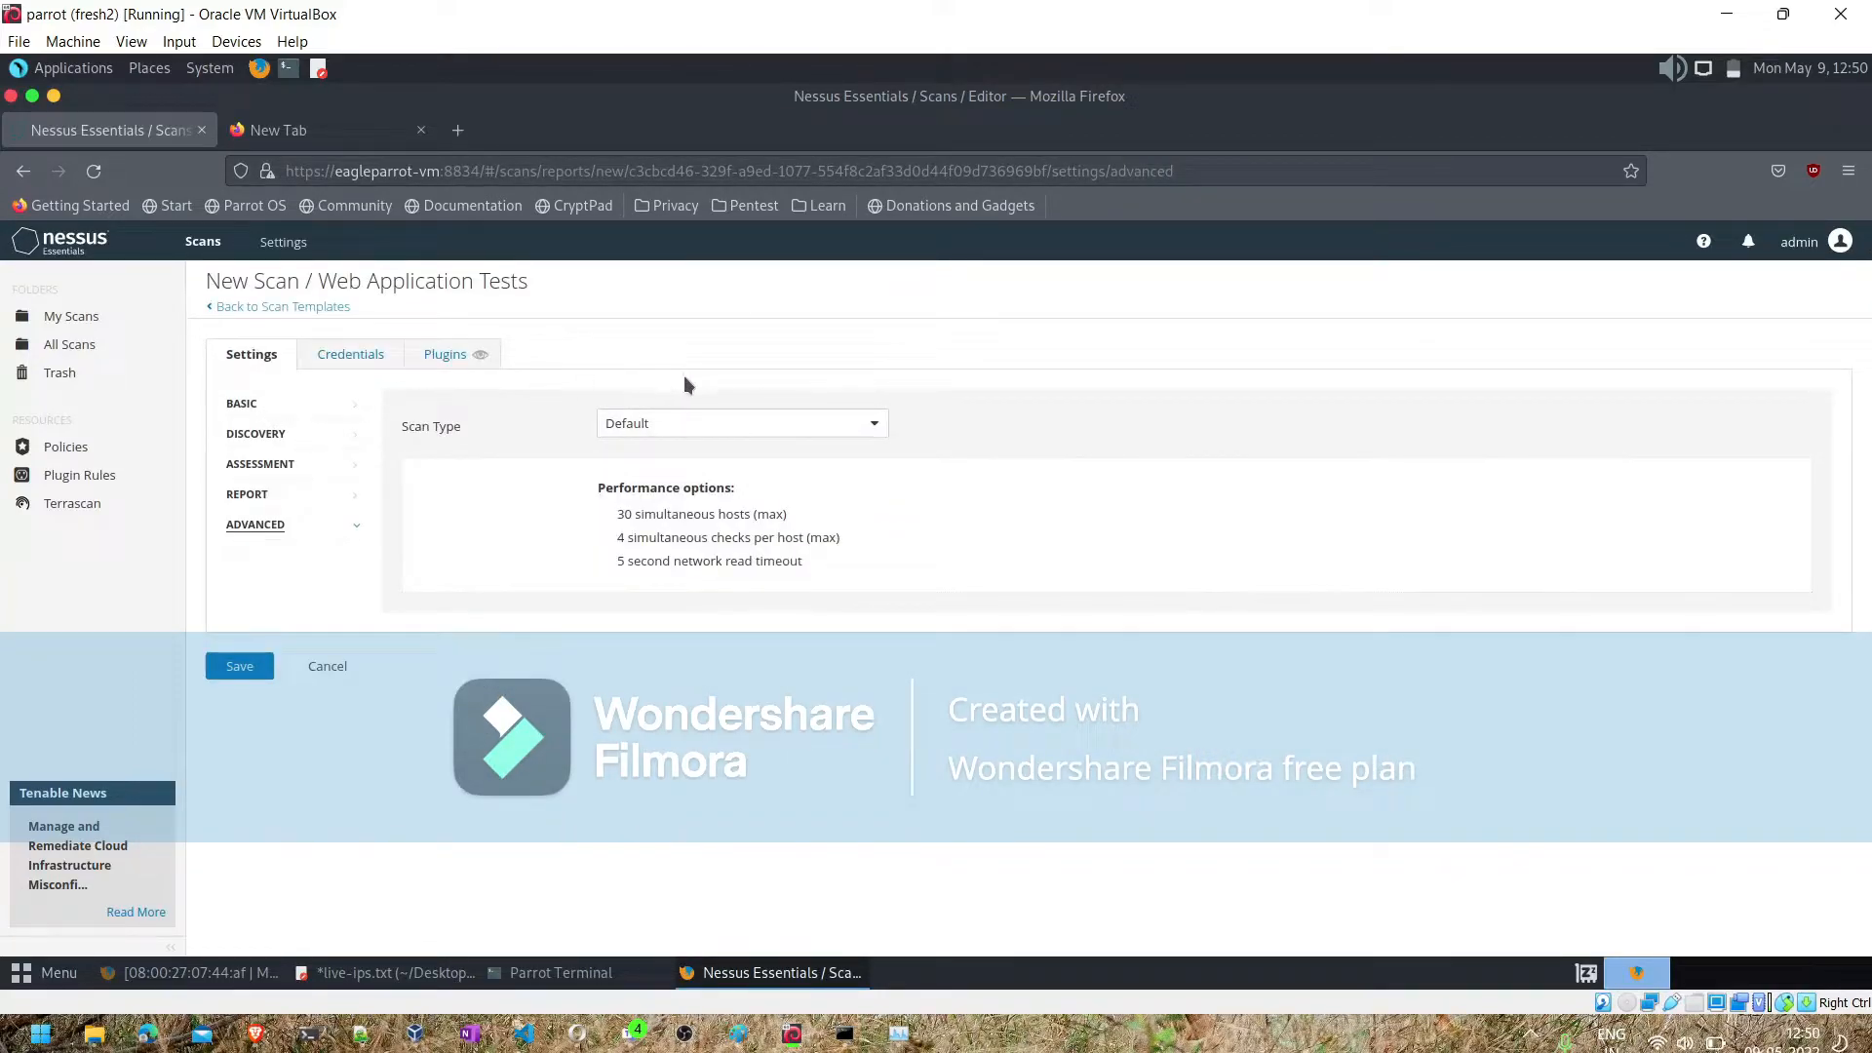
pyautogui.click(650, 435)
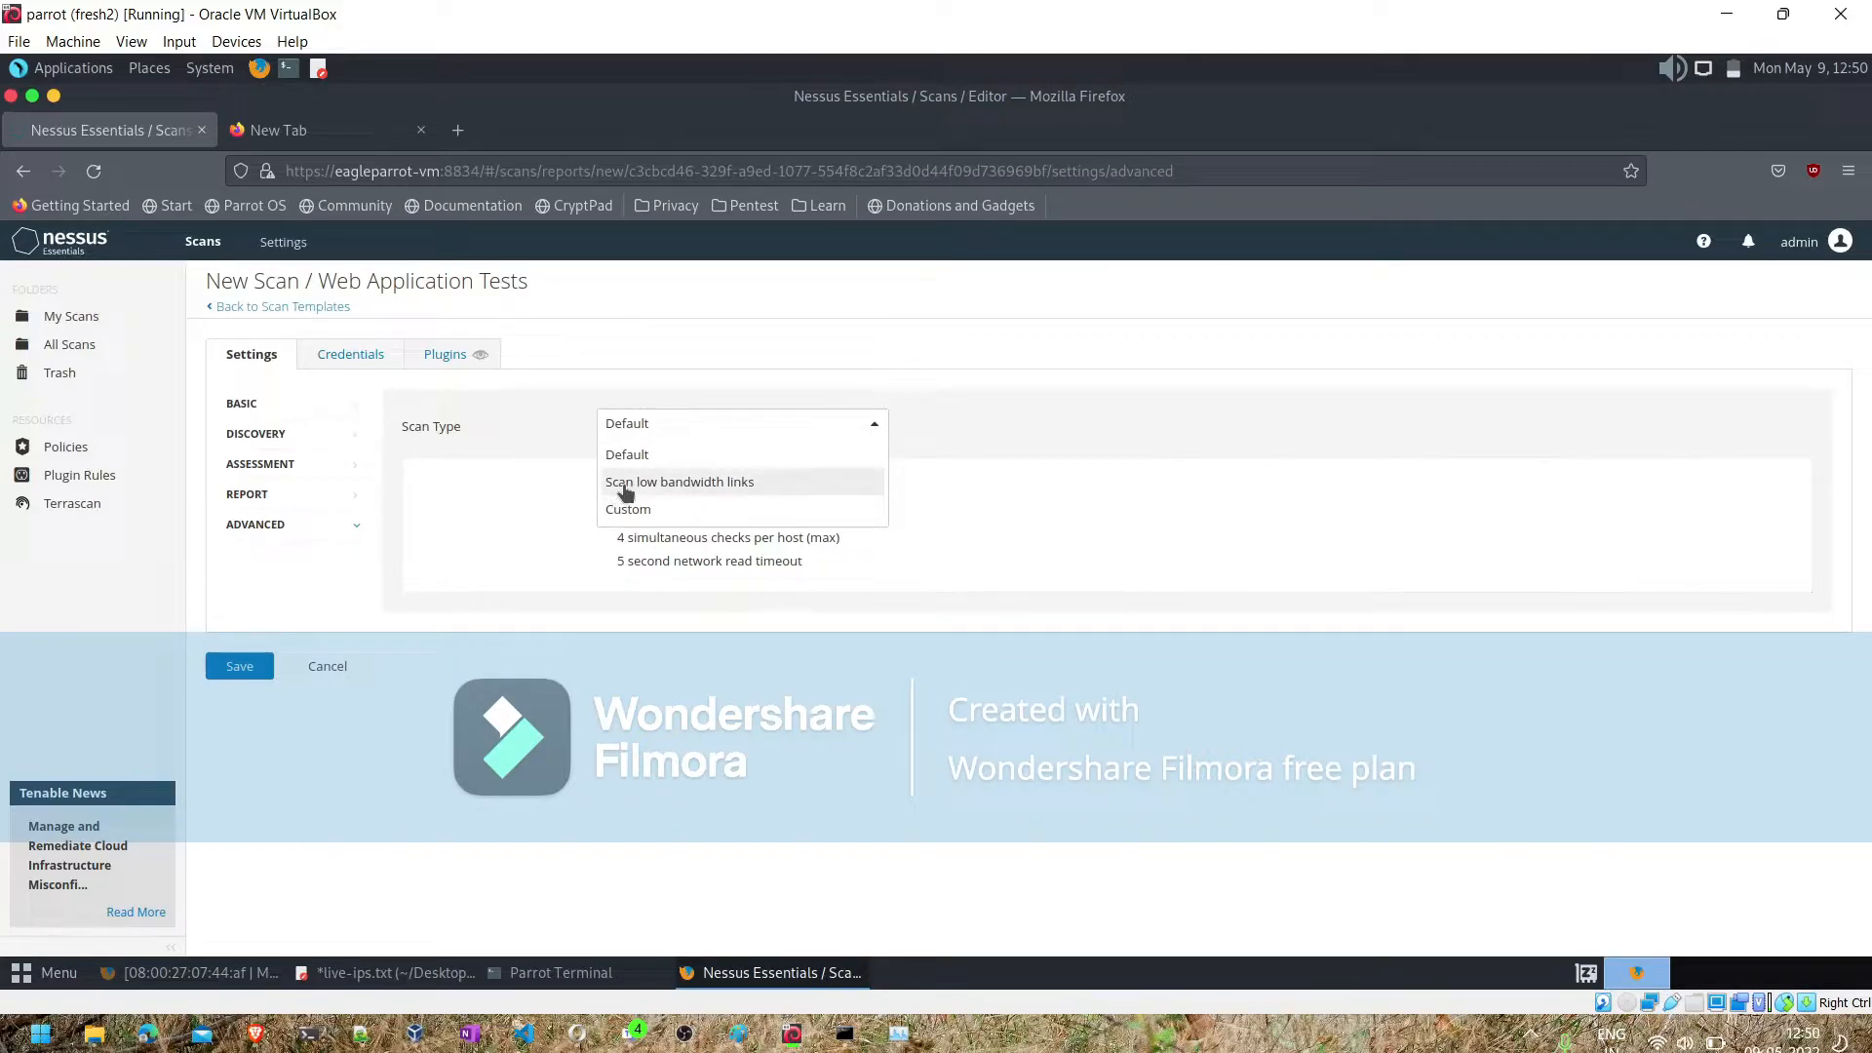
pyautogui.click(679, 481)
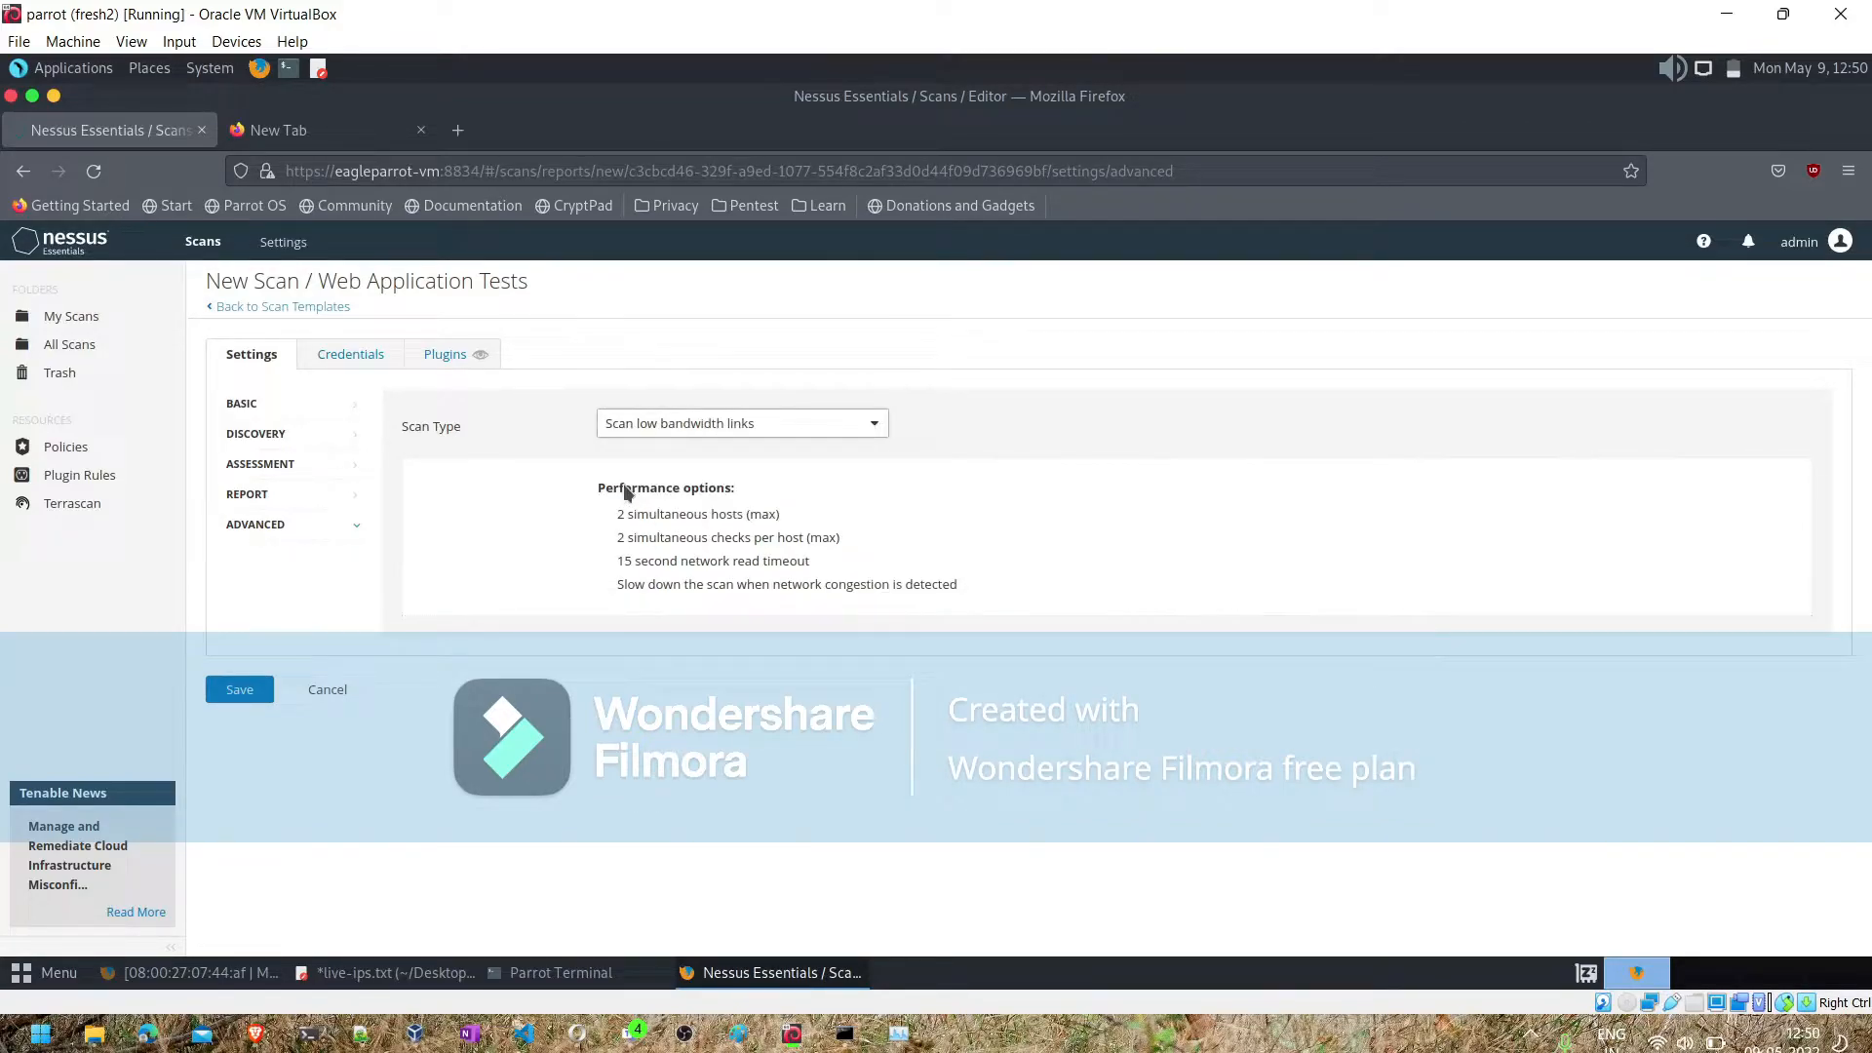
# - Add an HTTP credential from the Plaintext Authentication category to the scan and look over its login form and global settings
pyautogui.click(351, 357)
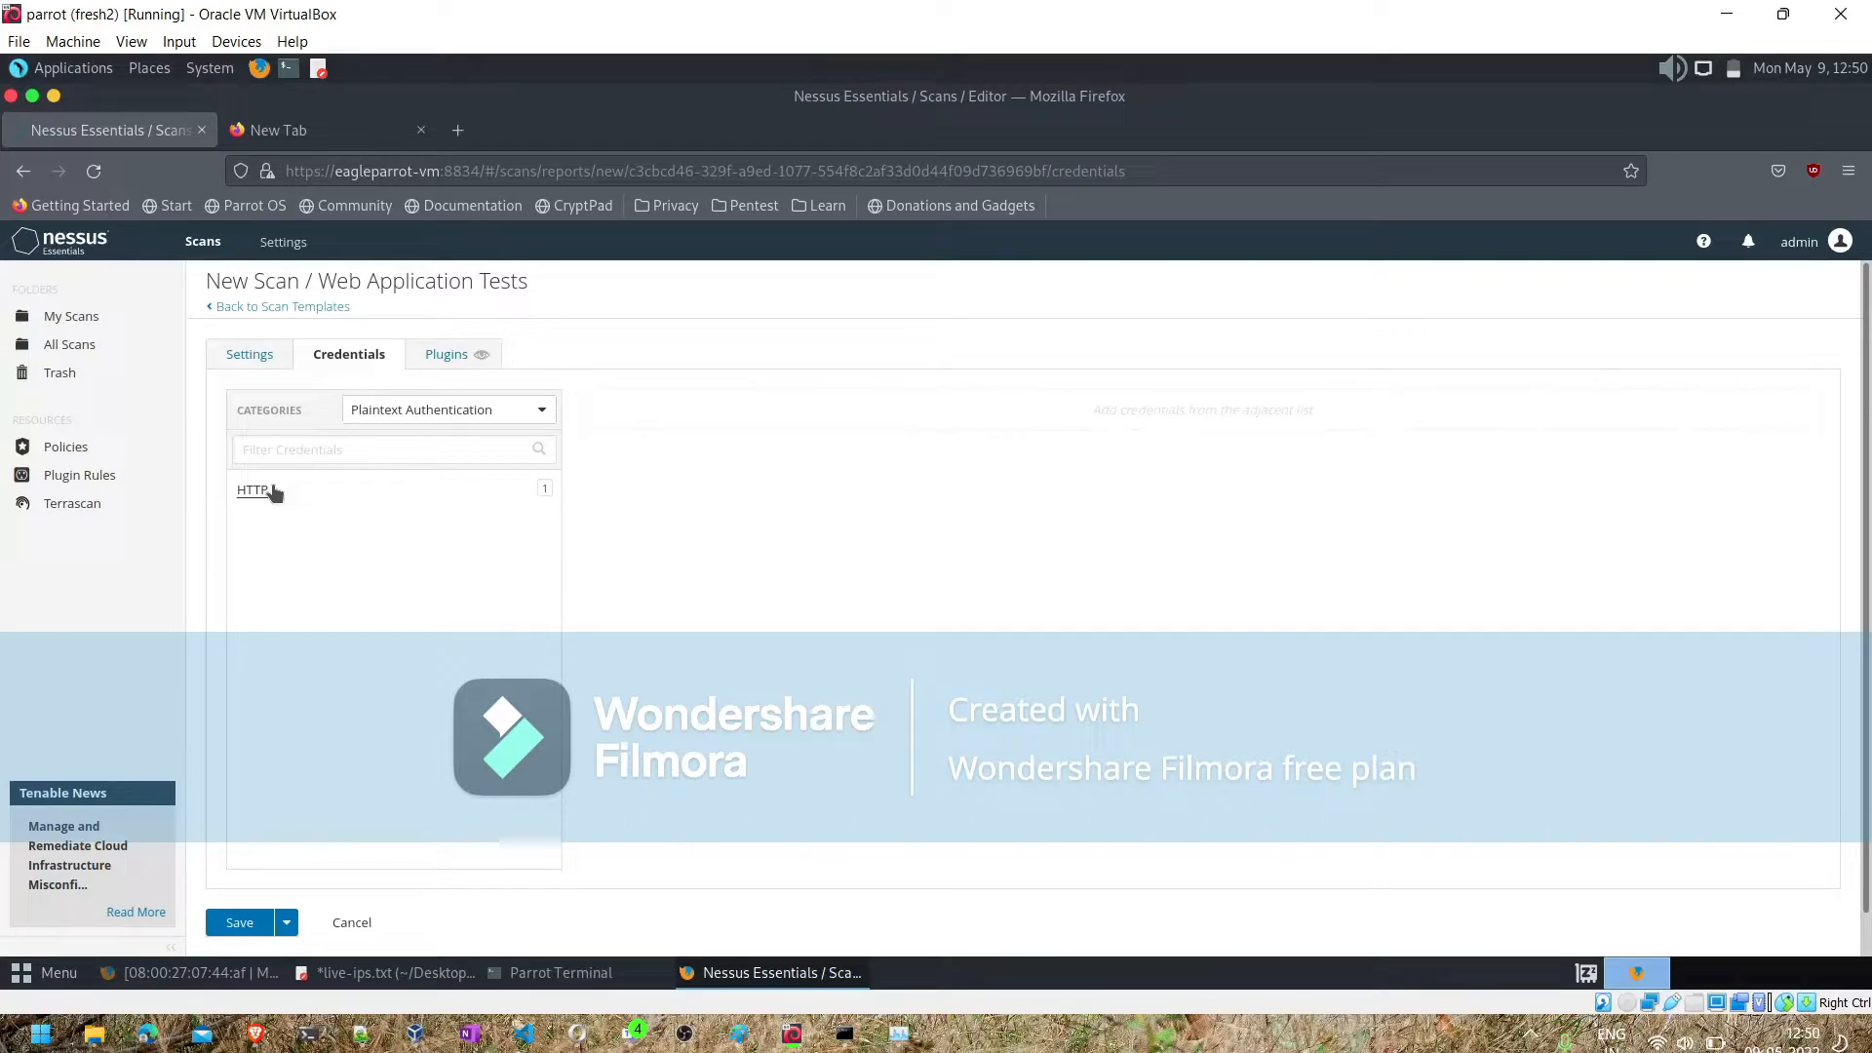
pyautogui.click(409, 419)
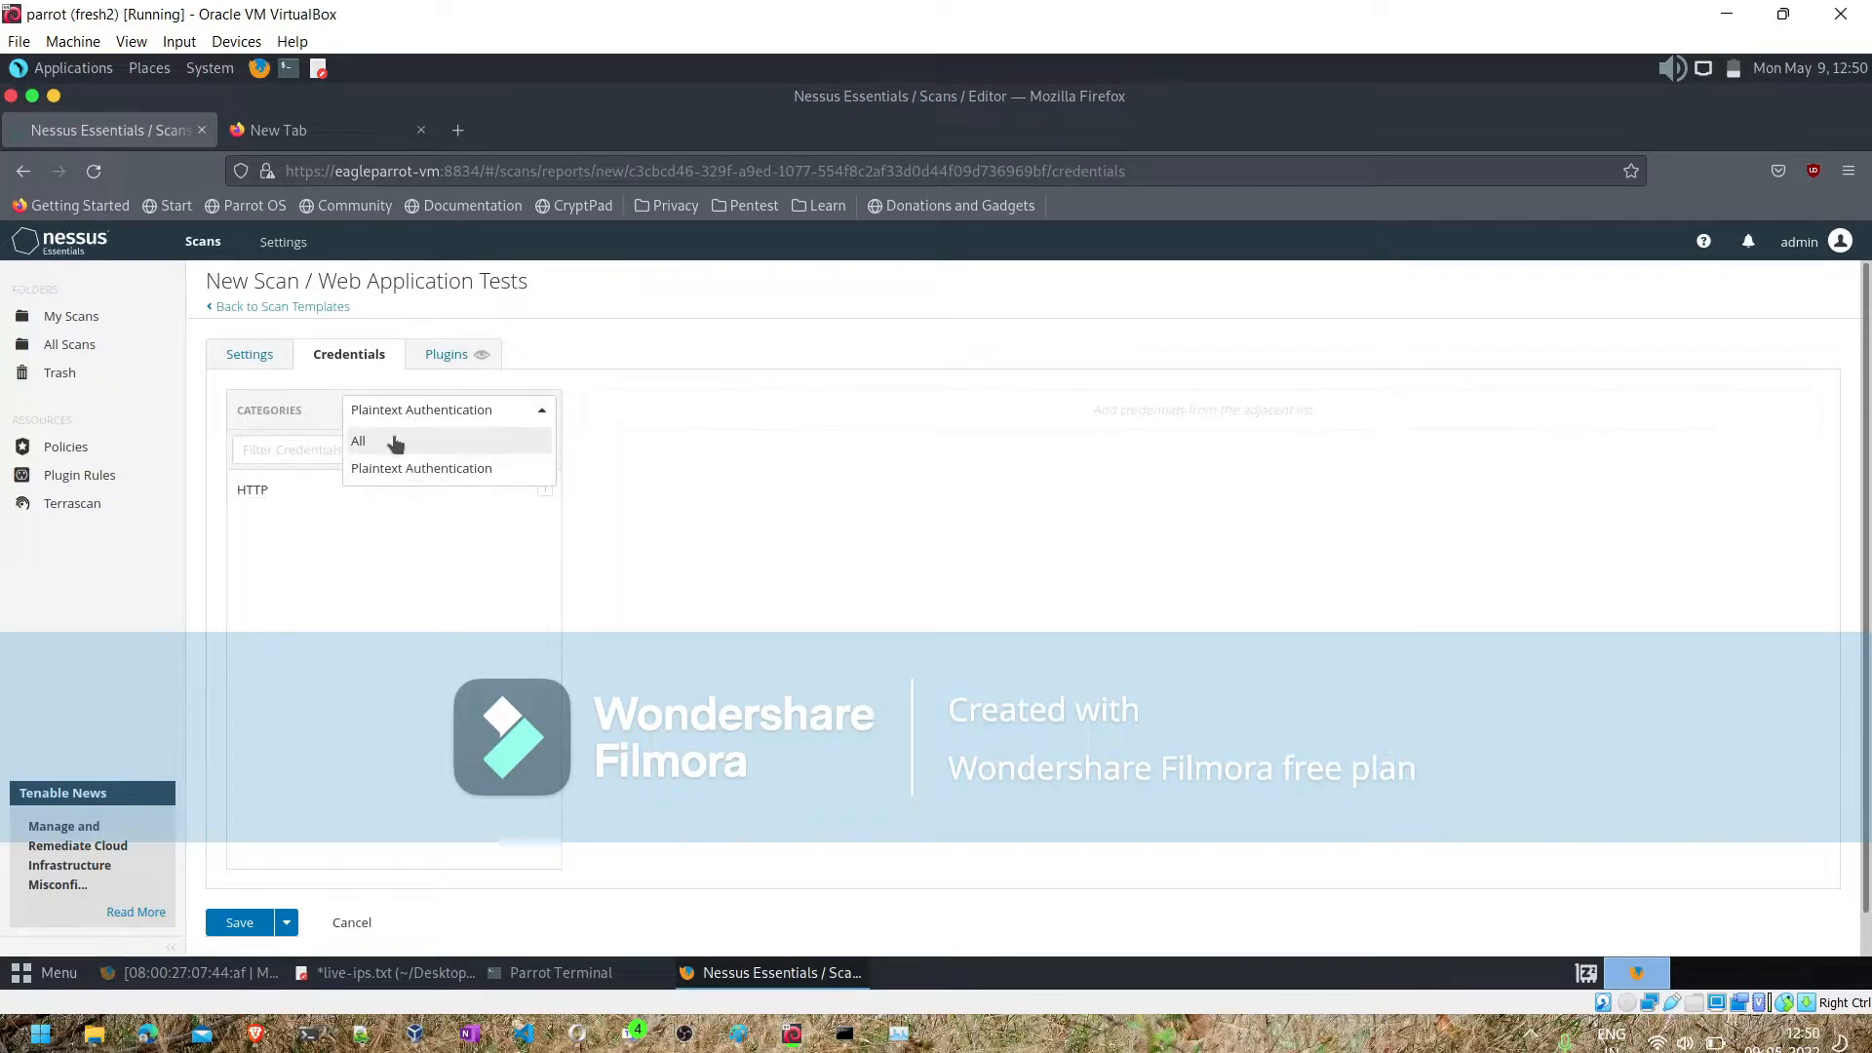
pyautogui.click(394, 448)
pyautogui.click(417, 410)
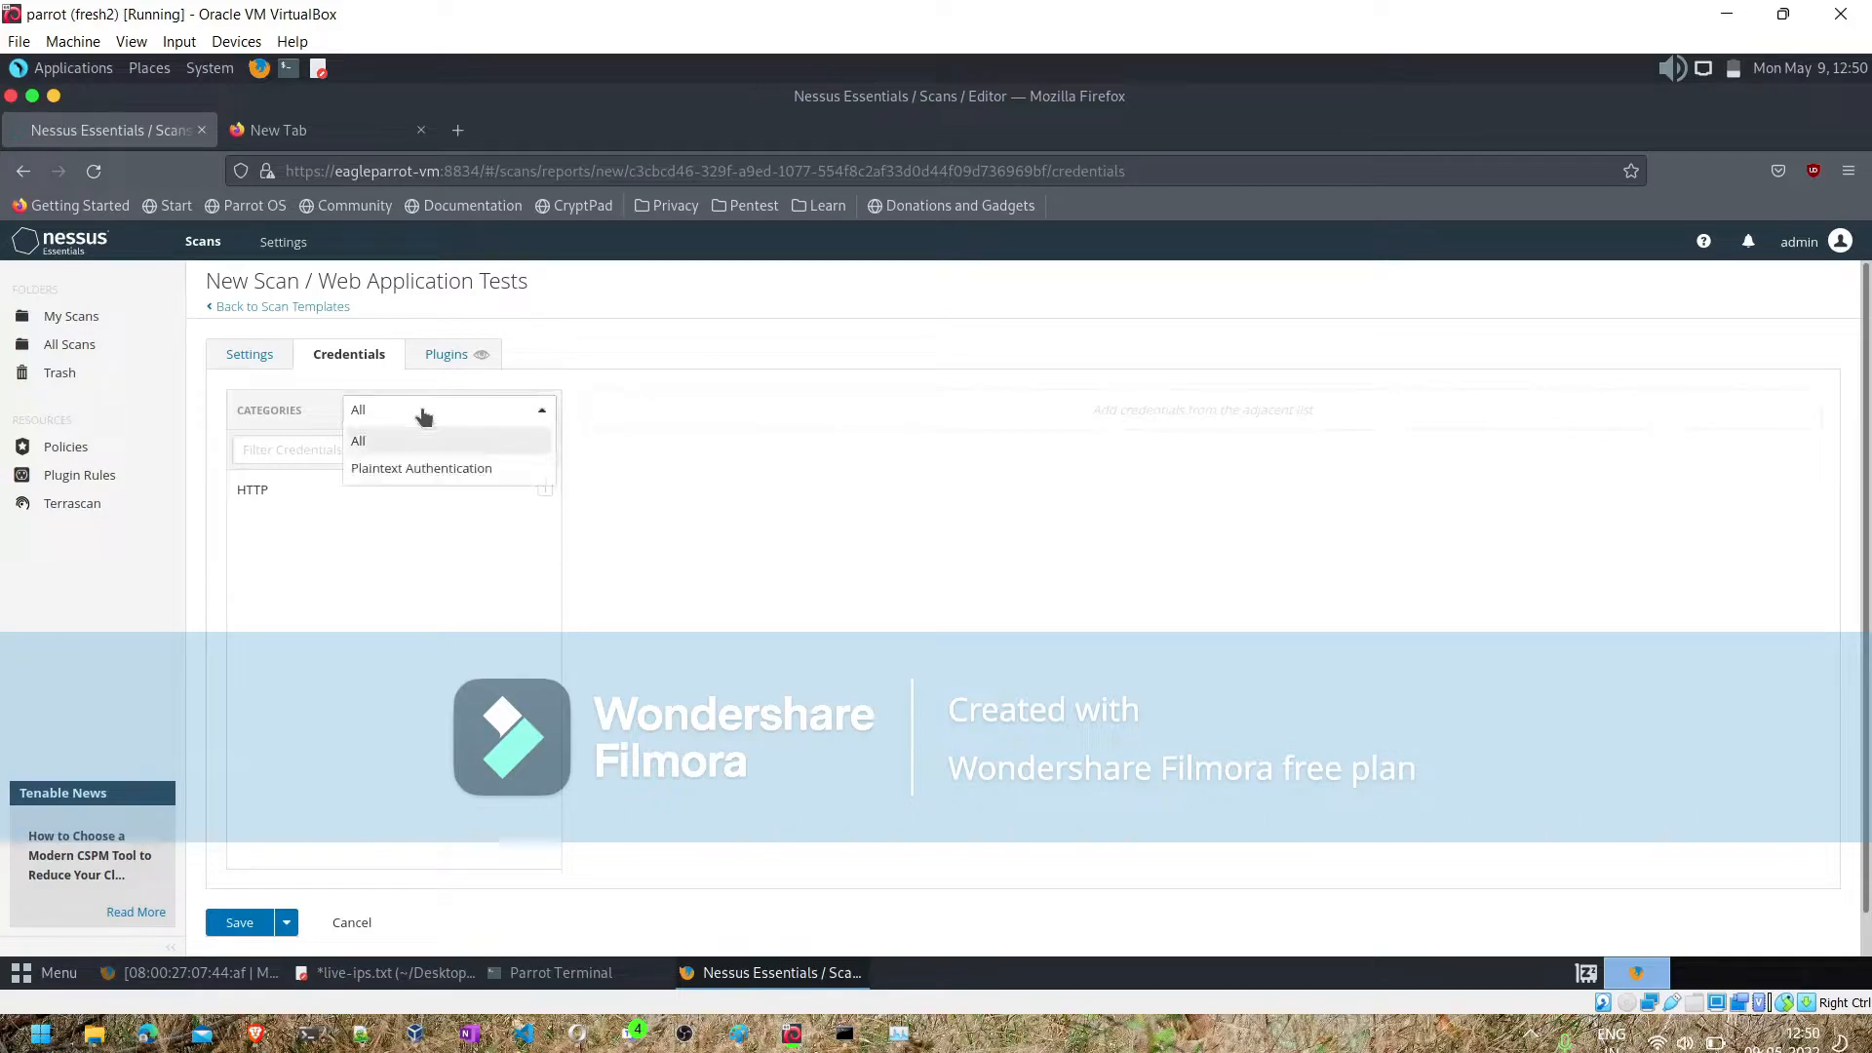
pyautogui.click(415, 468)
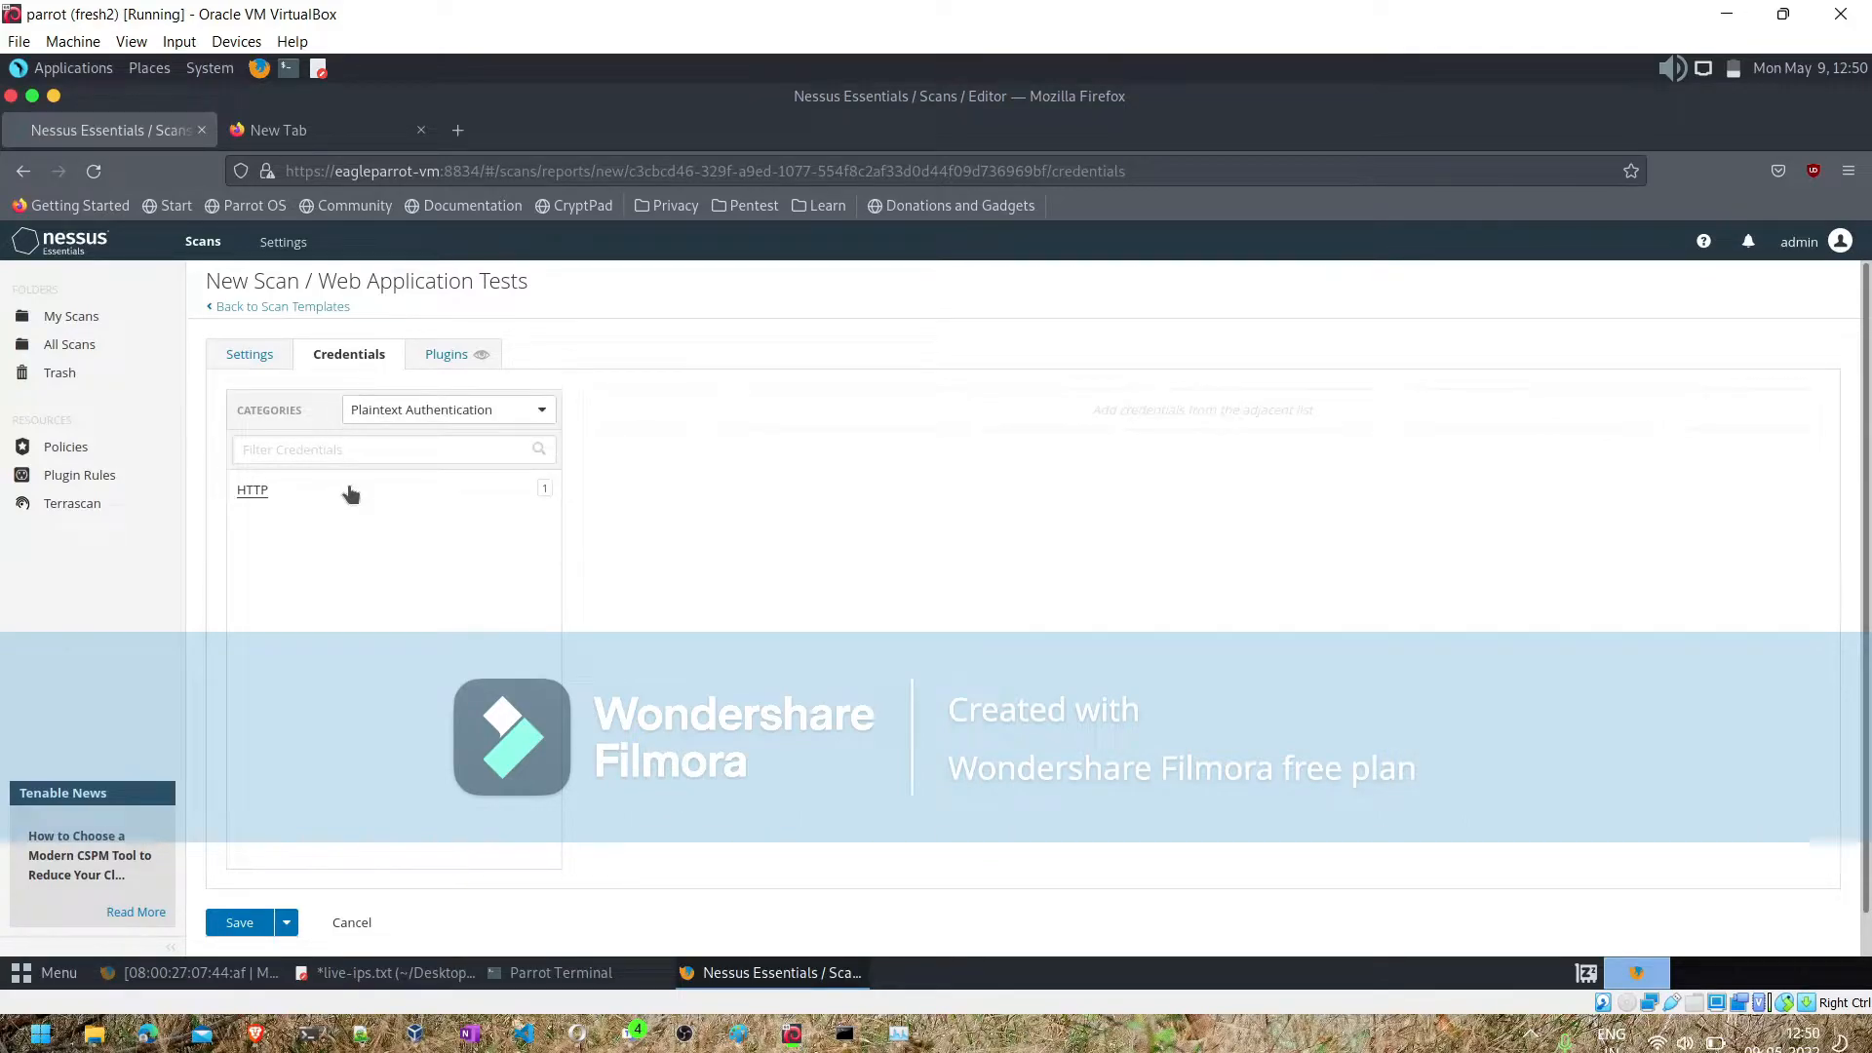
pyautogui.click(350, 492)
pyautogui.scroll(-1, 781, 482)
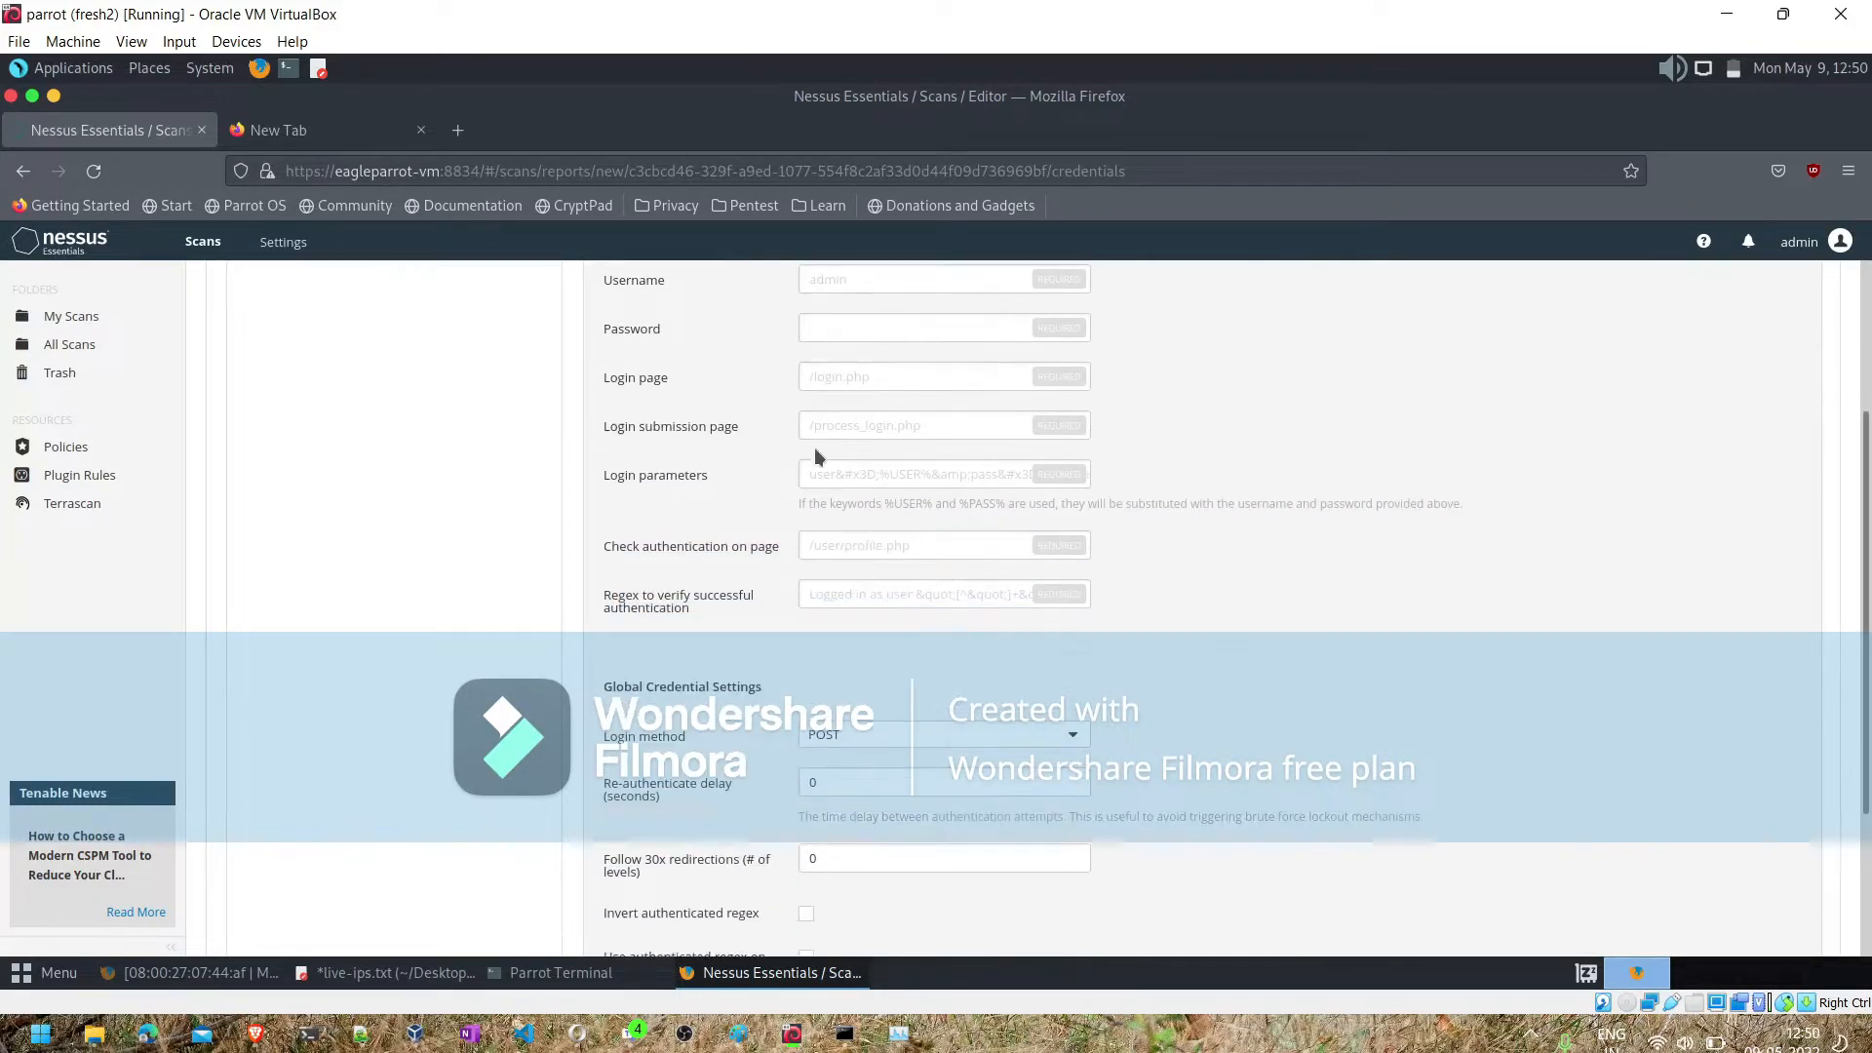
pyautogui.scroll(3, 927, 338)
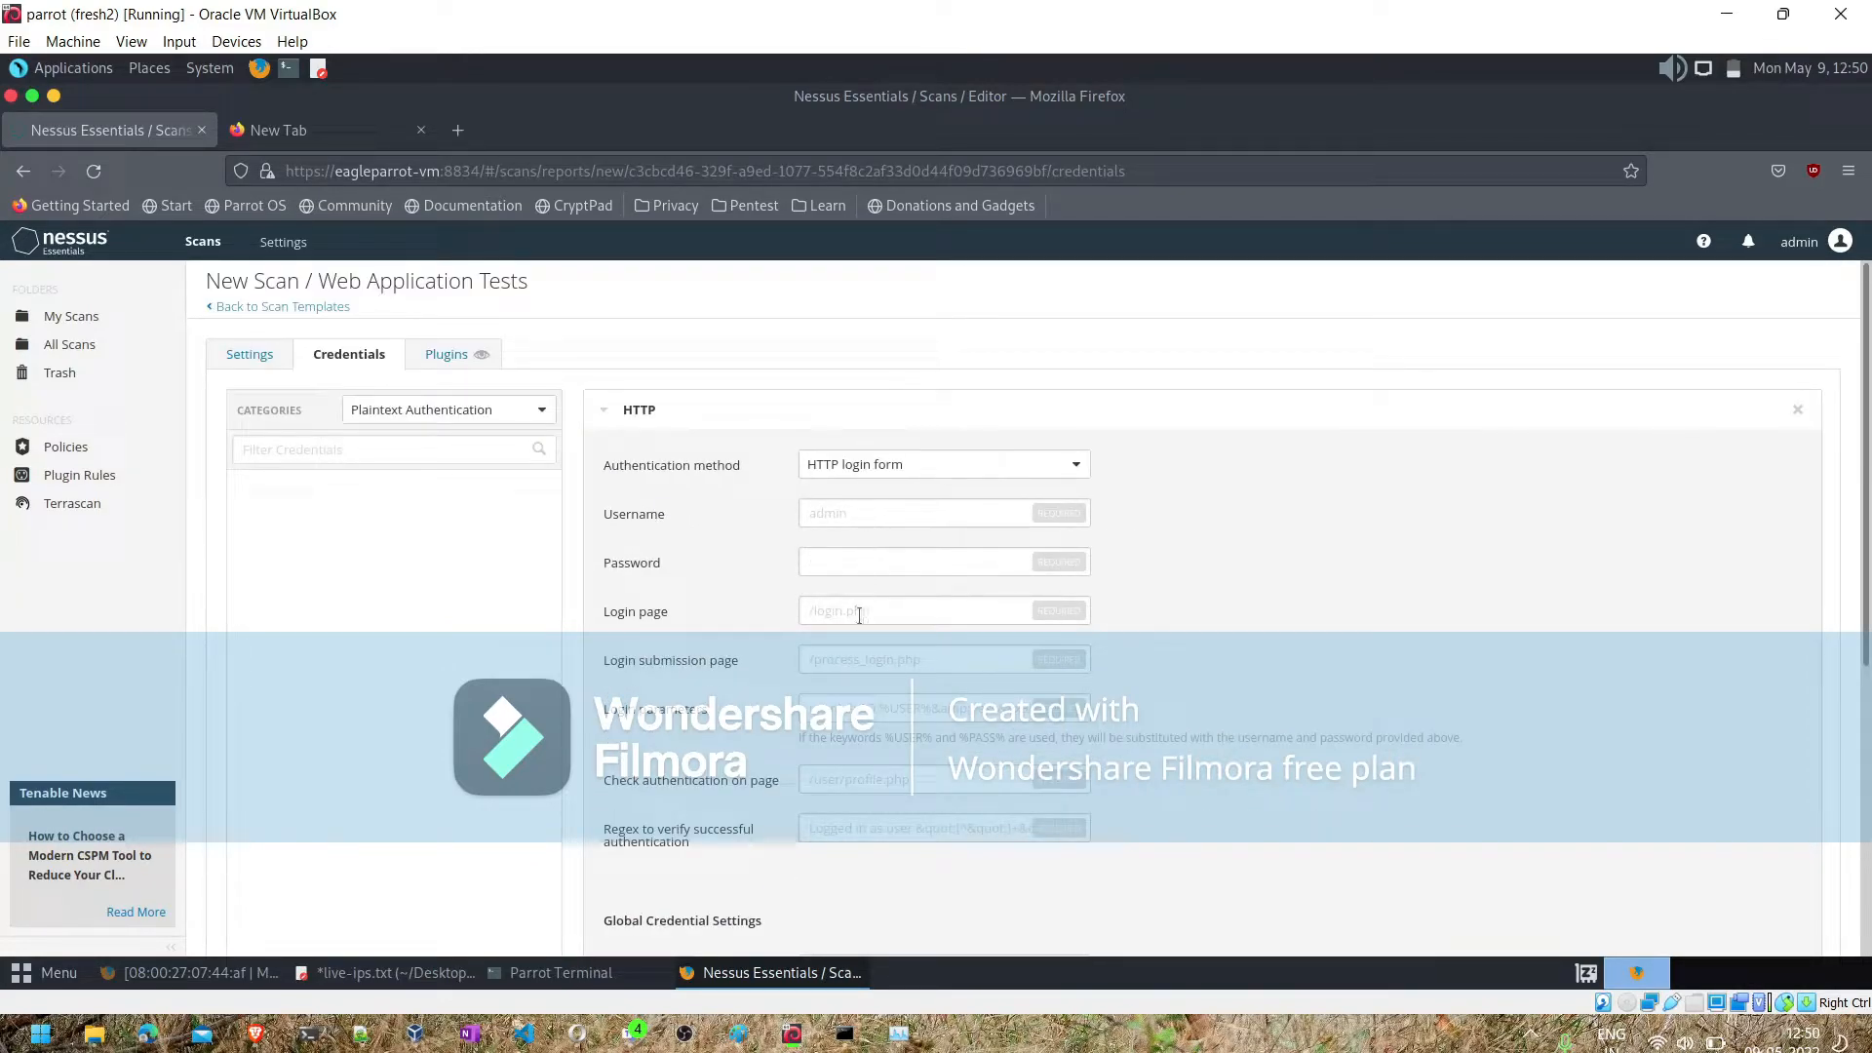
pyautogui.scroll(-5, 854, 683)
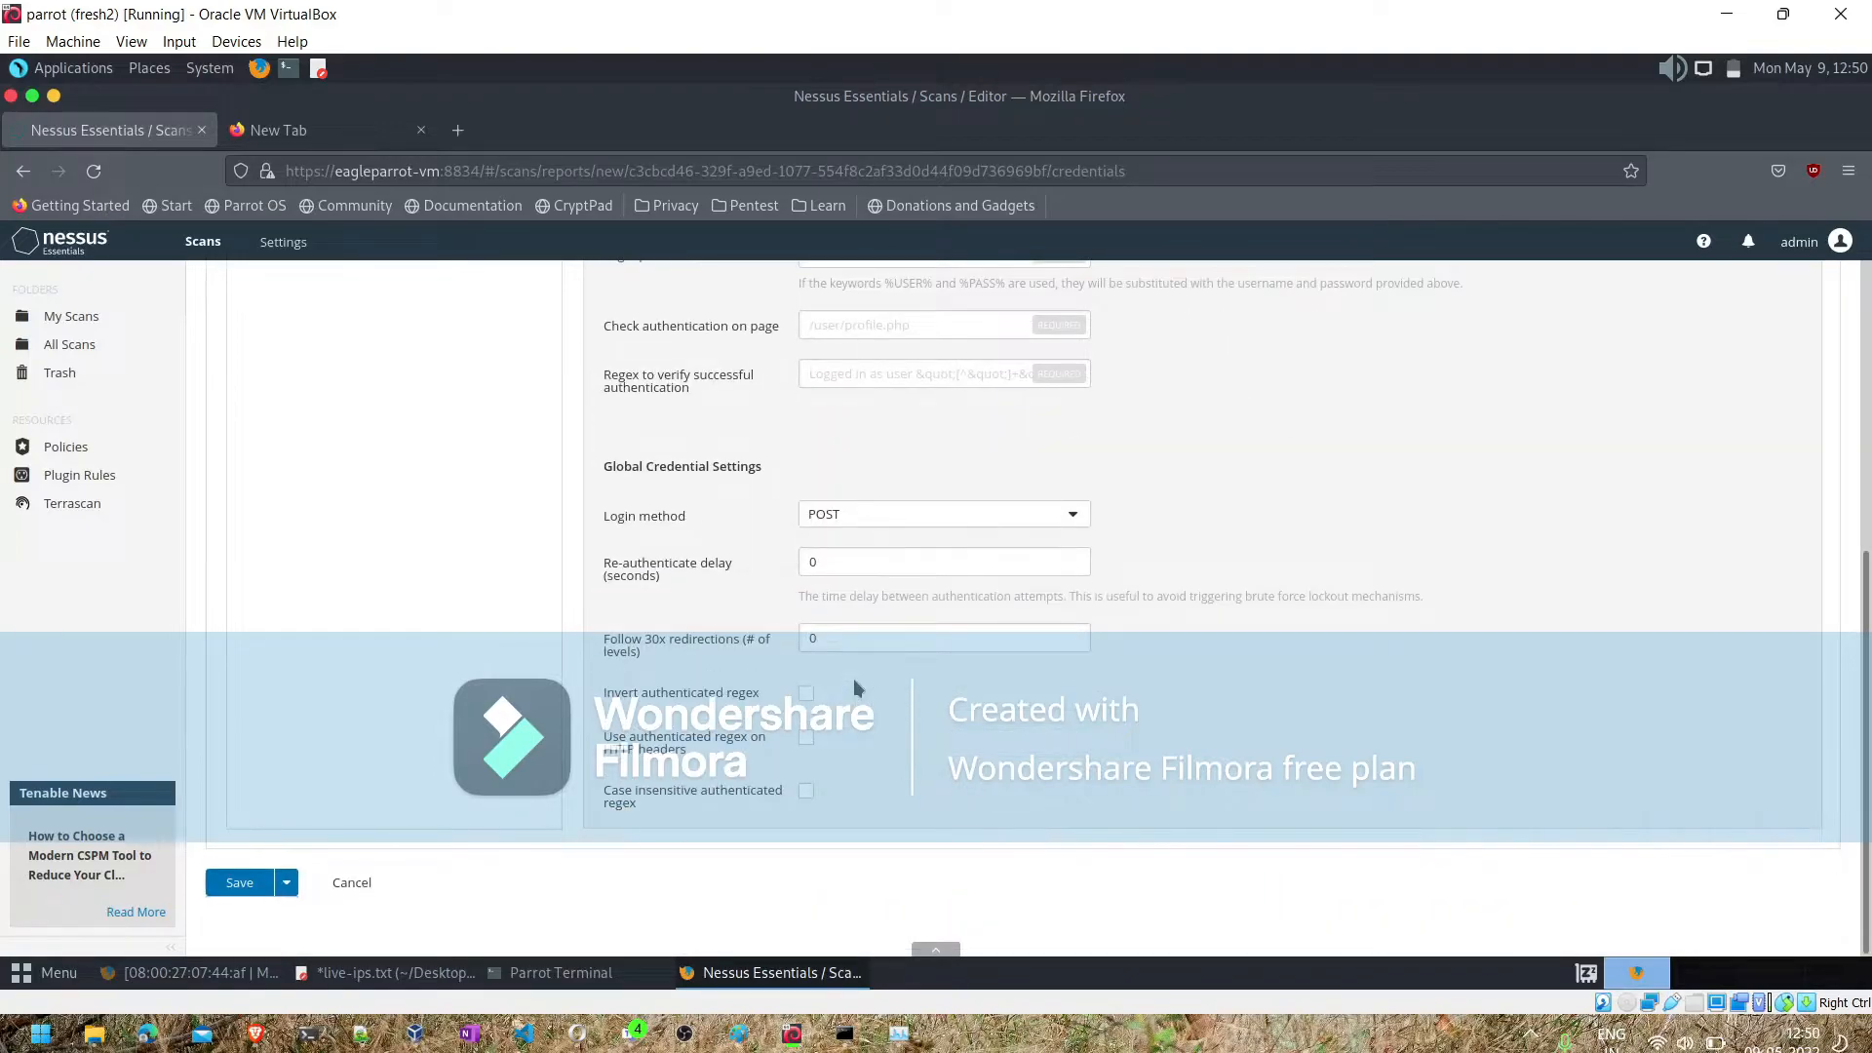
pyautogui.scroll(5, 852, 679)
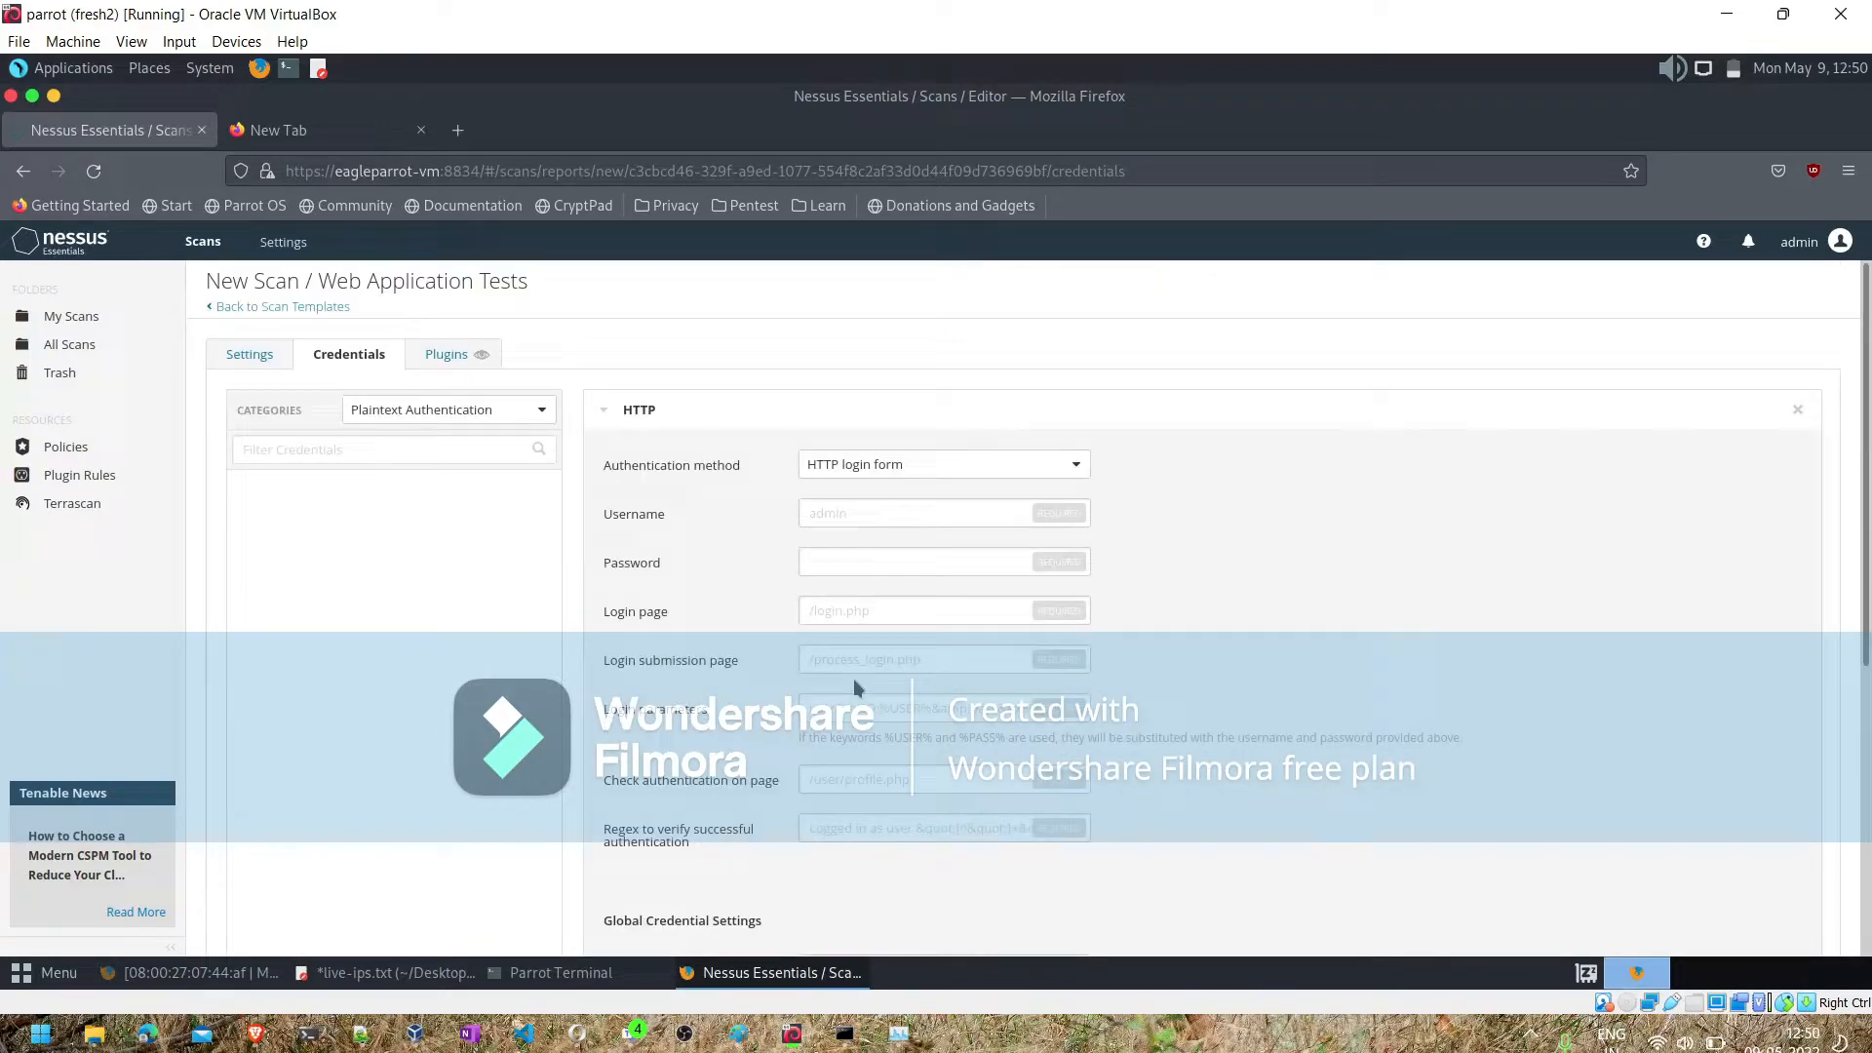
# - Browse the scan's plugins in the Web Servers plugin family
pyautogui.click(456, 356)
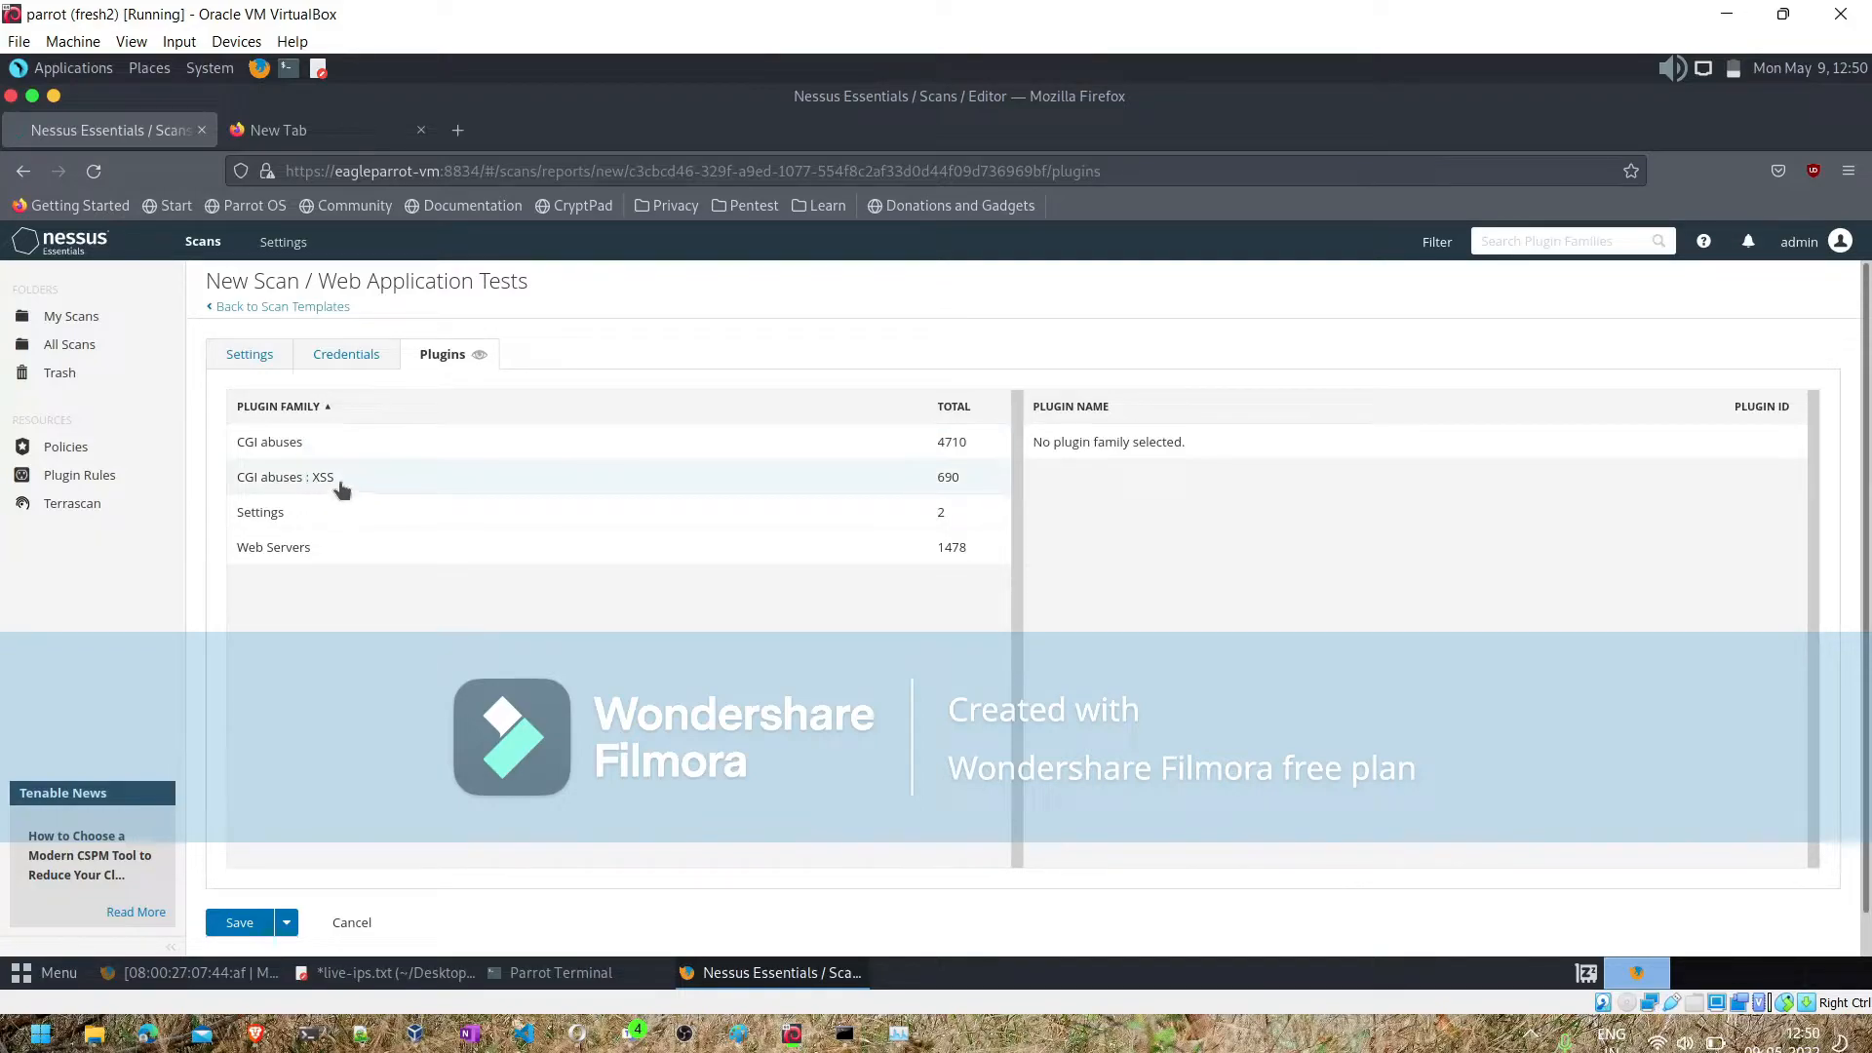
pyautogui.click(309, 552)
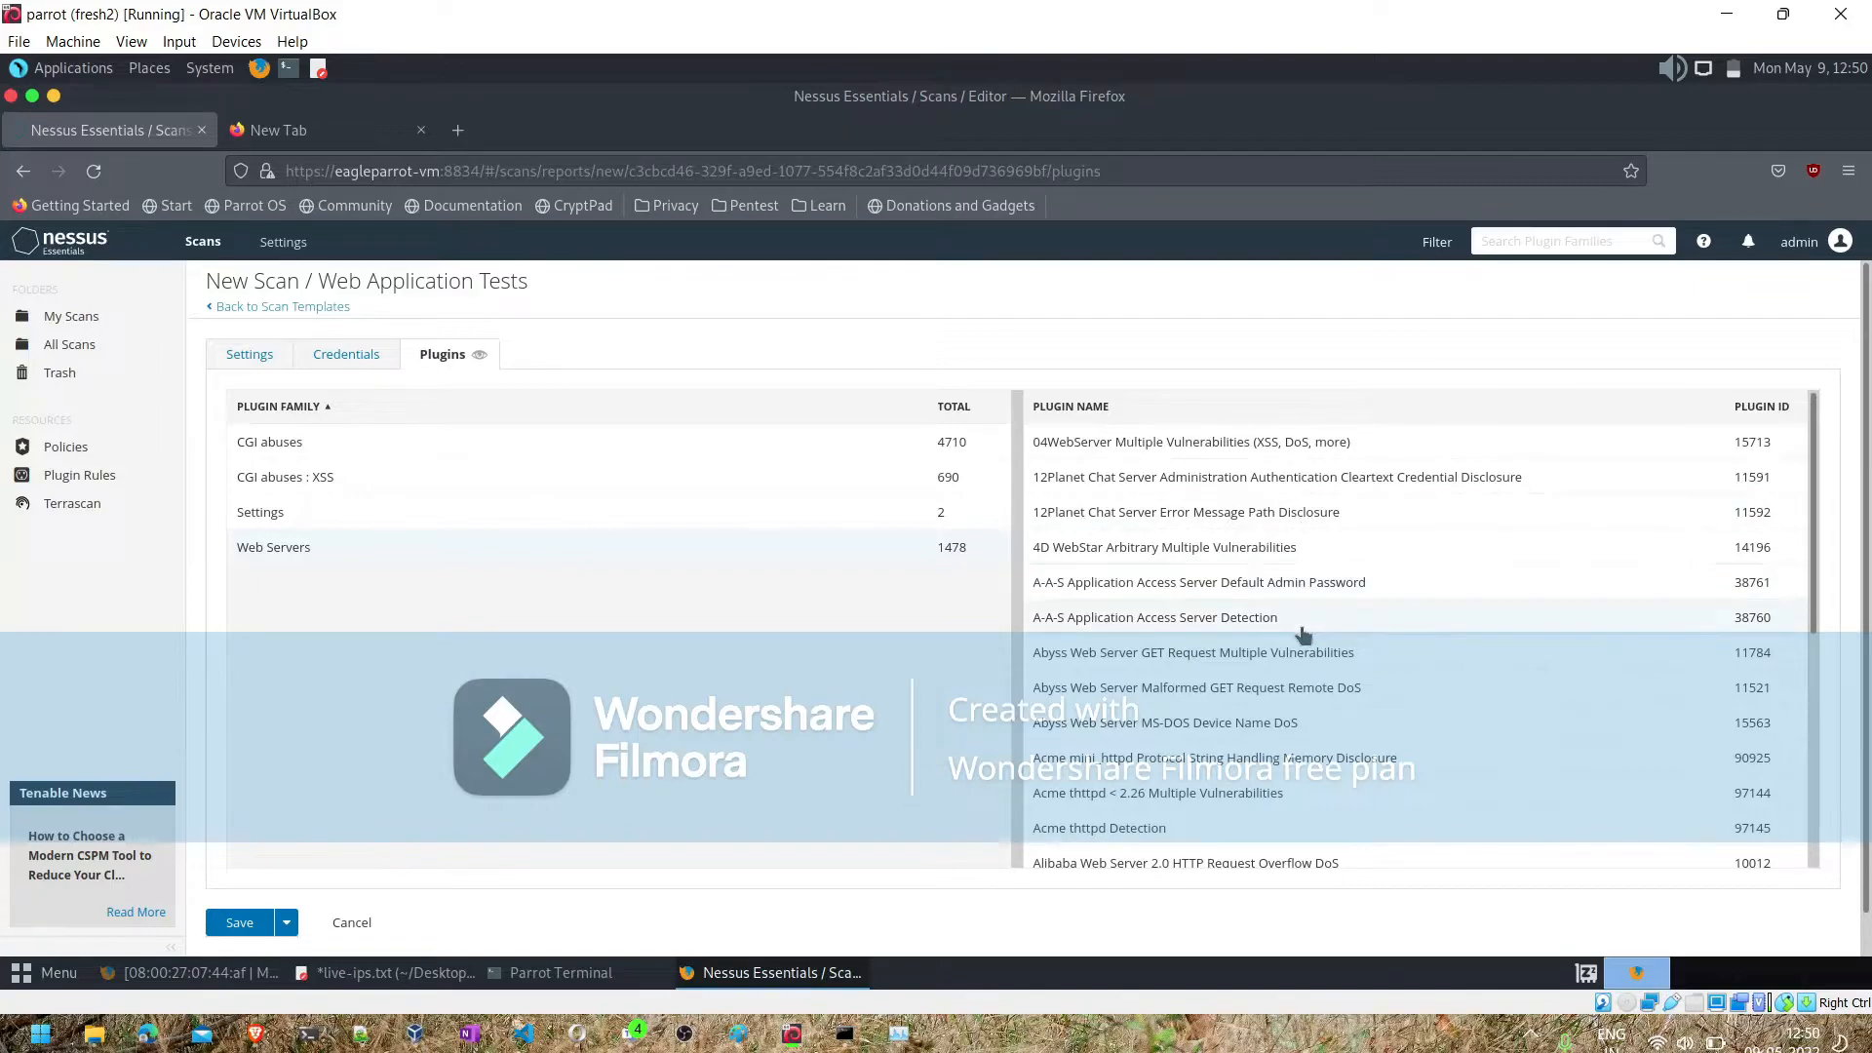
pyautogui.scroll(-5, 1301, 632)
pyautogui.scroll(-10, 1304, 636)
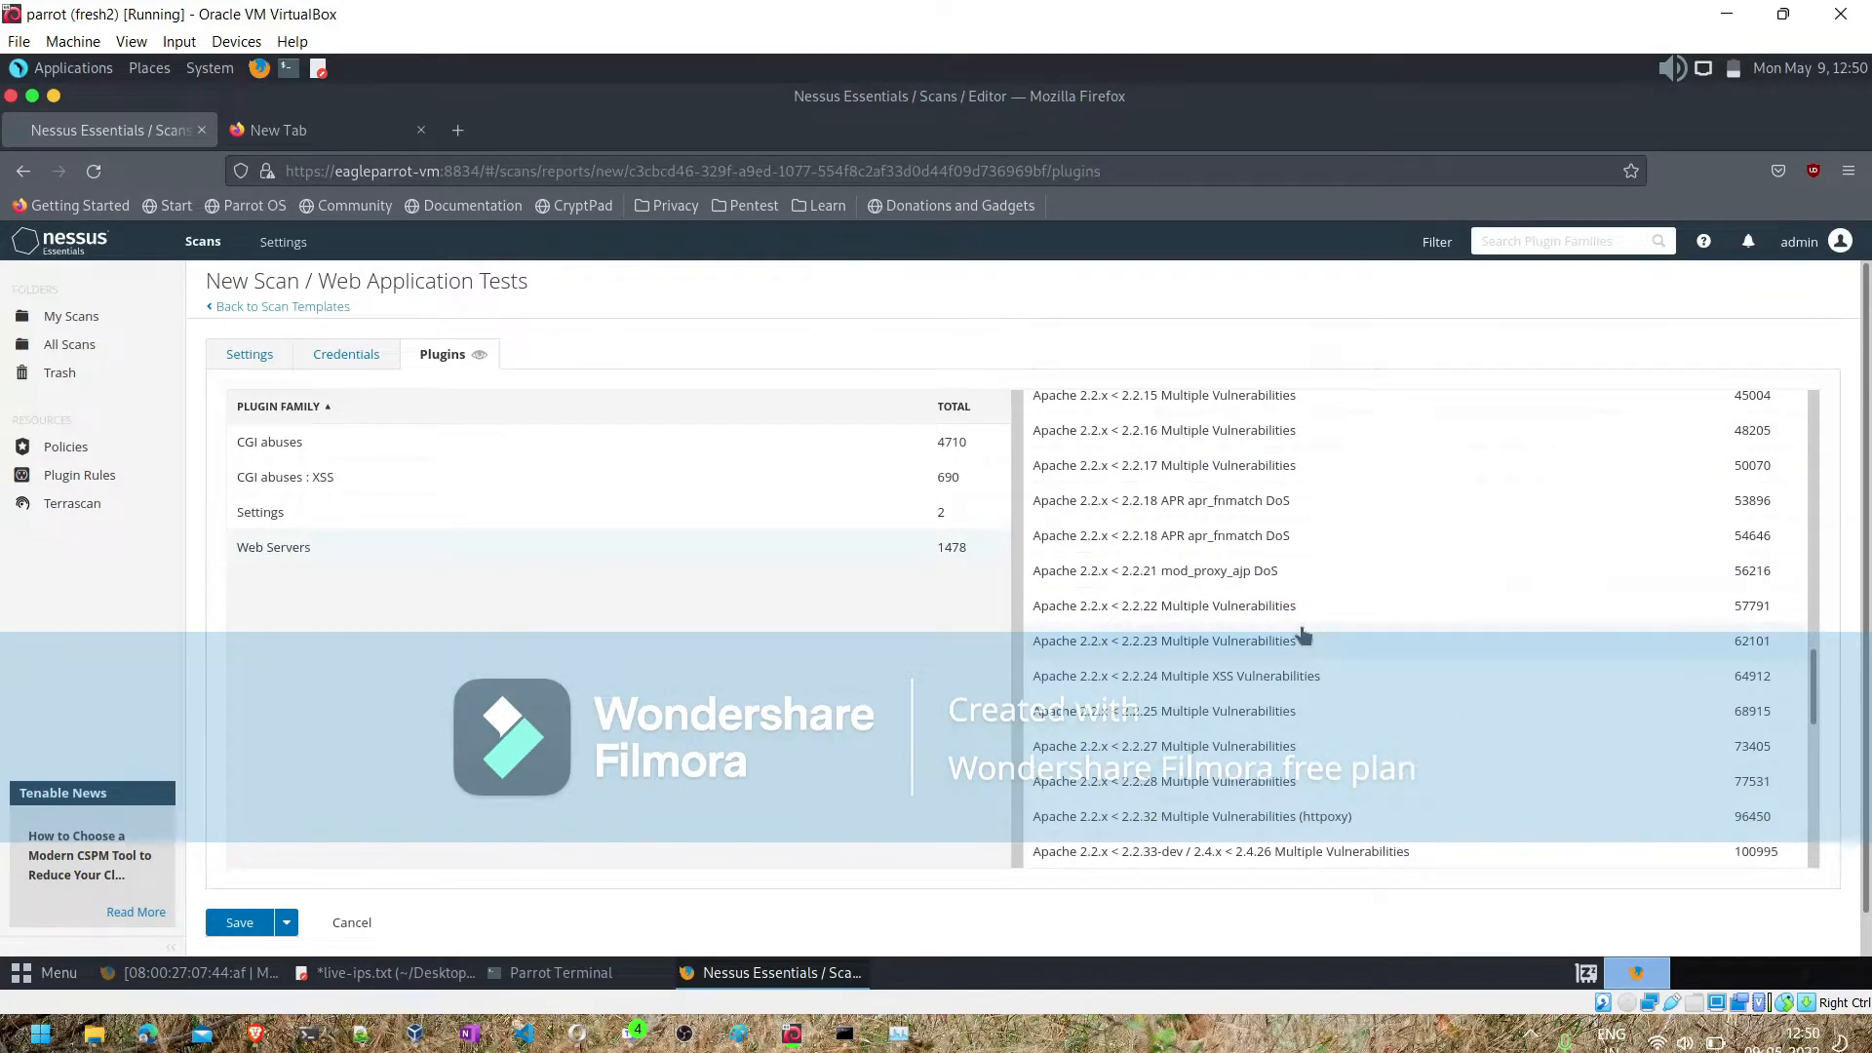
pyautogui.scroll(-5, 1304, 636)
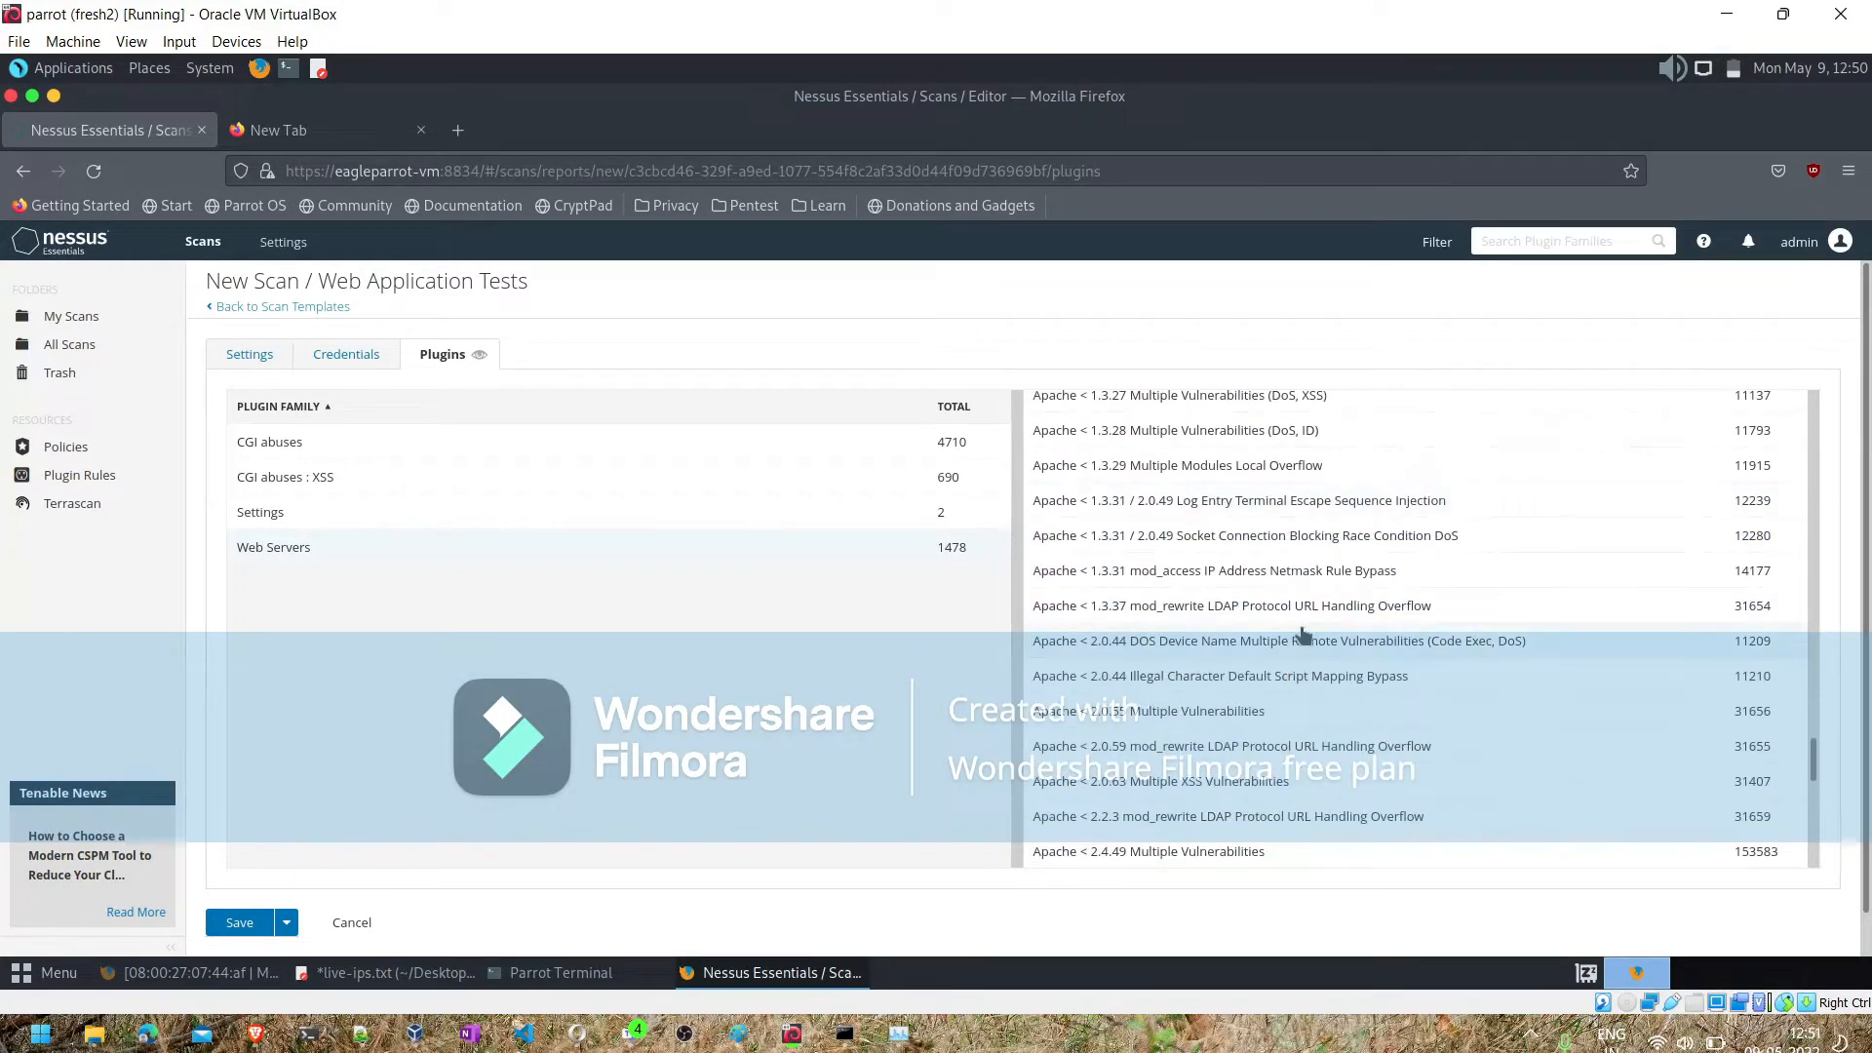
# - Try to save the scan and look over the required fields of the HTTP credential
pyautogui.click(229, 929)
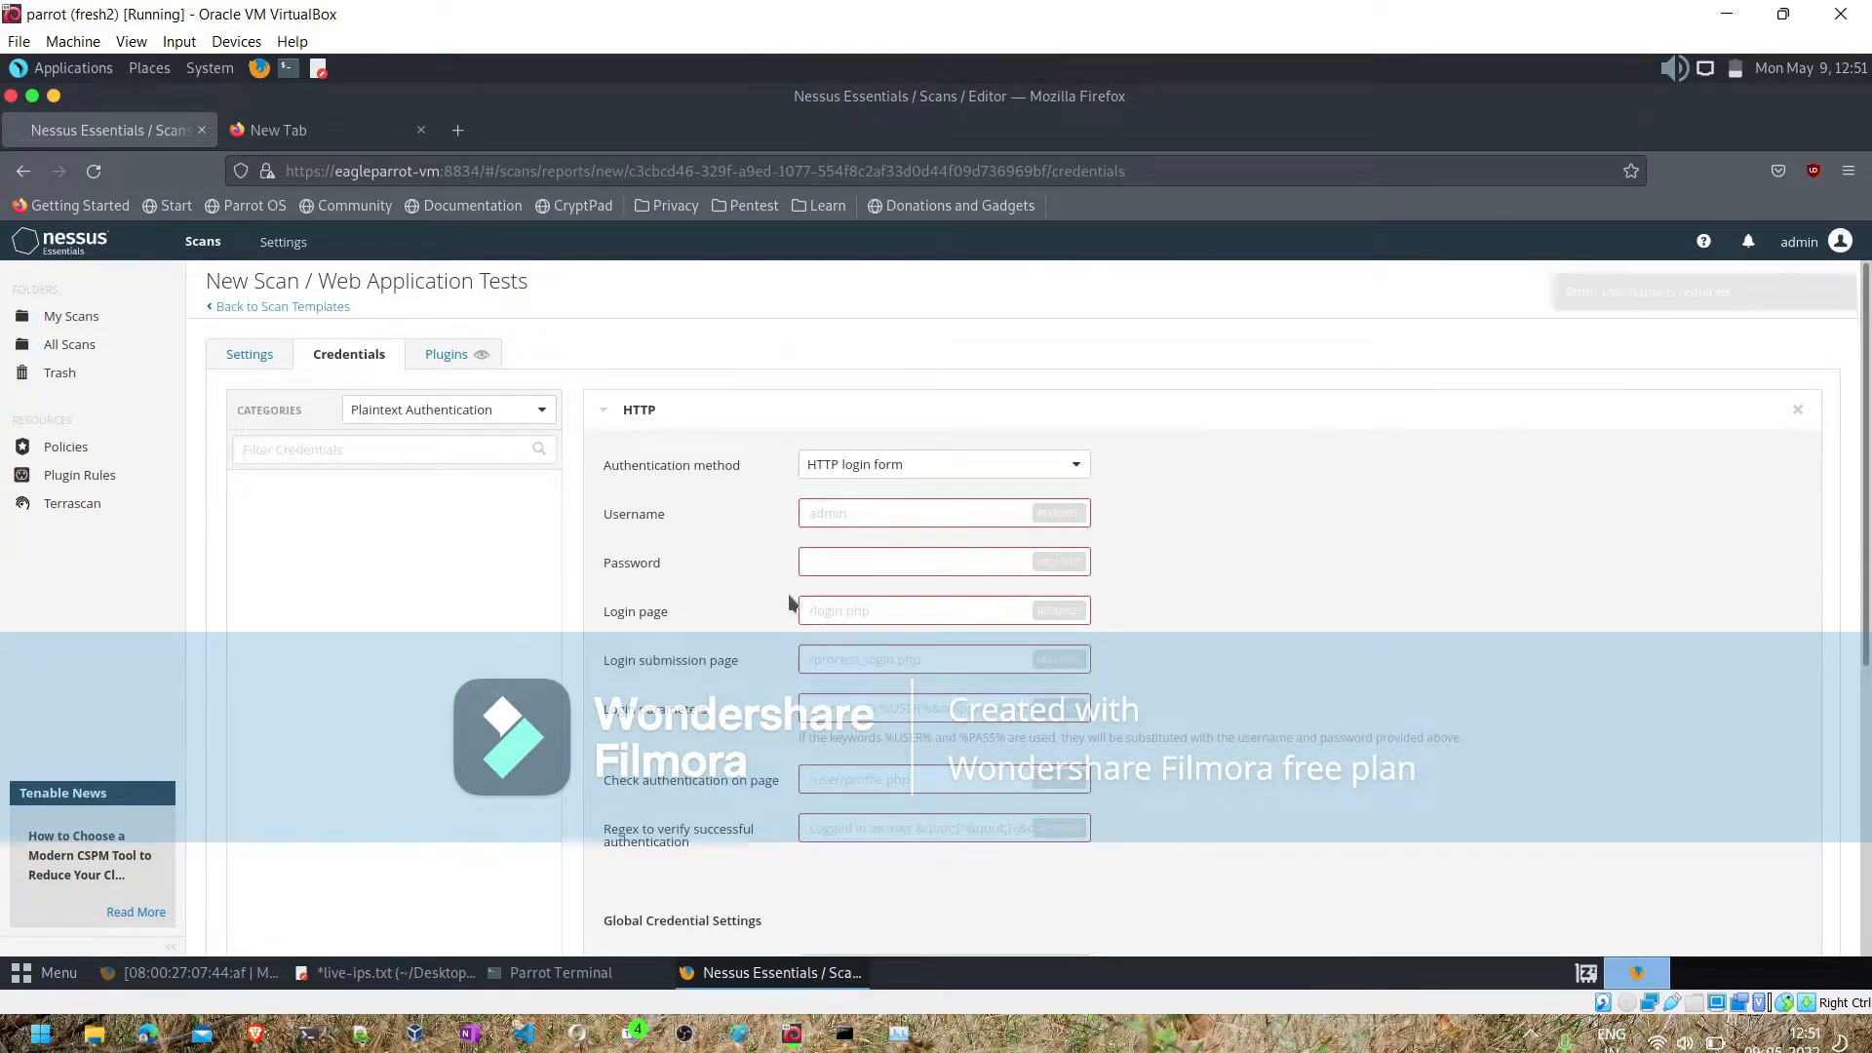
pyautogui.scroll(-5, 1434, 383)
pyautogui.scroll(5, 827, 596)
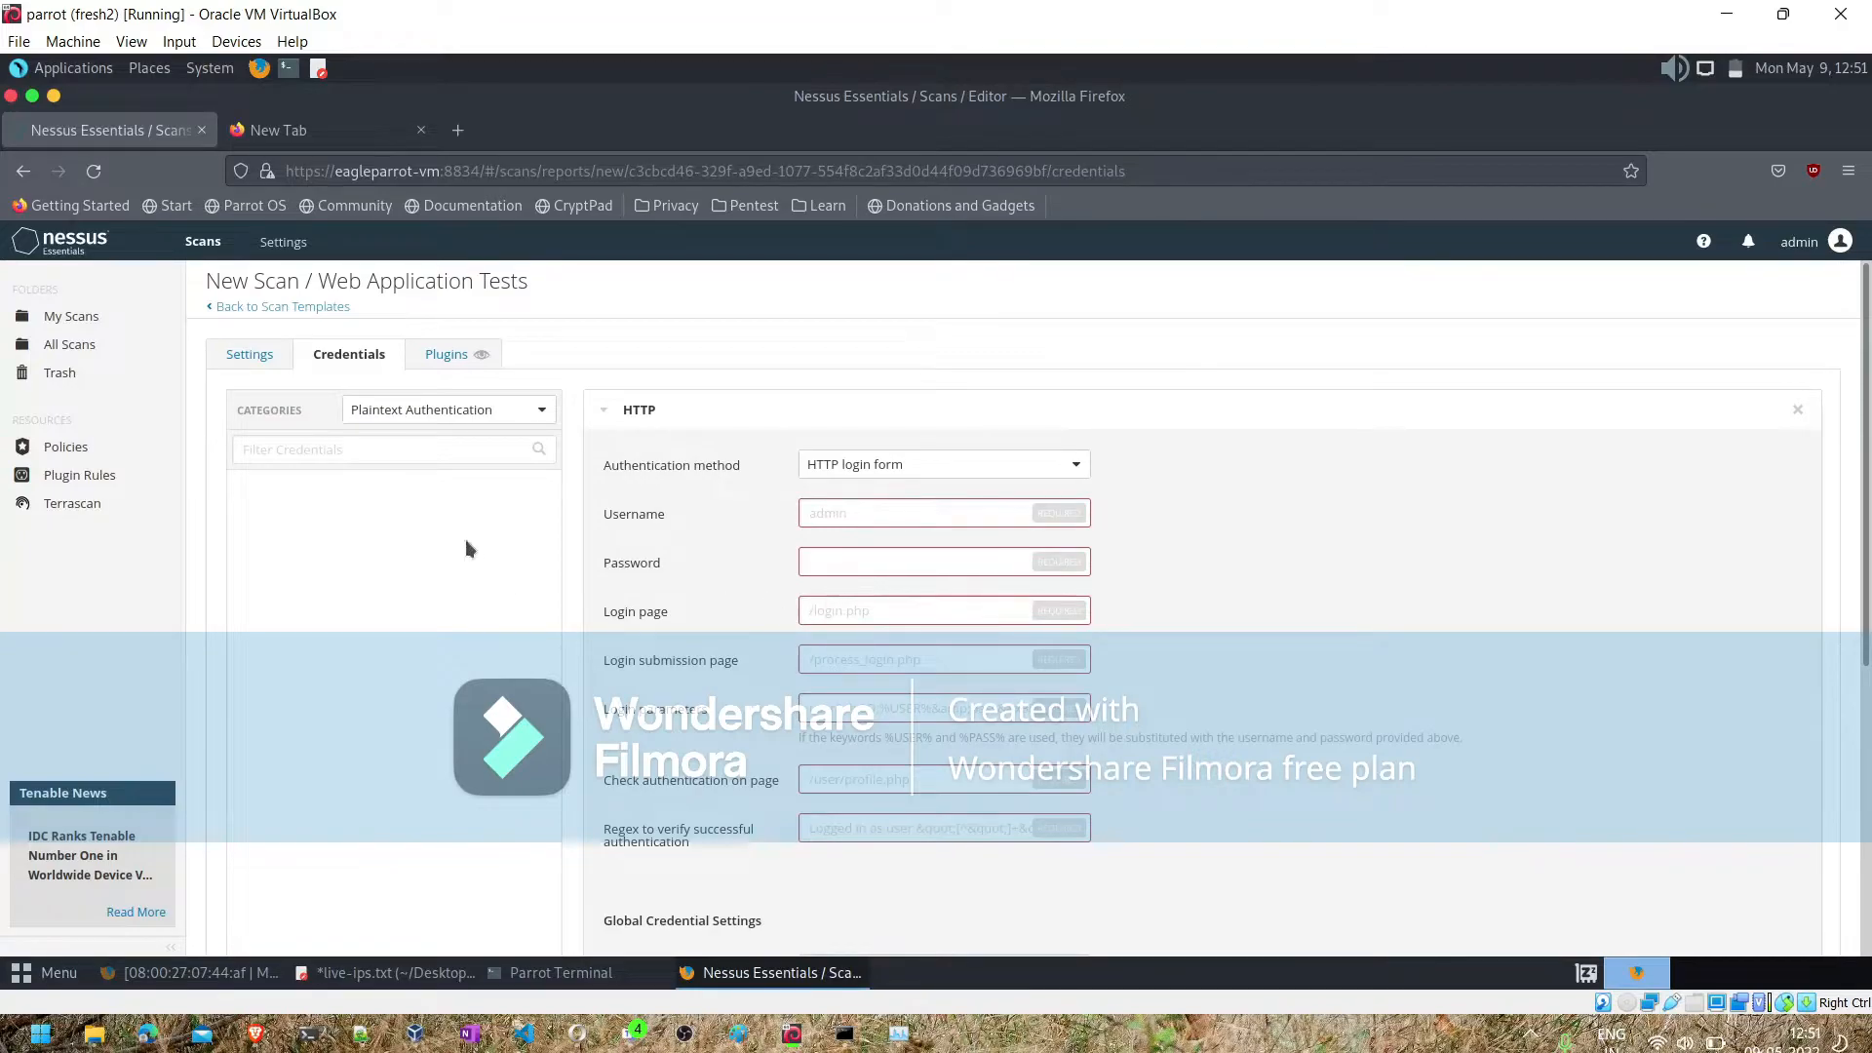
# - Set the credential category filter to All and return to the scan's advanced settings
pyautogui.click(525, 418)
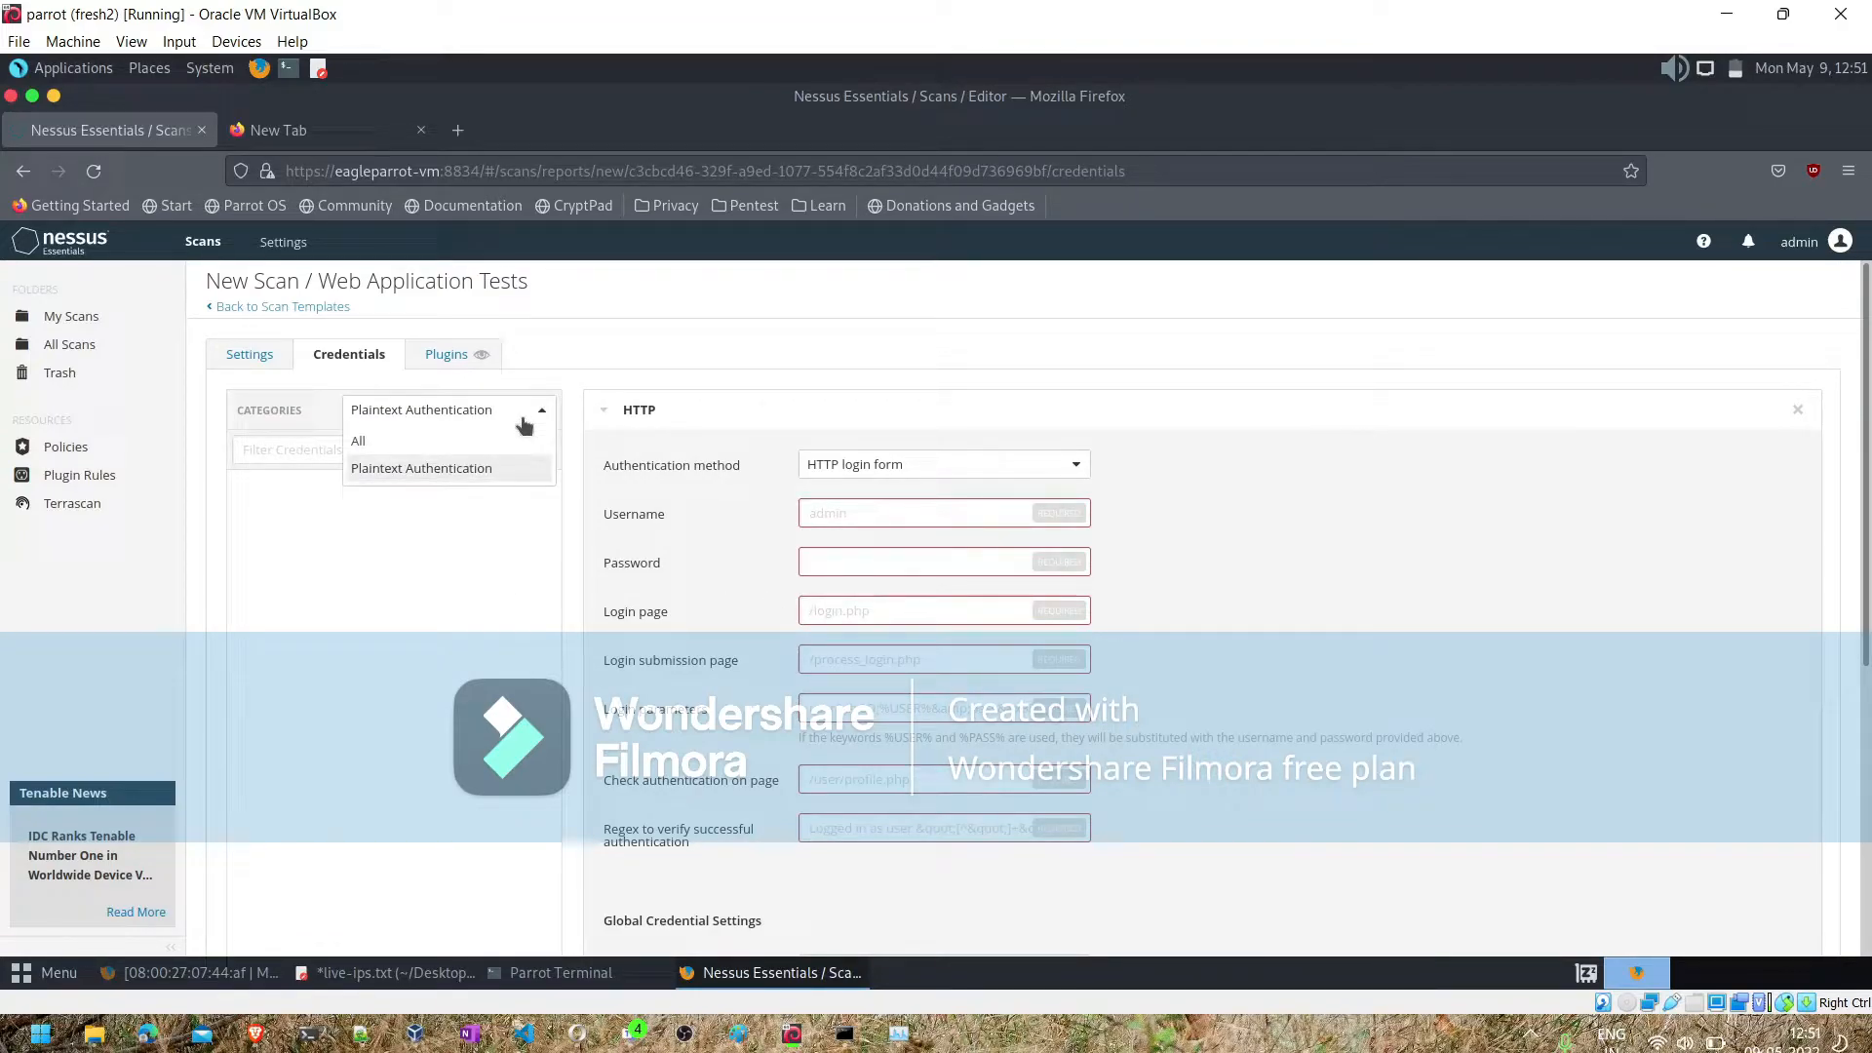
pyautogui.click(465, 439)
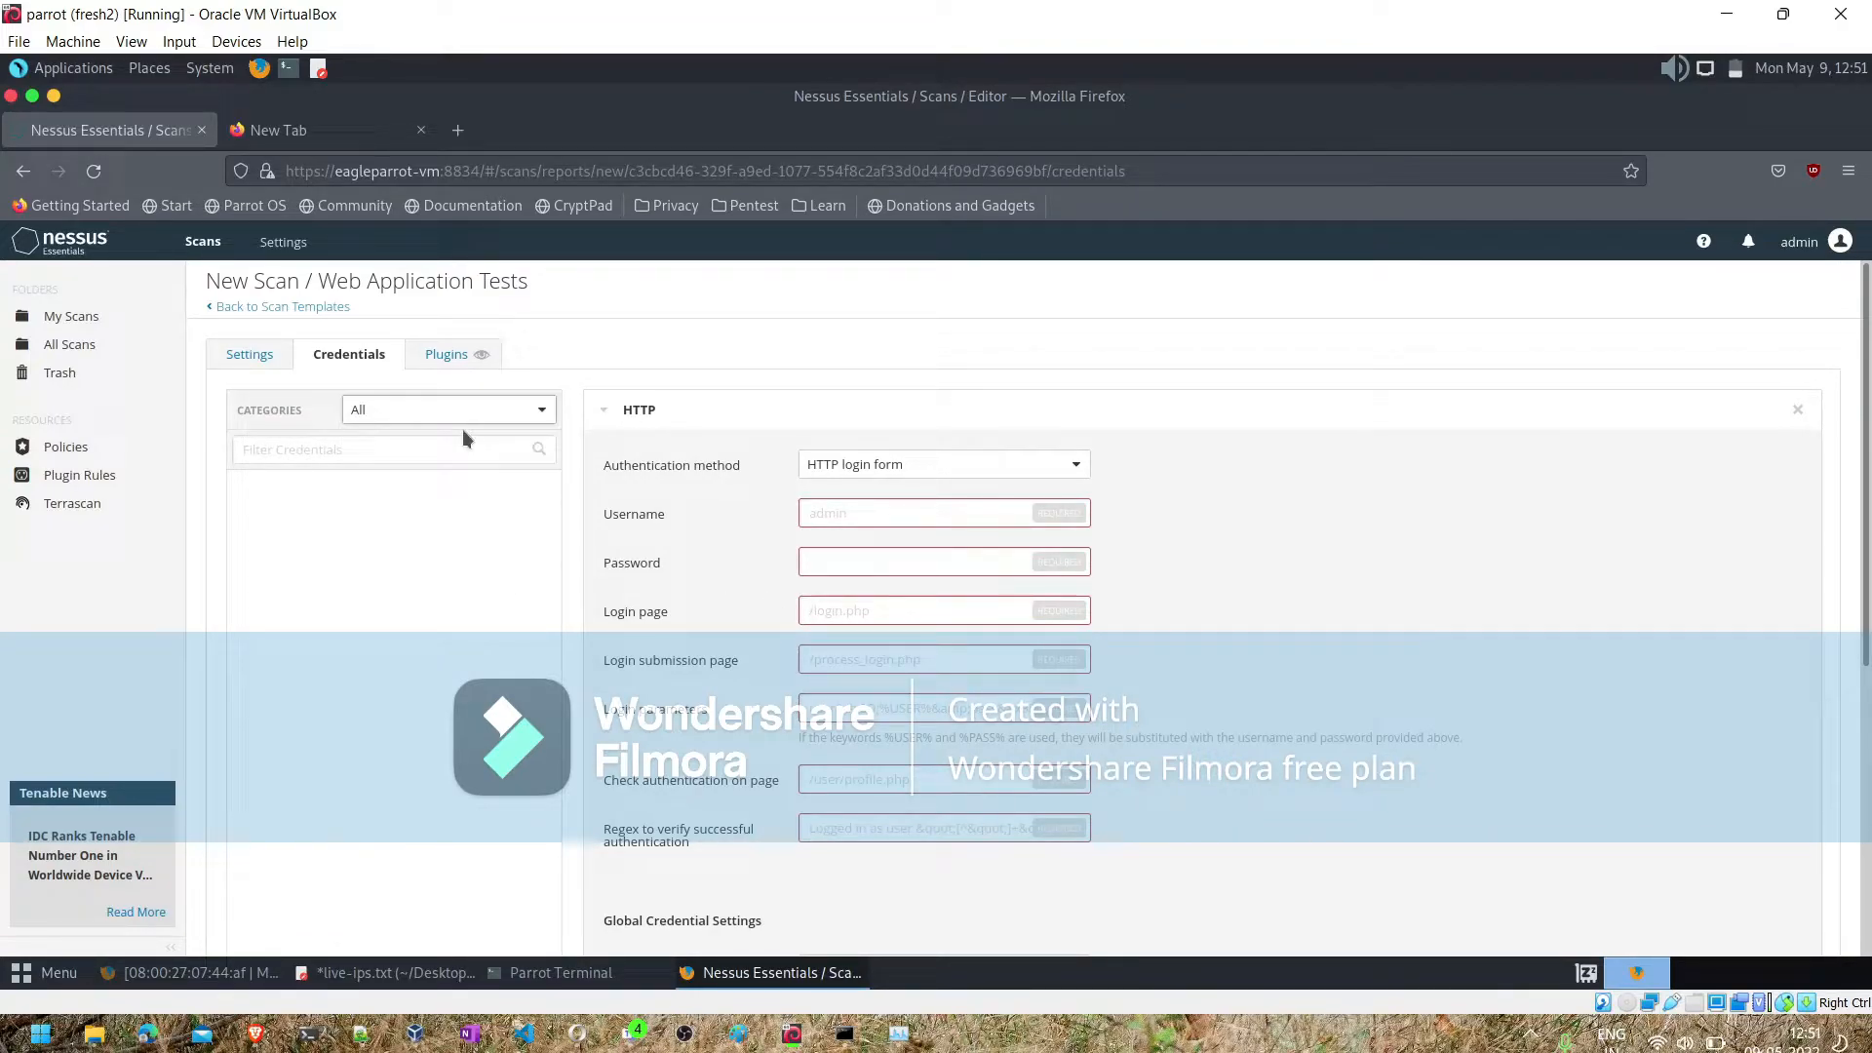
pyautogui.click(242, 361)
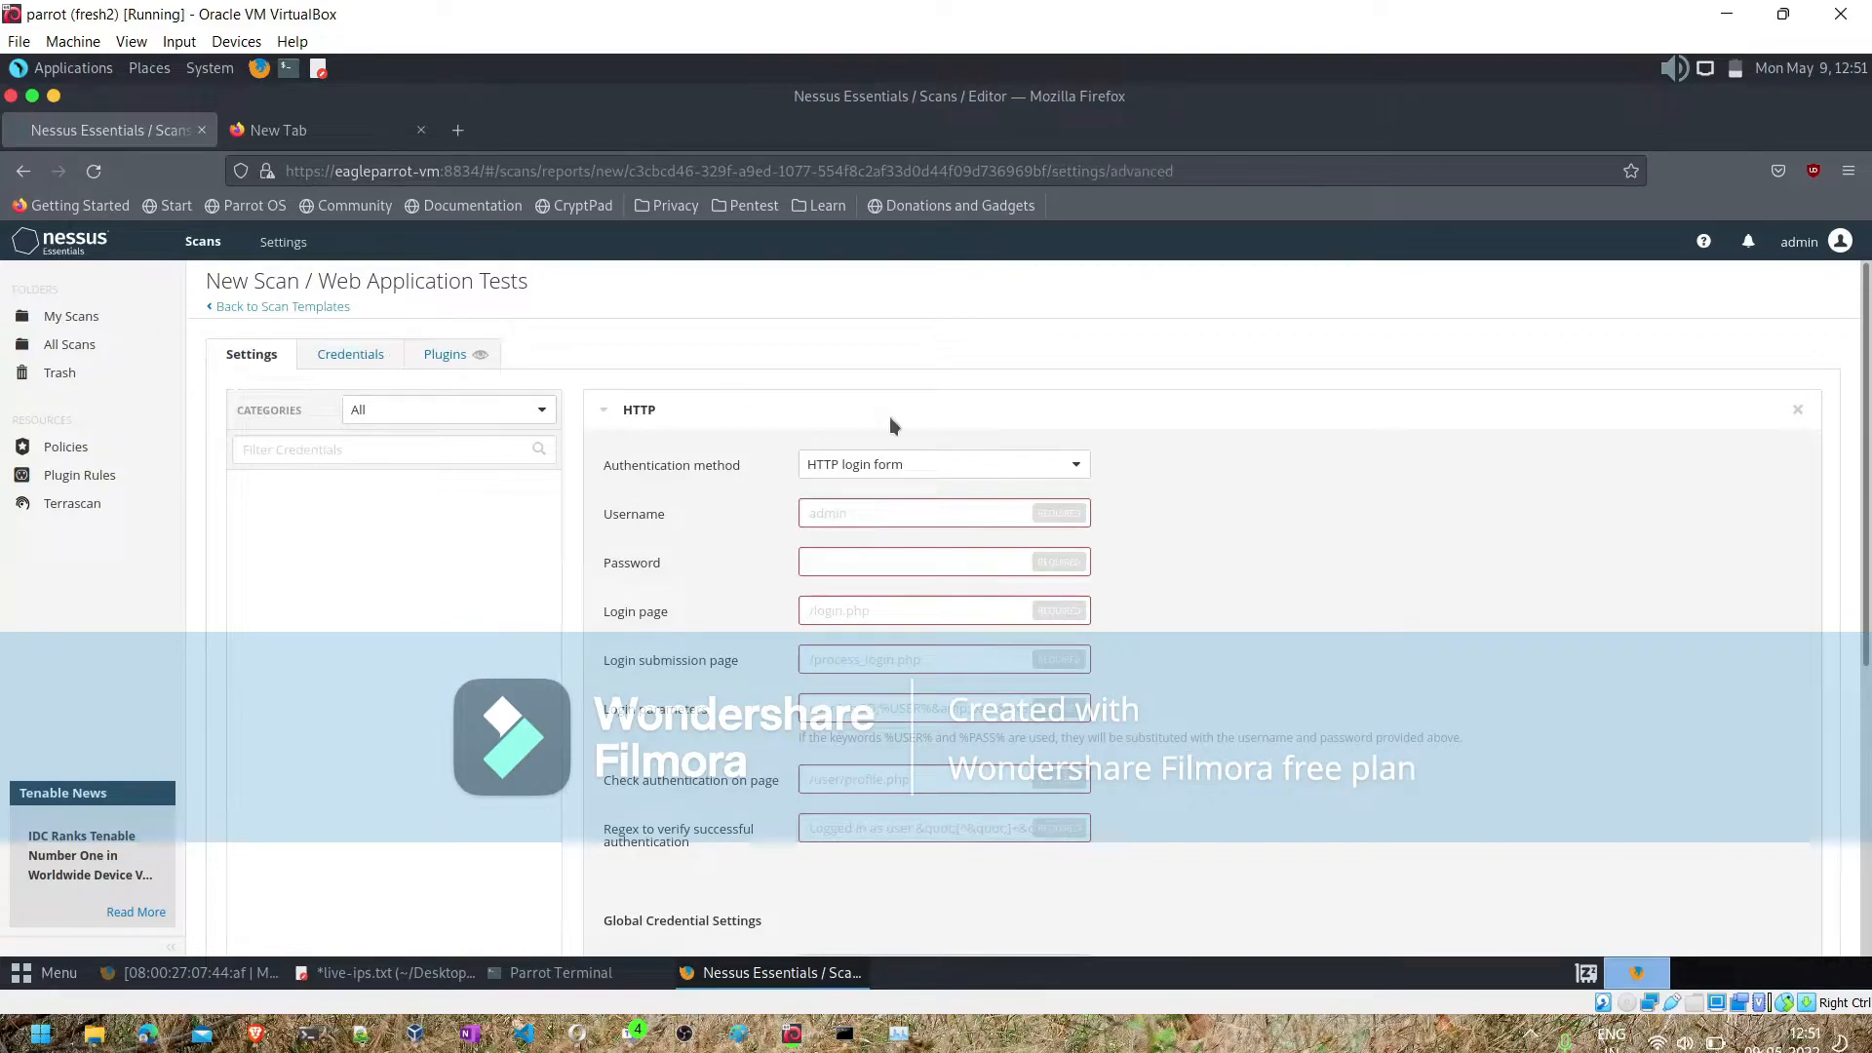
# - Set the HTTP credential's authentication method to Automatic authentication and save the scan
pyautogui.click(363, 359)
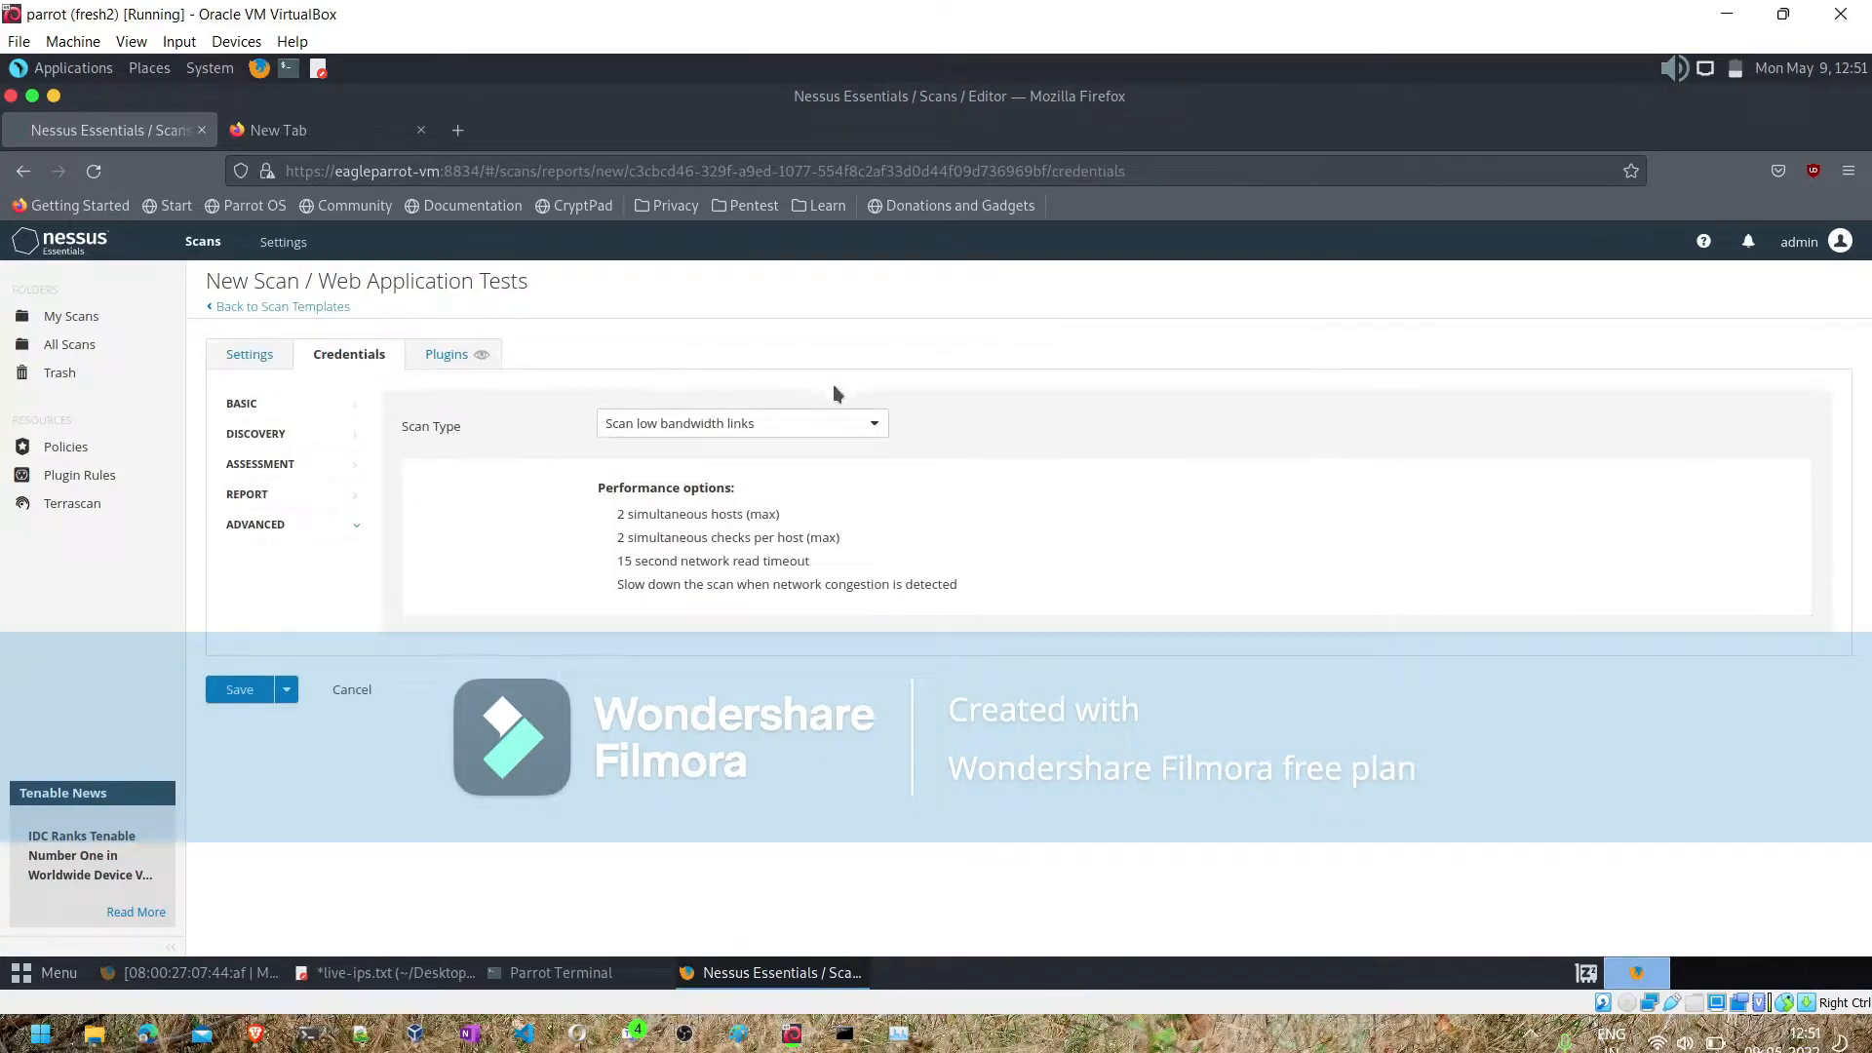
pyautogui.click(858, 469)
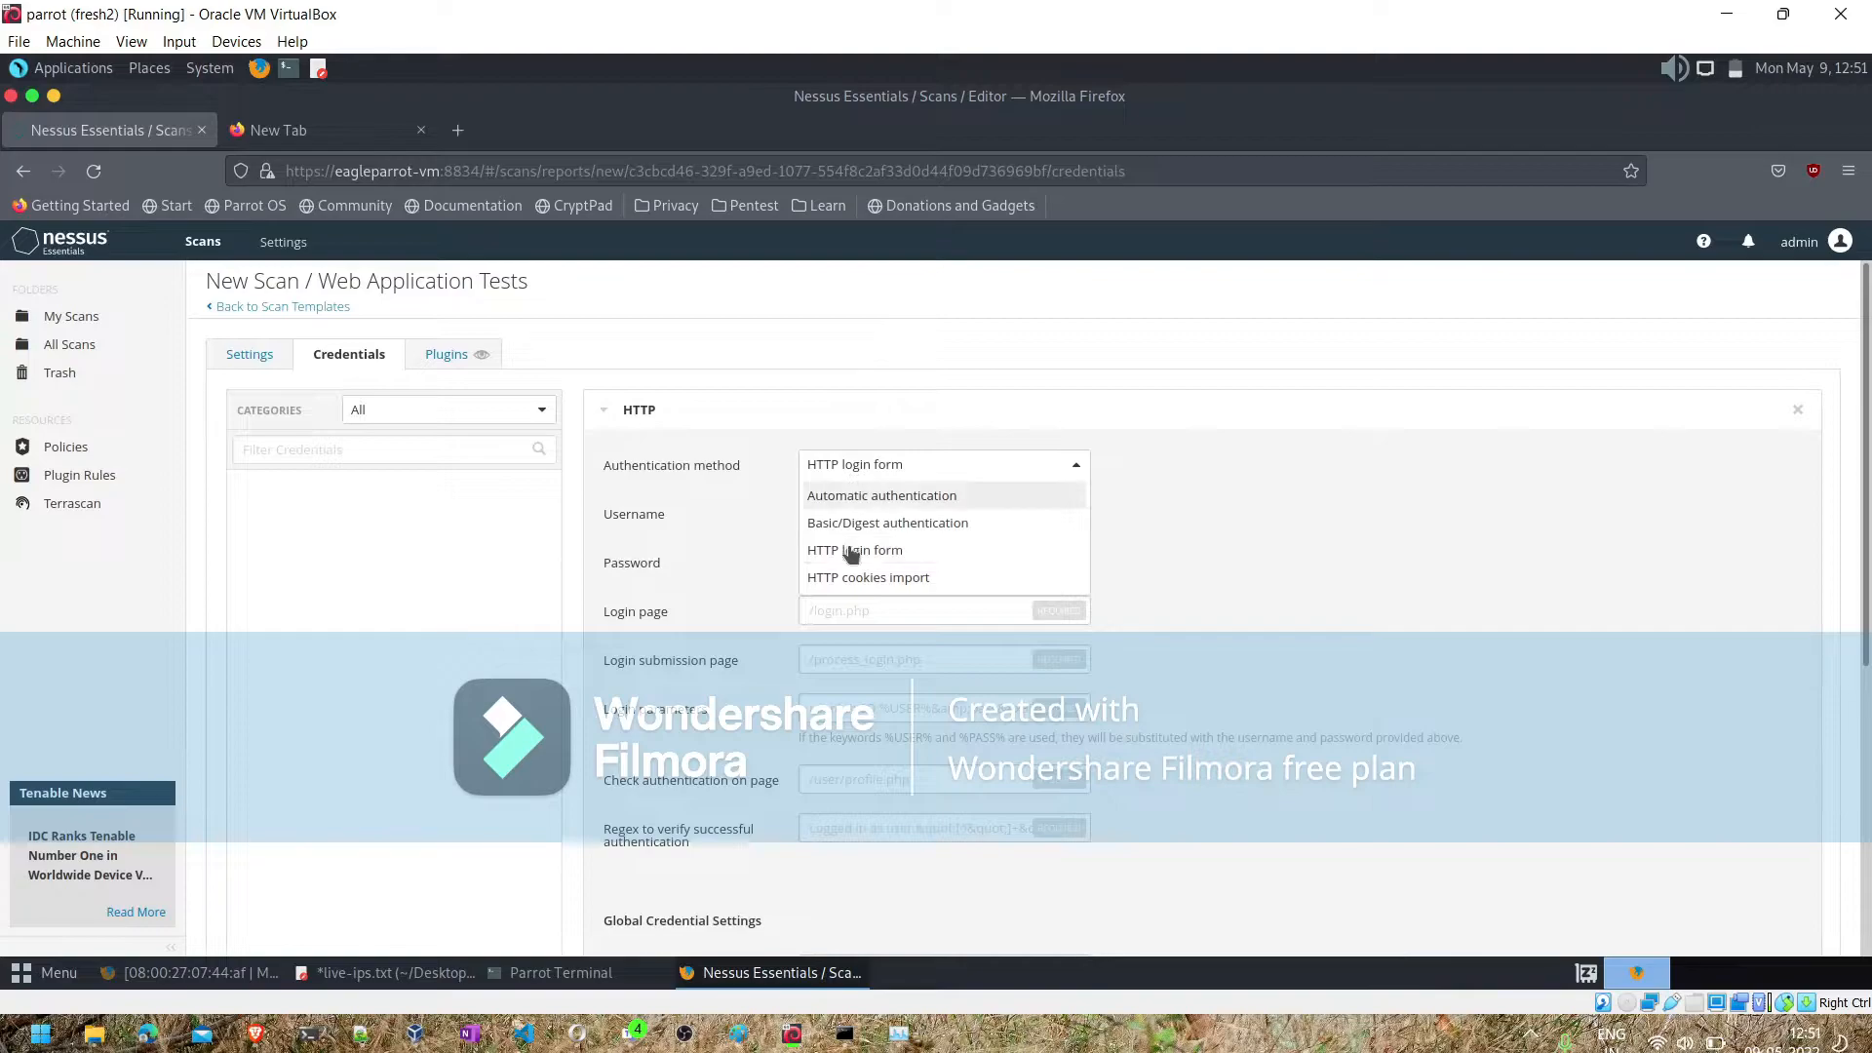
pyautogui.click(848, 494)
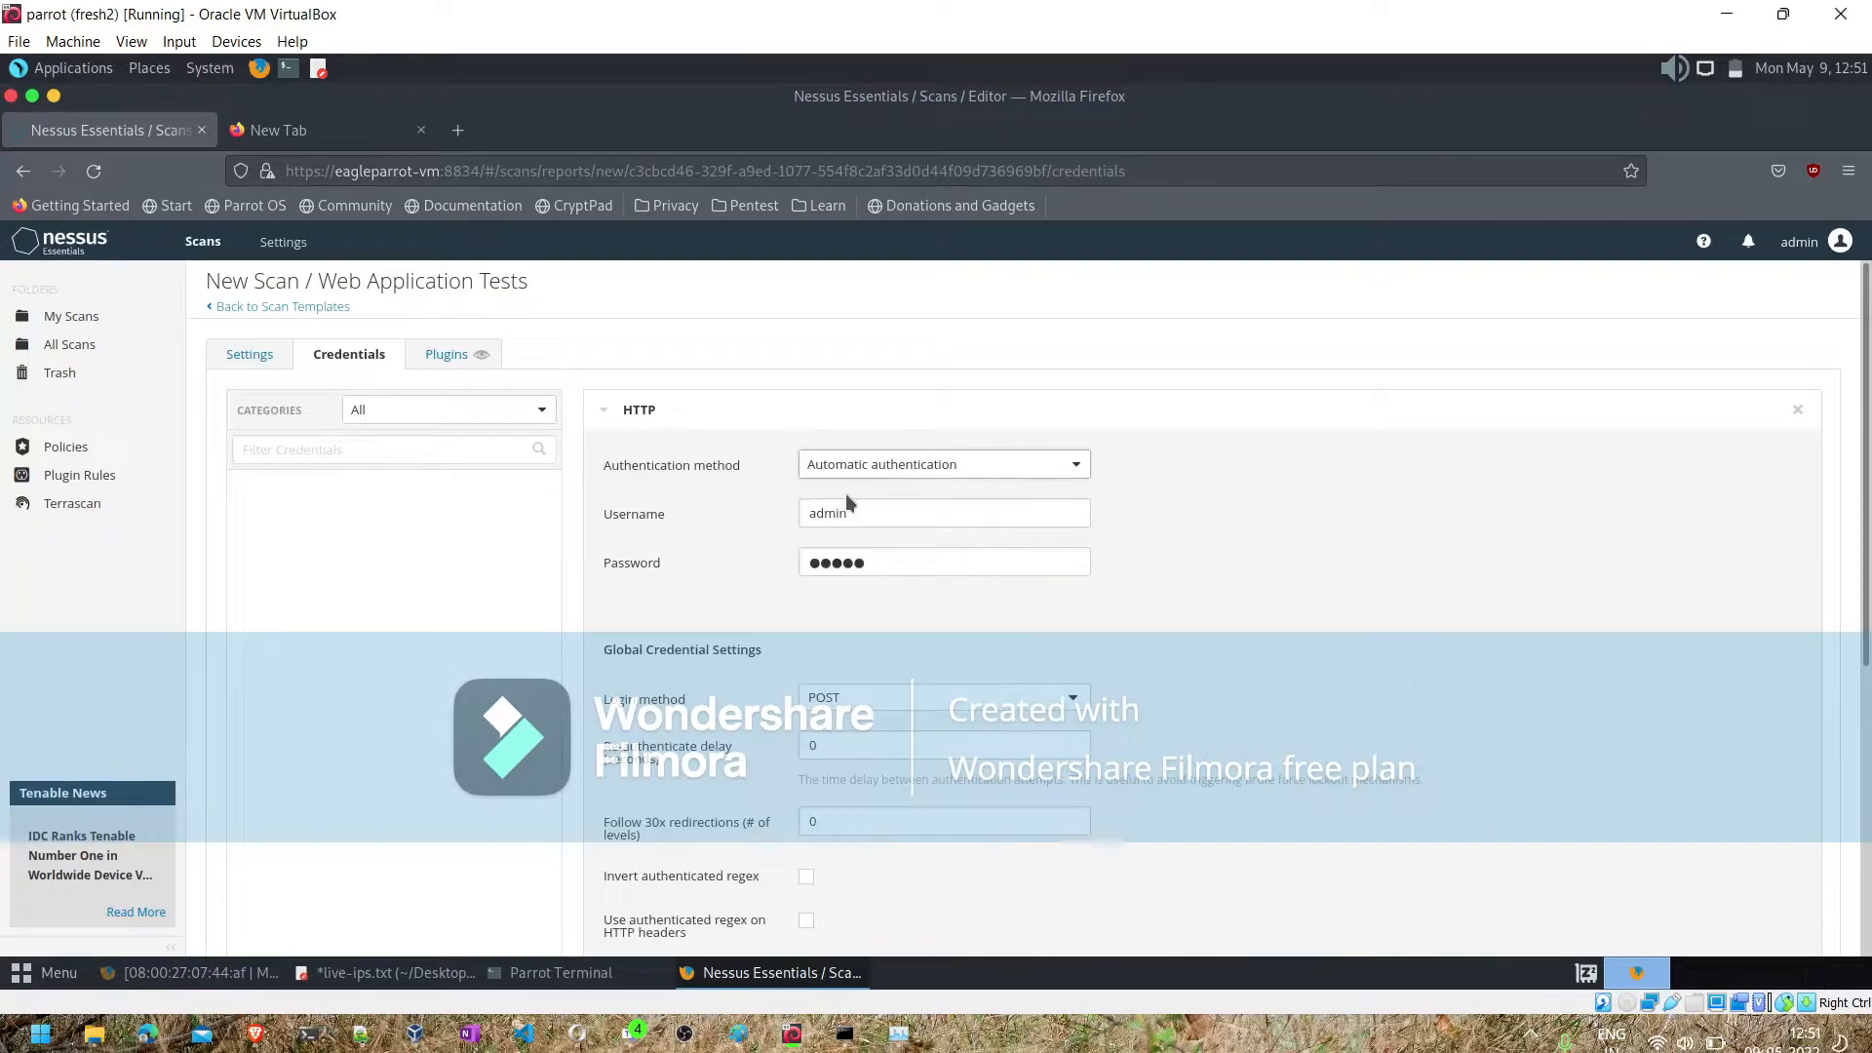
pyautogui.click(236, 359)
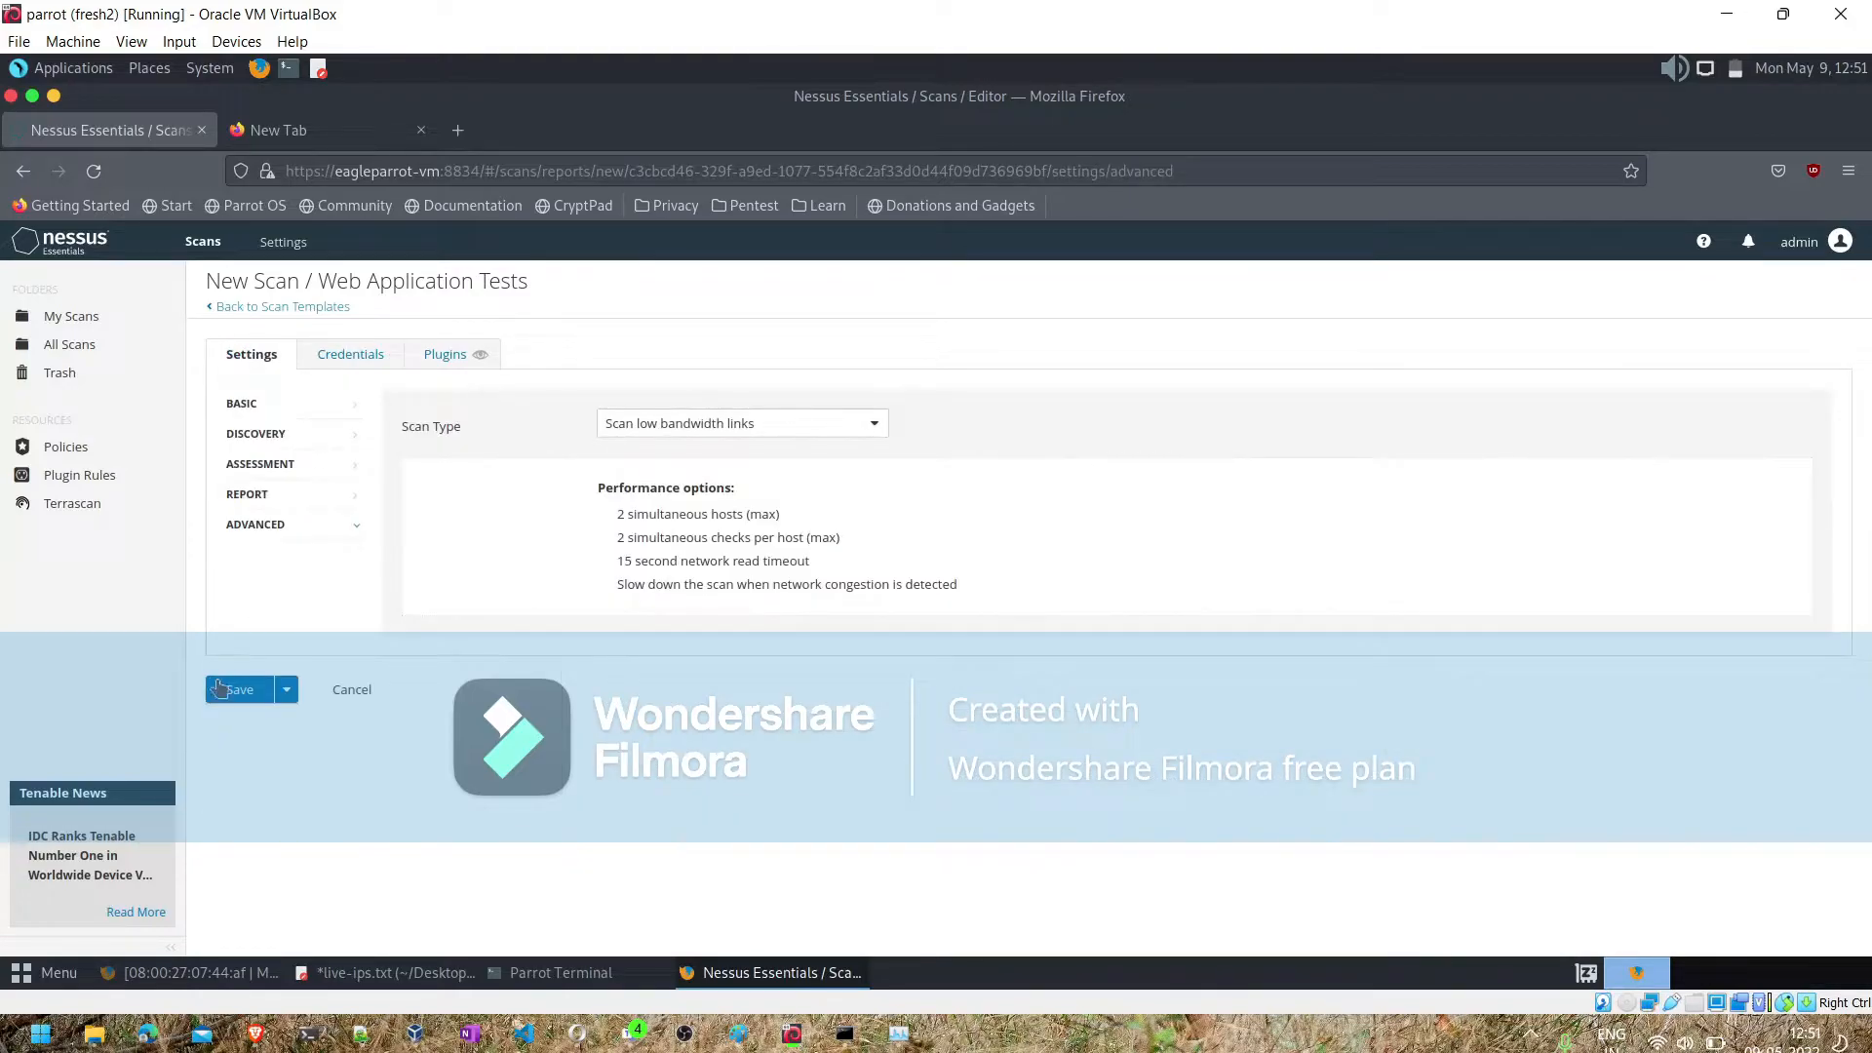
pyautogui.click(229, 690)
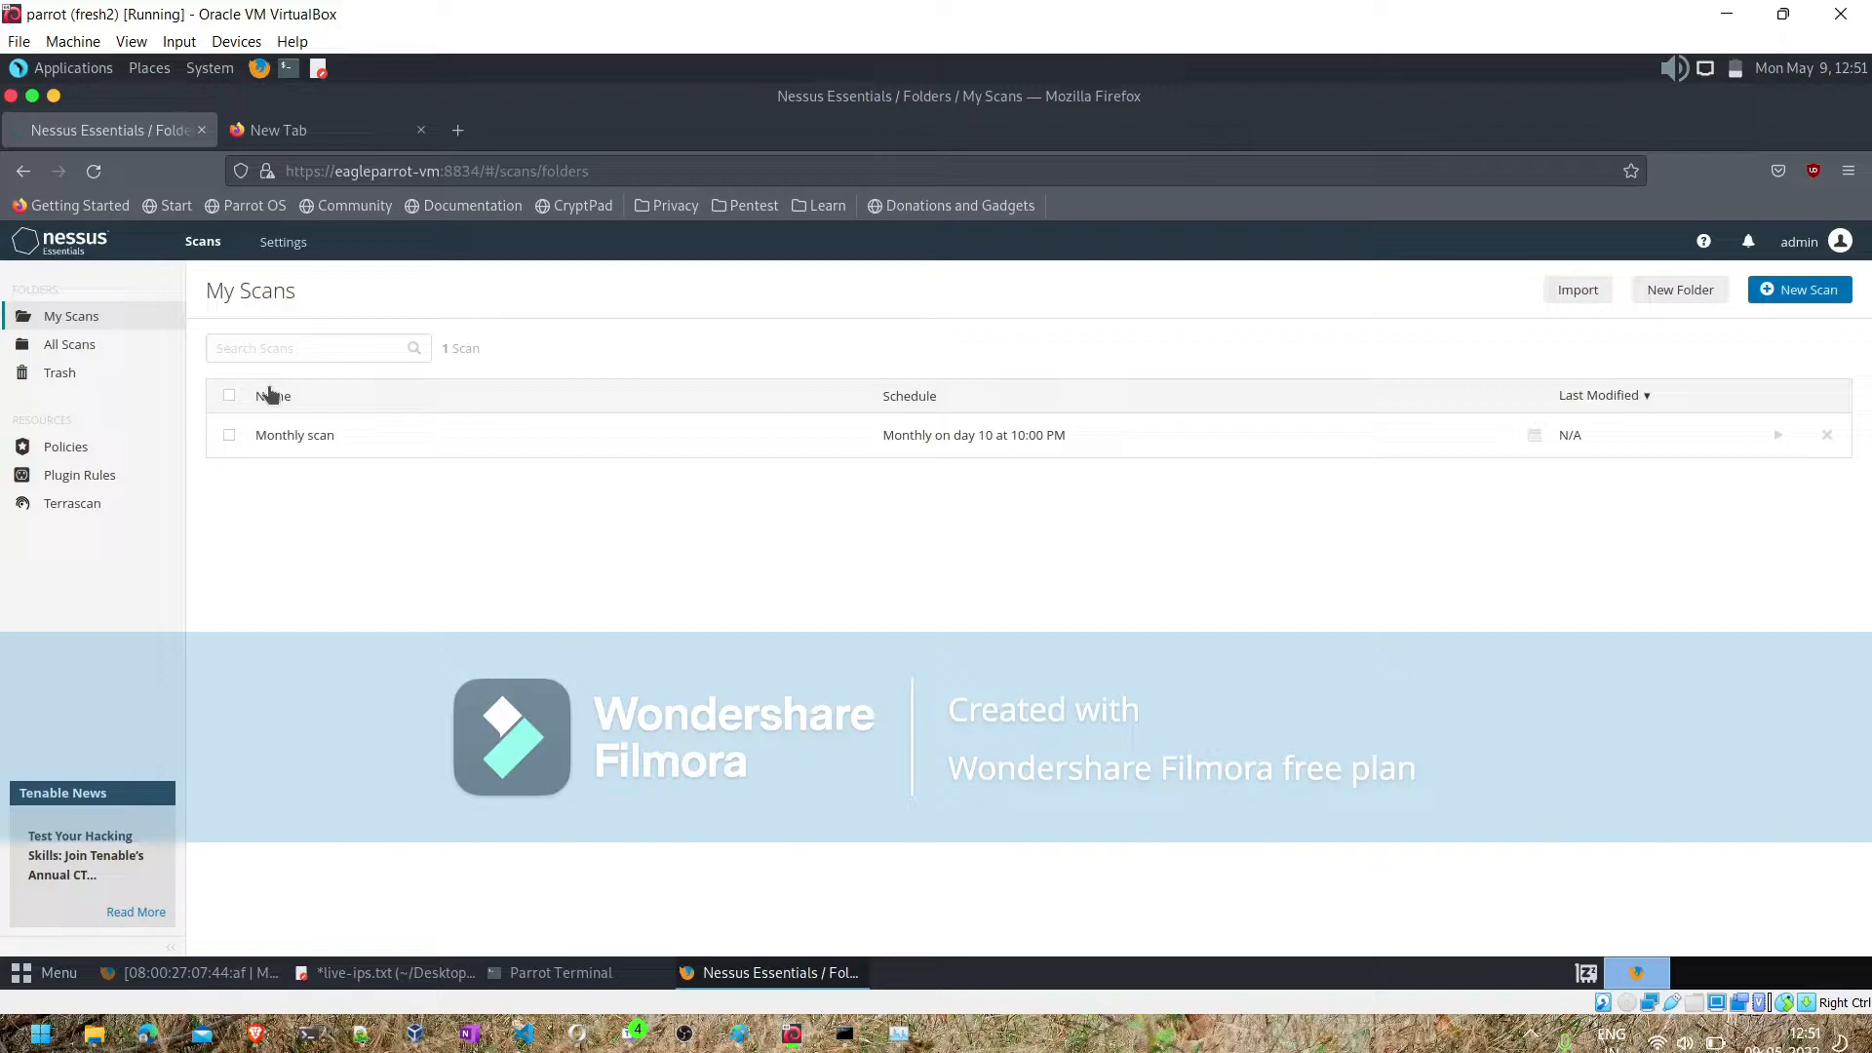
# - Start a new policy based on the Basic Network Scan template
pyautogui.click(69, 449)
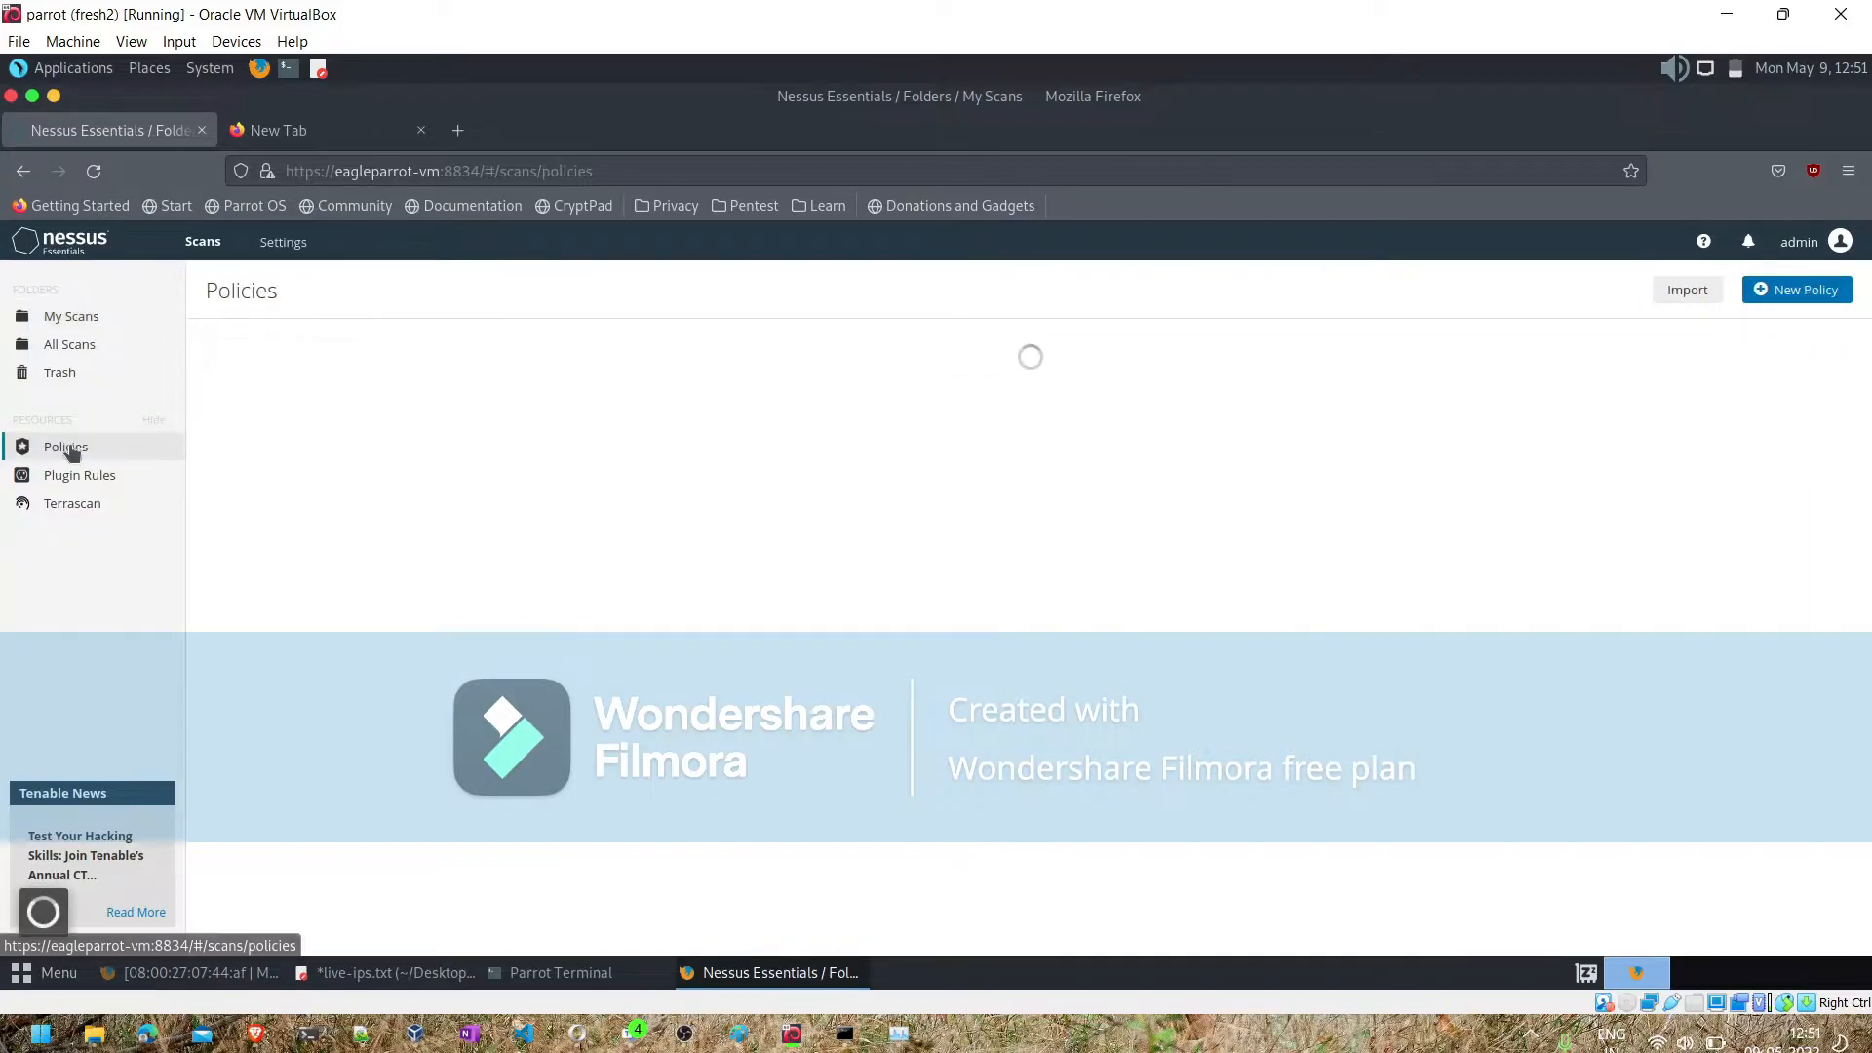
pyautogui.click(1792, 295)
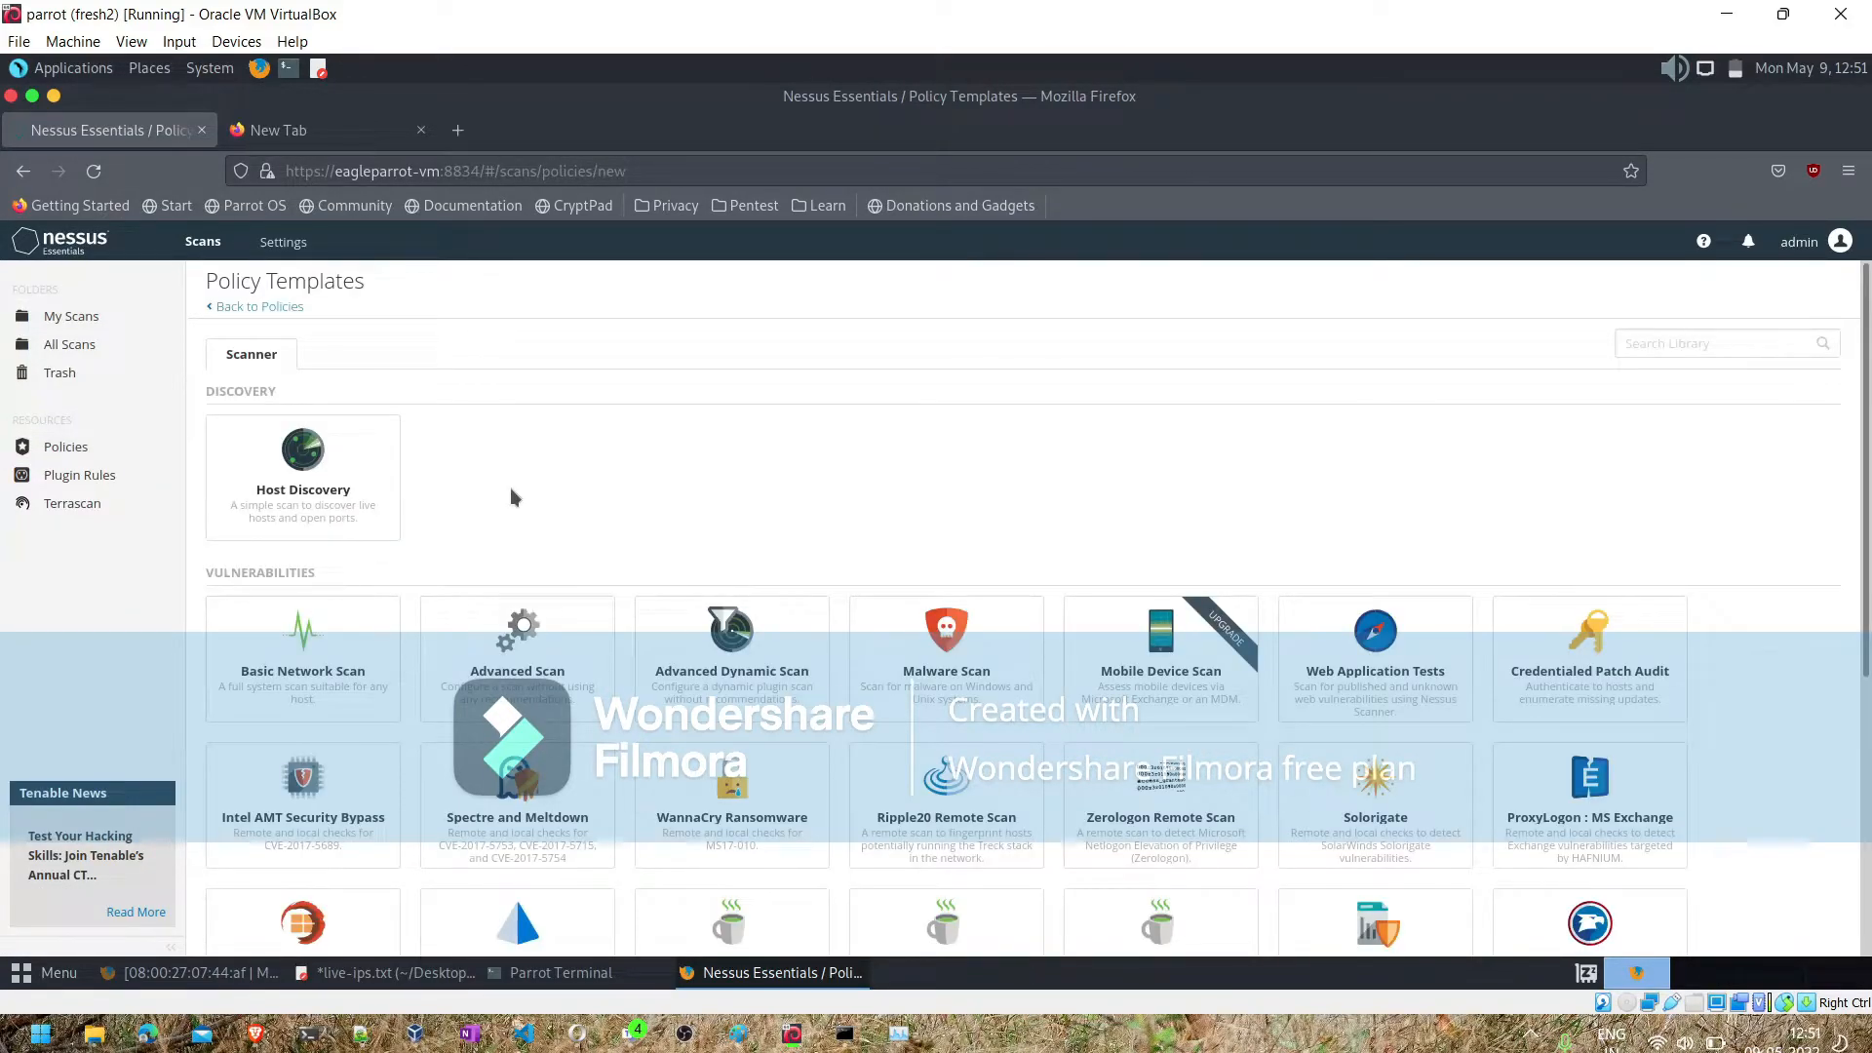
pyautogui.scroll(-1, 614, 422)
pyautogui.scroll(-2, 610, 412)
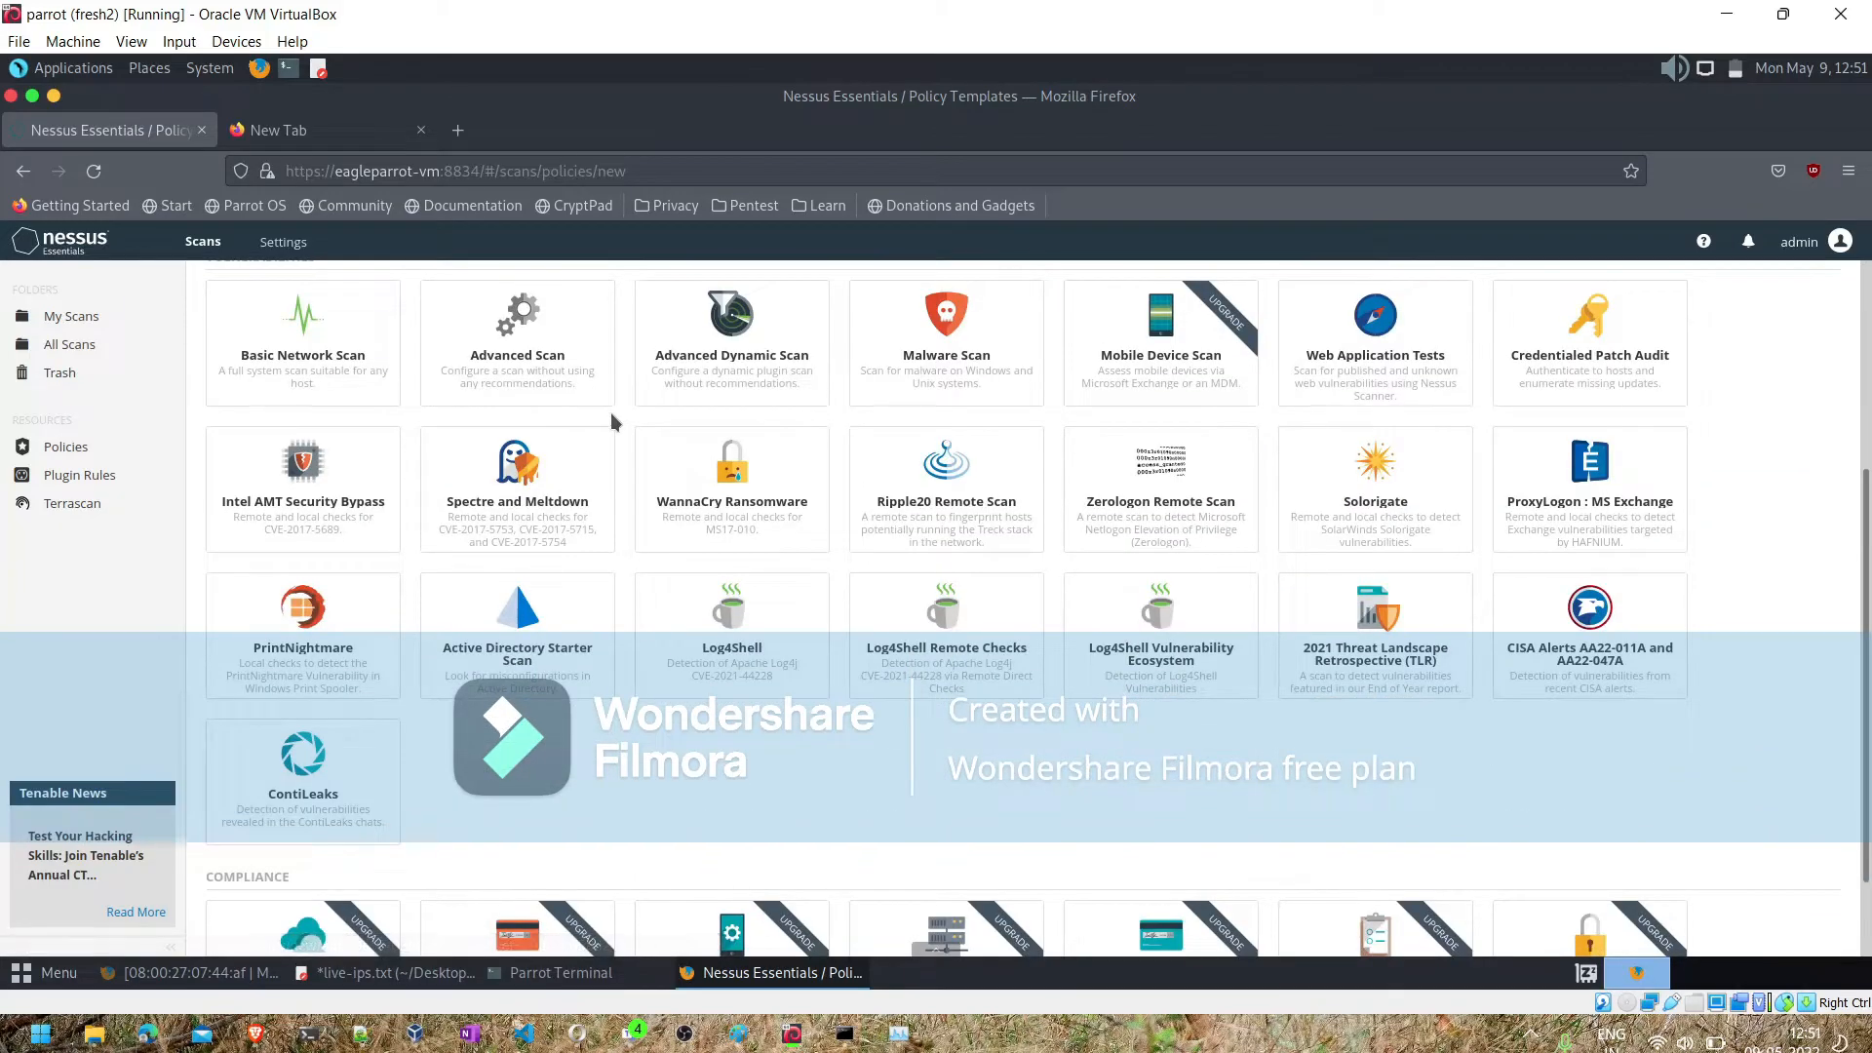
pyautogui.scroll(4, 611, 413)
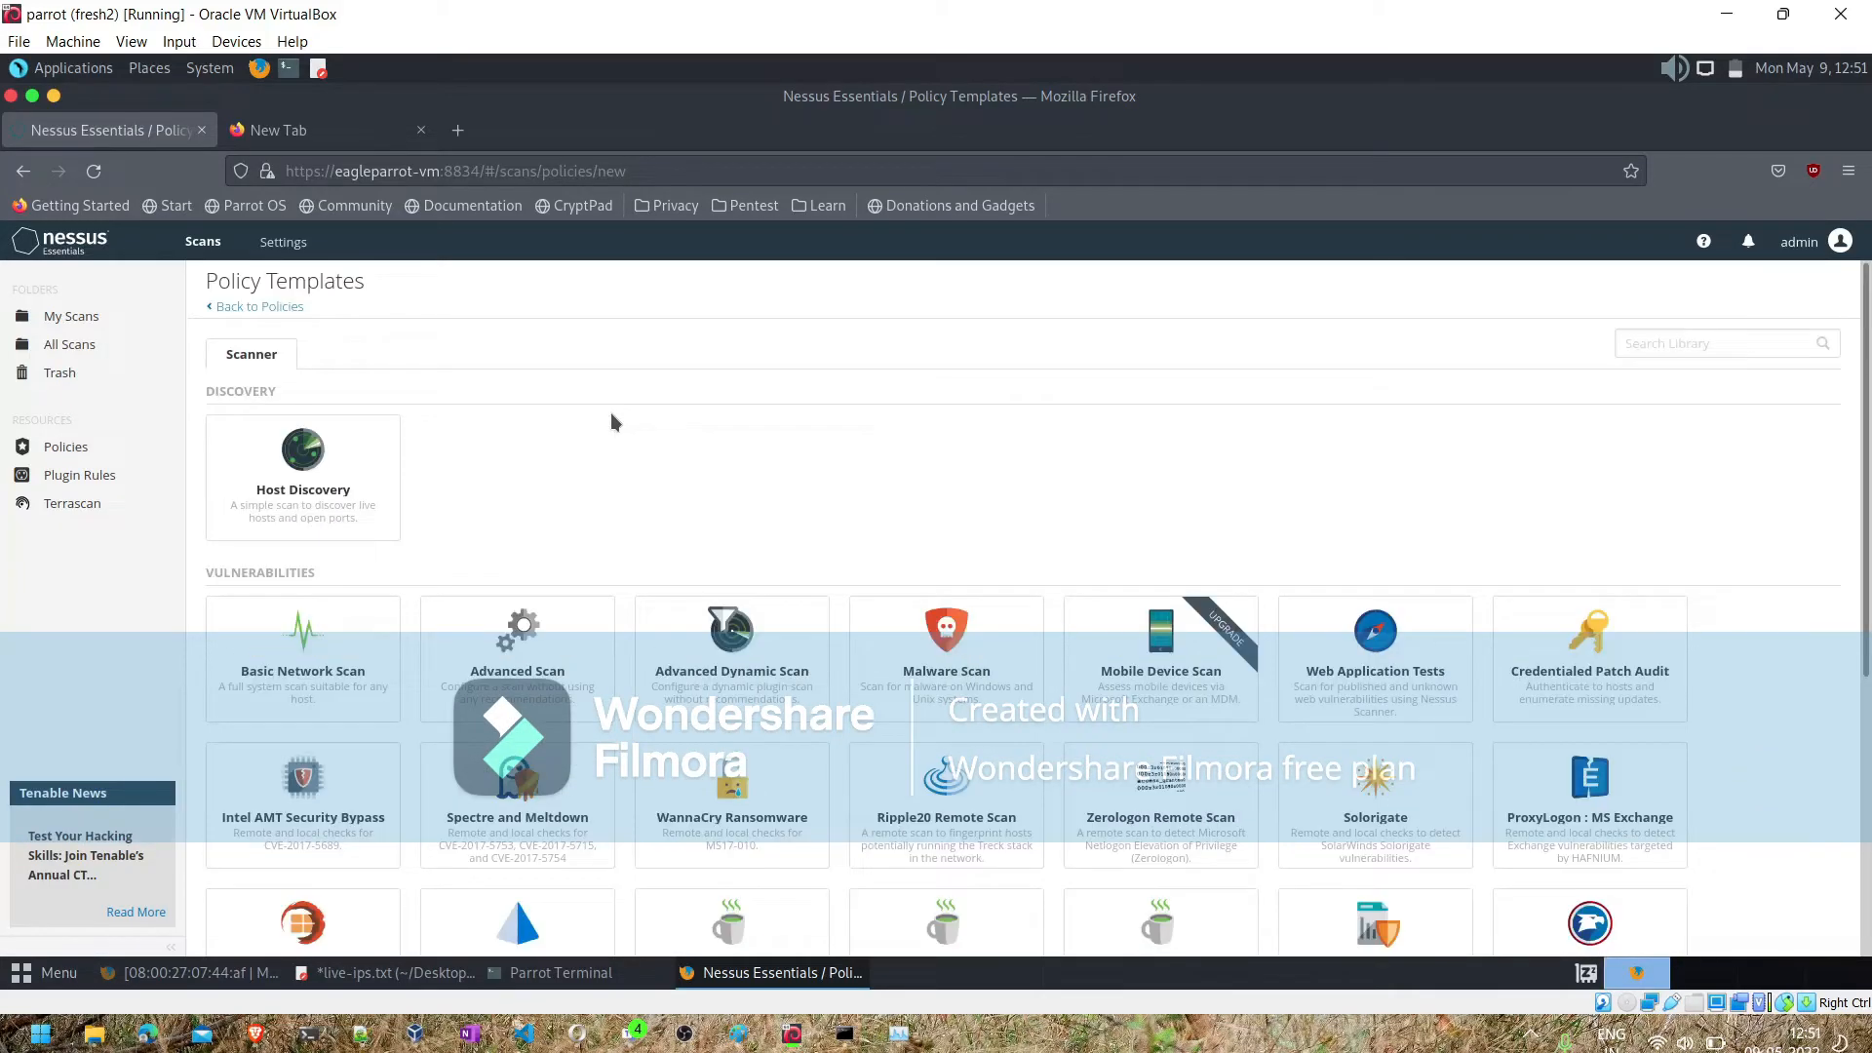
pyautogui.click(328, 652)
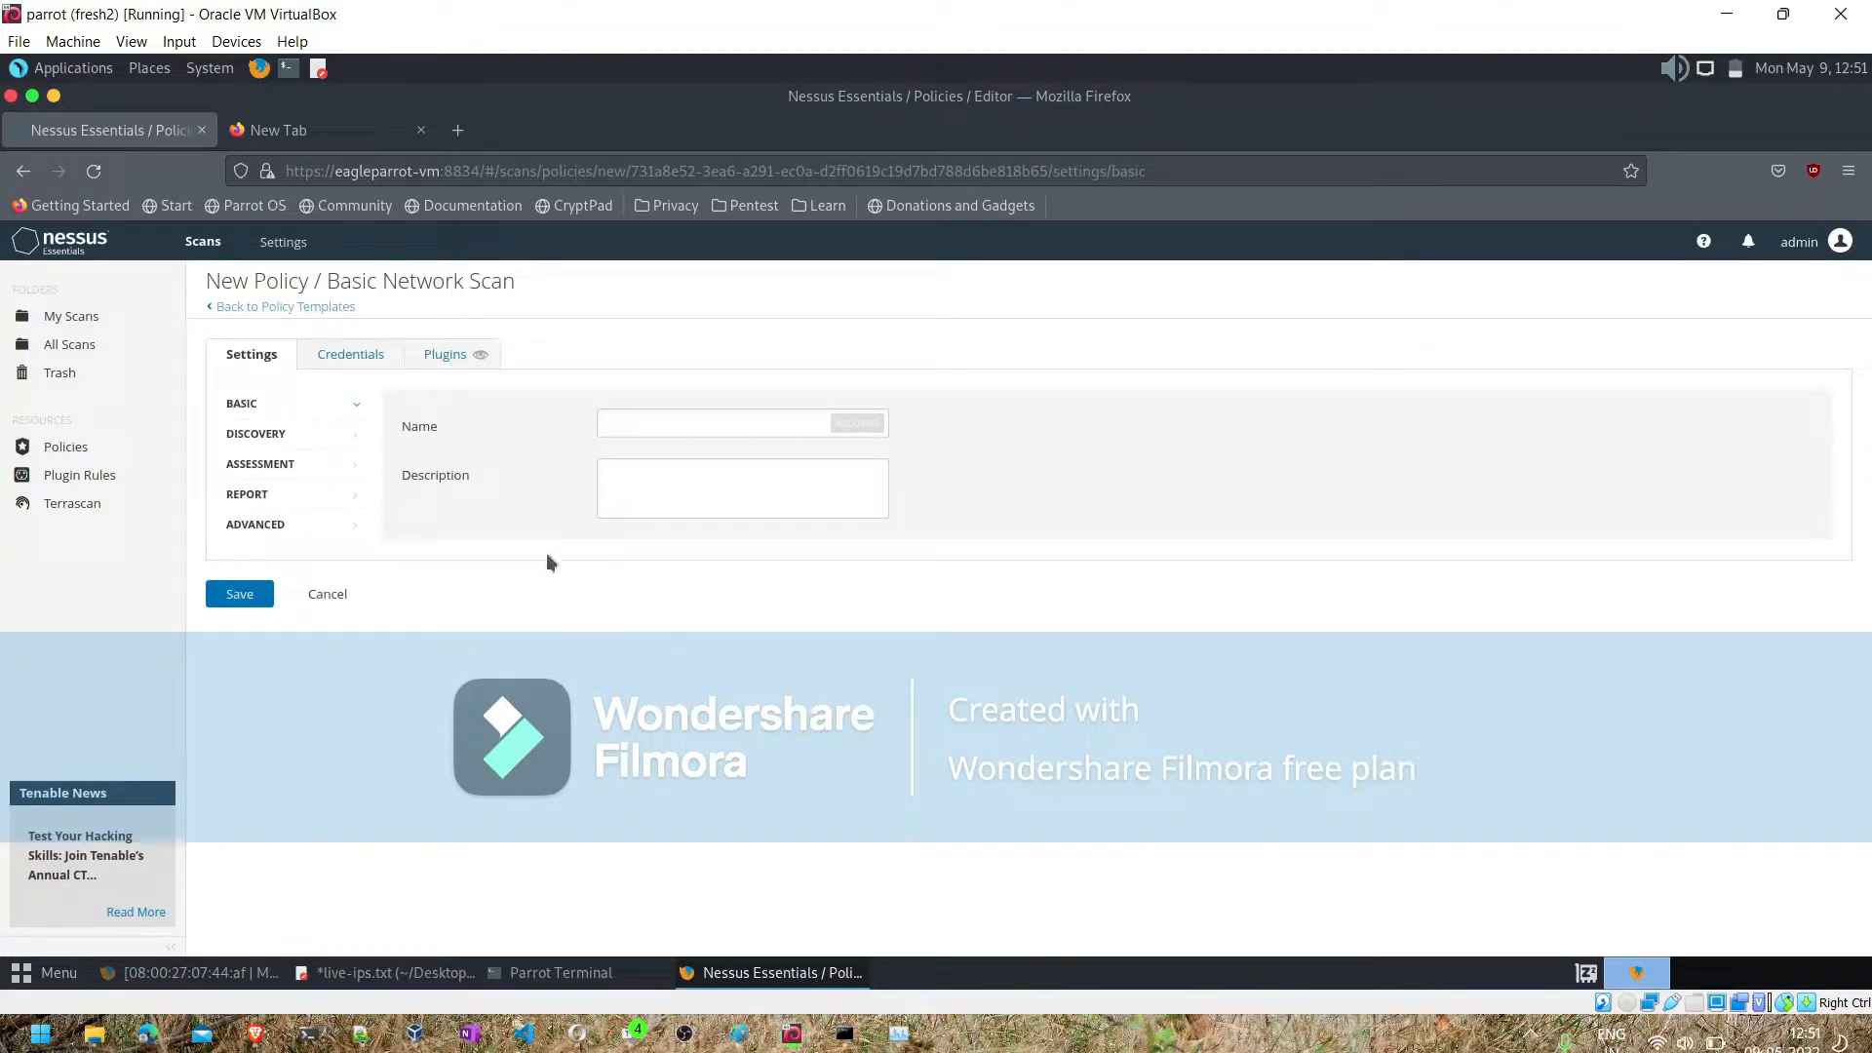
# - Name the new policy CustomScan
pyautogui.click(641, 424)
pyautogui.write('Cus')
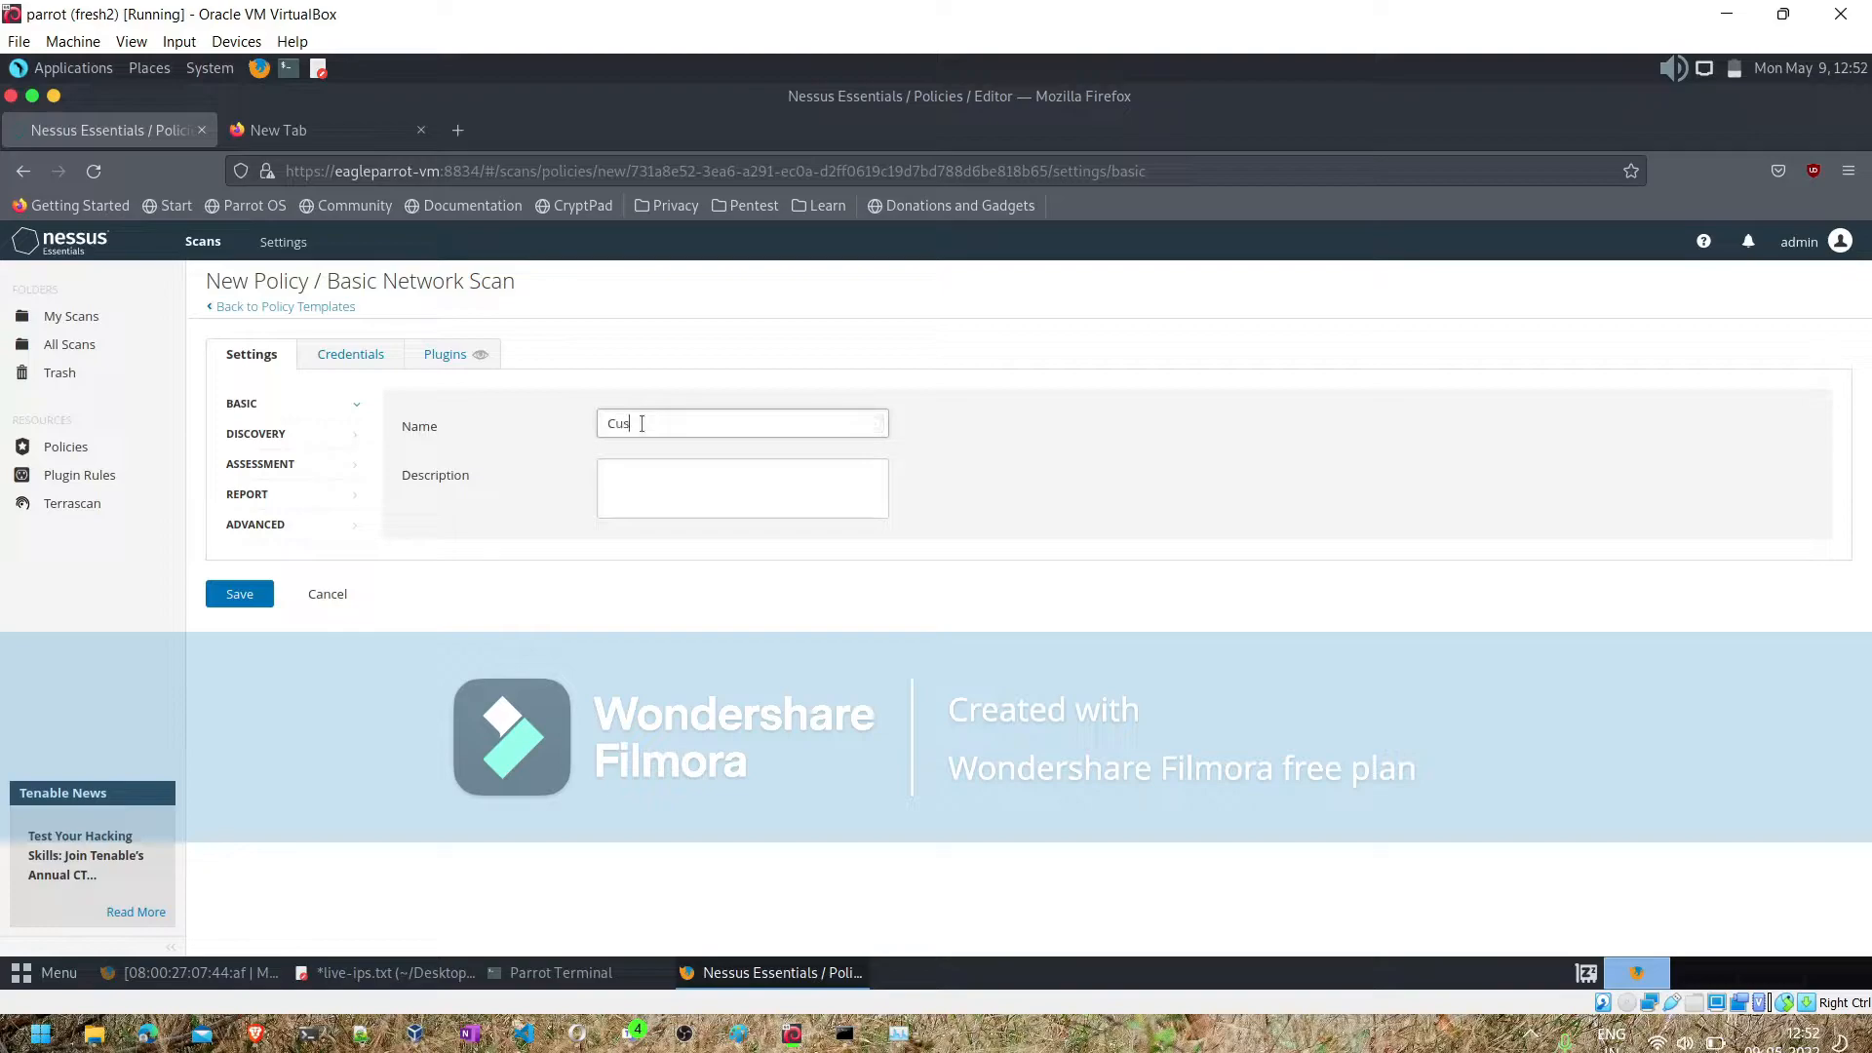
pyautogui.write('tomScan')
pyautogui.press('Tab')
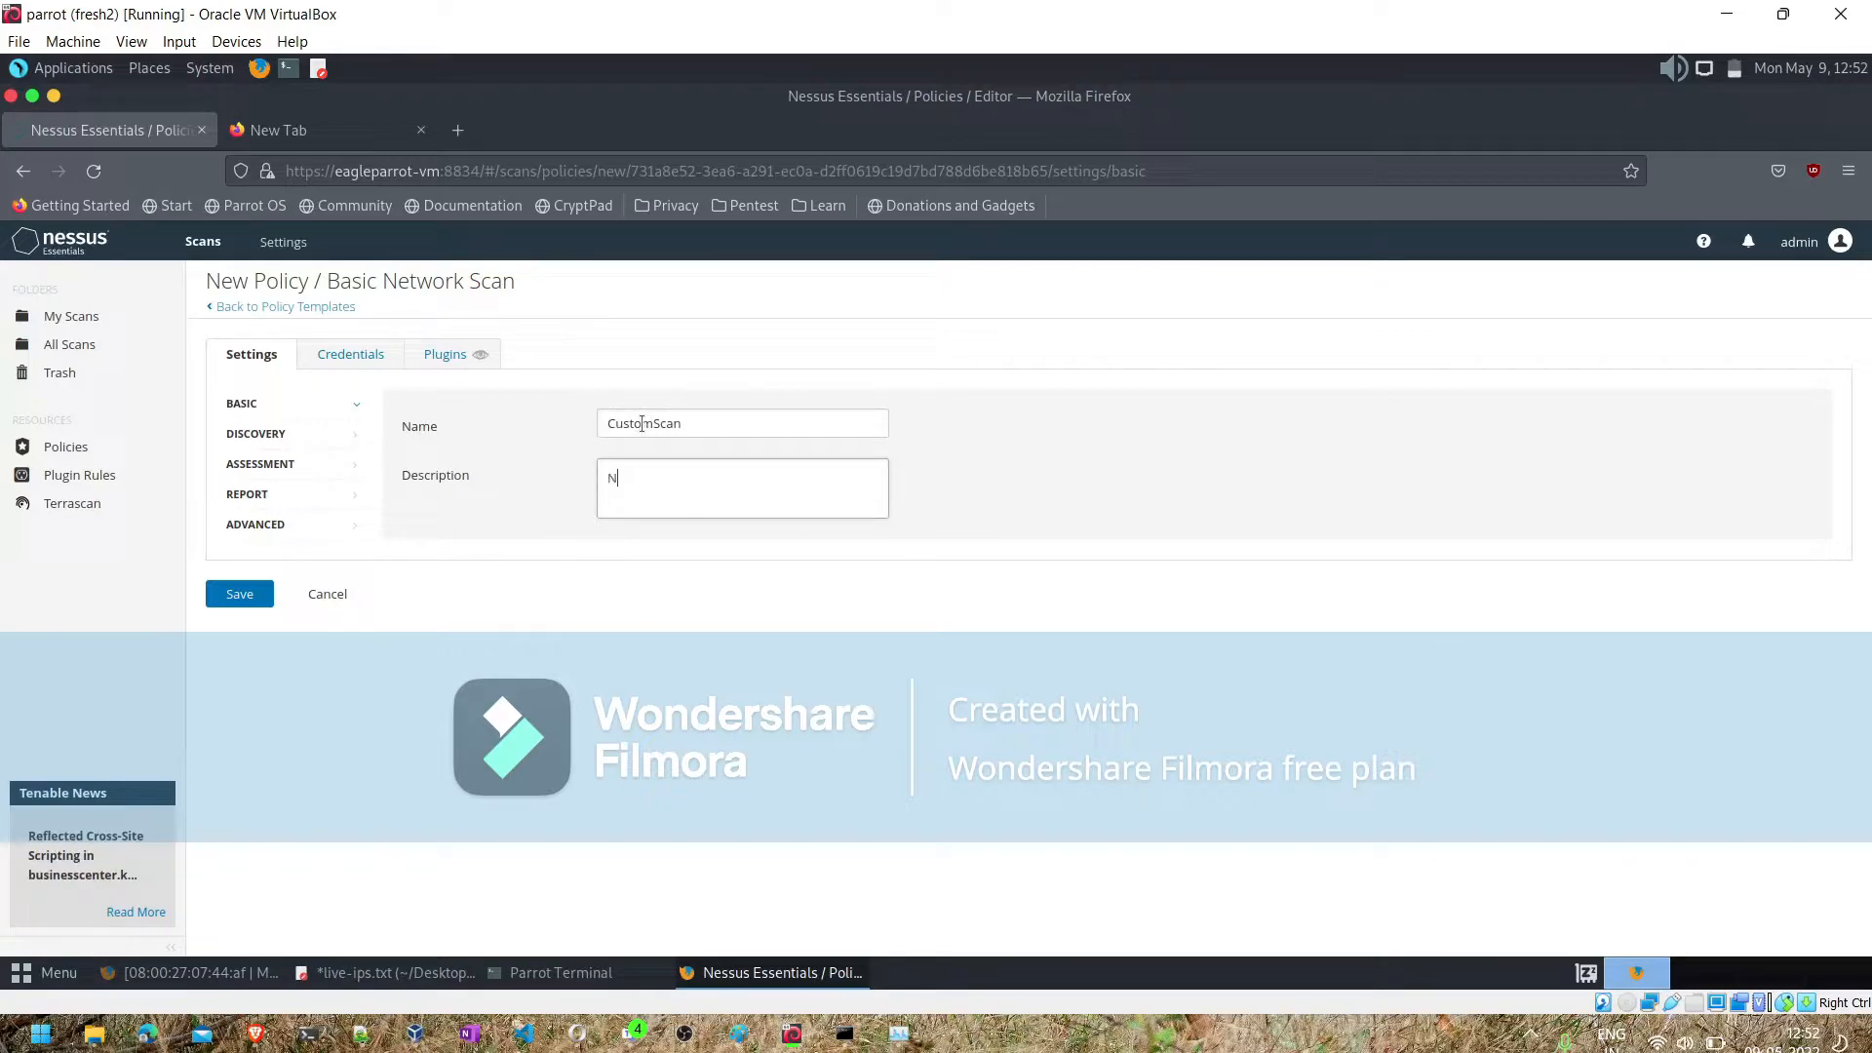
# - Enter "Network Scanning with custom template-v1" as the policy's description
pyautogui.write('Network Scanning with cl')
pyautogui.press('BackSpace')
pyautogui.write('ustom template-v1')
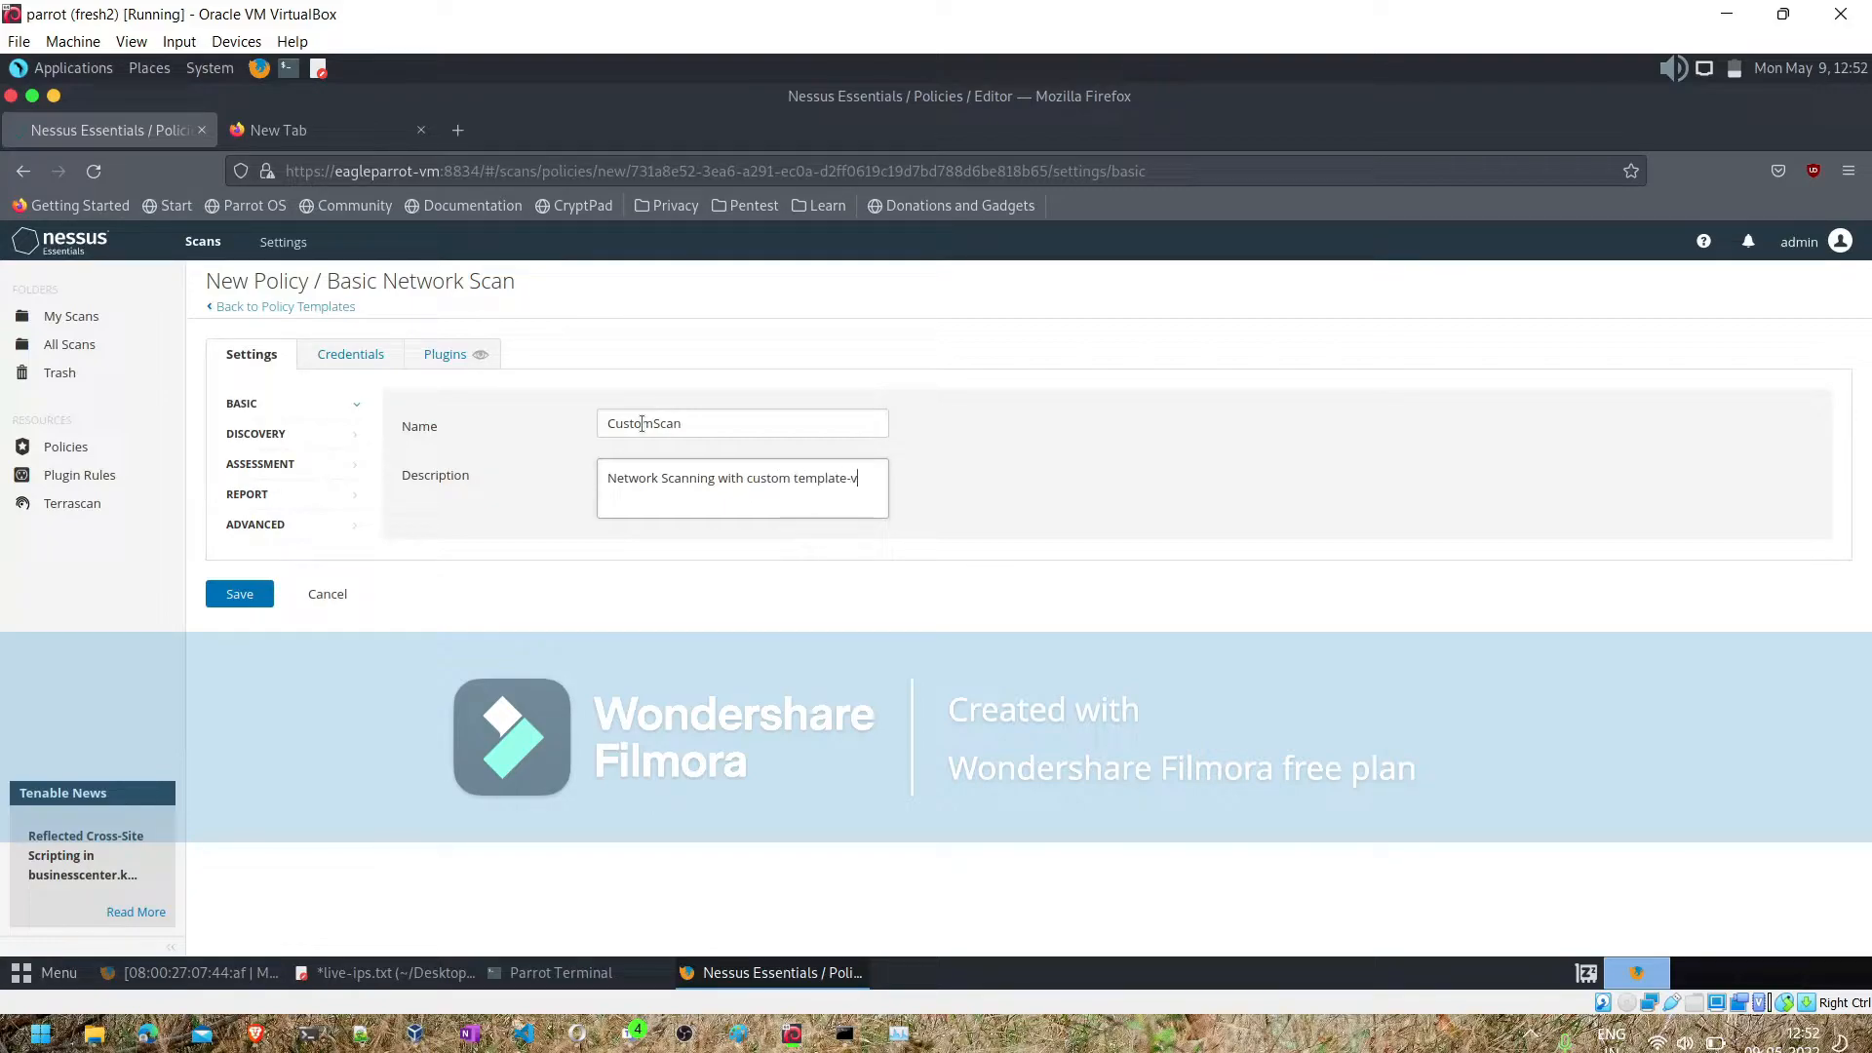
# - Add a Windows host credential to the policy and enter the account's username and password
pyautogui.click(270, 444)
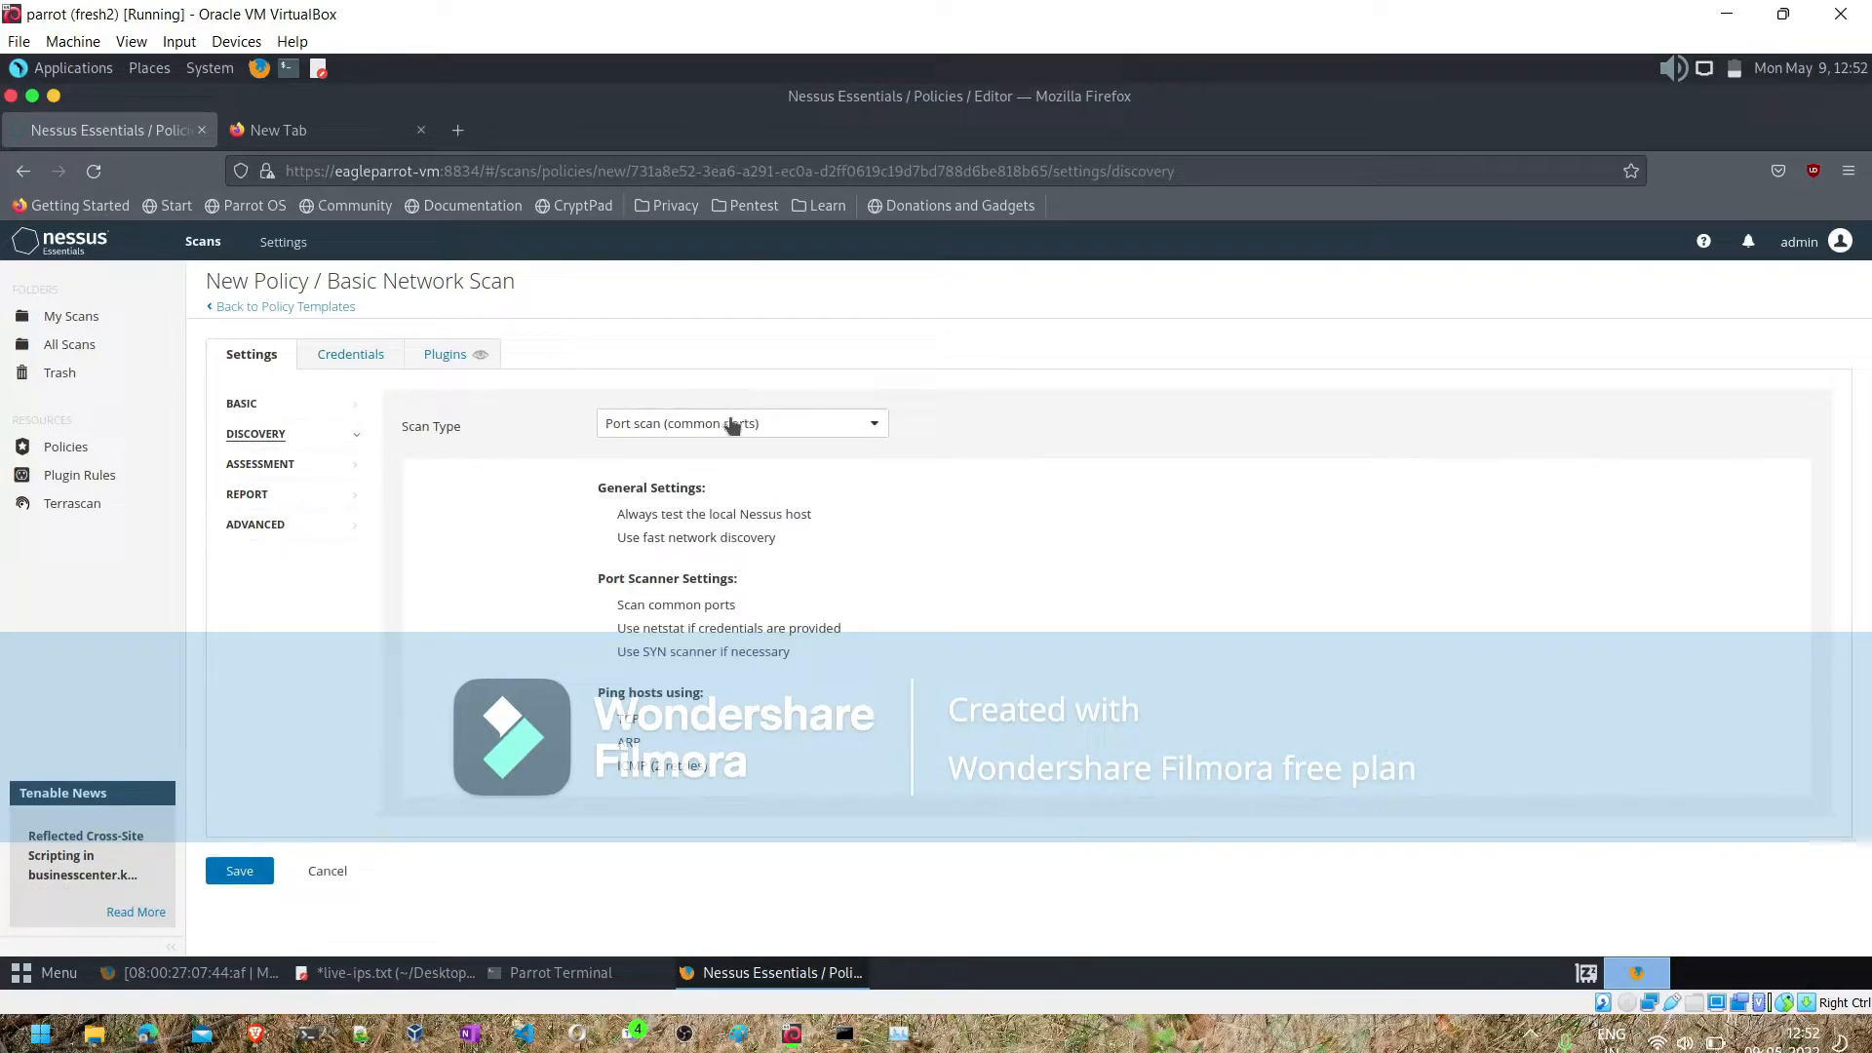
pyautogui.click(347, 357)
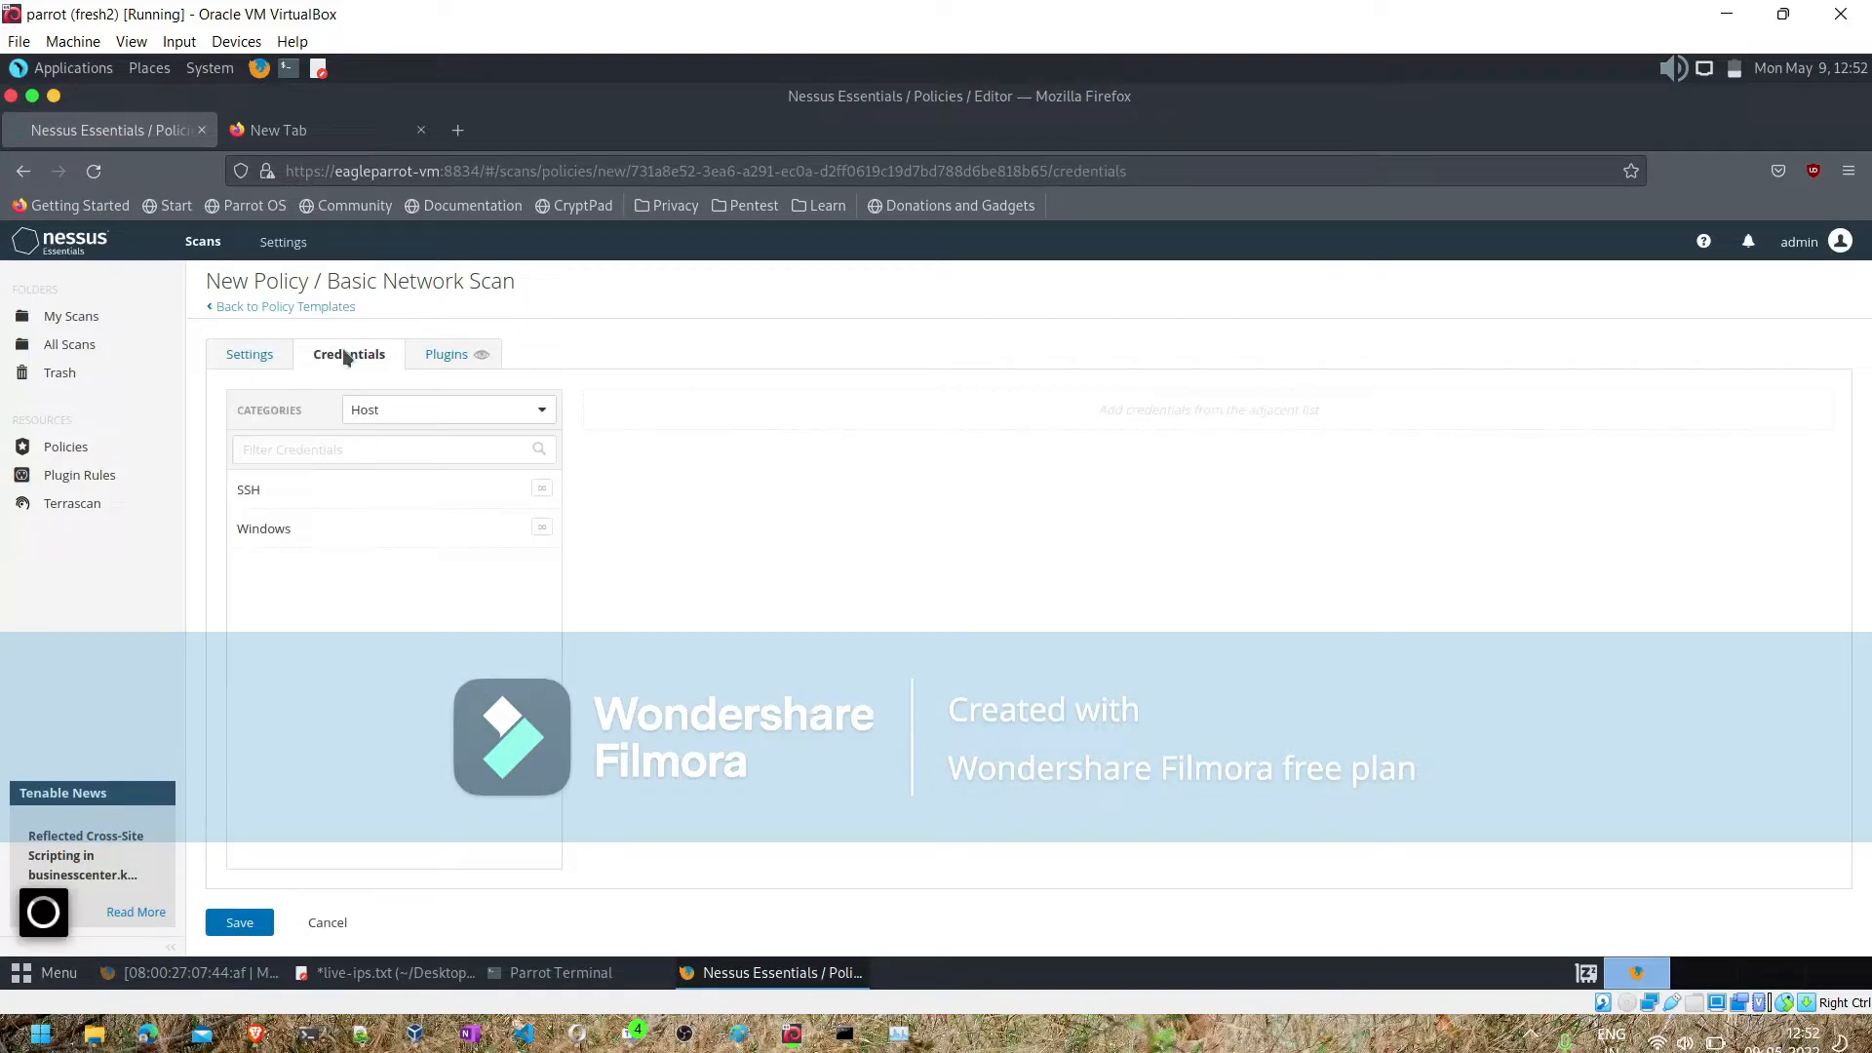
pyautogui.click(289, 532)
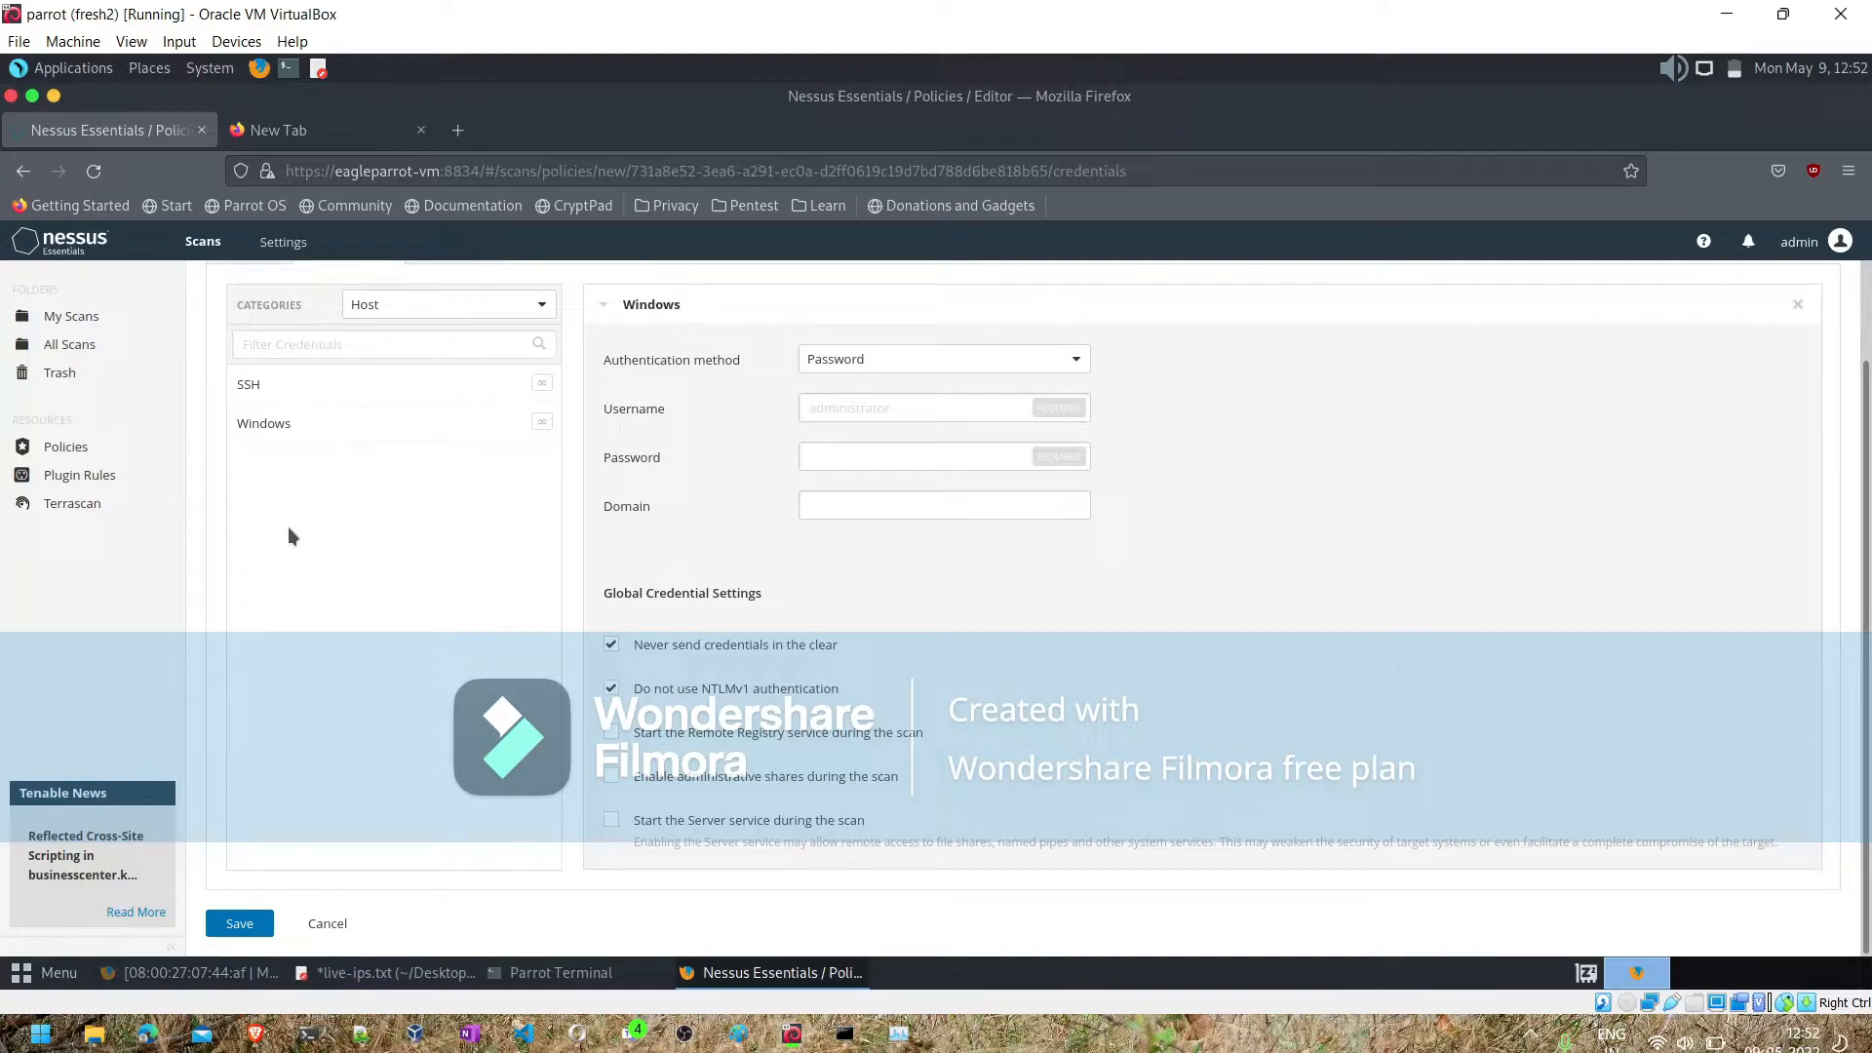
pyautogui.click(838, 408)
pyautogui.write('vagrant')
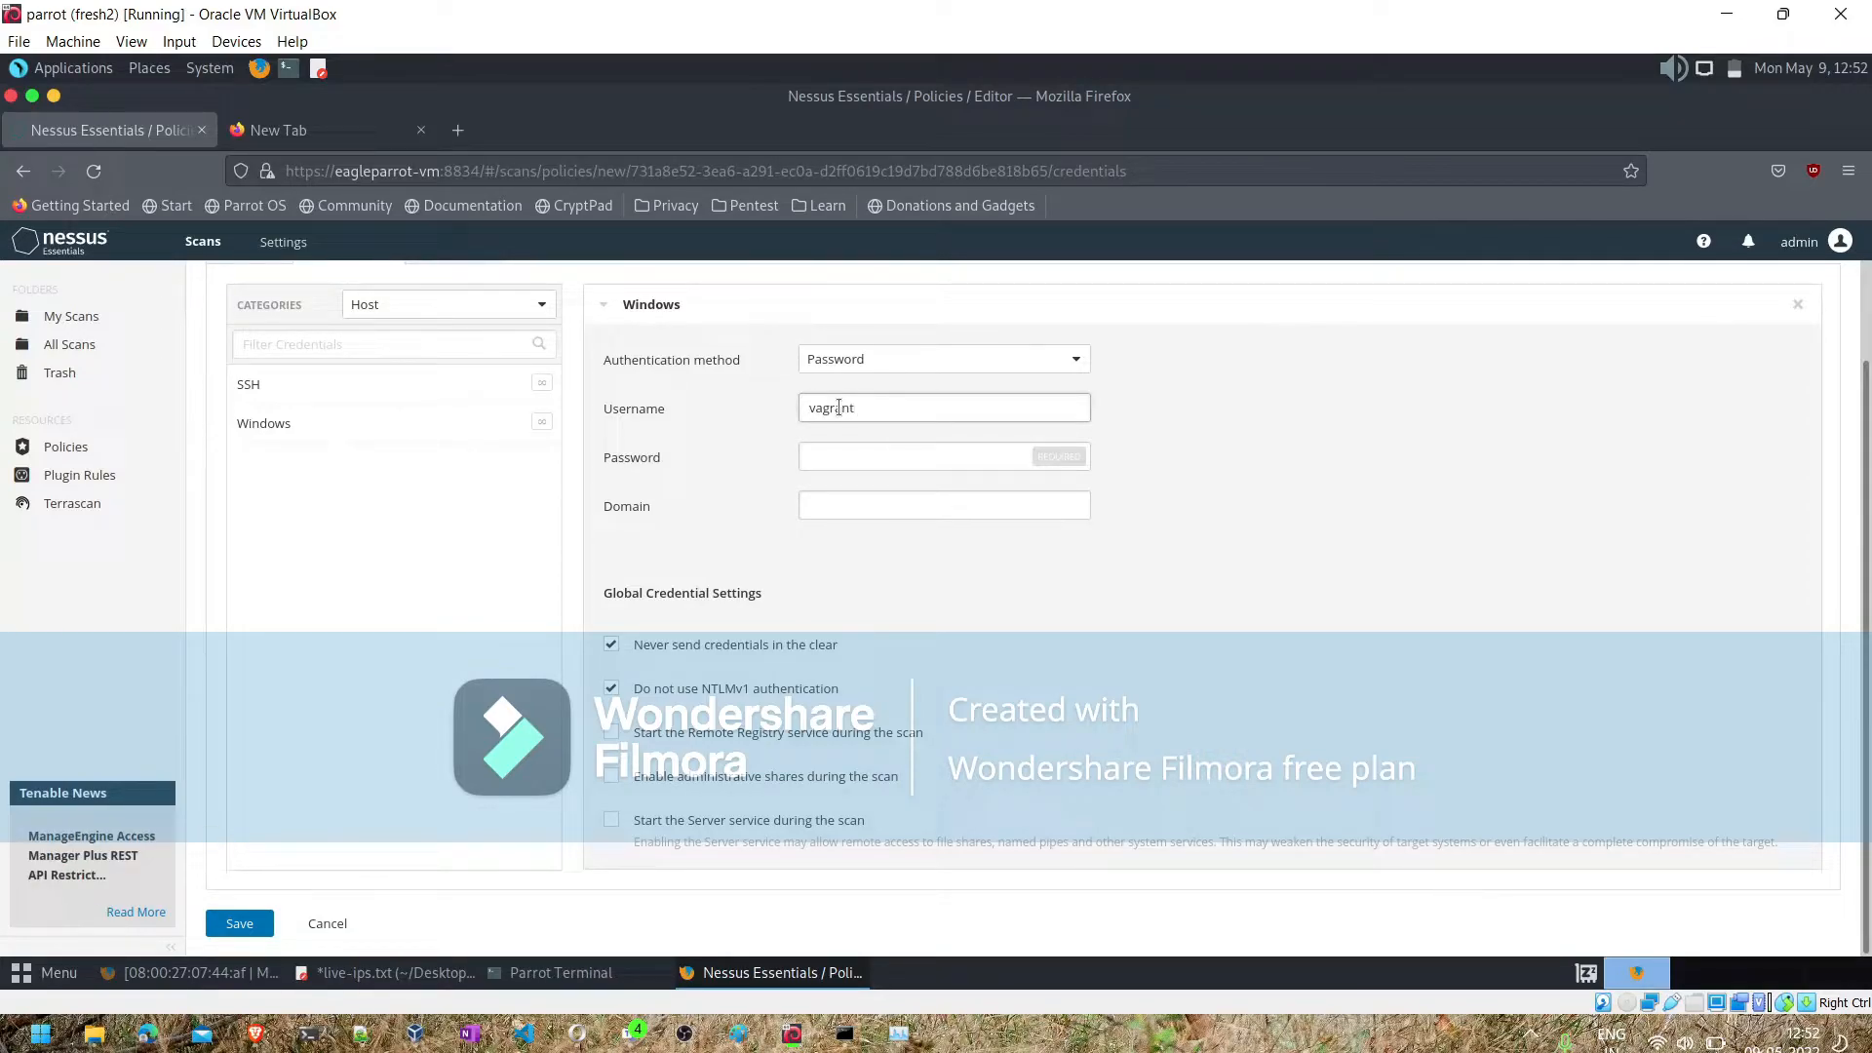
pyautogui.click(839, 452)
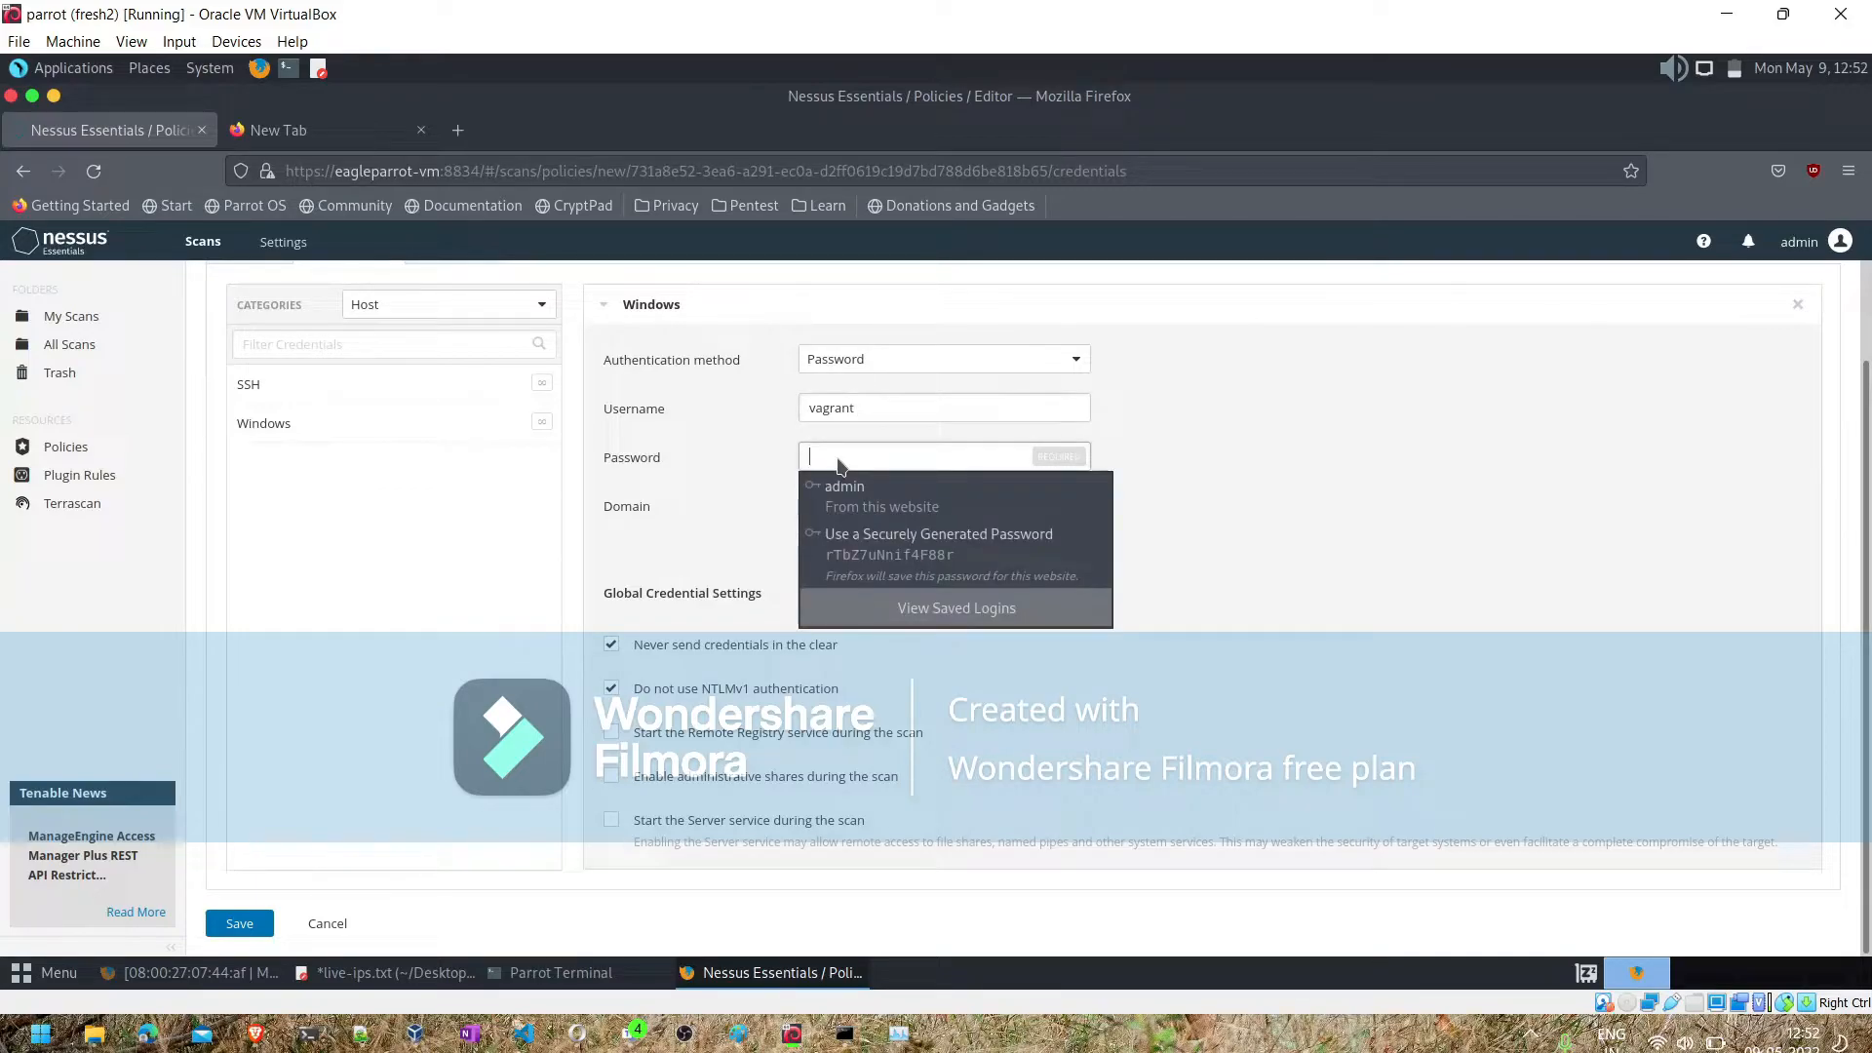
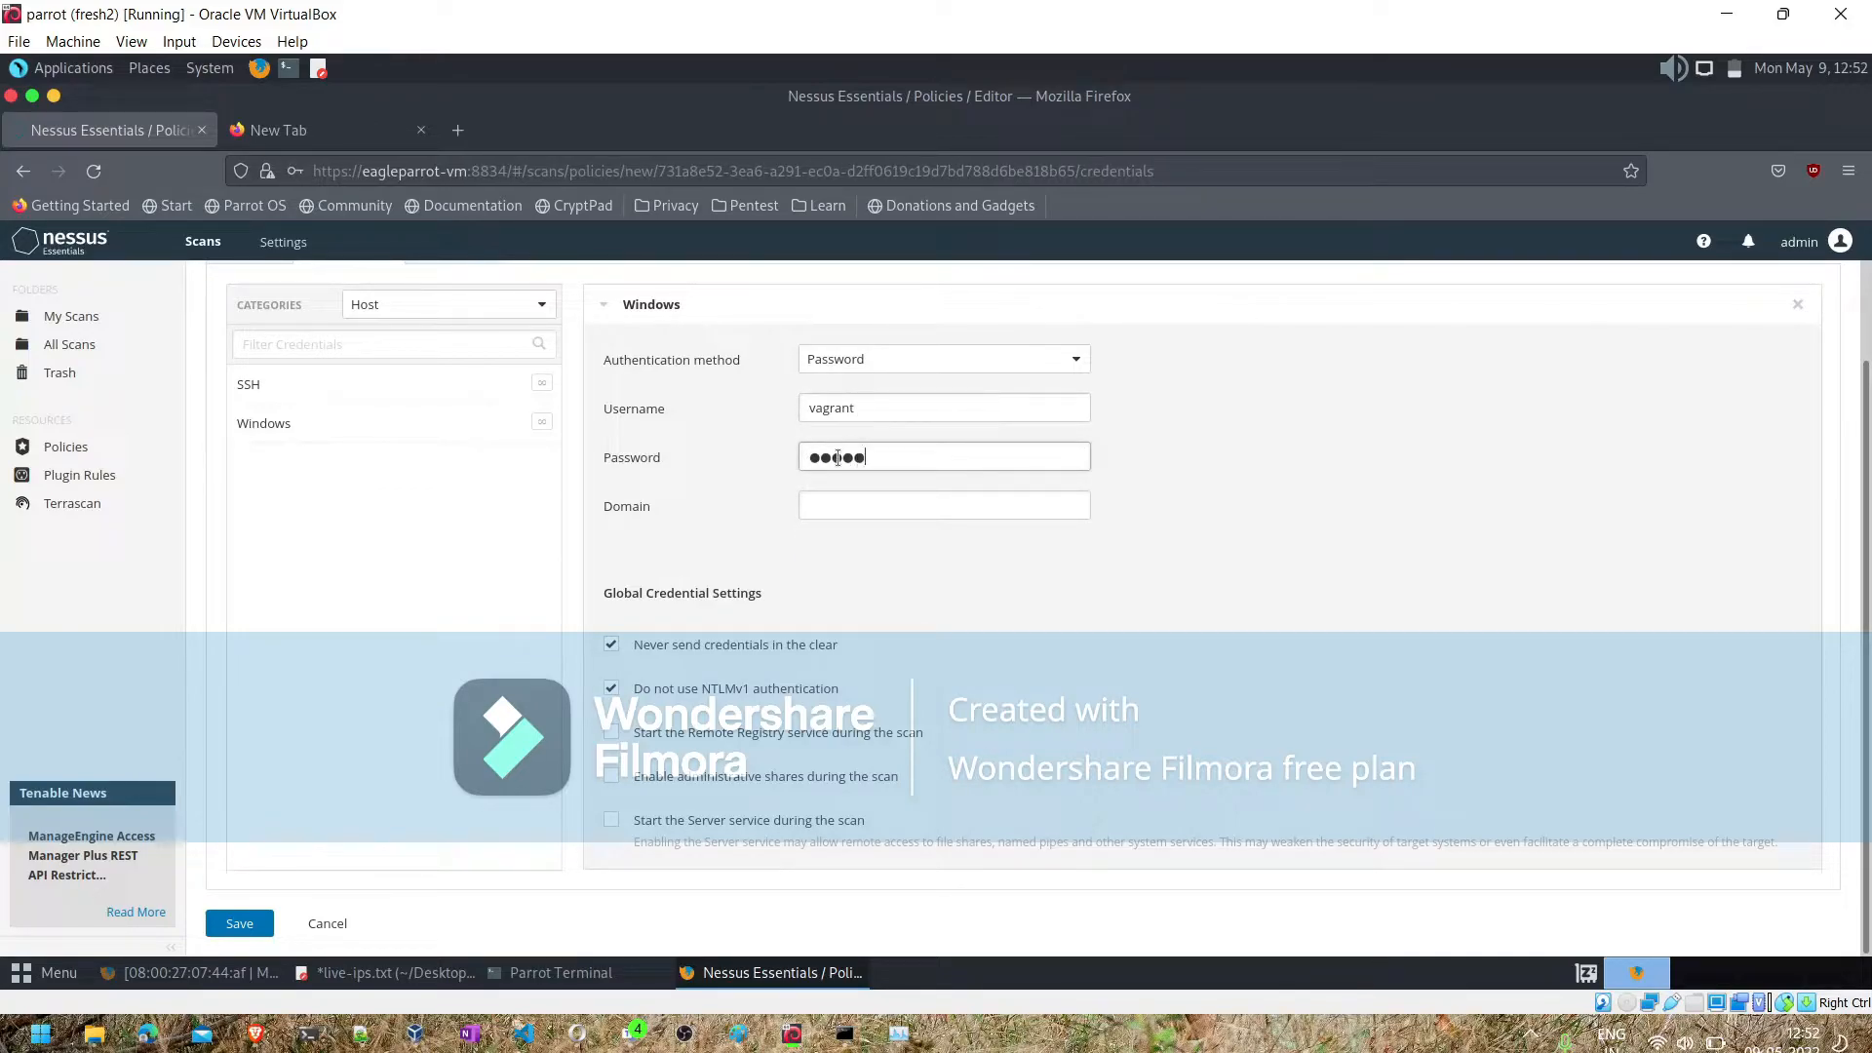
# - Add an SSH credential with password authentication and enter the account's username and password
pyautogui.click(296, 386)
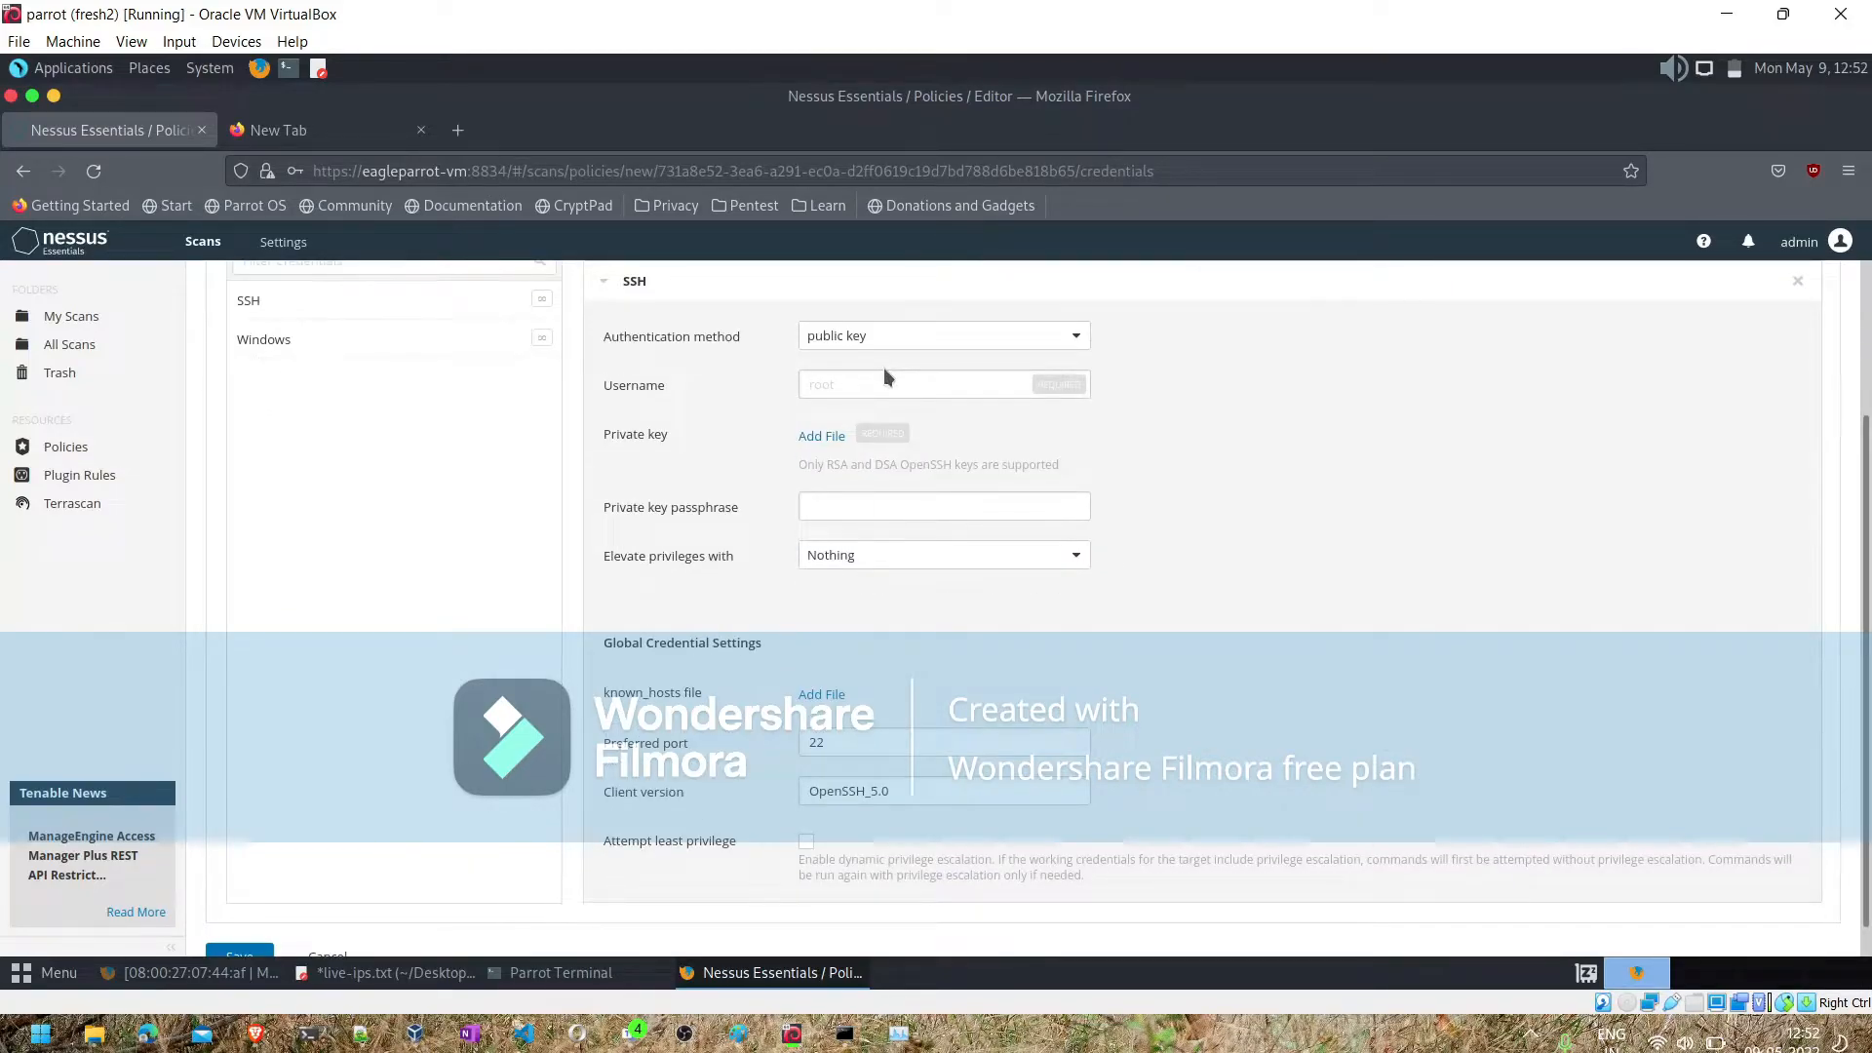
pyautogui.scroll(2, 885, 372)
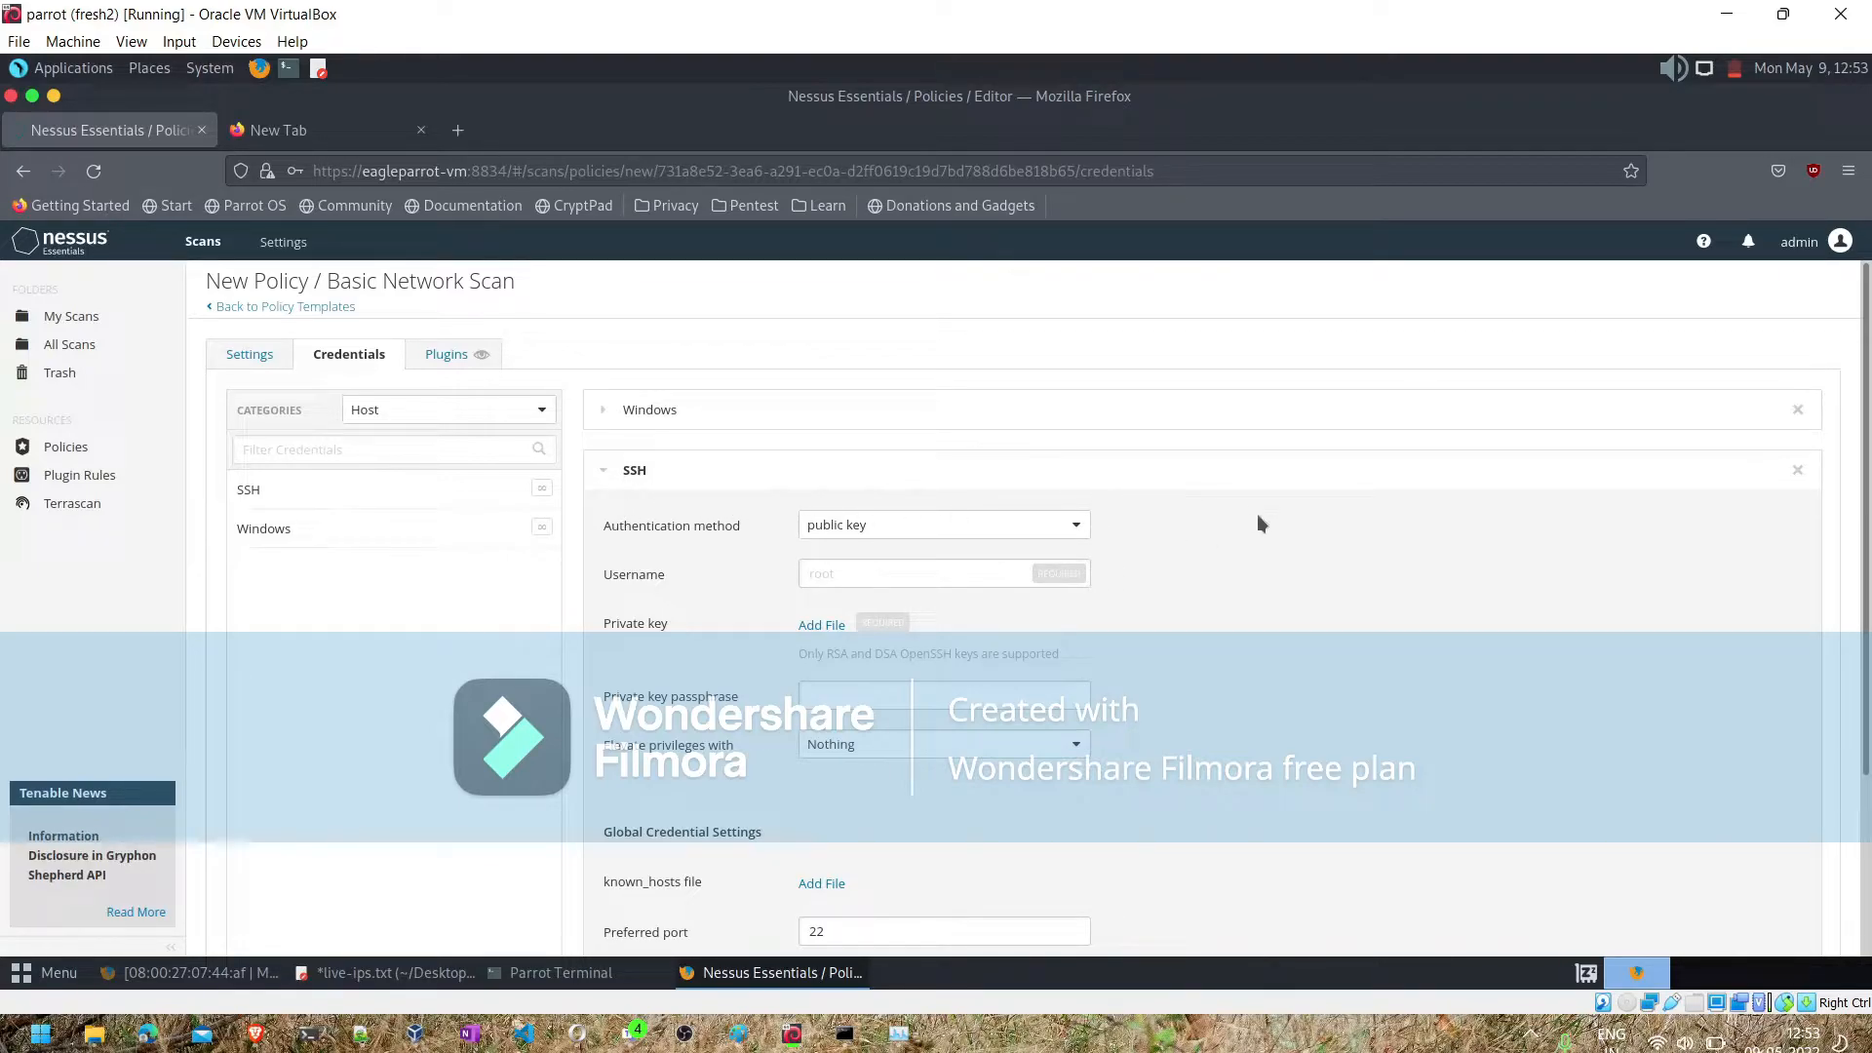
pyautogui.scroll(-2, 1256, 517)
pyautogui.click(1072, 425)
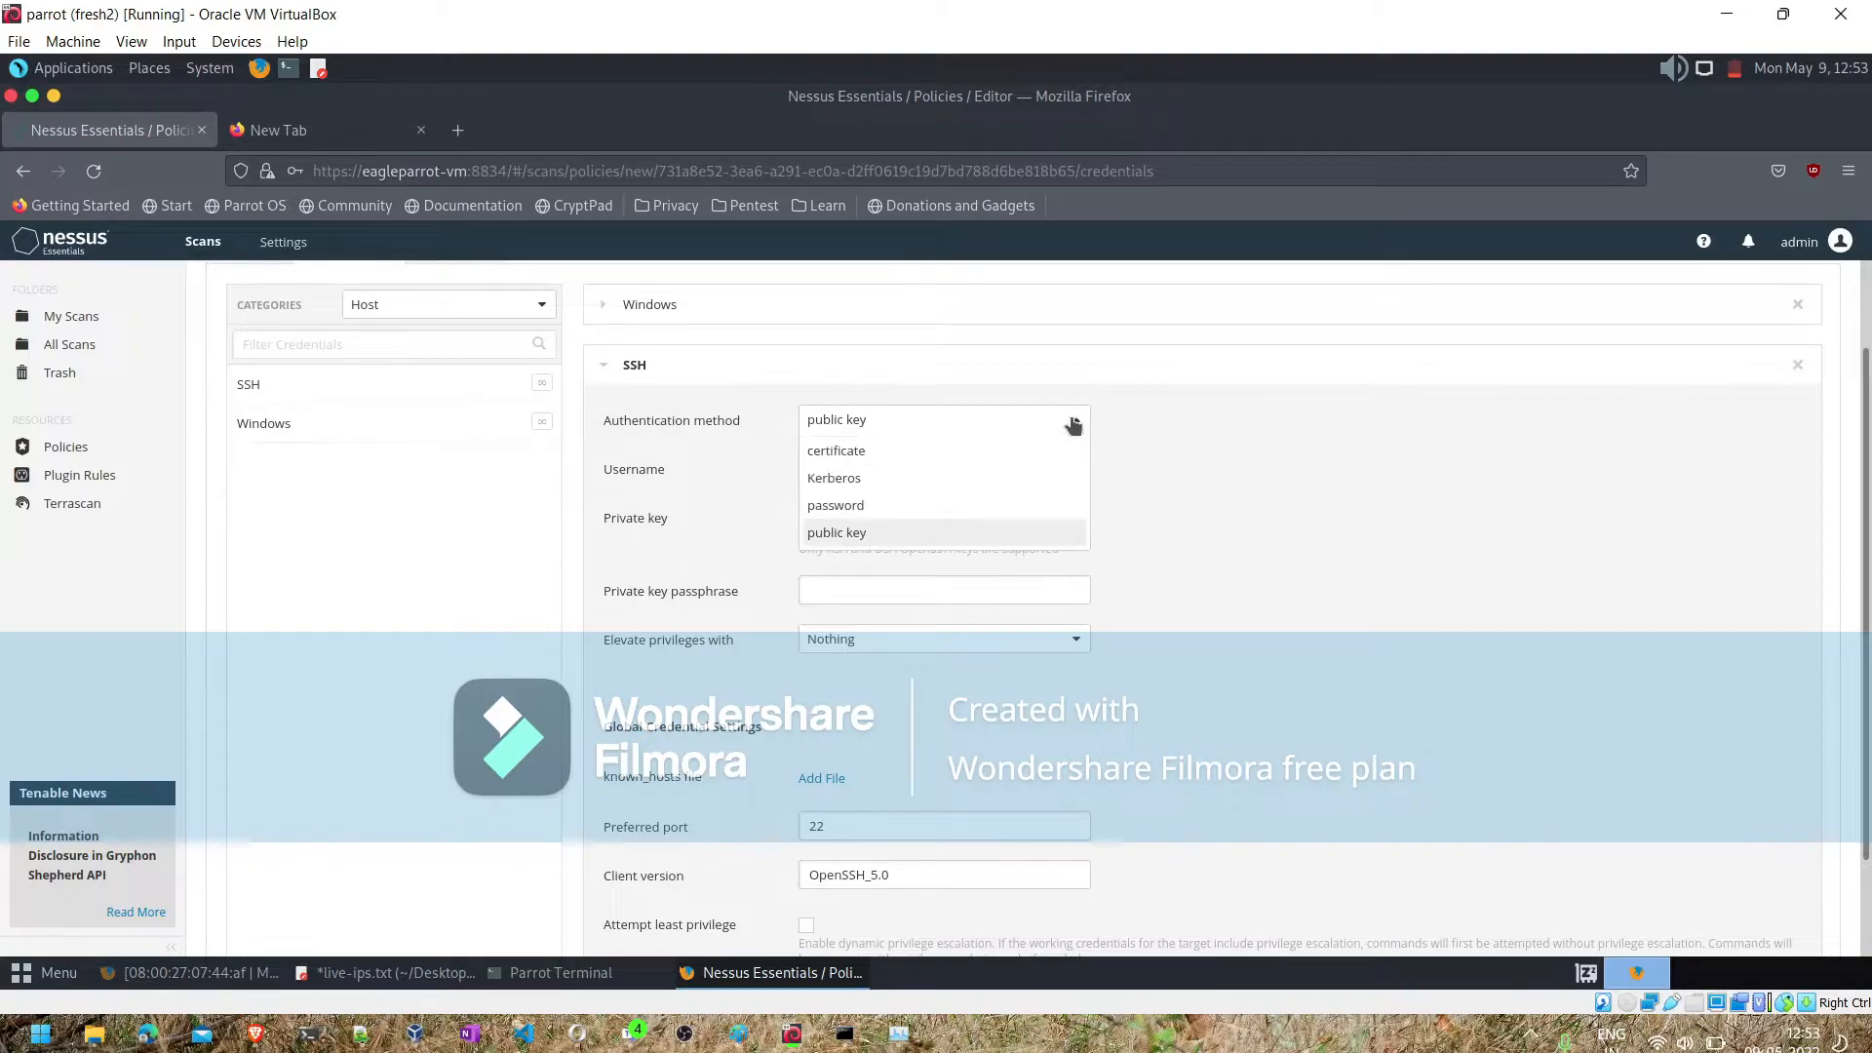
pyautogui.click(906, 505)
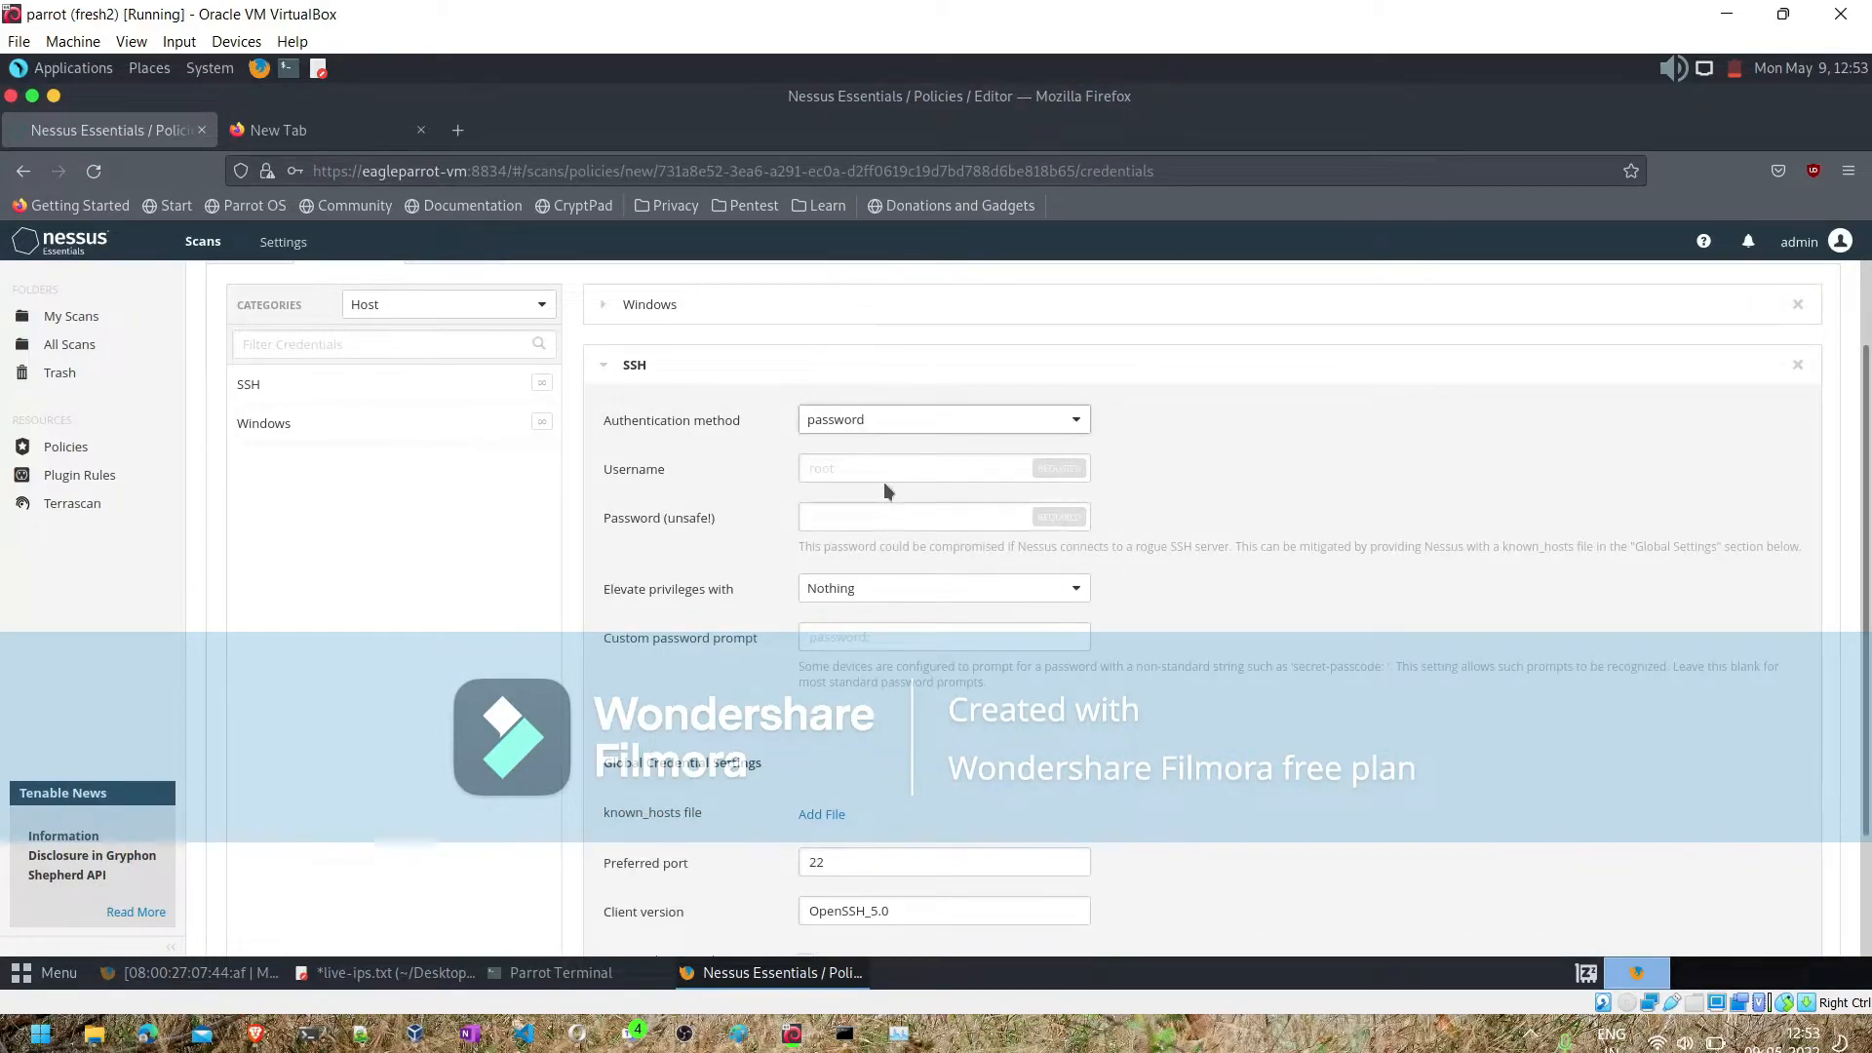
pyautogui.click(884, 470)
pyautogui.write('msfadmin')
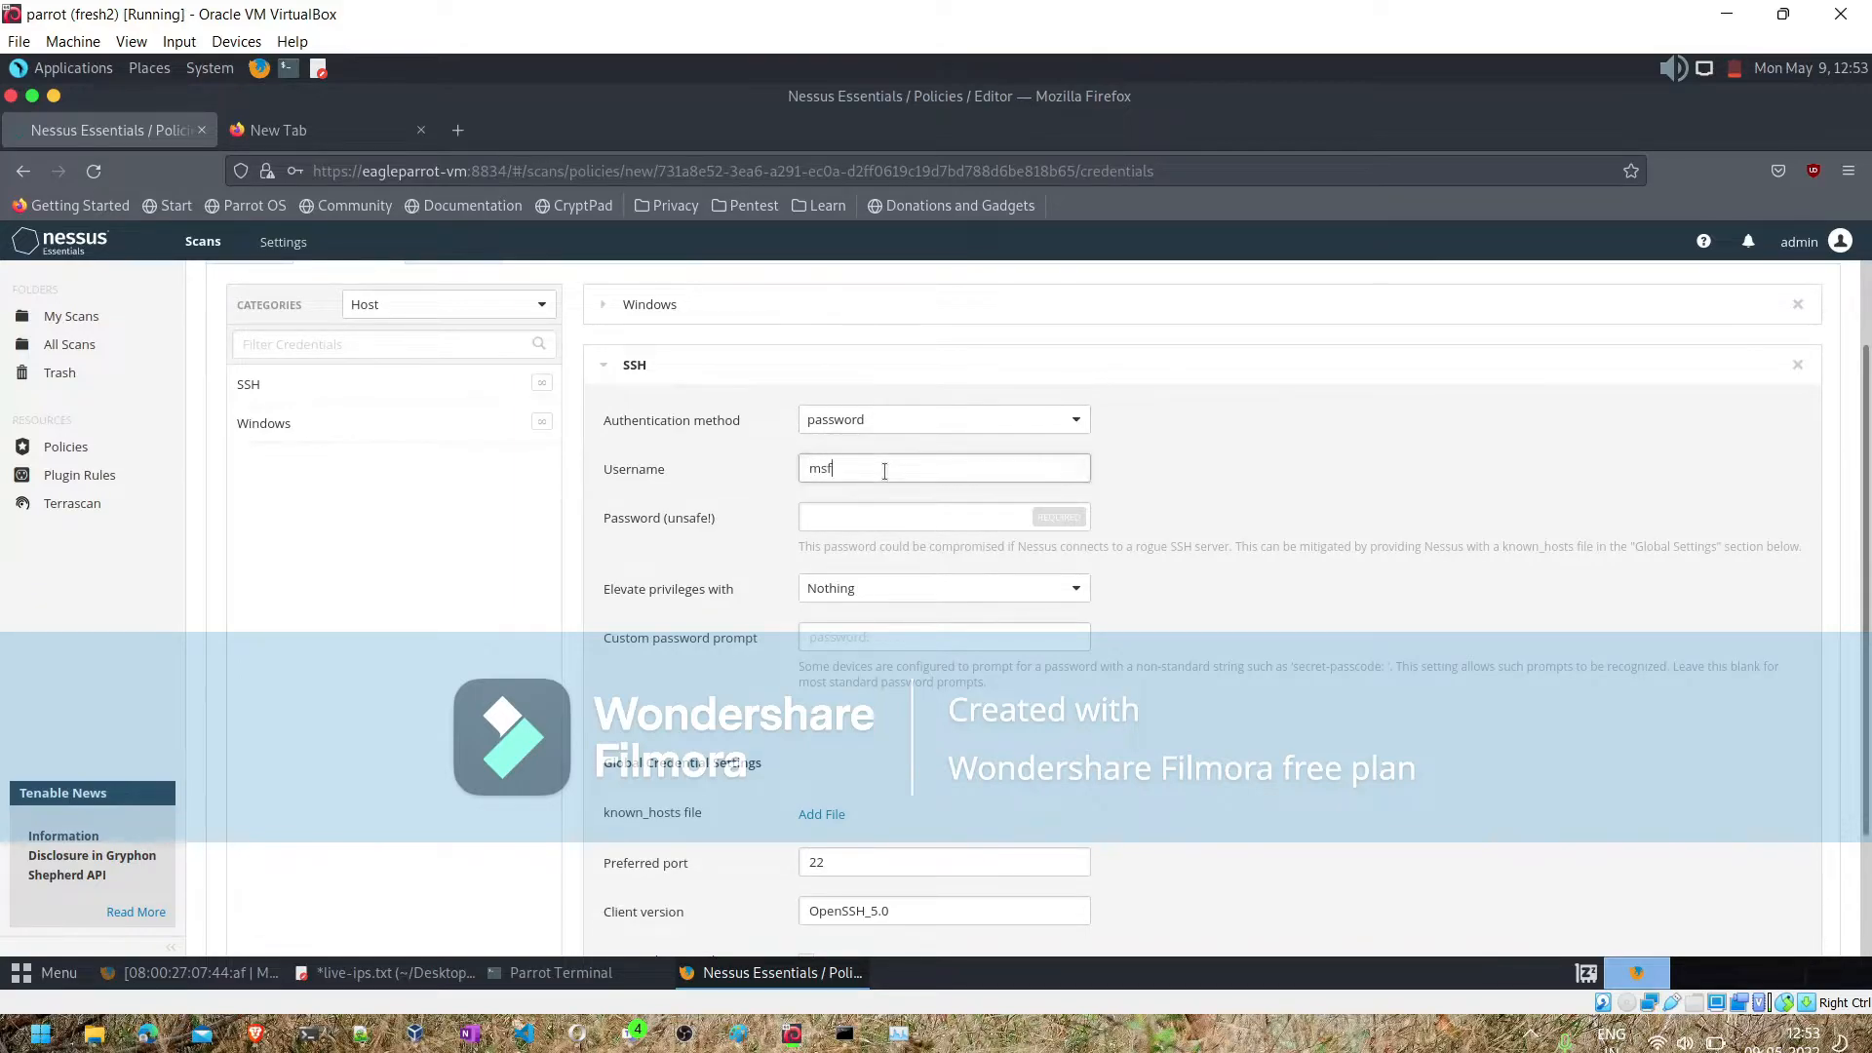
pyautogui.press('Tab')
pyautogui.write('msfadmin')
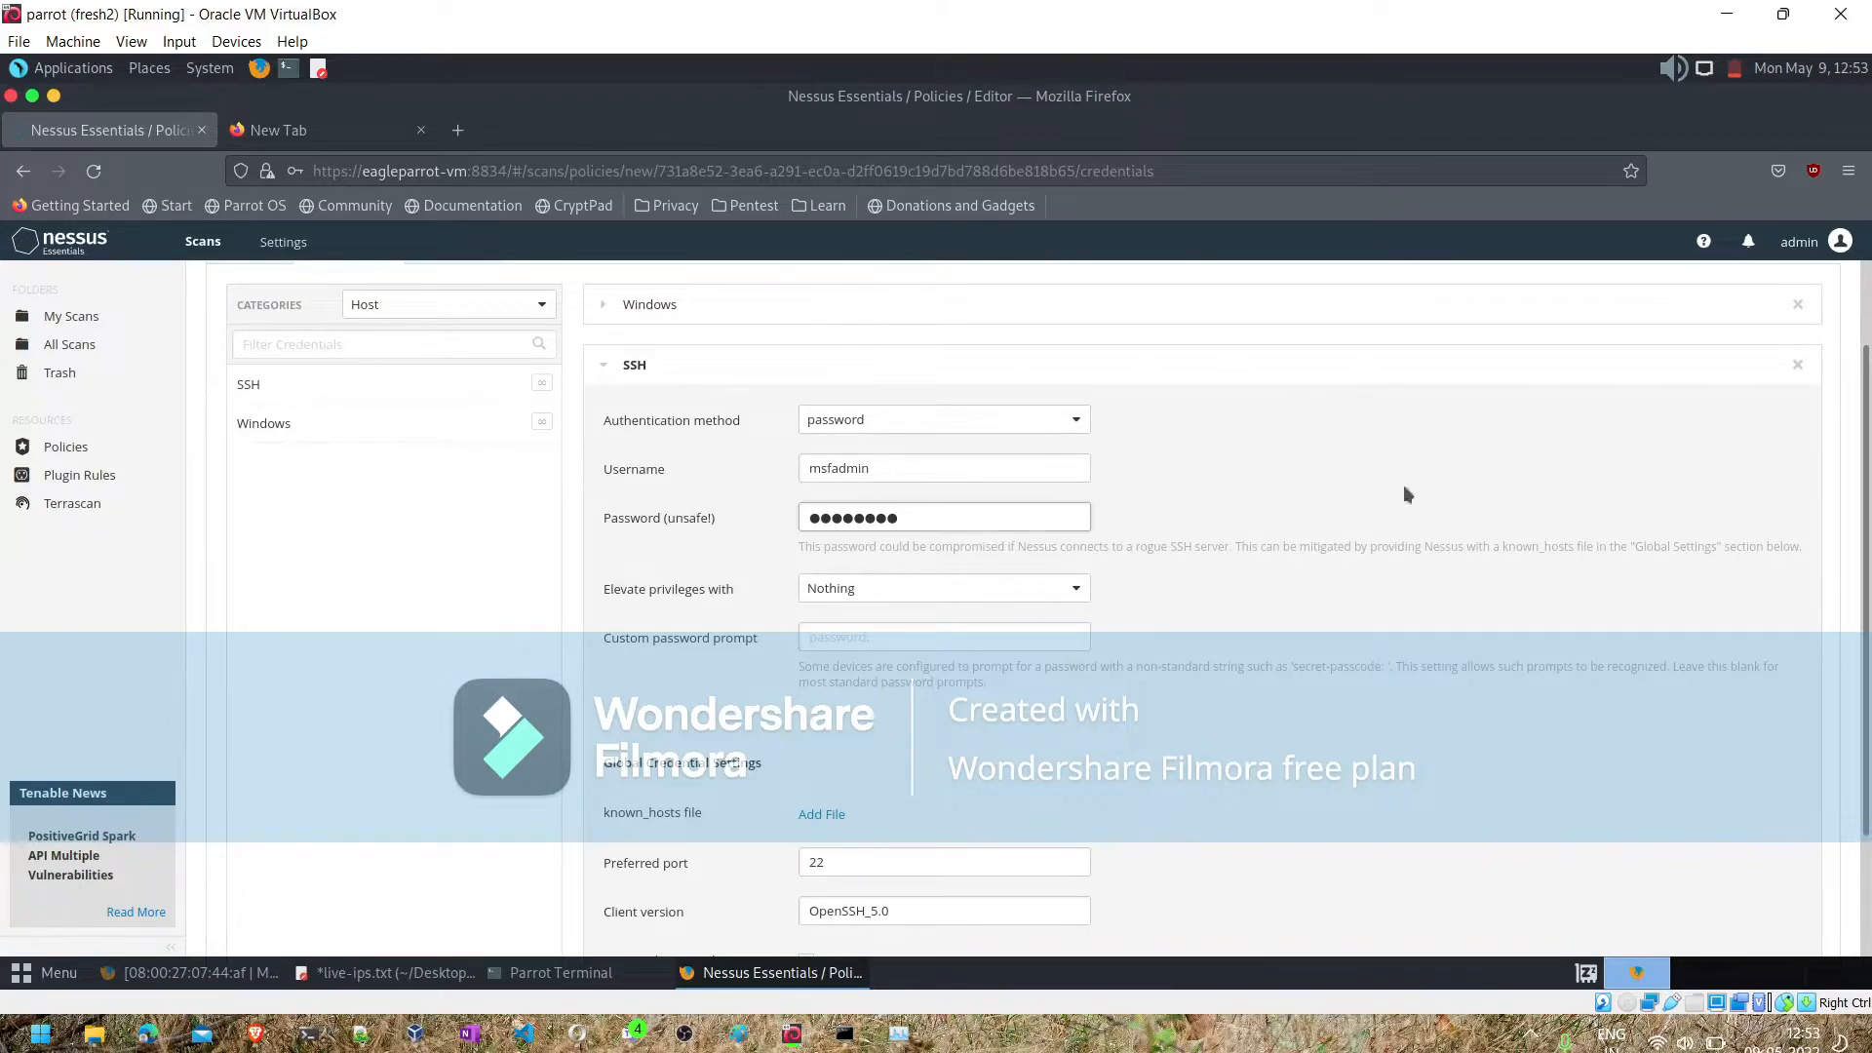
# - Look over the SSH credential settings, save the policy and decline updating the browser's stored login
pyautogui.scroll(-3, 1863, 895)
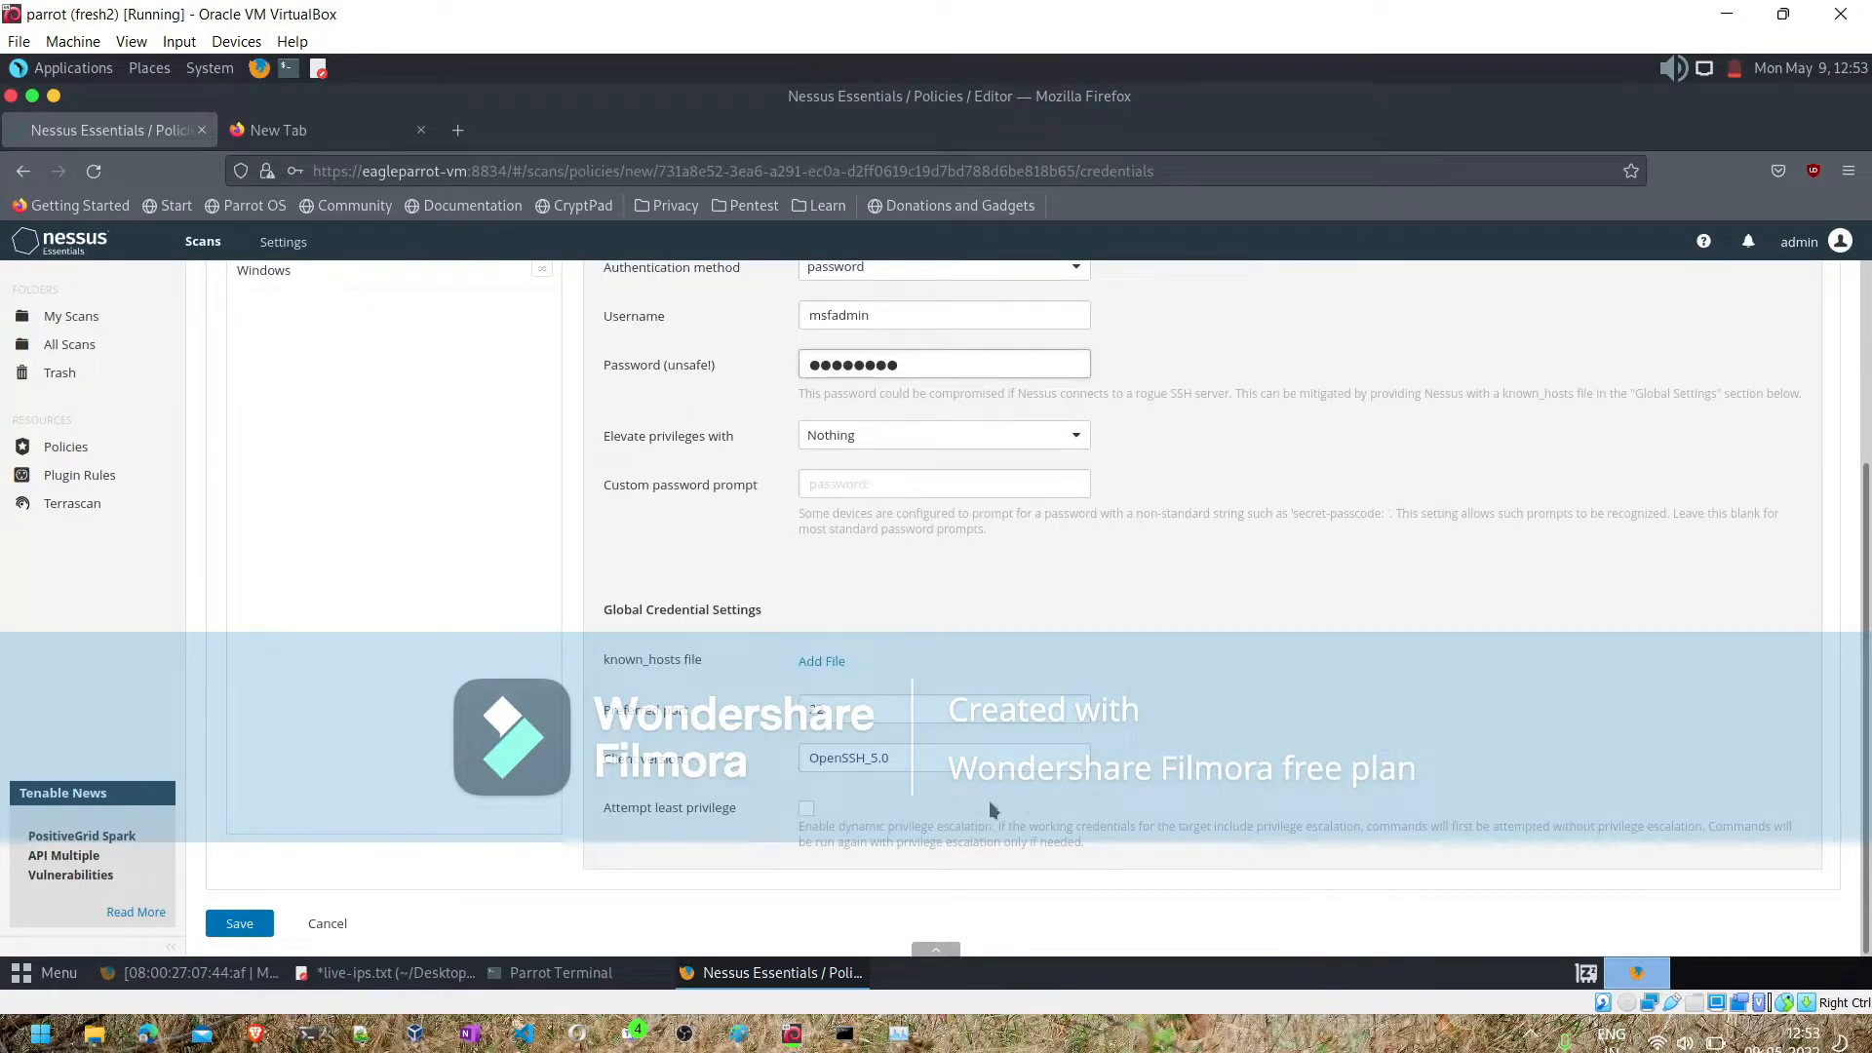
pyautogui.scroll(5, 351, 657)
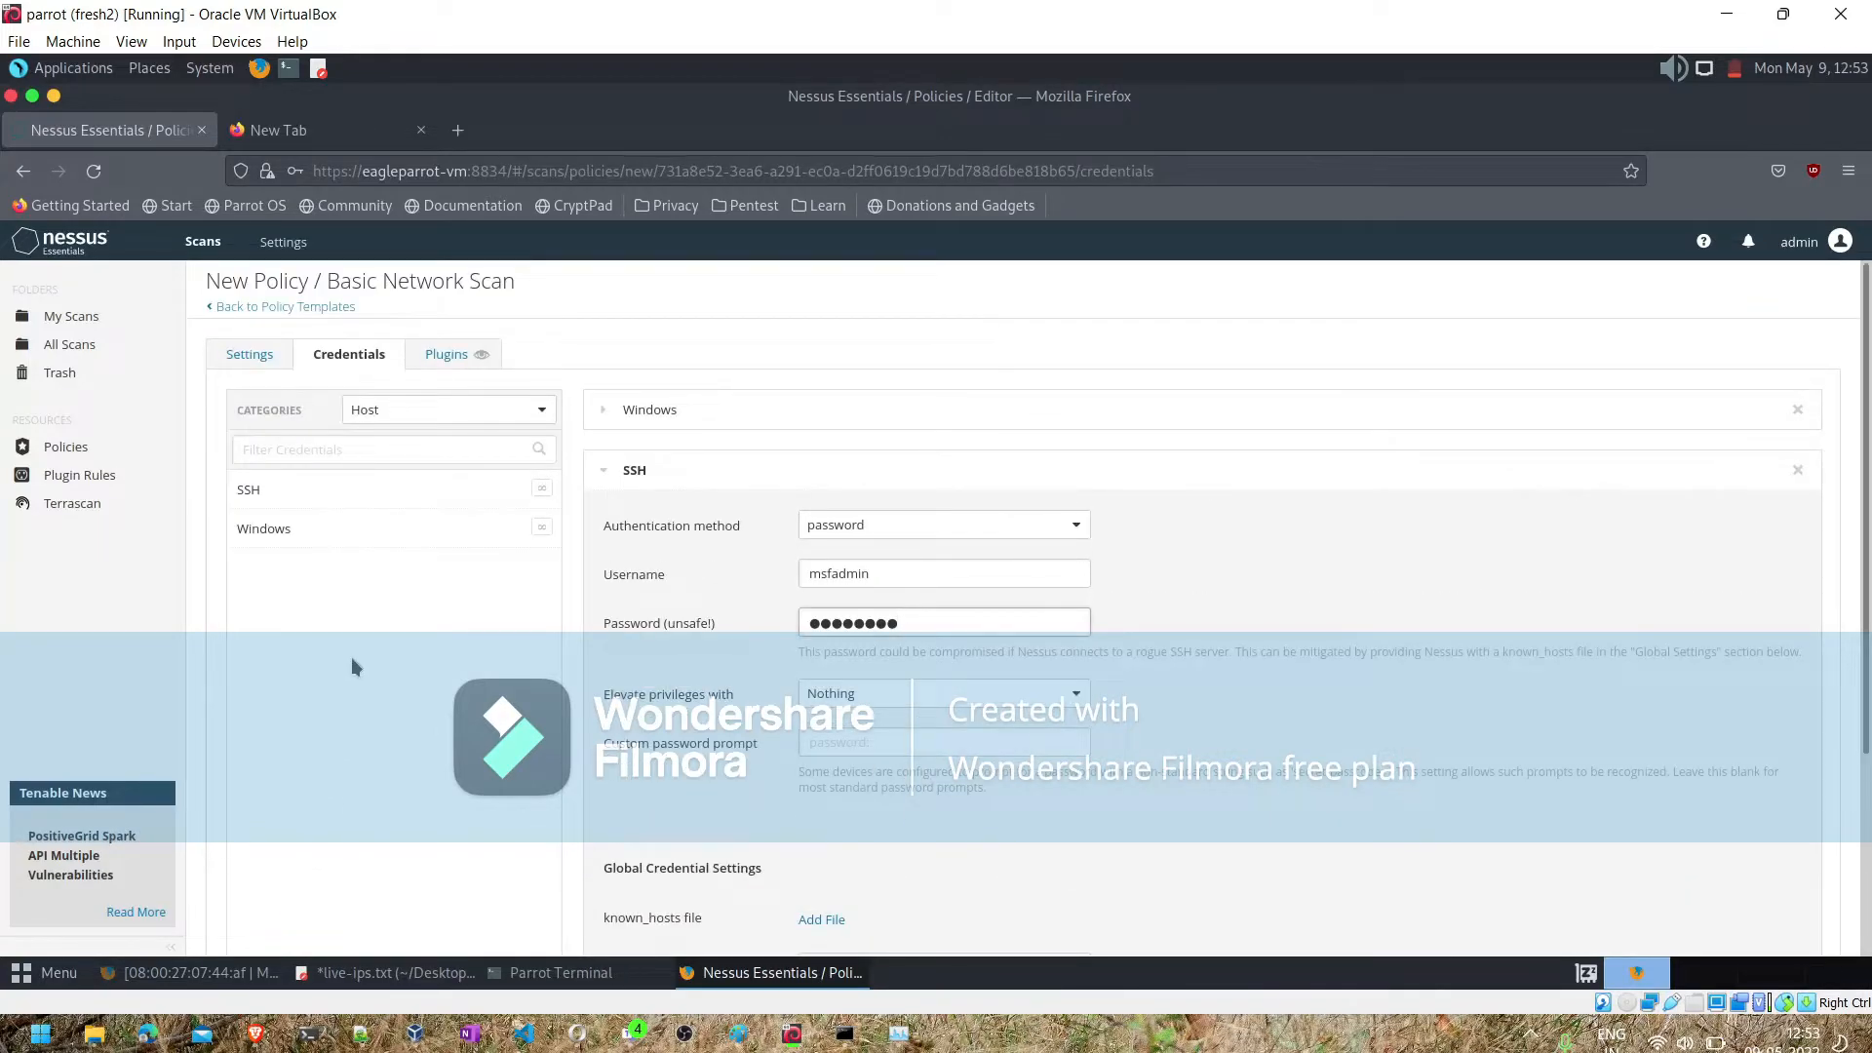
pyautogui.scroll(-3, 273, 746)
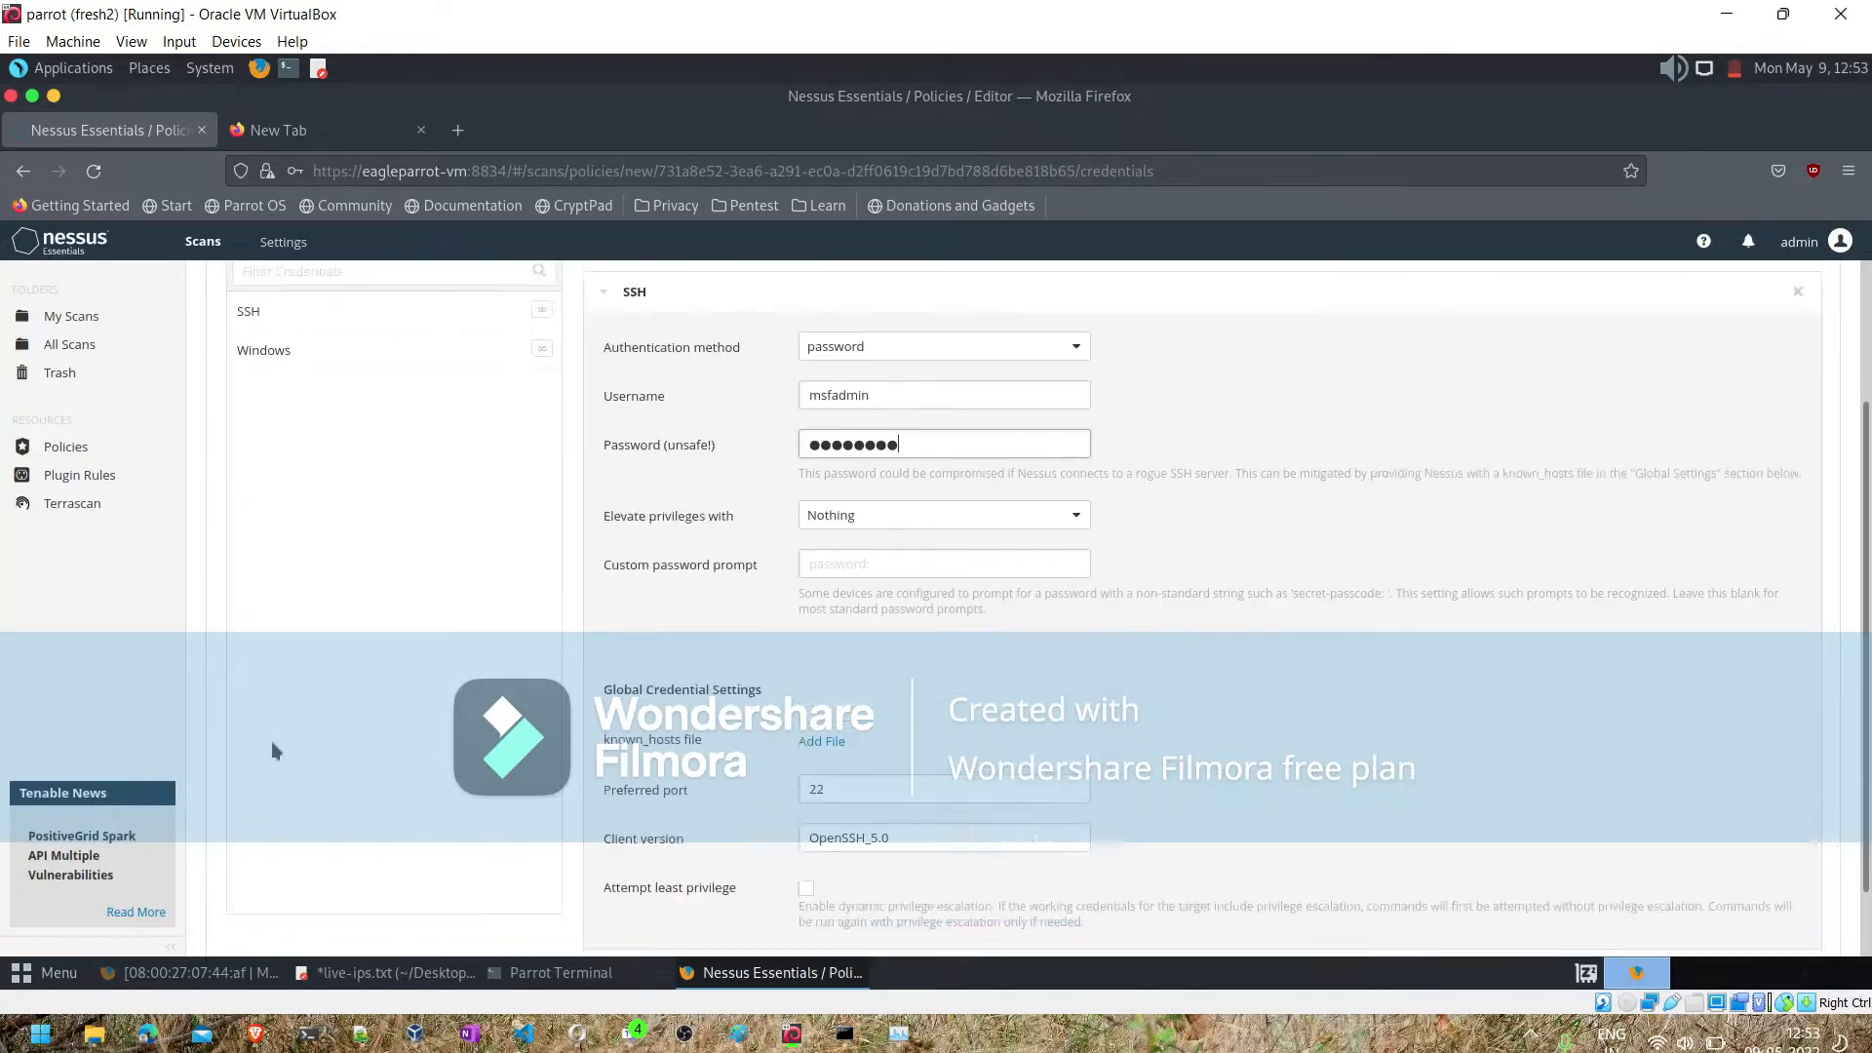
pyautogui.scroll(-2, 271, 741)
pyautogui.click(238, 923)
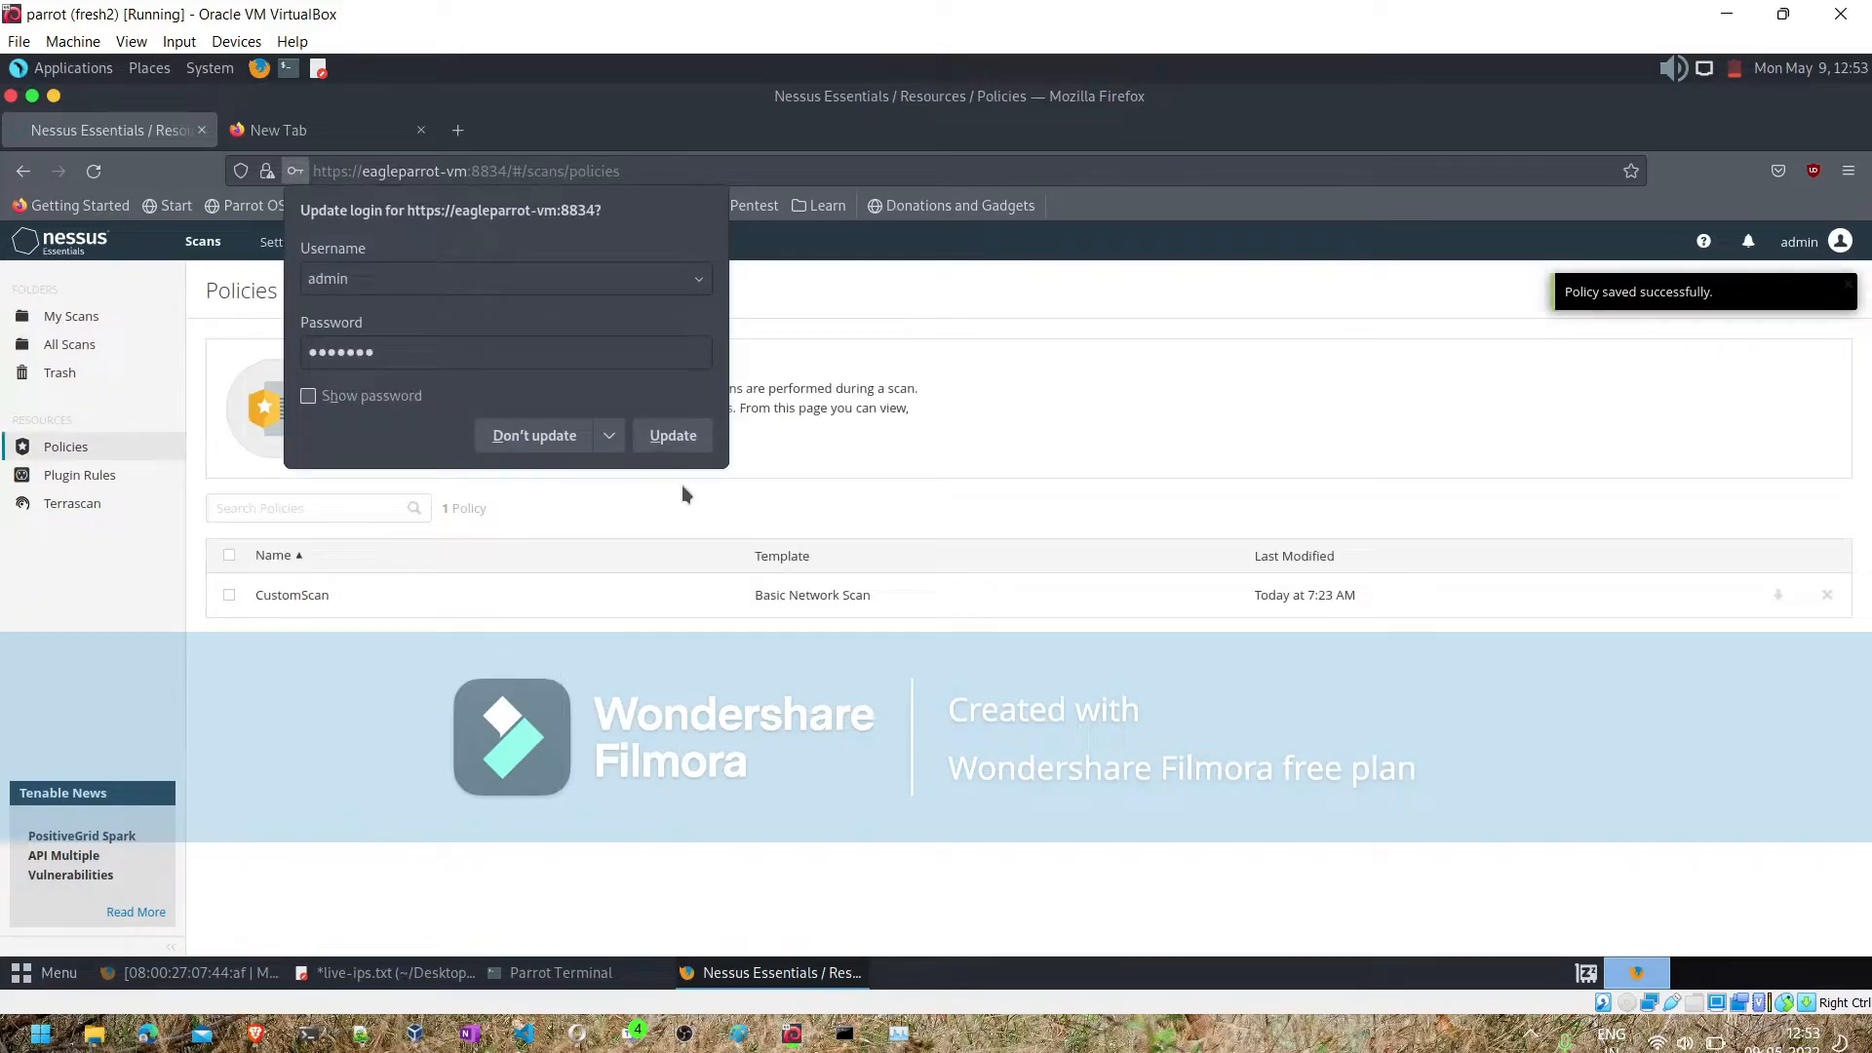
pyautogui.click(532, 434)
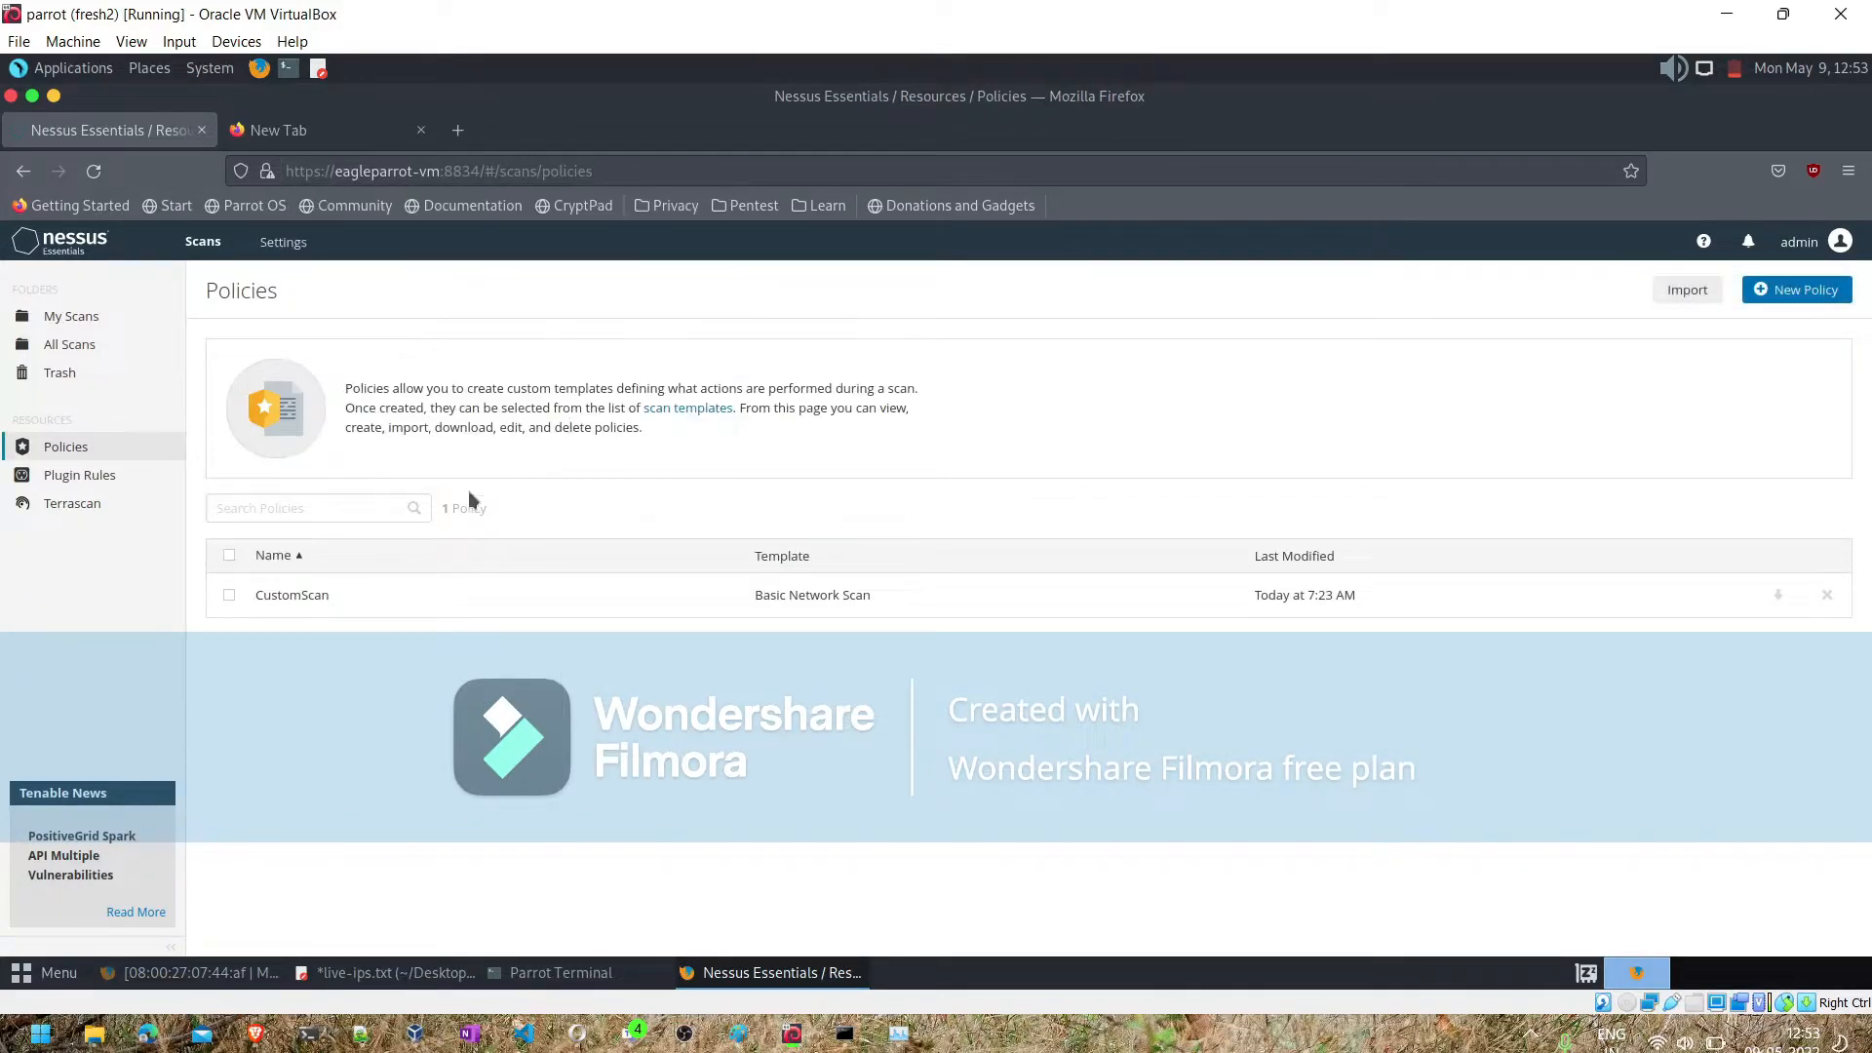
# - Reopen the CustomScan policy and read the AIX 5.1 : IY19744 plugin details in the AIX Local Security Checks family
pyautogui.click(293, 594)
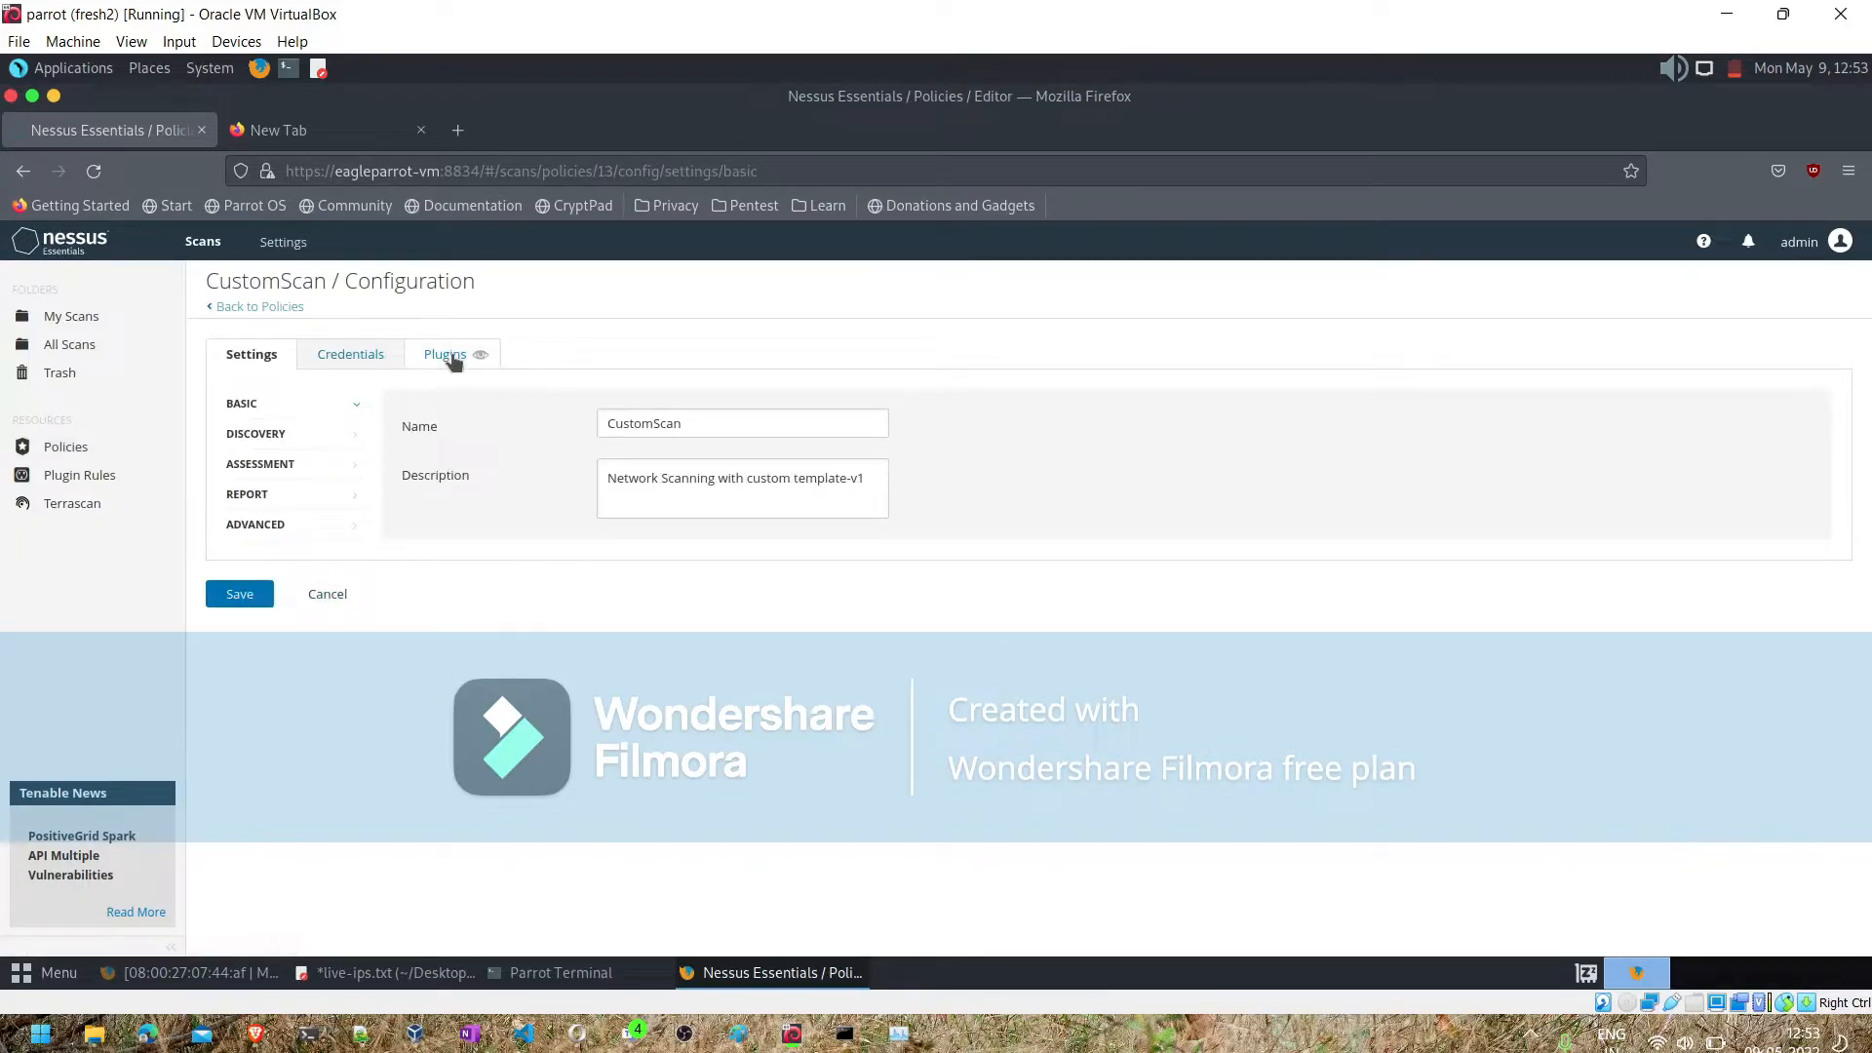
pyautogui.click(455, 360)
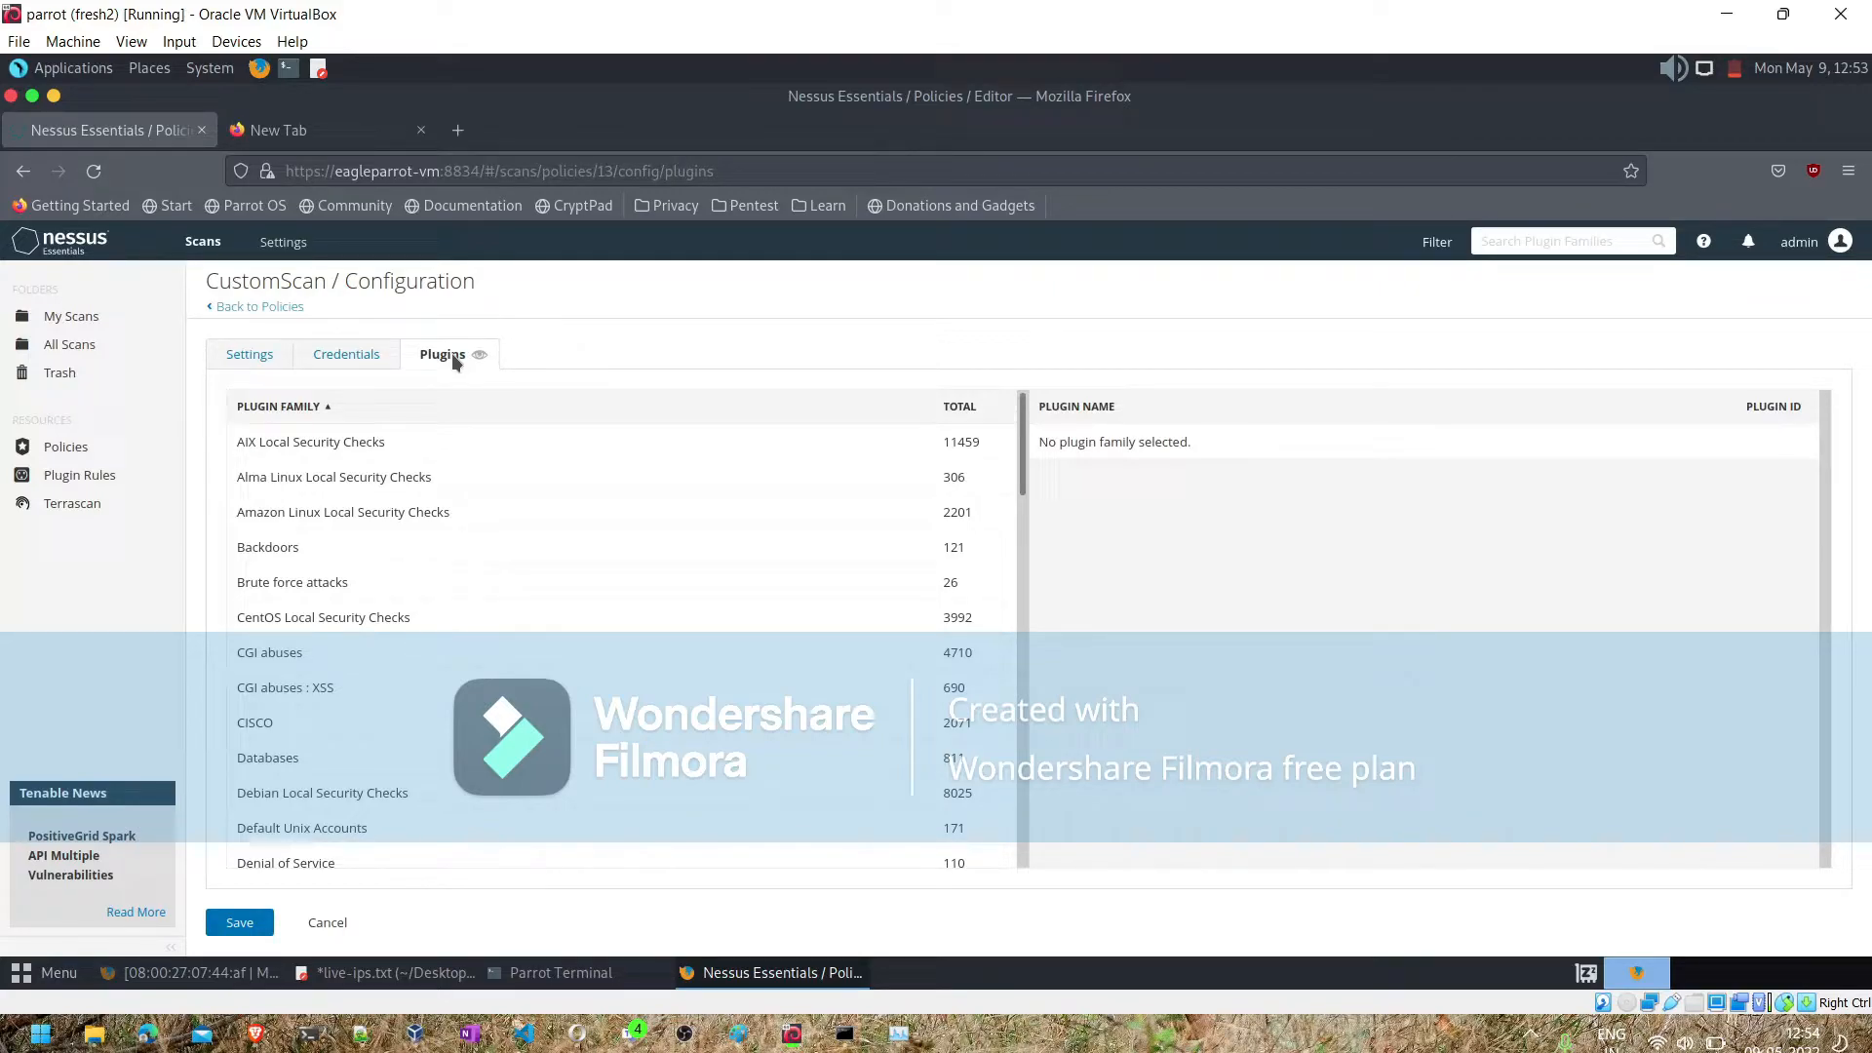
pyautogui.click(275, 442)
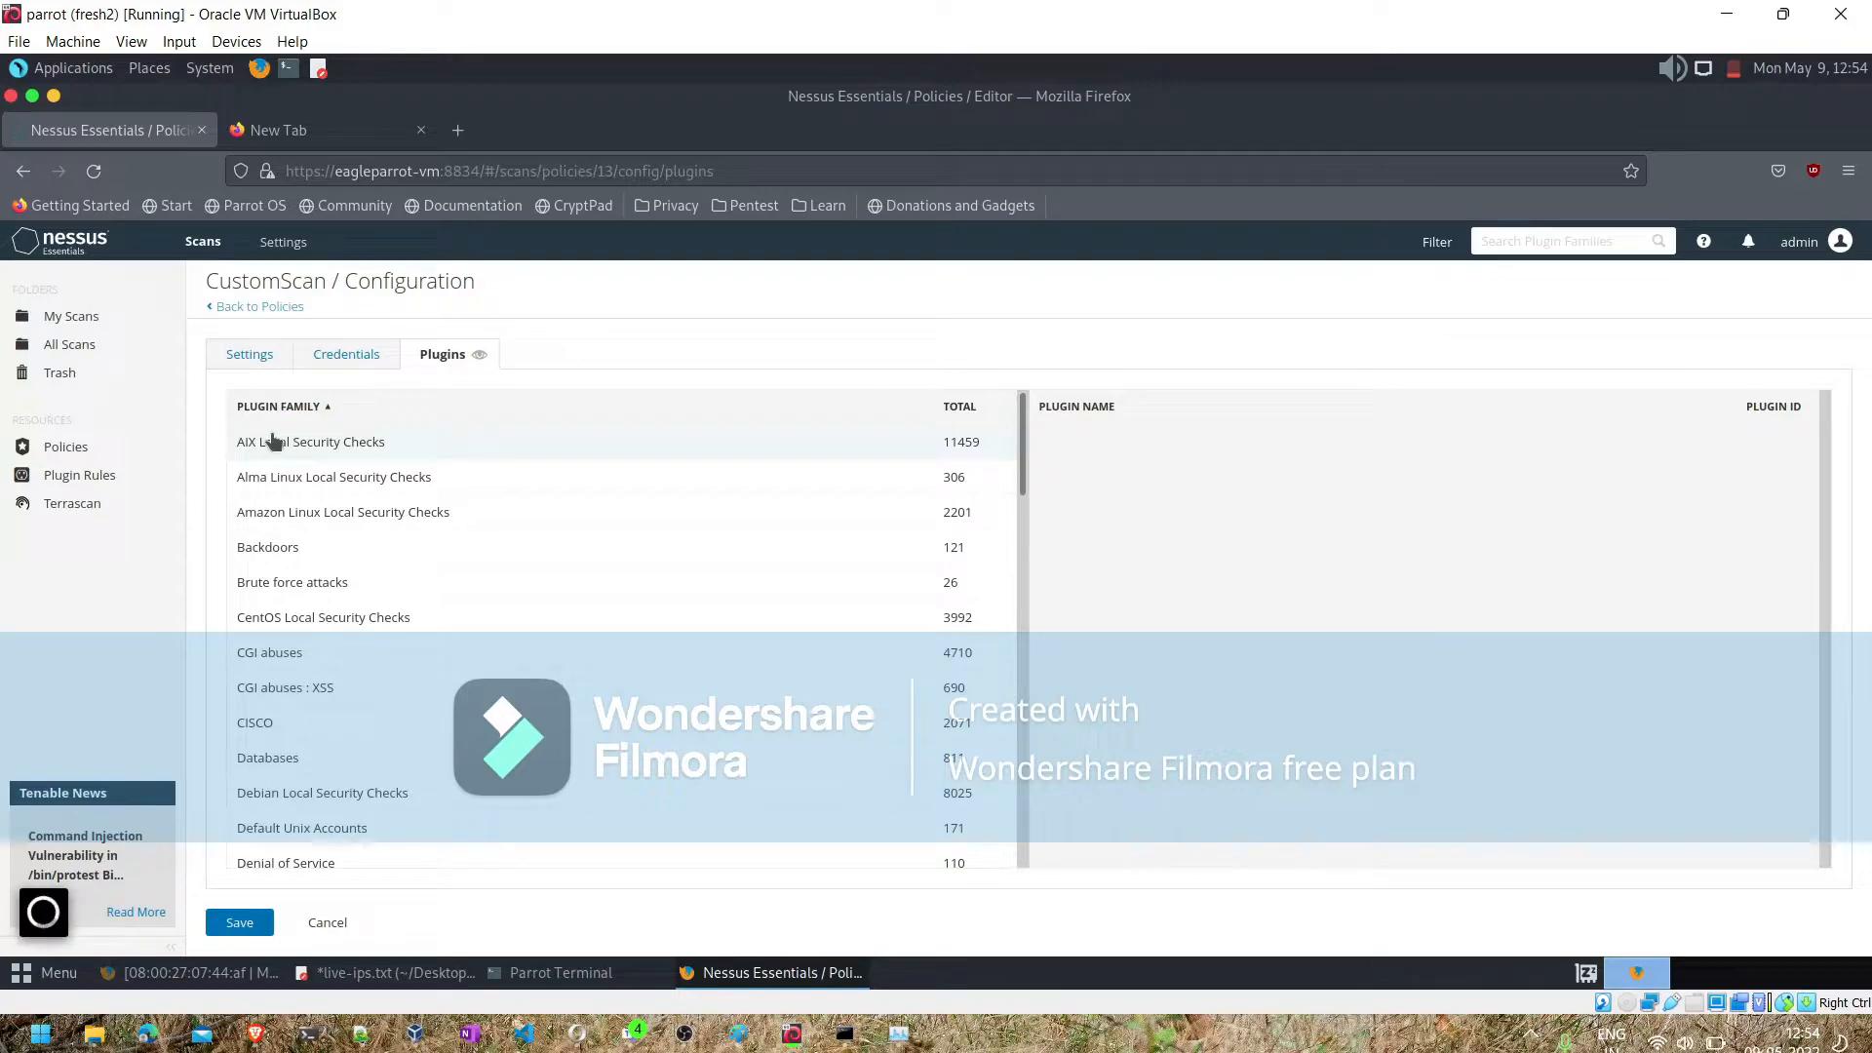
pyautogui.rightClick(360, 447)
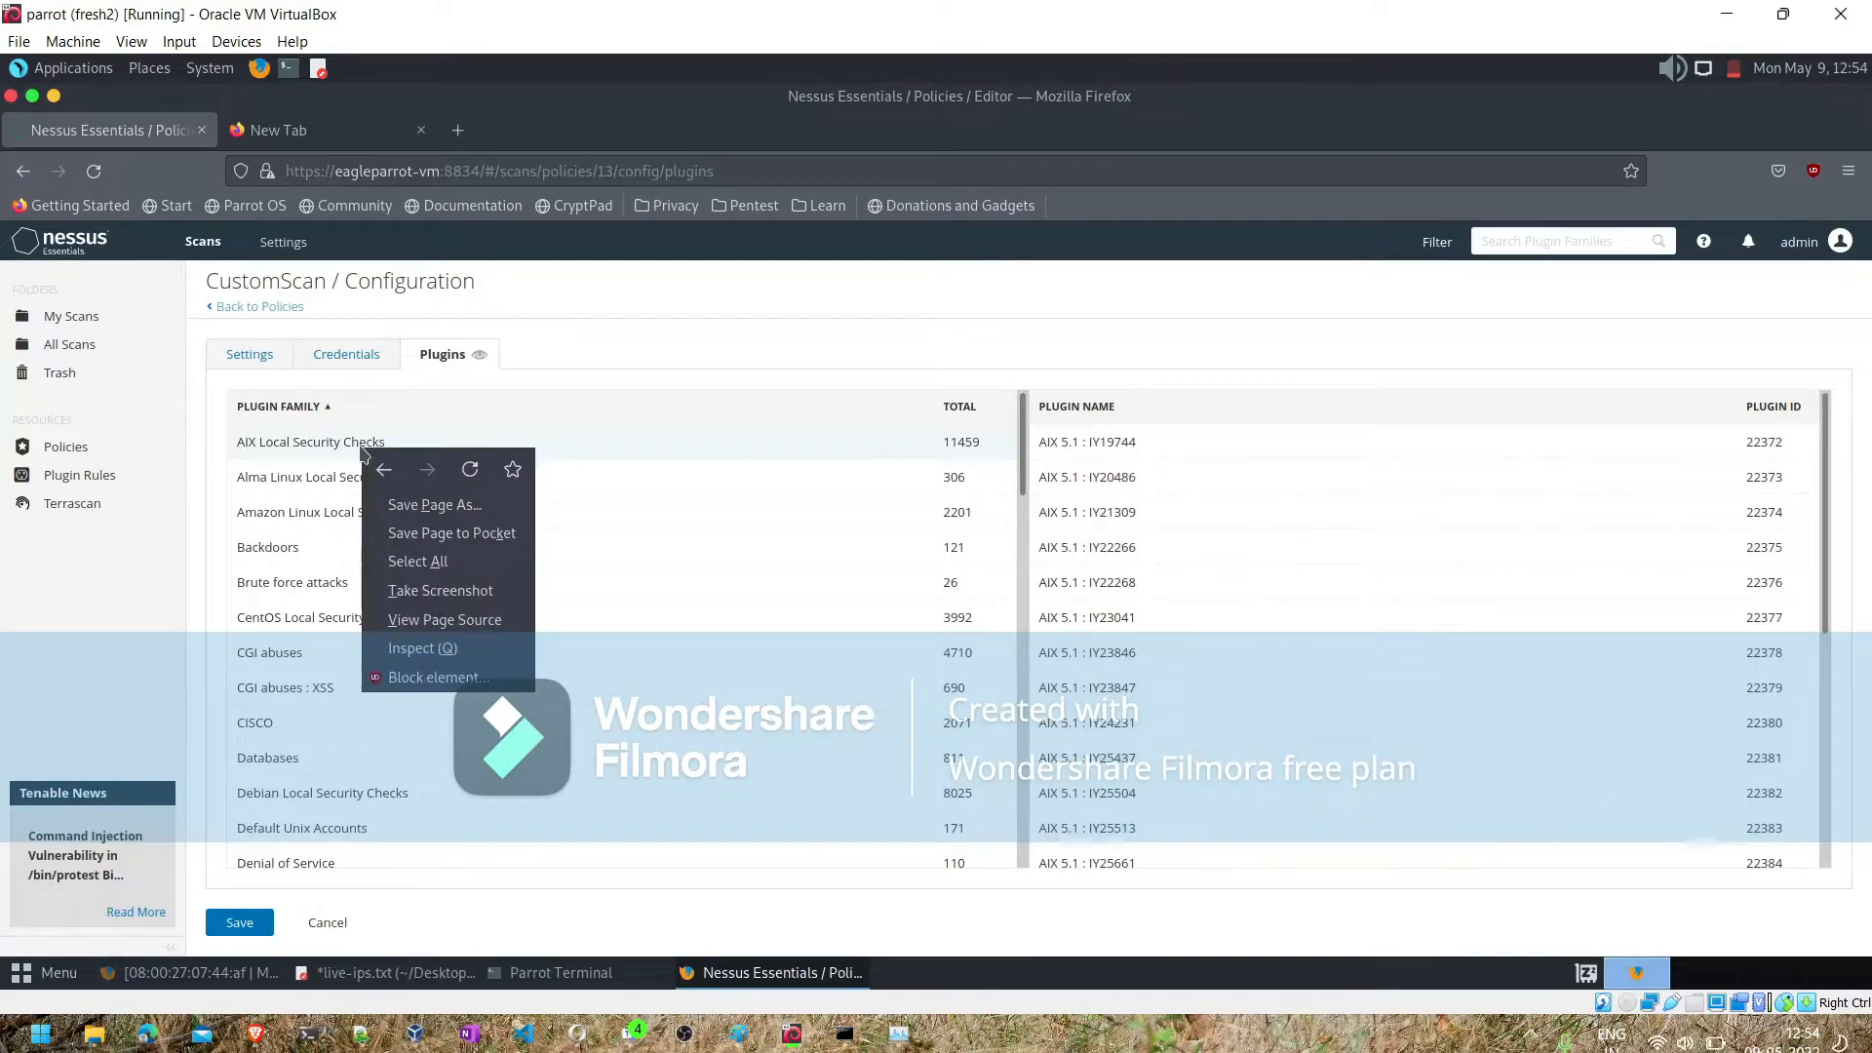
pyautogui.click(329, 447)
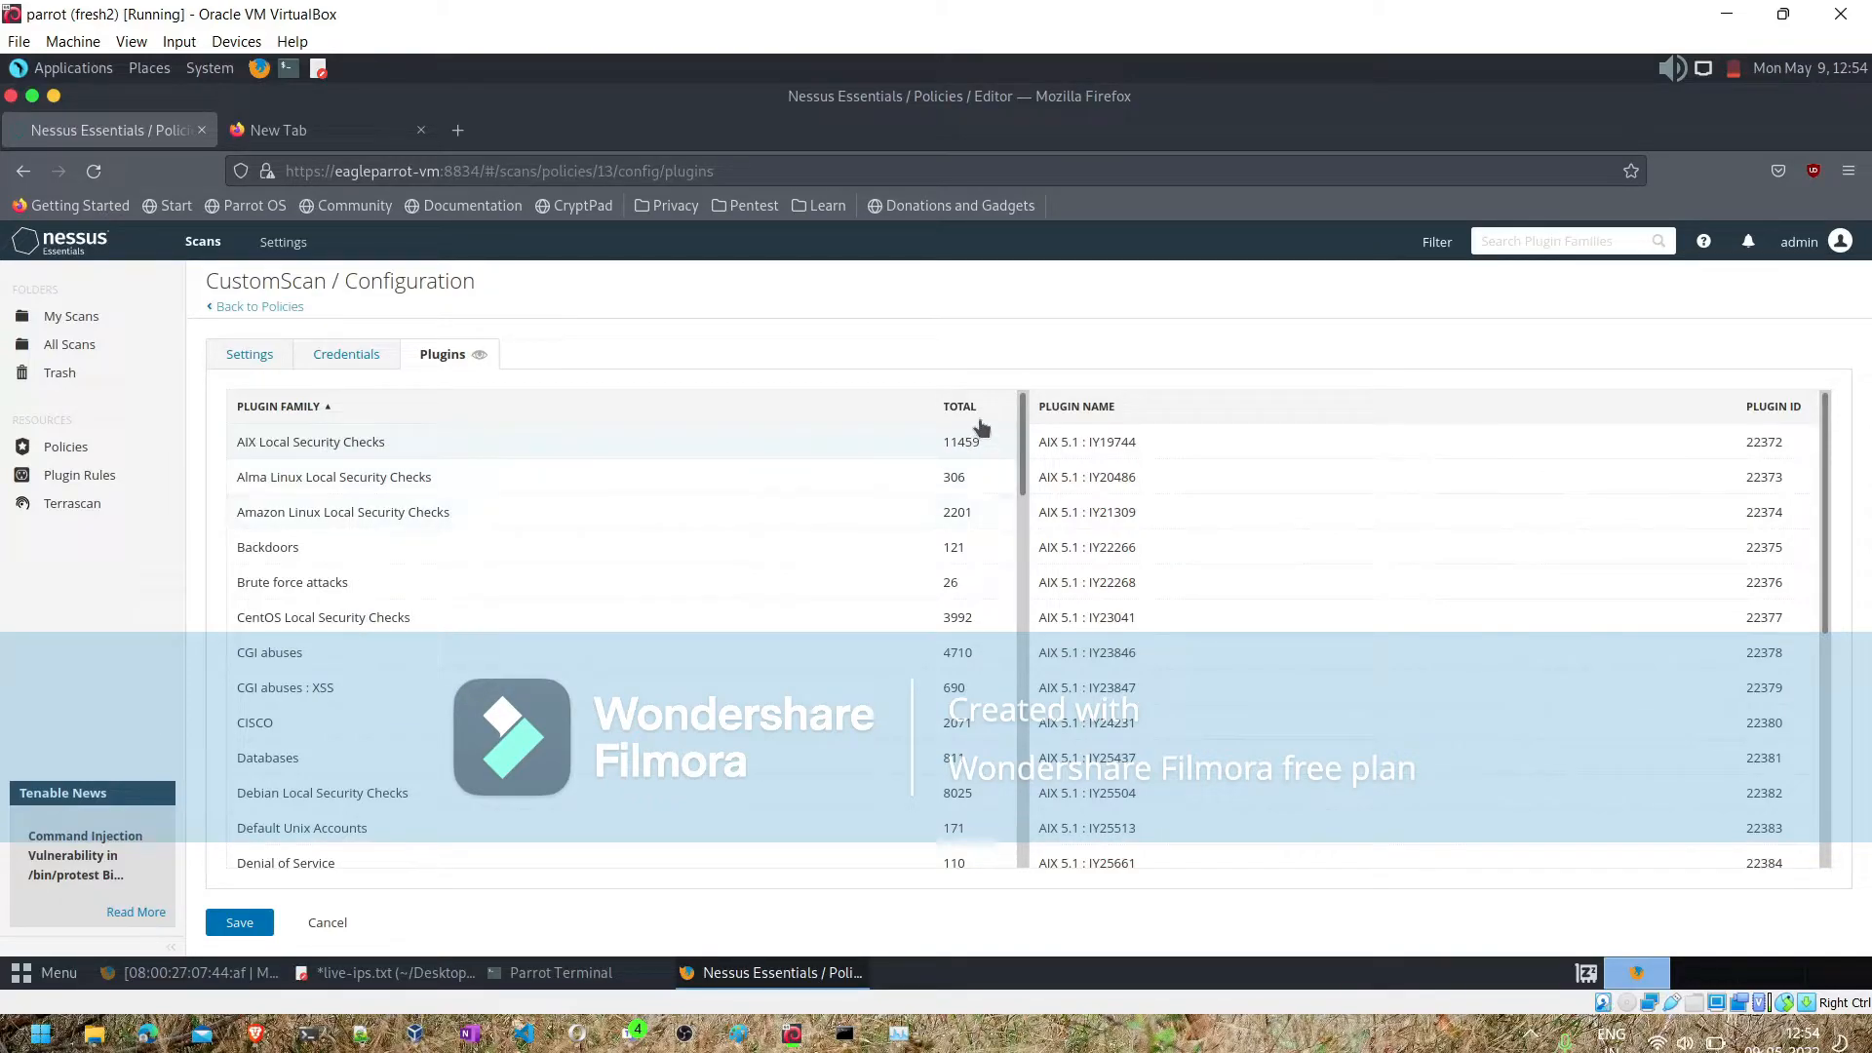
pyautogui.click(1166, 452)
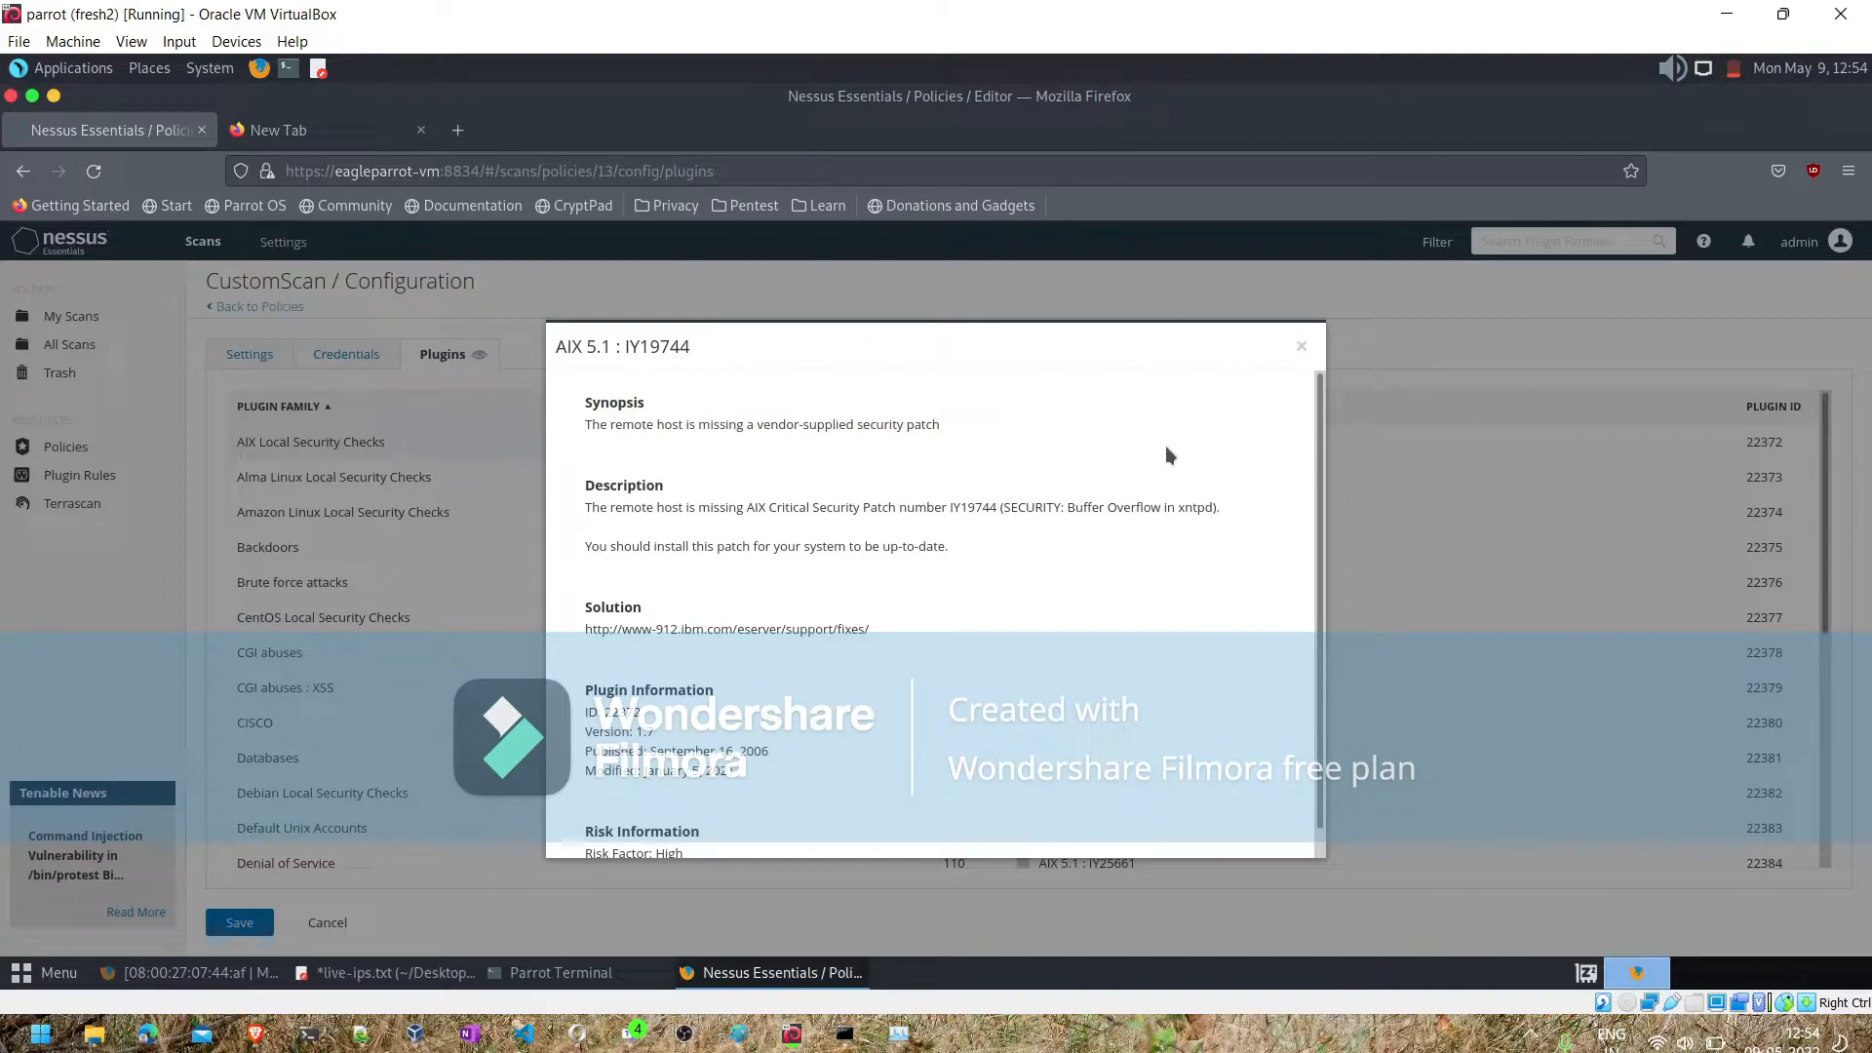
pyautogui.scroll(-1, 1167, 452)
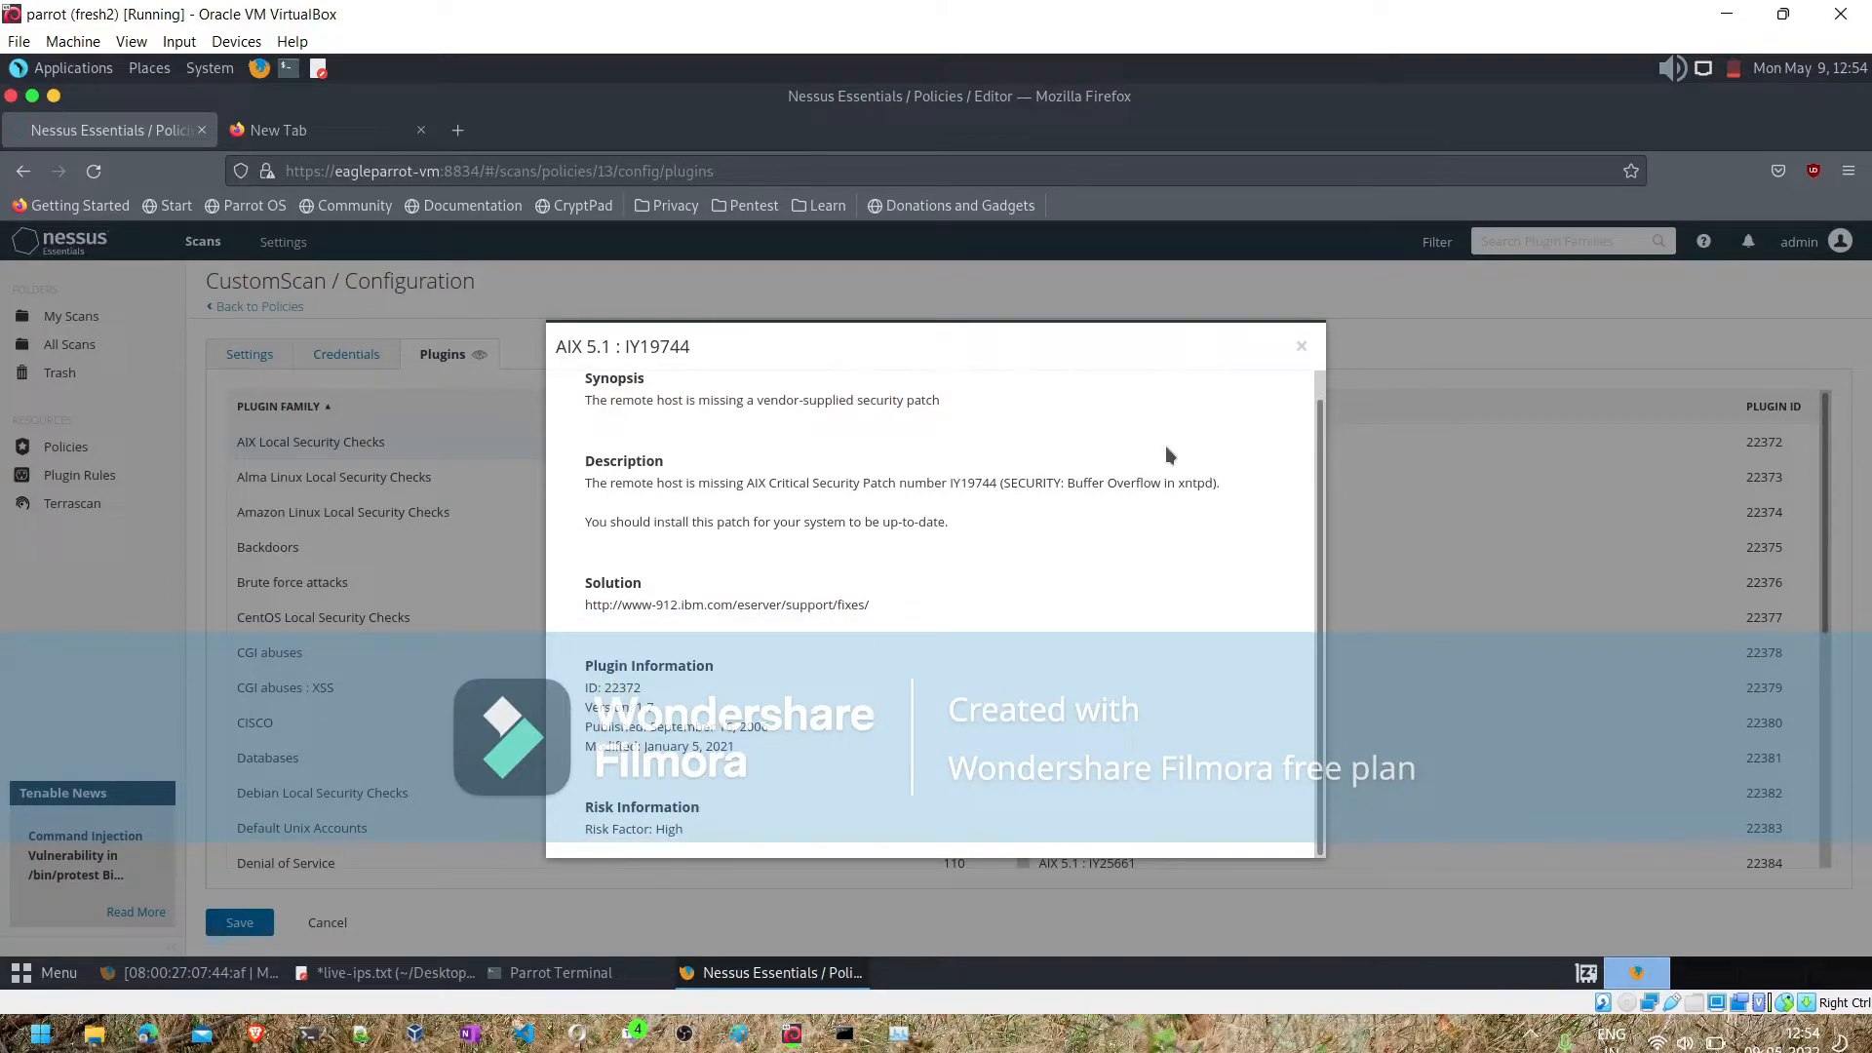
pyautogui.click(1302, 347)
# - Browse the policy's plugin families and the plugins listed under AIX Local Security Checks
pyautogui.scroll(-5, 1264, 519)
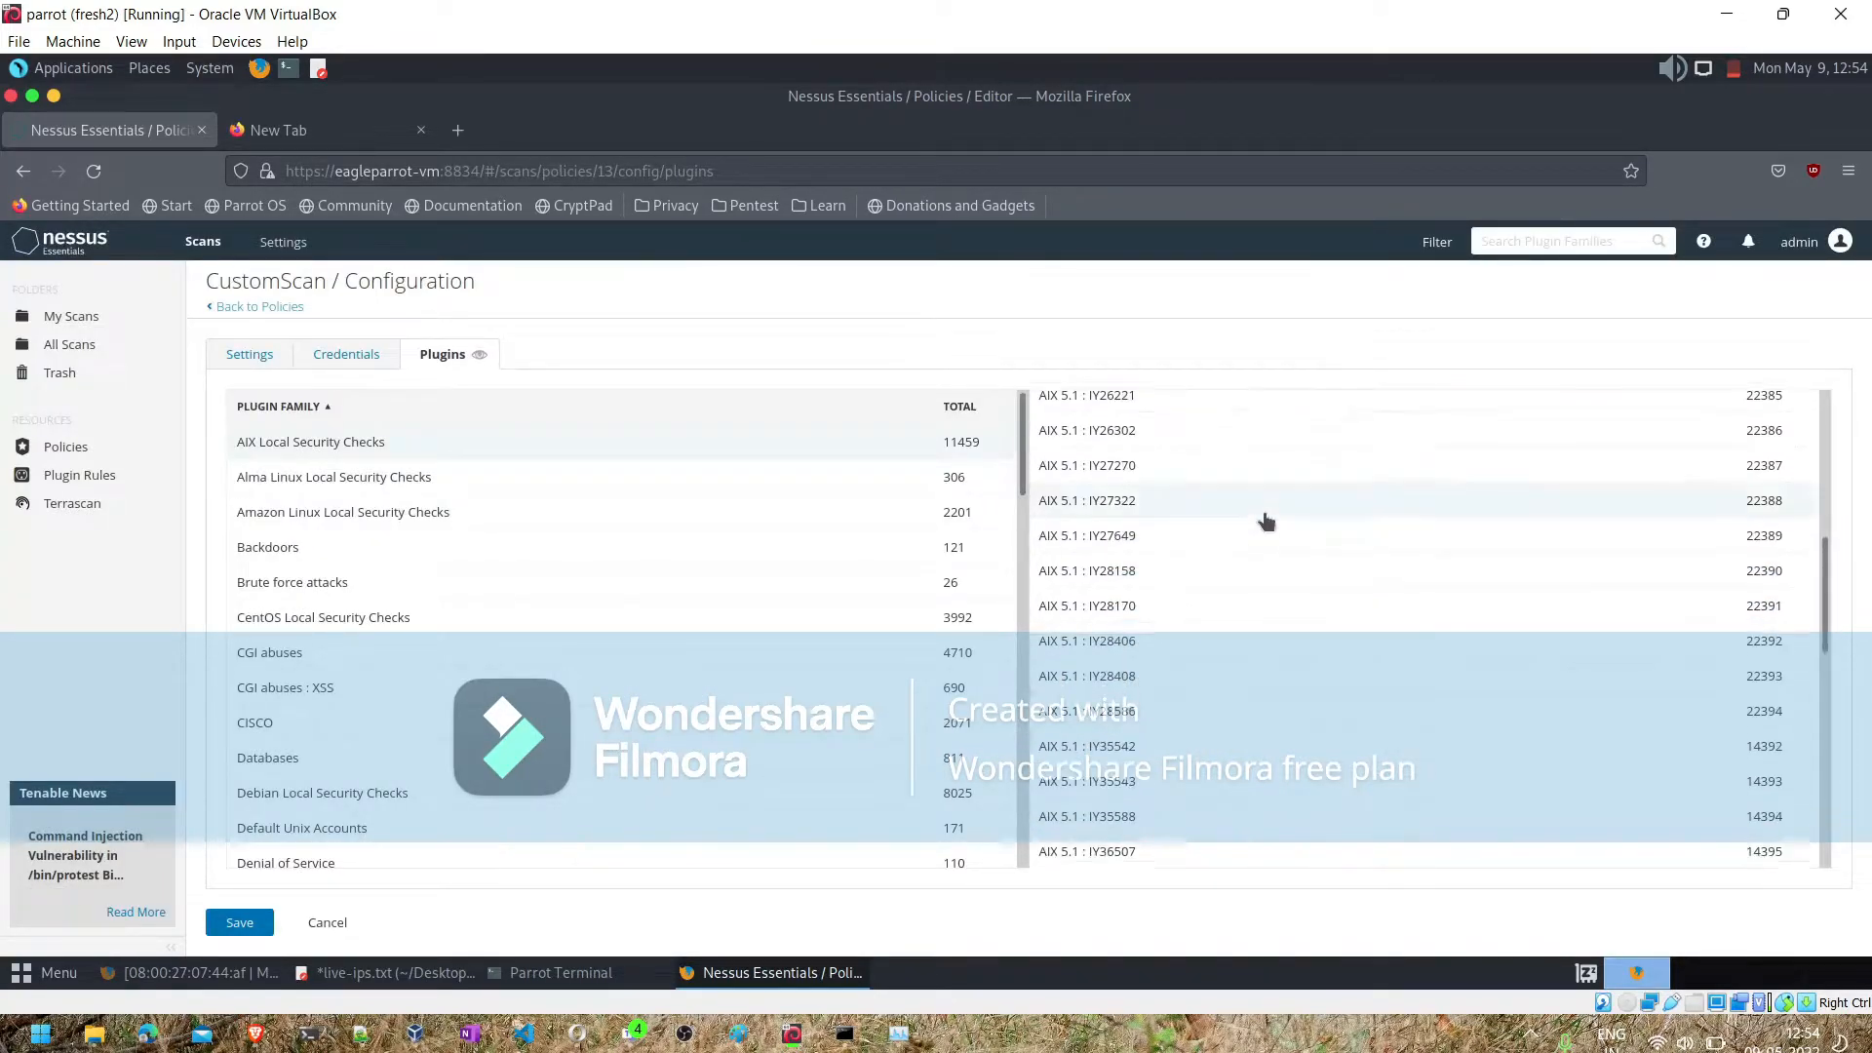
pyautogui.scroll(5, 1264, 515)
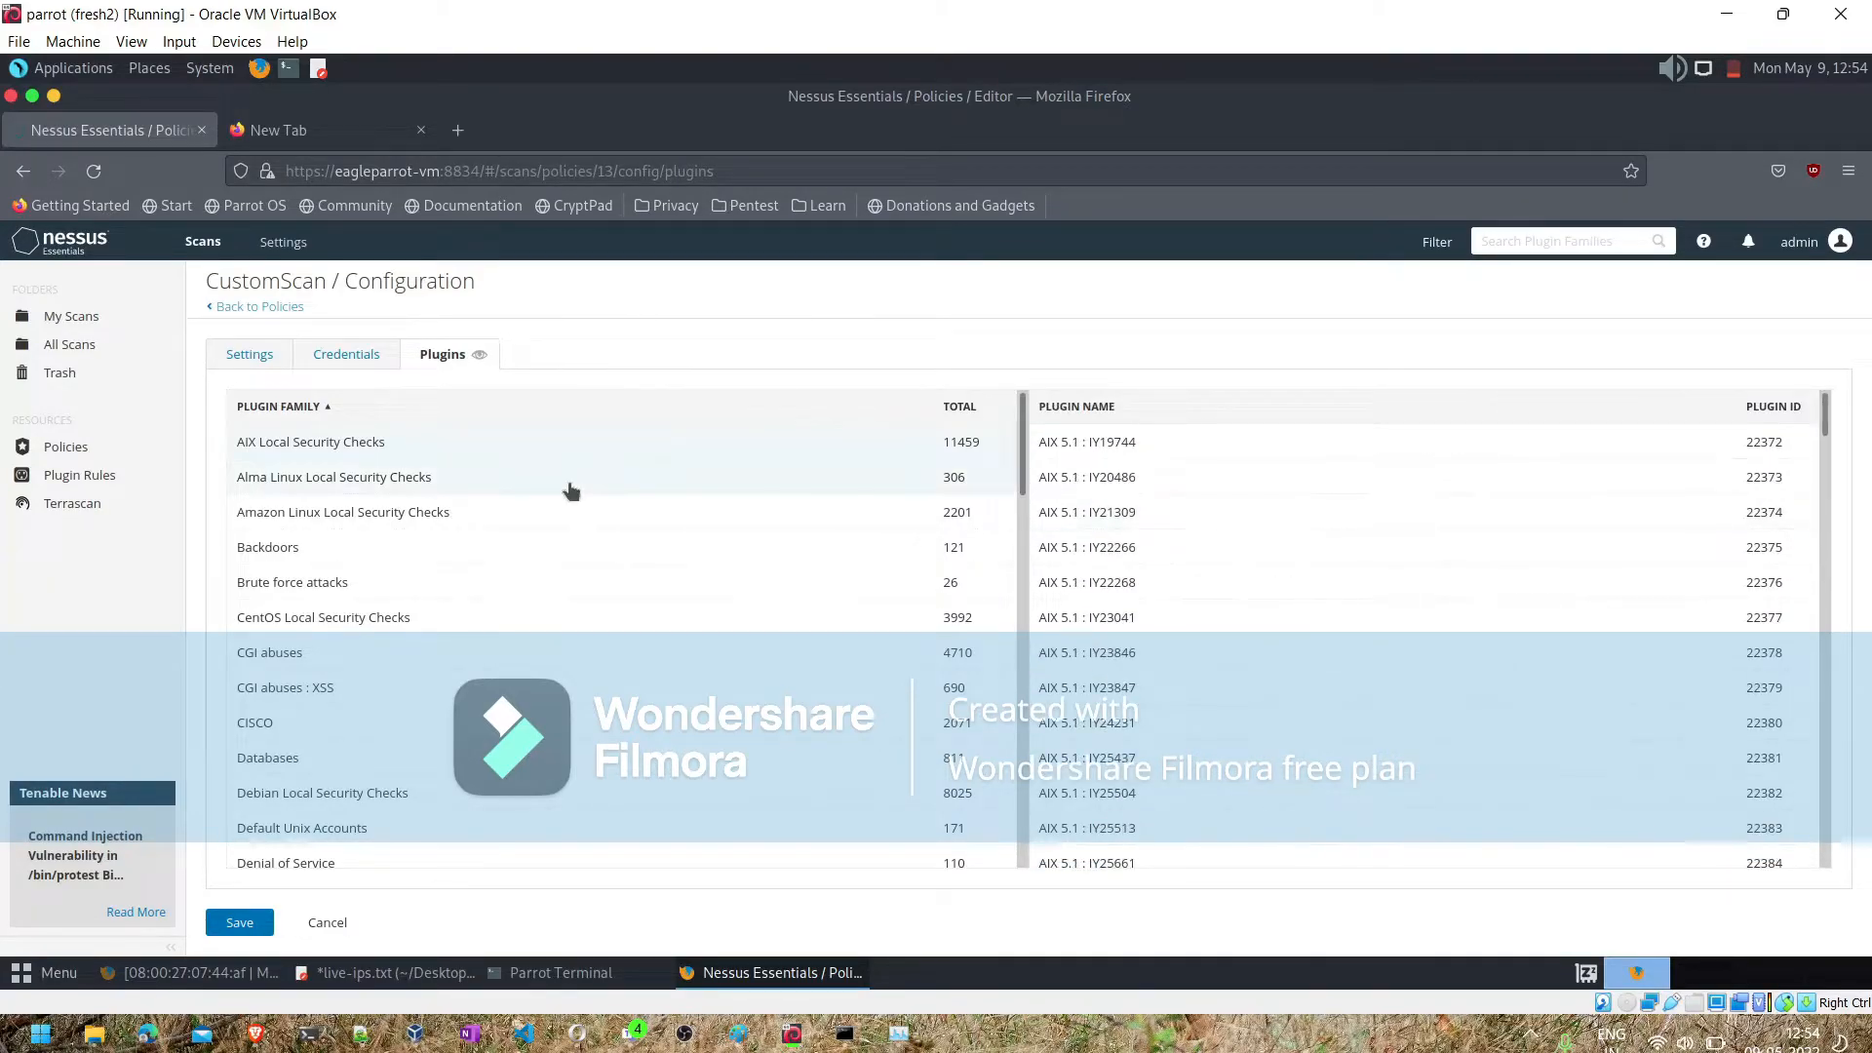
pyautogui.scroll(-3, 571, 490)
pyautogui.scroll(3, 568, 489)
pyautogui.rightClick(366, 445)
pyautogui.click(246, 445)
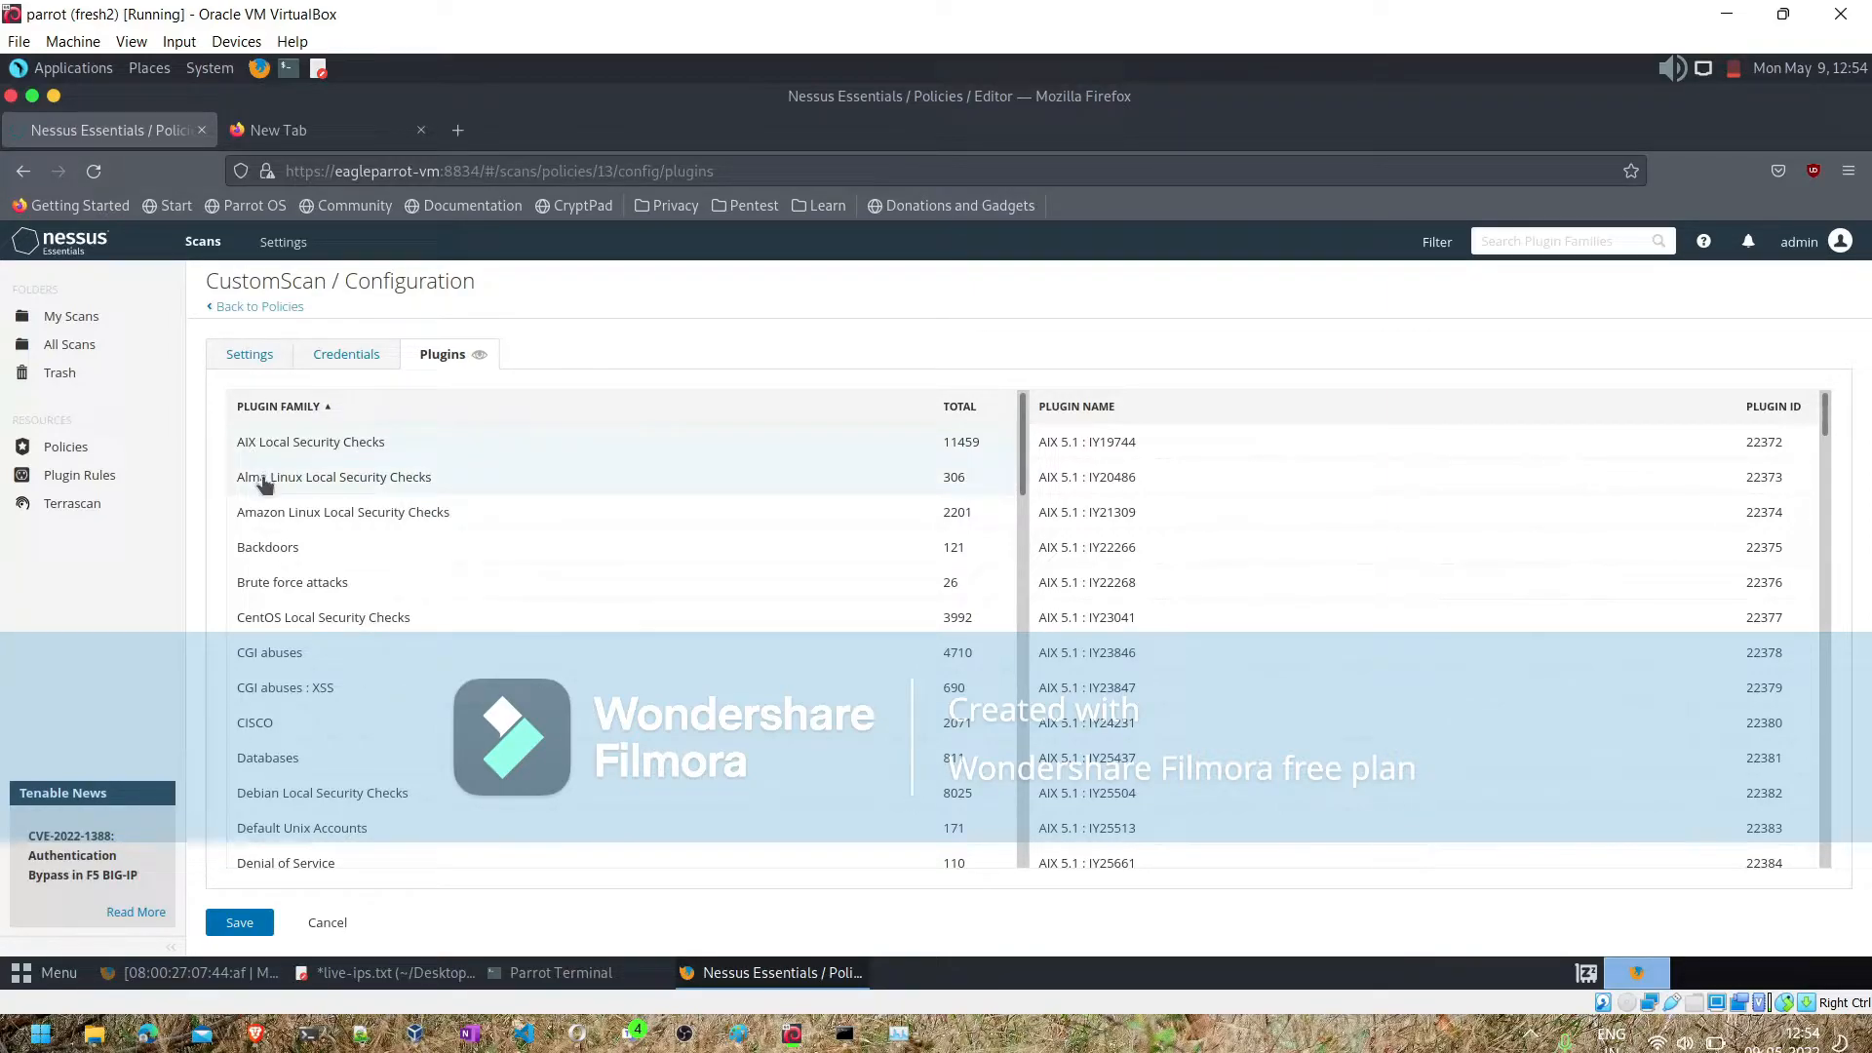
# - Create a new policy from the Advanced Scan template and name it template2
pyautogui.click(263, 478)
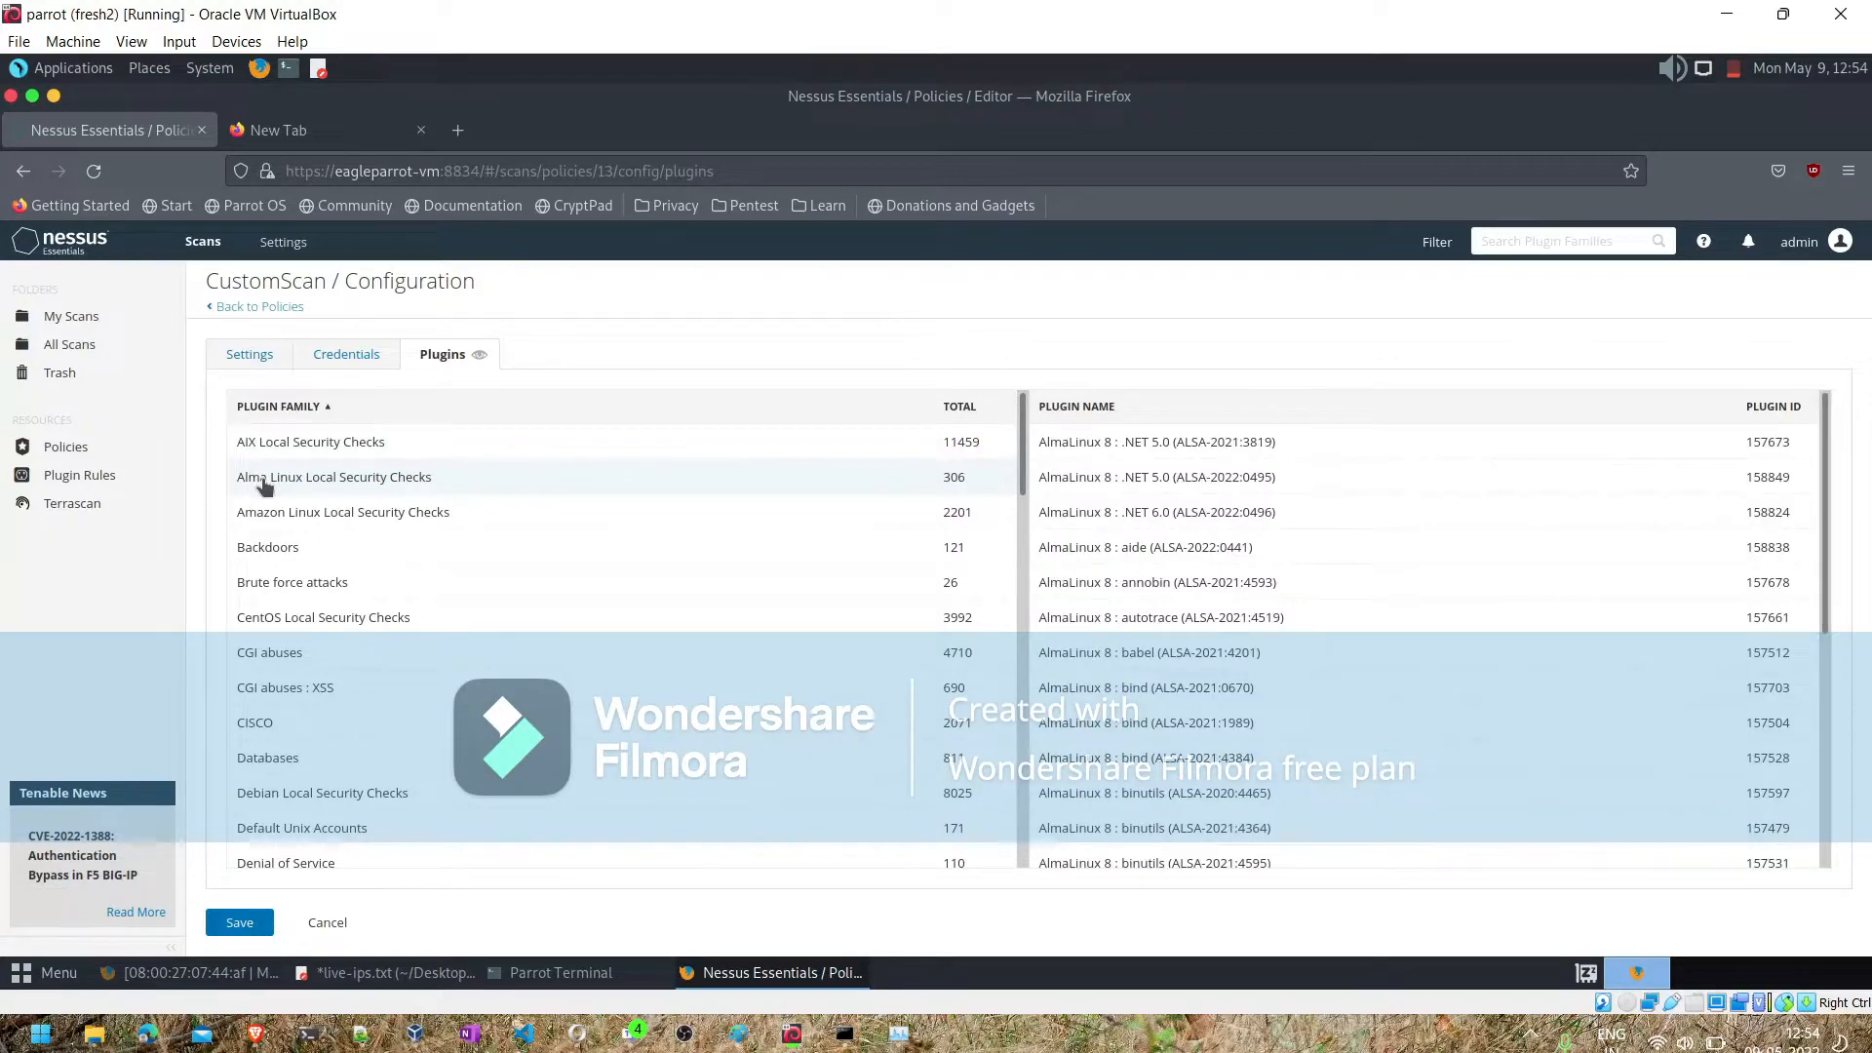
pyautogui.click(70, 448)
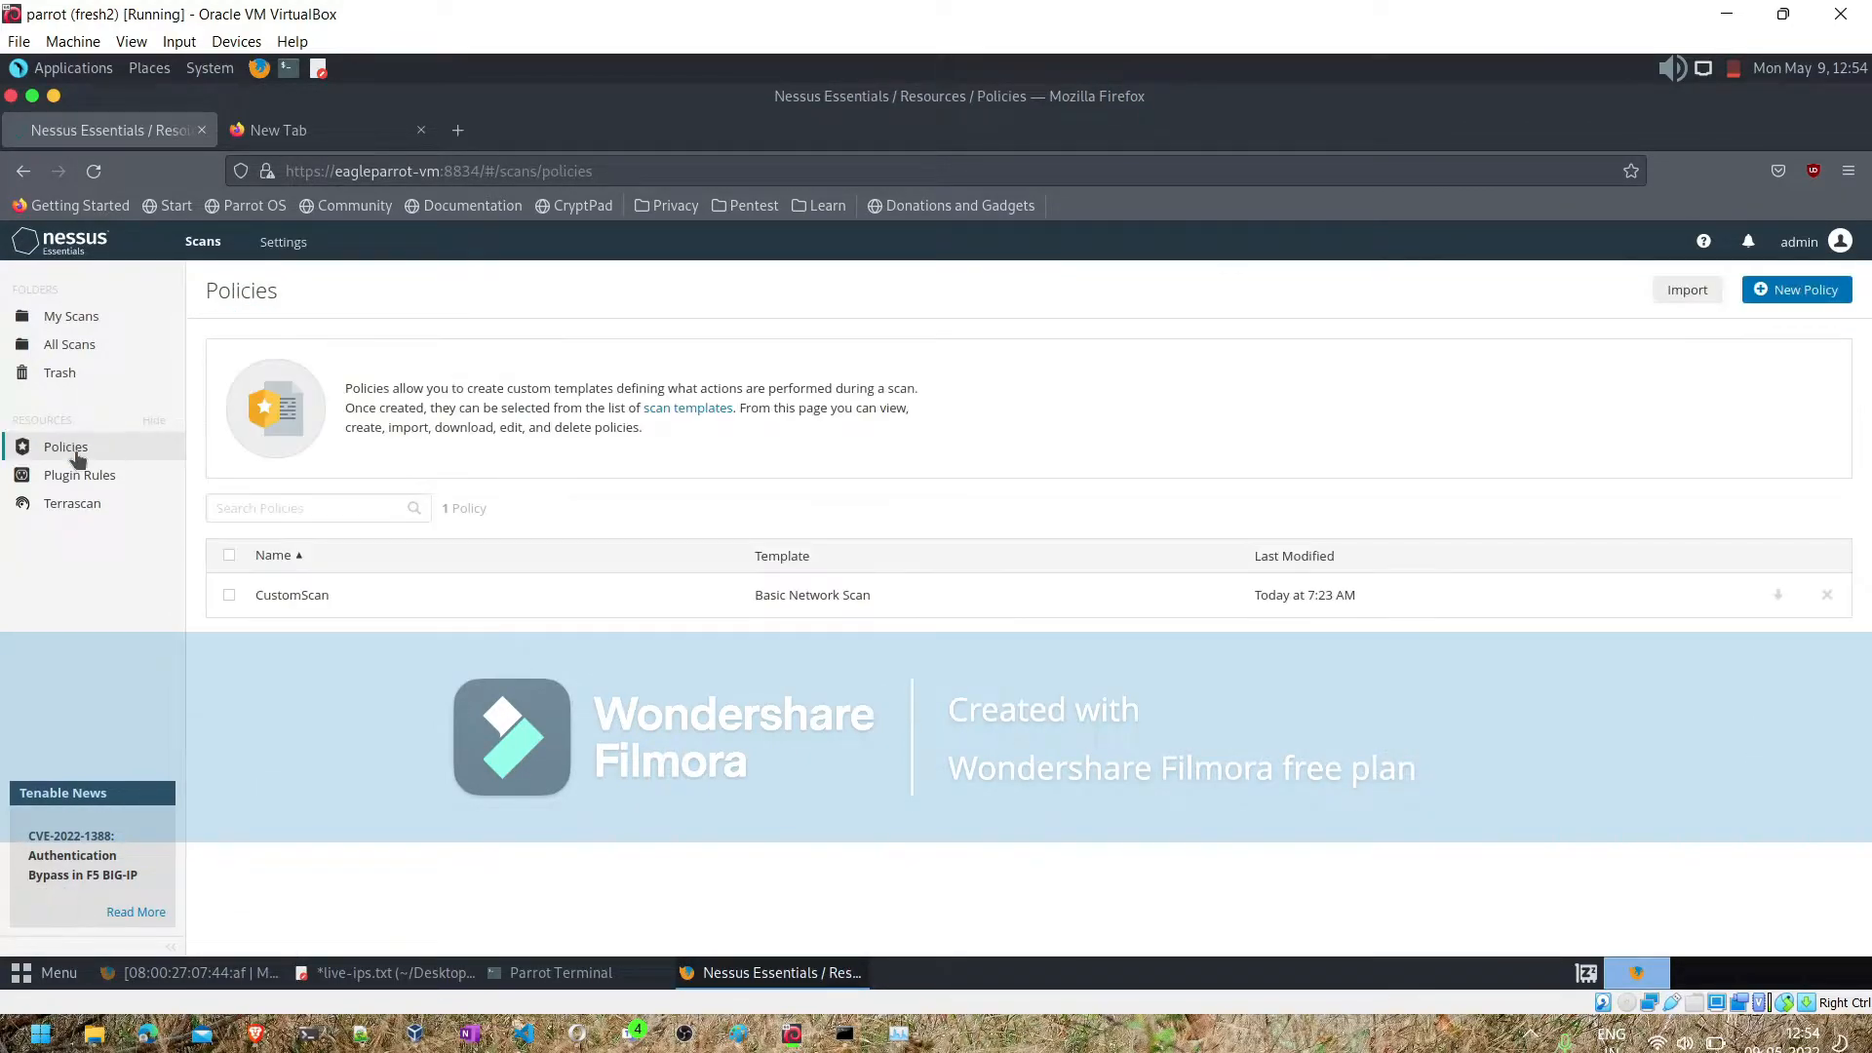
pyautogui.click(1798, 290)
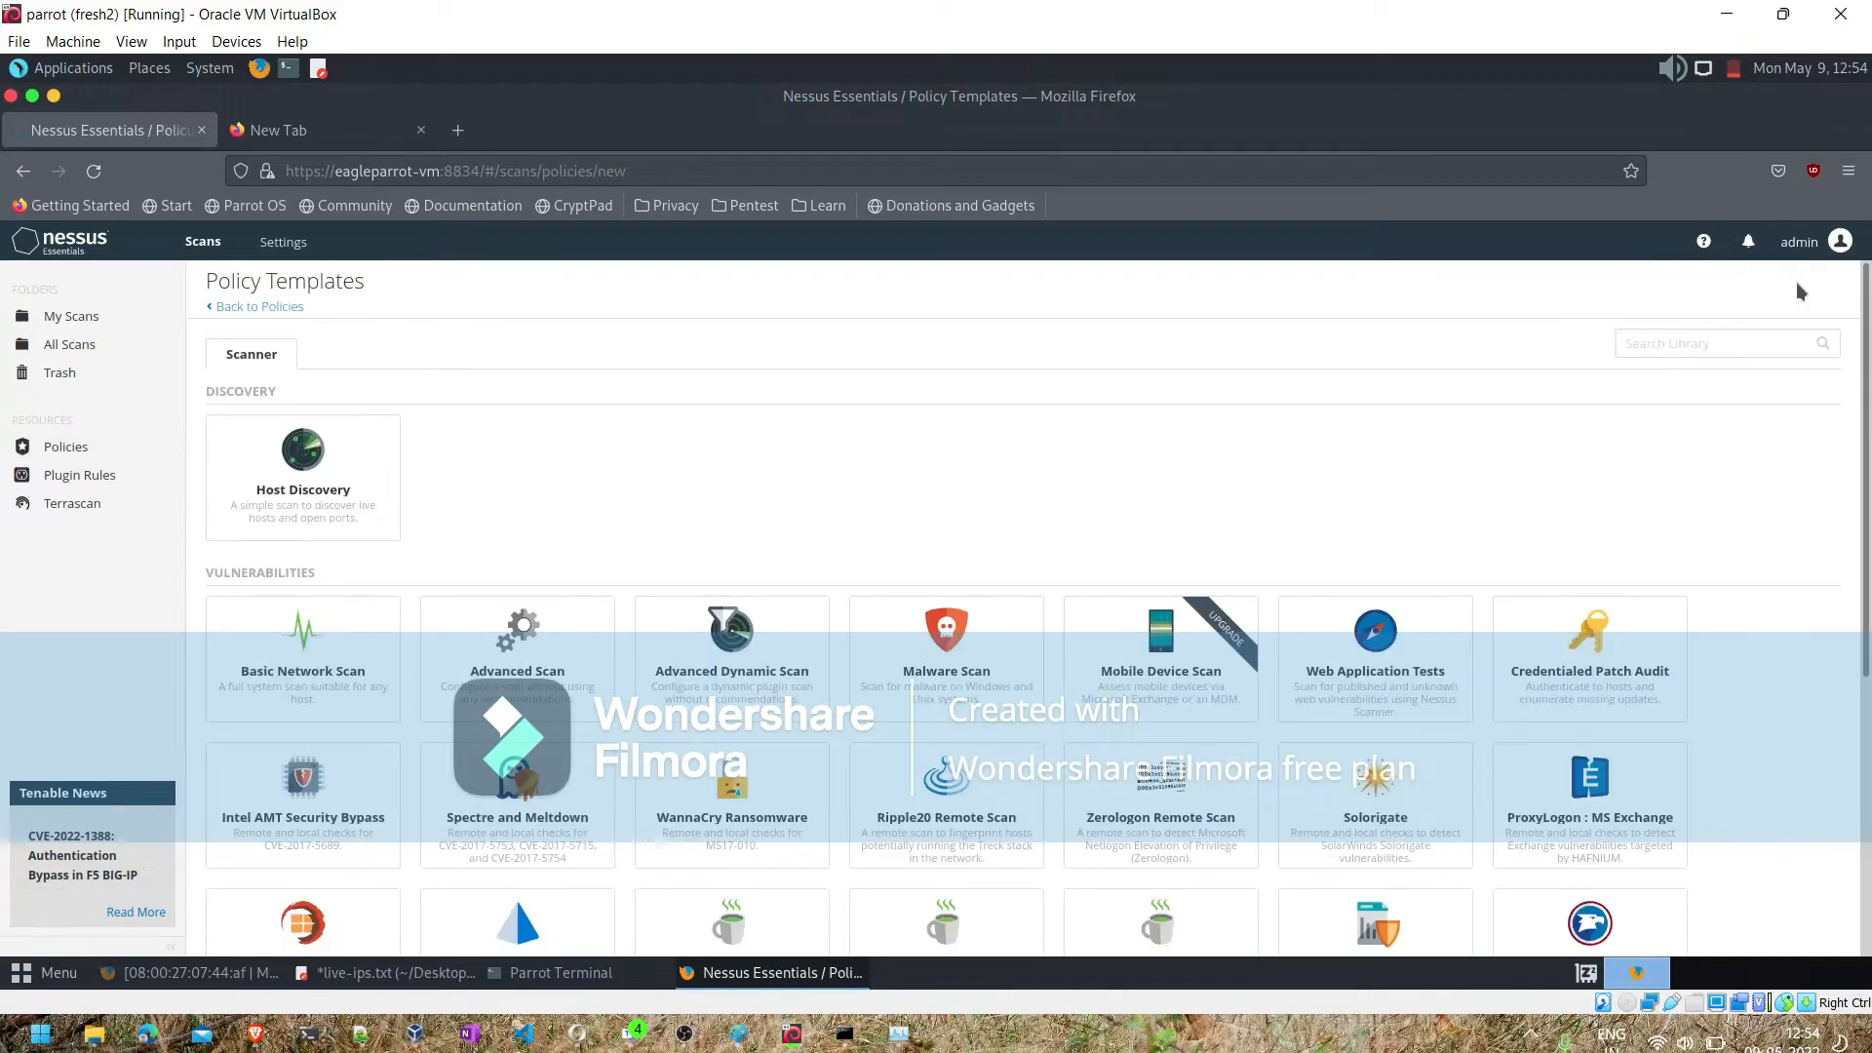
pyautogui.click(539, 680)
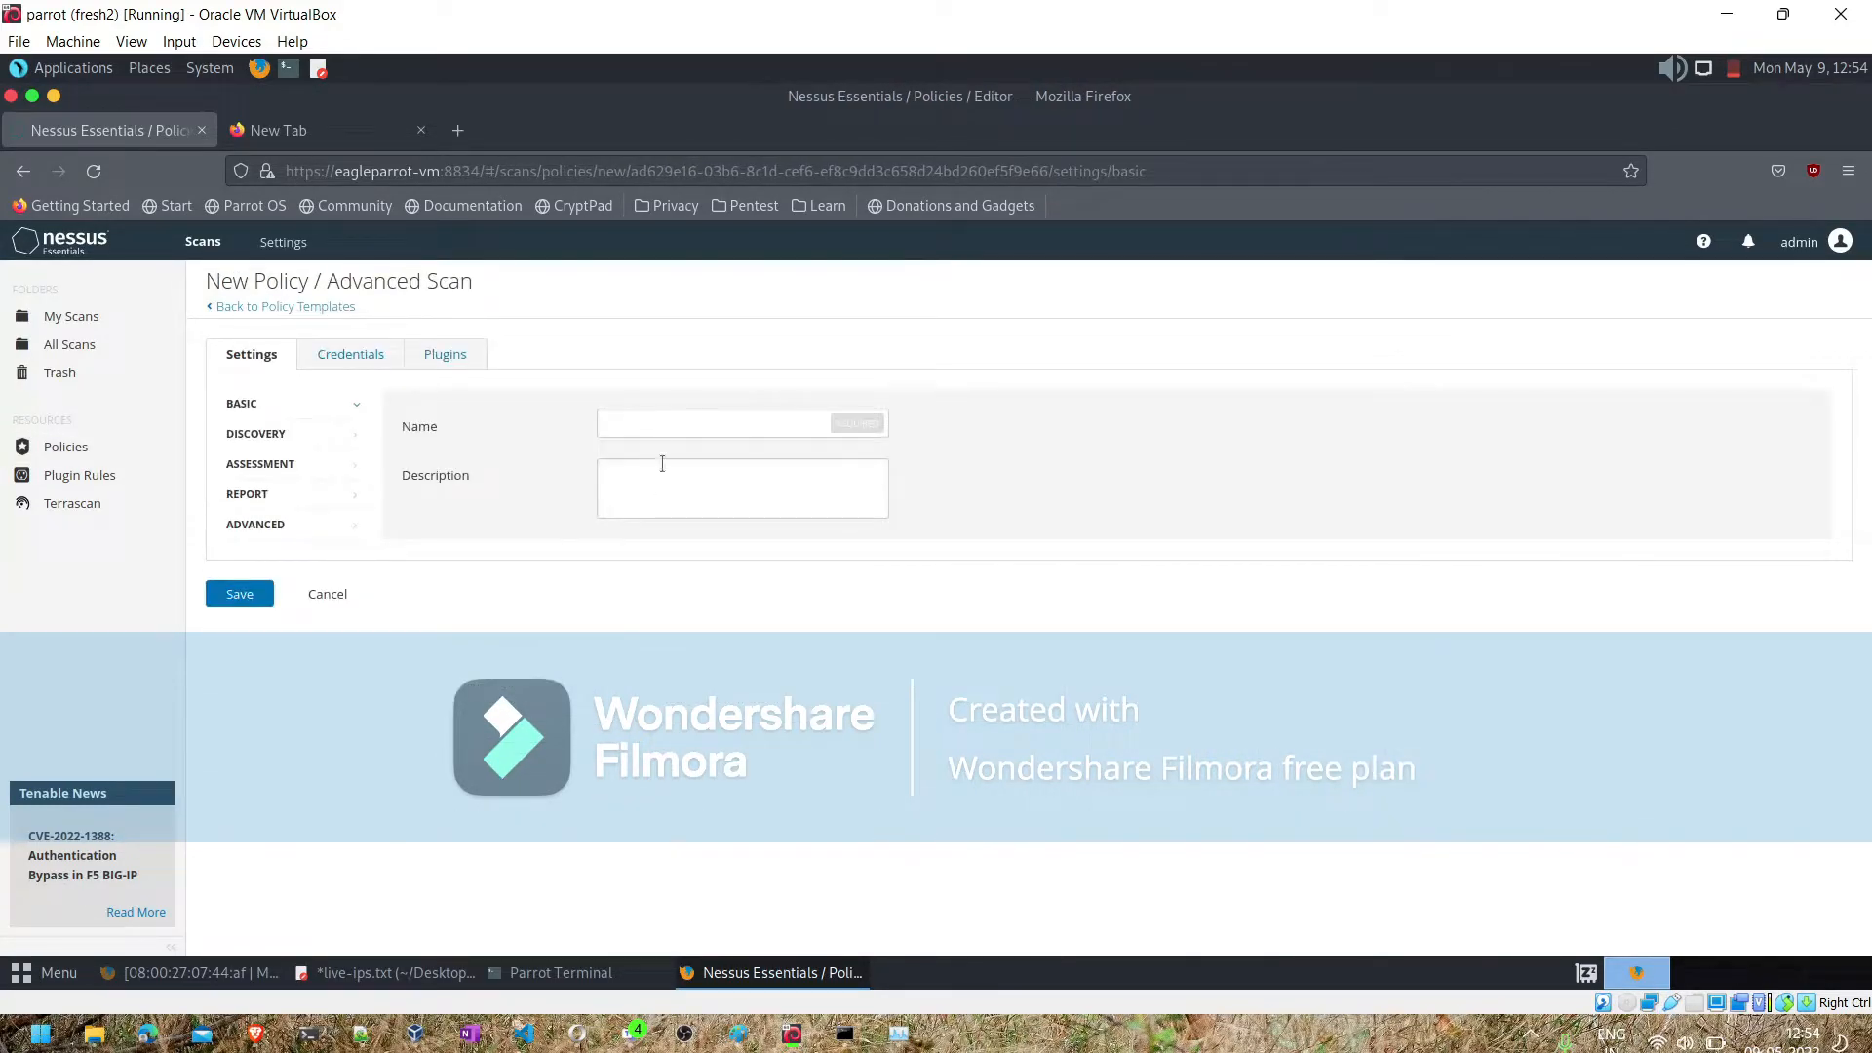
pyautogui.click(647, 417)
pyautogui.write('template2')
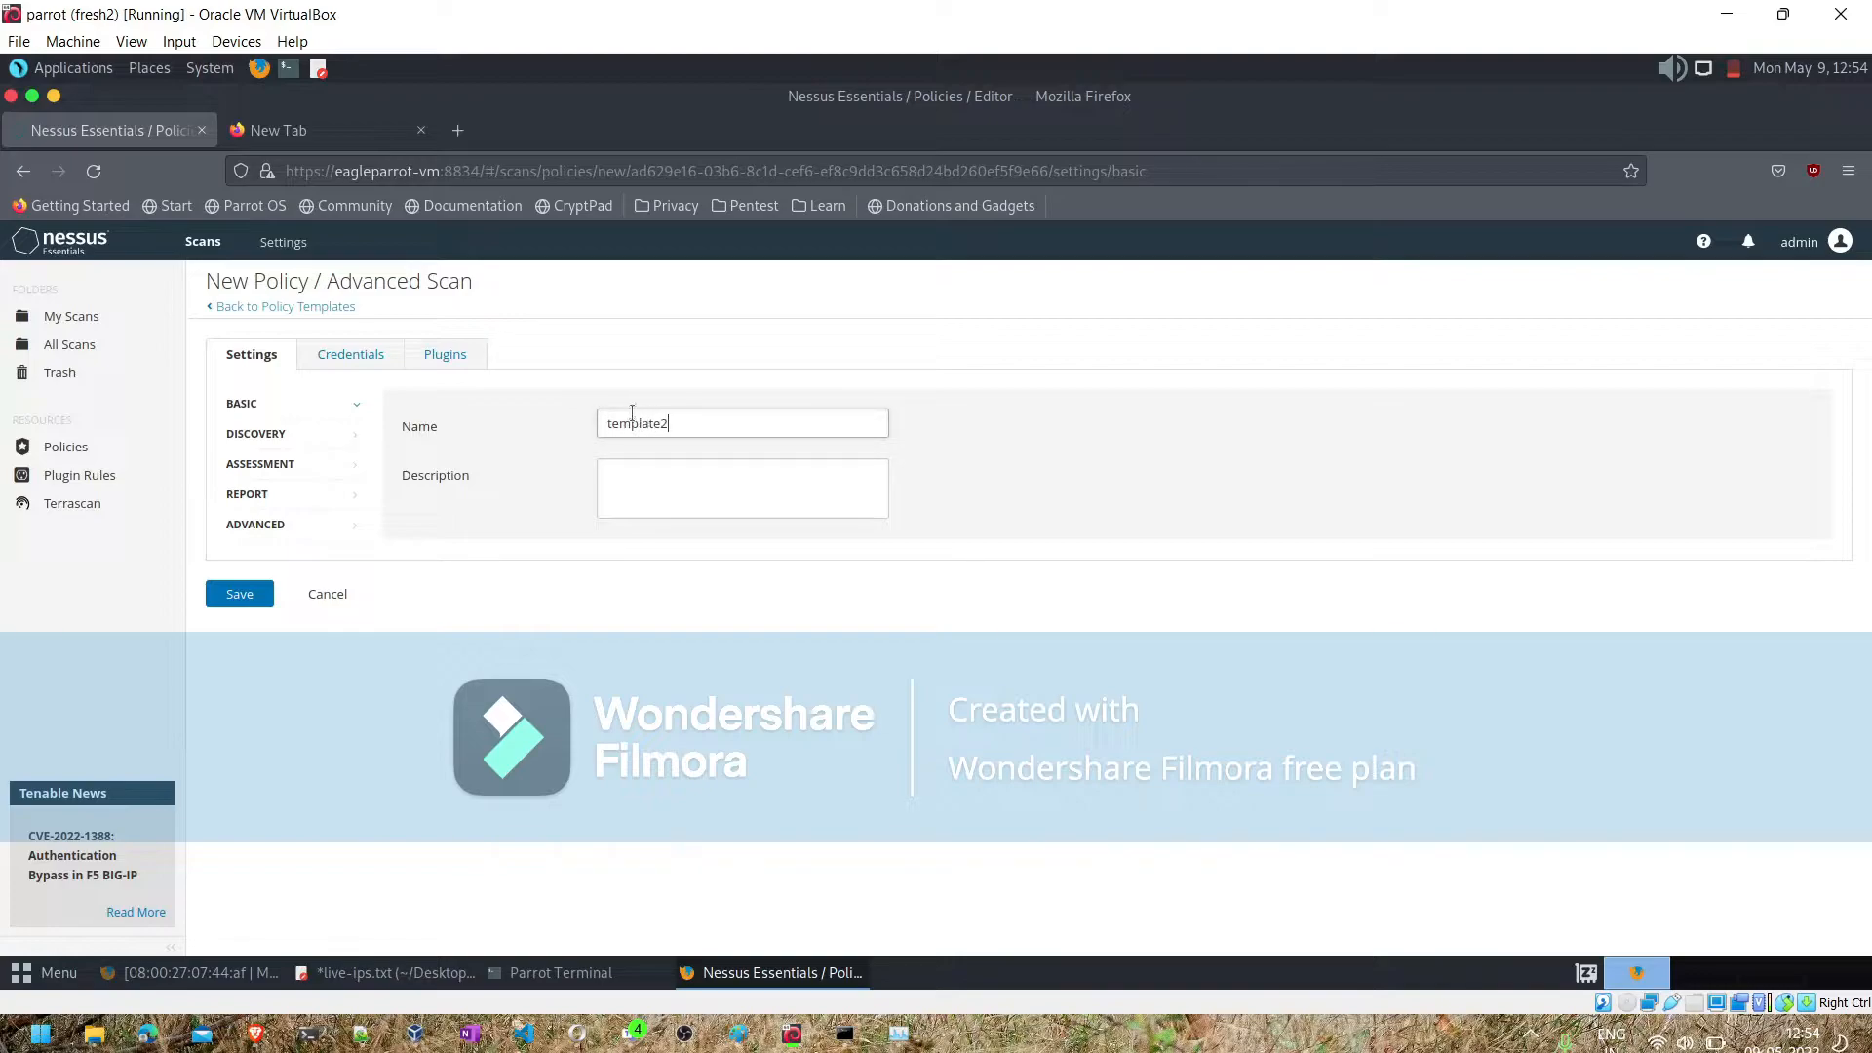
# - Disable the AIX, Alma Linux, Amazon Linux and CentOS Local Security Checks plugin families and the CISCO family
pyautogui.click(459, 360)
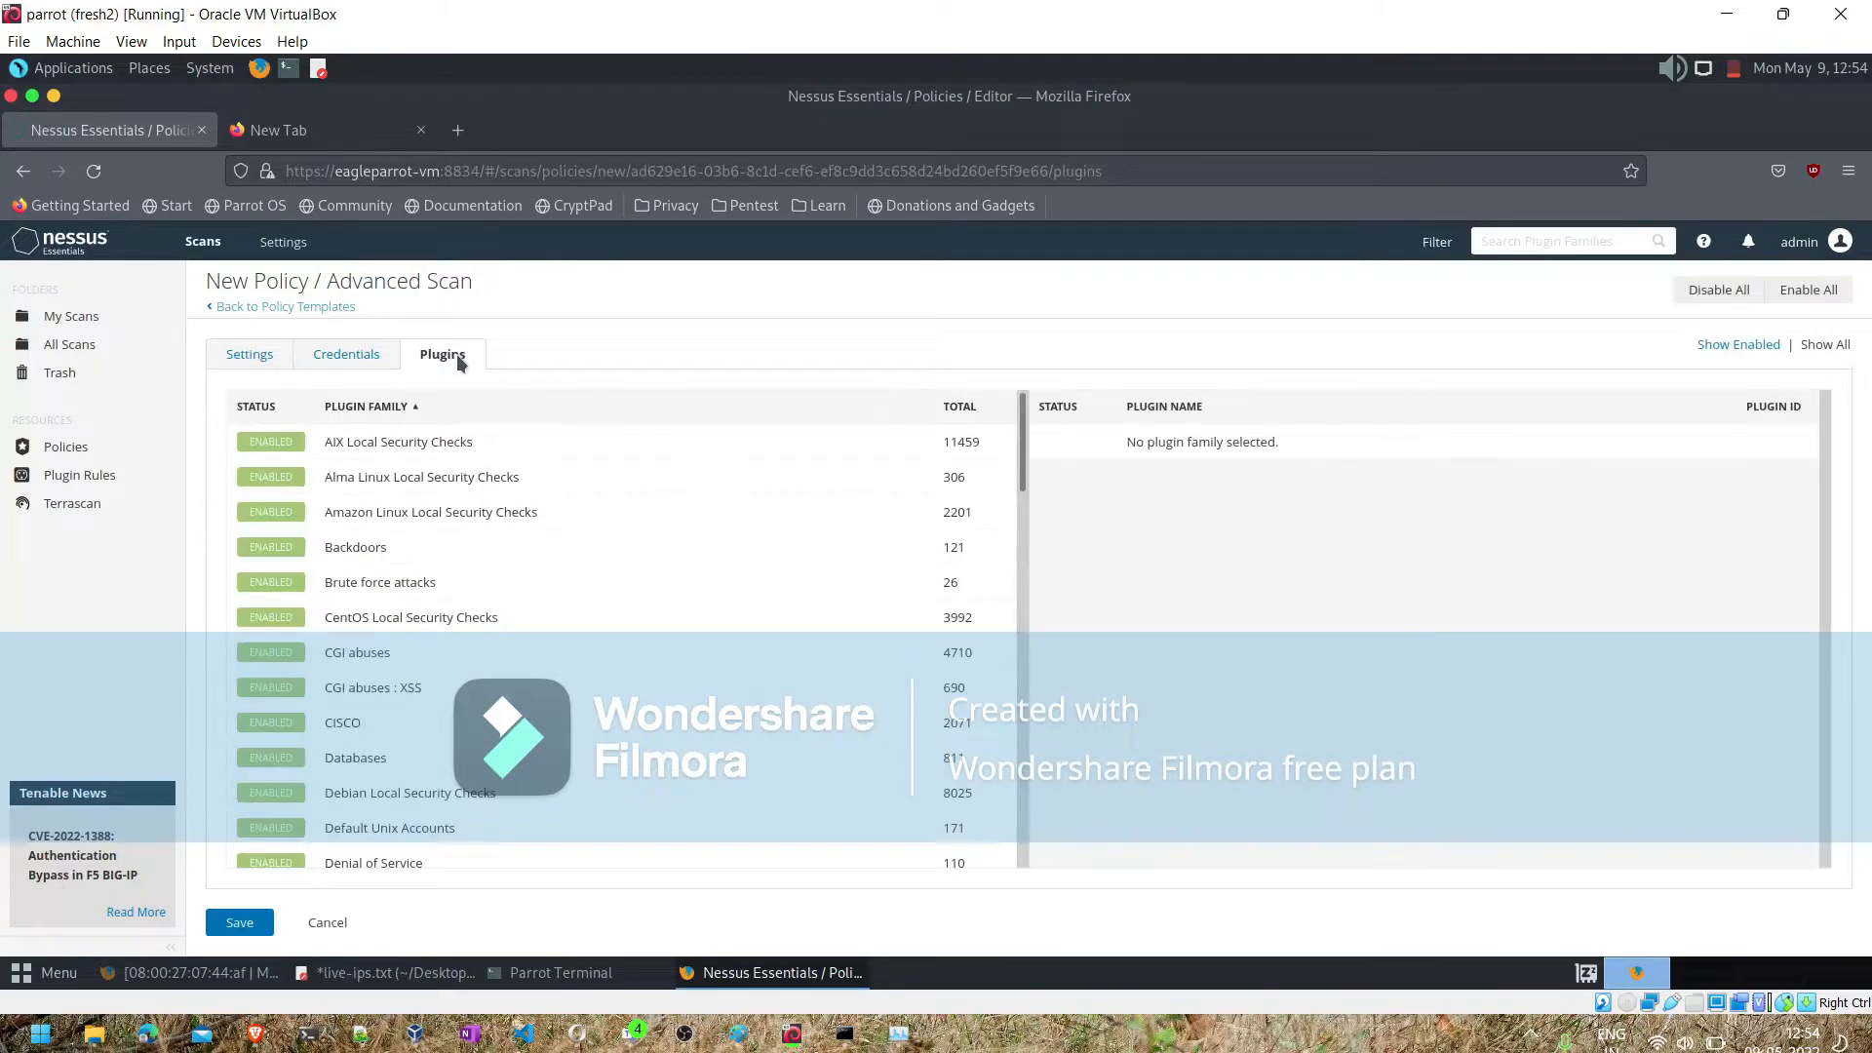
pyautogui.click(276, 447)
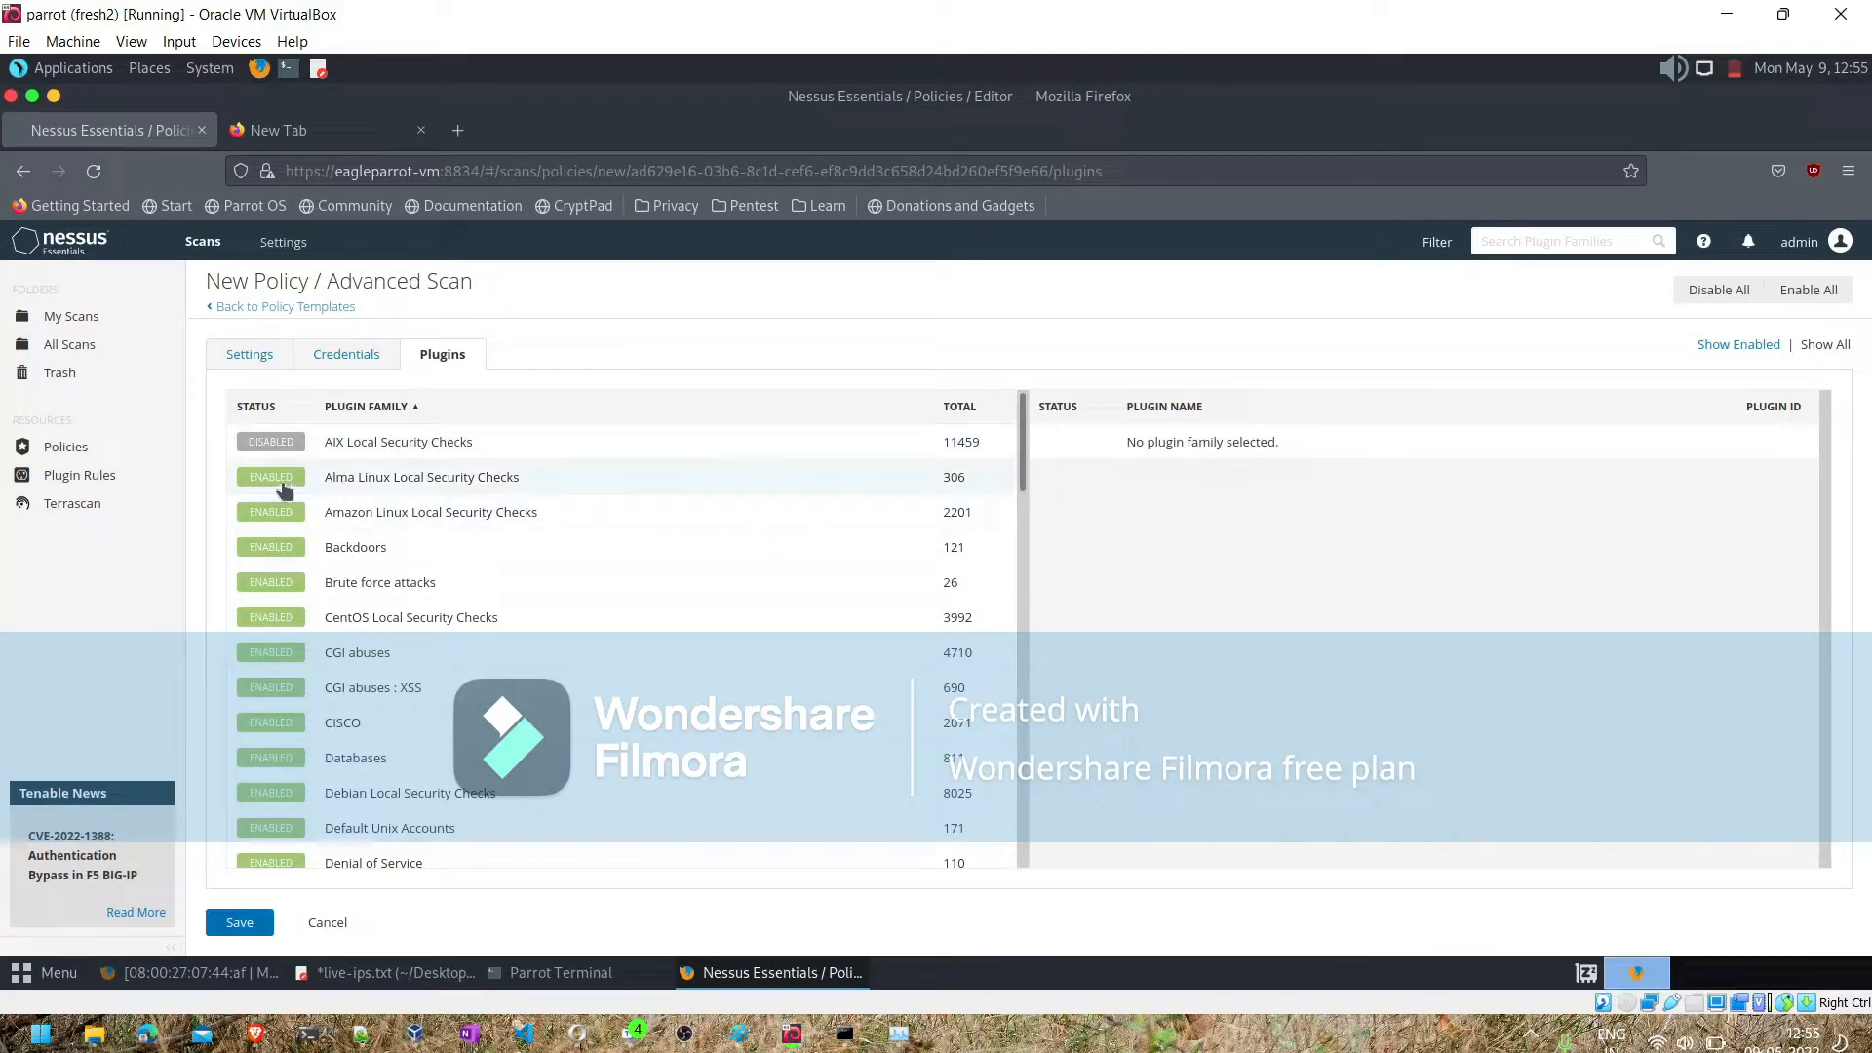
pyautogui.click(250, 485)
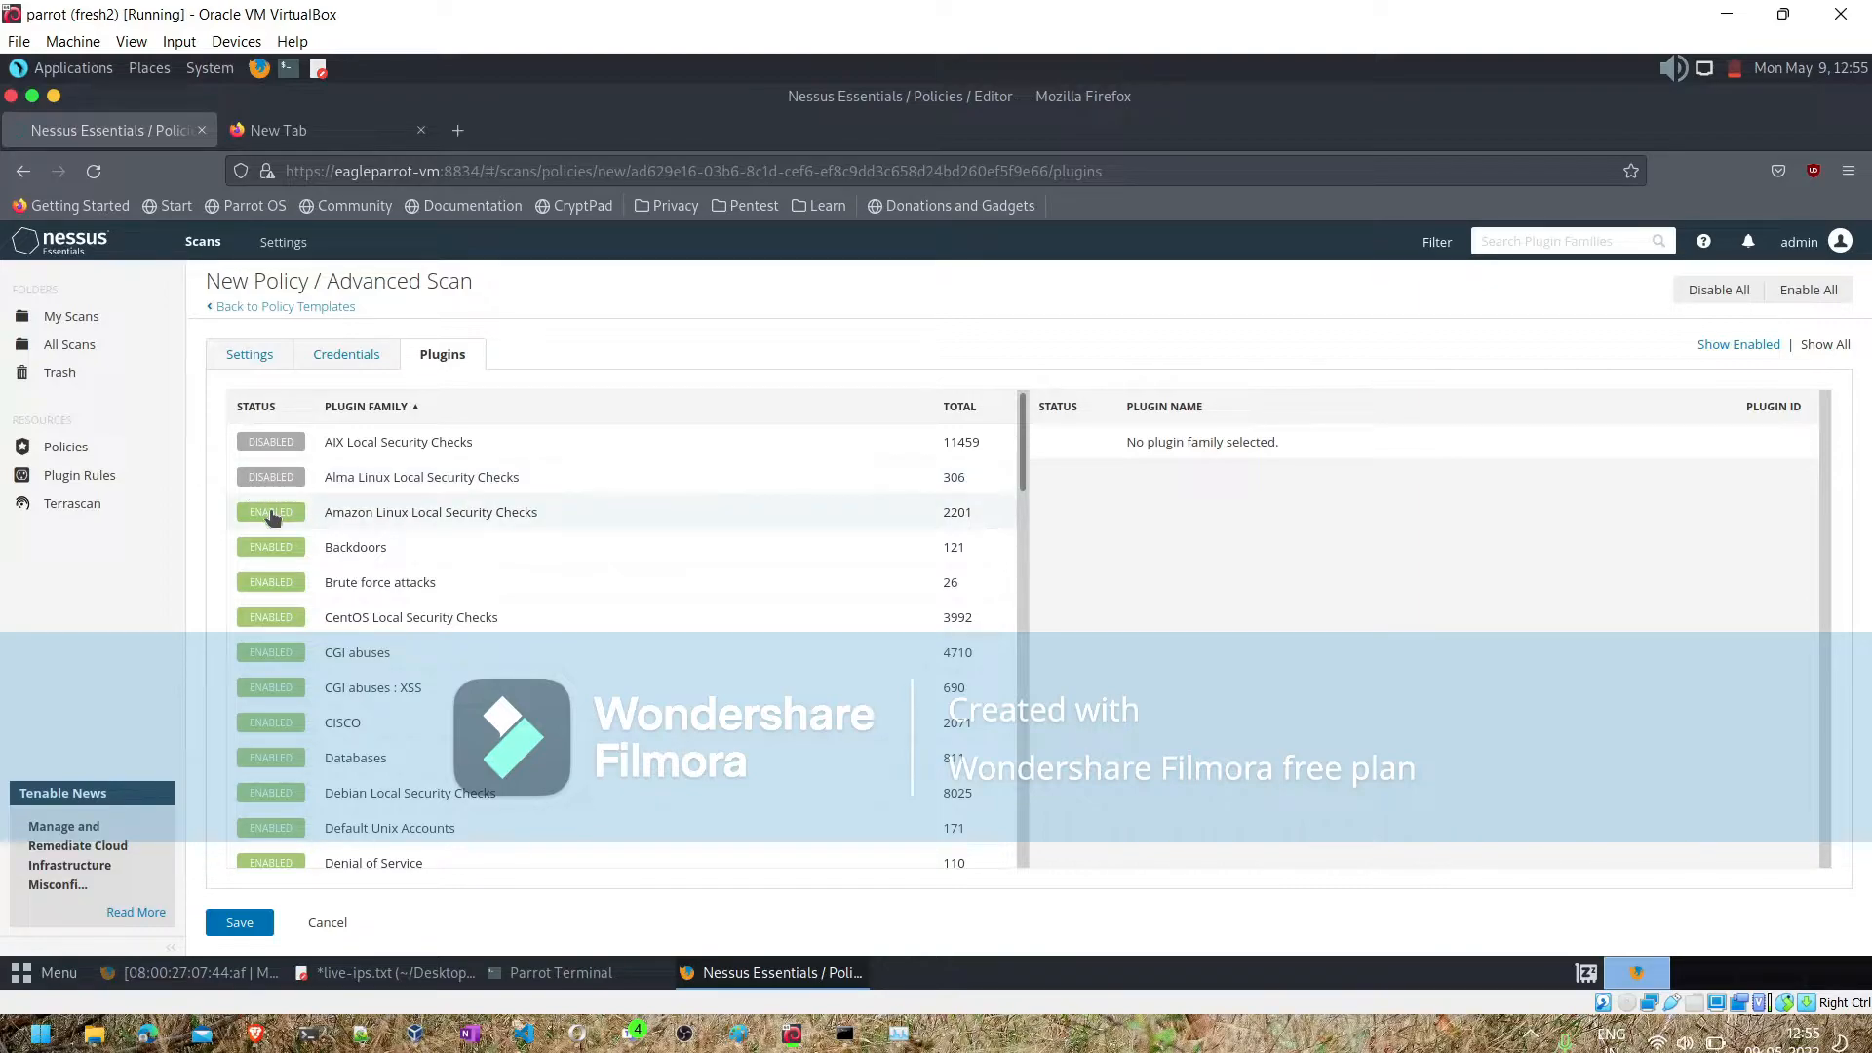
pyautogui.click(274, 517)
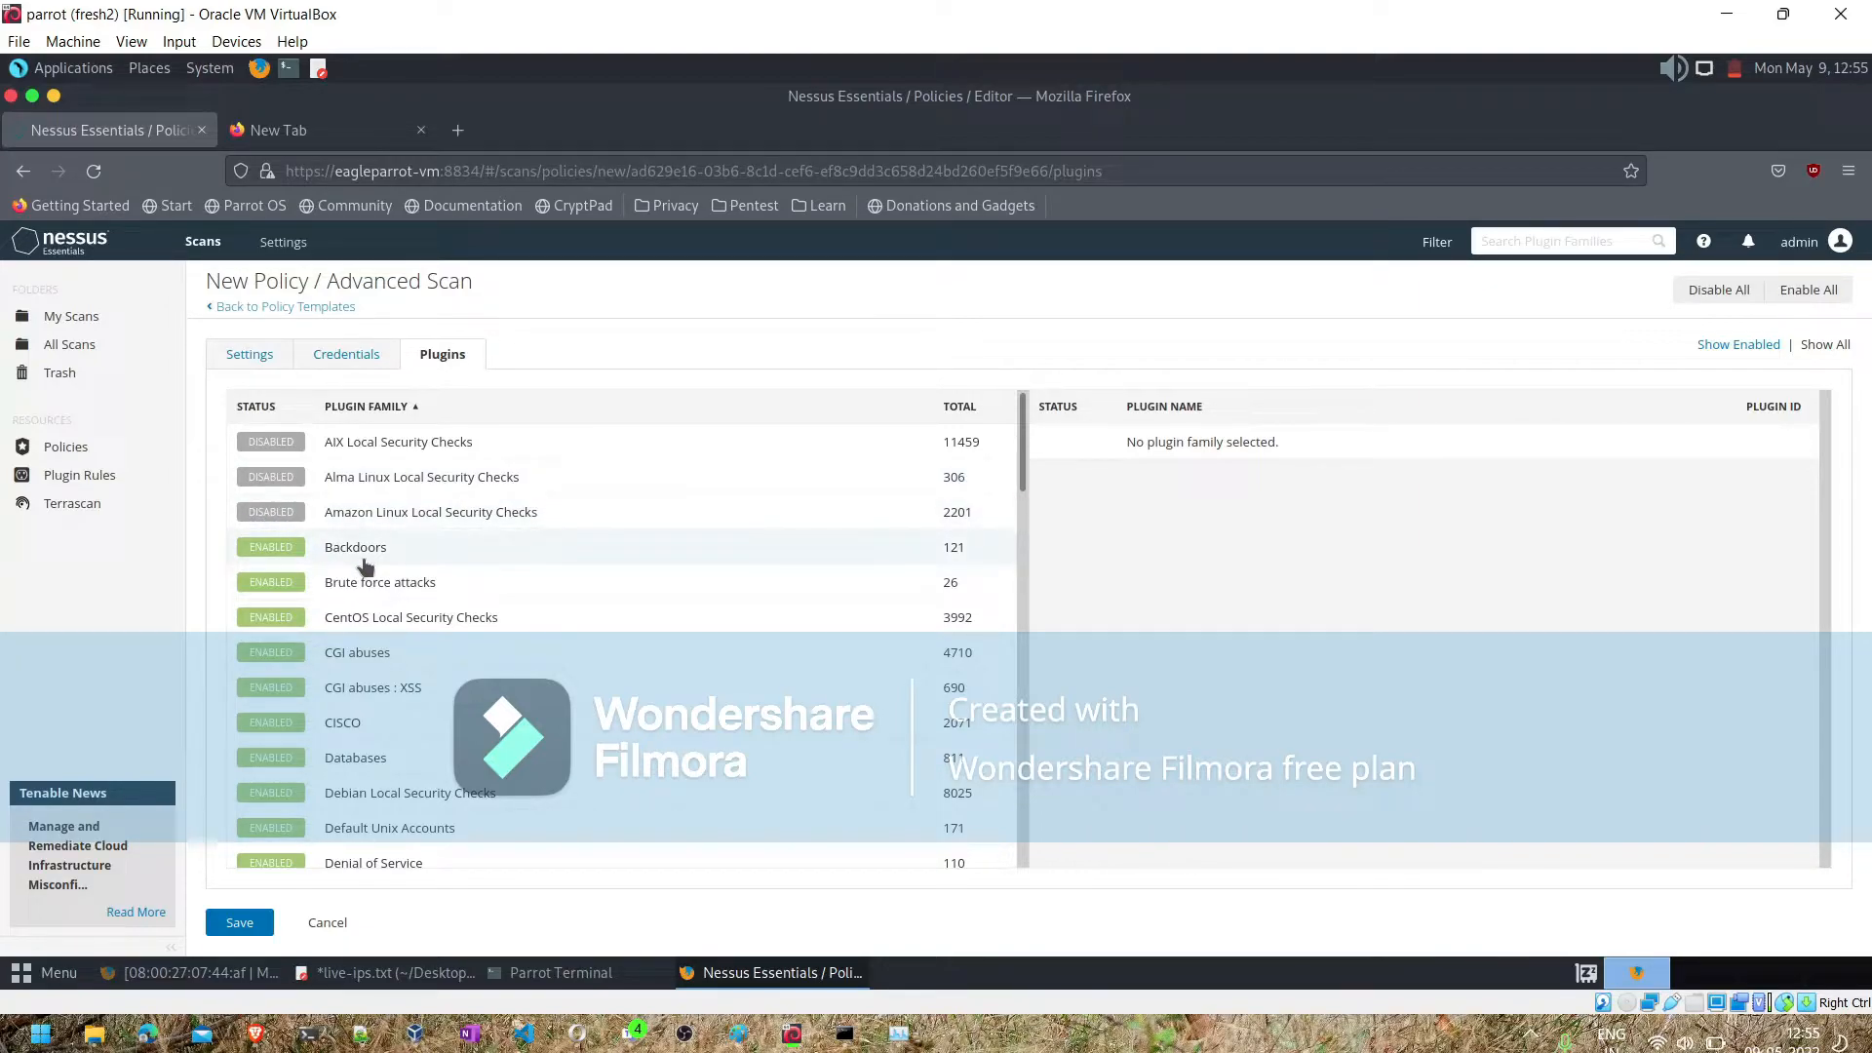
pyautogui.click(296, 618)
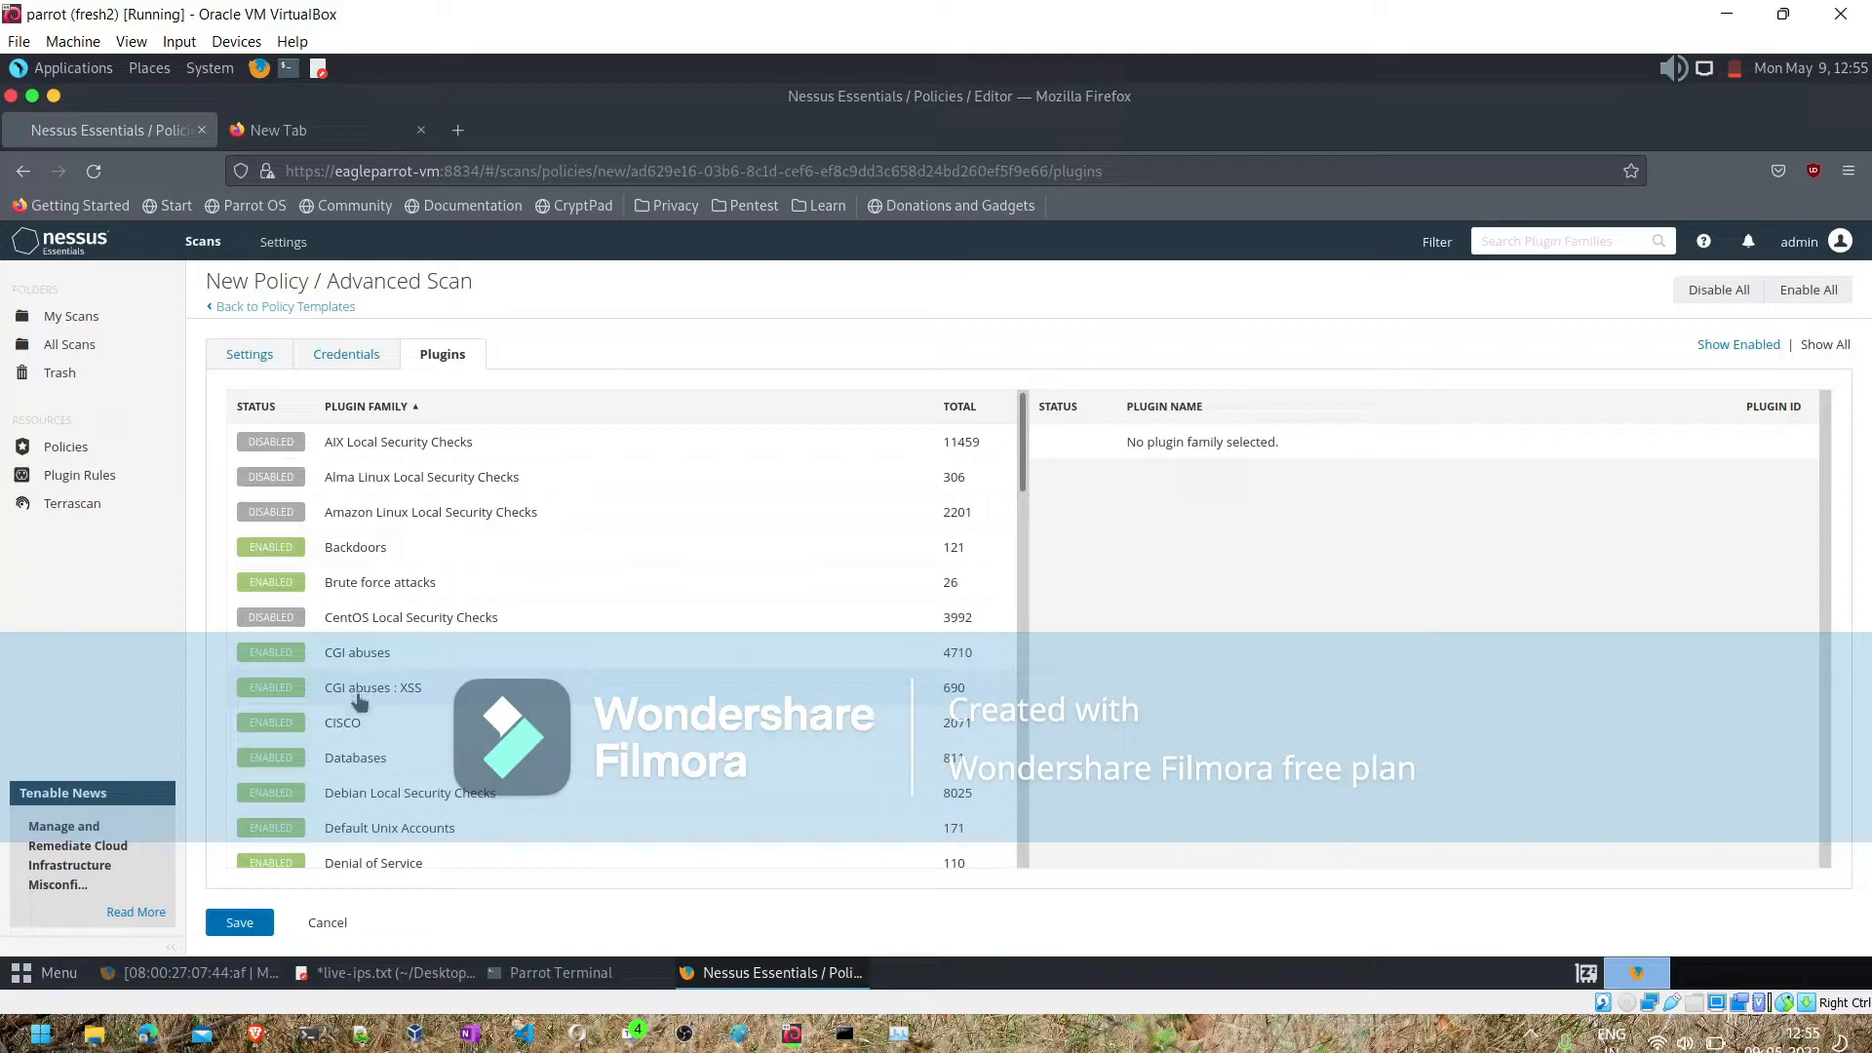
pyautogui.click(278, 724)
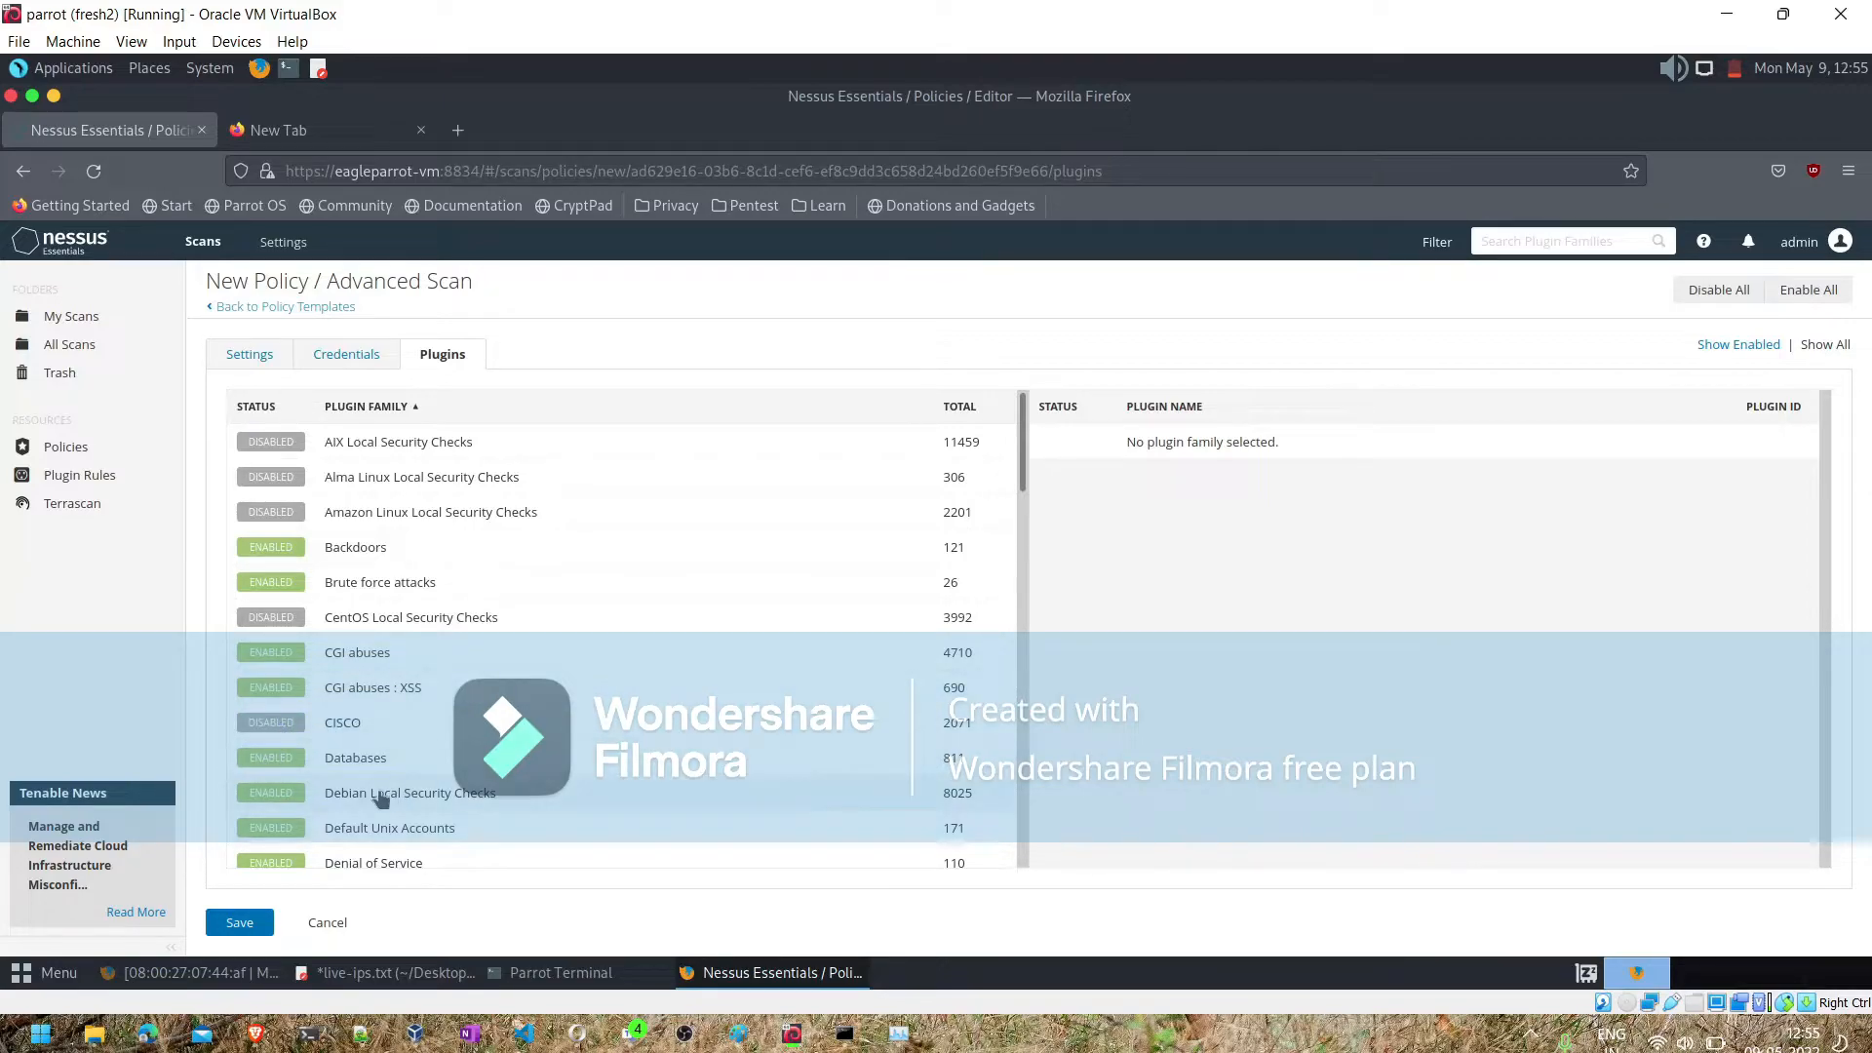
# - In the Databases plugin family, disable the first three Apache Cassandra vulnerability plugins (143420, 143419 and 143421)
pyautogui.click(336, 767)
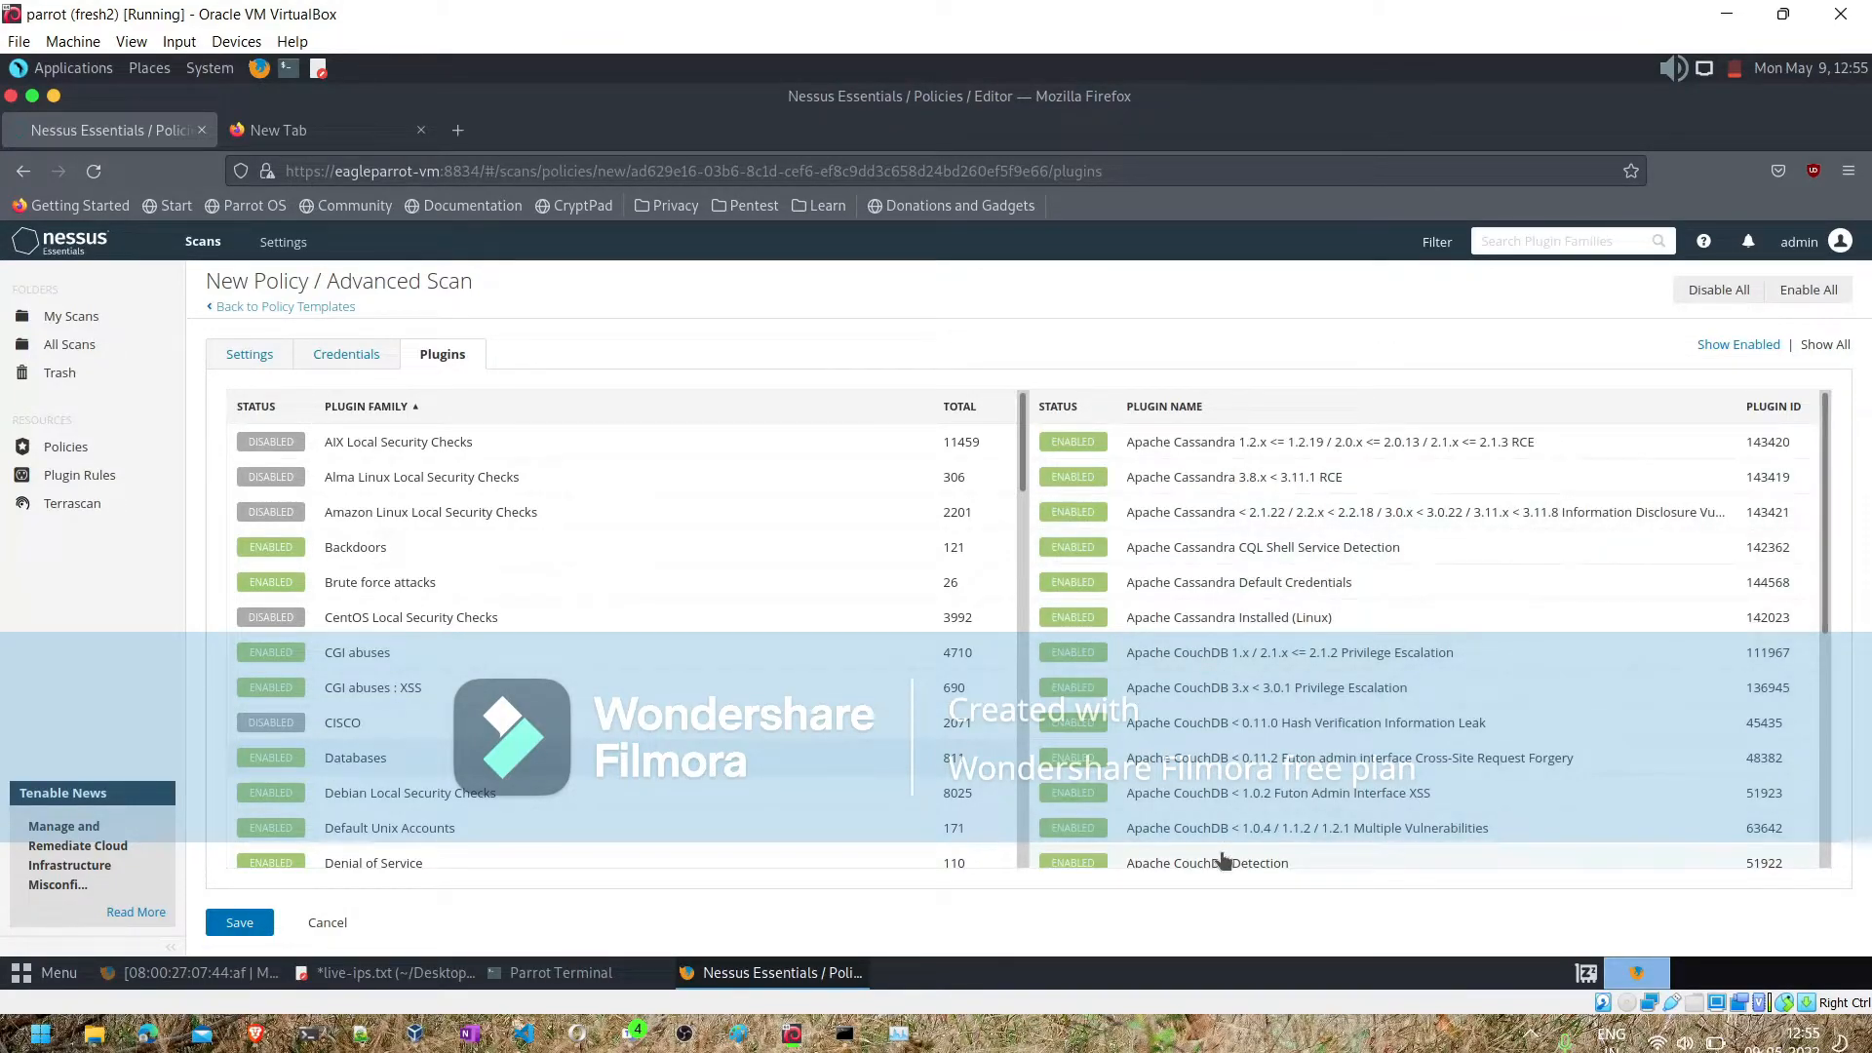
pyautogui.click(1075, 442)
pyautogui.click(1074, 478)
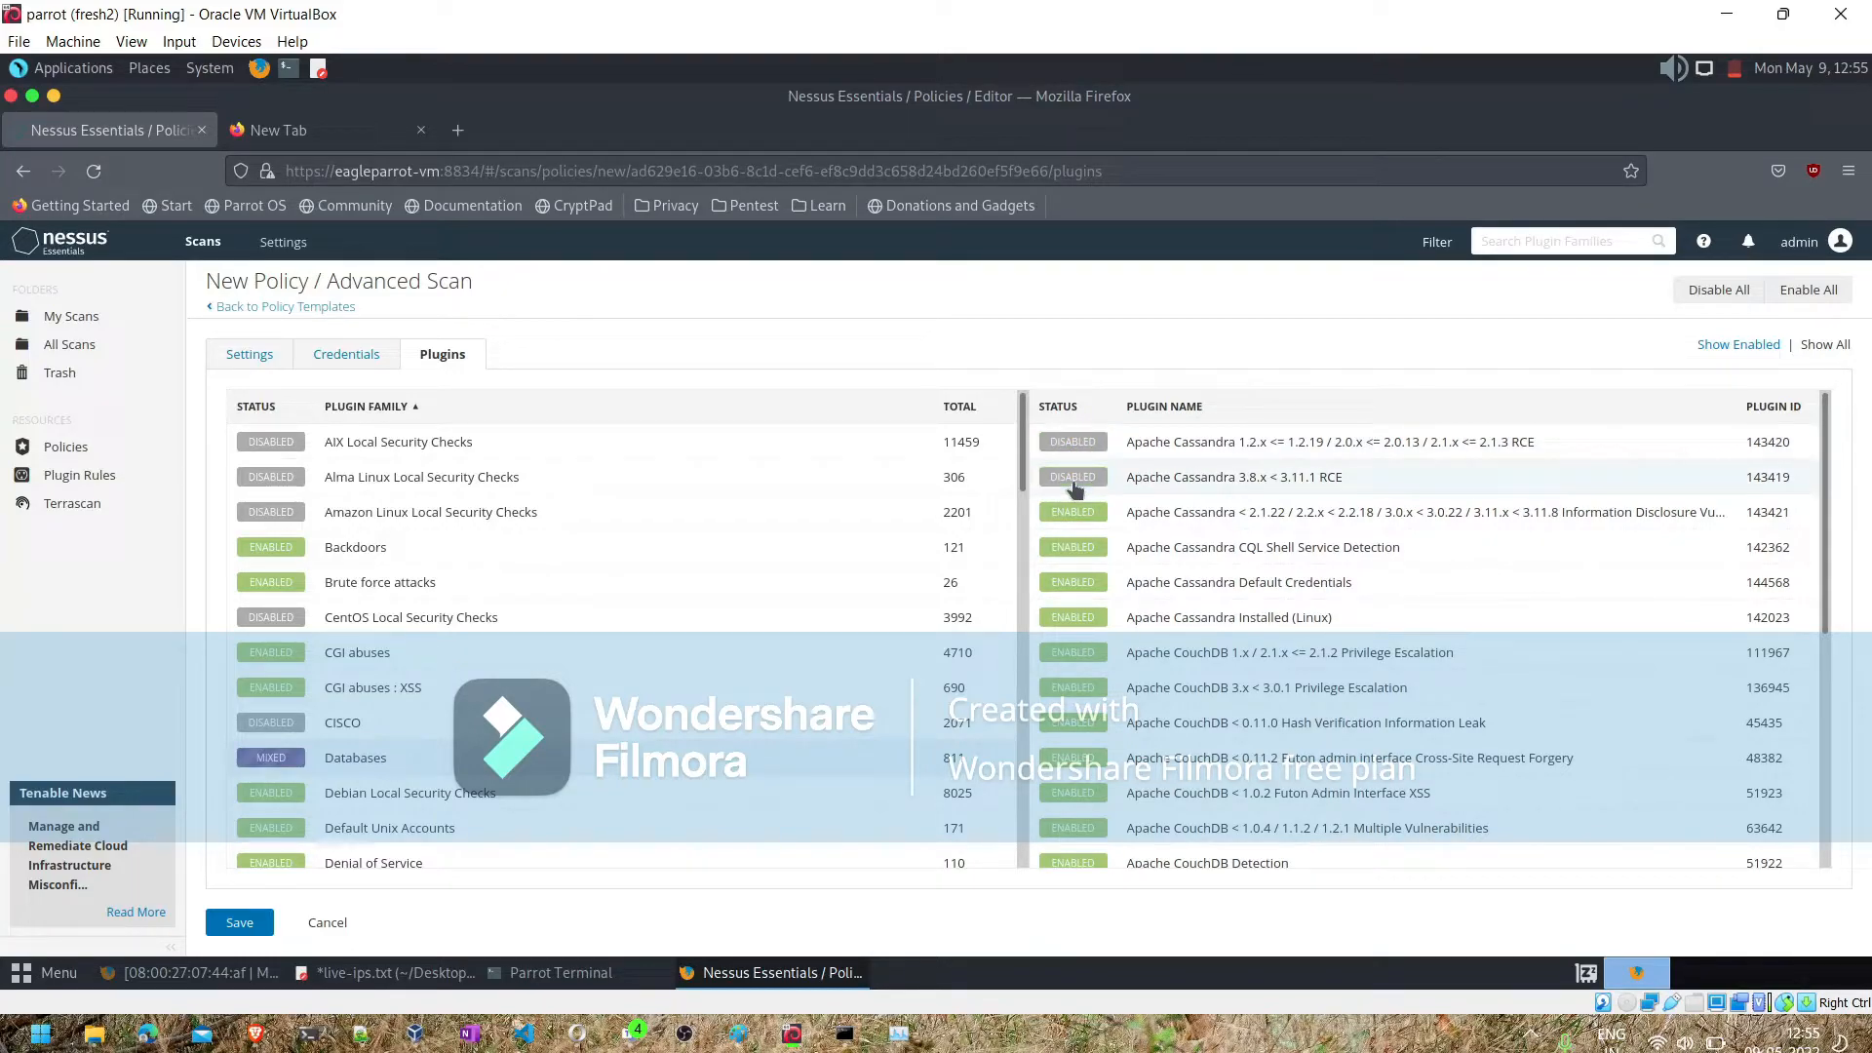
pyautogui.click(1071, 512)
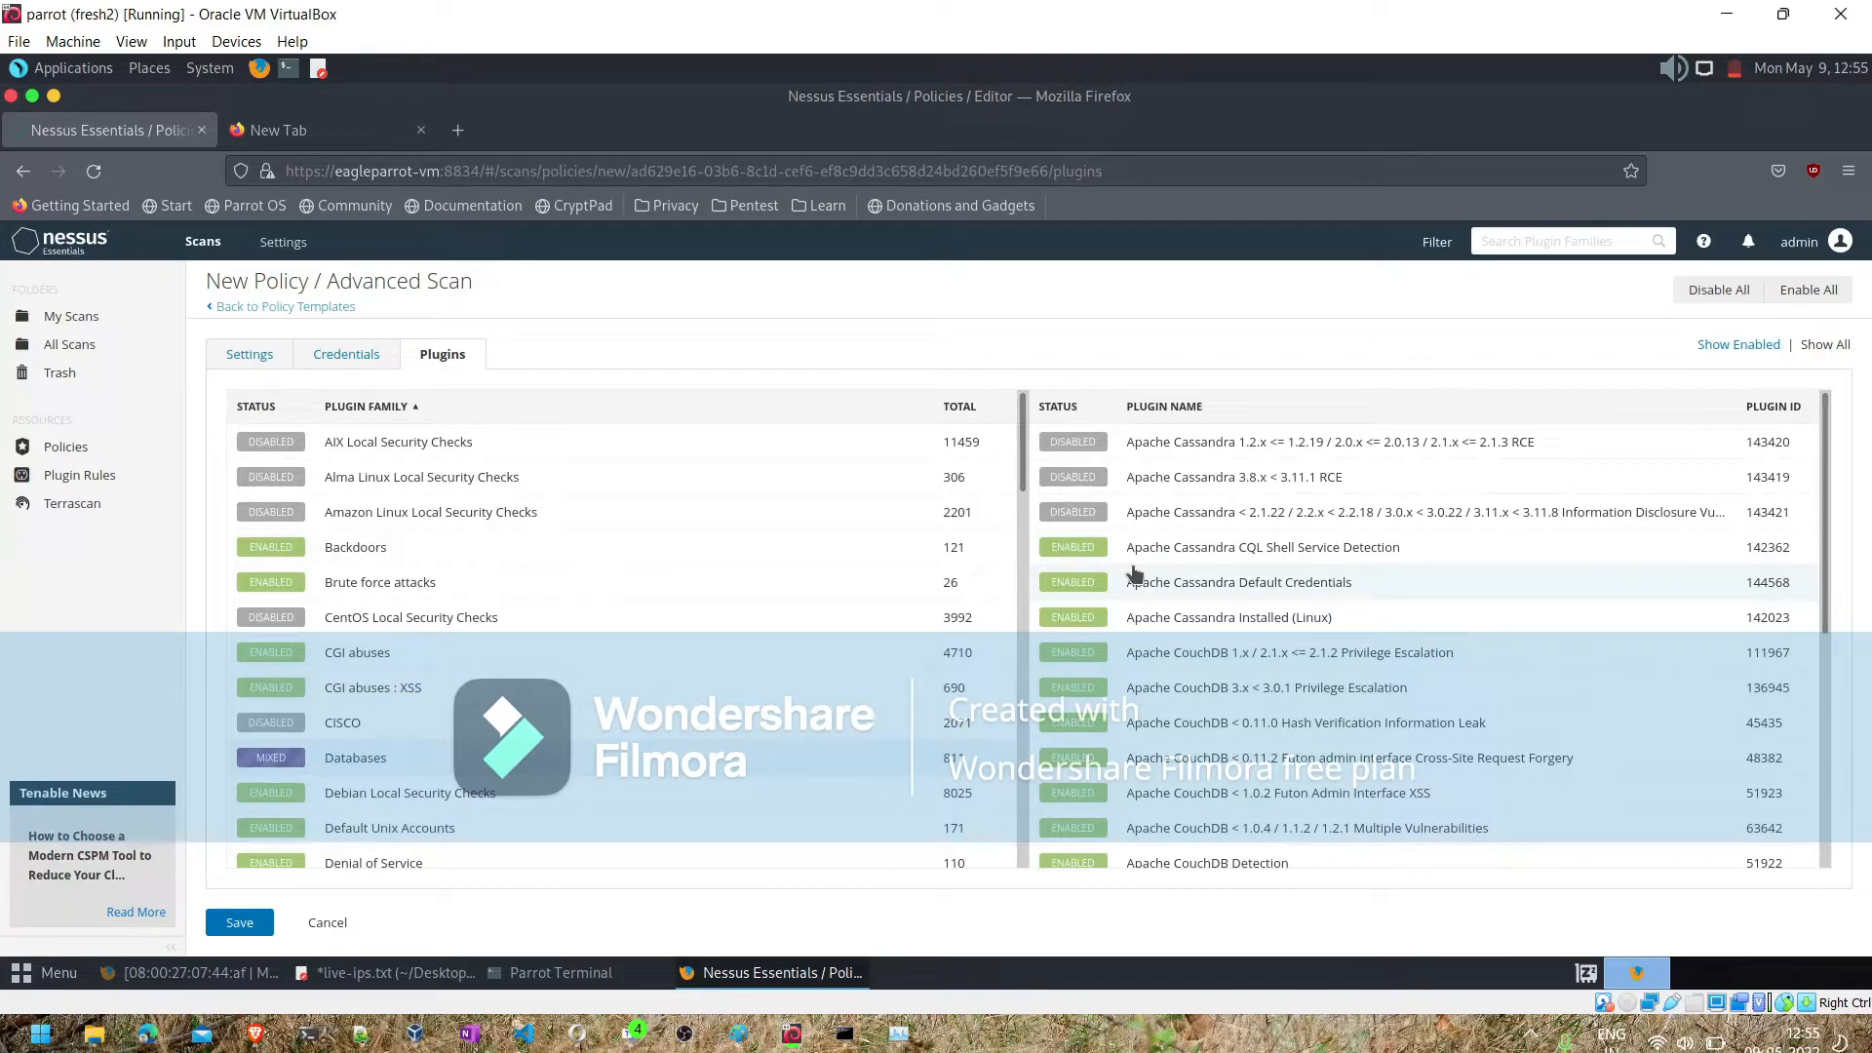
pyautogui.scroll(-4, 1134, 574)
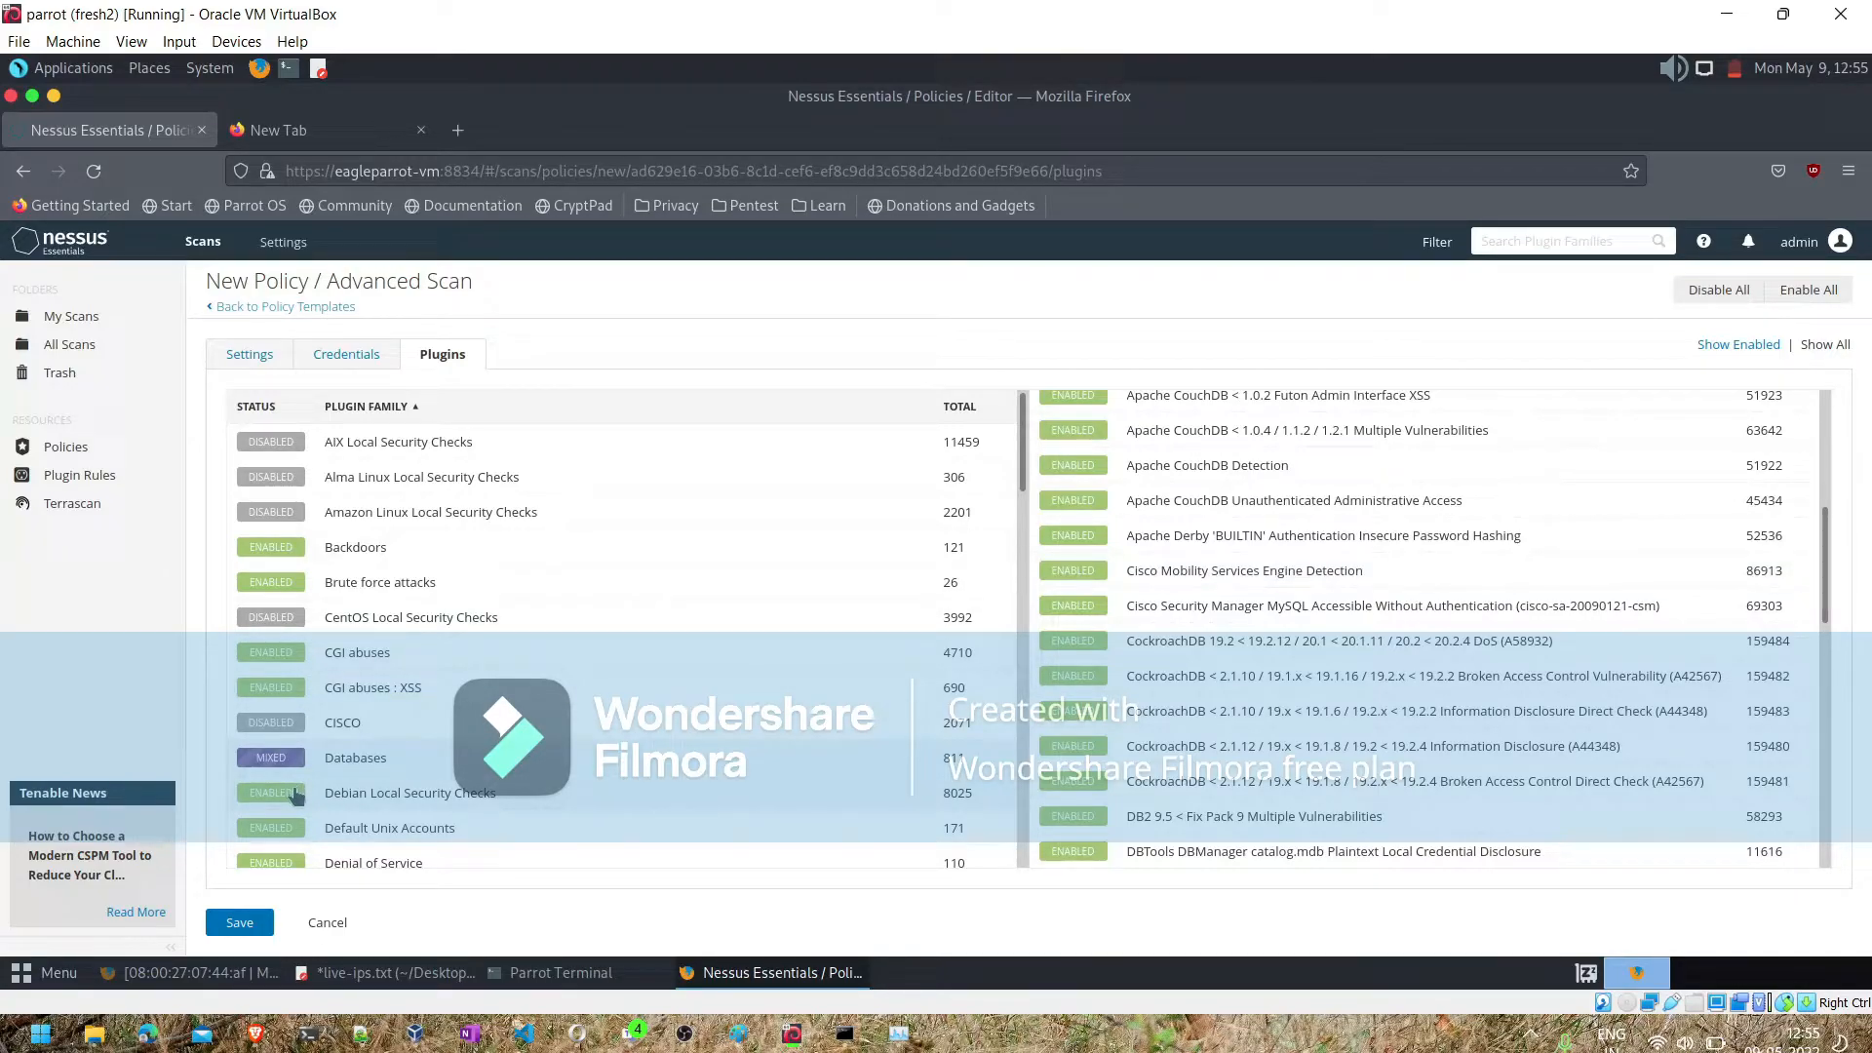
# - Disable the Default Unix Accounts and Firewalls plugin families and the FreeBSD, Gentoo, Fedora and F5 Networks Local Security Checks families
pyautogui.click(255, 829)
pyautogui.scroll(-3, 506, 812)
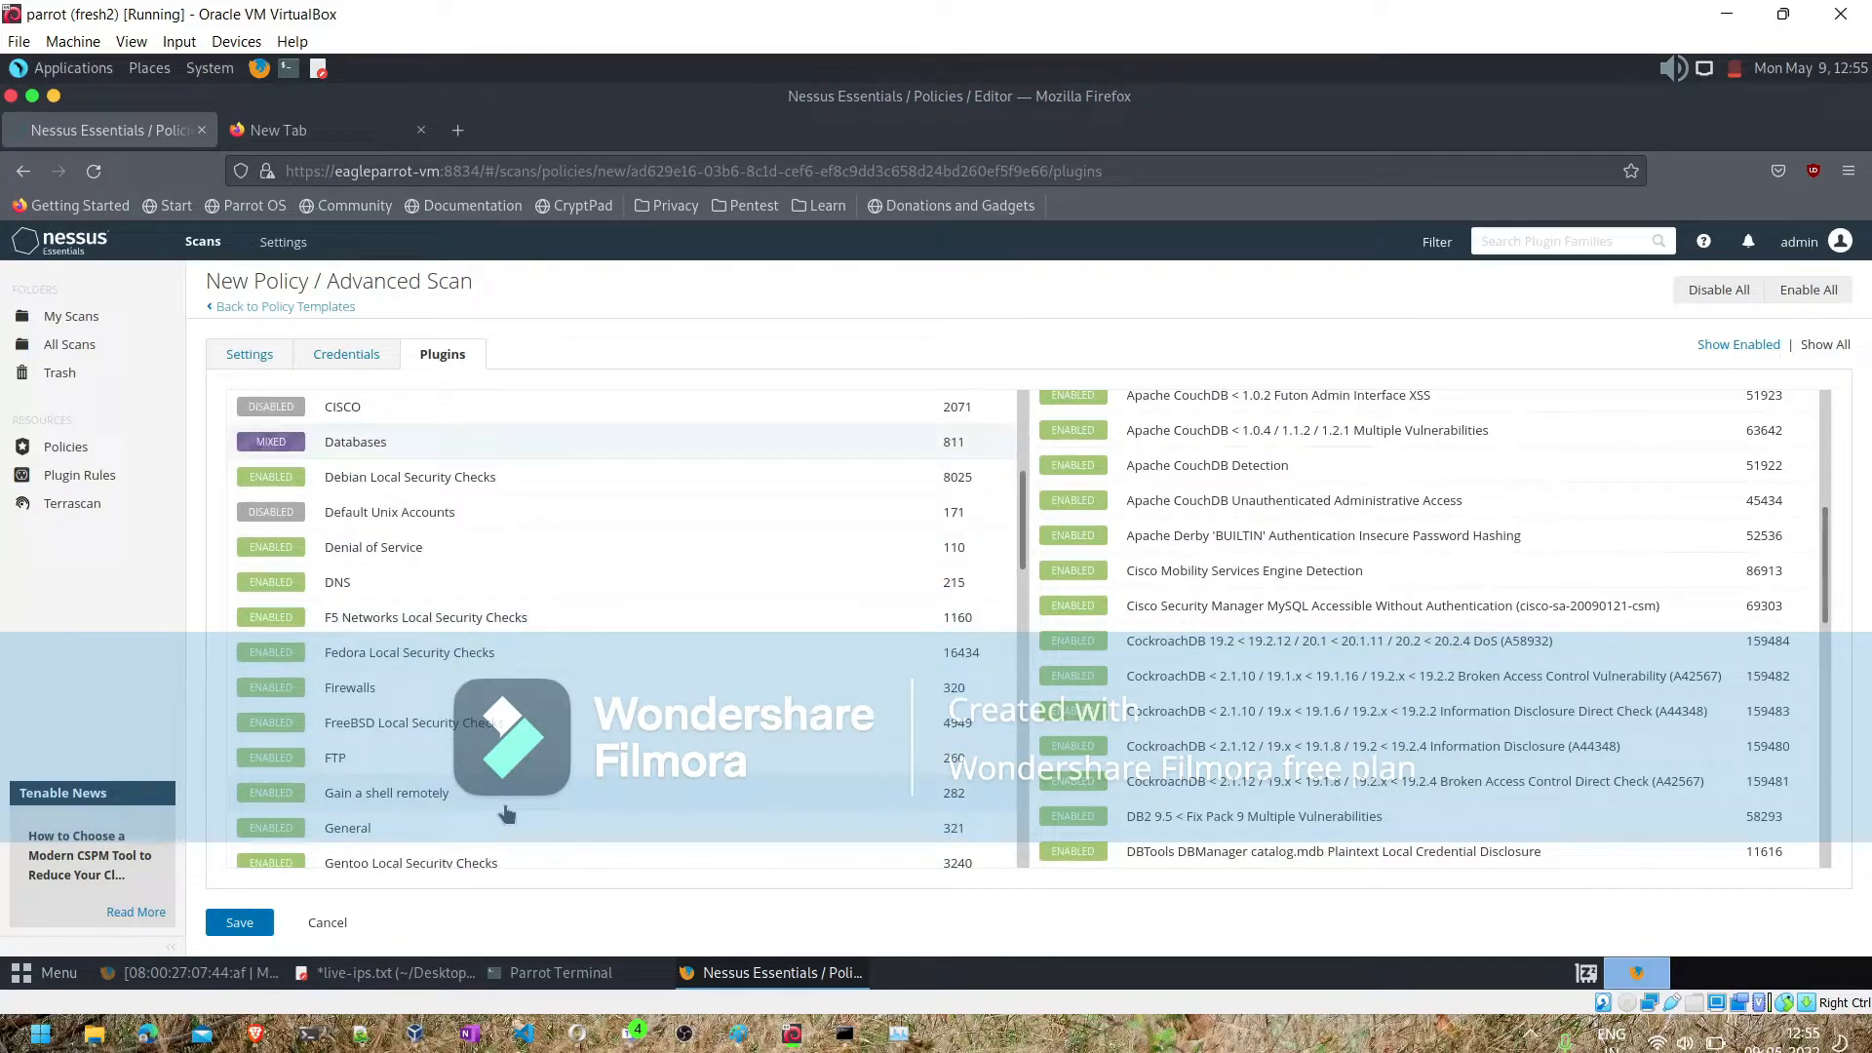
pyautogui.click(278, 692)
pyautogui.click(271, 732)
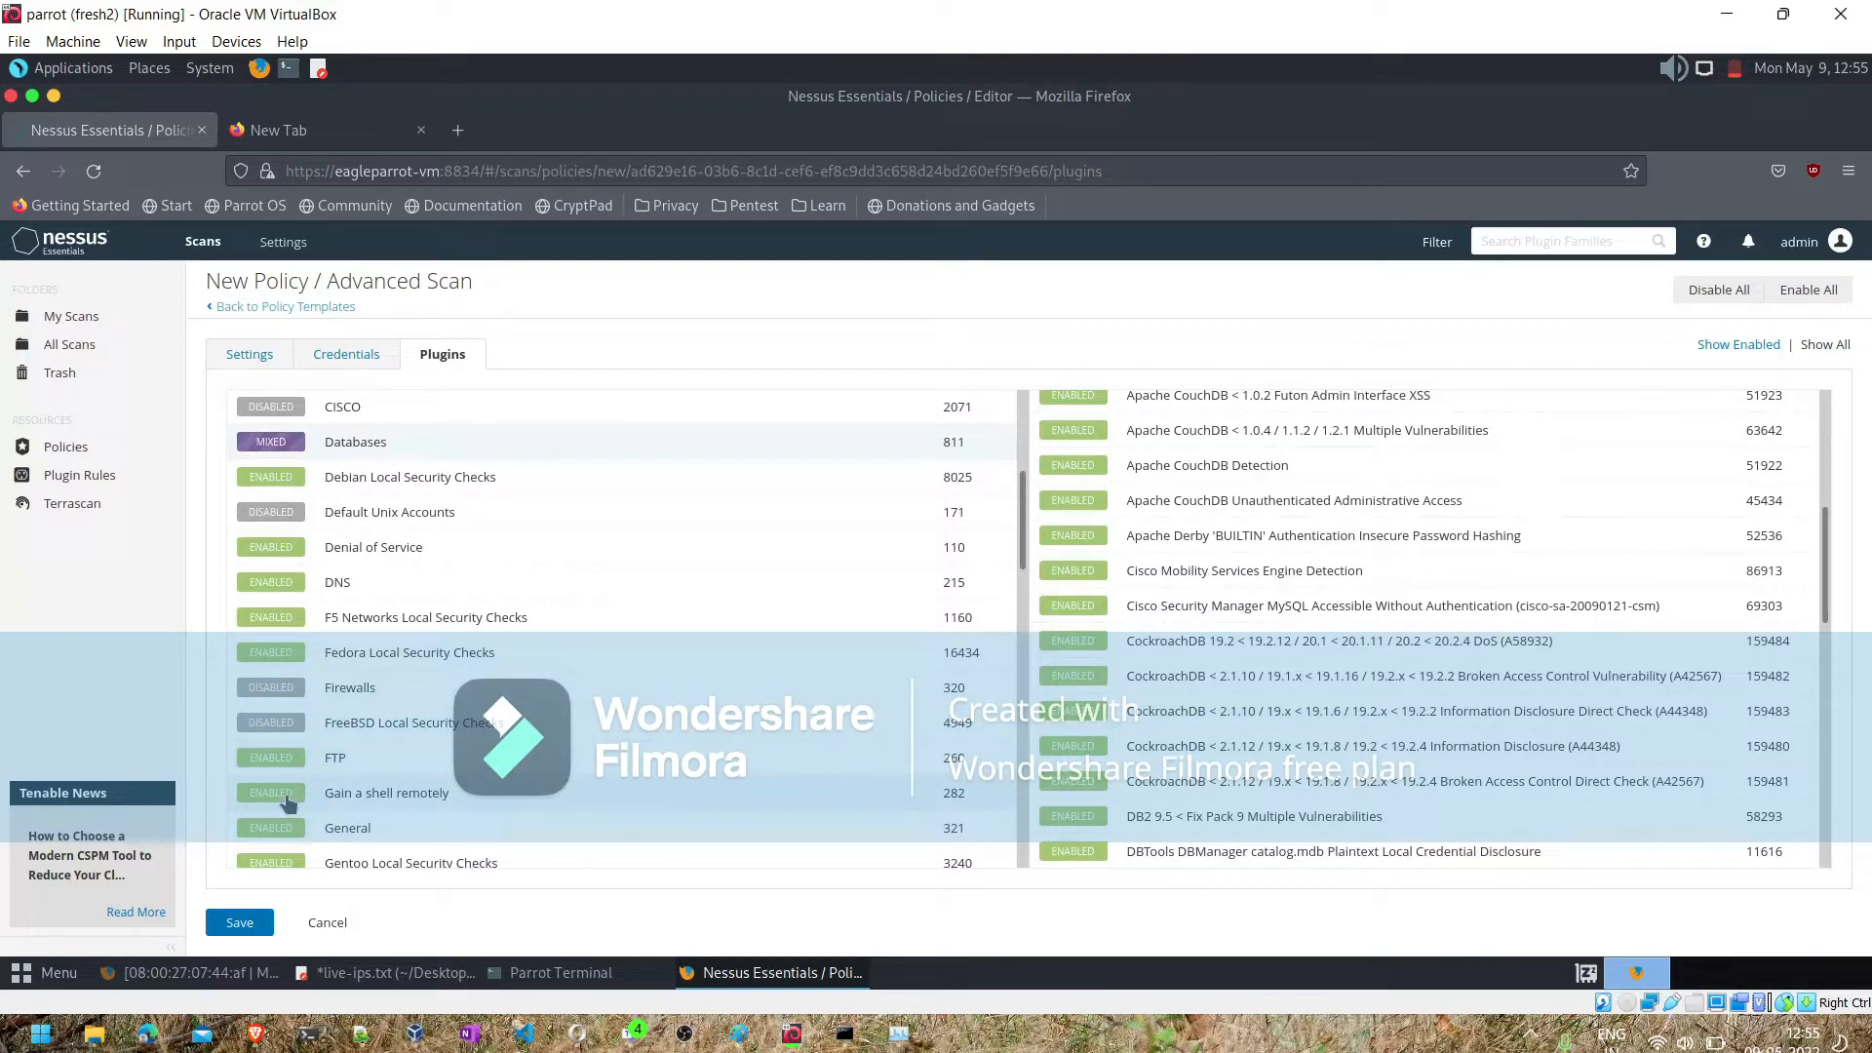
pyautogui.click(278, 864)
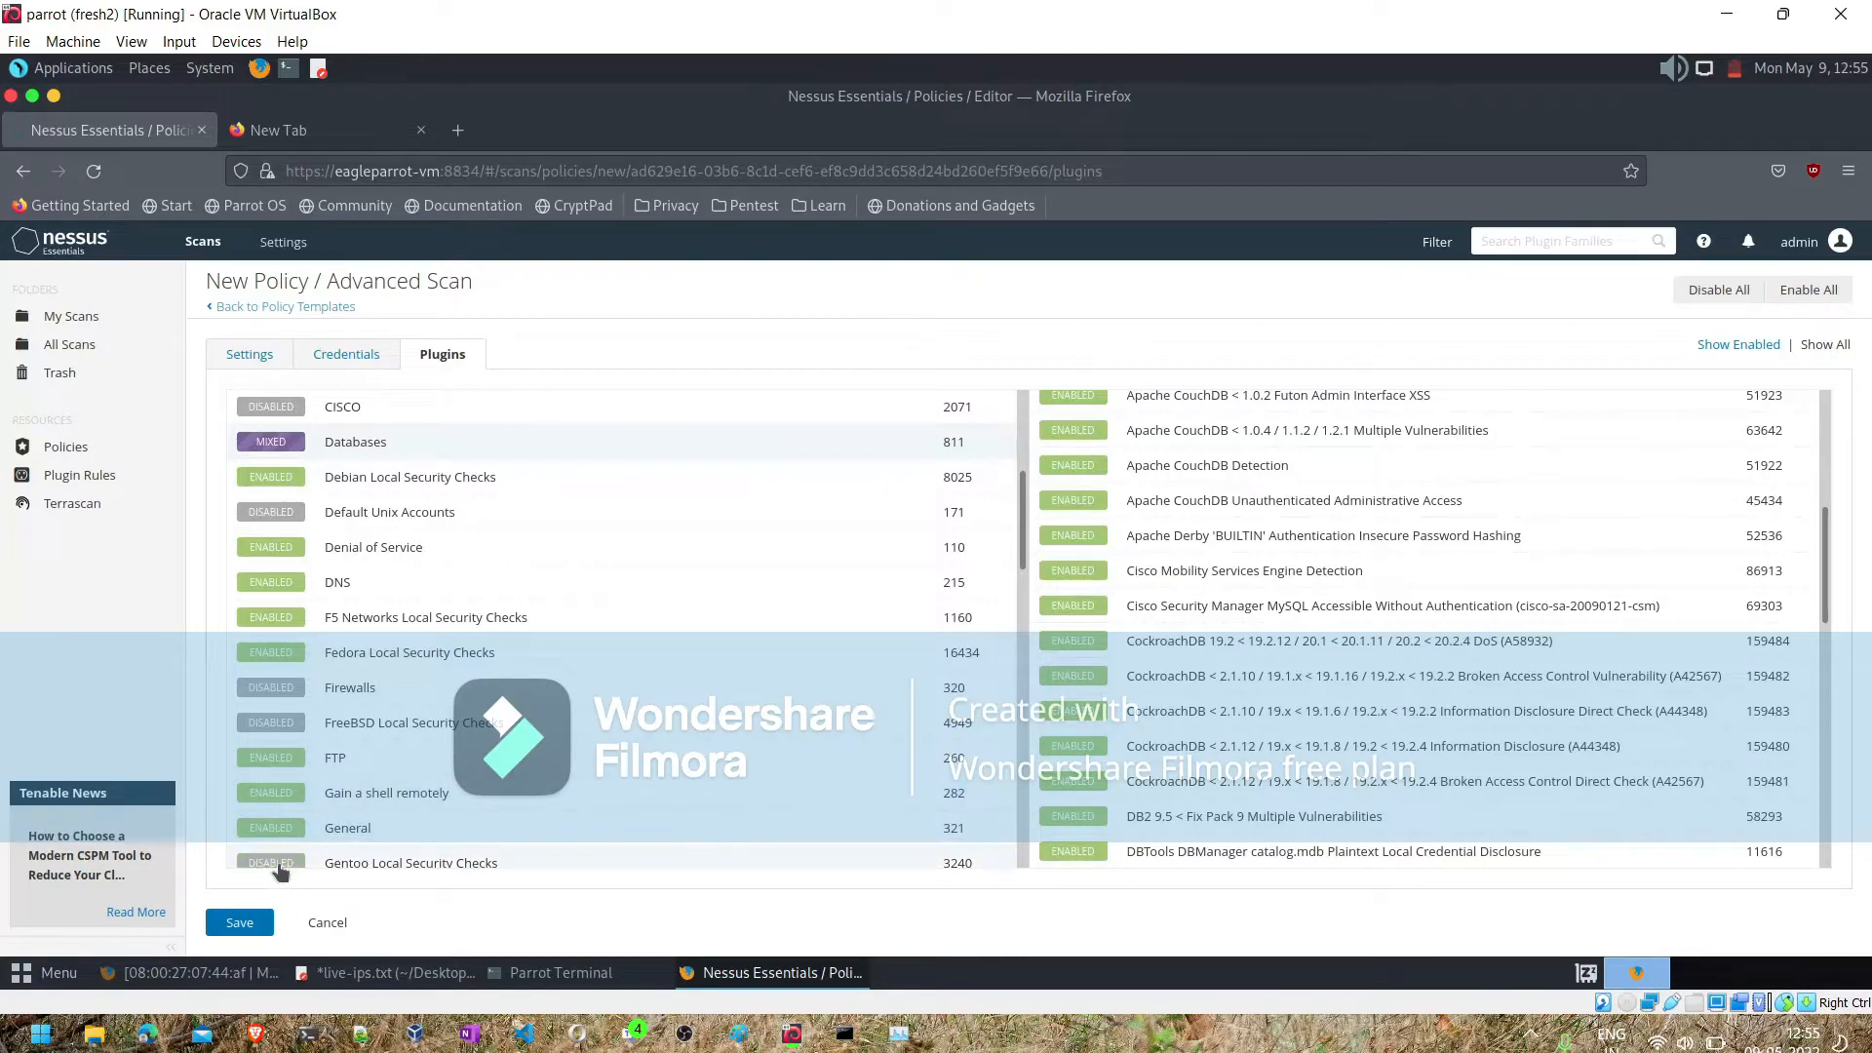
pyautogui.click(290, 653)
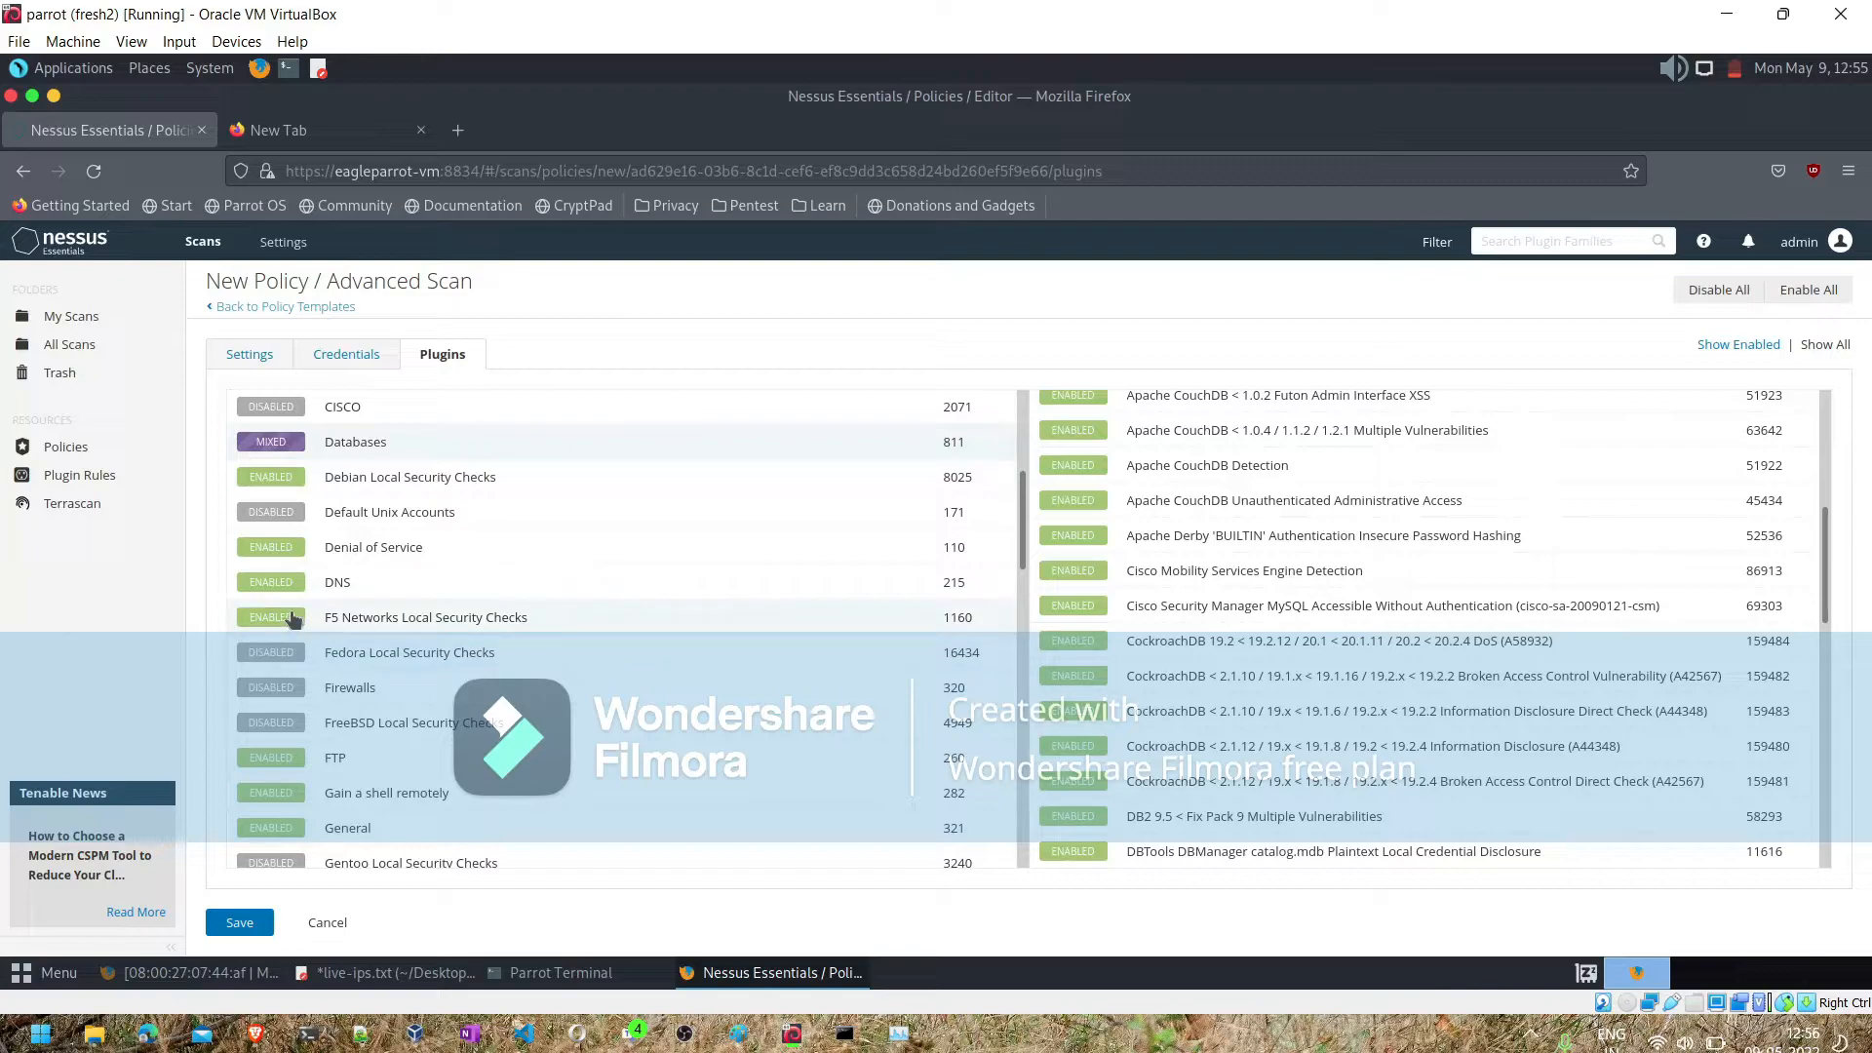
pyautogui.click(289, 619)
pyautogui.scroll(-10, 451, 614)
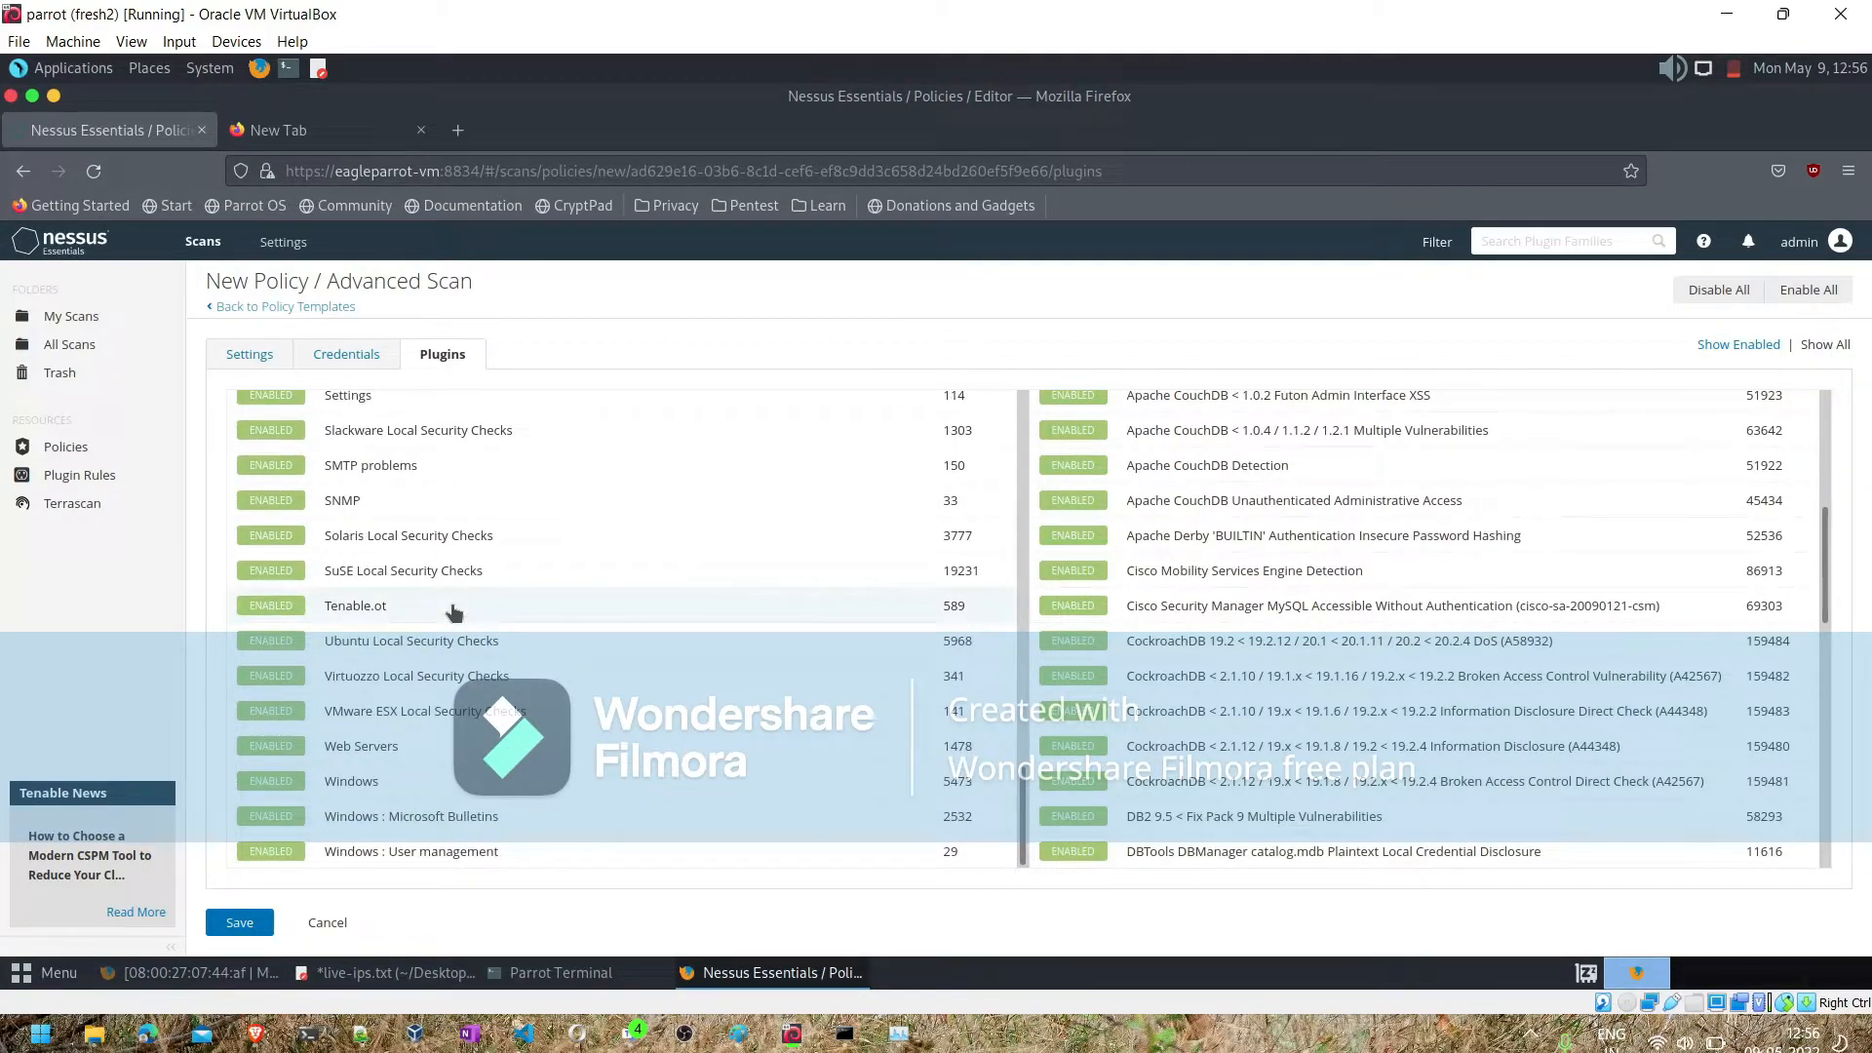
# - Add an SSH credential to the policy using password authentication, with username mafadmin and the account password
pyautogui.click(349, 355)
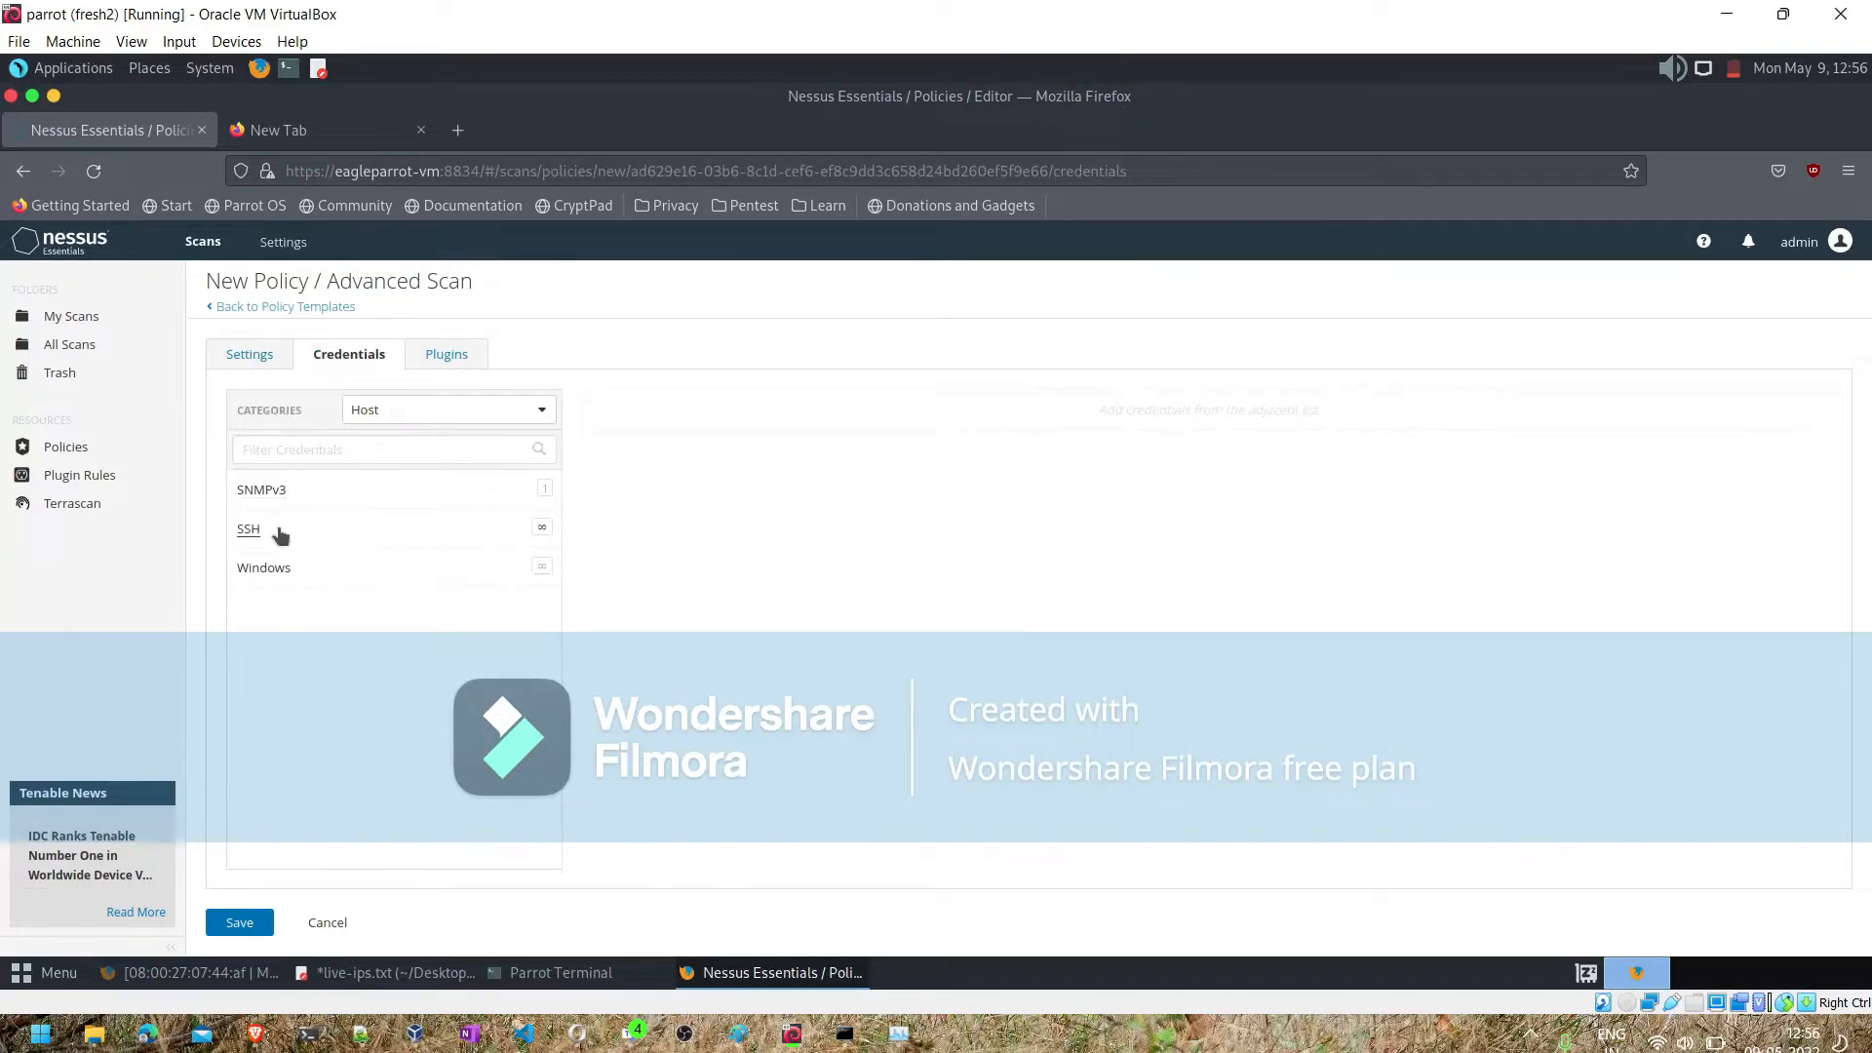
pyautogui.click(280, 533)
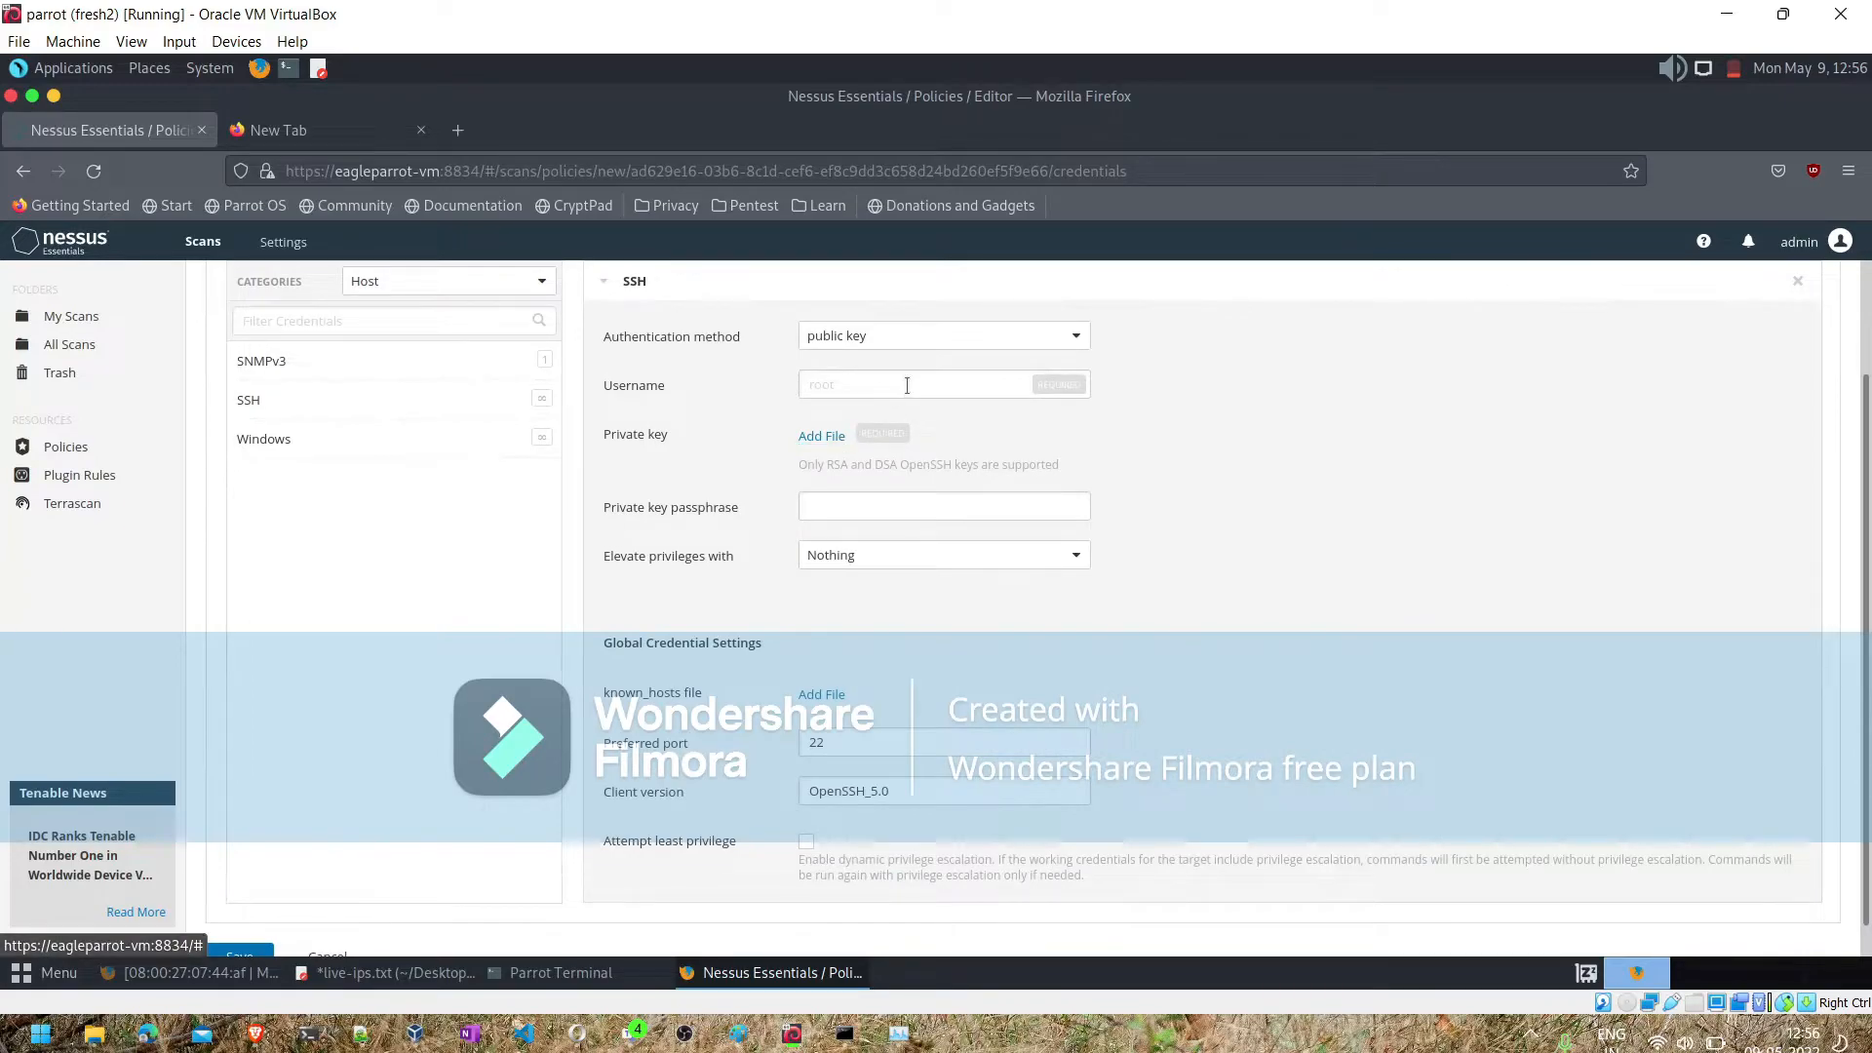
pyautogui.click(885, 347)
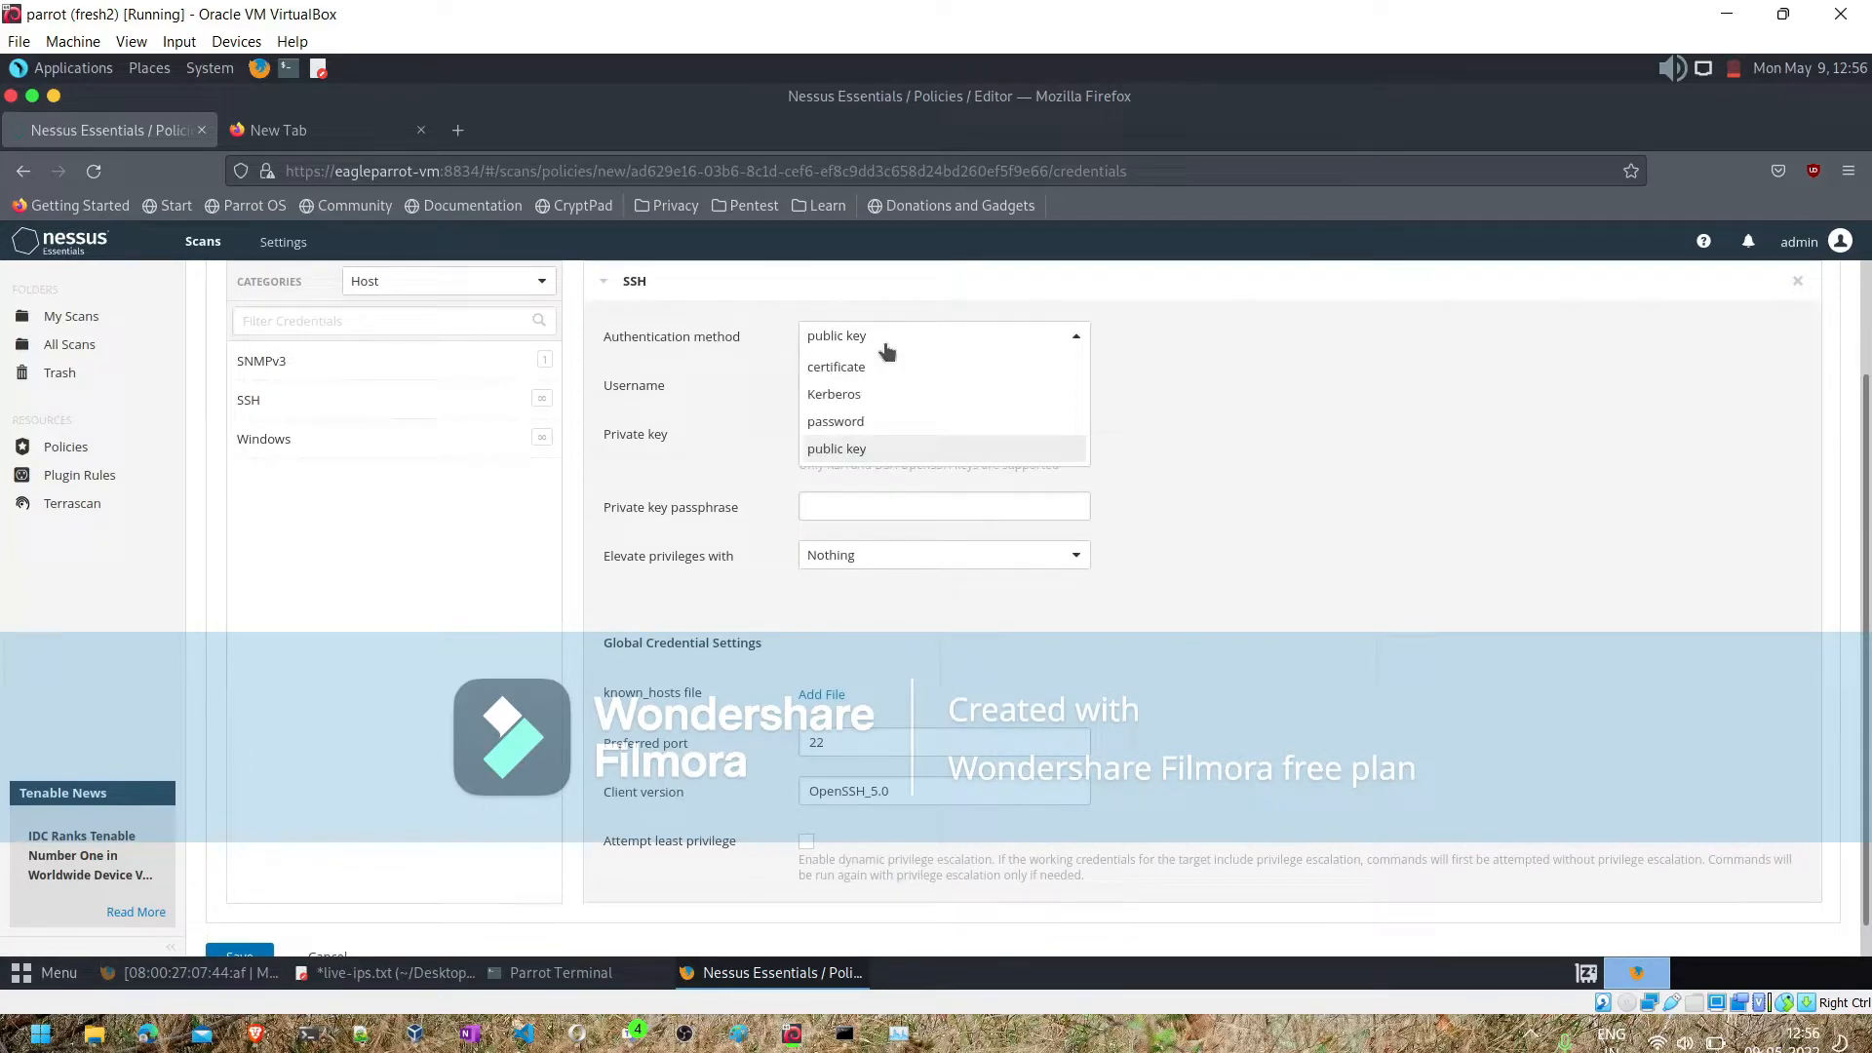
pyautogui.click(847, 422)
pyautogui.click(840, 388)
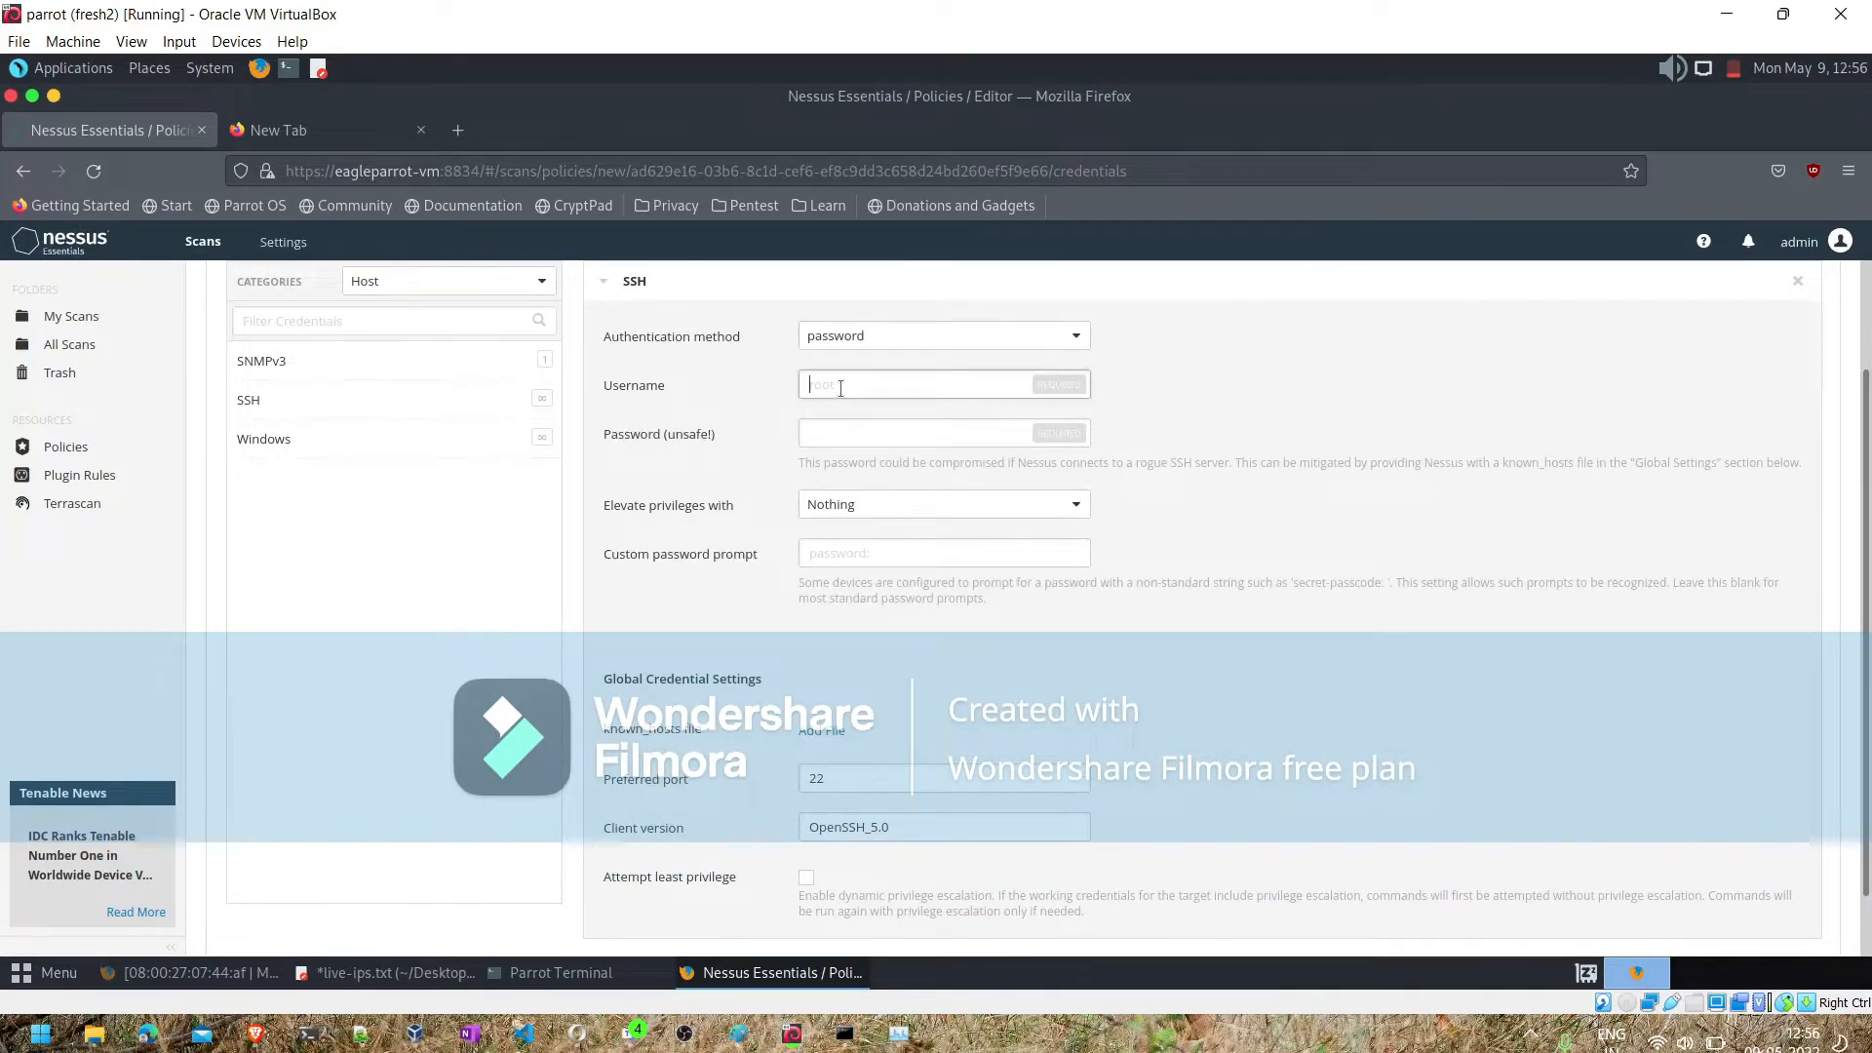
pyautogui.write('mafadmin')
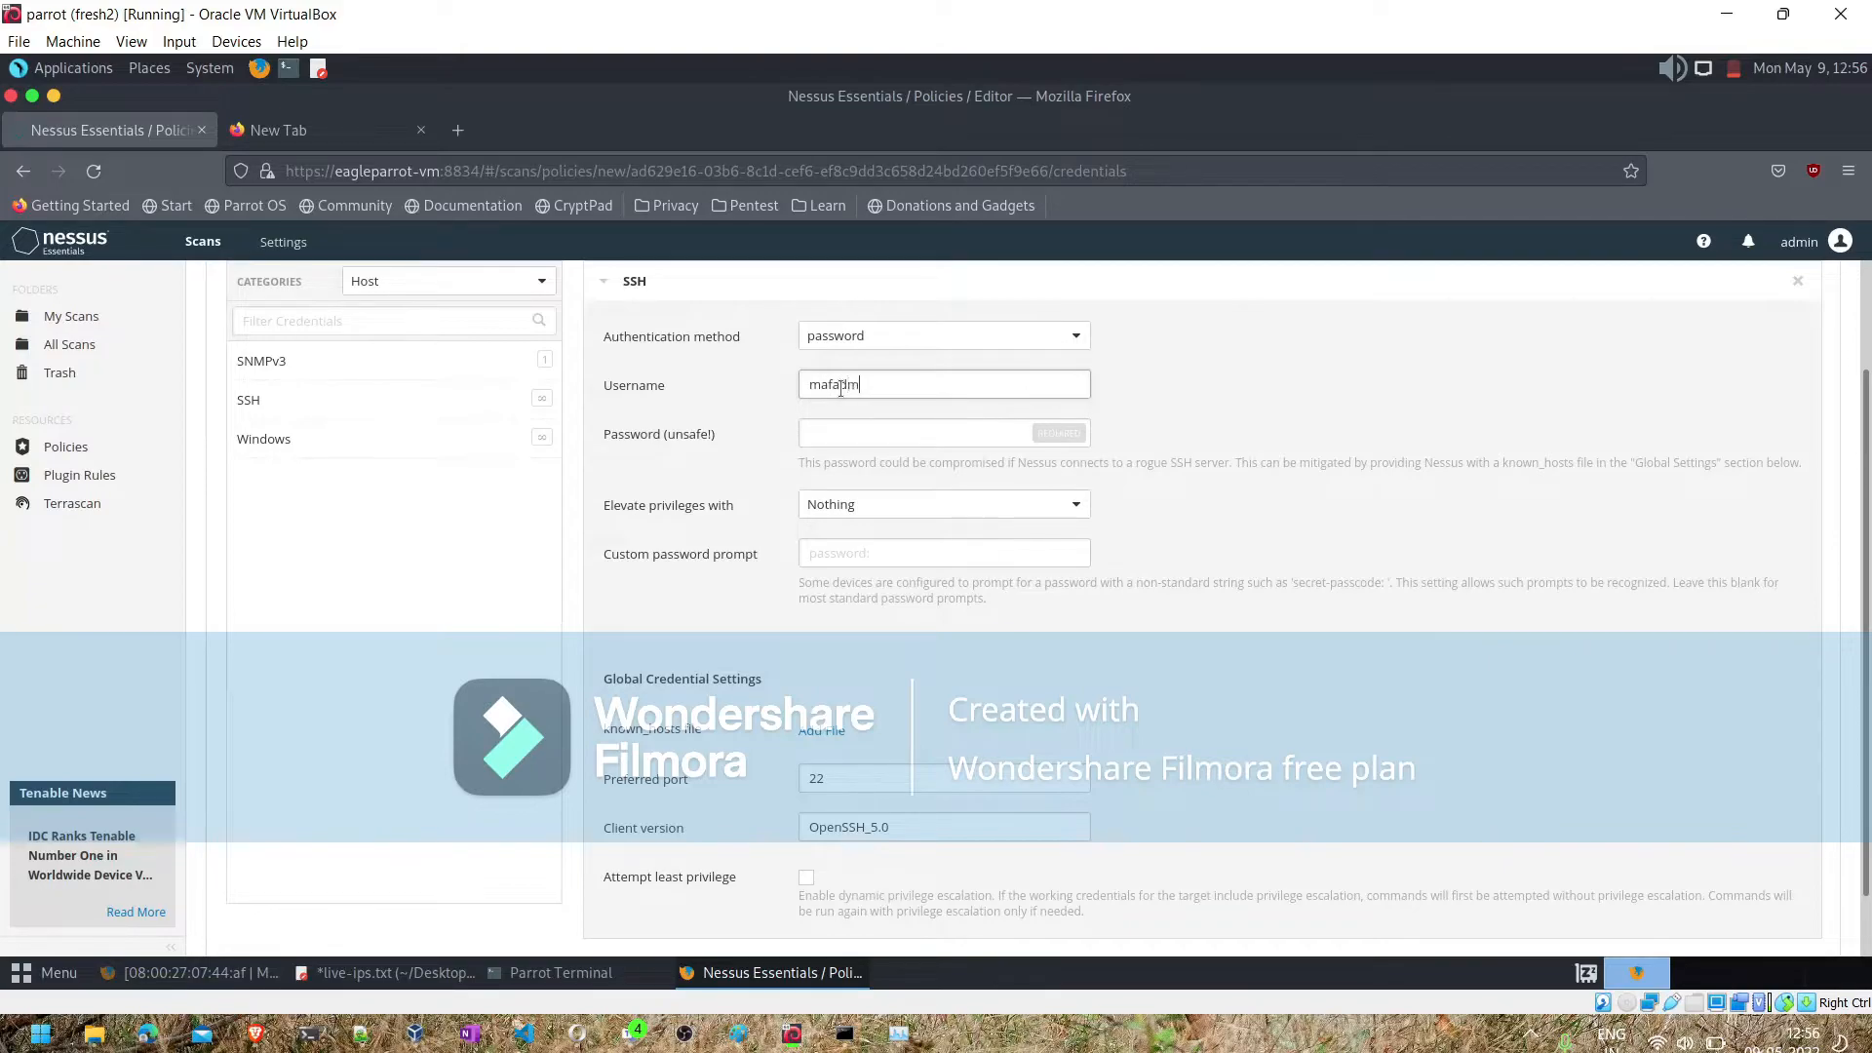
pyautogui.click(823, 430)
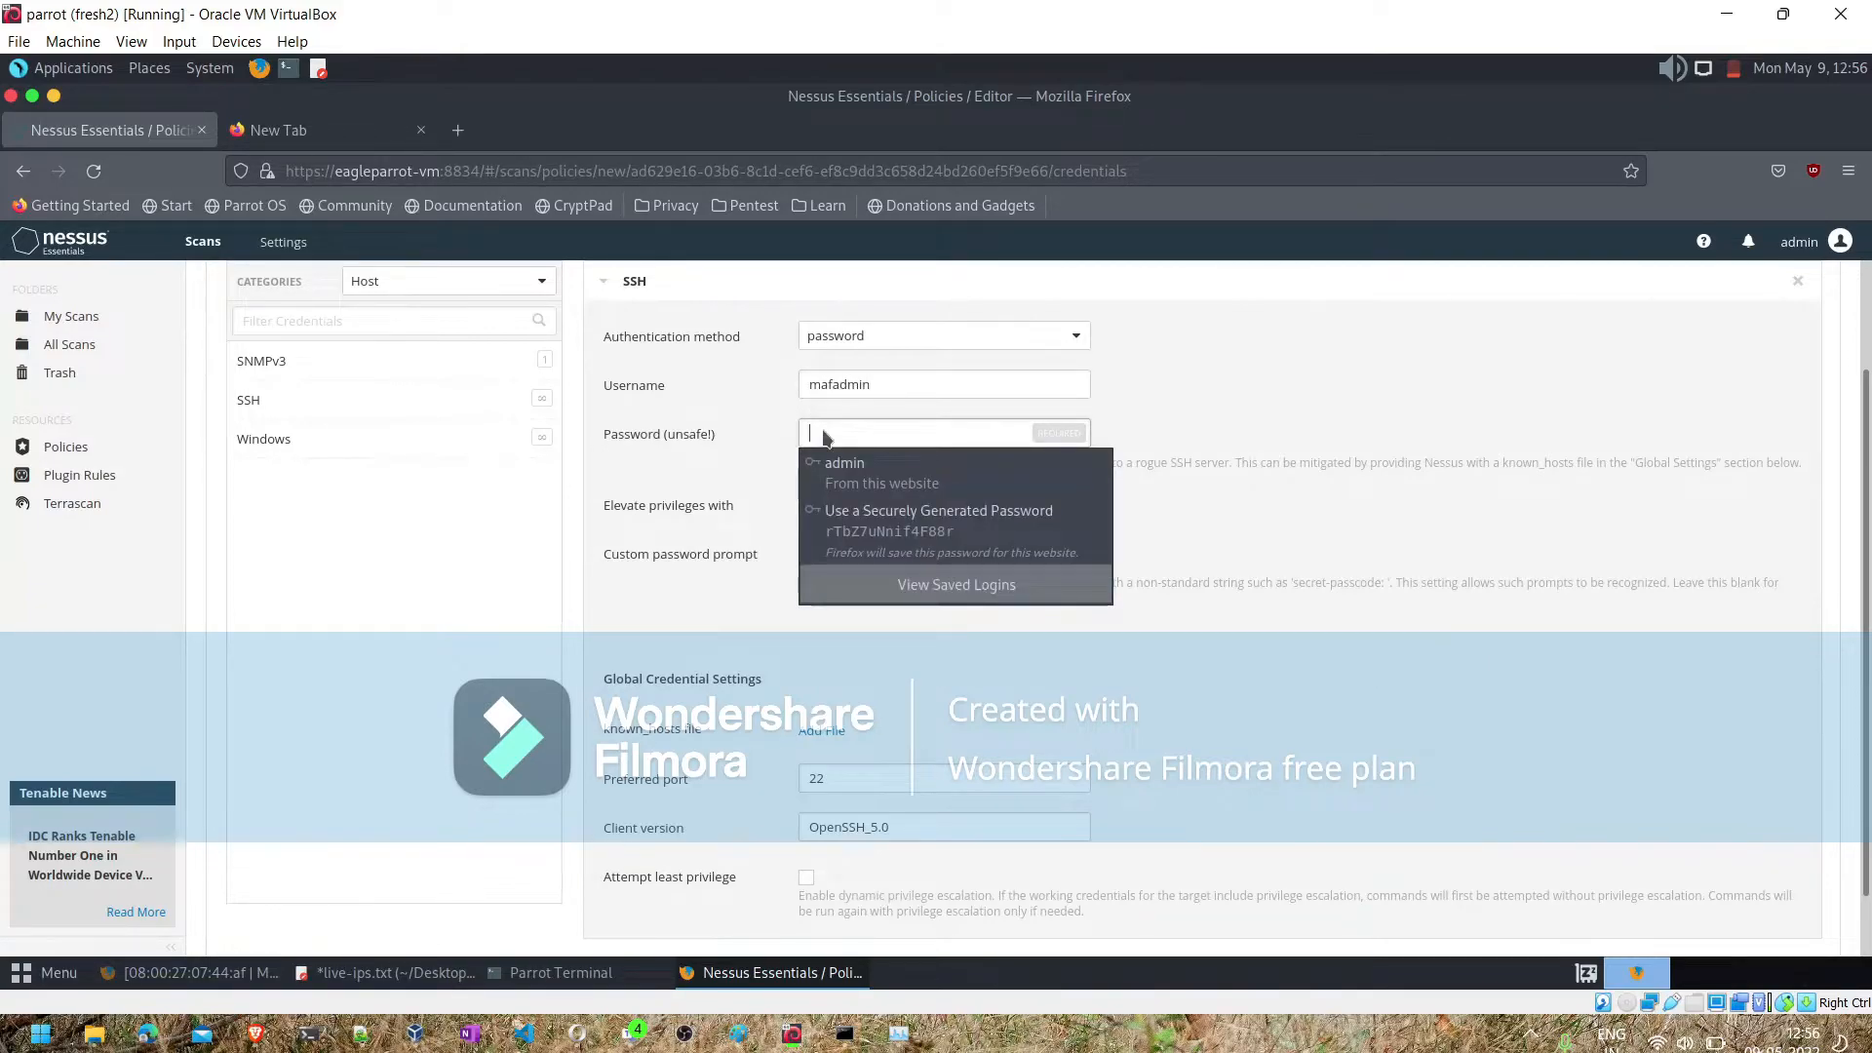
pyautogui.write('●')
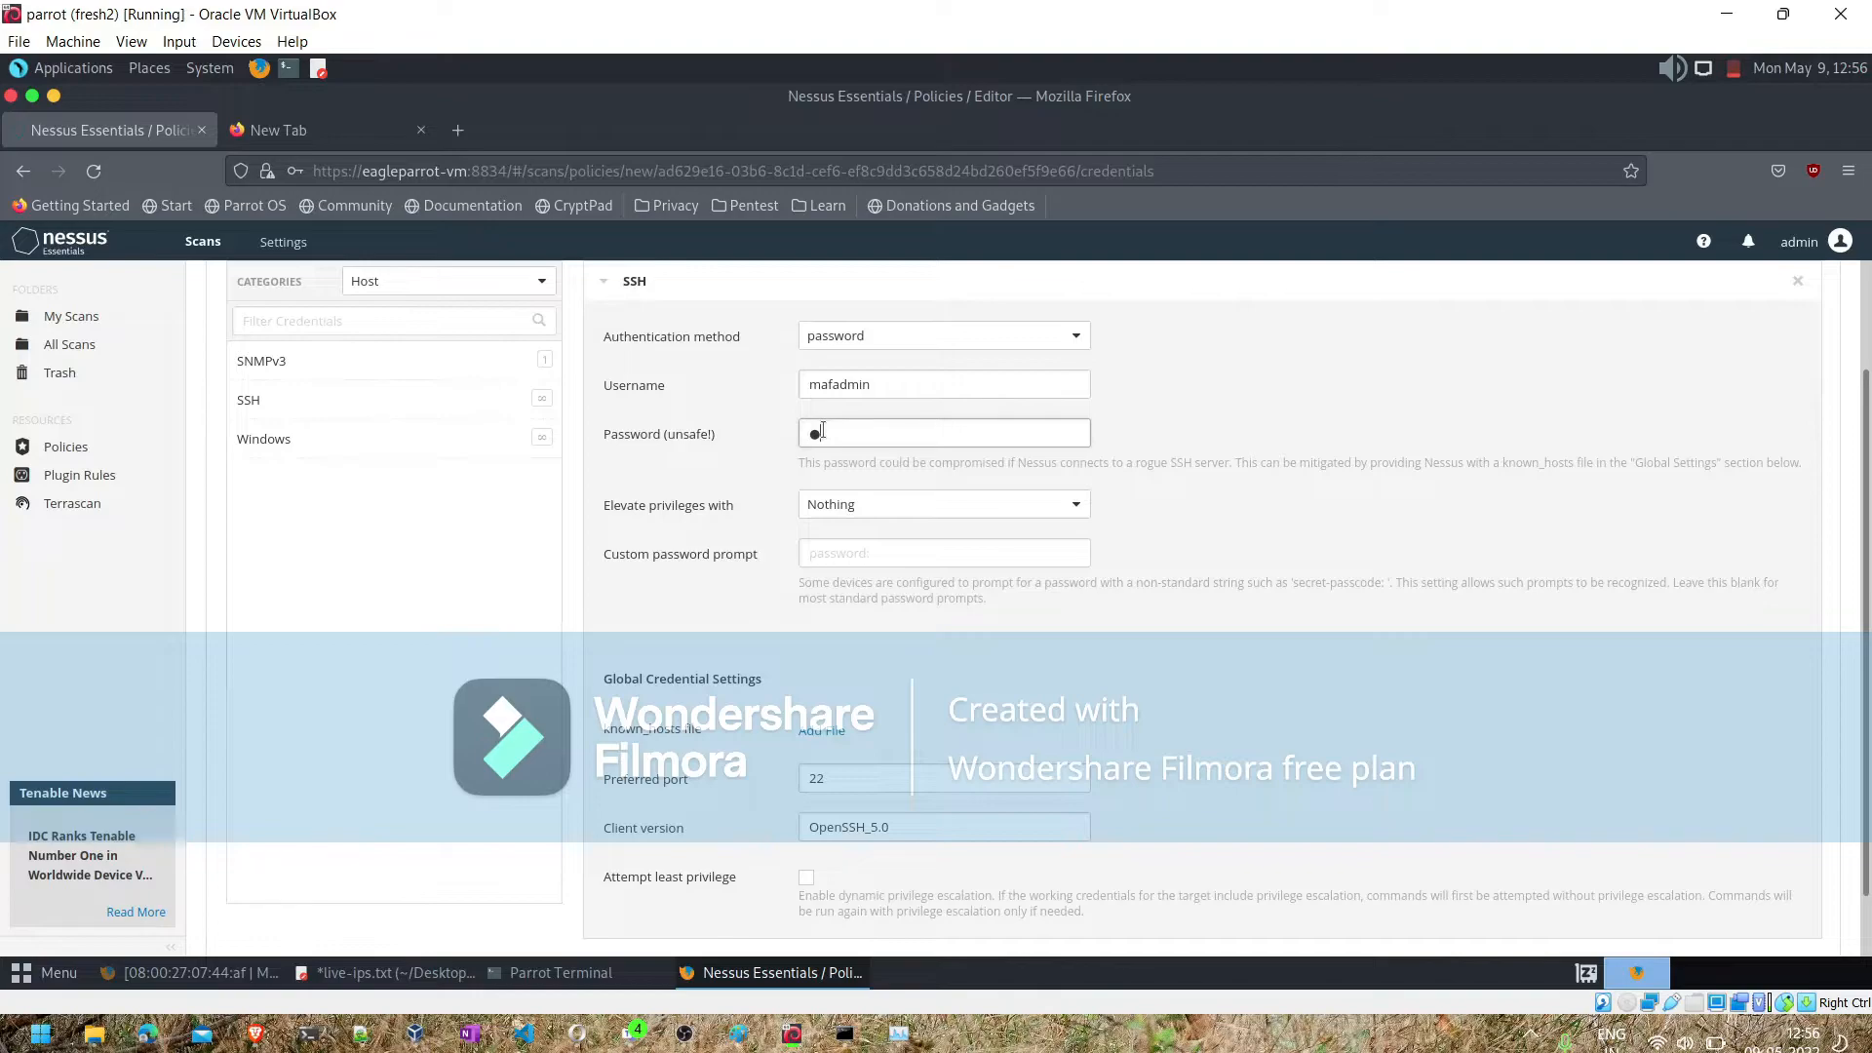
pyautogui.write('●●●●●●●')
# - Add a Windows credential with username vagrant and the account password, and enable starting the Remote Registry service during the scan
pyautogui.click(417, 455)
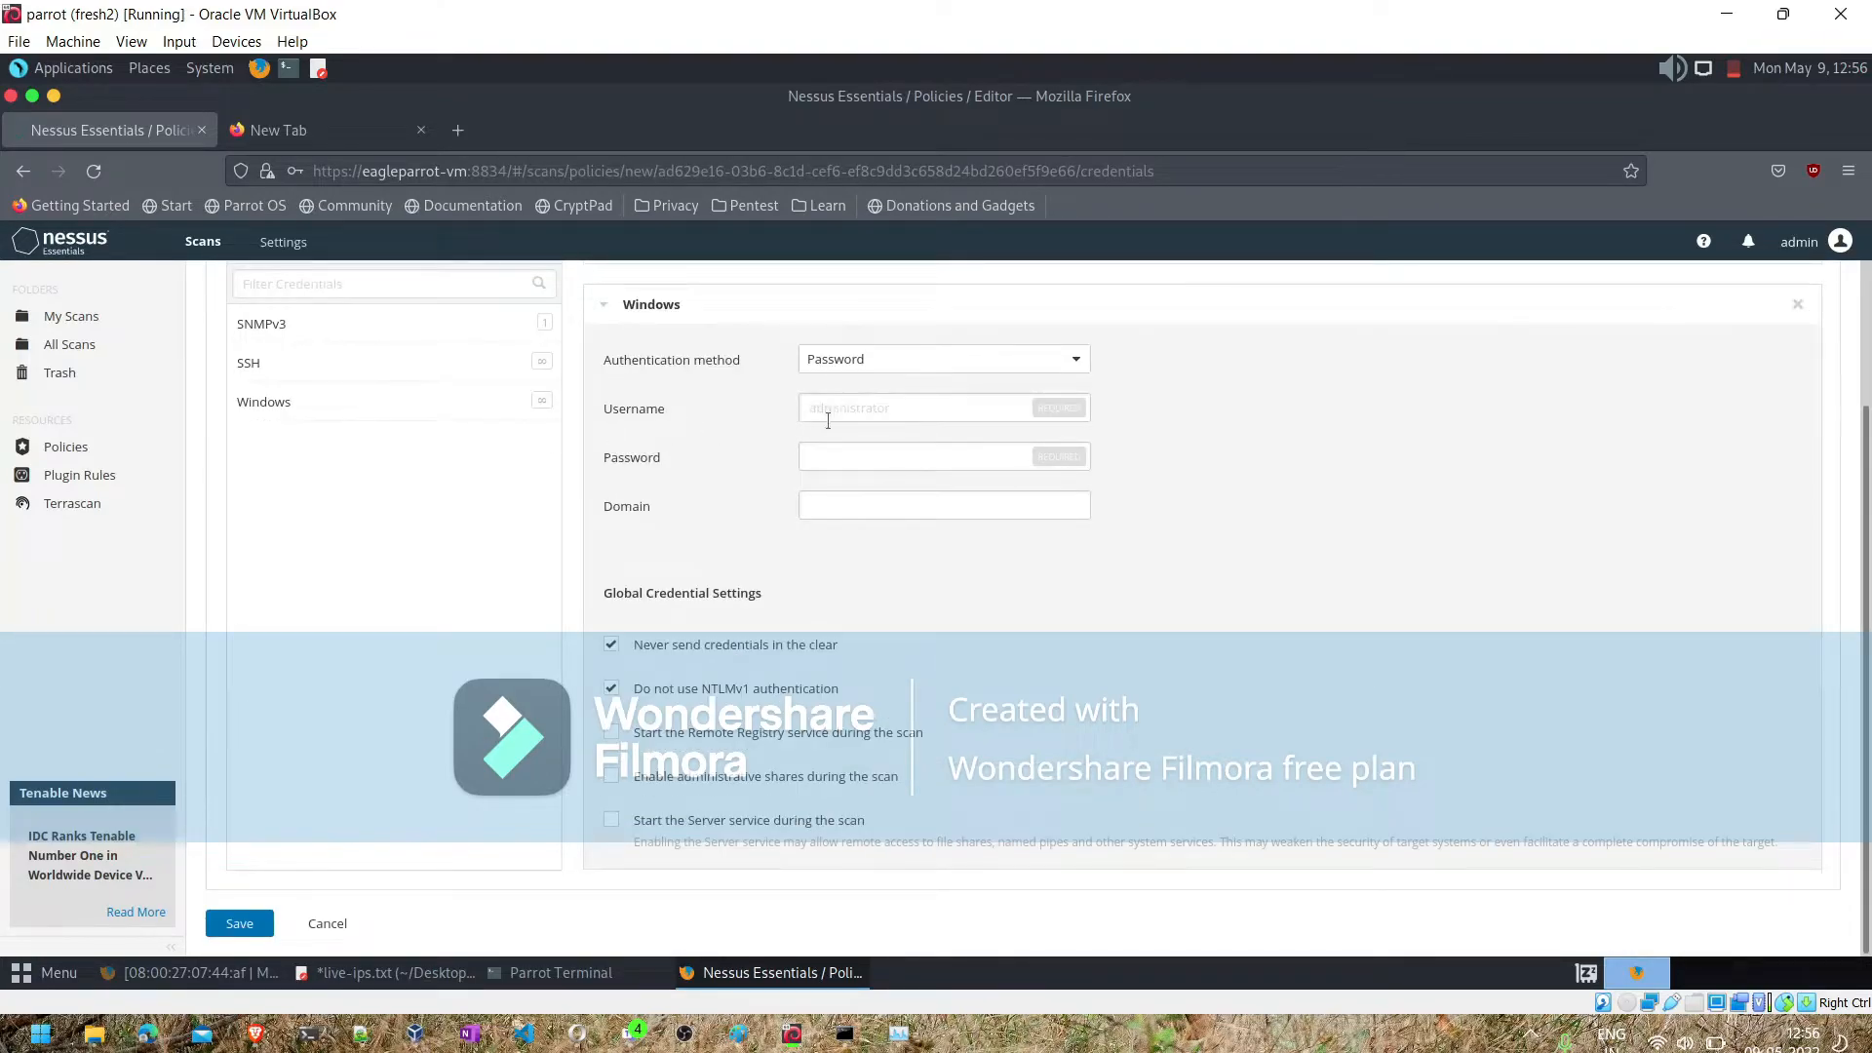
pyautogui.click(845, 417)
pyautogui.write('vagrant')
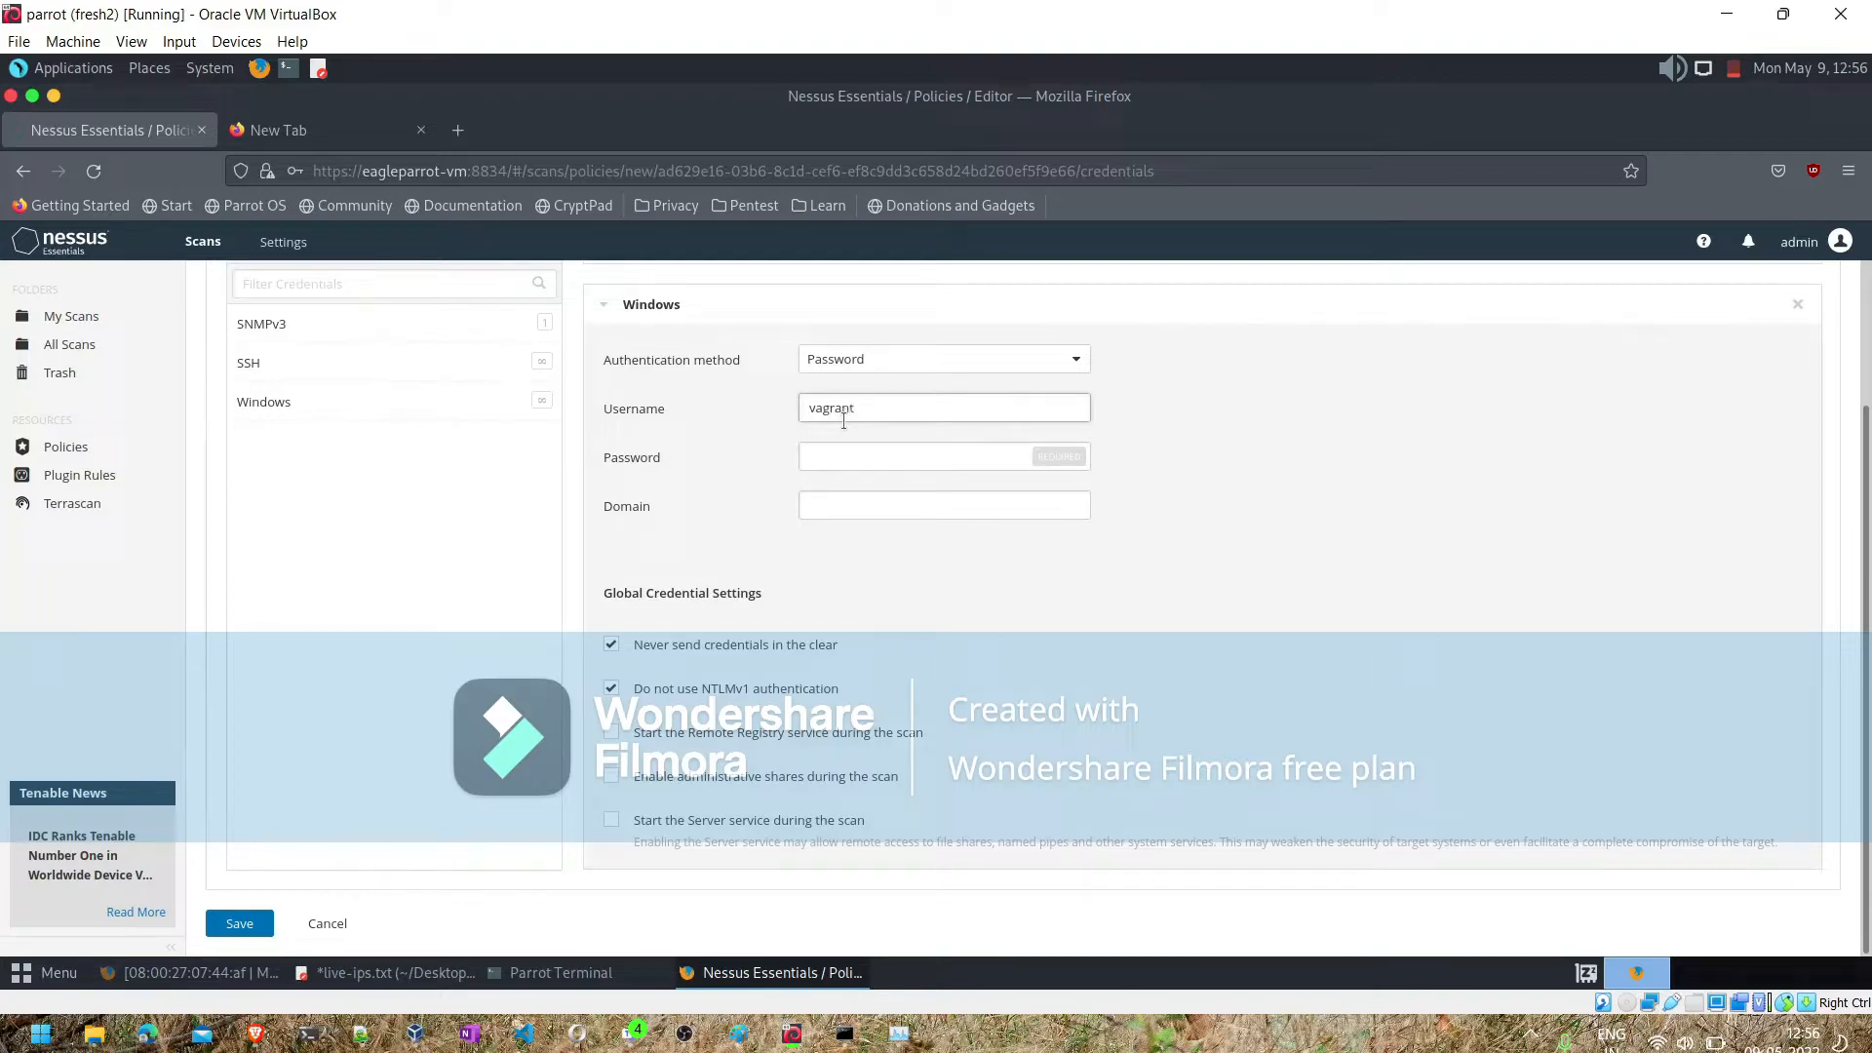
pyautogui.press('Tab')
pyautogui.write('●●●●')
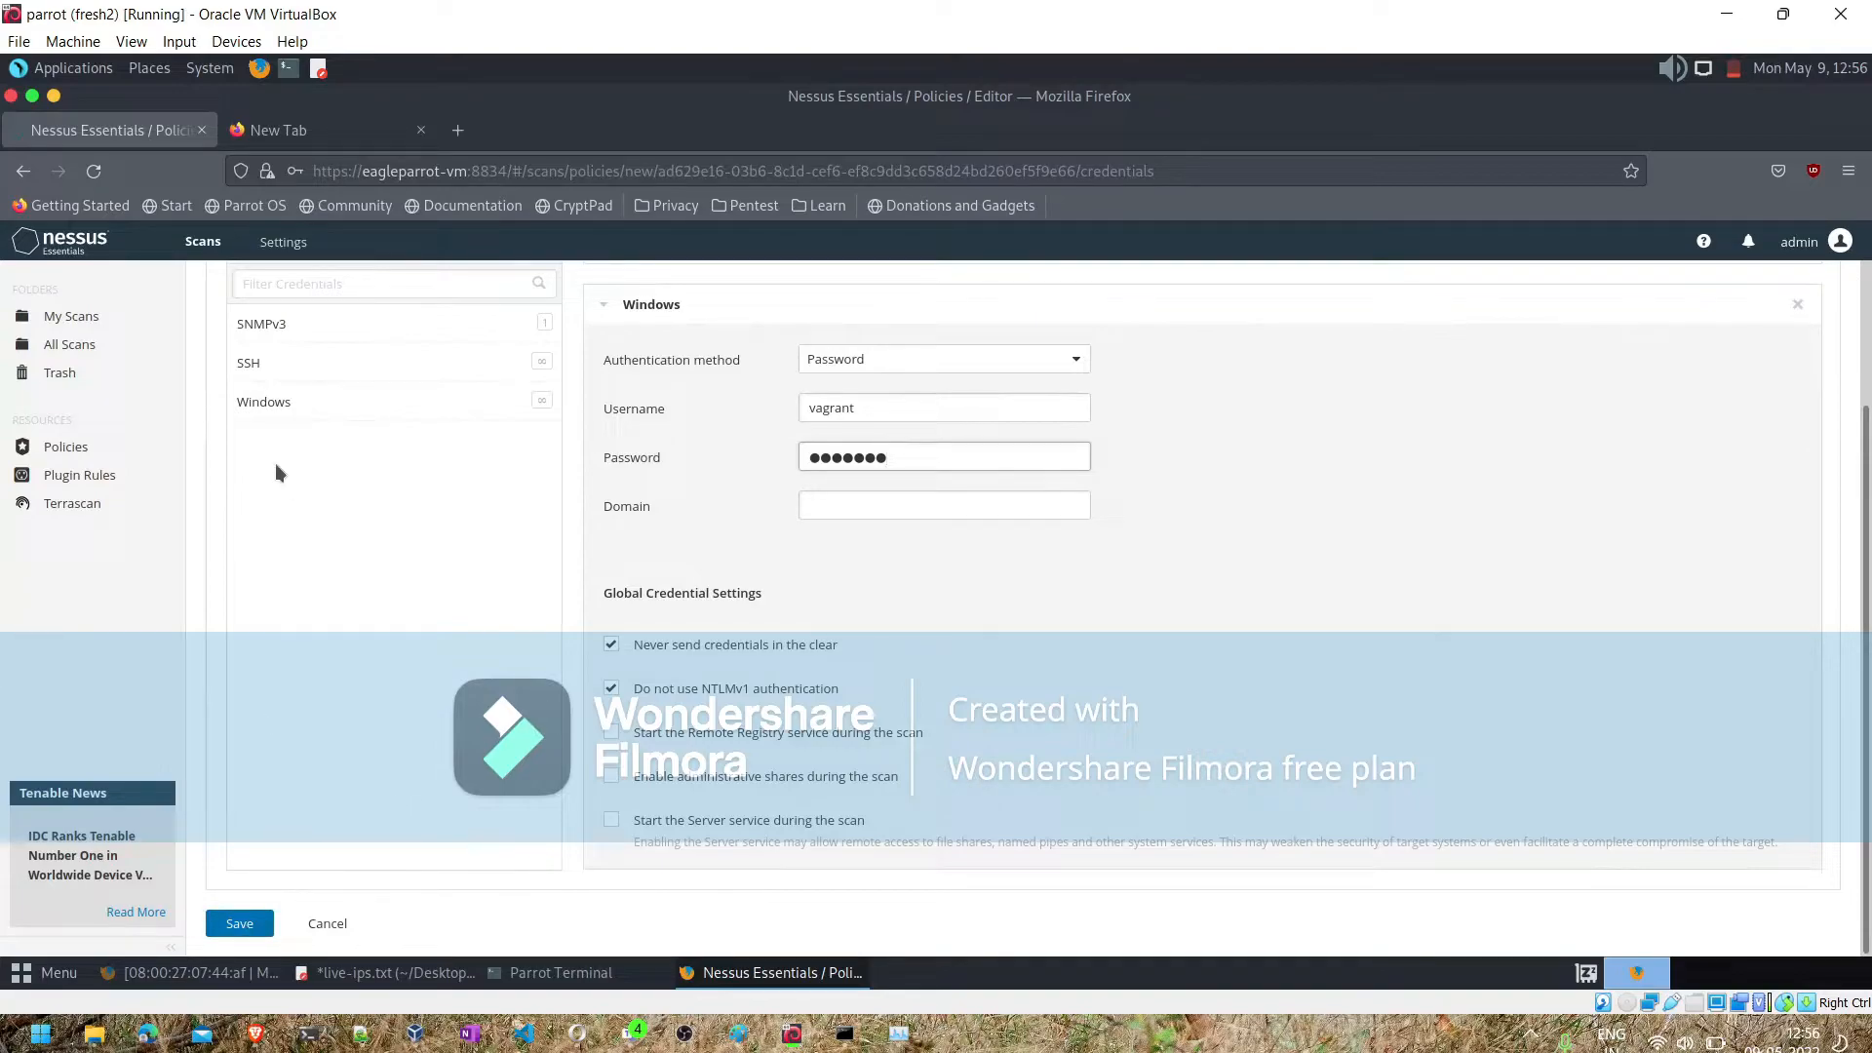
pyautogui.scroll(2, 1404, 536)
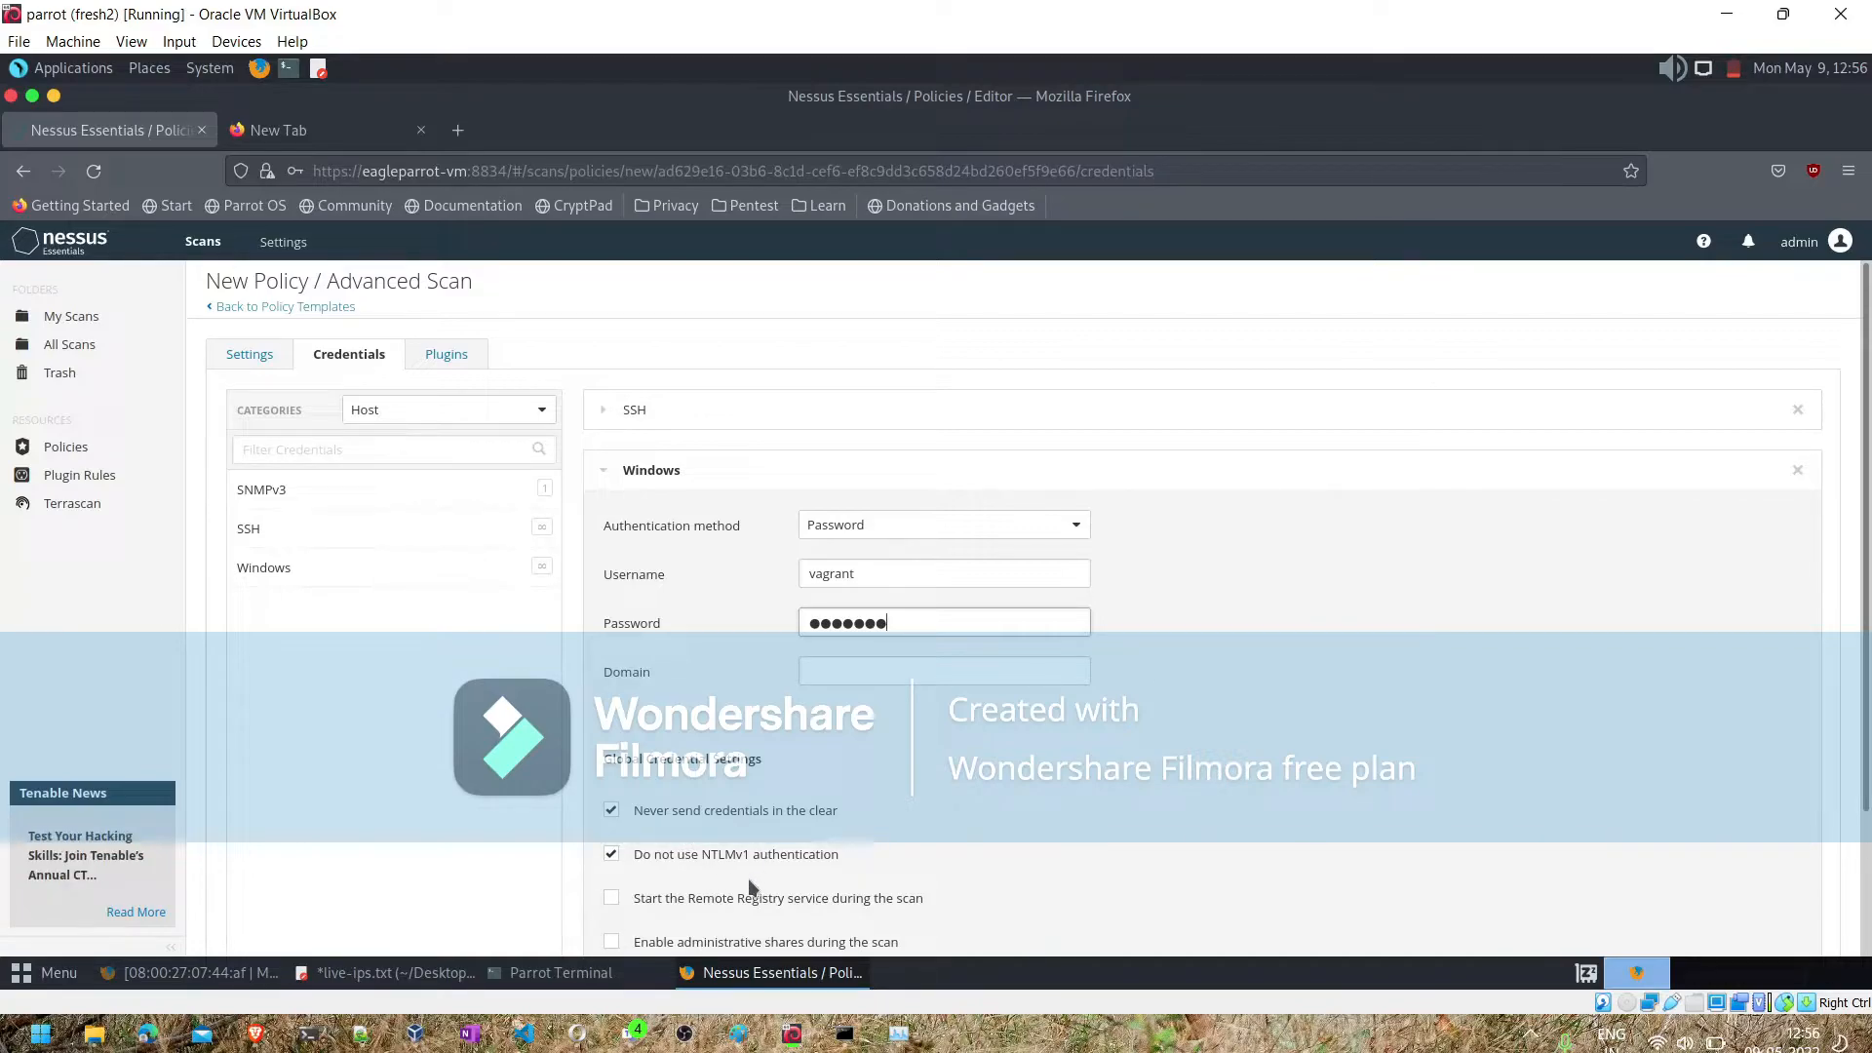
pyautogui.click(615, 903)
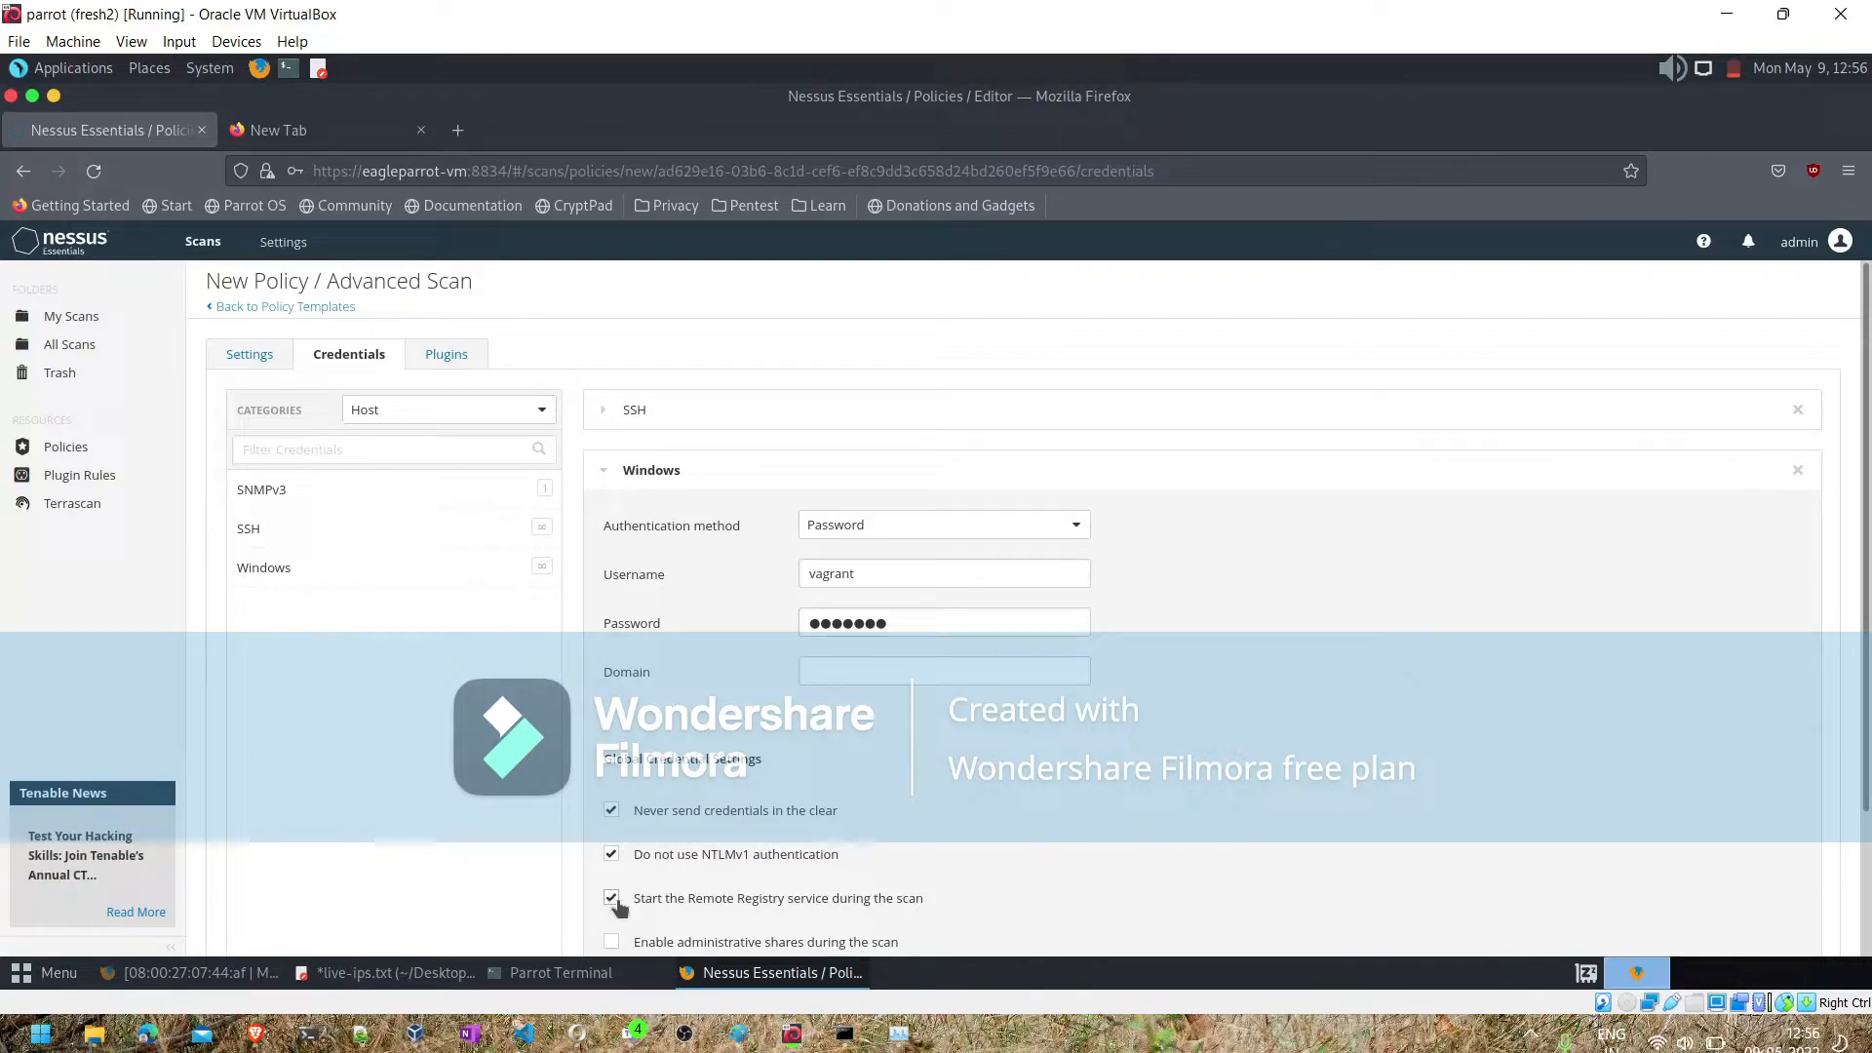
# - Decline saving the login in the browser, review the general assessment settings and save the policy
pyautogui.click(257, 360)
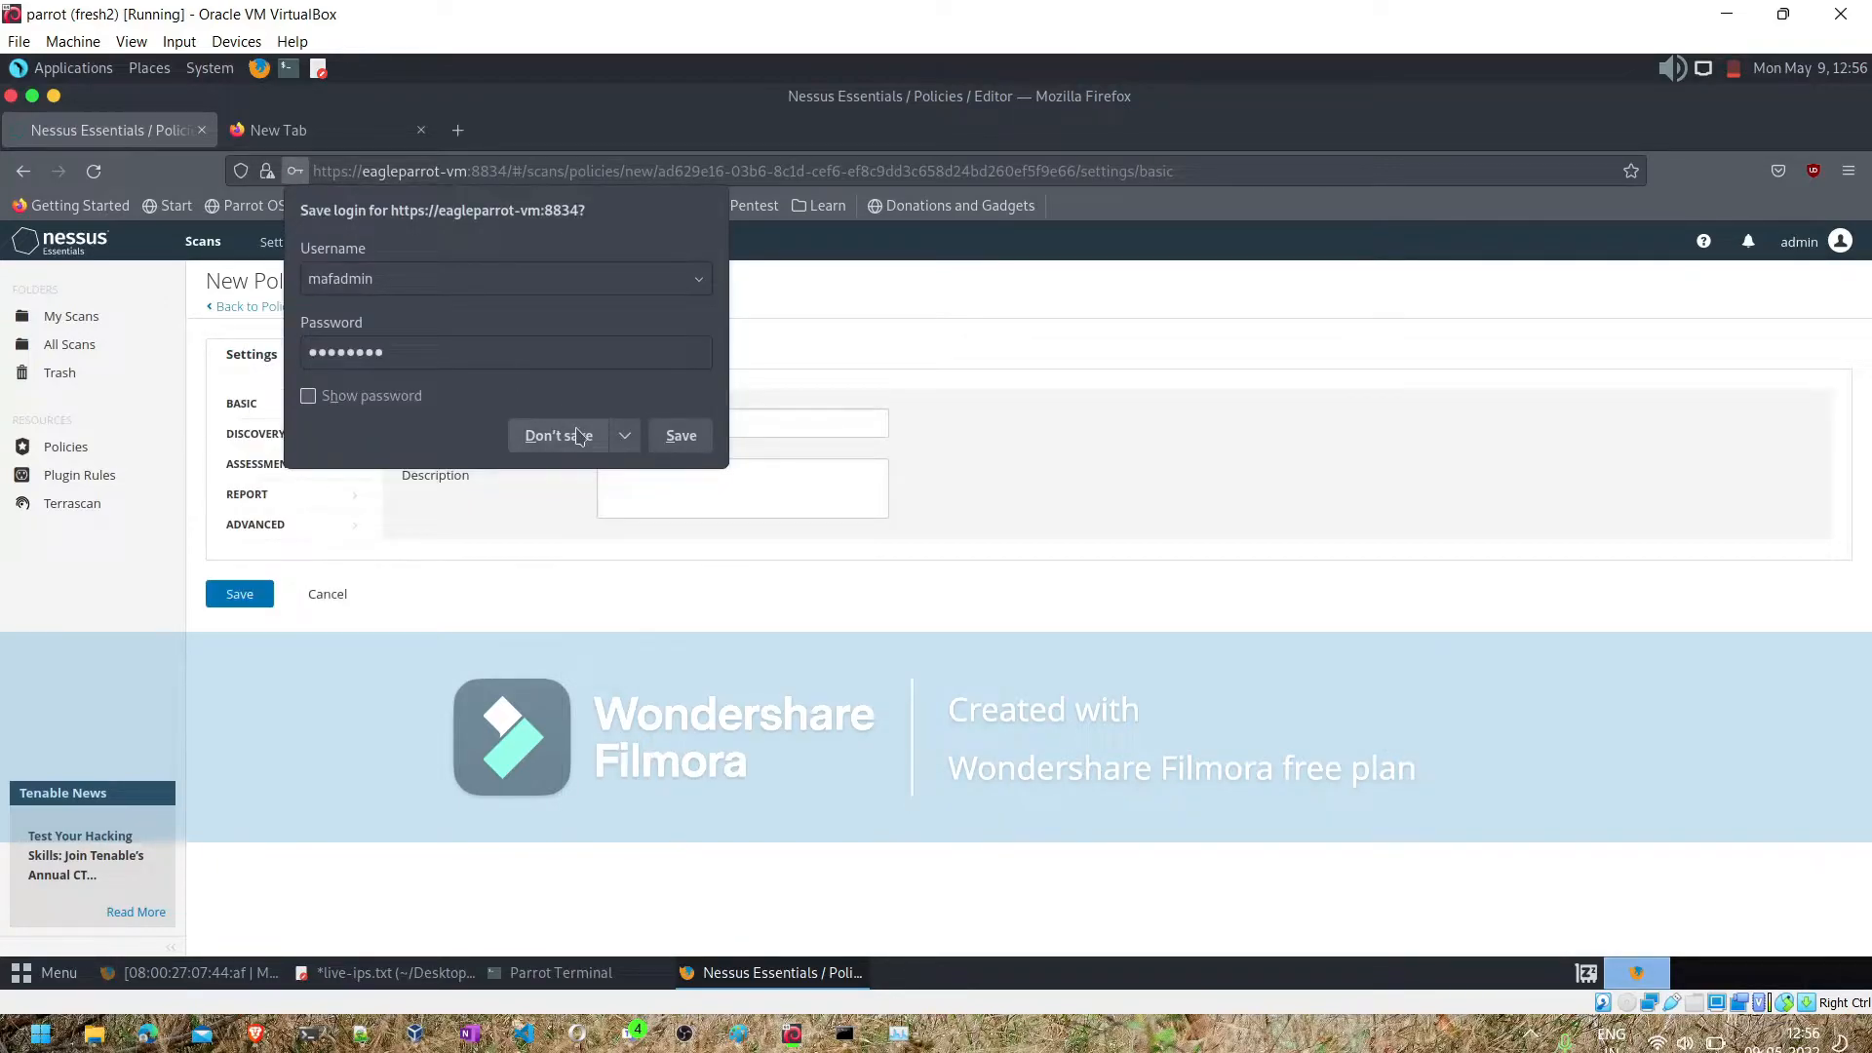
pyautogui.click(576, 427)
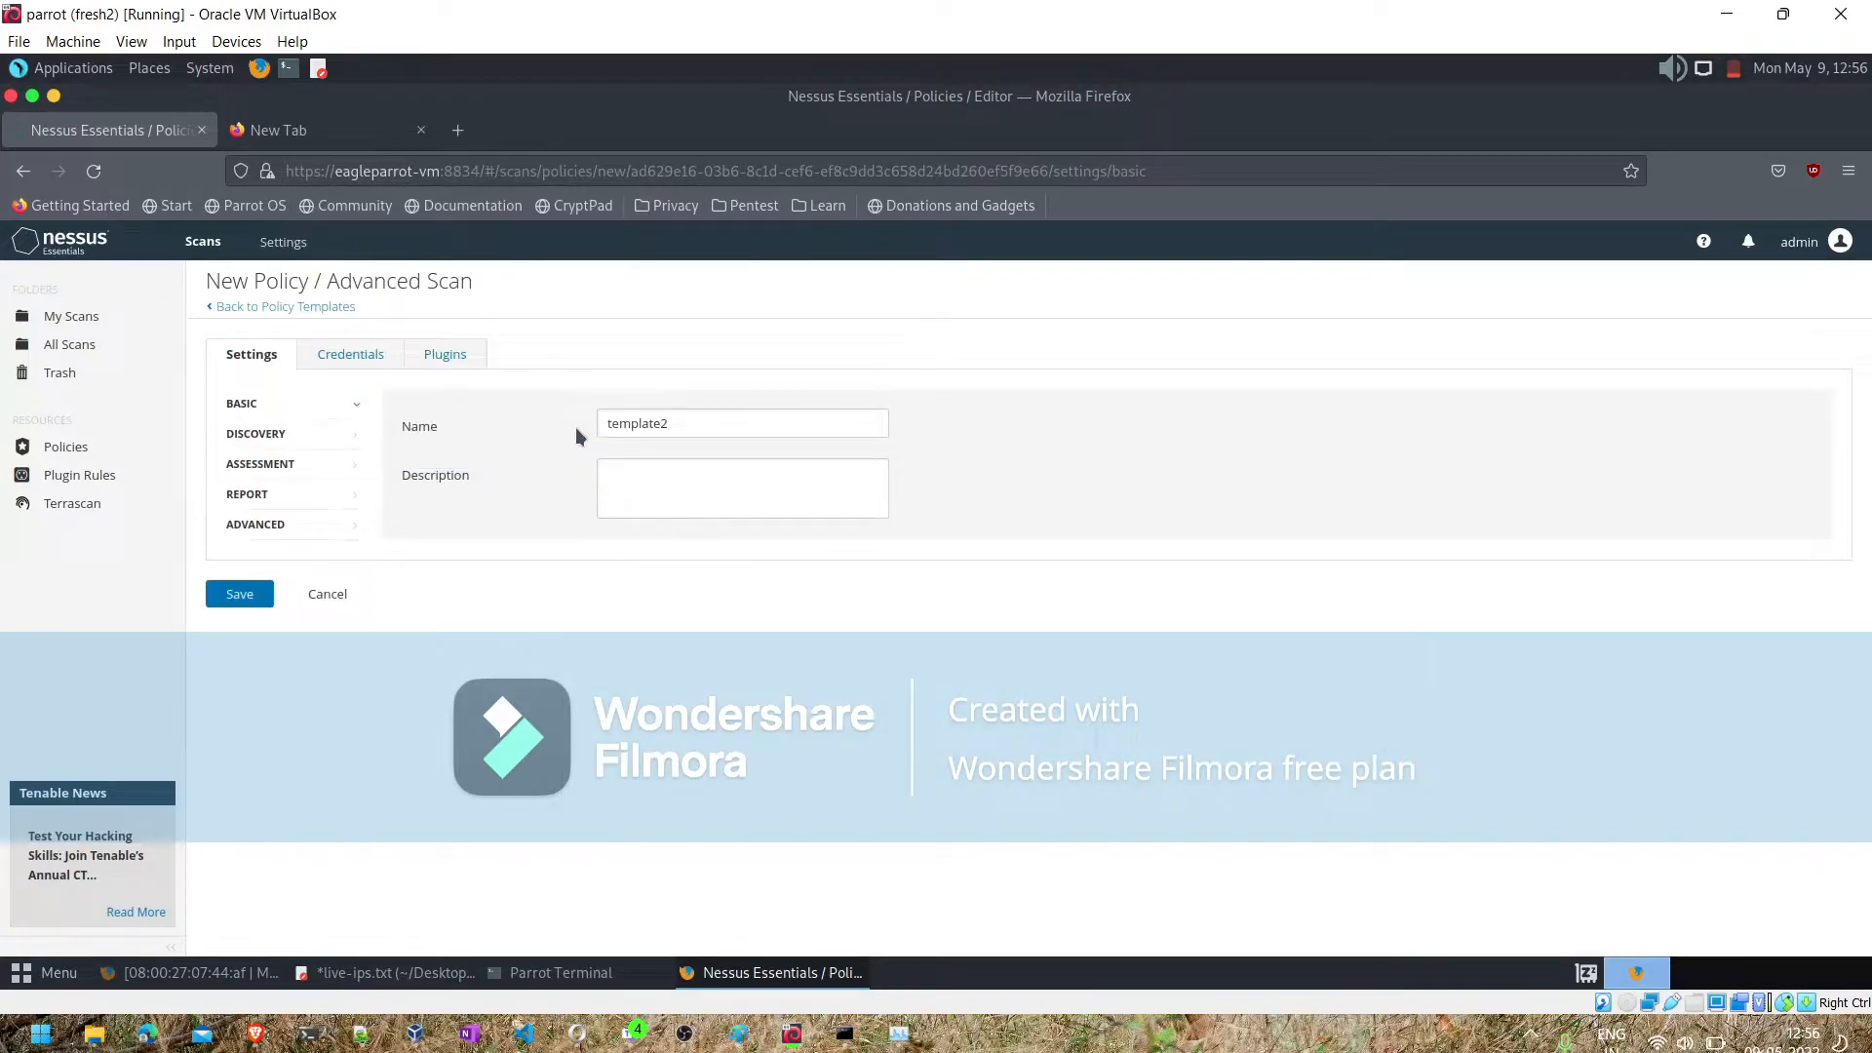
pyautogui.click(279, 467)
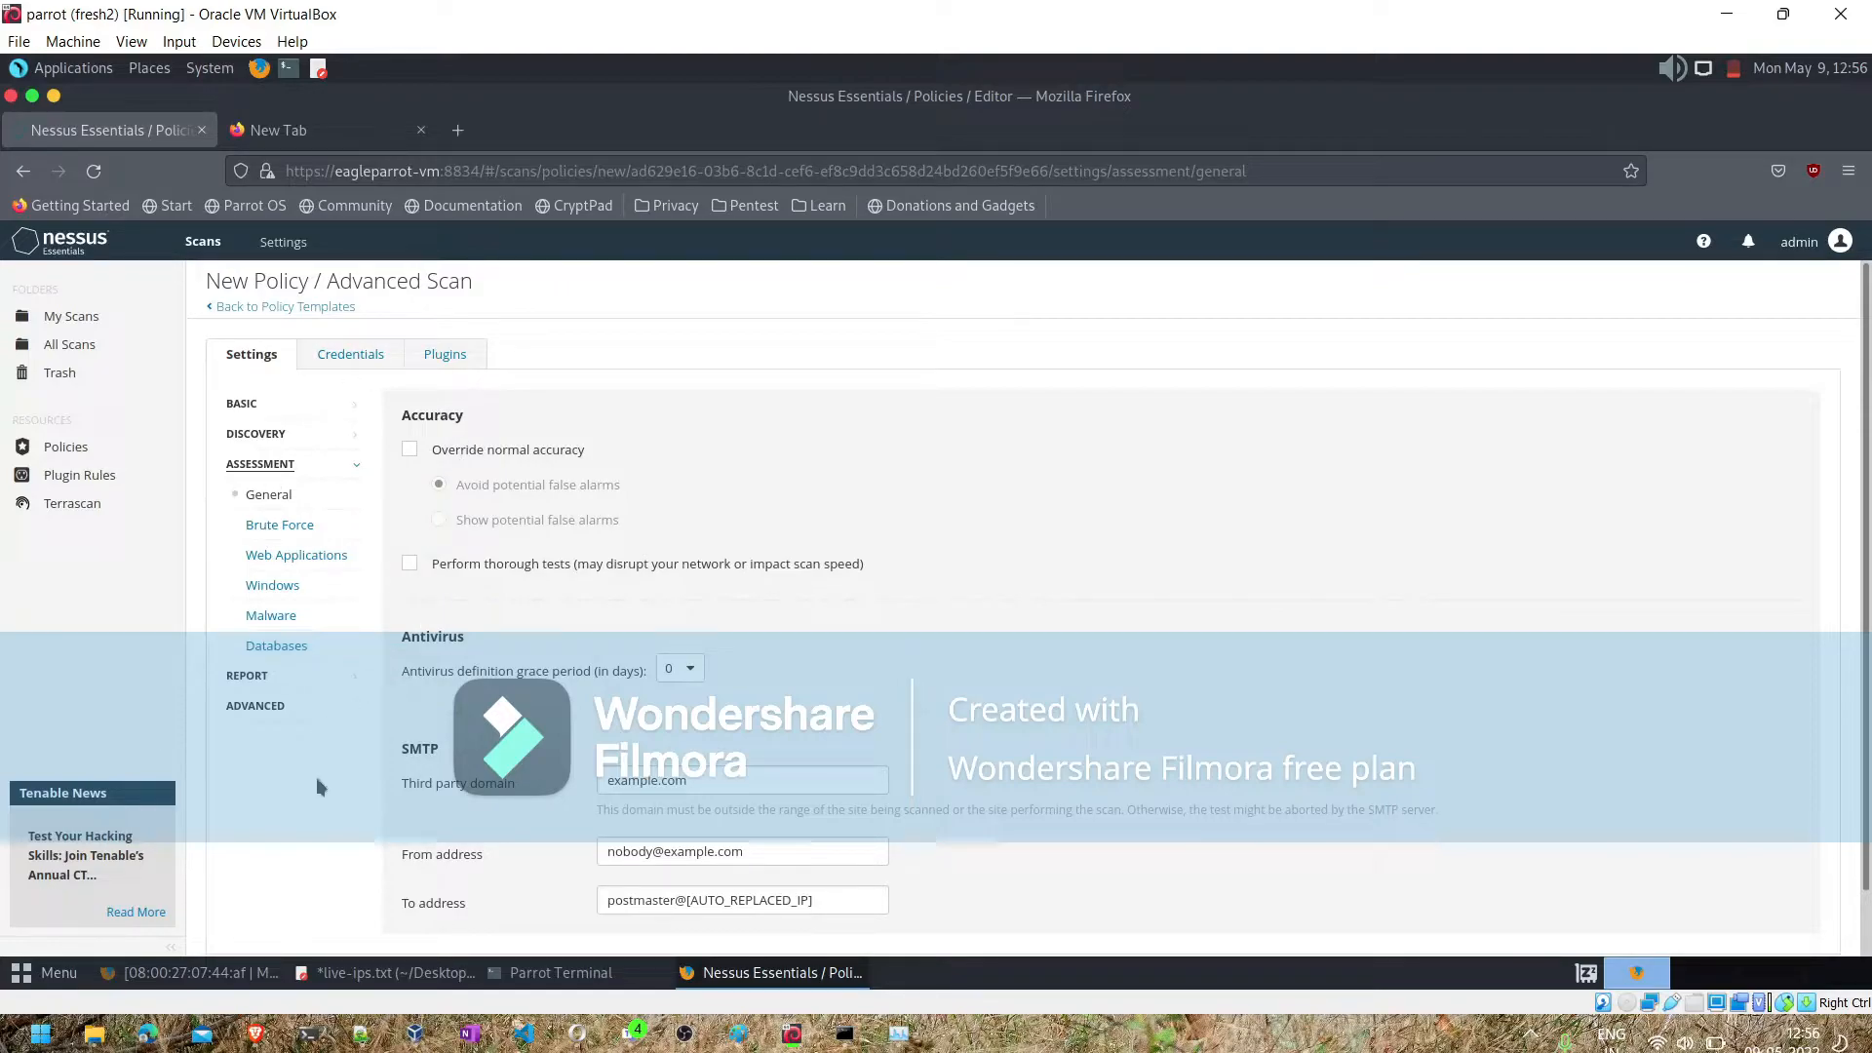
pyautogui.scroll(-1, 289, 839)
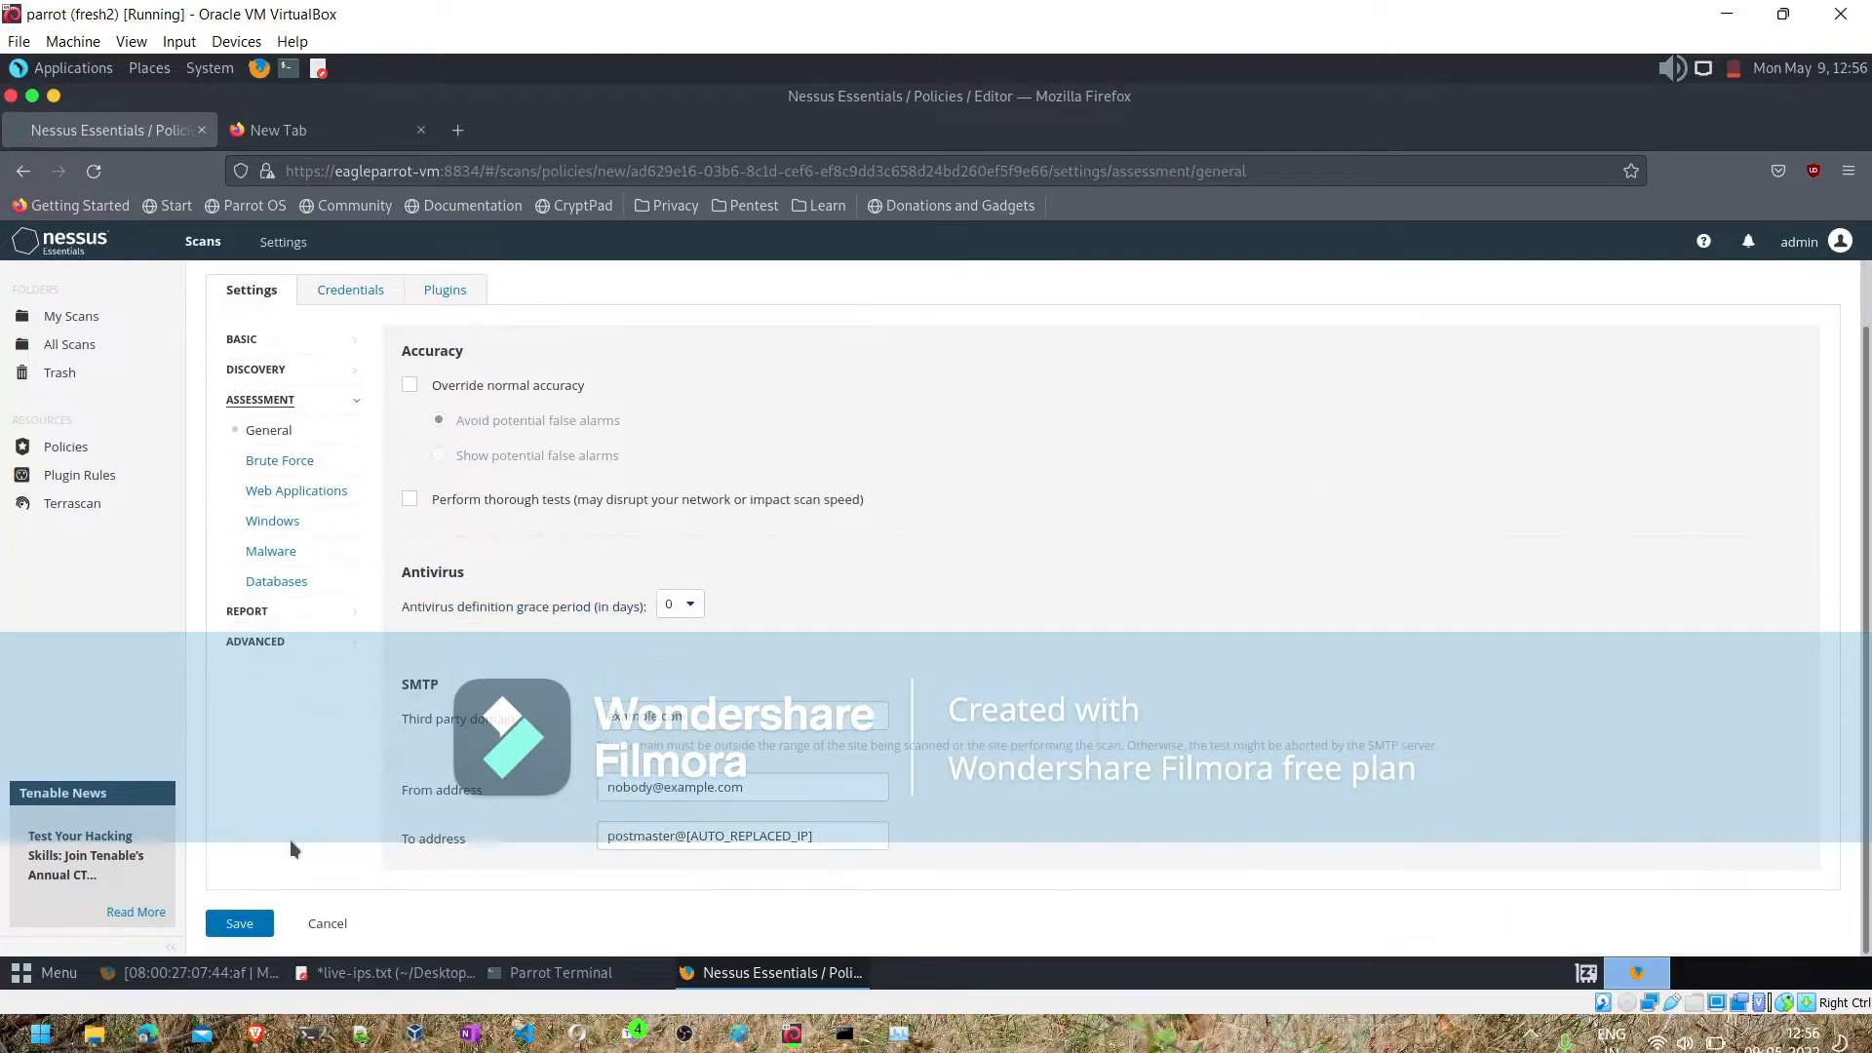
pyautogui.click(246, 923)
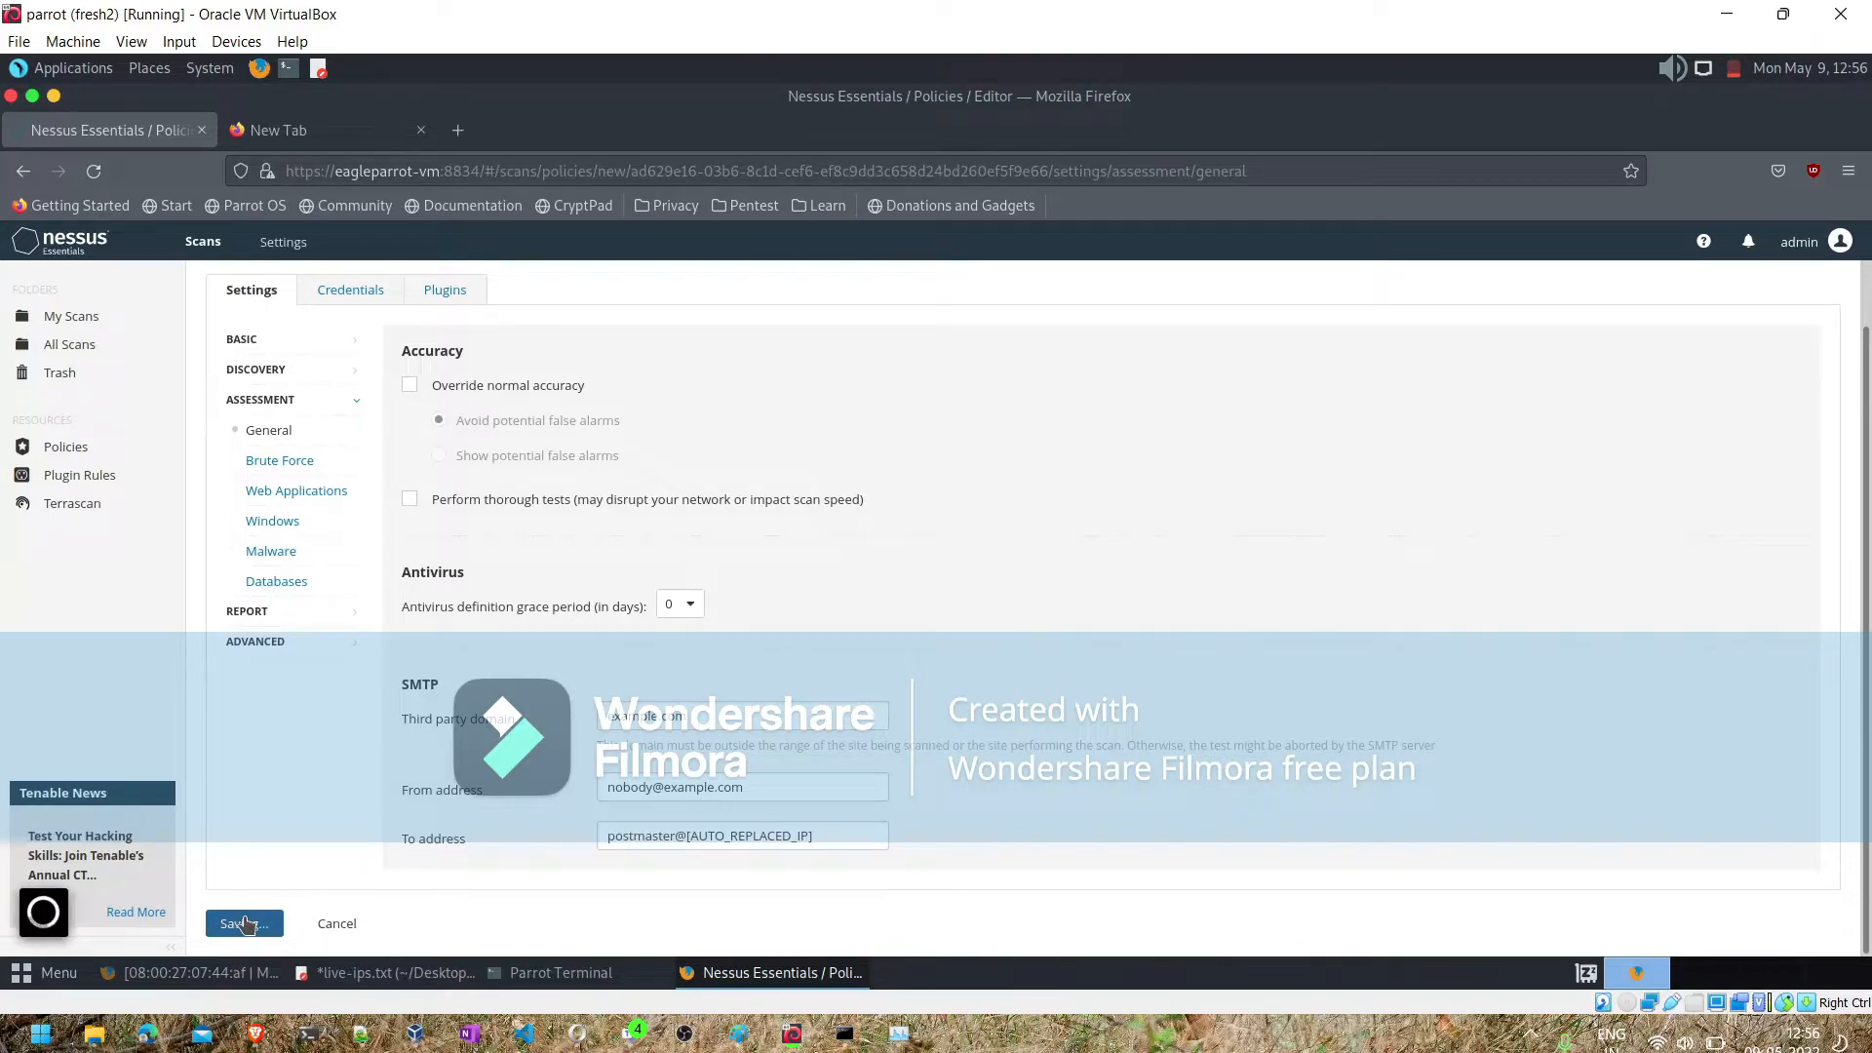
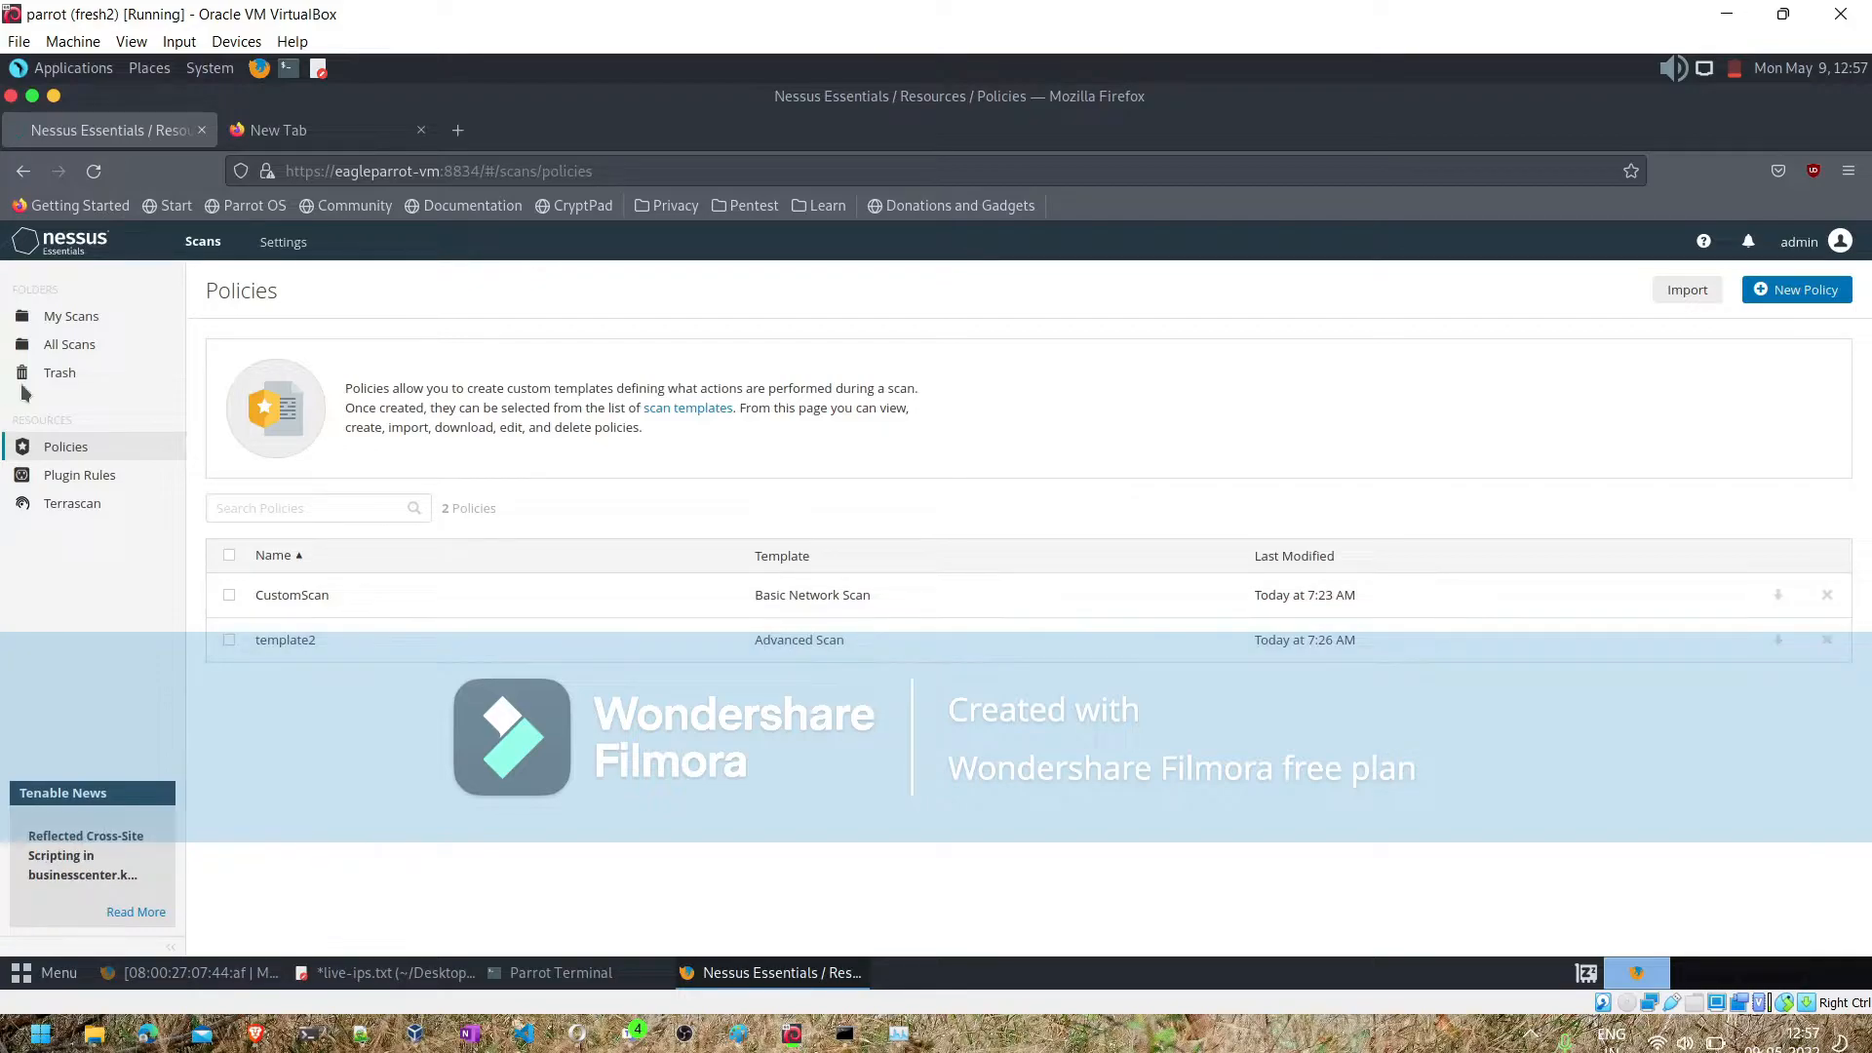
# - Start a new scan in My Scans based on the user-defined policy template2
pyautogui.click(60, 326)
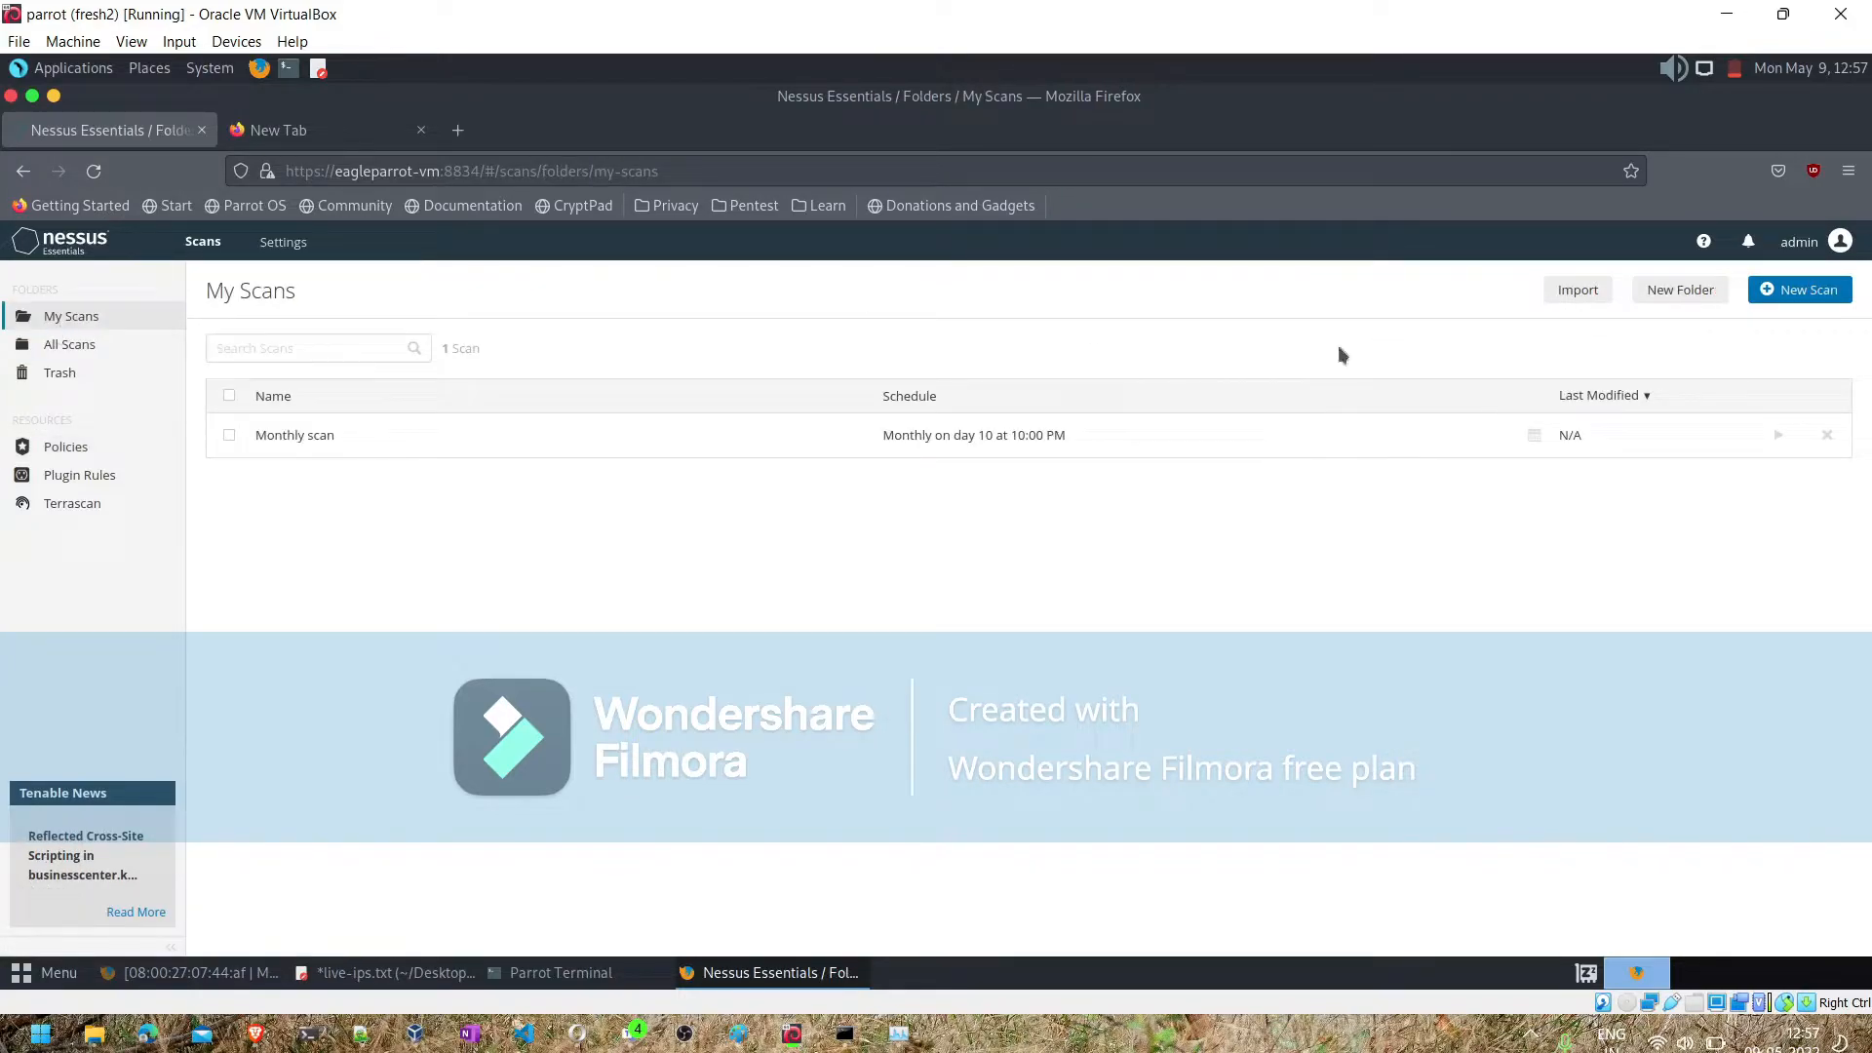
pyautogui.click(1788, 300)
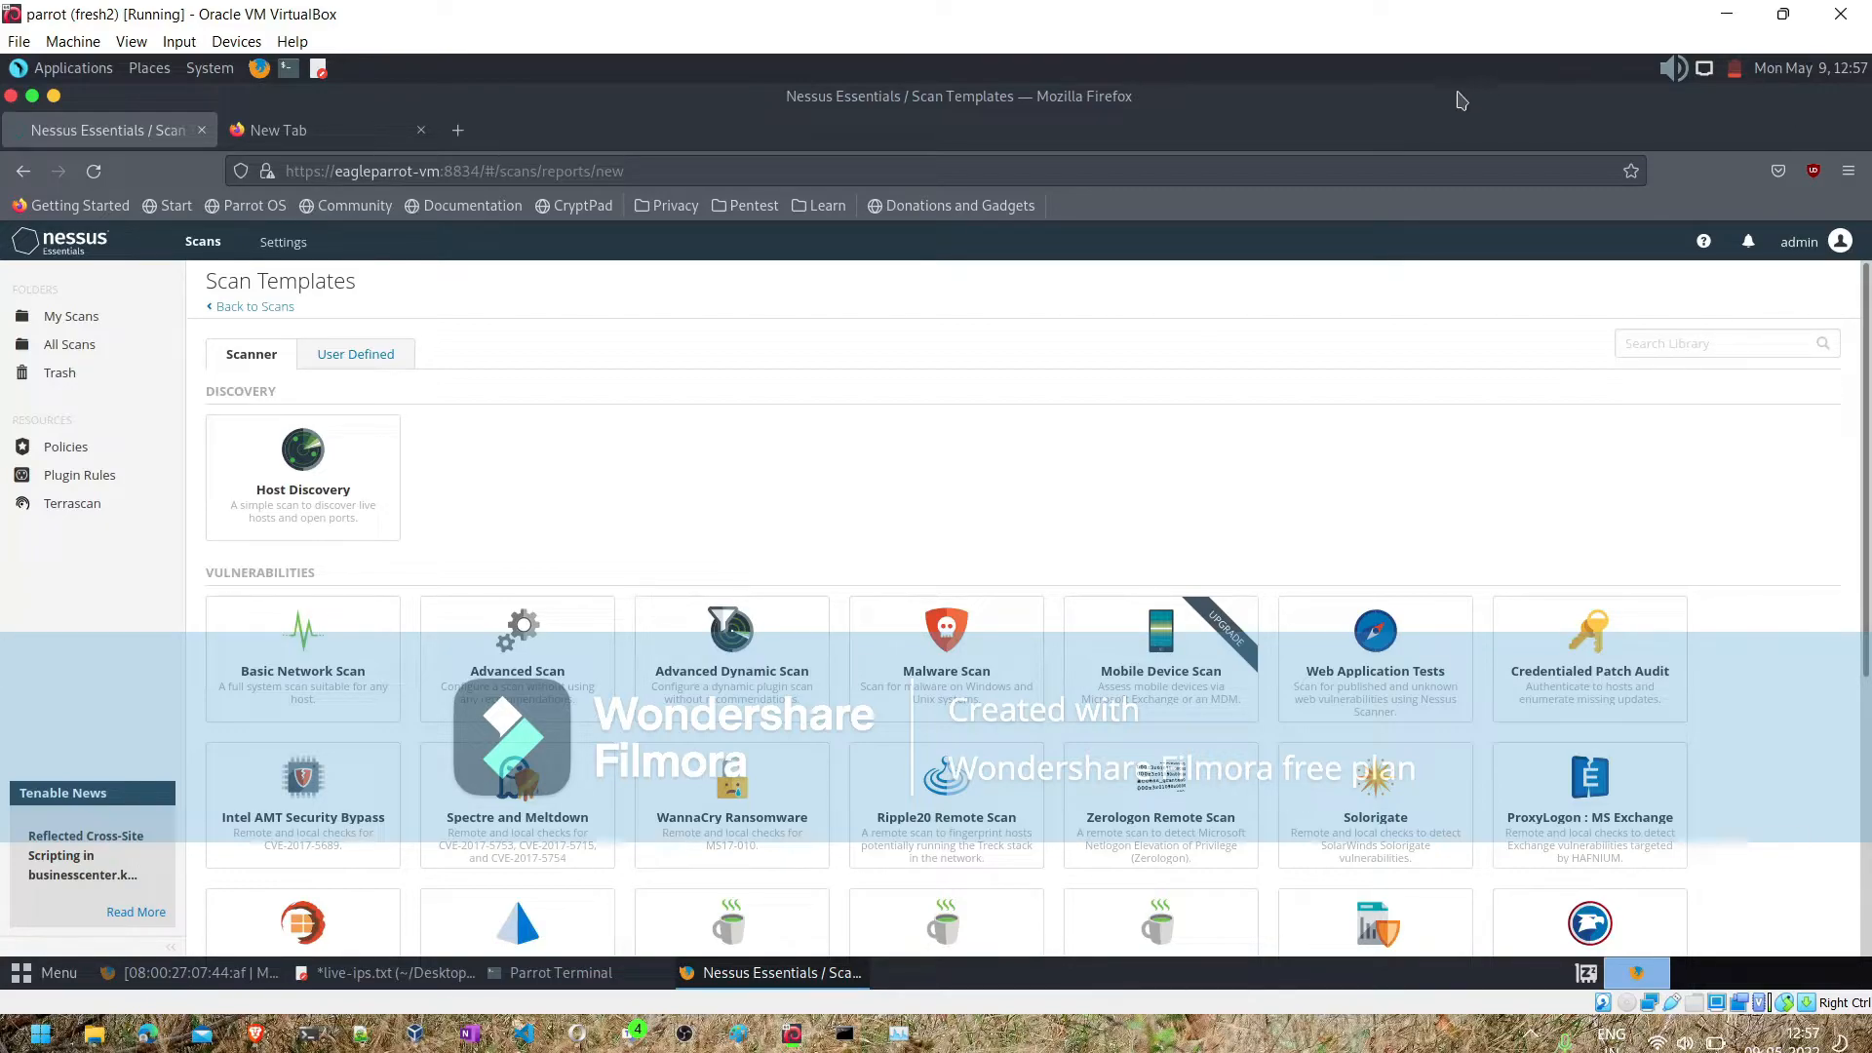
pyautogui.click(349, 356)
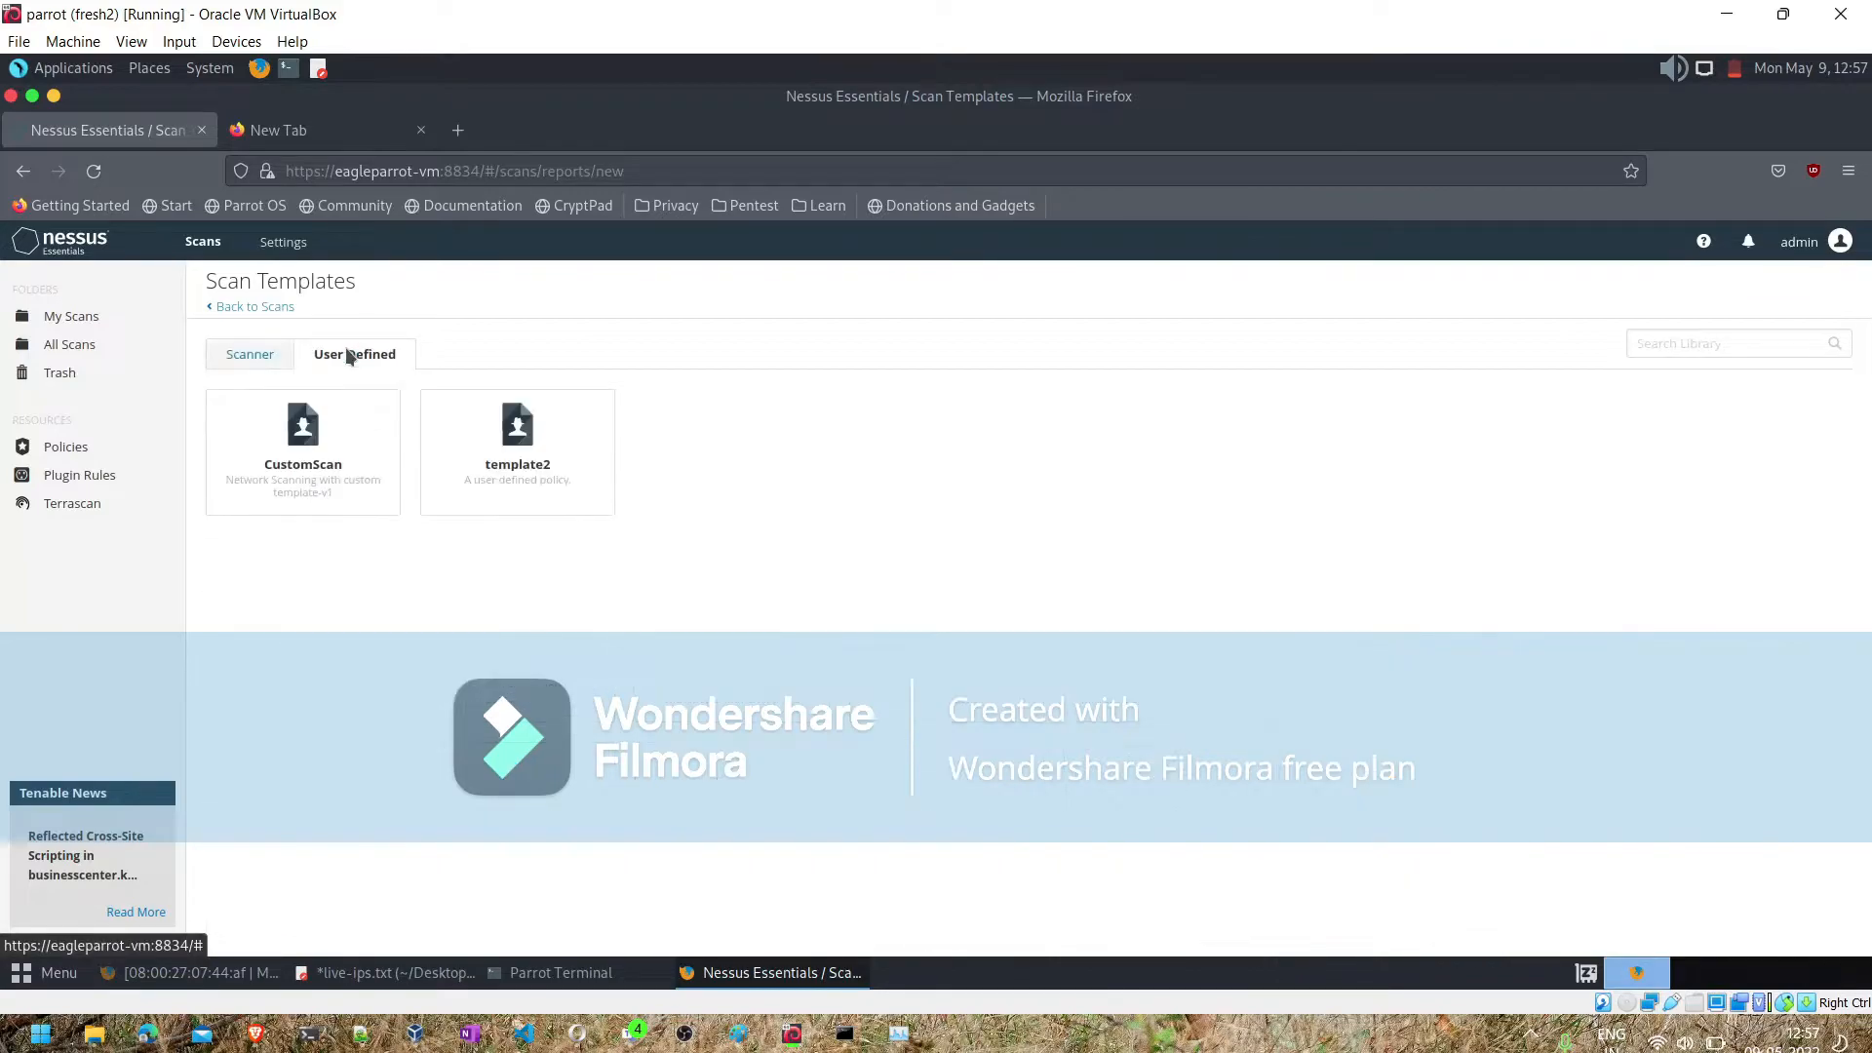
pyautogui.click(506, 430)
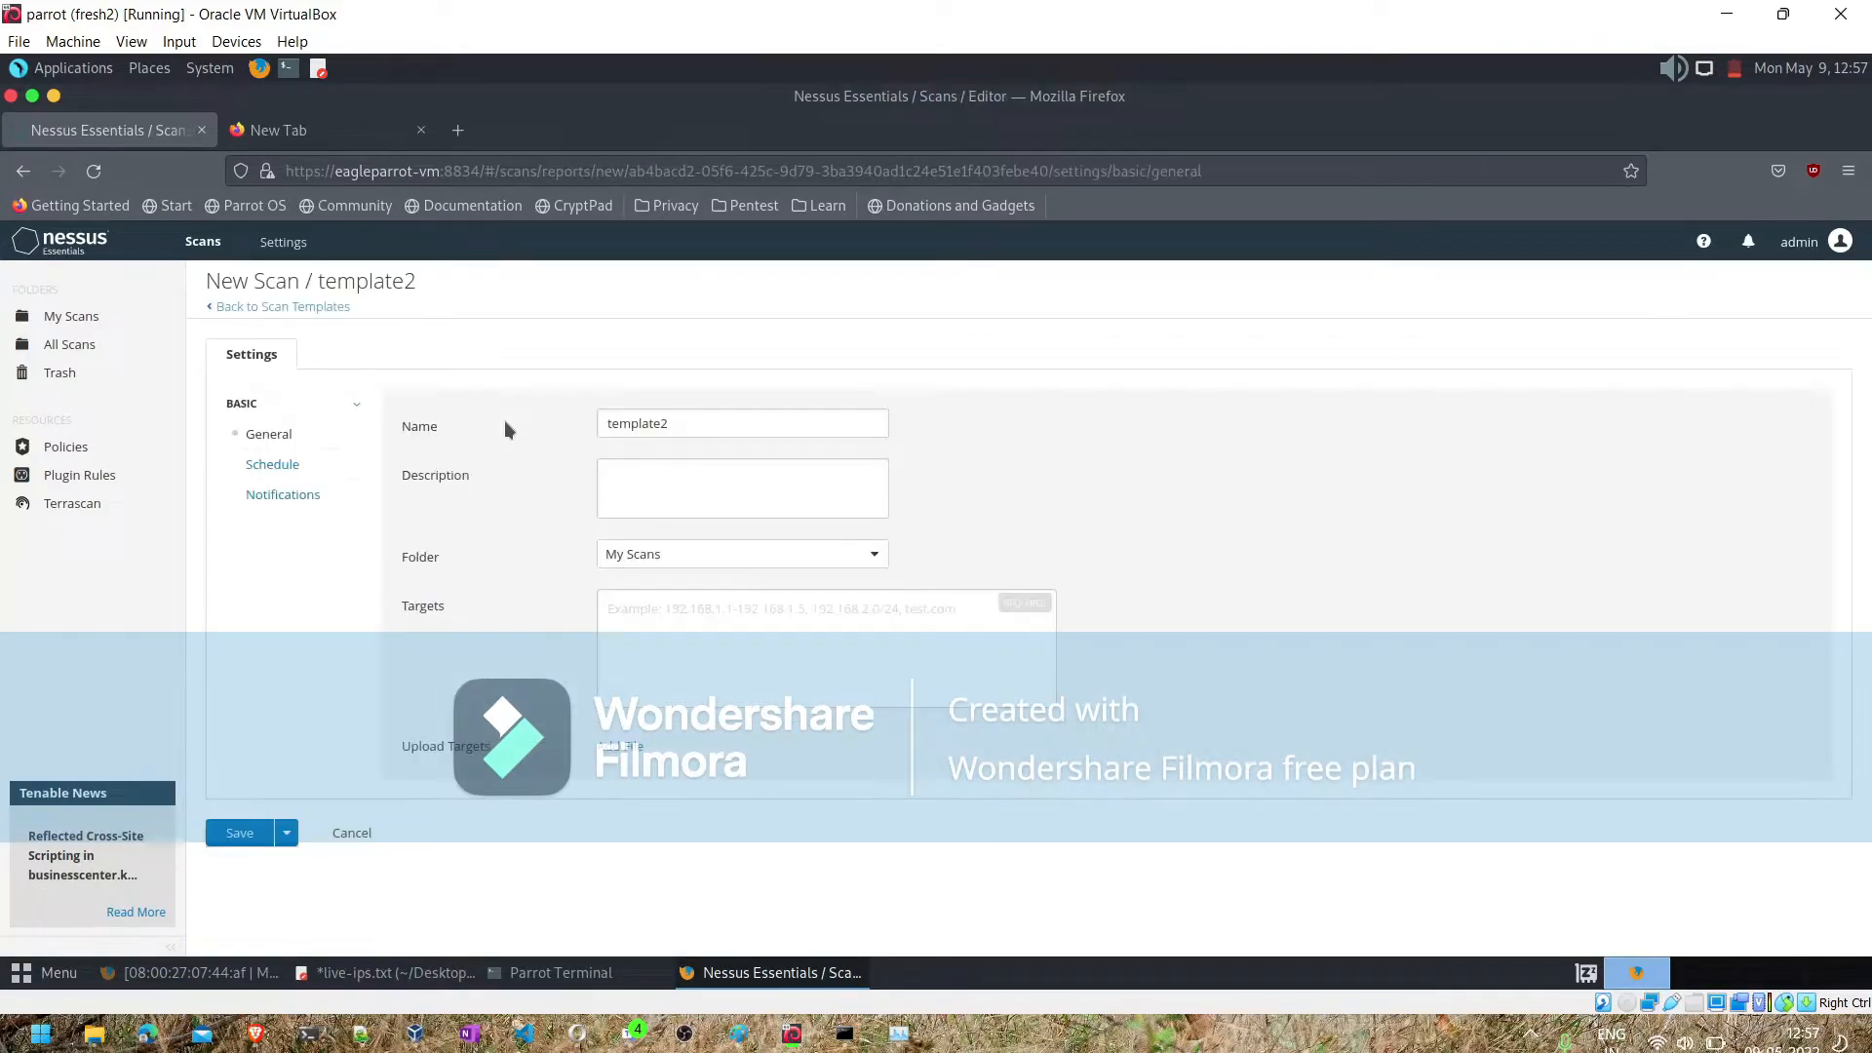
# - Enter the scan description "Scaning the entire range" followed by 192.168.1.0/24 and 192.168.2.0/24 on separate lines
pyautogui.click(617, 473)
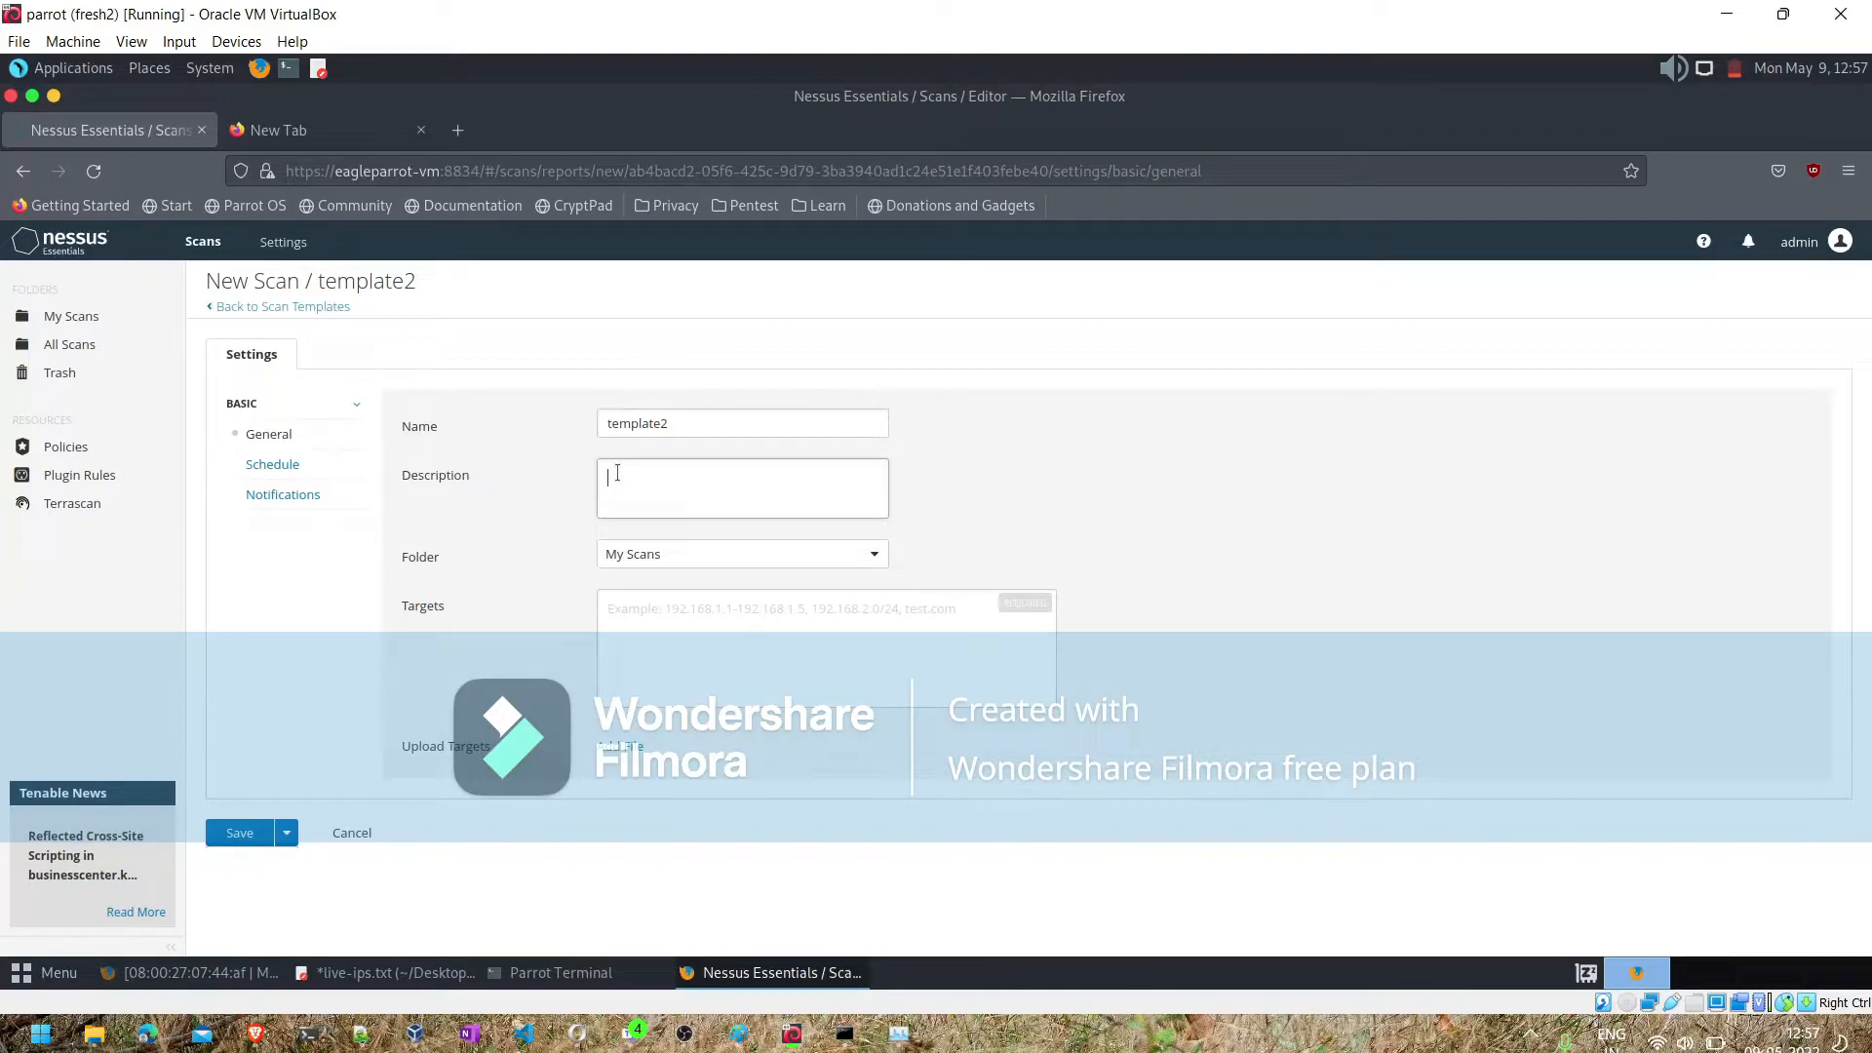
pyautogui.write('ning the entire range 192.168.')
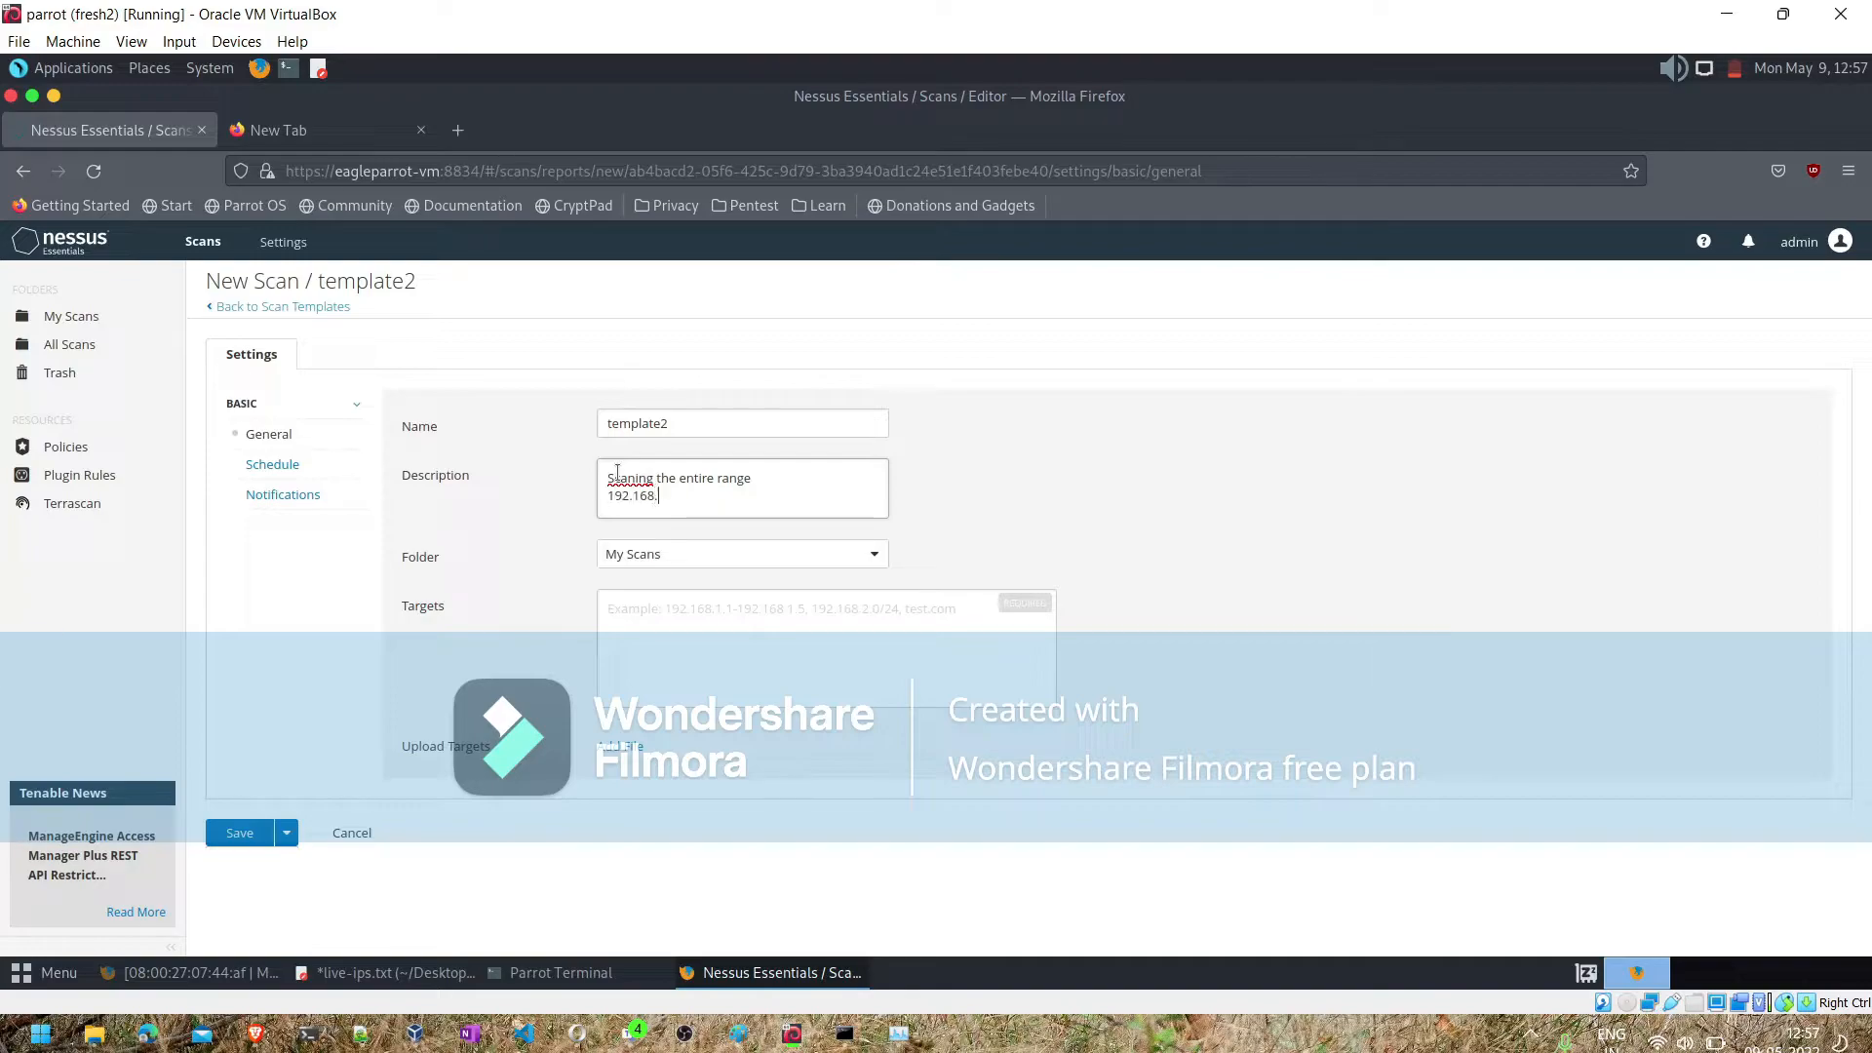
pyautogui.write('1.0')
pyautogui.hotkey('shift', 'Left')
pyautogui.hotkey('shift', 'Left')
pyautogui.hotkey('shift', 'Left')
pyautogui.hotkey('shift', 'Left')
pyautogui.hotkey('shift', 'Left')
pyautogui.hotkey('shift', 'Left')
pyautogui.hotkey('shift', 'Left')
pyautogui.hotkey('shift', 'Left')
pyautogui.hotkey('shift', 'Left')
pyautogui.hotkey('ctrl', 'c')
pyautogui.press('End')
pyautogui.press('Return')
pyautogui.hotkey('ctrl', 'v')
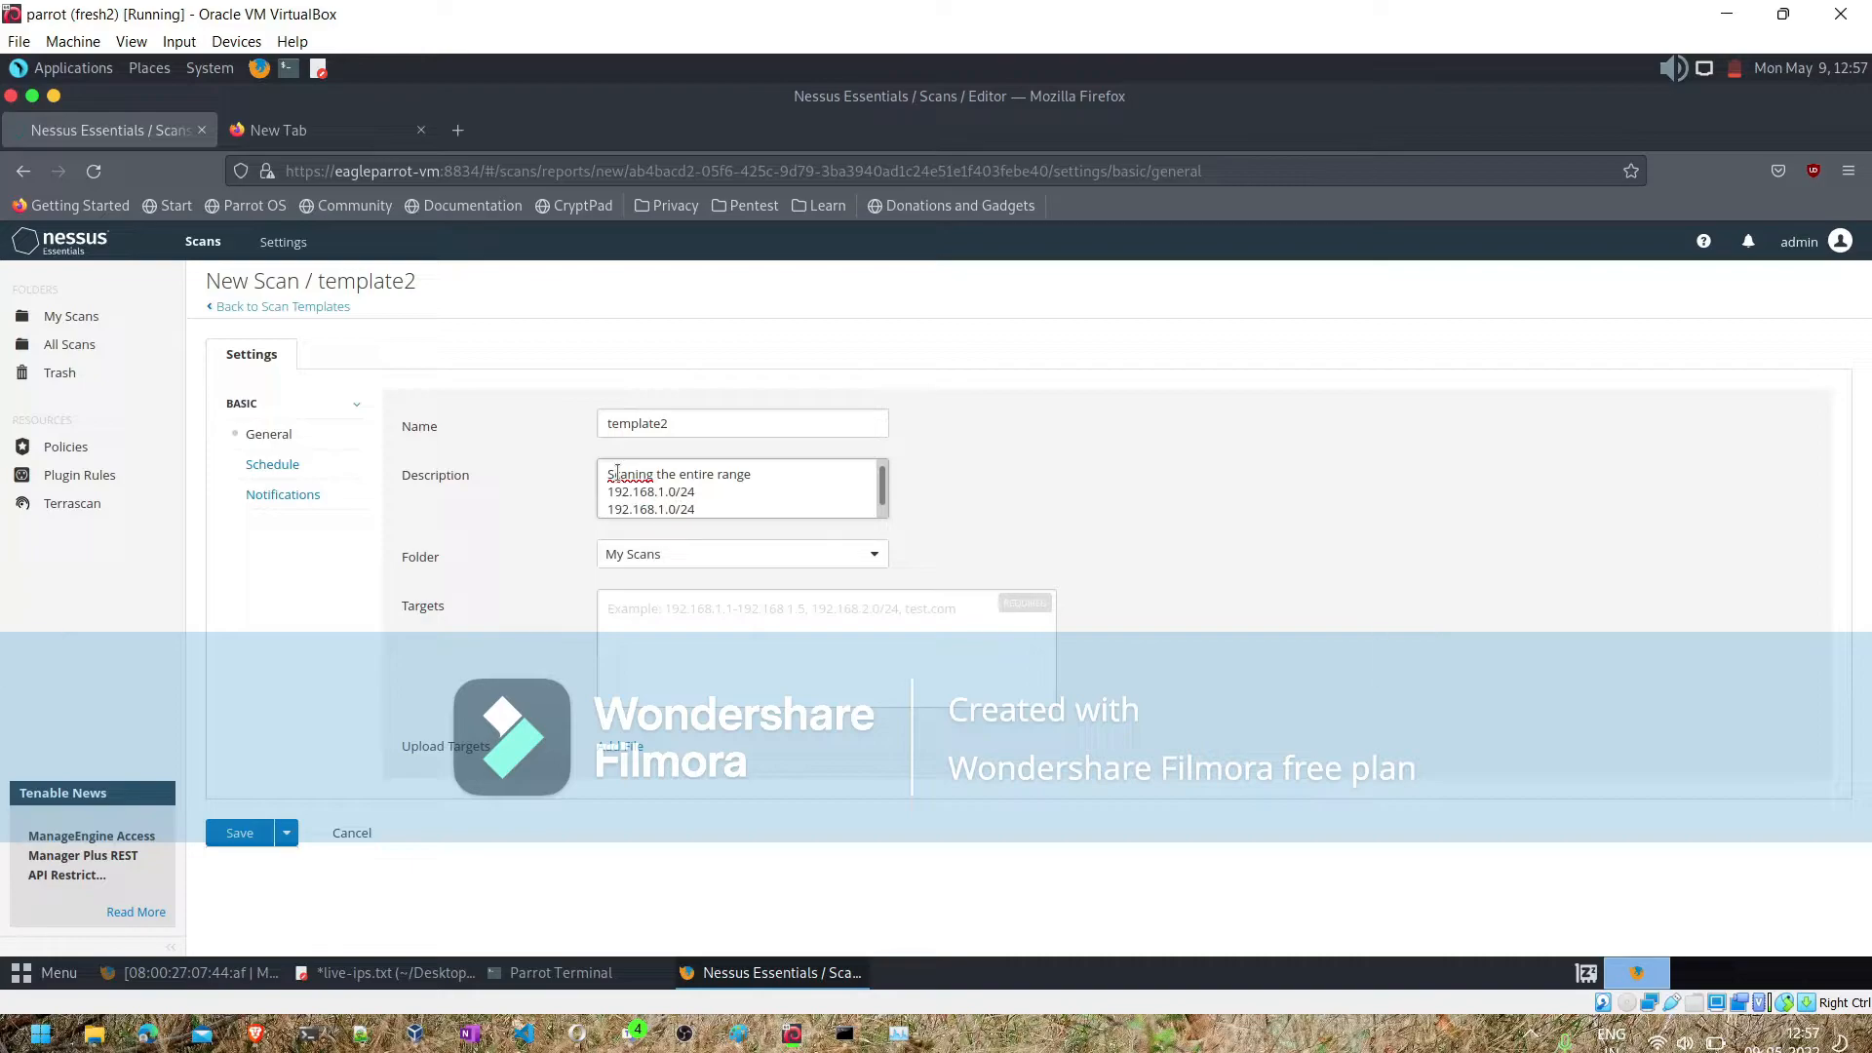
pyautogui.press('Left')
pyautogui.press('Left')
pyautogui.press('Left')
pyautogui.press('Left')
pyautogui.press('Left')
pyautogui.press('BackSpace')
pyautogui.write('2')
pyautogui.click(770, 666)
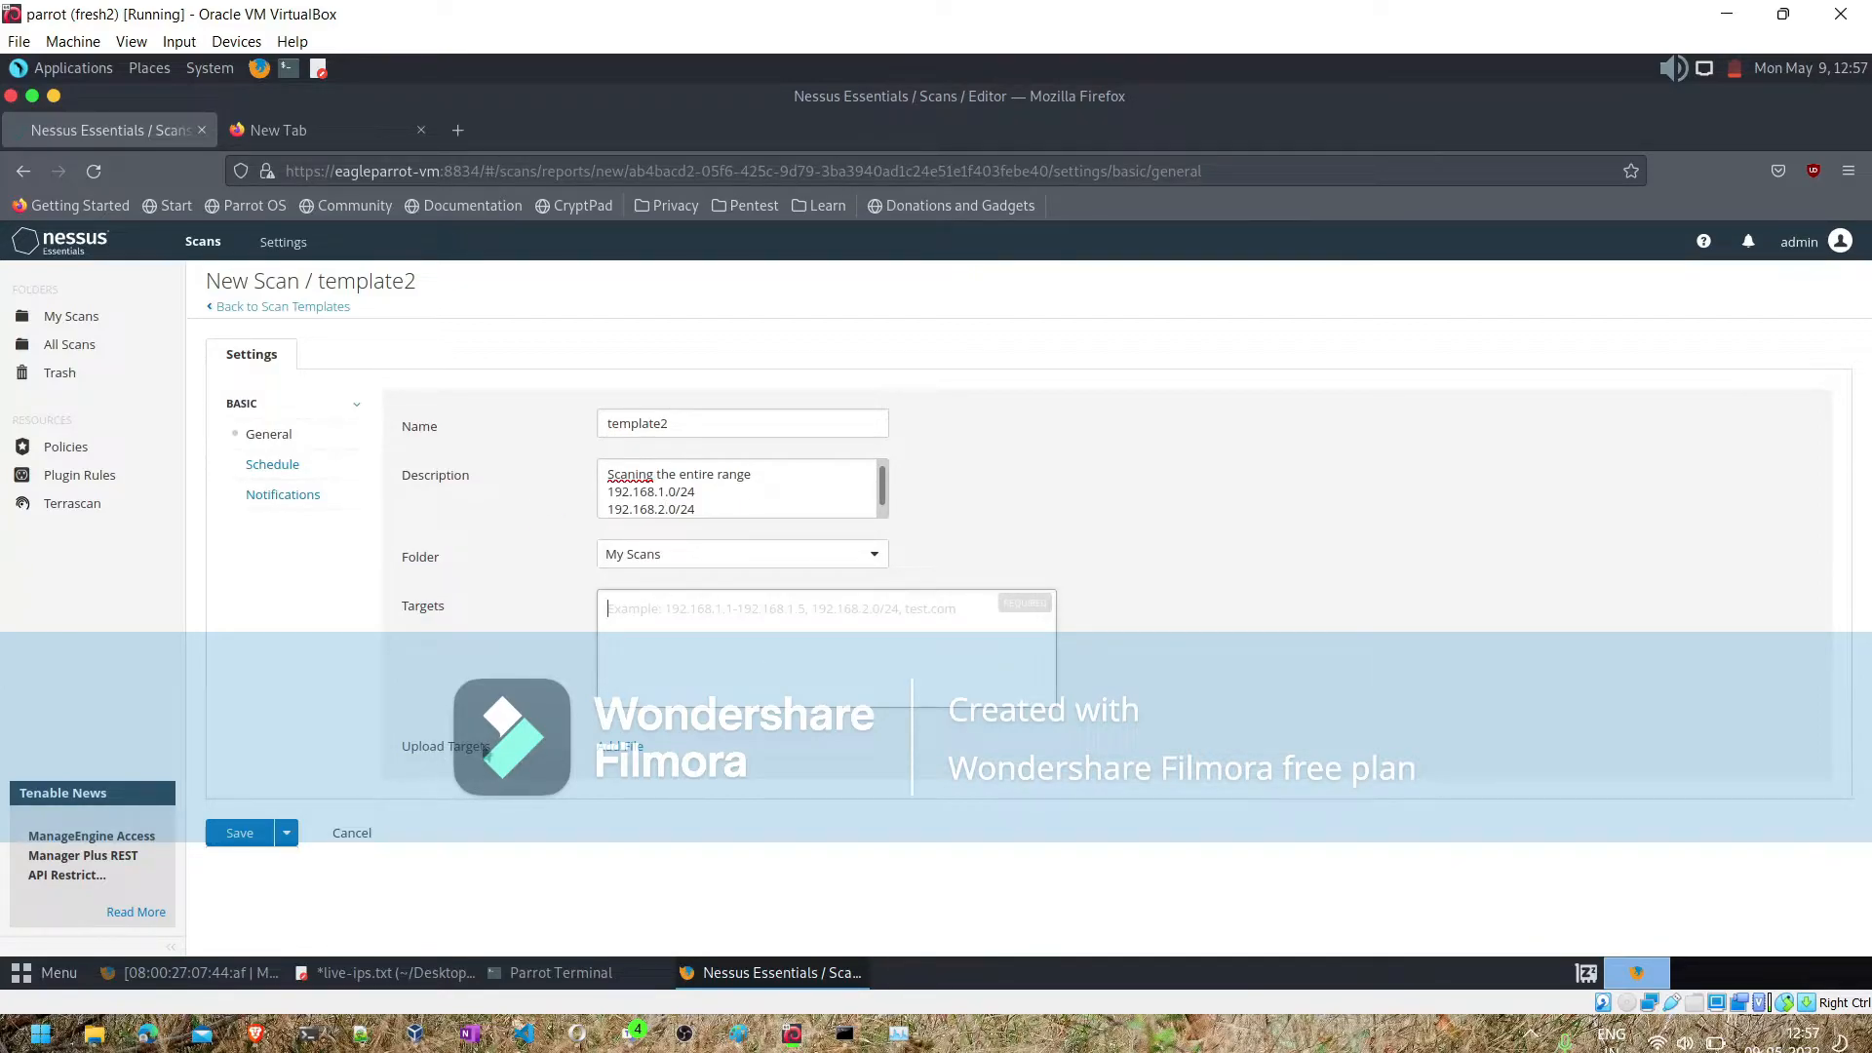
# - Switch to the terminal, change to the Desktop folder and list its files on a cleared screen
pyautogui.click(582, 979)
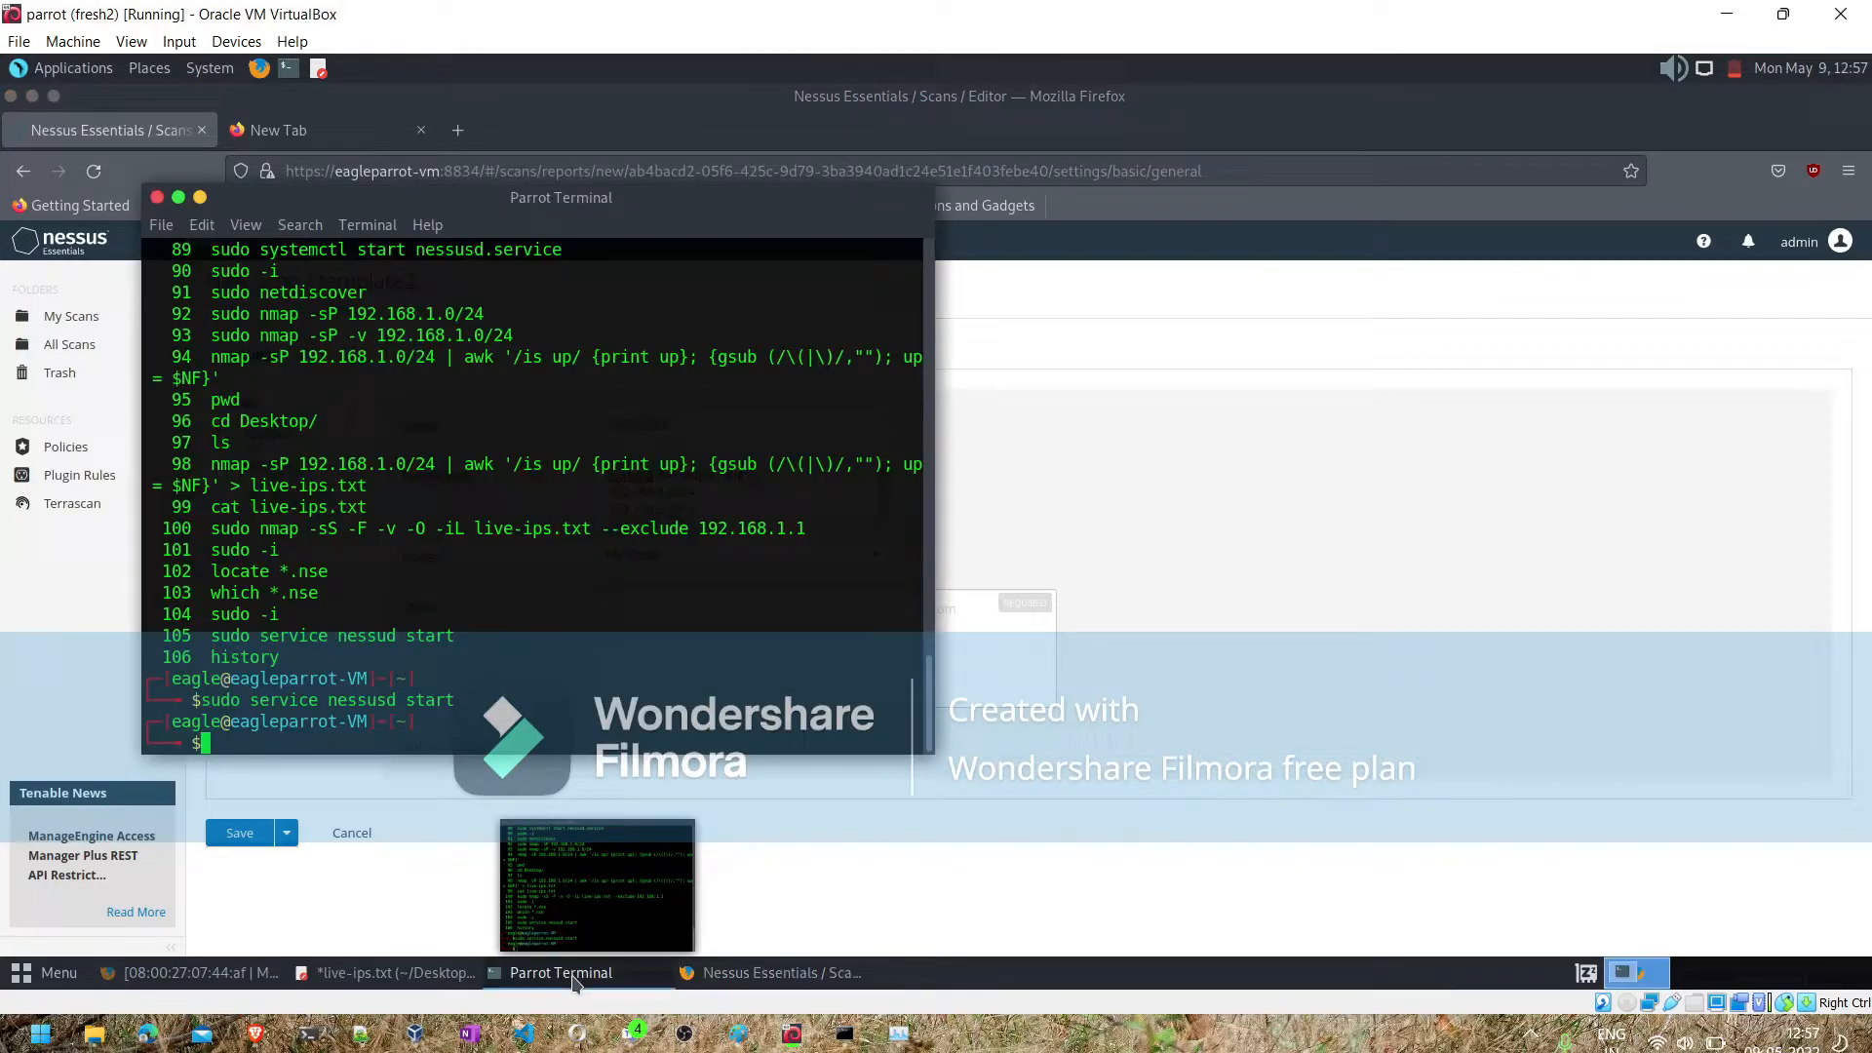
pyautogui.click(452, 978)
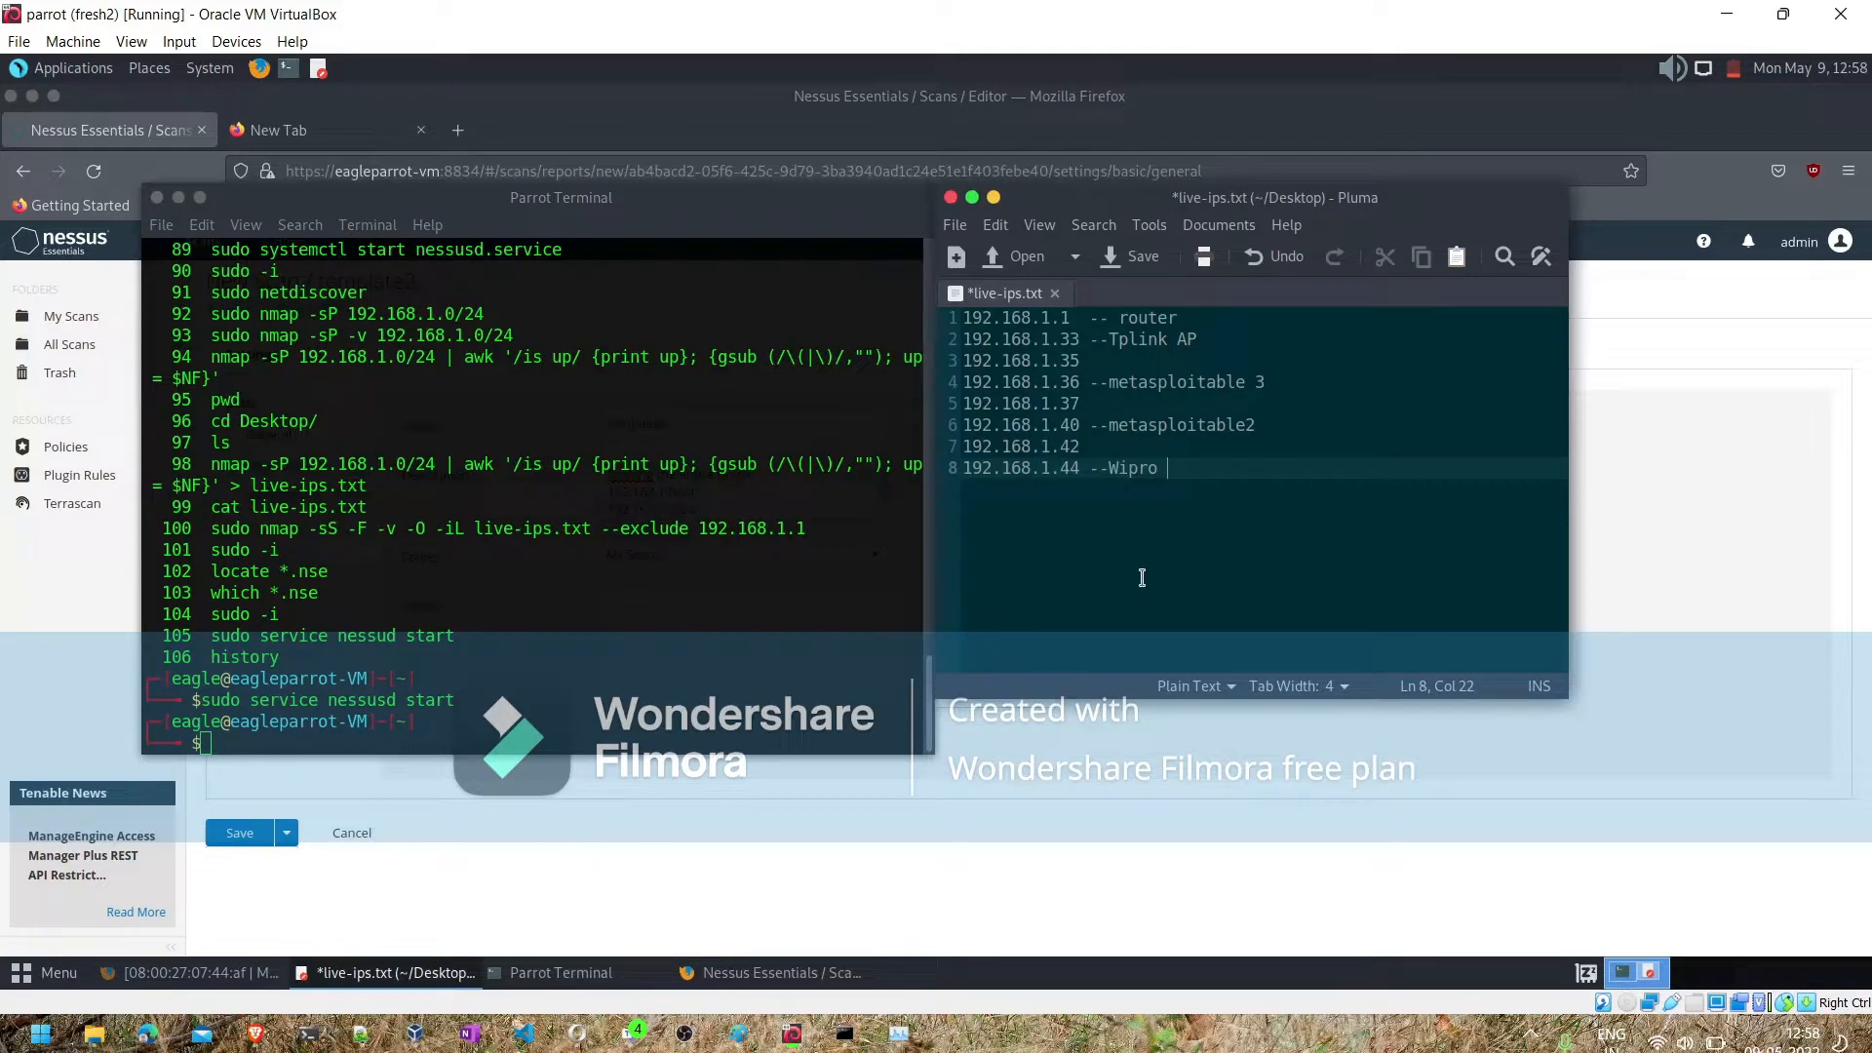
pyautogui.click(366, 743)
pyautogui.write('pwd')
pyautogui.press('Return')
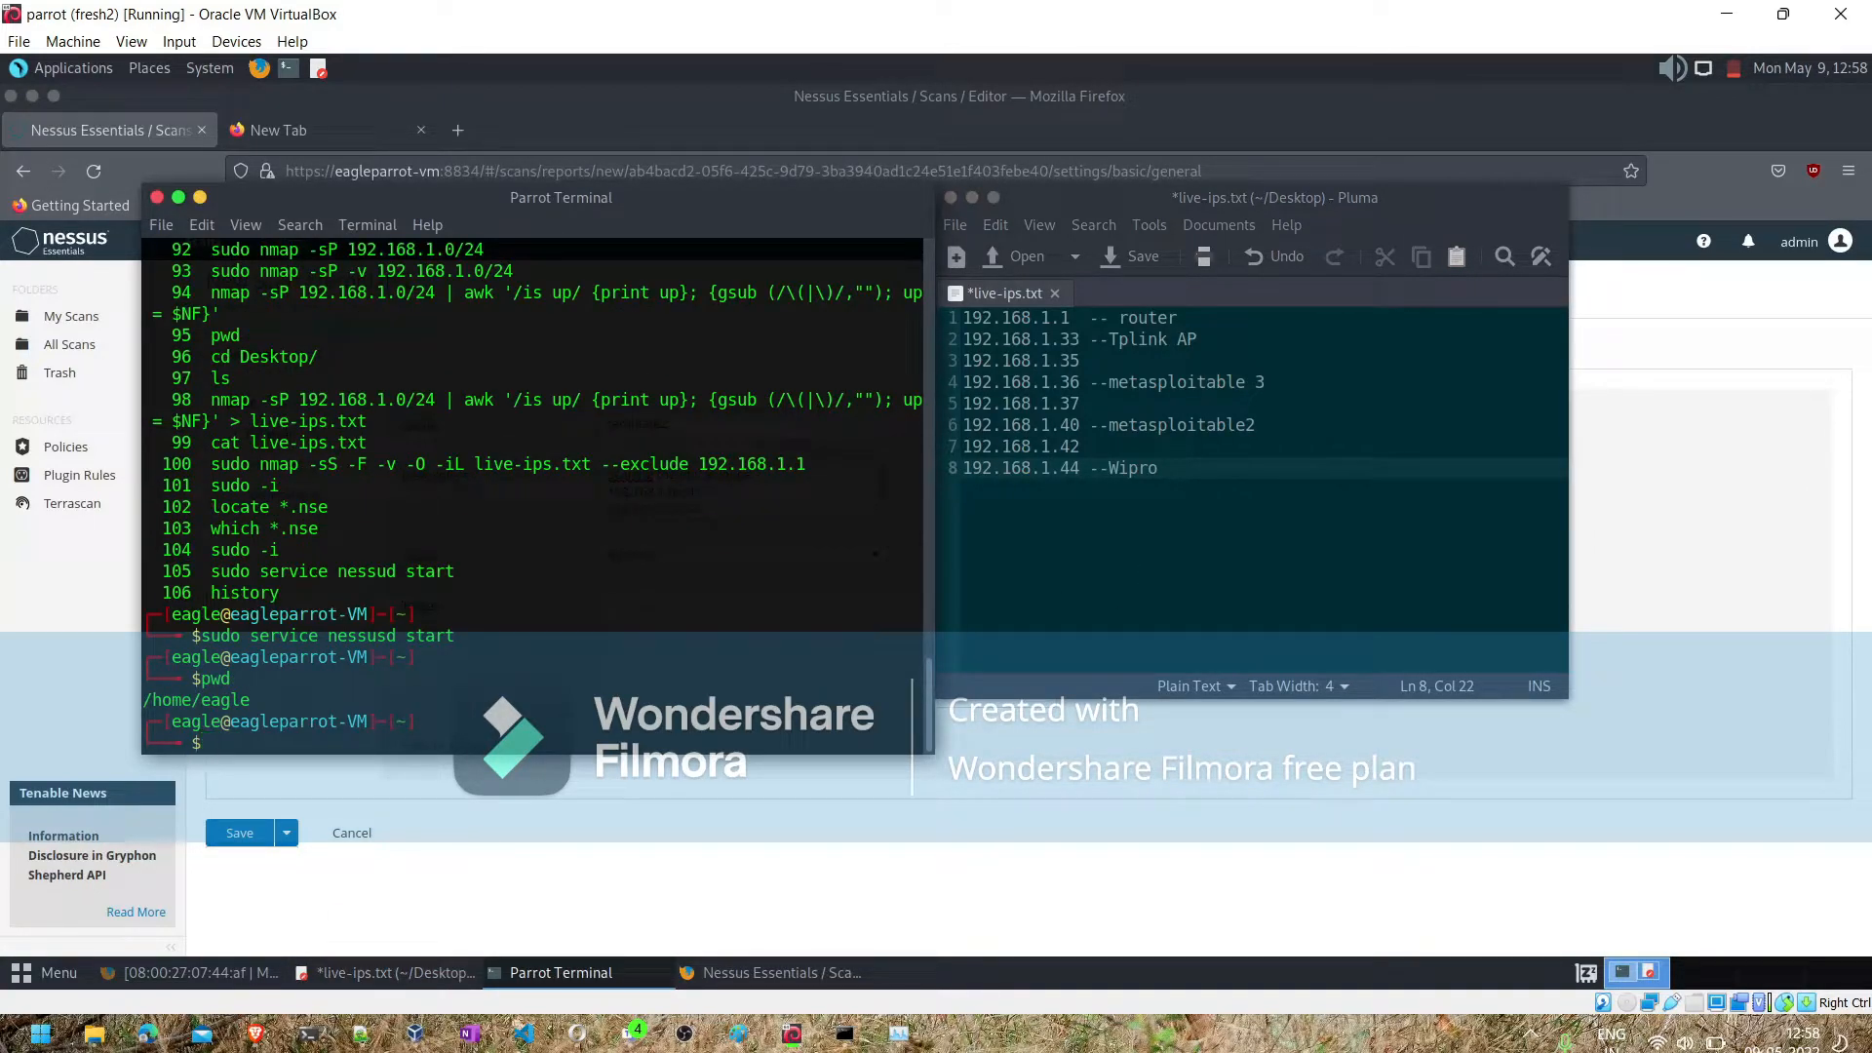
pyautogui.write('ls')
pyautogui.press('Return')
pyautogui.write('cd Des')
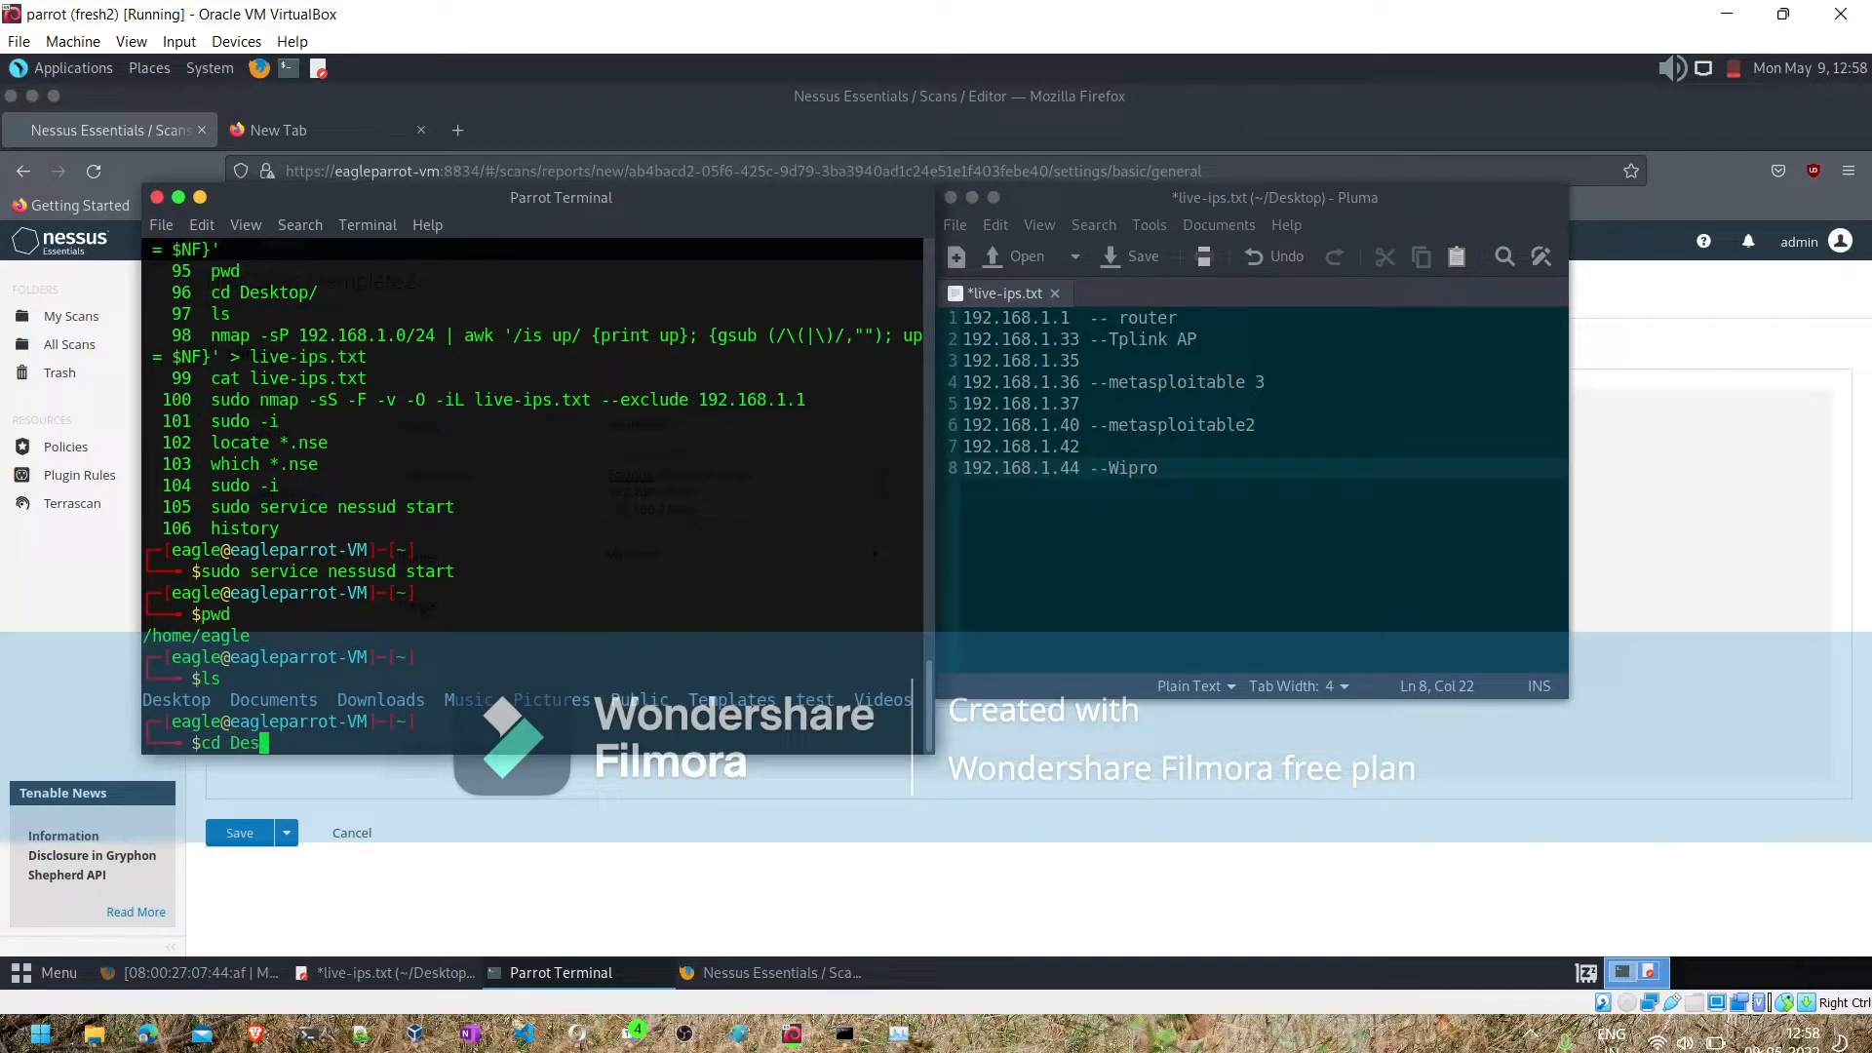
pyautogui.press('Tab')
pyautogui.press('Return')
pyautogui.write('ls')
pyautogui.press('Return')
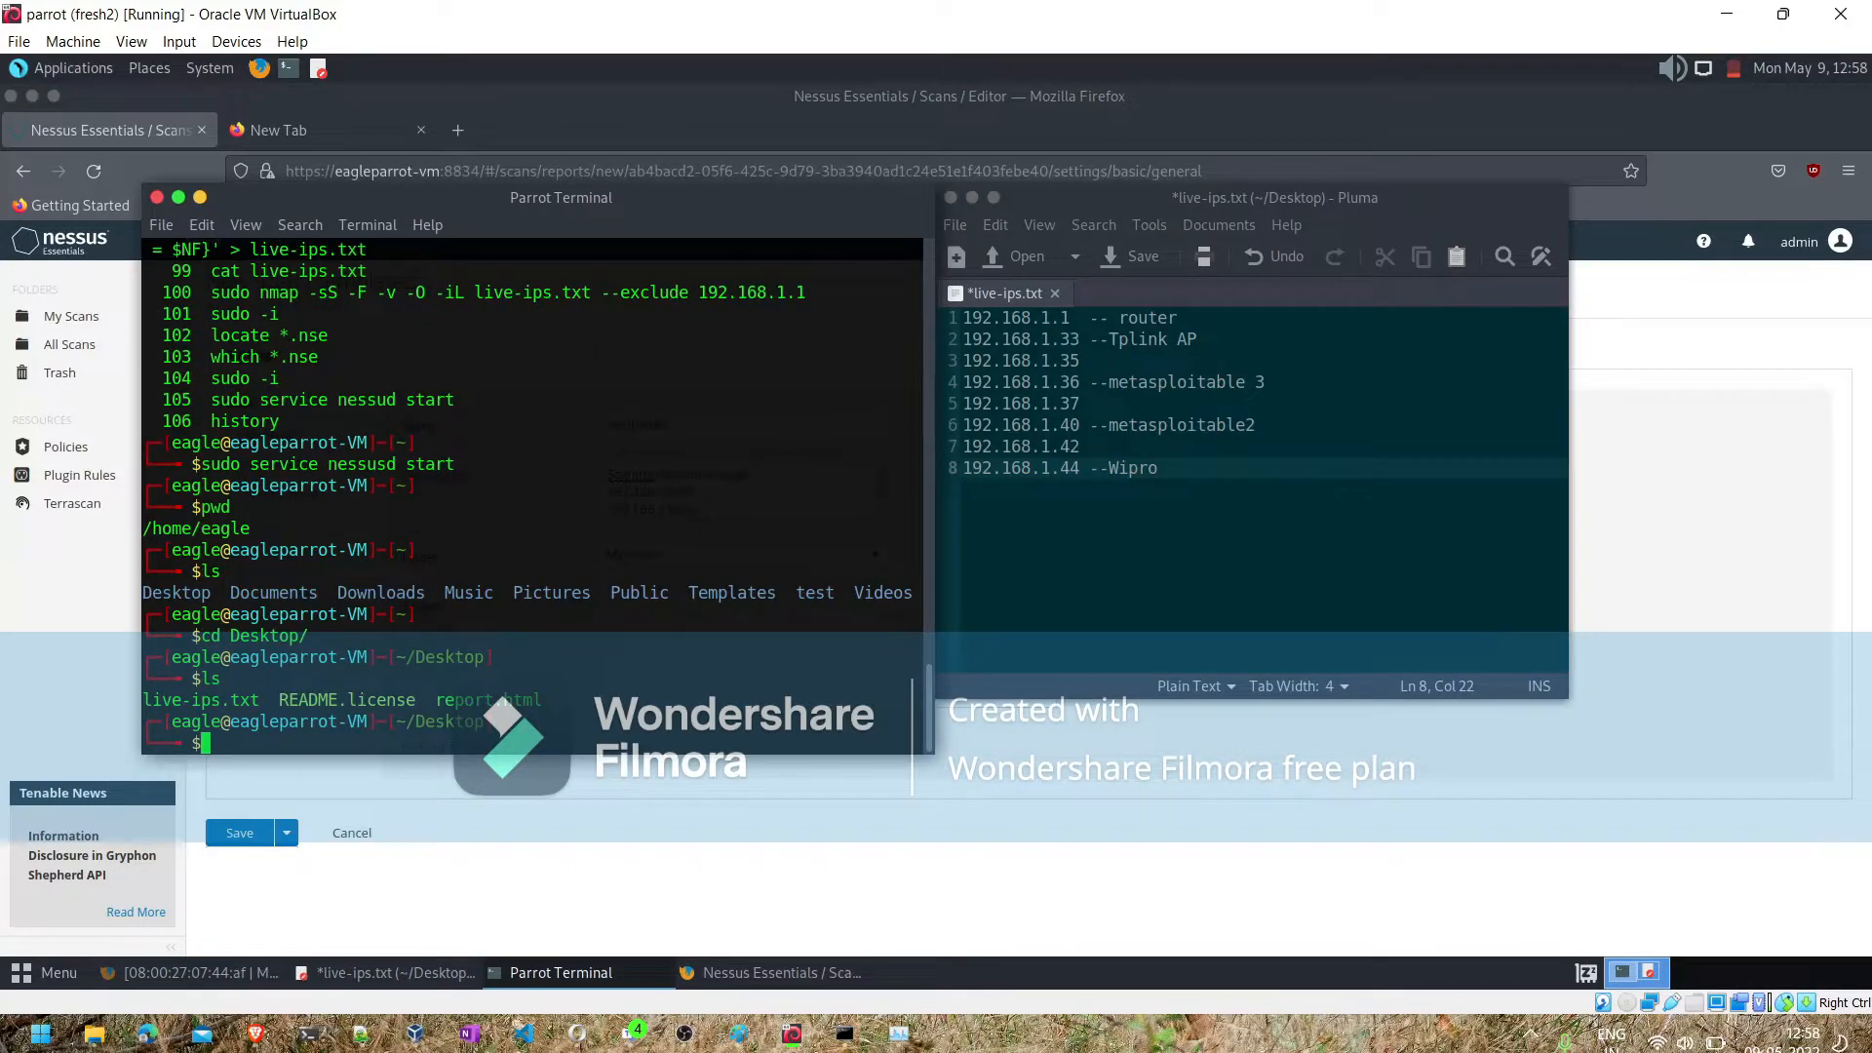
pyautogui.hotkey('ctrl', 'l')
pyautogui.write('ls')
pyautogui.press('Return')
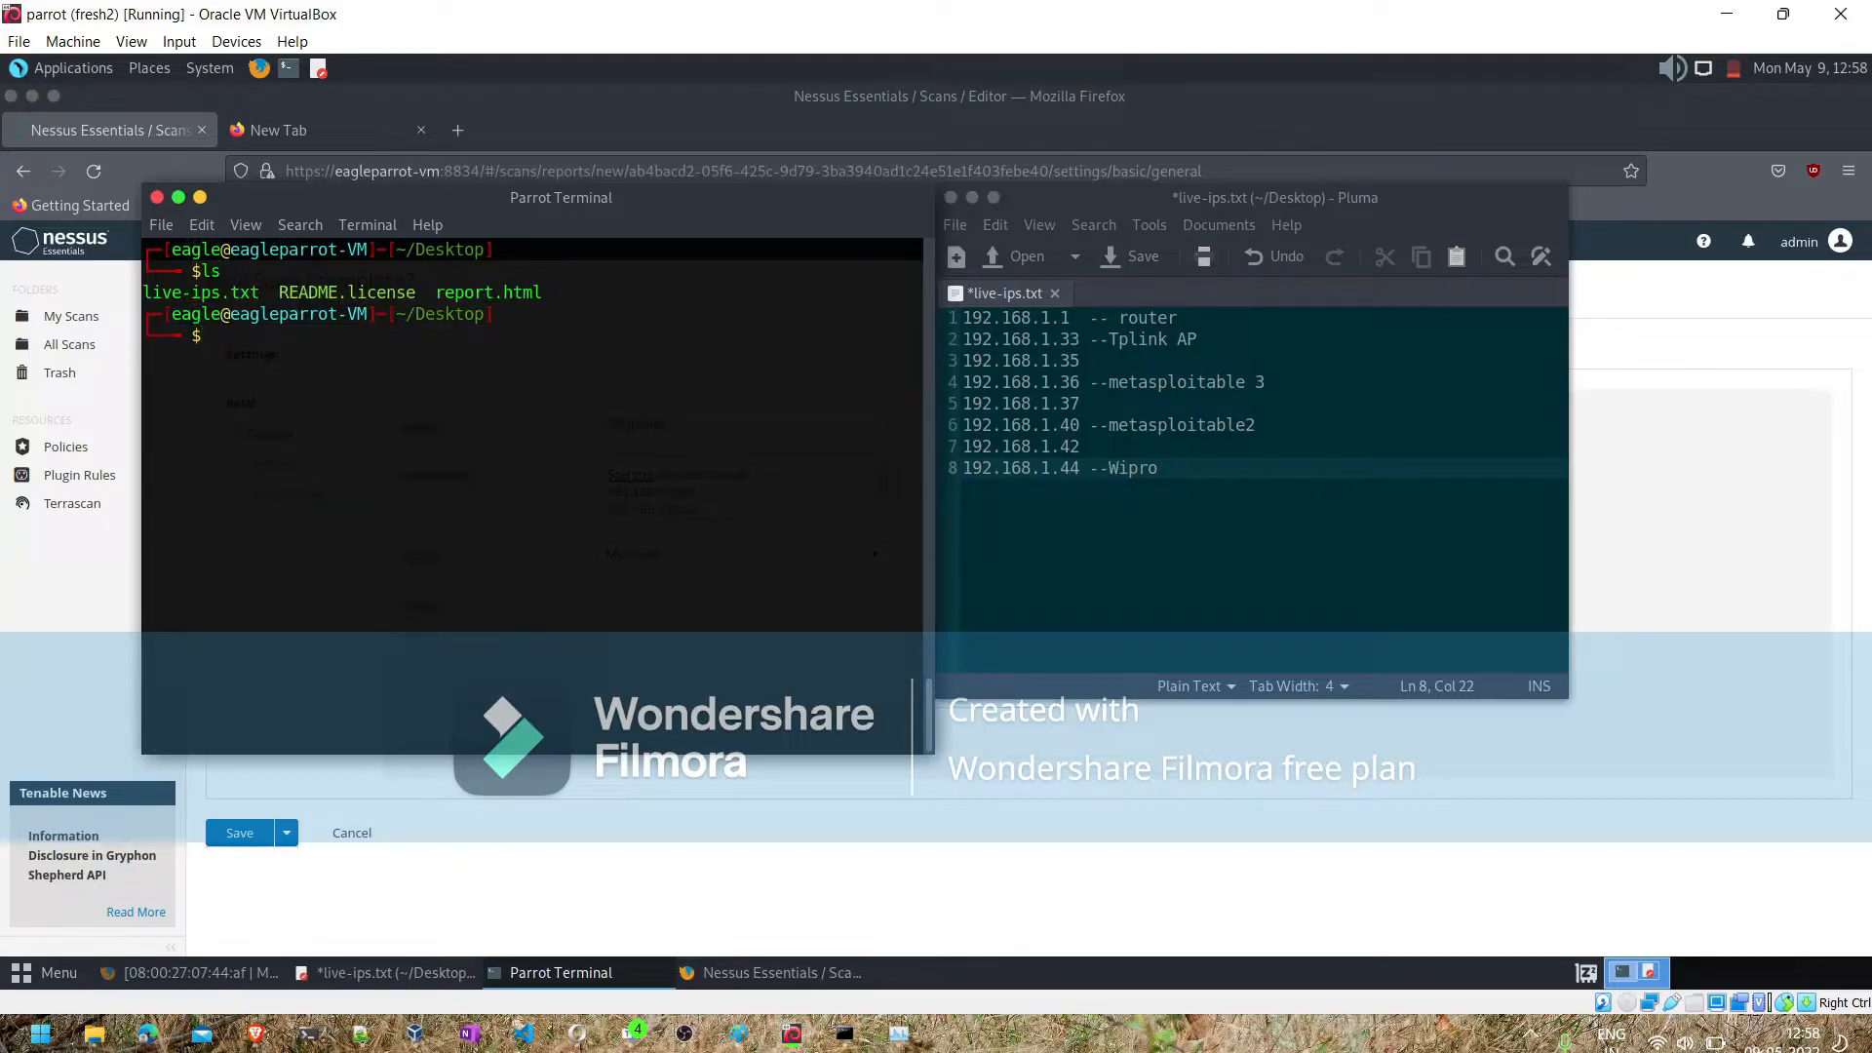
# - Copy live-ips.txt to live2.txt and list the folder again
pyautogui.write('cp li')
pyautogui.press('Tab')
pyautogui.write('live2.txt')
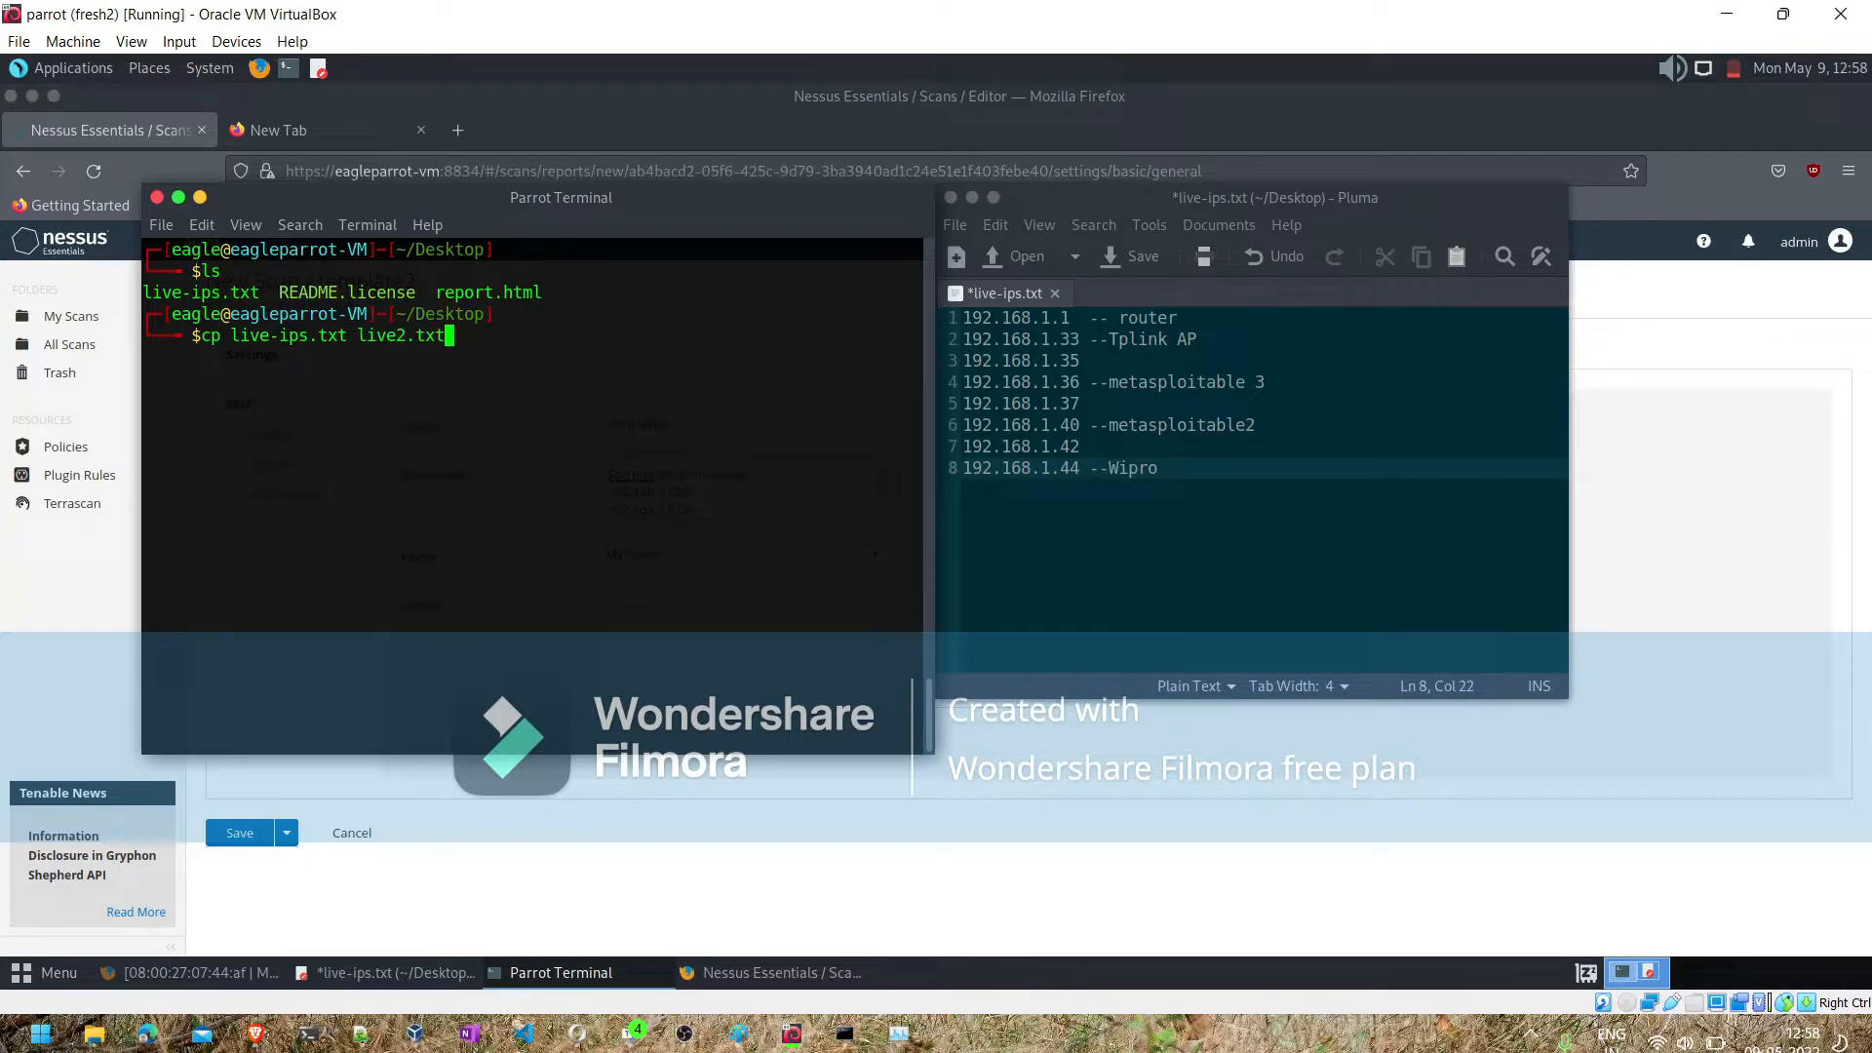
pyautogui.press('Return')
pyautogui.write('ls')
pyautogui.press('Return')
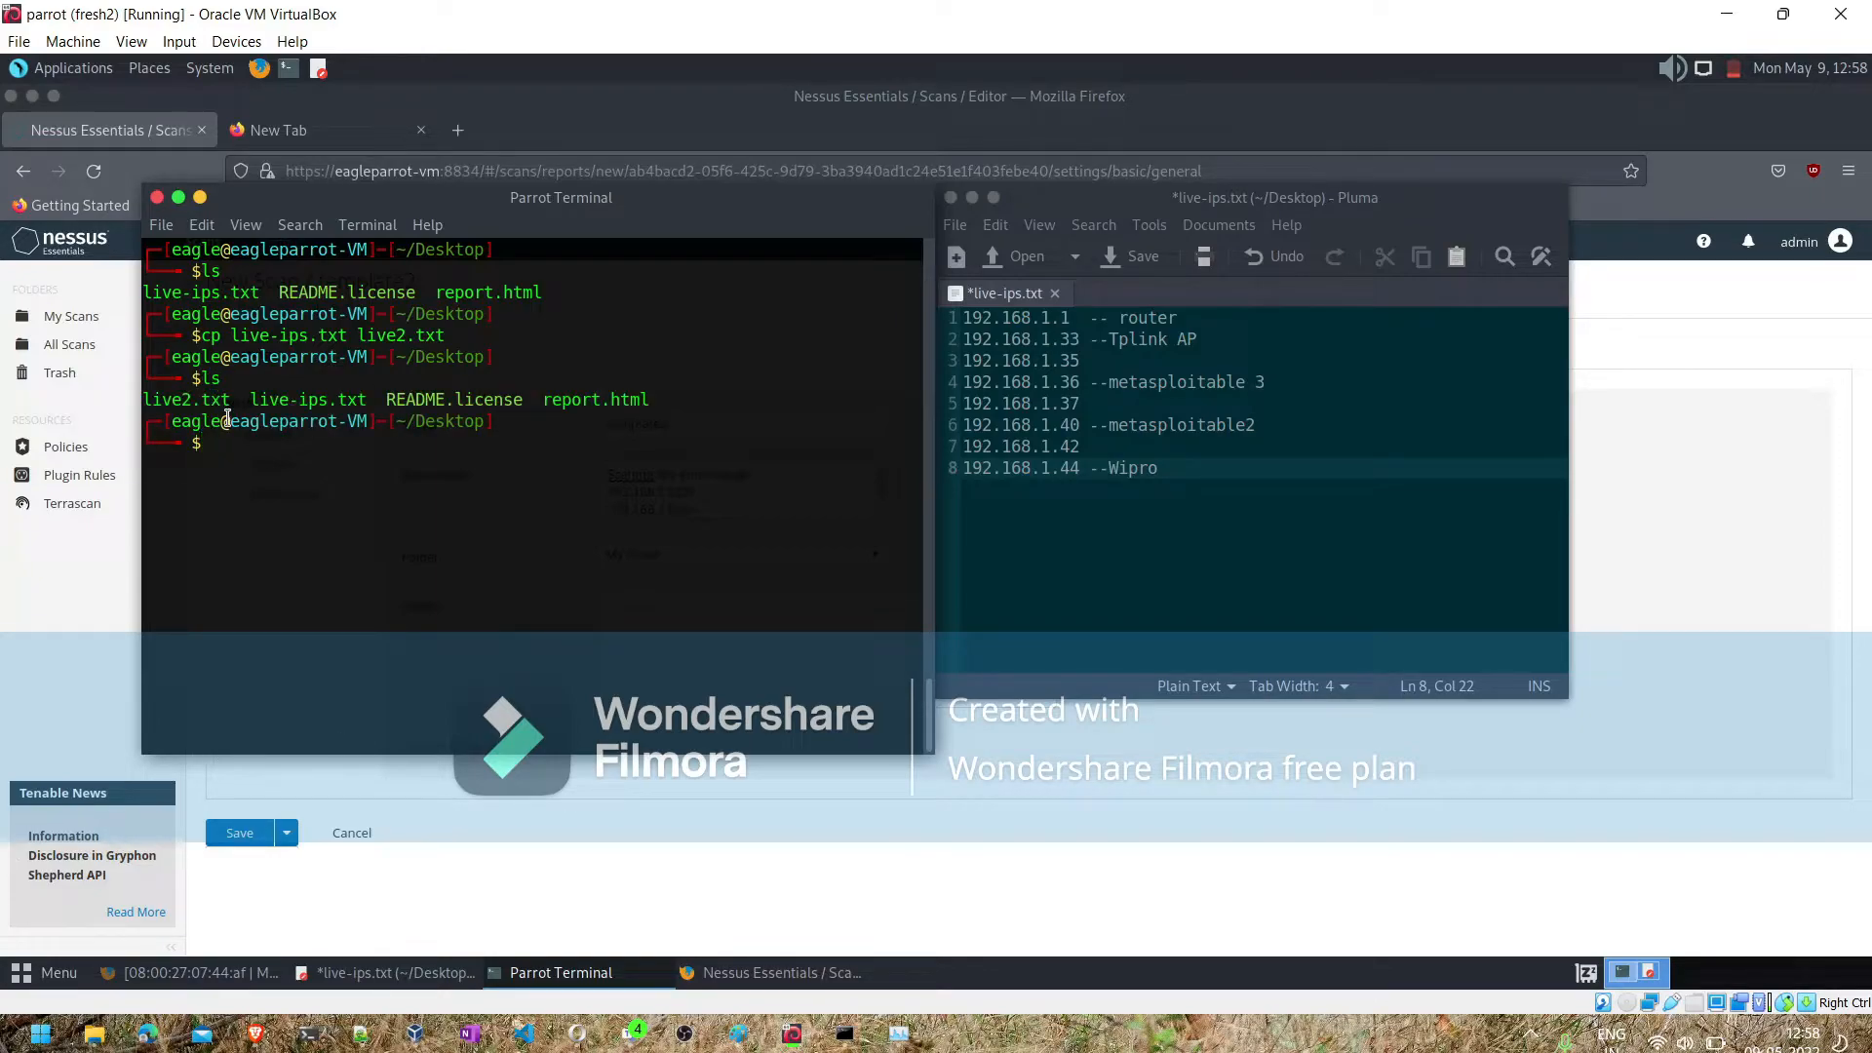
# - Open live2.txt in nano and remove the addresses 192.168.1.1, 192.168.1.33 and 192.168.1.35
pyautogui.write('nano l')
pyautogui.write('ve2')
pyautogui.press('Tab')
pyautogui.press('Return')
pyautogui.press('Down')
pyautogui.press('Up')
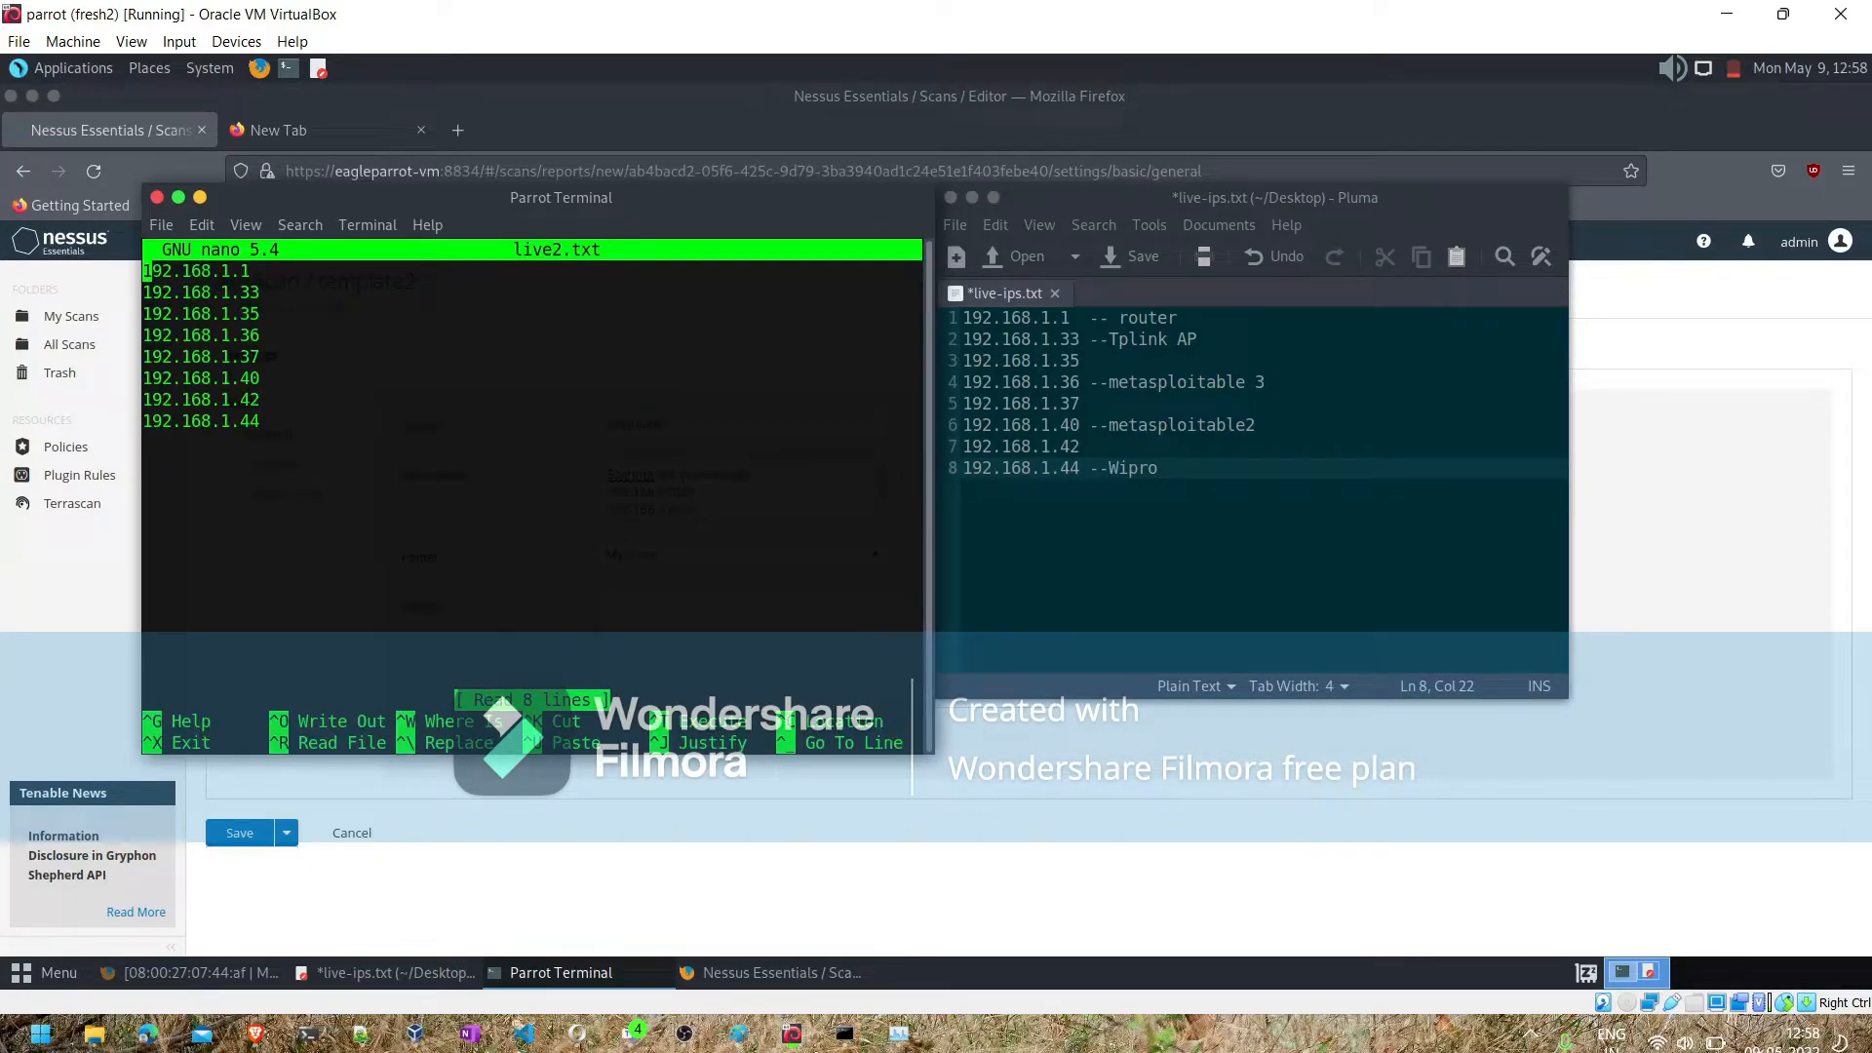
pyautogui.hotkey('shift', 'Down')
pyautogui.hotkey('shift', 'Down')
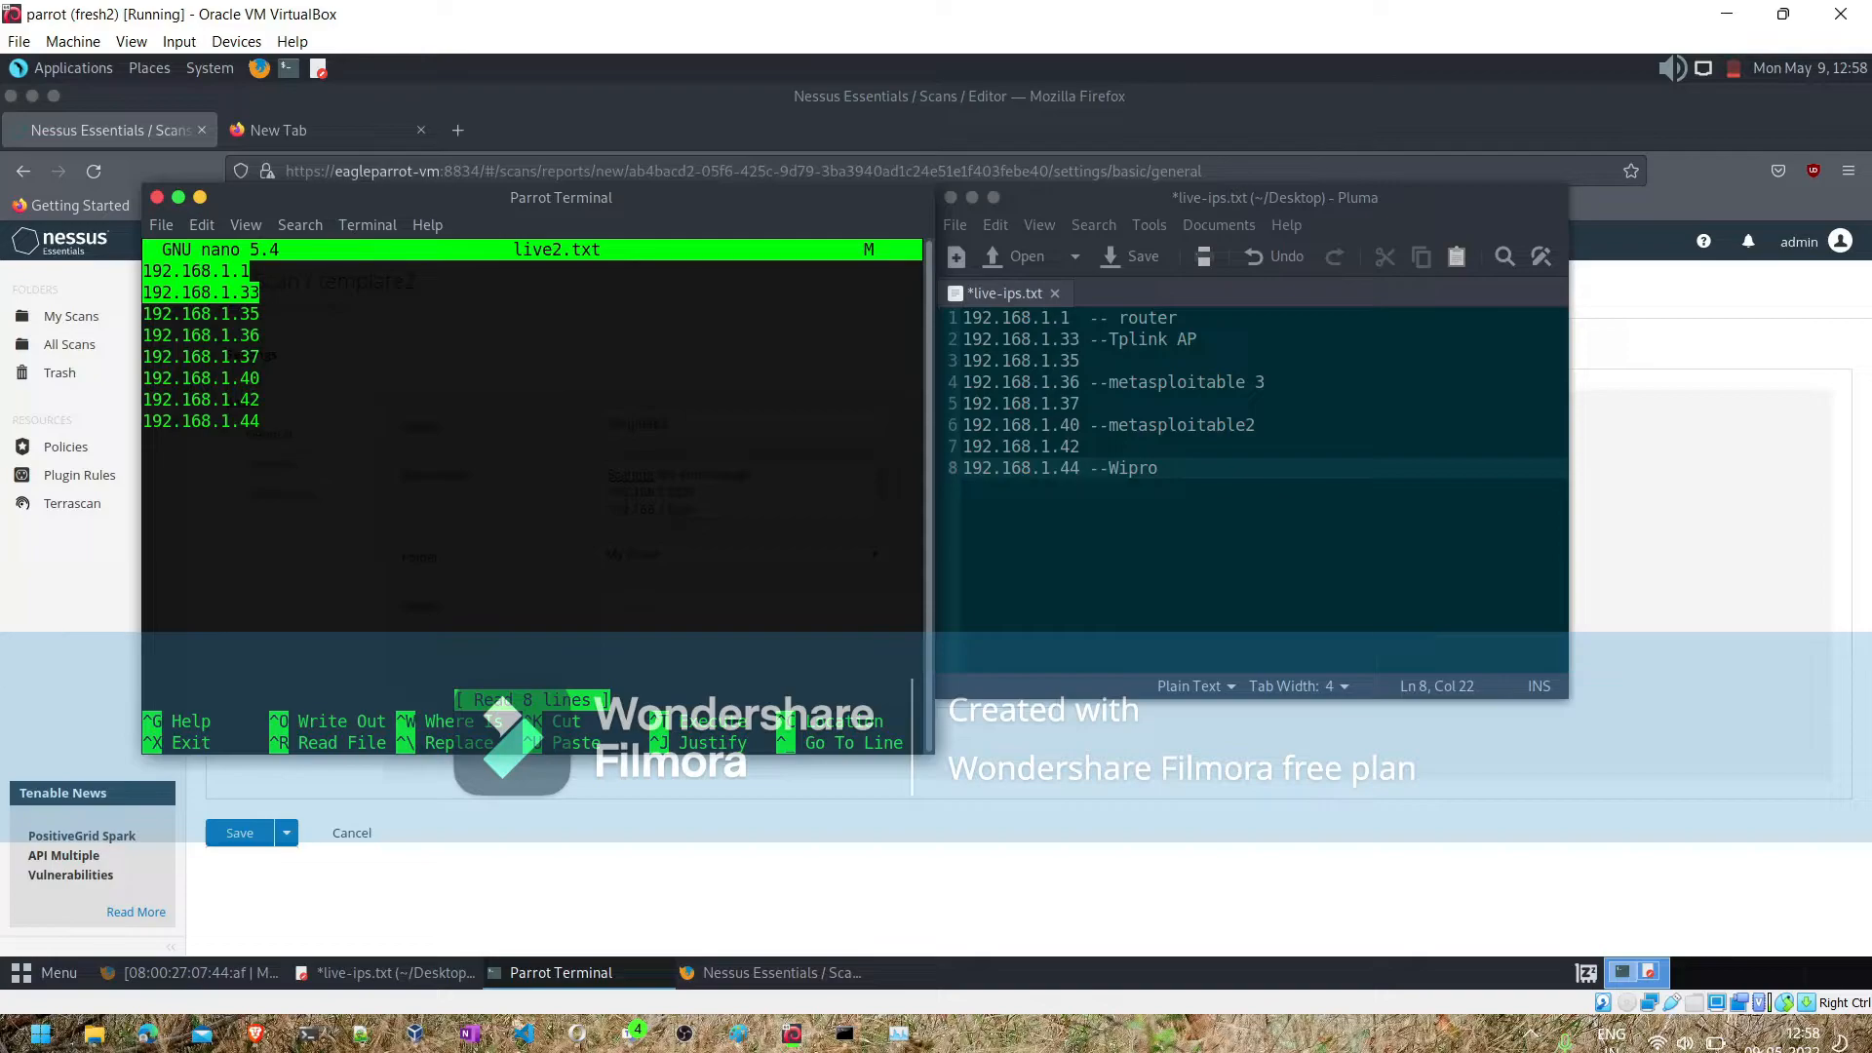
pyautogui.hotkey('shift', 'Down')
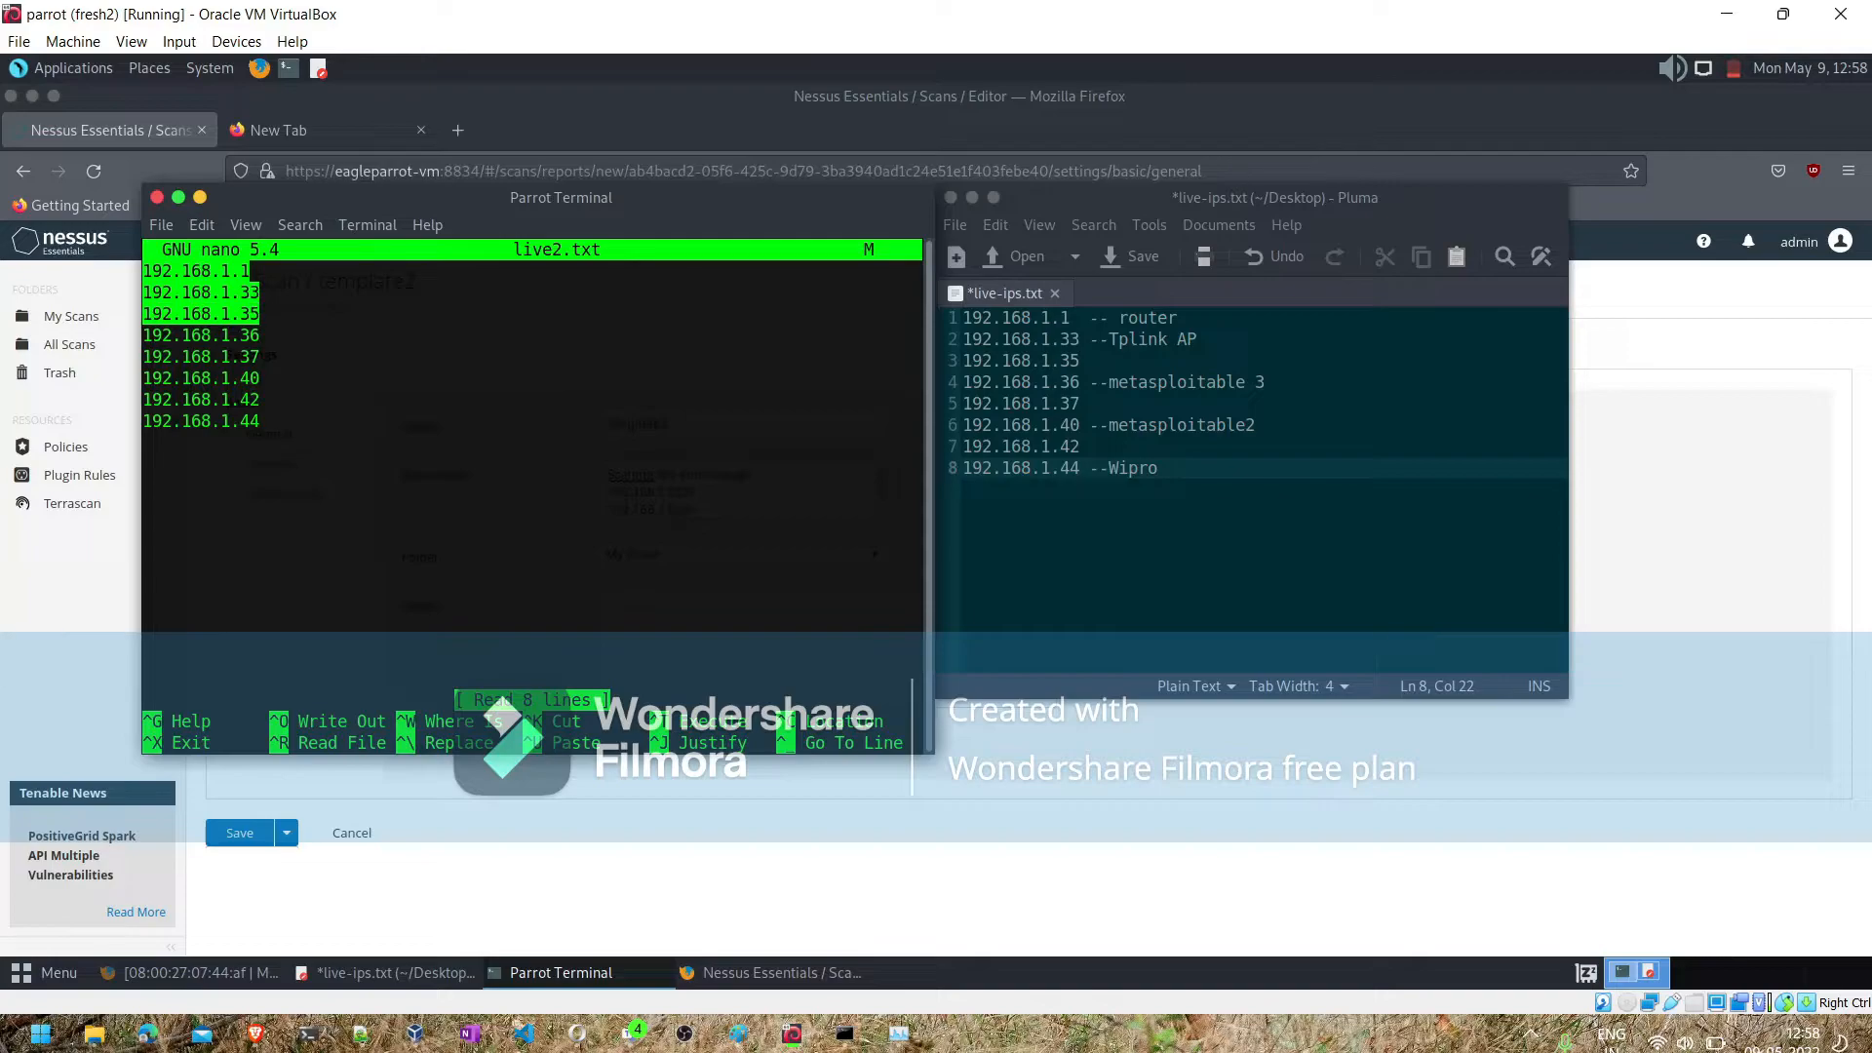
pyautogui.press('BackSpace')
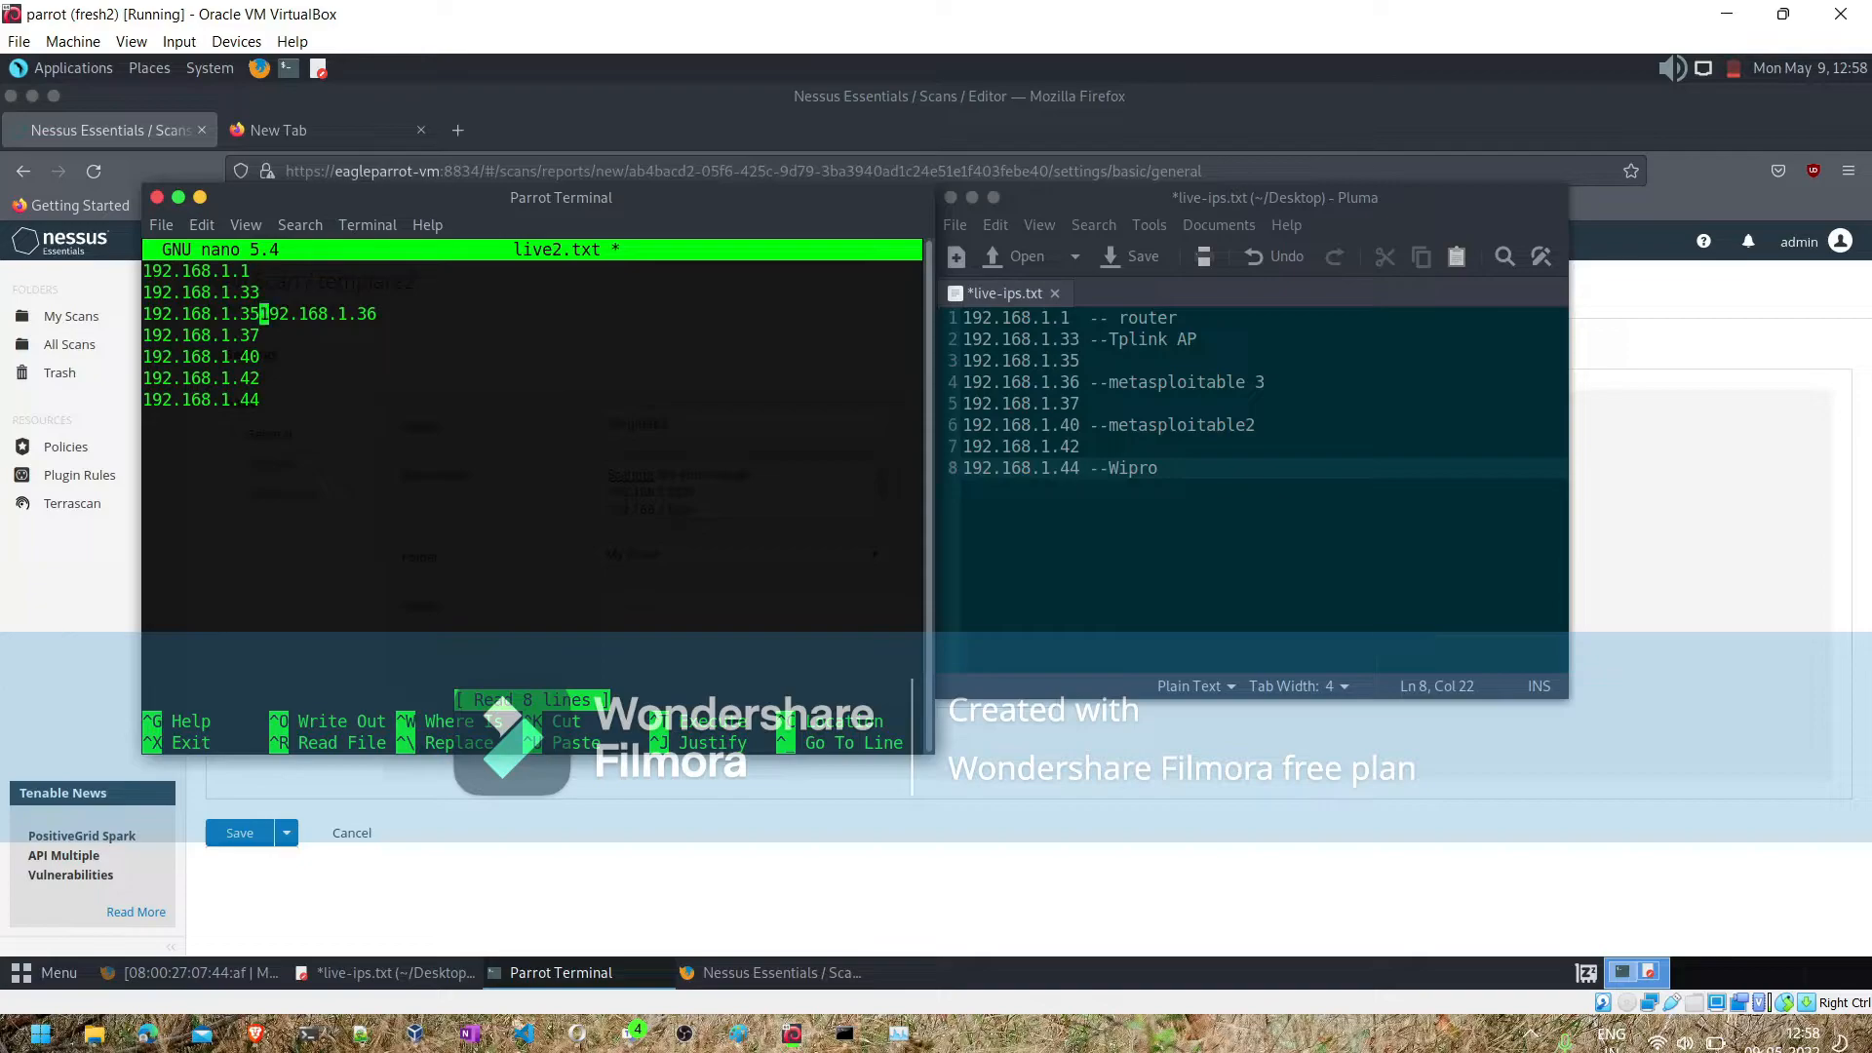
pyautogui.press('BackSpace')
pyautogui.press('BackSpace')
pyautogui.press('BackSpace')
pyautogui.press('BackSpace')
pyautogui.press('BackSpace')
pyautogui.press('BackSpace')
pyautogui.press('BackSpace')
pyautogui.press('BackSpace')
pyautogui.press('BackSpace')
pyautogui.press('BackSpace')
pyautogui.press('BackSpace')
pyautogui.press('BackSpace')
pyautogui.press('BackSpace')
pyautogui.press('BackSpace')
pyautogui.press('BackSpace')
pyautogui.press('BackSpace')
pyautogui.press('BackSpace')
pyautogui.press('BackSpace')
pyautogui.press('BackSpace')
pyautogui.press('BackSpace')
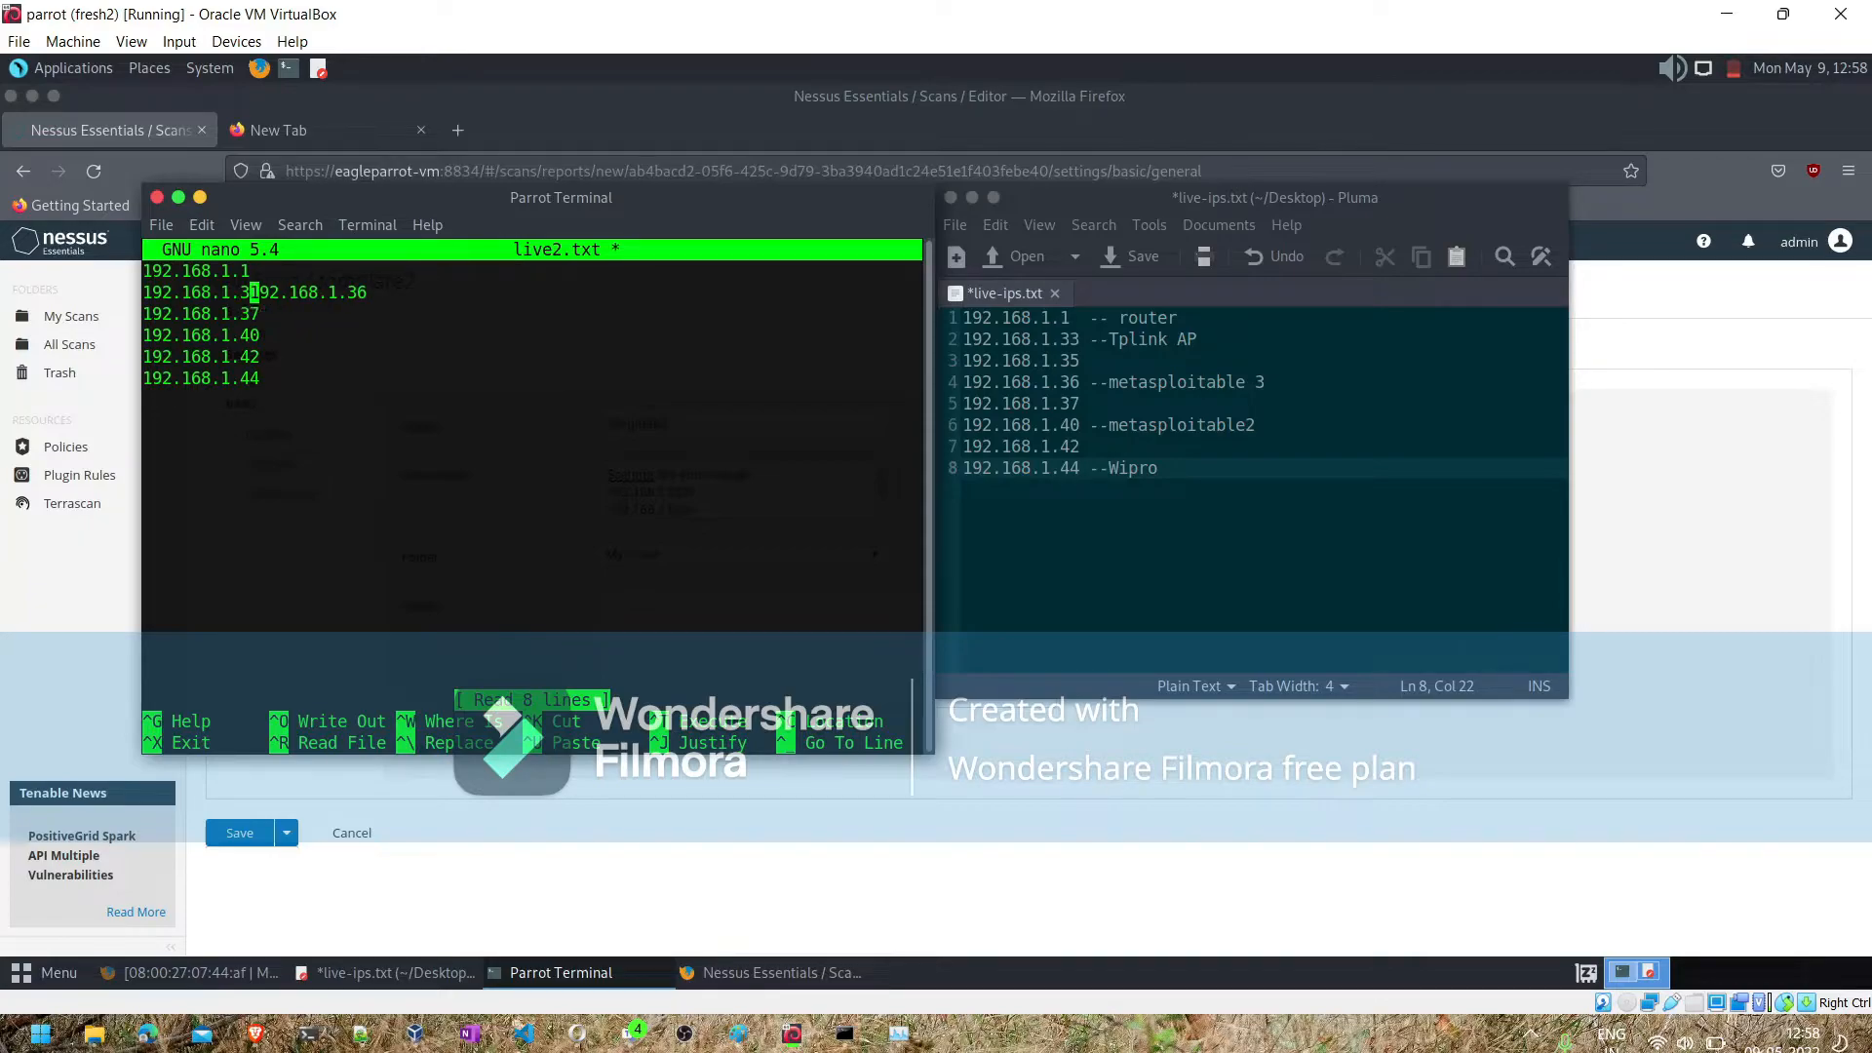
pyautogui.press('BackSpace')
pyautogui.press('BackSpace')
pyautogui.press('BackSpace')
pyautogui.press('BackSpace')
pyautogui.press('BackSpace')
pyautogui.press('BackSpace')
pyautogui.press('BackSpace')
pyautogui.press('BackSpace')
# - Remove the addresses 192.168.1.37, 192.168.1.42 and 192.168.1.44 from live2.txt
pyautogui.press('Down')
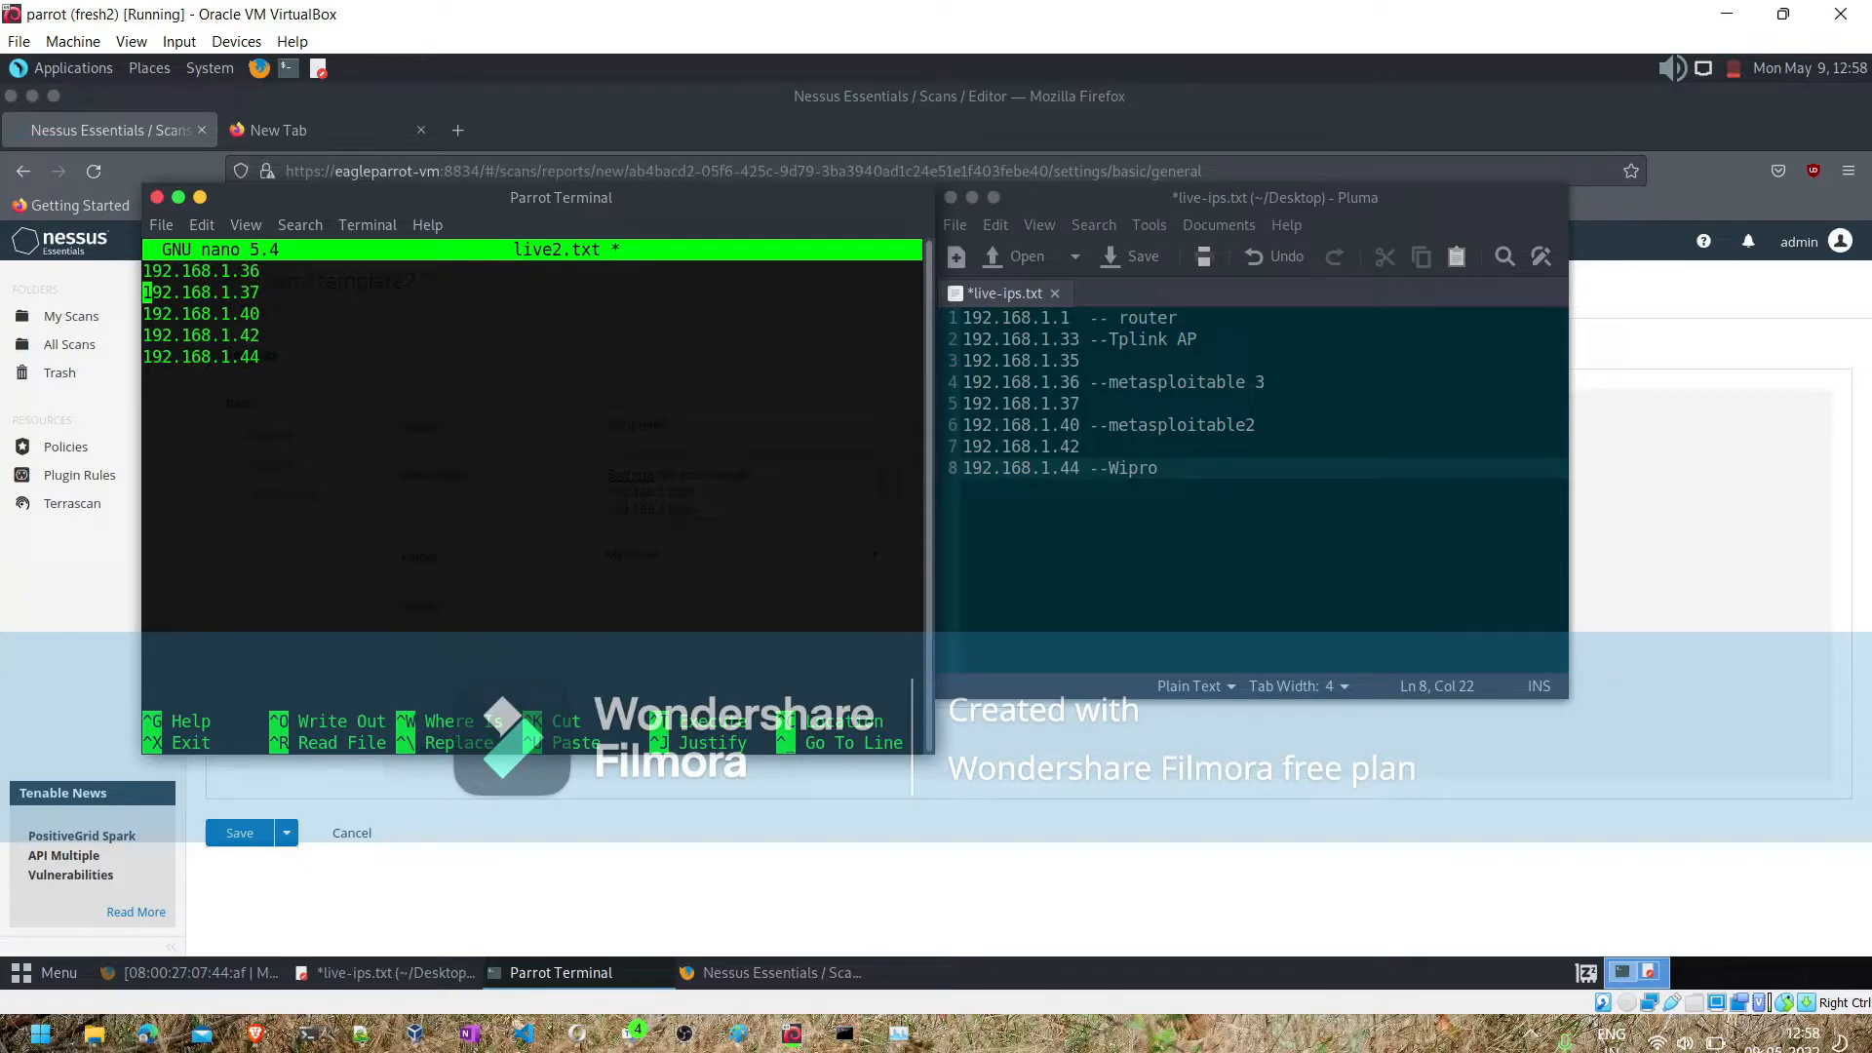
pyautogui.press('Delete')
pyautogui.press('Delete')
pyautogui.press('Delete')
pyautogui.press('Delete')
pyautogui.press('Delete')
pyautogui.press('Delete')
pyautogui.press('Delete')
pyautogui.press('Delete')
pyautogui.press('Delete')
pyautogui.press('Delete')
pyautogui.press('Delete')
pyautogui.press('Delete')
pyautogui.press('Delete')
pyautogui.press('Down')
pyautogui.hotkey('alt', 'a')
pyautogui.press('Down')
pyautogui.press('Down')
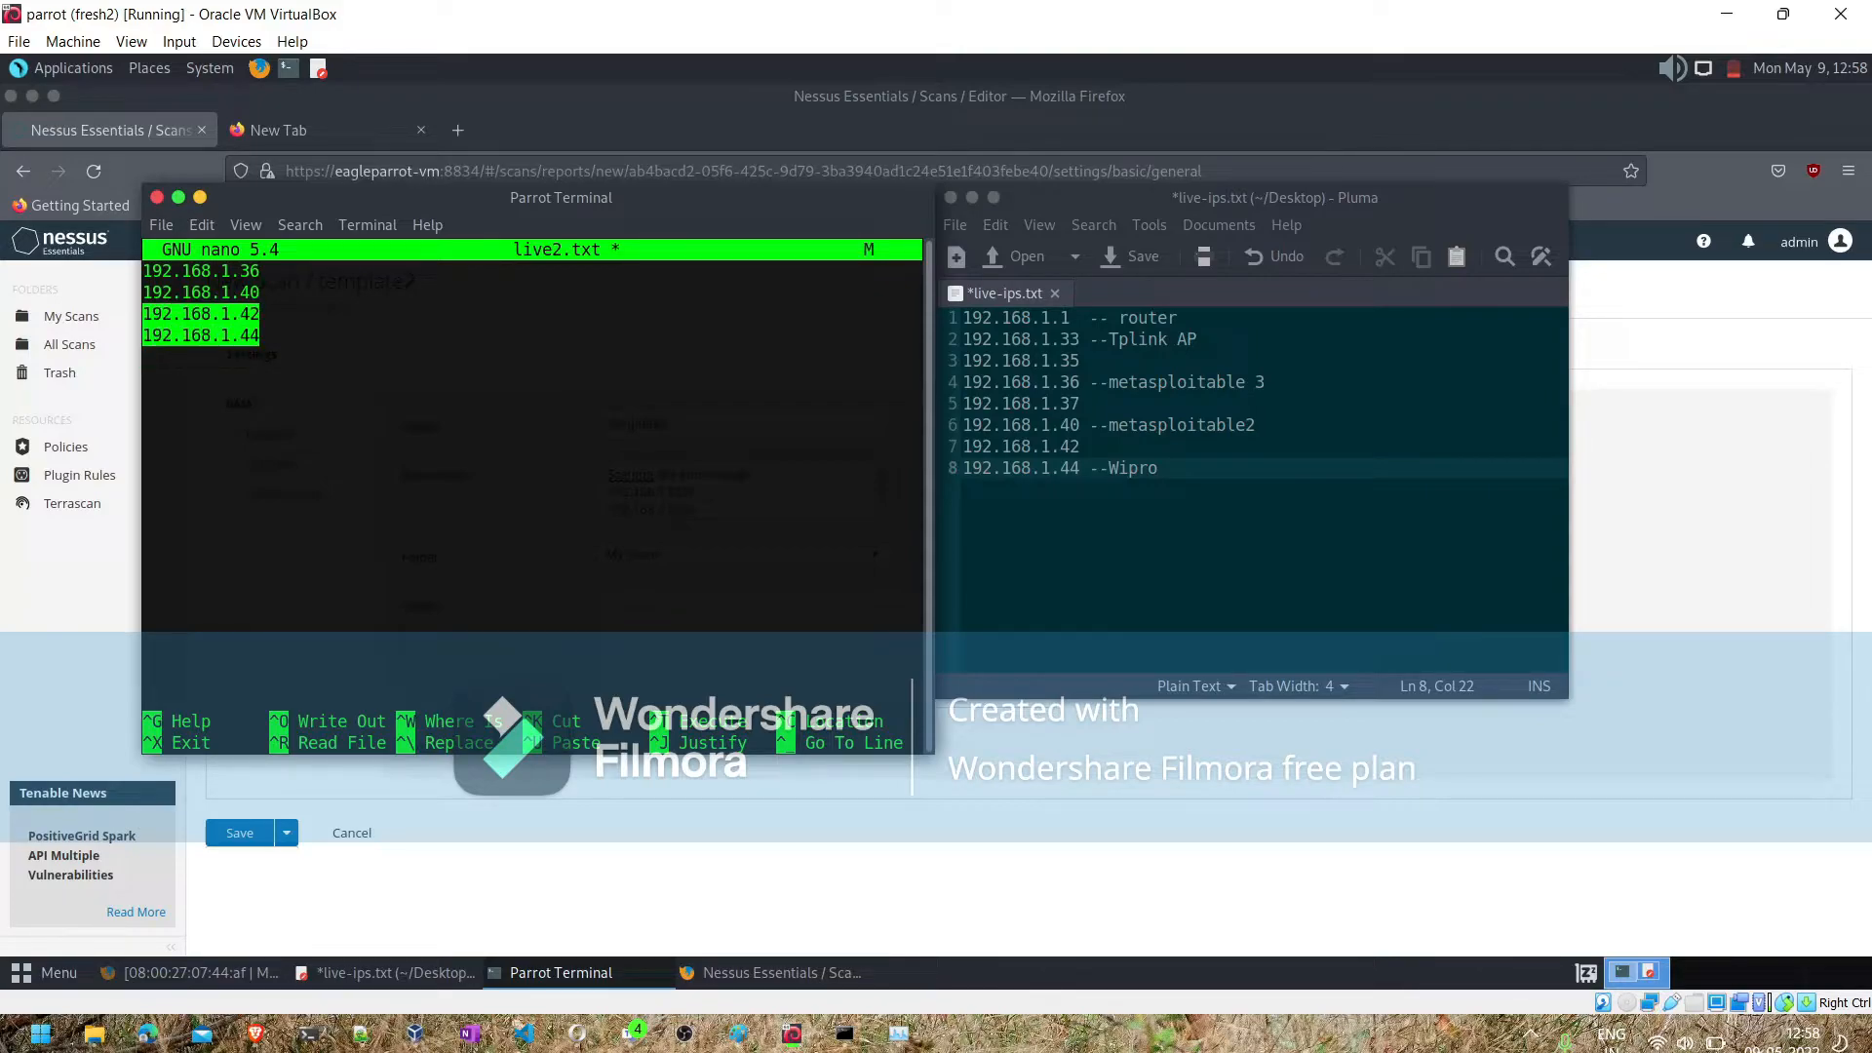
pyautogui.press('BackSpace')
pyautogui.press('BackSpace')
pyautogui.press('BackSpace')
pyautogui.press('BackSpace')
pyautogui.press('BackSpace')
pyautogui.press('BackSpace')
pyautogui.press('BackSpace')
pyautogui.press('BackSpace')
pyautogui.press('BackSpace')
pyautogui.press('BackSpace')
pyautogui.press('BackSpace')
pyautogui.press('BackSpace')
pyautogui.press('BackSpace')
pyautogui.press('BackSpace')
pyautogui.press('BackSpace')
pyautogui.press('BackSpace')
pyautogui.press('BackSpace')
pyautogui.press('BackSpace')
pyautogui.press('BackSpace')
pyautogui.press('BackSpace')
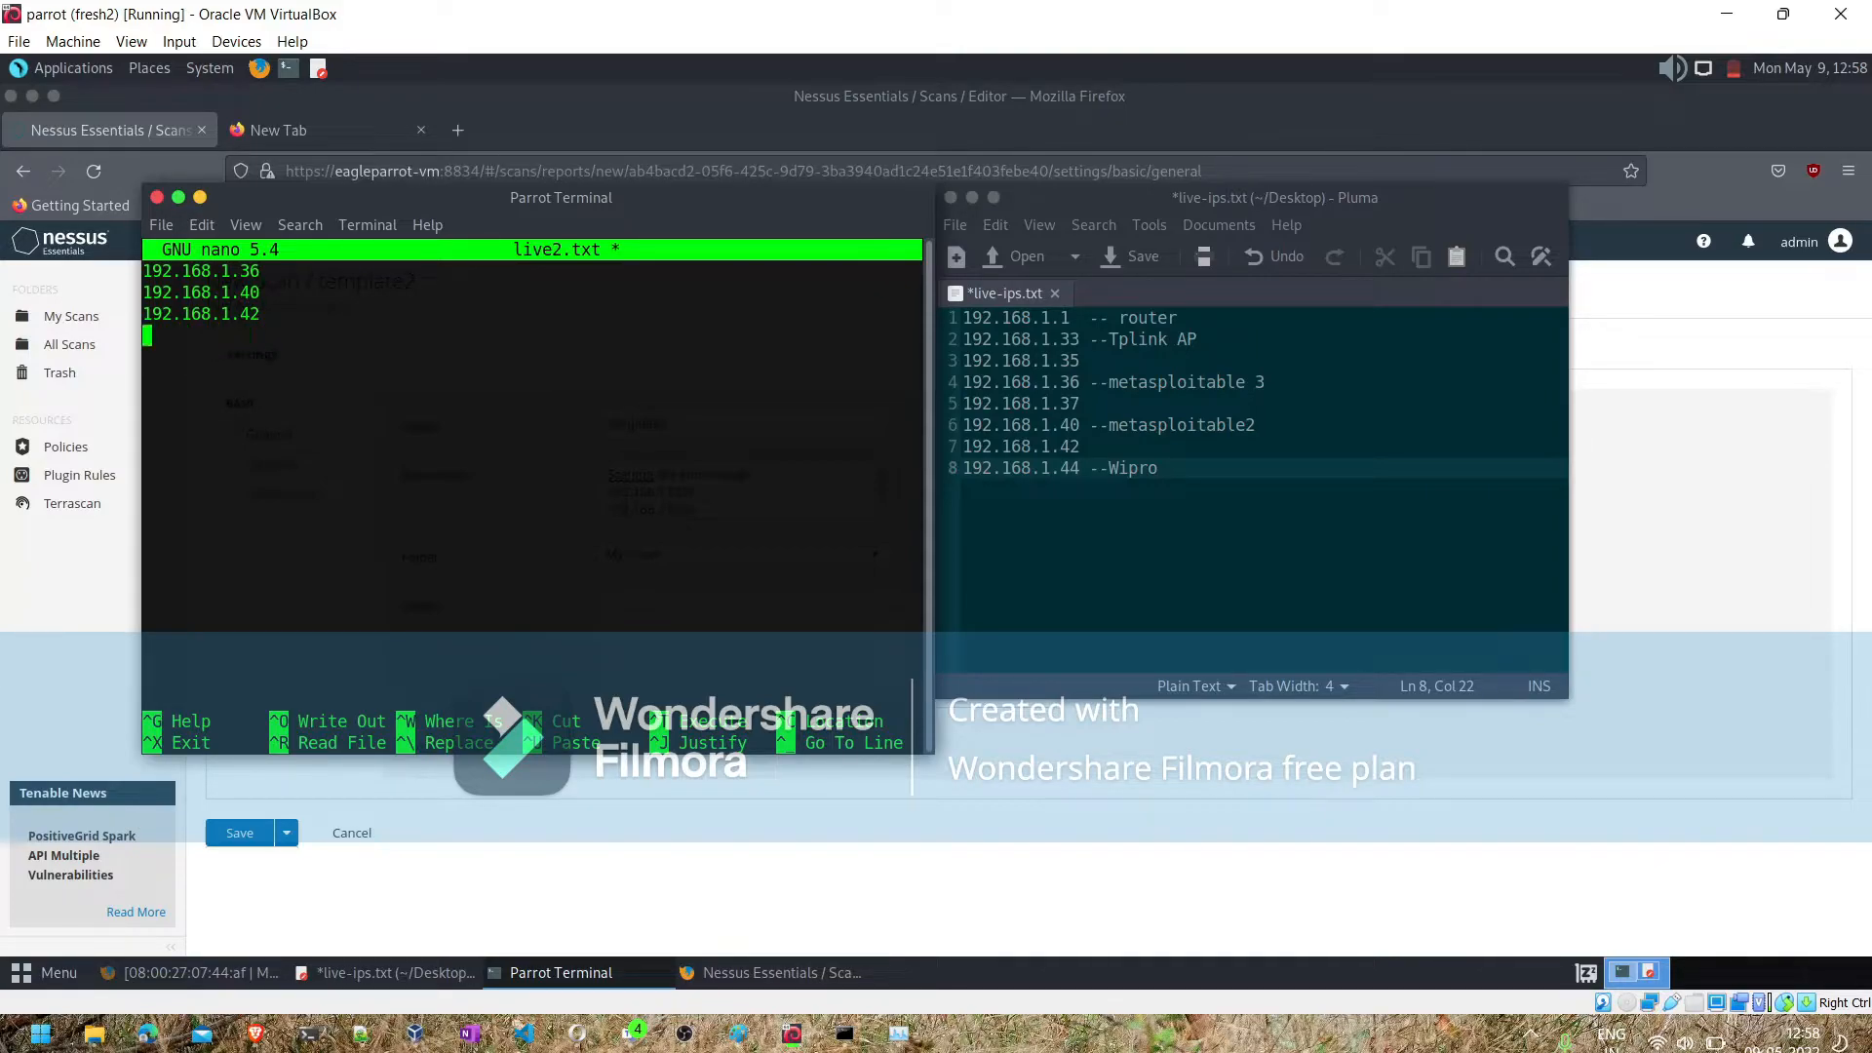
pyautogui.press('BackSpace')
pyautogui.press('BackSpace')
pyautogui.press('BackSpace')
# - Save live2.txt, check its contents once more in nano, and return to the Nessus scan form
pyautogui.hotkey('ctrl', 'o')
pyautogui.press('Return')
pyautogui.hotkey('ctrl', 'x')
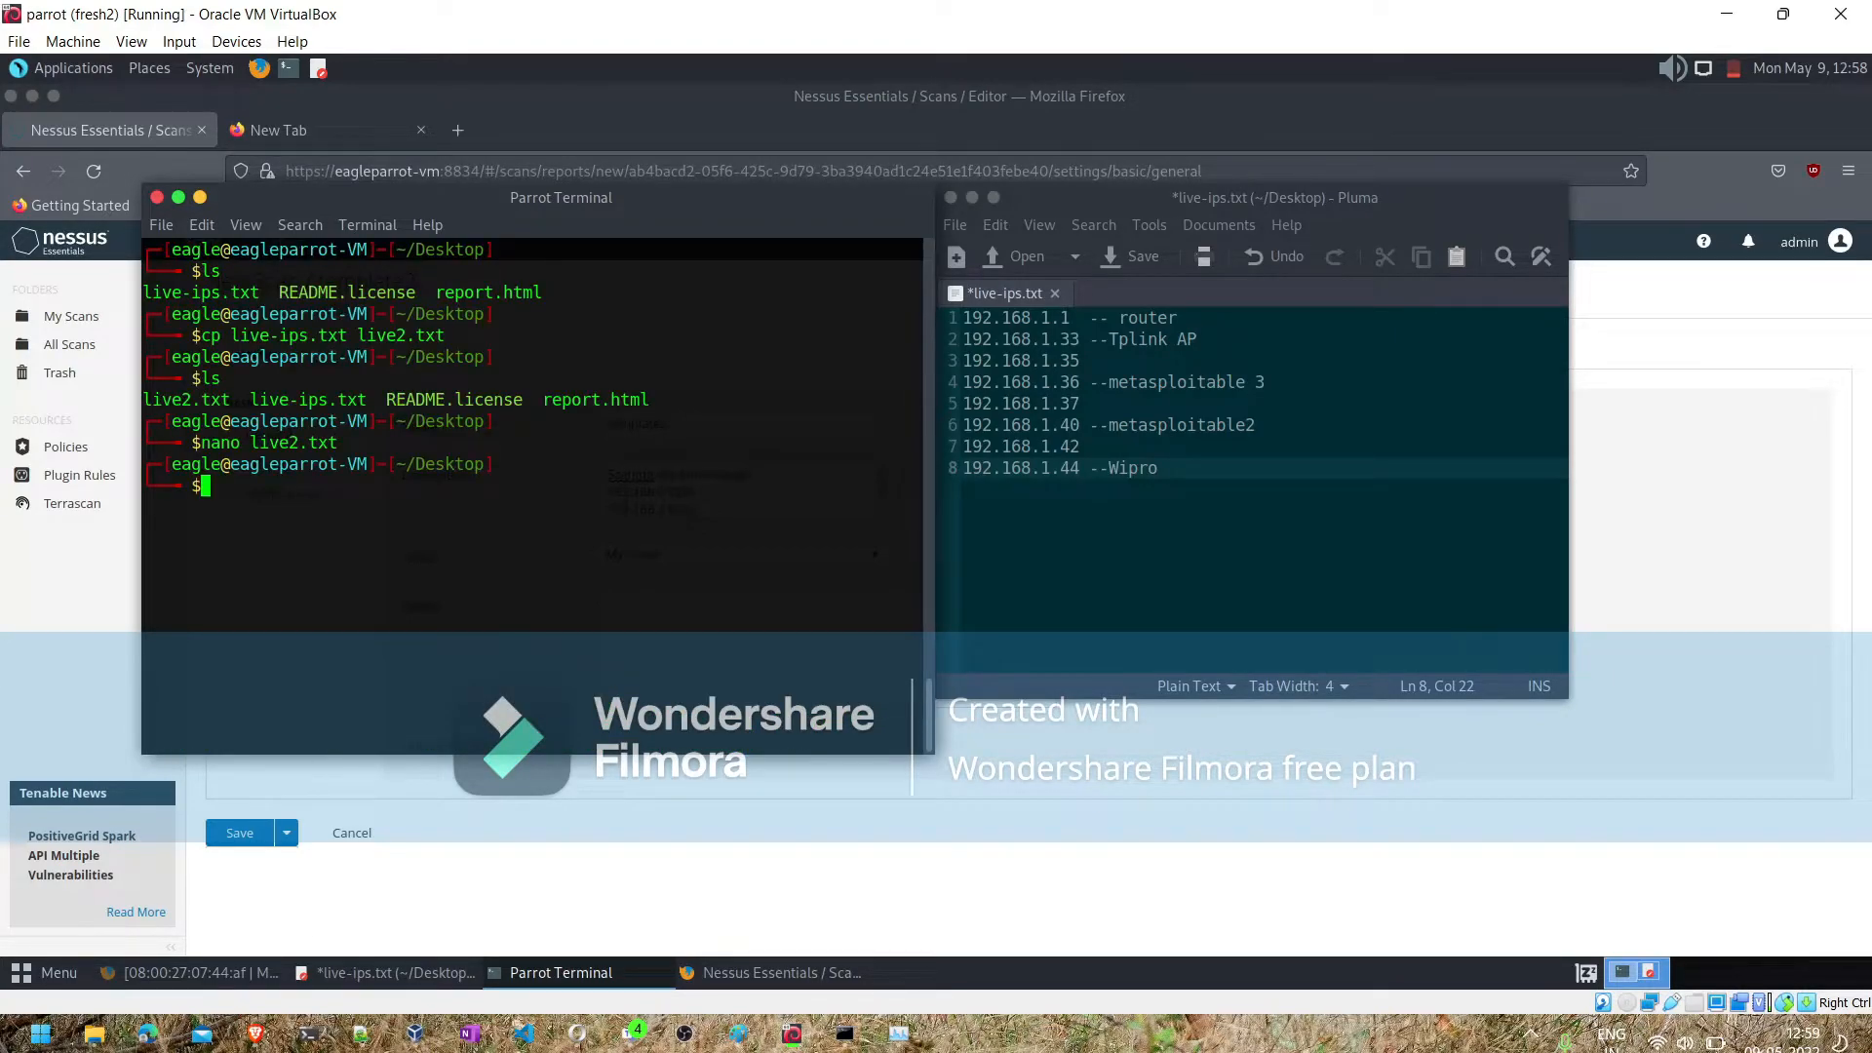
pyautogui.press('Up')
pyautogui.press('Return')
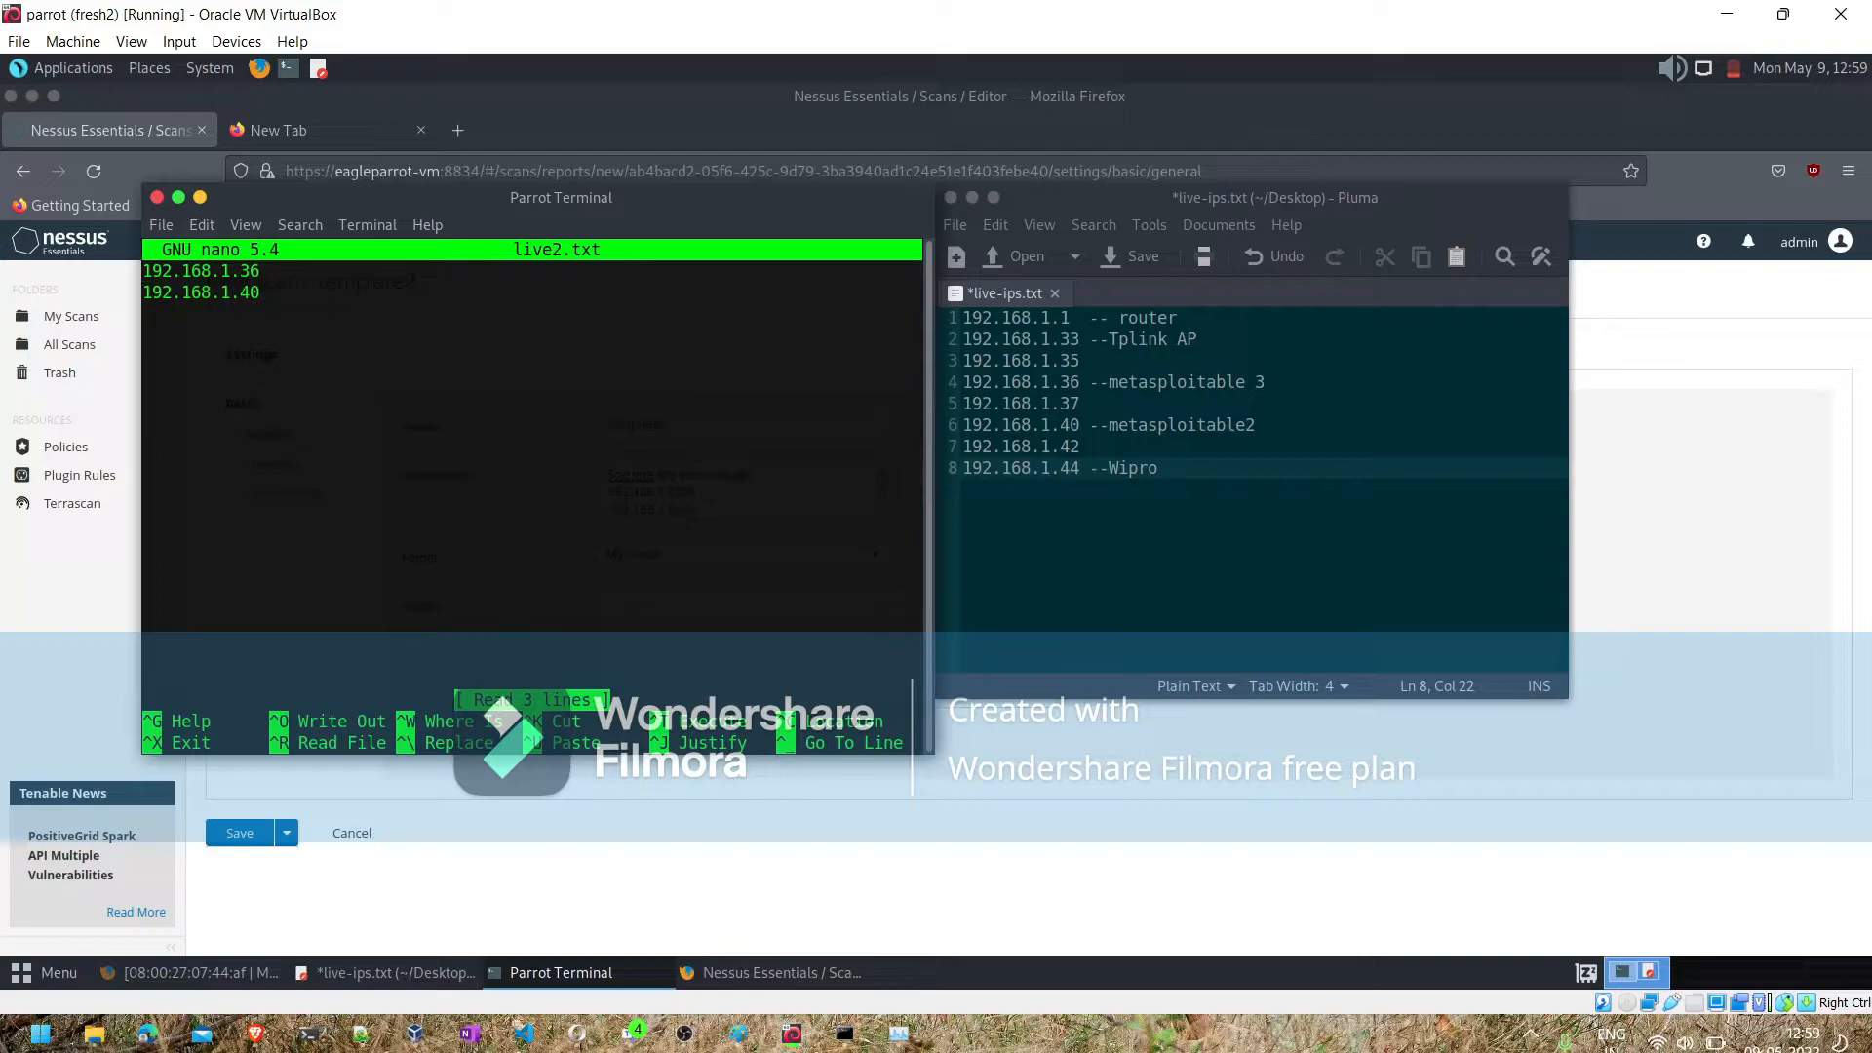
pyautogui.hotkey('ctrl', 'x')
pyautogui.click(639, 800)
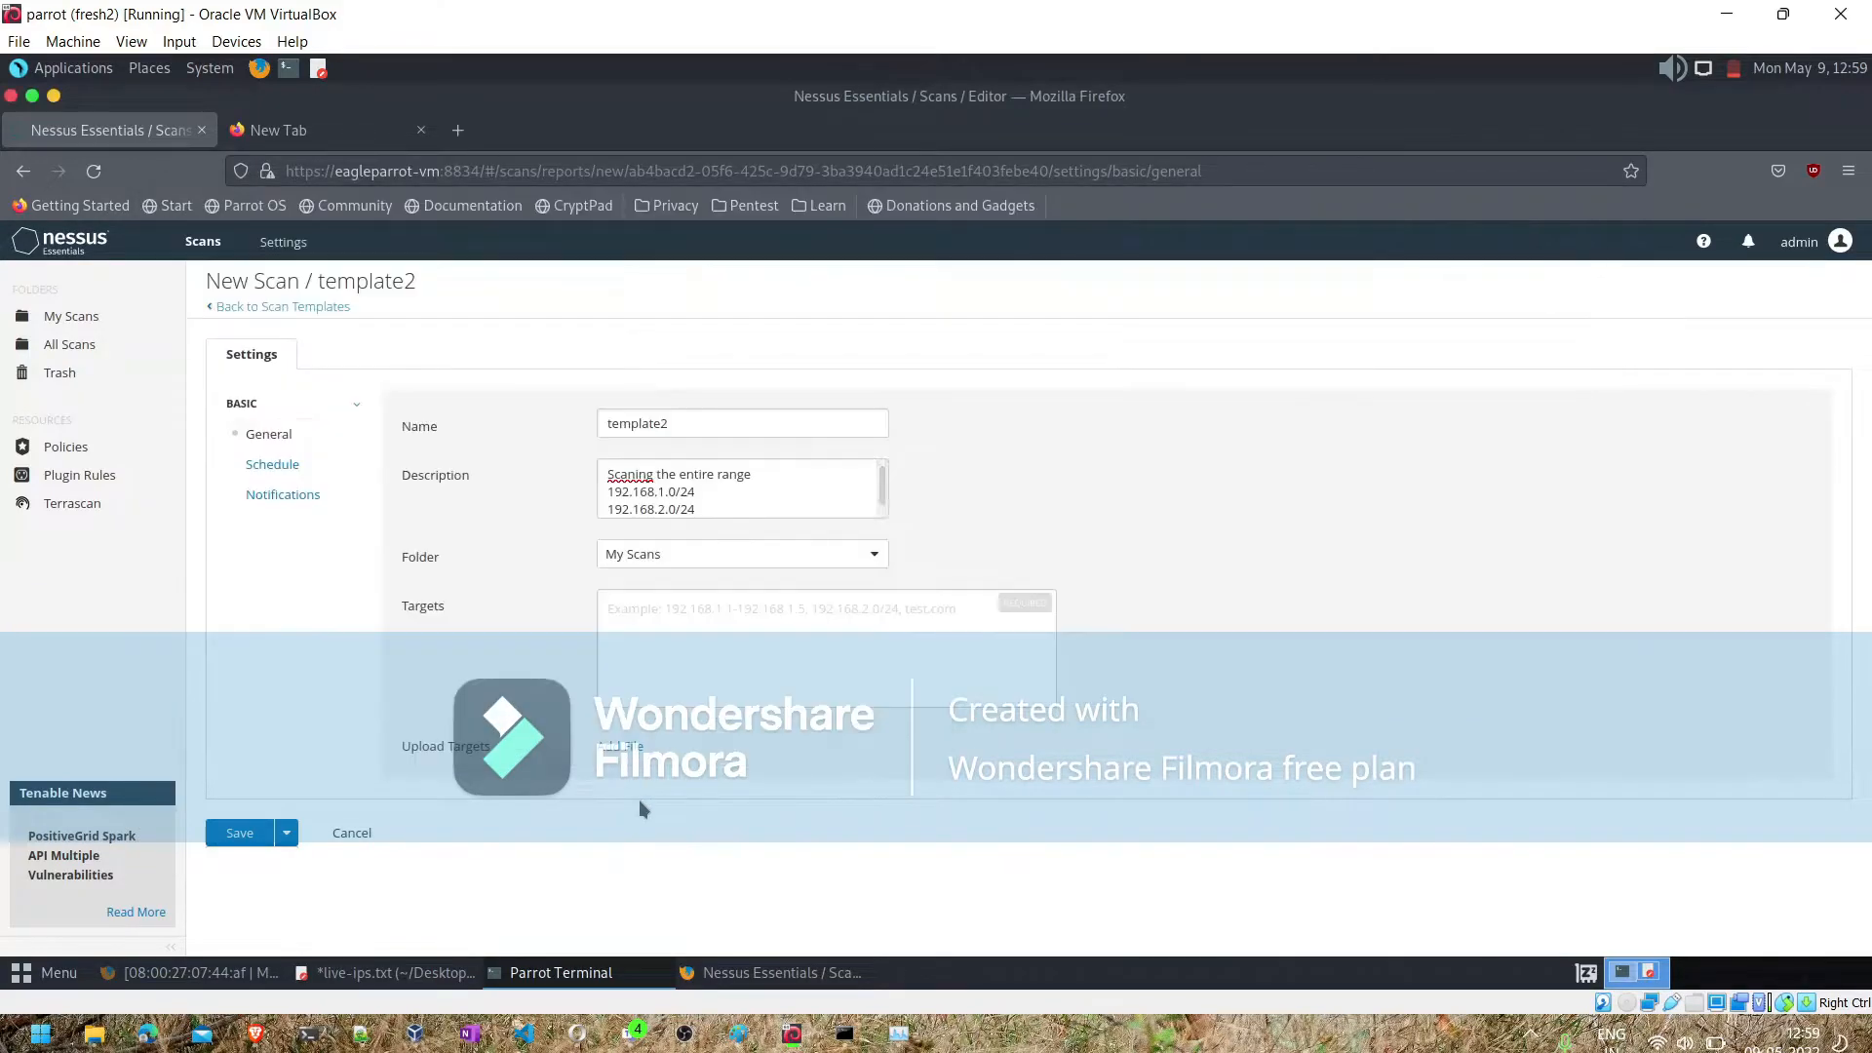
# - Enter 192.168.1.0/24, 192.168.2.0/24 and 192.168.1.35 as comma-separated scan targets
pyautogui.click(640, 621)
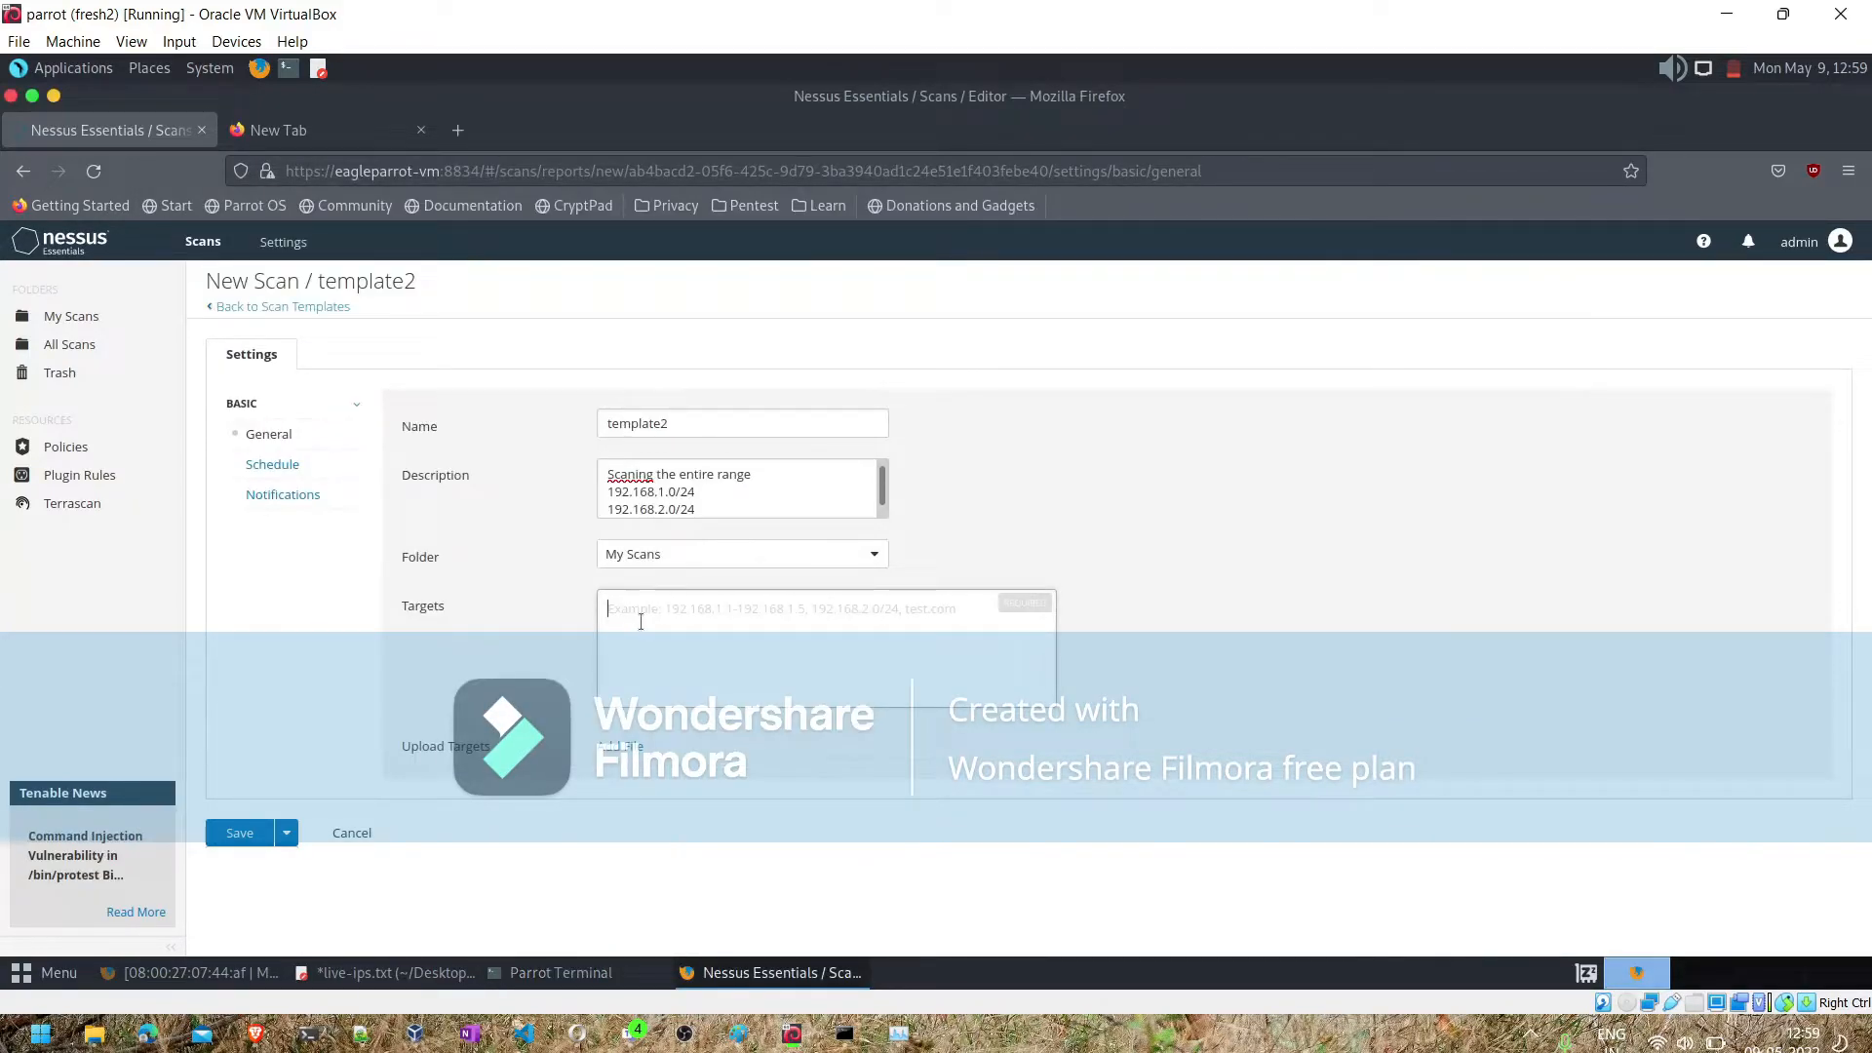
pyautogui.write('192.168.1.')
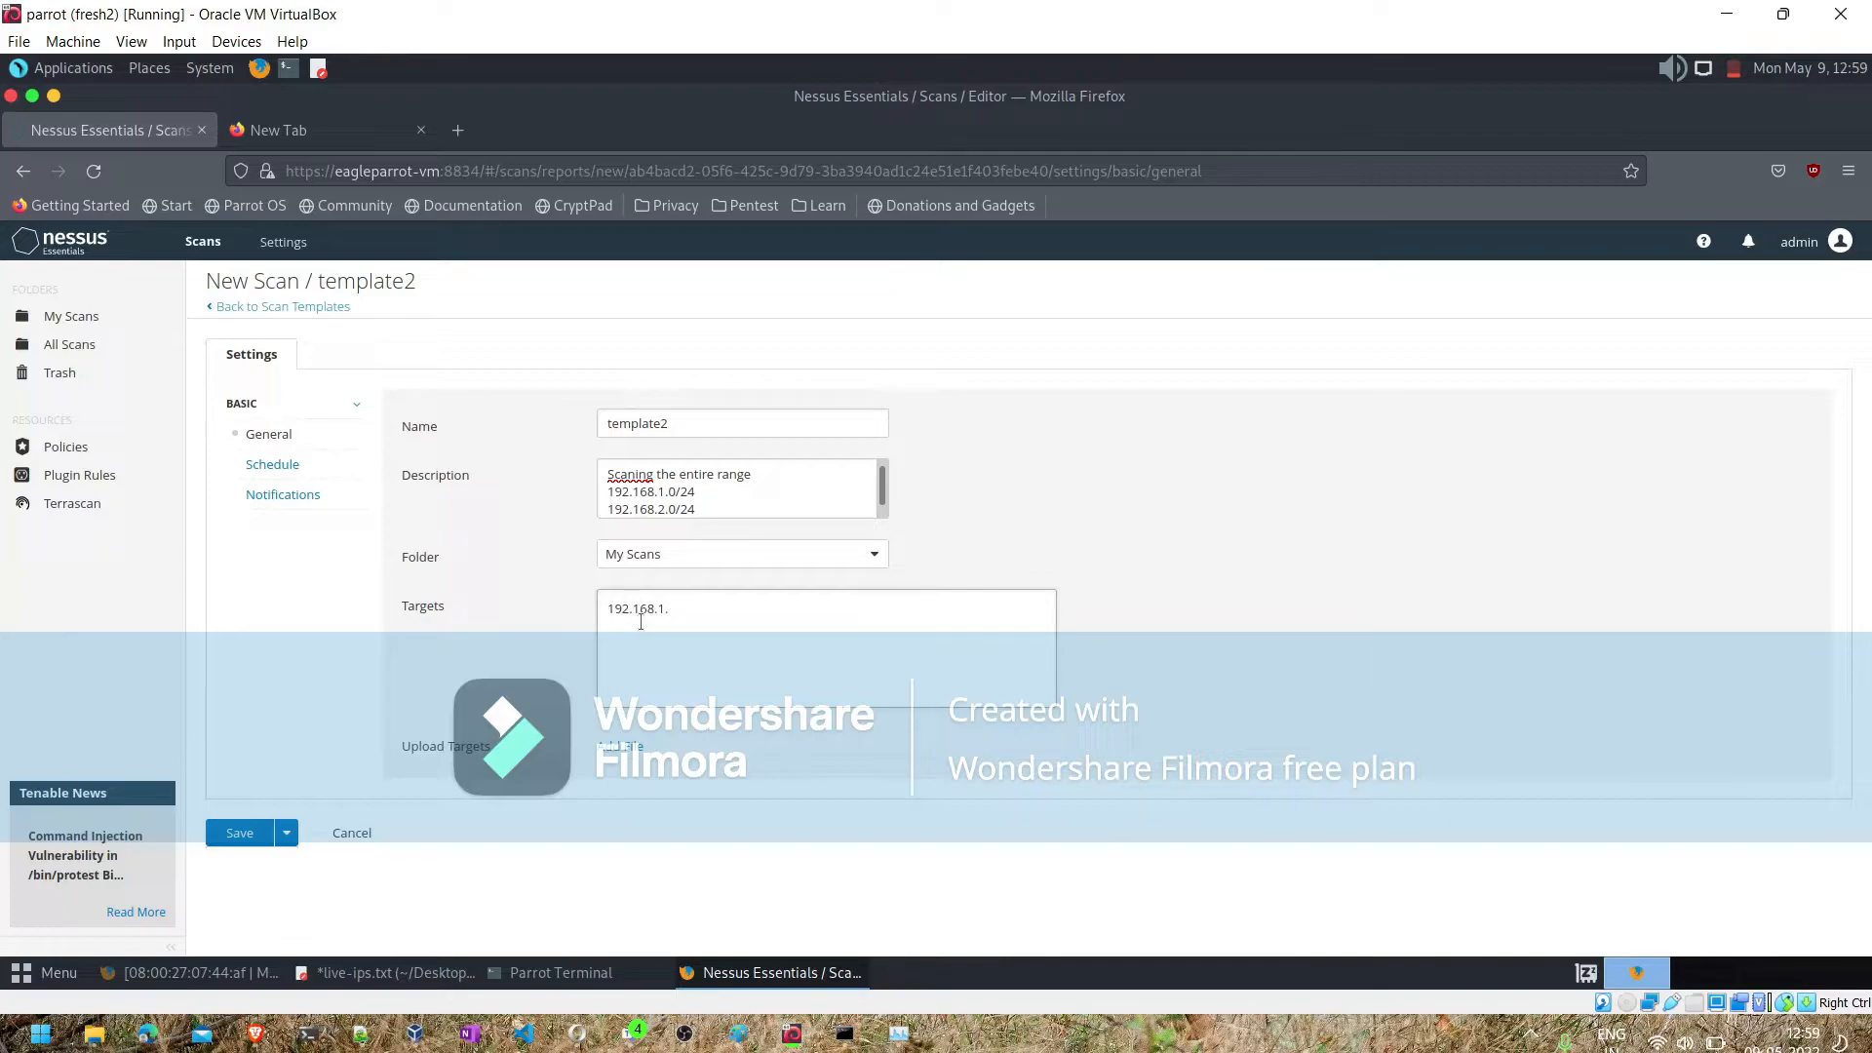
pyautogui.write('0/24, 192.168.2.0/24,192.168.1.35')
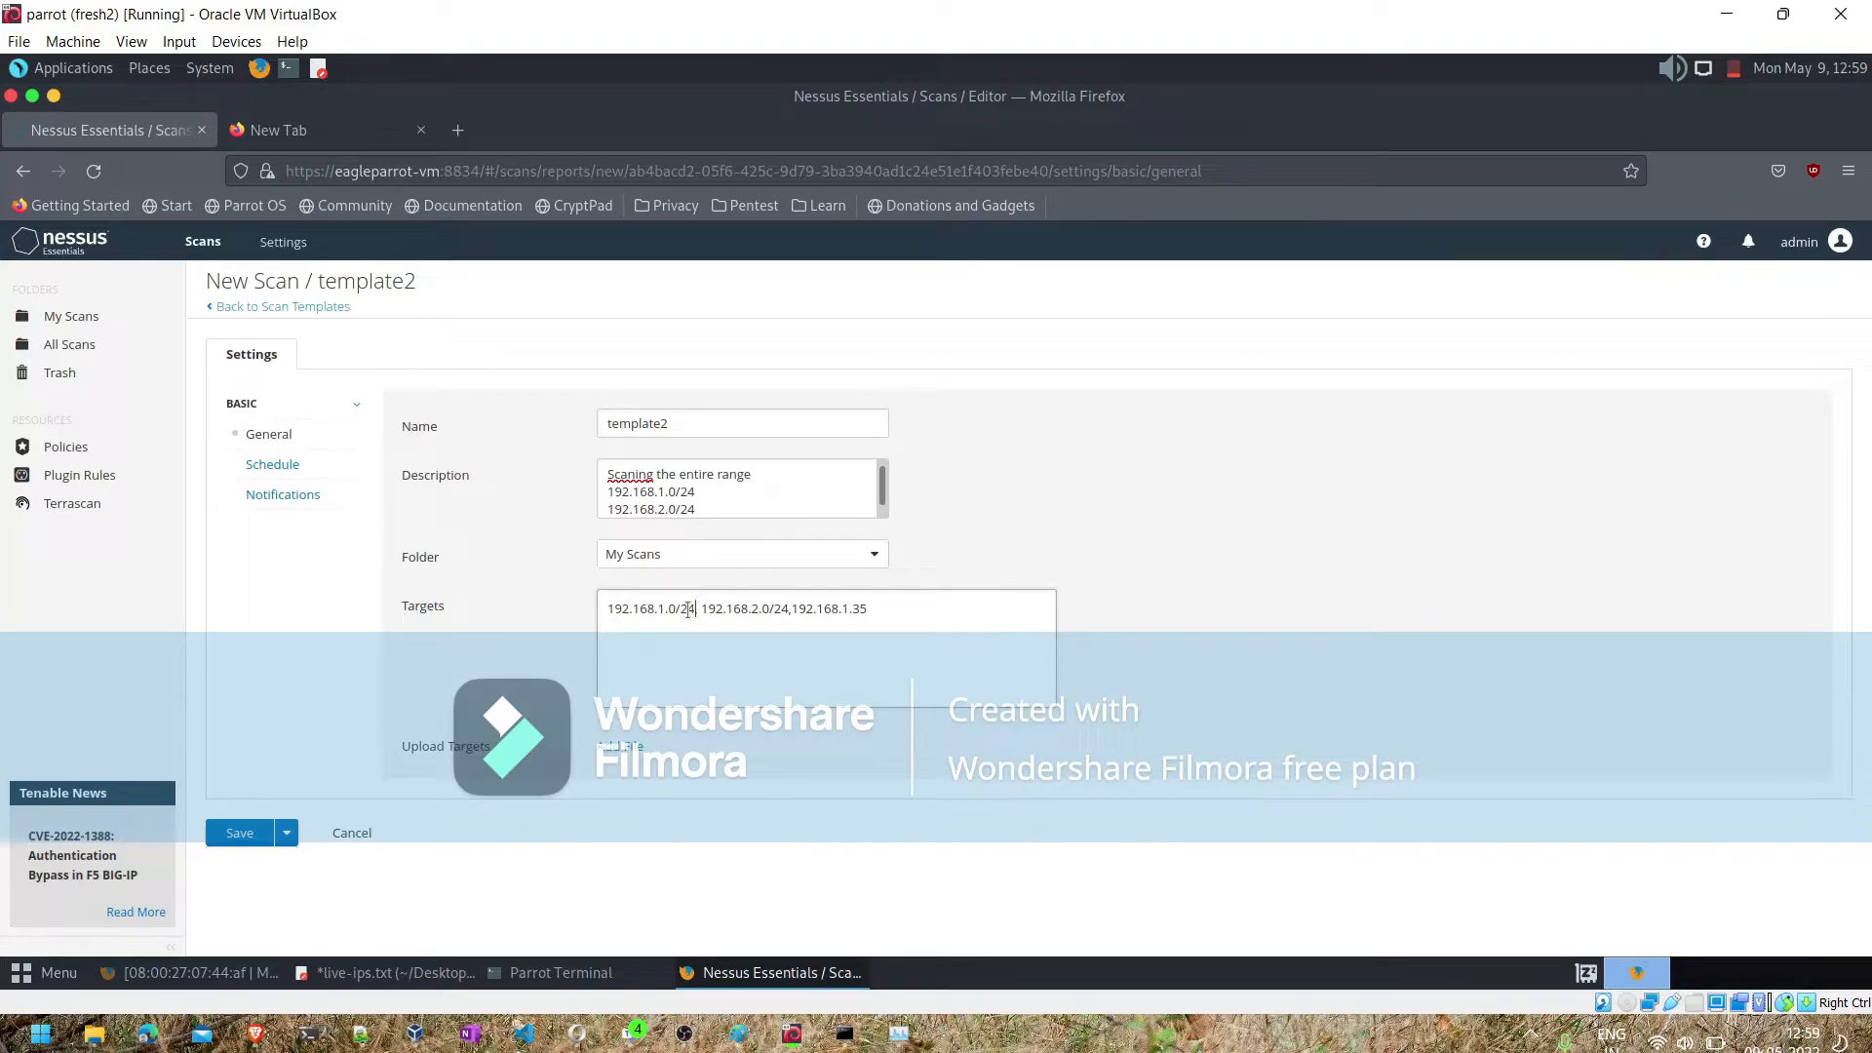
# - Clear all entries from the scan's targets
pyautogui.moveTo(695, 608); pyautogui.dragTo(601, 612)
pyautogui.press('Delete')
pyautogui.press('Delete')
pyautogui.press('Delete')
pyautogui.press('Delete')
pyautogui.press('Delete')
pyautogui.press('Delete')
pyautogui.press('Delete')
pyautogui.press('Delete')
pyautogui.press('Delete')
pyautogui.press('Delete')
pyautogui.press('Delete')
pyautogui.press('Delete')
pyautogui.press('Delete')
pyautogui.press('Delete')
pyautogui.press('Delete')
pyautogui.press('Delete')
pyautogui.press('Delete')
pyautogui.press('Delete')
pyautogui.press('Delete')
pyautogui.press('Delete')
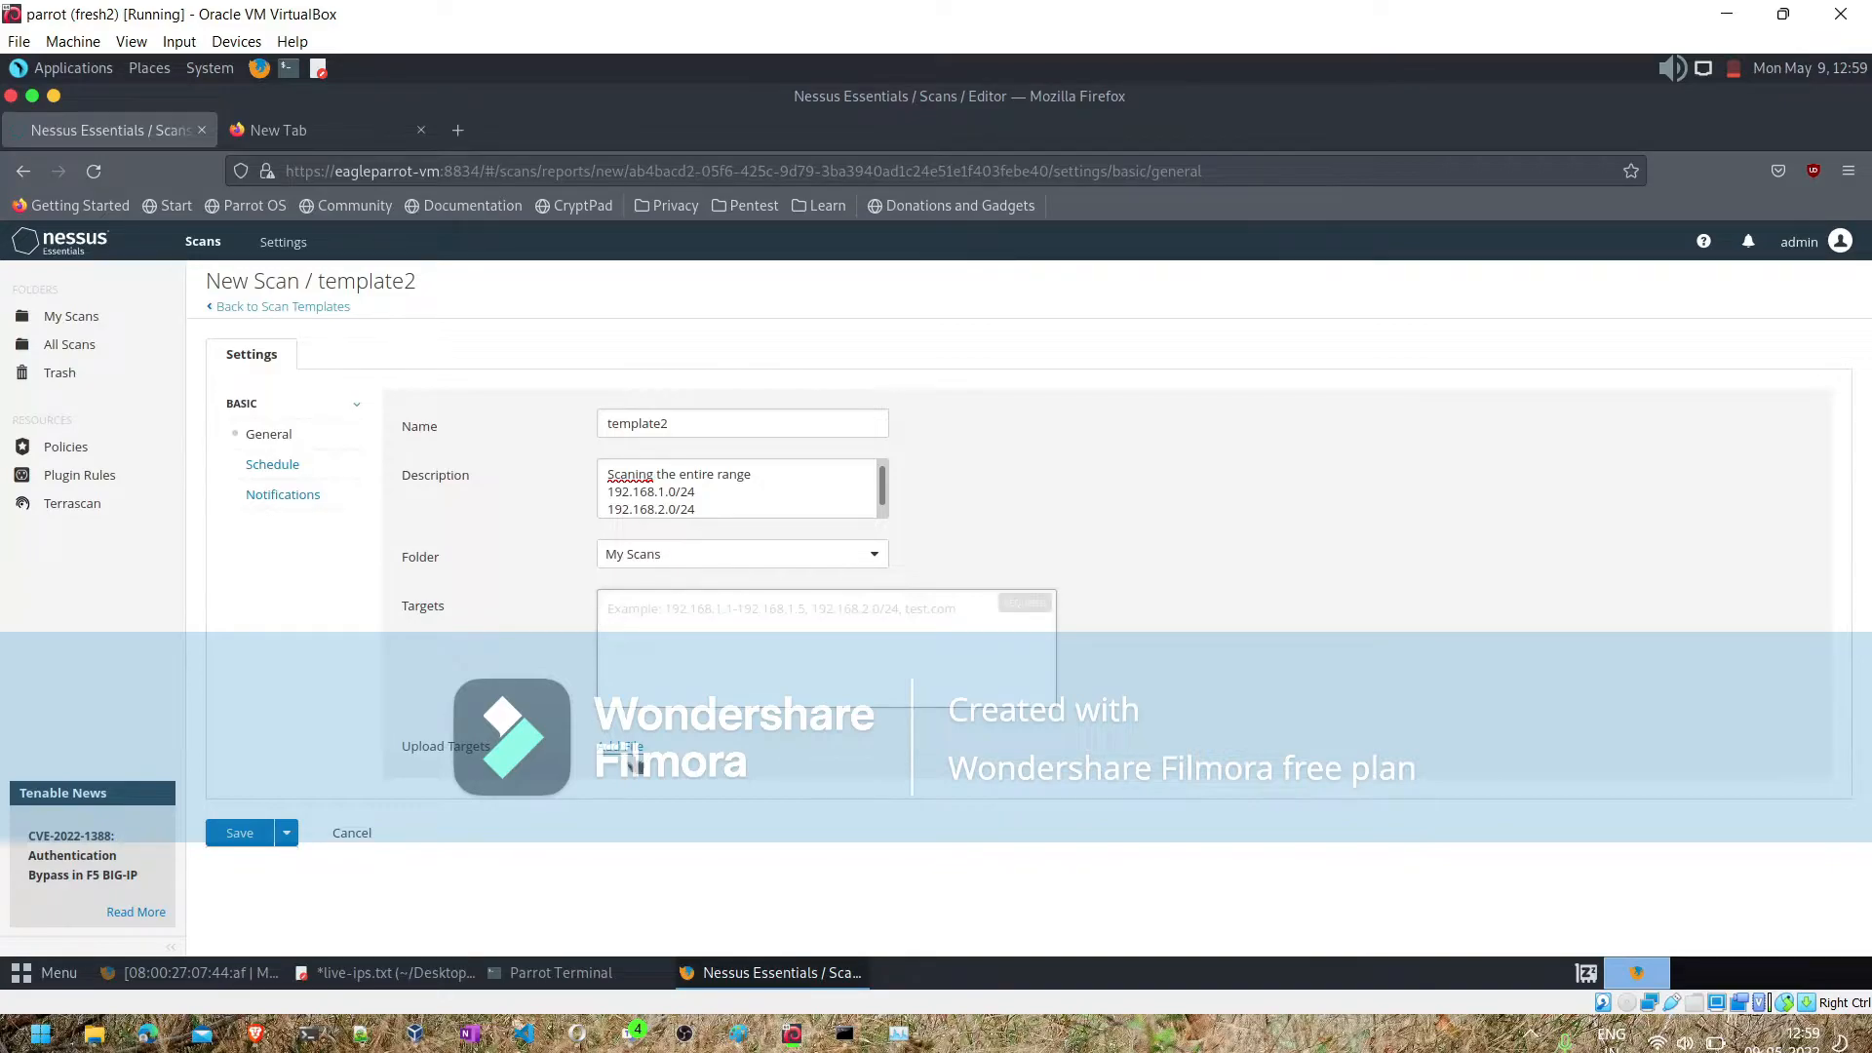
# - Set the scan targets to 192.168.1.36,192.168.1.40
pyautogui.write('192')
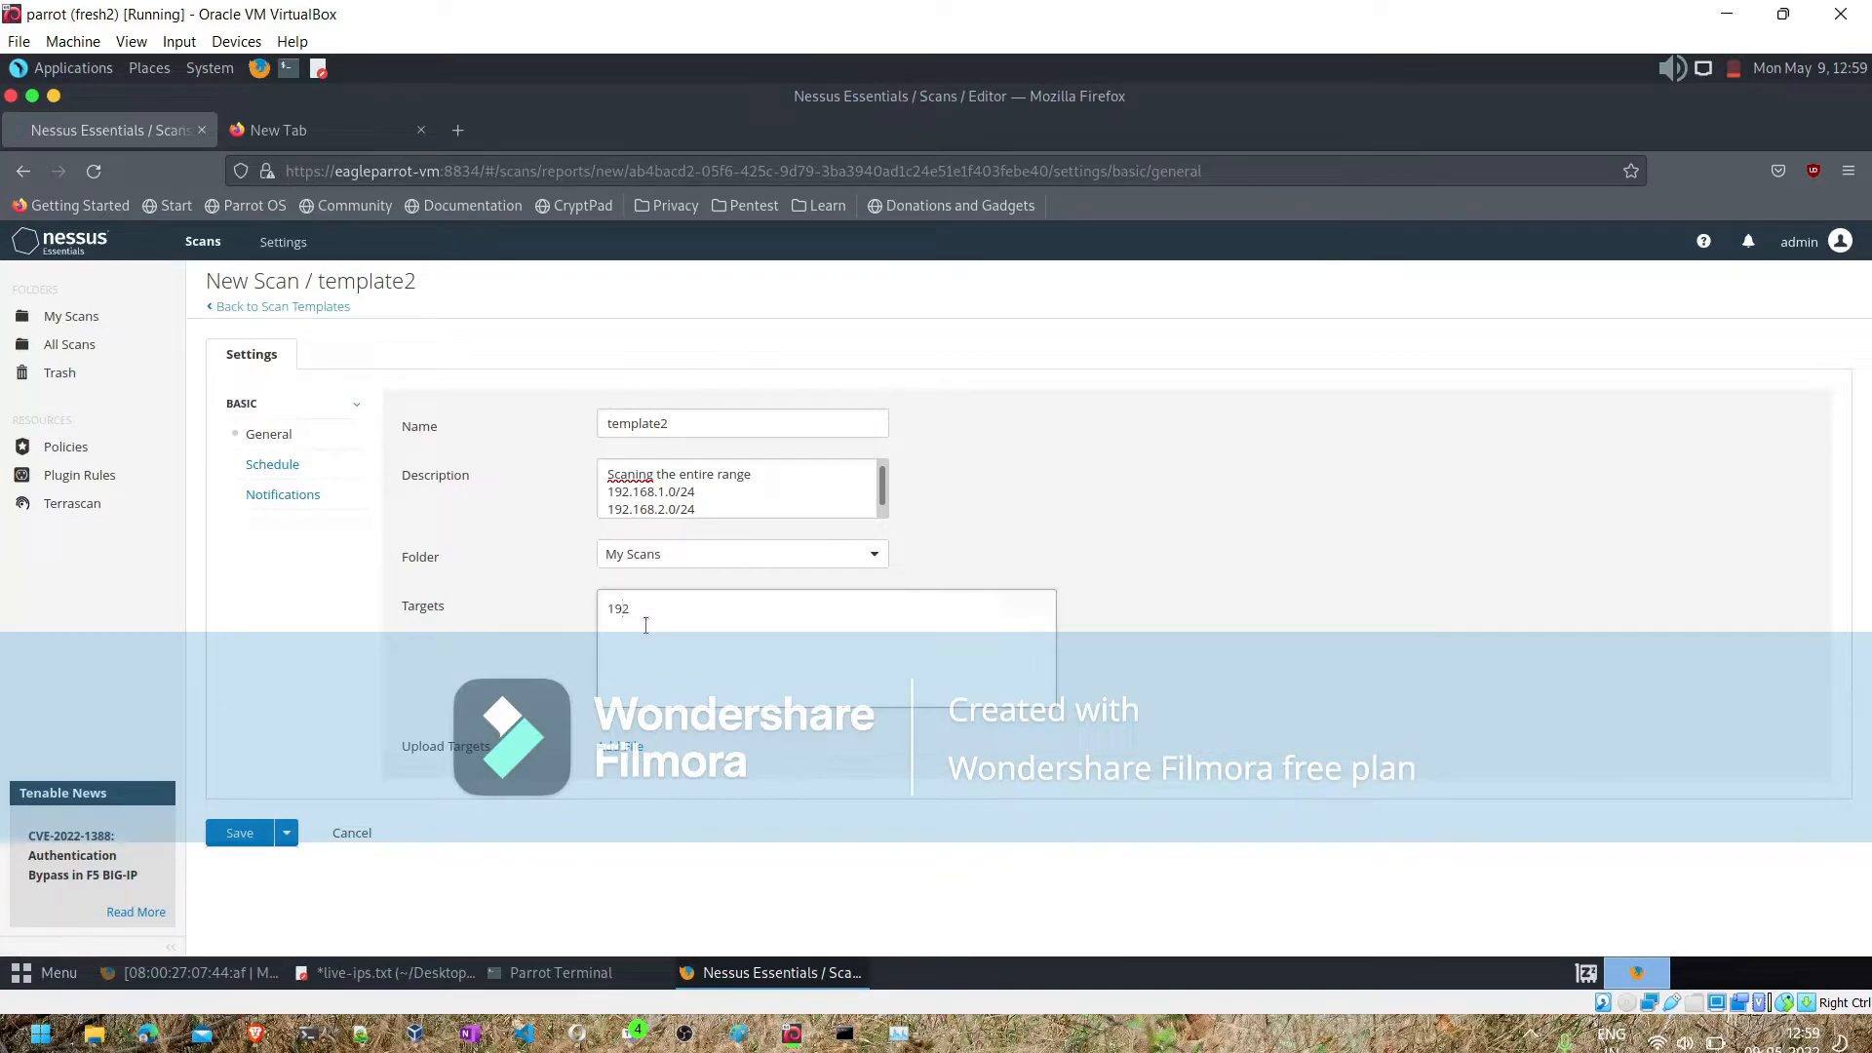
pyautogui.write('.168.1.36,192.168.1.40')
# - Check the targets against the annotated host list in live-ips.txt and return to the Nessus scan form
pyautogui.click(561, 973)
pyautogui.click(432, 973)
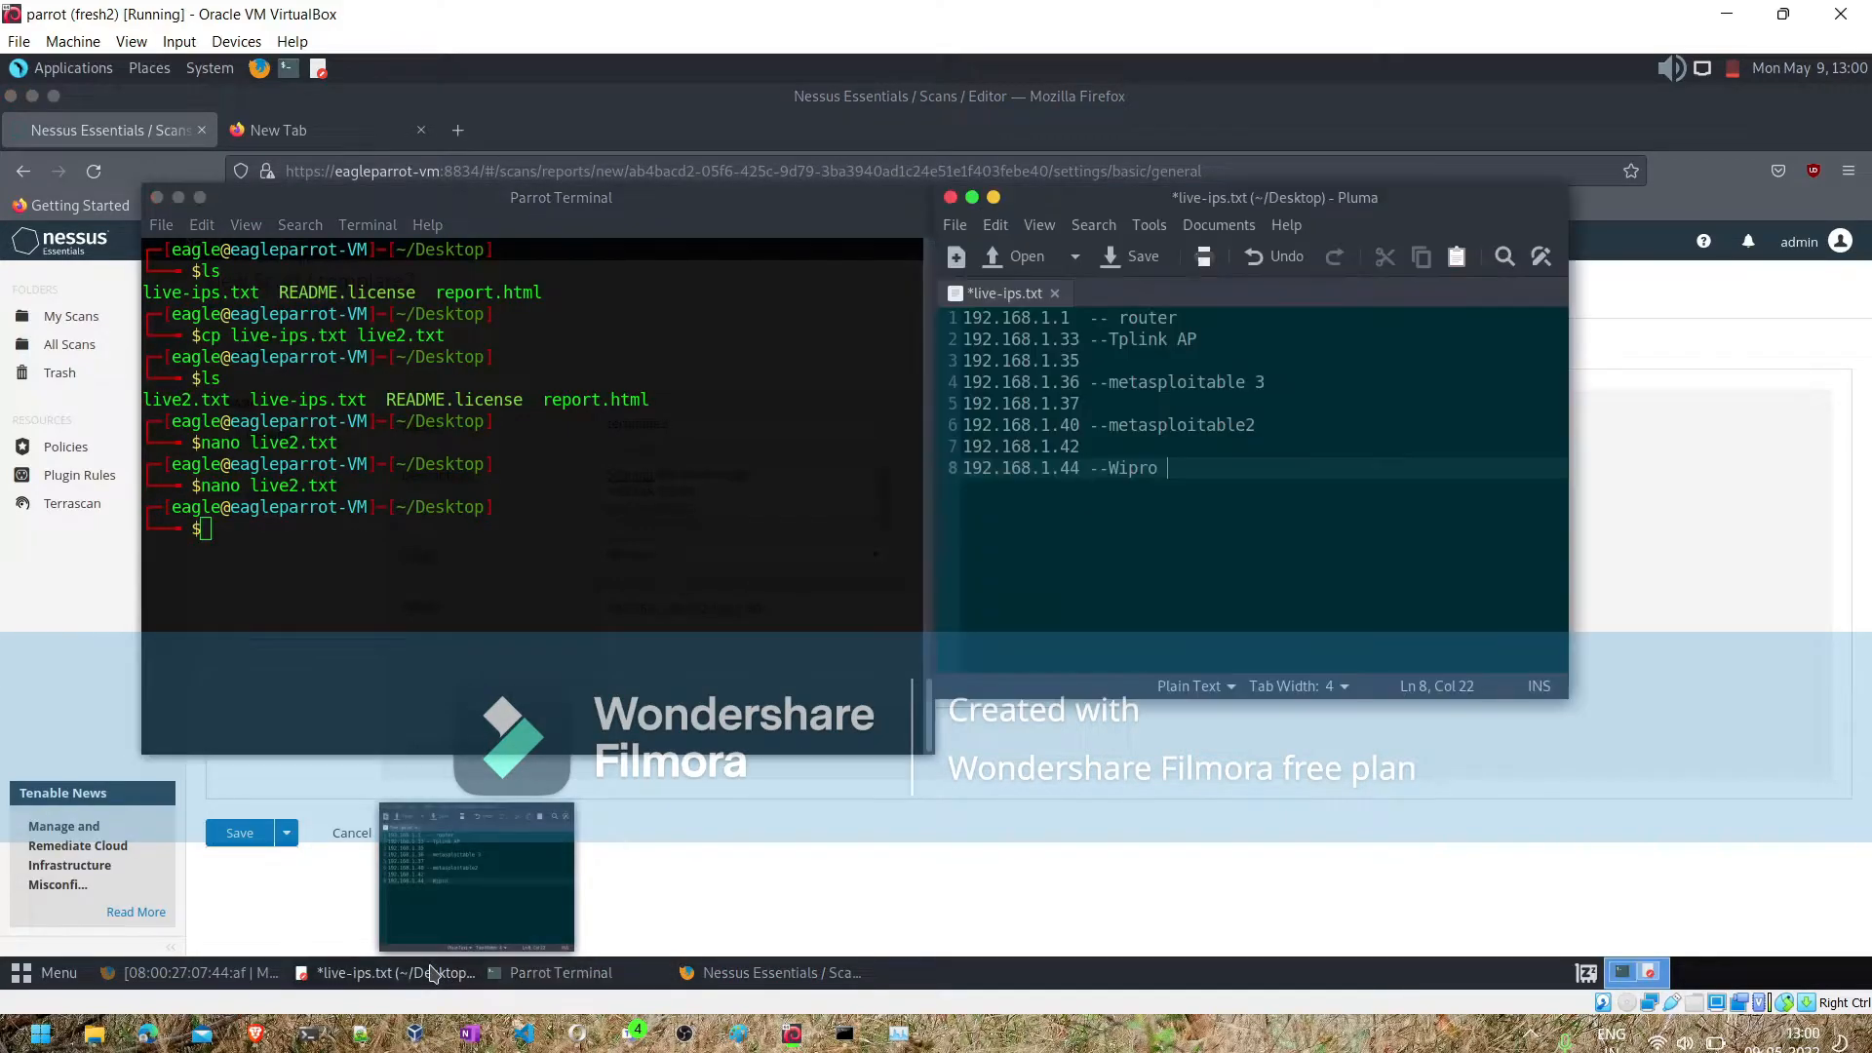
pyautogui.click(700, 892)
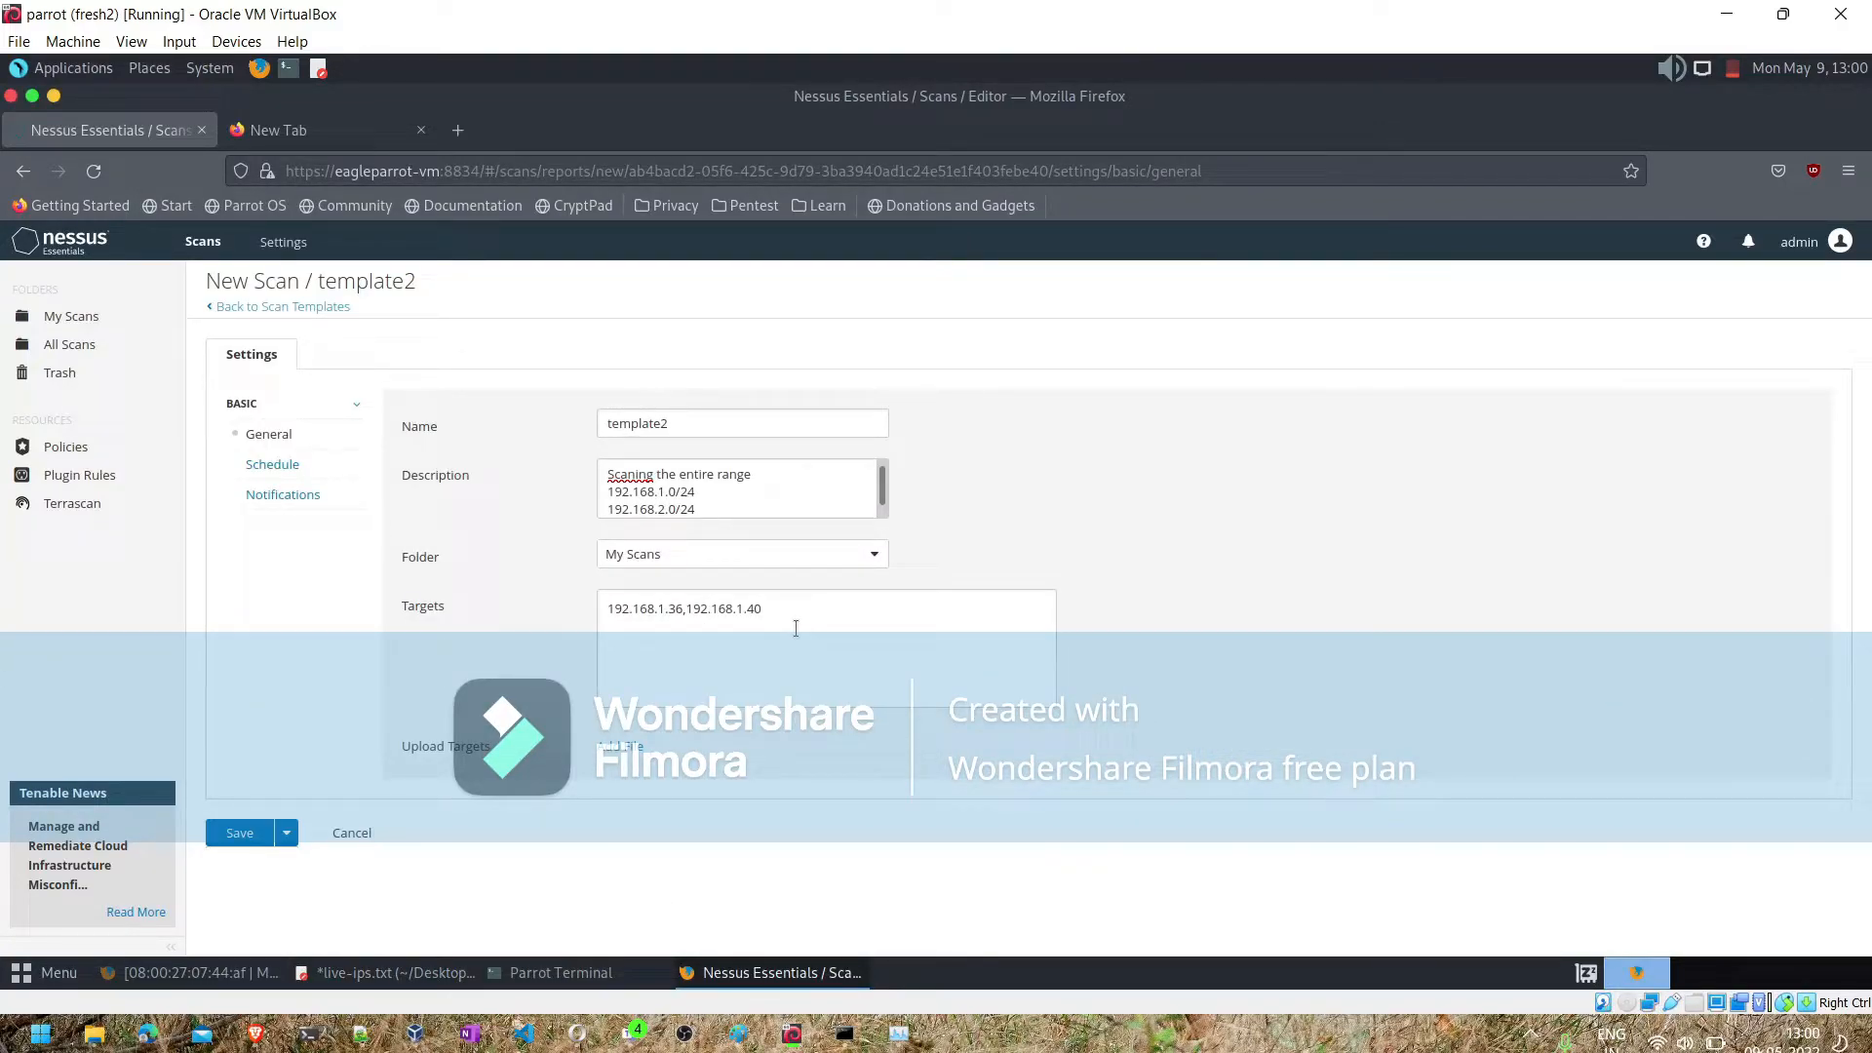
# - Upload live2.txt as the scan's target file and clear the manually entered target addresses
pyautogui.click(616, 747)
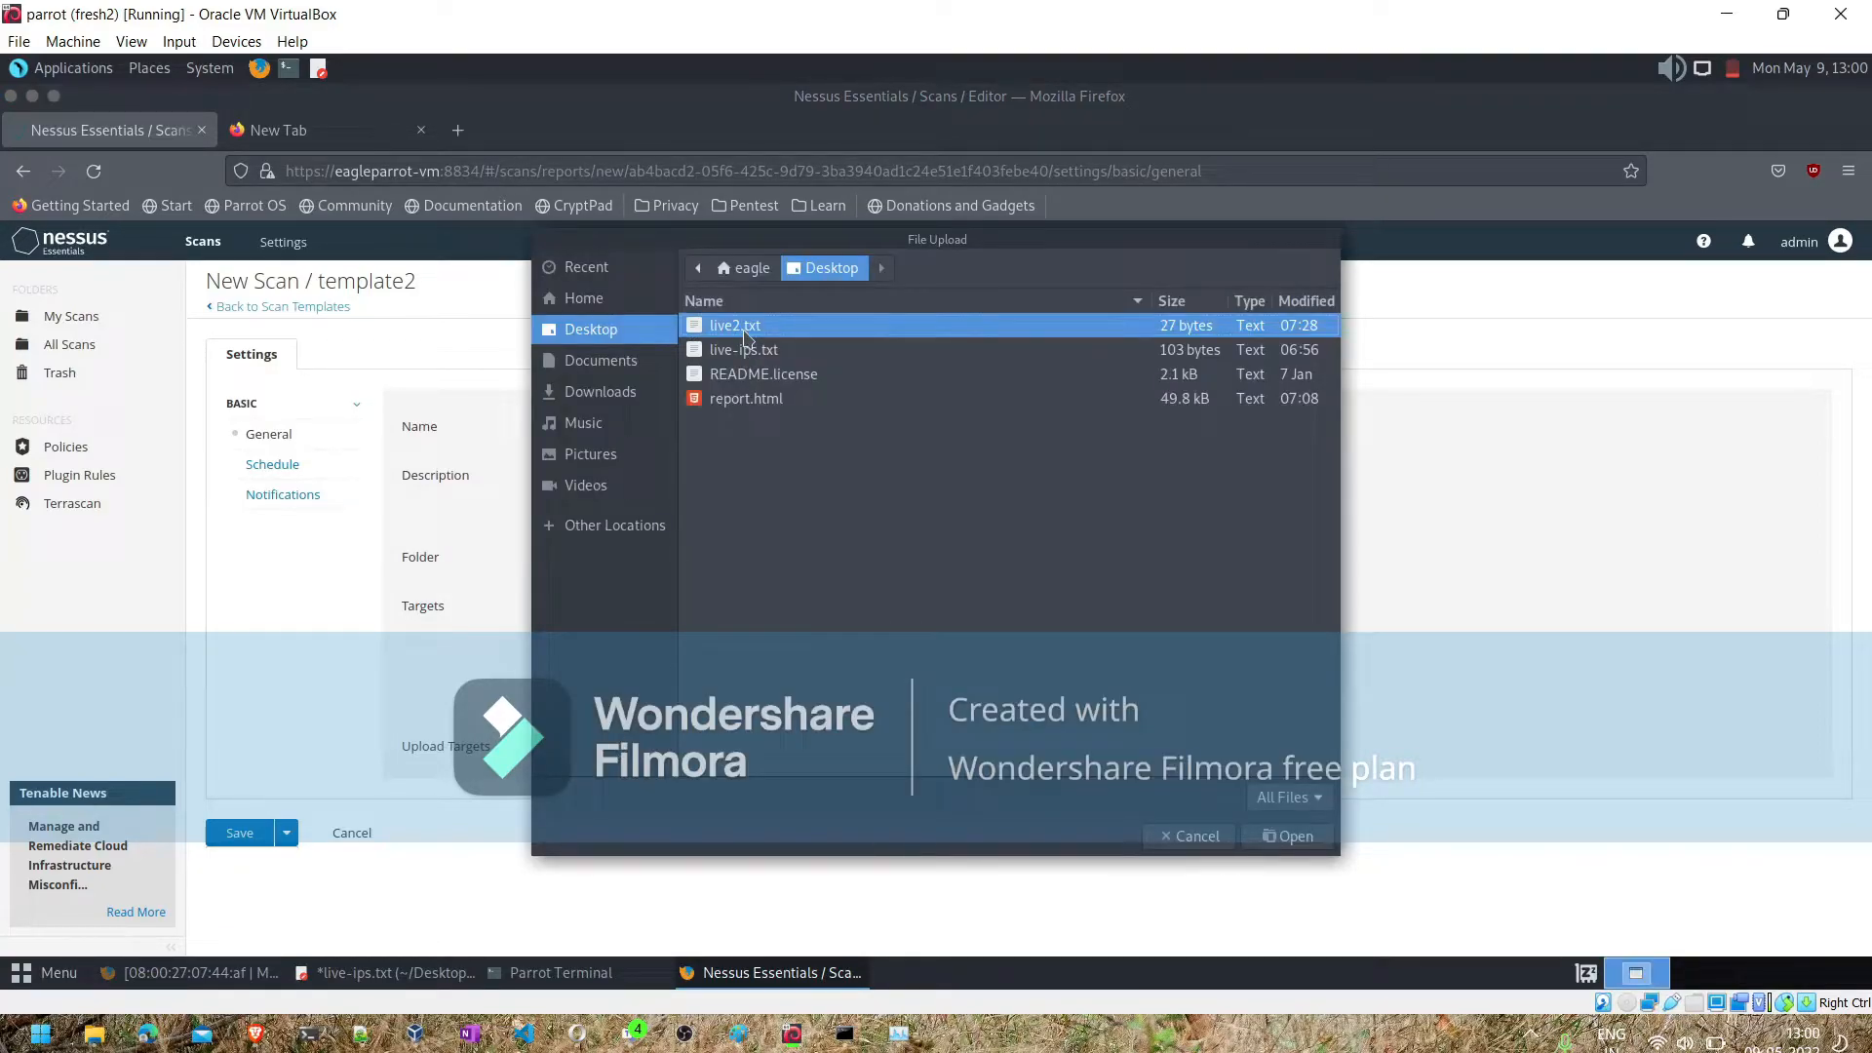
pyautogui.click(1273, 836)
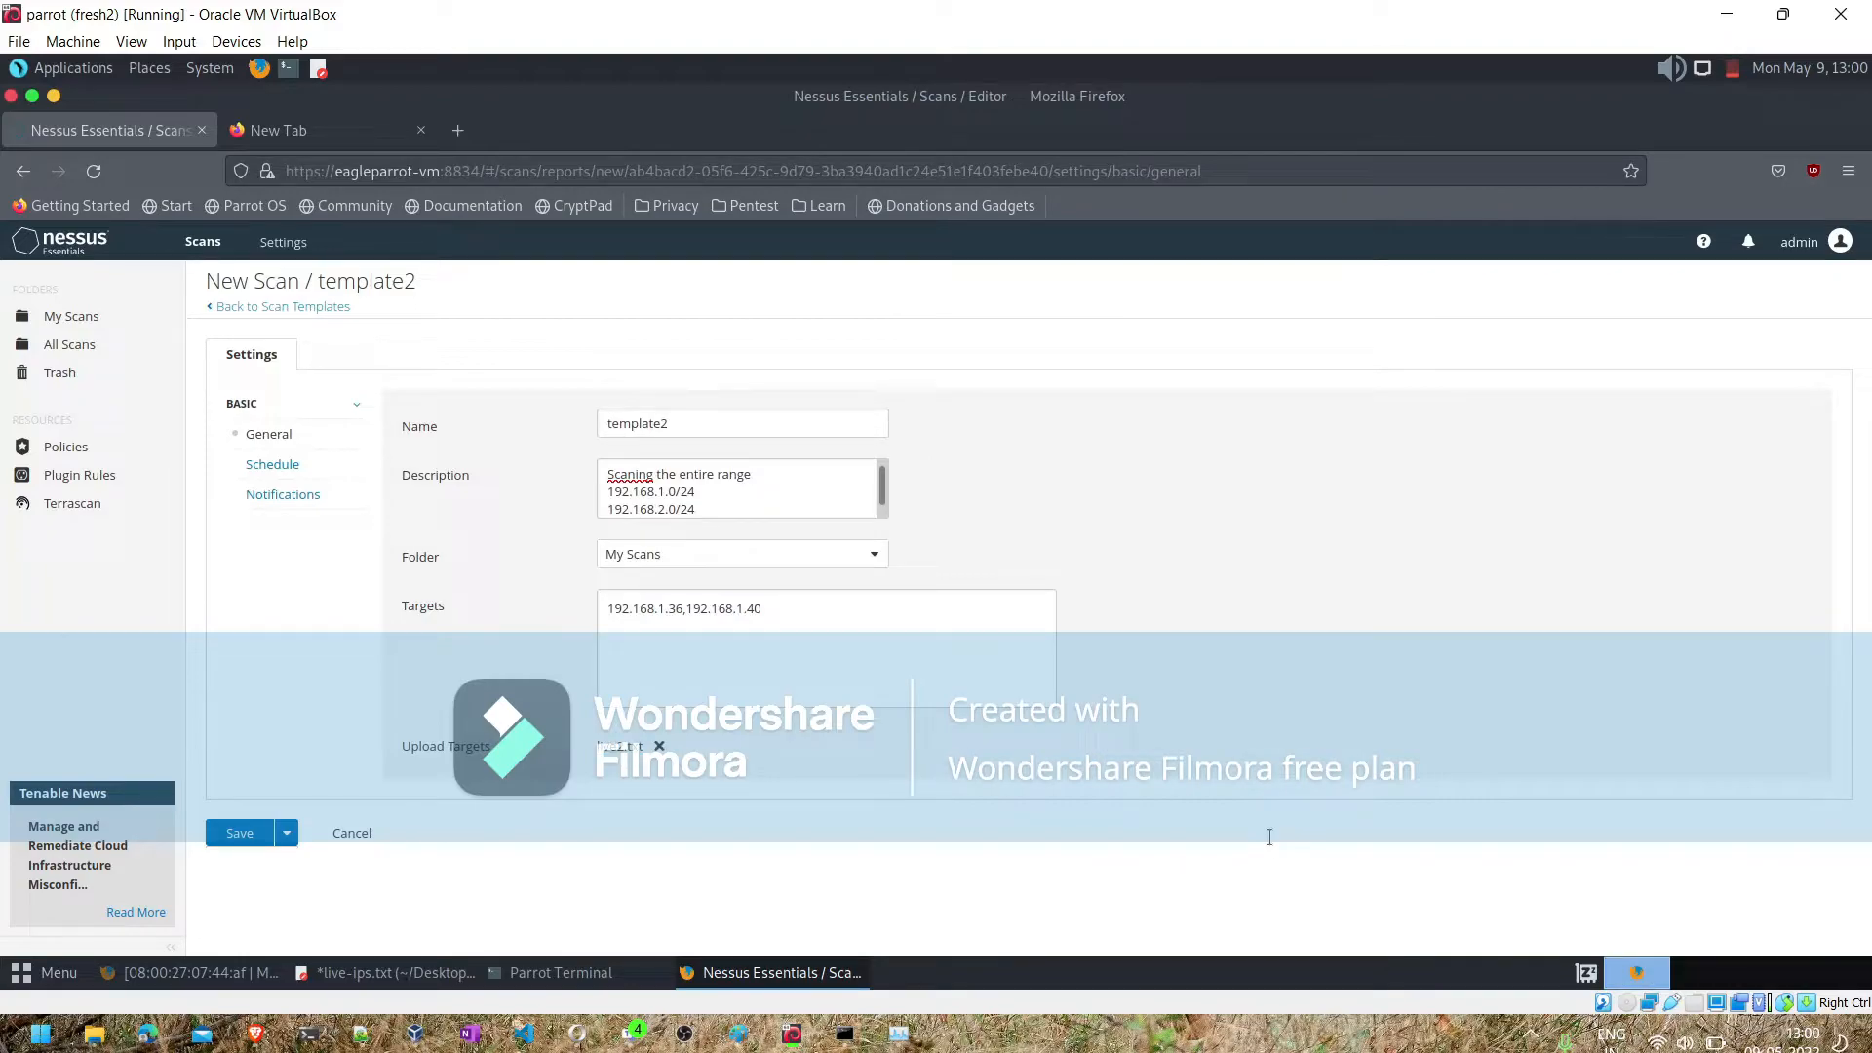
pyautogui.click(788, 610)
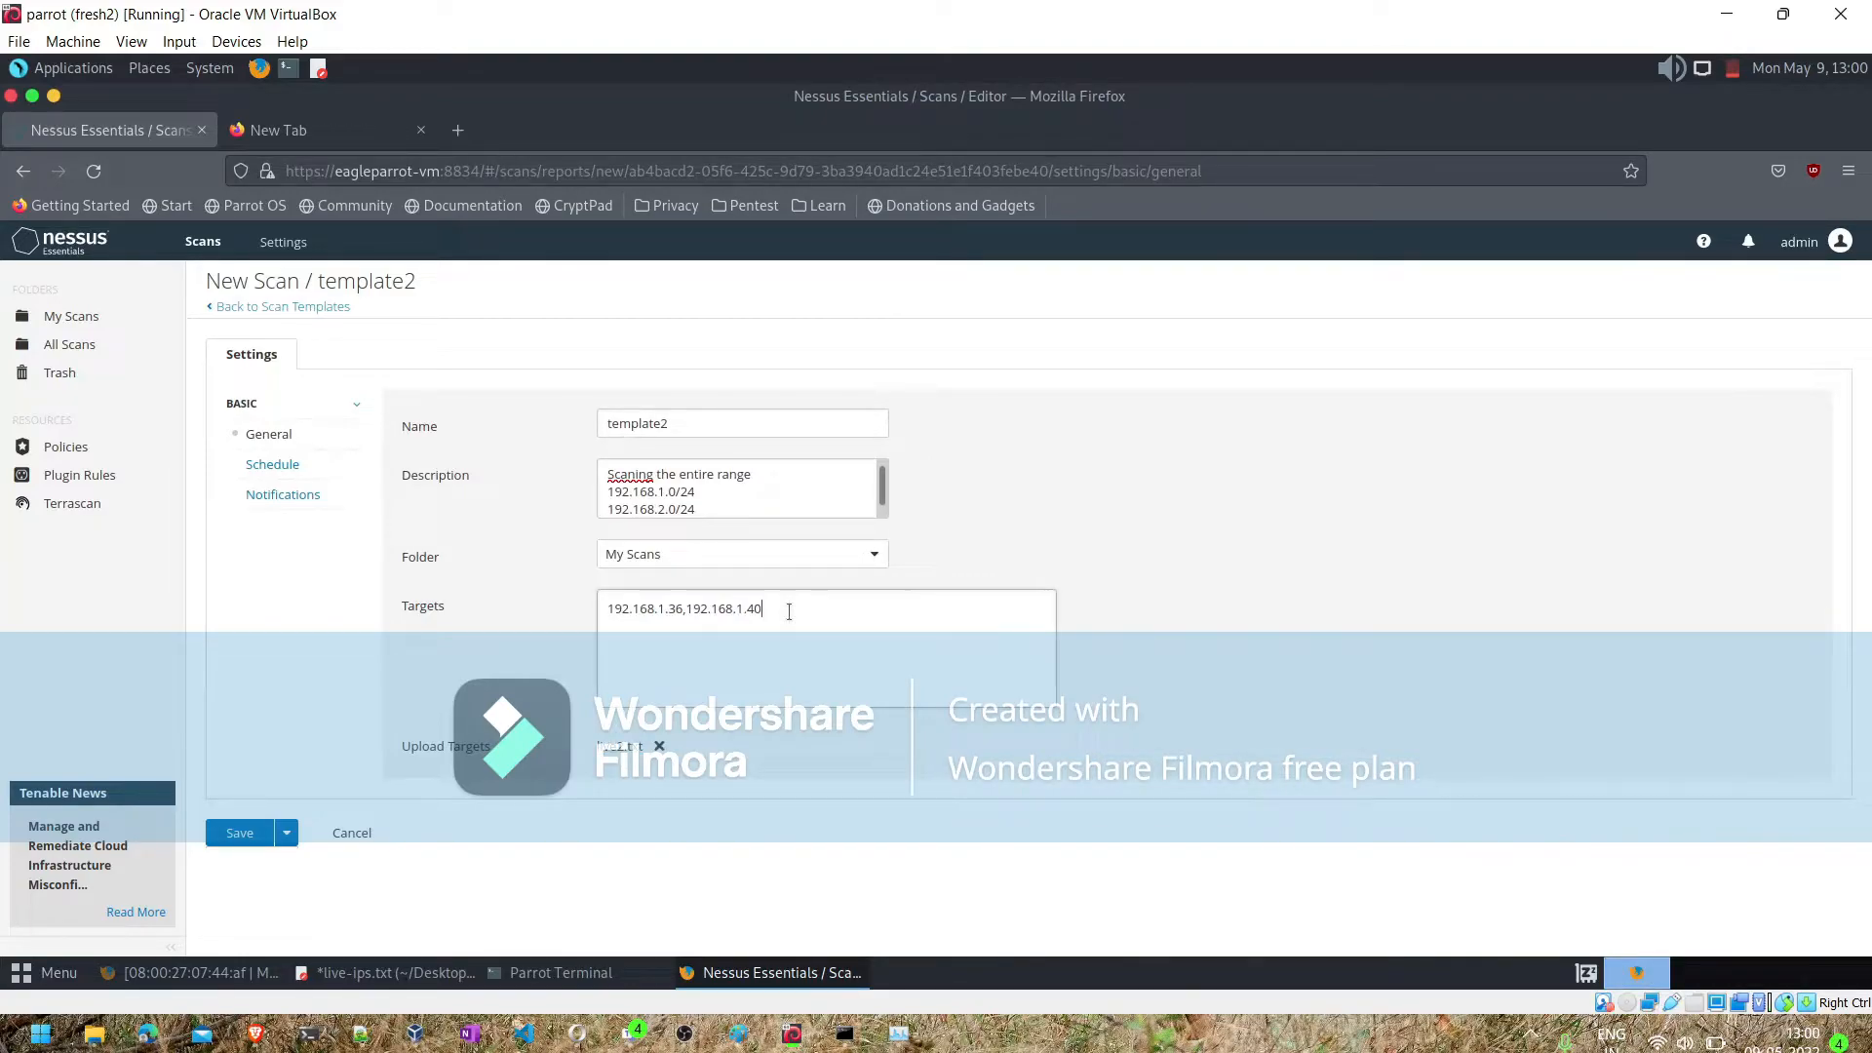
pyautogui.press('BackSpace')
pyautogui.press('BackSpace')
pyautogui.press('BackSpace')
pyautogui.press('BackSpace')
pyautogui.press('BackSpace')
pyautogui.press('BackSpace')
pyautogui.press('BackSpace')
pyautogui.press('BackSpace')
pyautogui.press('BackSpace')
pyautogui.press('BackSpace')
pyautogui.press('BackSpace')
pyautogui.press('BackSpace')
pyautogui.press('BackSpace')
pyautogui.press('BackSpace')
pyautogui.press('BackSpace')
pyautogui.press('BackSpace')
pyautogui.press('BackSpace')
pyautogui.press('BackSpace')
pyautogui.press('BackSpace')
pyautogui.press('BackSpace')
pyautogui.press('BackSpace')
pyautogui.press('BackSpace')
pyautogui.press('BackSpace')
pyautogui.press('BackSpace')
pyautogui.press('BackSpace')
# - Enable the scan's schedule with a Yearly frequency and a start time of 22:00
pyautogui.click(276, 462)
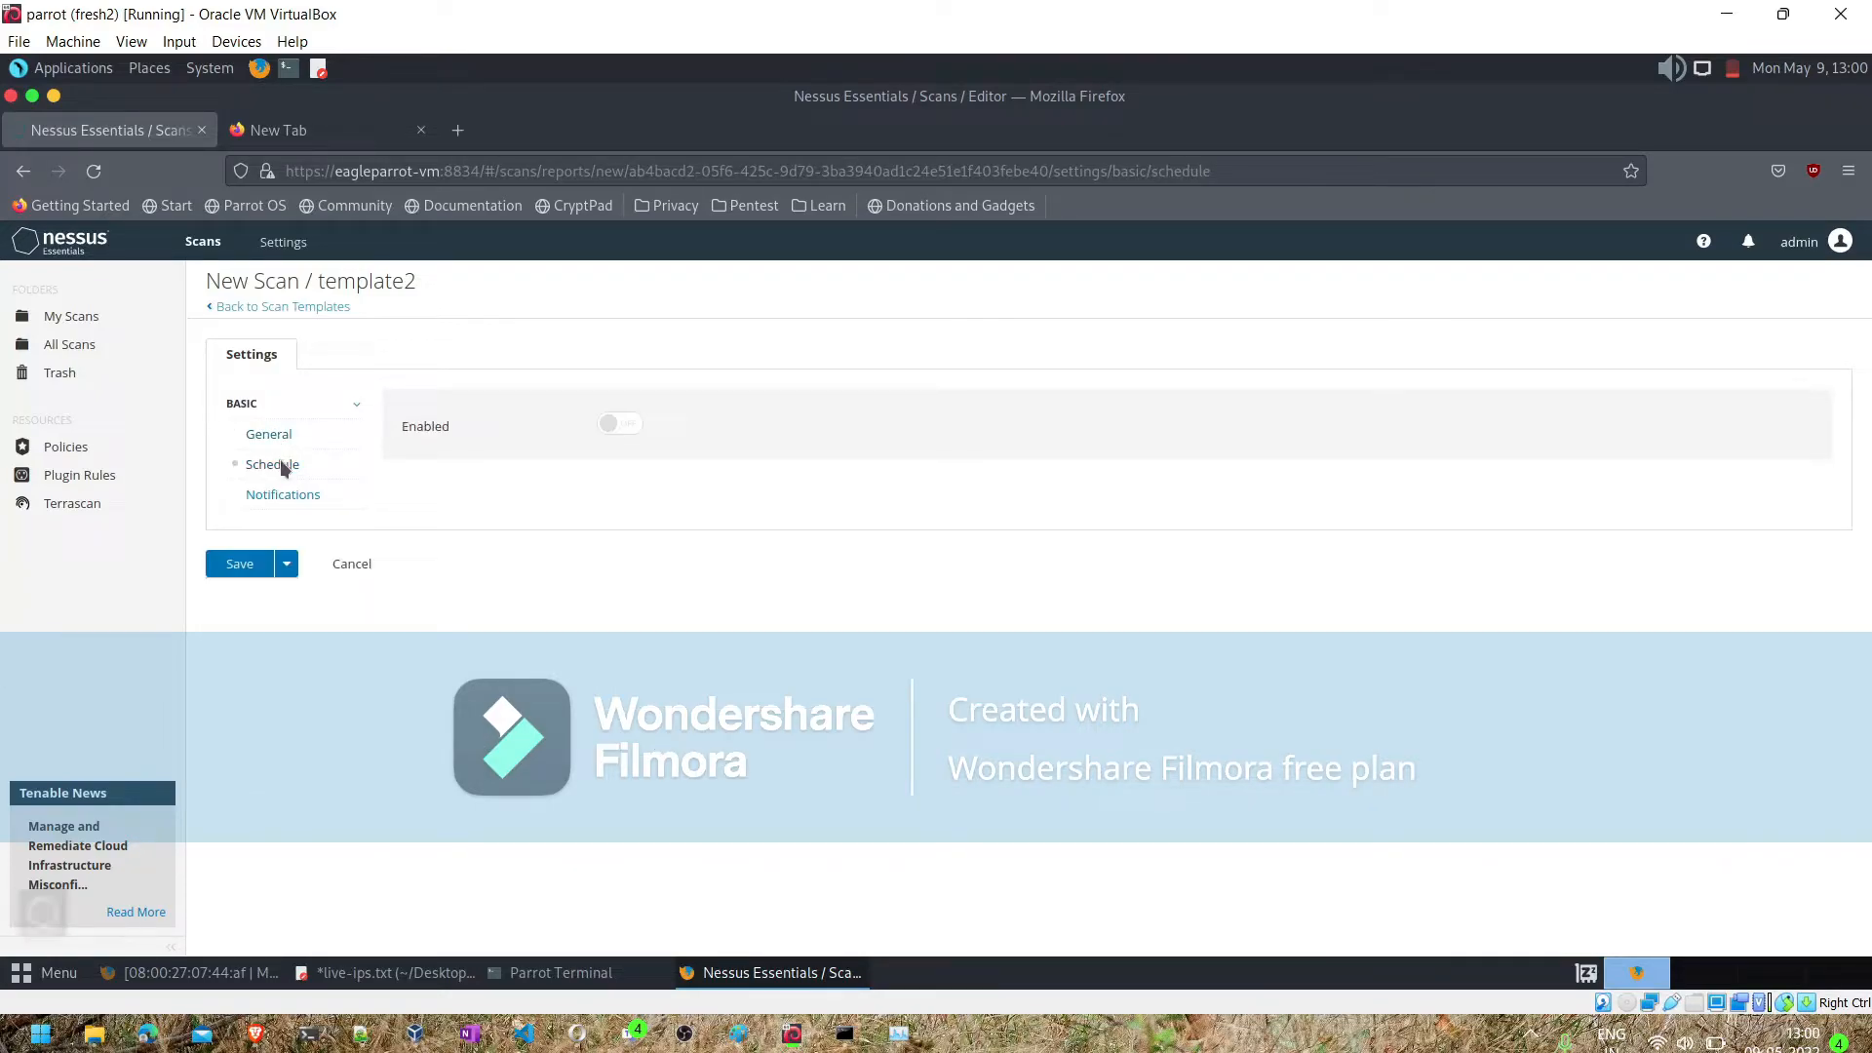
pyautogui.click(610, 434)
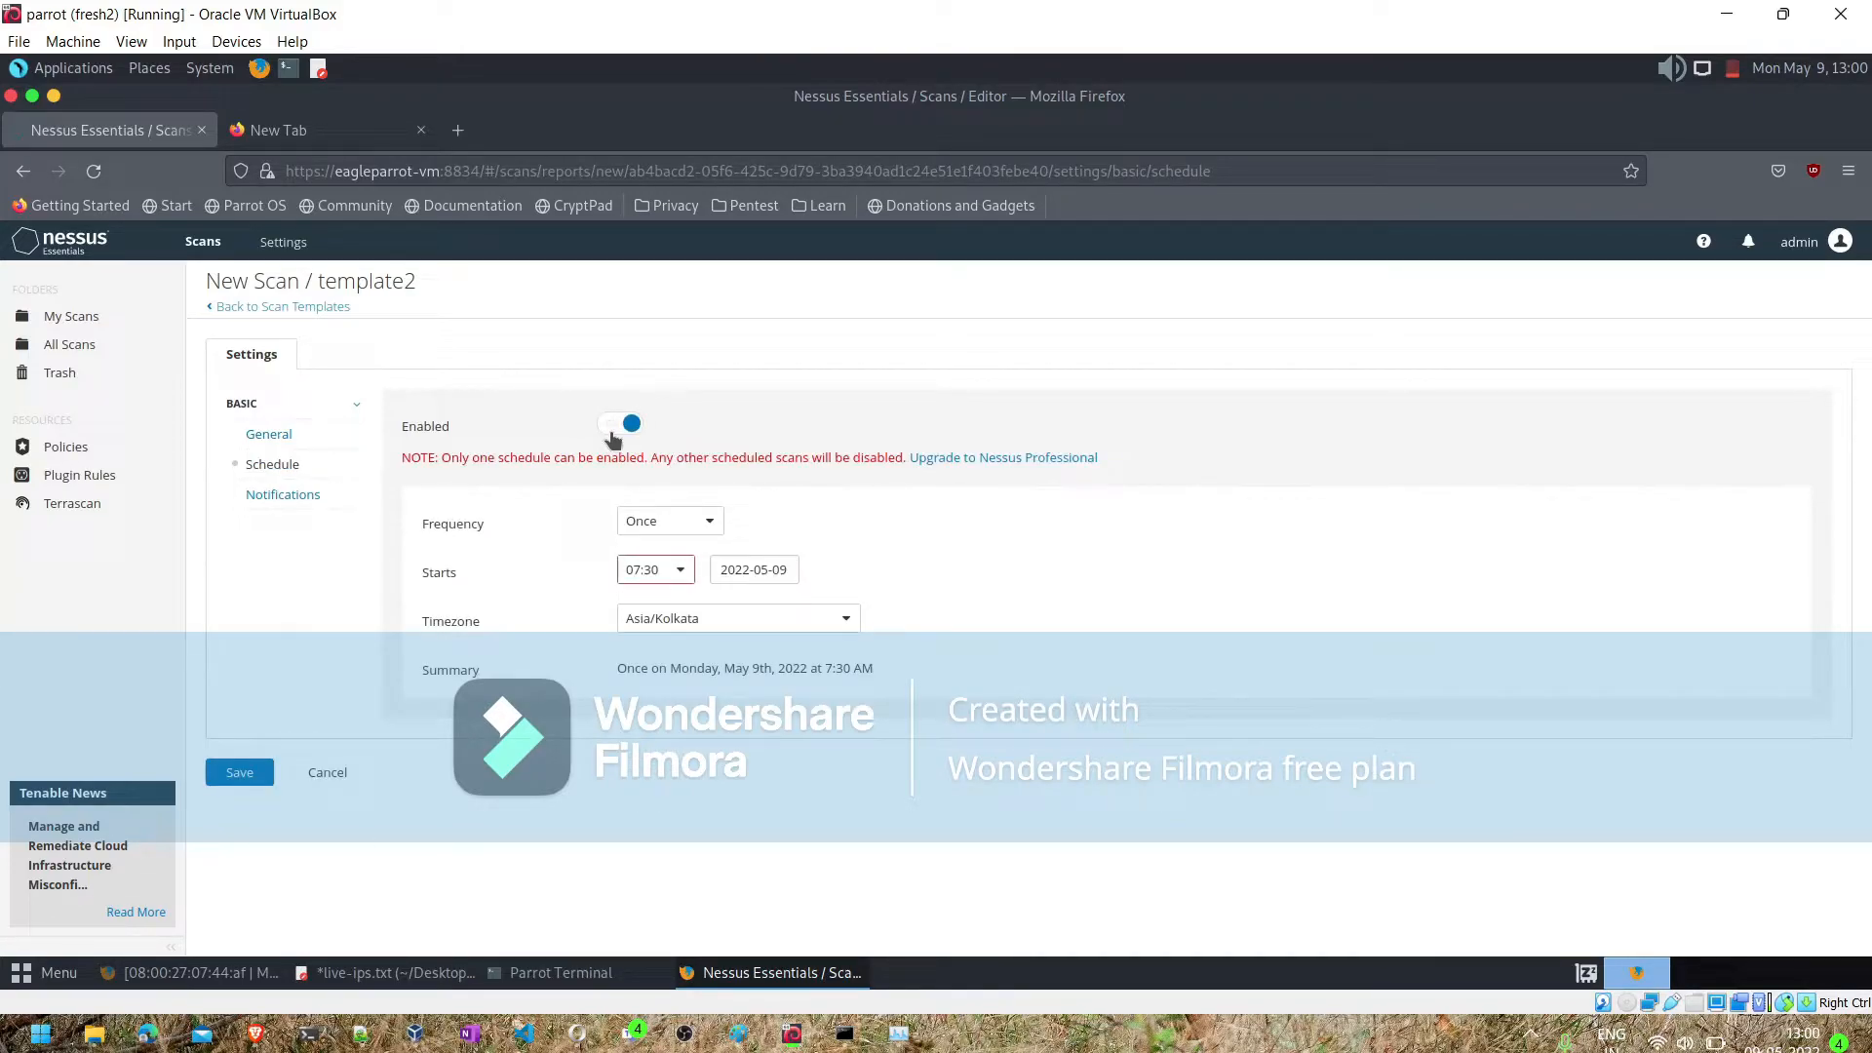
pyautogui.click(705, 521)
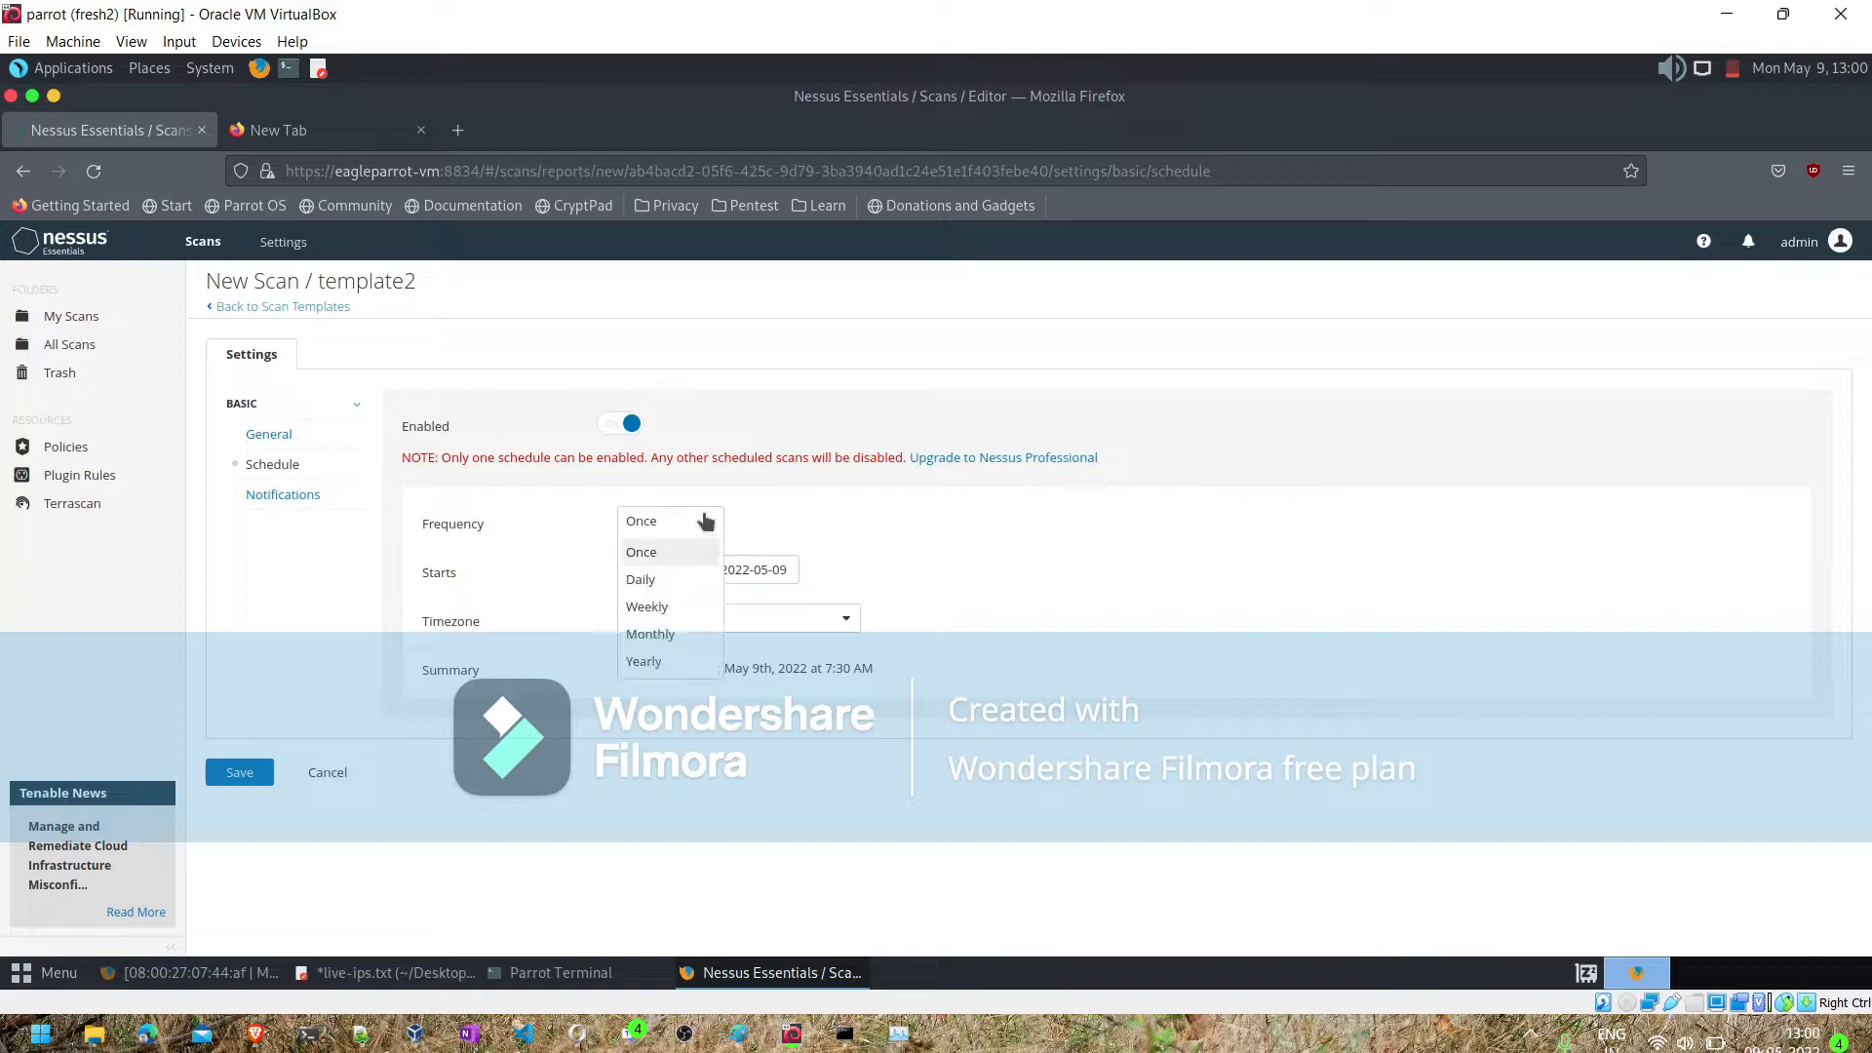
pyautogui.click(649, 659)
pyautogui.click(672, 580)
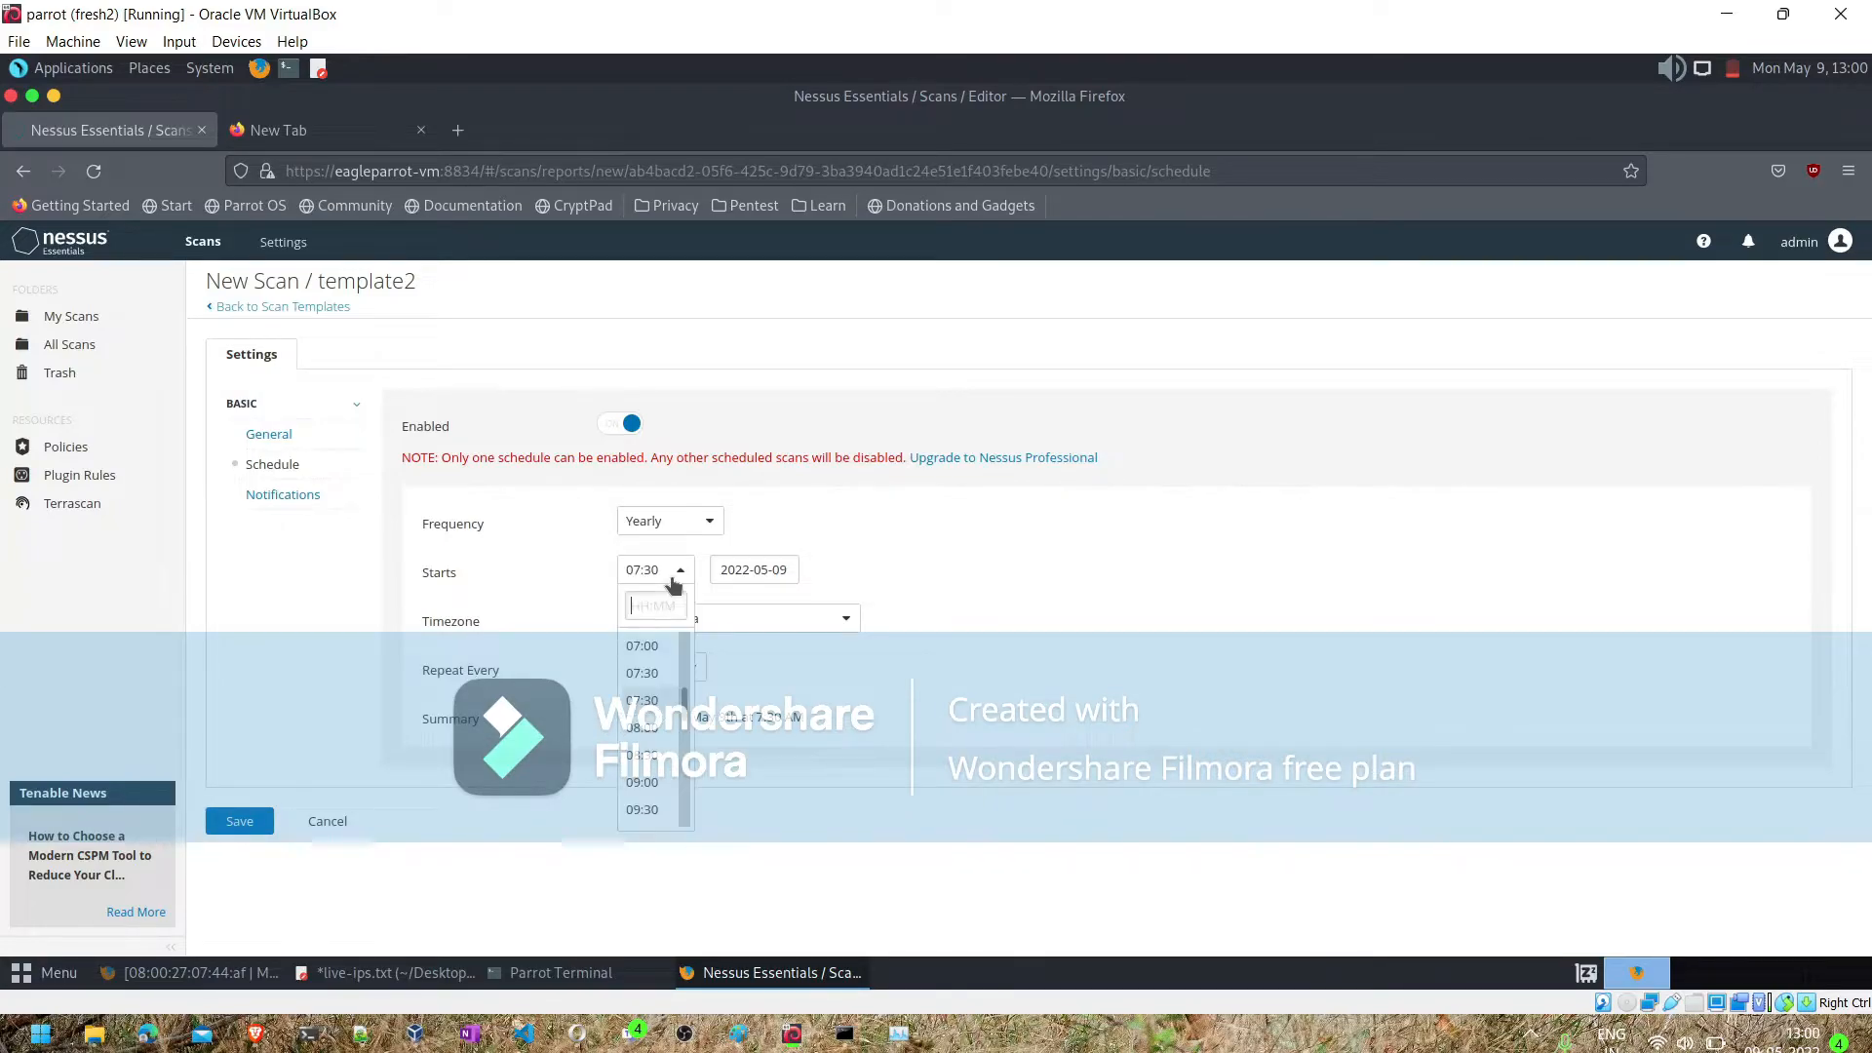
pyautogui.click(642, 728)
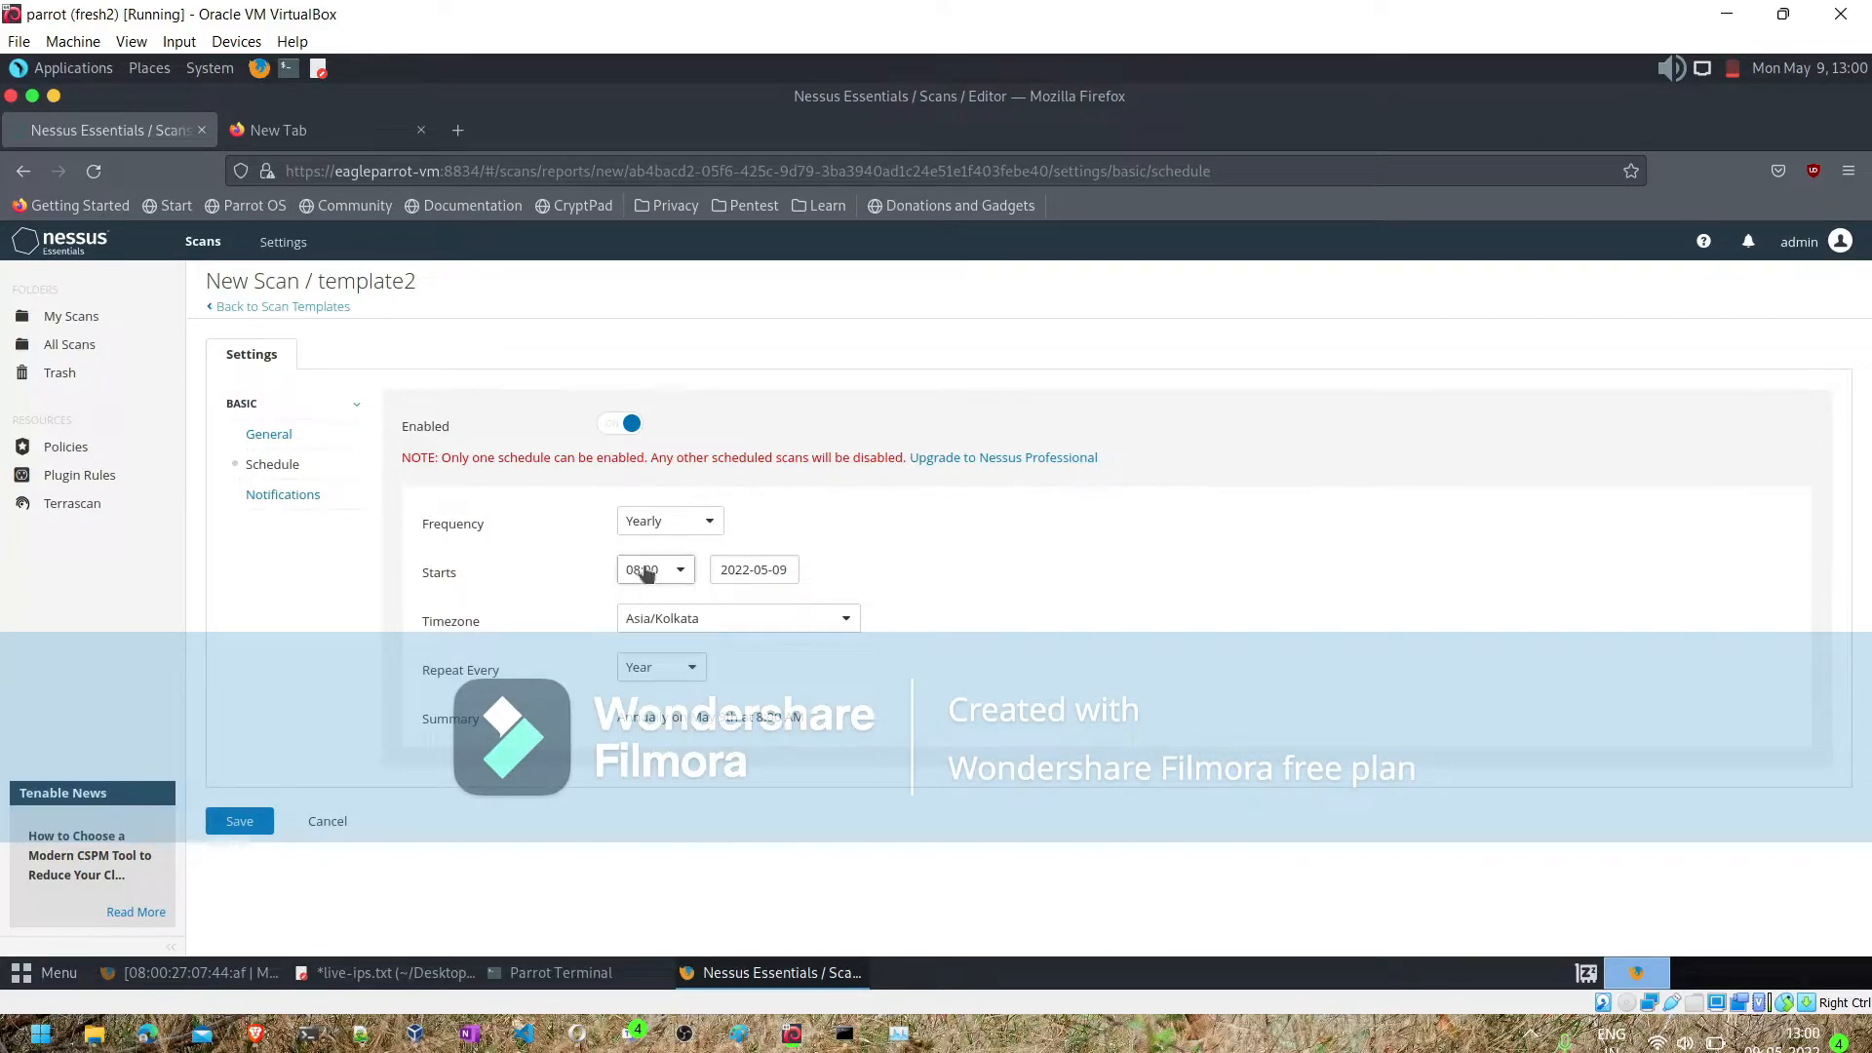
pyautogui.click(646, 574)
pyautogui.scroll(-8, 654, 741)
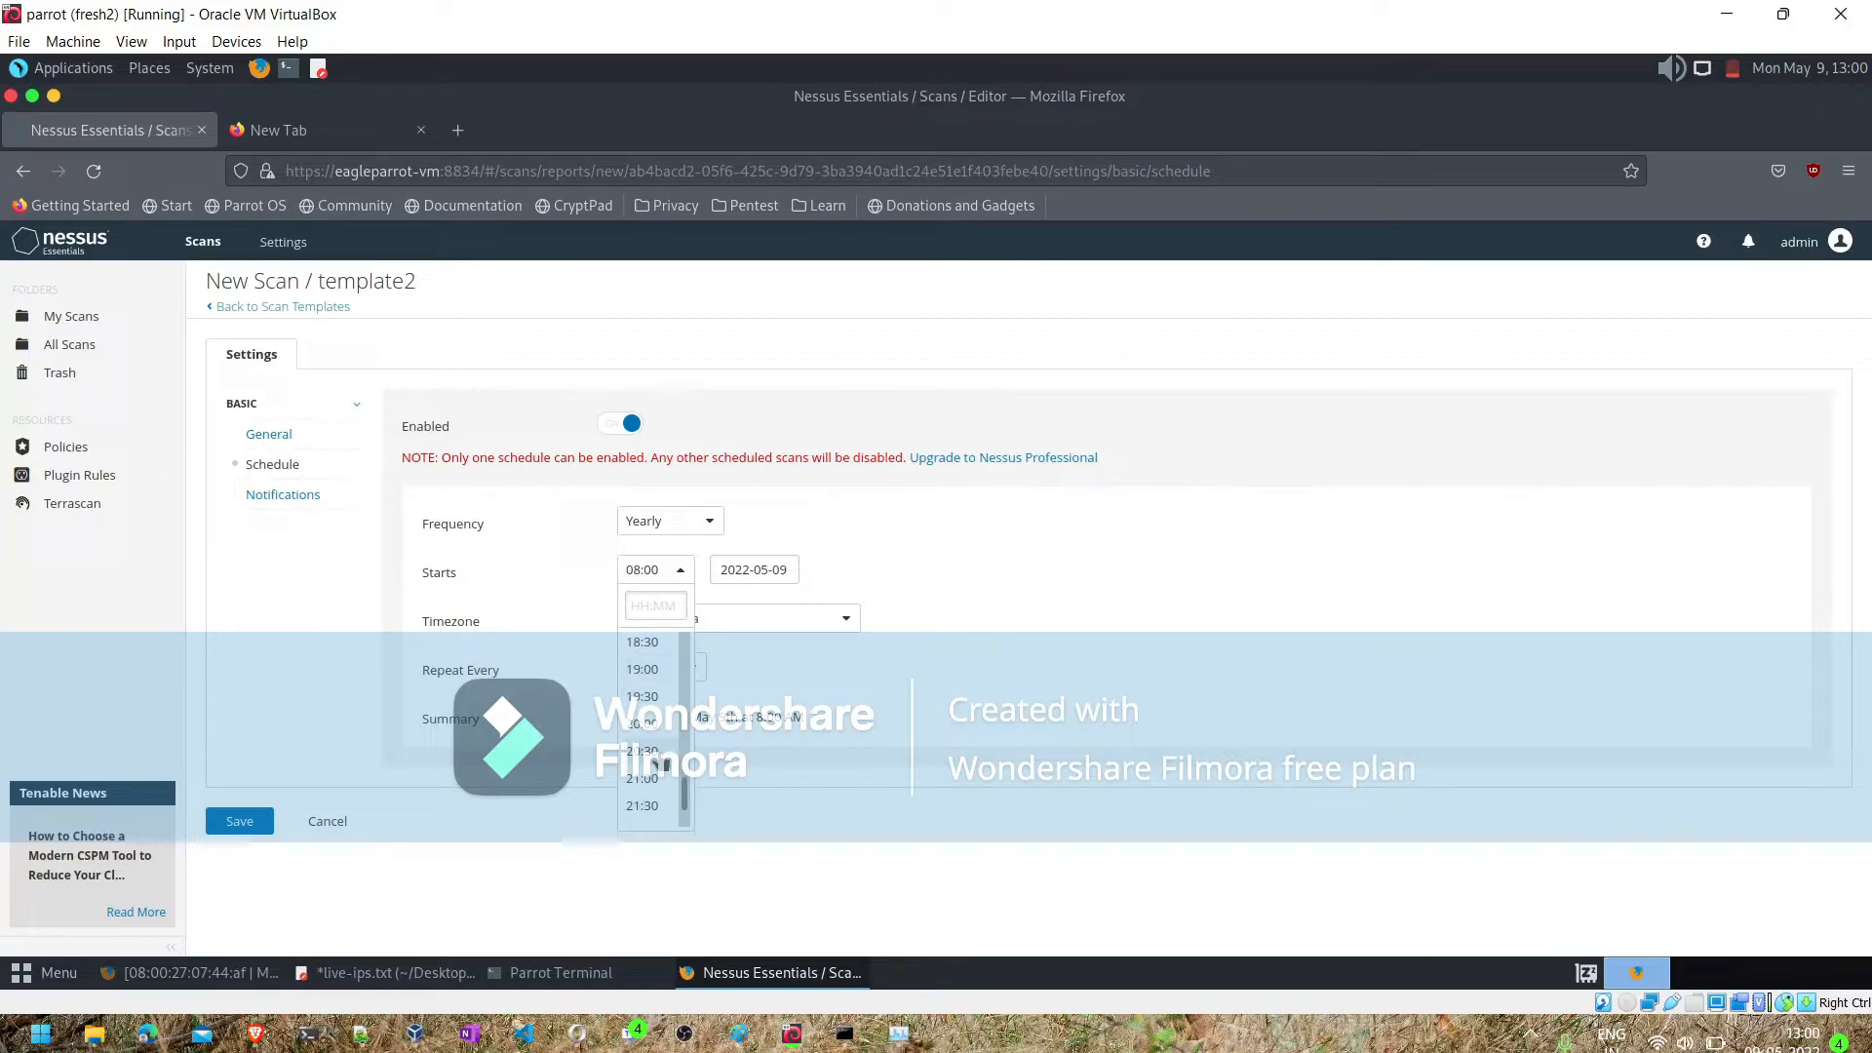
pyautogui.scroll(-2, 664, 767)
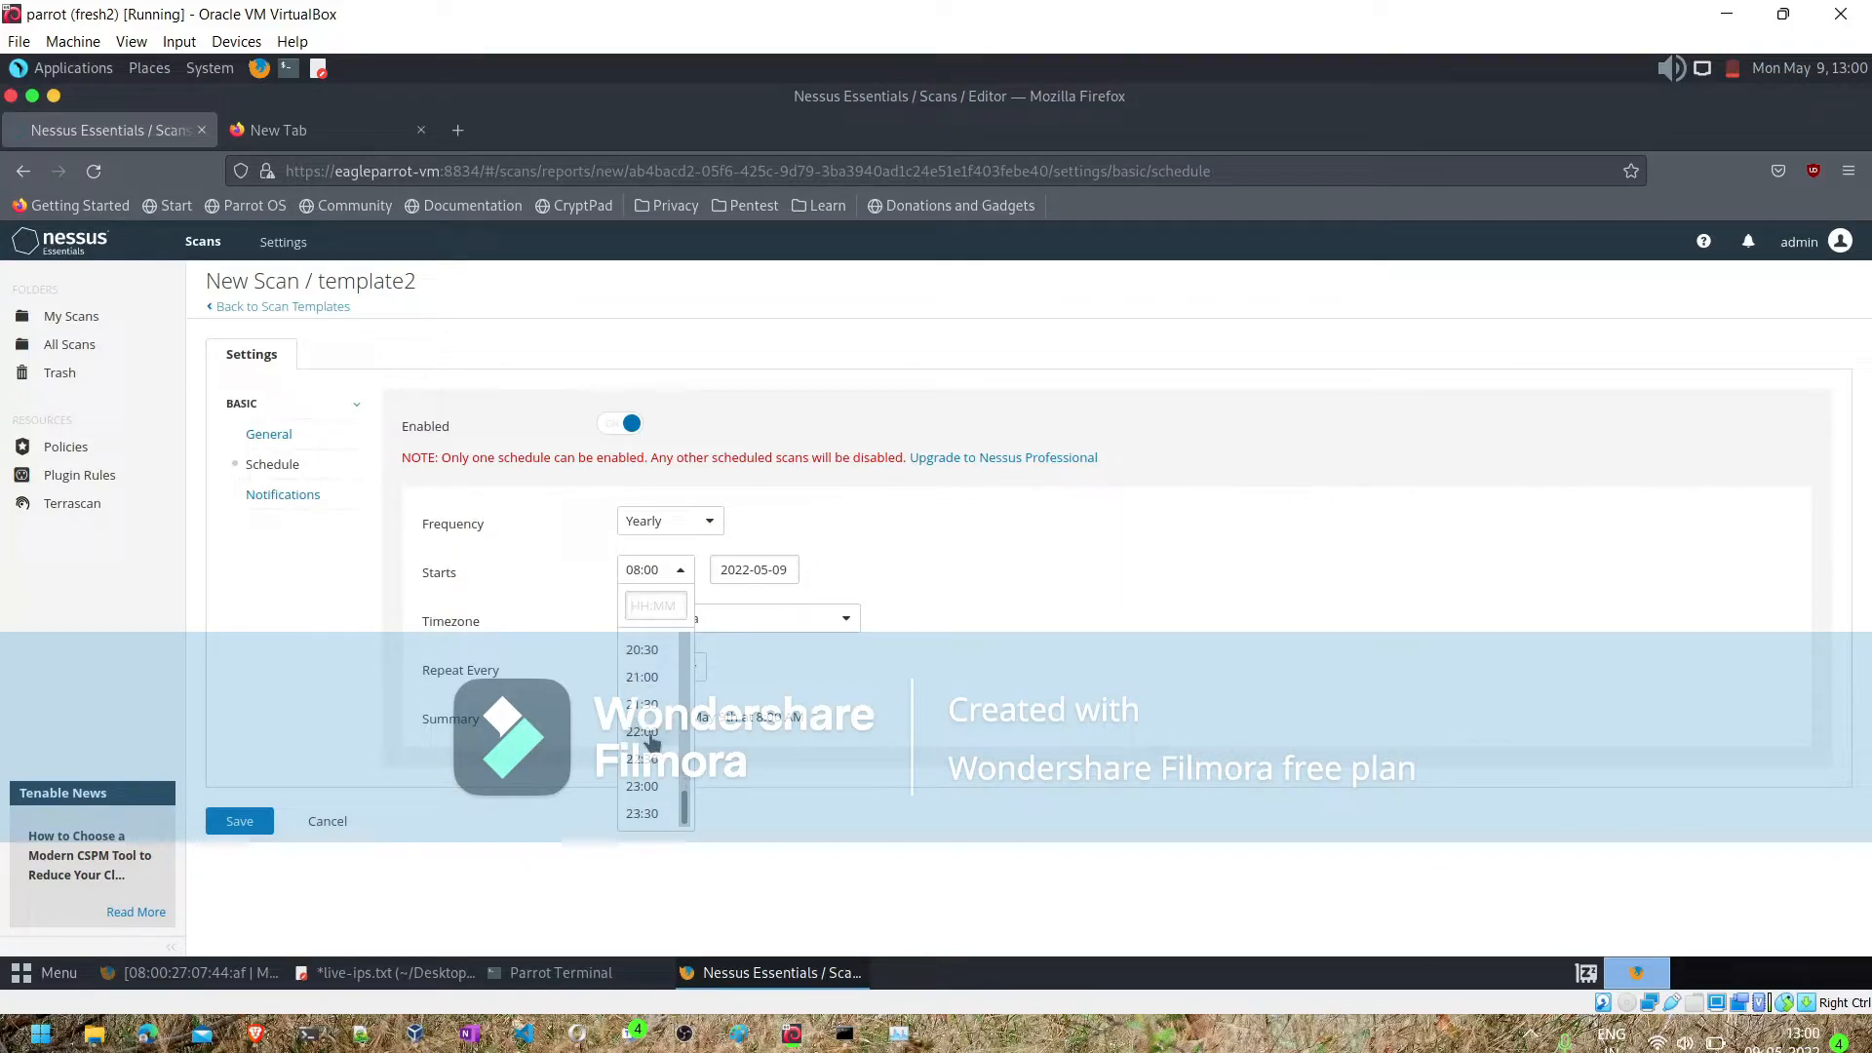
pyautogui.click(648, 733)
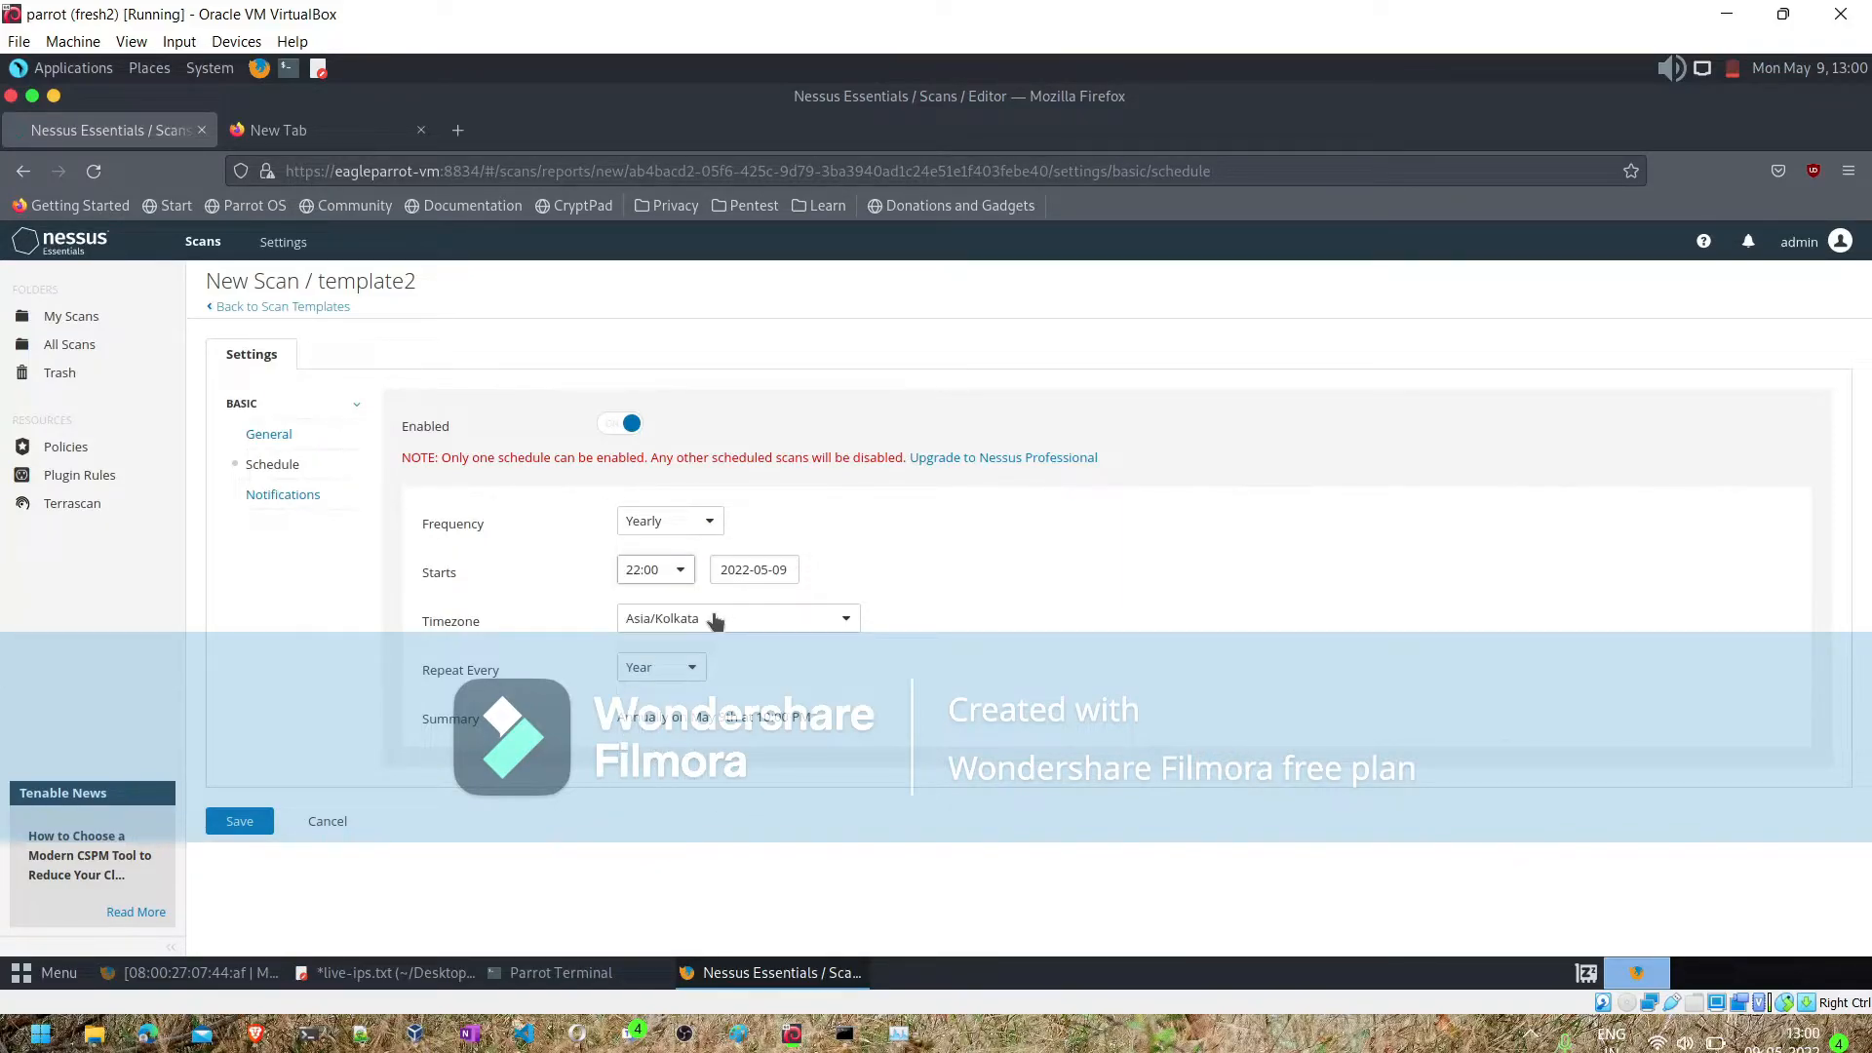
# - Set the schedule's frequency to Monthly
pyautogui.click(669, 673)
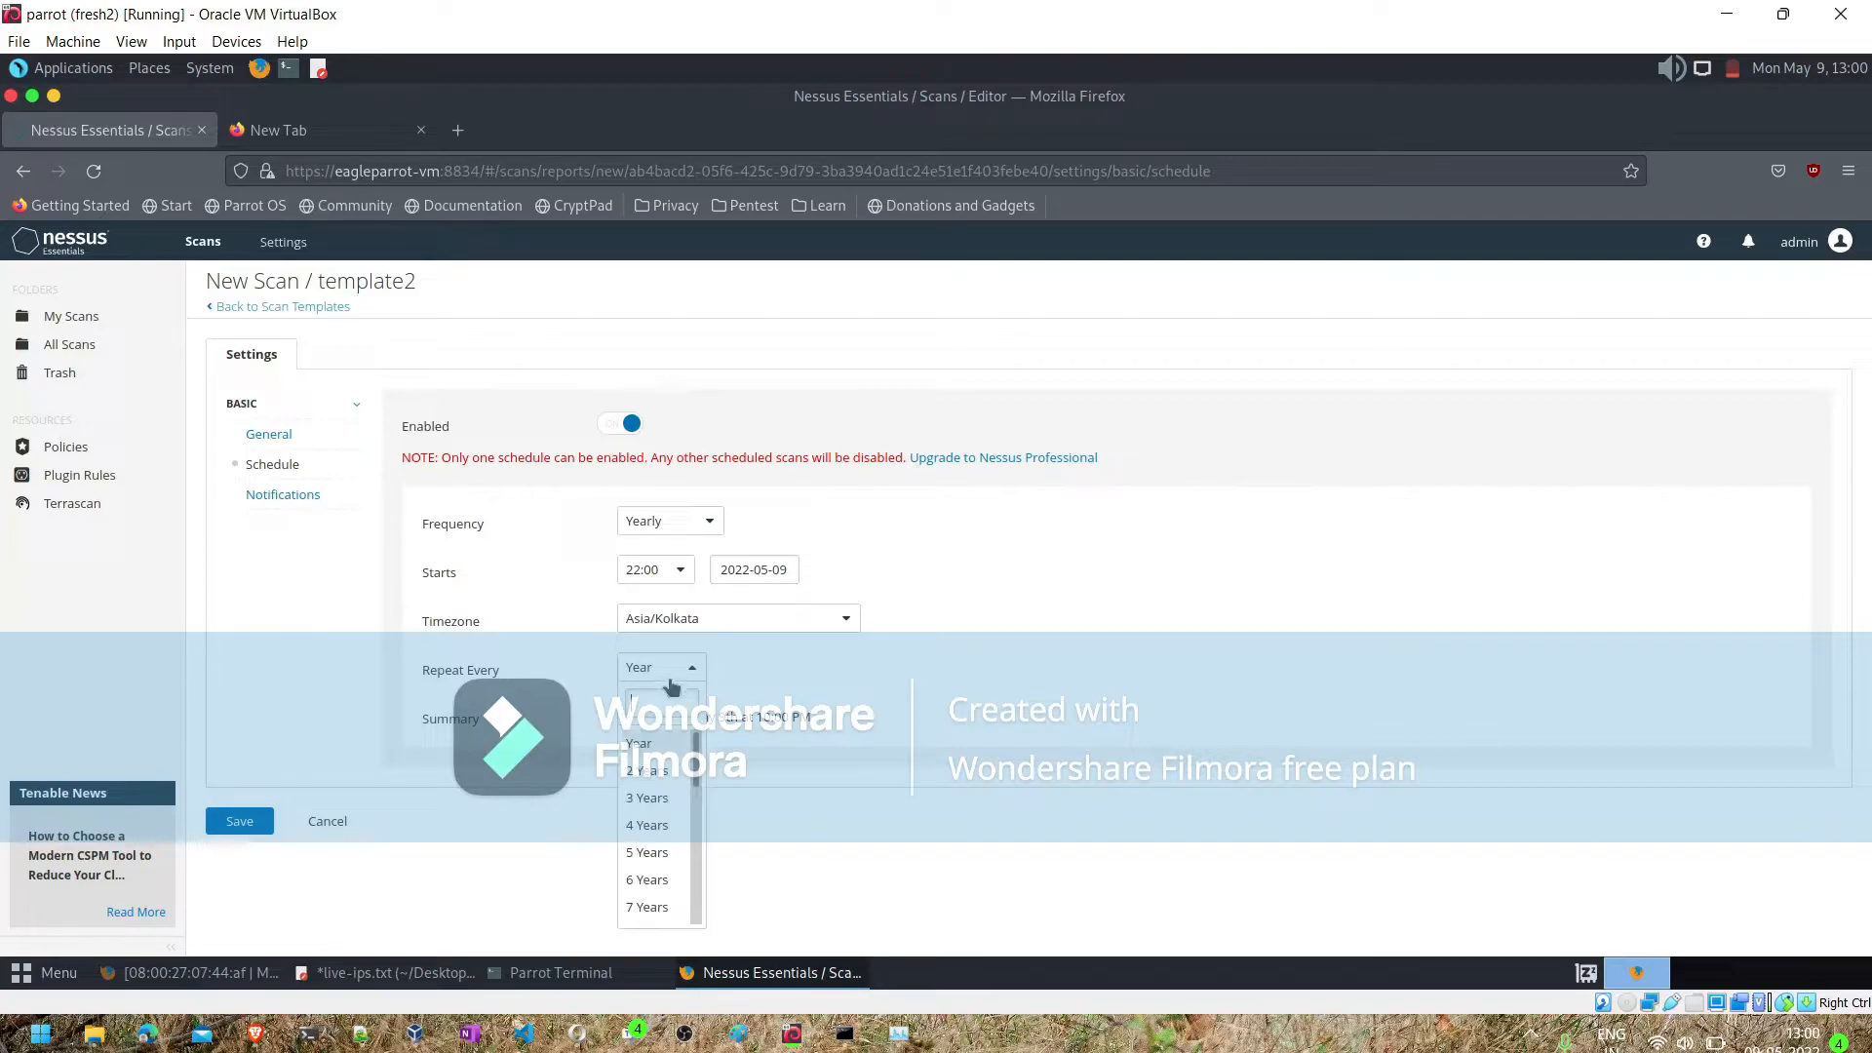
pyautogui.click(696, 525)
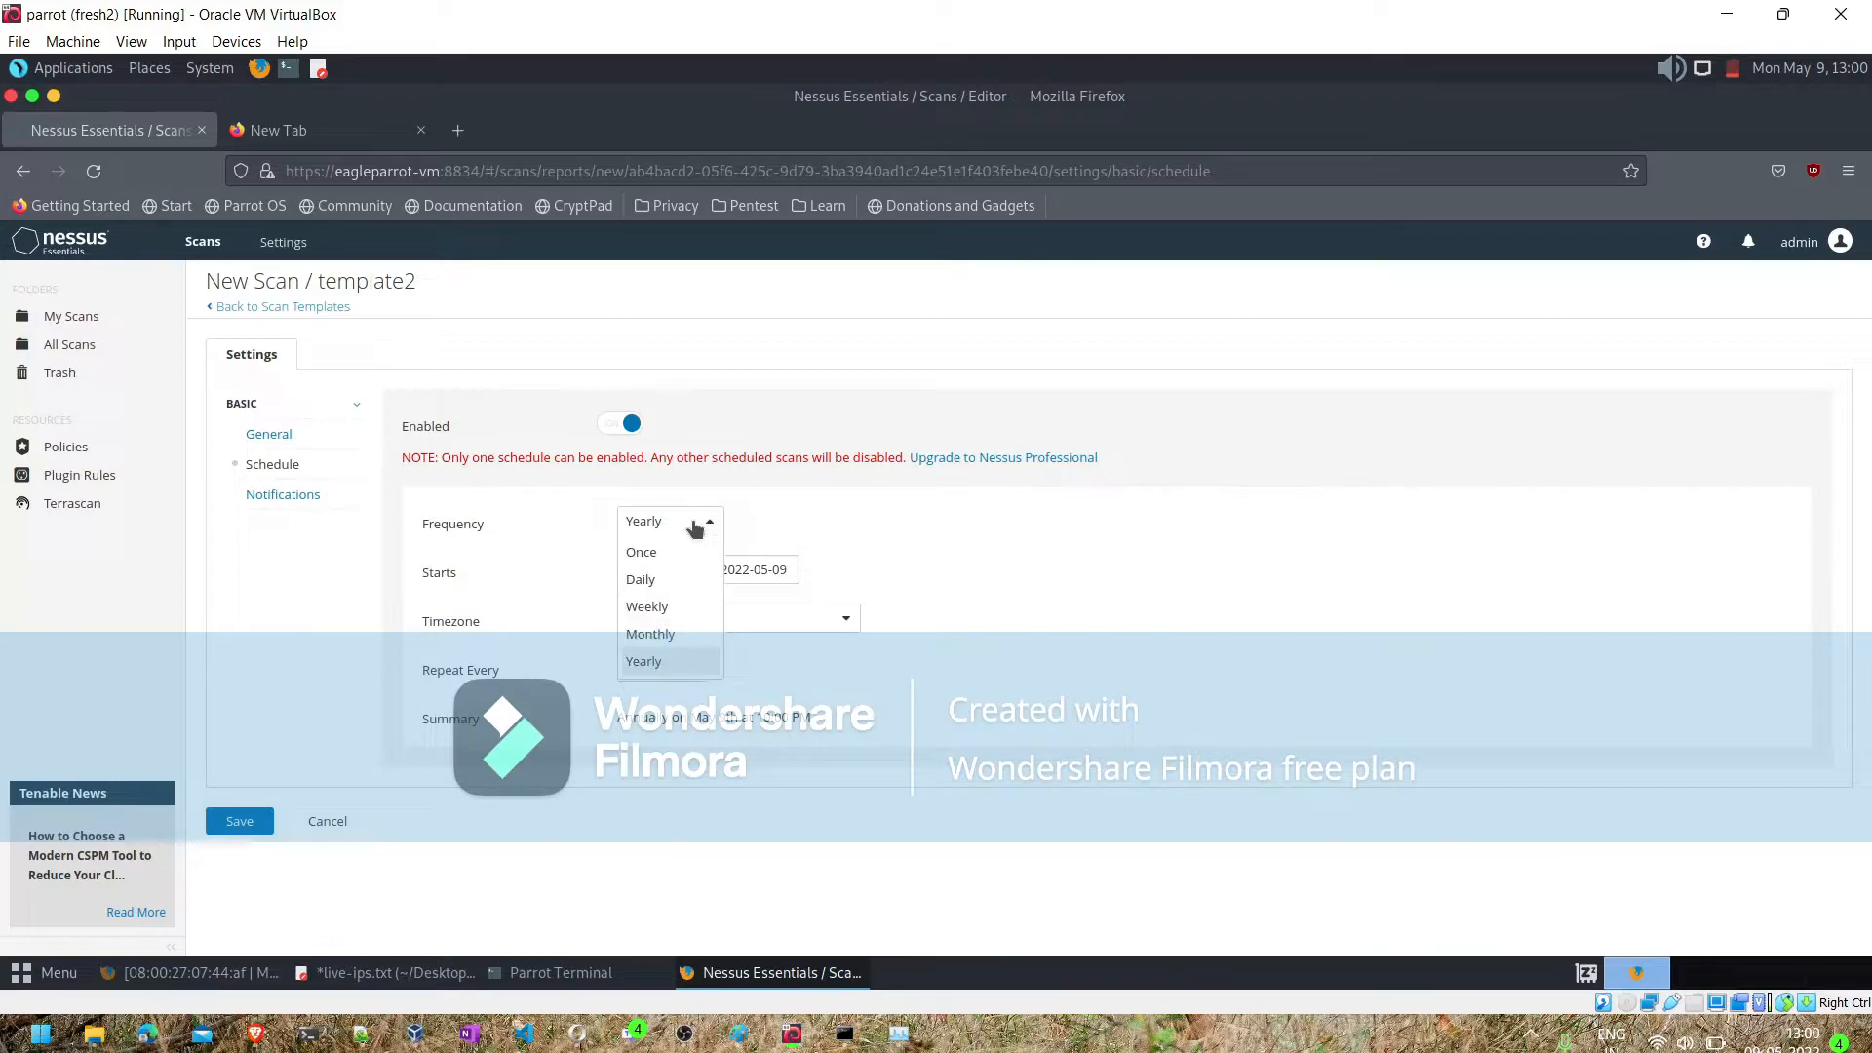
pyautogui.click(696, 526)
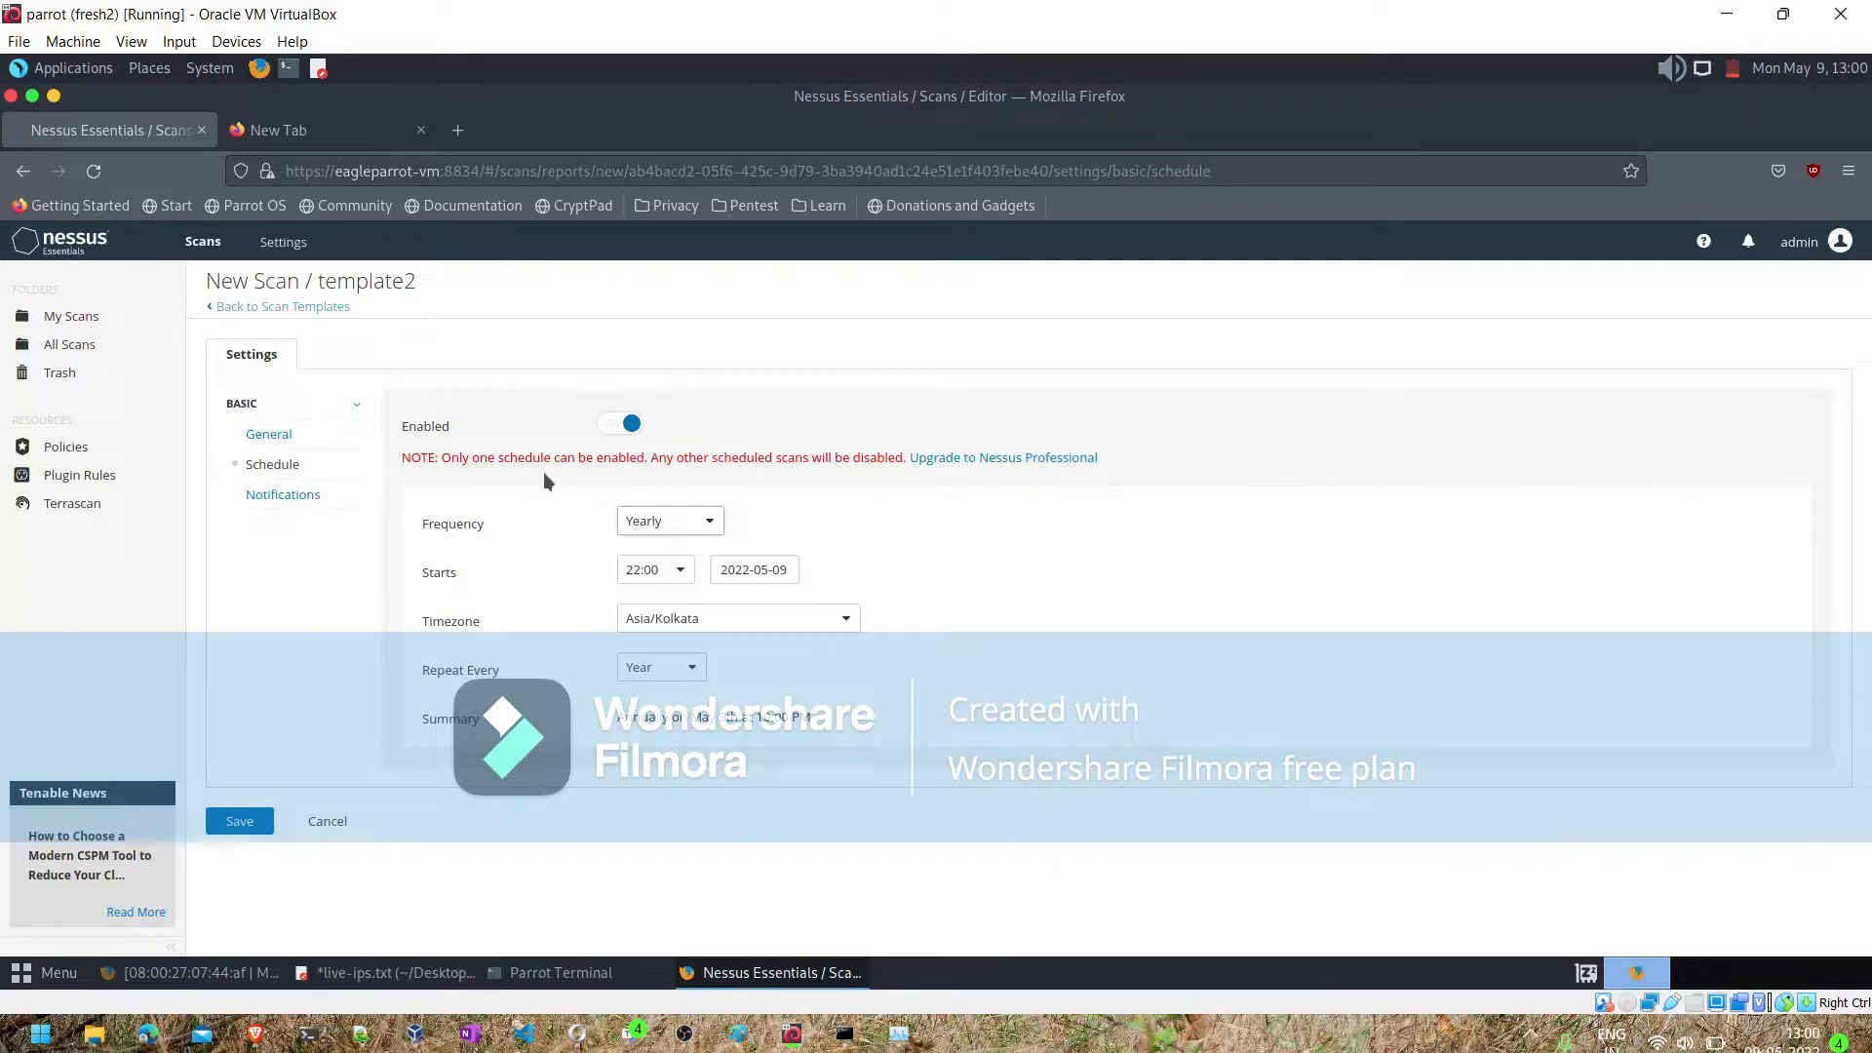
pyautogui.click(681, 536)
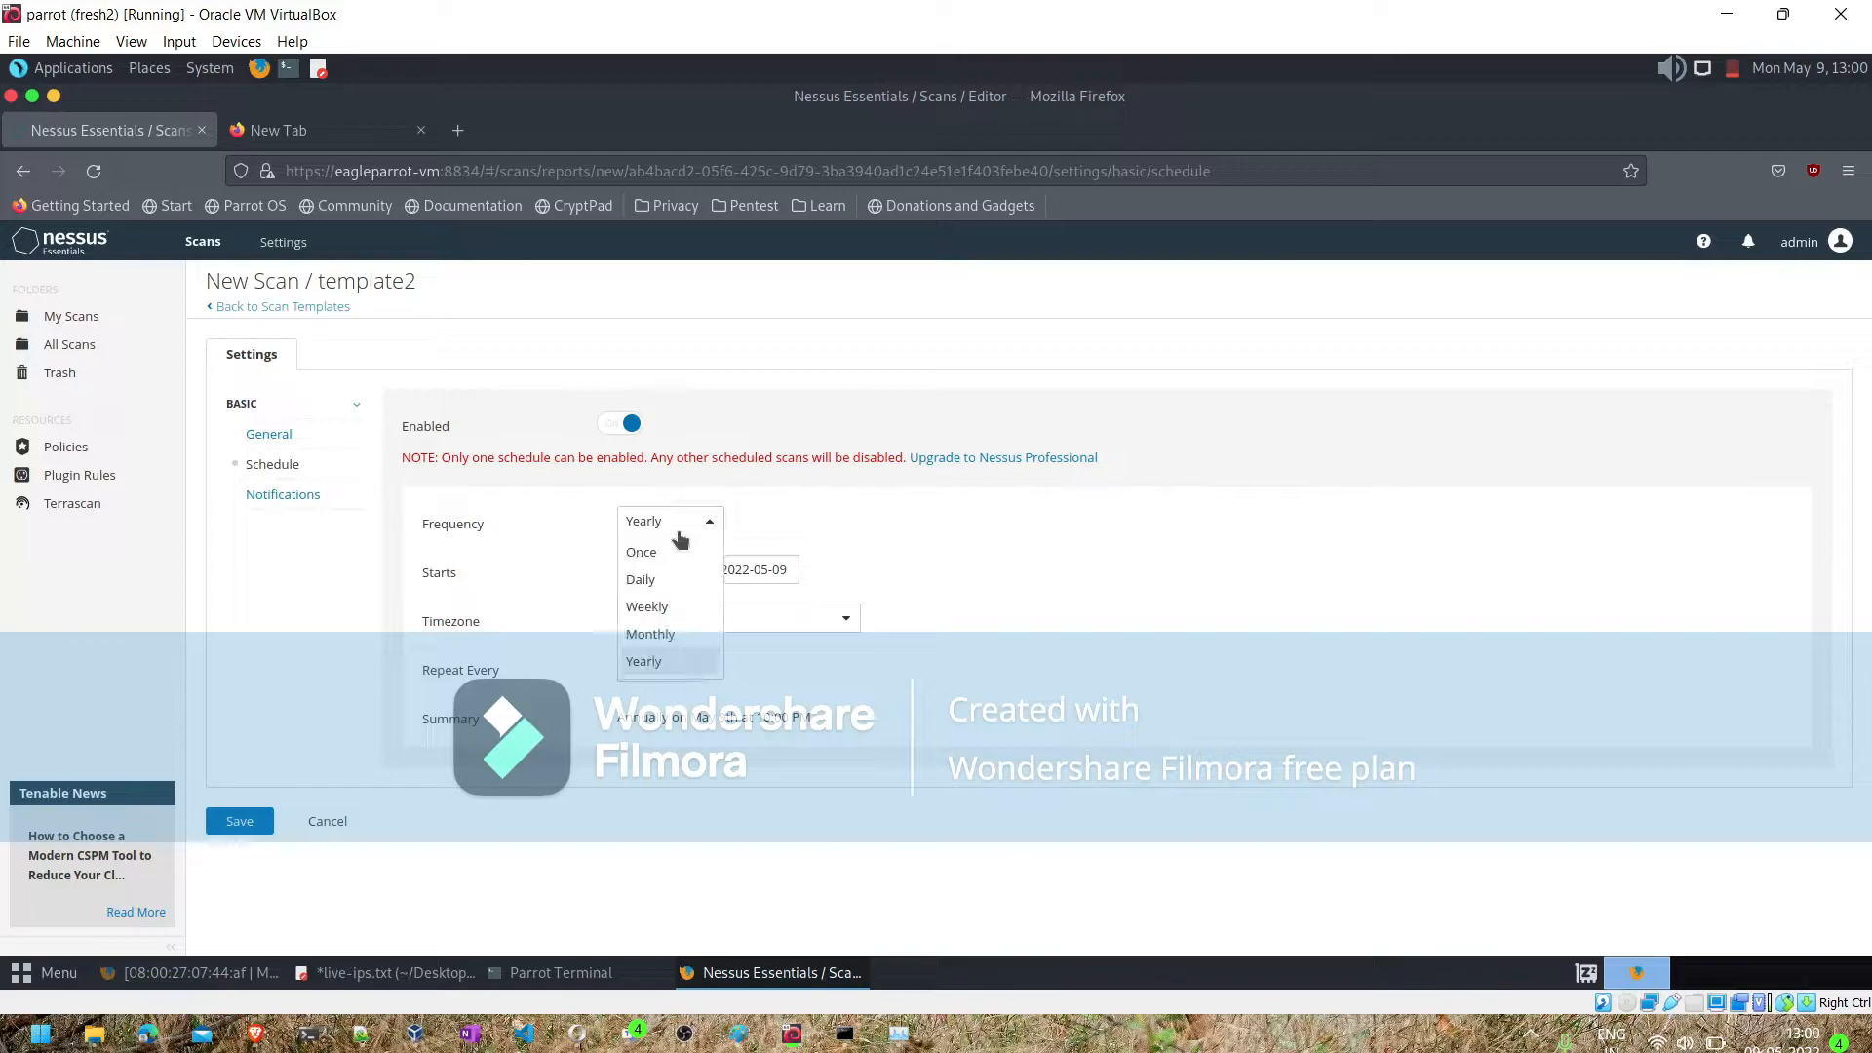
pyautogui.click(664, 635)
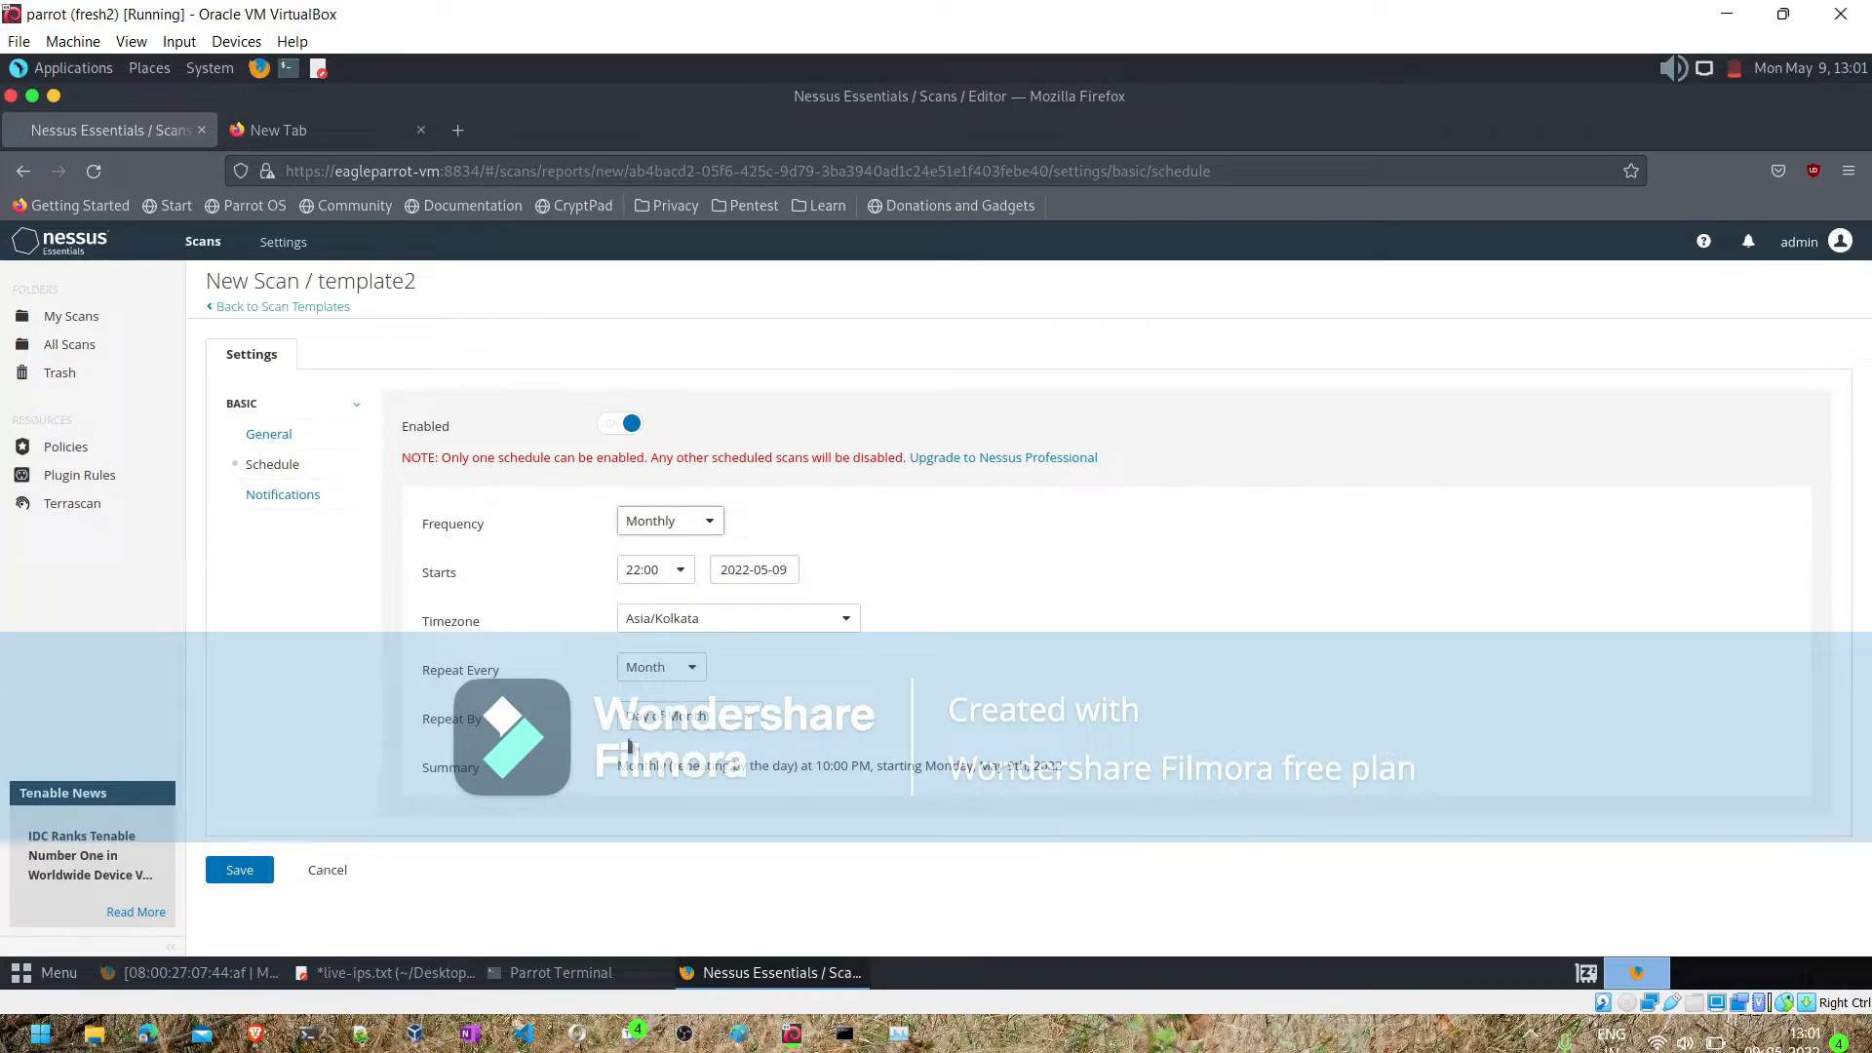
# - Enter the recipient's e-mail address for scan notifications and save the scan, accepting that the other scan's schedule is disabled
pyautogui.click(304, 498)
pyautogui.click(692, 512)
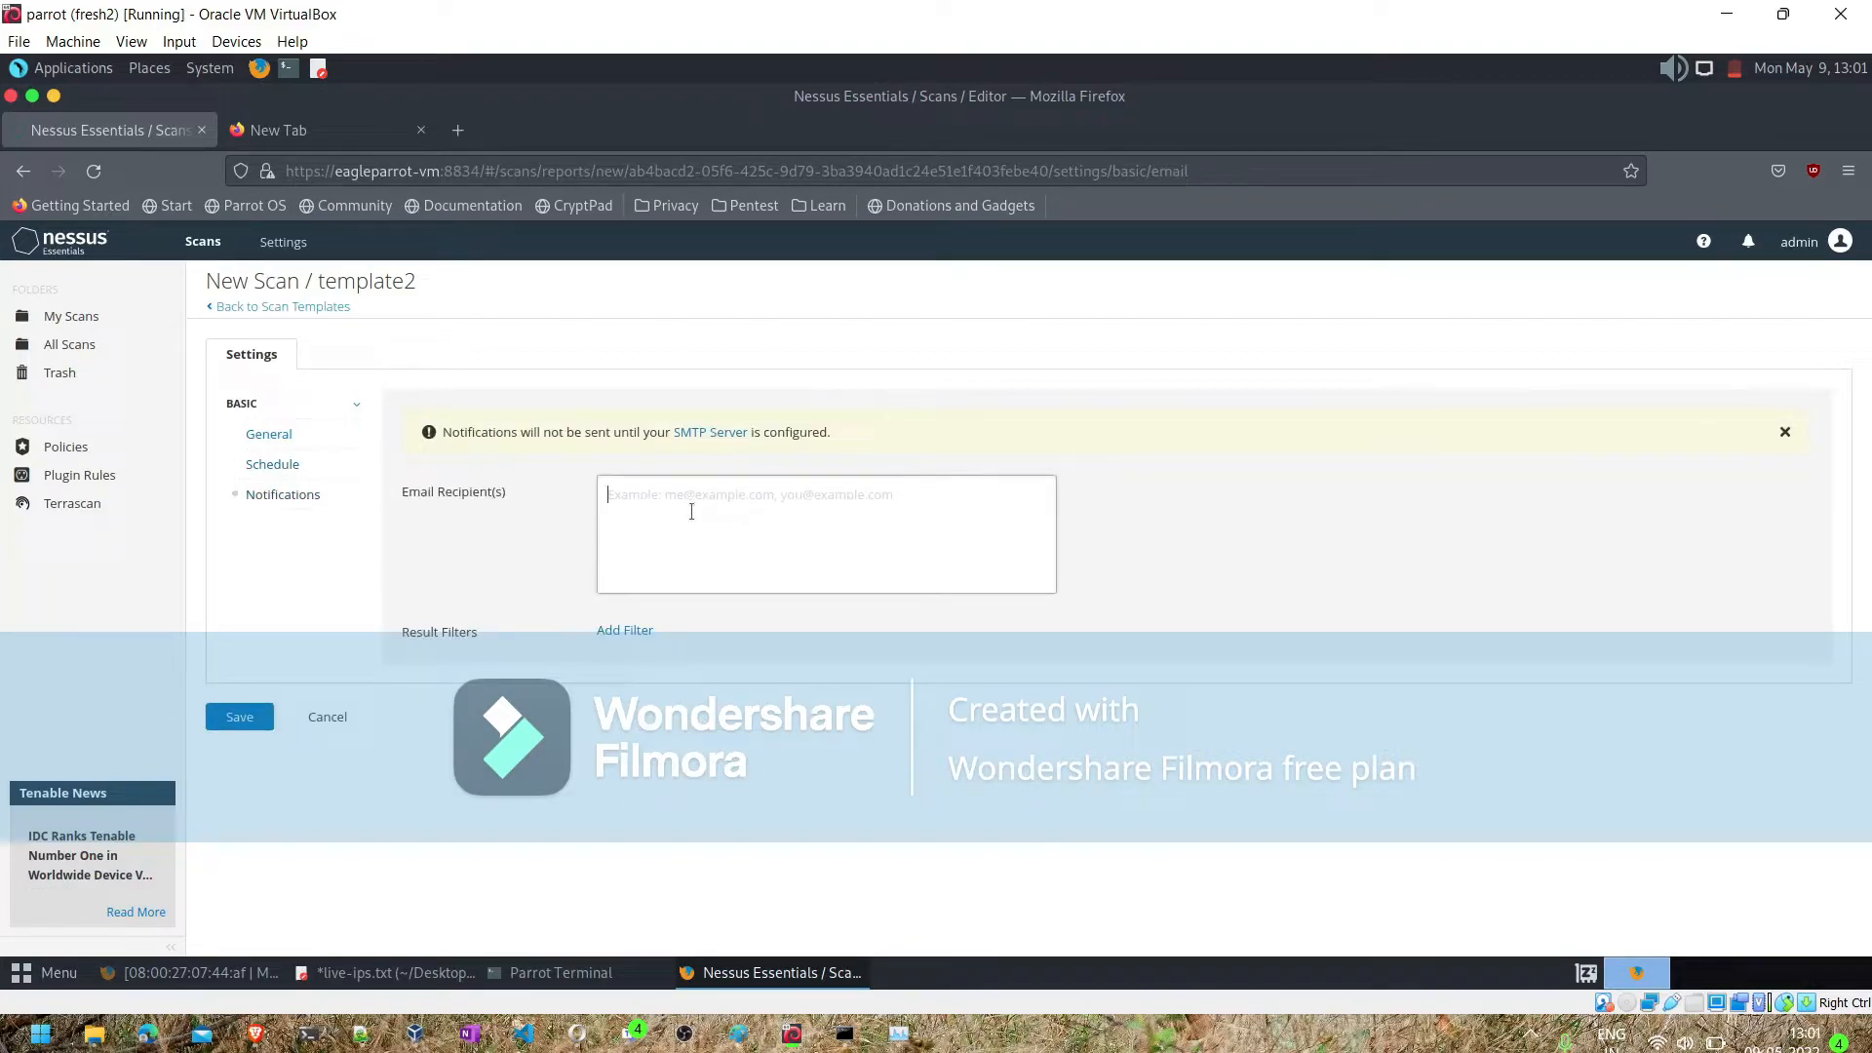
pyautogui.write('nand.')
pyautogui.press('BackSpace')
pyautogui.press('BackSpace')
pyautogui.press('BackSpace')
pyautogui.press('BackSpace')
pyautogui.press('BackSpace')
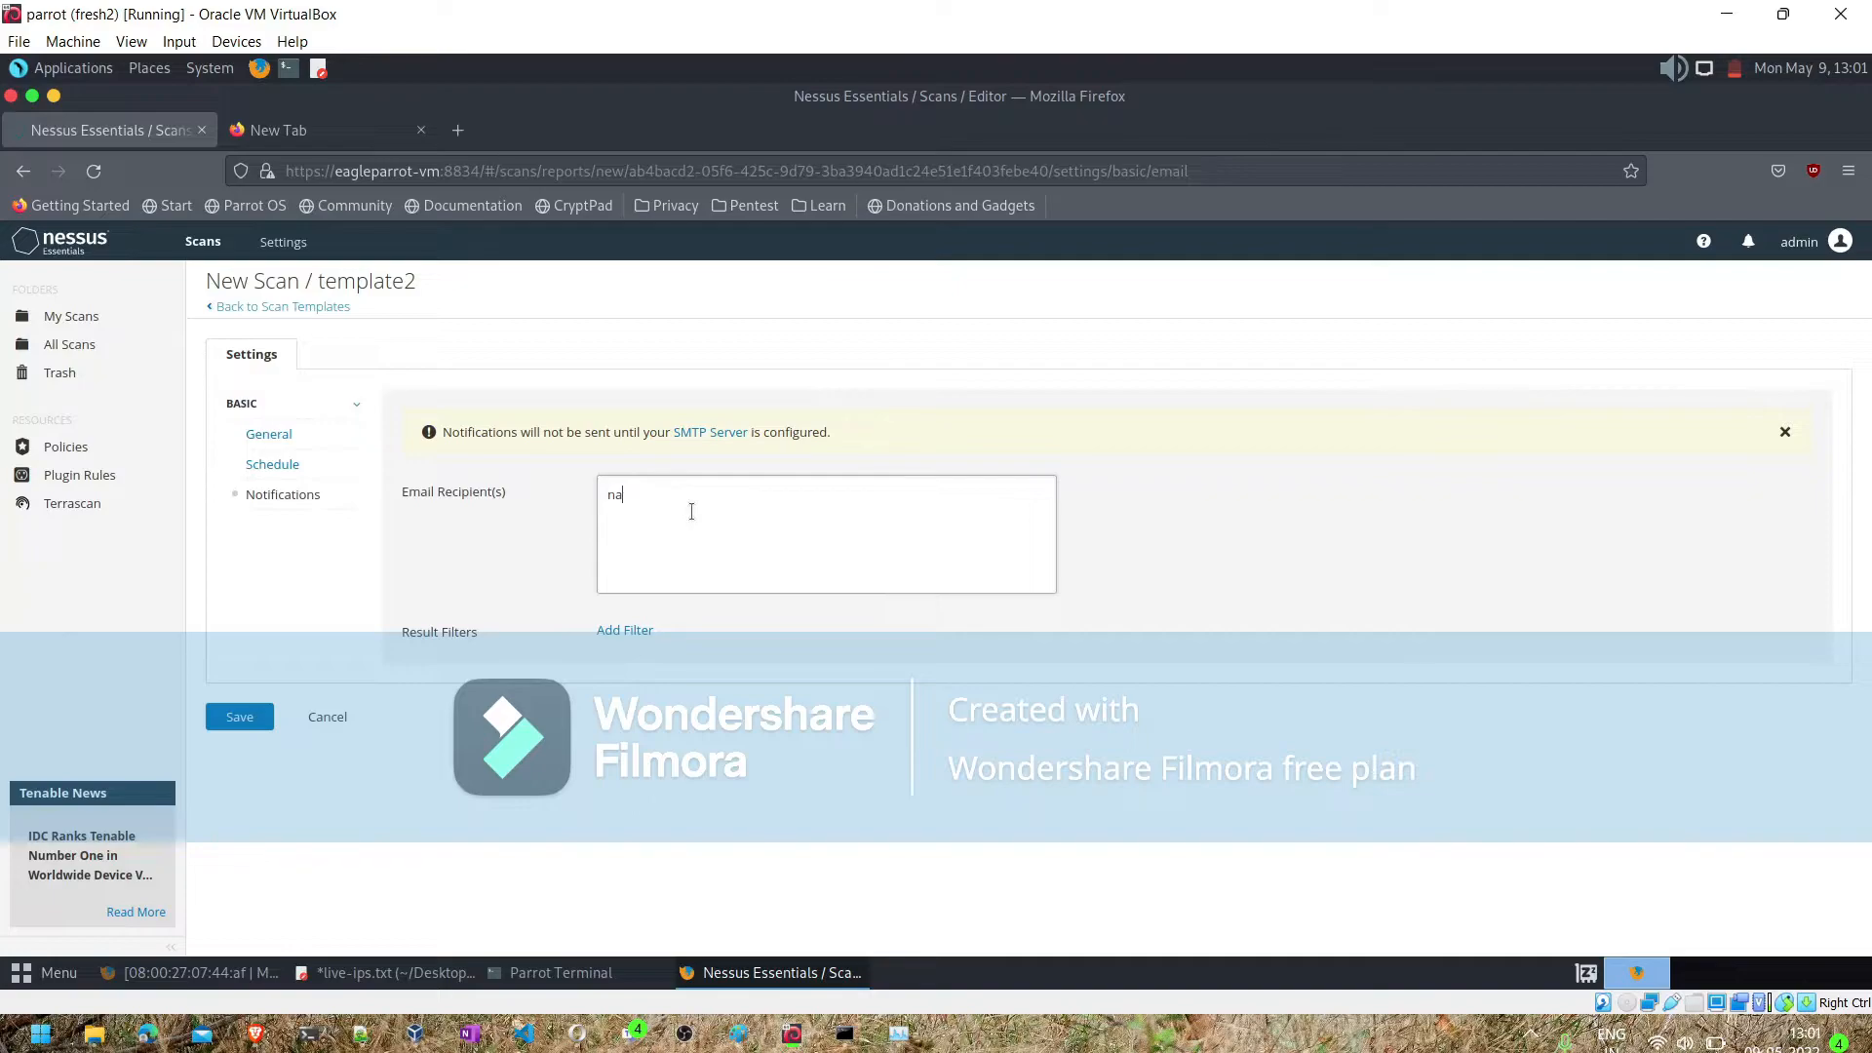
pyautogui.click(244, 718)
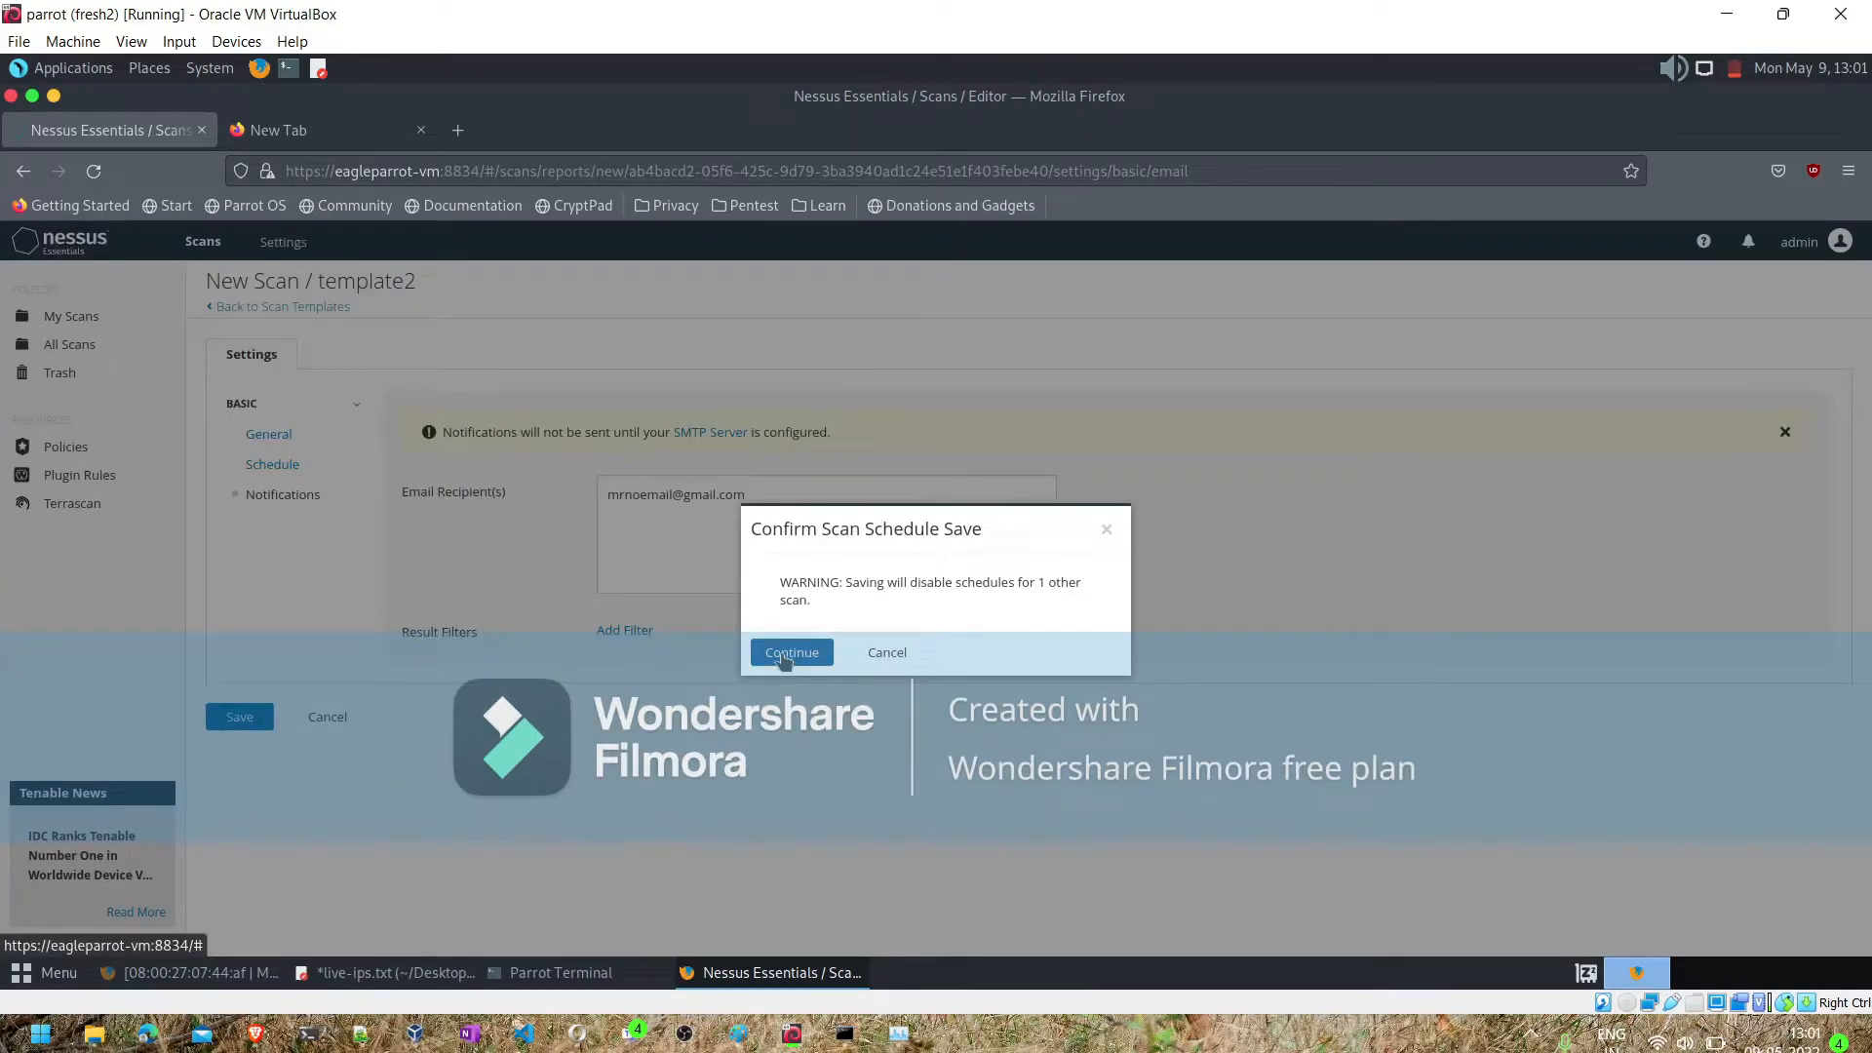
pyautogui.click(784, 655)
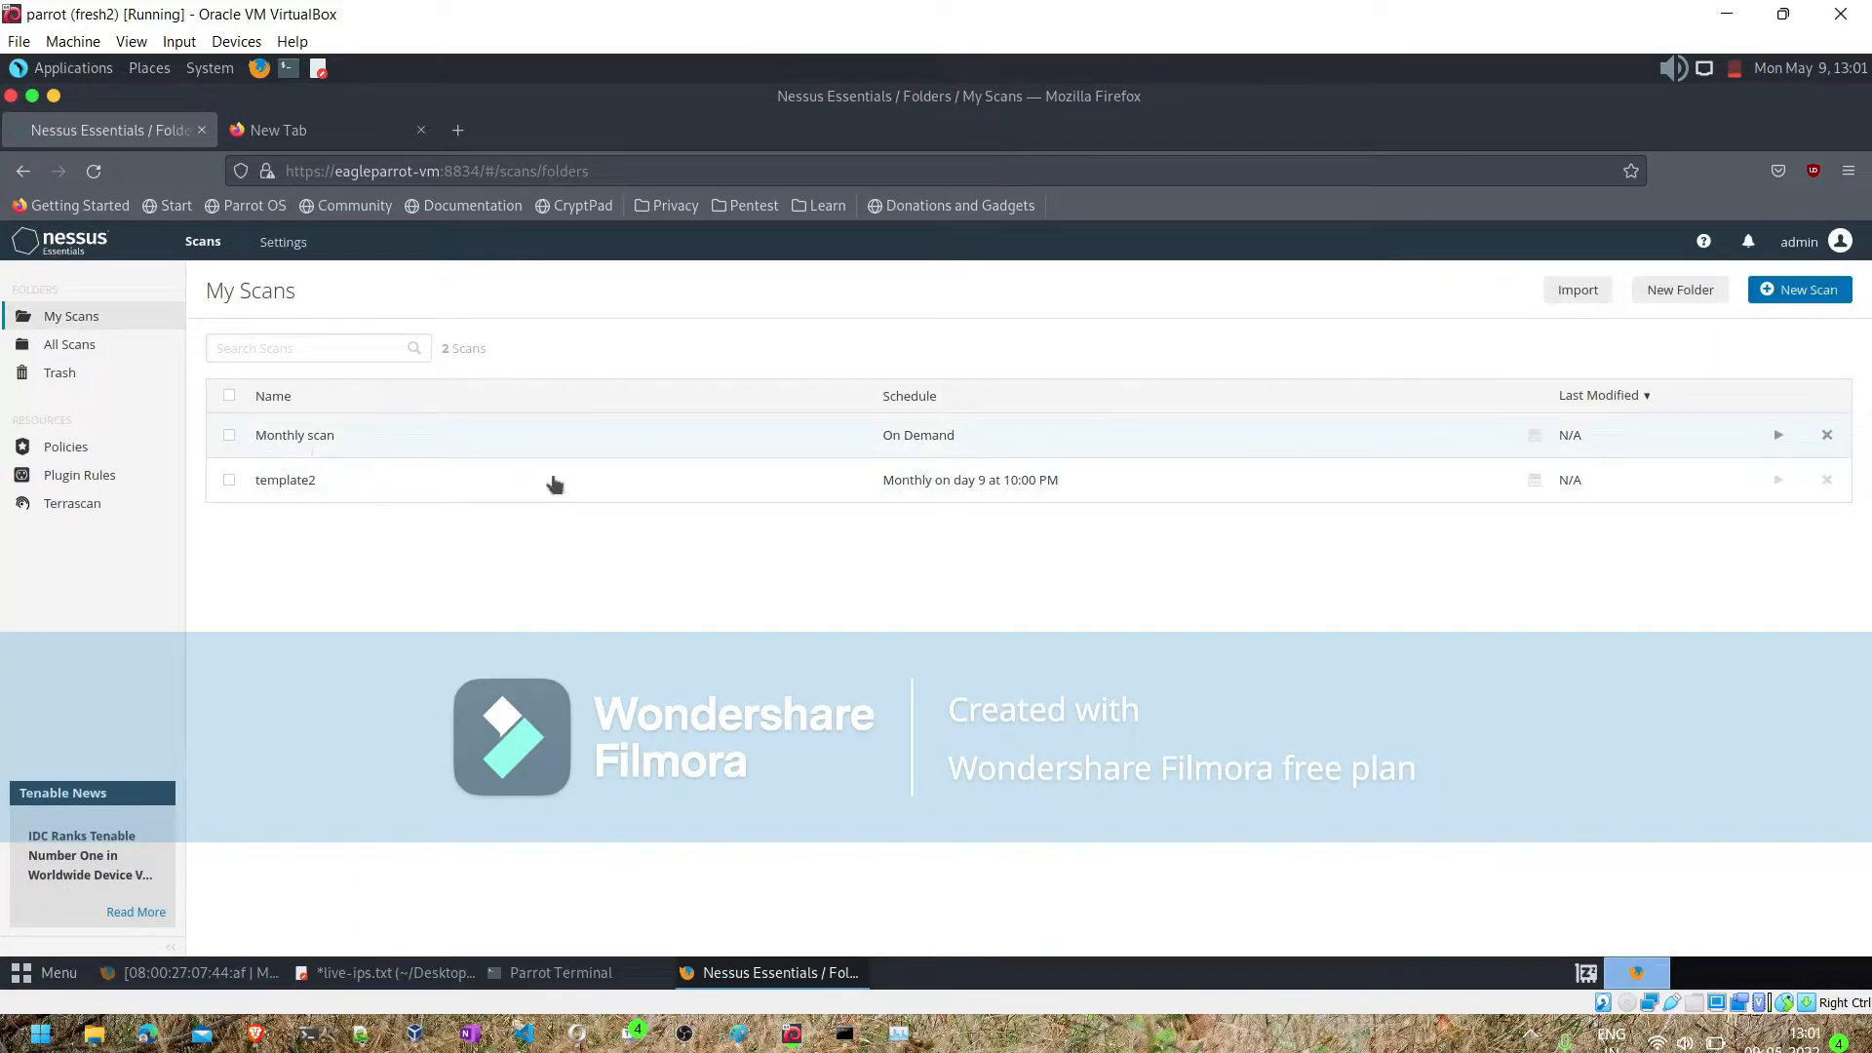
# - Launch the Monthly scan from the scan list
pyautogui.click(1779, 436)
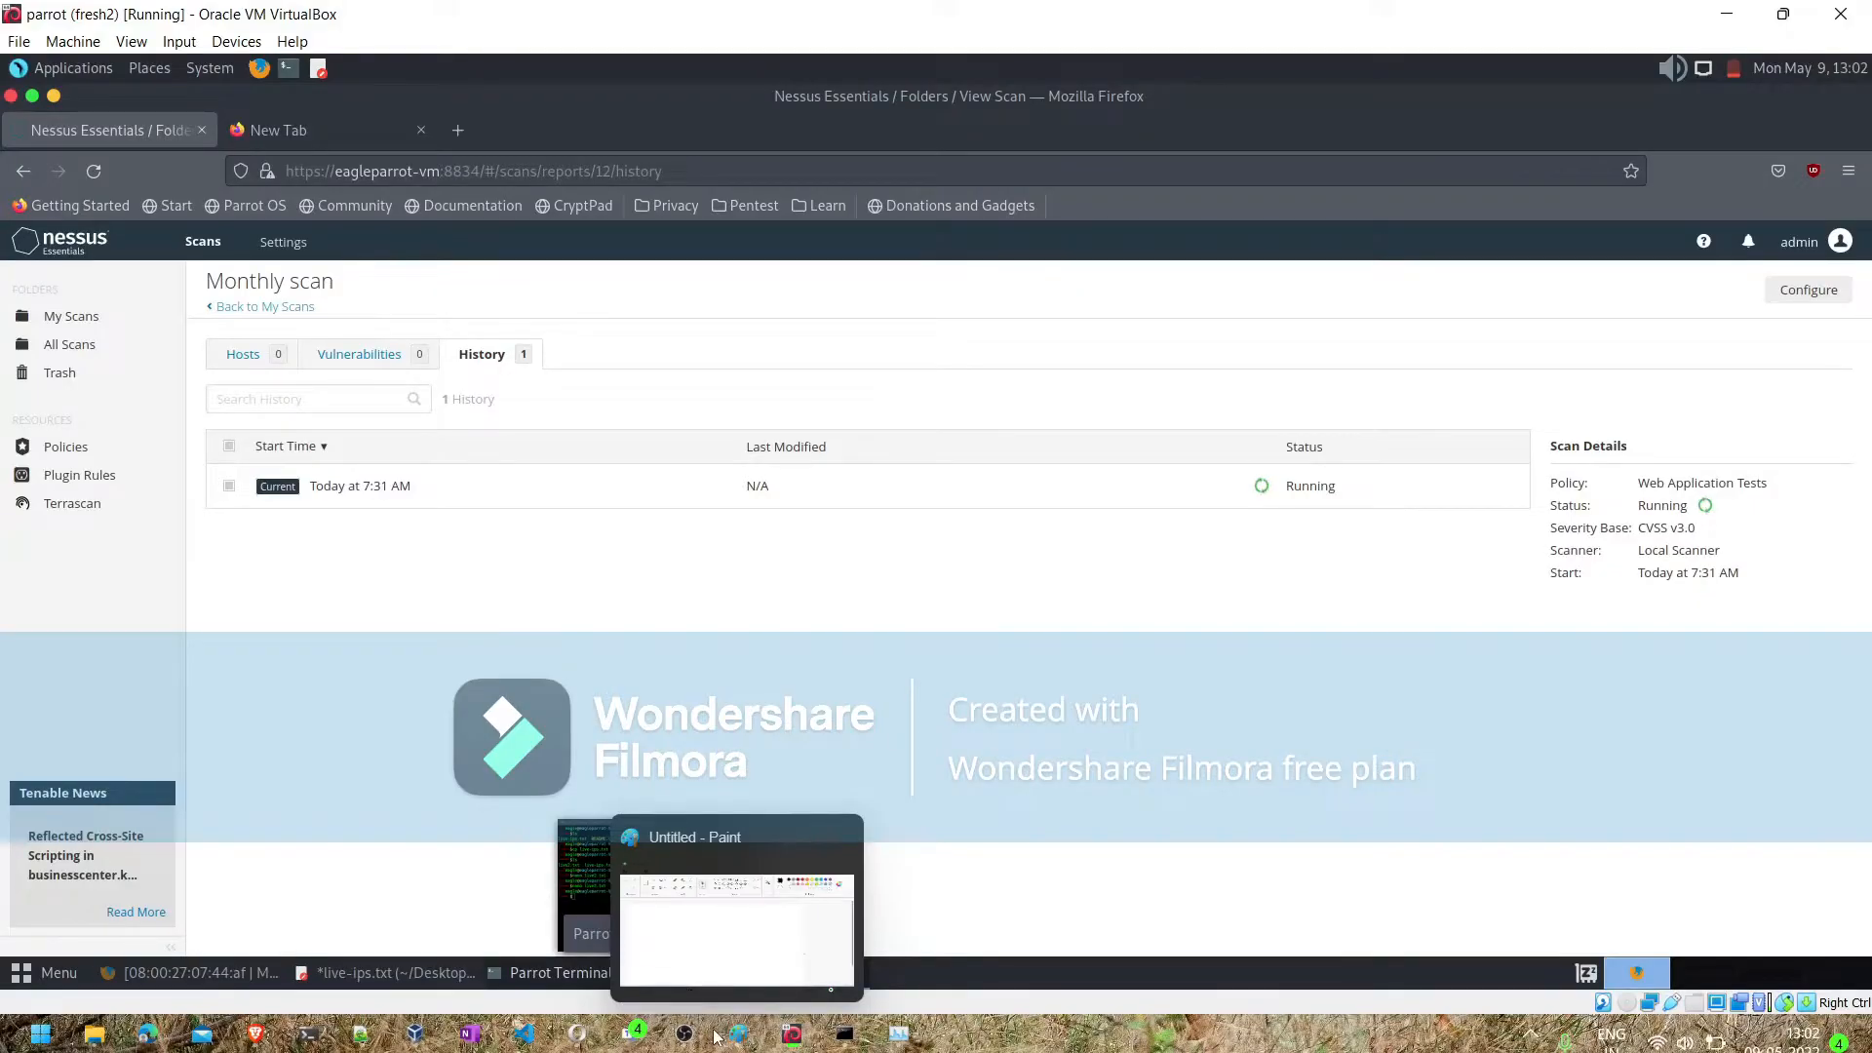
pyautogui.moveTo(689, 909)
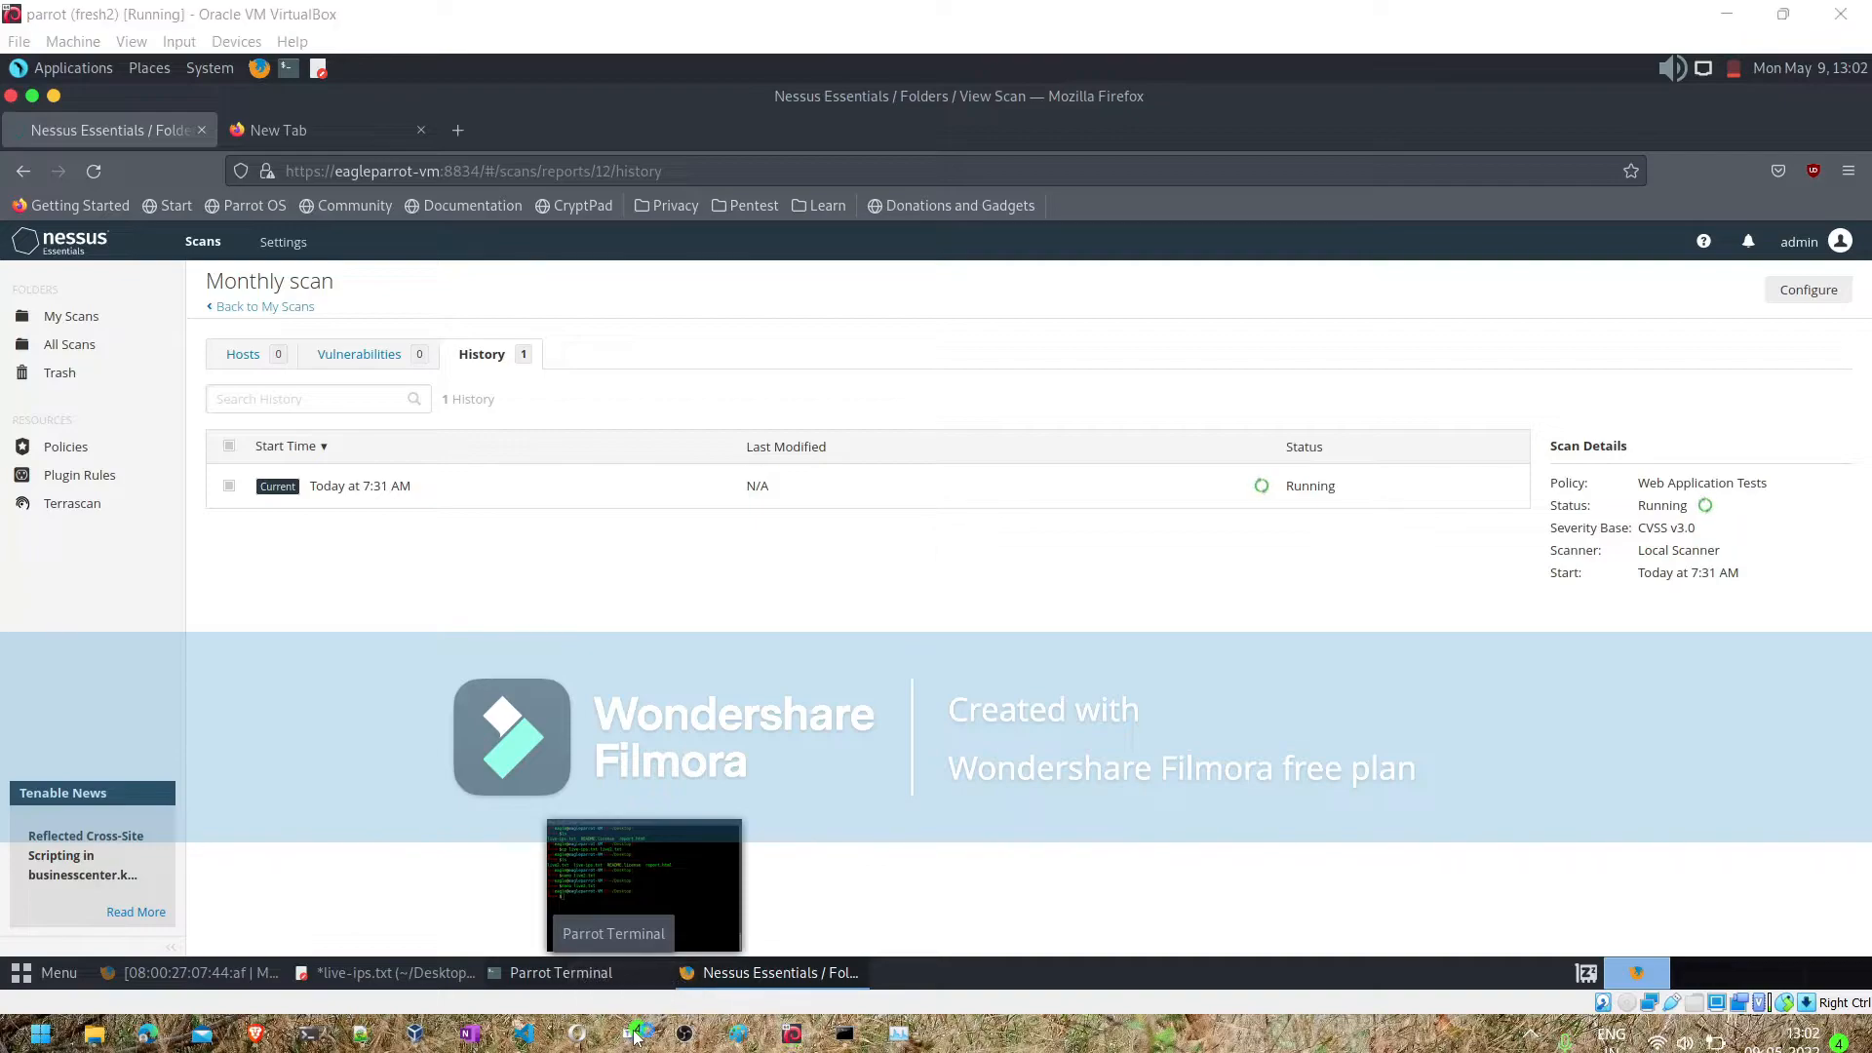
pyautogui.click(633, 1036)
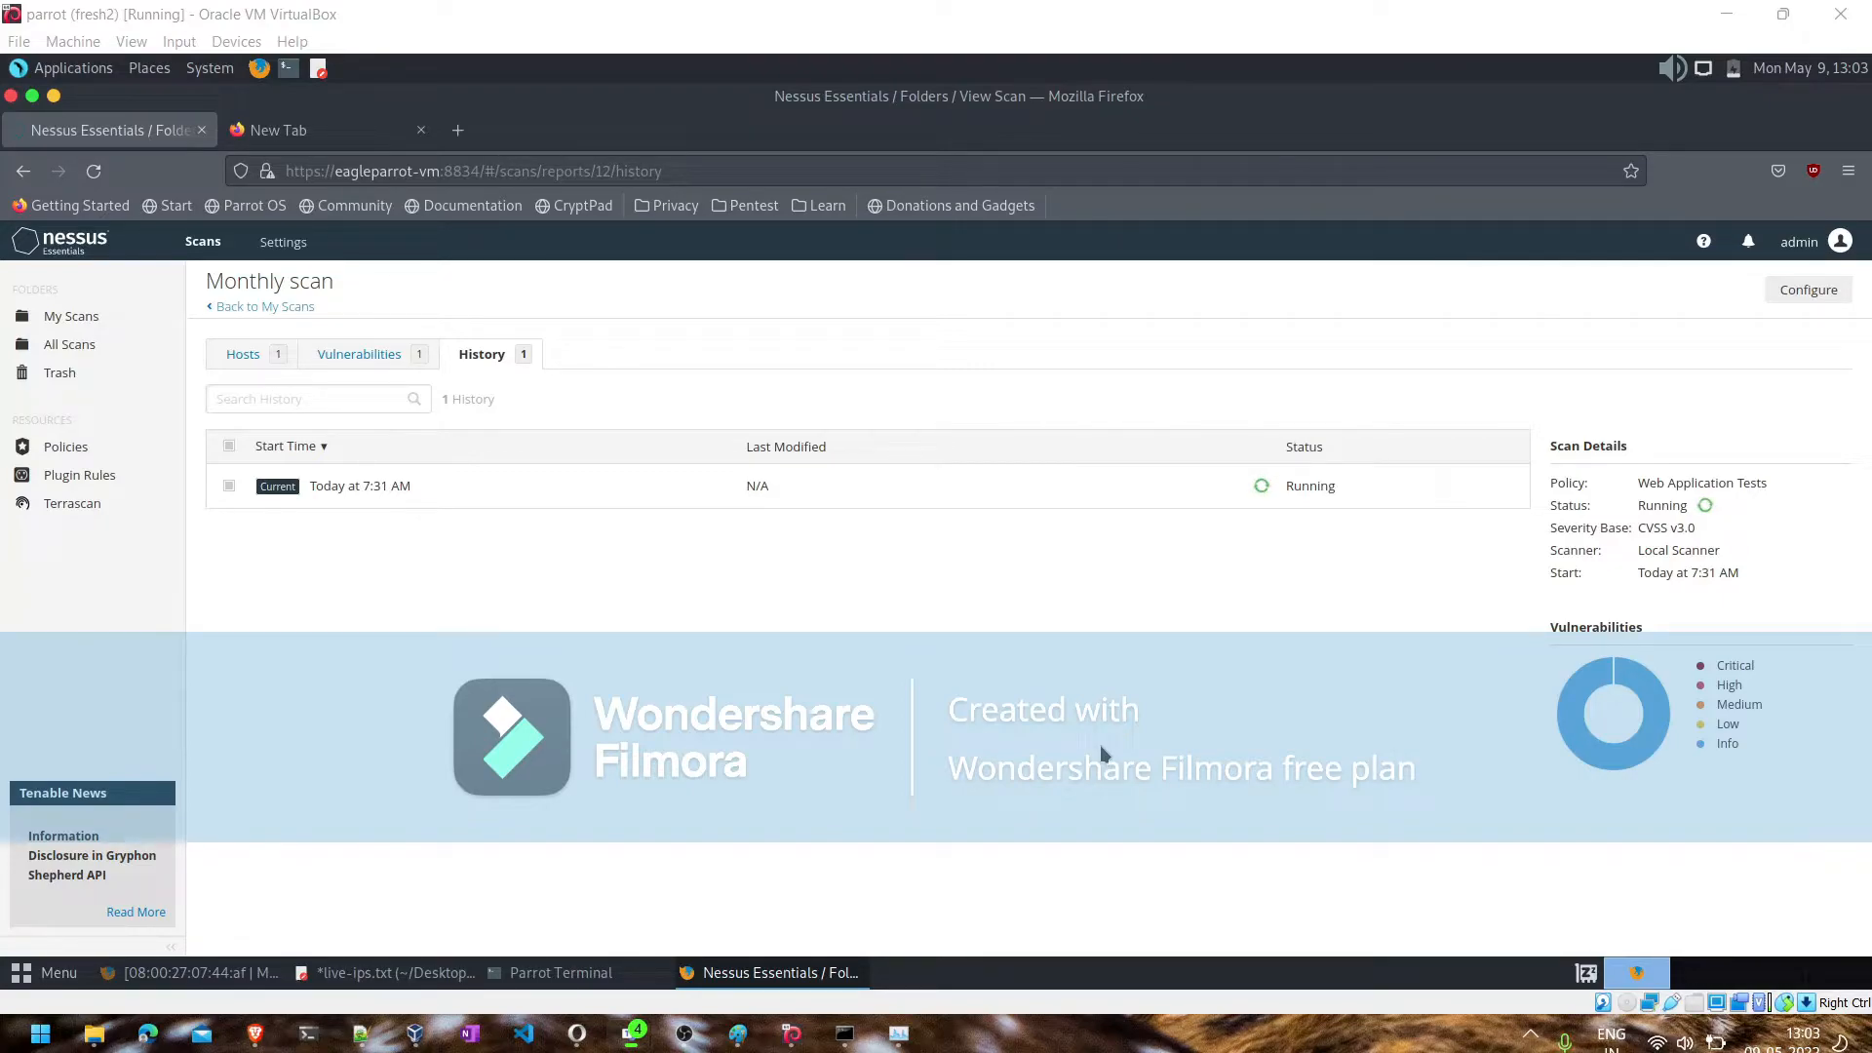
# - Review the hosts in the running Monthly scan and stop that scan
pyautogui.click(112, 324)
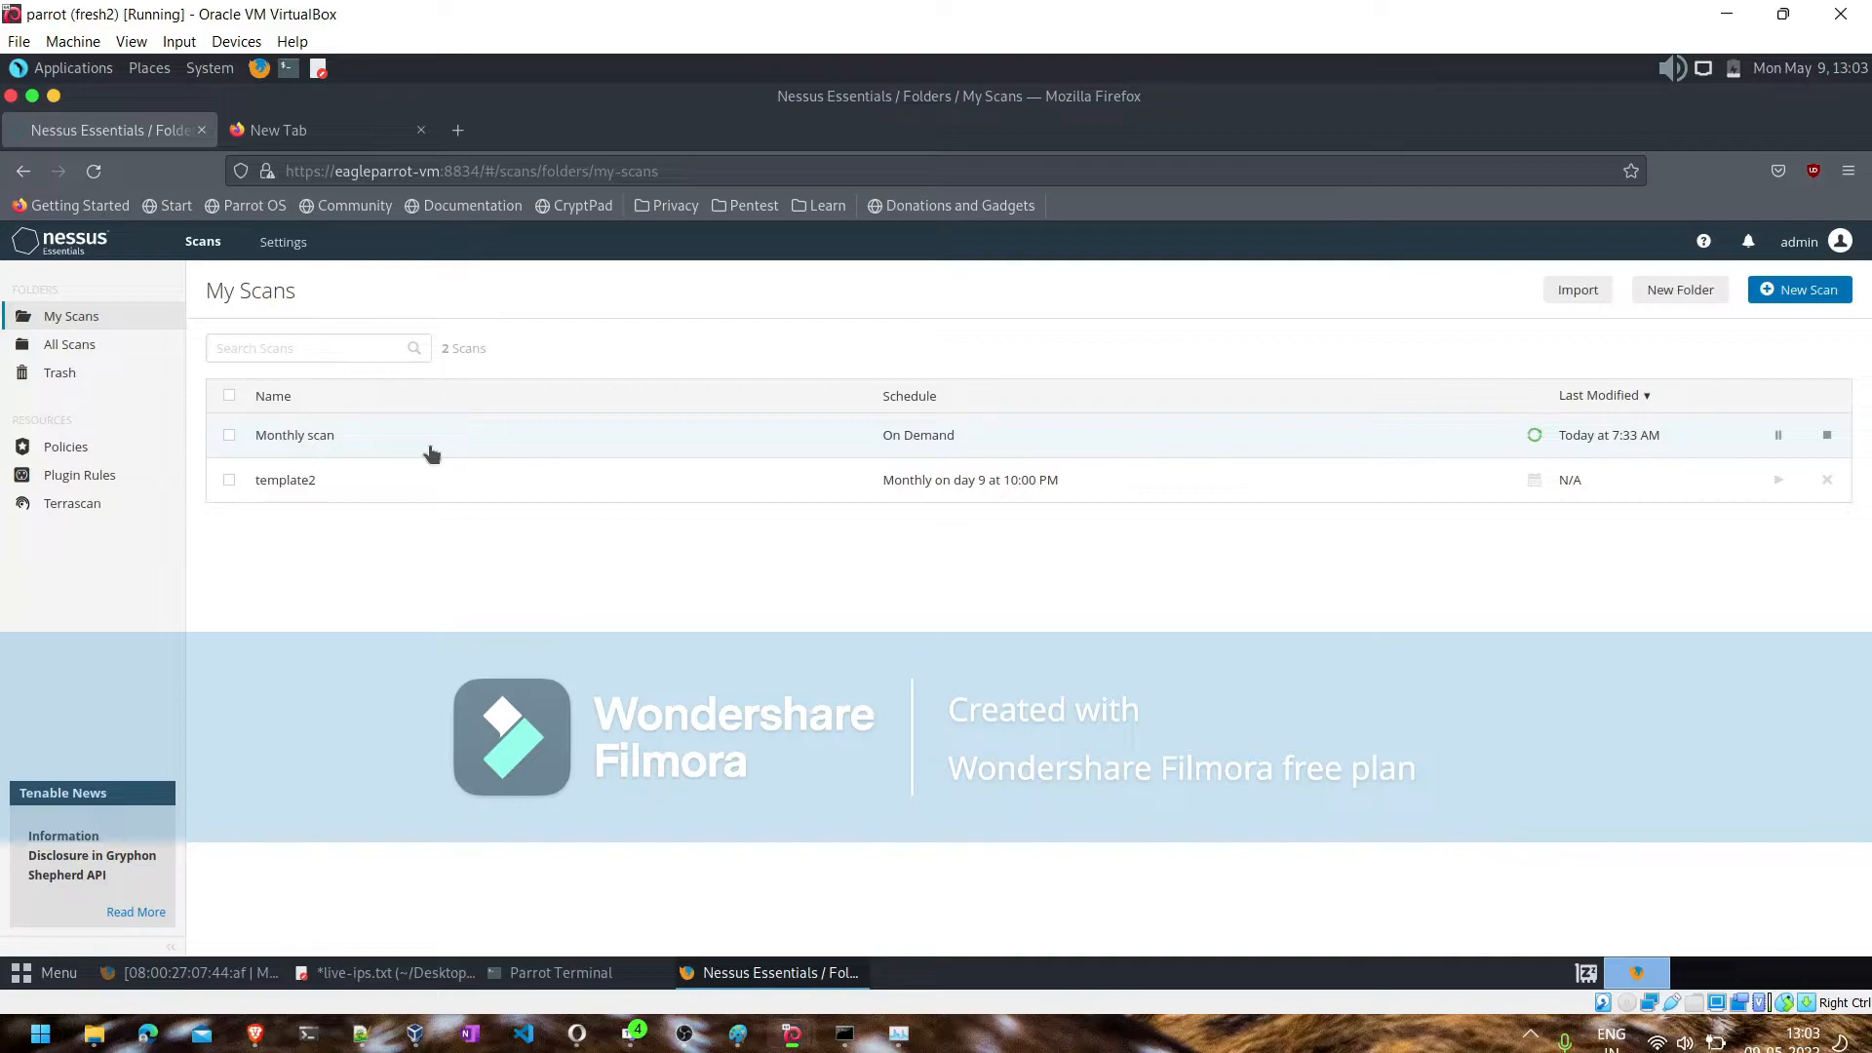
pyautogui.click(685, 1033)
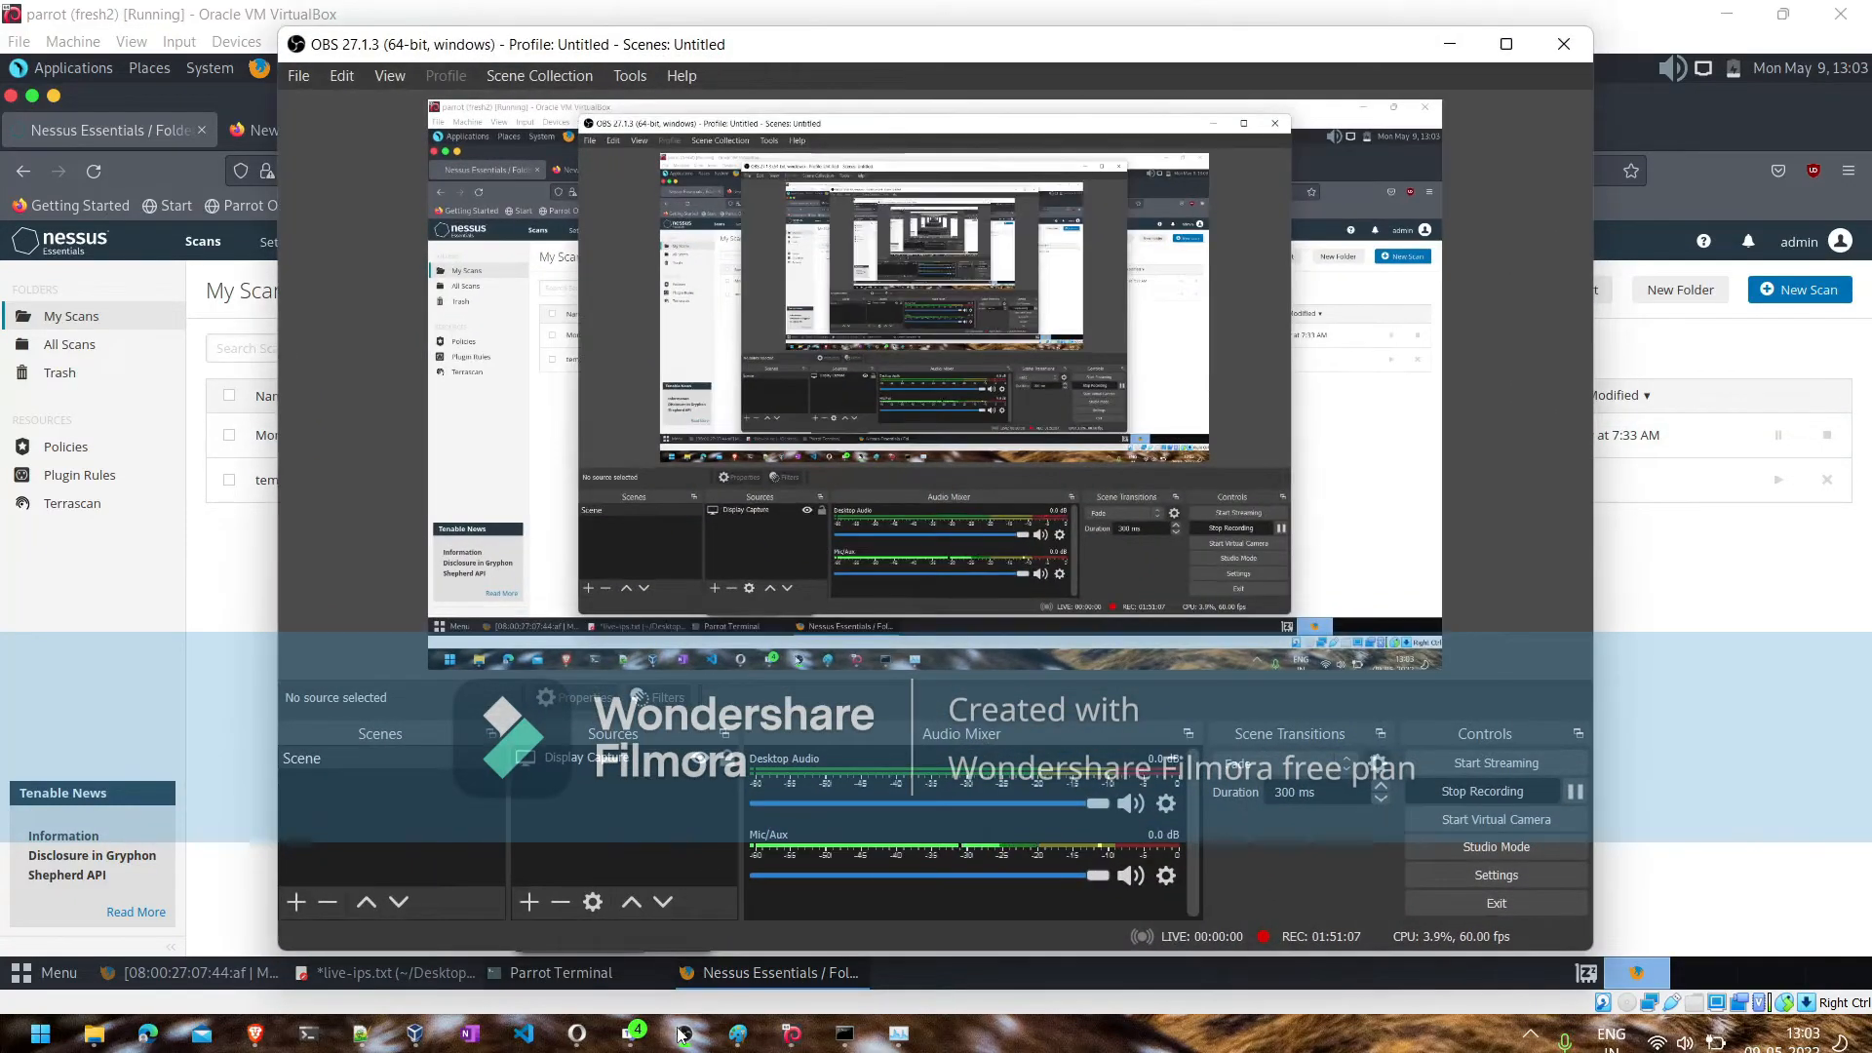
pyautogui.click(684, 1033)
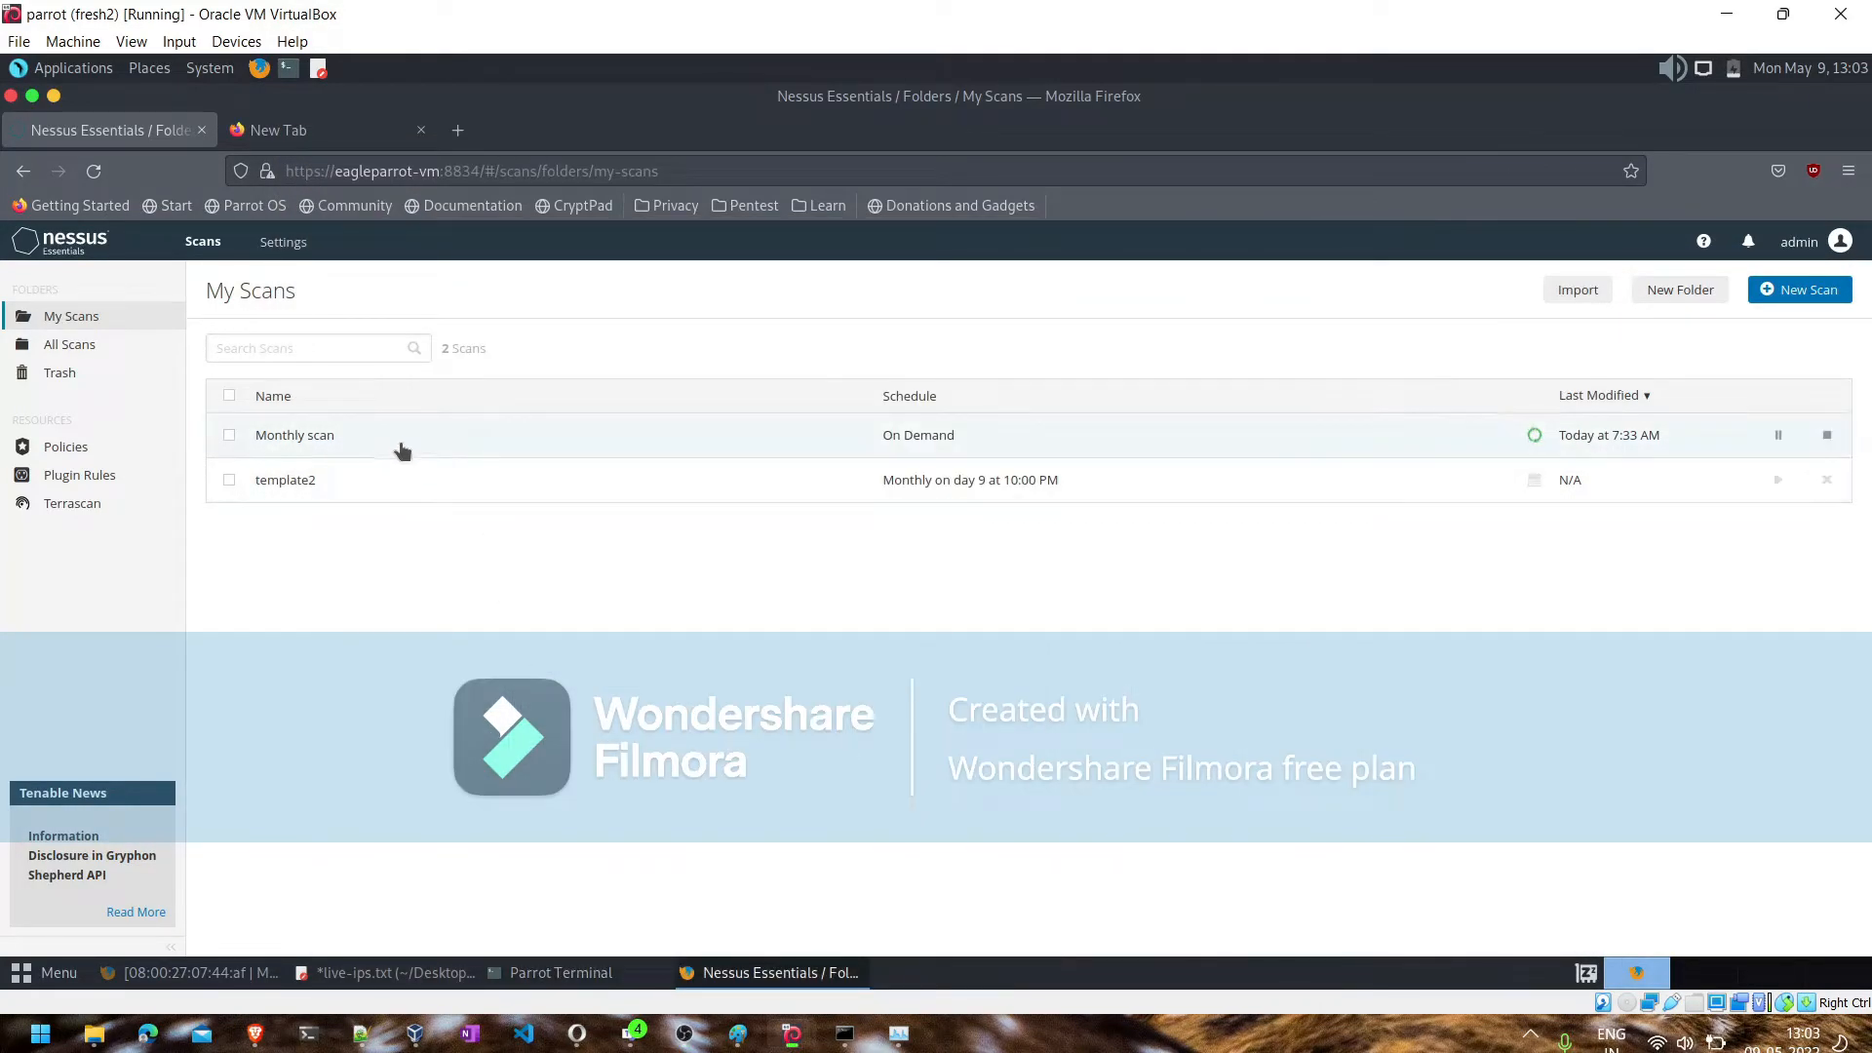
pyautogui.click(399, 450)
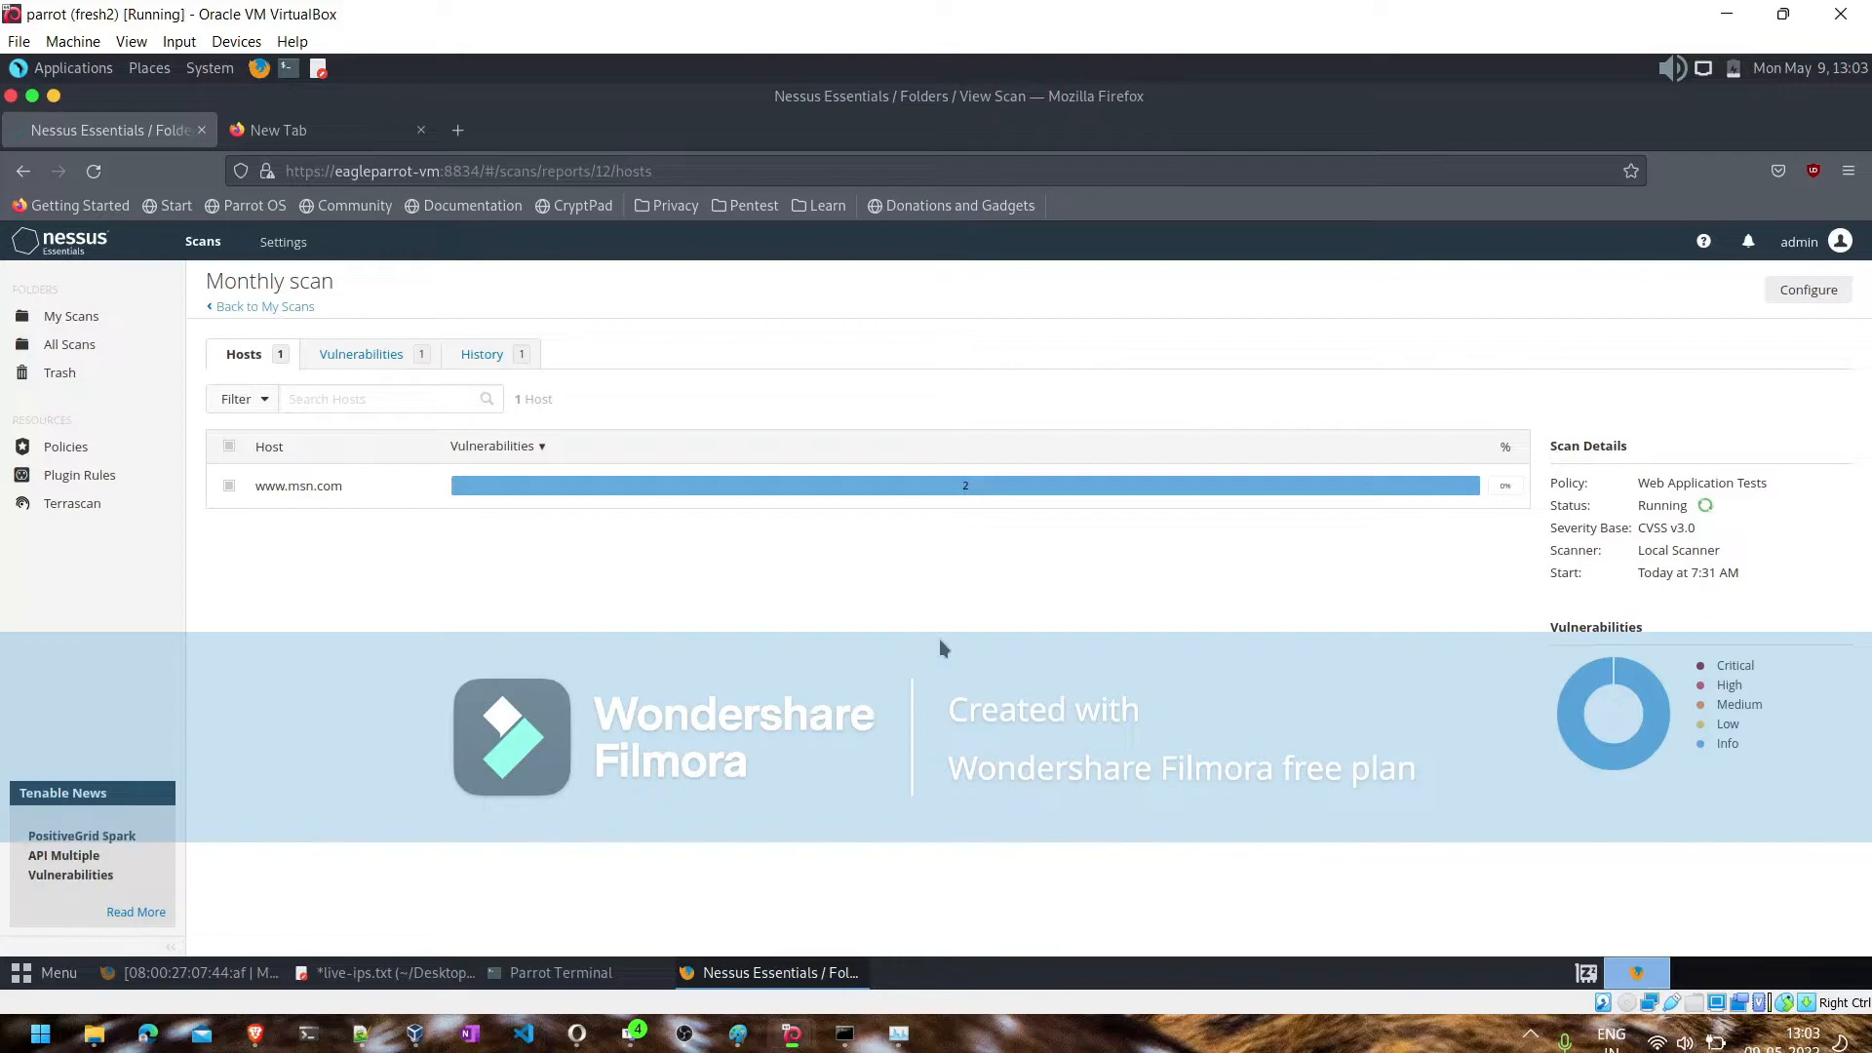
pyautogui.click(273, 307)
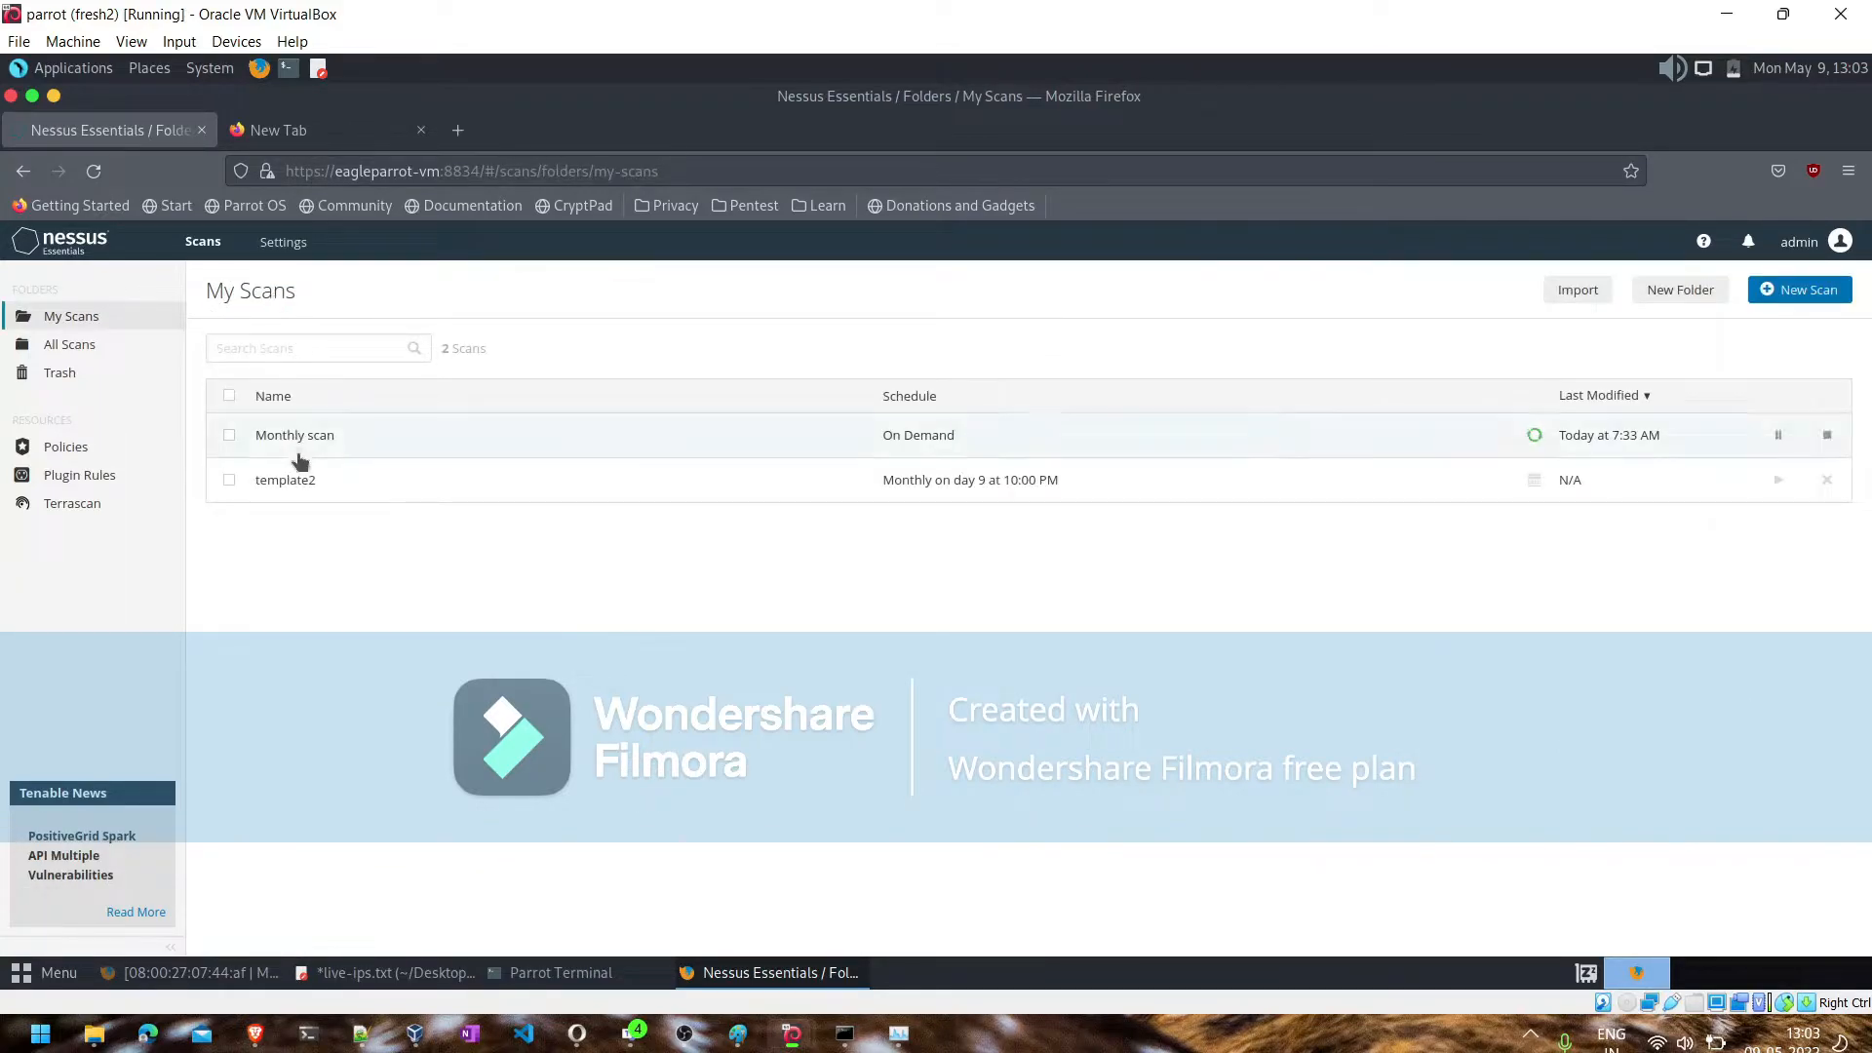
pyautogui.click(1828, 442)
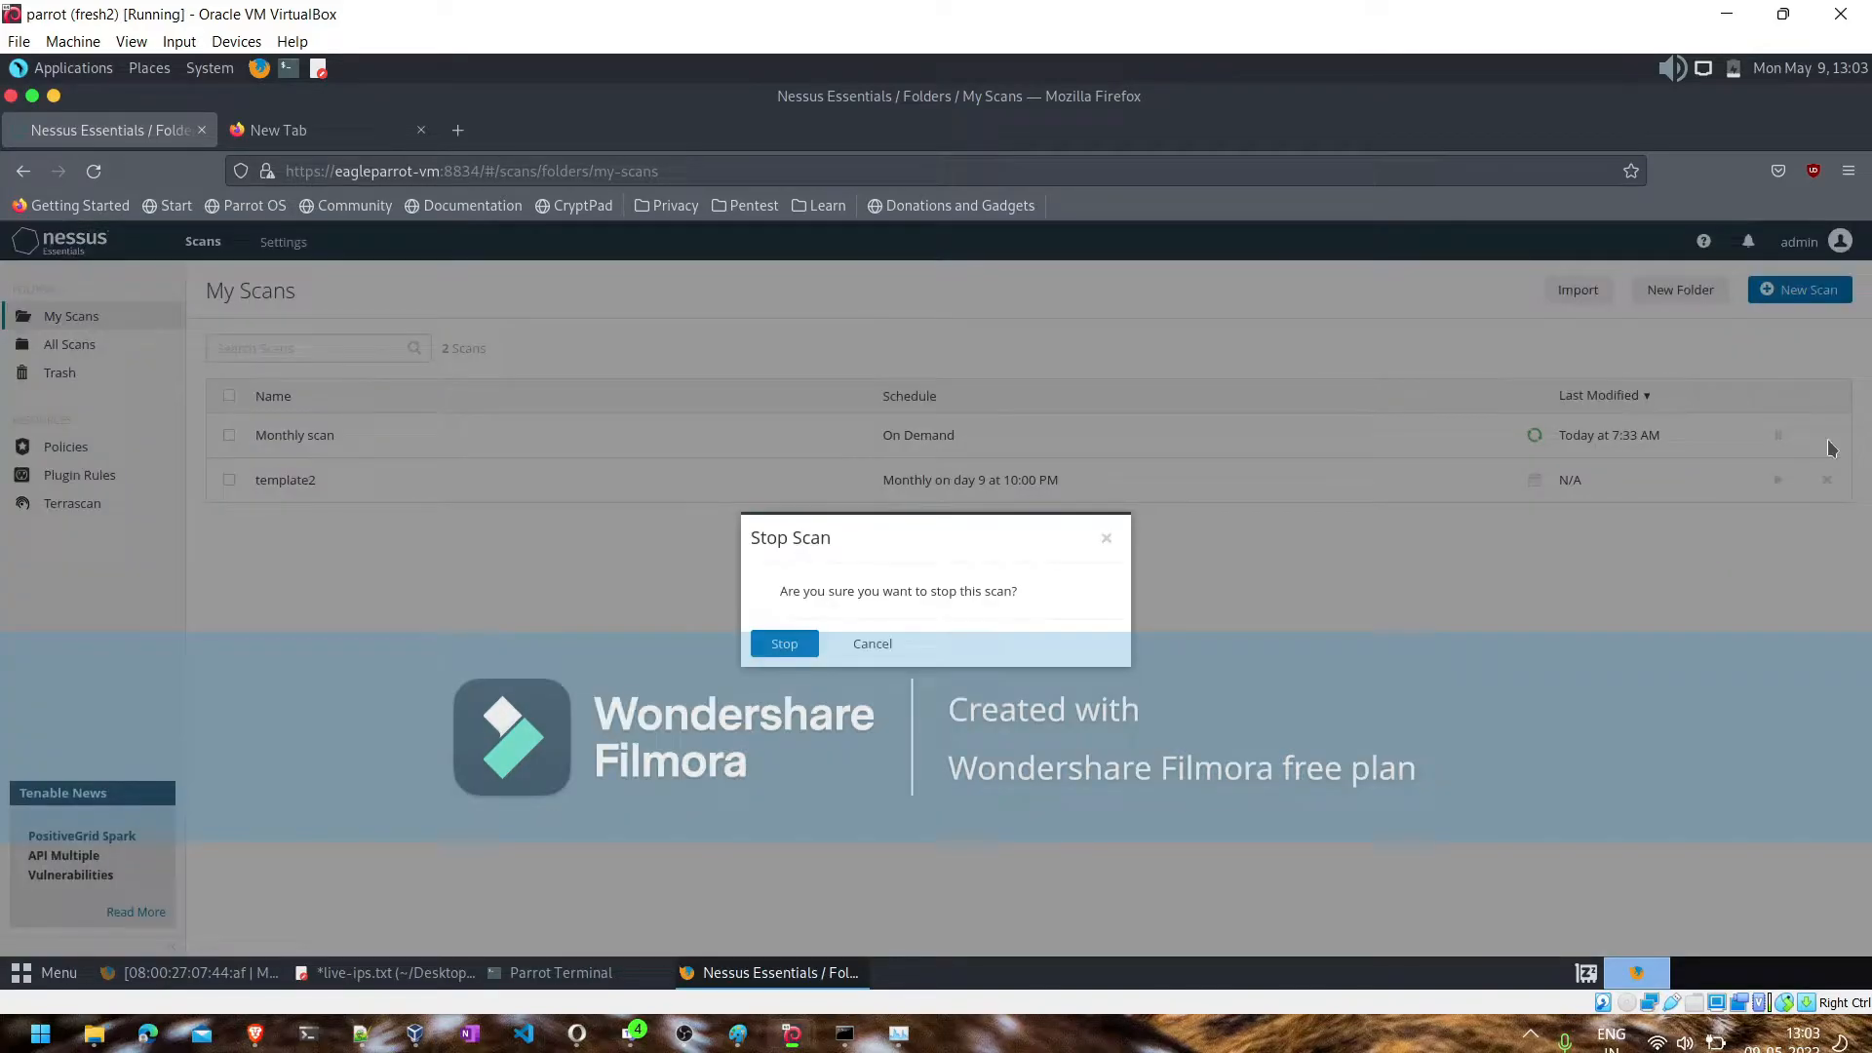
pyautogui.click(777, 658)
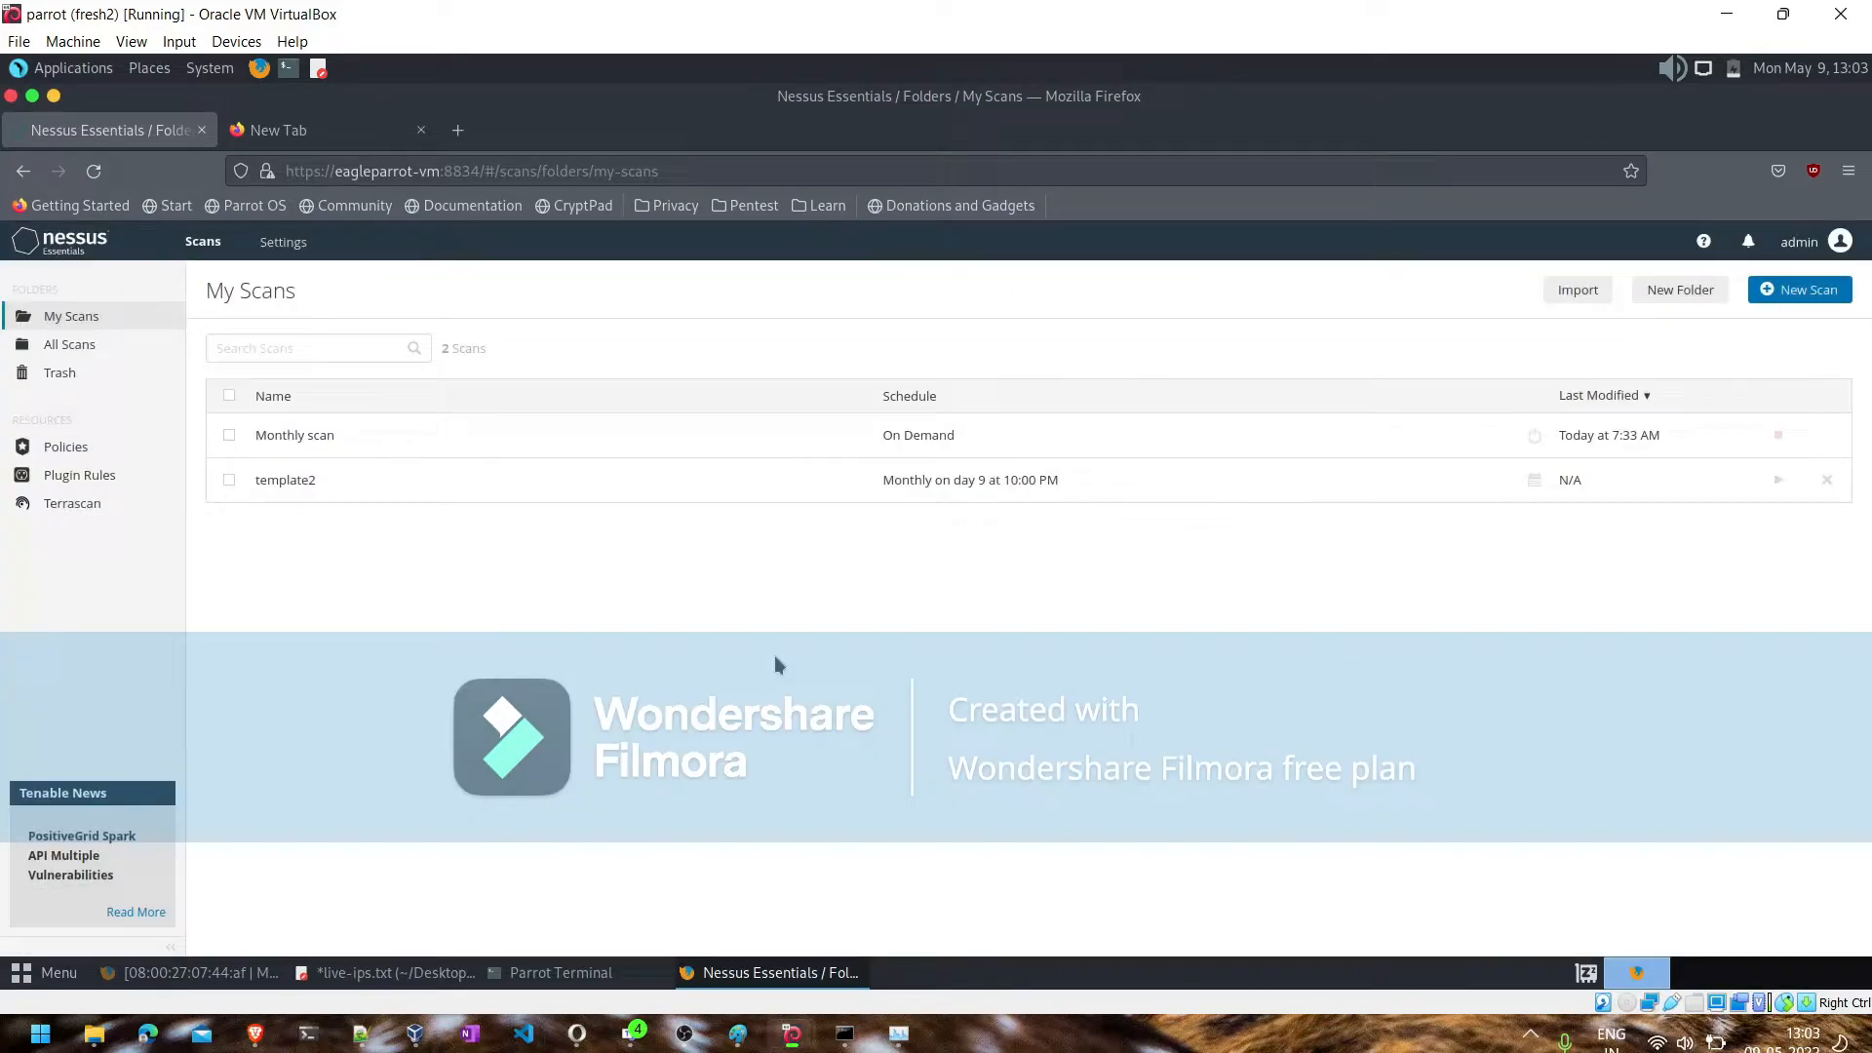
# - Launch the template2 scan immediately and return to the My Scans list
pyautogui.click(794, 479)
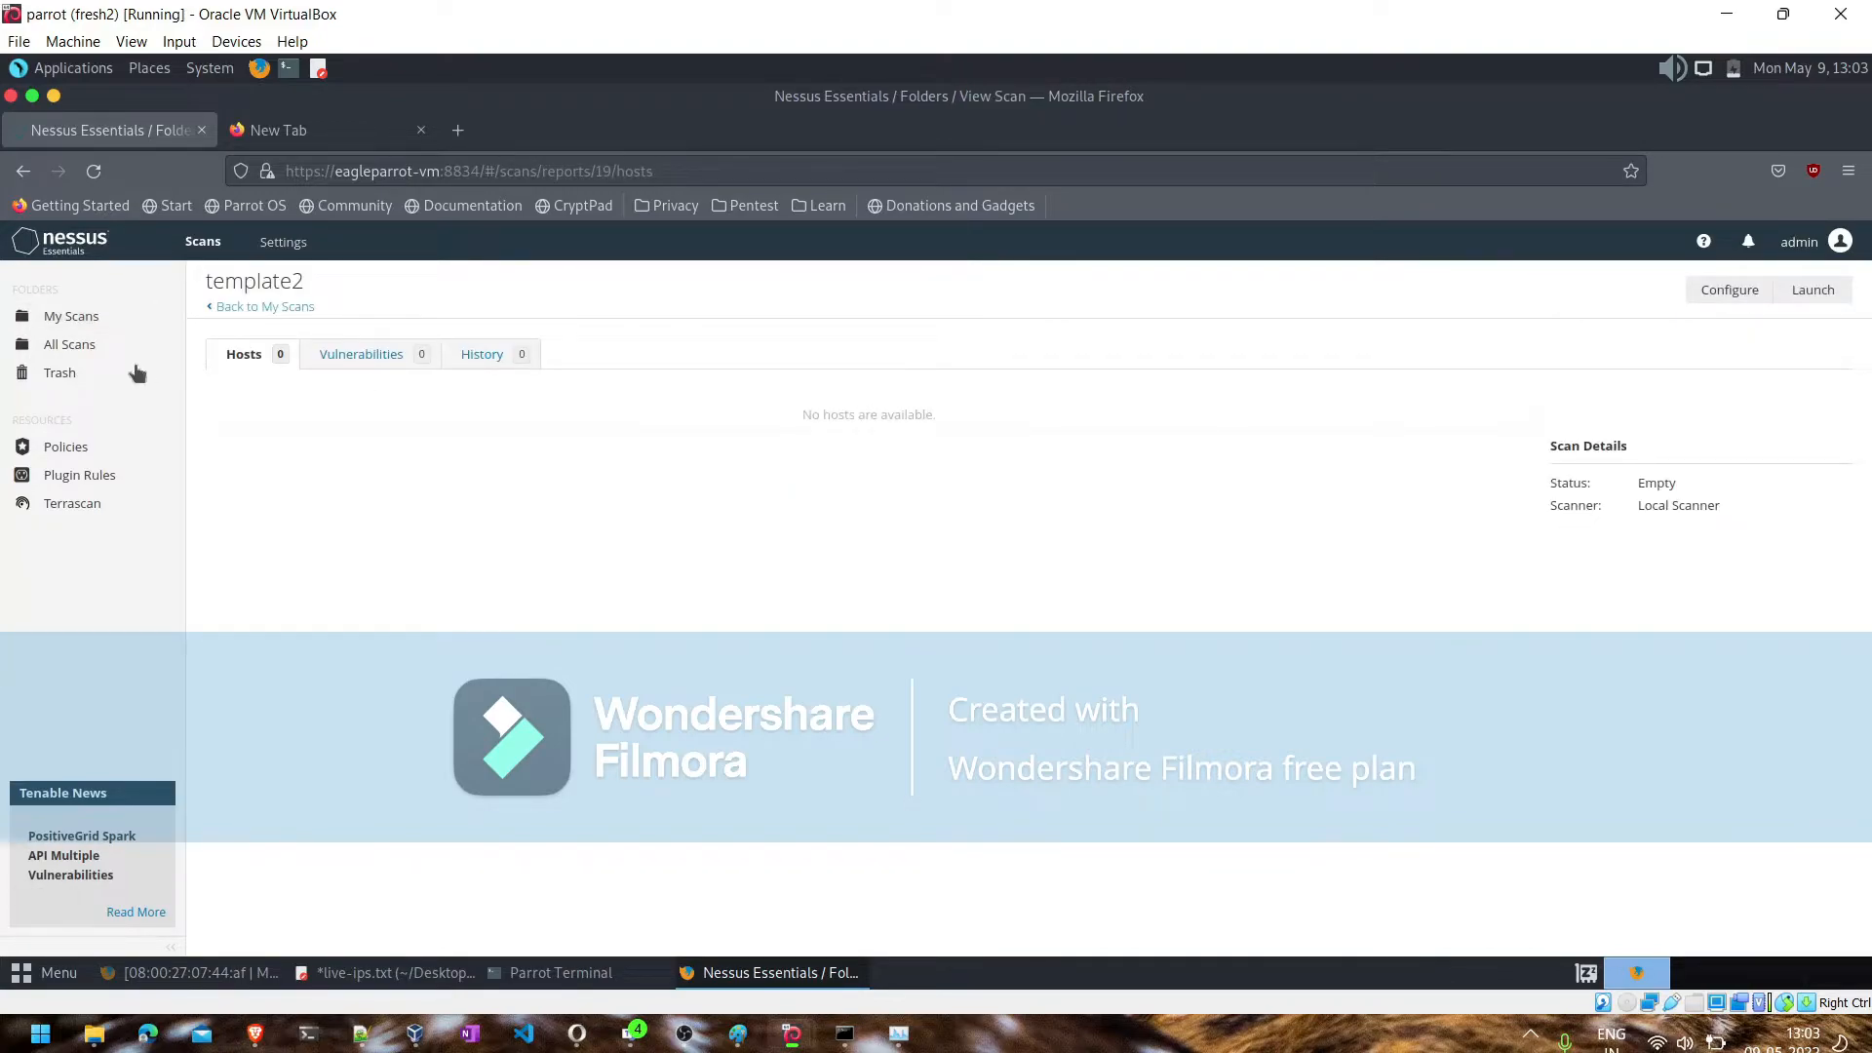
pyautogui.click(249, 307)
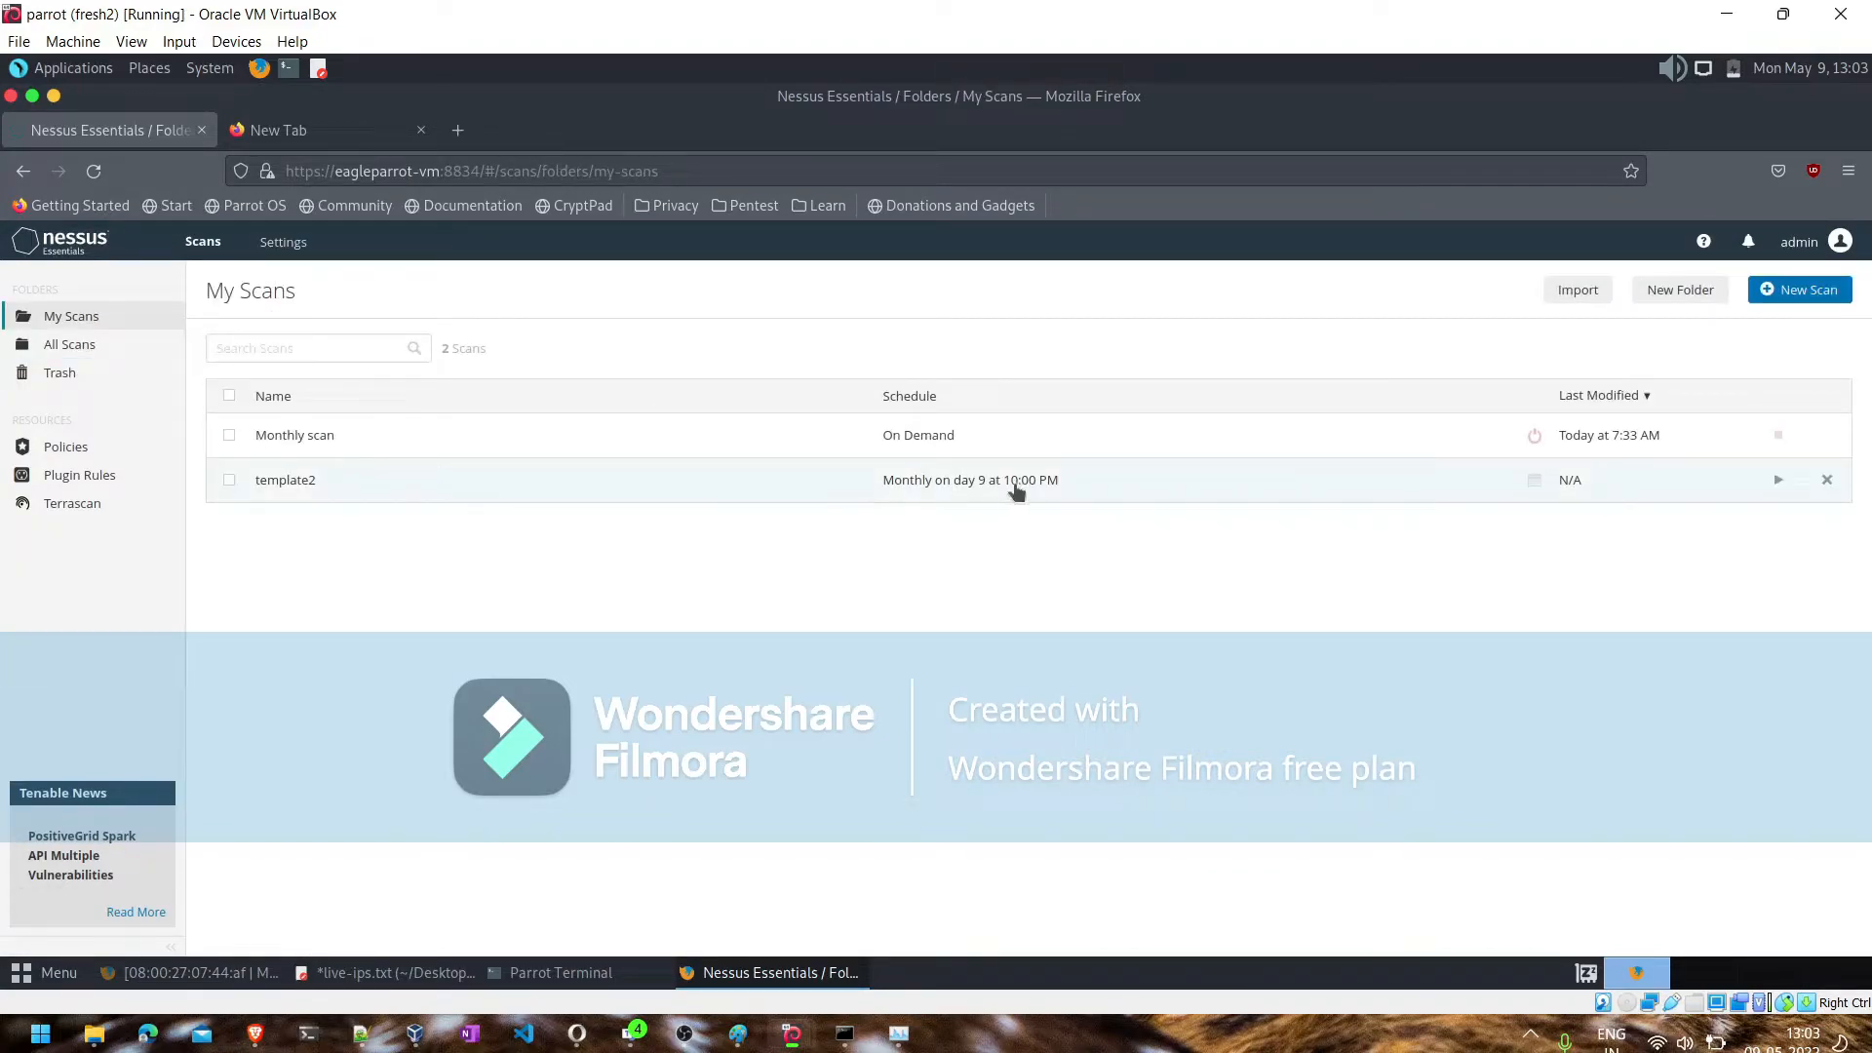
pyautogui.click(1778, 487)
pyautogui.click(959, 496)
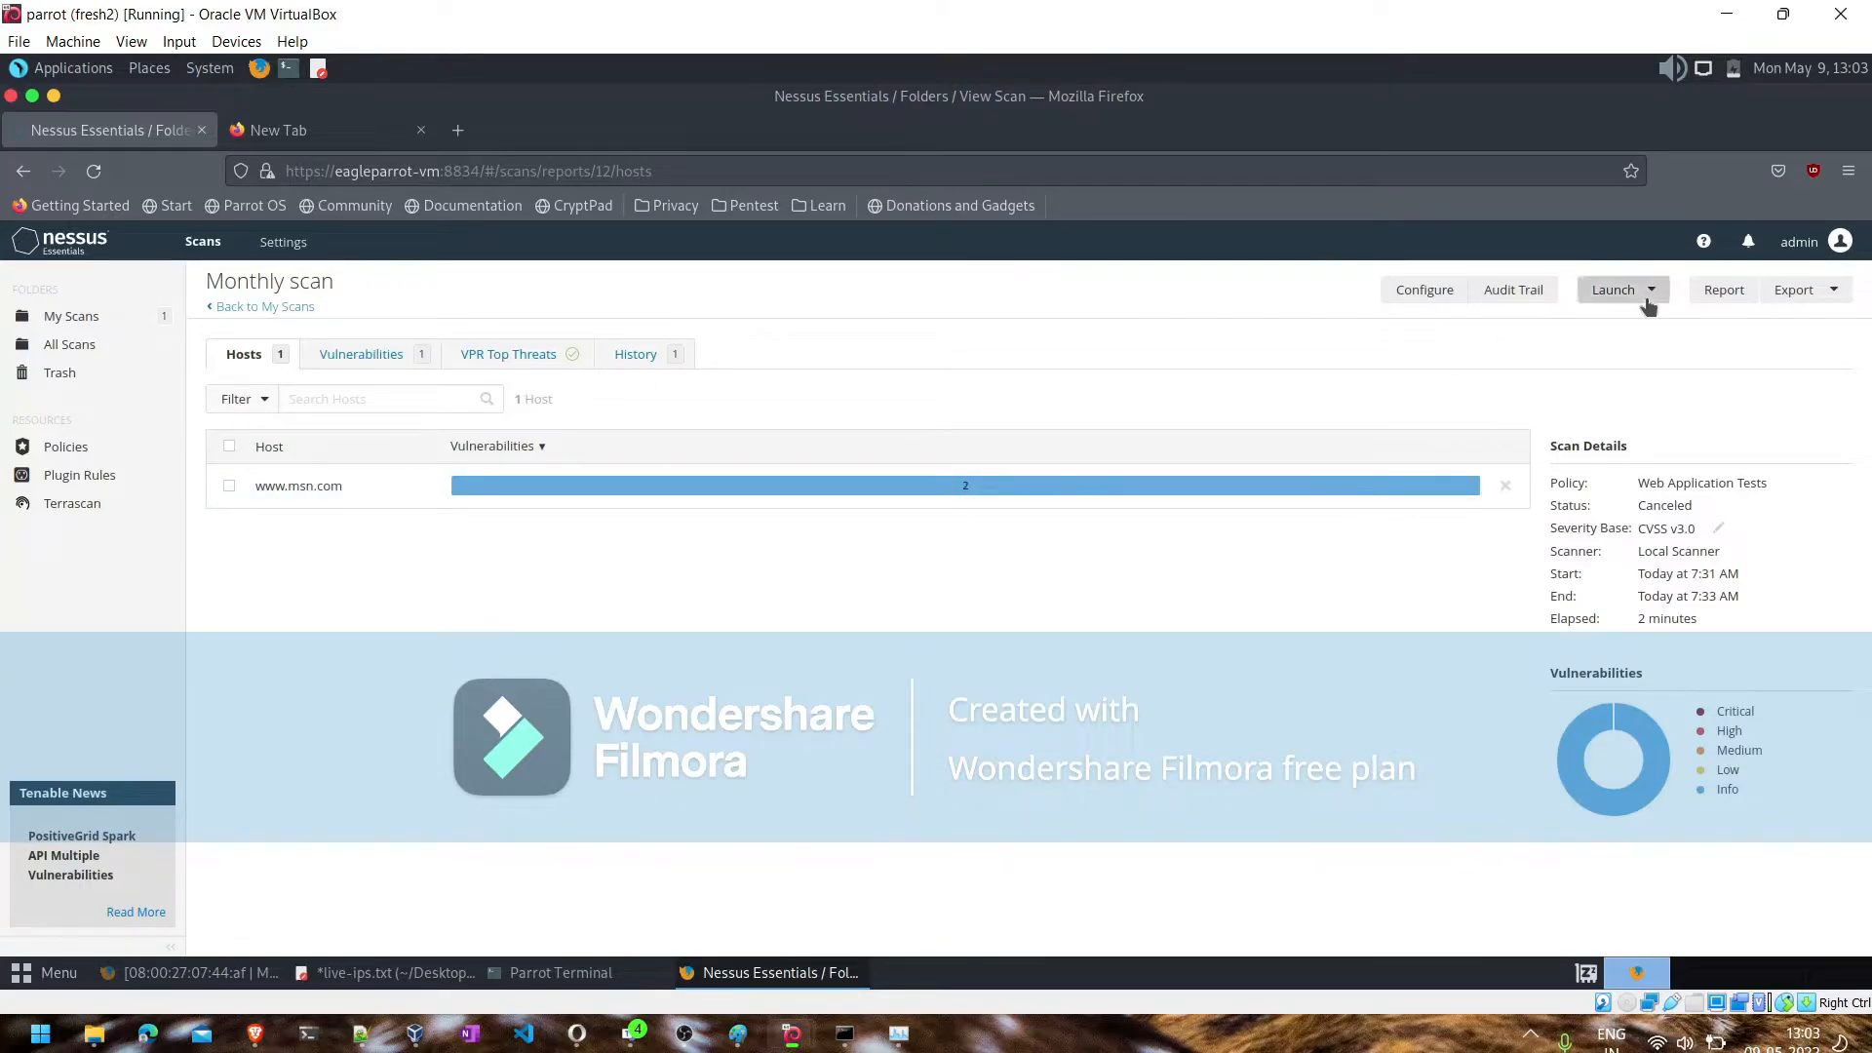
pyautogui.click(68, 318)
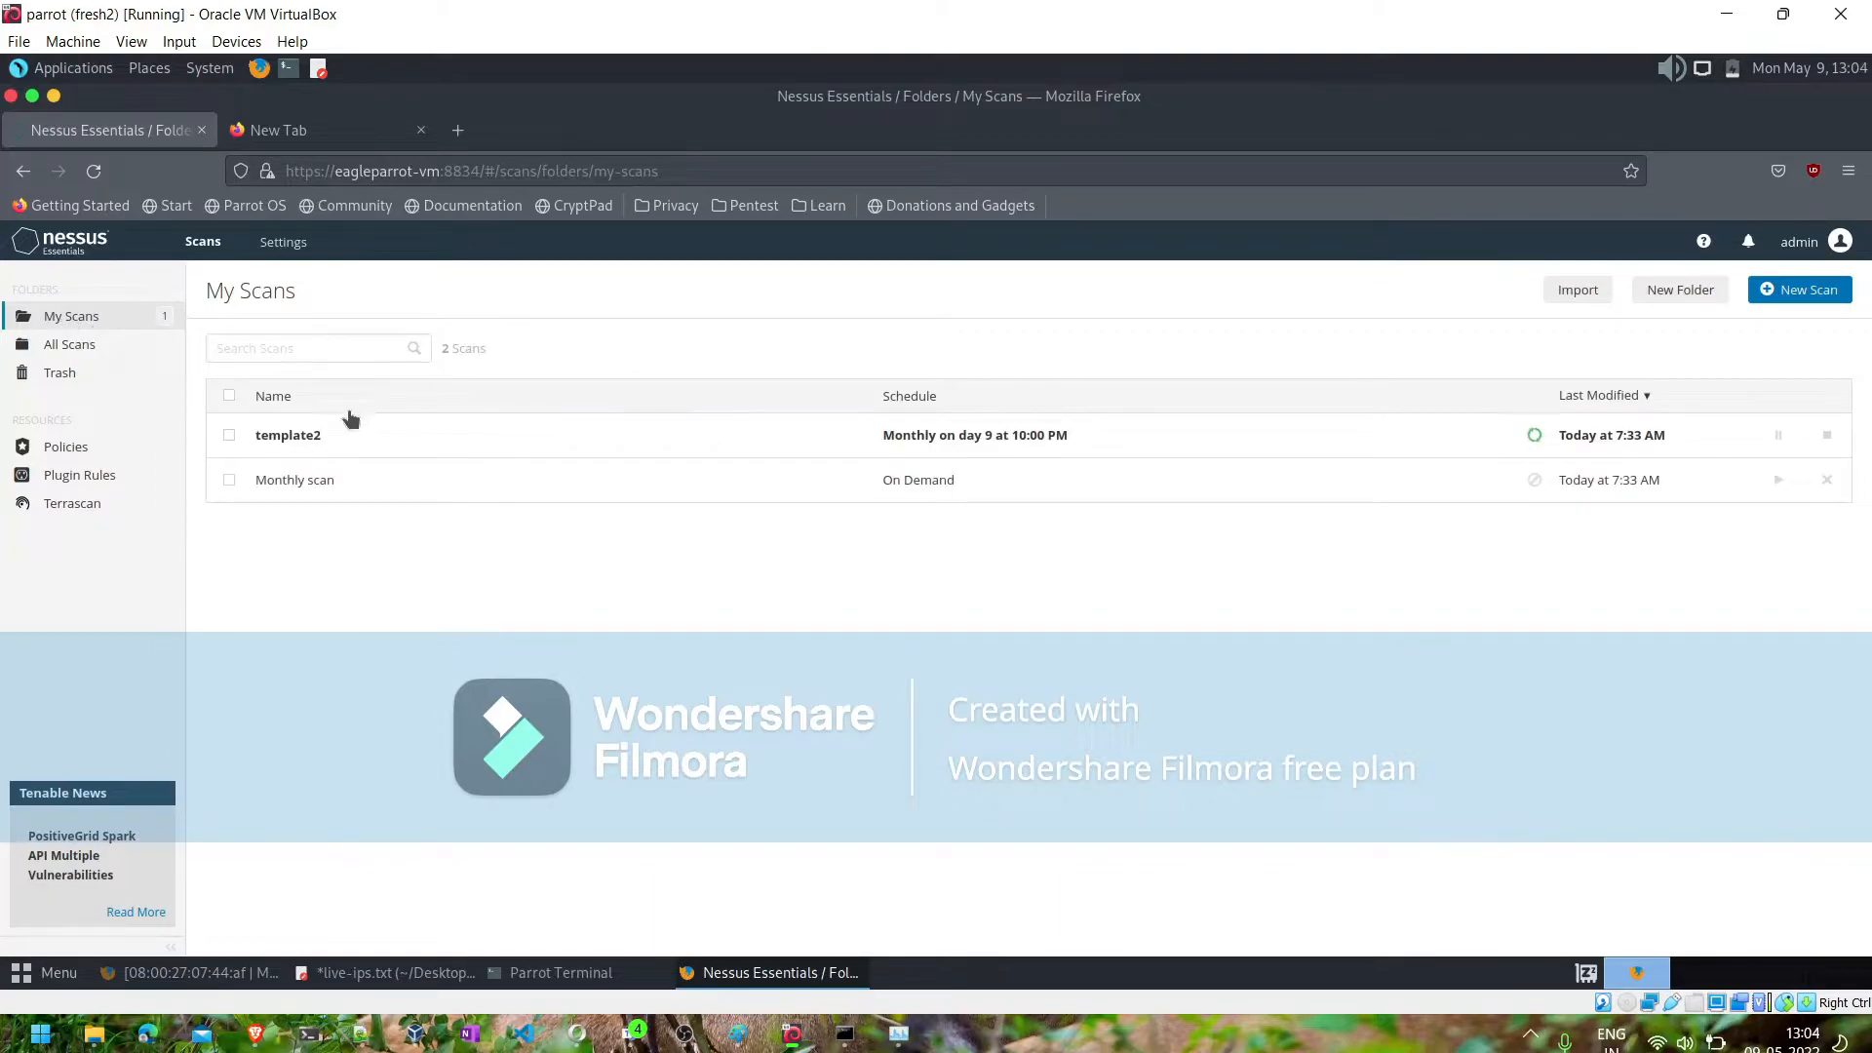
# - Check the history of the running template2 scan, and switch to Notepad++ to review the network tools listed in the notes
pyautogui.click(340, 441)
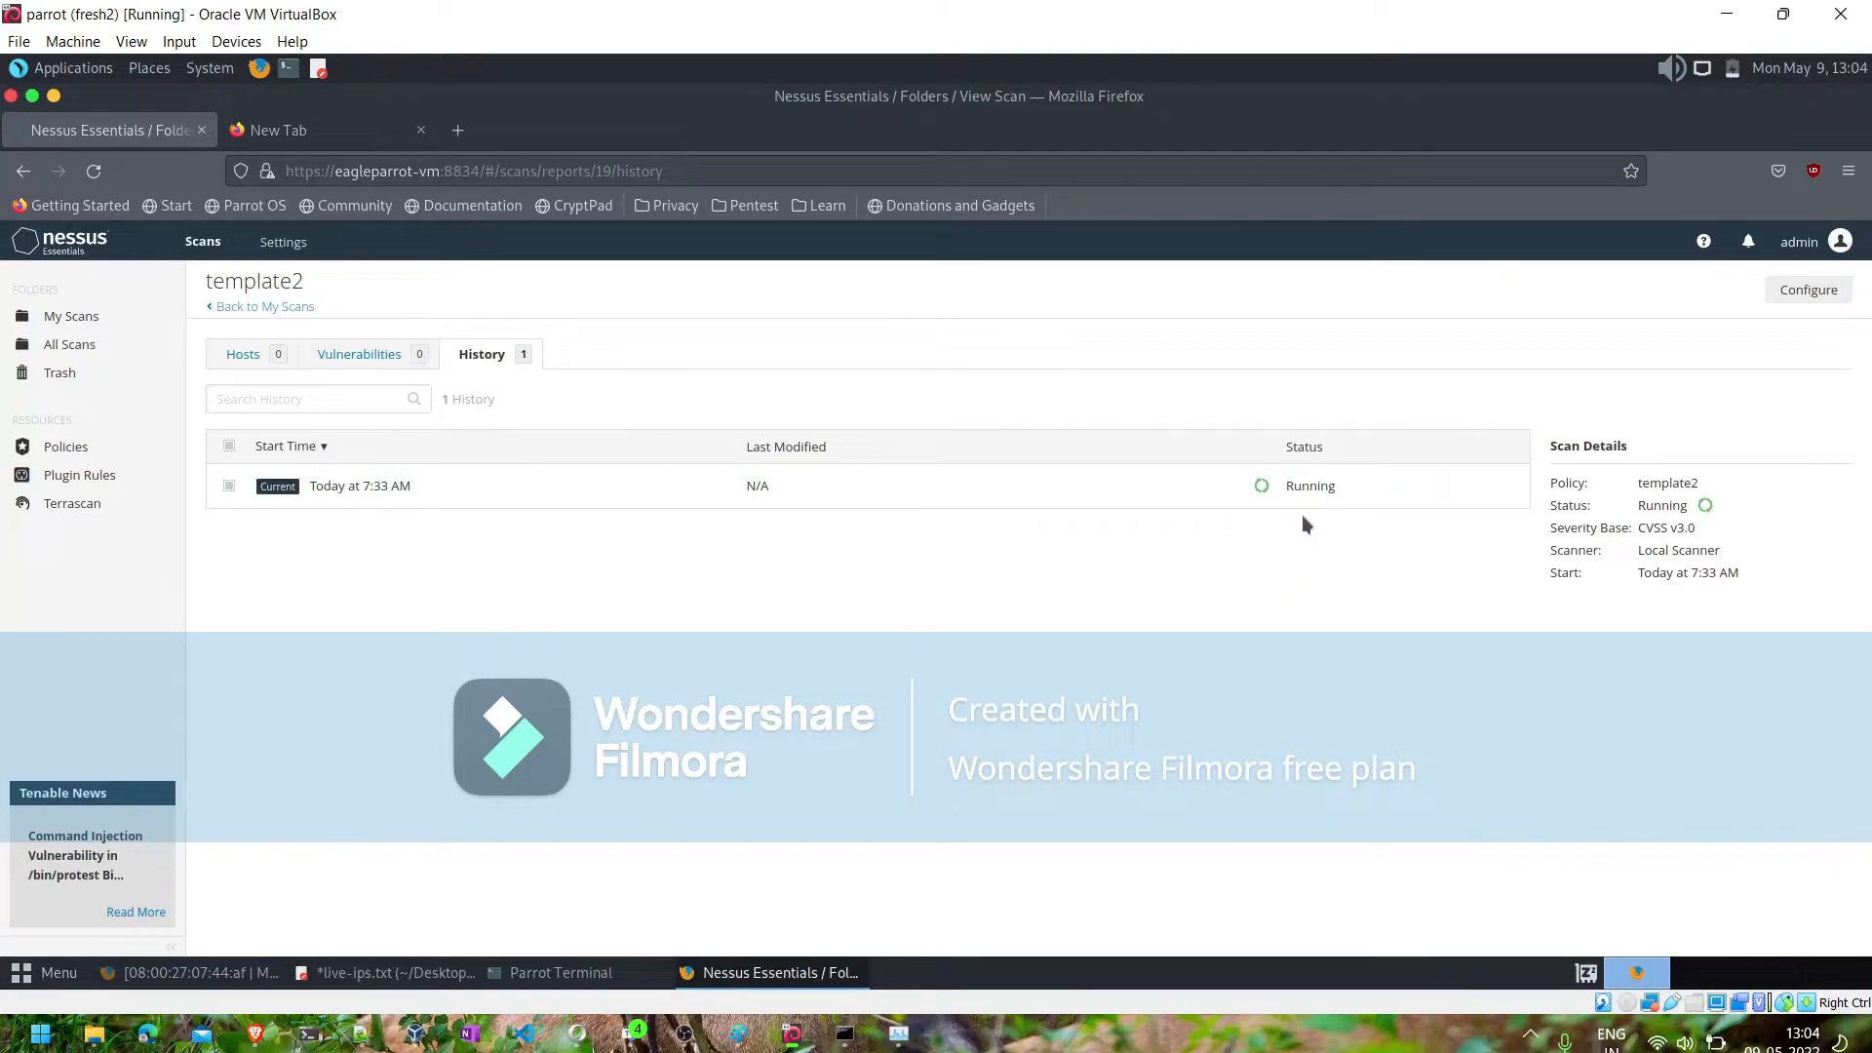
pyautogui.click(363, 1035)
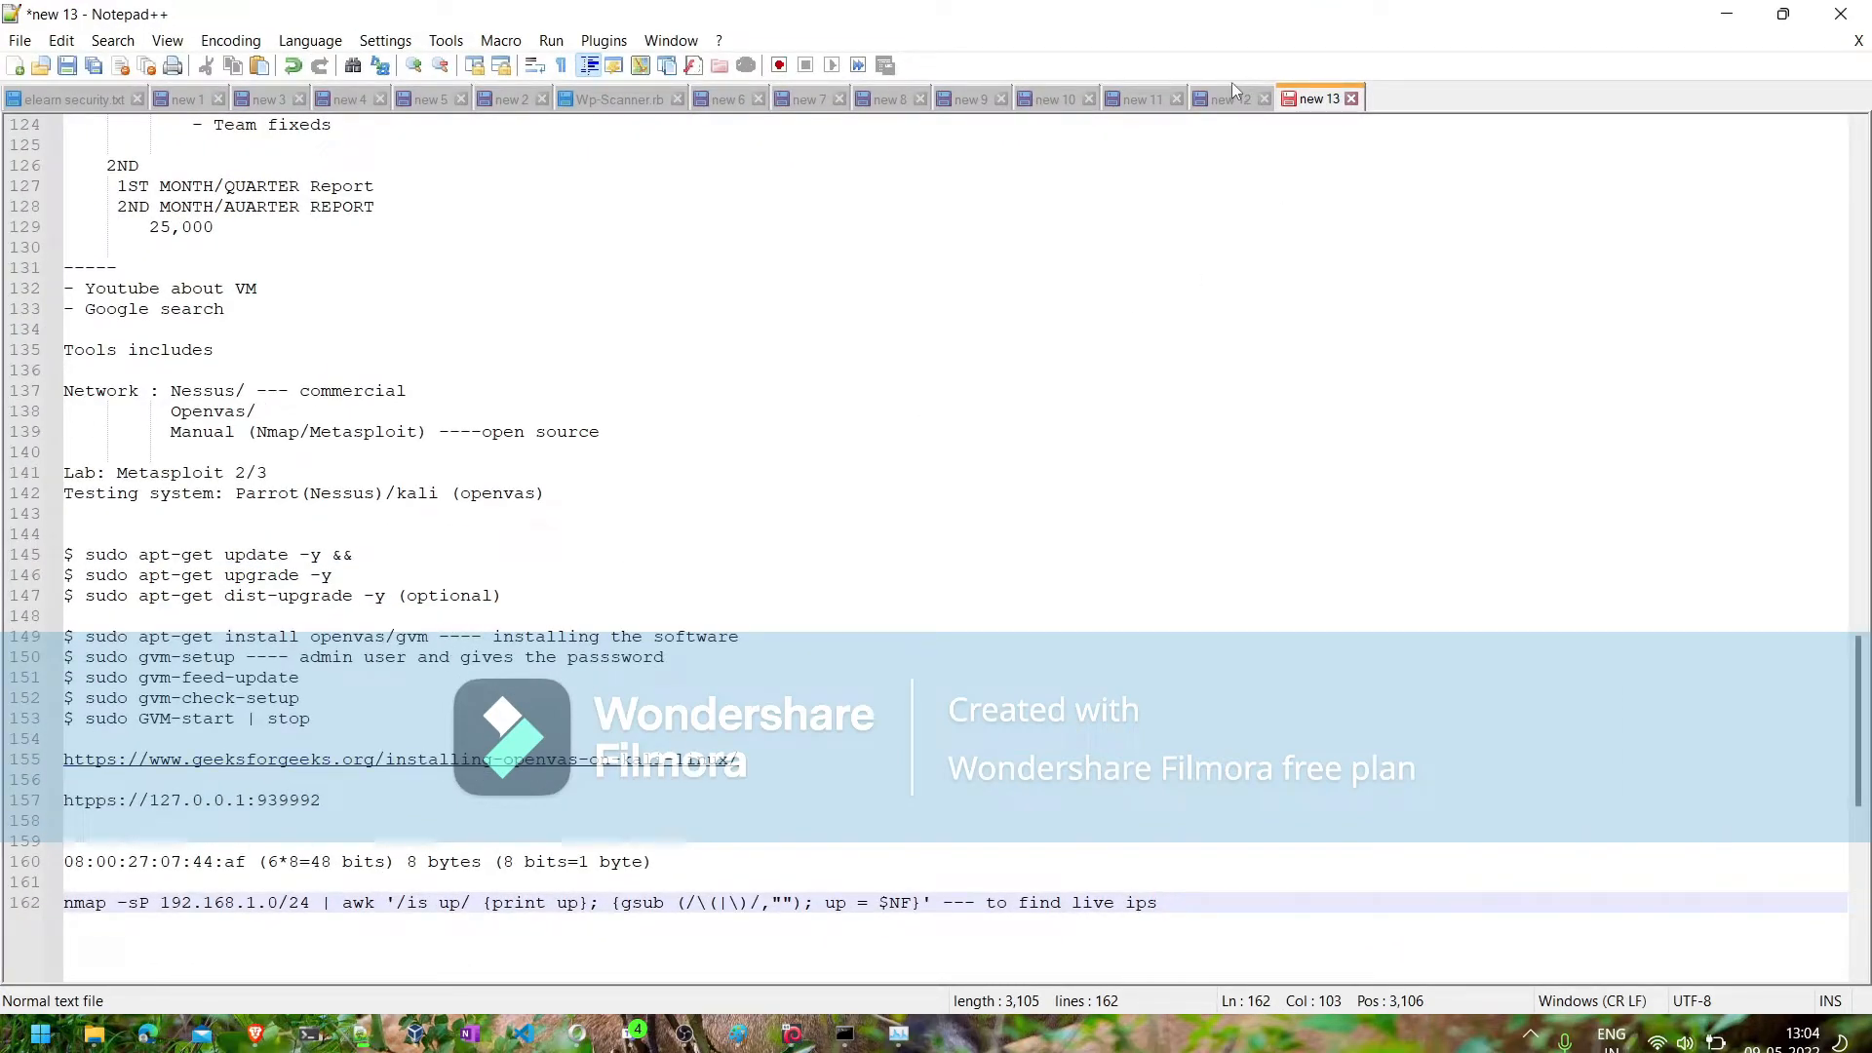
pyautogui.scroll(1, 1058, 290)
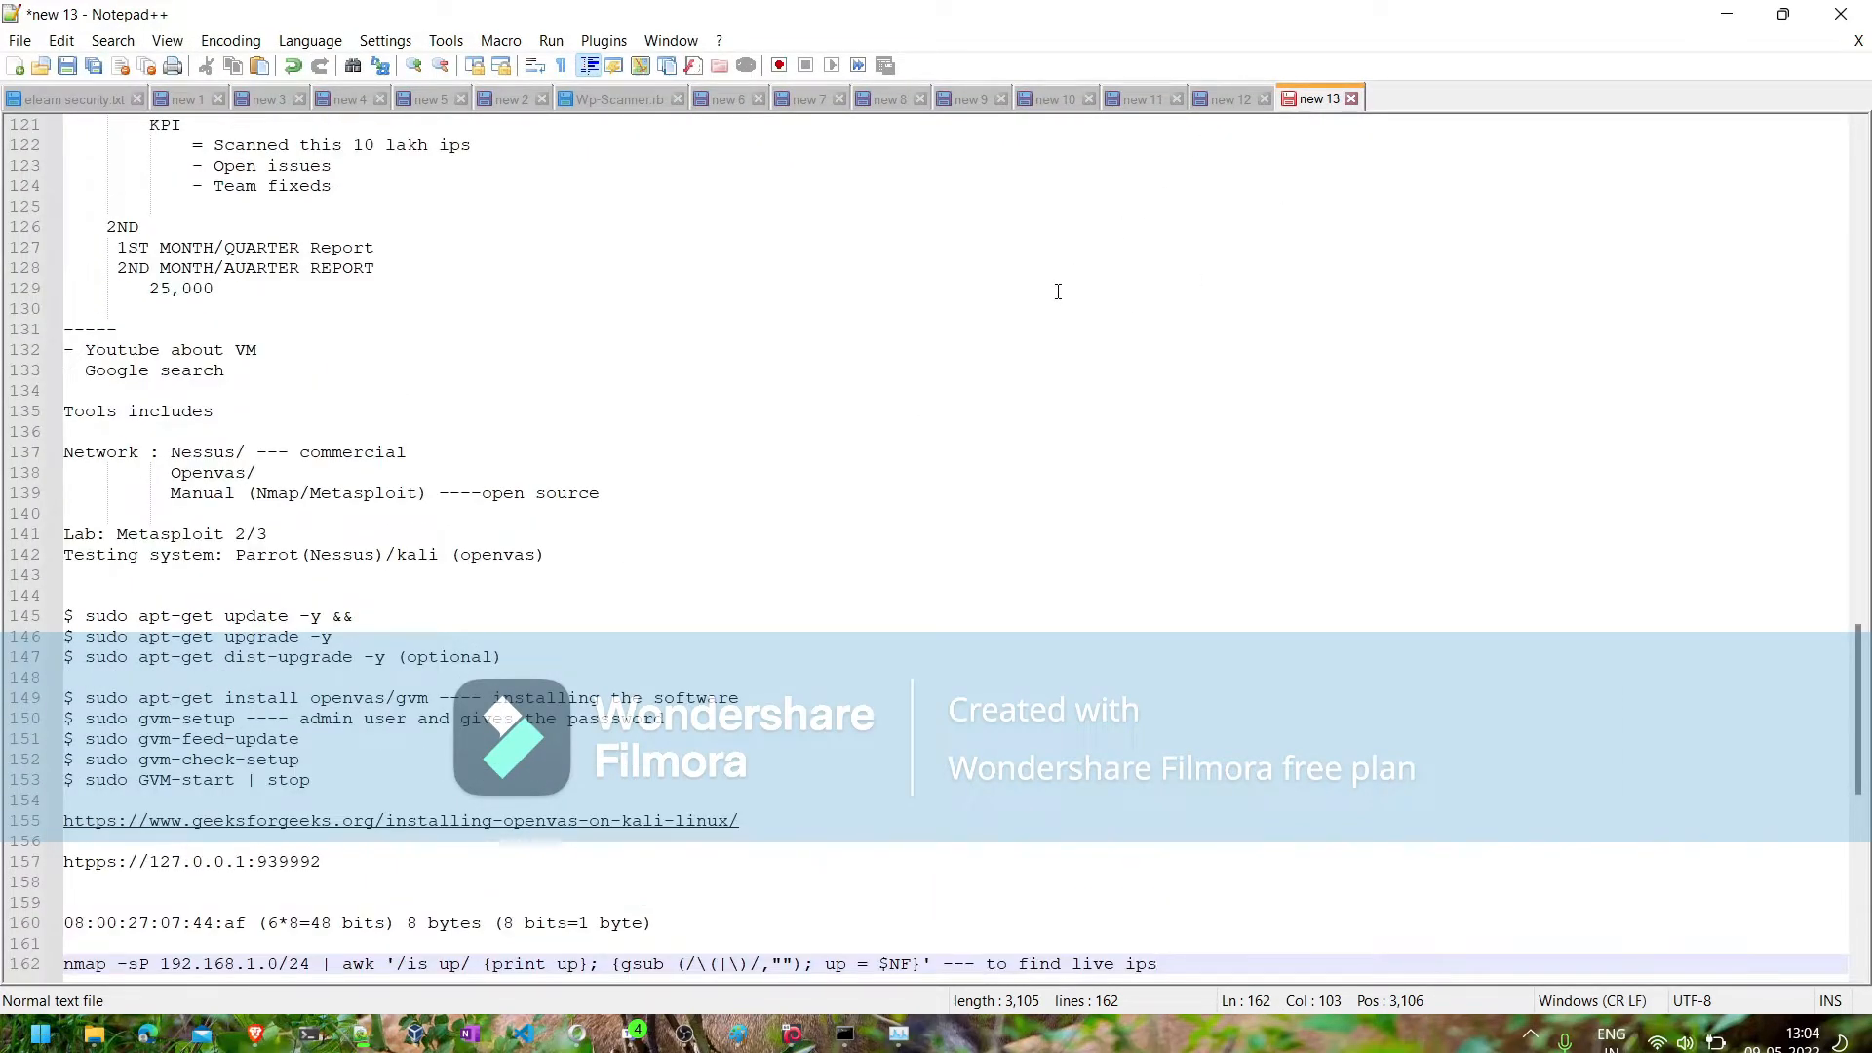
pyautogui.doubleClick(276, 494)
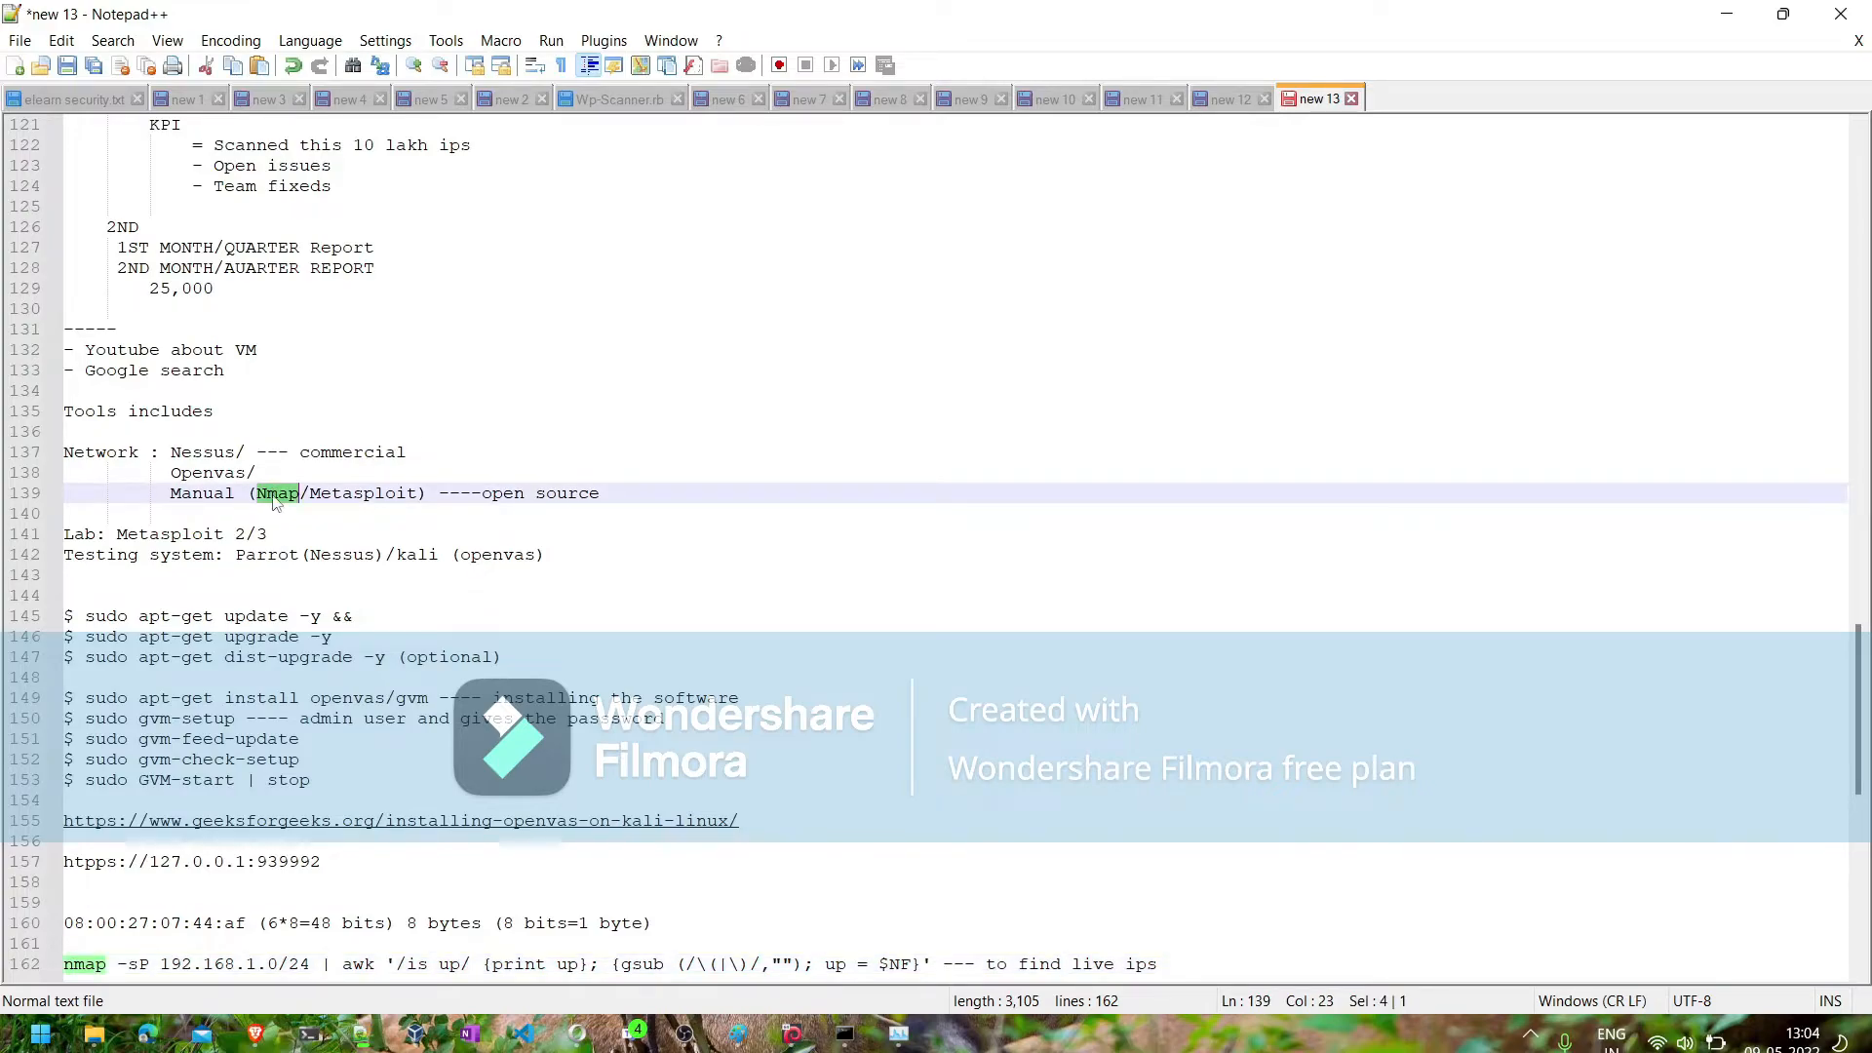
pyautogui.doubleClick(217, 454)
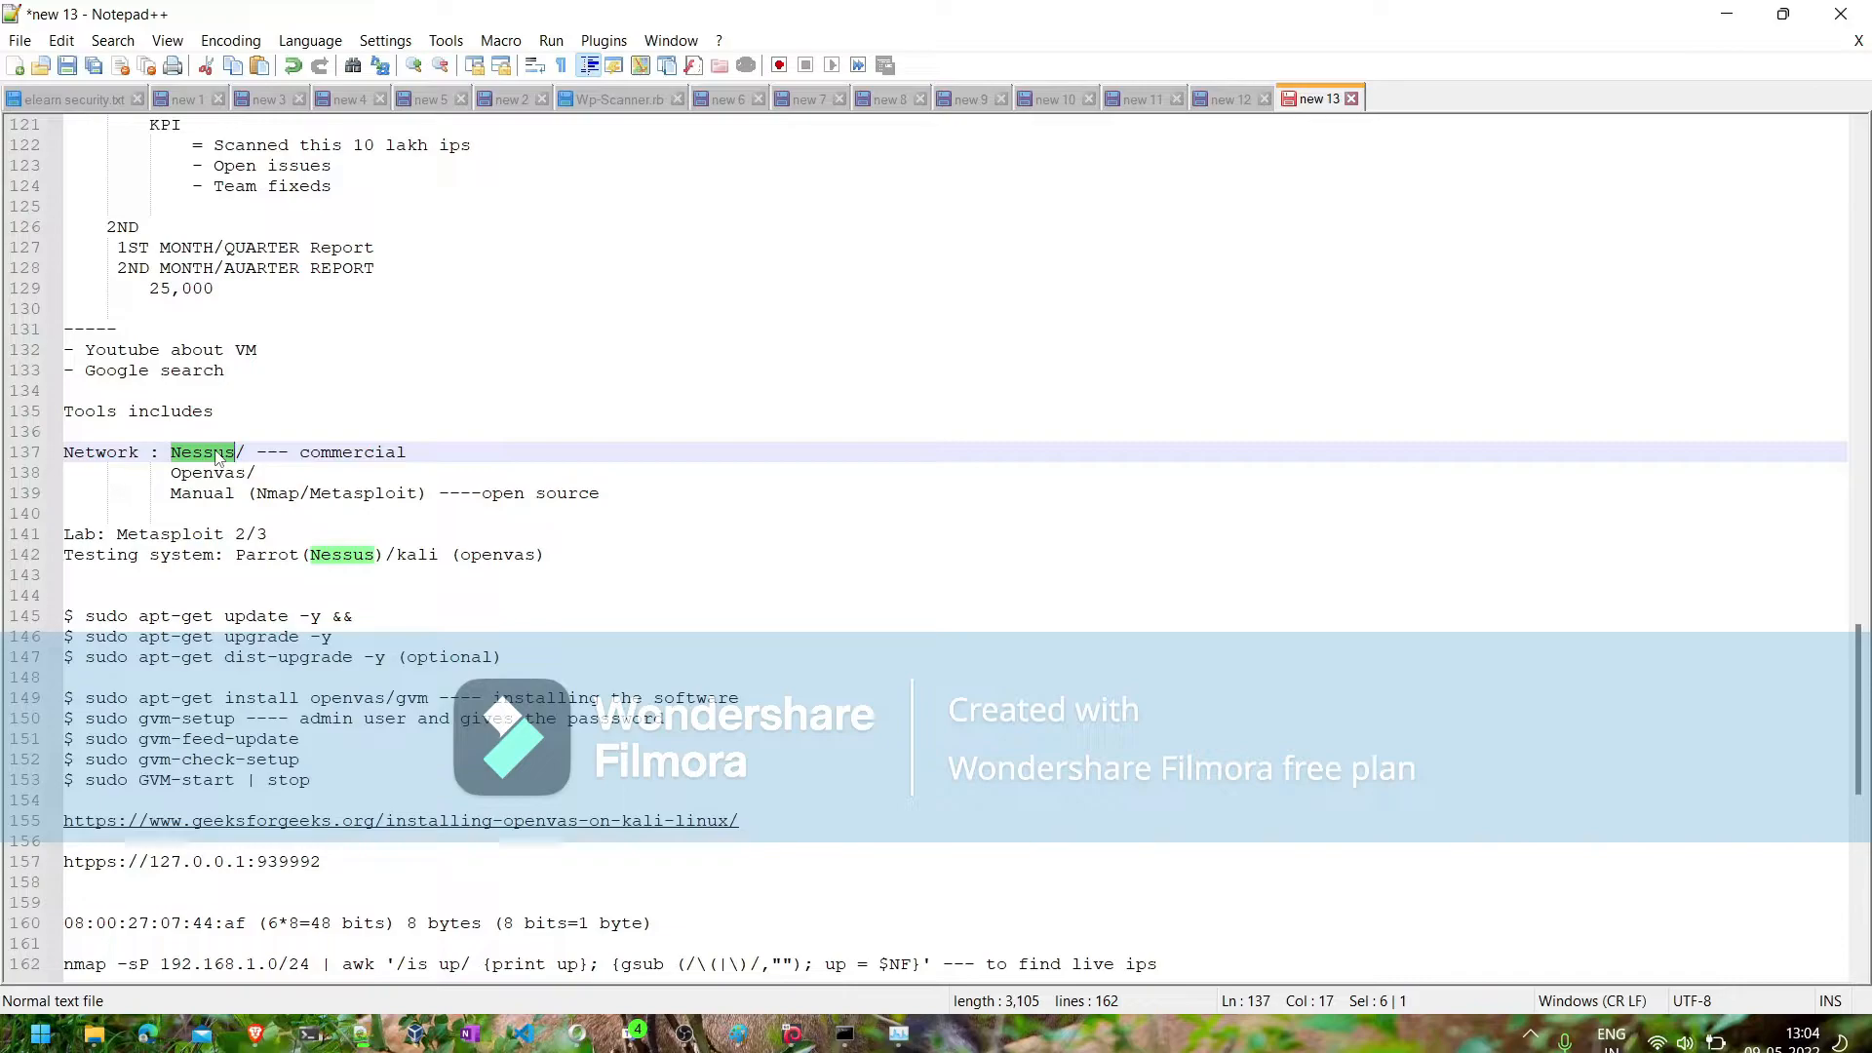
# - Add an indented "- defaulttemplate" line beneath the "Nessus/ --- commercial" entry in the notes
pyautogui.click(465, 450)
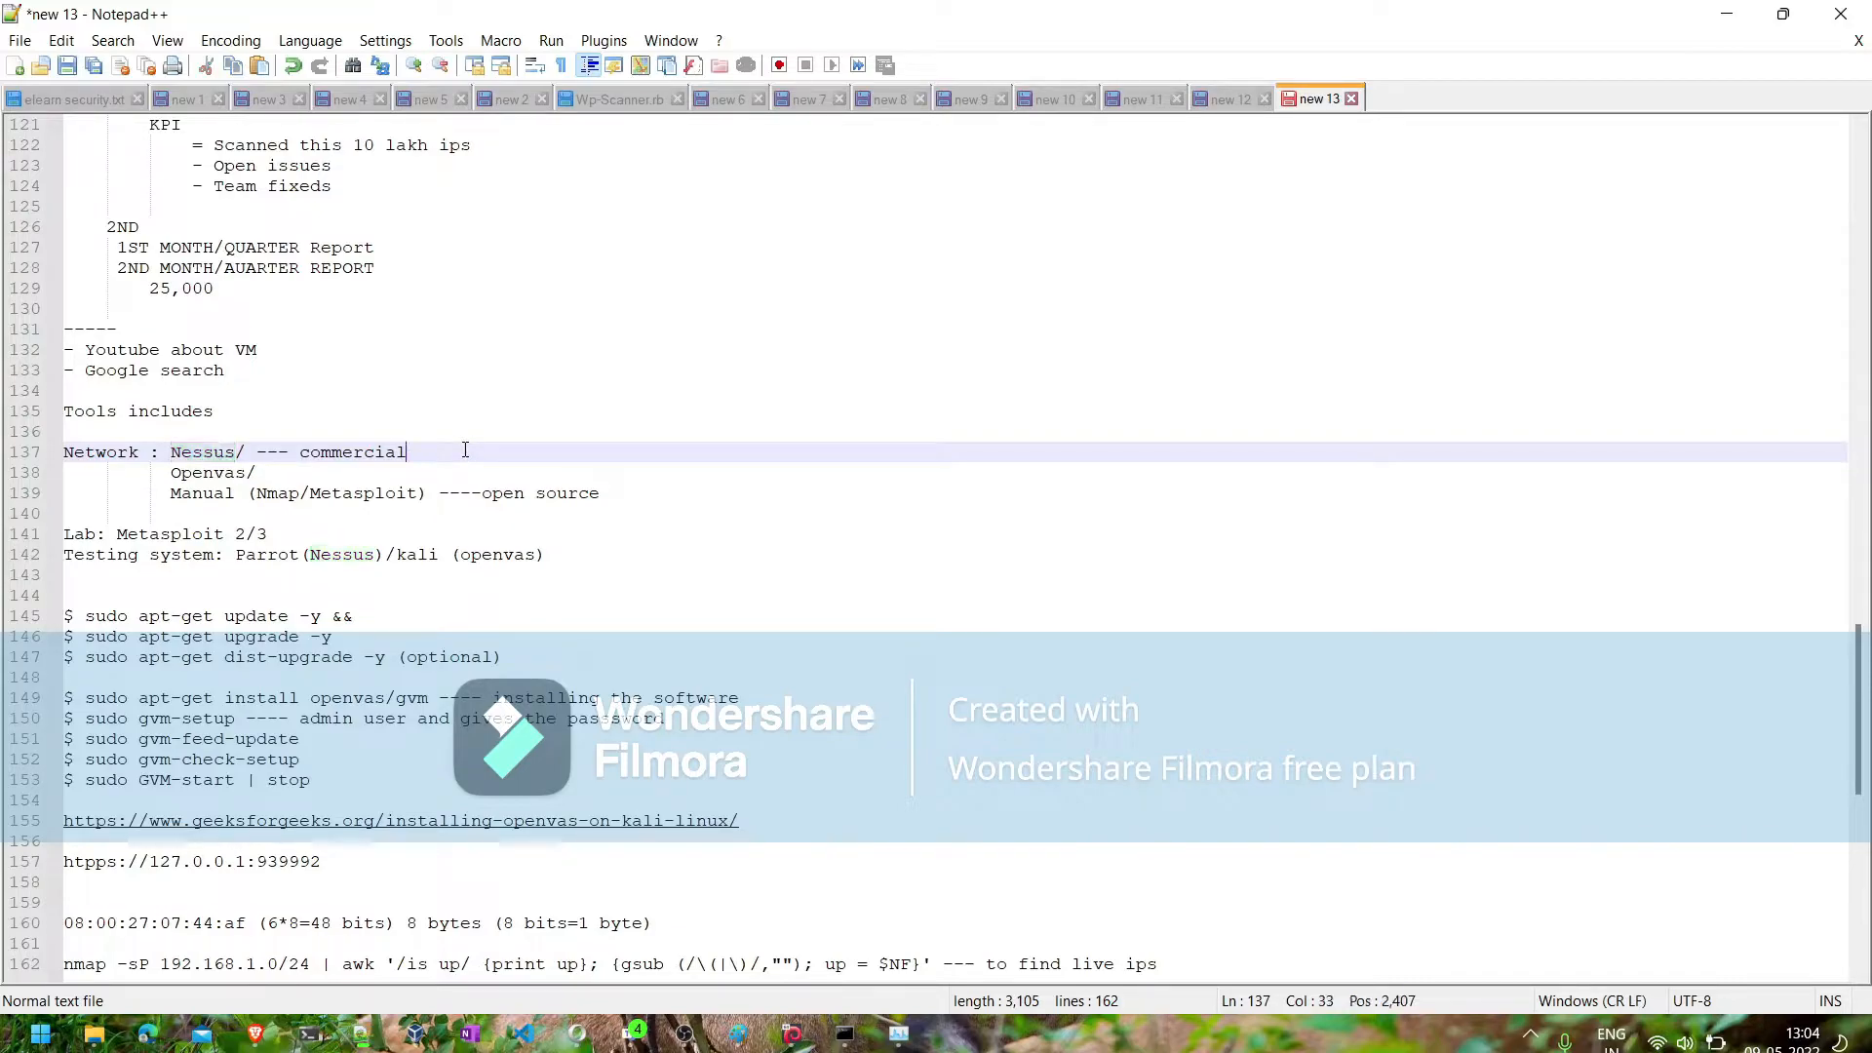
pyautogui.press('Return')
pyautogui.press('Tab')
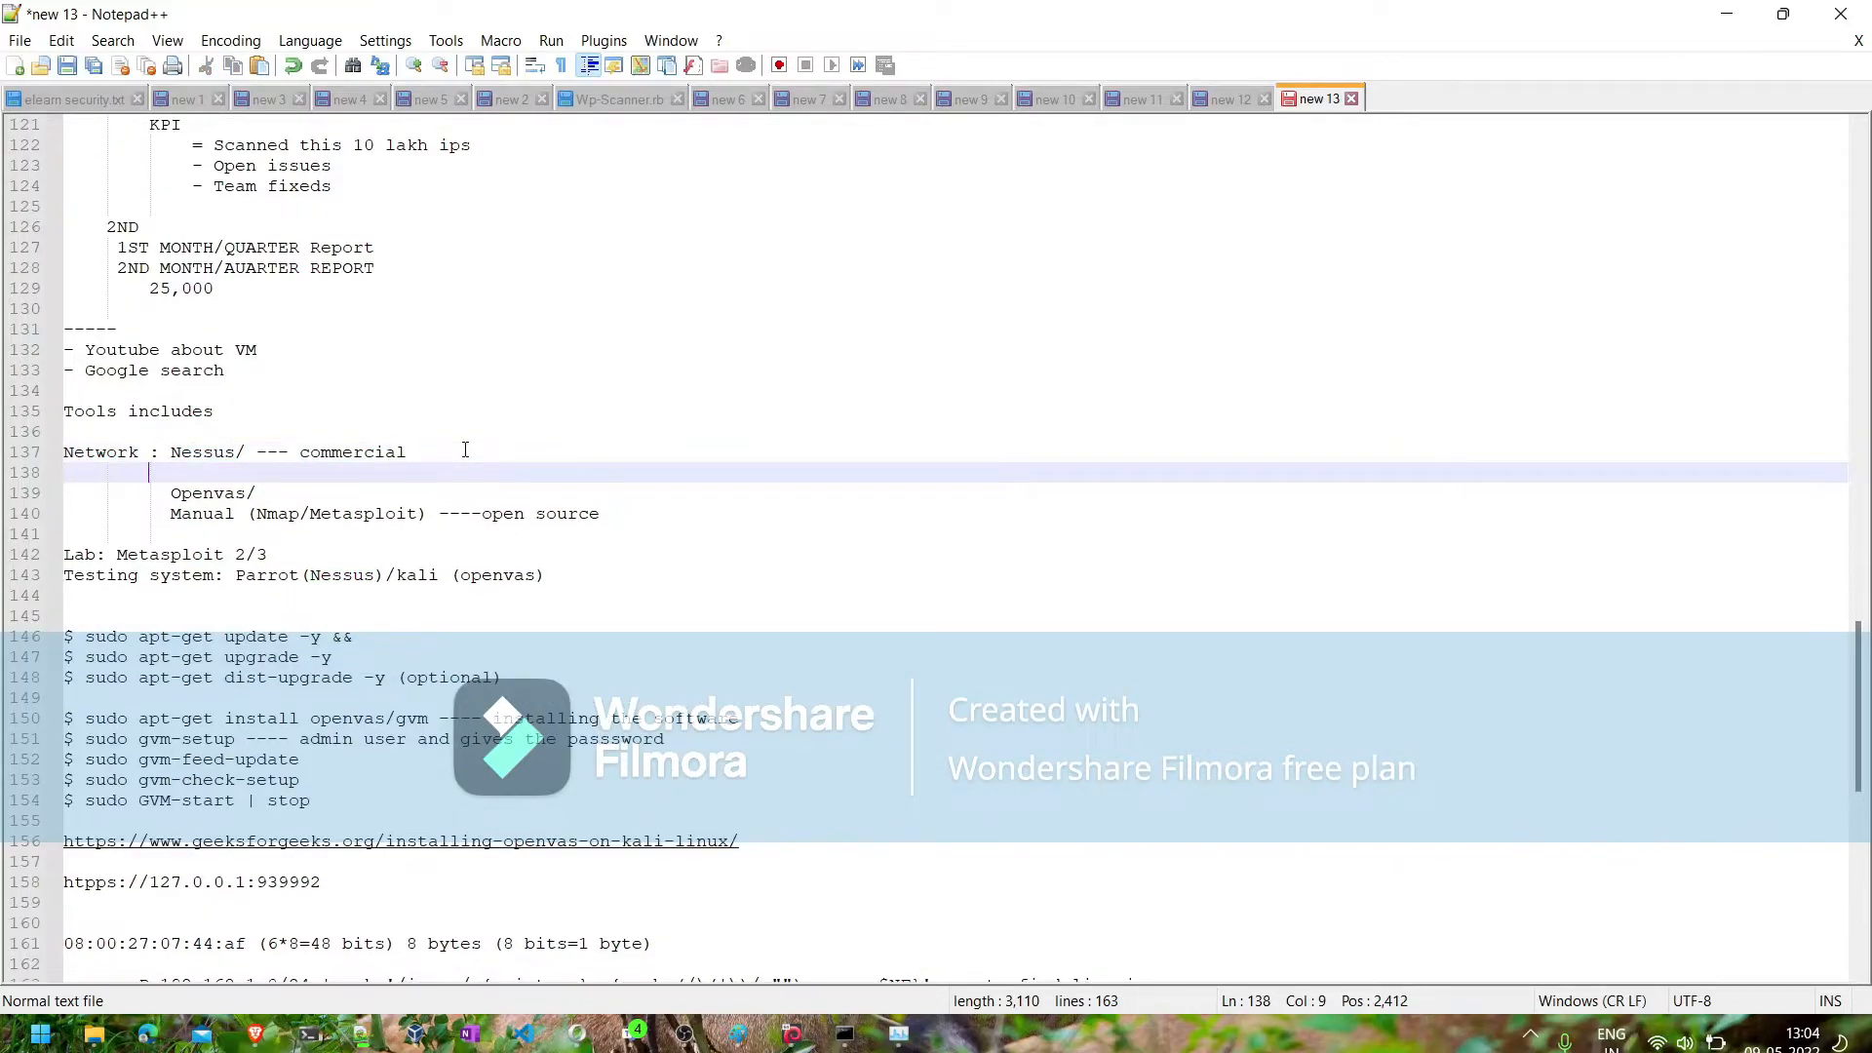
pyautogui.press('Tab')
pyautogui.write('- defaulttemplate')
pyautogui.press('Return')
# - Add a "- custom template" line below the defaulttemplate entry and switch back to Nessus in the virtual machine
pyautogui.write('- ')
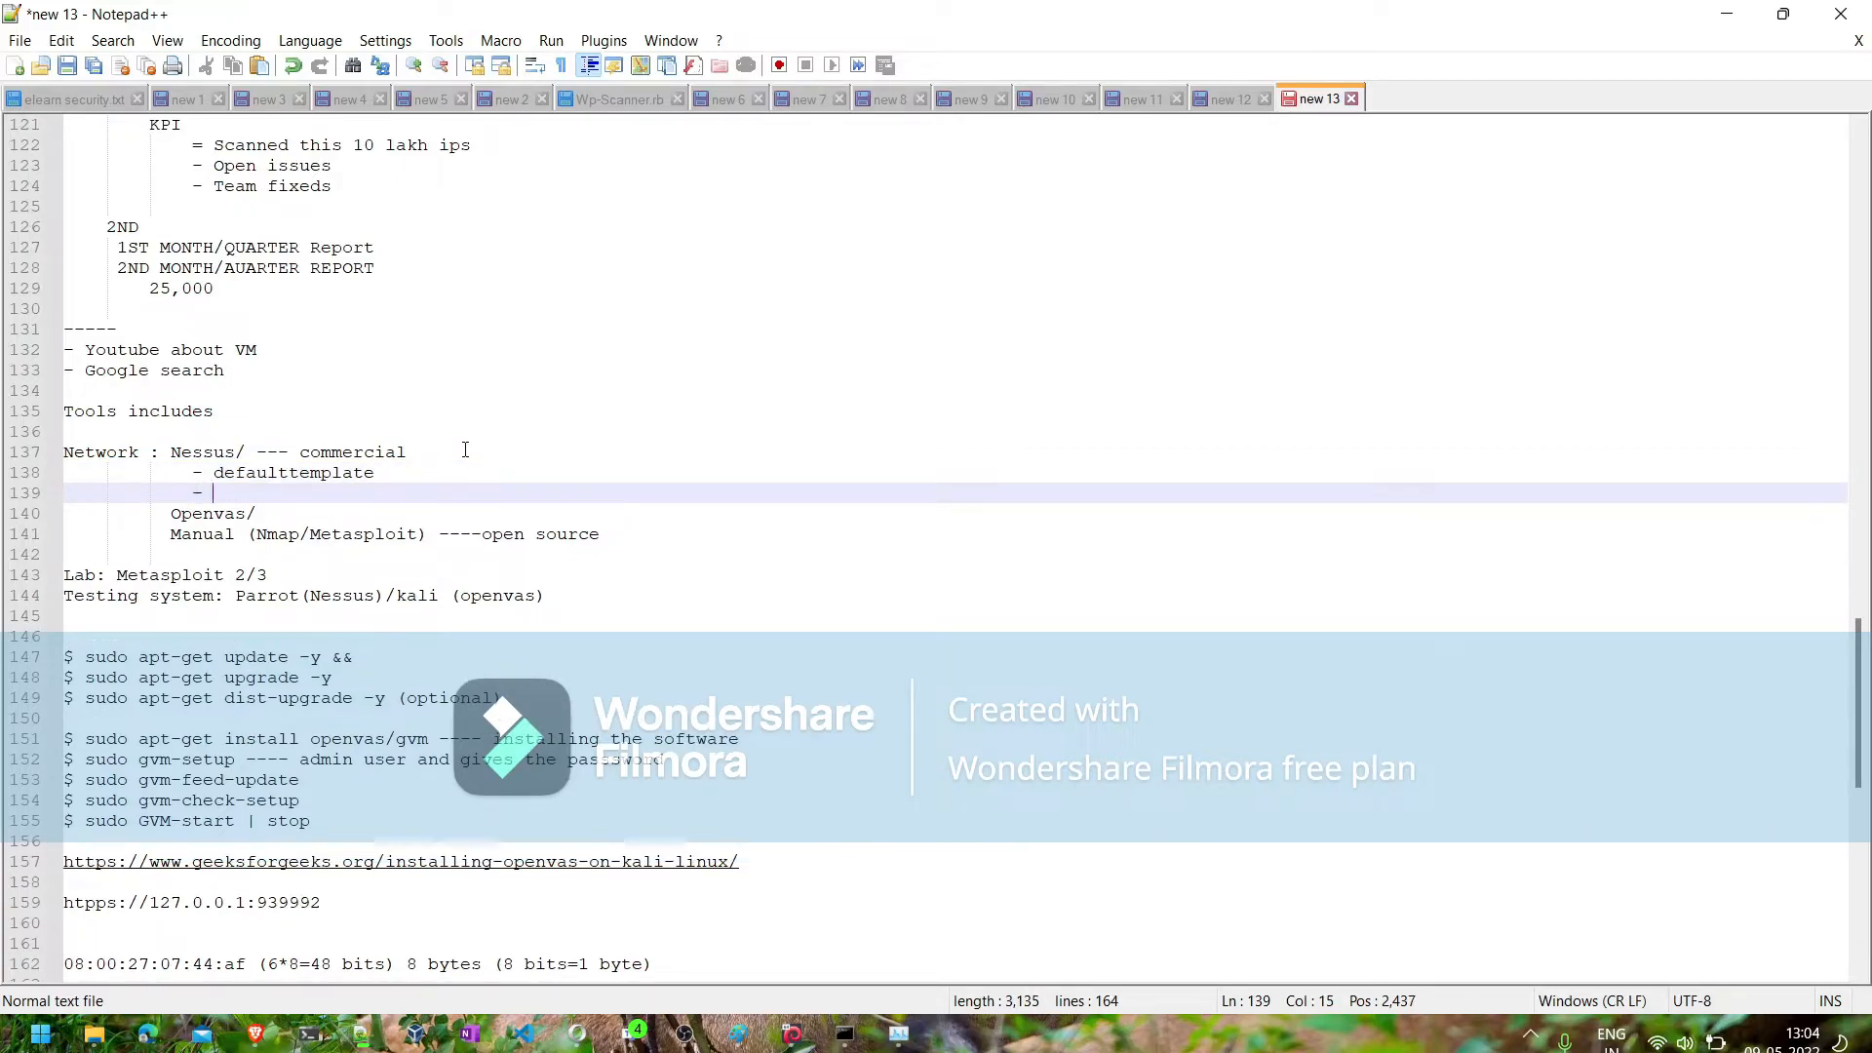
pyautogui.write('custom template')
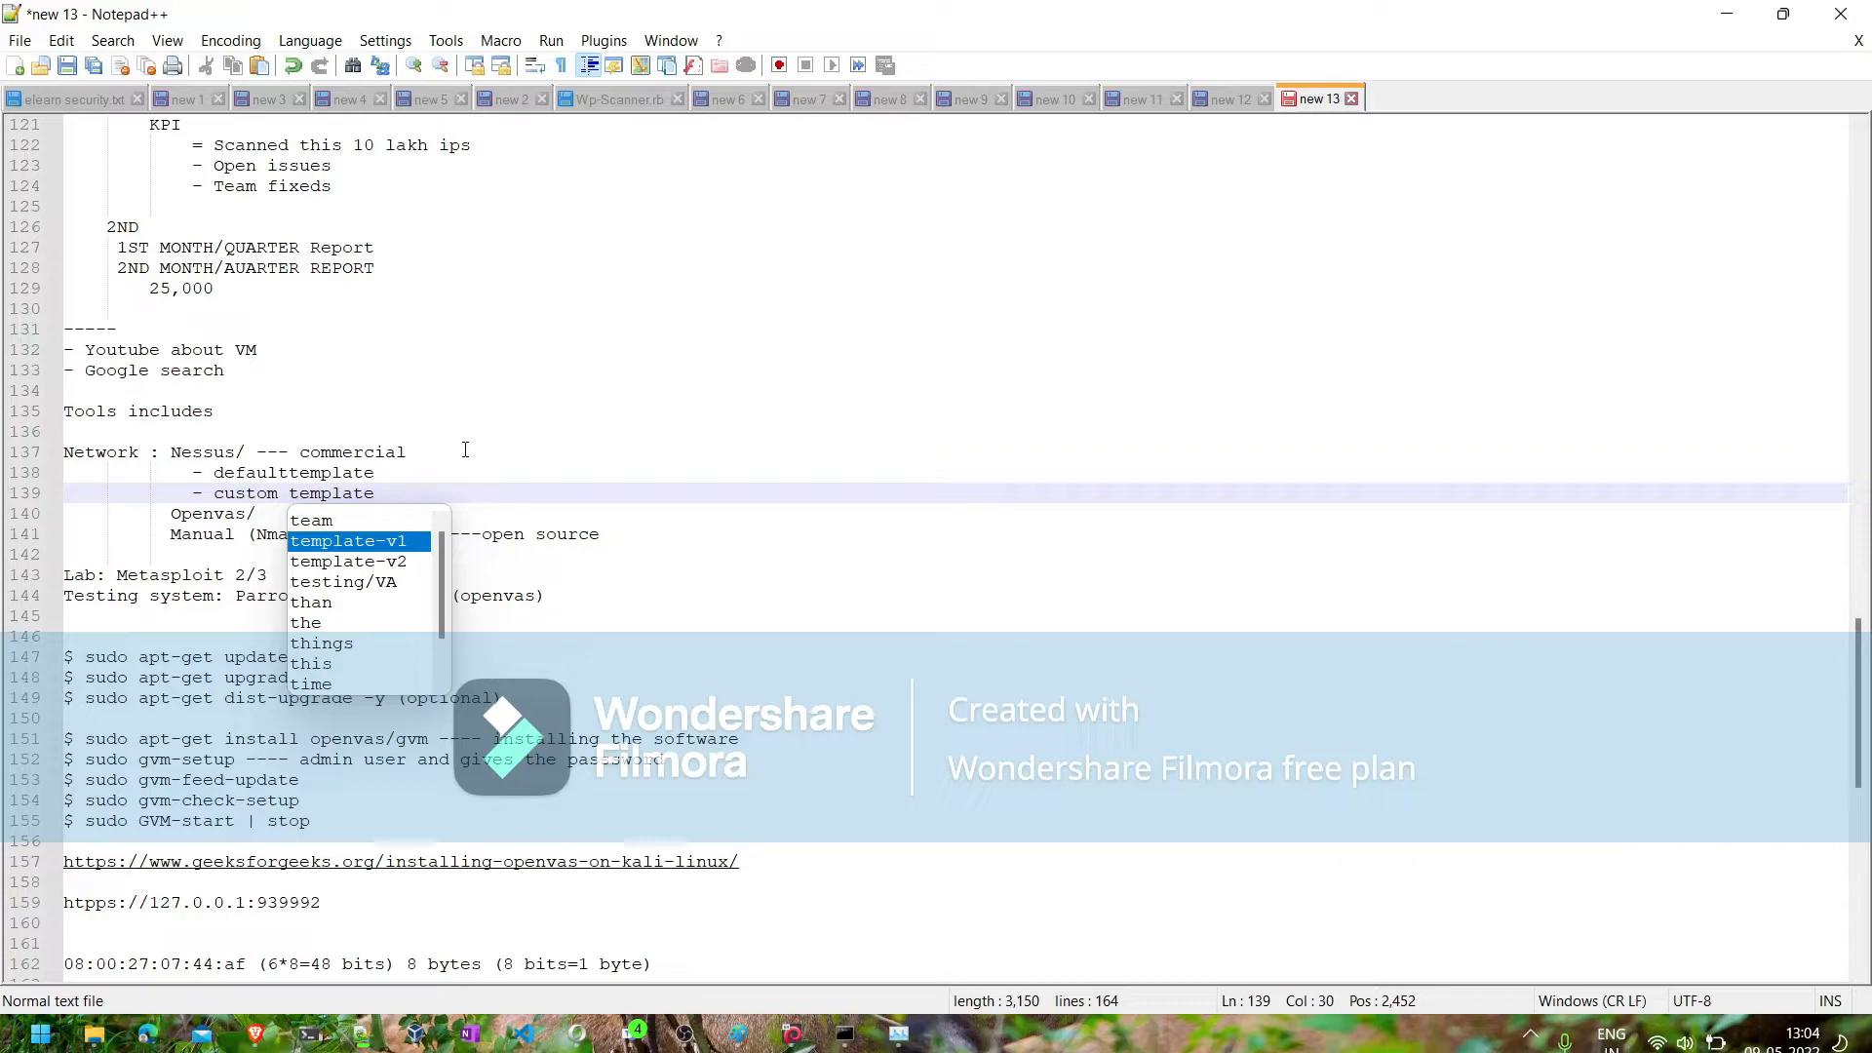
pyautogui.click(391, 485)
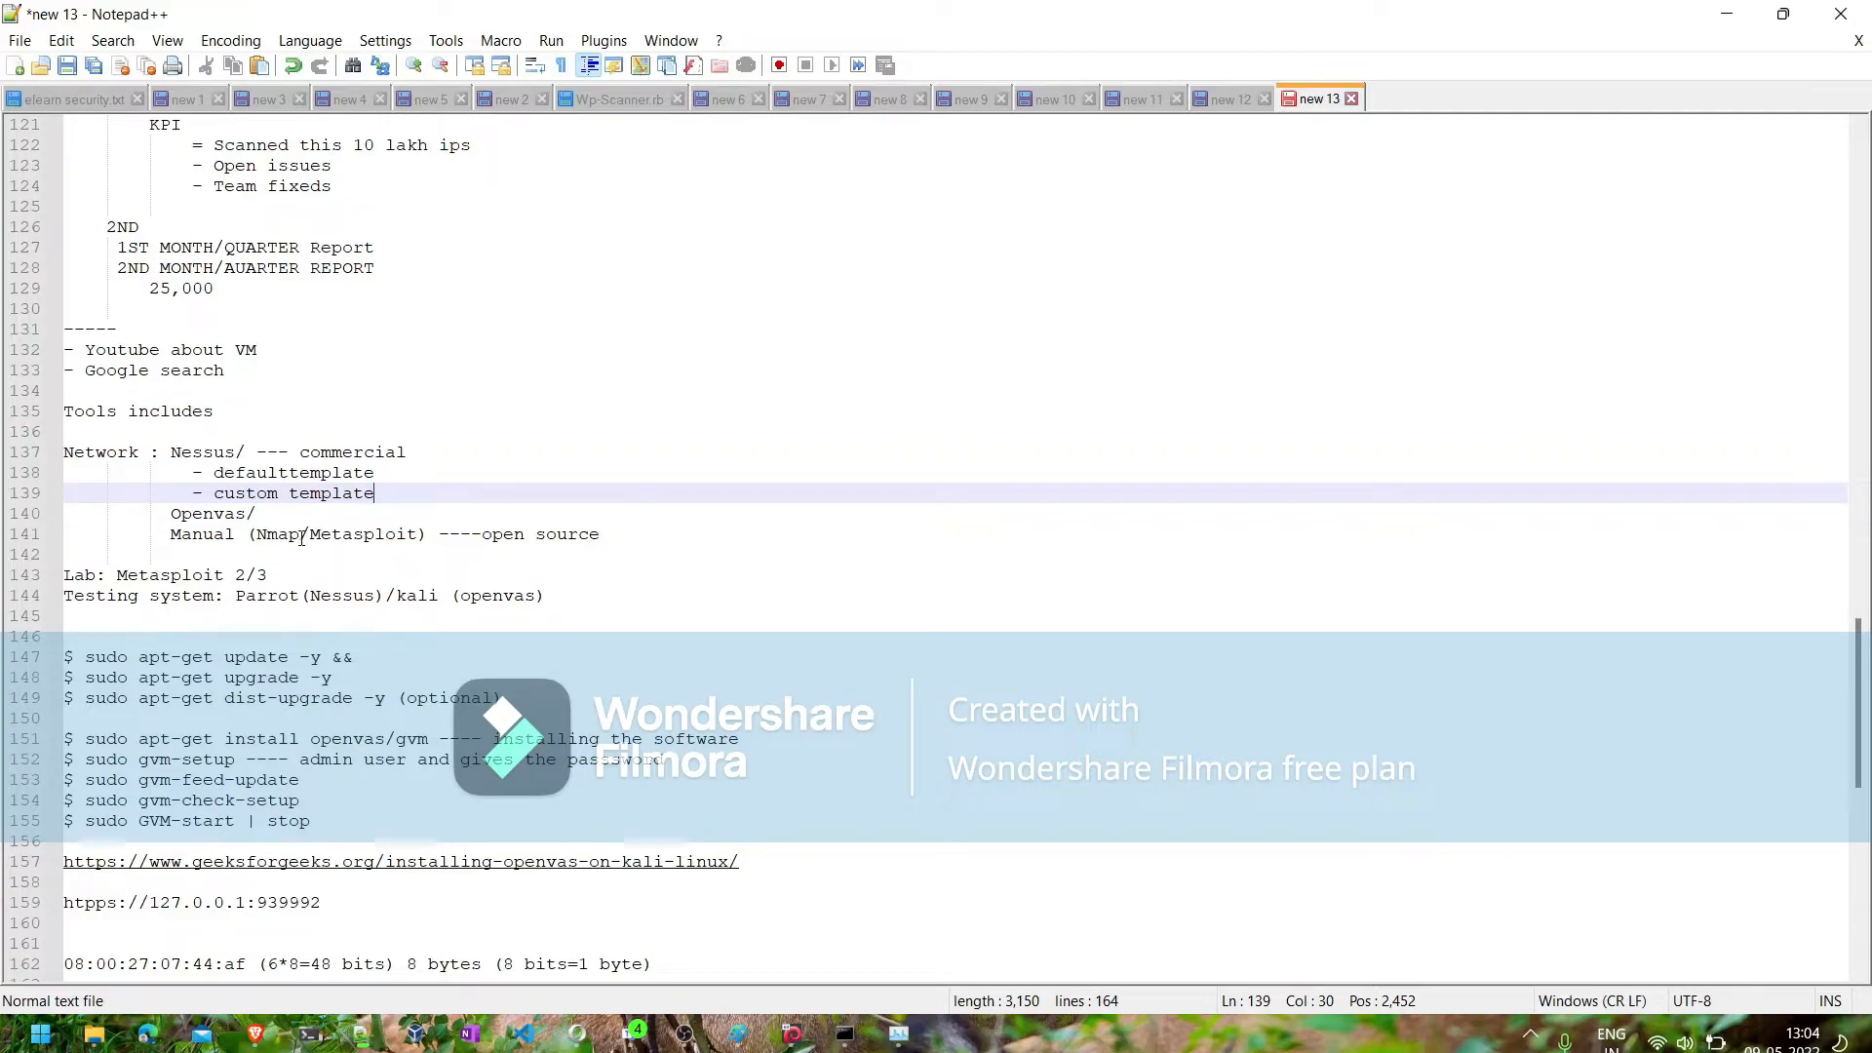
pyautogui.click(1724, 27)
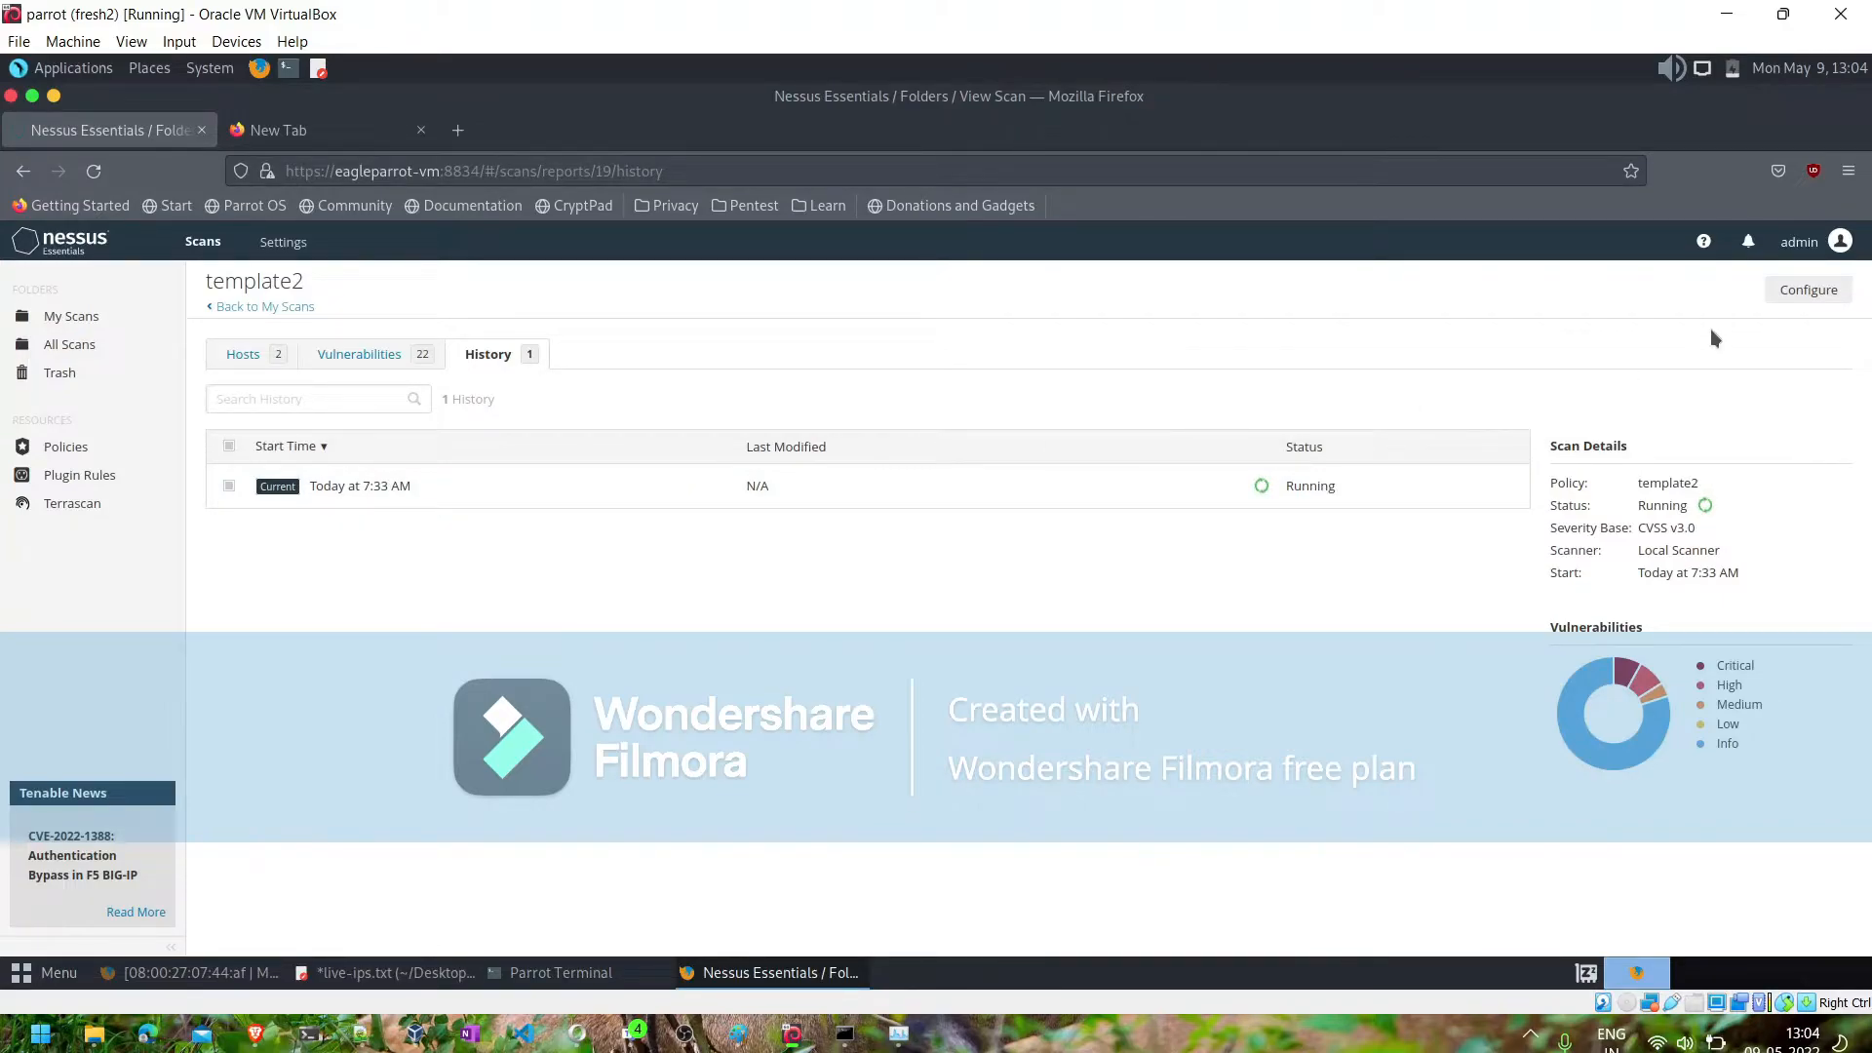
# - Look at the account options, the Nessus notifications, and the Scanner Health overview and network history
pyautogui.click(1804, 246)
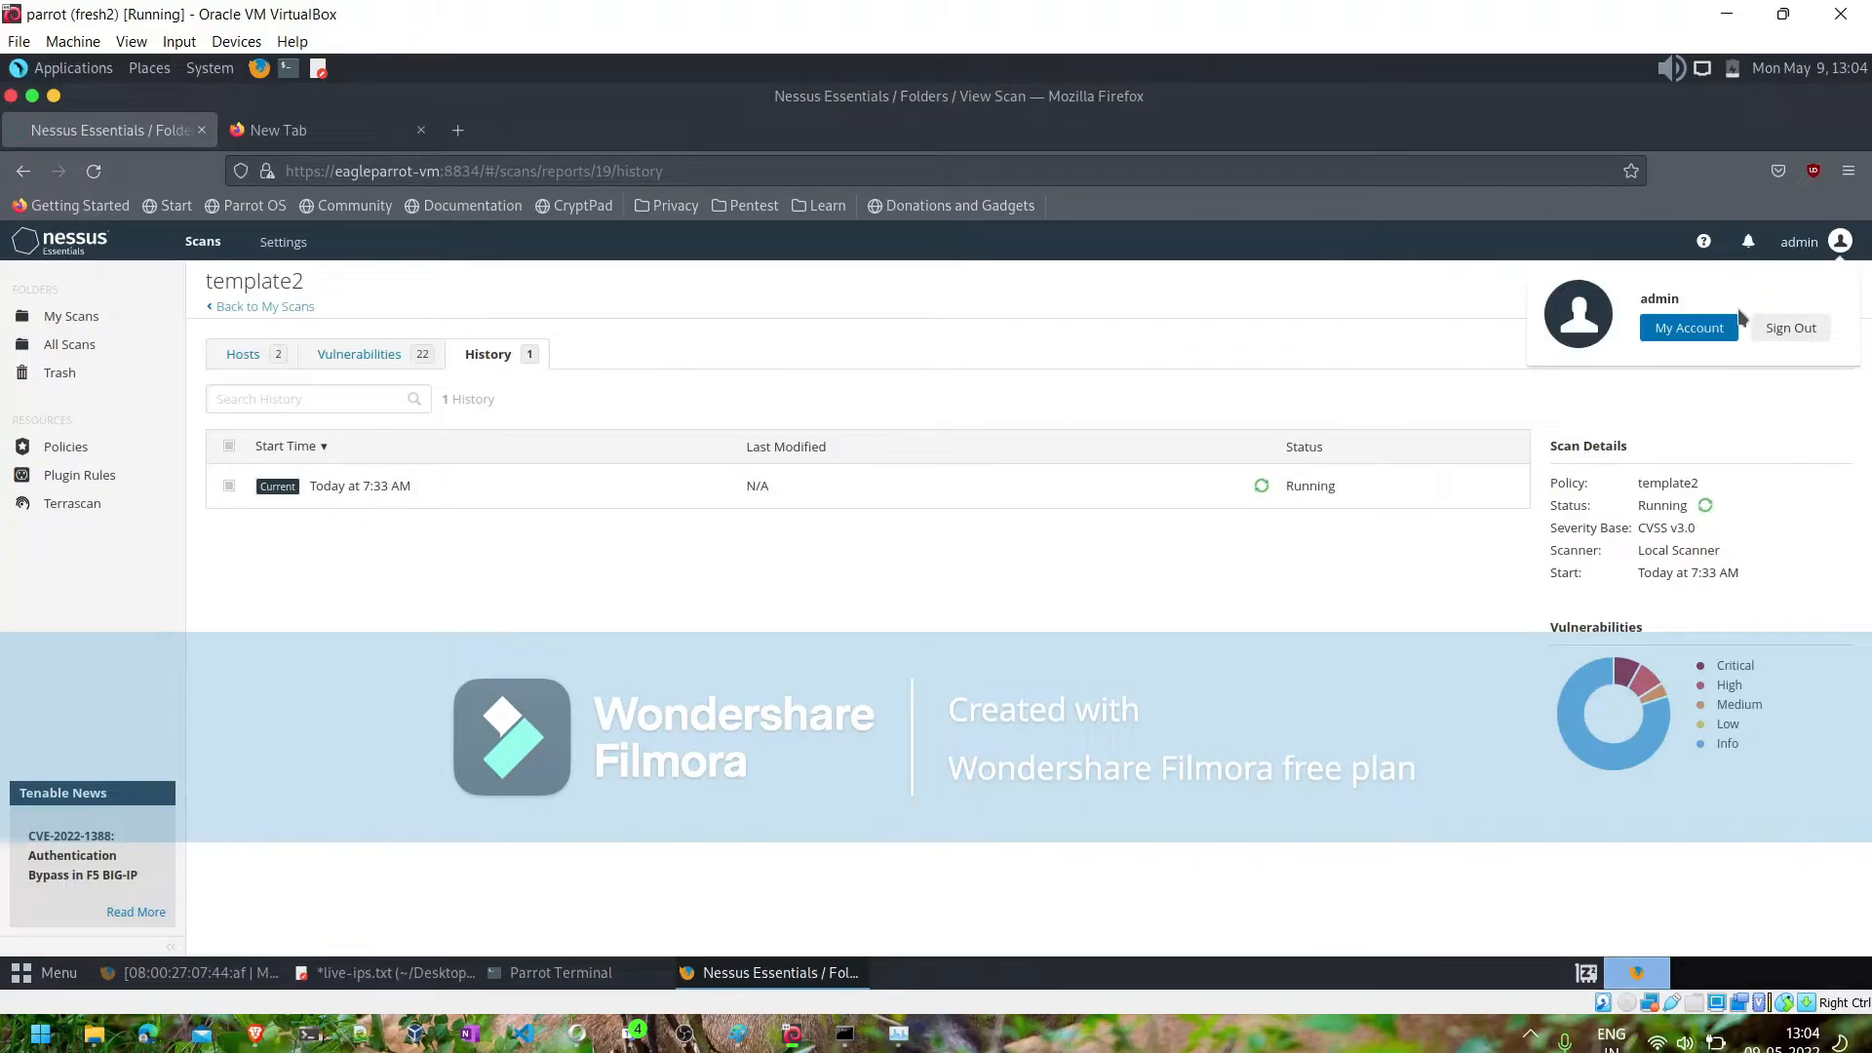
pyautogui.click(899, 684)
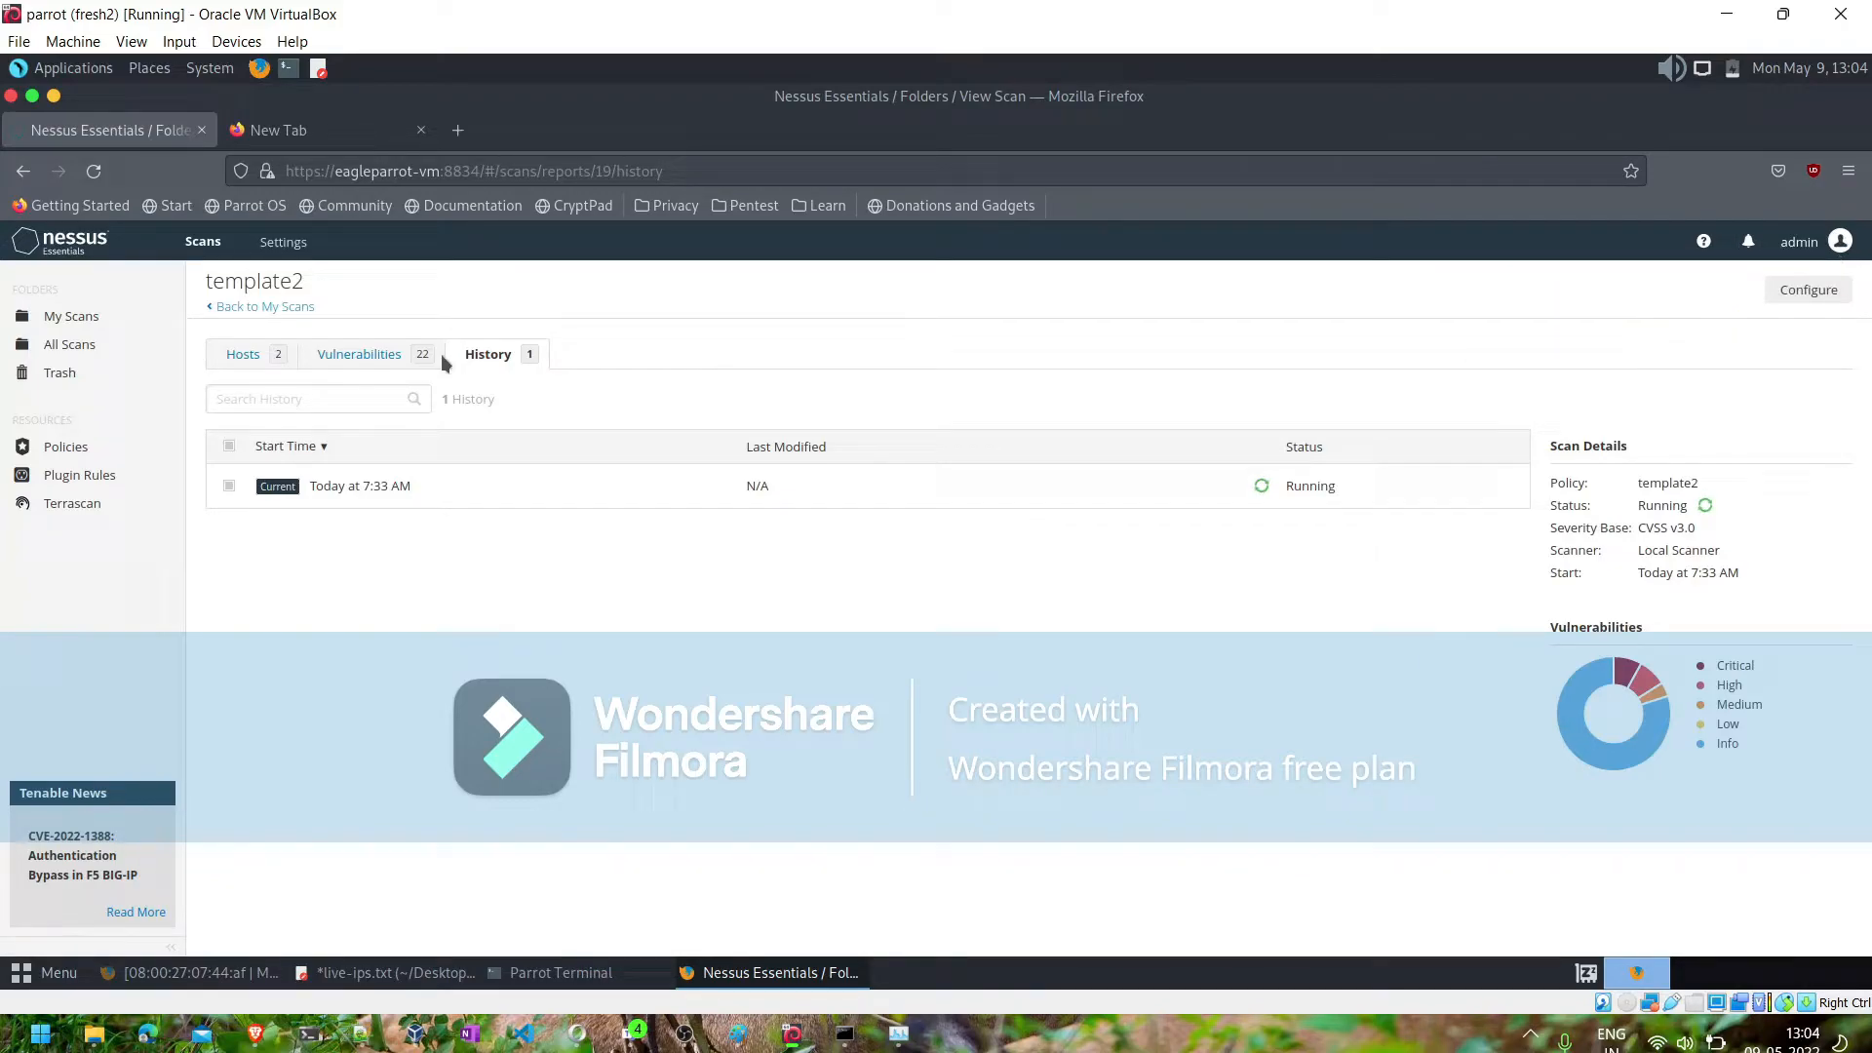
pyautogui.click(274, 241)
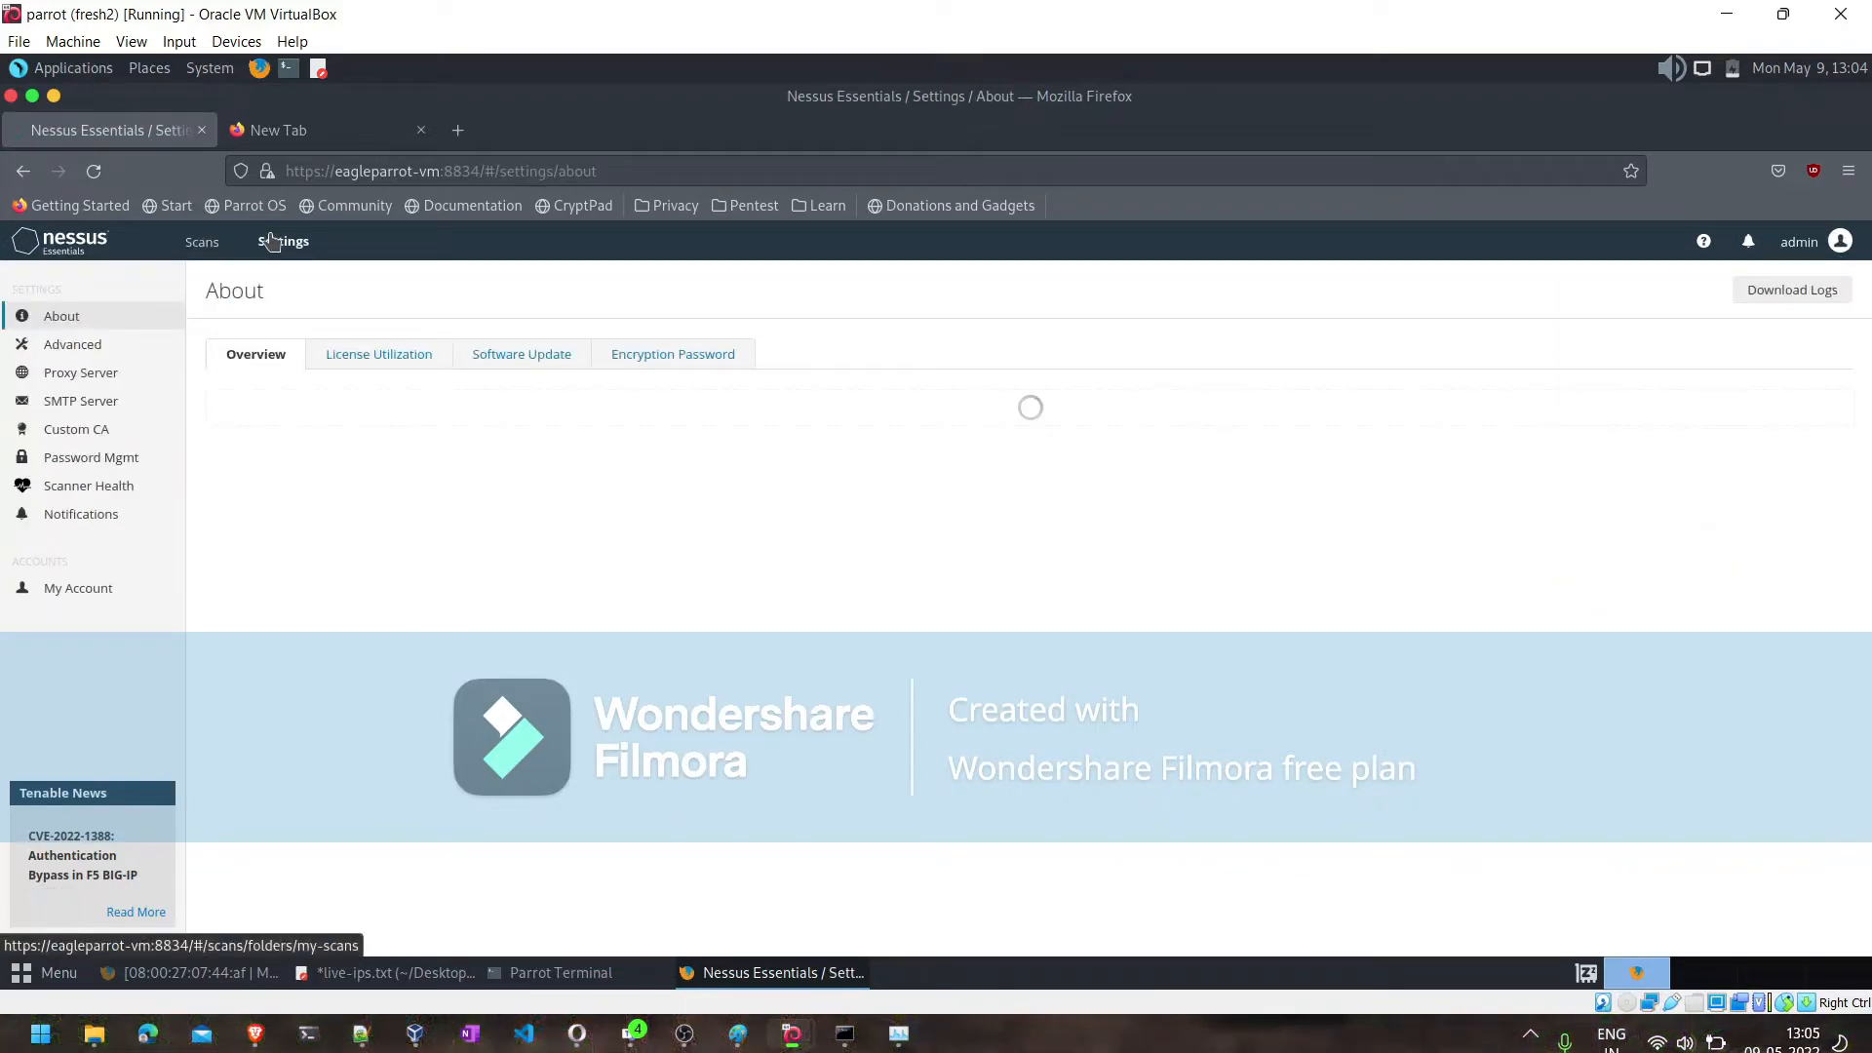
pyautogui.click(71, 519)
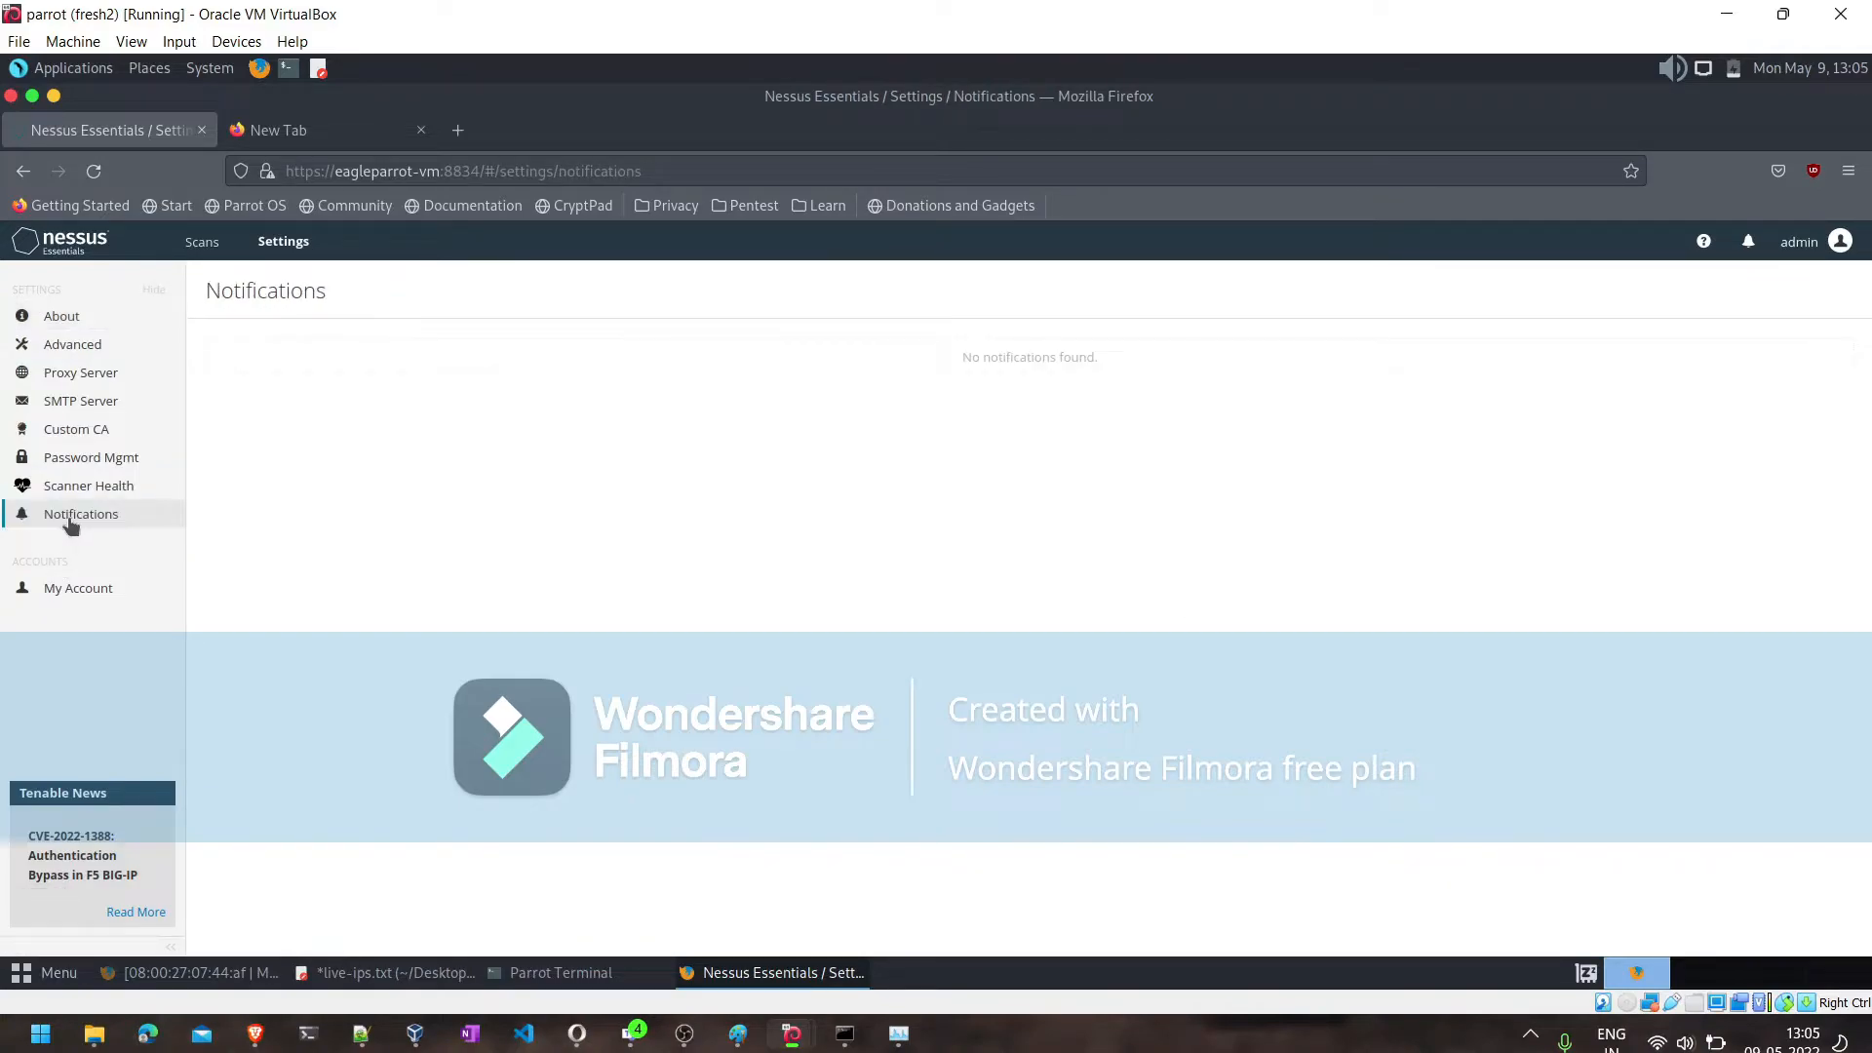
pyautogui.click(73, 489)
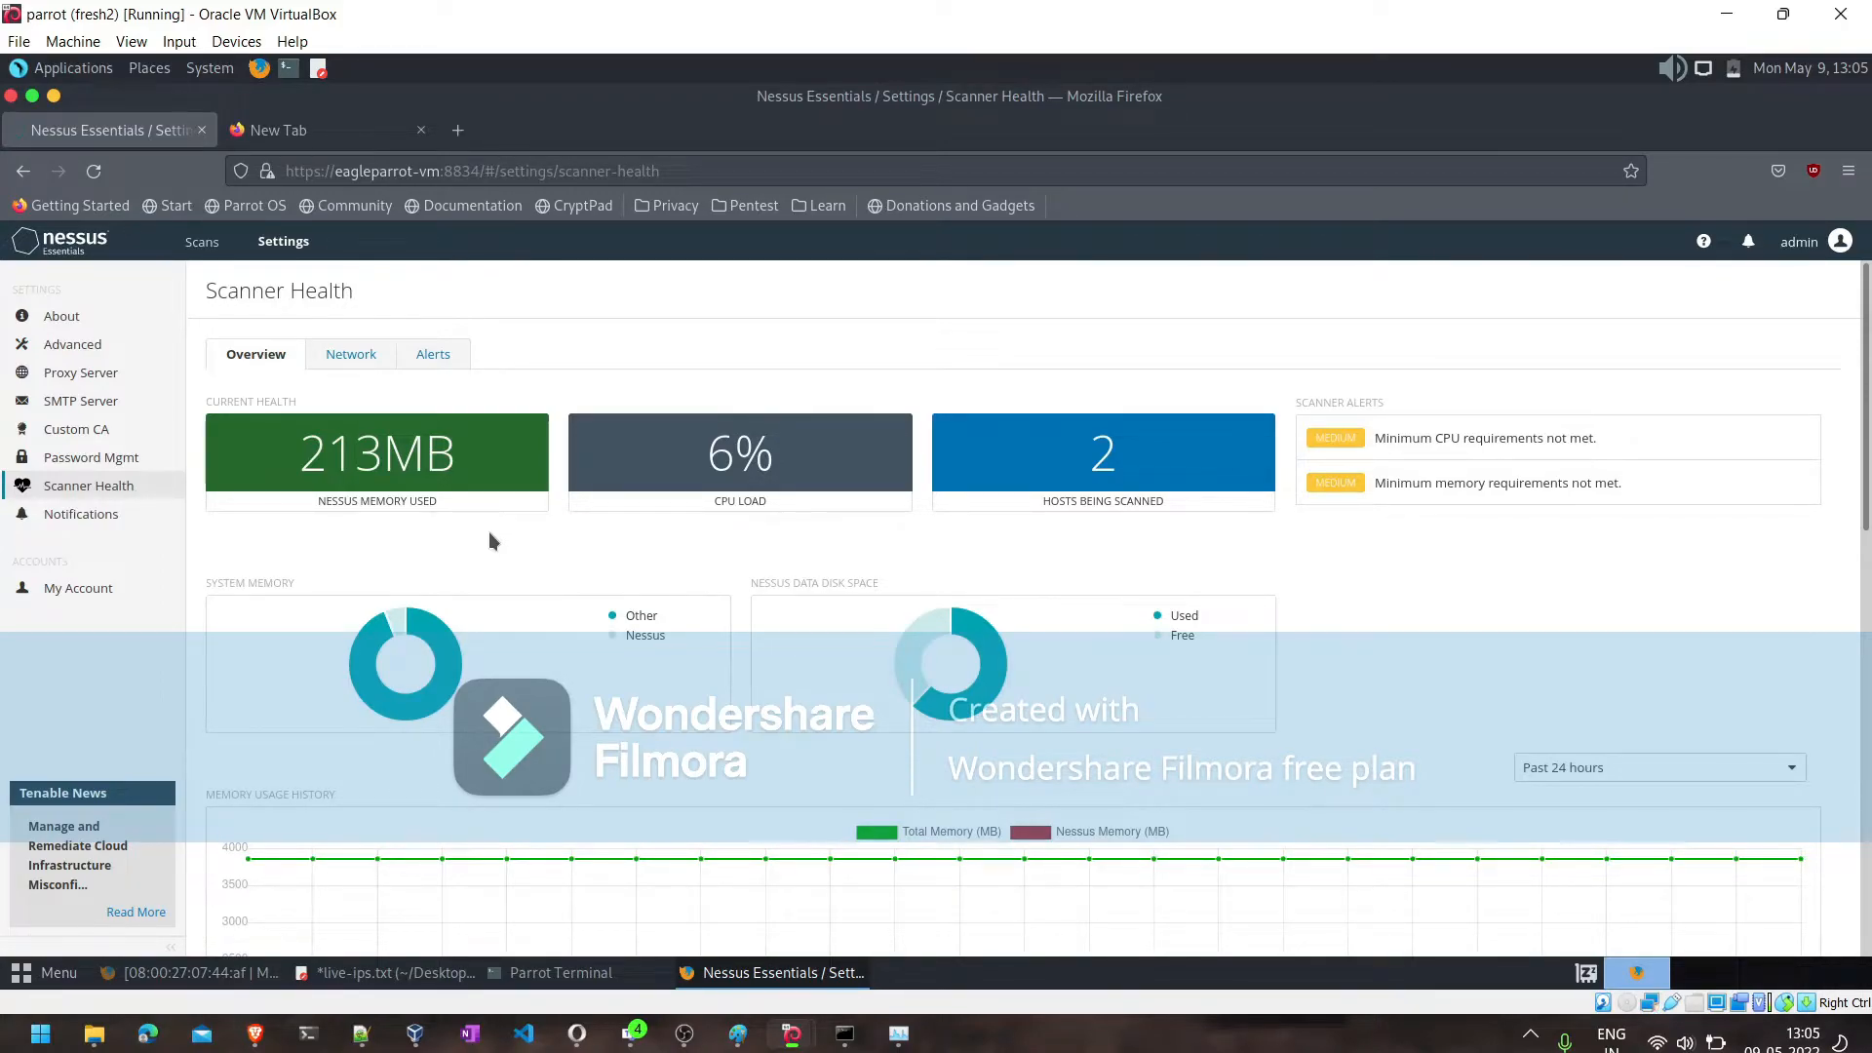
pyautogui.scroll(-2, 490, 535)
pyautogui.scroll(2, 489, 536)
pyautogui.click(515, 975)
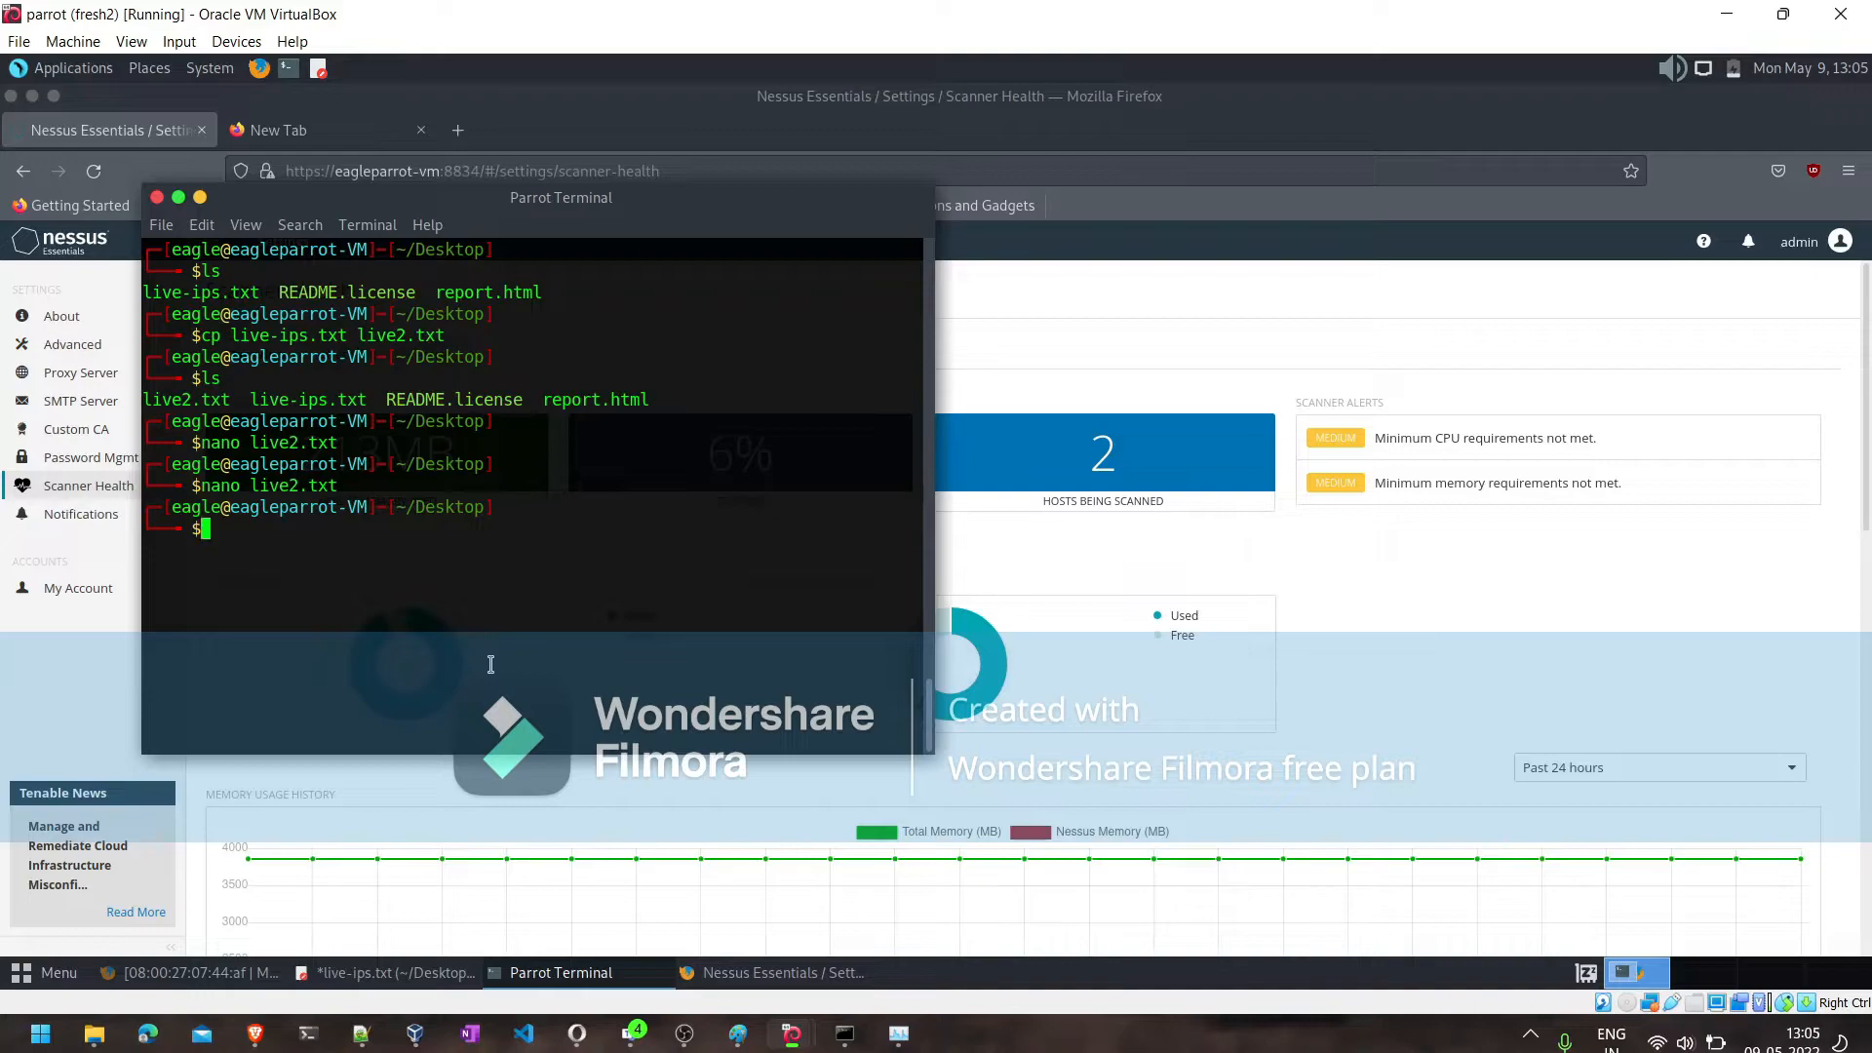
pyautogui.click(1325, 581)
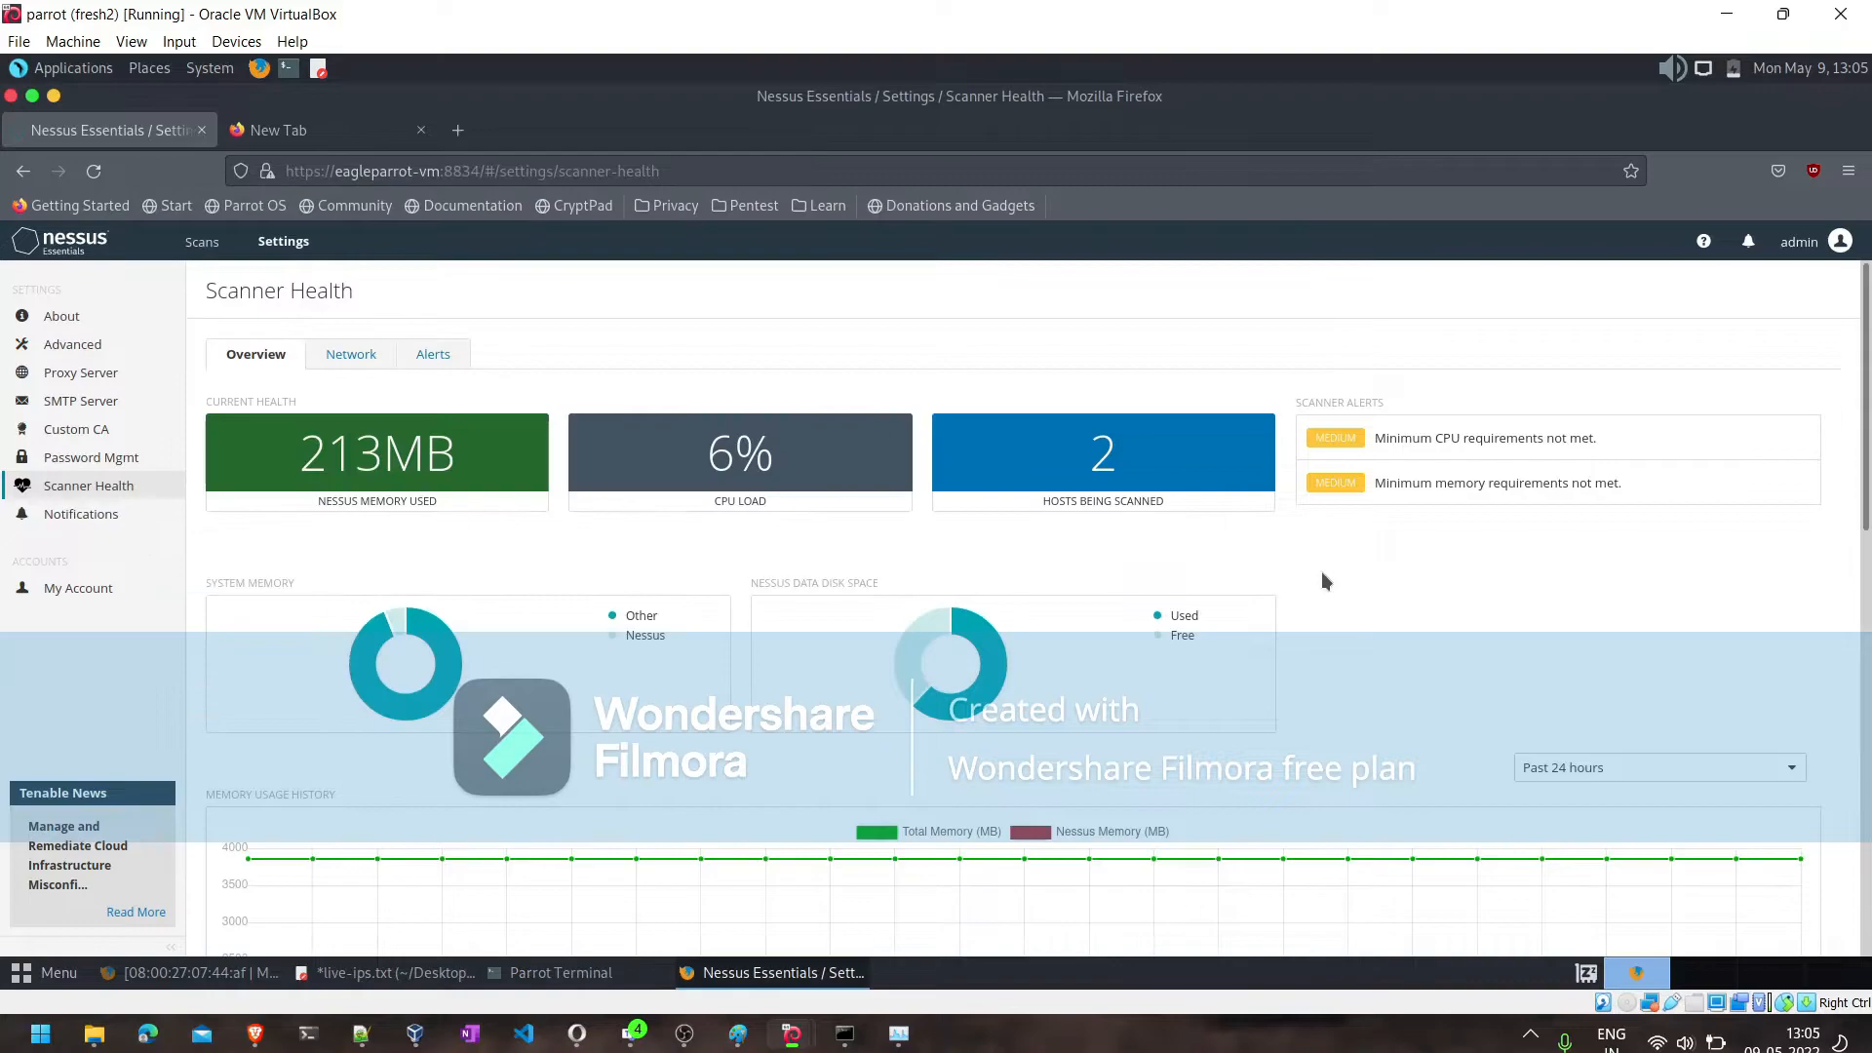
pyautogui.click(348, 354)
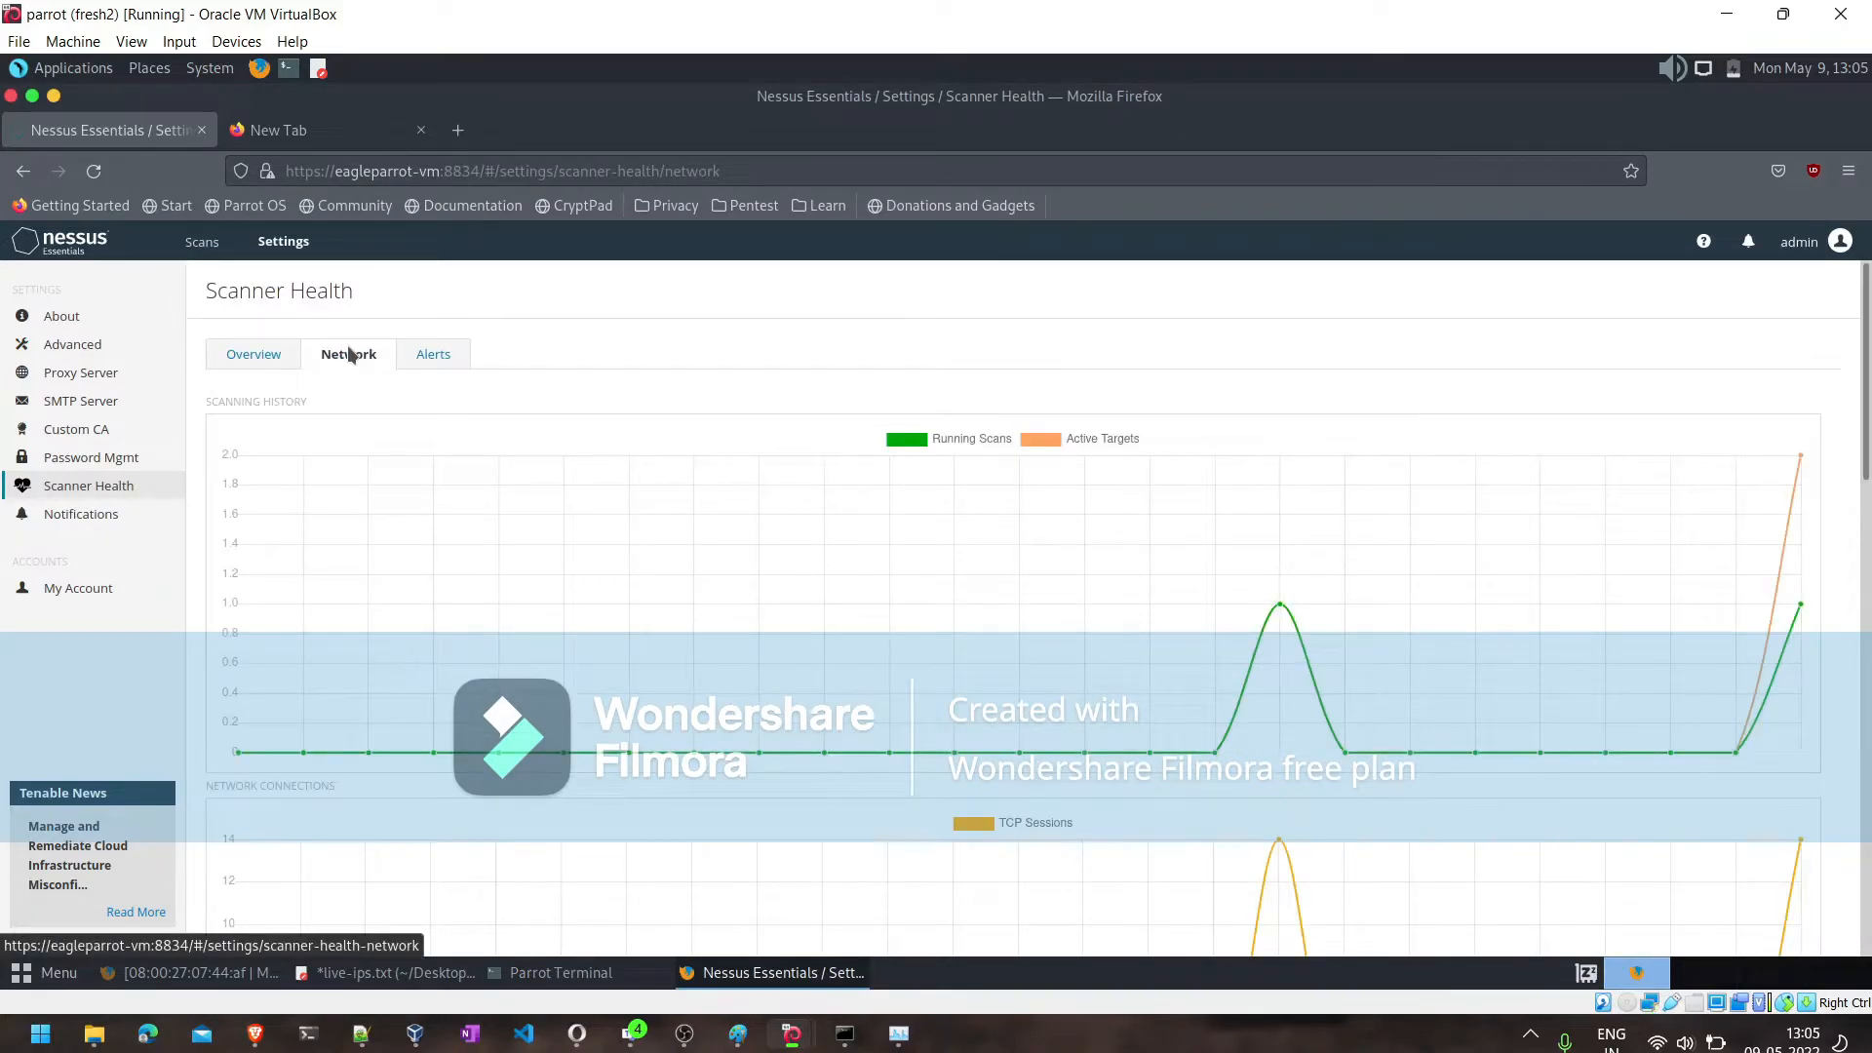
# - Review the Nessus password management, custom CA, SMTP server and proxy server settings
pyautogui.click(80, 458)
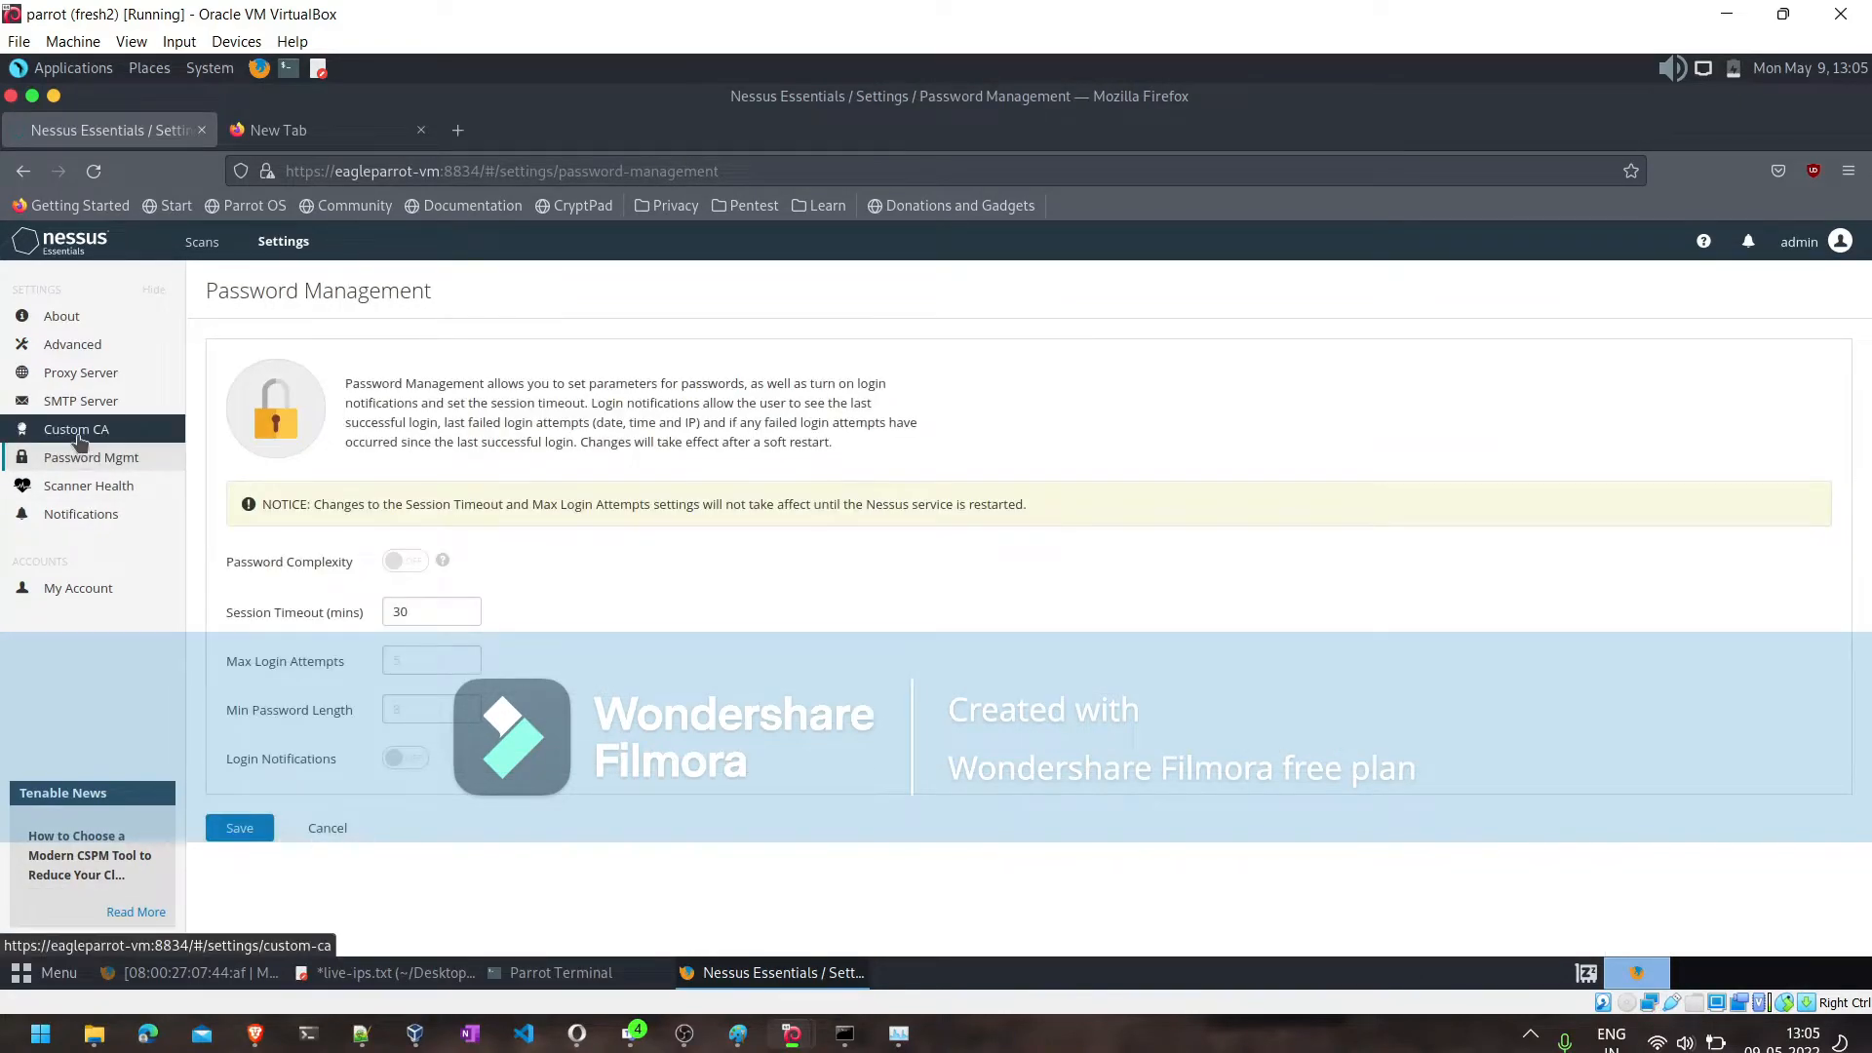
pyautogui.click(79, 439)
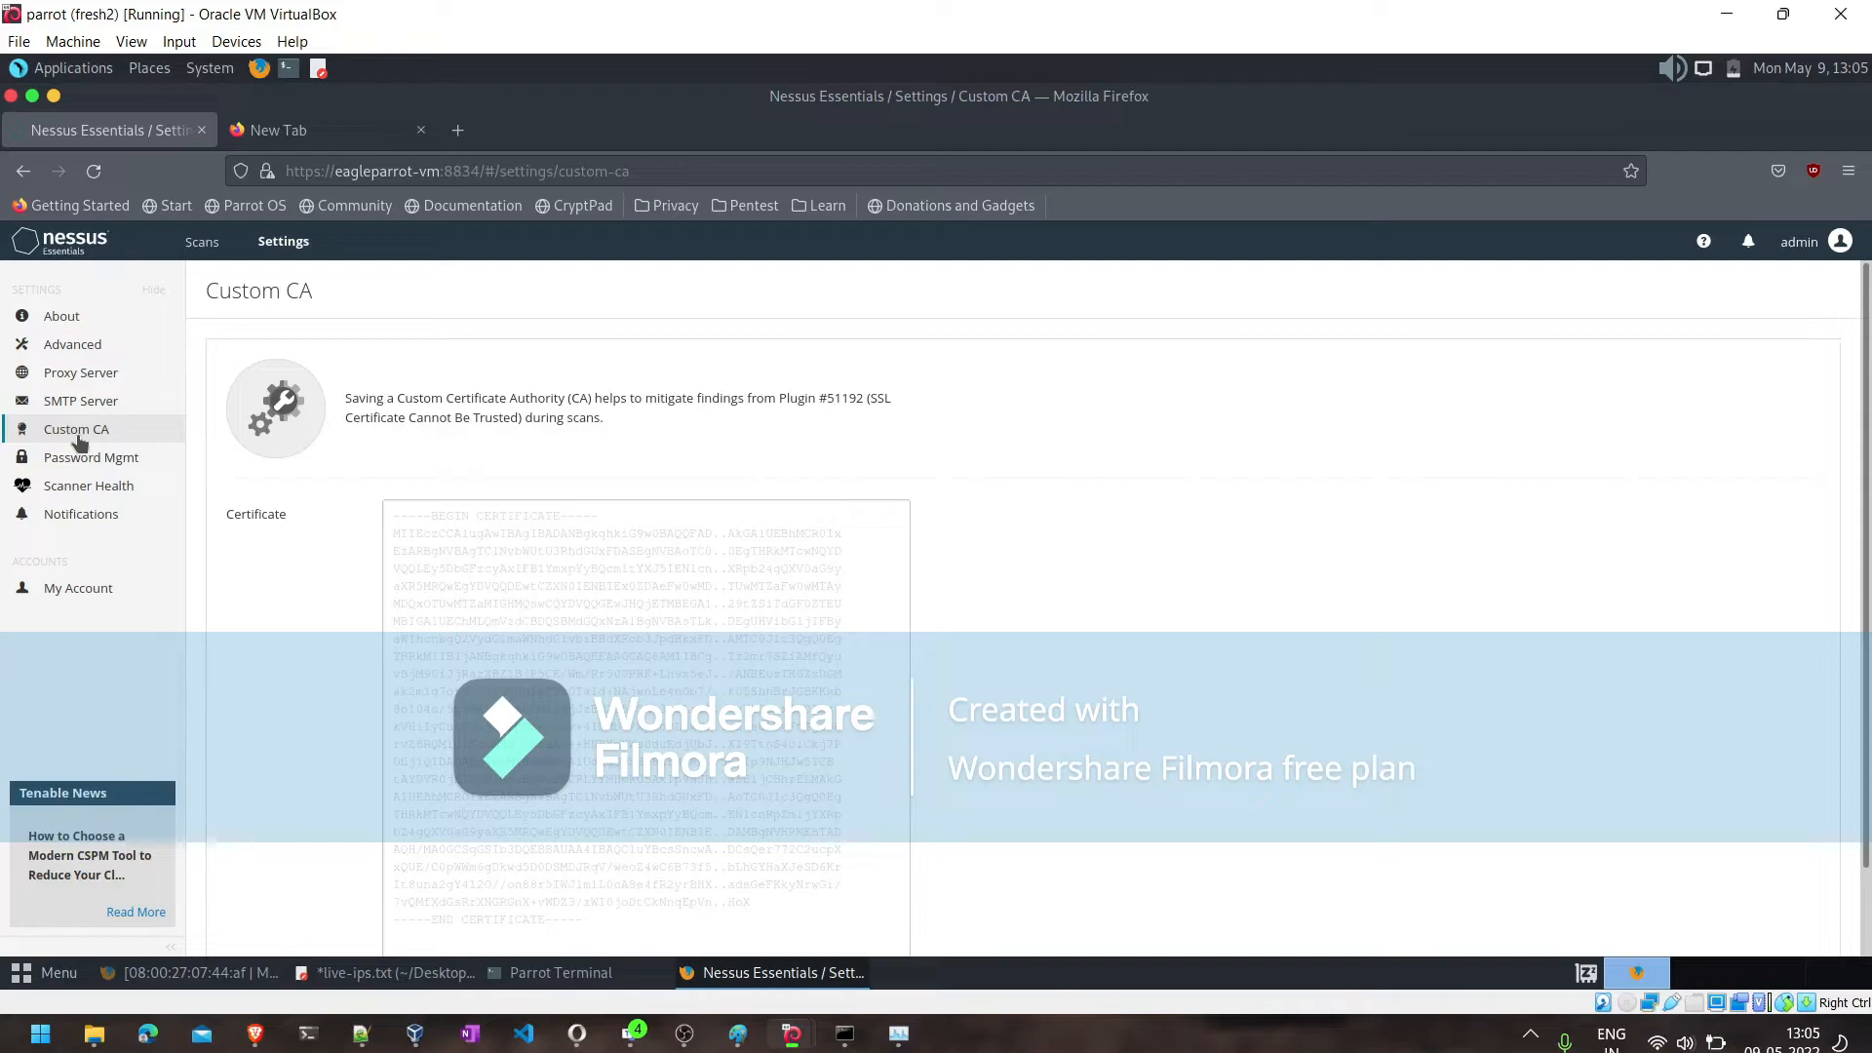
pyautogui.scroll(-2, 745, 556)
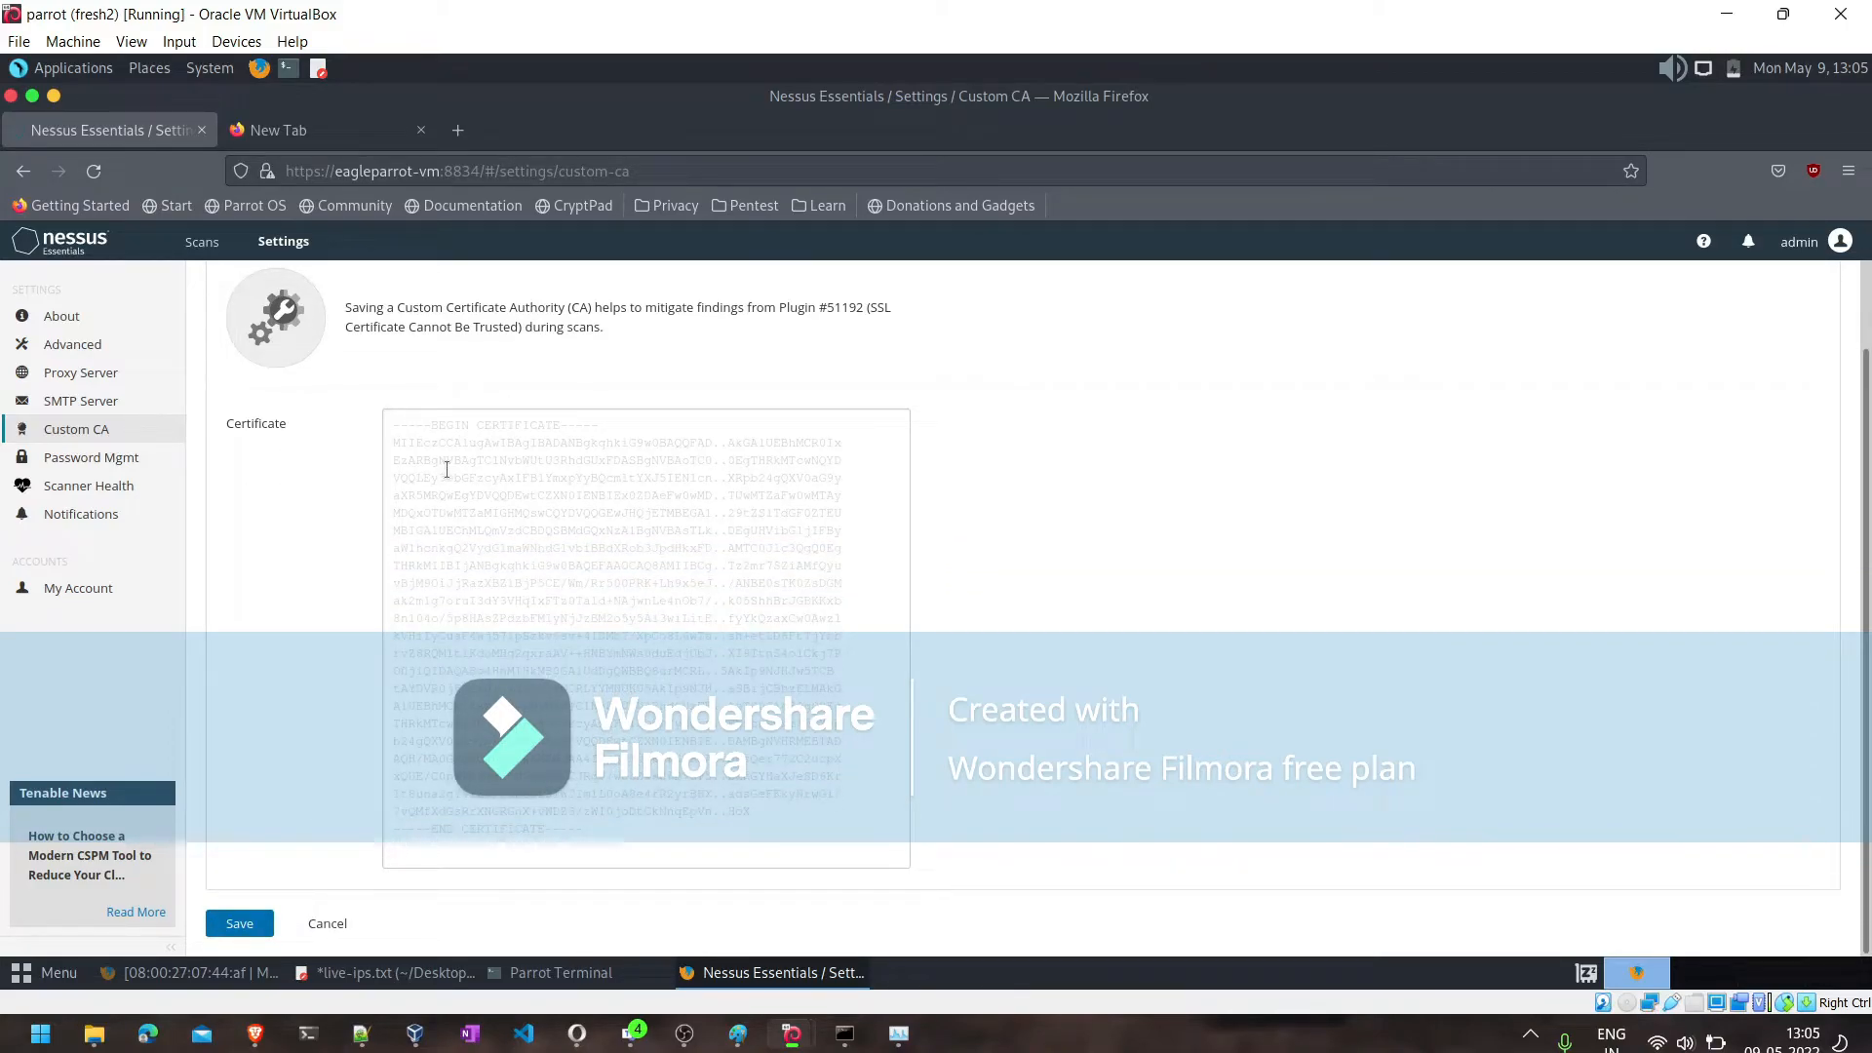
pyautogui.click(114, 404)
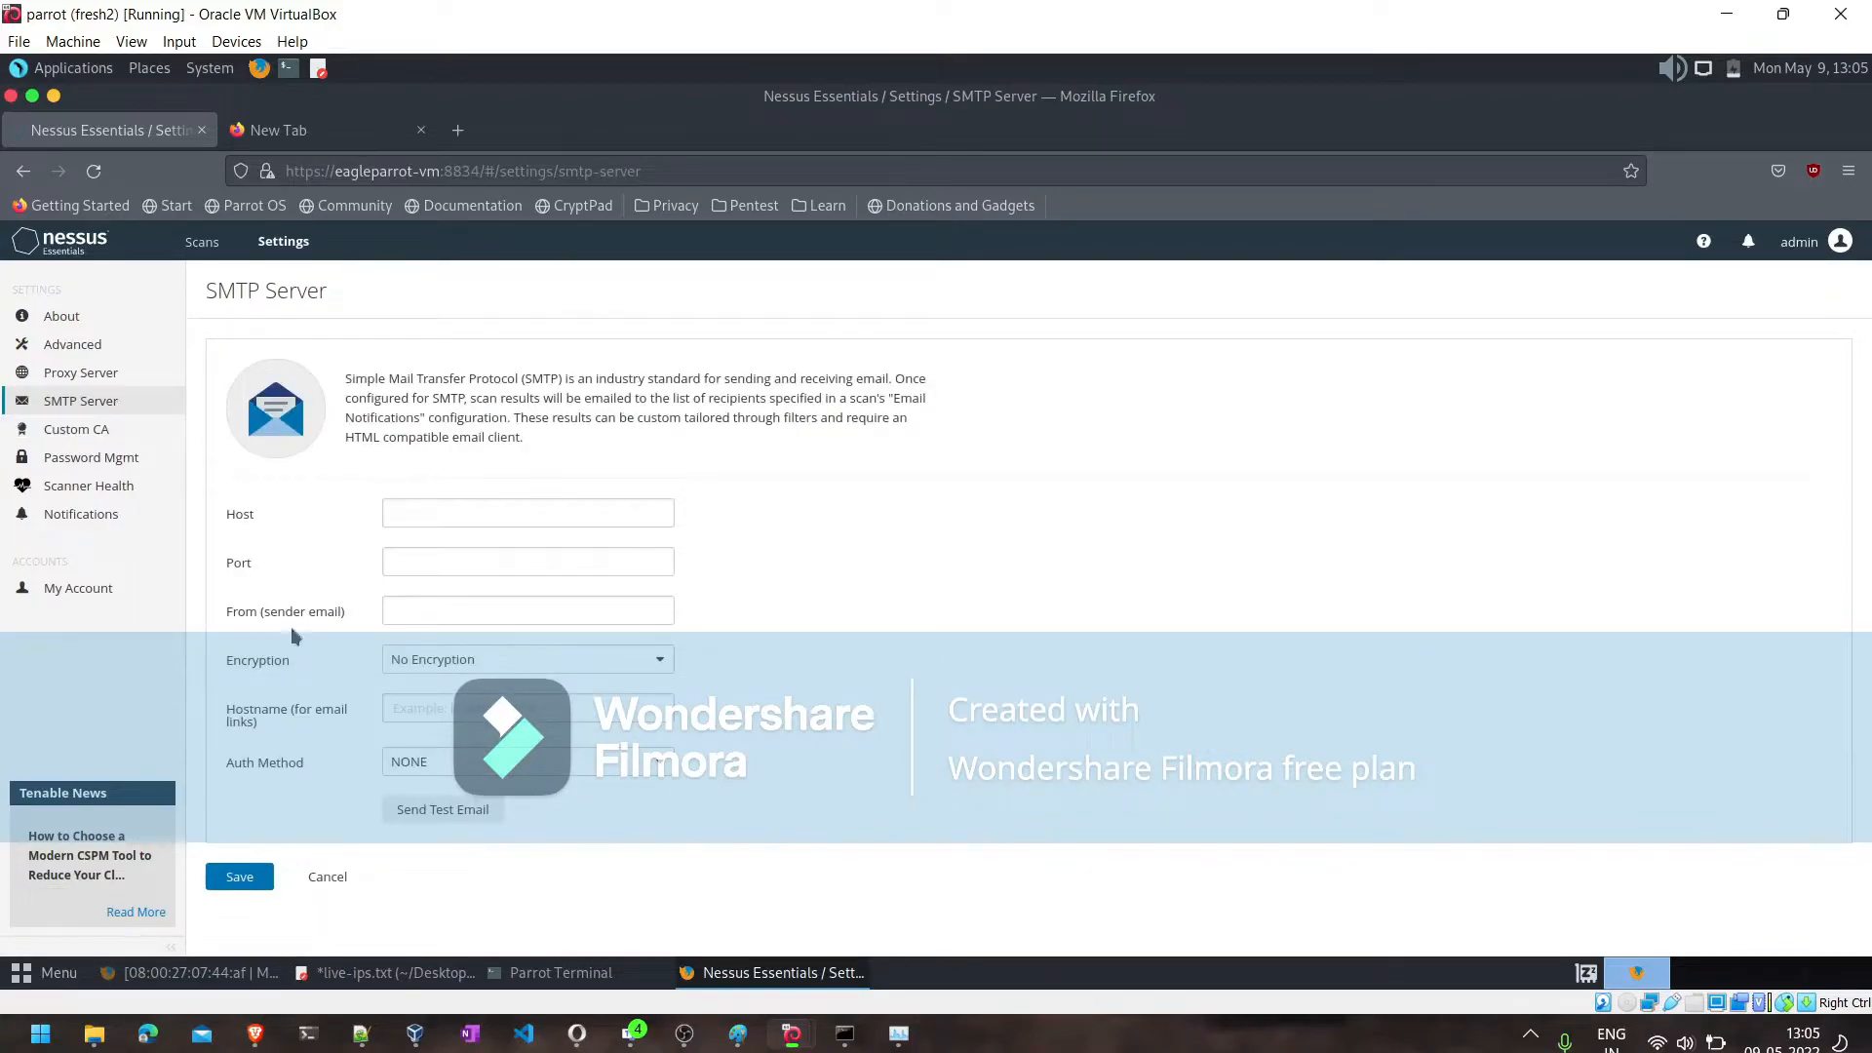
pyautogui.click(75, 374)
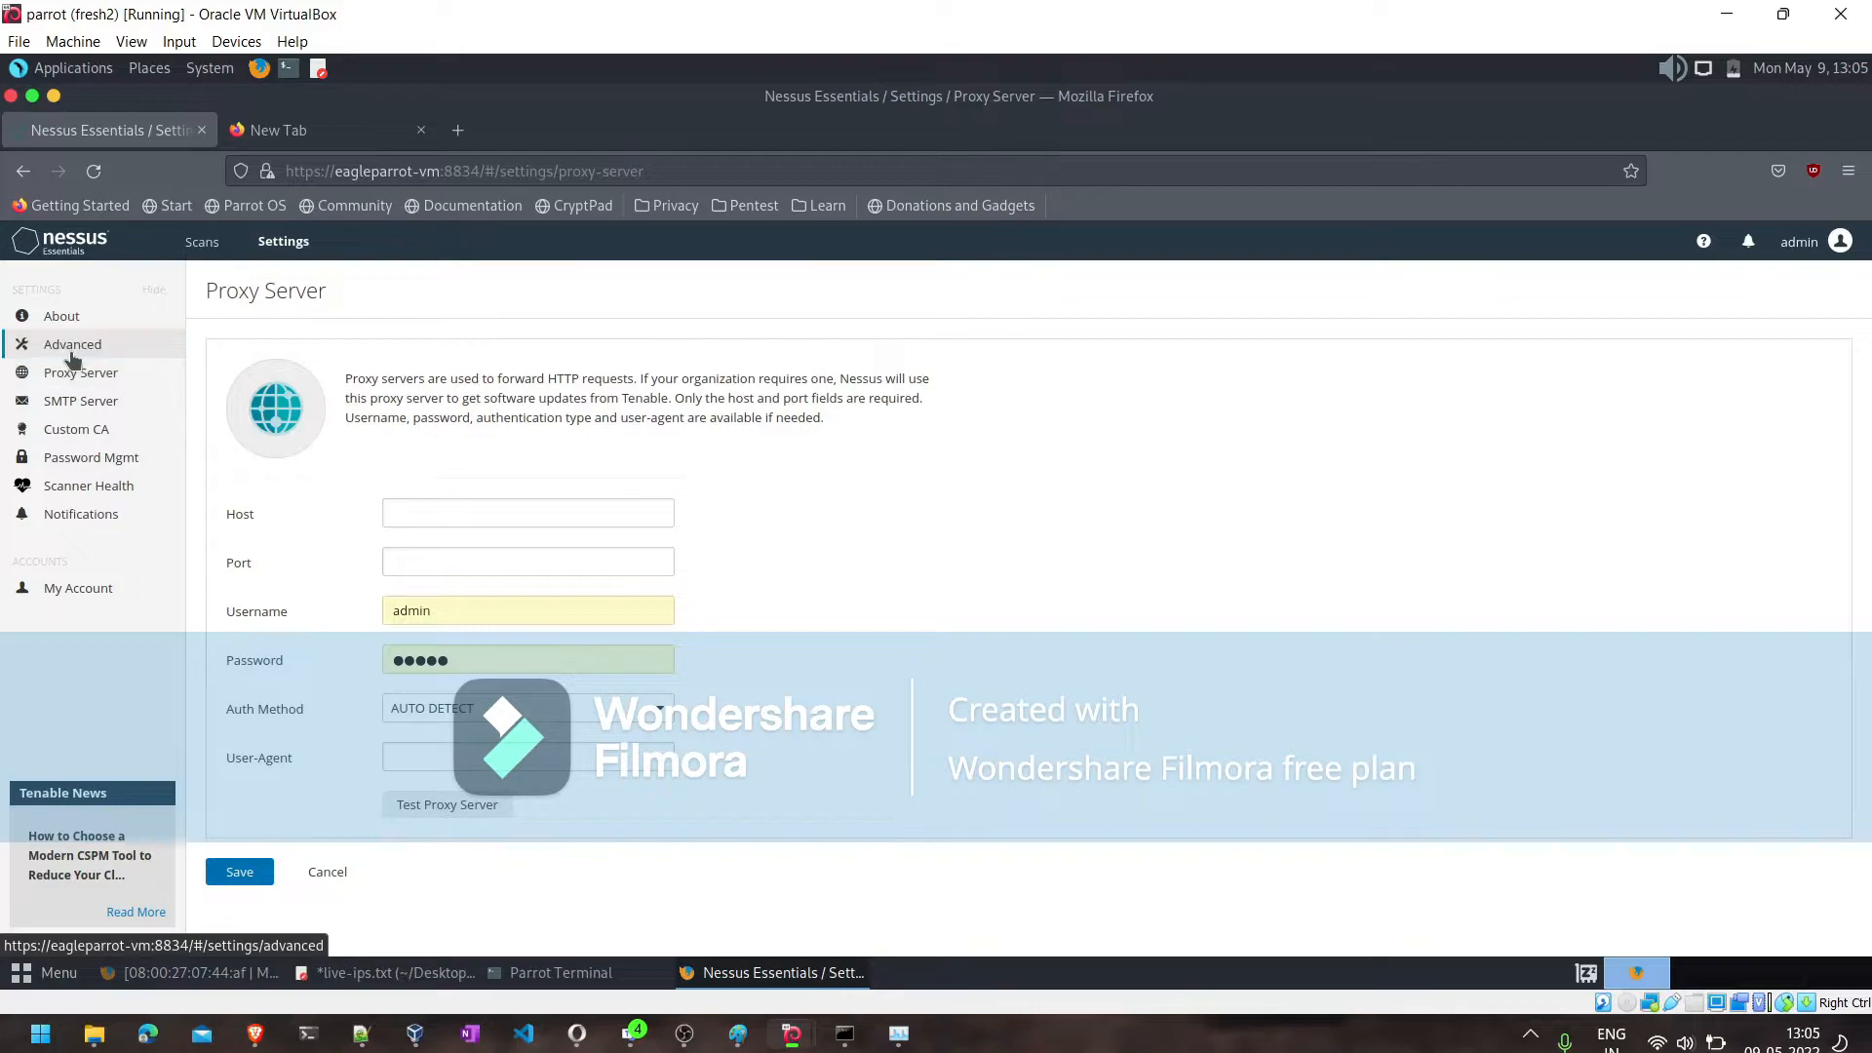
# - Examine the advanced settings for the user interface, scanning and logging
pyautogui.click(68, 345)
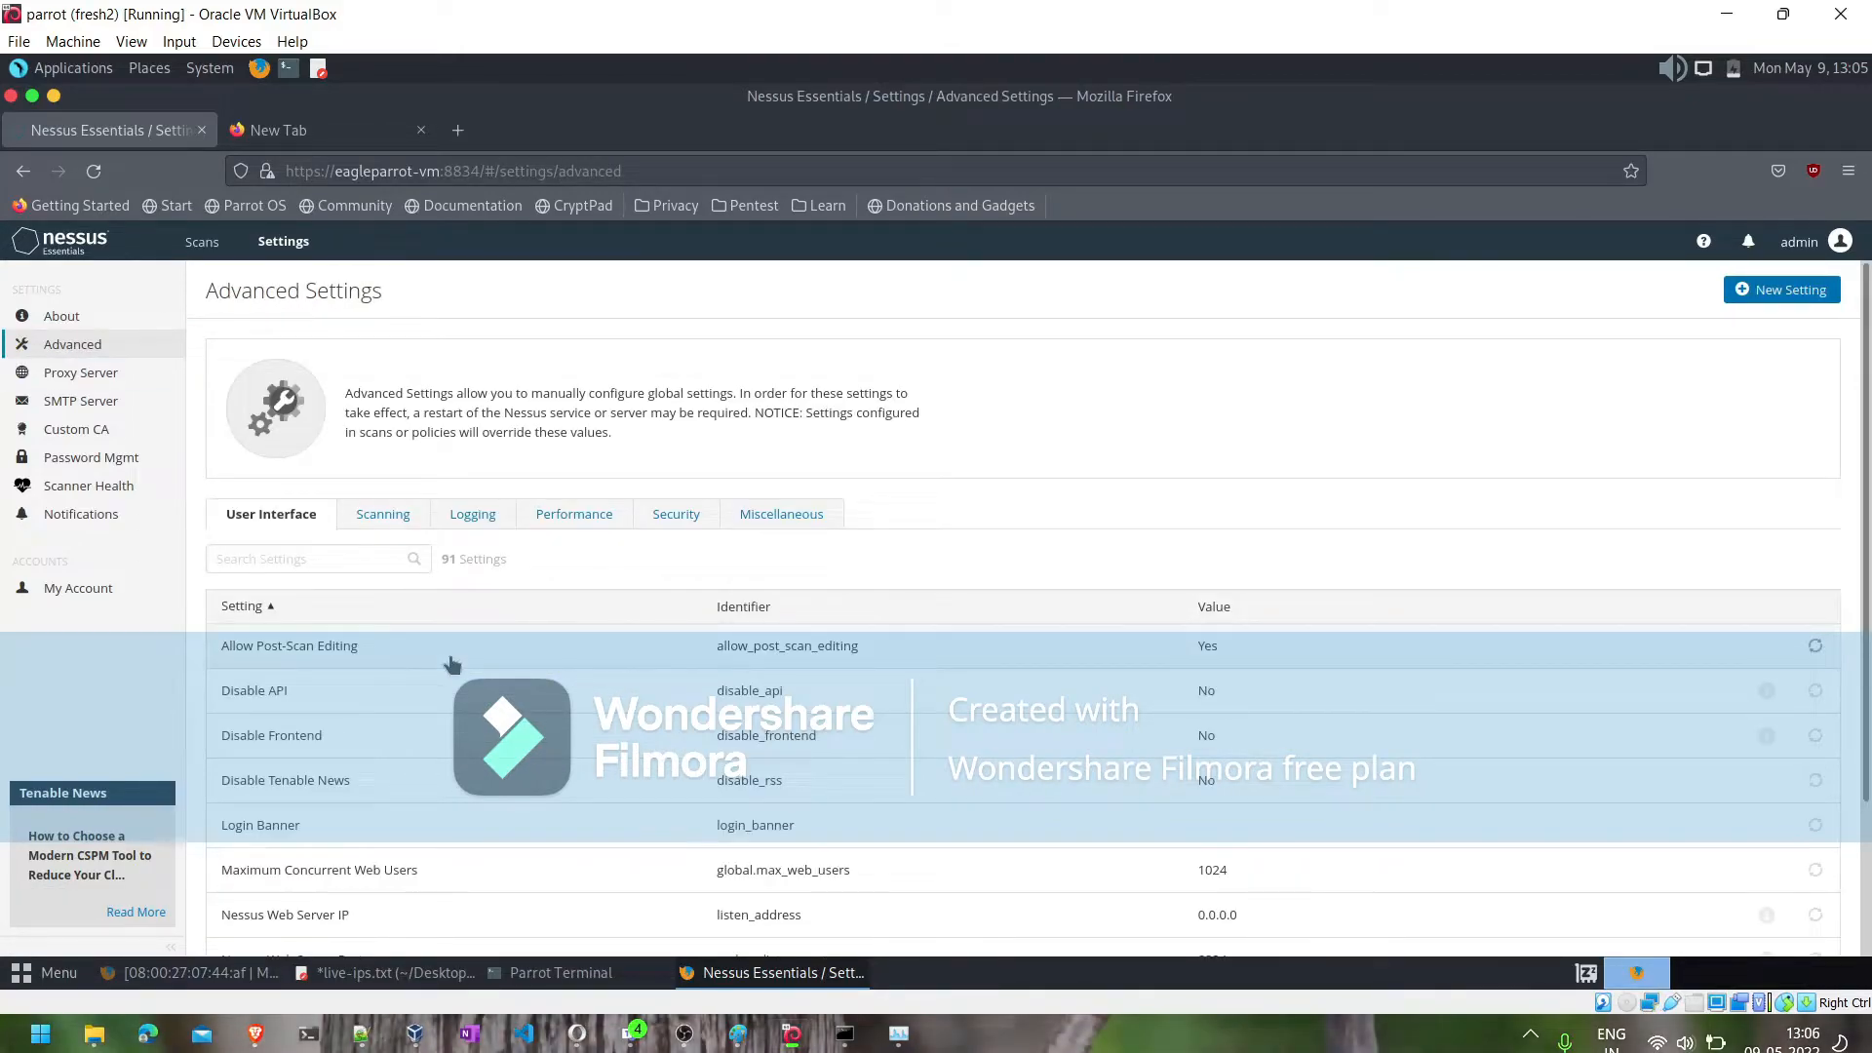
pyautogui.scroll(-2, 452, 660)
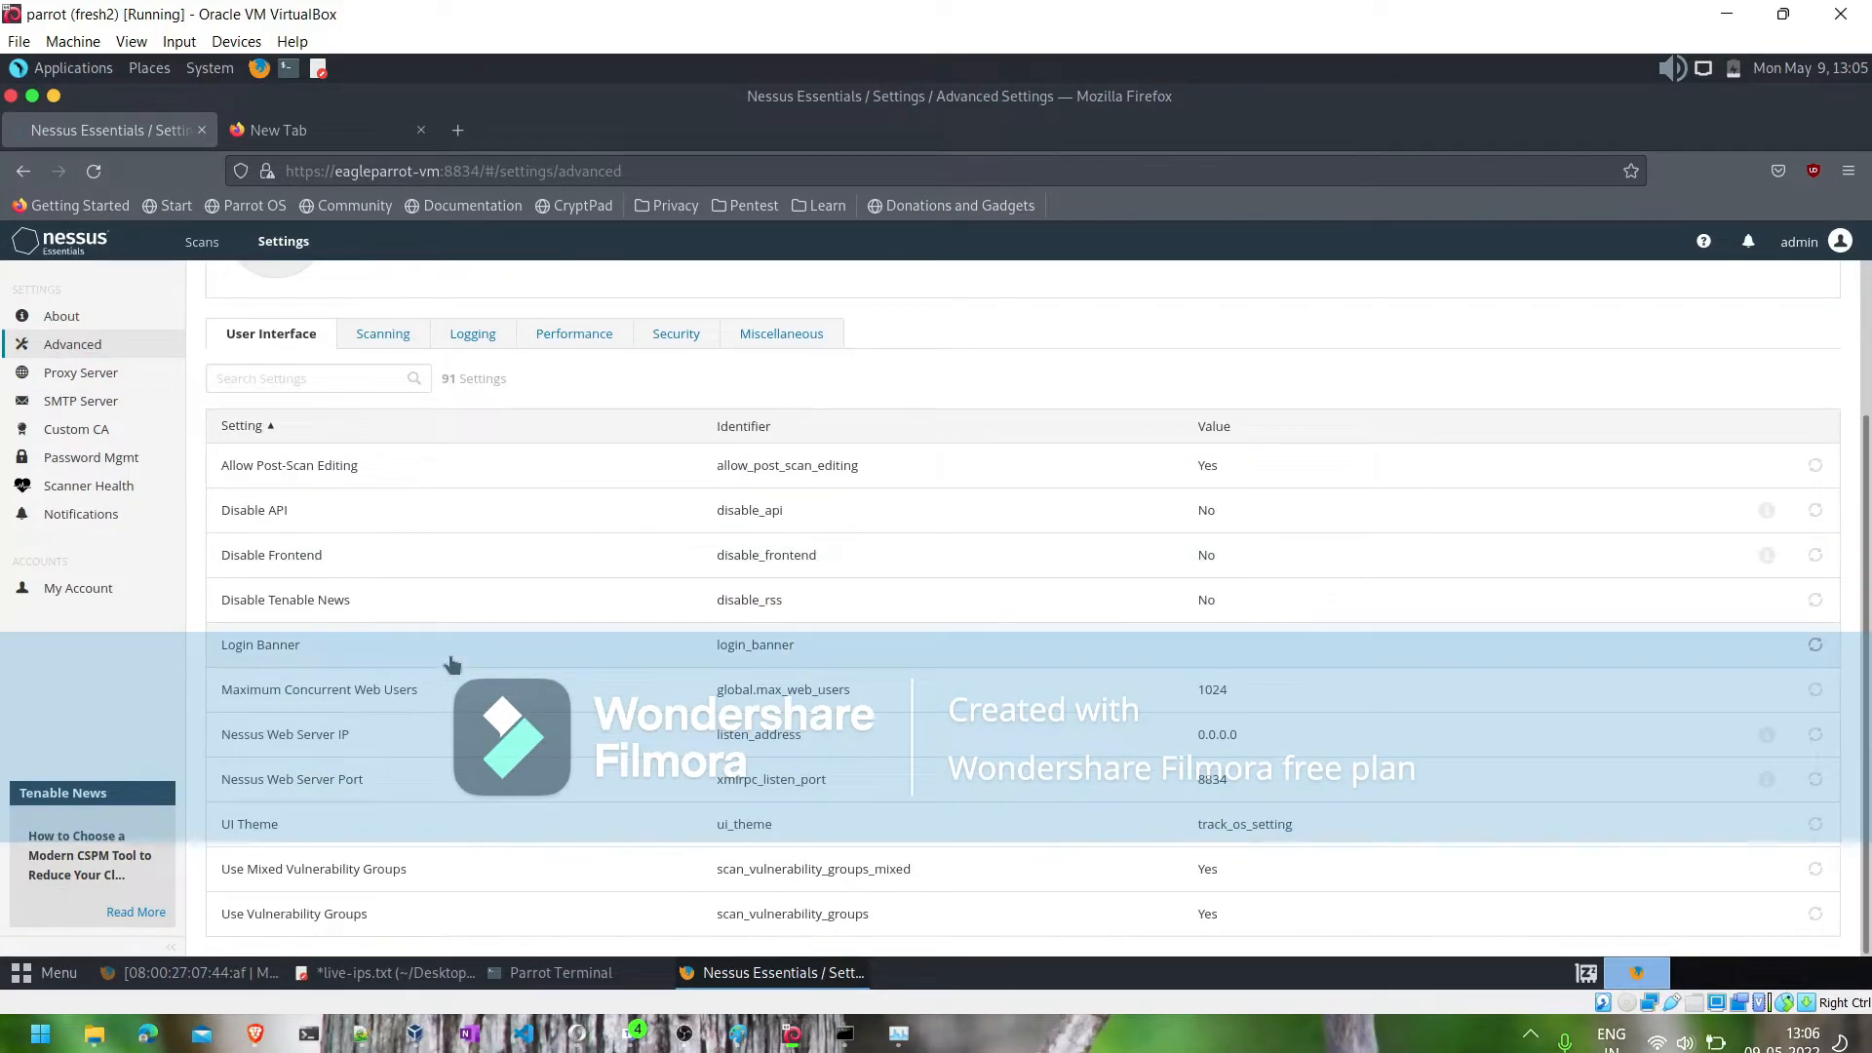
pyautogui.scroll(2, 452, 664)
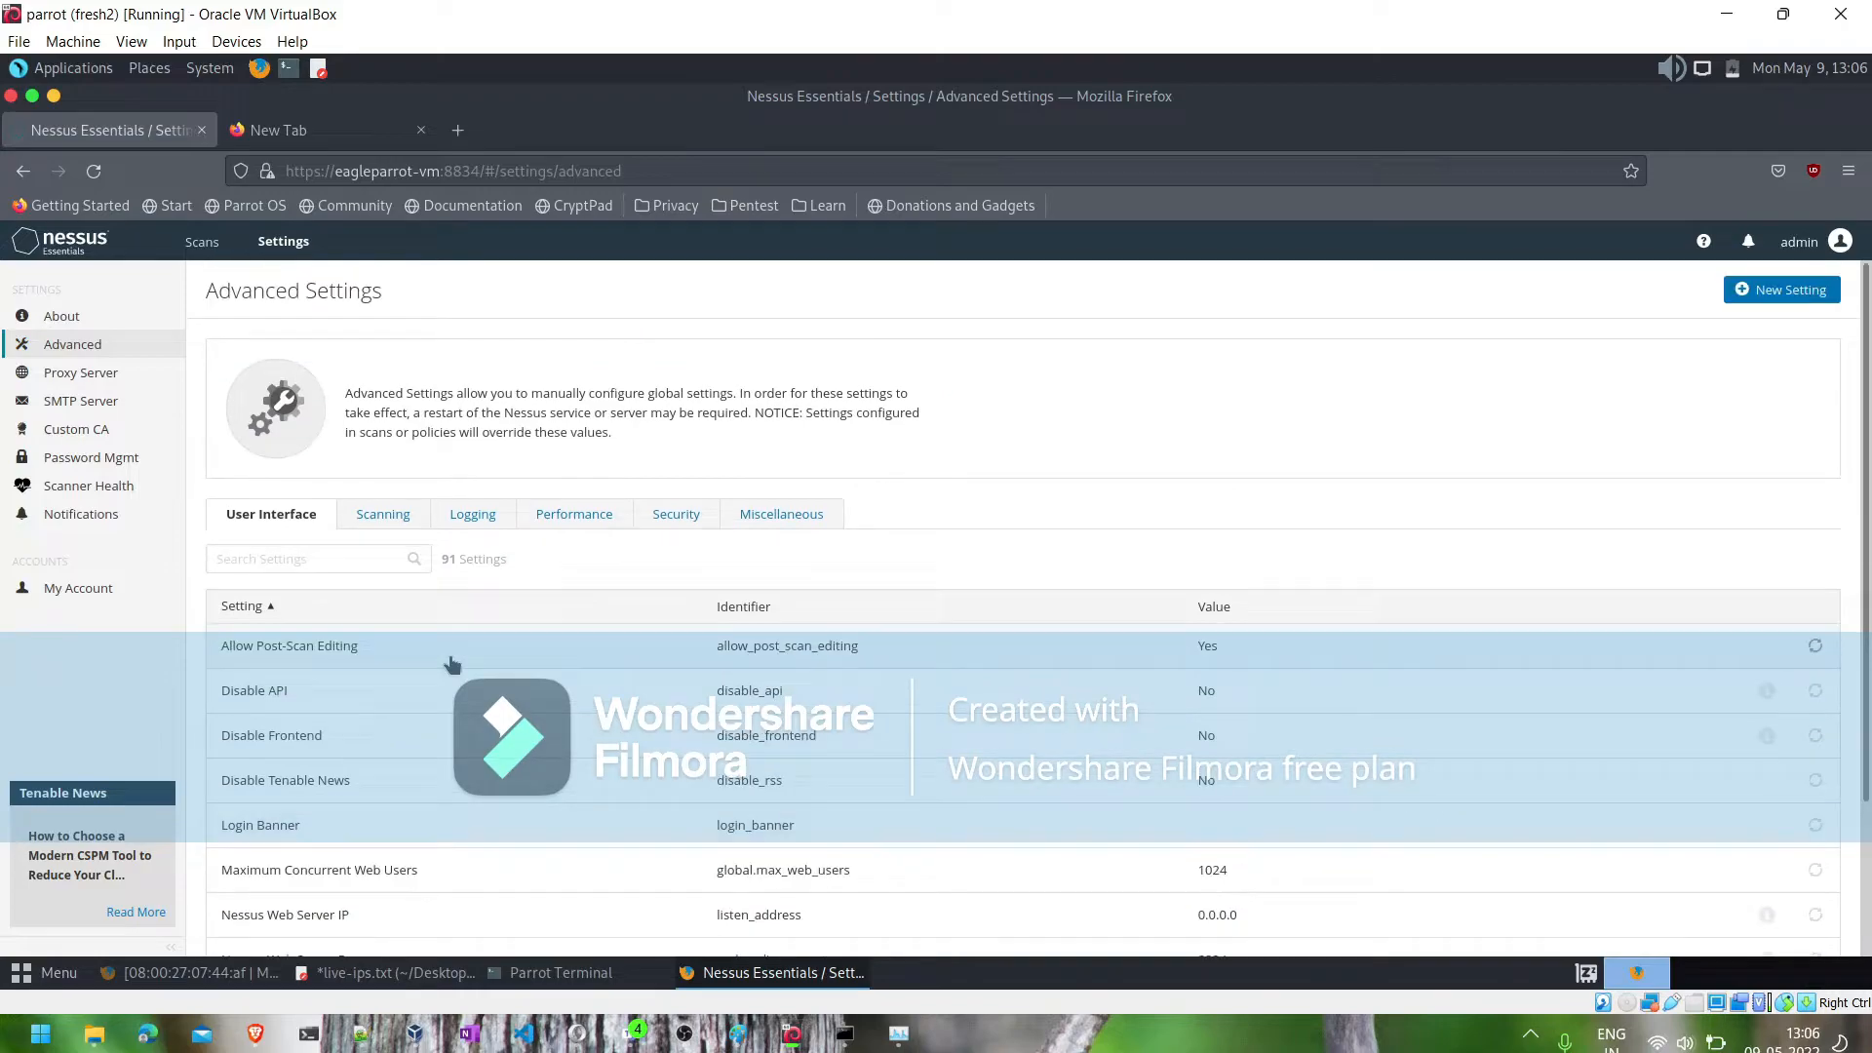
pyautogui.click(400, 520)
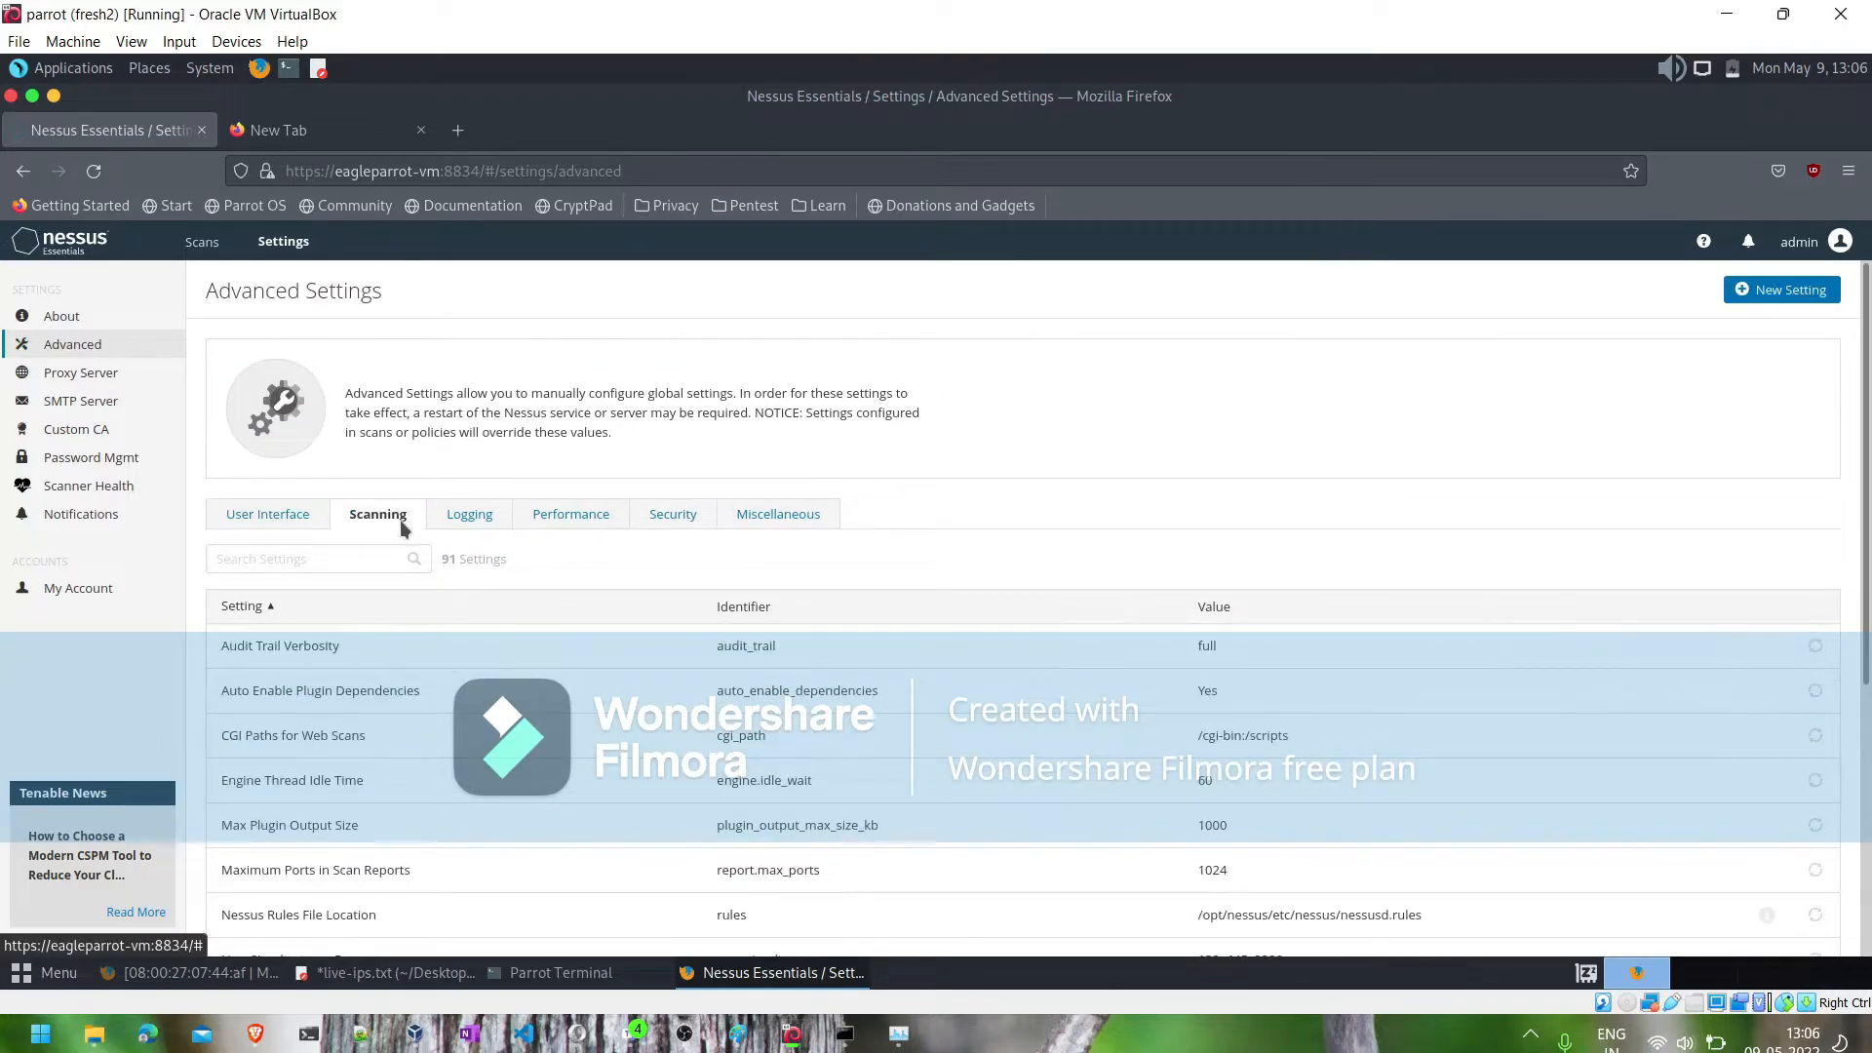
pyautogui.click(493, 514)
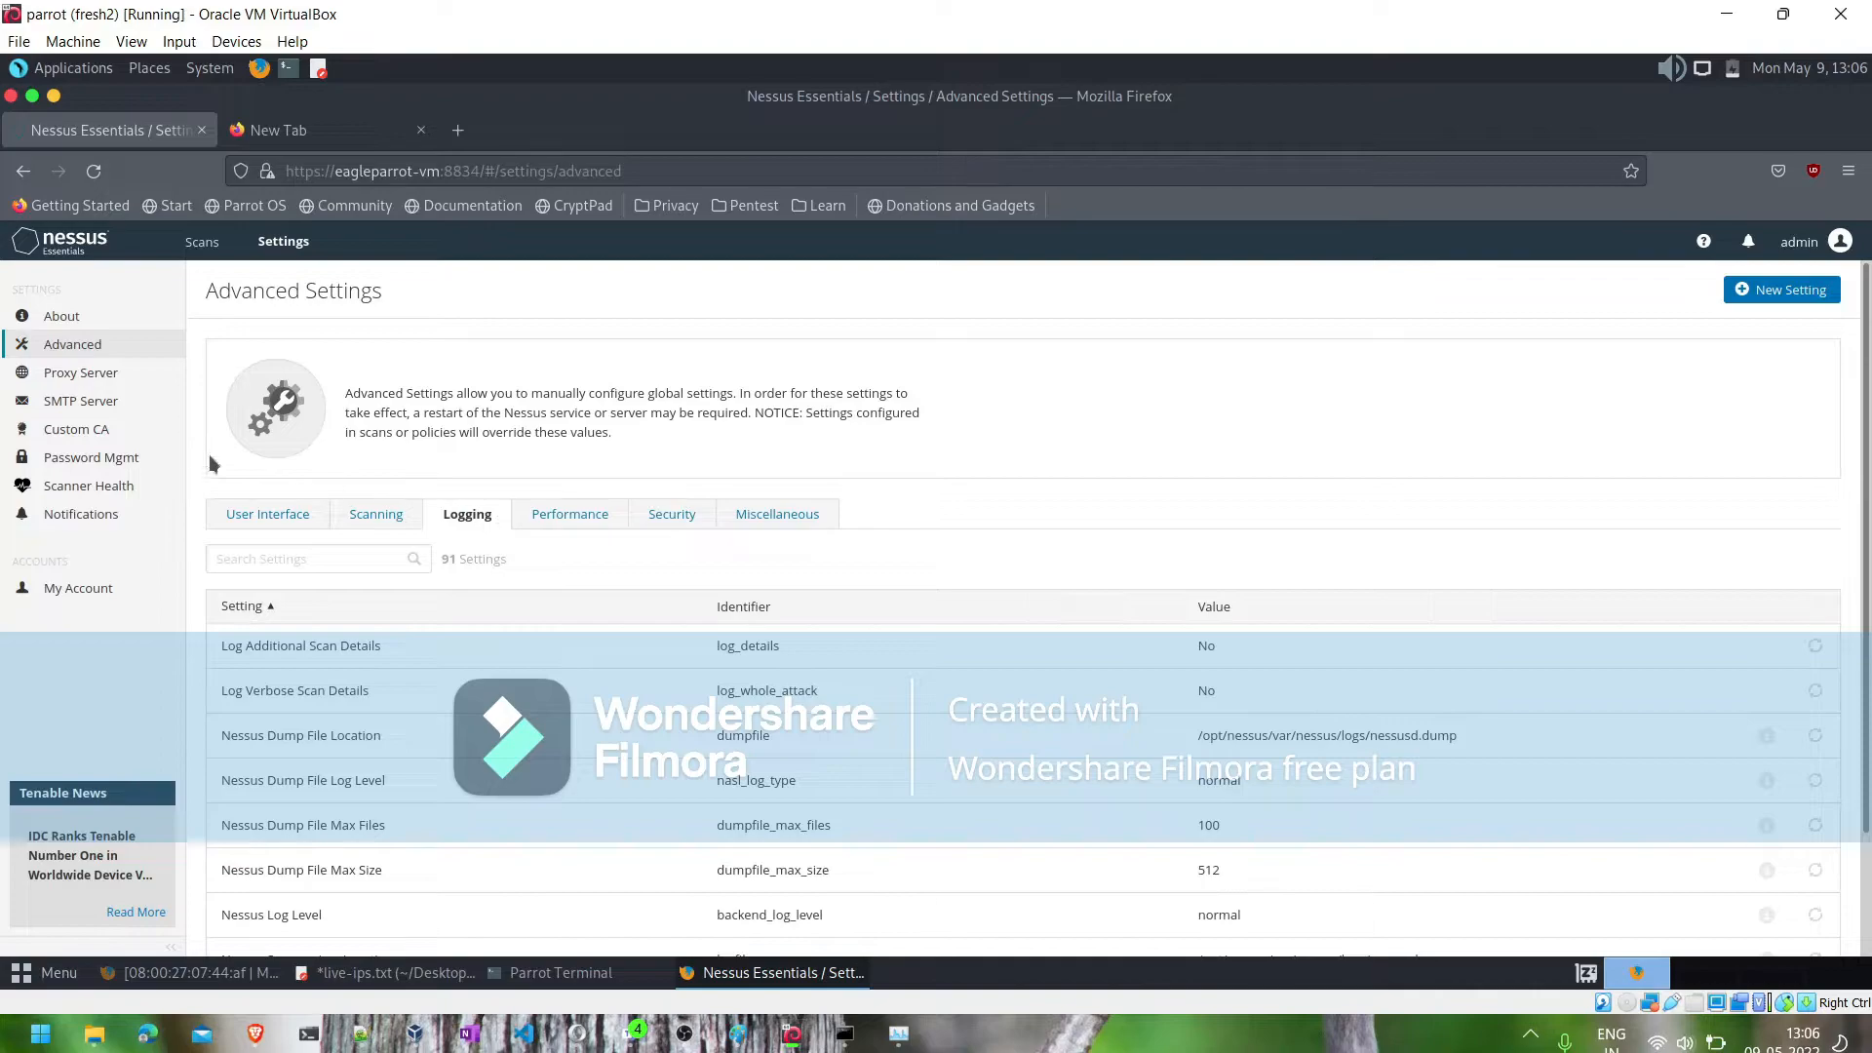
# - Check the Nessus version and license overview, the license utilization and the software update options
pyautogui.click(89, 322)
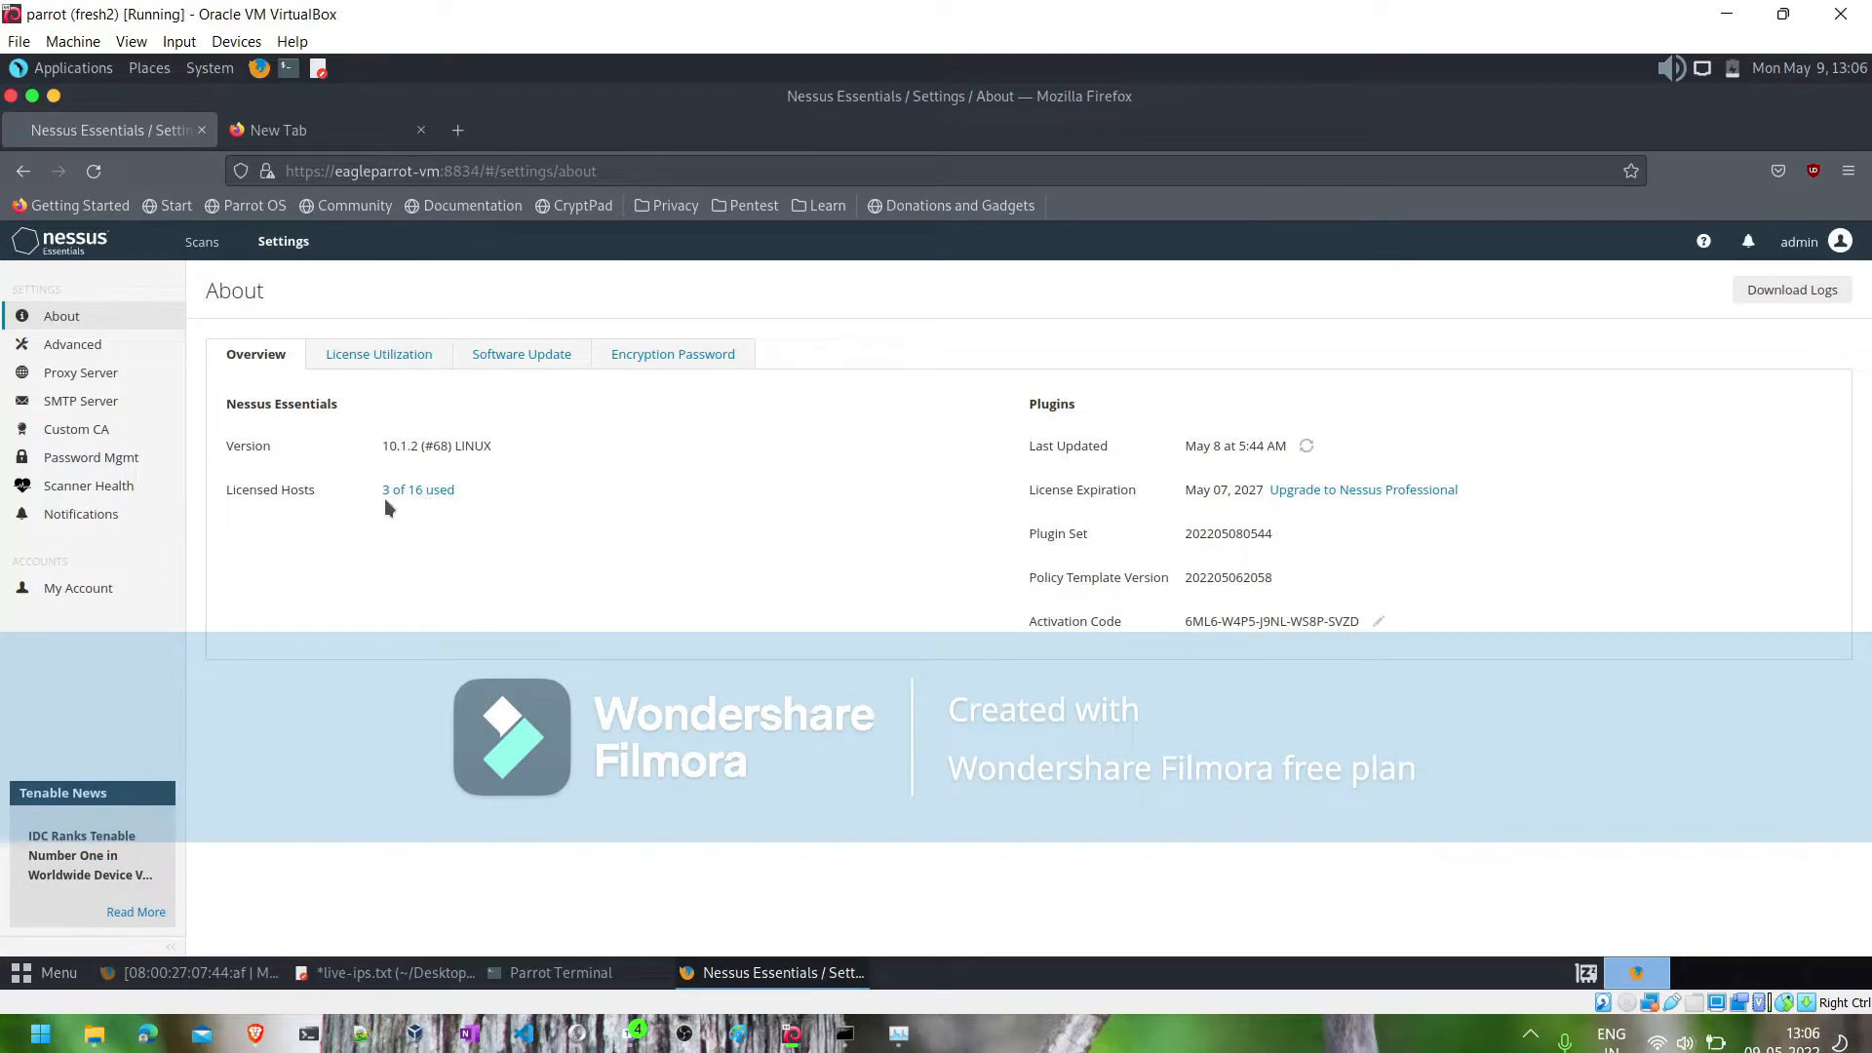
pyautogui.click(396, 352)
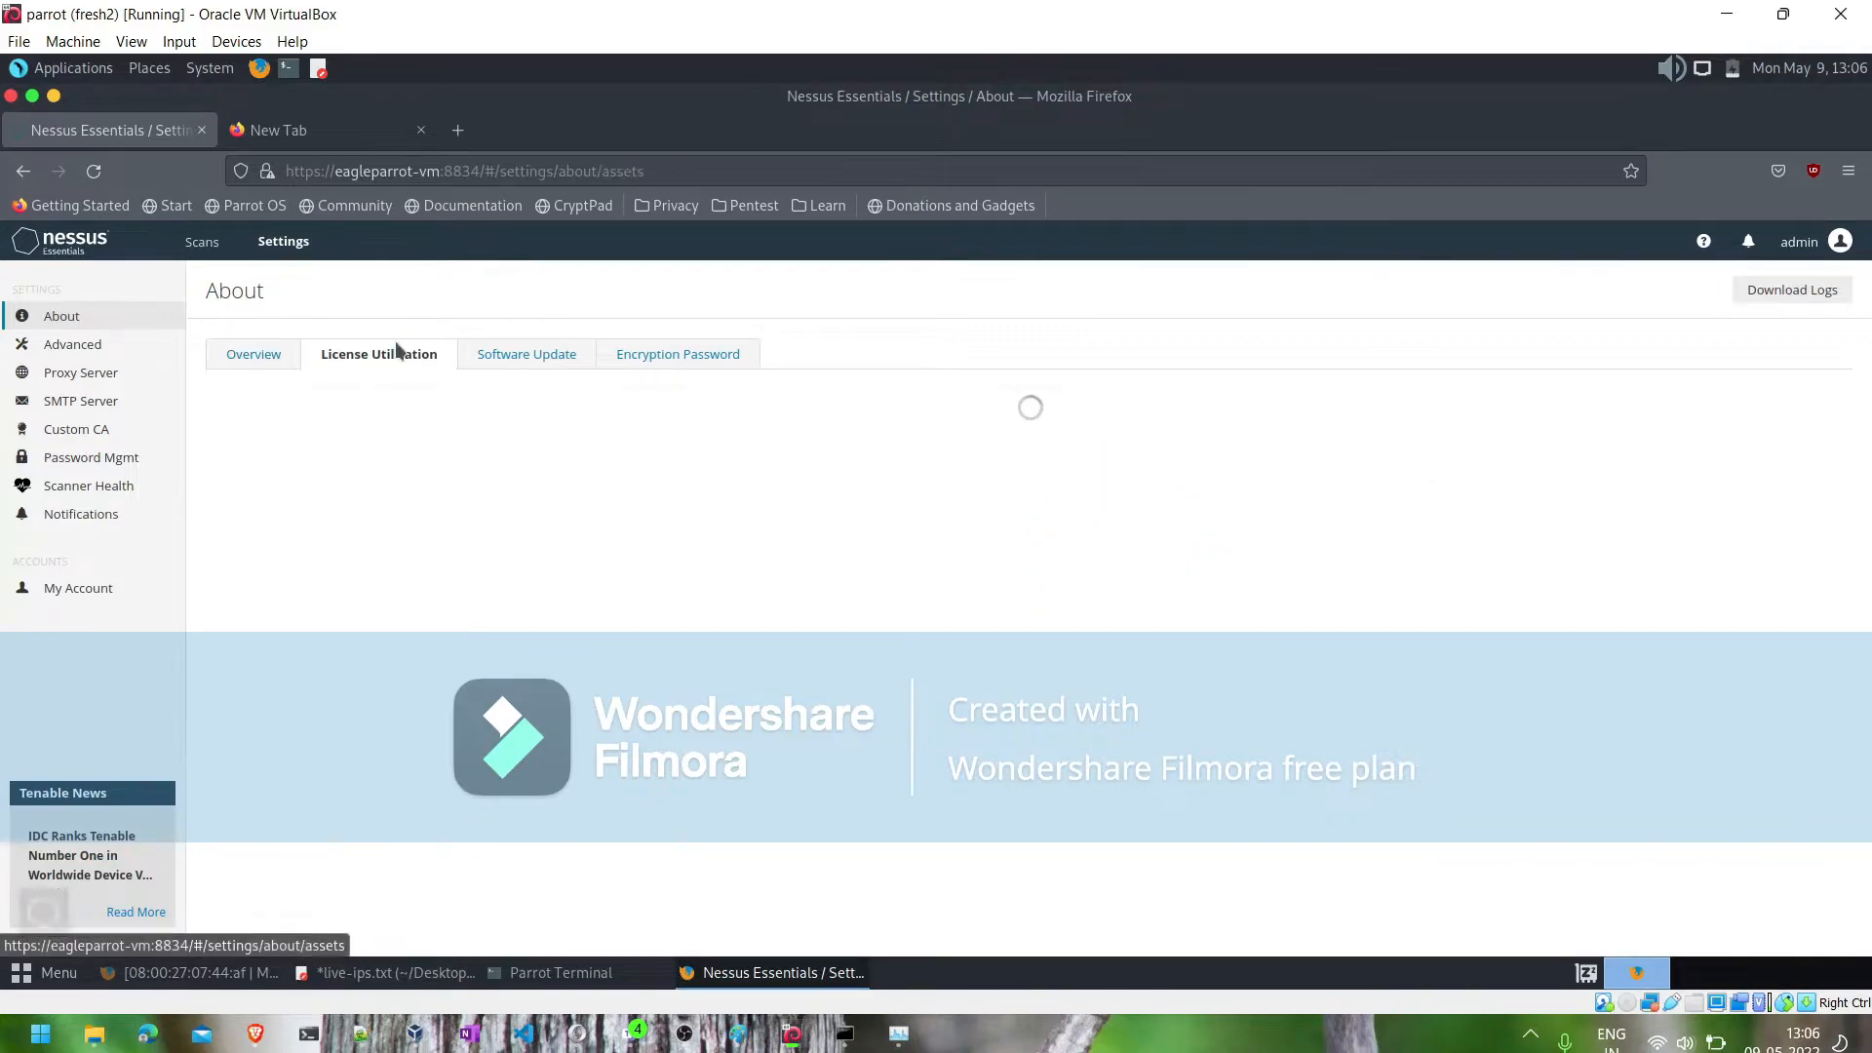
pyautogui.click(514, 357)
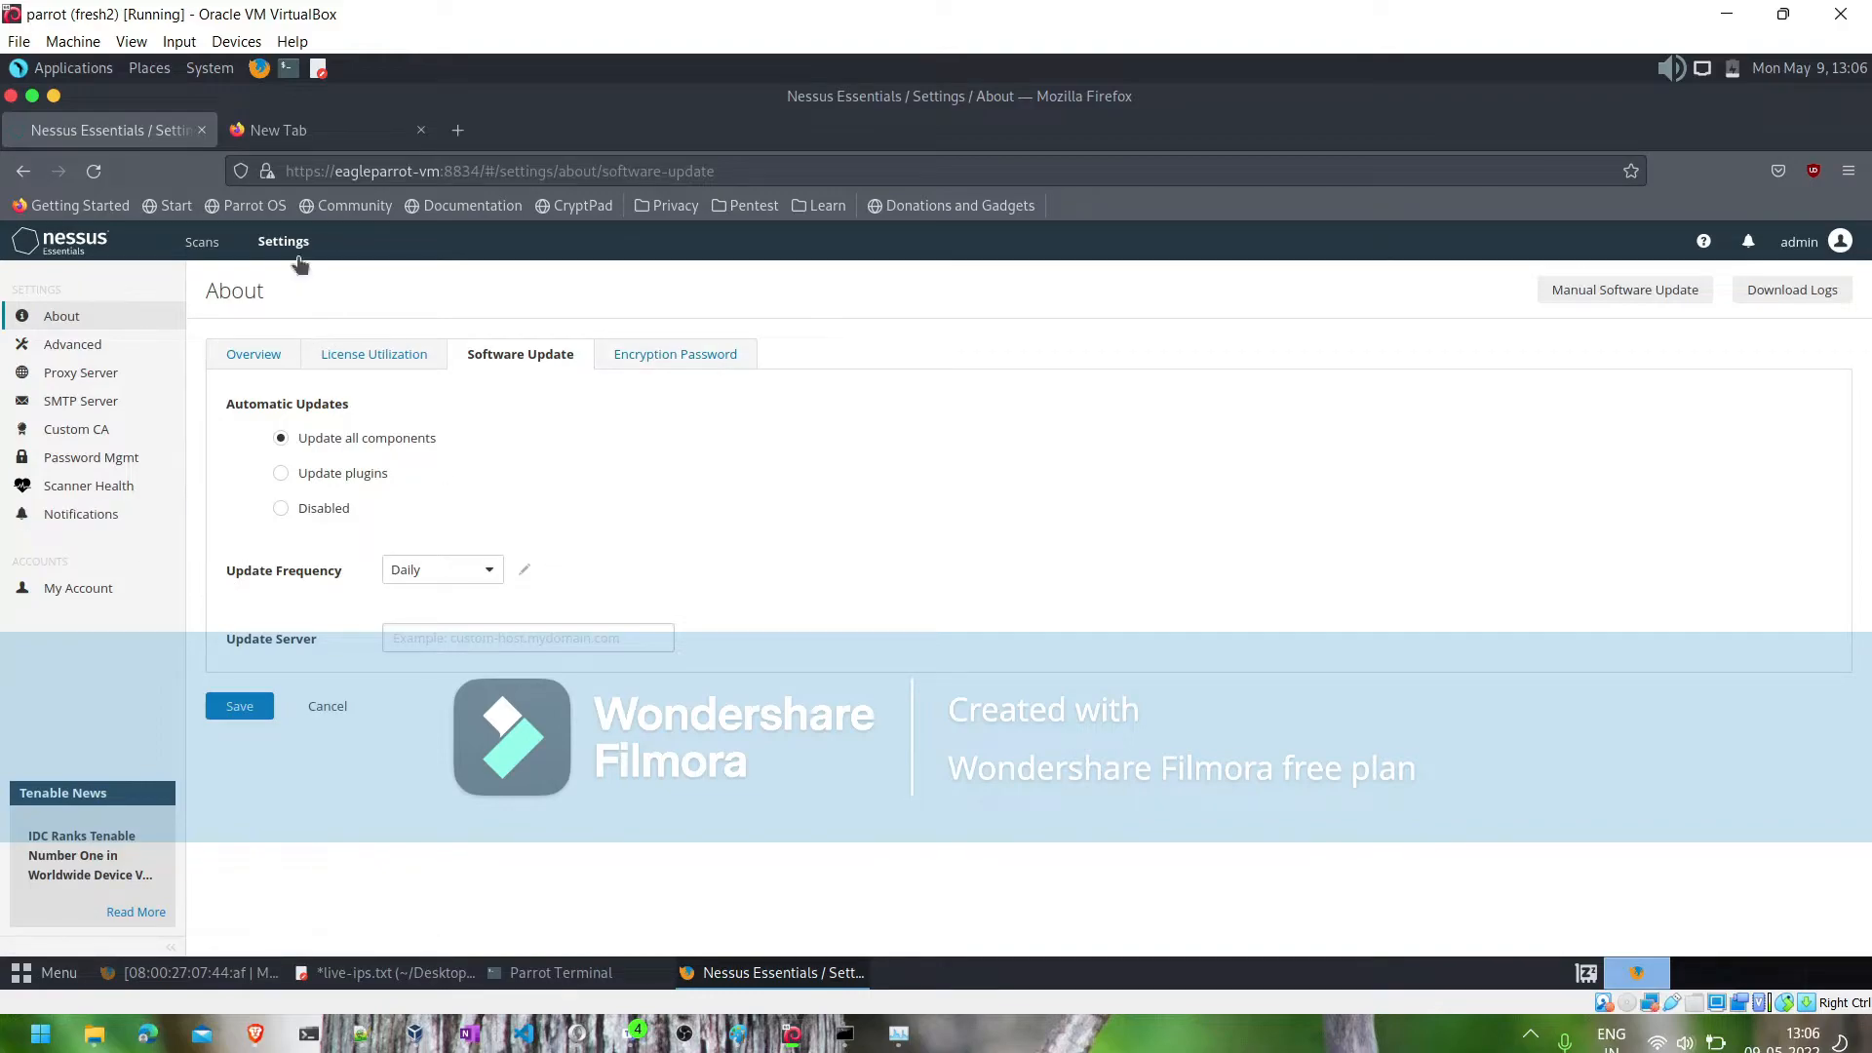
# - Return to the scans and list all scans across every folder
pyautogui.click(202, 242)
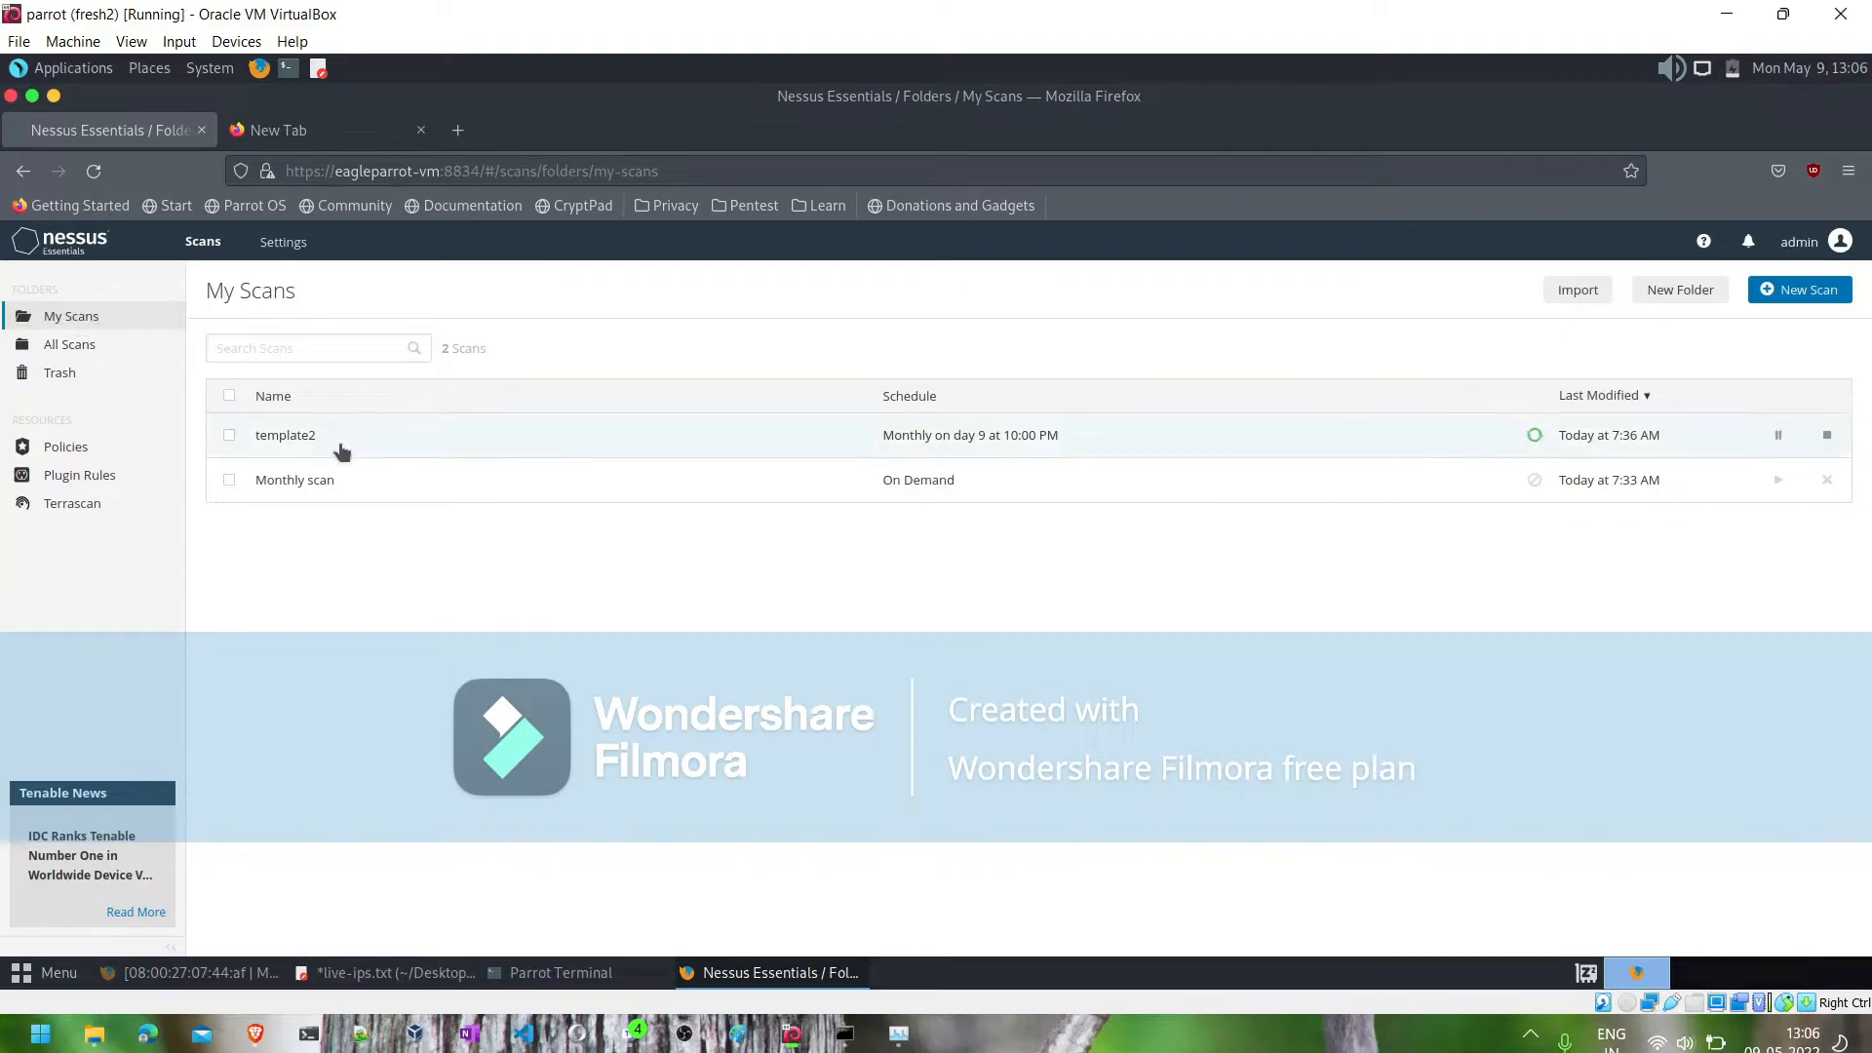
pyautogui.click(68, 345)
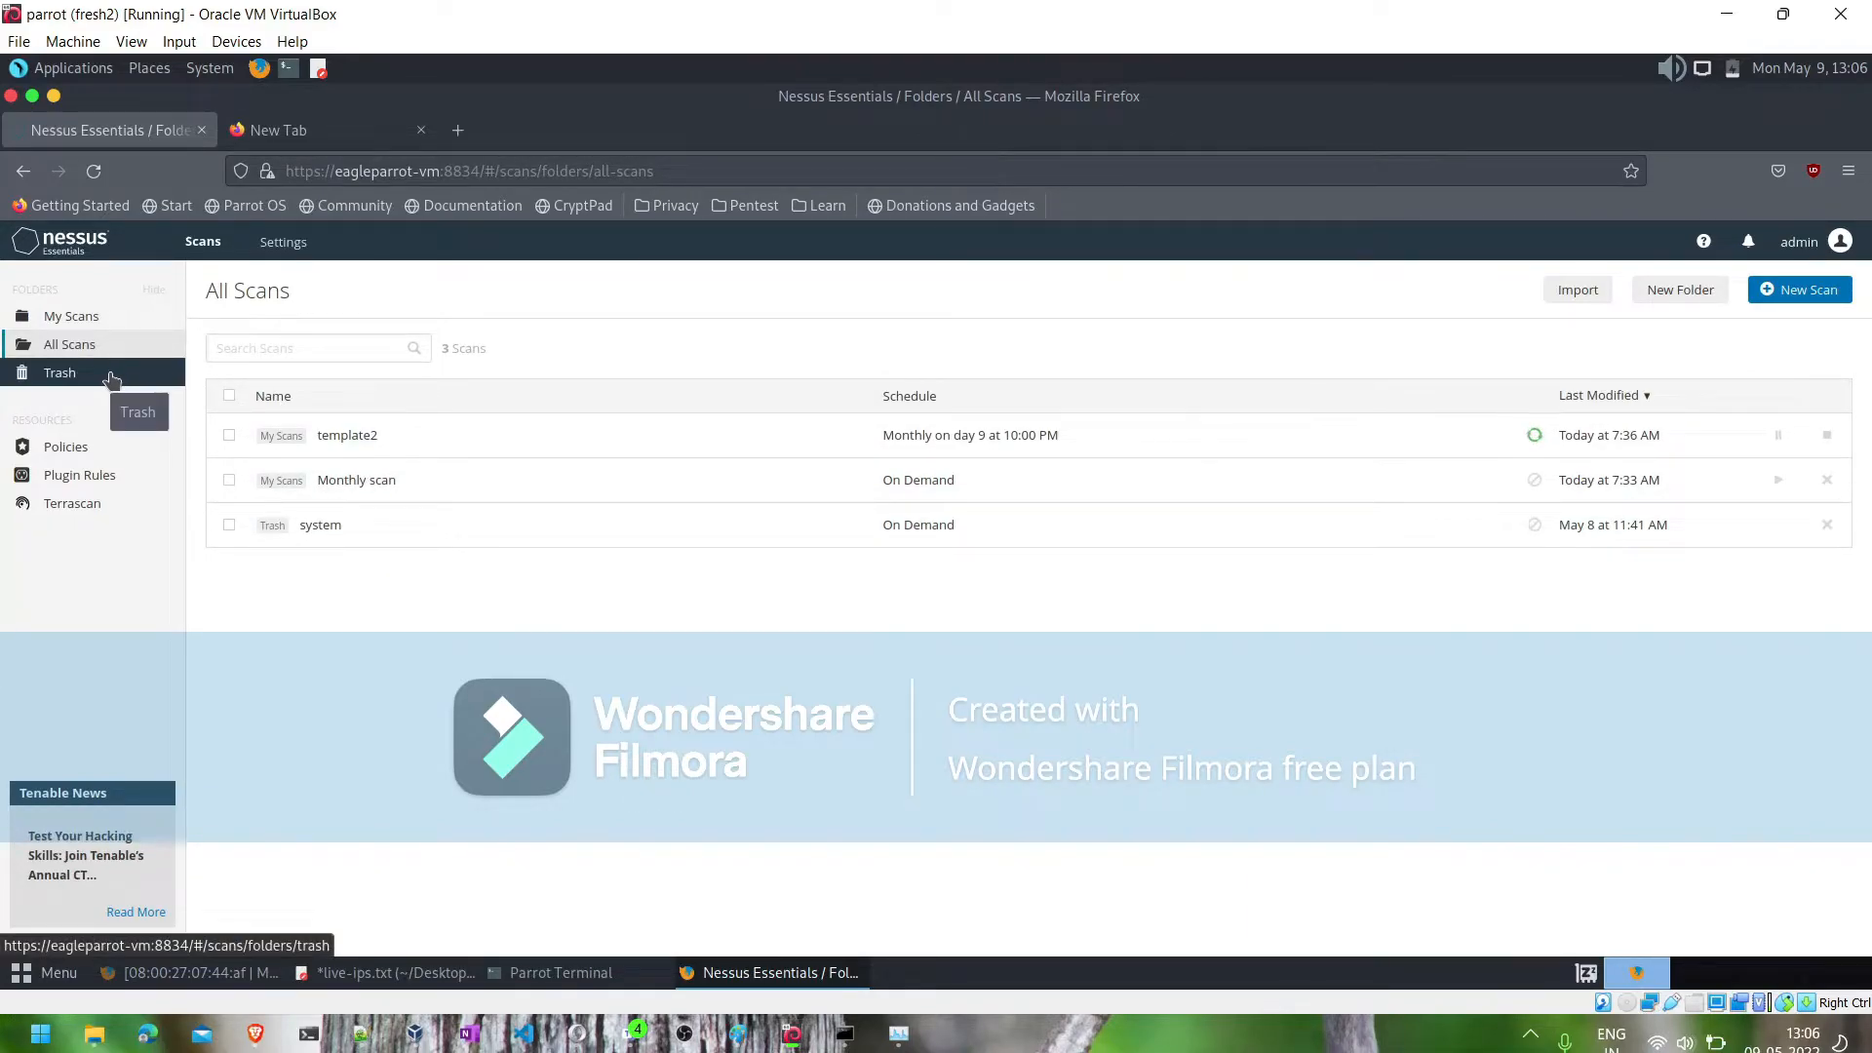
# - Check the Nessus policies list, return to My Scans and open the template2 scan
pyautogui.click(76, 448)
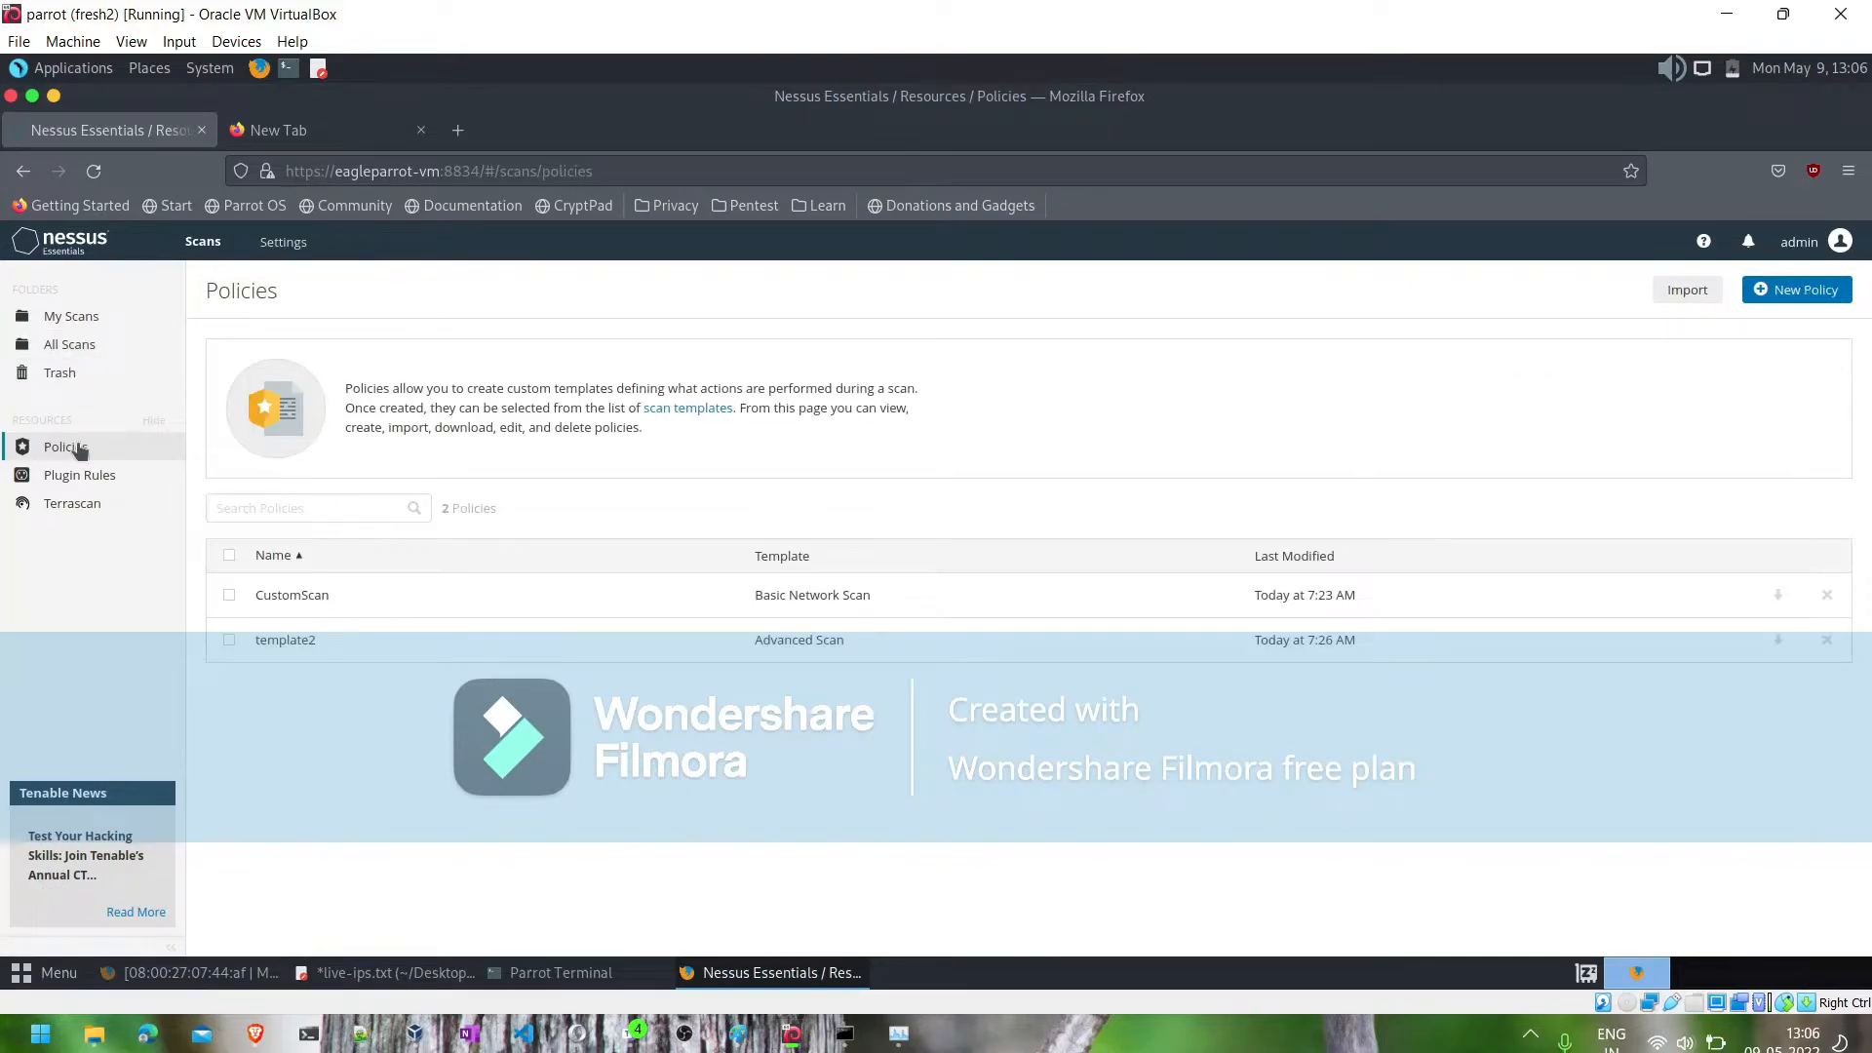
pyautogui.click(81, 322)
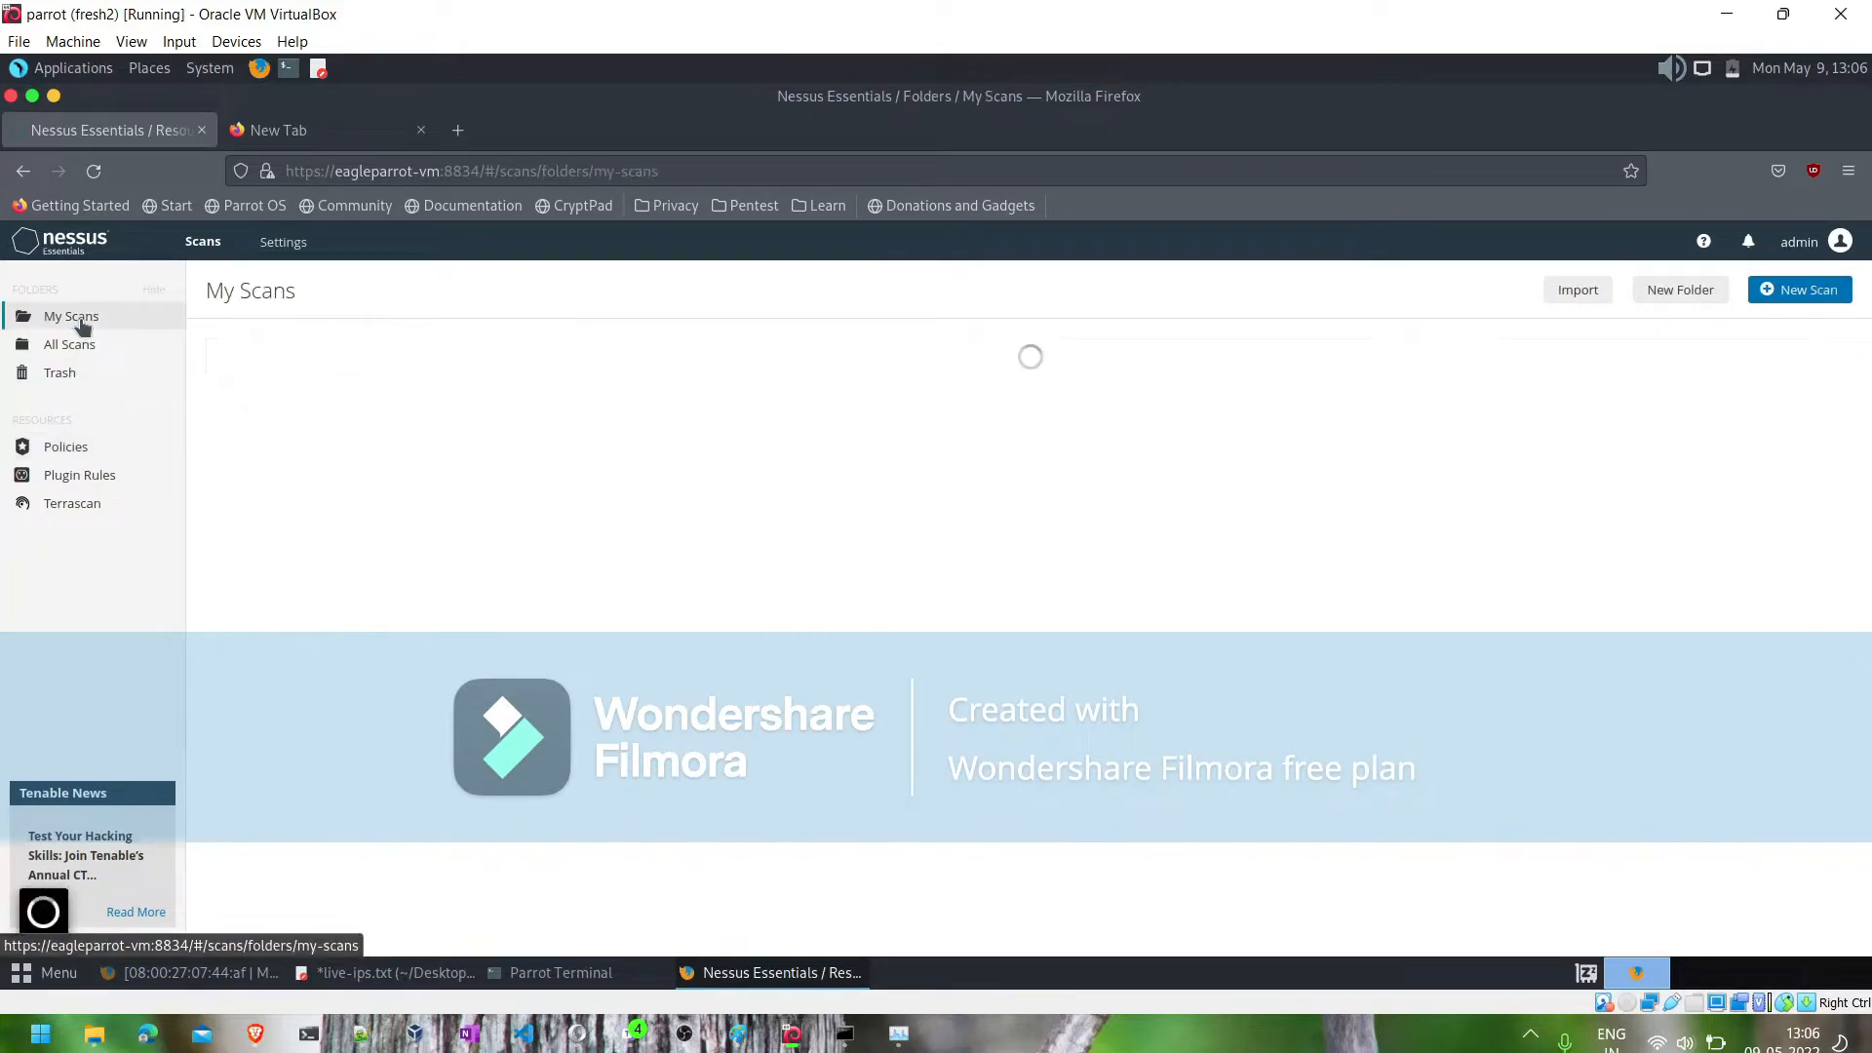
pyautogui.click(363, 432)
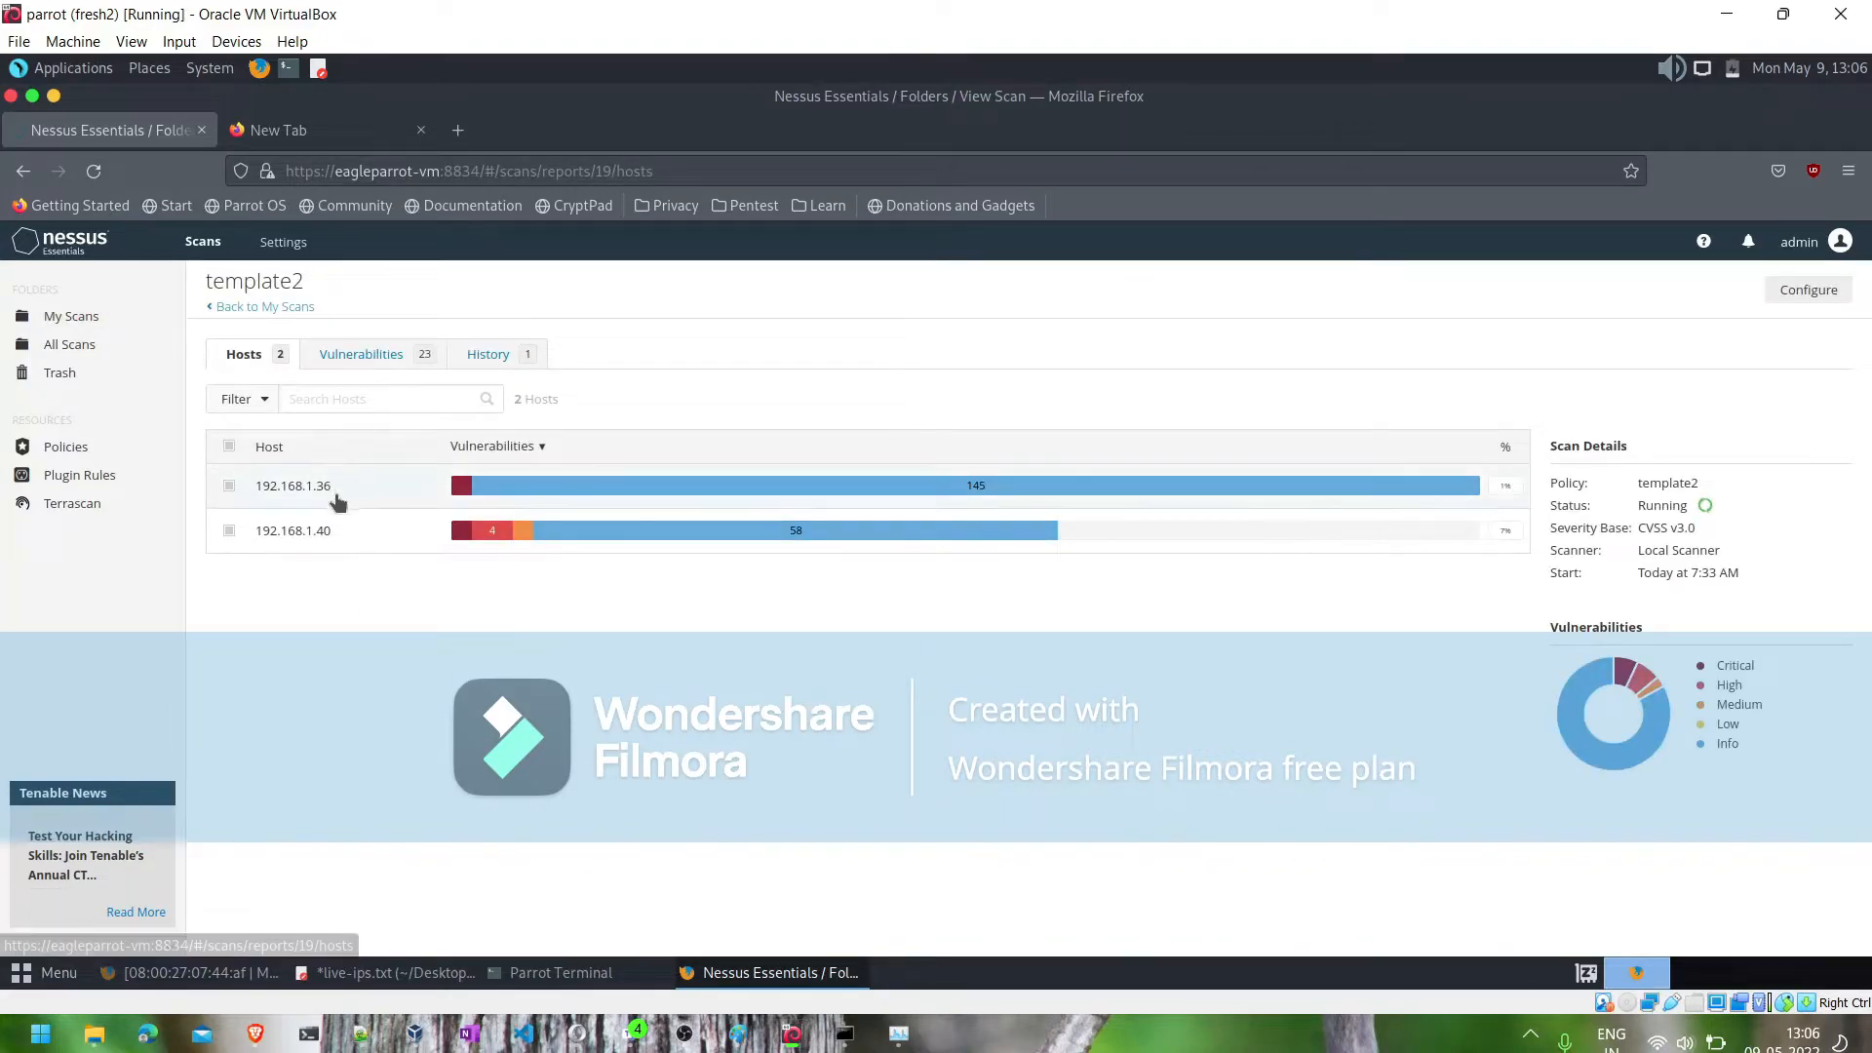
# - Open host 192.168.1.36 in the template2 results and examine its vulnerability list and severity breakdown
pyautogui.moveTo(522, 501)
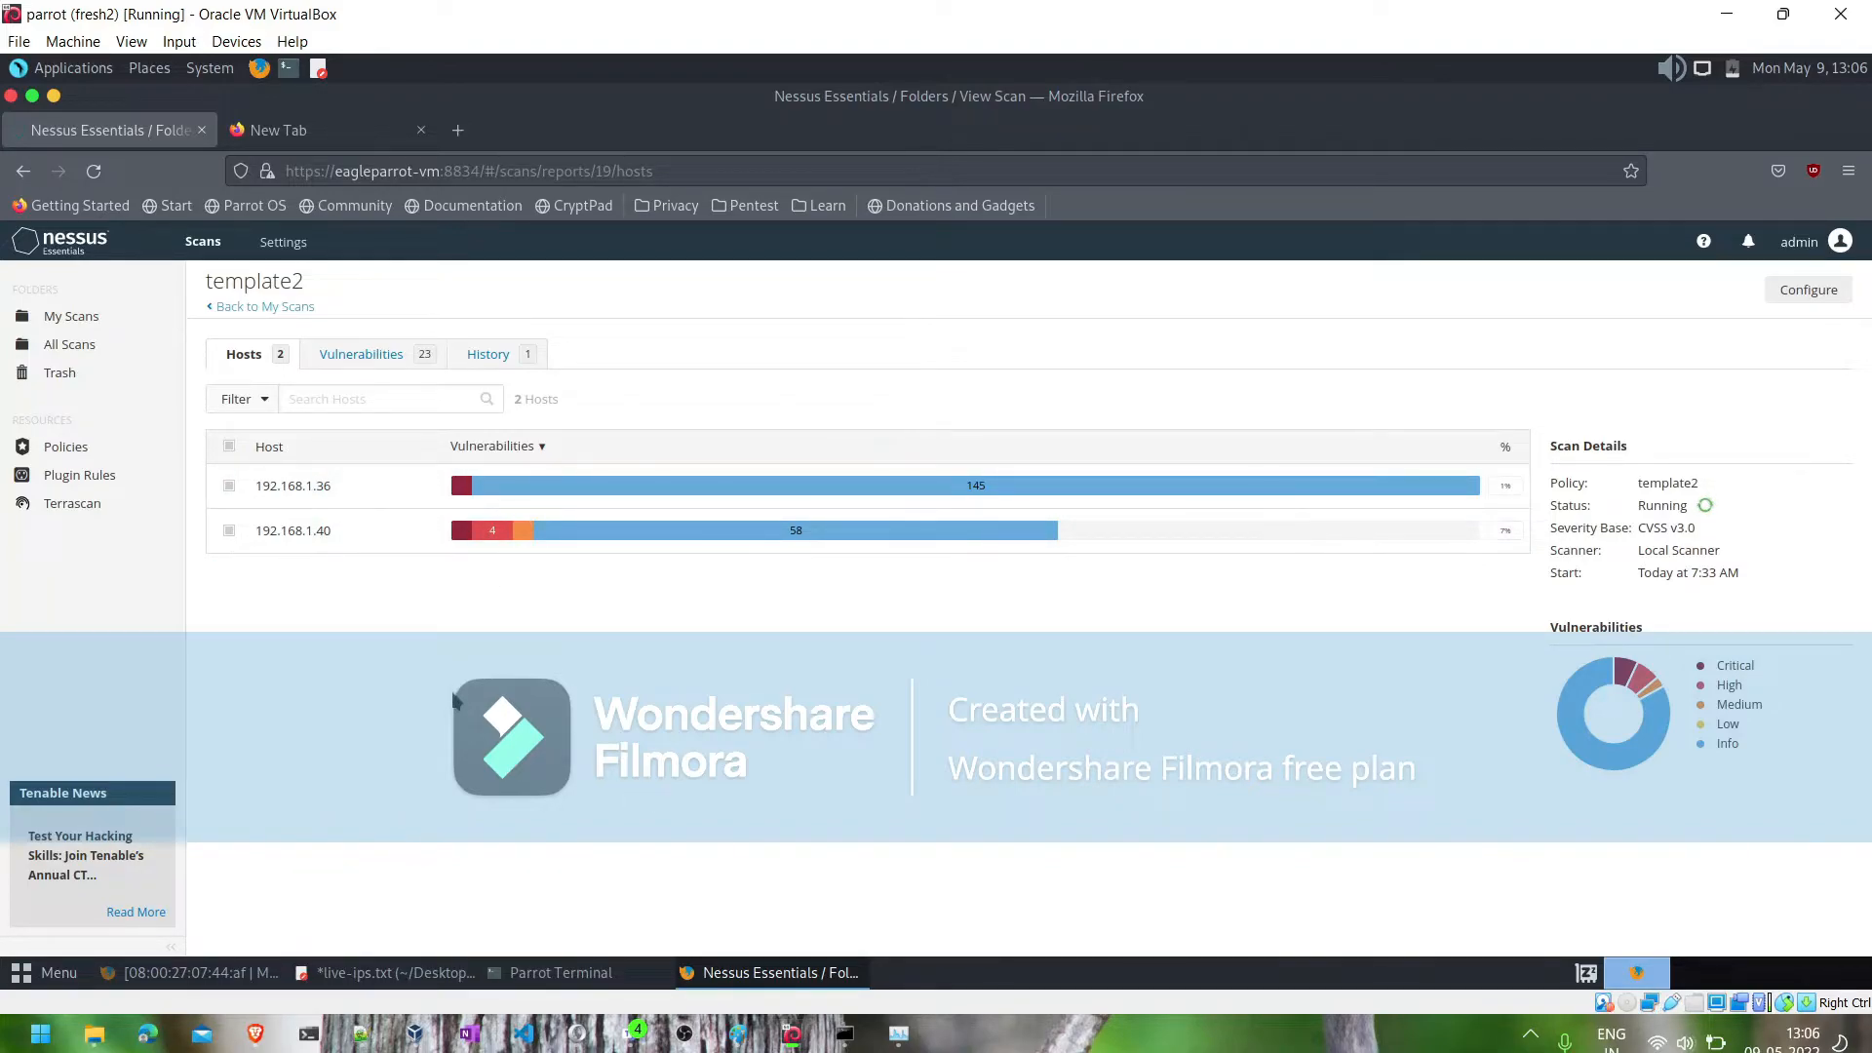
pyautogui.click(602, 493)
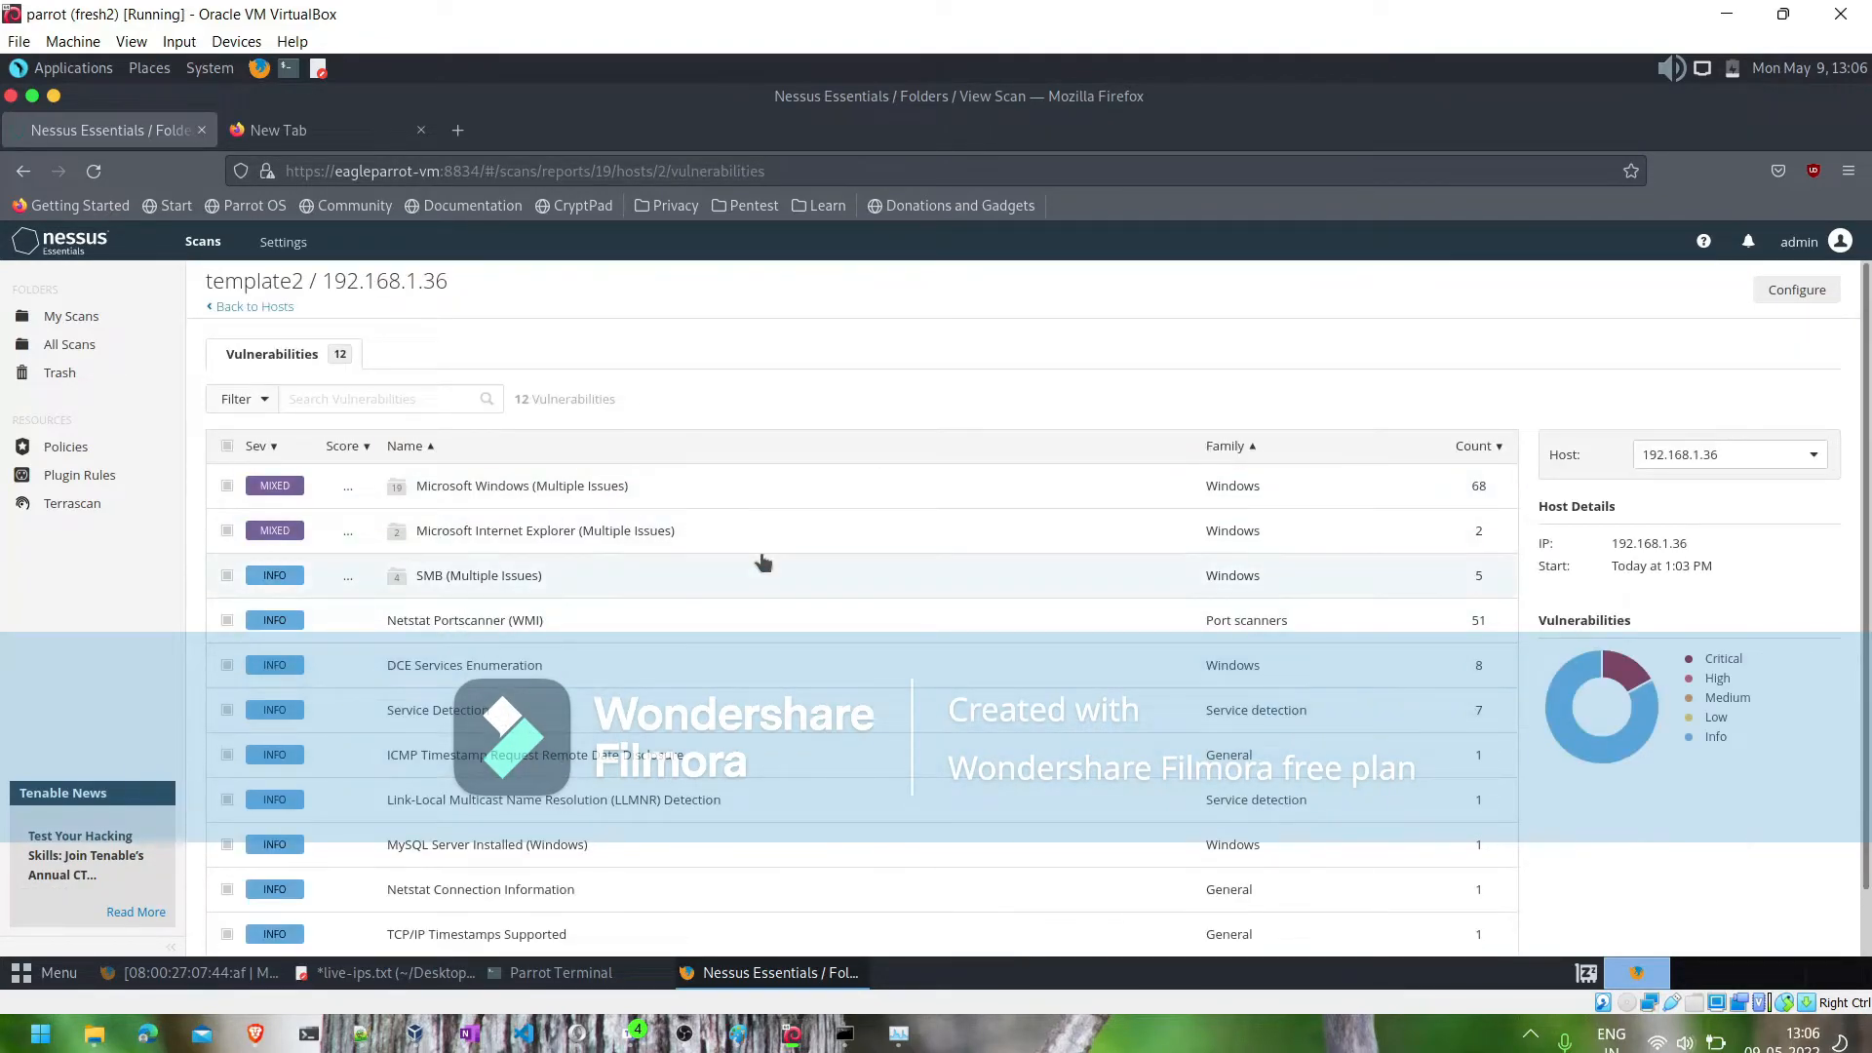
pyautogui.scroll(-2, 763, 562)
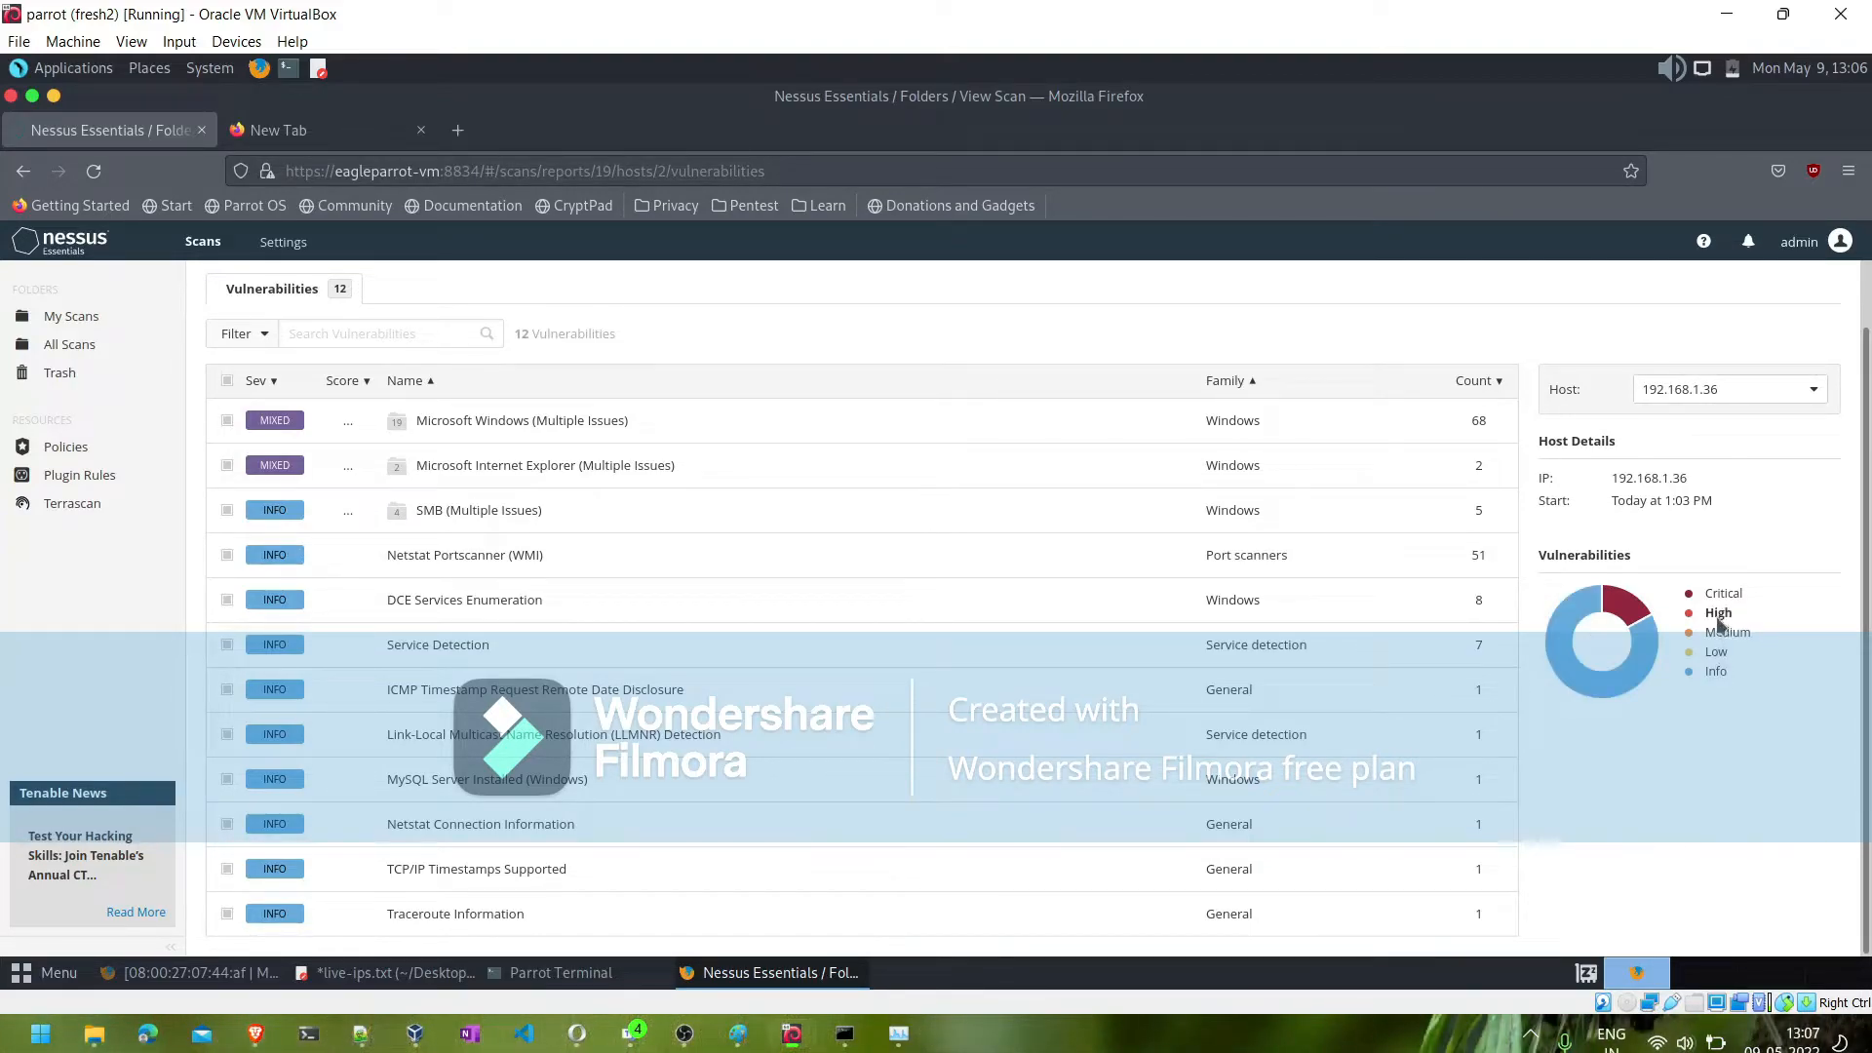
pyautogui.moveTo(1634, 618)
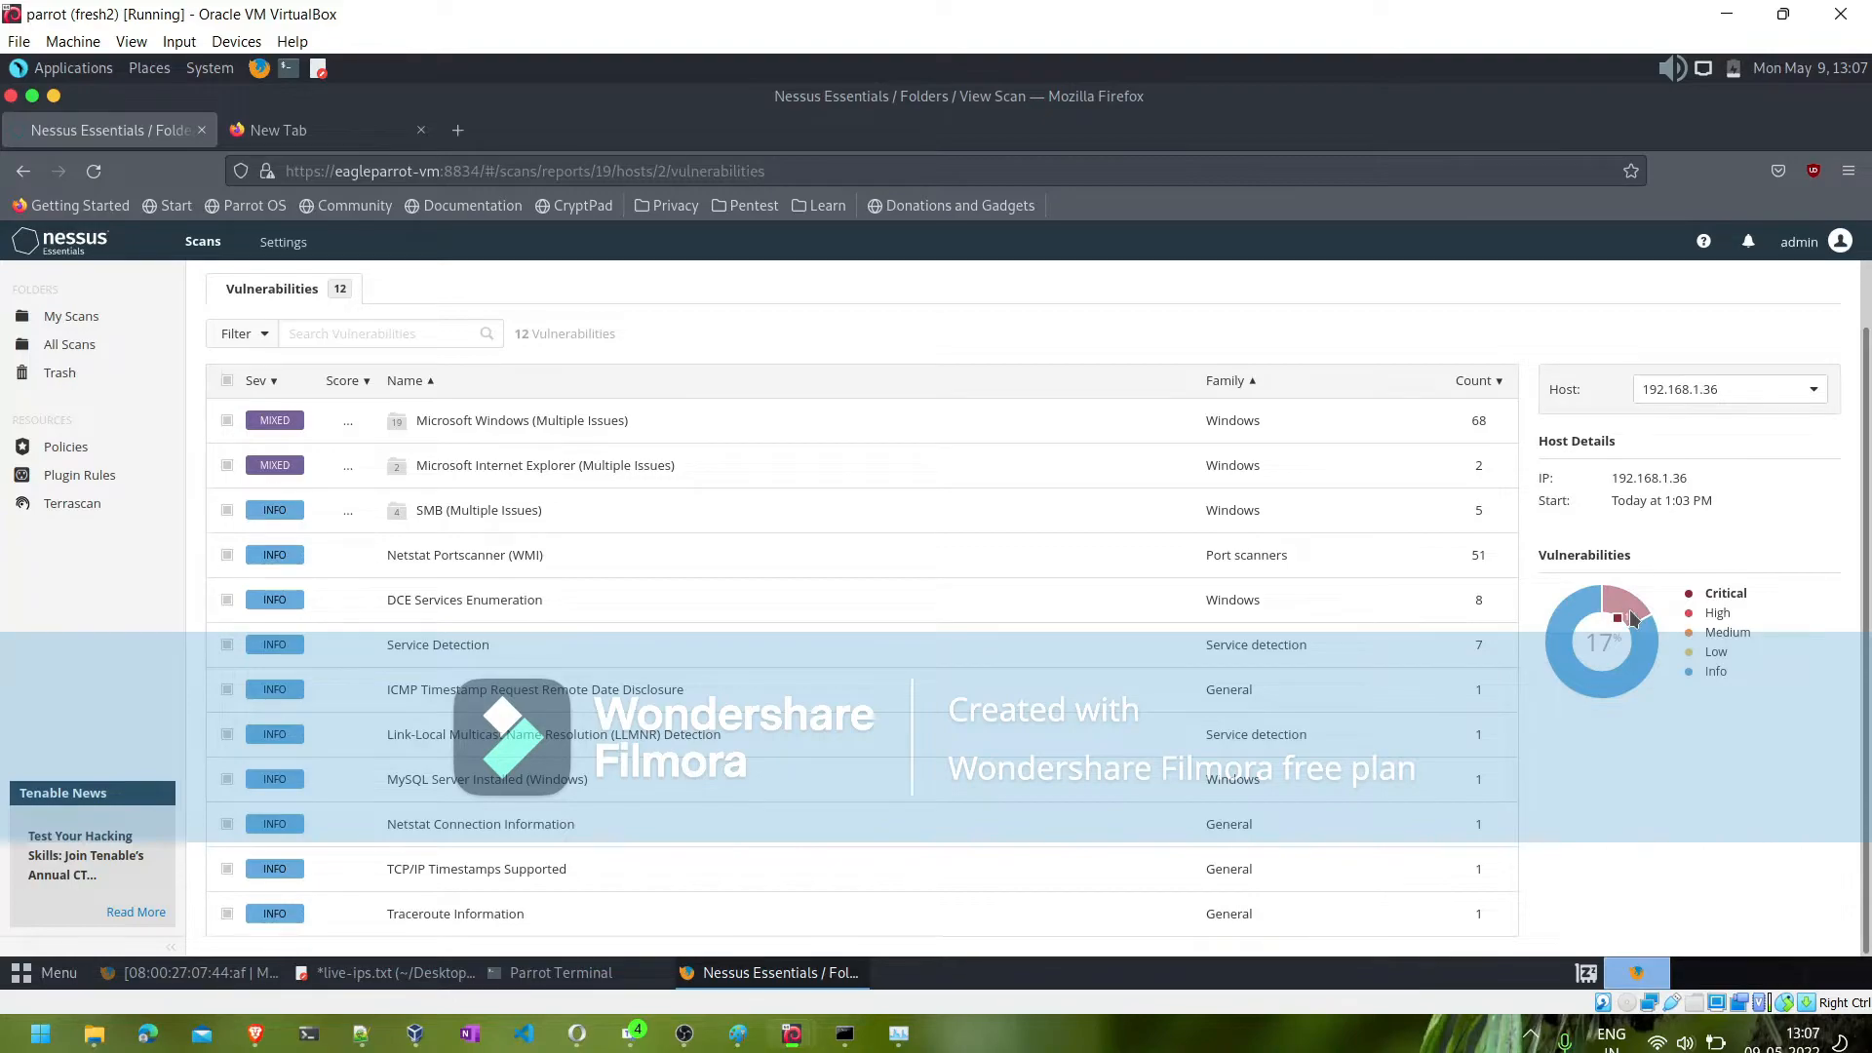
pyautogui.scroll(1, 819, 635)
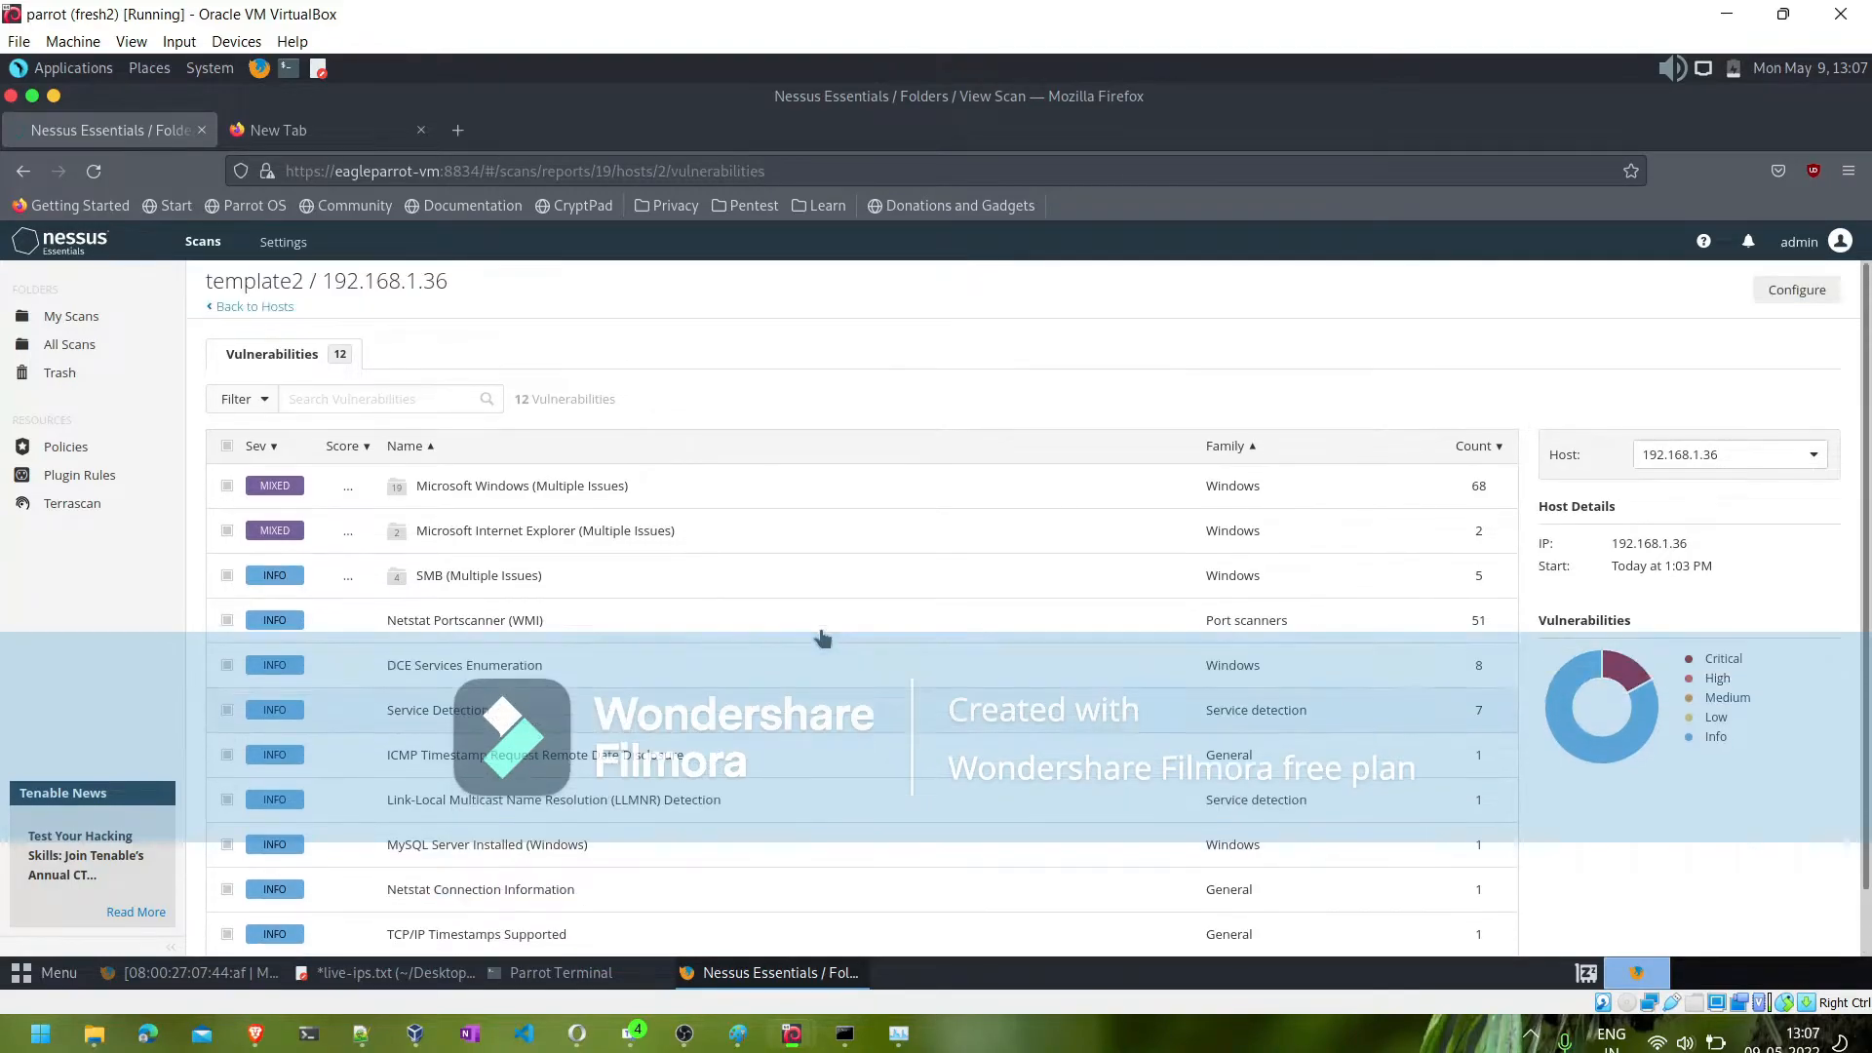
pyautogui.scroll(-1, 625, 769)
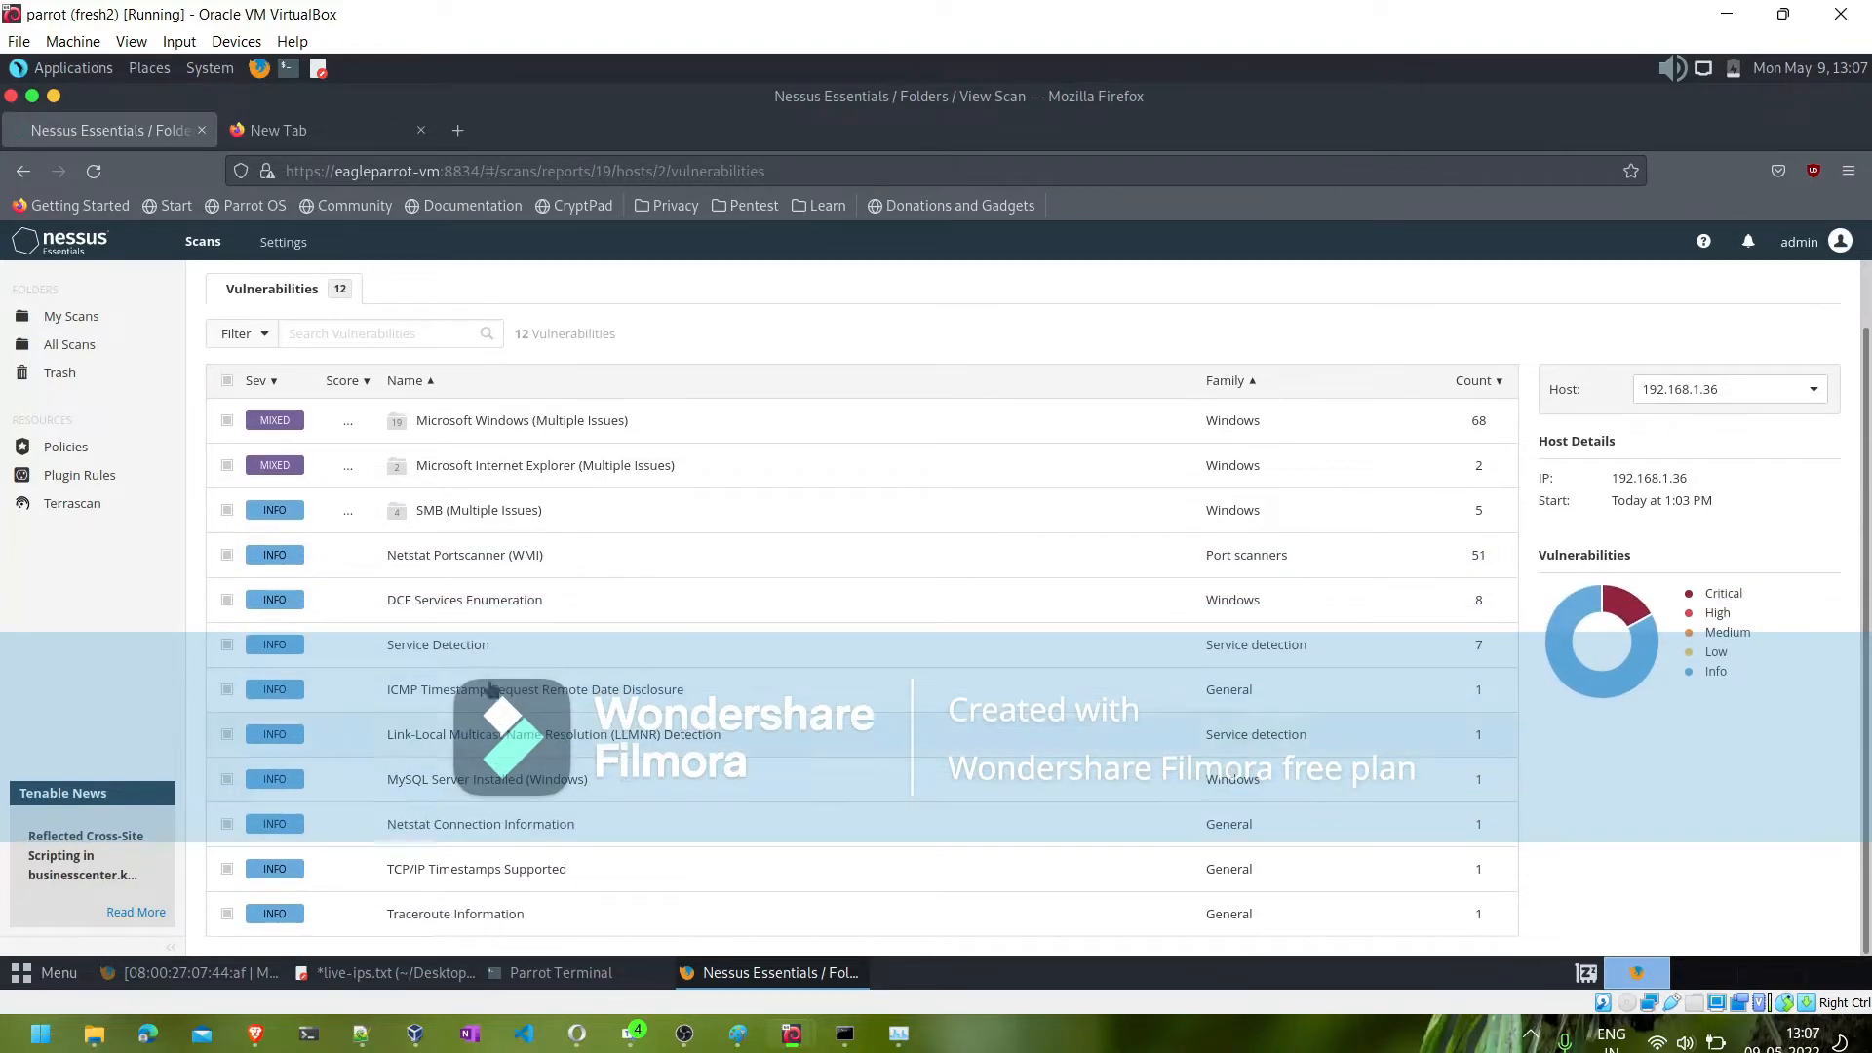
# - Review the Service Detection finding's description and port output for 192.168.1.36, then go back to the hosts list
pyautogui.click(449, 648)
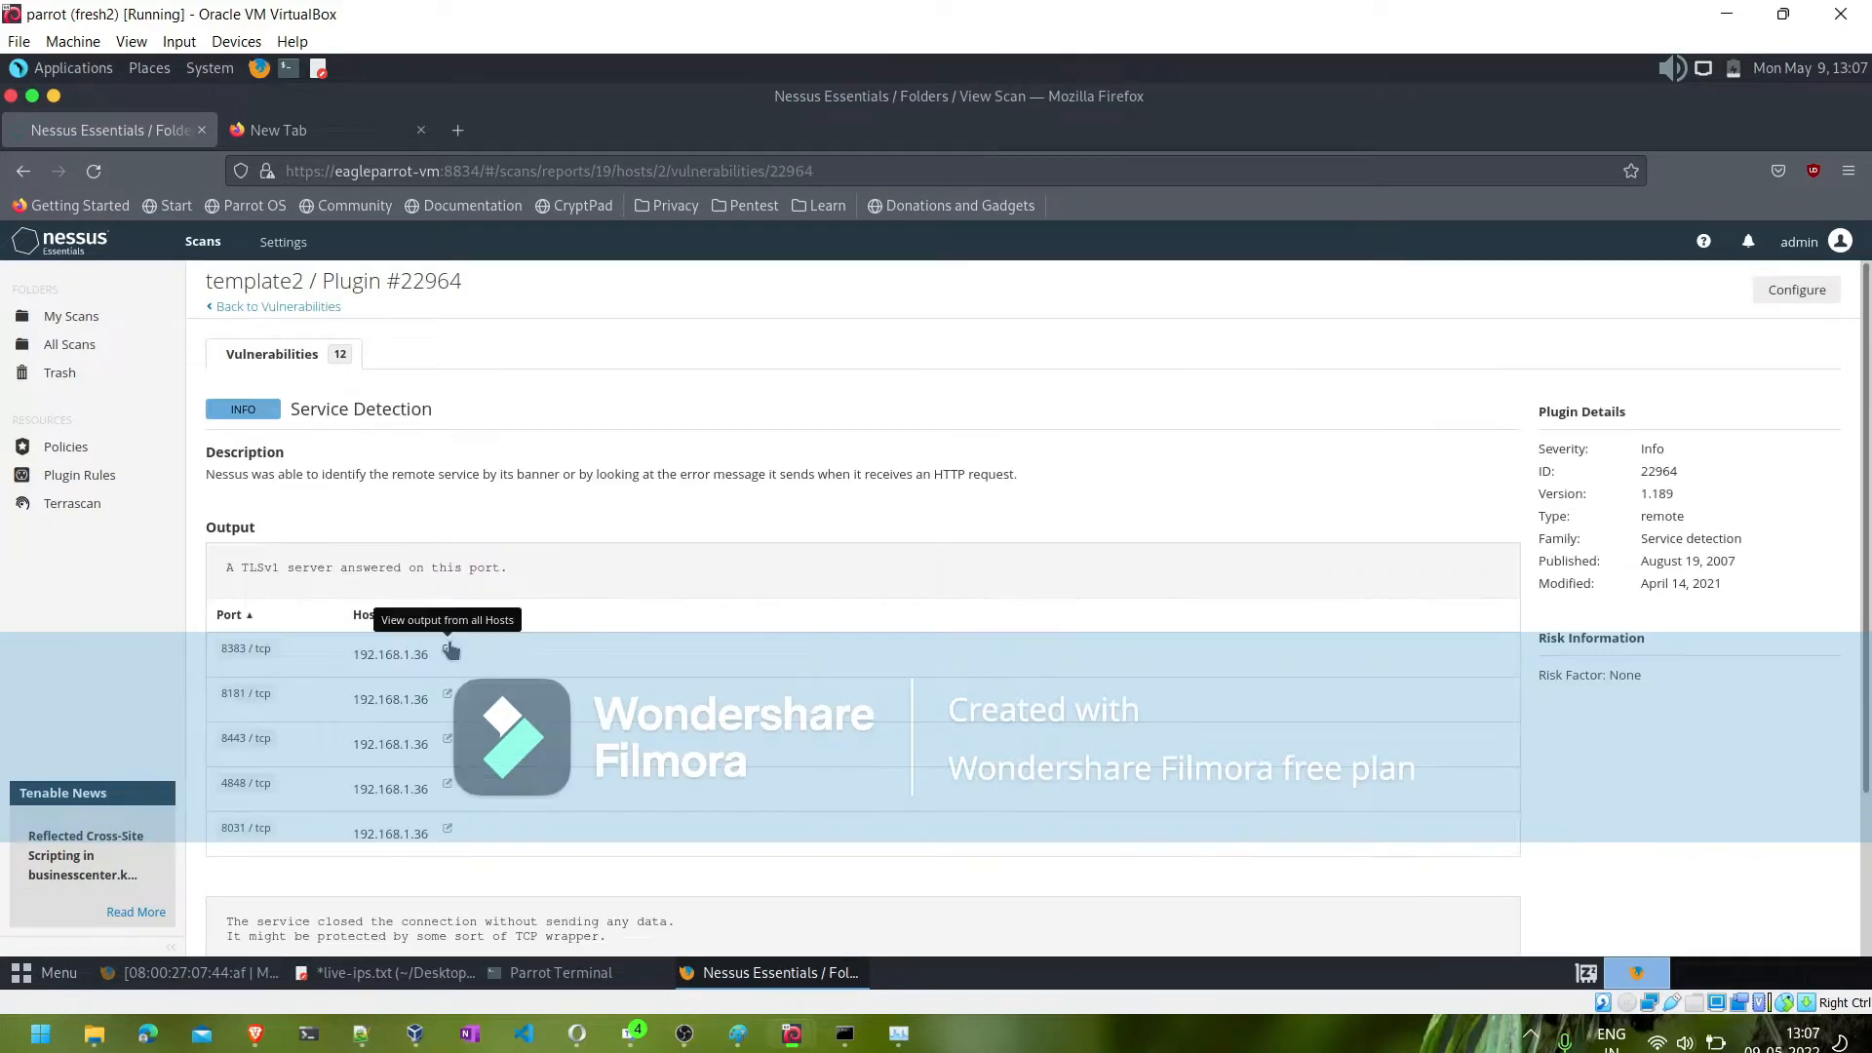
pyautogui.scroll(-3, 497, 623)
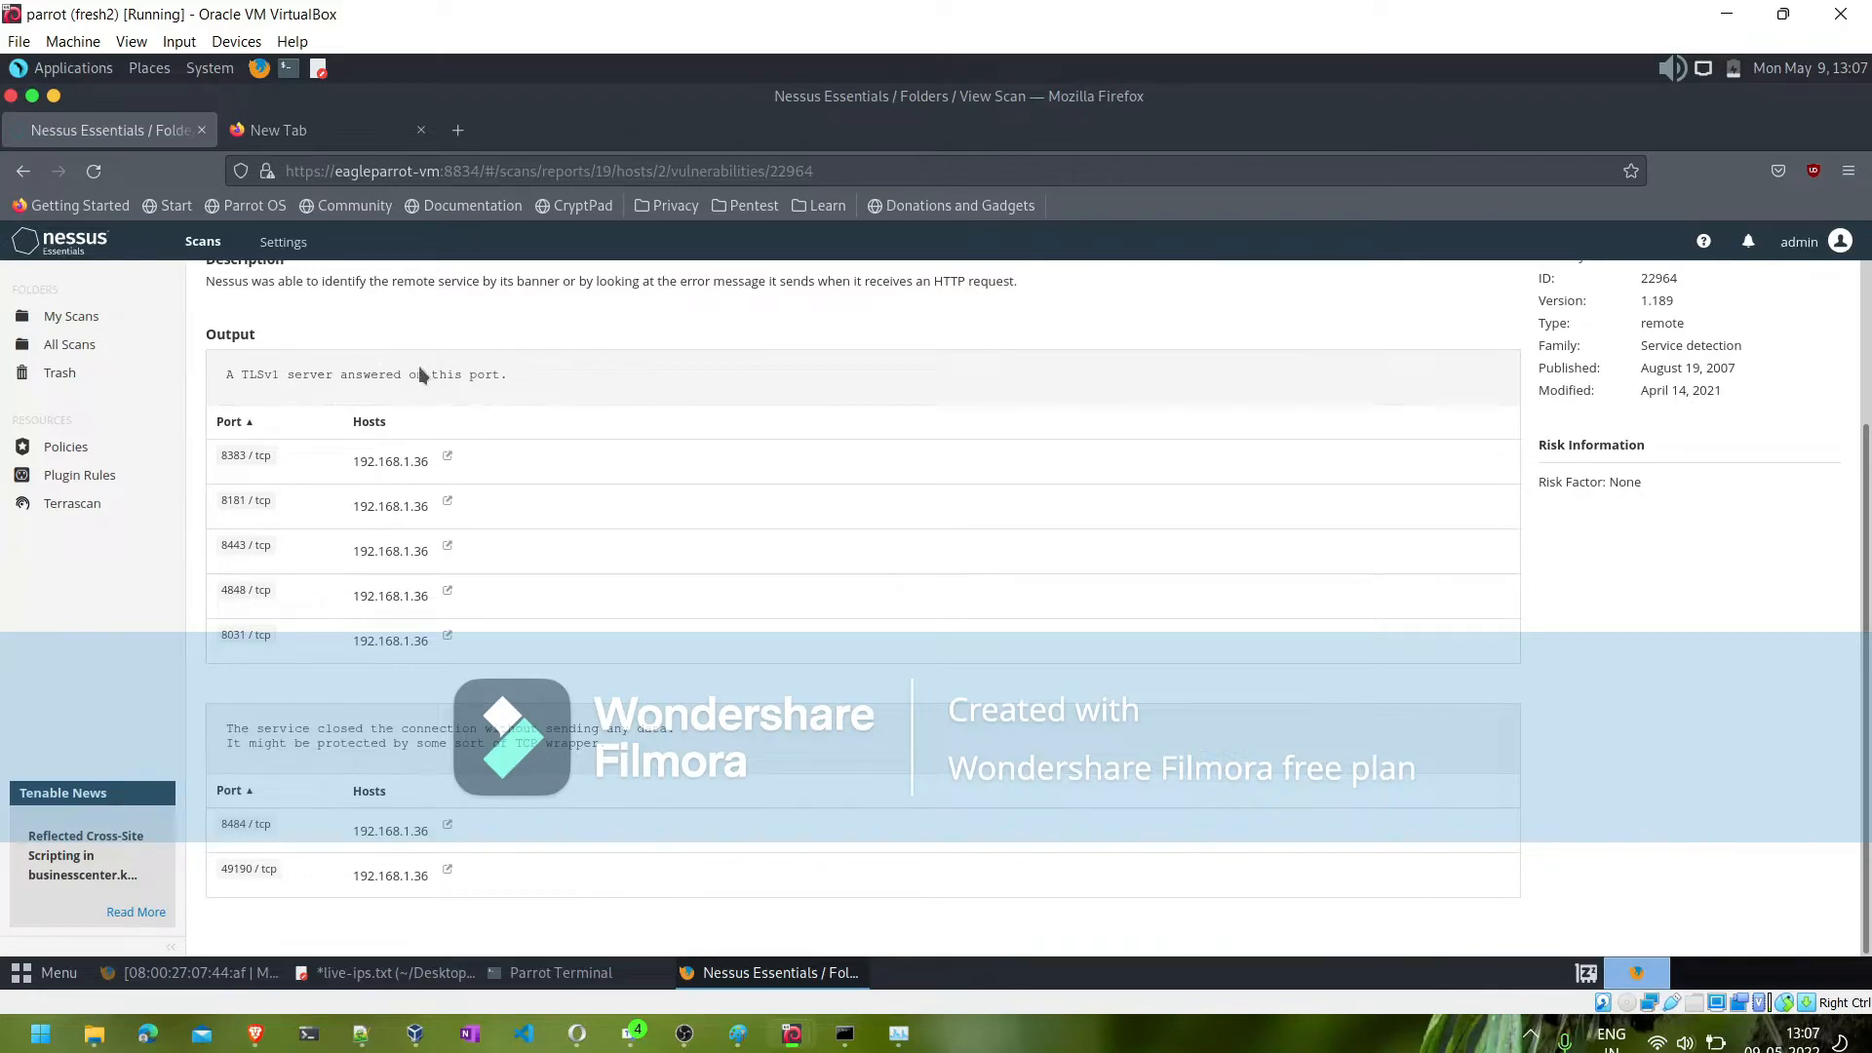
pyautogui.scroll(3, 470, 385)
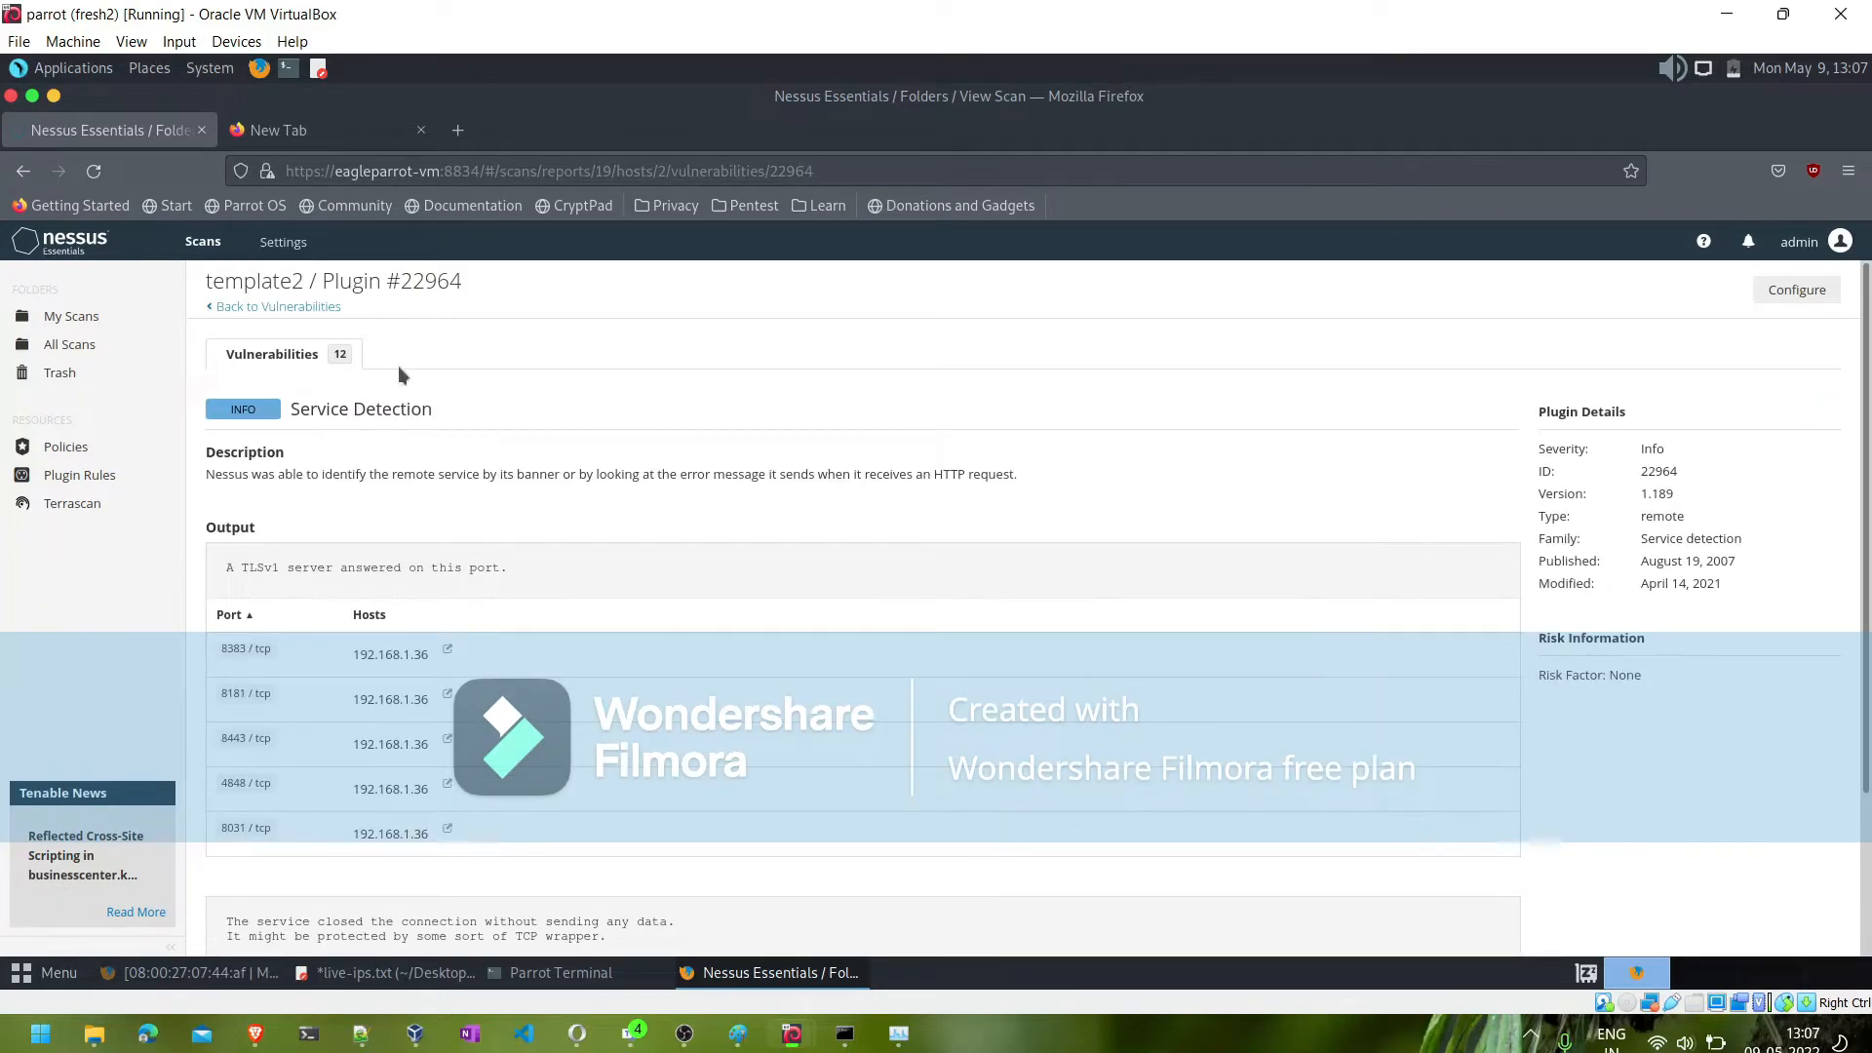
pyautogui.click(283, 306)
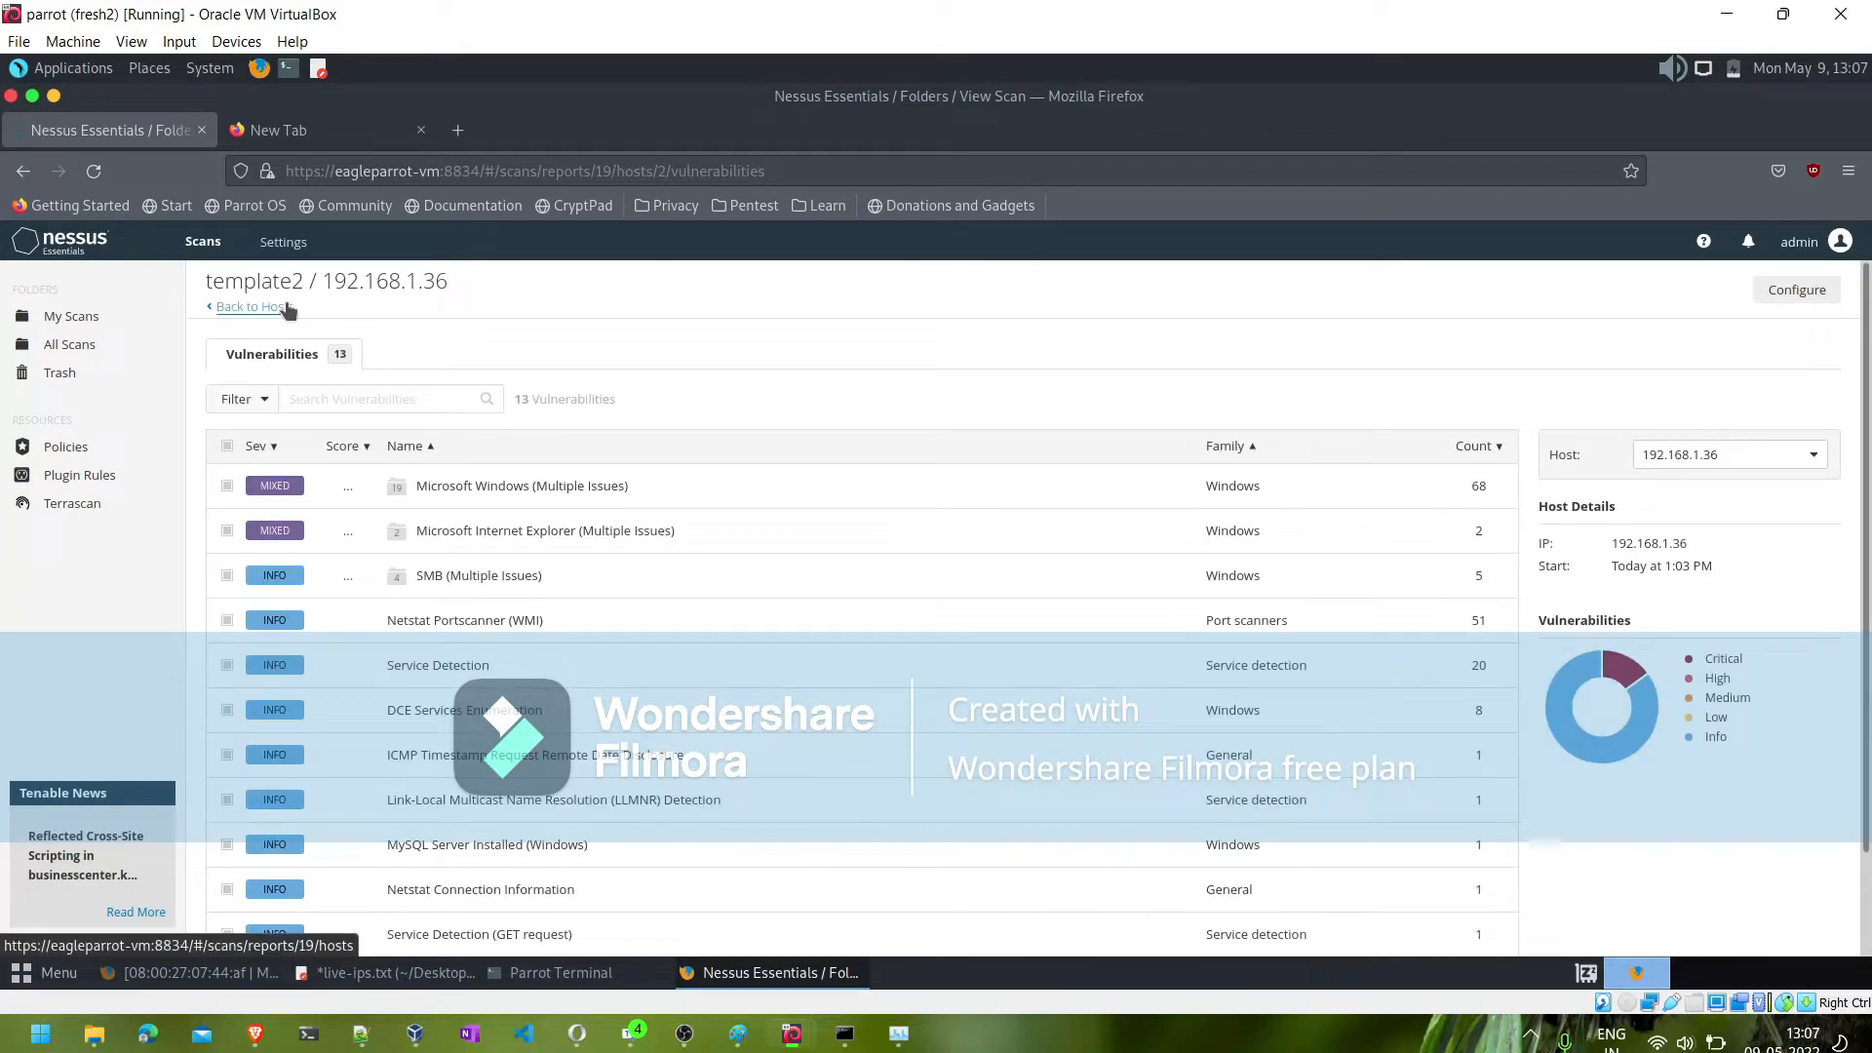
pyautogui.click(284, 307)
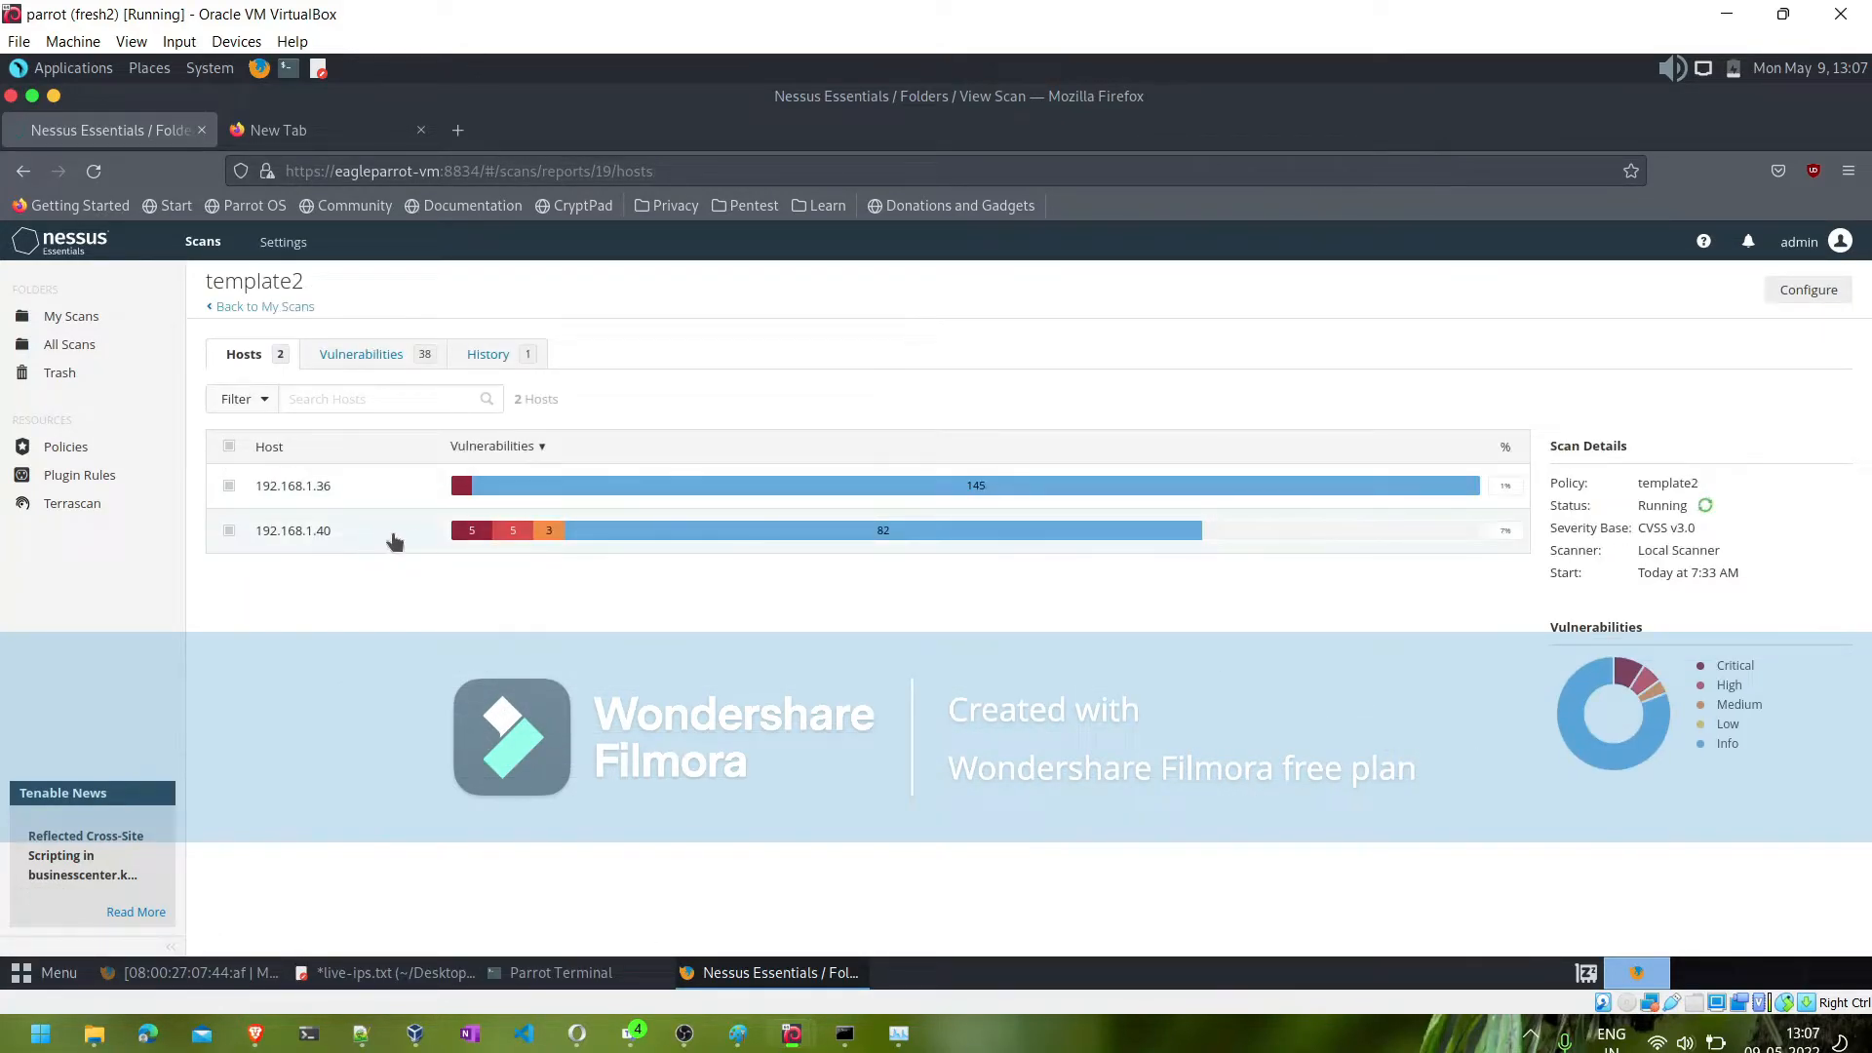
# - Open host 192.168.1.40 and read the description, solution and references of its Debian OpenSSH/OpenSSL Package Random Number Generator Weakness finding
pyautogui.click(463, 535)
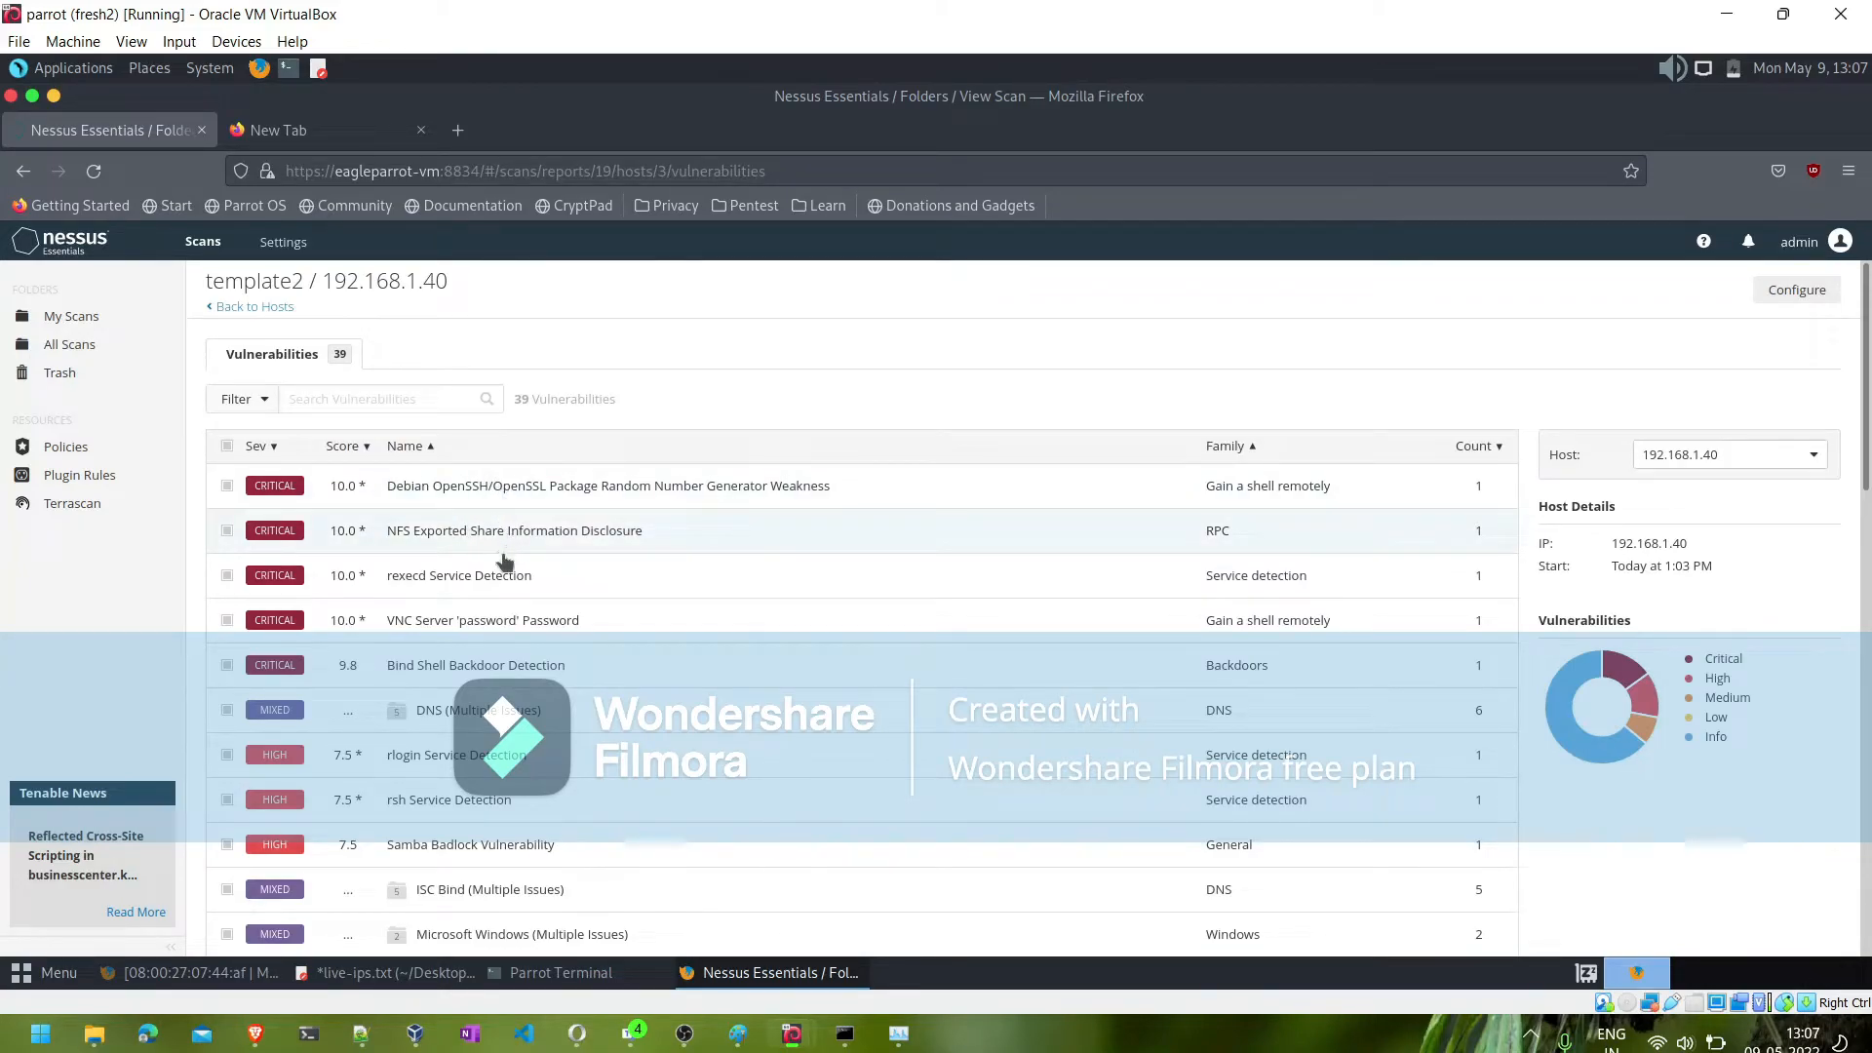
pyautogui.click(605, 485)
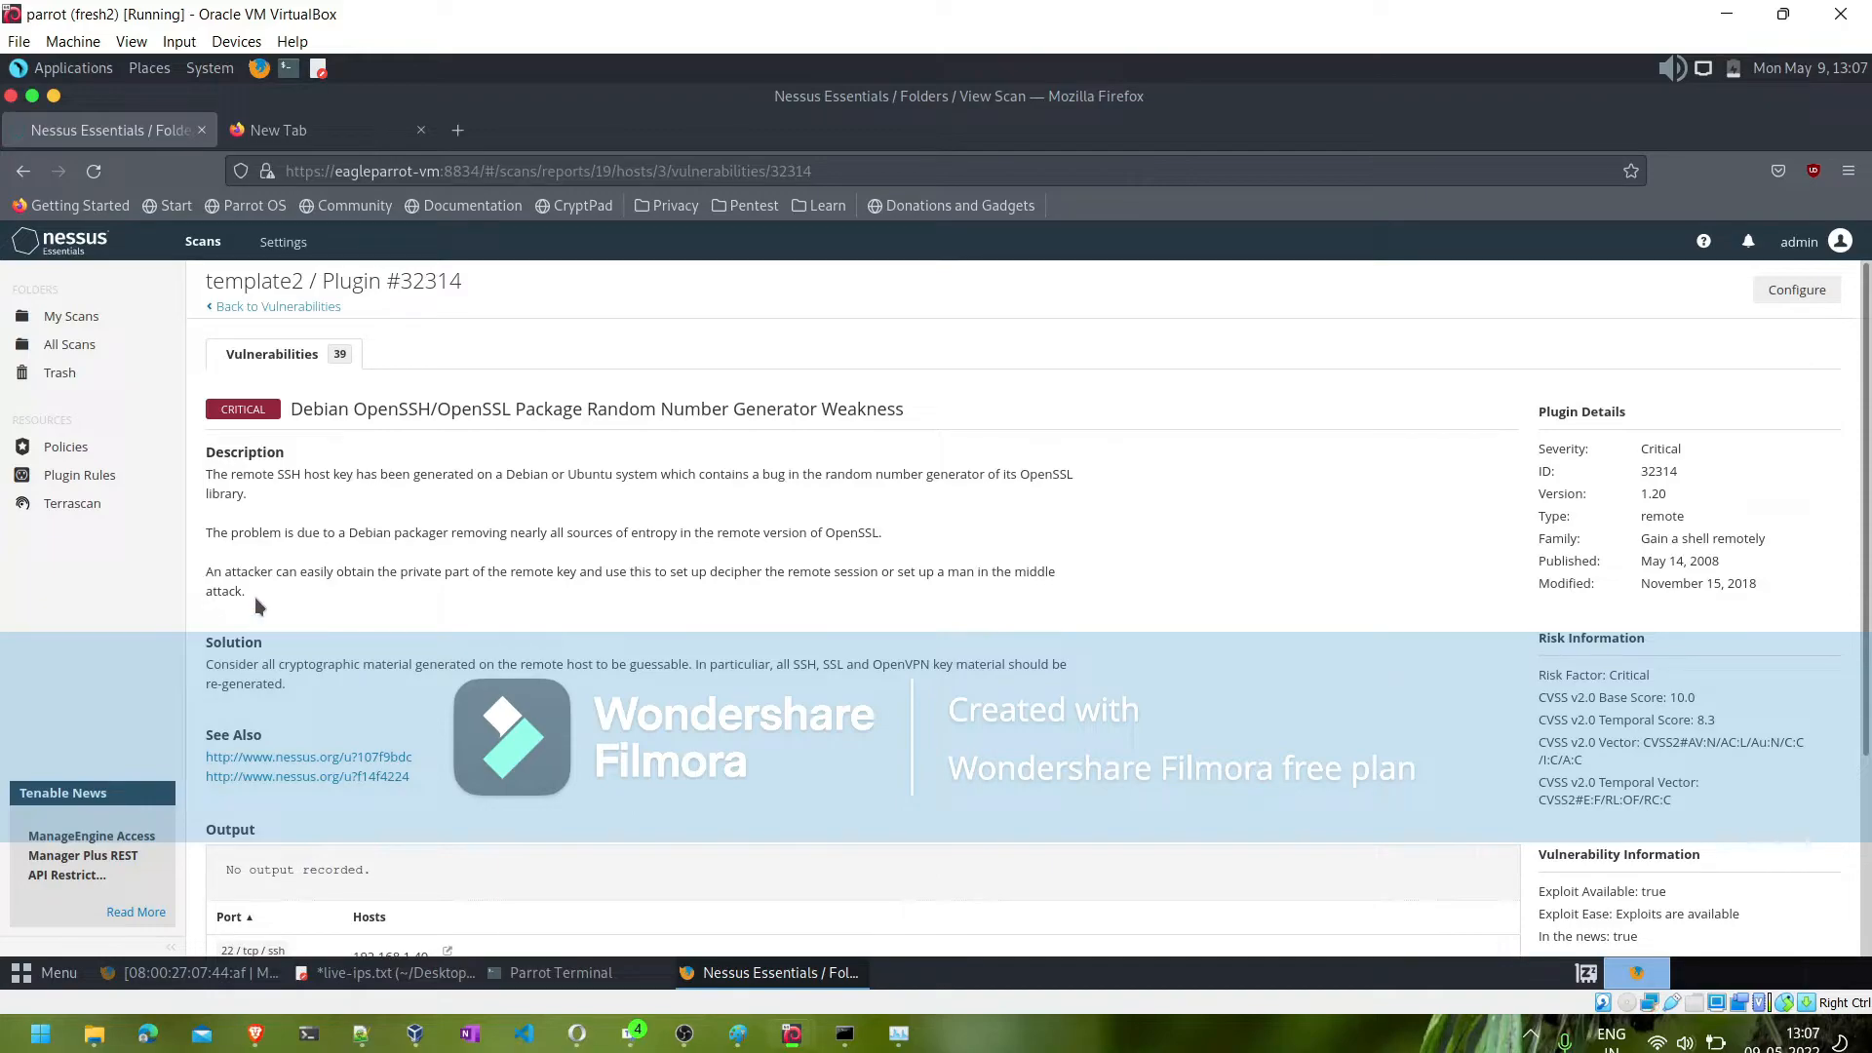
pyautogui.tripleClick(222, 484)
pyautogui.moveTo(310, 689); pyautogui.dragTo(237, 636)
pyautogui.scroll(-3, 237, 636)
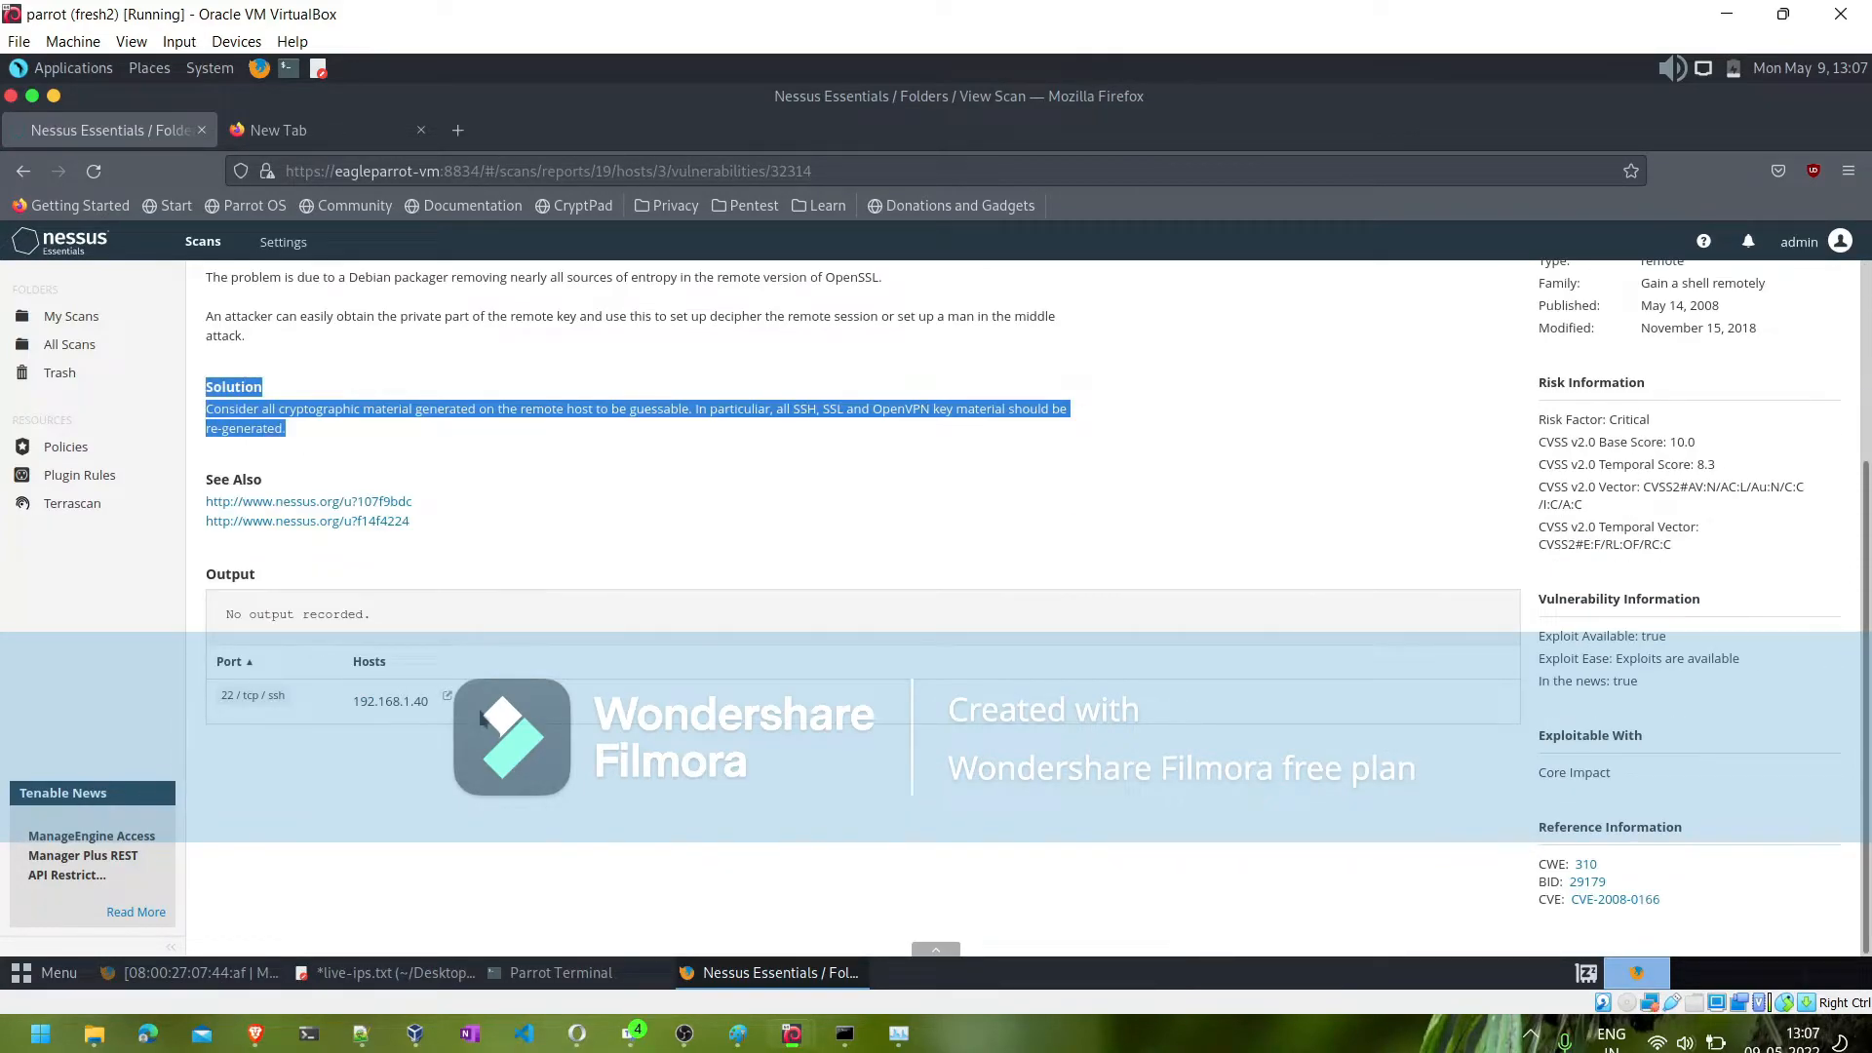
pyautogui.scroll(3, 481, 719)
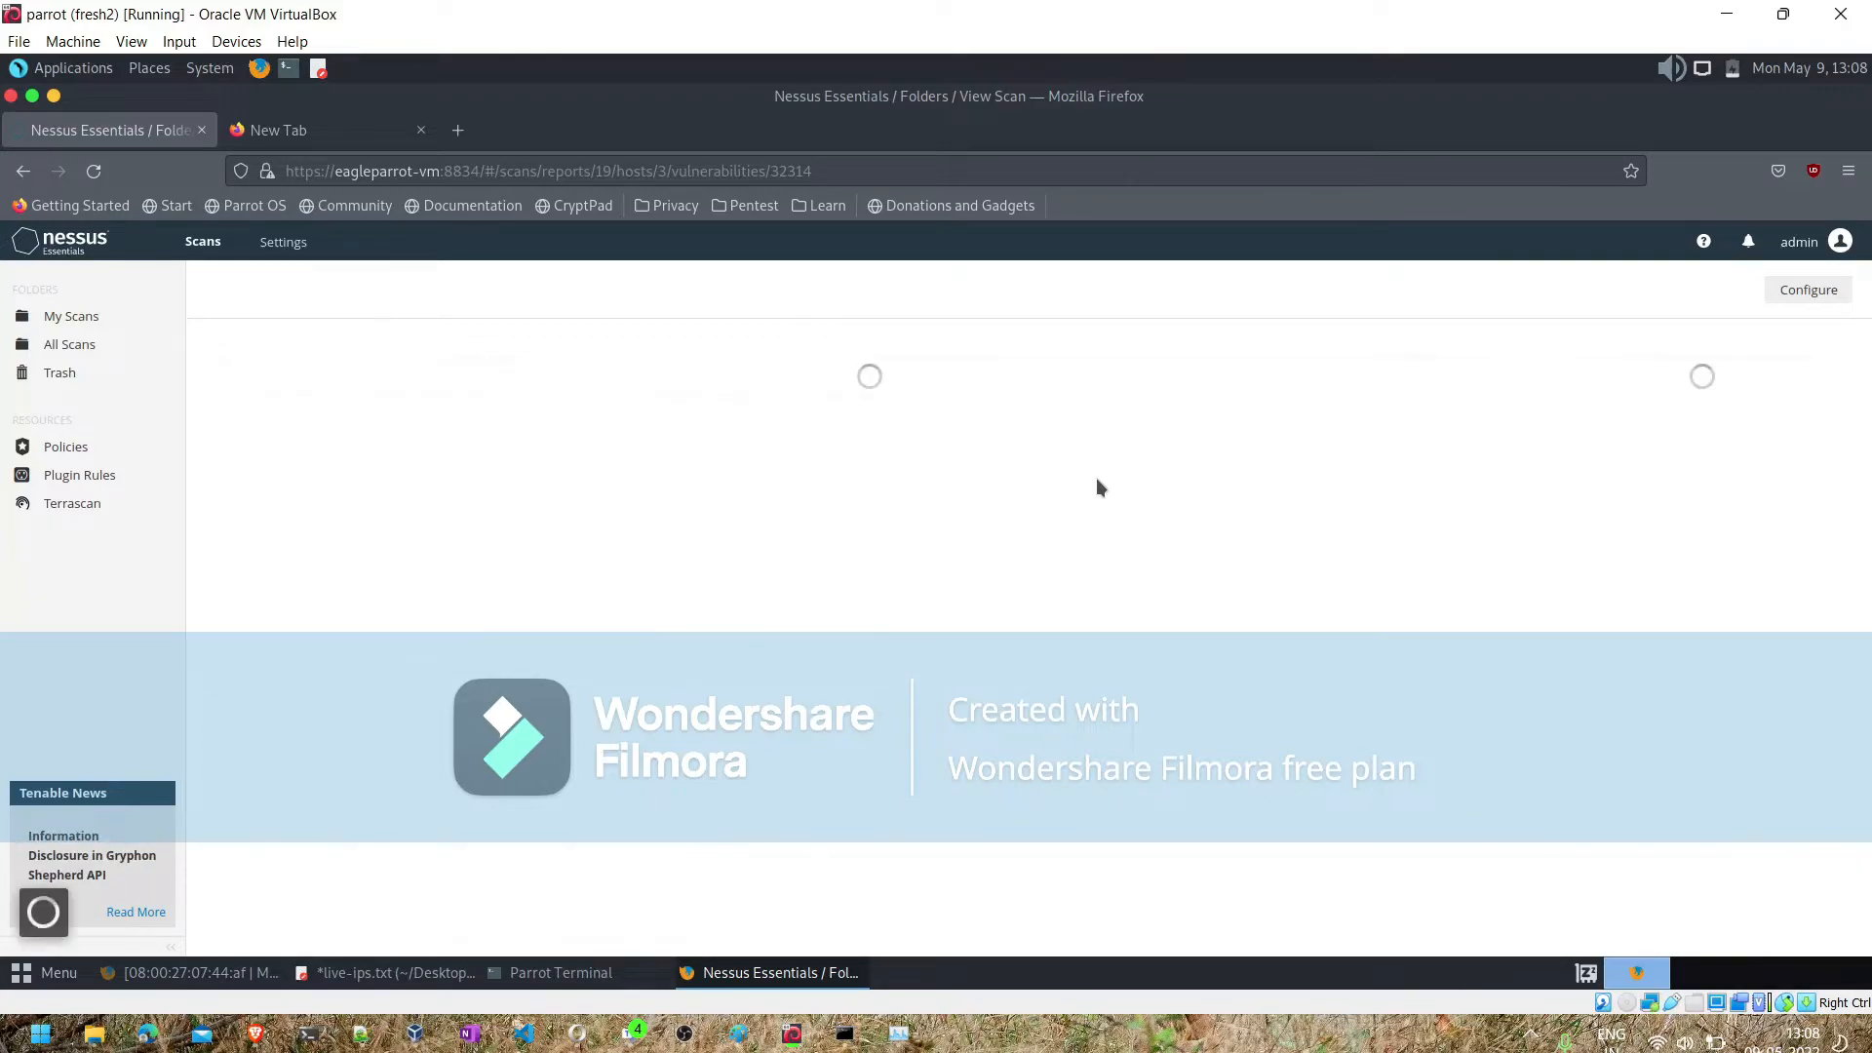
# - Switch to the Notepad++ notes and add a "Reports" heading below the MAC address line, with "Nessus/nexpose" beneath it
pyautogui.click(358, 1039)
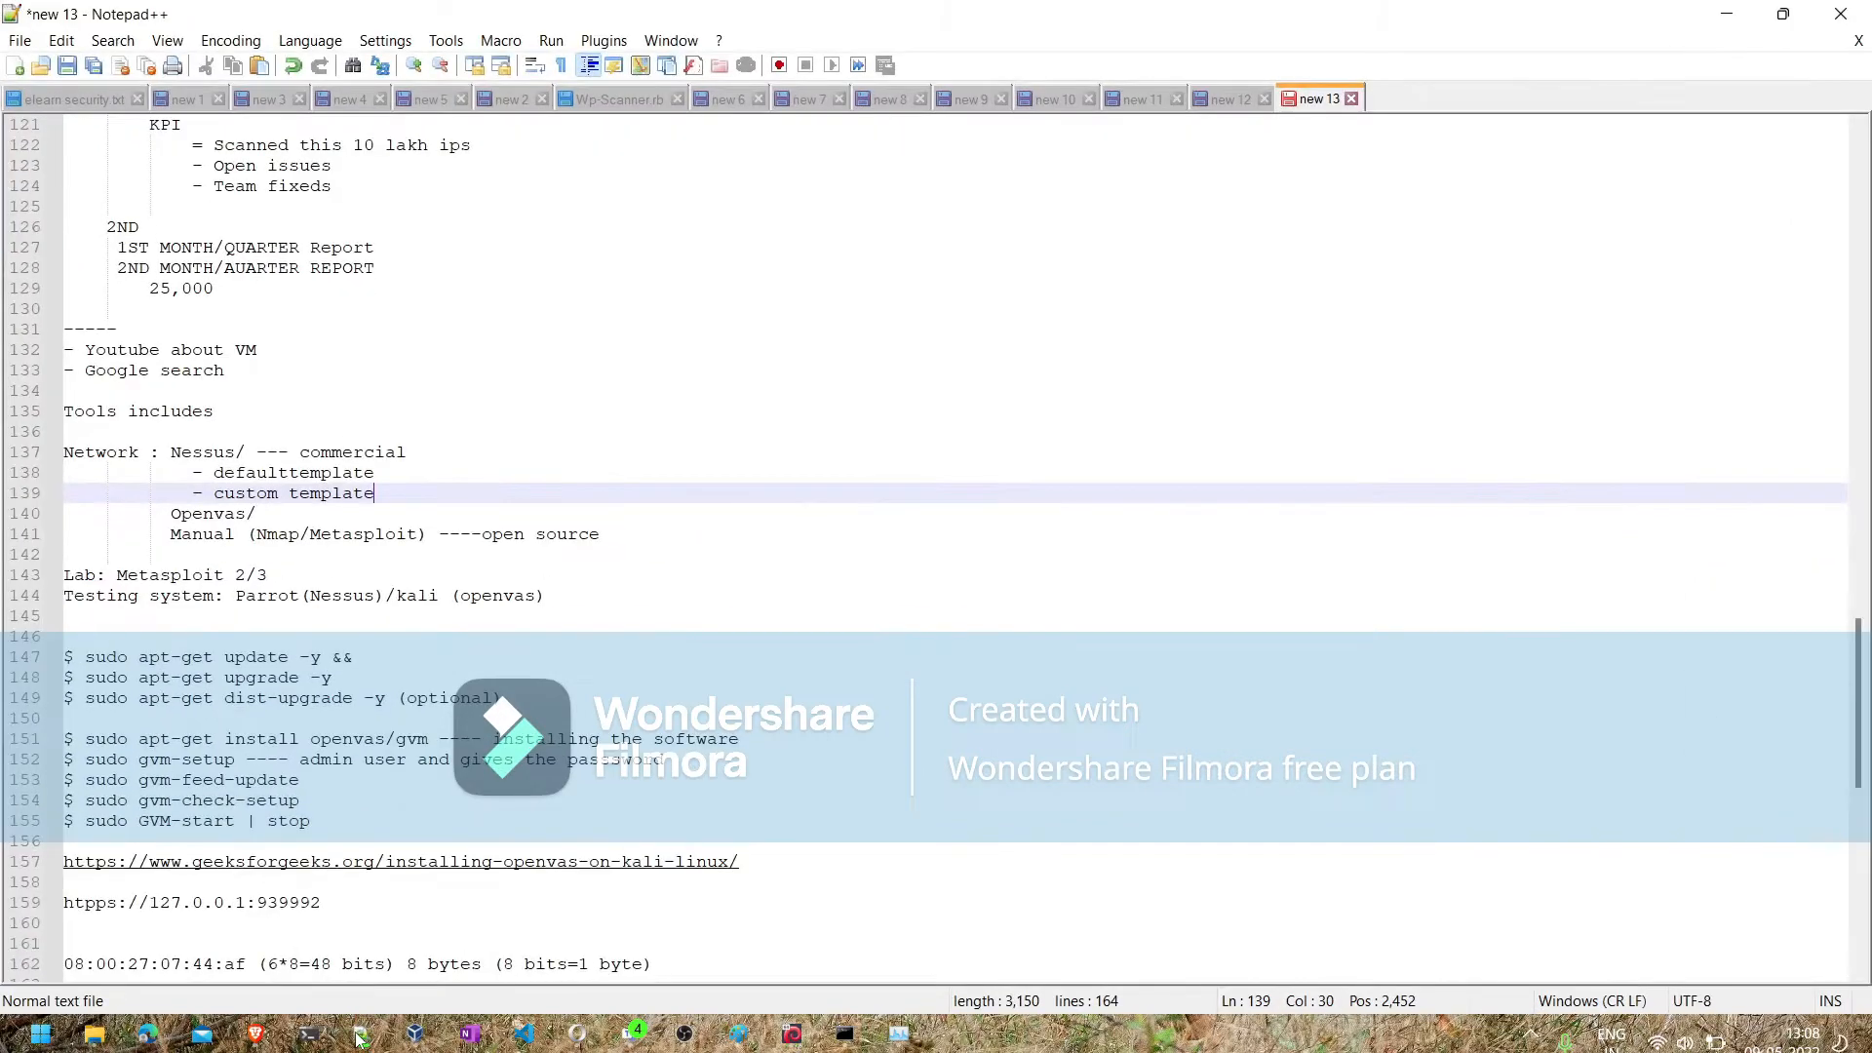
pyautogui.click(719, 963)
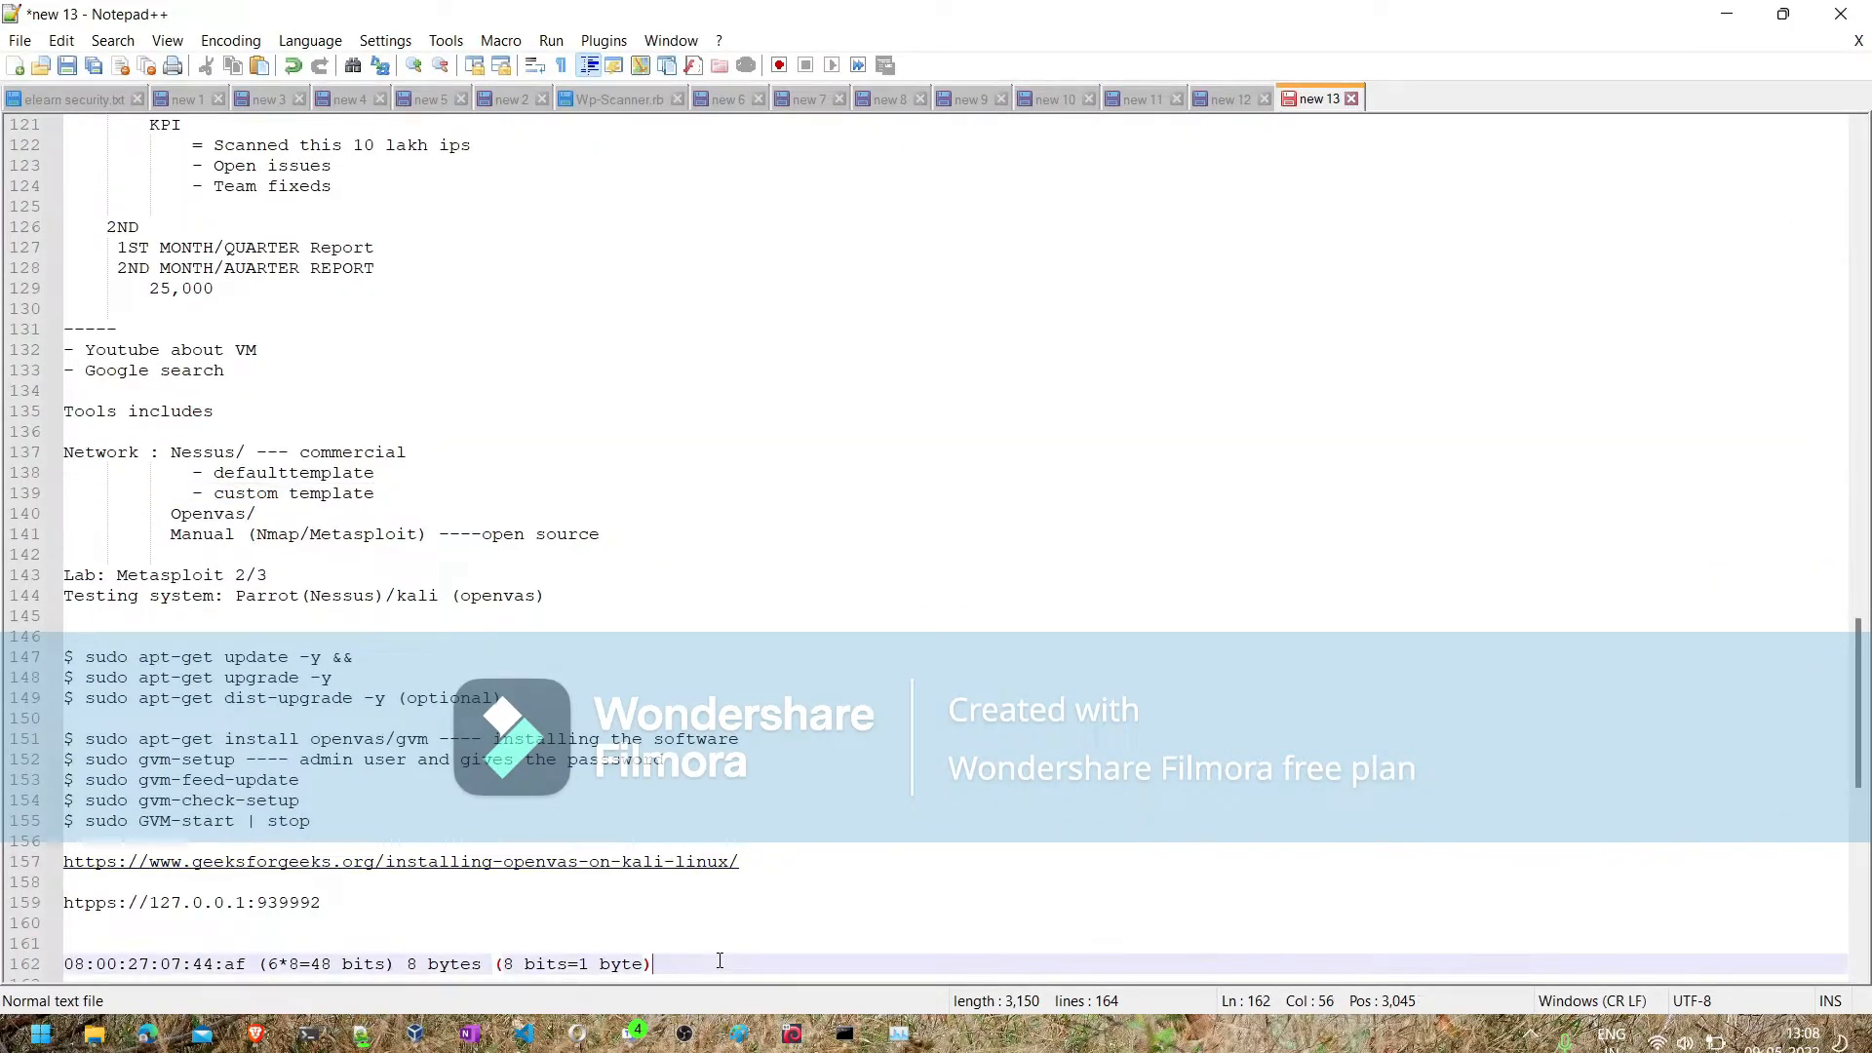
pyautogui.press('Return')
pyautogui.press('Return')
pyautogui.press('Return')
pyautogui.write('Reports')
pyautogui.press('Return')
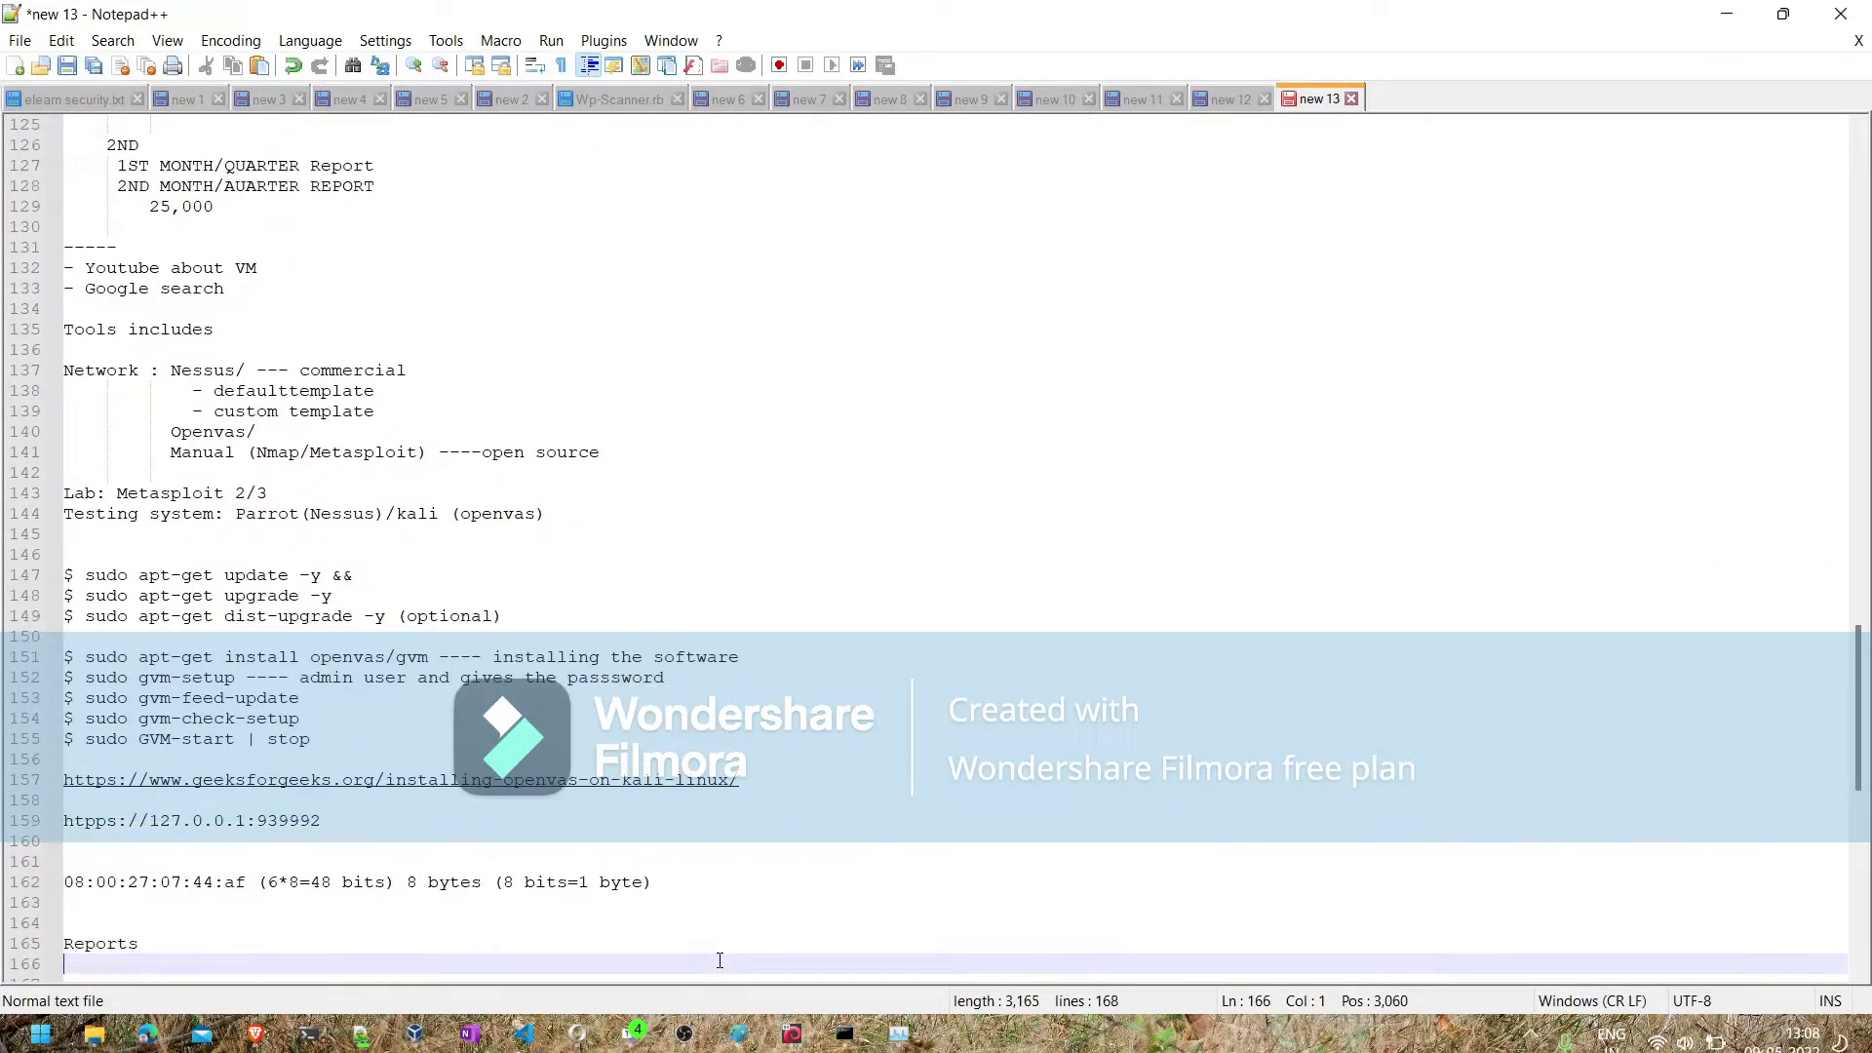
pyautogui.write('Nessus')
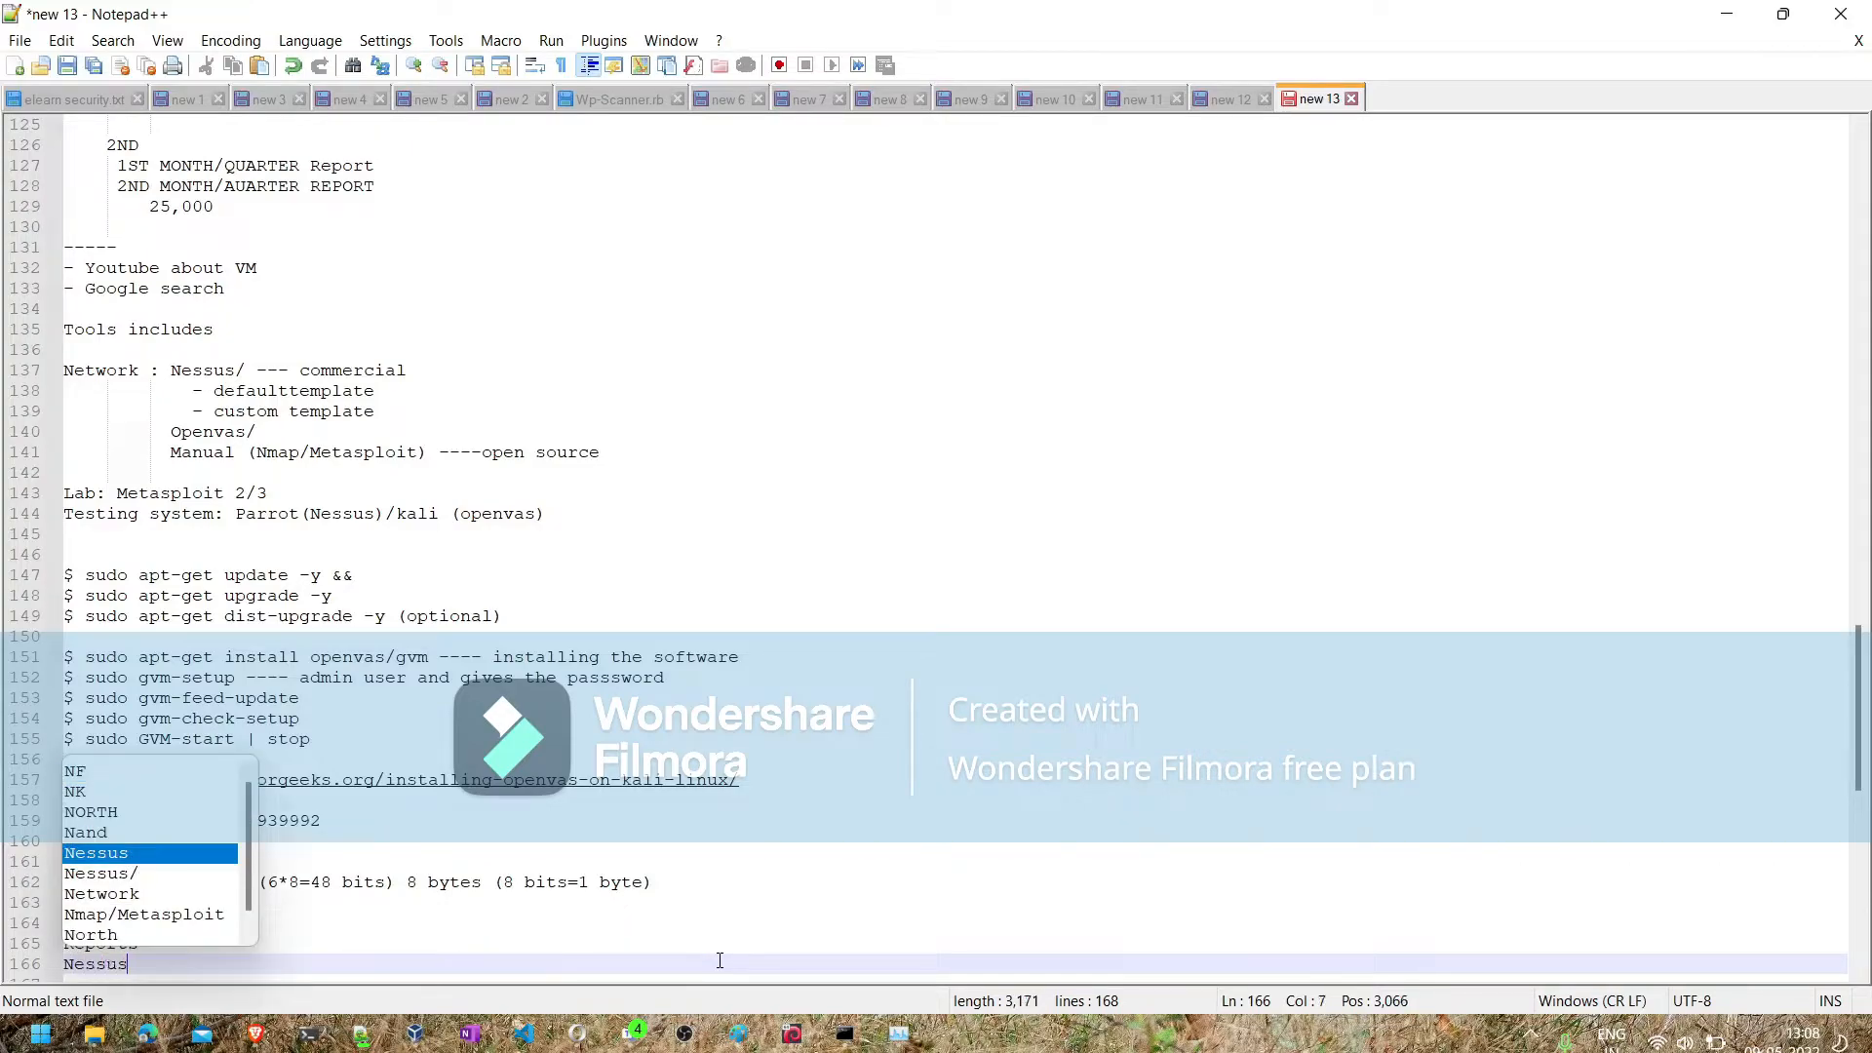
pyautogui.write('/nexpose')
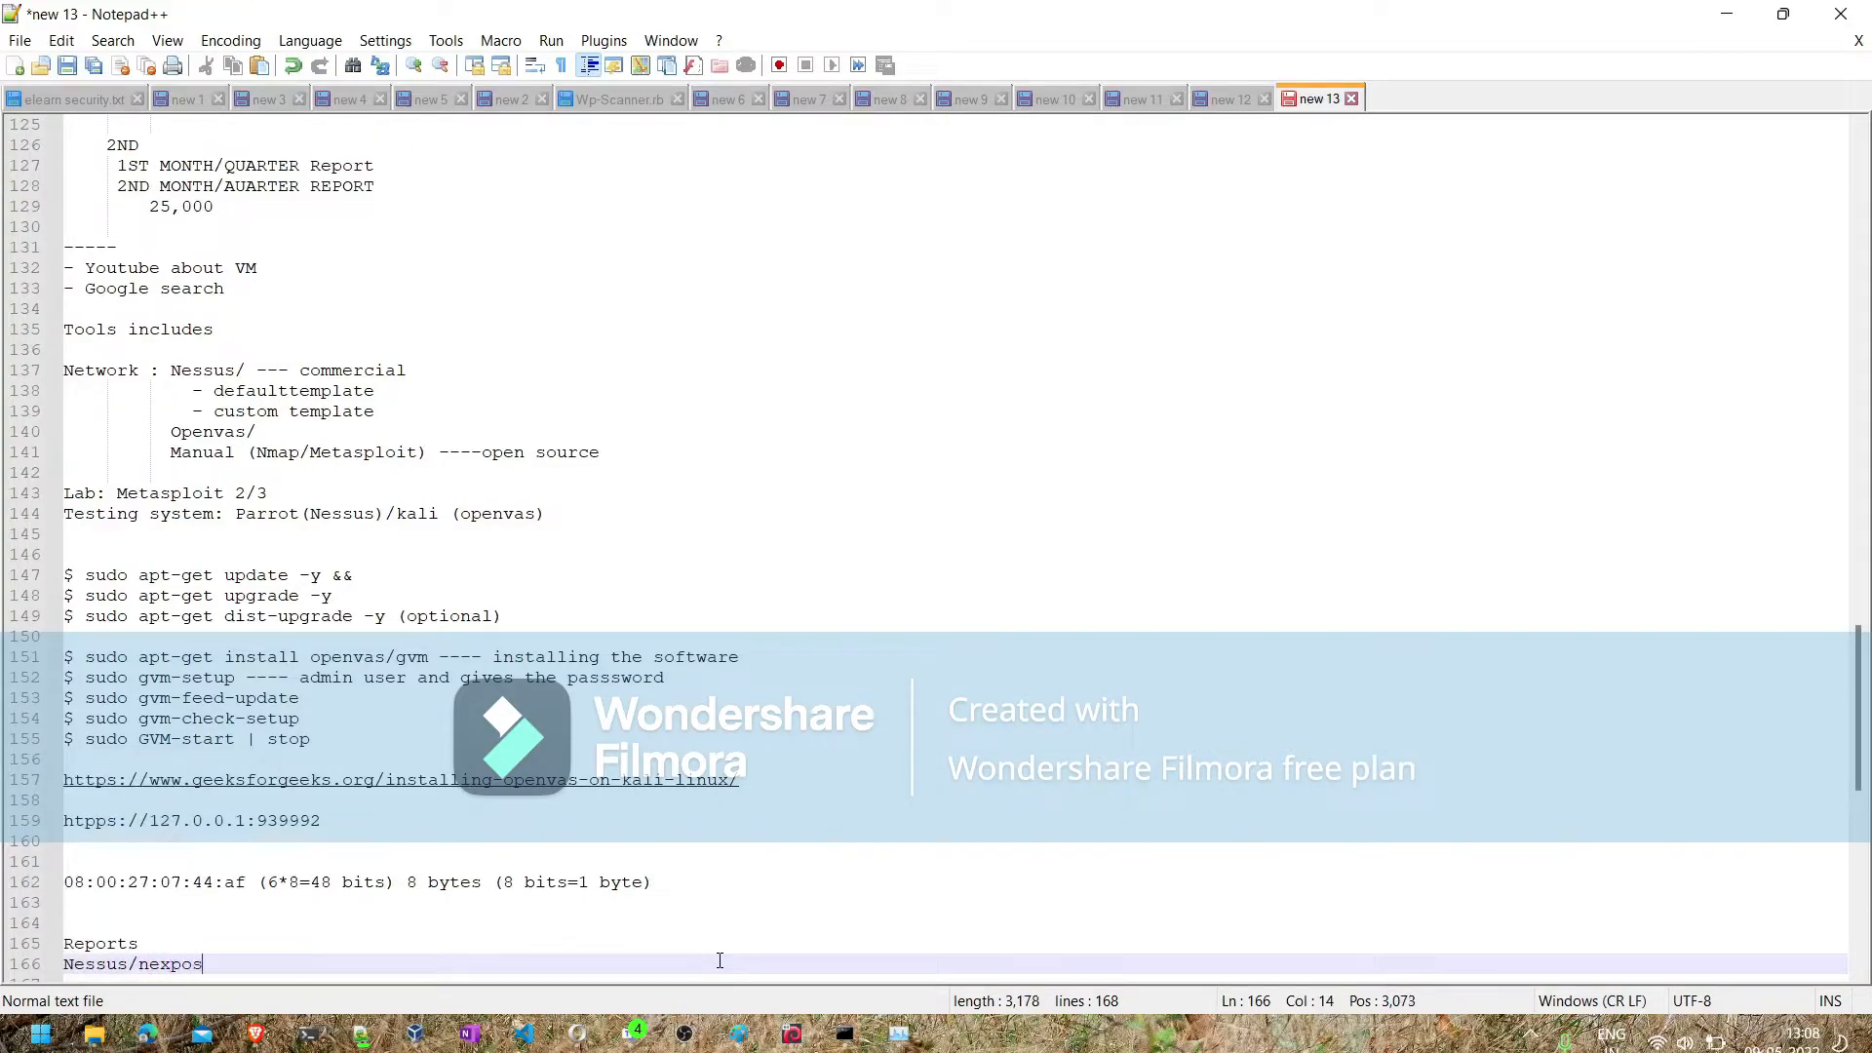
# - Add the line "Csv - comma seperated values" under "Nessus/nexpose" in the Reports notes
pyautogui.press('Return')
pyautogui.write('cvs')
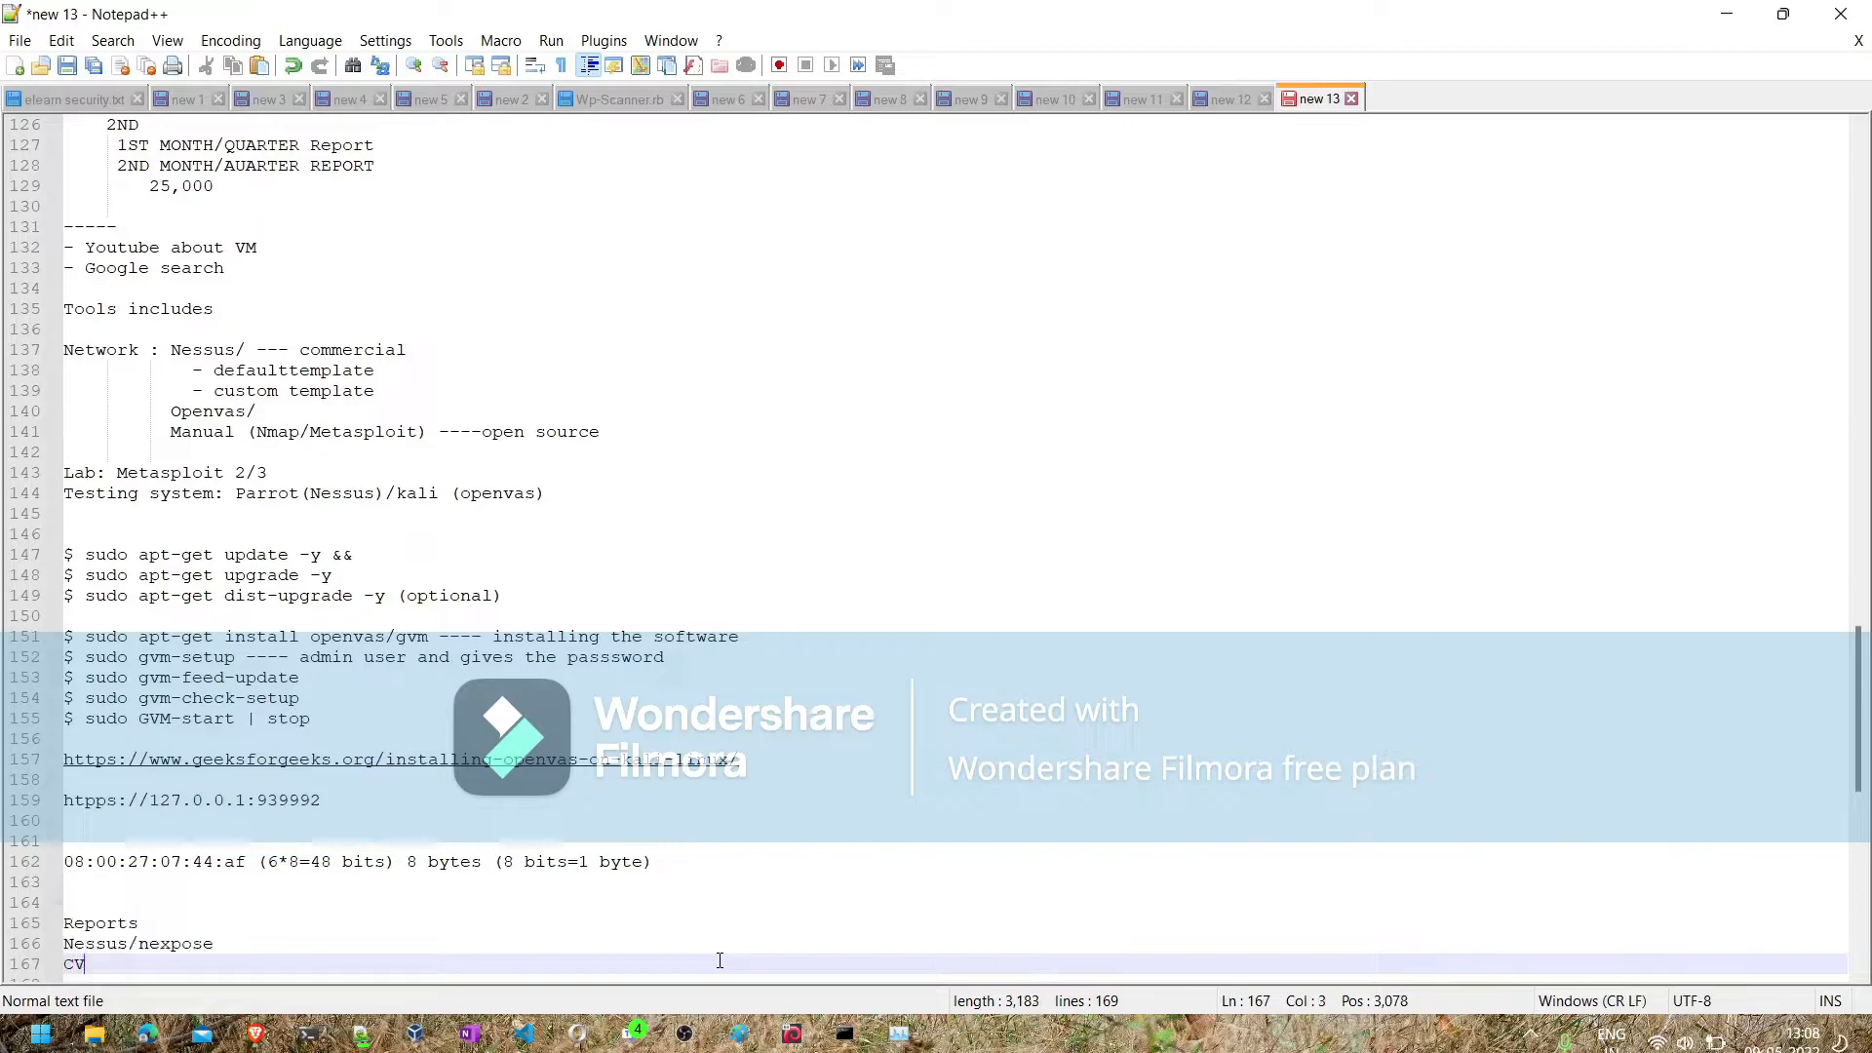
pyautogui.write(' - co')
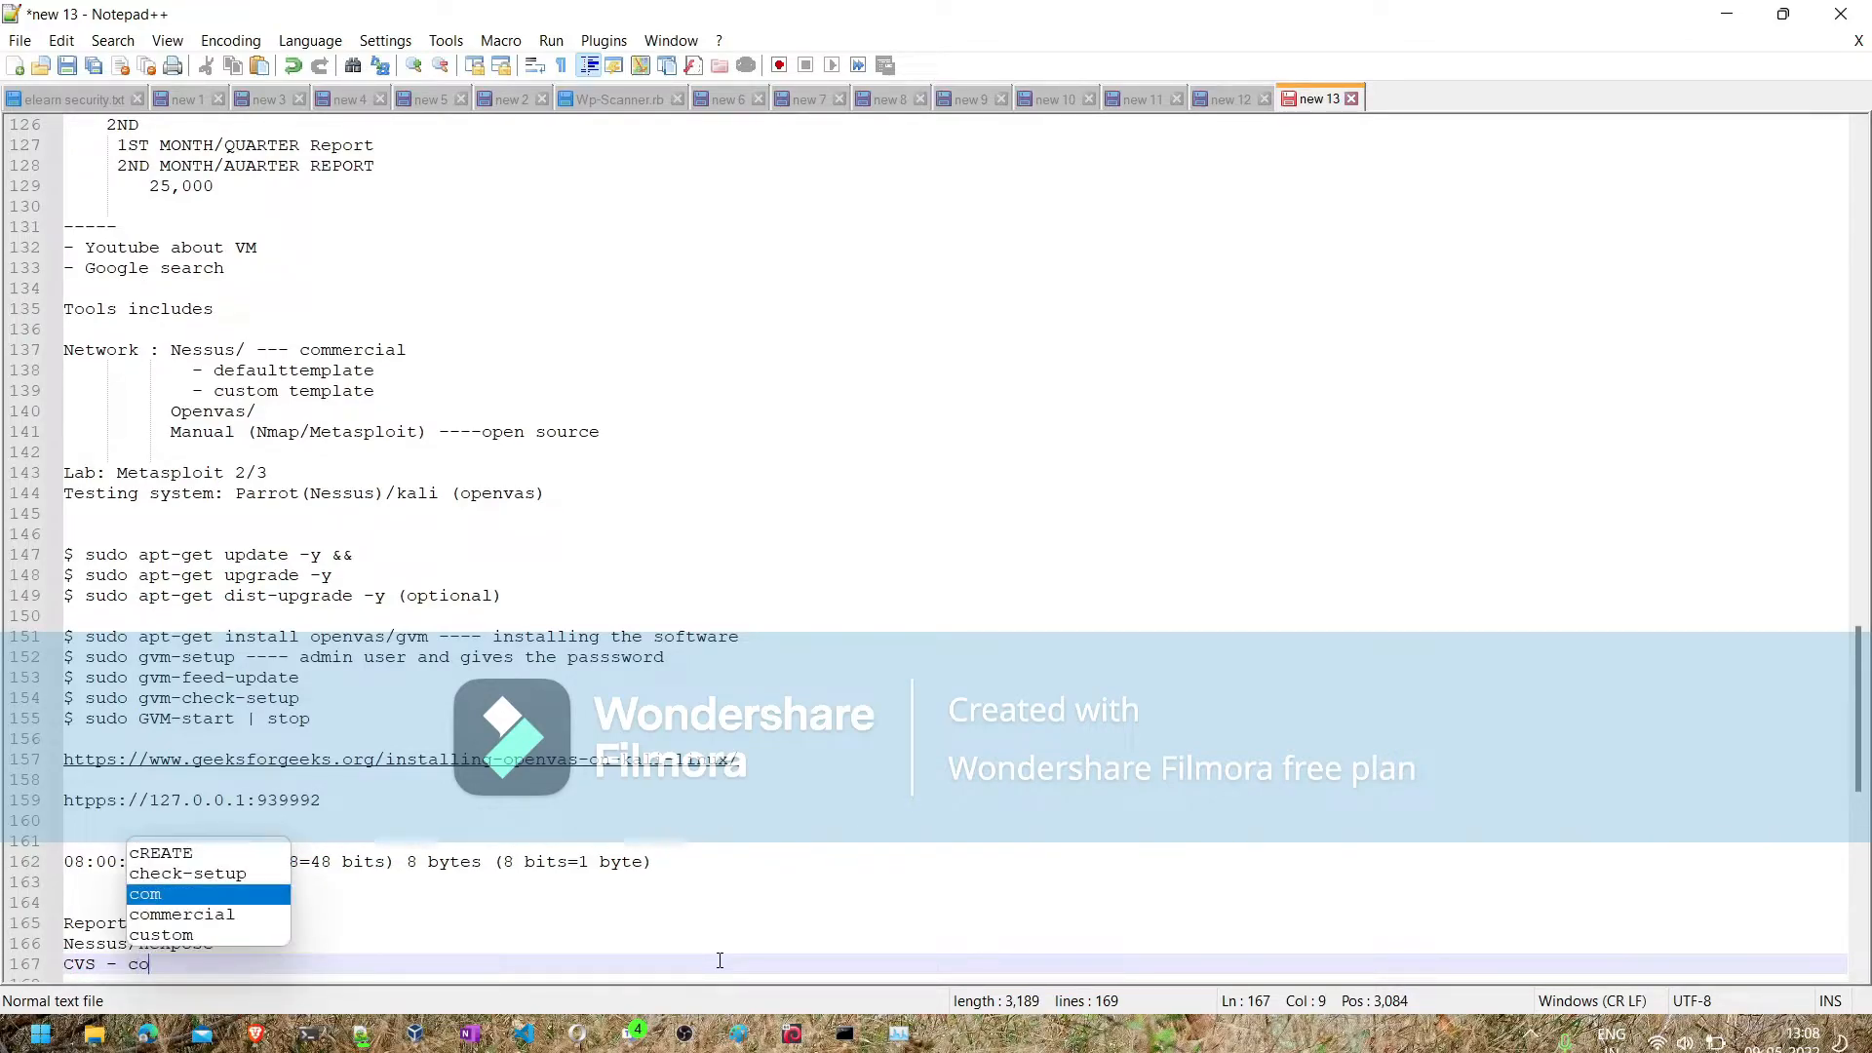
pyautogui.write('mma')
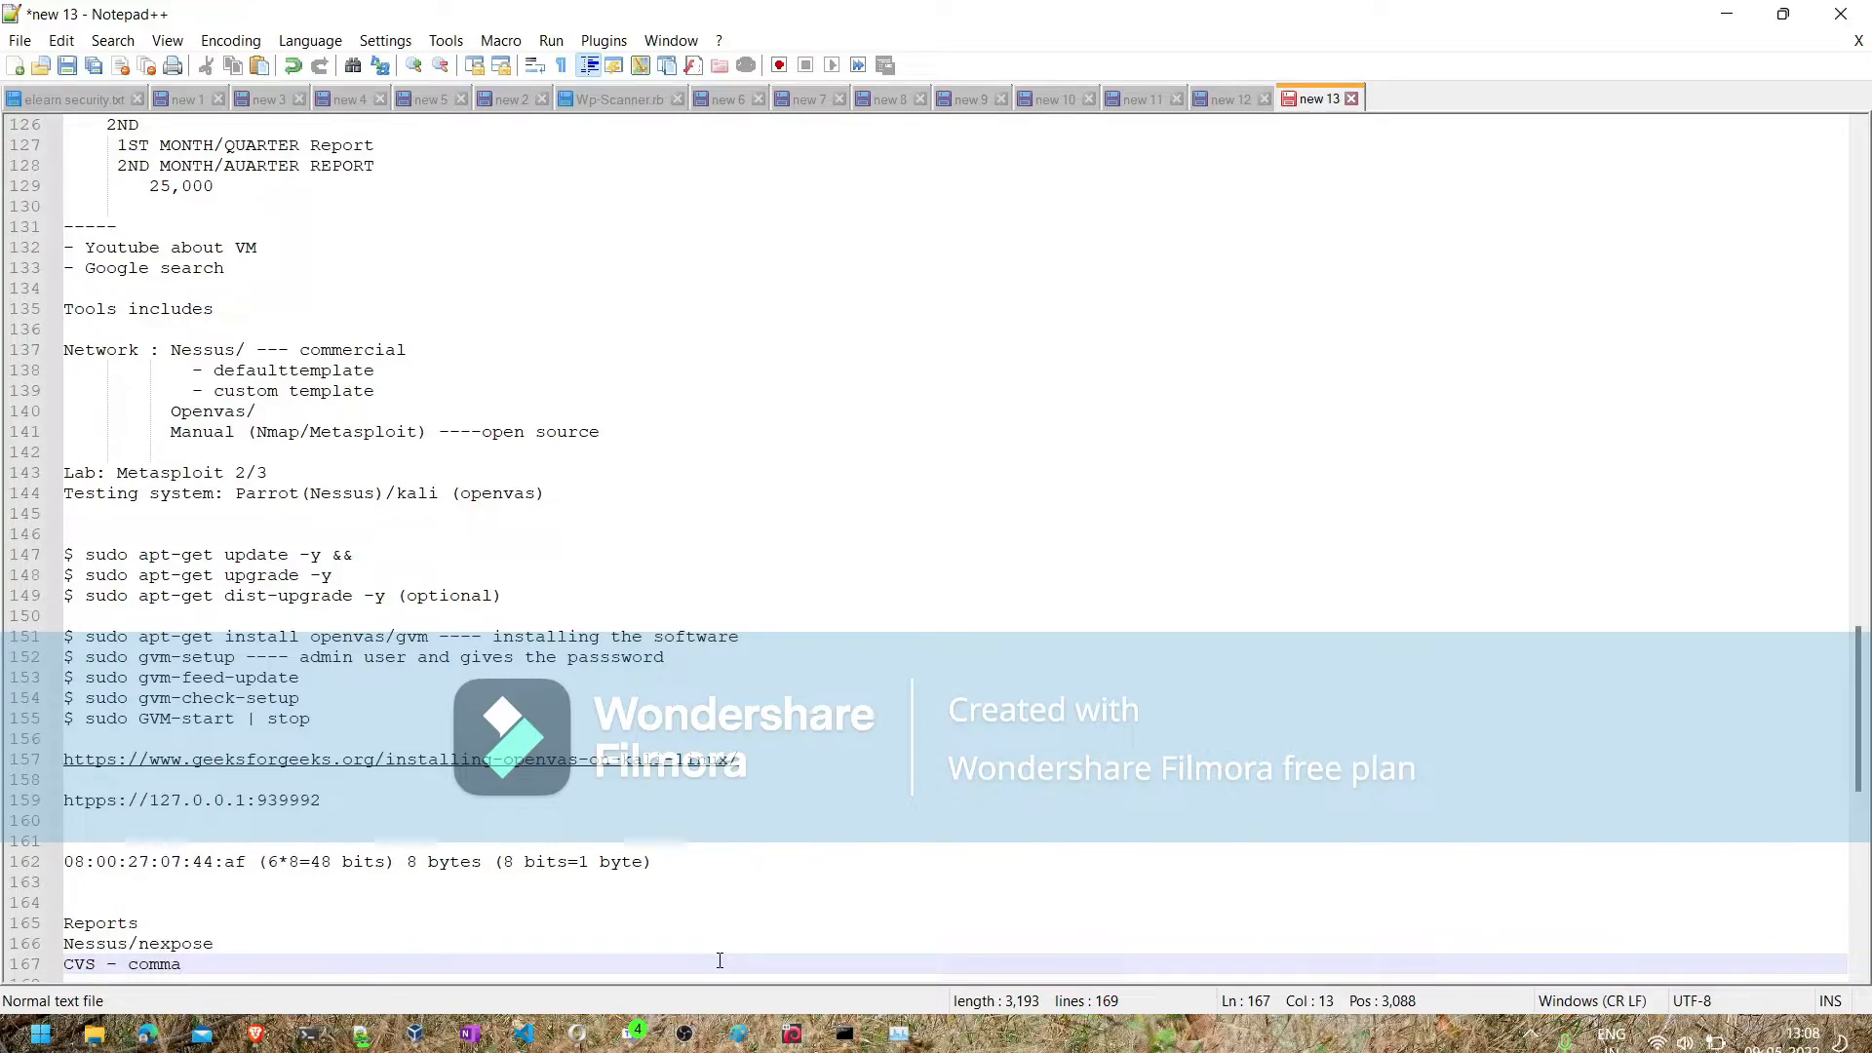
pyautogui.press('Left')
pyautogui.press('Left')
pyautogui.press('Left')
pyautogui.press('Left')
pyautogui.press('Left')
pyautogui.press('Left')
pyautogui.press('Left')
pyautogui.press('Left')
pyautogui.press('Left')
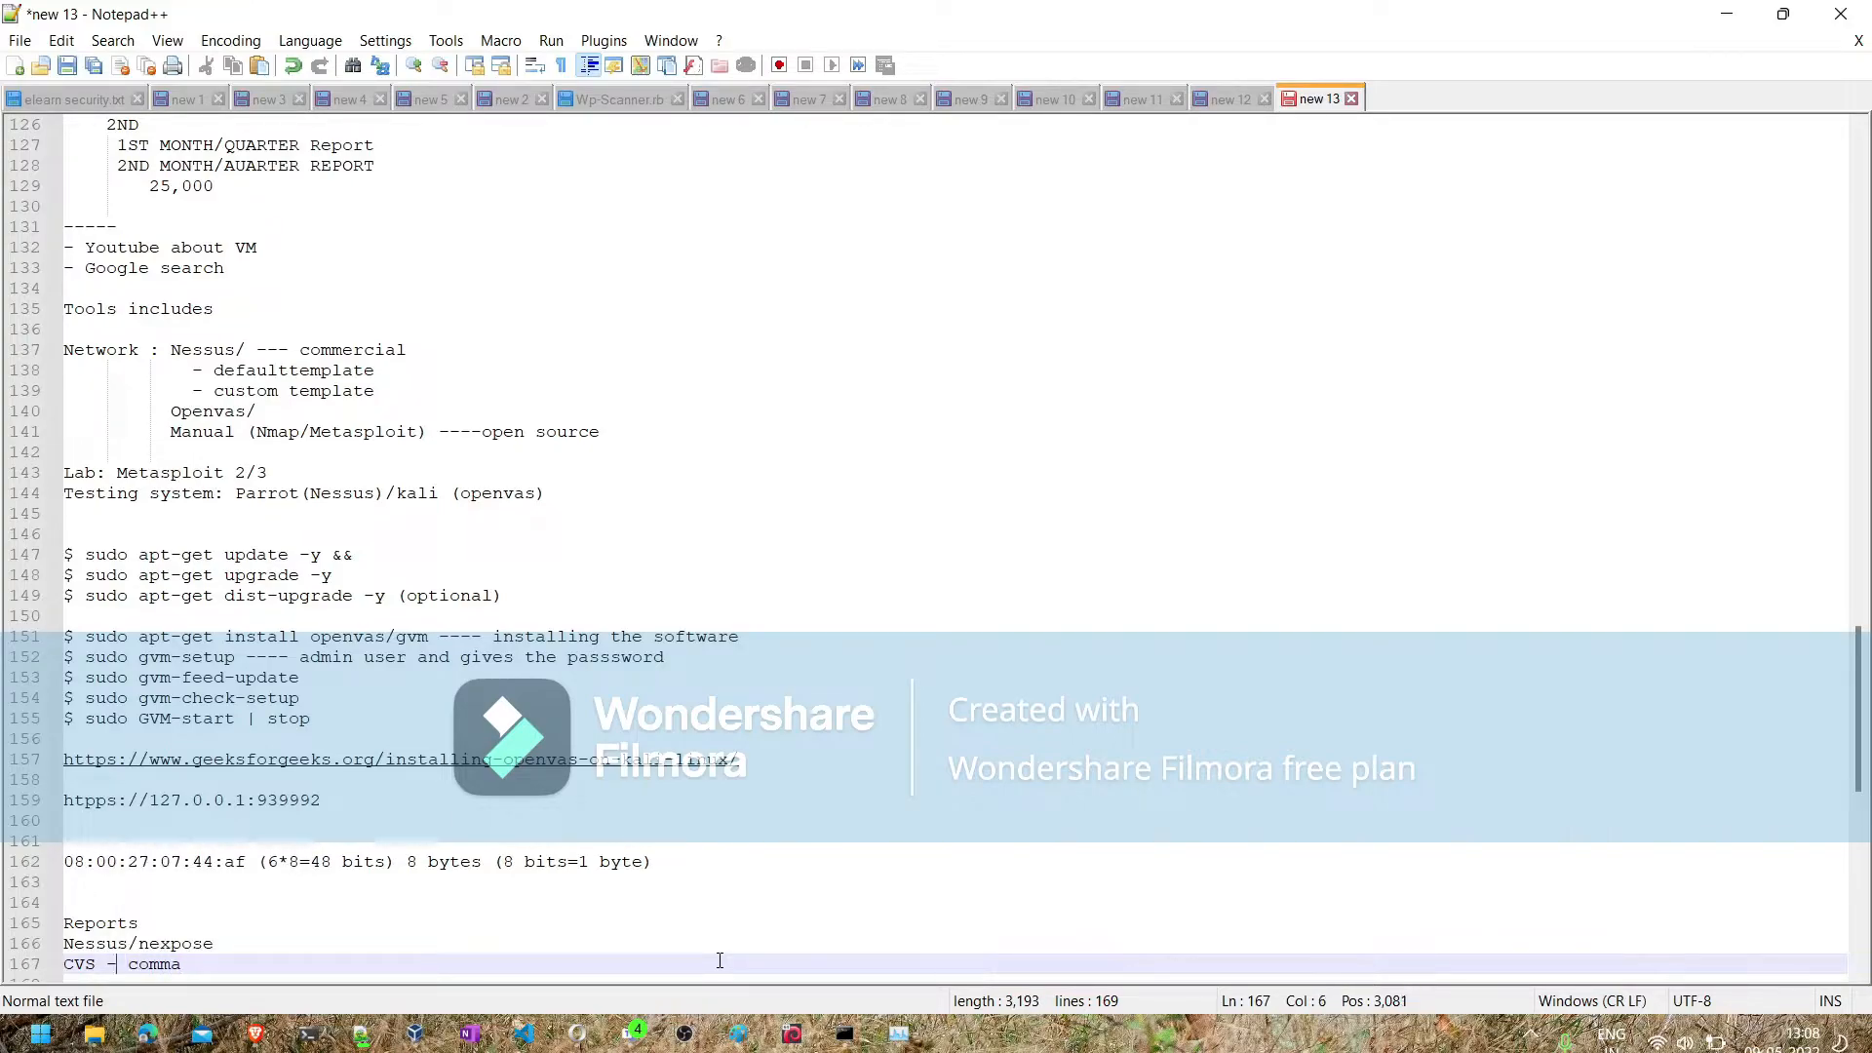
pyautogui.press('BackSpace')
pyautogui.press('BackSpace')
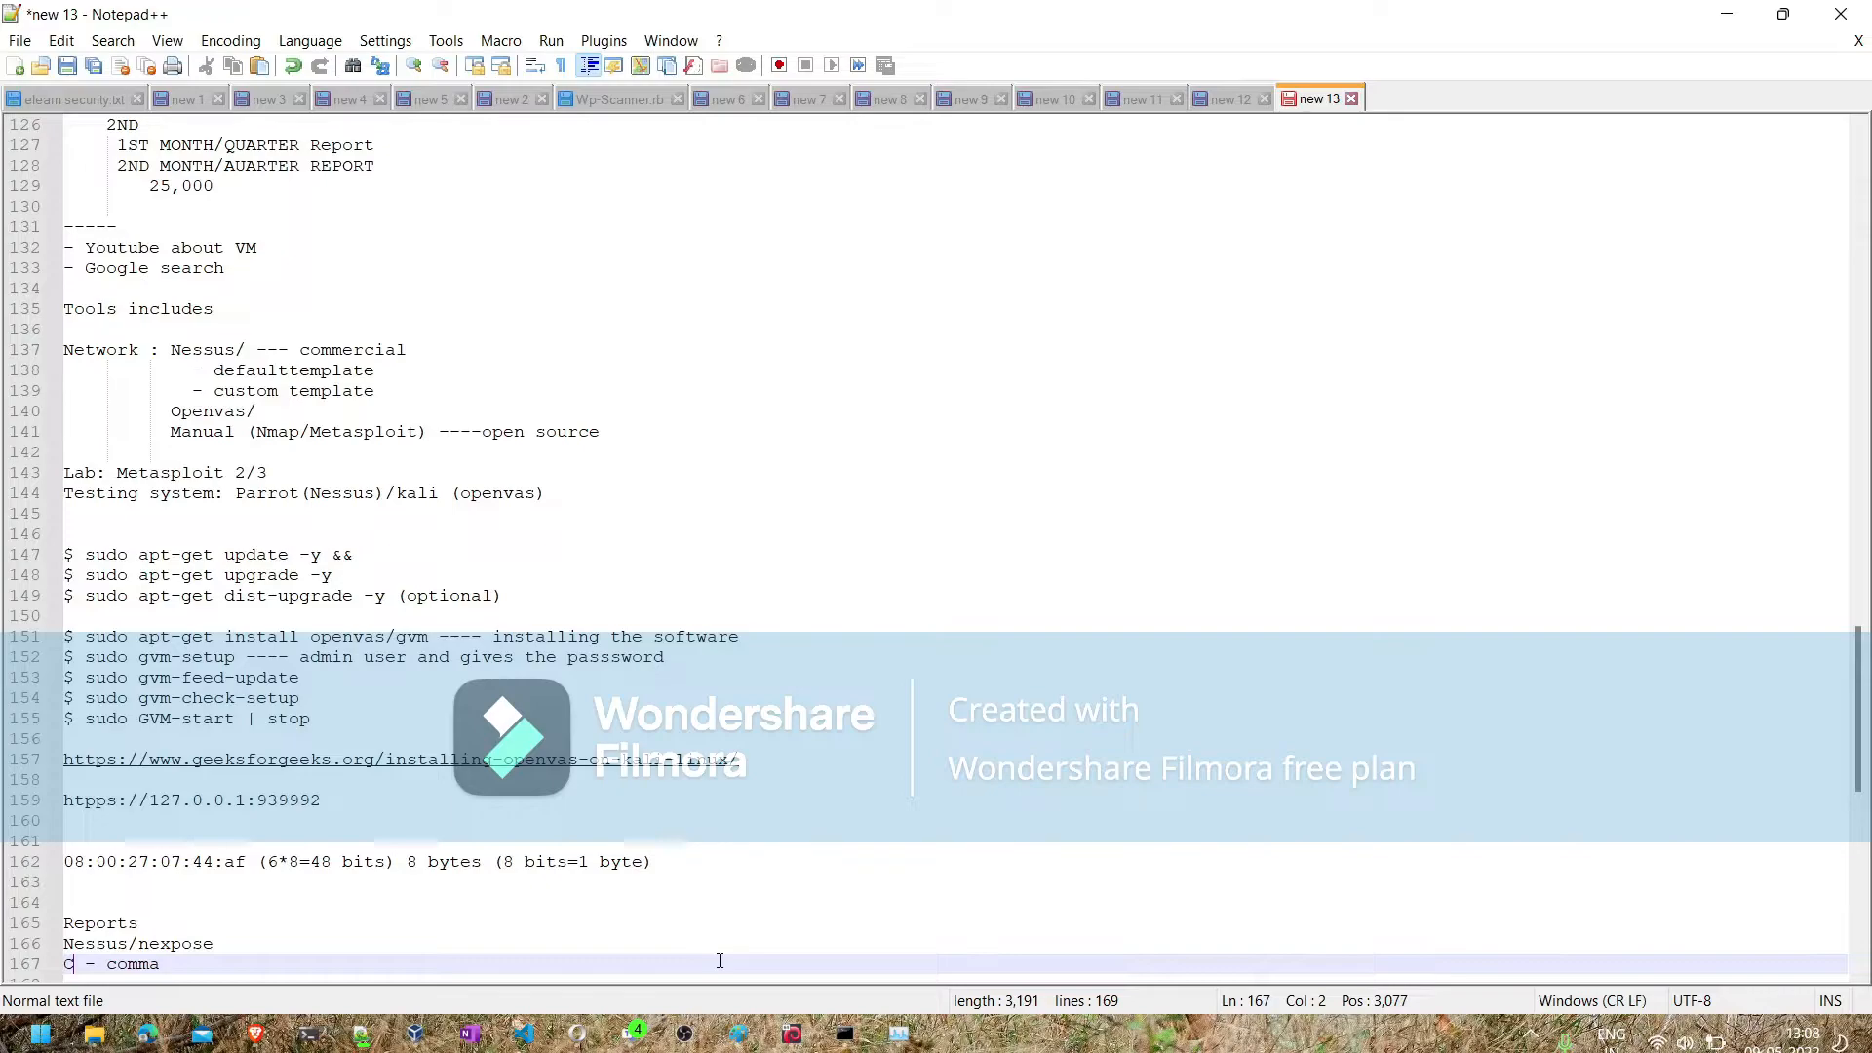
pyautogui.write('sv')
pyautogui.press('End')
pyautogui.write('seperat')
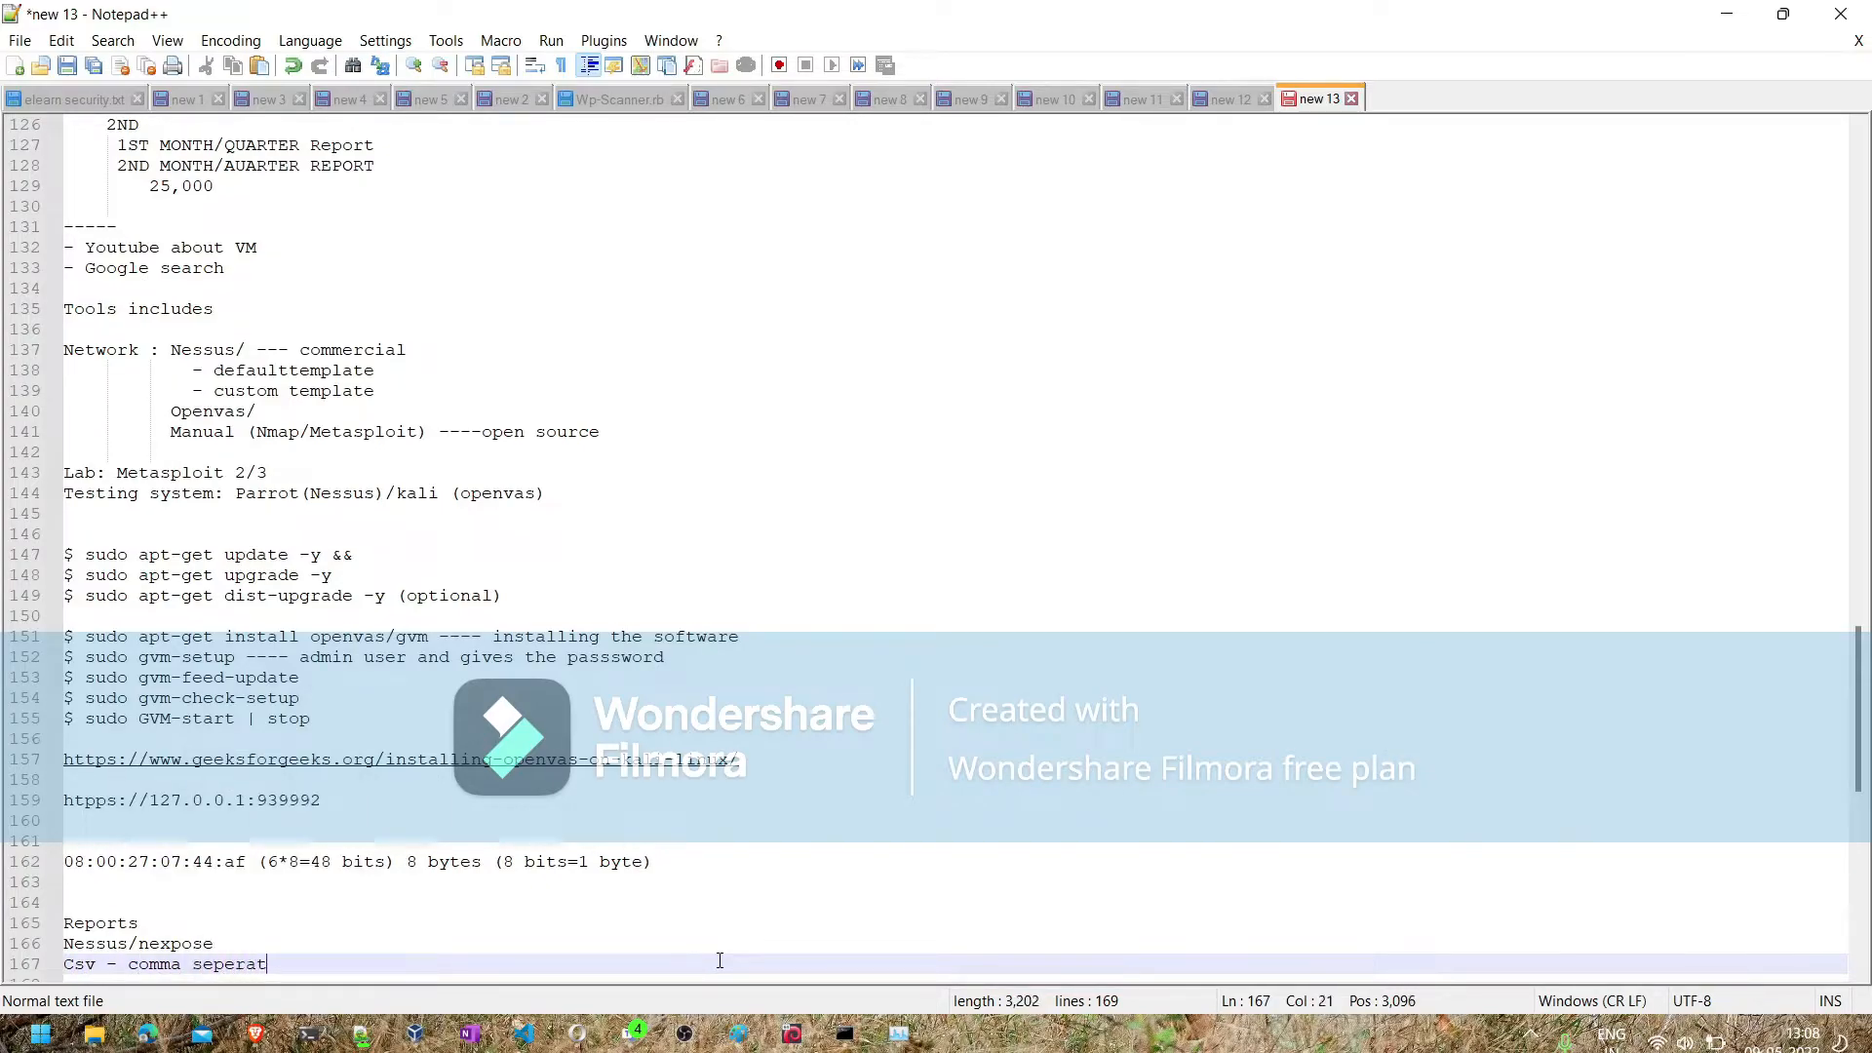
pyautogui.write('ed values')
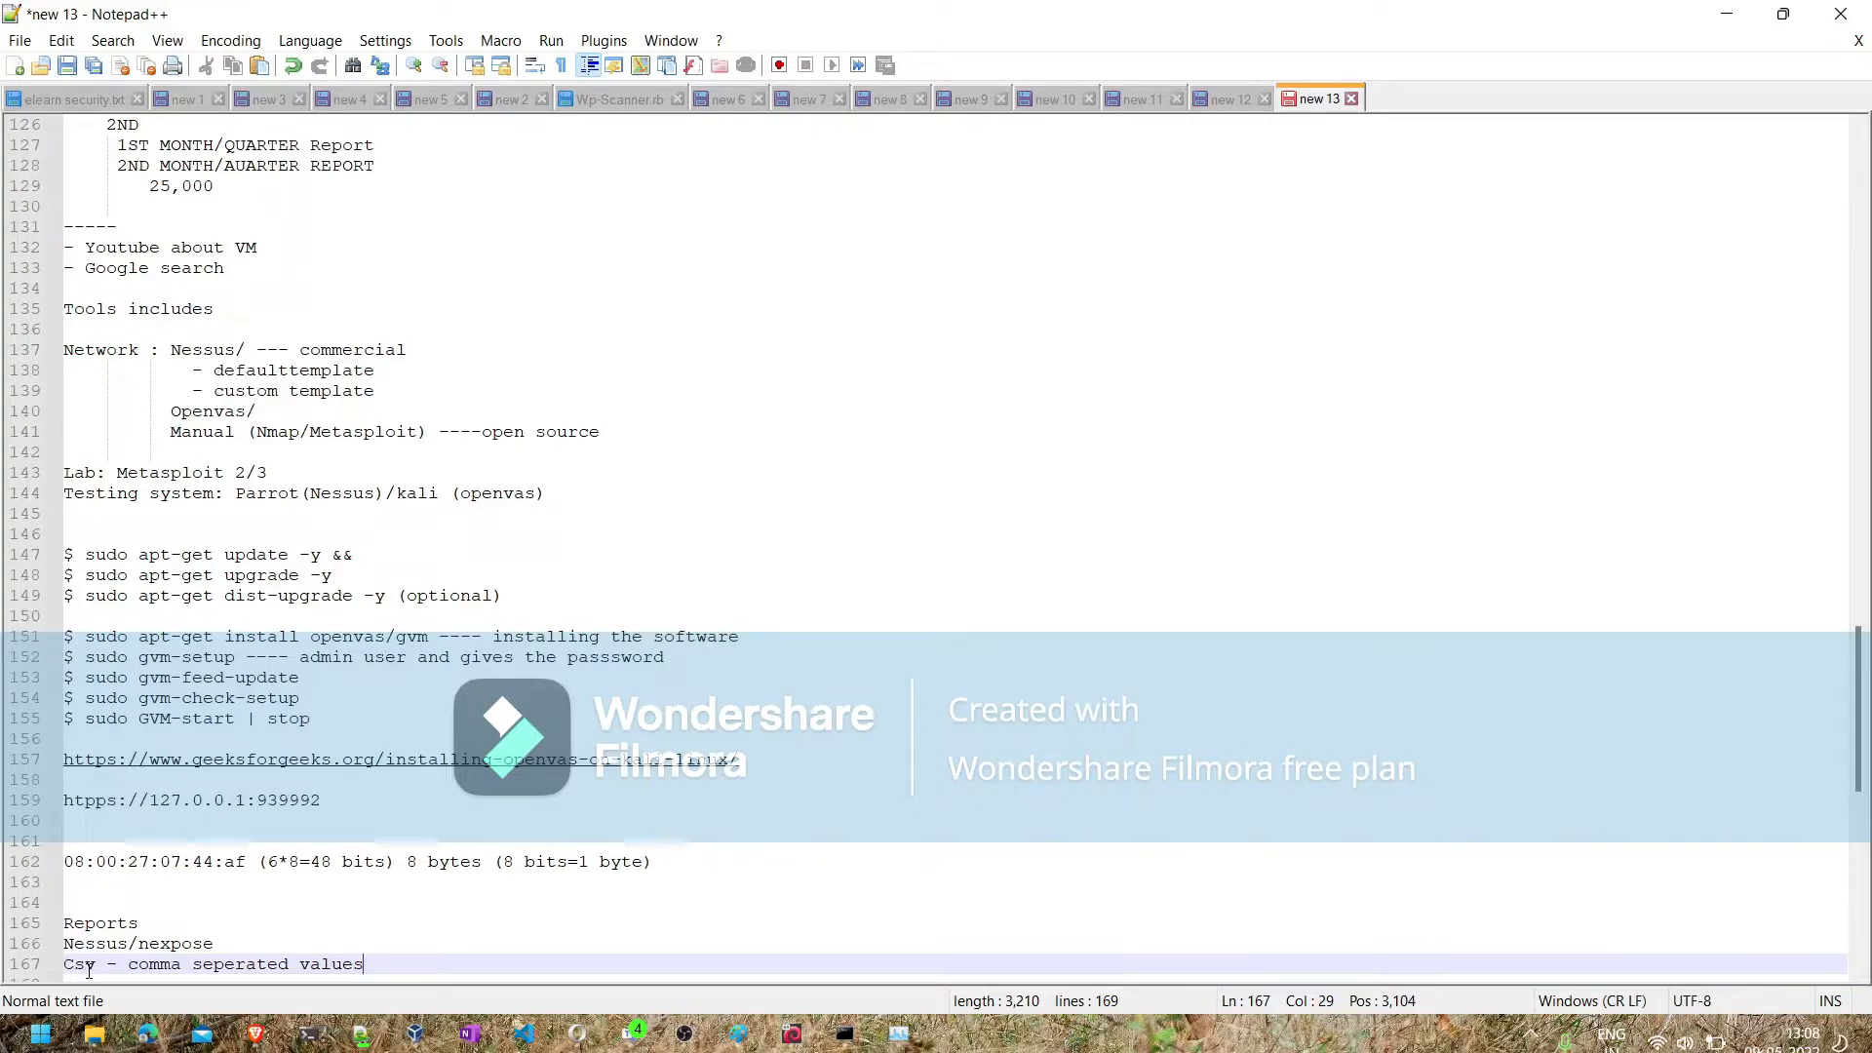
# - Return to Nessus in the Parrot virtual machine and check the host progress of the template2 scan from My Scans
pyautogui.click(1732, 20)
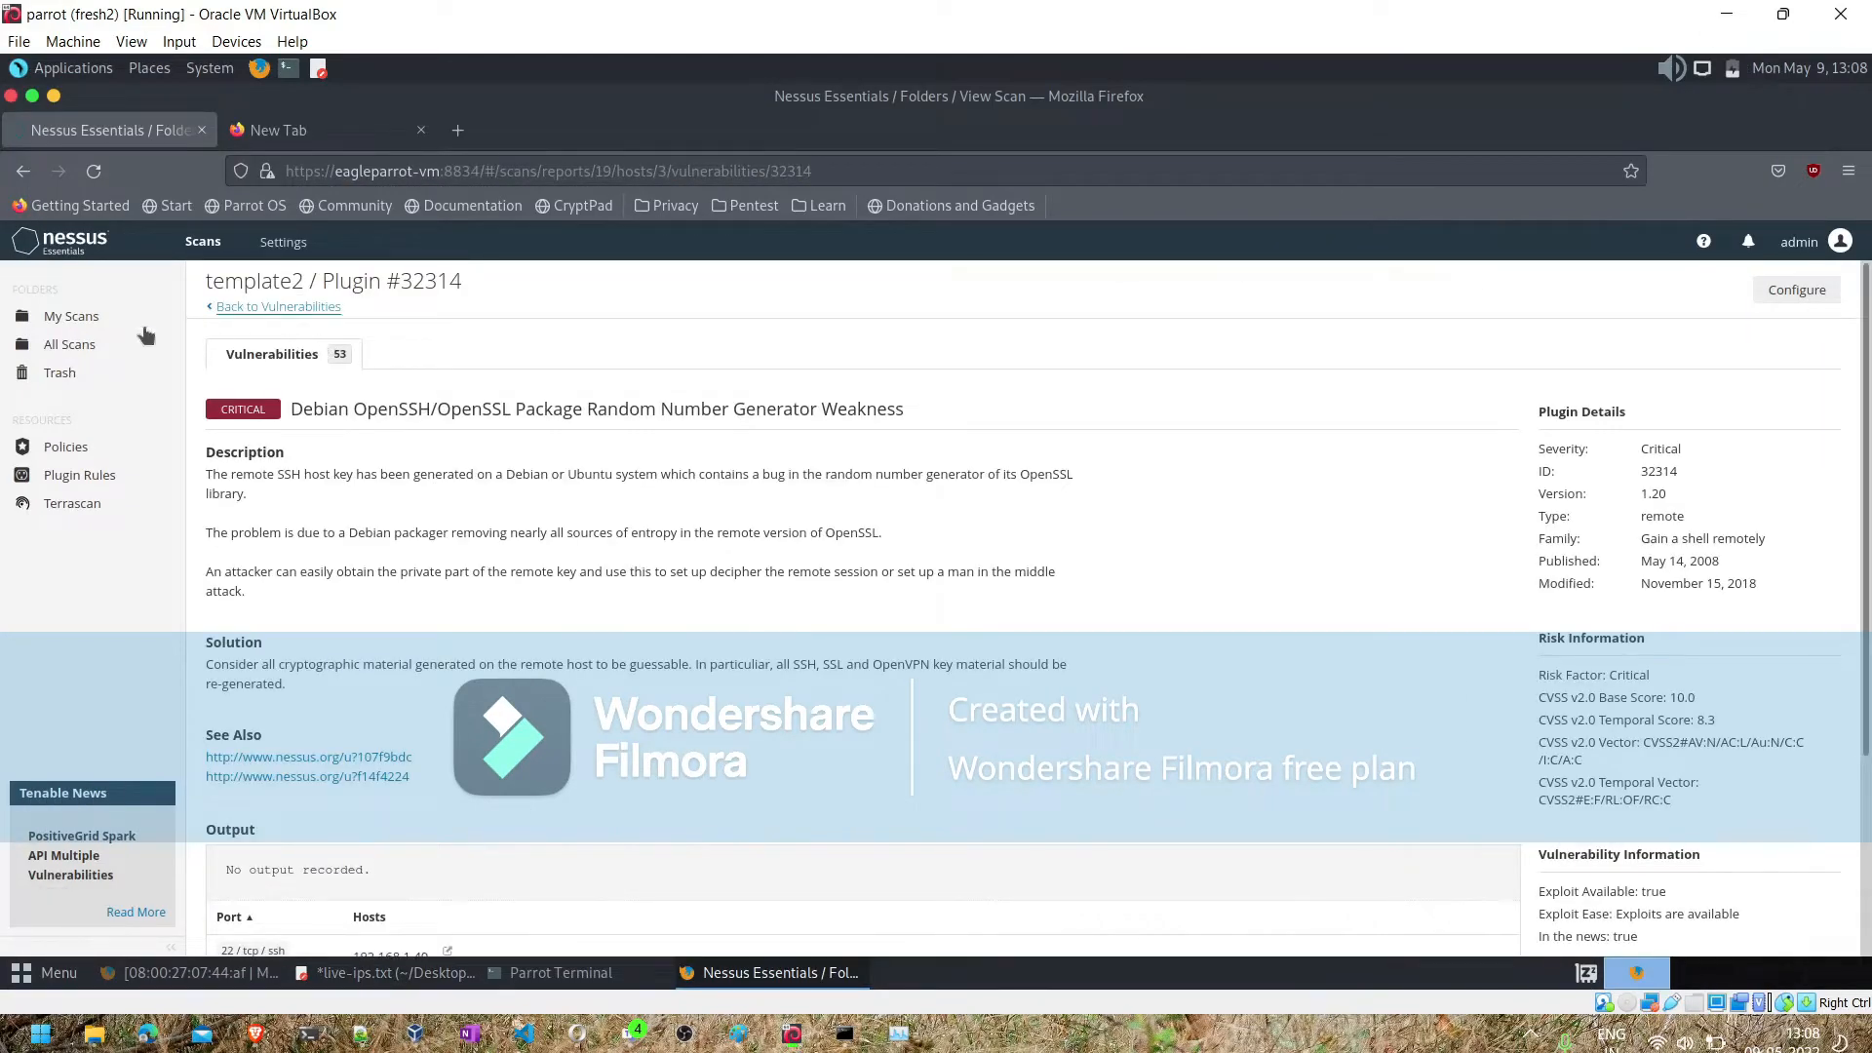
pyautogui.click(123, 320)
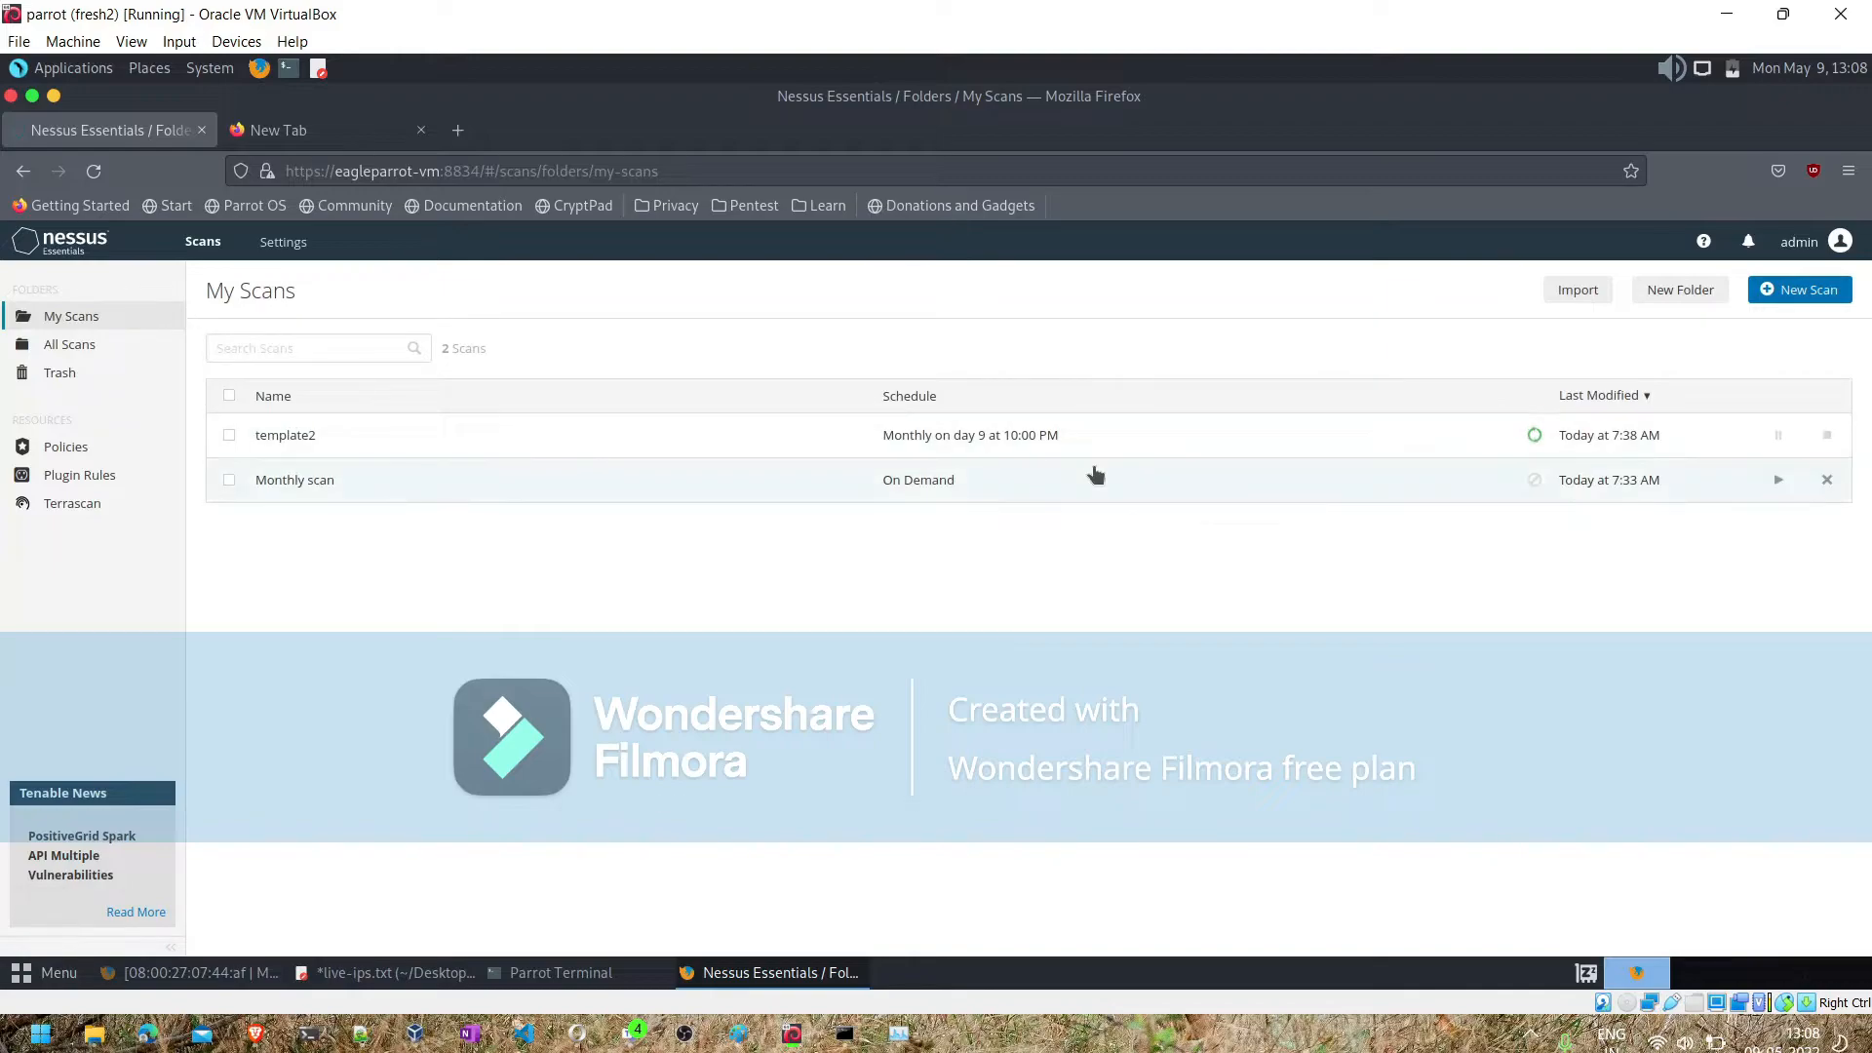
pyautogui.click(1606, 435)
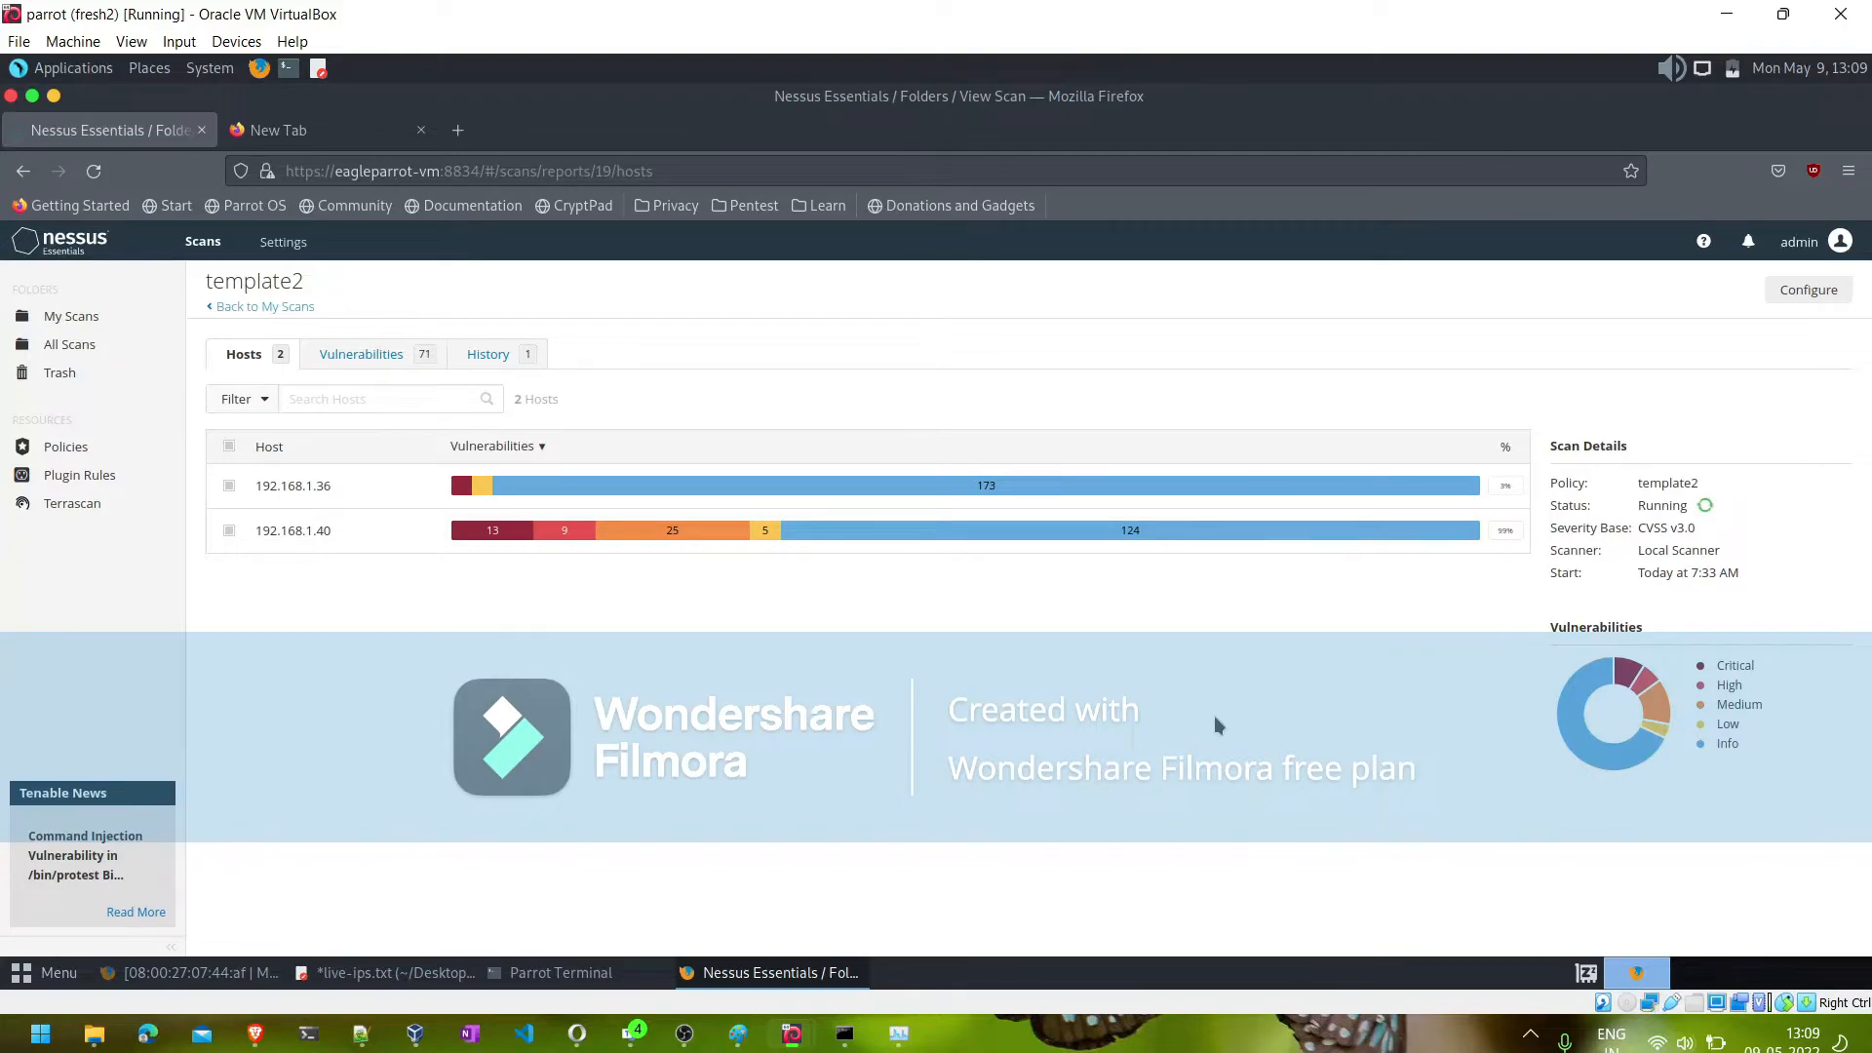
# - Switch to the Notepad++ notes and add "- Windows" and "- Linux systems" as sub-items of the Nessus line in the Scope section
pyautogui.moveTo(363, 1037)
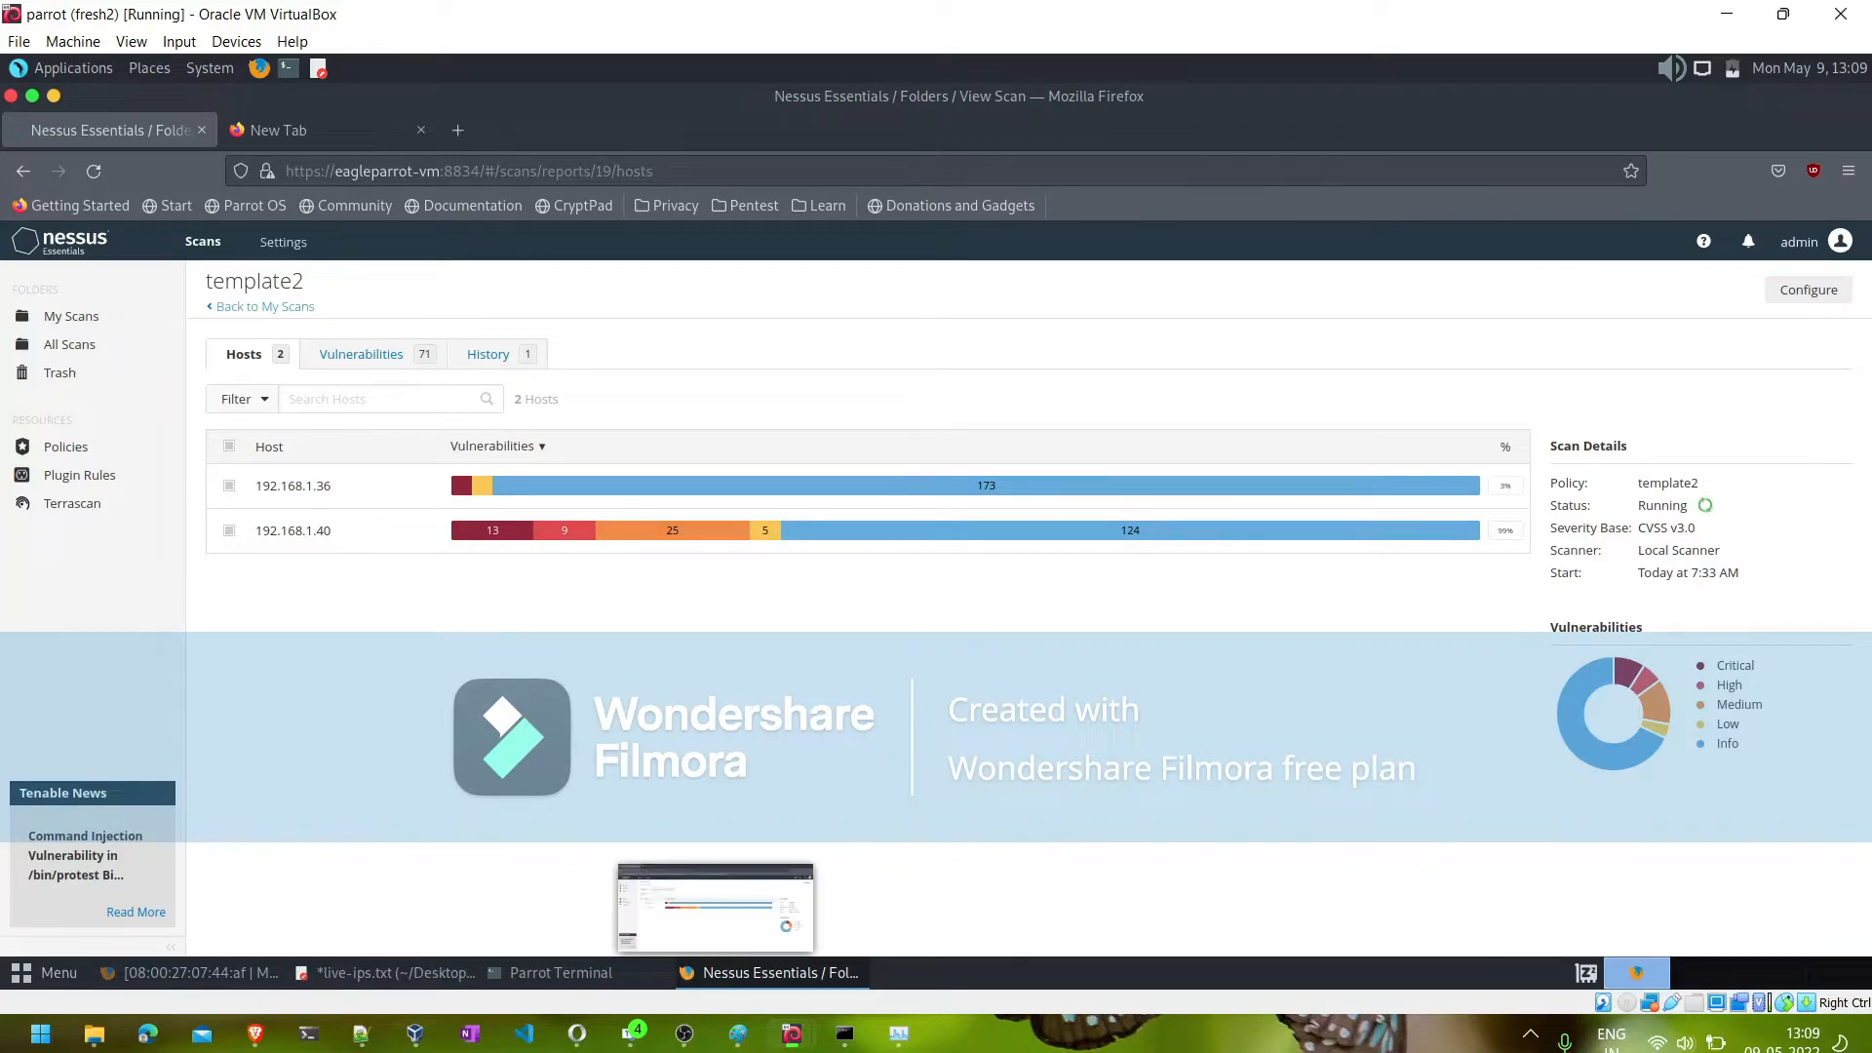
pyautogui.click(364, 1037)
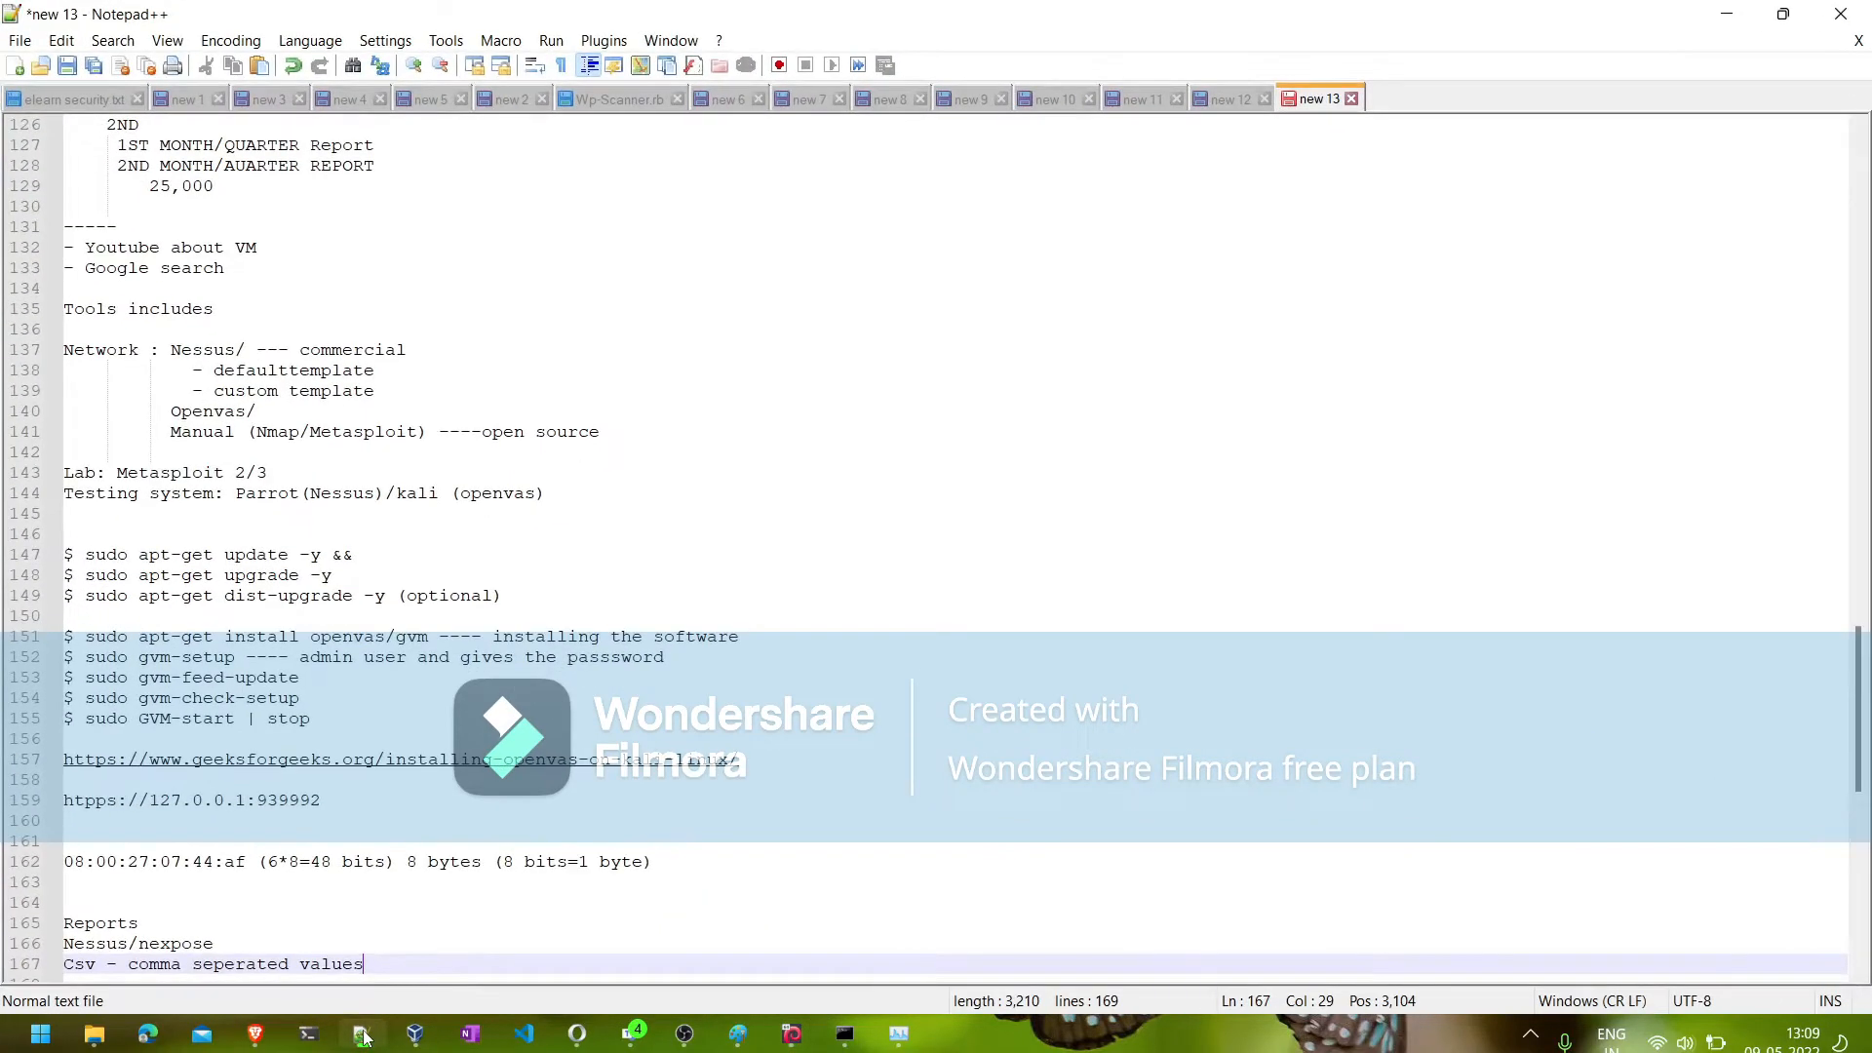
pyautogui.scroll(10, 616, 445)
pyautogui.scroll(8, 616, 445)
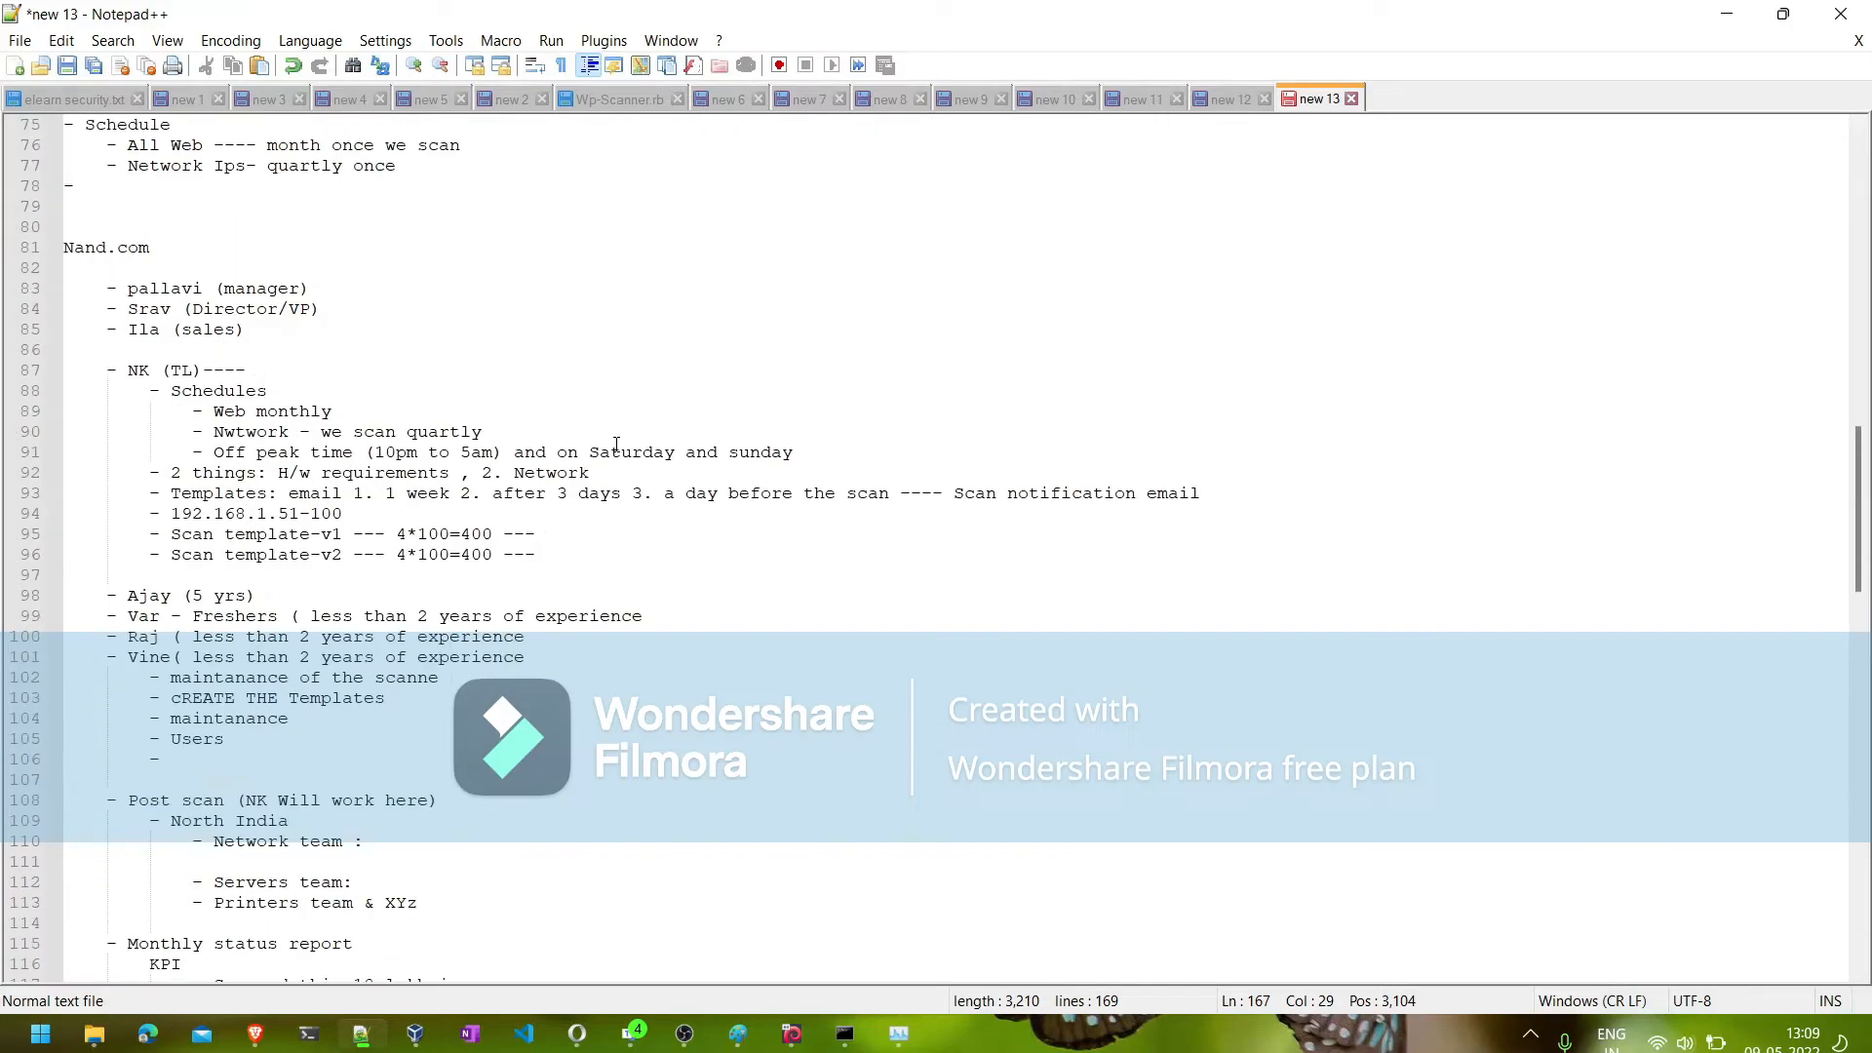
pyautogui.scroll(7, 360, 518)
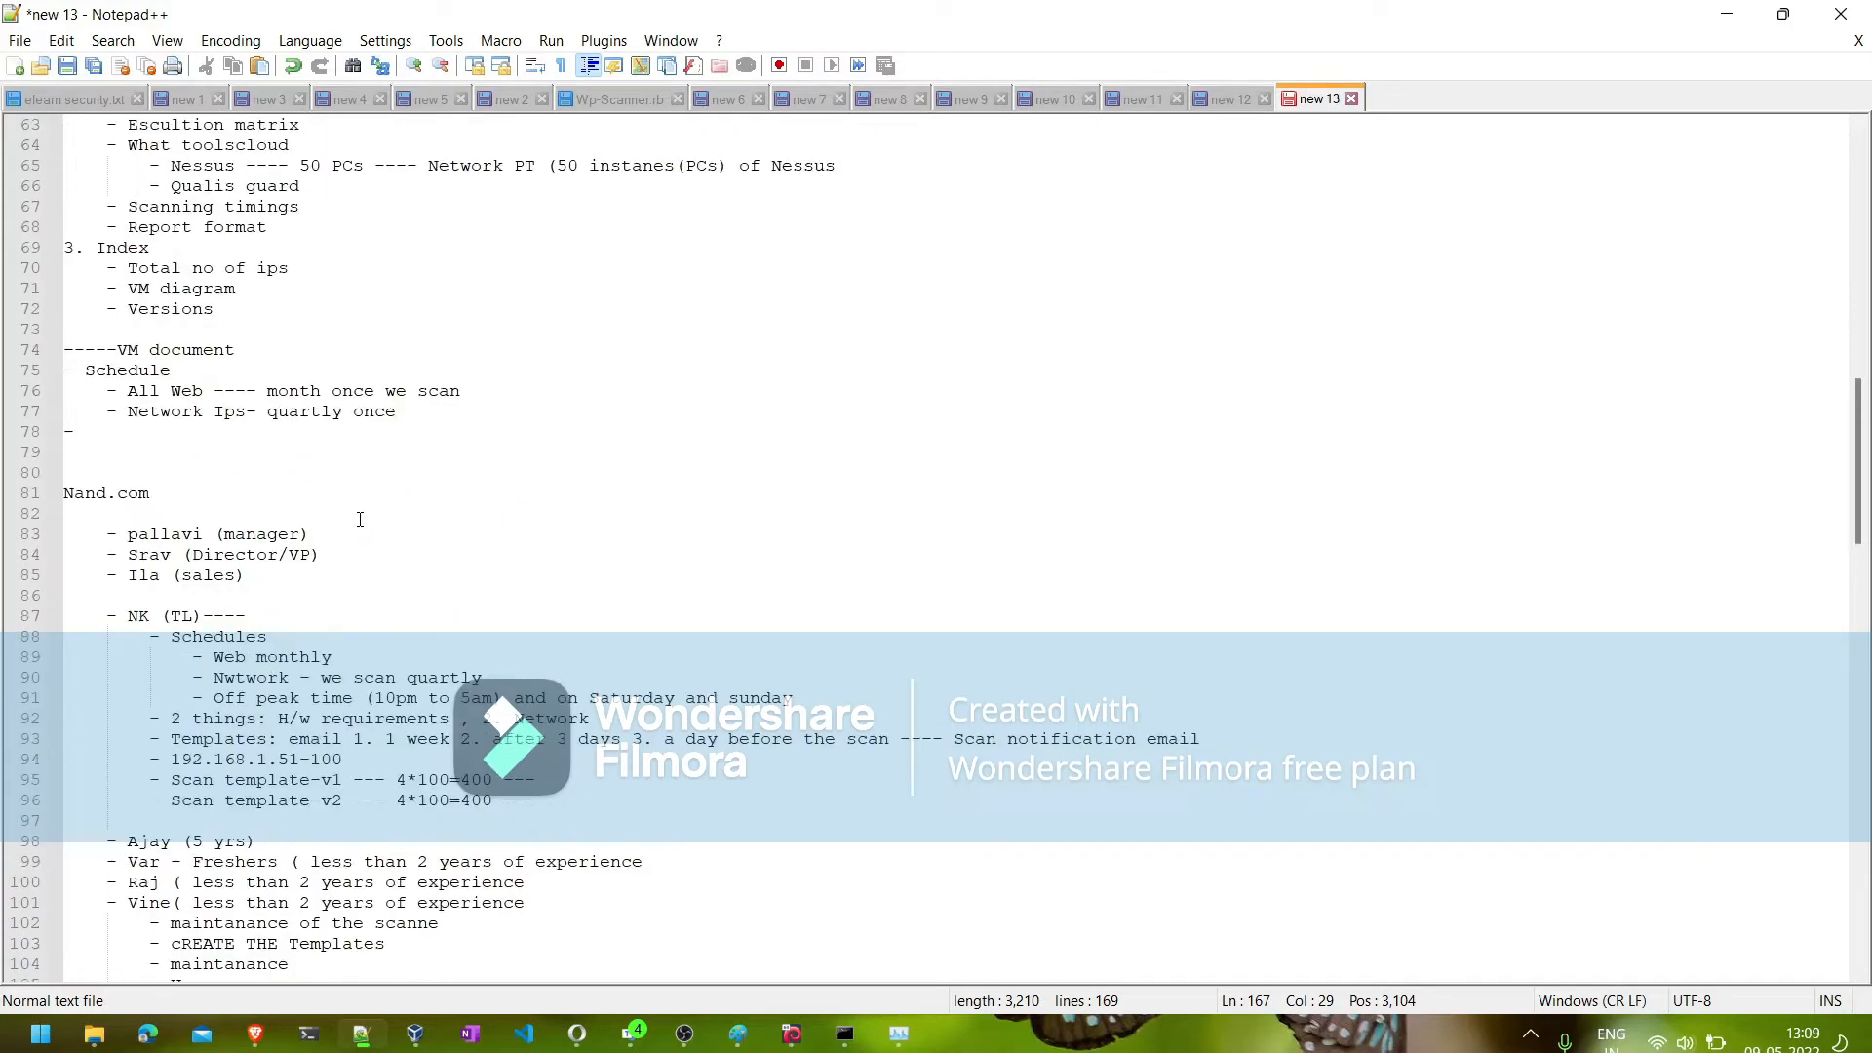
pyautogui.click(273, 426)
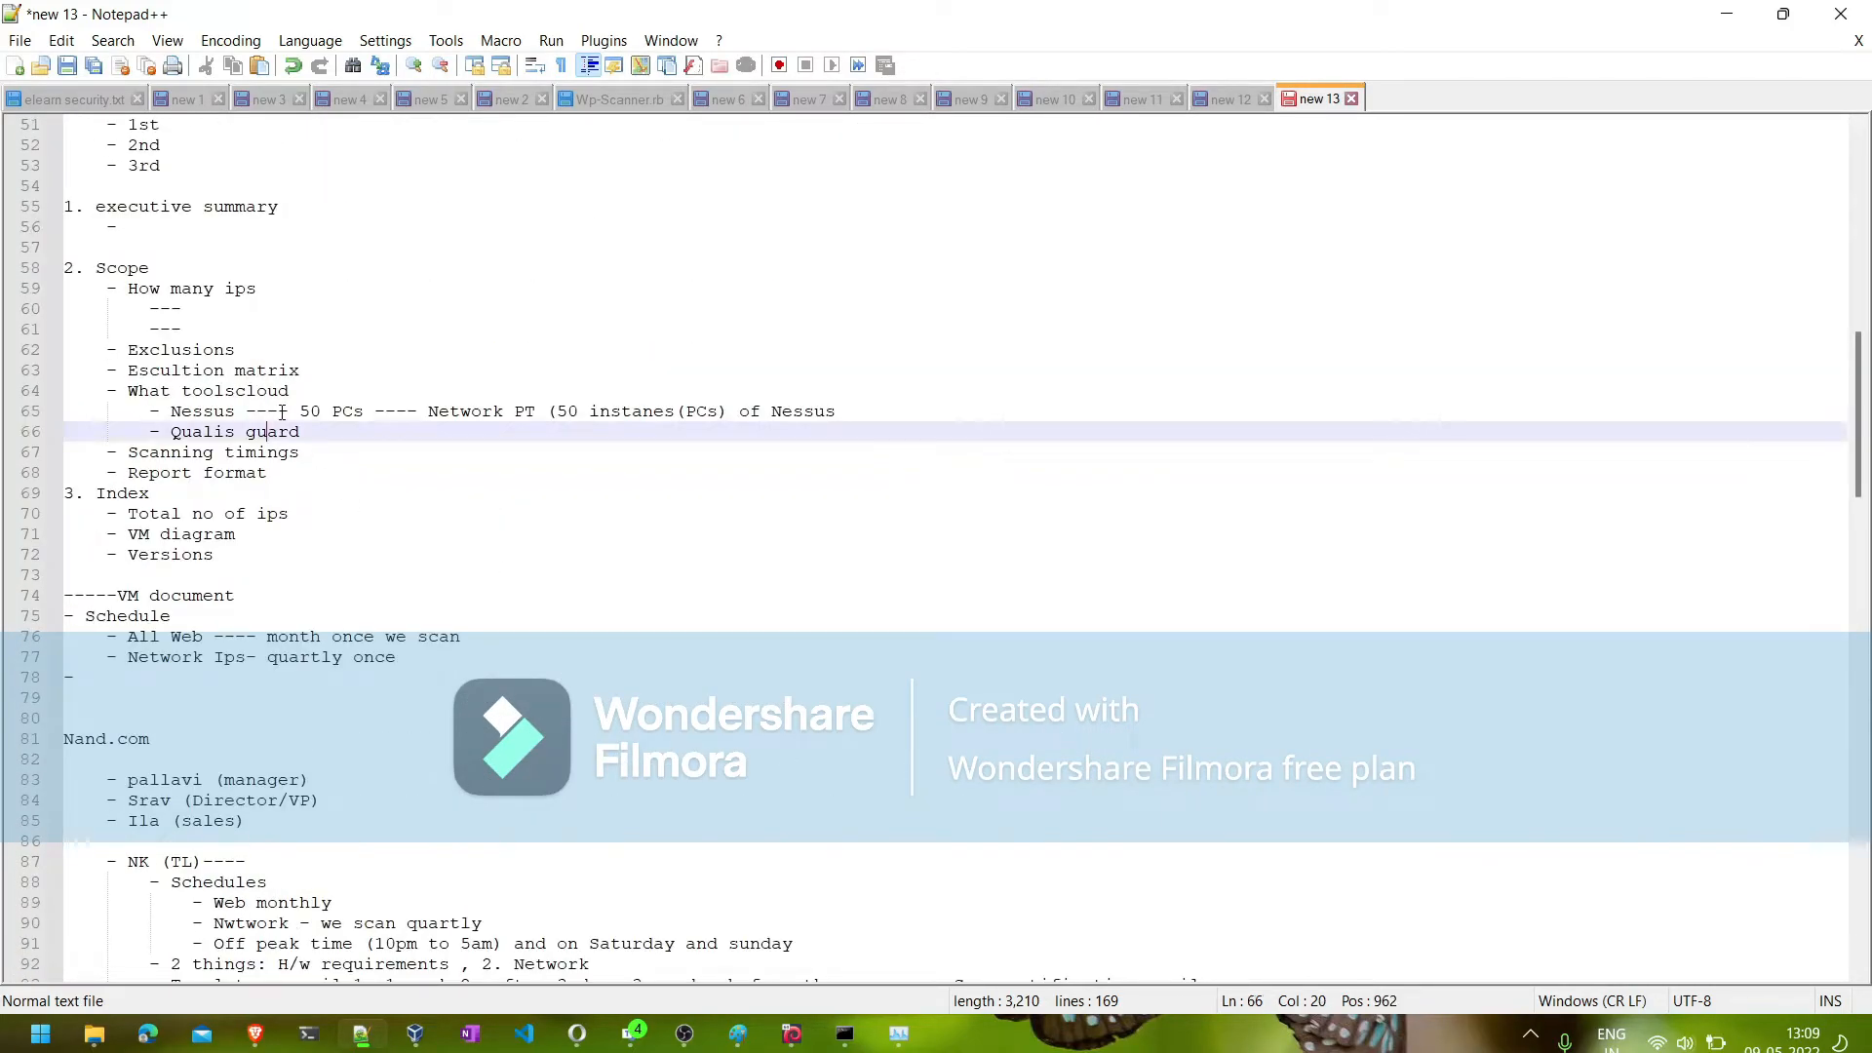
pyautogui.click(290, 411)
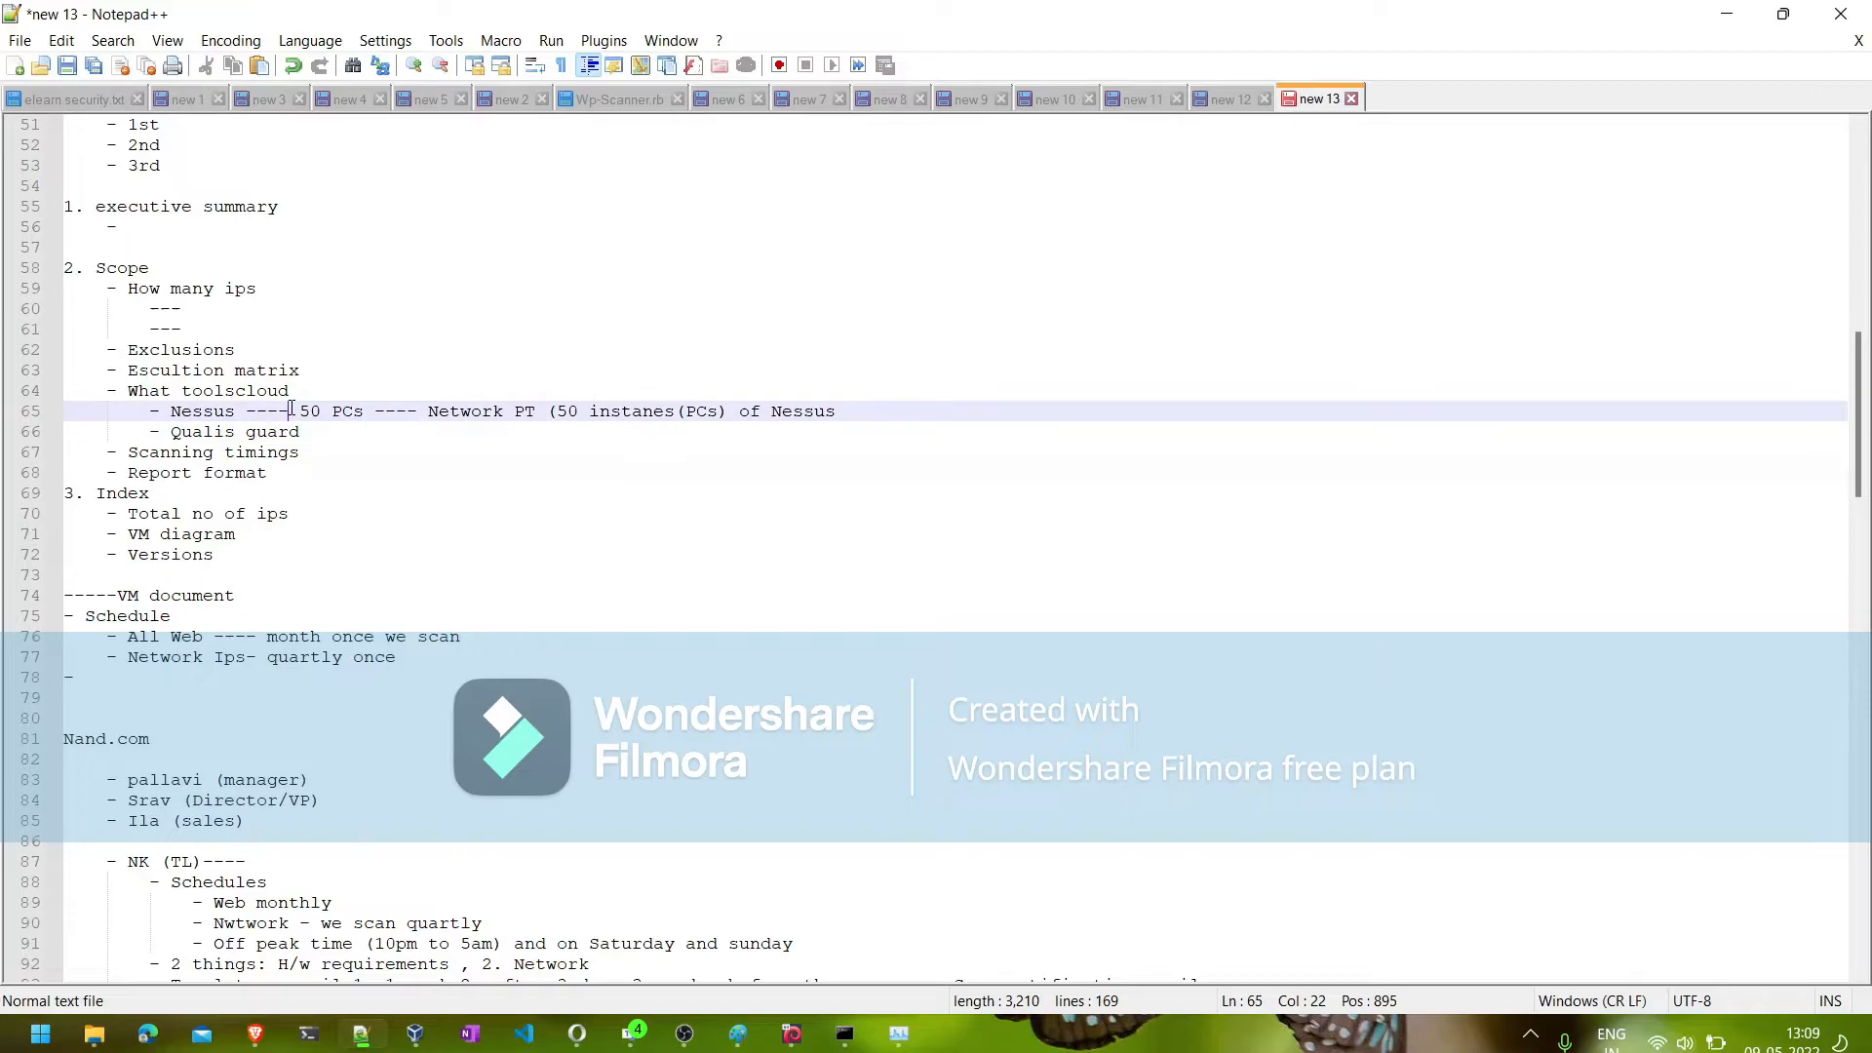
pyautogui.click(912, 411)
pyautogui.press('Return')
pyautogui.press('Tab')
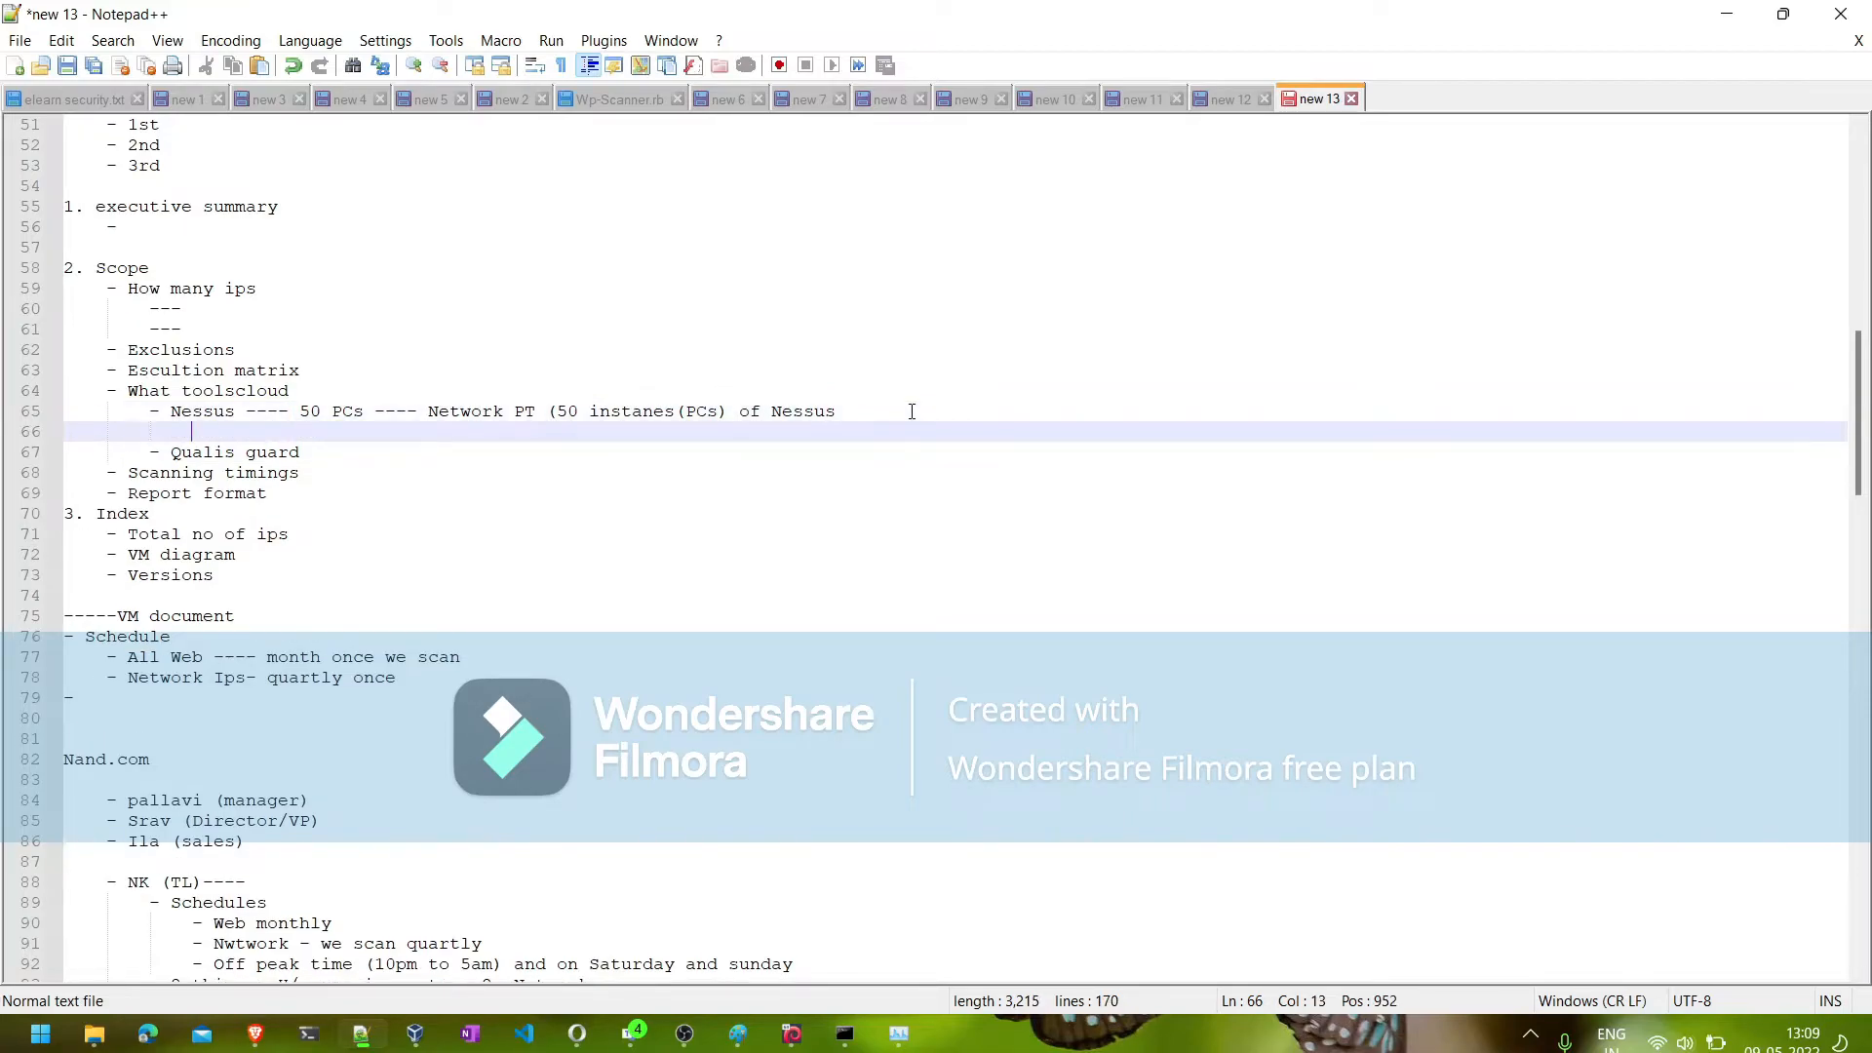
pyautogui.write('- Windows')
pyautogui.press('Return')
pyautogui.write('- L')
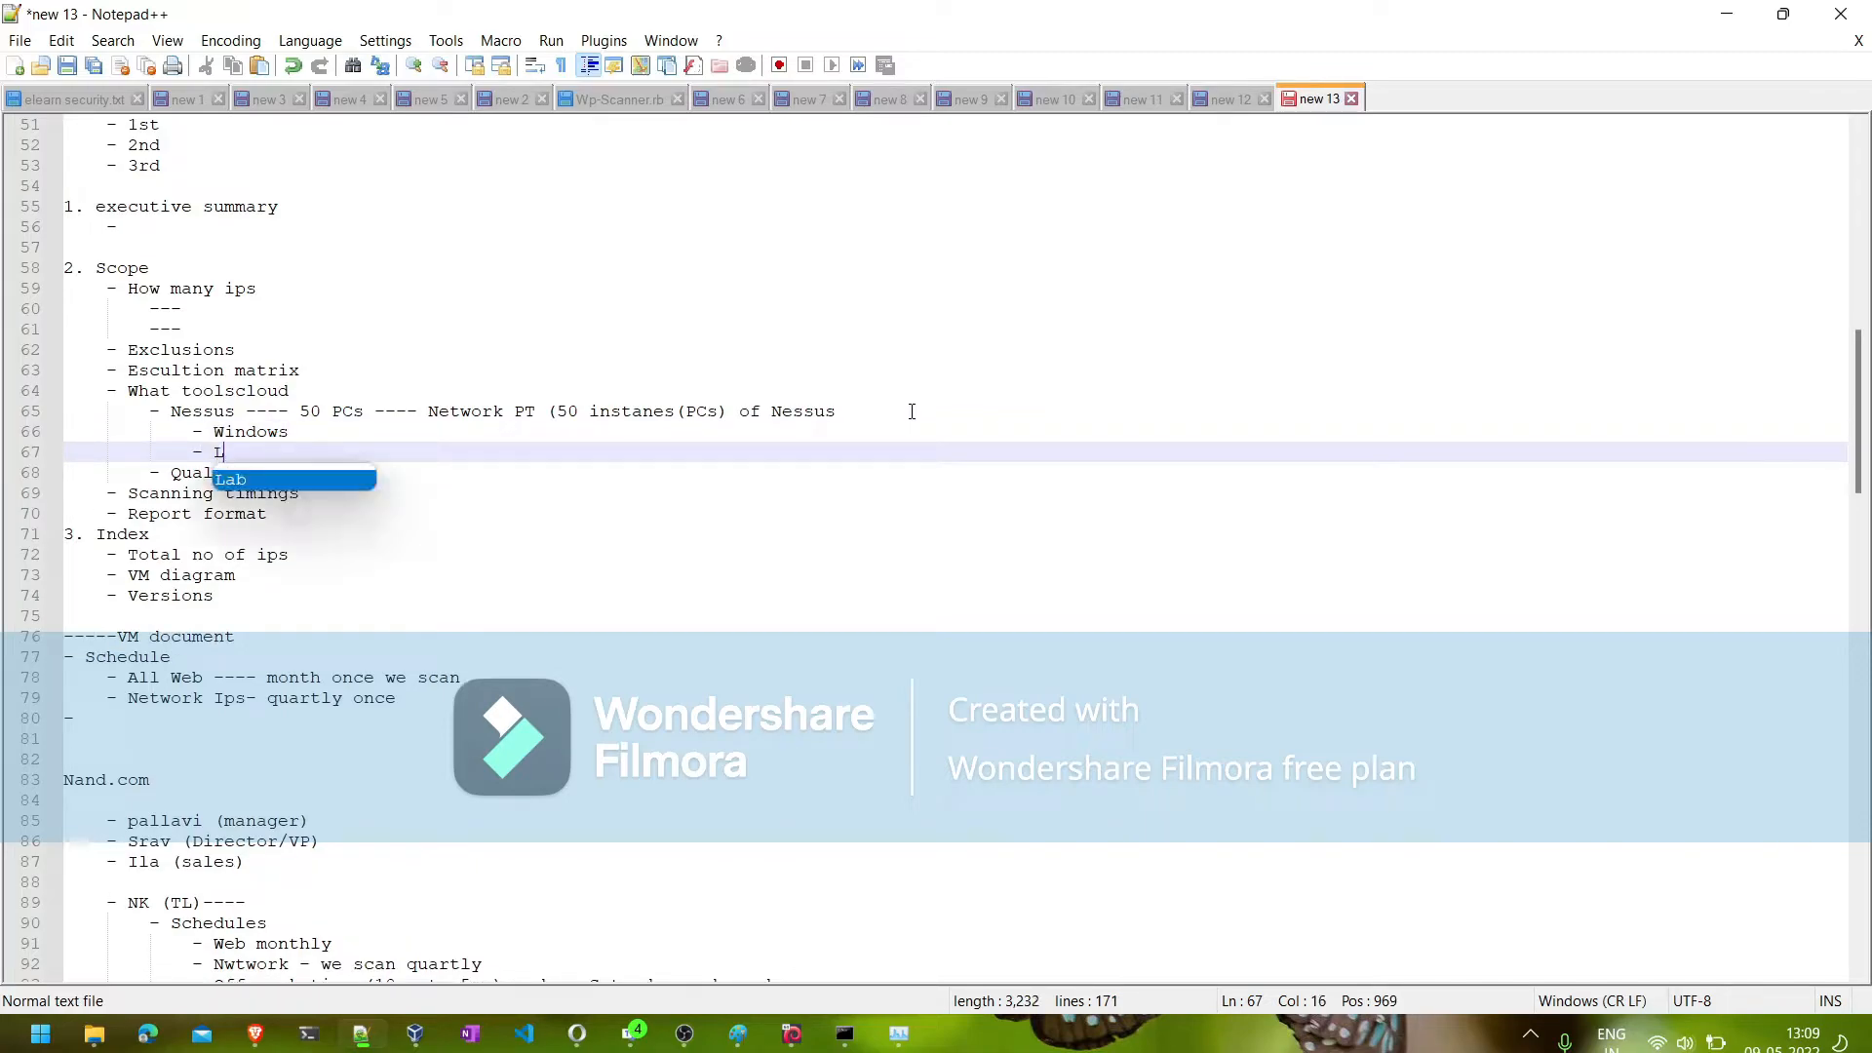
pyautogui.write('inux systems')
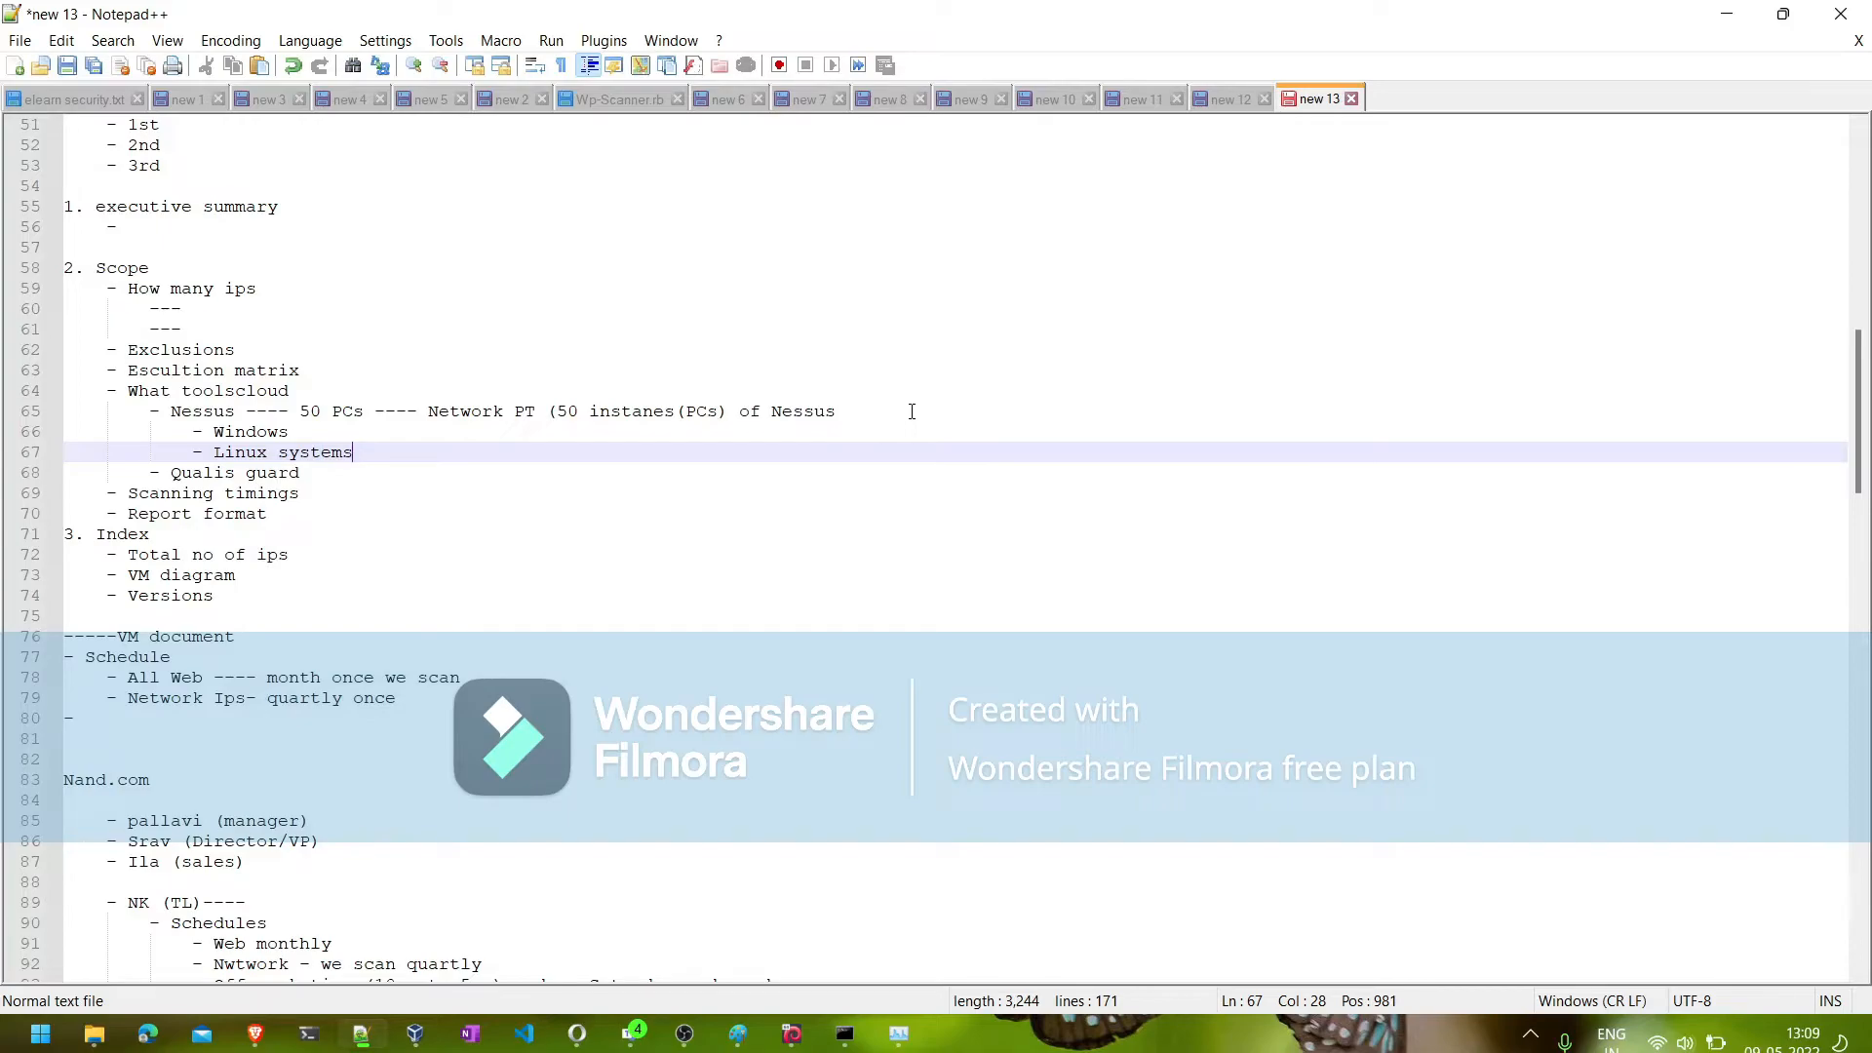
# - Add the sub-item "- install pre requirements" below "Linux systems" in the Scope notes
pyautogui.press('Return')
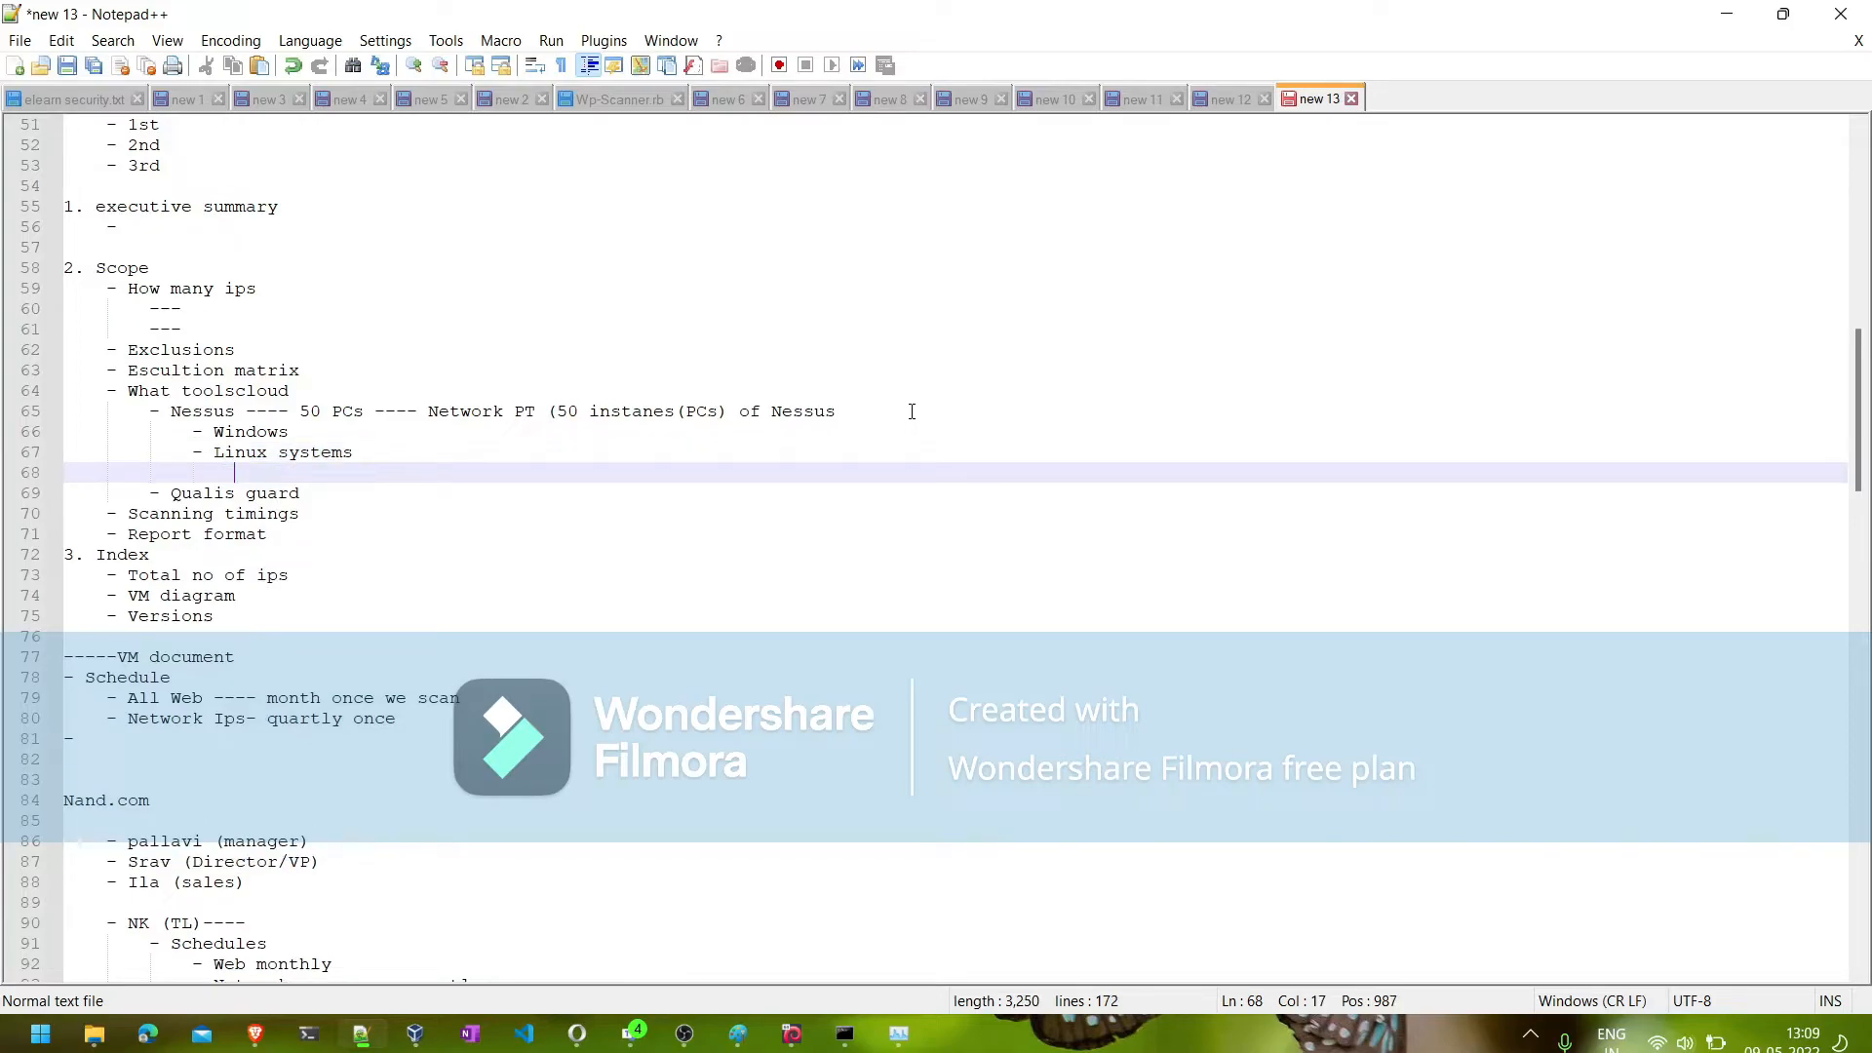
pyautogui.write('-')
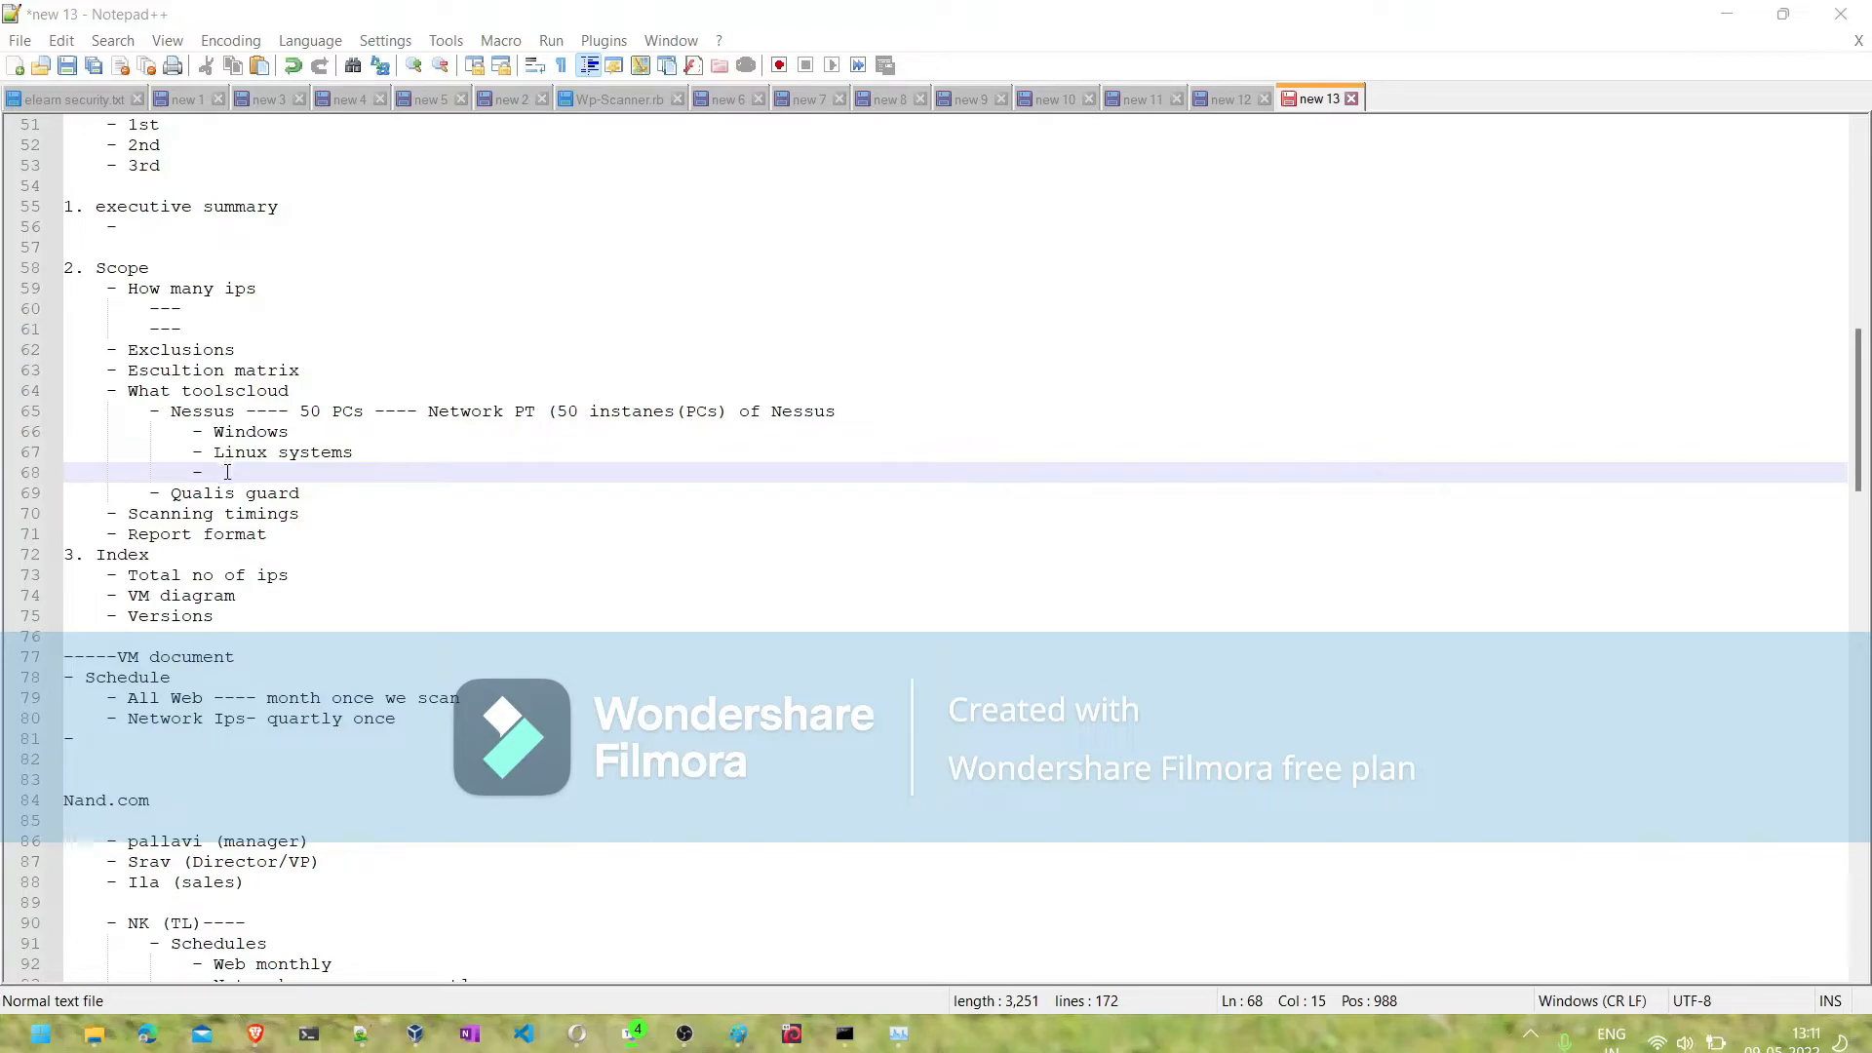
pyautogui.write('ips')
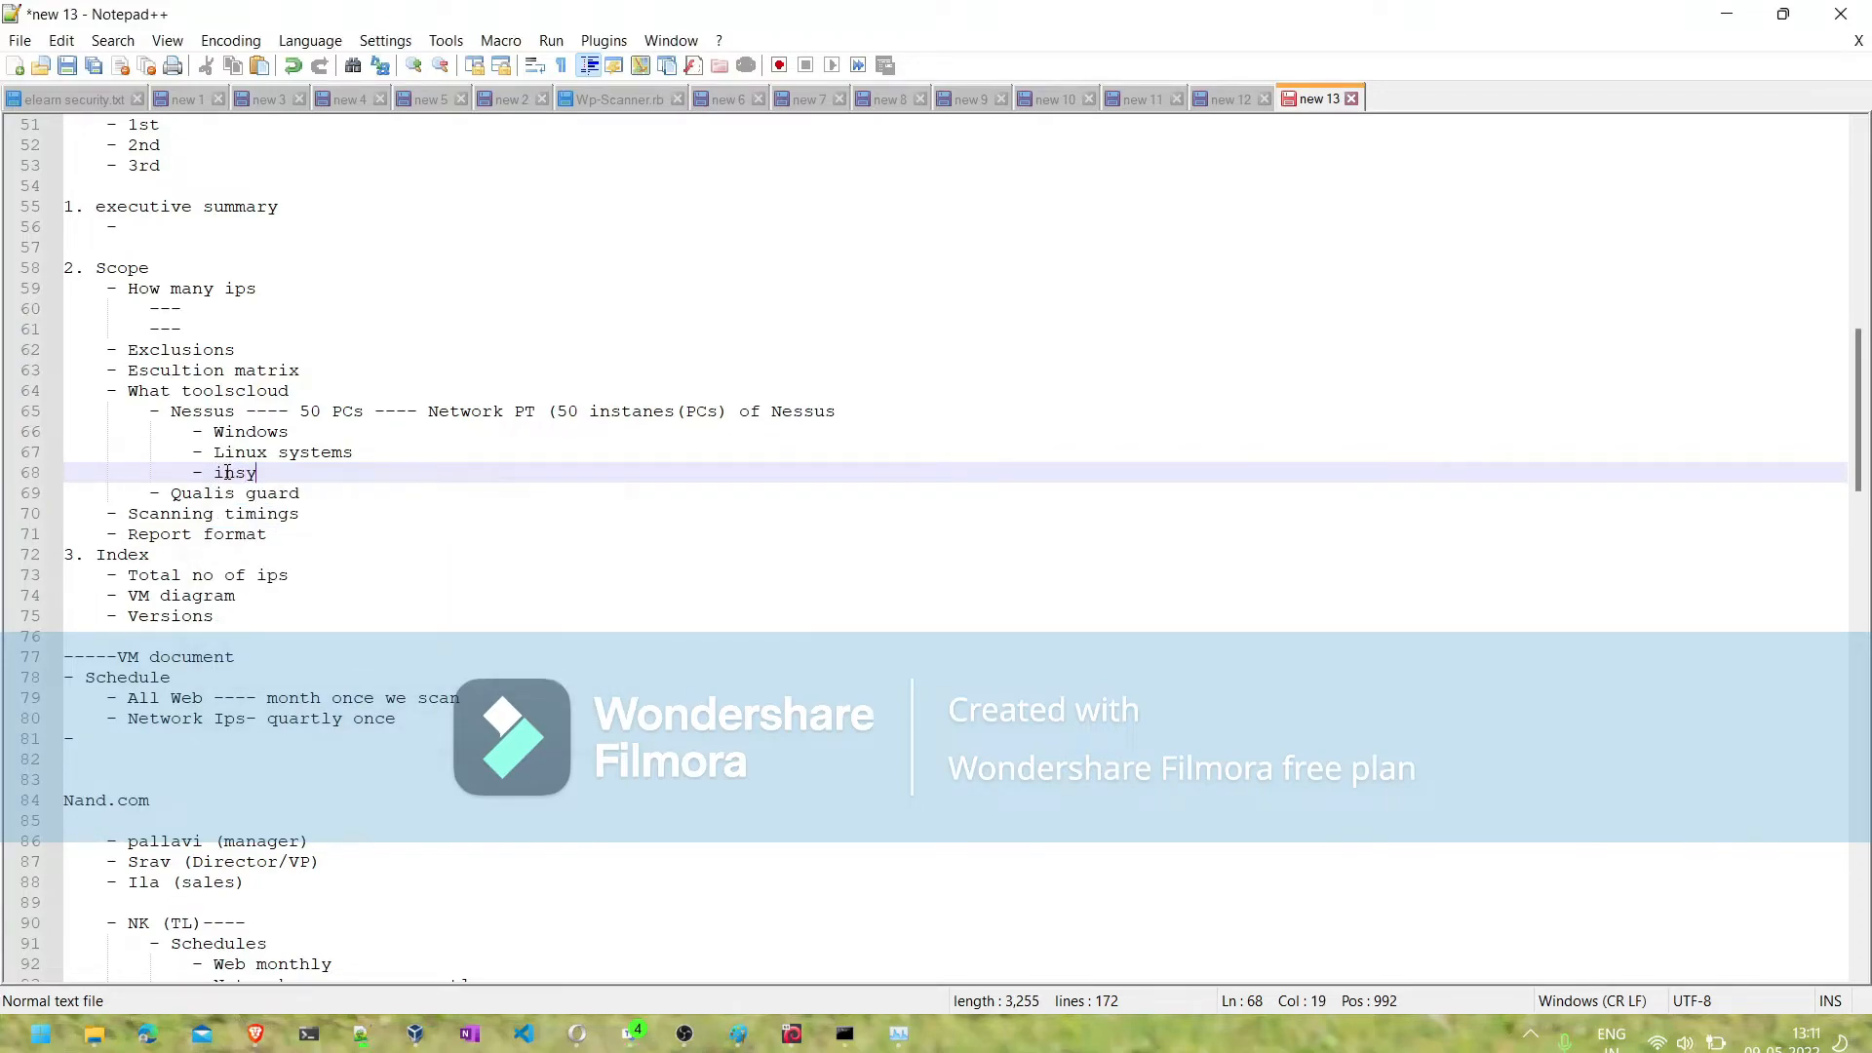
pyautogui.write('tall pre req')
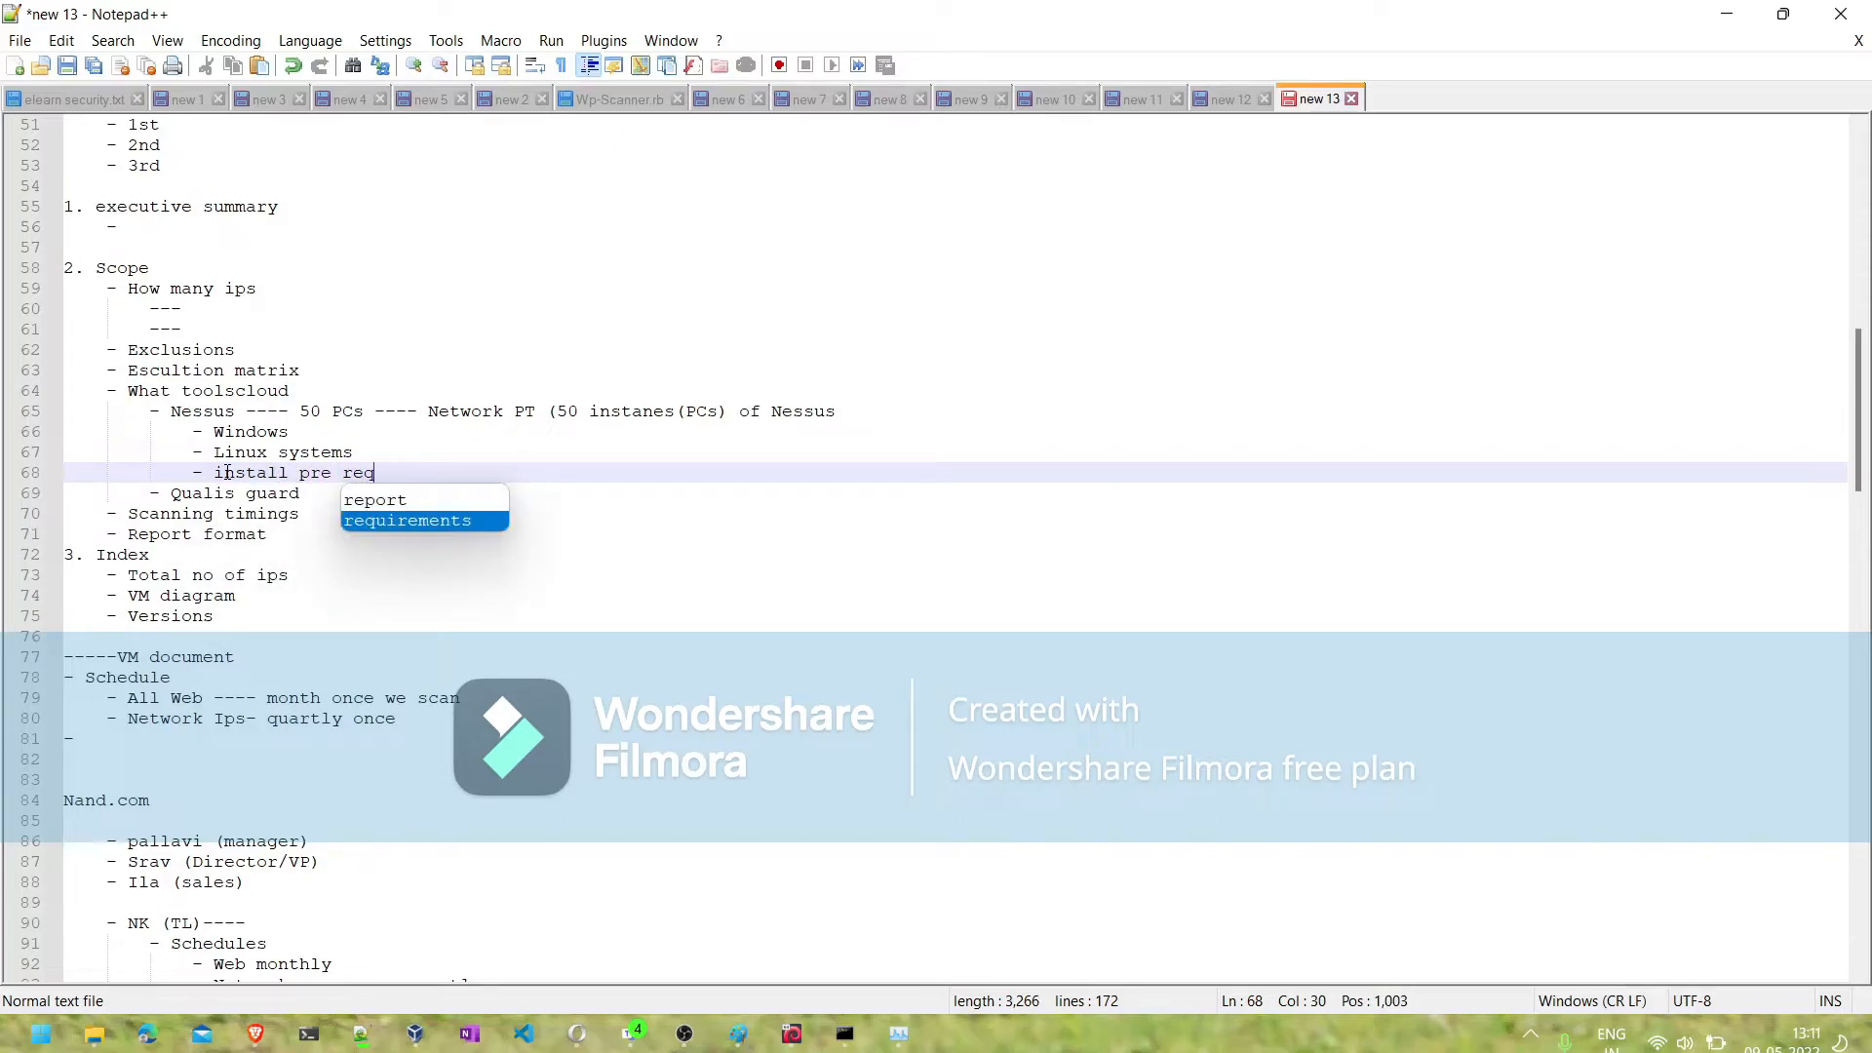
pyautogui.press('Return')
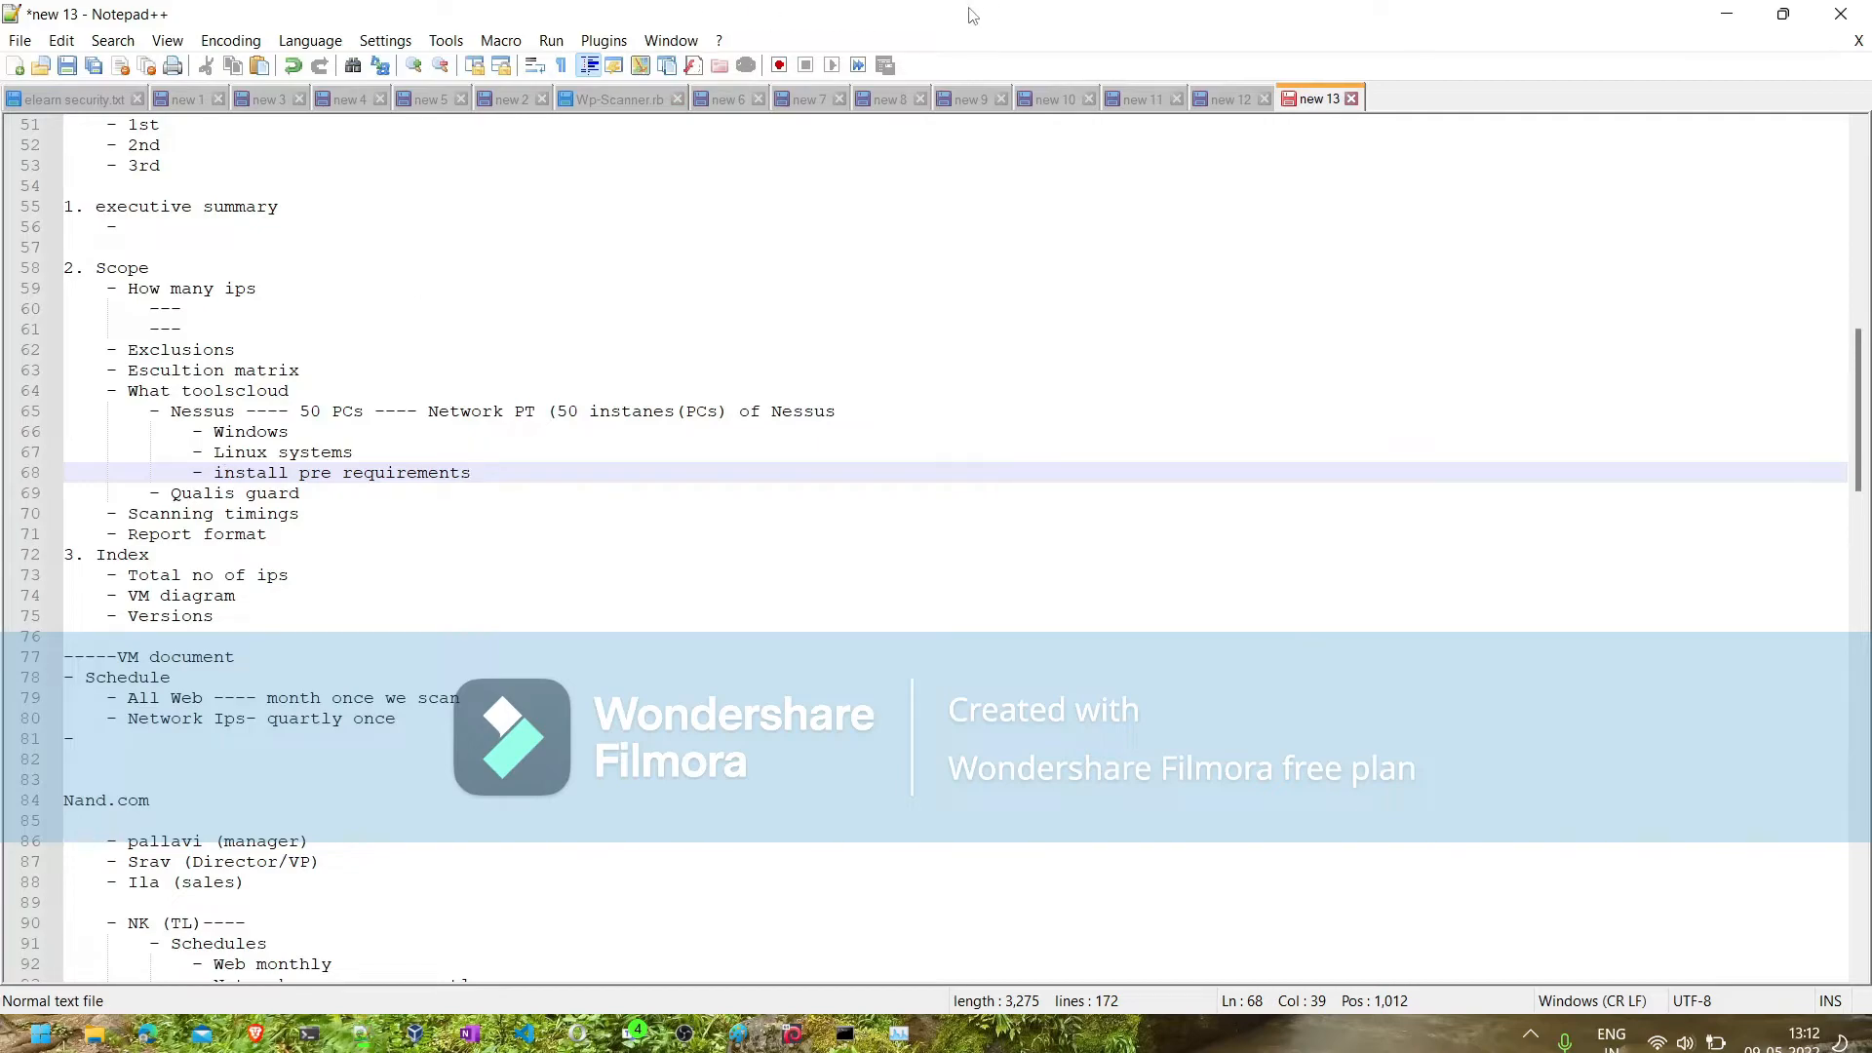
# - Return to Nessus in the Parrot virtual machine and check the hosts and status of the running template2 scan
pyautogui.click(1726, 17)
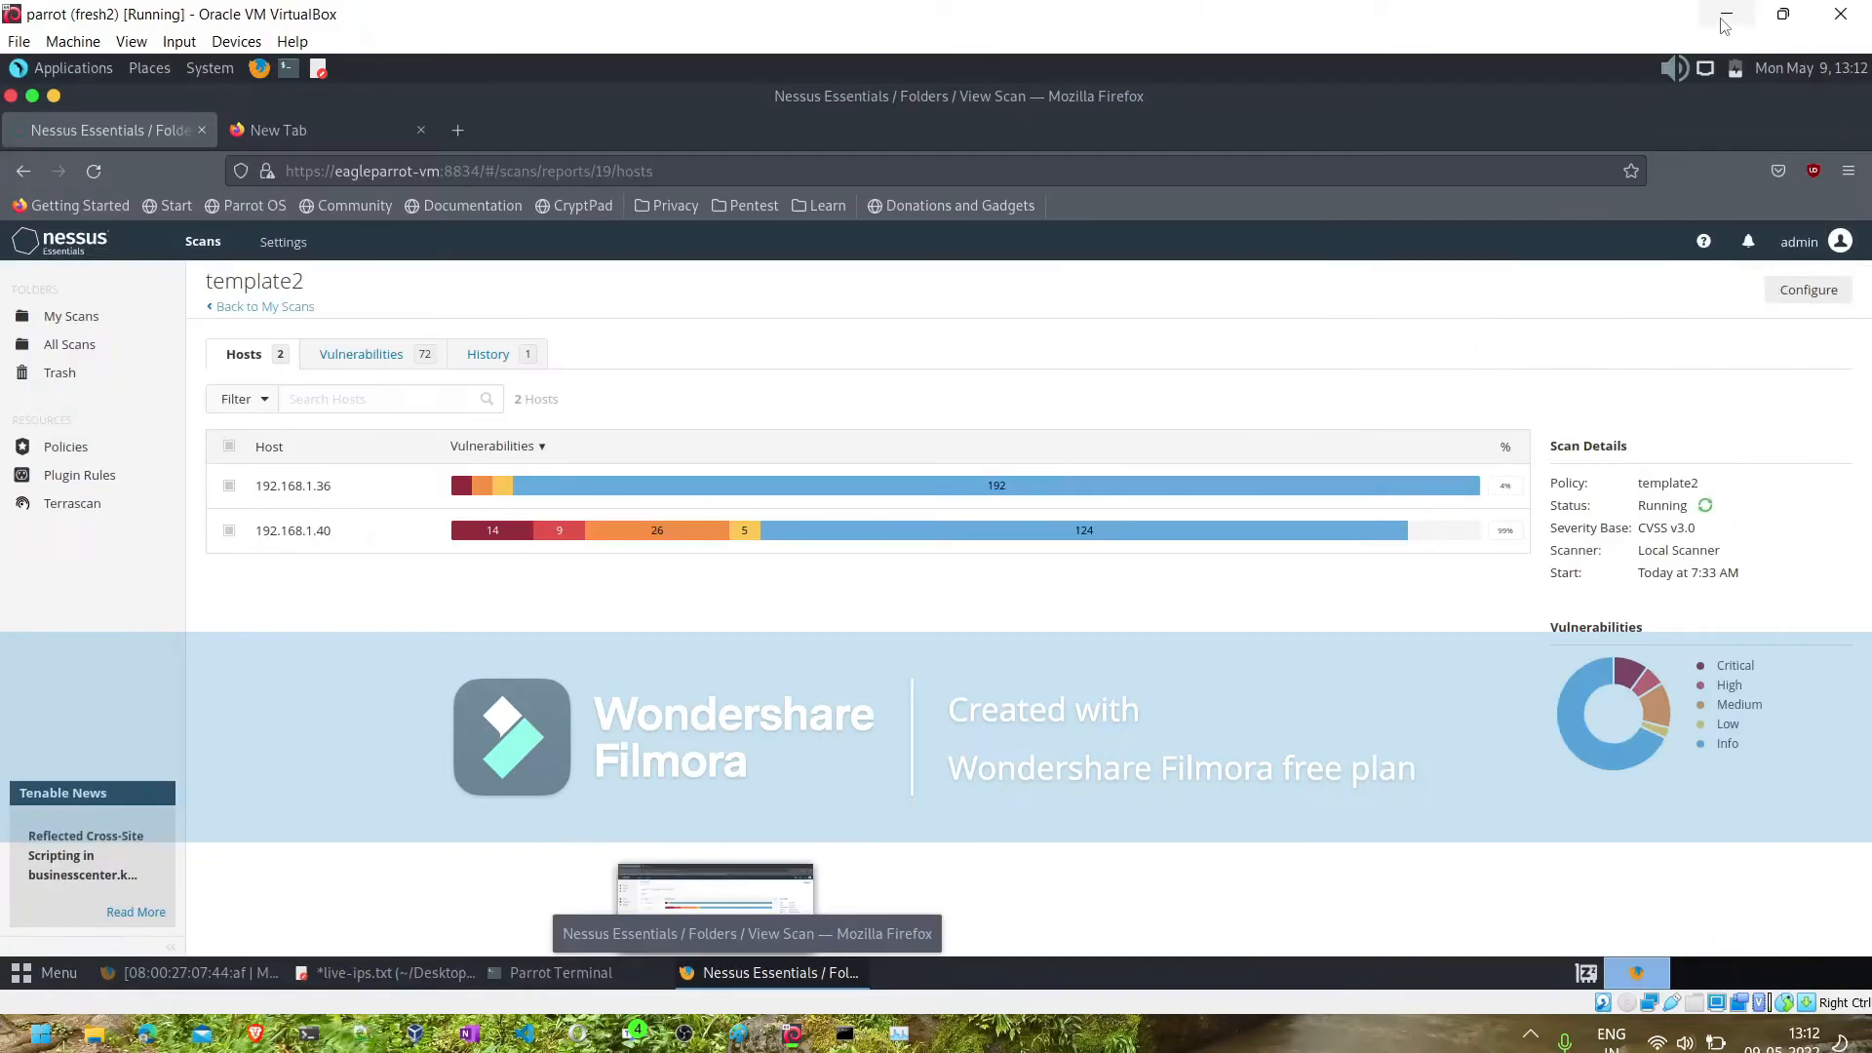
pyautogui.click(462, 172)
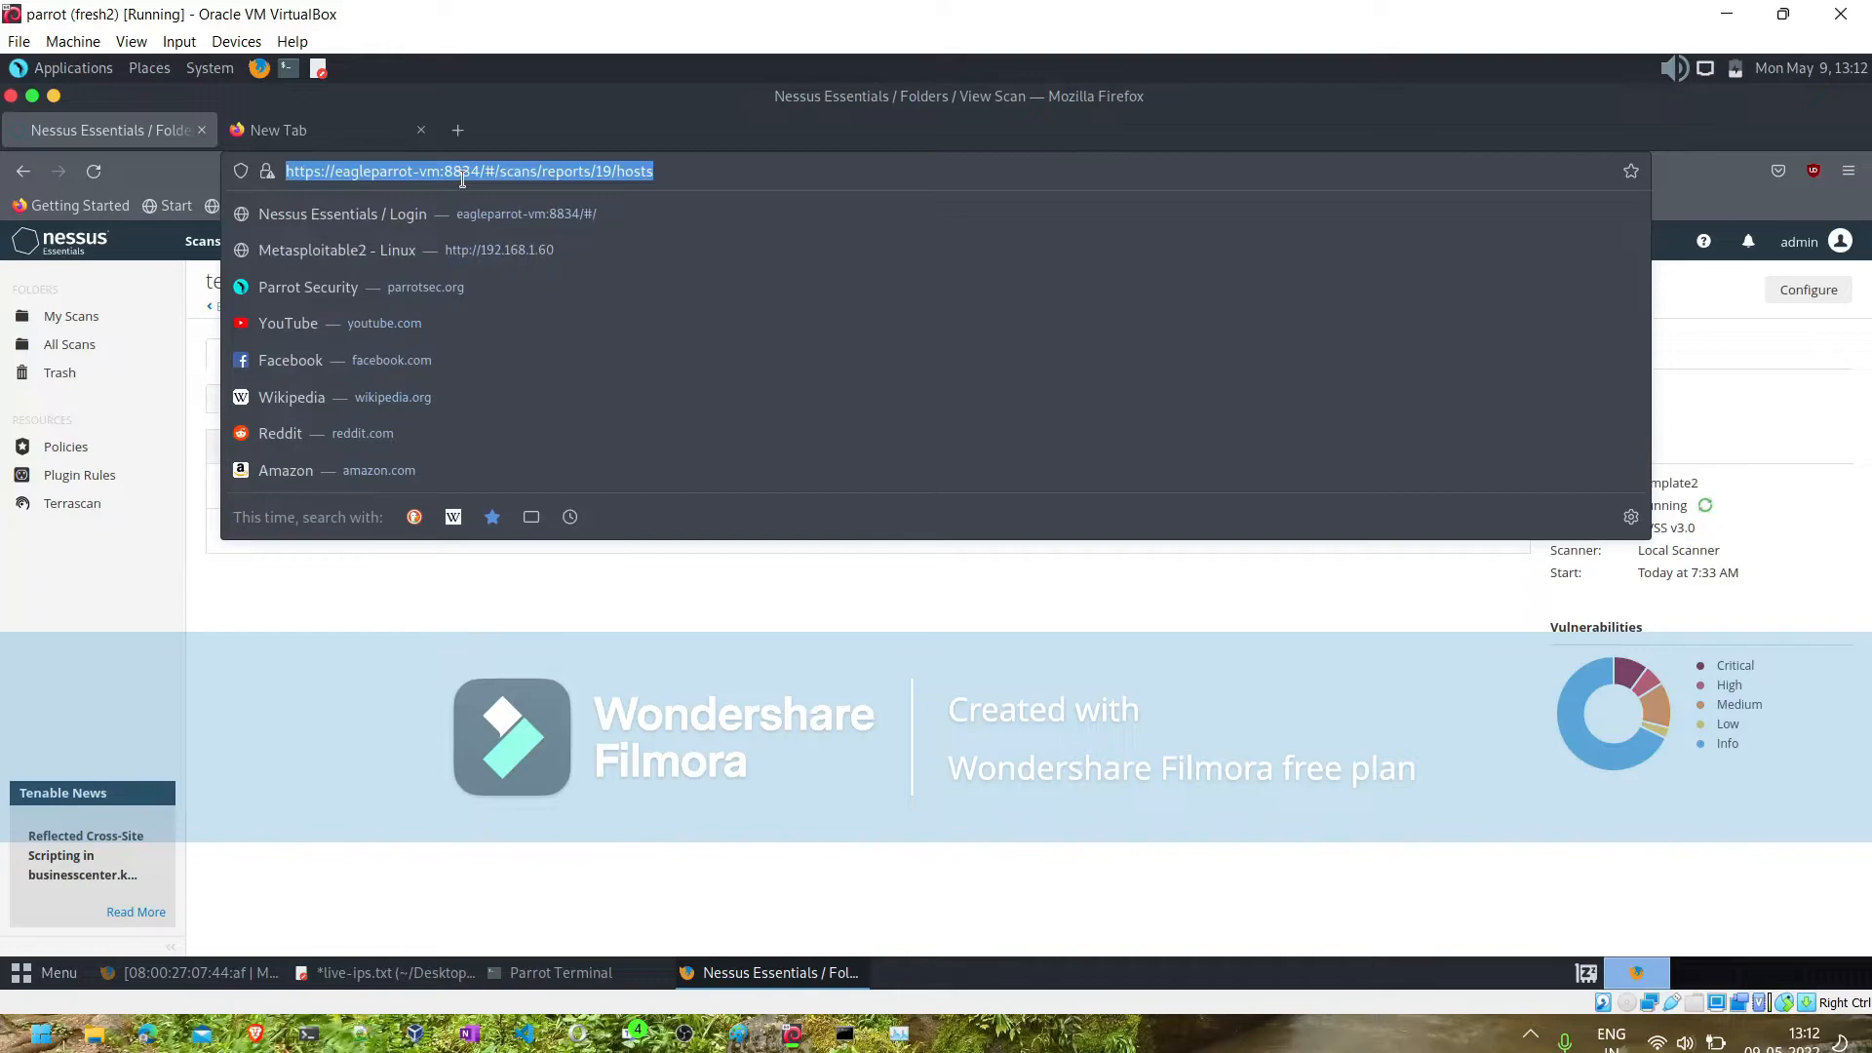
pyautogui.click(560, 570)
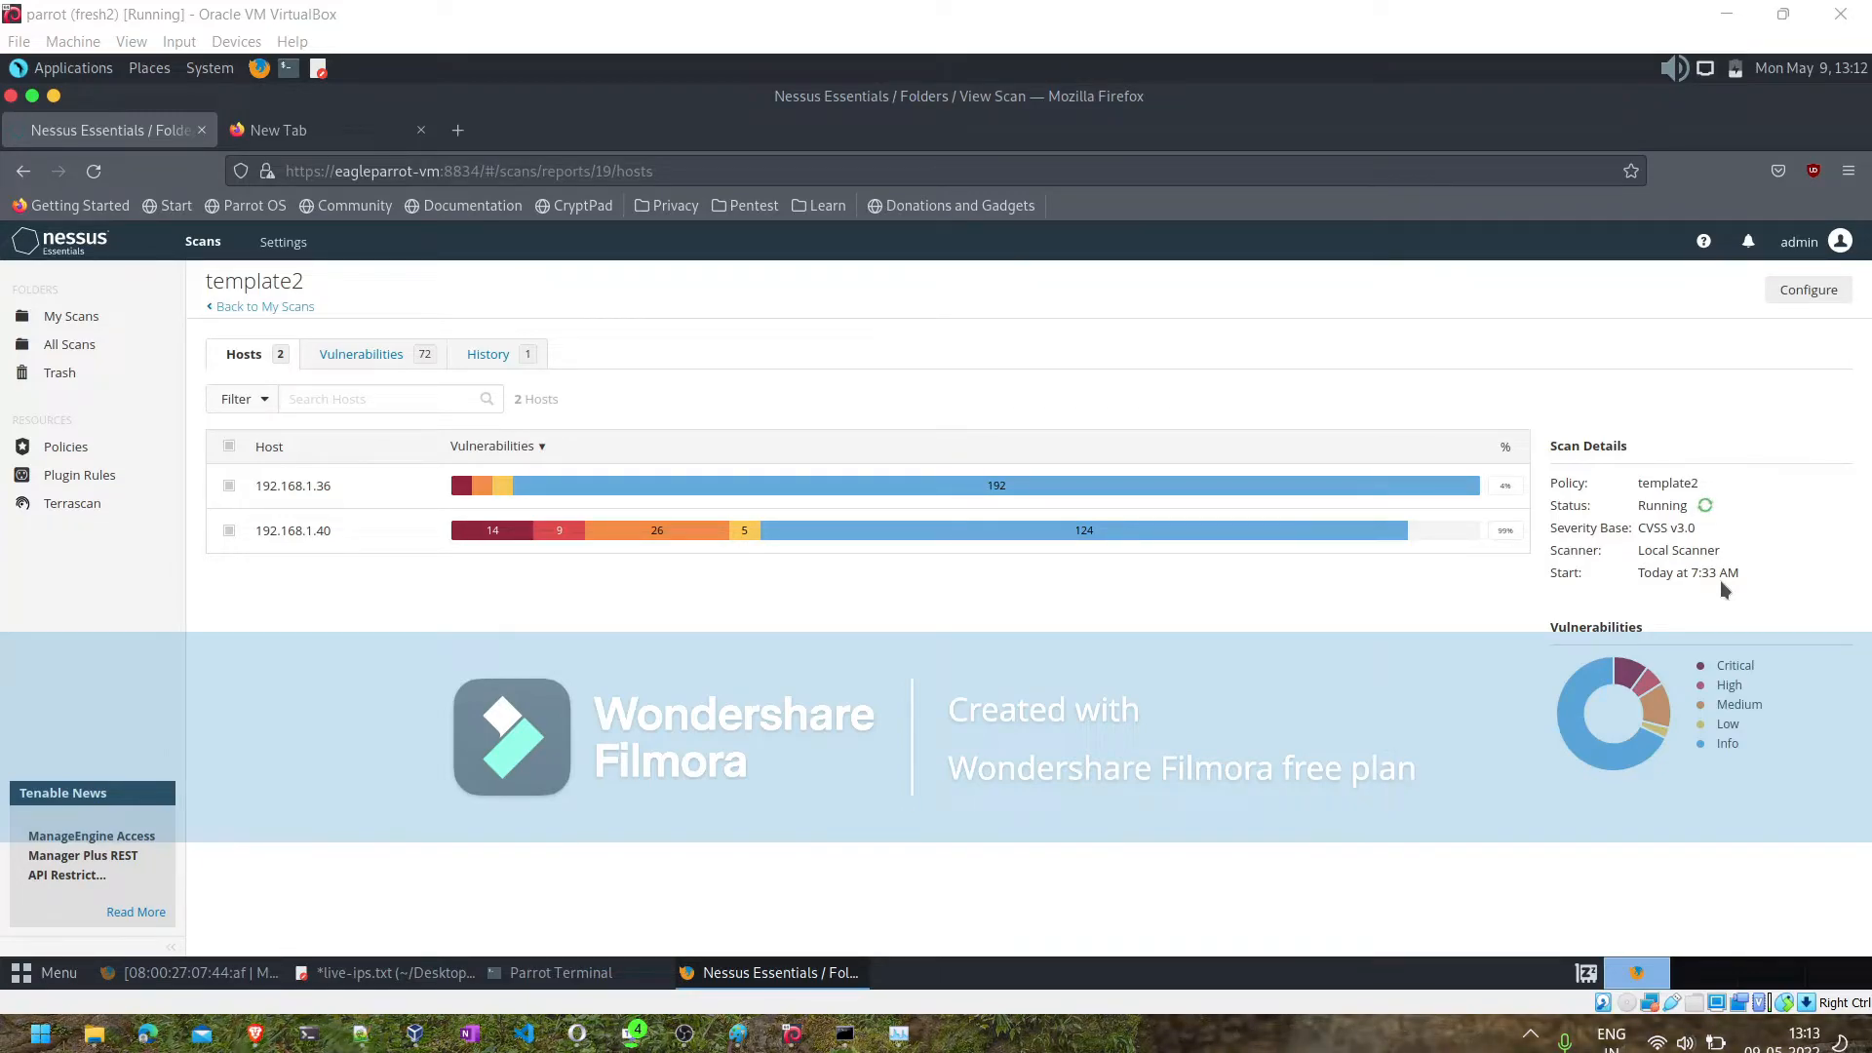
# - Switch to the Notepad++ notes and append "----- CSV" to the "-Vulnerability Management" line
pyautogui.moveTo(673, 990)
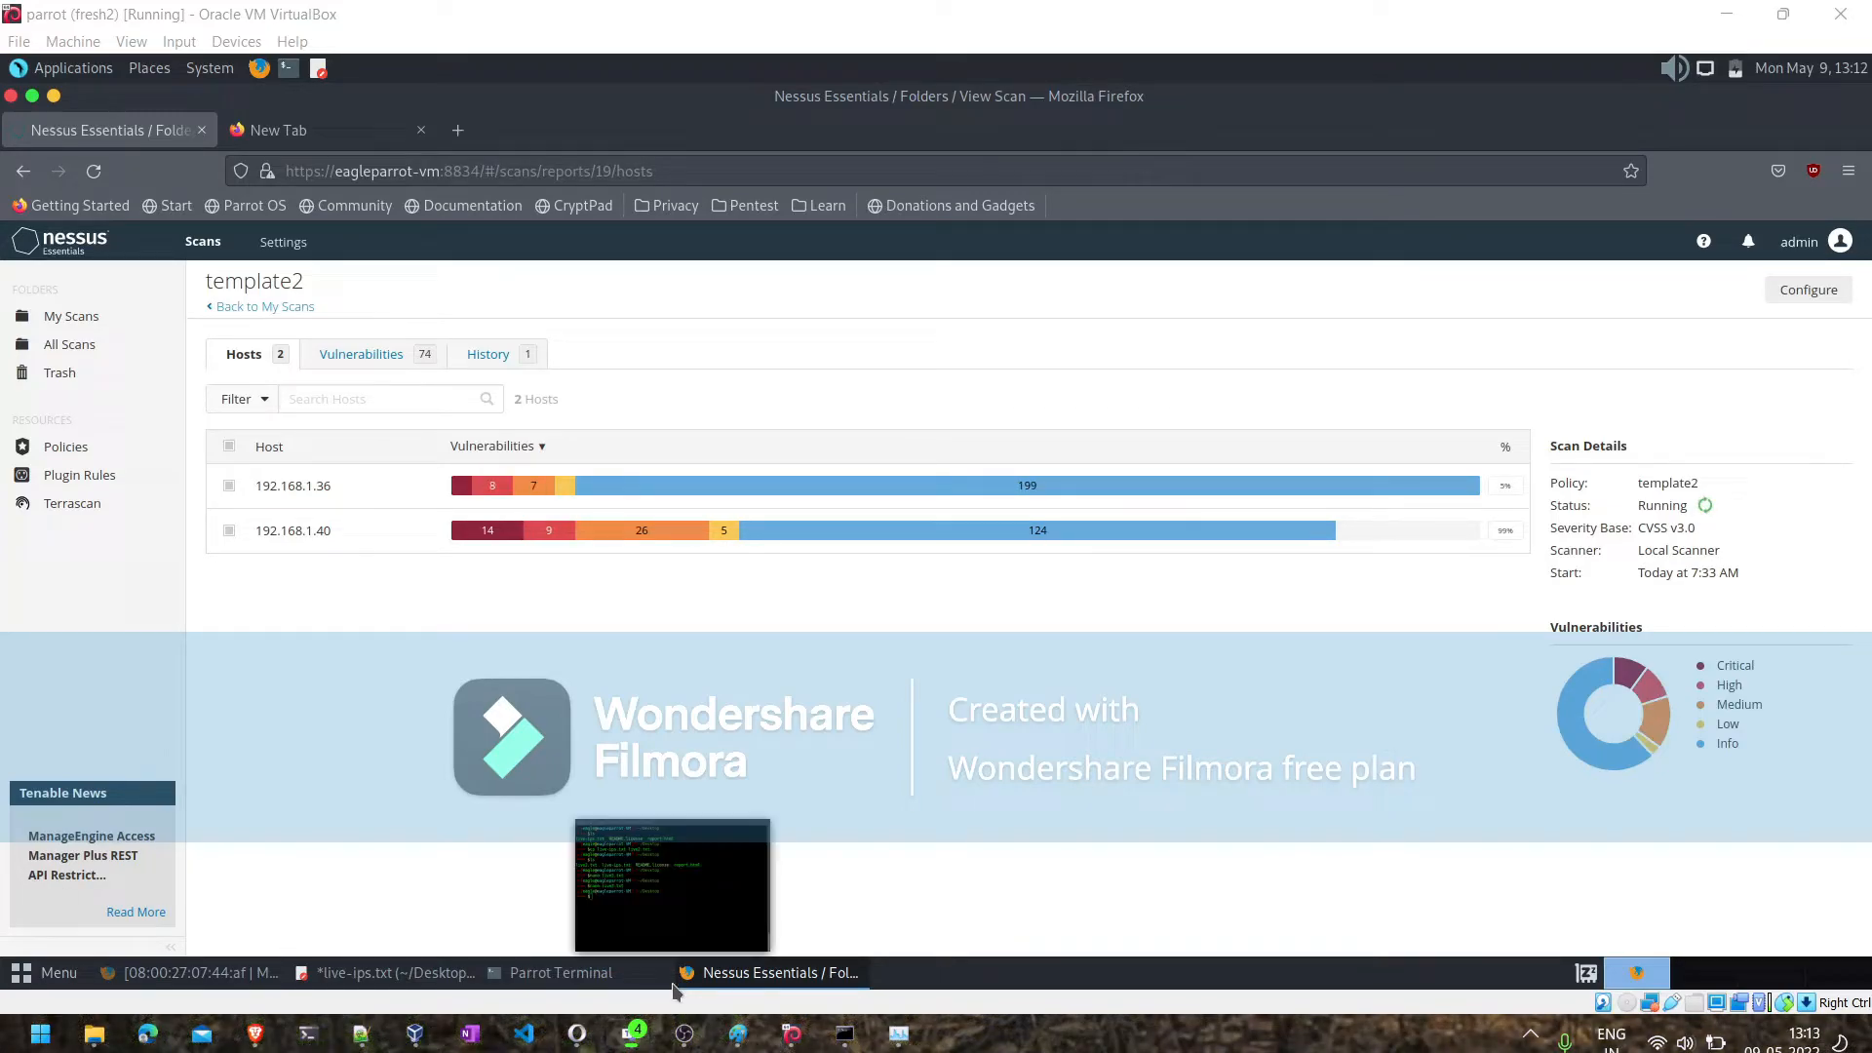
pyautogui.click(361, 1033)
pyautogui.scroll(17, 511, 303)
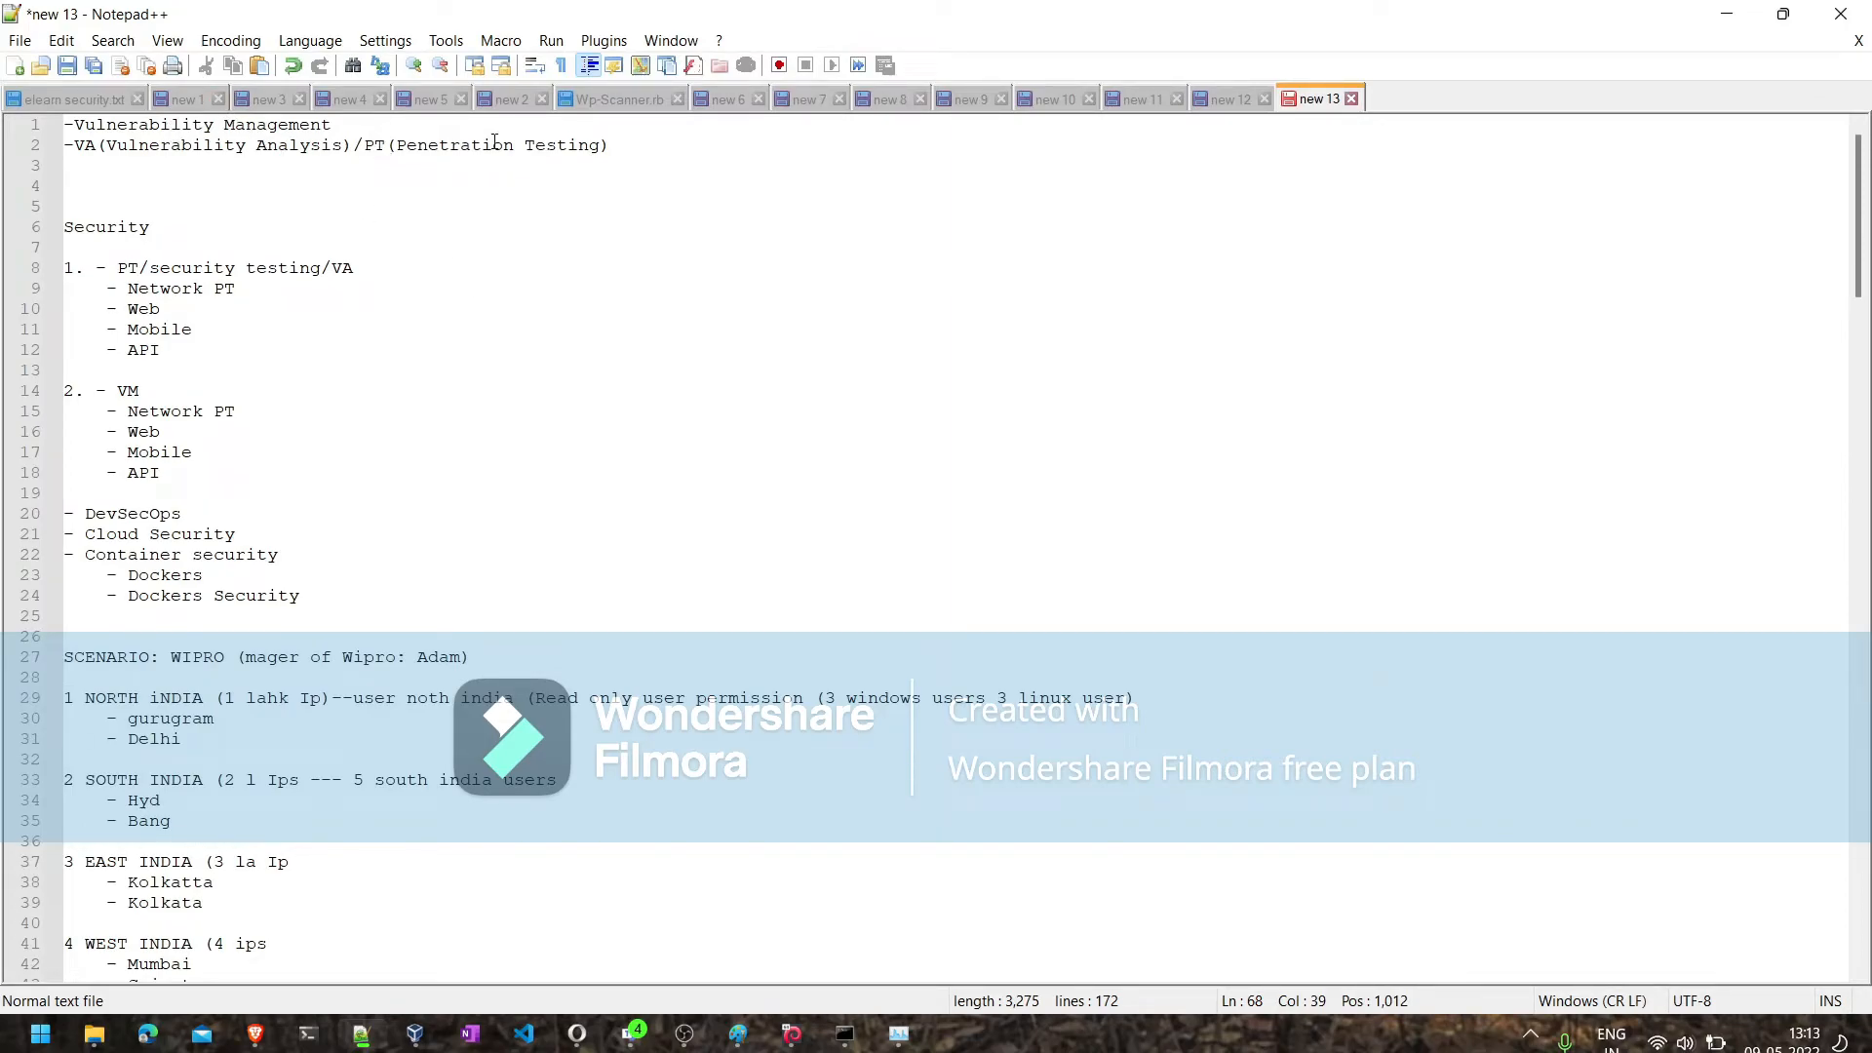
pyautogui.click(462, 131)
pyautogui.write('----')
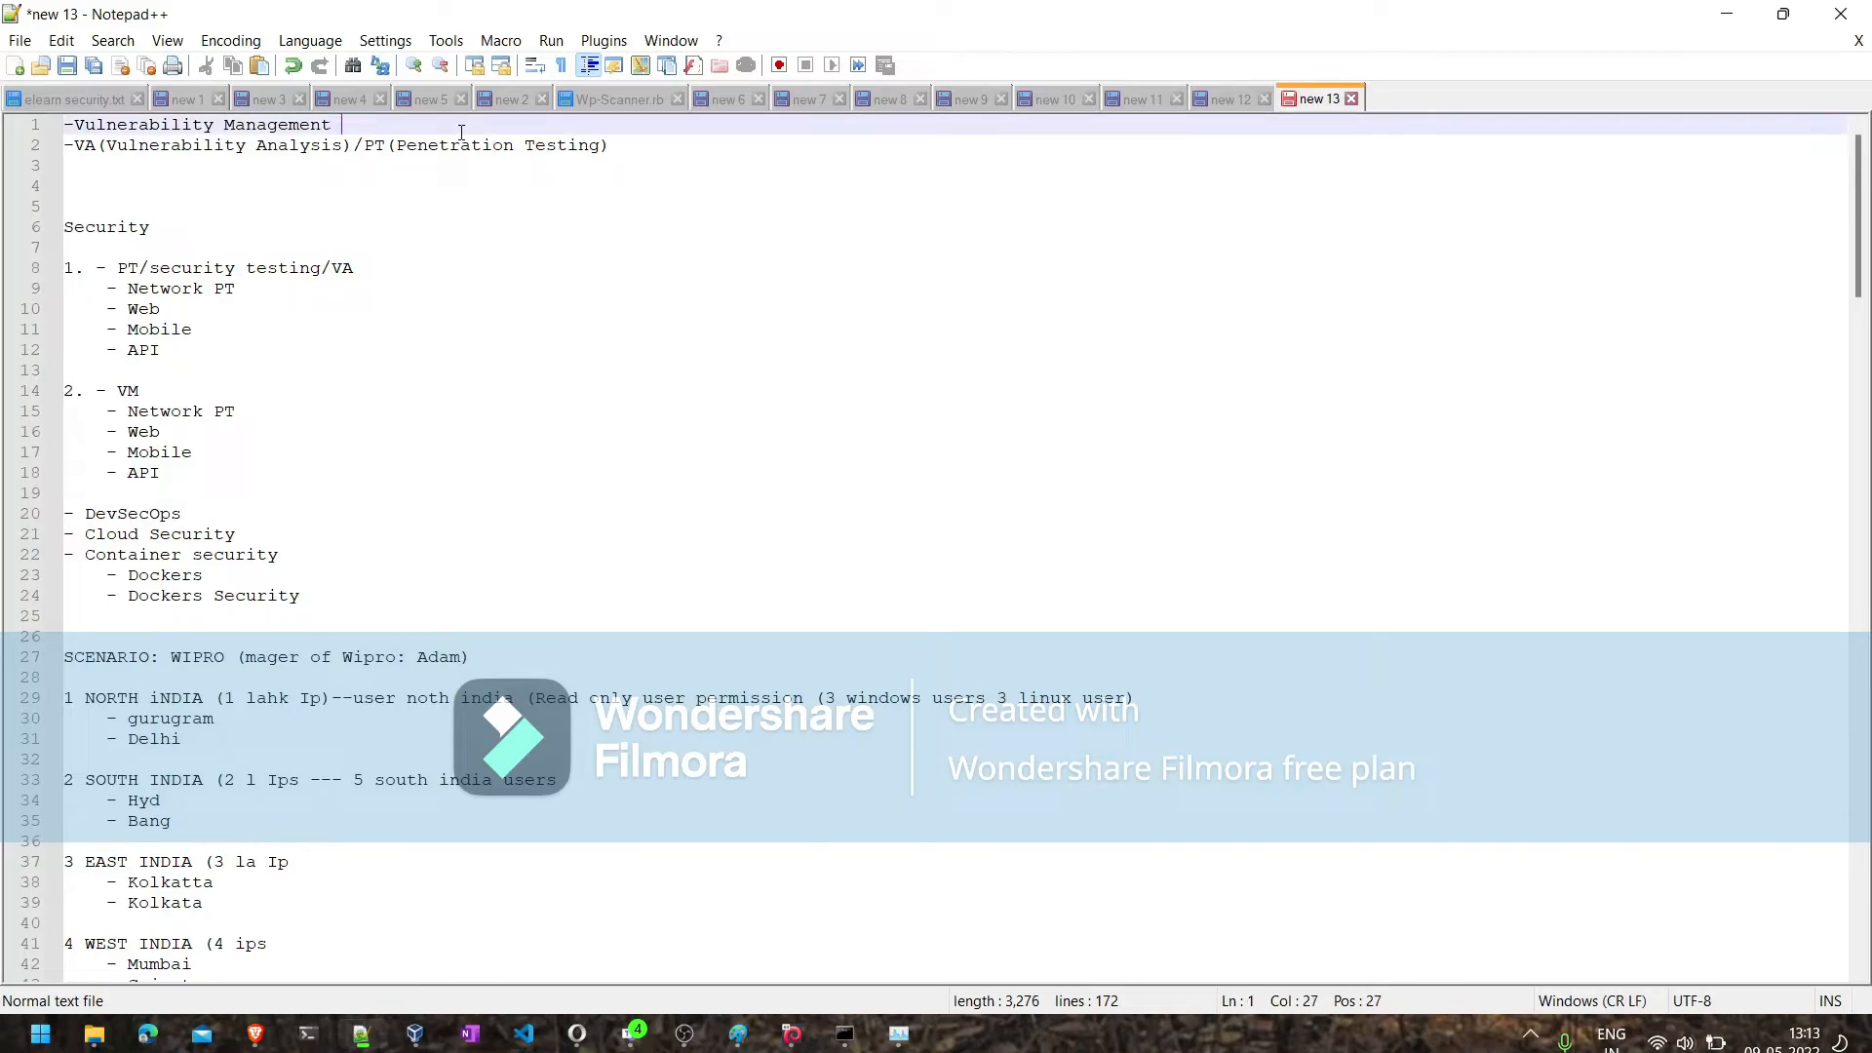
pyautogui.write('- CSV')
# - Check the computer's memory usage in Task Manager and return to the notes
pyautogui.click(239, 126)
pyautogui.click(897, 1042)
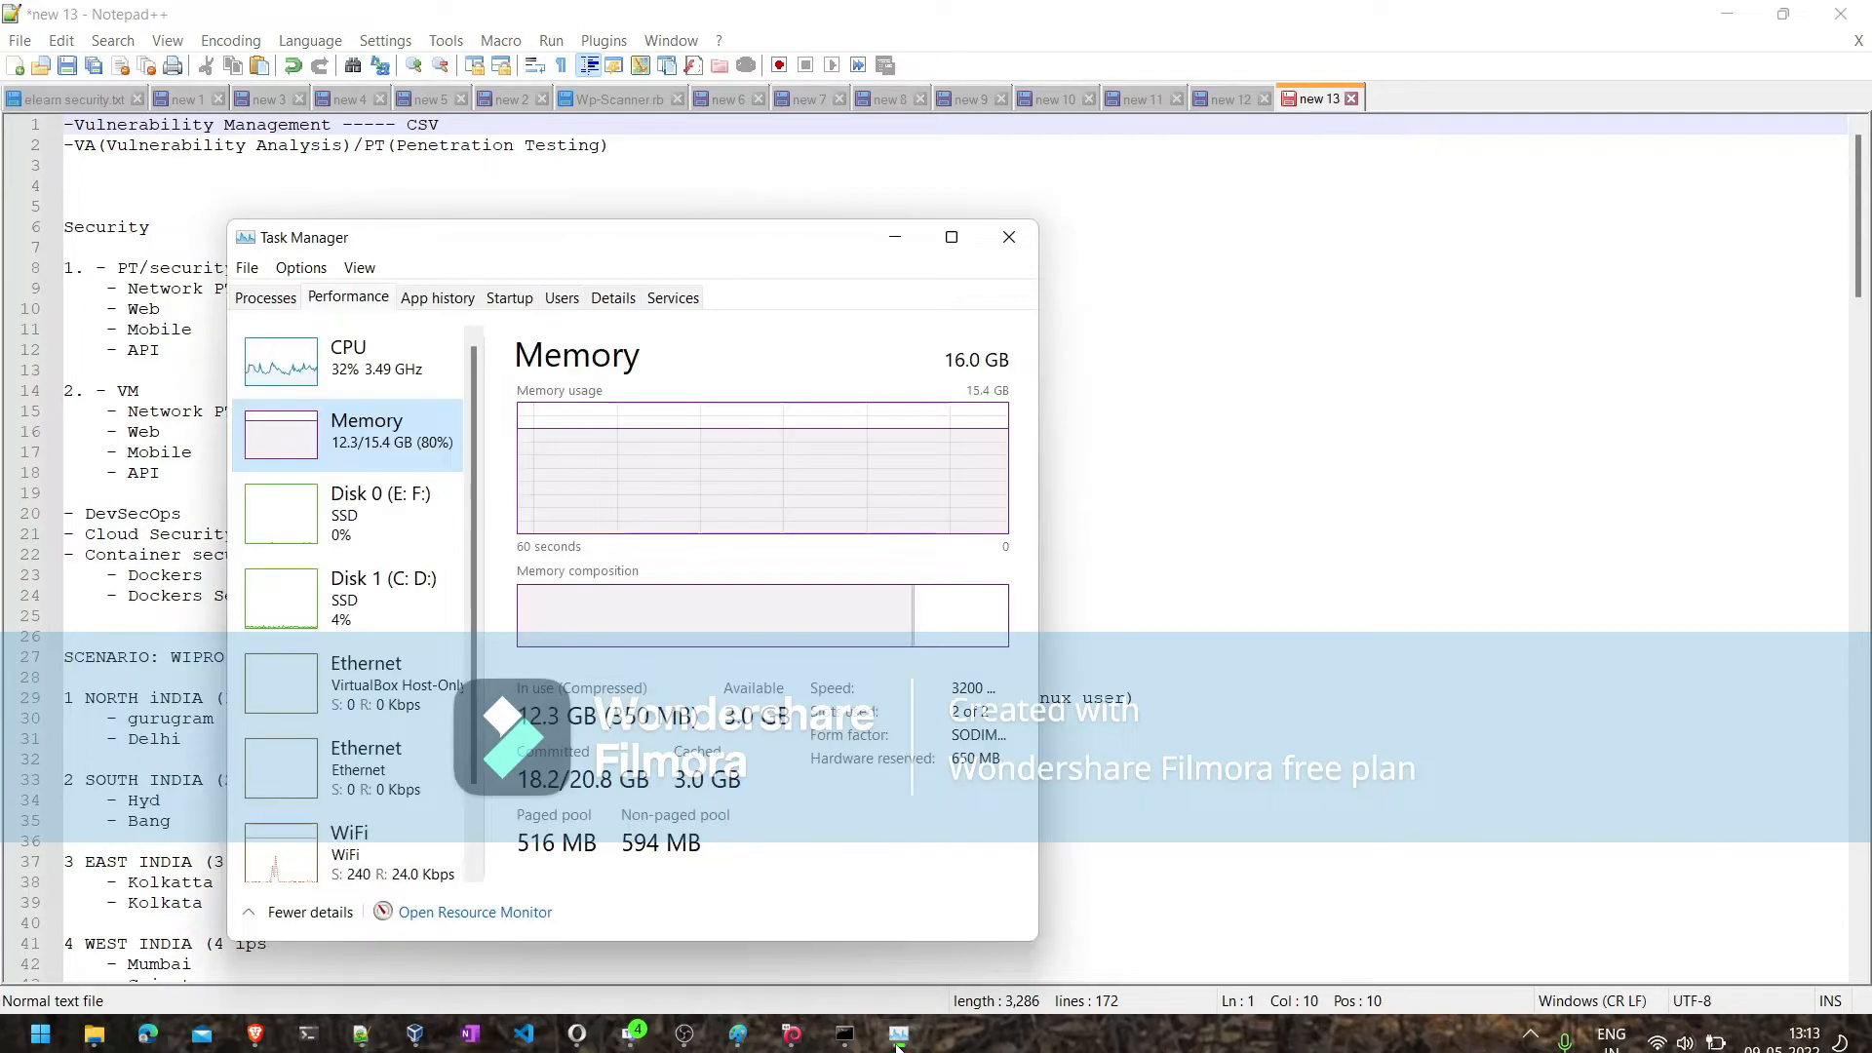
pyautogui.click(897, 1041)
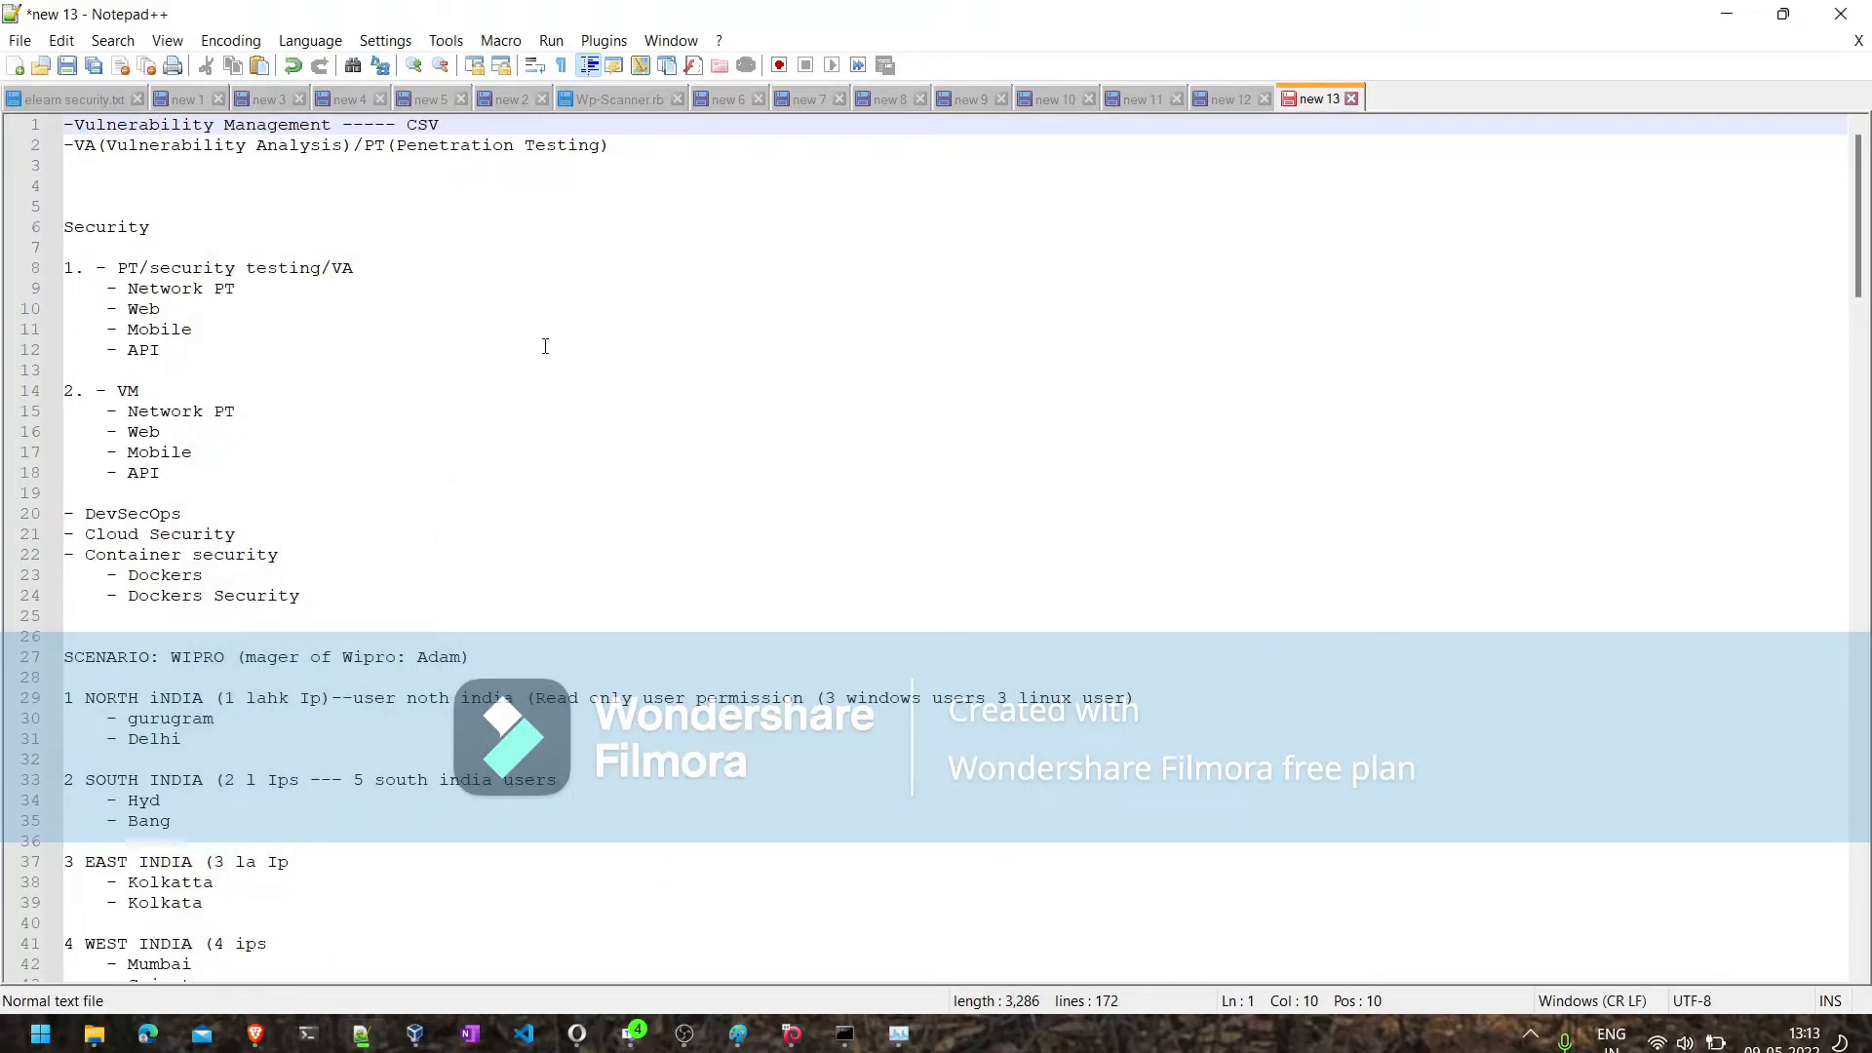
# - Insert the line "-Vs/PT ---" below the "VA(Vulnerability Analysis)/PT(Penetration Testing)" line
pyautogui.click(650, 142)
pyautogui.press('Return')
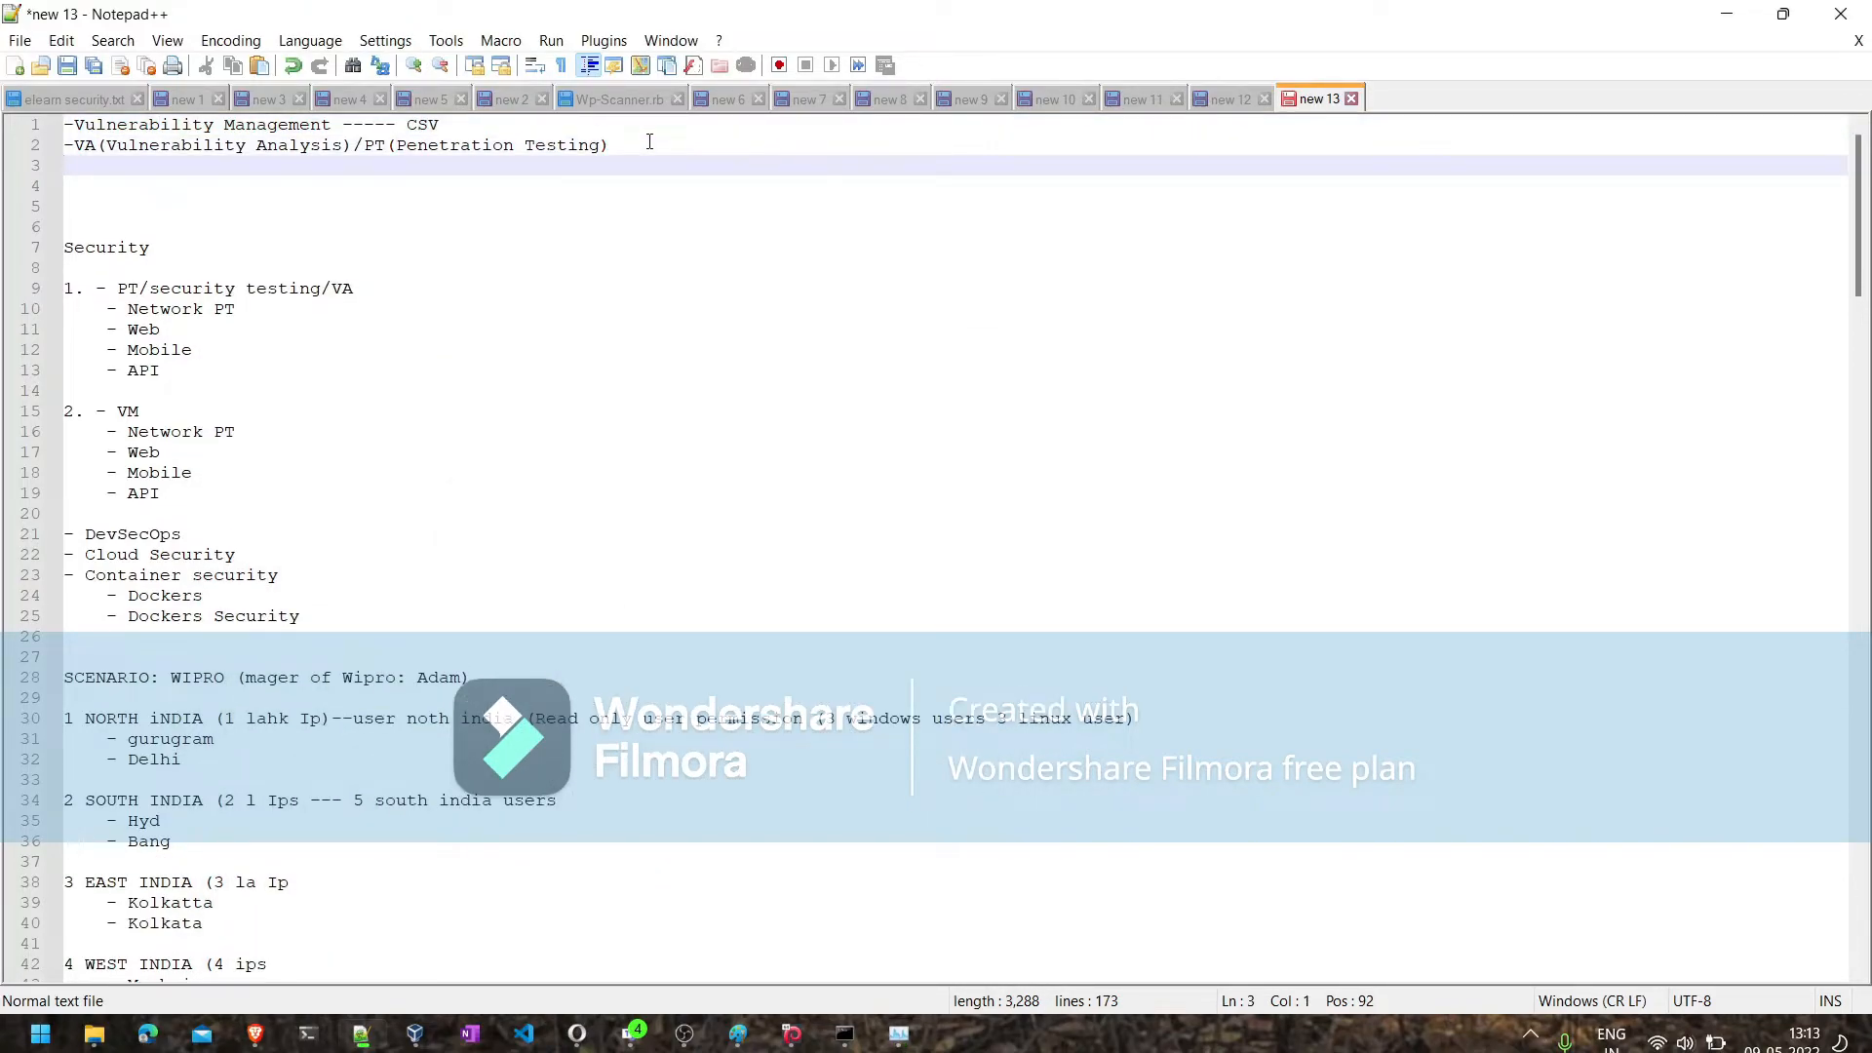
pyautogui.write('-V')
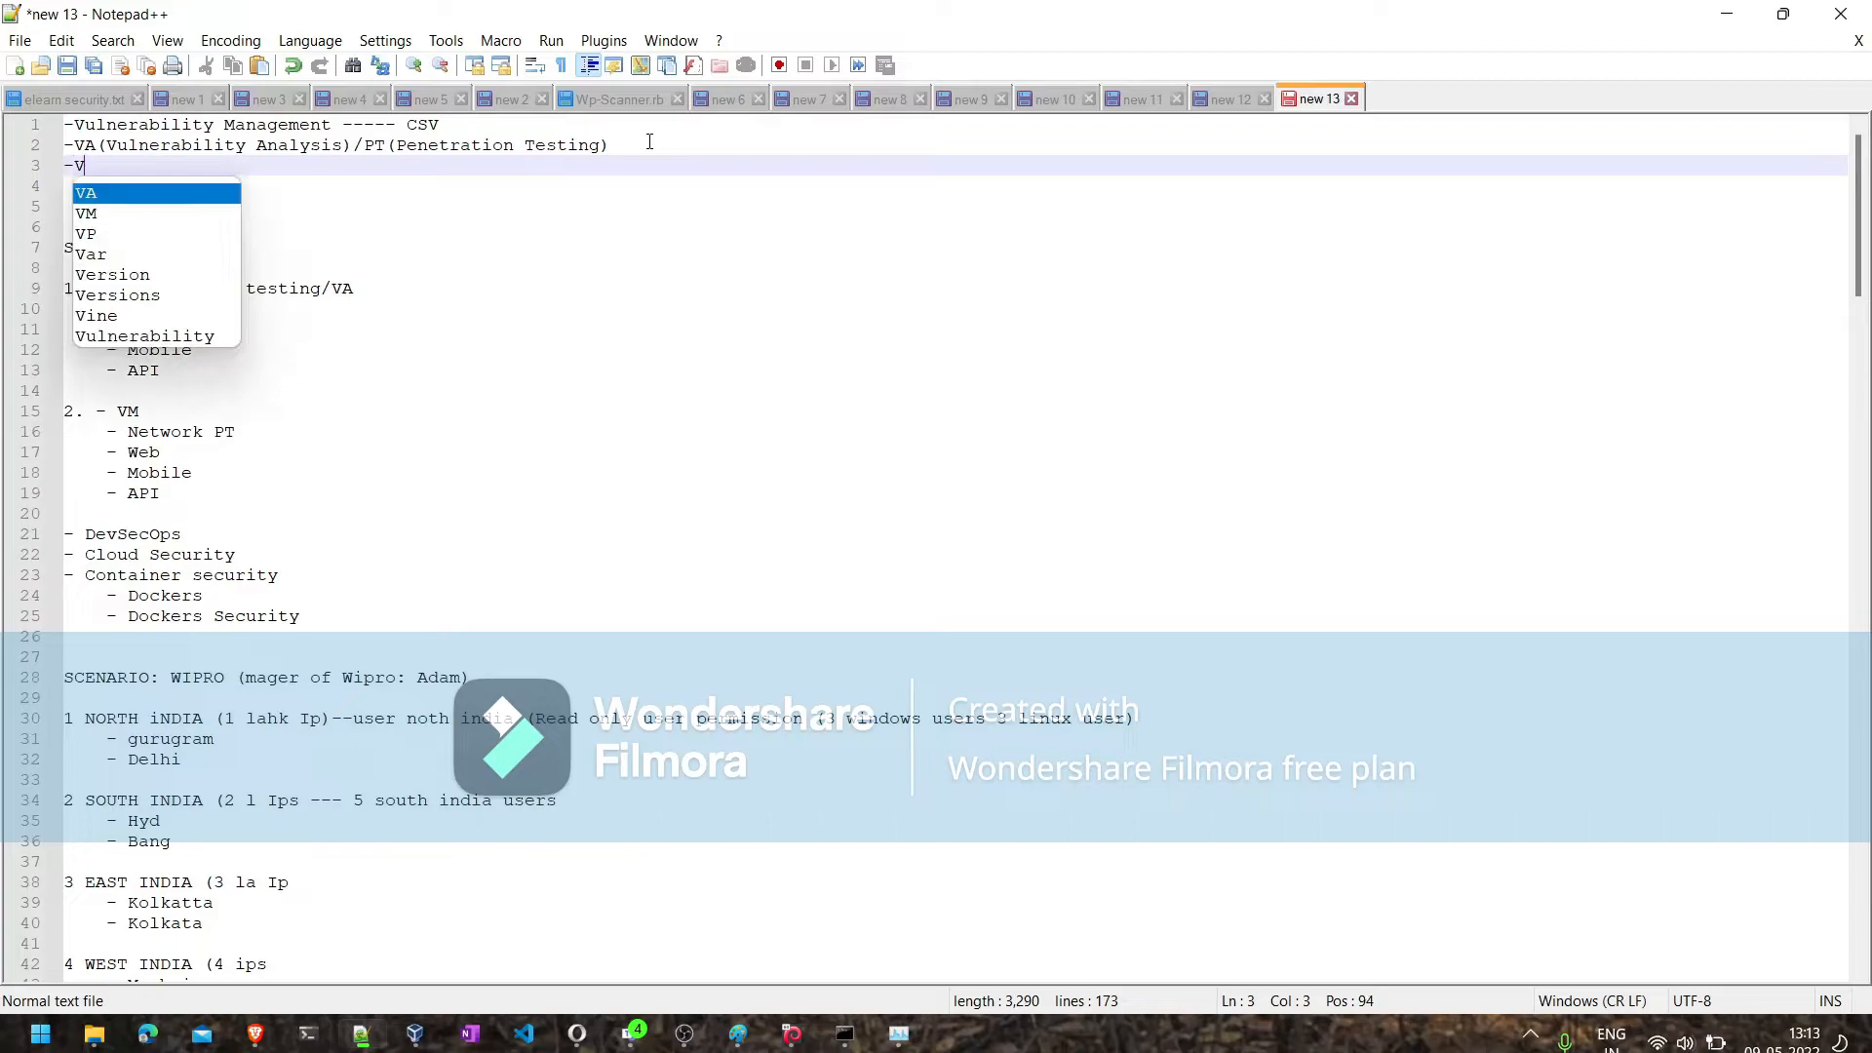
pyautogui.write('s/PT ---')
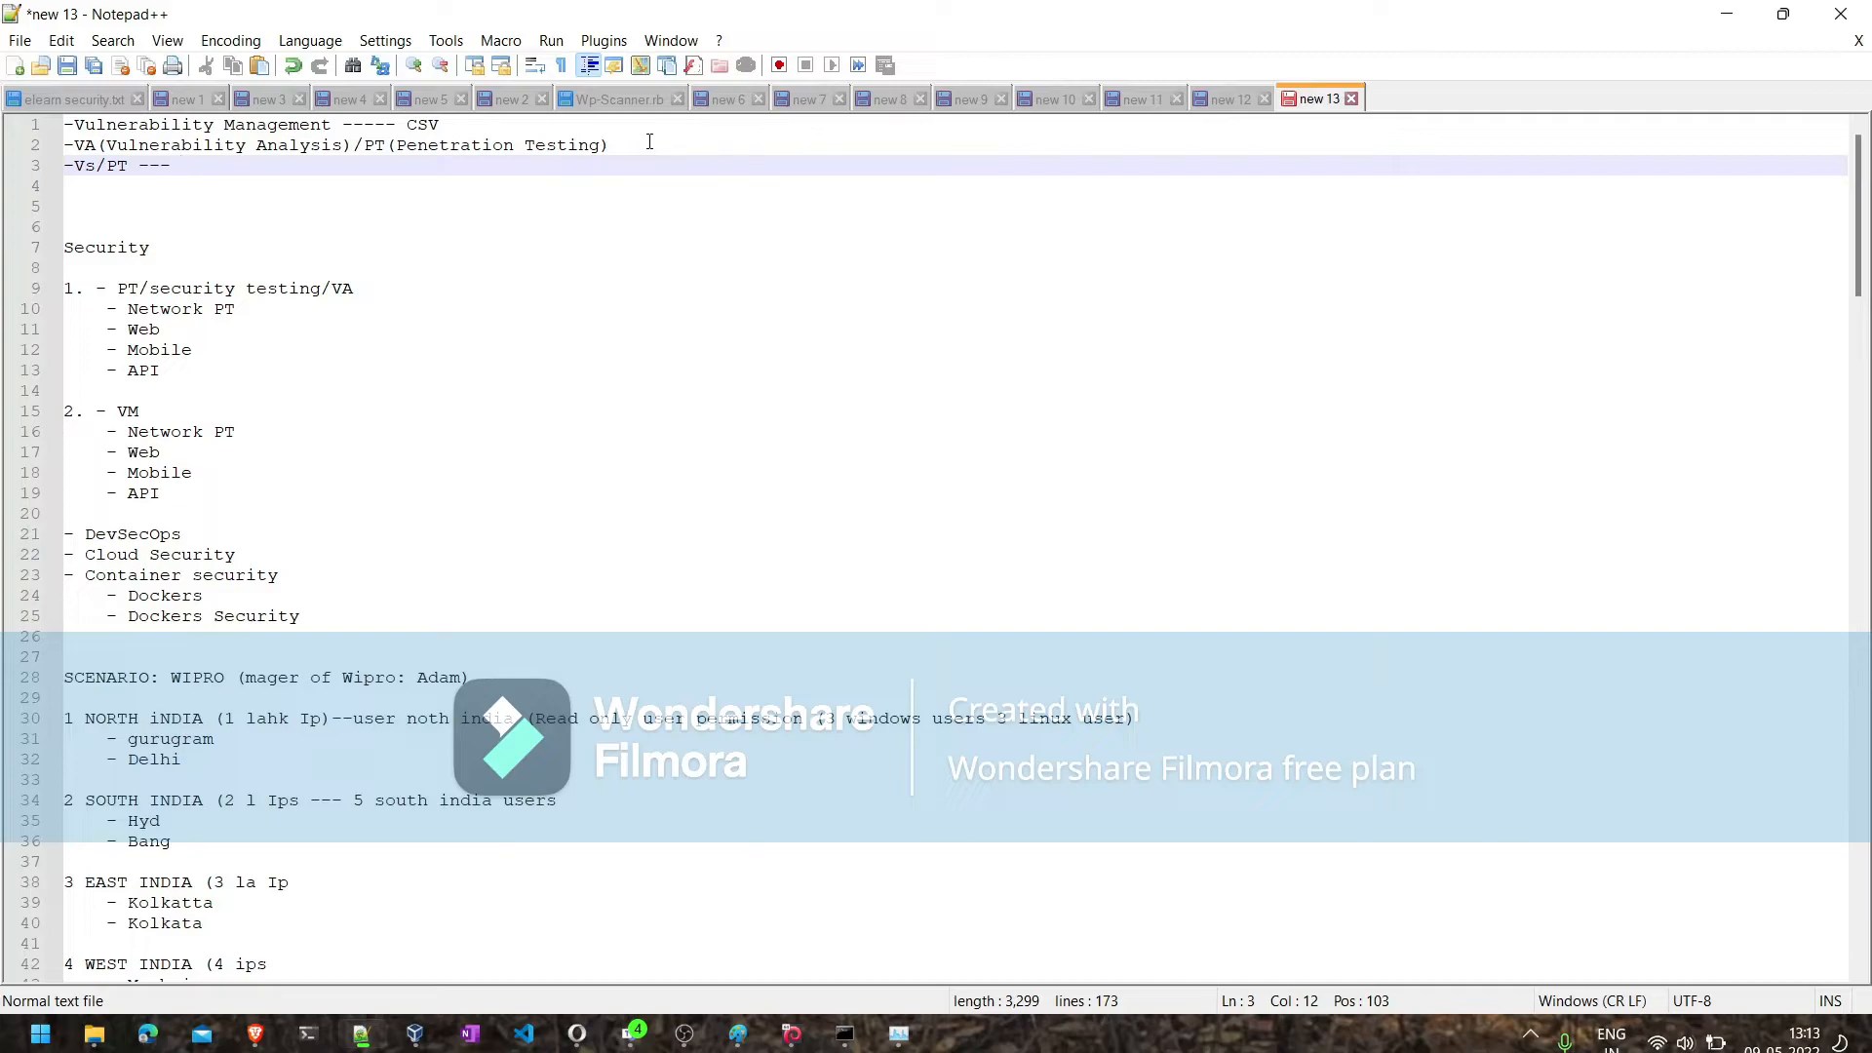
# - Correct "Vs" to "VA" in the new third line of the notes
pyautogui.press('Left')
pyautogui.press('Left')
pyautogui.press('Left')
pyautogui.press('Left')
pyautogui.press('Left')
pyautogui.press('BackSpace')
pyautogui.write('A')
pyautogui.press('Right')
pyautogui.press('Right')
pyautogui.press('Right')
pyautogui.press('Right')
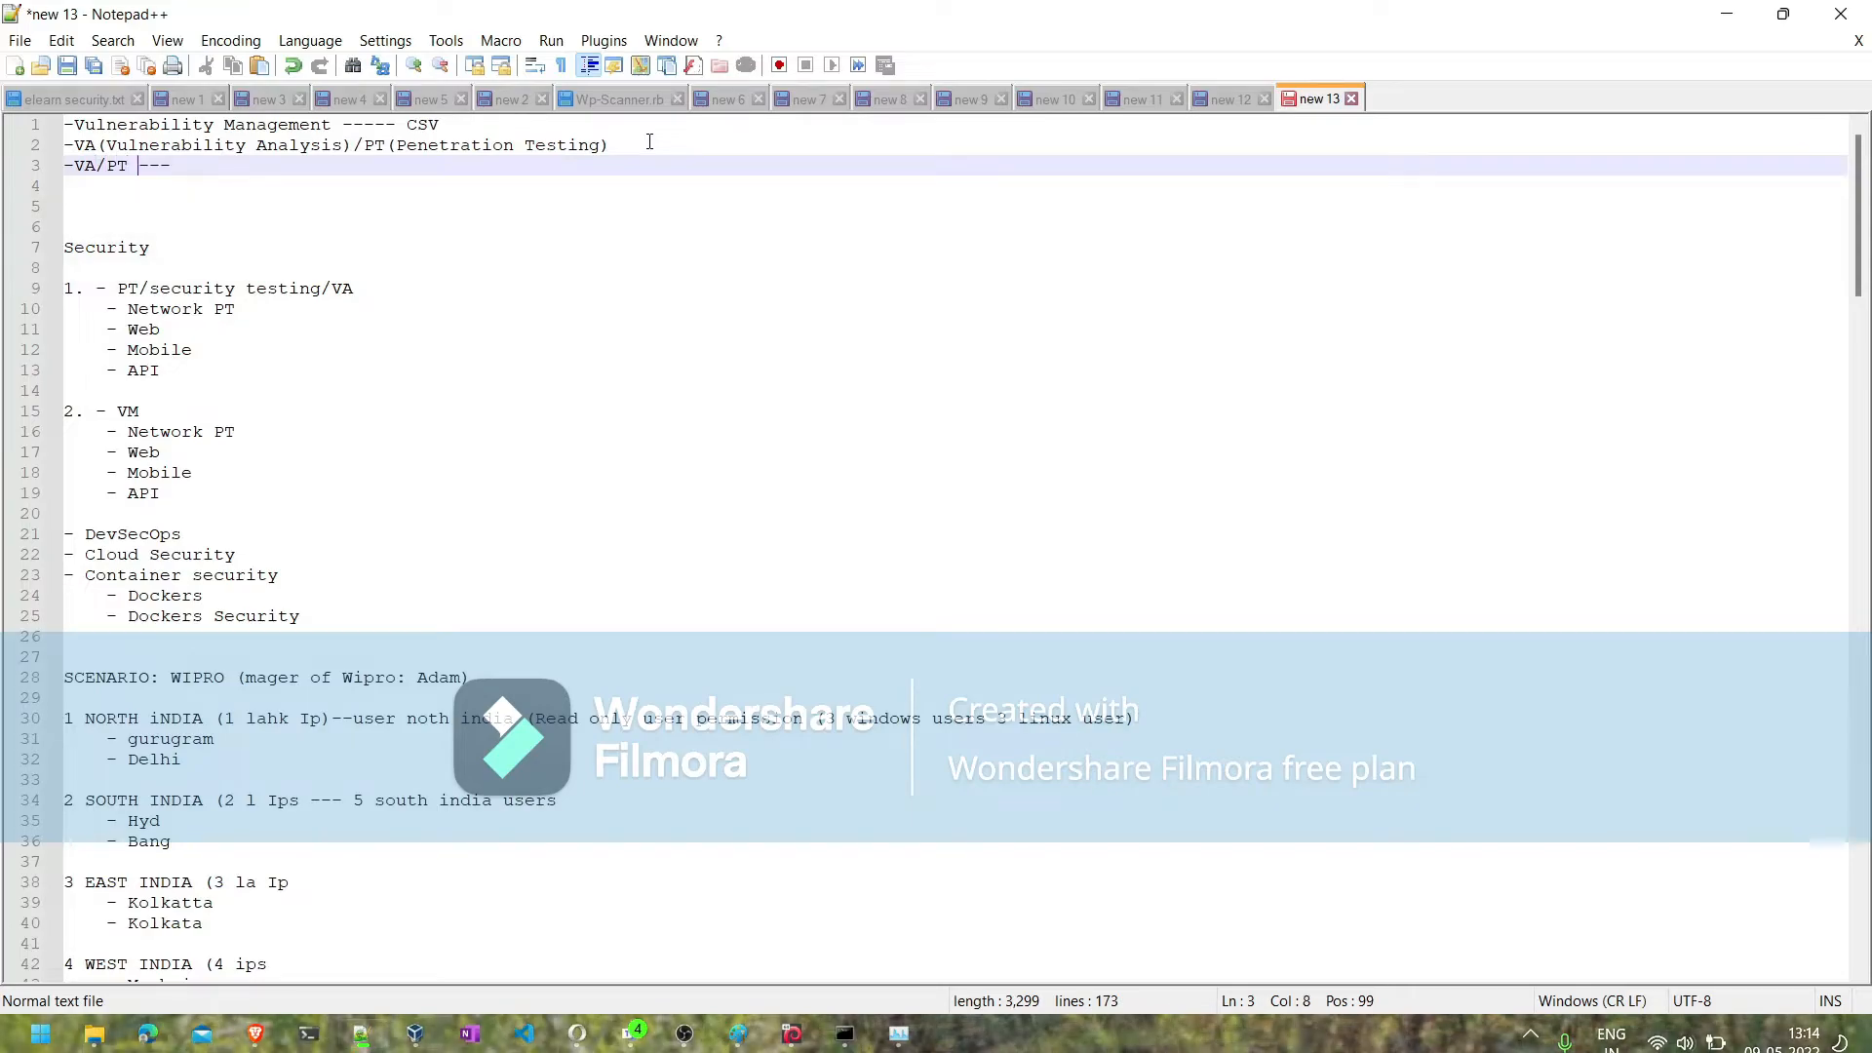
pyautogui.press('End')
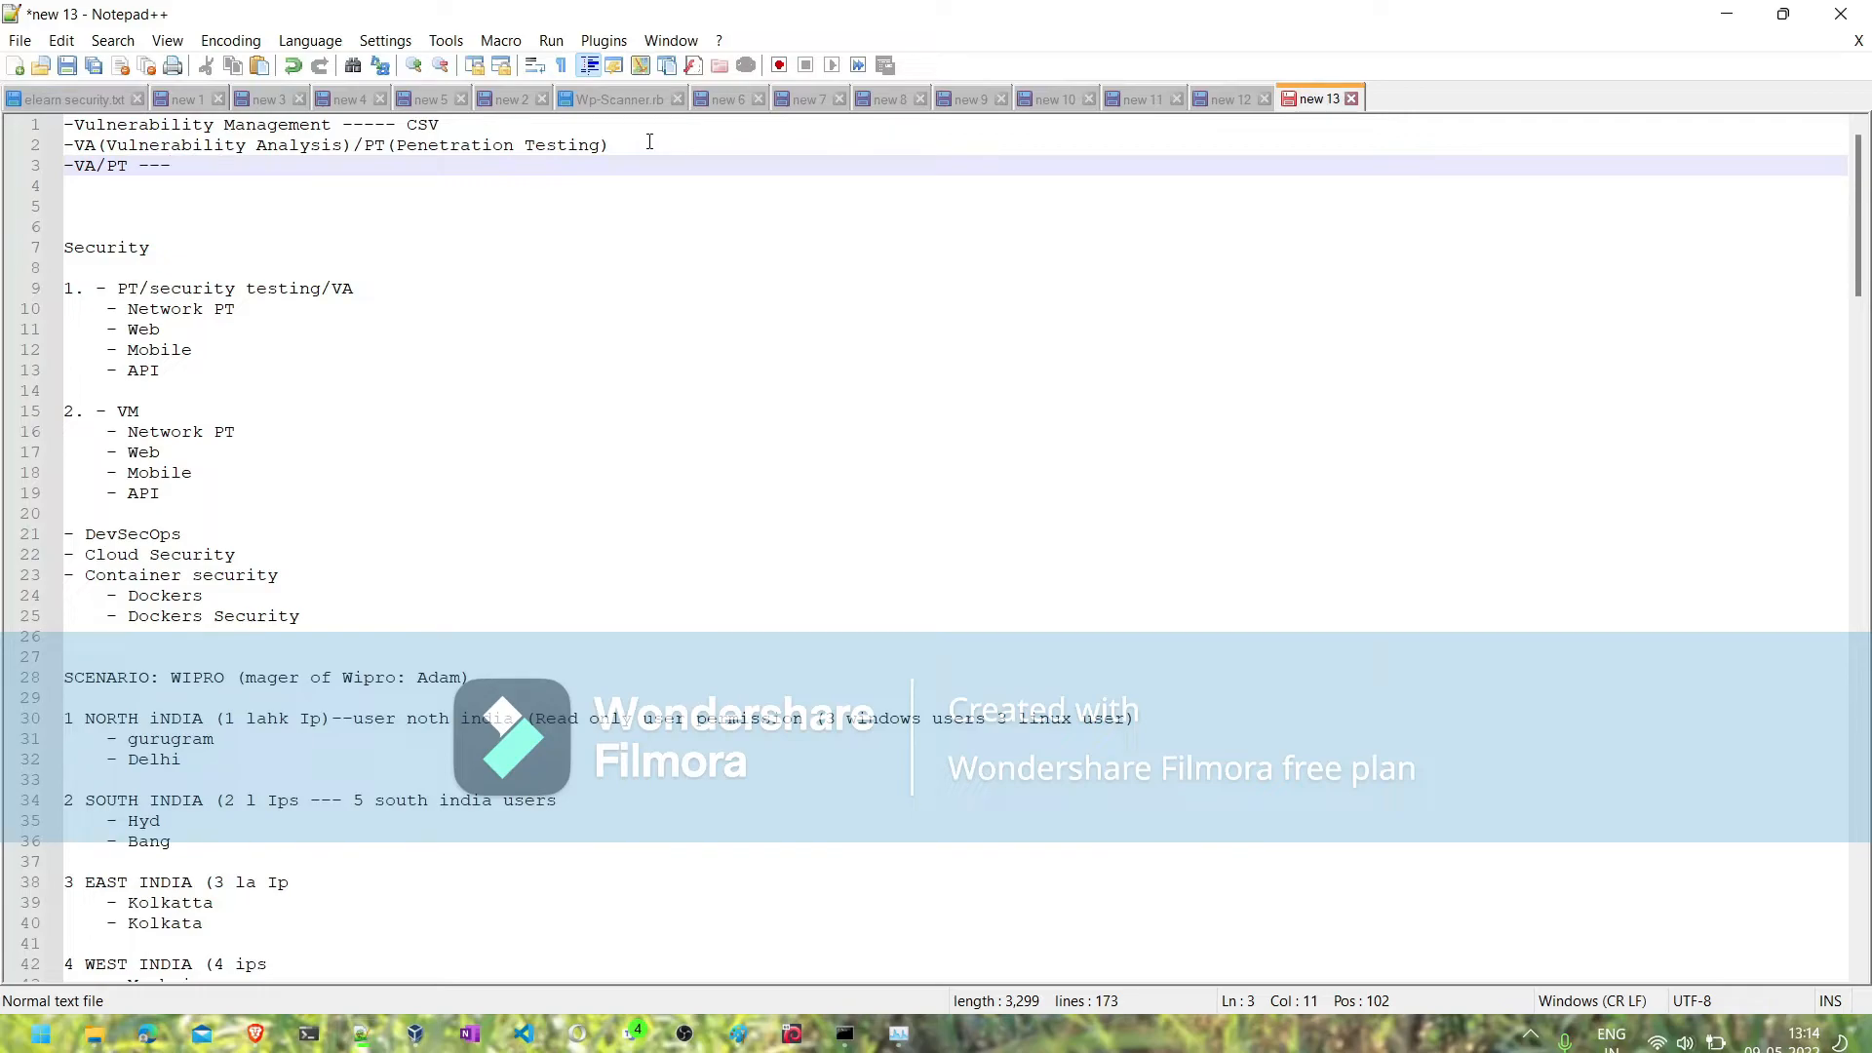
# - Replace the slash between "VA" and "PT" on the third line with the arrow "--->"
pyautogui.press('Left')
pyautogui.press('Left')
pyautogui.press('Left')
pyautogui.press('Left')
pyautogui.press('Left')
pyautogui.press('Delete')
pyautogui.write('--->')
# - Return to Nessus, open the NFS Exported Share Information Disclosure finding of host 192.168.1.40, and read its solution, output, port and risk information
pyautogui.click(1727, 14)
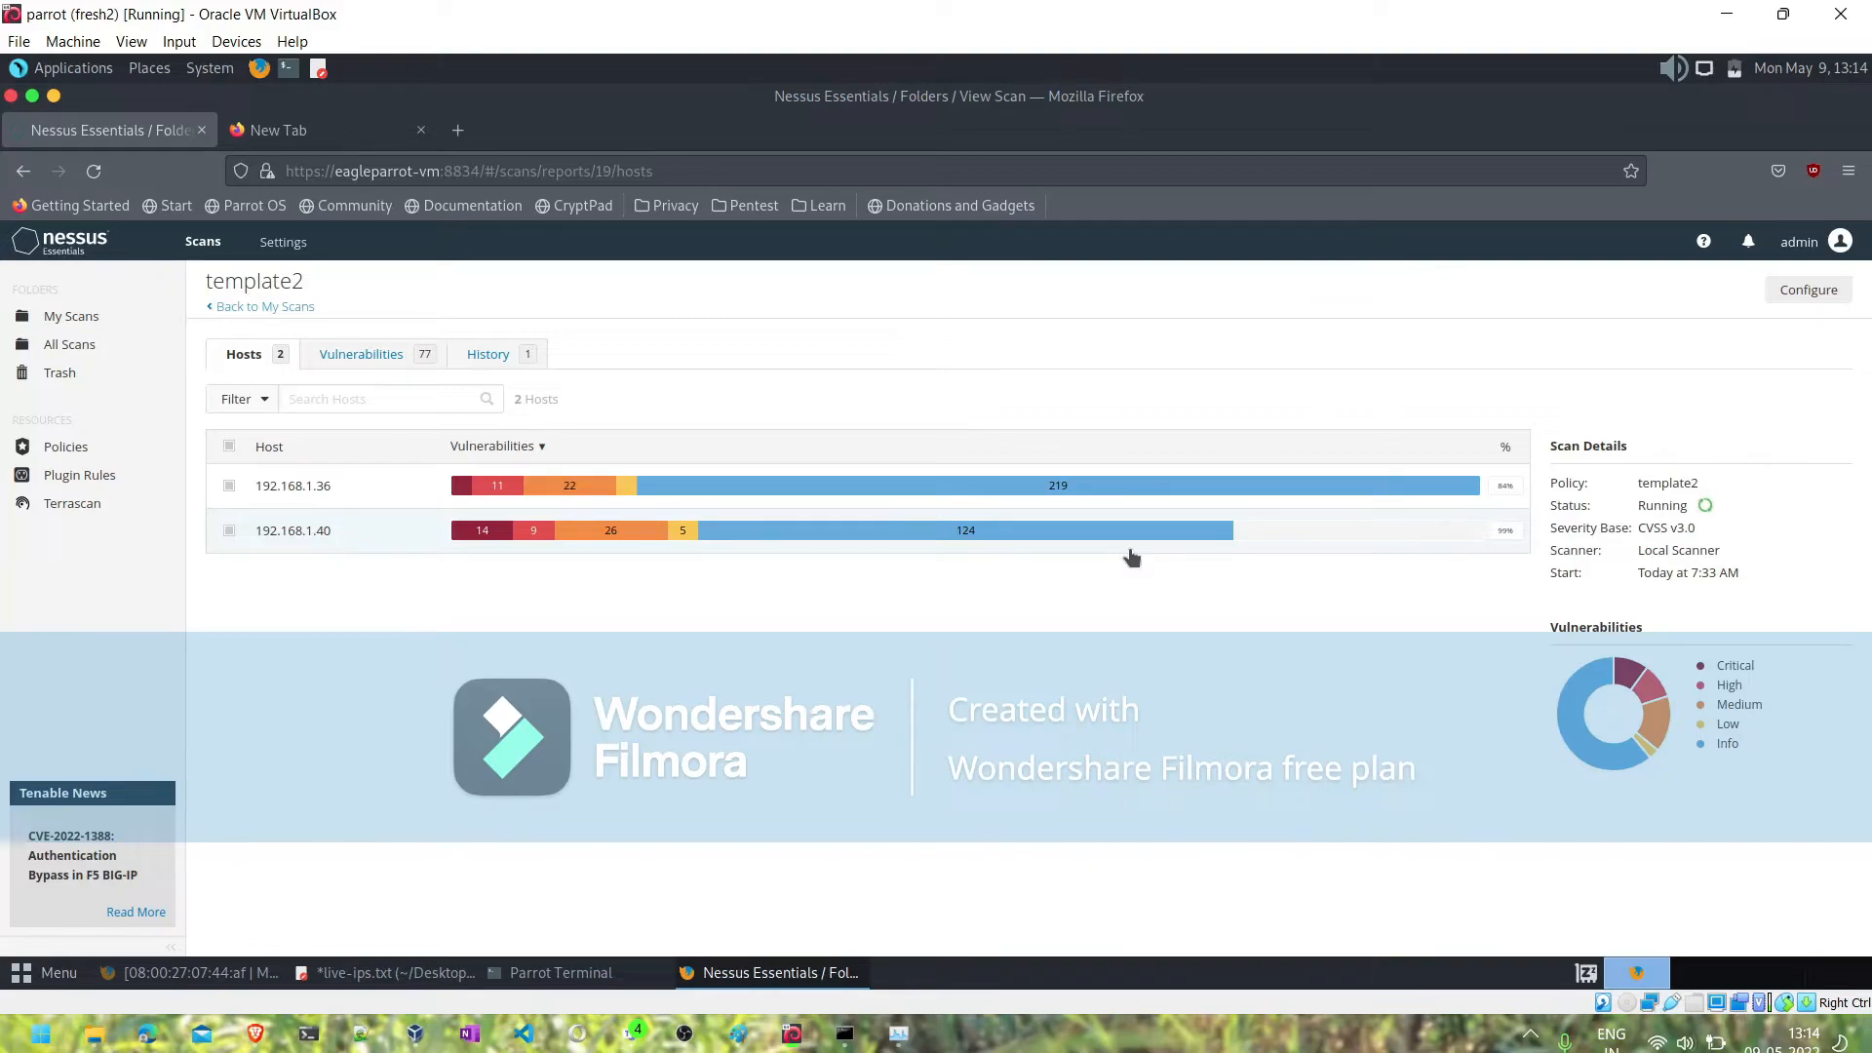
pyautogui.click(993, 536)
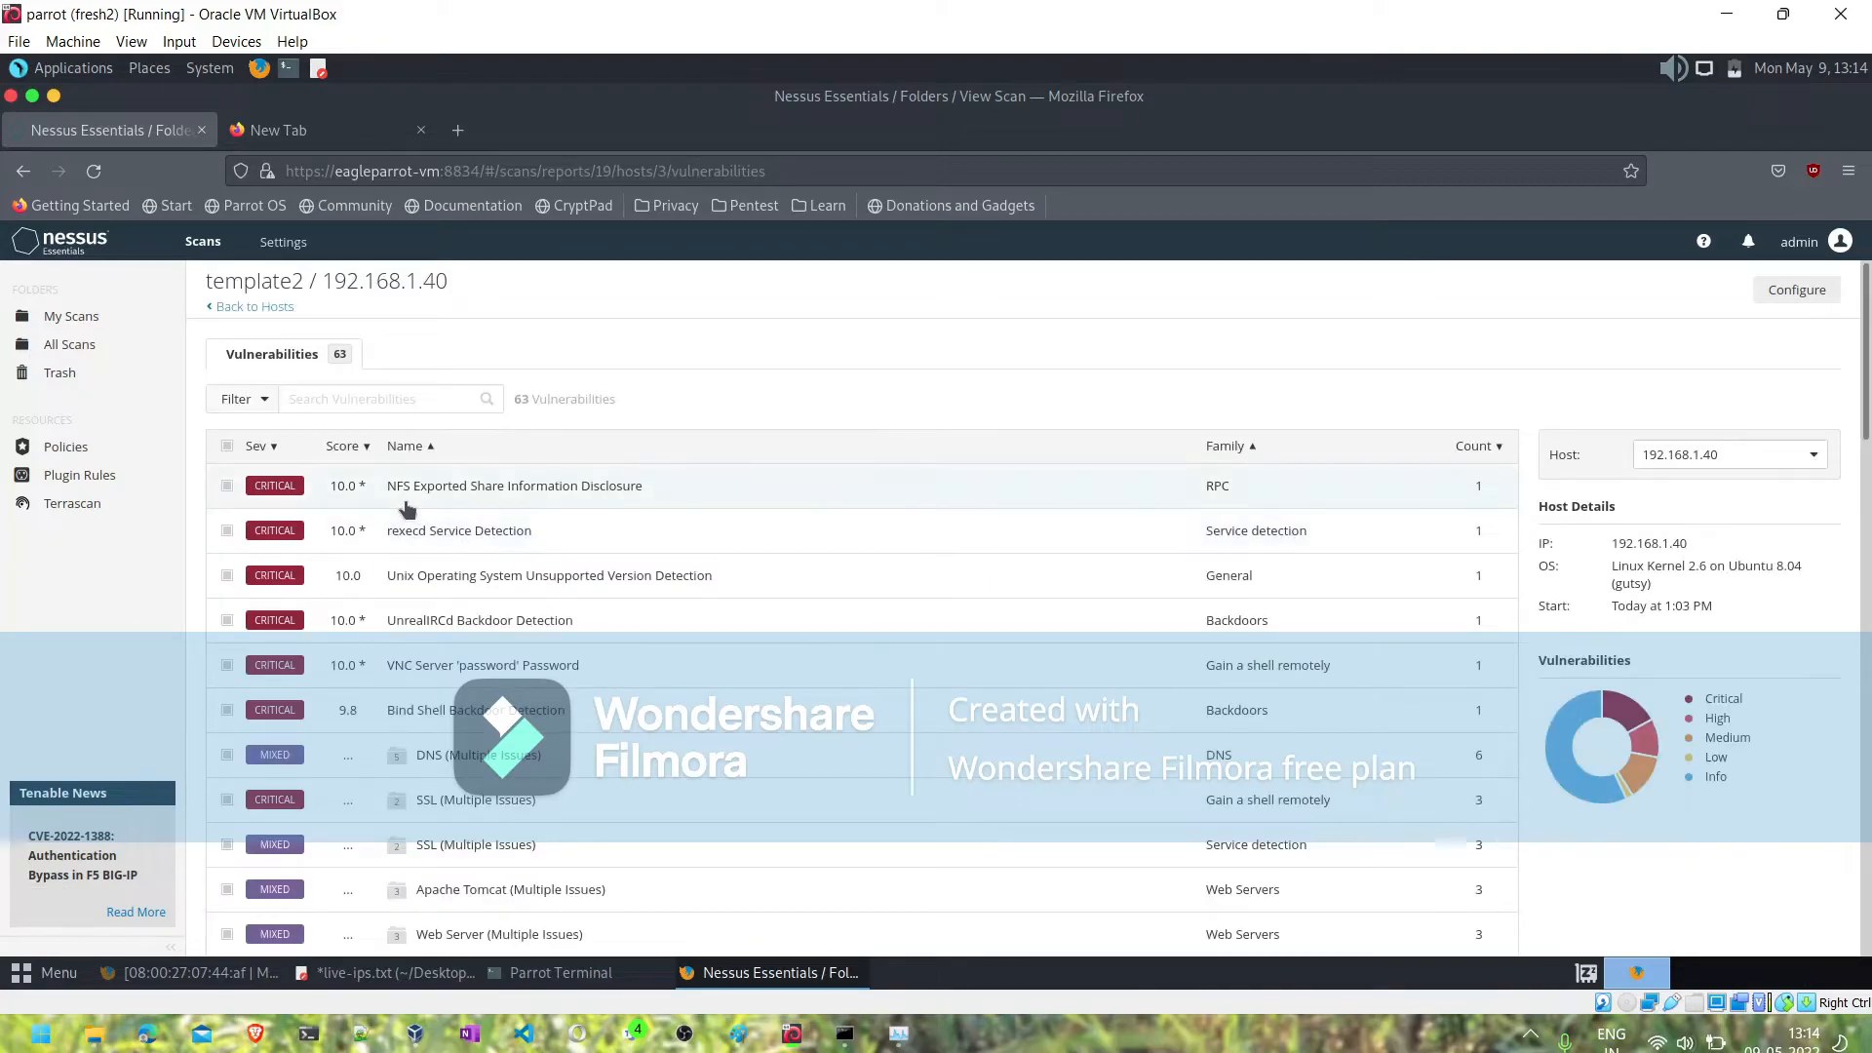
pyautogui.click(494, 489)
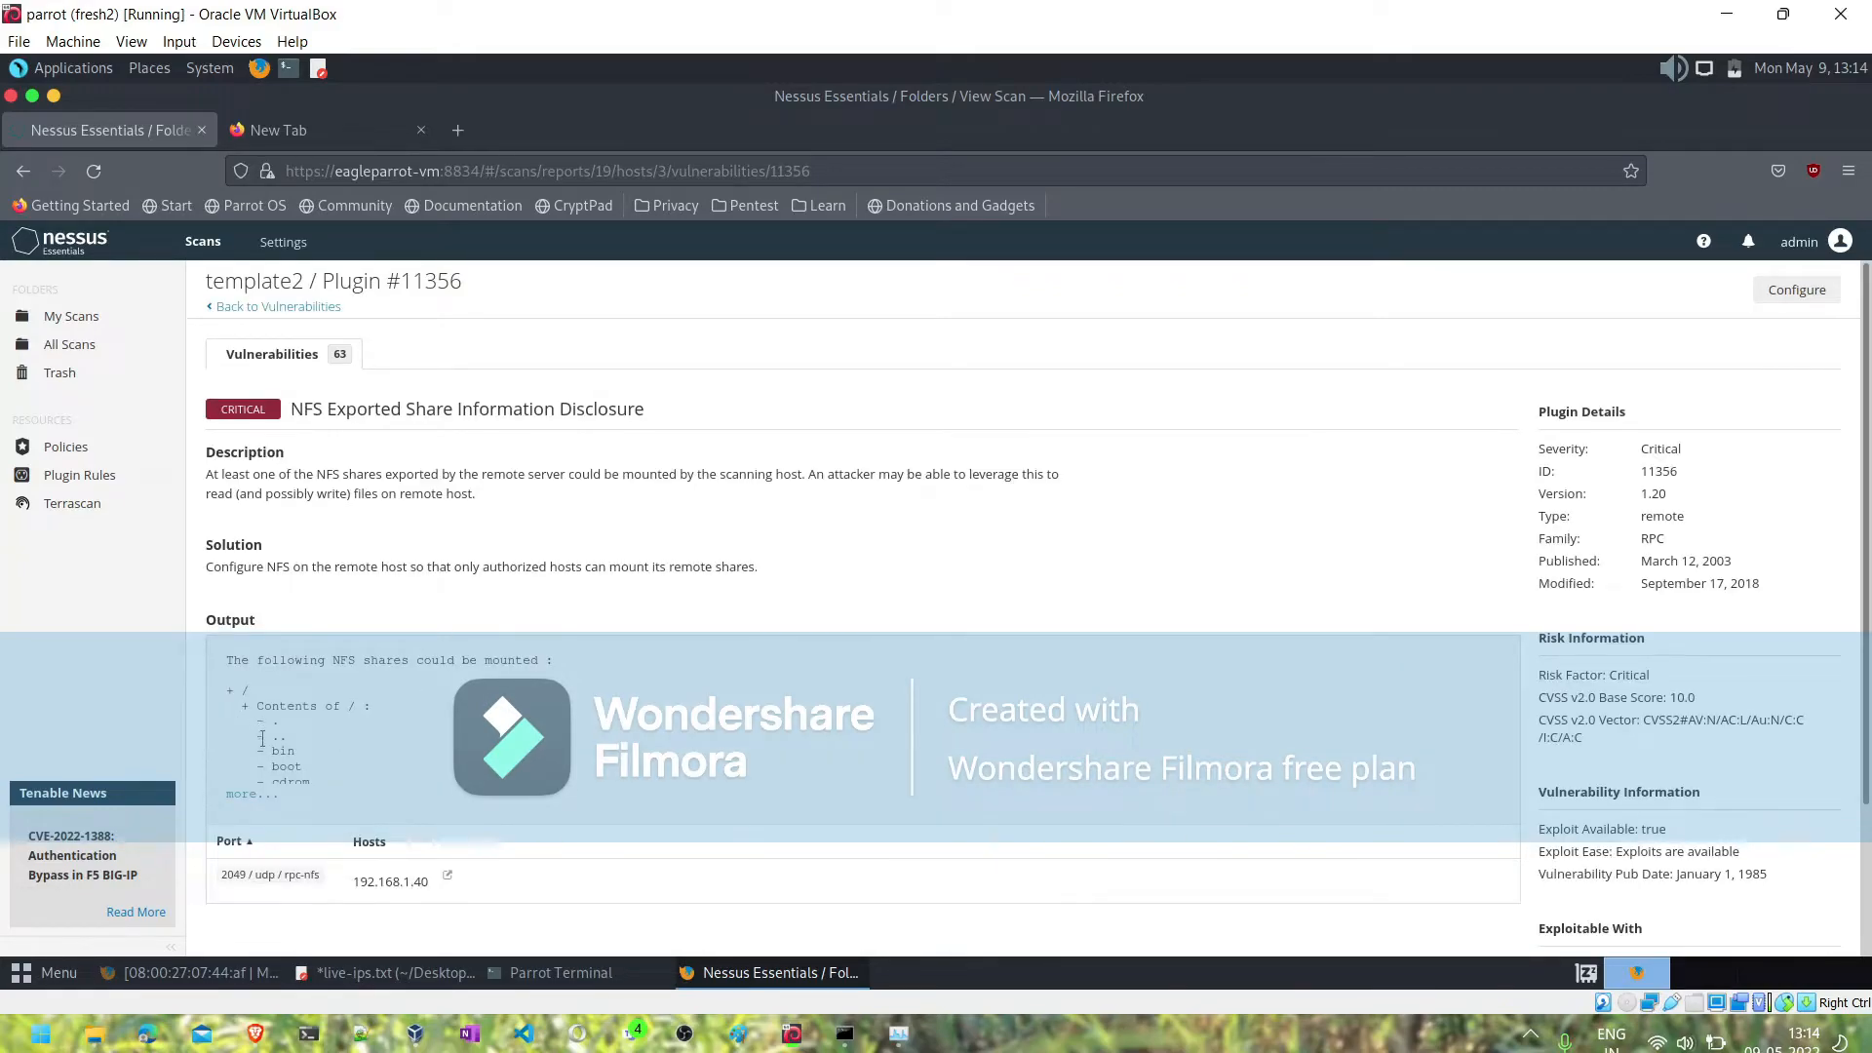
pyautogui.scroll(-2, 338, 728)
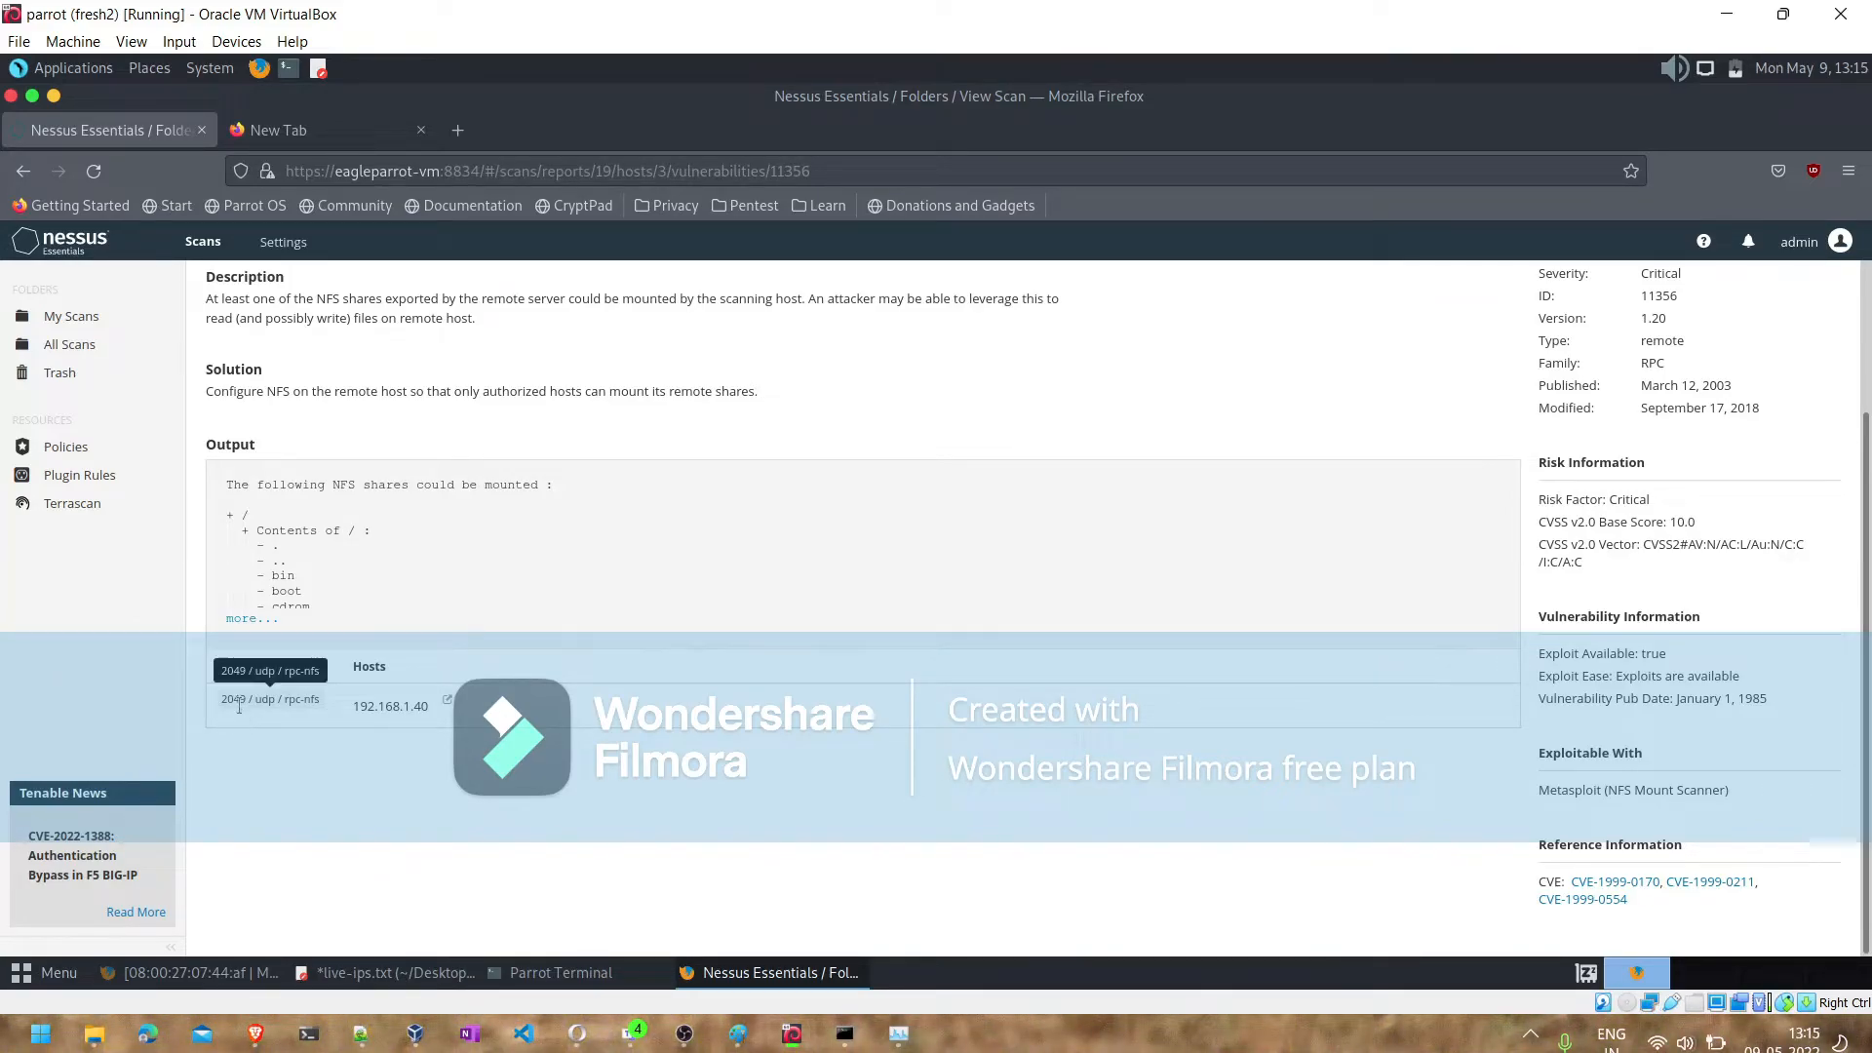
pyautogui.click(277, 709)
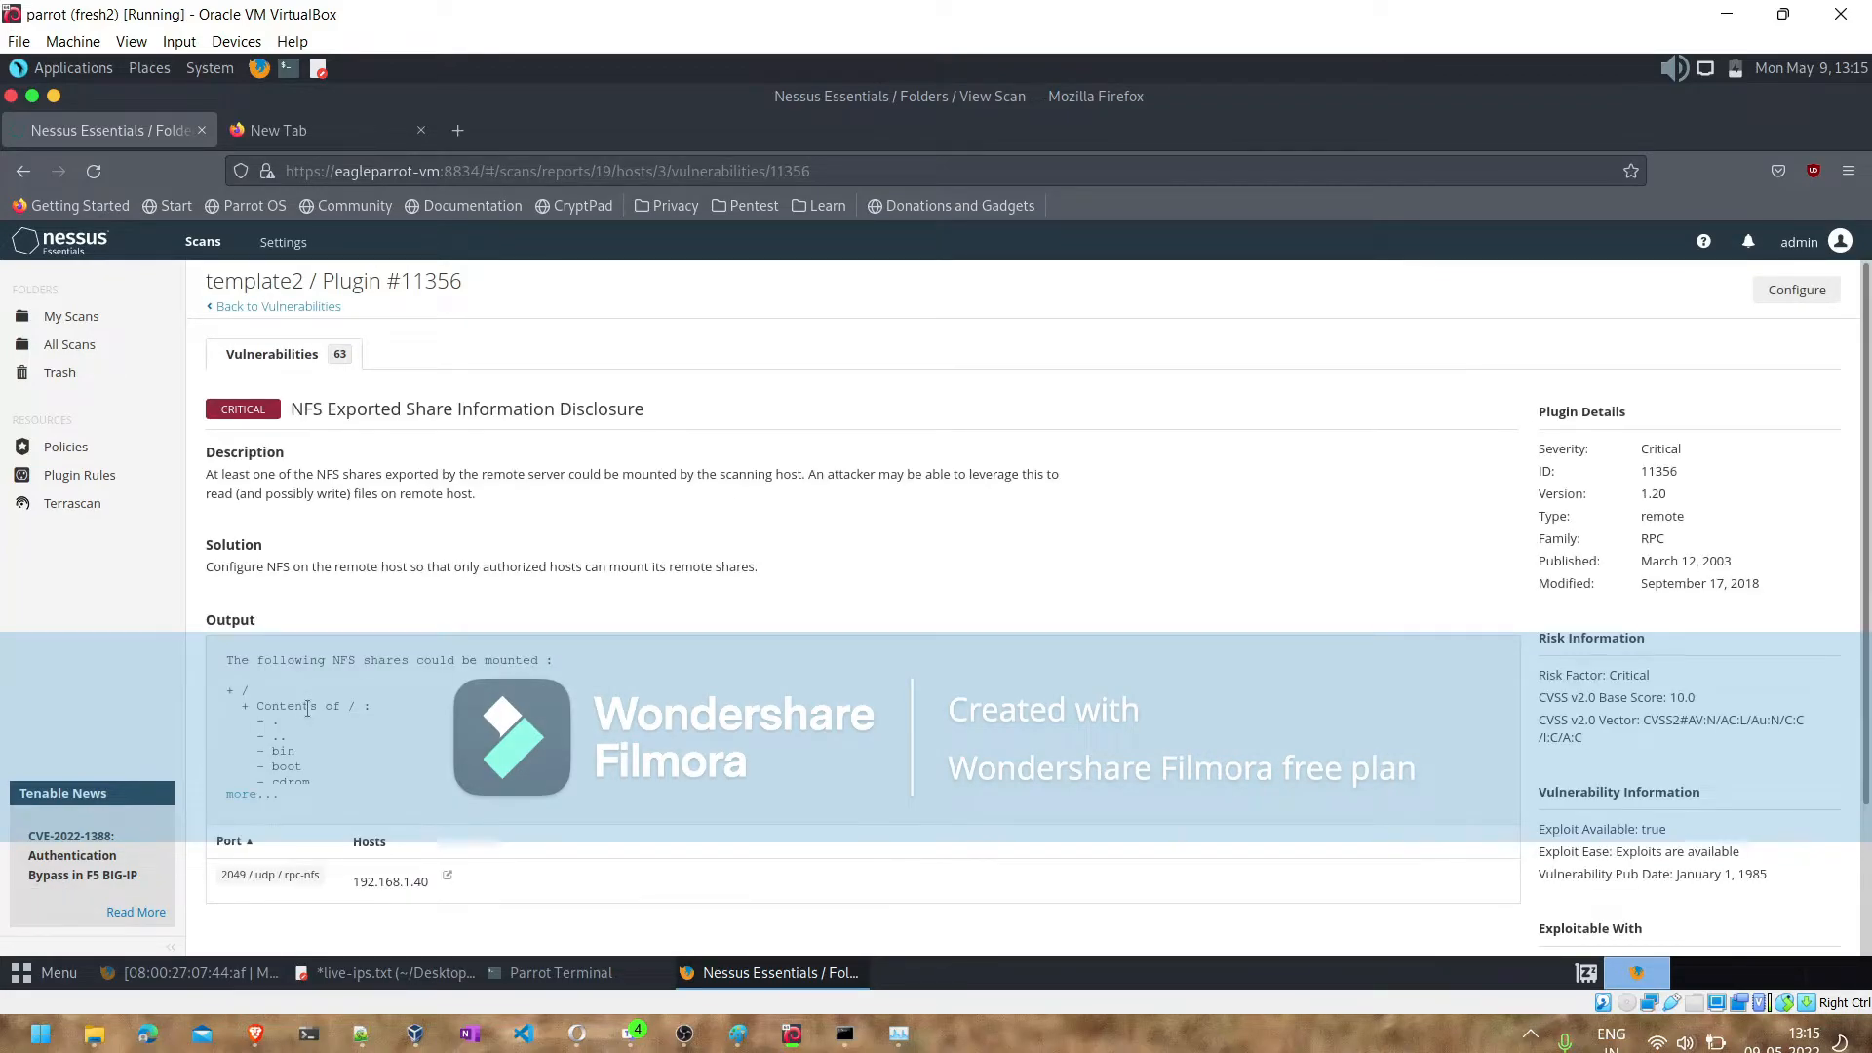
pyautogui.scroll(-2, 1441, 671)
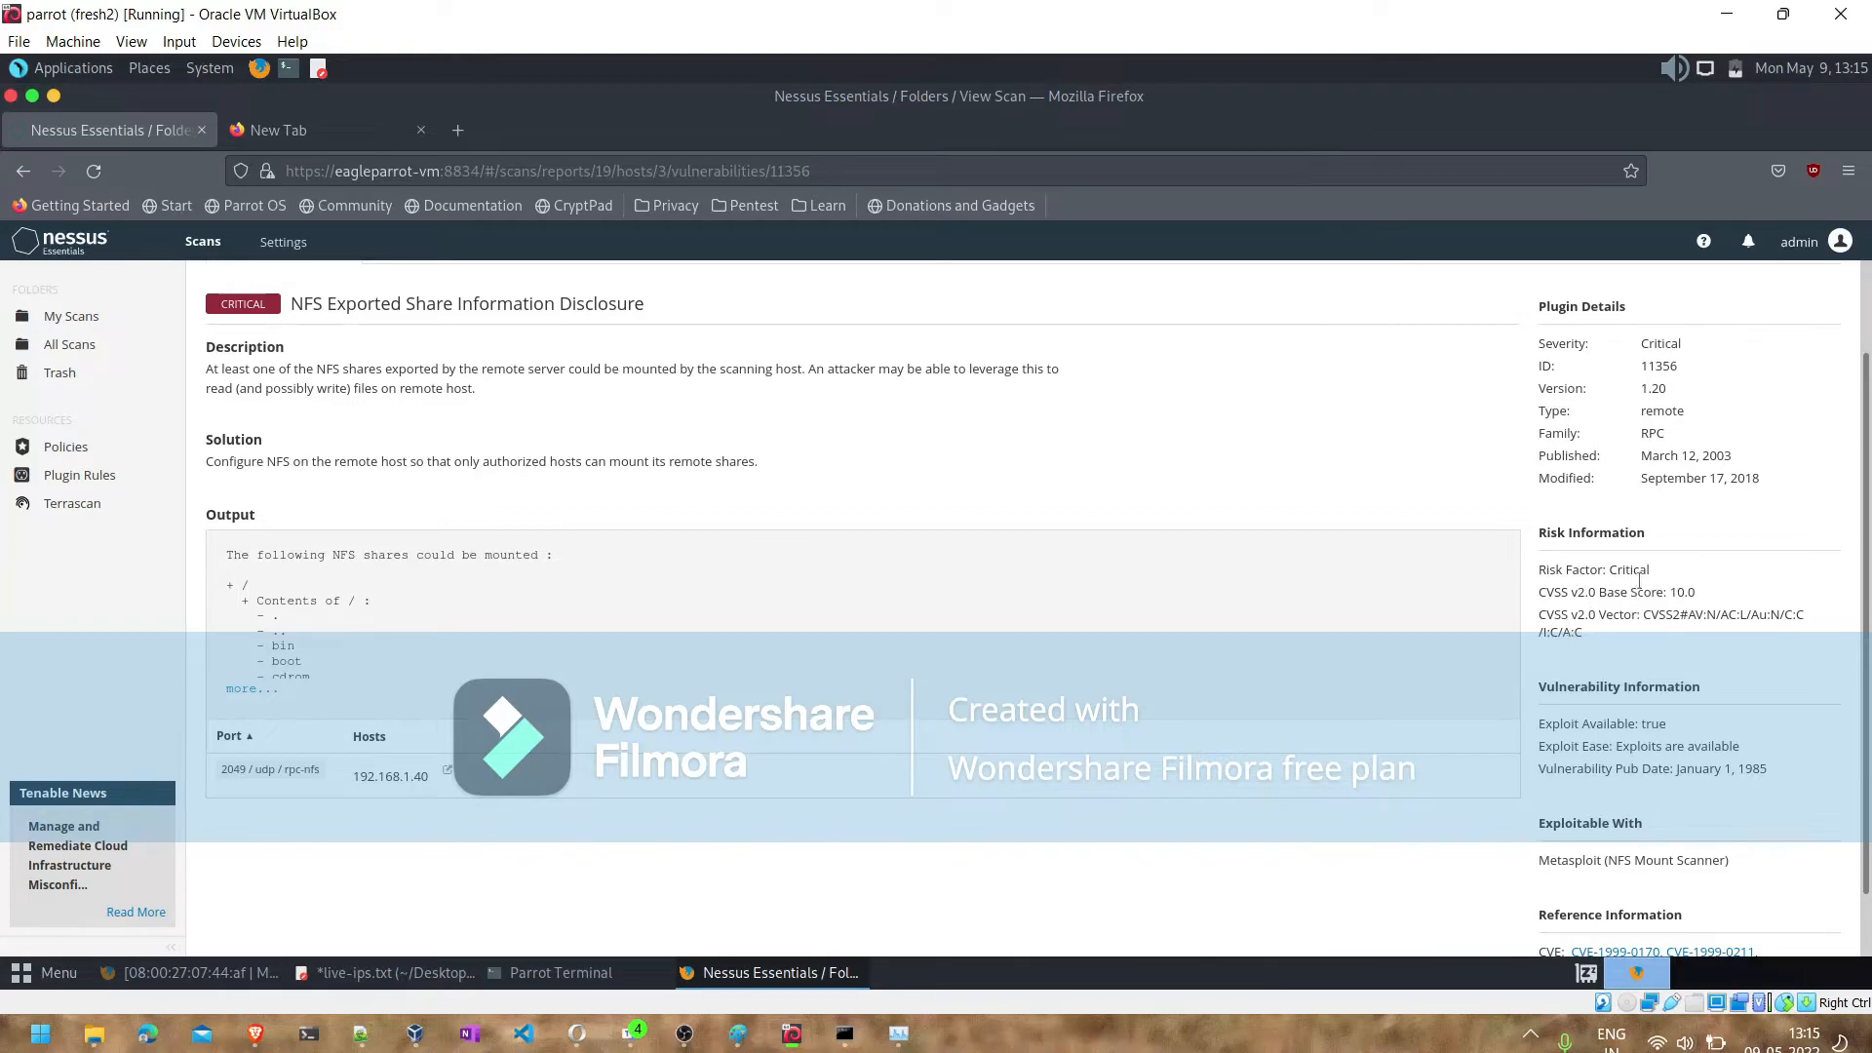
pyautogui.scroll(-2, 1648, 500)
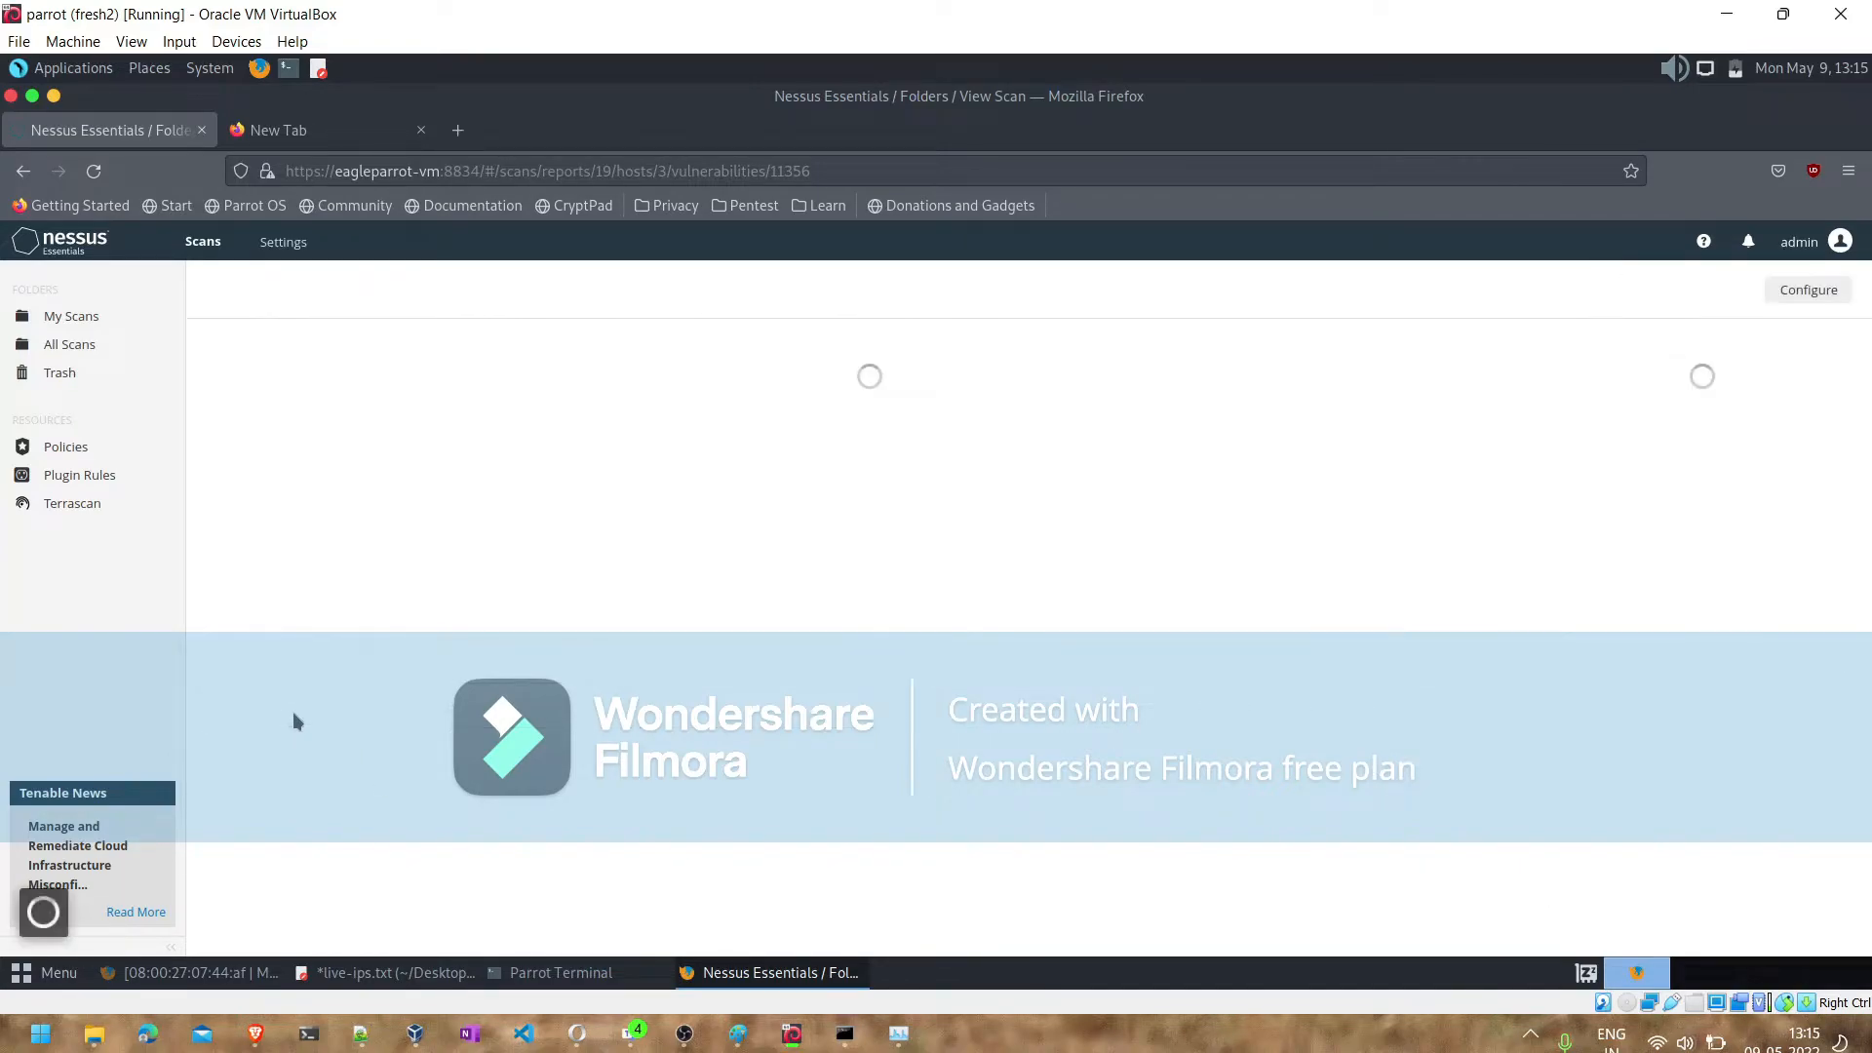
# - Switch to the Brave browser and enter a web search starting with "udp/rpc-nfs ex" in a new tab, checking the service name in Nessus
pyautogui.click(256, 1036)
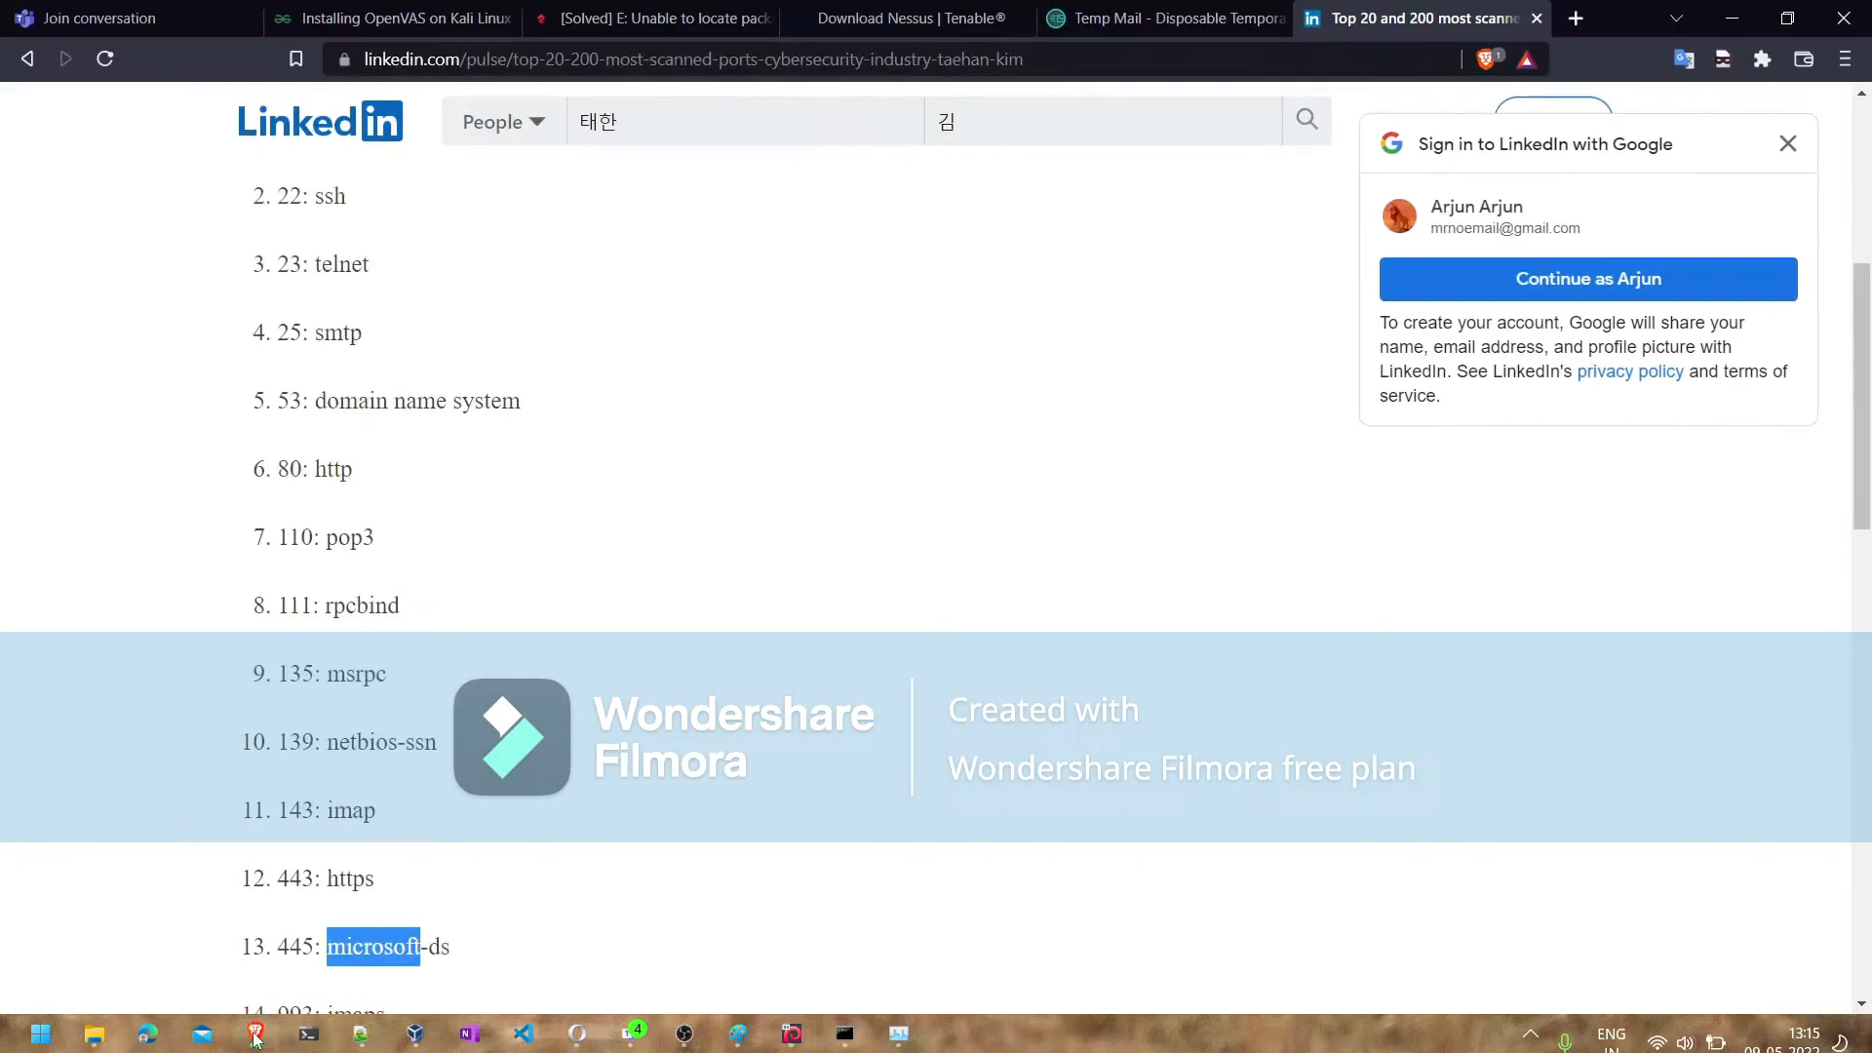
pyautogui.click(1577, 19)
pyautogui.write('ud')
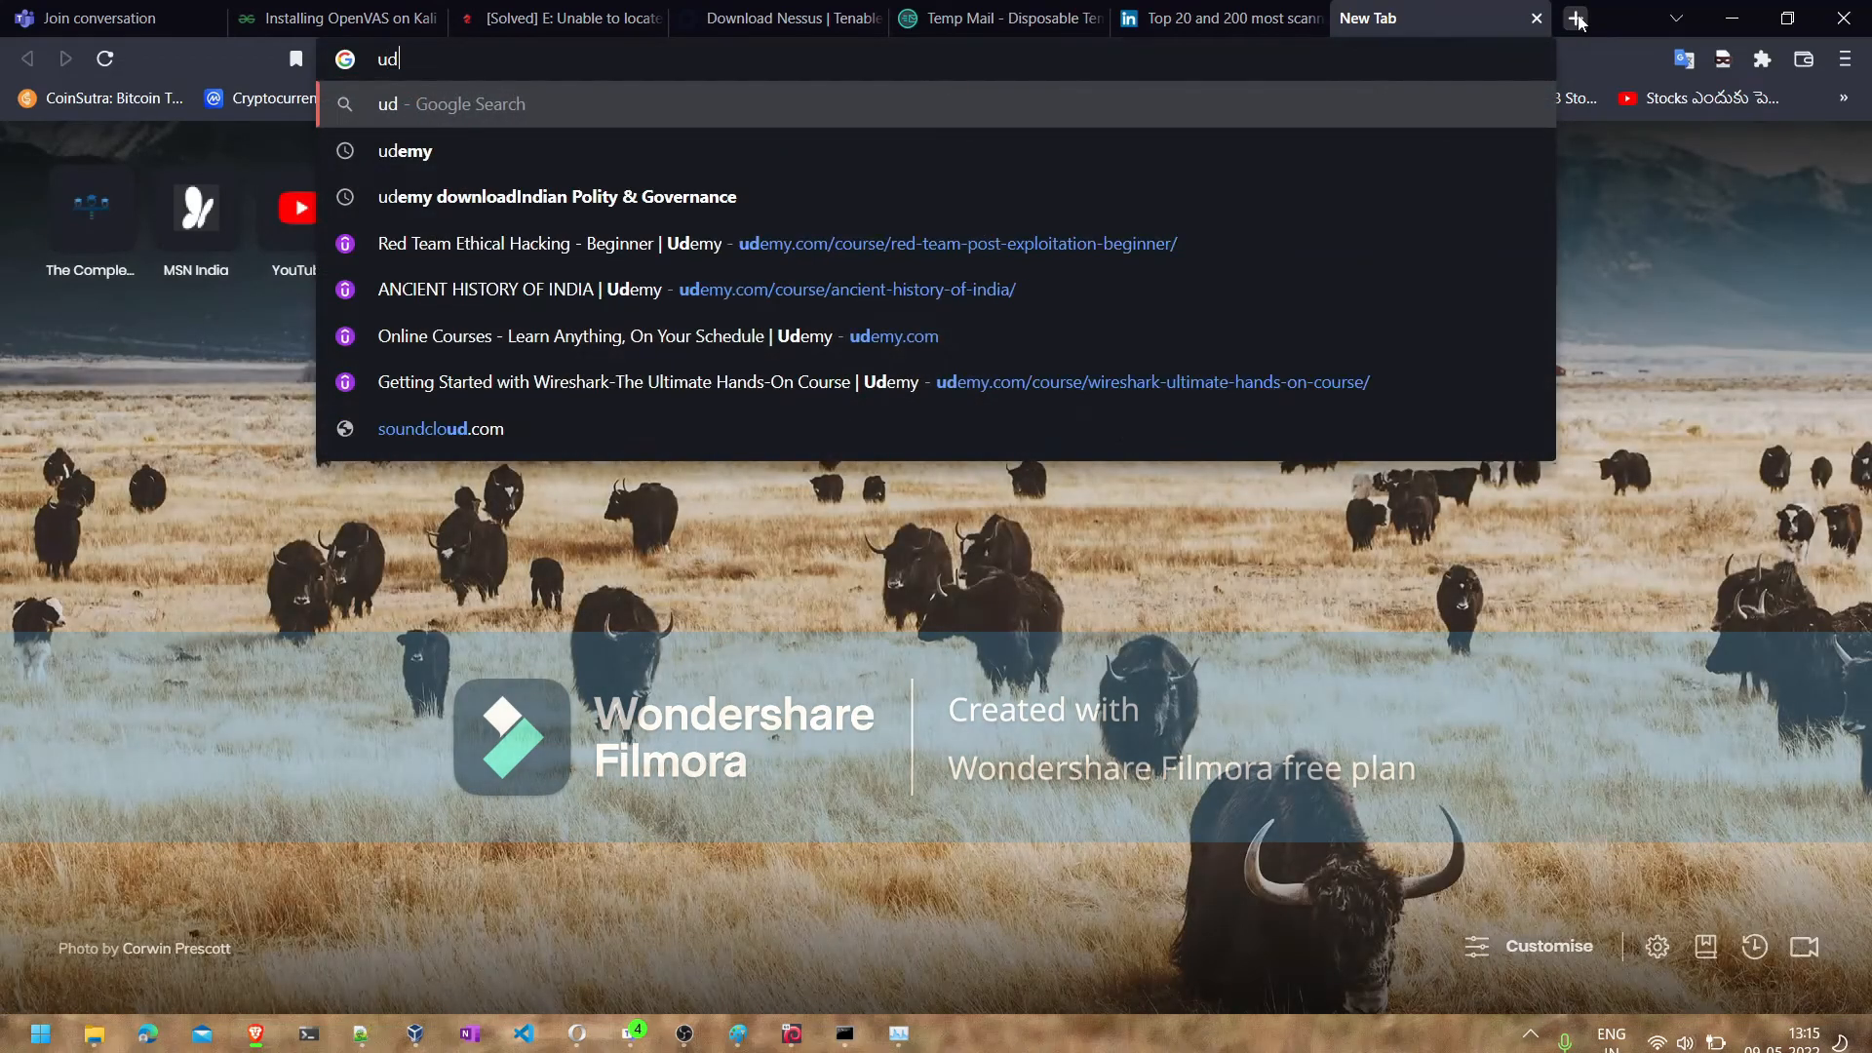
pyautogui.write('p/')
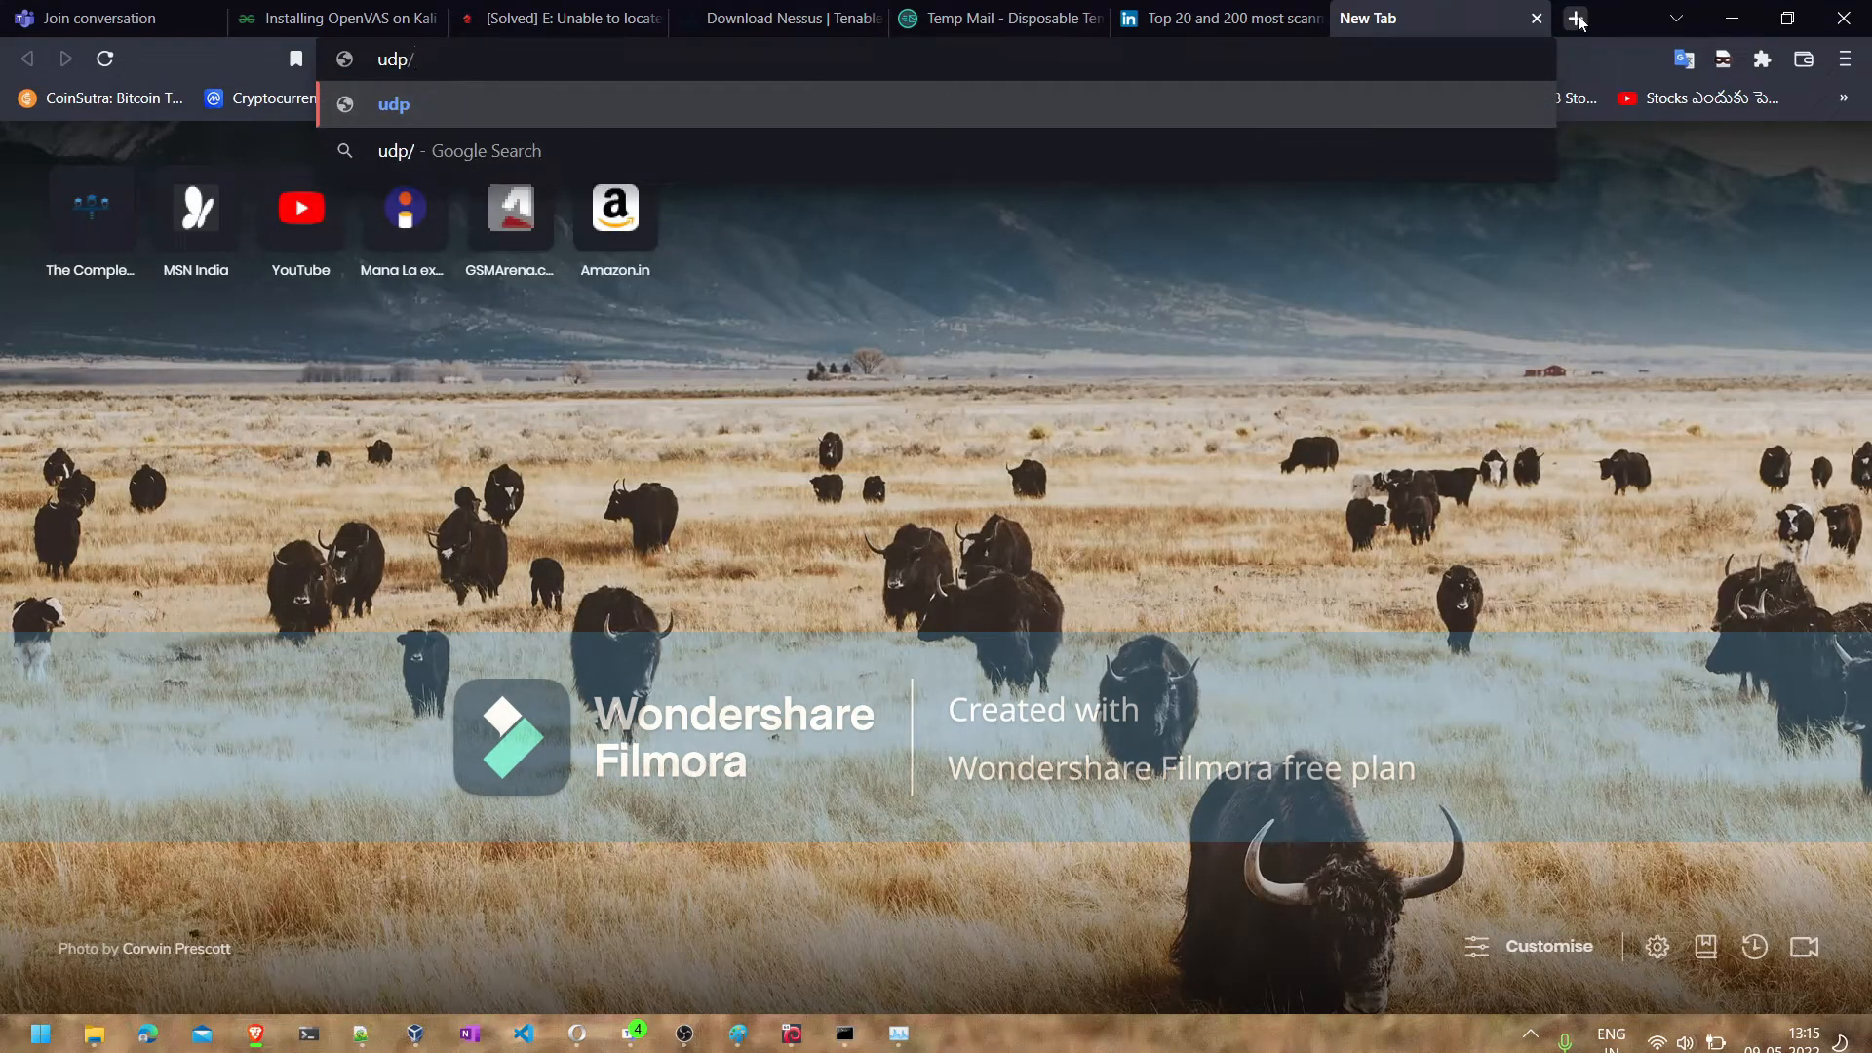
pyautogui.click(255, 1038)
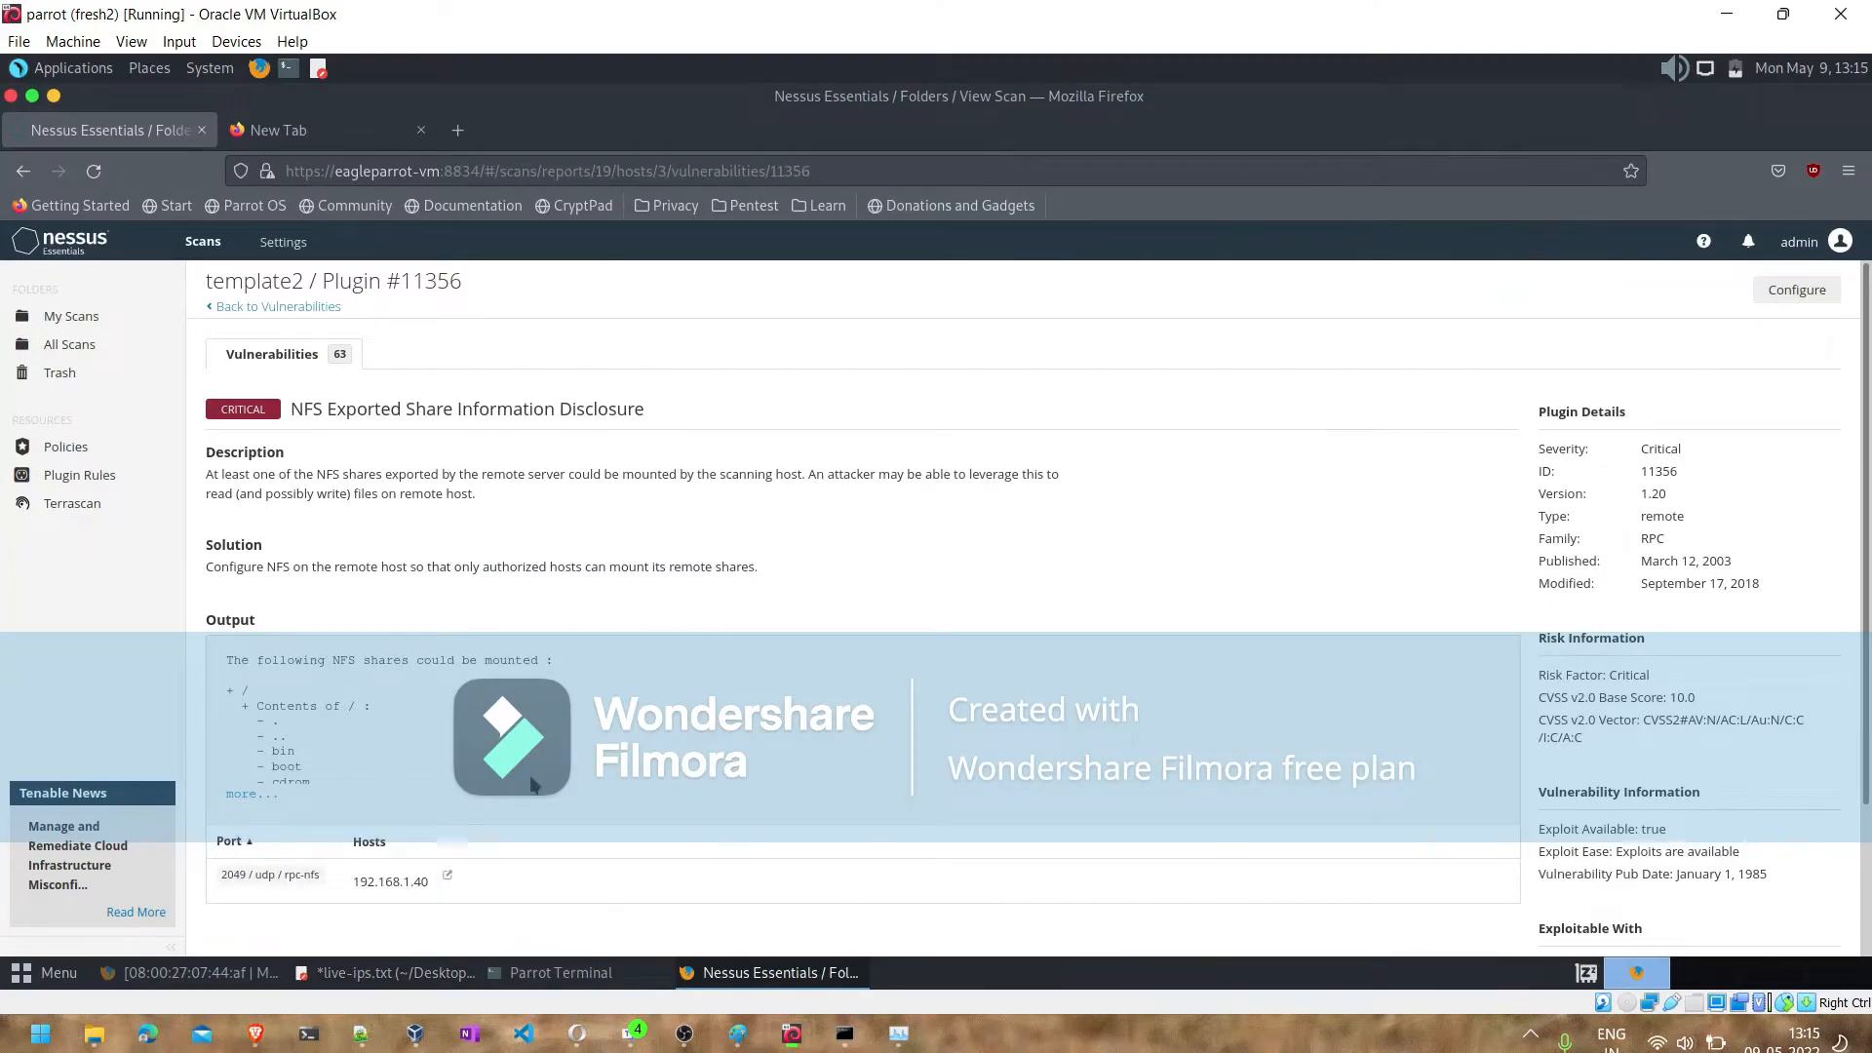
pyautogui.click(256, 1036)
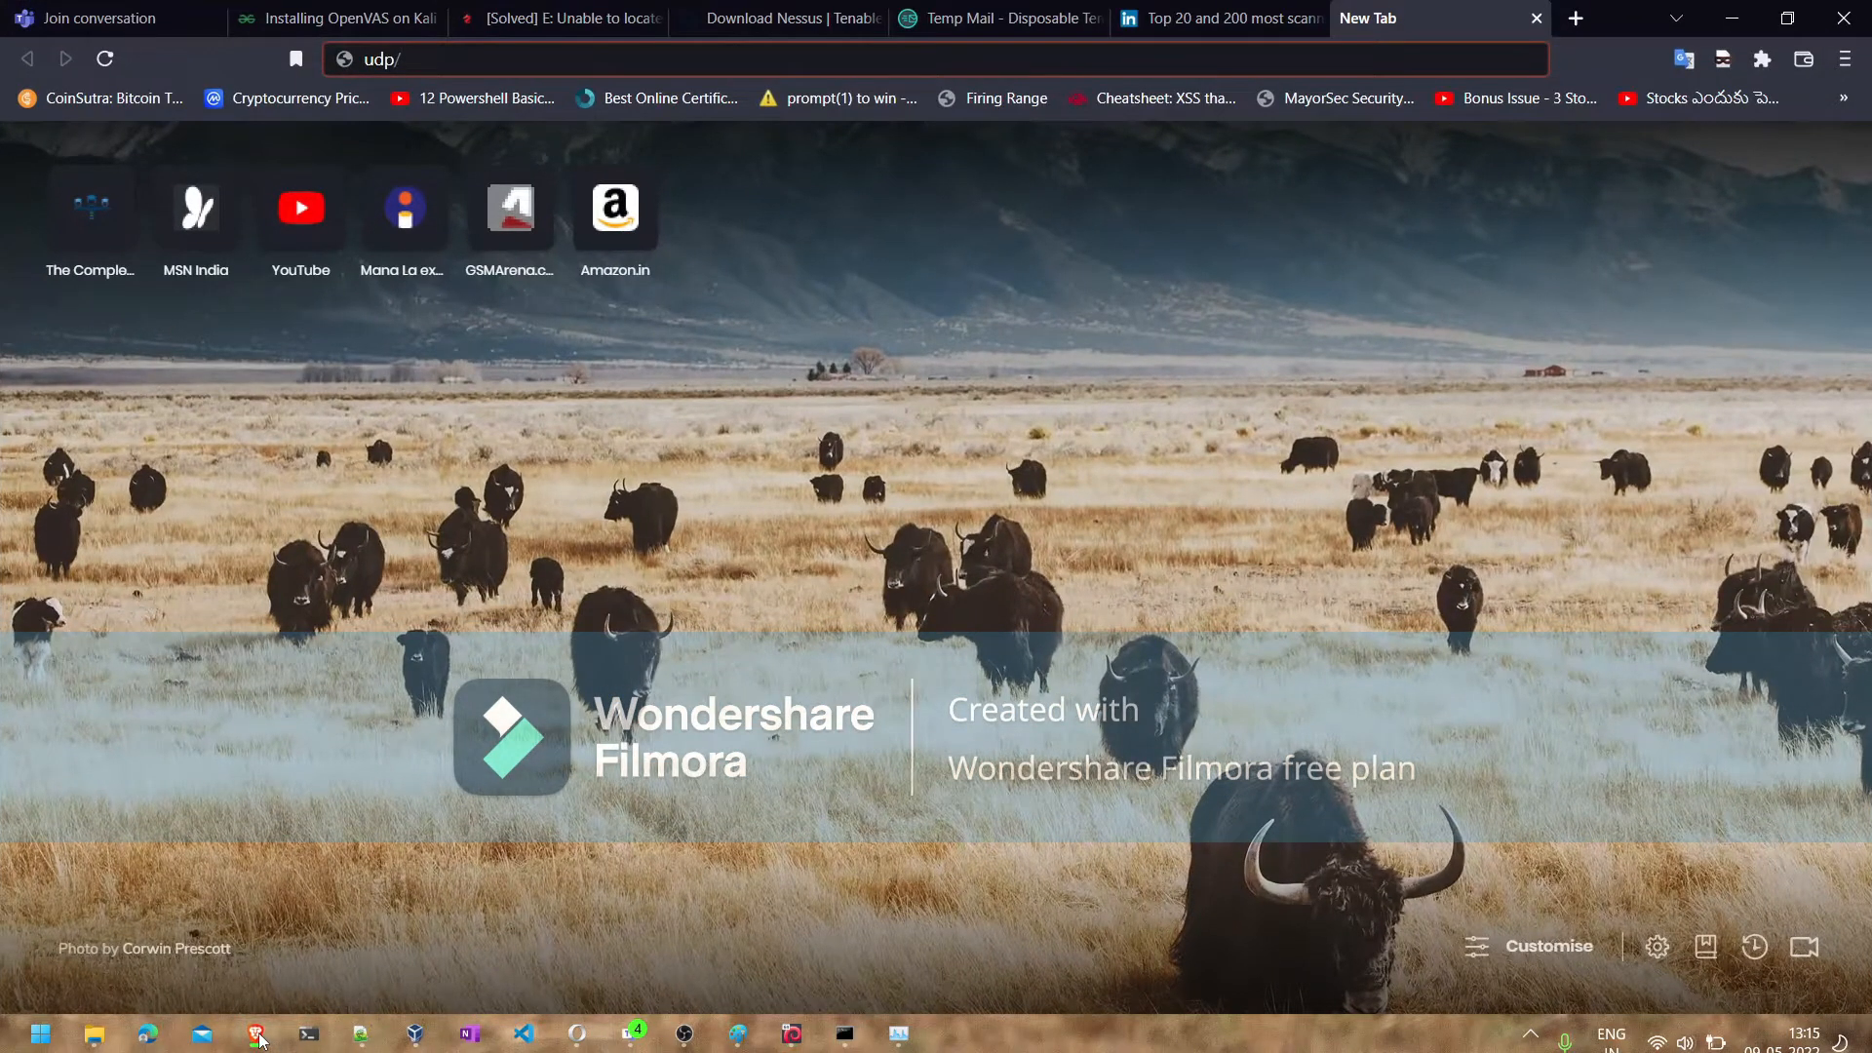
pyautogui.write('rp')
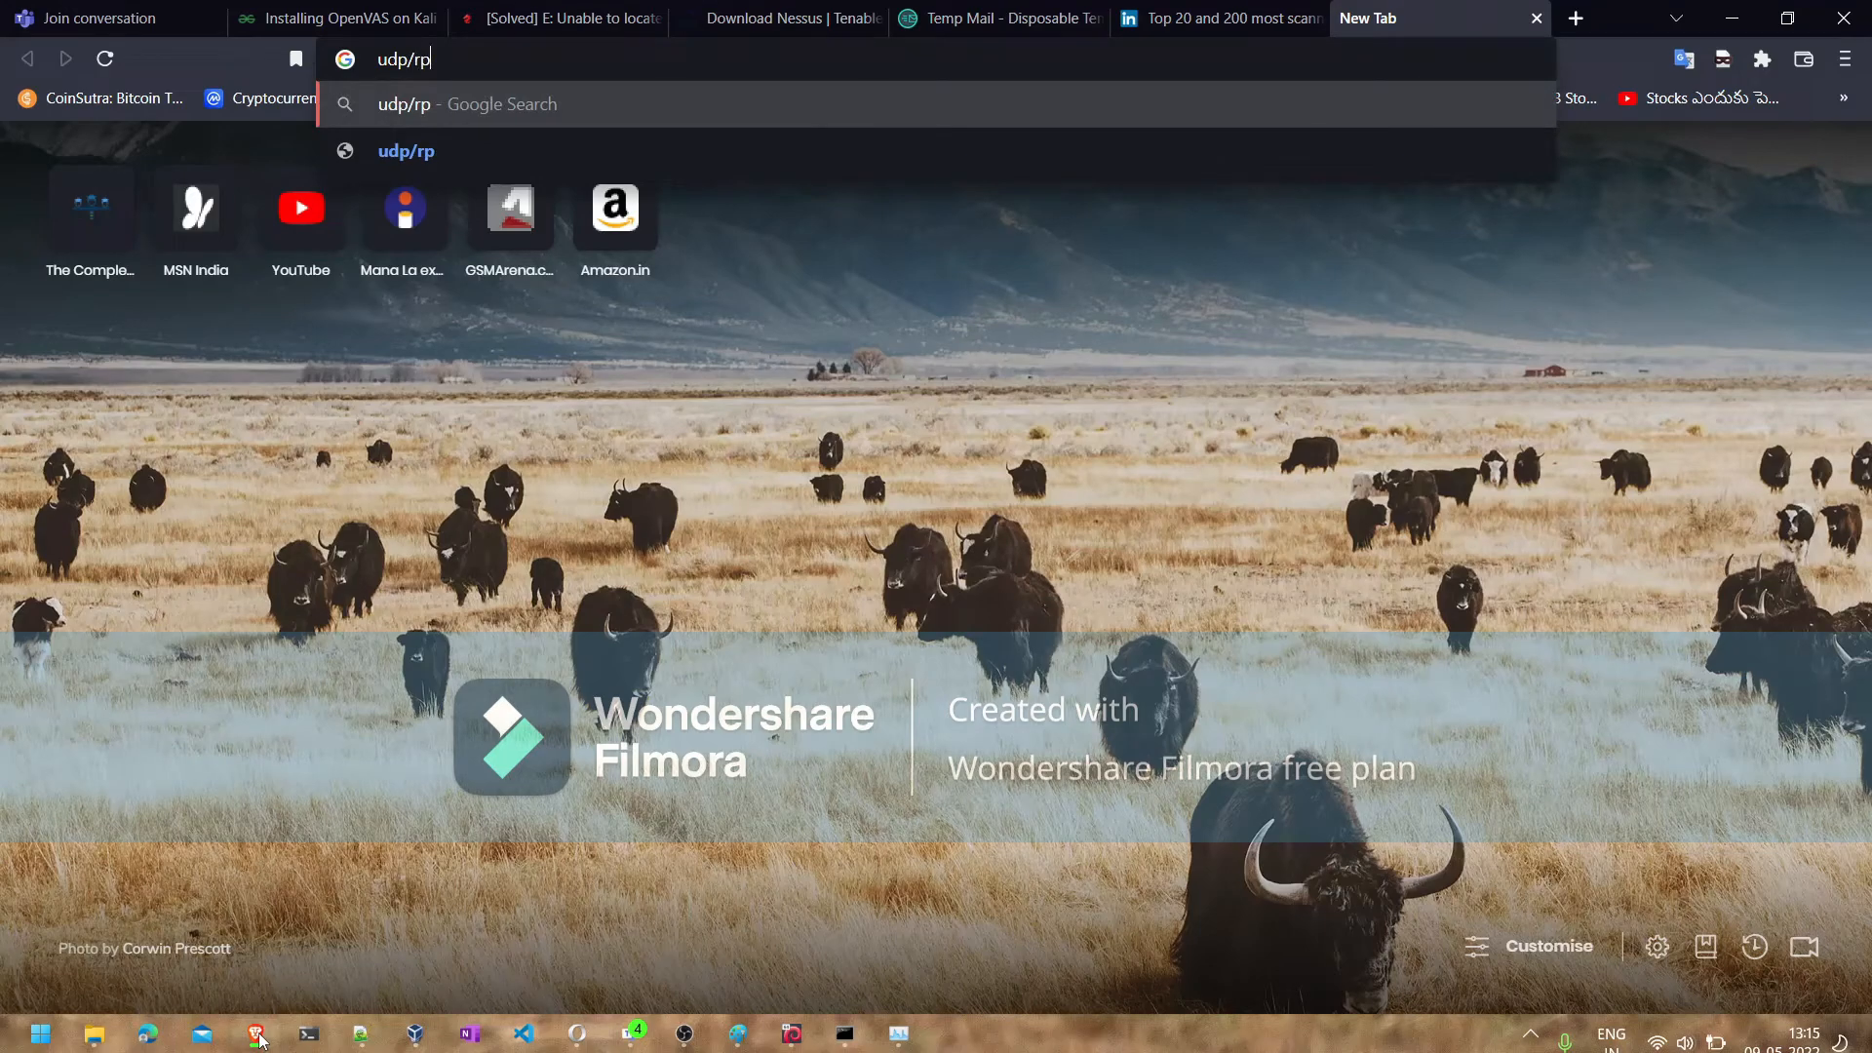
pyautogui.write('c-nfs ex')
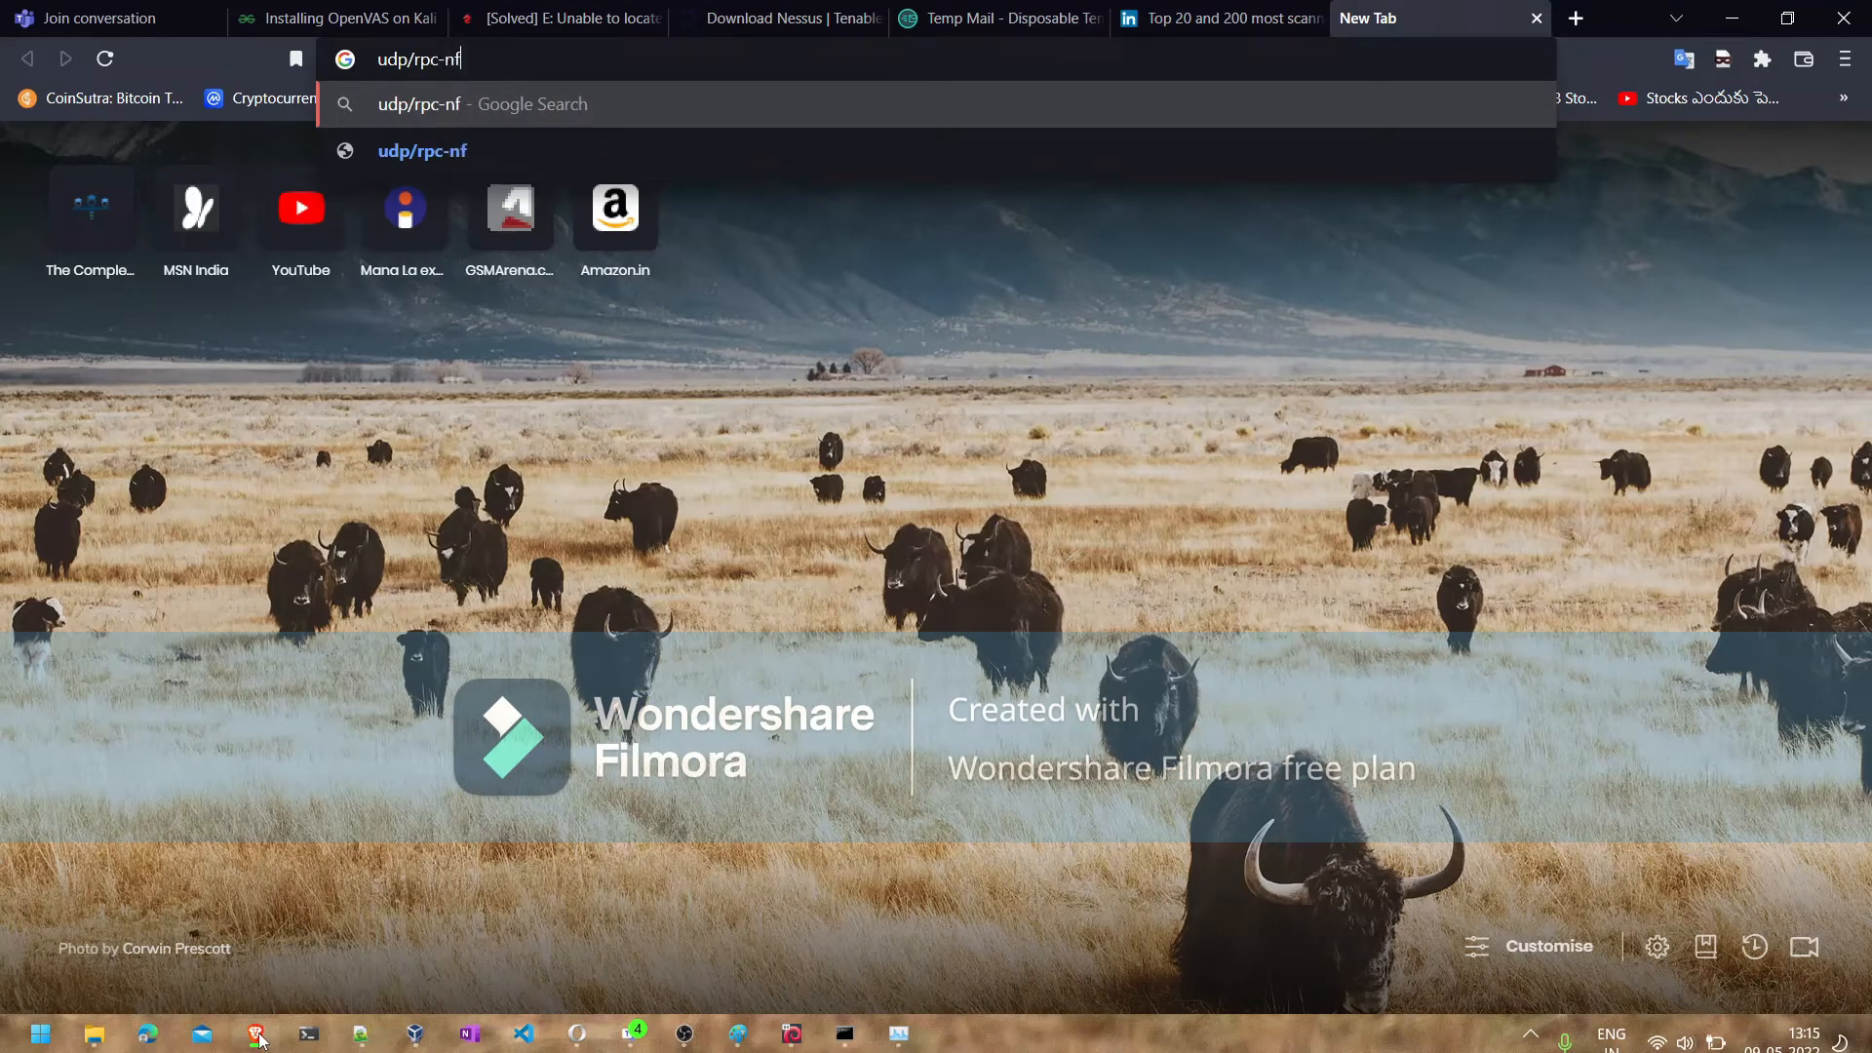
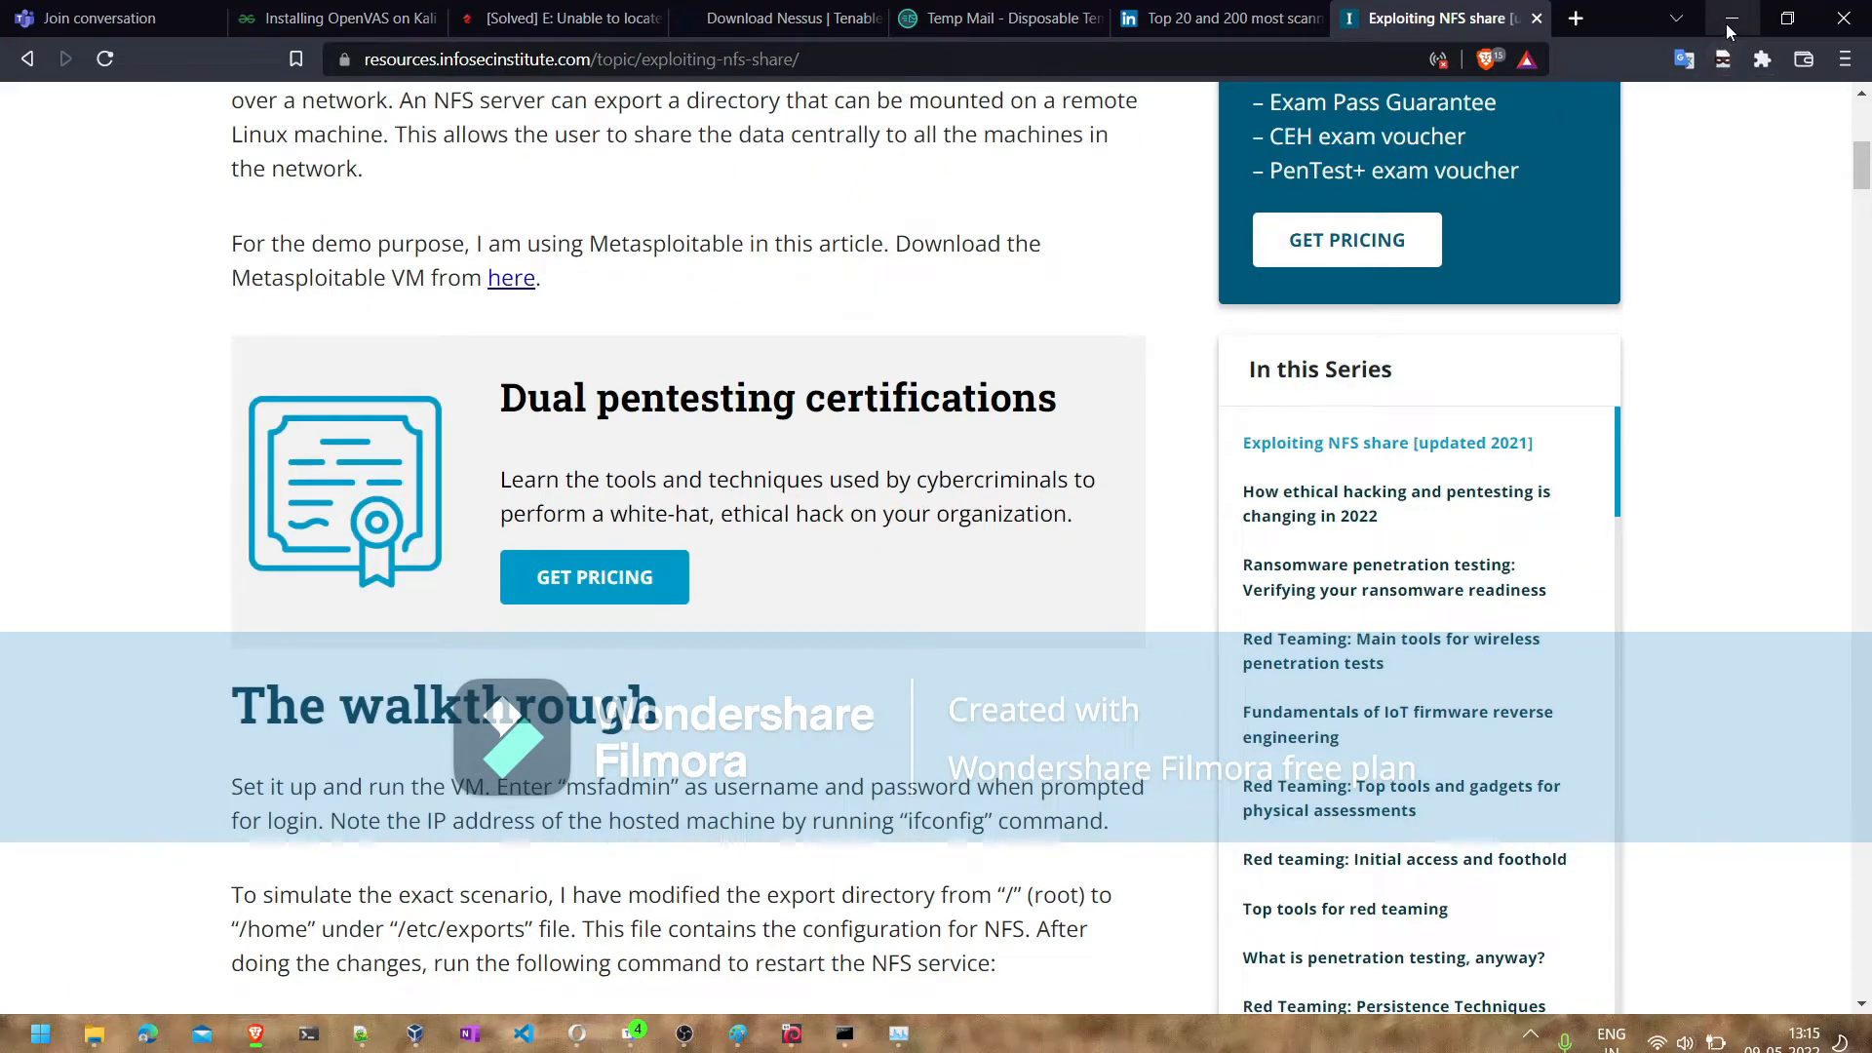
# - Switch to Nessus in the Parrot virtual machine and review the NVD entry for CVE-1999-0170 referenced by the NFS Exported Share Information Disclosure finding
pyautogui.click(1735, 22)
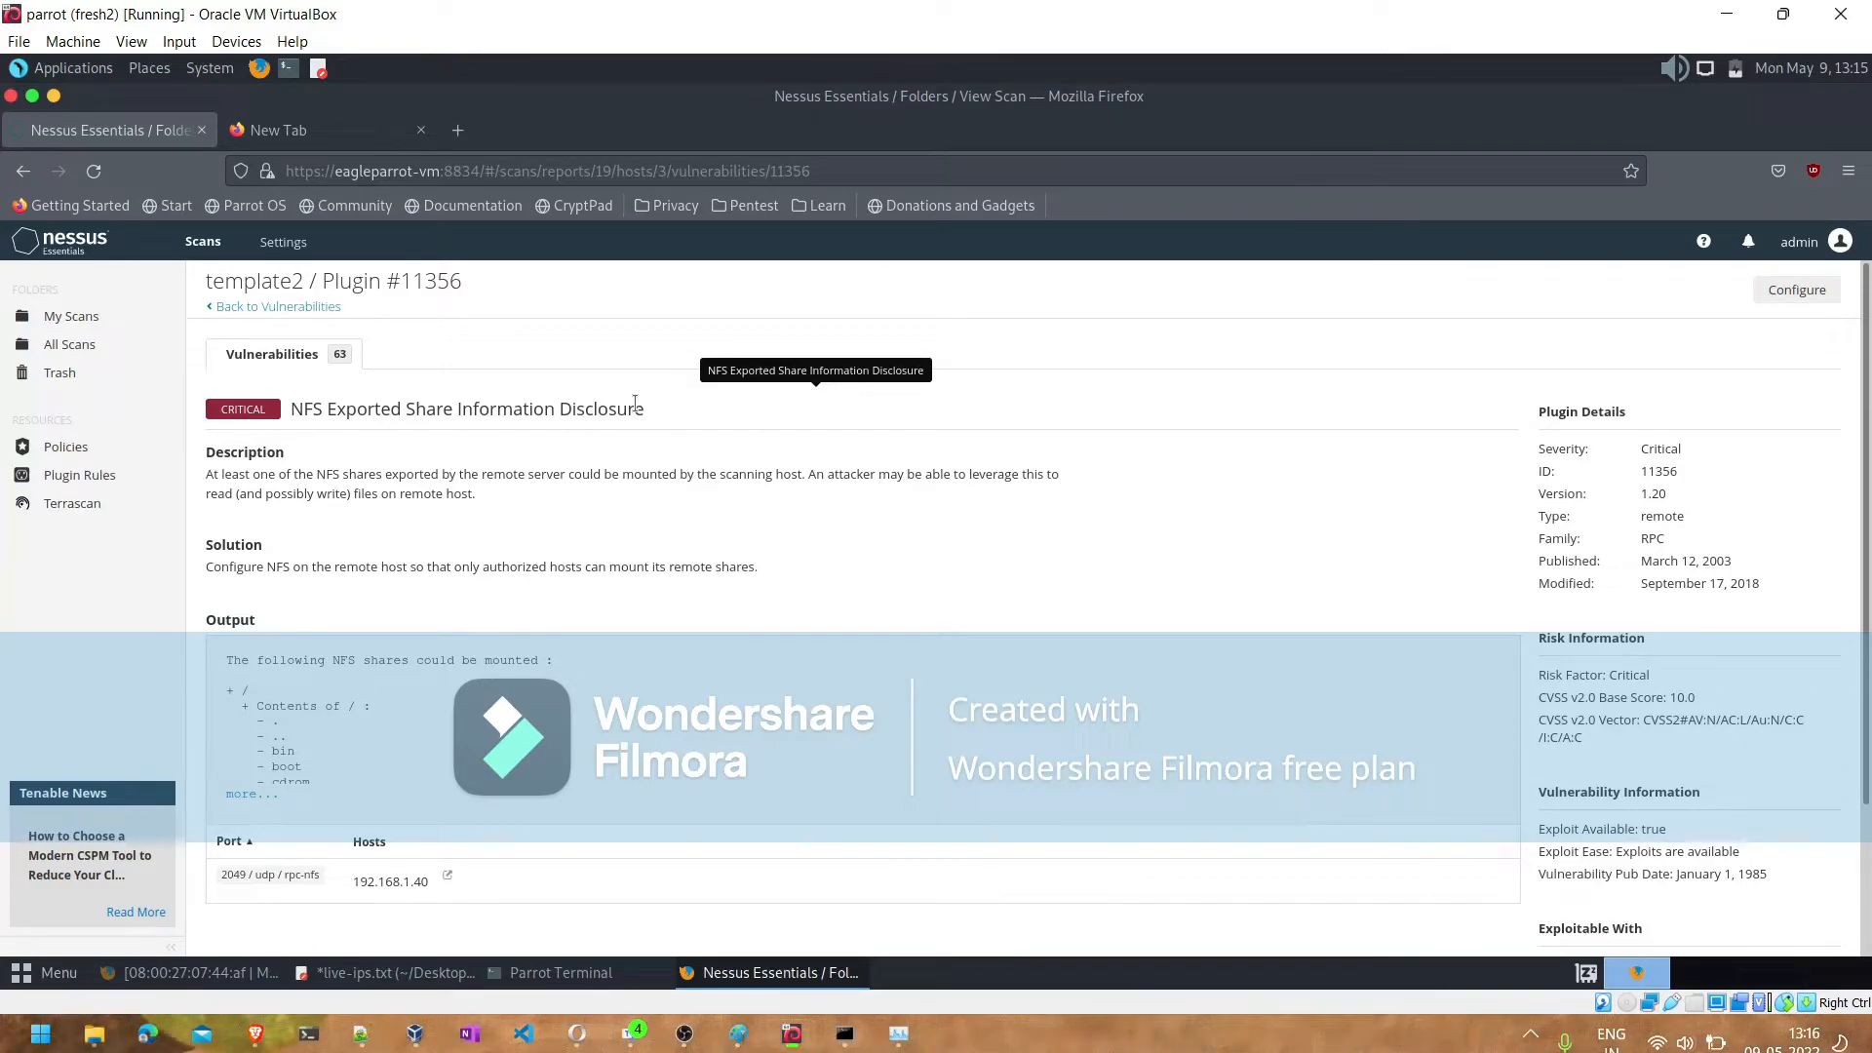
pyautogui.scroll(-3, 1100, 597)
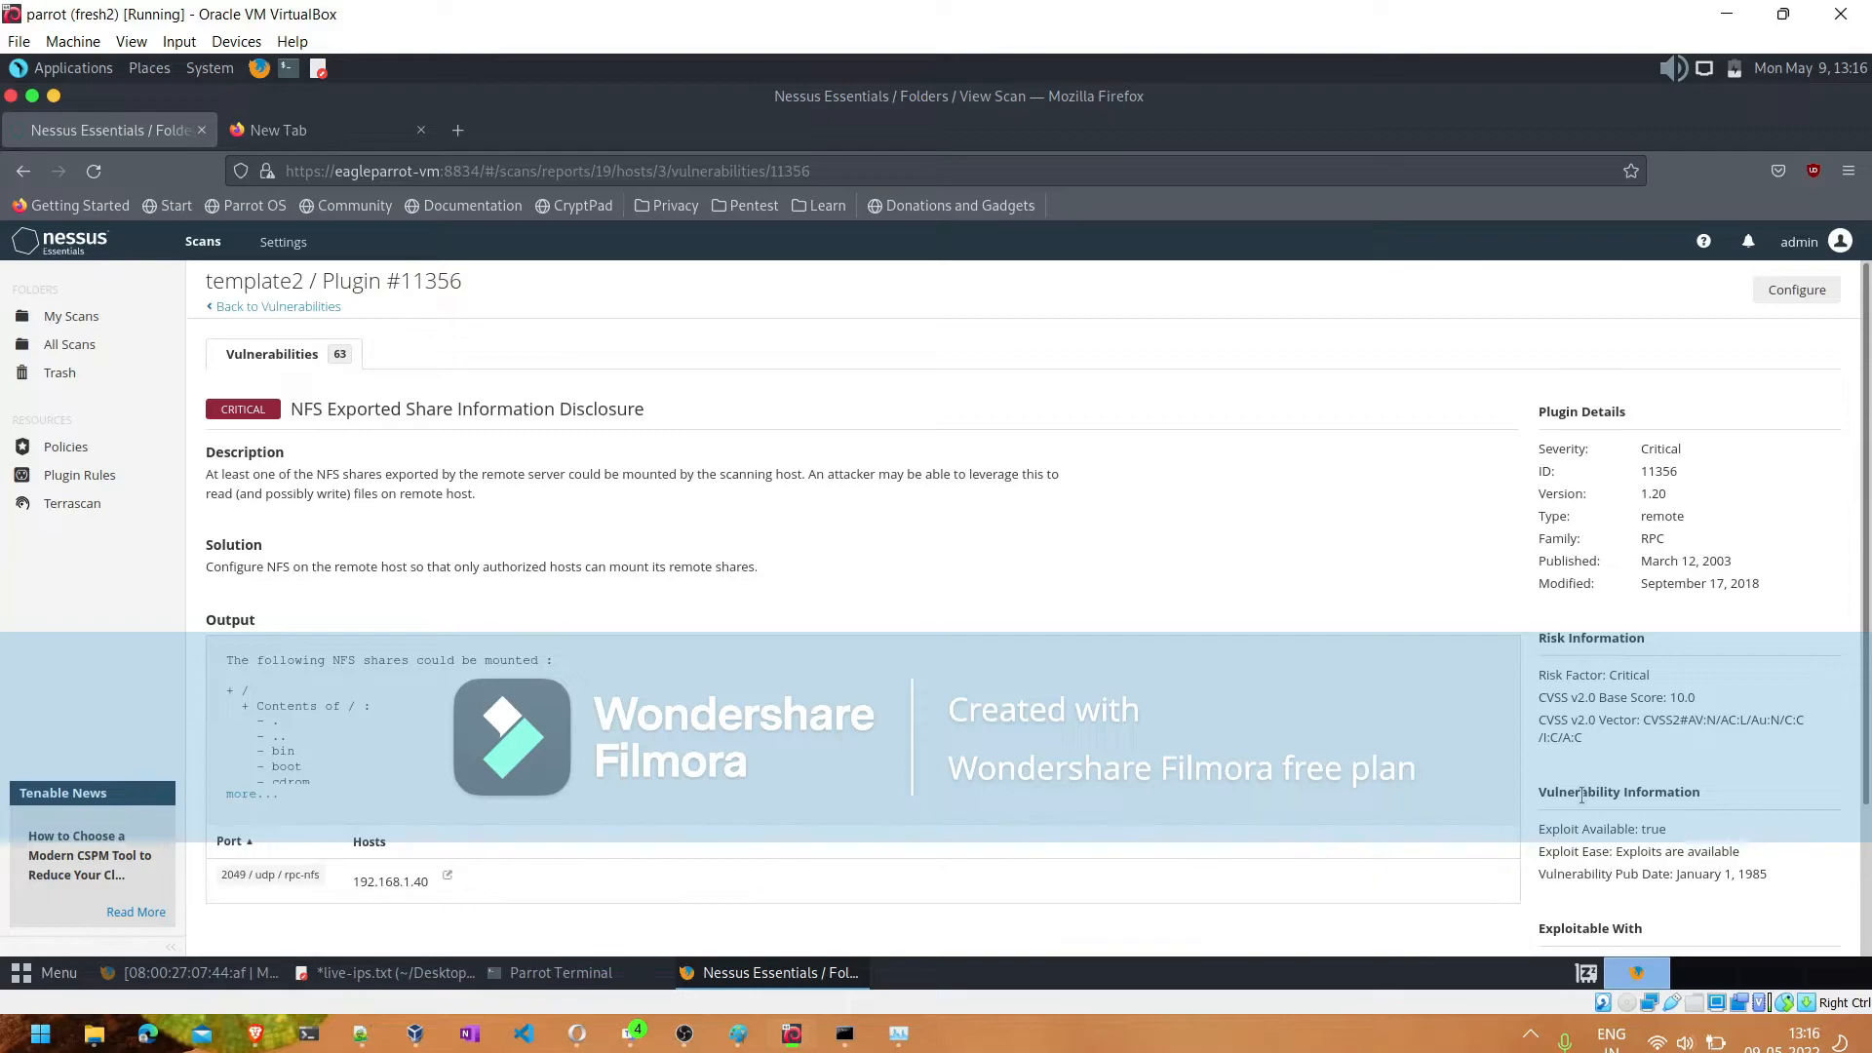
pyautogui.scroll(-3, 1581, 798)
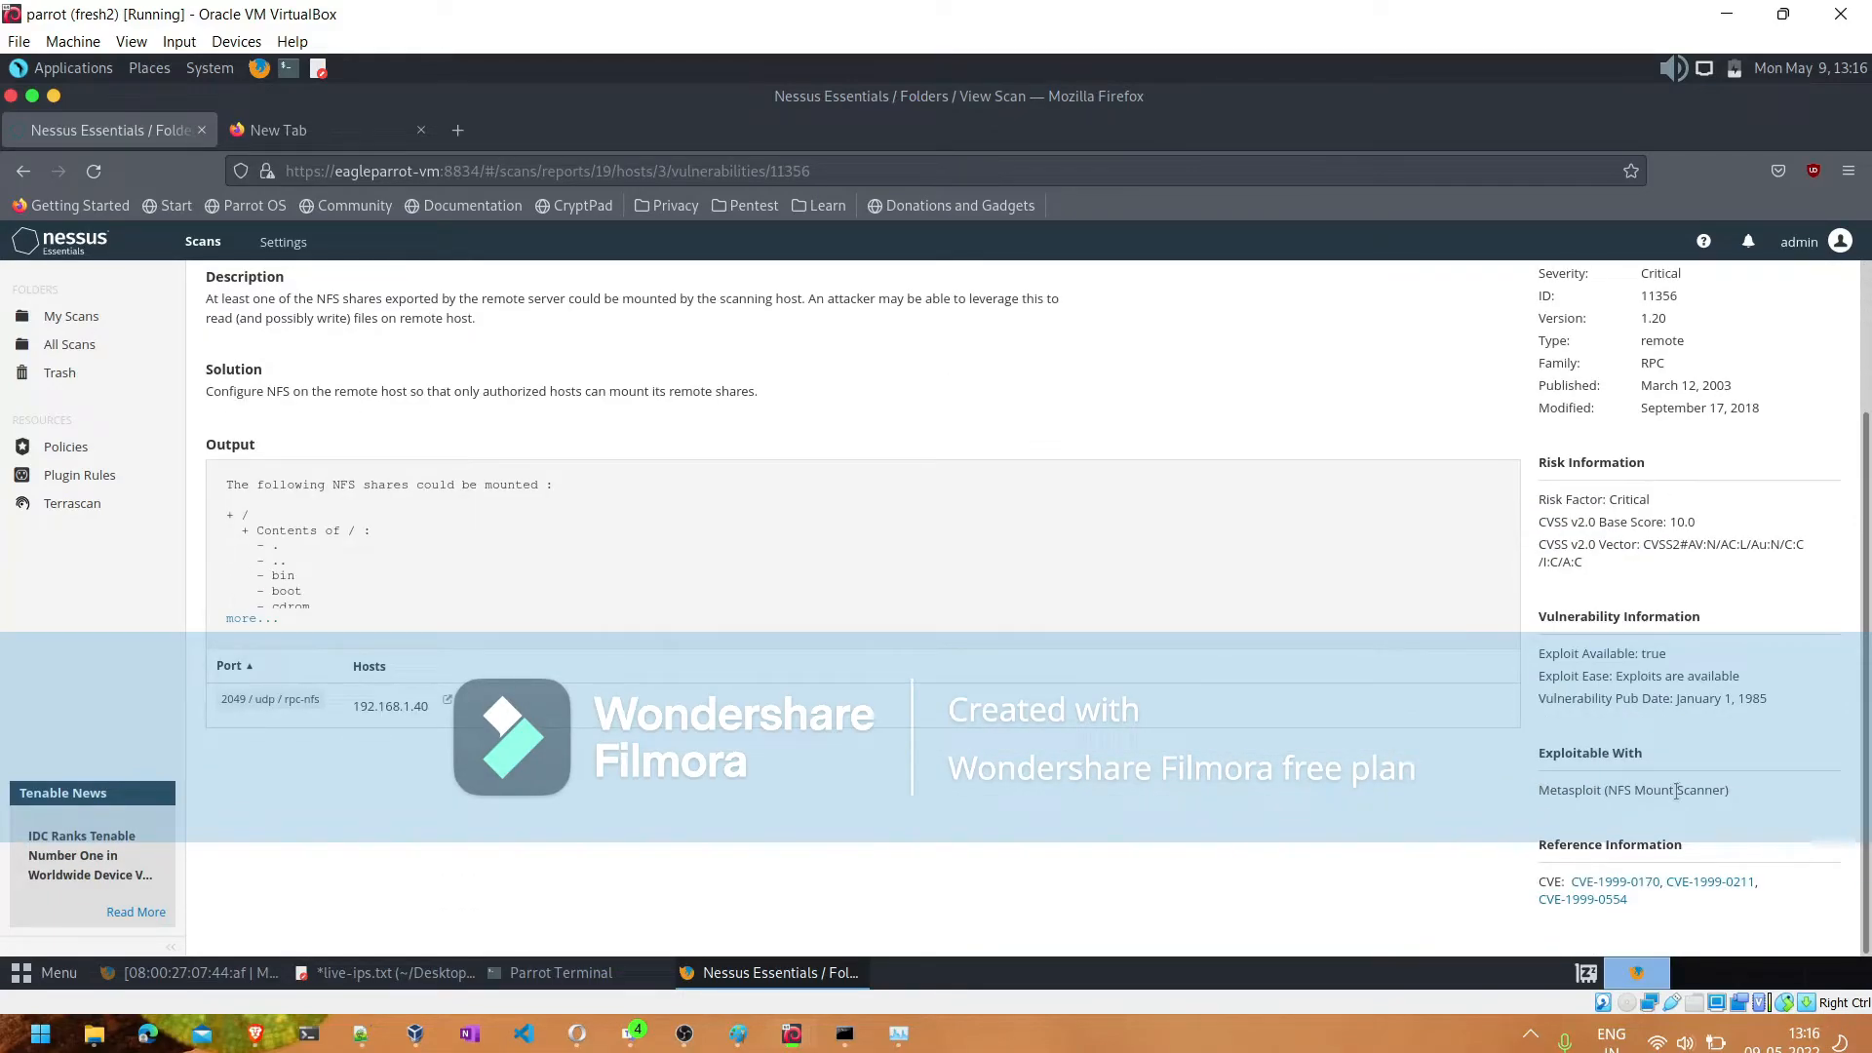
pyautogui.rightClick(1646, 883)
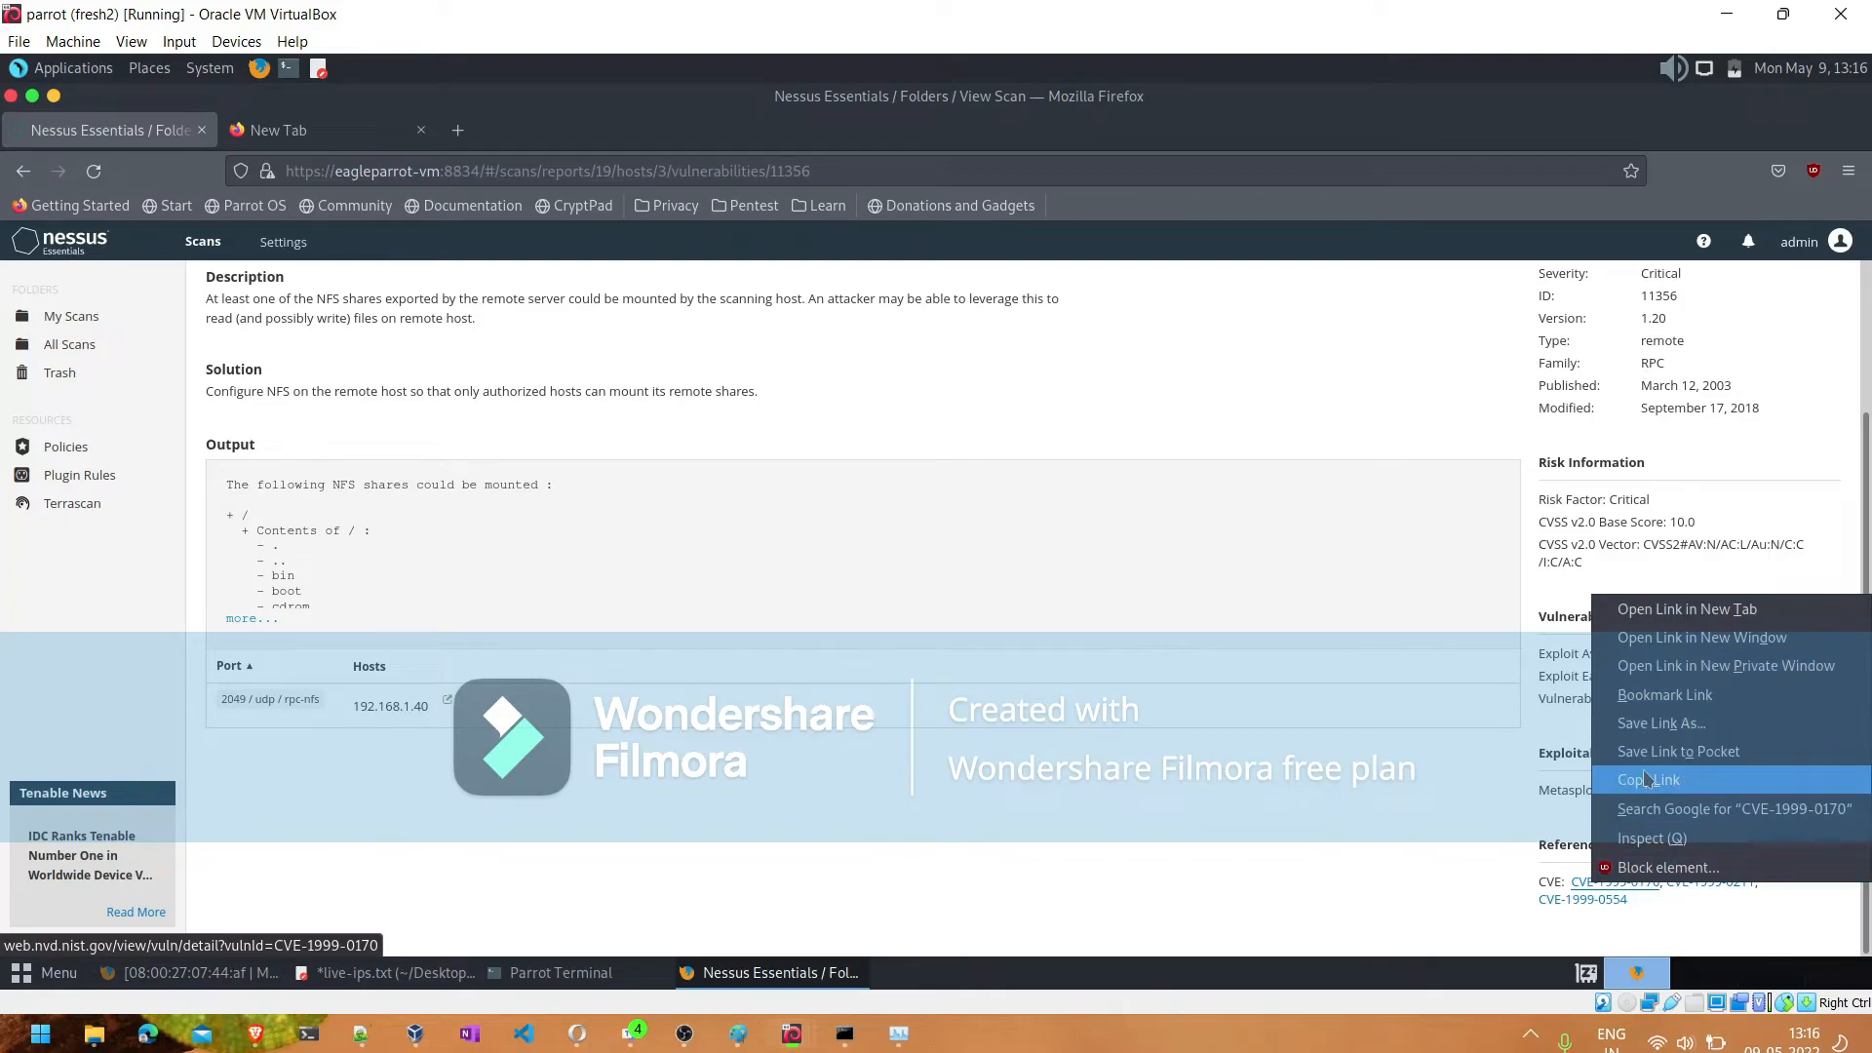
pyautogui.click(1653, 935)
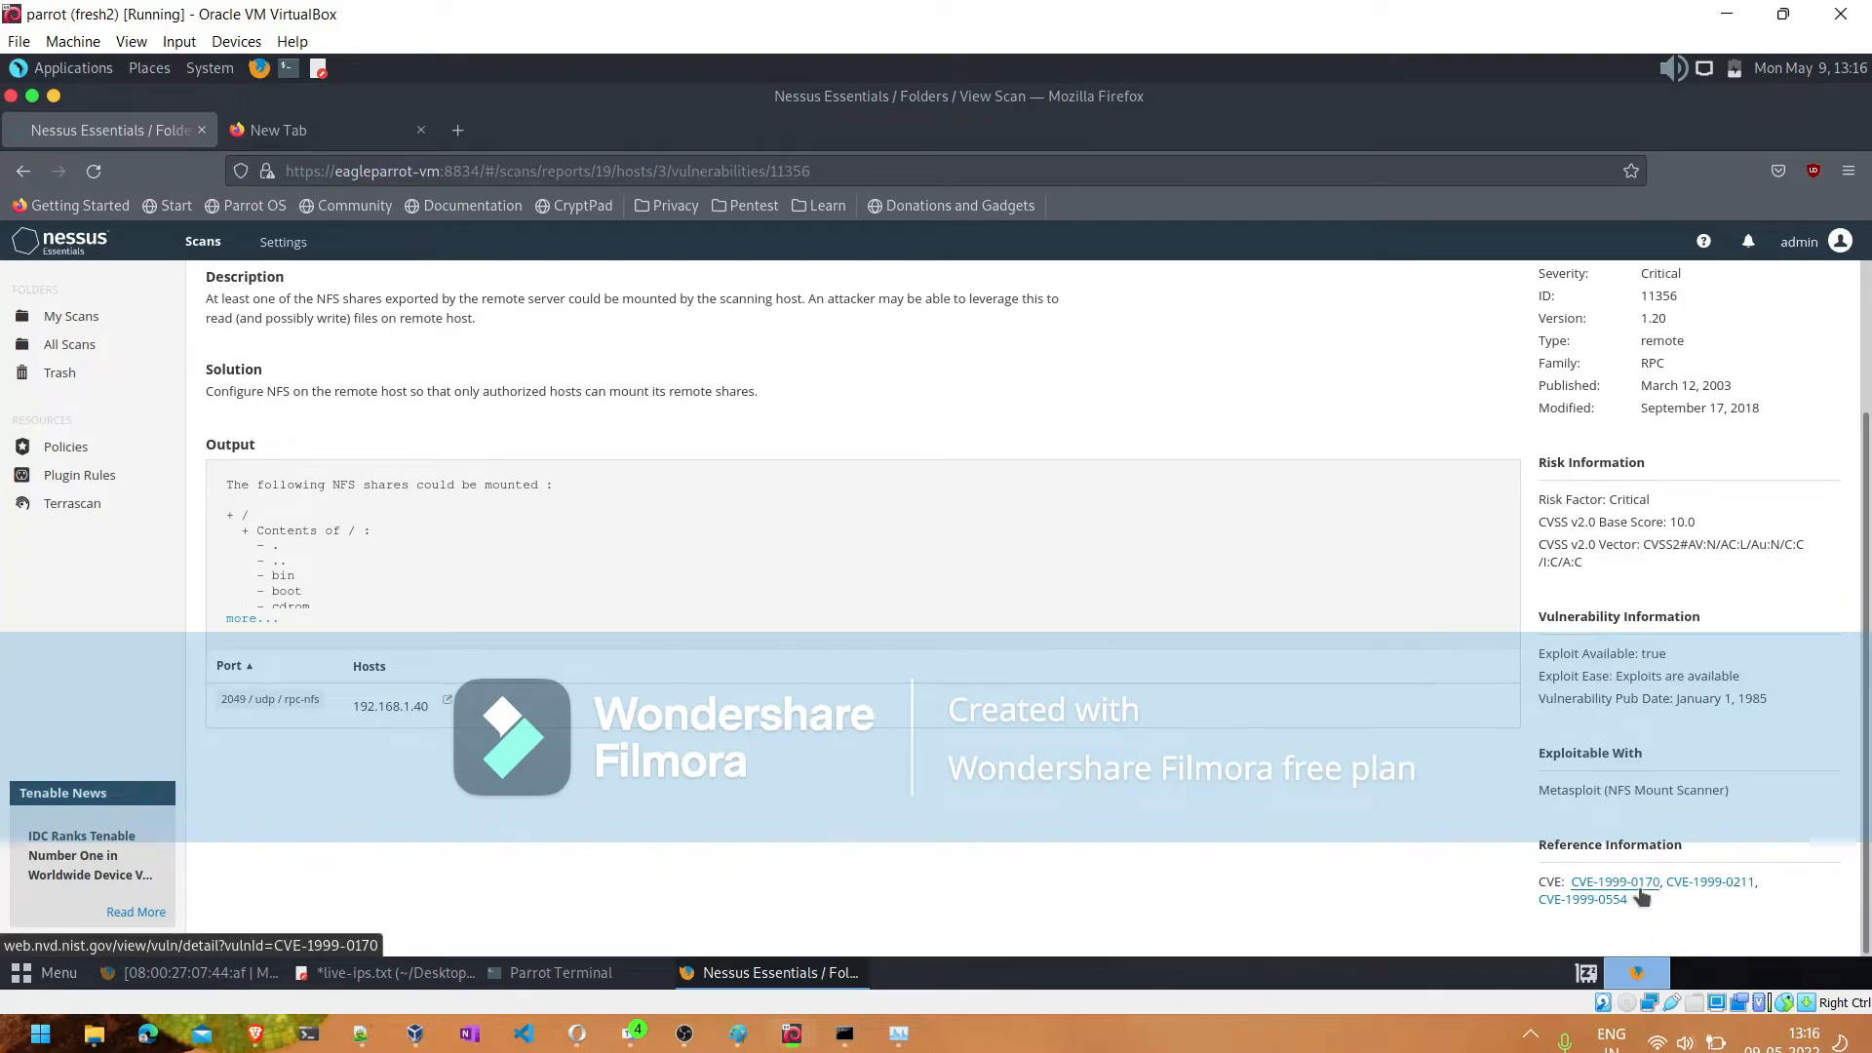
pyautogui.click(1615, 882)
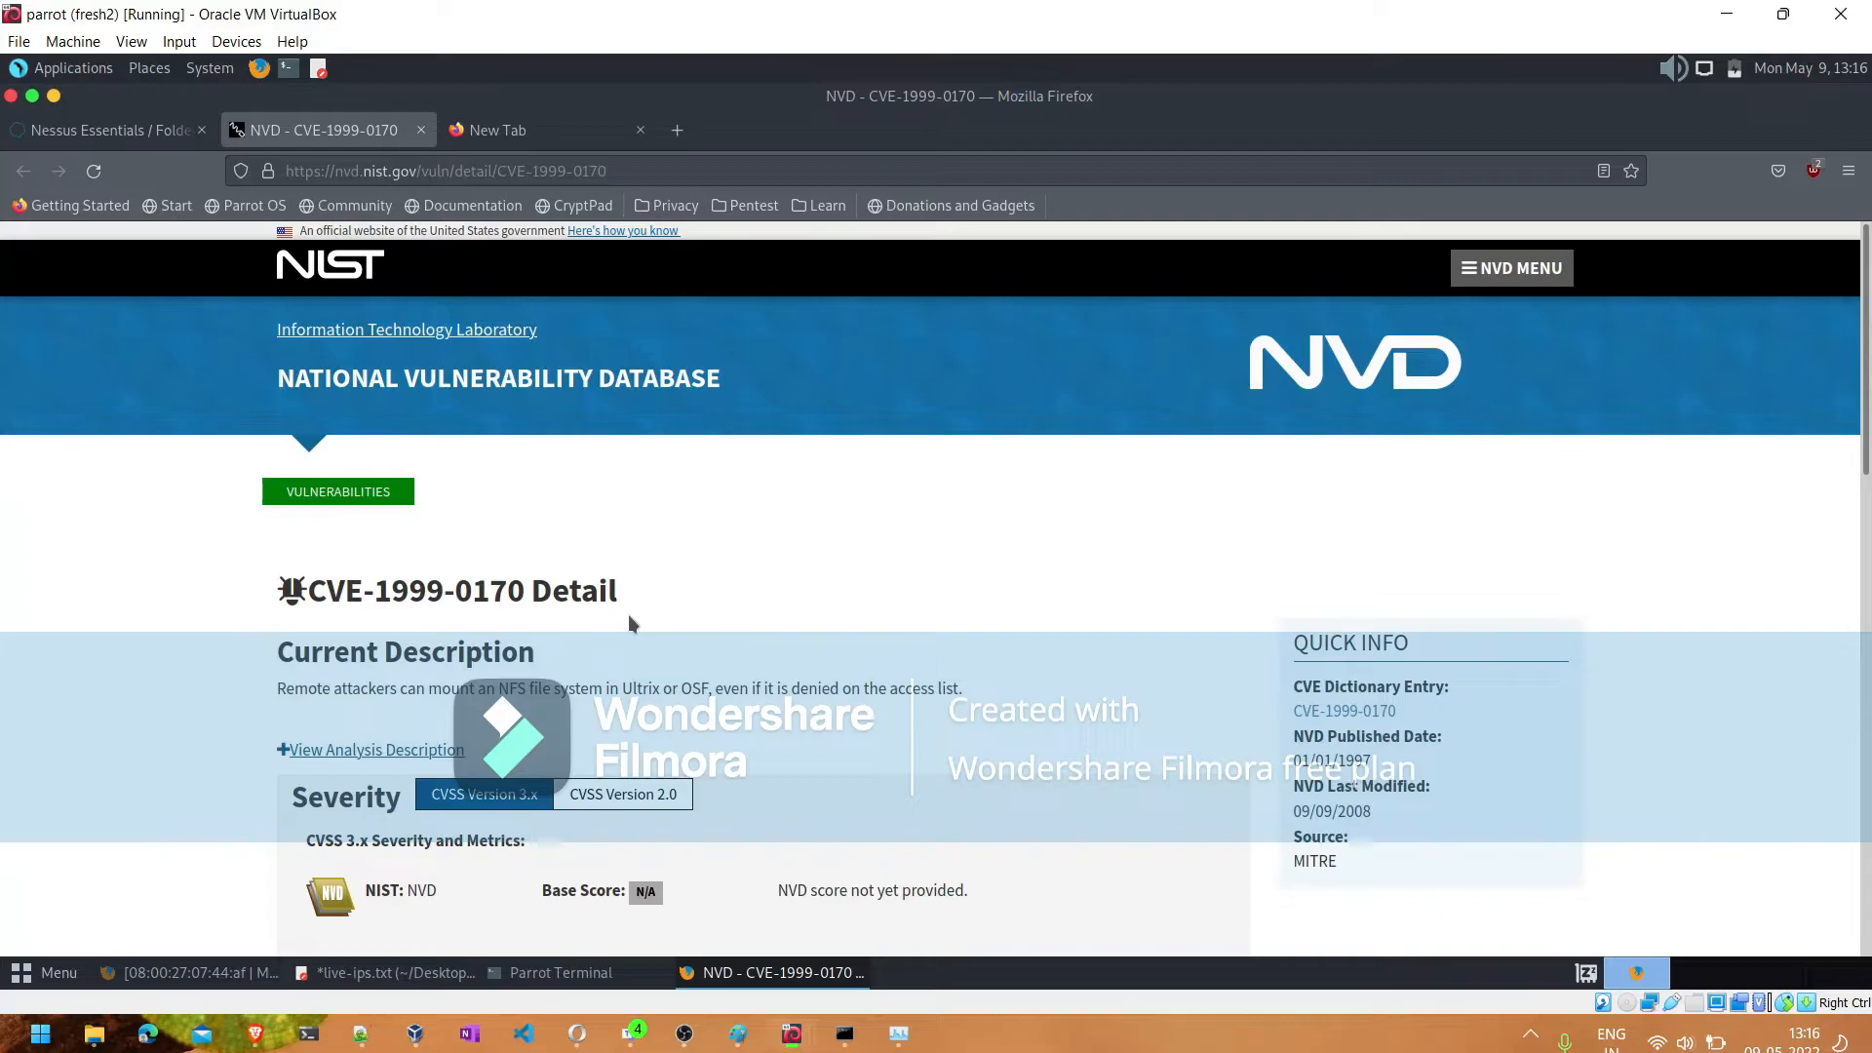
pyautogui.scroll(-15, 630, 622)
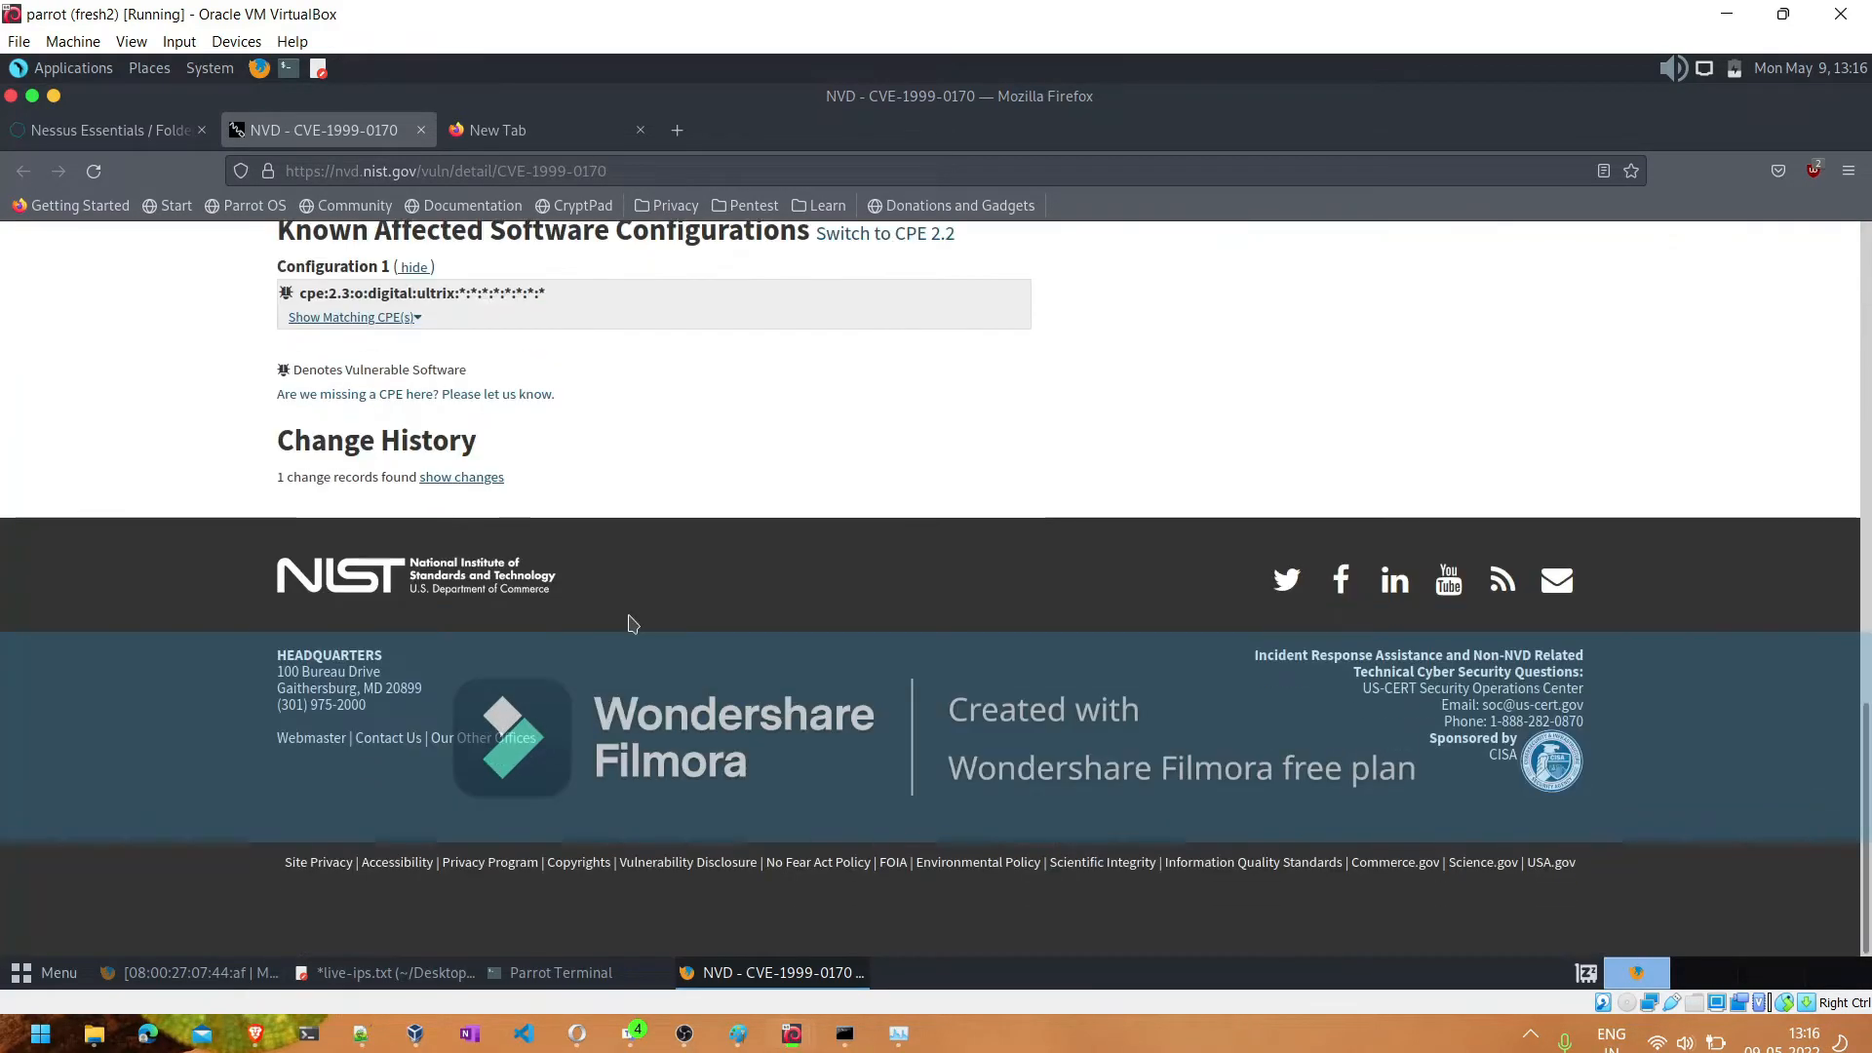
pyautogui.scroll(15, 631, 623)
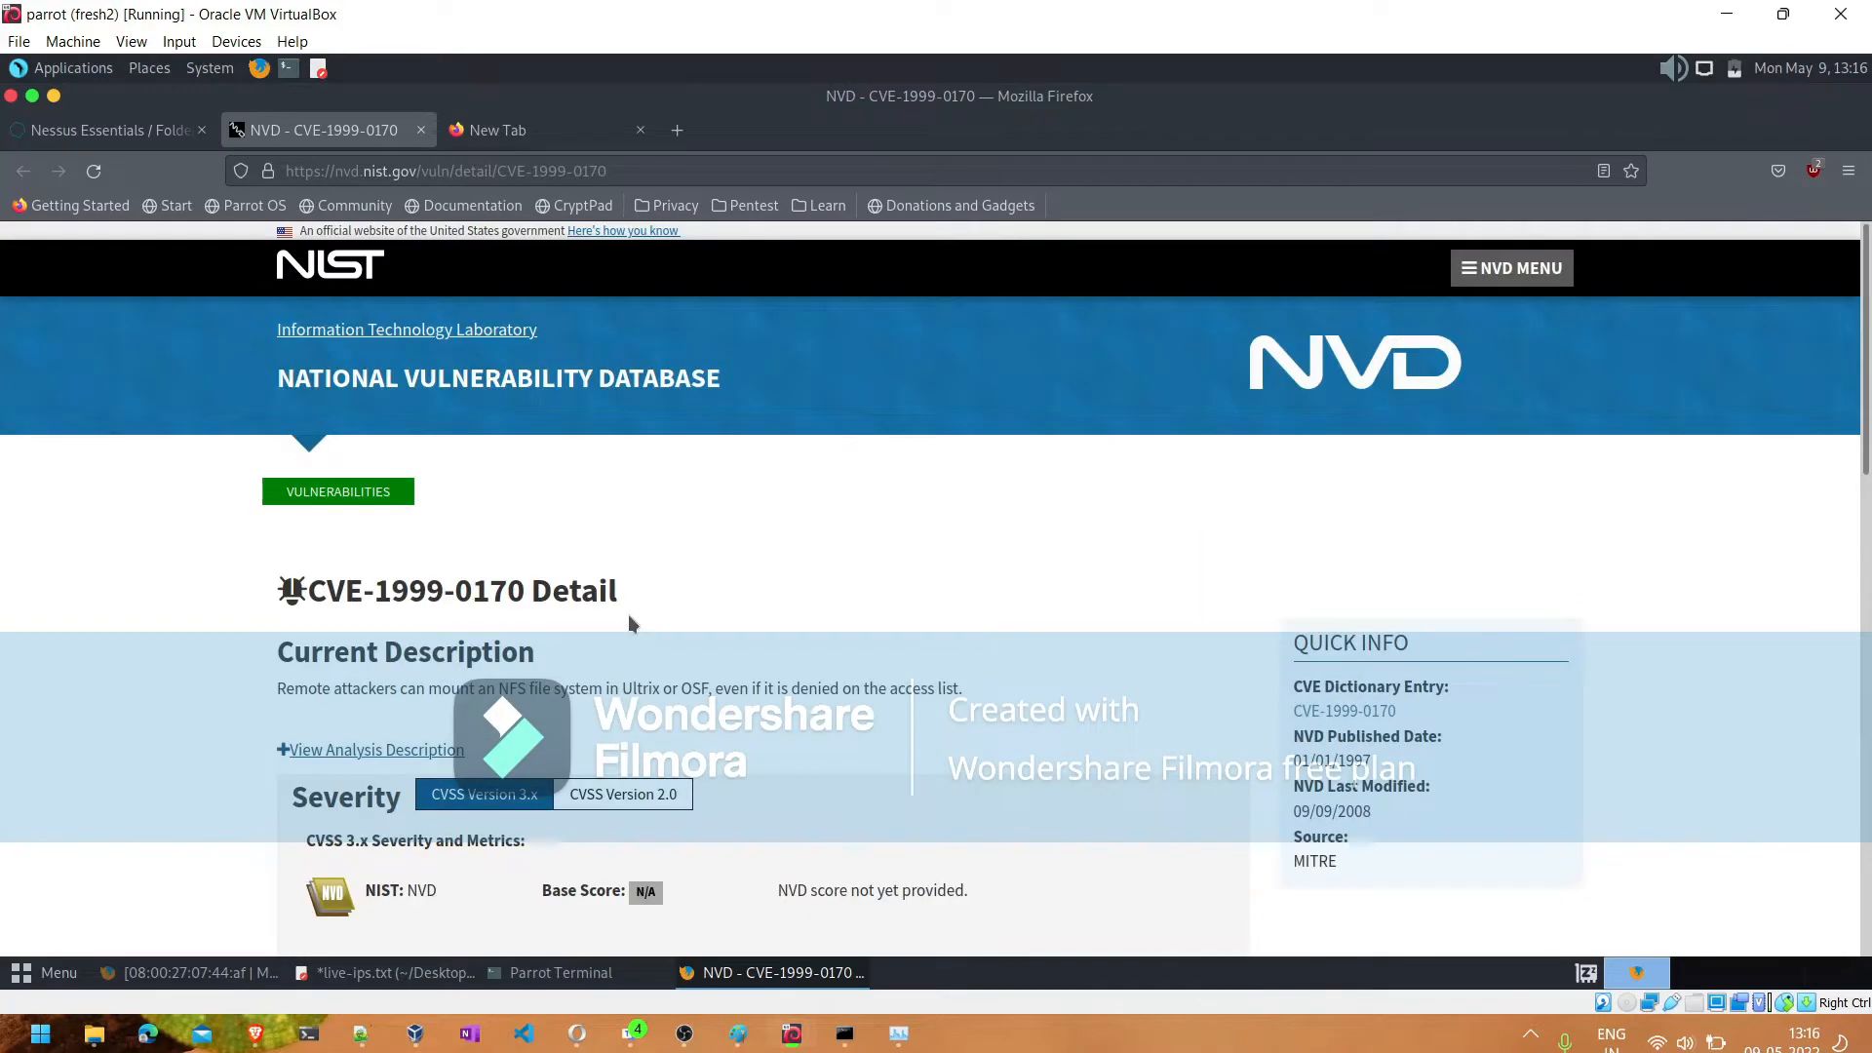
# - Reopen the NFS Exported Share Information Disclosure finding from the Nessus vulnerabilities list, examine its risk and exploit information, and return to the list
pyautogui.click(107, 130)
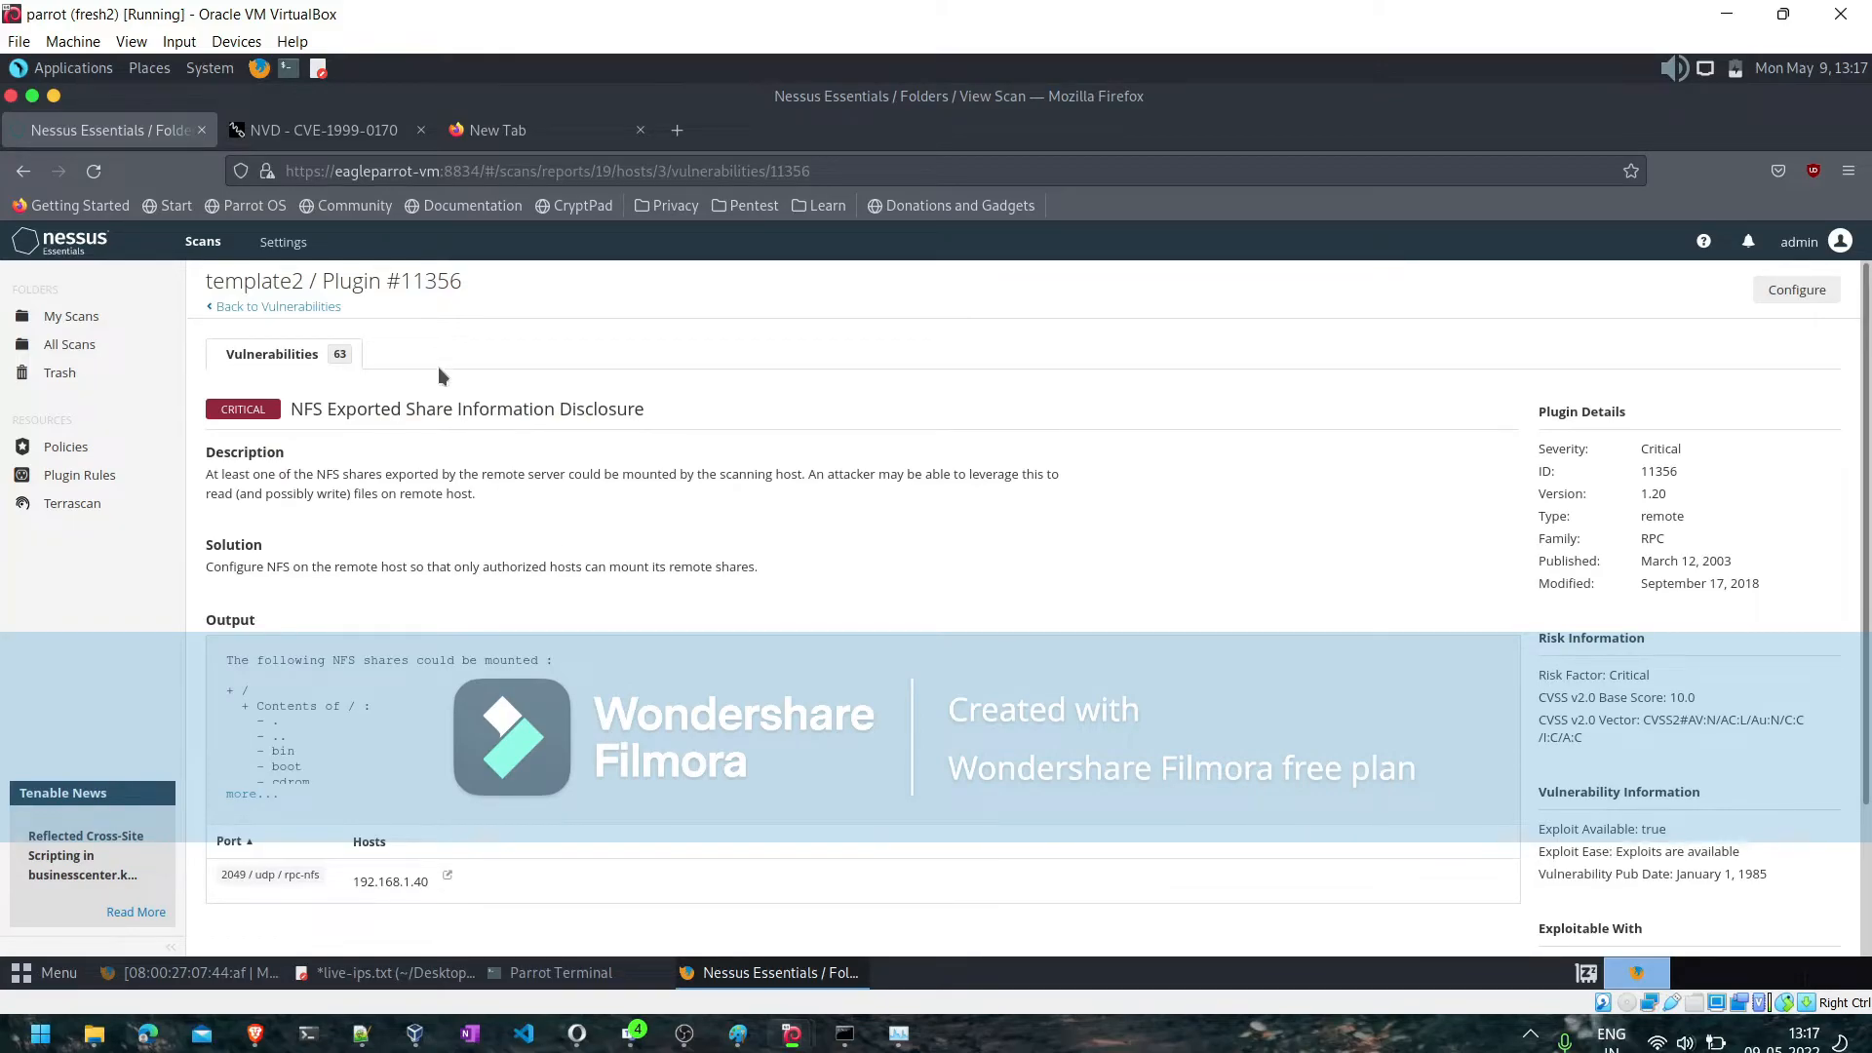
pyautogui.click(266, 308)
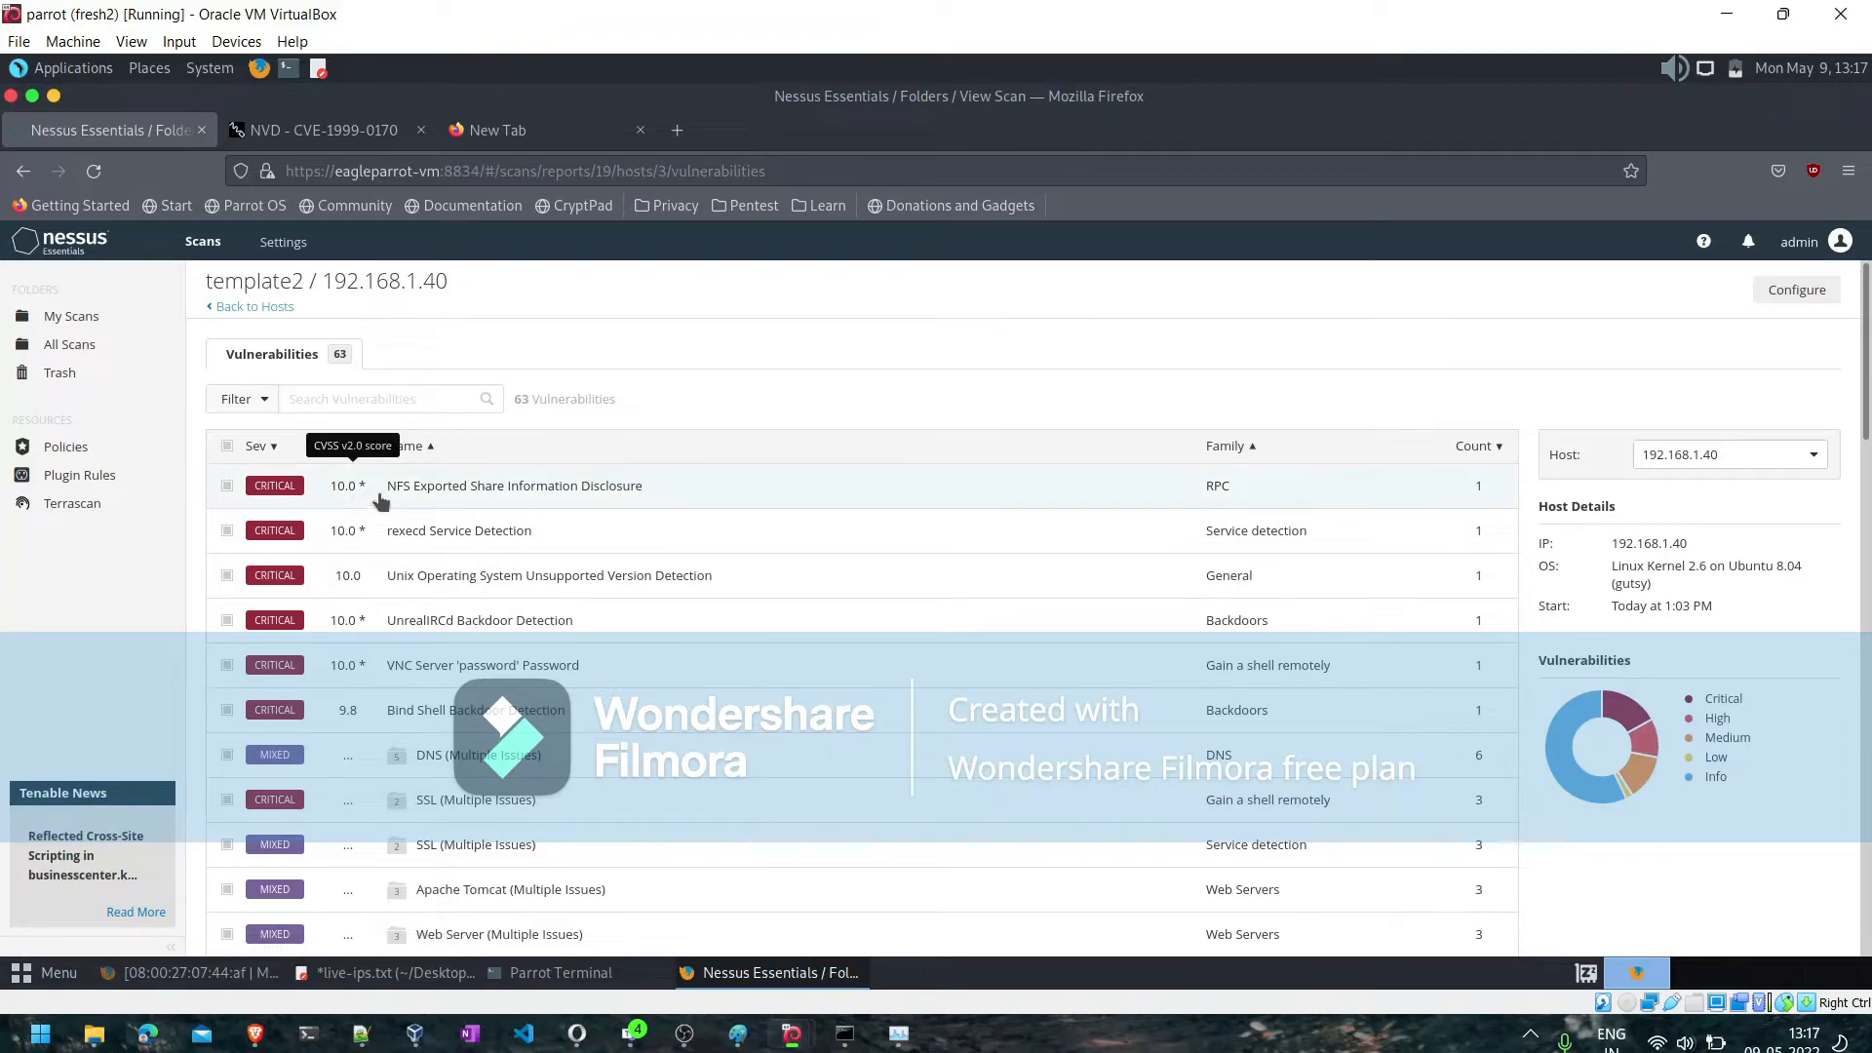
pyautogui.click(578, 508)
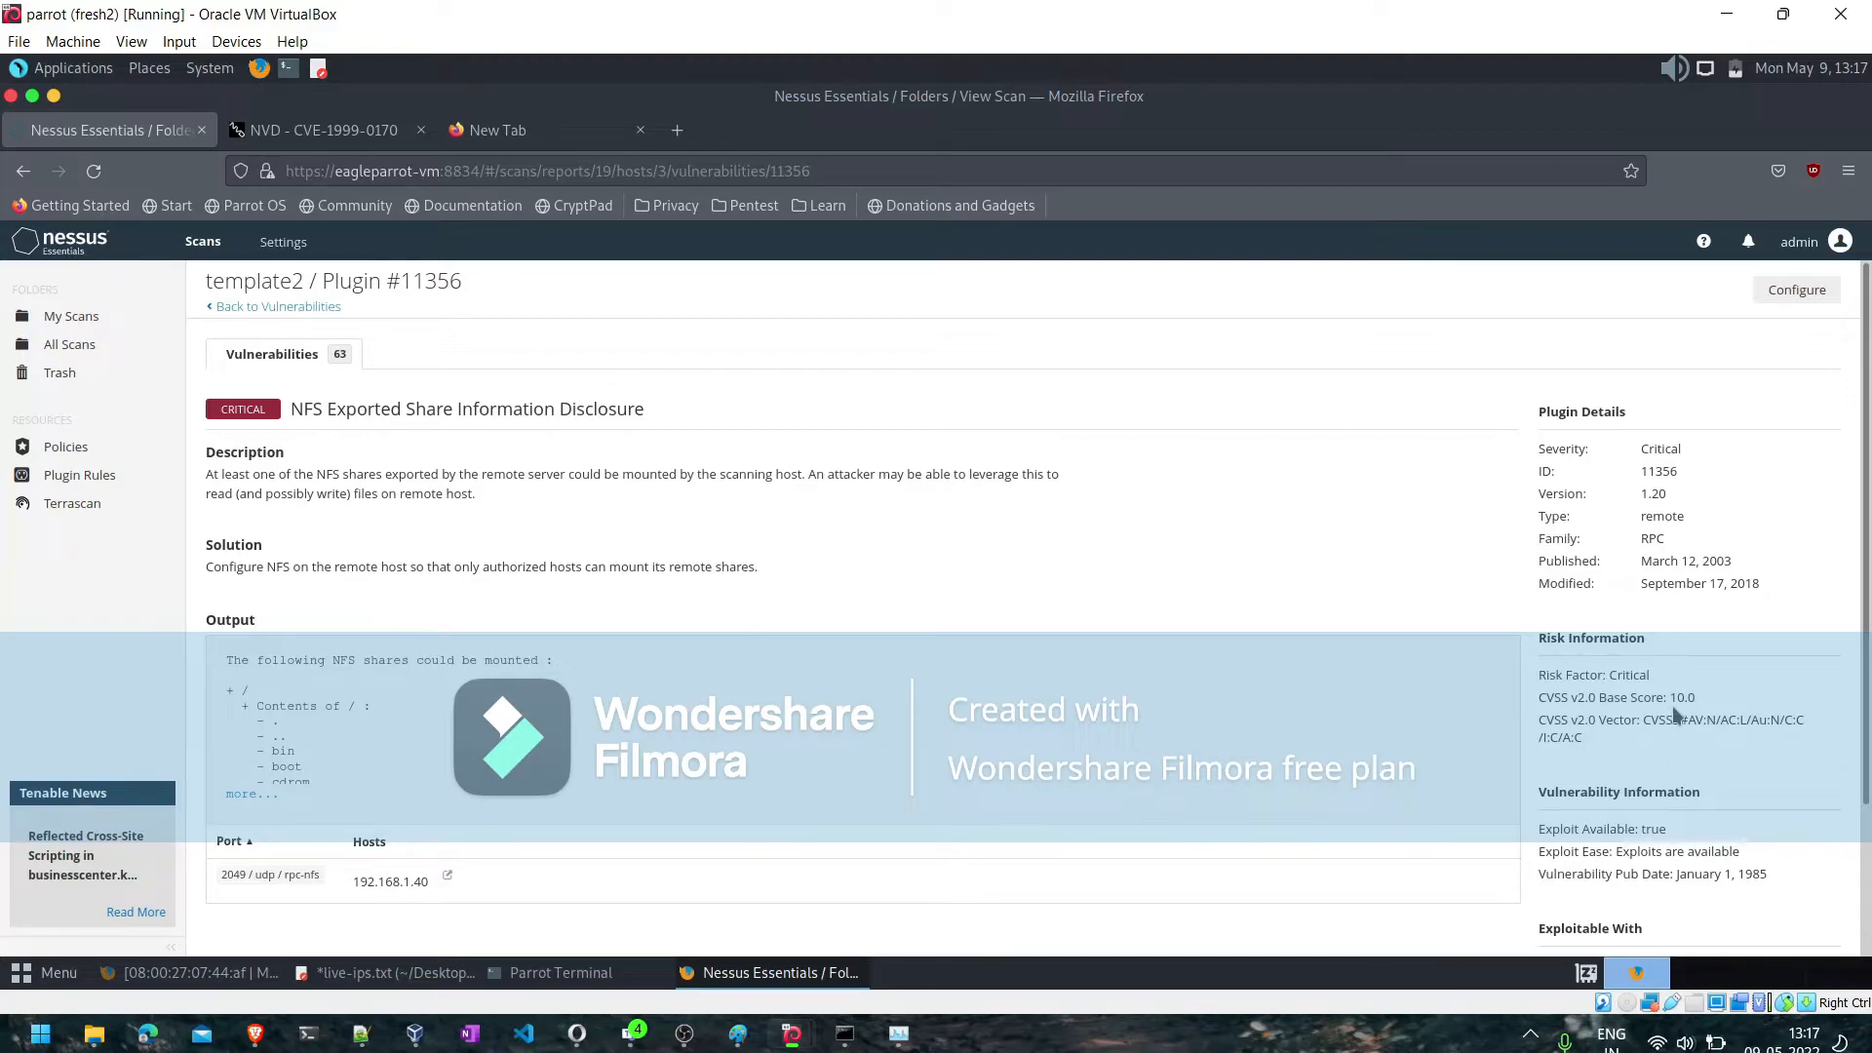
pyautogui.scroll(-3, 1671, 706)
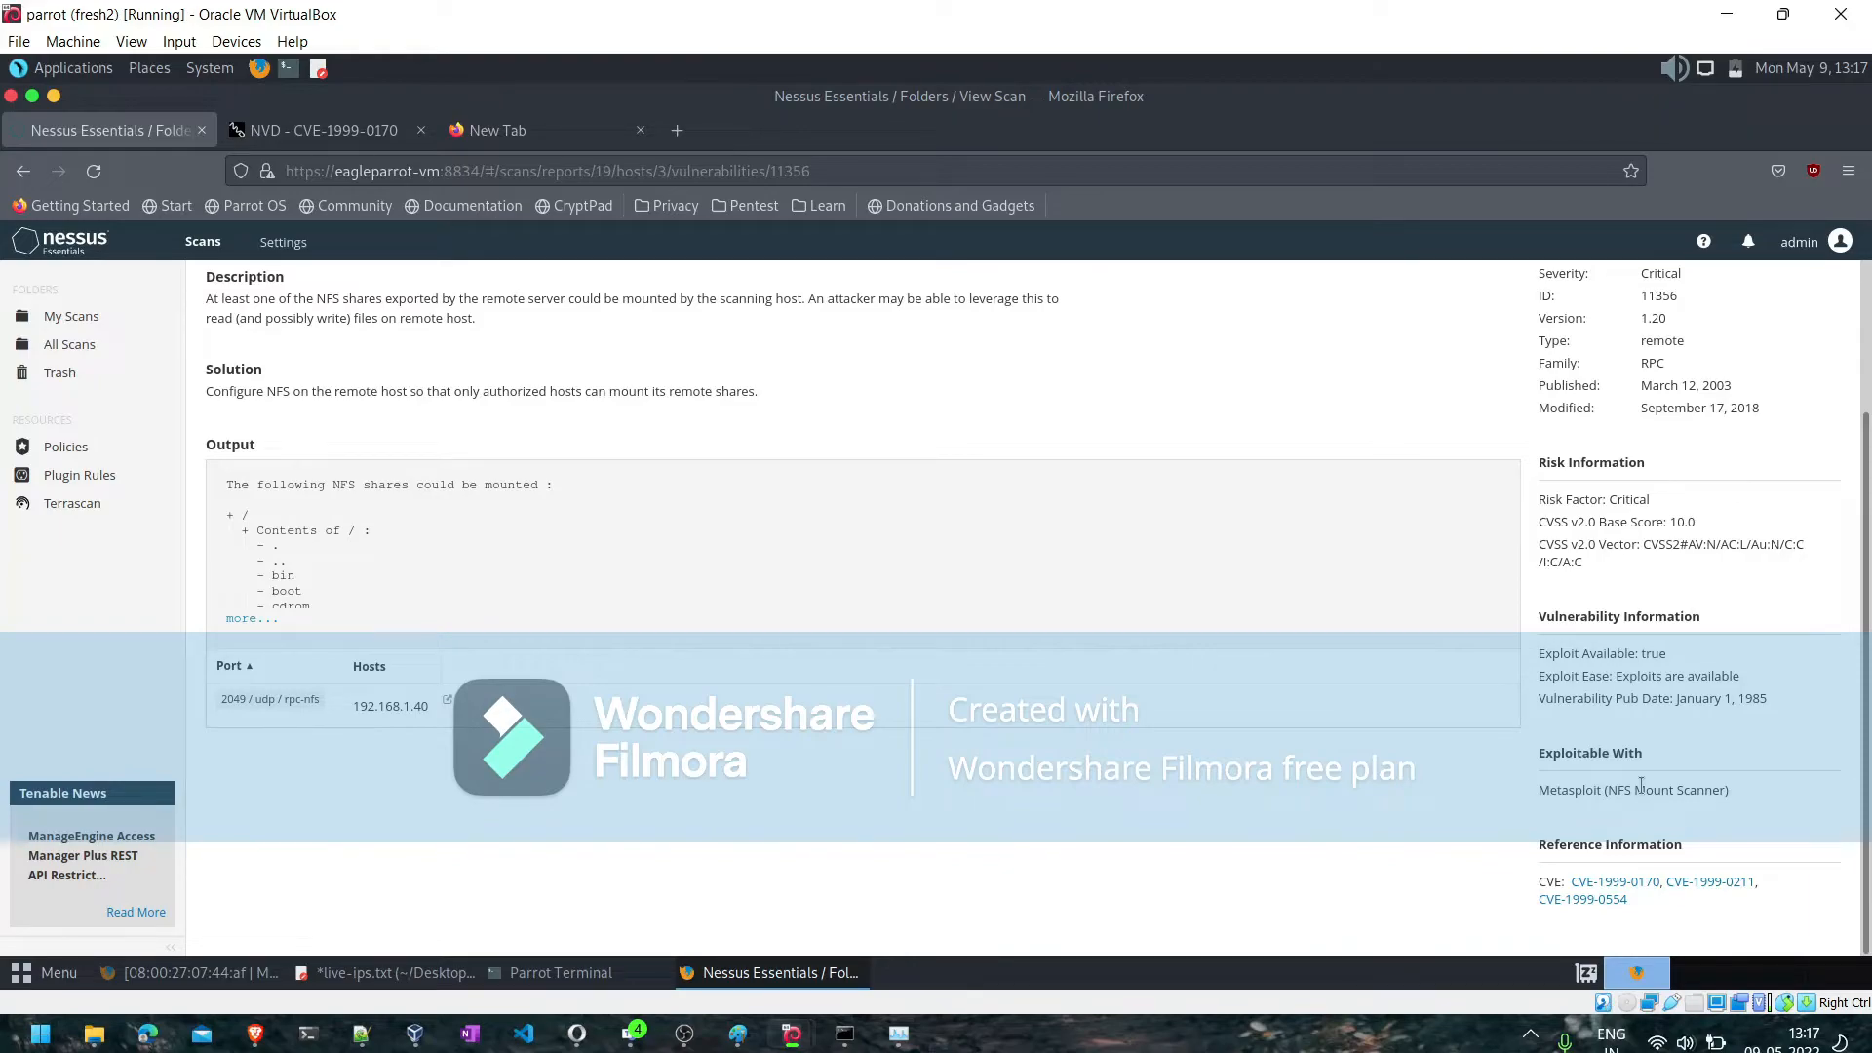
pyautogui.scroll(3, 1137, 581)
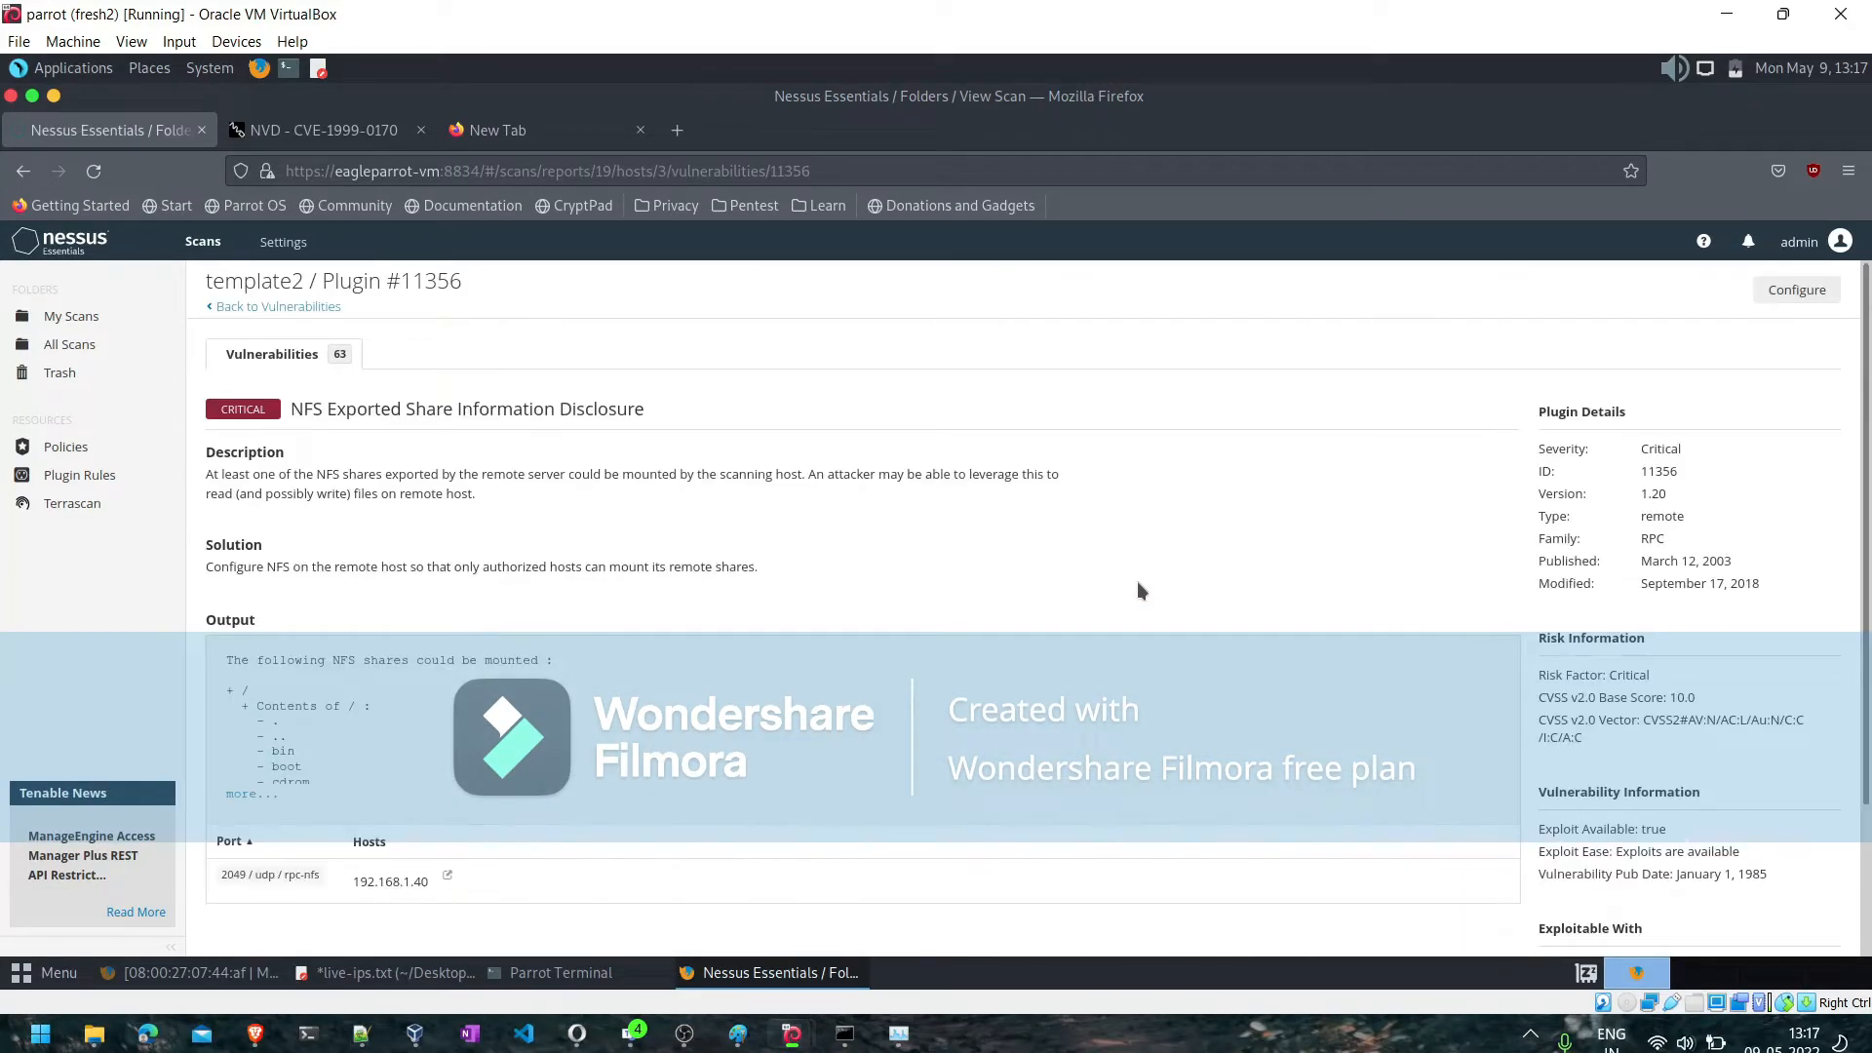
pyautogui.click(283, 309)
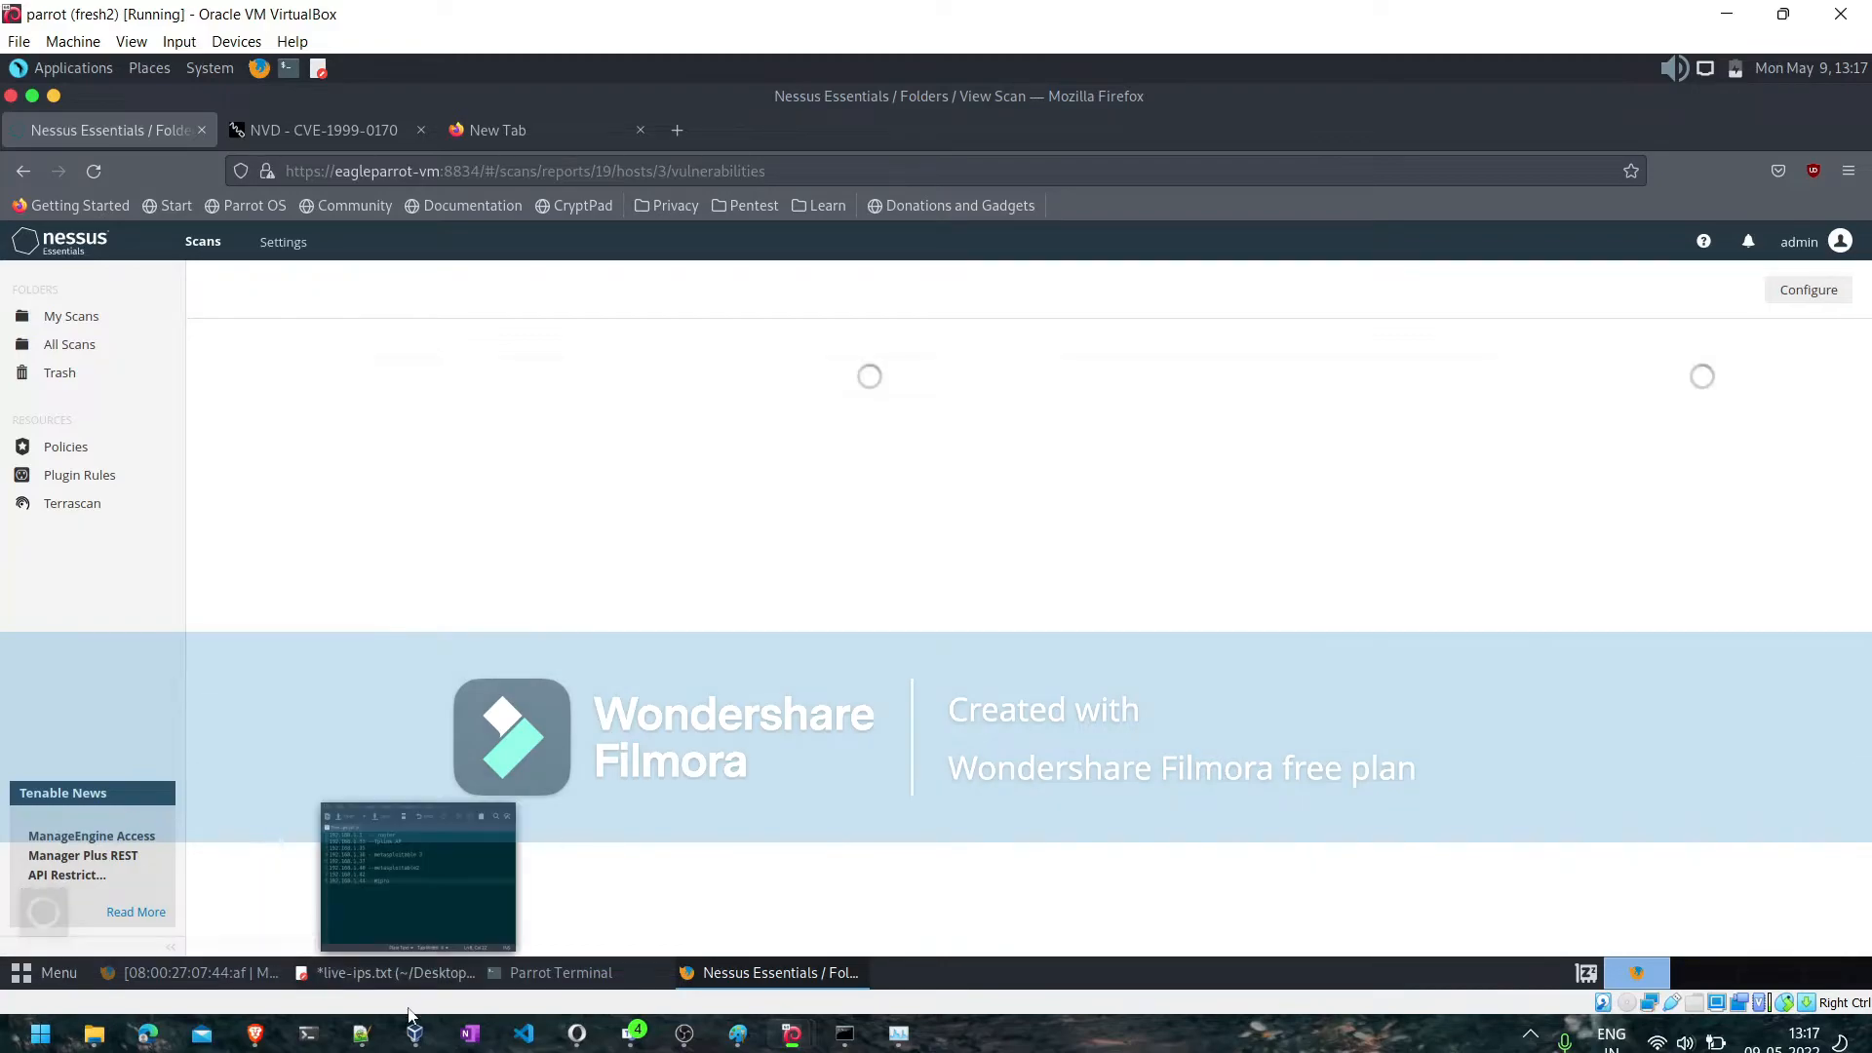
# - Switch to Notepad++ to read the vulnerability management notes, and return to the host's vulnerabilities list in Nessus
pyautogui.click(359, 1039)
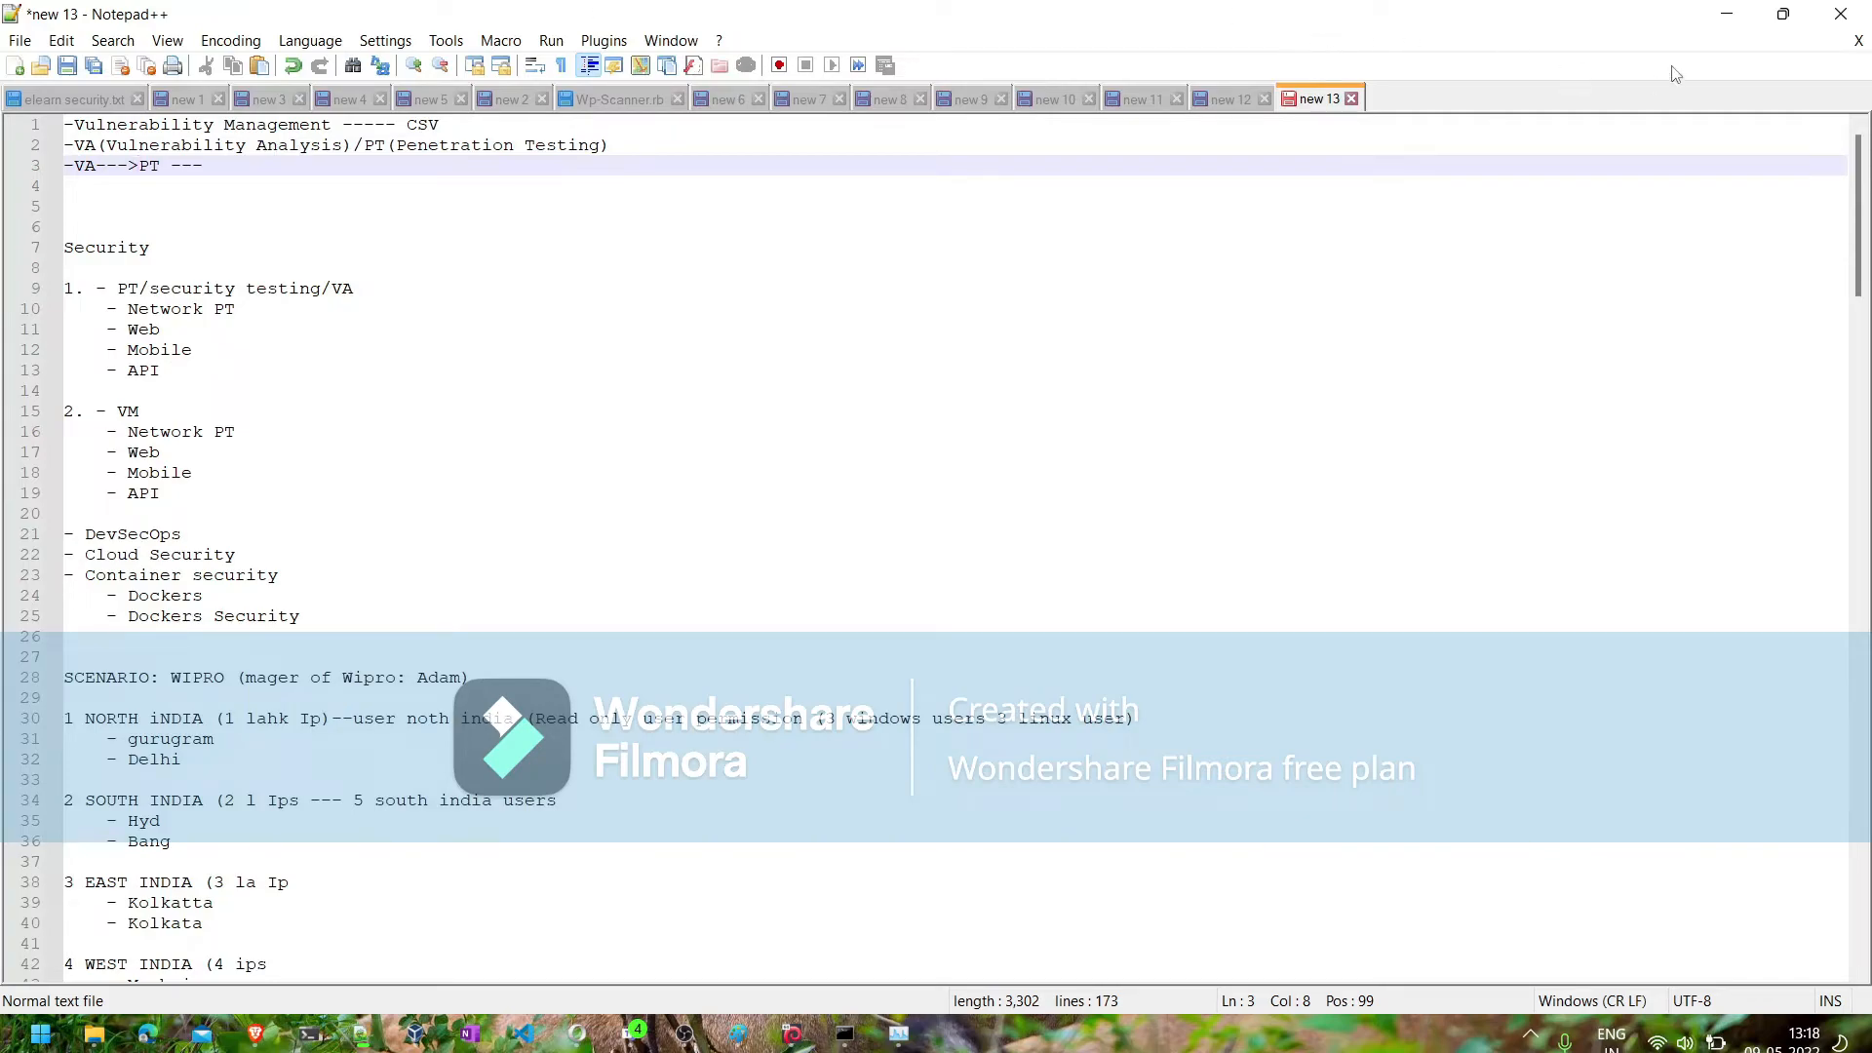
pyautogui.click(1729, 15)
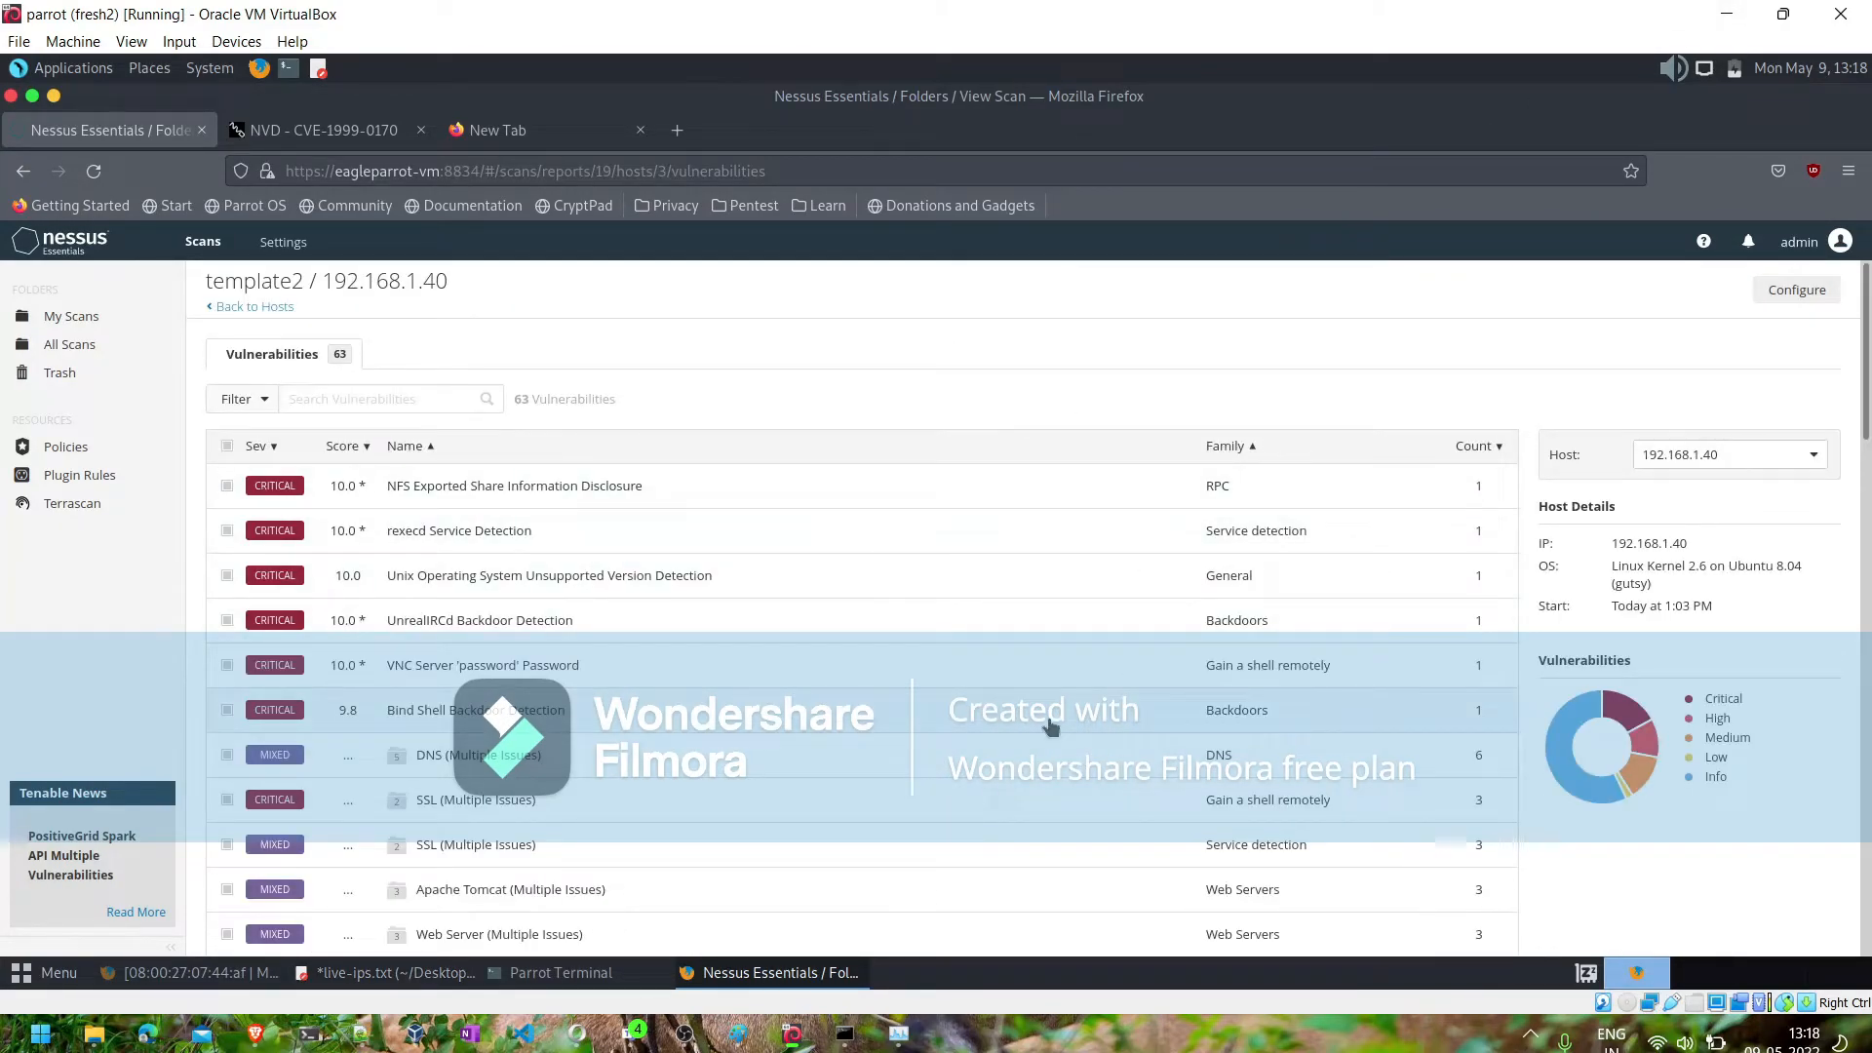
pyautogui.click(1269, 496)
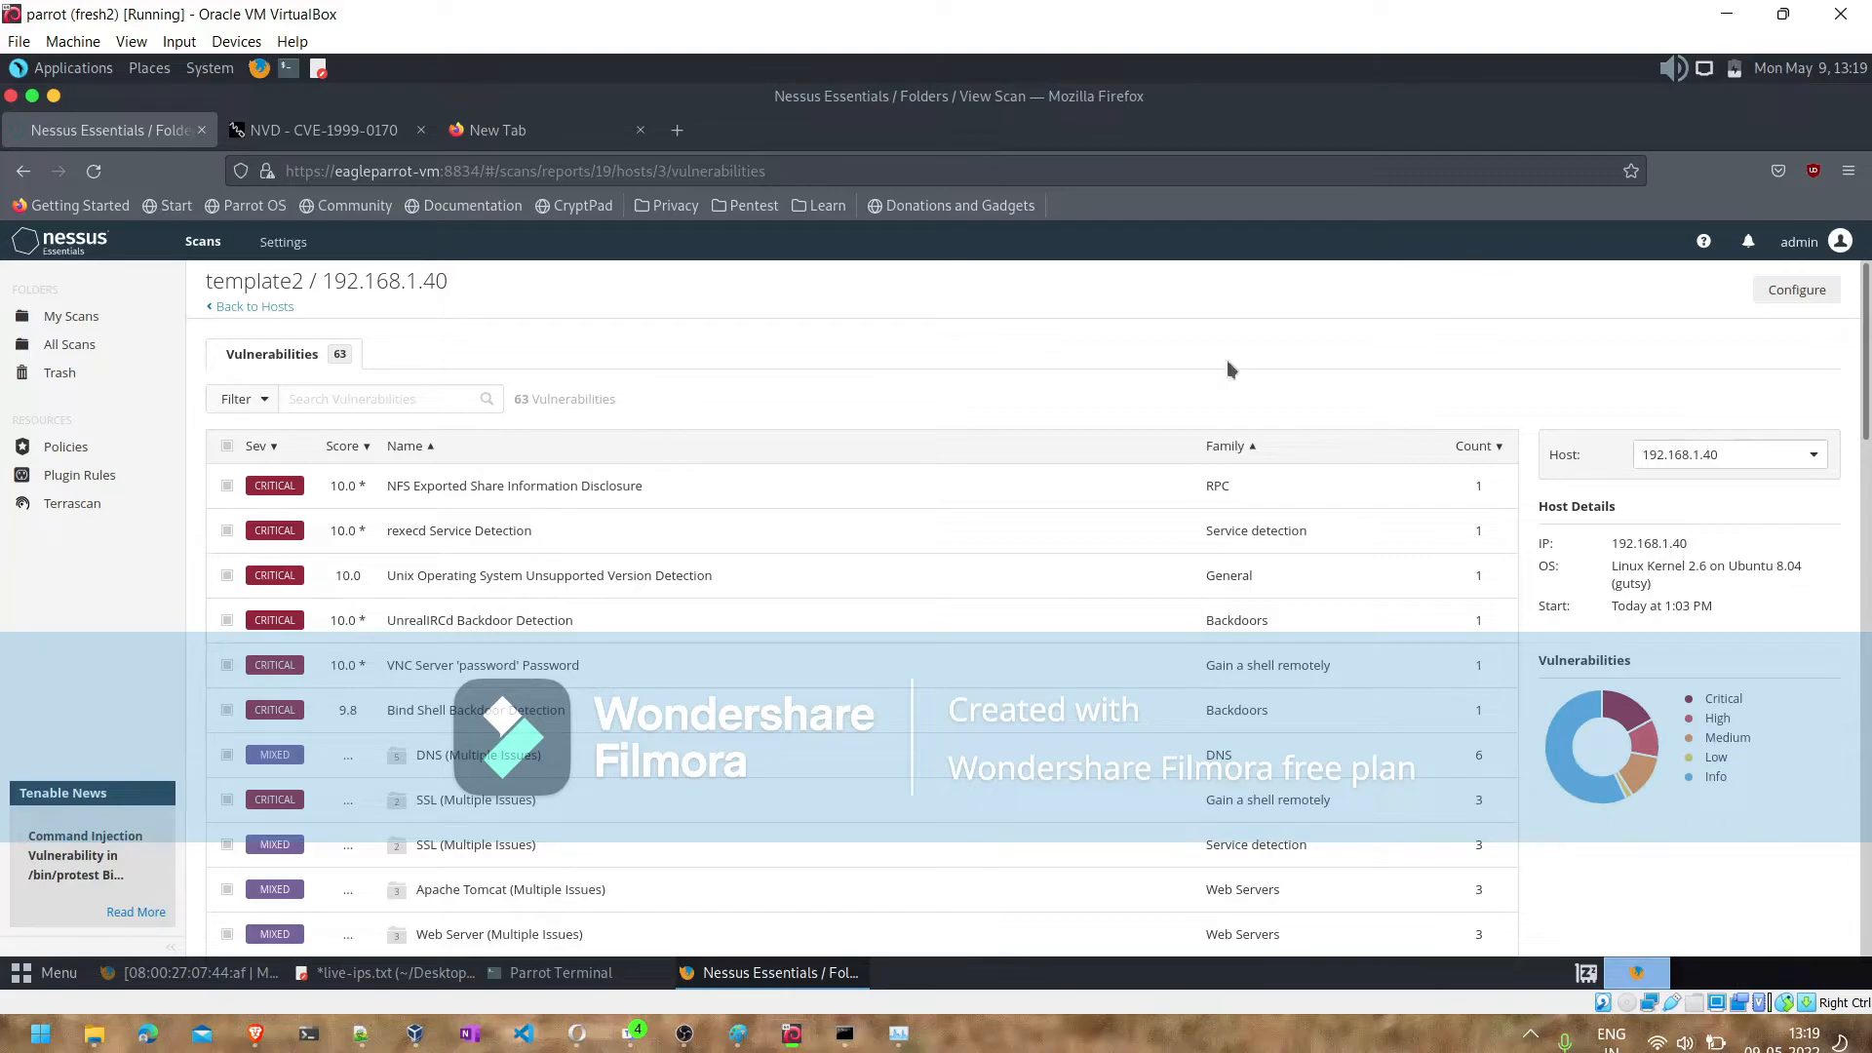
# - Stop the running template2 scan in My Scans
pyautogui.click(273, 307)
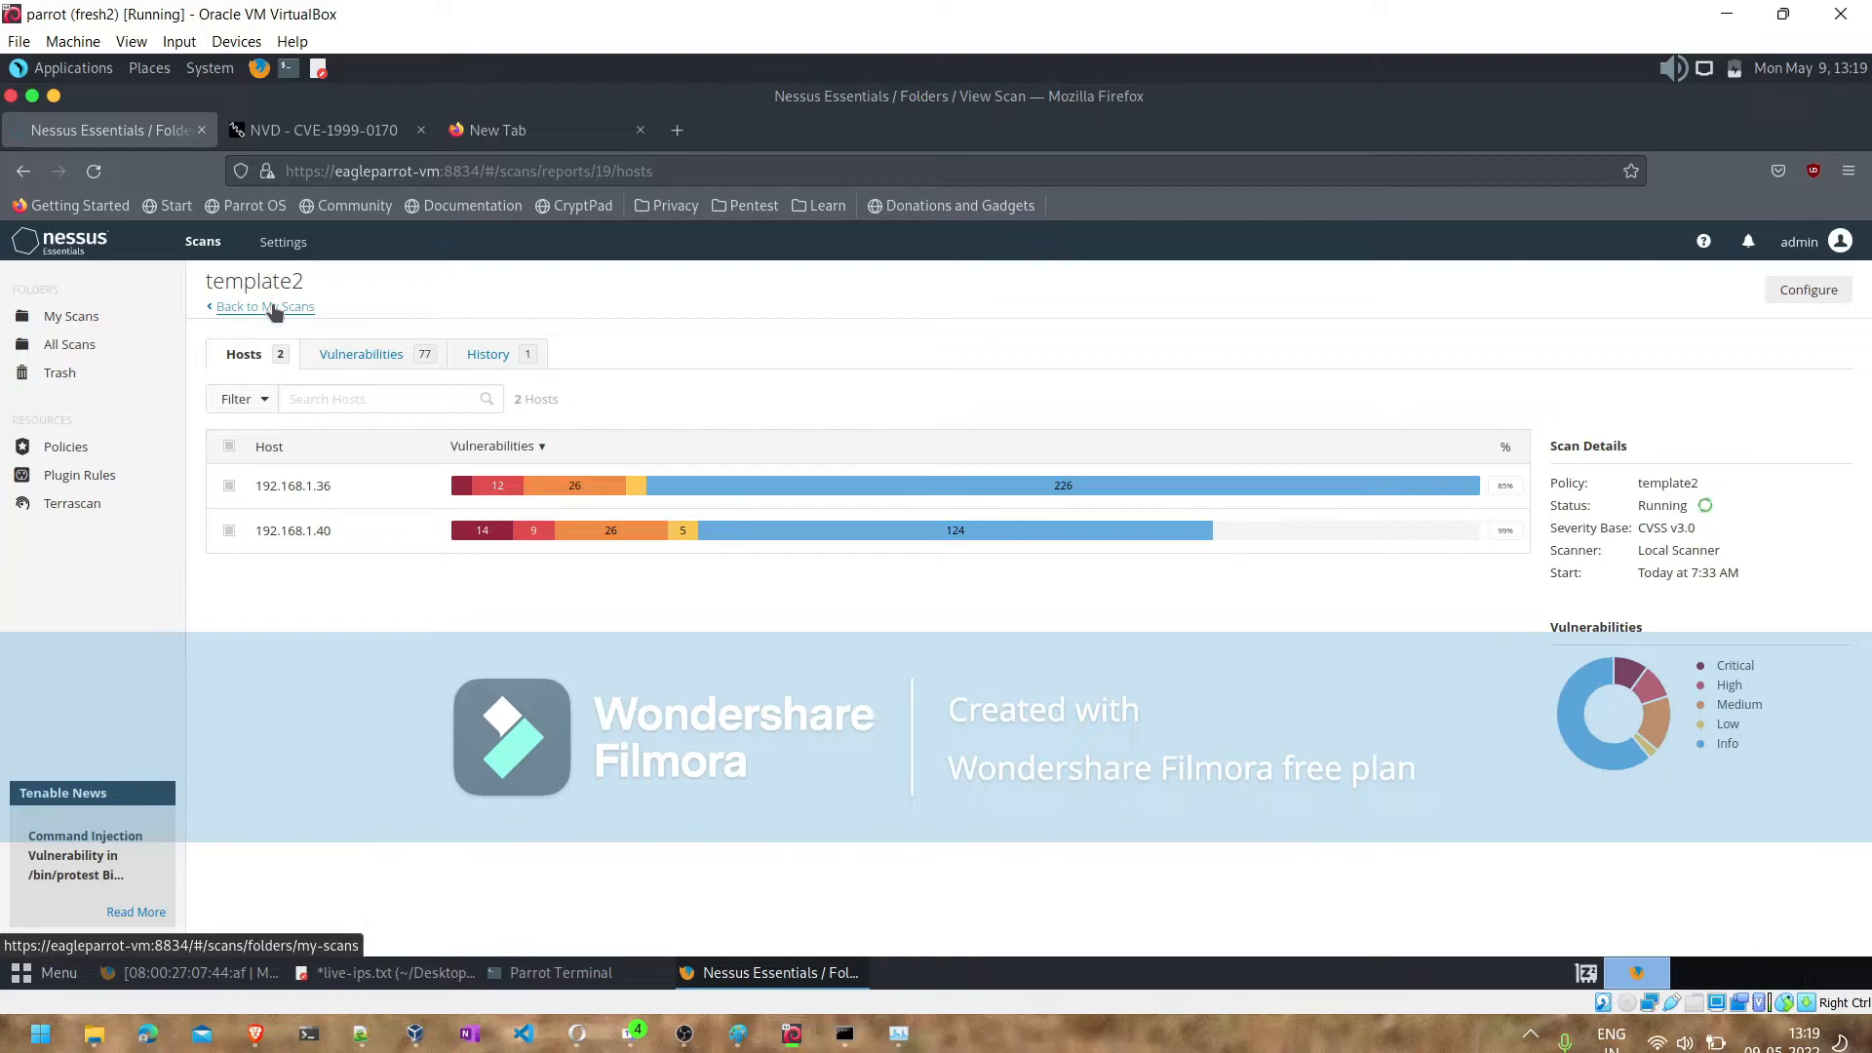
pyautogui.click(93, 317)
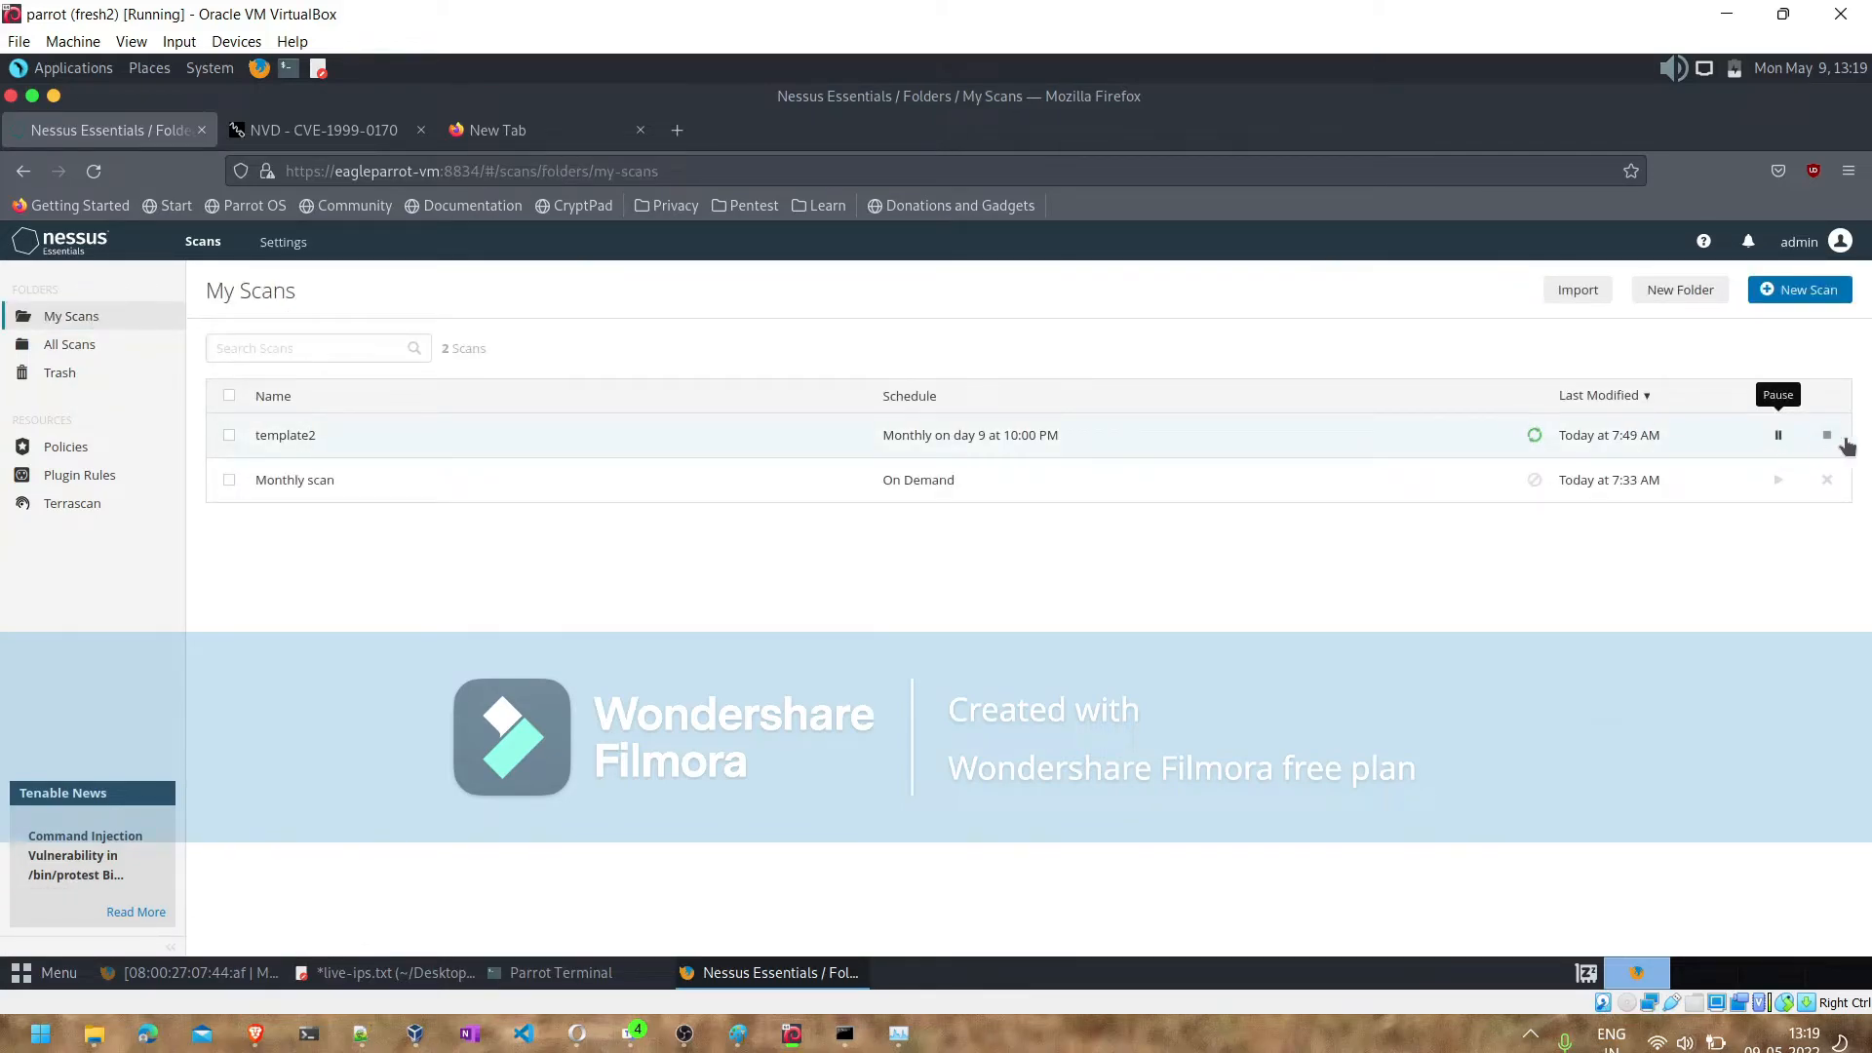
pyautogui.click(1828, 438)
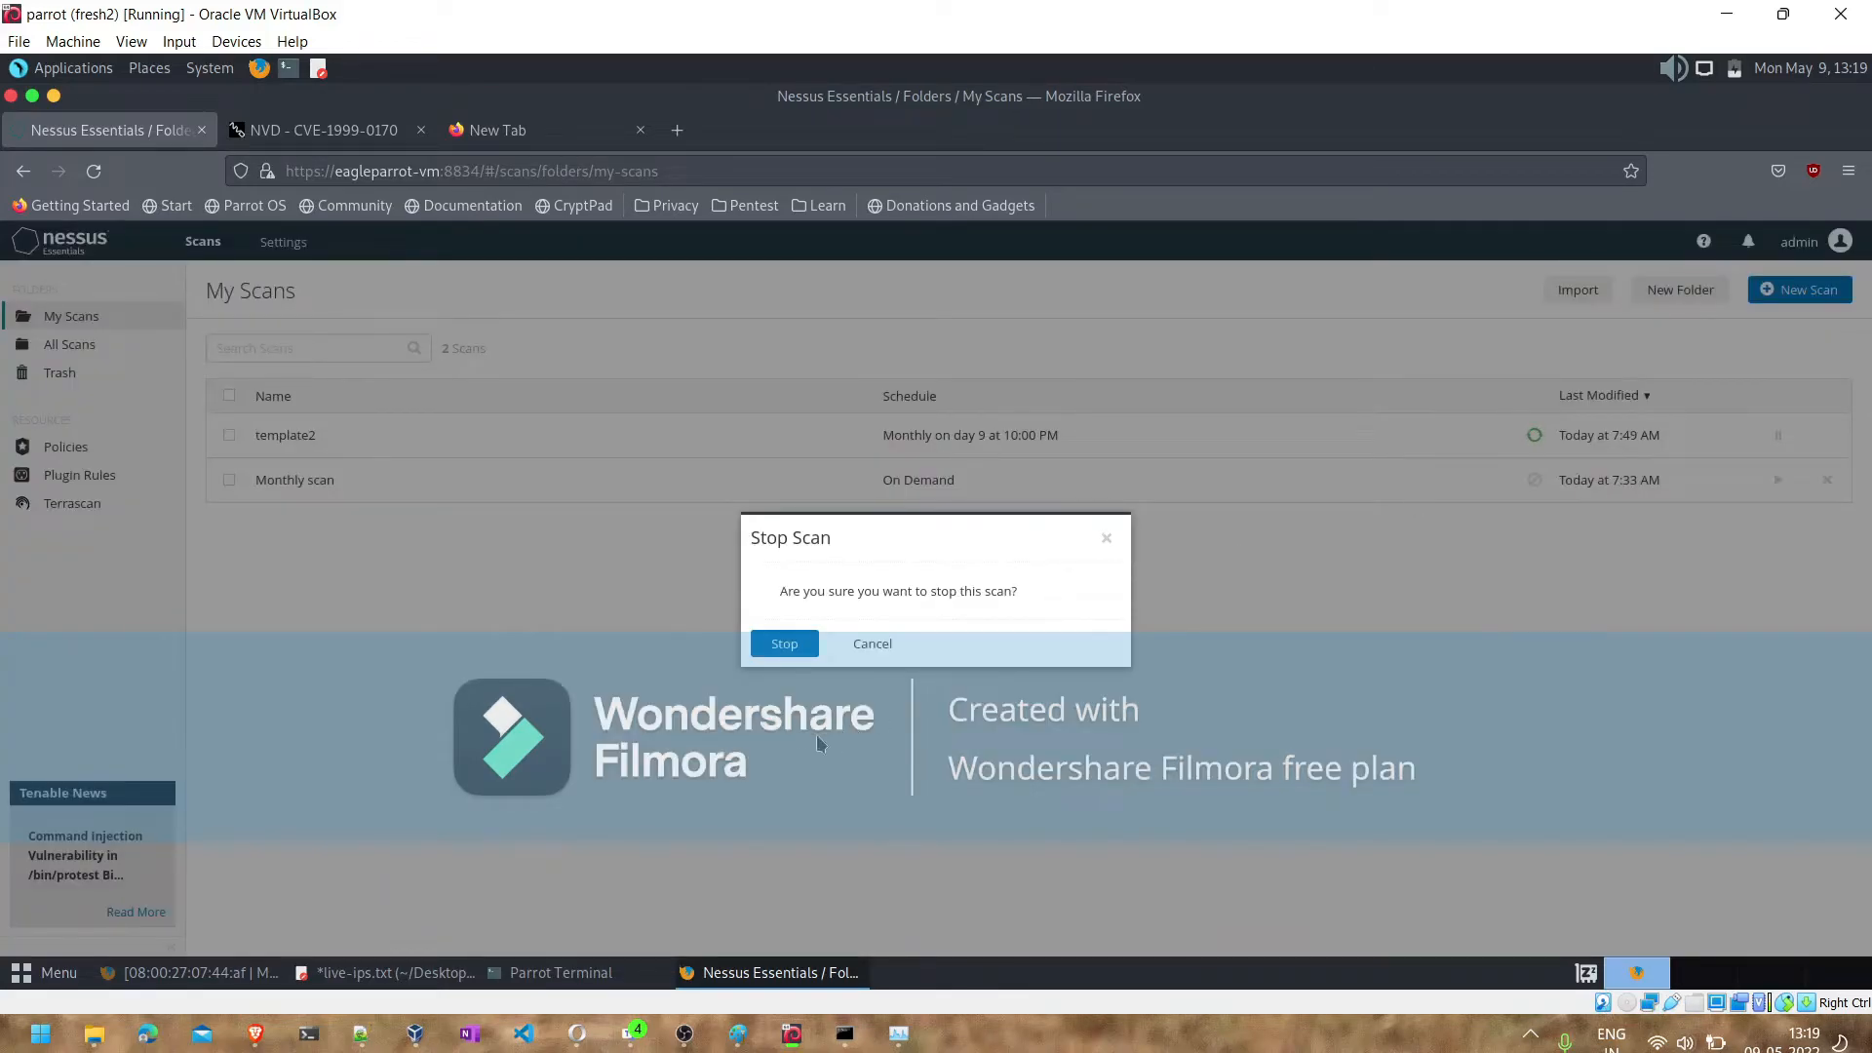
pyautogui.click(782, 648)
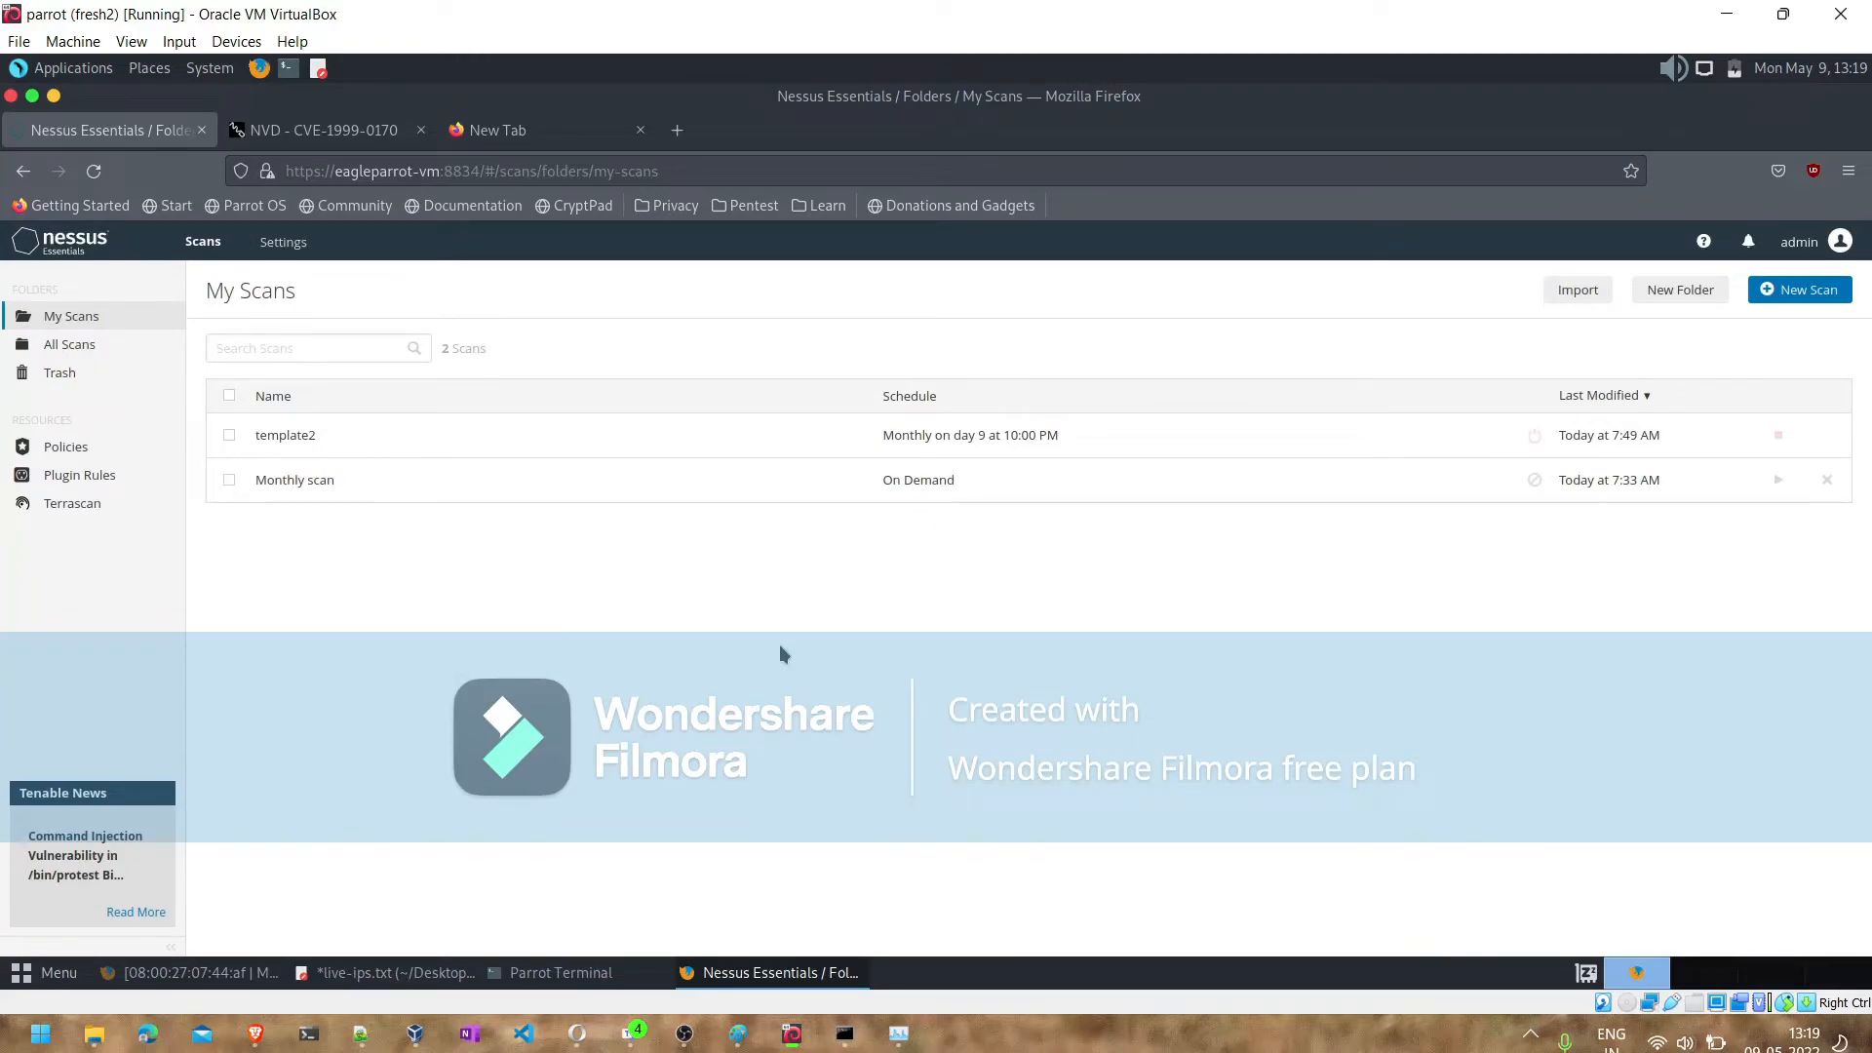
# - Open the template2 scan results and examine the vulnerabilities, VPR top threats, history and hosts
pyautogui.click(573, 455)
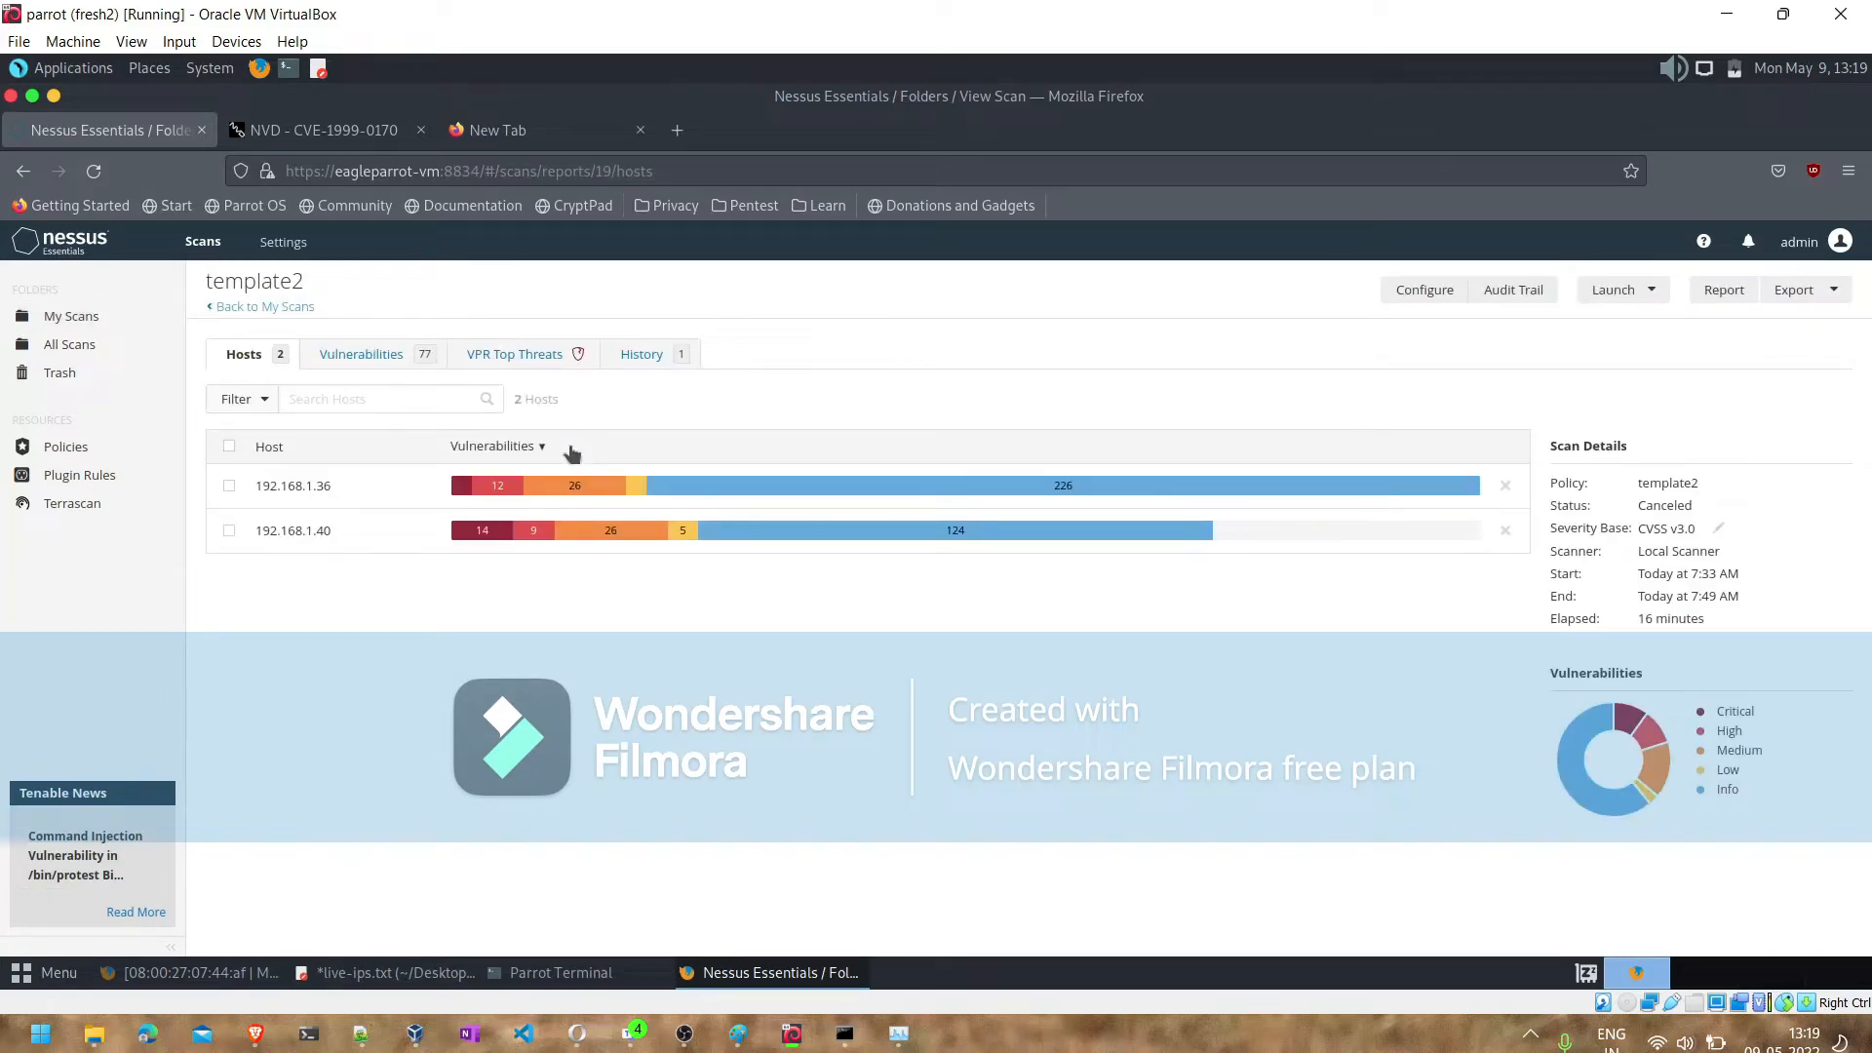
pyautogui.click(331, 360)
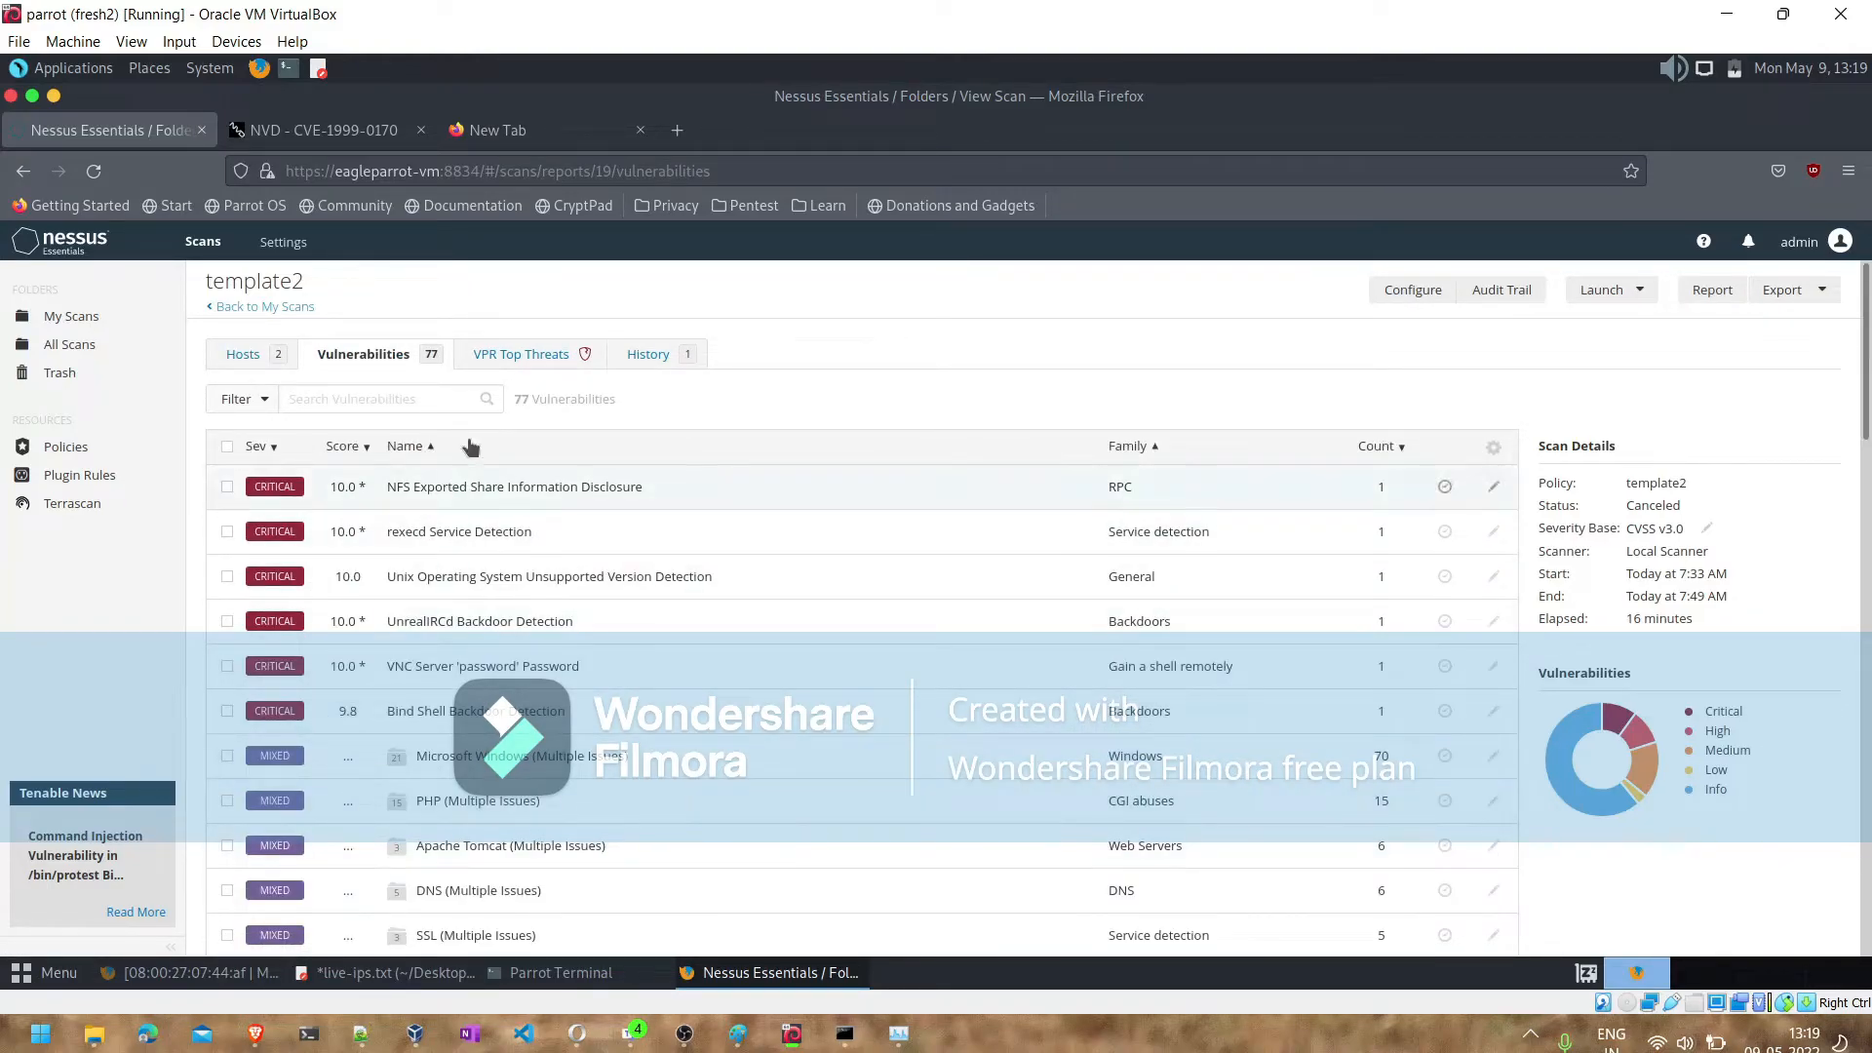
pyautogui.click(525, 357)
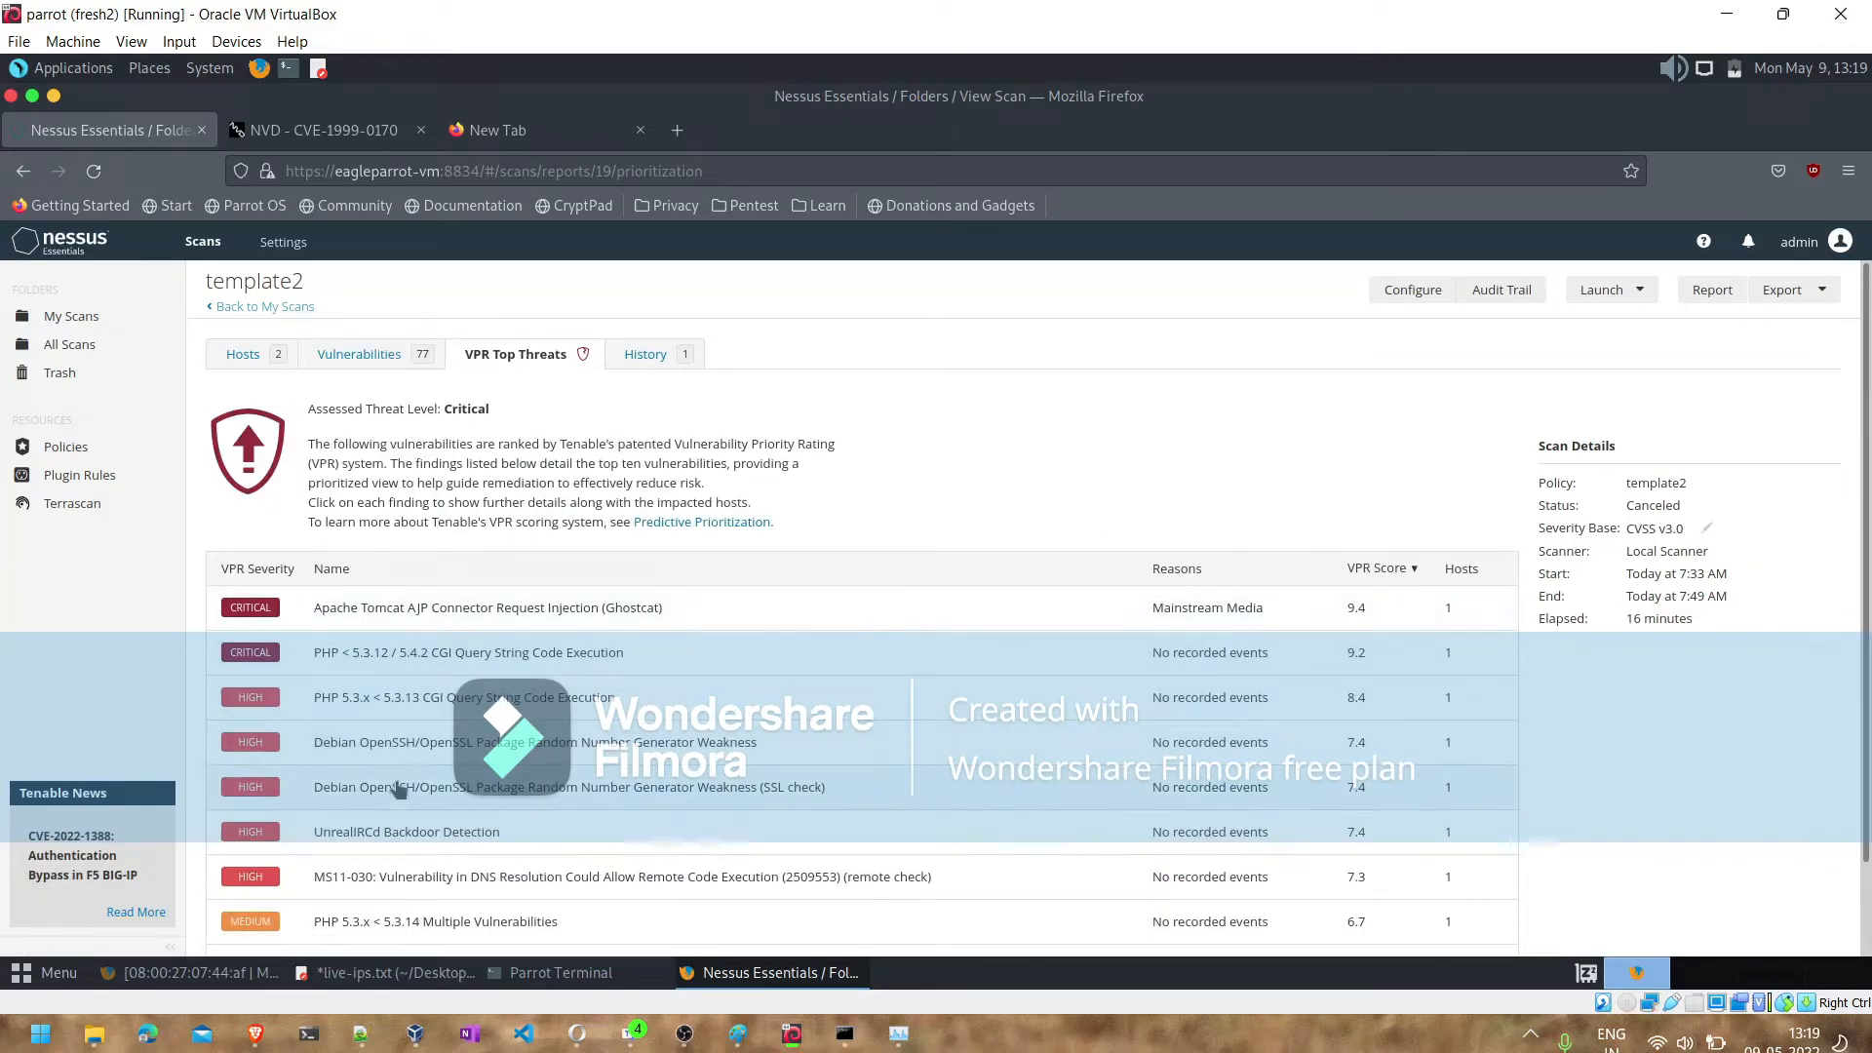
pyautogui.click(639, 358)
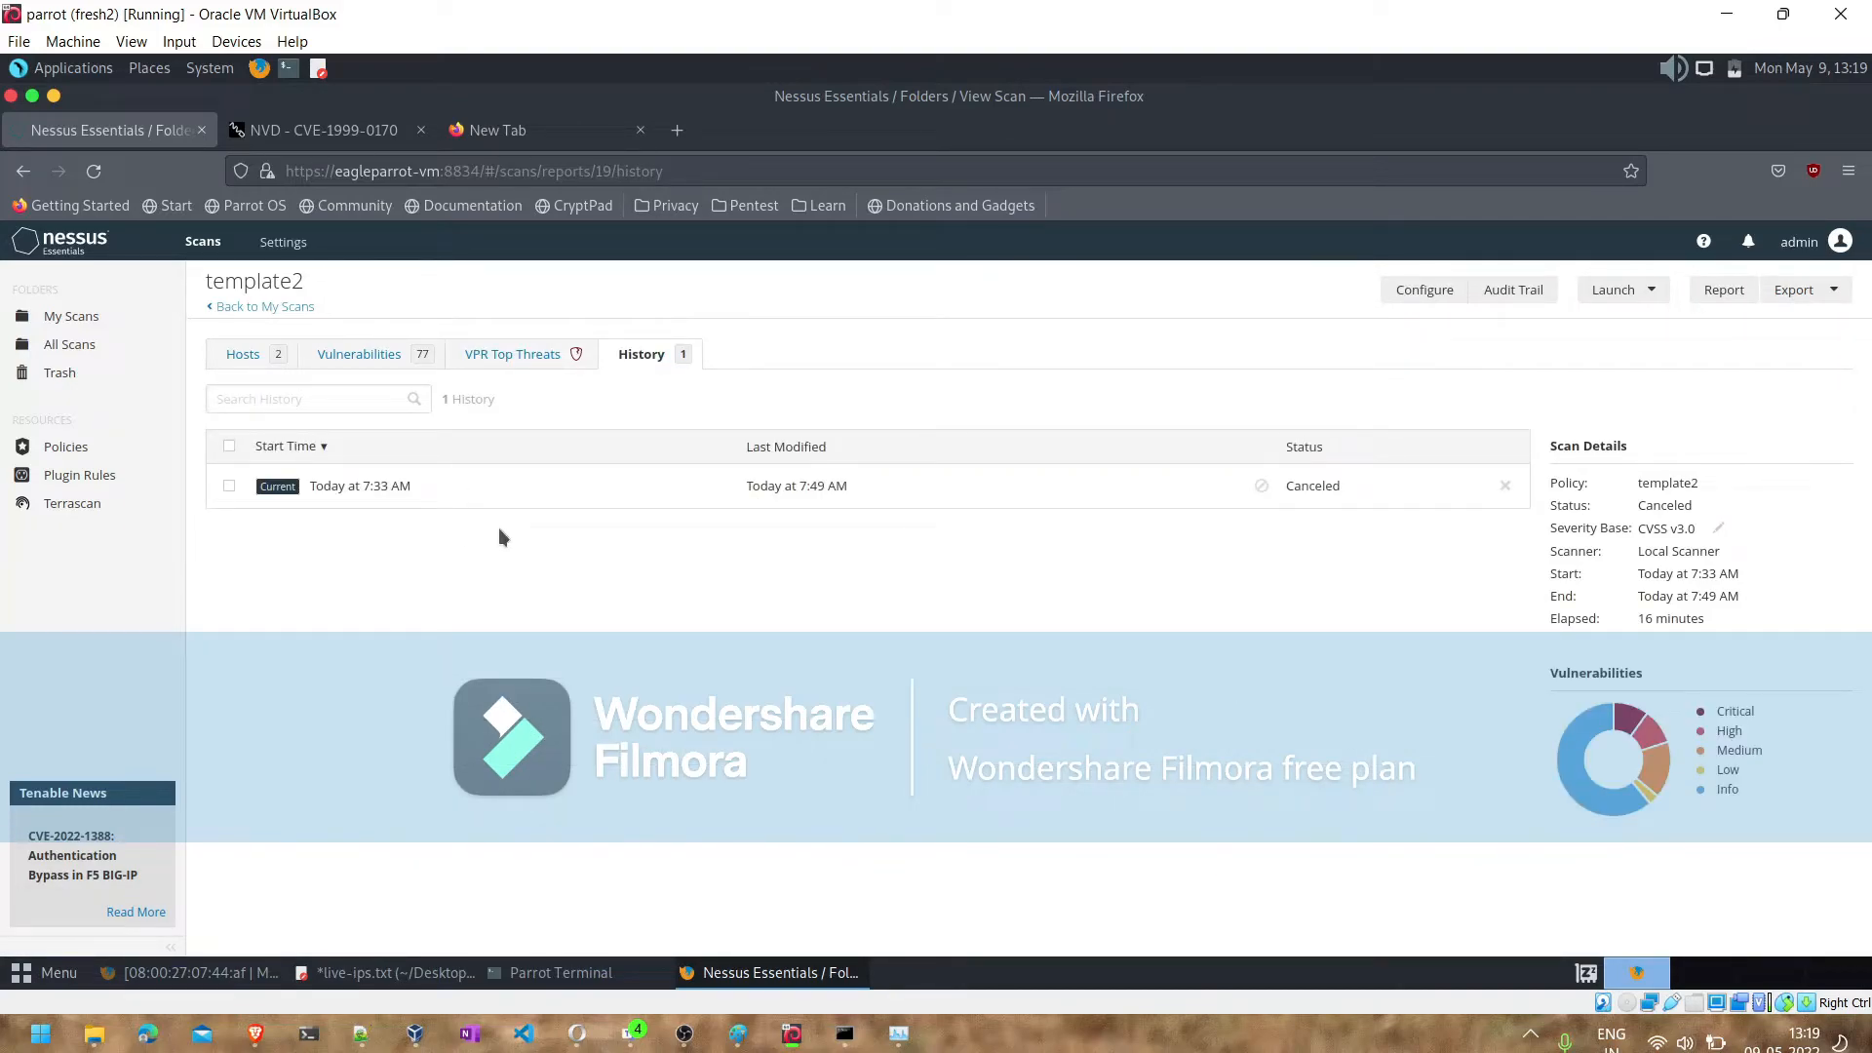
pyautogui.click(244, 356)
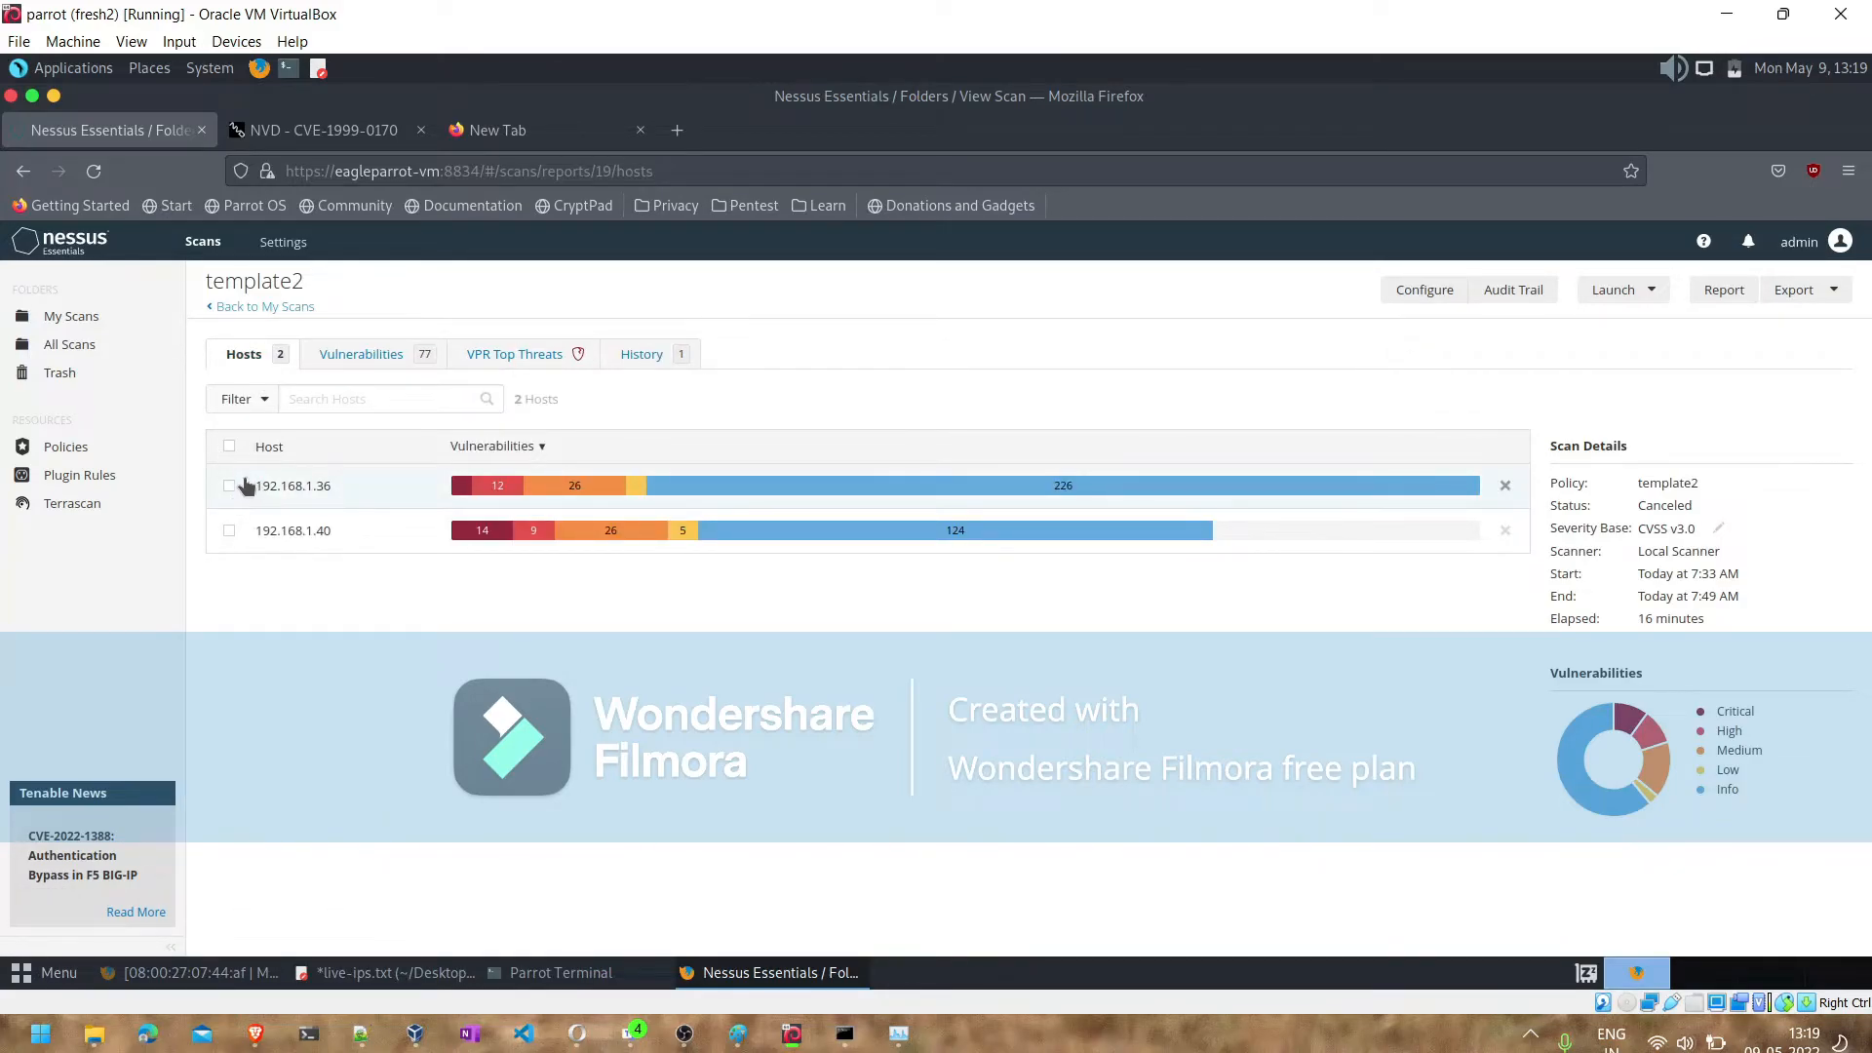
# - Select both hosts in the template2 results and open the report generation dialog for them
pyautogui.click(229, 446)
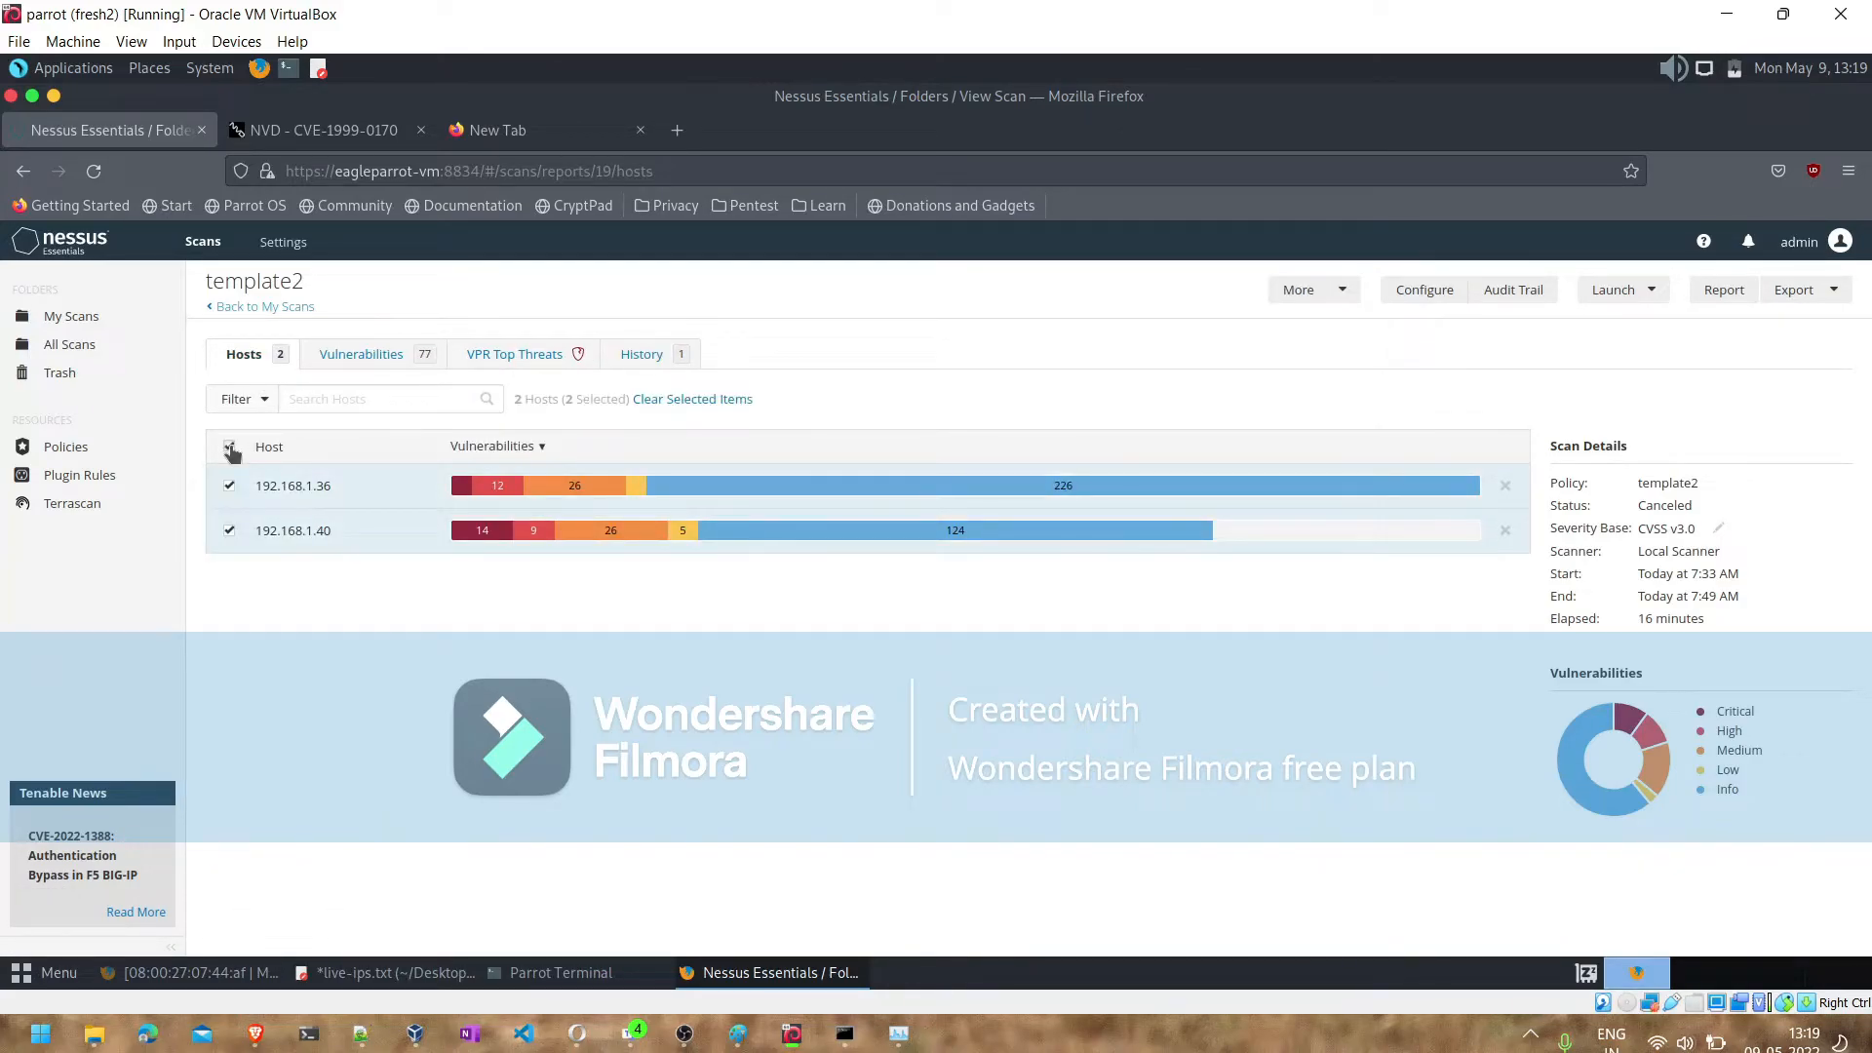
pyautogui.click(230, 448)
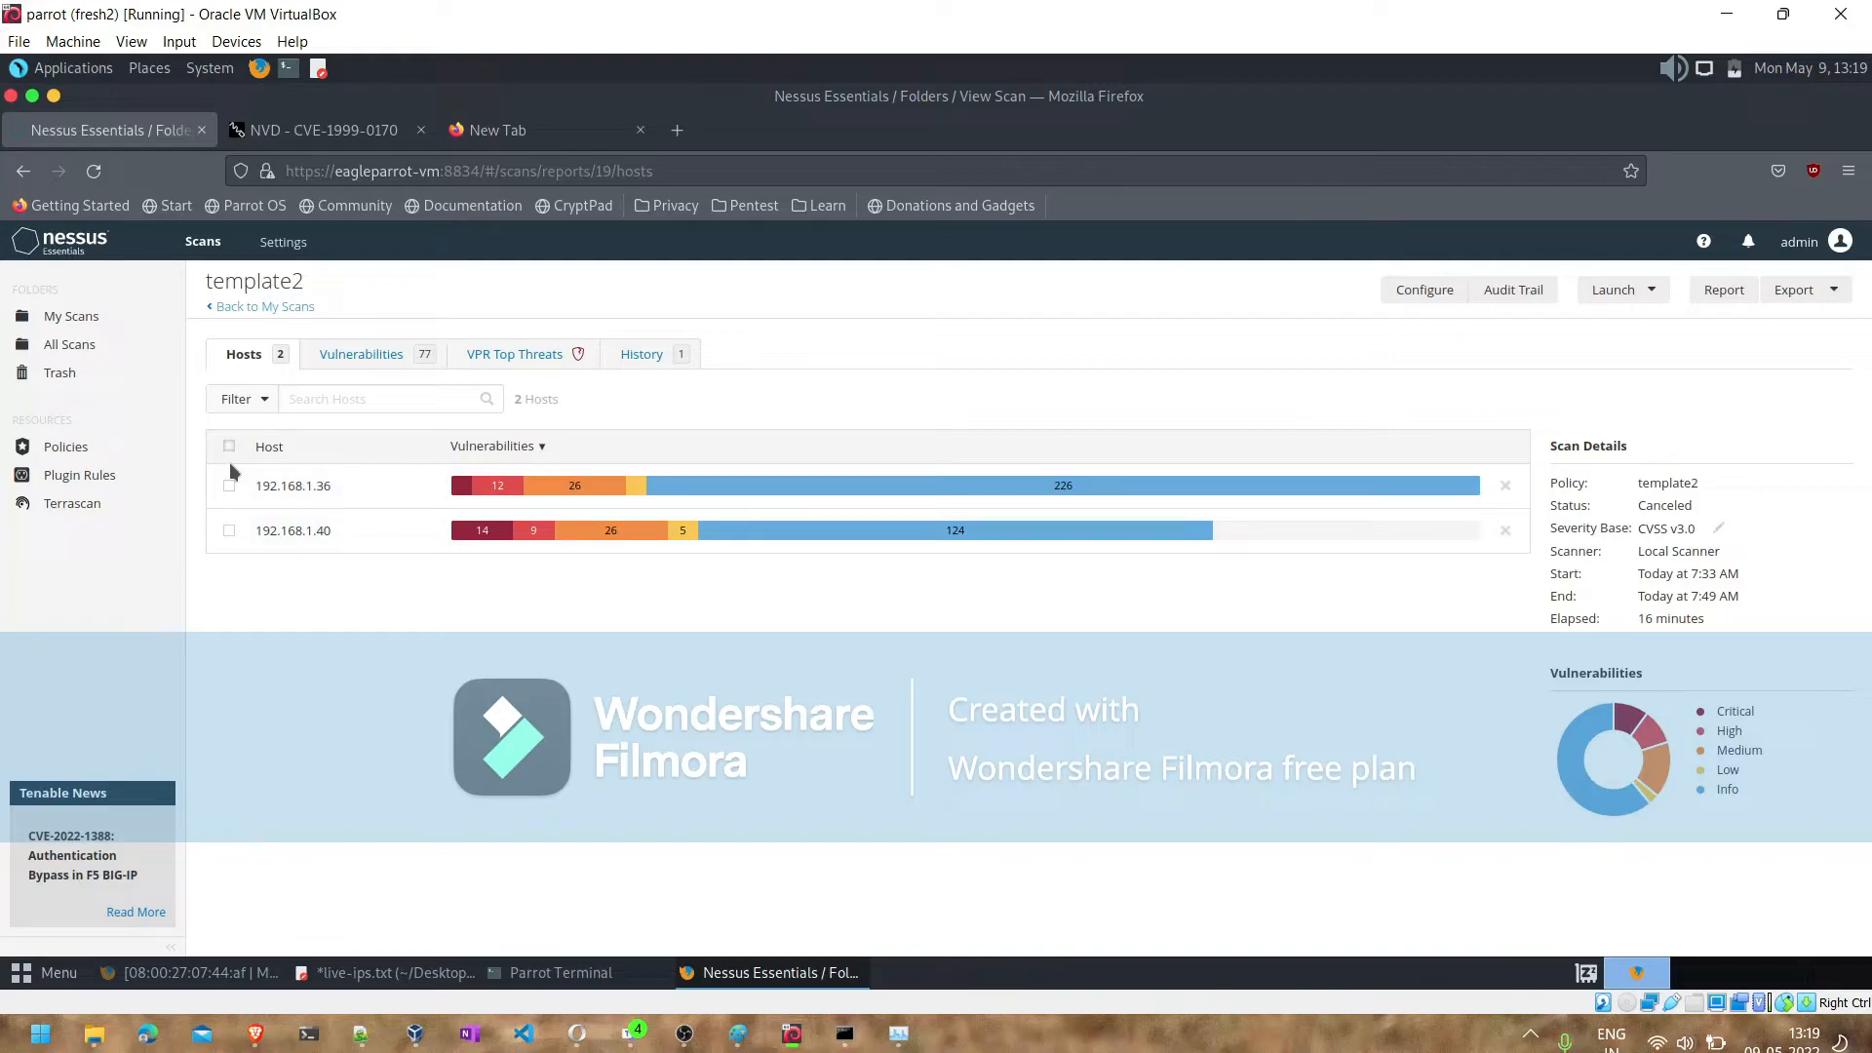
pyautogui.click(229, 532)
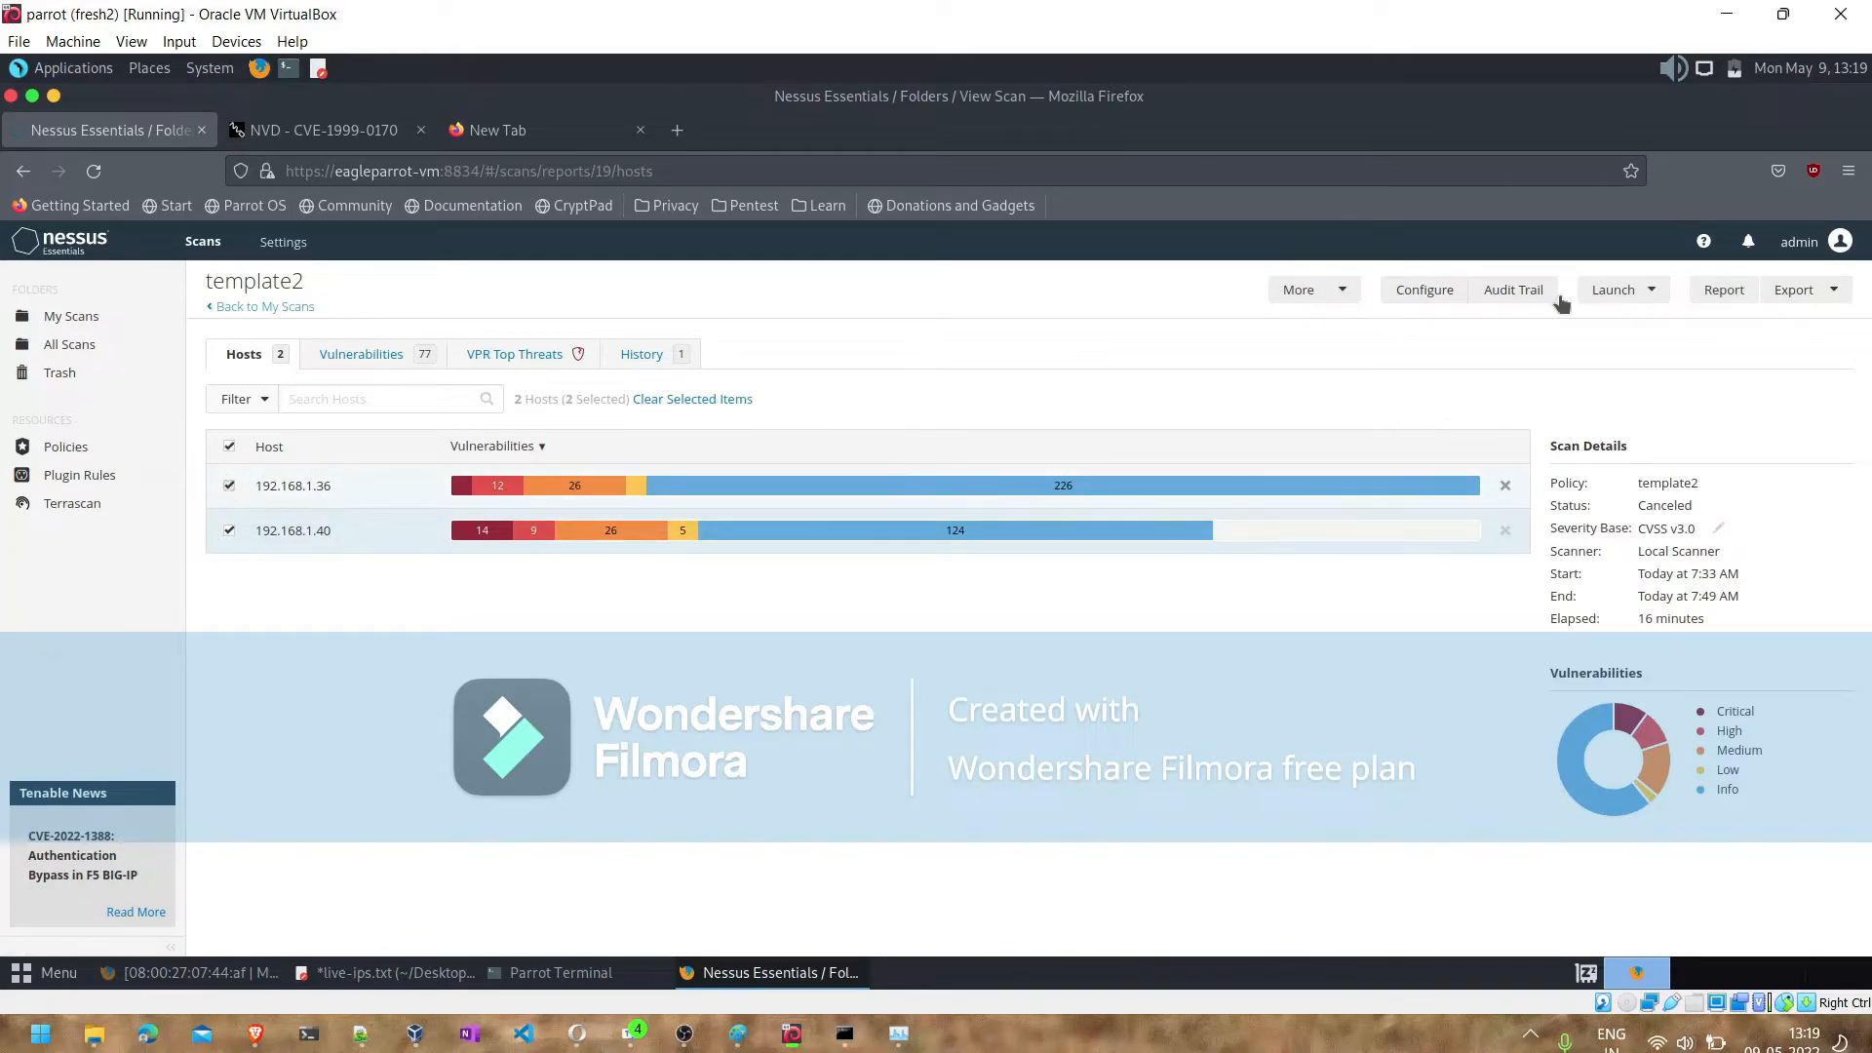
pyautogui.click(1833, 292)
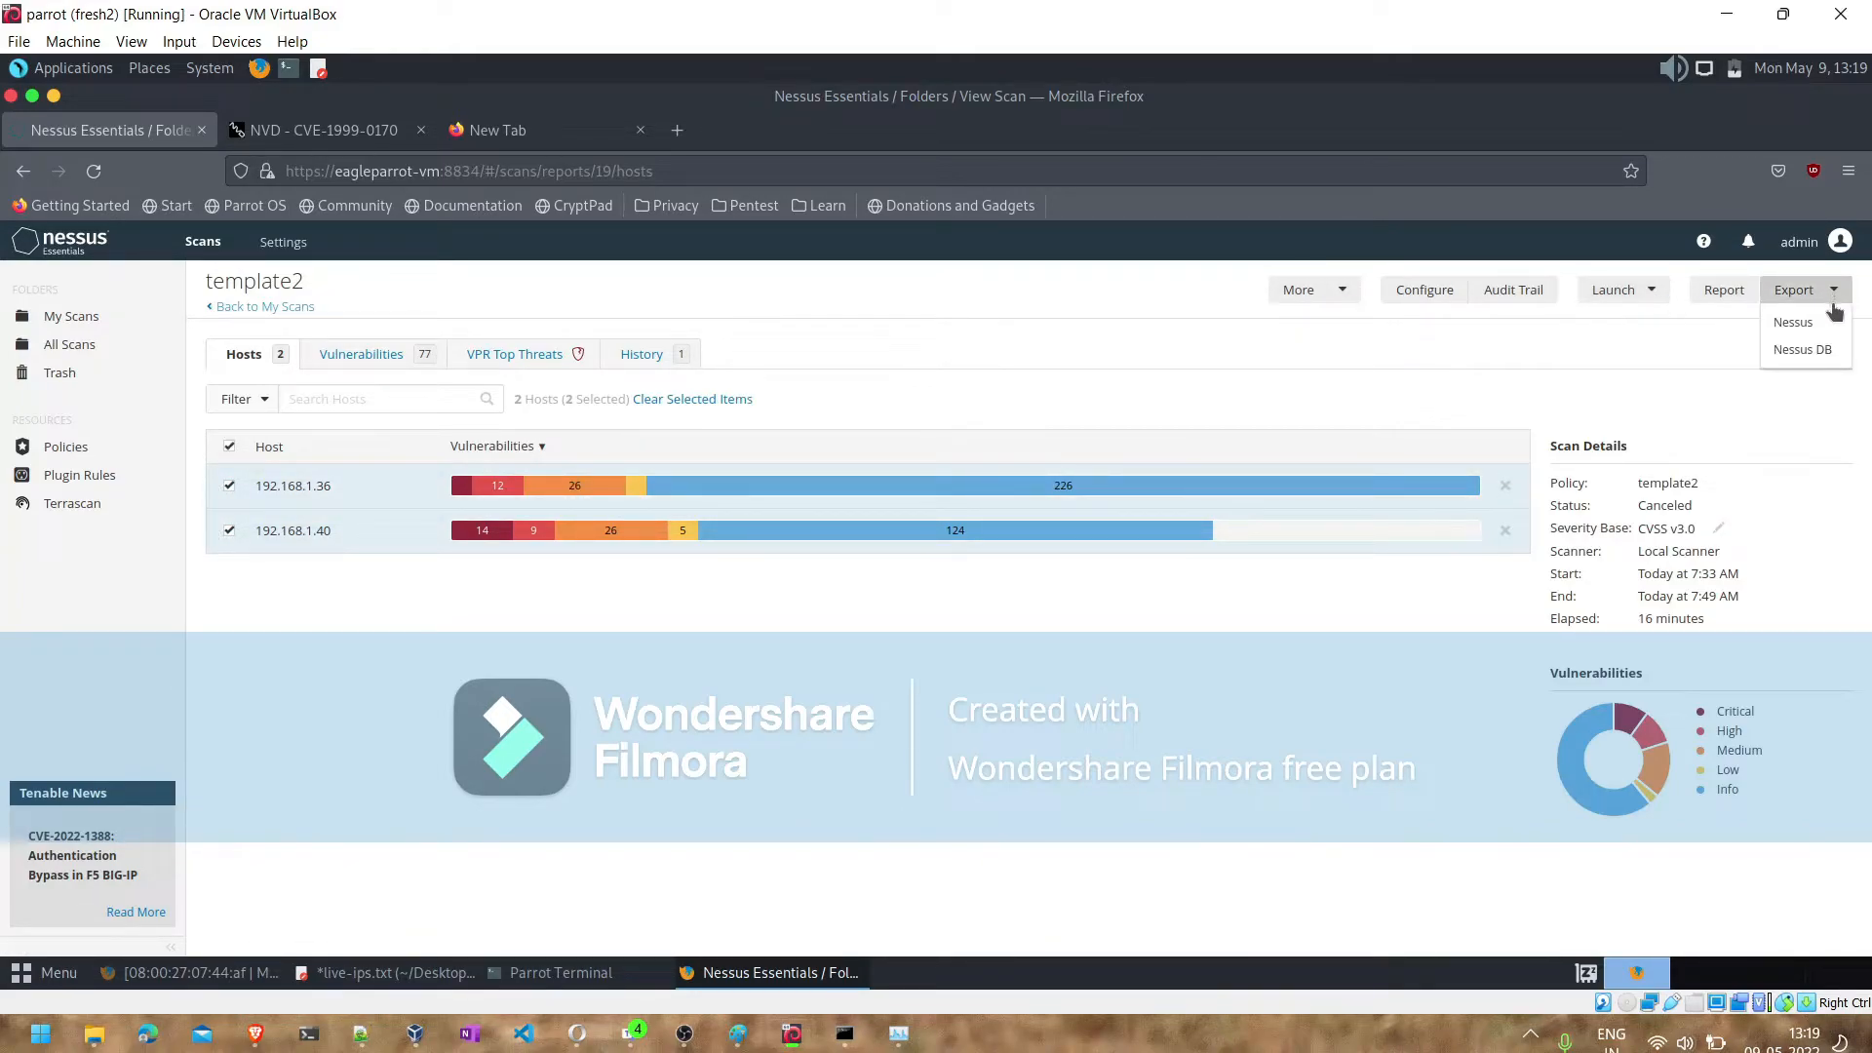
pyautogui.click(1725, 293)
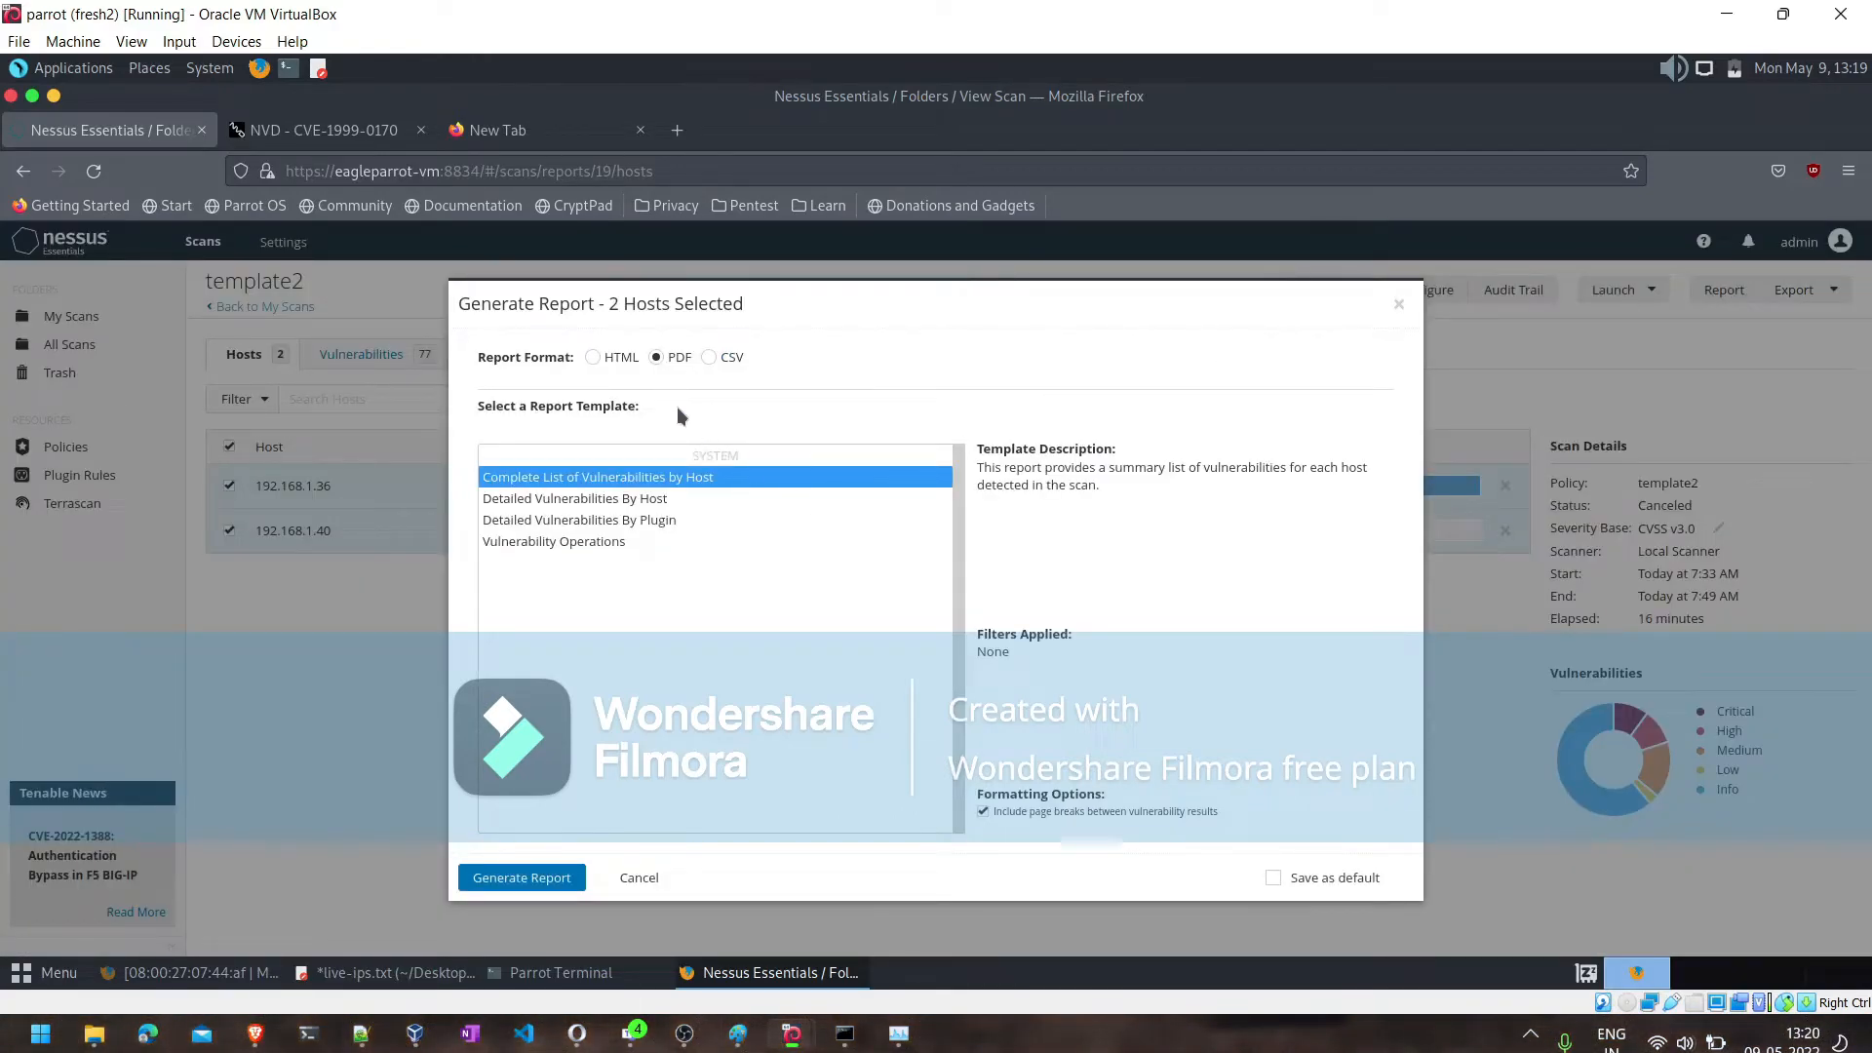
# - Generate the two-host report in CSV format with the default columns and save the file to disk
pyautogui.click(720, 358)
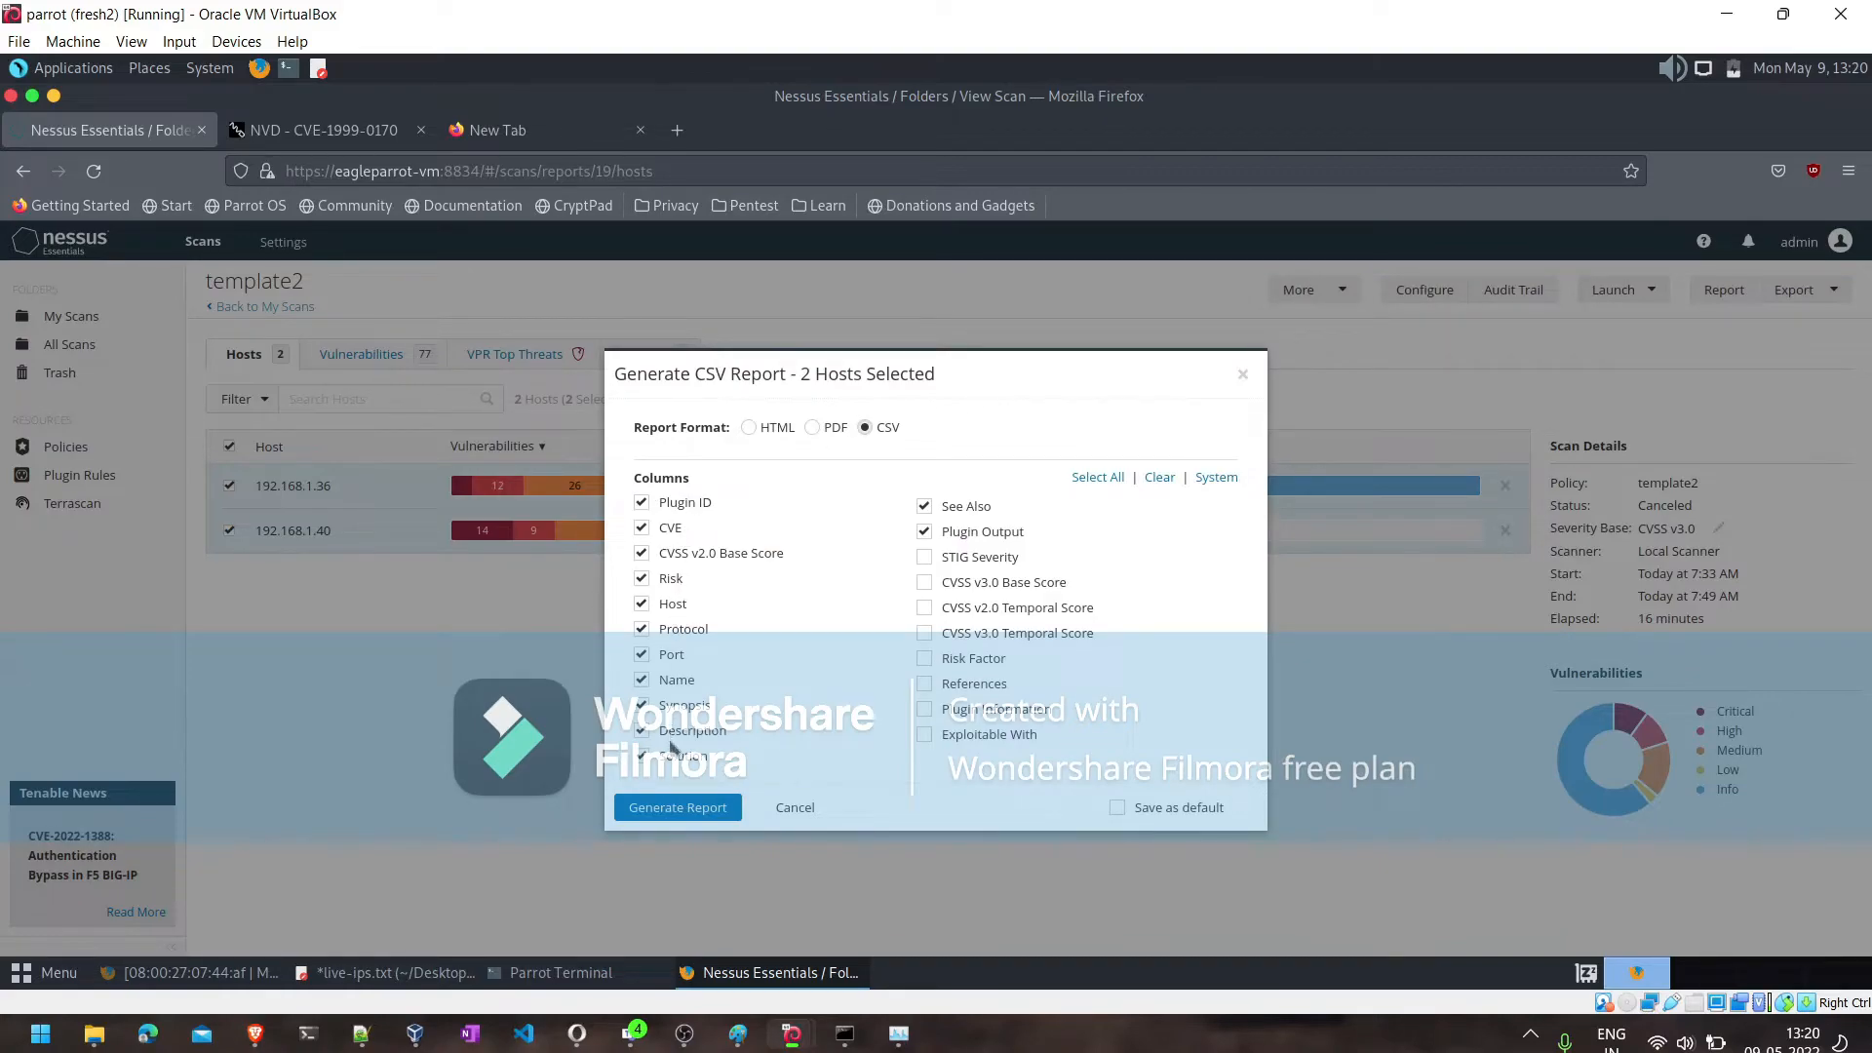
pyautogui.click(667, 809)
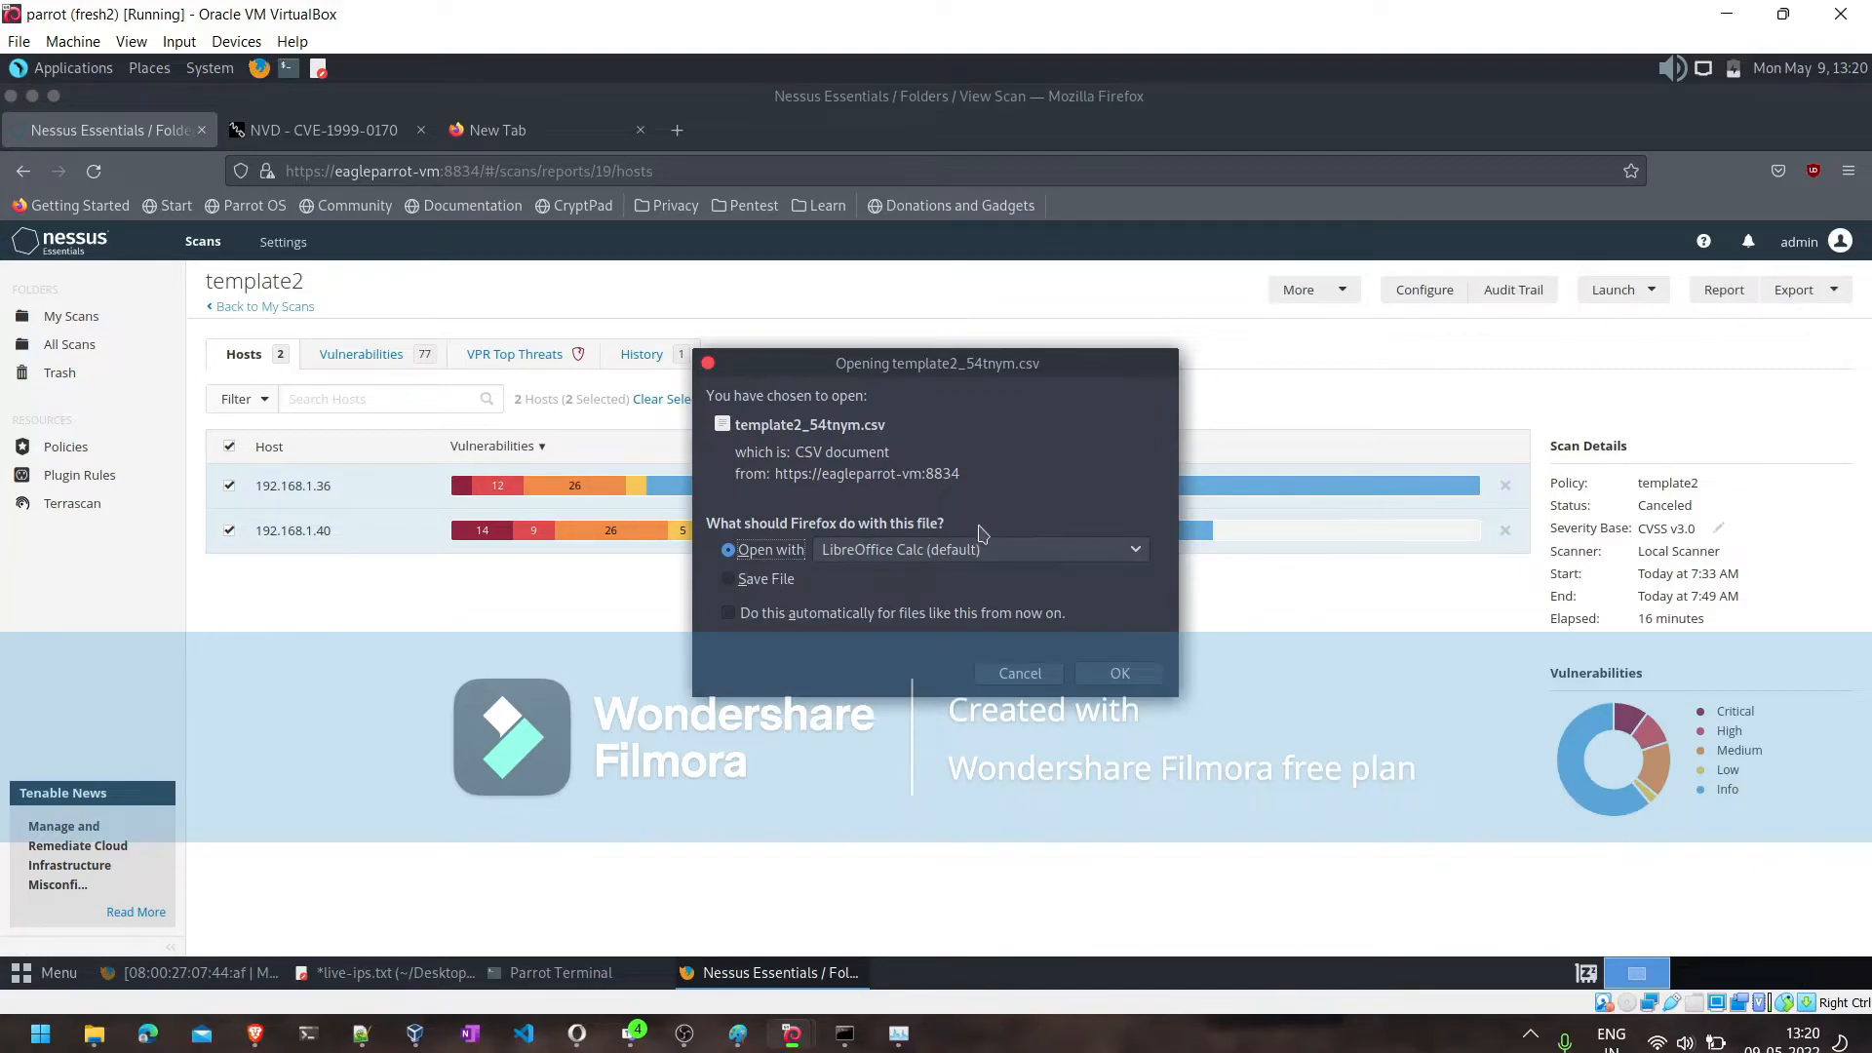
pyautogui.click(727, 581)
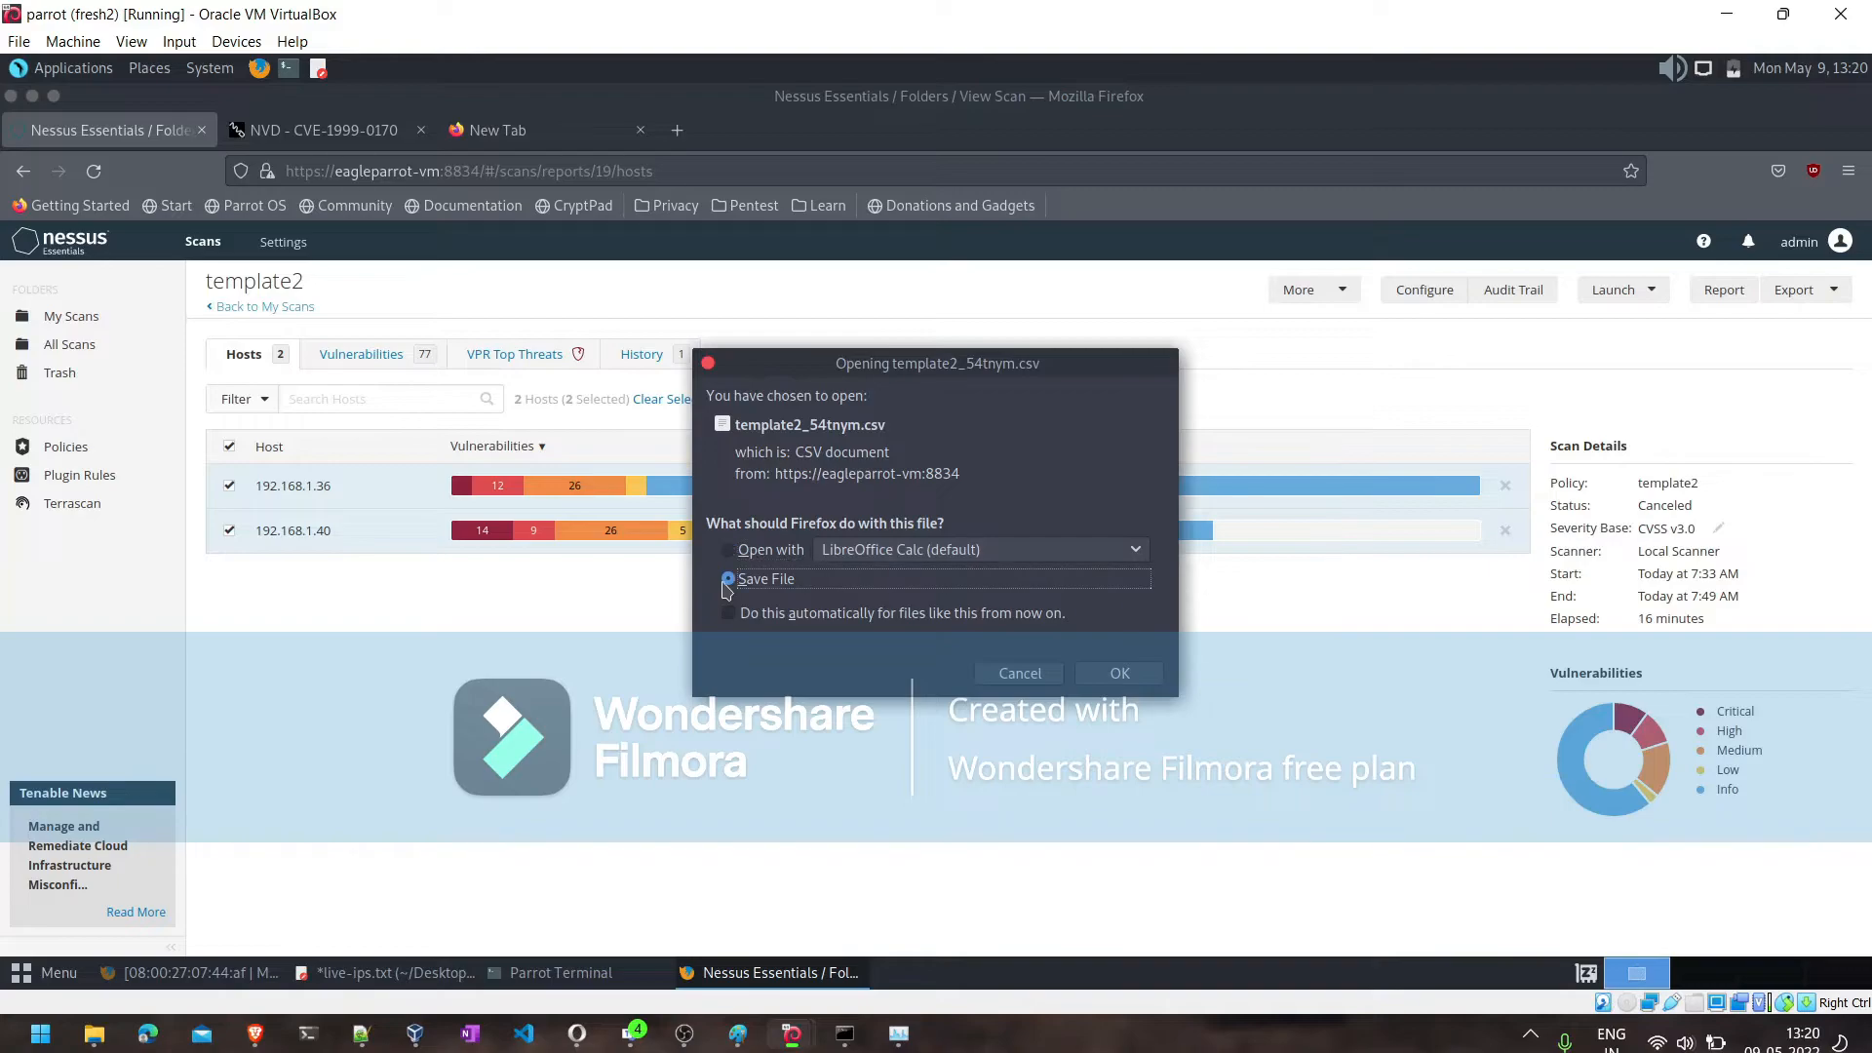
pyautogui.click(1145, 680)
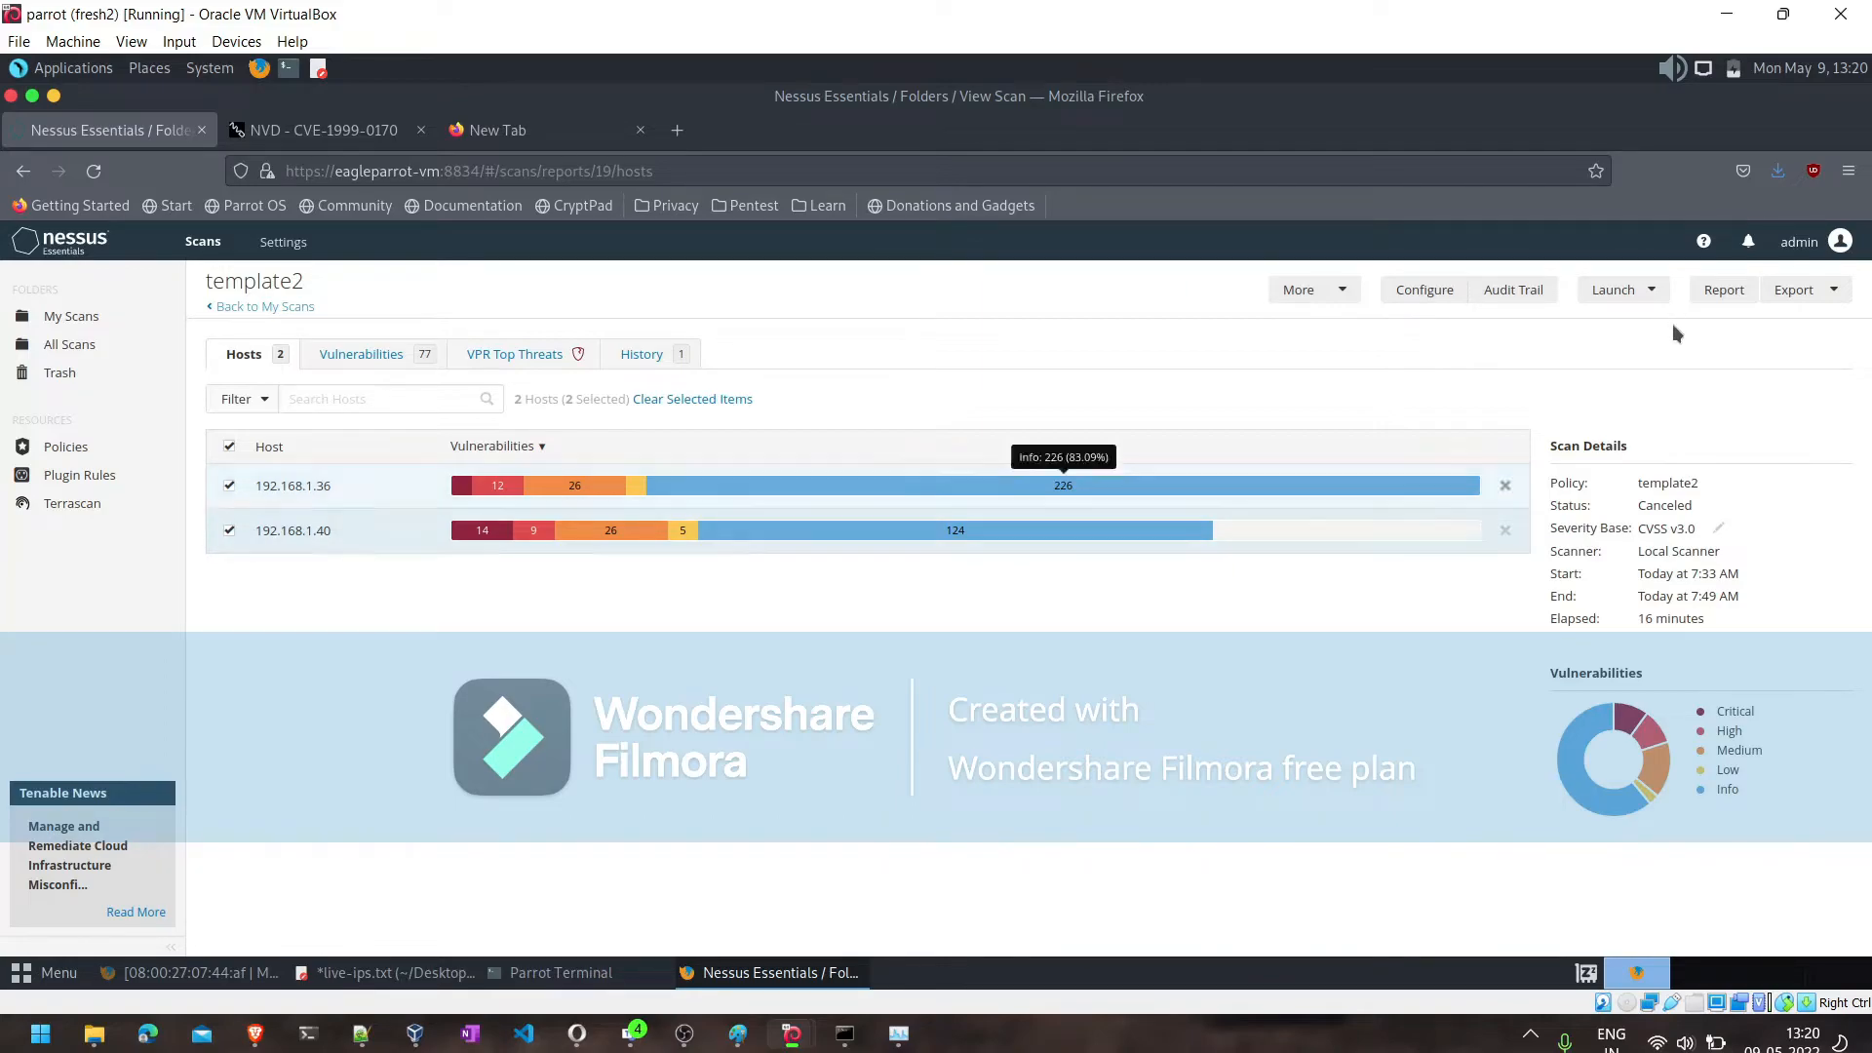
# - Open the folder containing the downloaded template2 CSV and switch the virtual machine to full-screen mode
pyautogui.click(1786, 174)
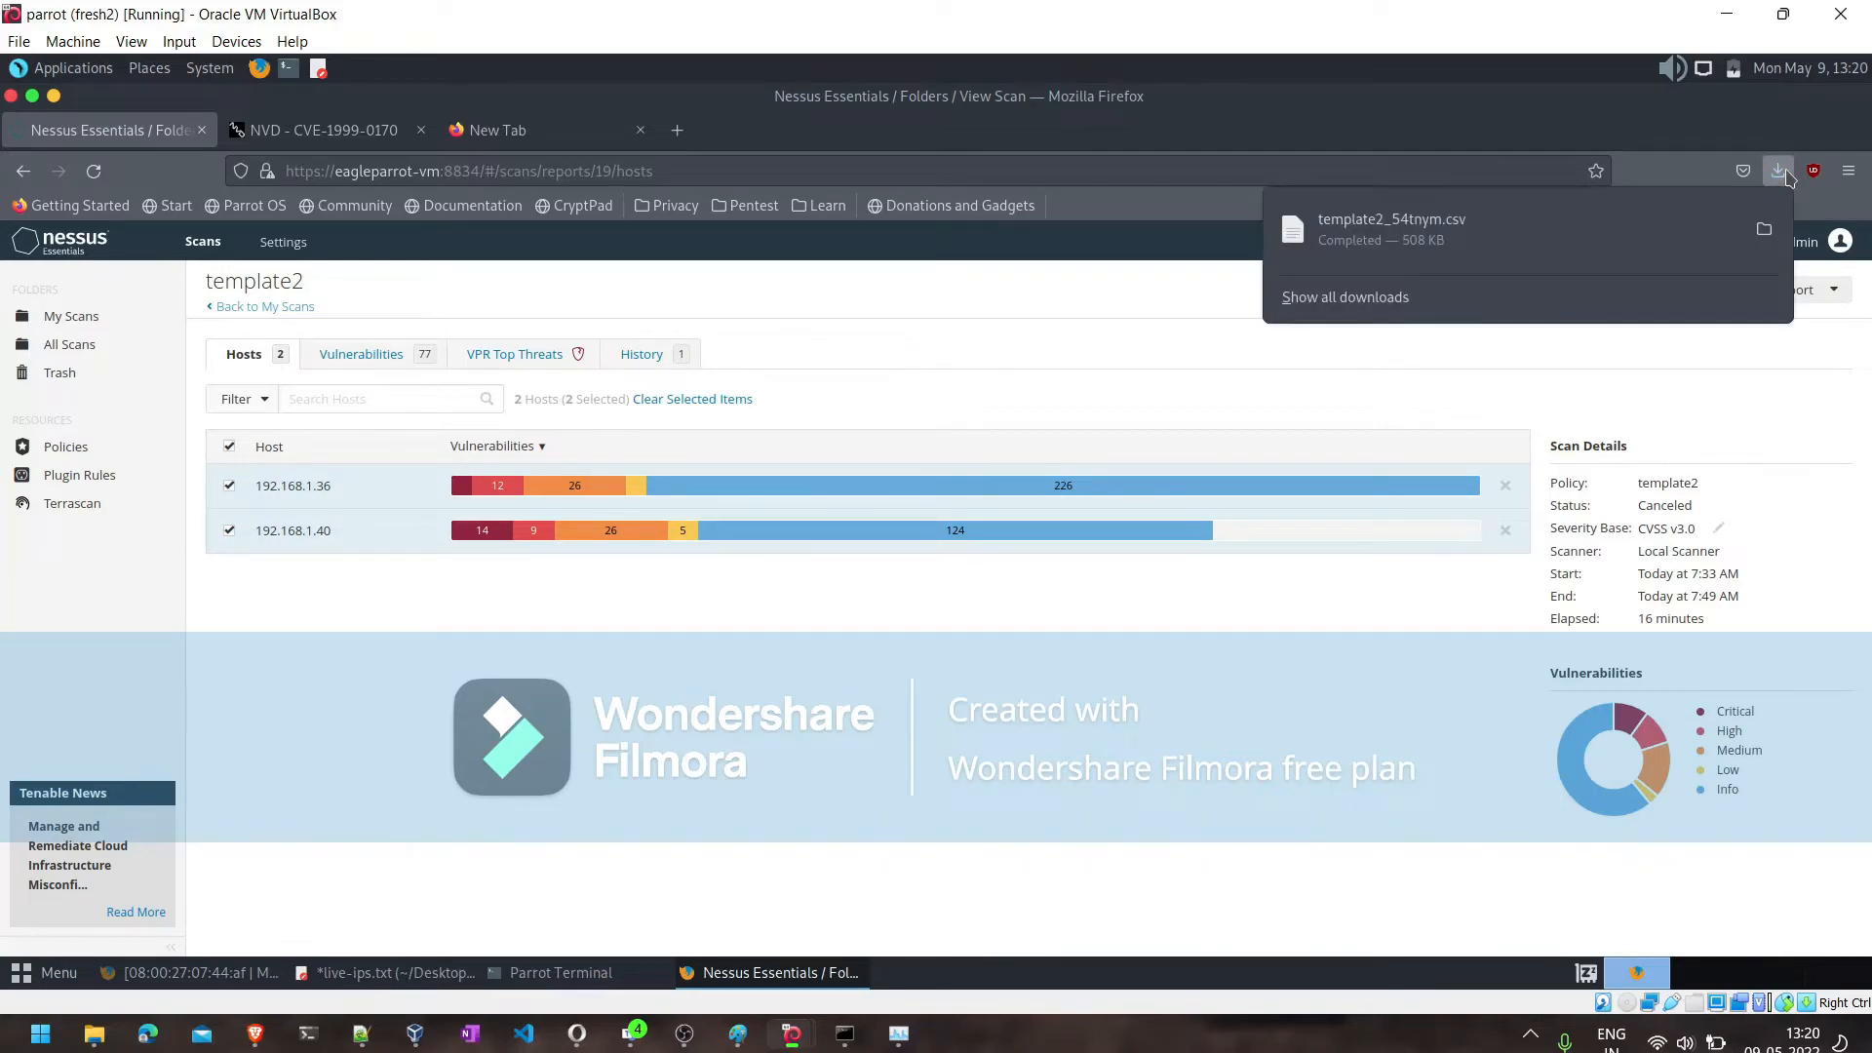
pyautogui.click(1764, 228)
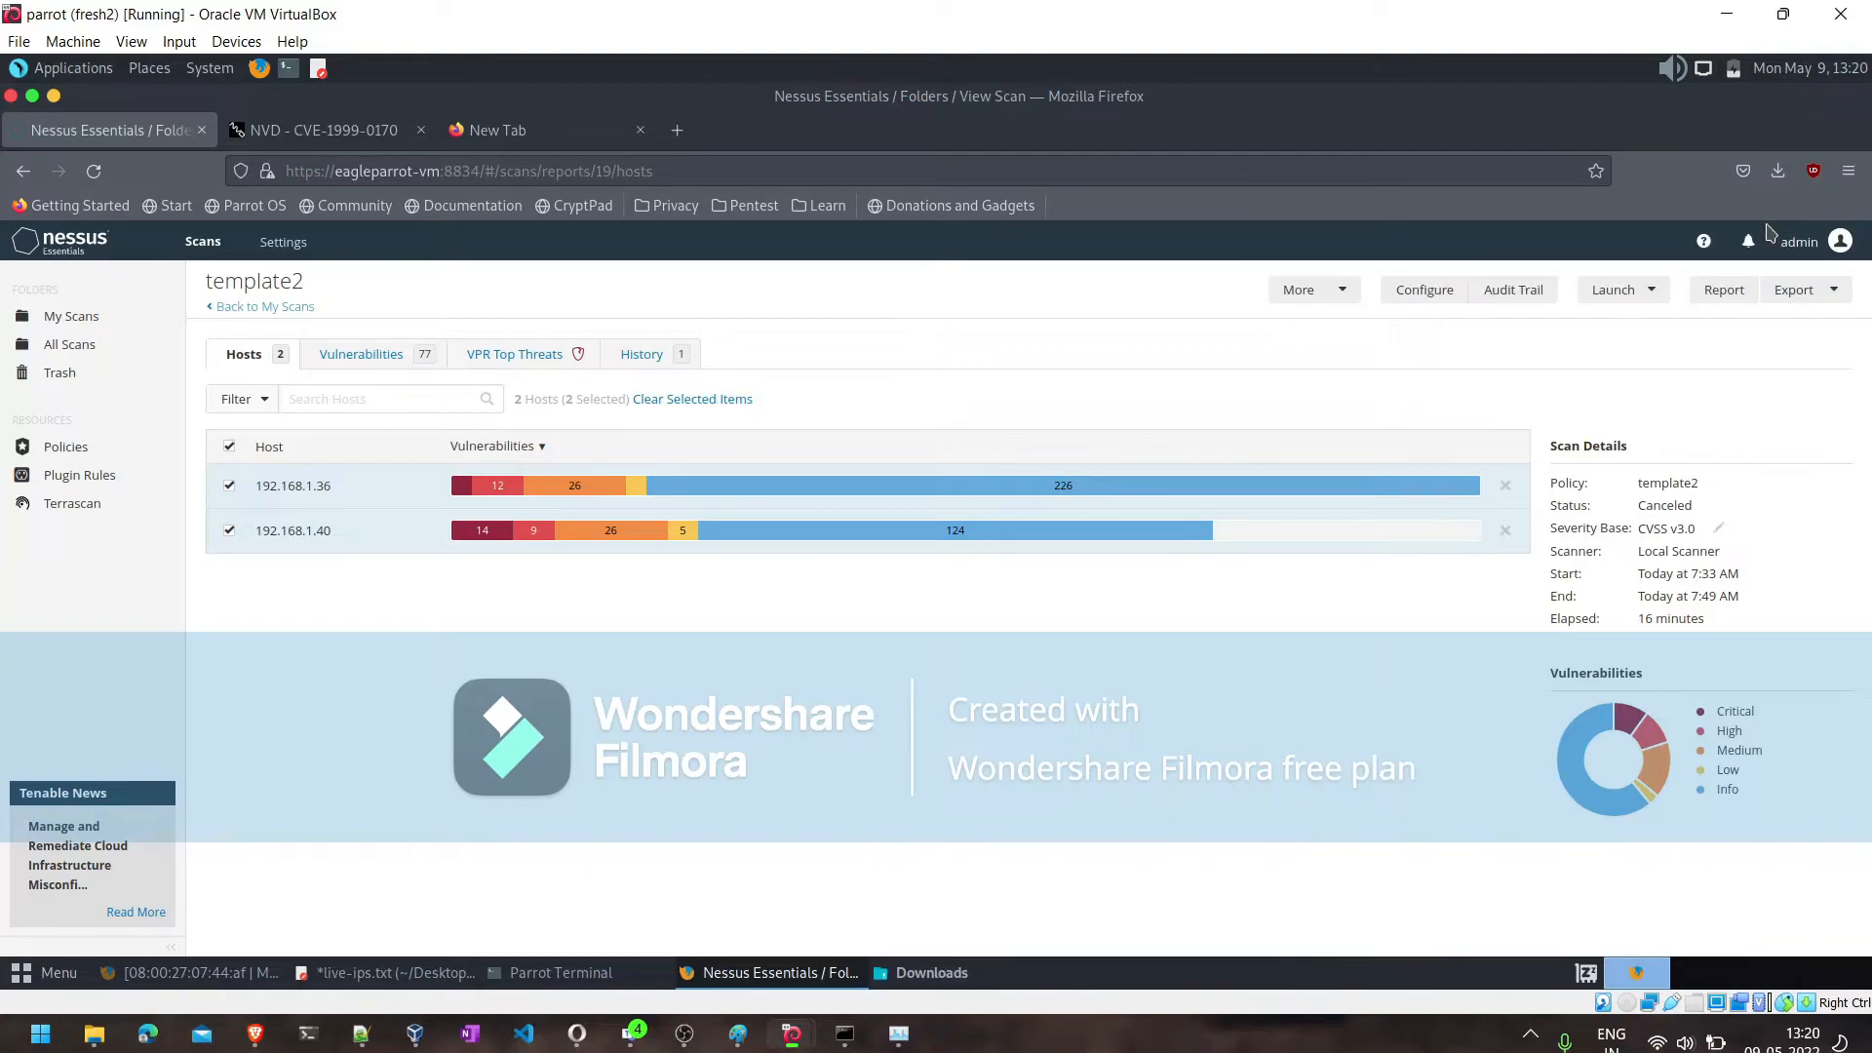
pyautogui.click(132, 41)
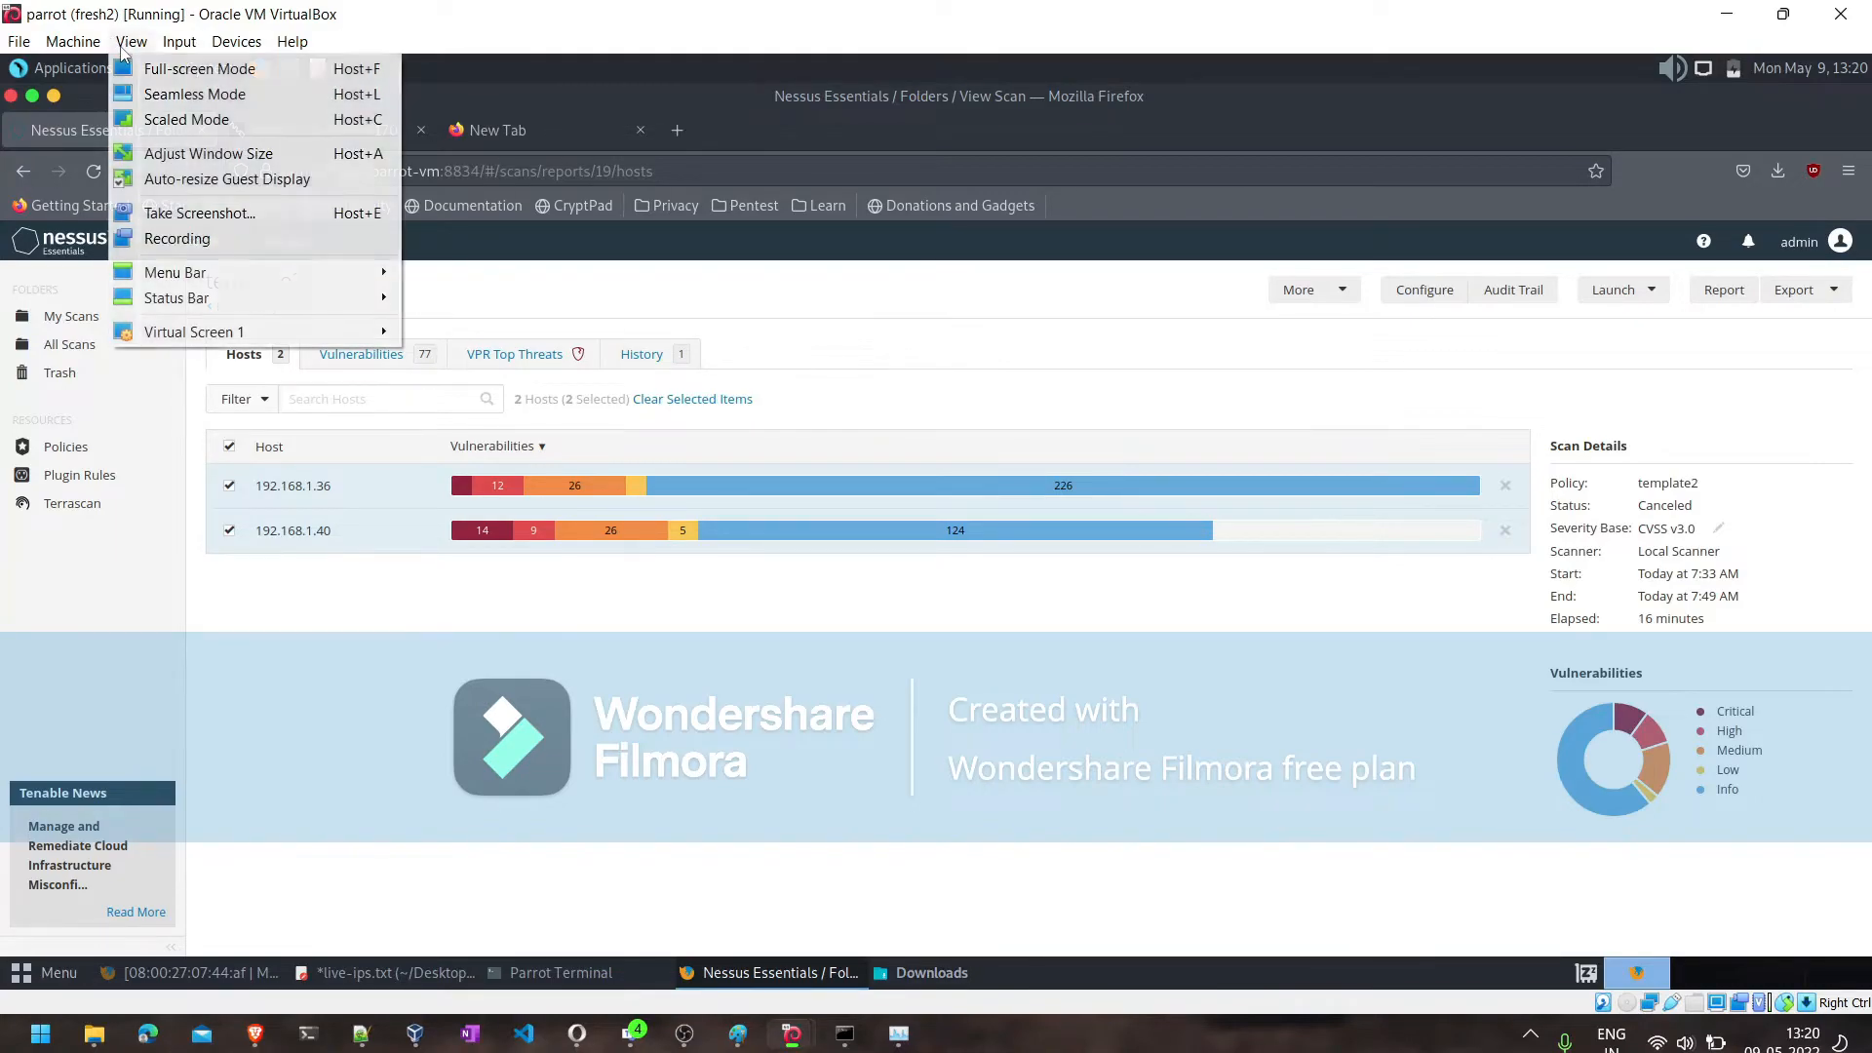
pyautogui.click(135, 68)
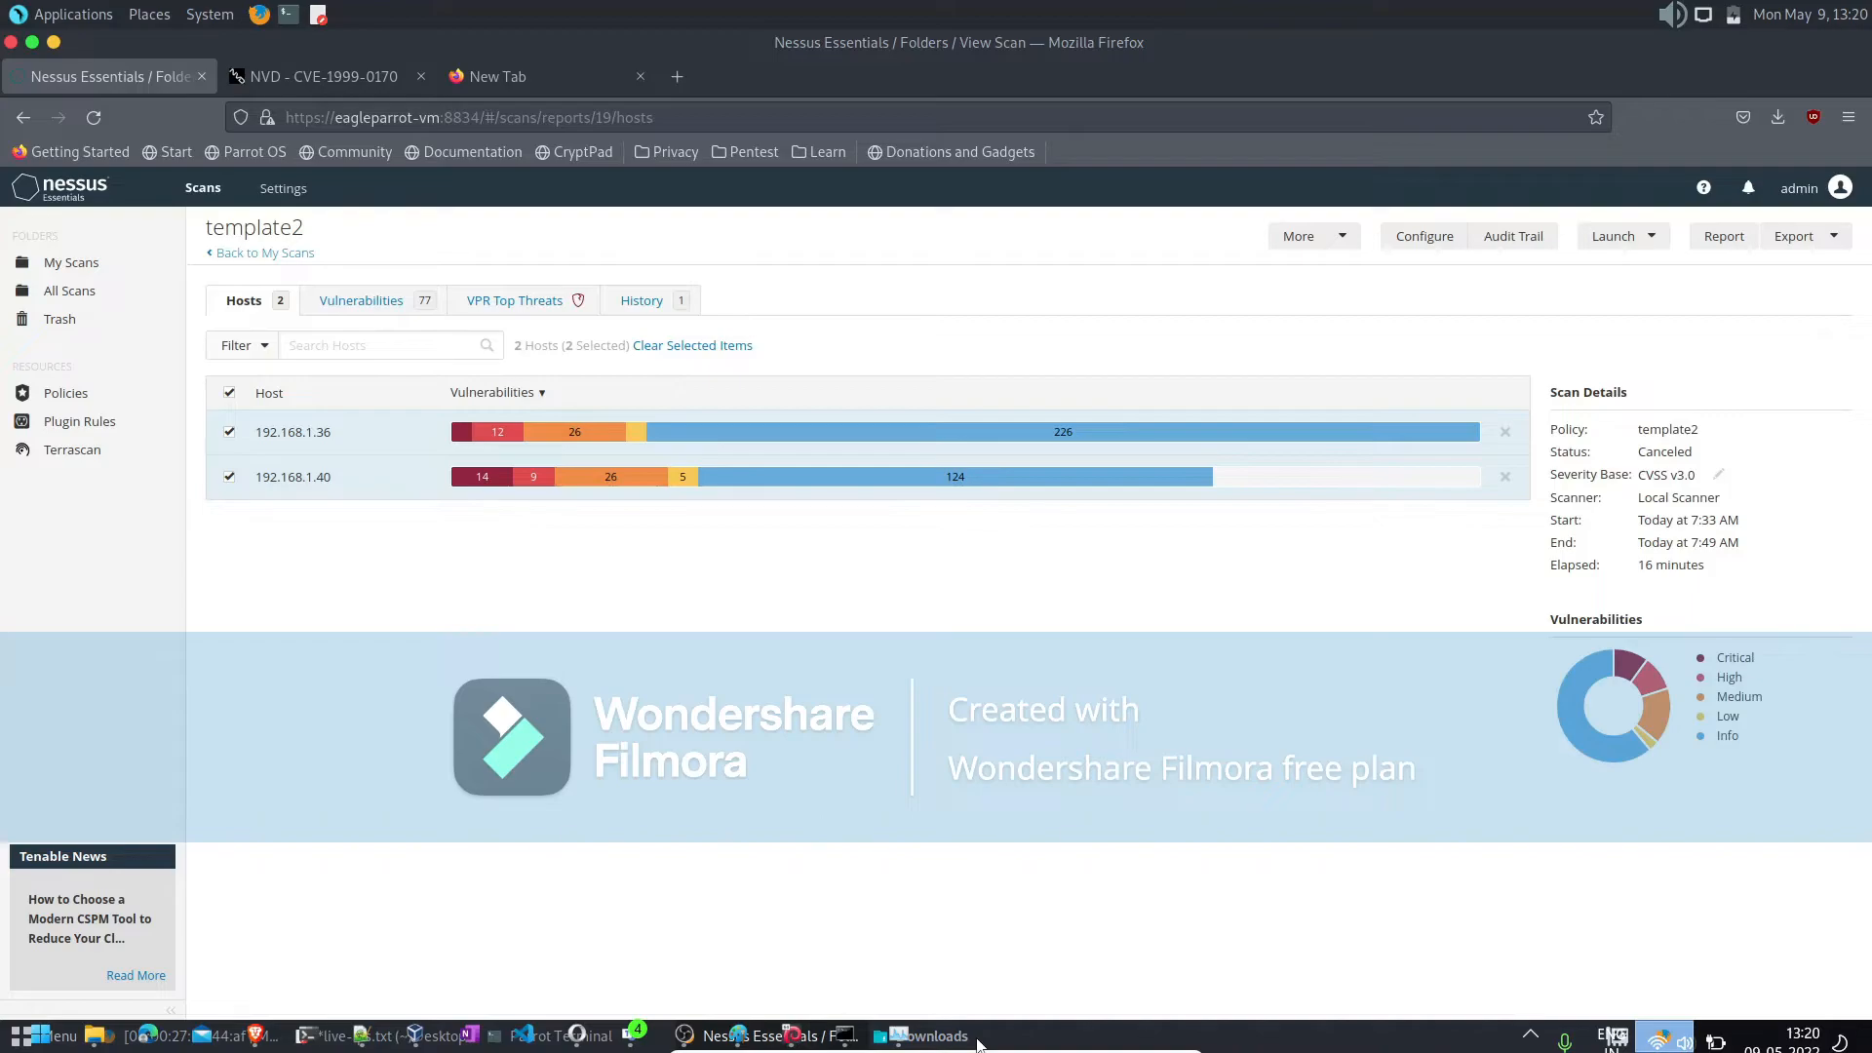
# - Switch from the browser to the Downloads folder window
pyautogui.click(200, 18)
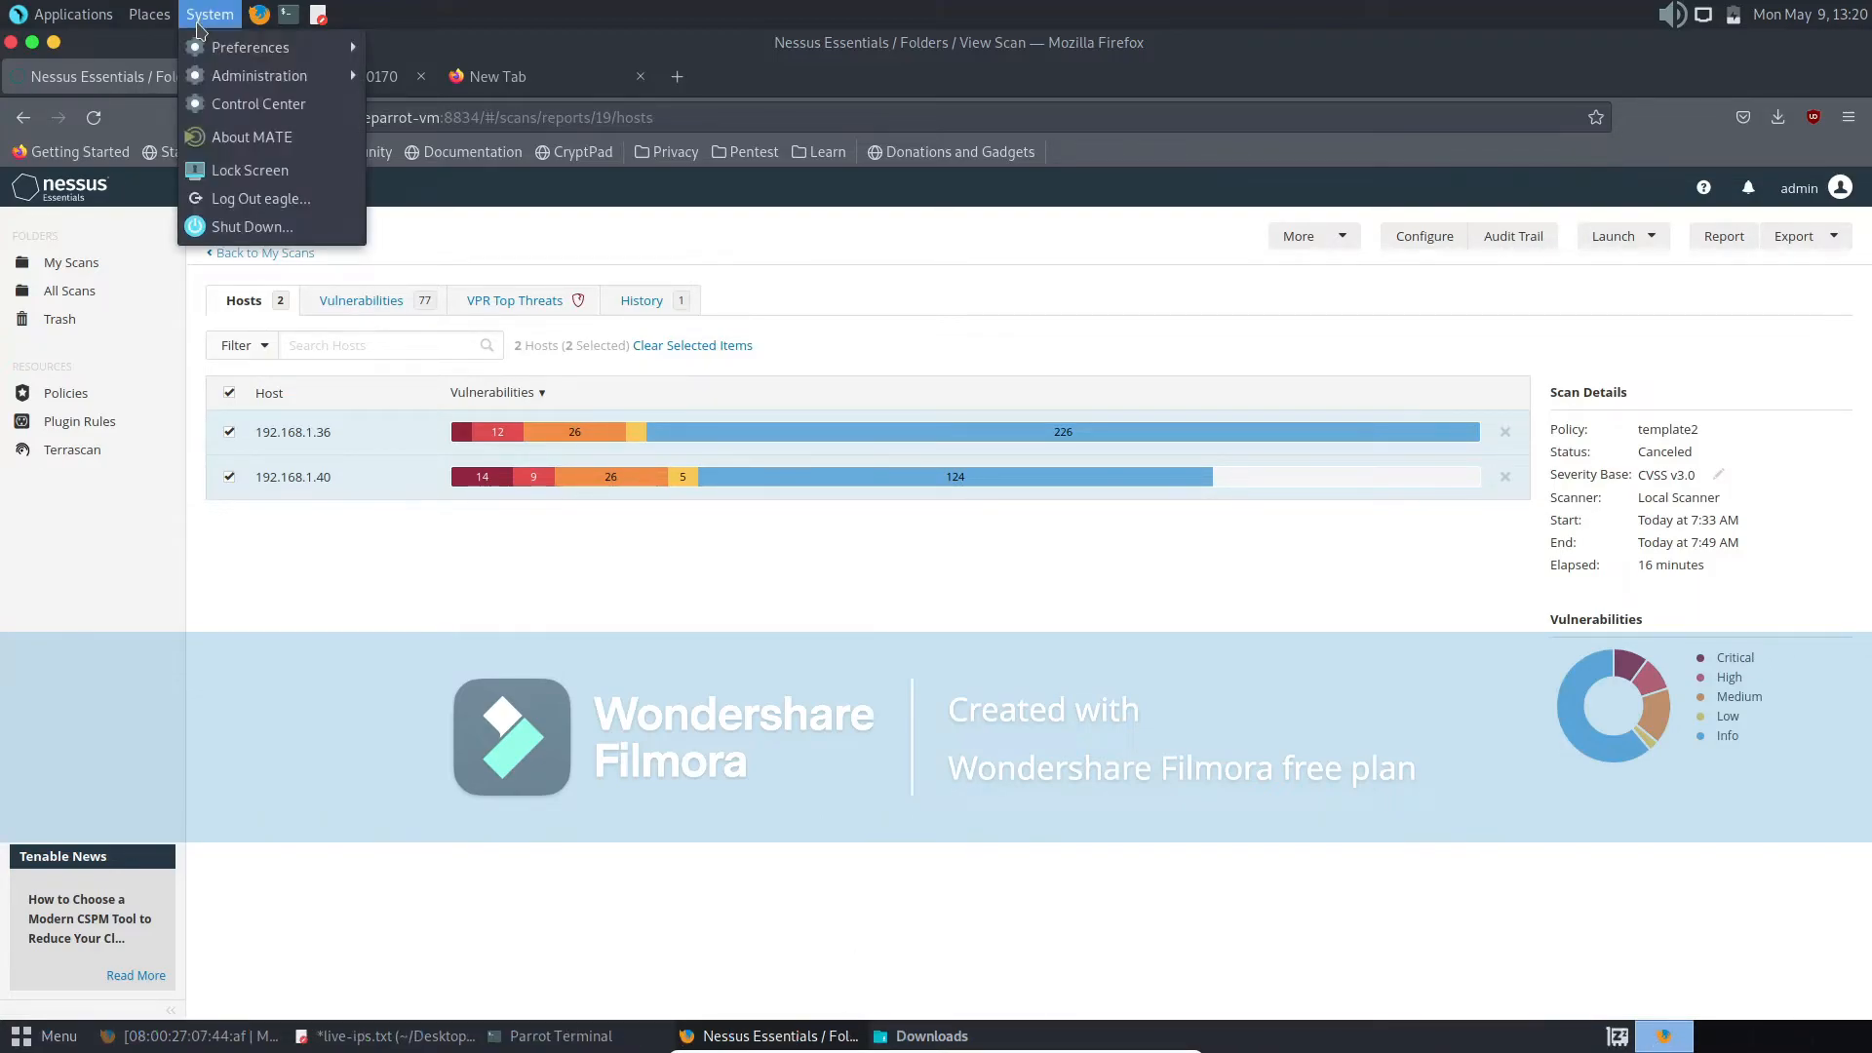
pyautogui.click(916, 1038)
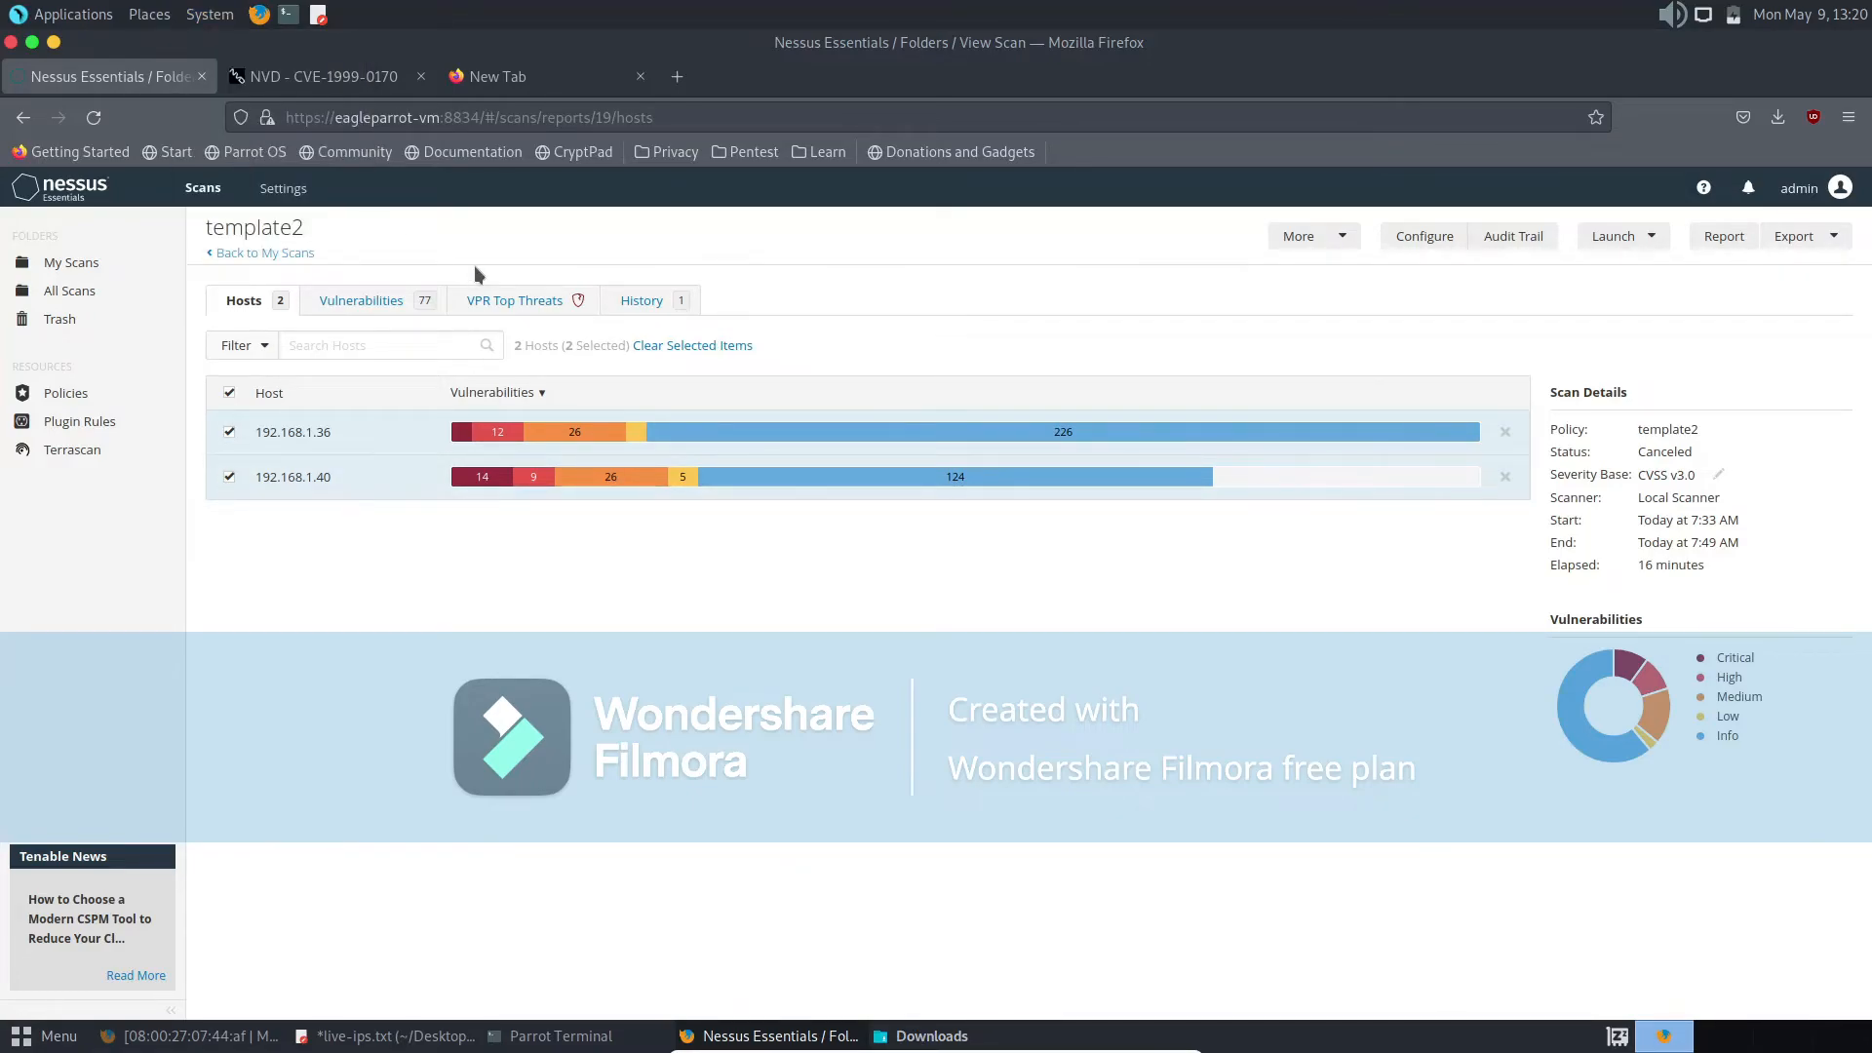
pyautogui.hotkey('alt', 'Tab')
pyautogui.hotkey('alt', 'Tab')
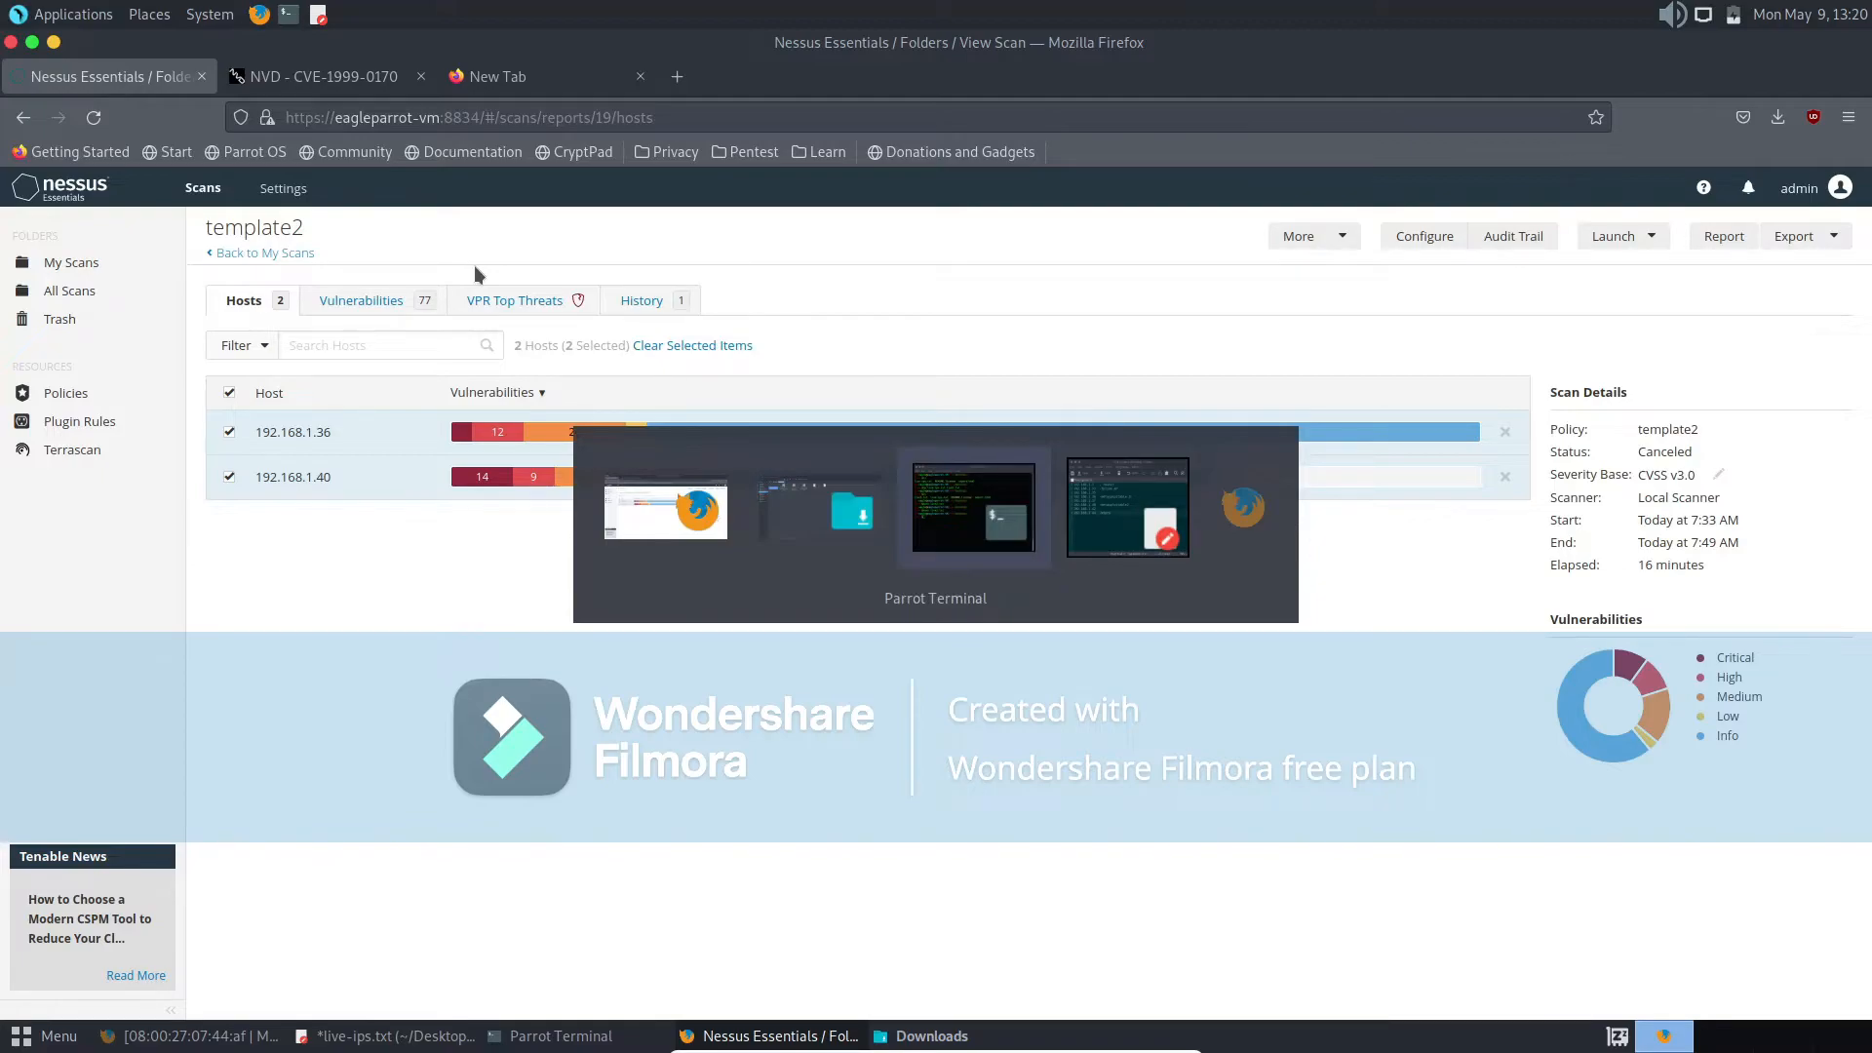
pyautogui.hotkey('alt', 'Tab')
pyautogui.hotkey('alt', 'Tab')
pyautogui.hotkey('alt', 'Tab')
pyautogui.hotkey('alt', 'Tab')
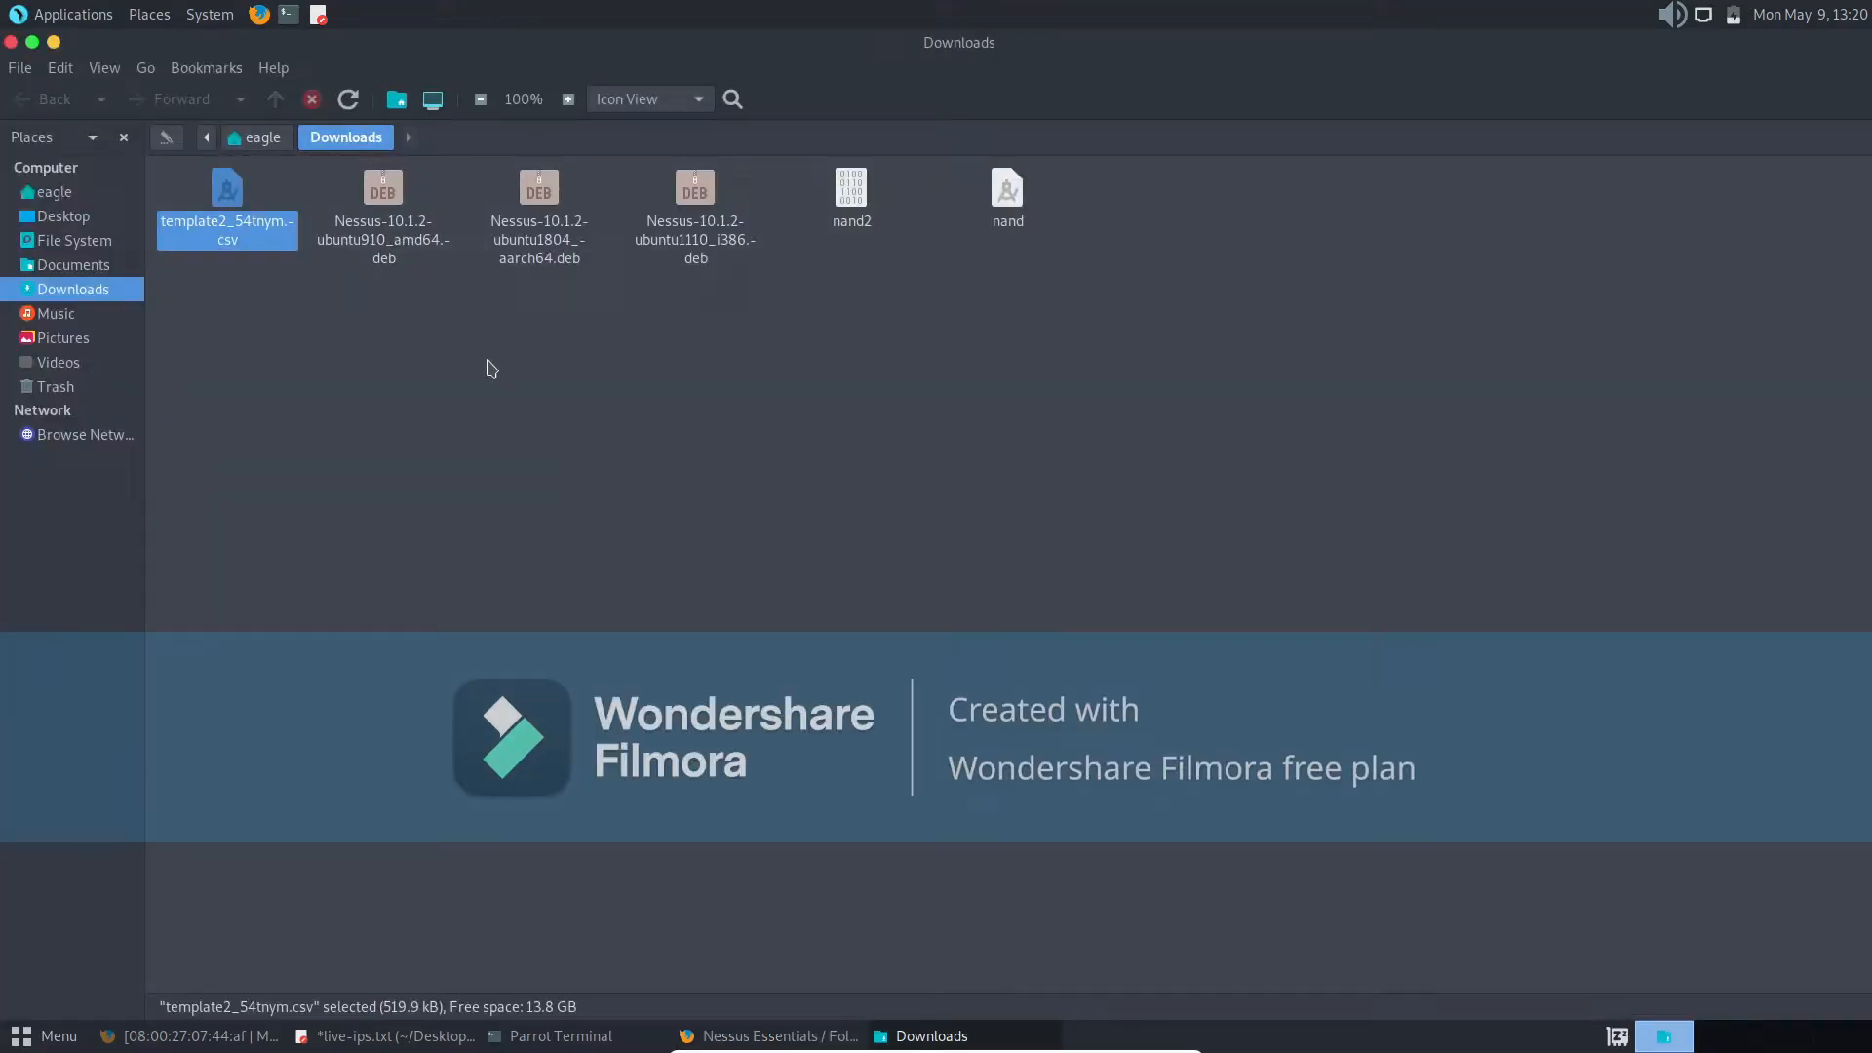
pyautogui.click(556, 467)
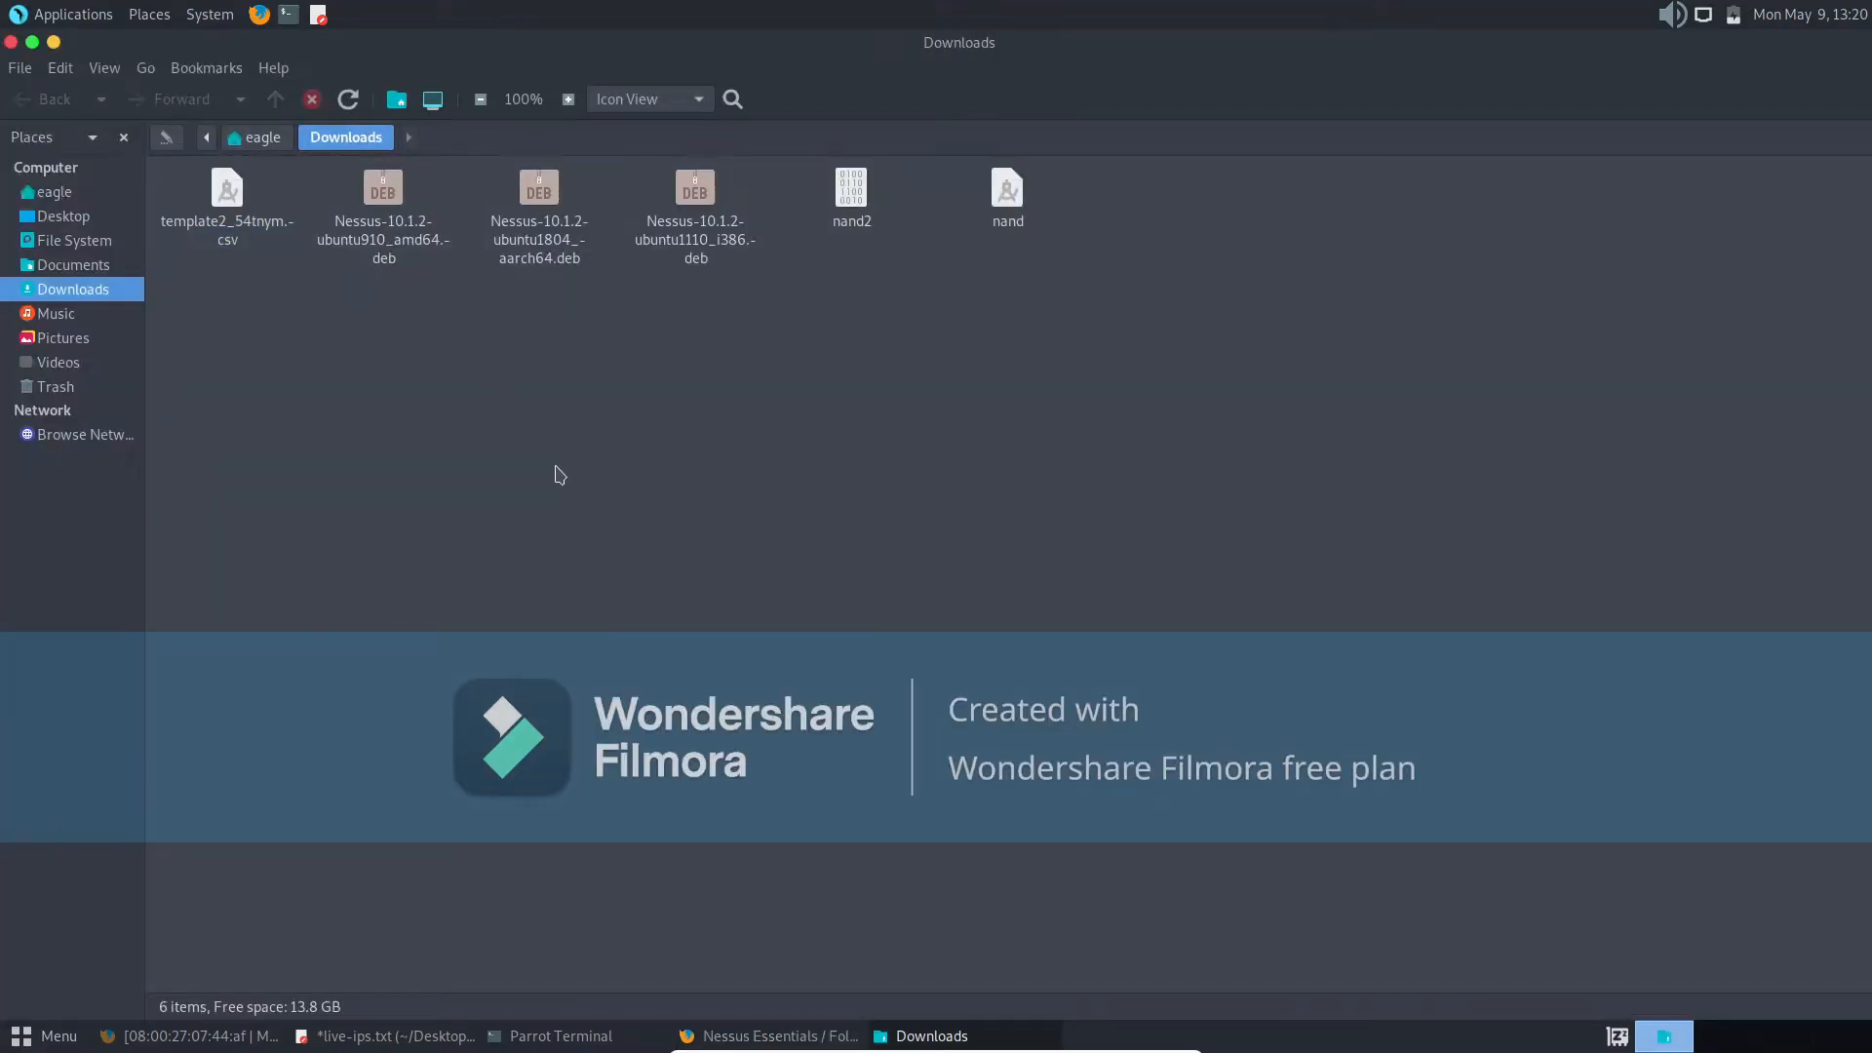
# - Open template2_54tnym.csv in LibreOffice Calc with the default import settings and dismiss the startup tip
pyautogui.click(243, 242)
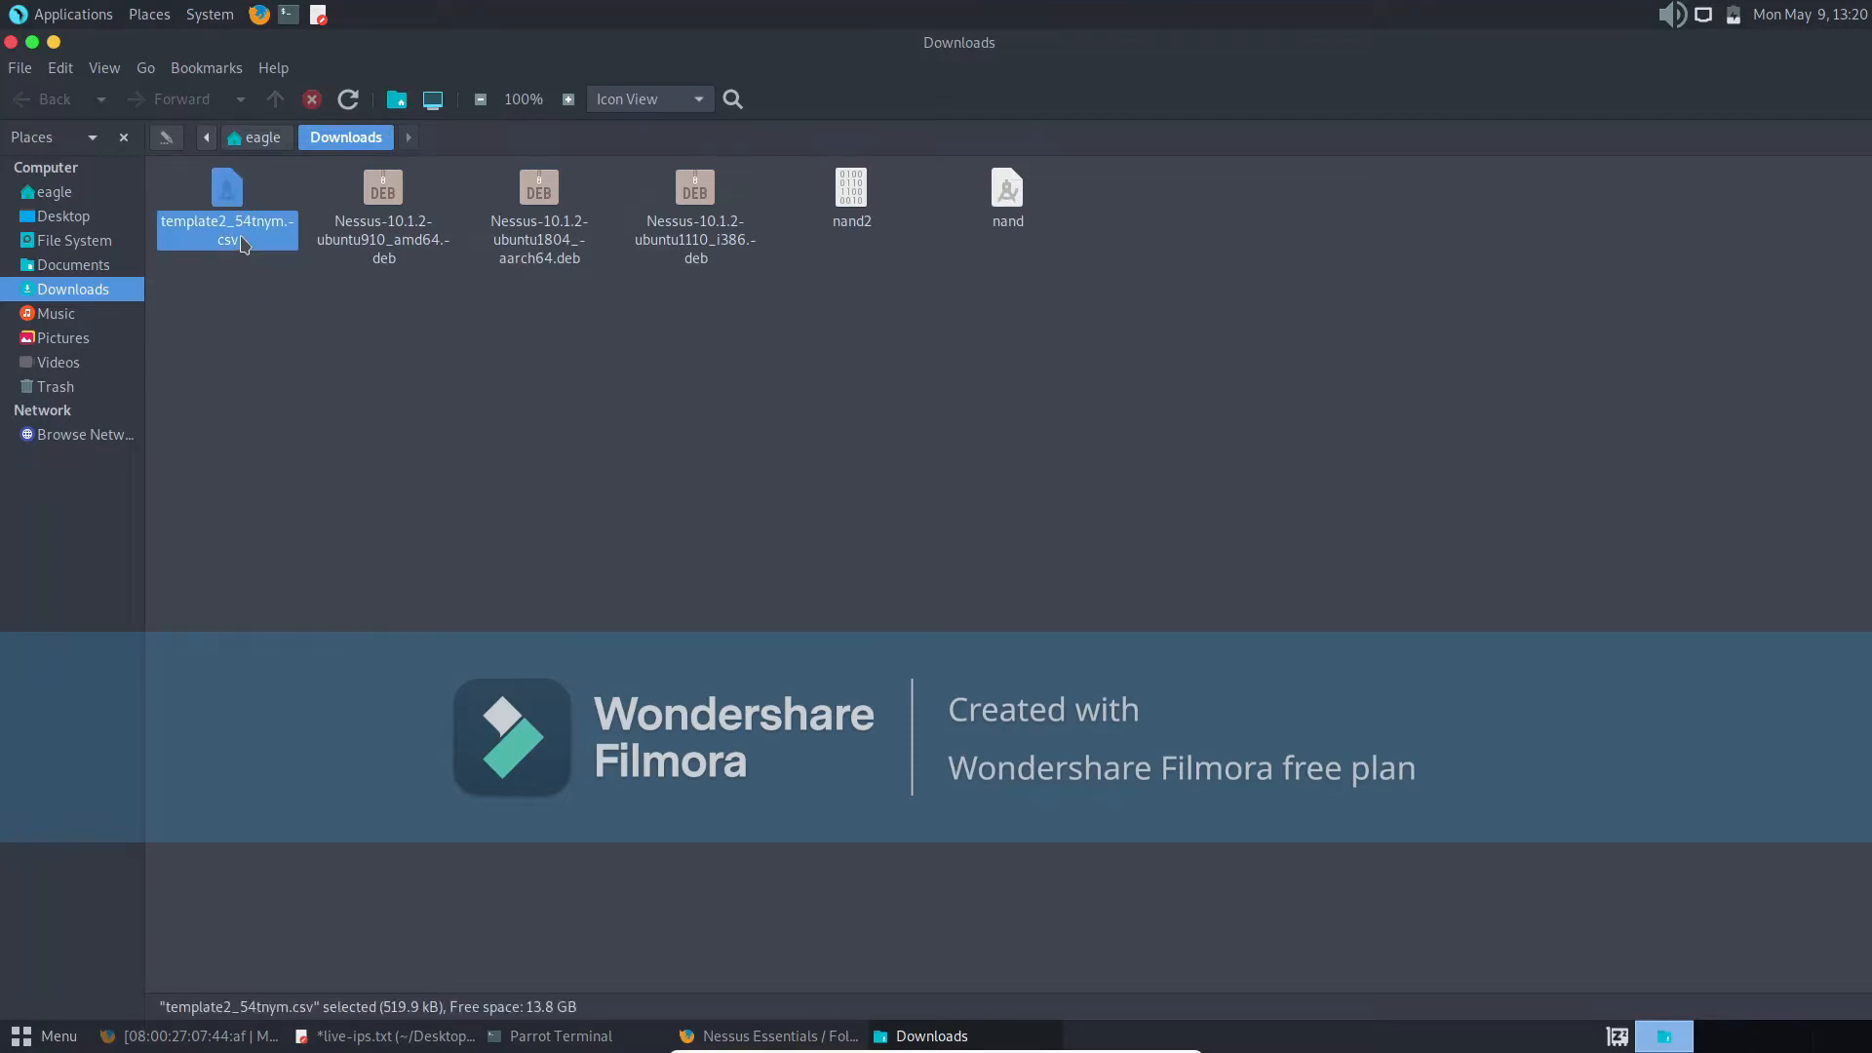
pyautogui.rightClick(243, 242)
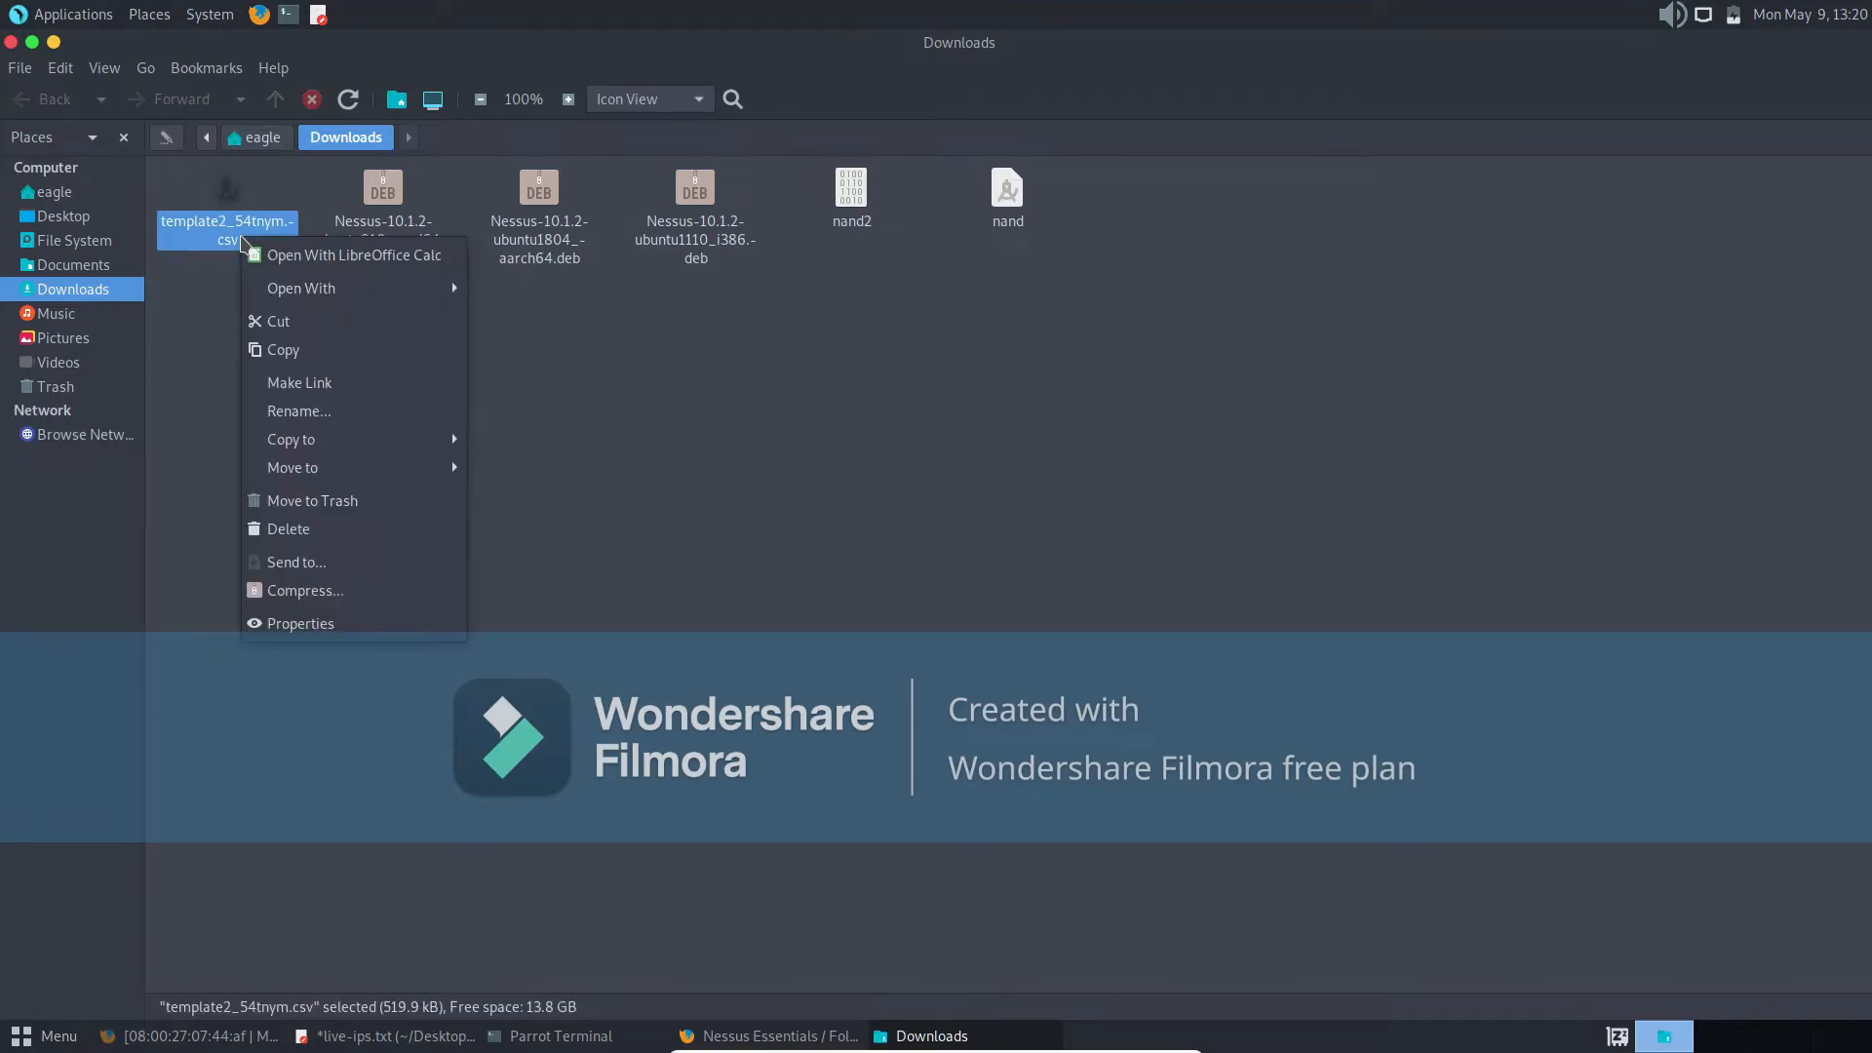
pyautogui.click(302, 254)
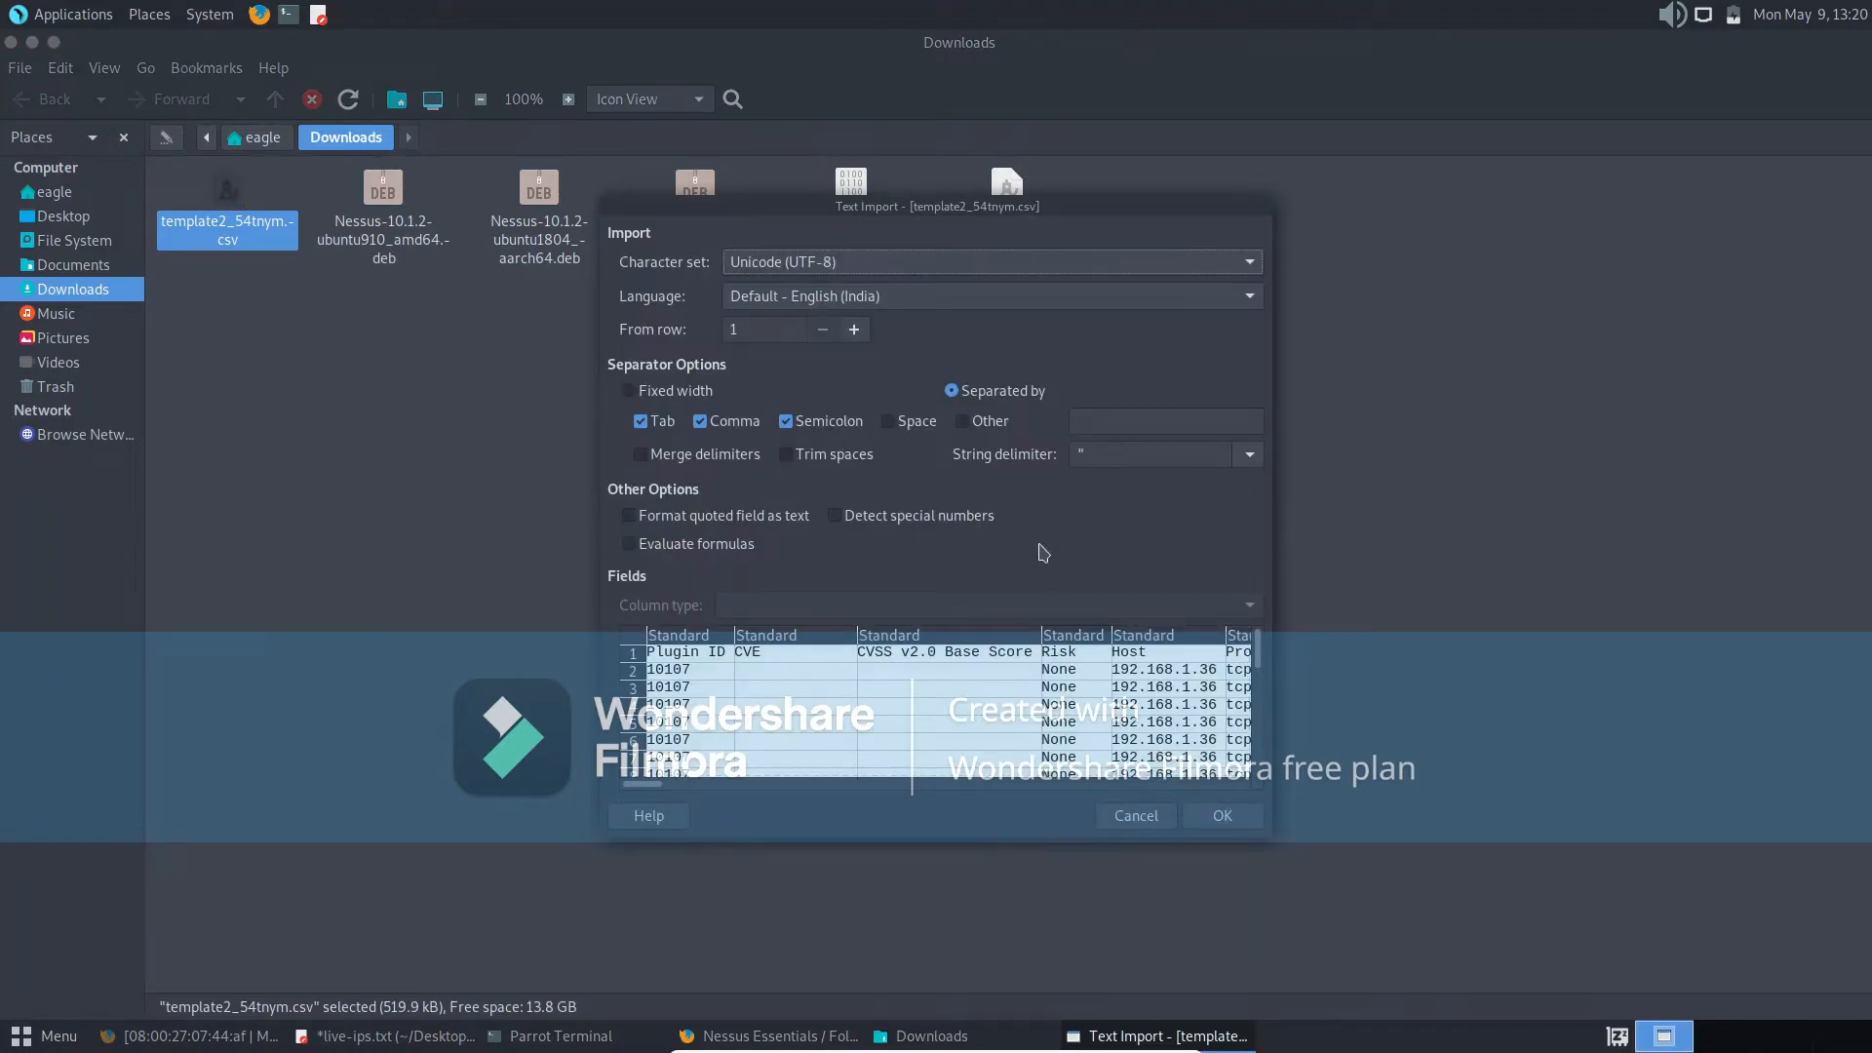
pyautogui.click(1225, 816)
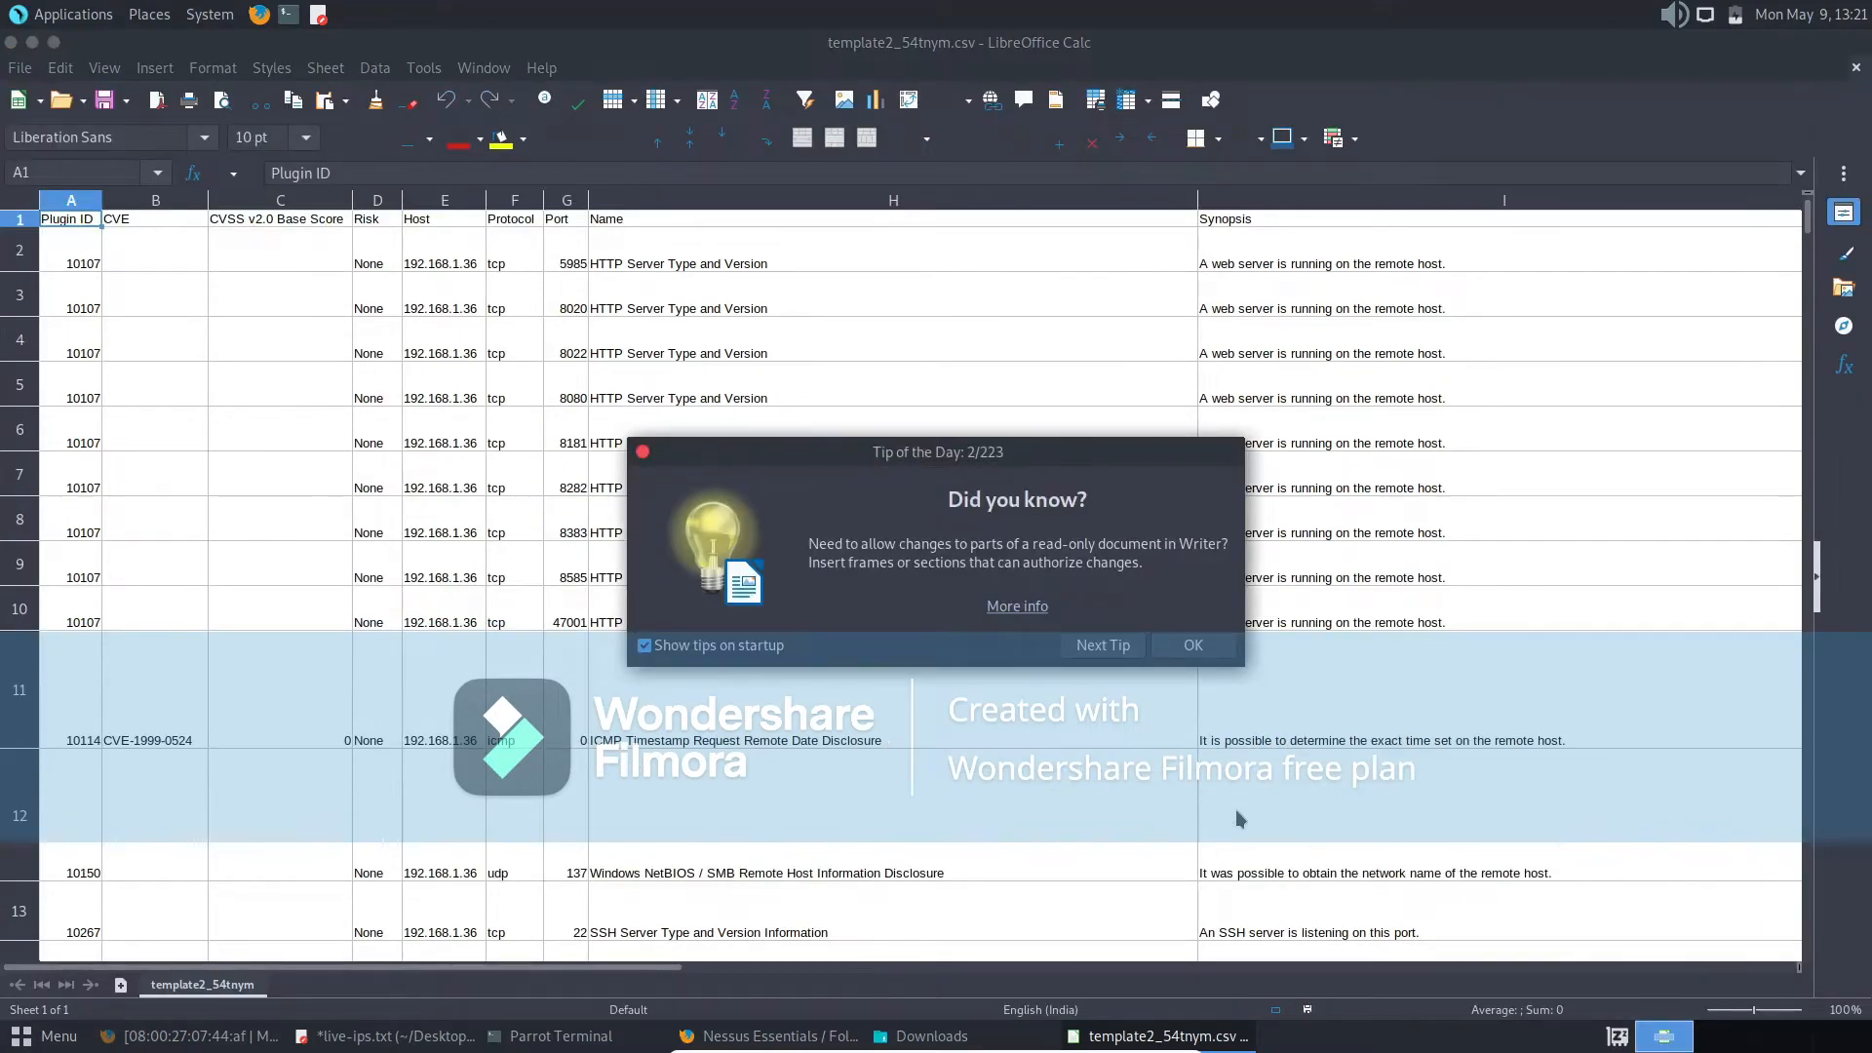
pyautogui.click(1200, 641)
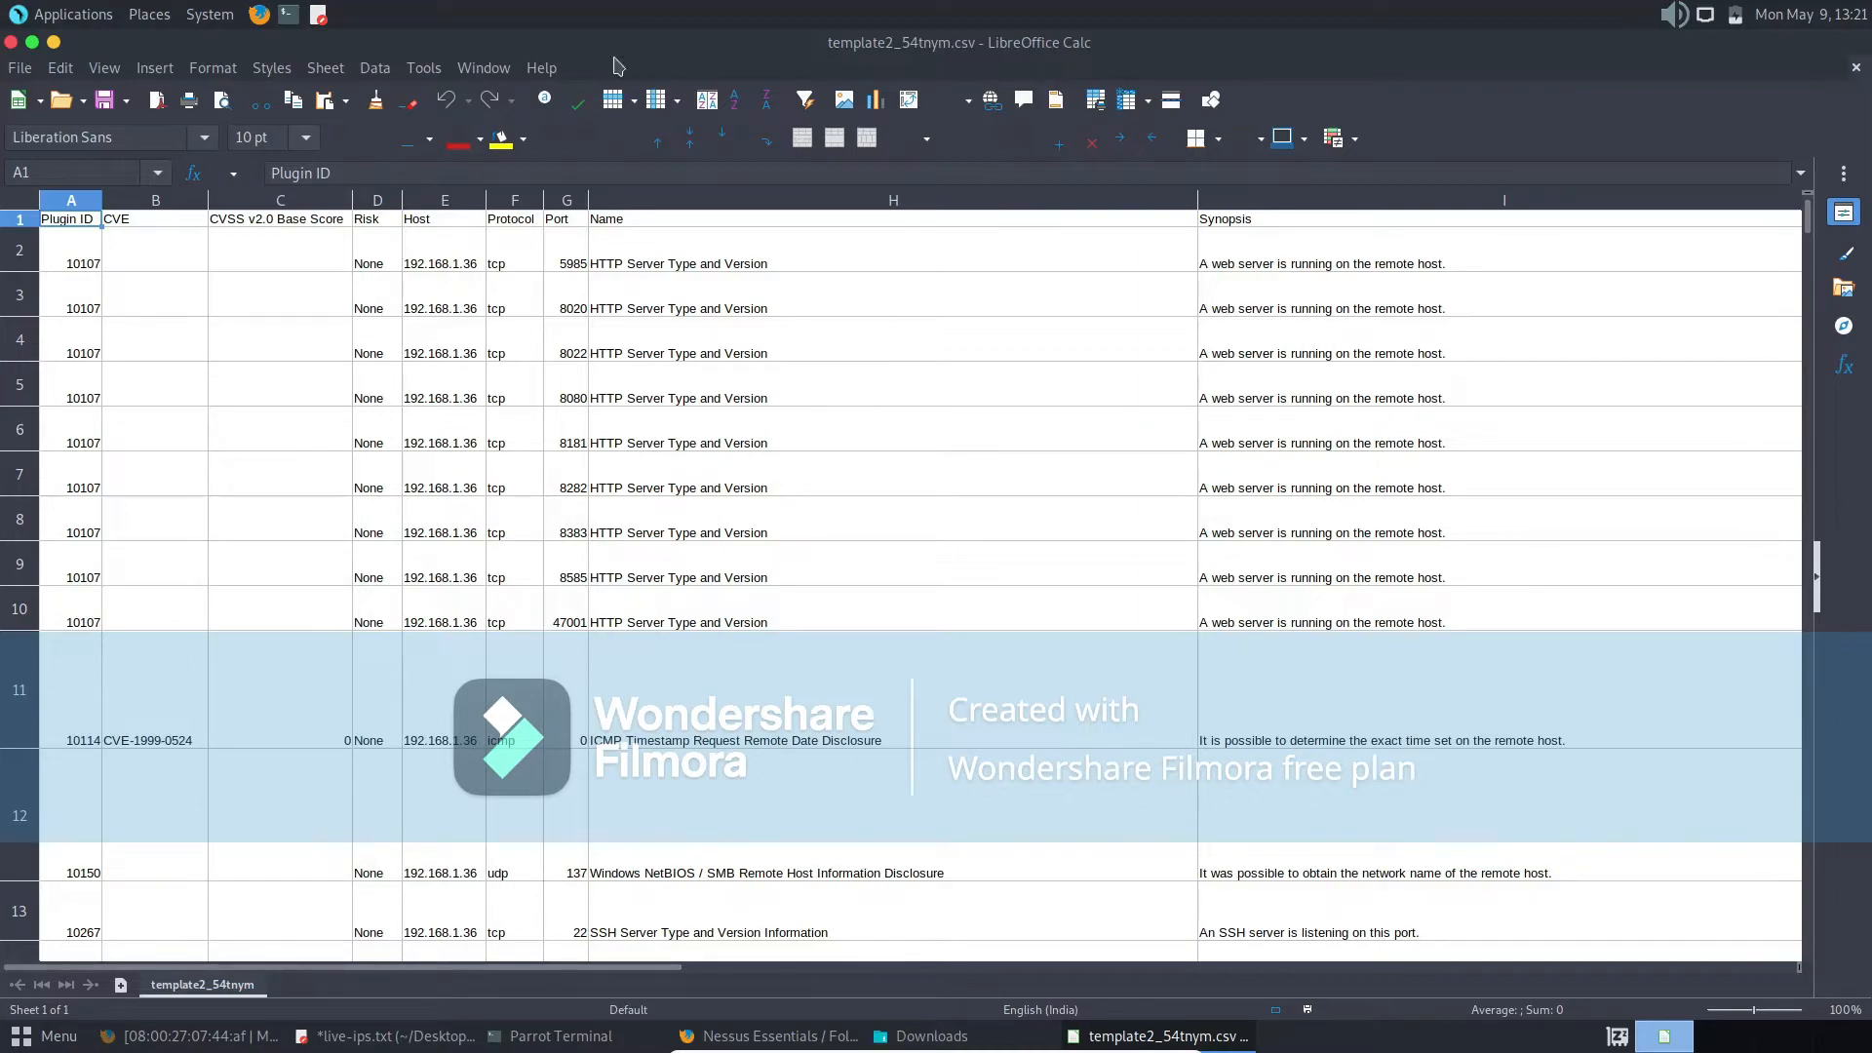
# - Go through the report's header cells from CVE to Name to examine which columns were exported
pyautogui.click(119, 223)
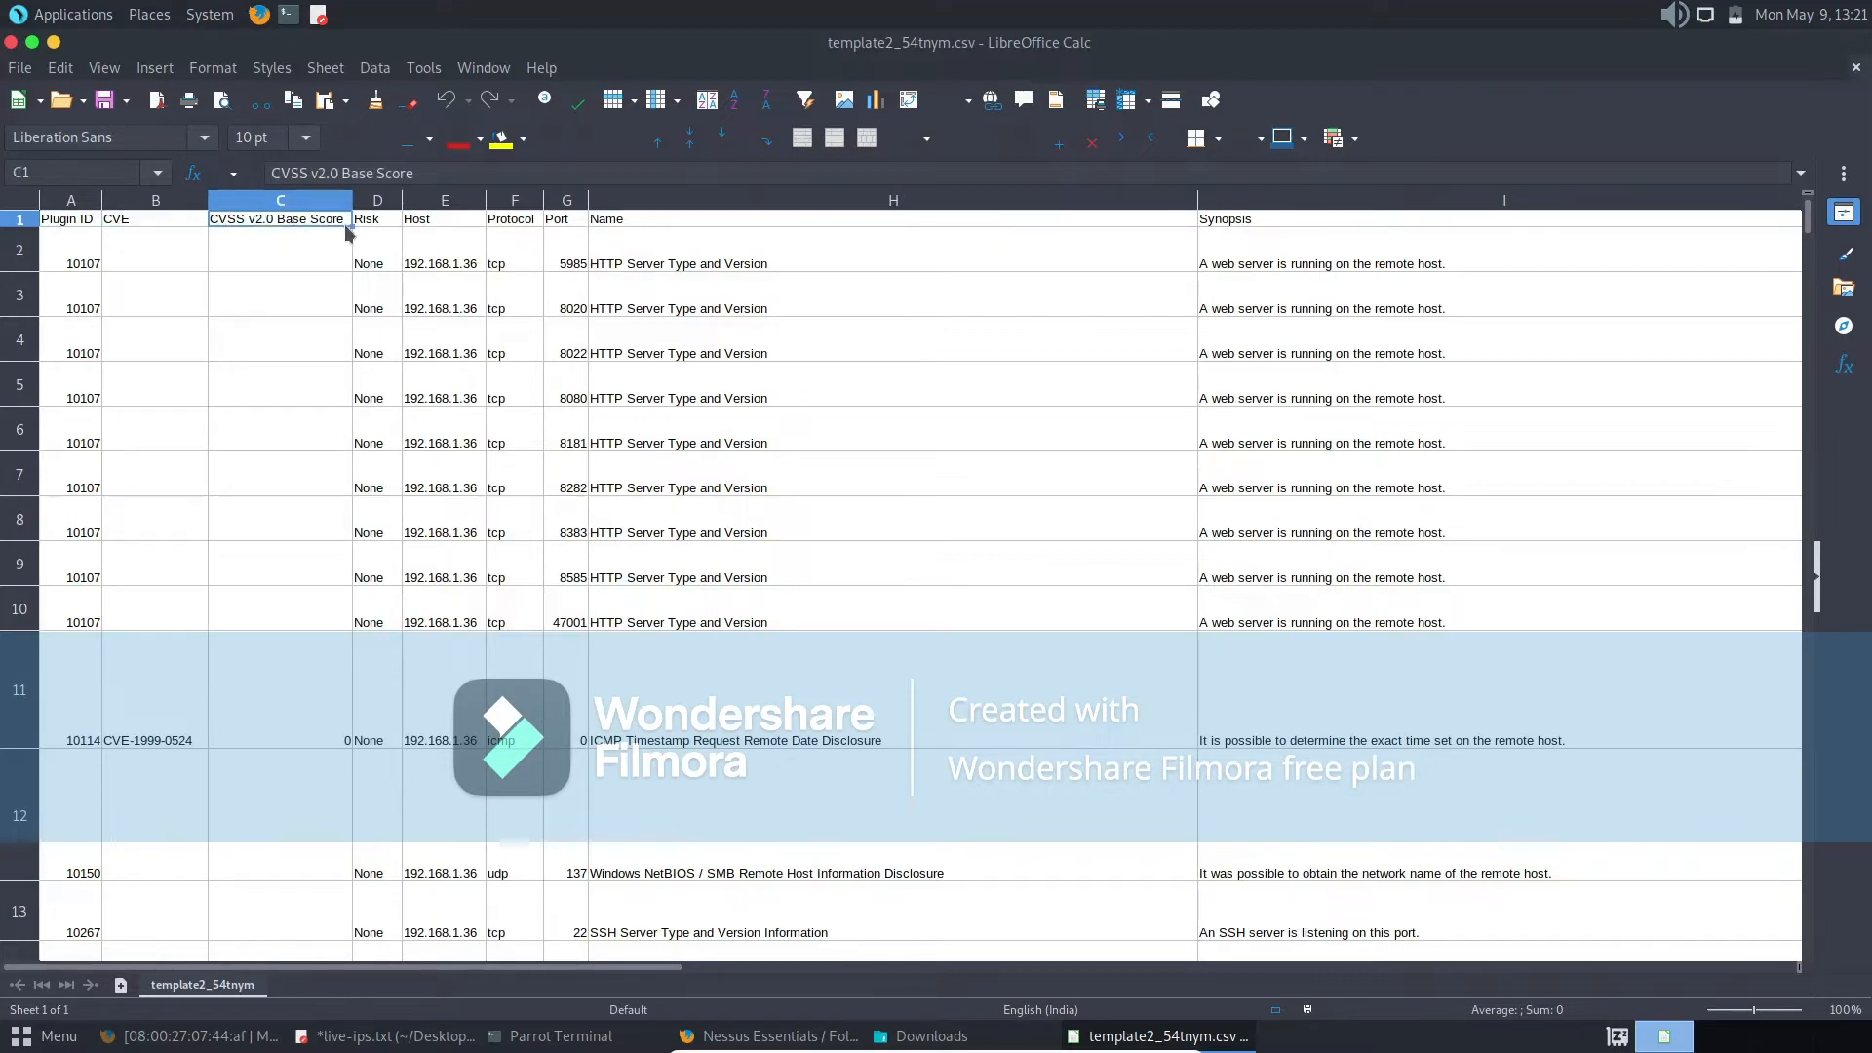
pyautogui.click(473, 223)
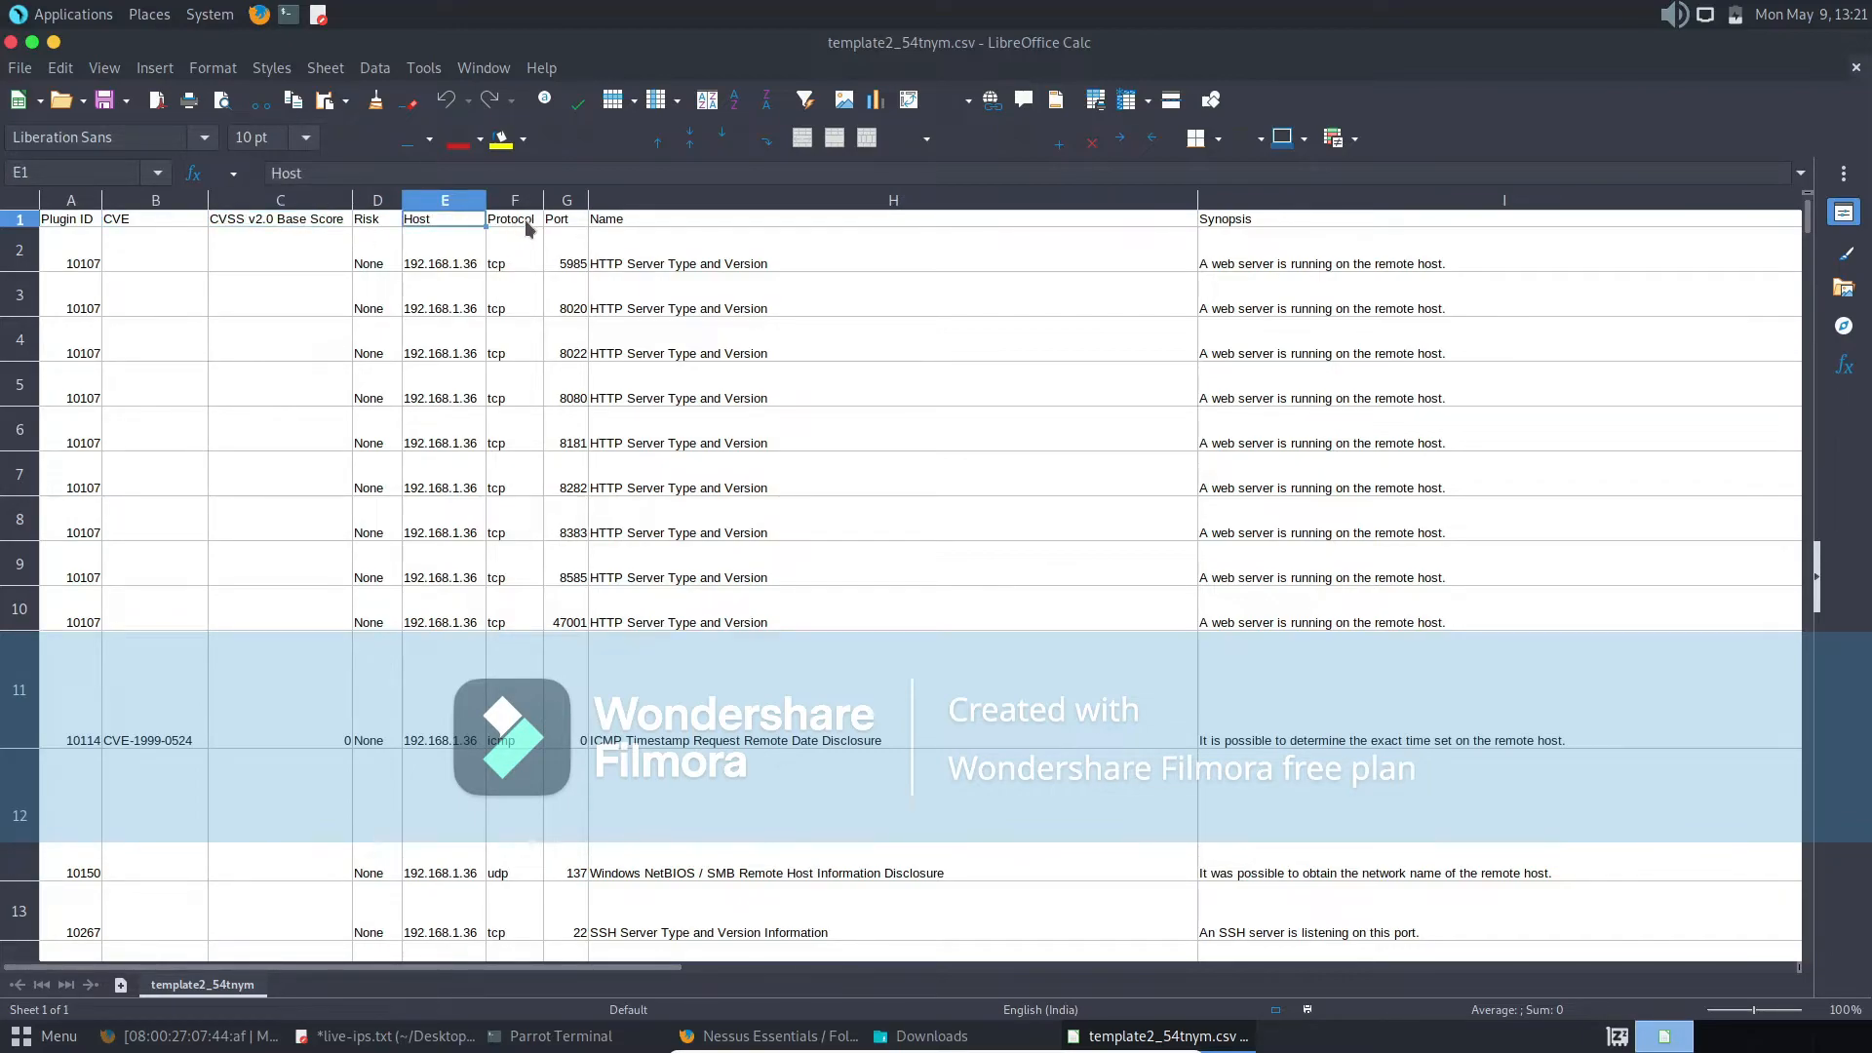
pyautogui.click(515, 223)
pyautogui.click(570, 223)
pyautogui.click(670, 228)
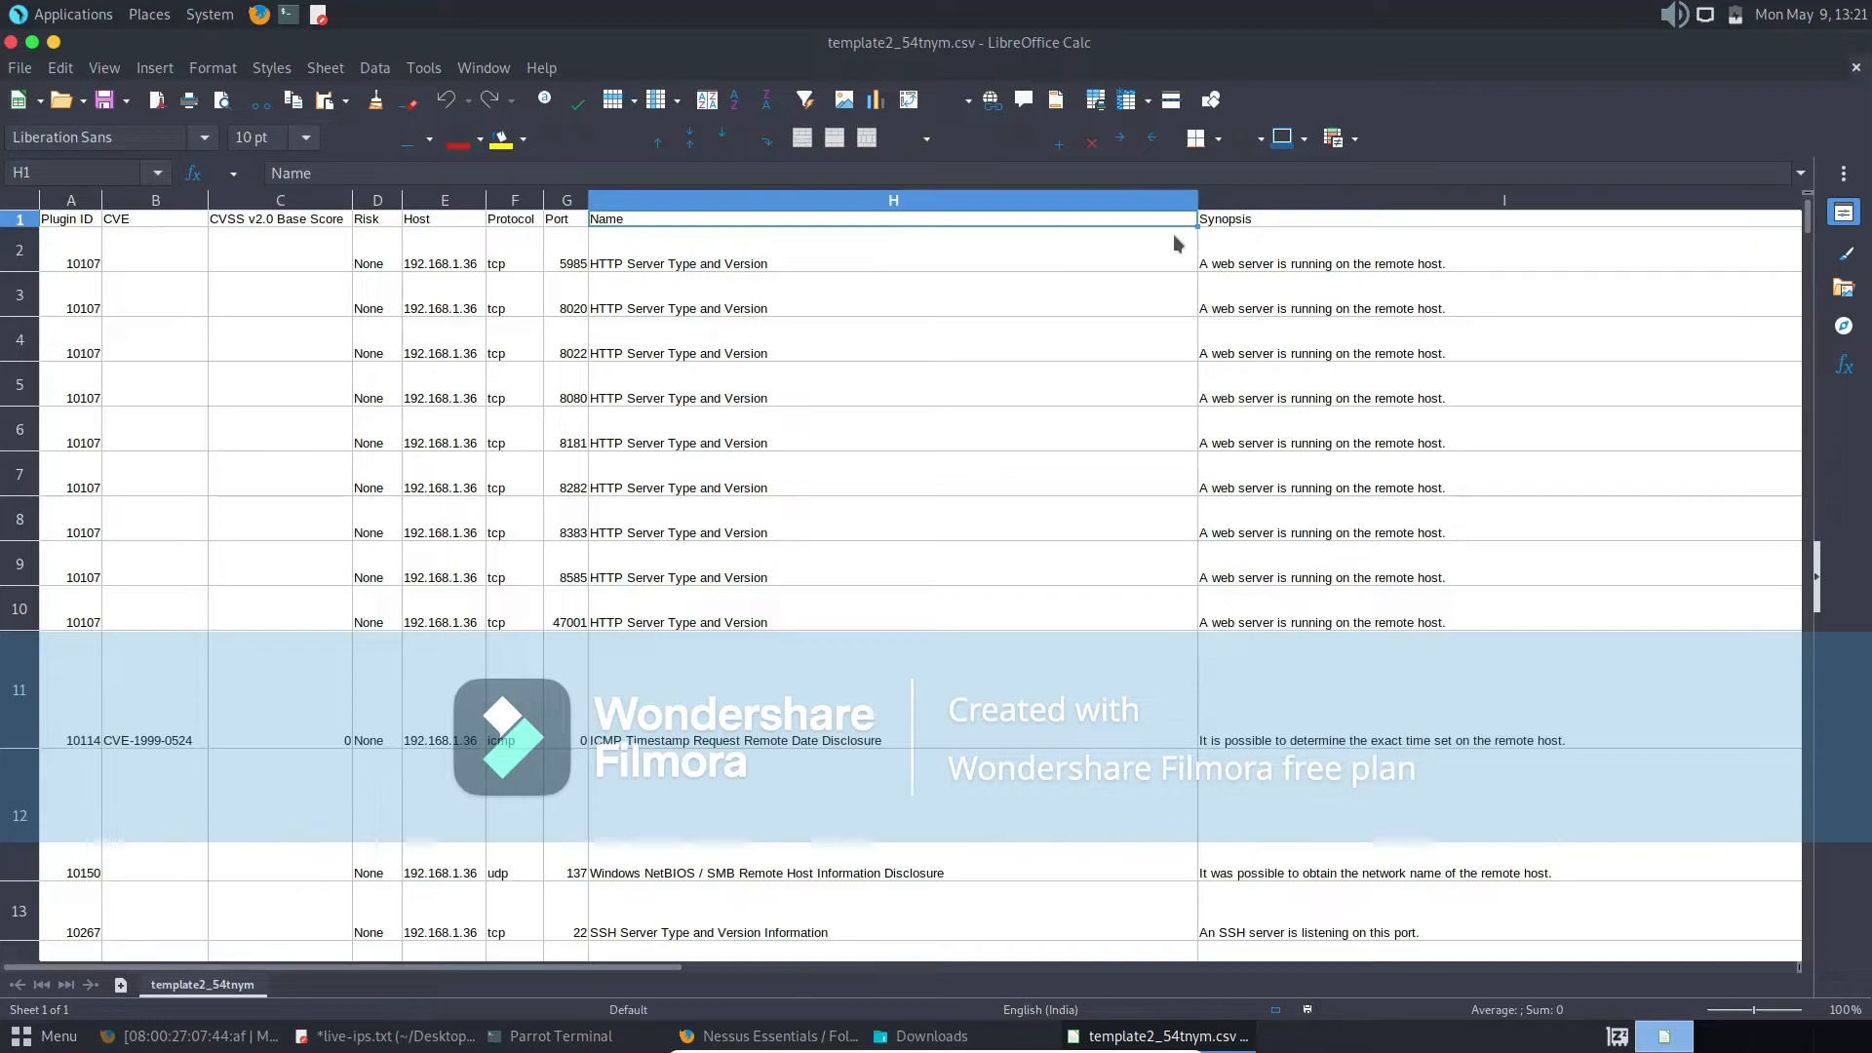
# - Add AutoFilter to the header row and filter the Host column to show only 192.168.1.40
pyautogui.click(79, 223)
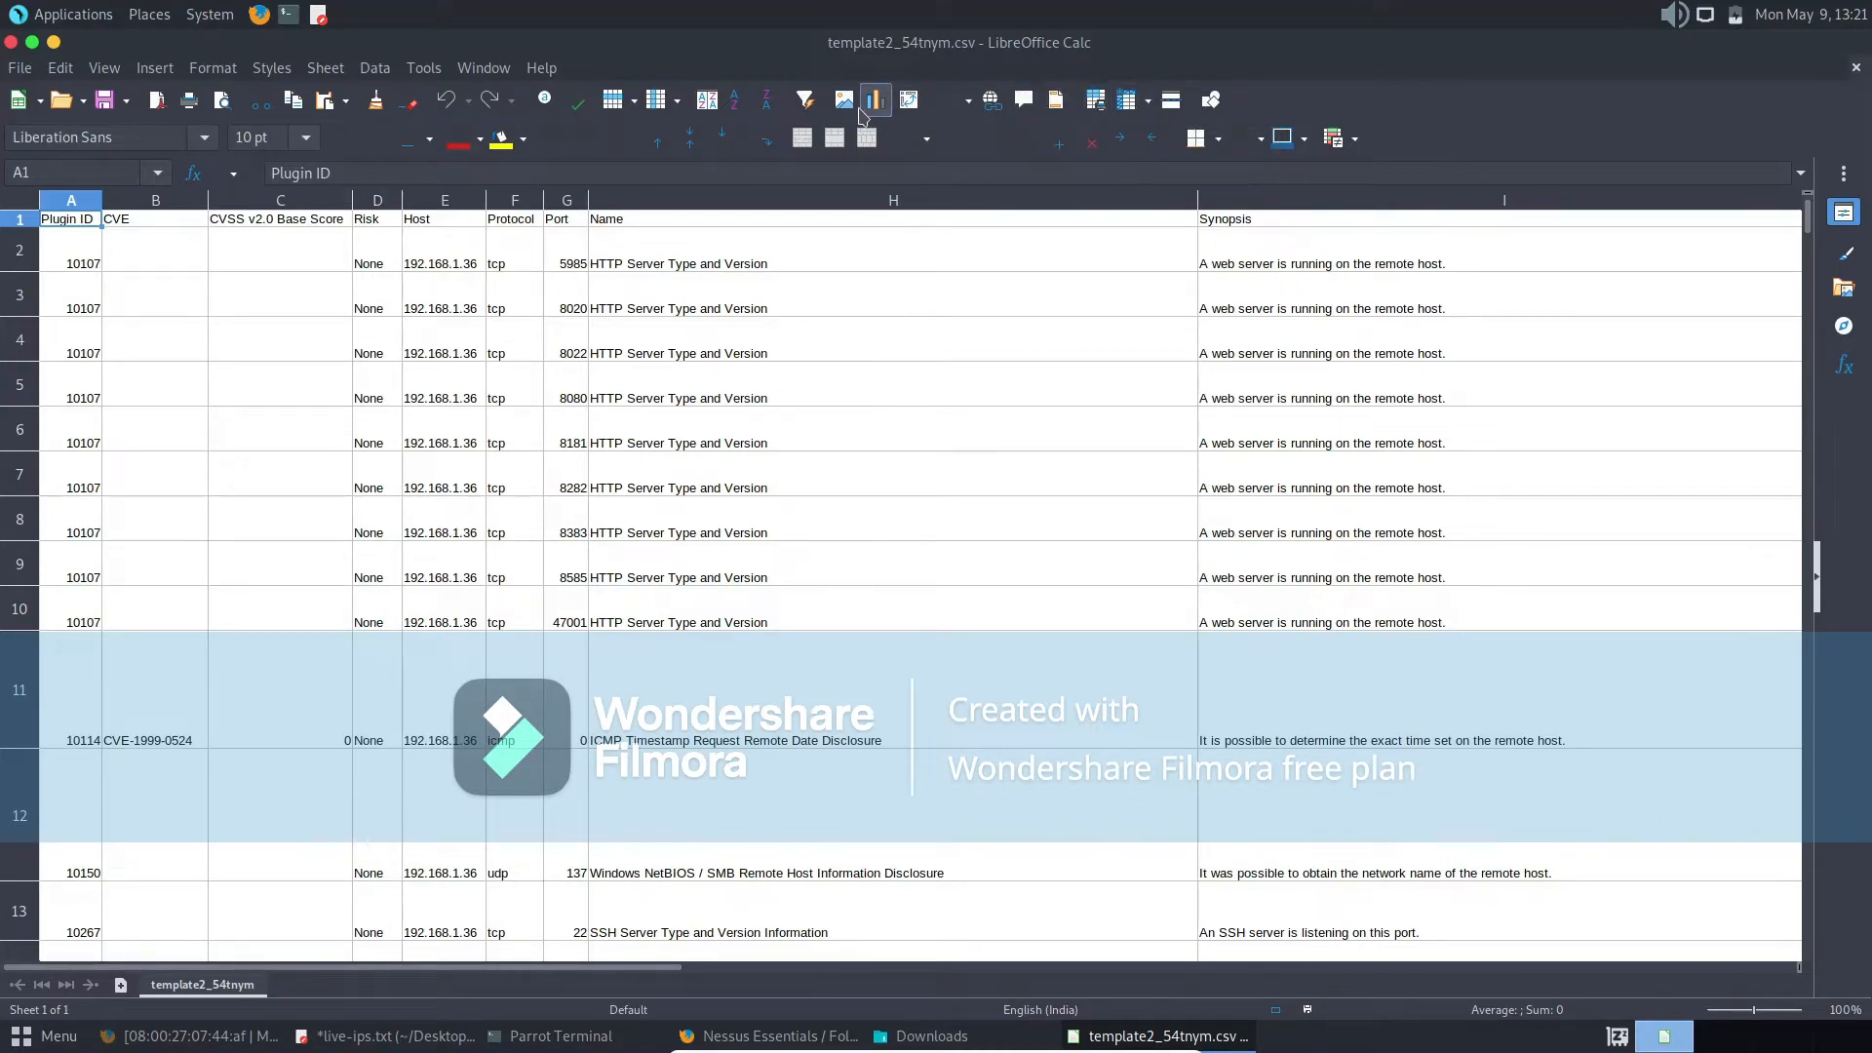
pyautogui.click(811, 109)
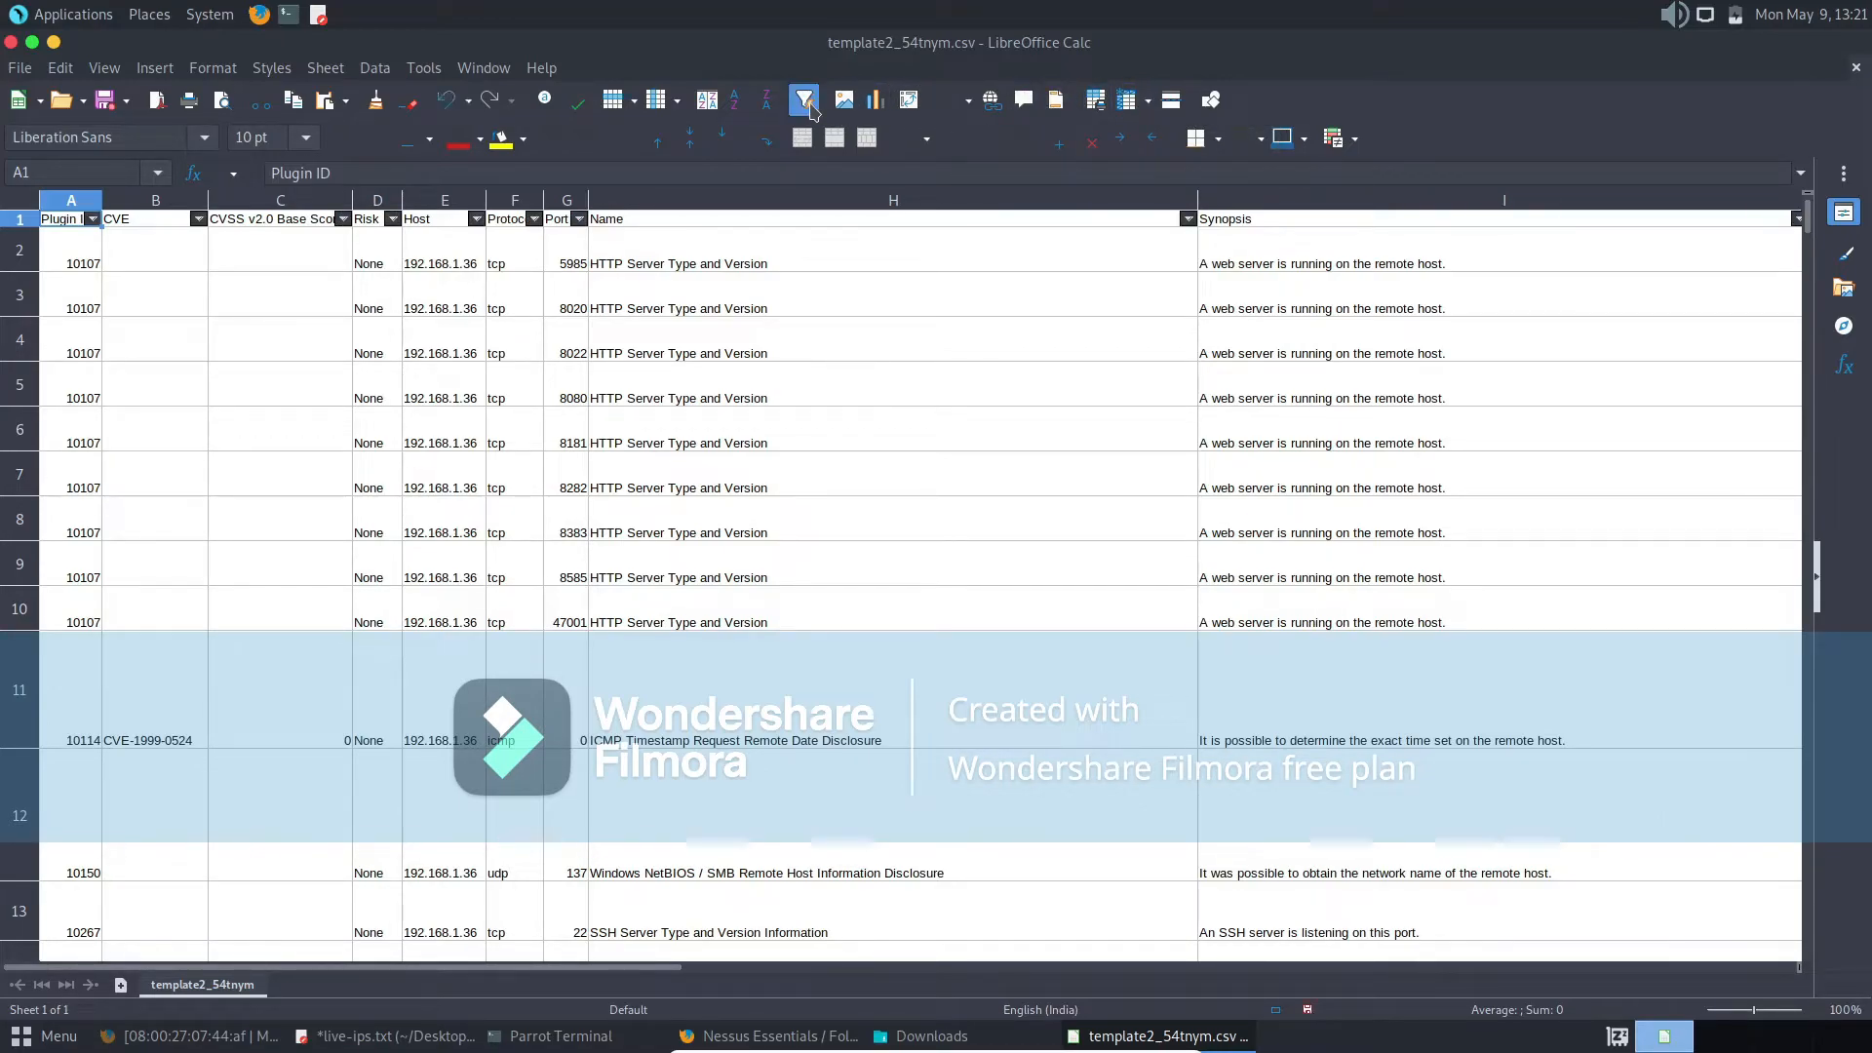
pyautogui.click(477, 218)
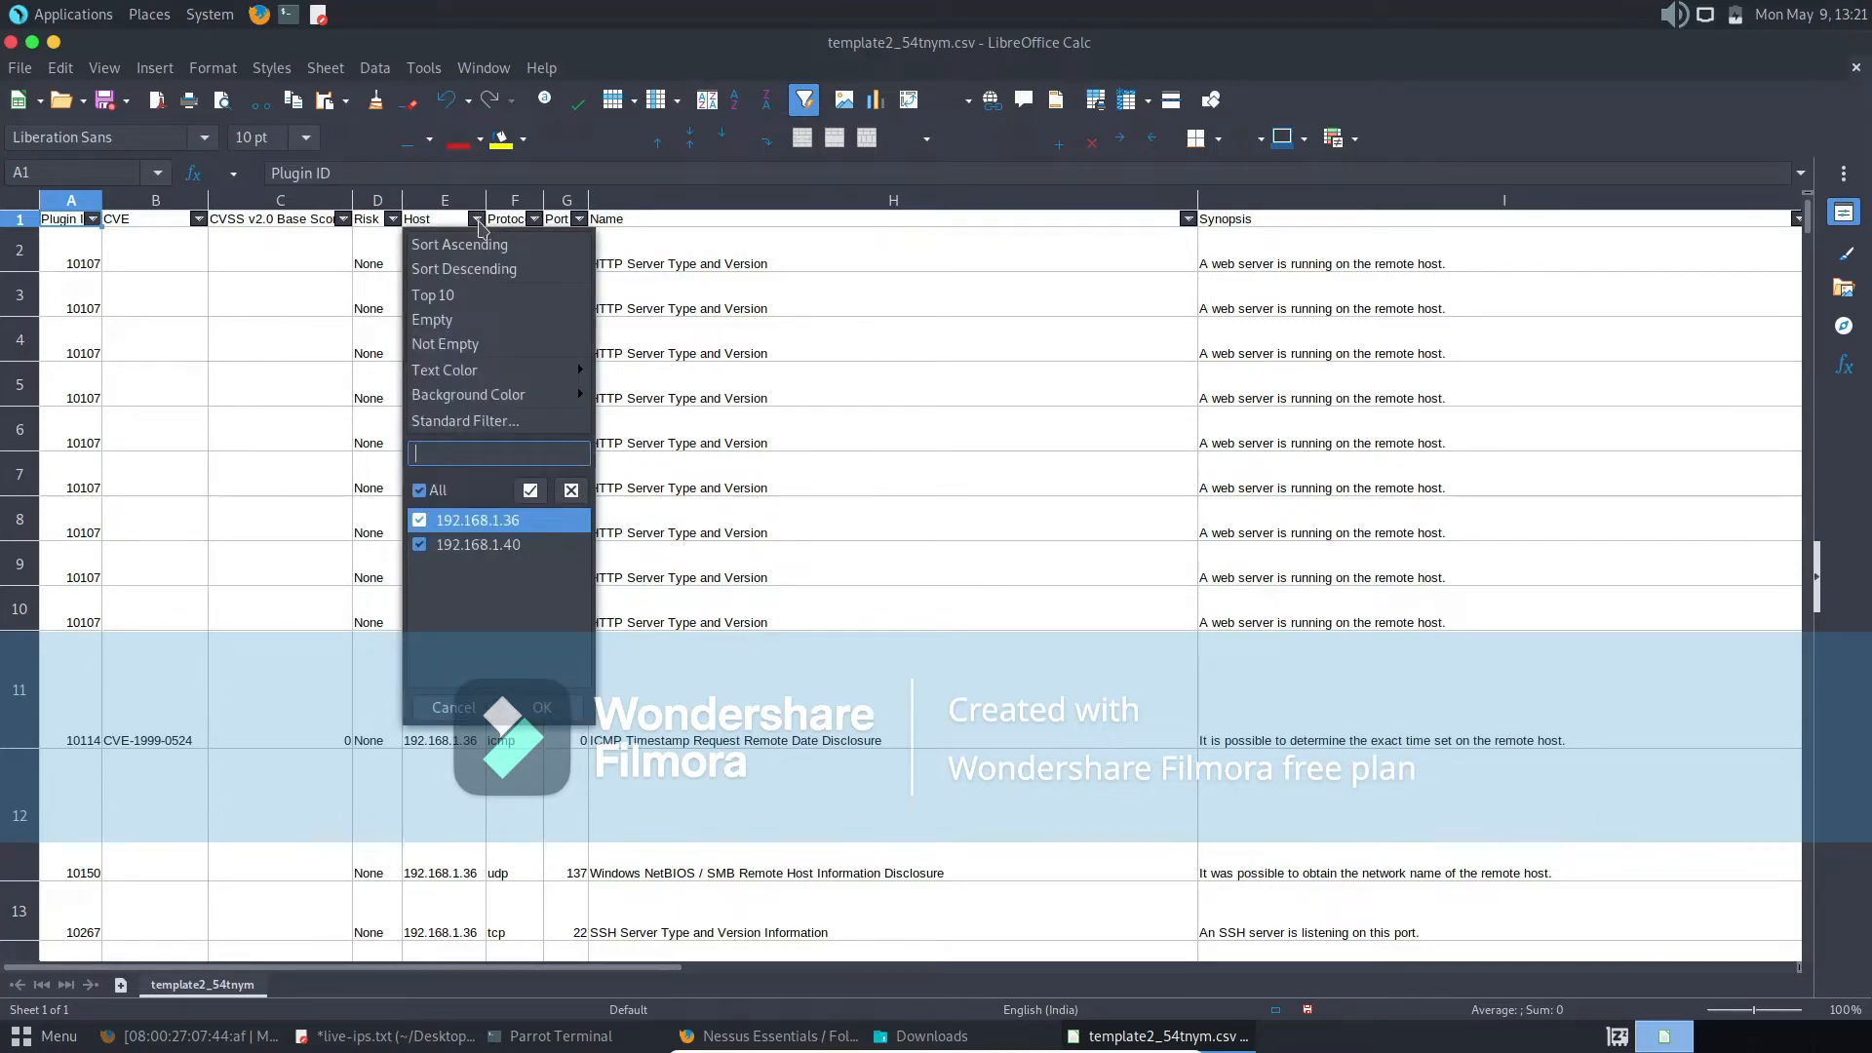
pyautogui.click(420, 521)
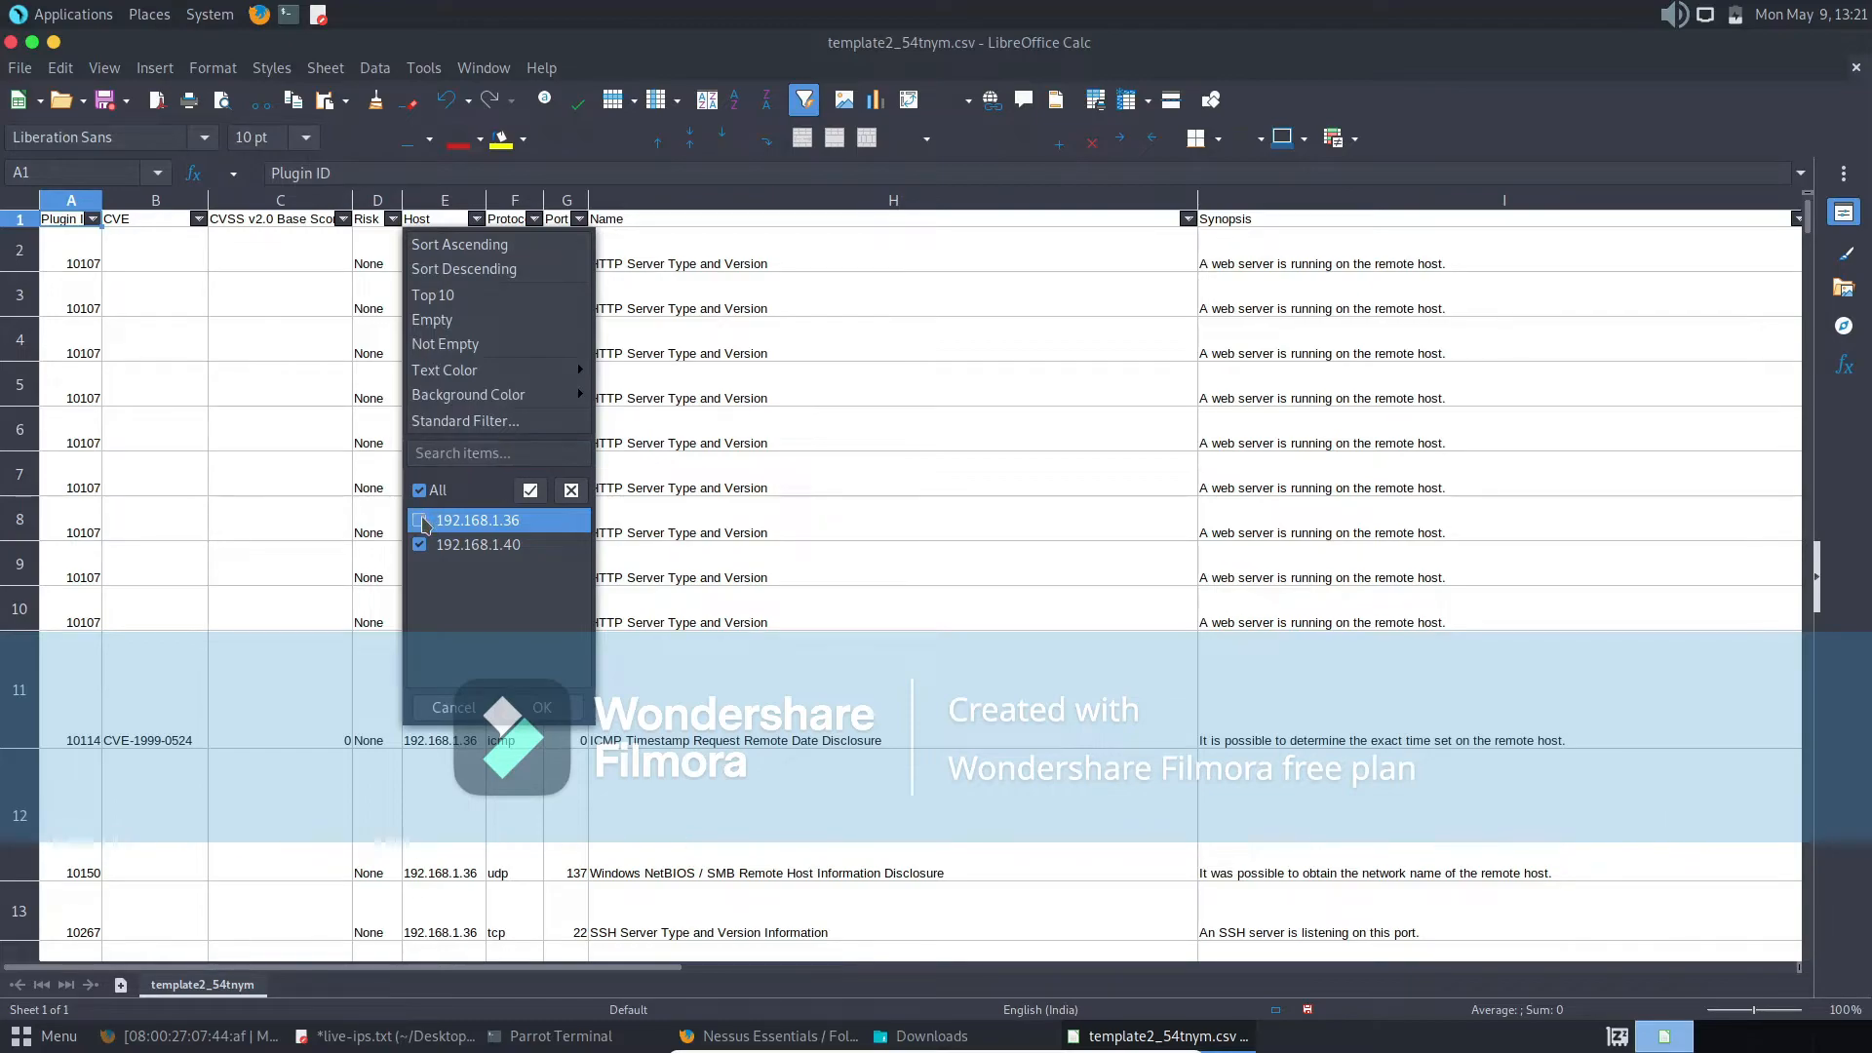
pyautogui.click(543, 707)
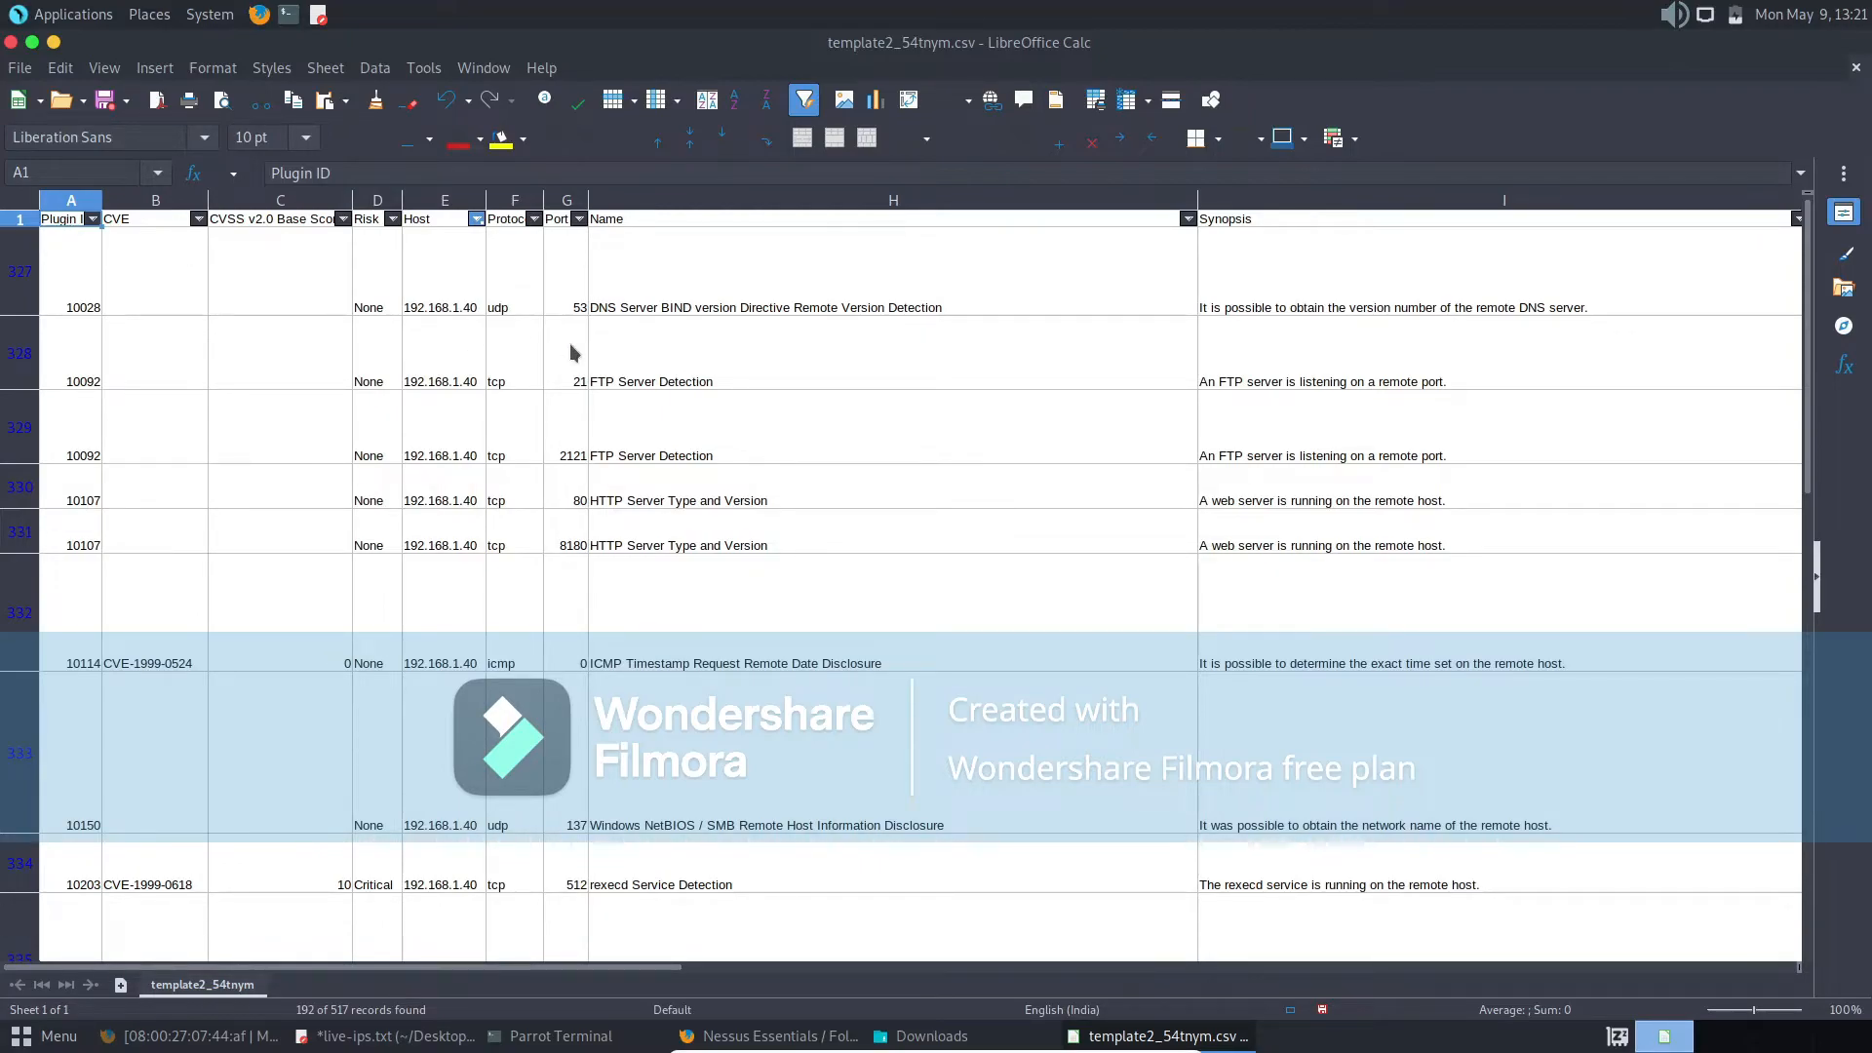
# - Change the Host column filter to show only 192.168.1.36
pyautogui.click(476, 218)
pyautogui.click(422, 546)
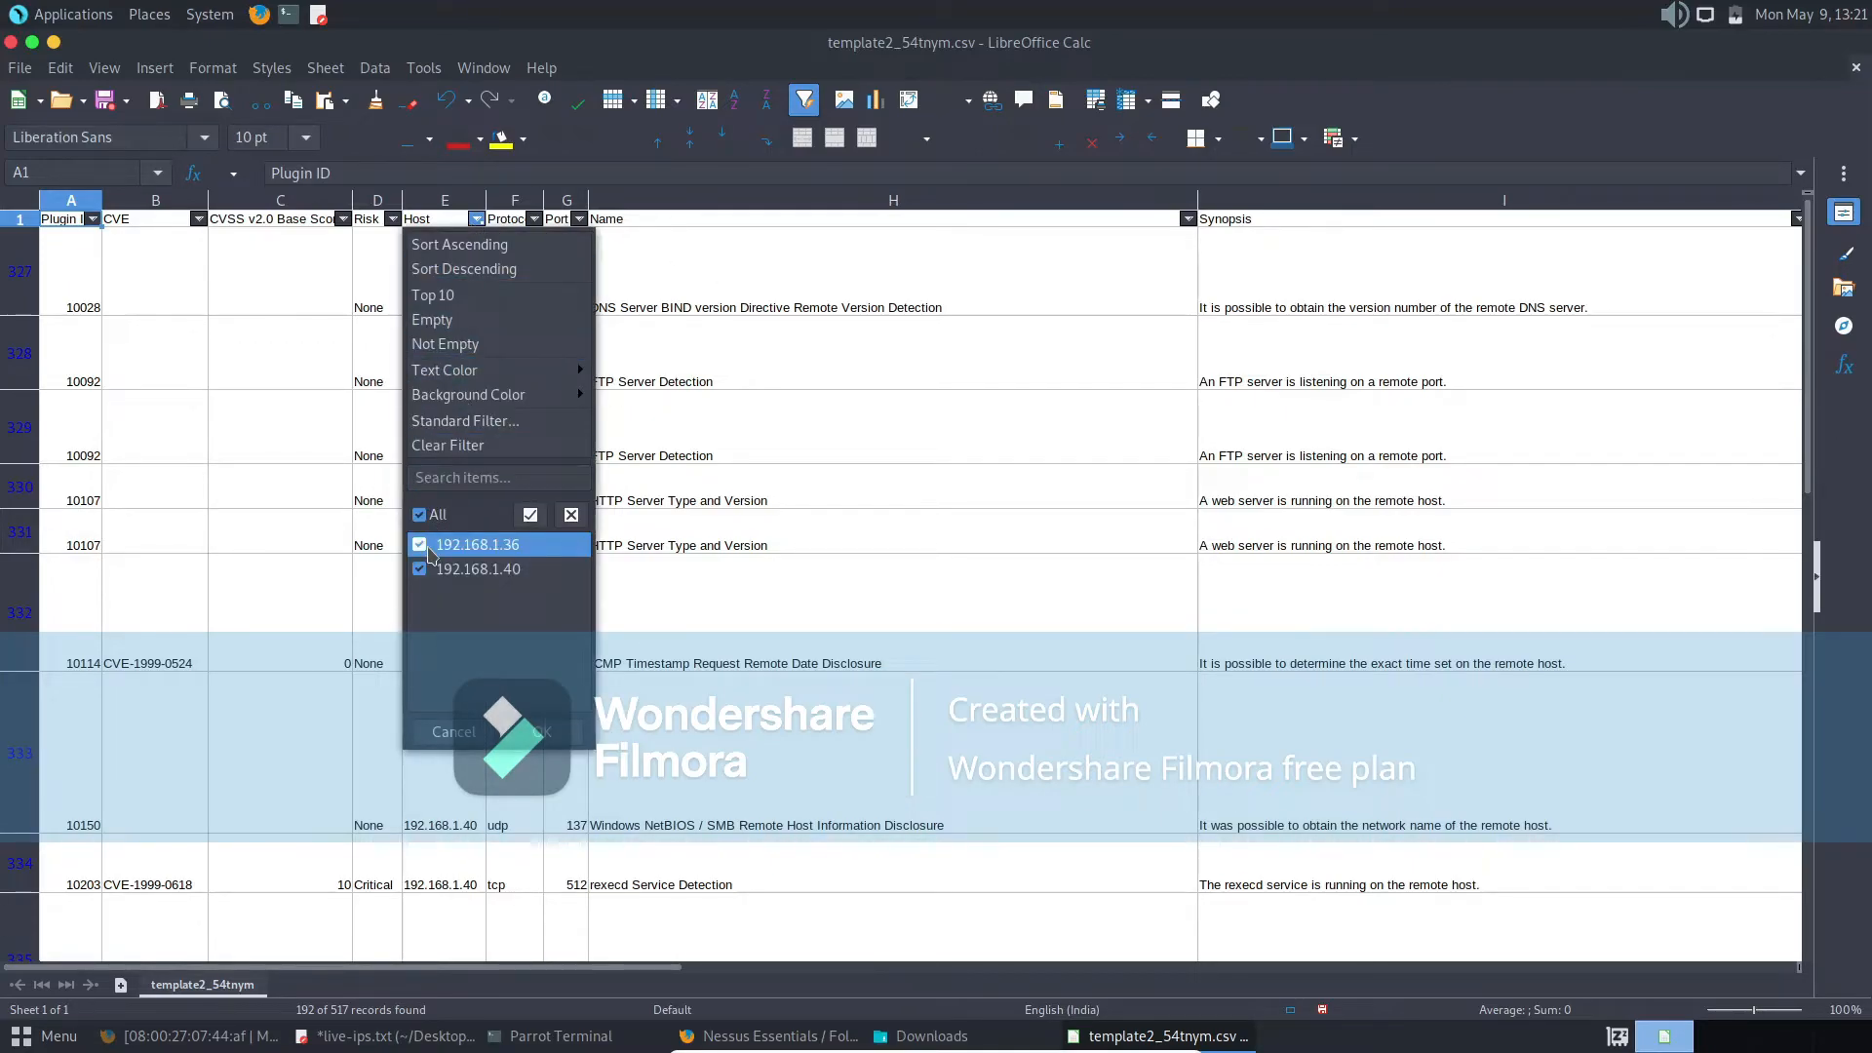
pyautogui.click(420, 569)
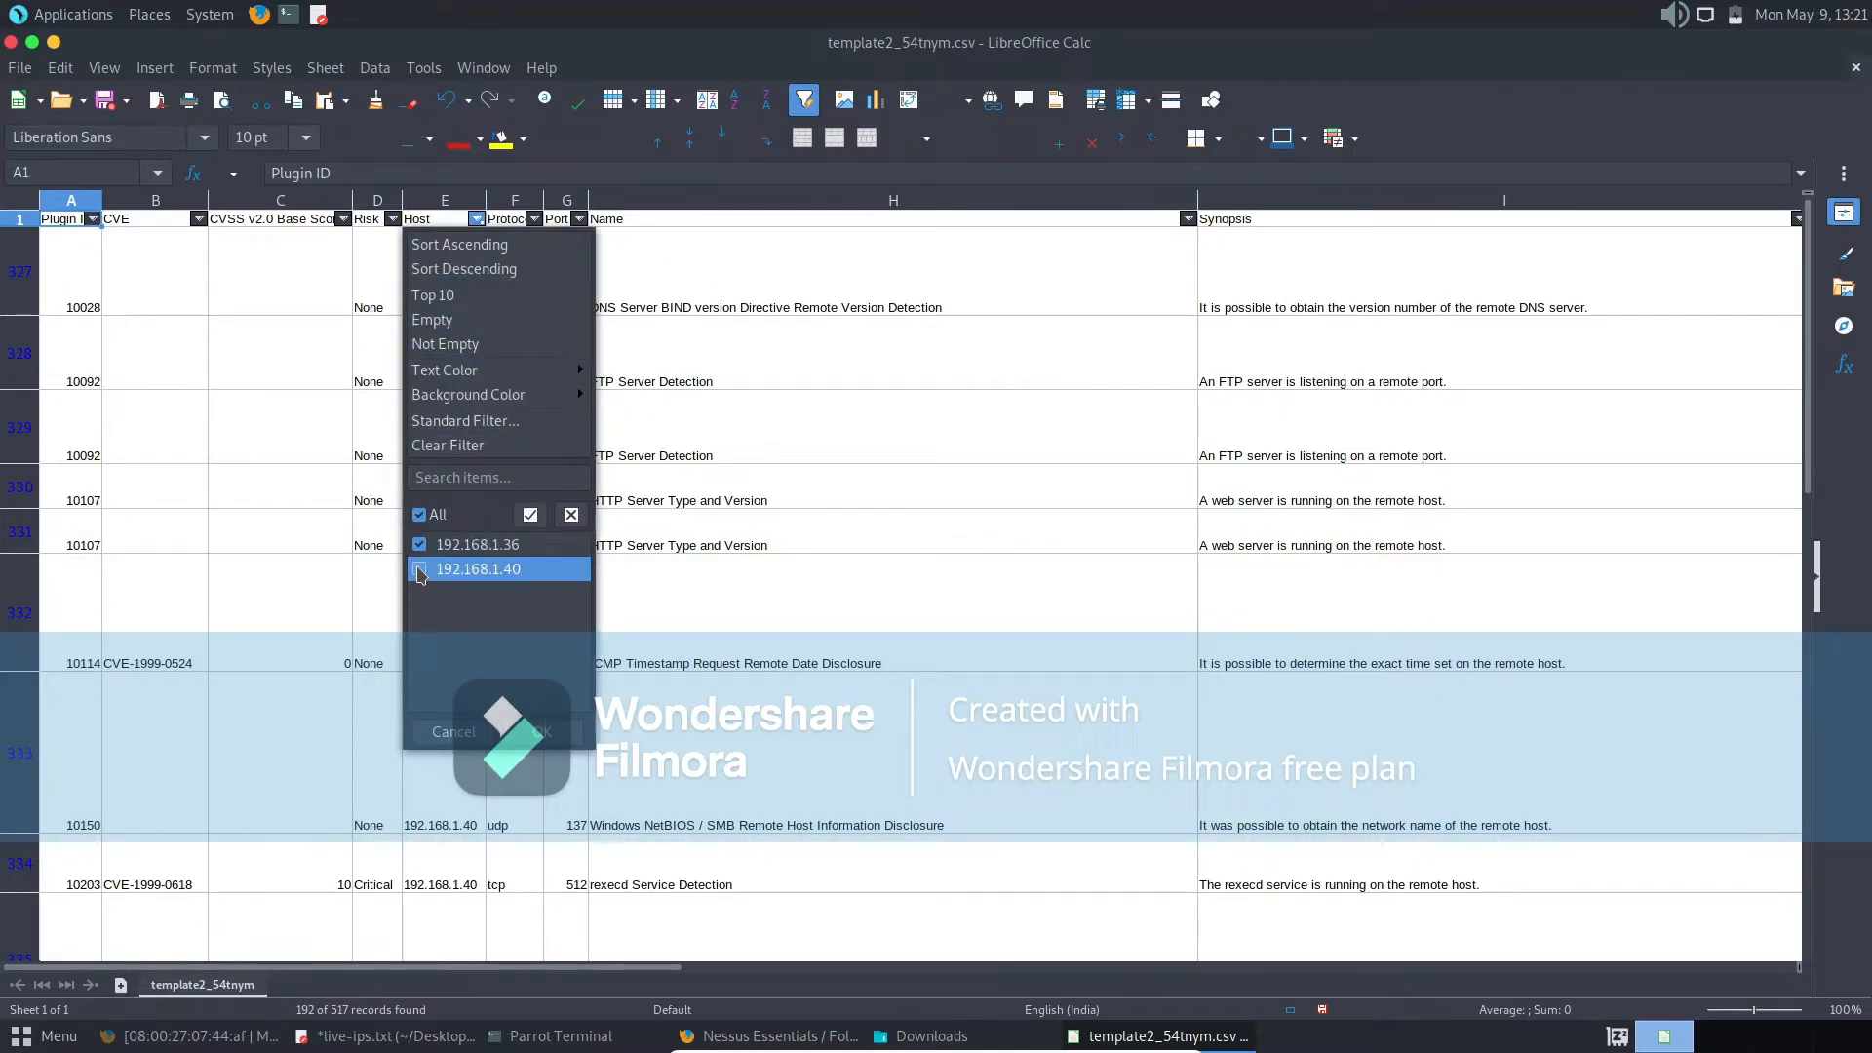
pyautogui.click(552, 739)
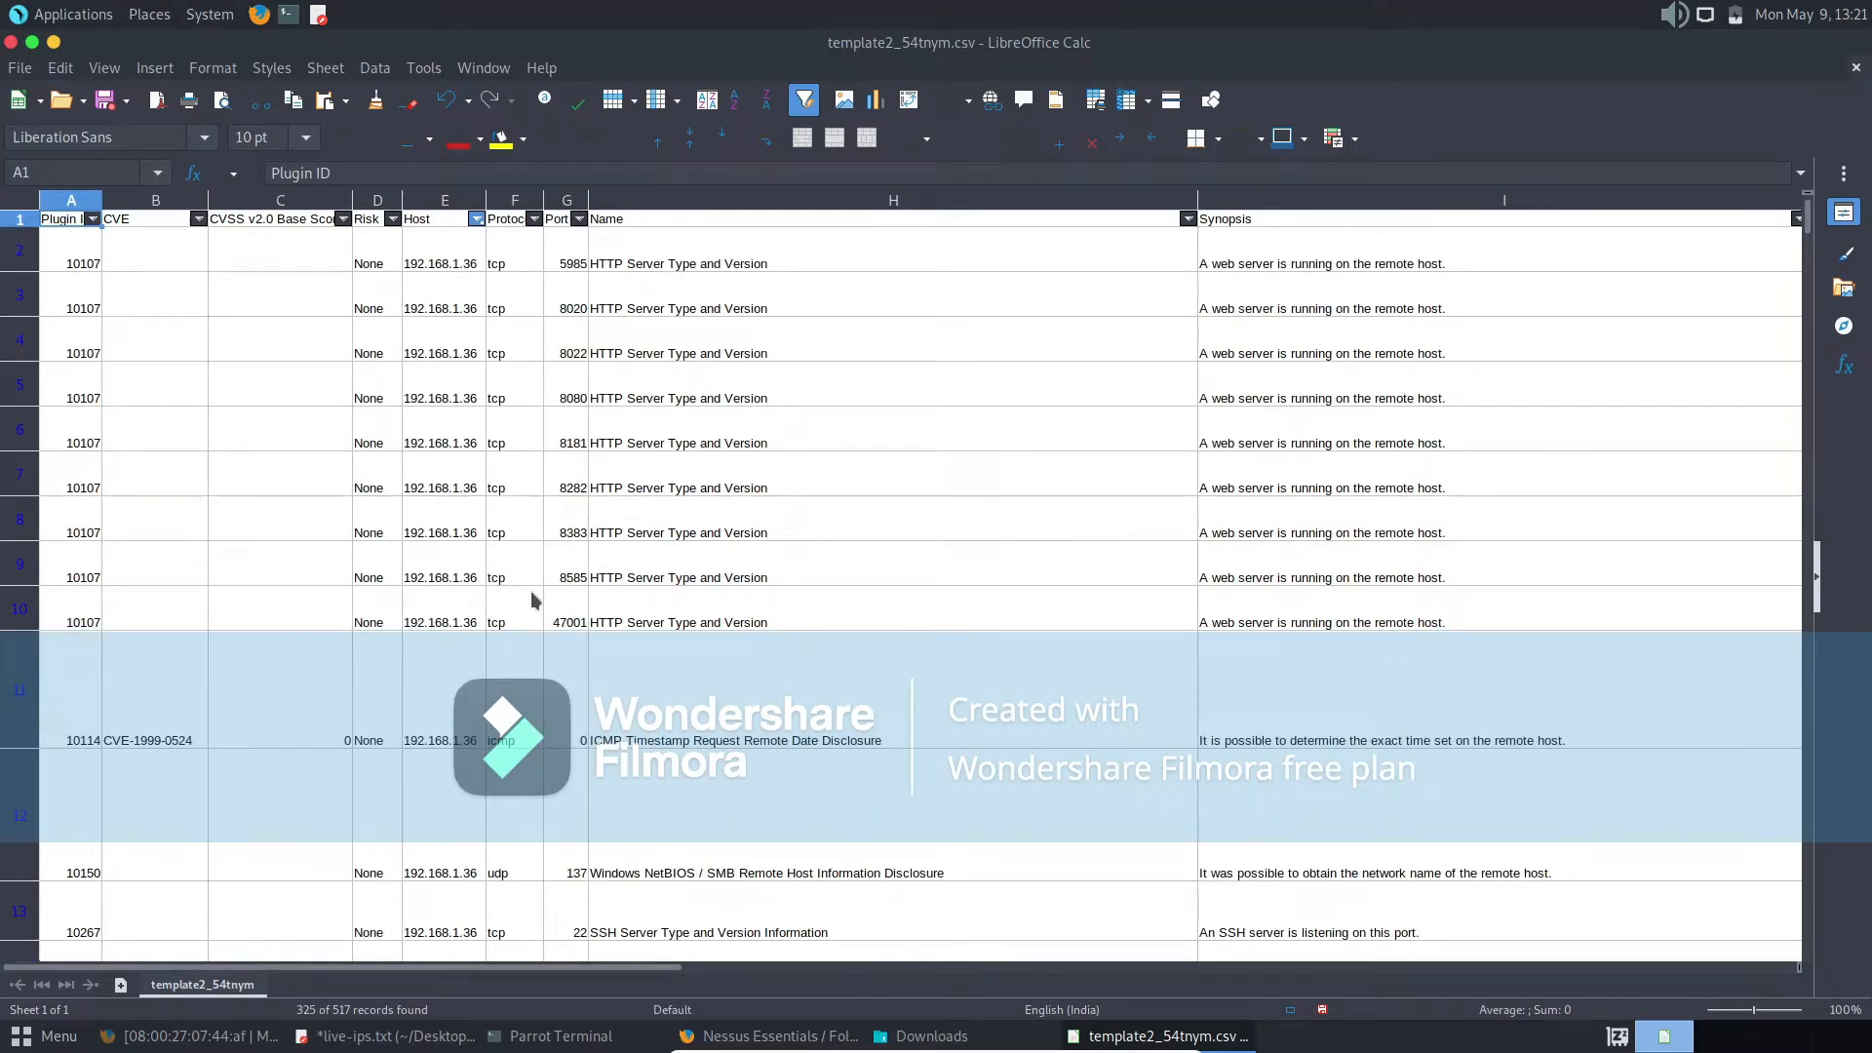
# - Include 192.168.1.40 in the Host filter again so that both hosts are listed
pyautogui.click(476, 219)
pyautogui.click(421, 570)
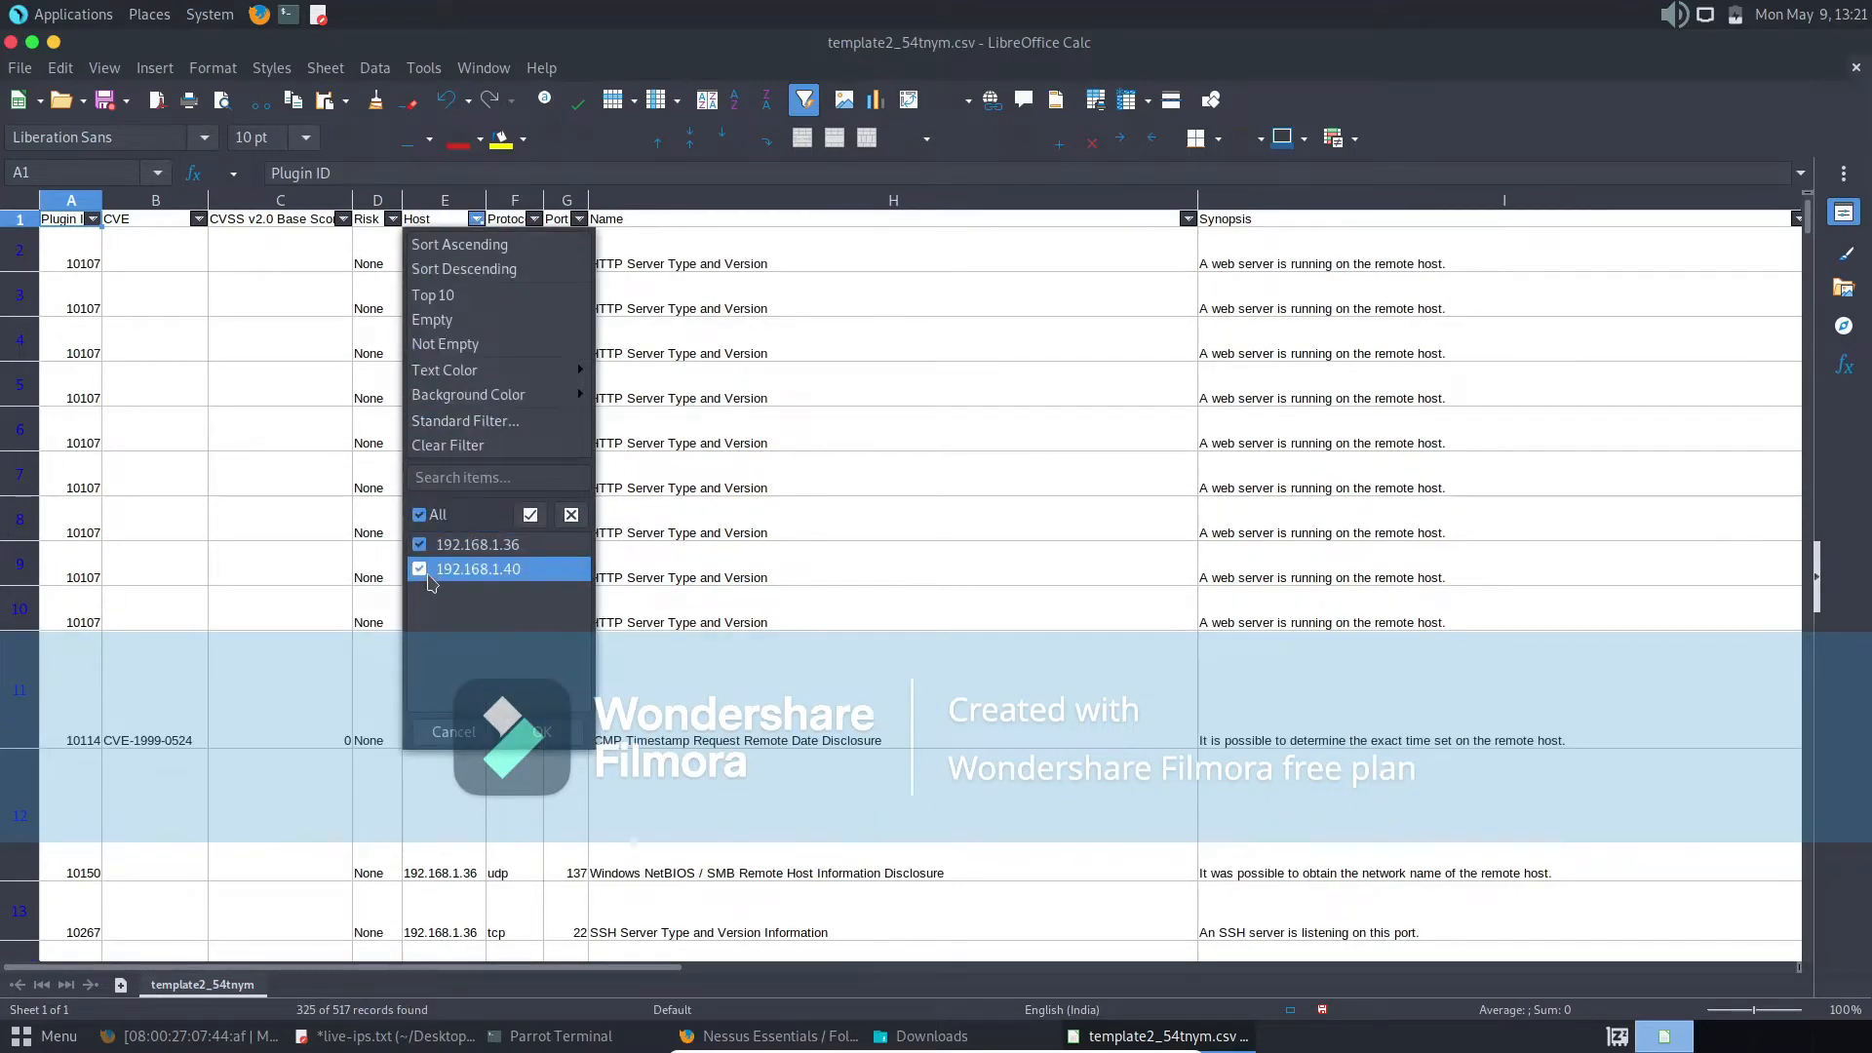
pyautogui.click(552, 733)
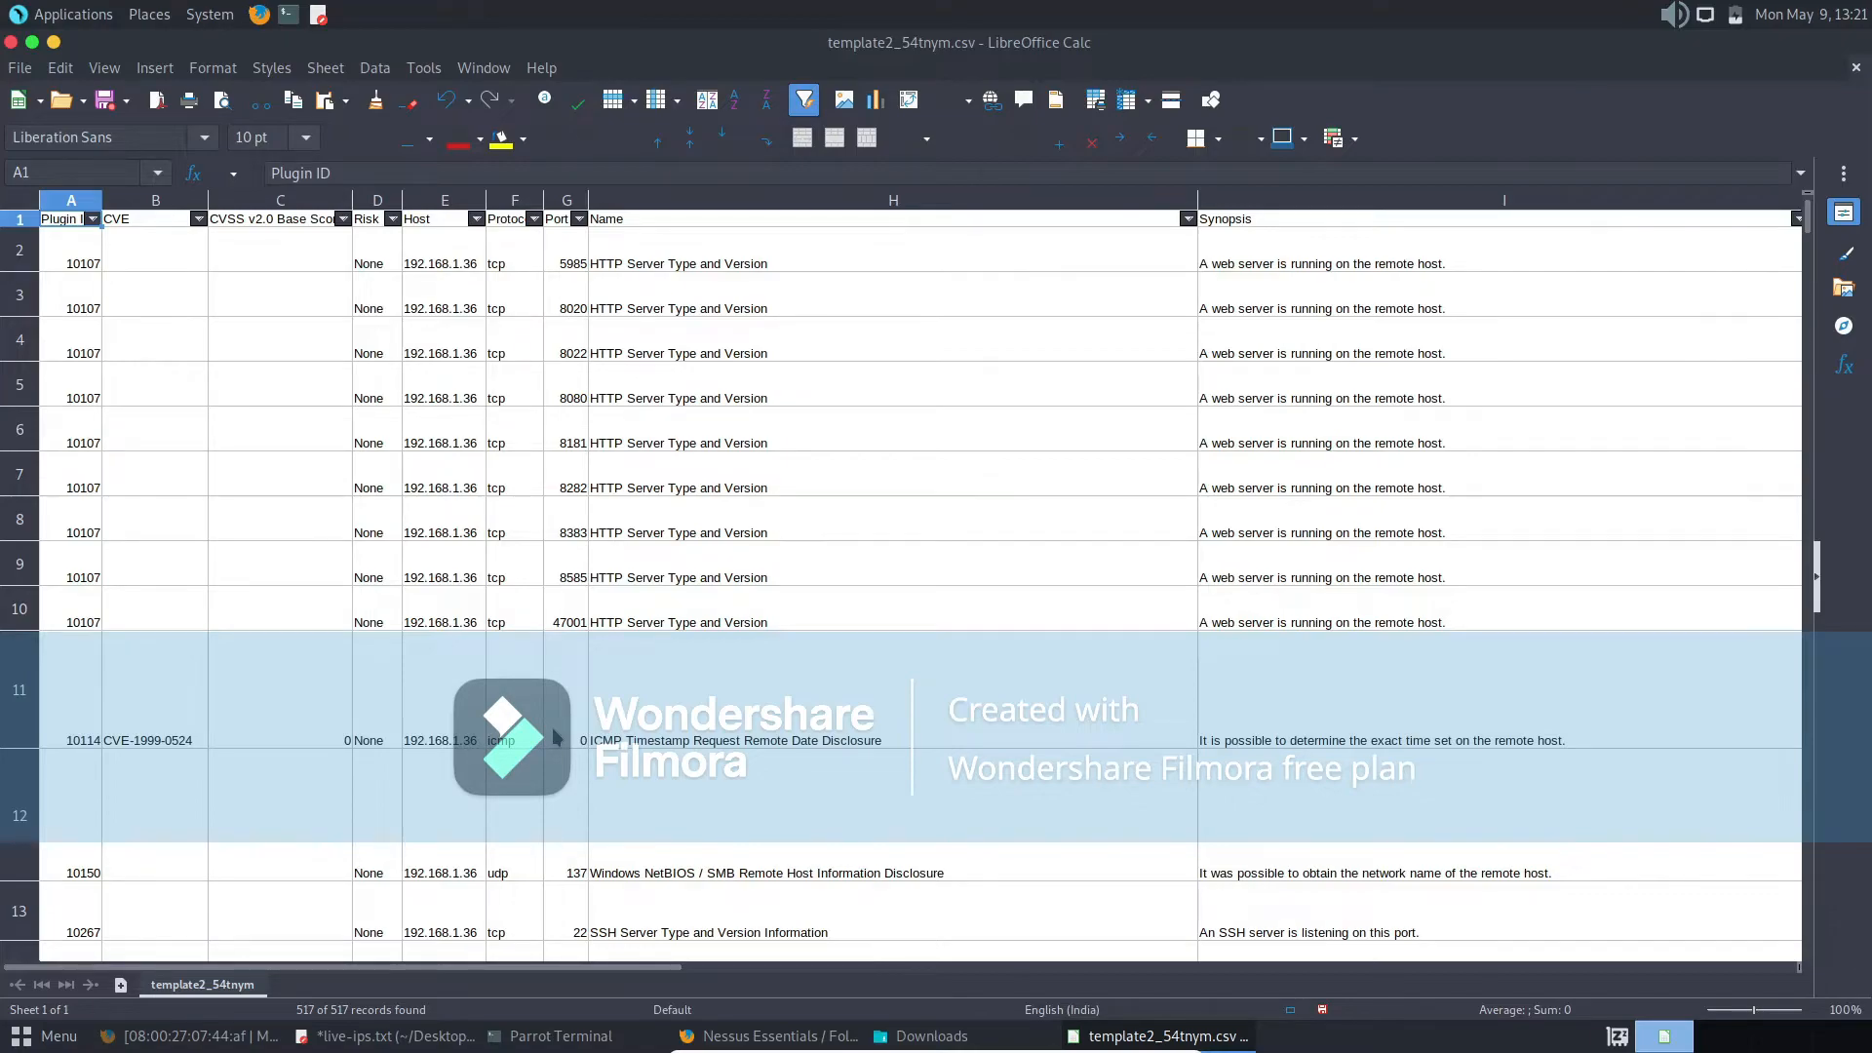
# - Examine the rest of the report across the Synopsis, Description, Solution, See Also and Plugin Output columns
pyautogui.scroll(-4, 556, 739)
pyautogui.scroll(4, 556, 738)
pyautogui.hscroll(6, 556, 738)
pyautogui.scroll(-1, 556, 738)
pyautogui.hscroll(-2, 556, 738)
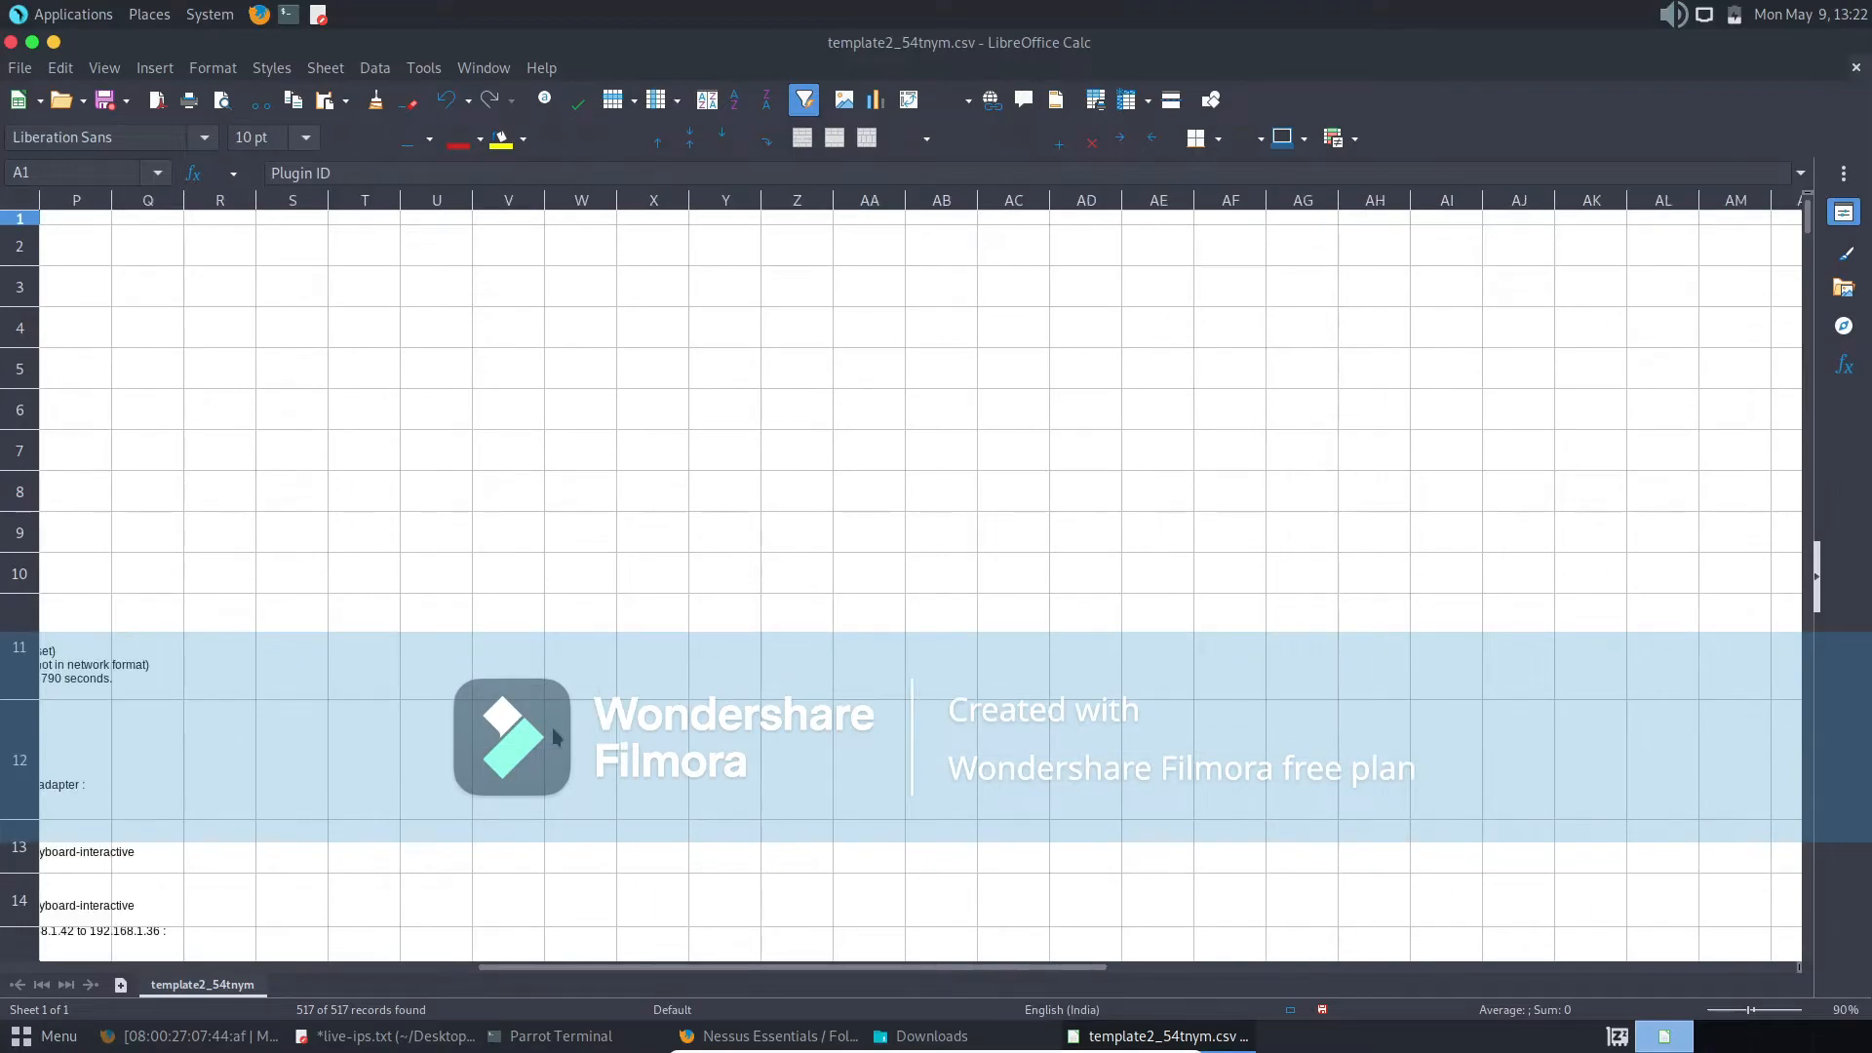
pyautogui.hscroll(-3, 556, 738)
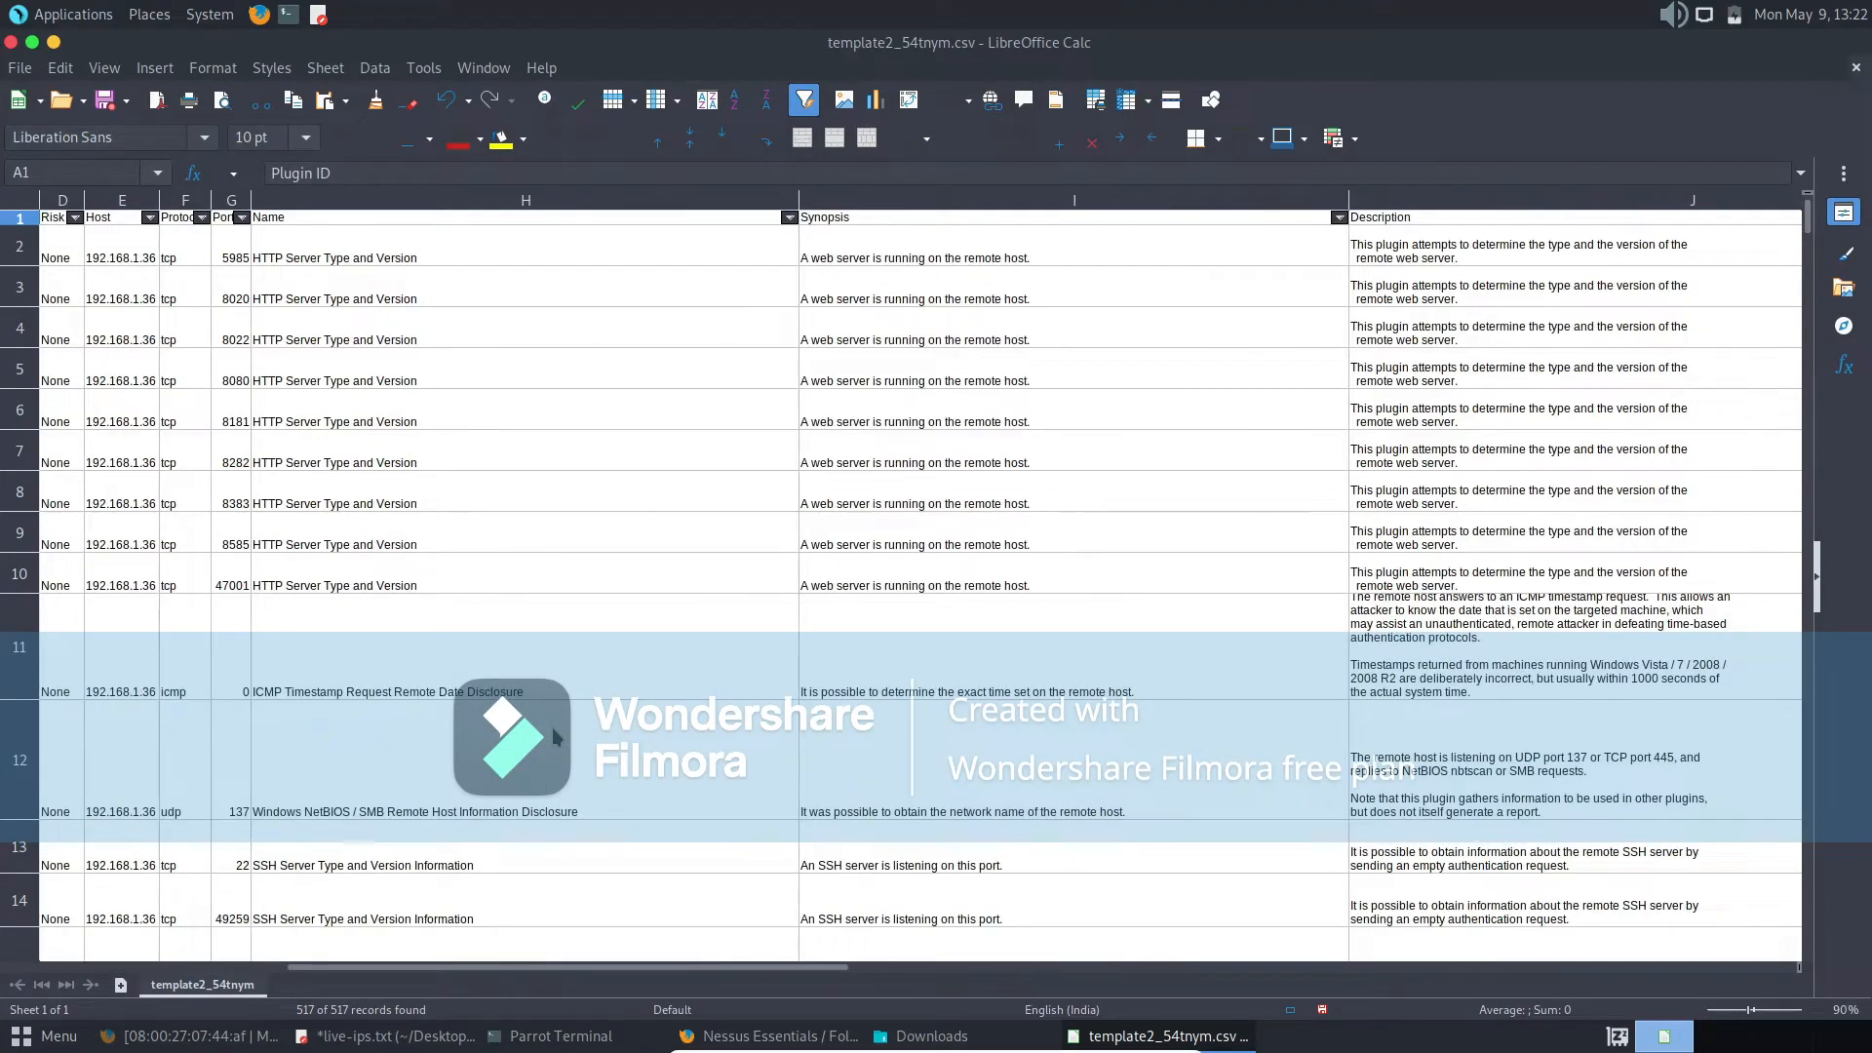
pyautogui.click(141, 297)
pyautogui.press('Right')
pyautogui.press('Right')
pyautogui.press('Right')
pyautogui.press('Right')
pyautogui.press('Right')
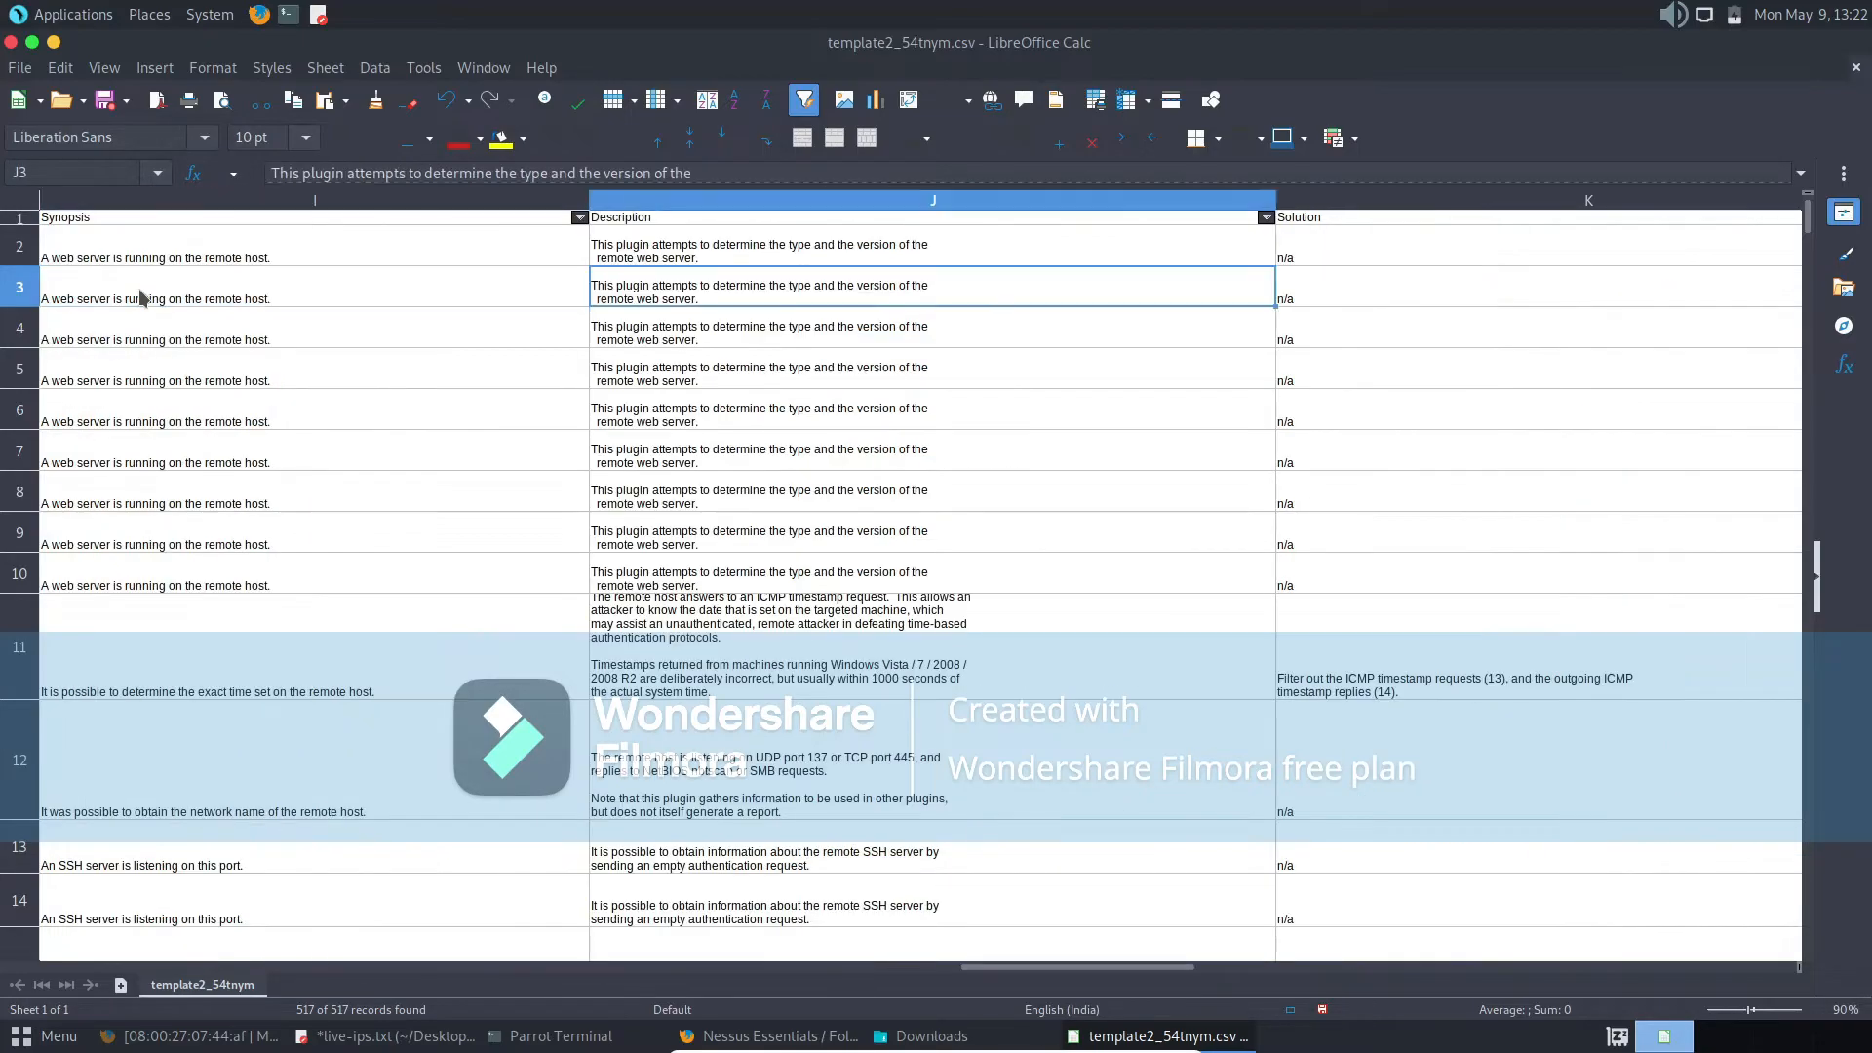
pyautogui.press('Left')
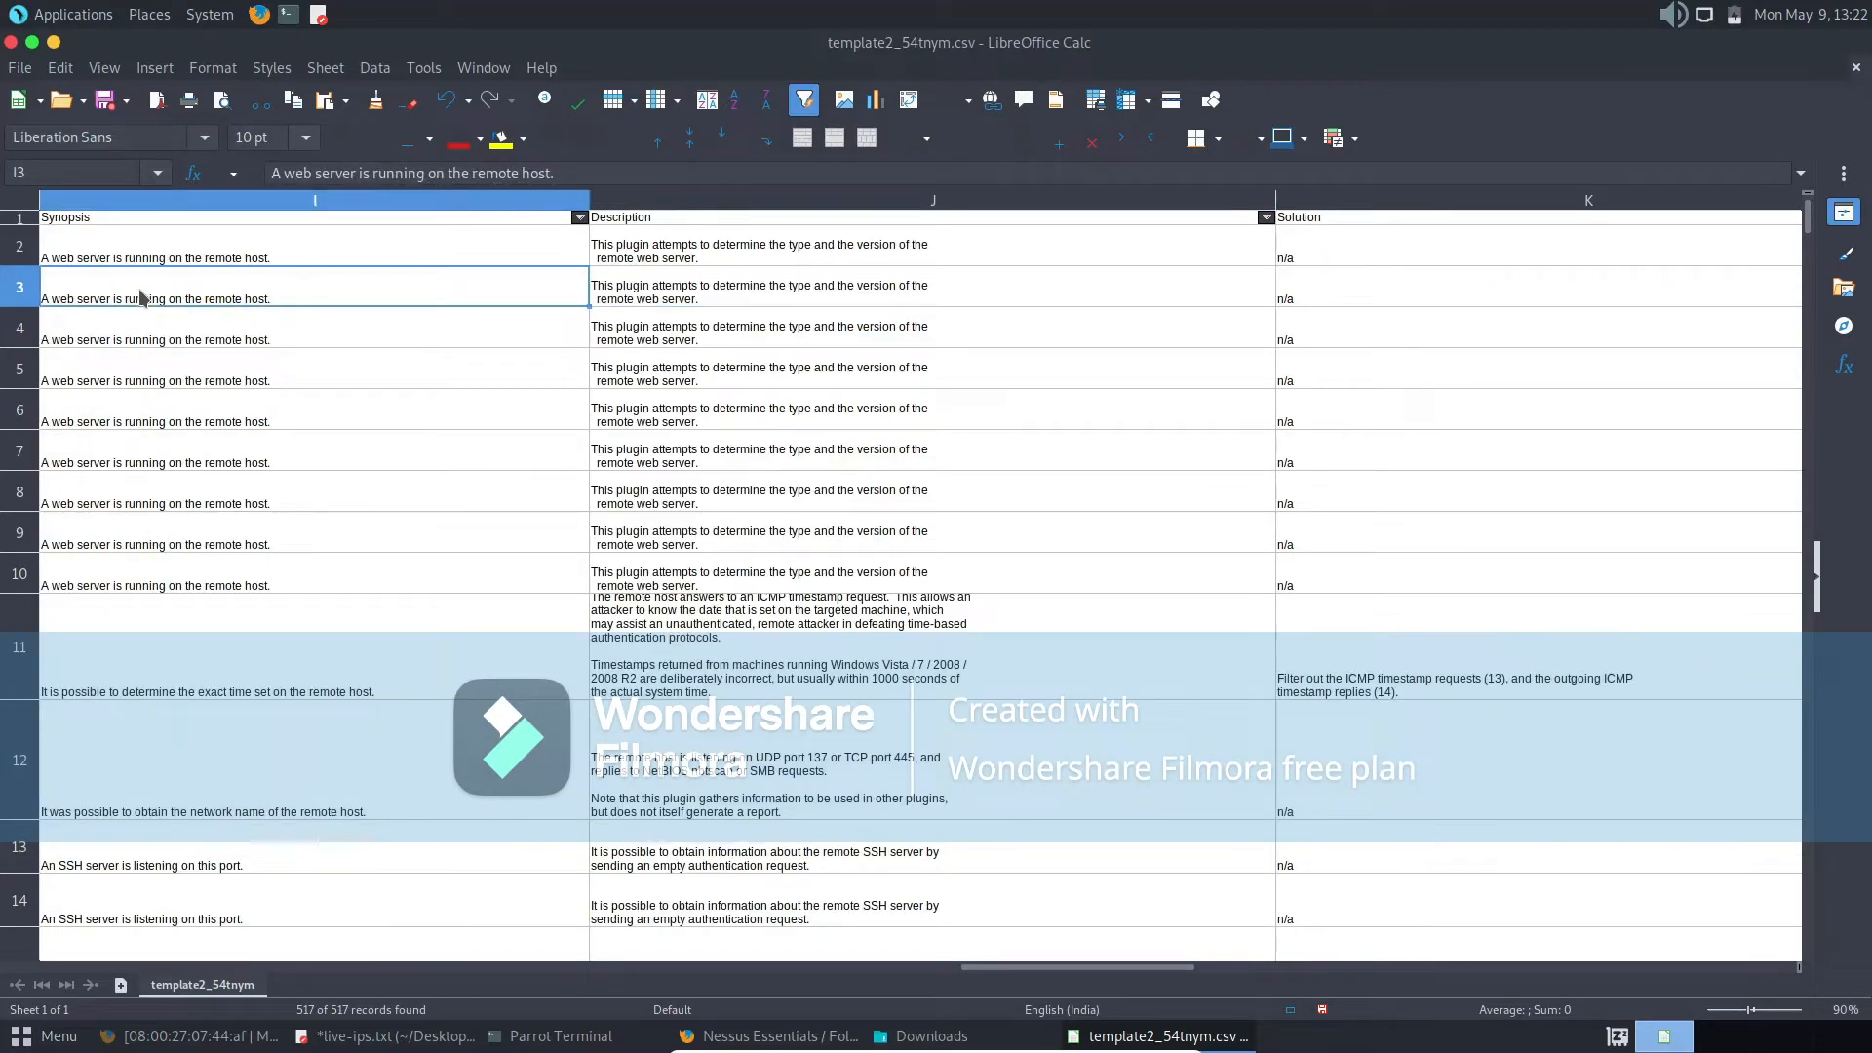
pyautogui.press('Right')
pyautogui.press('Right')
pyautogui.press('Right')
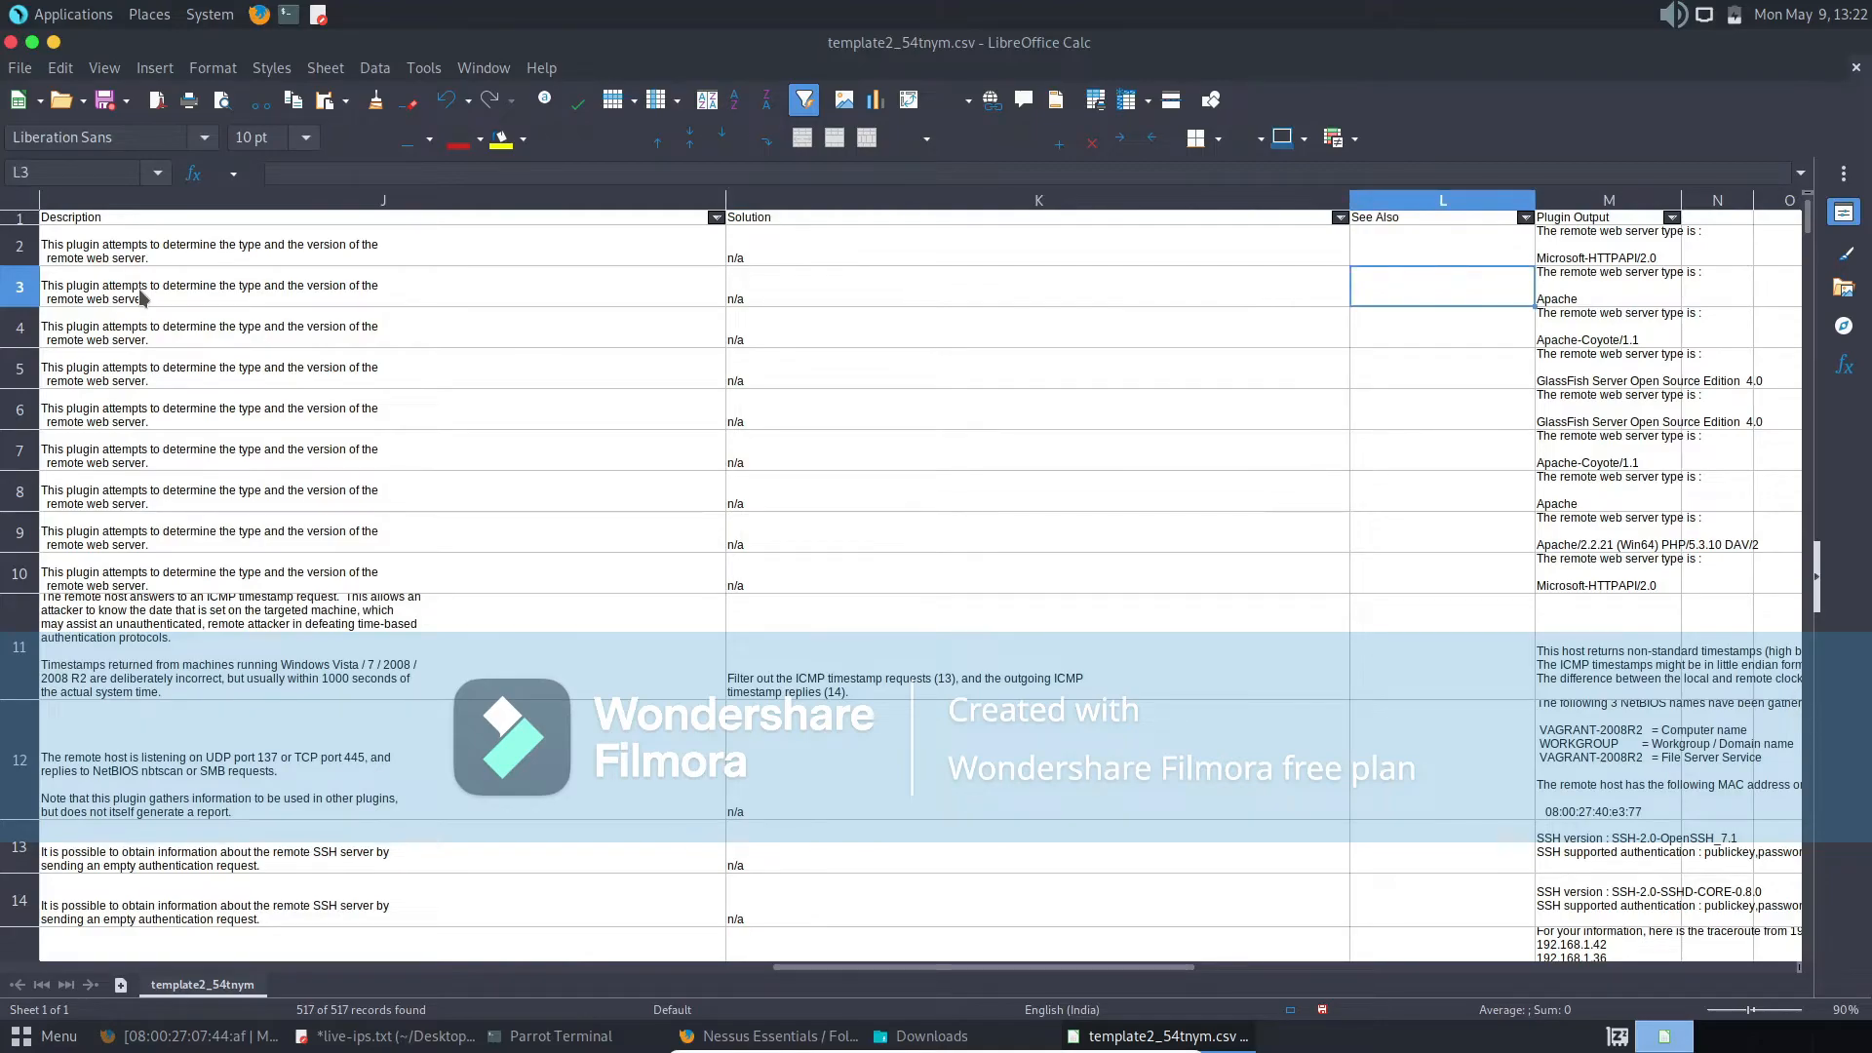
pyautogui.press('Left')
pyautogui.press('Right')
pyautogui.press('Right')
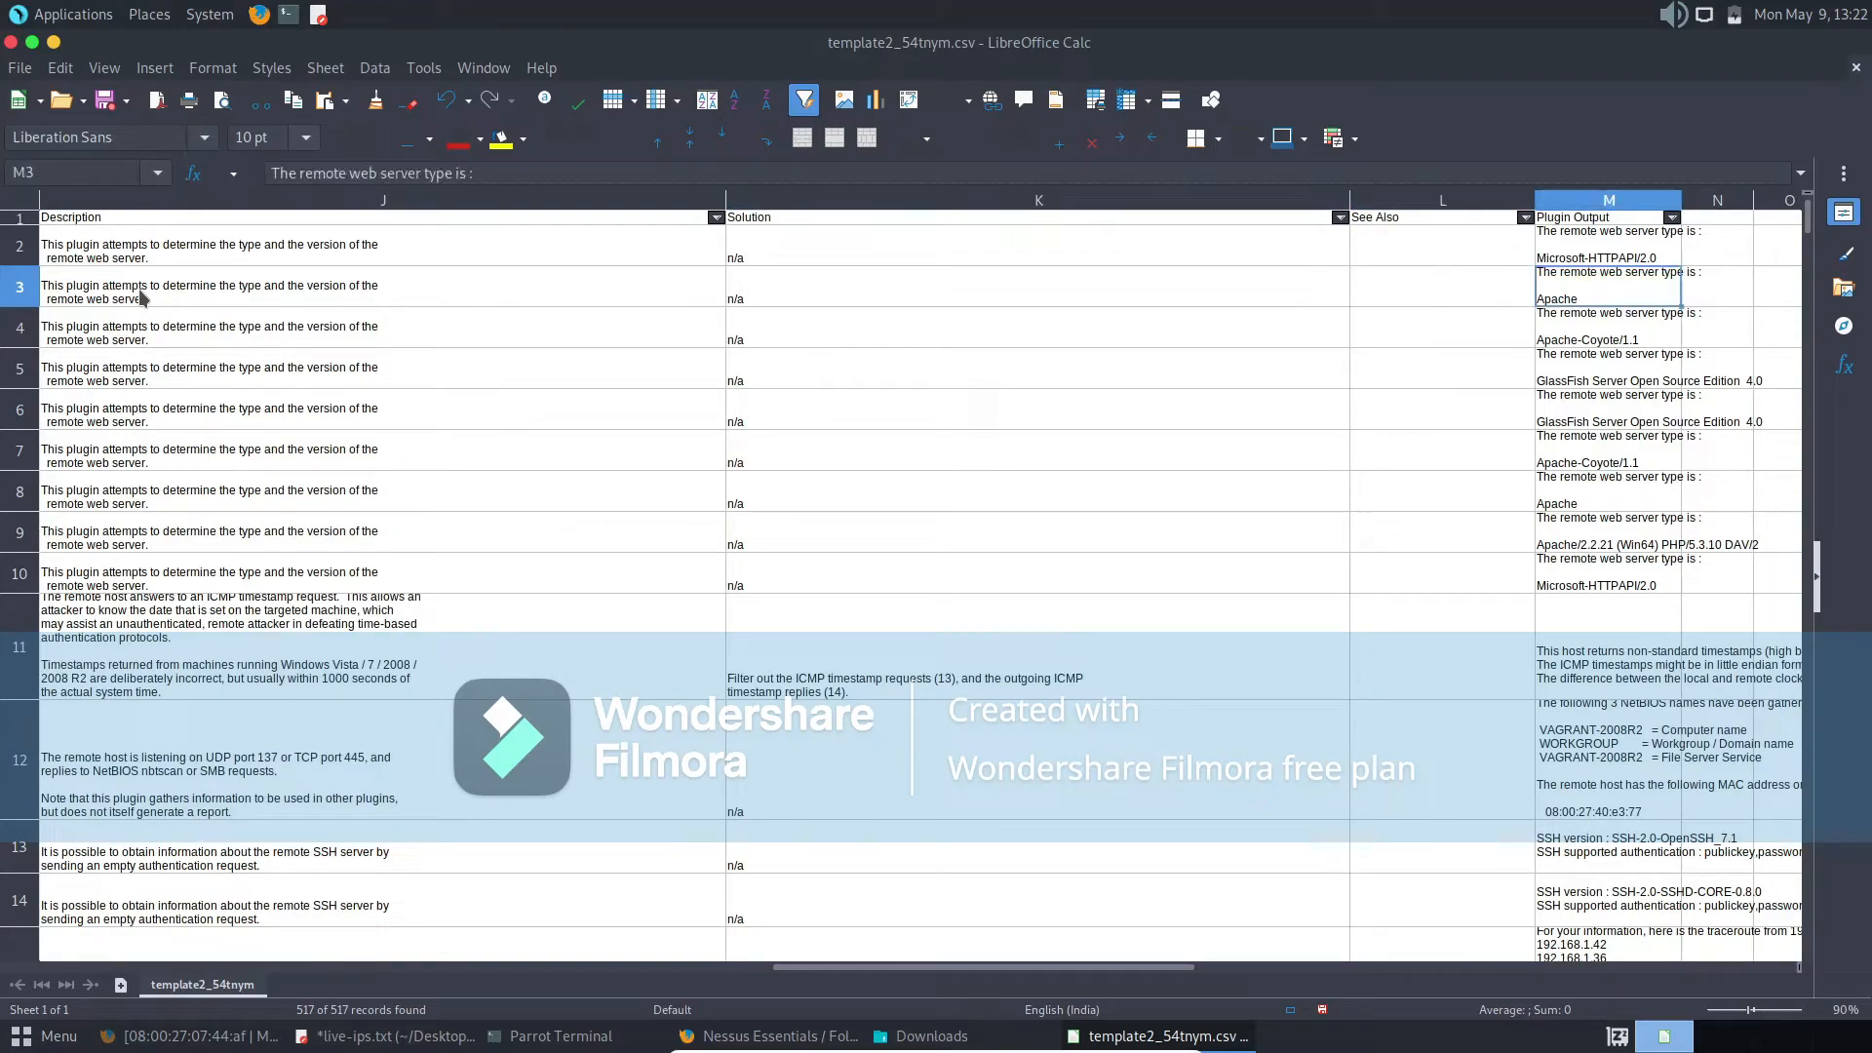
pyautogui.press('Right')
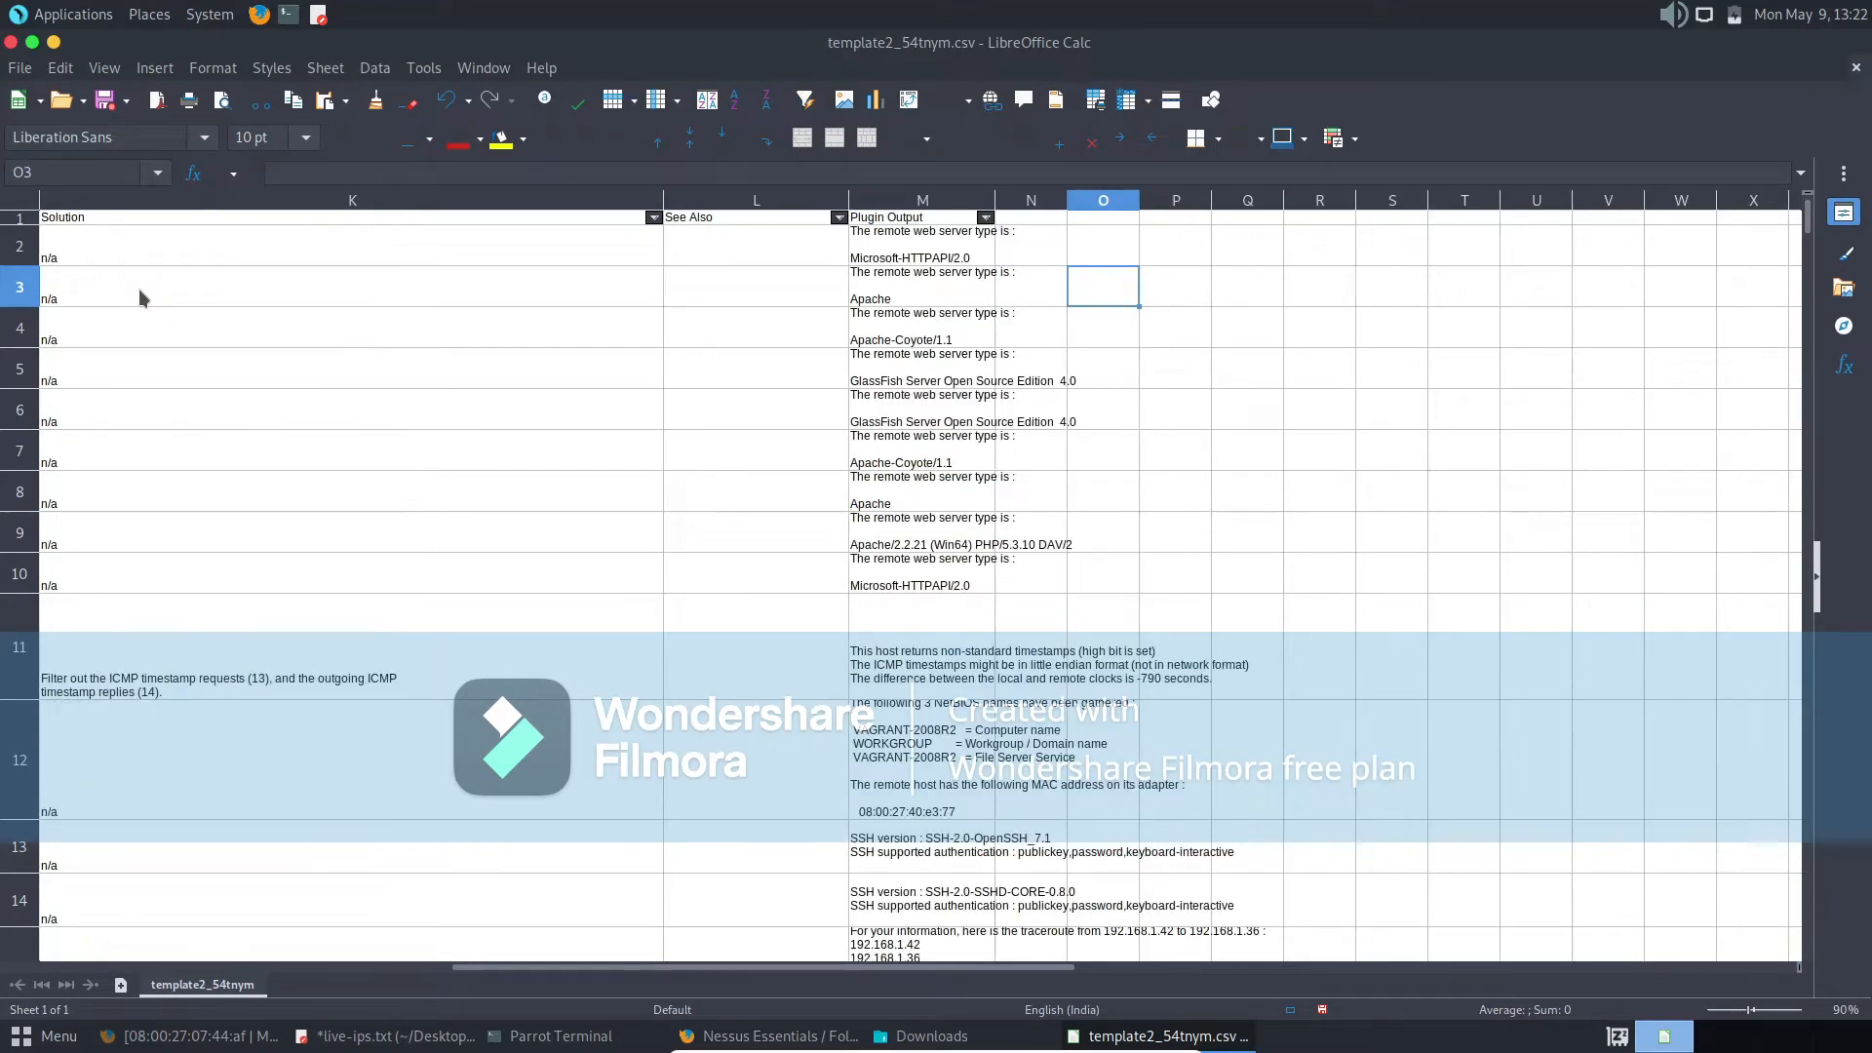
pyautogui.press('Up')
pyautogui.press('Up')
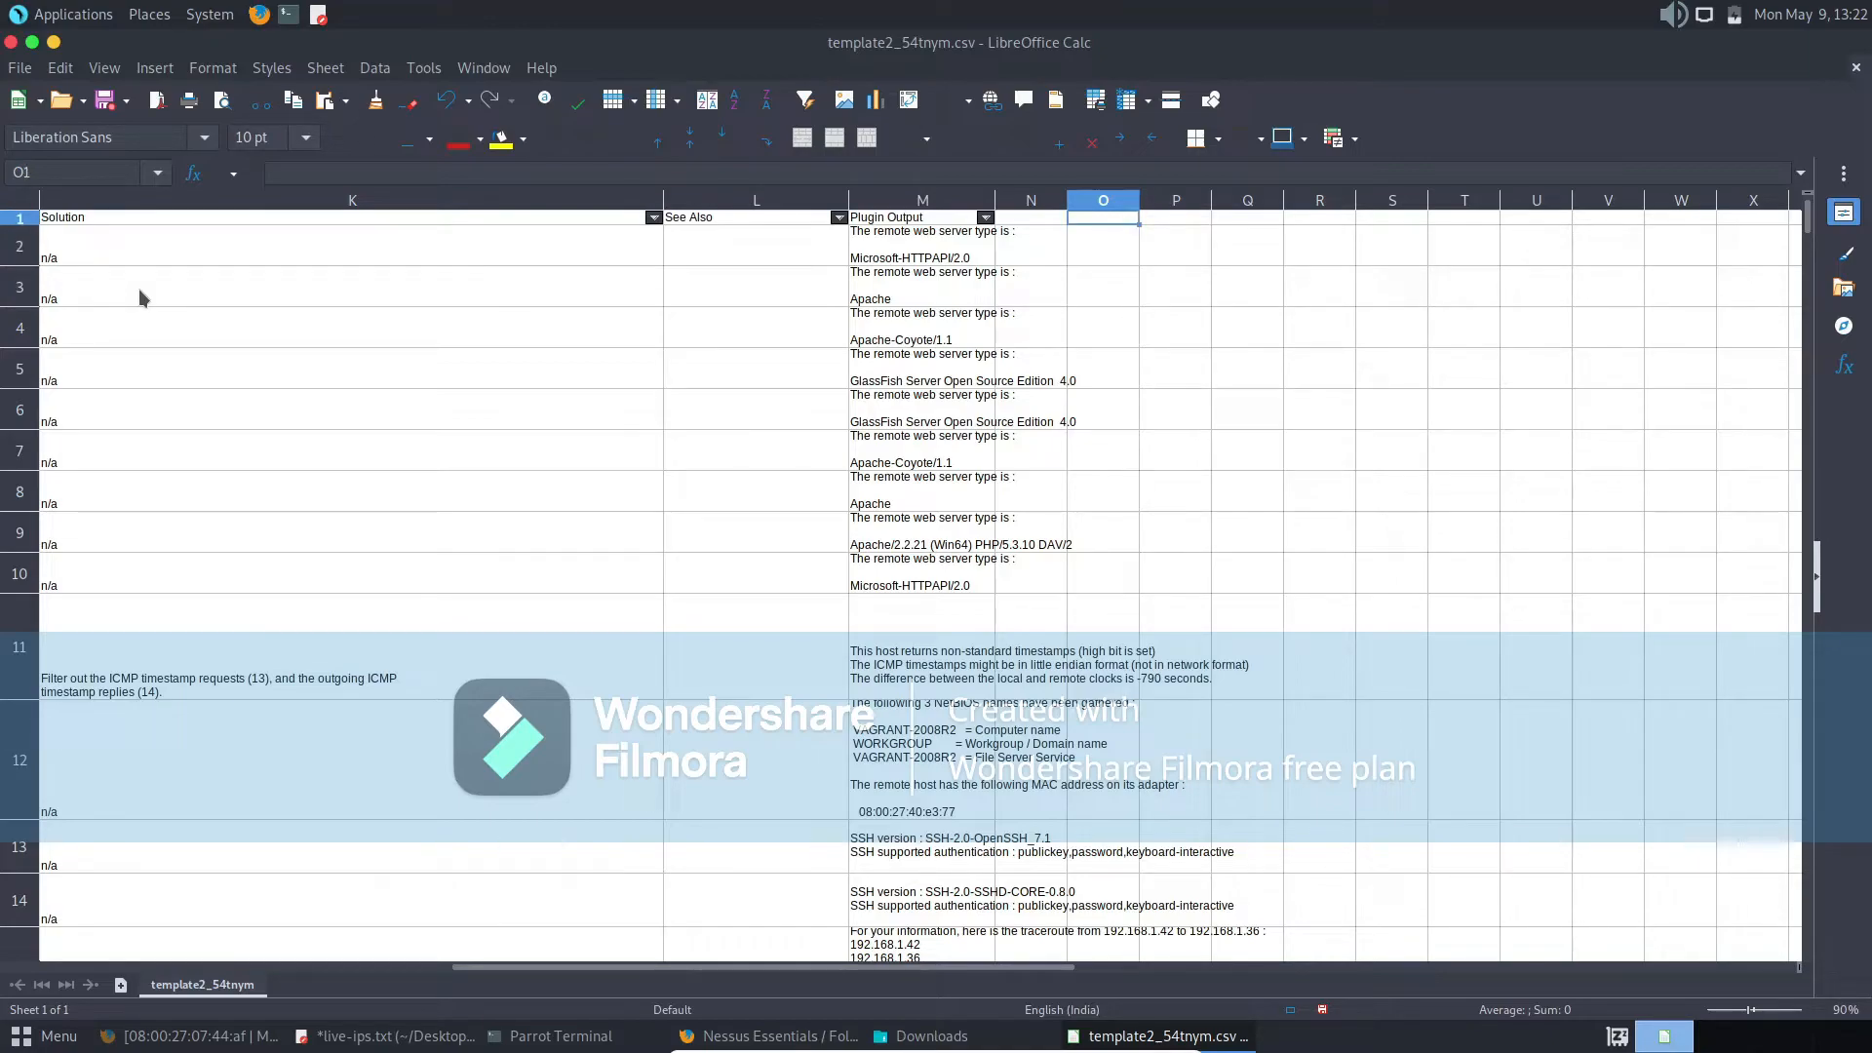
# - Close template2_54tnym.csv without saving the changes and exit LibreOffice
pyautogui.click(1856, 68)
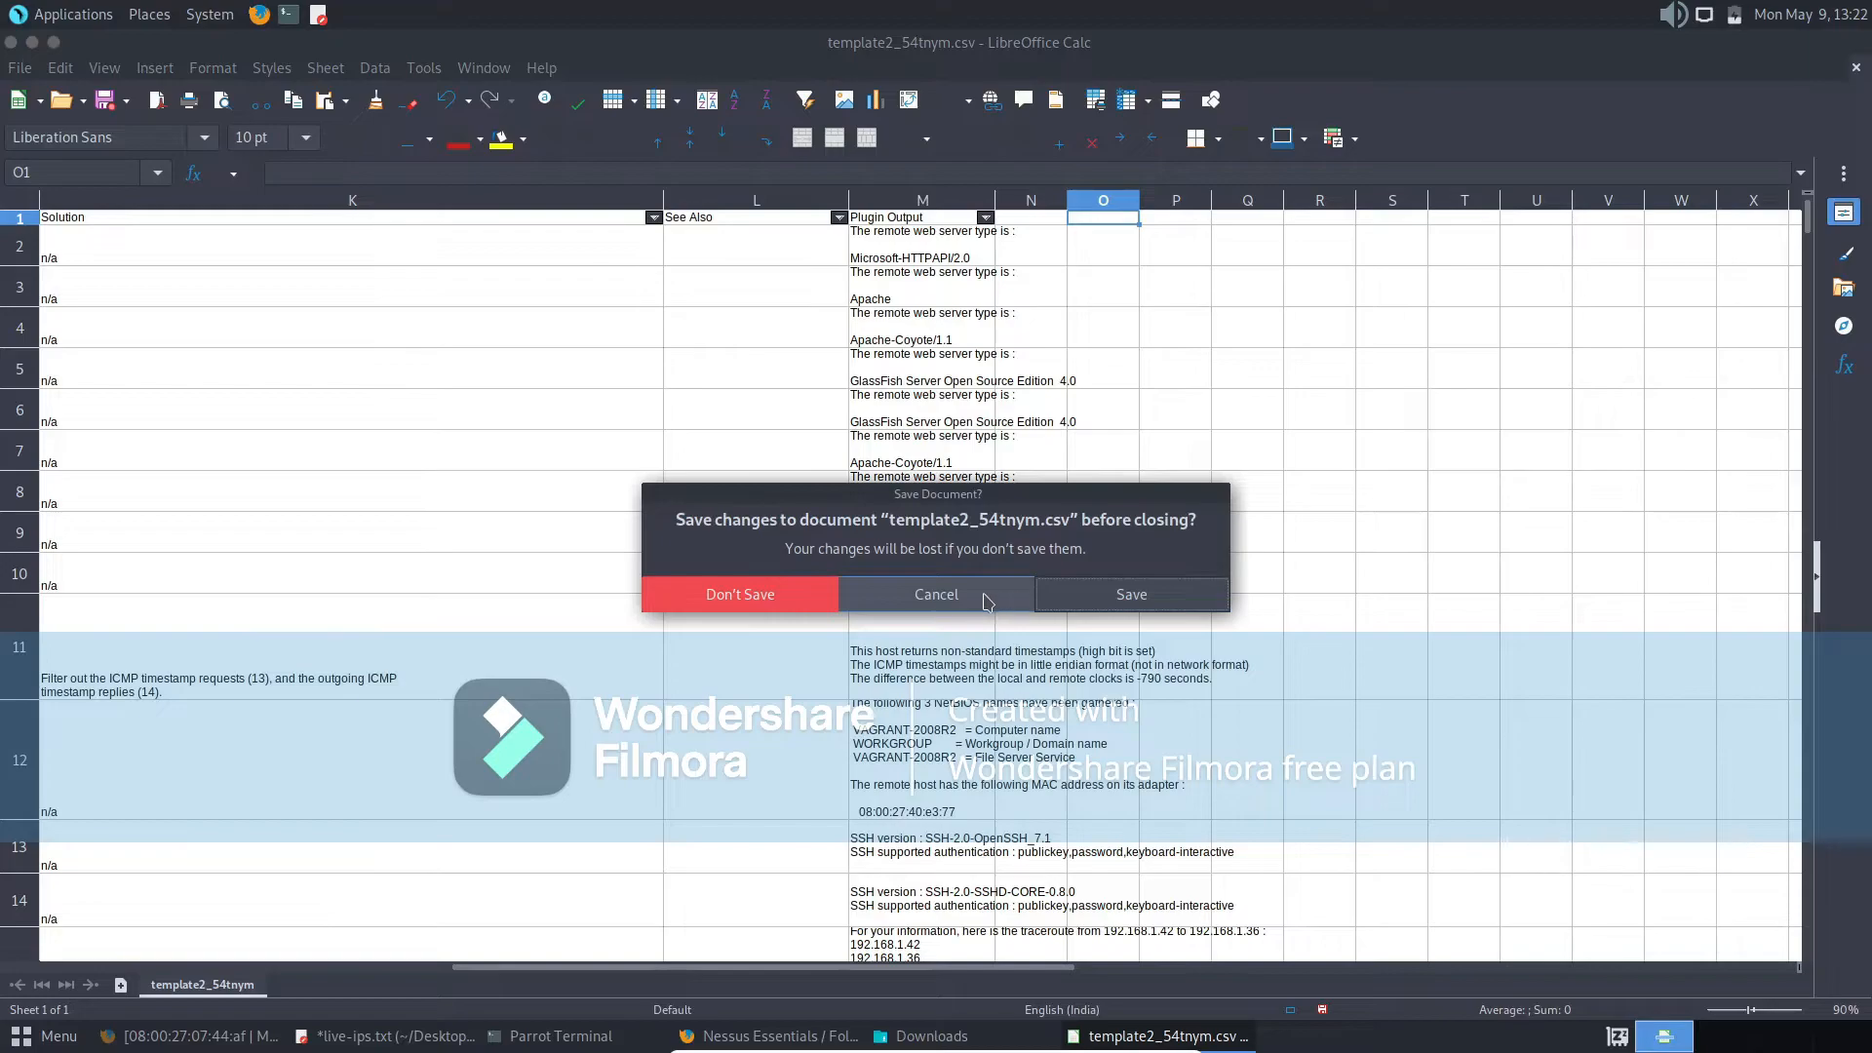
pyautogui.click(816, 595)
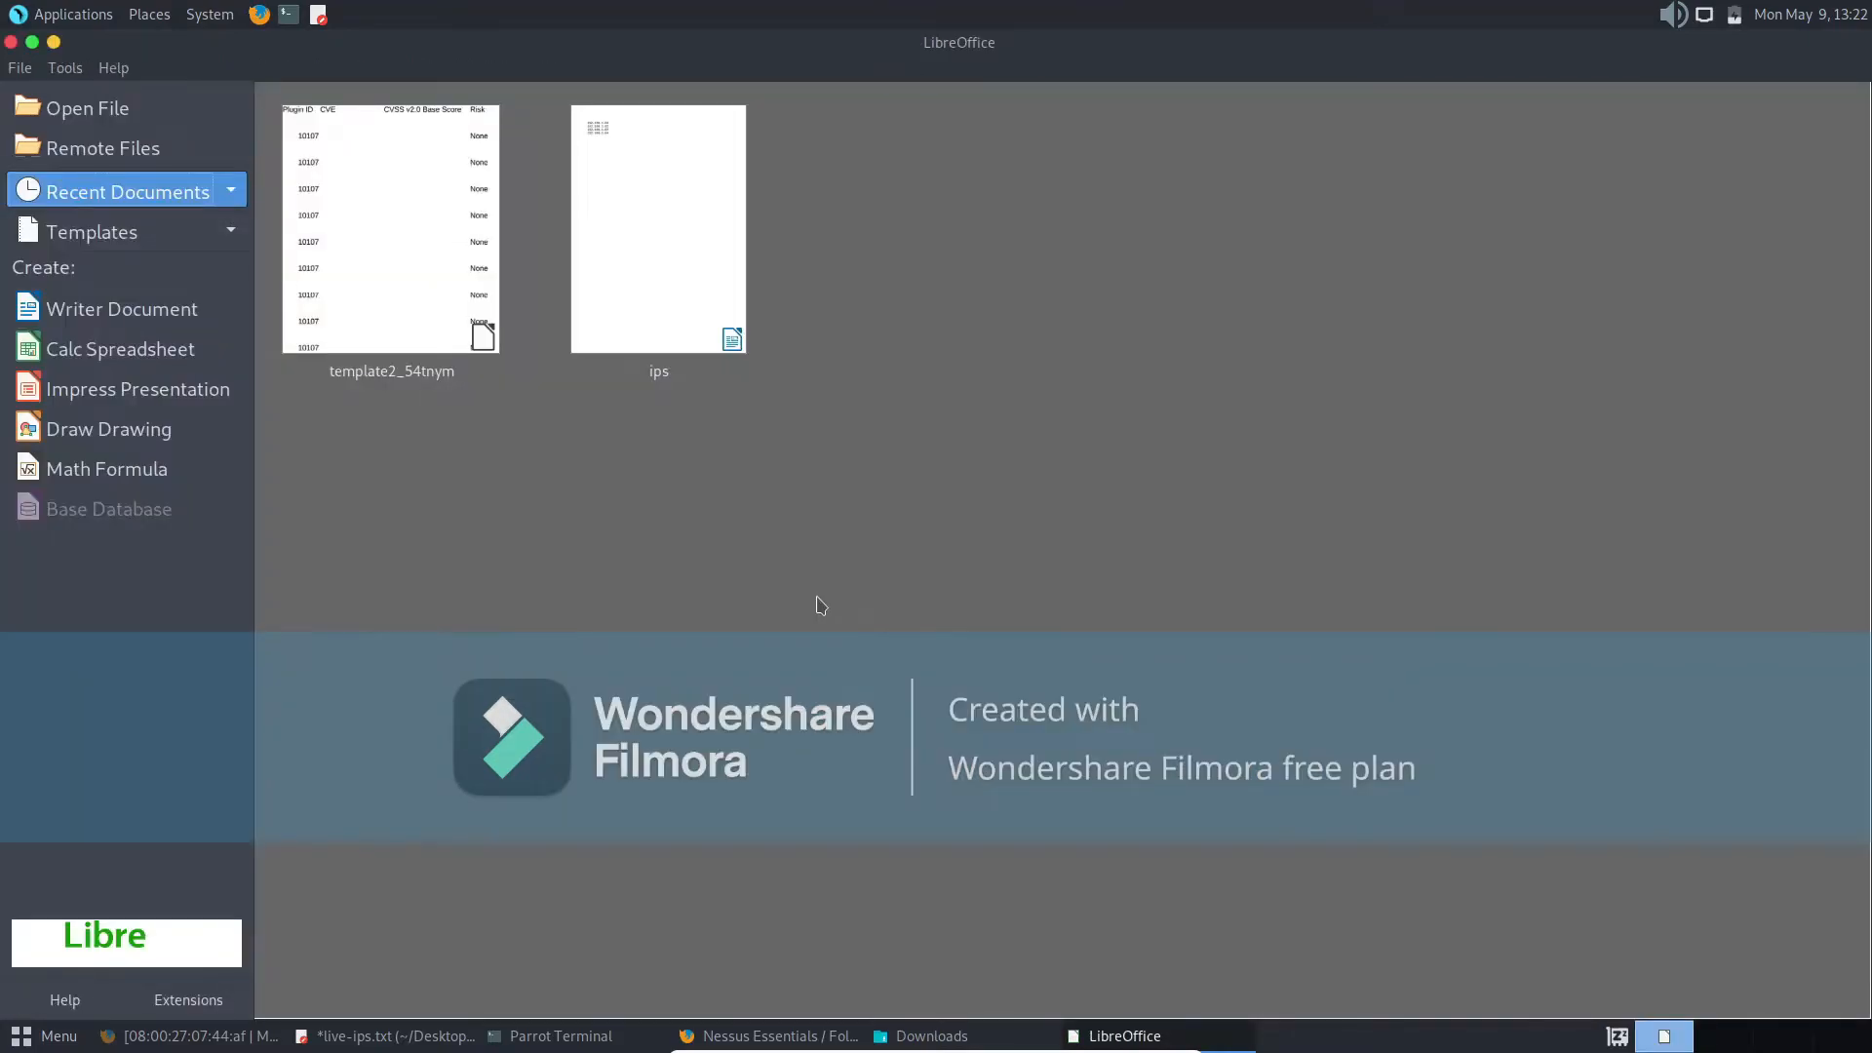
pyautogui.click(11, 43)
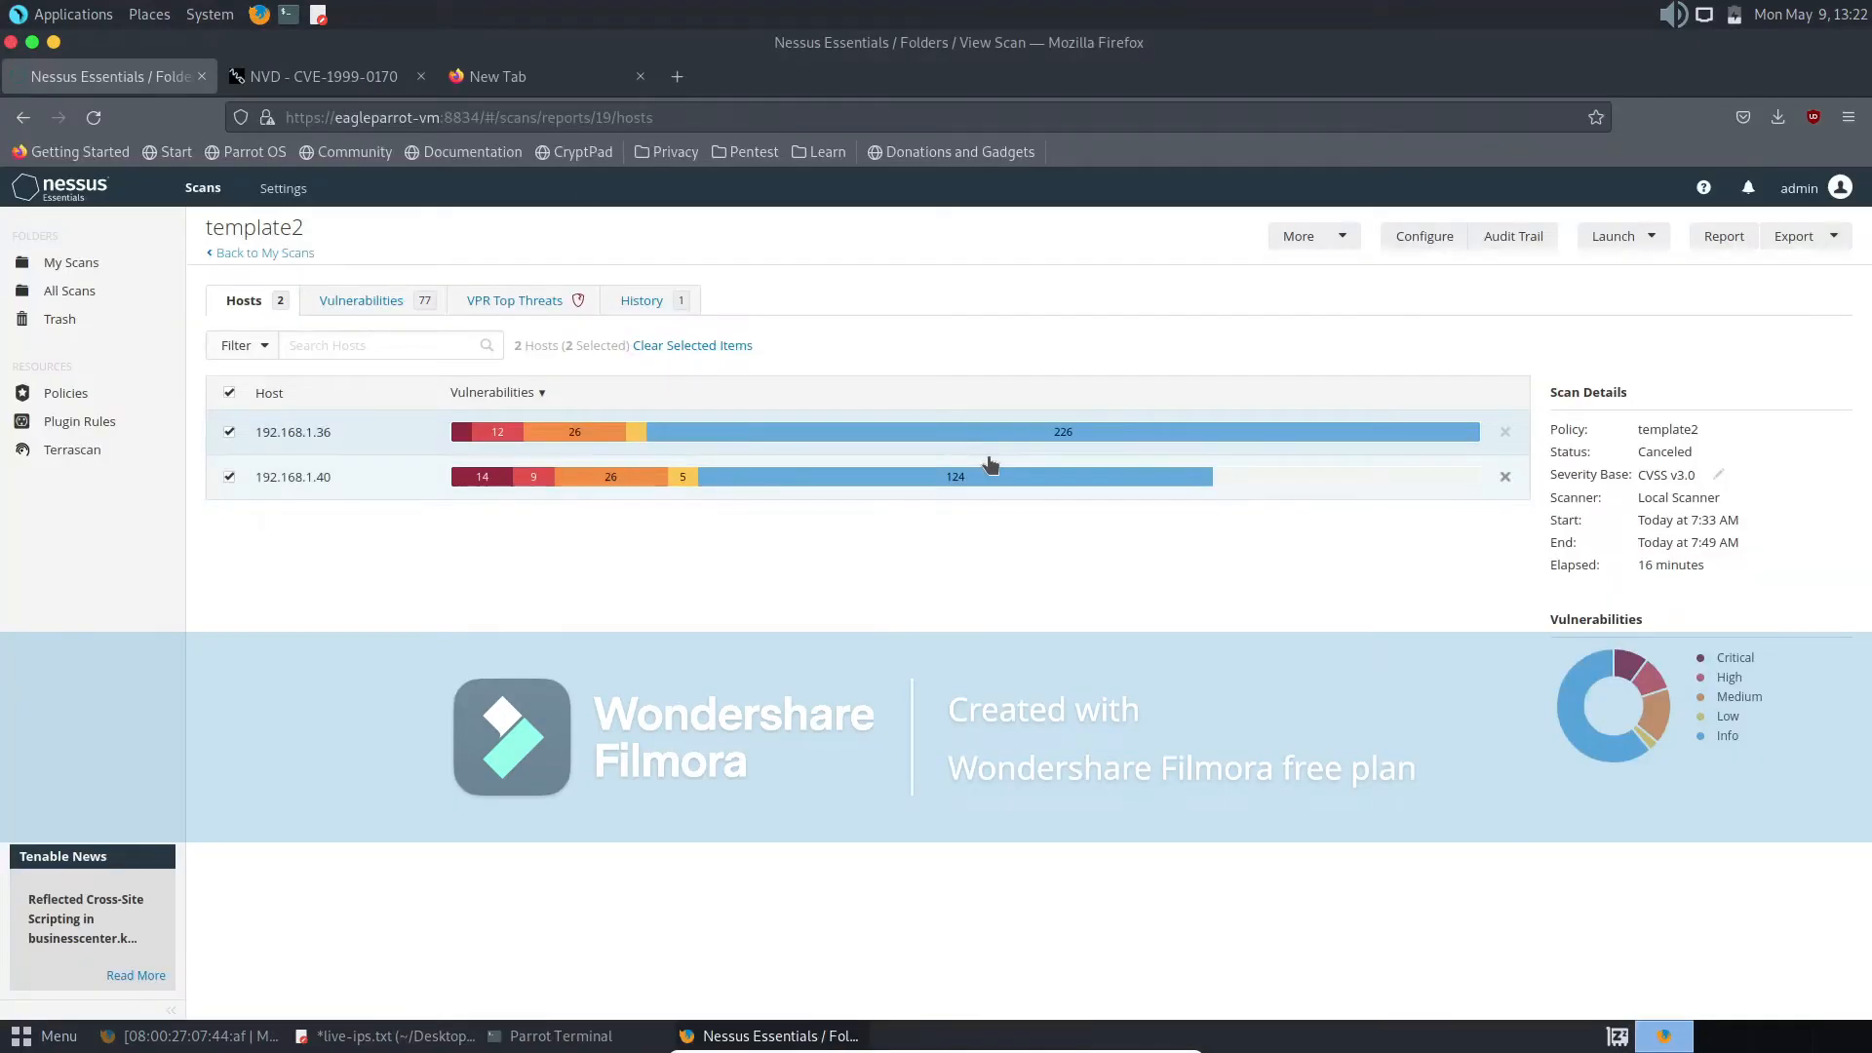
# - Generate a PDF report for both hosts with the Complete List of Vulnerabilities by Host template and save the file
pyautogui.click(1731, 241)
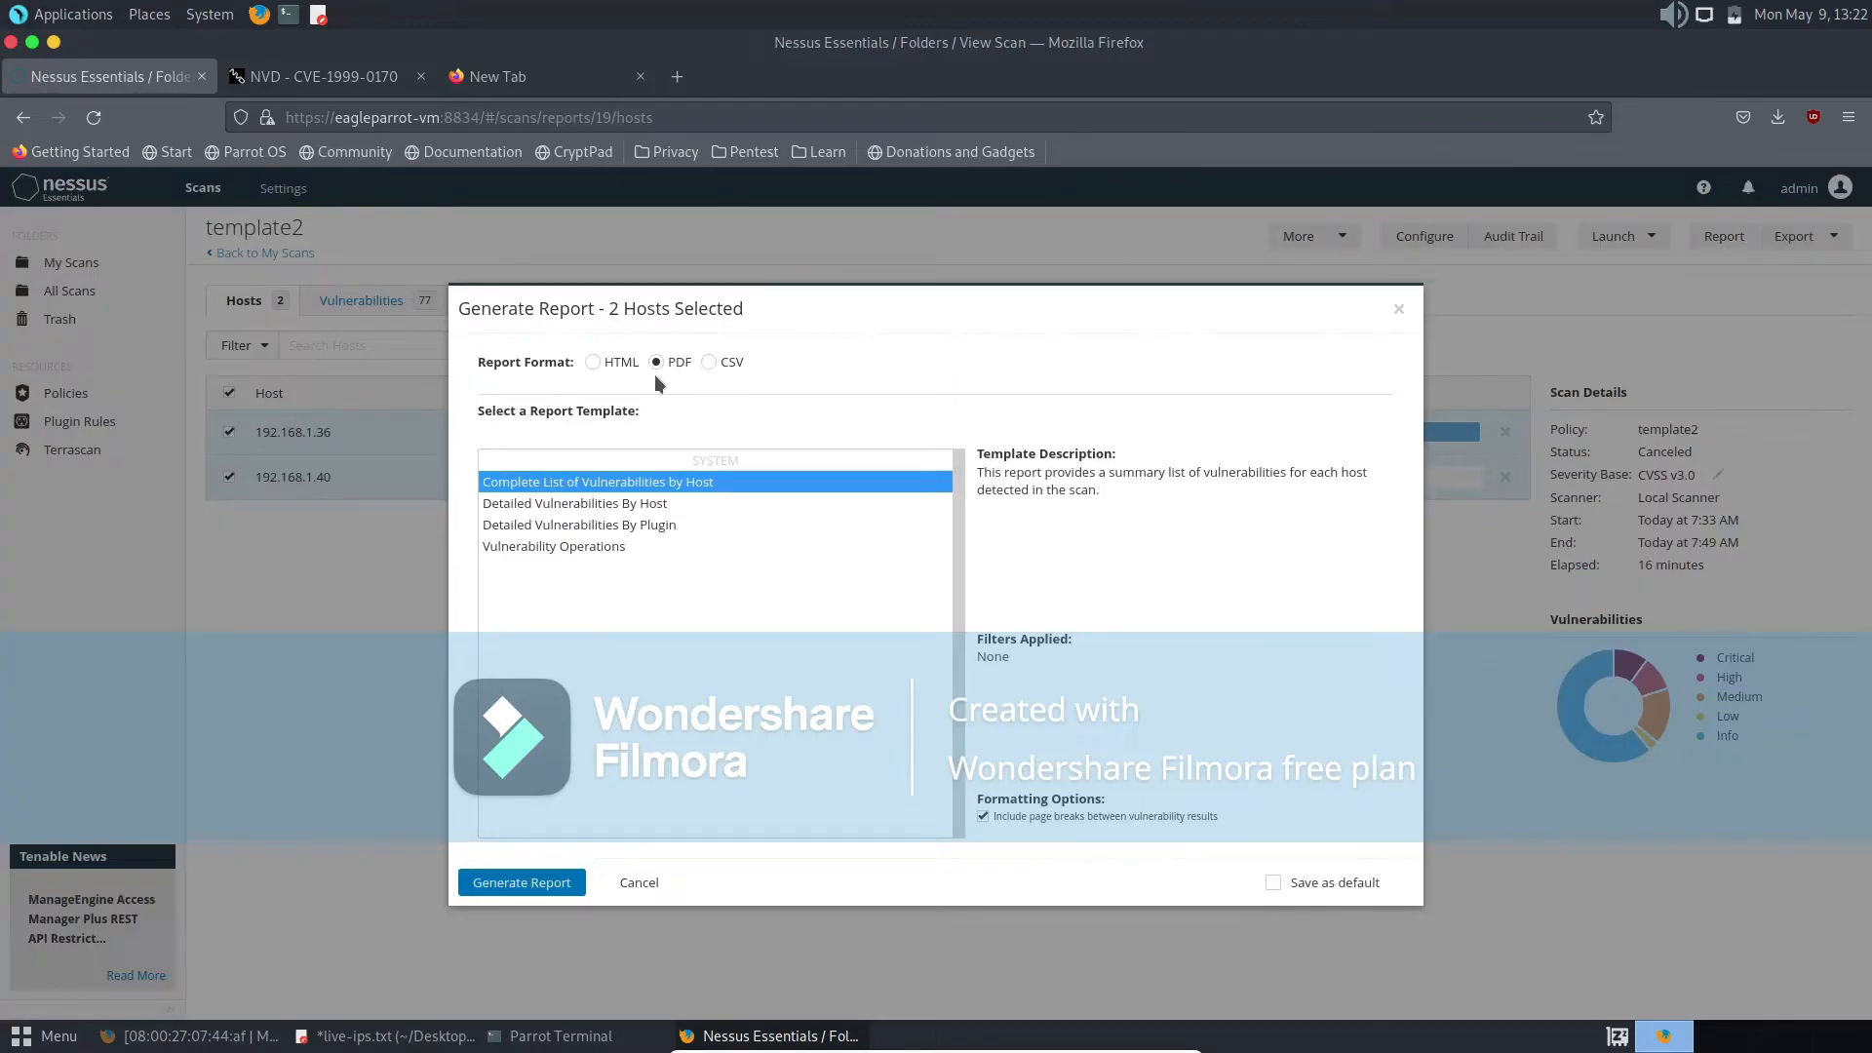
pyautogui.click(530, 885)
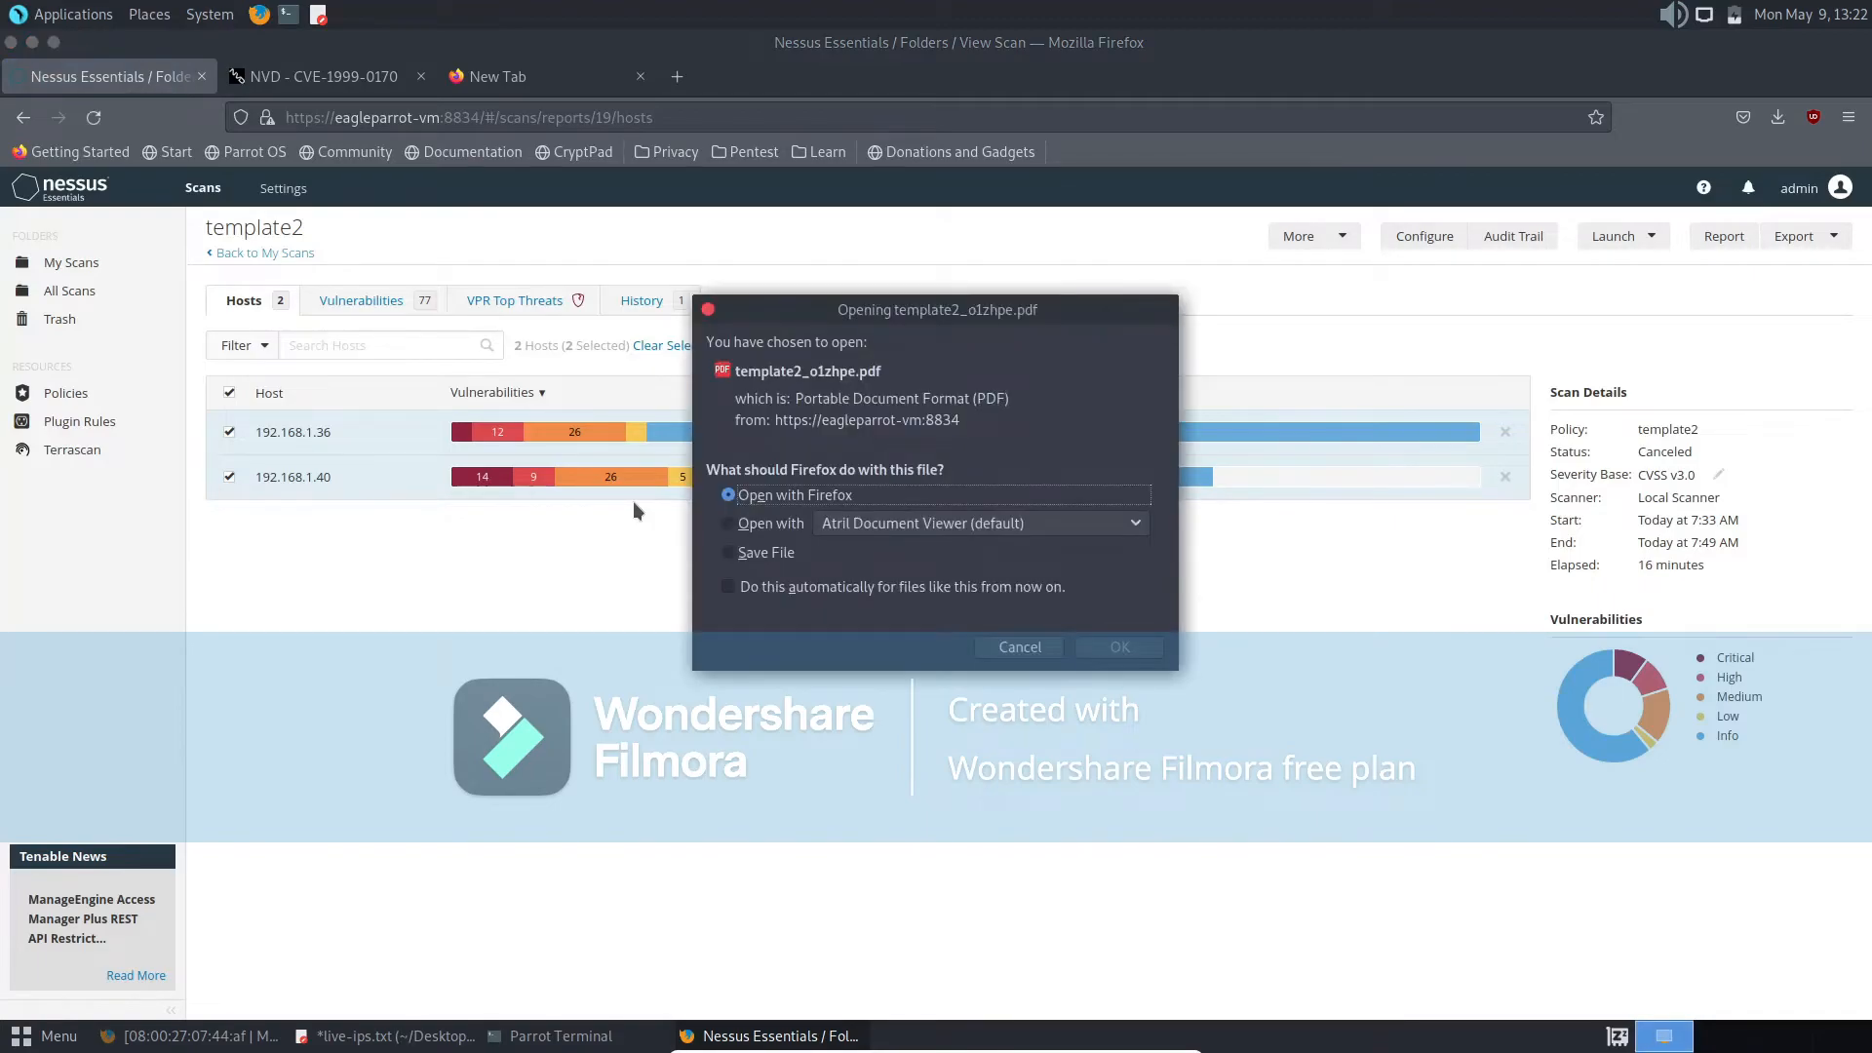
pyautogui.click(754, 553)
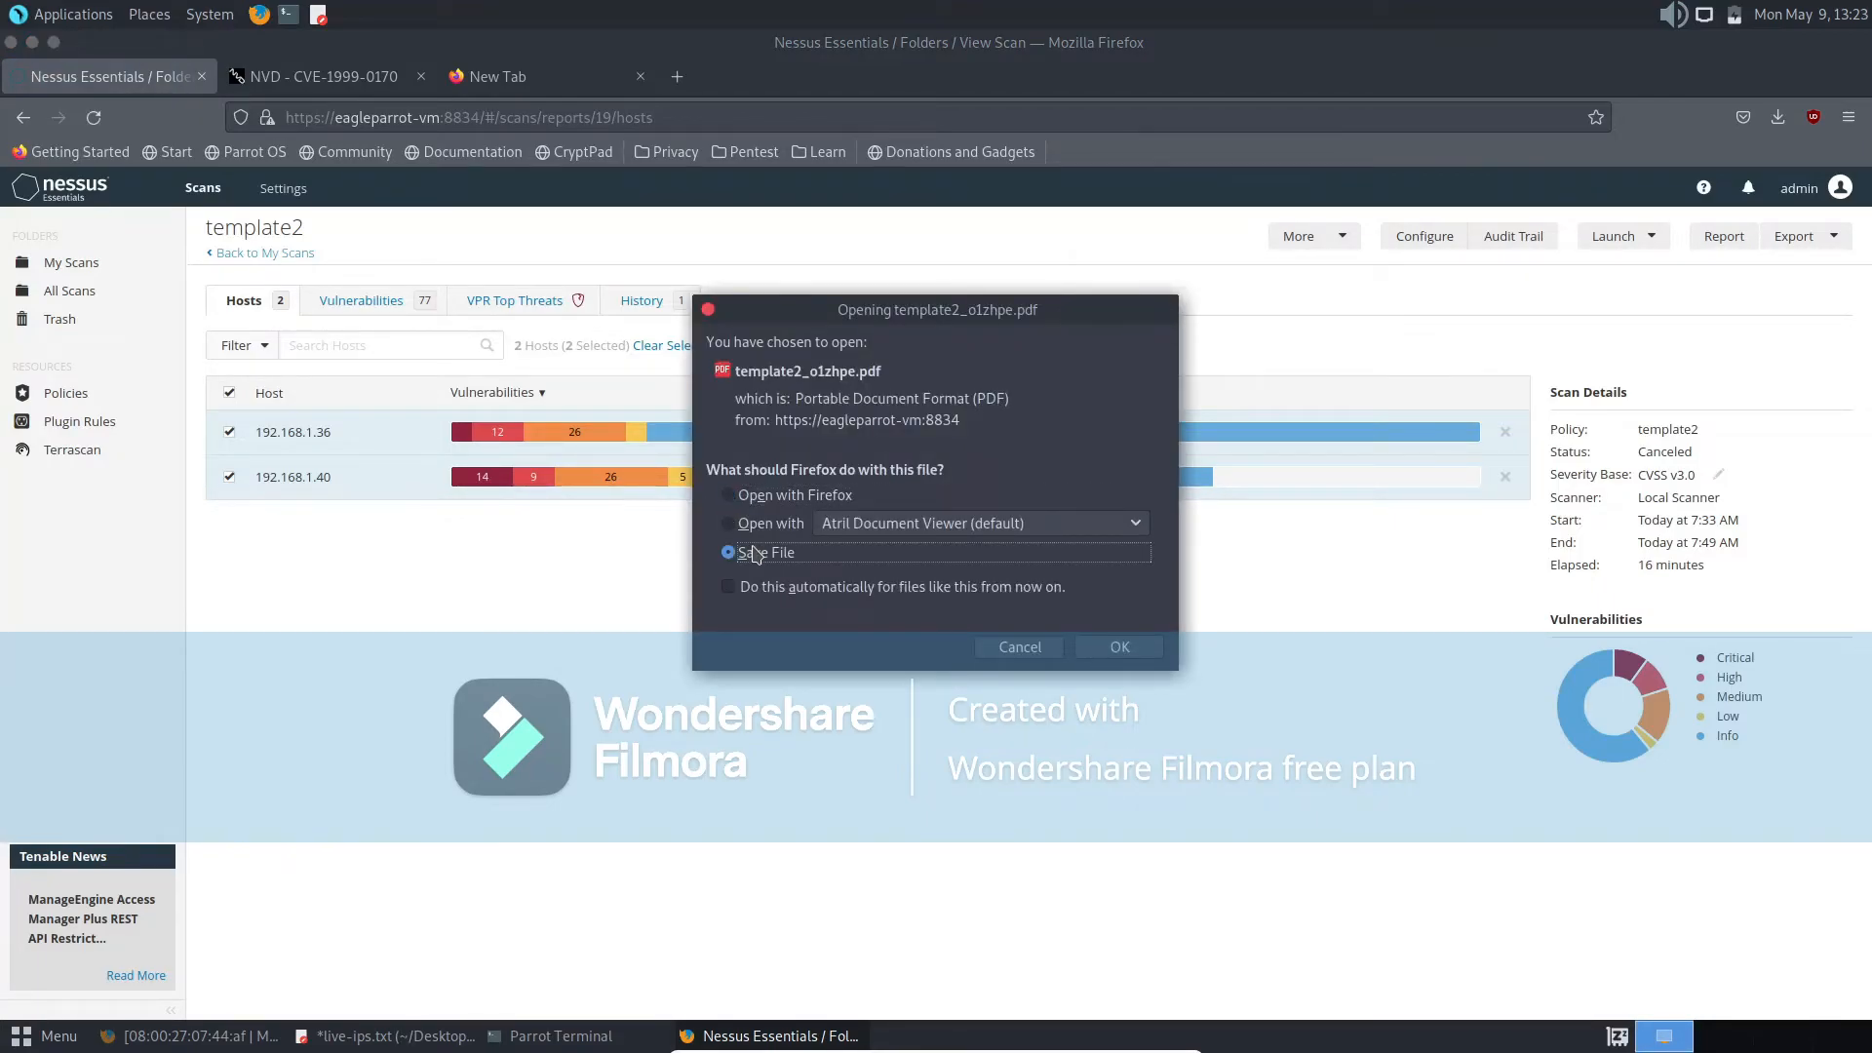
pyautogui.click(1118, 648)
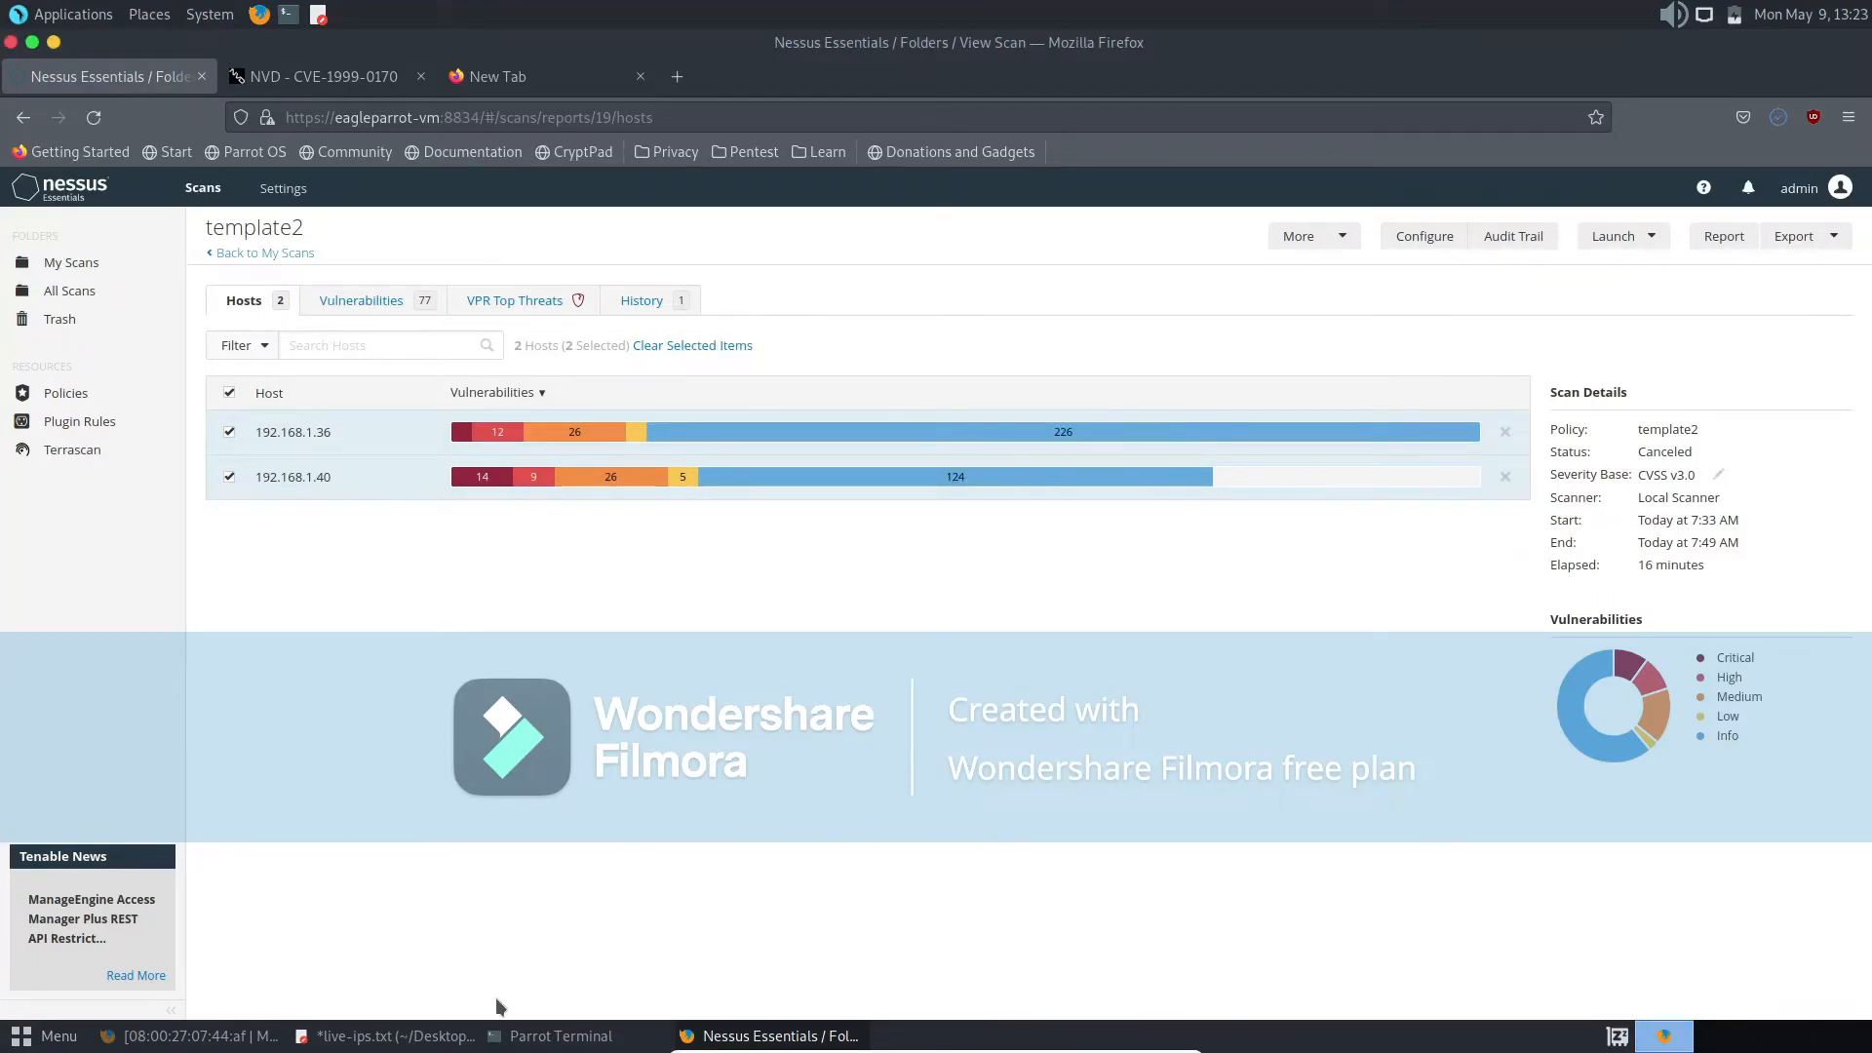
# - Open template2_o1zhpe.pdf from the Downloads folder in Atril Document Viewer and maximize its window
pyautogui.click(174, 19)
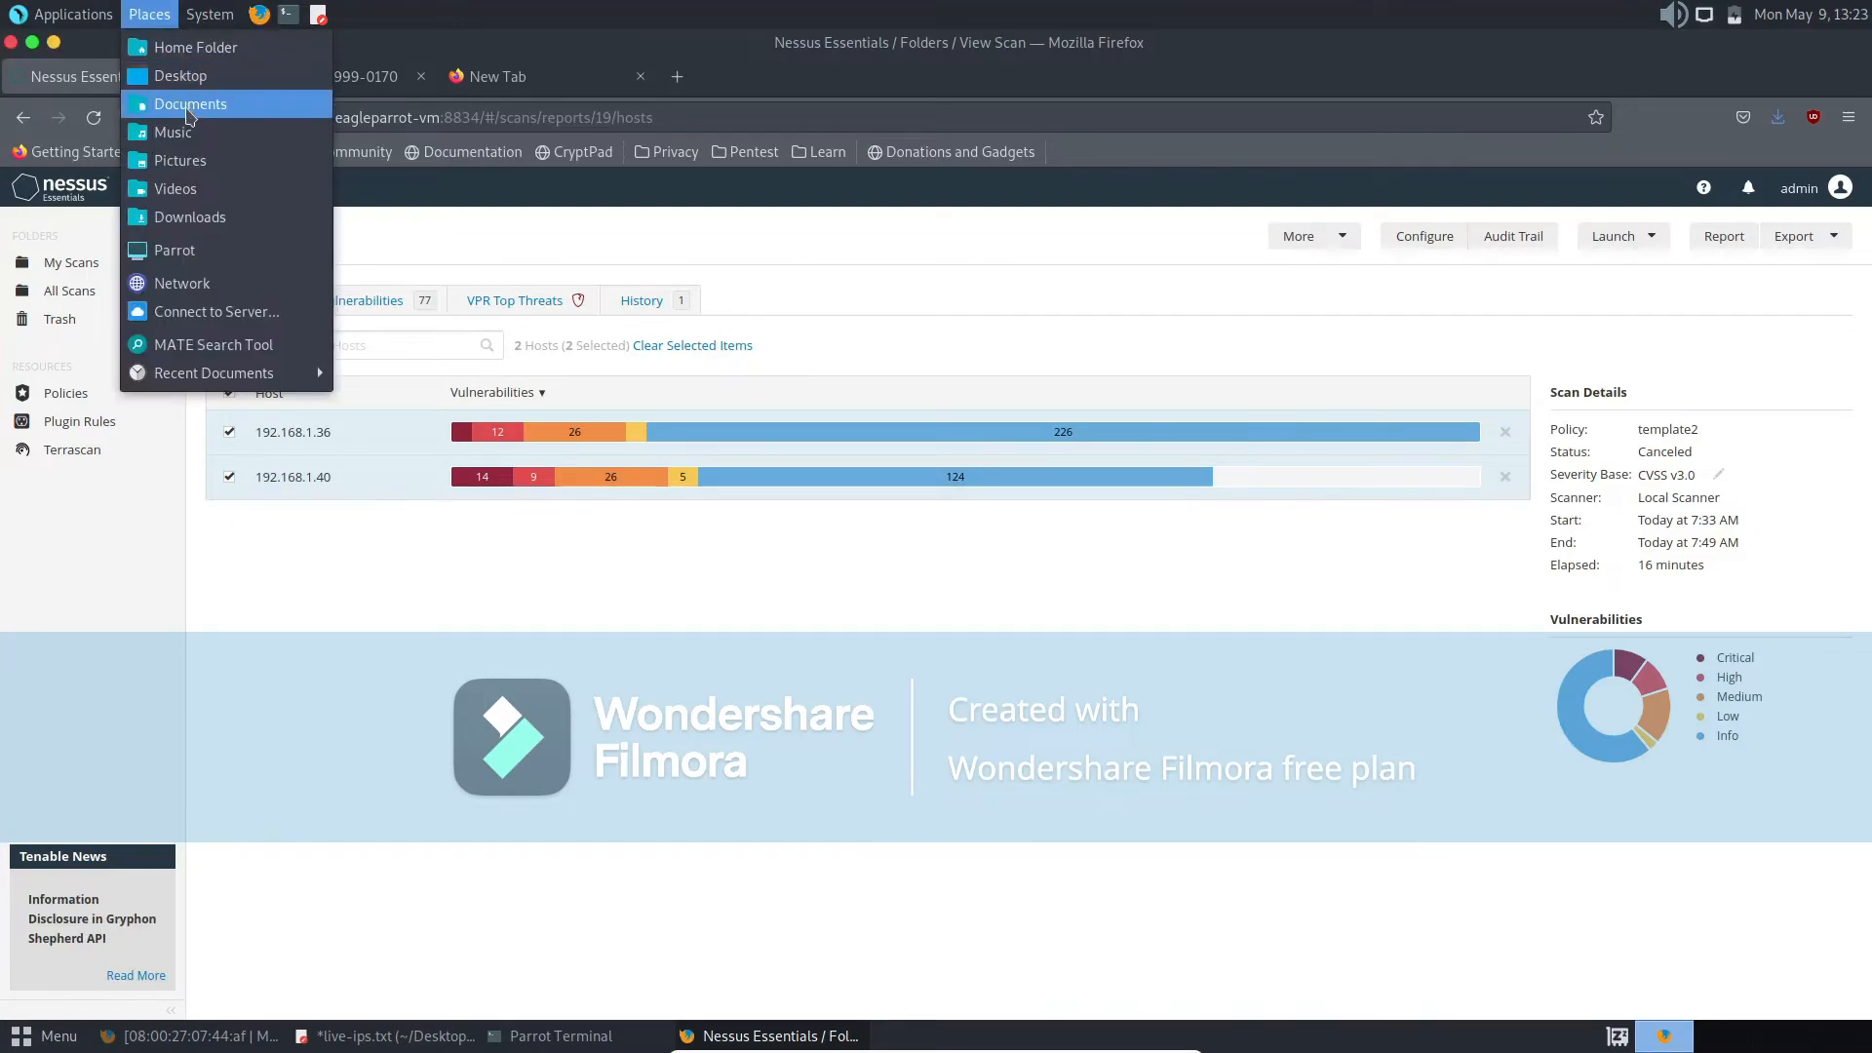
pyautogui.click(190, 215)
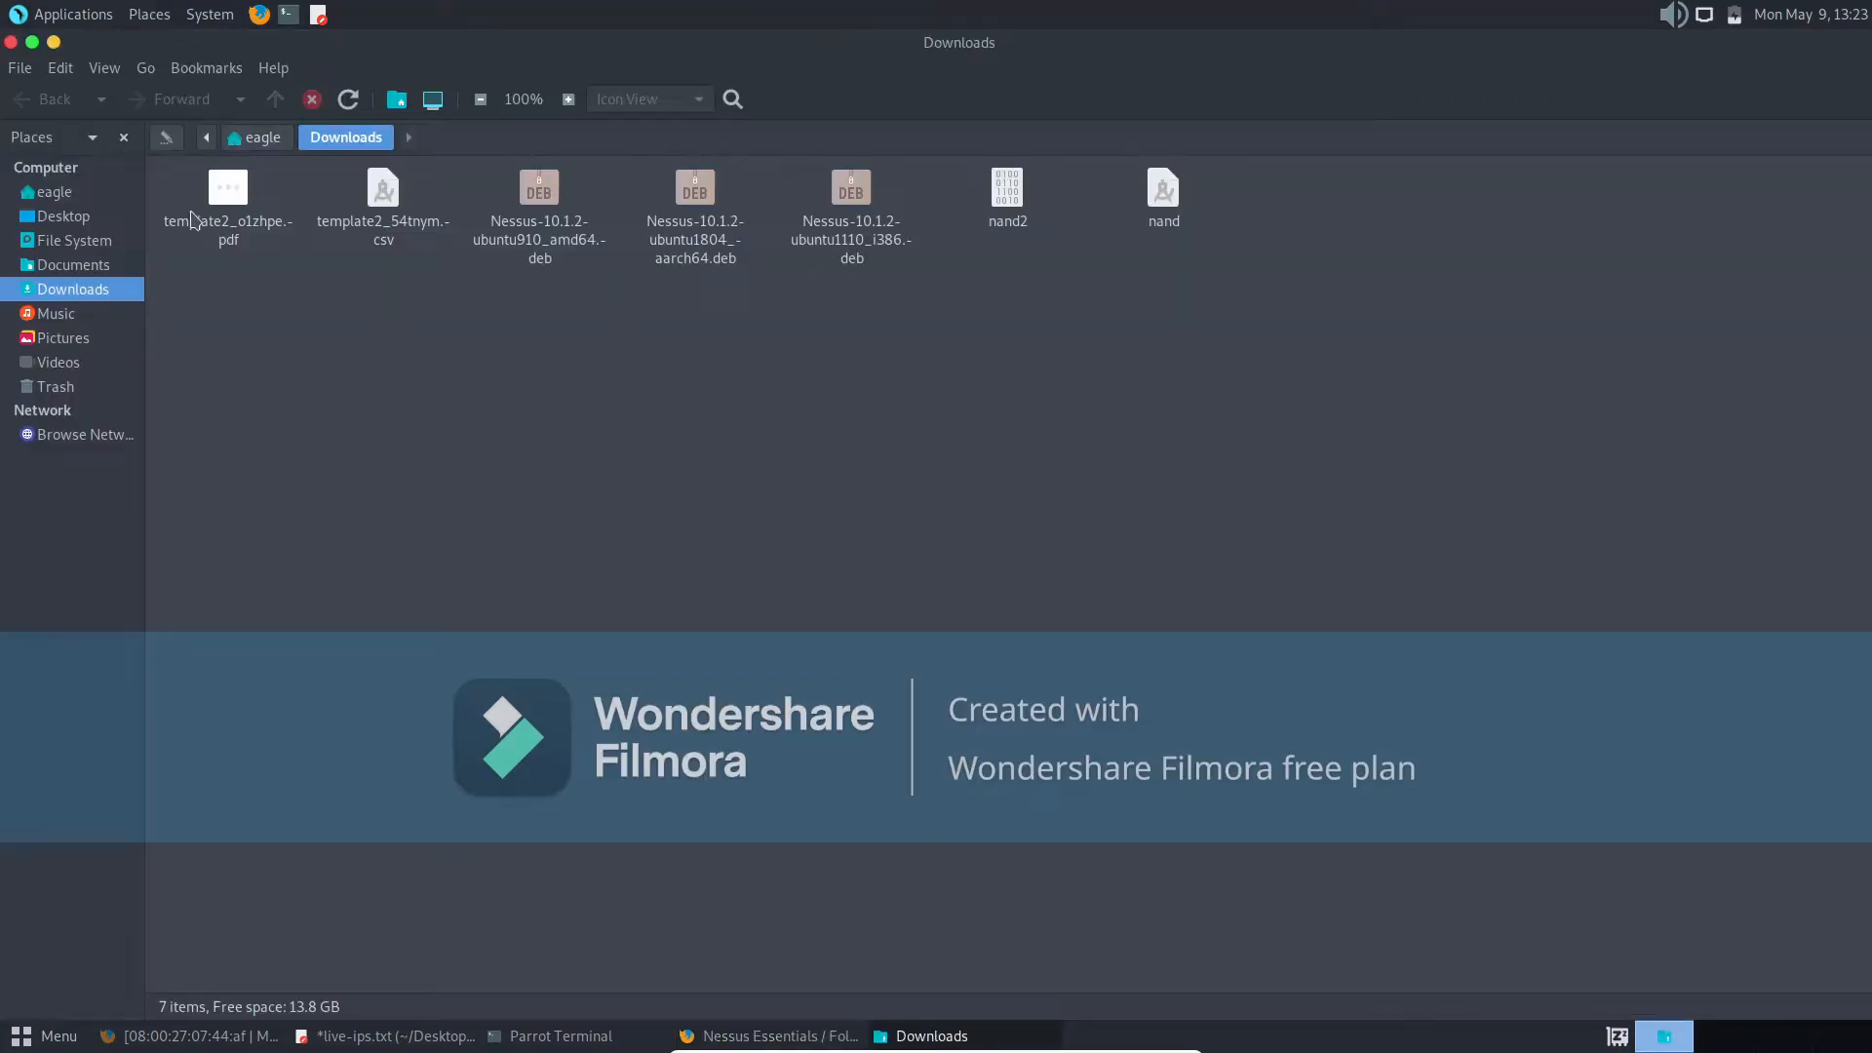
pyautogui.click(246, 256)
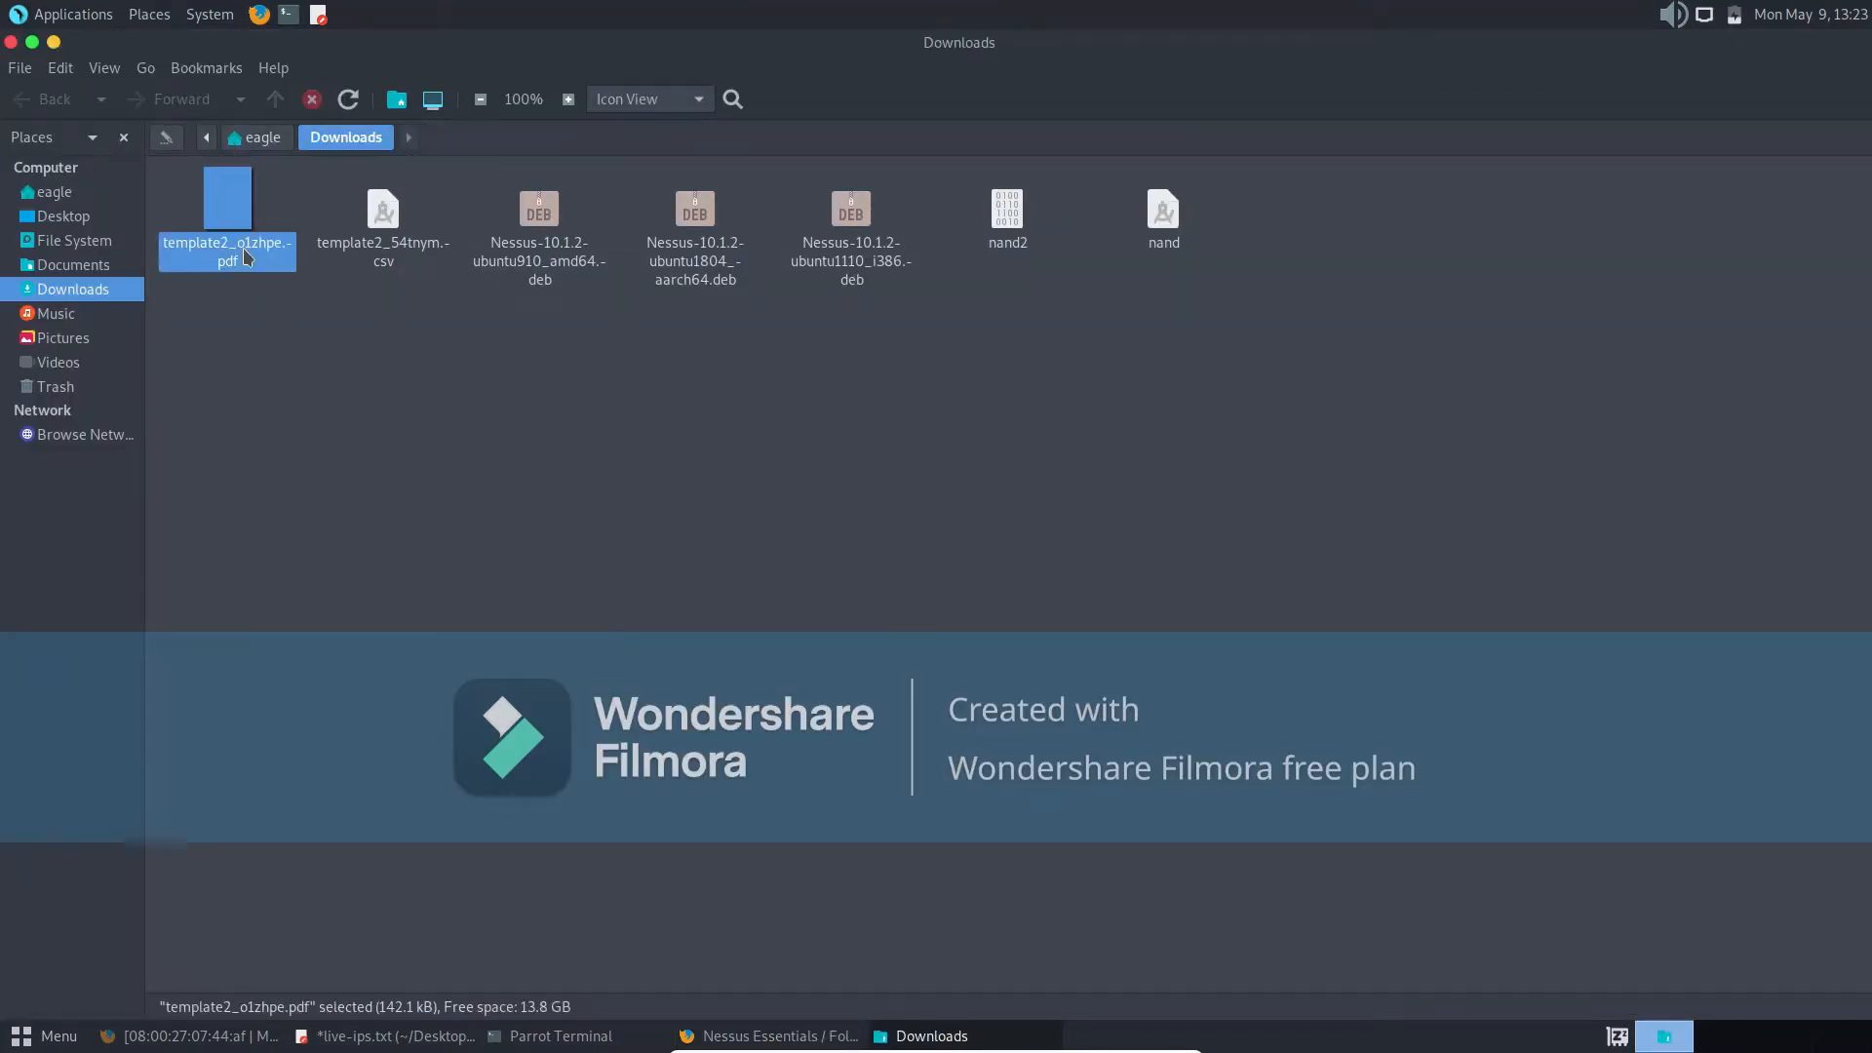
pyautogui.rightClick(247, 256)
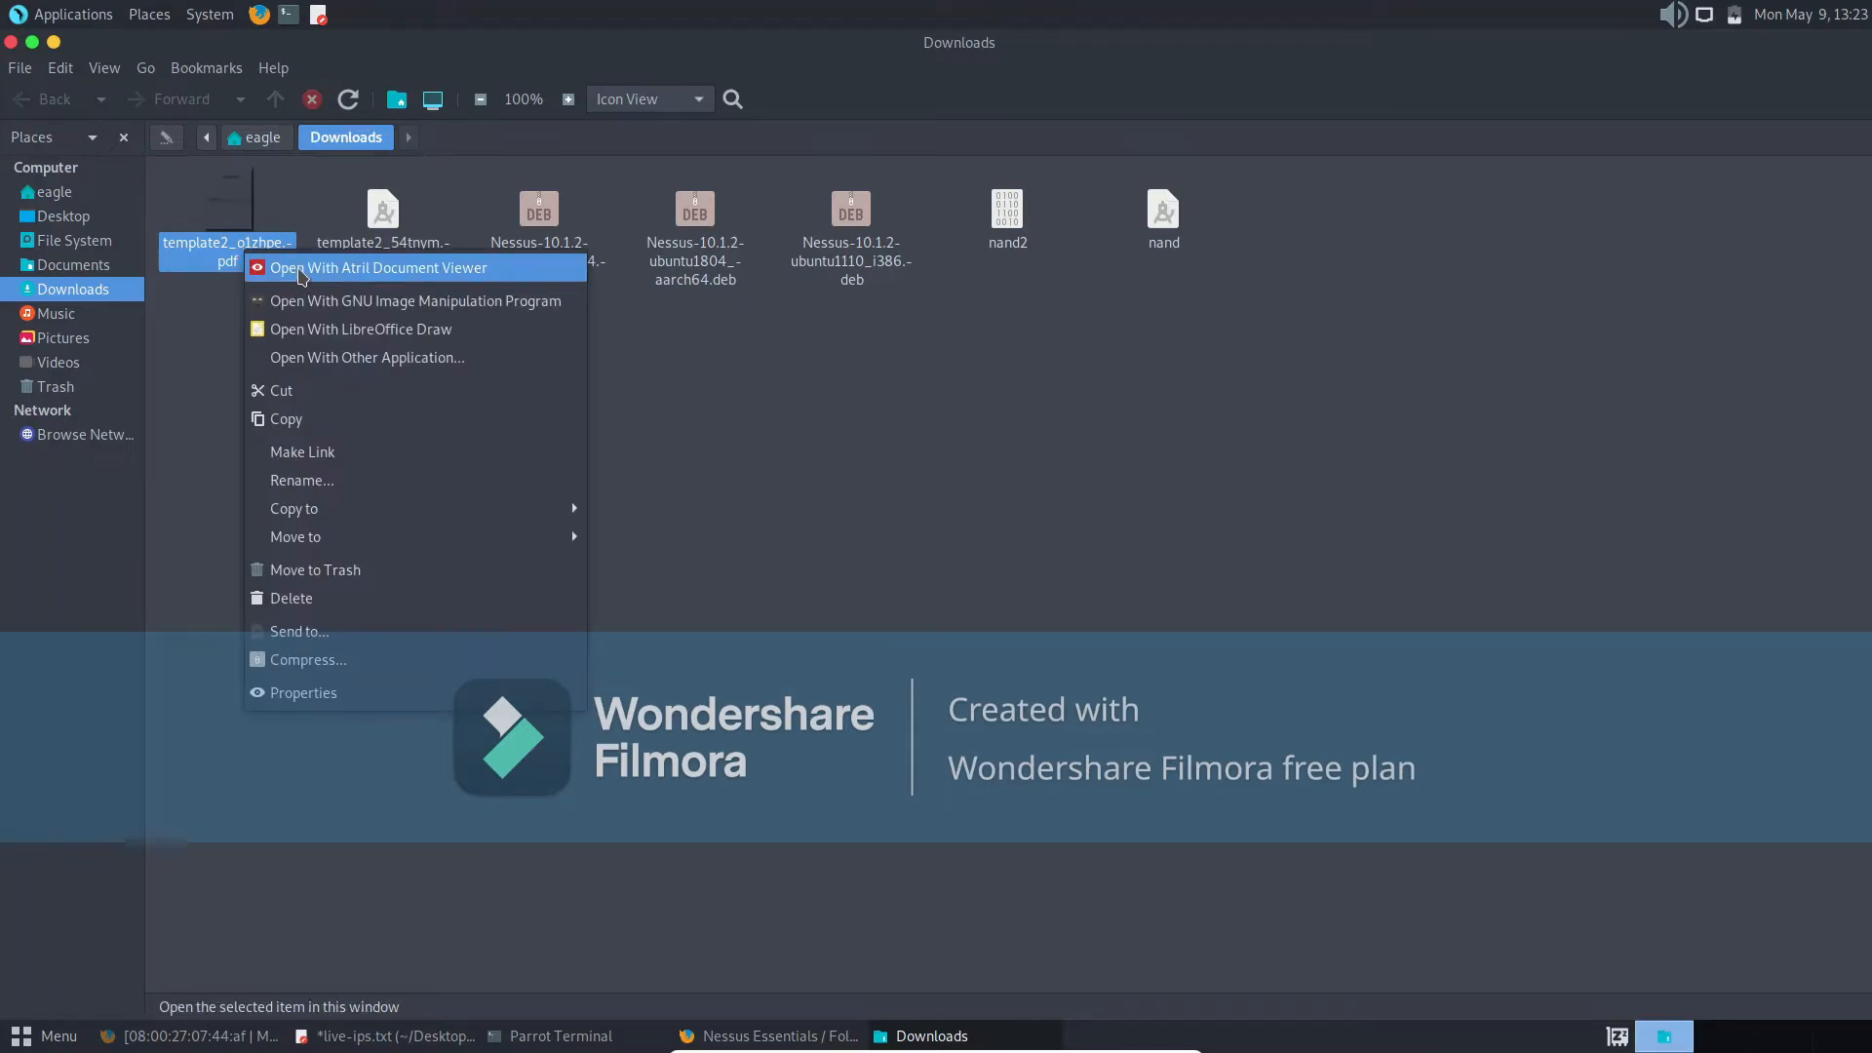
pyautogui.click(299, 273)
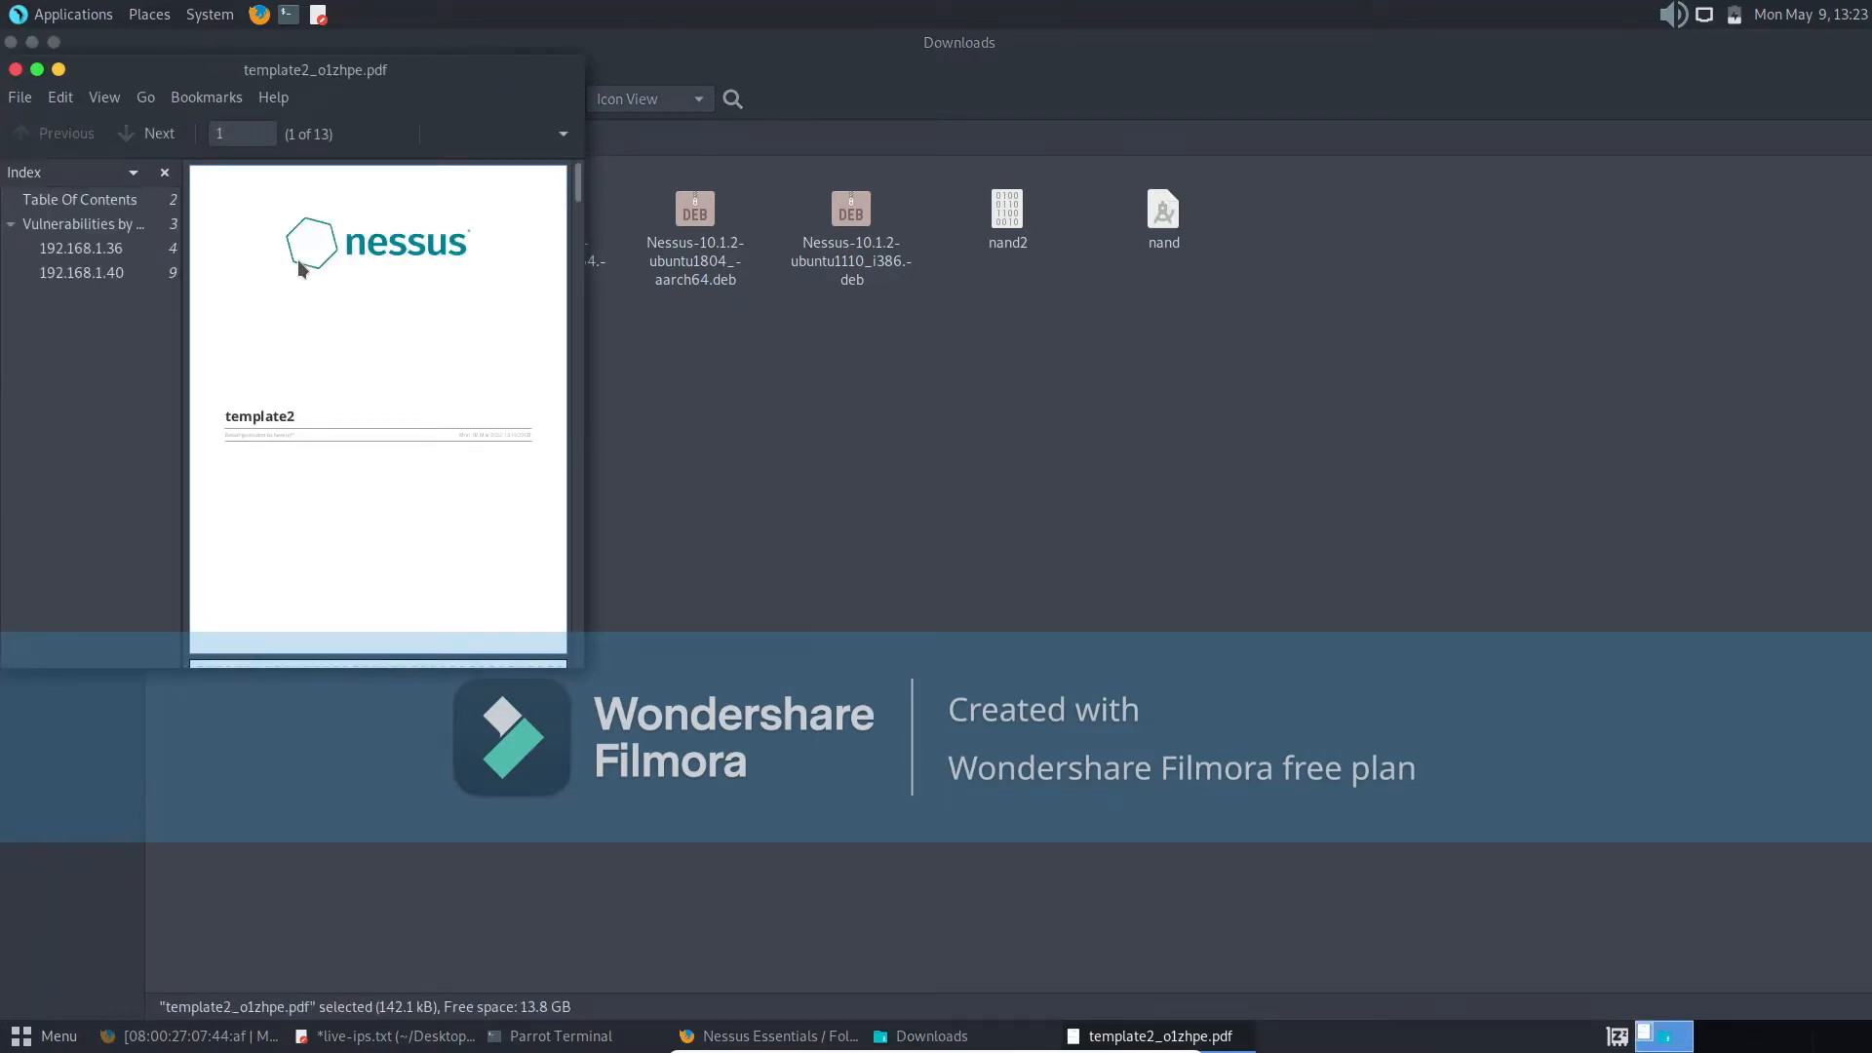
pyautogui.click(37, 70)
# - Review the PDF's vulnerability list from host 192.168.1.36 through to the last page, and close the document
pyautogui.click(102, 220)
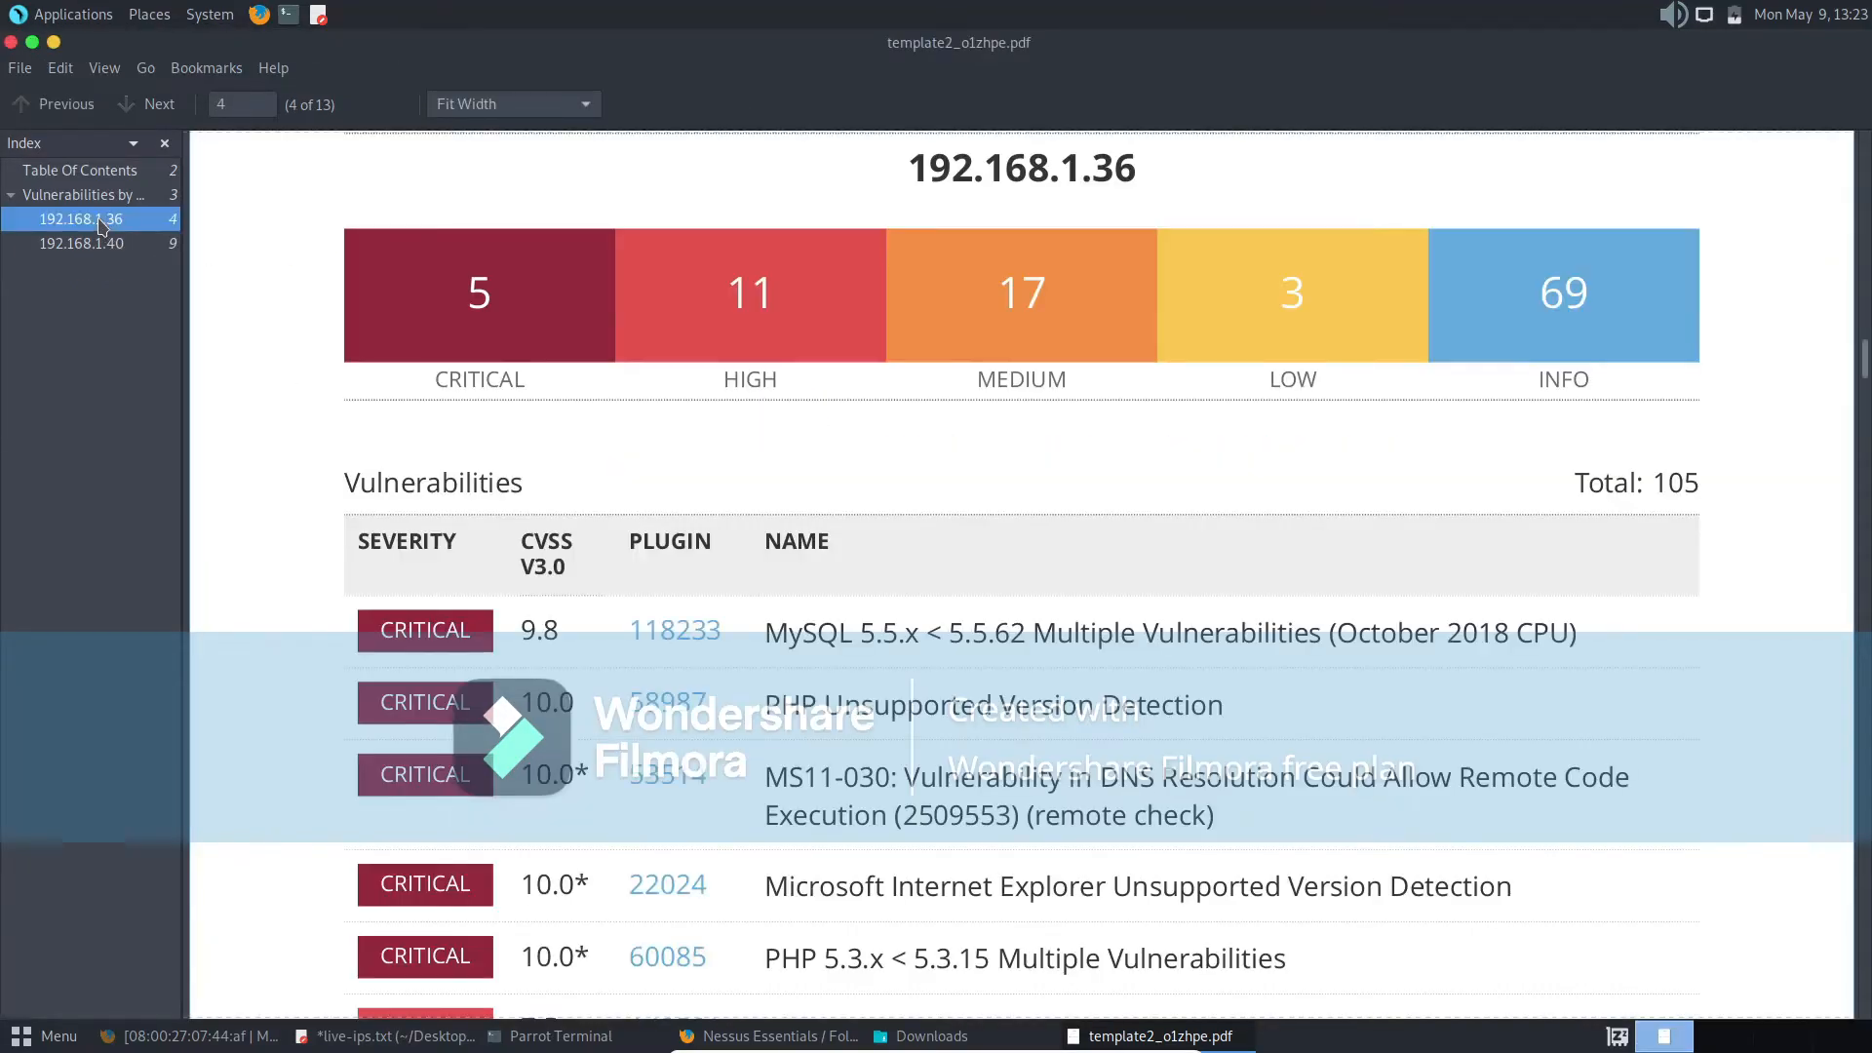
pyautogui.scroll(-10, 488, 476)
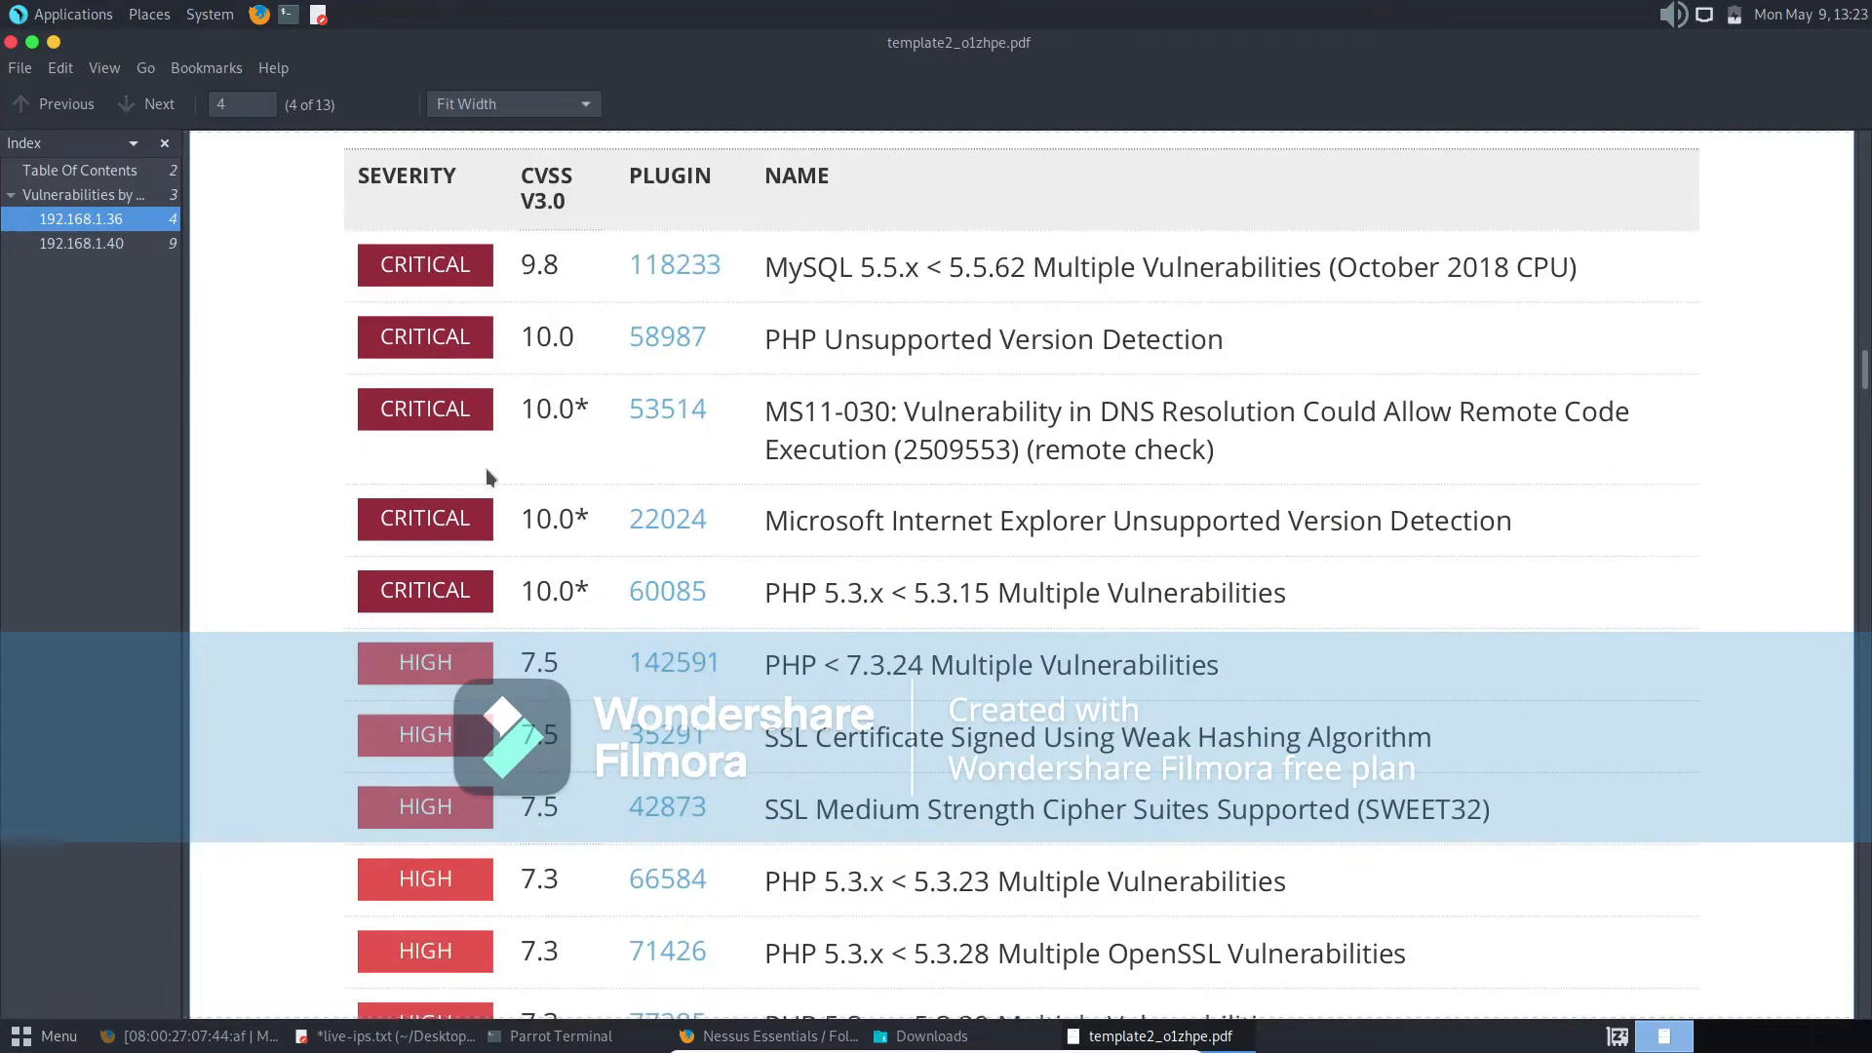
pyautogui.scroll(-20, 486, 470)
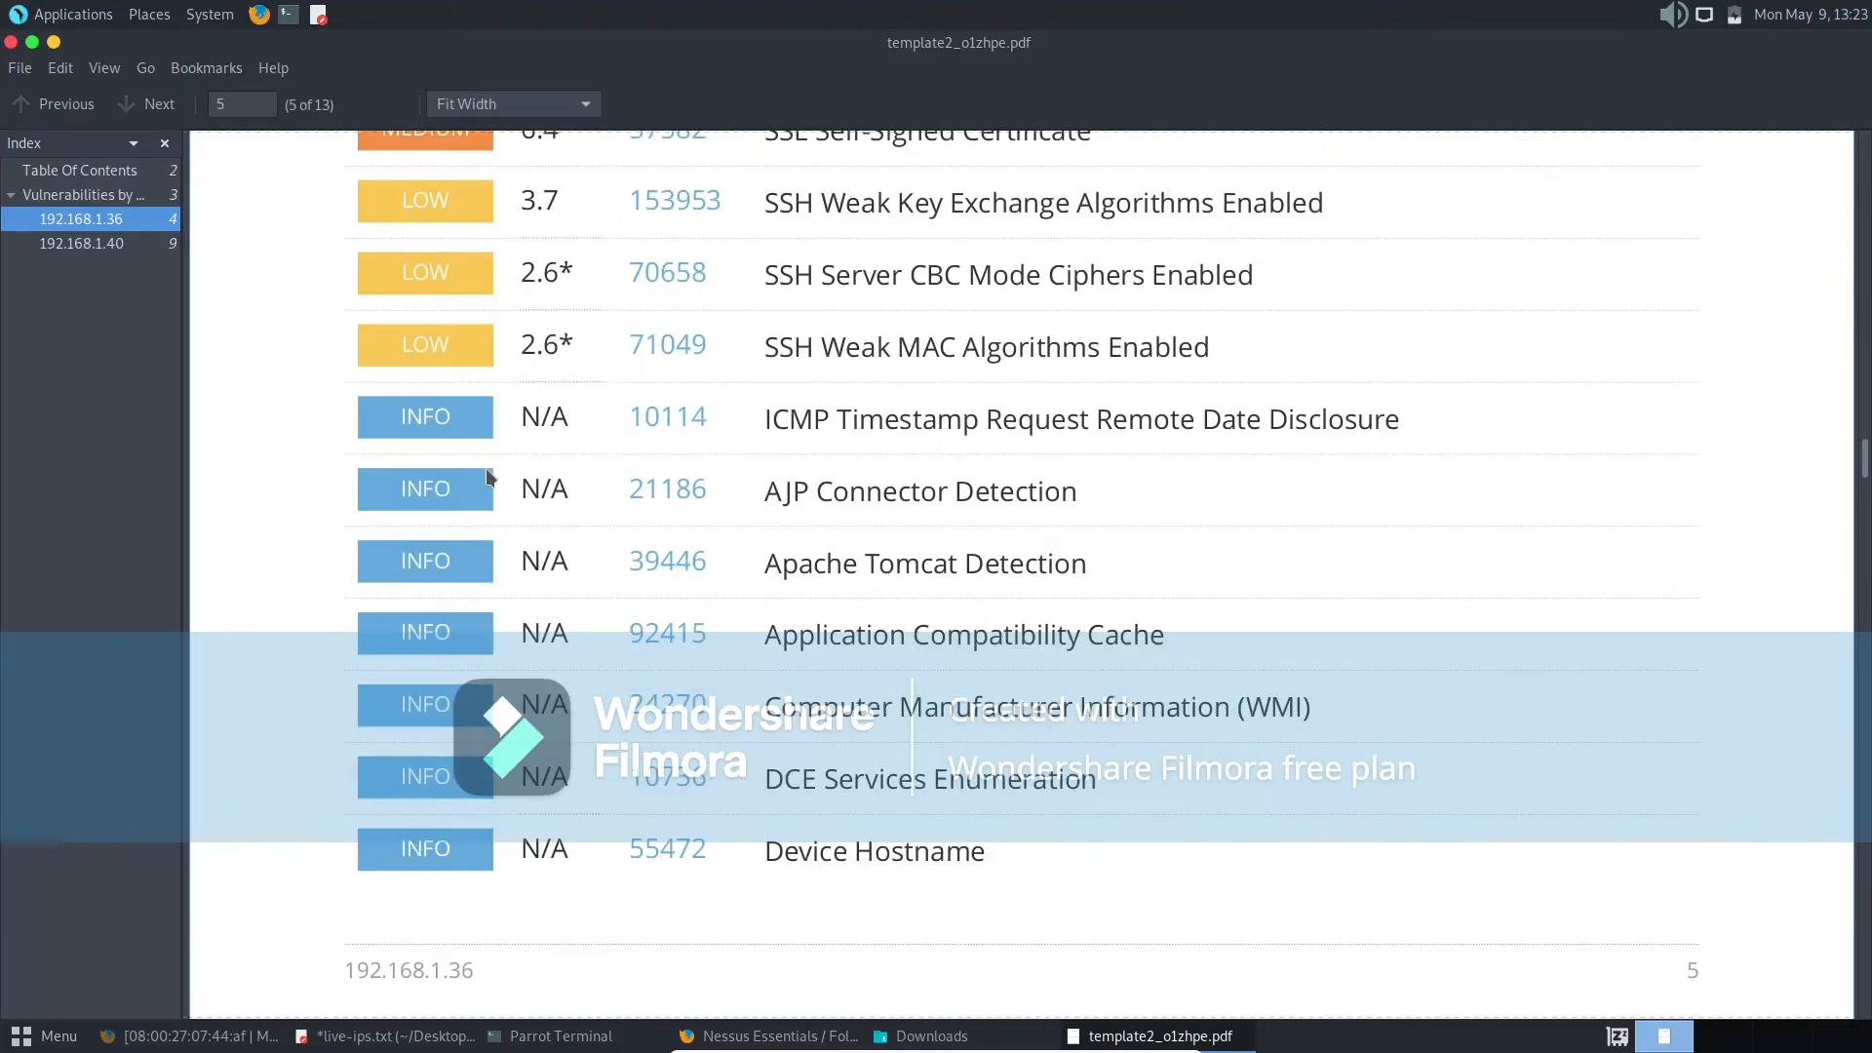
pyautogui.scroll(-20, 490, 476)
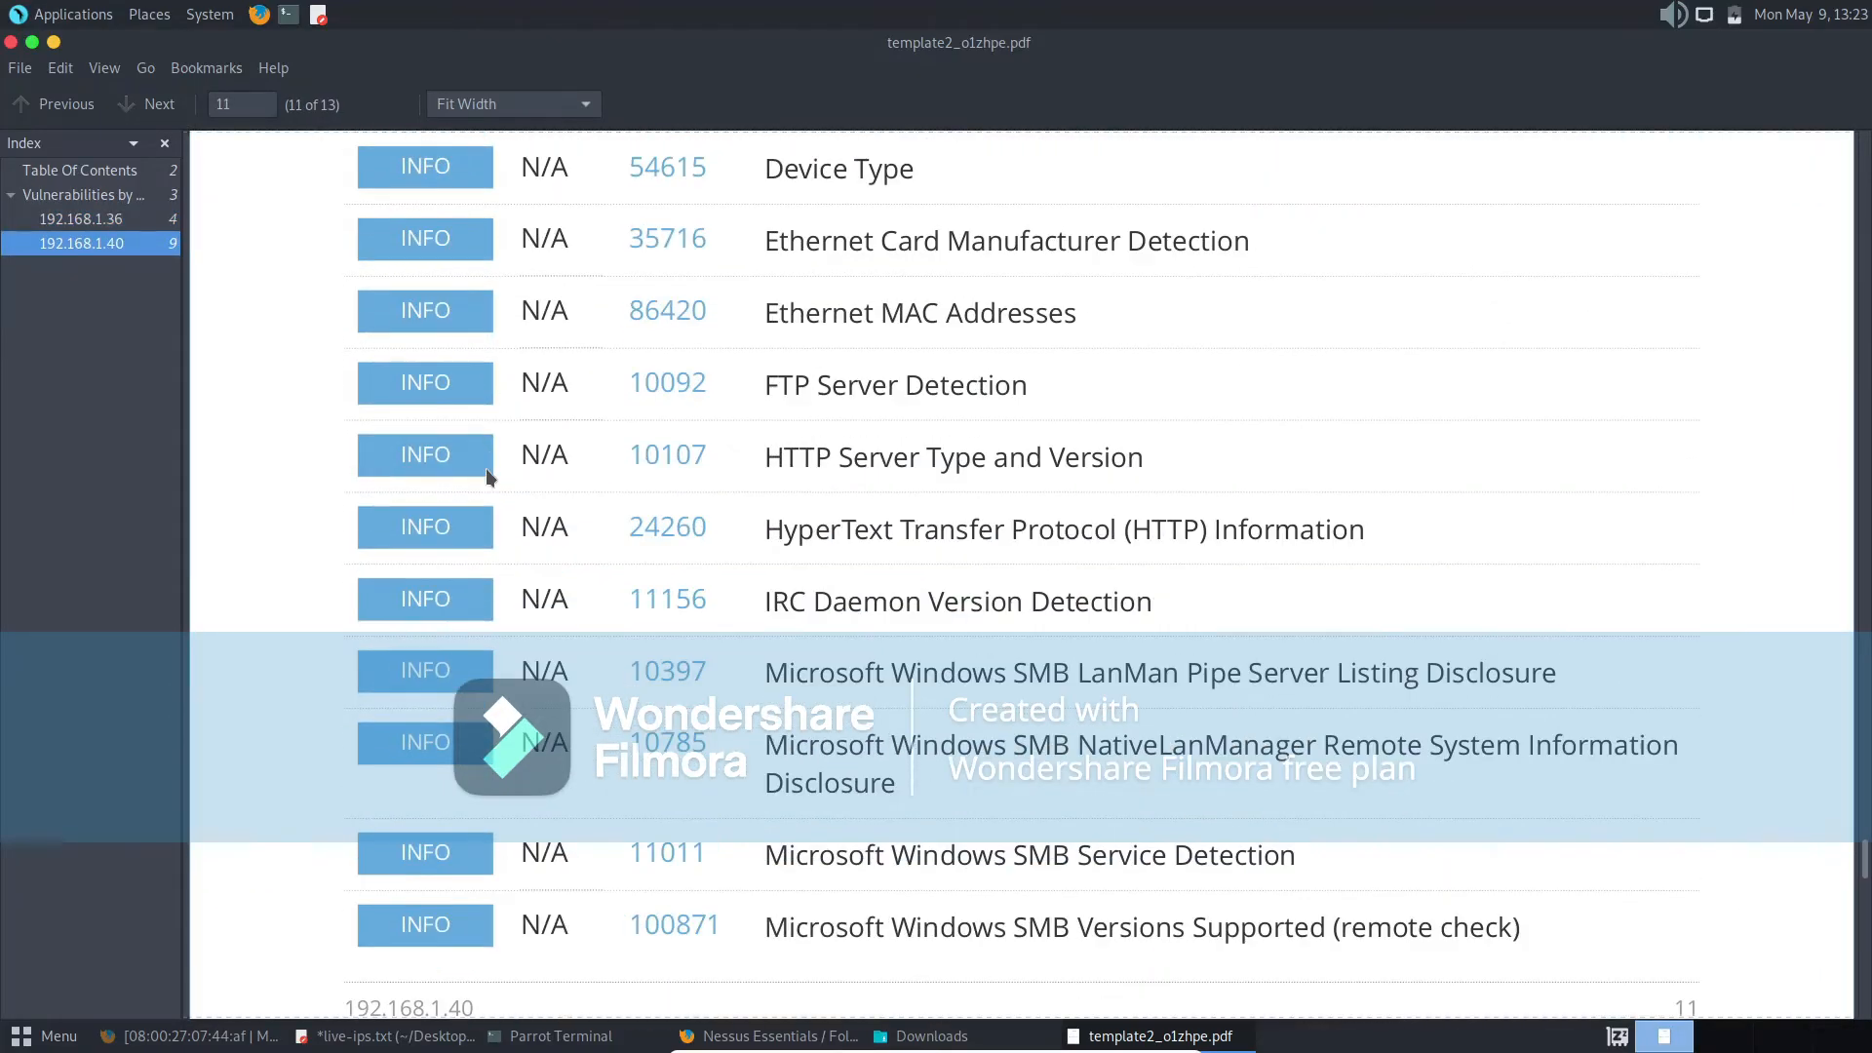
pyautogui.scroll(-9, 486, 469)
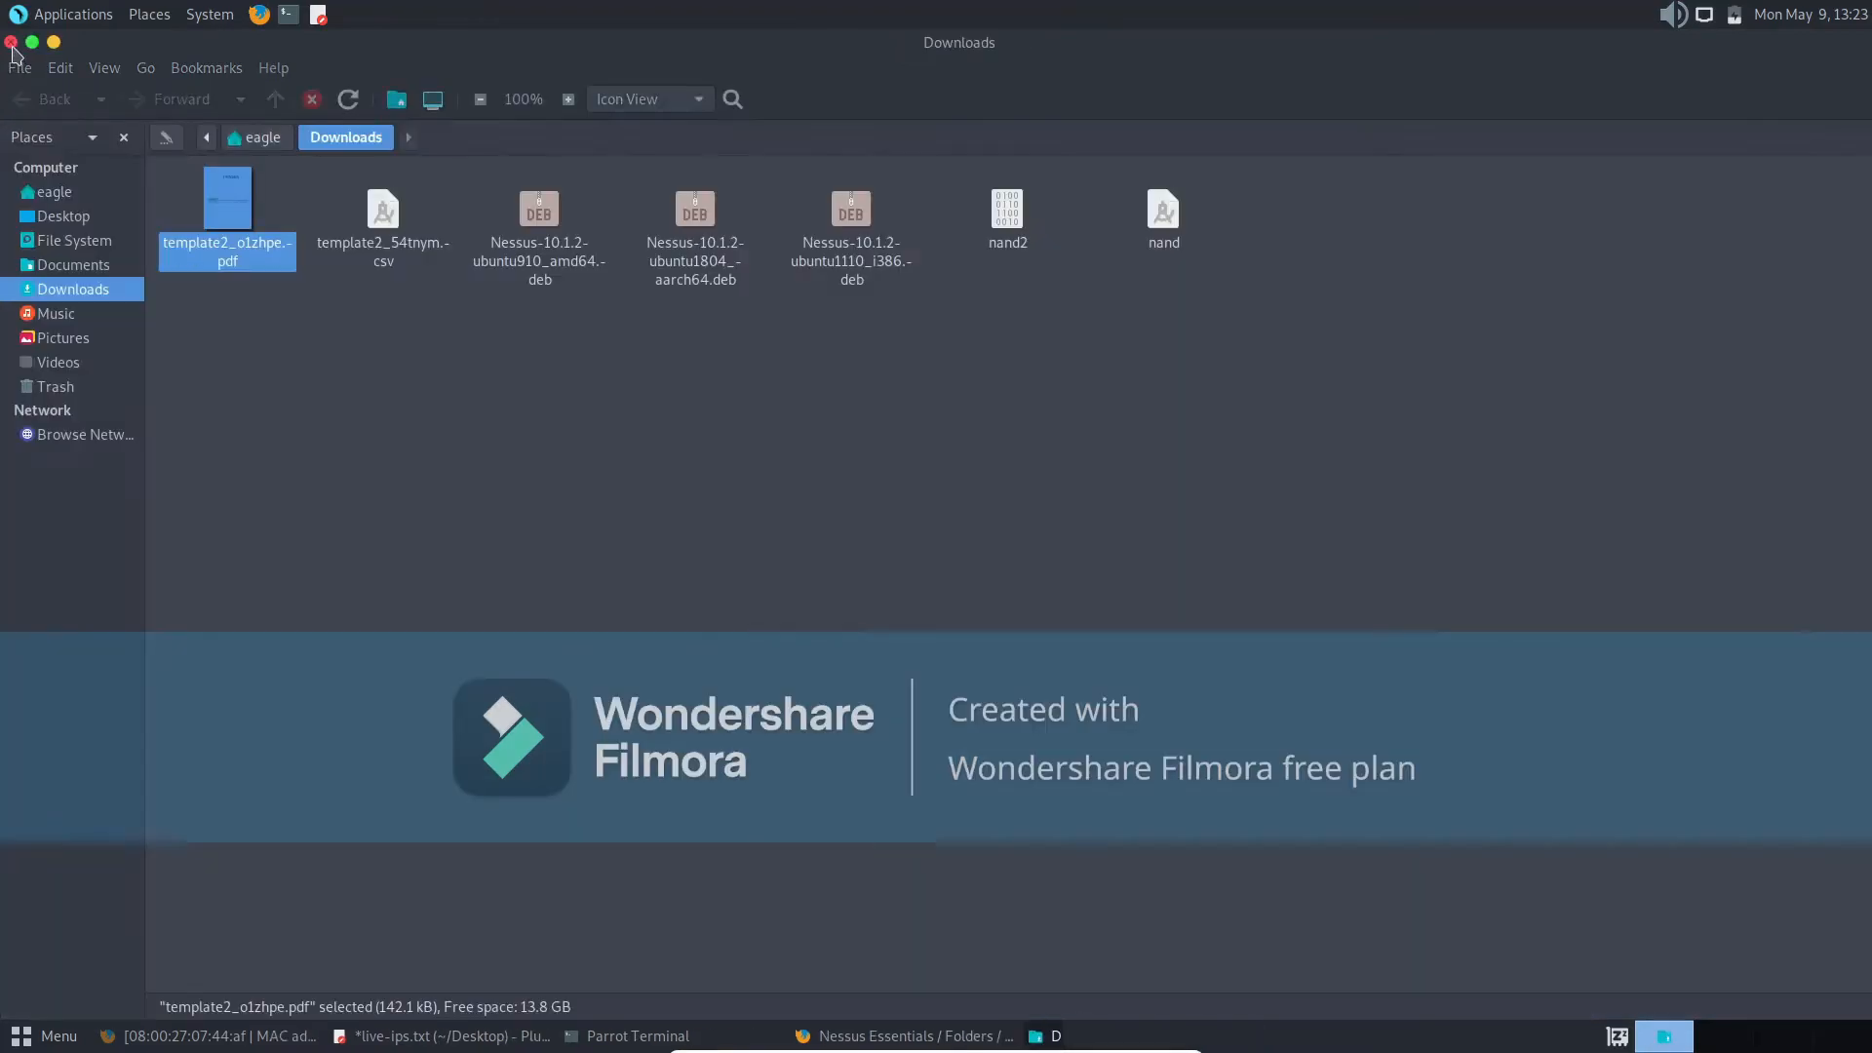
pyautogui.click(11, 41)
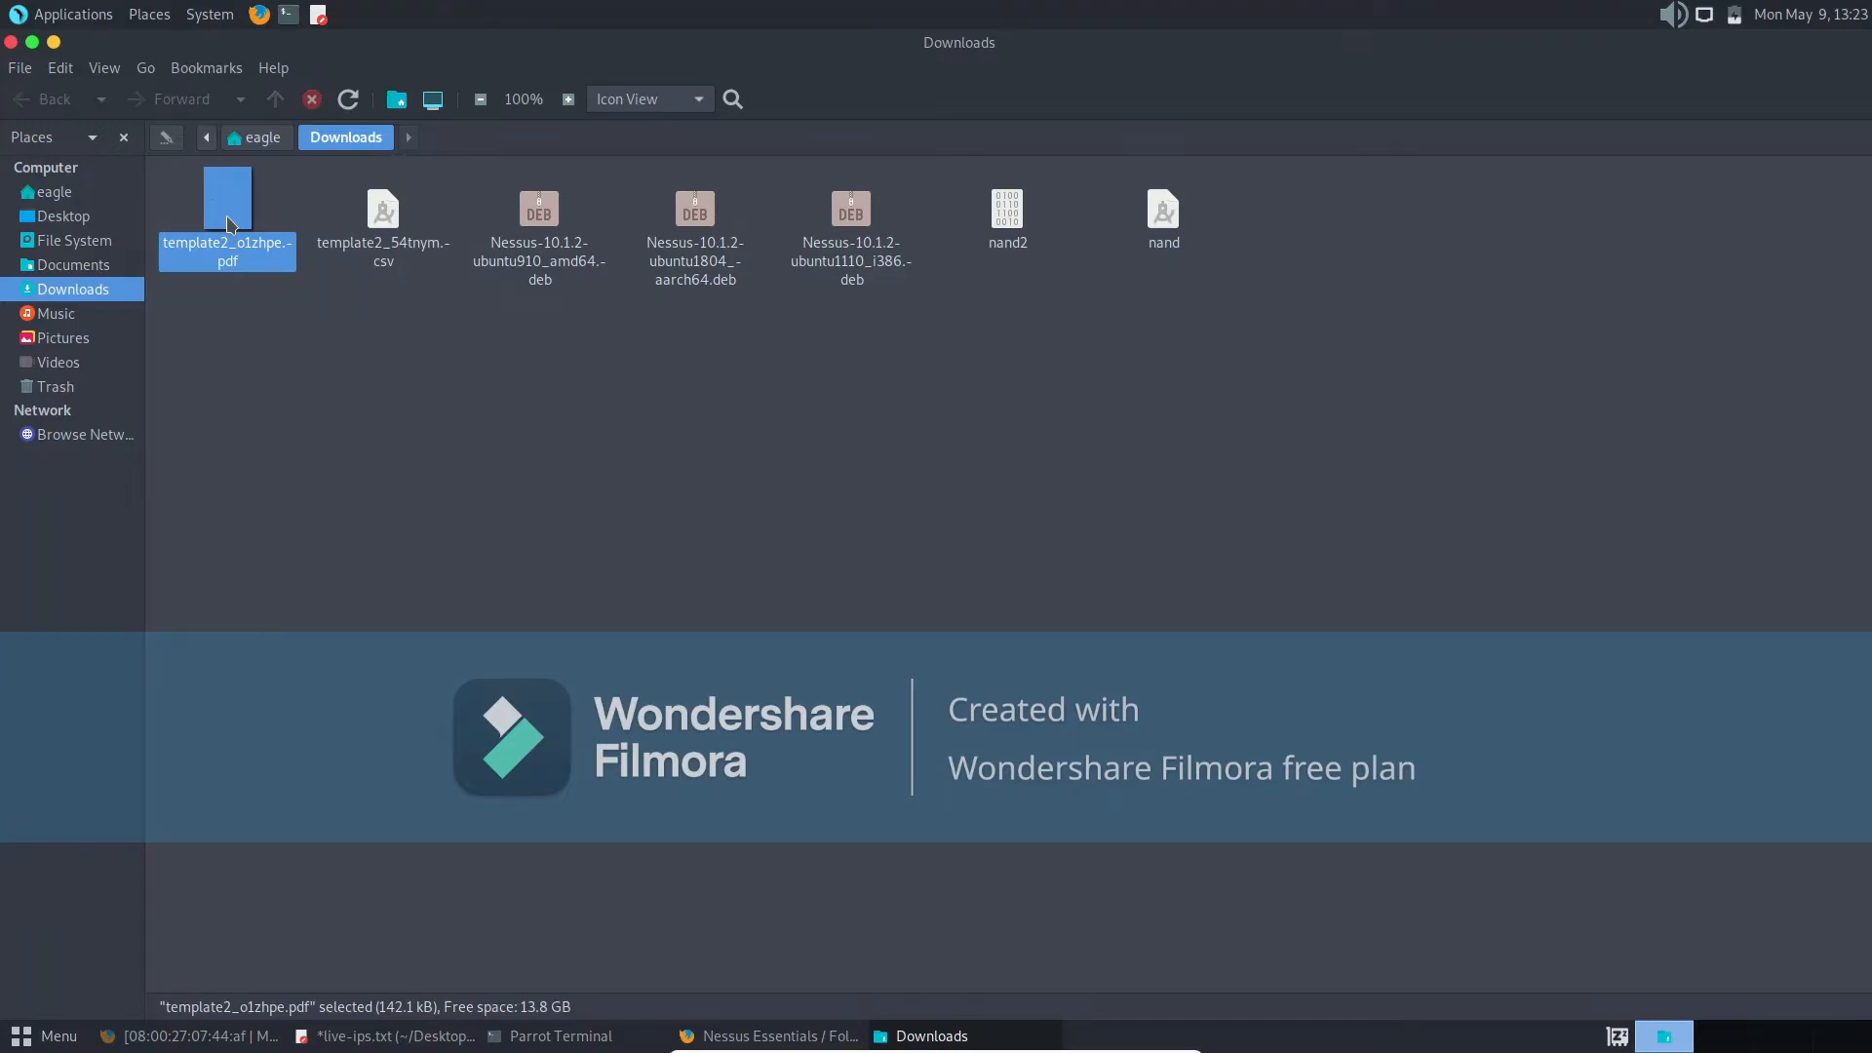
# - Reopen the PDF report to view its table of contents and cover page, and close it along with the Downloads folder
pyautogui.rightClick(231, 223)
pyautogui.click(273, 237)
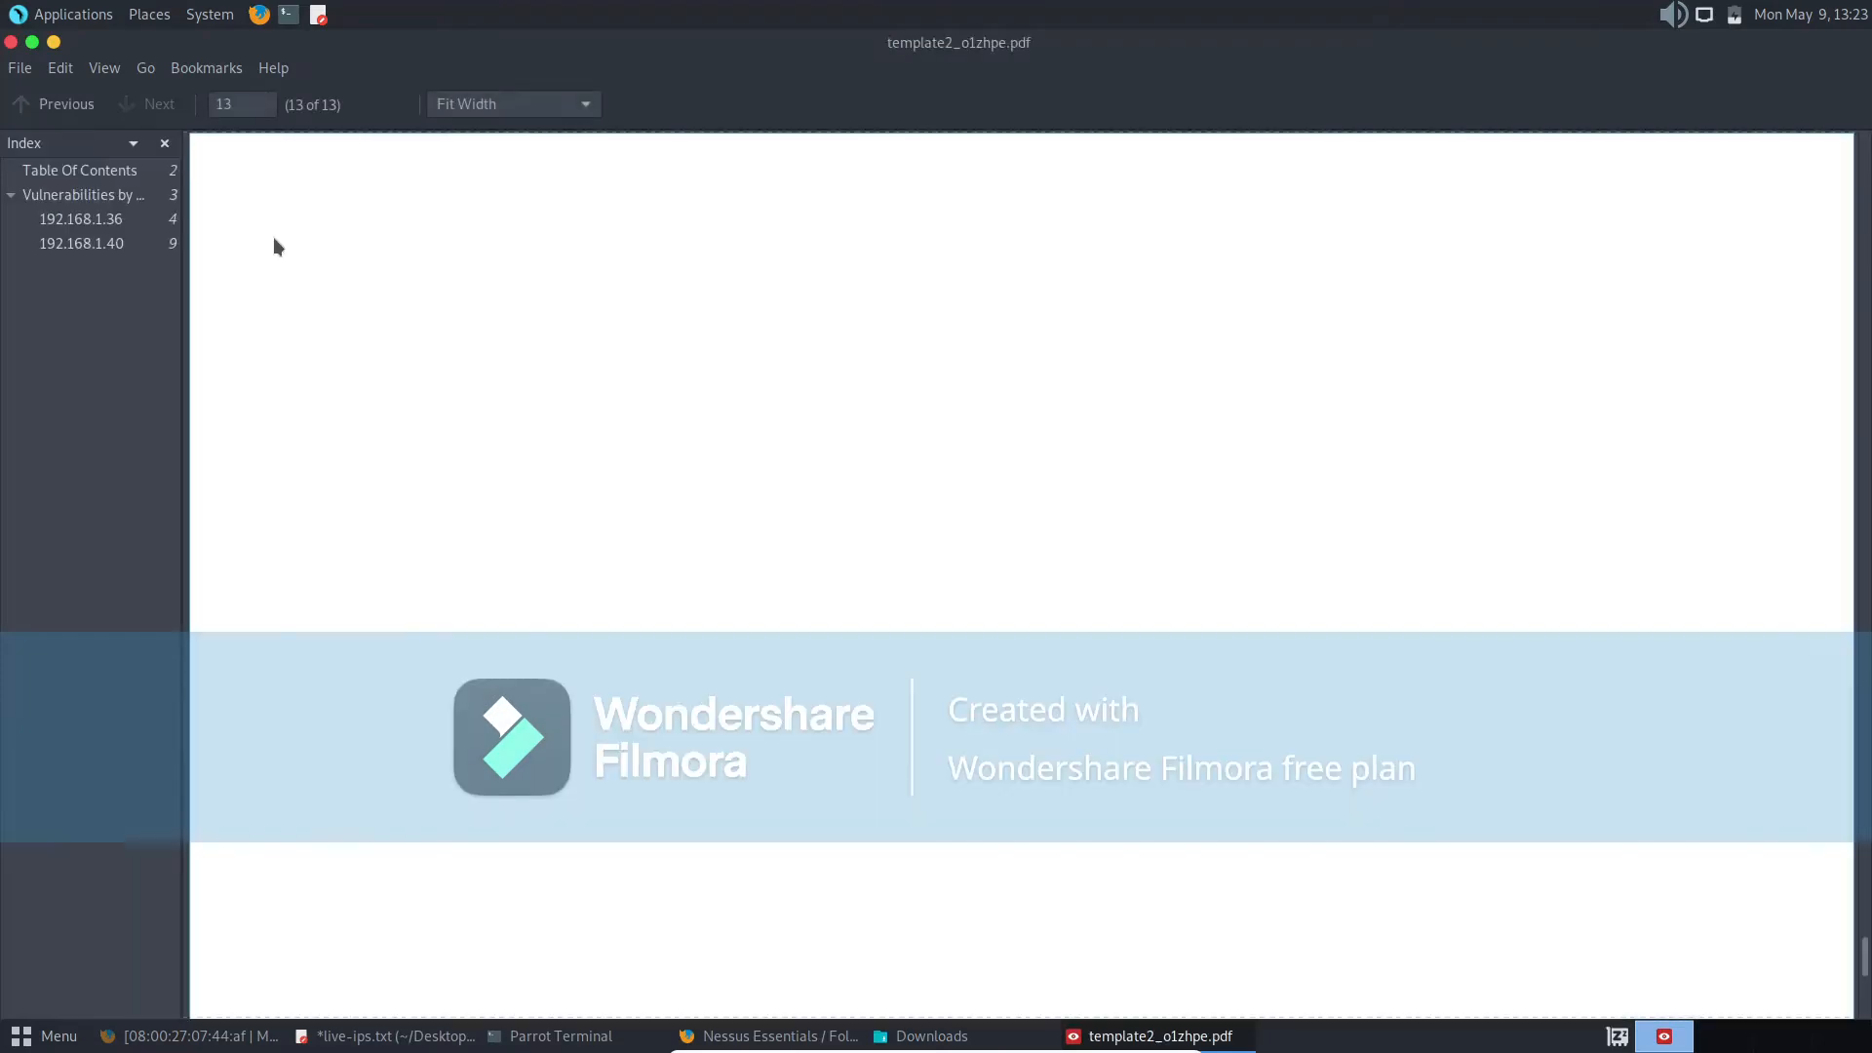
pyautogui.click(102, 171)
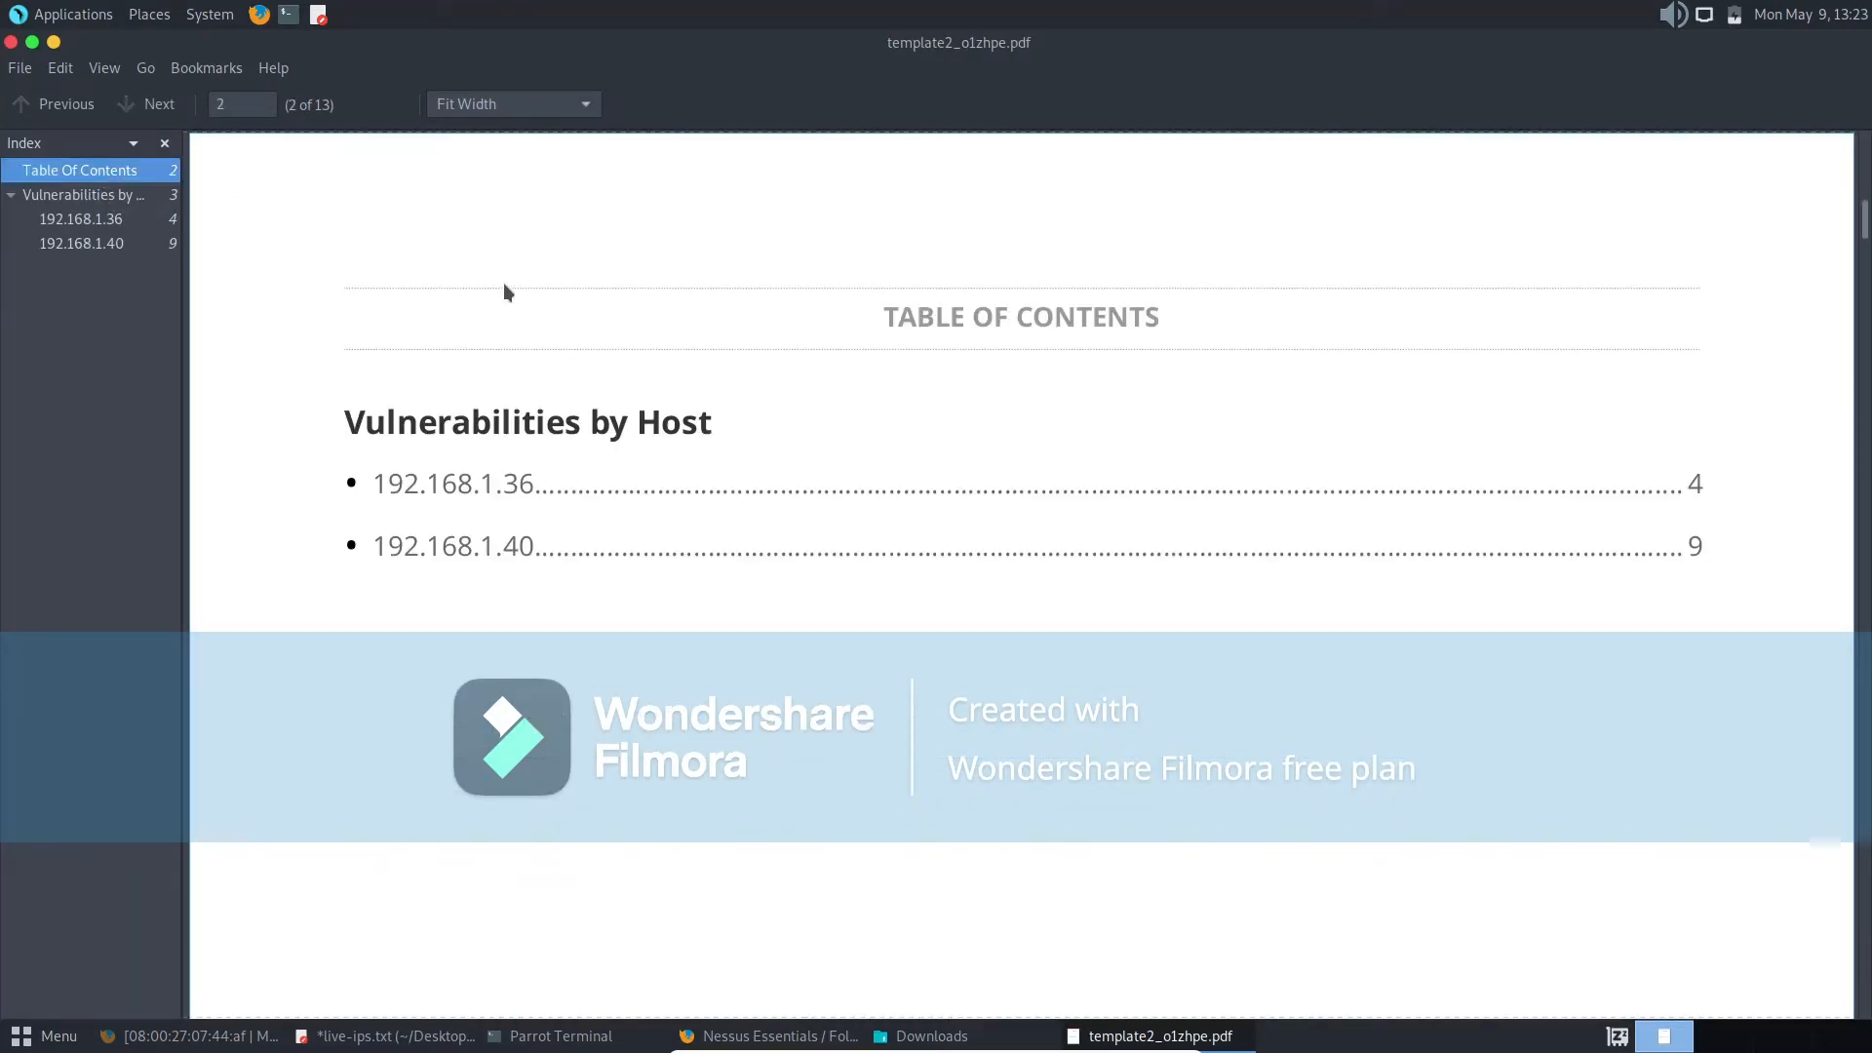
pyautogui.scroll(10, 550, 318)
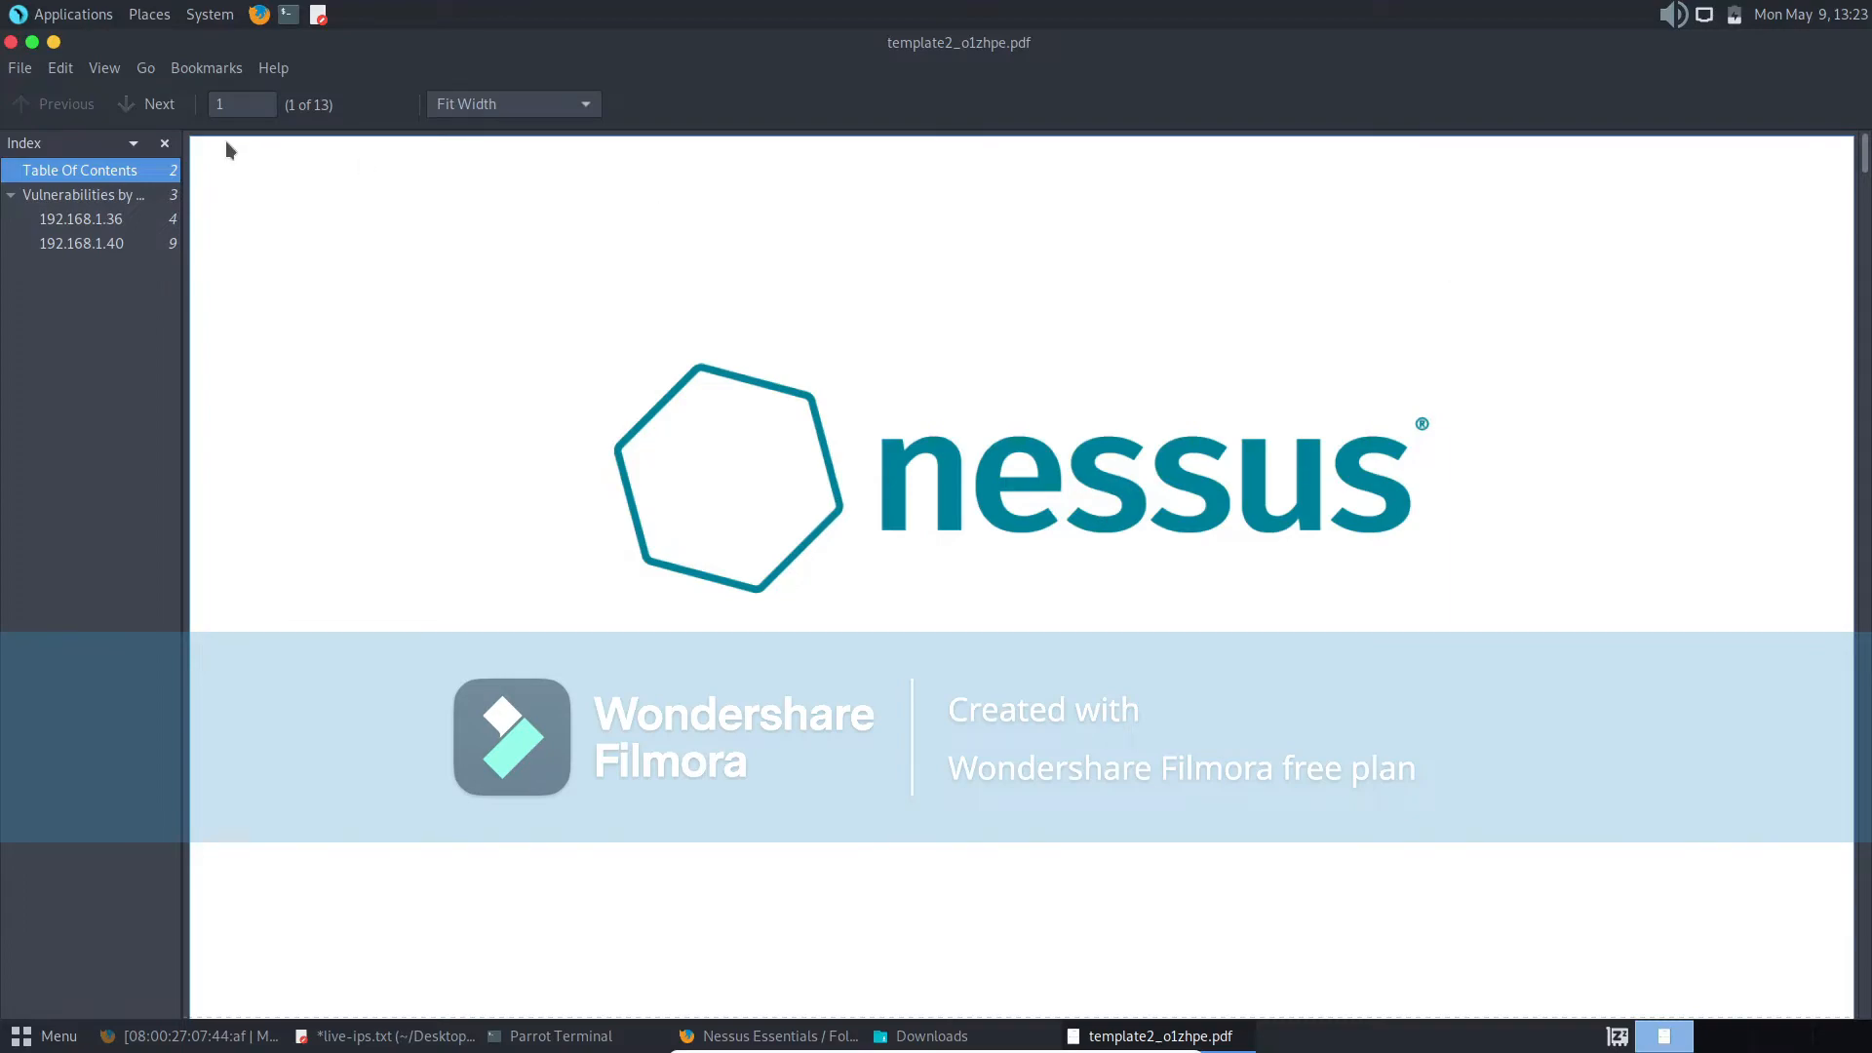
pyautogui.click(10, 42)
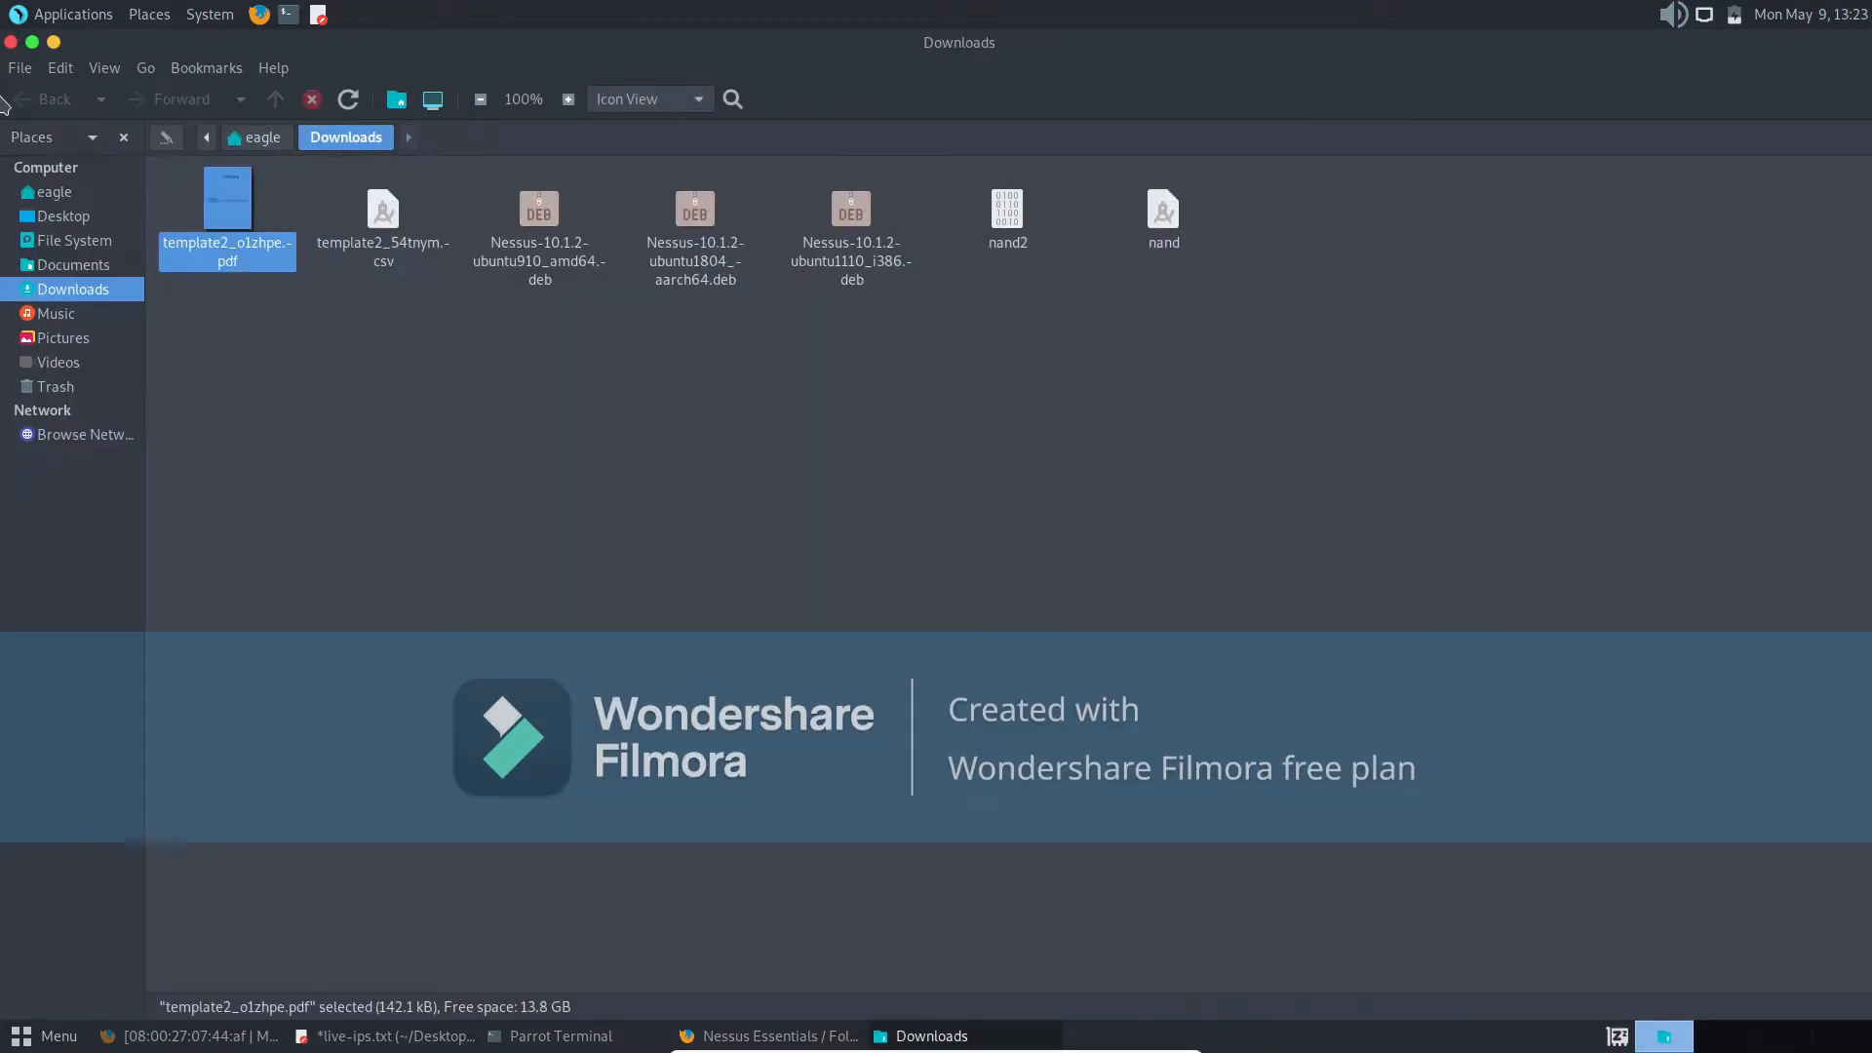
pyautogui.click(11, 42)
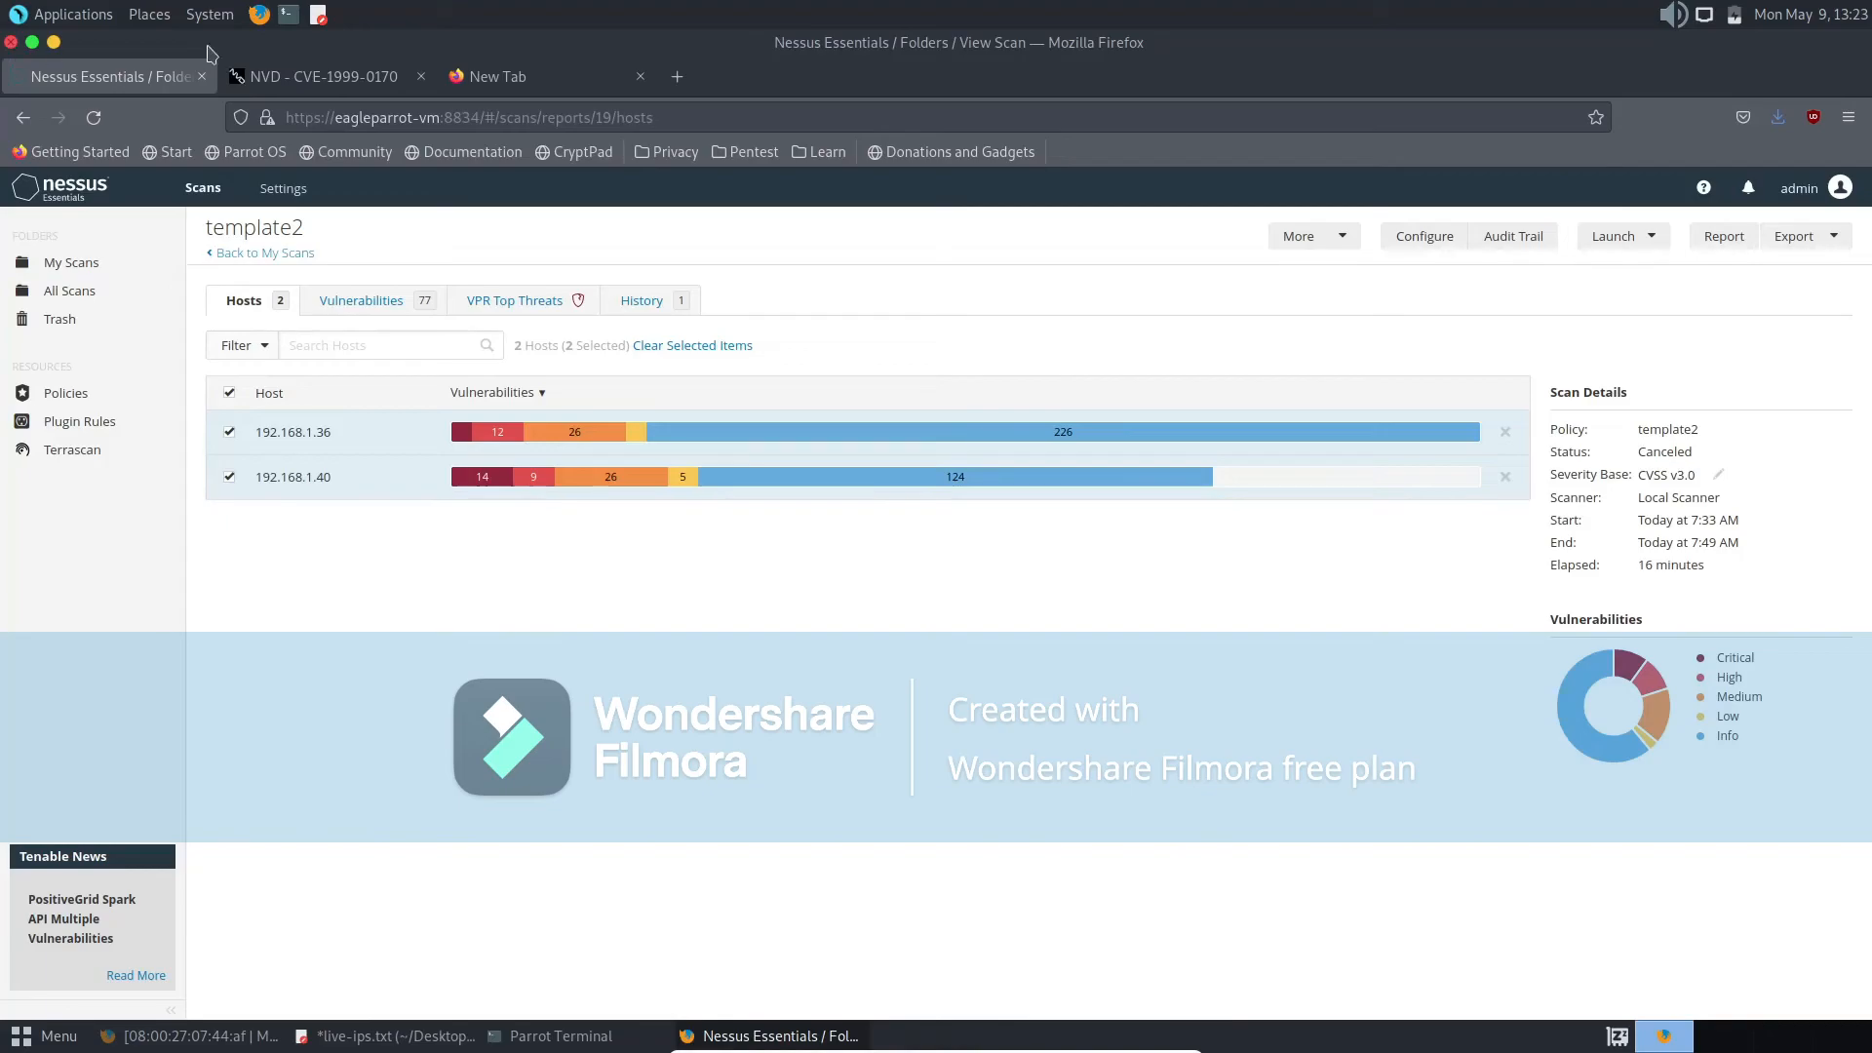
# - Check the report formats and templates offered for the two selected hosts, and dismiss the dialog without generating a report
pyautogui.click(1723, 240)
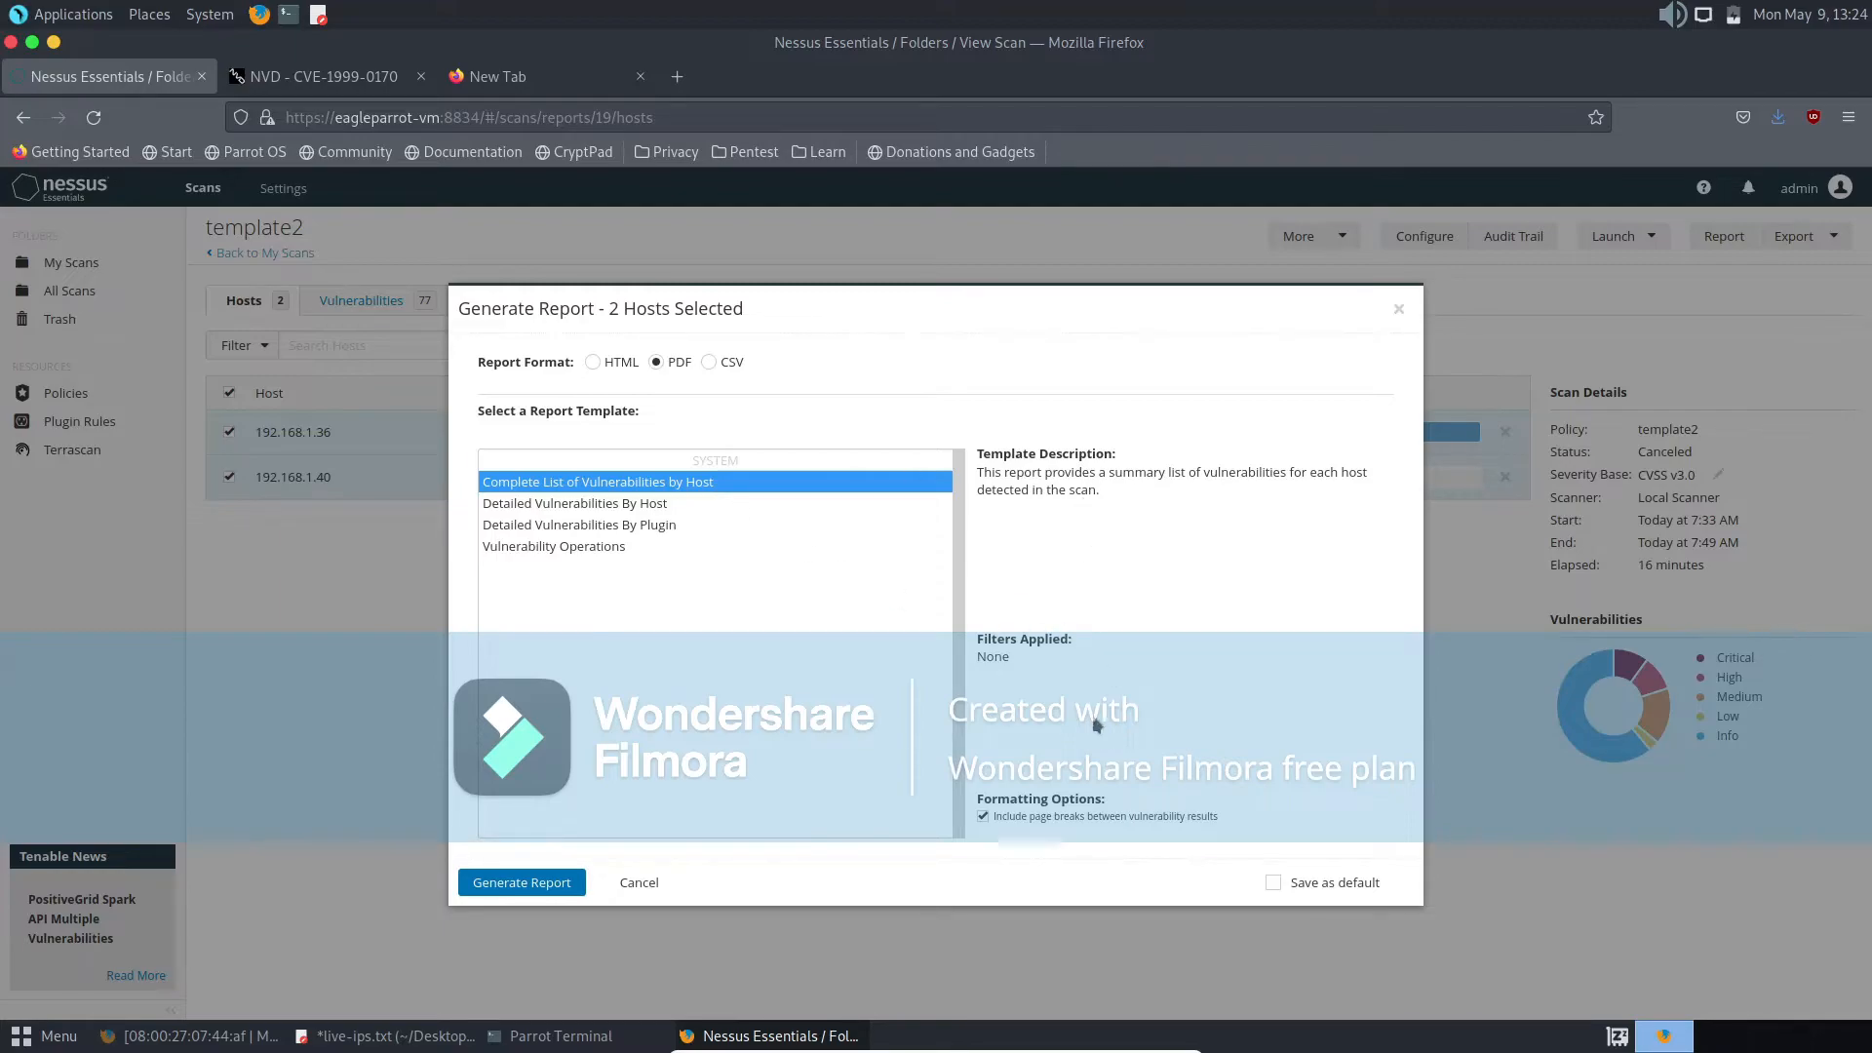
pyautogui.click(1398, 308)
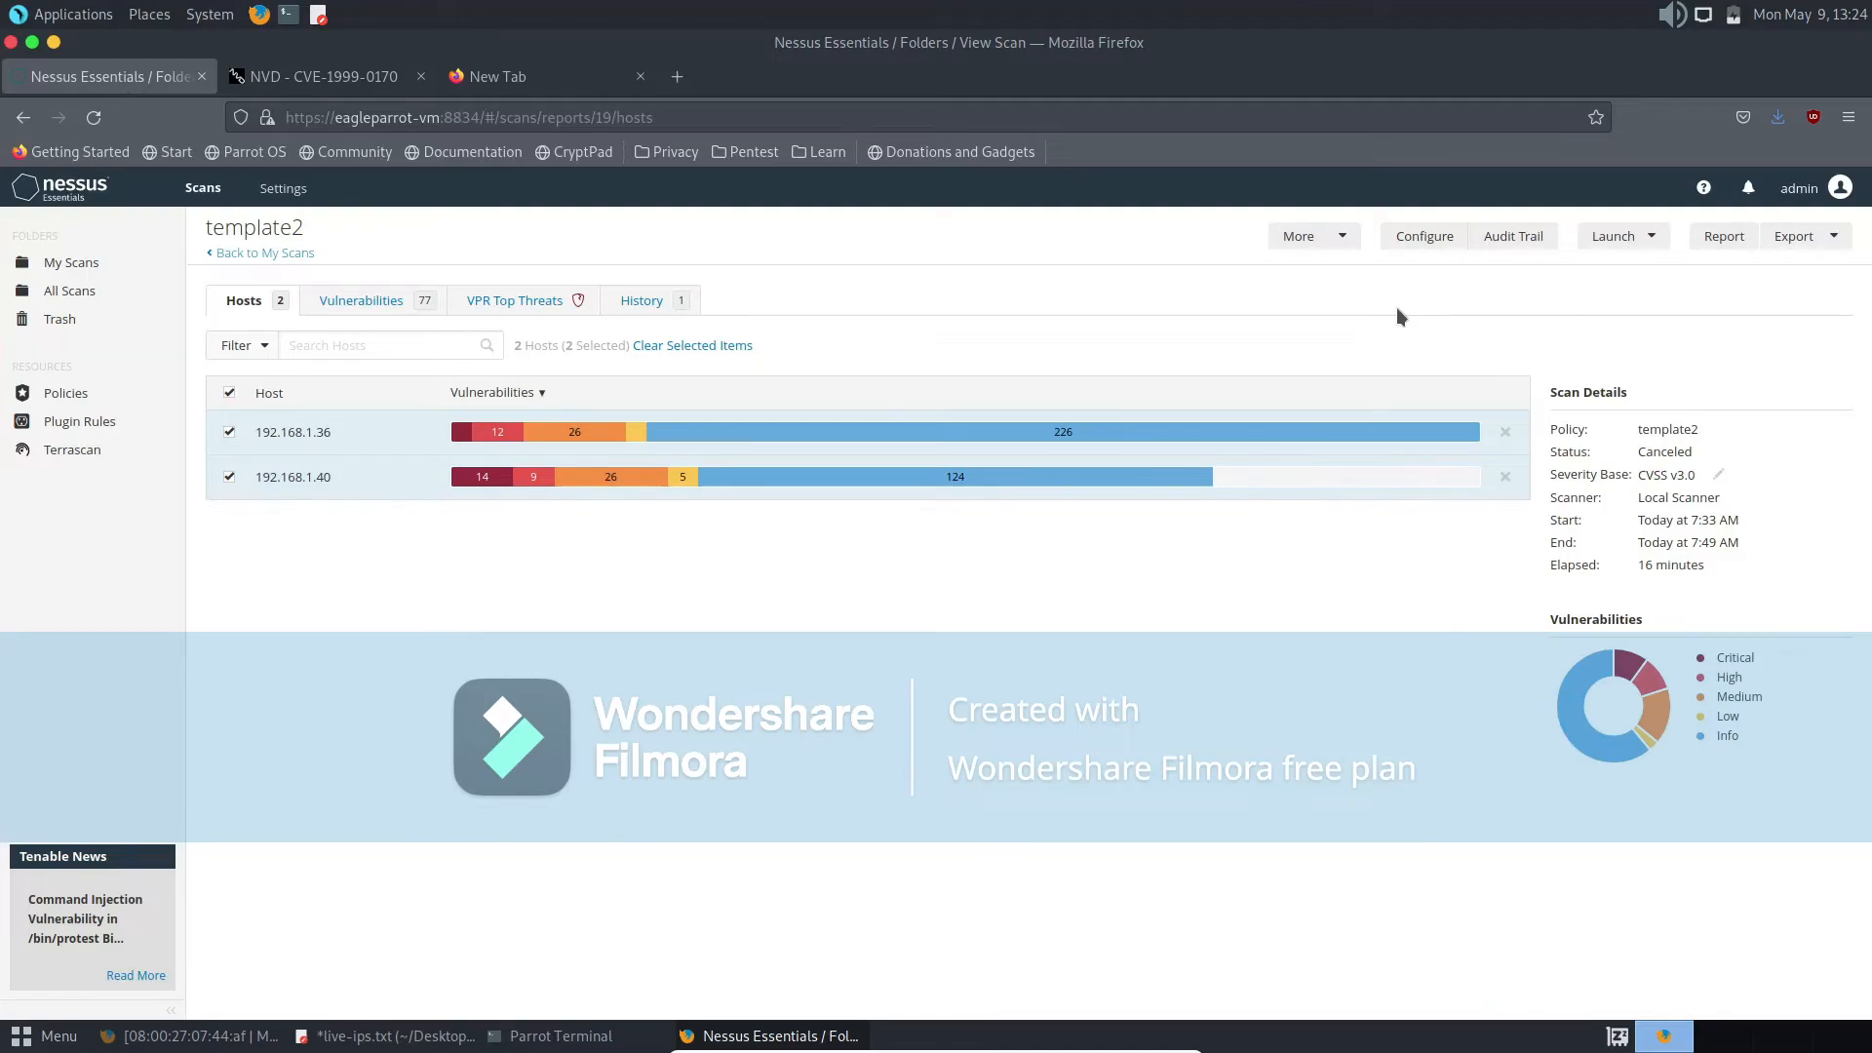
# - View the Nessus About overview and the Policies page, and return to My Scans
pyautogui.click(297, 189)
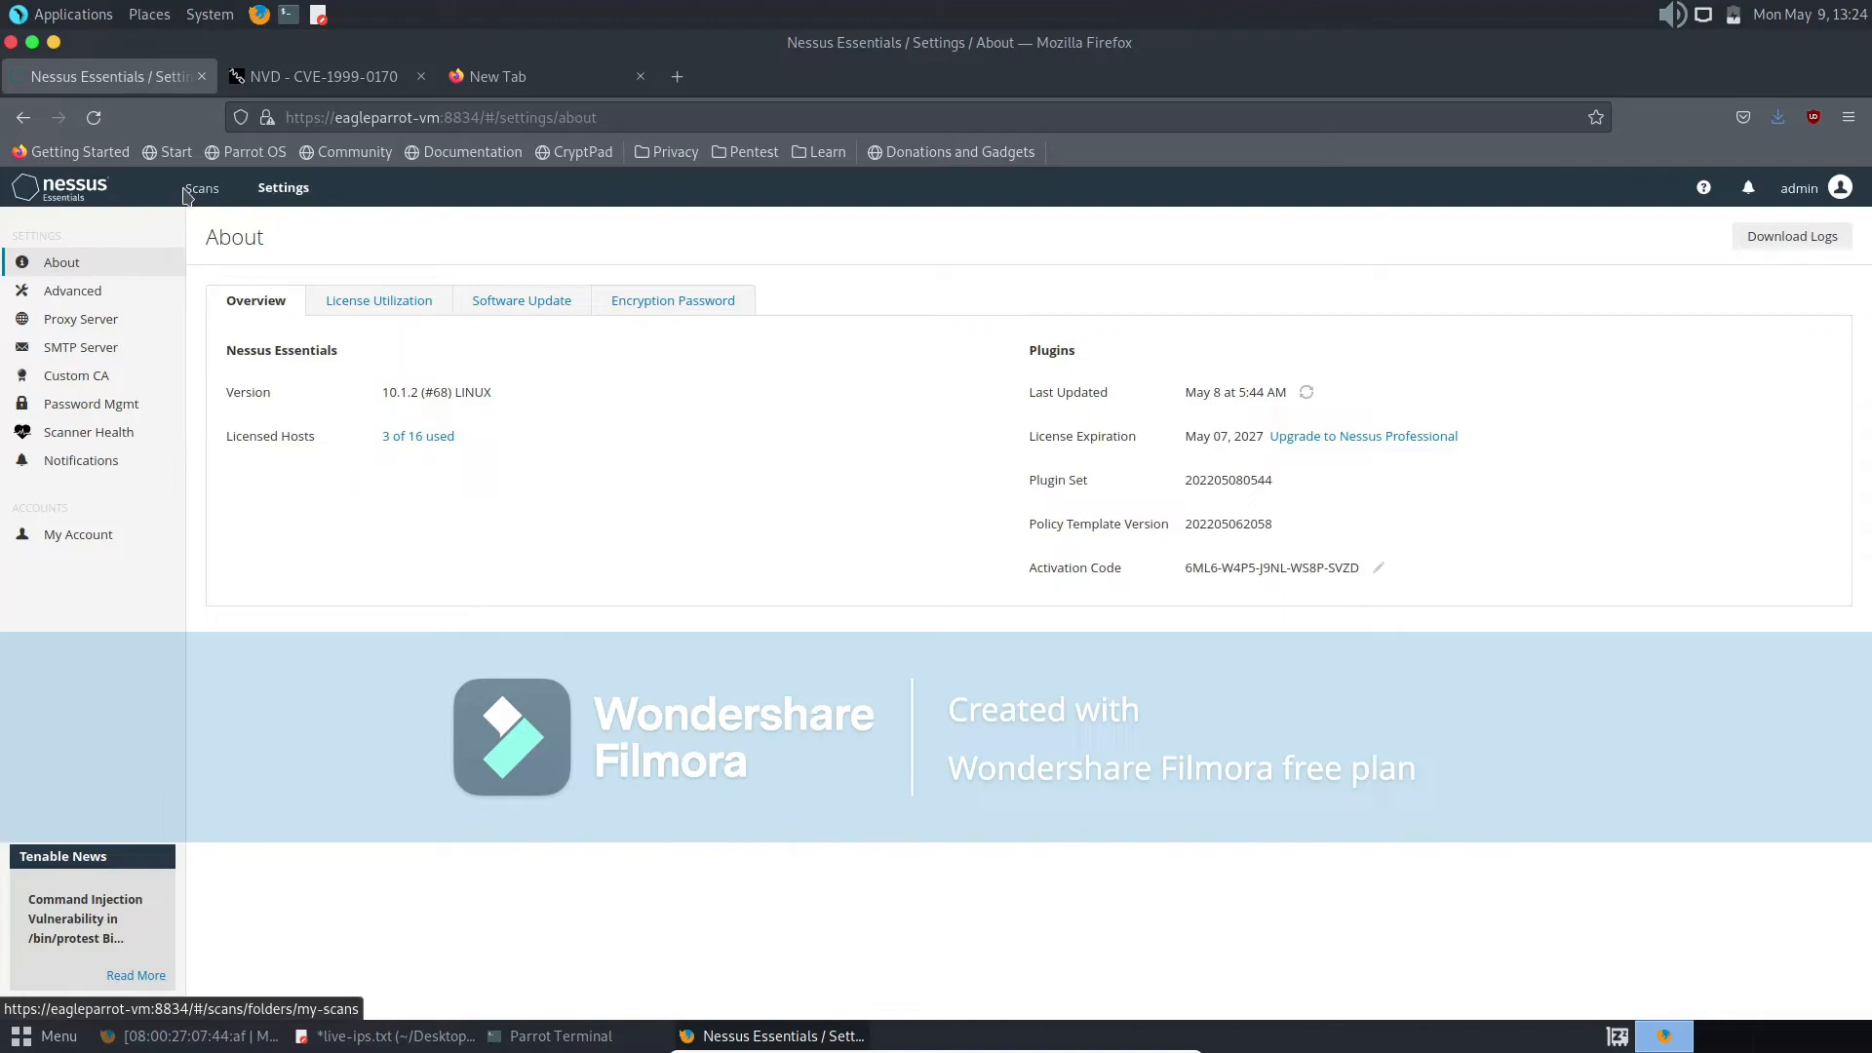
pyautogui.click(187, 190)
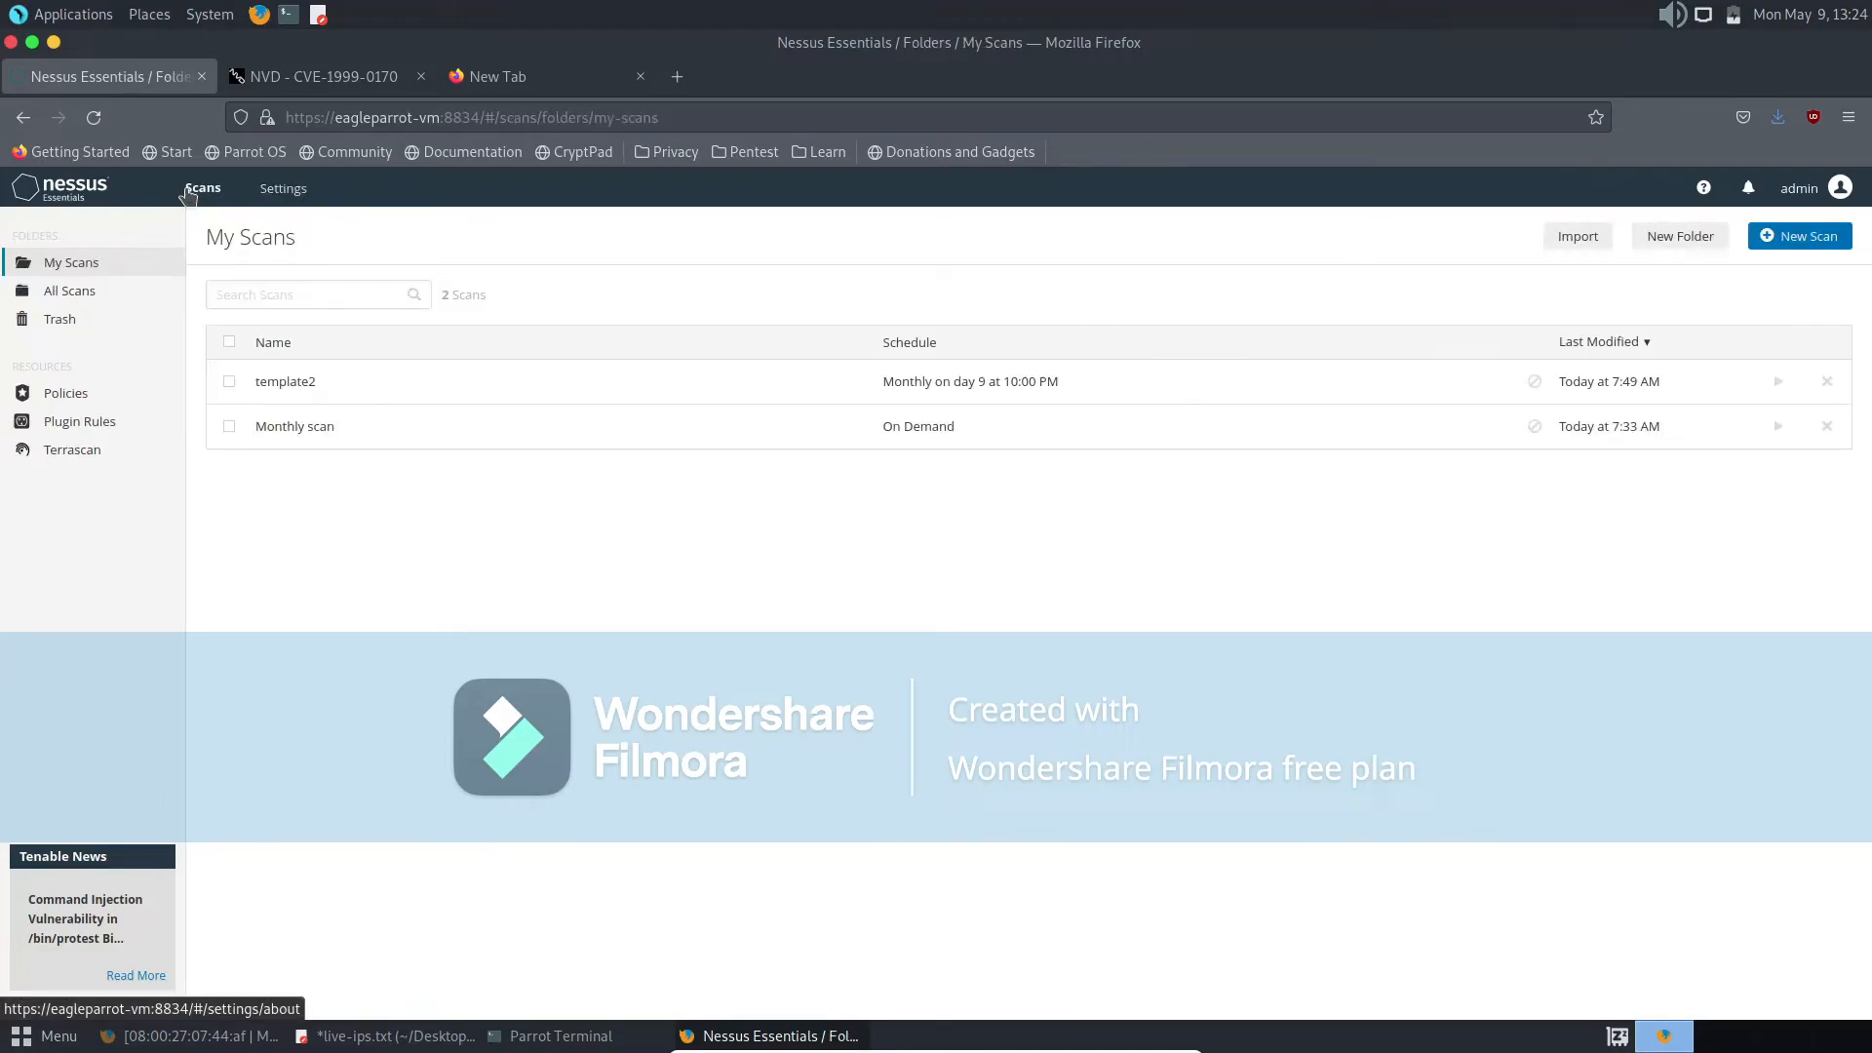
pyautogui.click(94, 401)
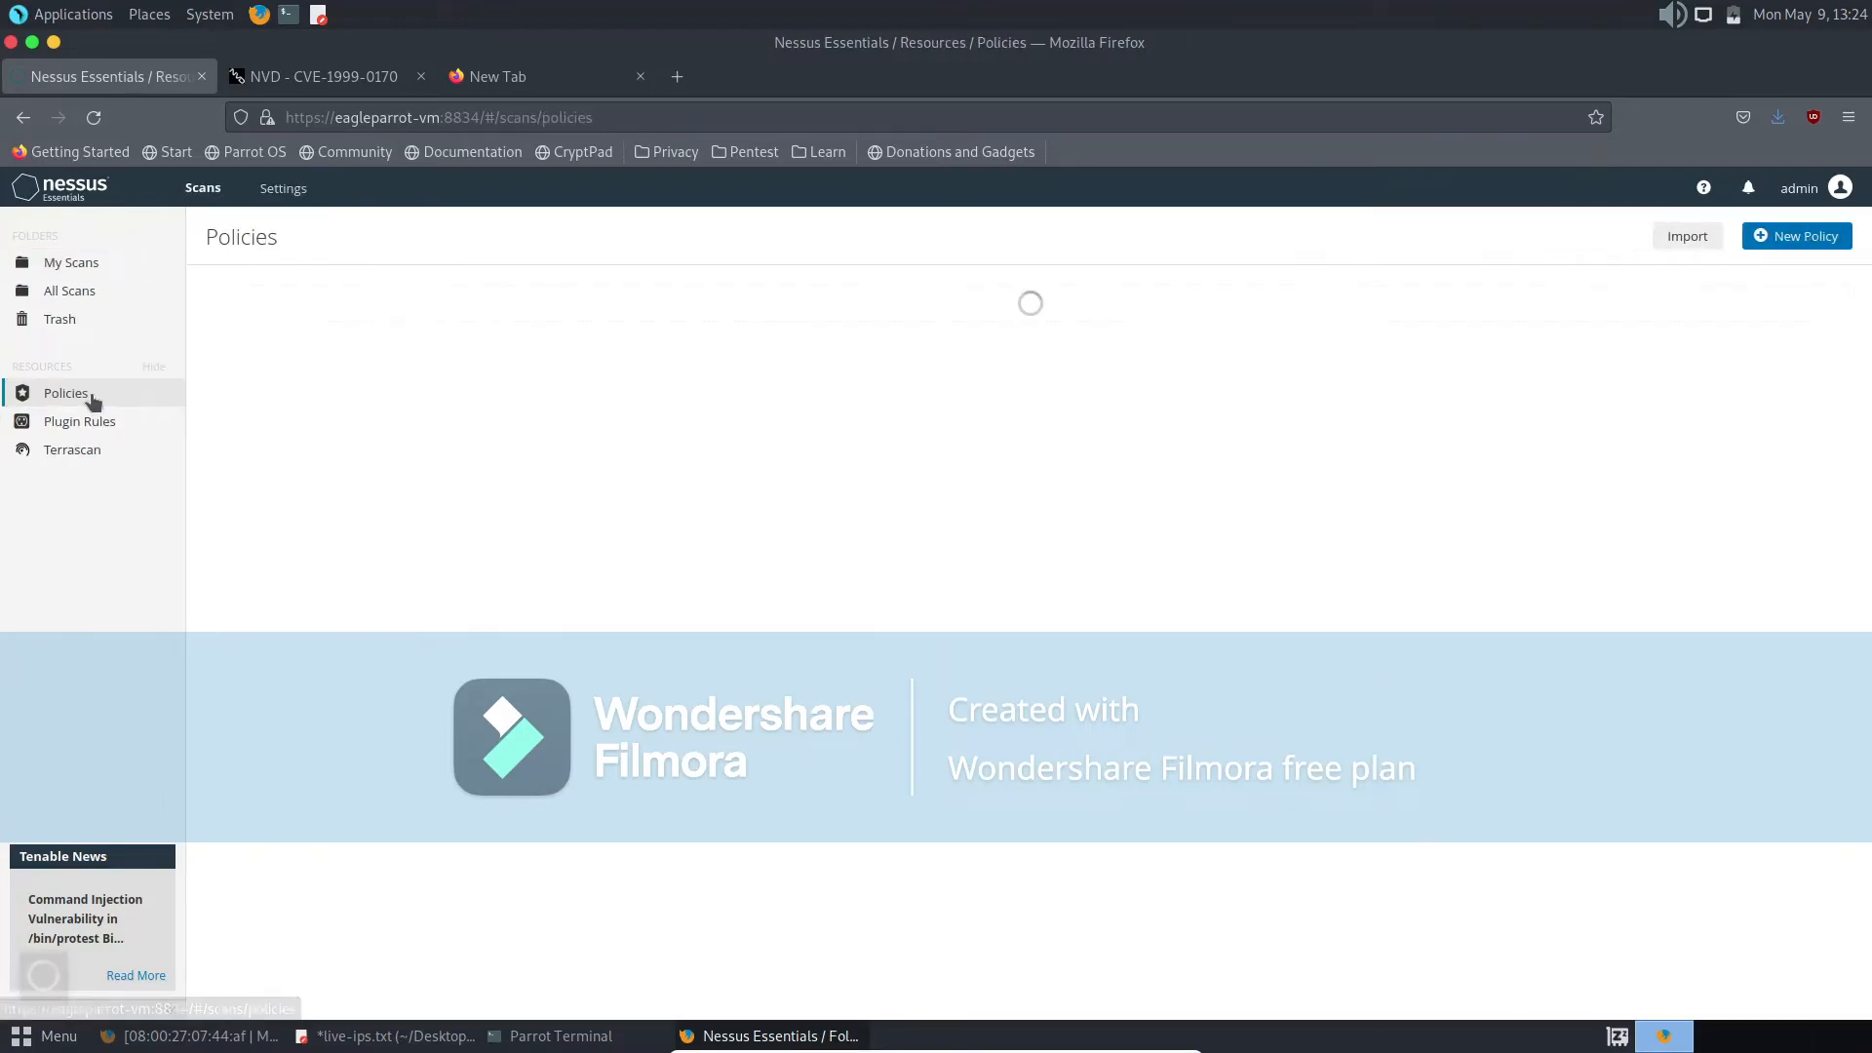
pyautogui.click(82, 265)
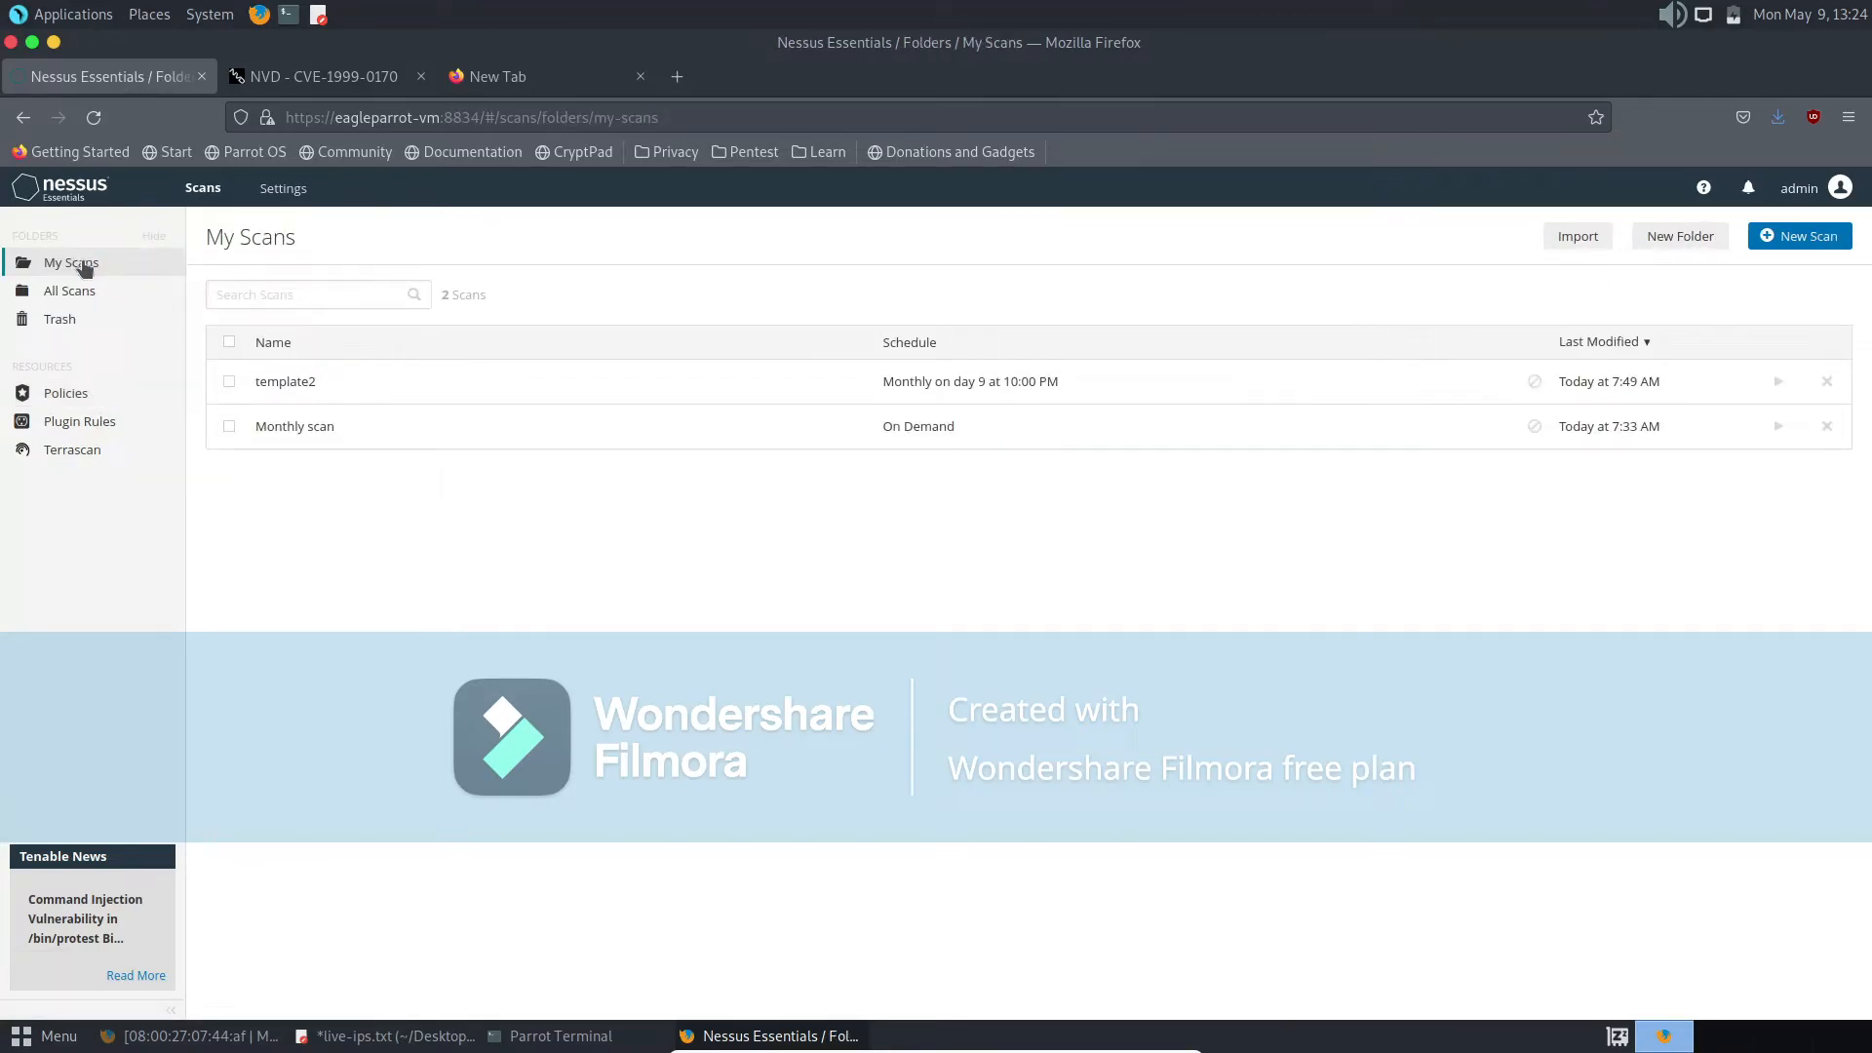
# - Start a new scan from the Advanced Dynamic Scan template and view its Dynamic Plugins filter options
pyautogui.click(1806, 241)
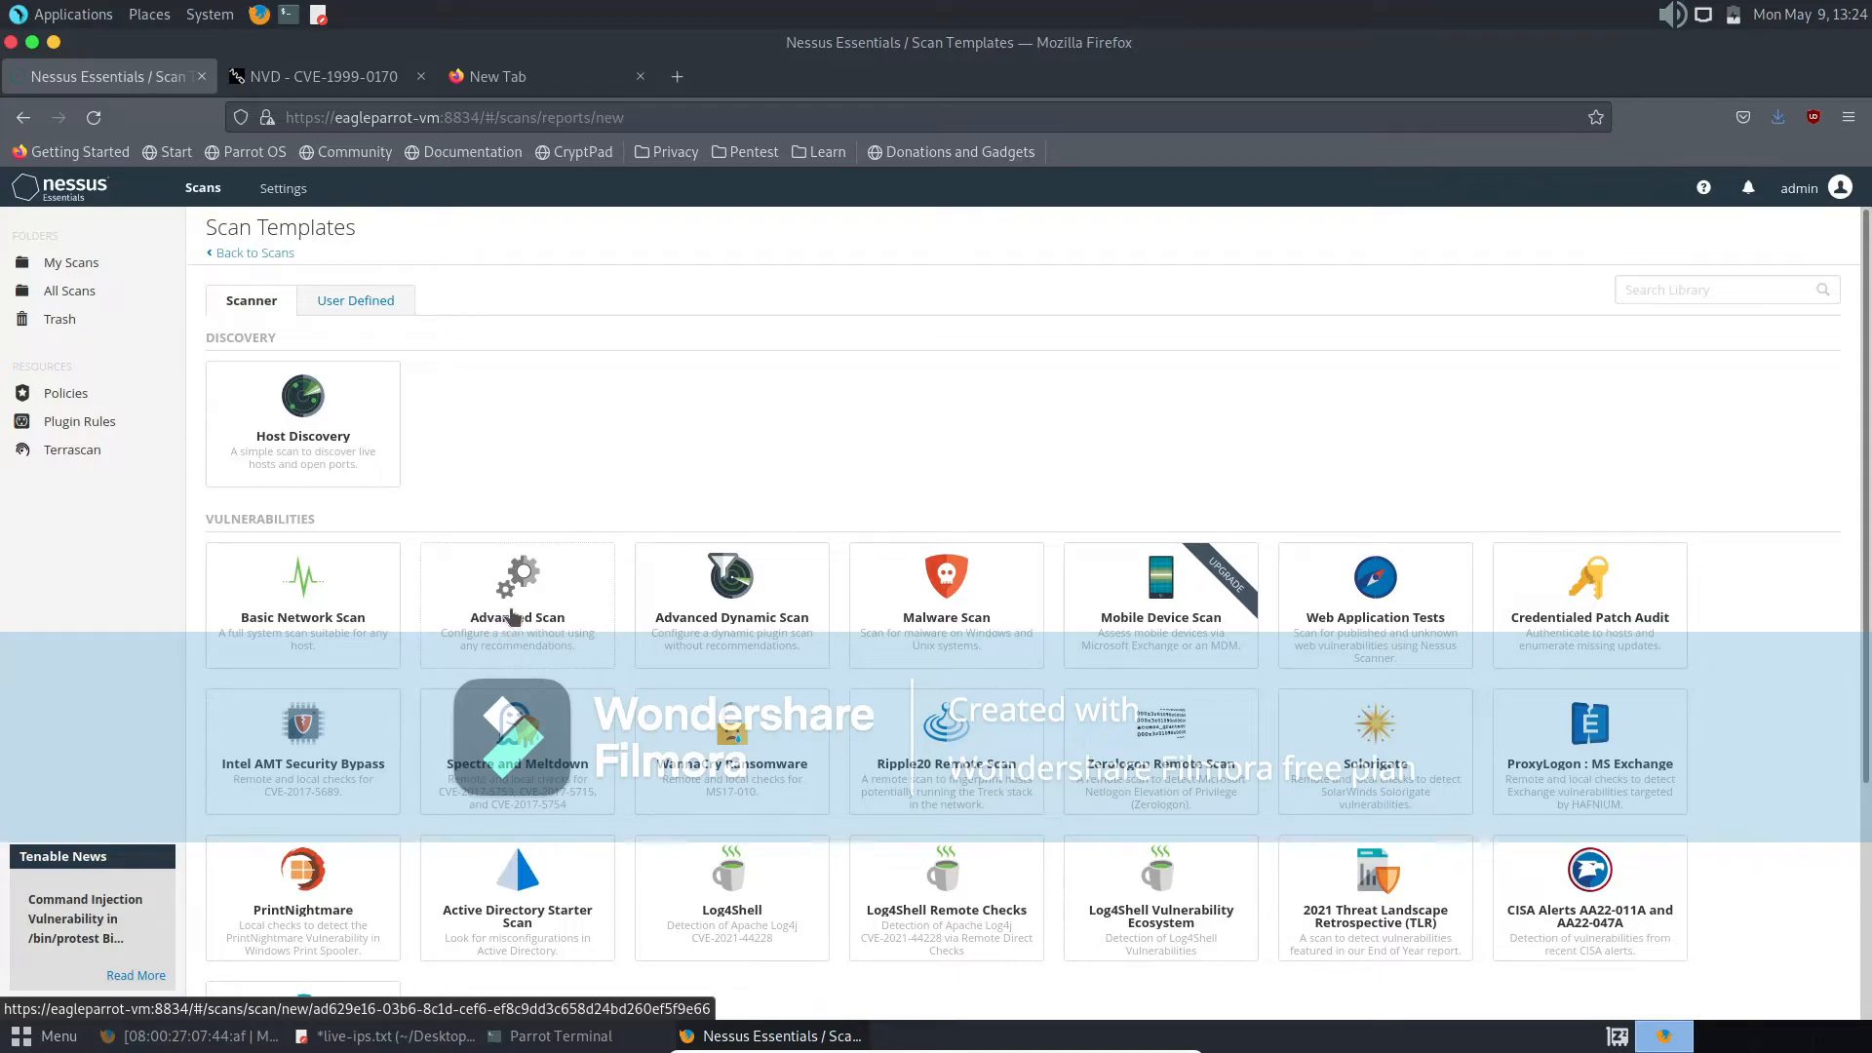
pyautogui.click(687, 629)
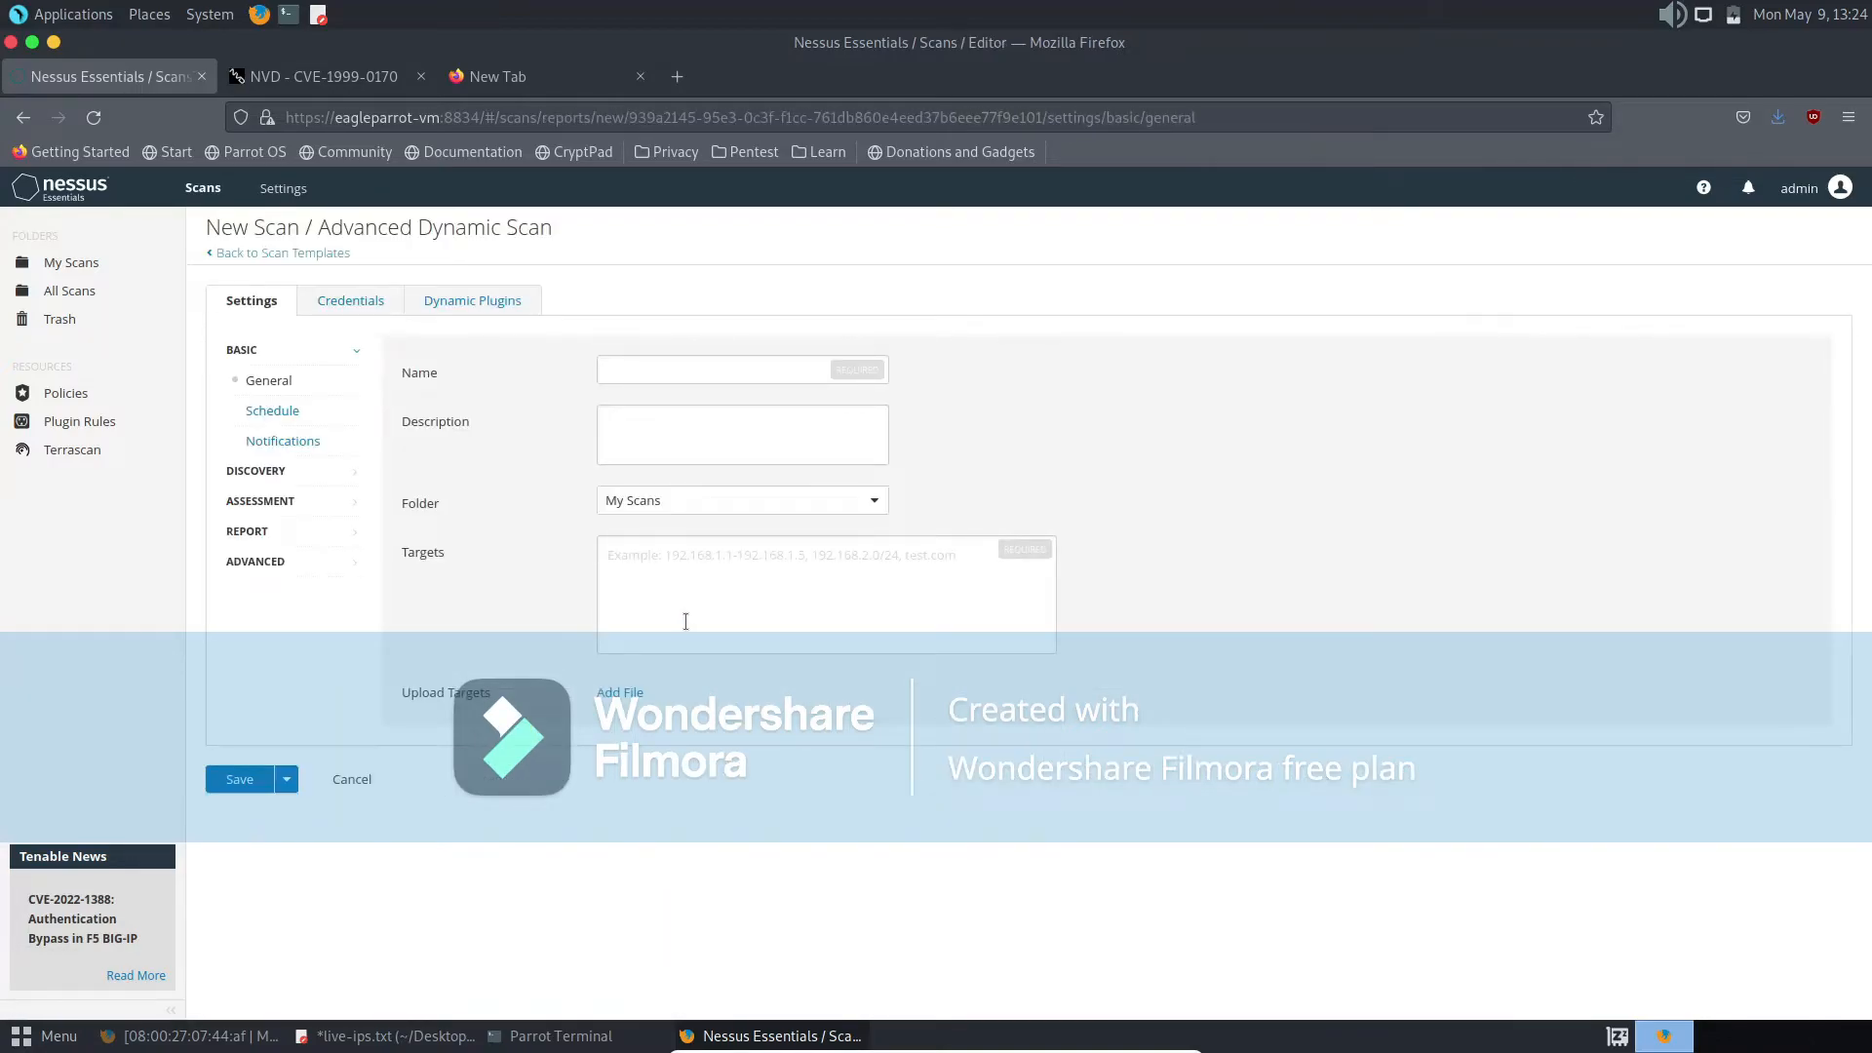
pyautogui.click(492, 306)
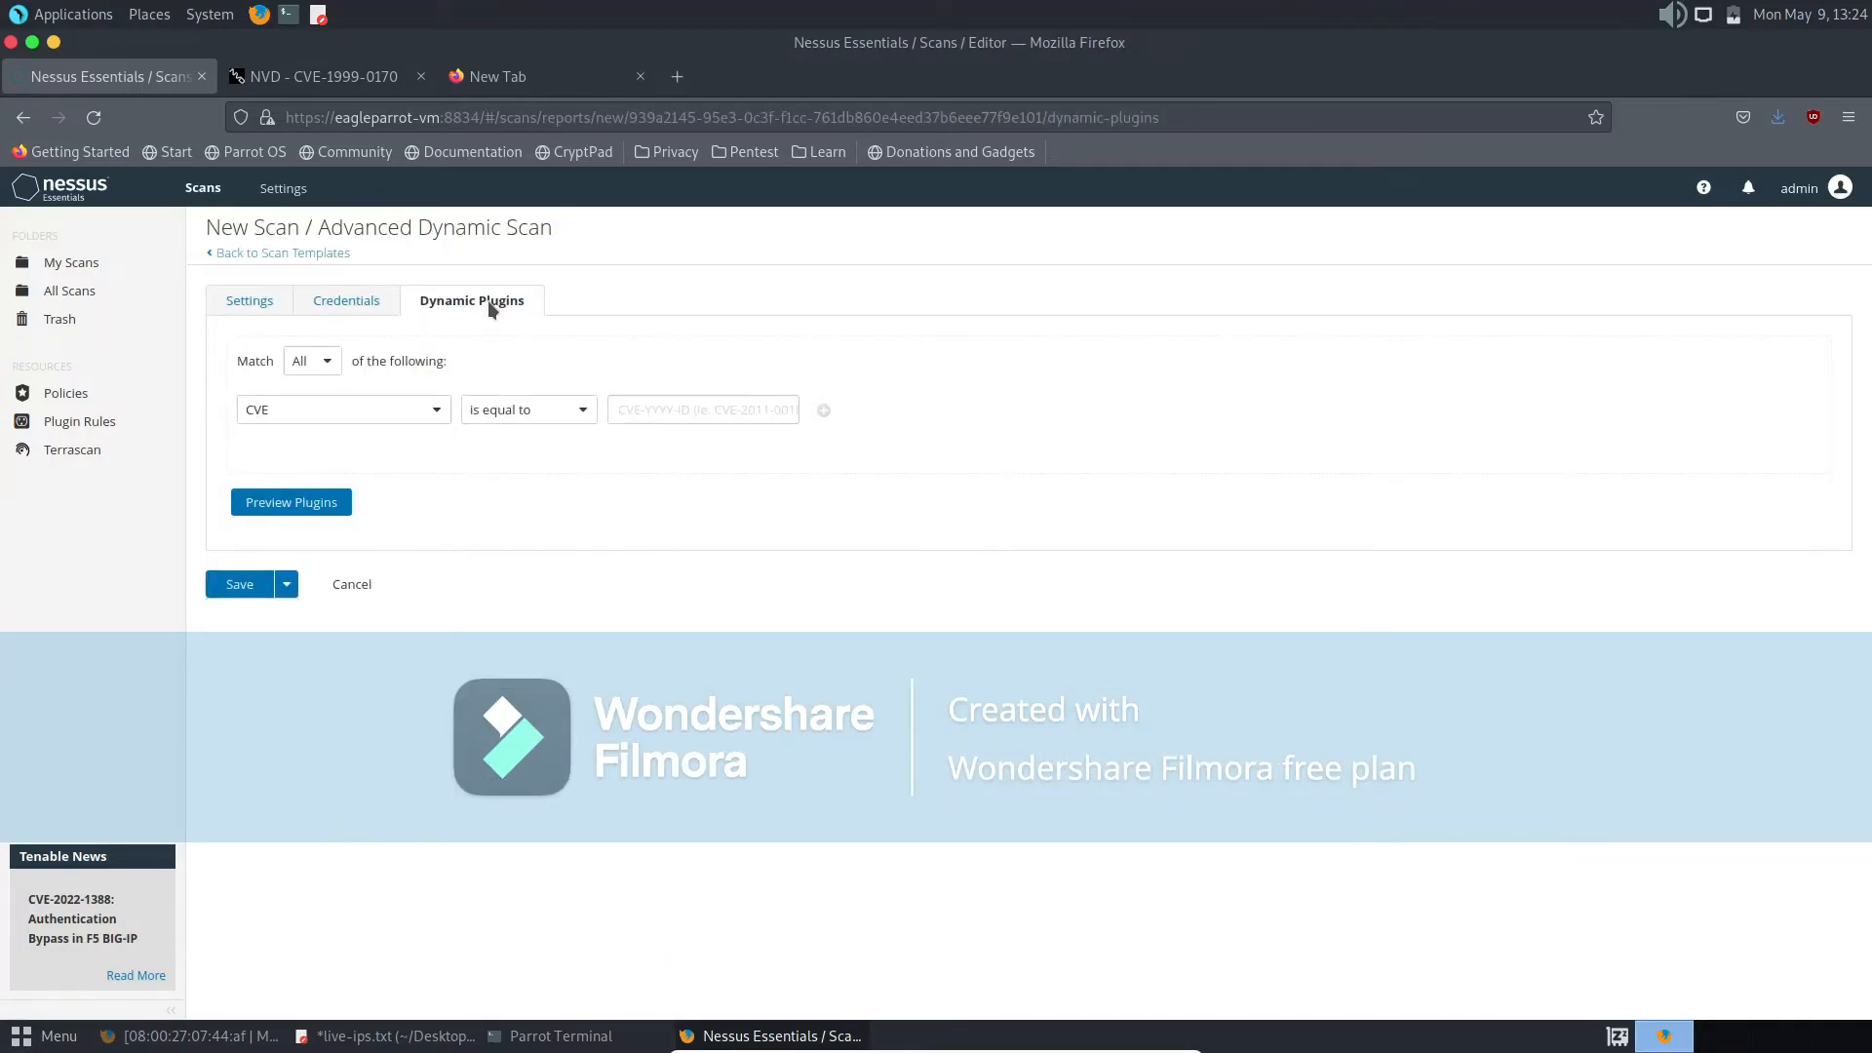
# - Examine the SSH authentication methods and the Windows credential options for the new Advanced Dynamic Scan
pyautogui.click(334, 310)
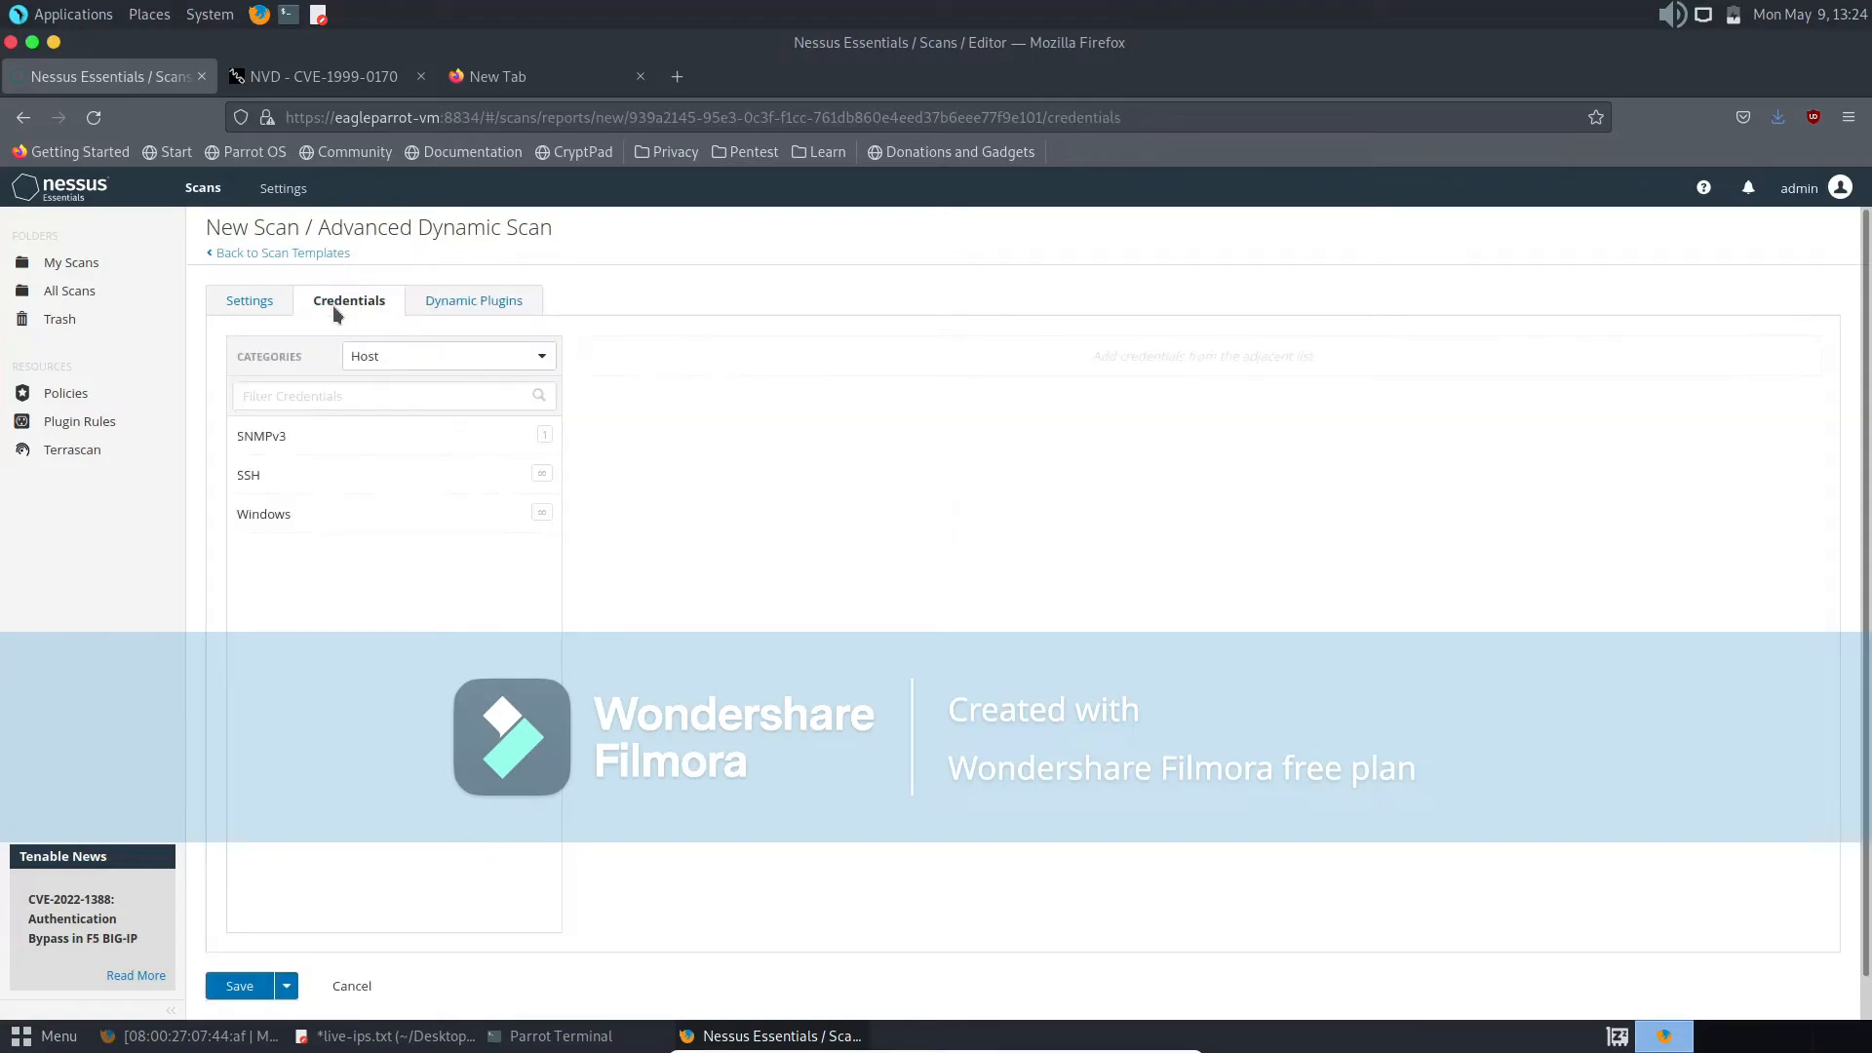
pyautogui.click(275, 488)
pyautogui.scroll(-2, 273, 483)
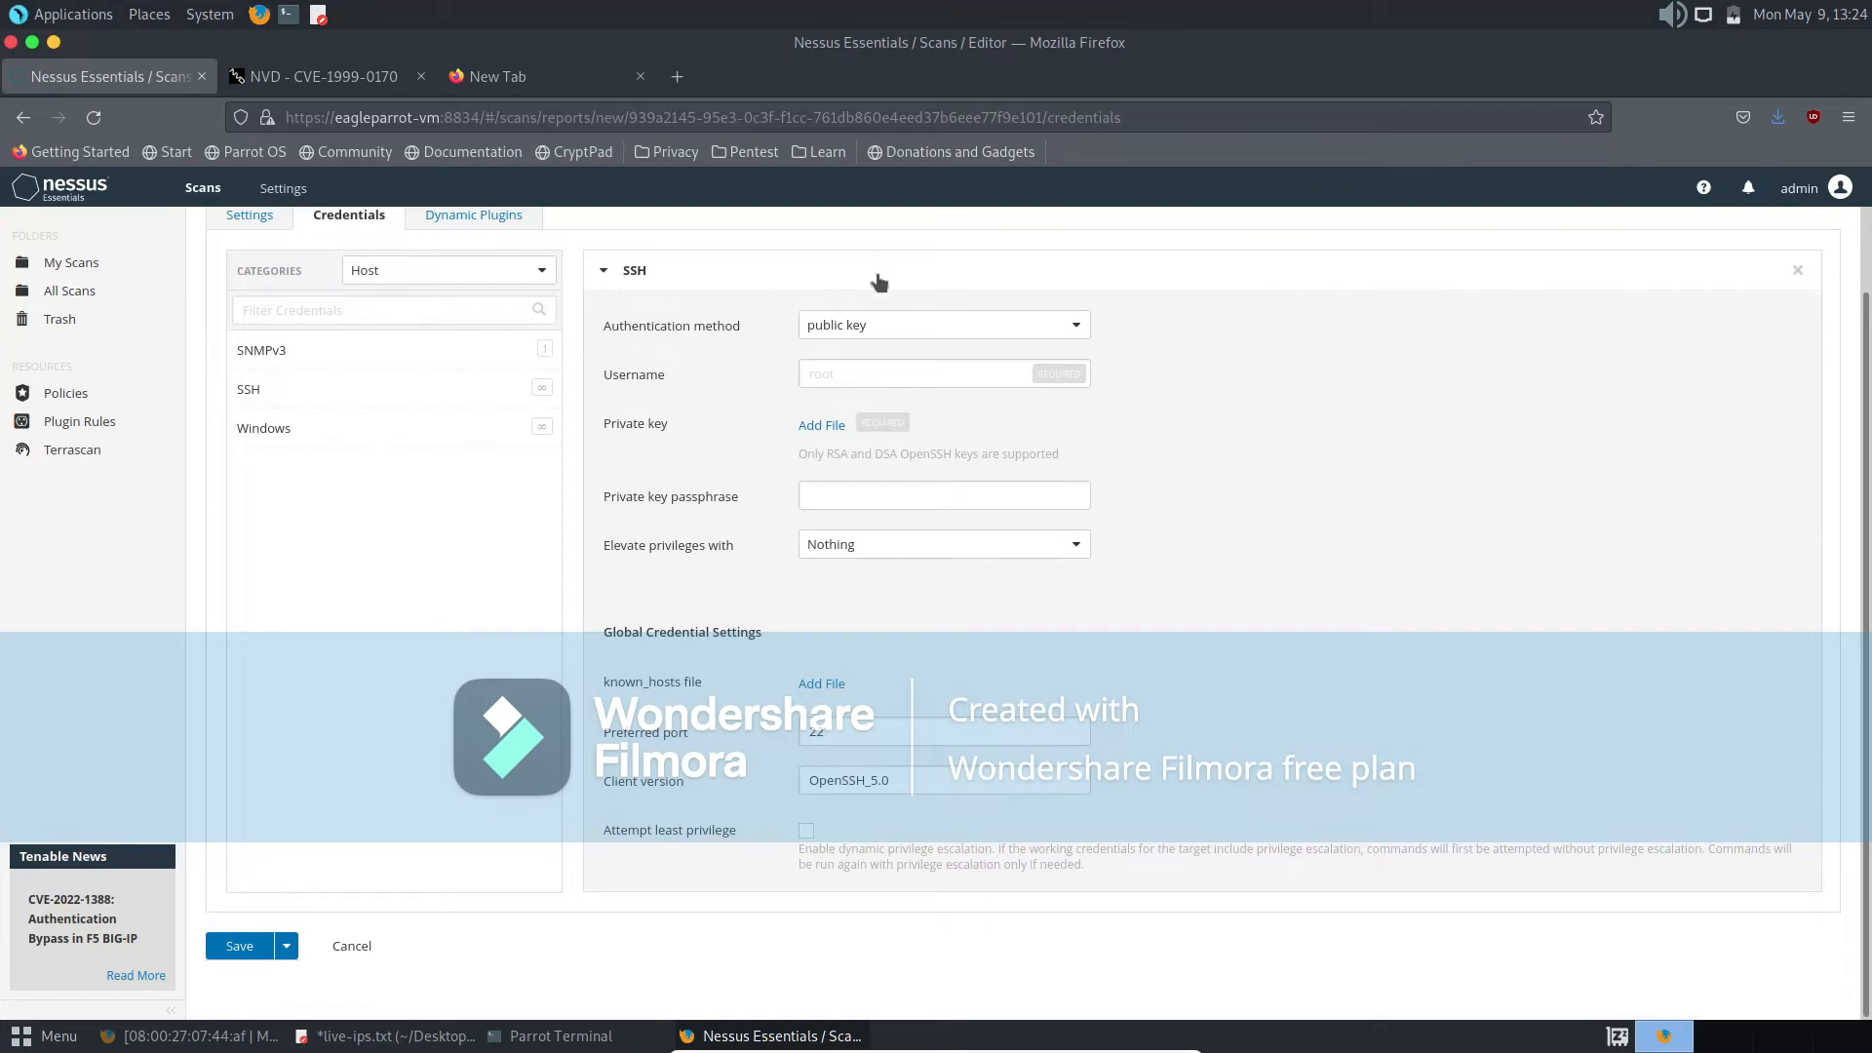
pyautogui.click(868, 327)
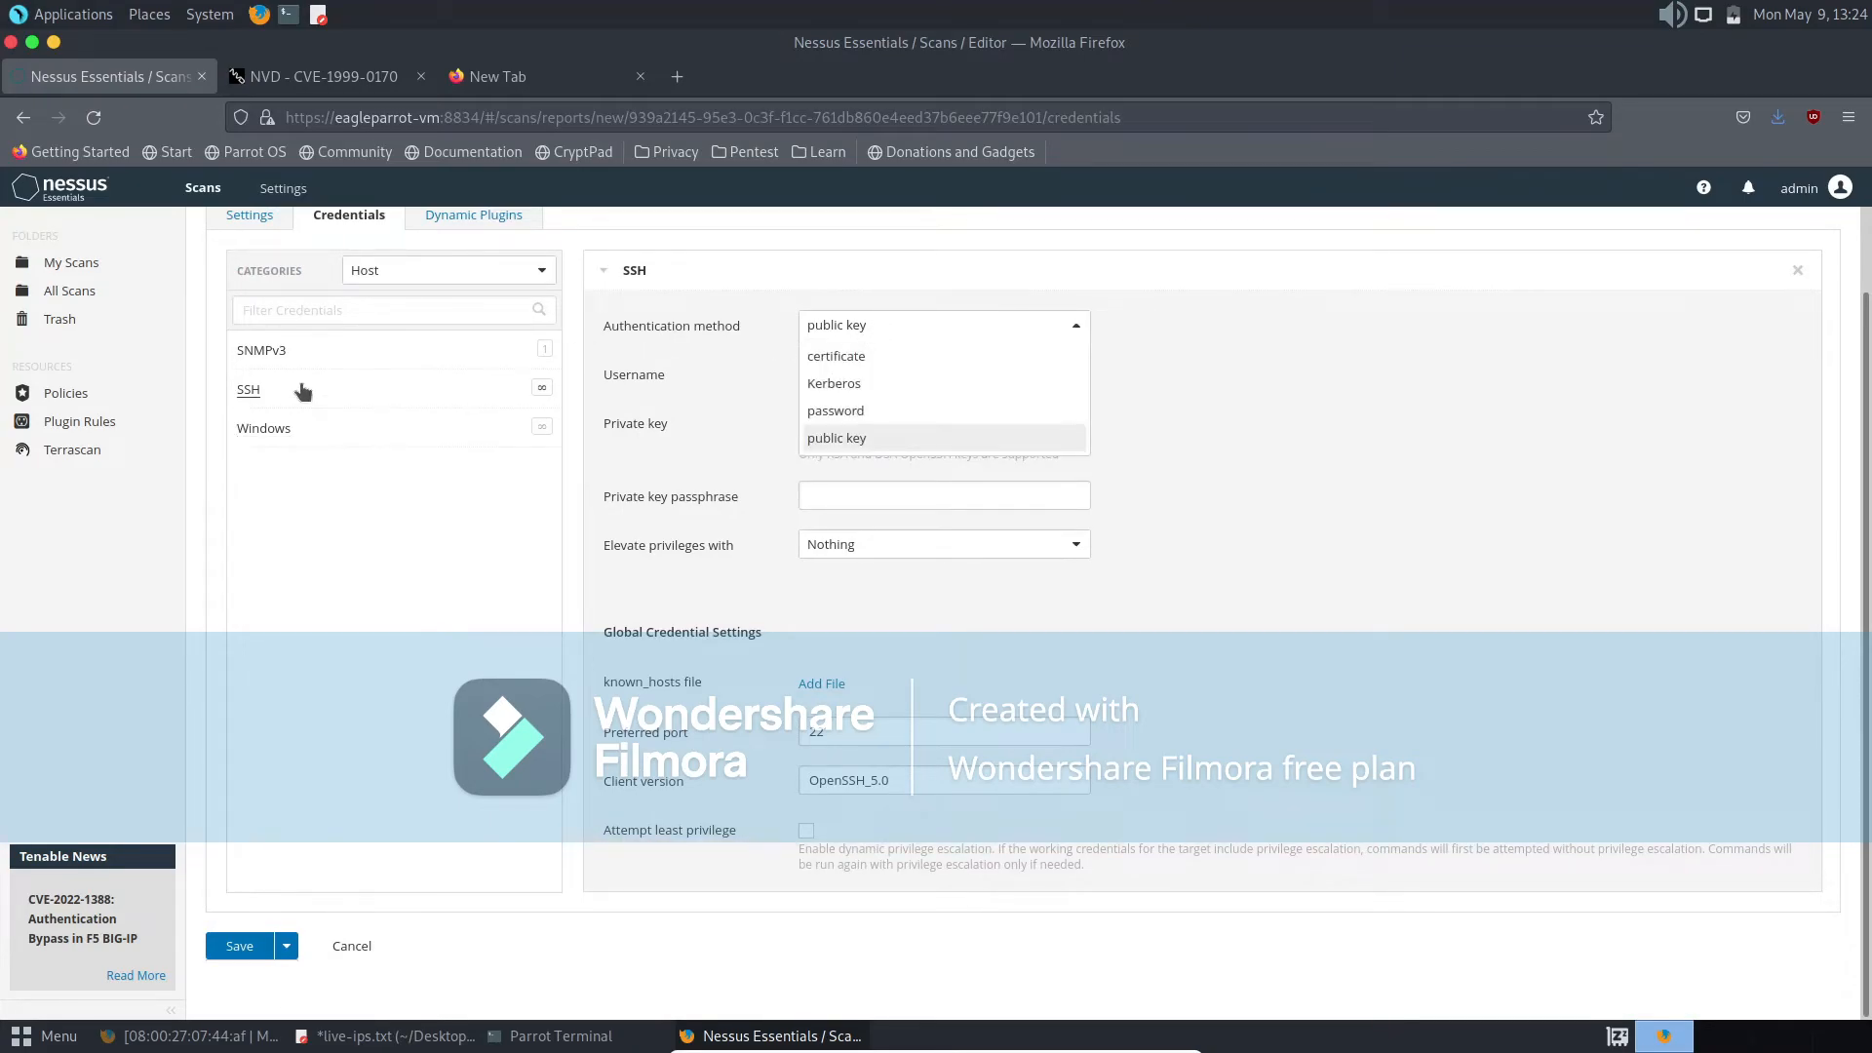
pyautogui.click(300, 427)
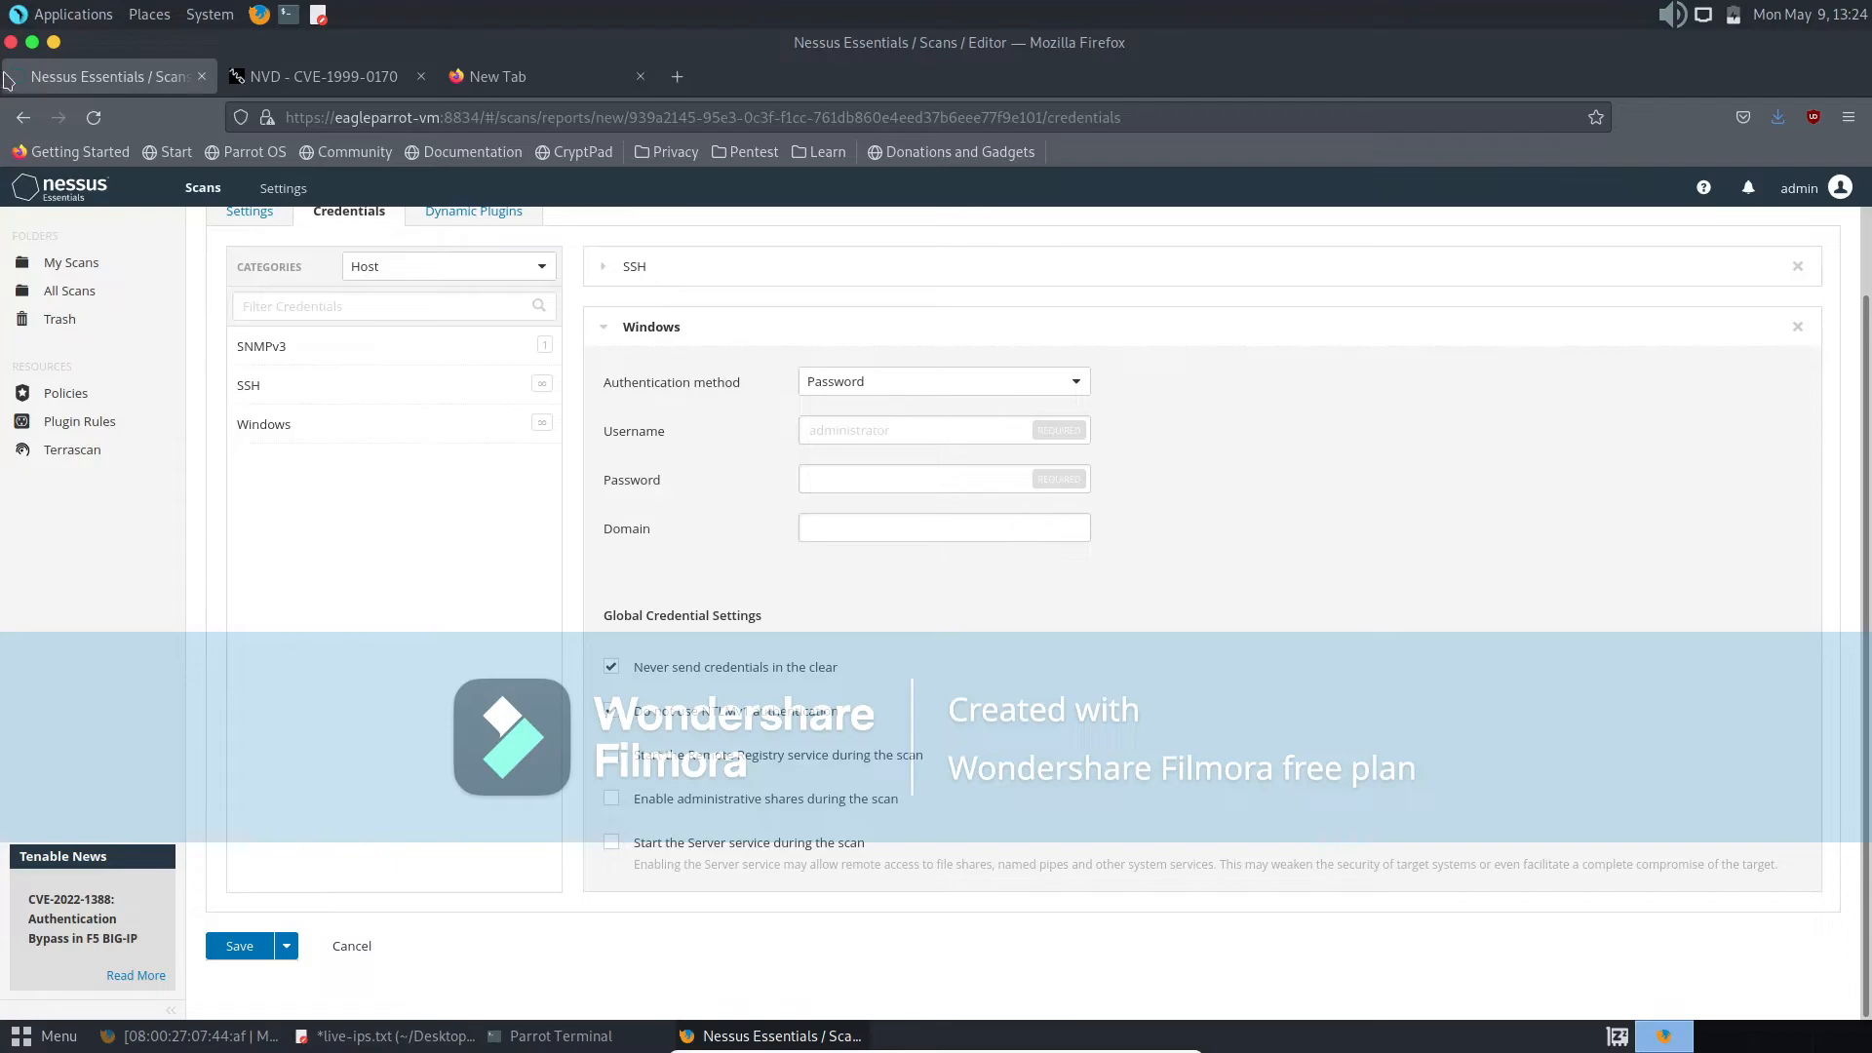
# - Close the browser with all its tabs and the terminal, and save live-ips.txt while closing the text editor
pyautogui.click(11, 42)
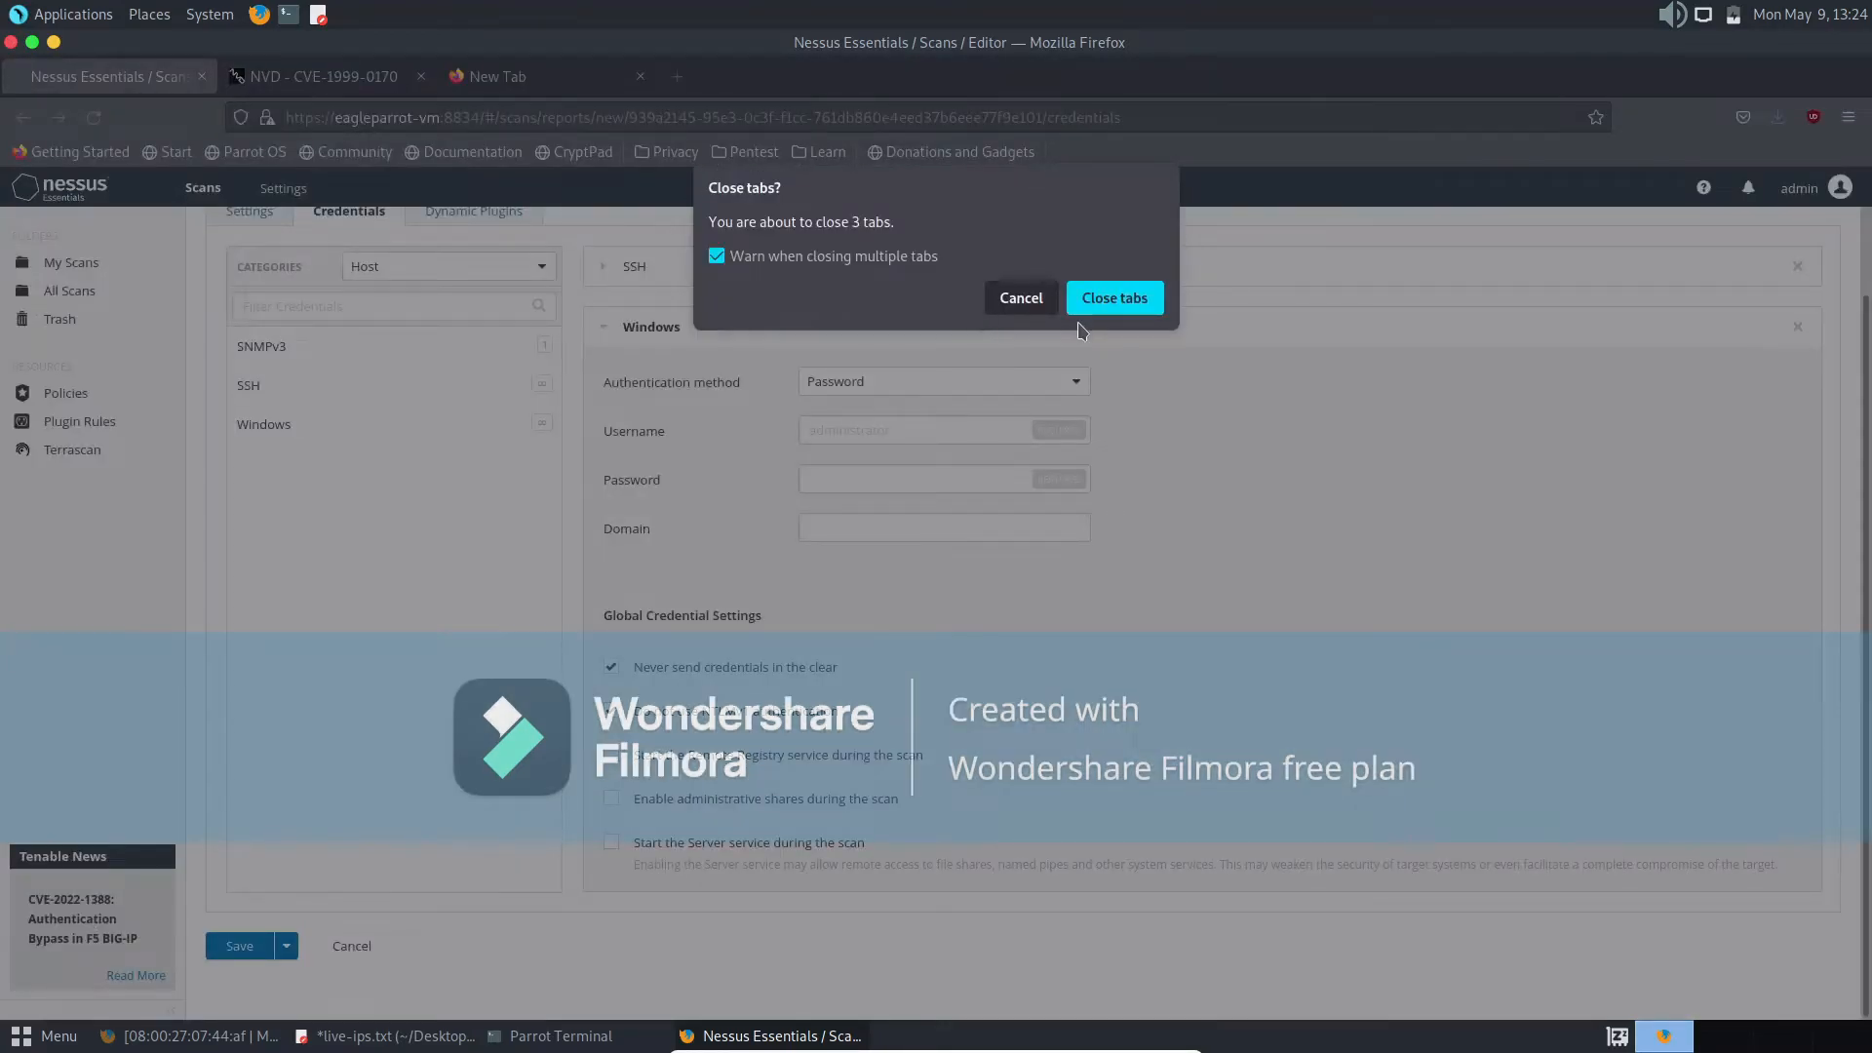
pyautogui.click(1111, 299)
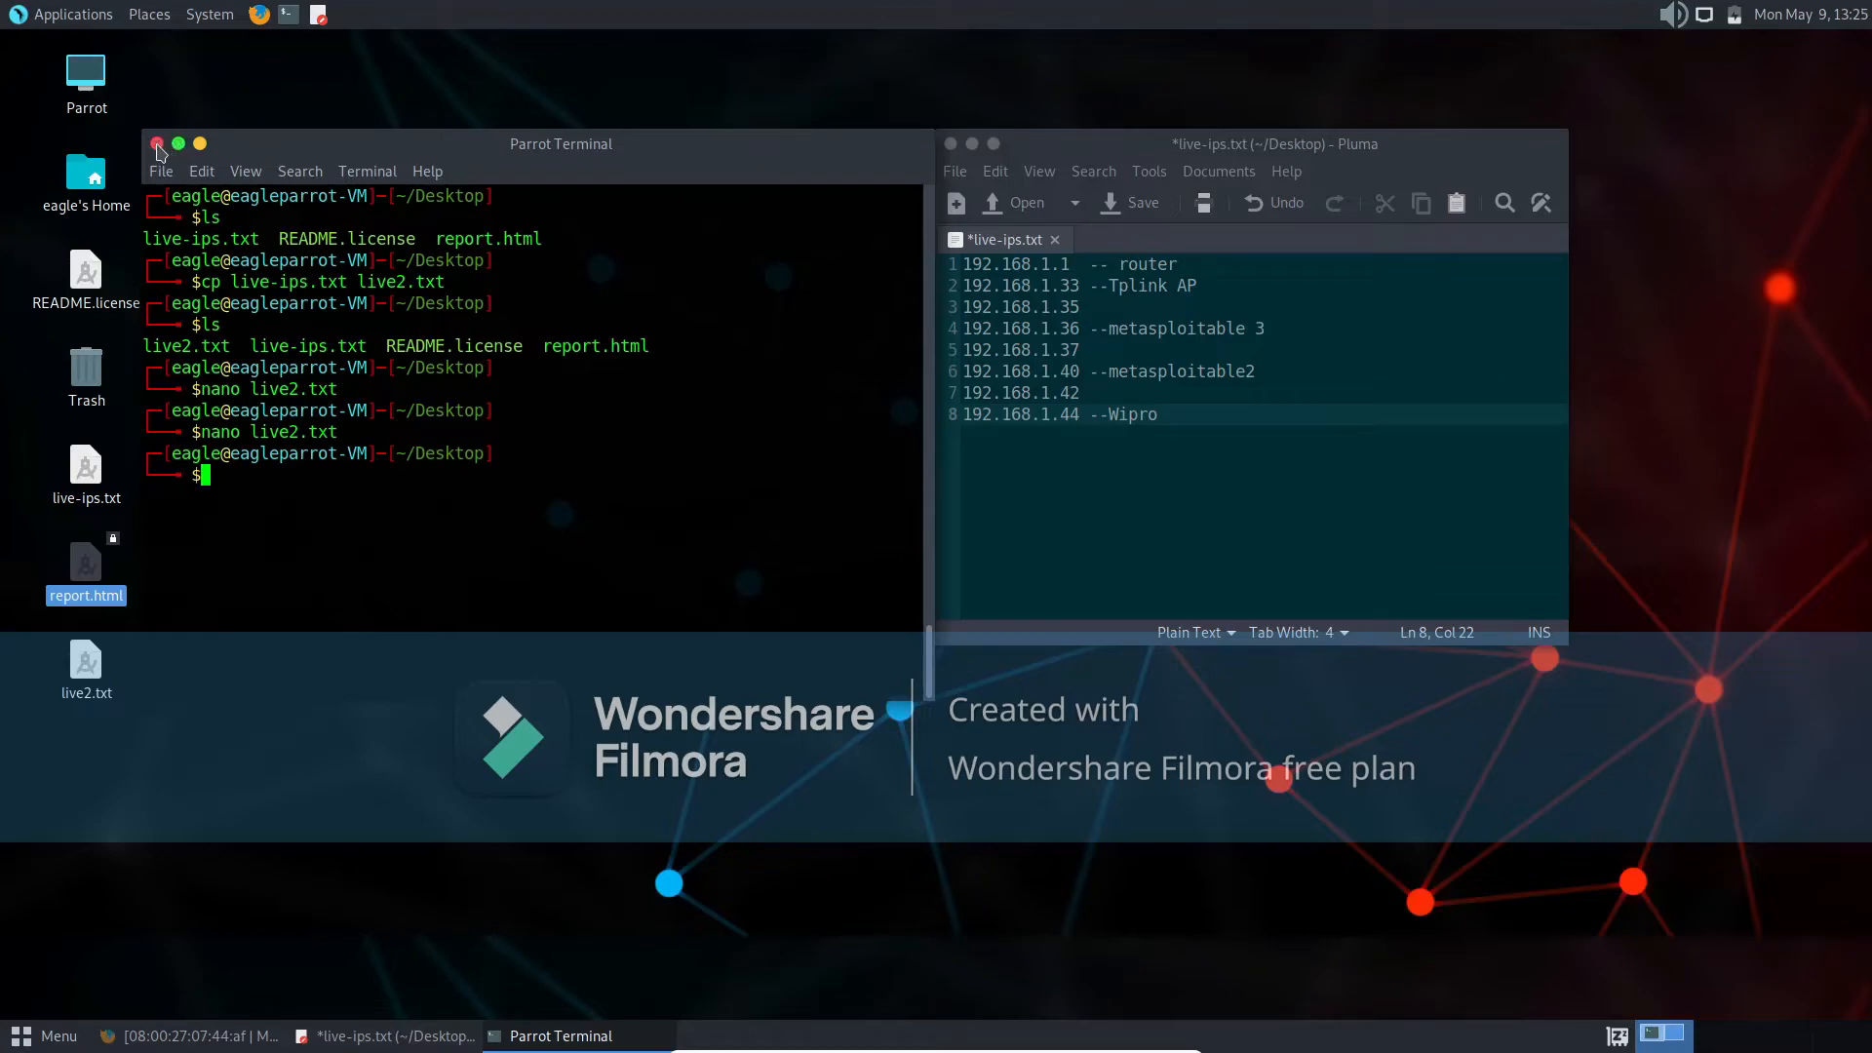
pyautogui.click(157, 145)
pyautogui.click(949, 146)
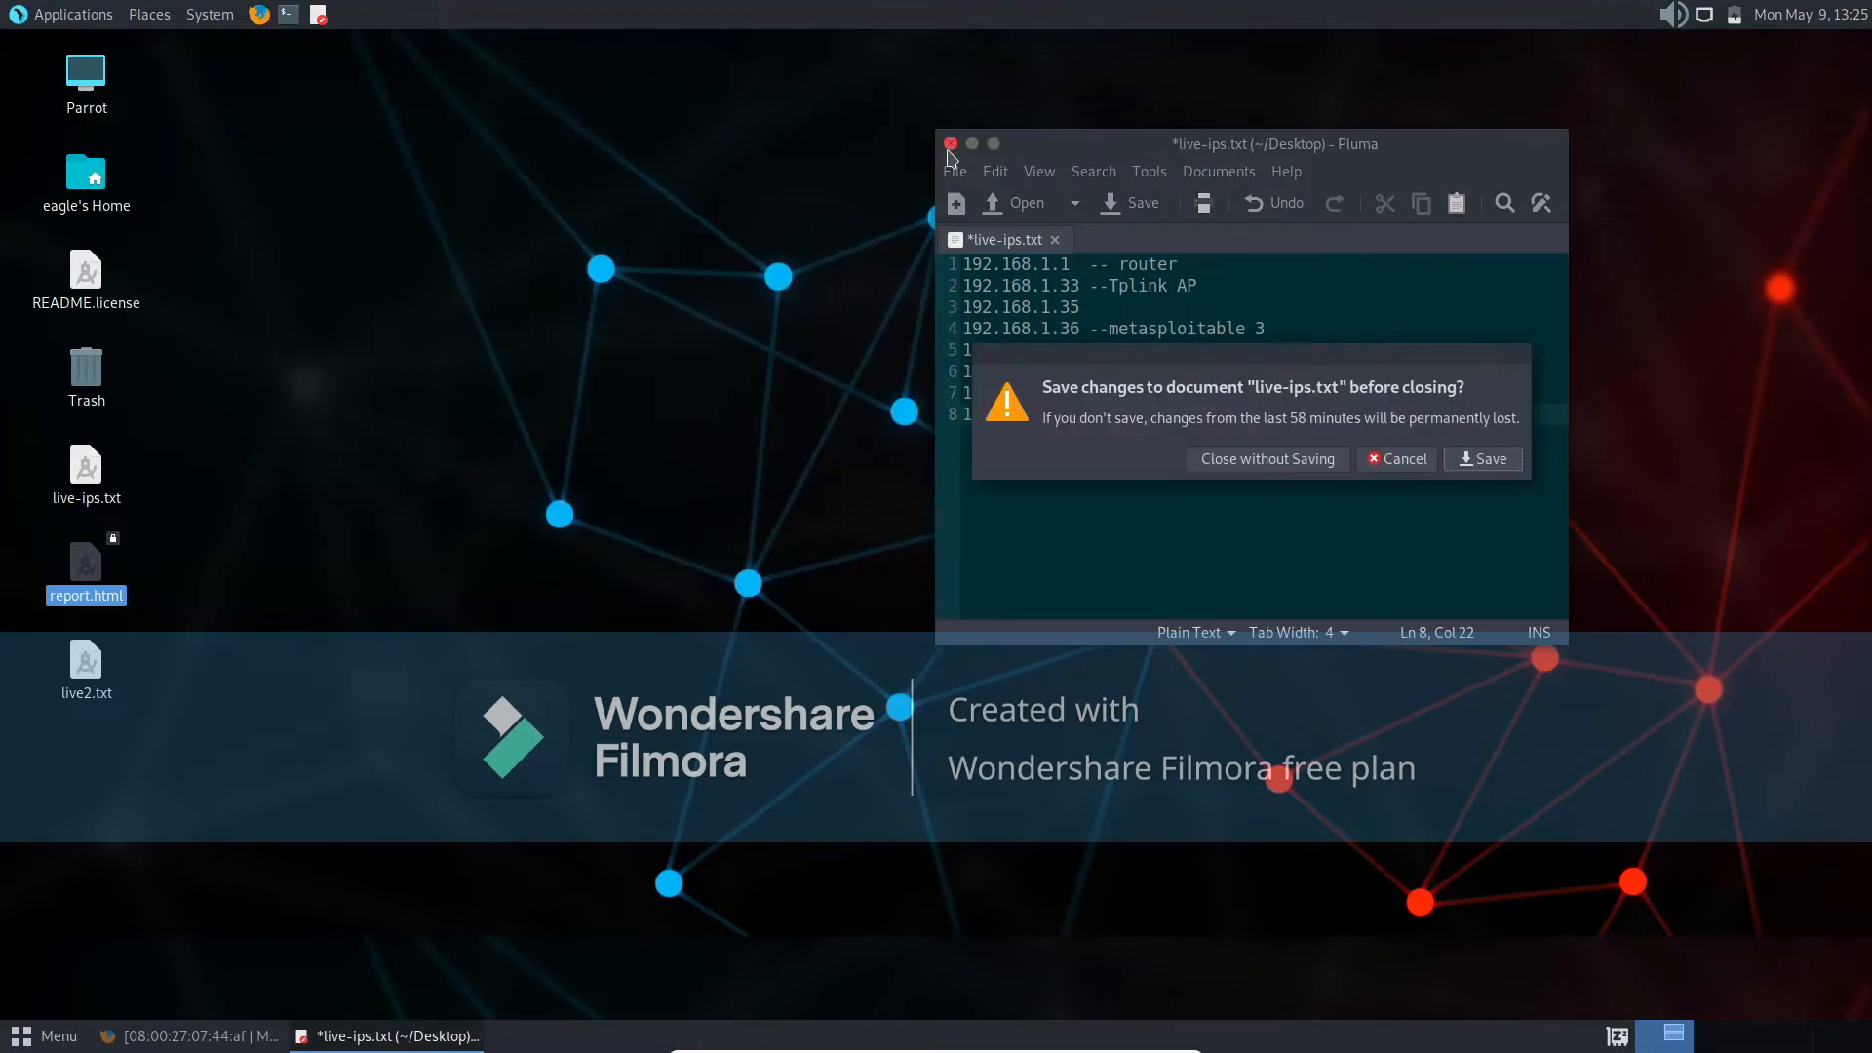
pyautogui.click(1486, 460)
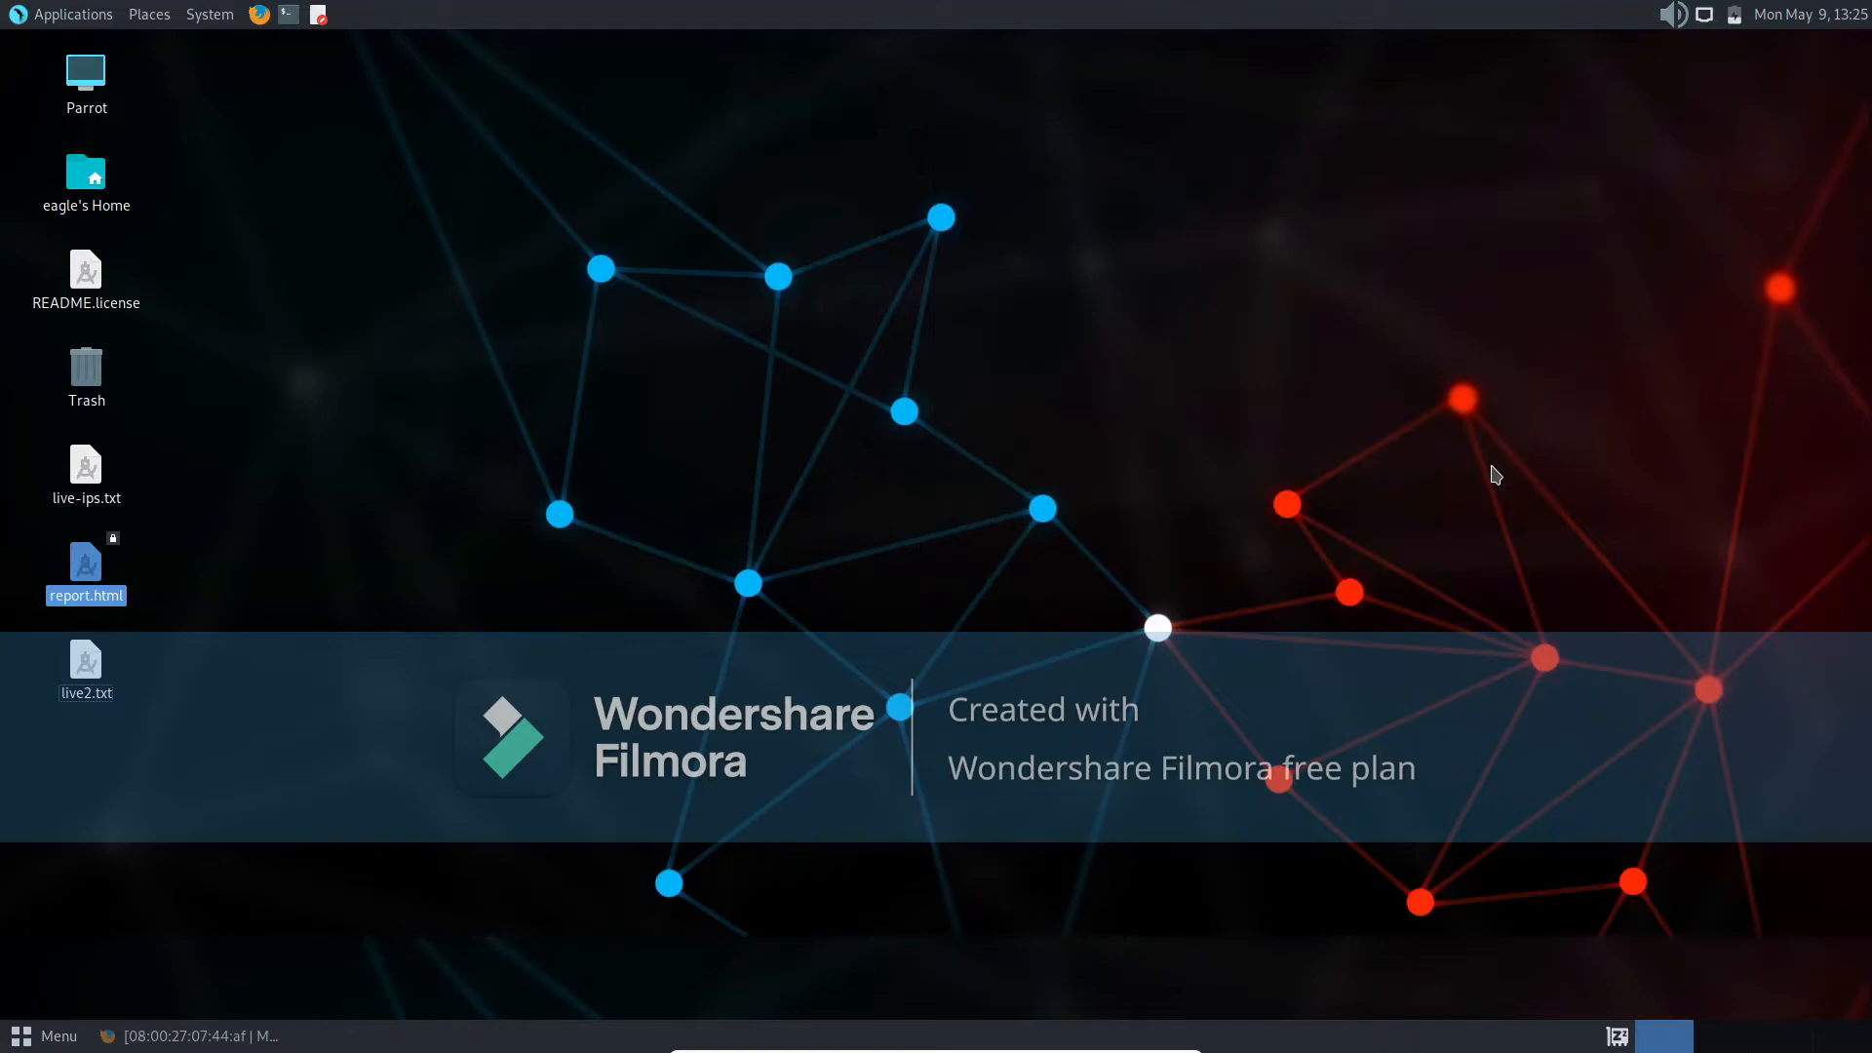
# - Minimize the Parrot virtual machine and unlock the Kali virtual machine with the account password, clearing the text selection in its terminal
pyautogui.moveTo(1076, 1047)
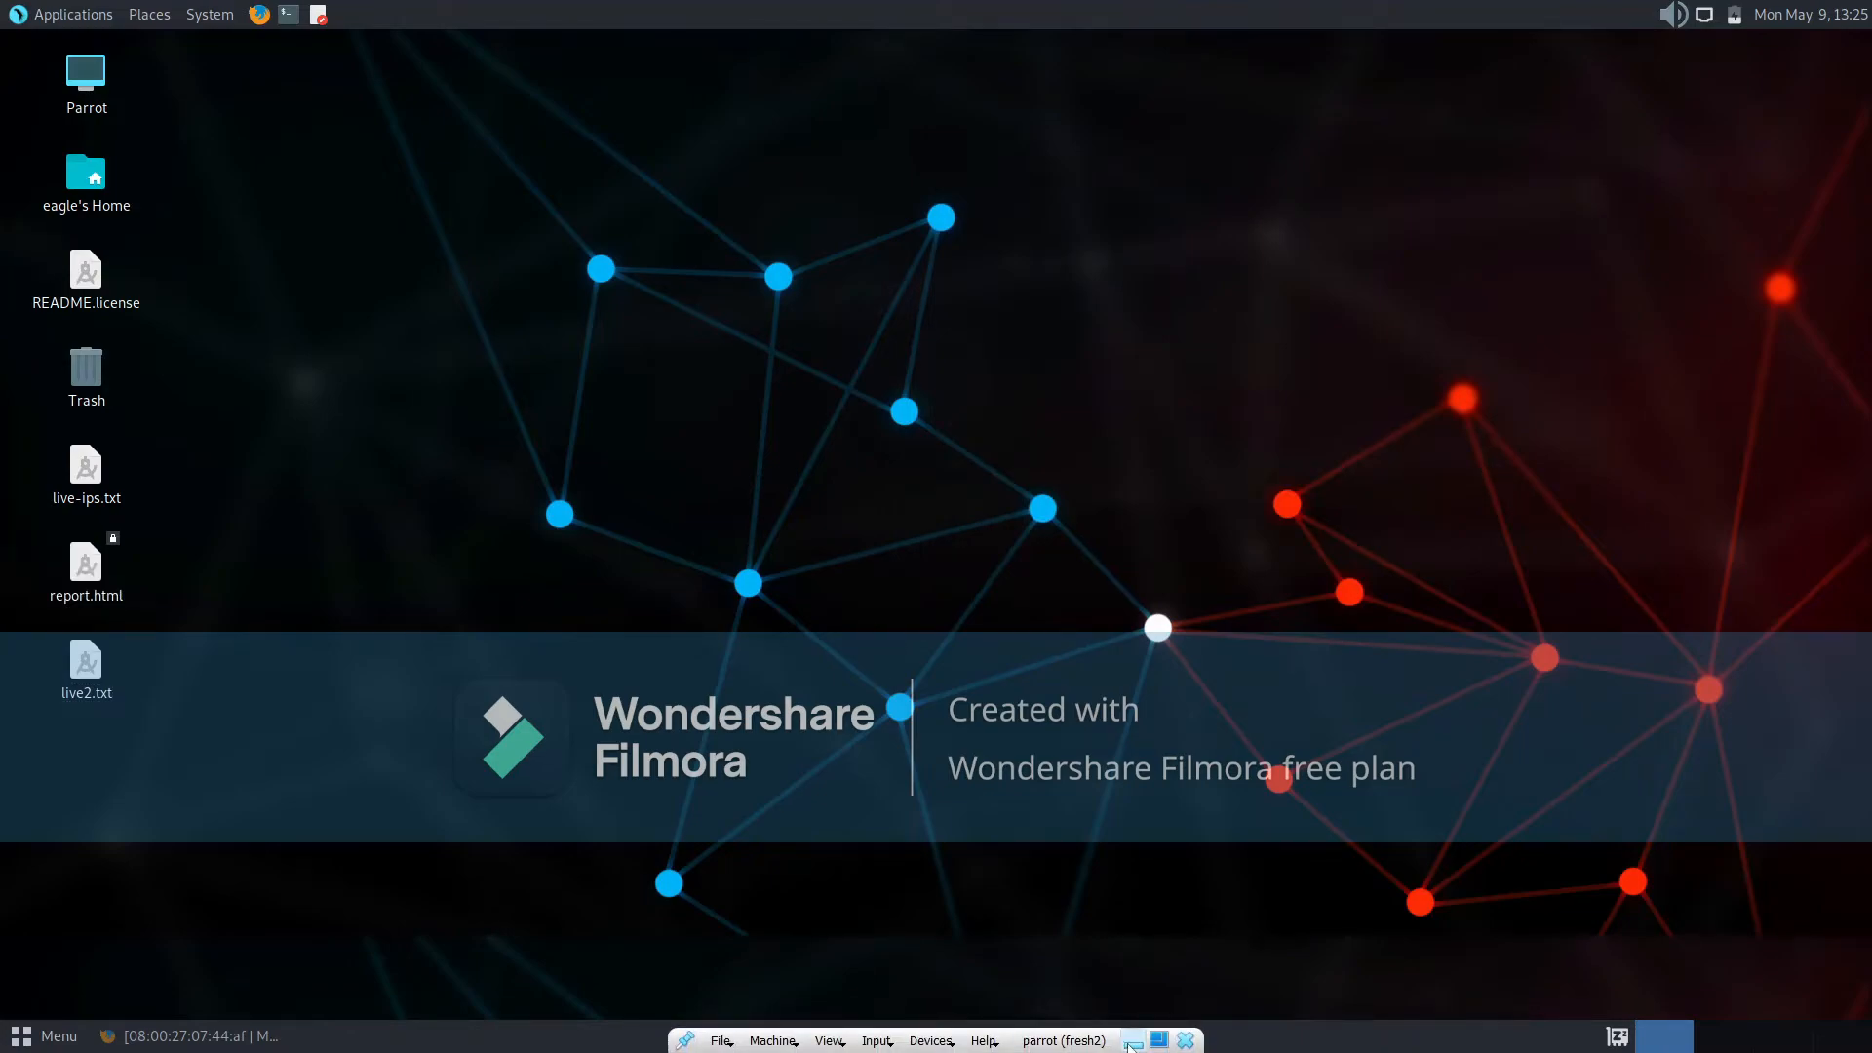
pyautogui.click(1132, 1042)
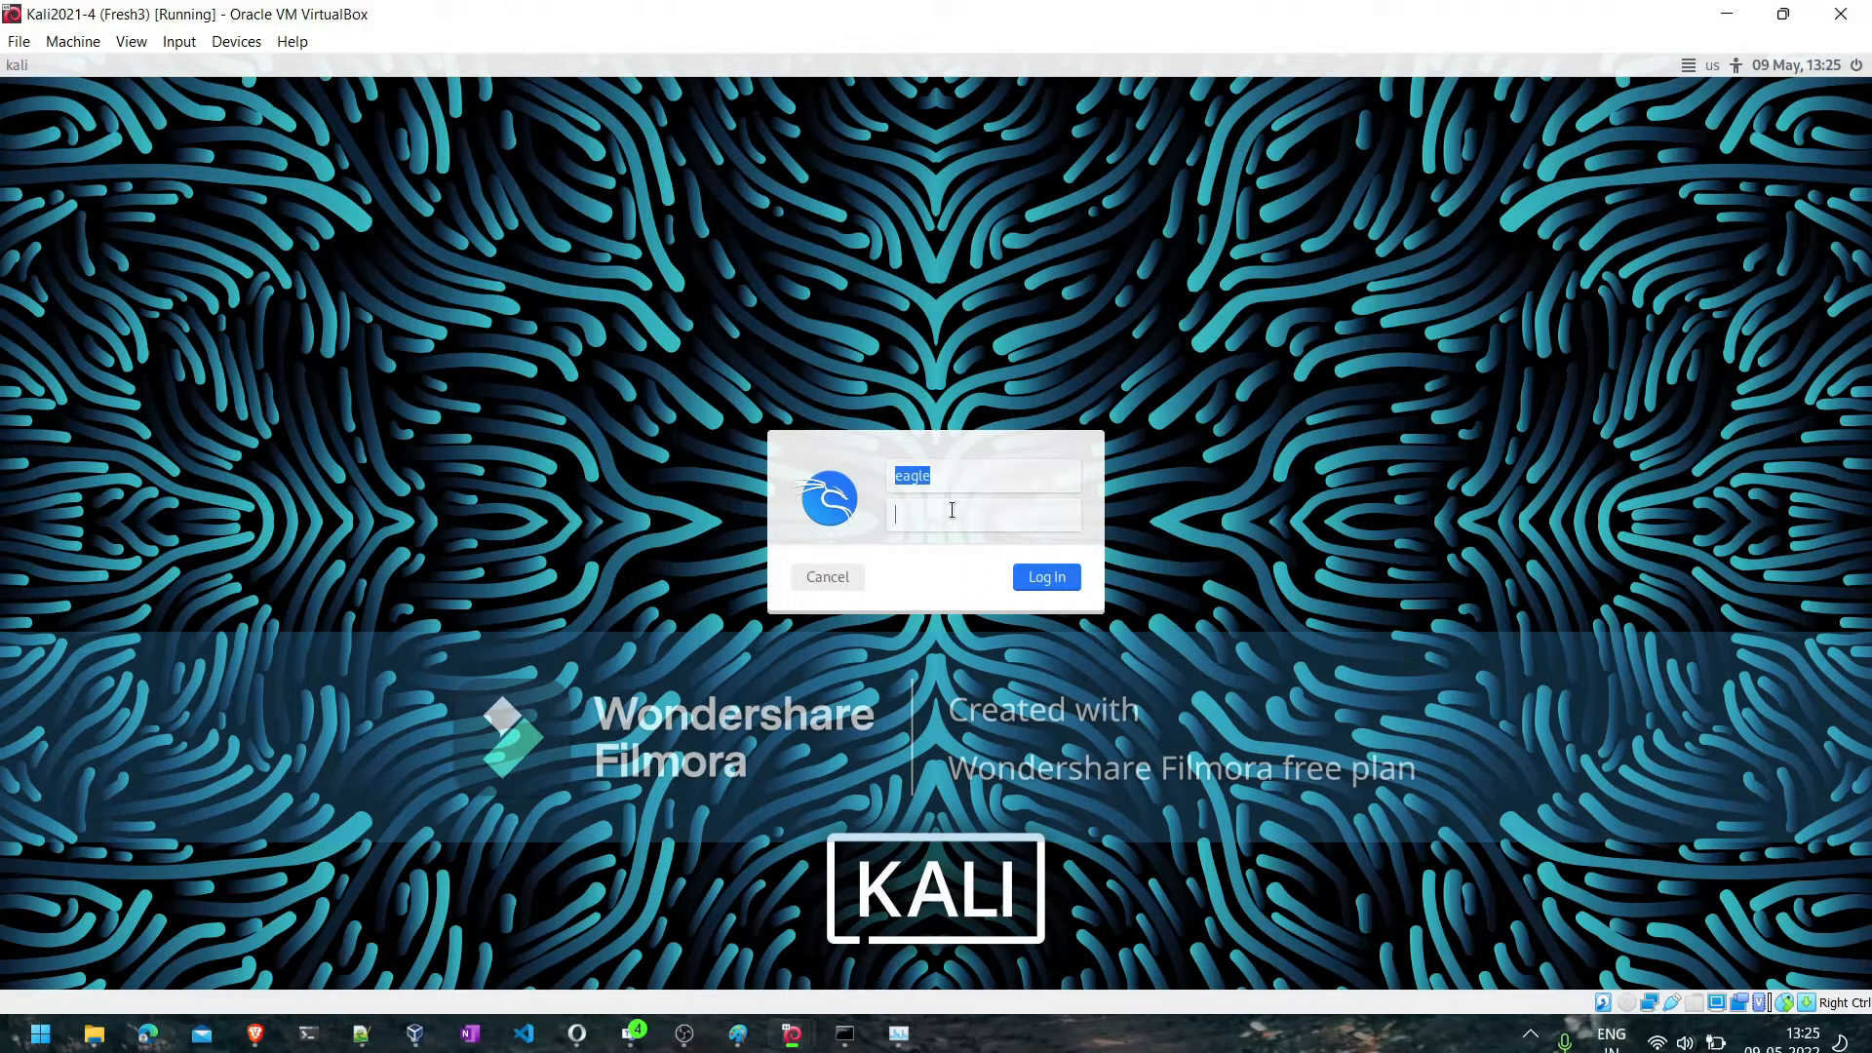
pyautogui.press('Return')
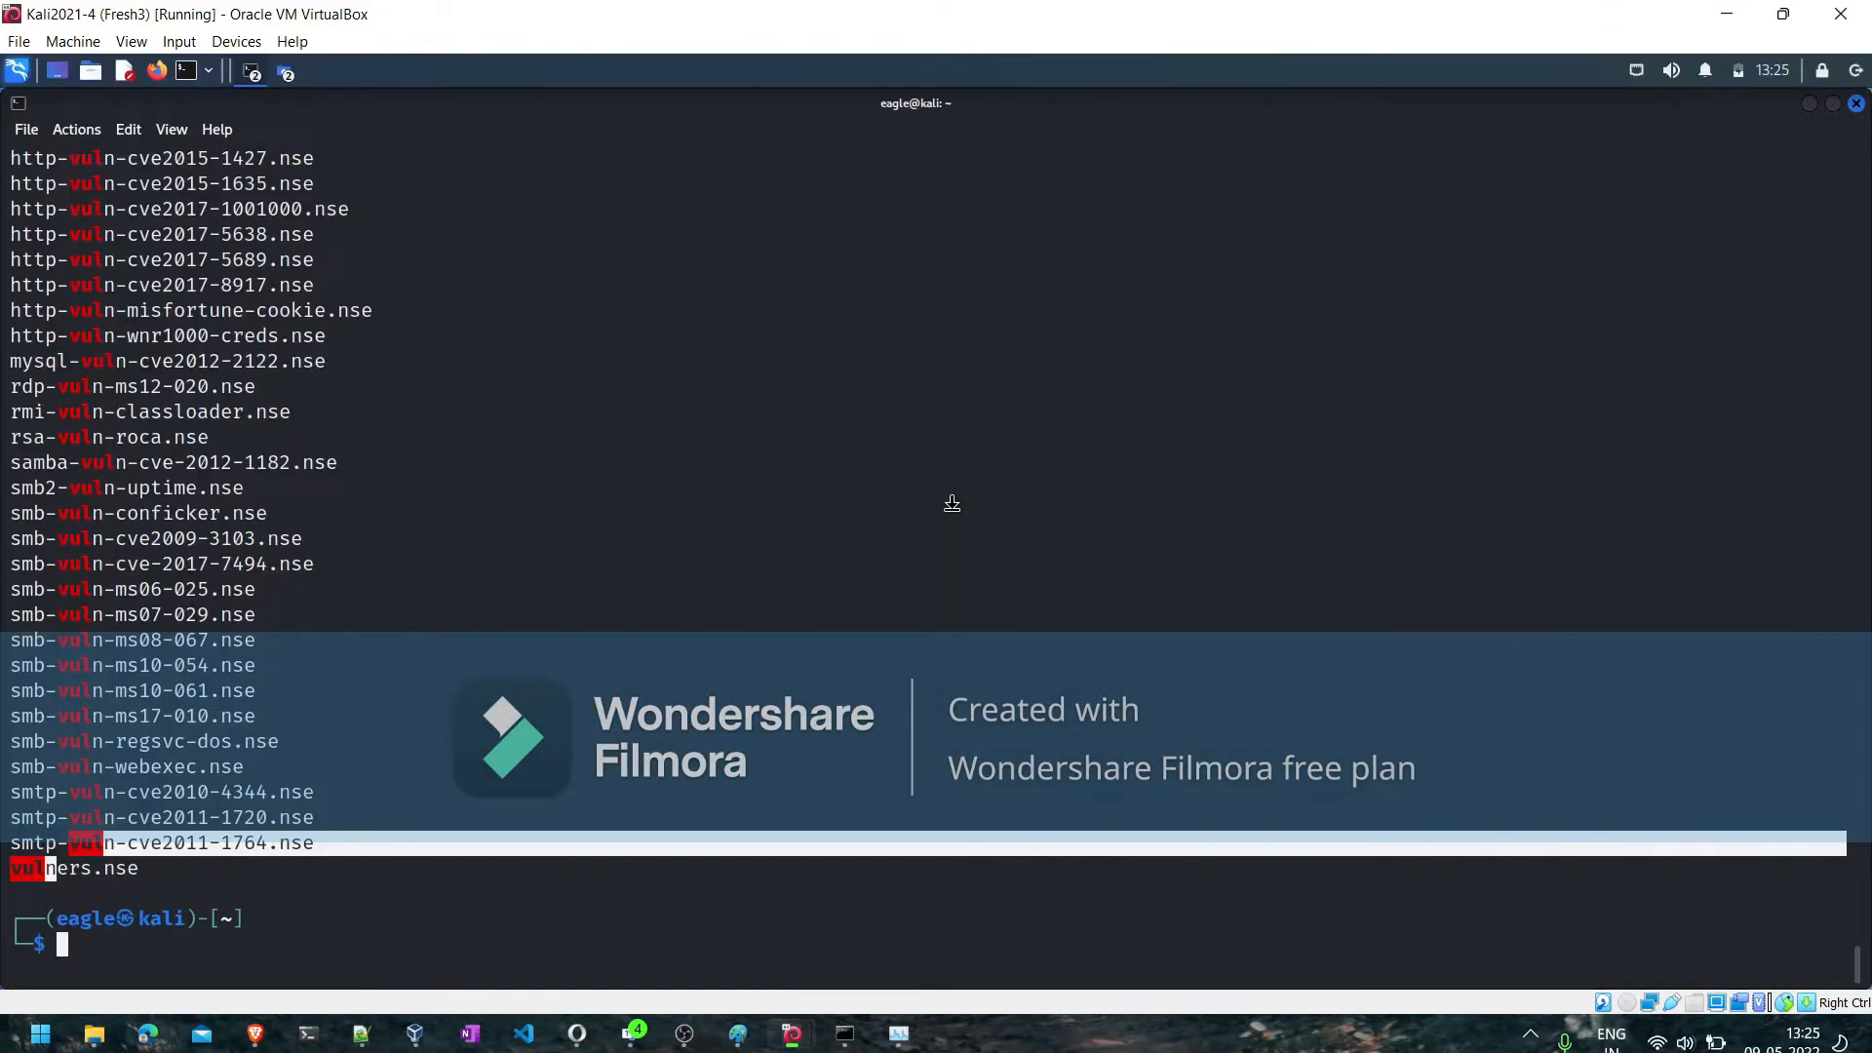
pyautogui.click(611, 898)
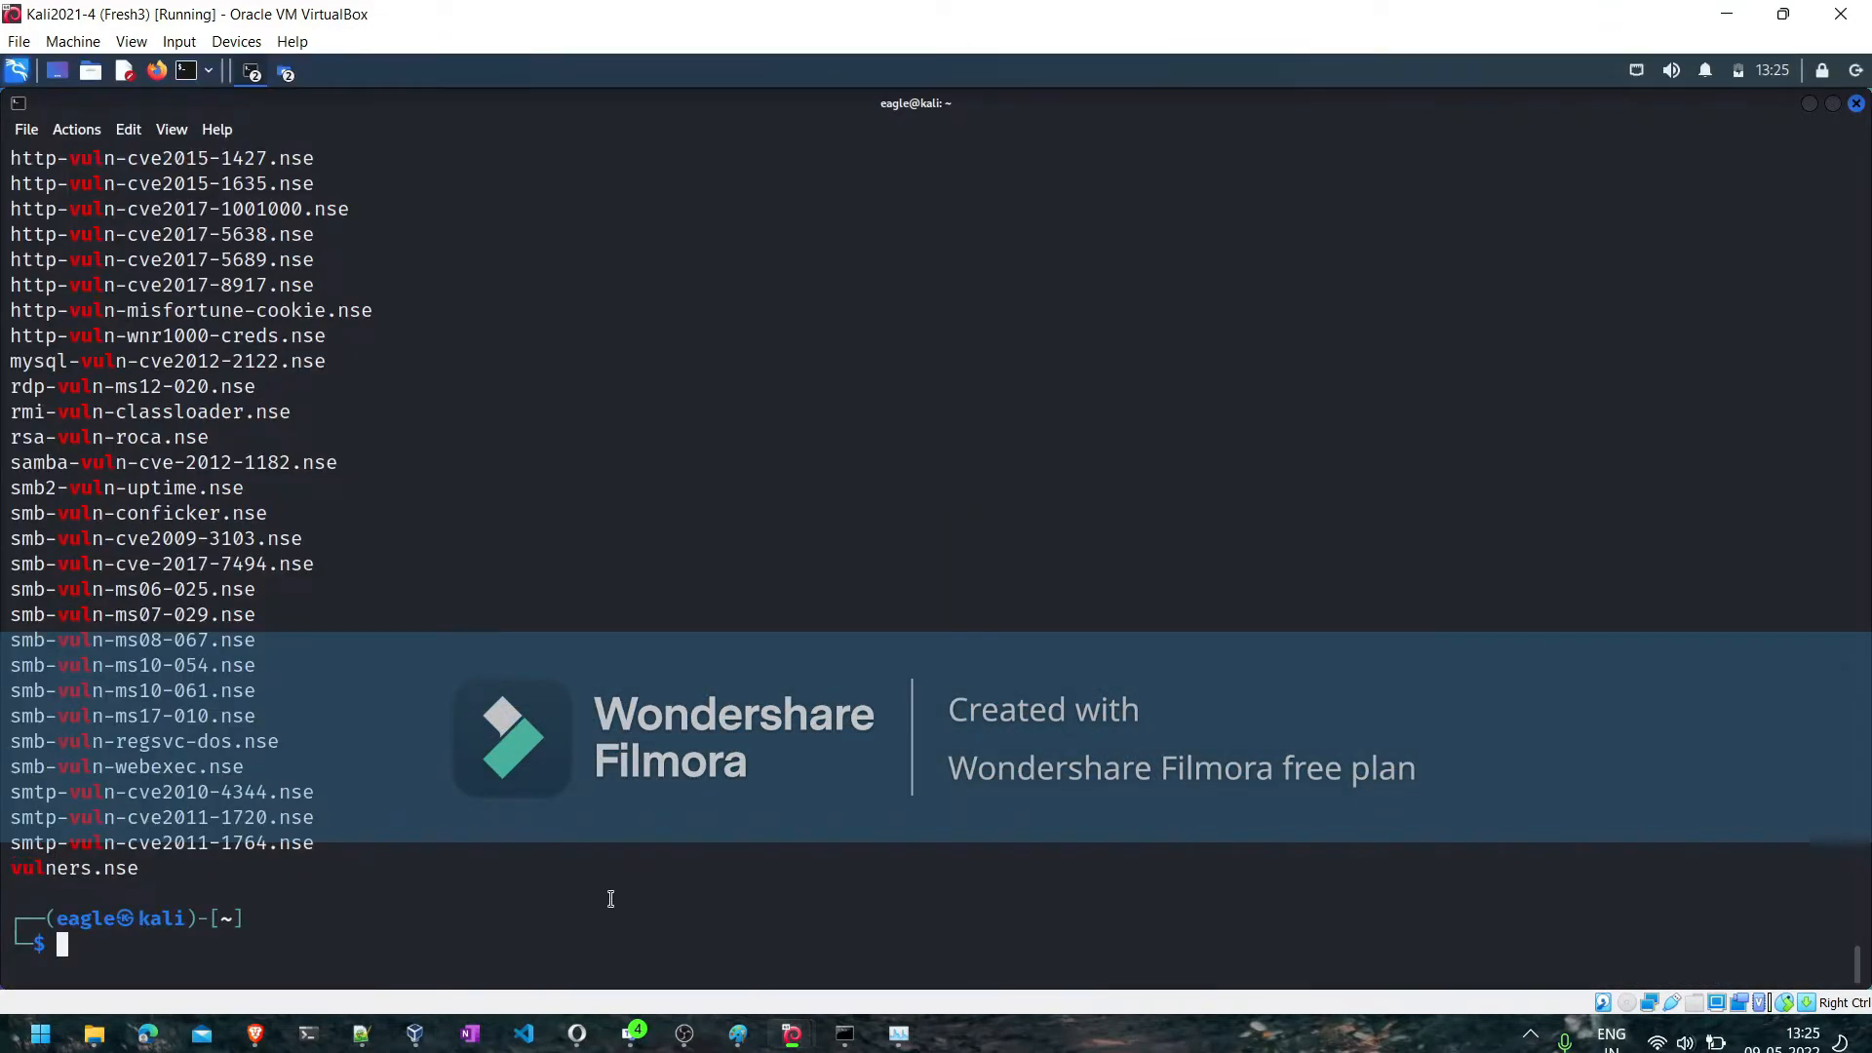
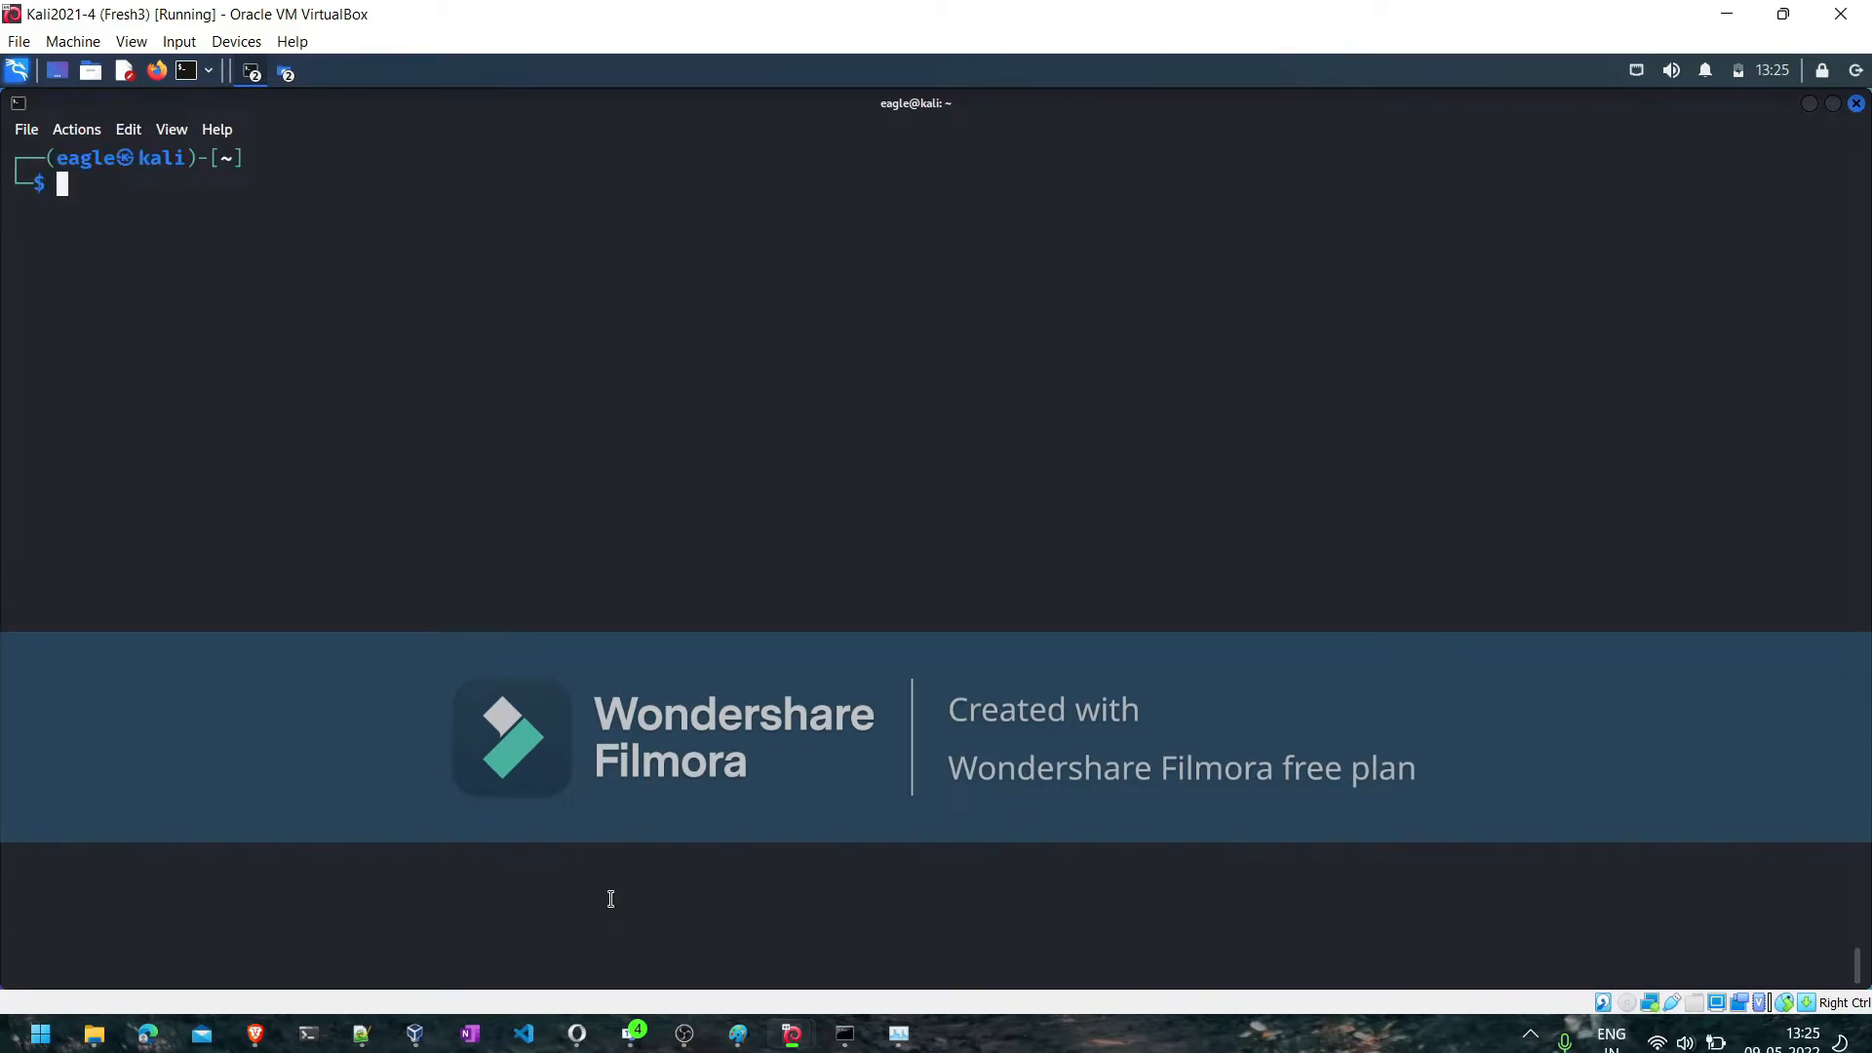
# - Start the GVM services from the terminal with sudo gvm-start, entering the sudo account password
pyautogui.write('sudo gvm-start')
pyautogui.press('Return')
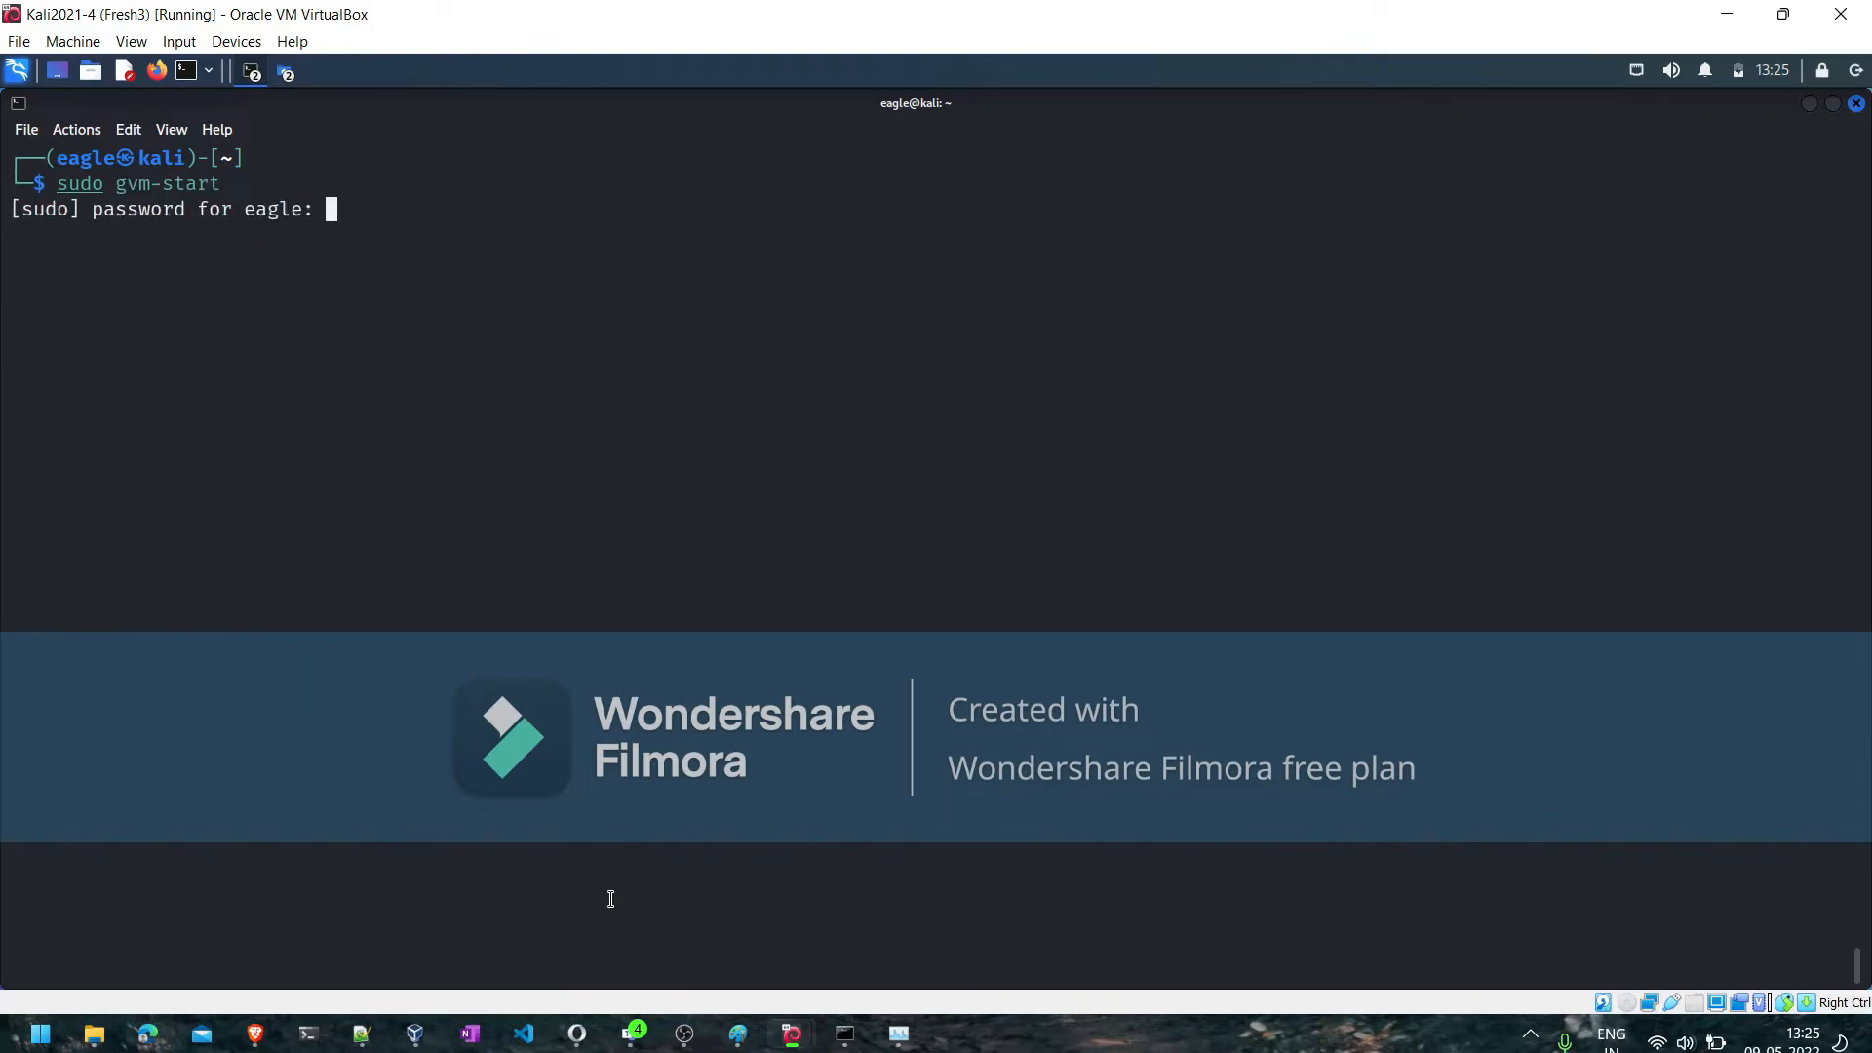
pyautogui.press('Return')
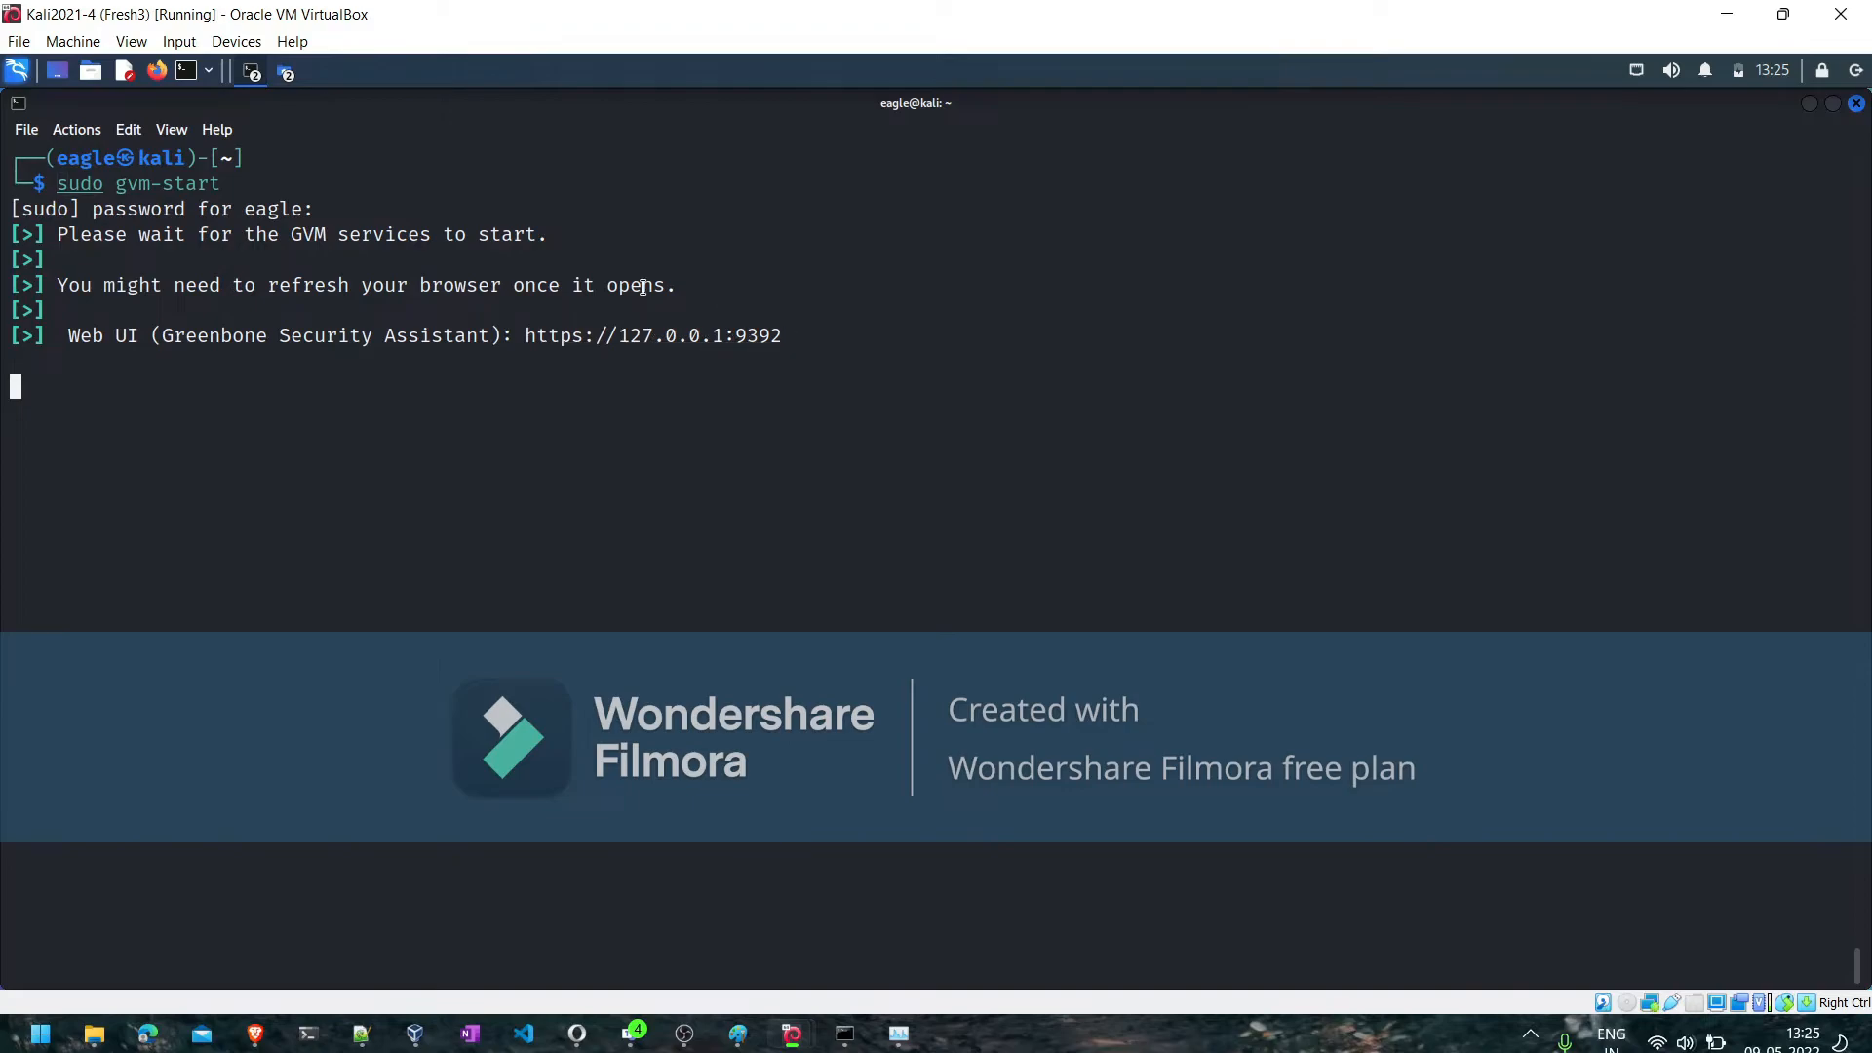
pyautogui.click(158, 72)
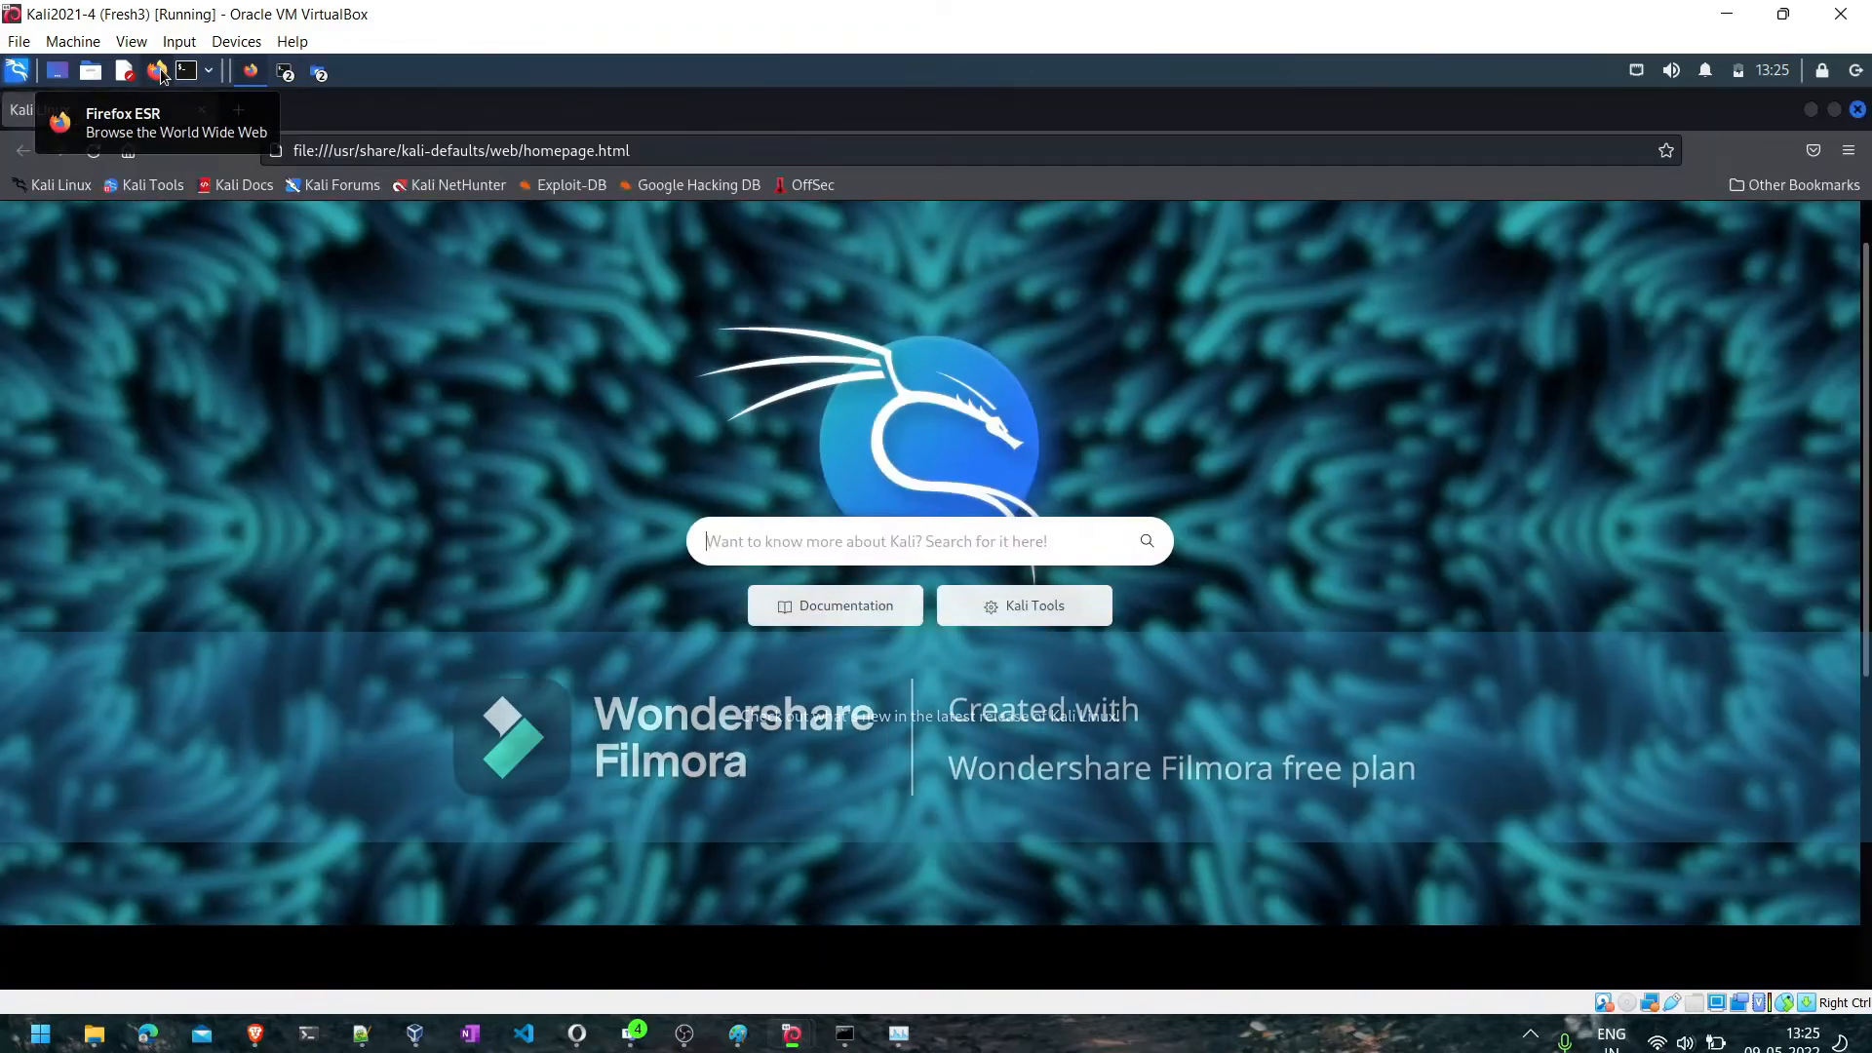
pyautogui.click(370, 153)
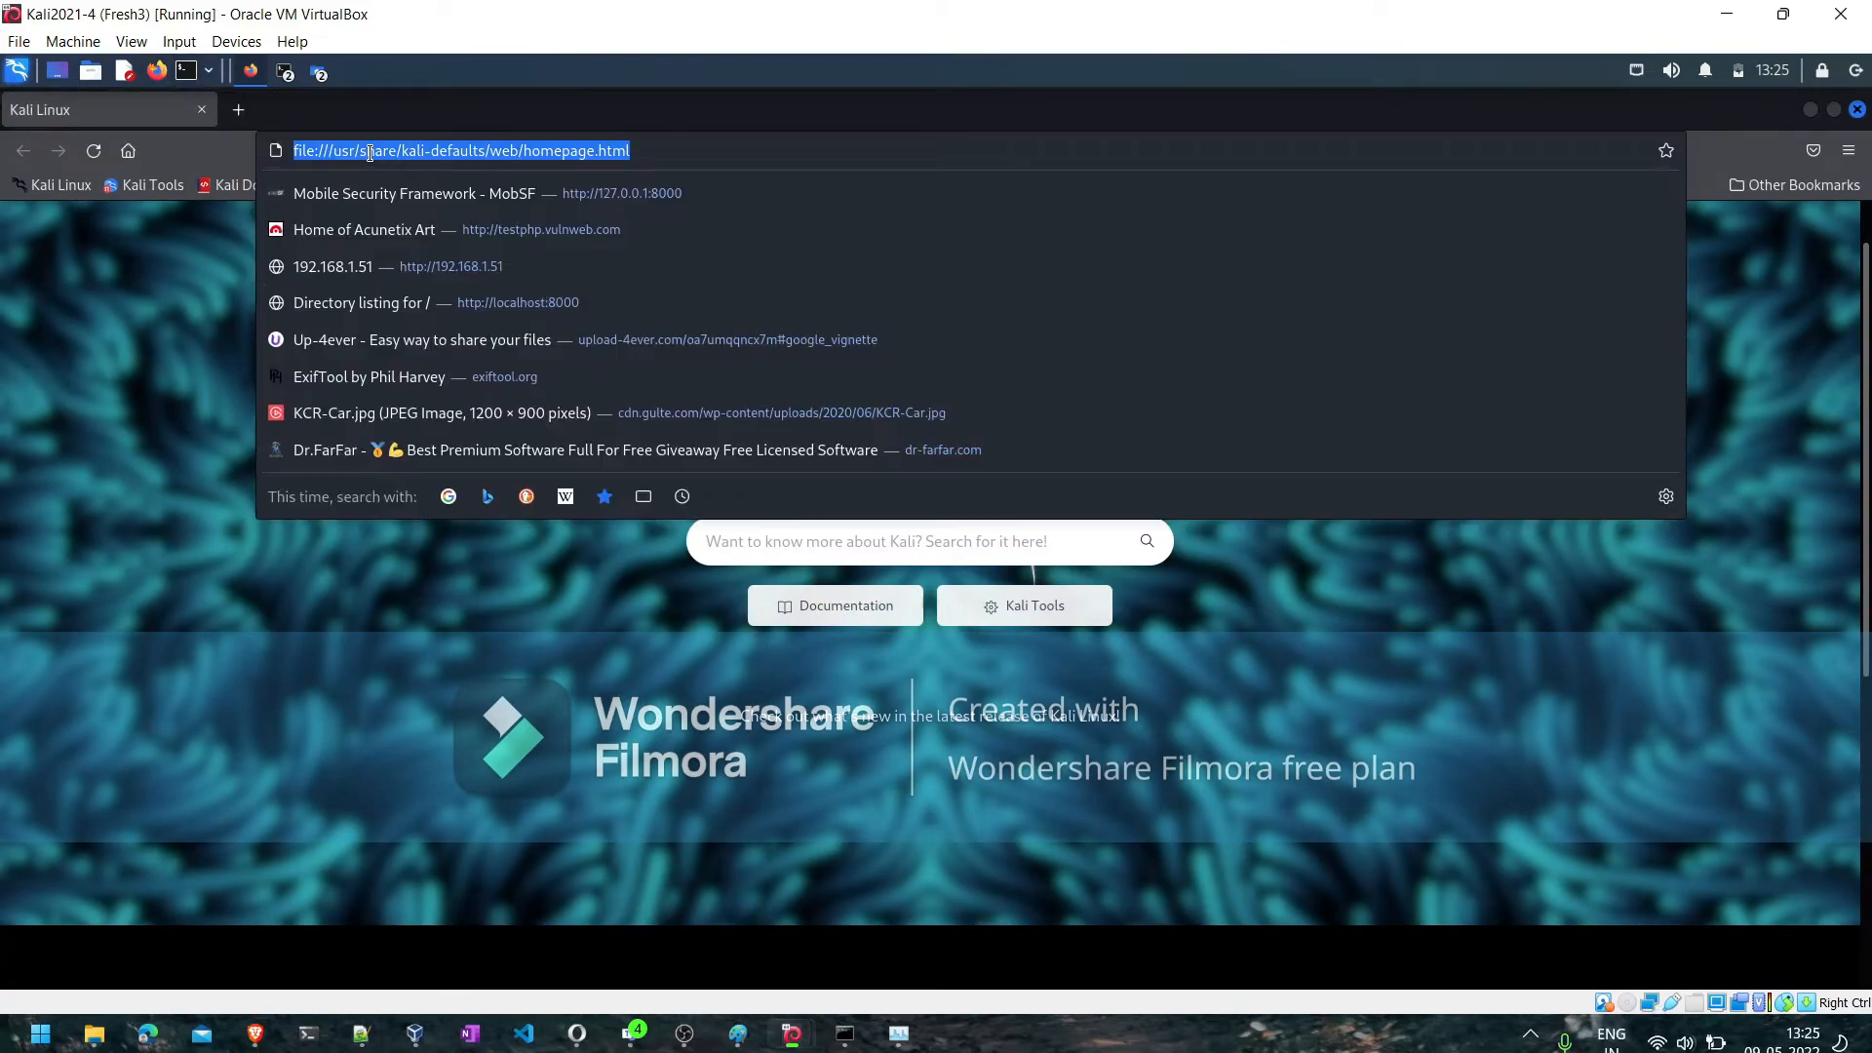
pyautogui.write('https')
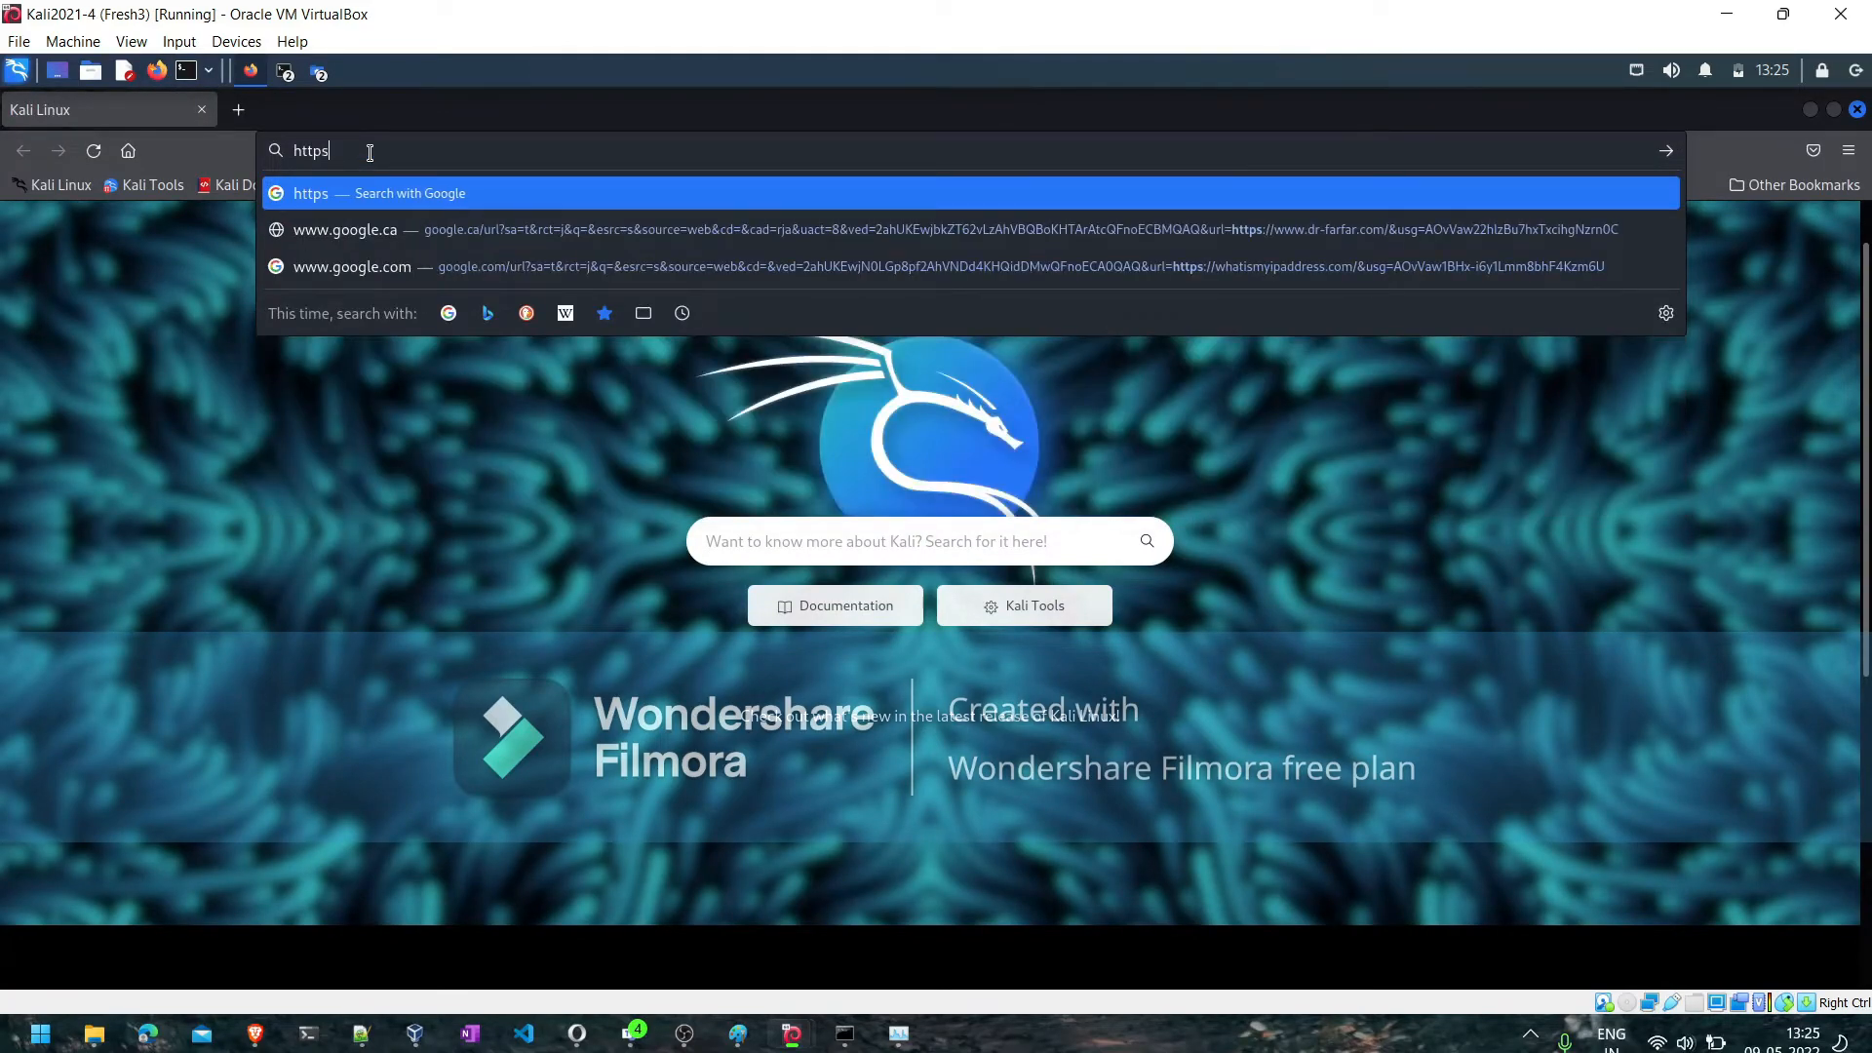
pyautogui.write('://127.0.0.1:9392')
pyautogui.press('Return')
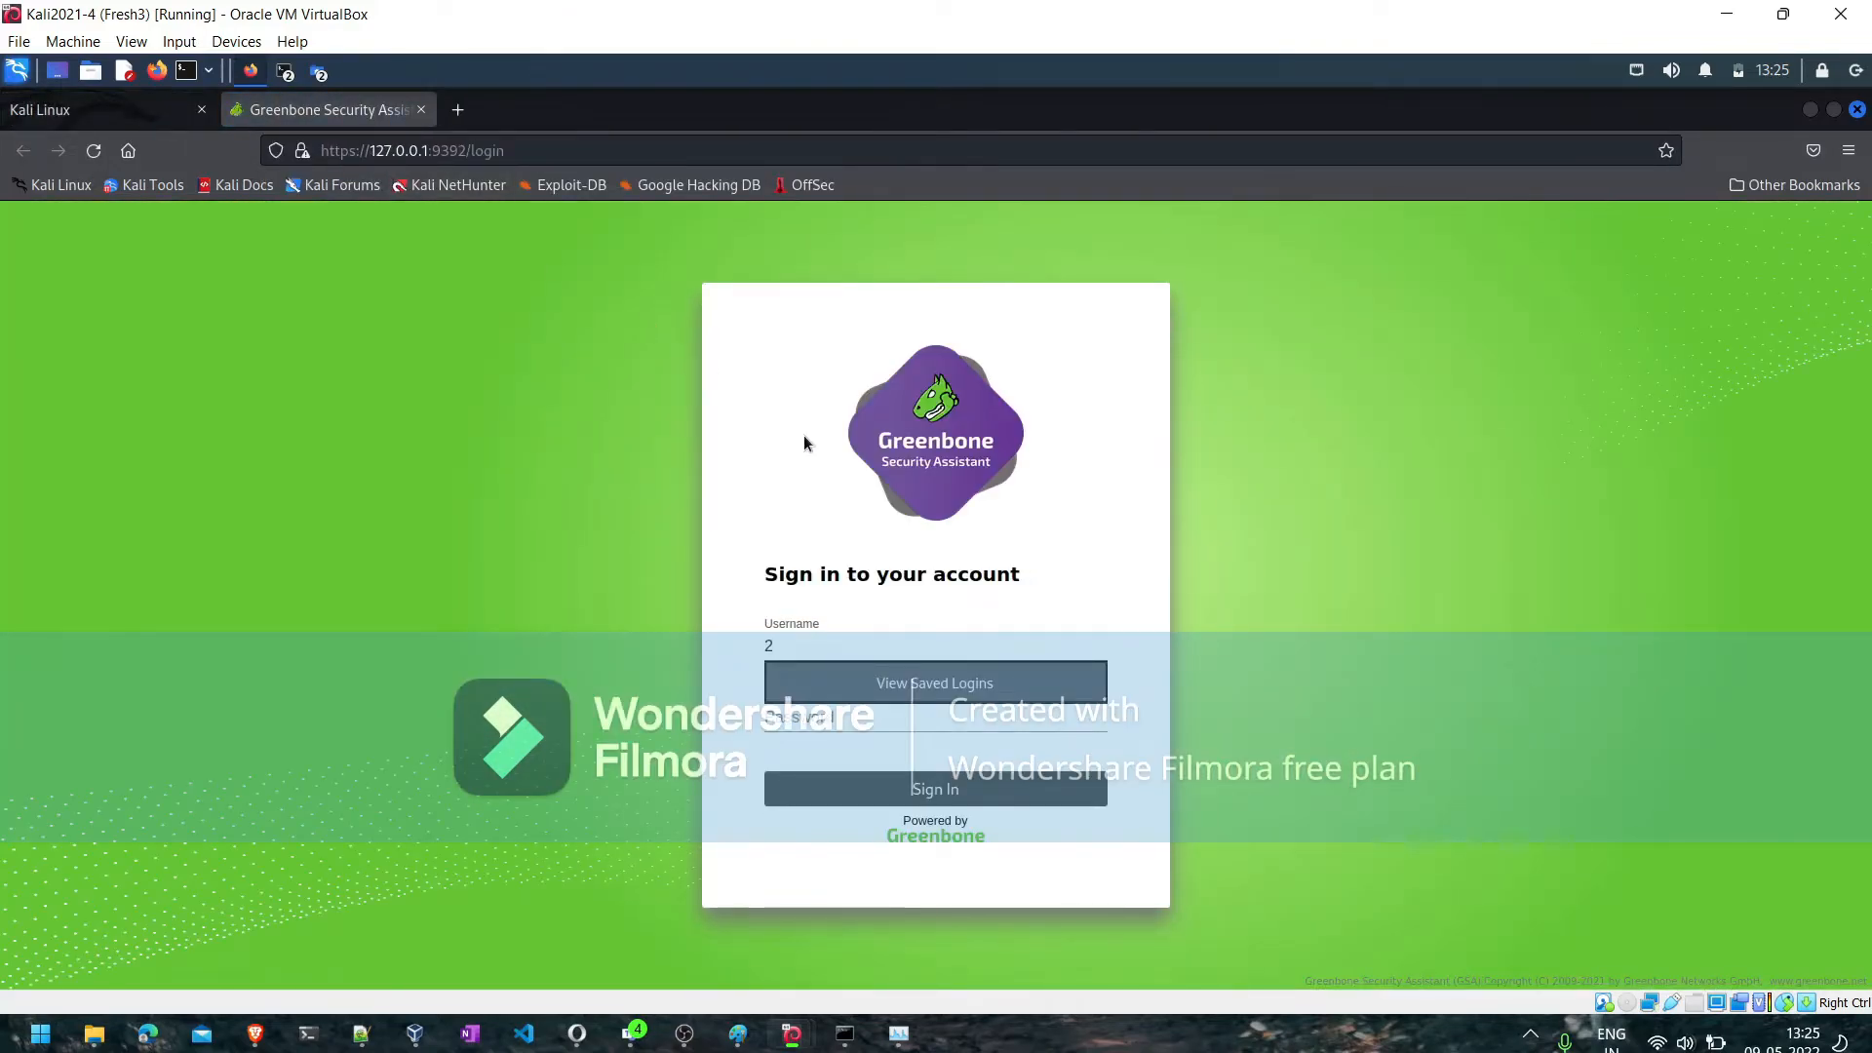
# - Clear the stray username character and sign in to Greenbone with the saved admin login and its password
pyautogui.press('BackSpace')
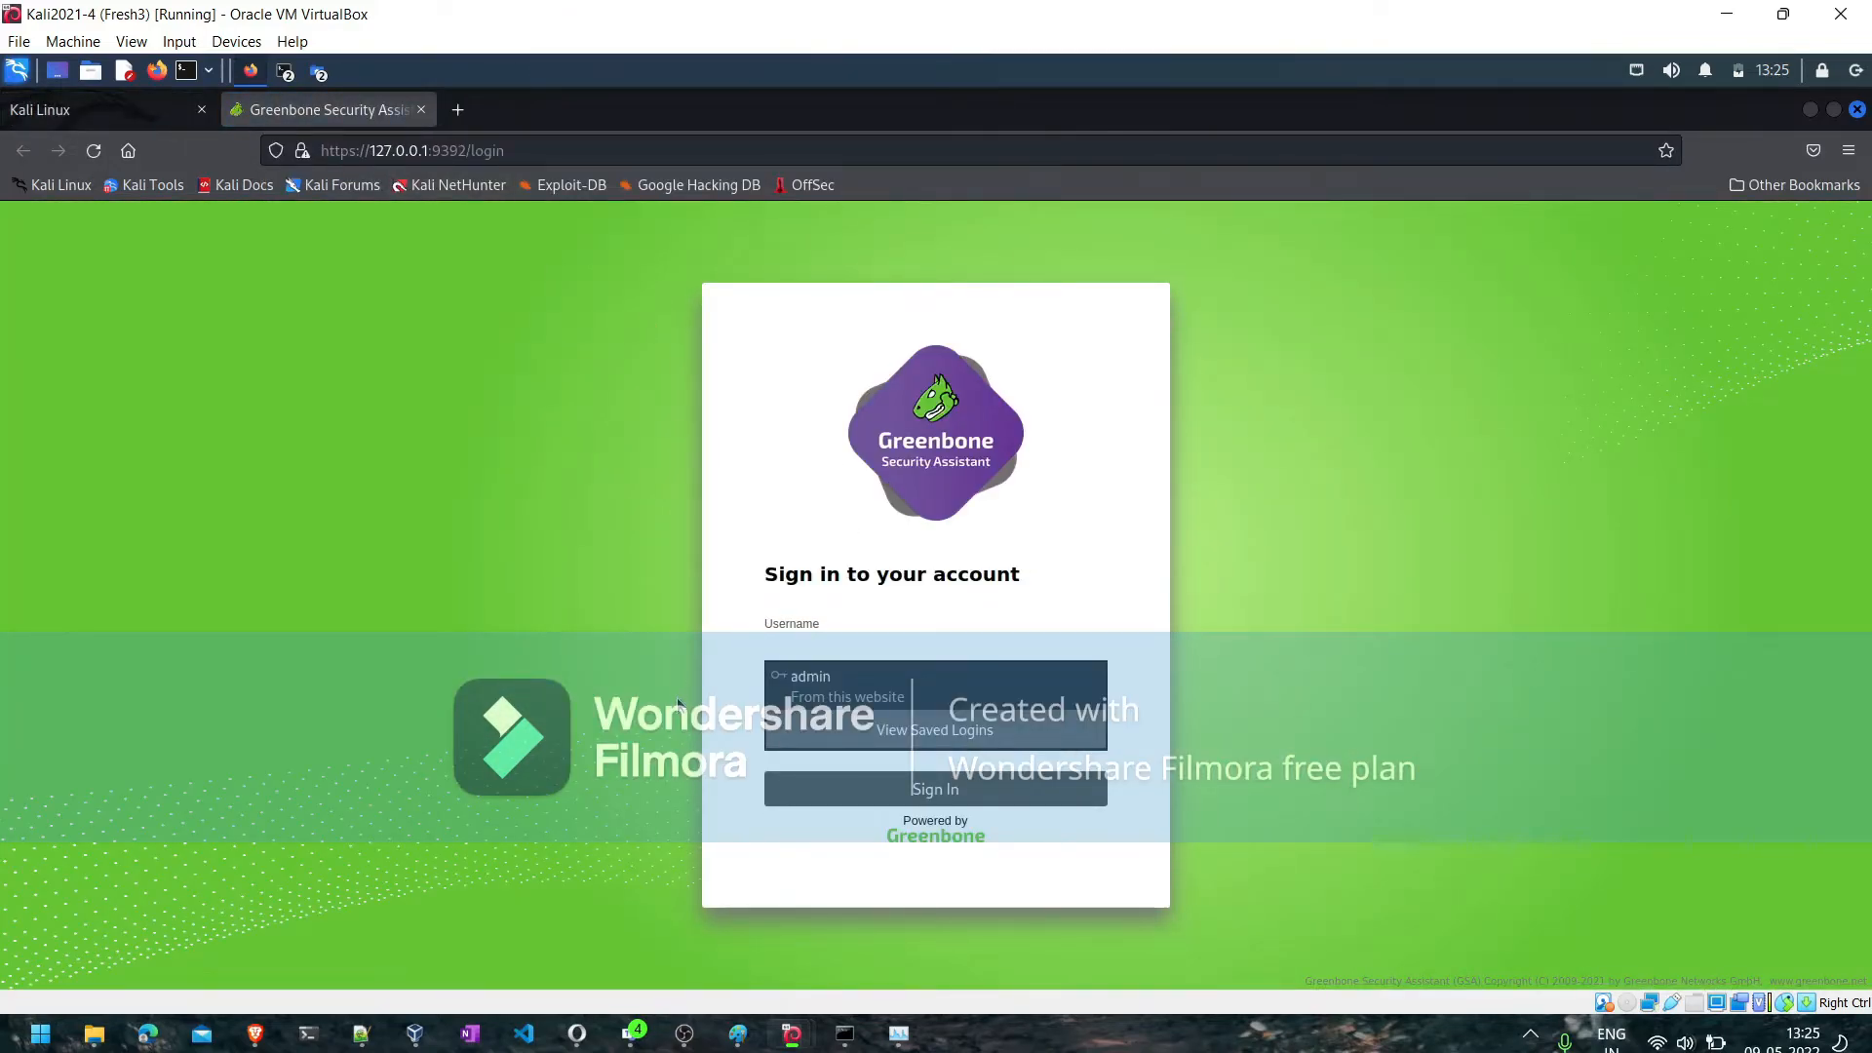
pyautogui.click(827, 688)
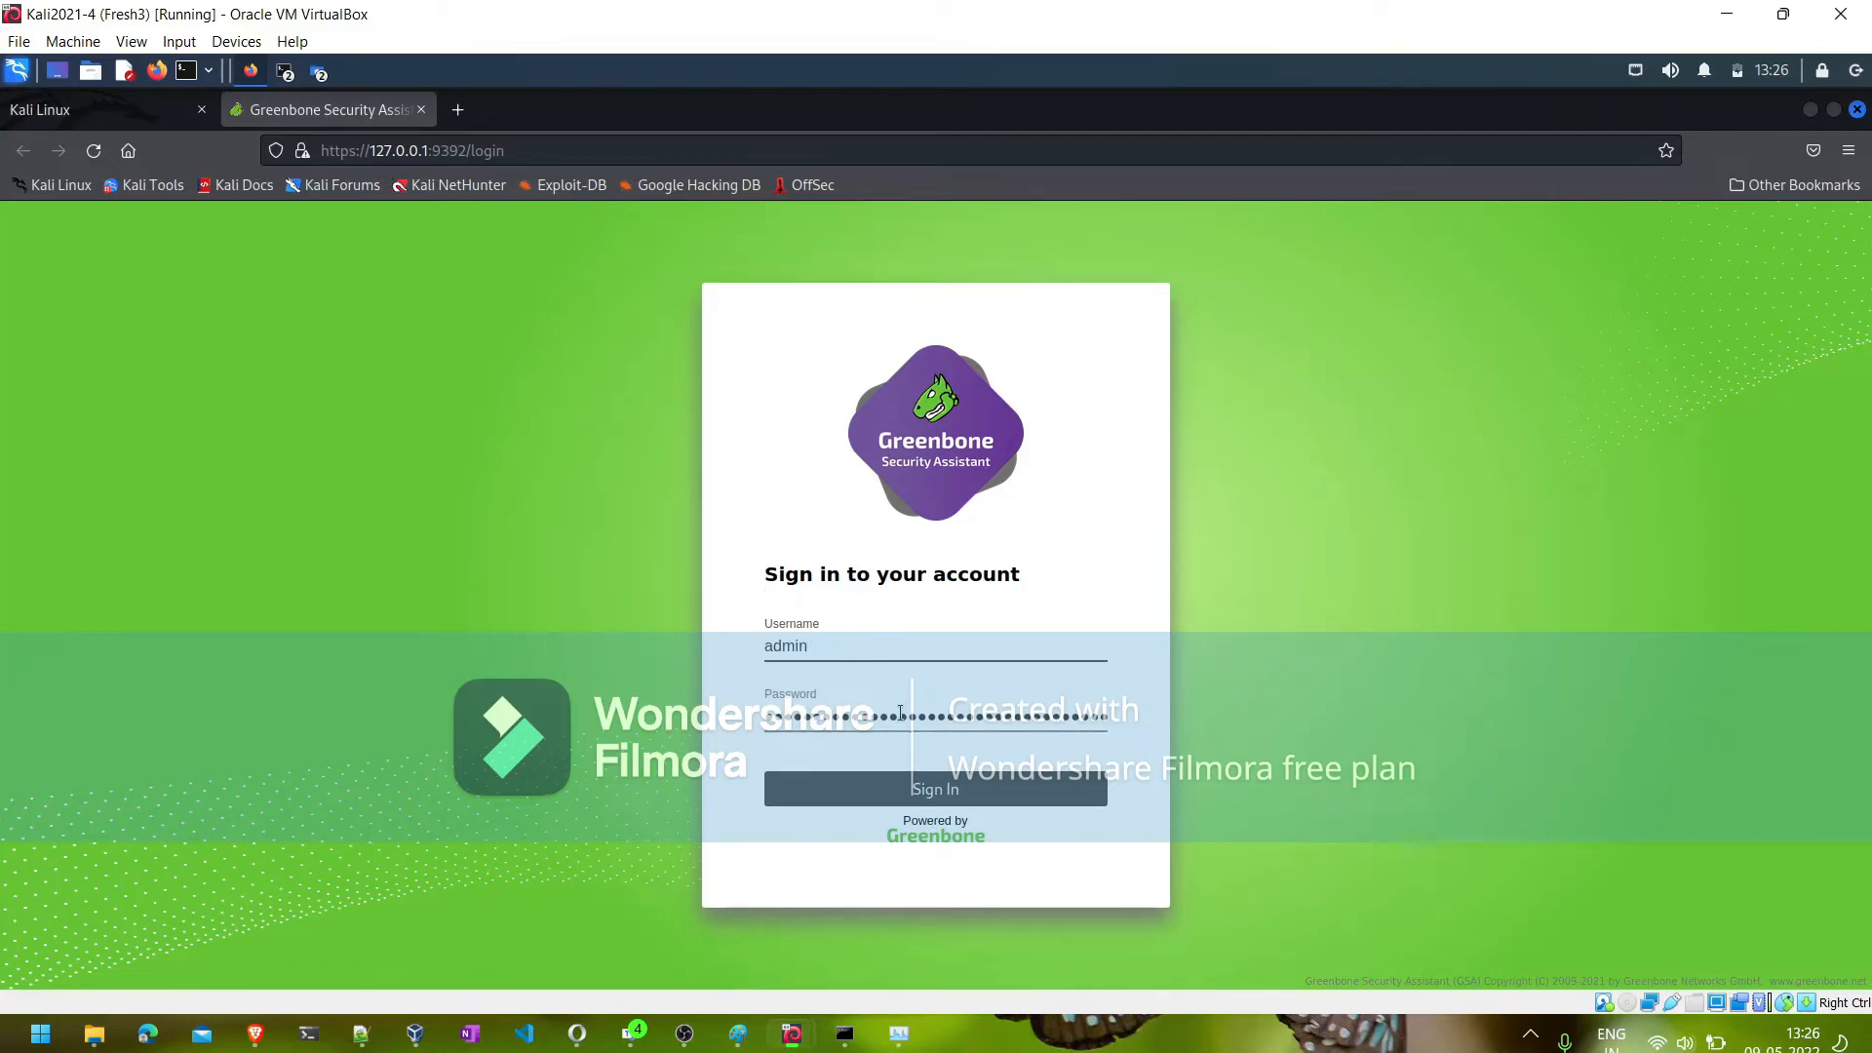
pyautogui.click(866, 785)
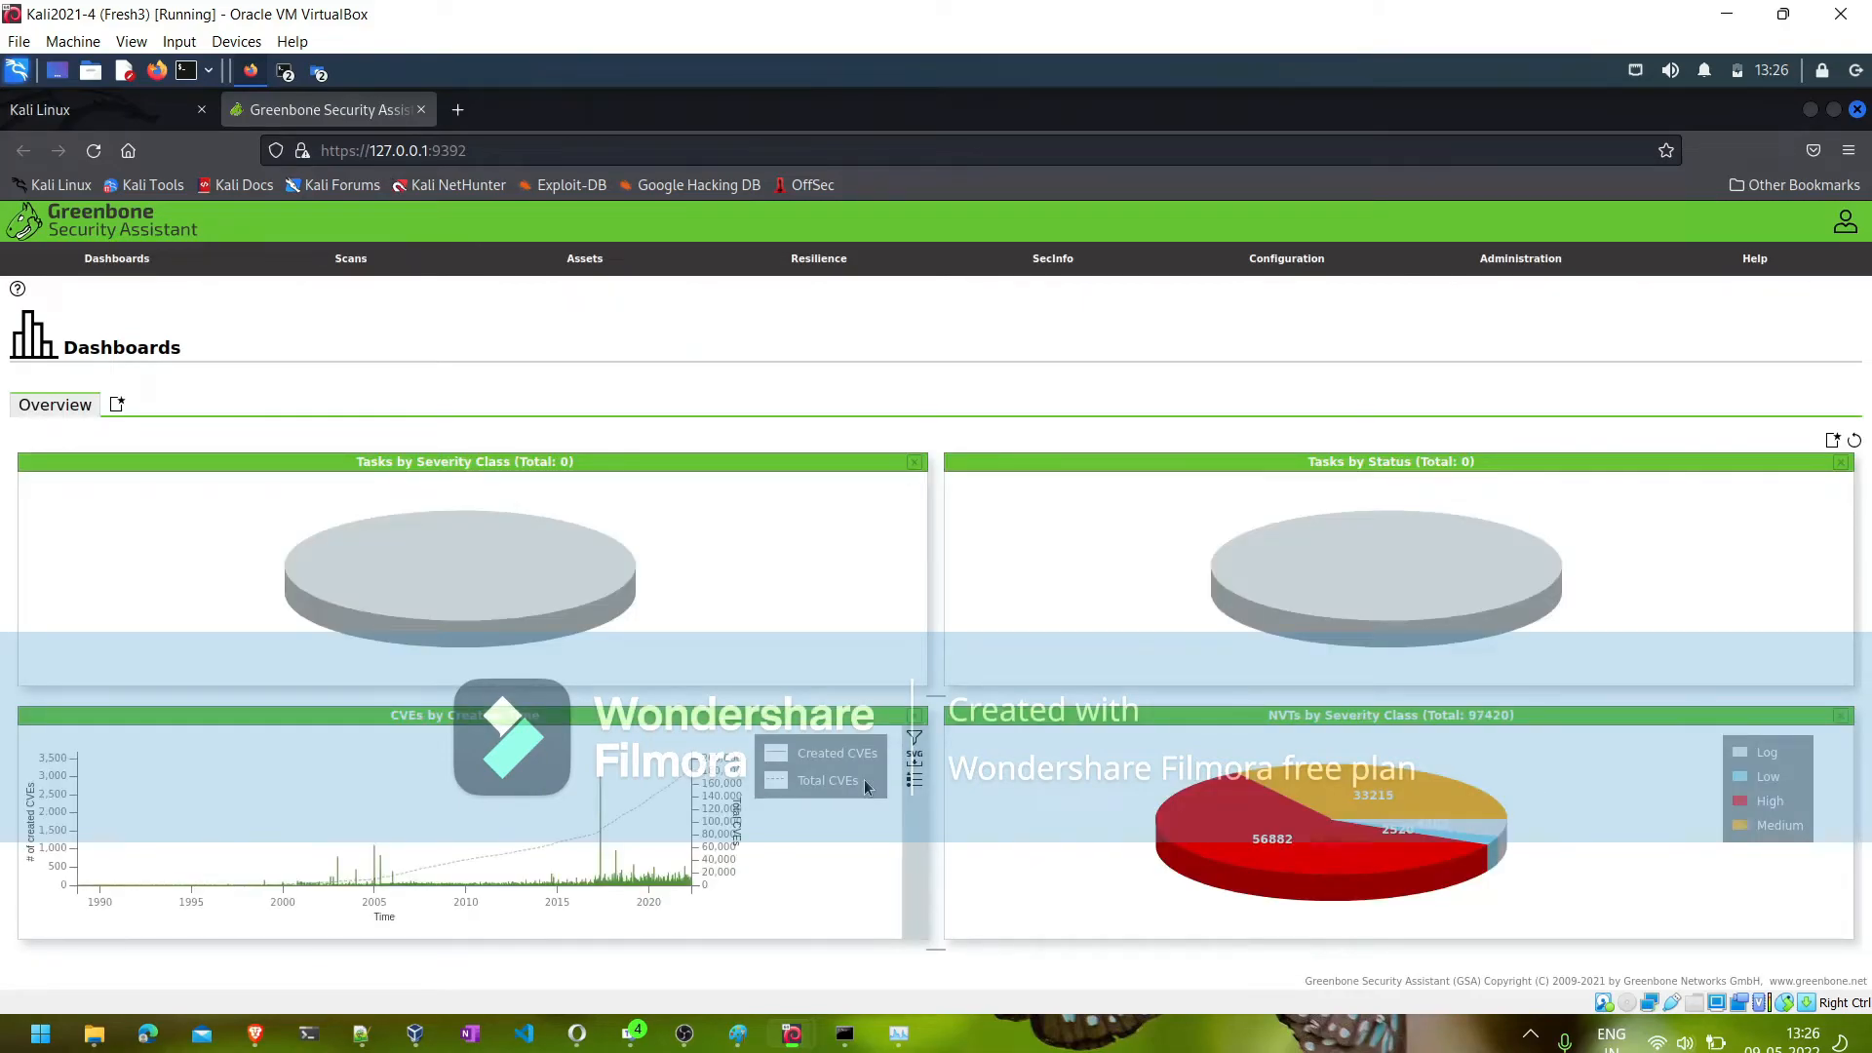
# - Look through the Scan Configs, Users, Feed Status and Targets pages, returning to Scan Configs
pyautogui.moveTo(1307, 266)
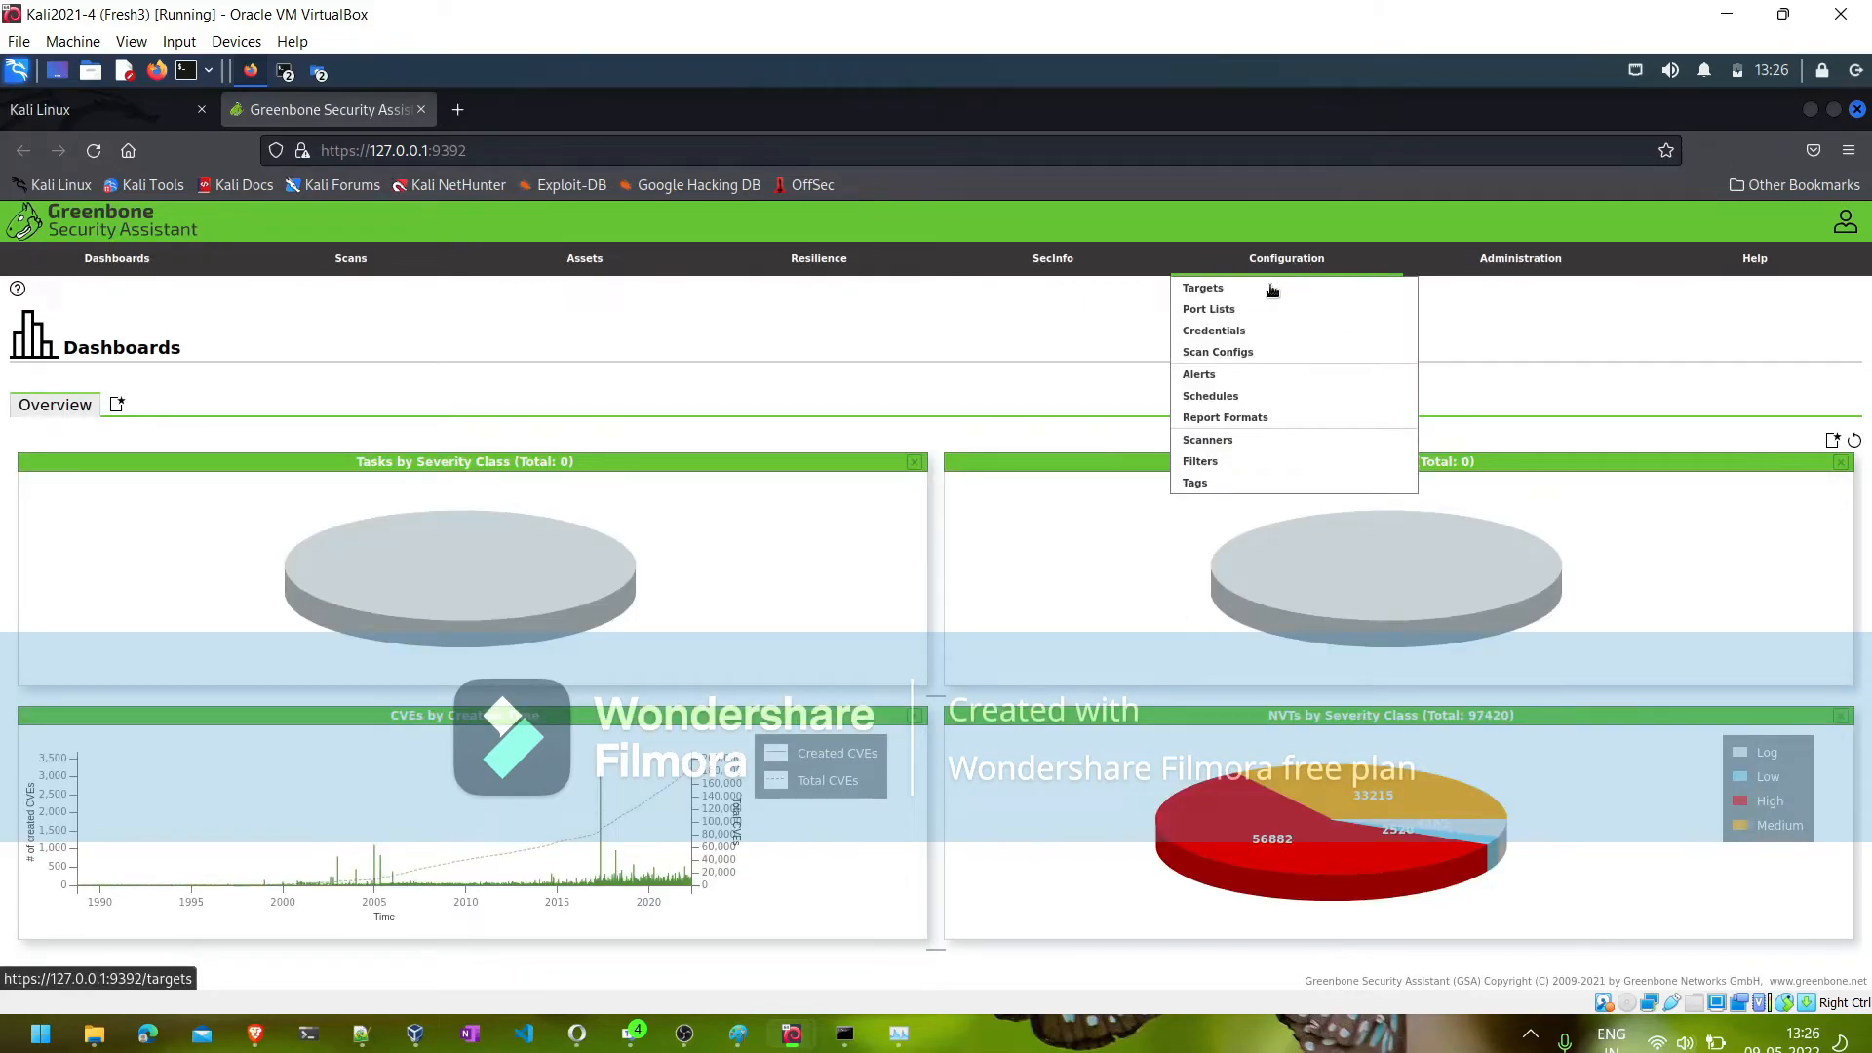
pyautogui.click(1219, 355)
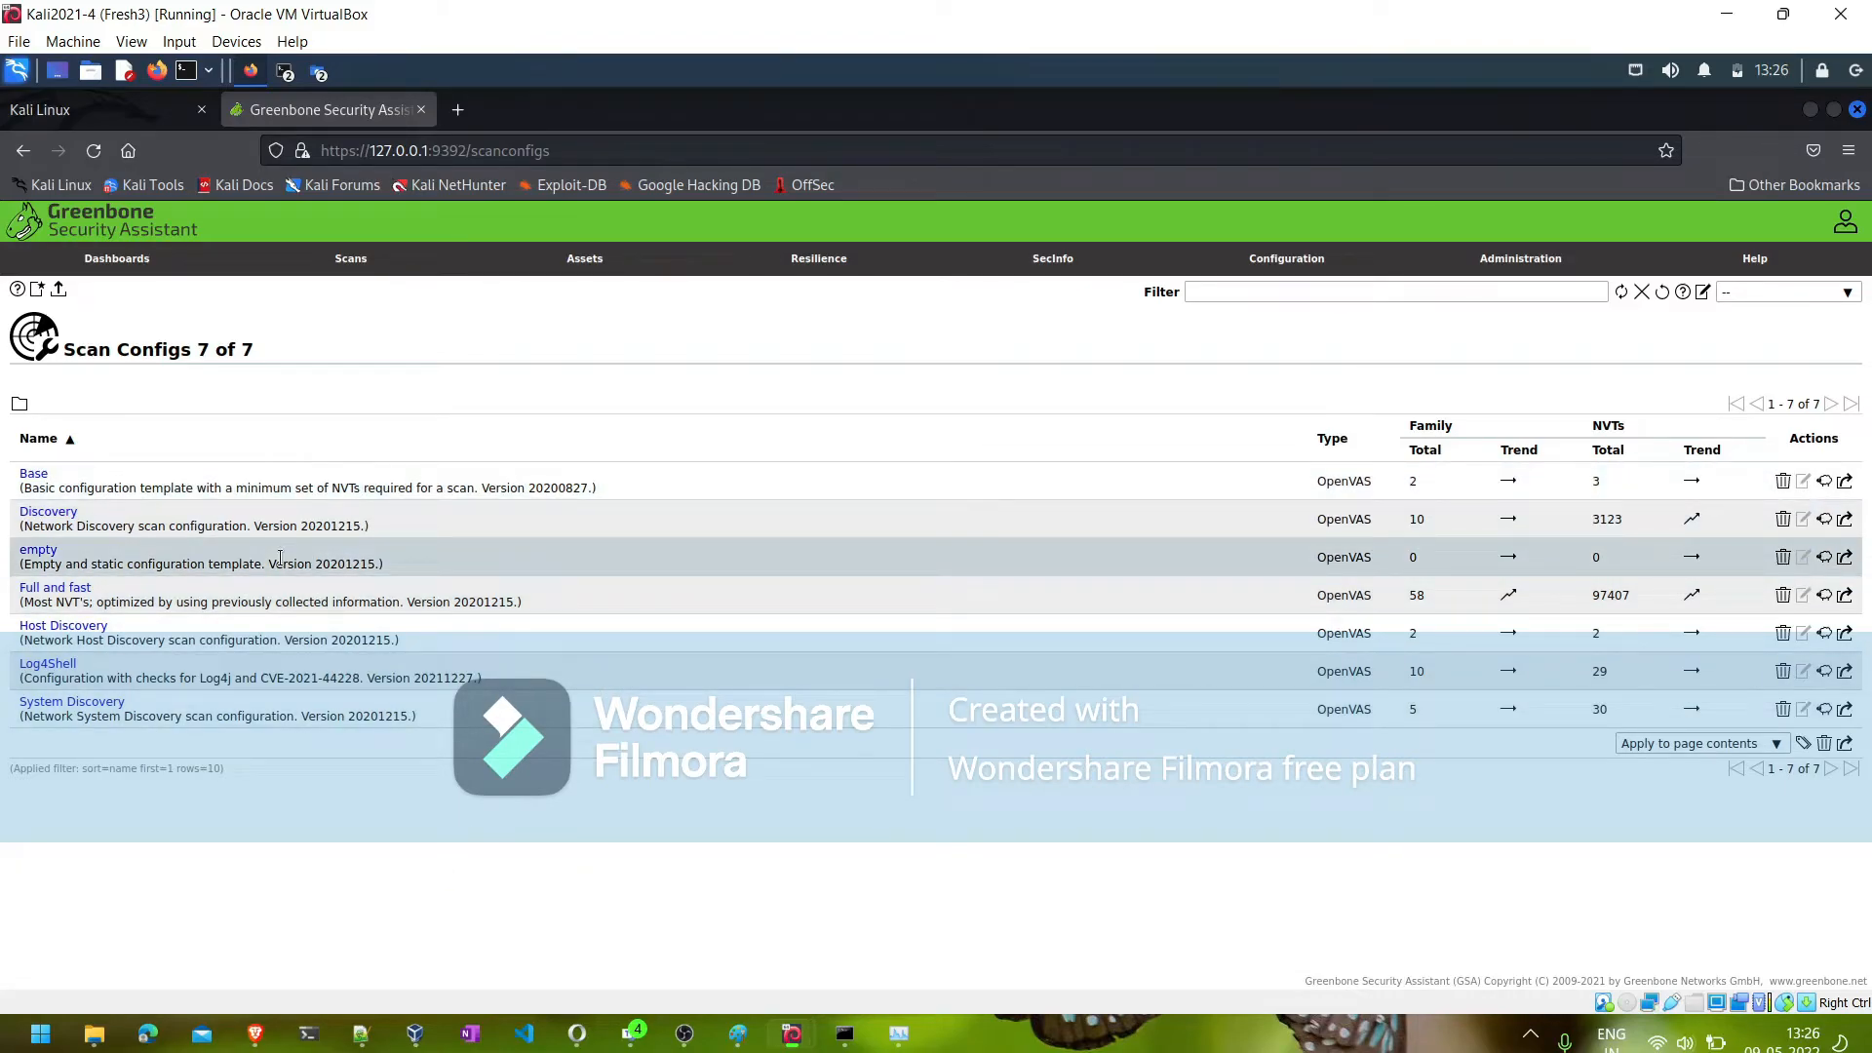
pyautogui.click(1538, 269)
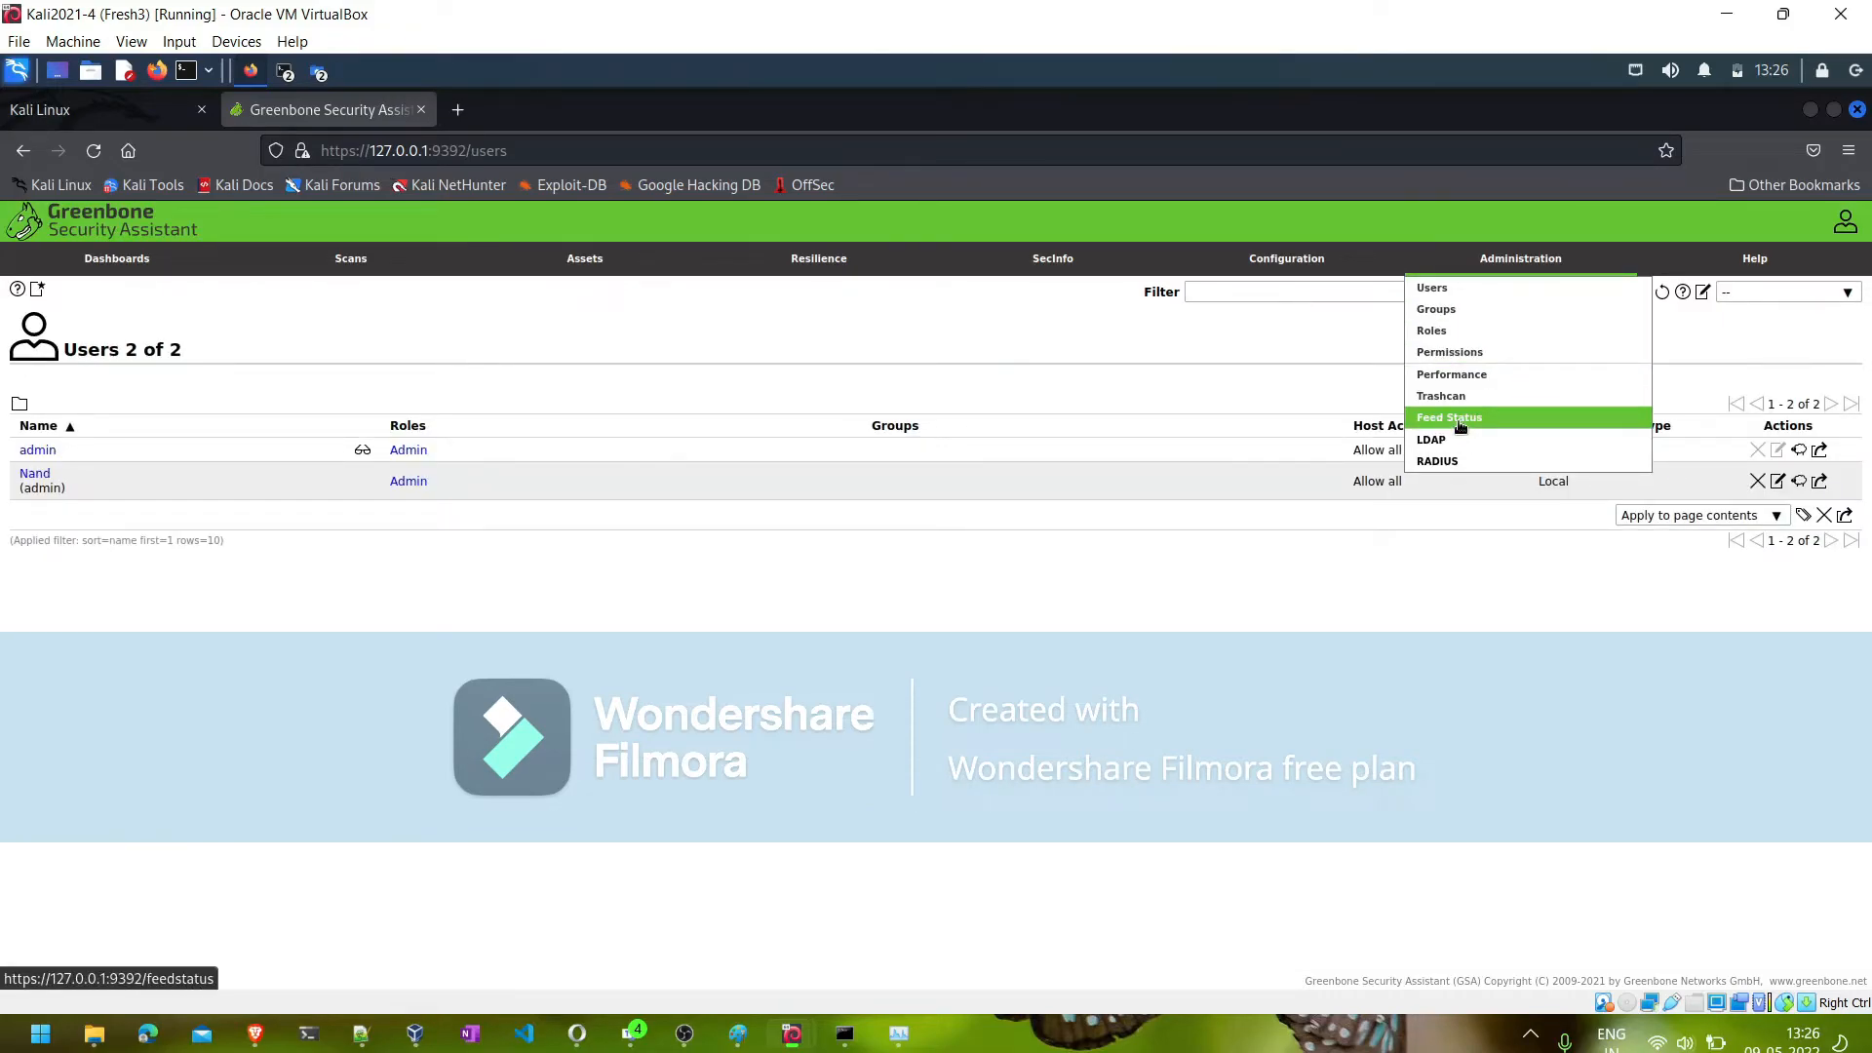
pyautogui.click(1460, 426)
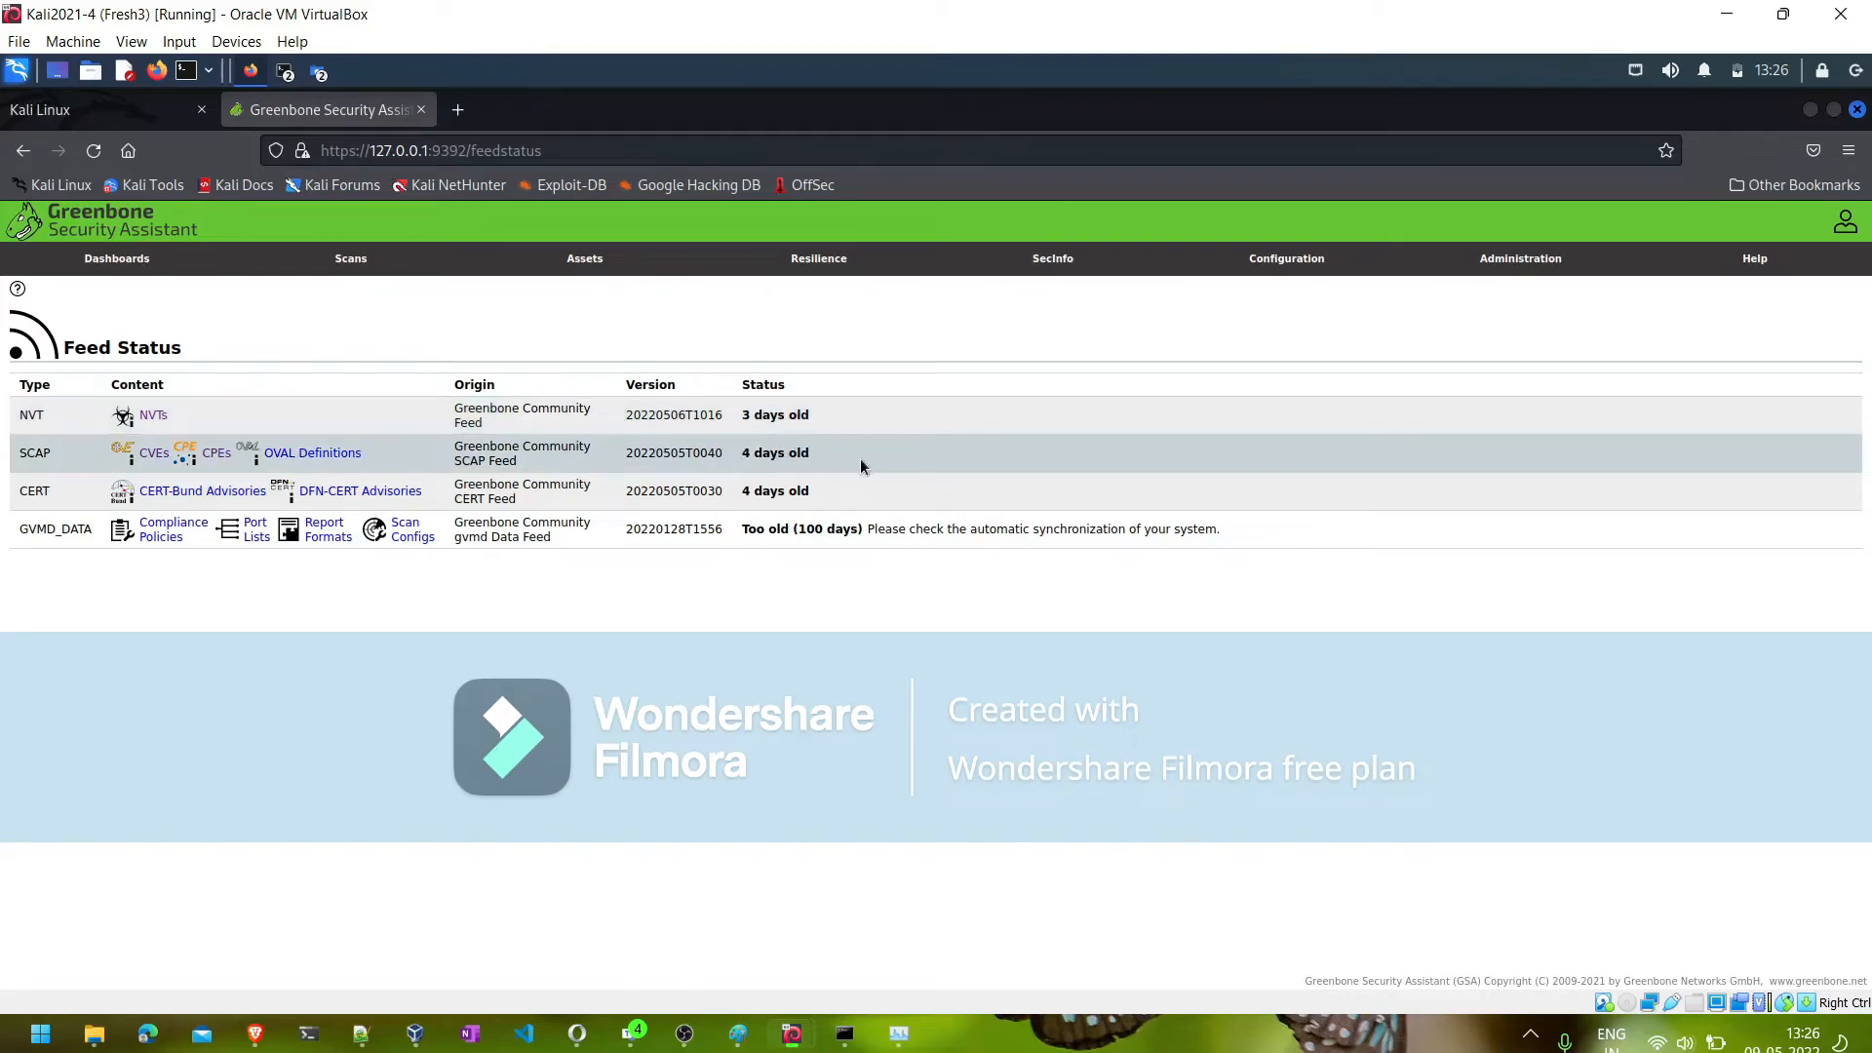
pyautogui.click(1279, 269)
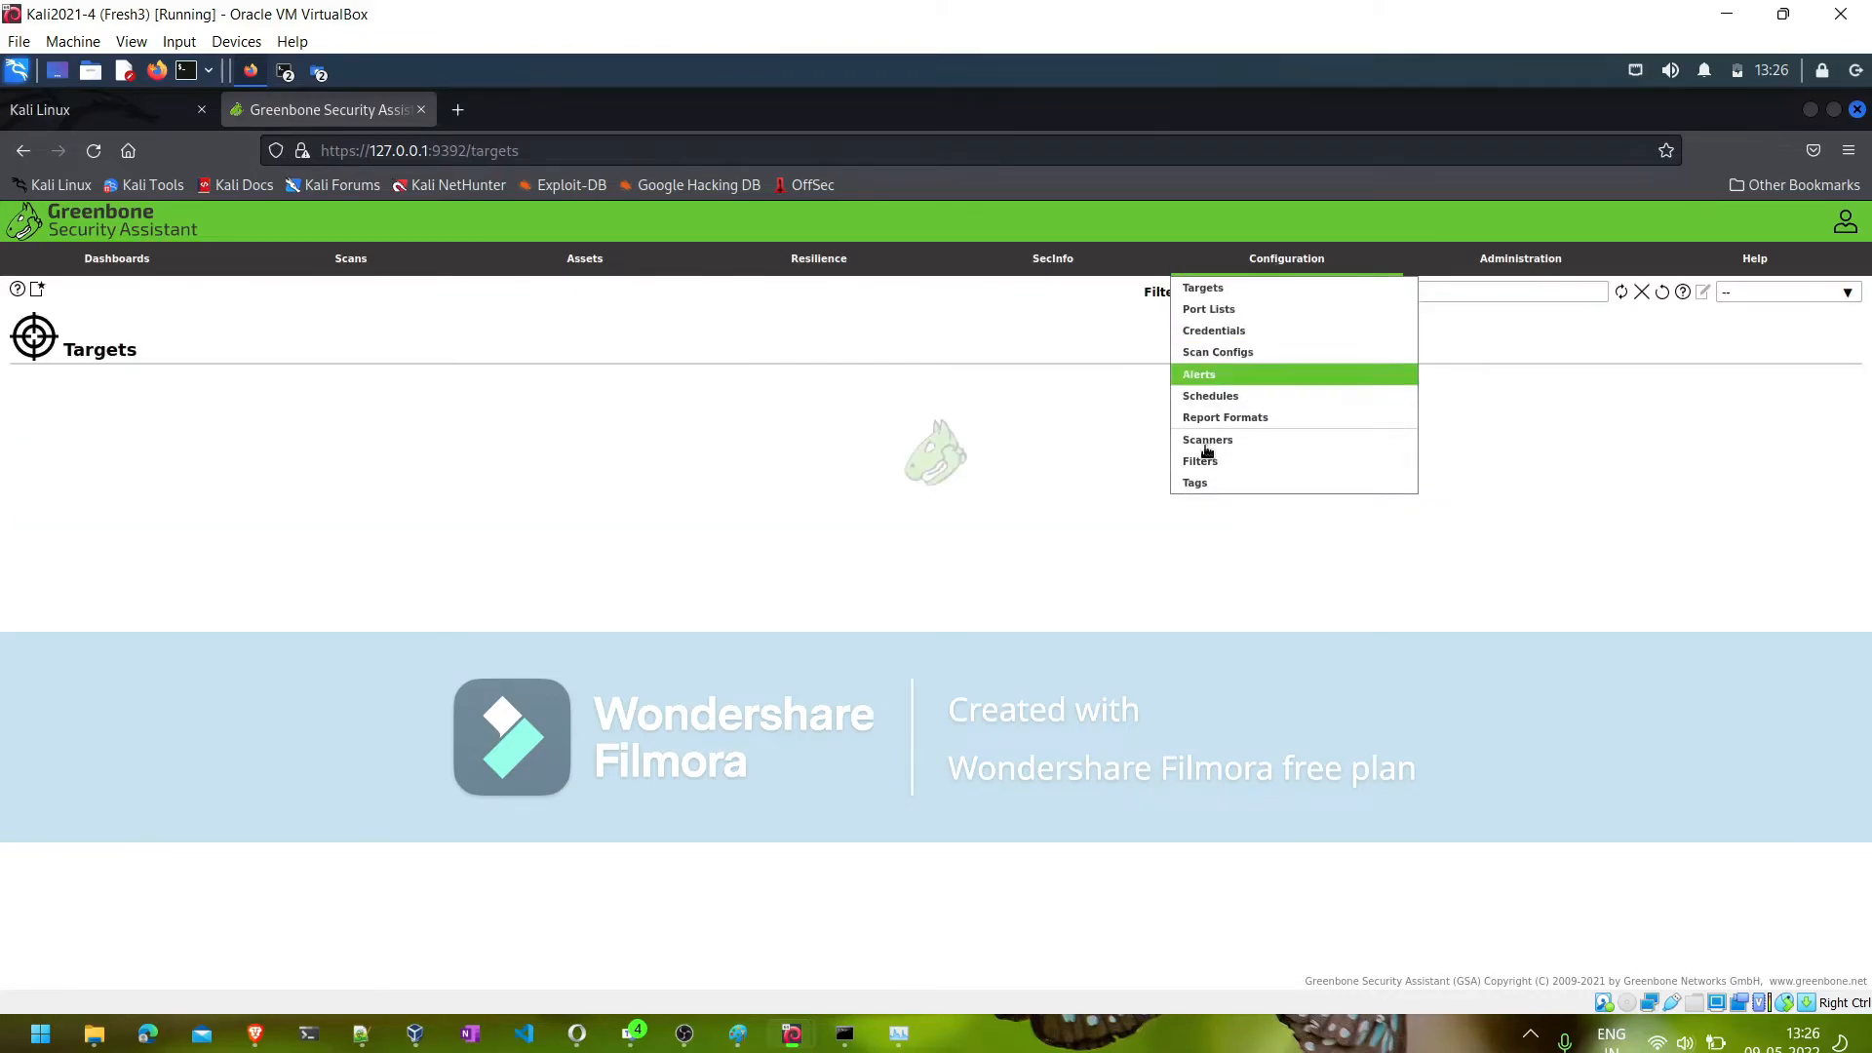
pyautogui.click(1204, 363)
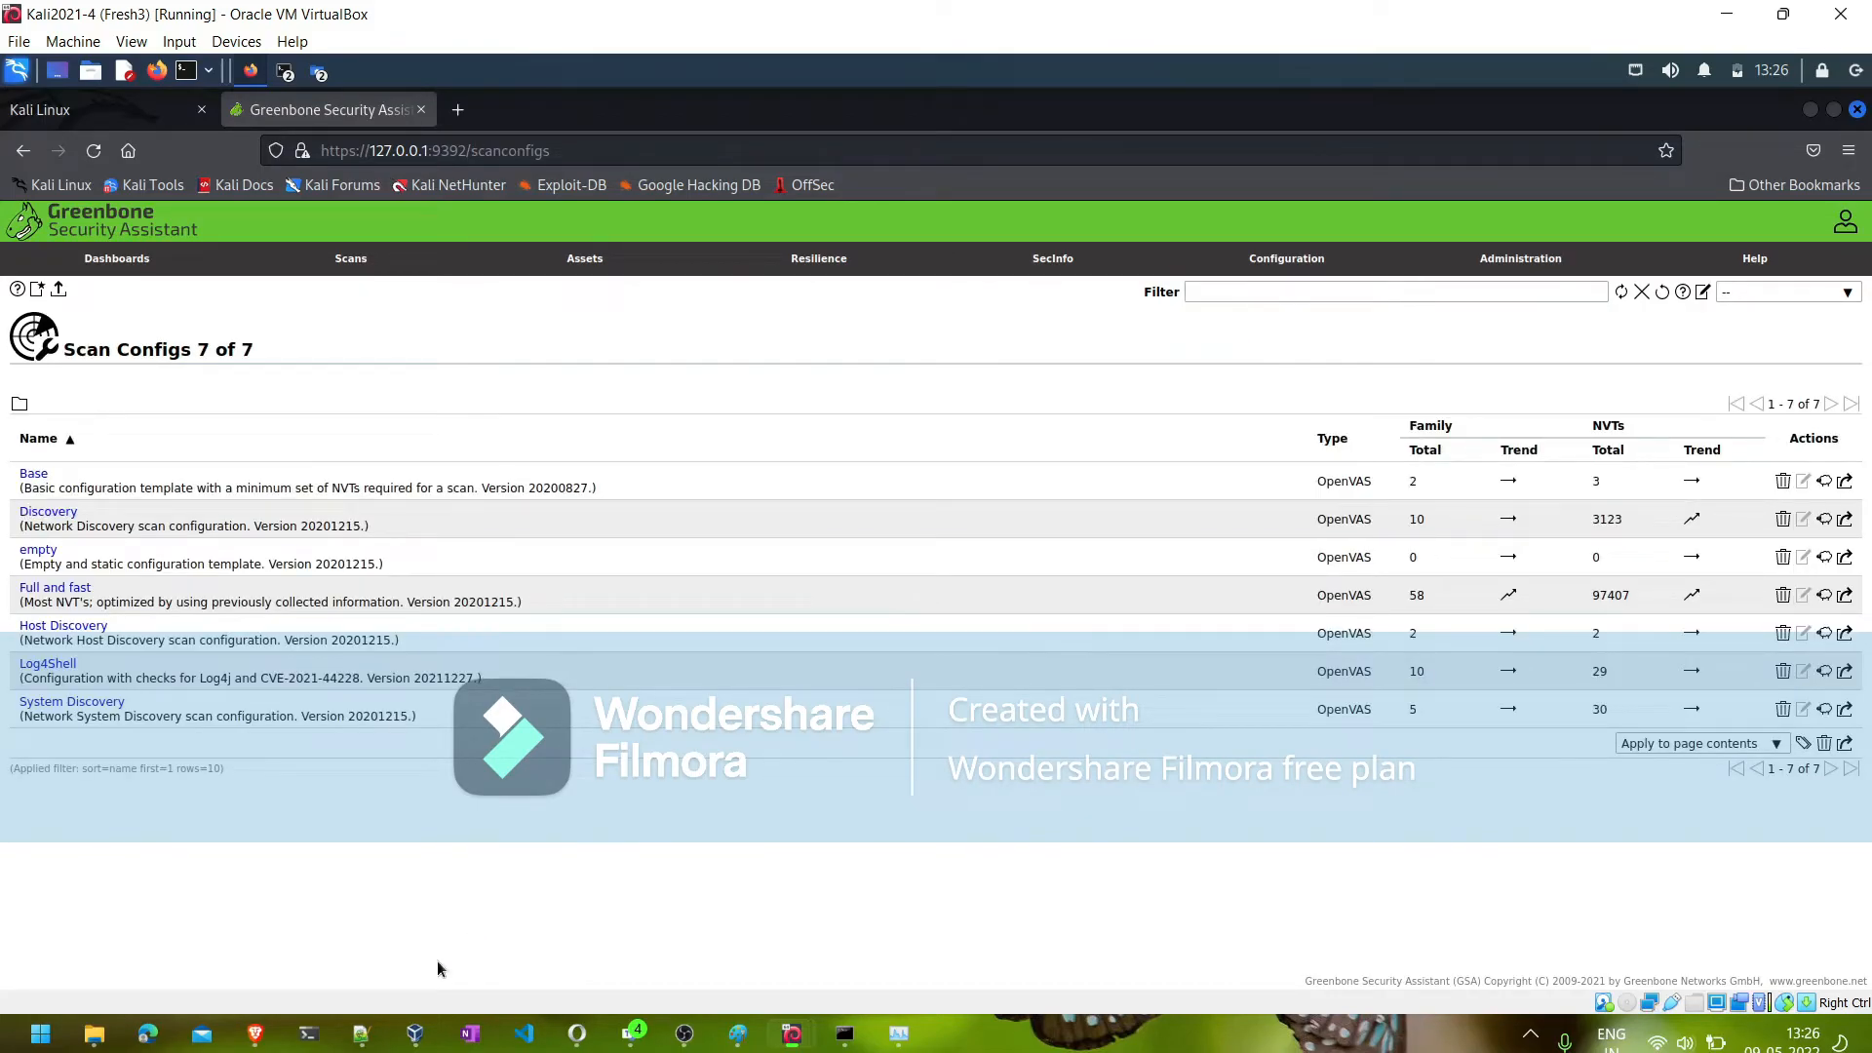
# - Look up the gvm-feed-update command in the Notepad++ notes, minimize them, and view the Feed Status page in Greenbone
pyautogui.click(358, 1039)
pyautogui.scroll(-20, 397, 724)
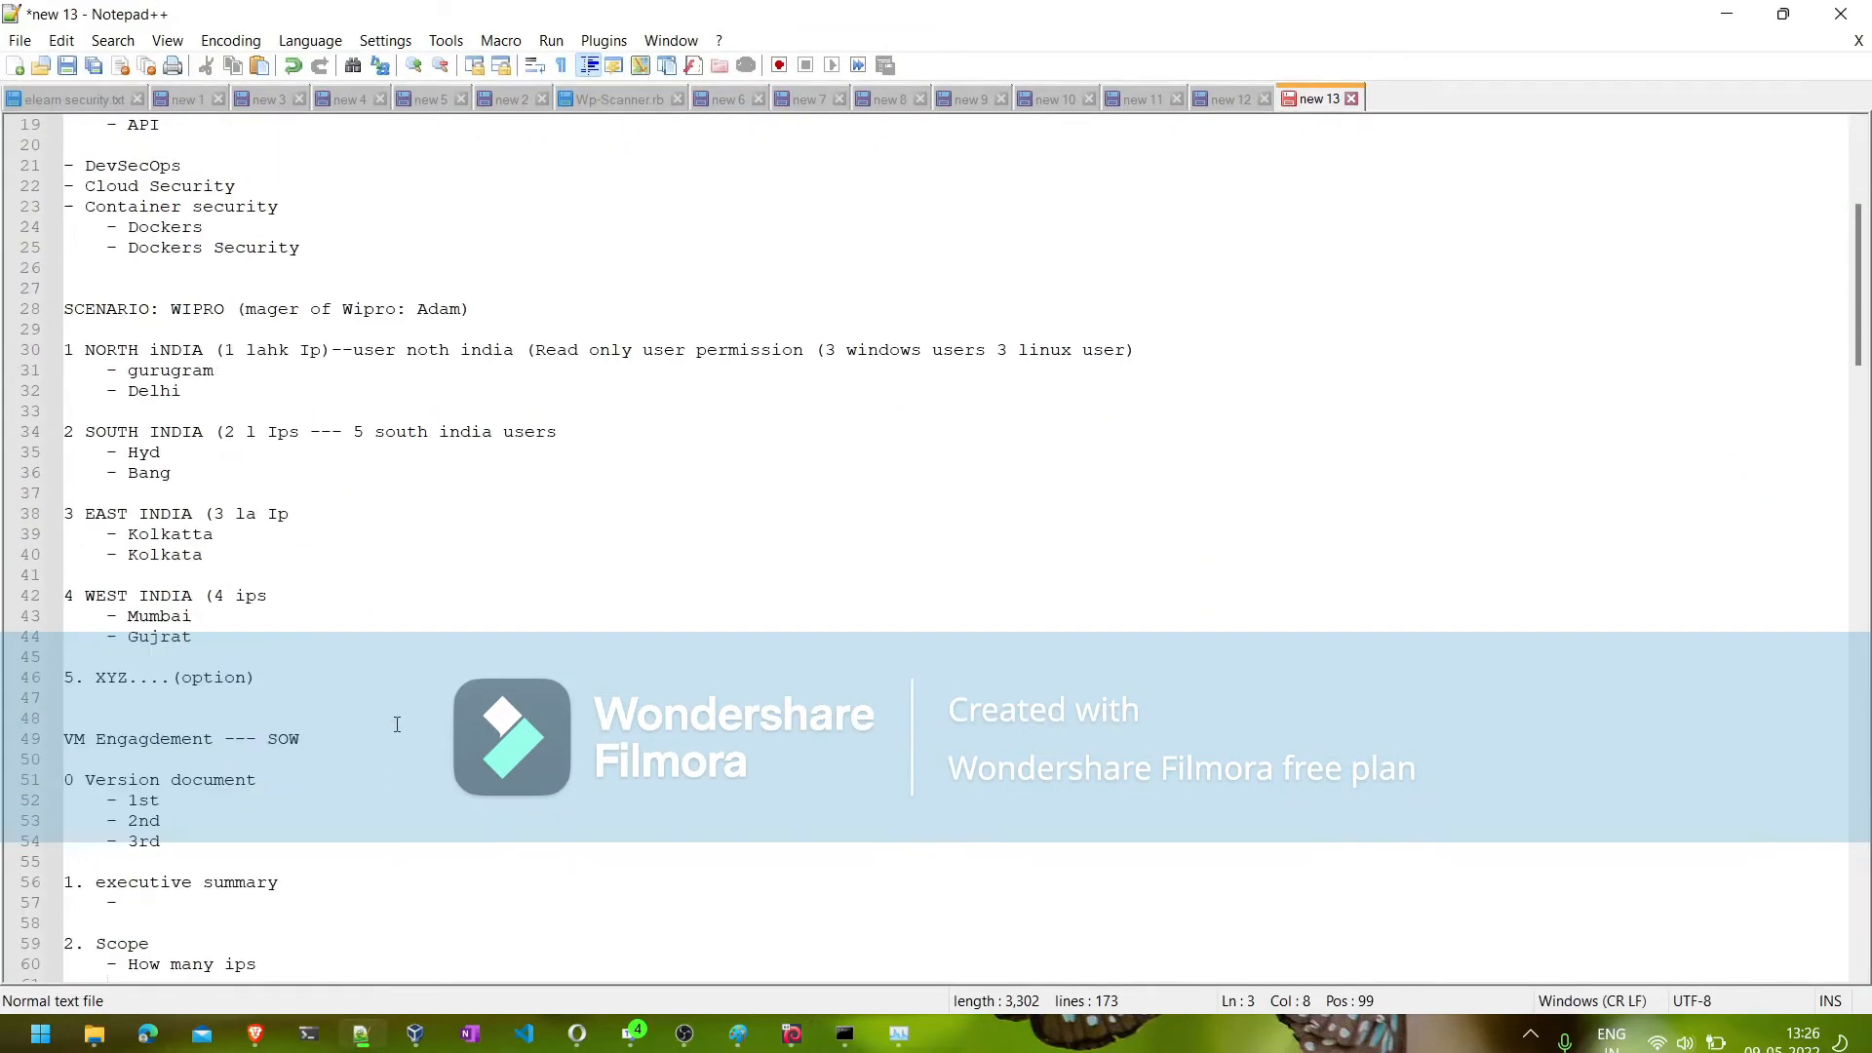
pyautogui.scroll(-20, 397, 725)
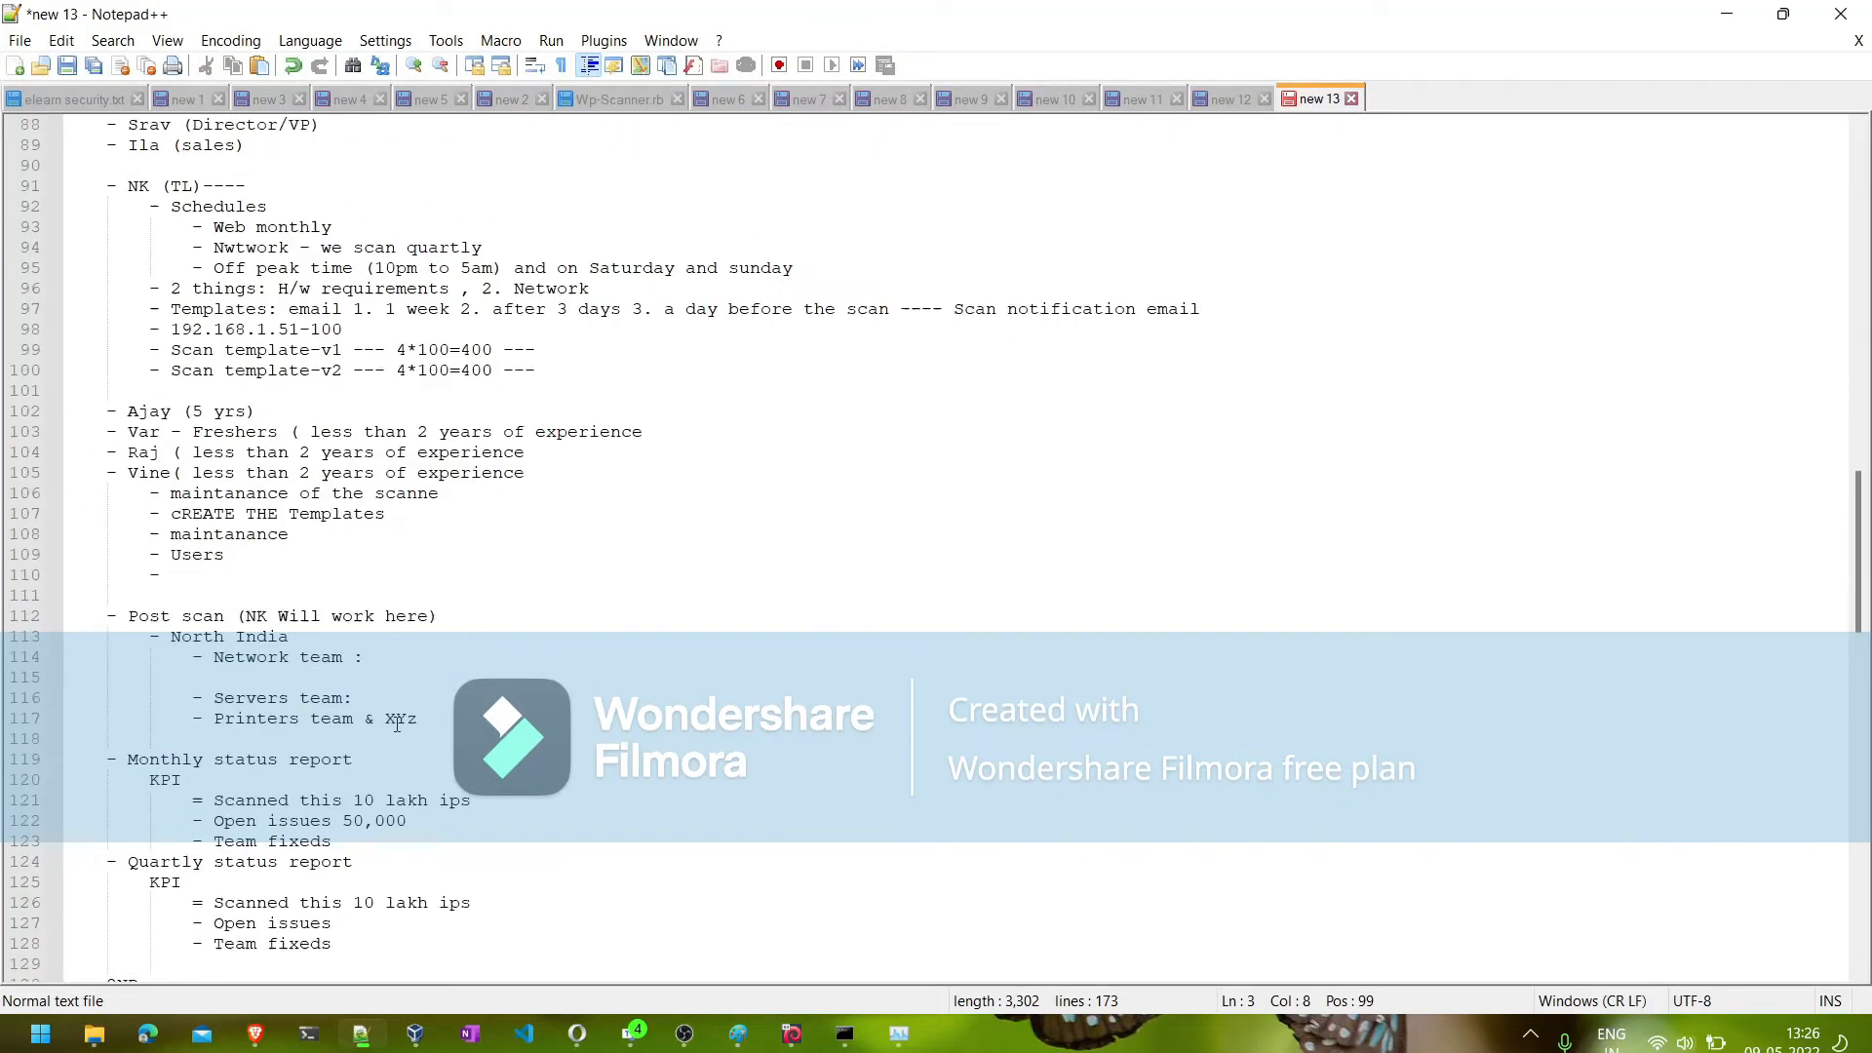
pyautogui.scroll(3, 397, 725)
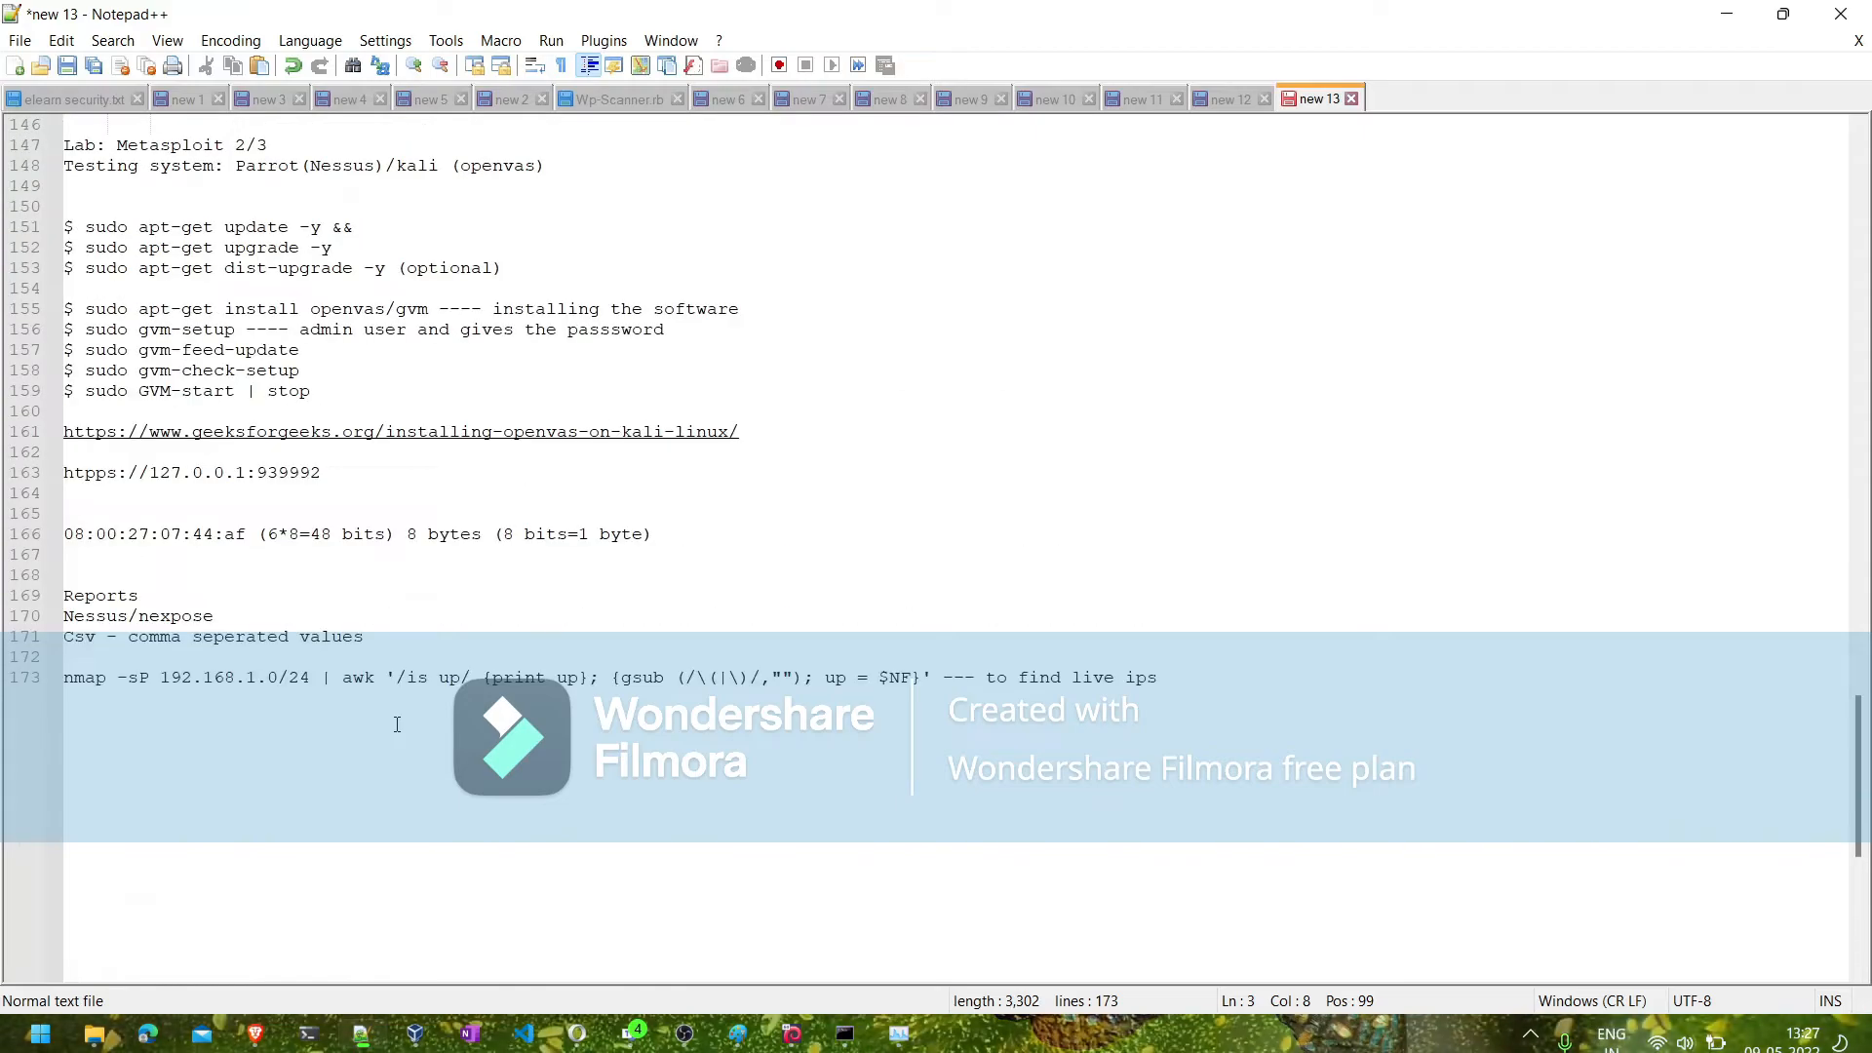
pyautogui.click(333, 469)
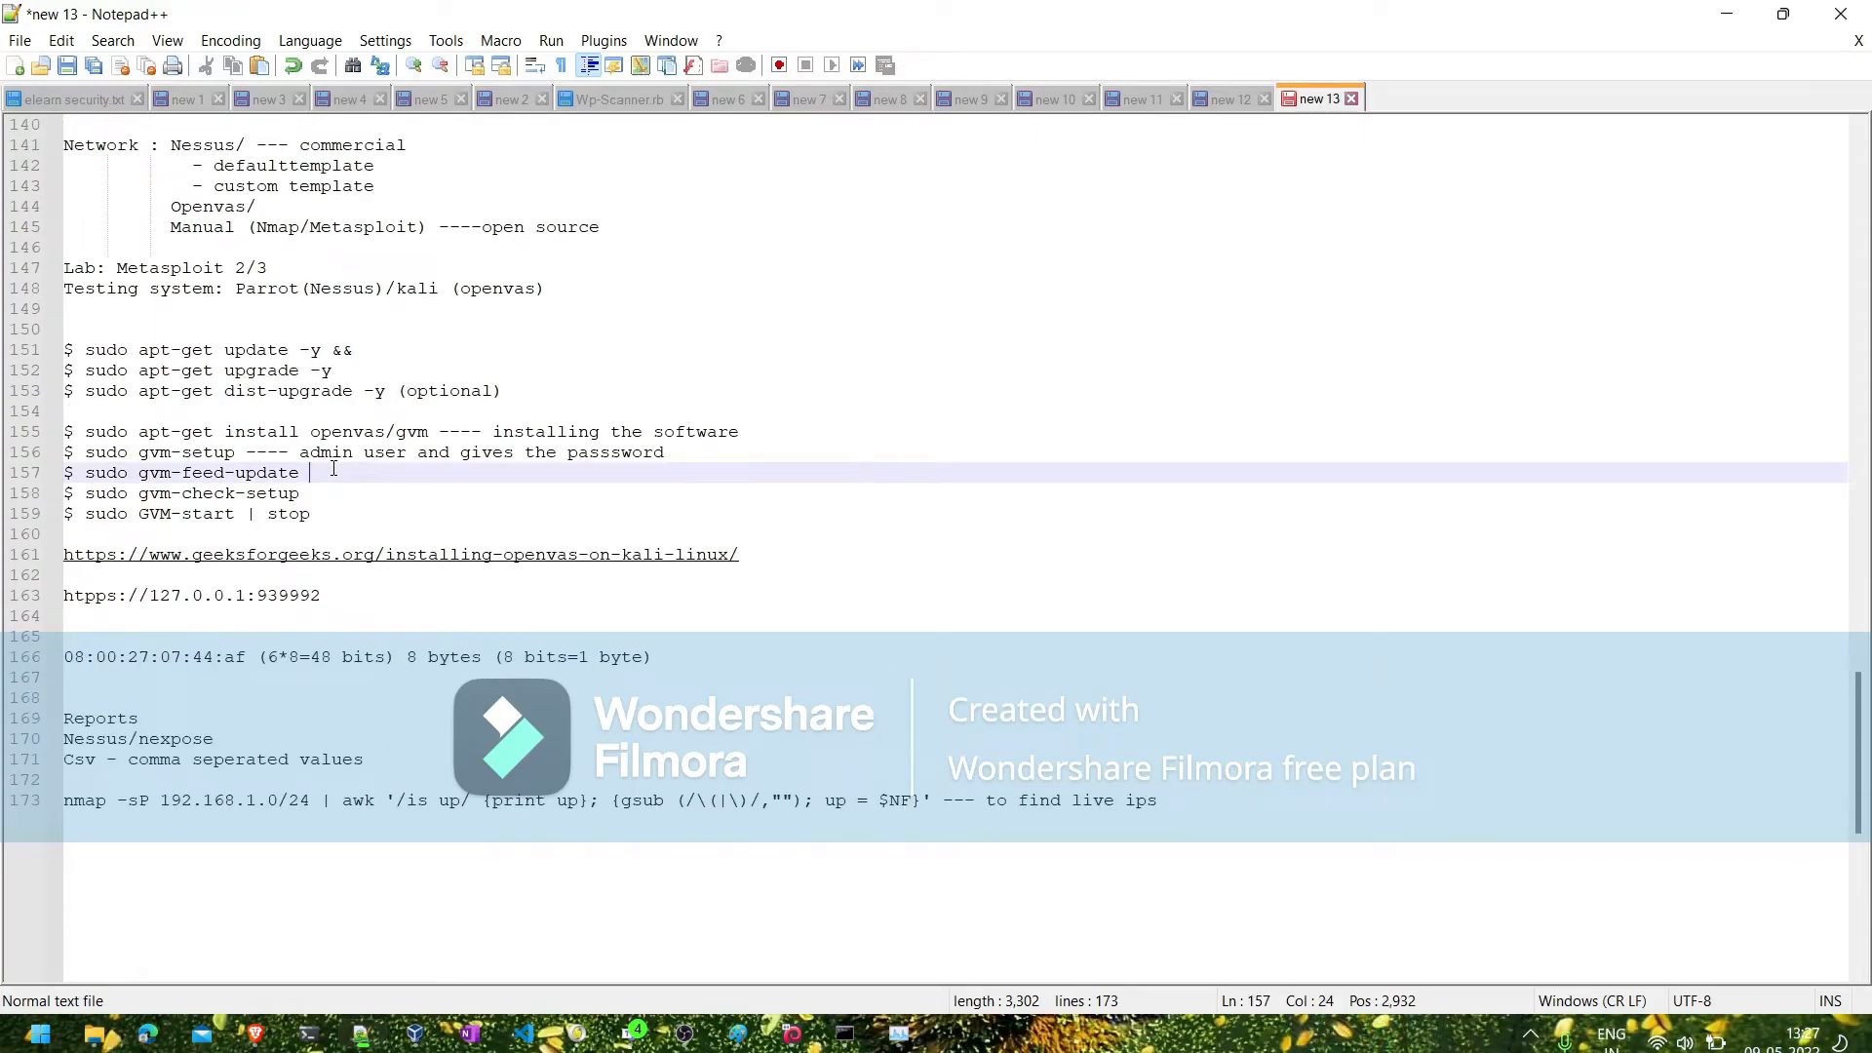
pyautogui.click(1726, 13)
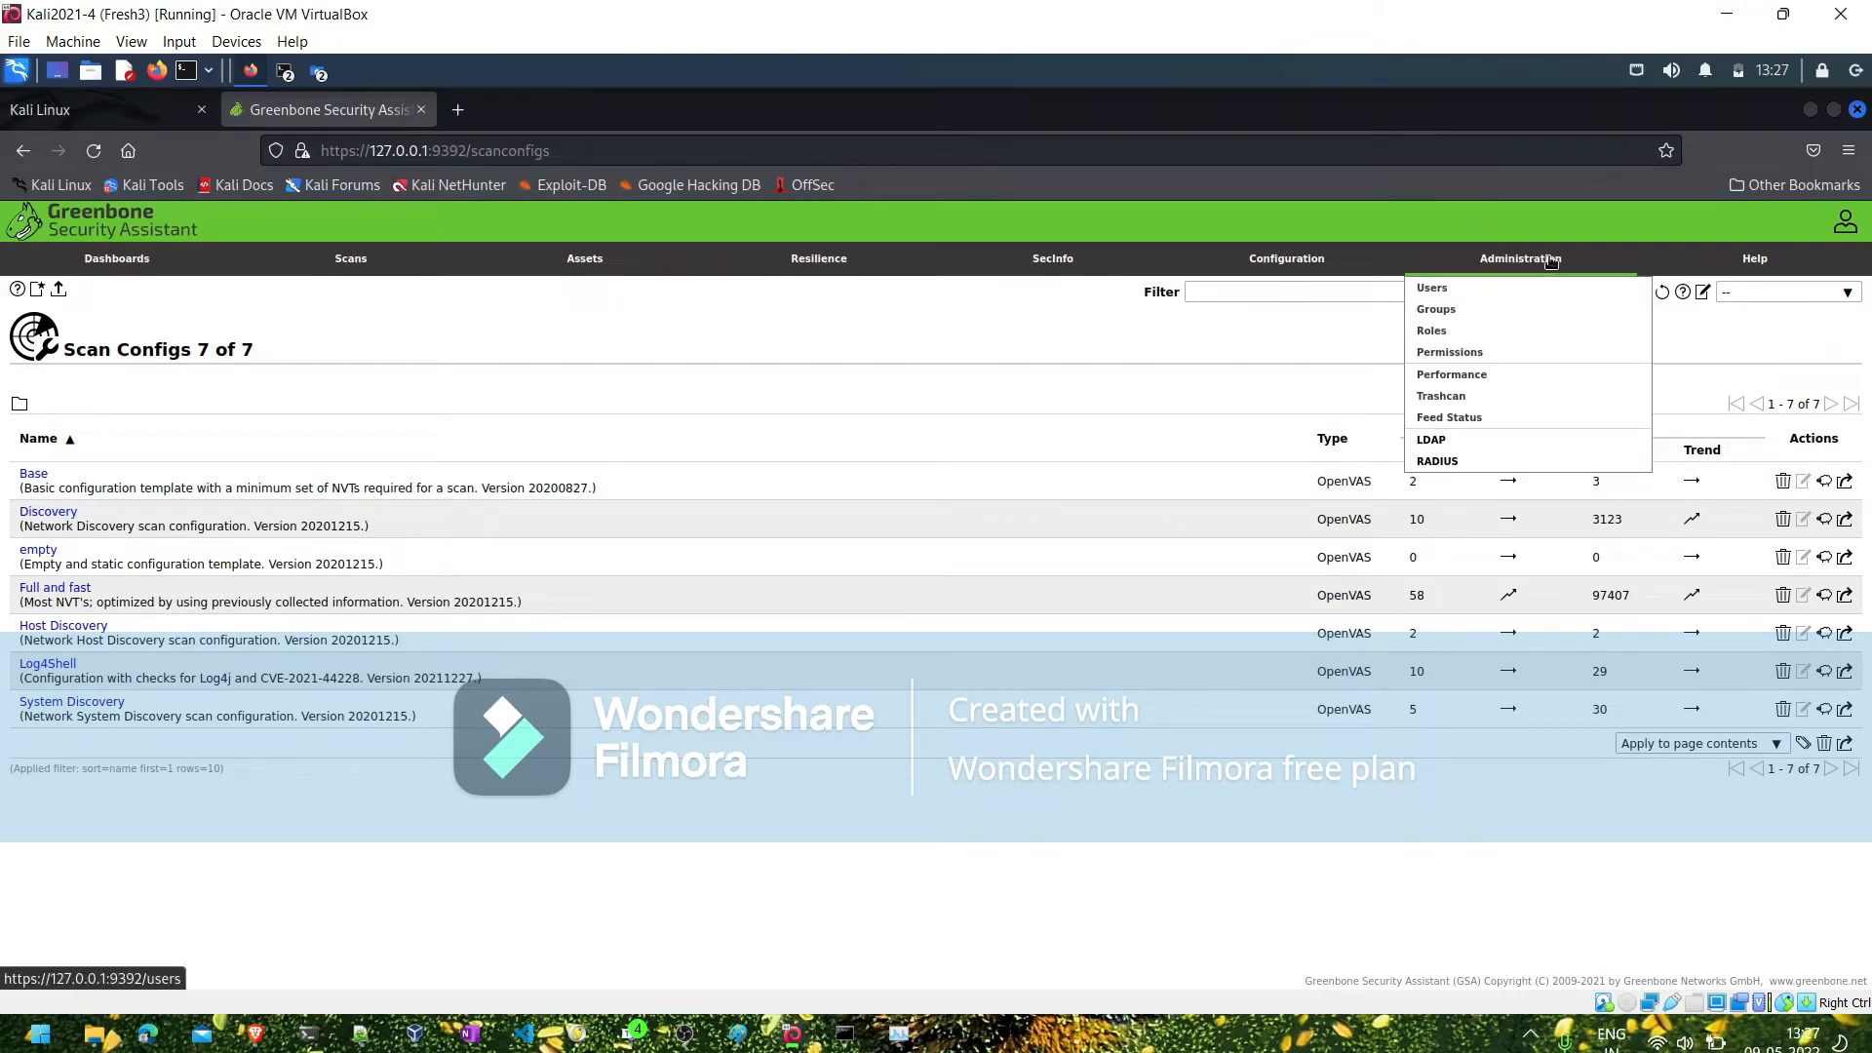
pyautogui.click(1432, 287)
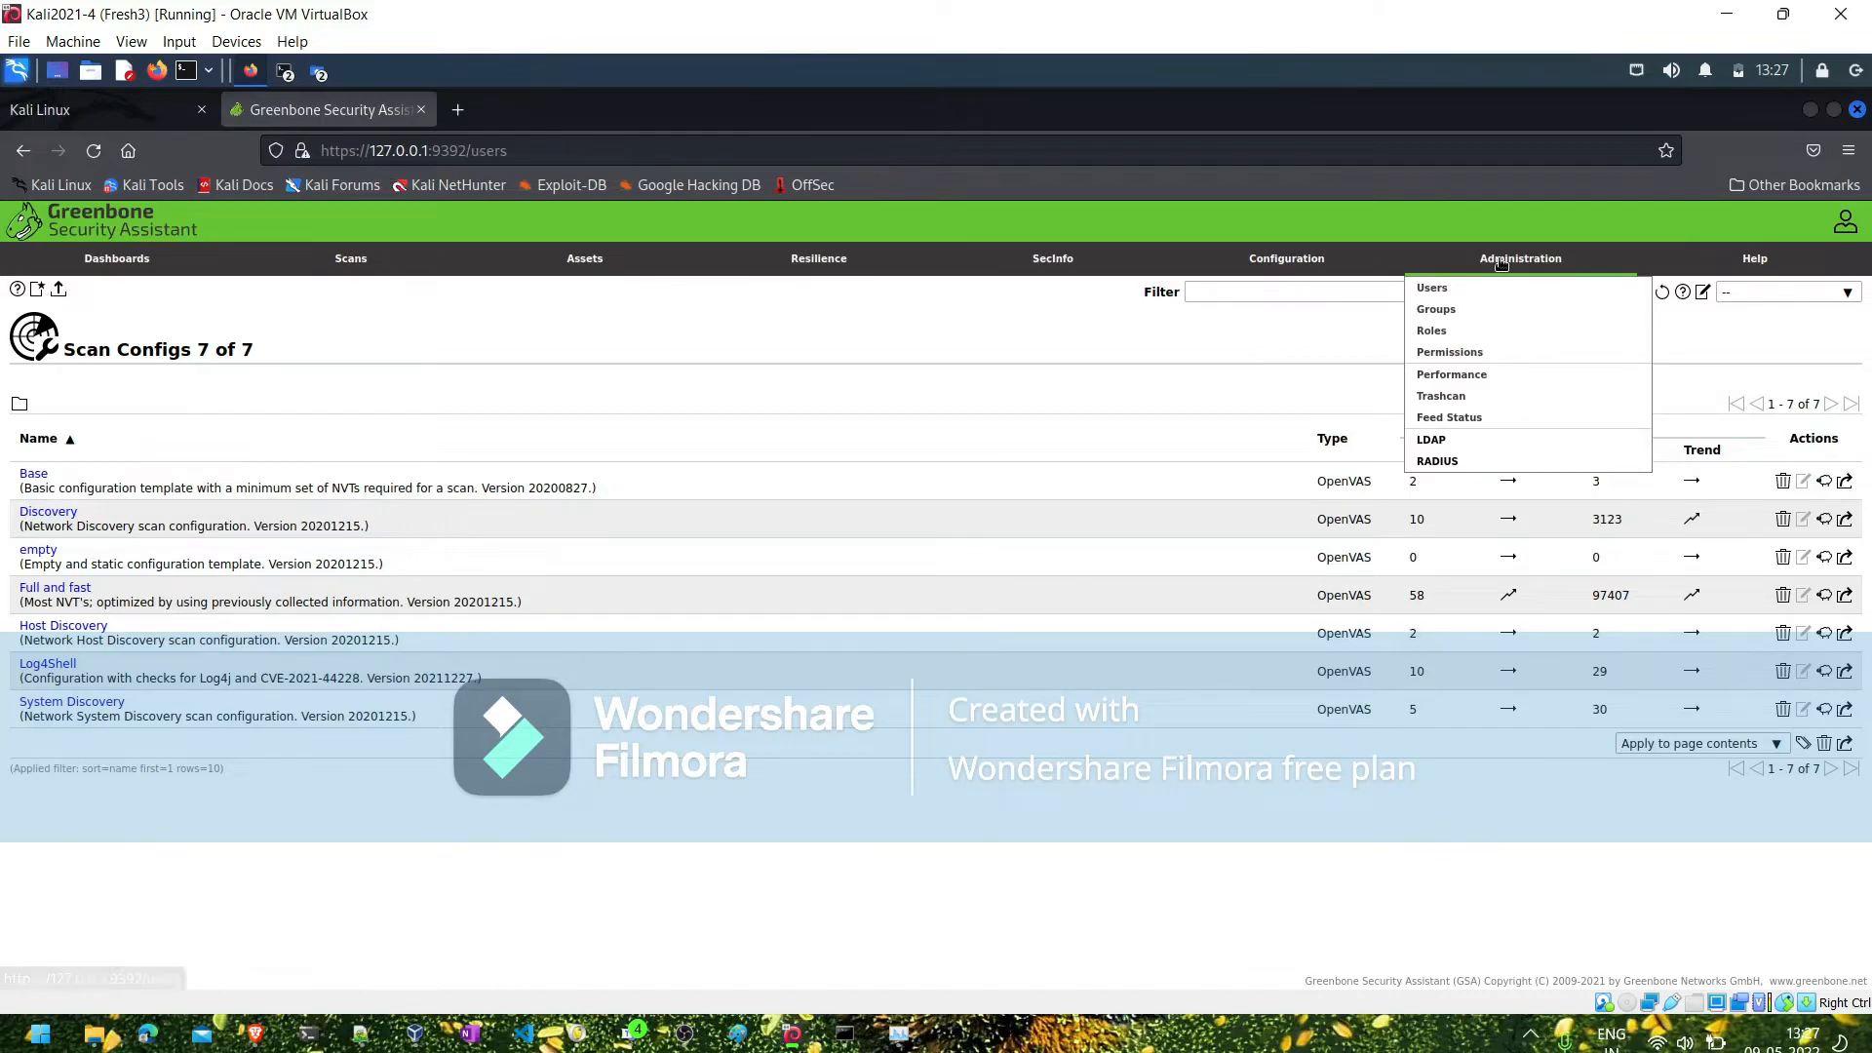
pyautogui.click(1463, 418)
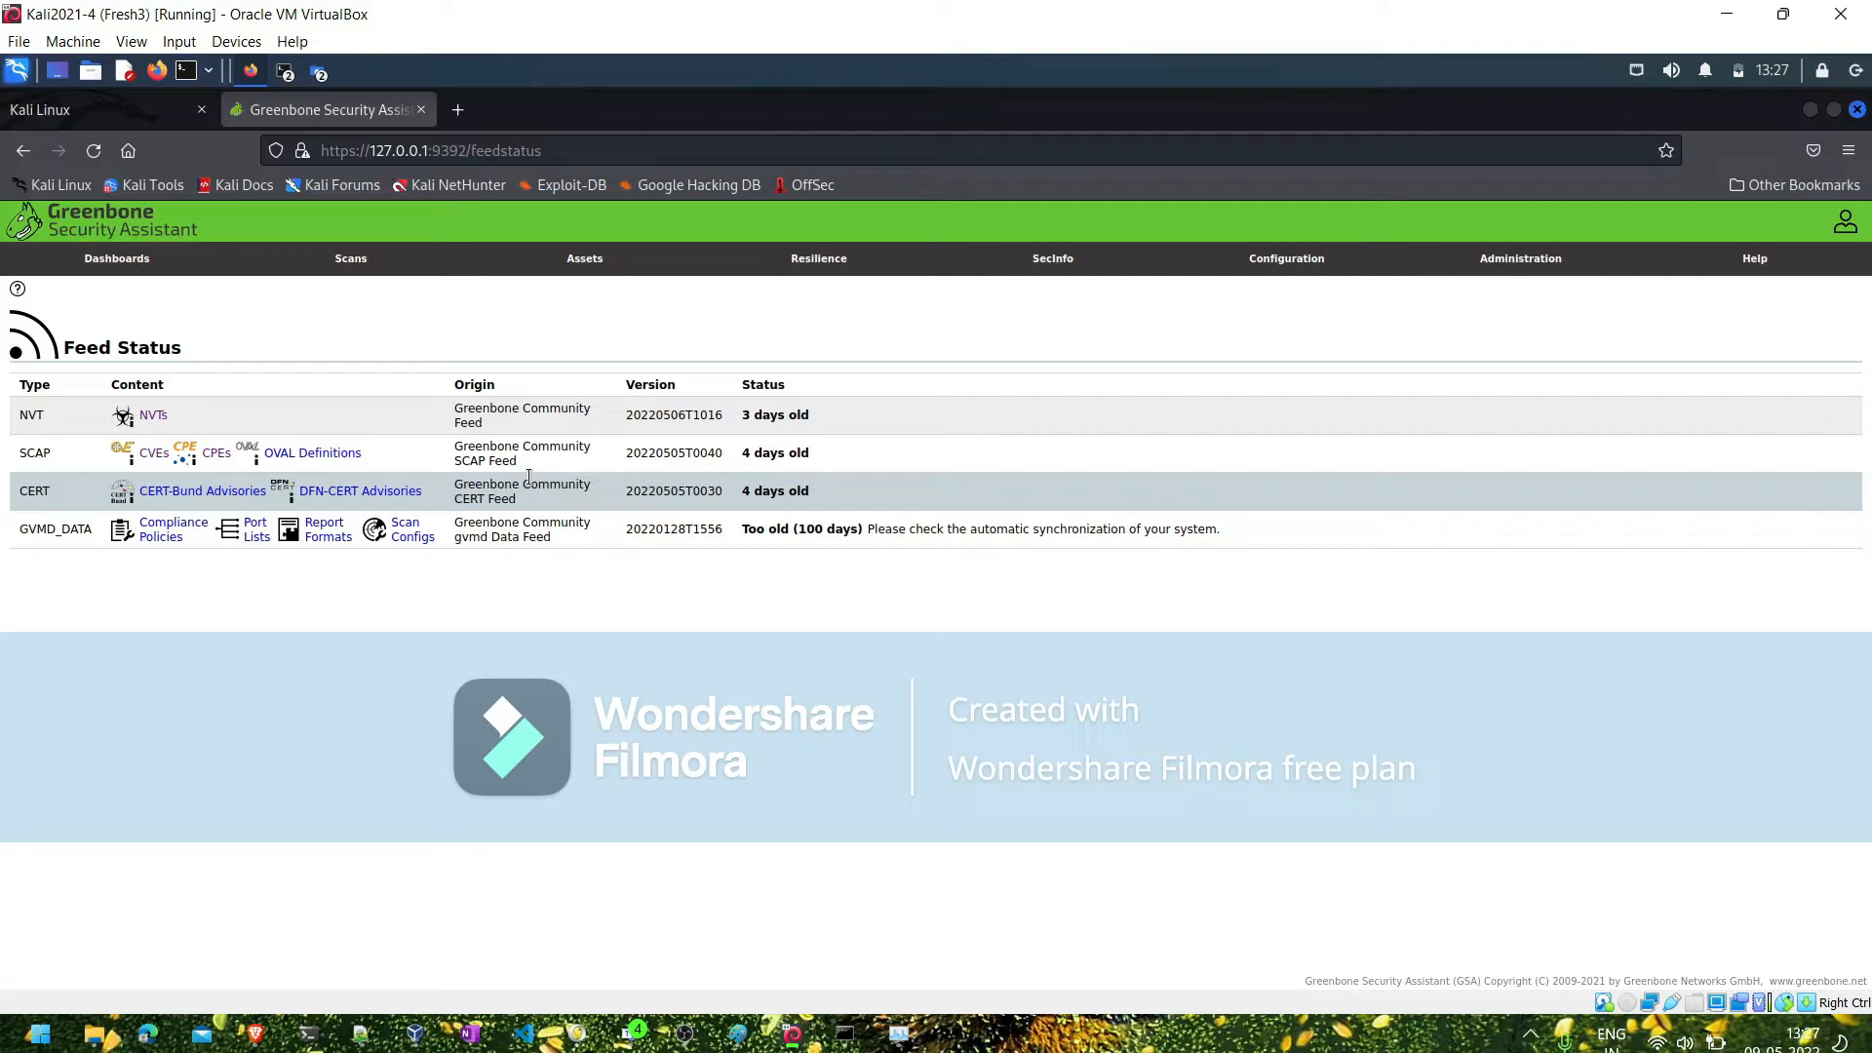
# - Switch to the Kali terminal and try to run the feed update as sud0 gvm-feed-update
pyautogui.click(282, 74)
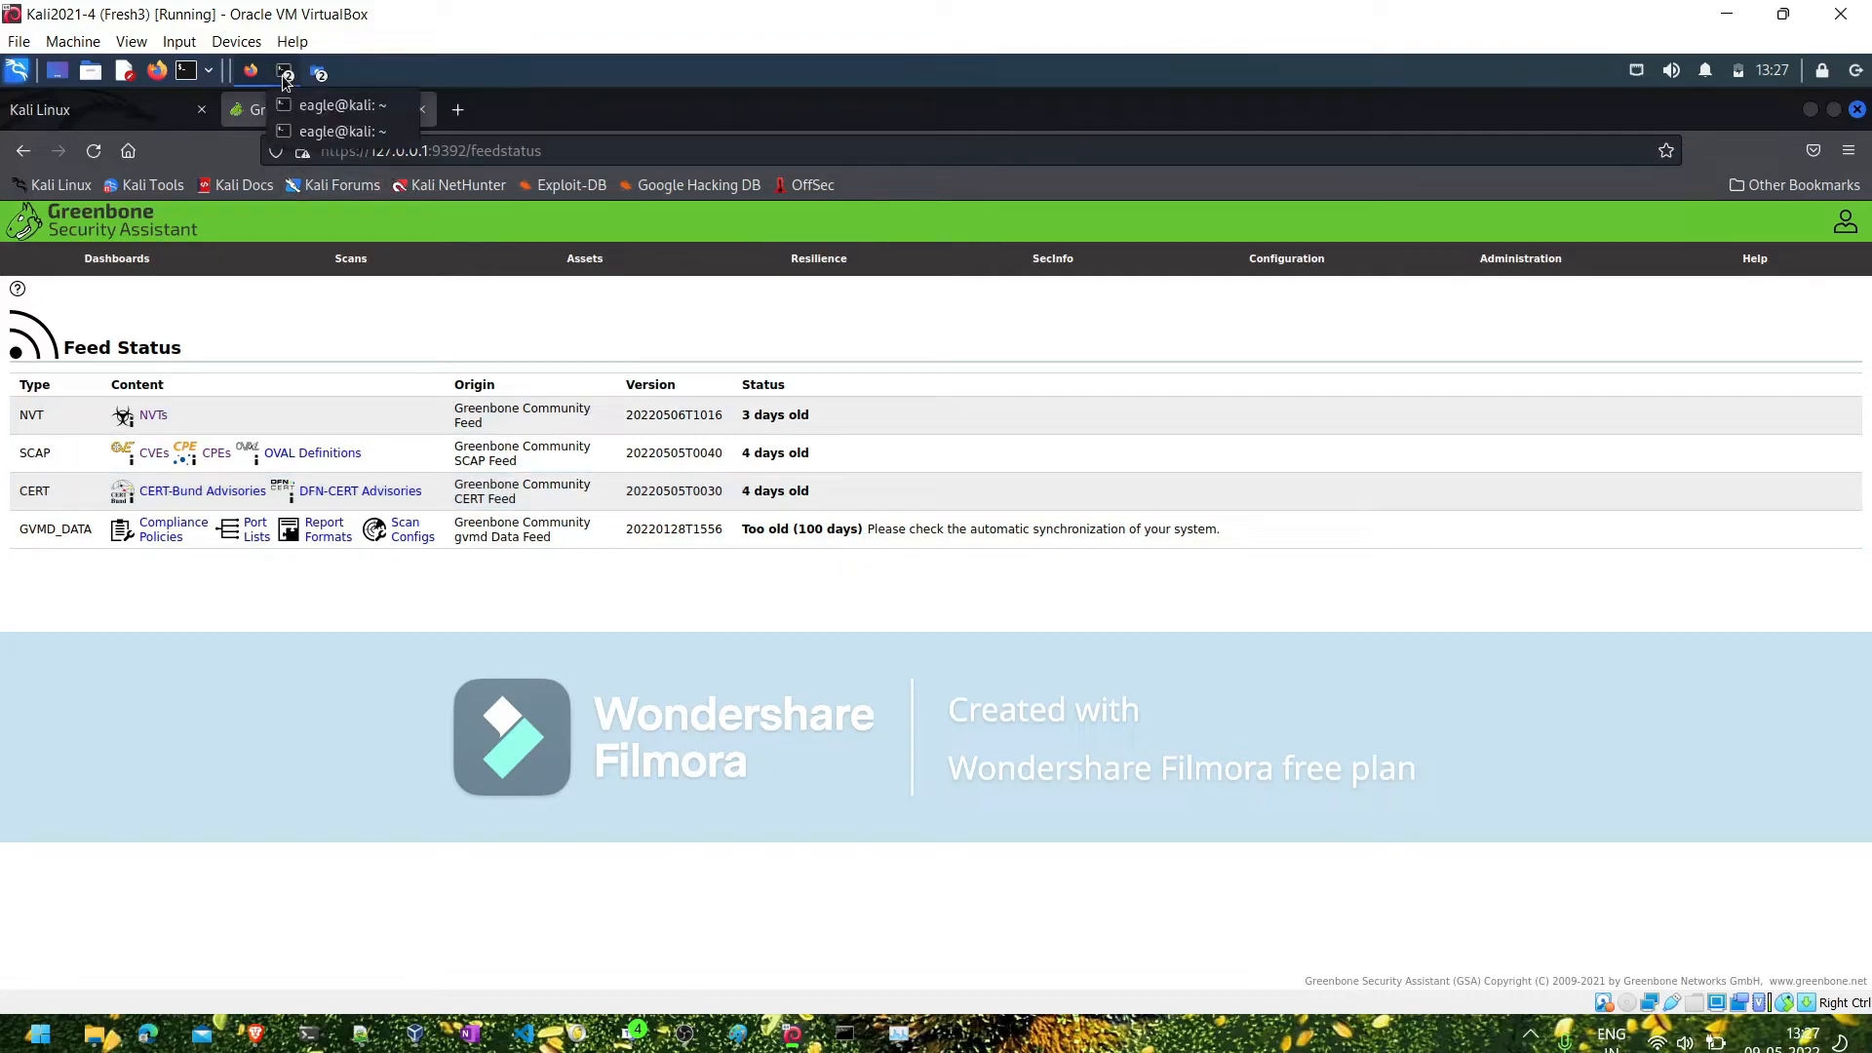
pyautogui.click(338, 111)
pyautogui.write('sudp')
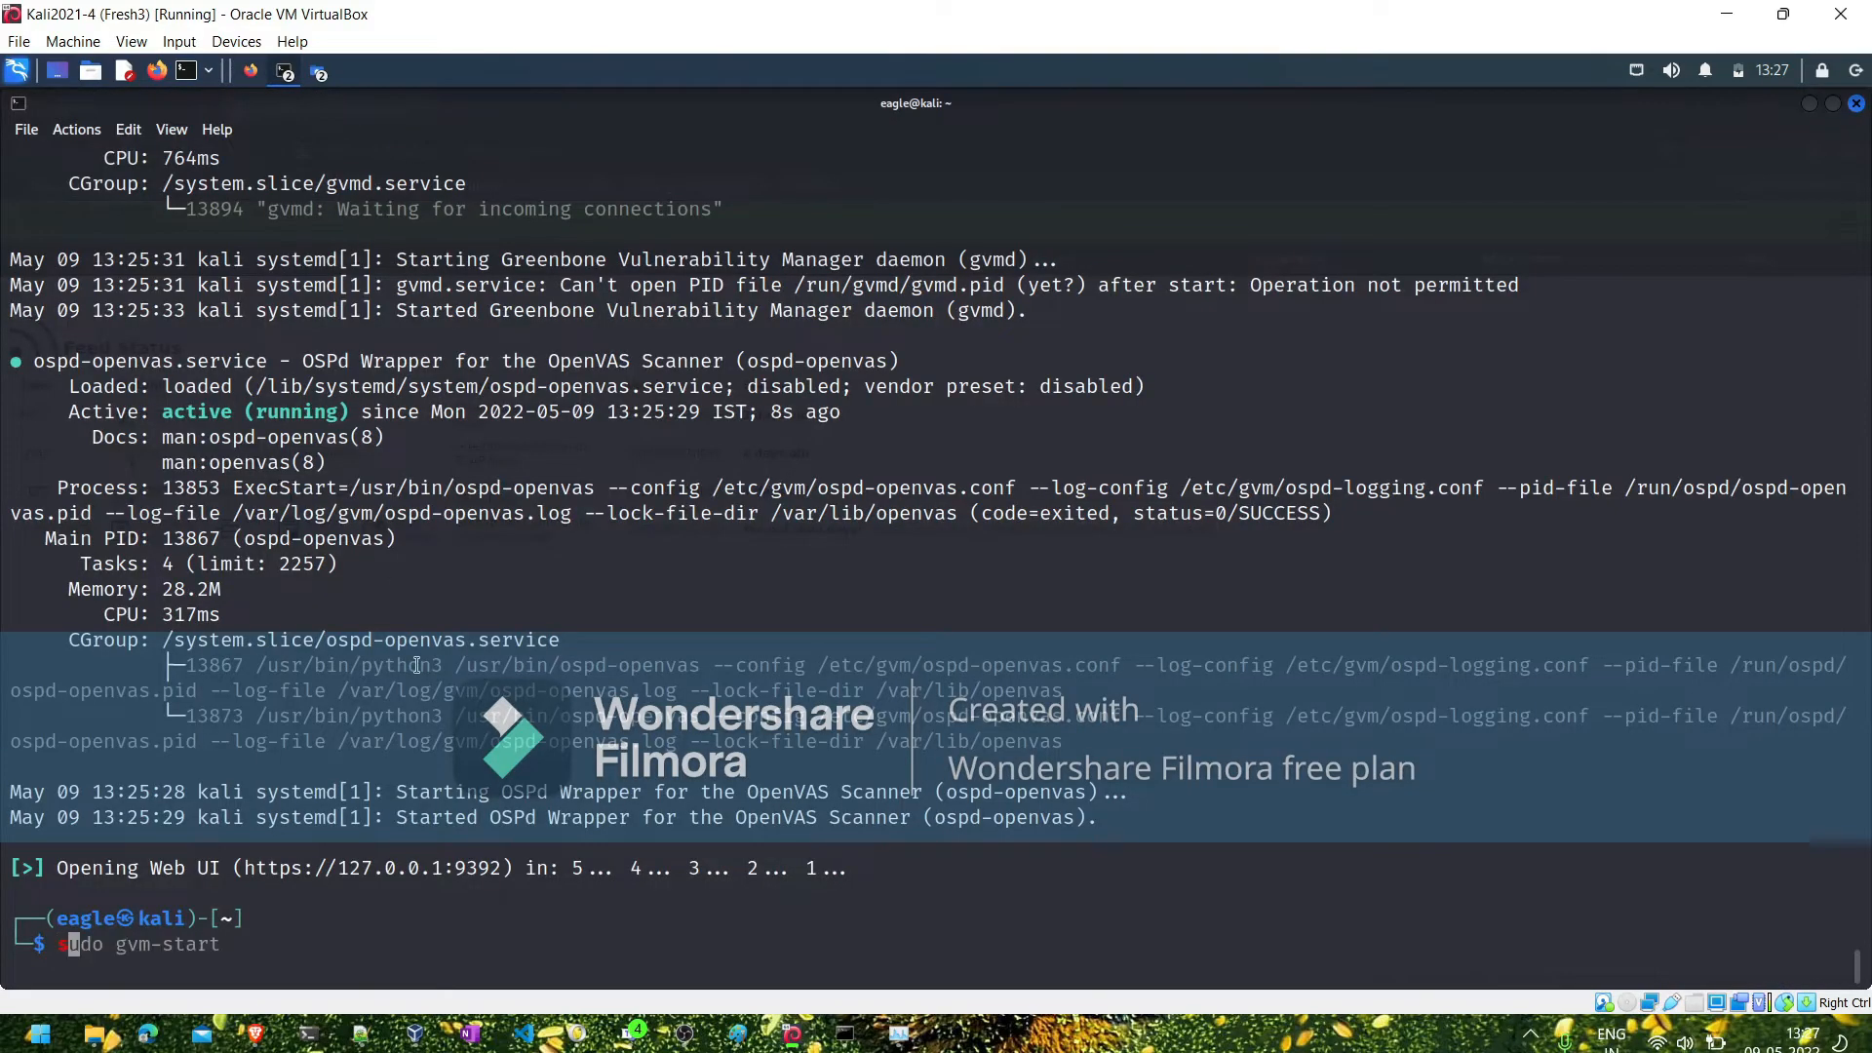
pyautogui.press('BackSpace')
pyautogui.press('BackSpace')
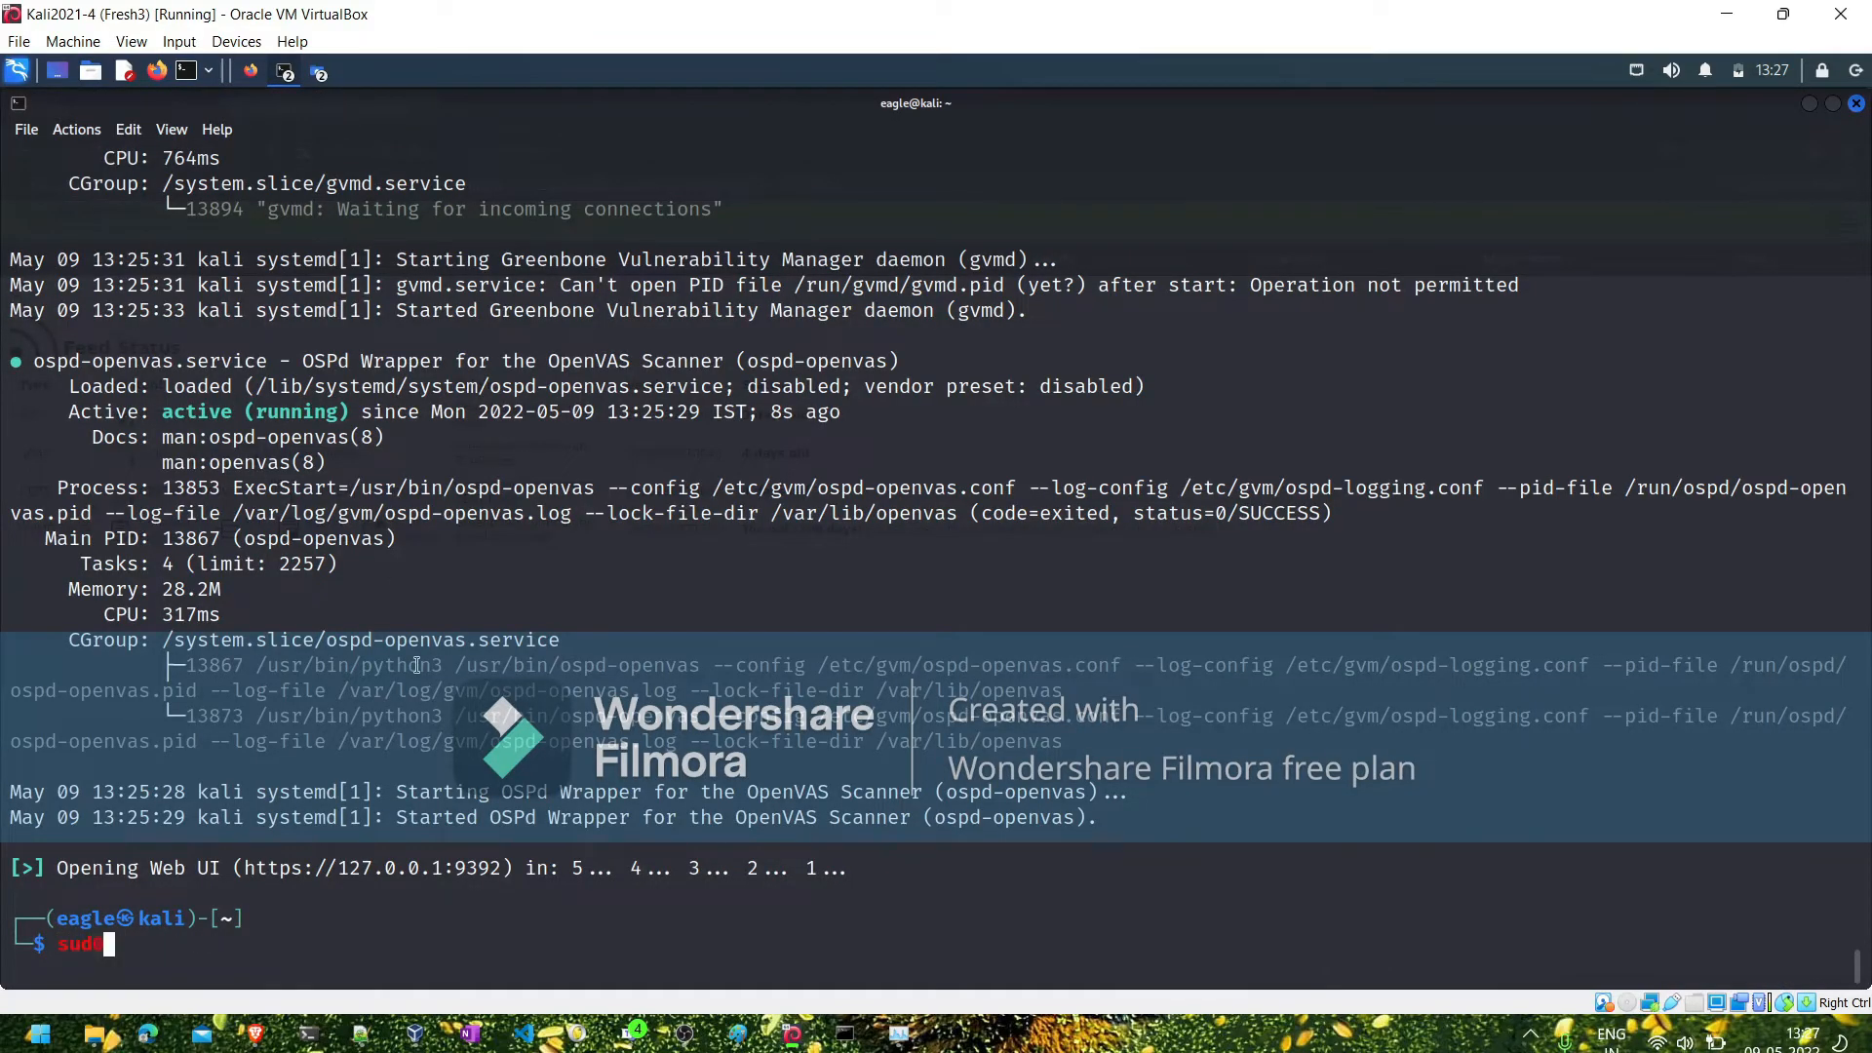
pyautogui.write('0 gvm-feed-update')
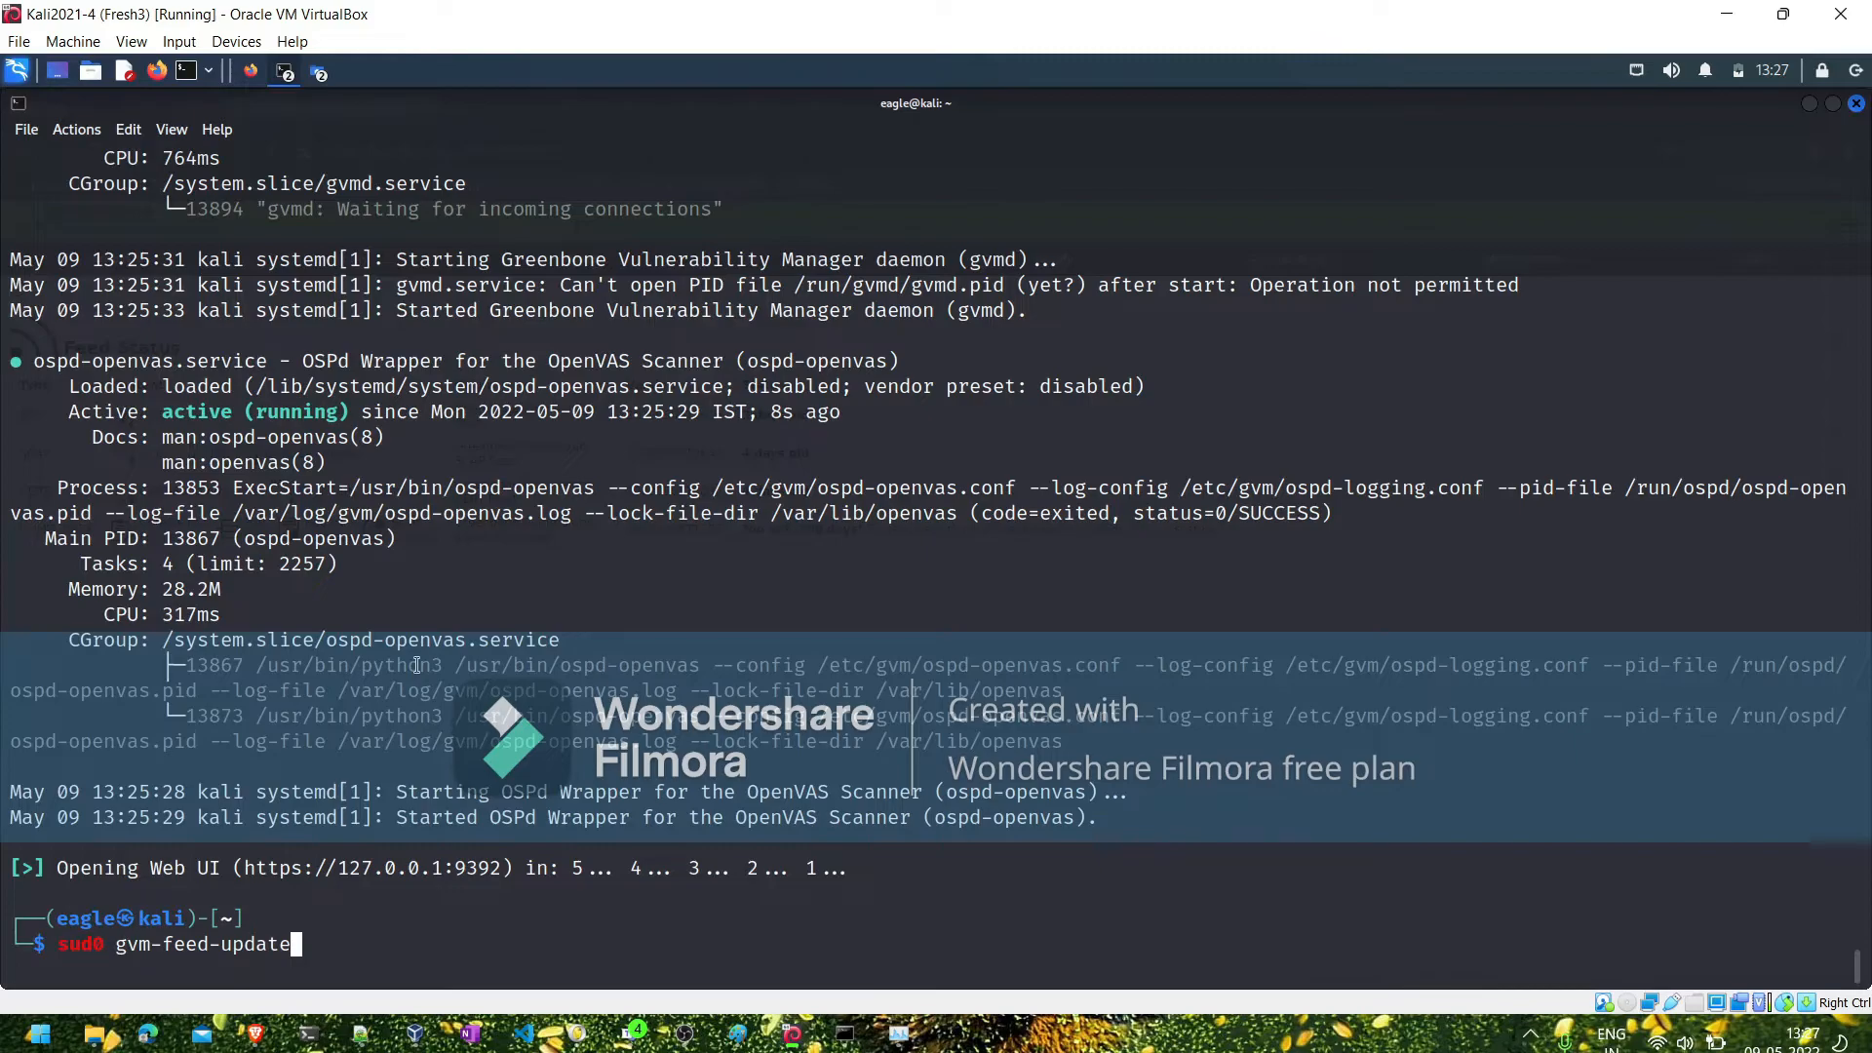
pyautogui.press('Return')
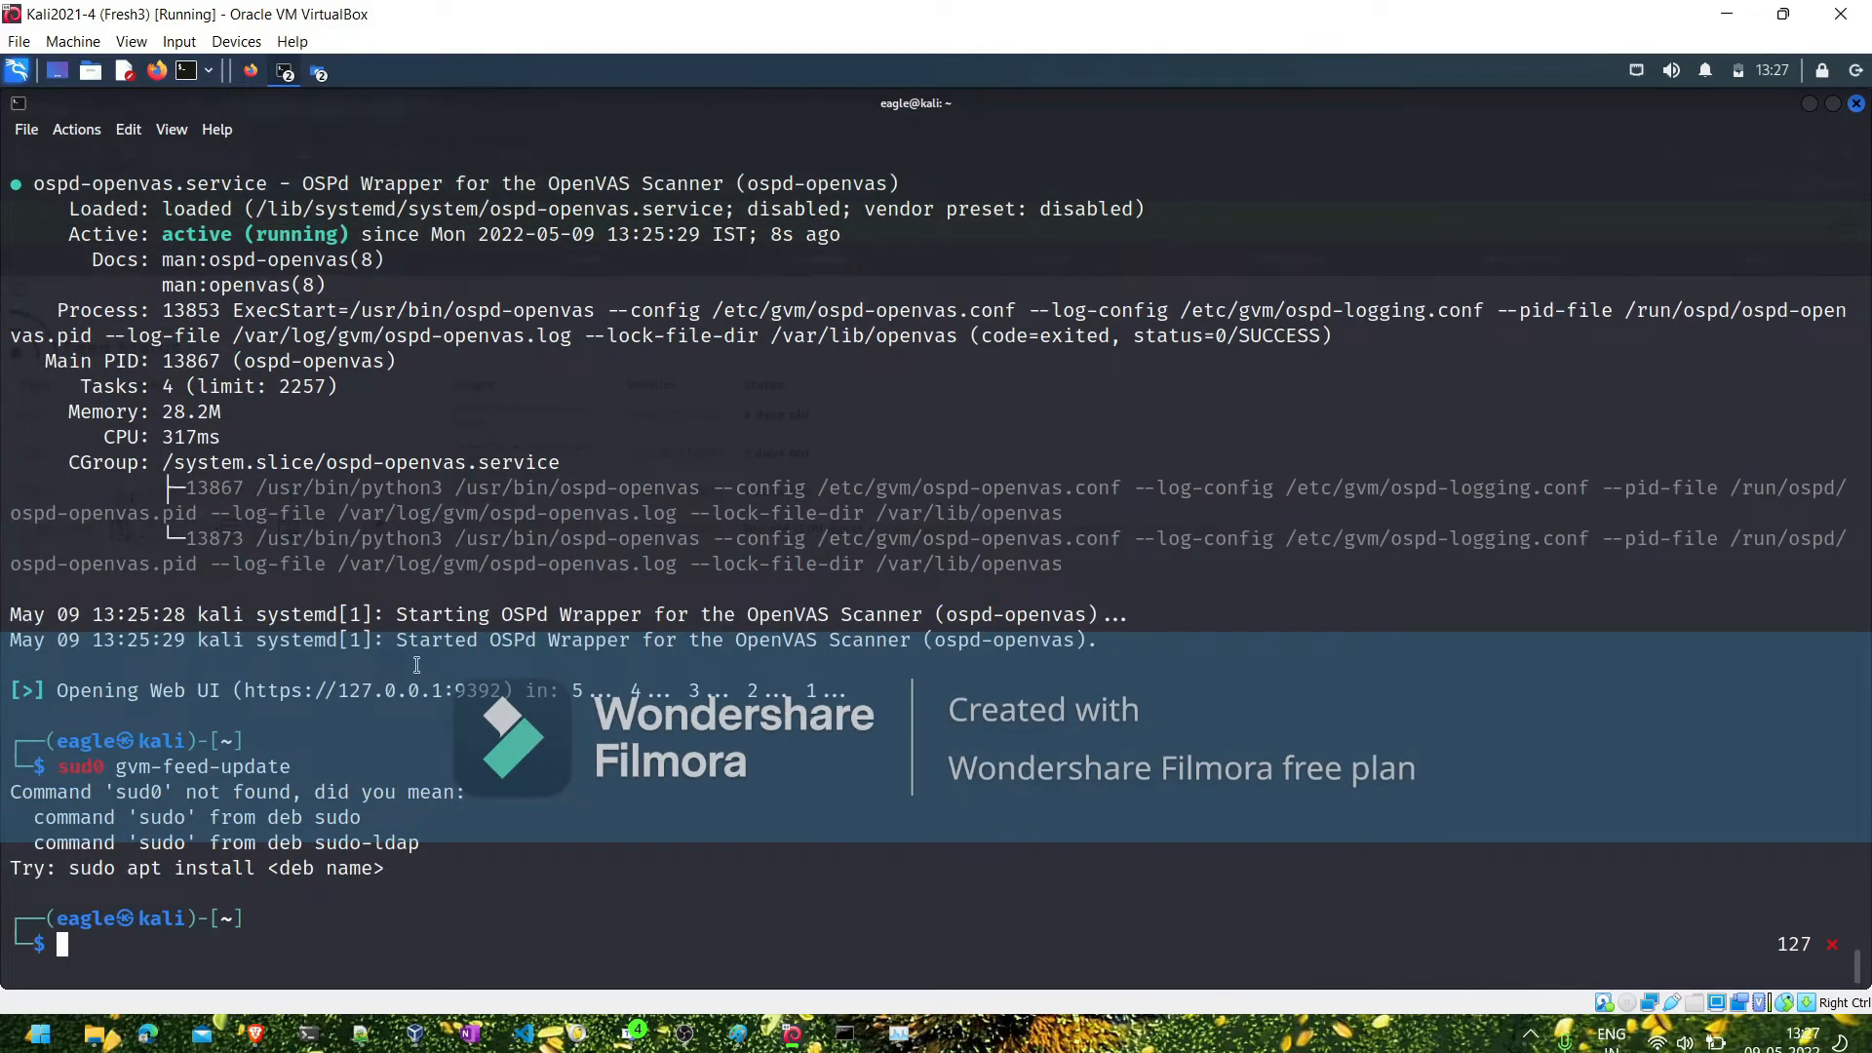
# - Recall the feed update command, correct its prefix to sudo, and run sudo gvm-feed-update
pyautogui.press('Up')
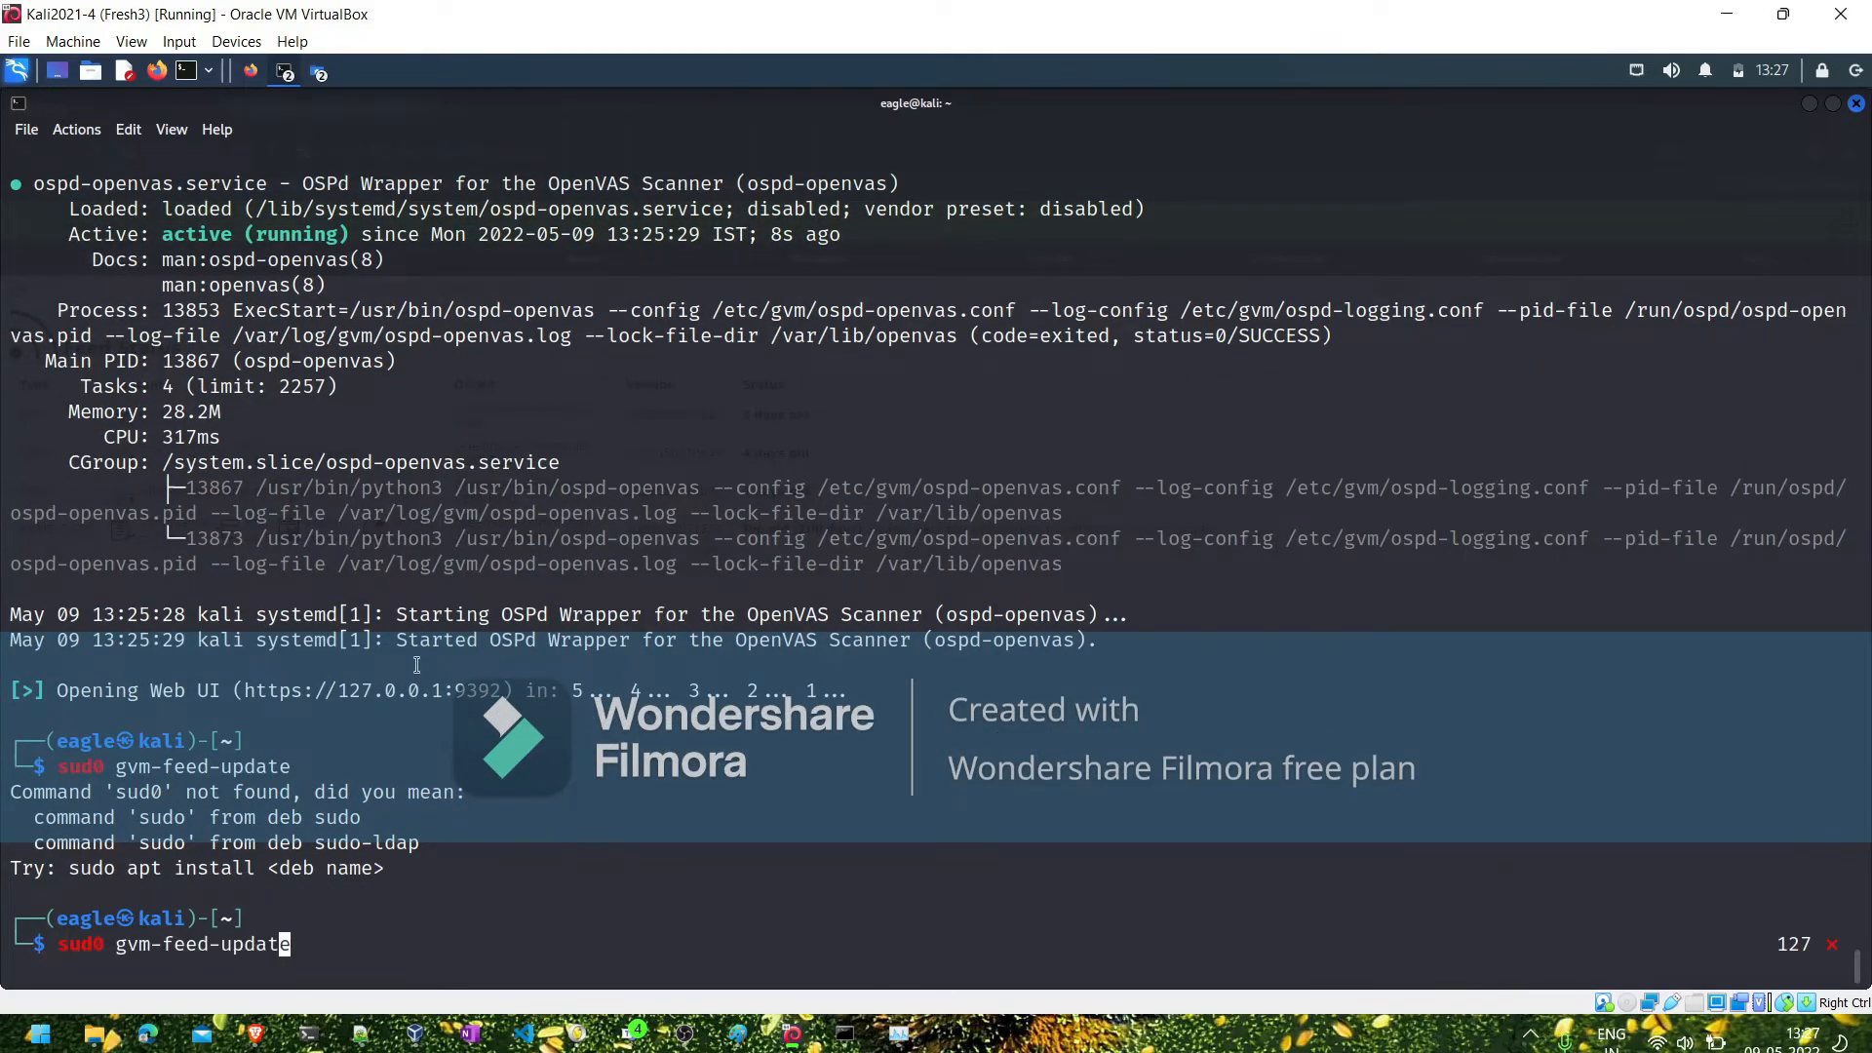
pyautogui.press('Left')
pyautogui.press('Left')
pyautogui.press('Left')
pyautogui.press('Left')
pyautogui.press('Left')
pyautogui.press('Left')
pyautogui.press('Left')
pyautogui.press('Left')
pyautogui.press('Left')
pyautogui.press('Left')
pyautogui.press('Left')
pyautogui.press('Left')
pyautogui.press('Left')
pyautogui.press('Left')
pyautogui.press('Left')
pyautogui.press('Left')
pyautogui.press('BackSpace')
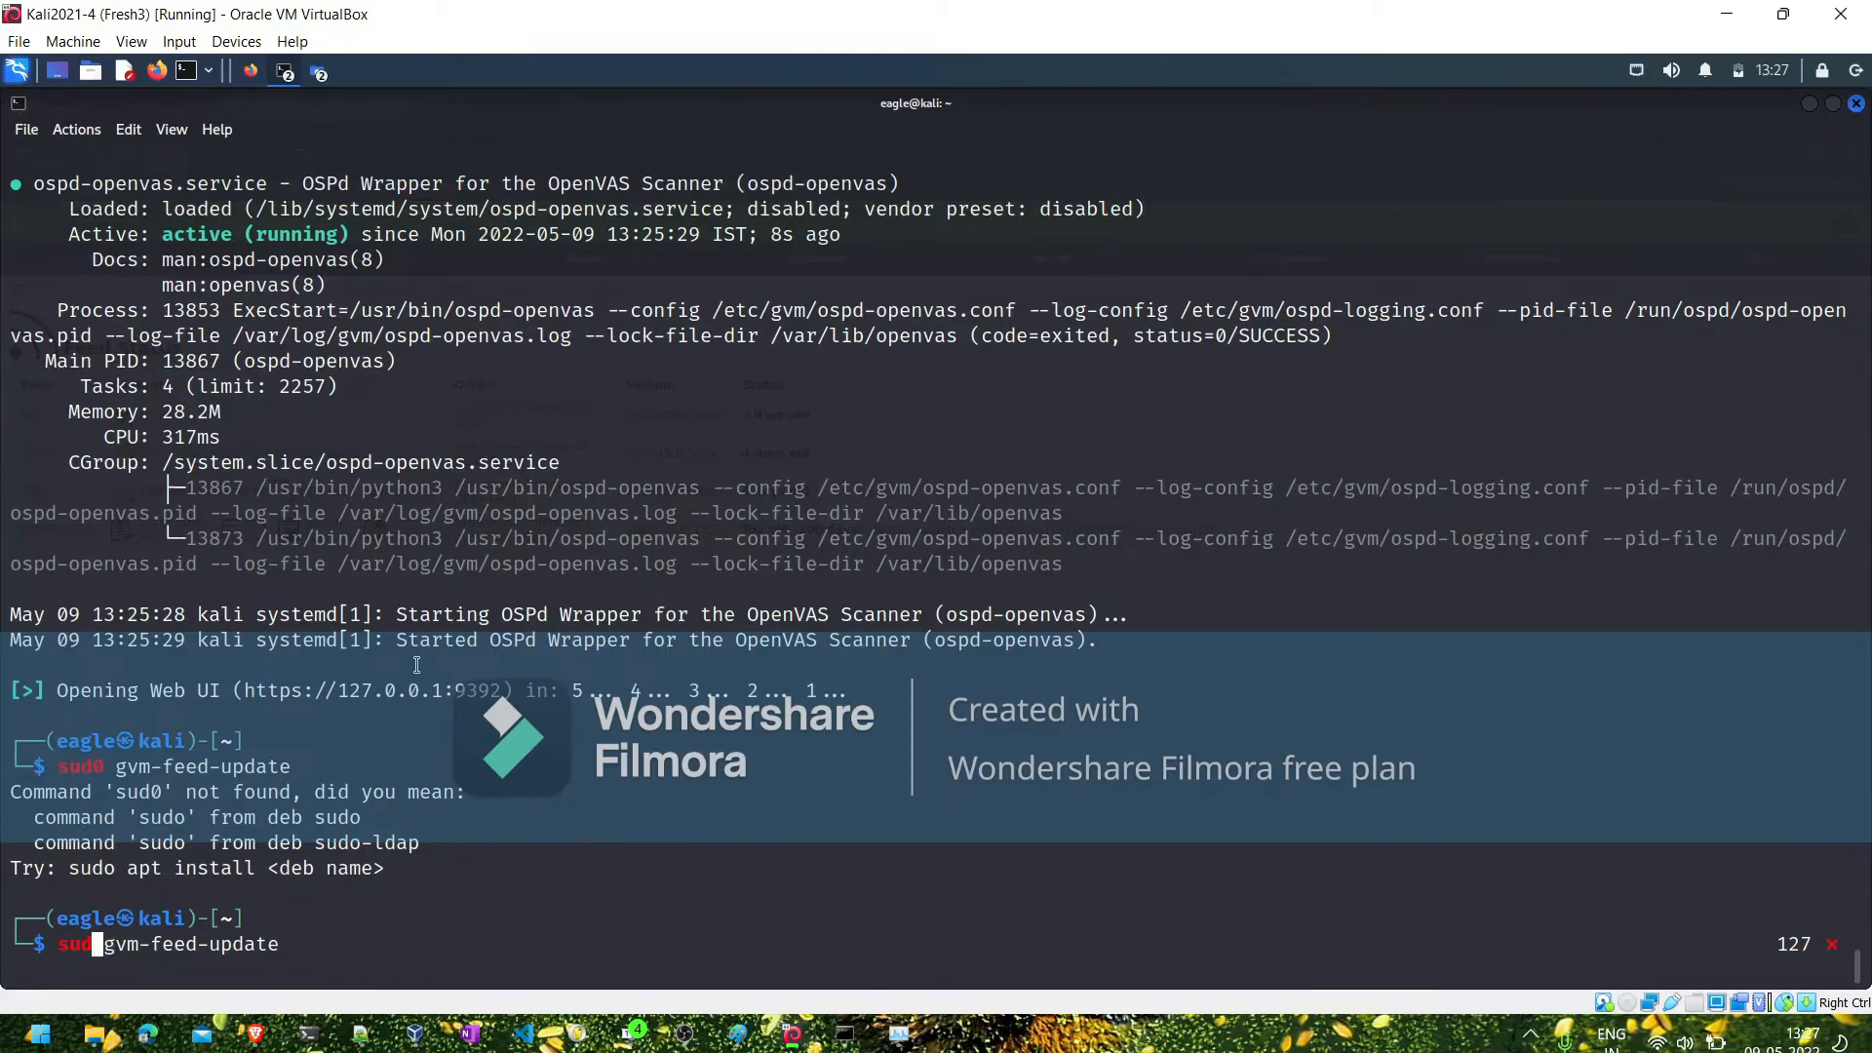
pyautogui.write('o')
pyautogui.press('Return')
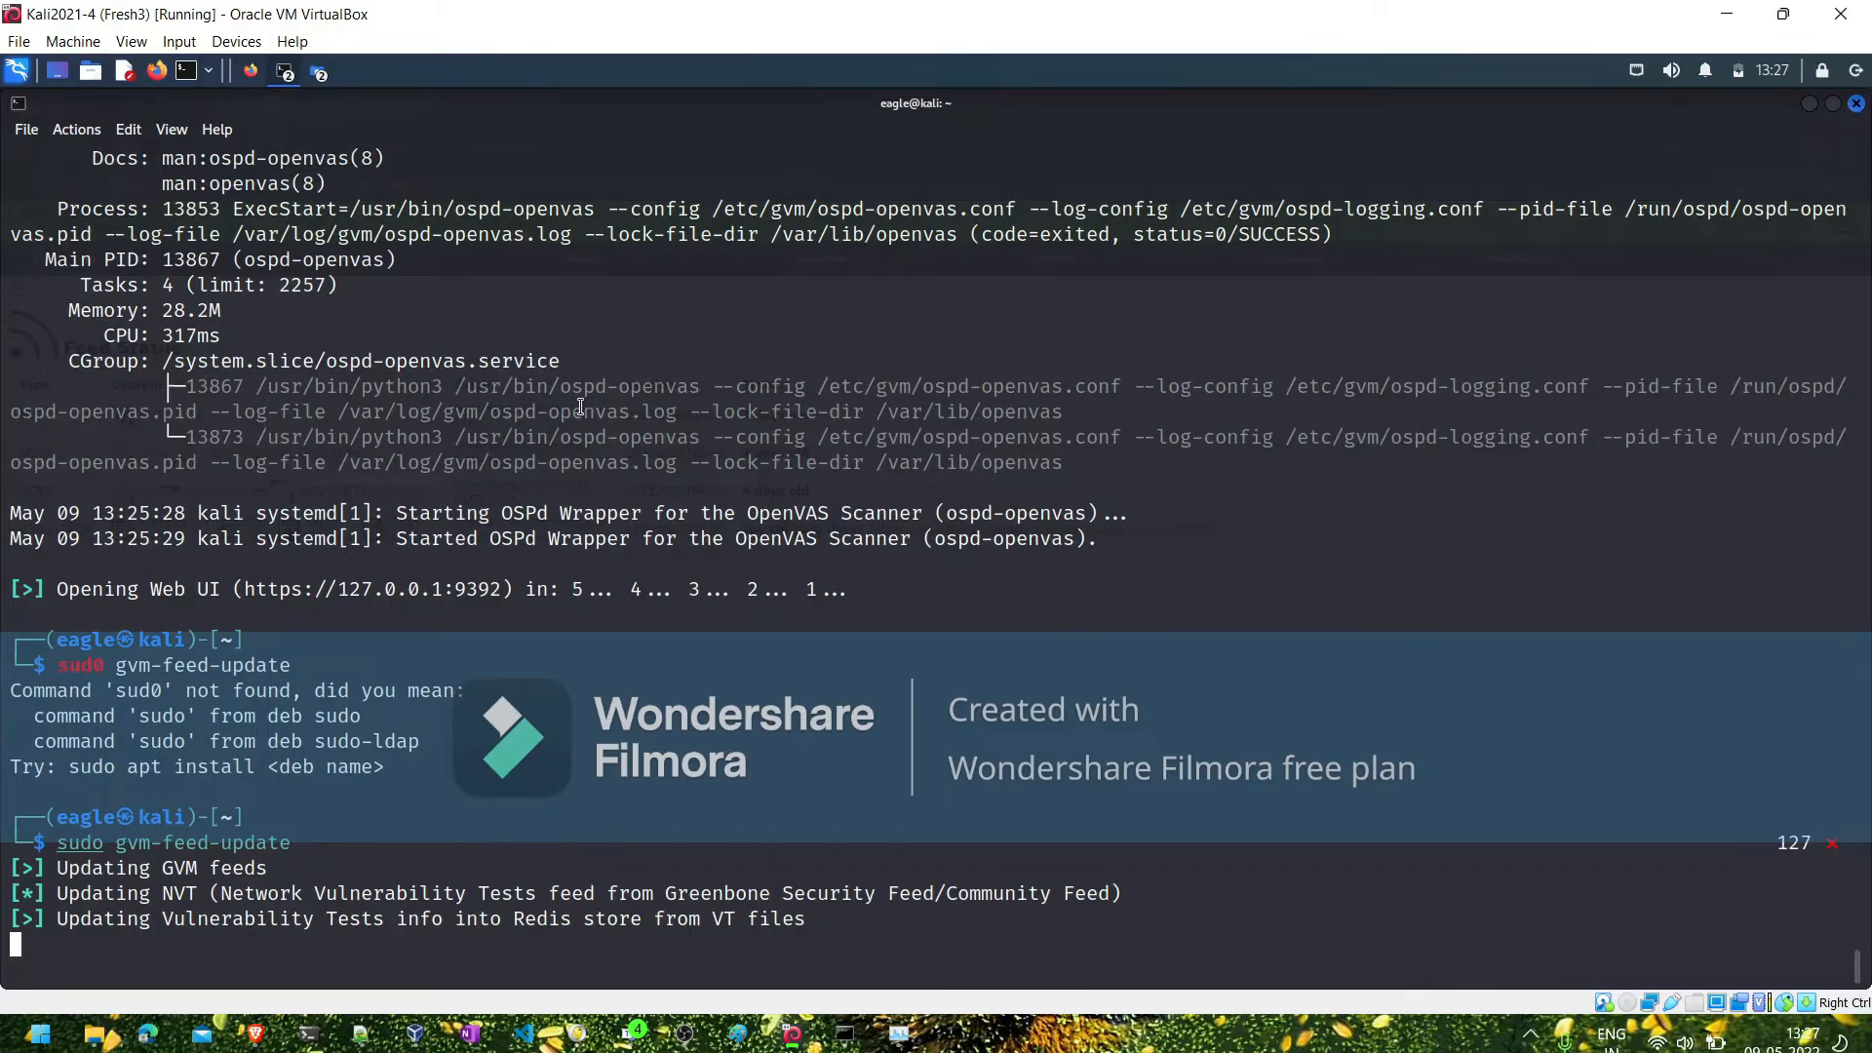
# - Leave the update running, switch to the Brave browser, and load openvas.org to view the project description and related links
pyautogui.hotkey('alt', 'Tab')
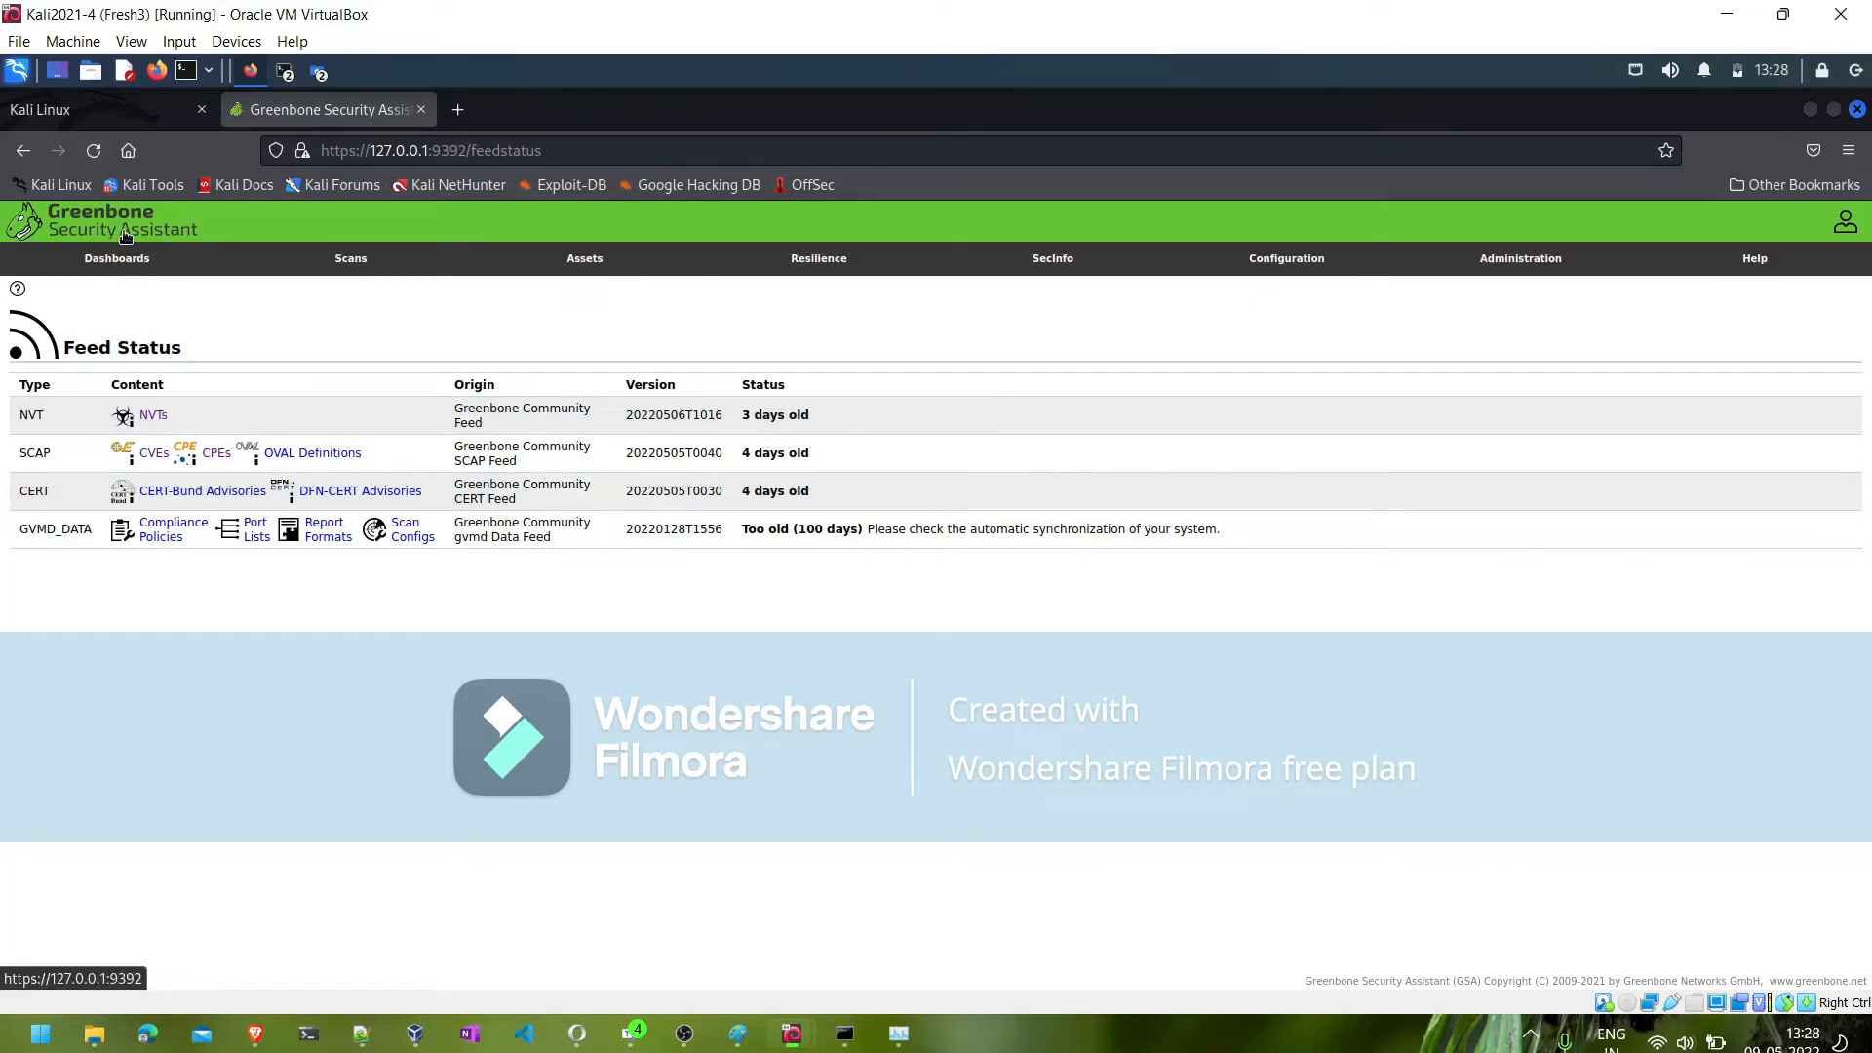
pyautogui.click(256, 1038)
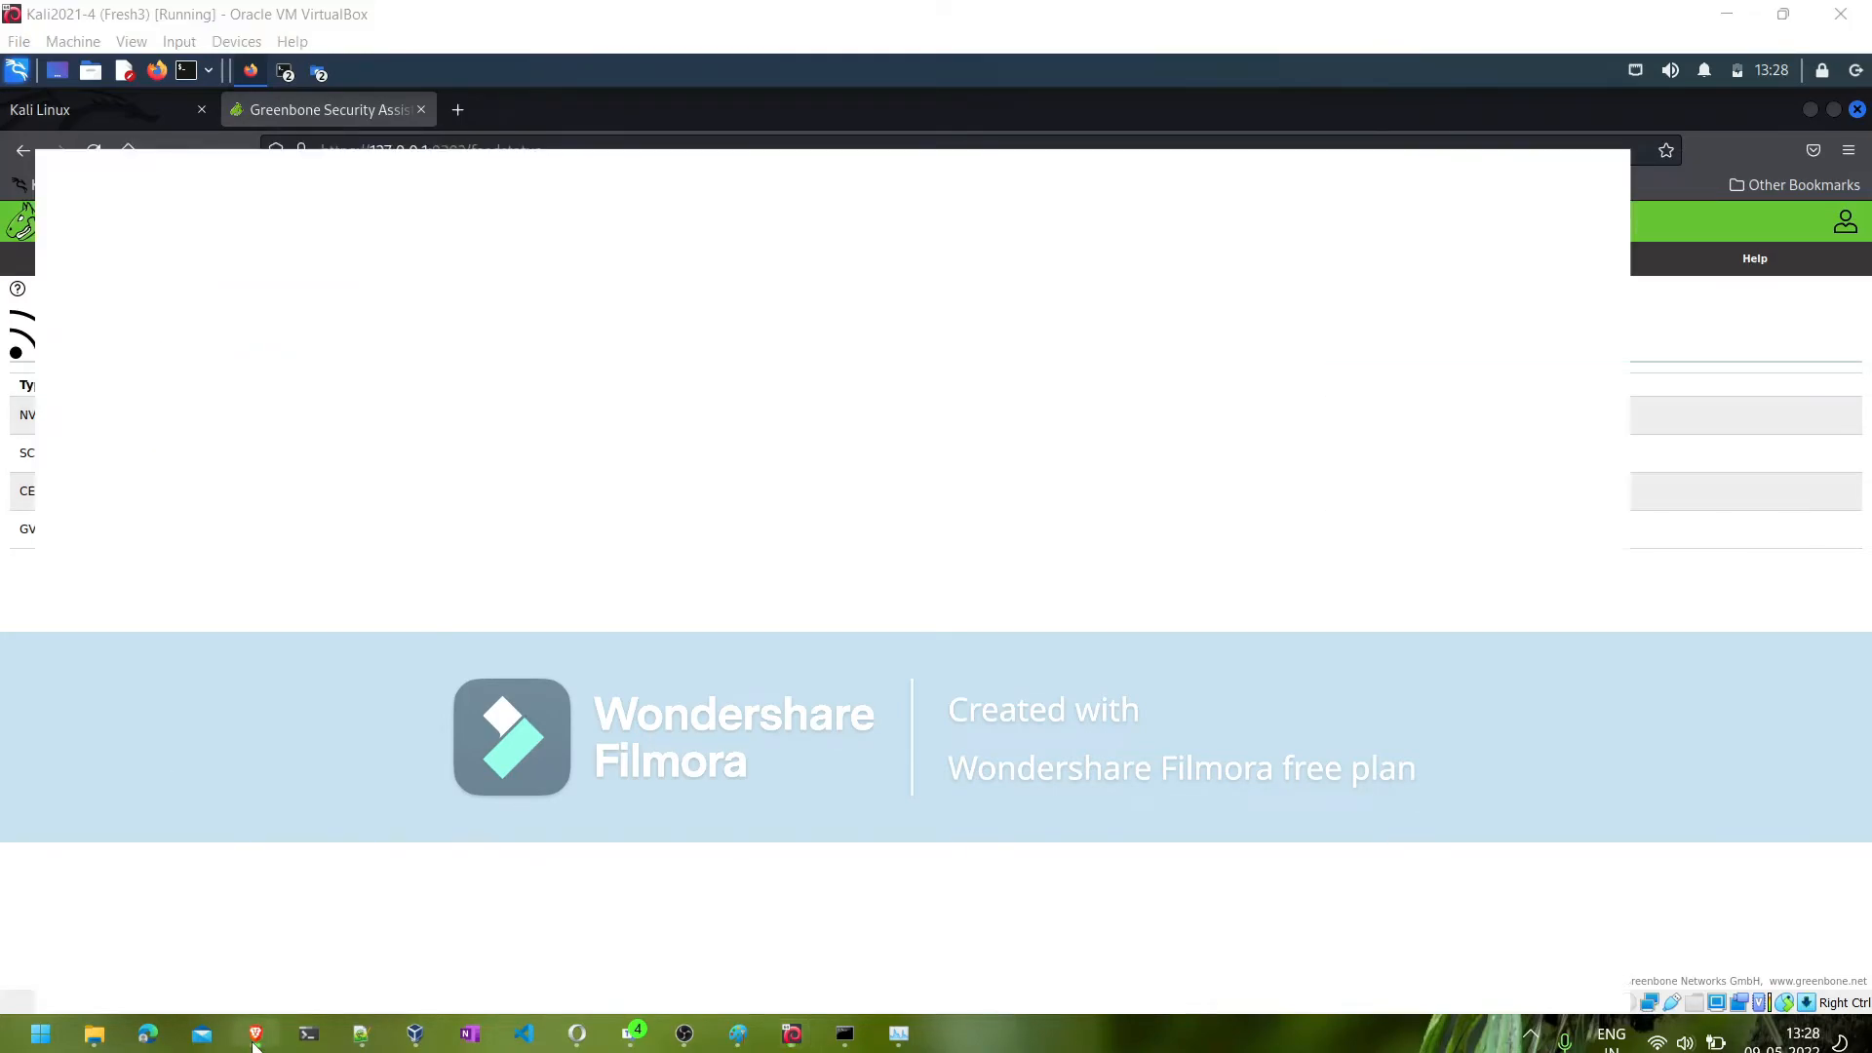
pyautogui.click(512, 60)
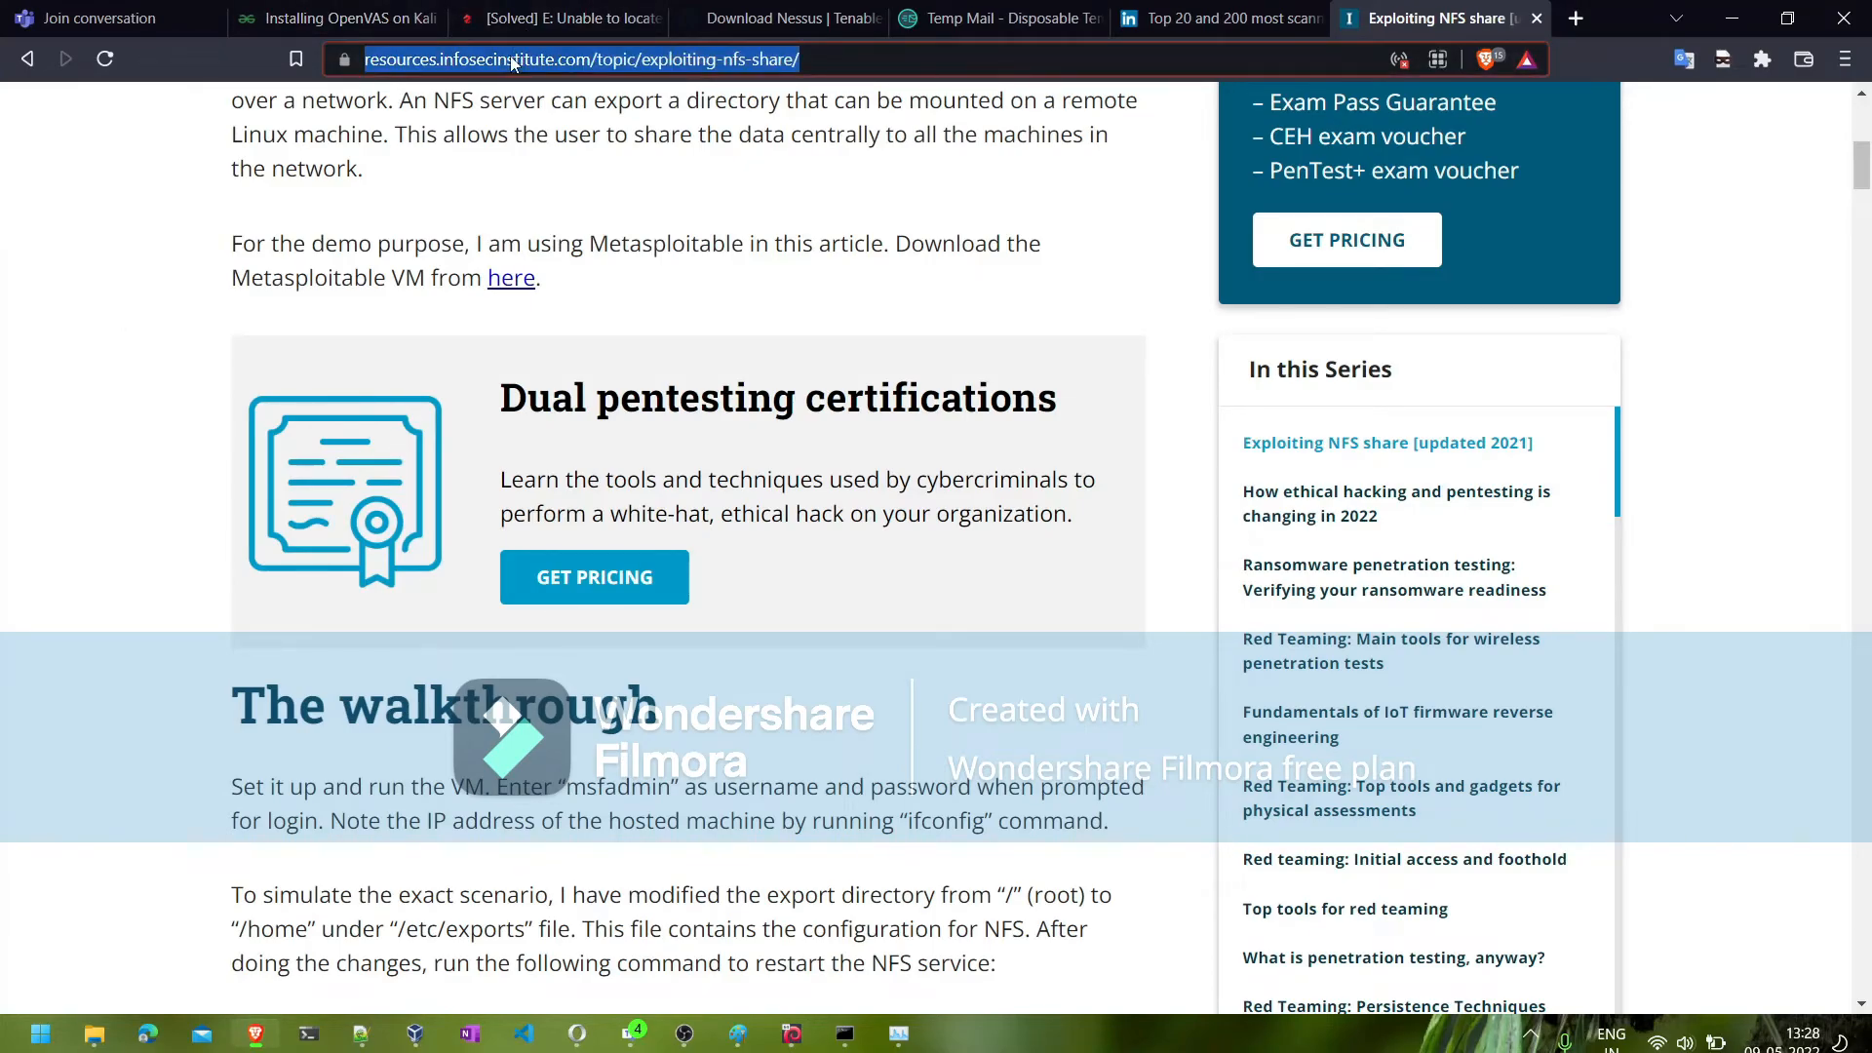
pyautogui.write('openvas')
pyautogui.press('Delete')
pyautogui.press('Return')
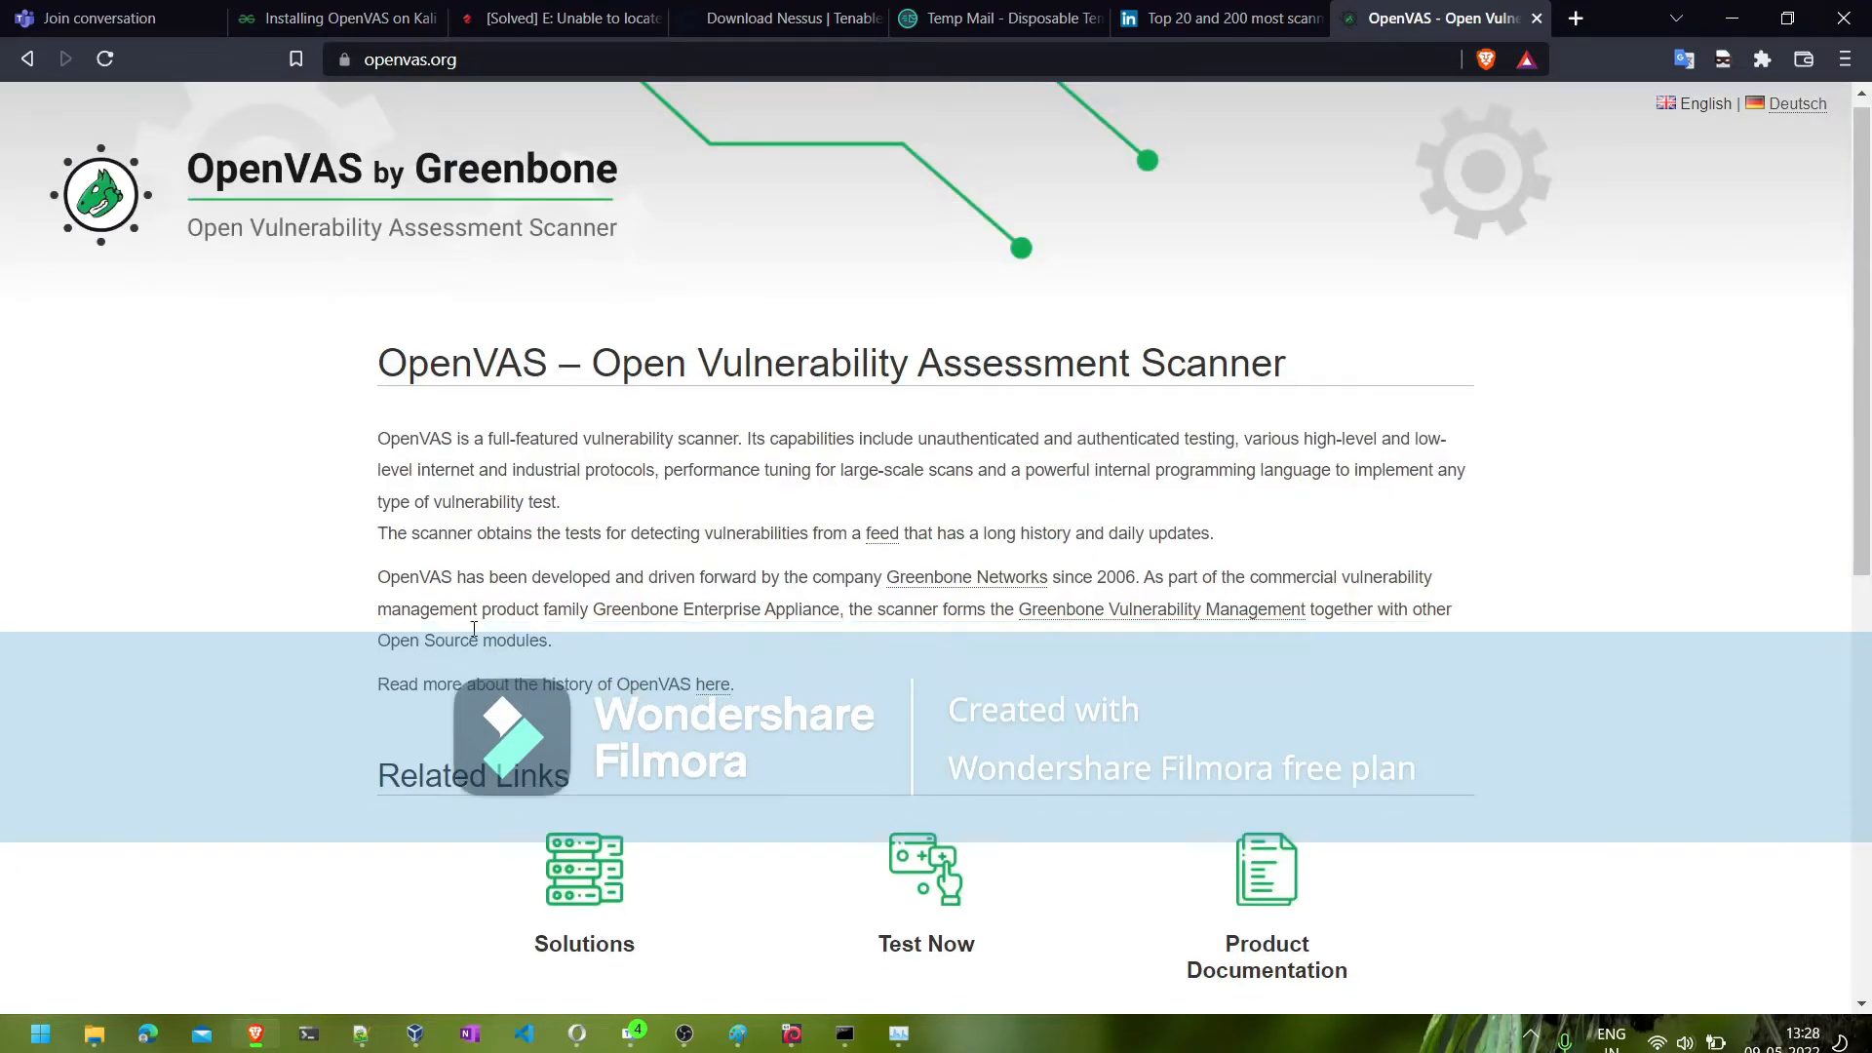
pyautogui.scroll(-3, 474, 629)
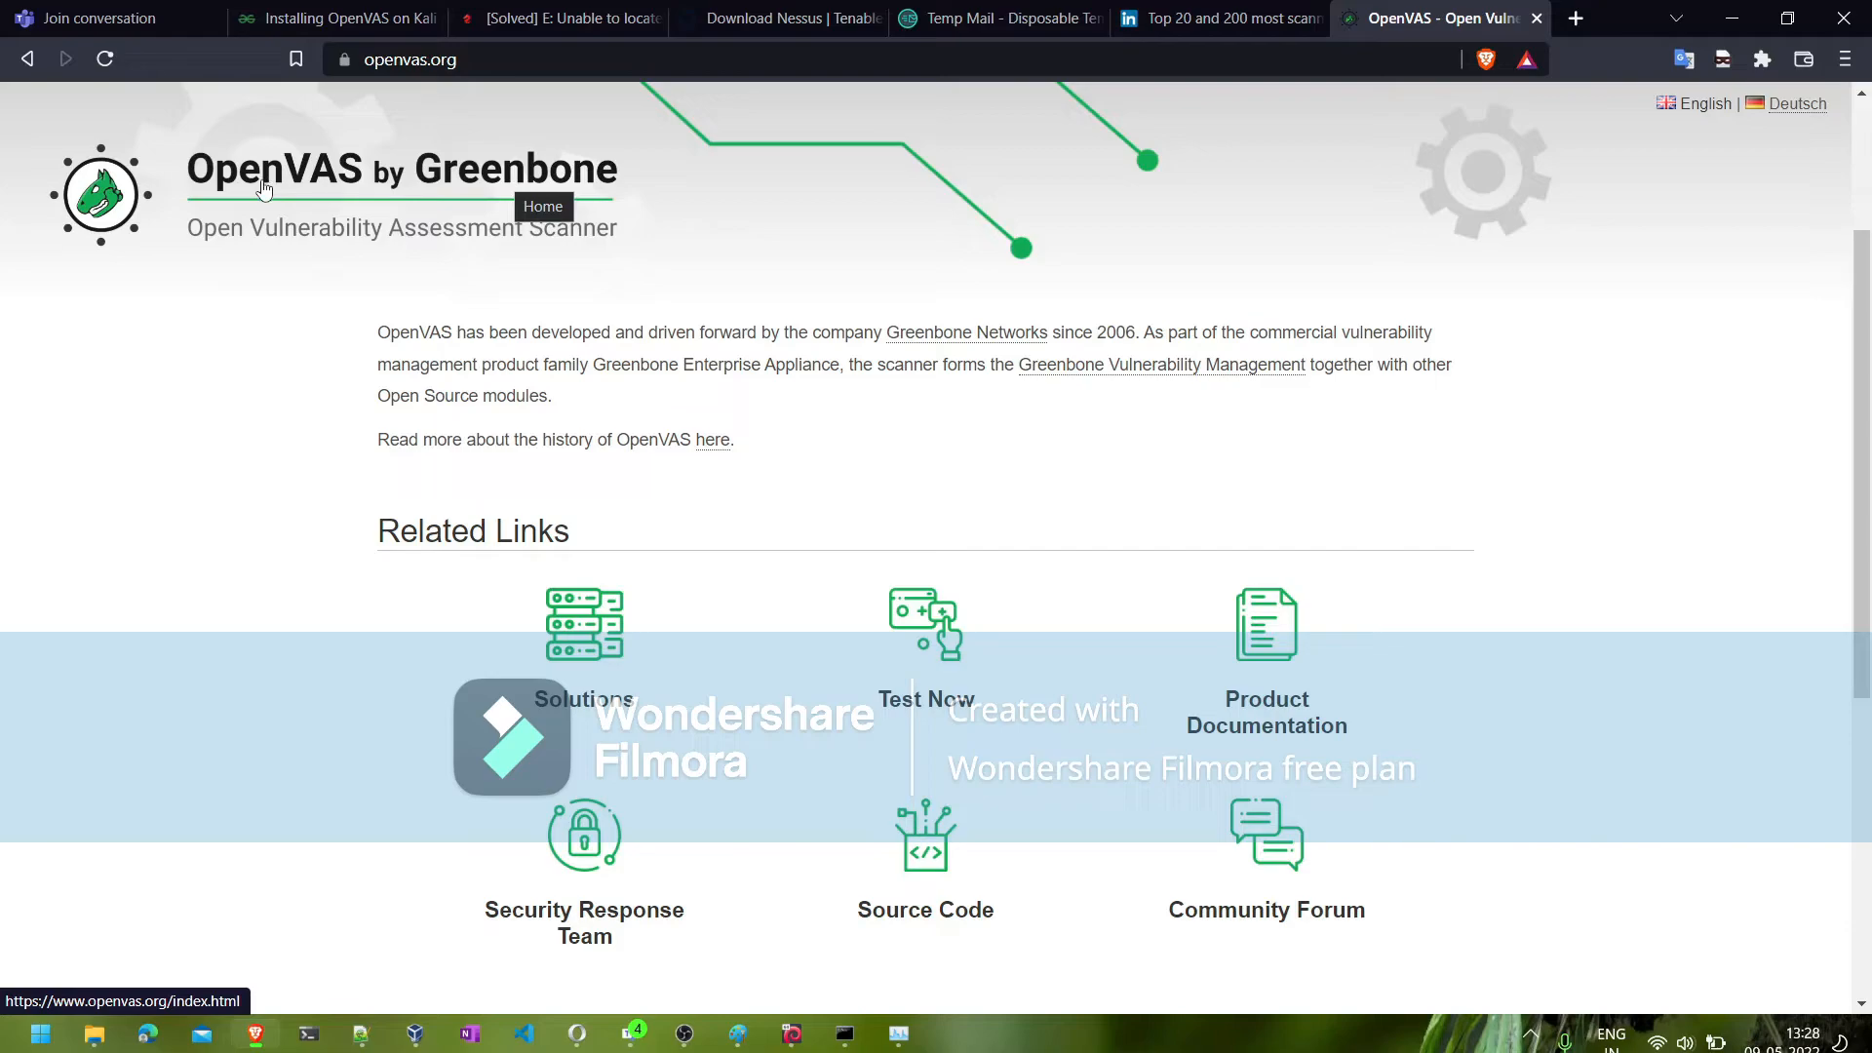
# - Open the Greenbone Networks website from the openvas.org contact section and look through its Products and Technology offerings
pyautogui.scroll(-6, 264, 188)
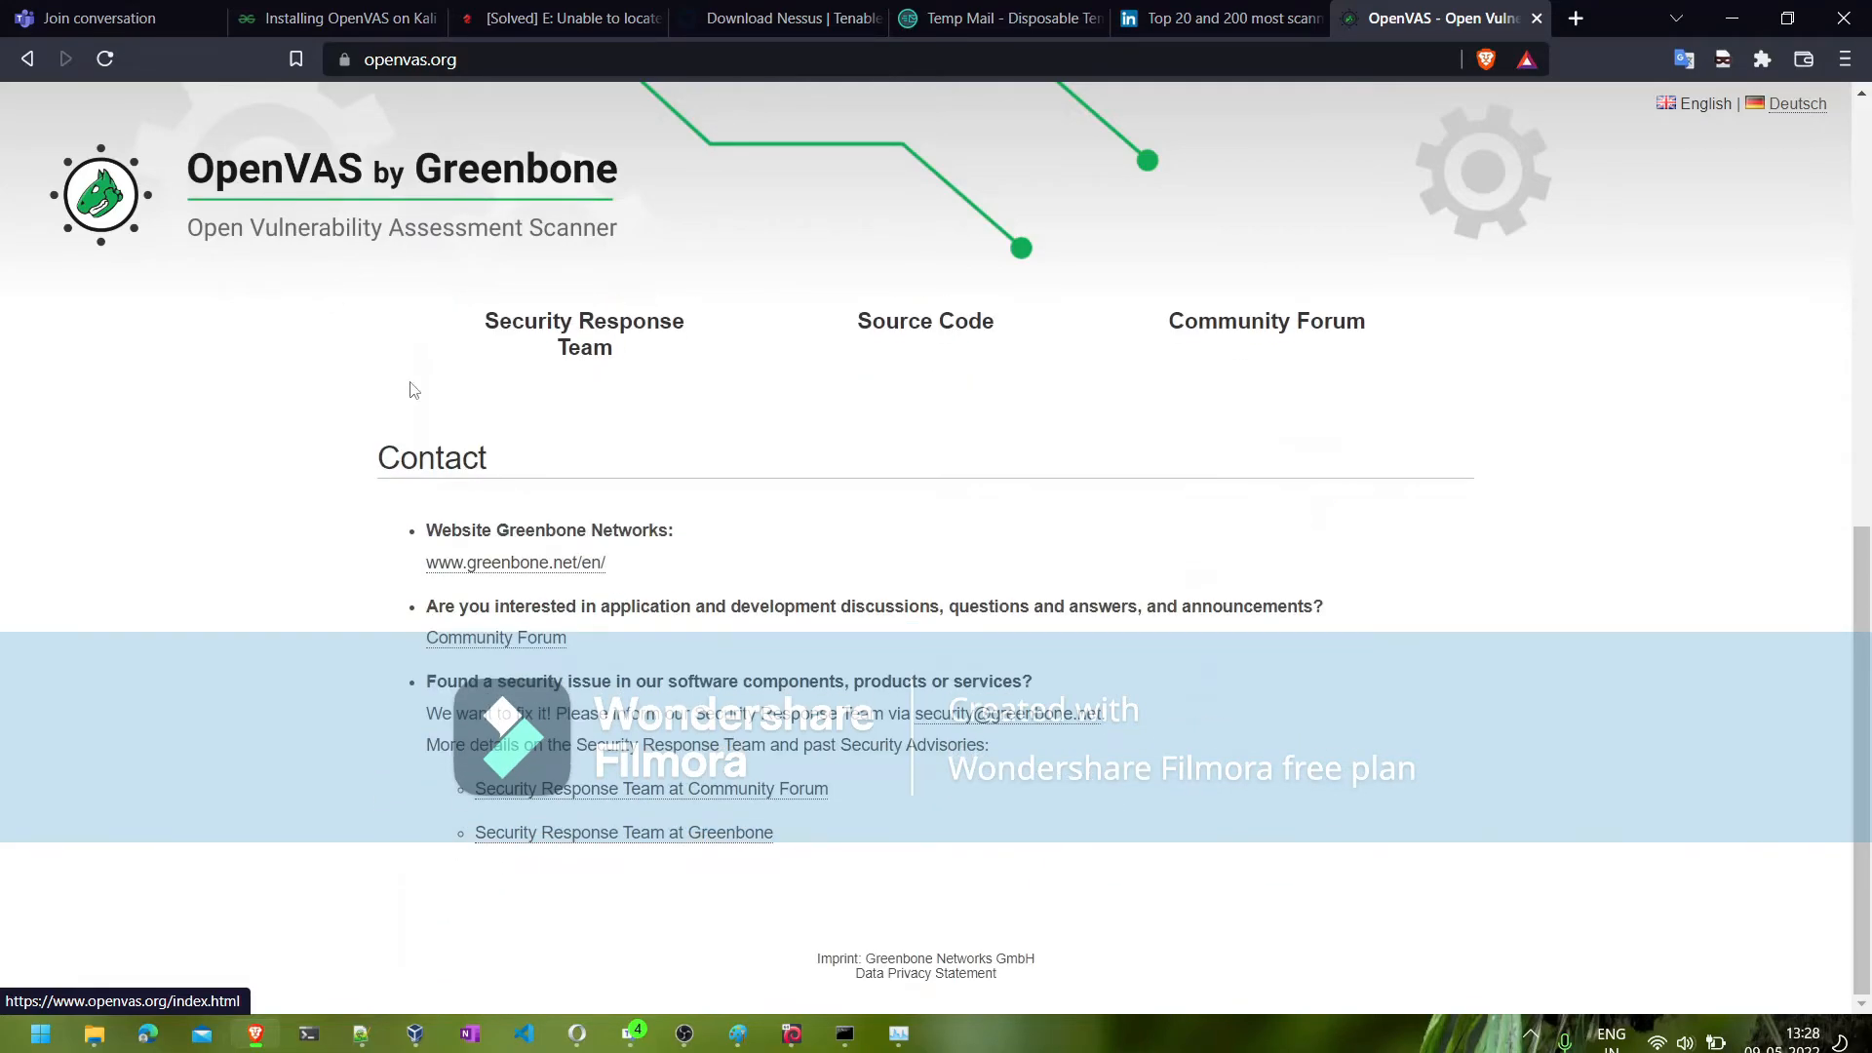
pyautogui.click(444, 565)
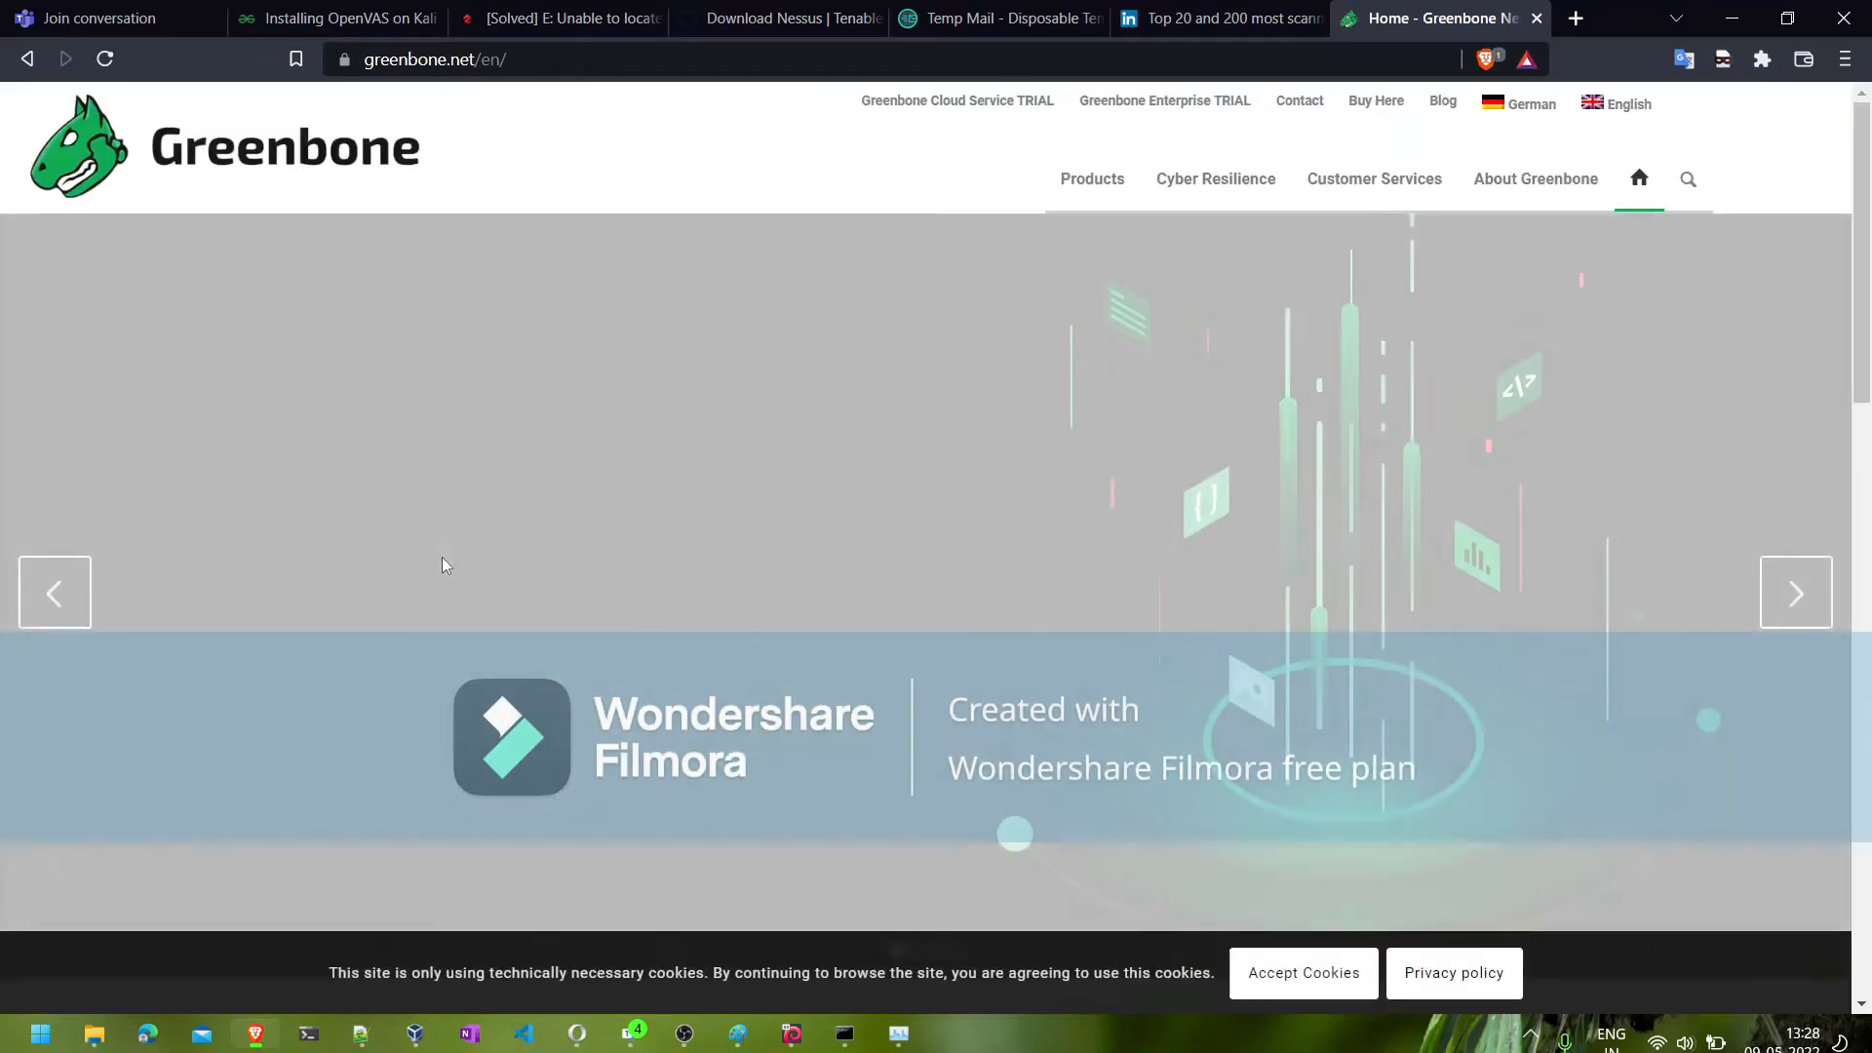
pyautogui.moveTo(1095, 186)
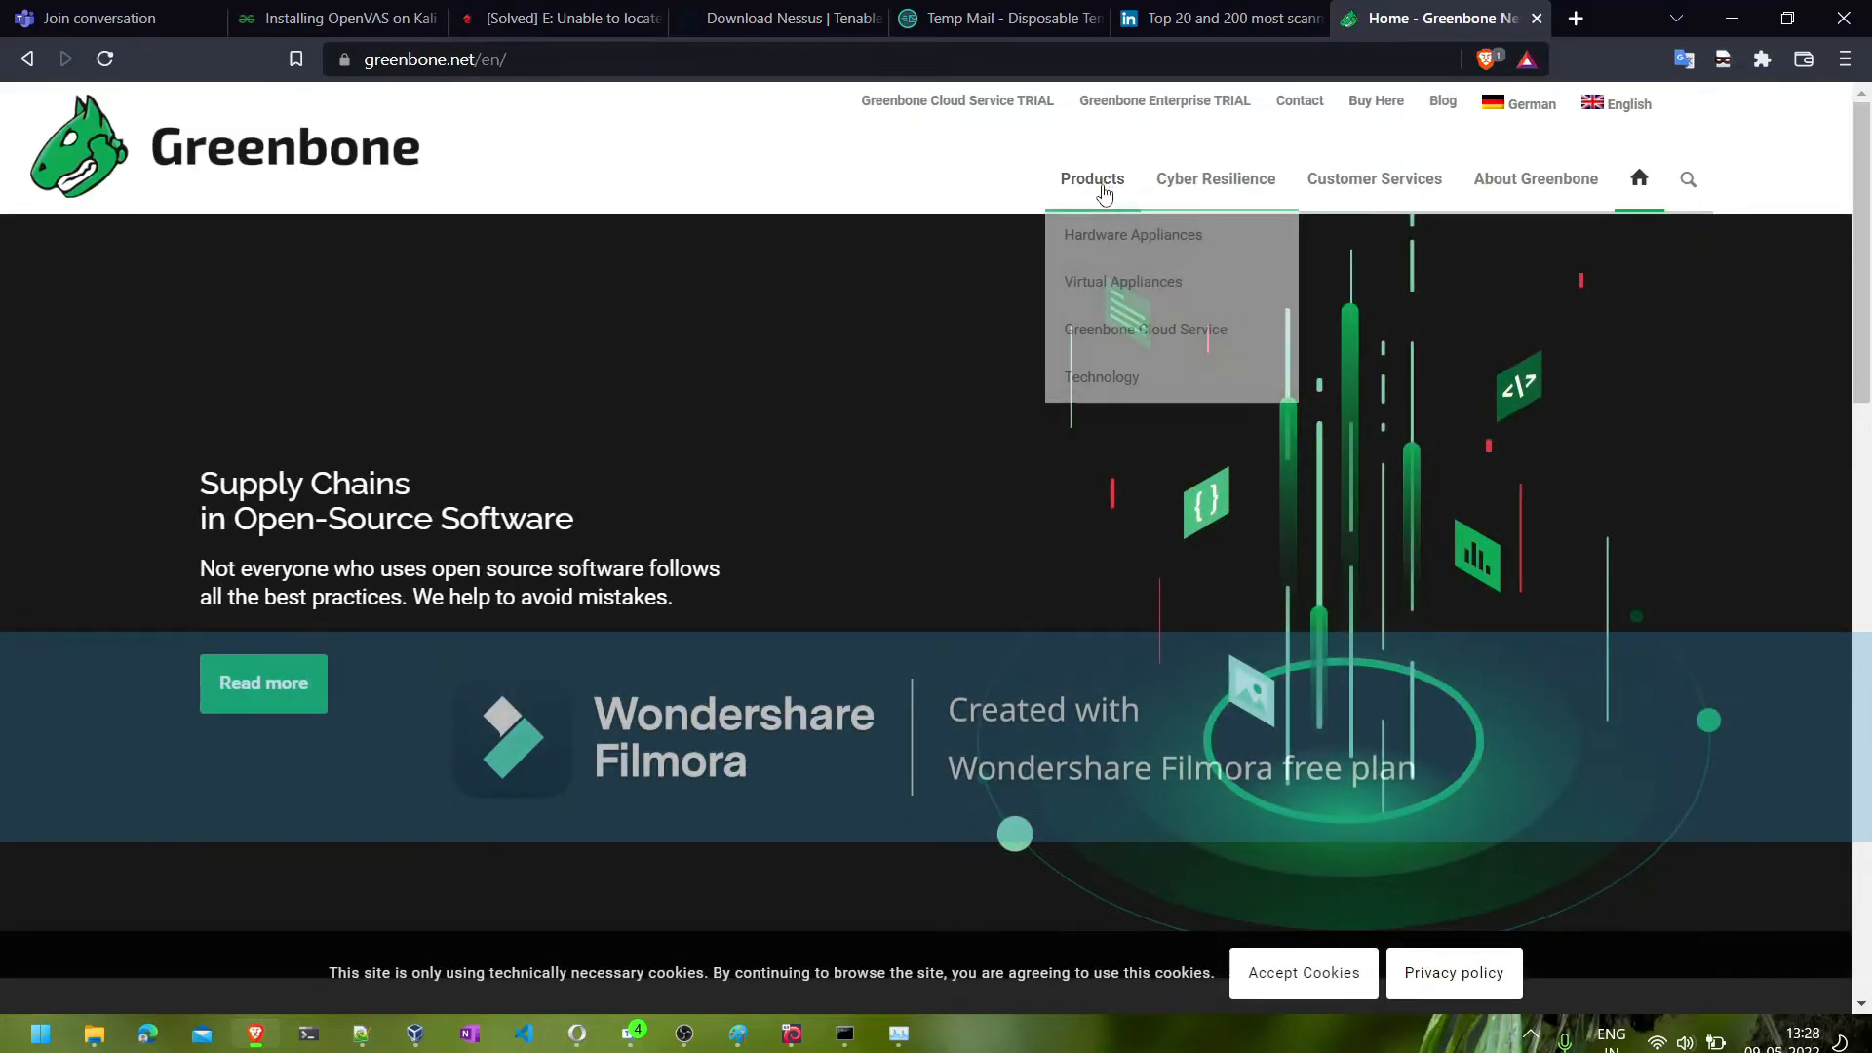
pyautogui.moveTo(1222, 376)
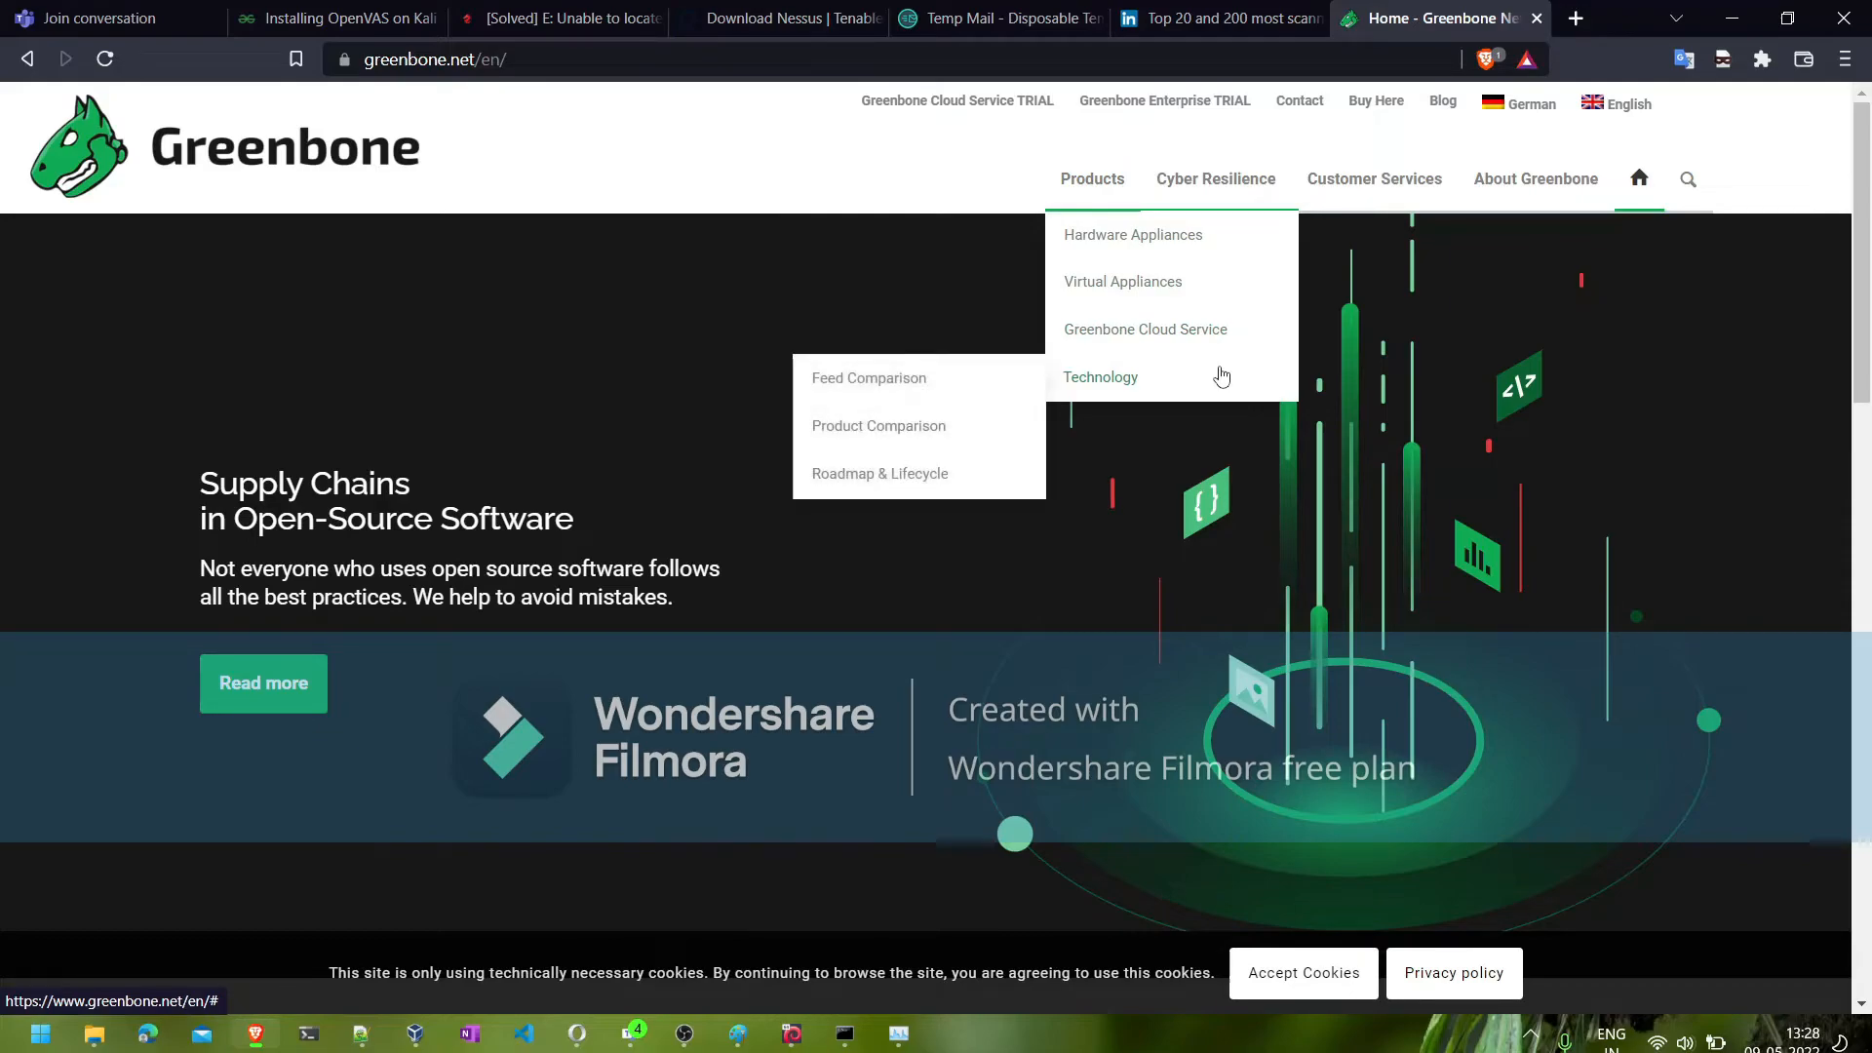
# - Return to Greenbone Security Assistant in the Kali virtual machine and view the Dashboards overview
pyautogui.click(1735, 25)
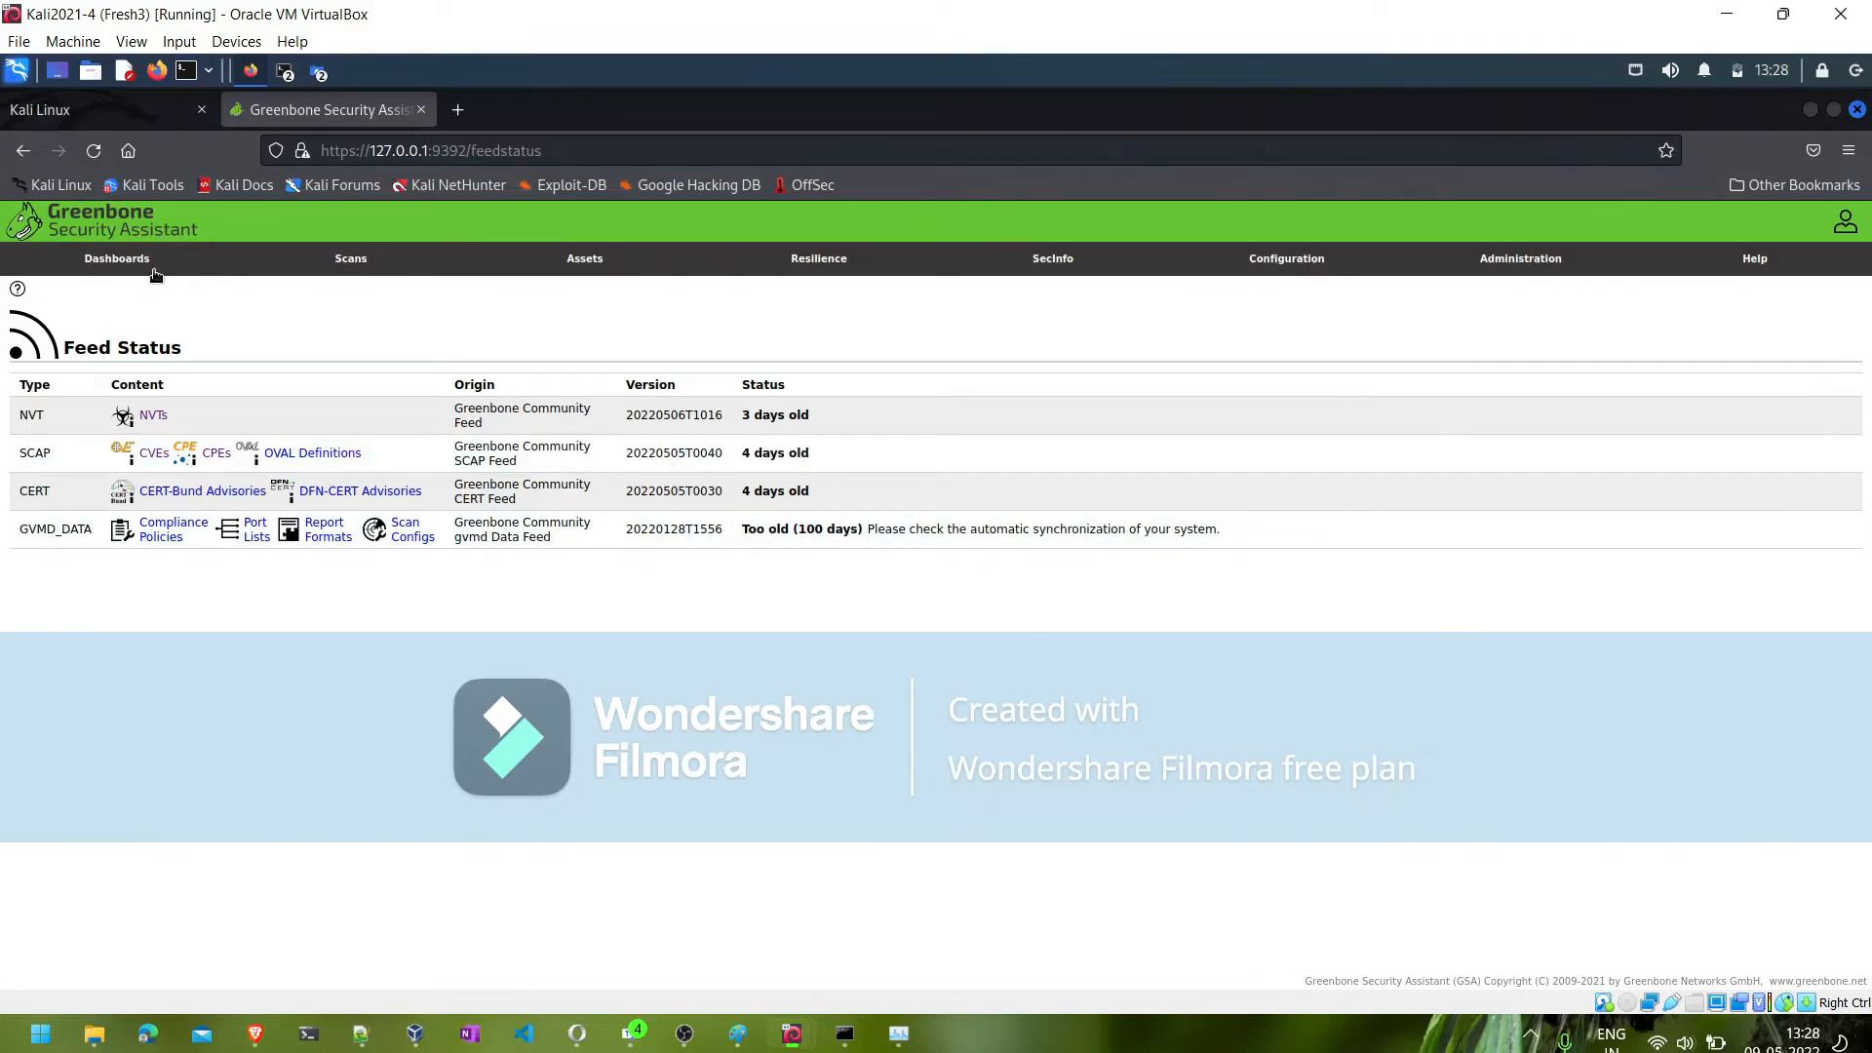
pyautogui.click(121, 265)
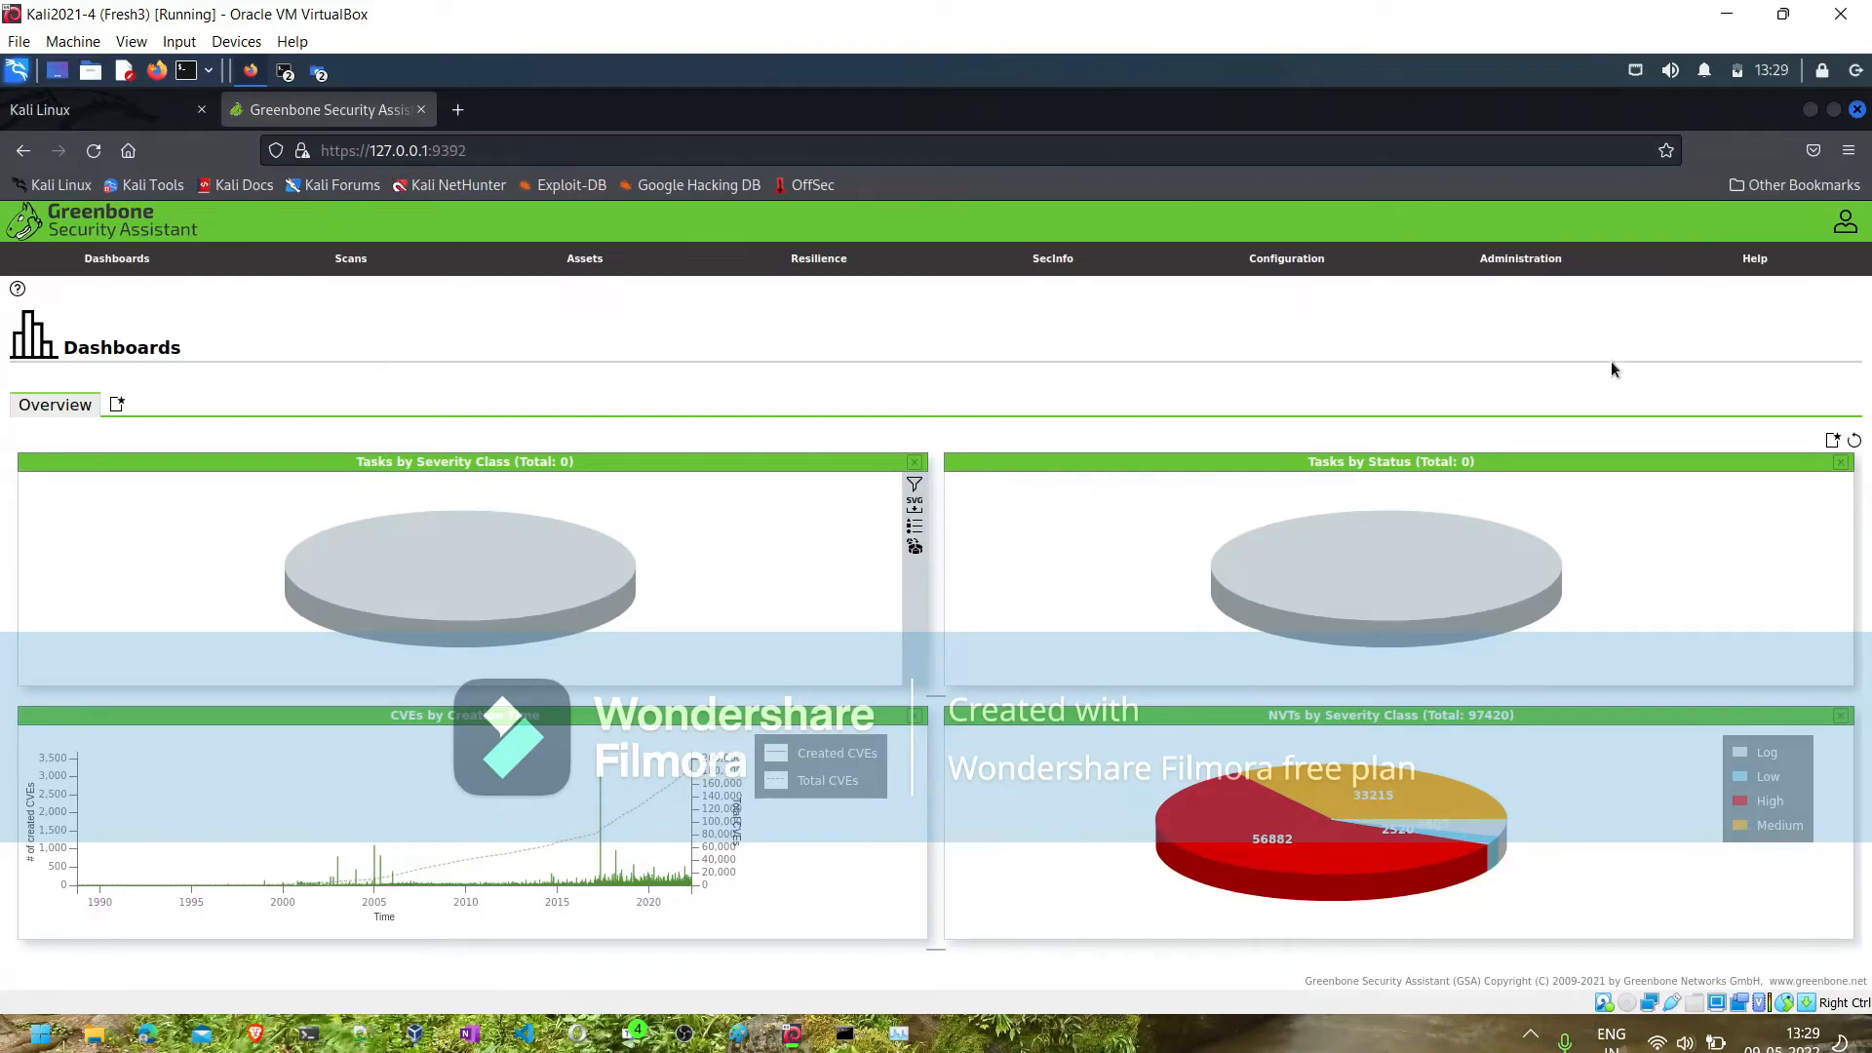
# - Start a new user in the Users administration, entering the person's login name and the comment "normal user"
pyautogui.moveTo(1514, 262)
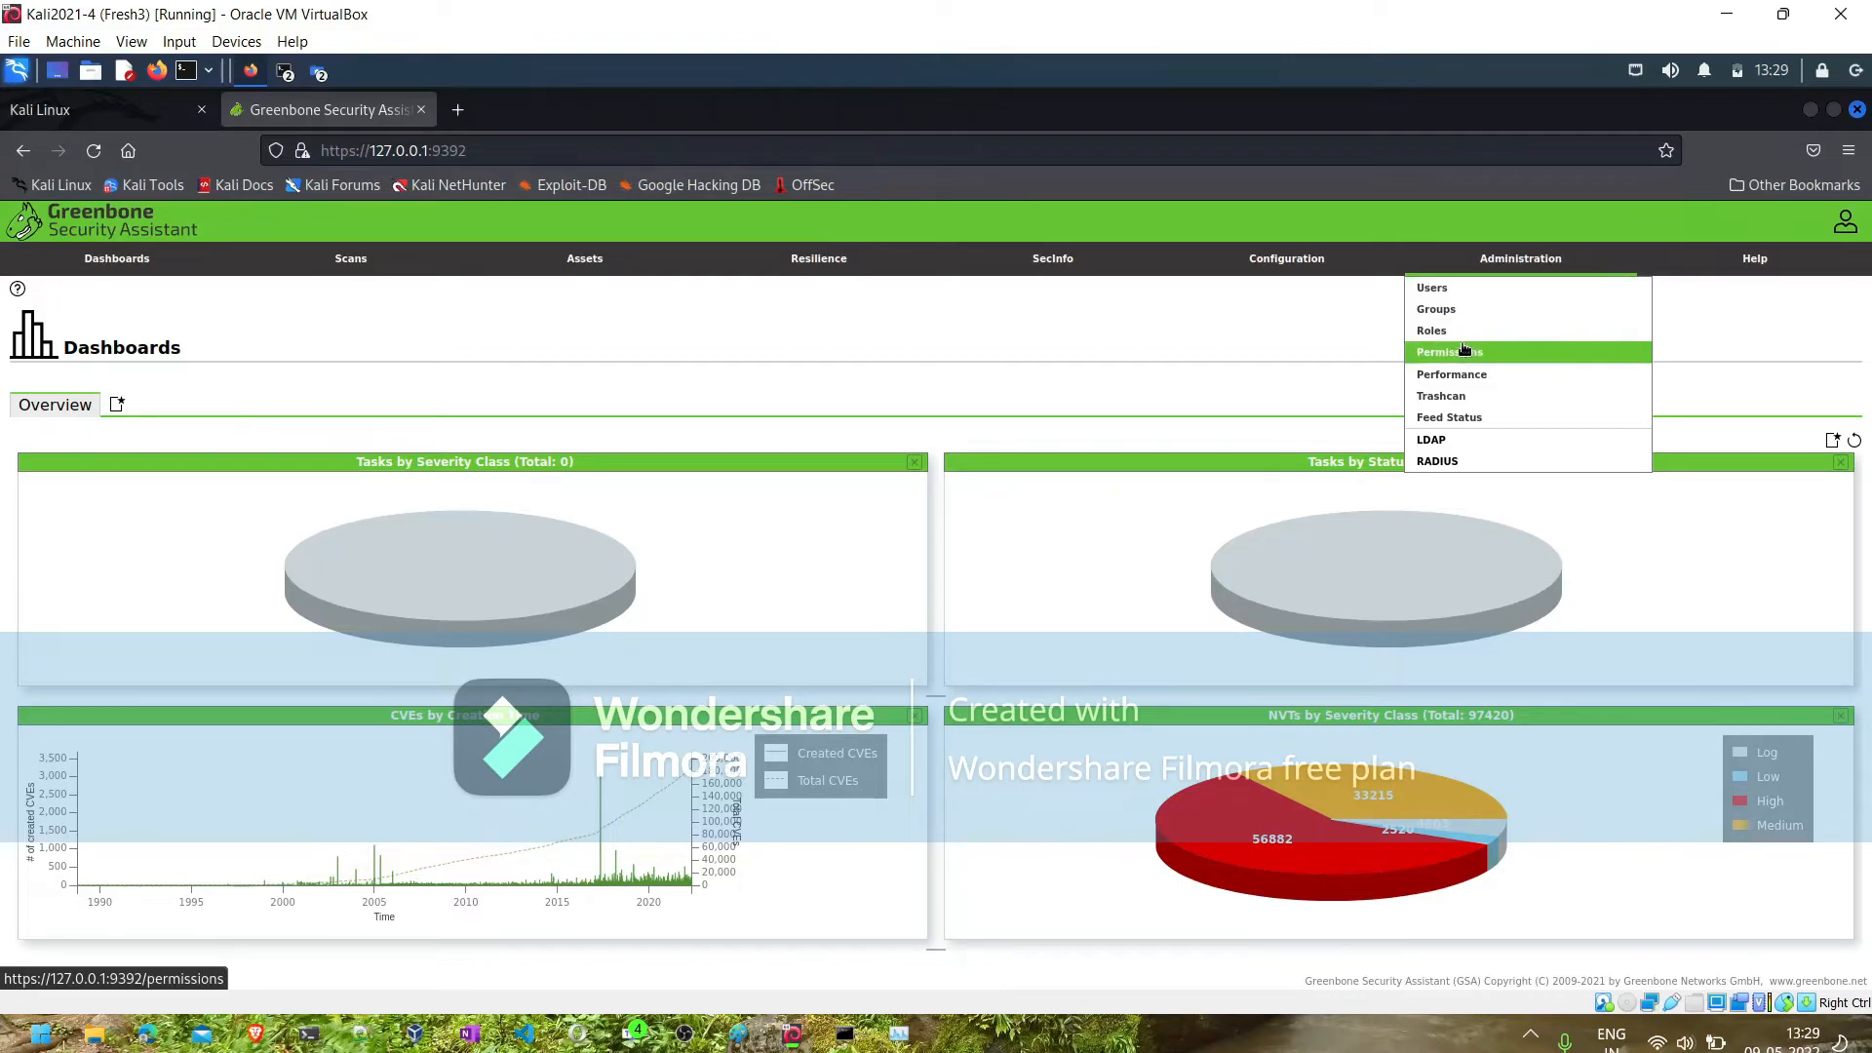
pyautogui.click(1450, 293)
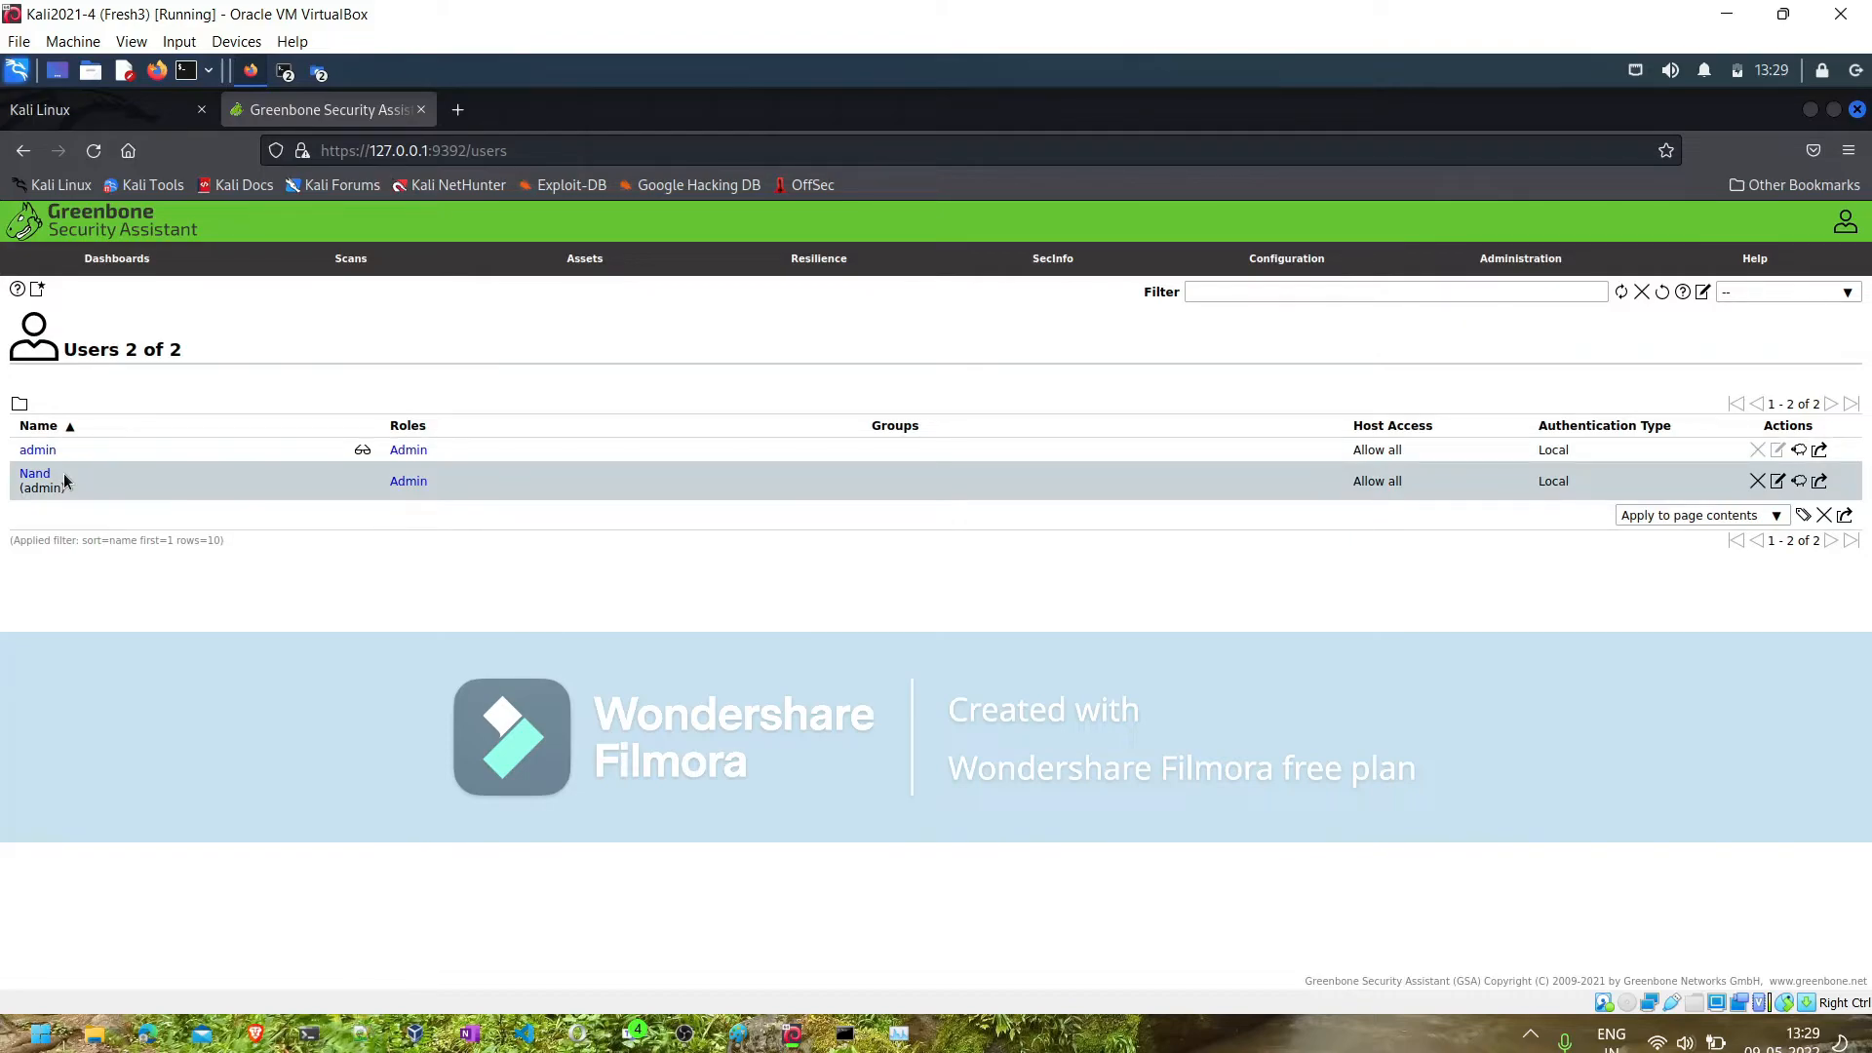
pyautogui.click(40, 292)
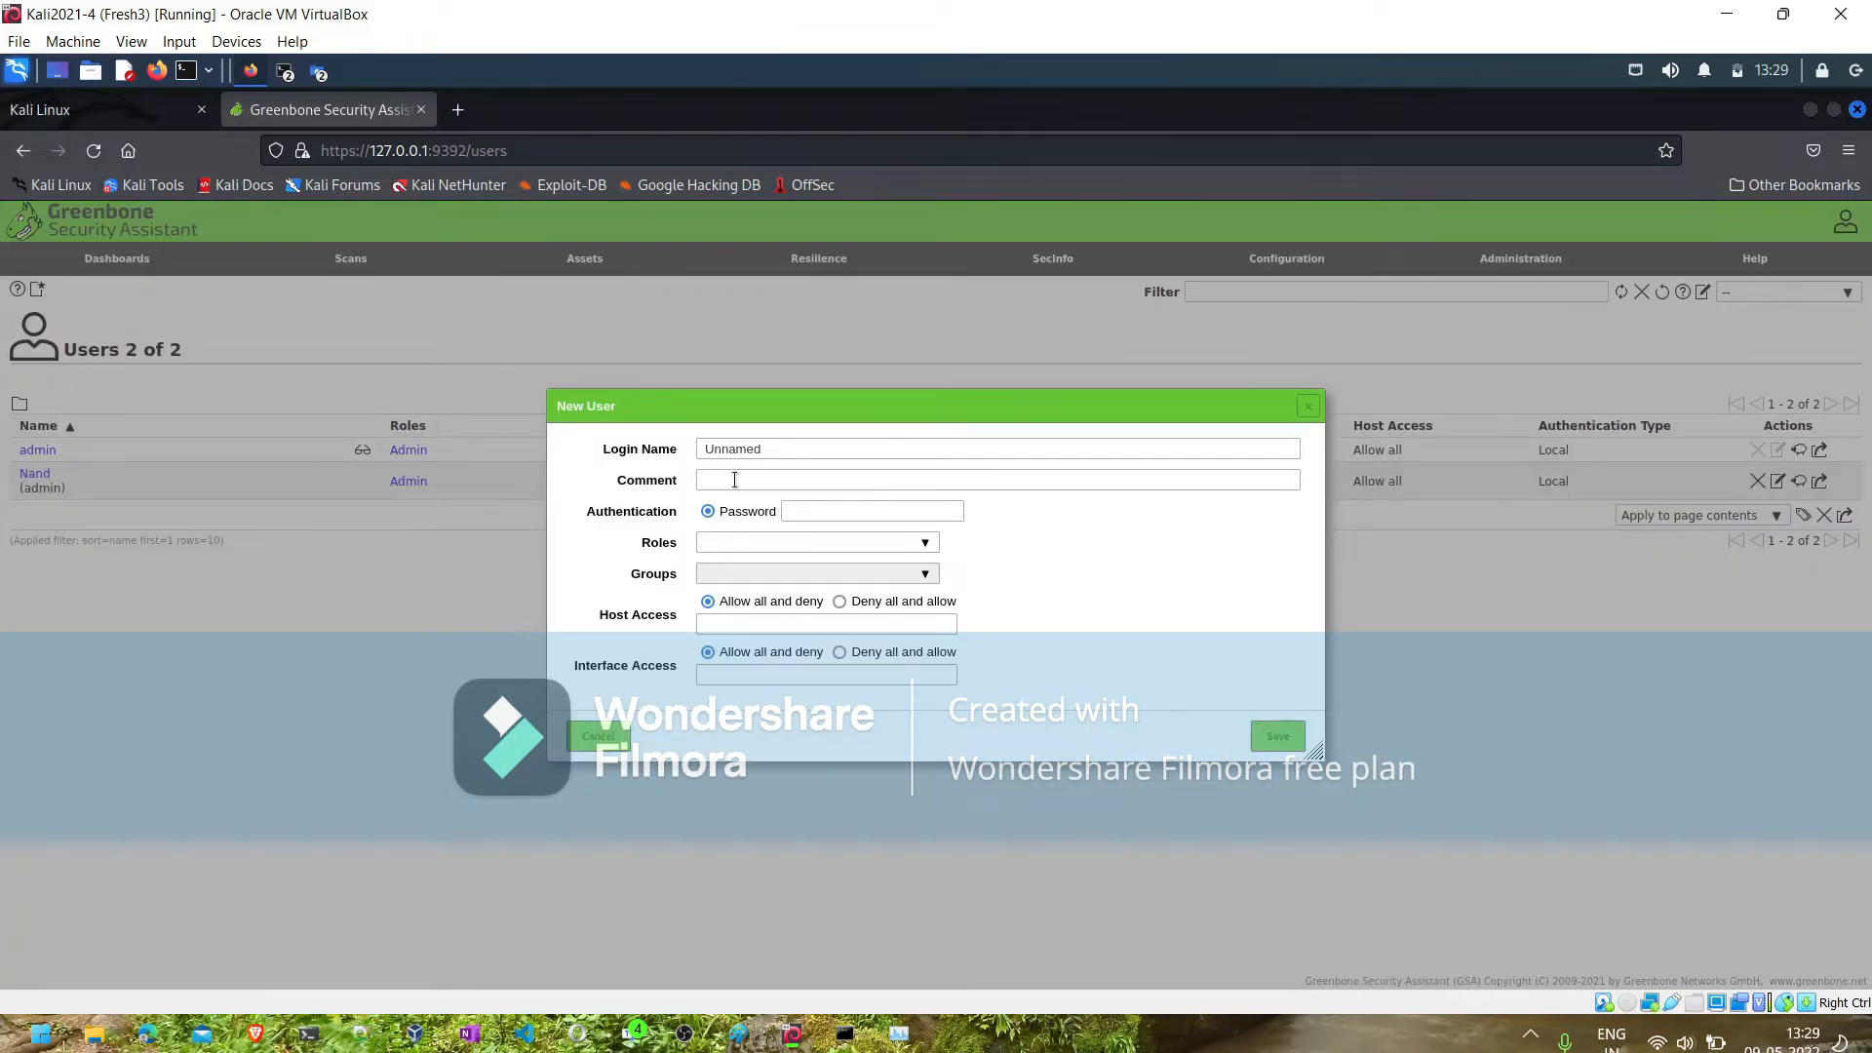
pyautogui.click(739, 451)
pyautogui.doubleClick(739, 451)
pyautogui.write('Ilakkia')
pyautogui.click(728, 480)
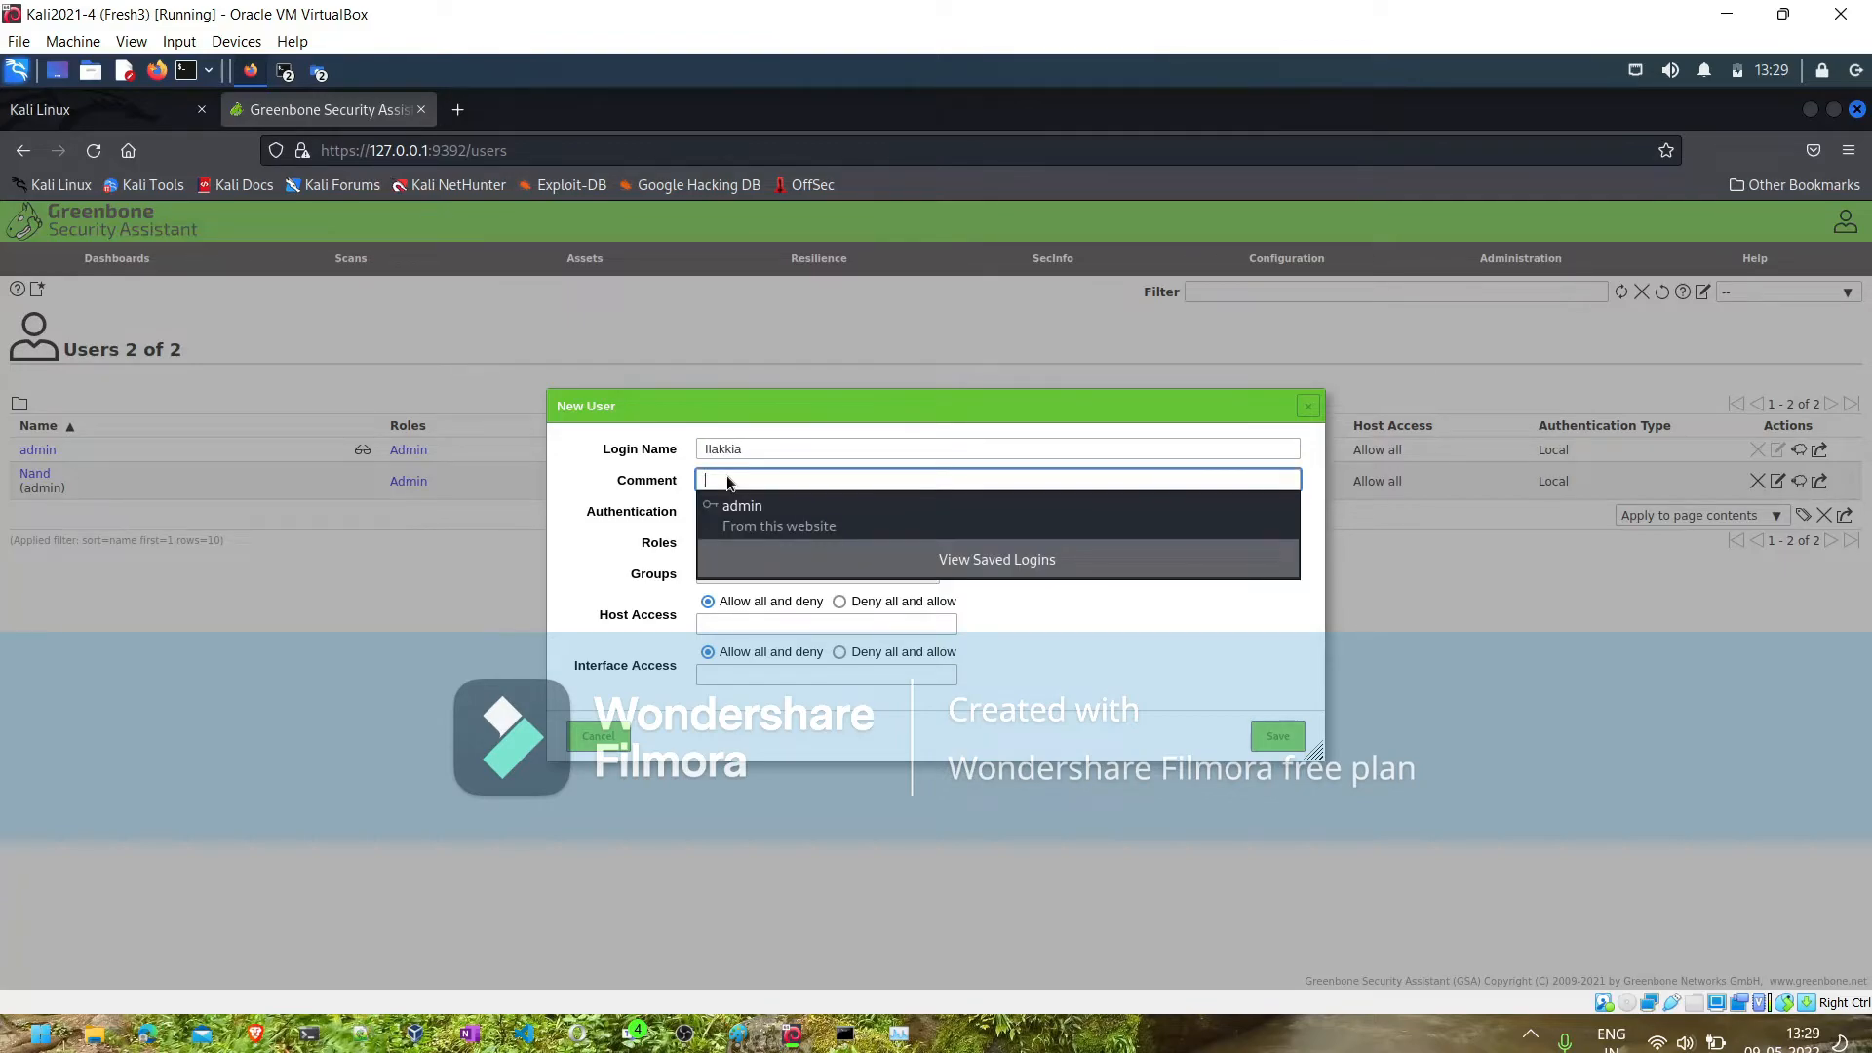
pyautogui.write('normal ')
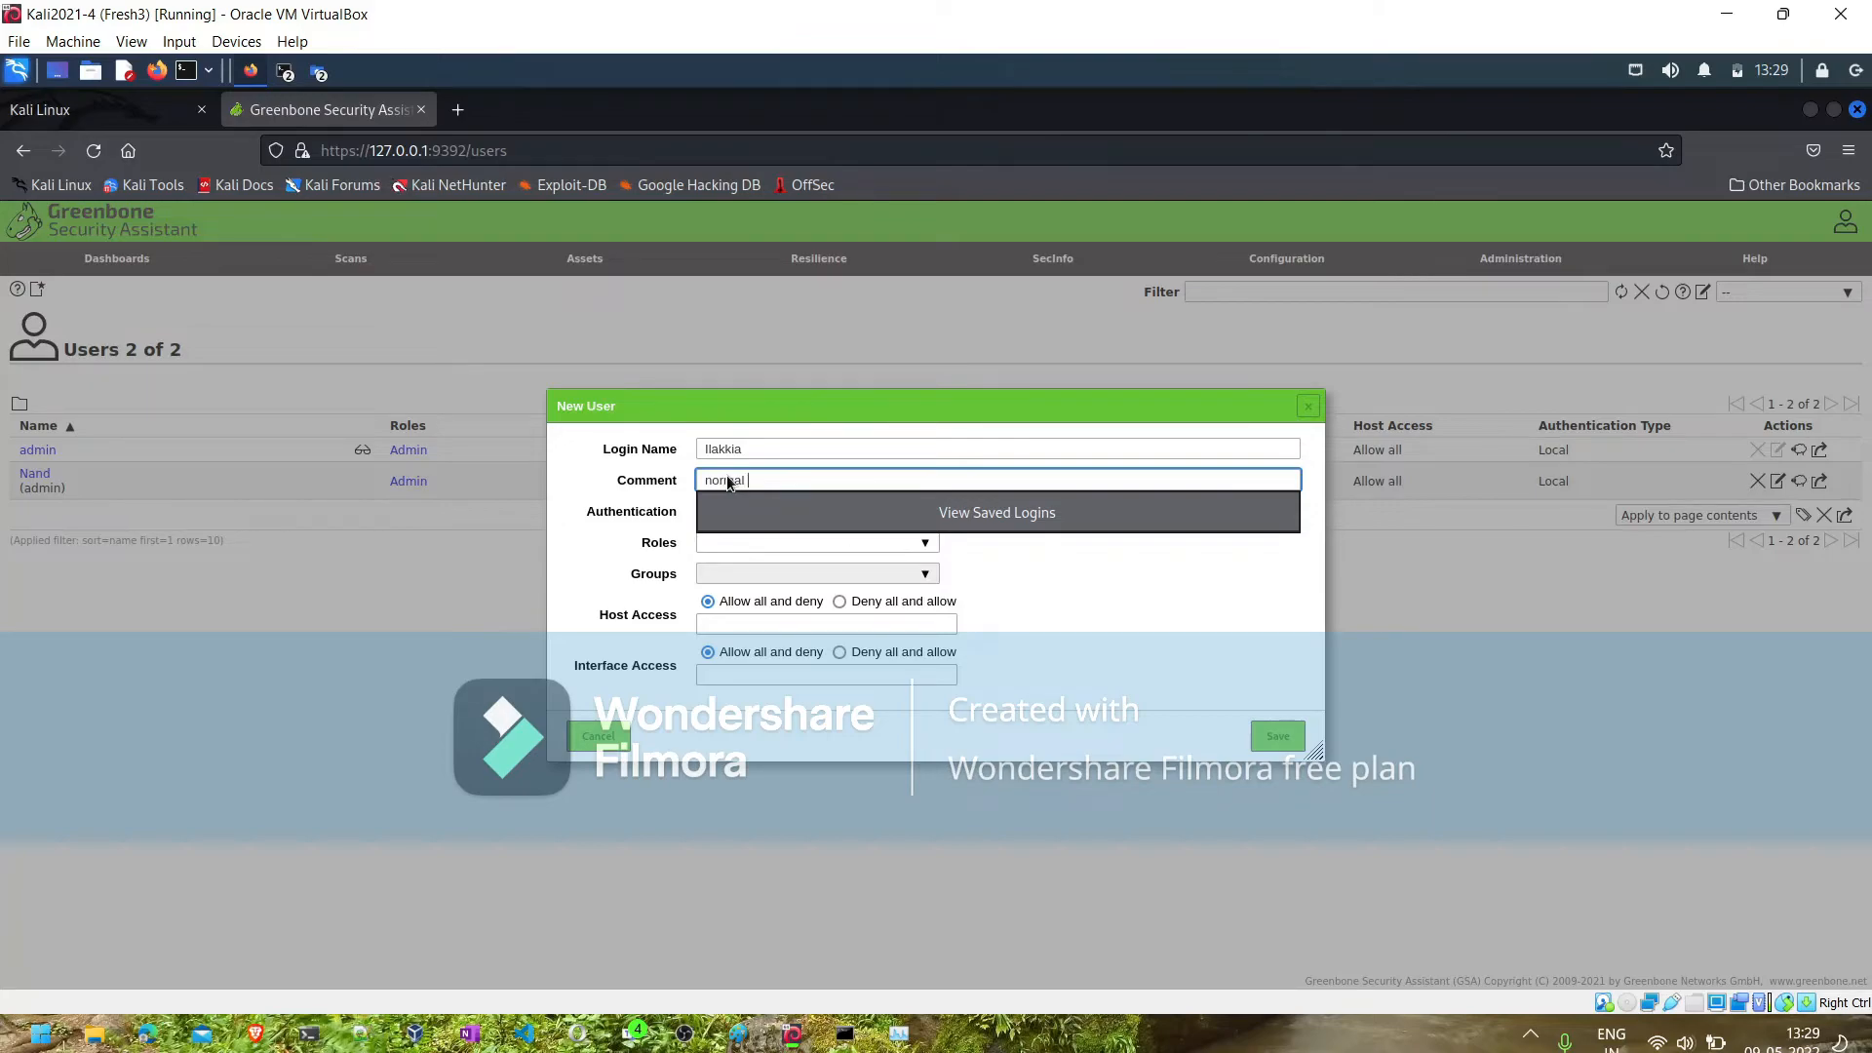
pyautogui.write('user')
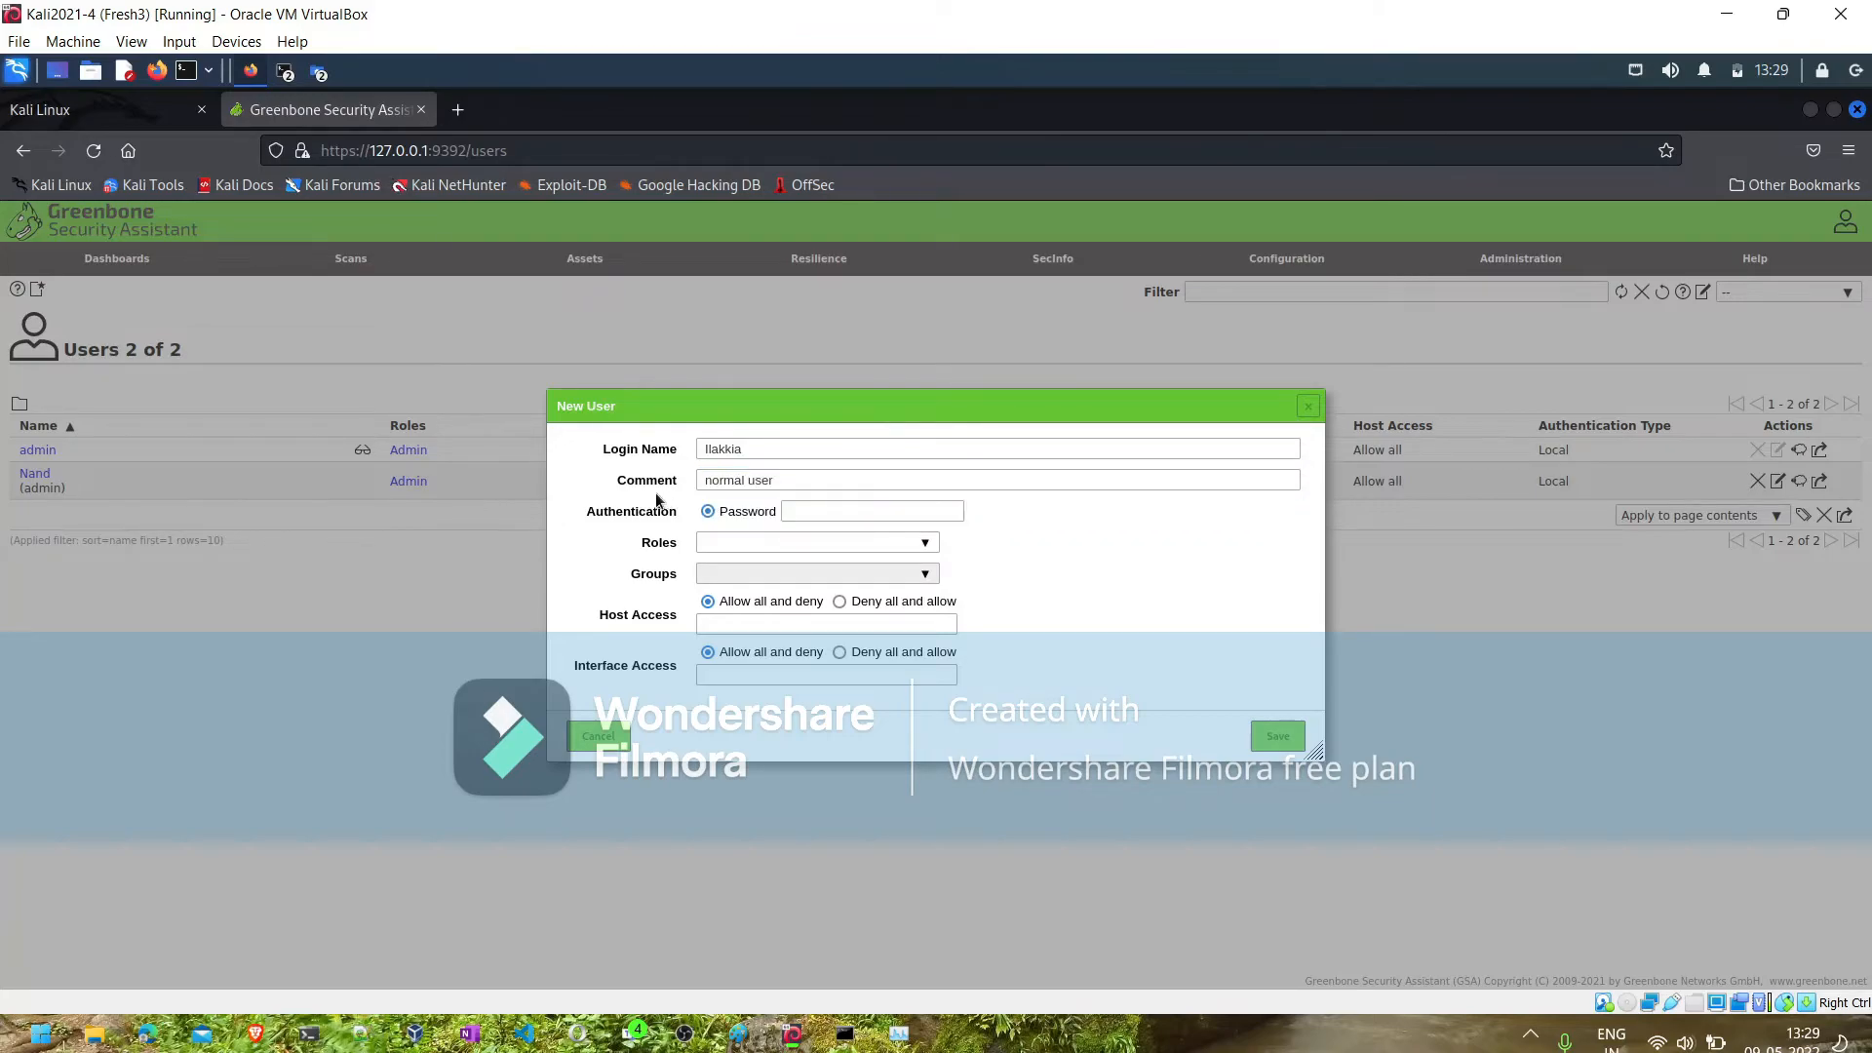
# - Enter the new user's password, assign the User role, and save the account
pyautogui.click(802, 512)
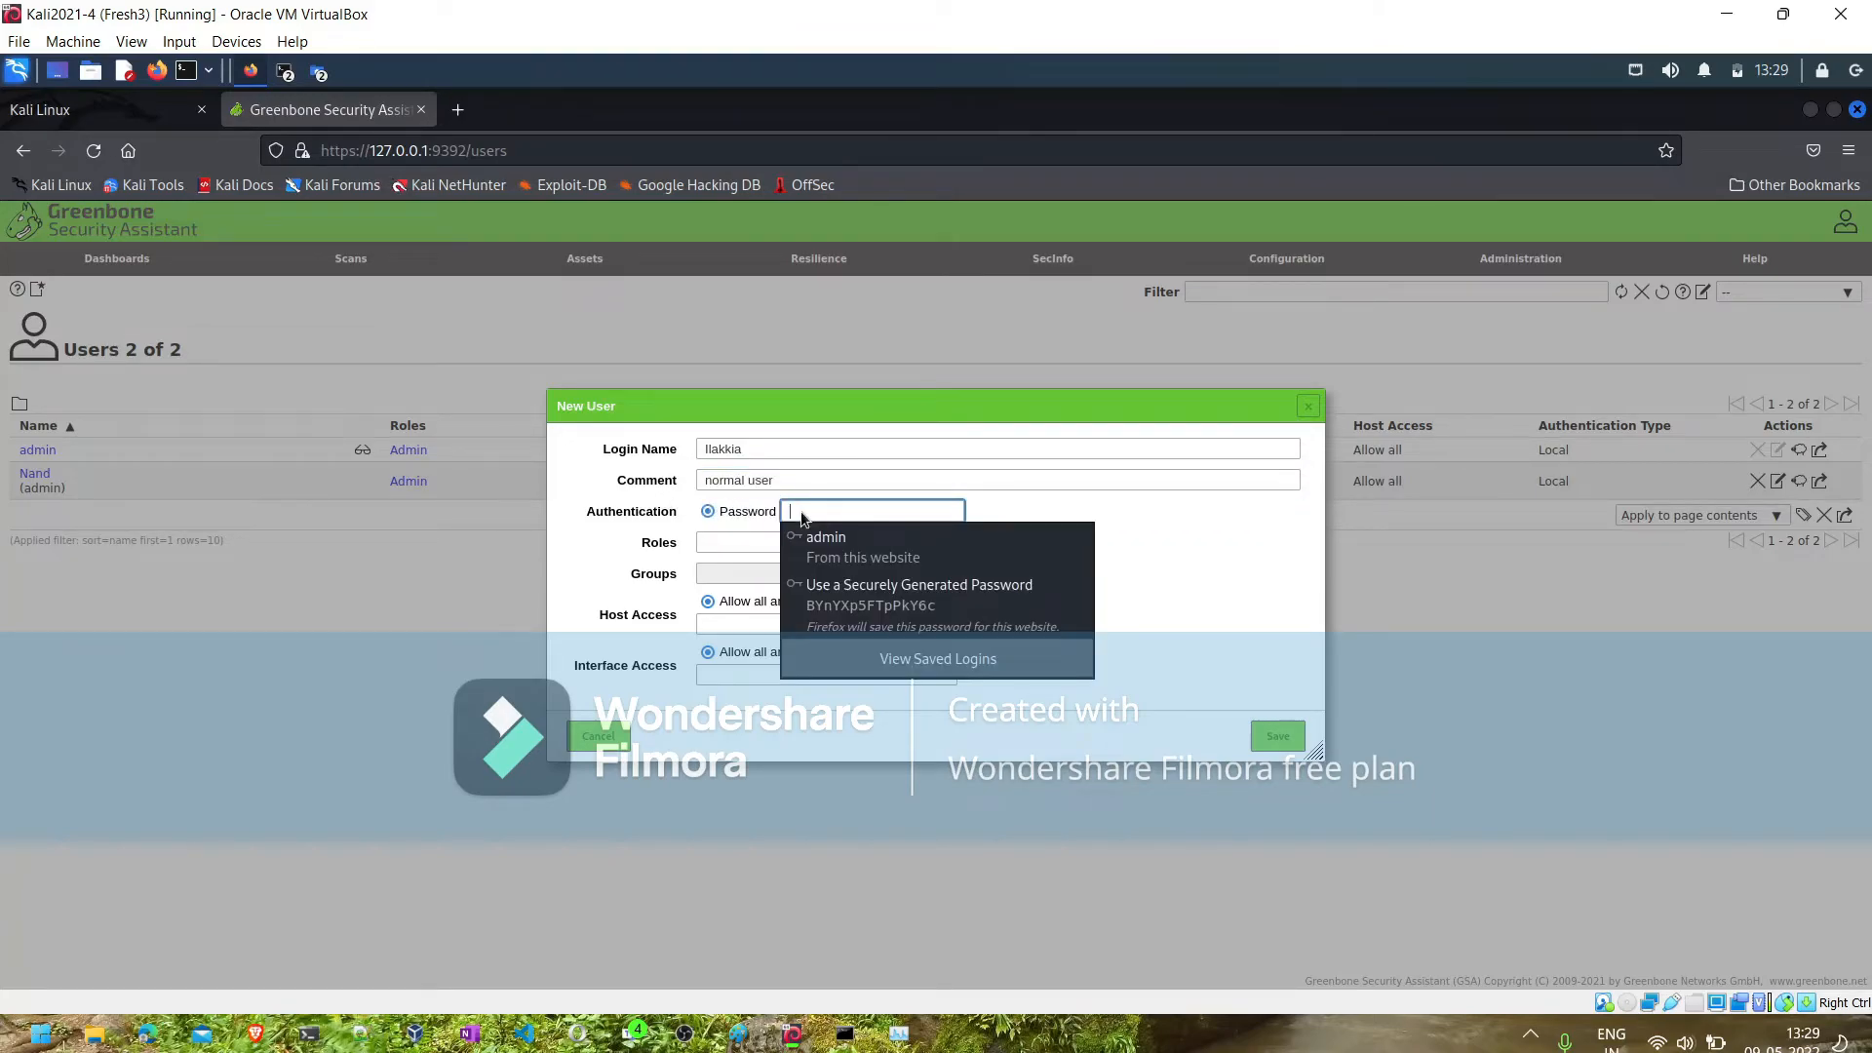
pyautogui.write('•••••••')
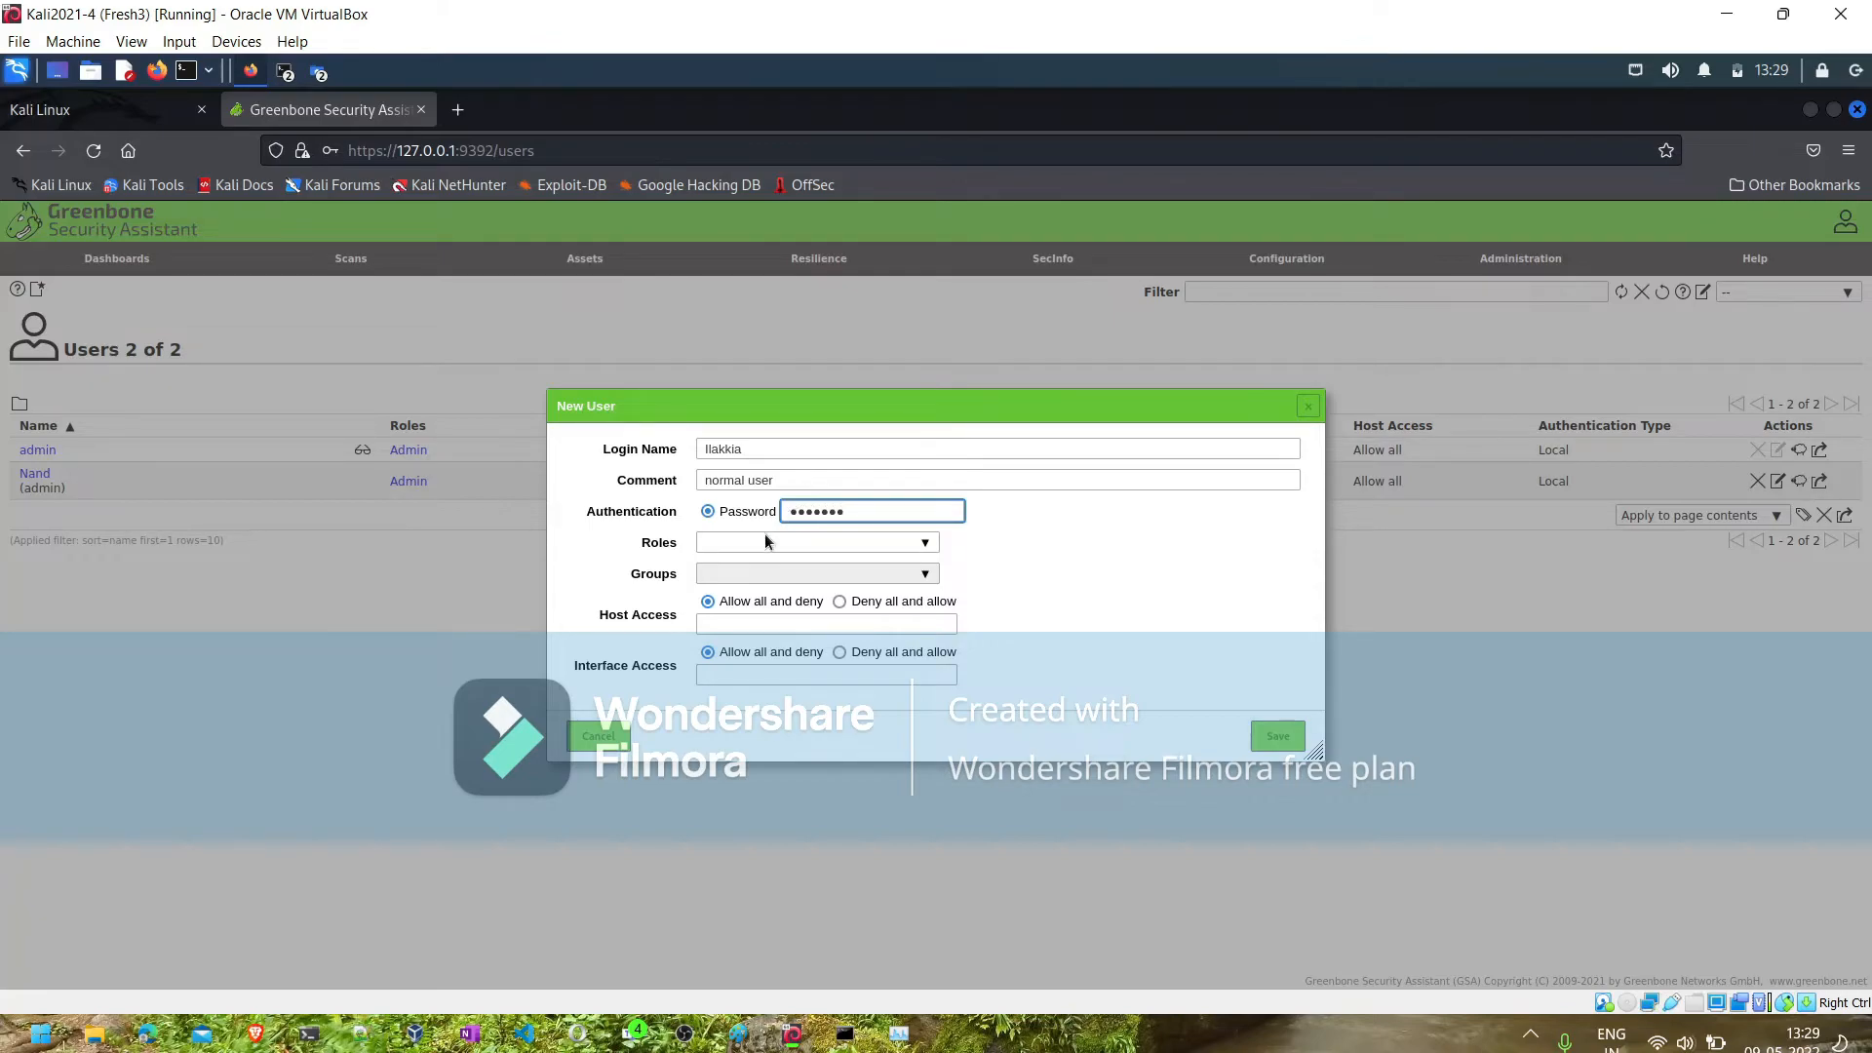
pyautogui.click(925, 544)
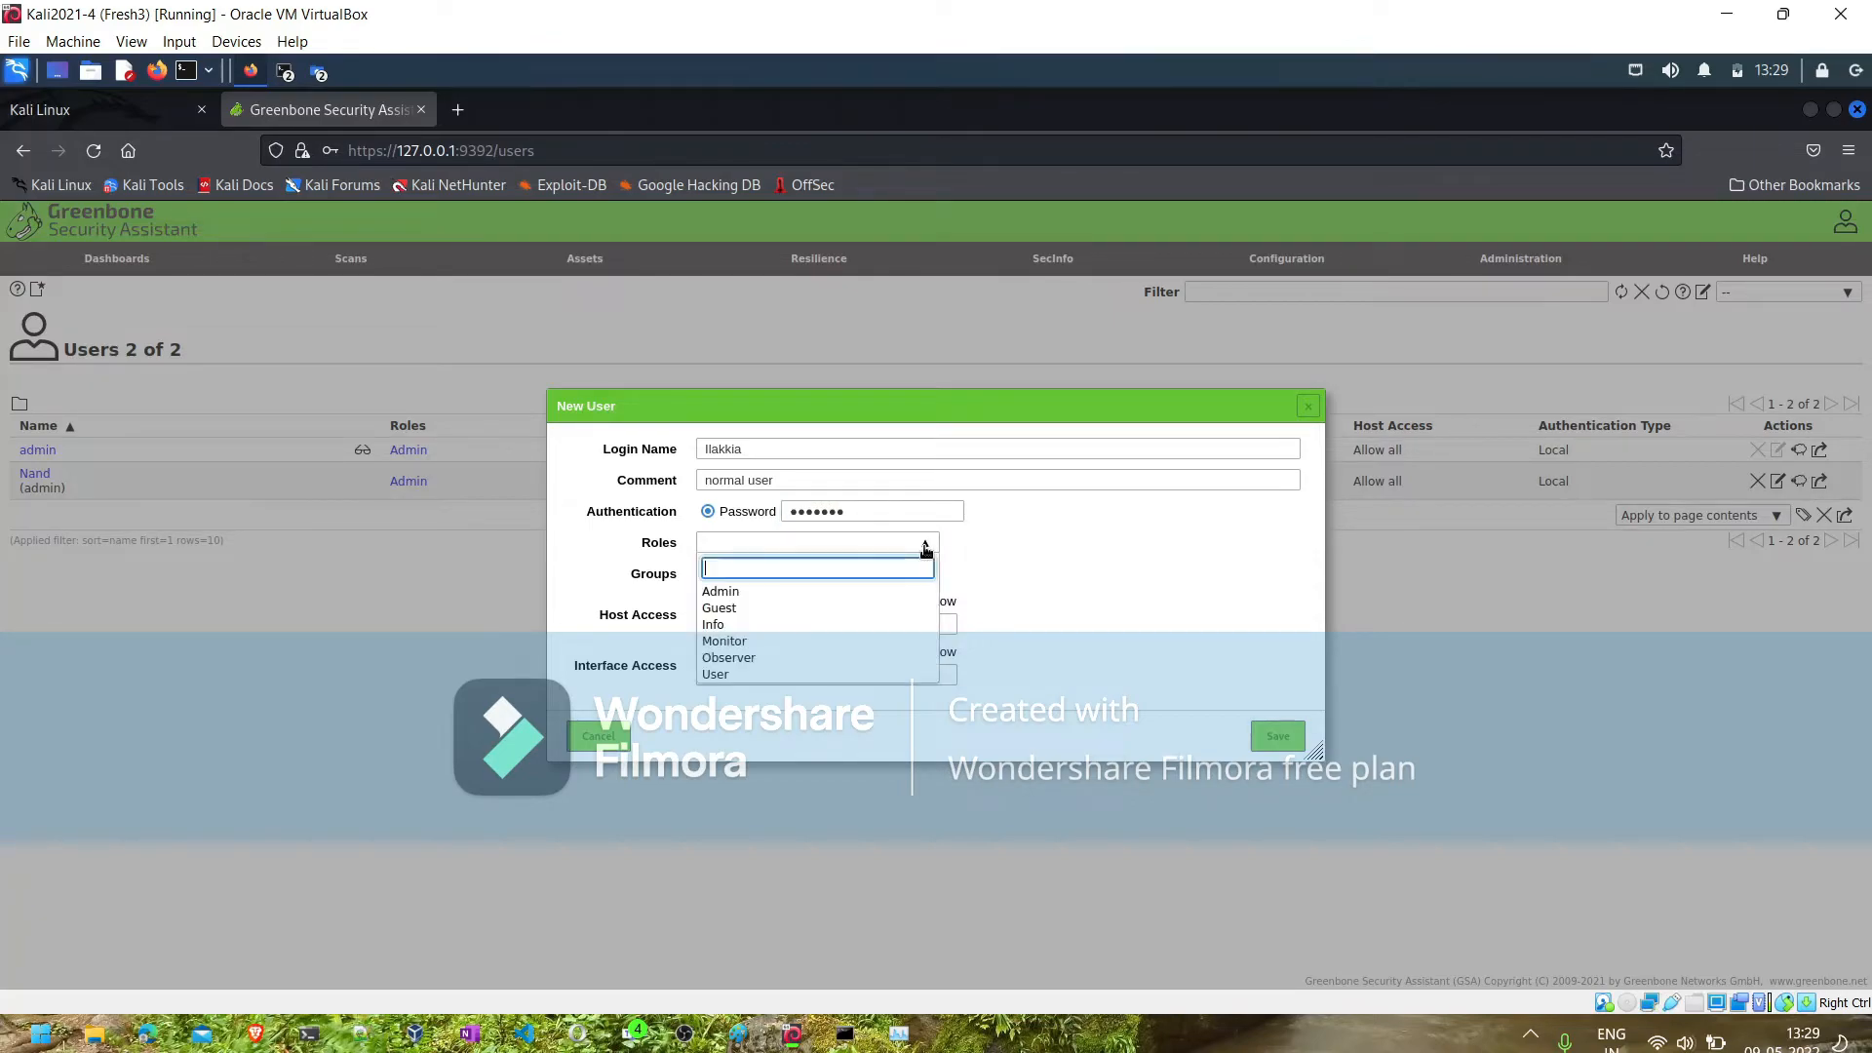
pyautogui.click(733, 675)
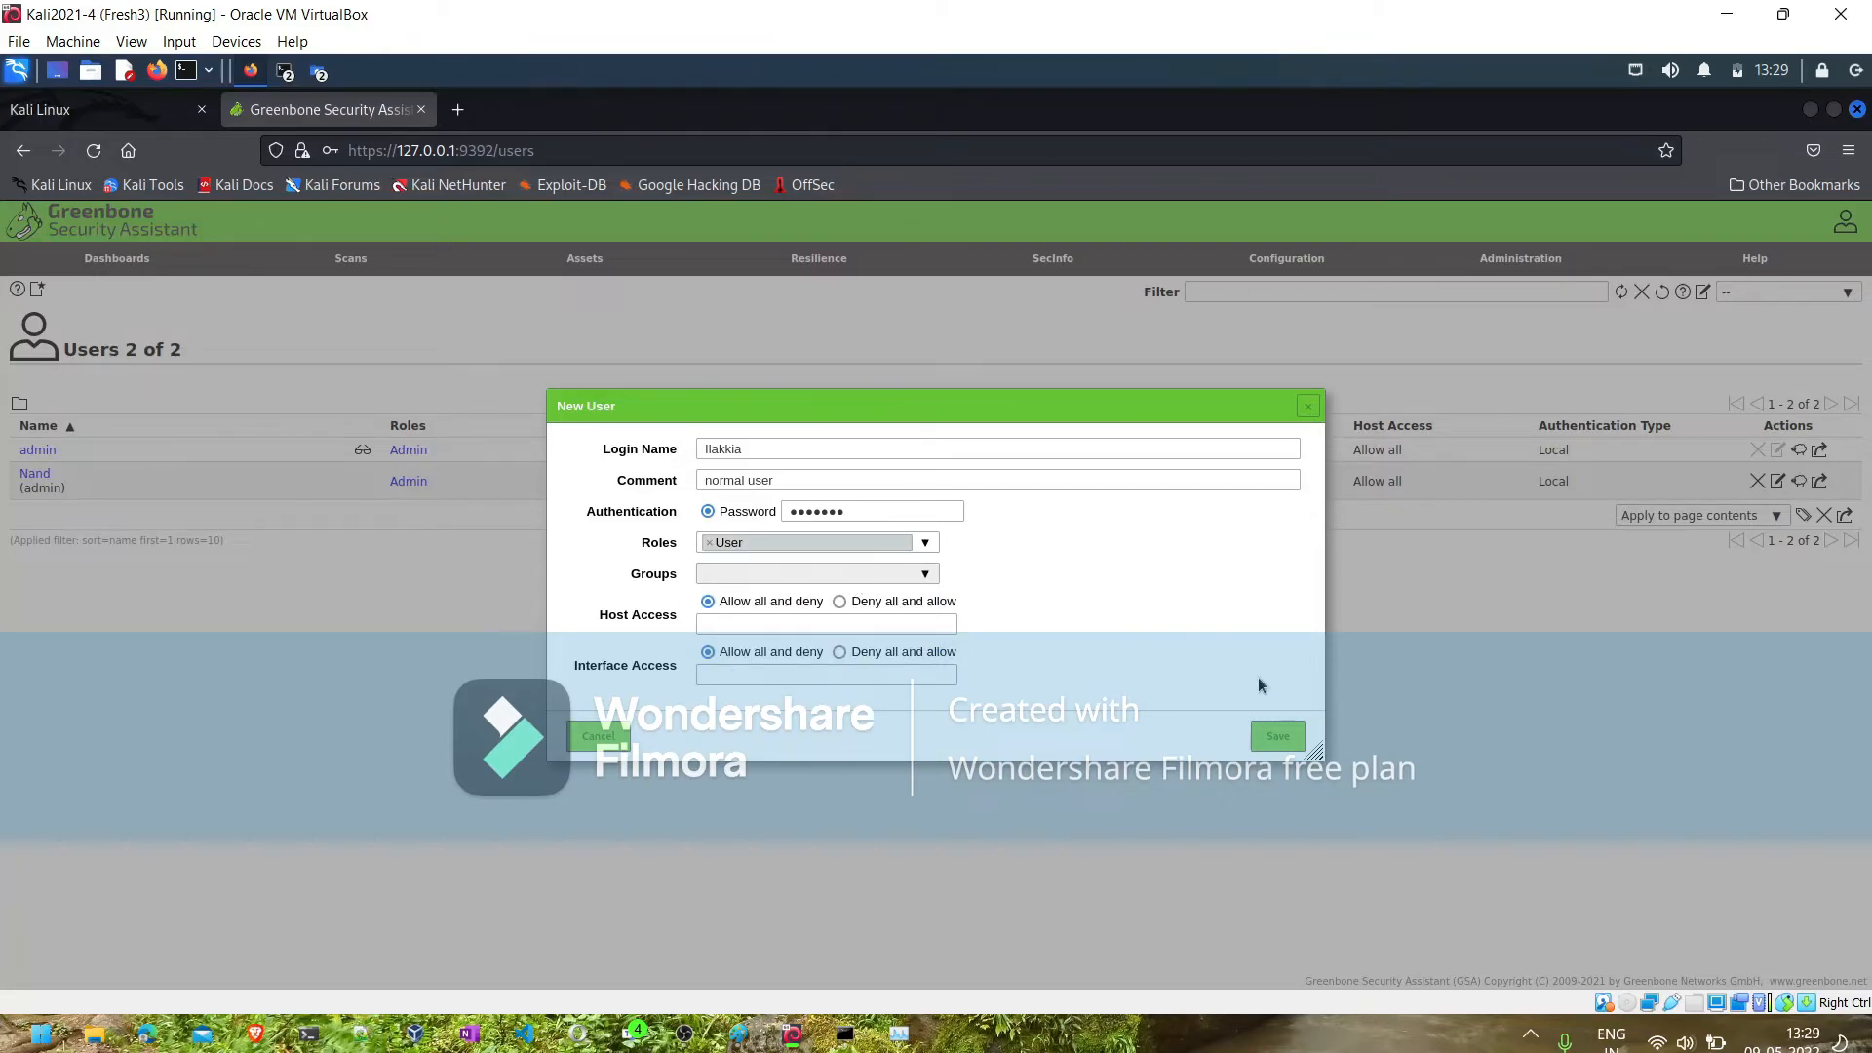
pyautogui.click(1264, 733)
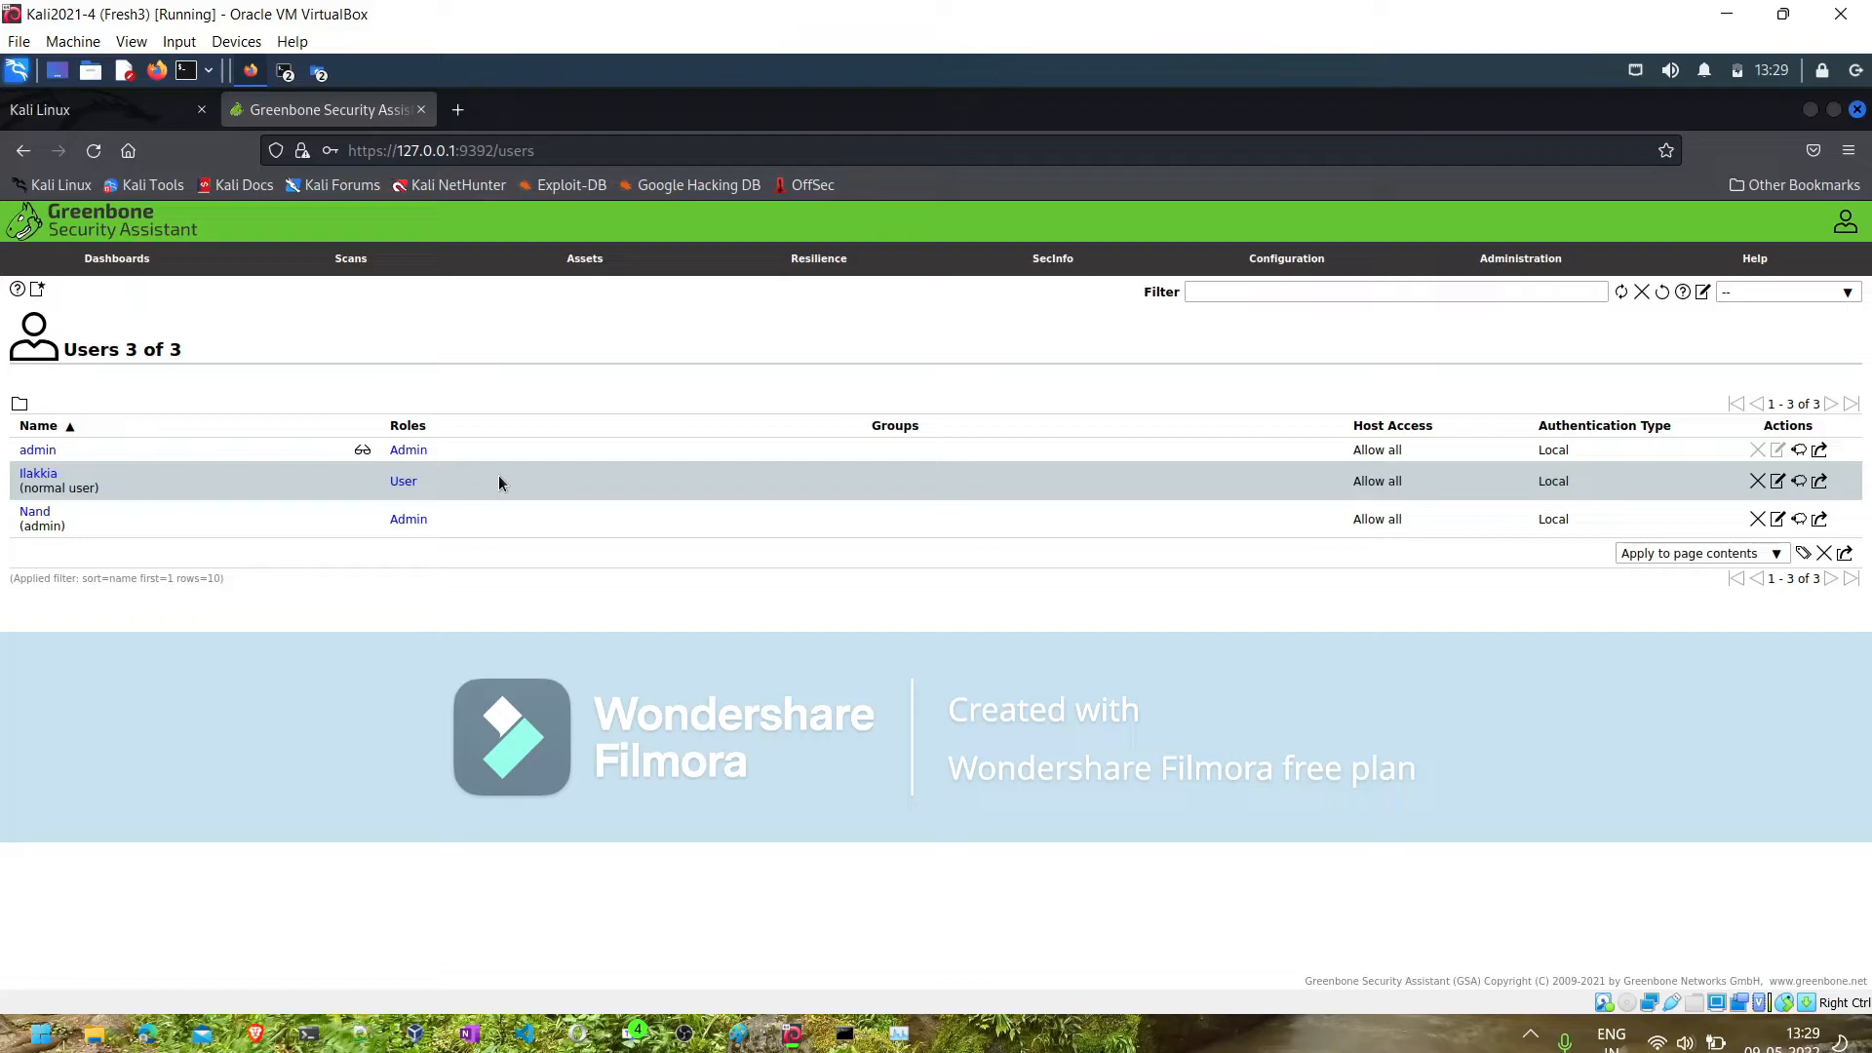
# - Start a new group in the Groups administration and name it North
pyautogui.moveTo(1409, 270)
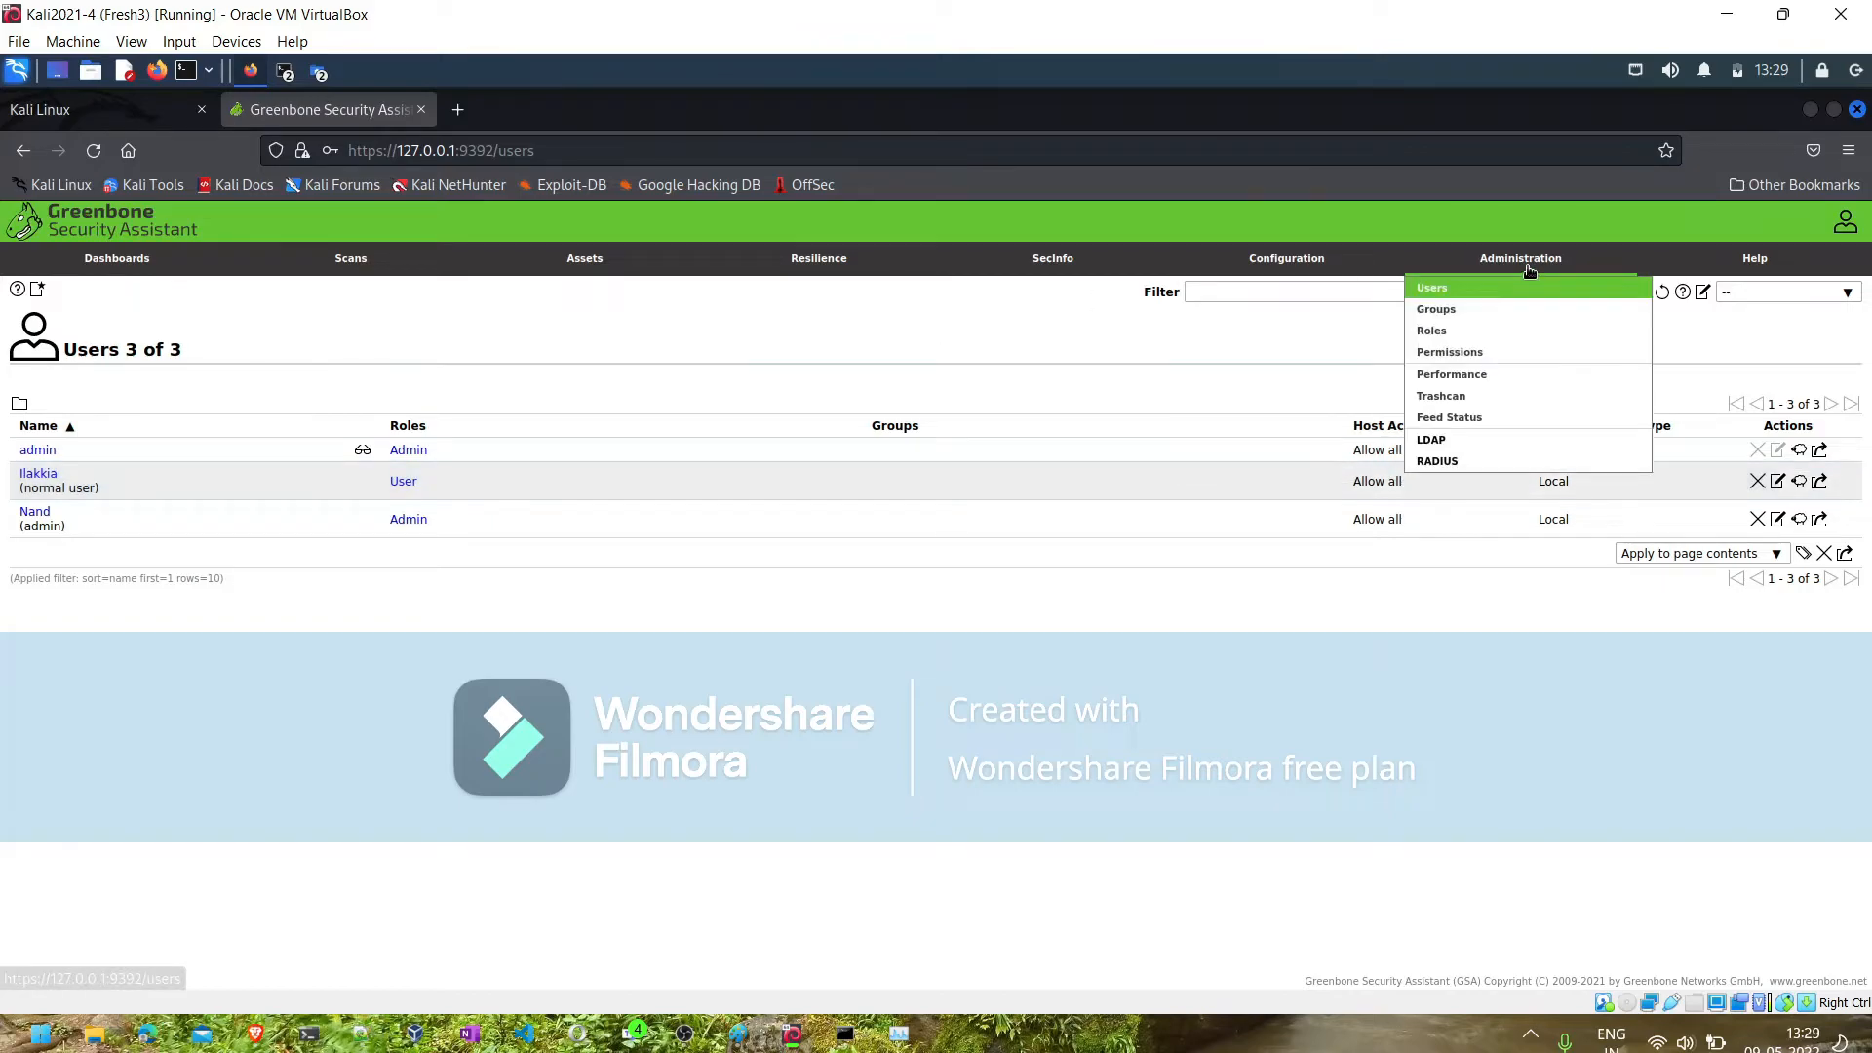
pyautogui.click(1419, 312)
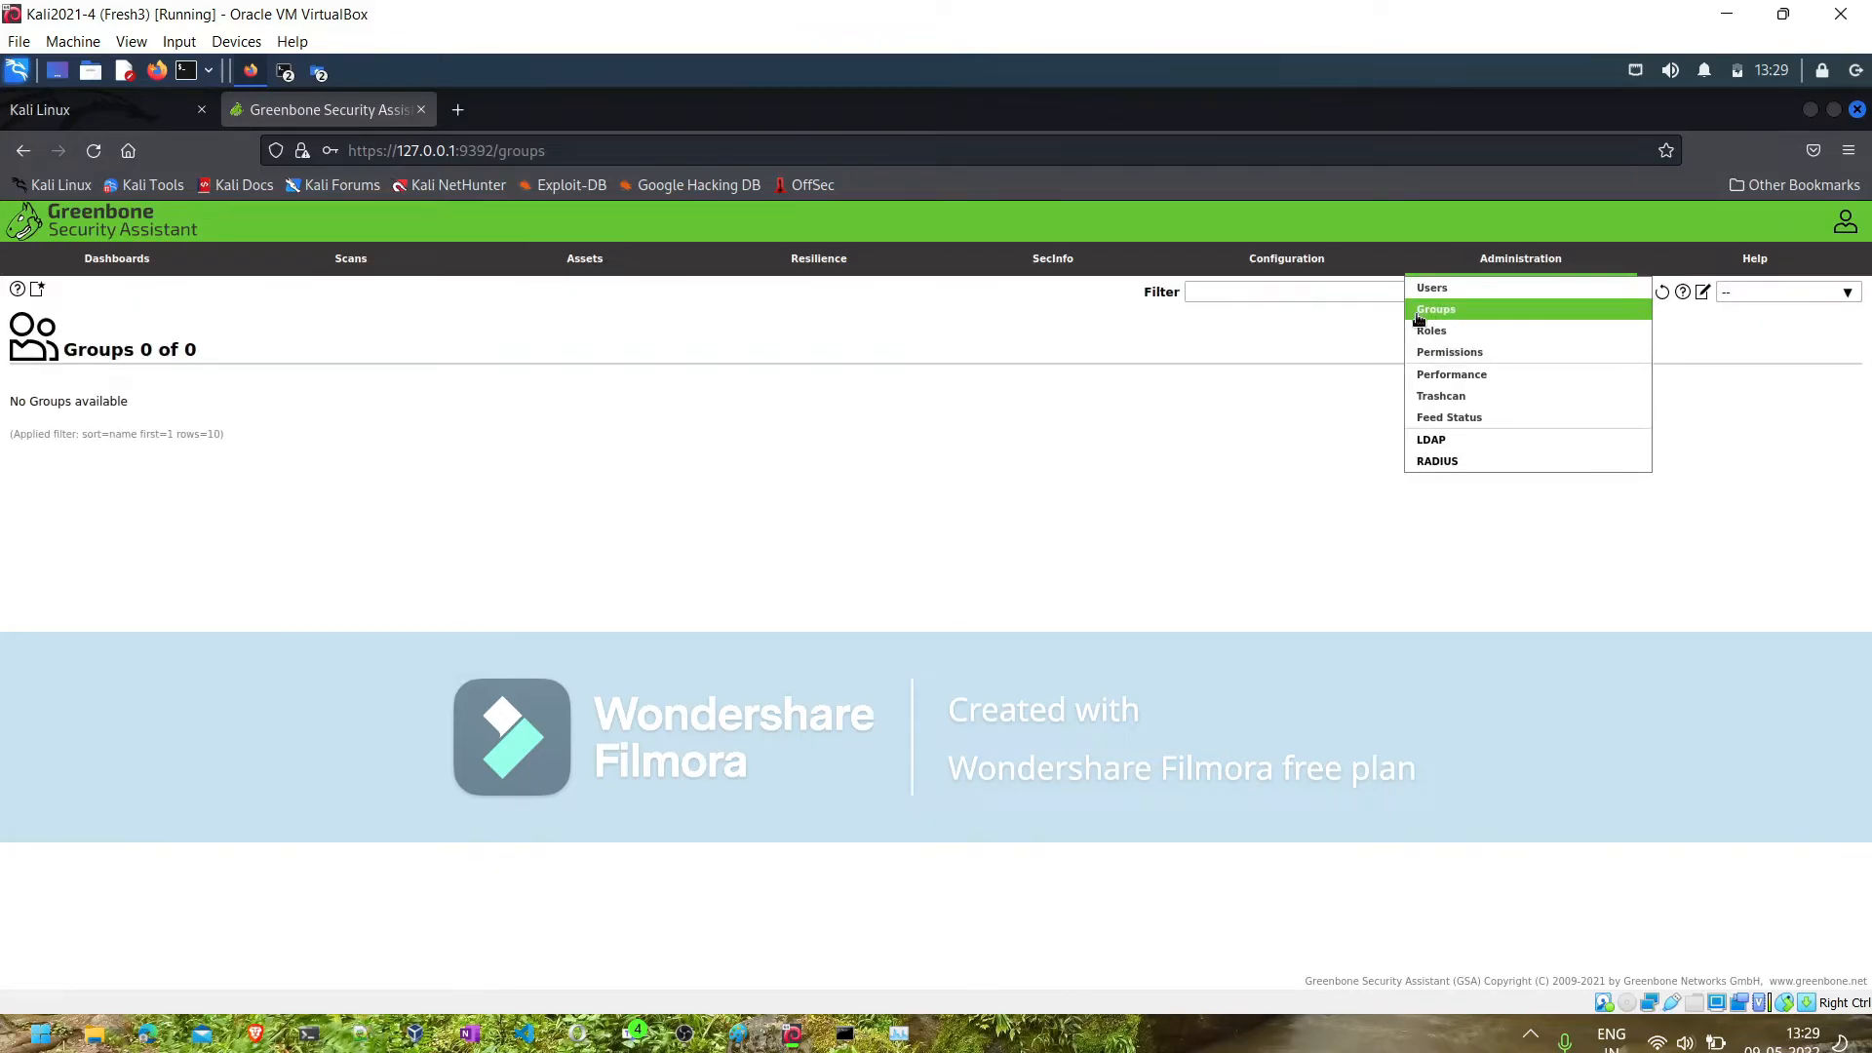
pyautogui.click(38, 292)
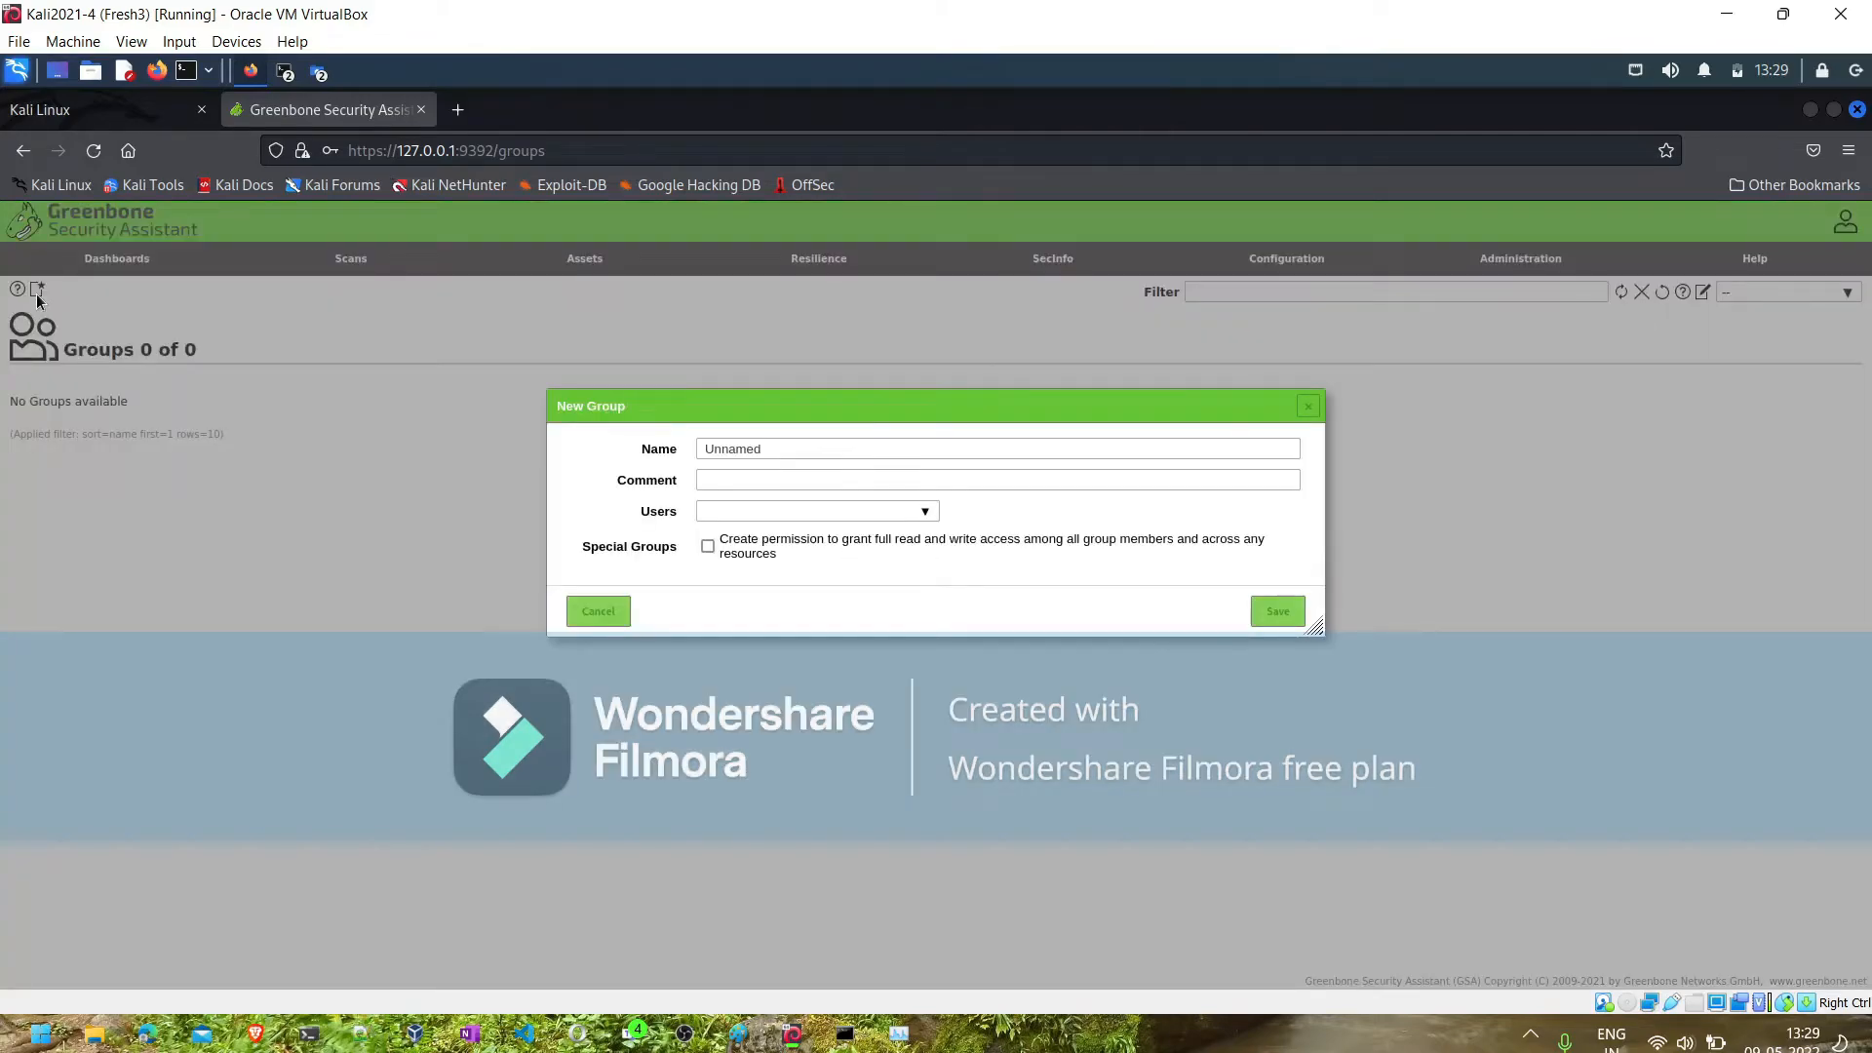
pyautogui.click(788, 449)
pyautogui.write('Nor')
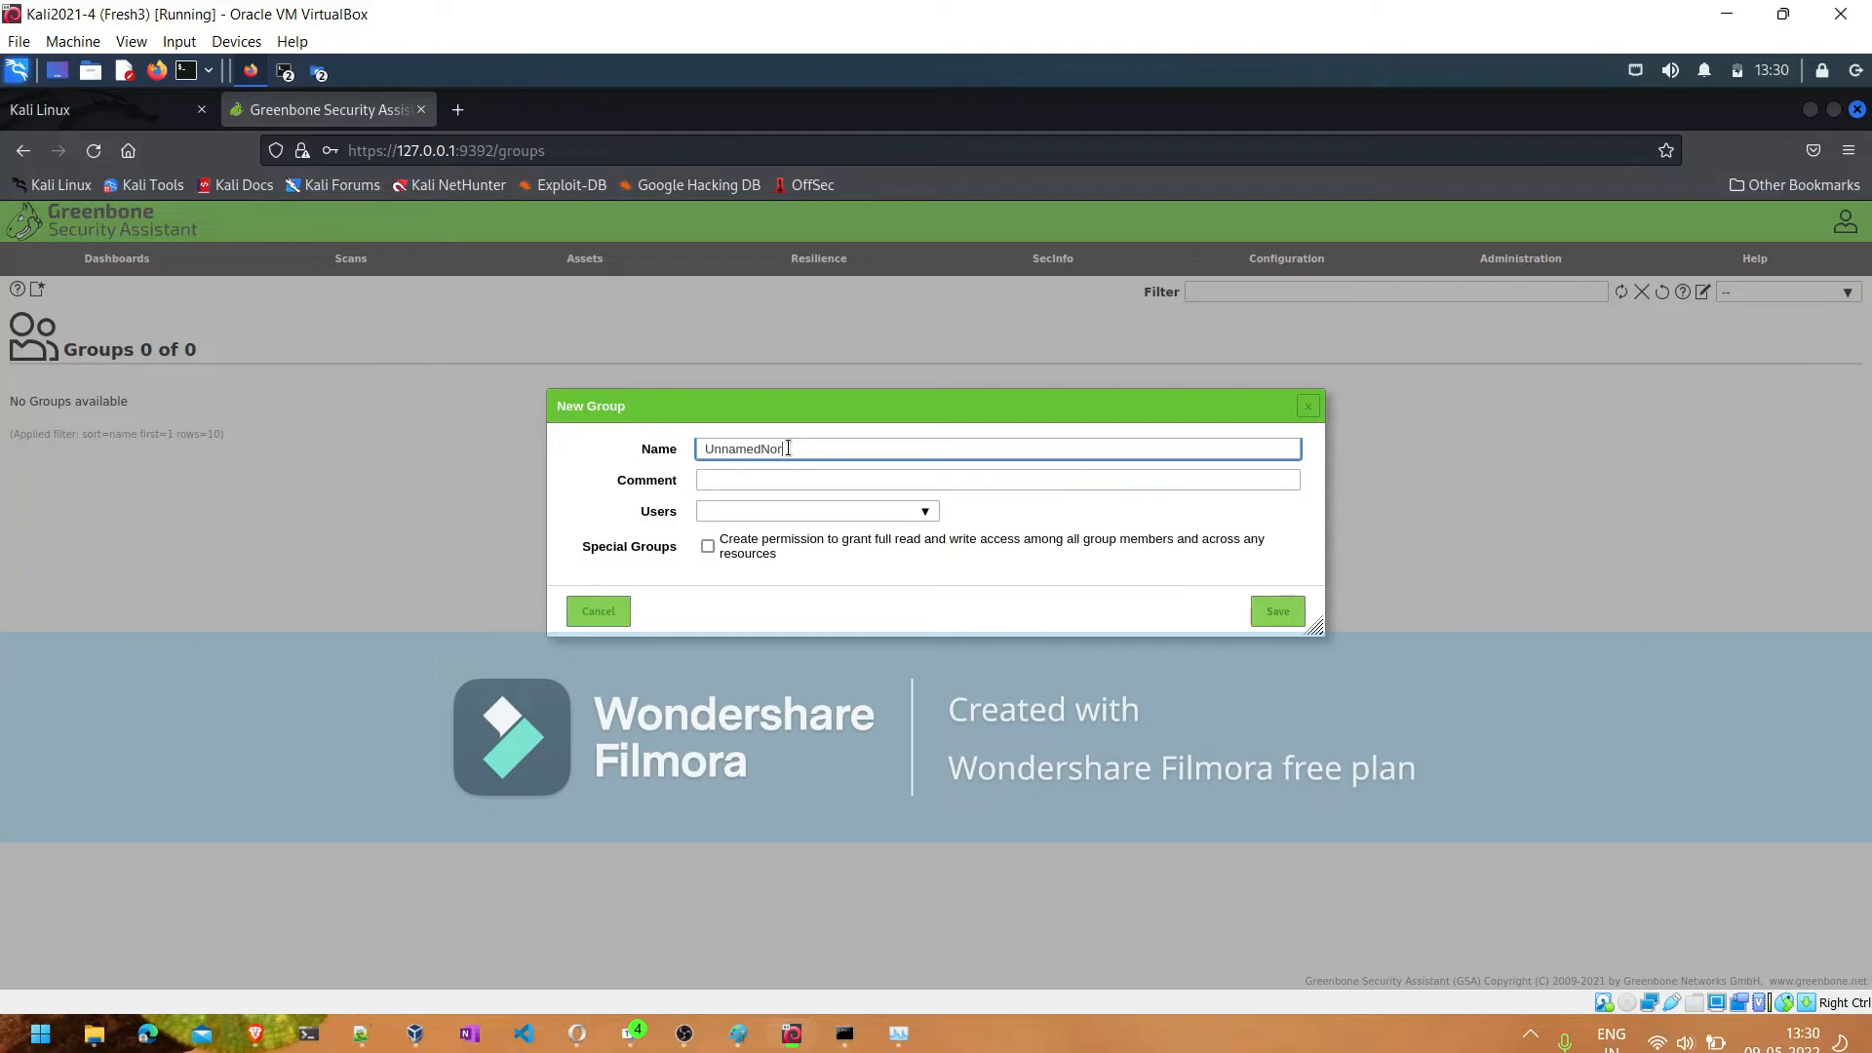
pyautogui.write('th')
pyautogui.hotkey('ctrl', 'a')
pyautogui.write('North')
# - Enter the comment "Scan for North India" for the North group
pyautogui.click(765, 484)
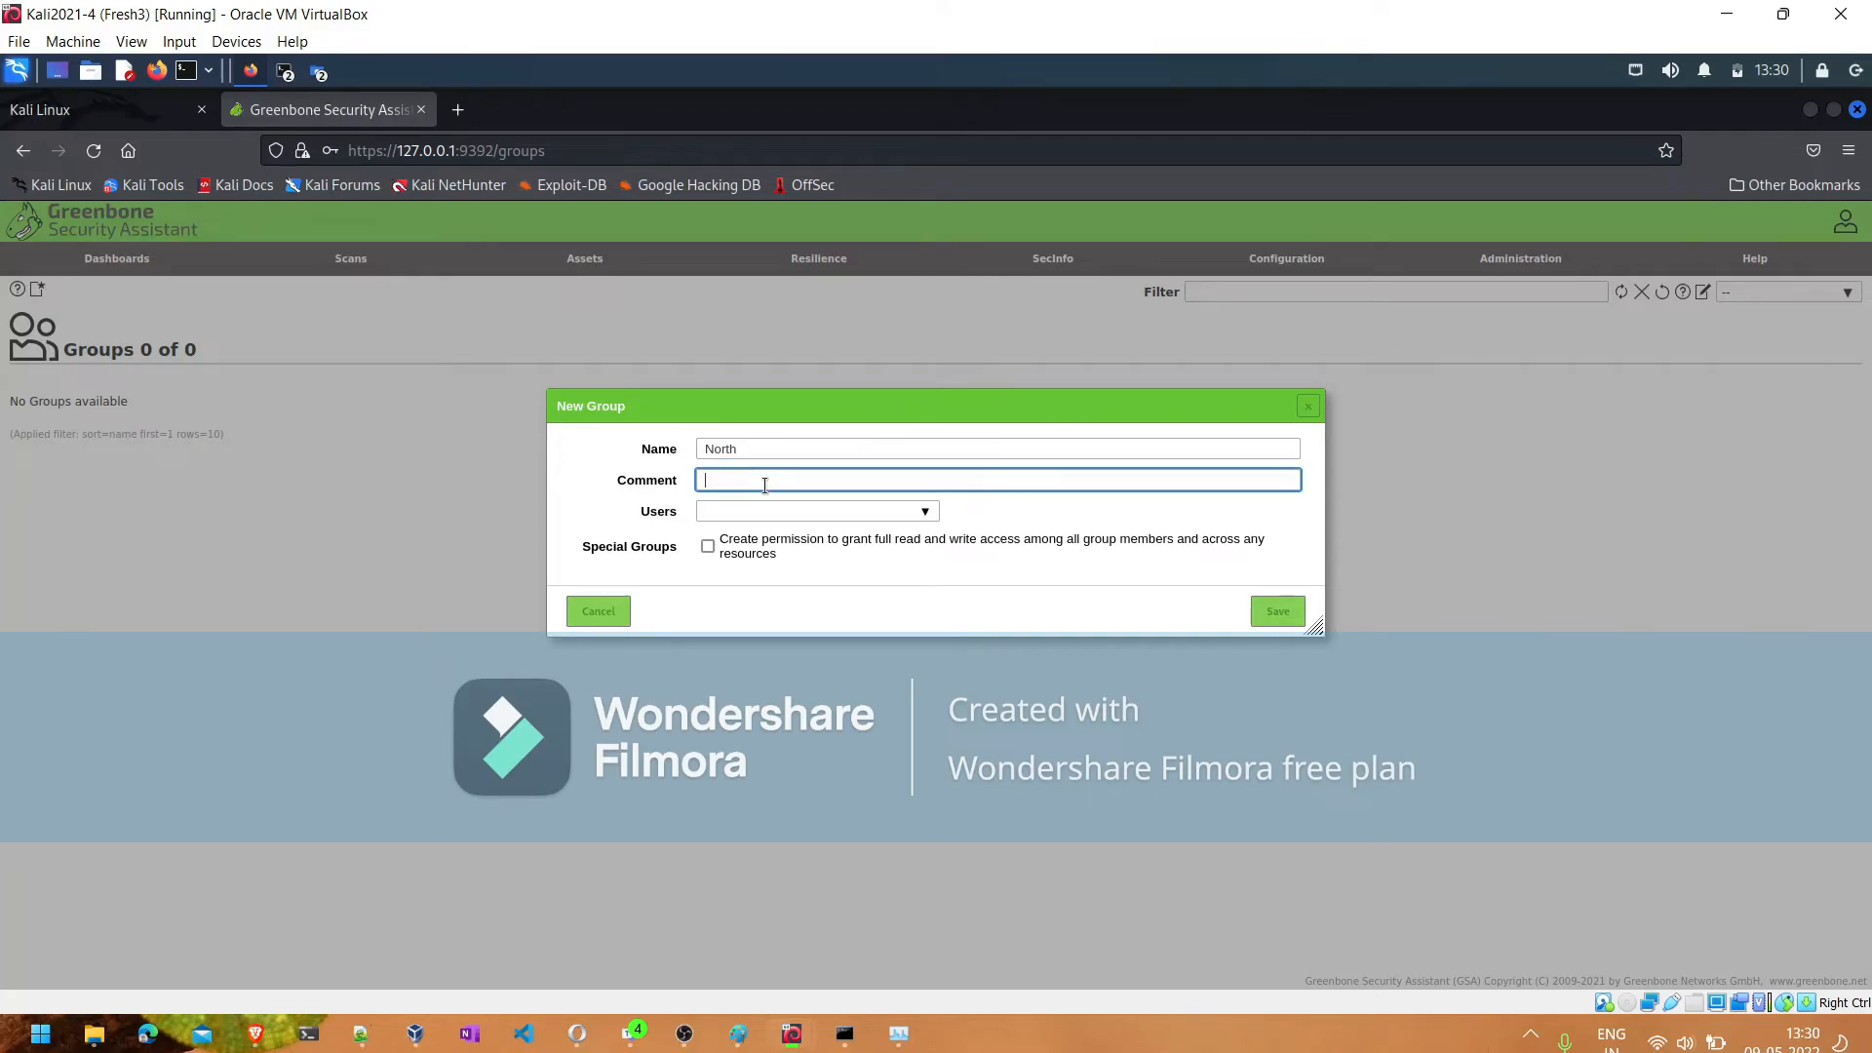
pyautogui.write('Scan for North India')
pyautogui.click(750, 506)
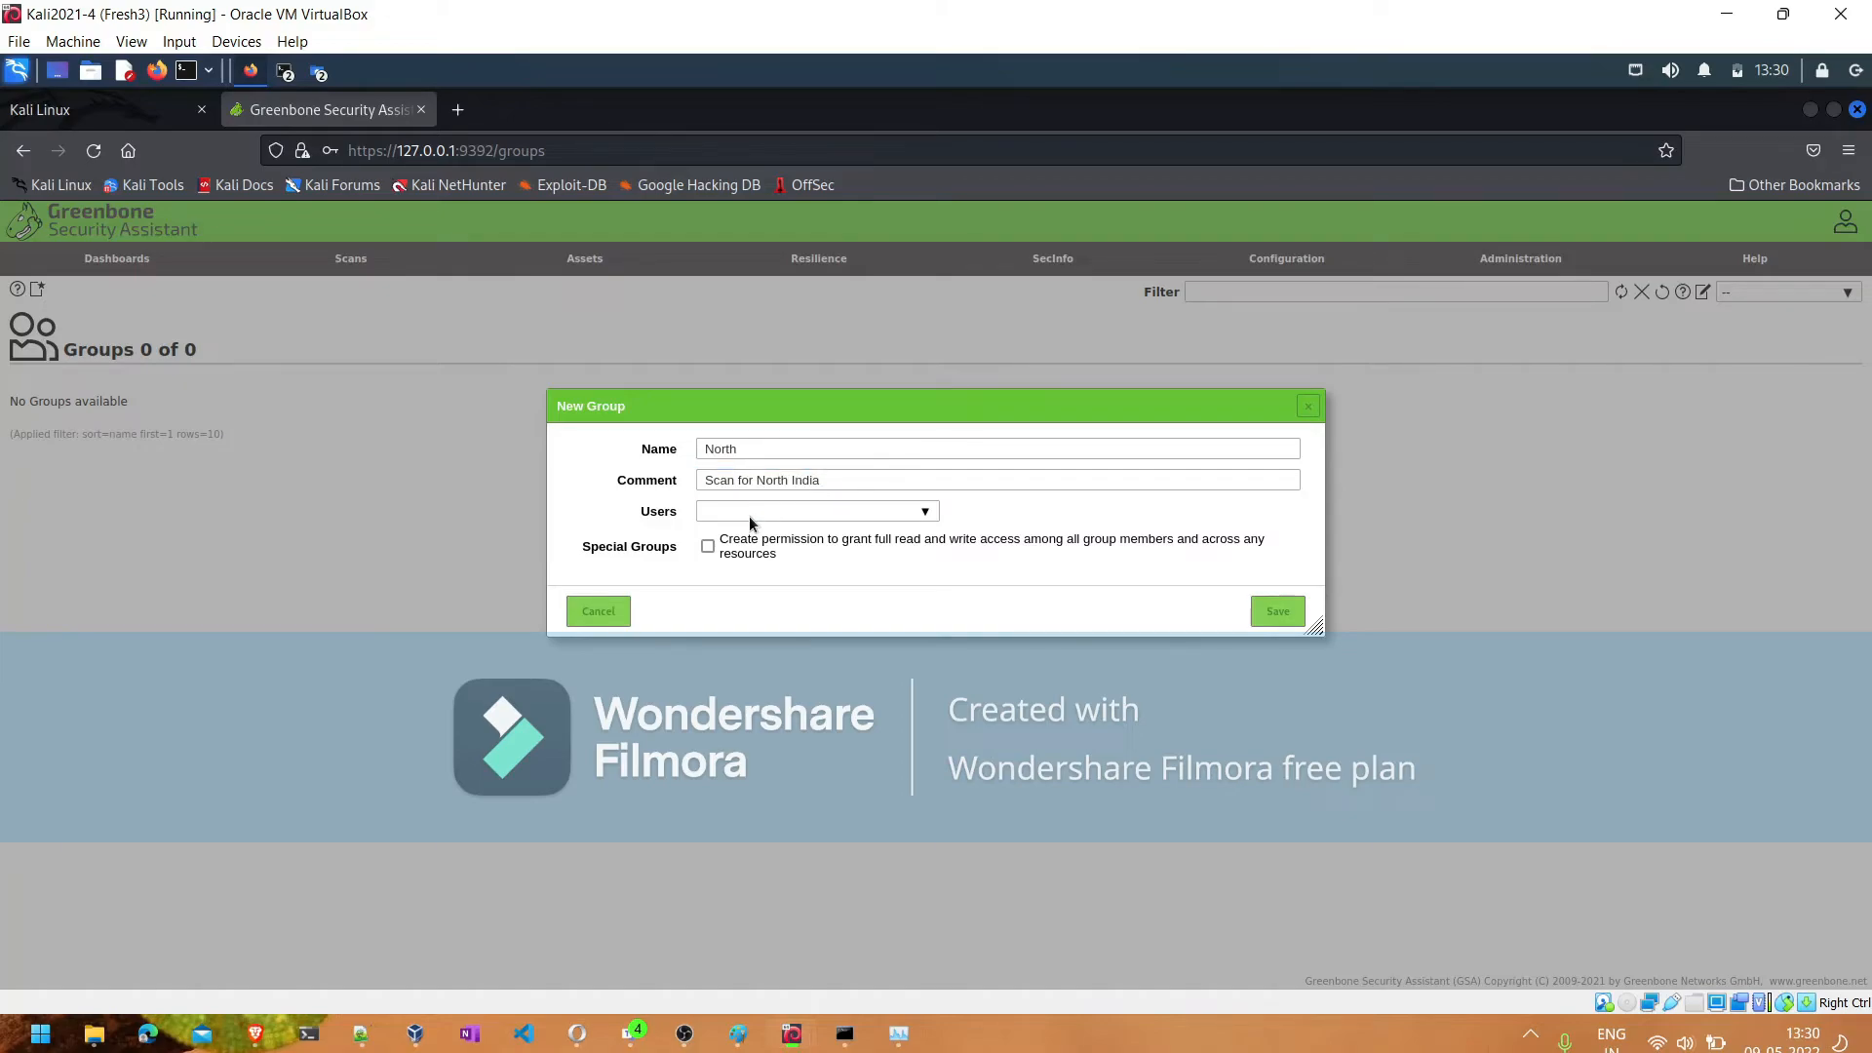
# - Add the two users other than admin to the North group and save the group
pyautogui.click(925, 515)
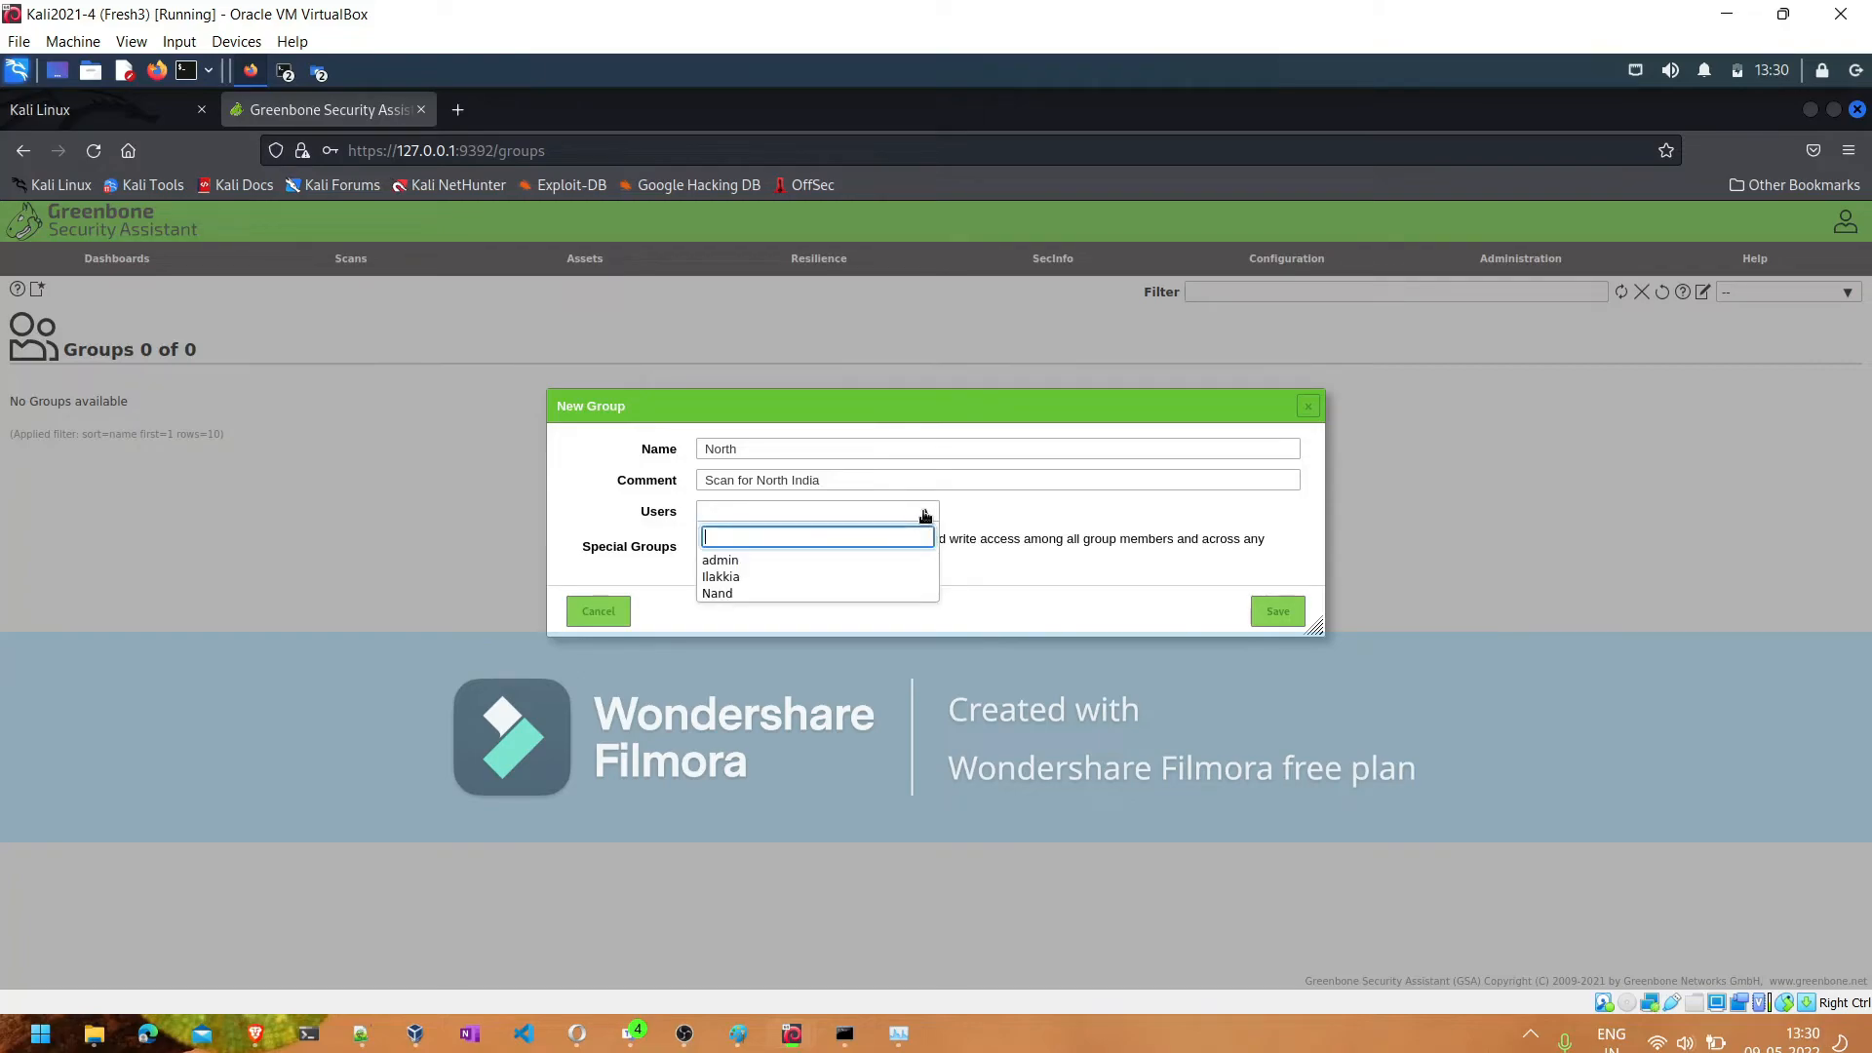
pyautogui.click(738, 581)
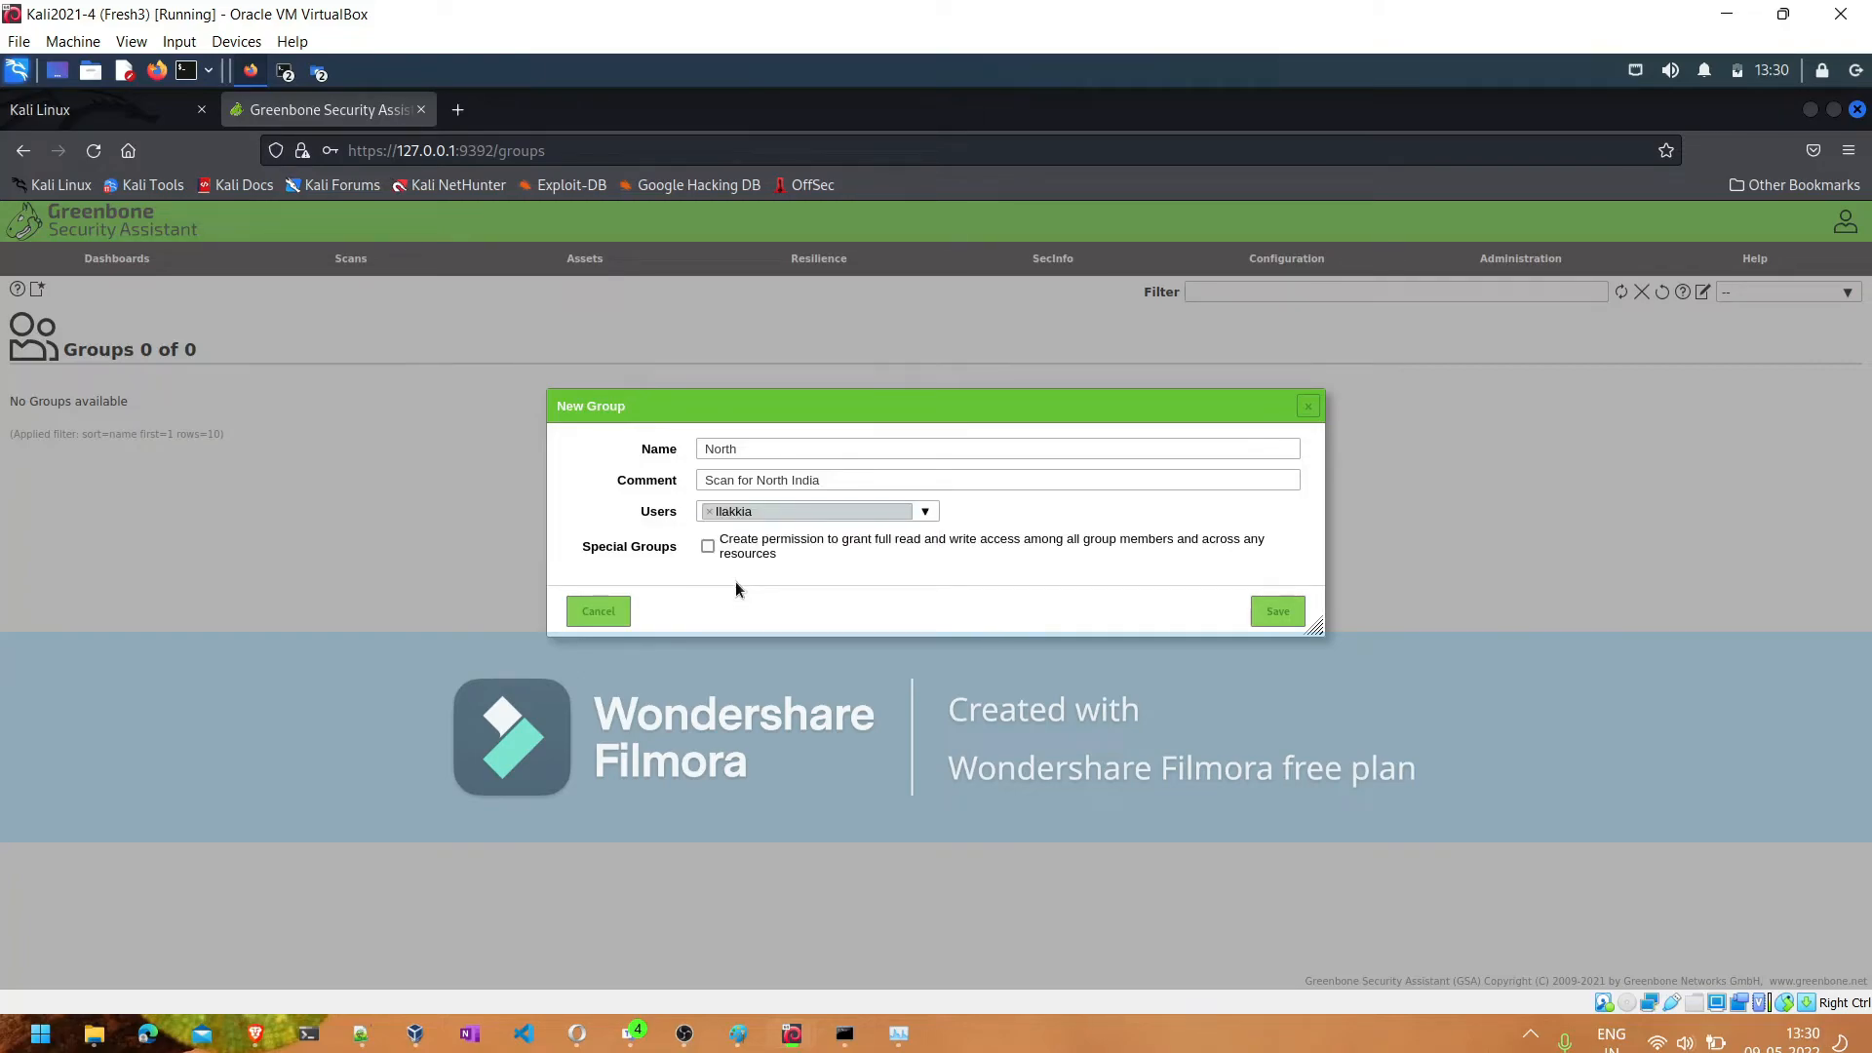
pyautogui.click(926, 515)
pyautogui.click(786, 589)
pyautogui.click(1270, 613)
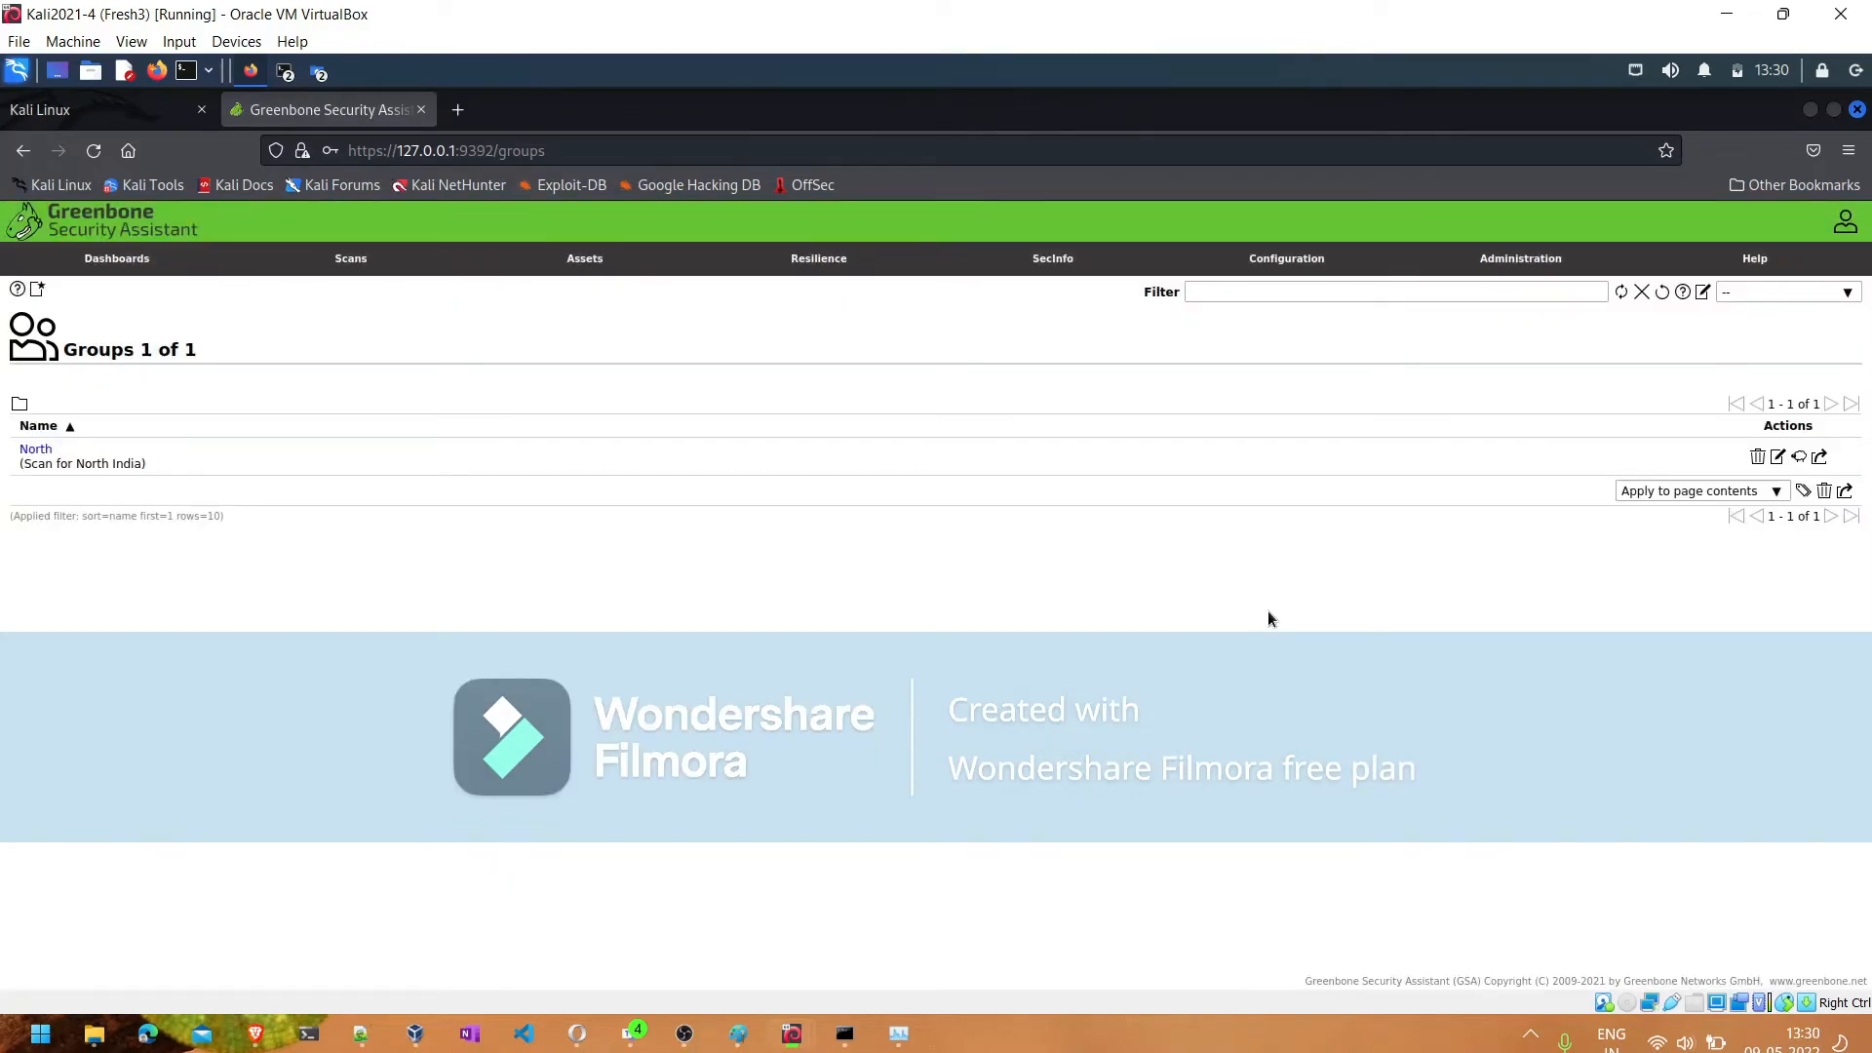
# - Review the North group's members without changing them, and check the group assignments on the Users page
pyautogui.moveTo(1534, 256)
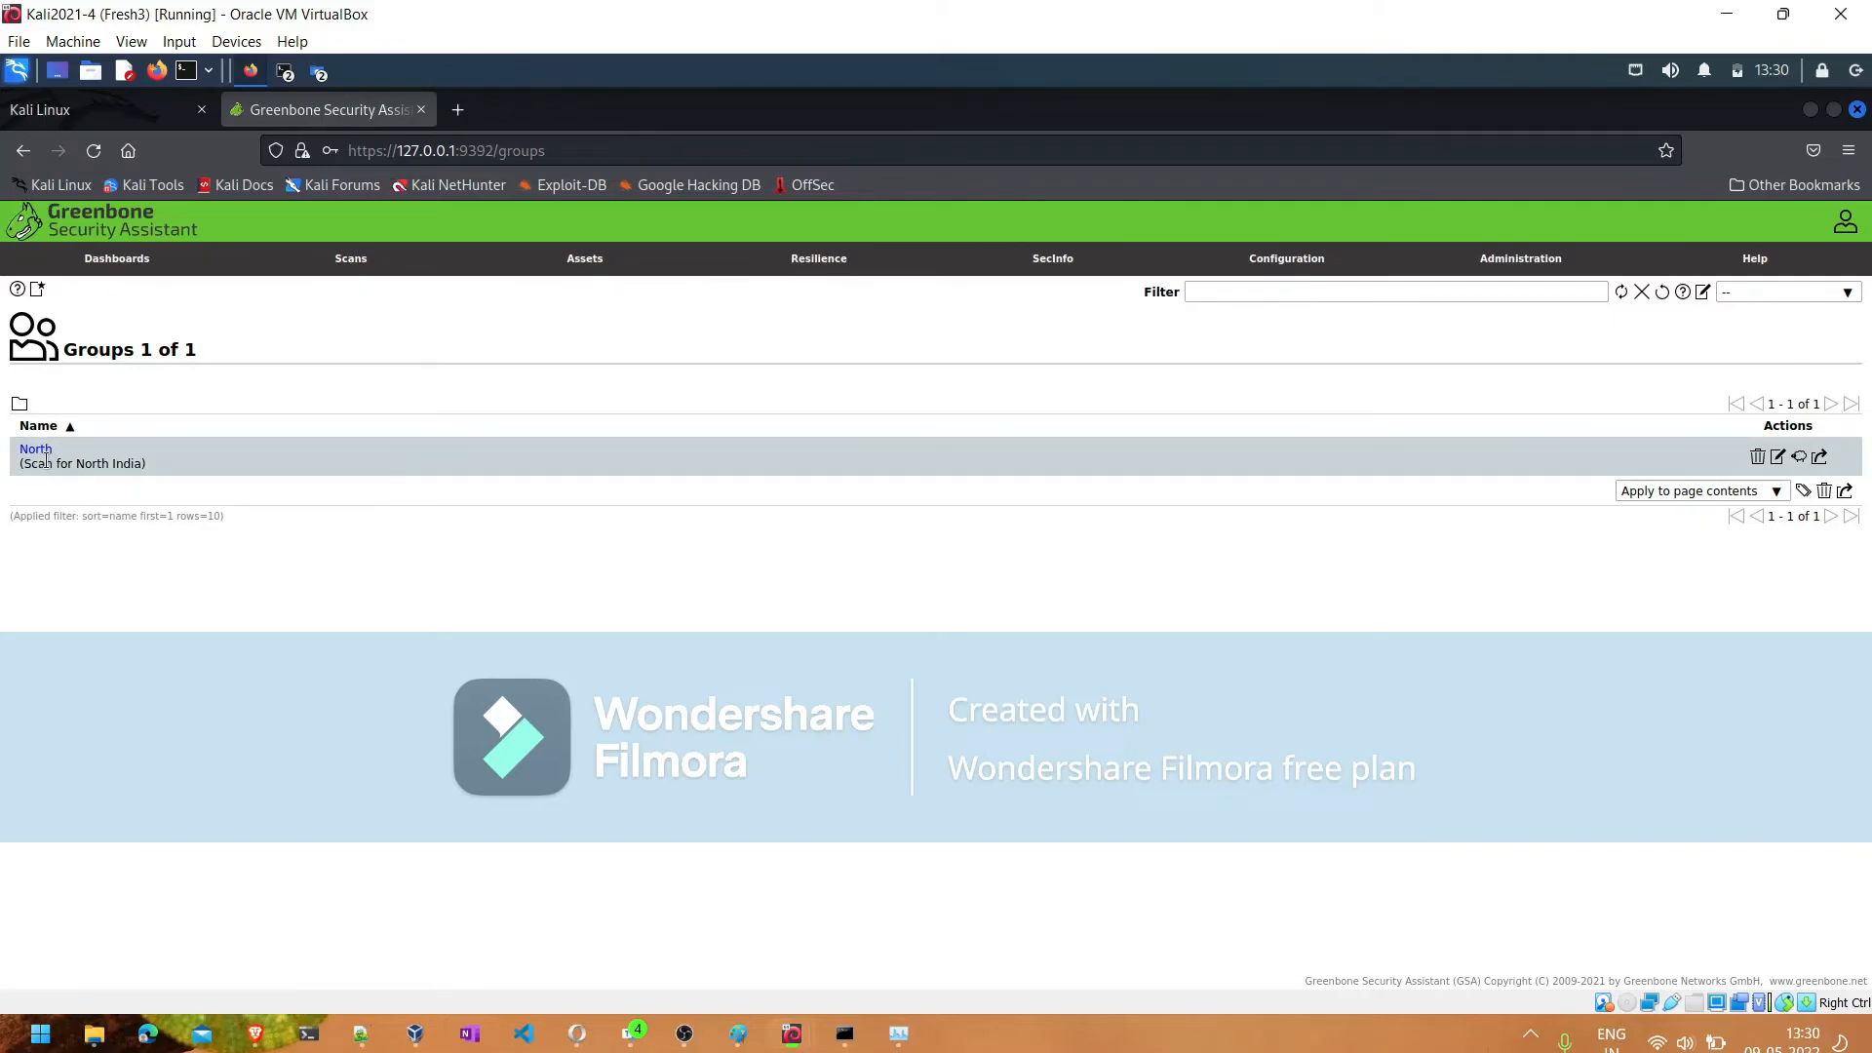
pyautogui.click(1781, 459)
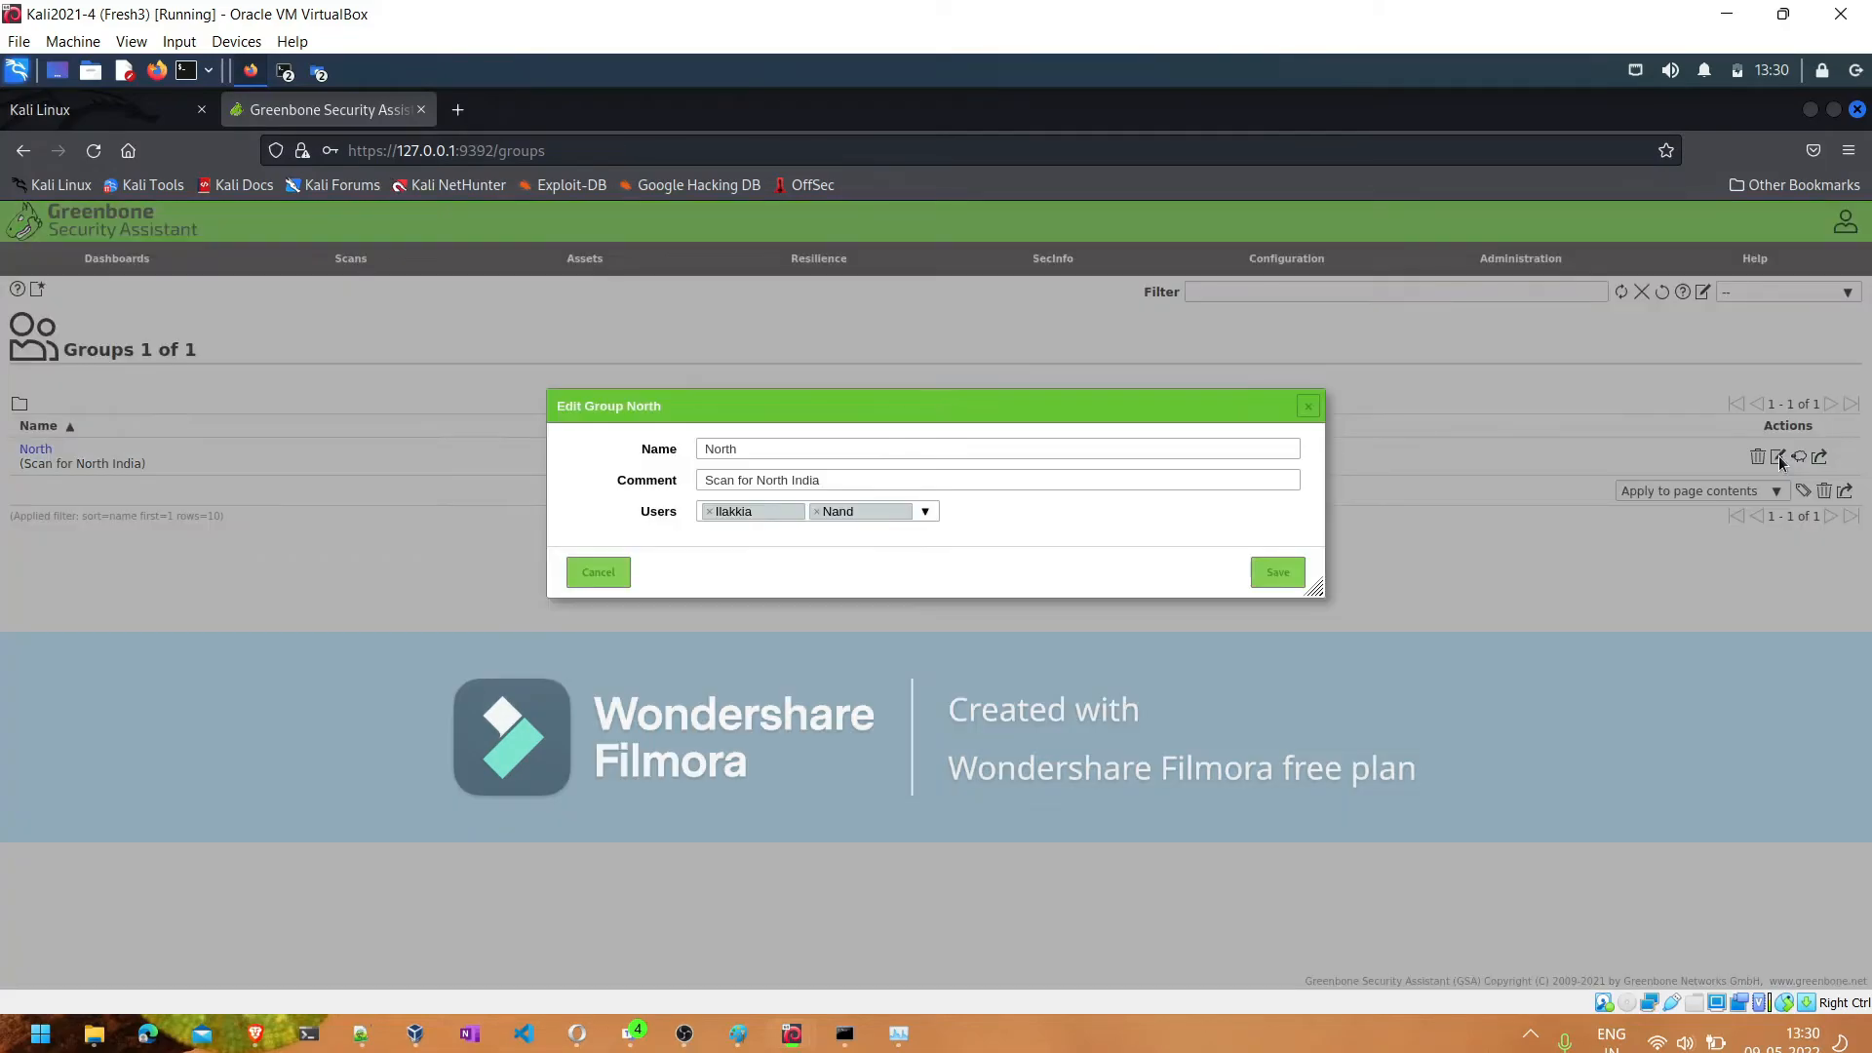
pyautogui.click(584, 575)
pyautogui.click(1431, 287)
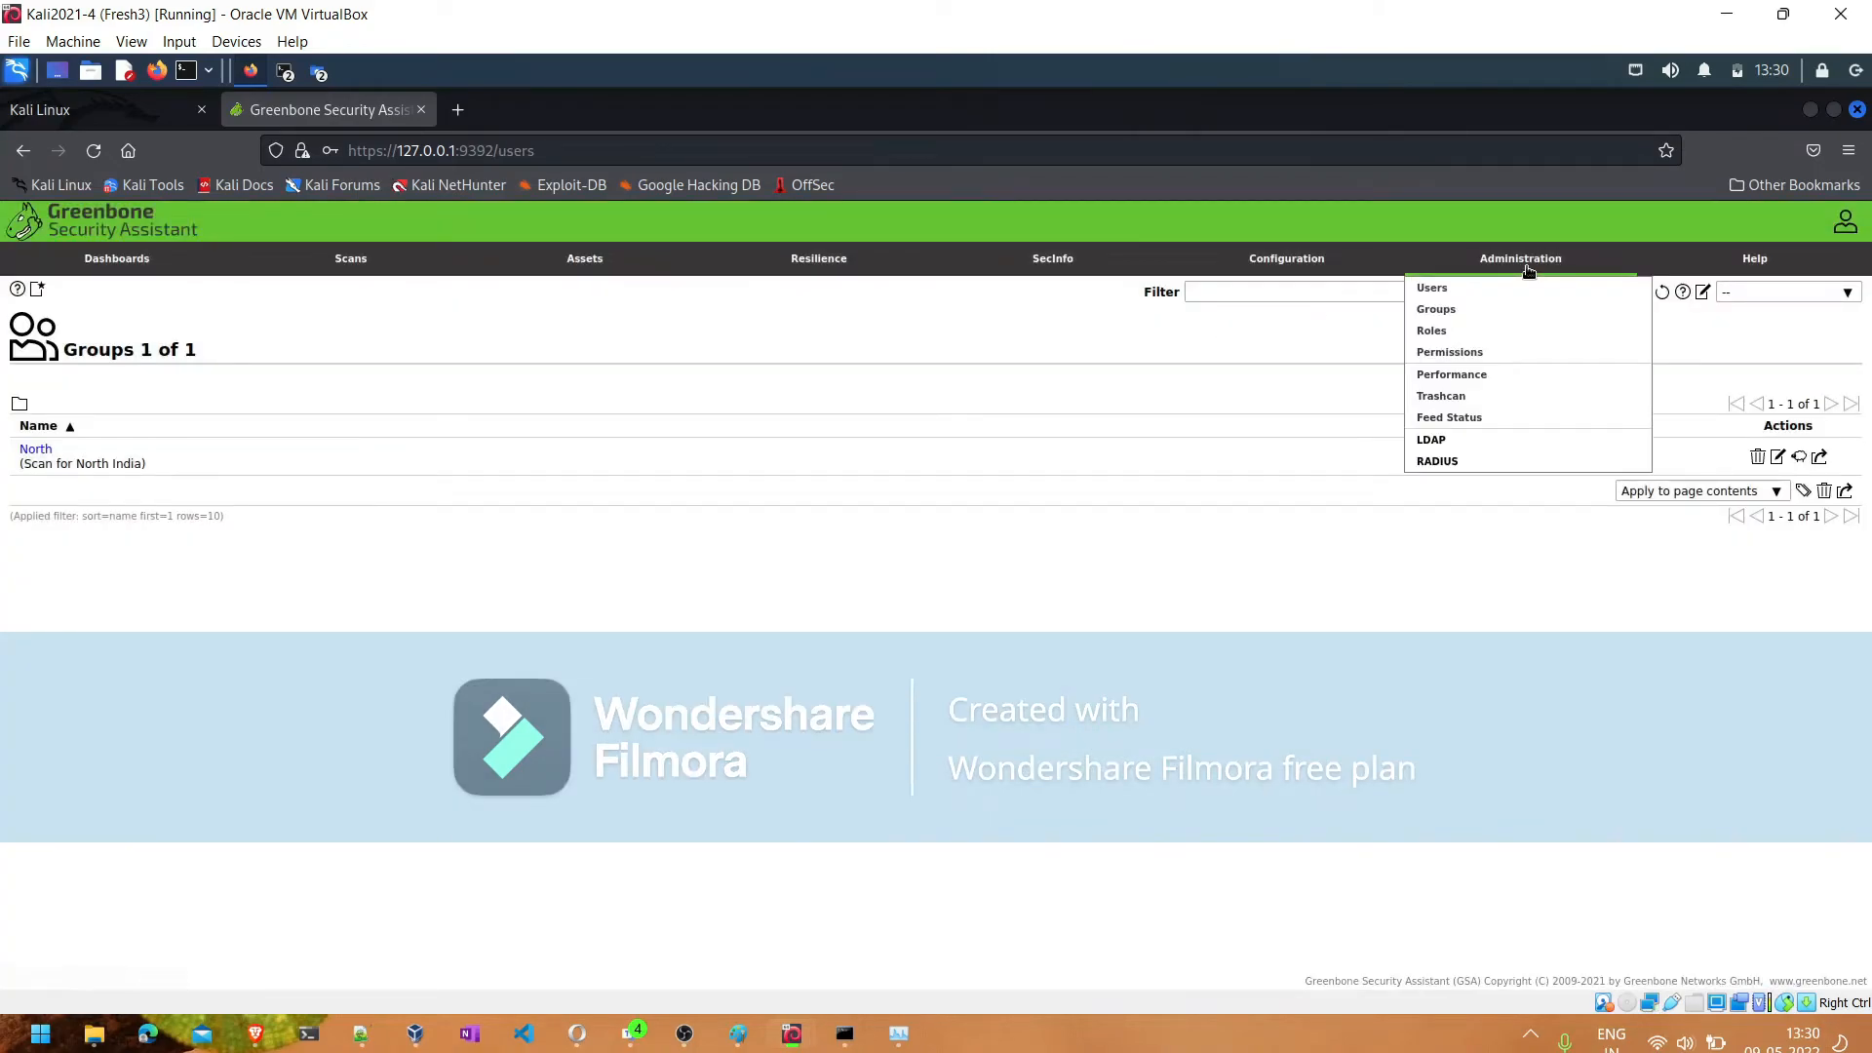
# - Start a new role in the Roles administration and enter the comment "asxas"
pyautogui.click(1437, 338)
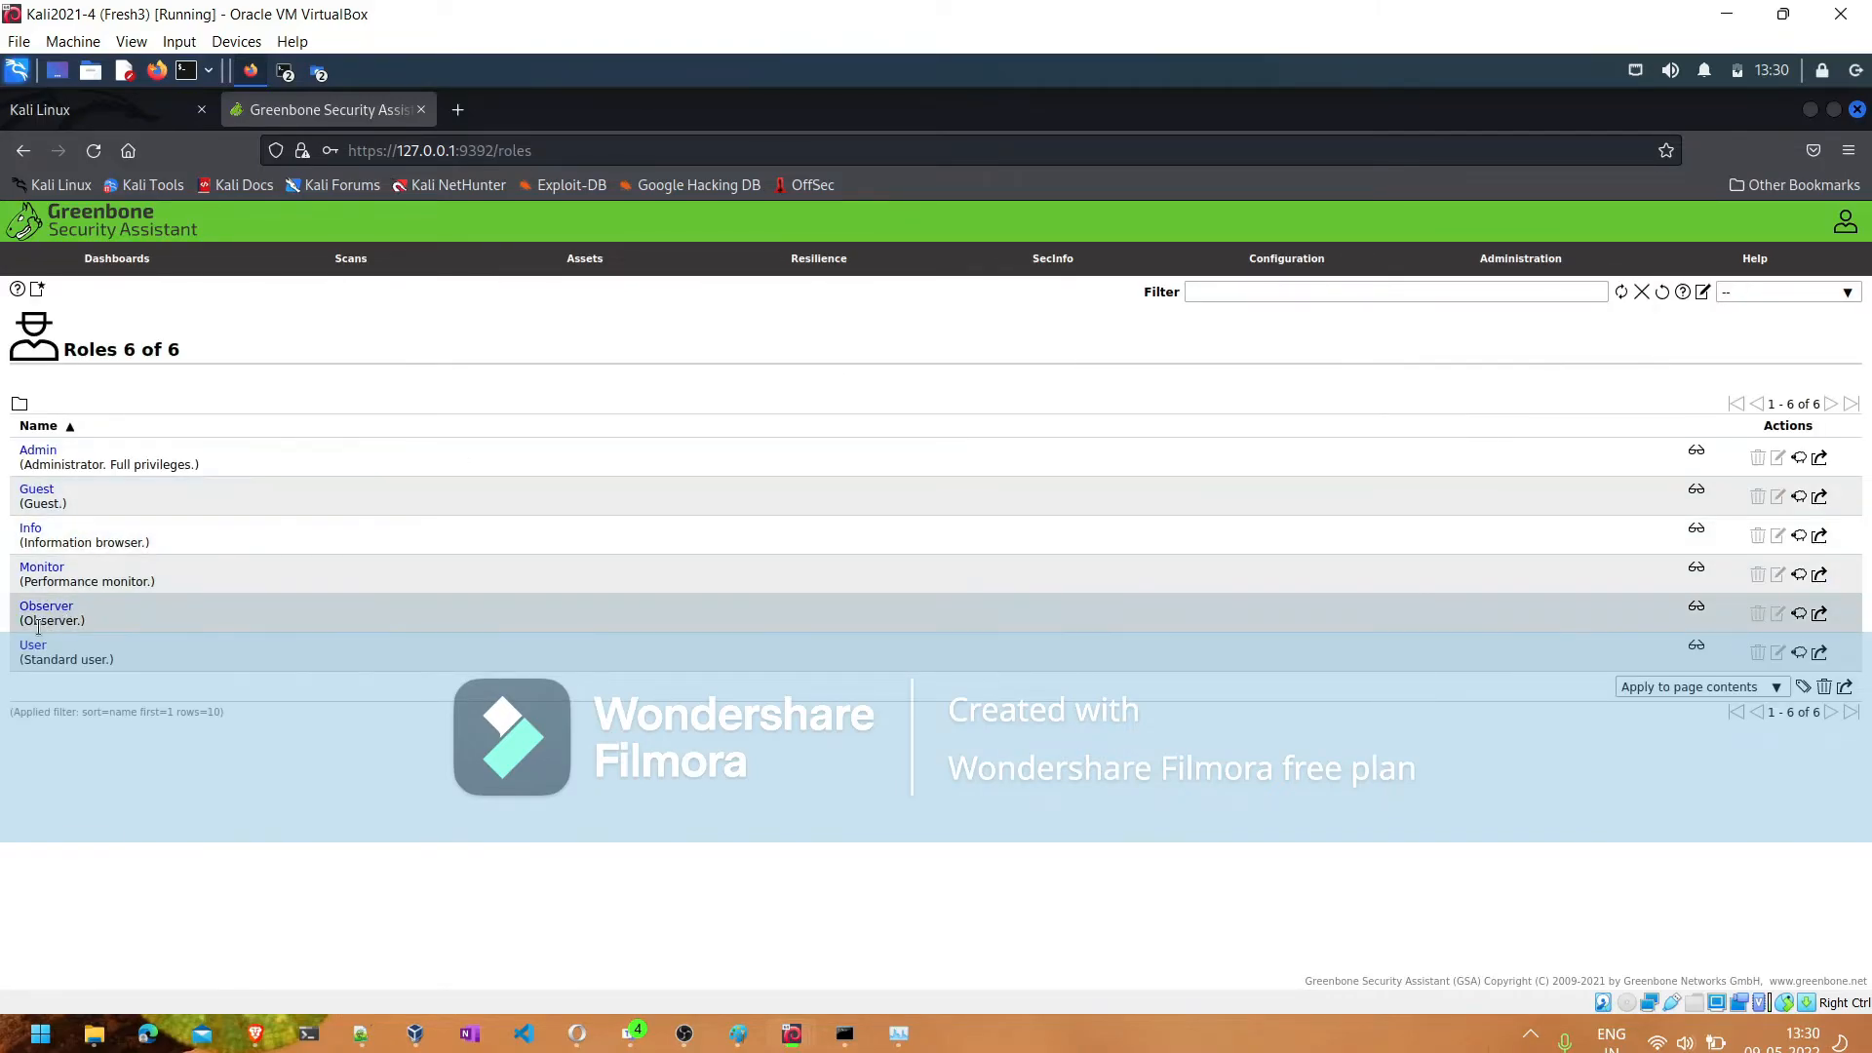
pyautogui.click(39, 290)
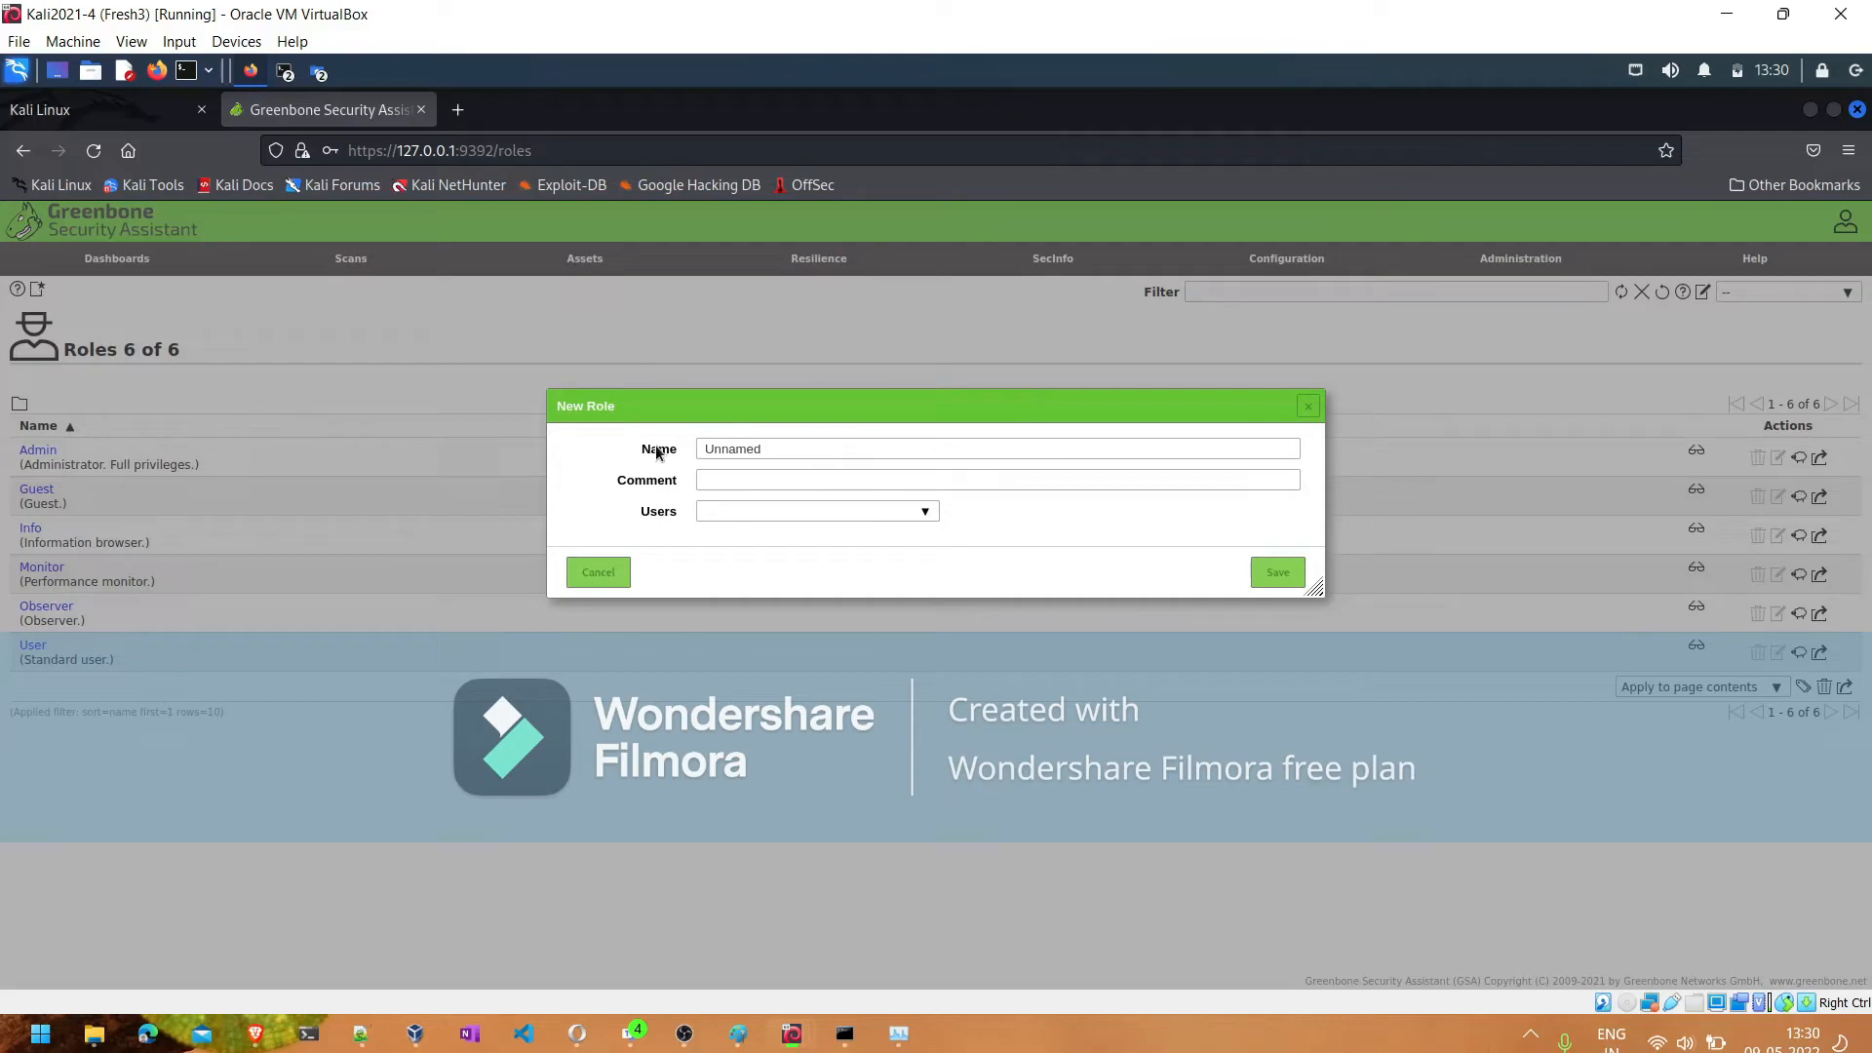
pyautogui.click(763, 473)
pyautogui.write('asxas')
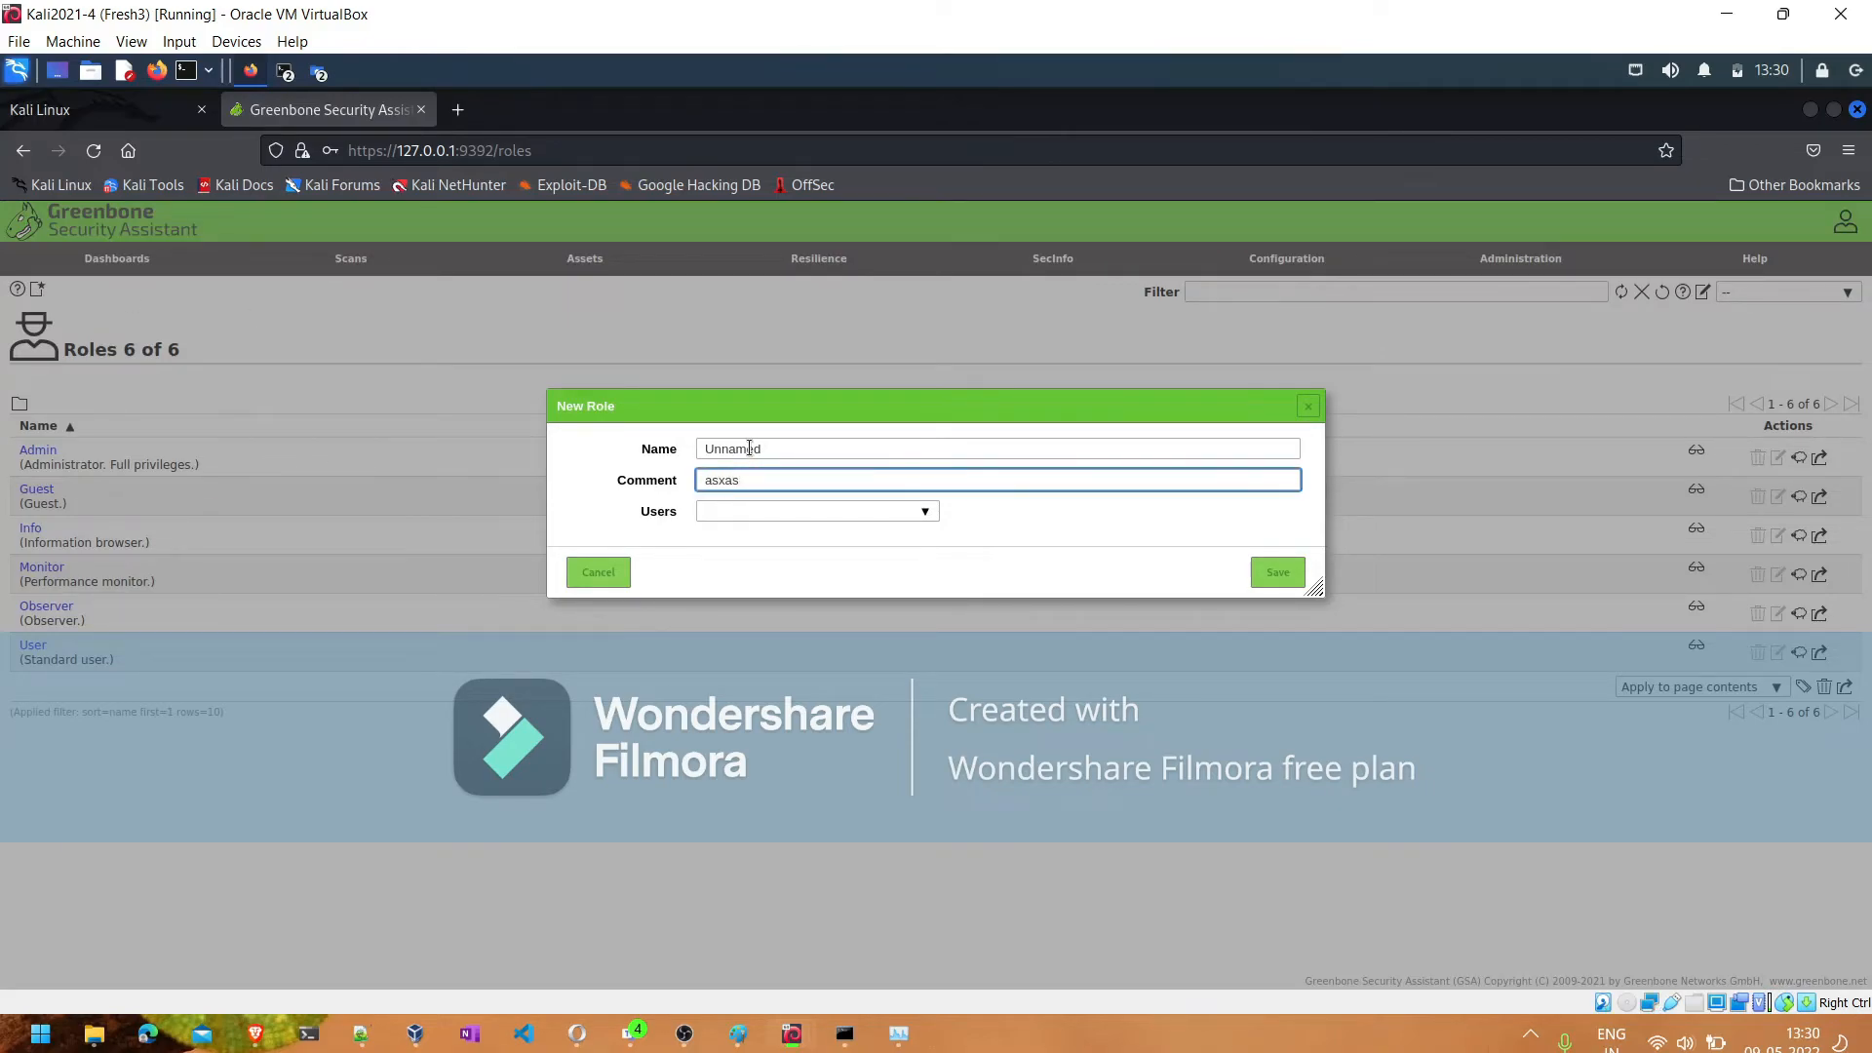
# - Replace the new role's default name with Scan-user
pyautogui.click(749, 448)
pyautogui.press('BackSpace')
pyautogui.press('BackSpace')
pyautogui.press('BackSpace')
pyautogui.press('BackSpace')
pyautogui.press('BackSpace')
pyautogui.press('BackSpace')
pyautogui.press('BackSpace')
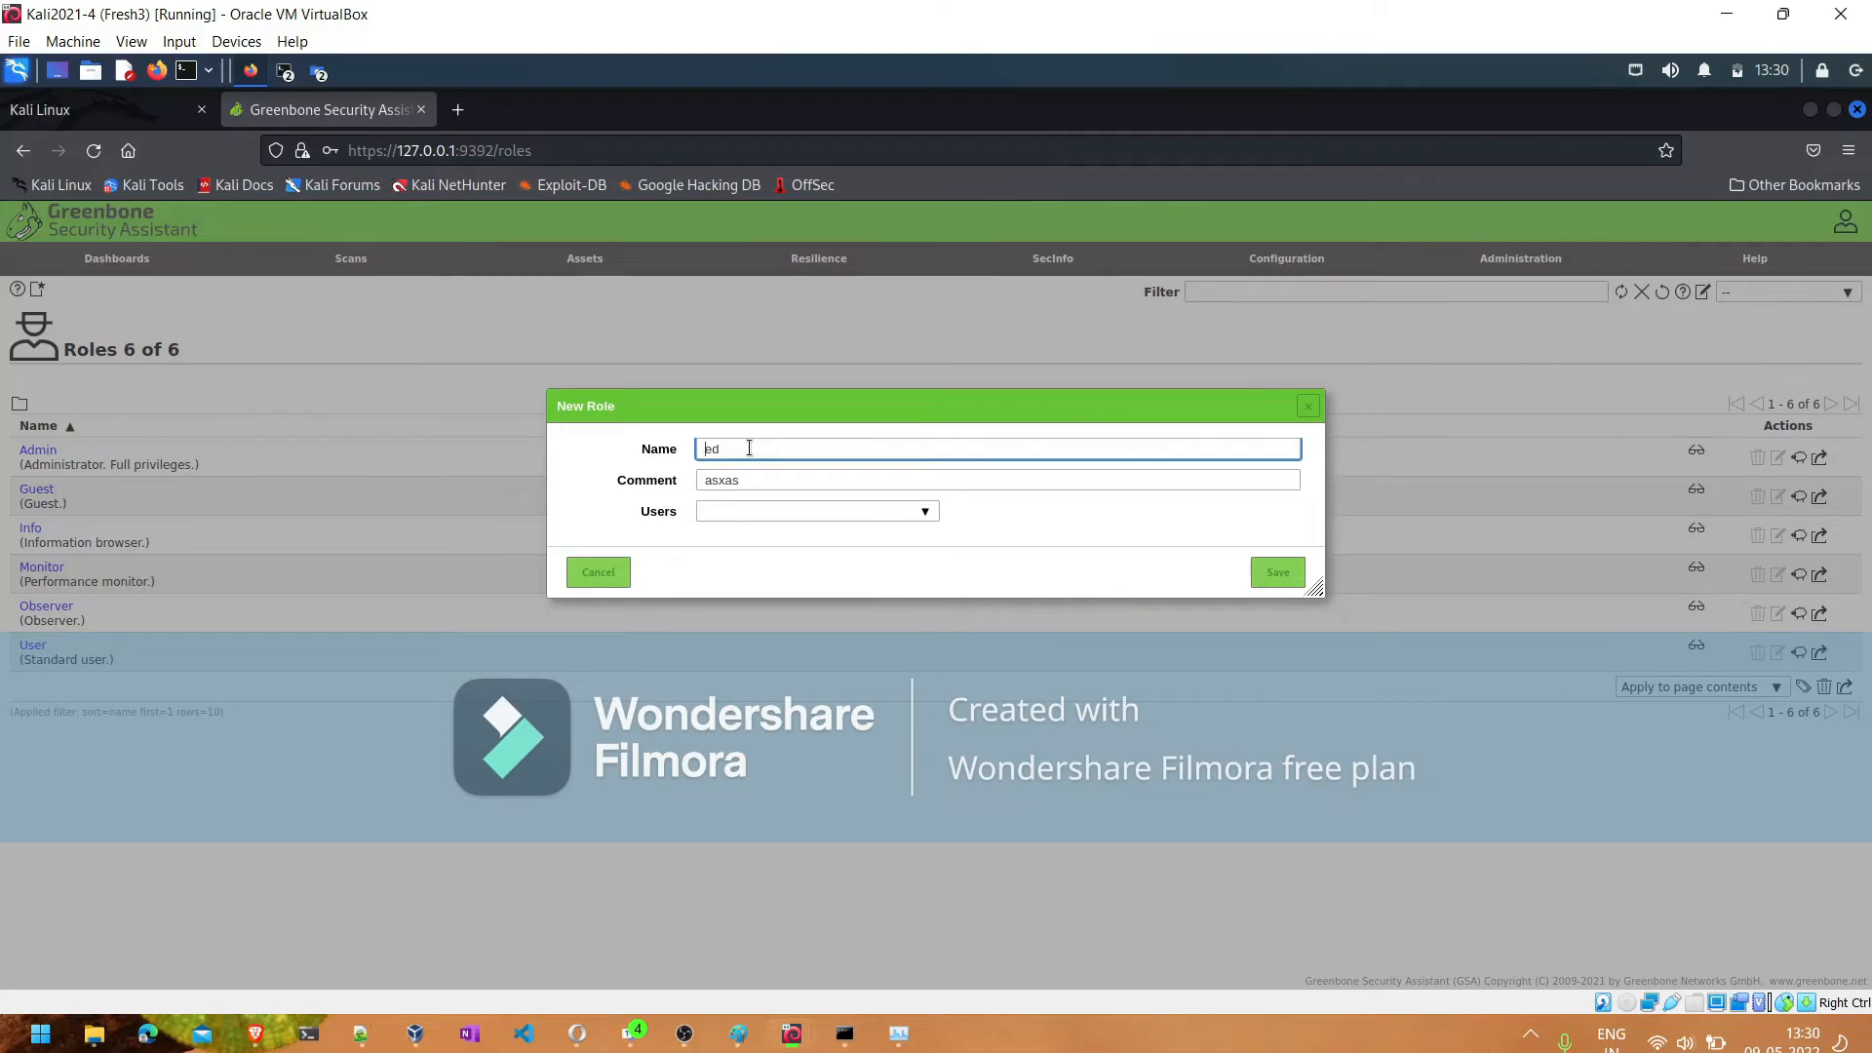
pyautogui.write('Scan')
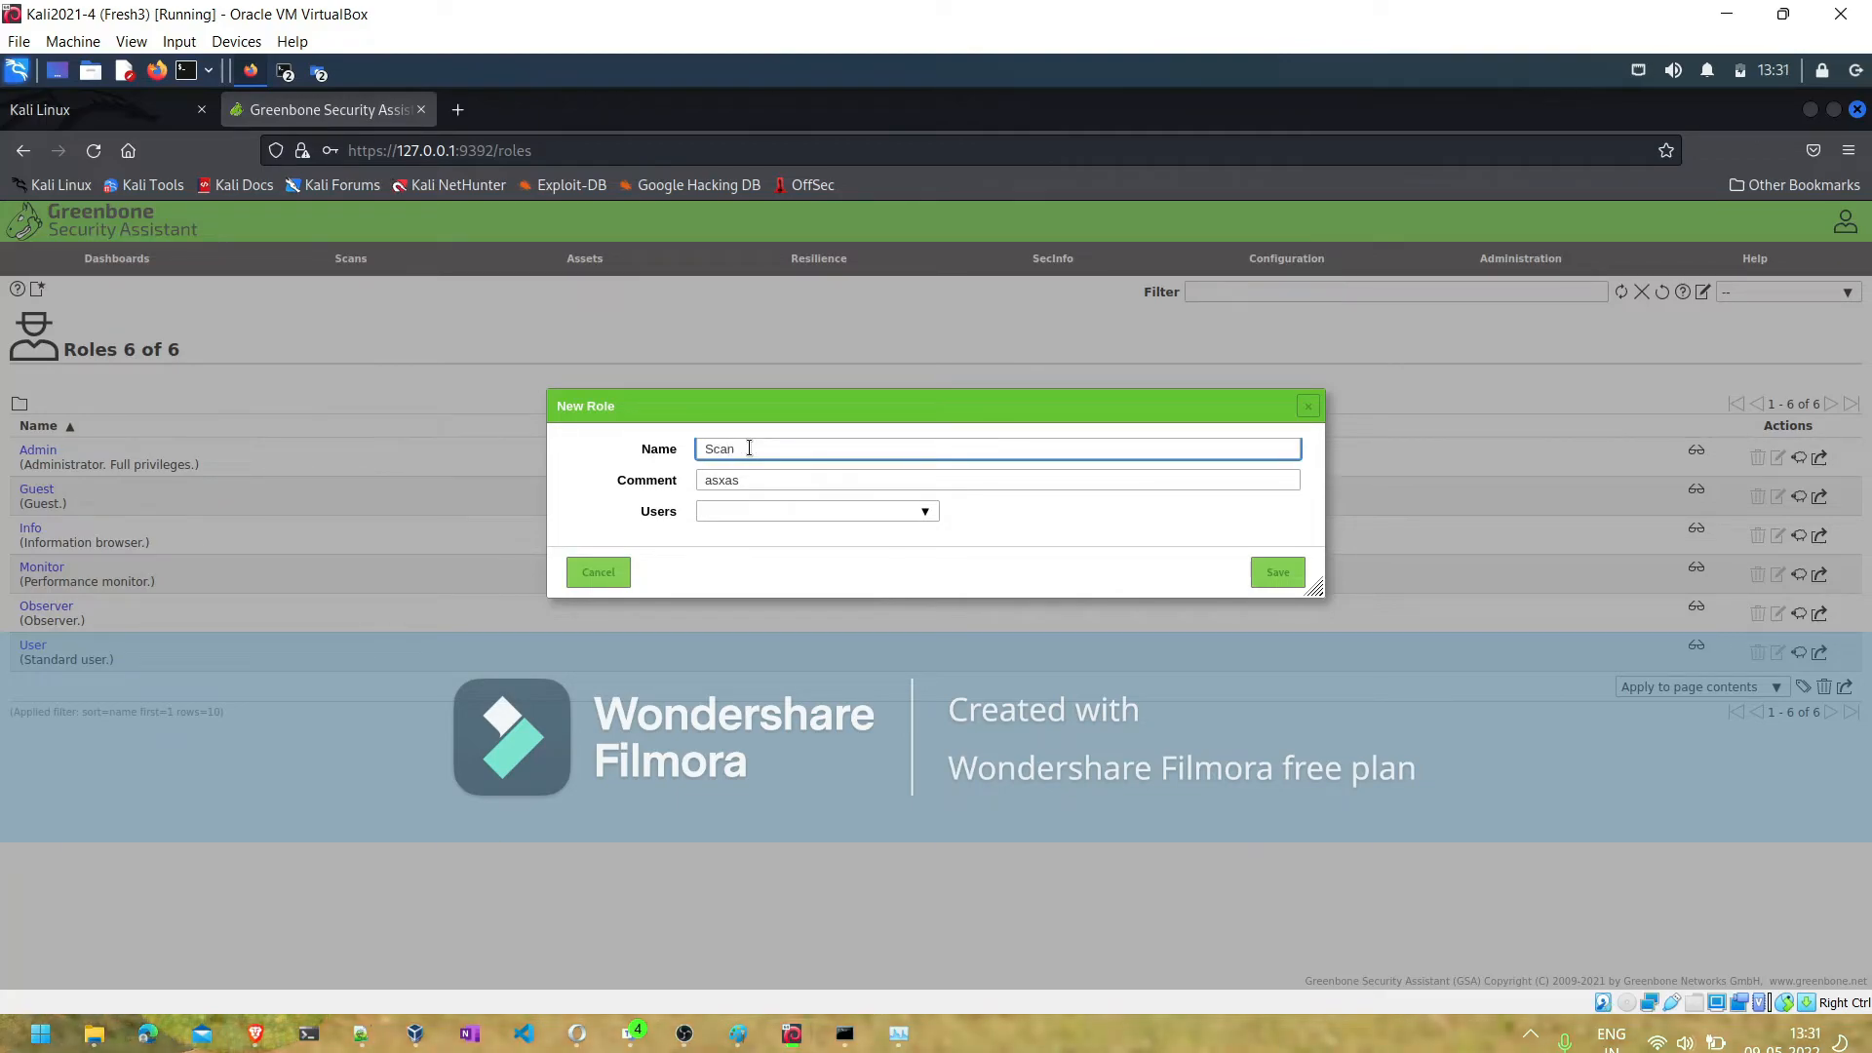
pyautogui.write('-user')
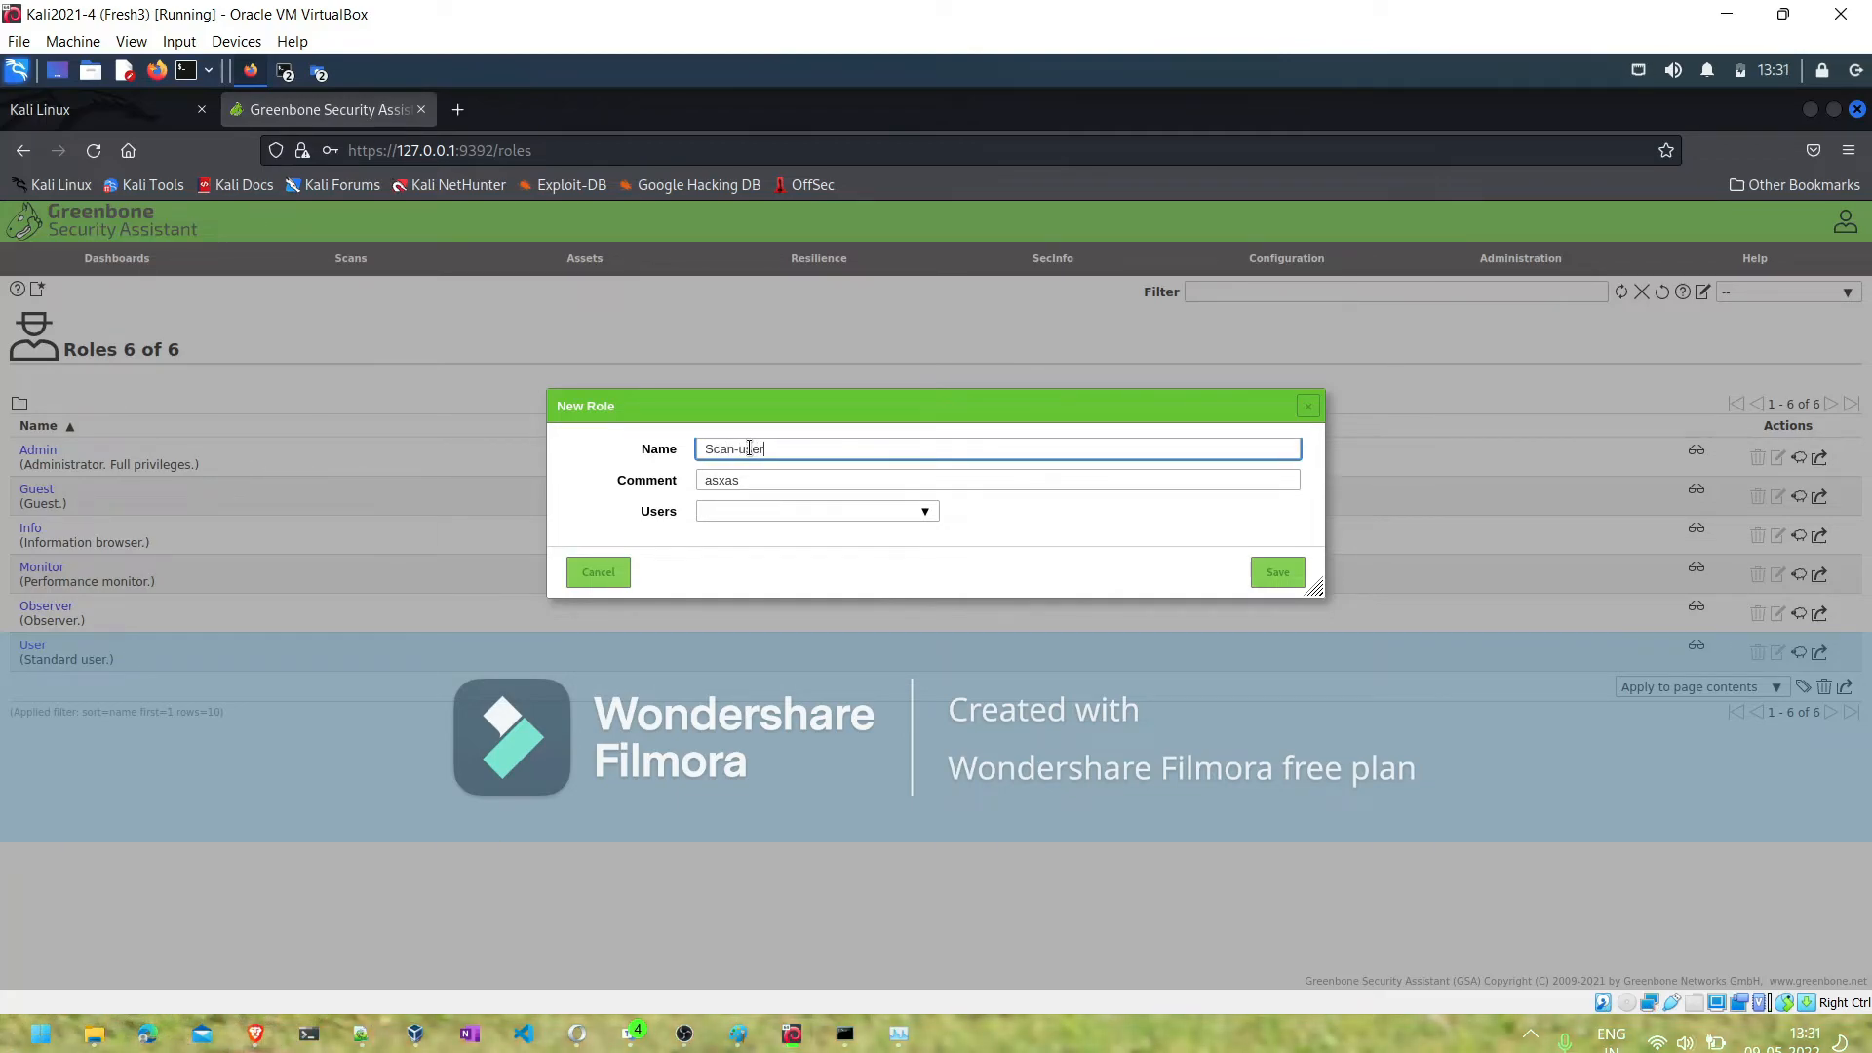
# - Assign the last listed user to the Scan-user role and save the role
pyautogui.click(743, 512)
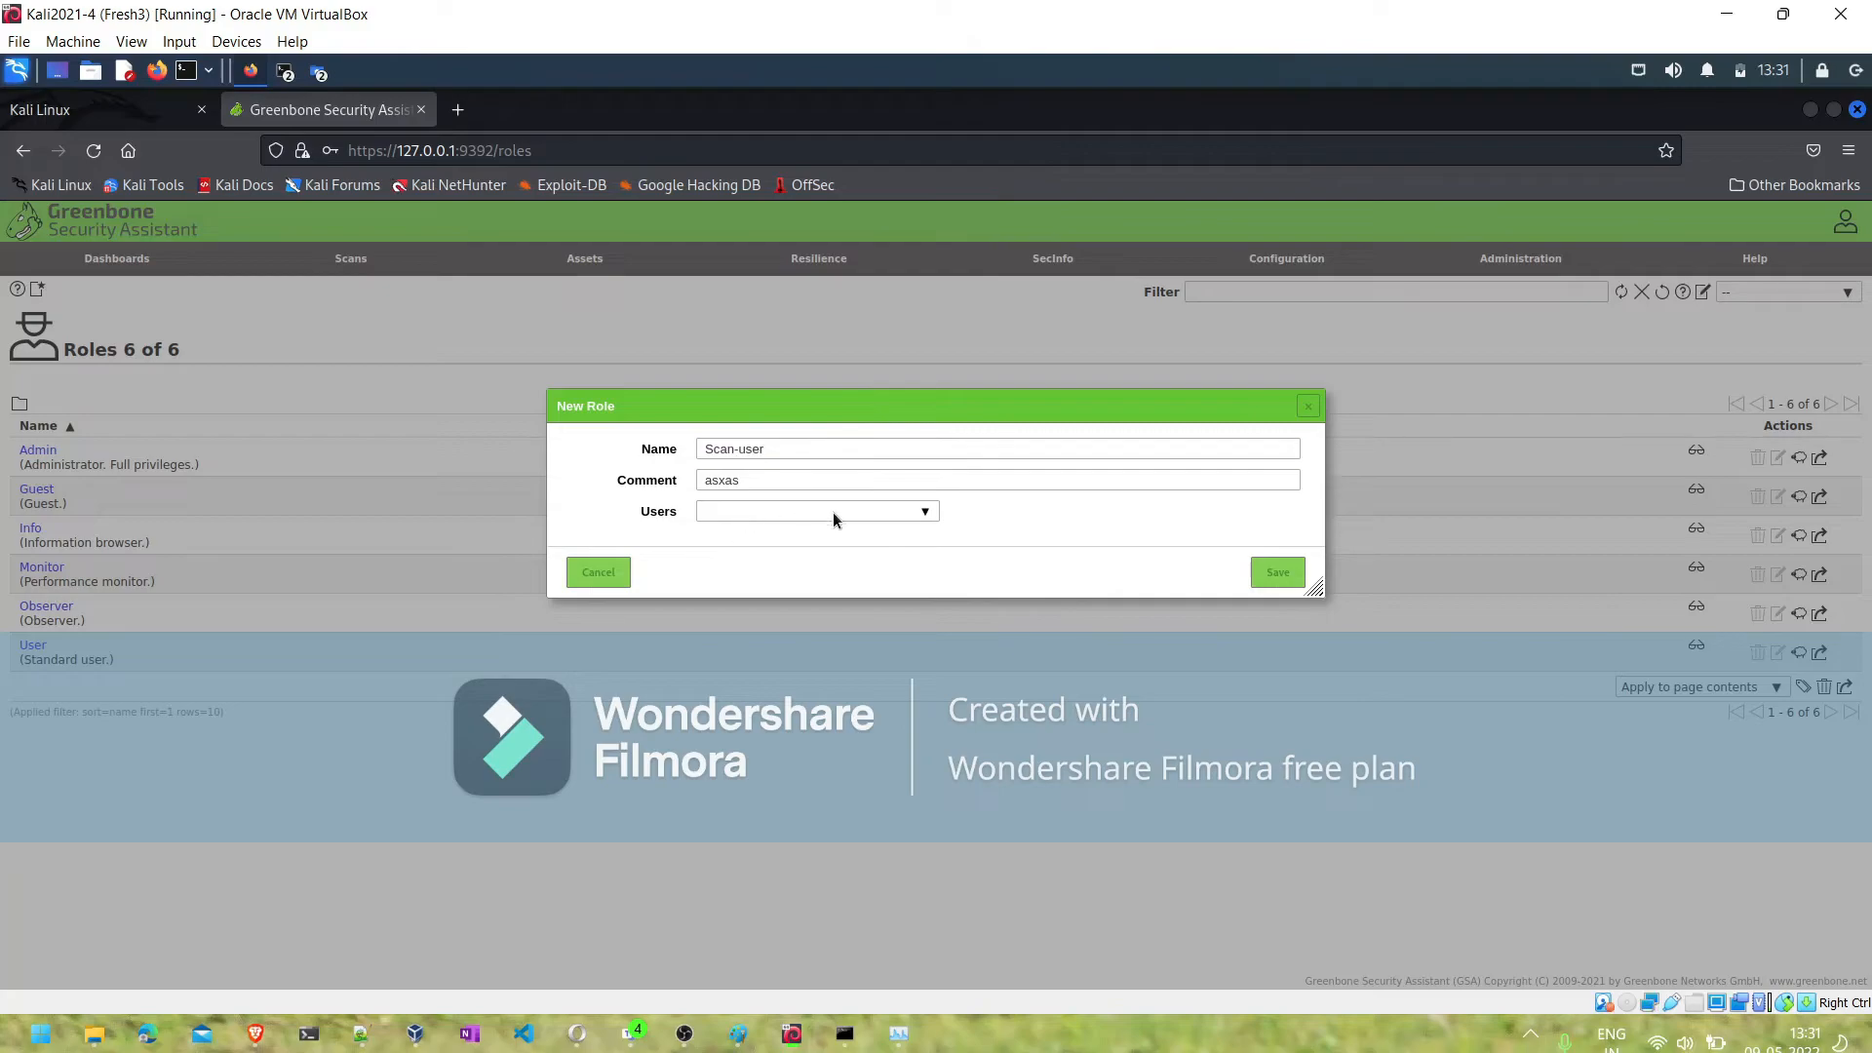
pyautogui.click(927, 514)
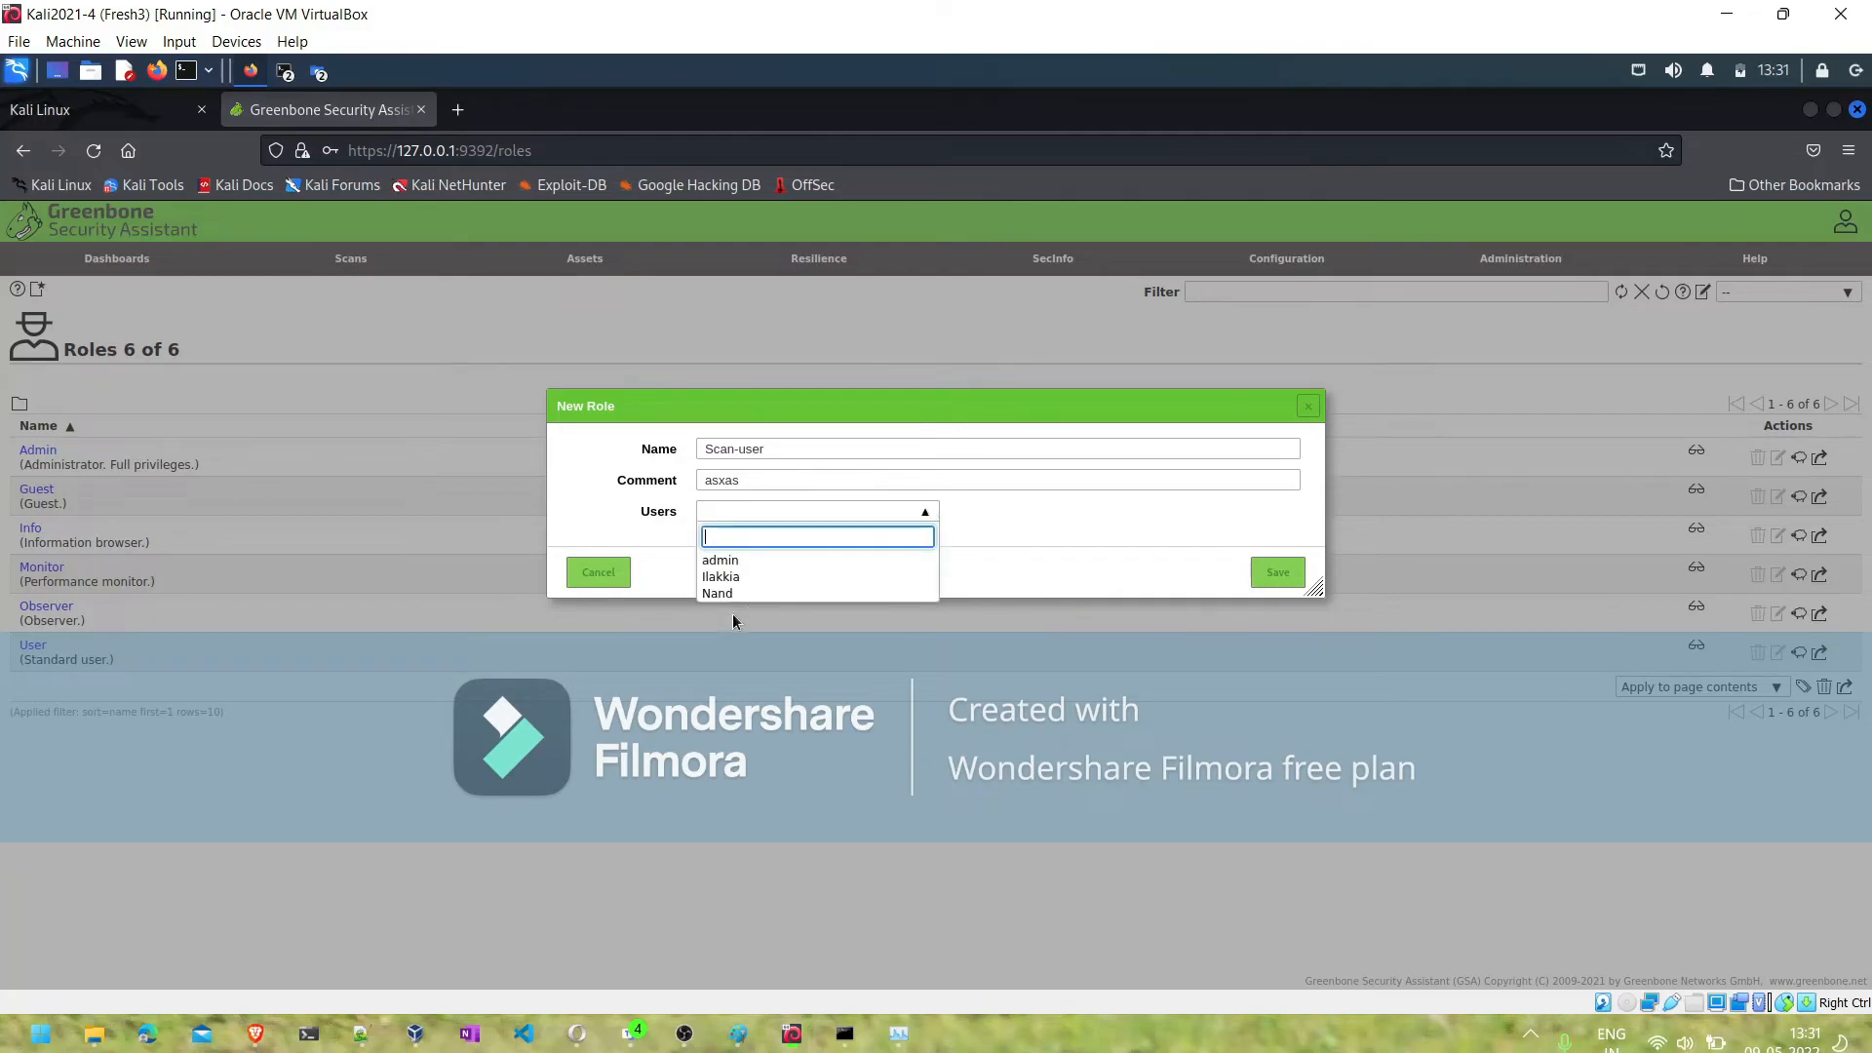
pyautogui.click(730, 597)
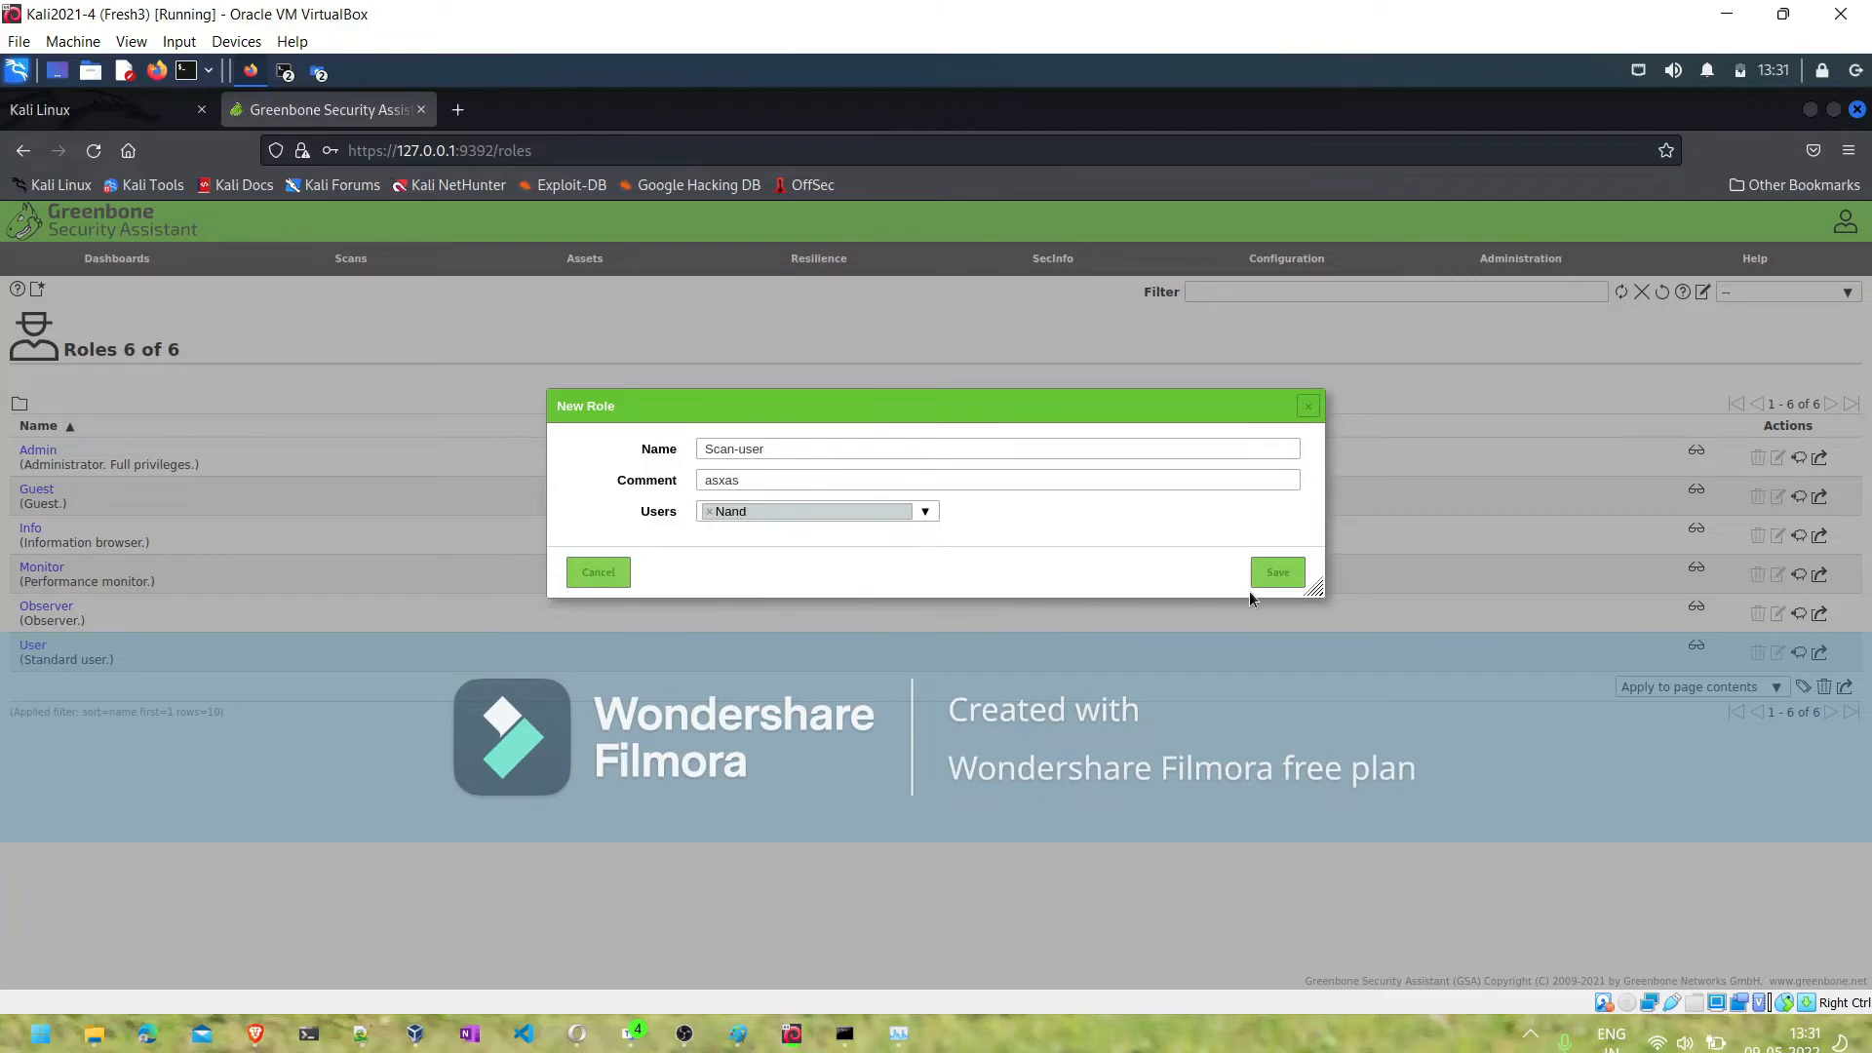
pyautogui.click(1279, 573)
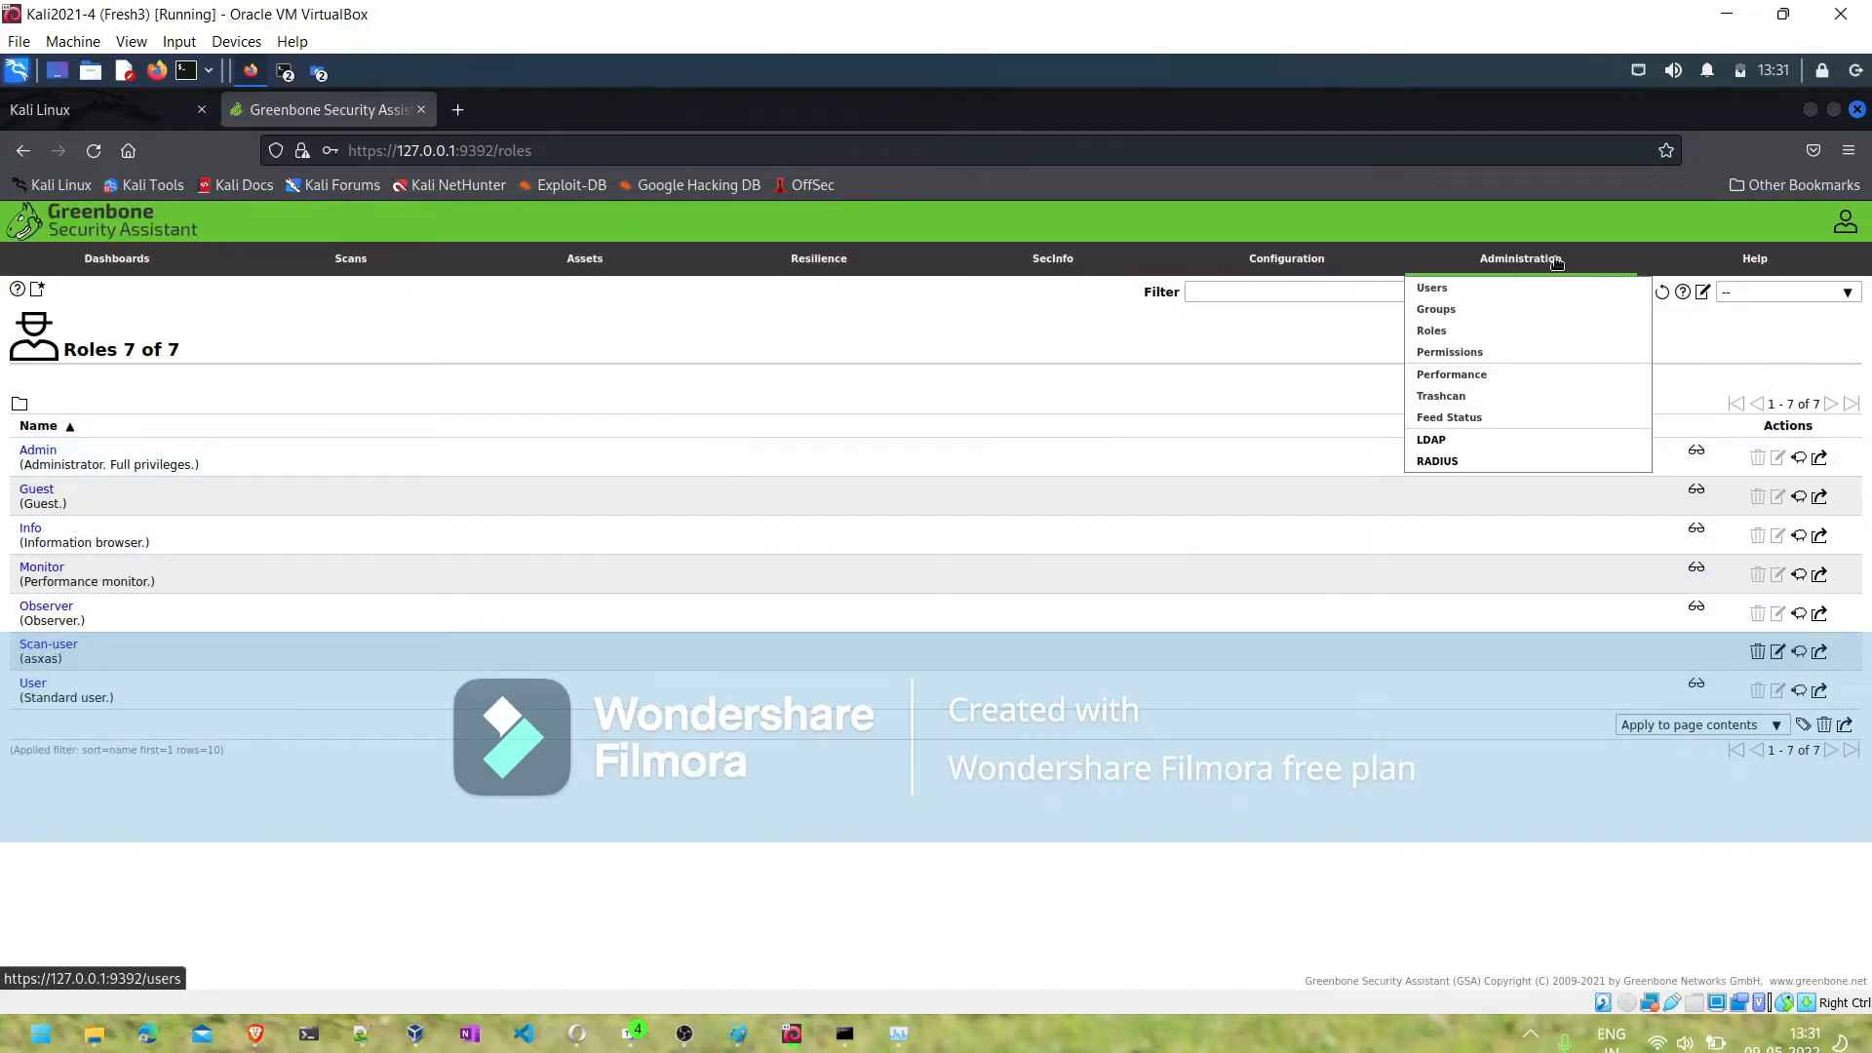
# - Look through the Permissions, Performance and Trashcan administration pages
pyautogui.click(1462, 357)
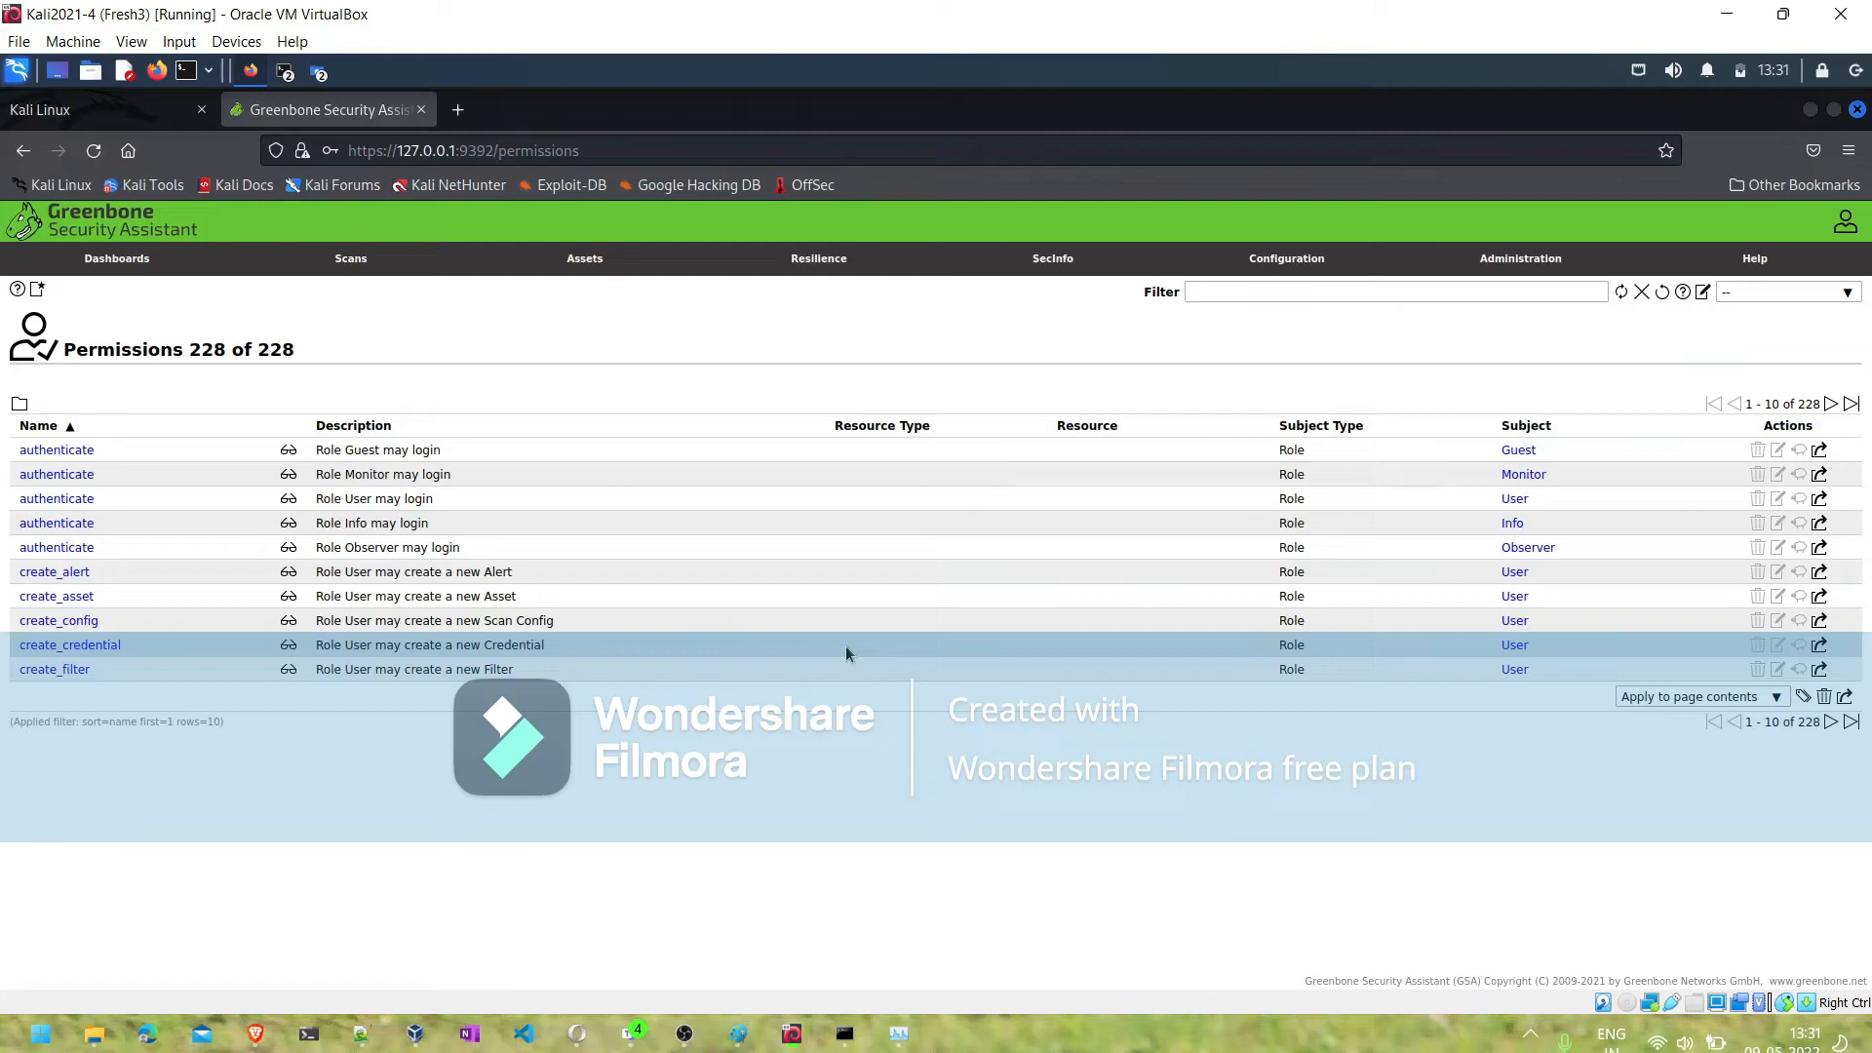
pyautogui.moveTo(1750, 266)
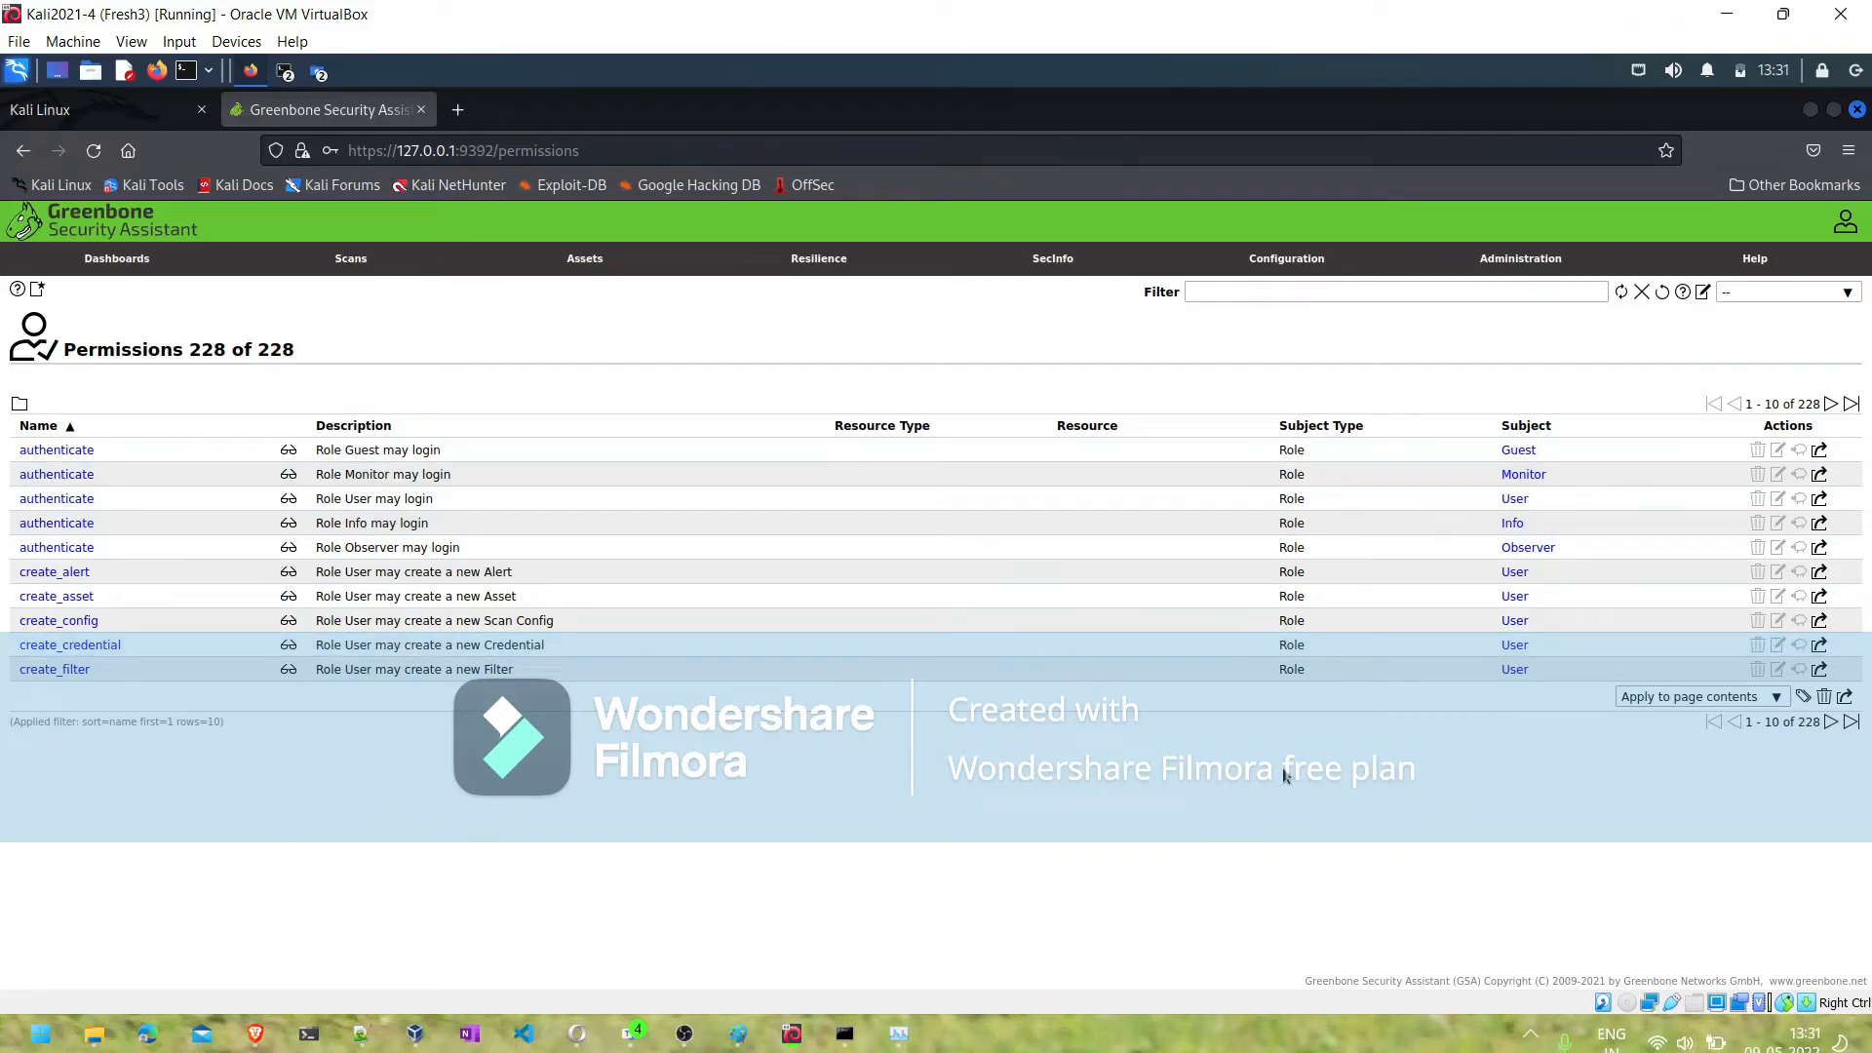
pyautogui.moveTo(1513, 271)
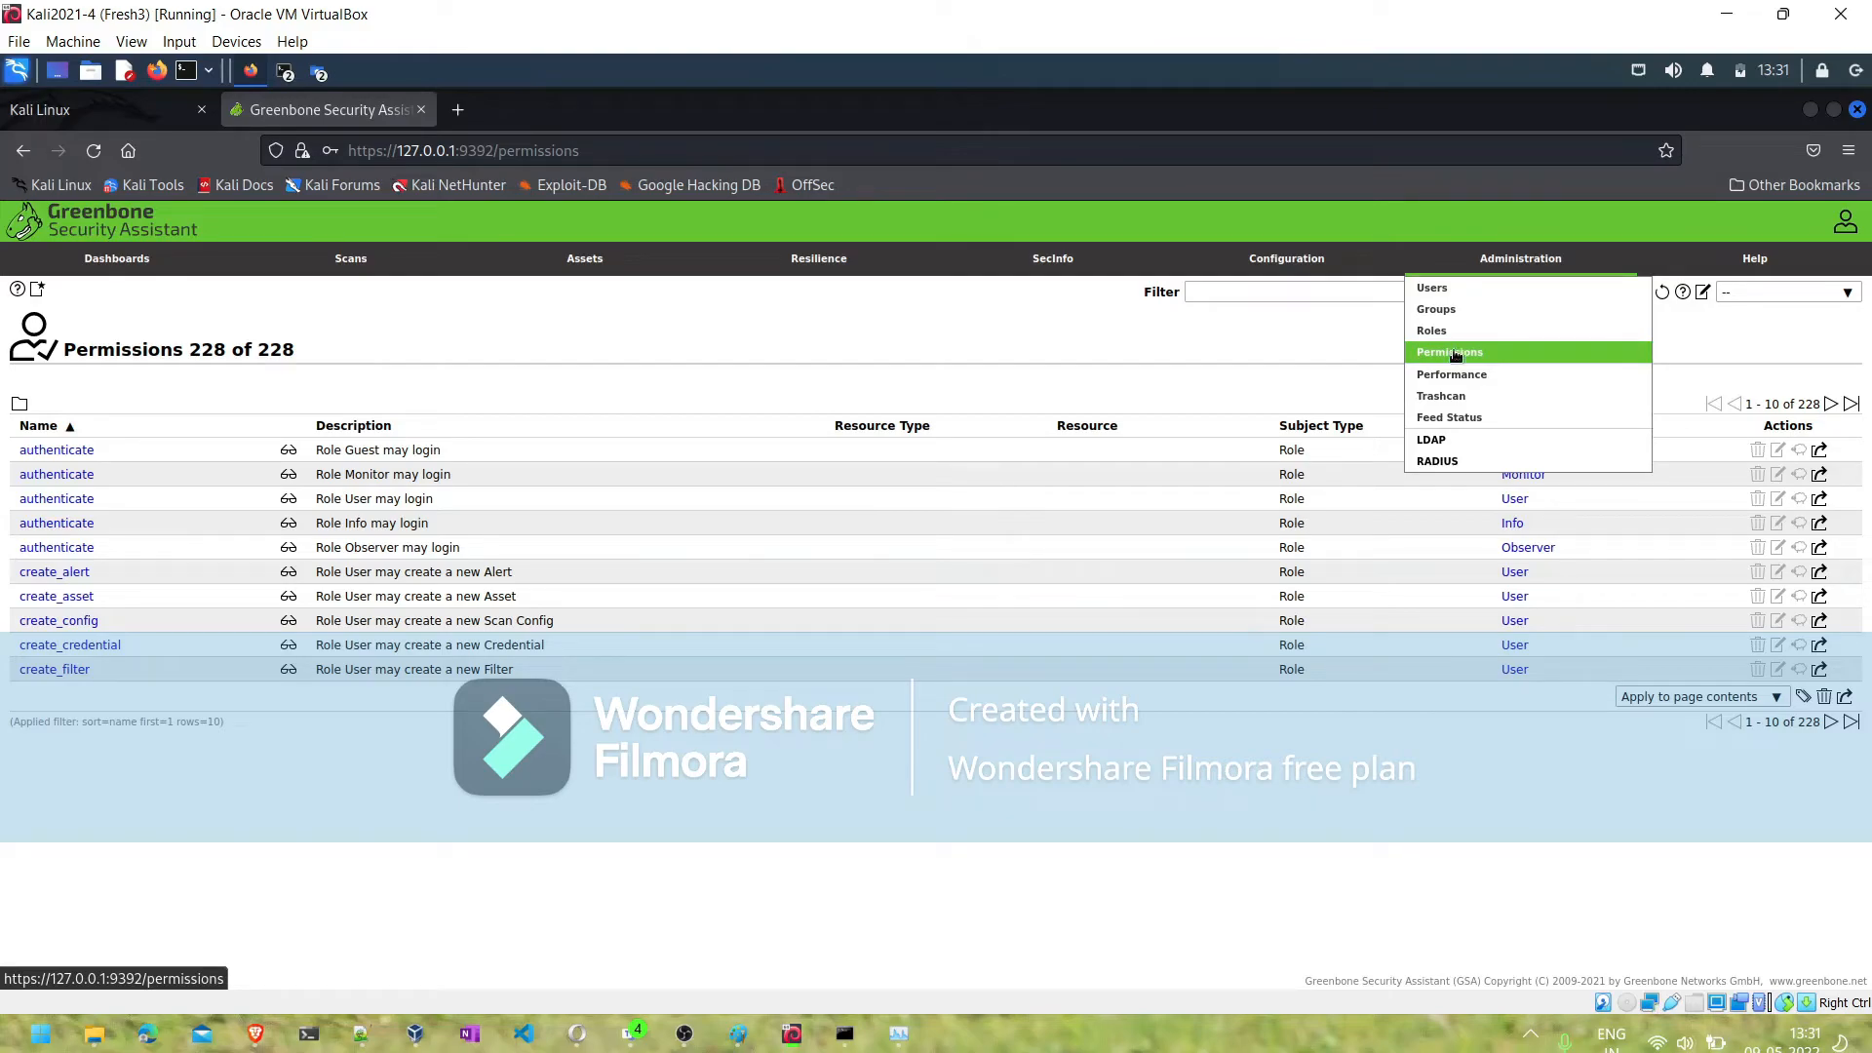
pyautogui.click(1450, 381)
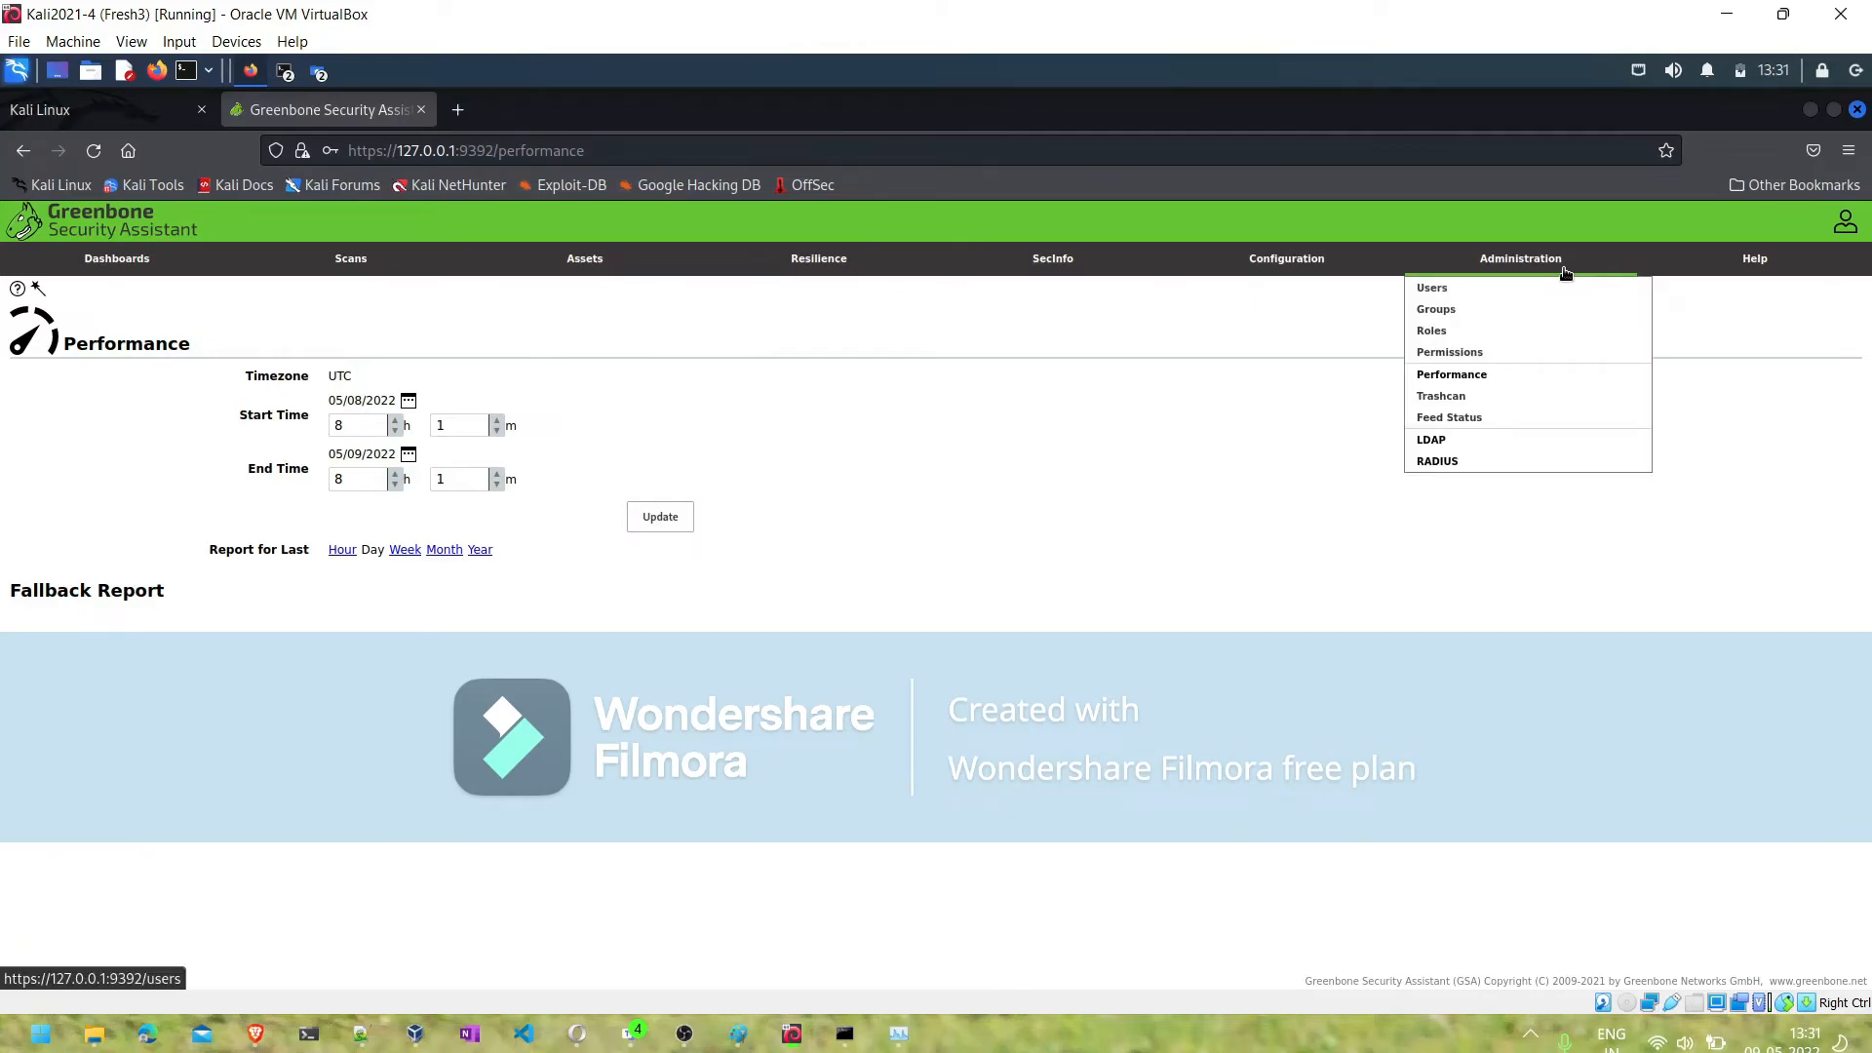
pyautogui.click(1468, 398)
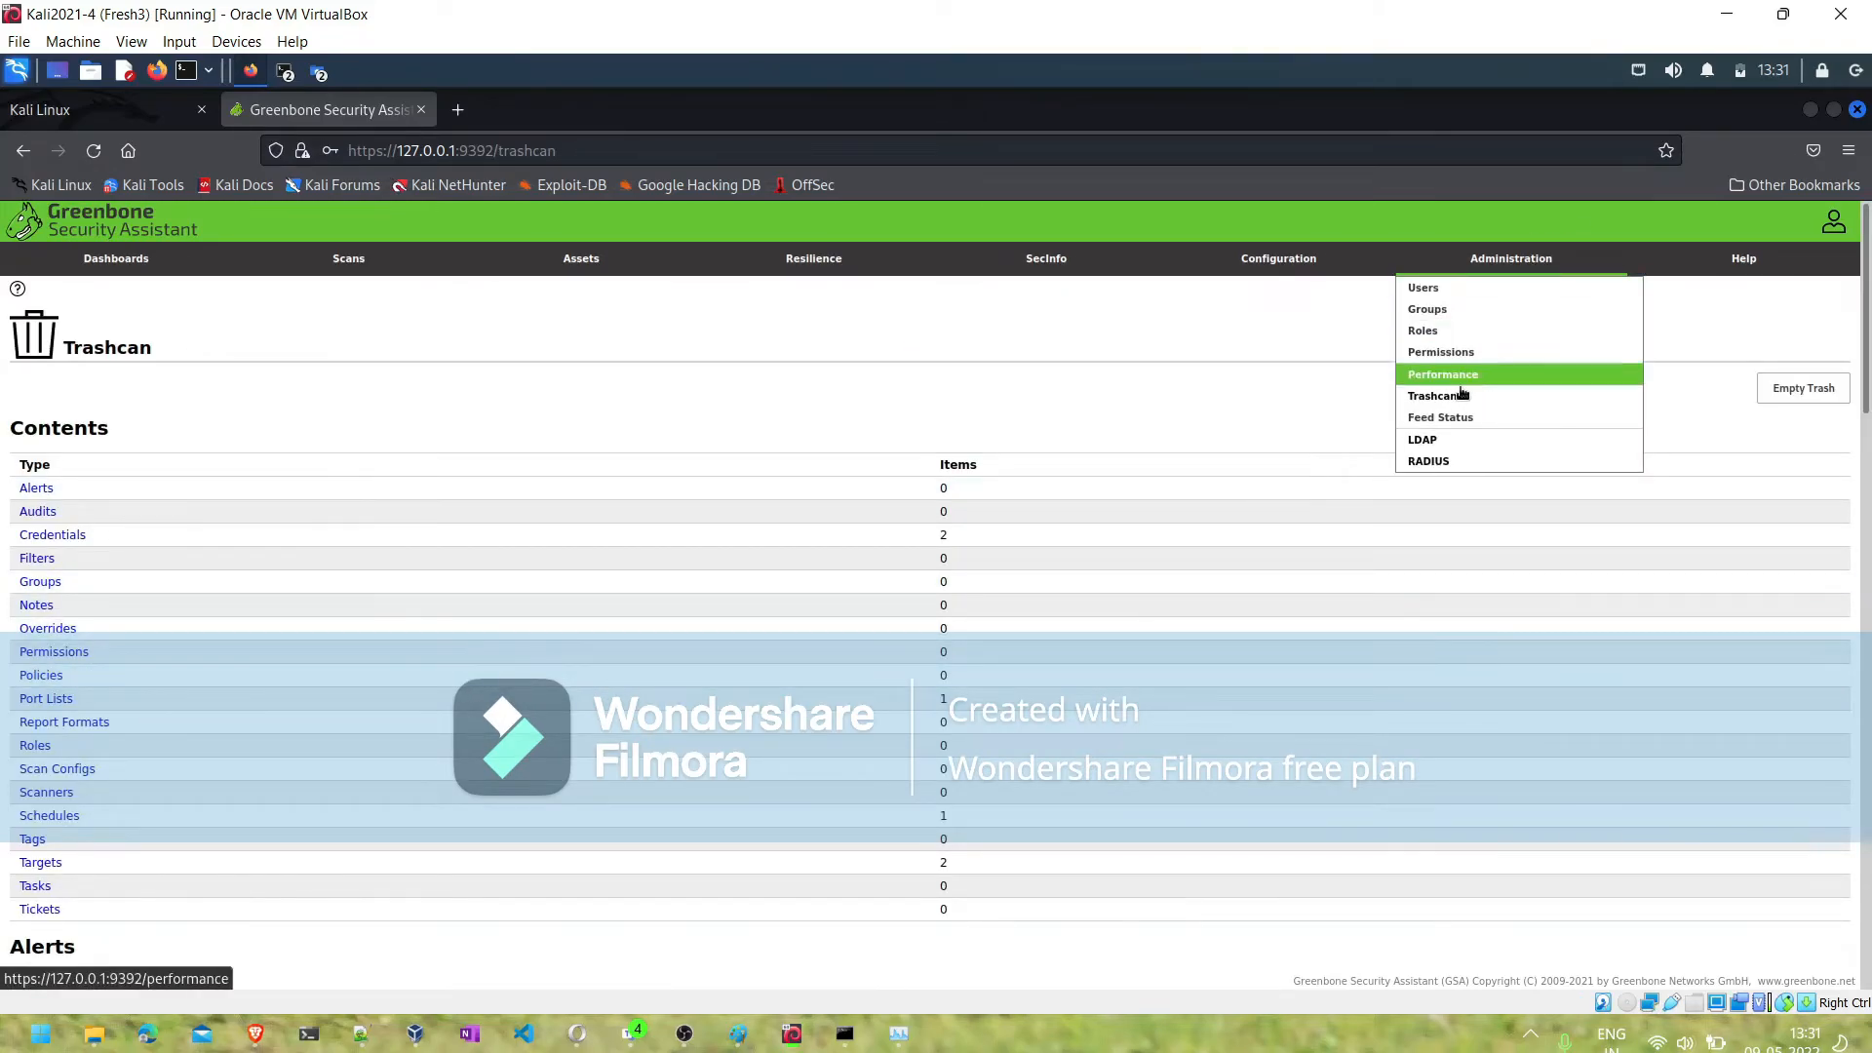
# - Check the feed versions on the Feed Status page and the feed update output in the terminal
pyautogui.click(1451, 419)
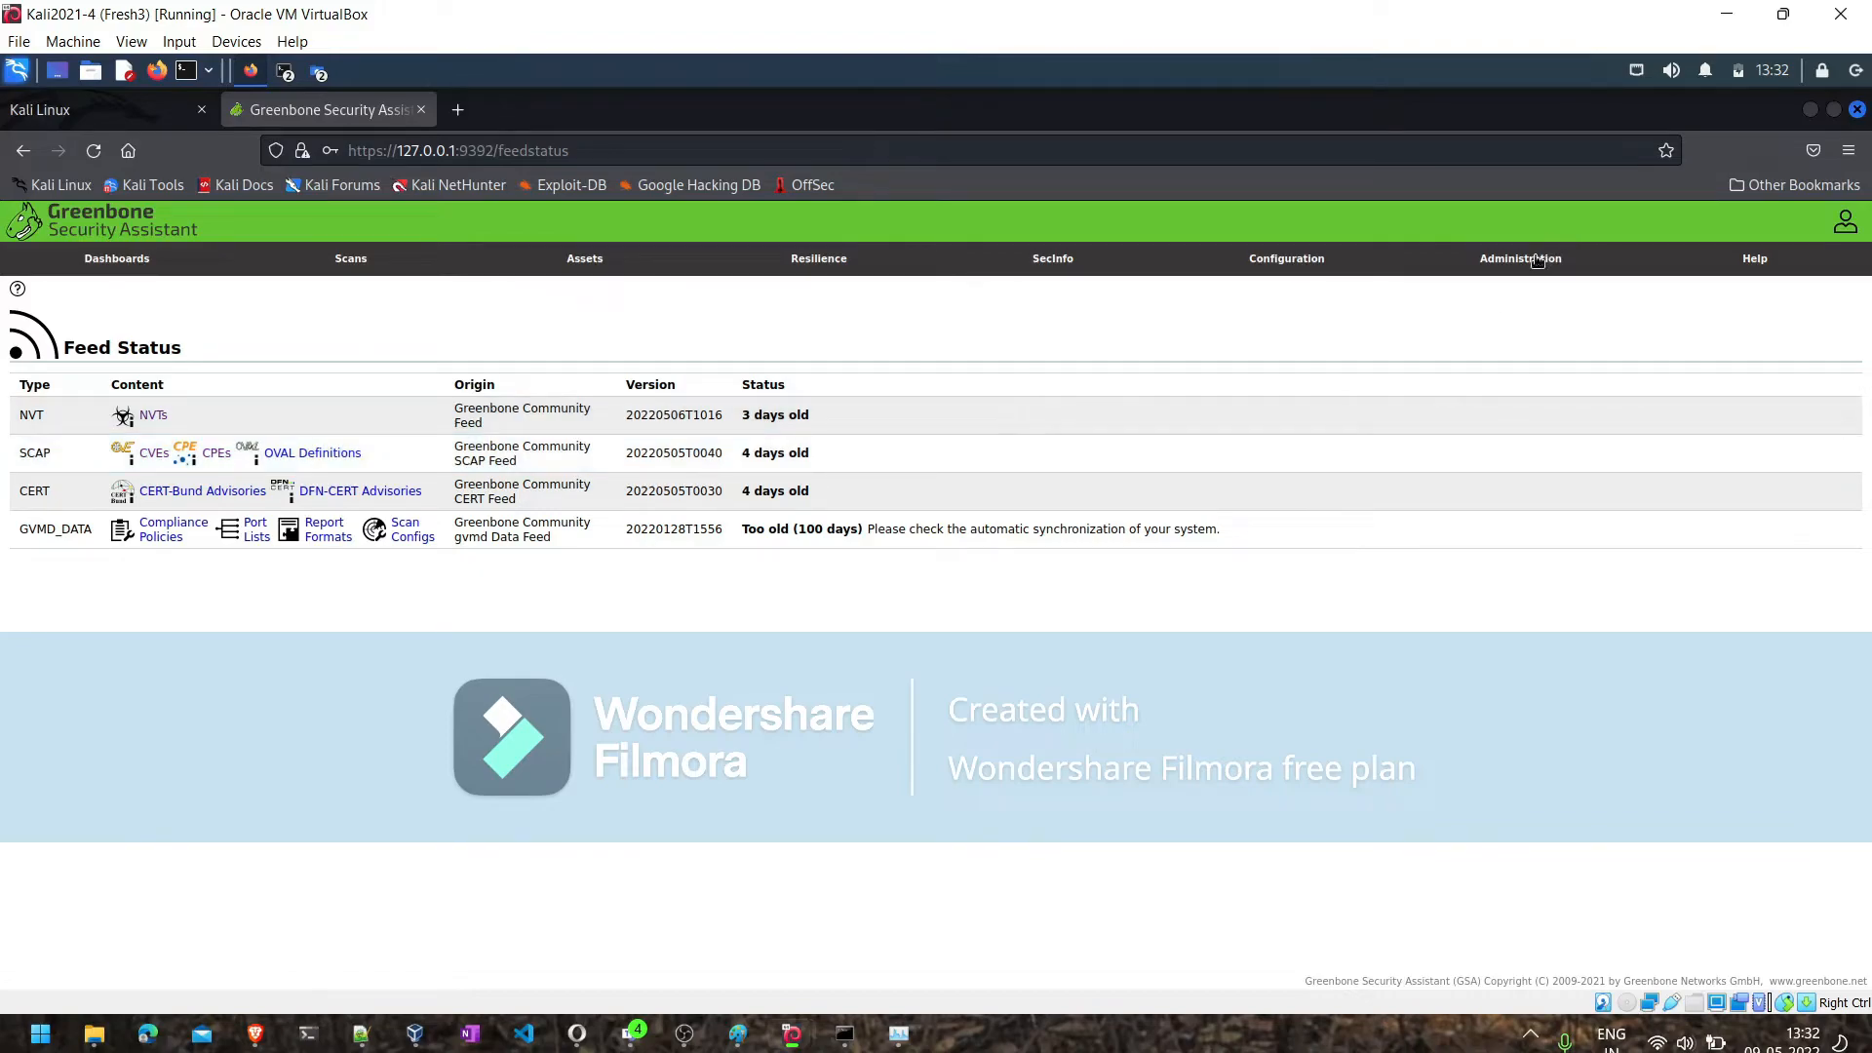
pyautogui.moveTo(1536, 263)
pyautogui.hotkey('alt', 'Tab')
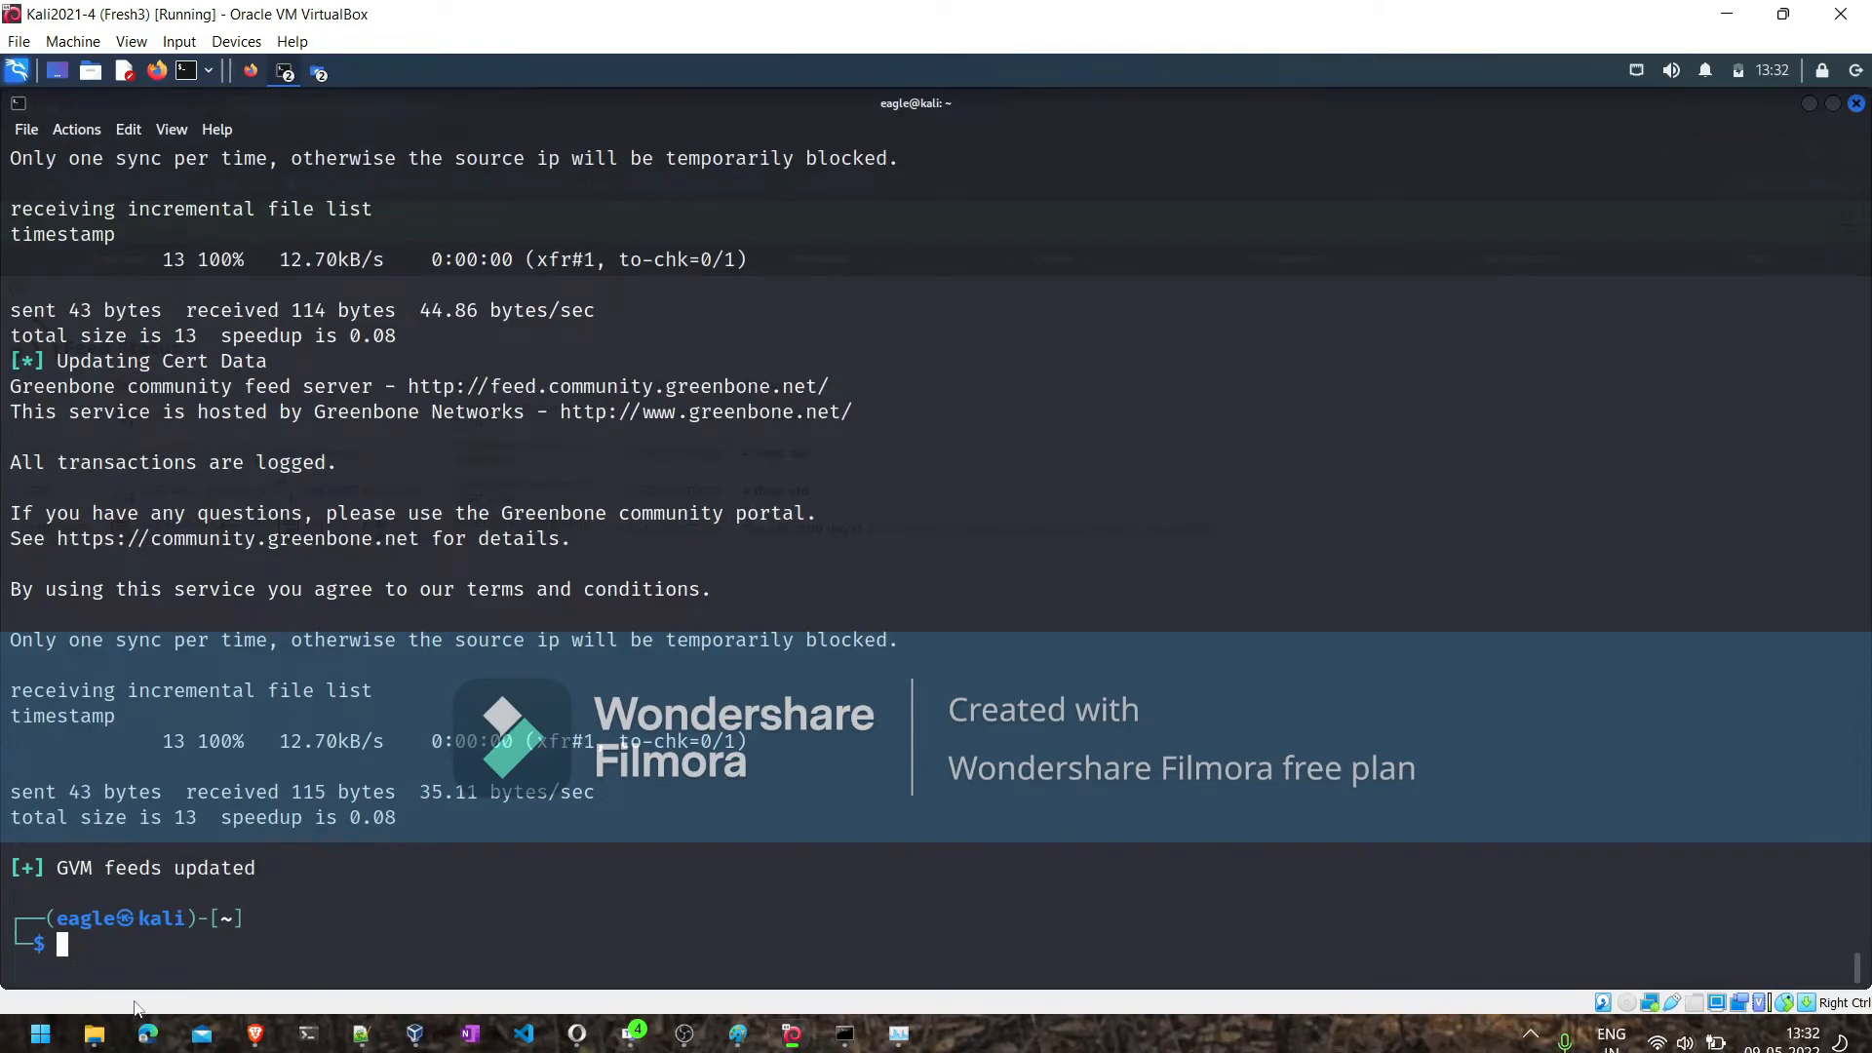
pyautogui.hotkey('alt', 'Tab')
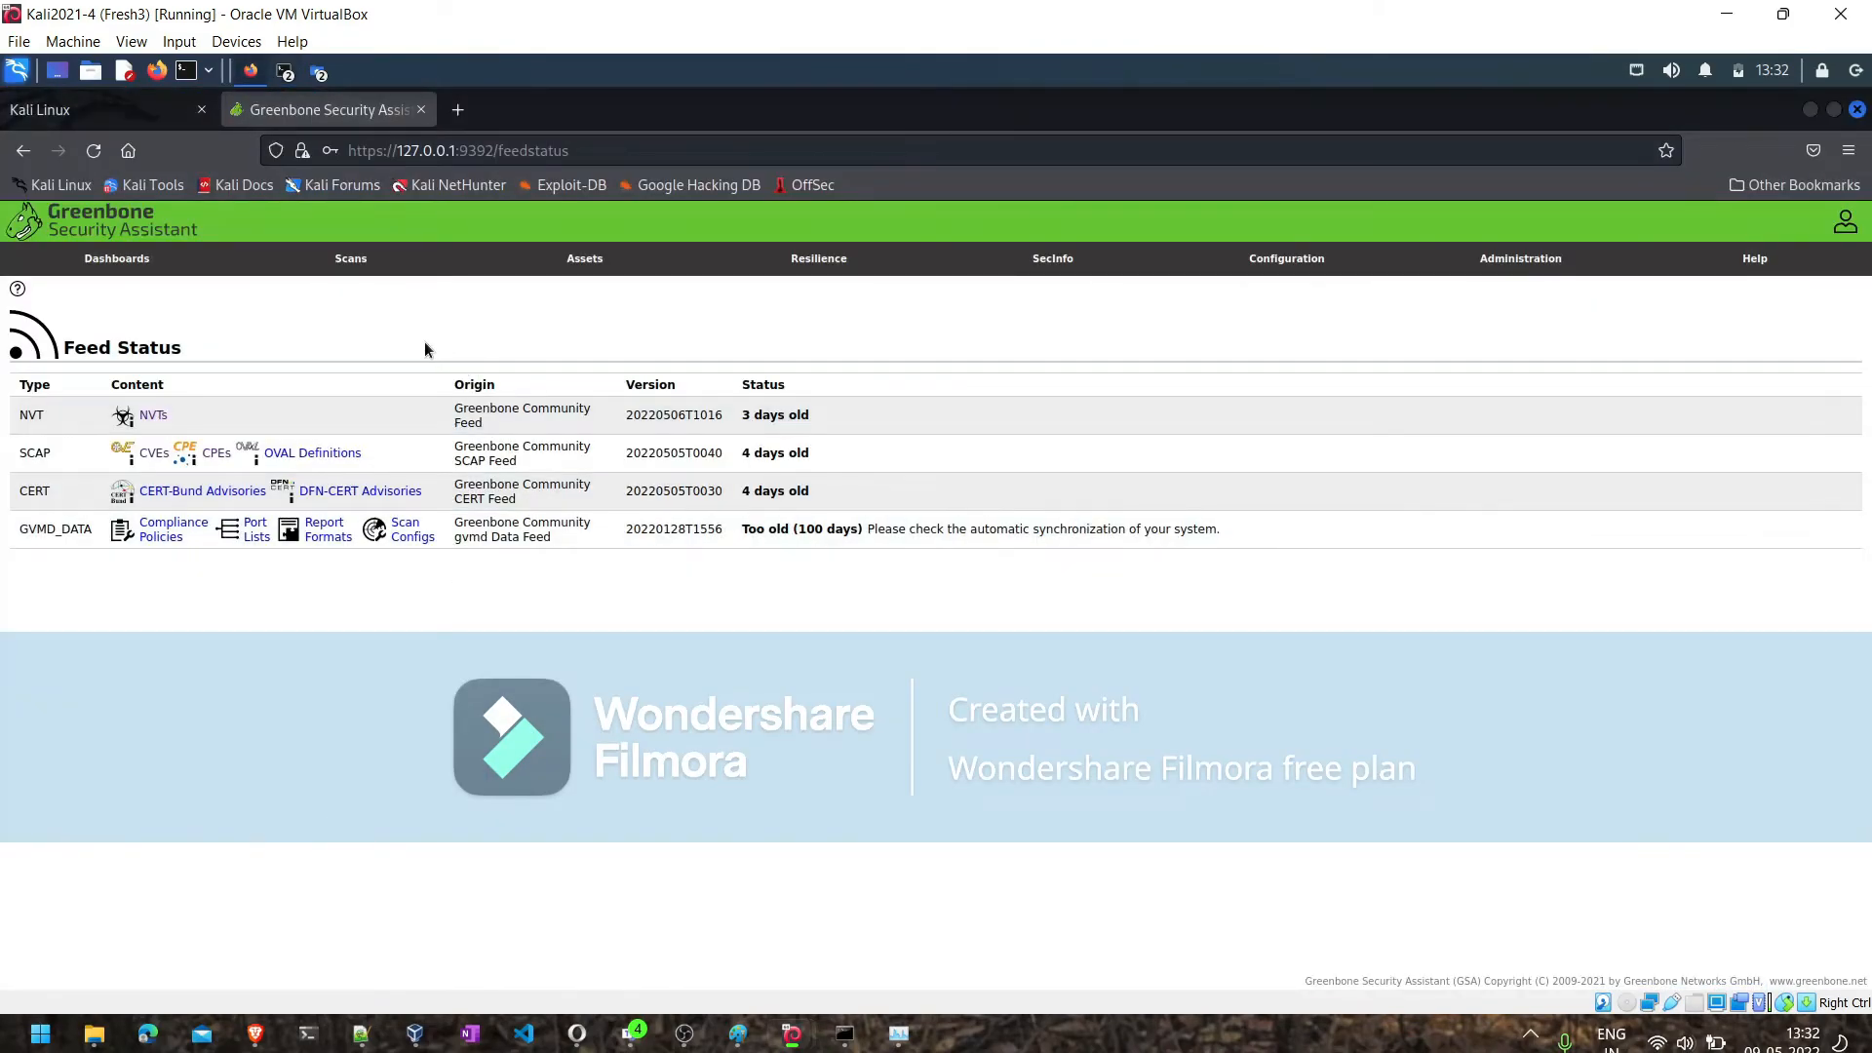
# - Start a new scan task on the Tasks page and name it Meta2
pyautogui.click(353, 261)
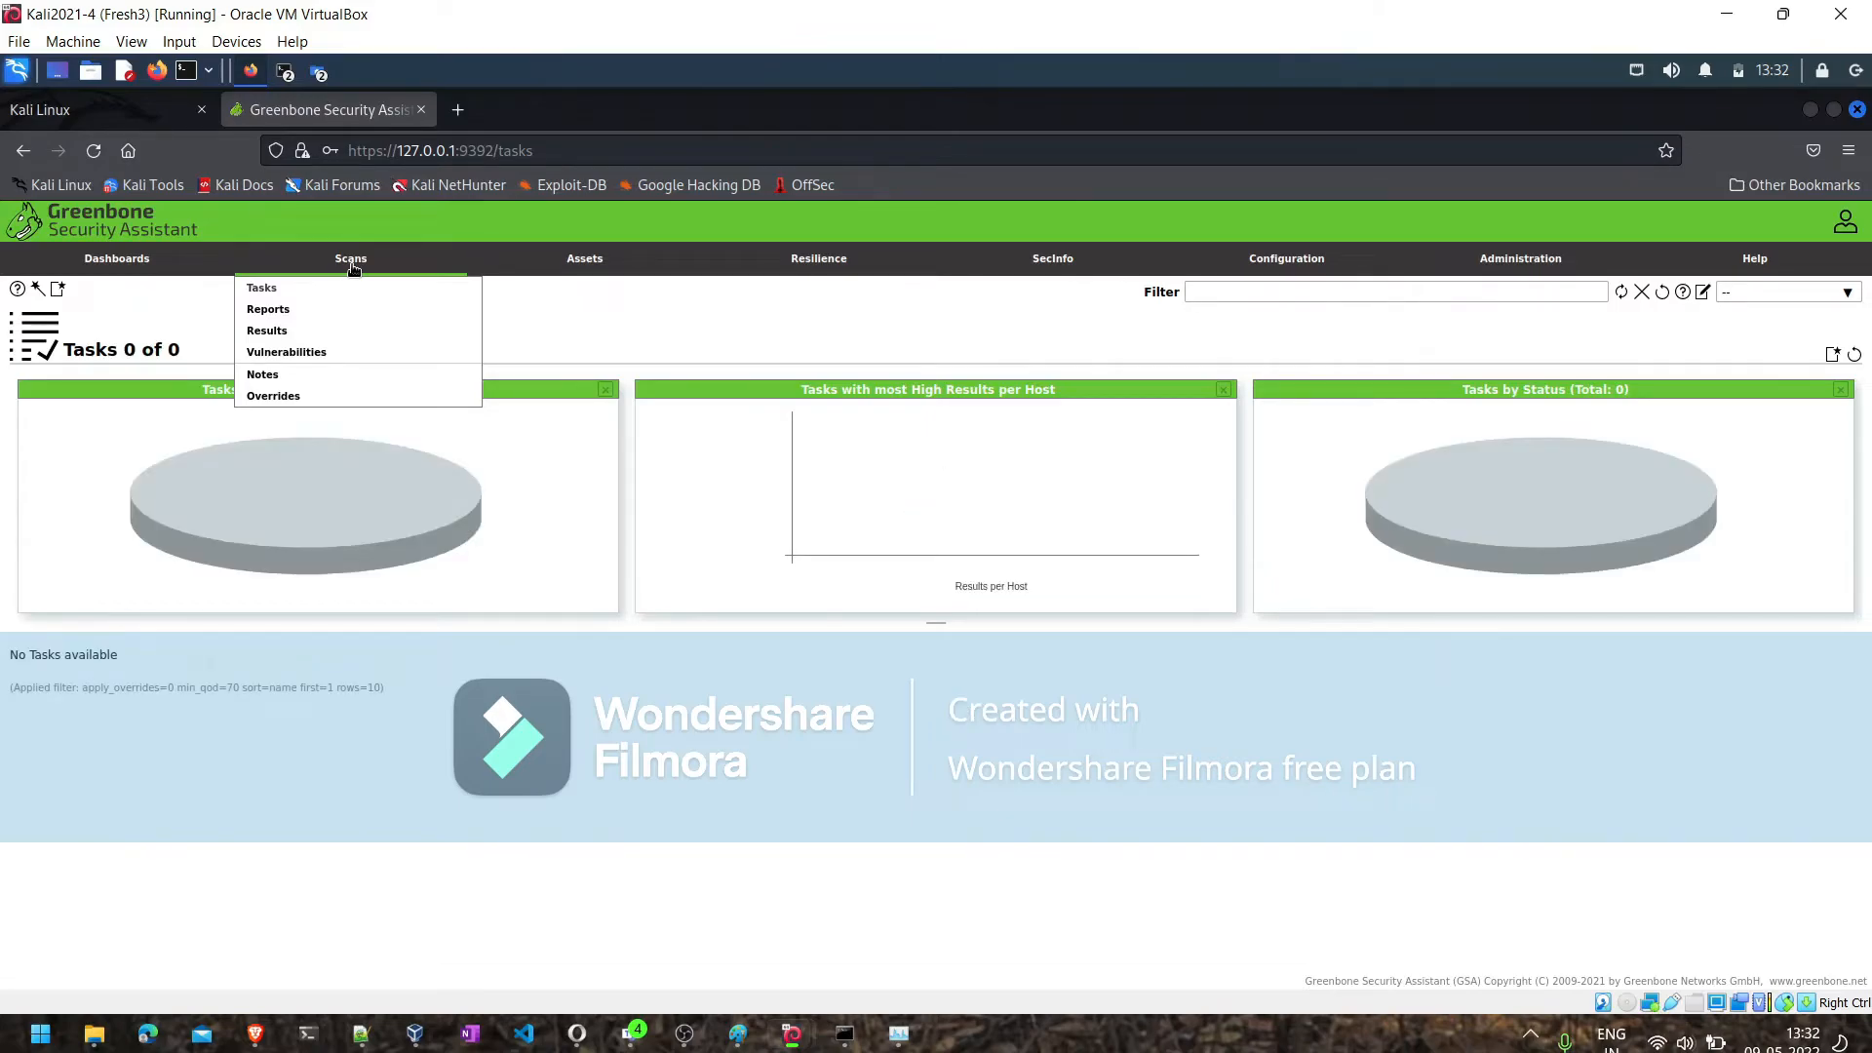
pyautogui.moveTo(55, 292)
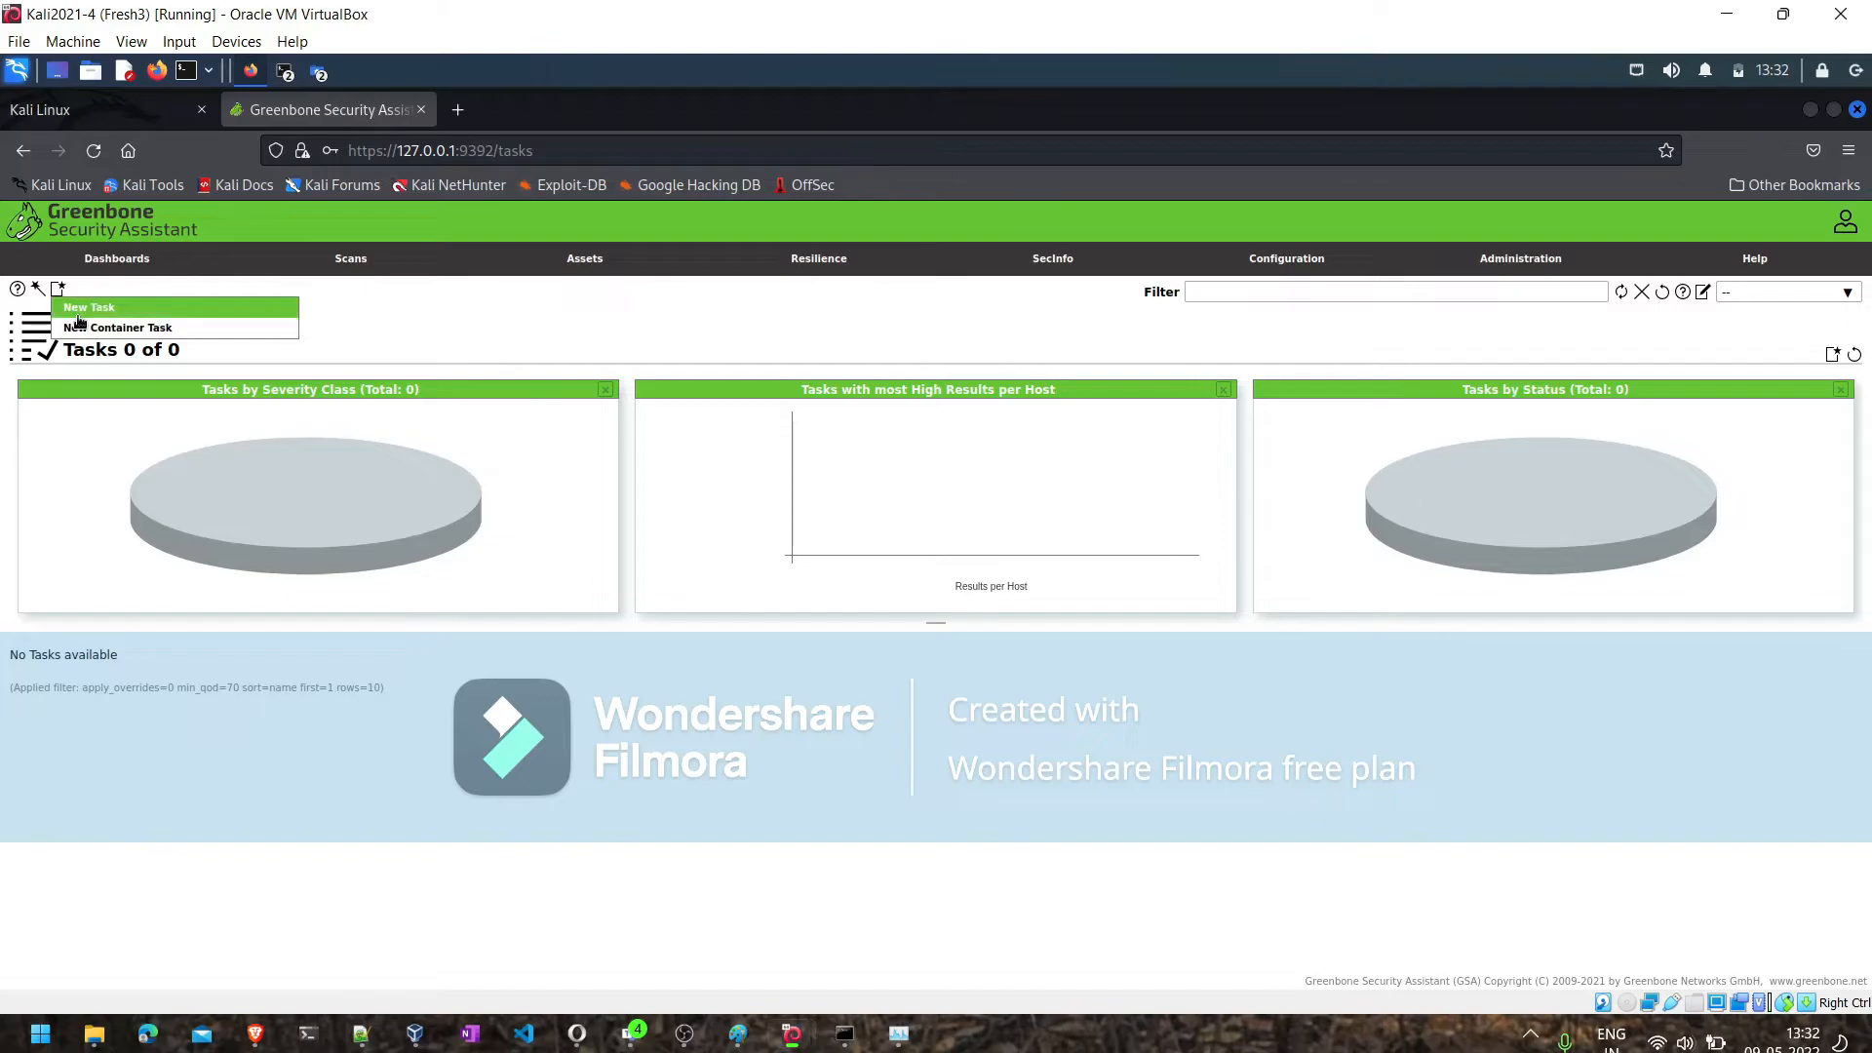
pyautogui.click(80, 317)
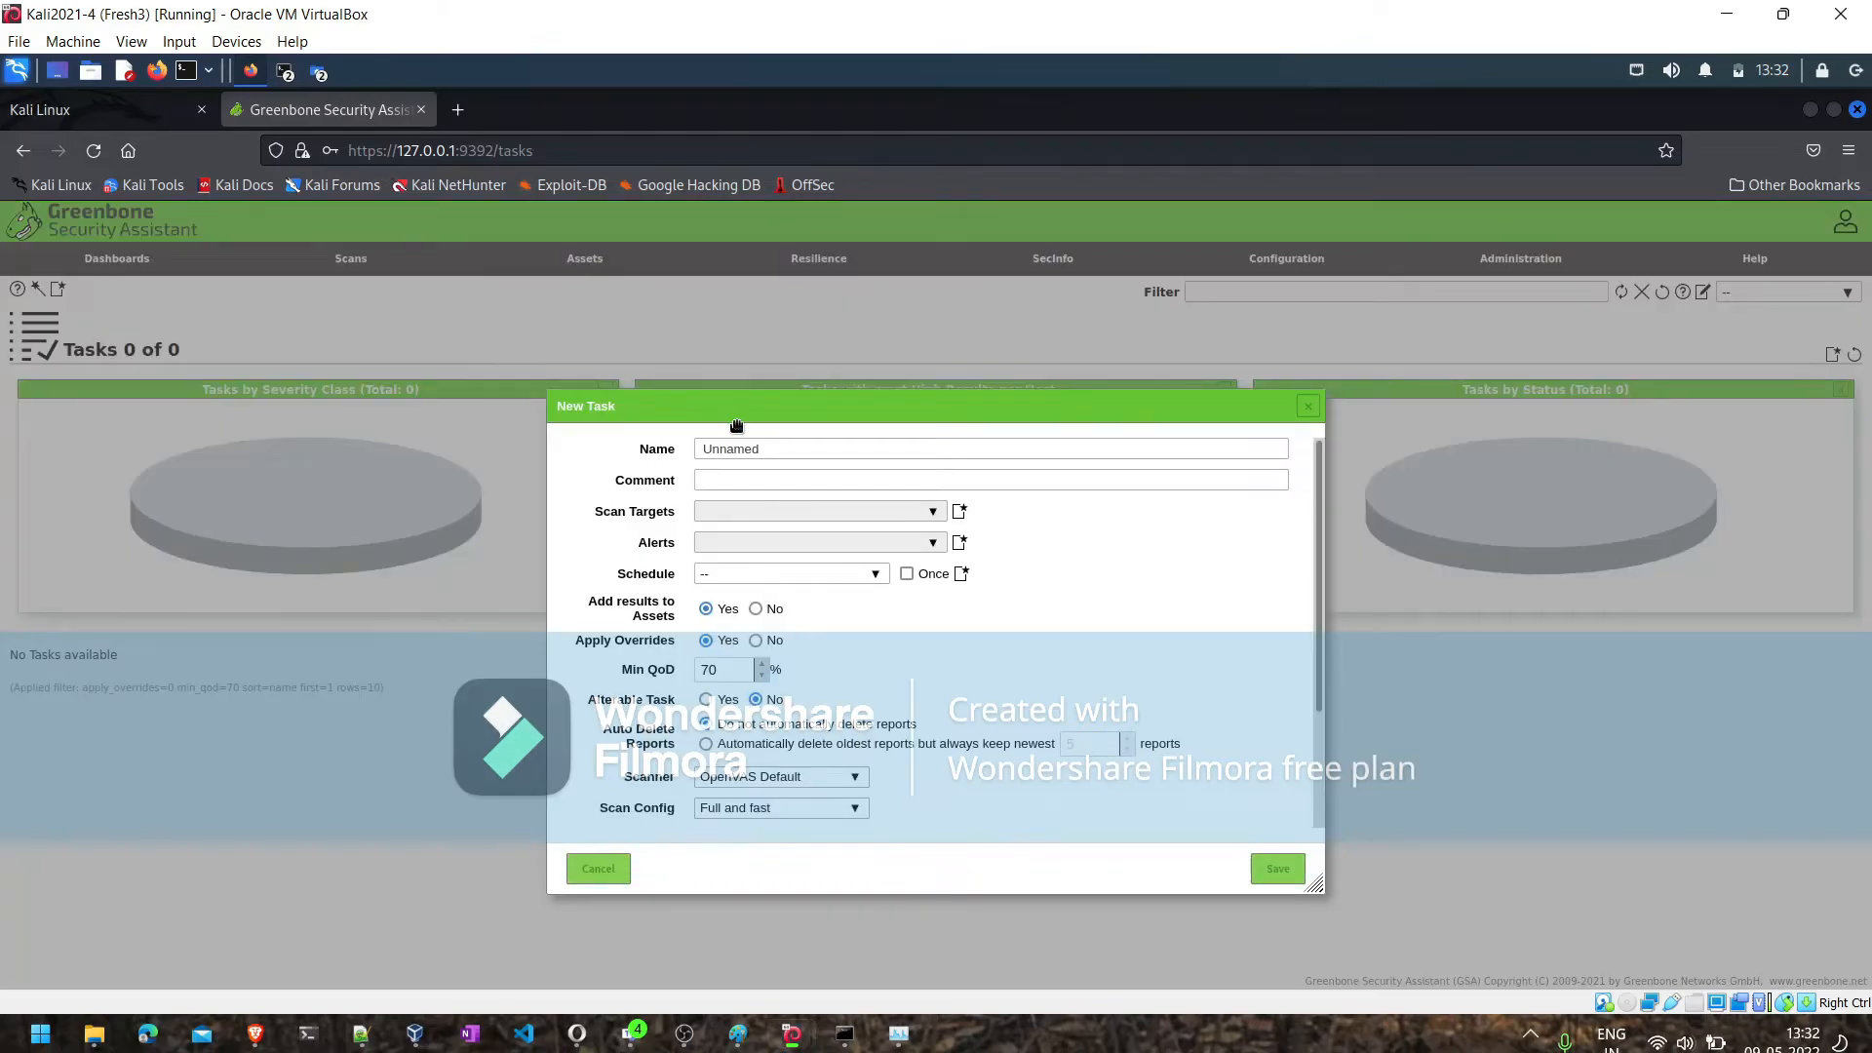
pyautogui.click(721, 452)
pyautogui.press('Delete')
pyautogui.press('Delete')
pyautogui.press('Delete')
pyautogui.press('BackSpace')
pyautogui.press('BackSpace')
pyautogui.write('Meta2')
# - Start a new scan target for the task, named Meta2, with the comment Metasploitable2
pyautogui.click(722, 507)
pyautogui.click(959, 511)
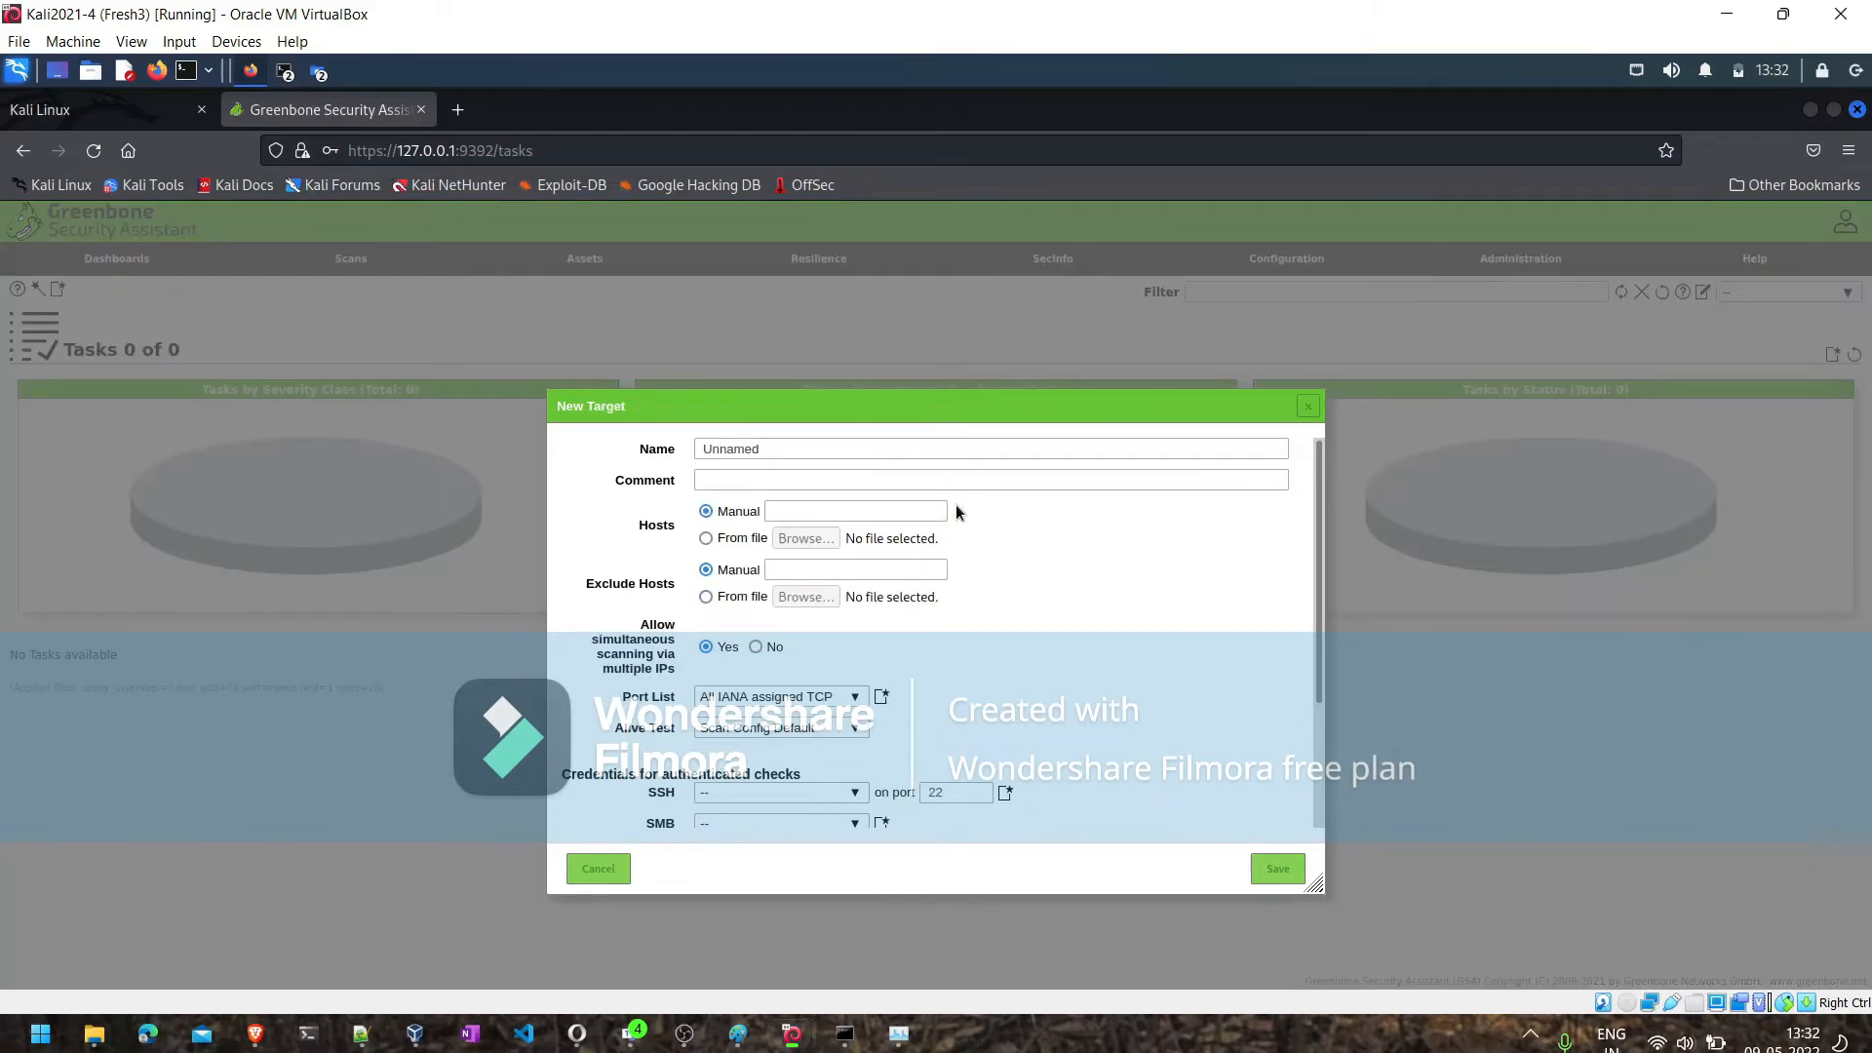
pyautogui.click(758, 454)
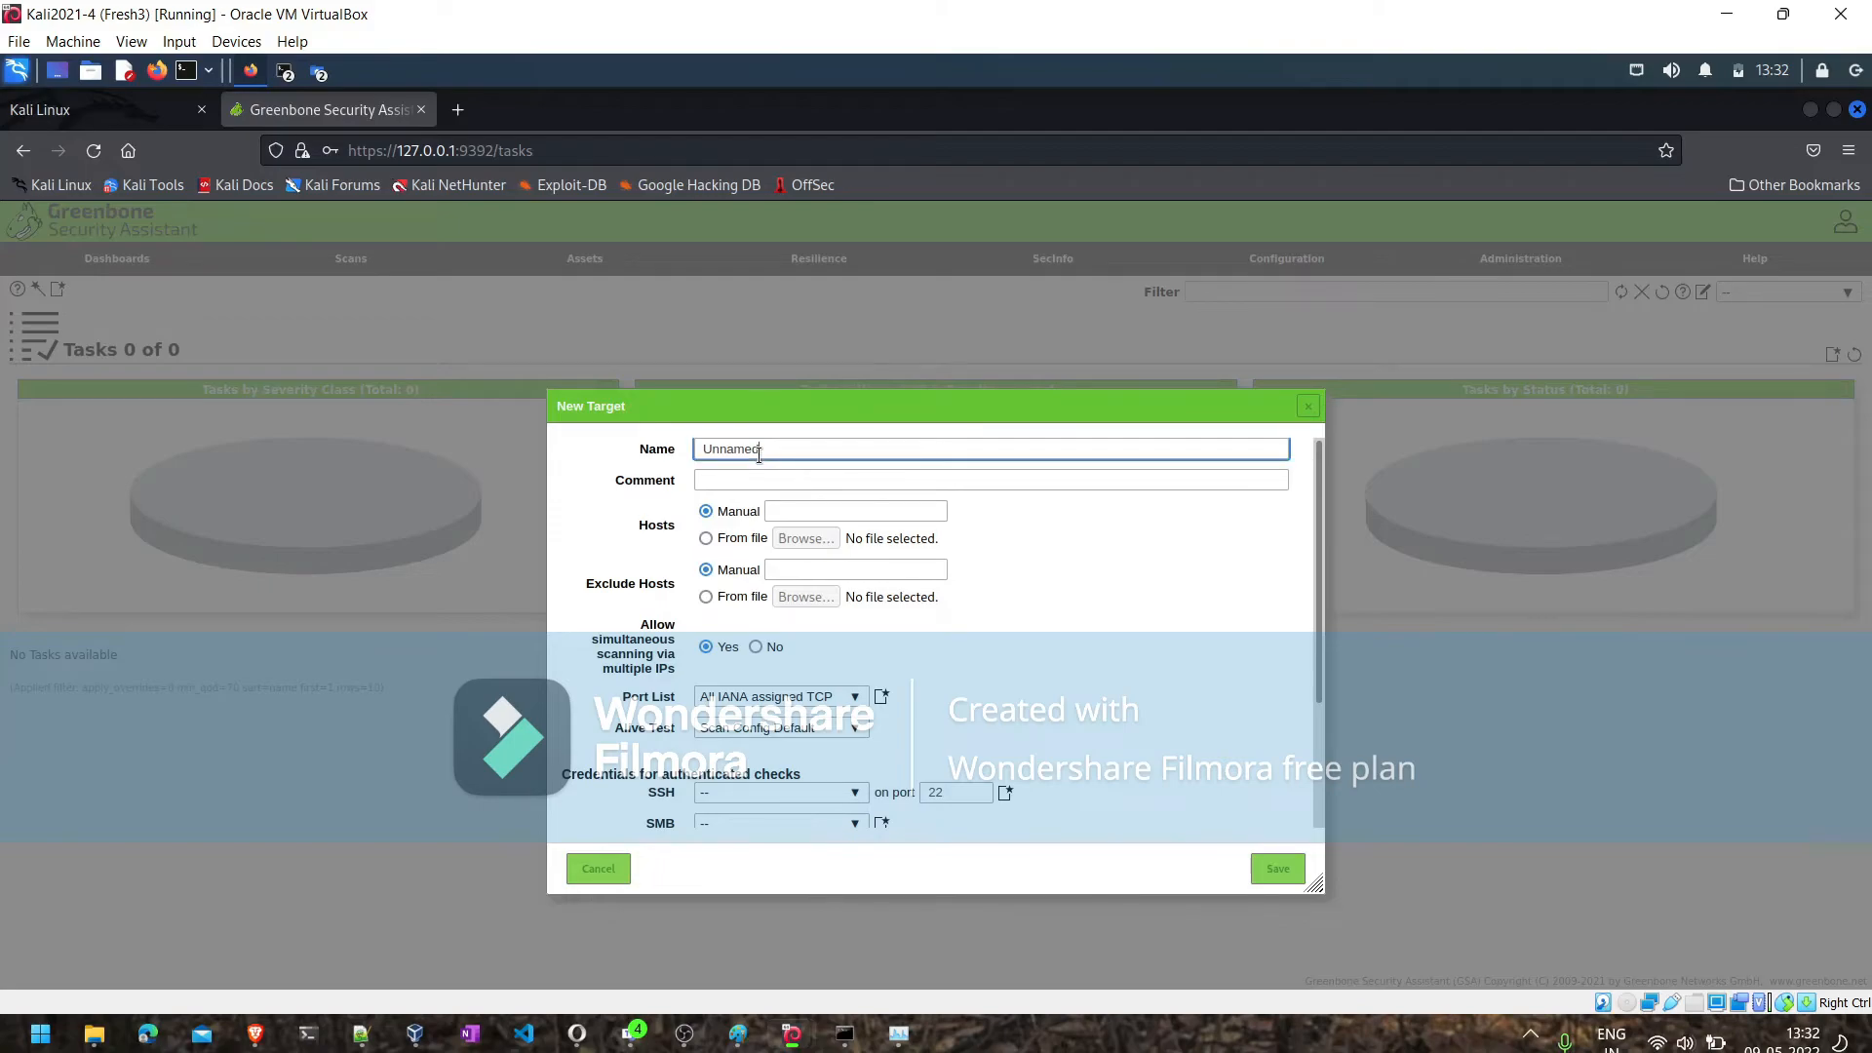
pyautogui.press('BackSpace')
pyautogui.press('BackSpace')
pyautogui.press('BackSpace')
pyautogui.press('BackSpace')
pyautogui.press('BackSpace')
pyautogui.press('BackSpace')
pyautogui.press('BackSpace')
pyautogui.write('Meta')
pyautogui.click(741, 479)
pyautogui.write('Meta')
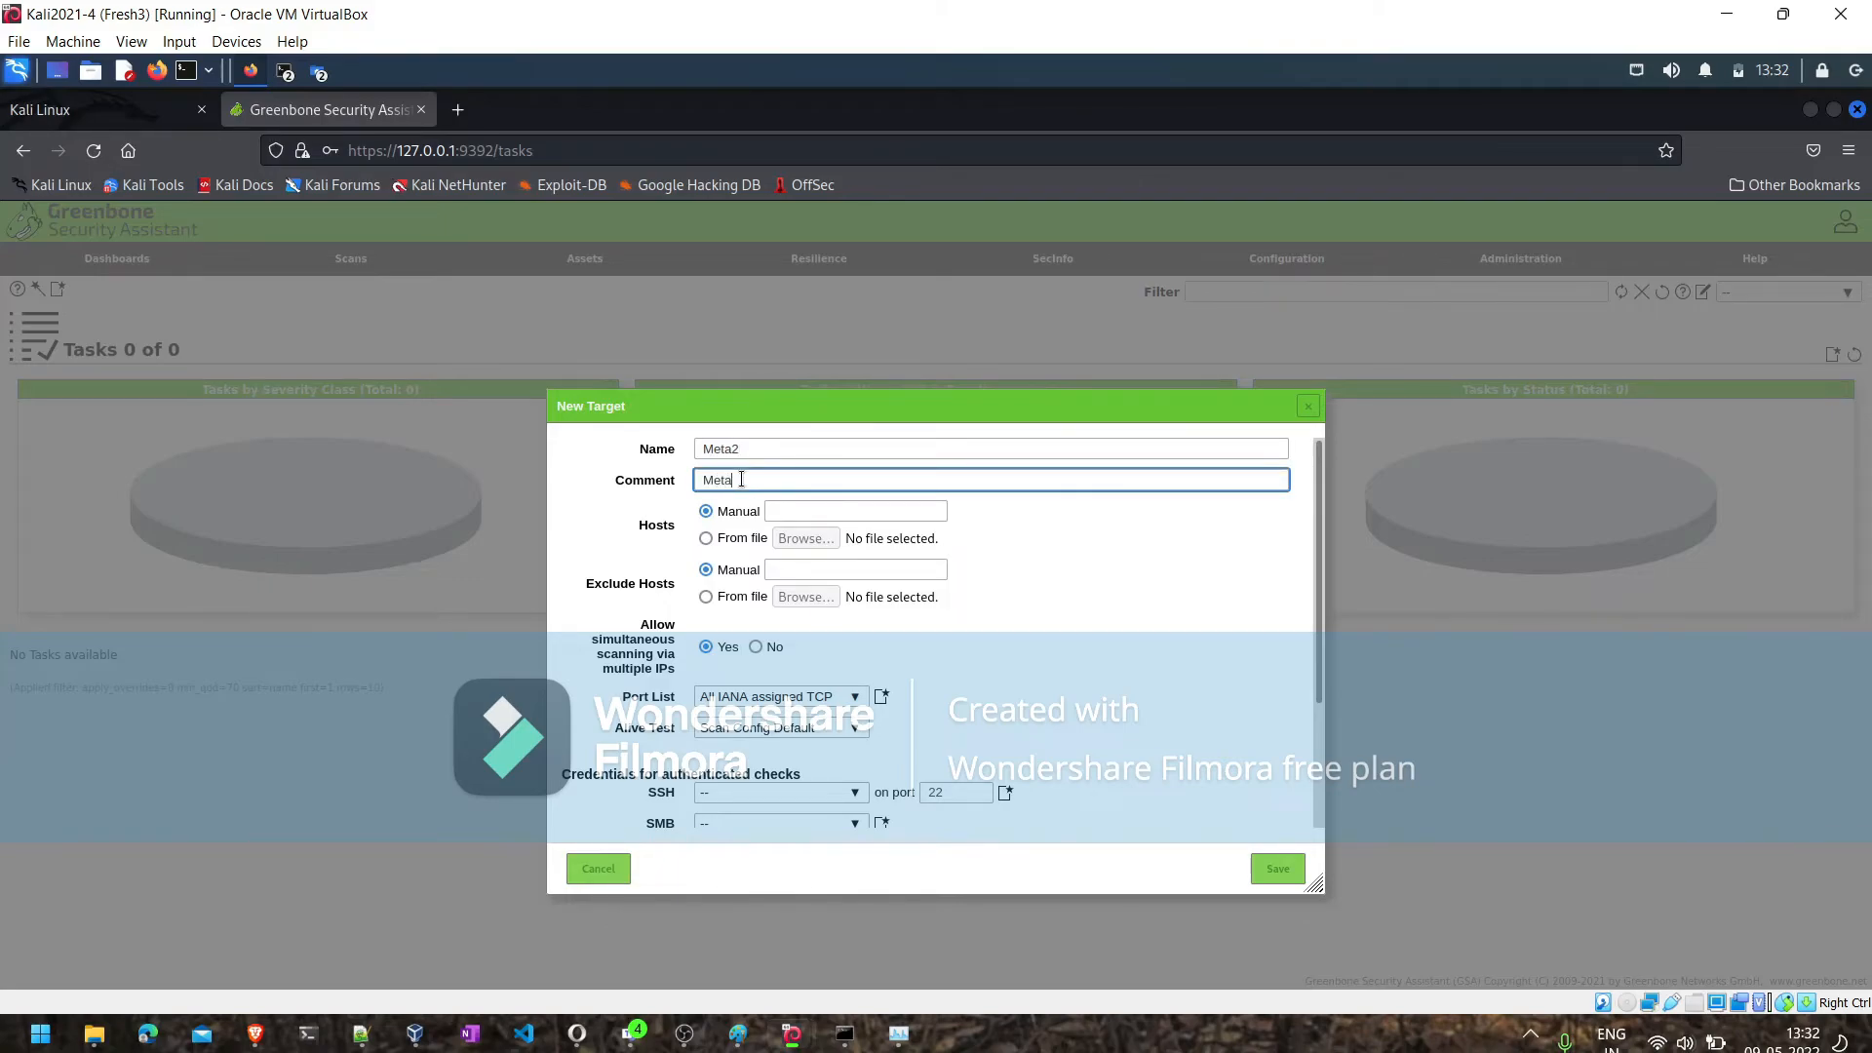
pyautogui.write('sploitable2')
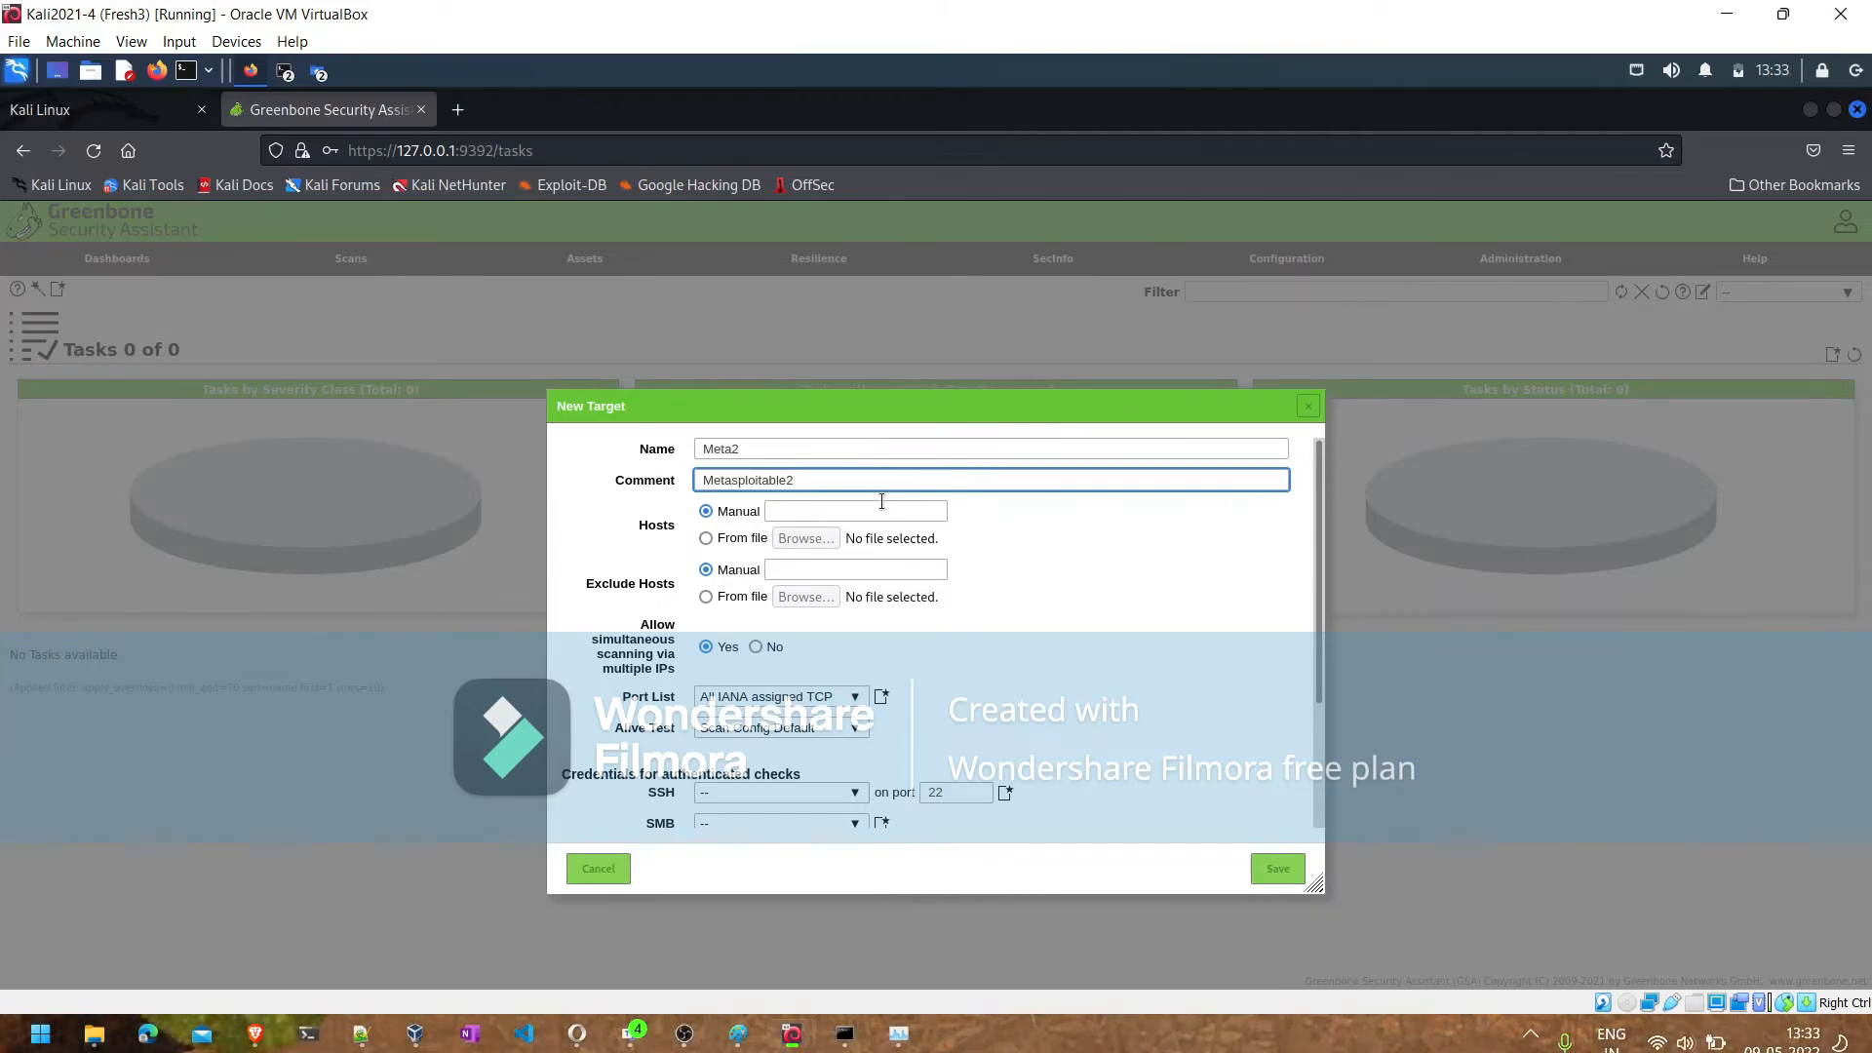
# - Specify the target's host manually as 192.168.1.36
pyautogui.click(782, 512)
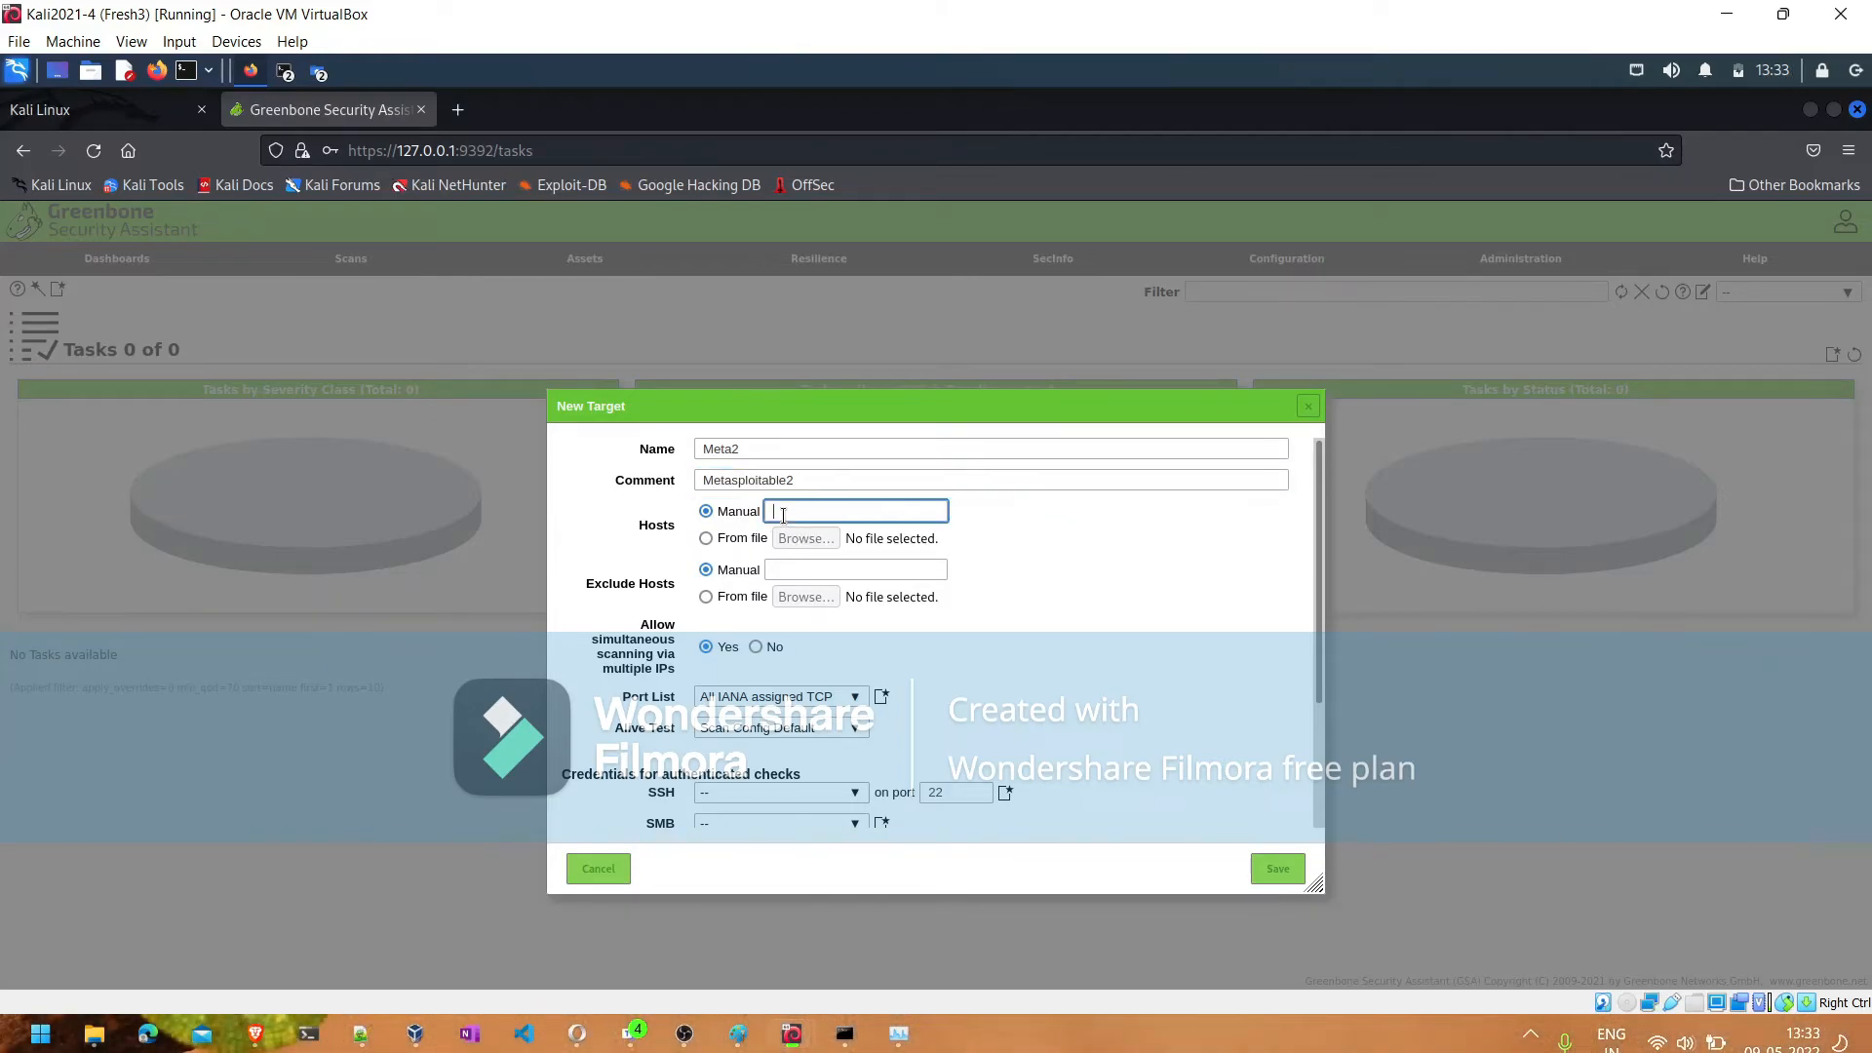
pyautogui.click(732, 539)
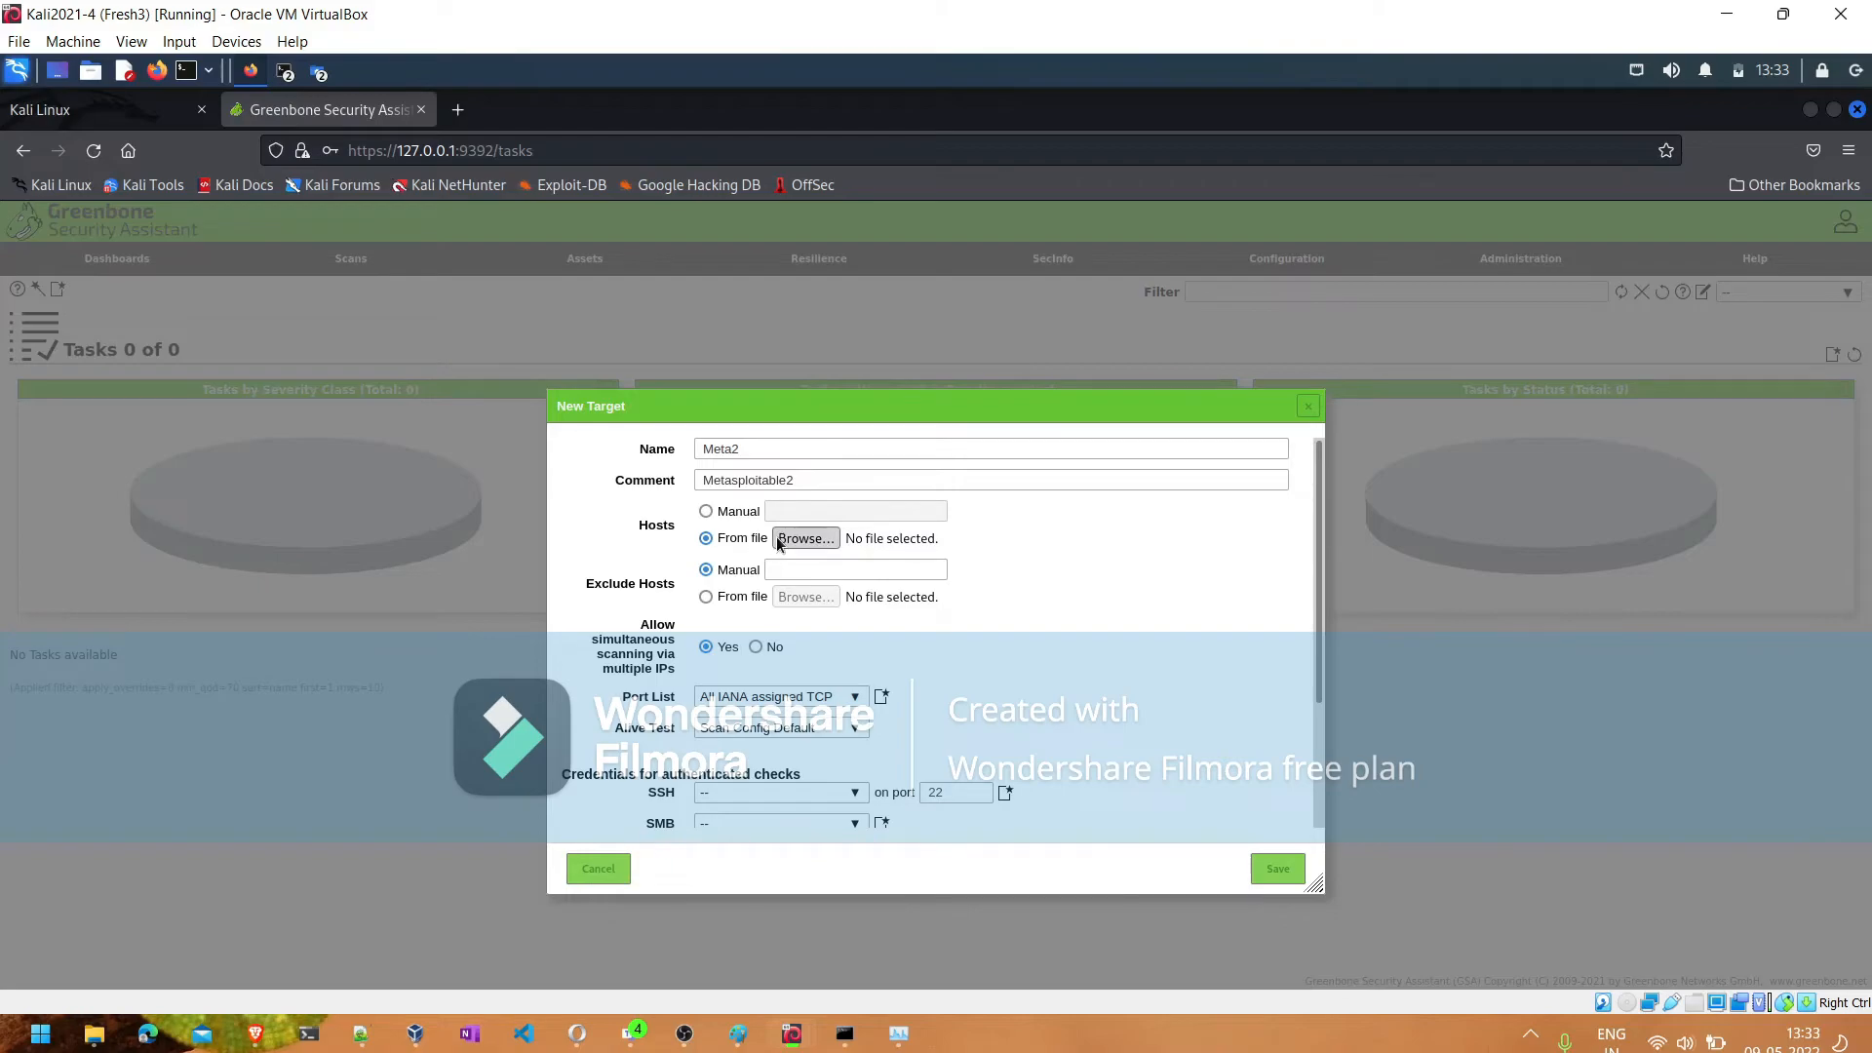
pyautogui.click(707, 511)
pyautogui.click(787, 510)
pyautogui.write('192')
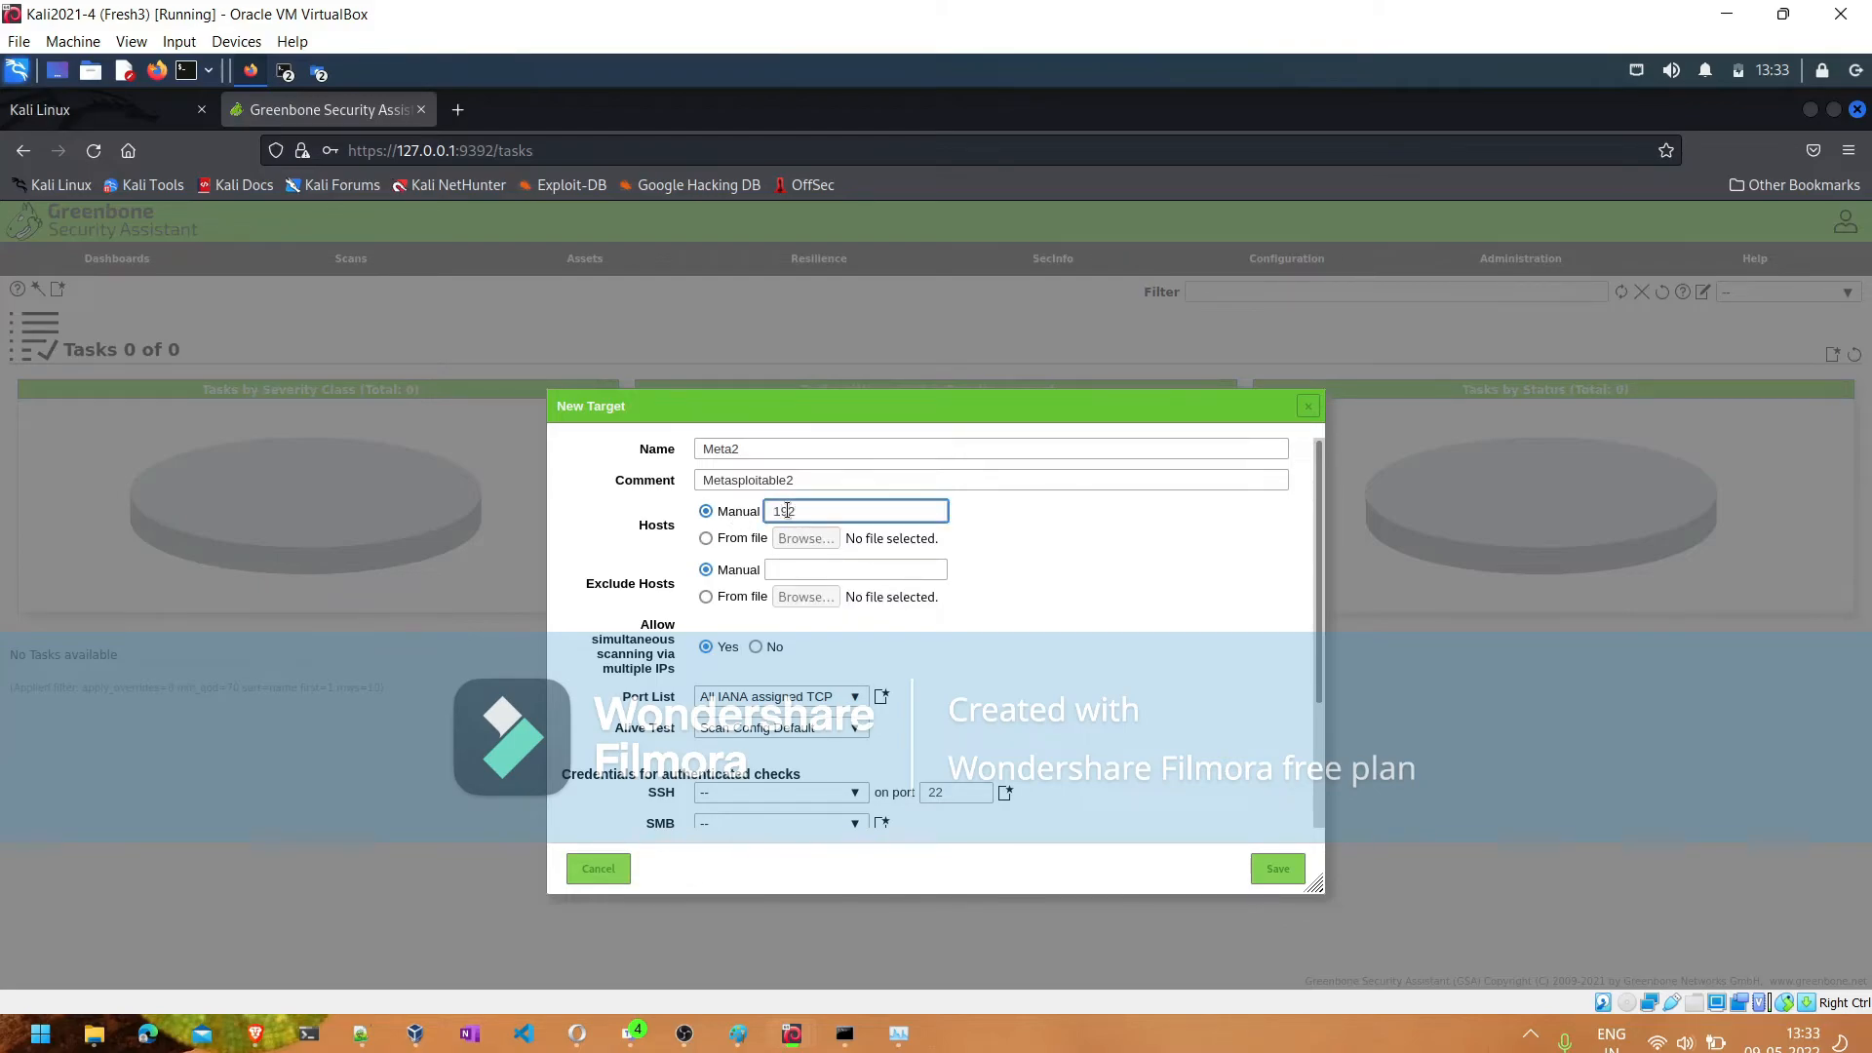
pyautogui.write('.168.1.36')
# - Start a new SSH credential for the target's authenticated checks and name it "Meta2 credentials"
pyautogui.scroll(-3, 1315, 751)
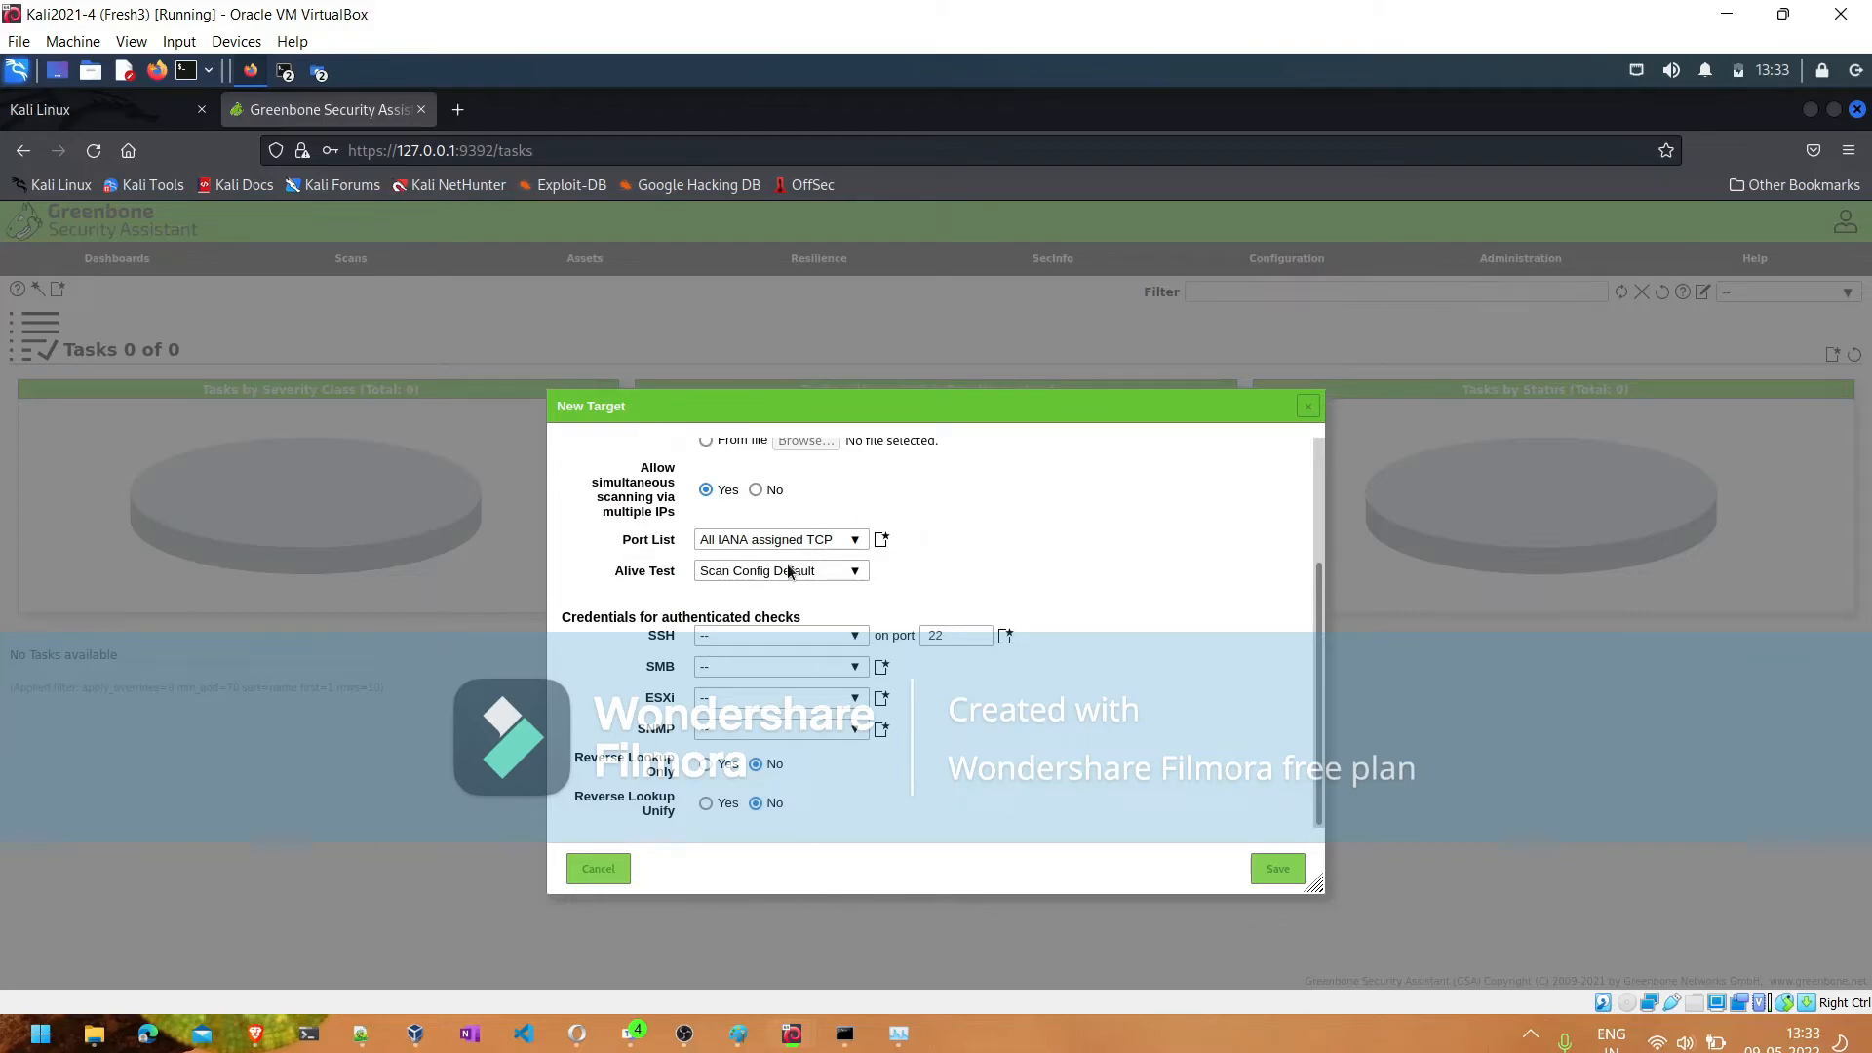
pyautogui.click(734, 638)
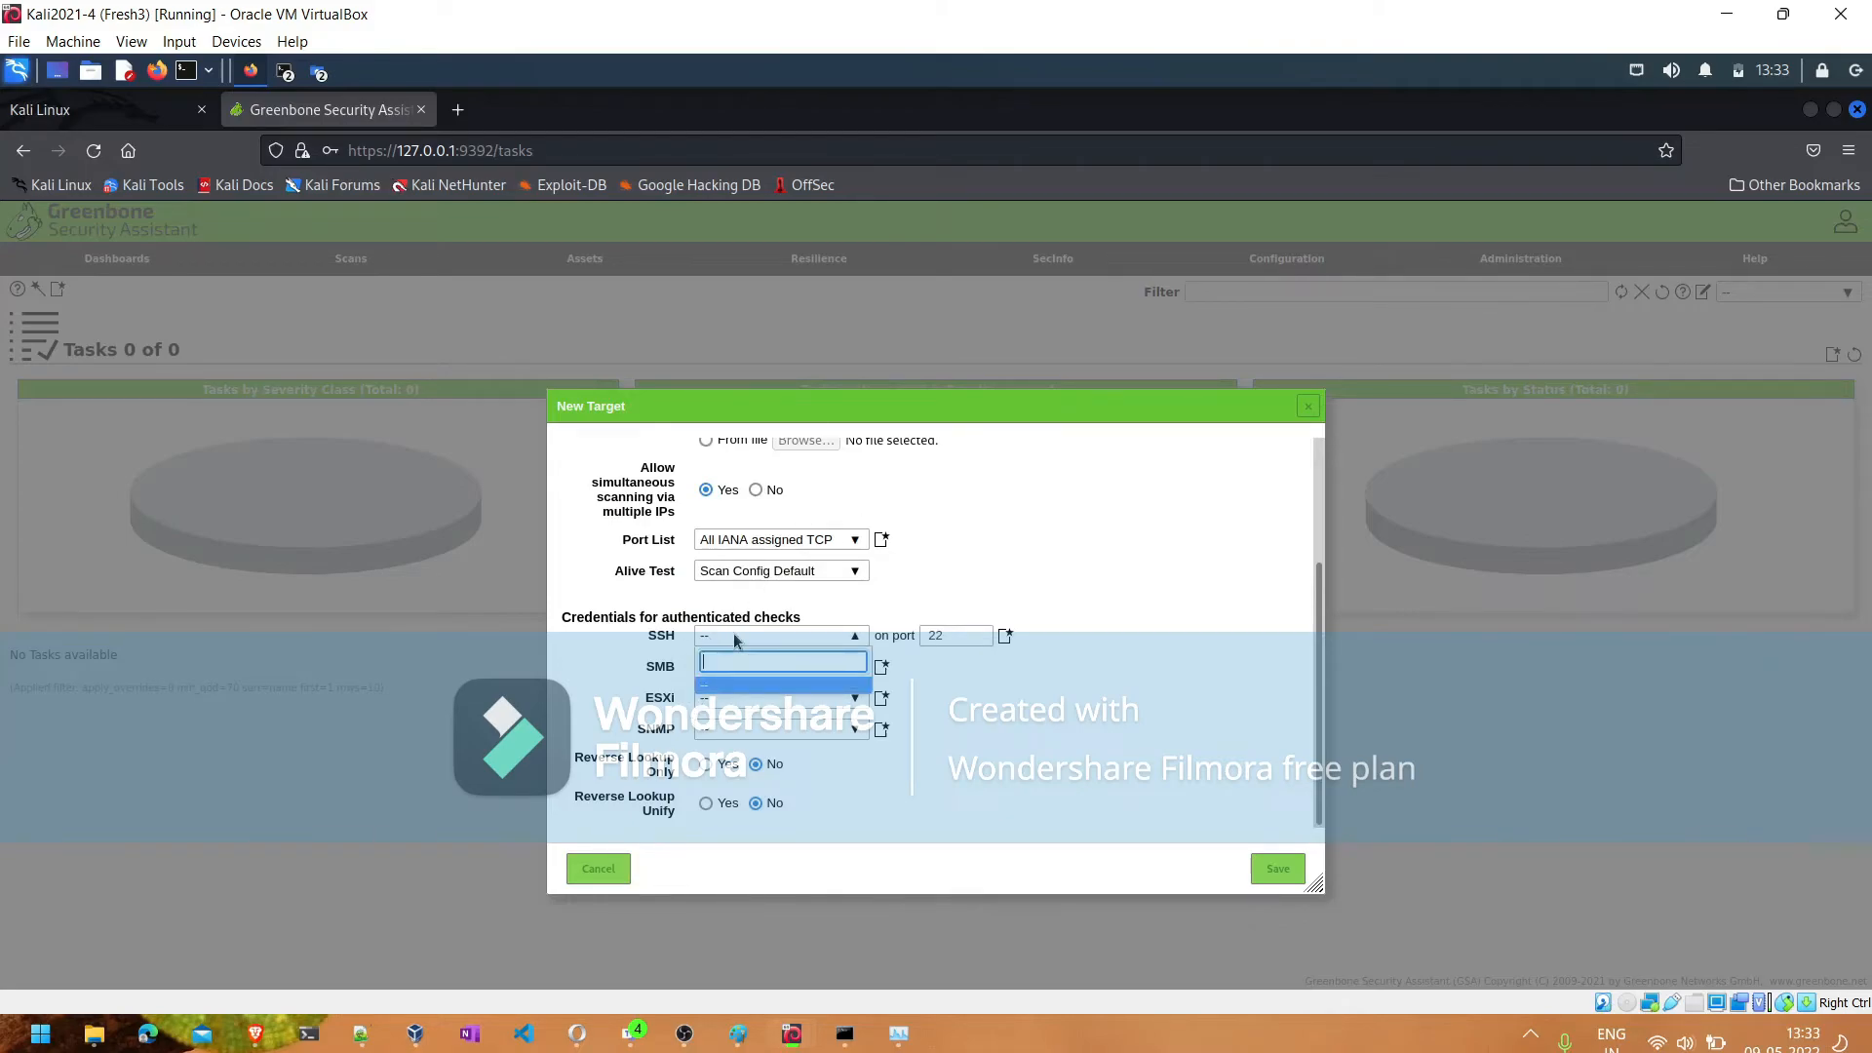
pyautogui.click(907, 665)
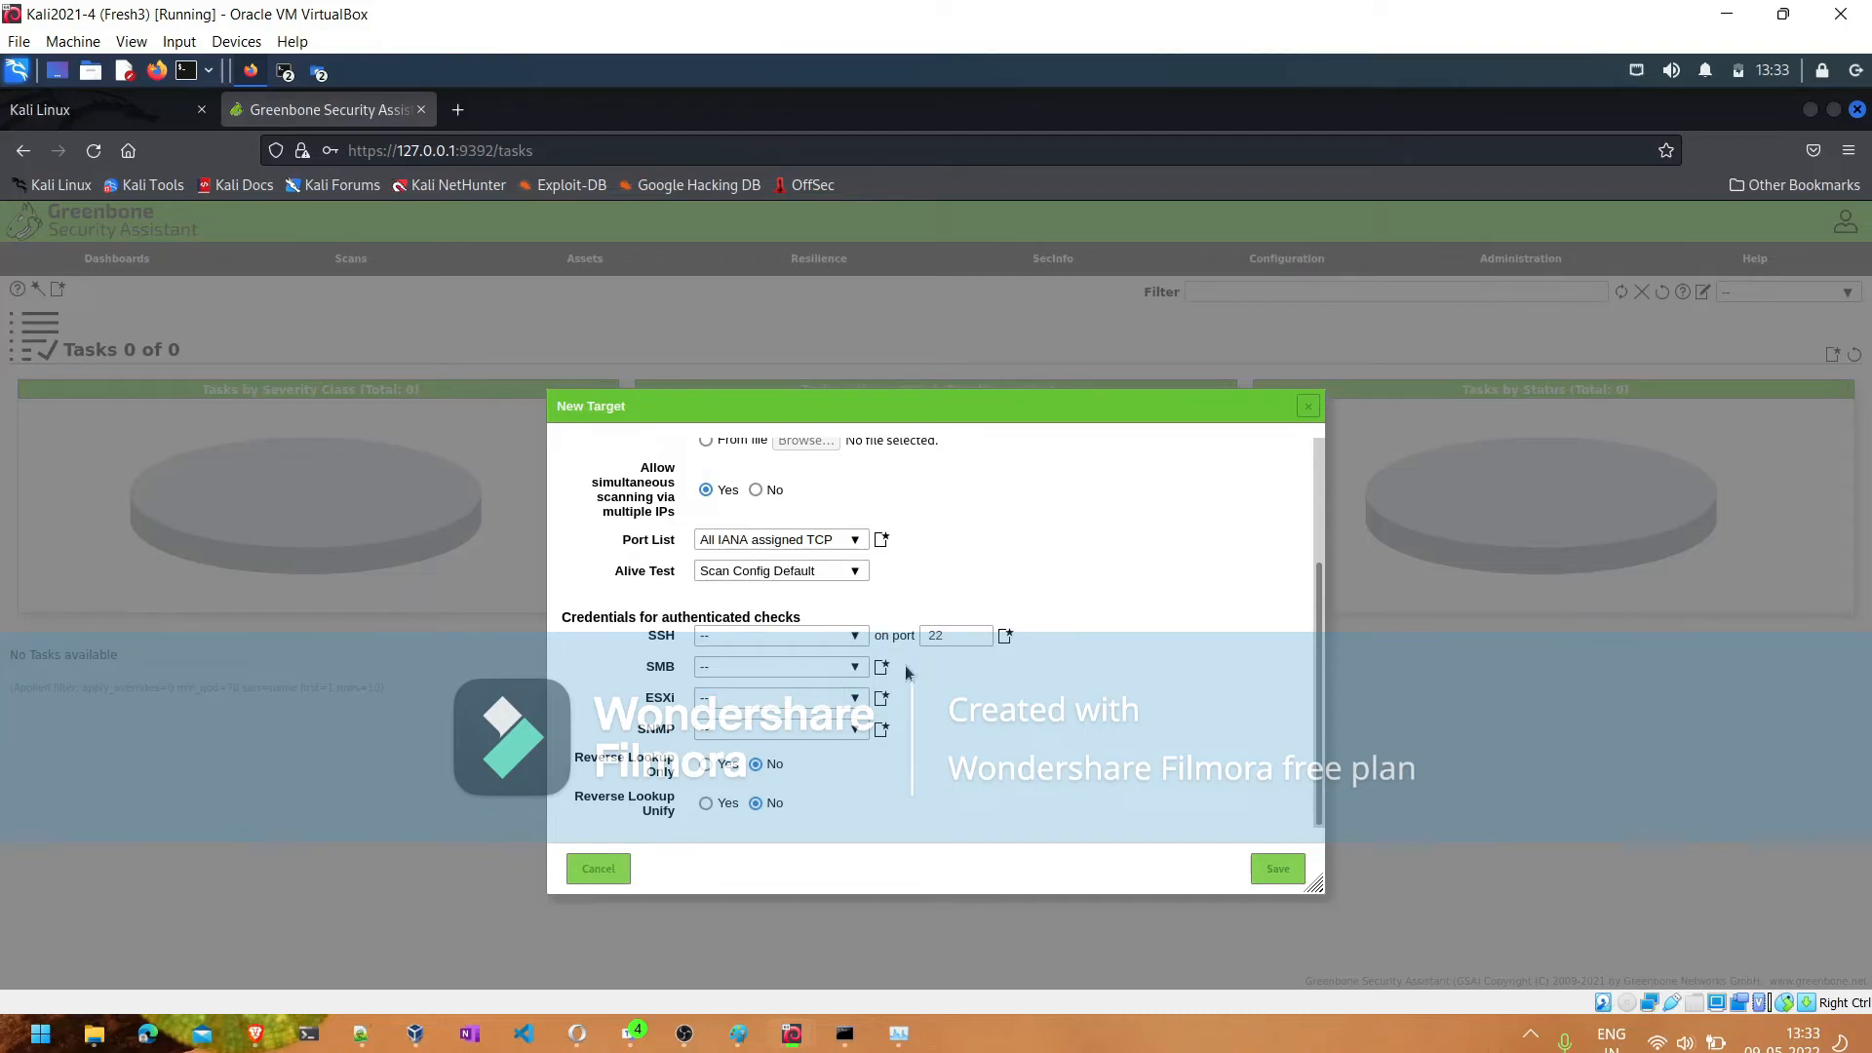
pyautogui.click(1006, 637)
pyautogui.click(755, 452)
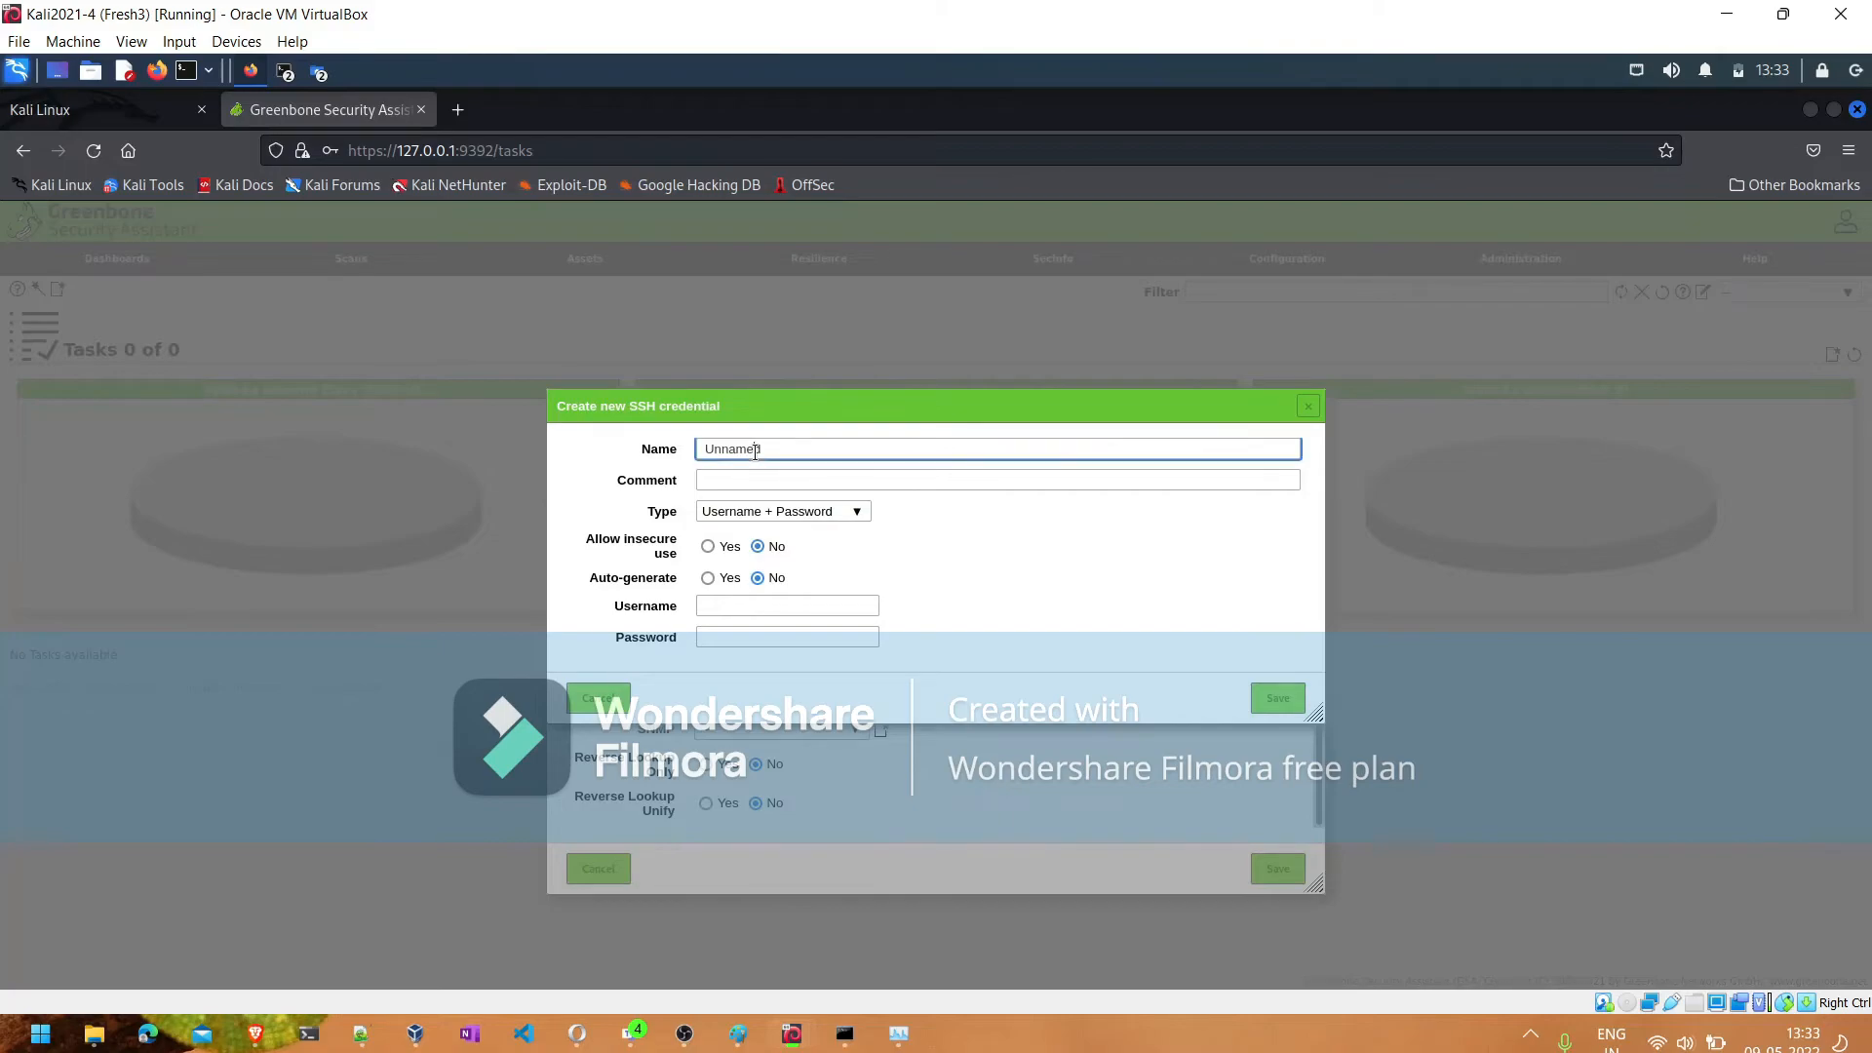
pyautogui.doubleClick(755, 451)
pyautogui.write('Meta2 credentials')
# - Enter the SSH credential's username and account password, and save both the credential and the Meta2 target
pyautogui.click(727, 606)
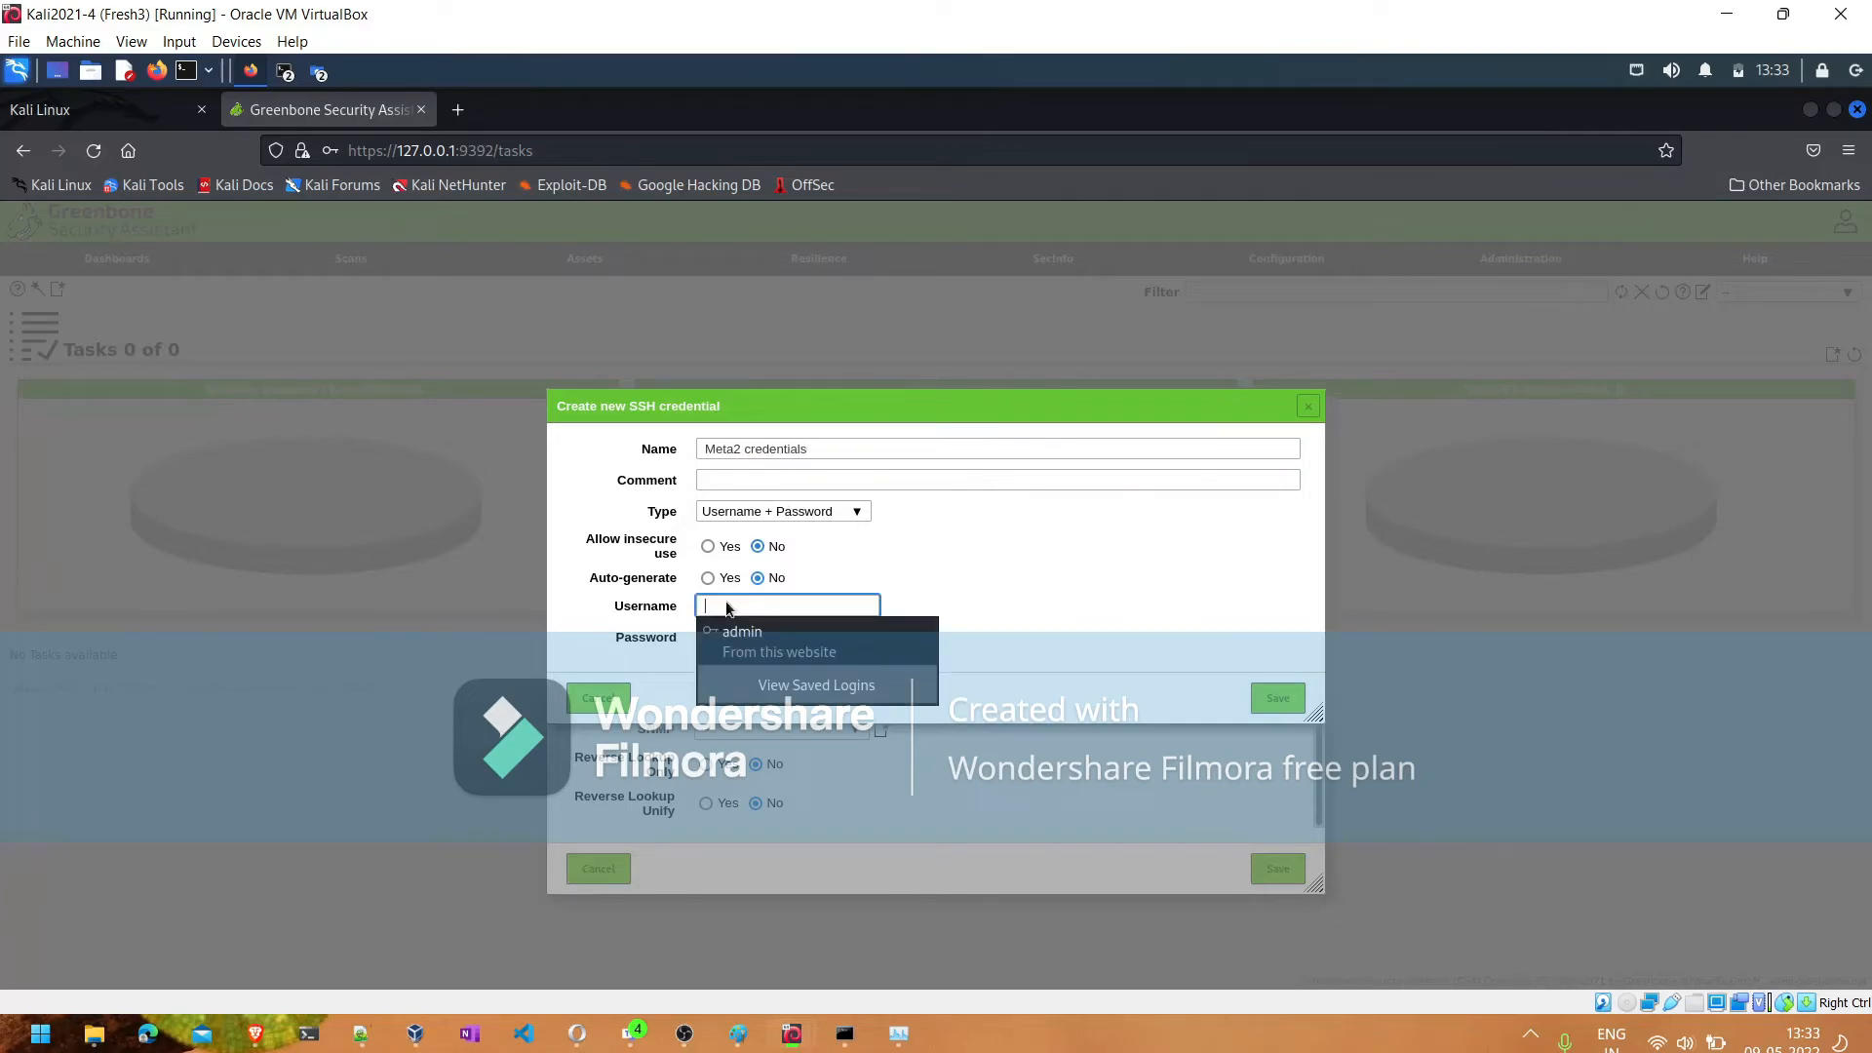
pyautogui.write('msfadmin')
pyautogui.press('Tab')
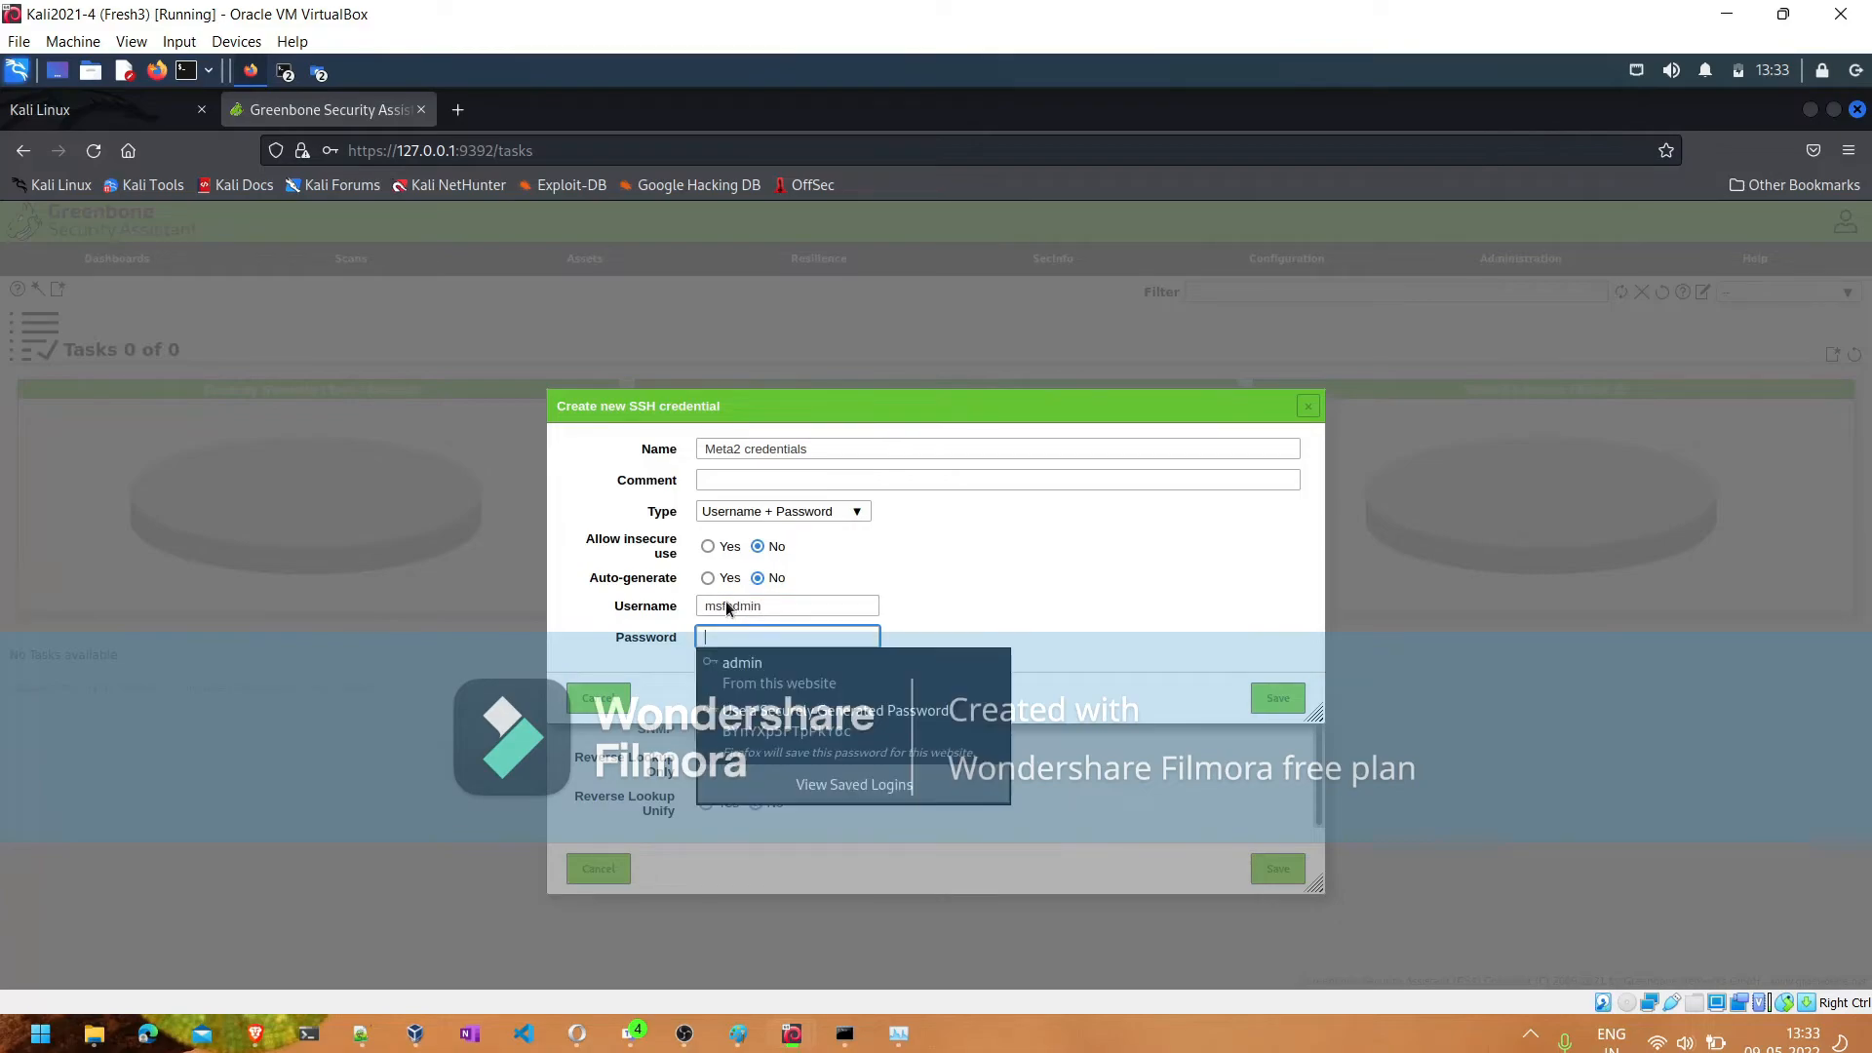
pyautogui.write('msfadmin')
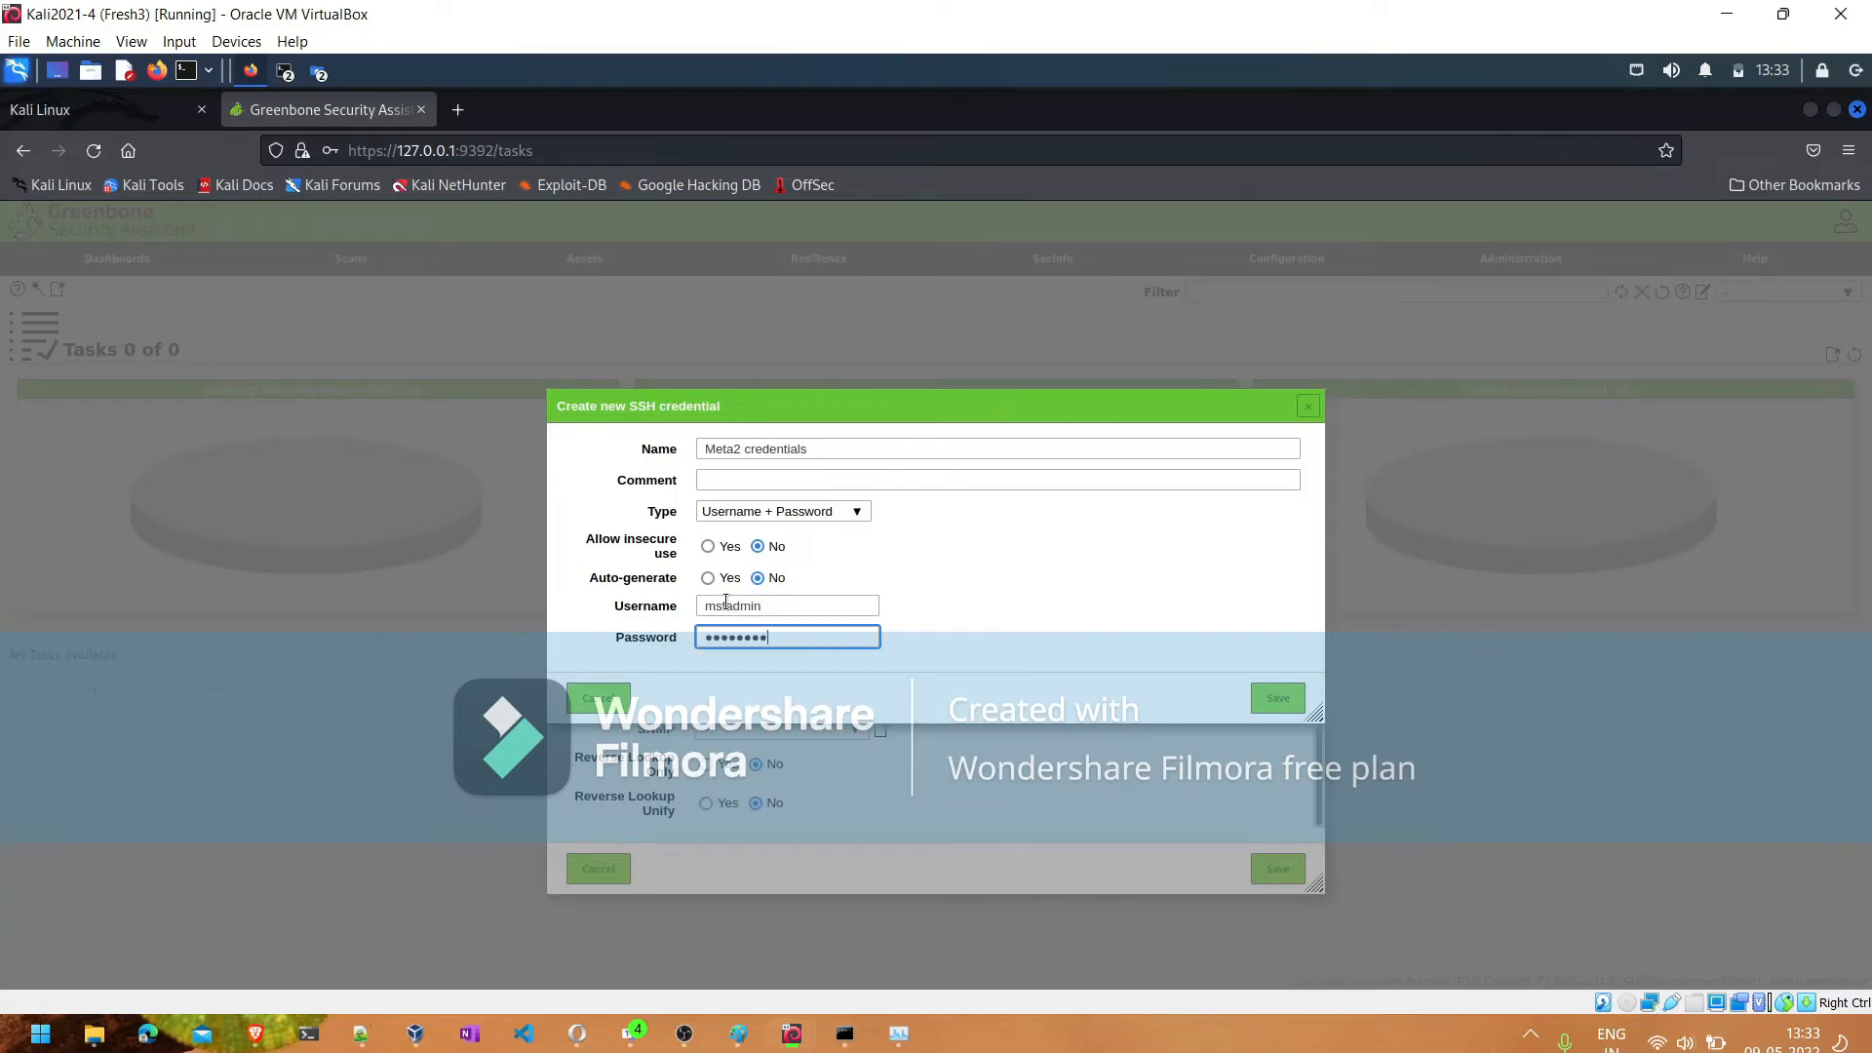
pyautogui.click(1274, 704)
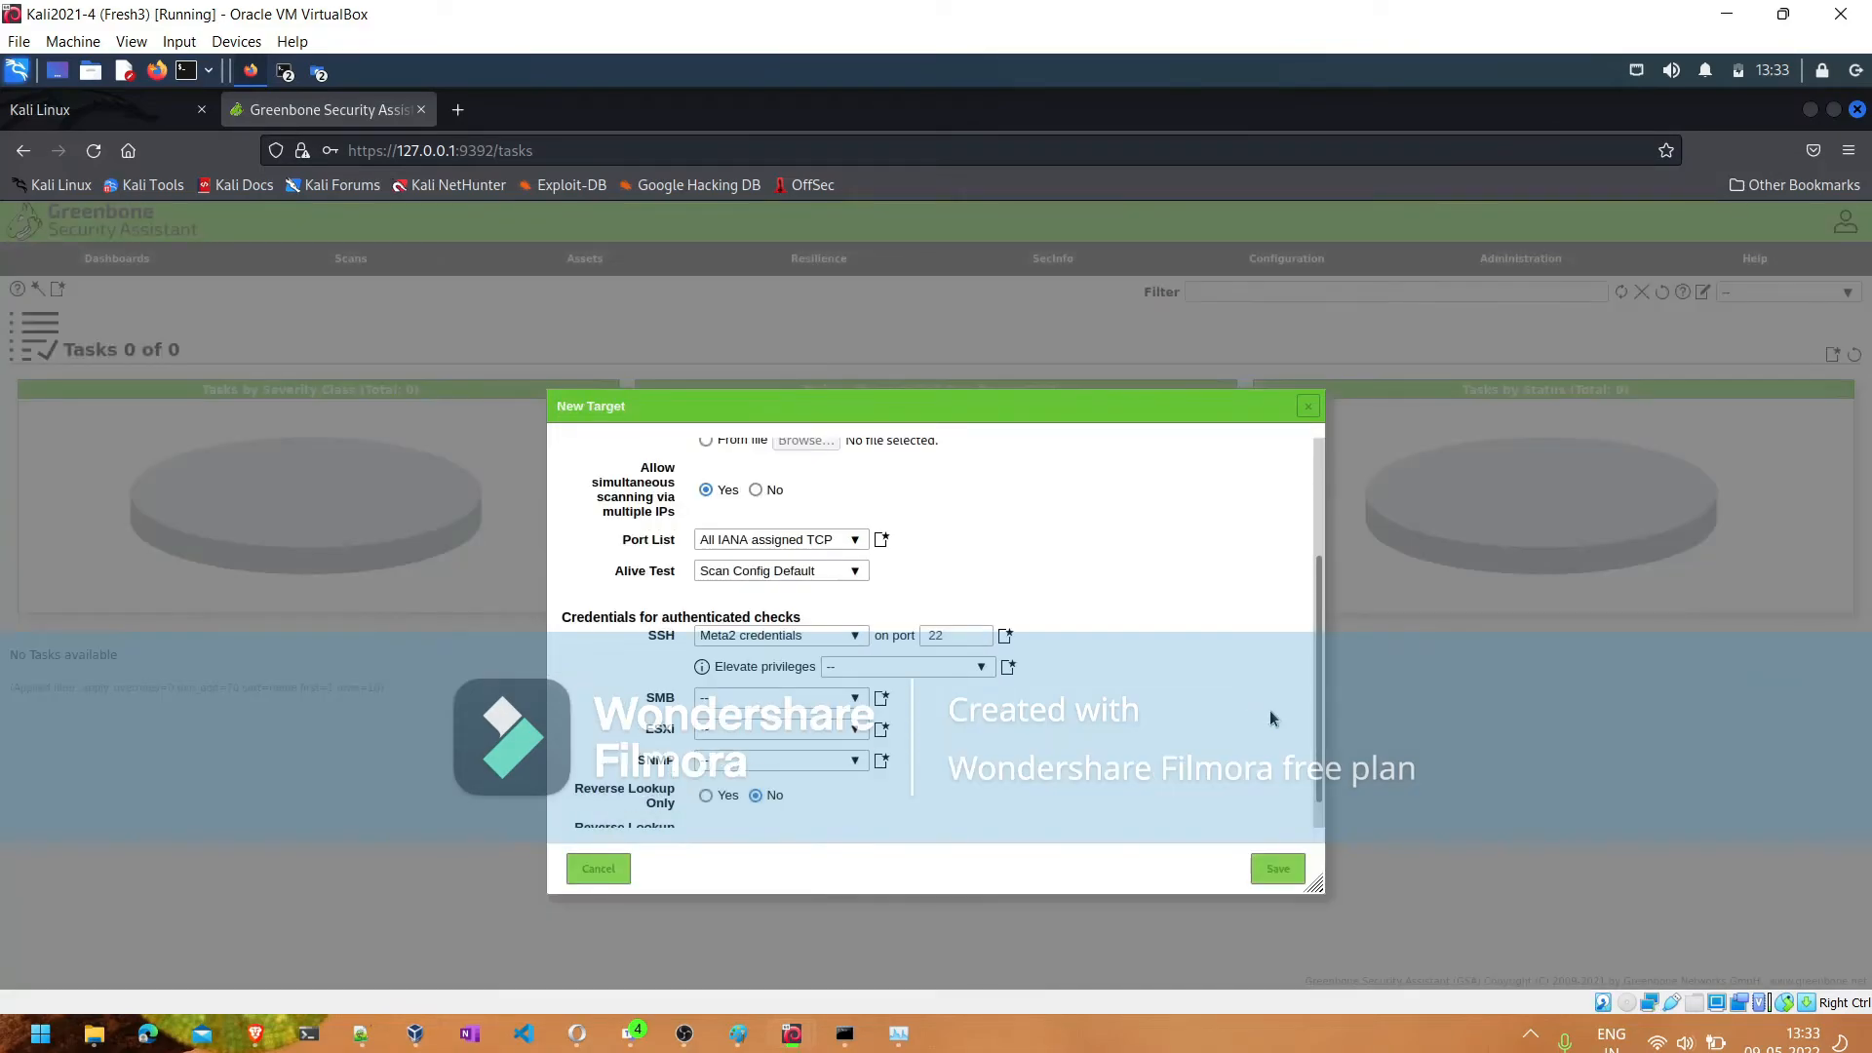
pyautogui.click(1282, 878)
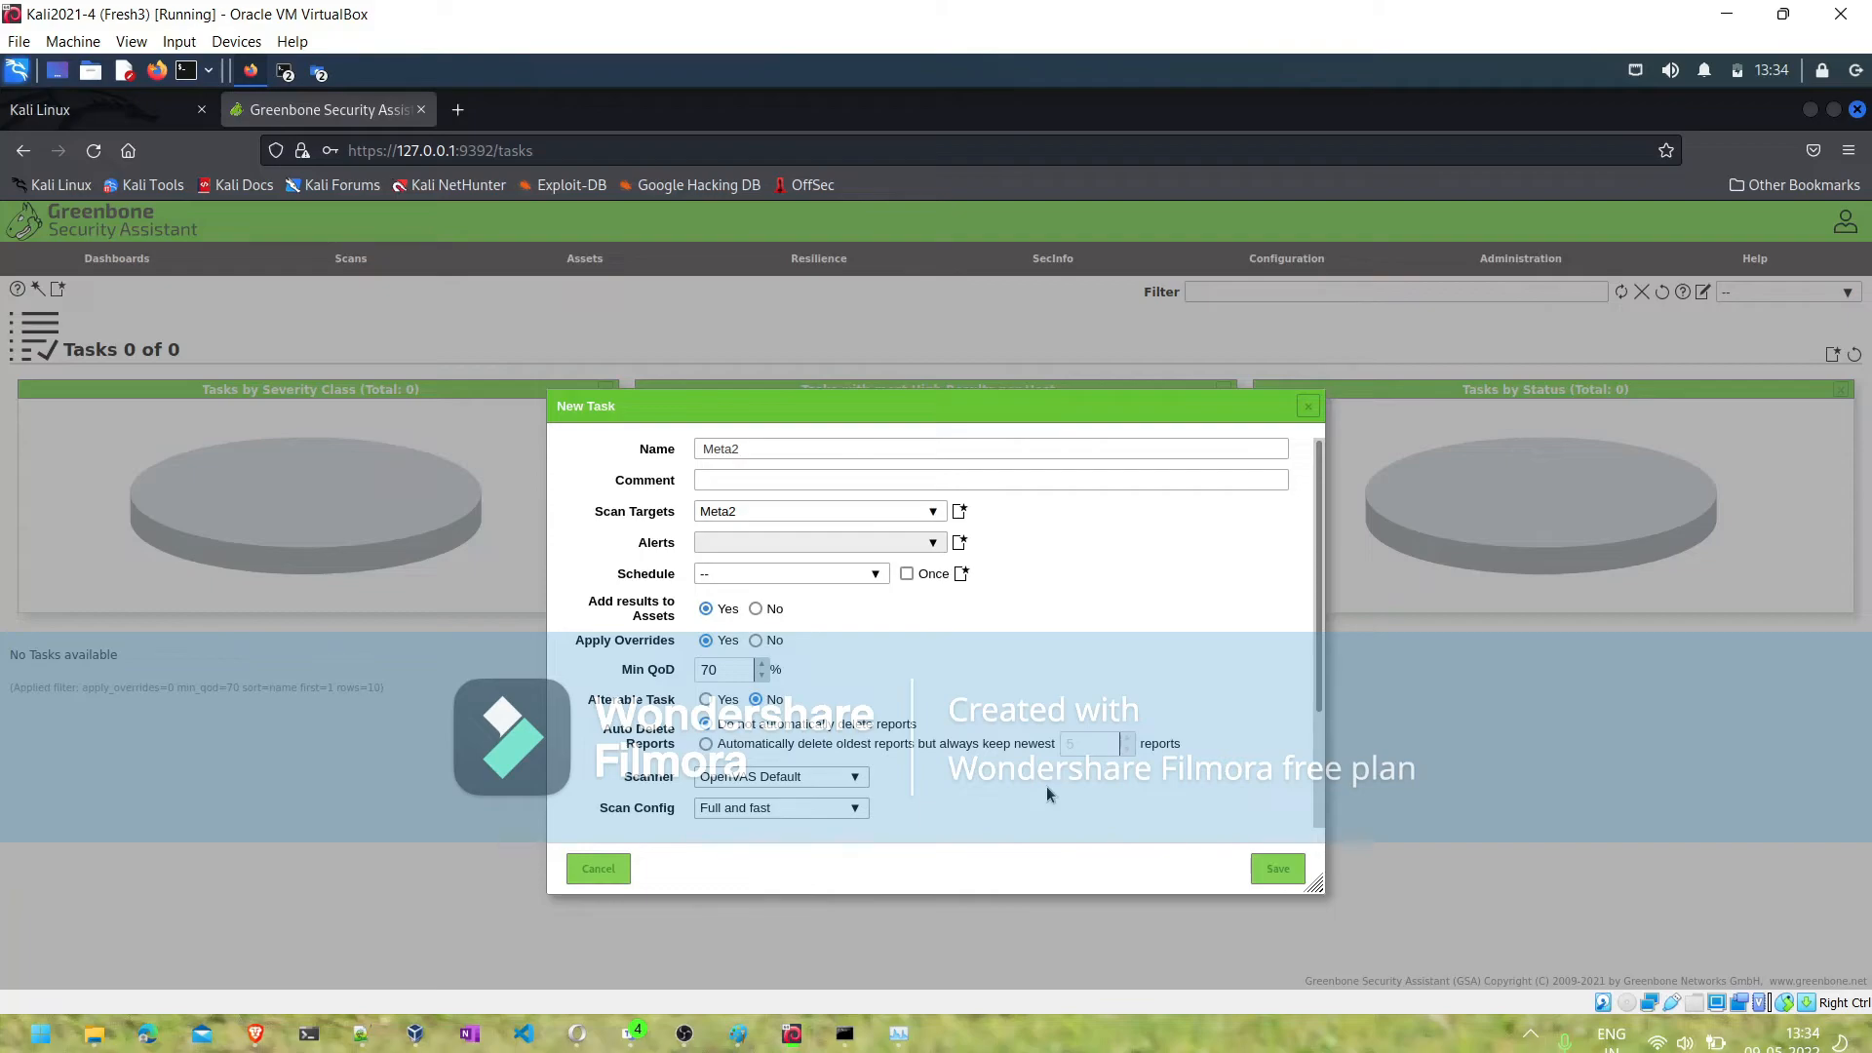
# - Select OpenVAS Default as the Meta2 task's scanner and Full and fast as its scan config
pyautogui.click(862, 781)
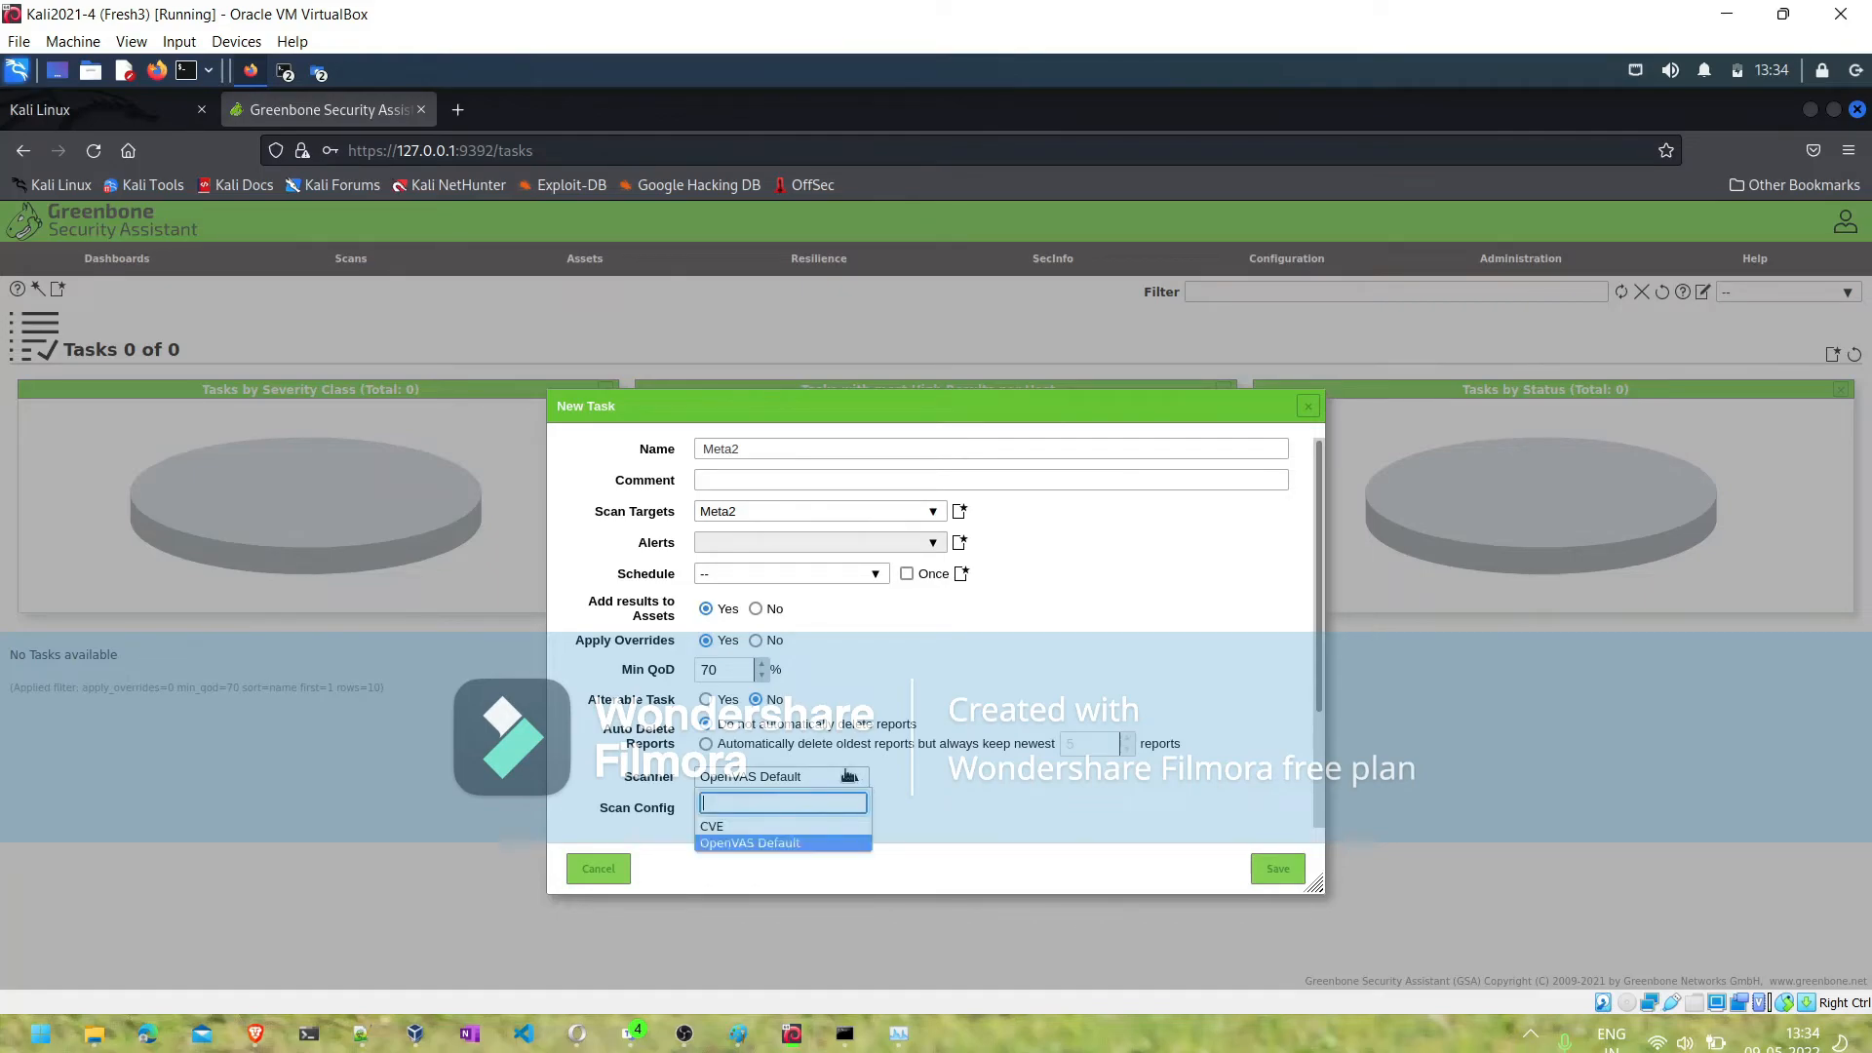
pyautogui.click(781, 844)
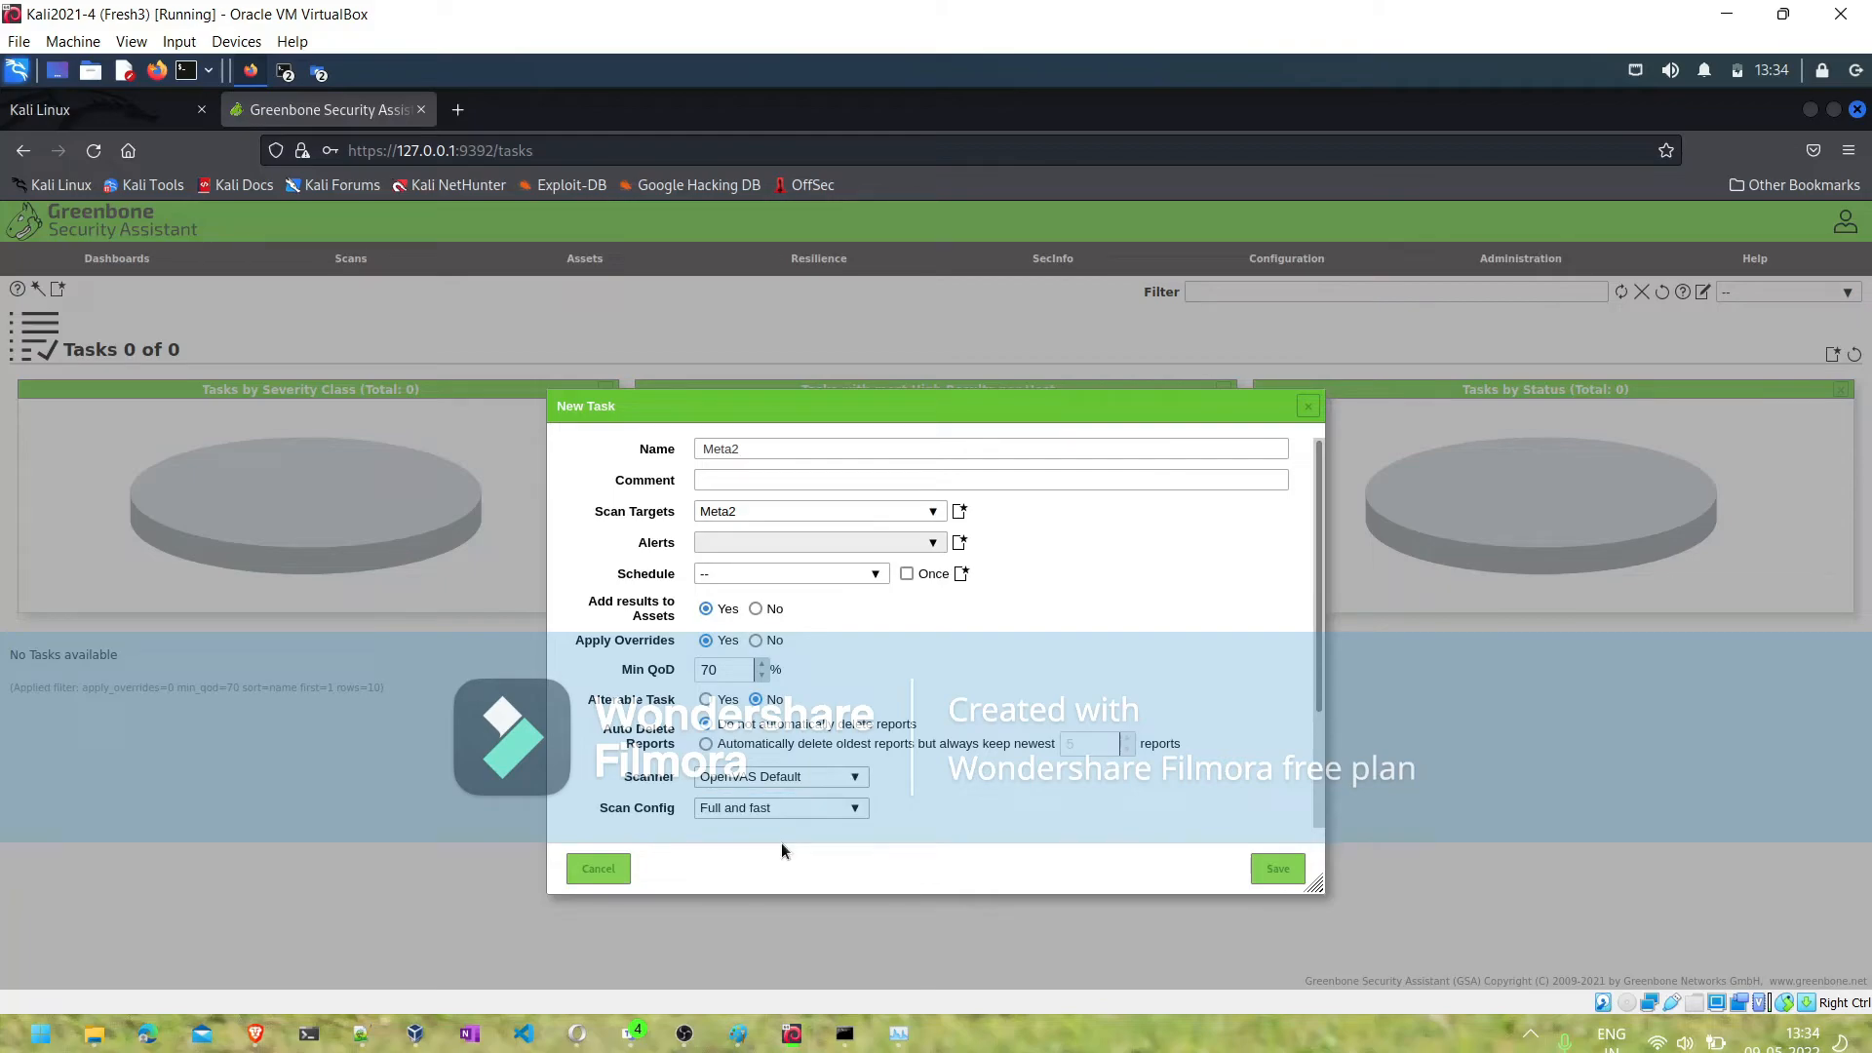
pyautogui.click(723, 810)
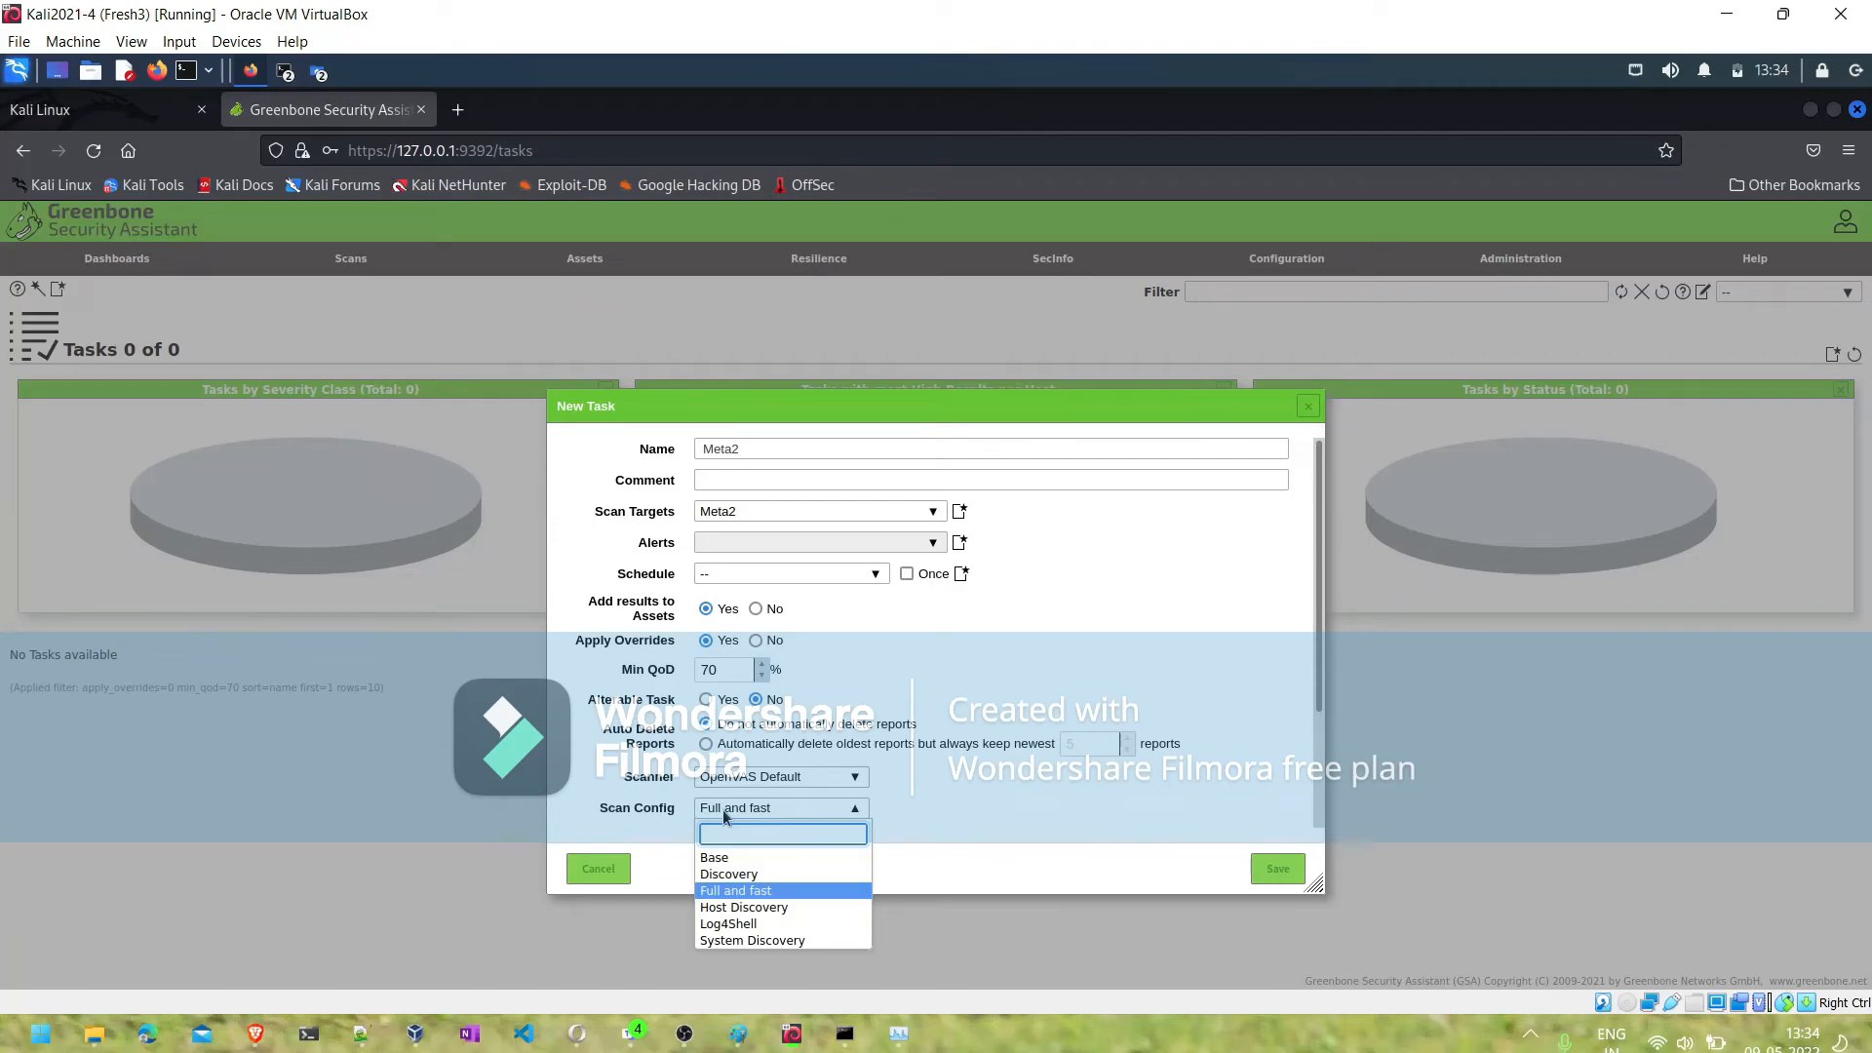
pyautogui.click(724, 893)
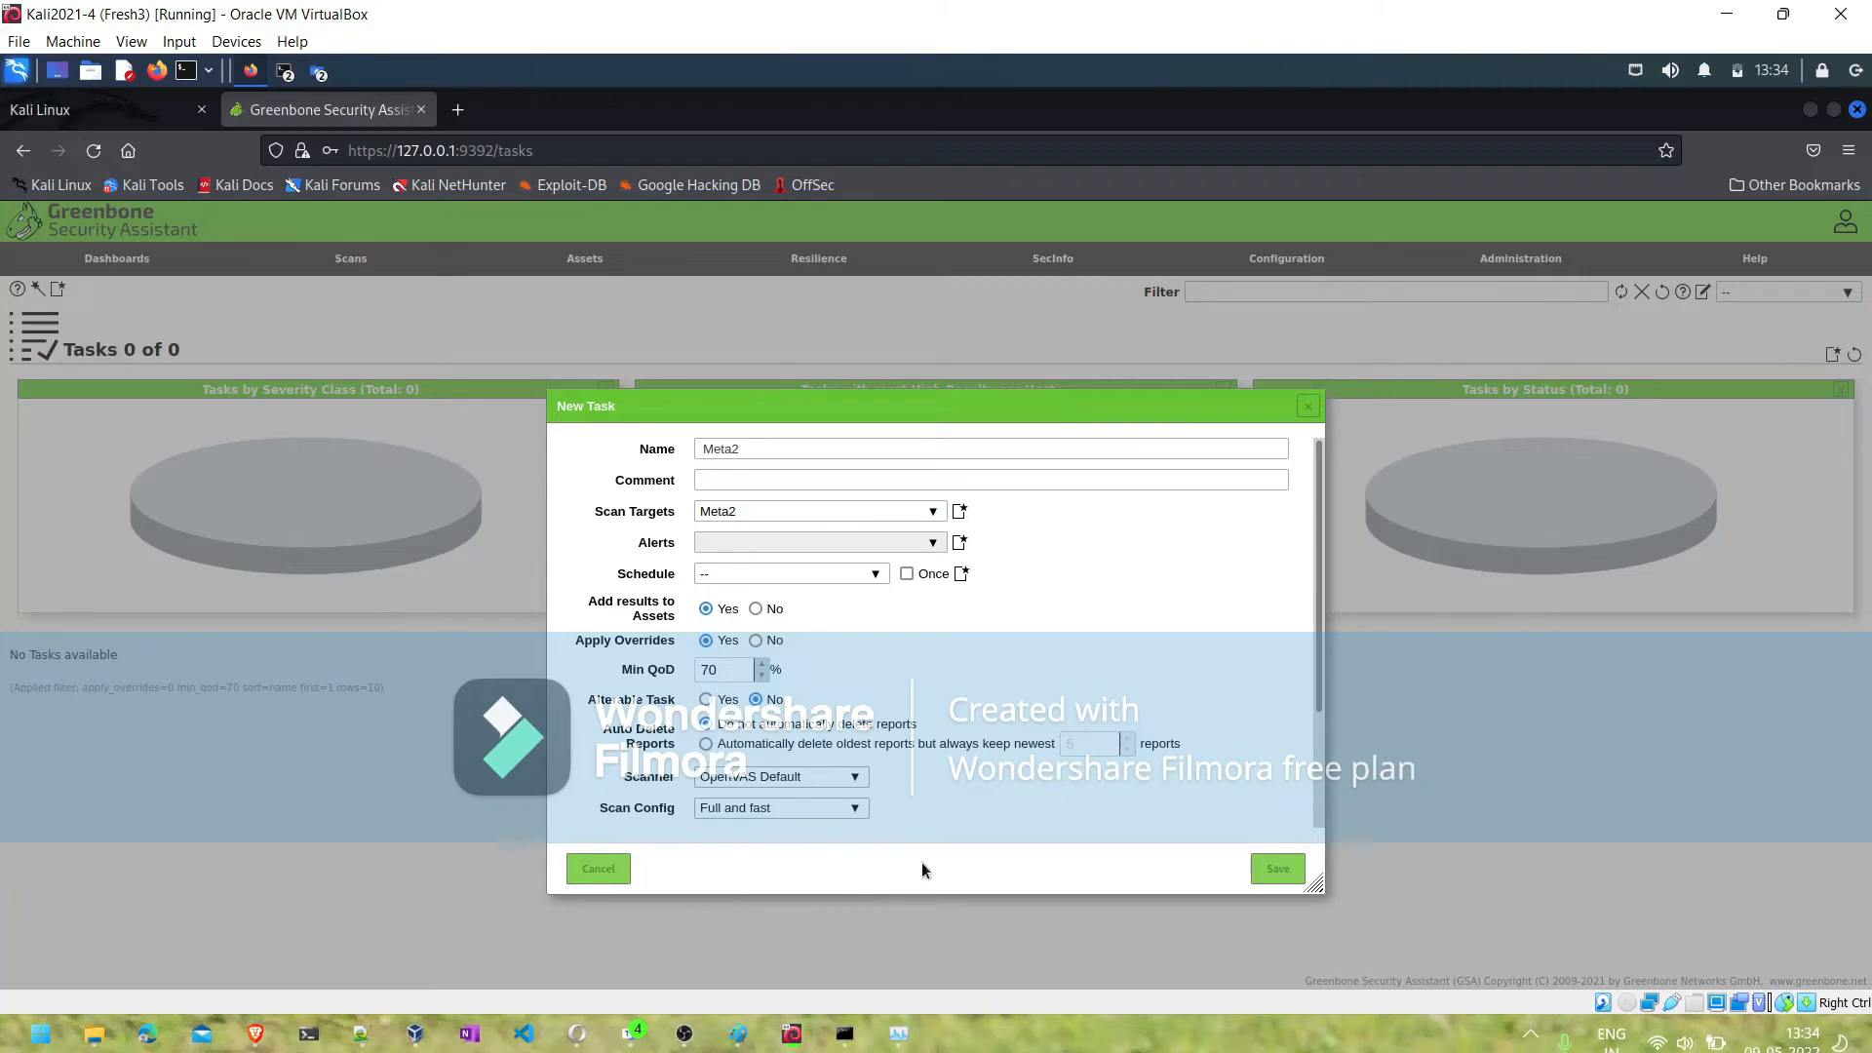
# - Save the Meta2 task and start its scan
pyautogui.click(1276, 869)
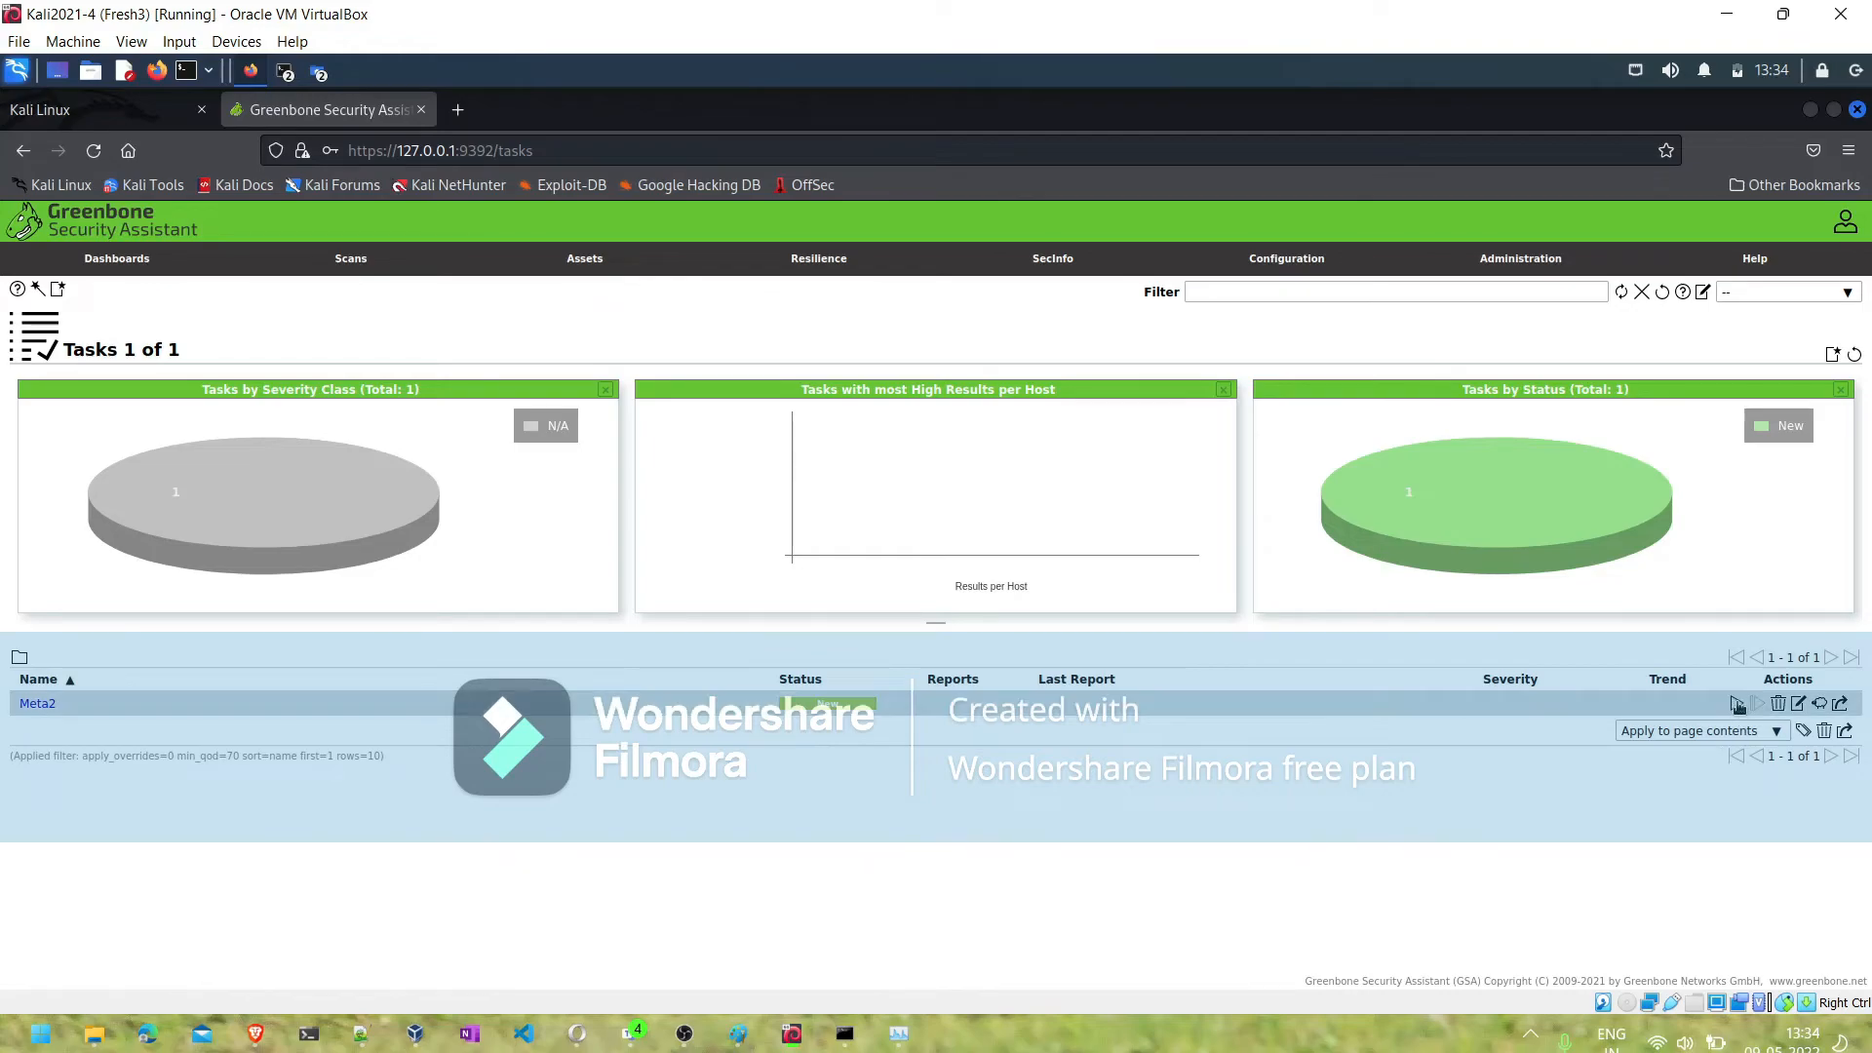
pyautogui.click(1738, 704)
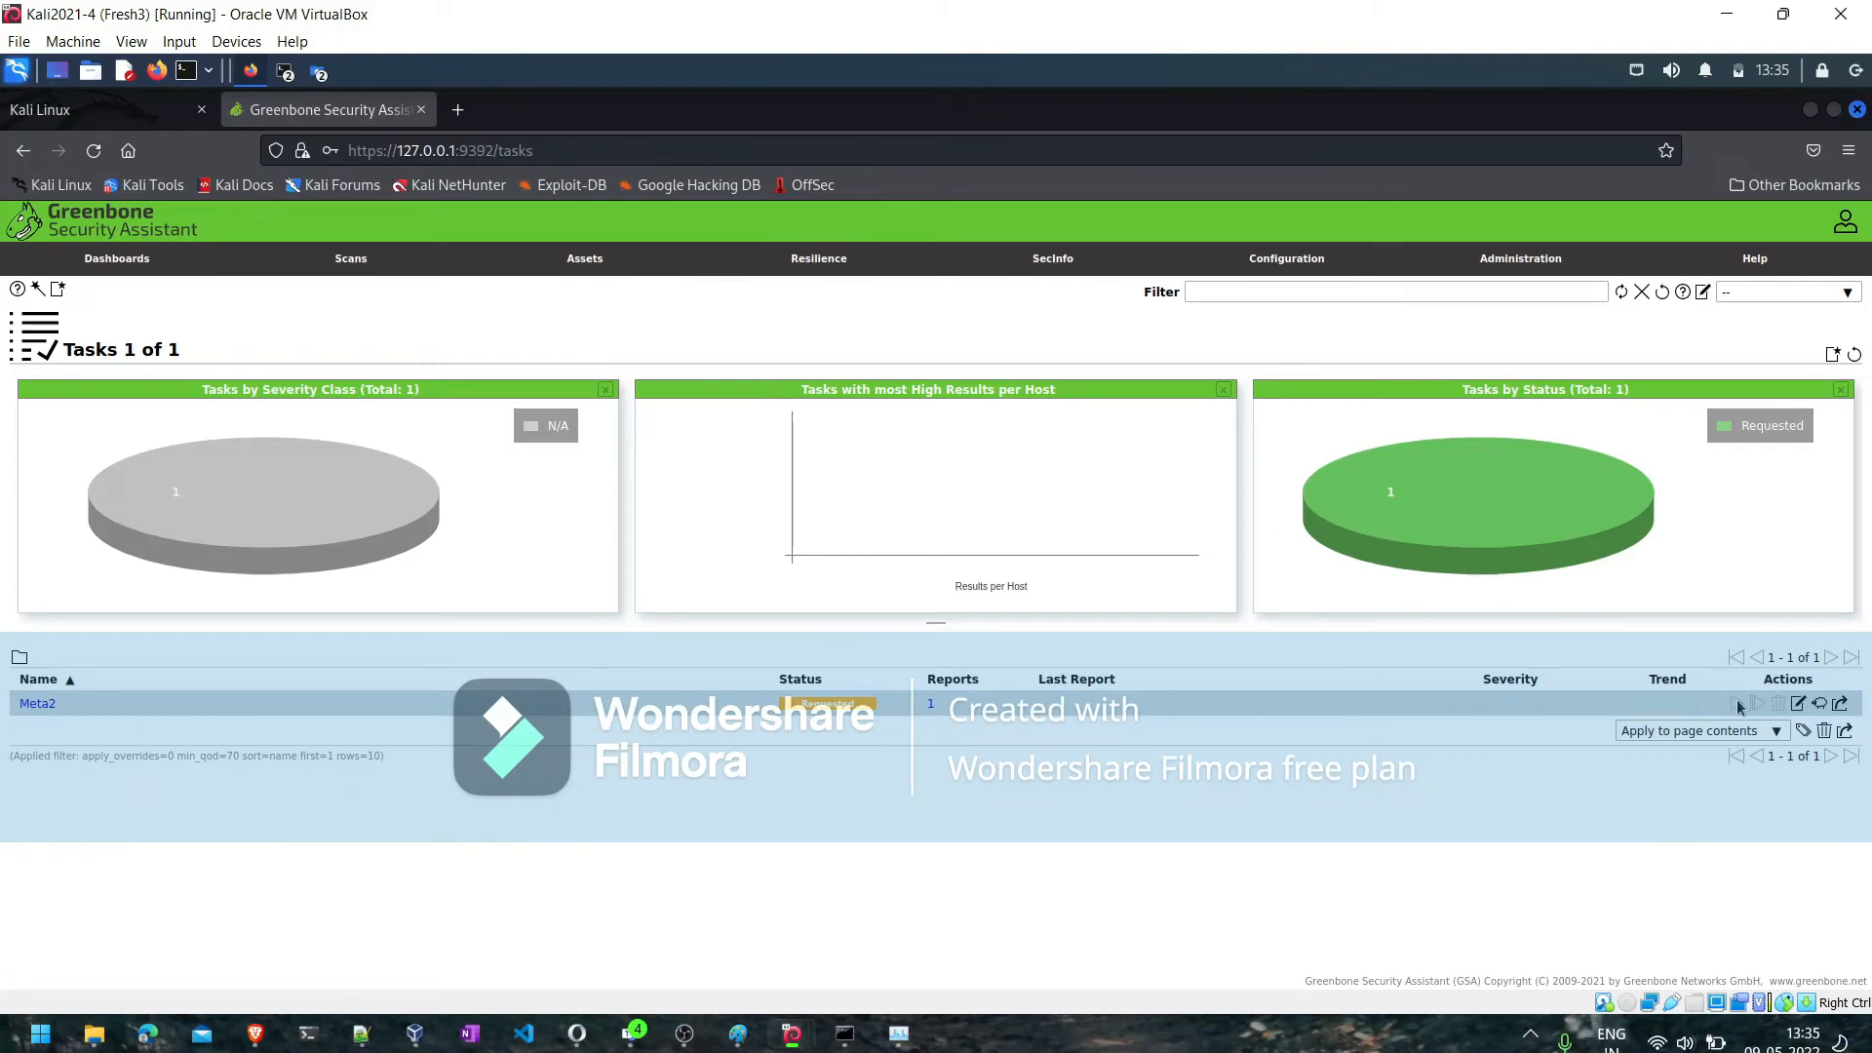
pyautogui.moveTo(371, 261)
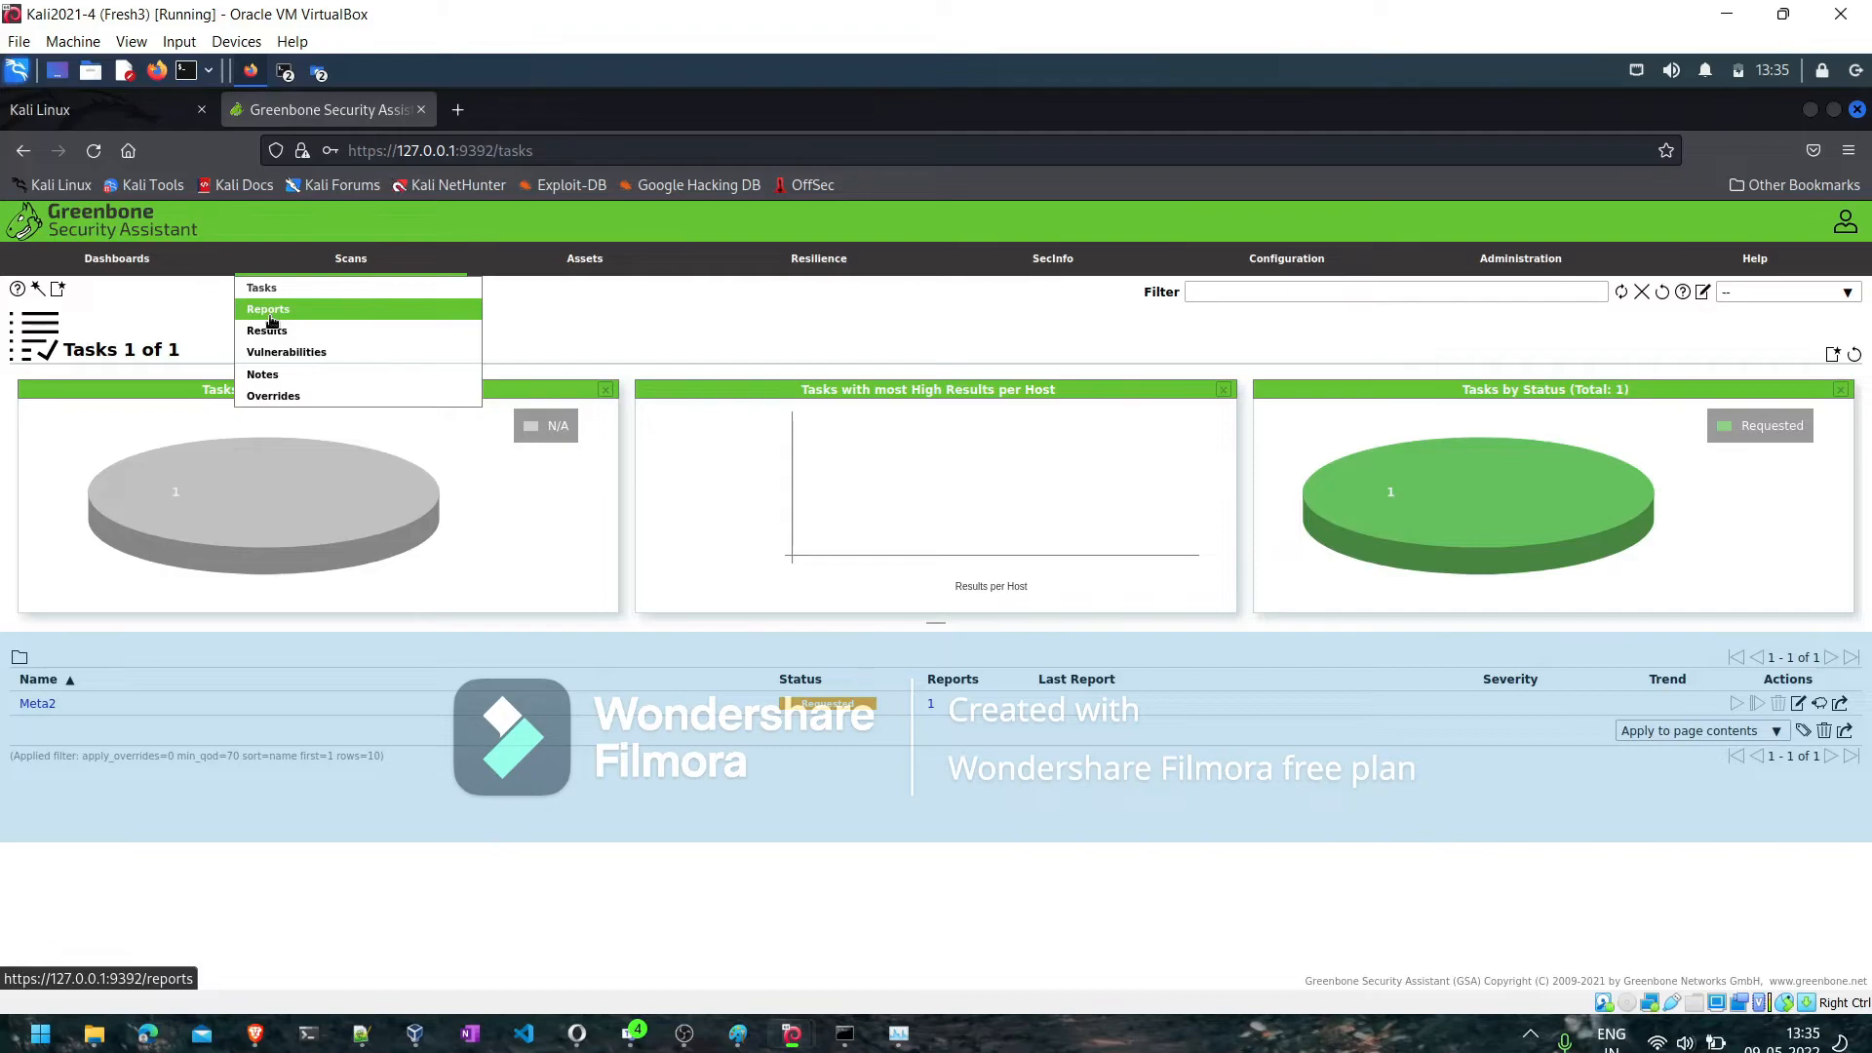
pyautogui.moveTo(901, 281)
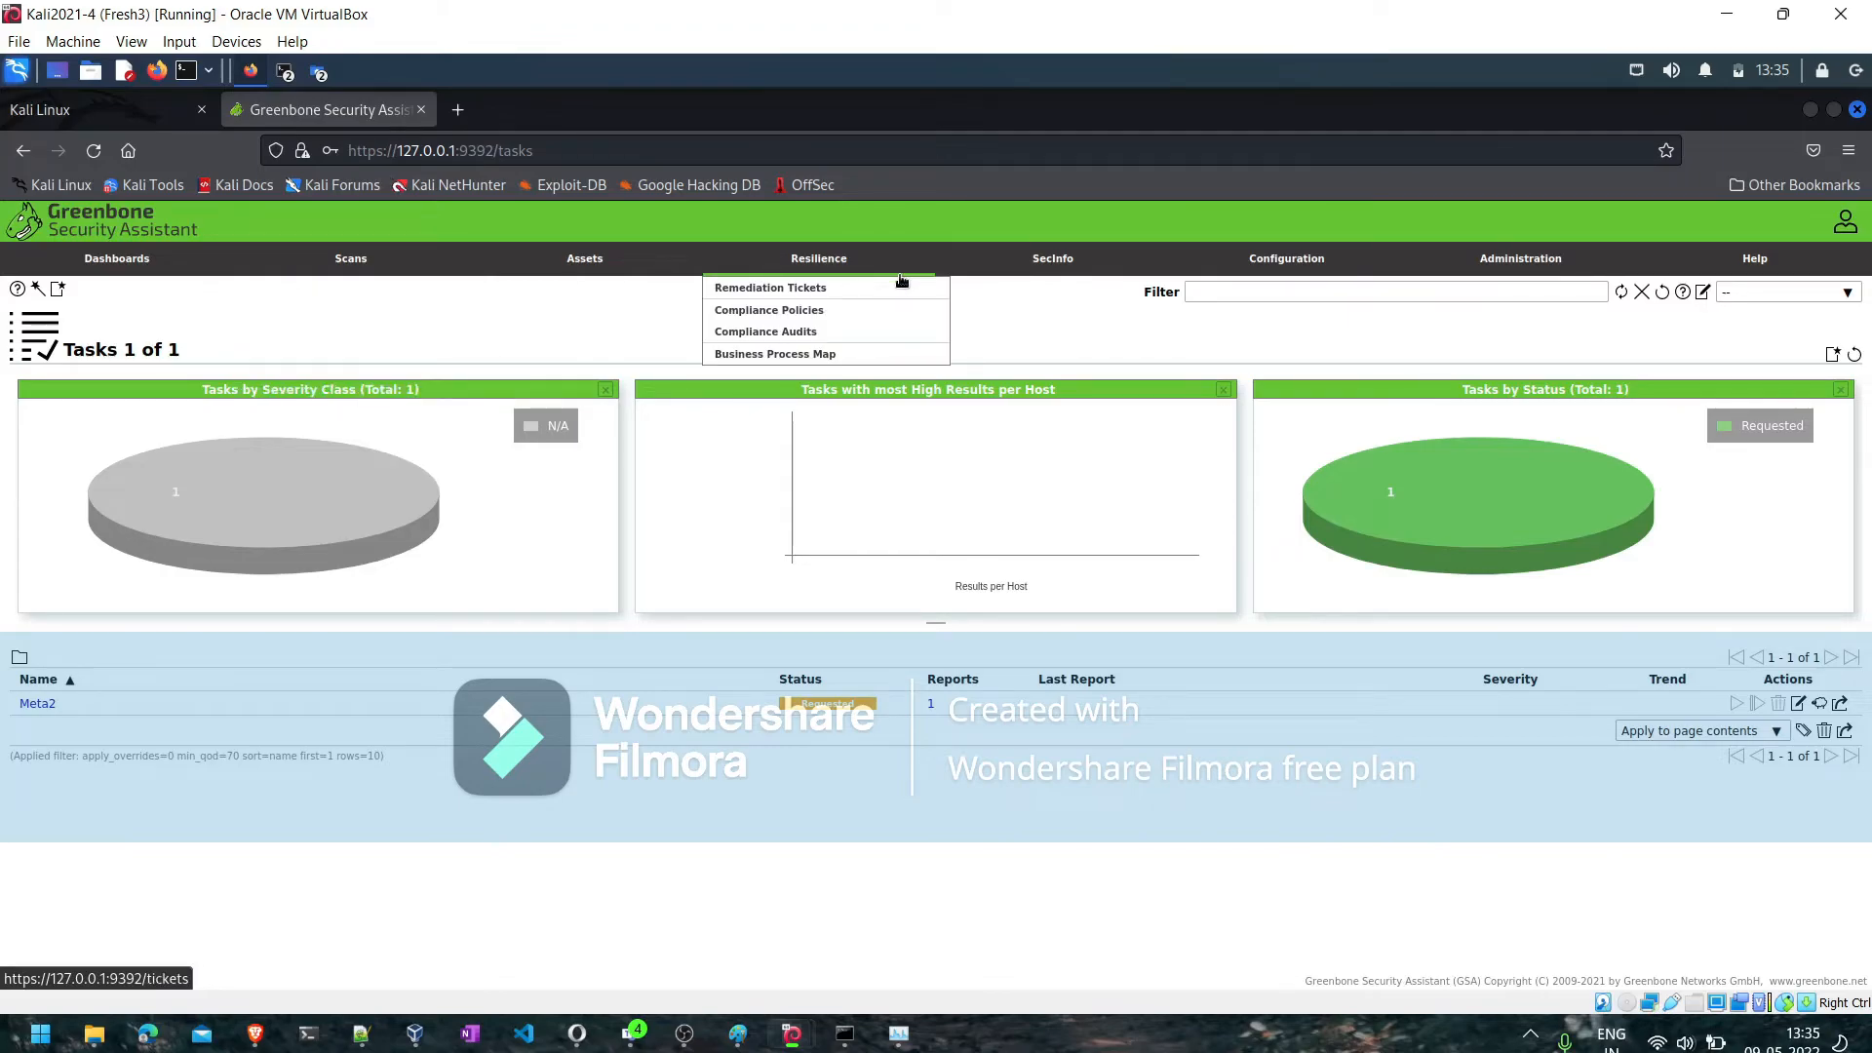
pyautogui.moveTo(1255, 270)
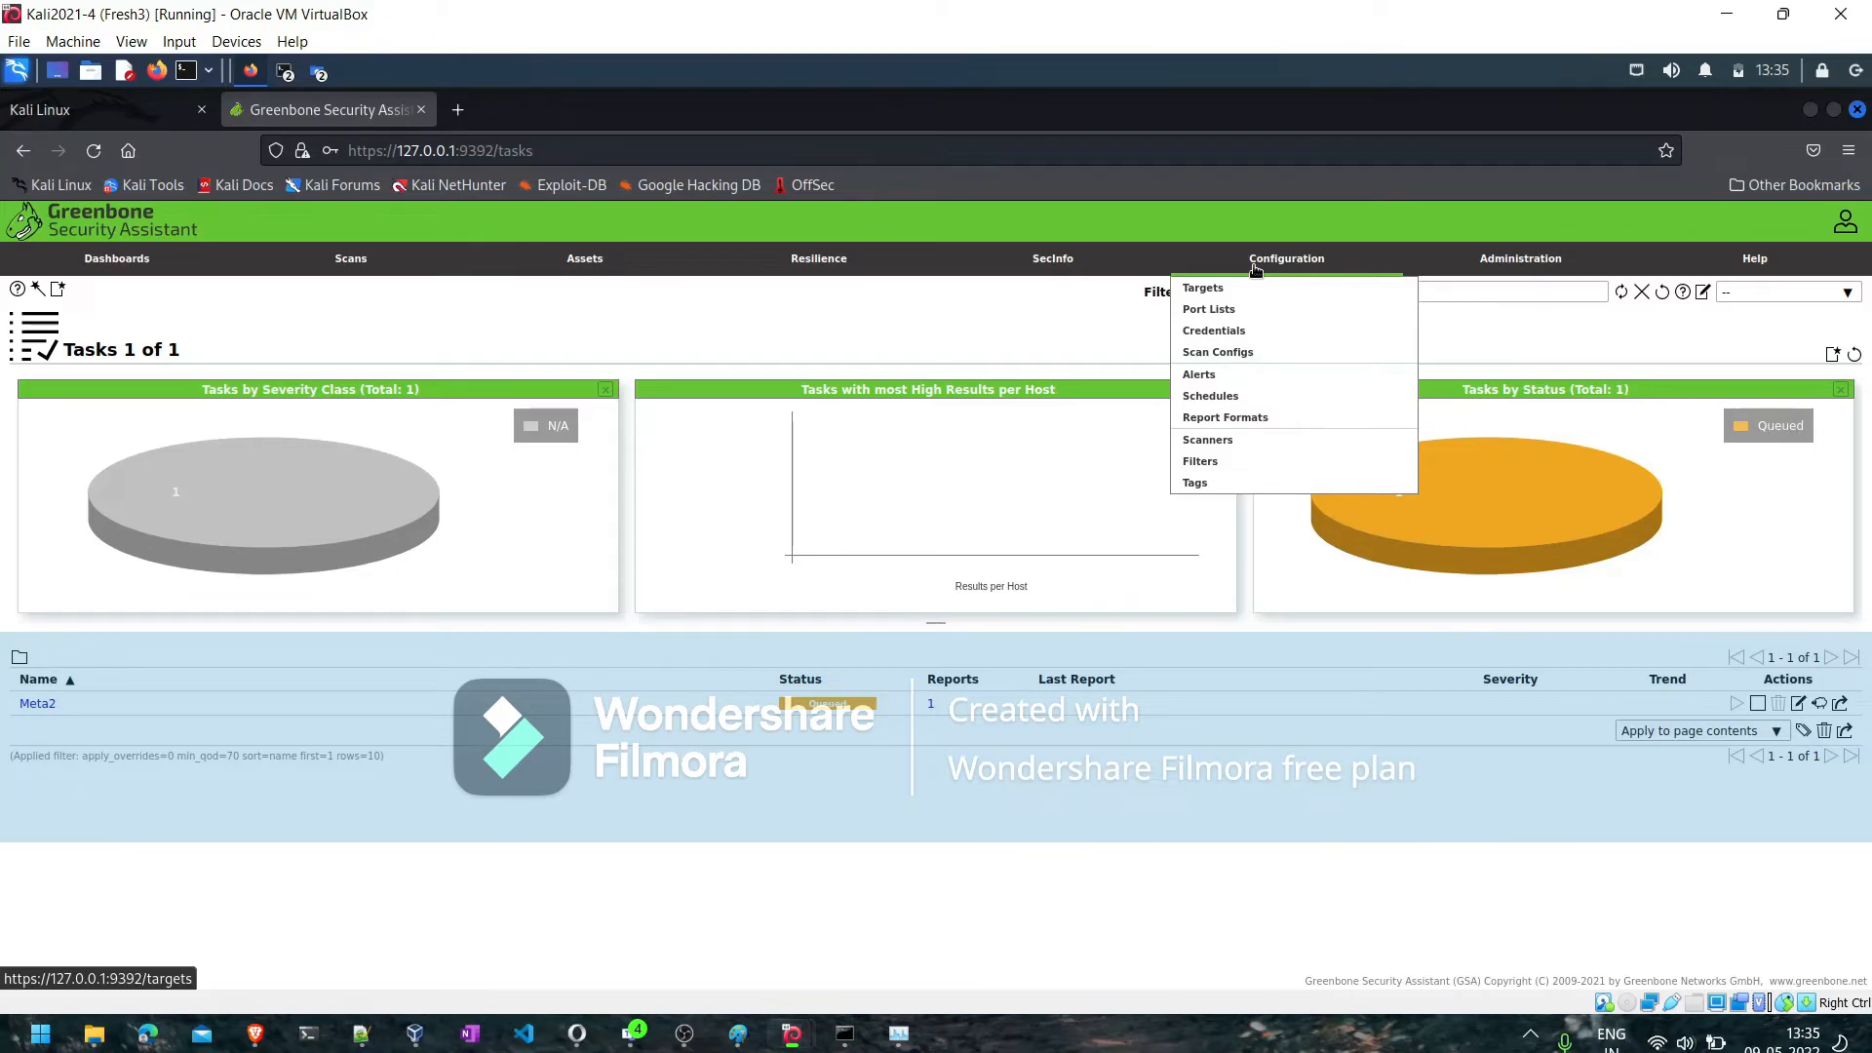
pyautogui.moveTo(411, 490)
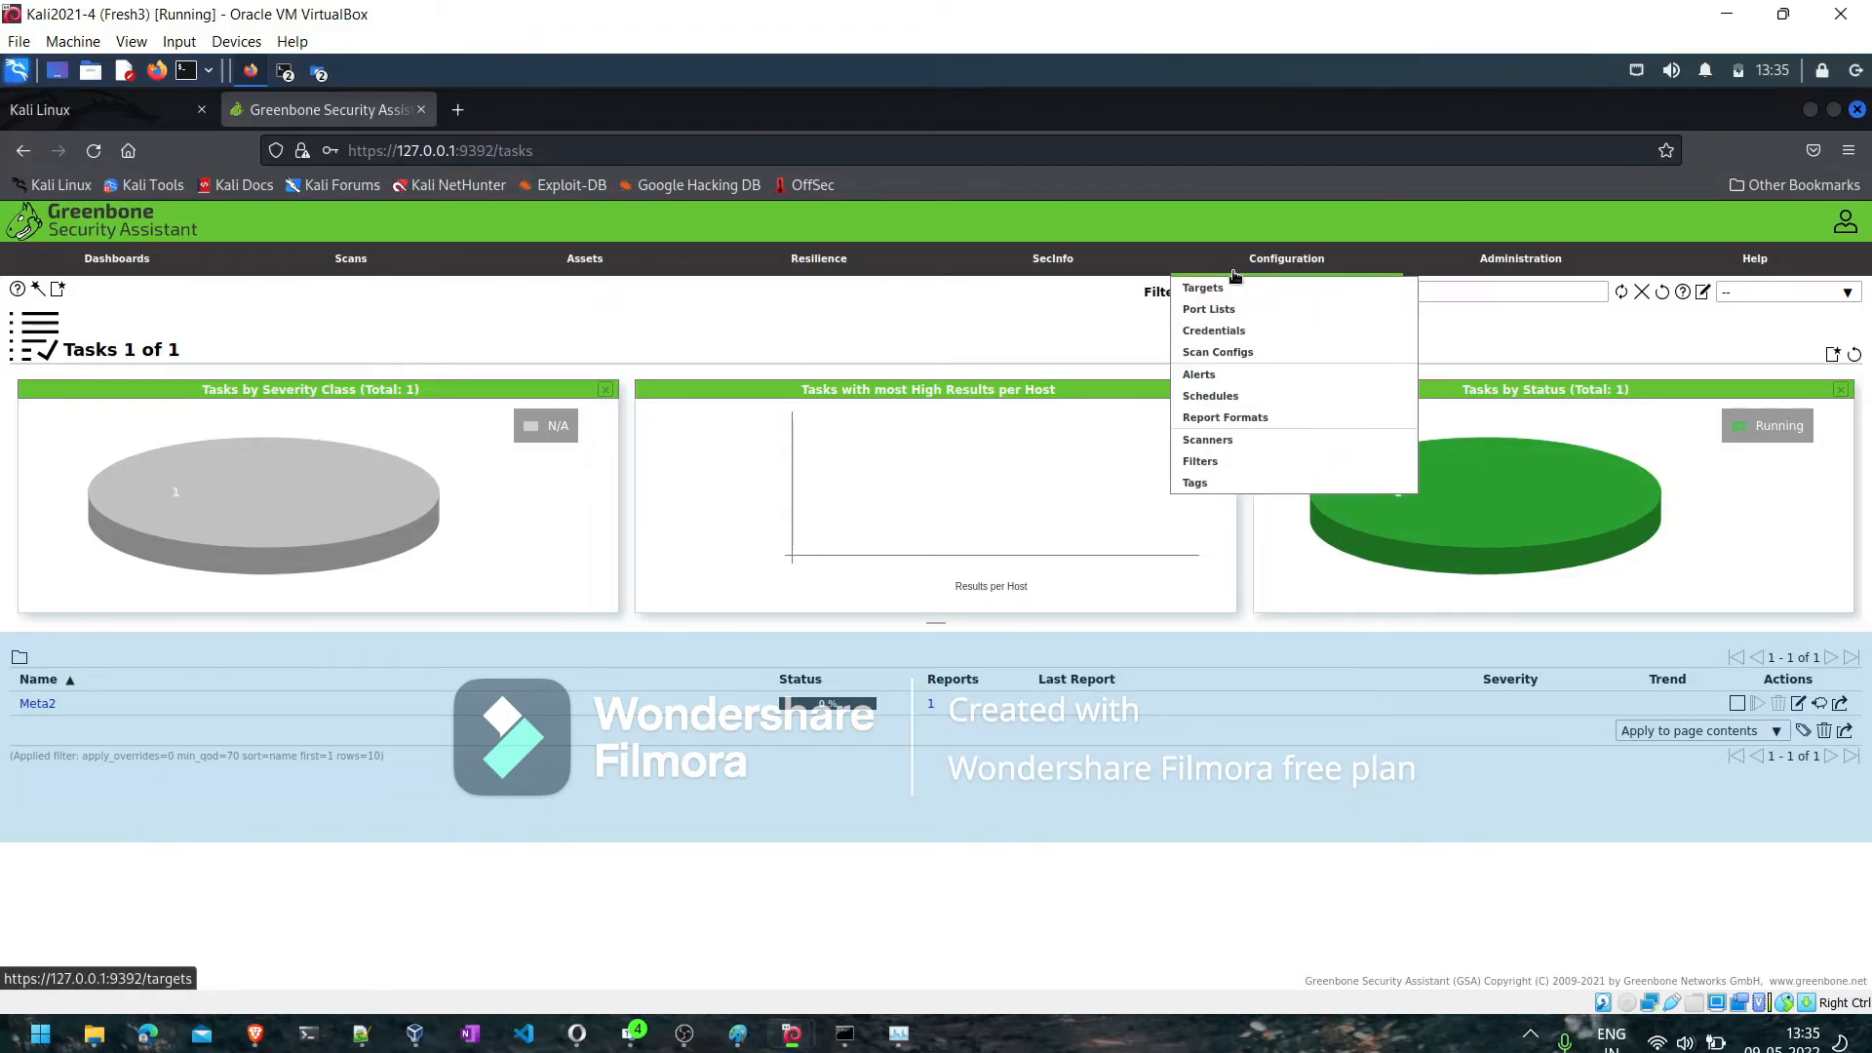
# - Start a new scan target from the Targets page and name it "North India"
pyautogui.click(1210, 293)
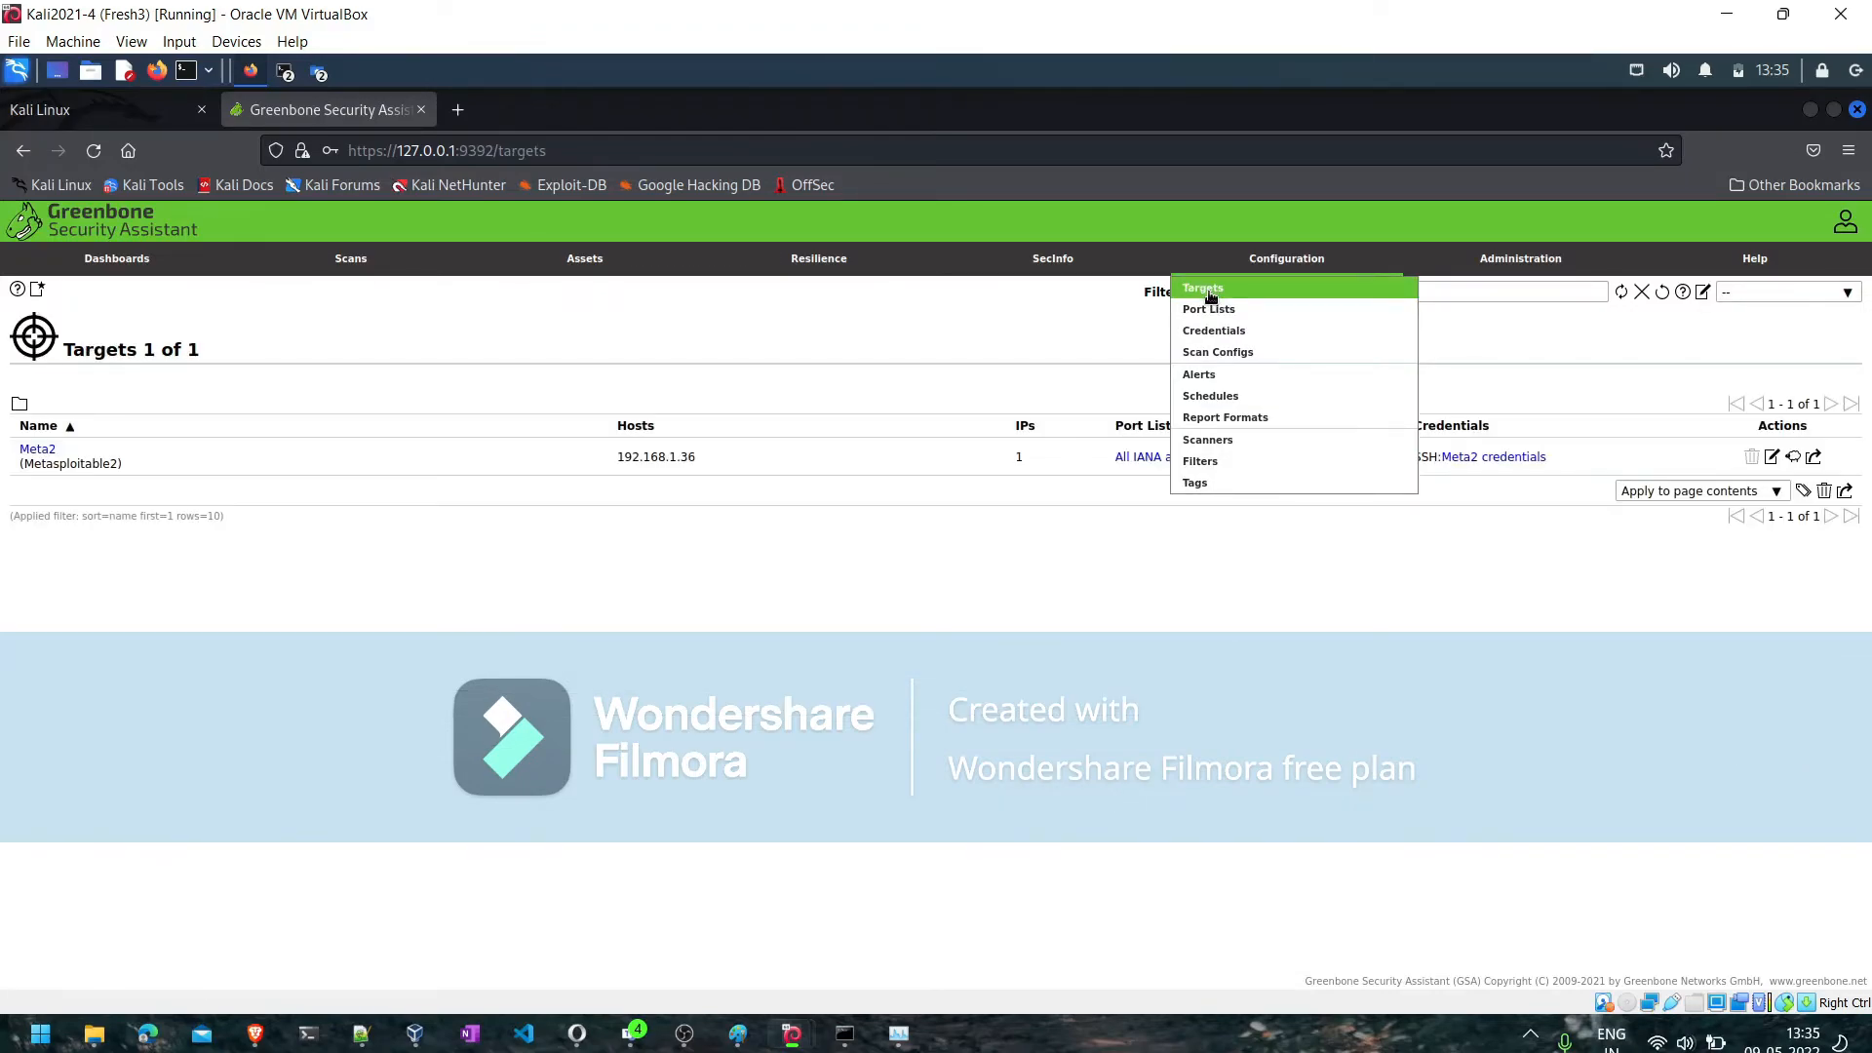
pyautogui.click(39, 296)
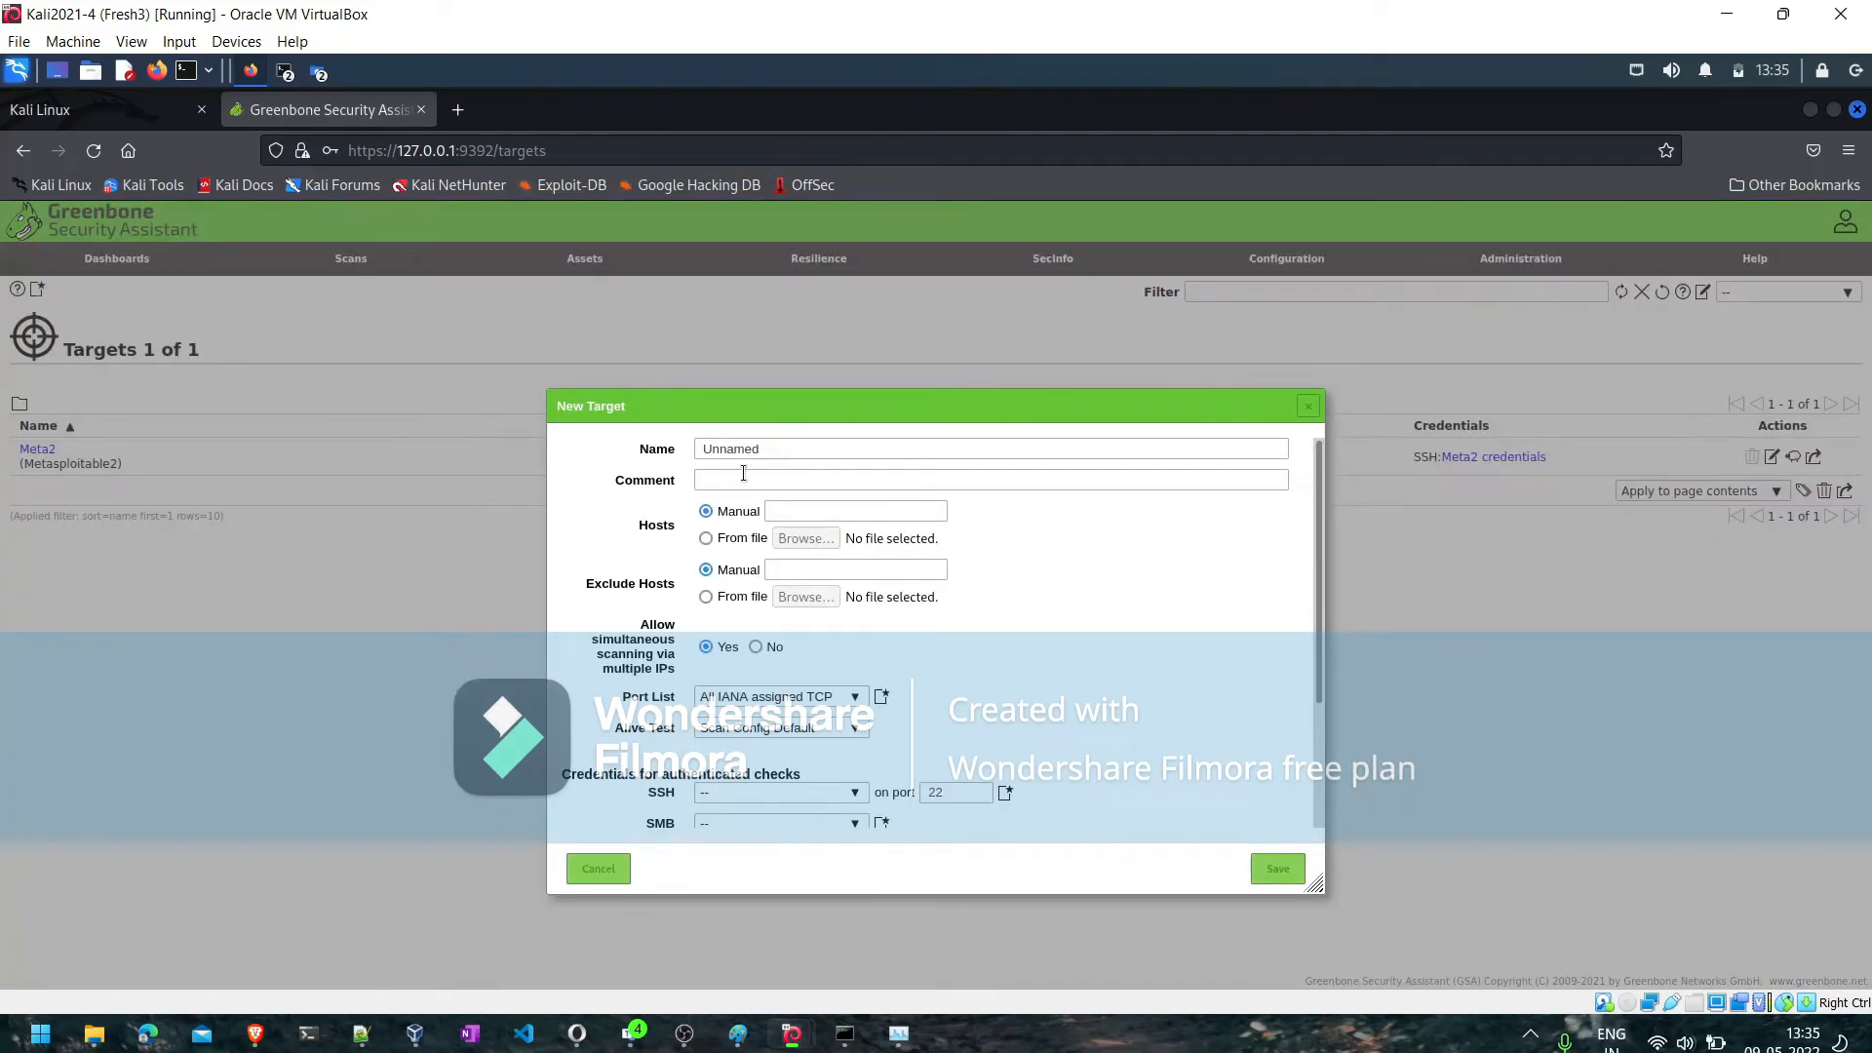
pyautogui.click(732, 446)
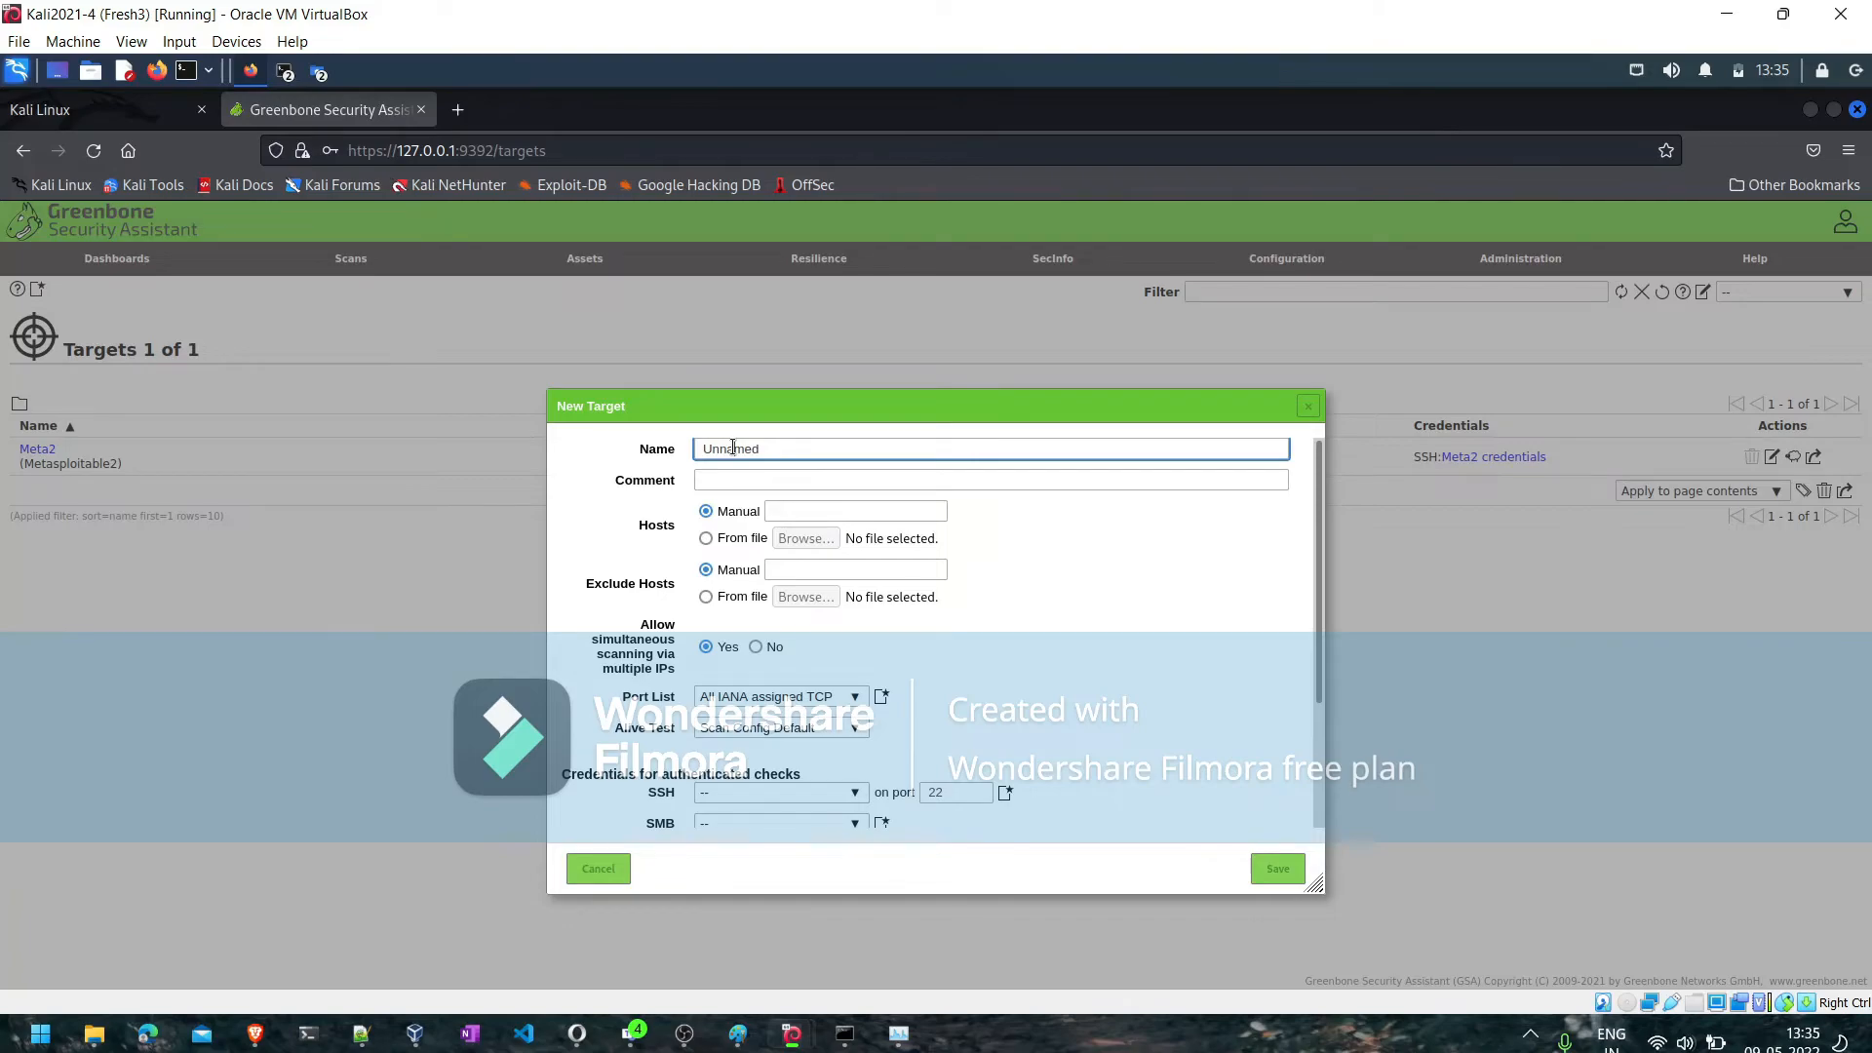
pyautogui.doubleClick(732, 446)
pyautogui.write('India')
# - Add the comment "Ip range include all nort of inida" to the North India target
pyautogui.click(730, 481)
pyautogui.write('Ip')
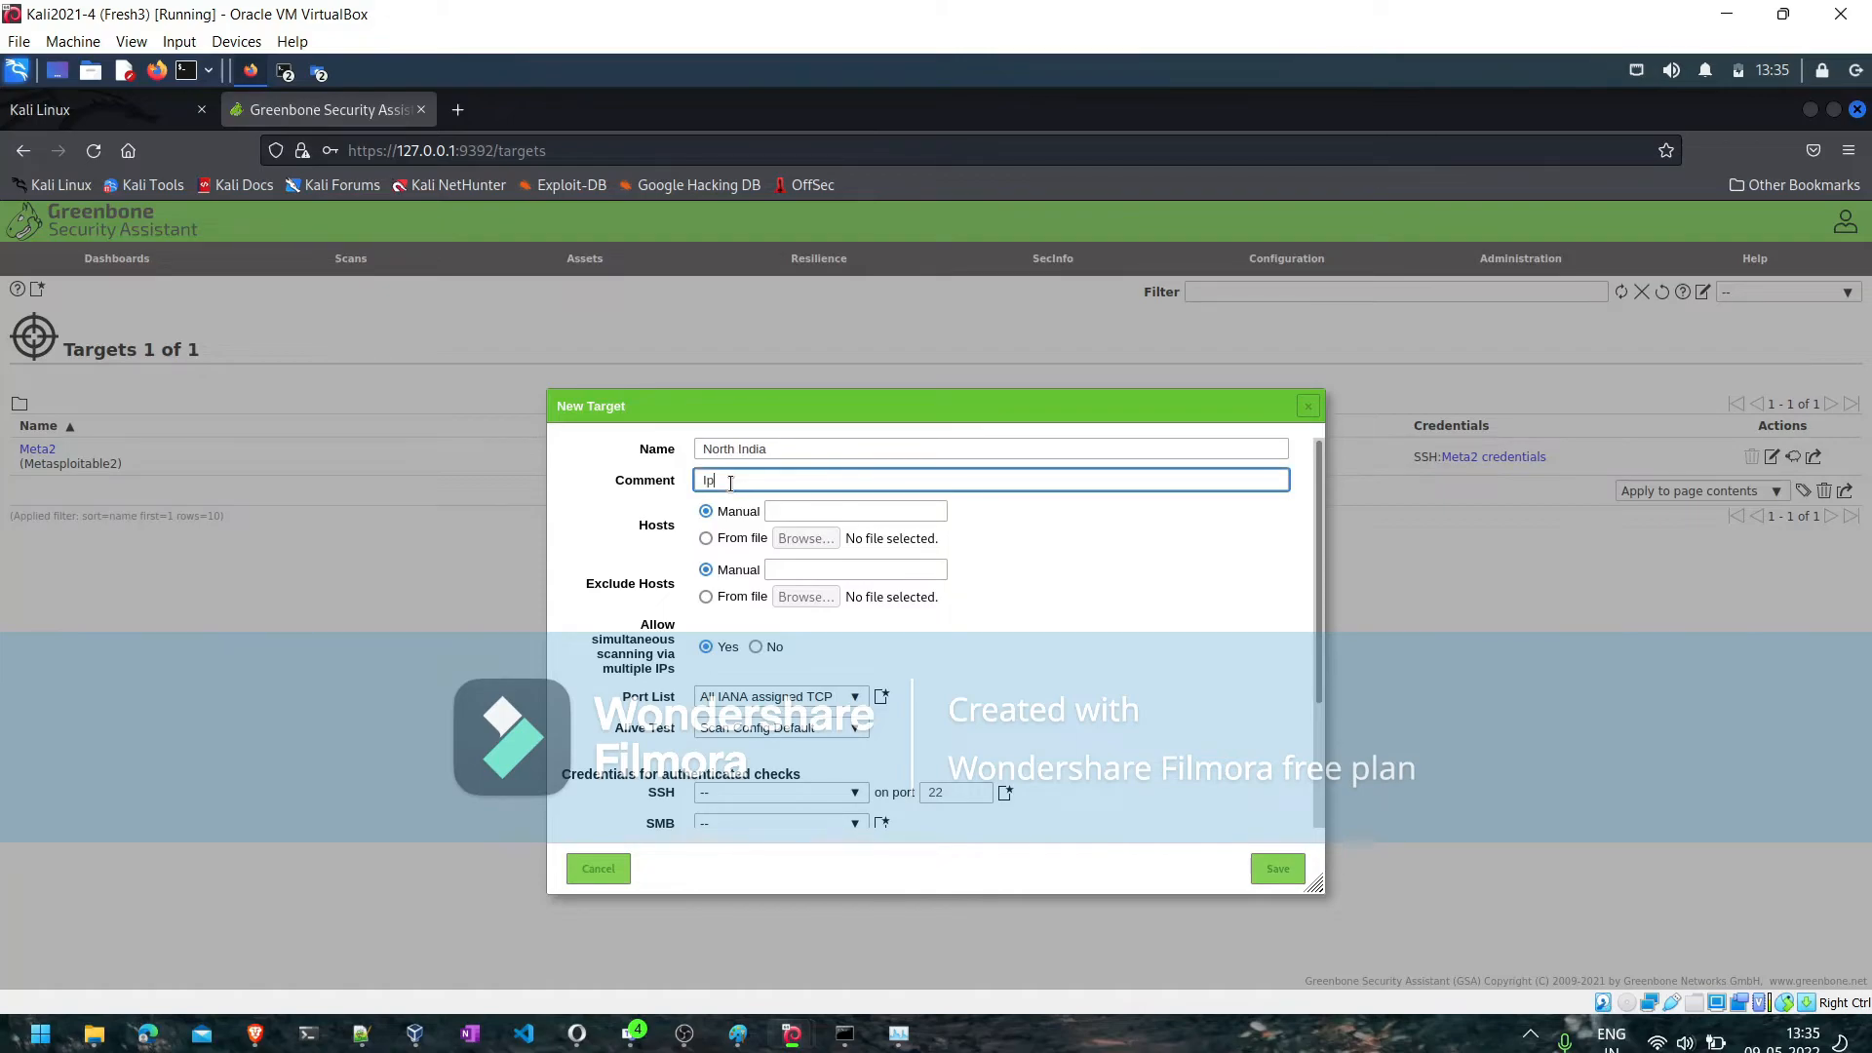
pyautogui.write(' range')
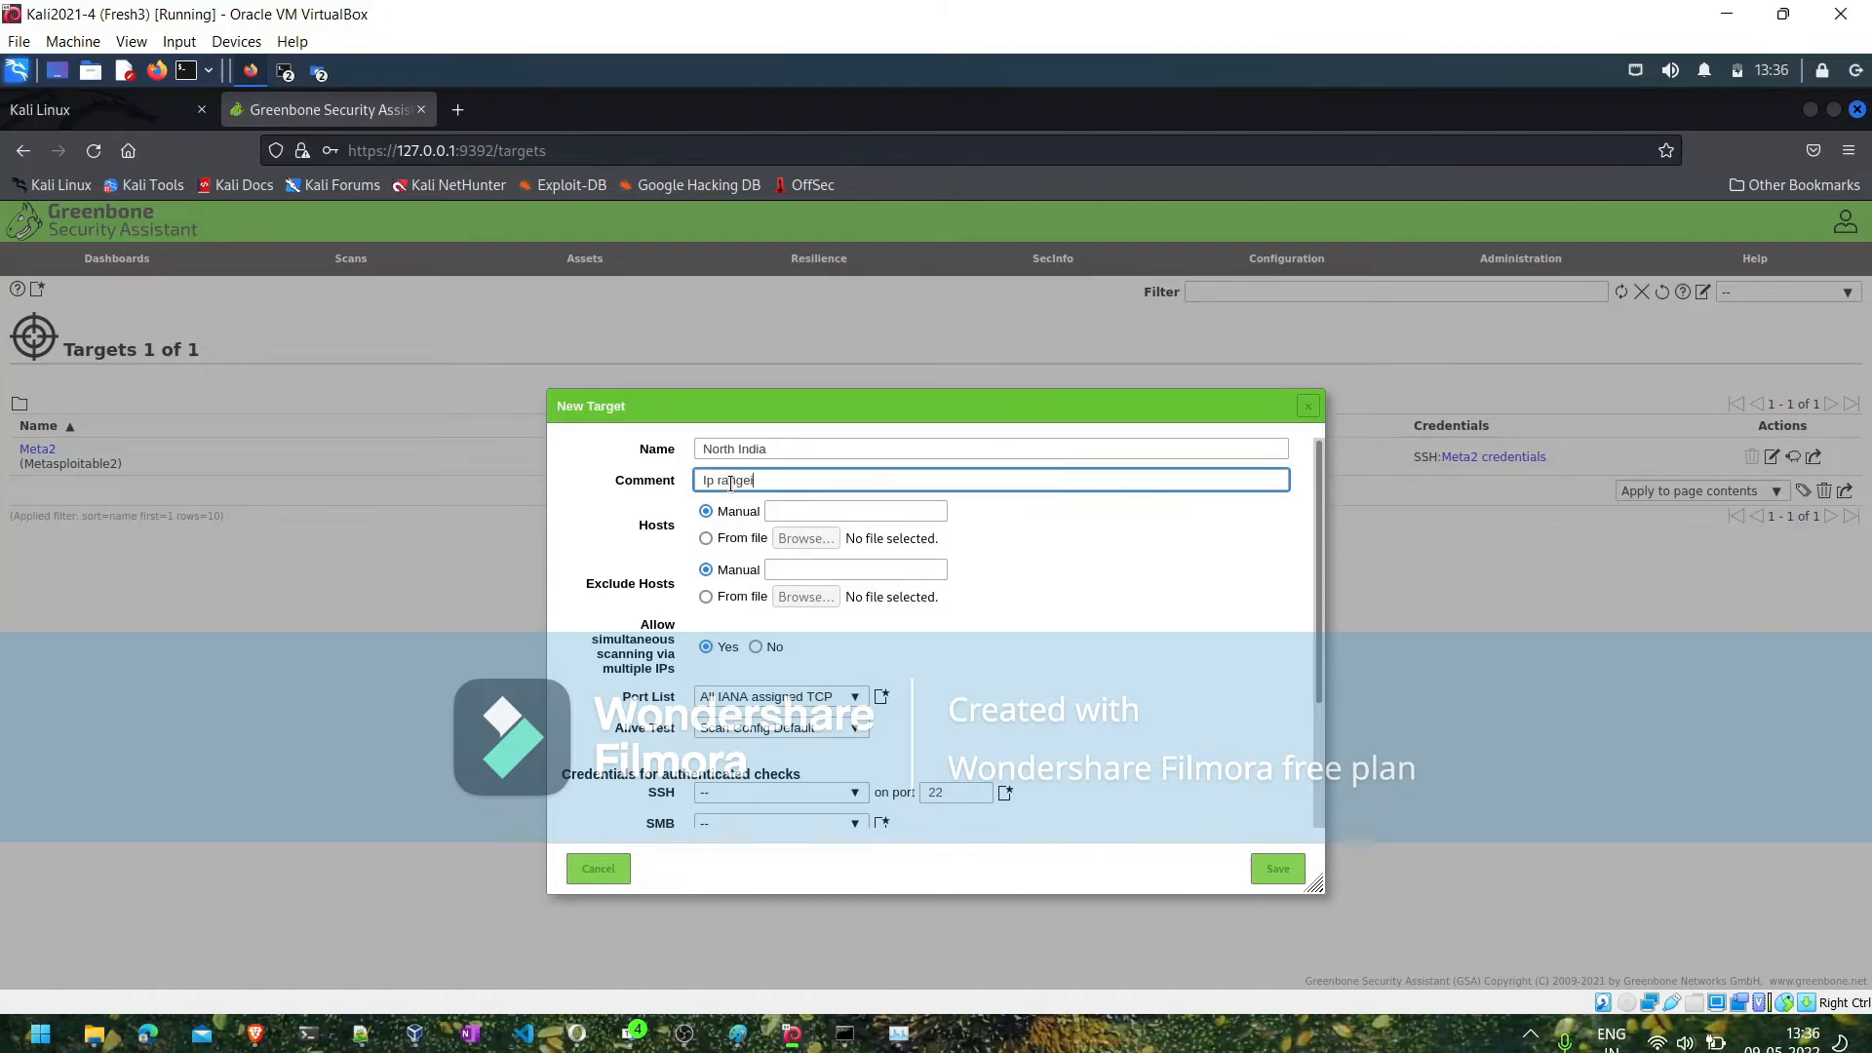
pyautogui.write(' include al')
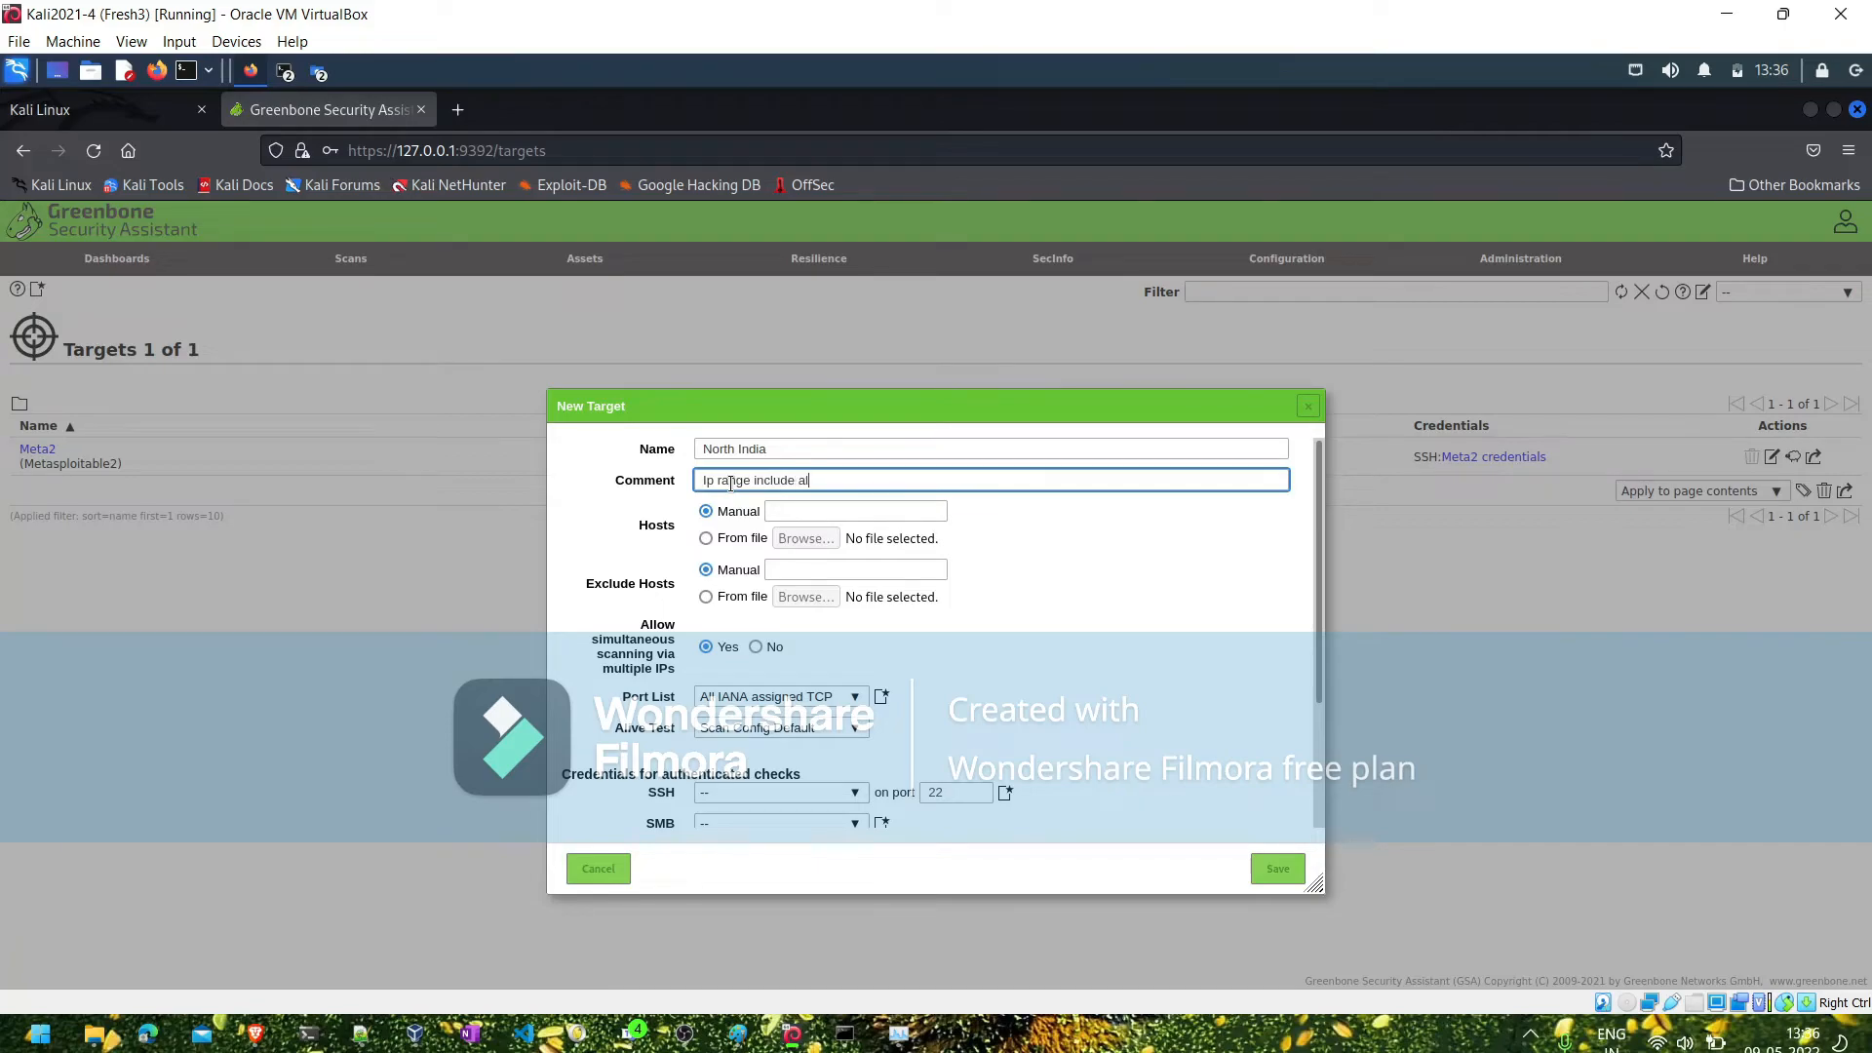
pyautogui.write('l not inida')
pyautogui.write('r')
pyautogui.press('Right')
pyautogui.press('Right')
pyautogui.write('of')
# - Specify the North India target's hosts manually as "192.168.1.0/24, 192.168.2.0/24" and view the available port lists
pyautogui.click(773, 511)
pyautogui.write('1')
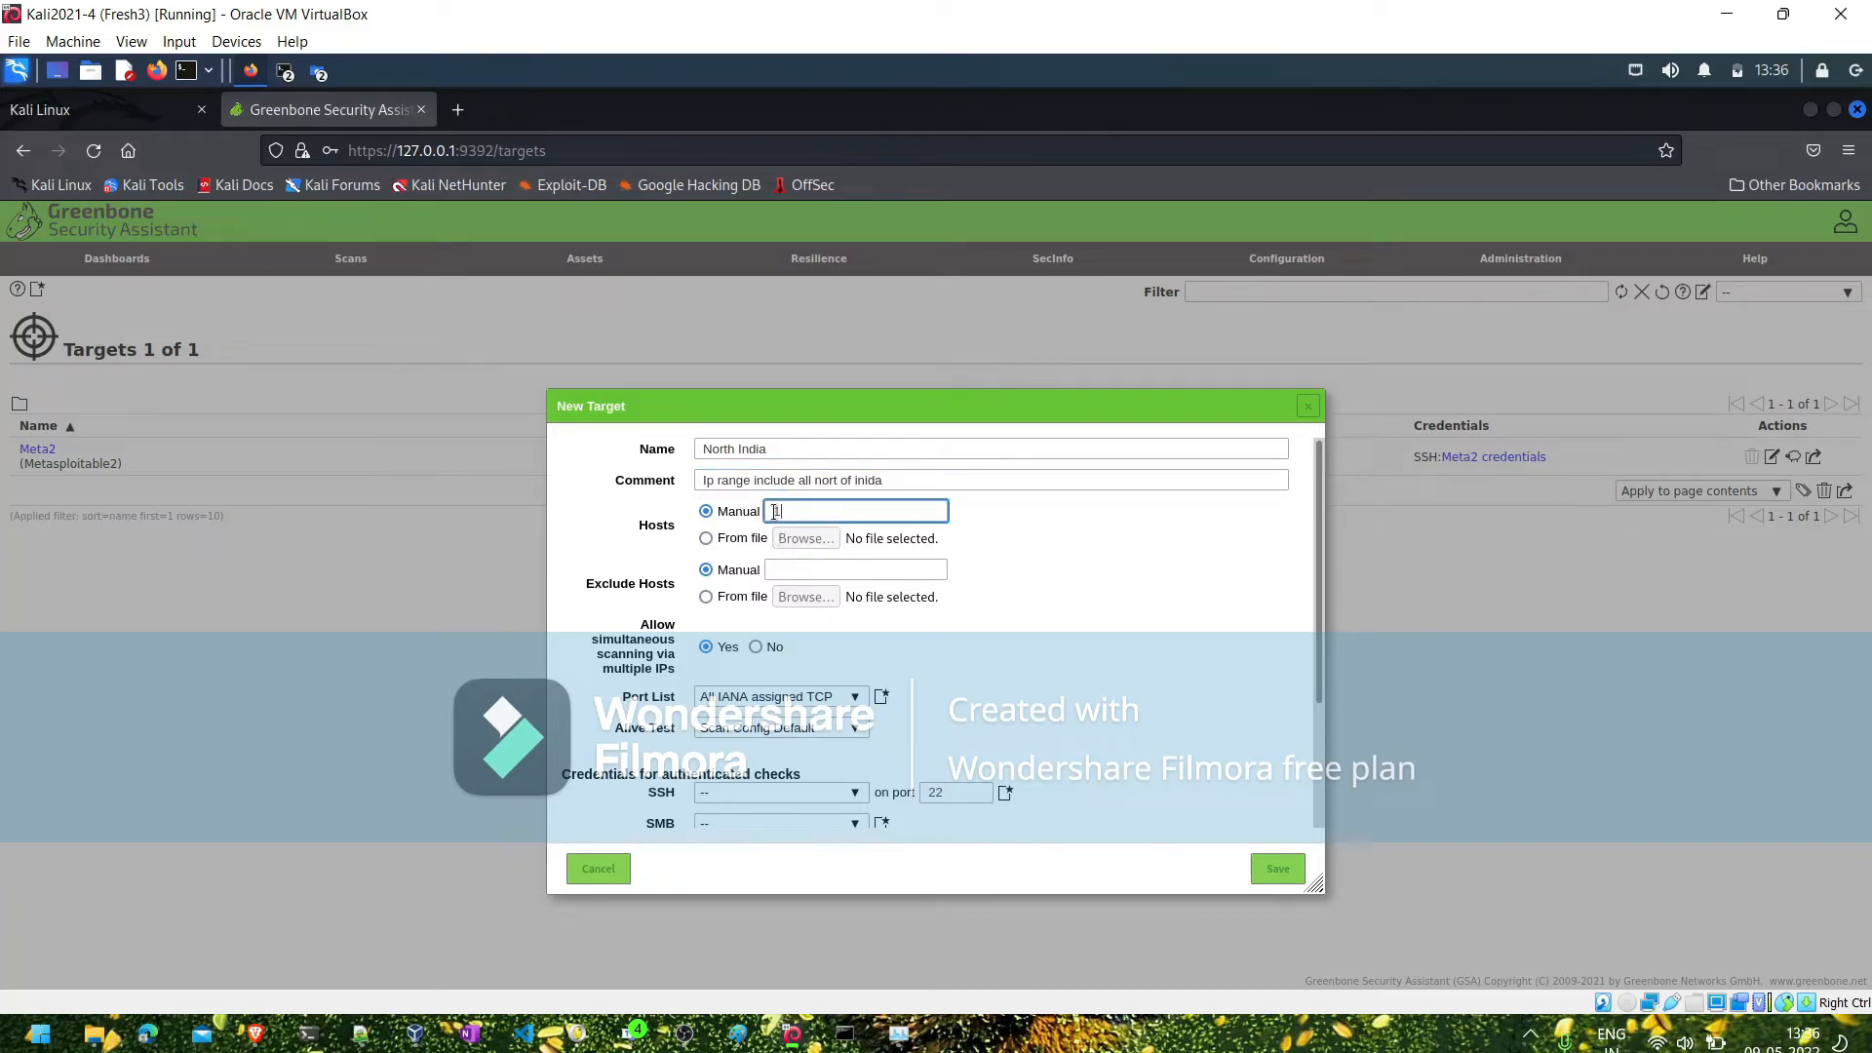
pyautogui.write('92.168.1.0/24, 192.168.0')
pyautogui.press('BackSpace')
pyautogui.write('2.0/24')
pyautogui.click(851, 699)
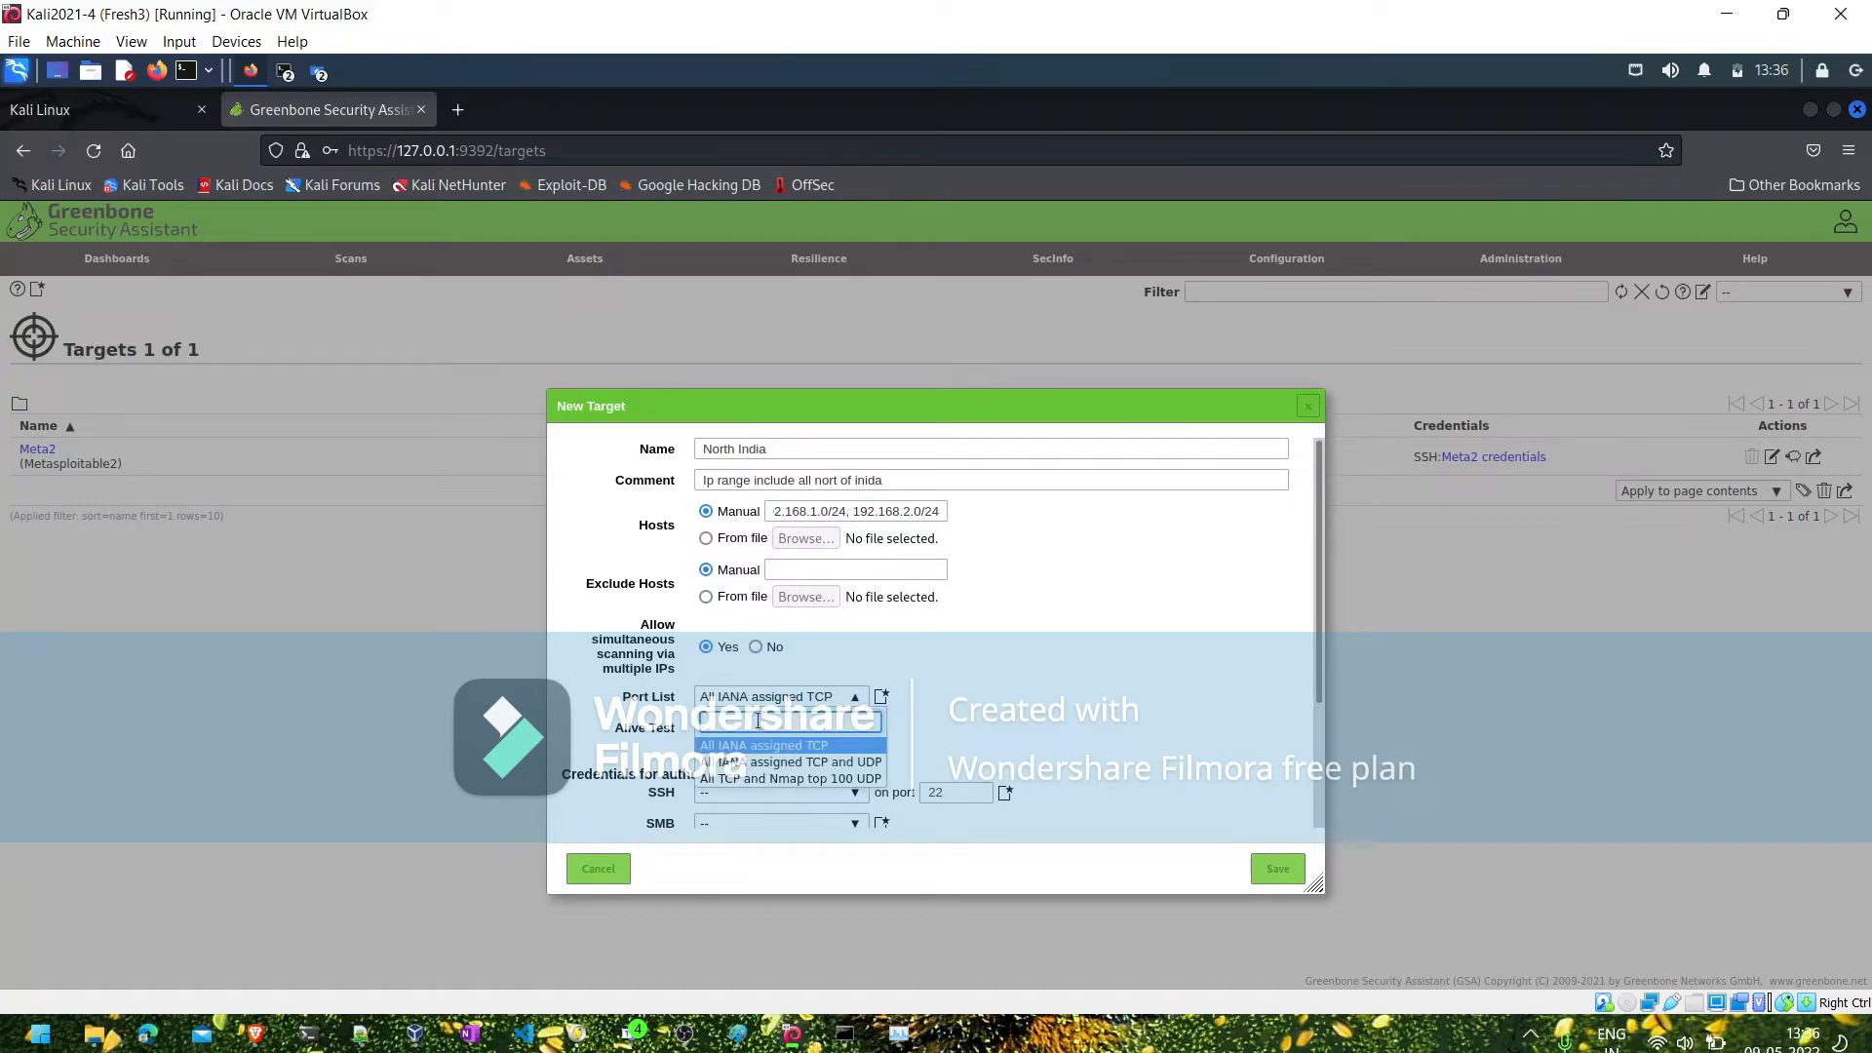
pyautogui.click(1179, 641)
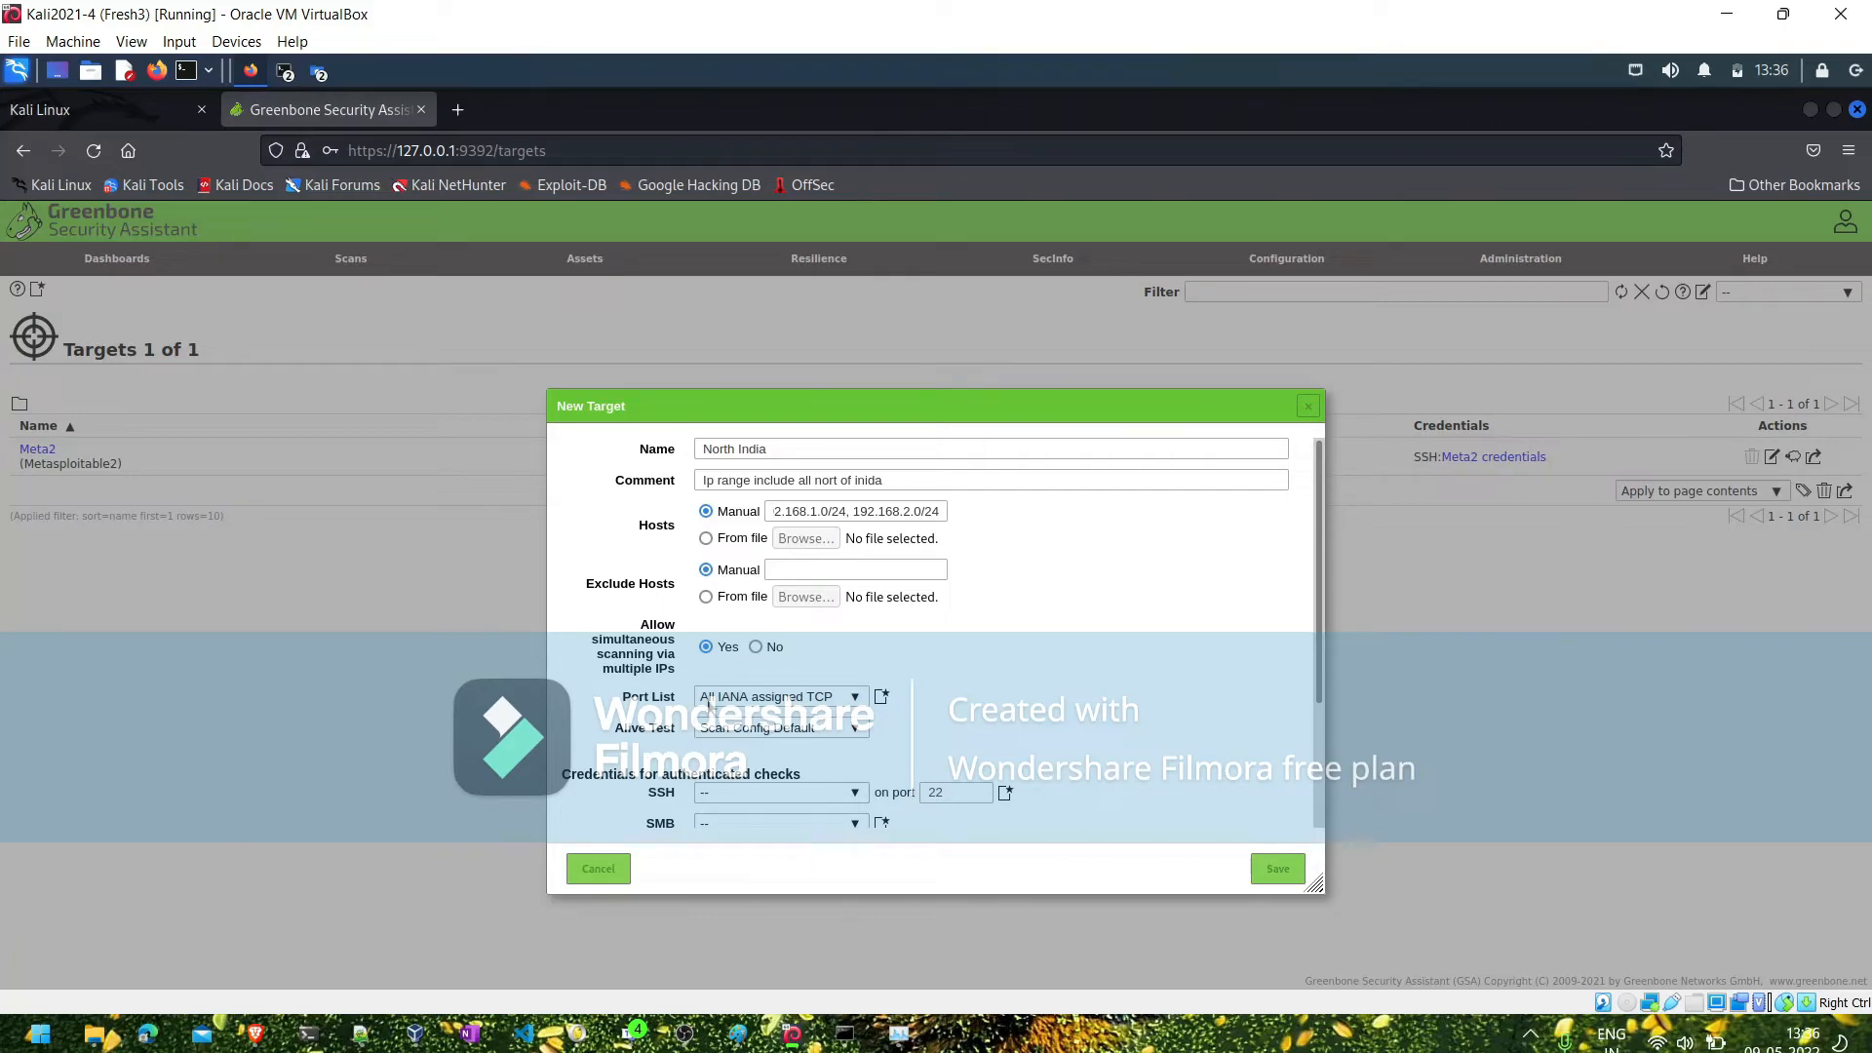
# - Start a new SSH credential for the North India target's authenticated checks and name it "Linux credentials"
pyautogui.click(1319, 802)
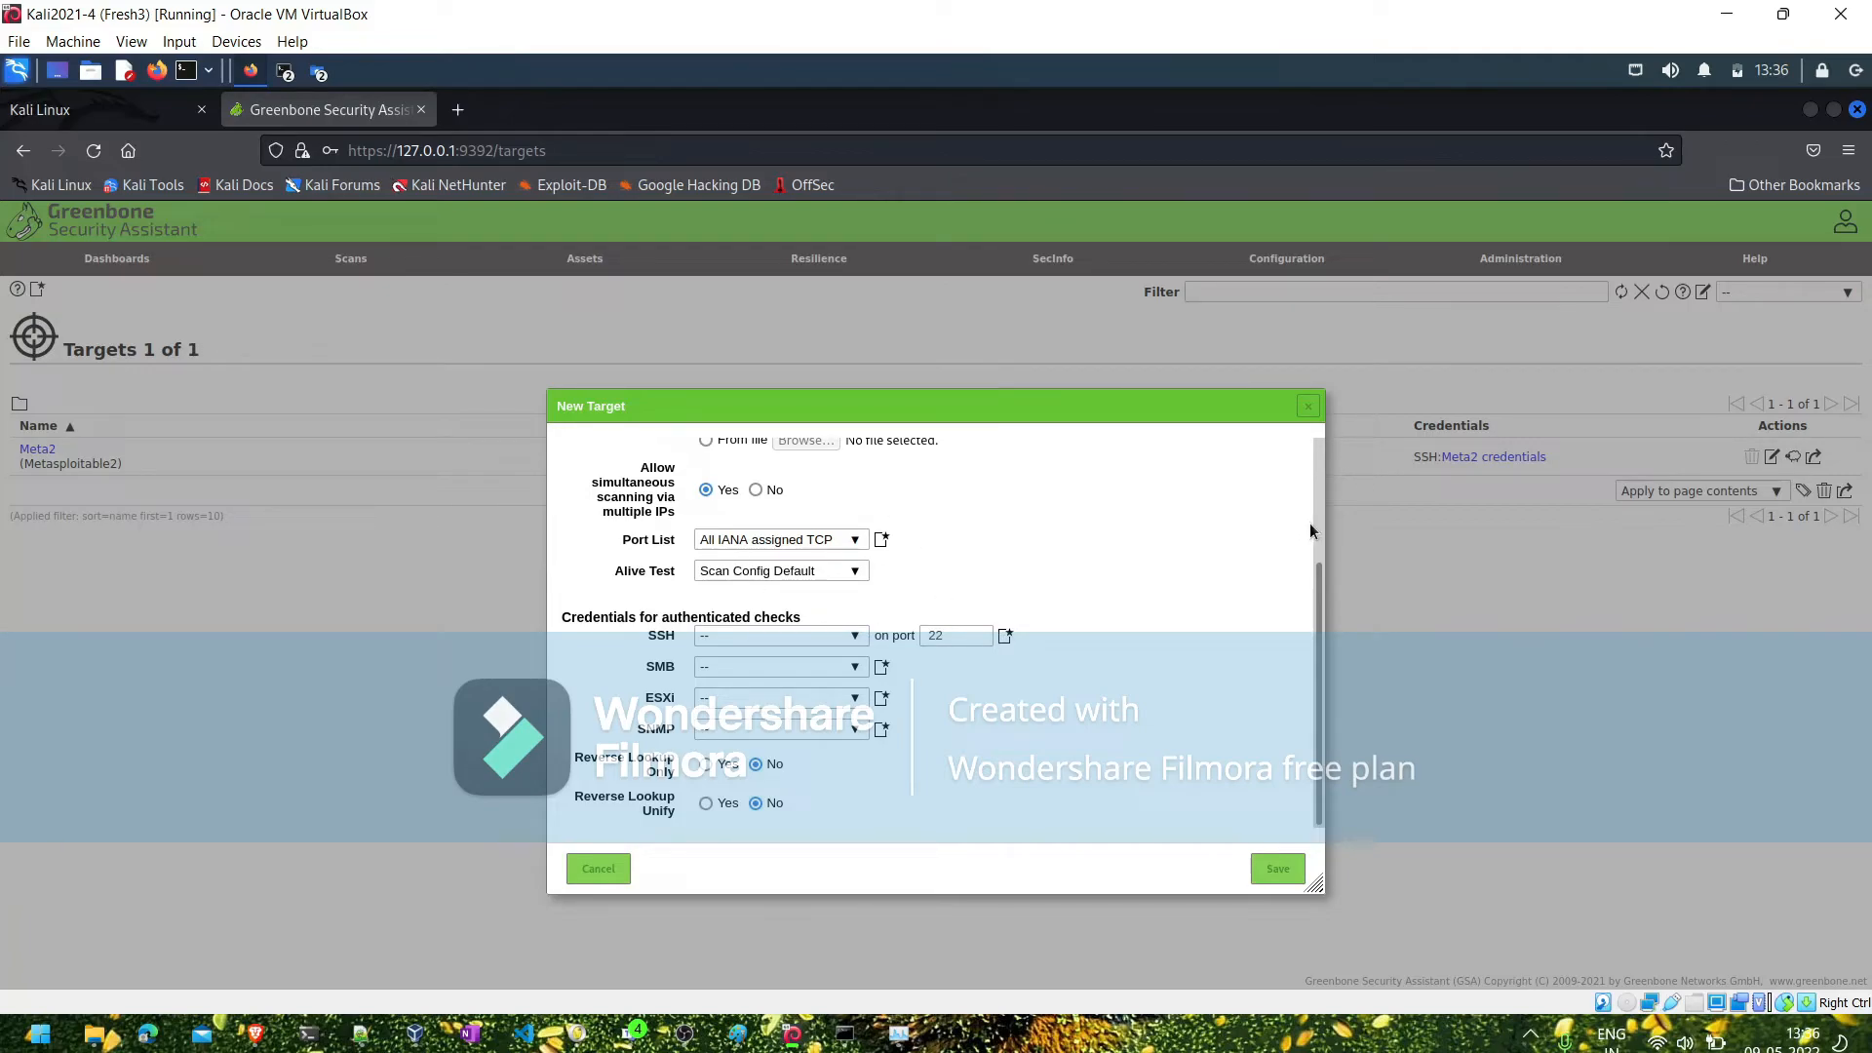
pyautogui.scroll(3, 1319, 521)
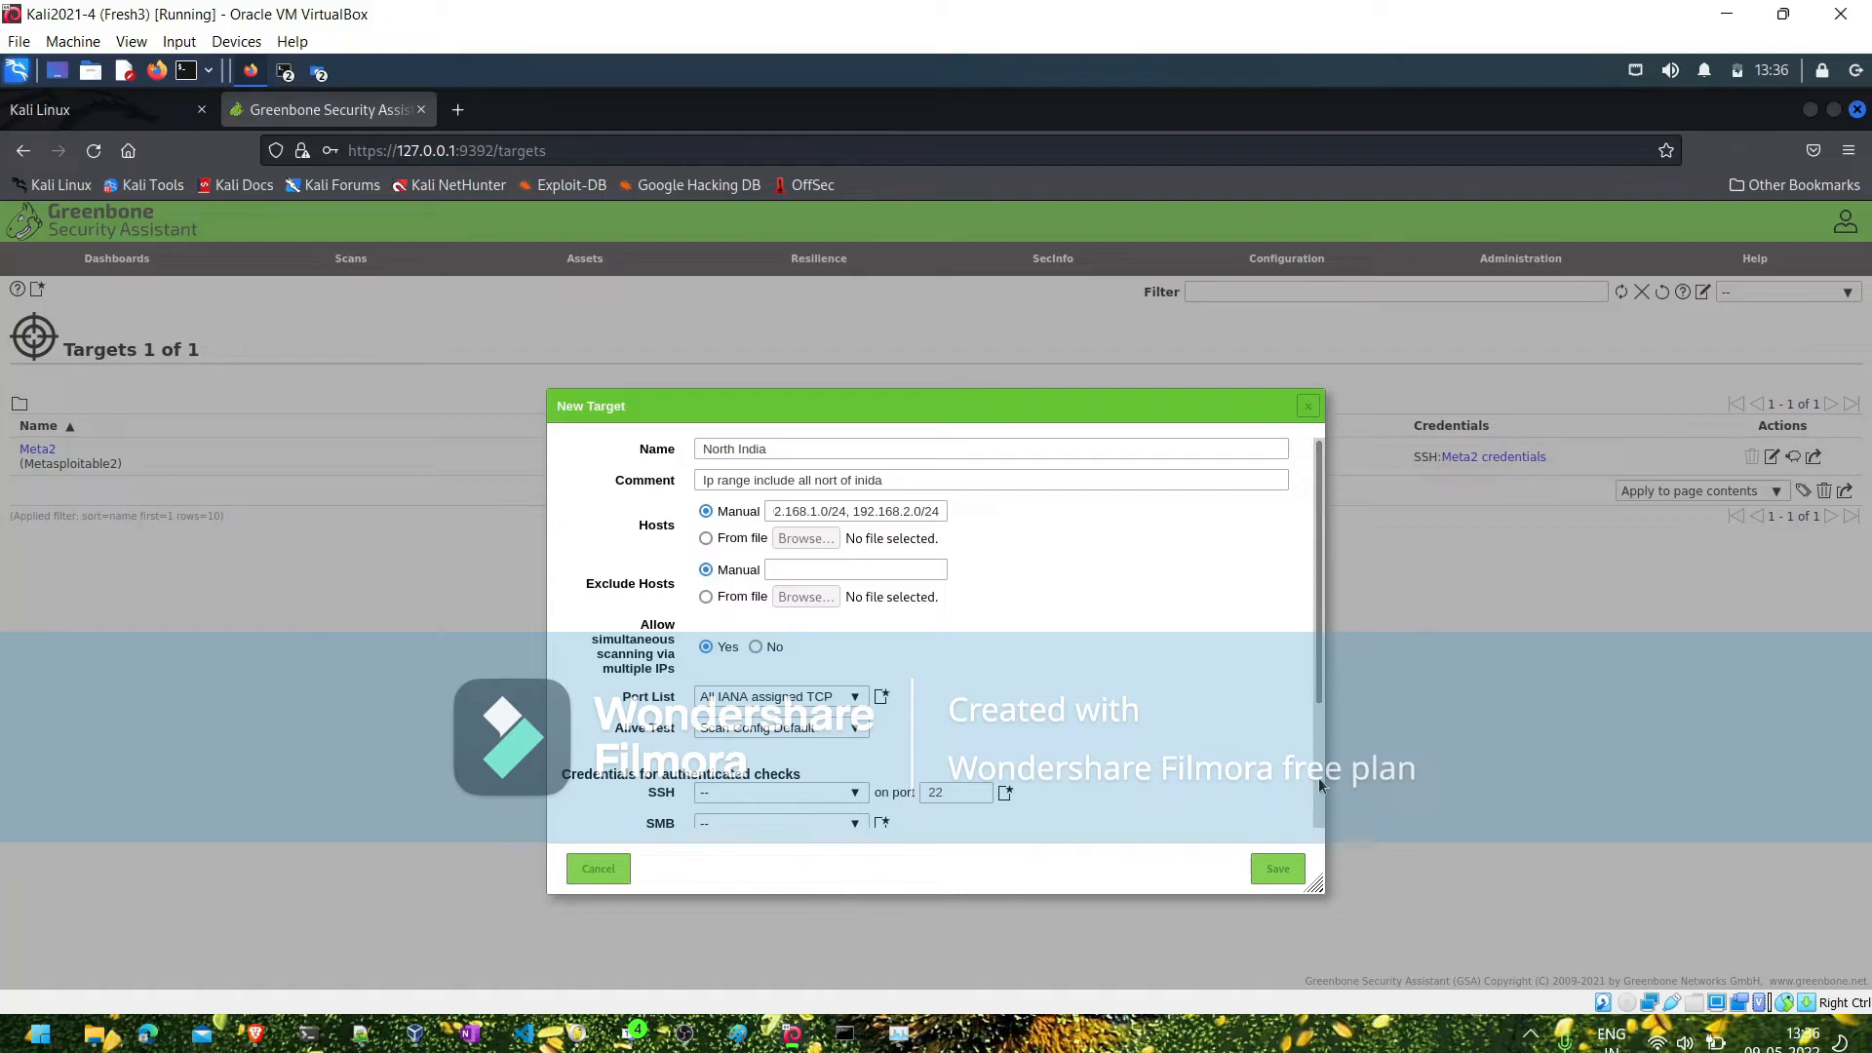
pyautogui.scroll(-3, 1318, 777)
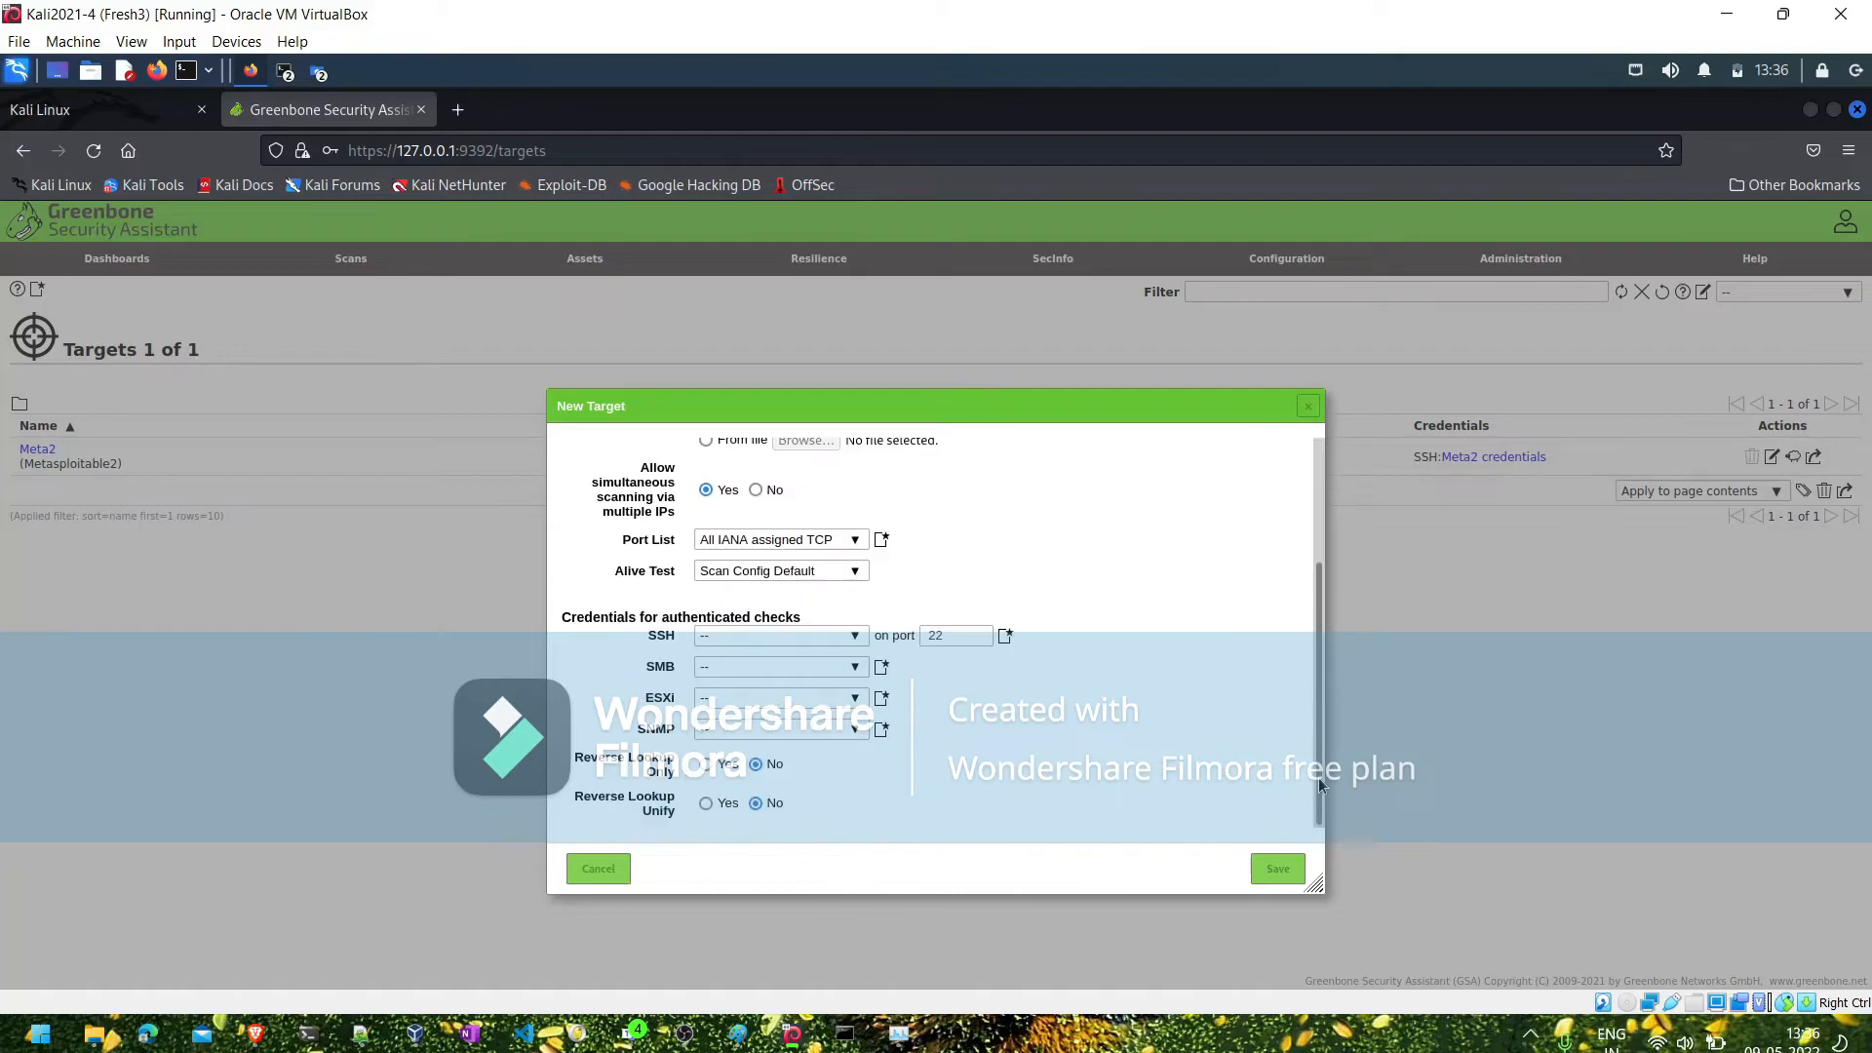
pyautogui.click(1005, 635)
pyautogui.click(767, 449)
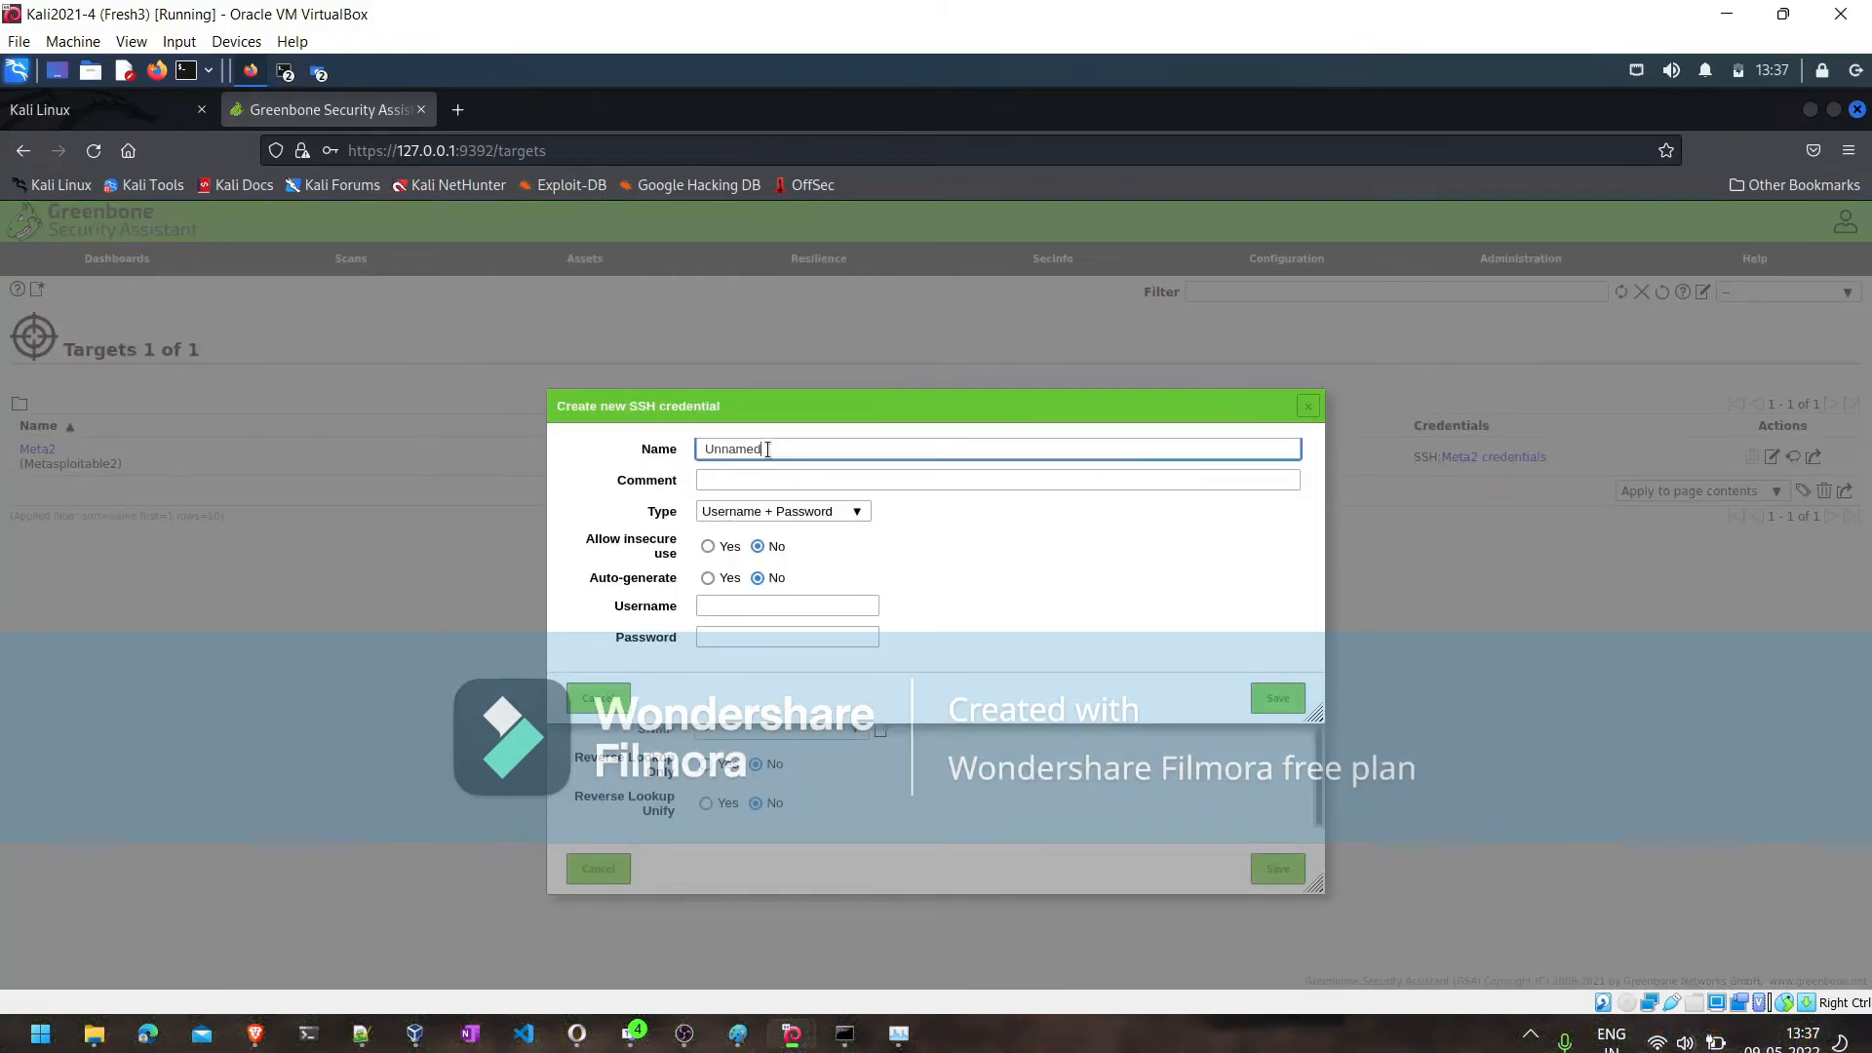
pyautogui.press('BackSpace')
pyautogui.press('BackSpace')
pyautogui.press('BackSpace')
pyautogui.press('BackSpace')
pyautogui.press('BackSpace')
pyautogui.press('BackSpace')
pyautogui.press('BackSpace')
pyautogui.write('Linux credentials')
# - Add the comment "Read only user for North India" to the SSH credential
pyautogui.click(760, 481)
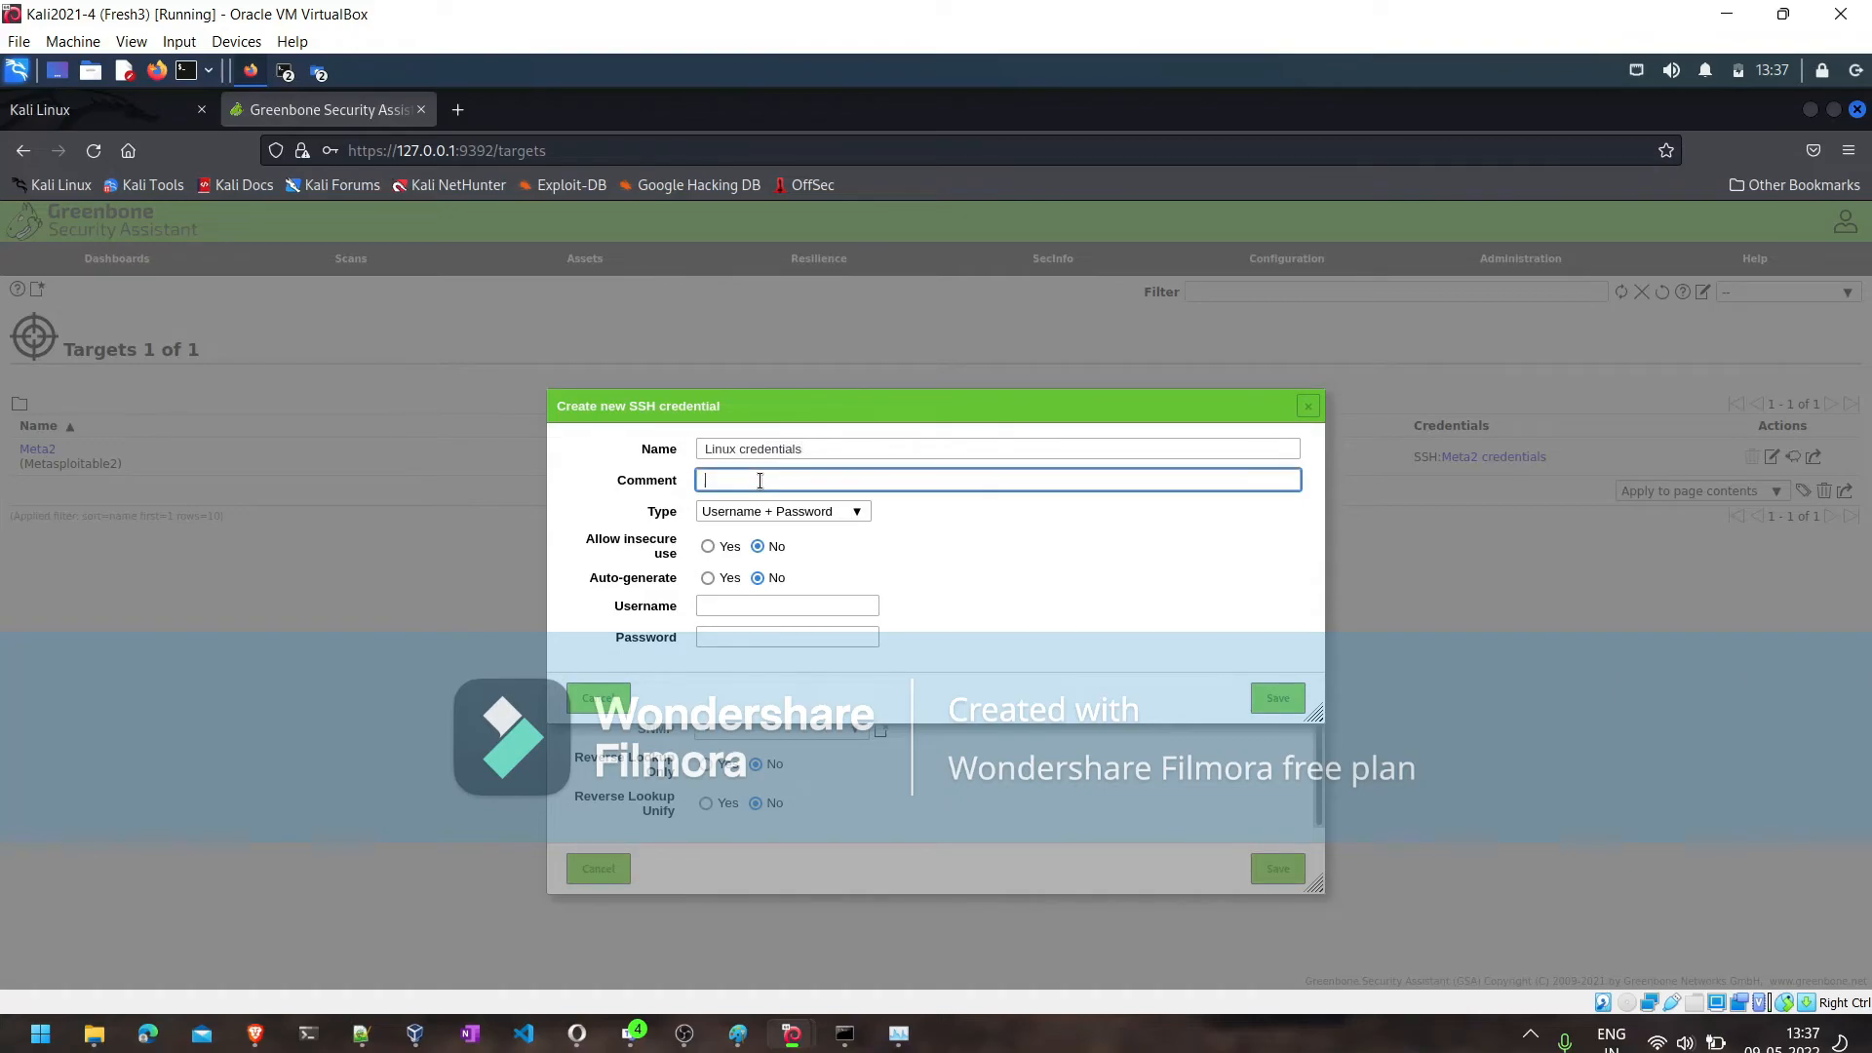
pyautogui.write('Read only user for North India')
# - Enter the Linux credential's username and account password, and save both the credential and the North India target
pyautogui.click(715, 609)
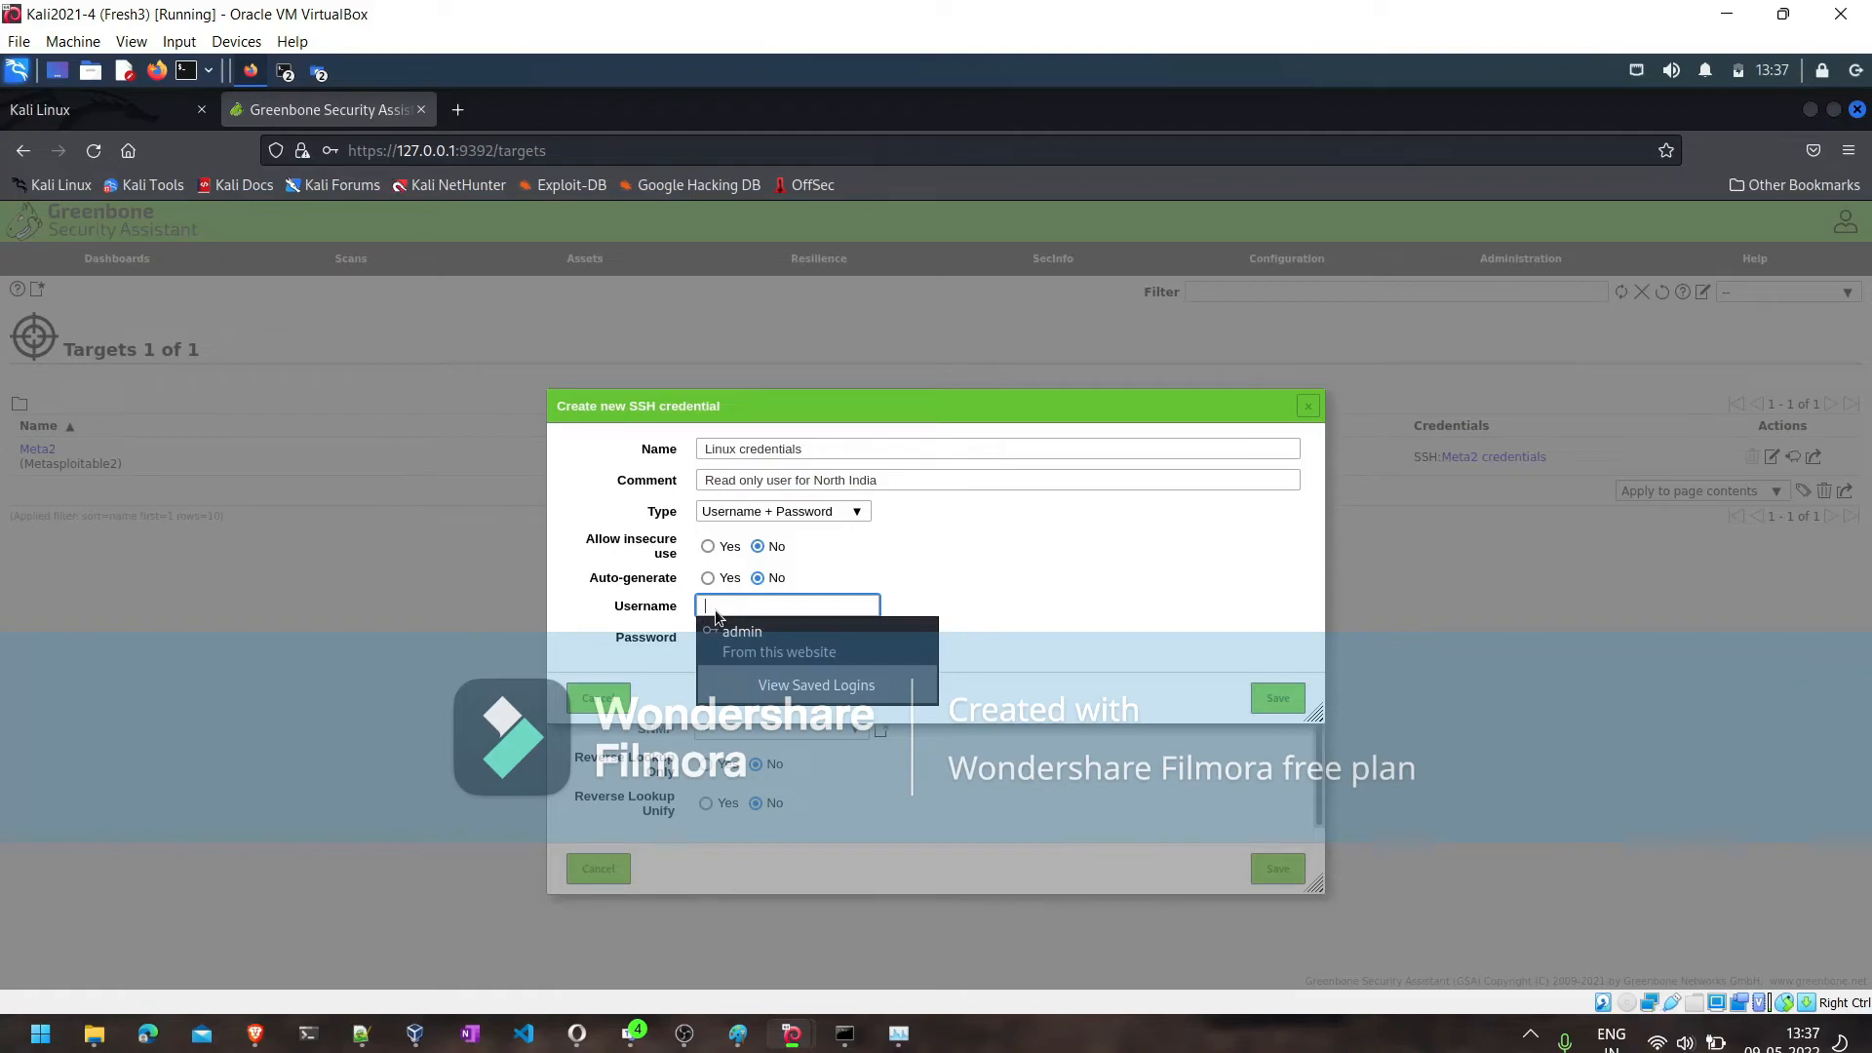
pyautogui.press('BackSpace')
pyautogui.write('msfadmin')
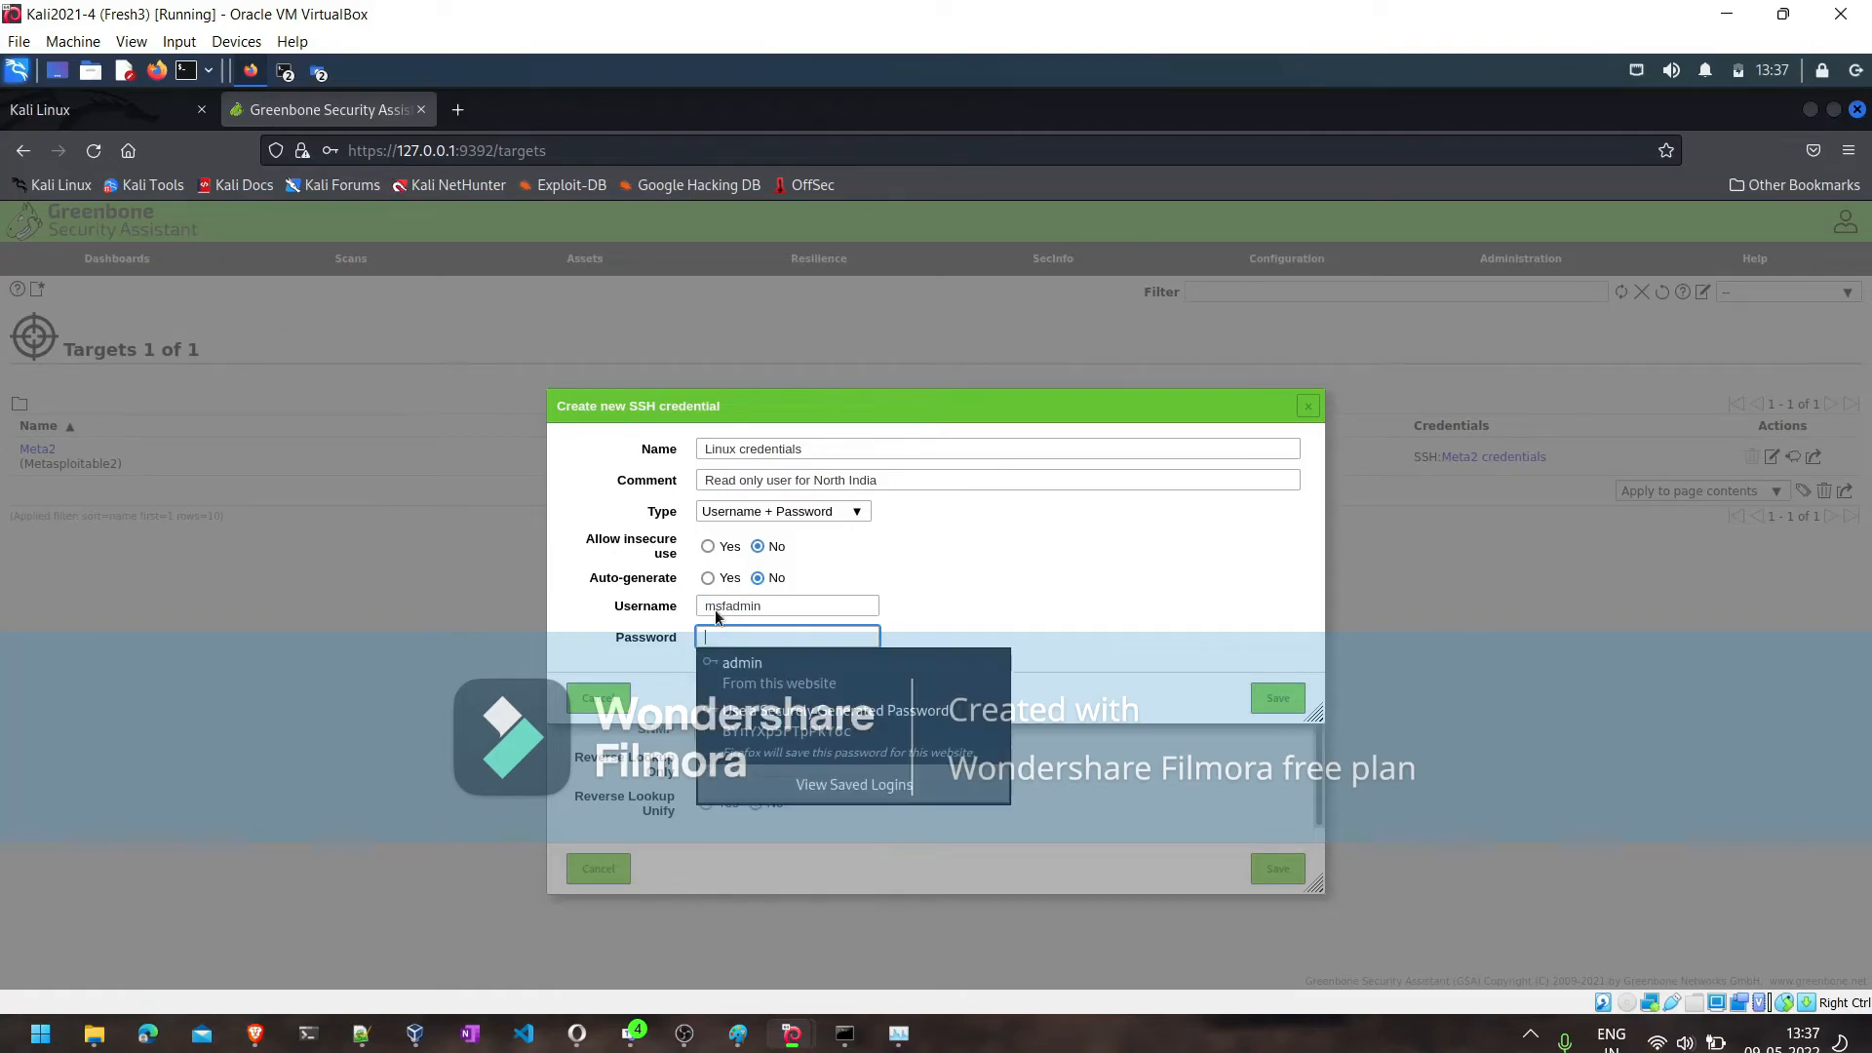
pyautogui.press('Tab')
pyautogui.write('msfadmin')
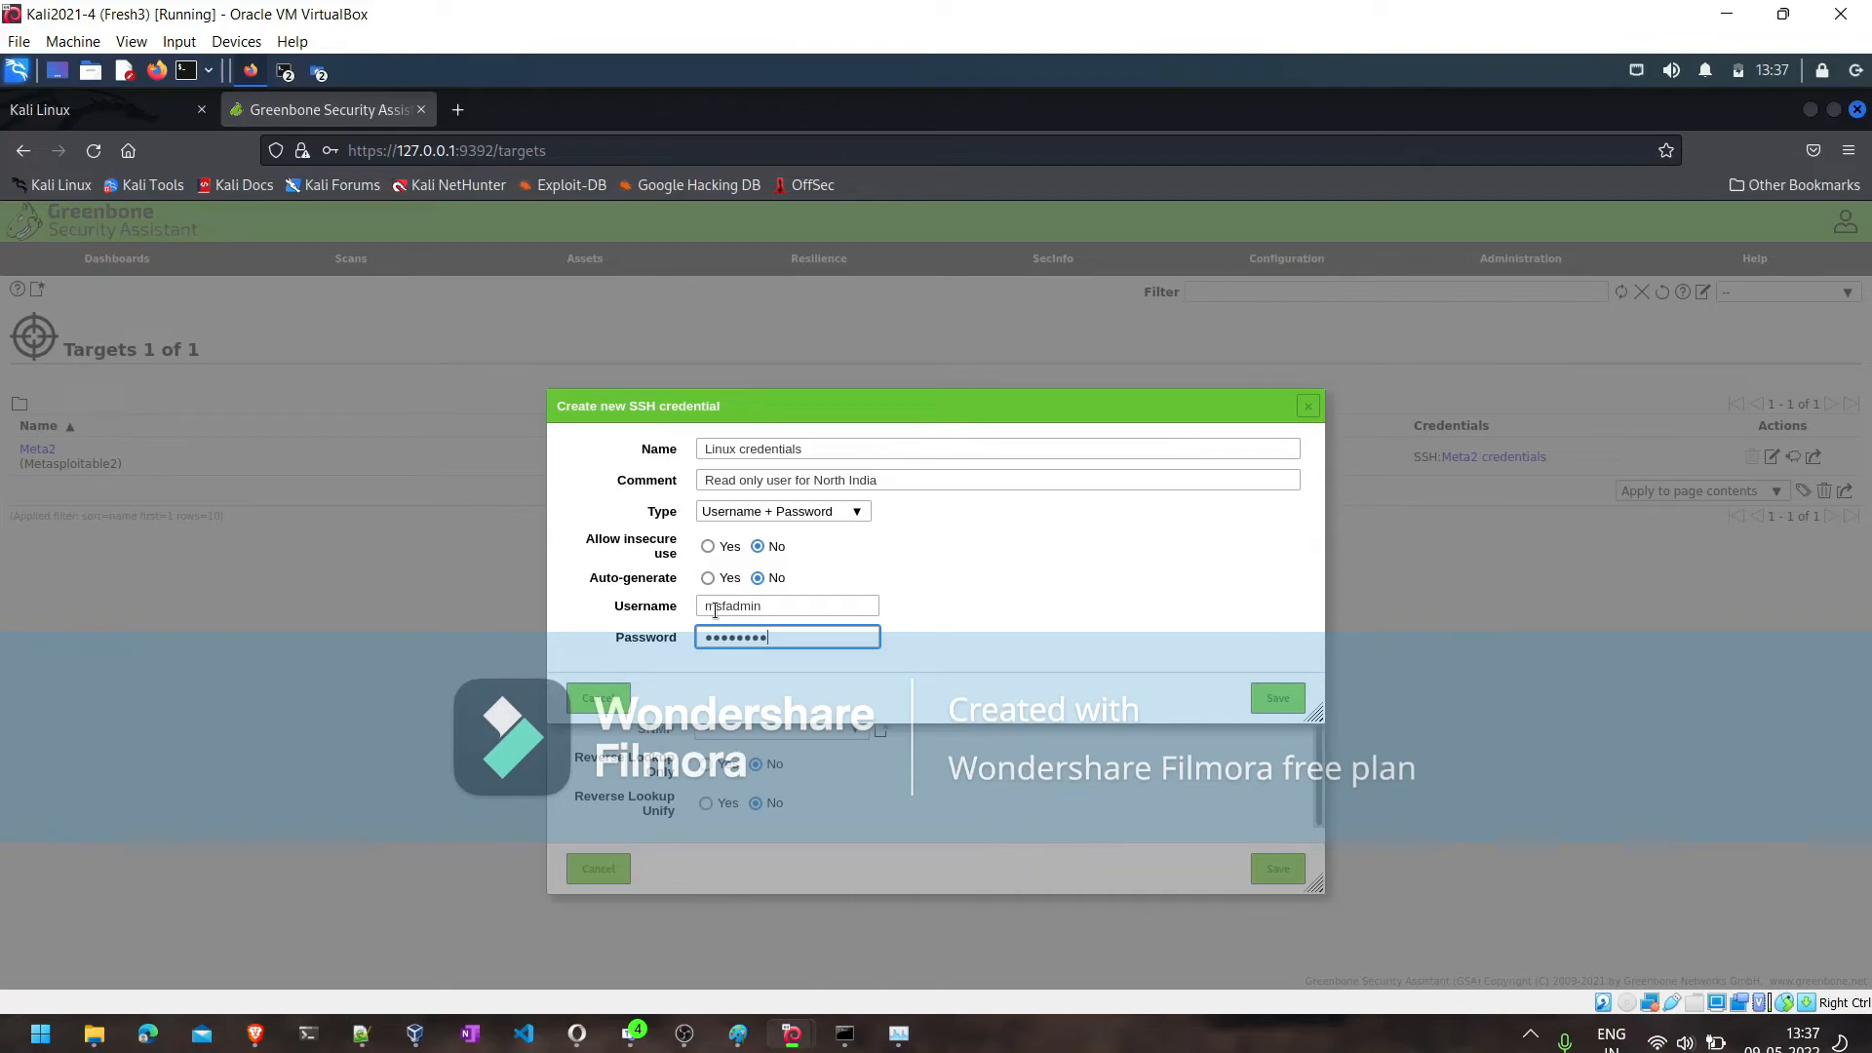
pyautogui.click(1279, 697)
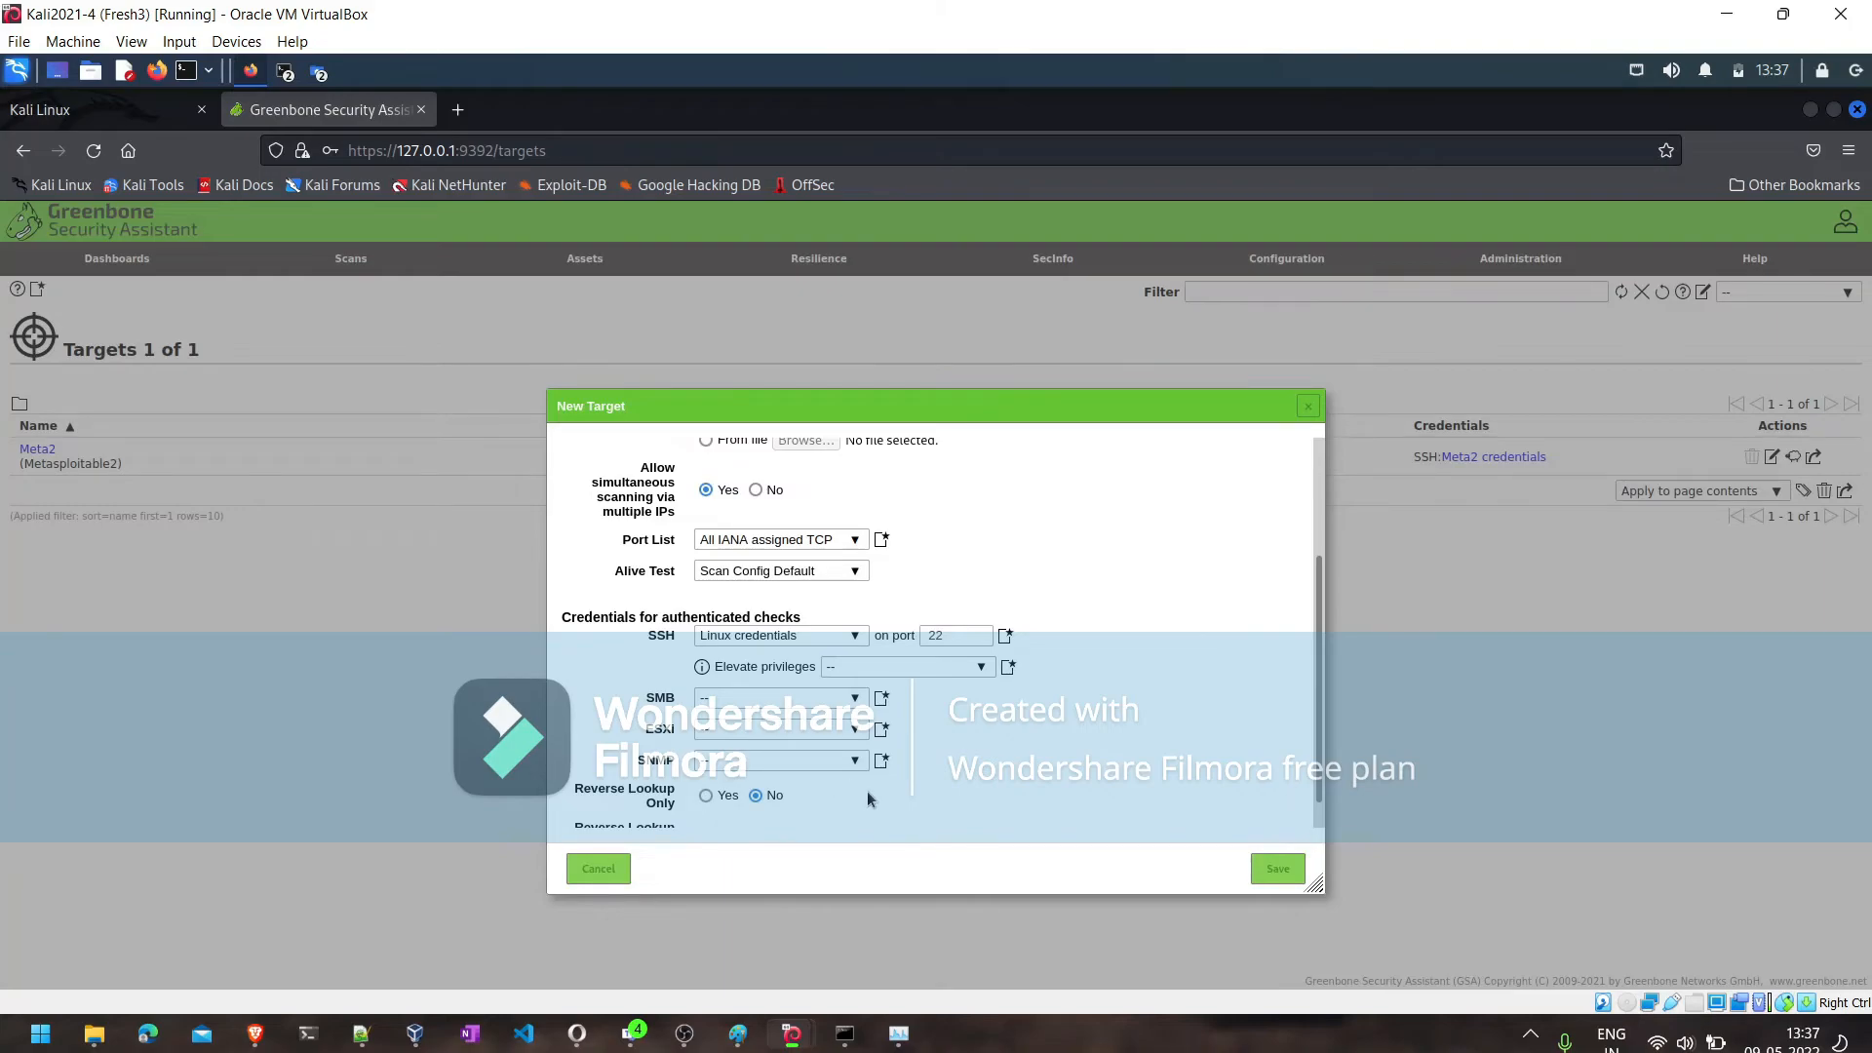
pyautogui.scroll(-1, 1314, 815)
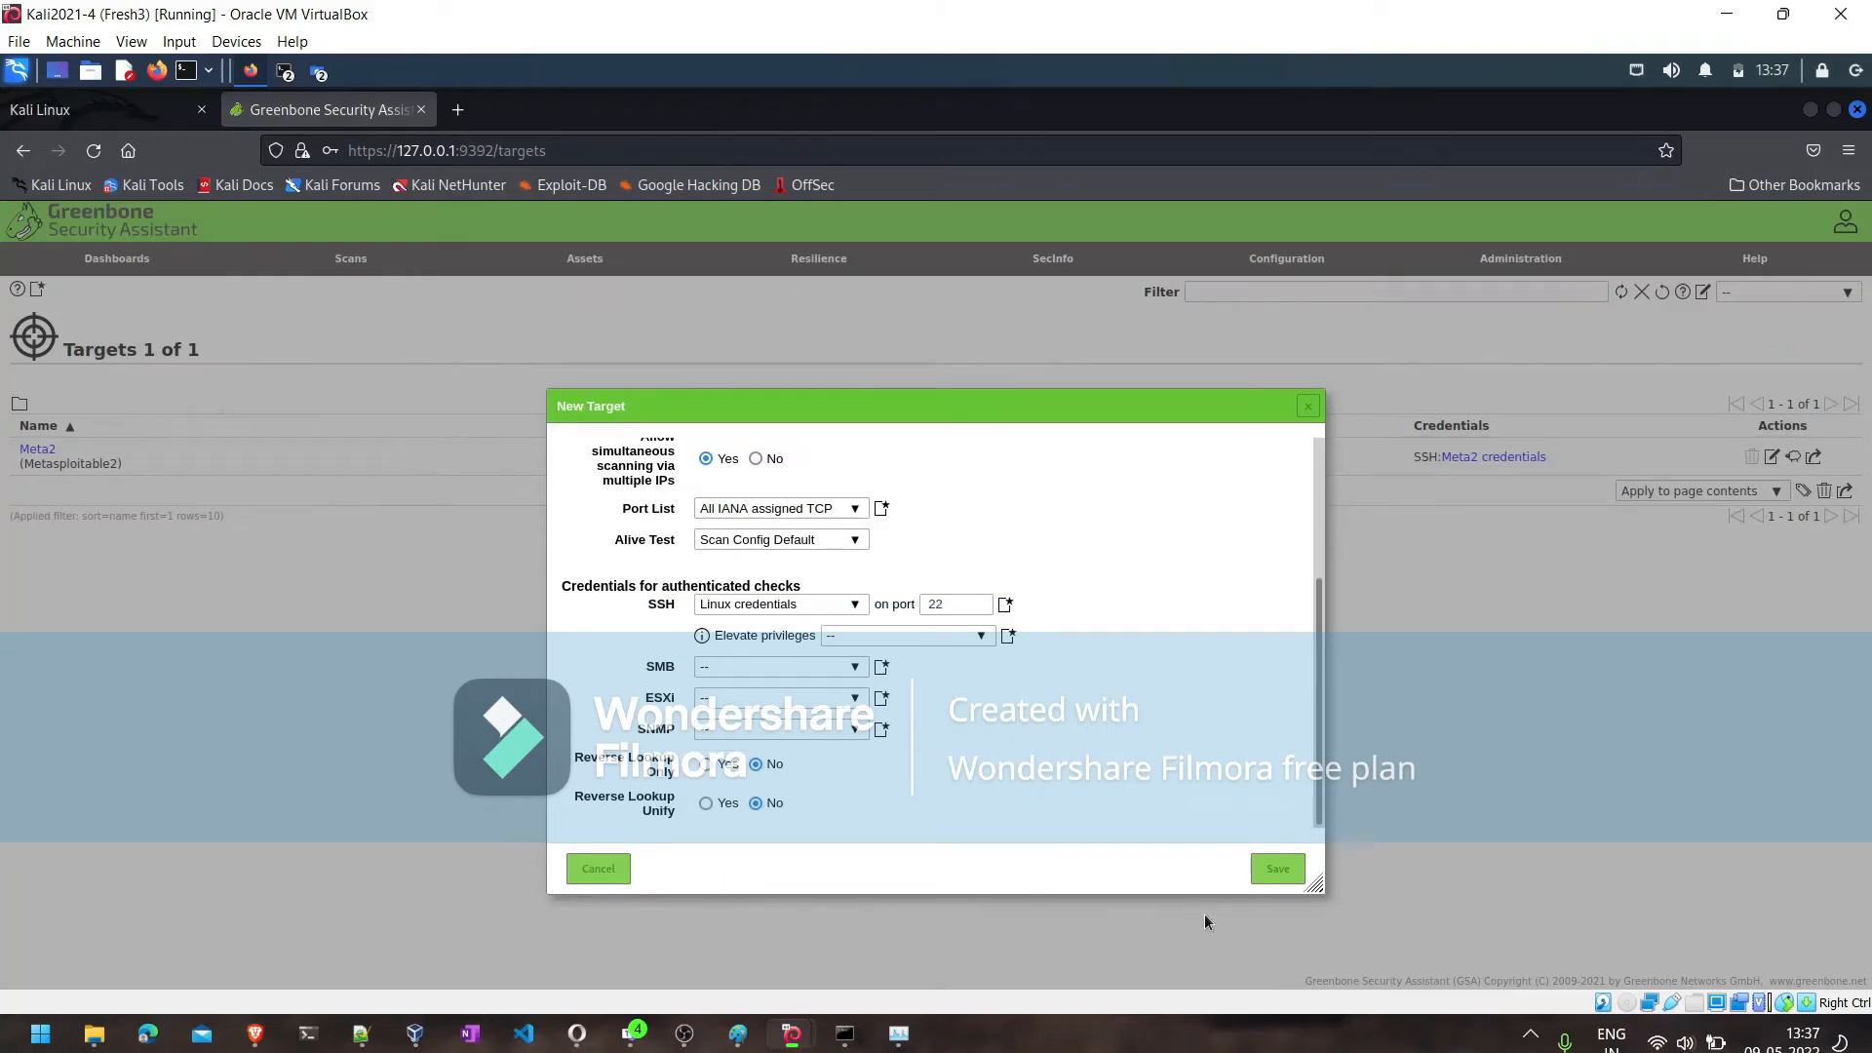
pyautogui.click(1283, 868)
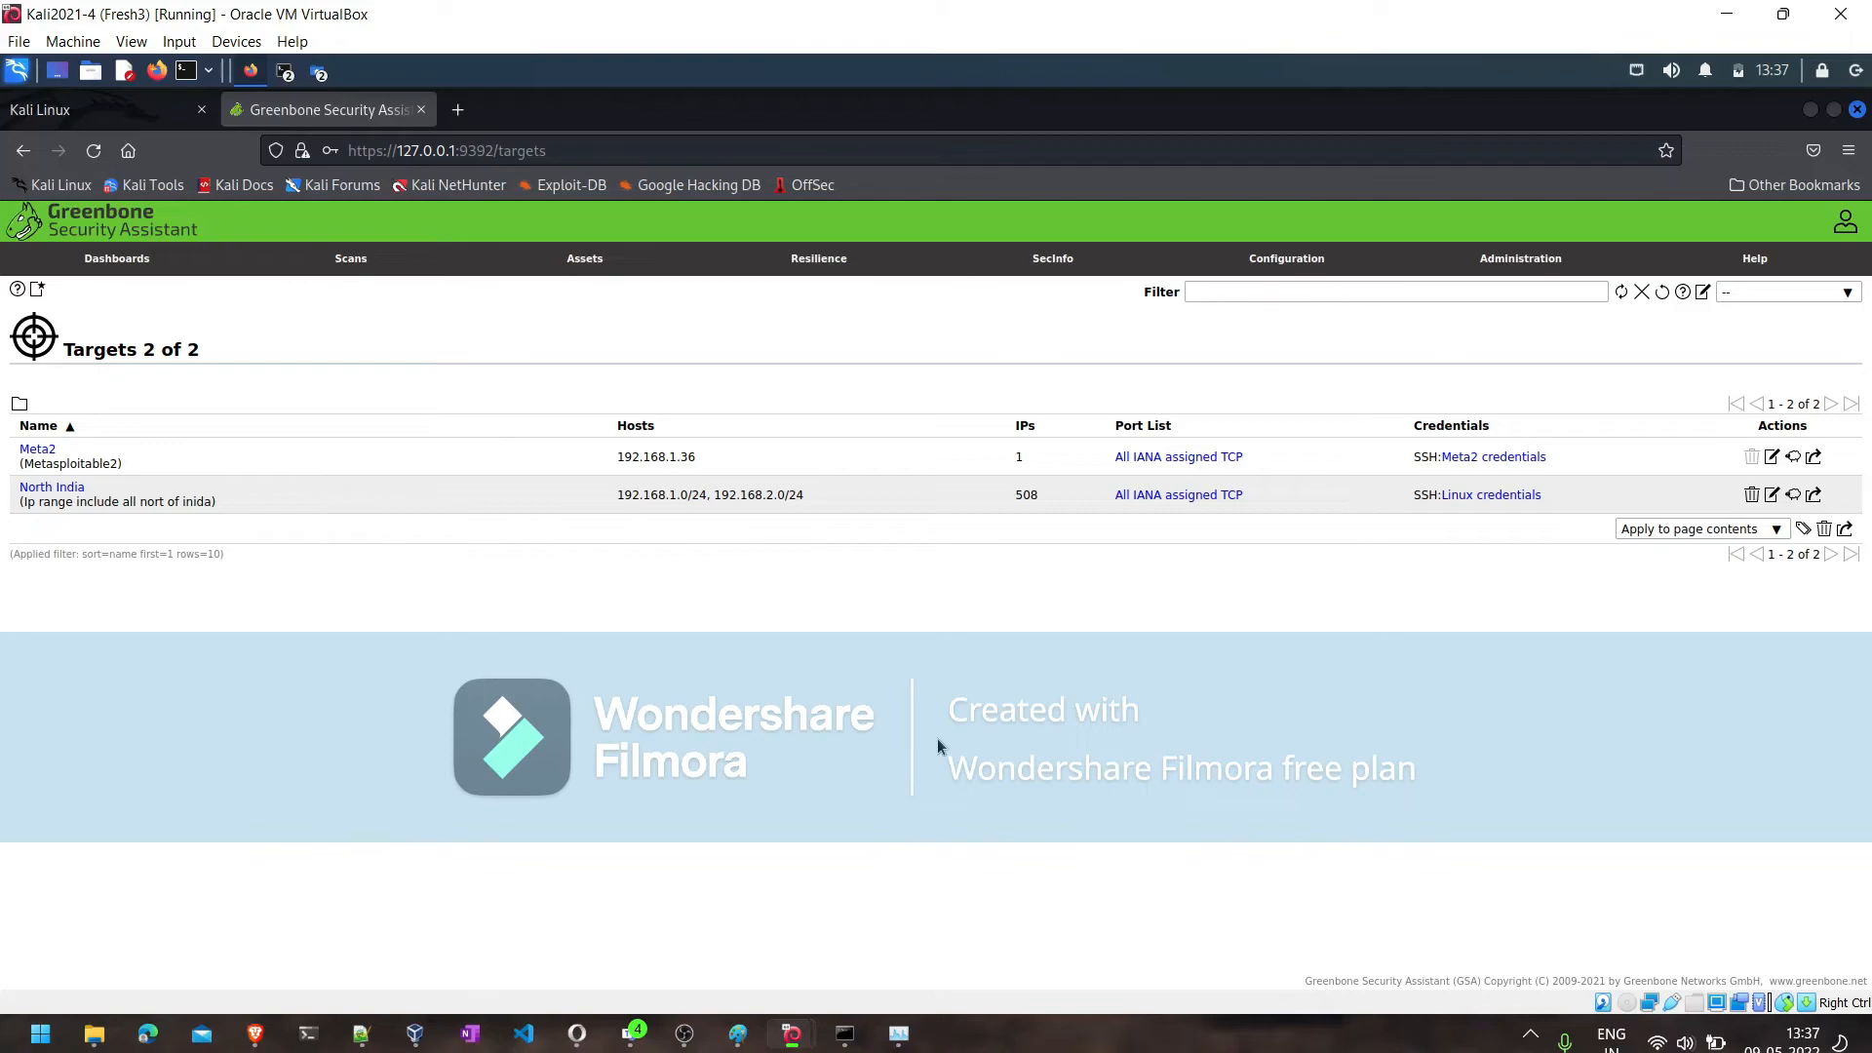
# - Start a new scan config and name it "North India Scan Template"
pyautogui.moveTo(1305, 258)
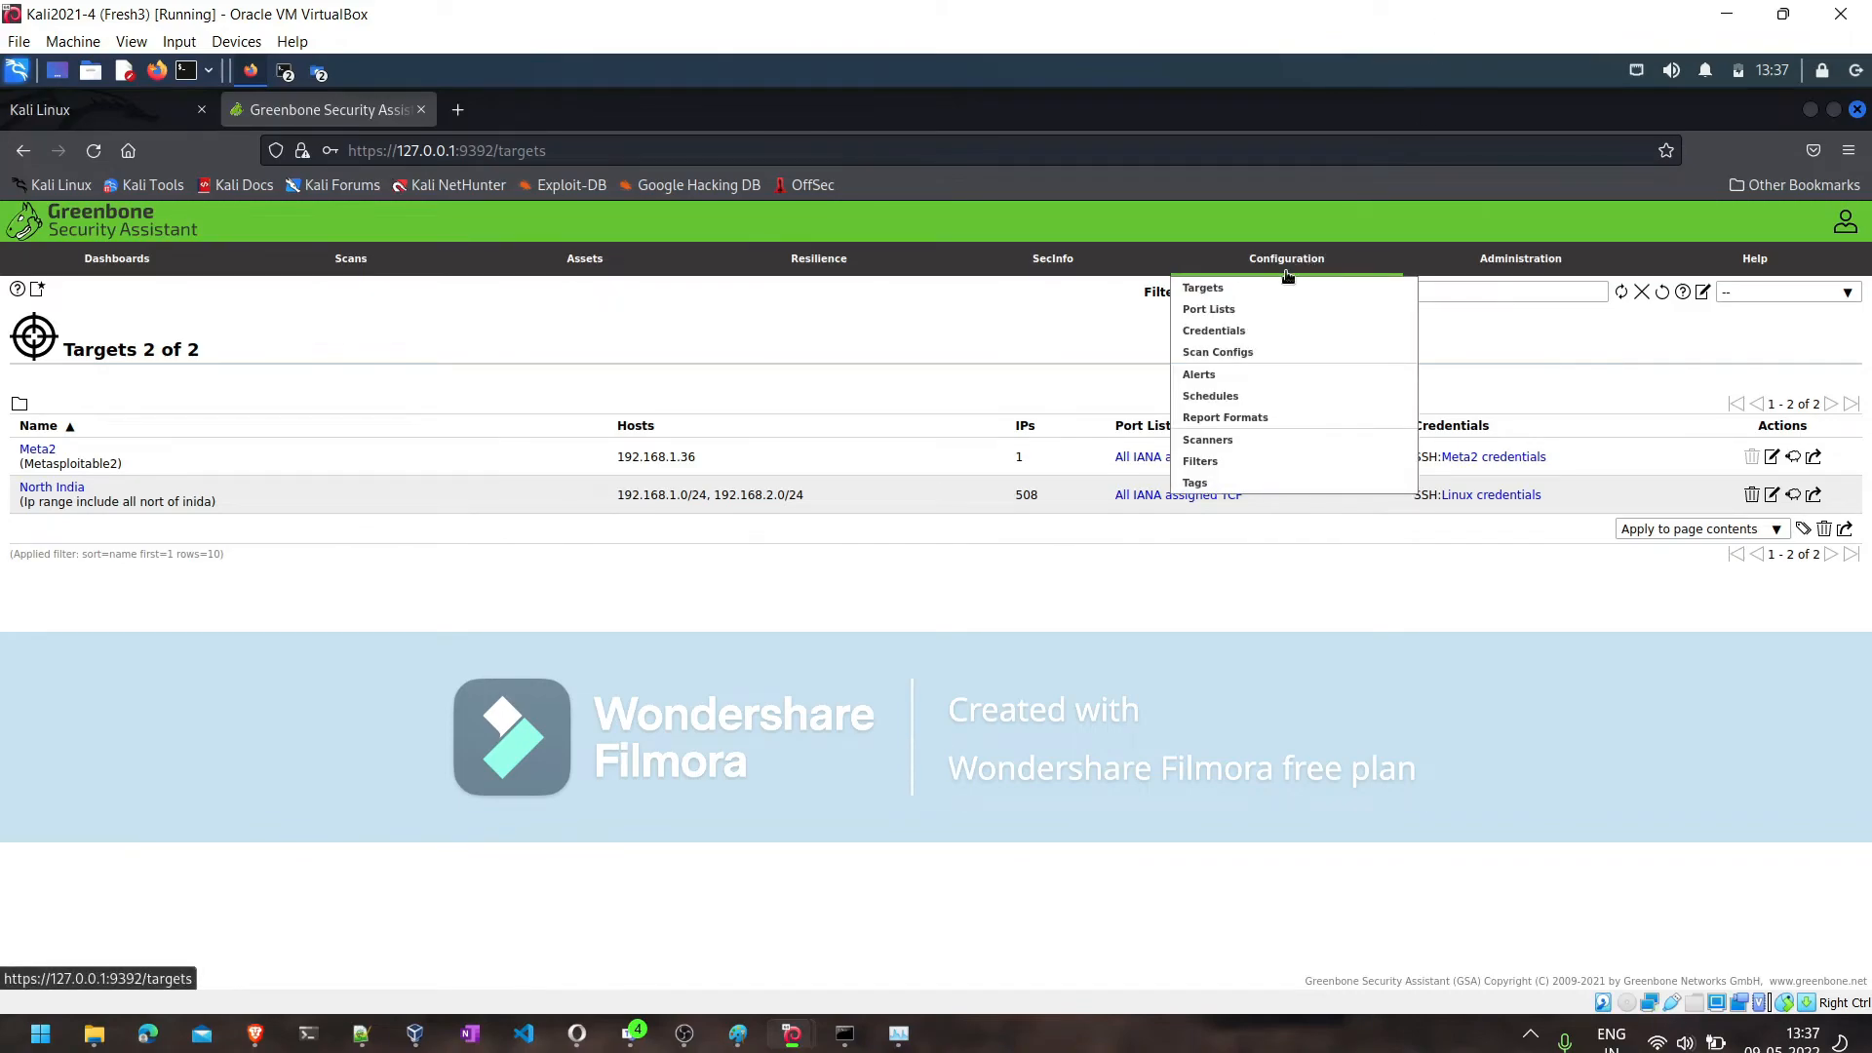
pyautogui.click(1226, 353)
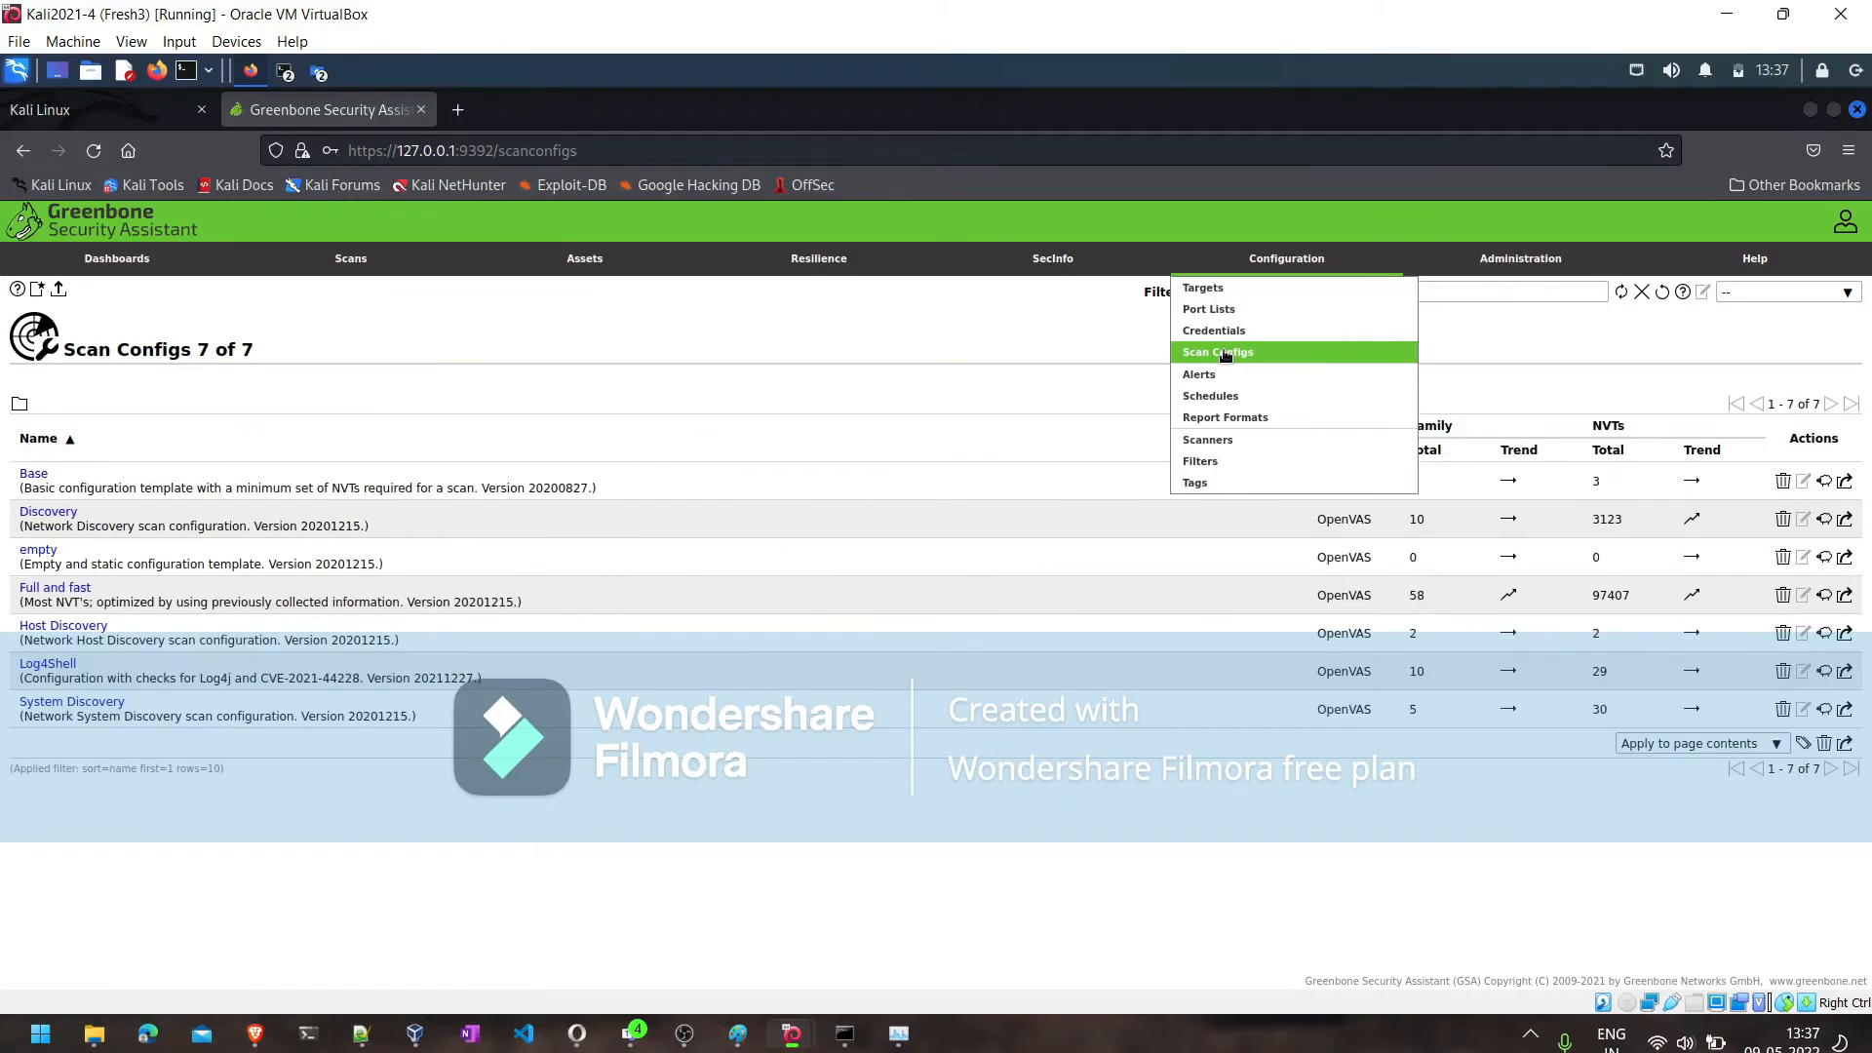
pyautogui.click(36, 291)
pyautogui.click(759, 456)
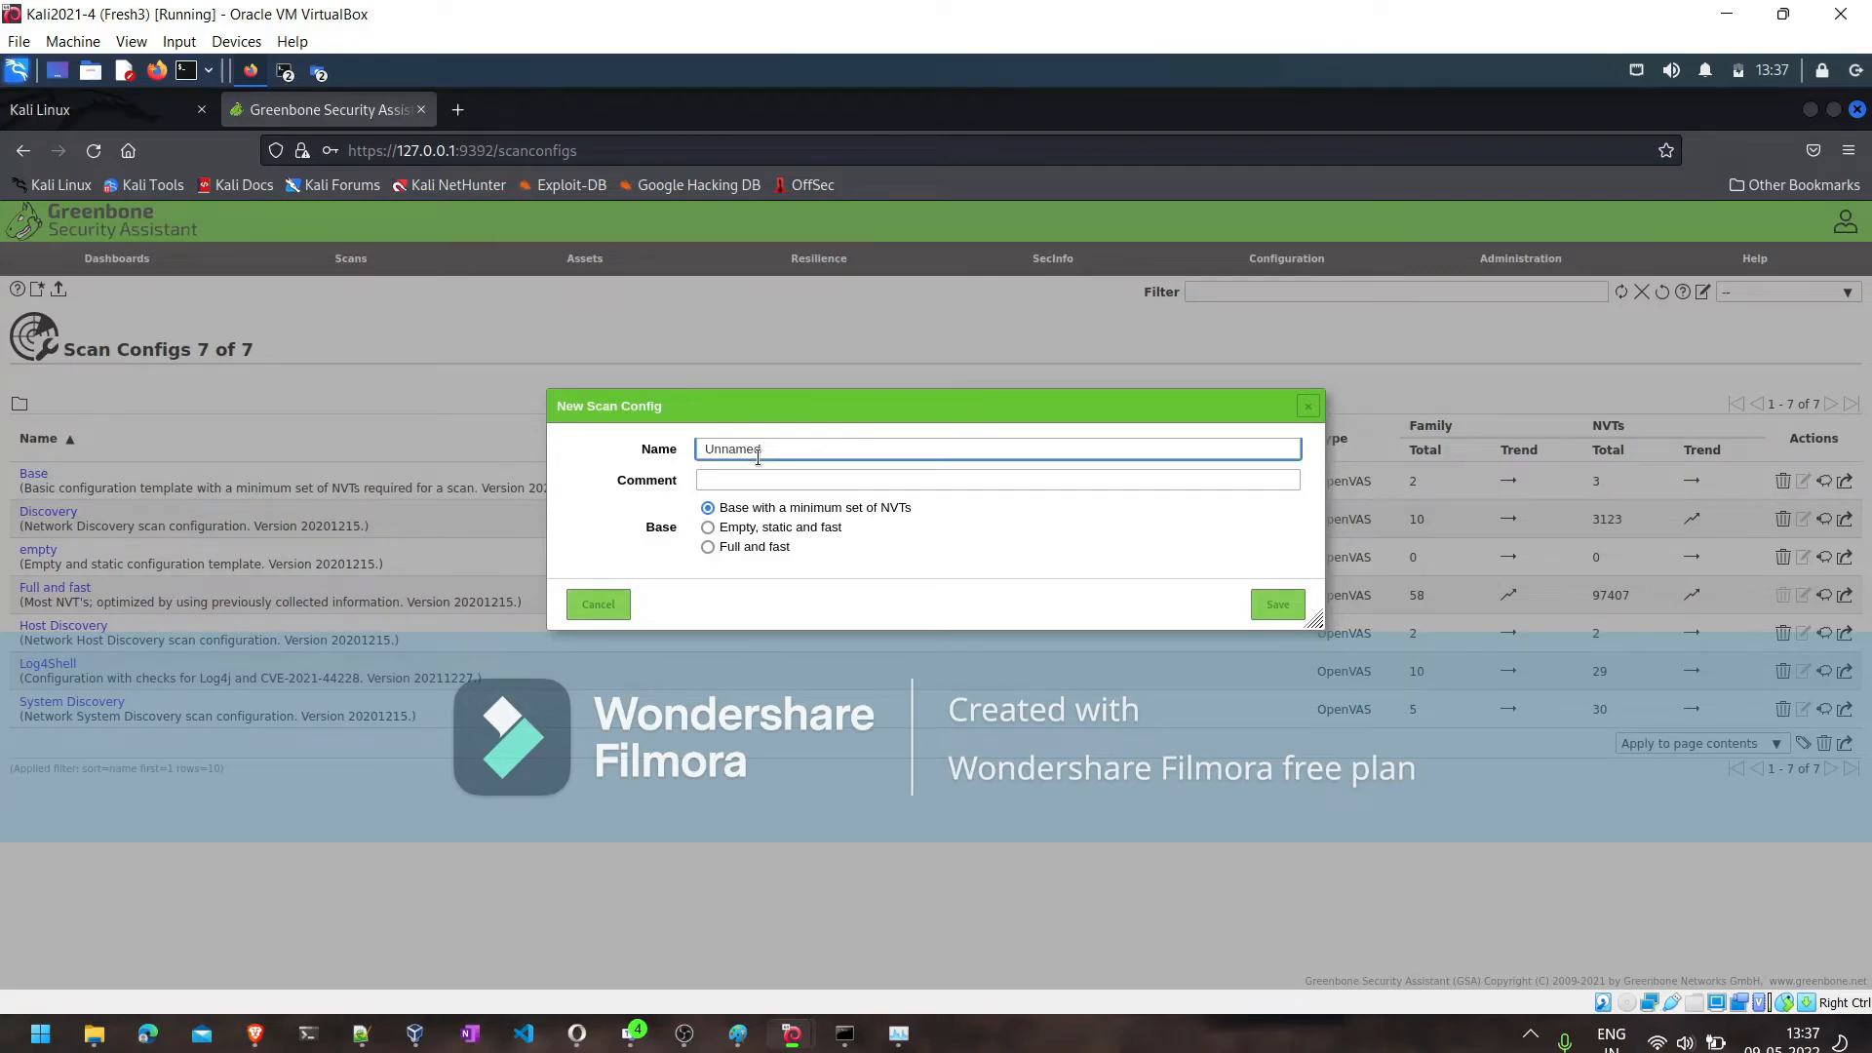
pyautogui.press('BackSpace')
pyautogui.press('BackSpace')
pyautogui.press('BackSpace')
pyautogui.press('BackSpace')
pyautogui.press('BackSpace')
pyautogui.press('BackSpace')
pyautogui.write('North ')
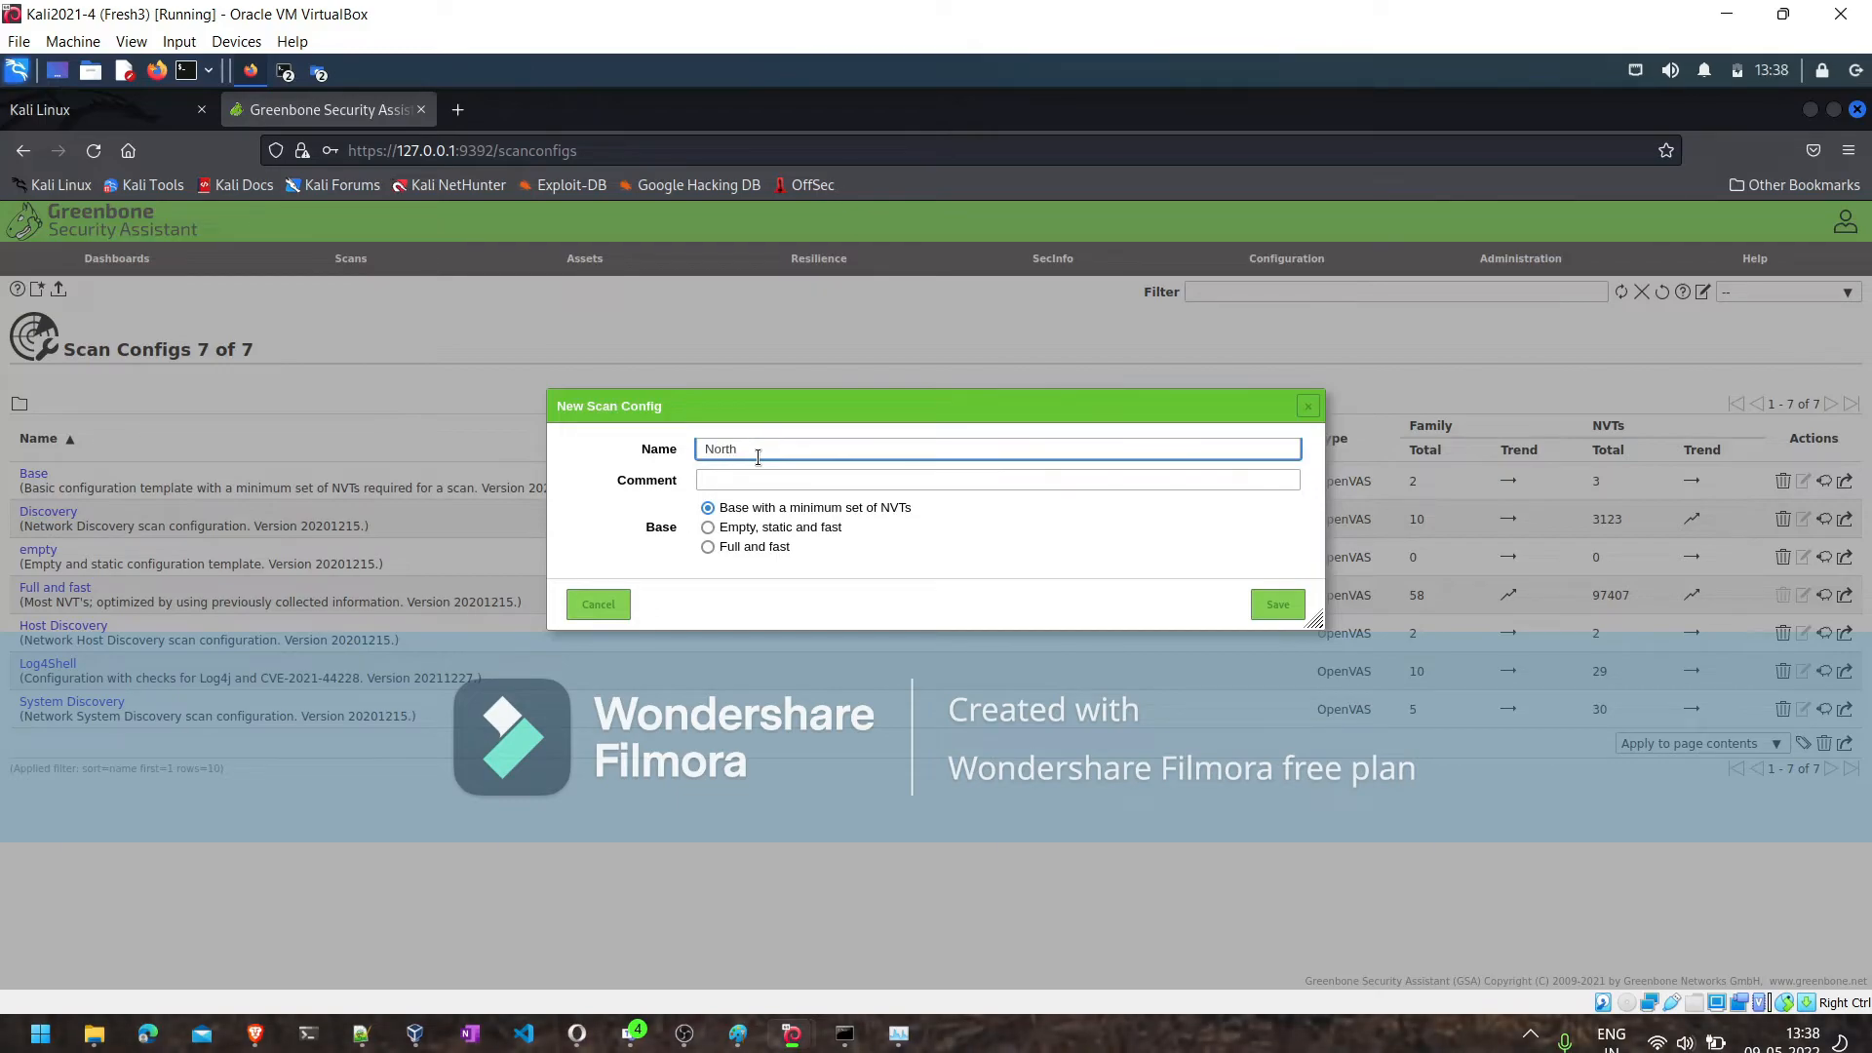
pyautogui.write('India ')
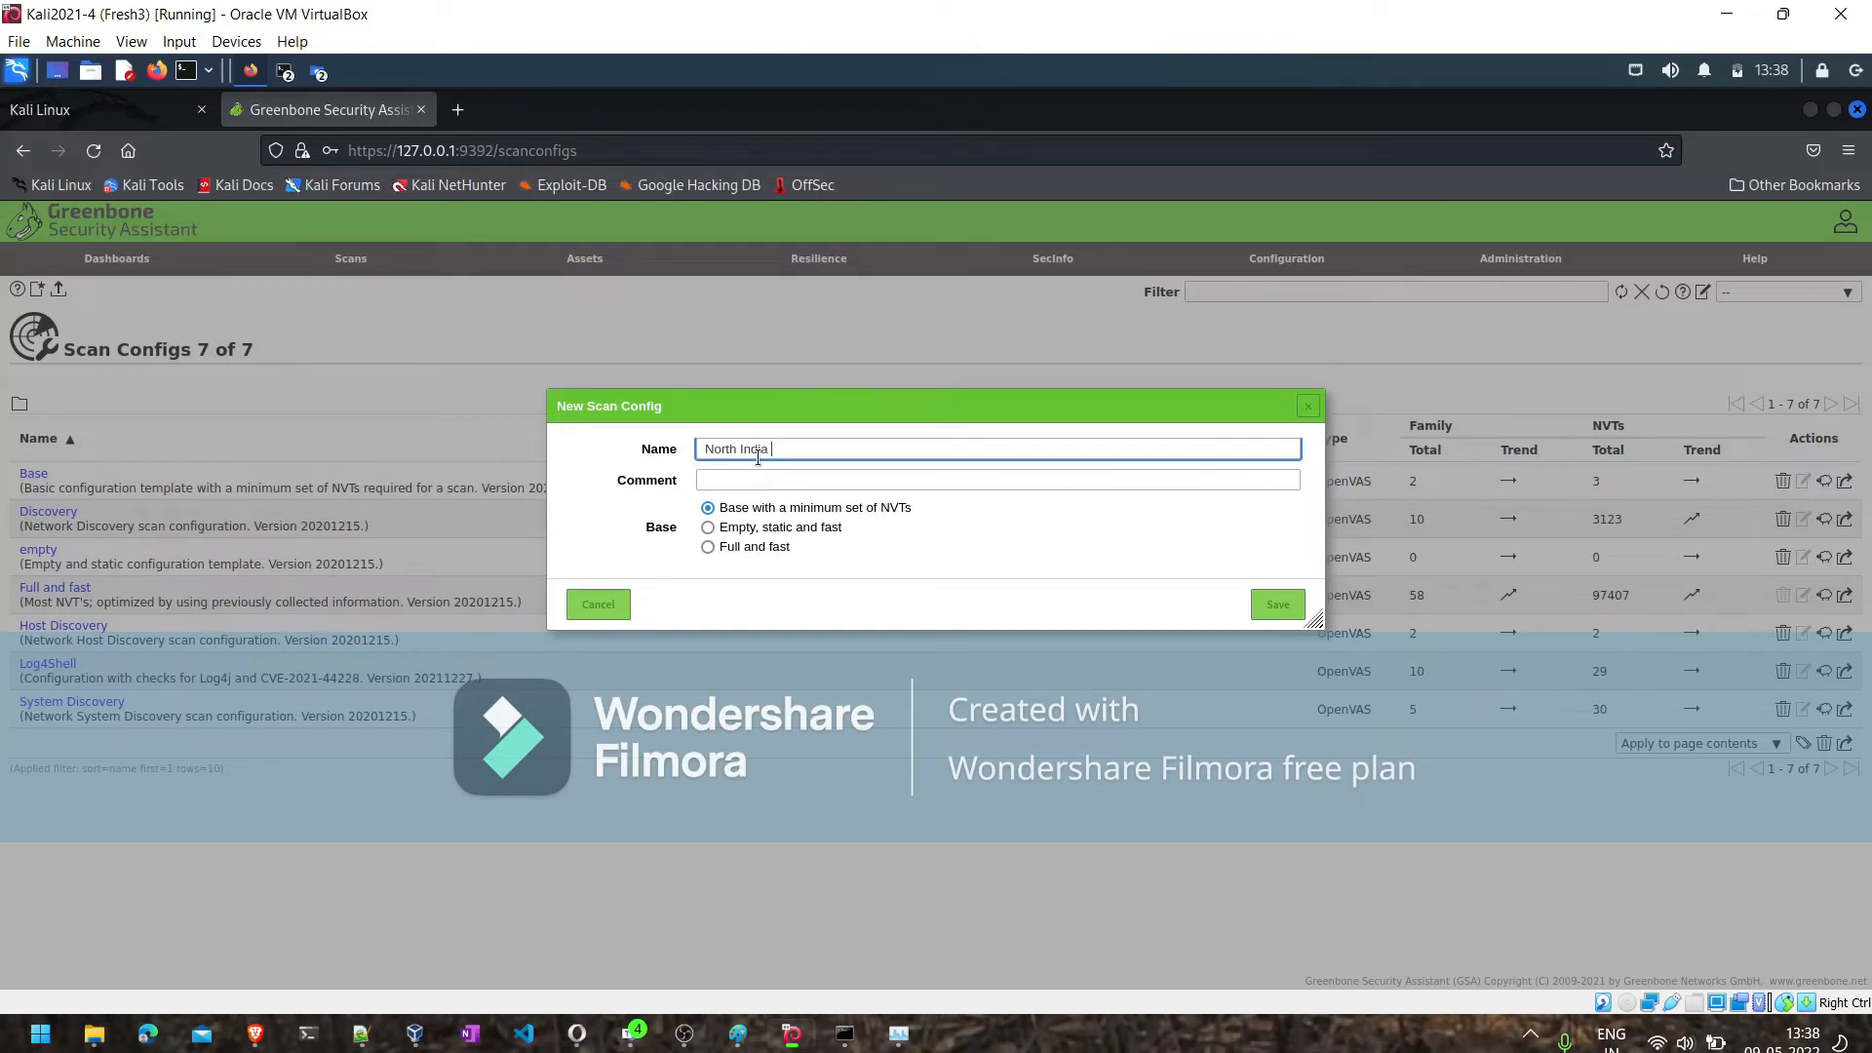
pyautogui.write('Scan Template')
# - Reuse the scan config's name as its comment, base it on Full and fast, and save it
pyautogui.hotkey('ctrl', 'a')
pyautogui.hotkey('ctrl', 'c')
pyautogui.click(756, 475)
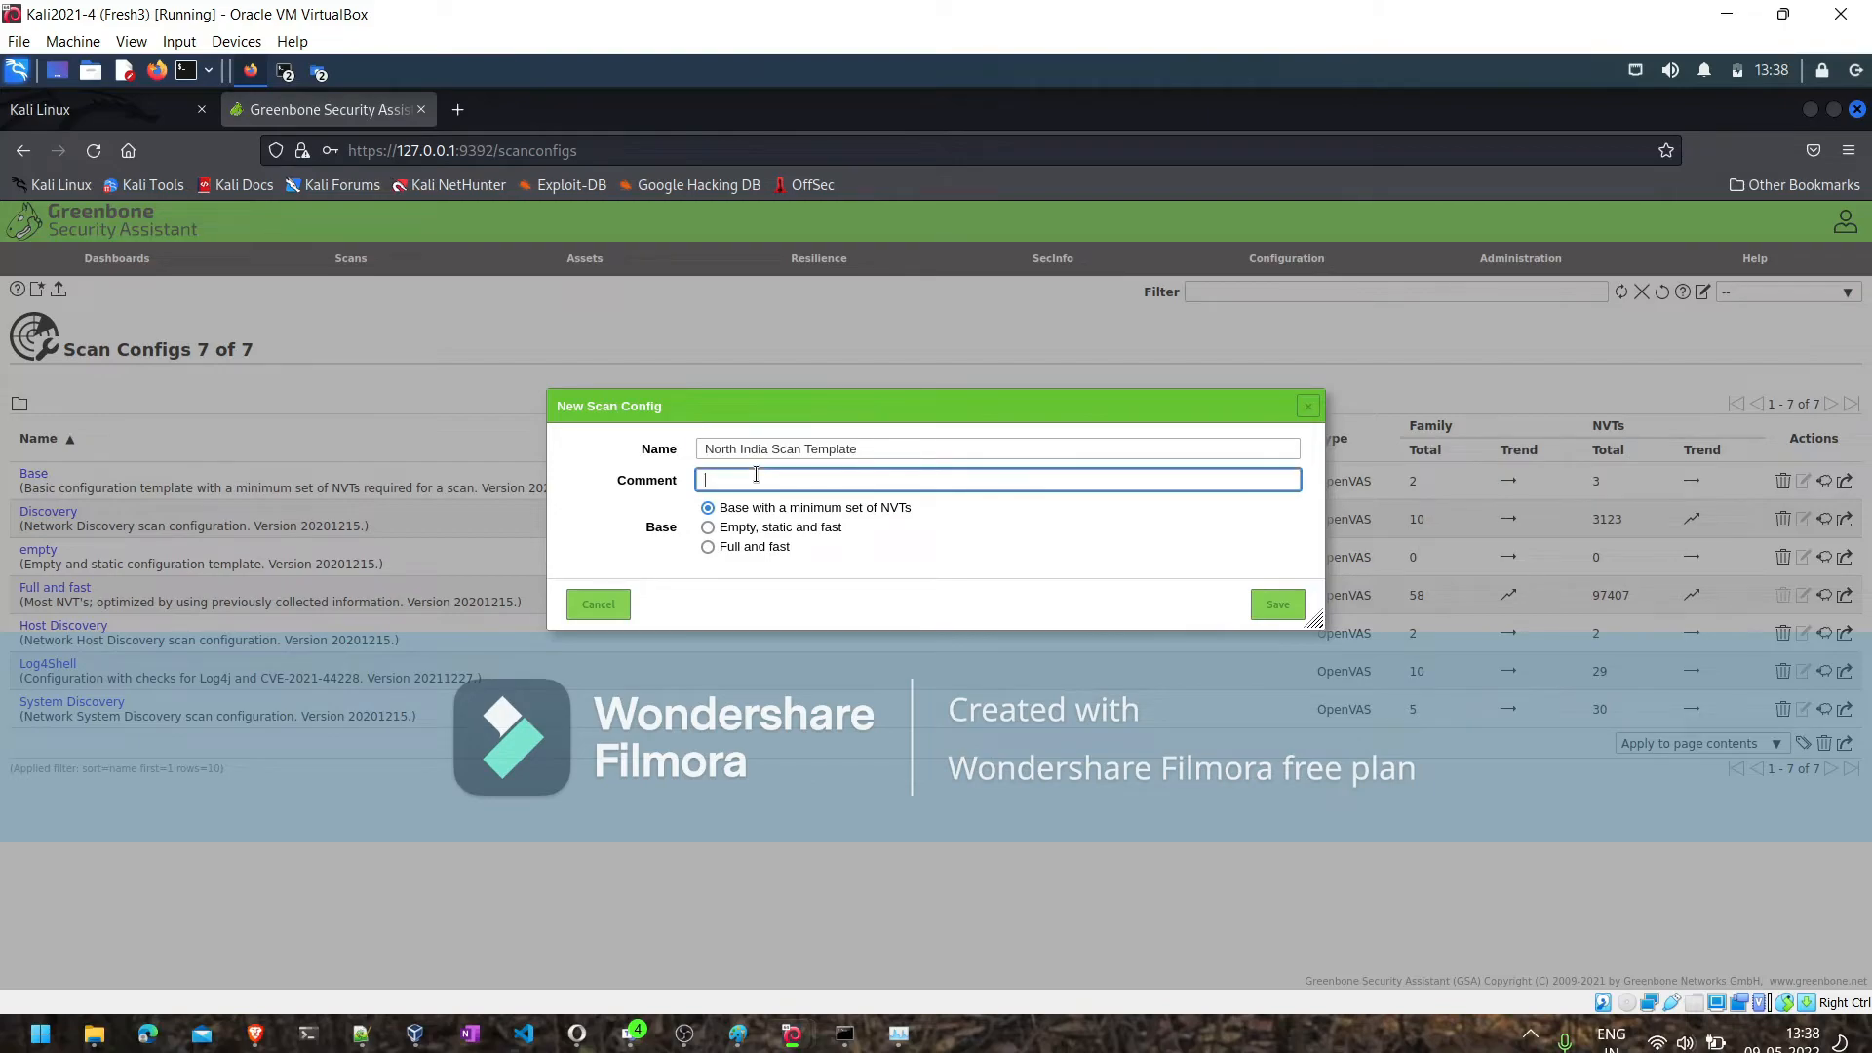
pyautogui.hotkey('ctrl', 'v')
pyautogui.click(709, 548)
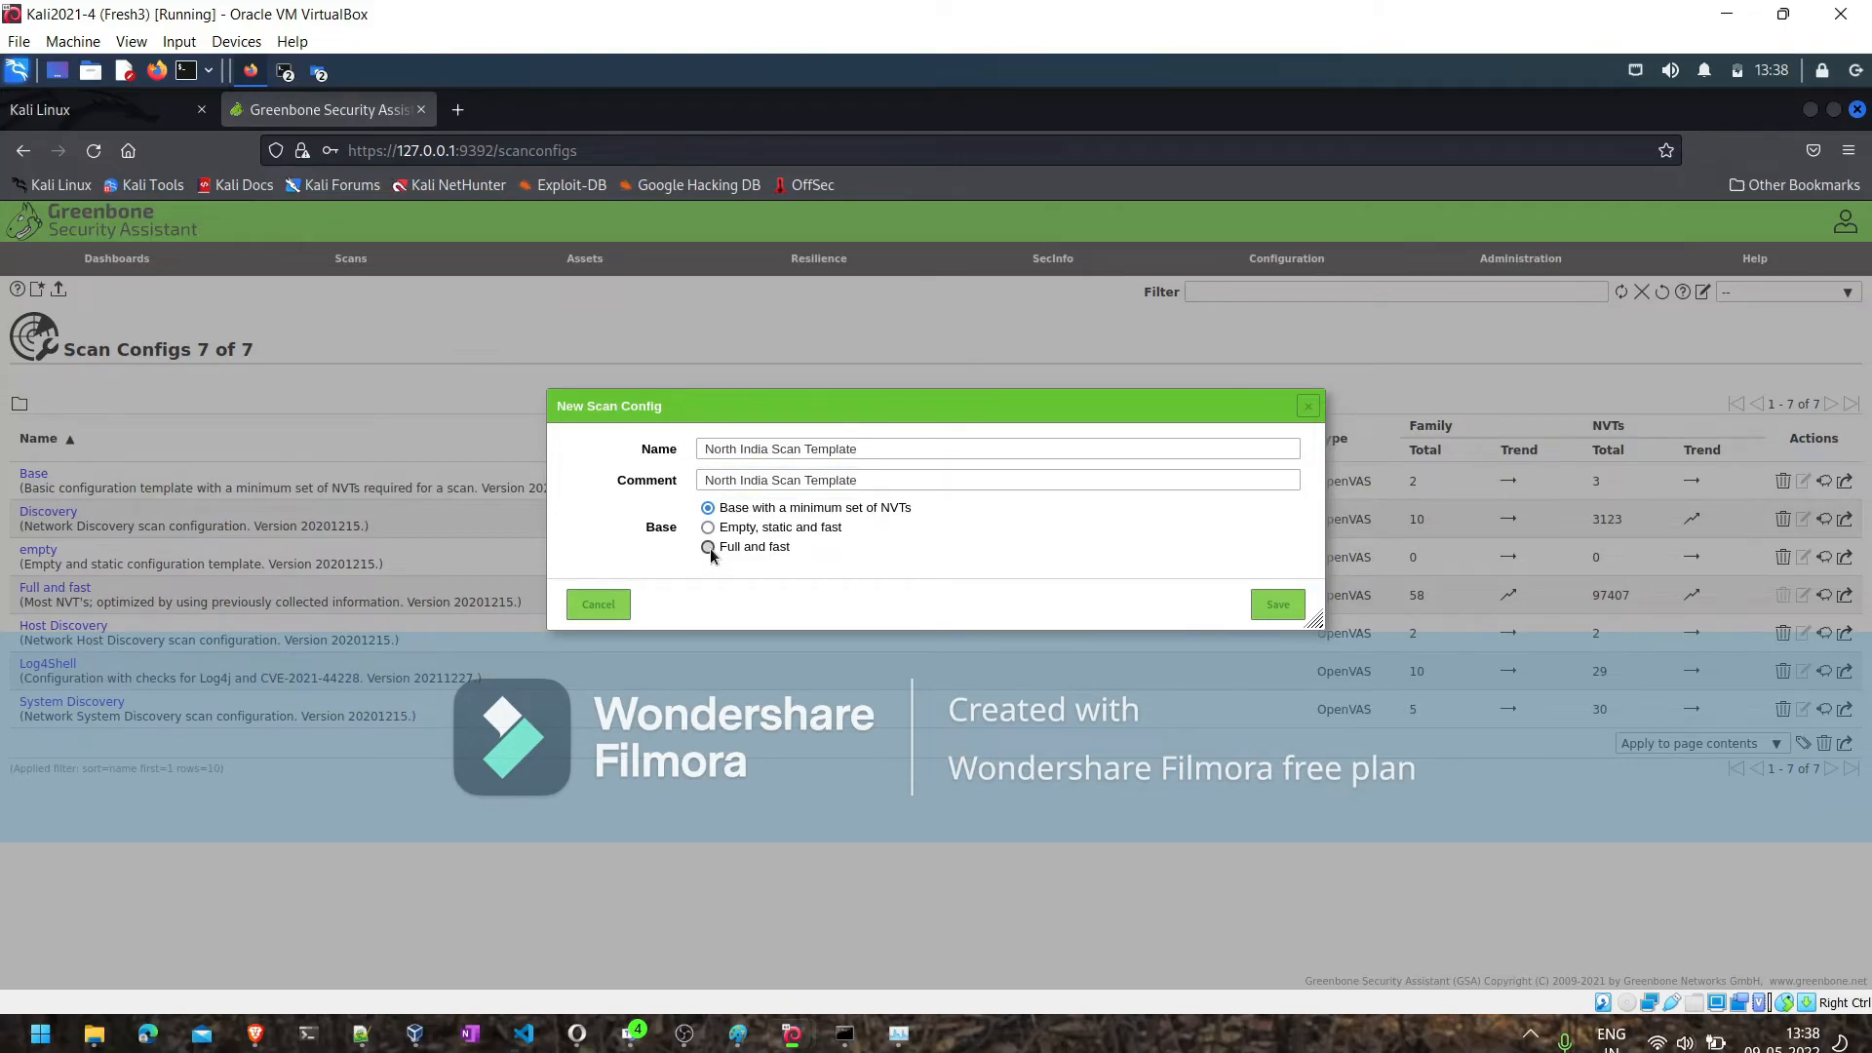
pyautogui.click(1273, 603)
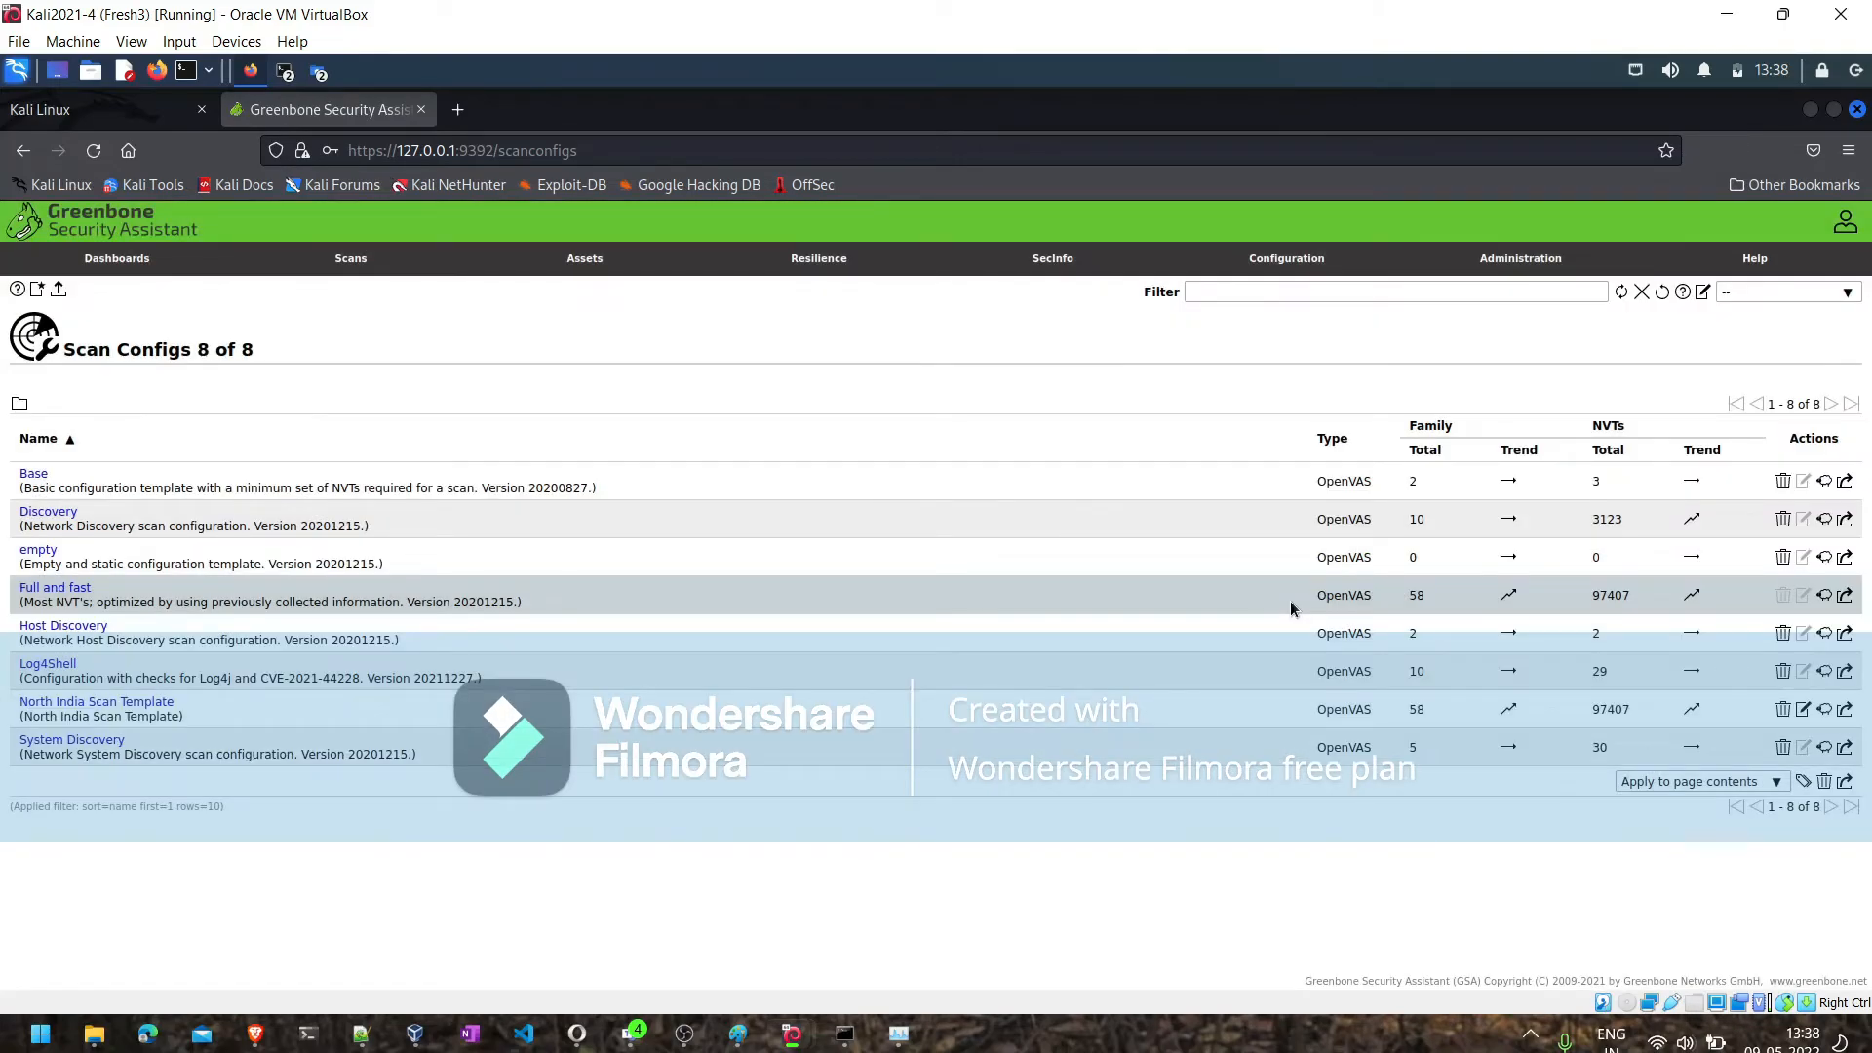
# - Edit the North India Scan Template and deselect all NVTs for the AIX, Amazon Linux Local Security Checks and CISCO families
pyautogui.click(1803, 710)
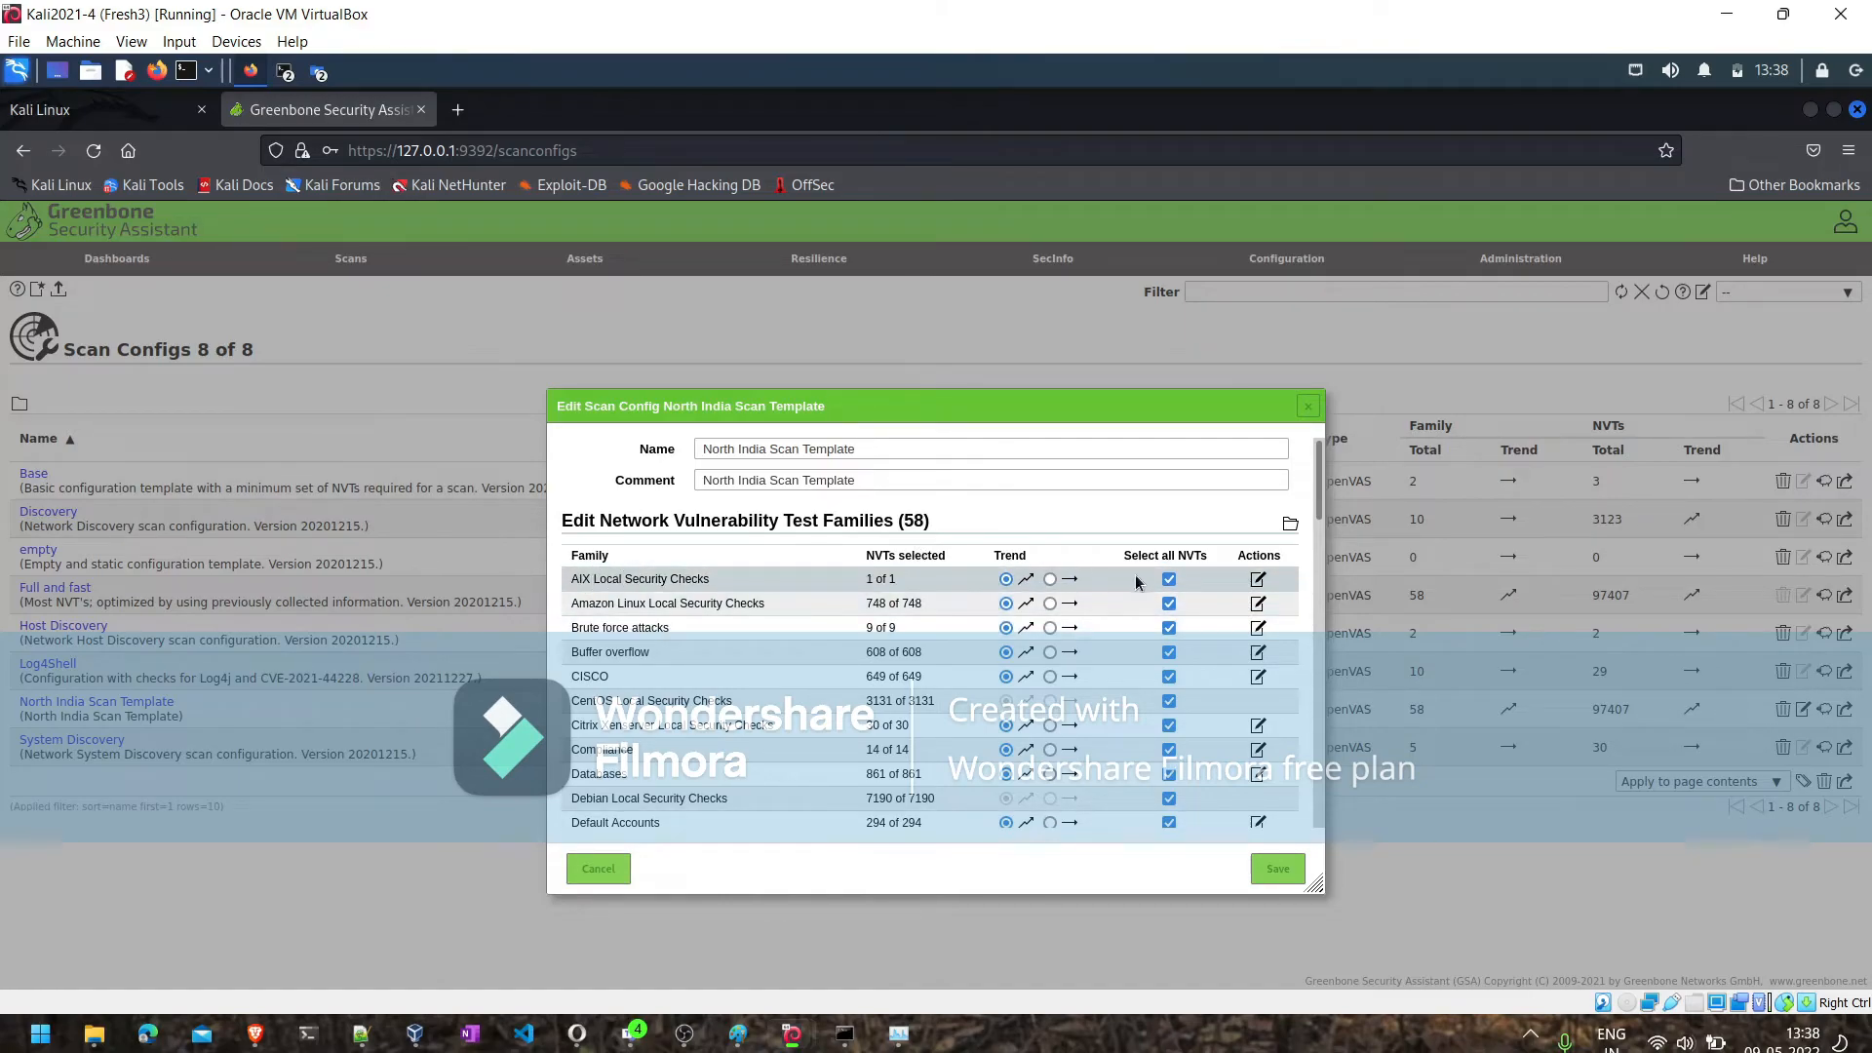
pyautogui.click(1169, 580)
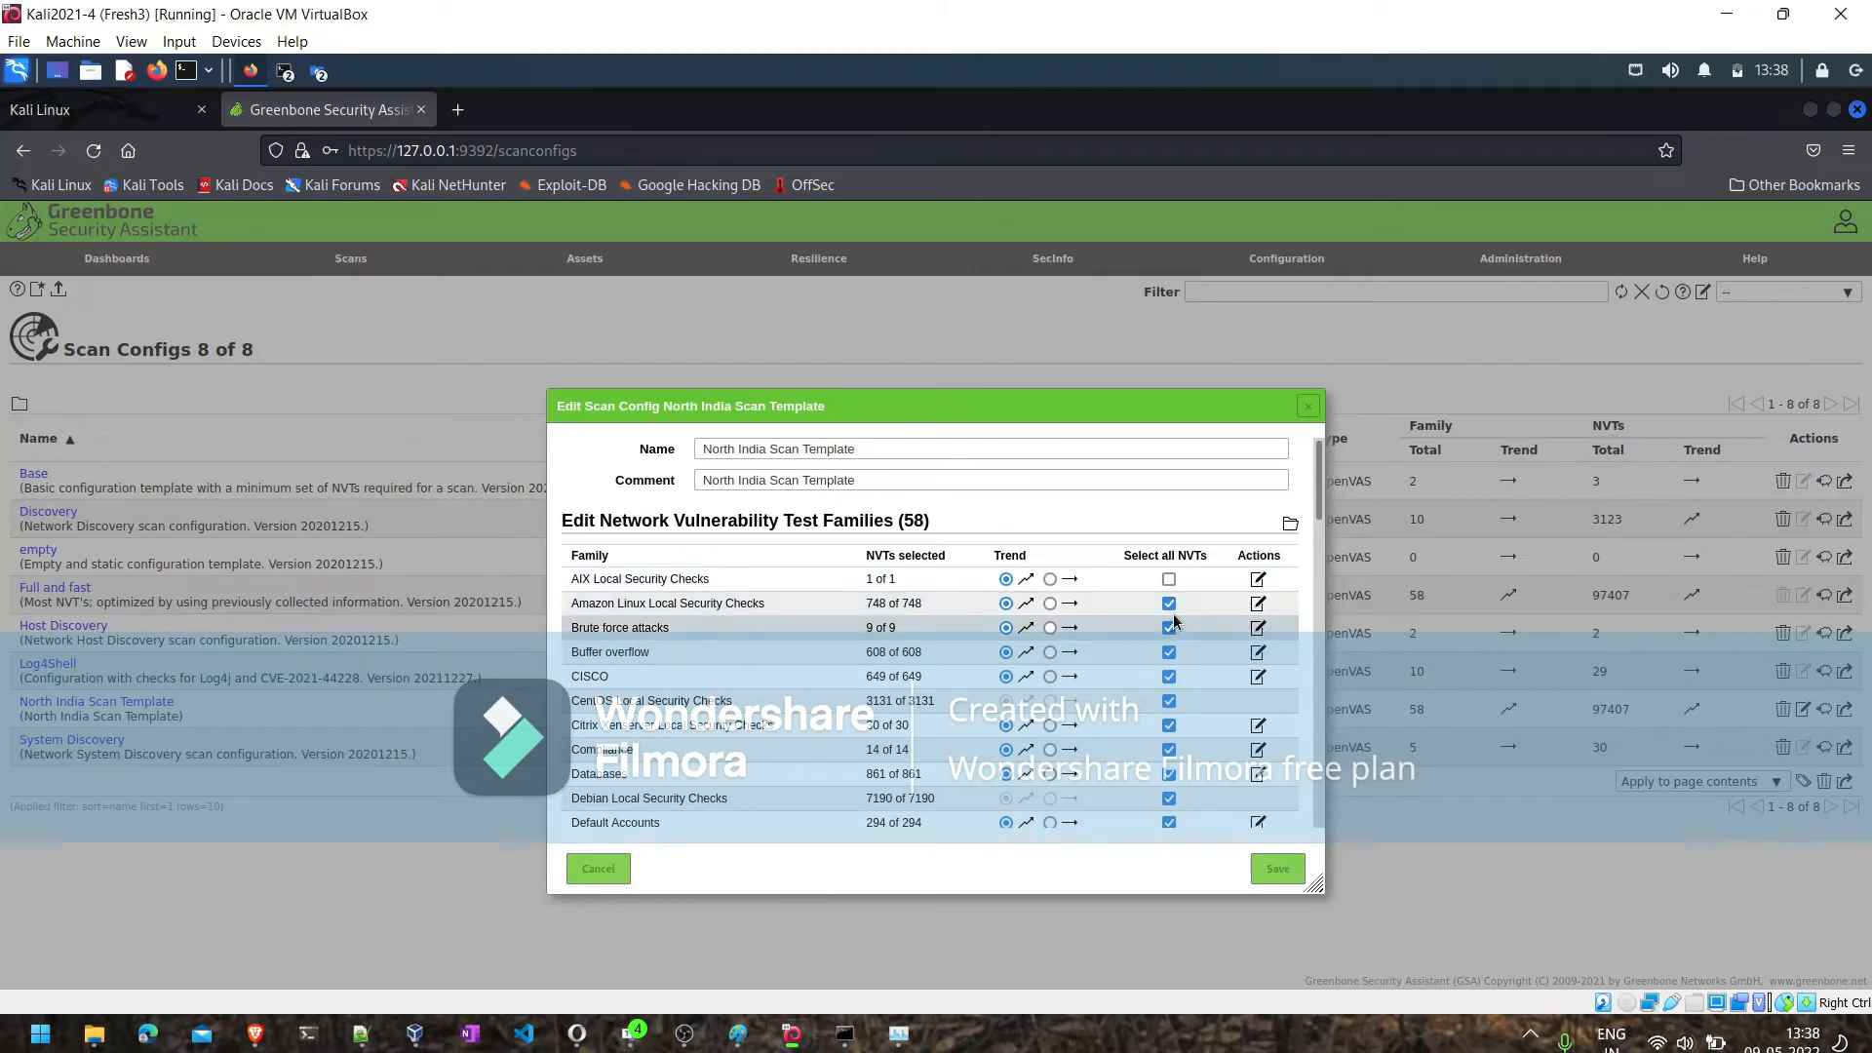
pyautogui.click(1170, 605)
pyautogui.click(1169, 677)
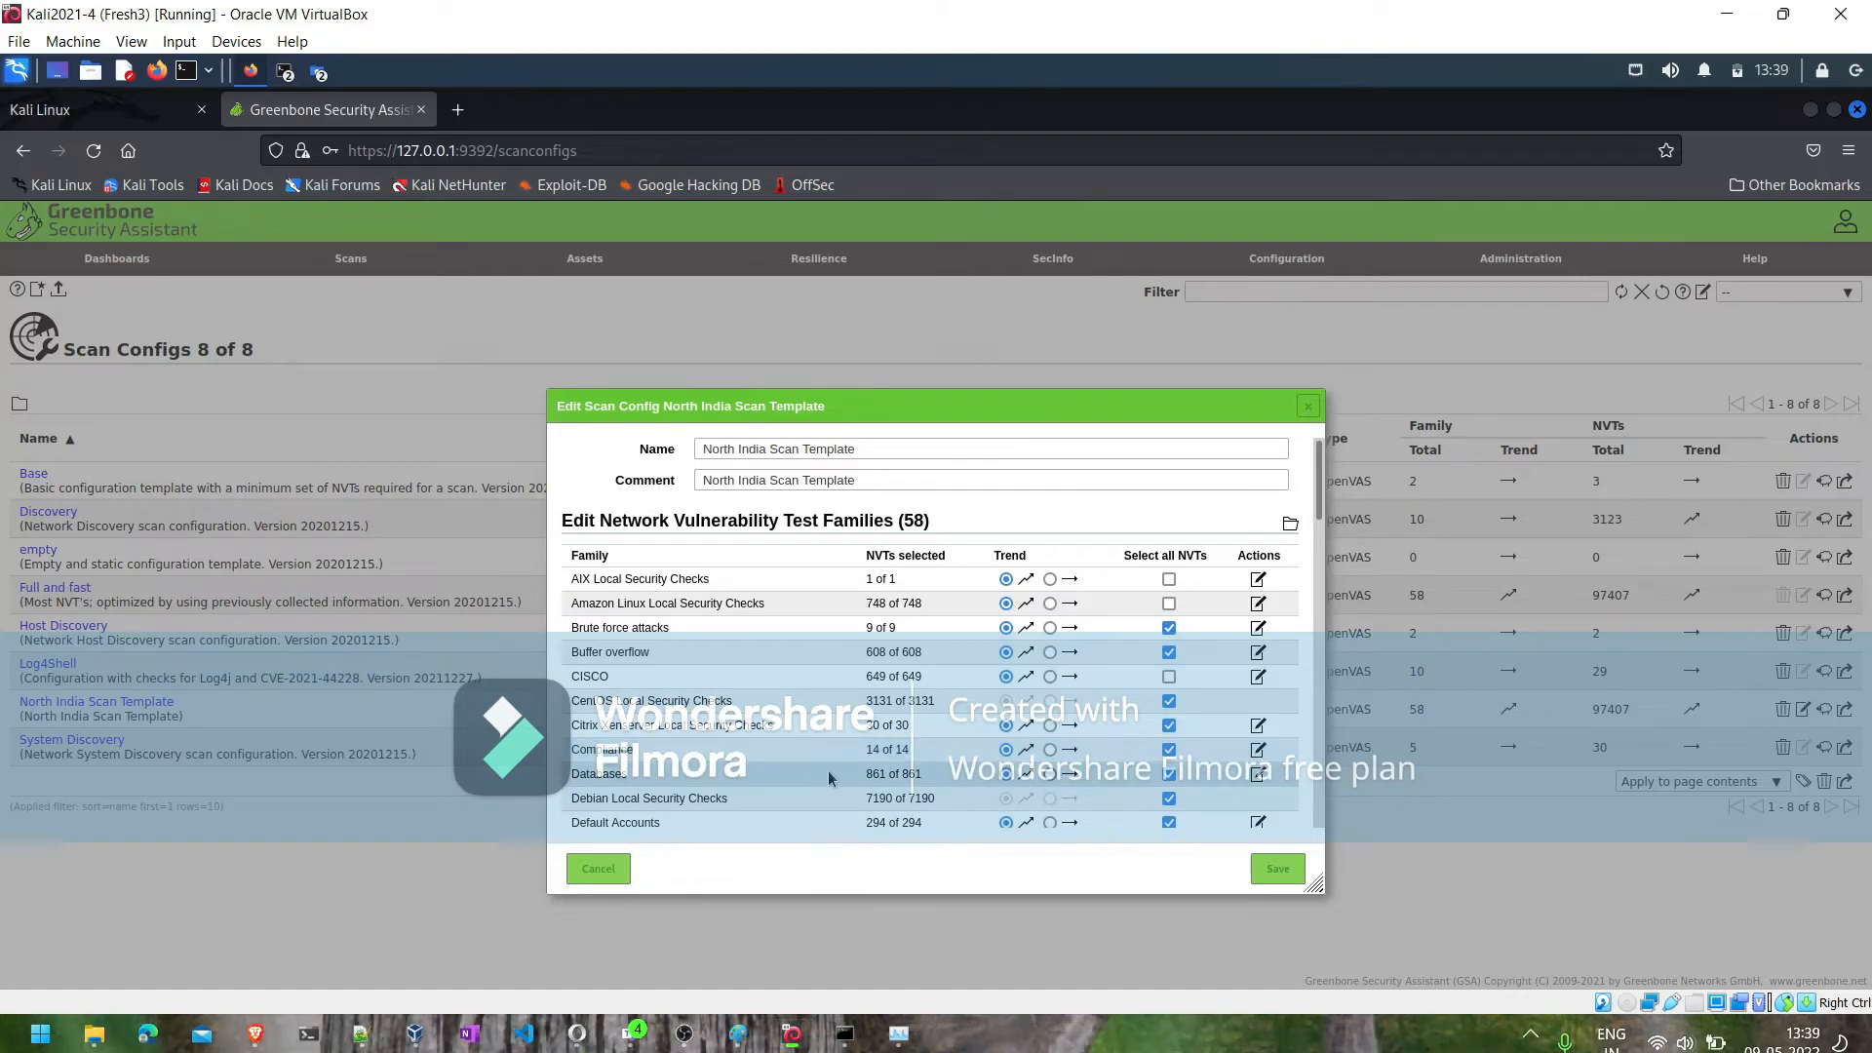
# - In the template's Databases family, deselect the first seven vulnerability tests, from Aerospike Database Server through CouchDB Message Digest, and save the family
pyautogui.click(1258, 775)
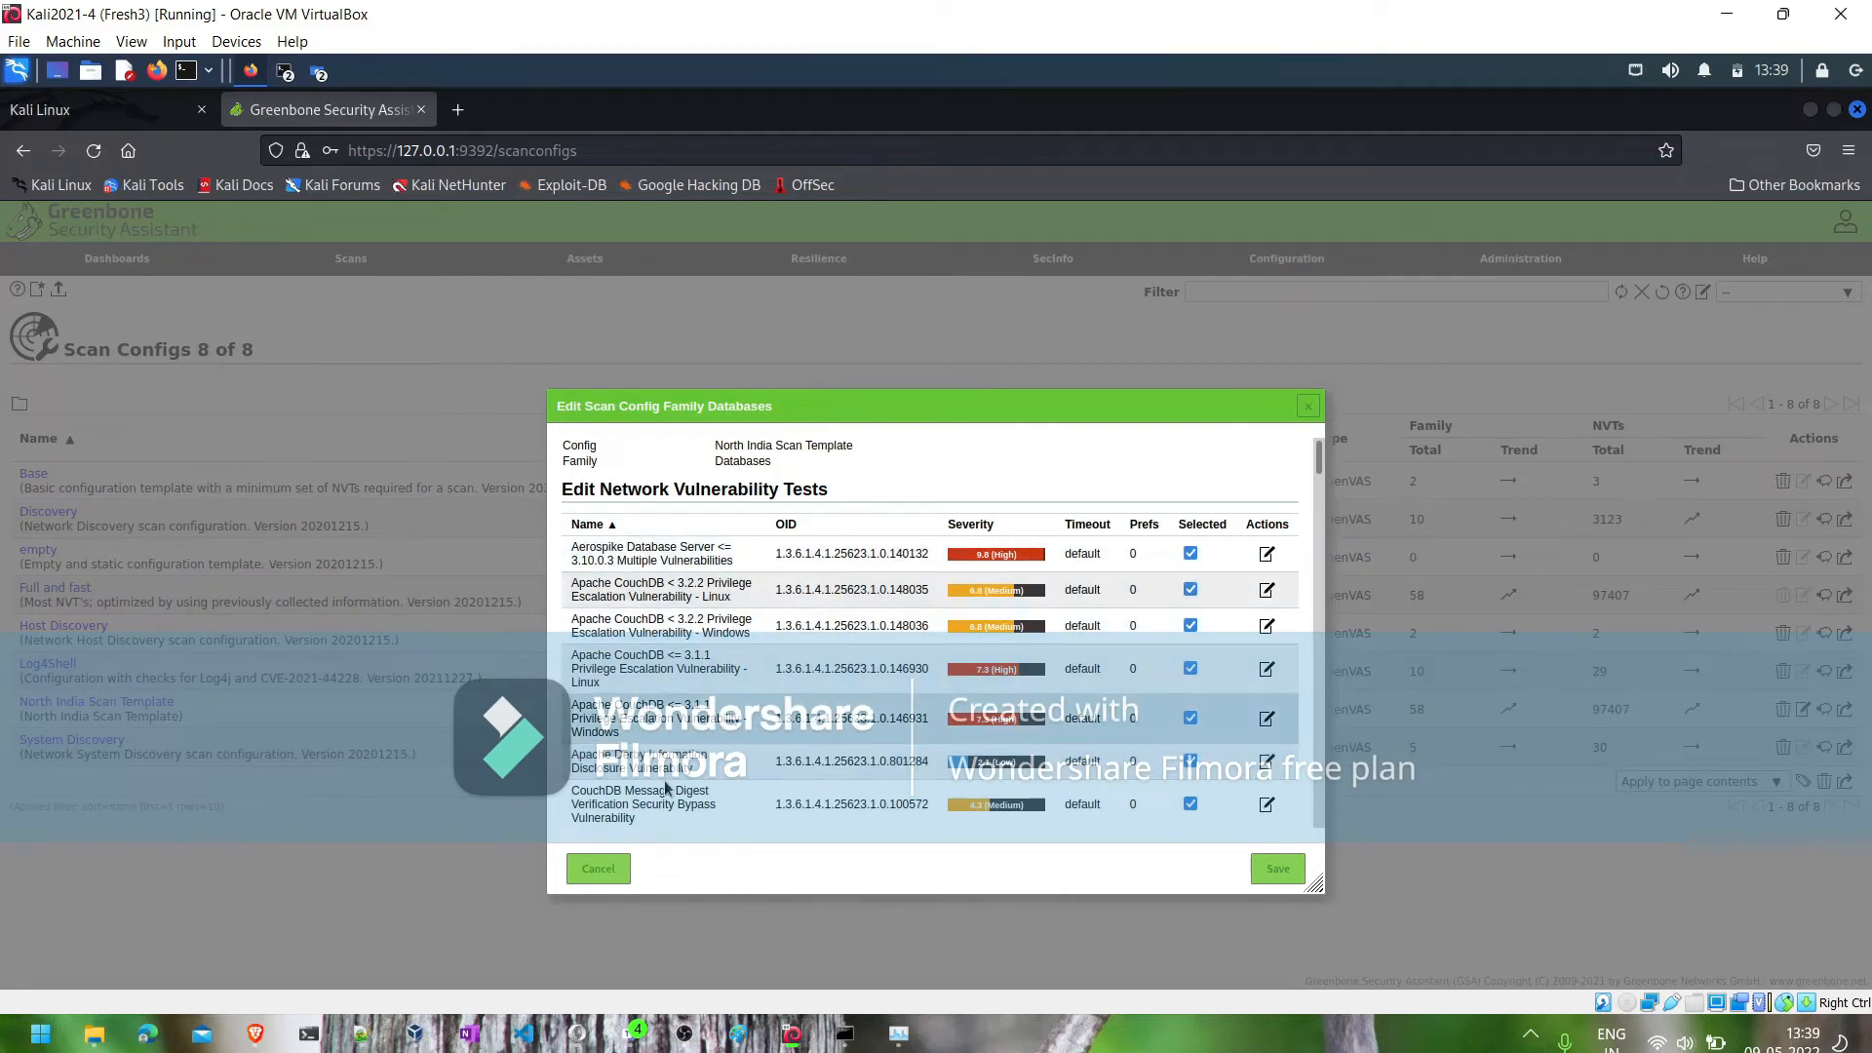
pyautogui.click(1191, 554)
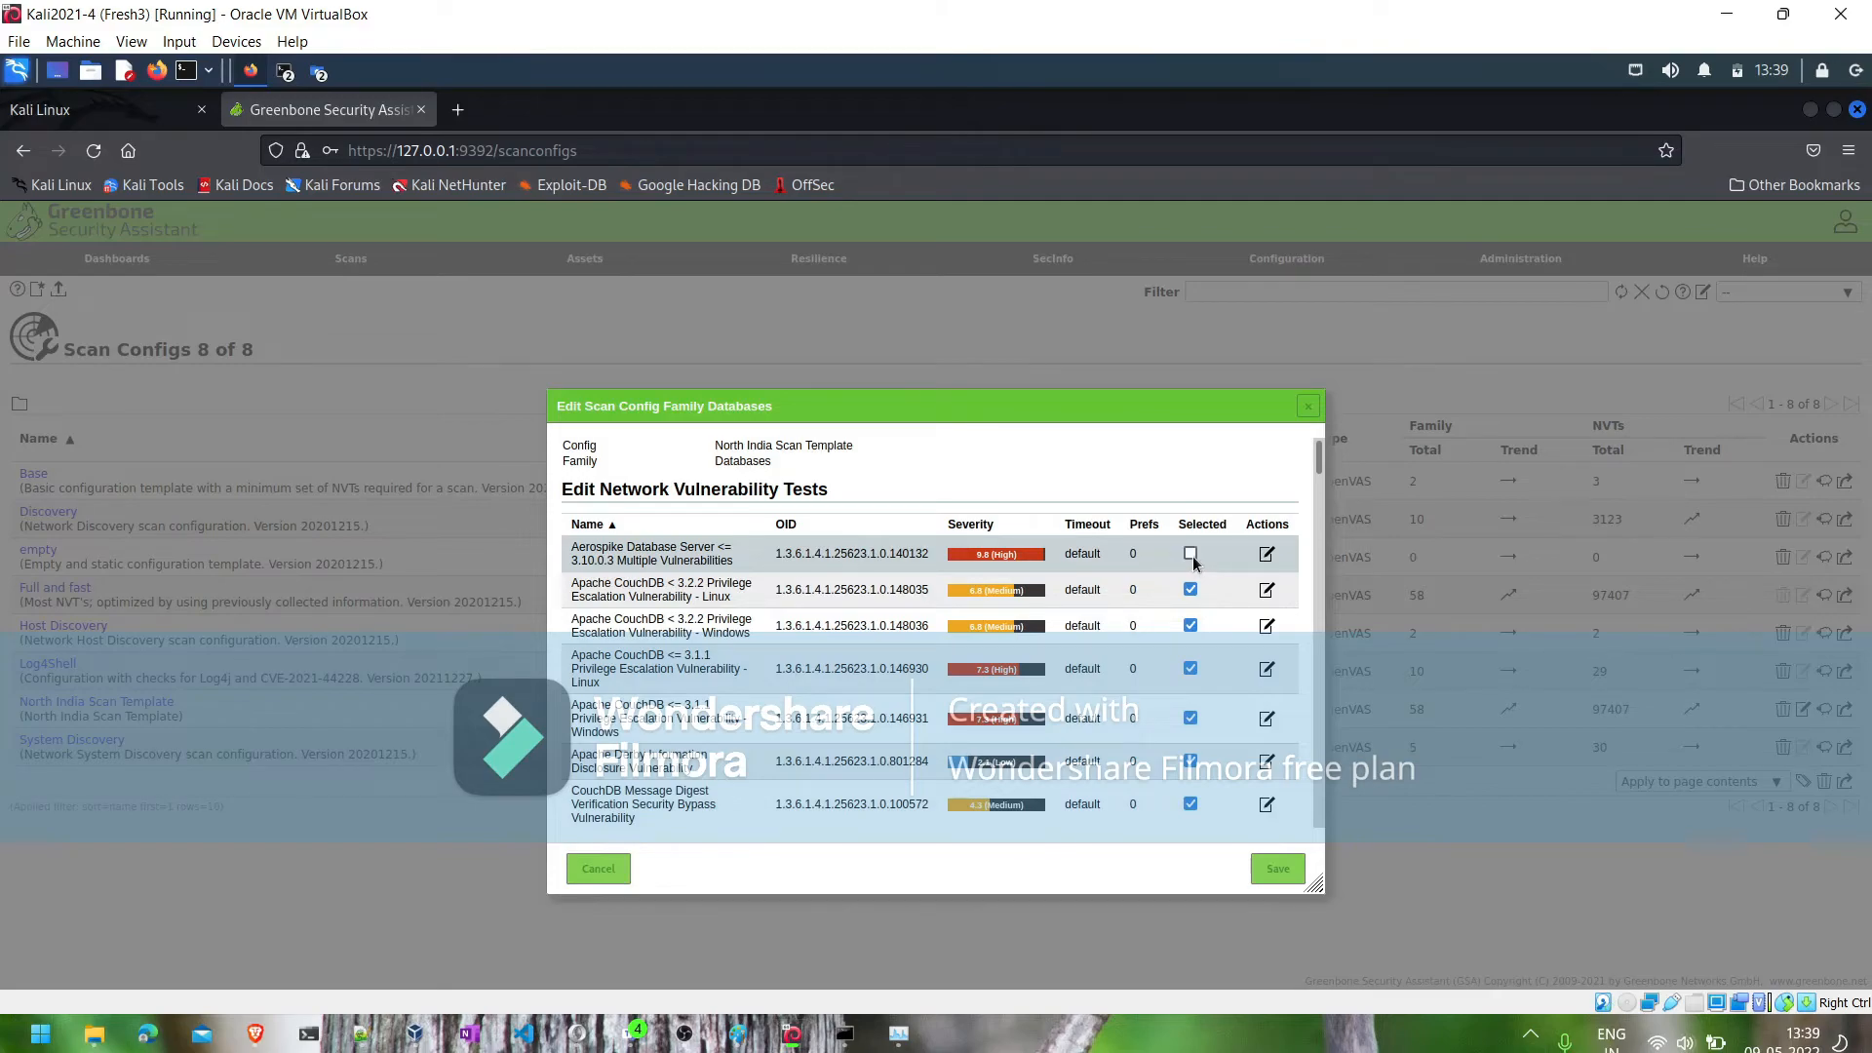
pyautogui.click(1190, 589)
pyautogui.click(1191, 625)
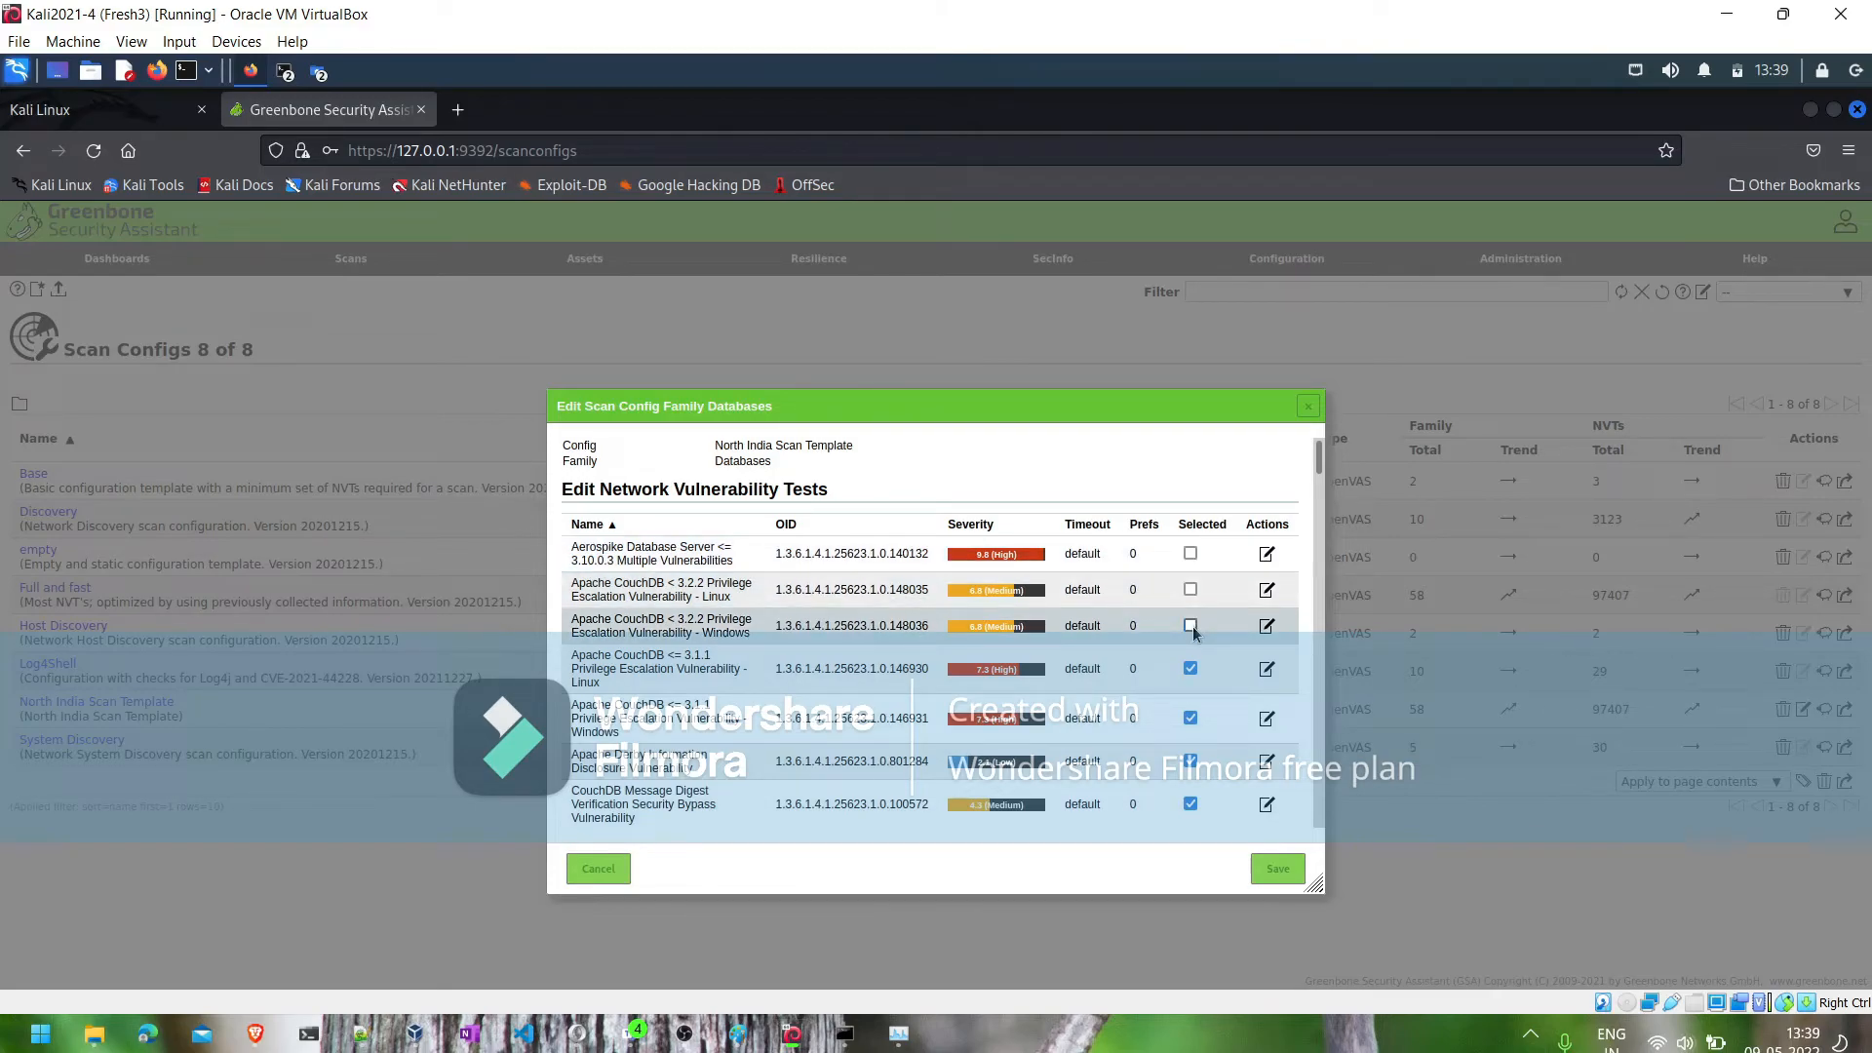
pyautogui.click(1190, 668)
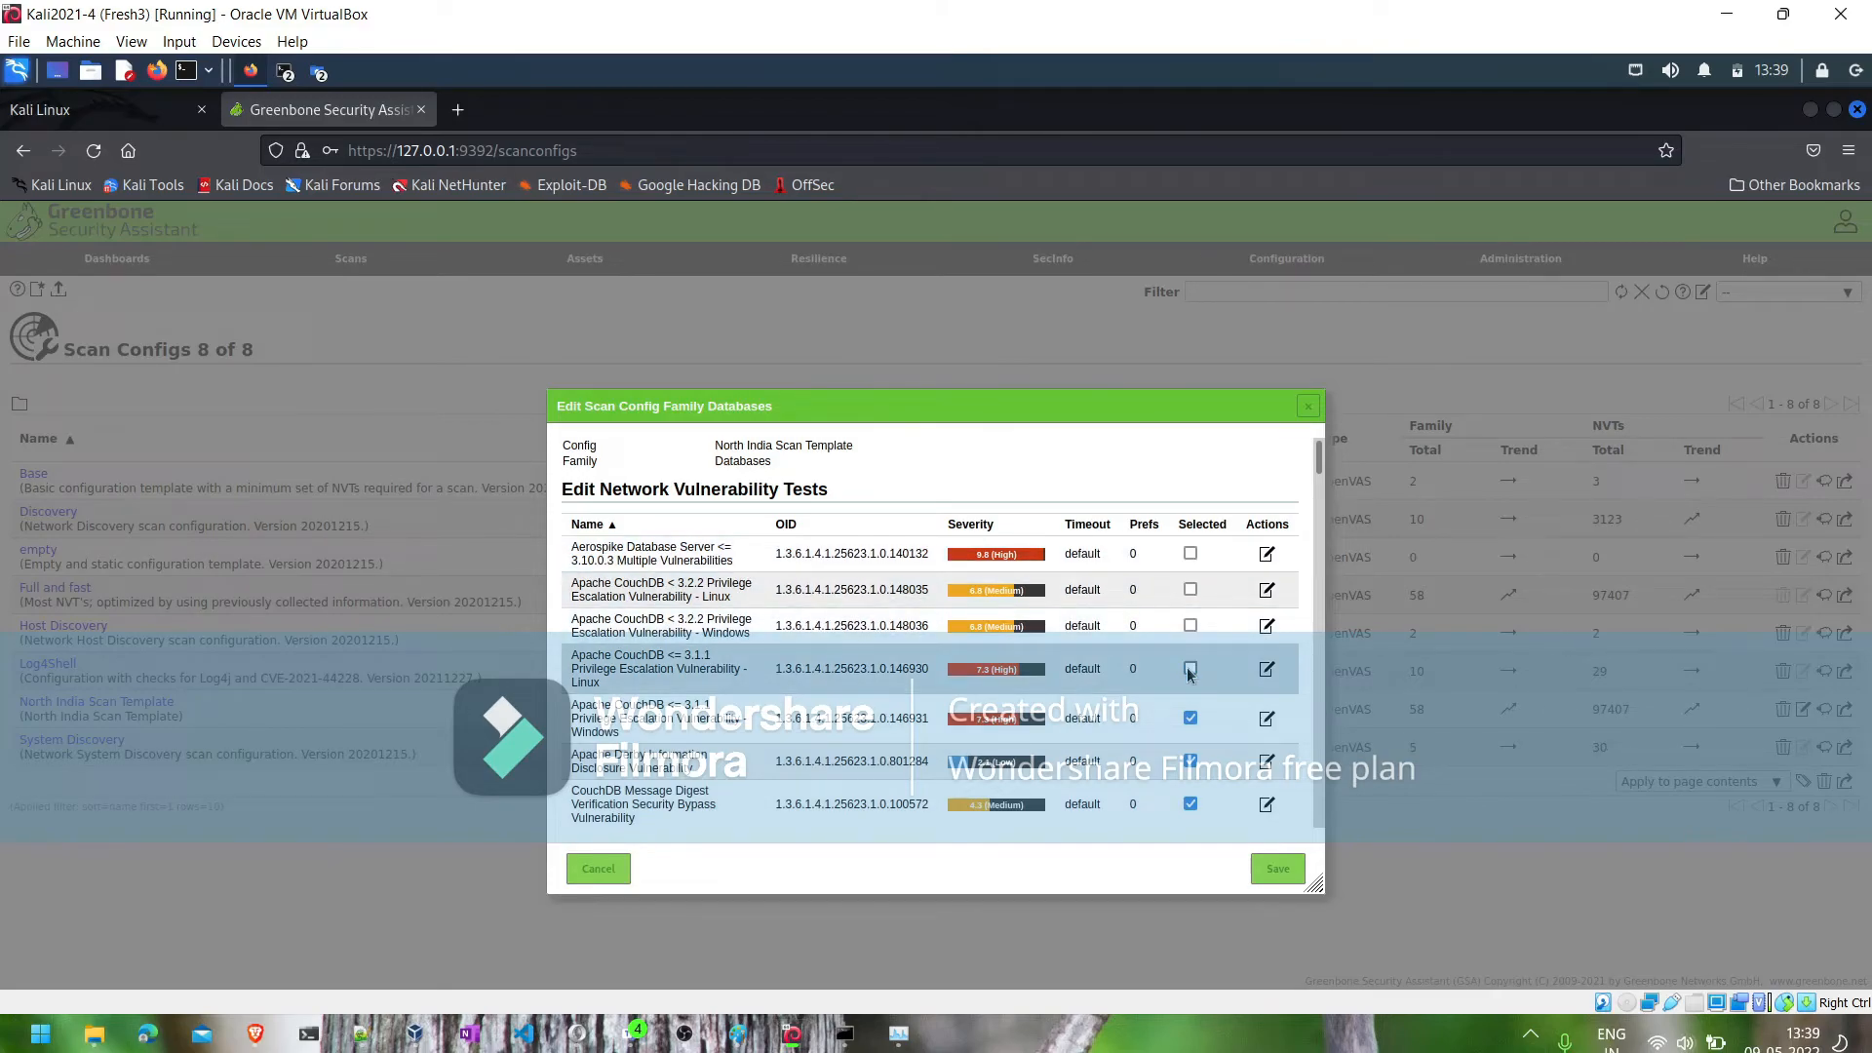
pyautogui.click(1190, 719)
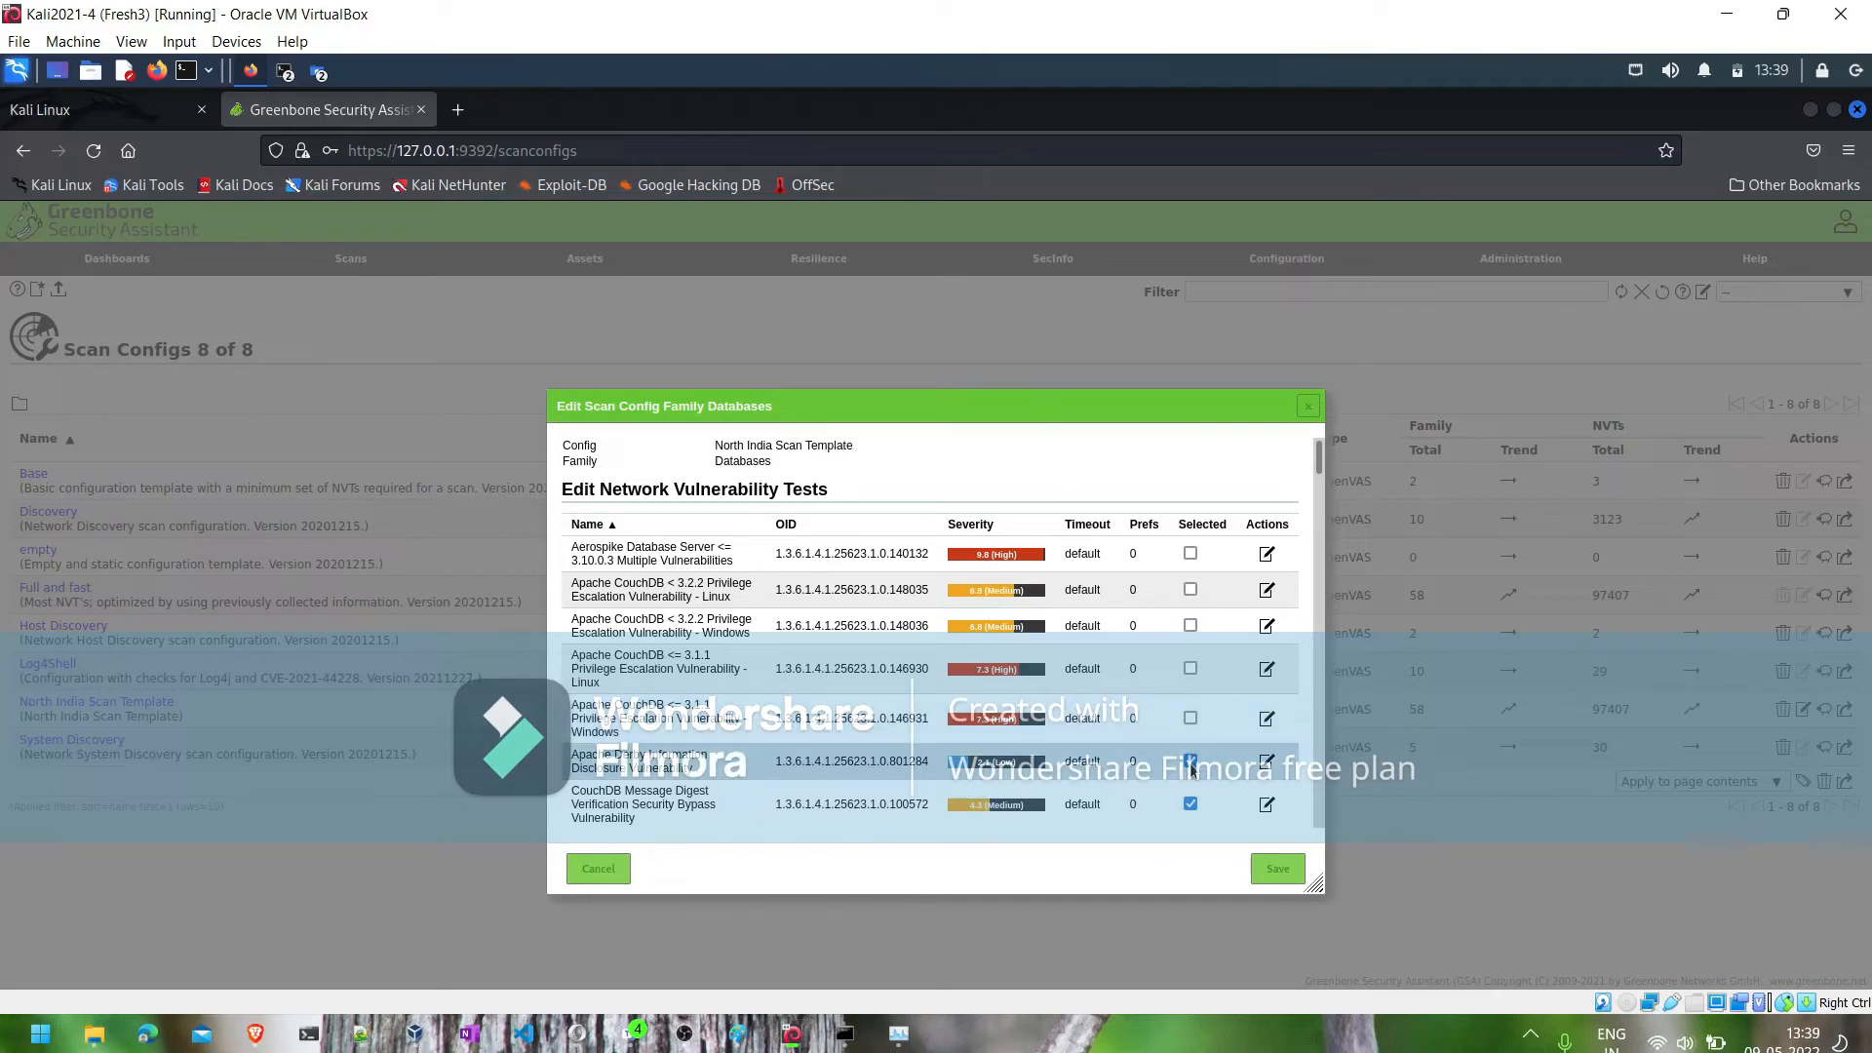
pyautogui.click(1191, 763)
pyautogui.click(1191, 803)
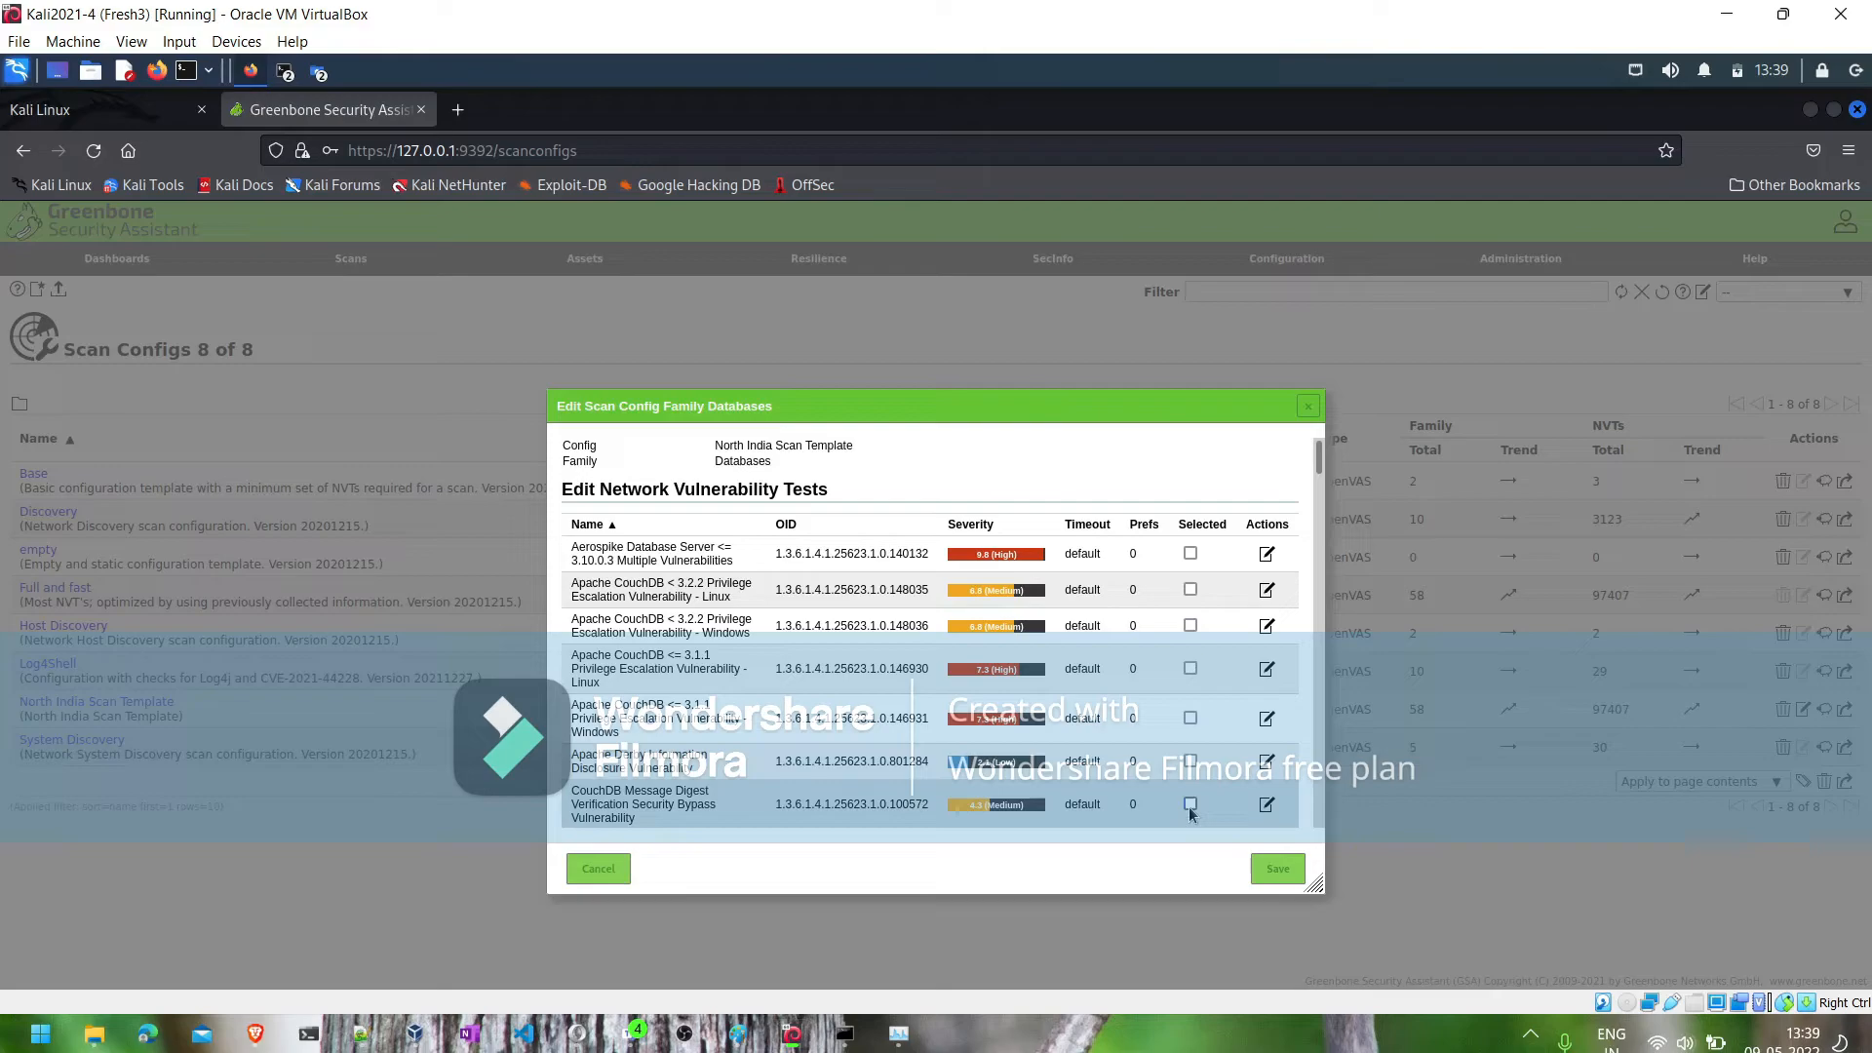
pyautogui.click(1263, 877)
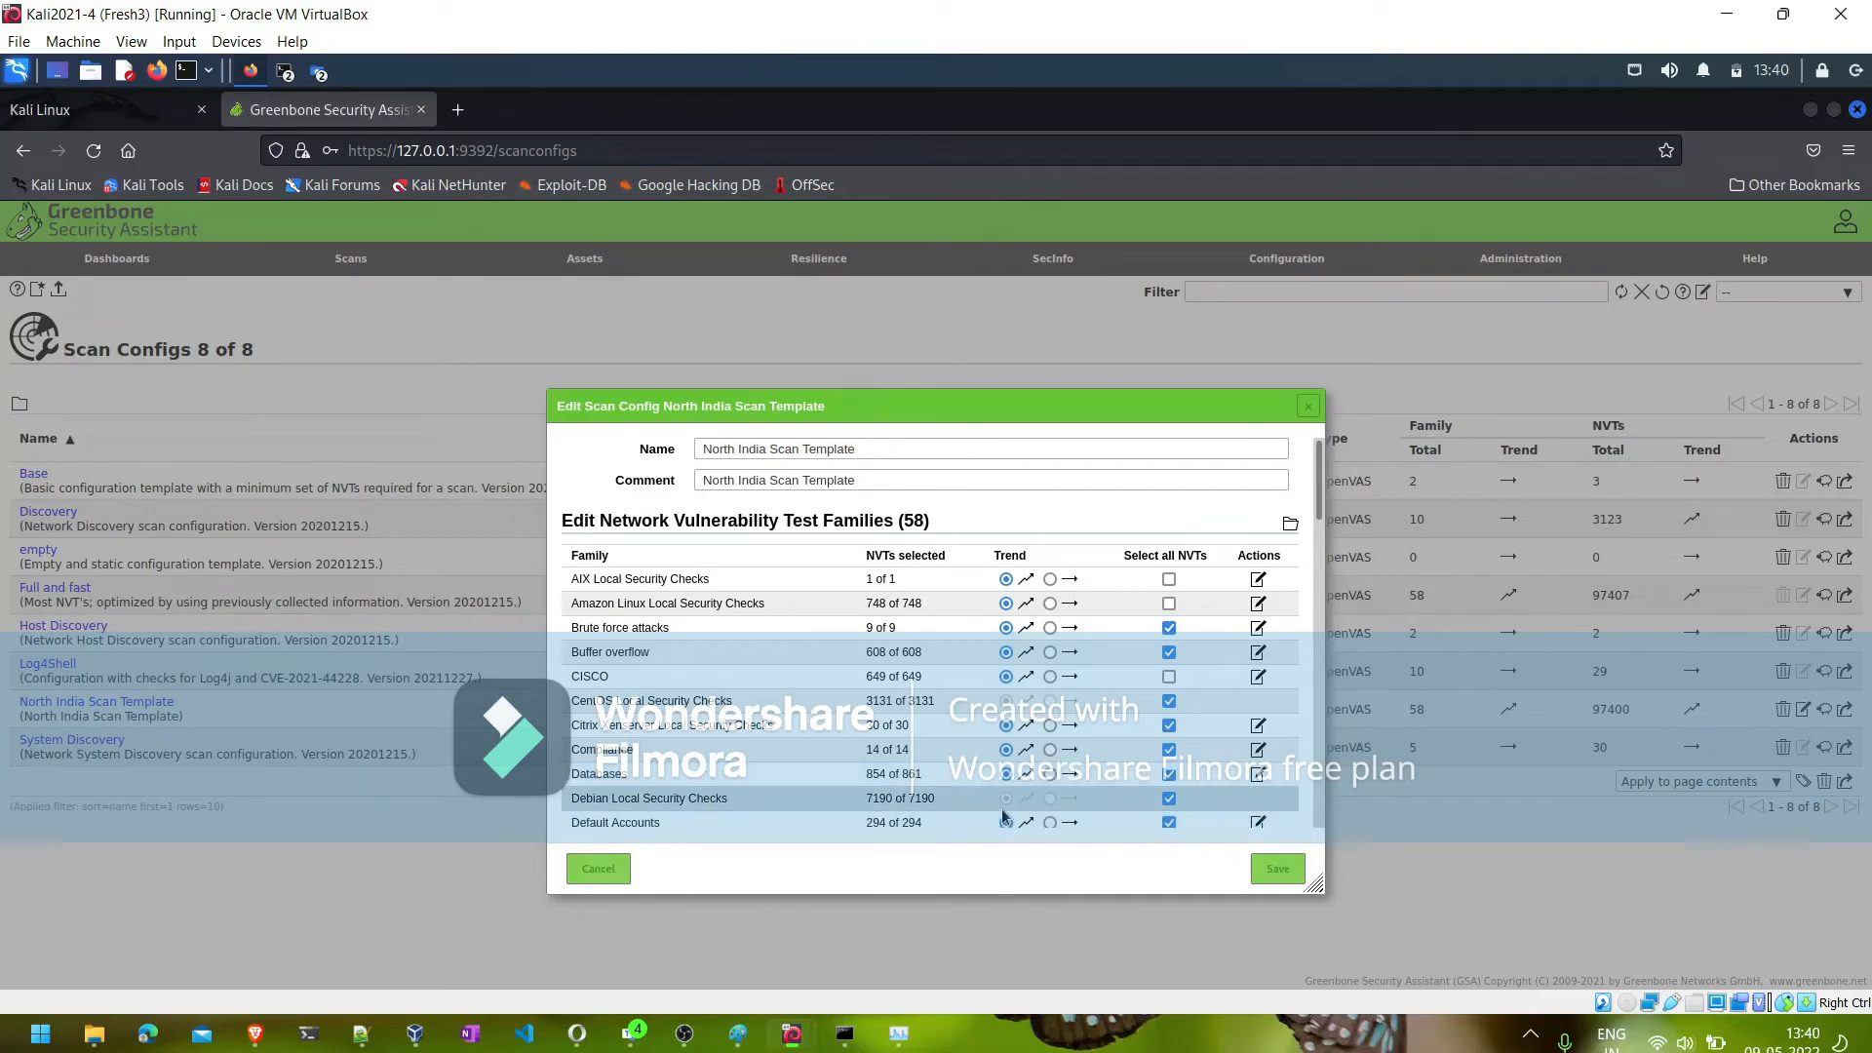
# - Deselect all NVTs for the F5 Local Security Checks and Gain a shell remotely families, and save the scan config
pyautogui.scroll(-3, 1316, 530)
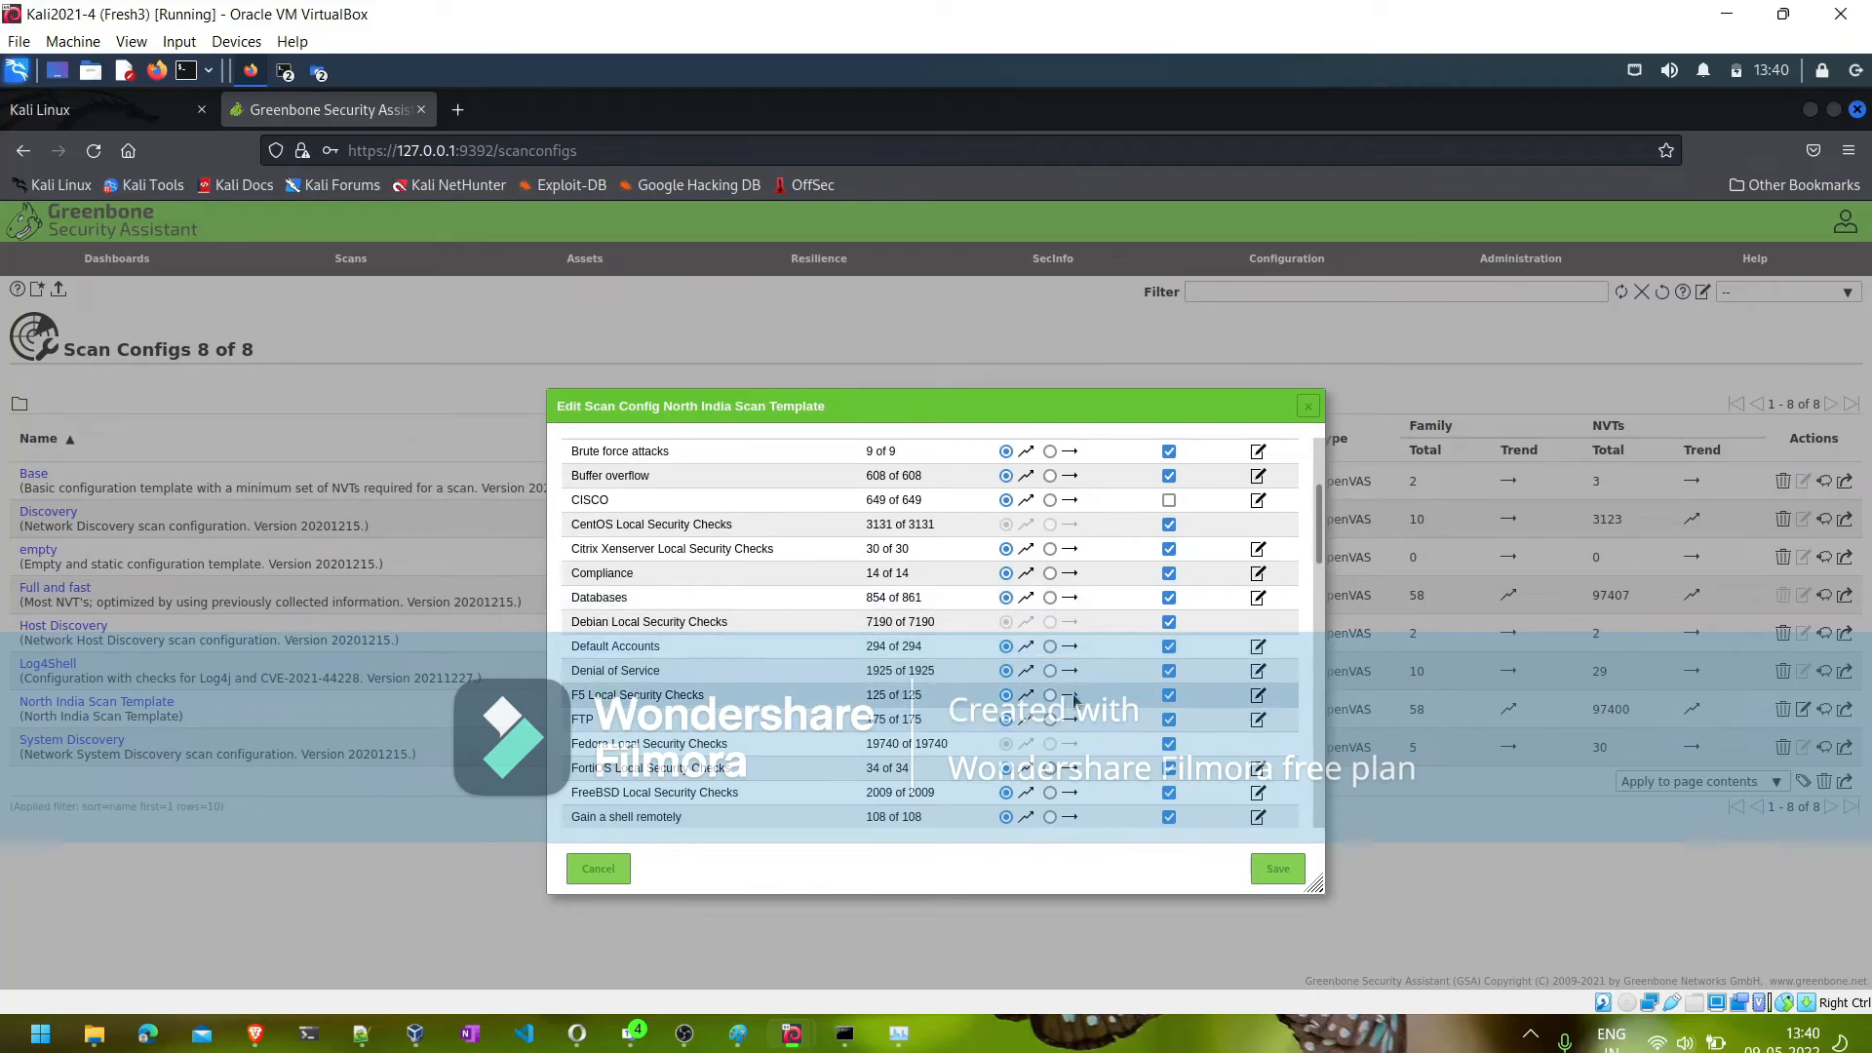
pyautogui.click(1168, 696)
pyautogui.click(1171, 819)
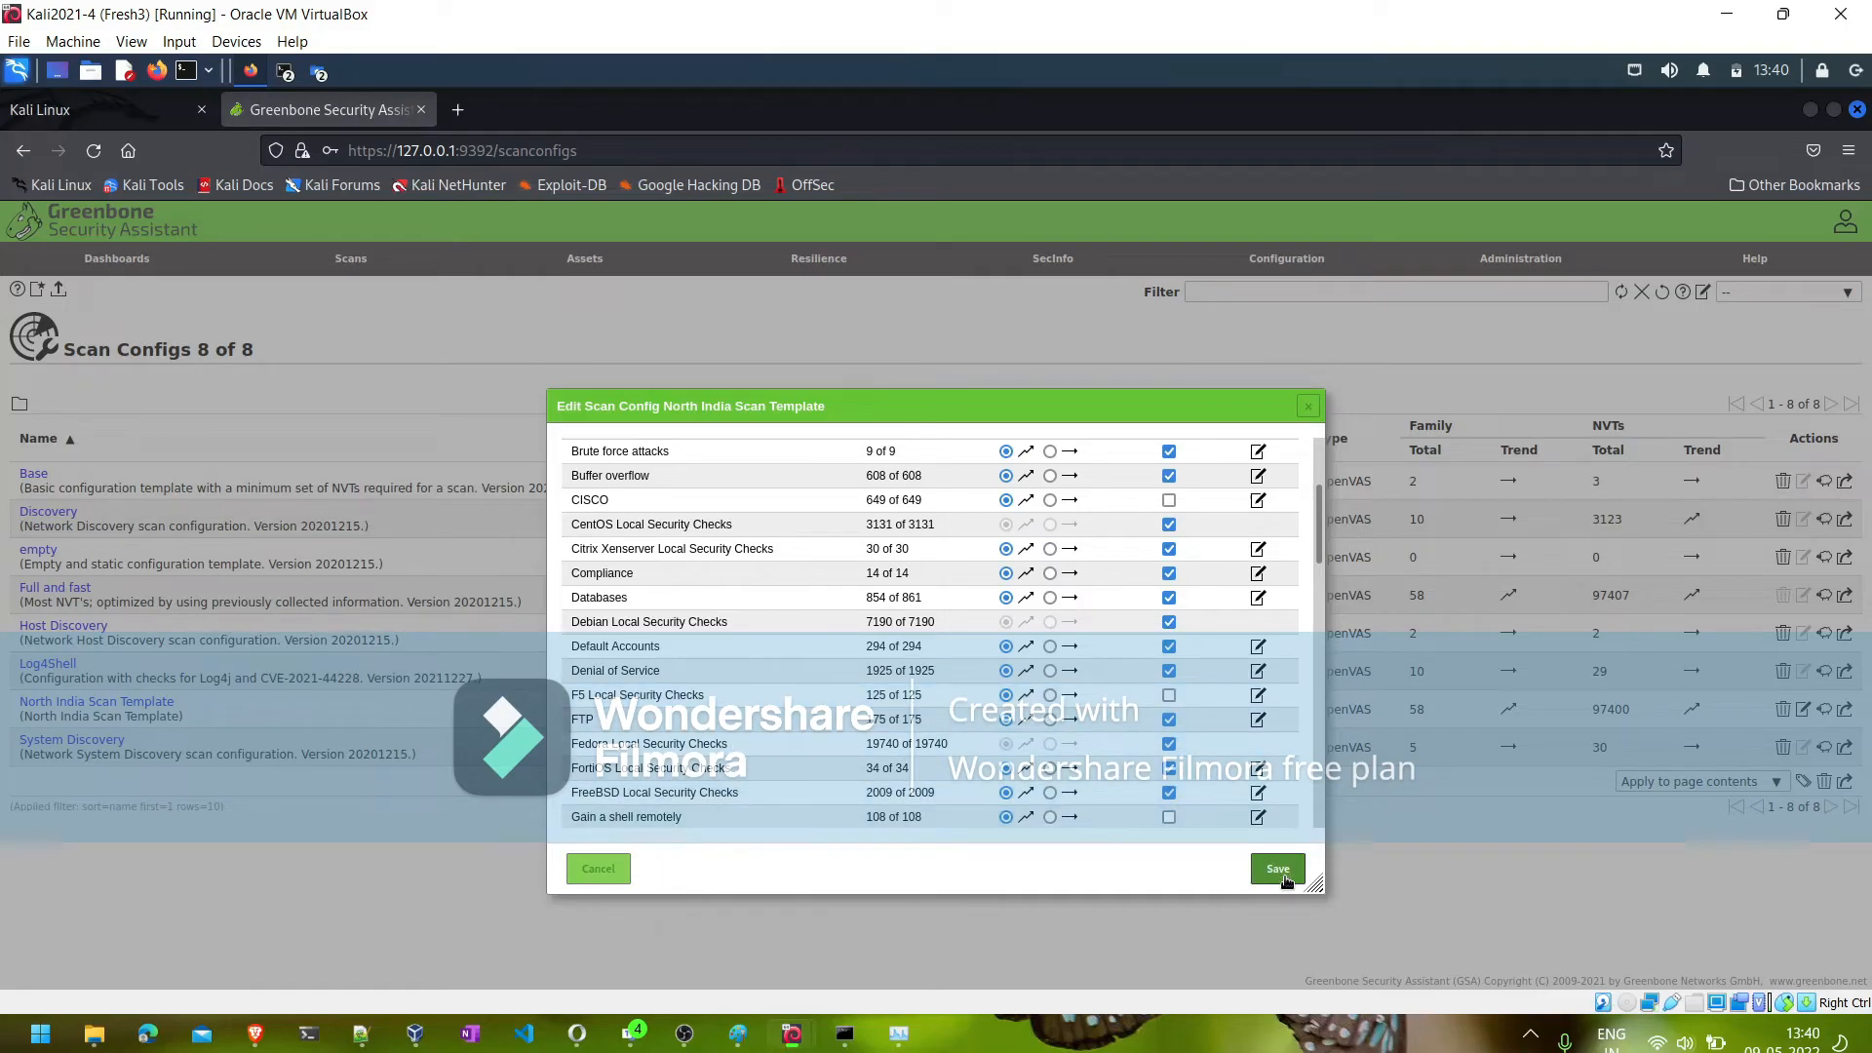
pyautogui.click(1279, 871)
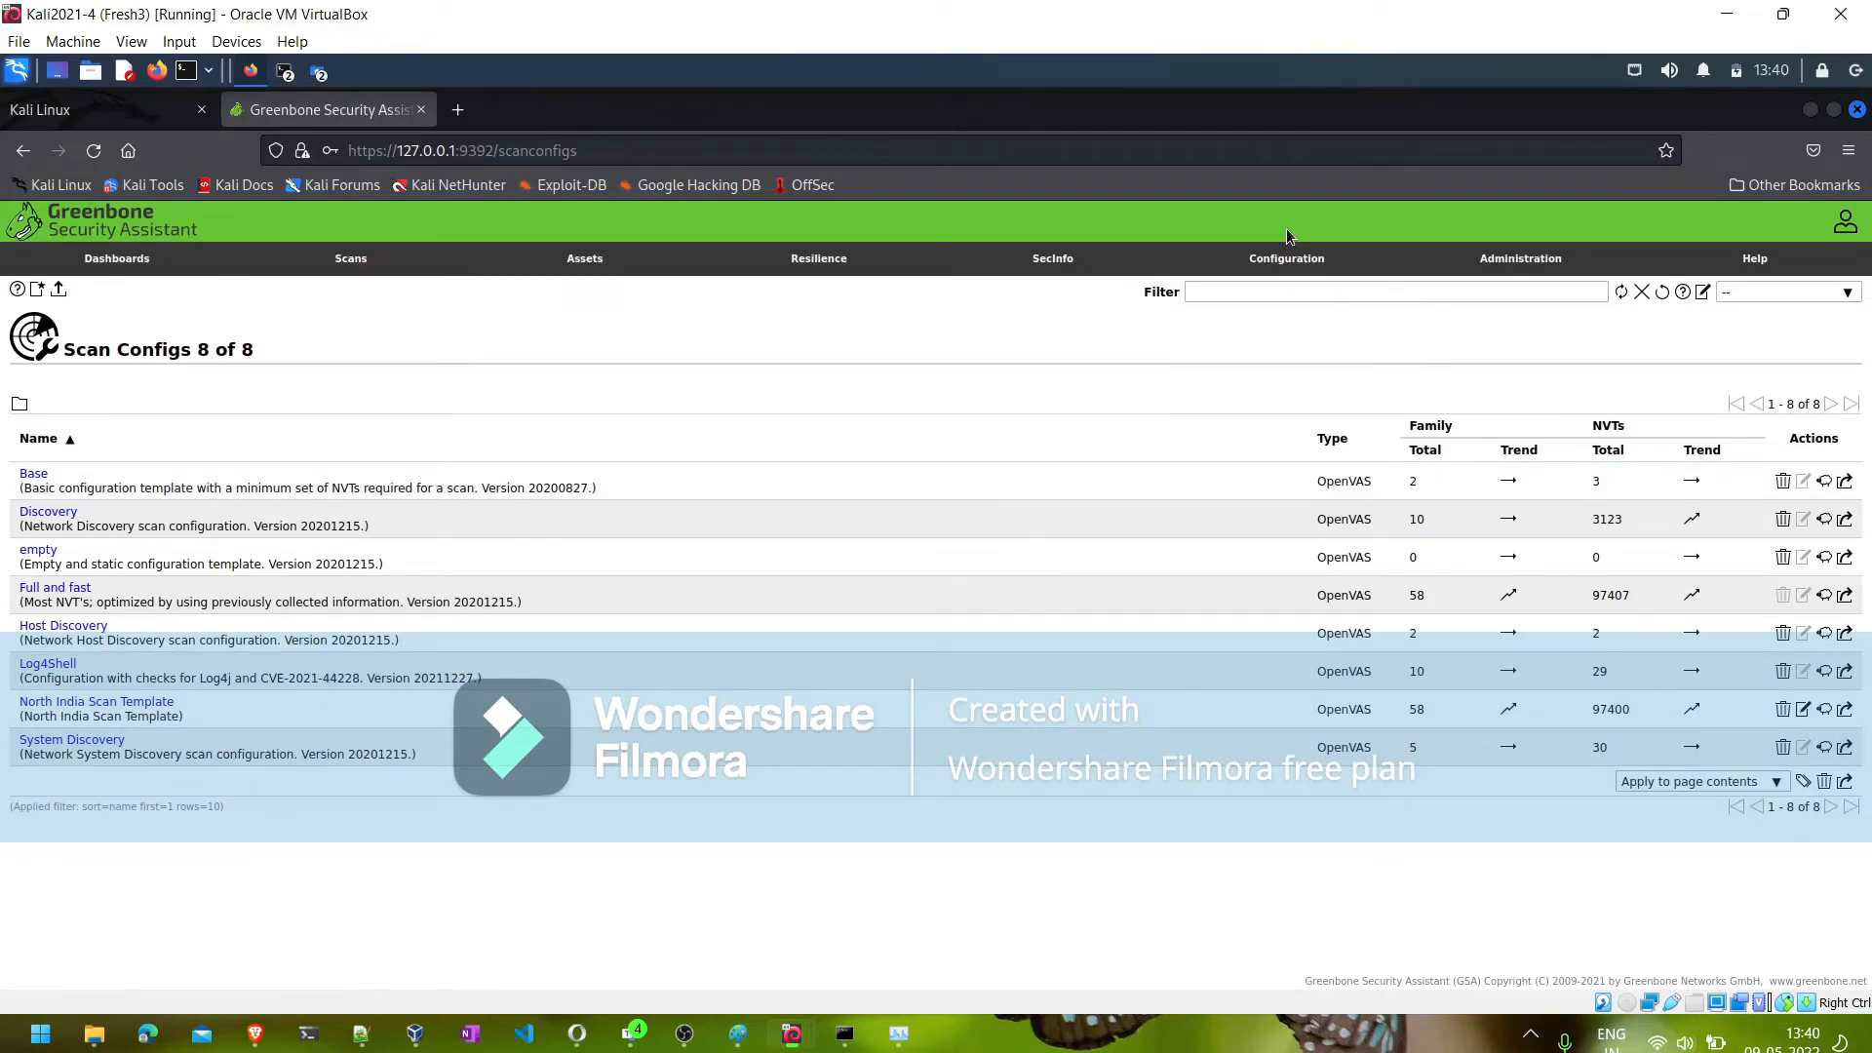
# - Start a new credential from the credentials list and name it "Windows Credentials"
pyautogui.moveTo(1288, 259)
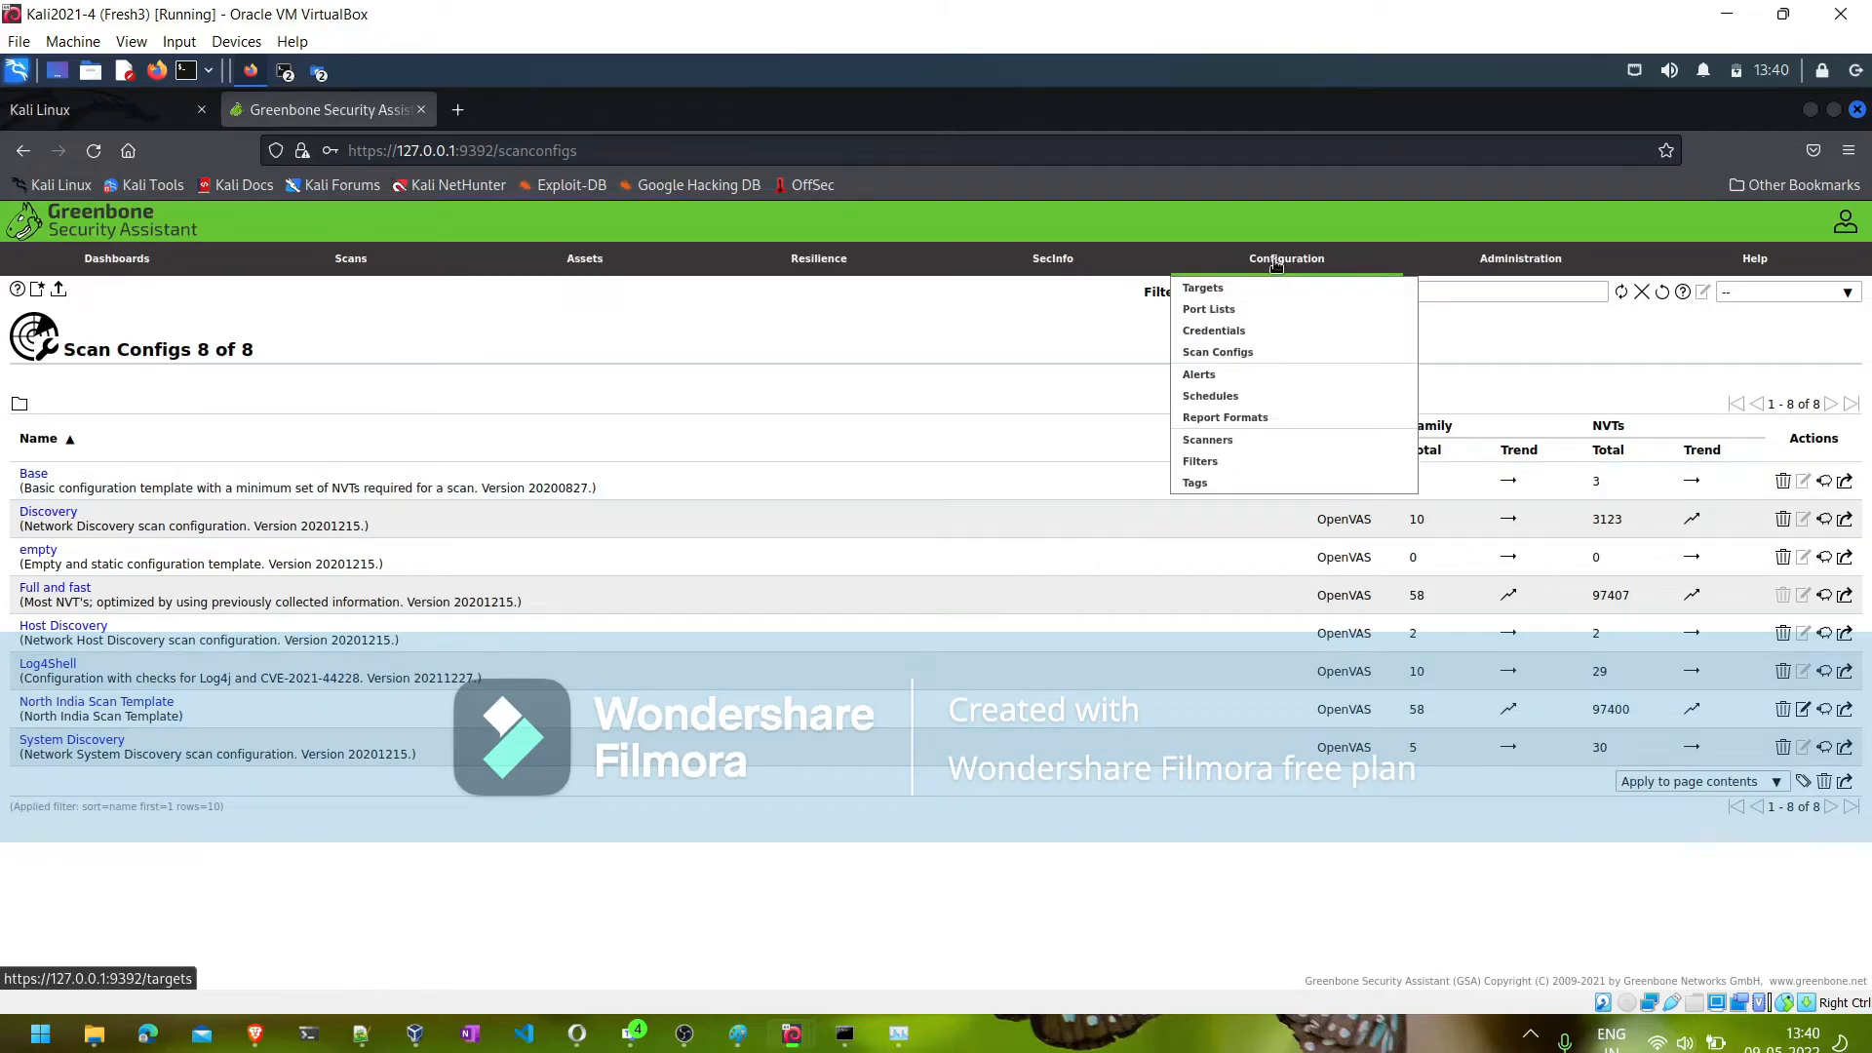
pyautogui.click(1223, 331)
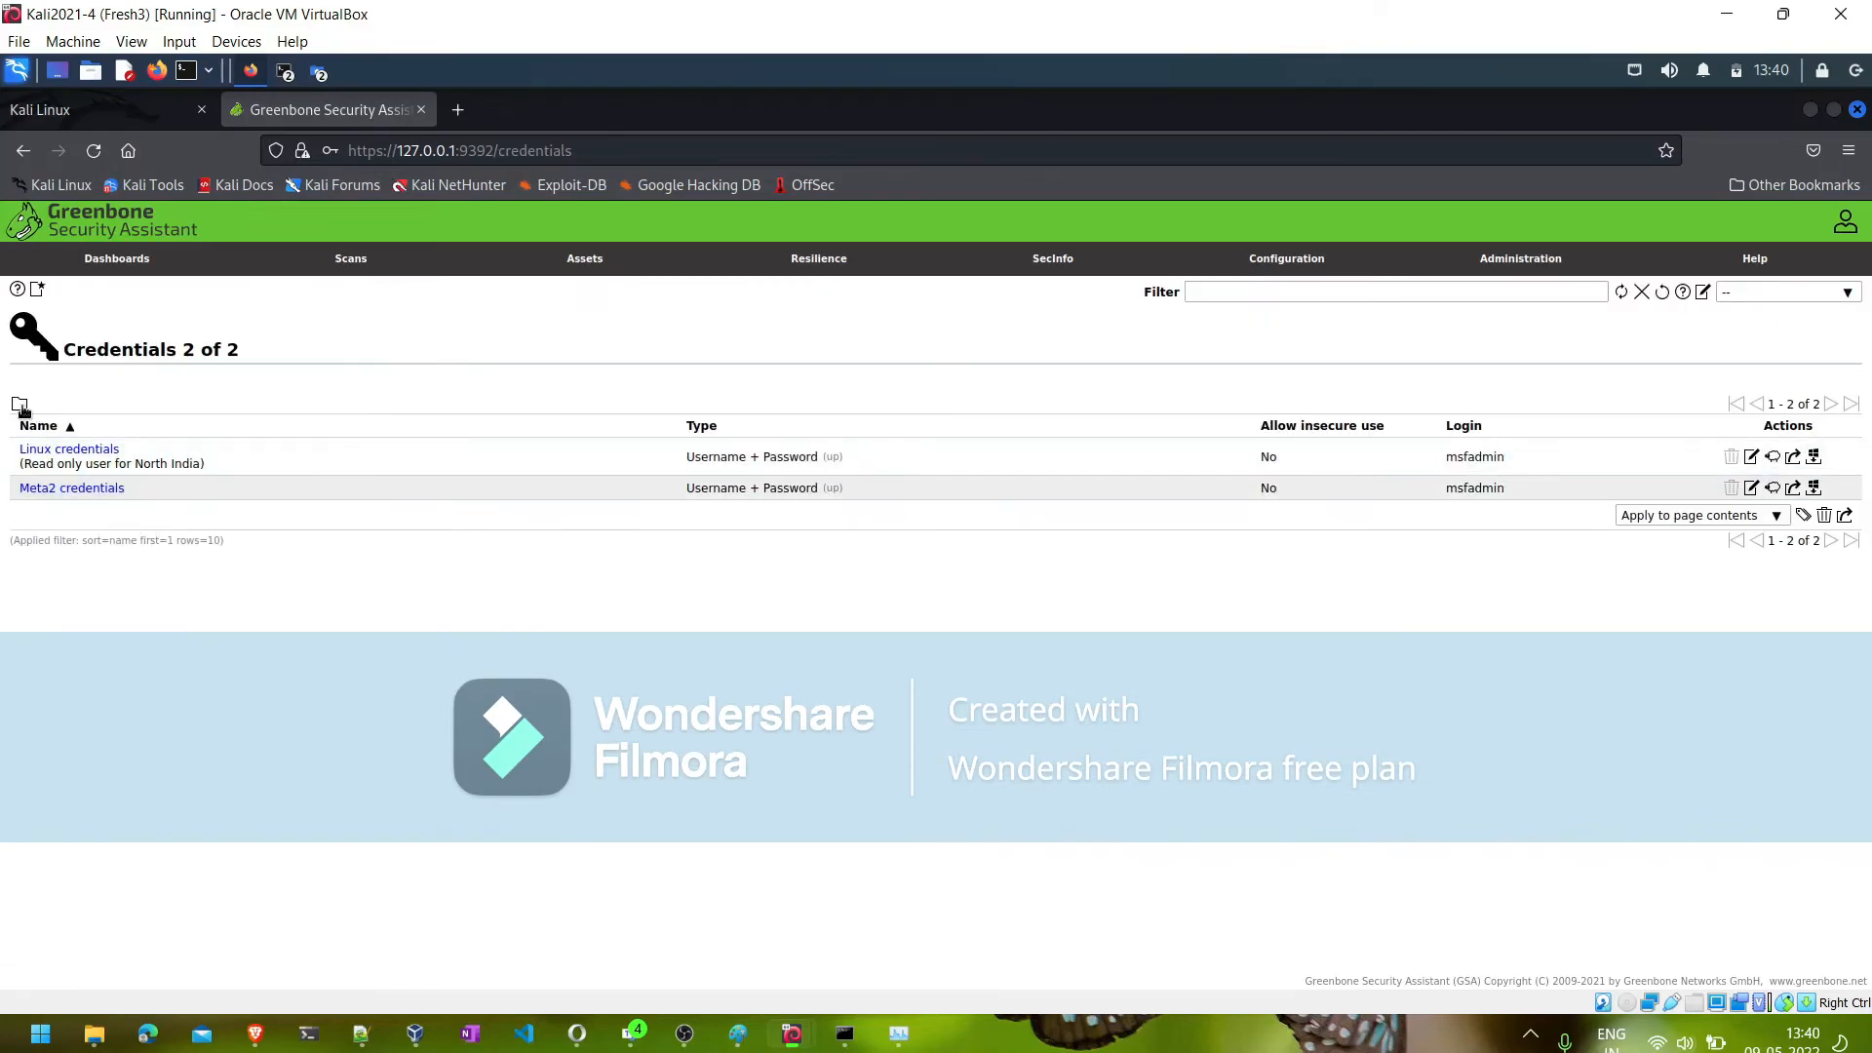
pyautogui.click(38, 290)
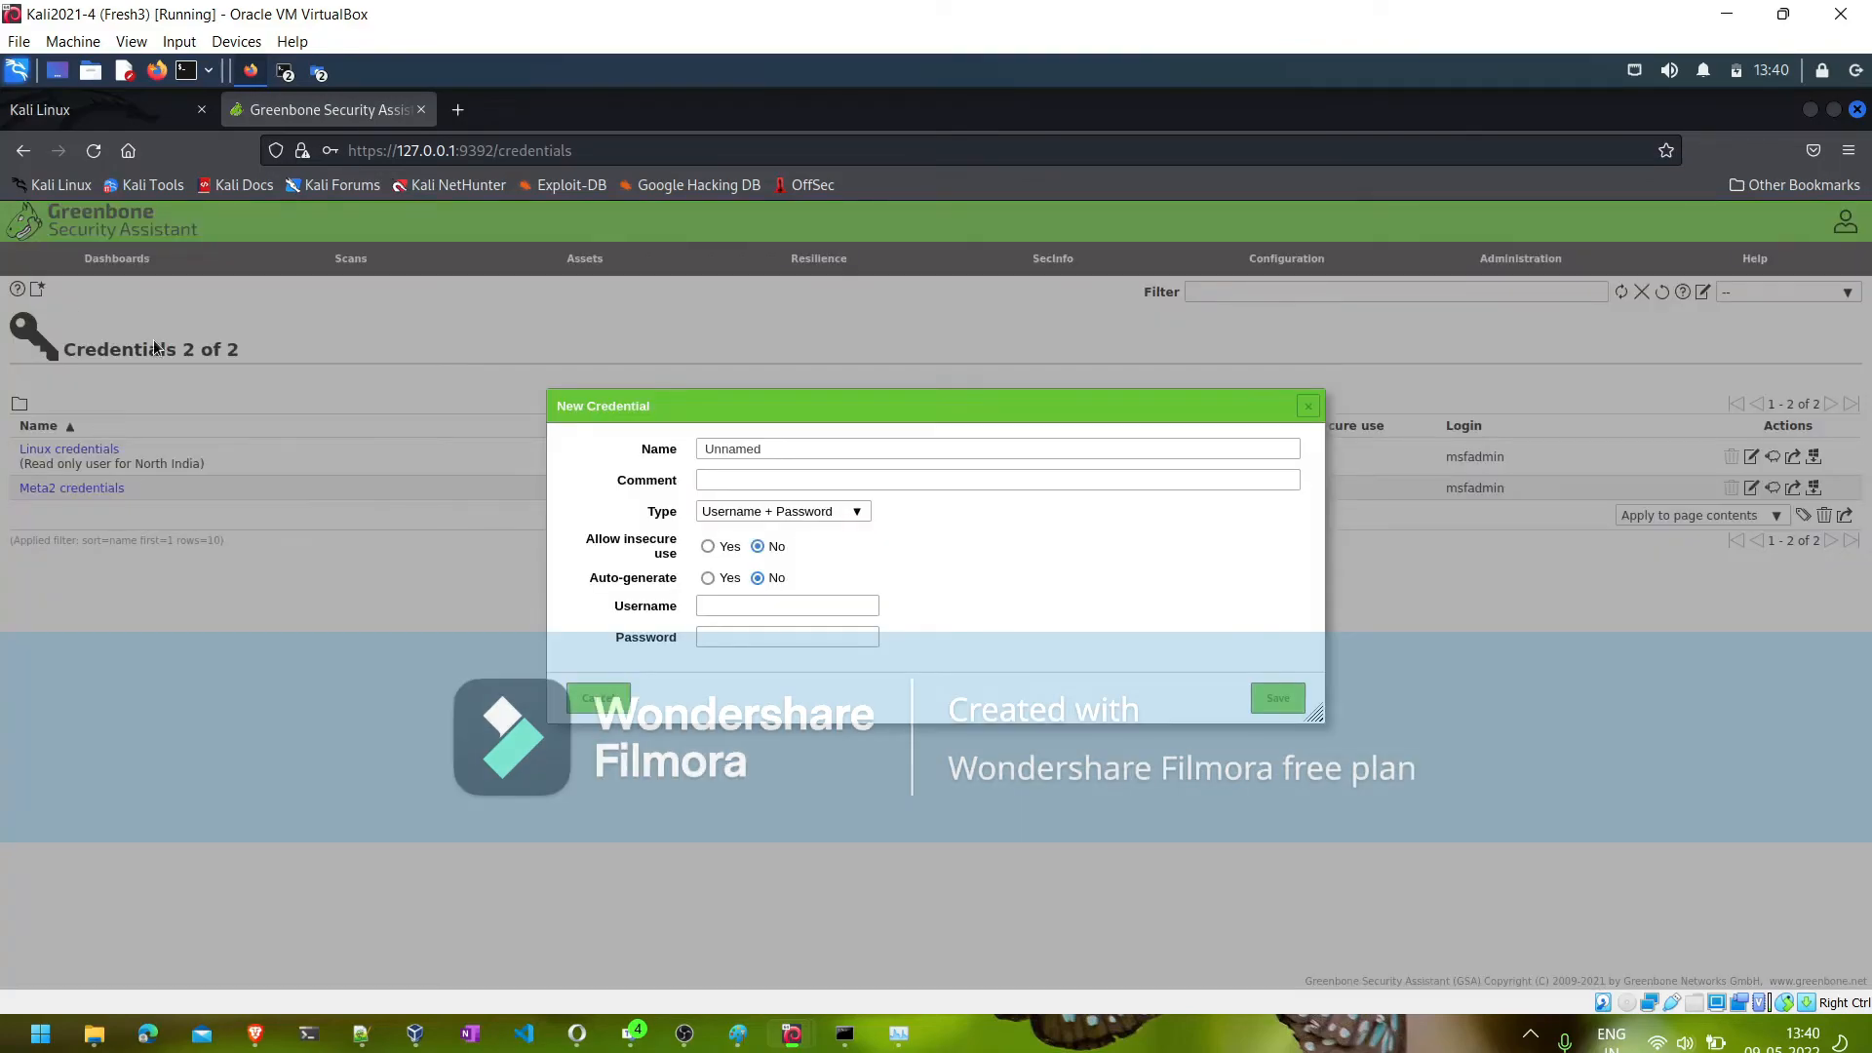
pyautogui.click(786, 451)
pyautogui.press('BackSpace')
pyautogui.press('BackSpace')
pyautogui.press('BackSpace')
pyautogui.press('BackSpace')
pyautogui.press('BackSpace')
pyautogui.press('BackSpace')
pyautogui.press('BackSpace')
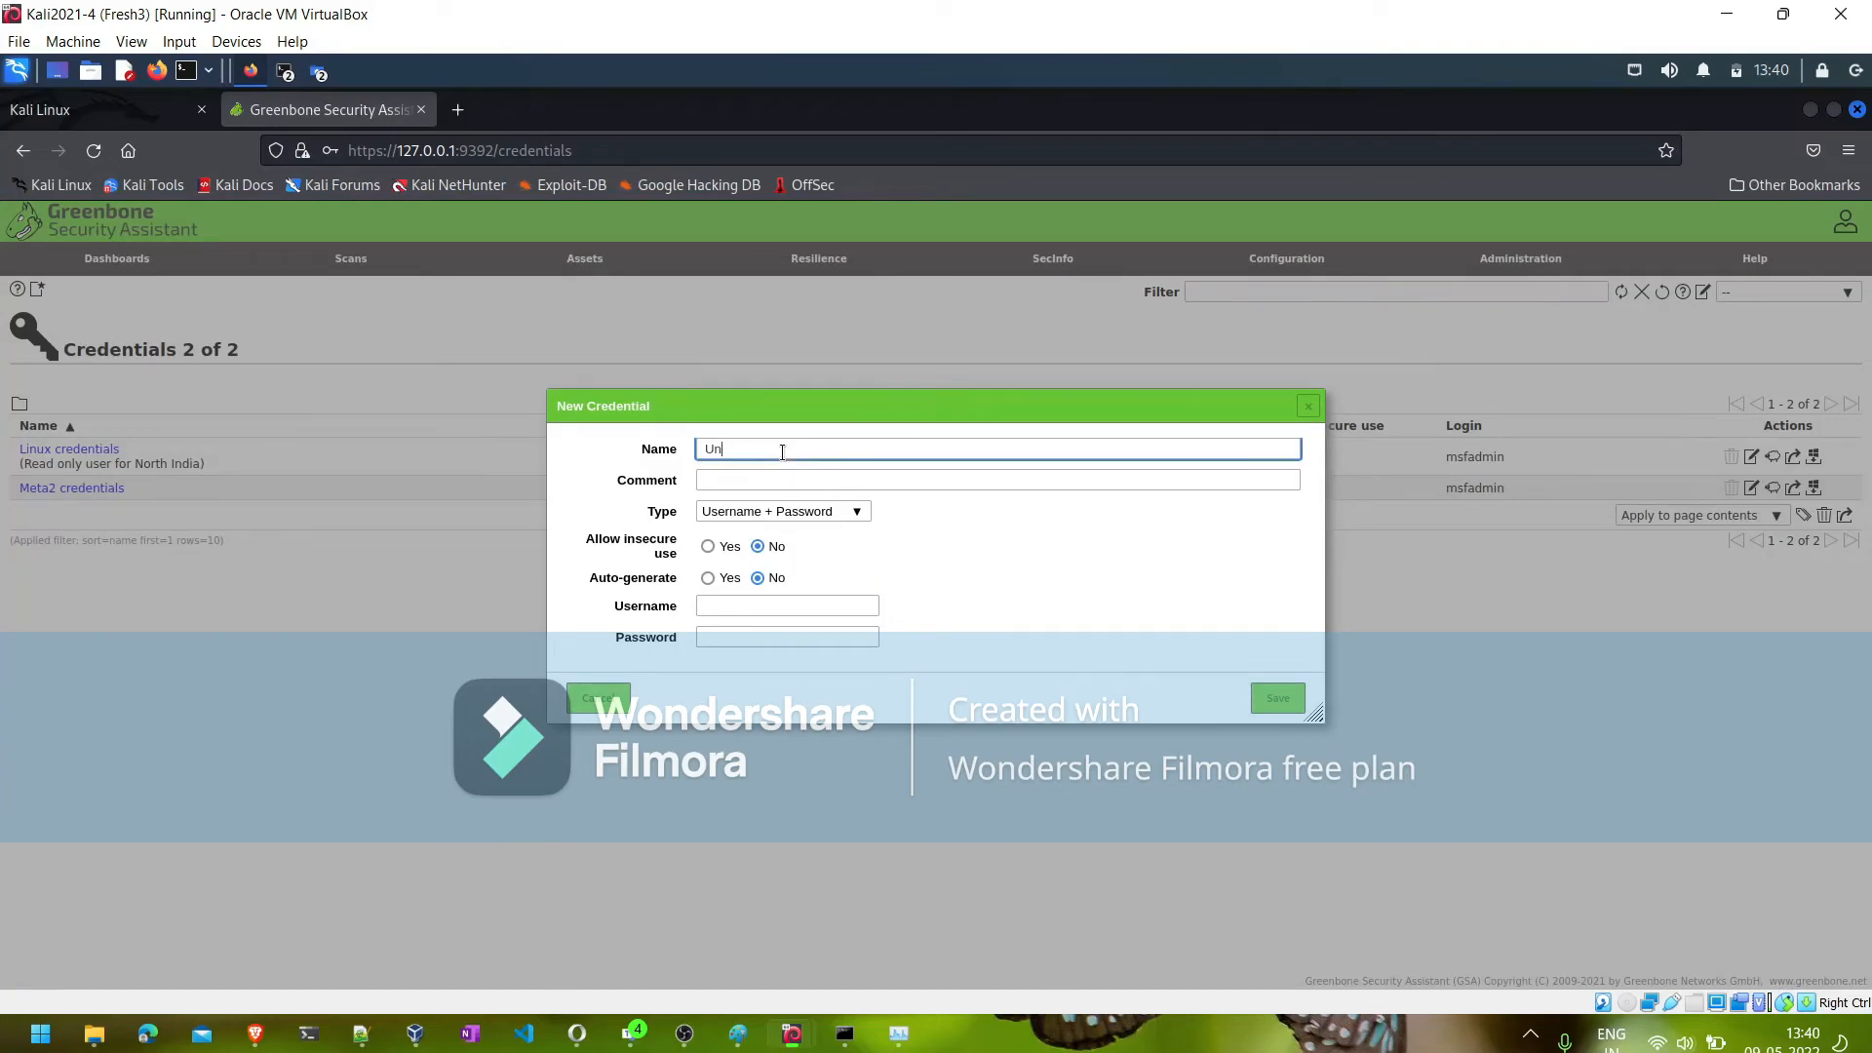
pyautogui.write('Windows Credentials')
# - Reuse the credential's name as its comment and choose Username + Password as the type
pyautogui.hotkey('ctrl', 'a')
pyautogui.hotkey('ctrl', 'c')
pyautogui.click(764, 482)
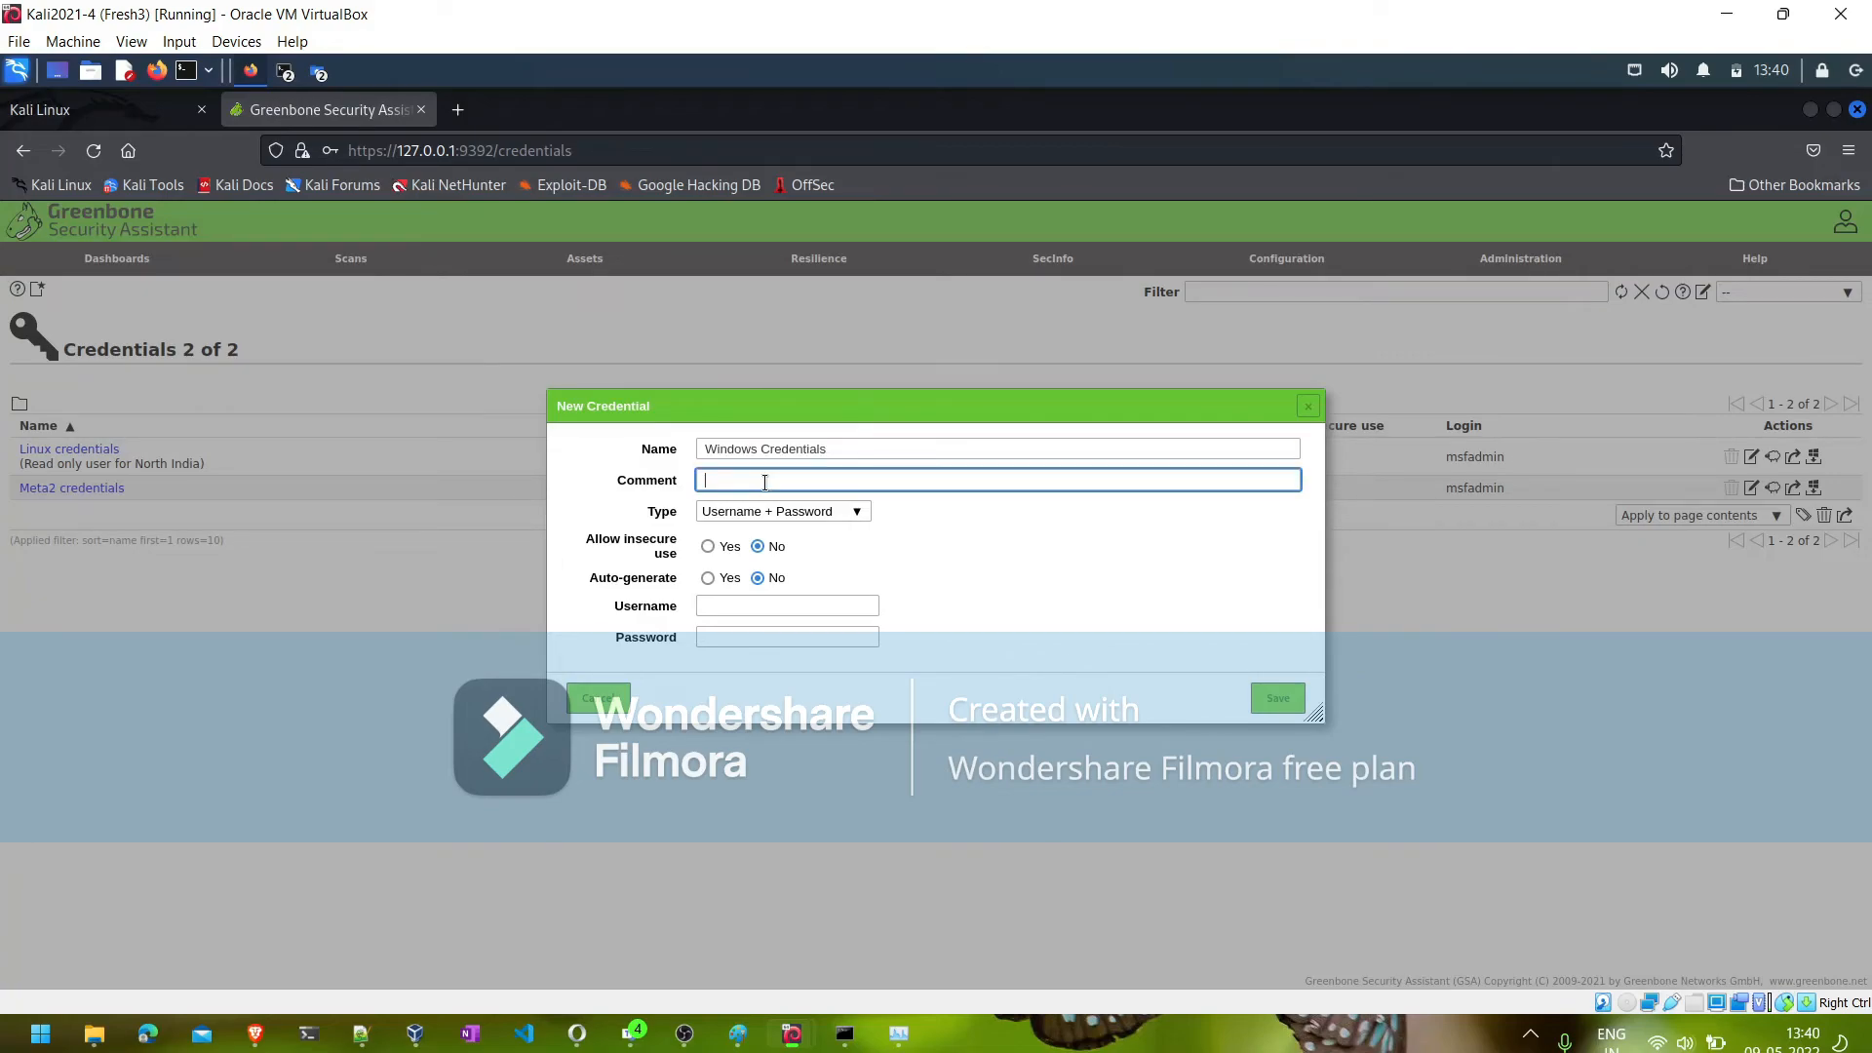
pyautogui.hotkey('ctrl', 'v')
pyautogui.click(771, 524)
pyautogui.click(772, 520)
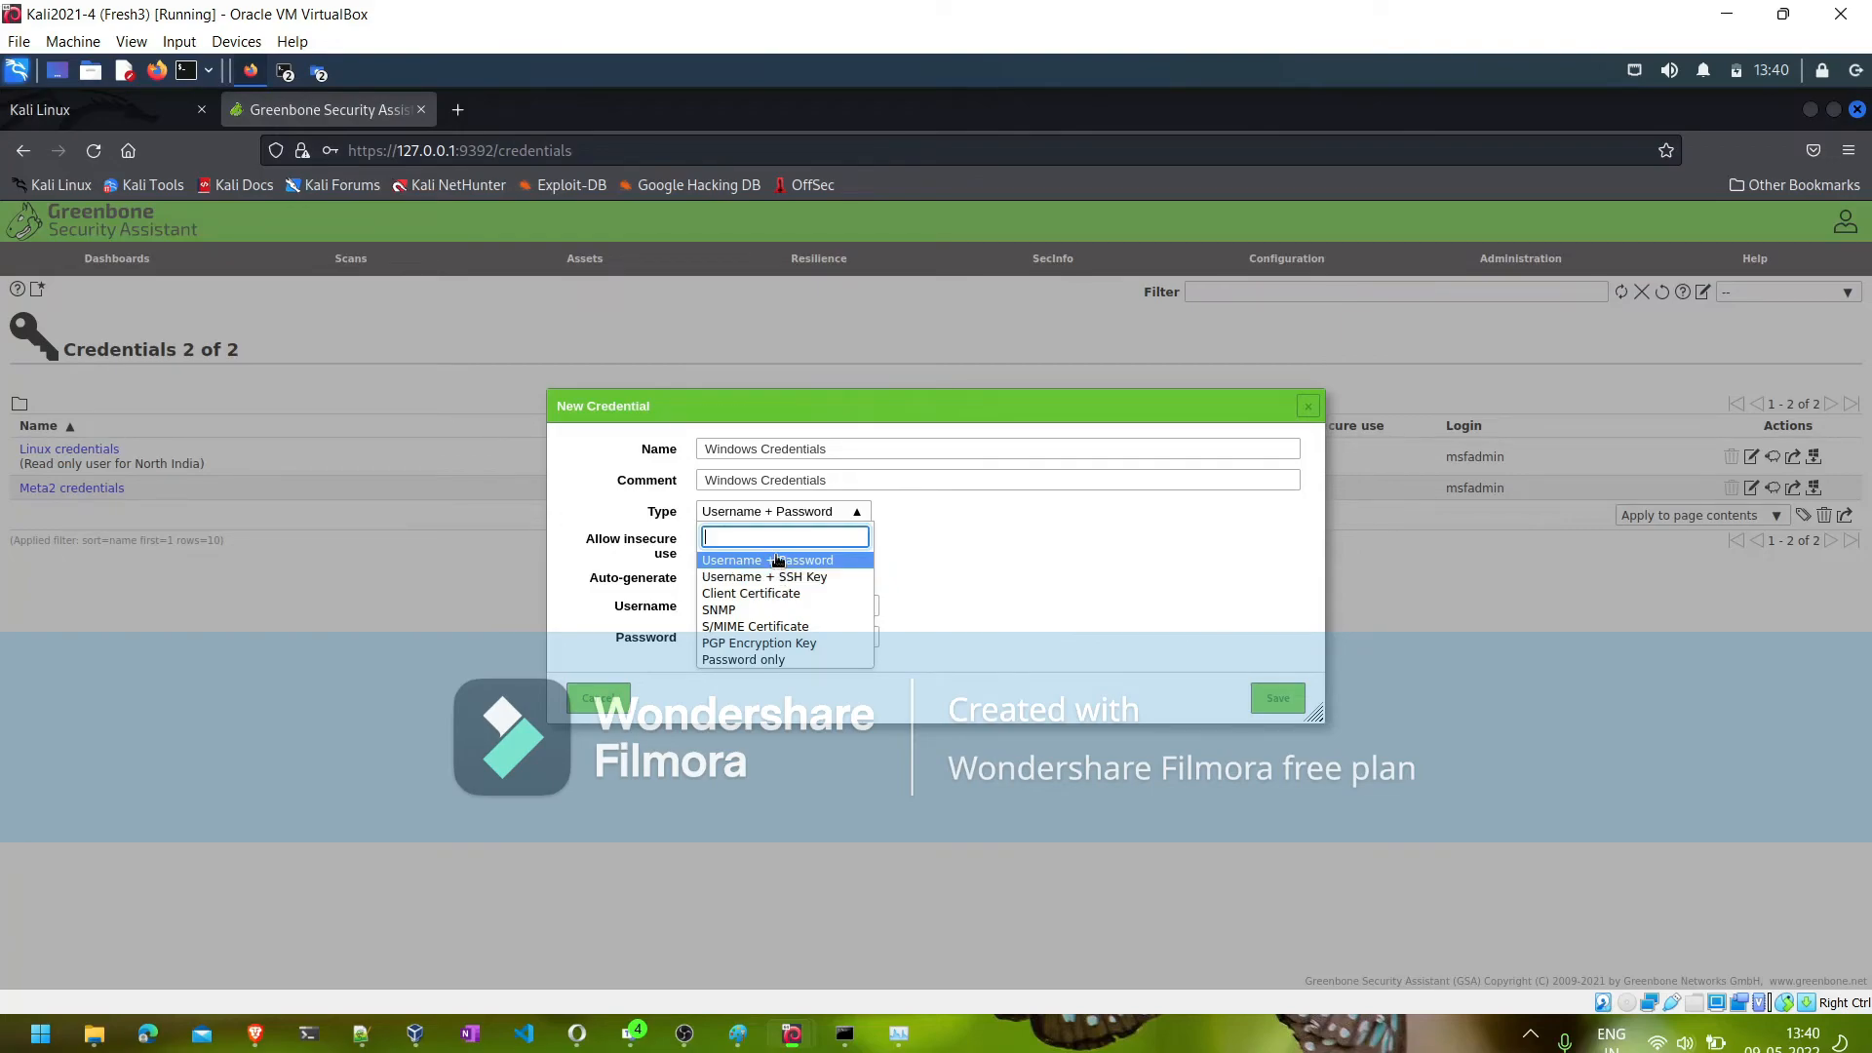
pyautogui.click(777, 559)
# - Enter the Windows credential's username and account password, and save the credential
pyautogui.click(754, 609)
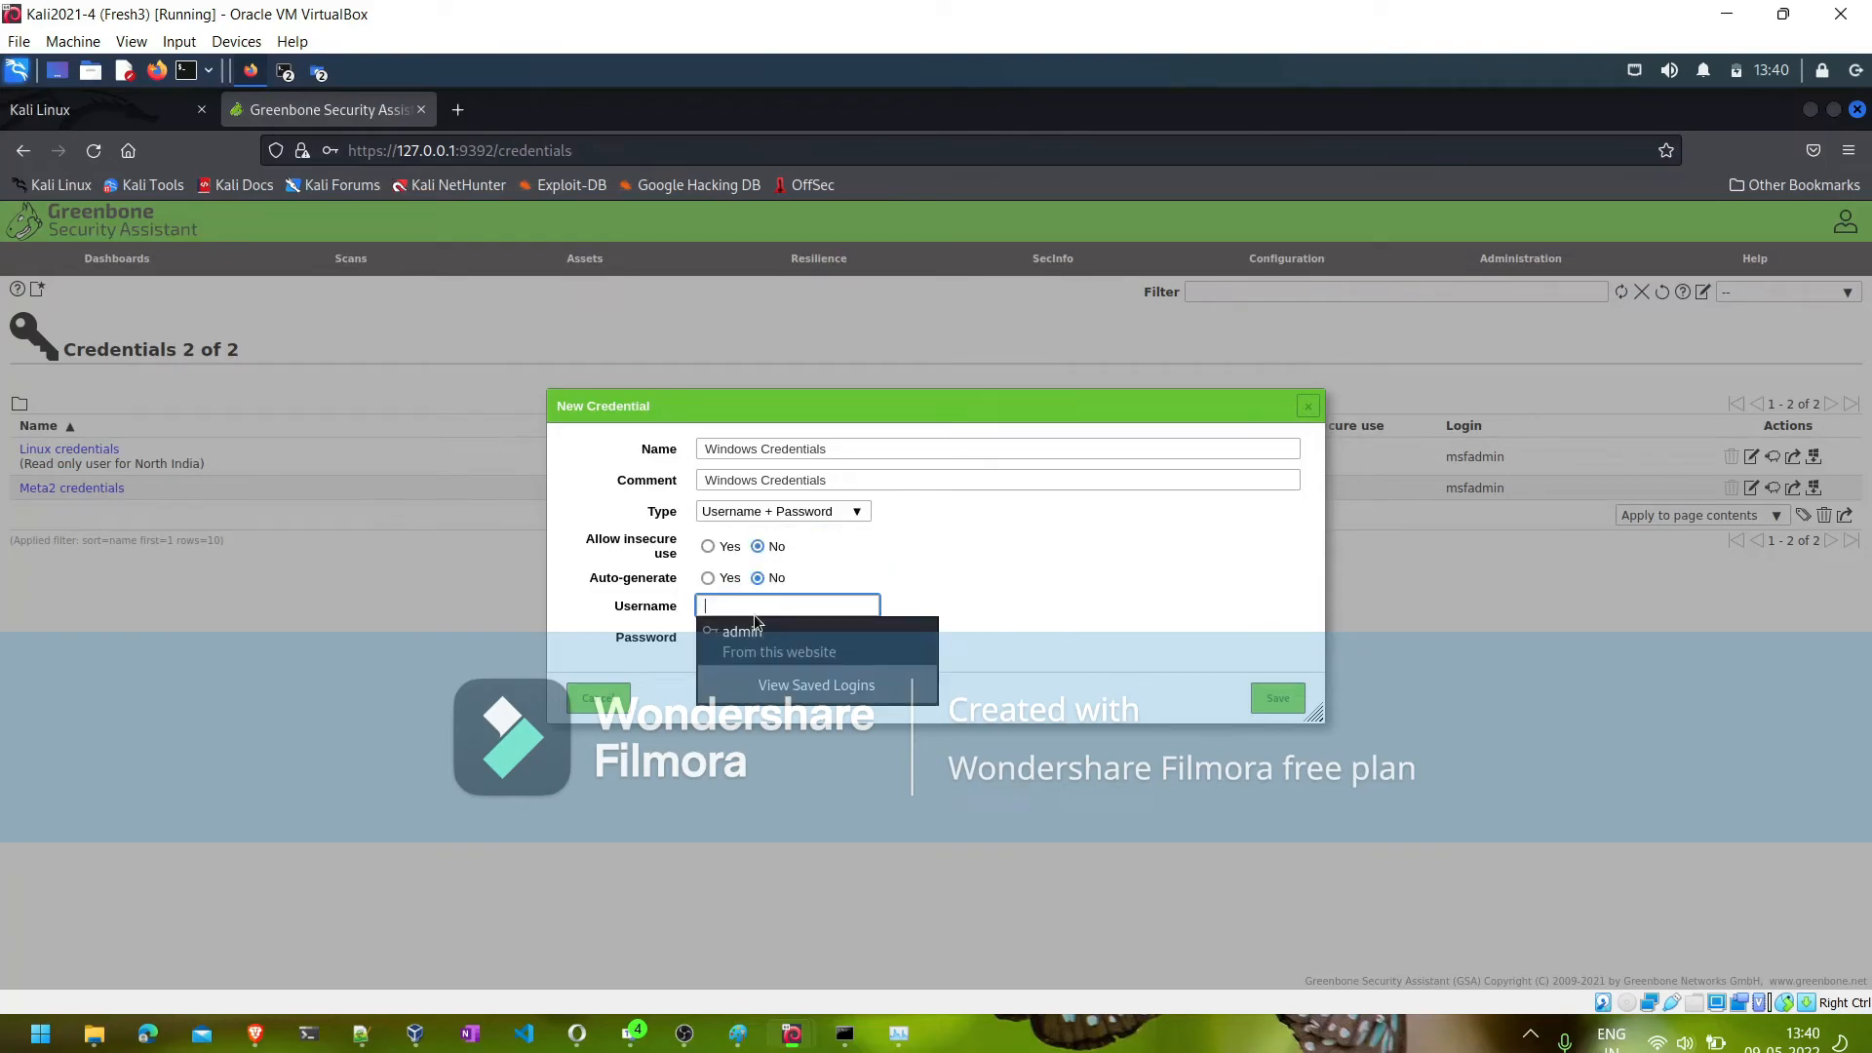
pyautogui.write('vagran')
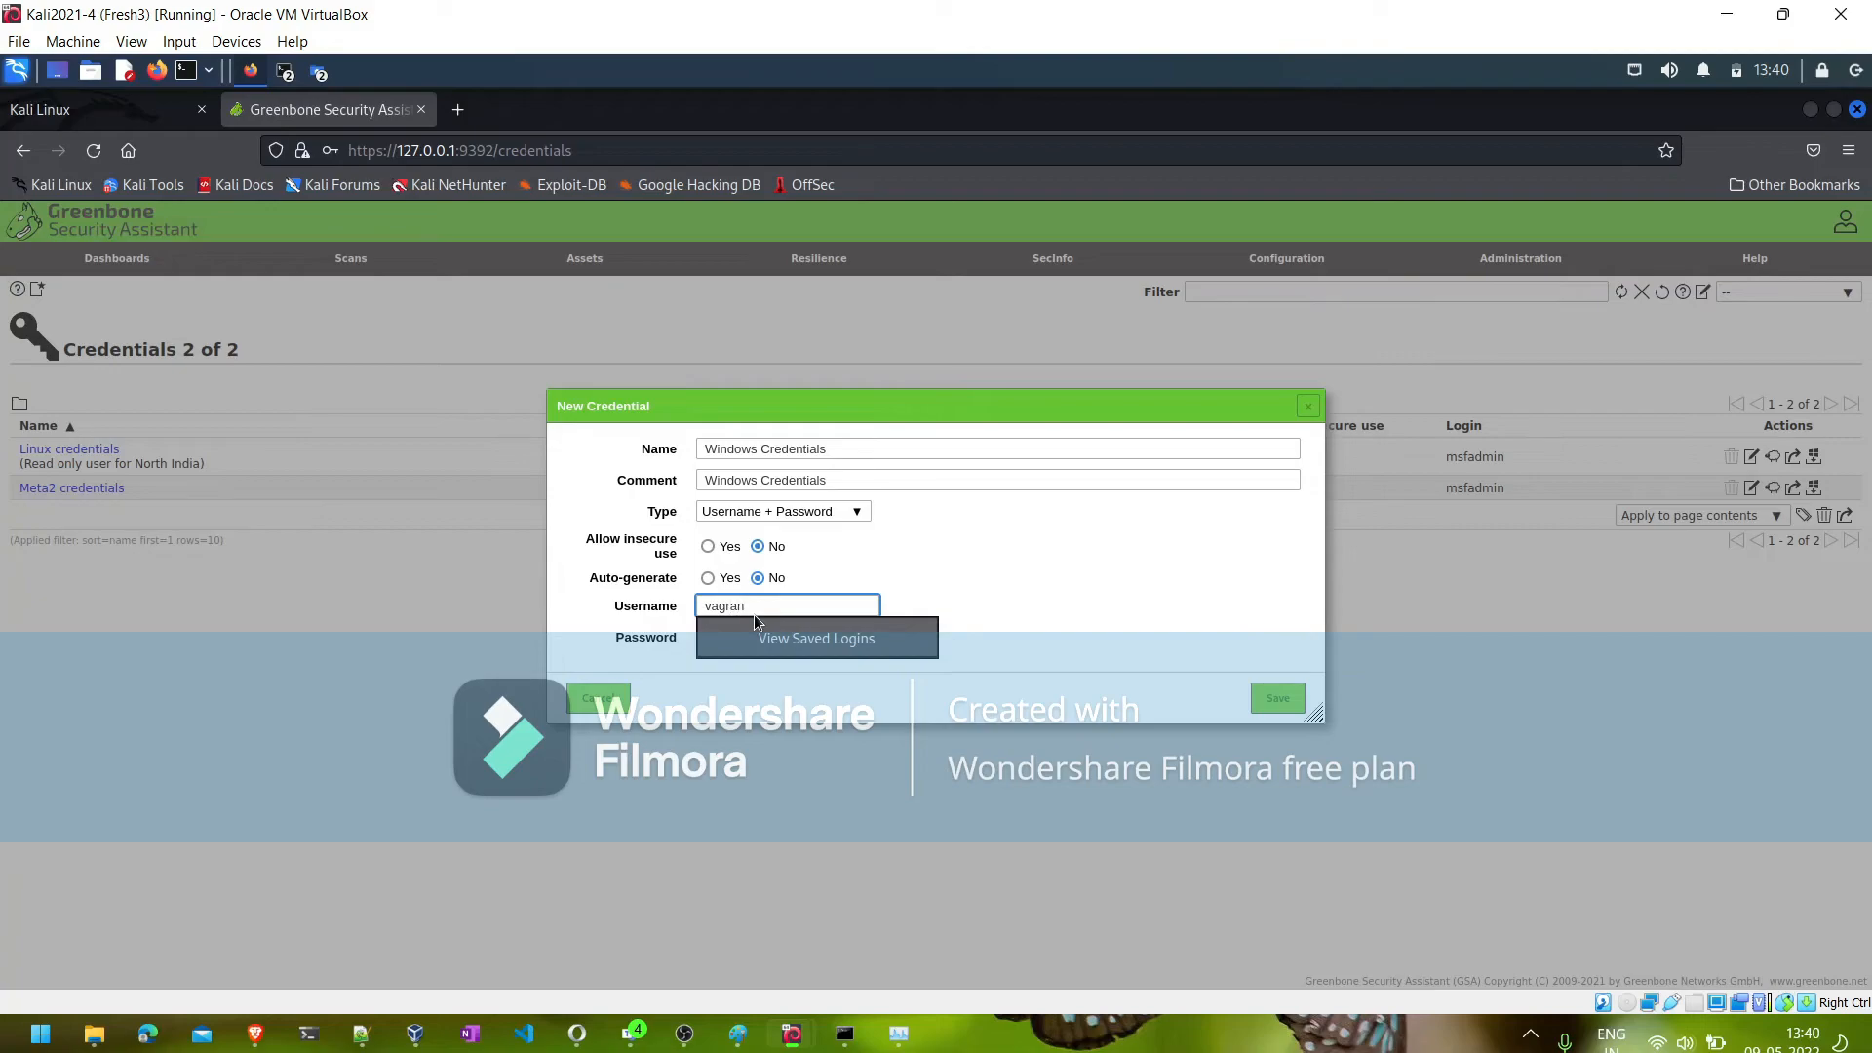
pyautogui.write('t')
pyautogui.press('Tab')
pyautogui.write('va')
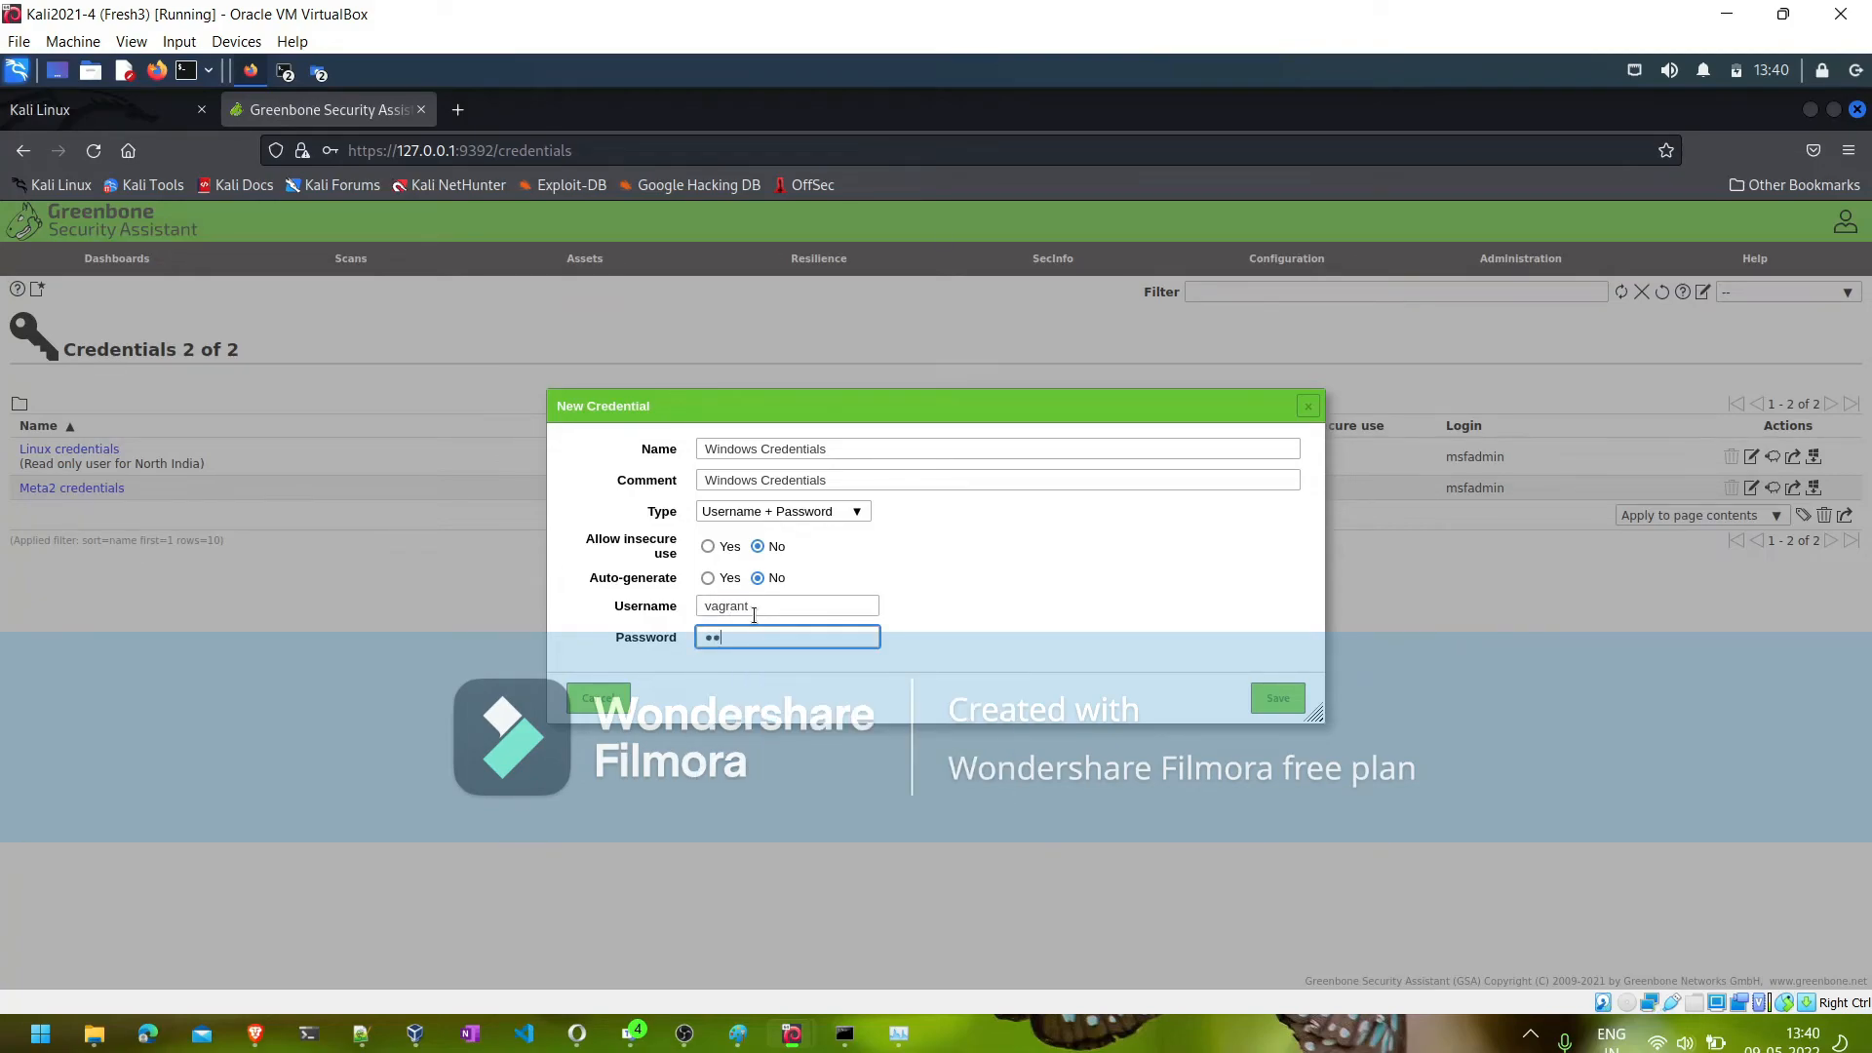
pyautogui.write('grant')
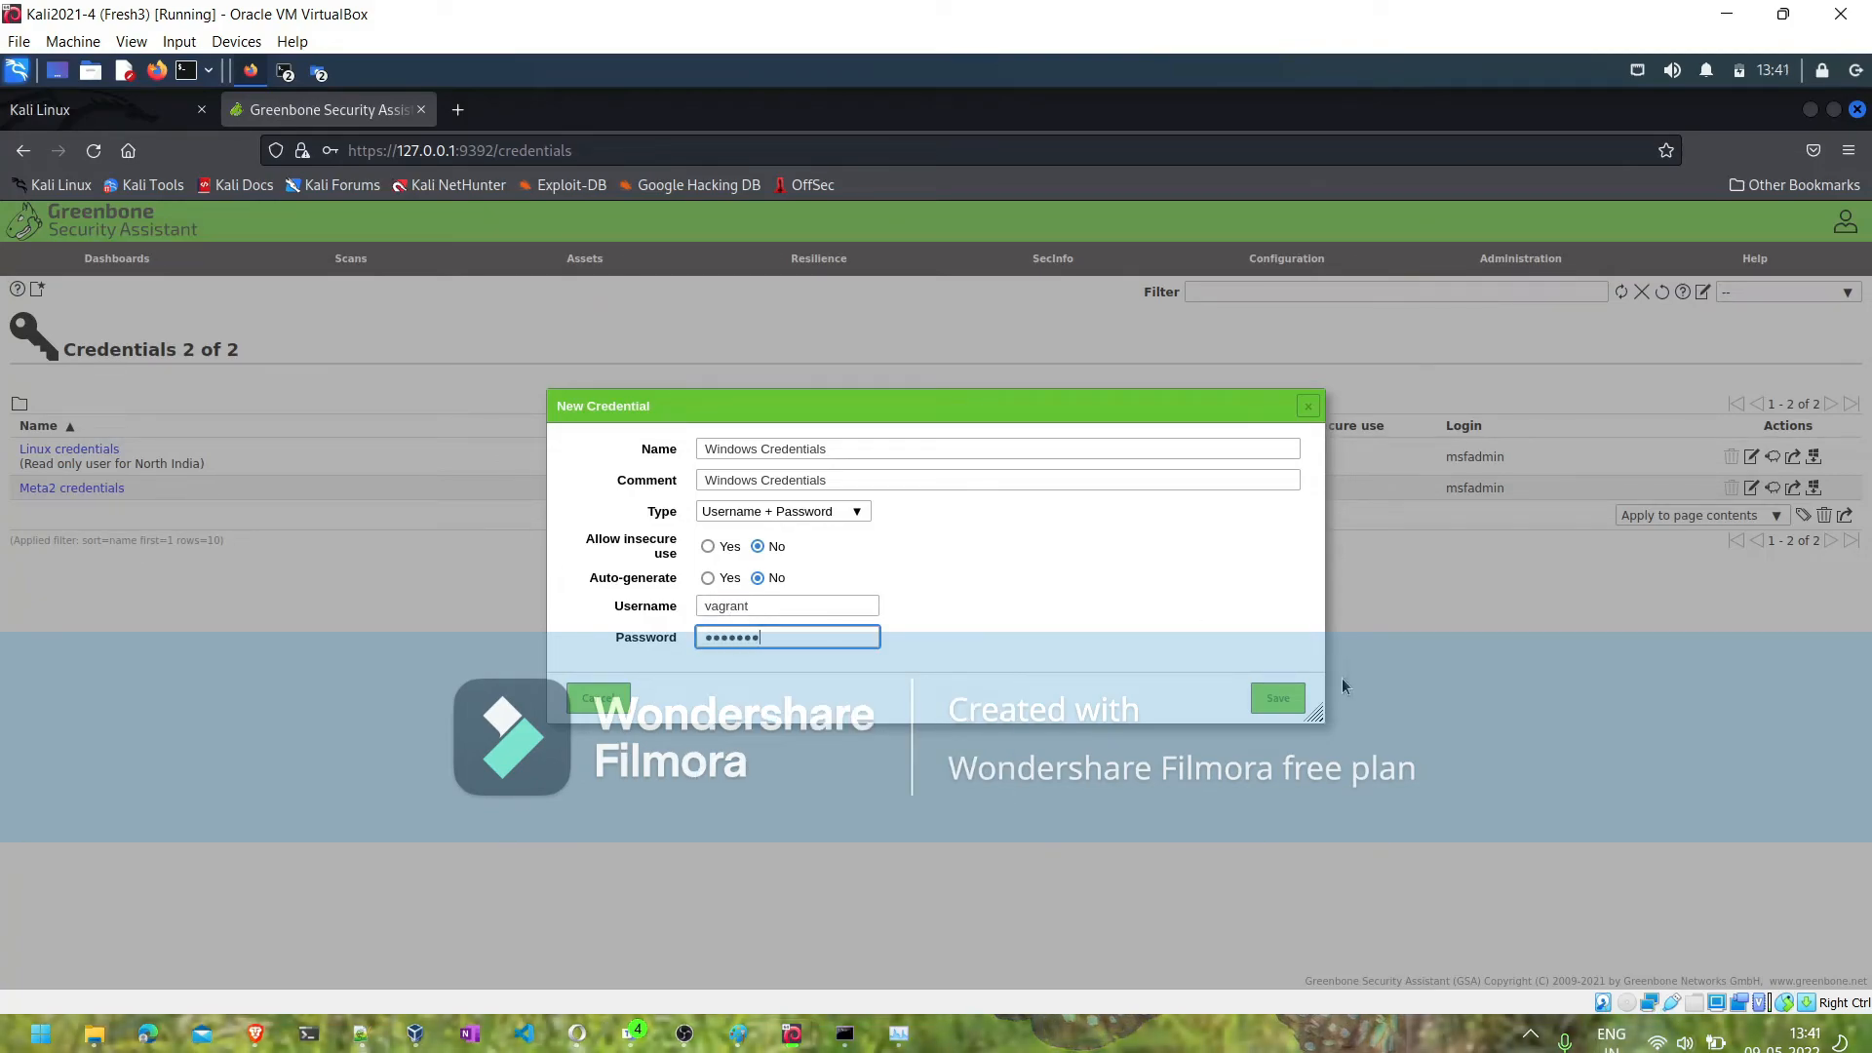
pyautogui.click(1291, 698)
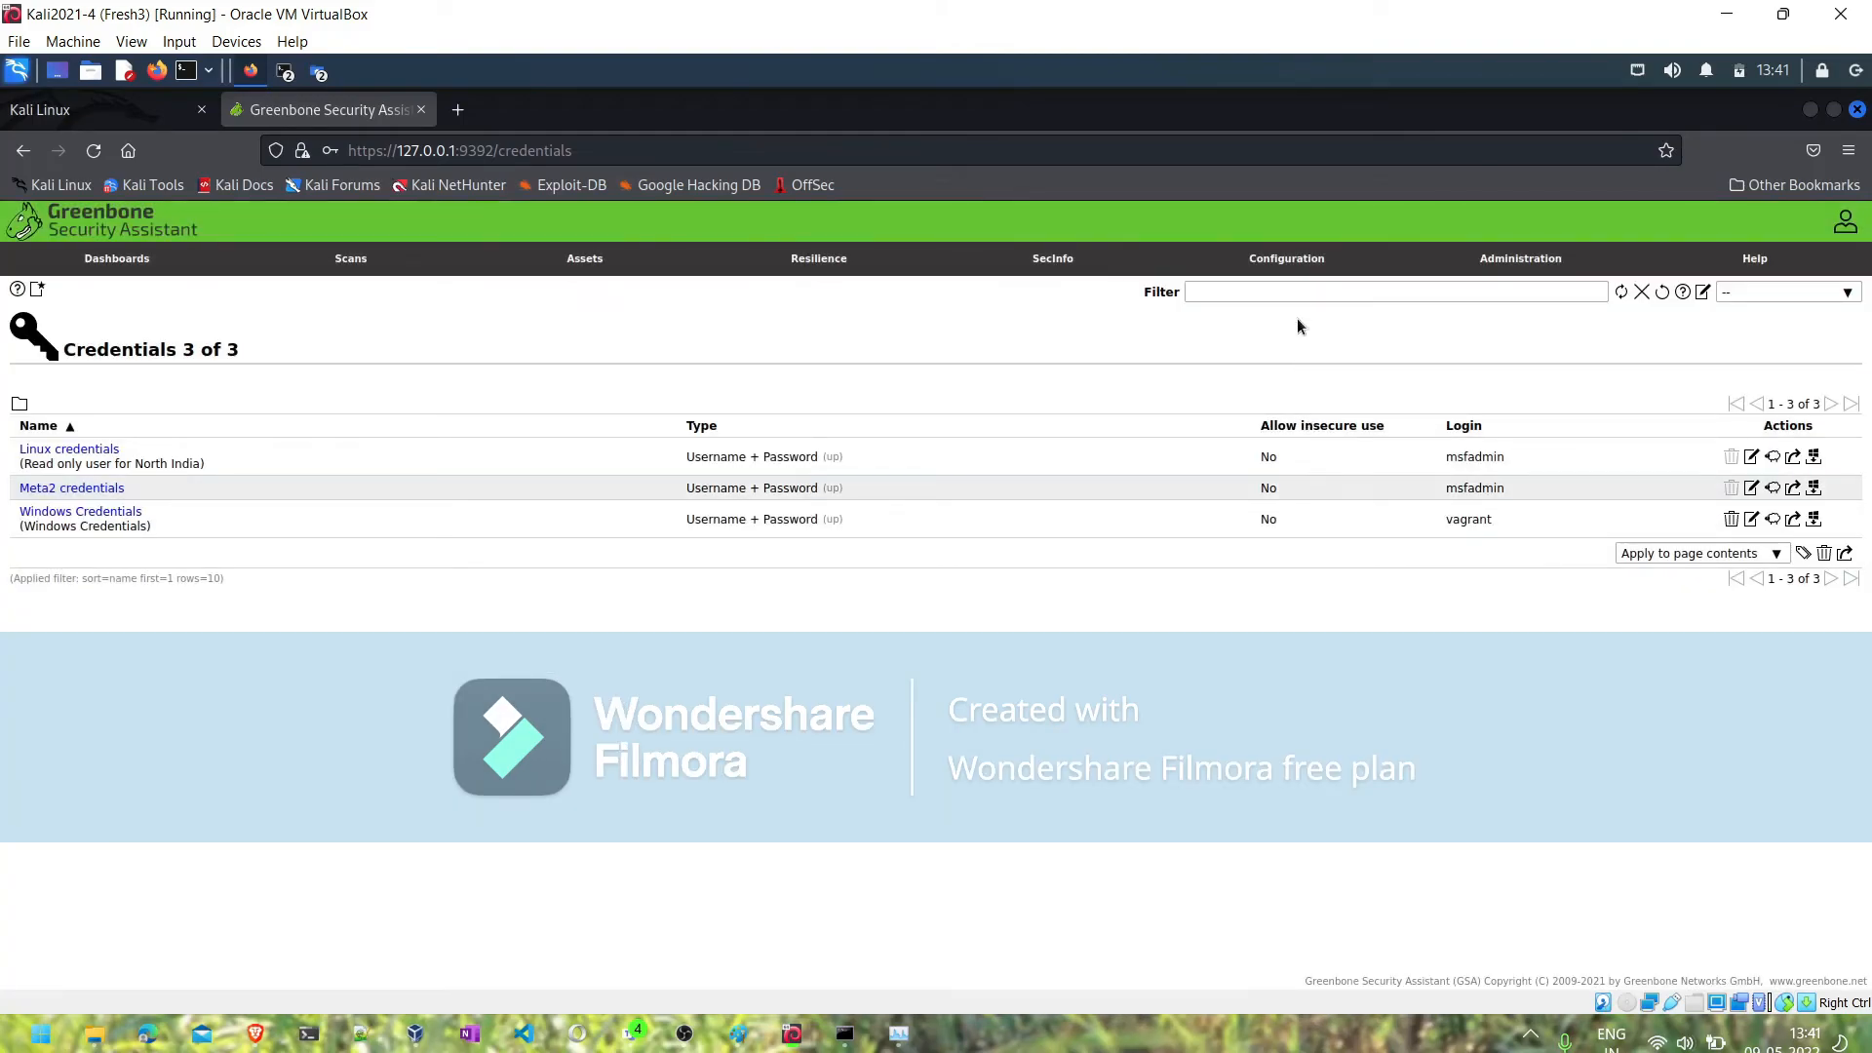
# - Start a new schedule from the schedules list and name it "North India Schedule"
pyautogui.moveTo(1554, 264)
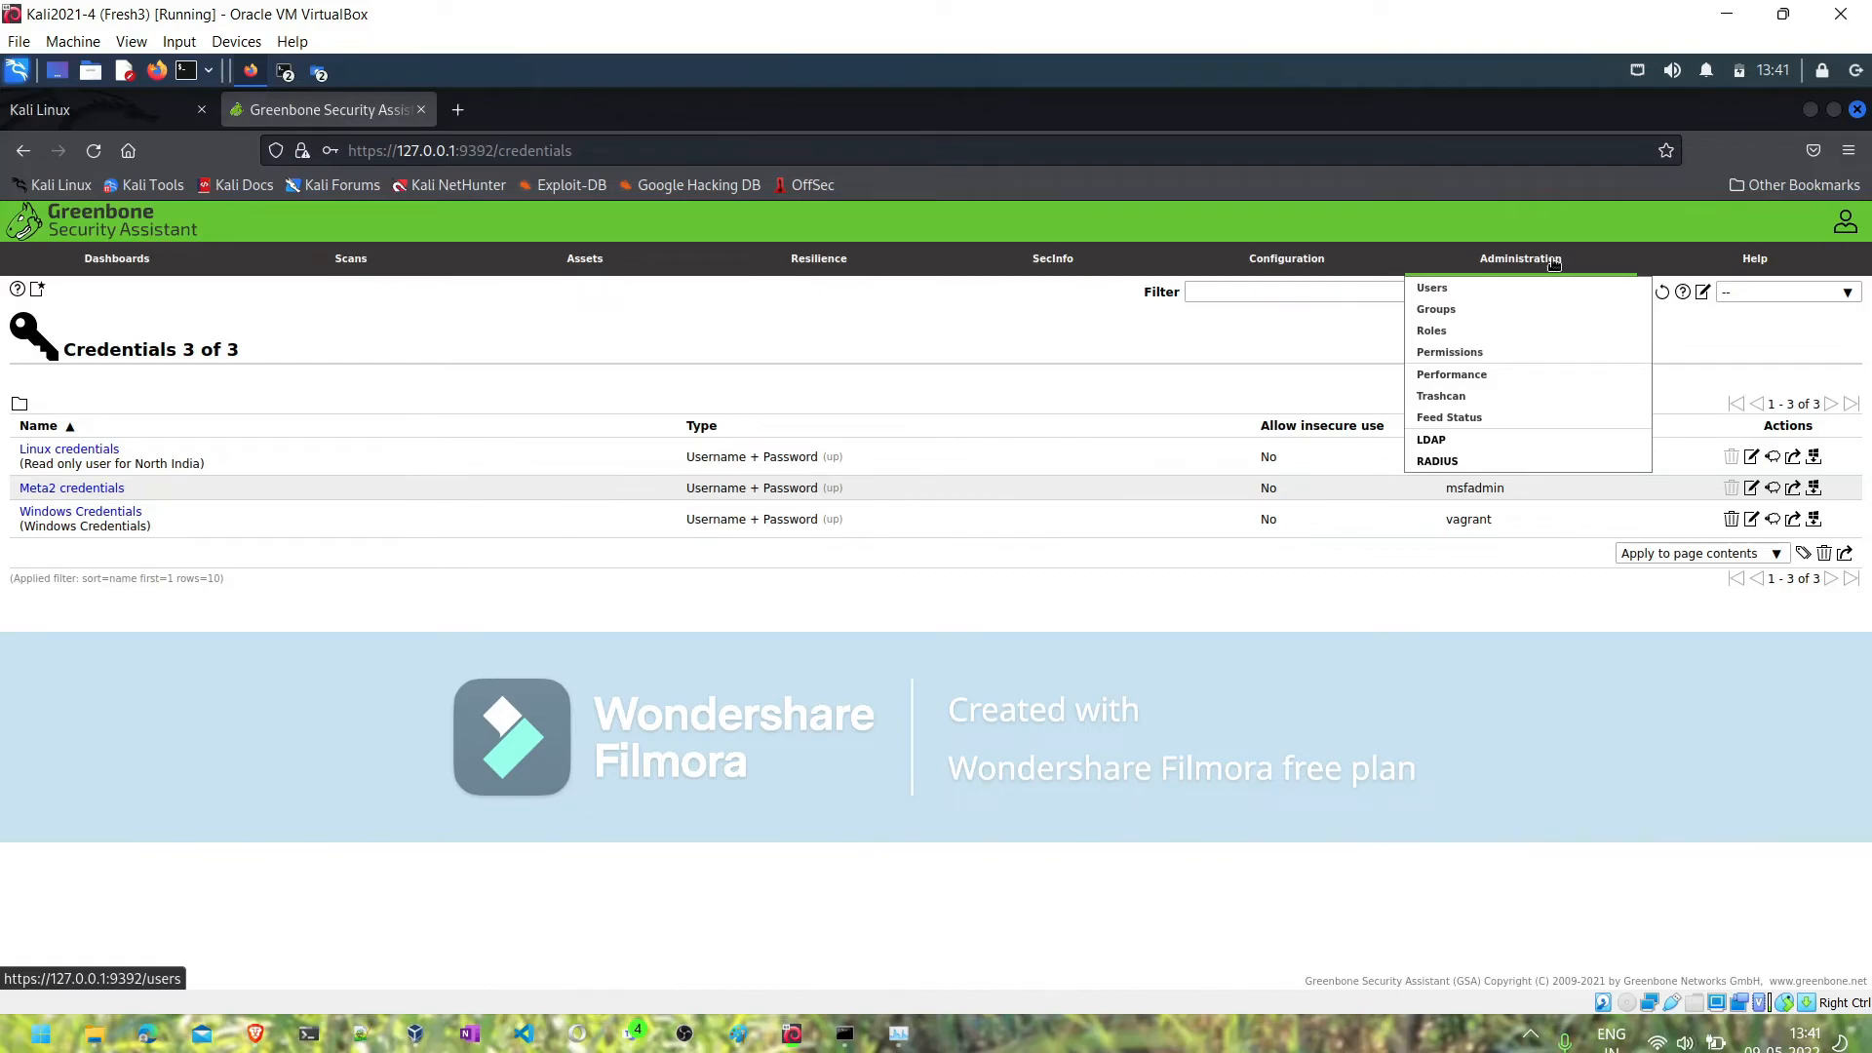
pyautogui.moveTo(1311, 264)
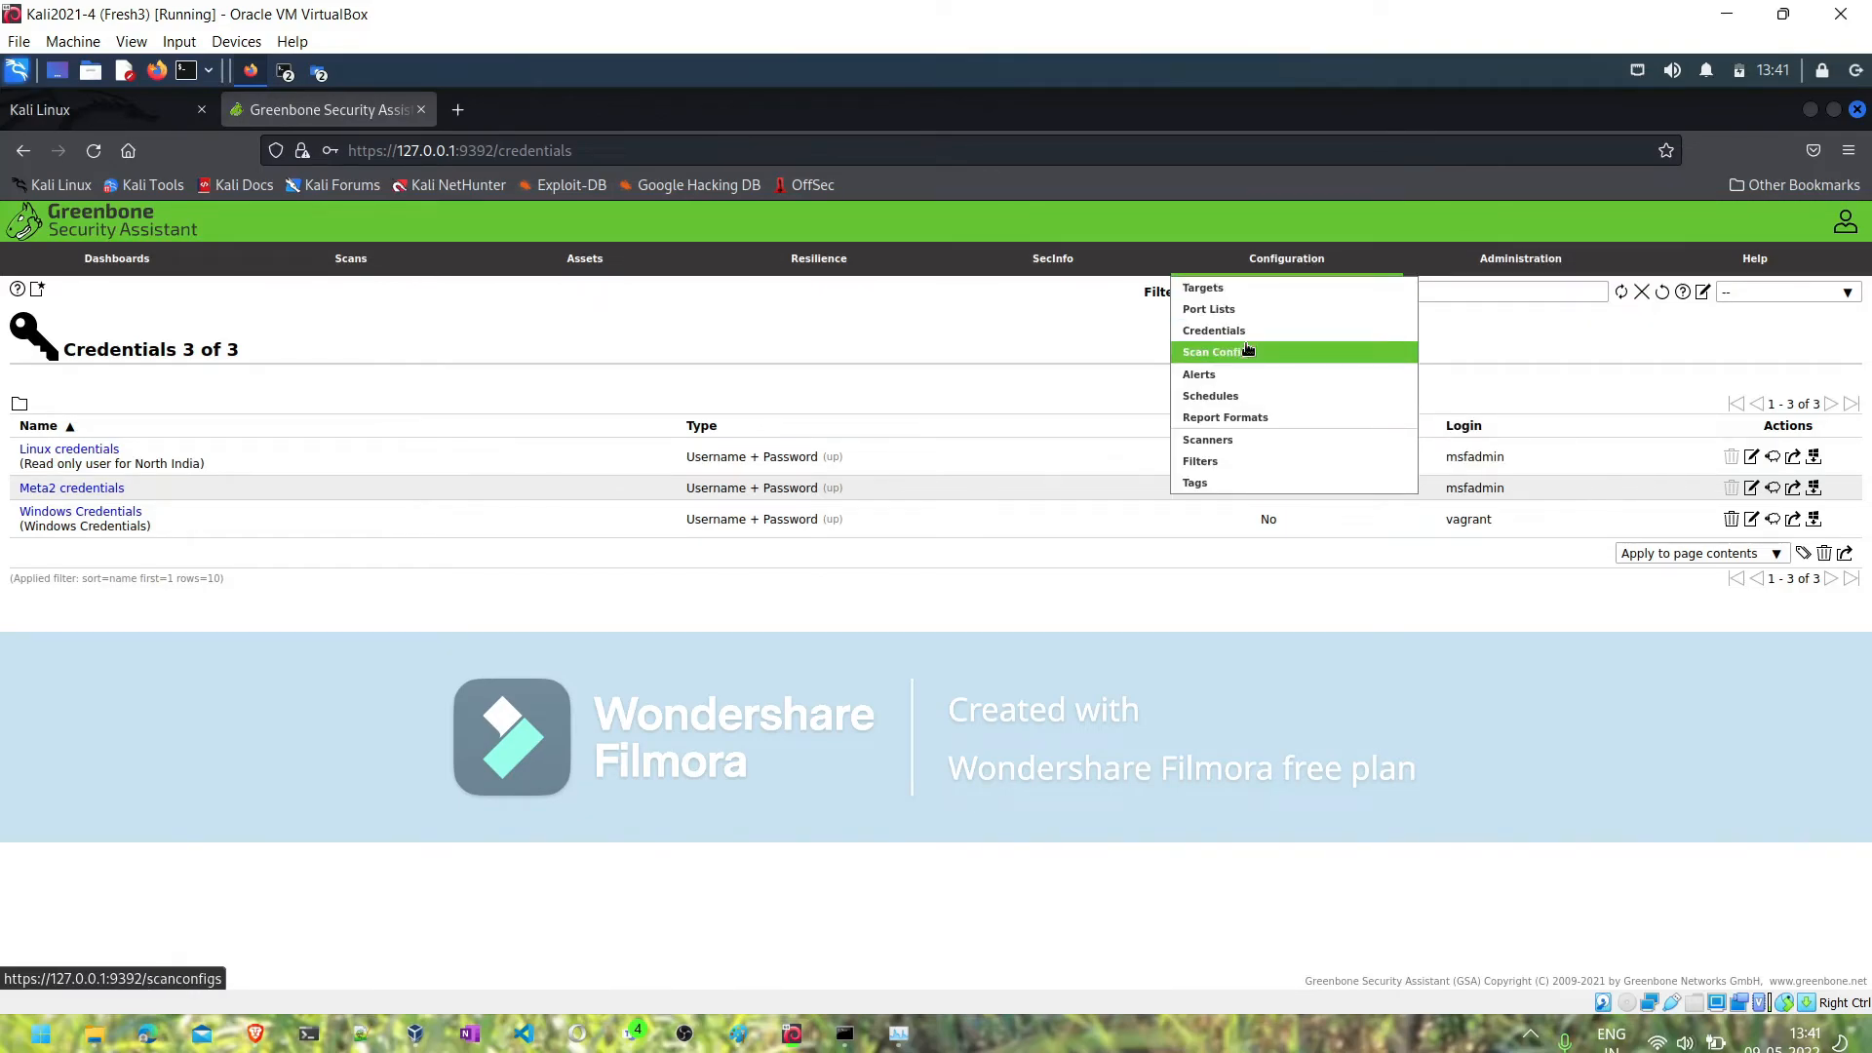
pyautogui.click(1210, 396)
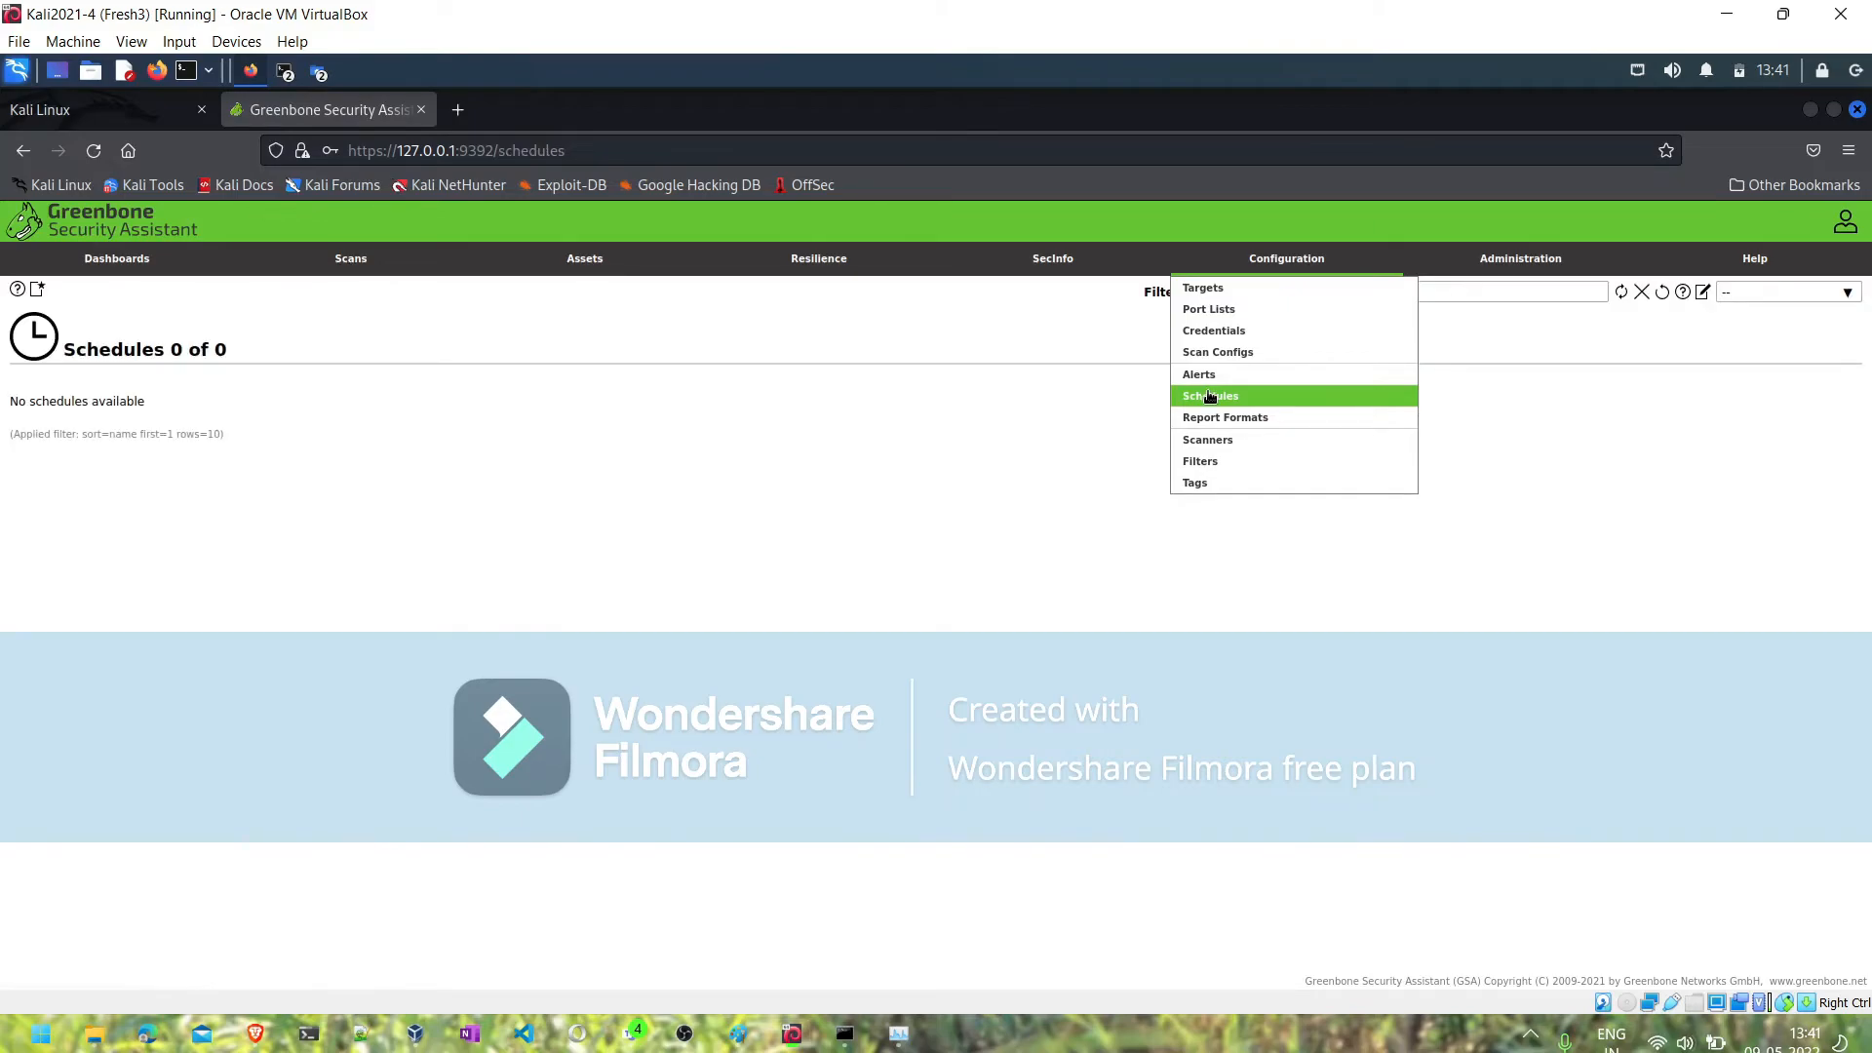
pyautogui.click(37, 291)
pyautogui.moveTo(771, 445); pyautogui.dragTo(619, 441)
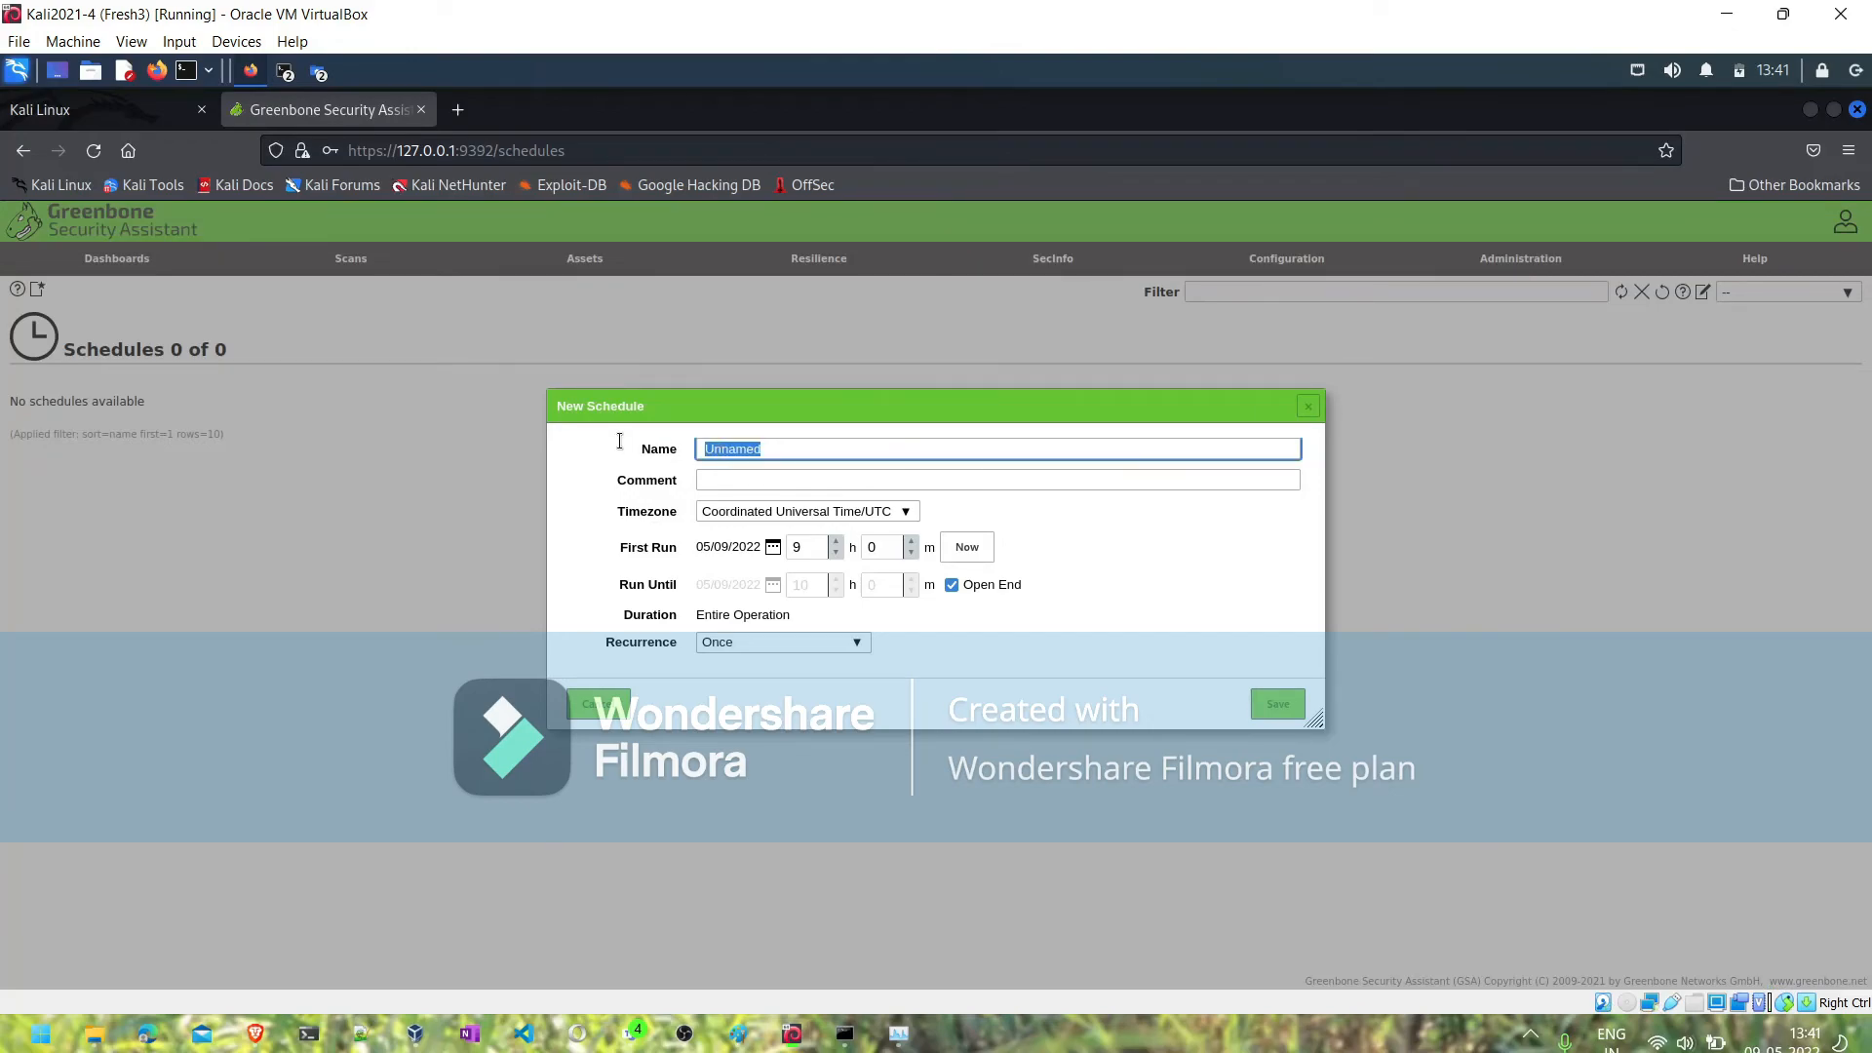
pyautogui.write('North India Schedule')
# - Turn off Open End for the schedule and set First Run to 22 h and Run Until to 5 h
pyautogui.click(950, 585)
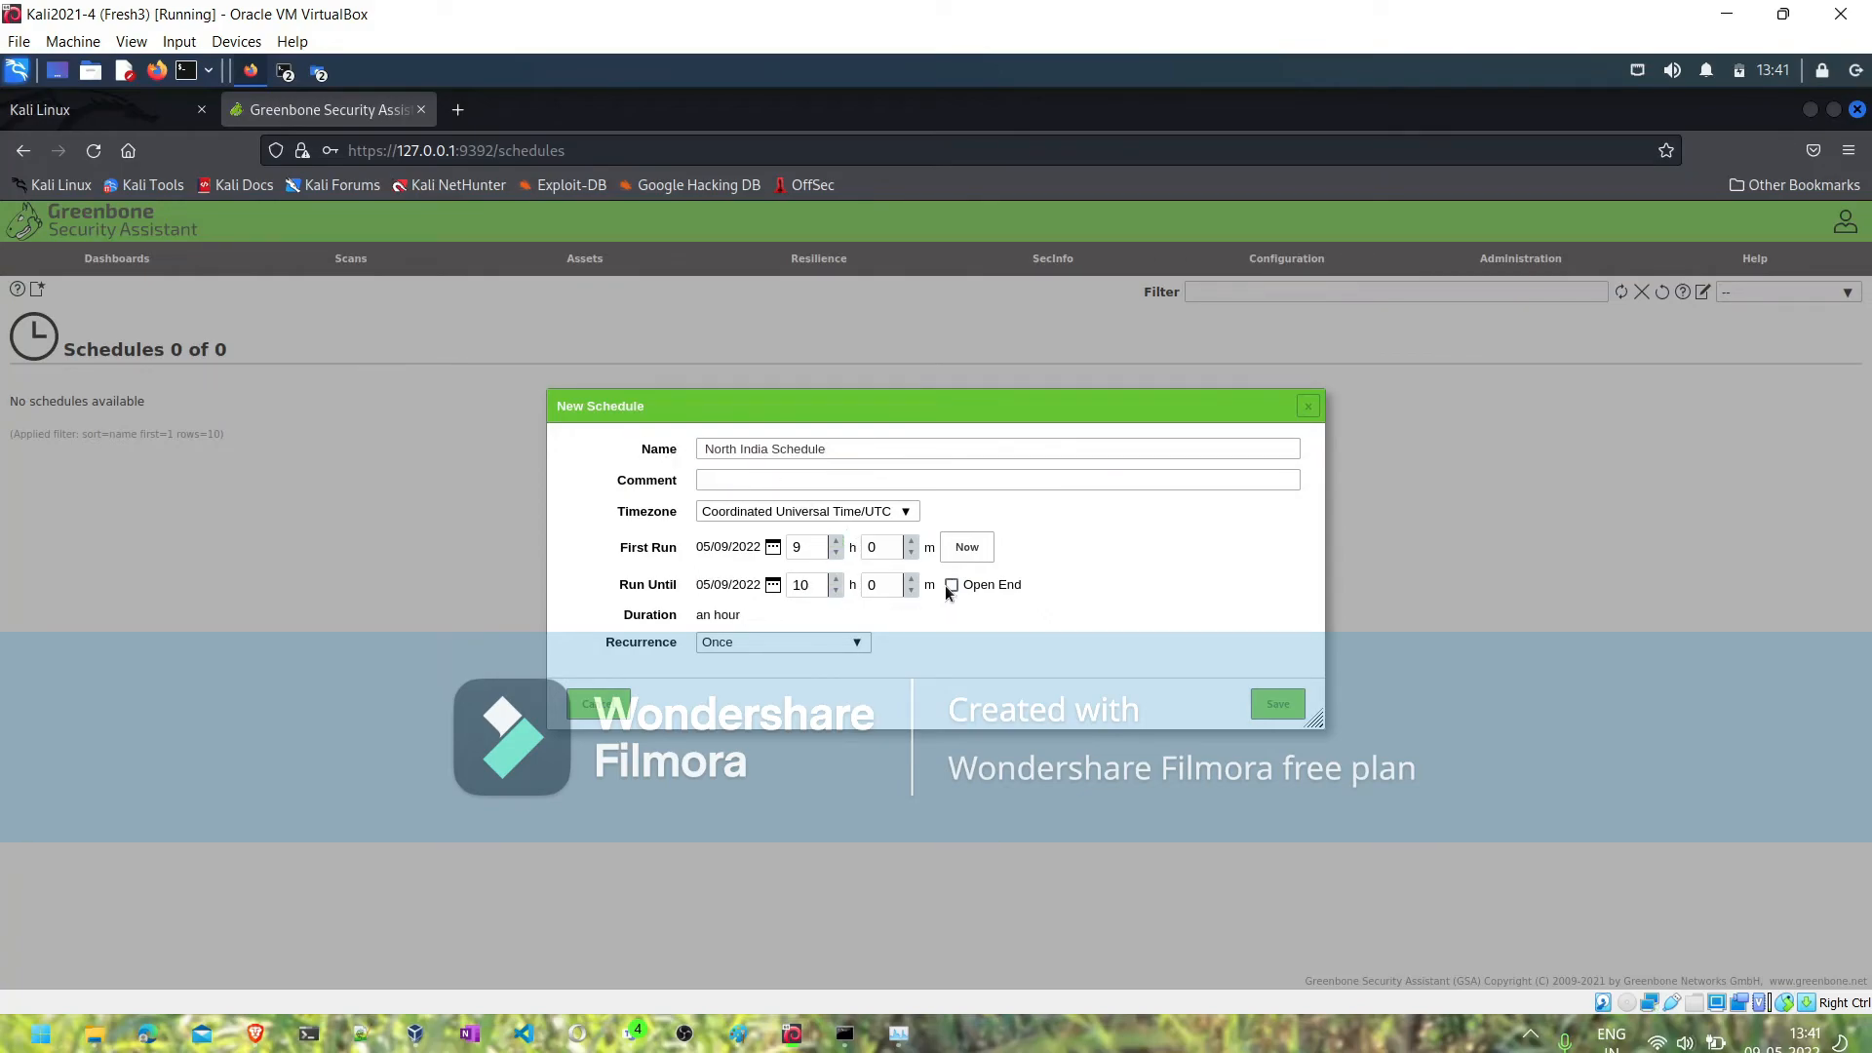
pyautogui.click(837, 543)
pyautogui.doubleClick(808, 547)
pyautogui.write('22')
pyautogui.doubleClick(805, 585)
pyautogui.write('05')
# - Set the schedule's Run Until date to 05/10/2022
pyautogui.click(773, 550)
pyautogui.click(773, 548)
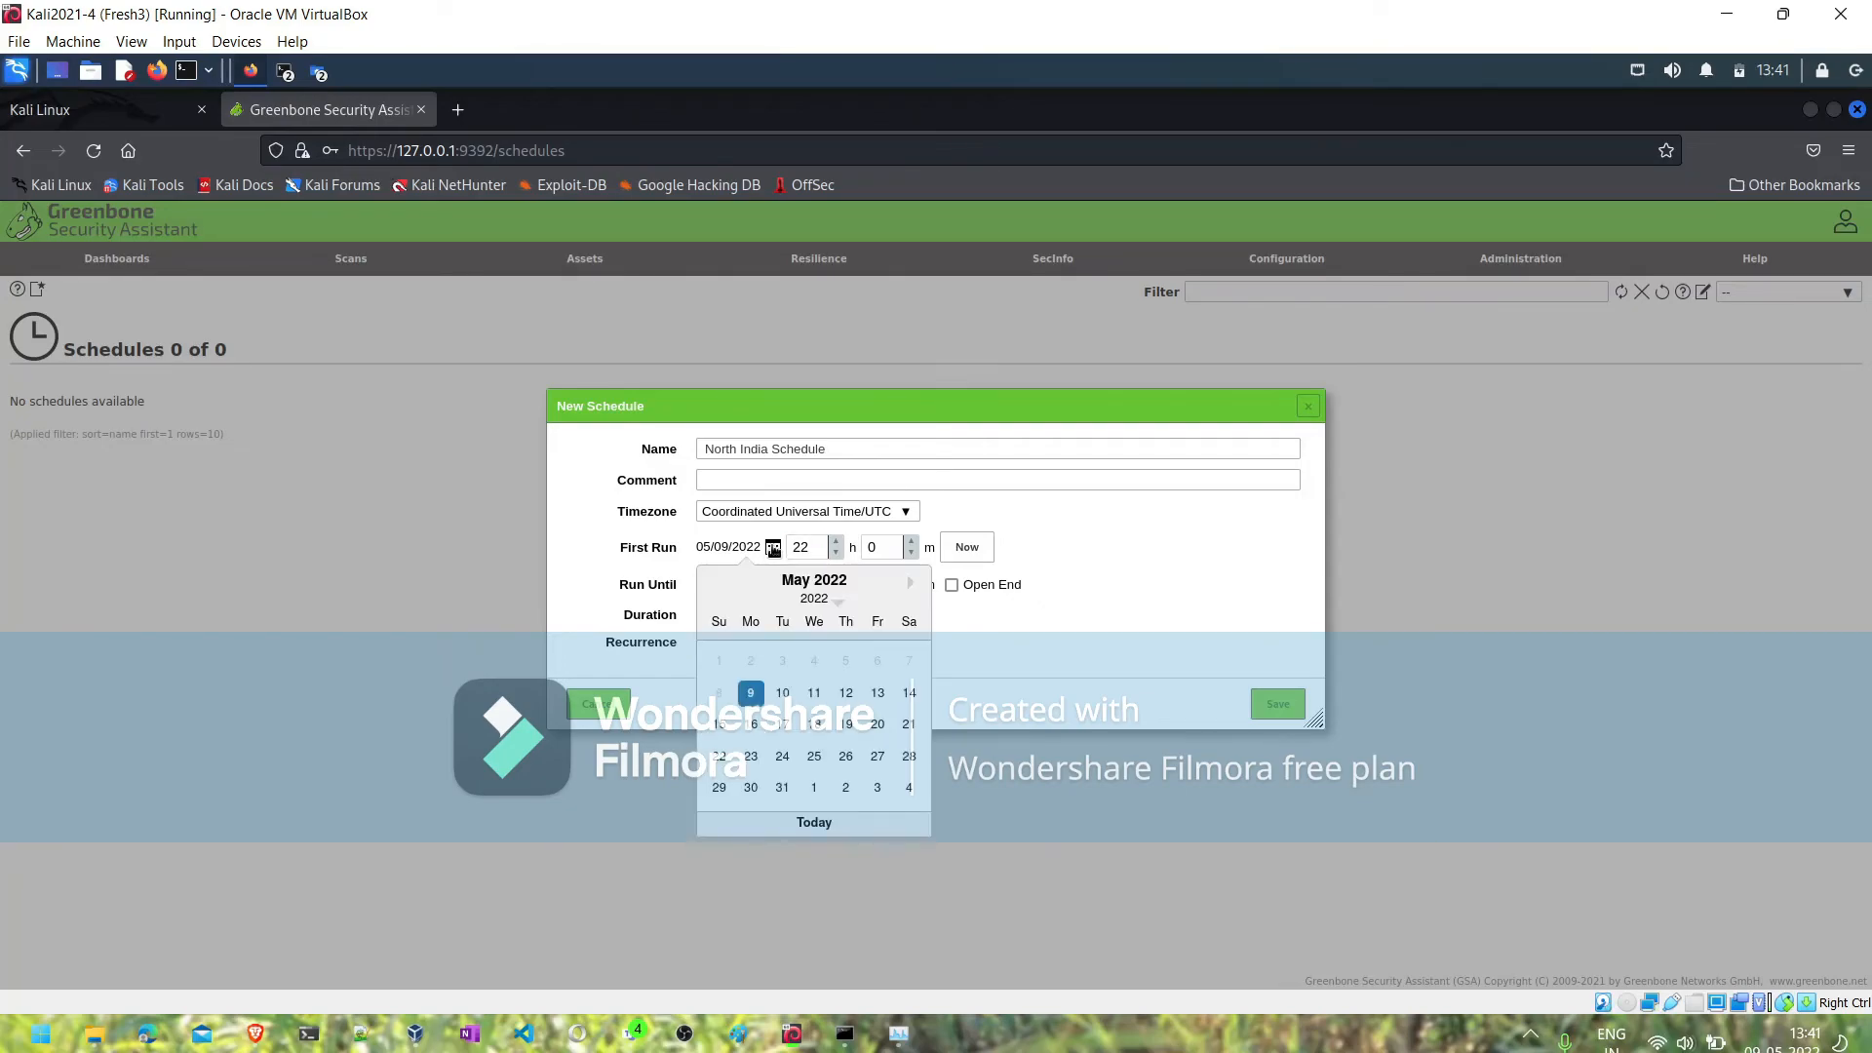
pyautogui.click(626, 583)
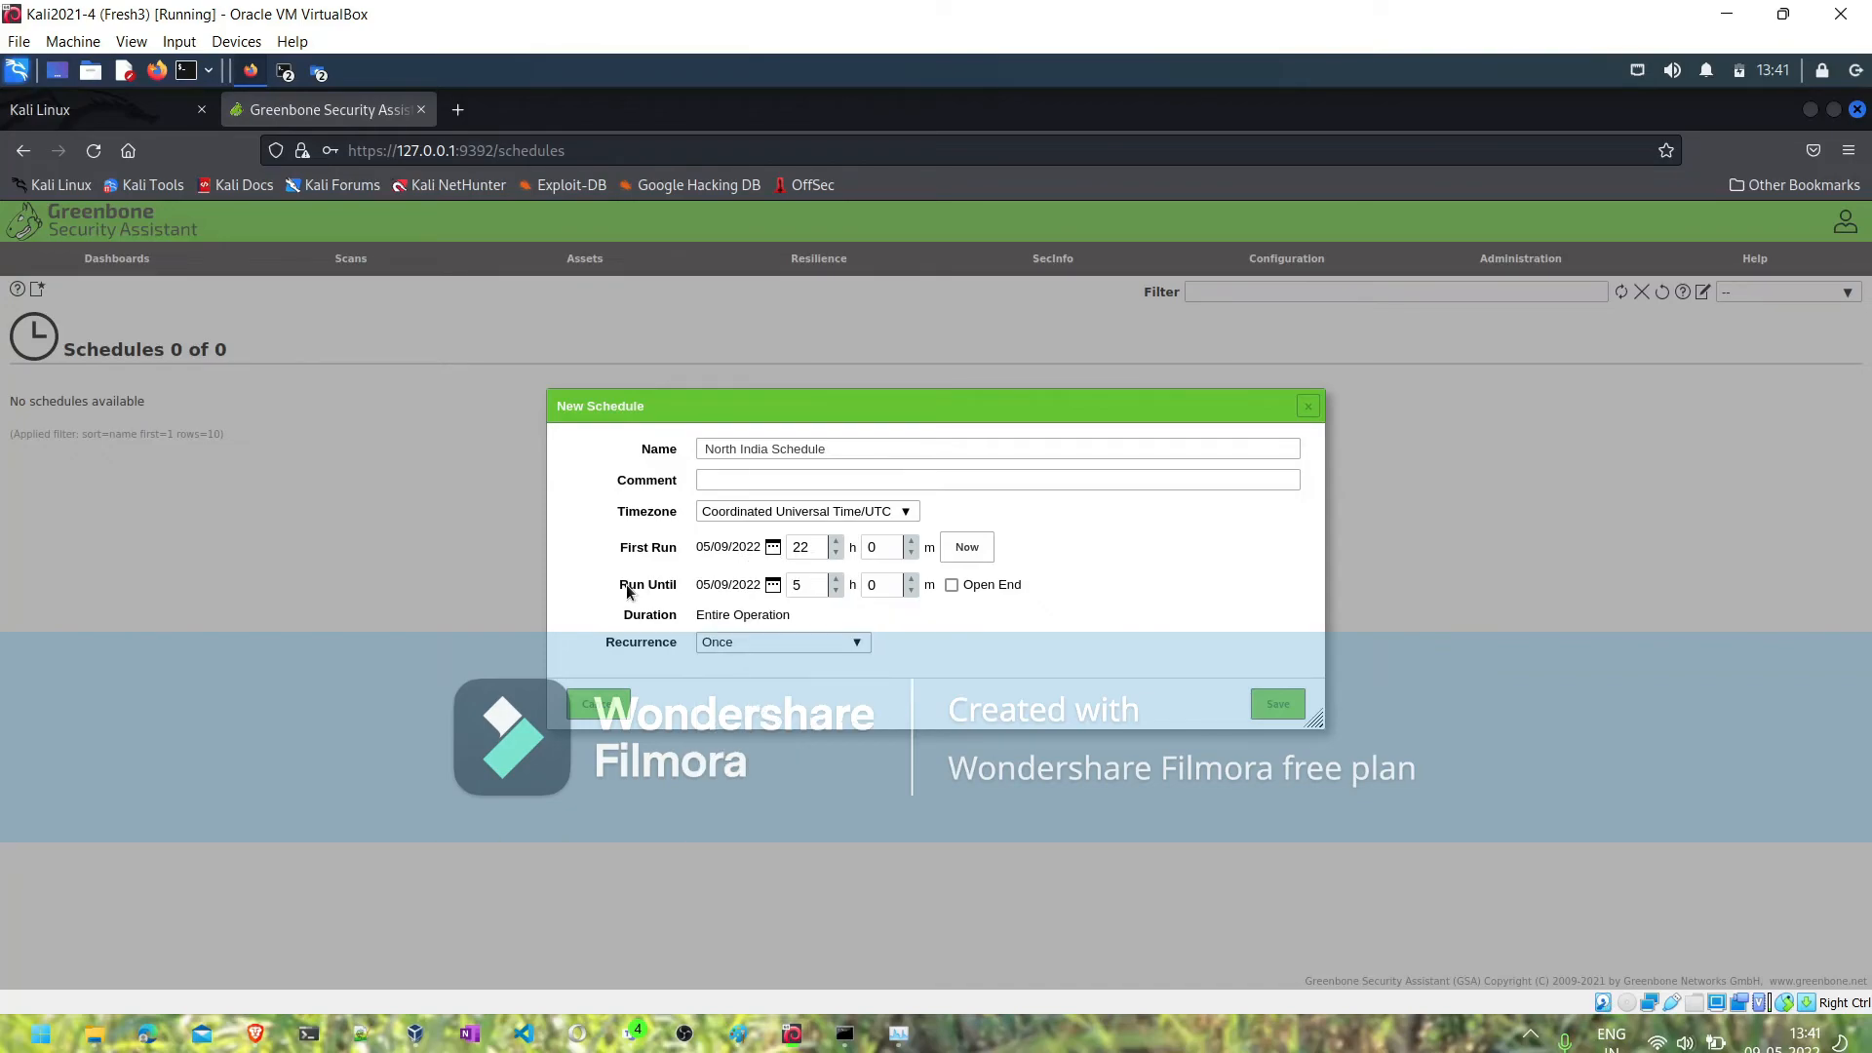
pyautogui.click(774, 585)
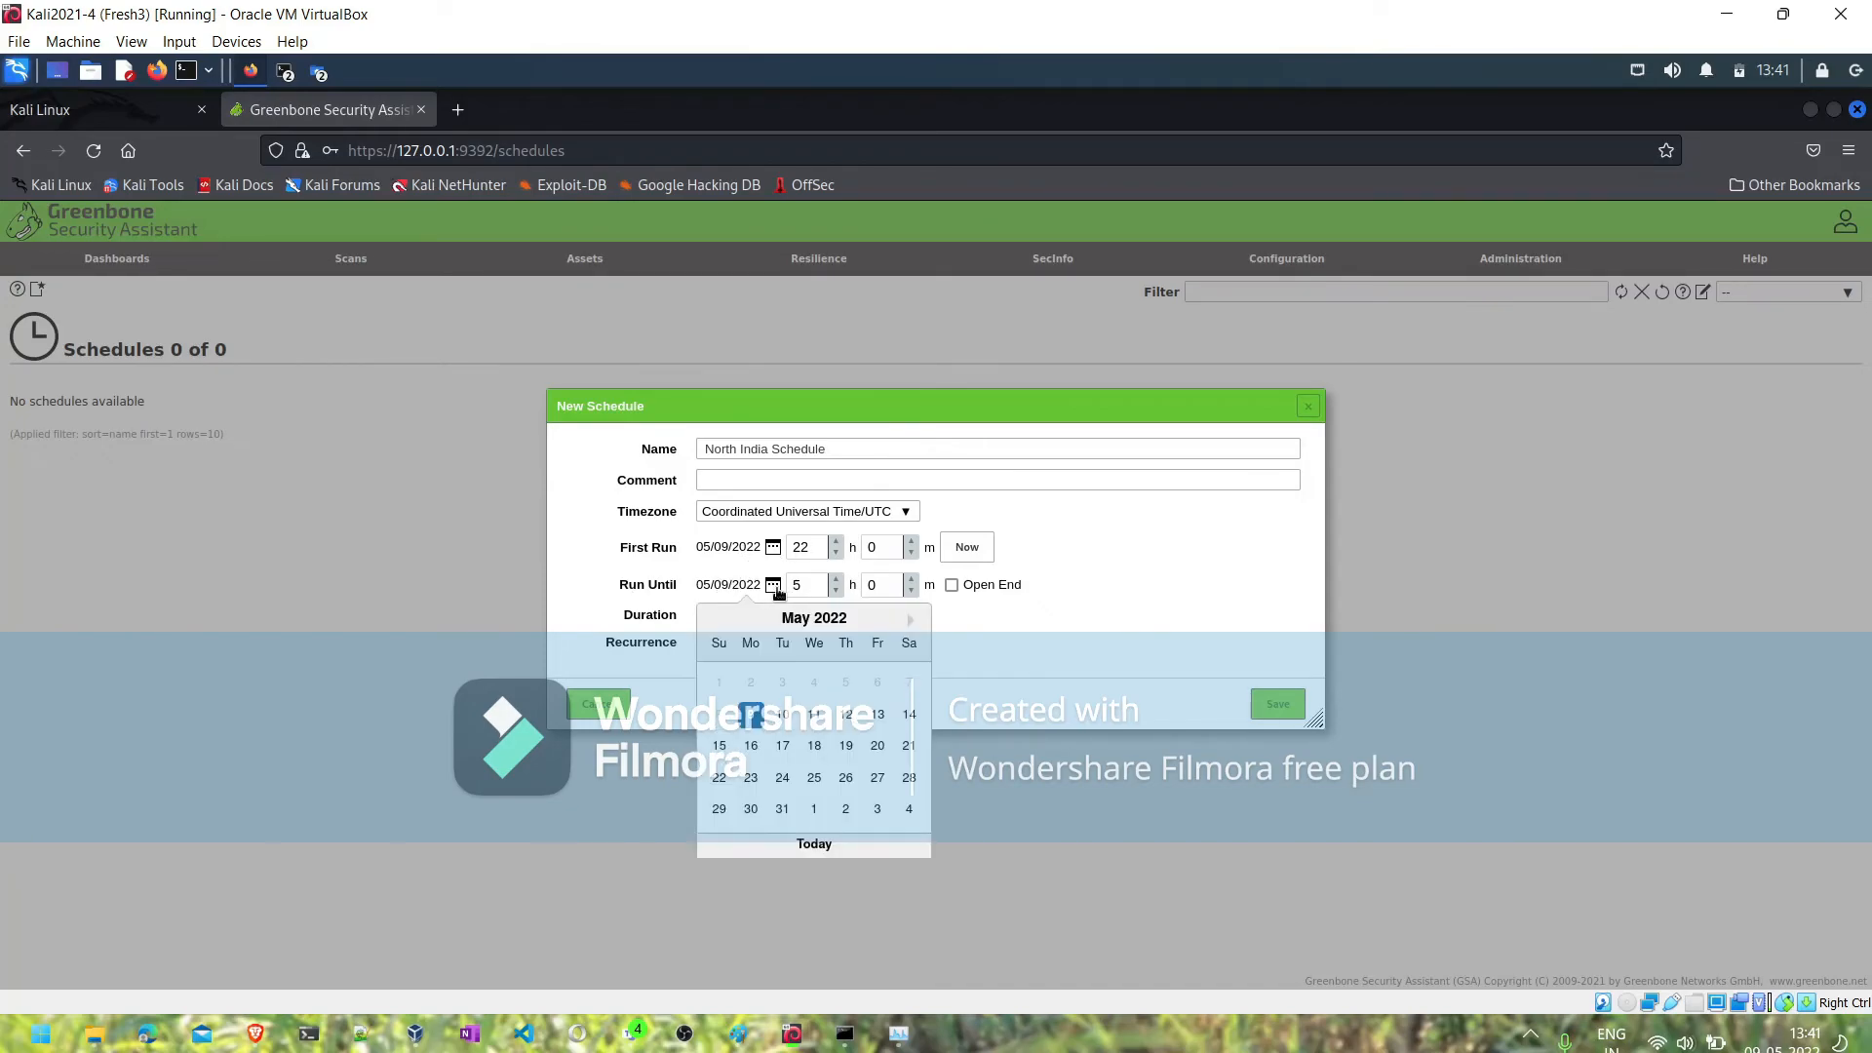
pyautogui.click(789, 719)
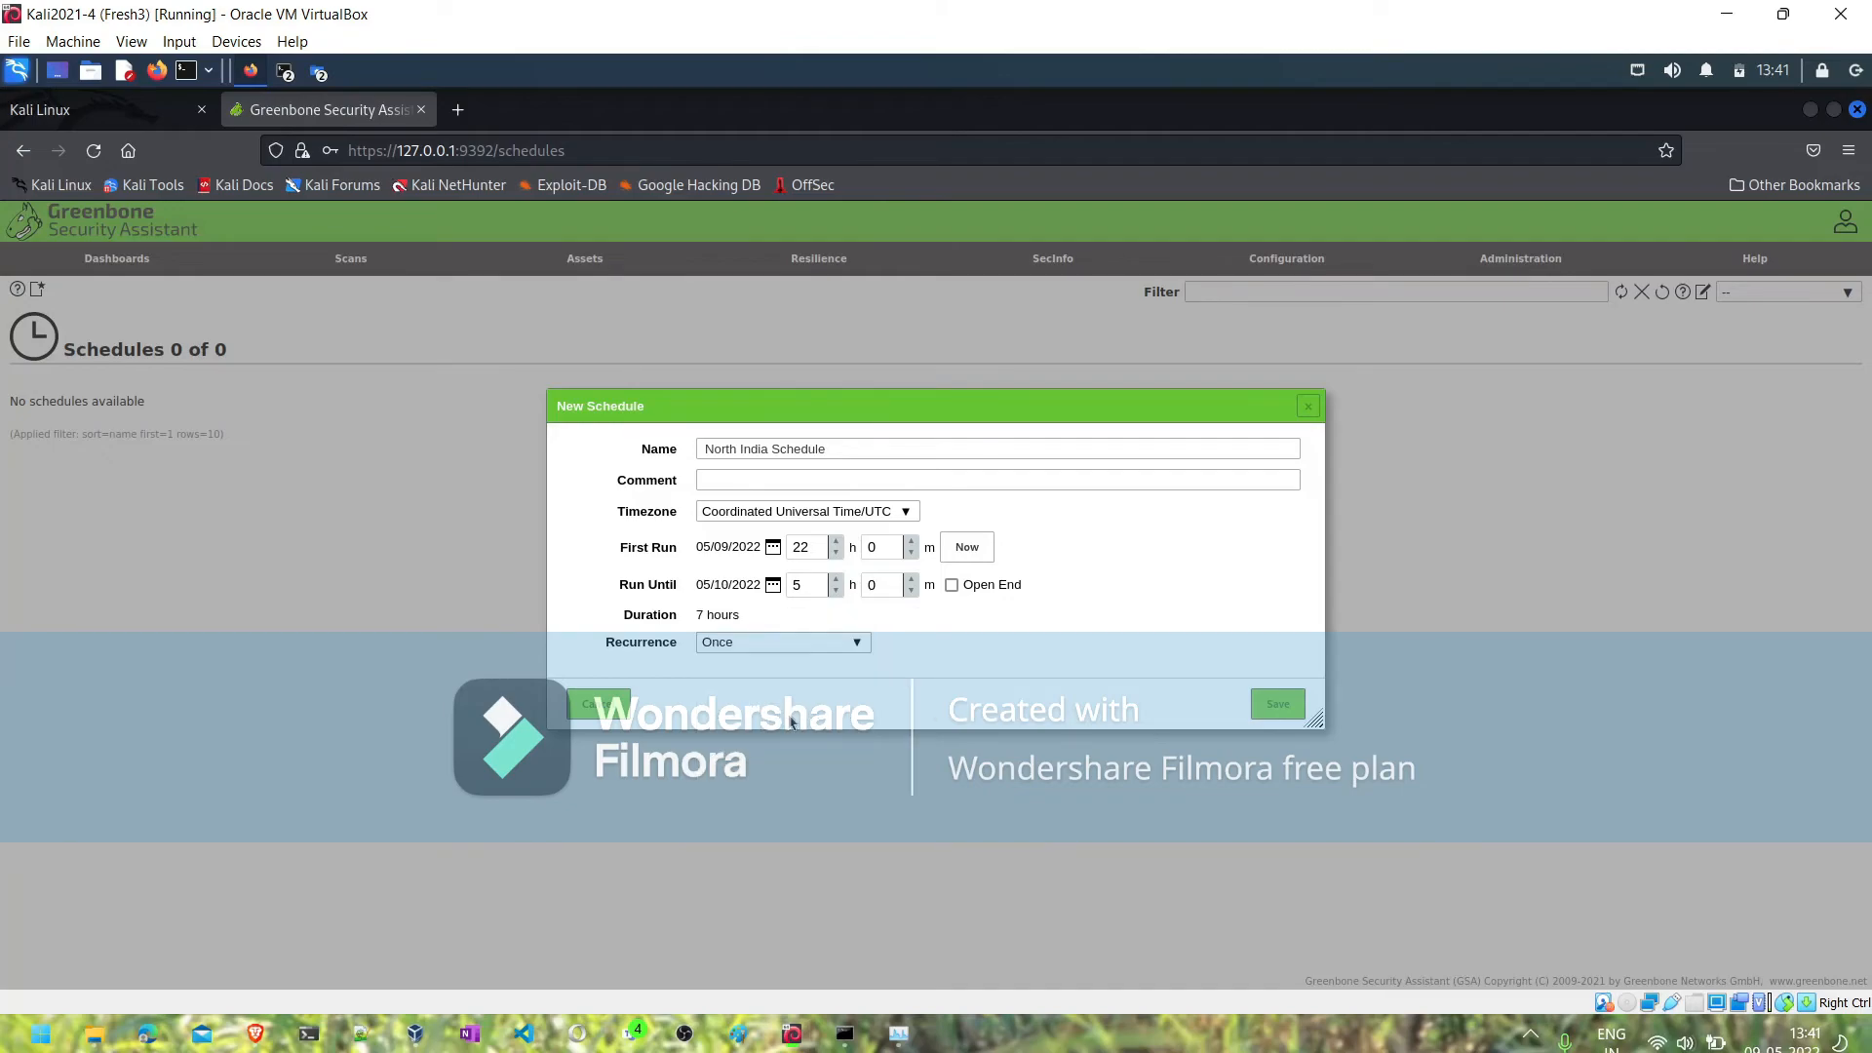
# - Try the Monthly recurrence and custom recurrences that repeat every 1 year and every 1 month
pyautogui.click(772, 642)
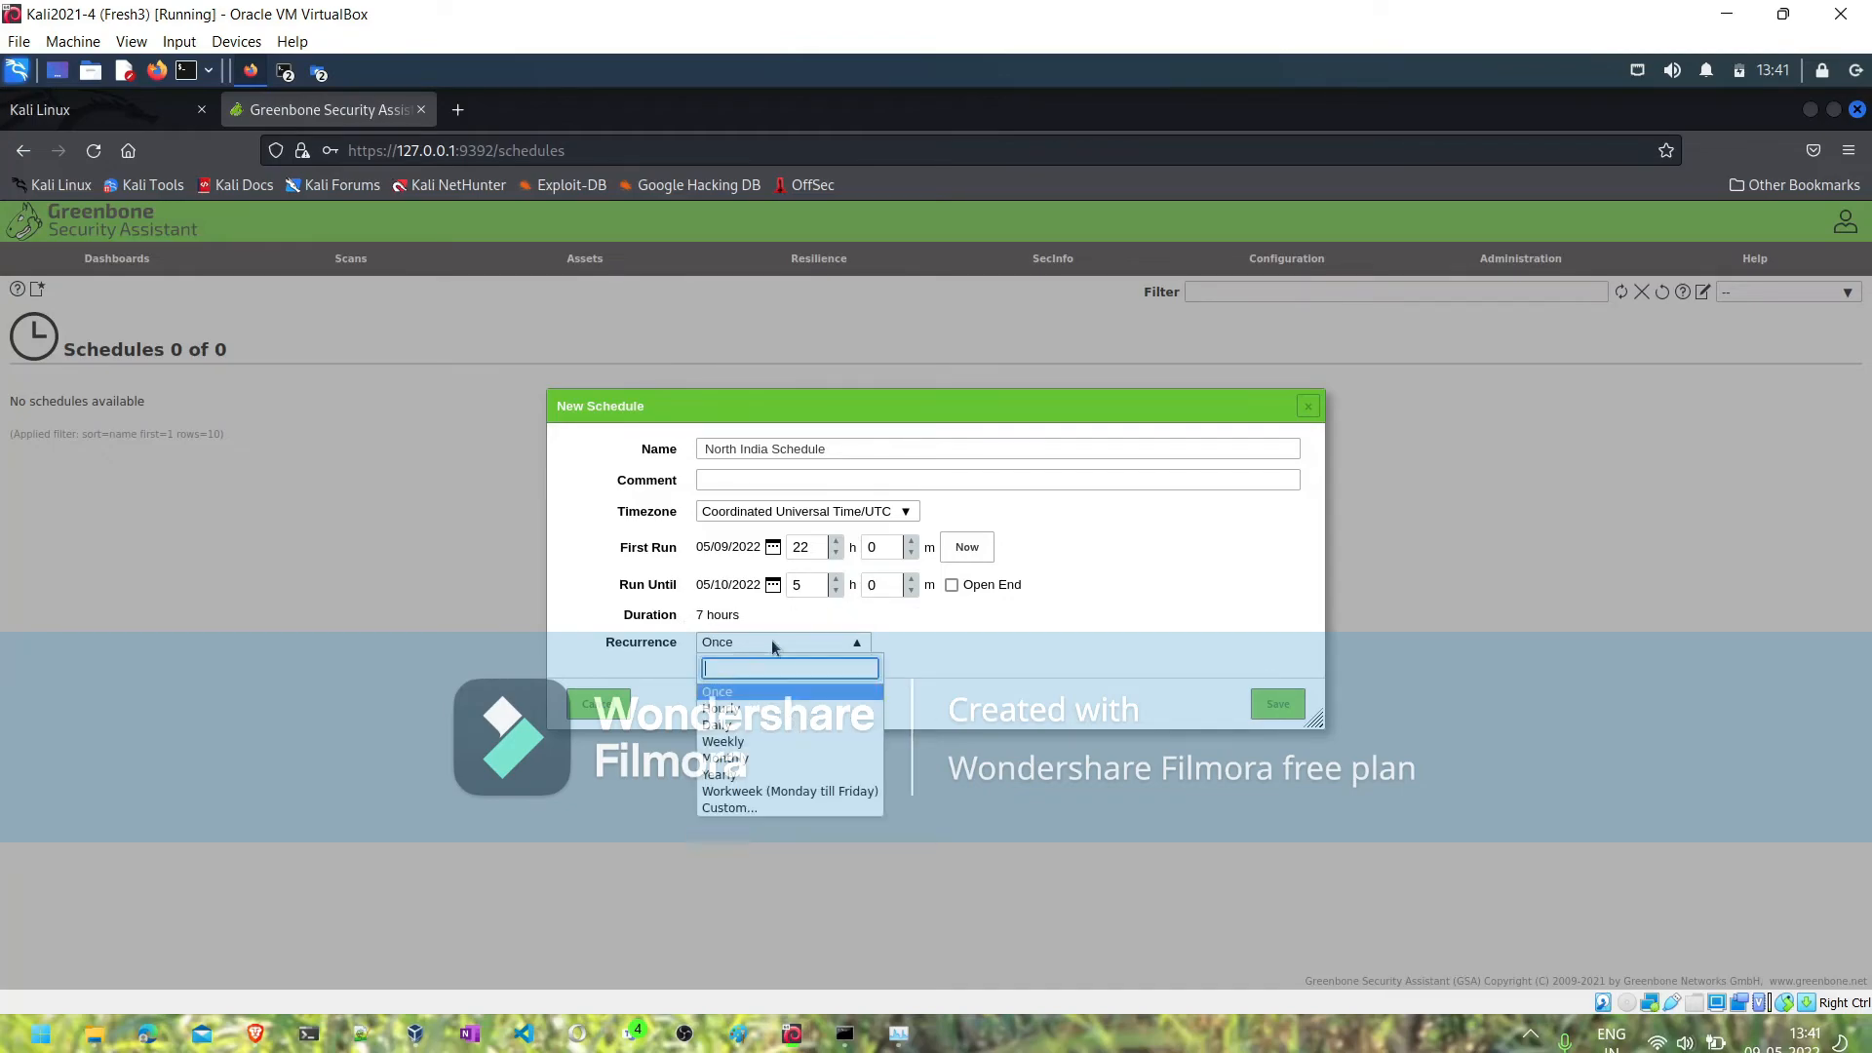
pyautogui.click(744, 759)
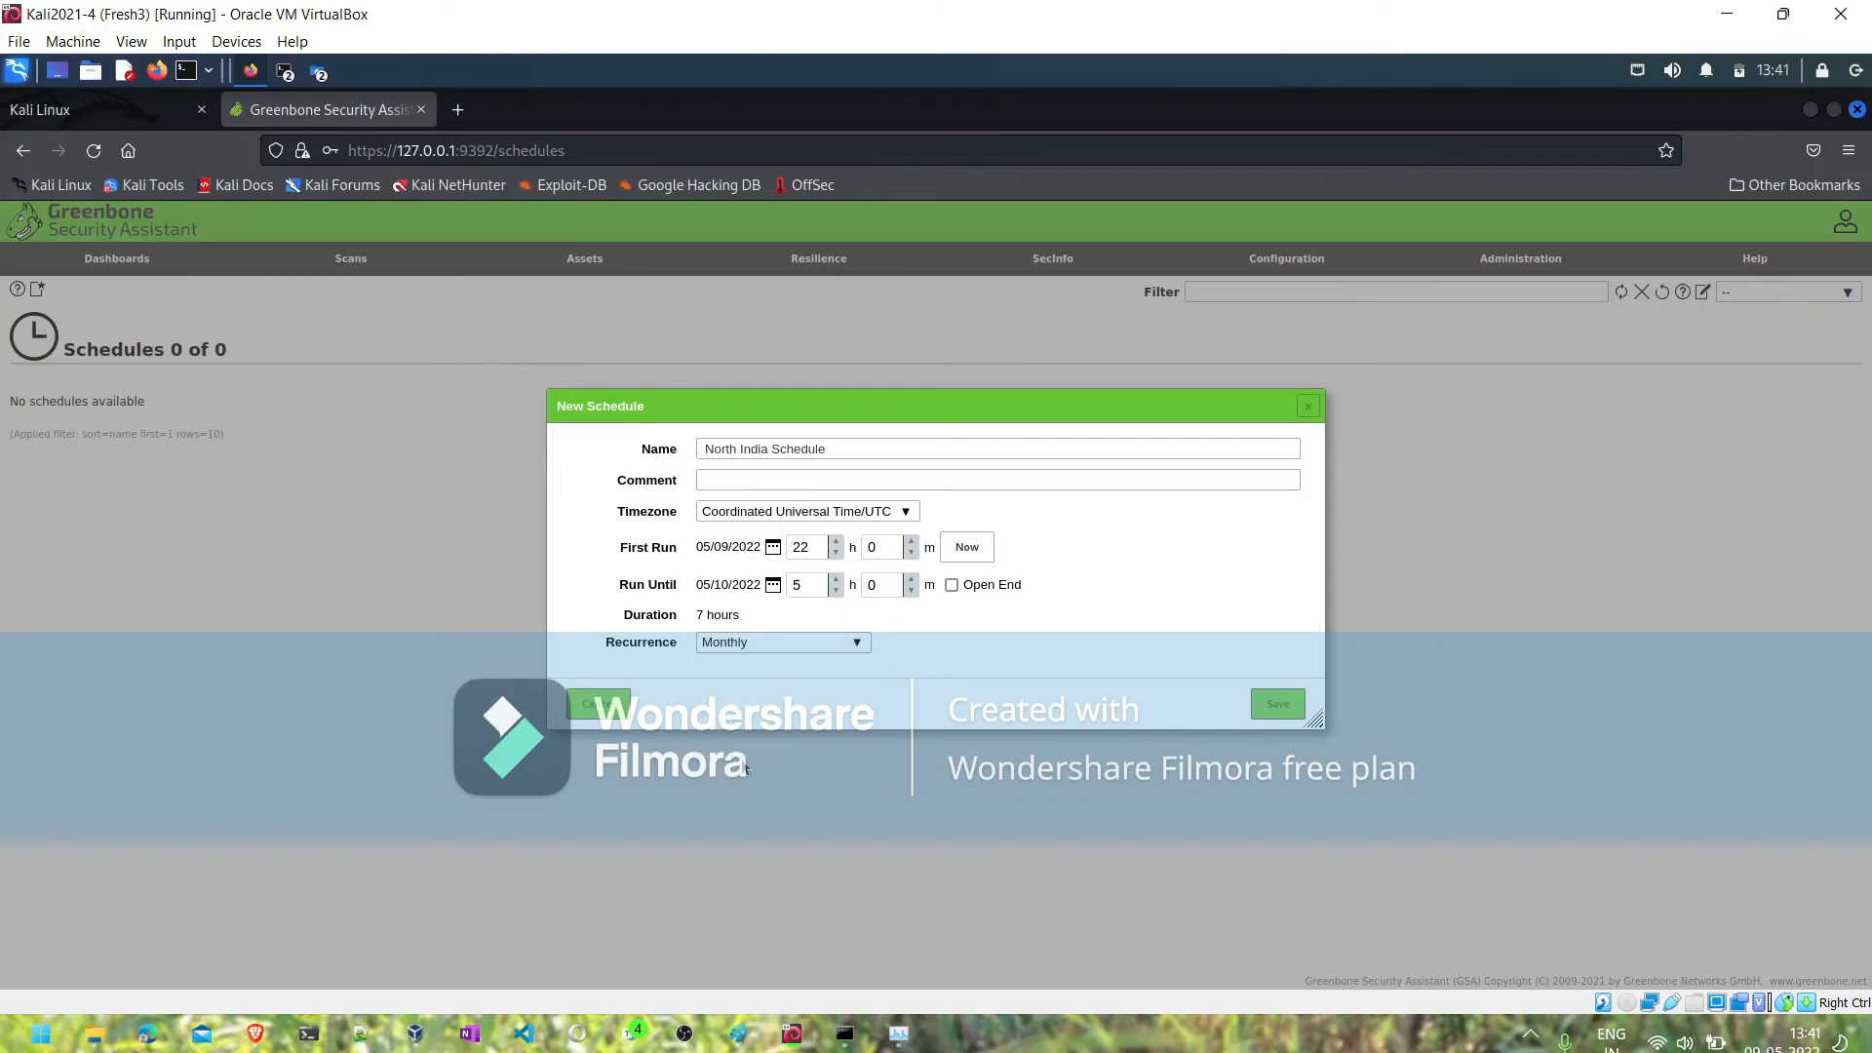
pyautogui.click(733, 642)
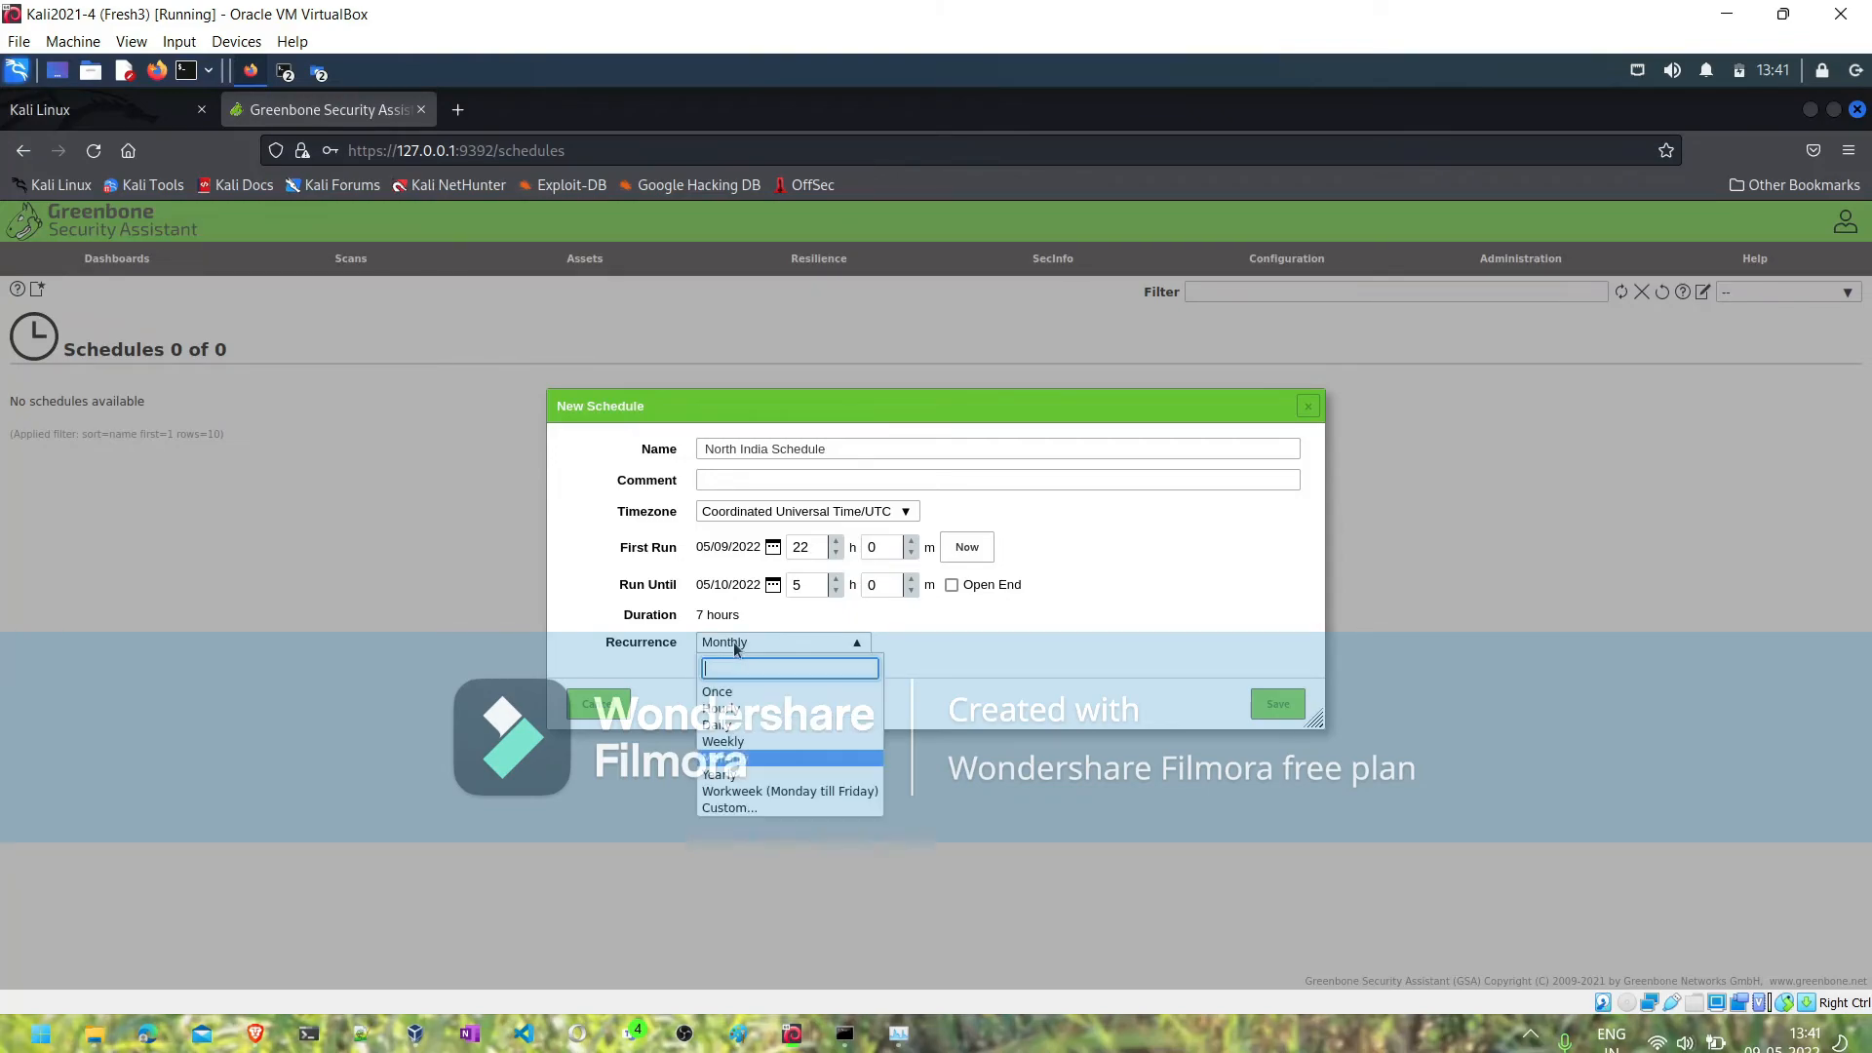
pyautogui.click(732, 809)
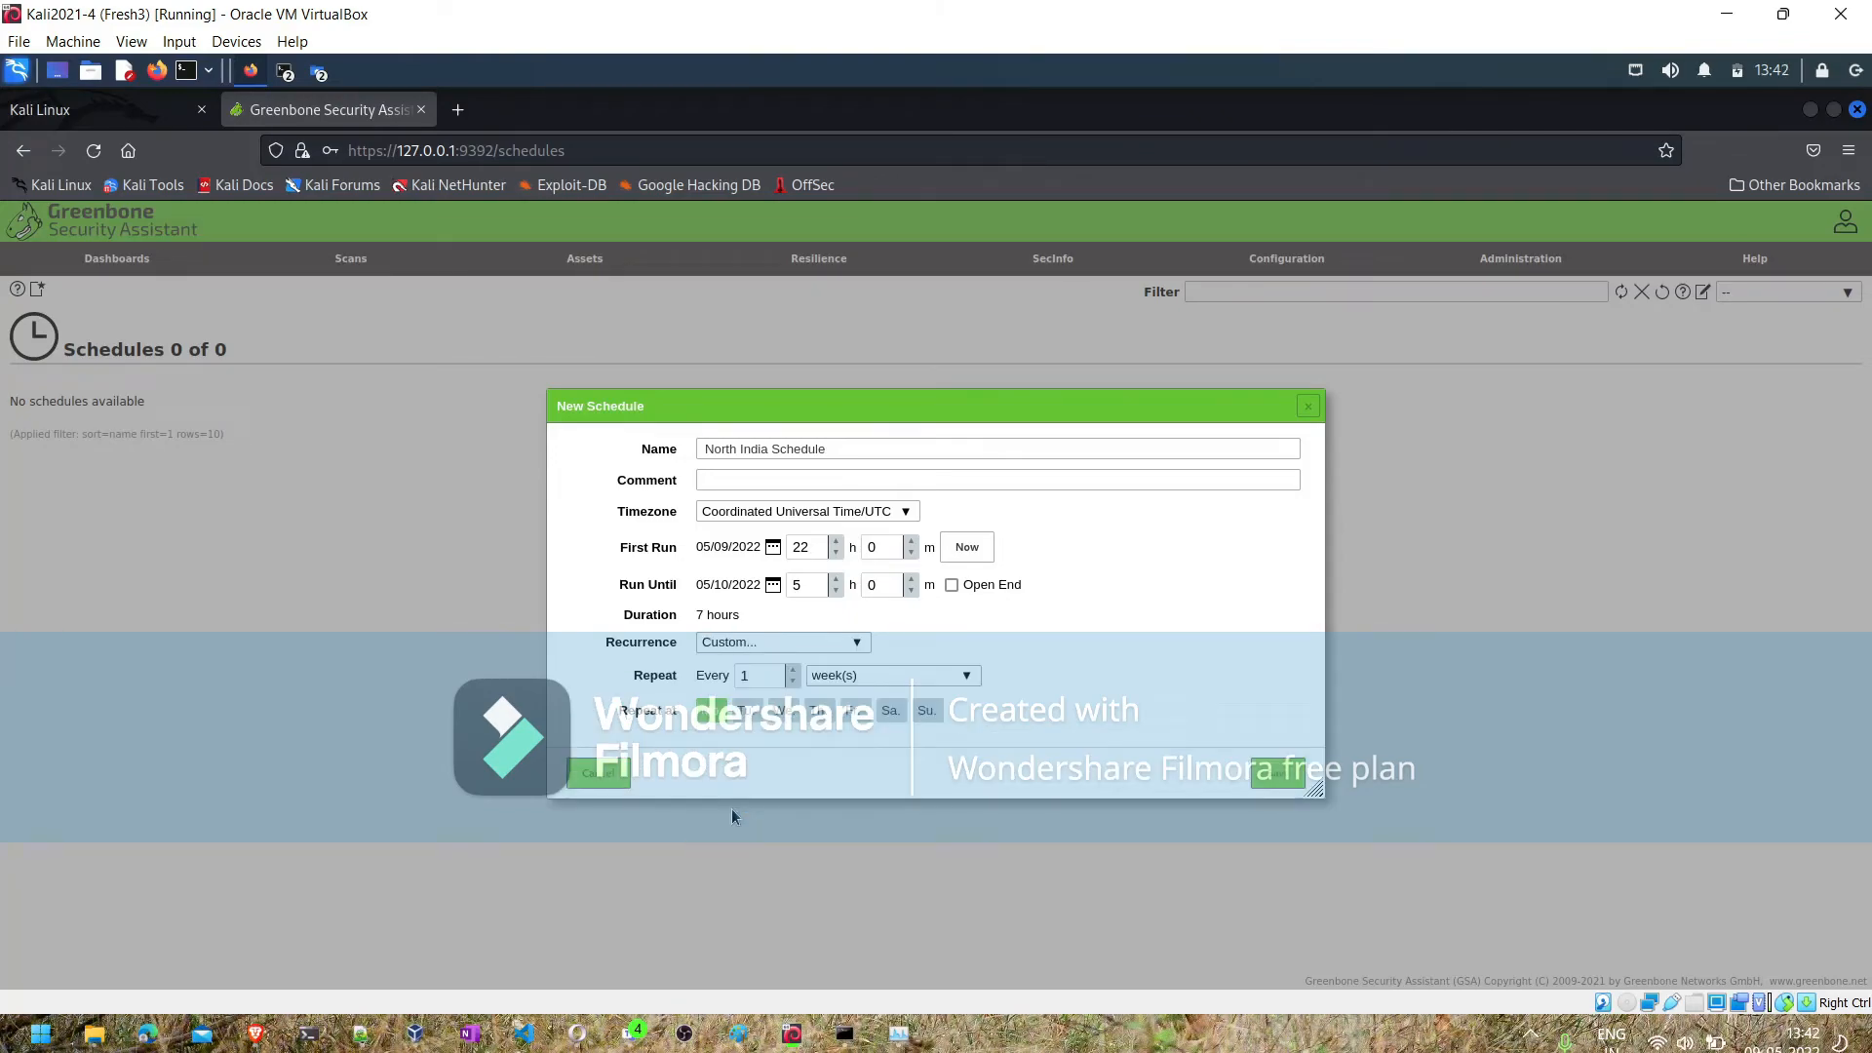
pyautogui.click(853, 681)
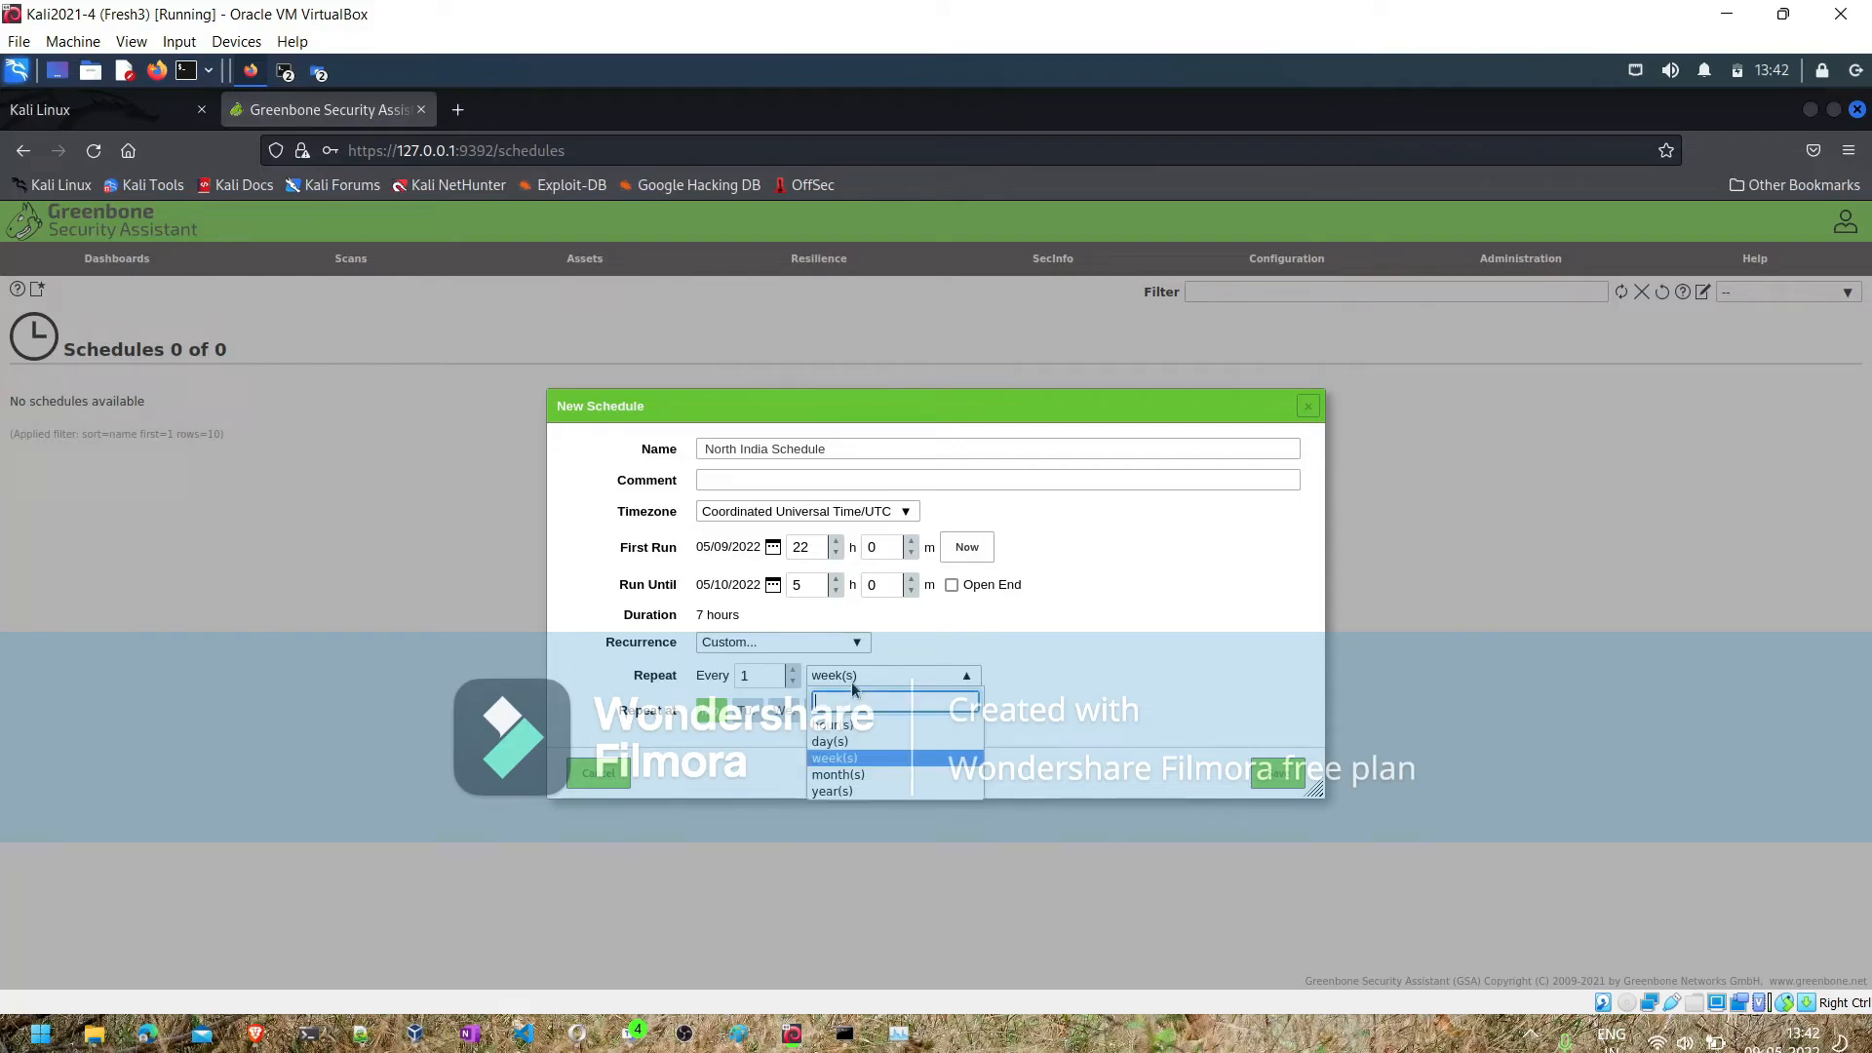
pyautogui.click(831, 792)
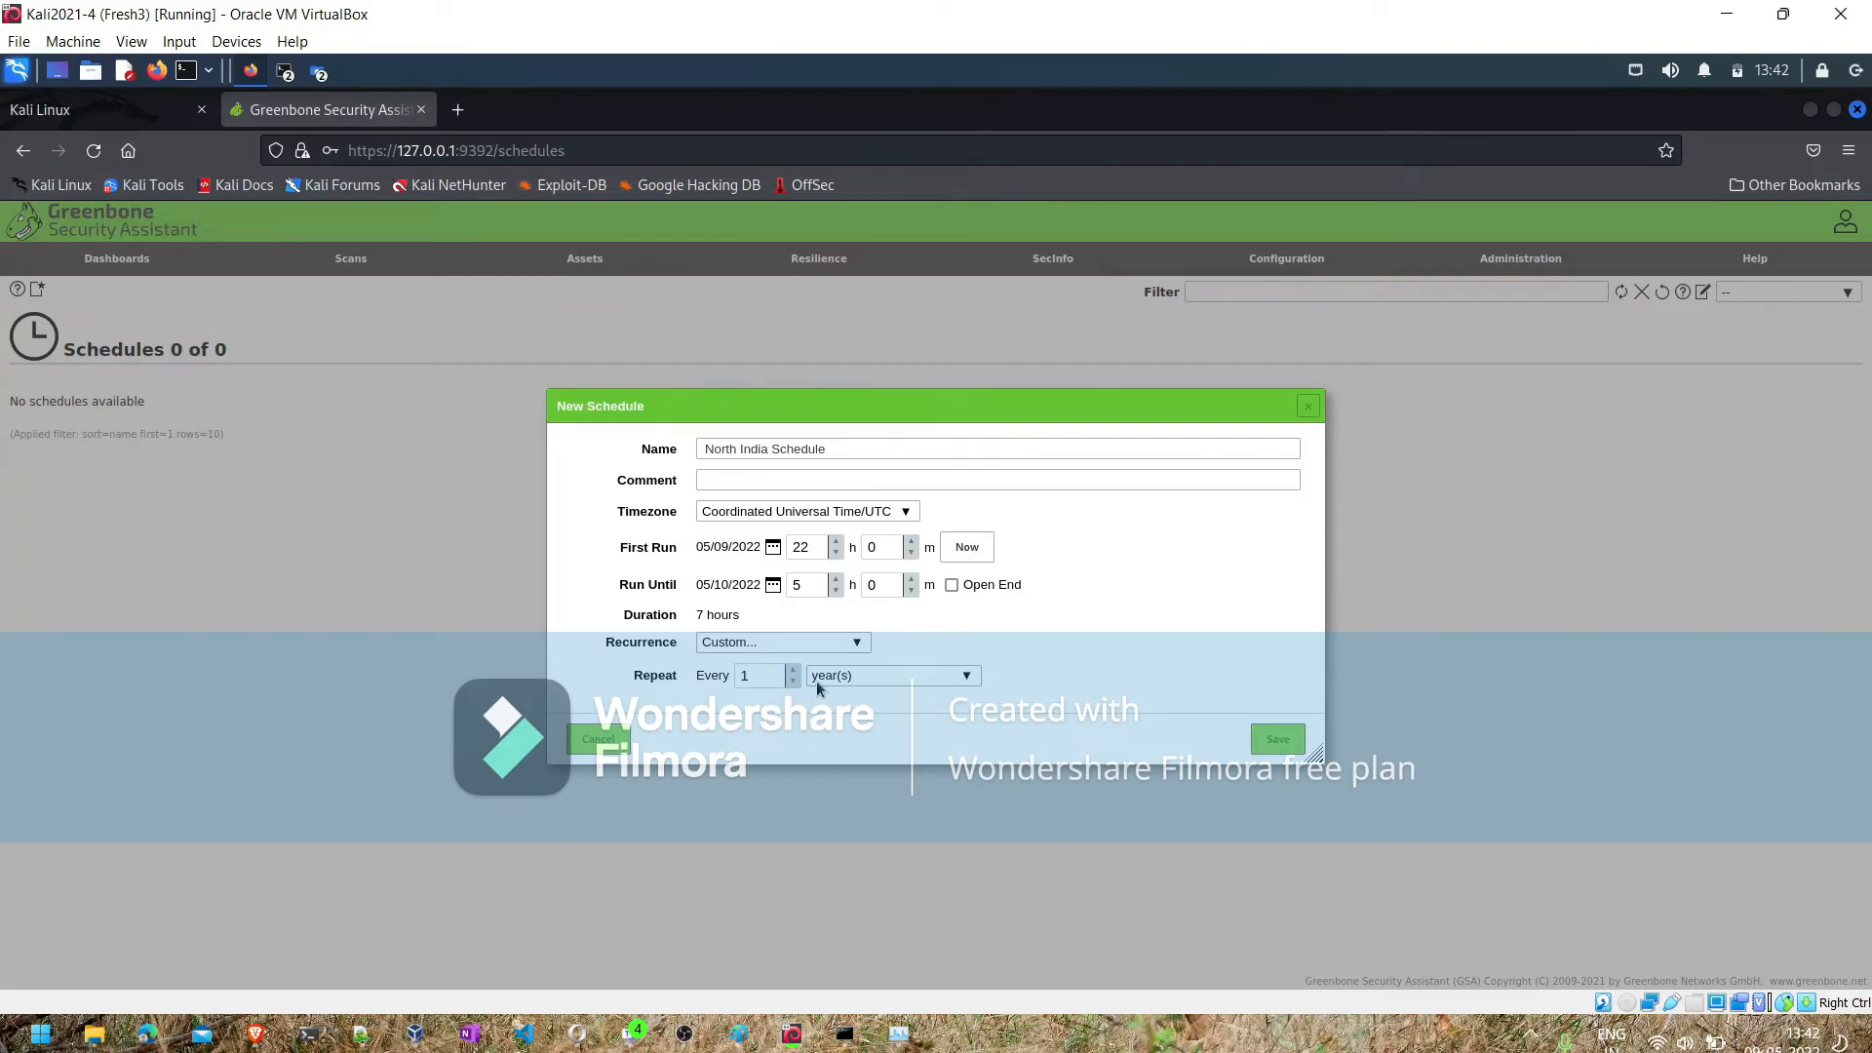
pyautogui.click(819, 679)
pyautogui.click(830, 782)
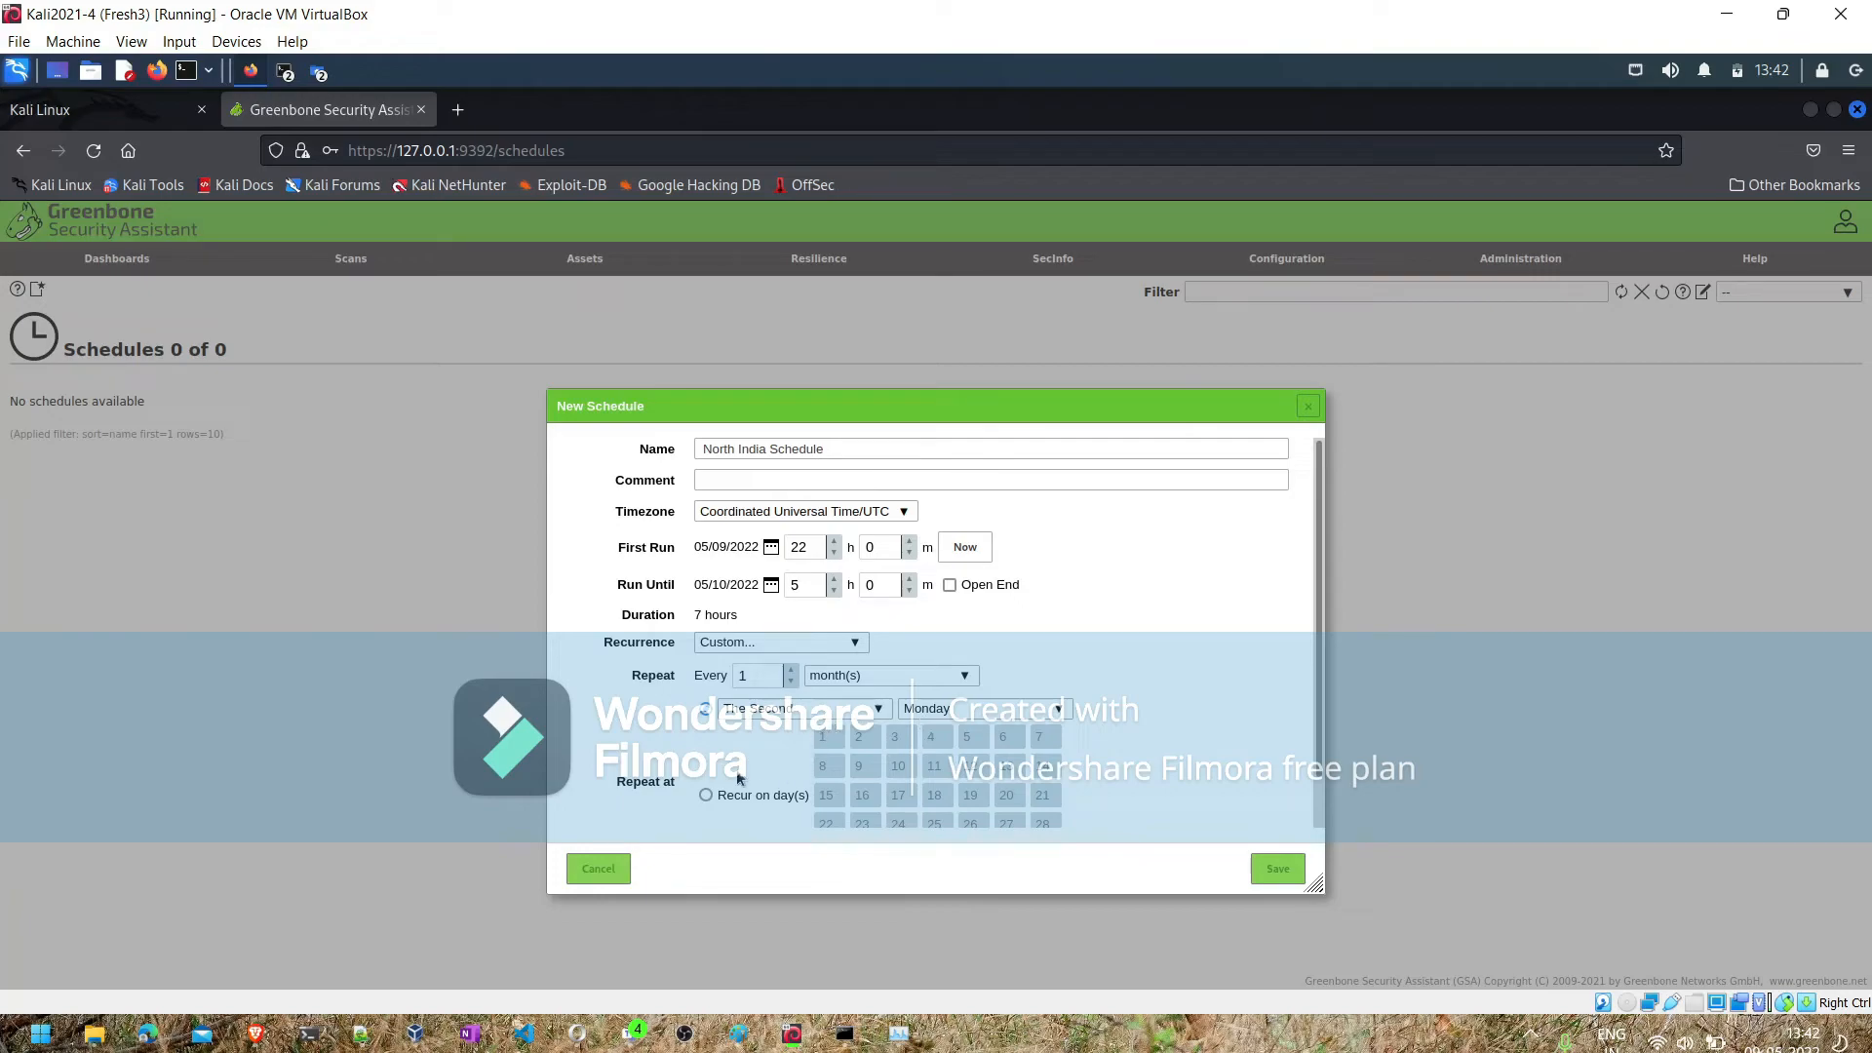
# - Set the schedule's recurrence to Monthly and save the schedule
pyautogui.click(857, 644)
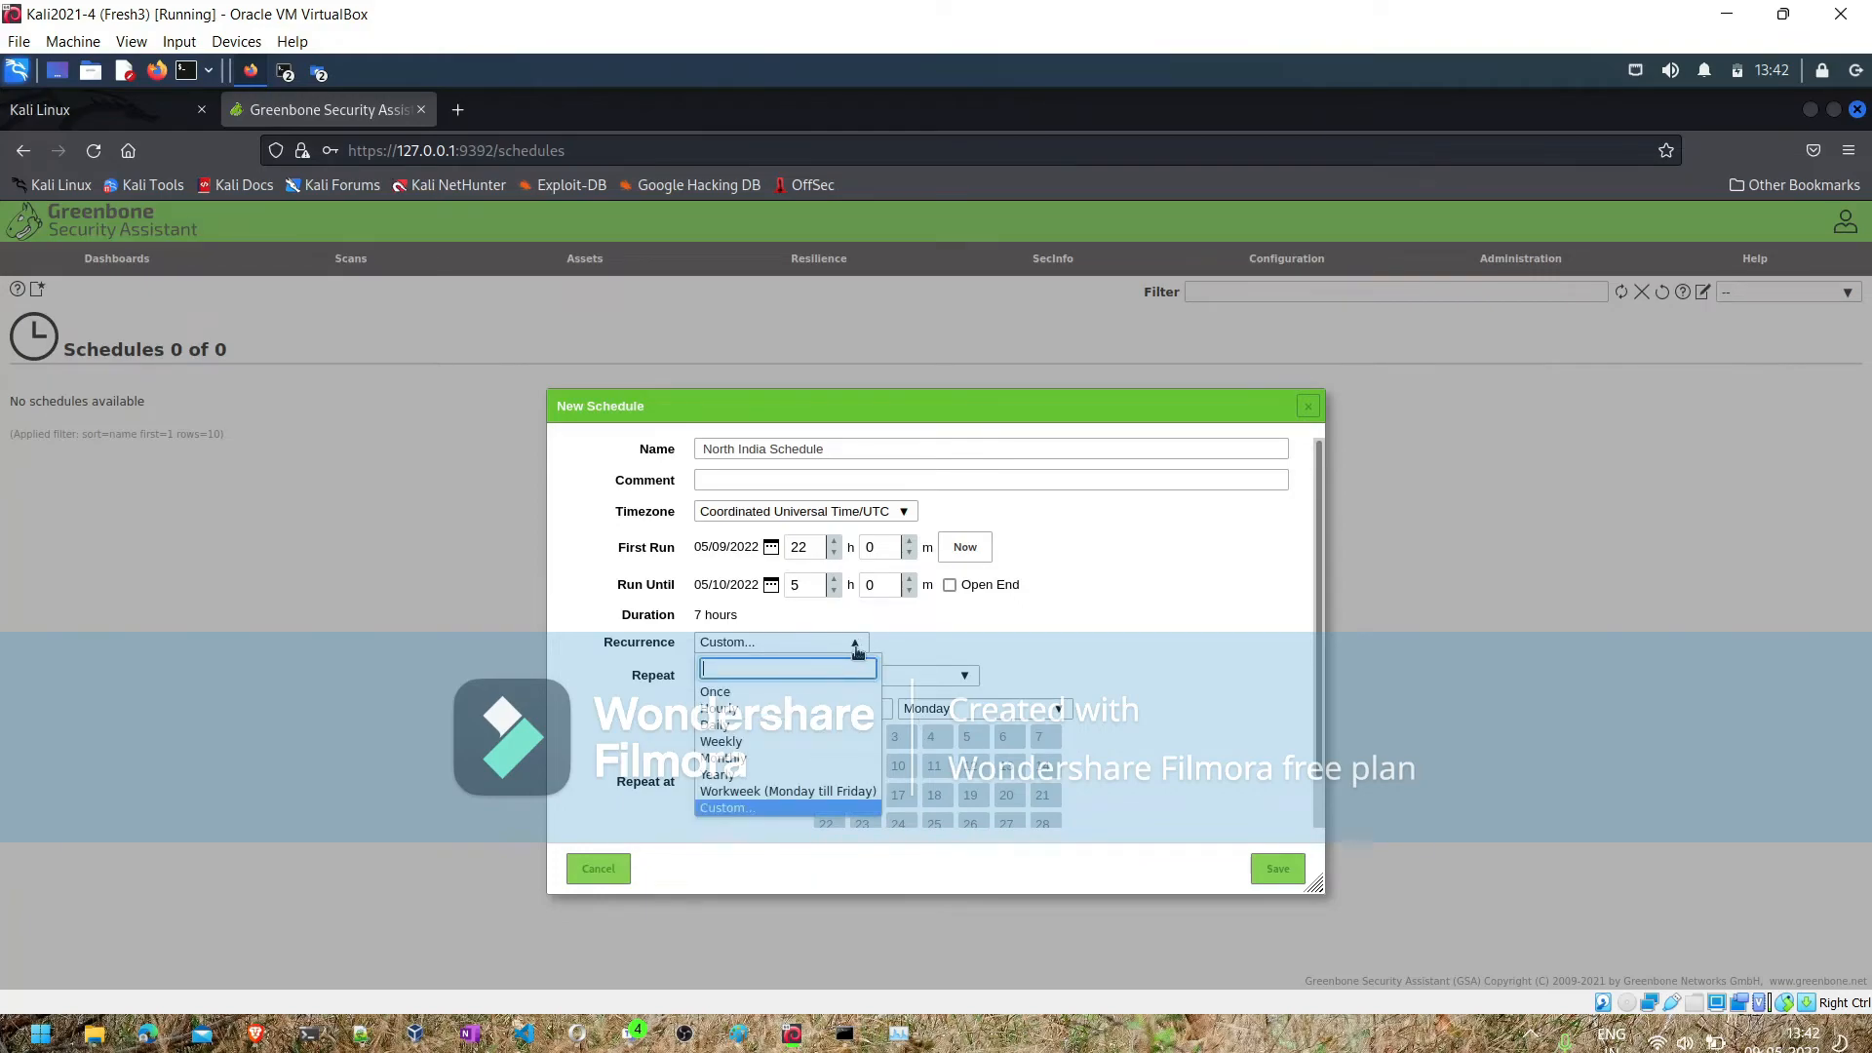
pyautogui.click(744, 760)
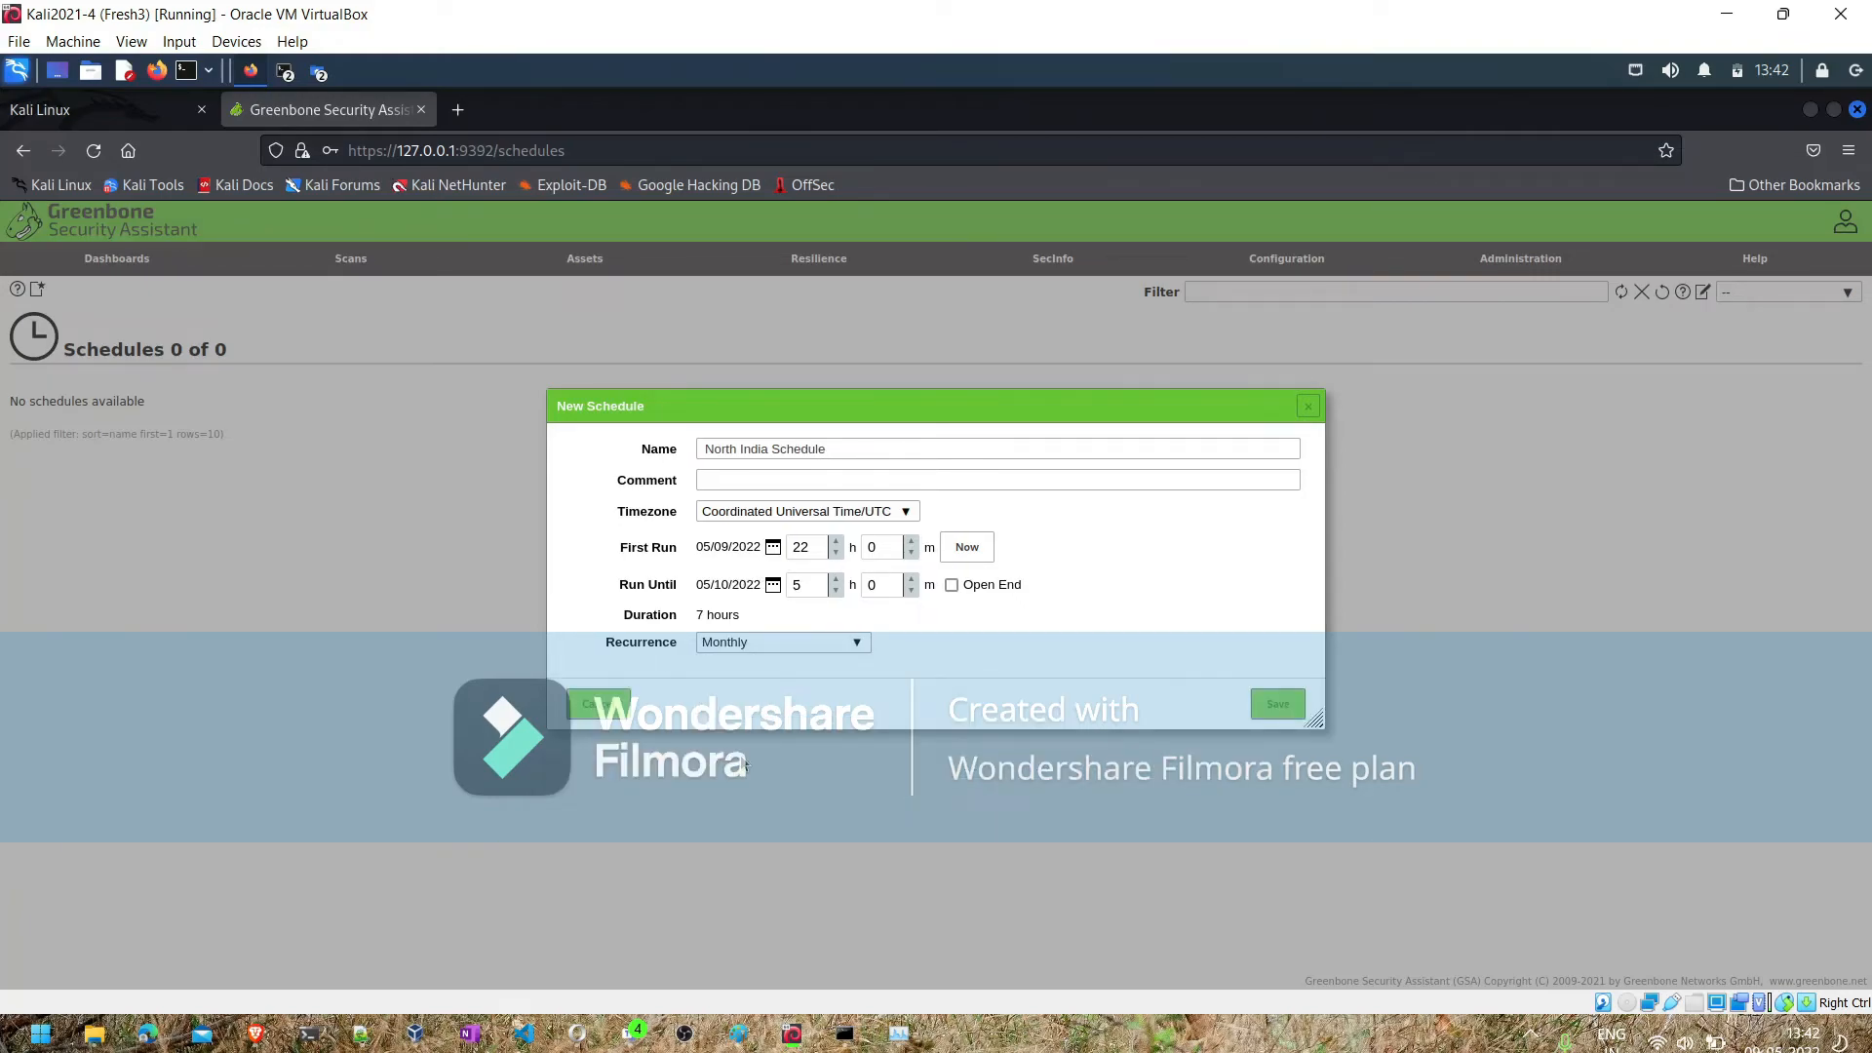
pyautogui.click(1277, 705)
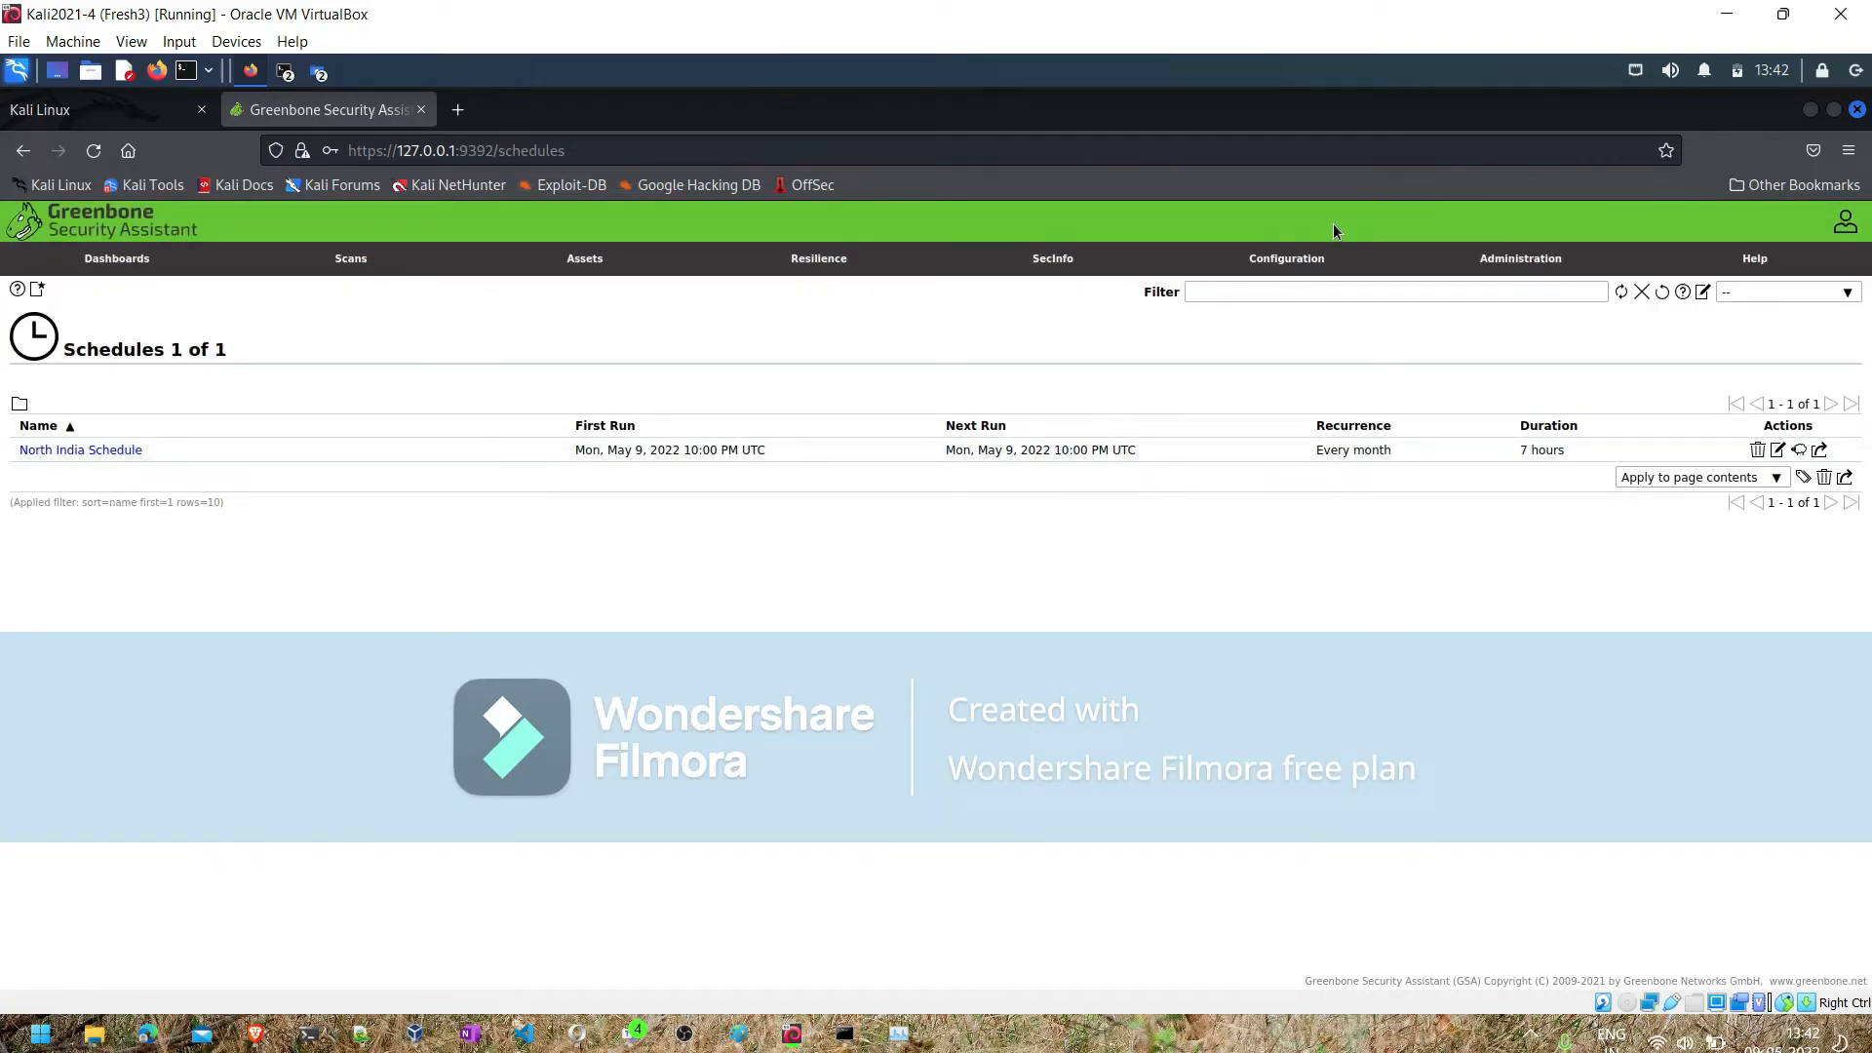
# - Review the event, condition and content options of a new alert, and close the form without saving
pyautogui.moveTo(1311, 255)
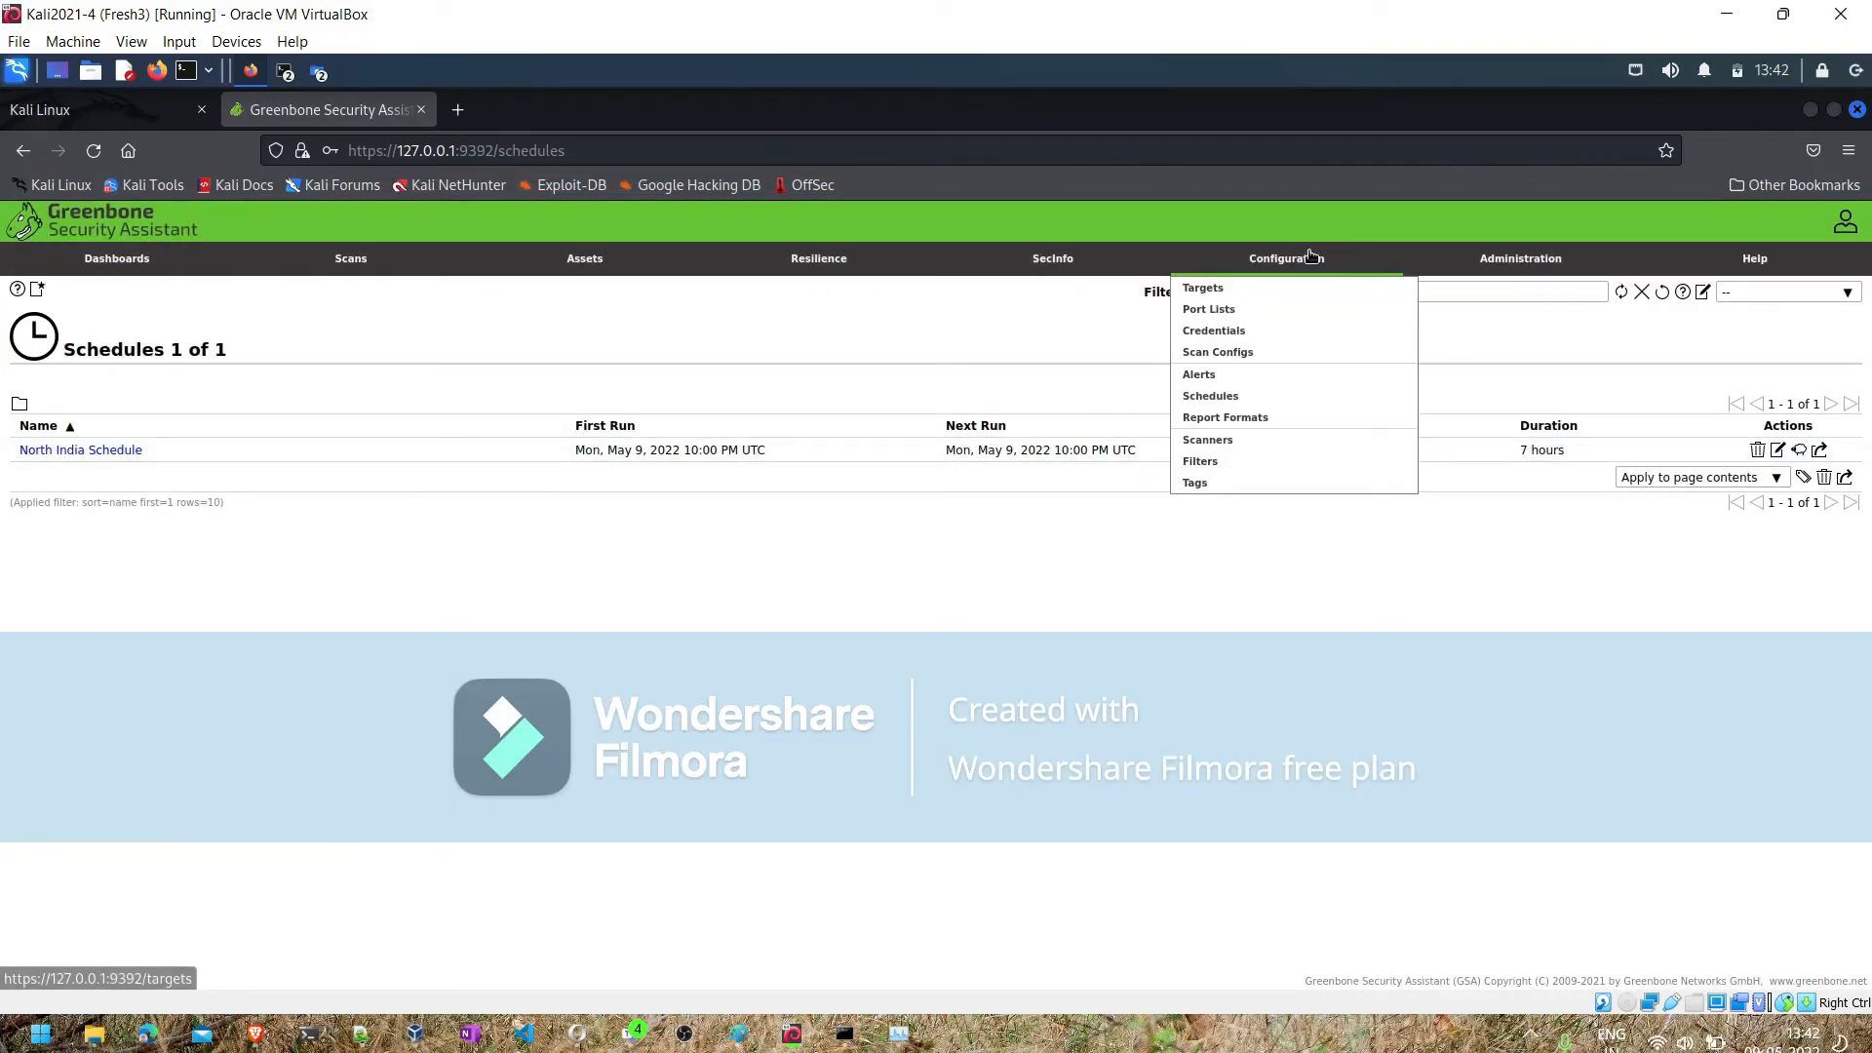
pyautogui.click(1214, 379)
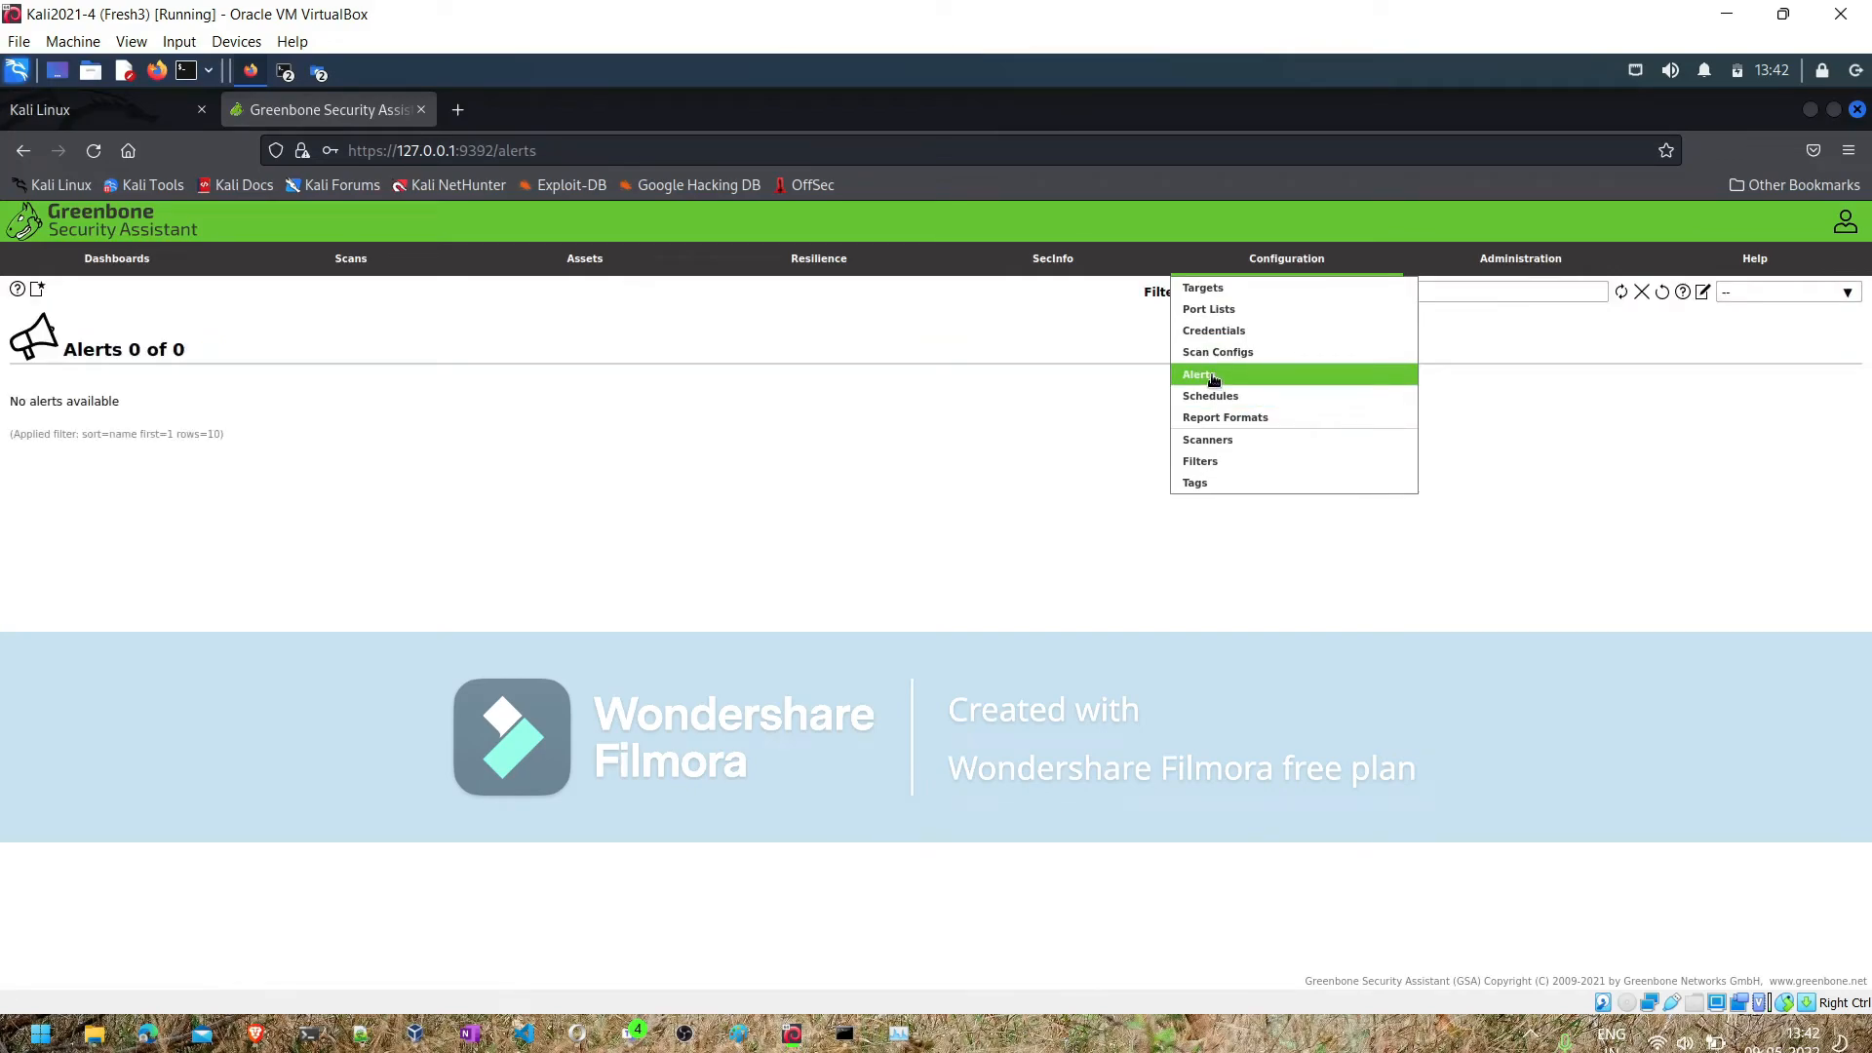
pyautogui.click(39, 289)
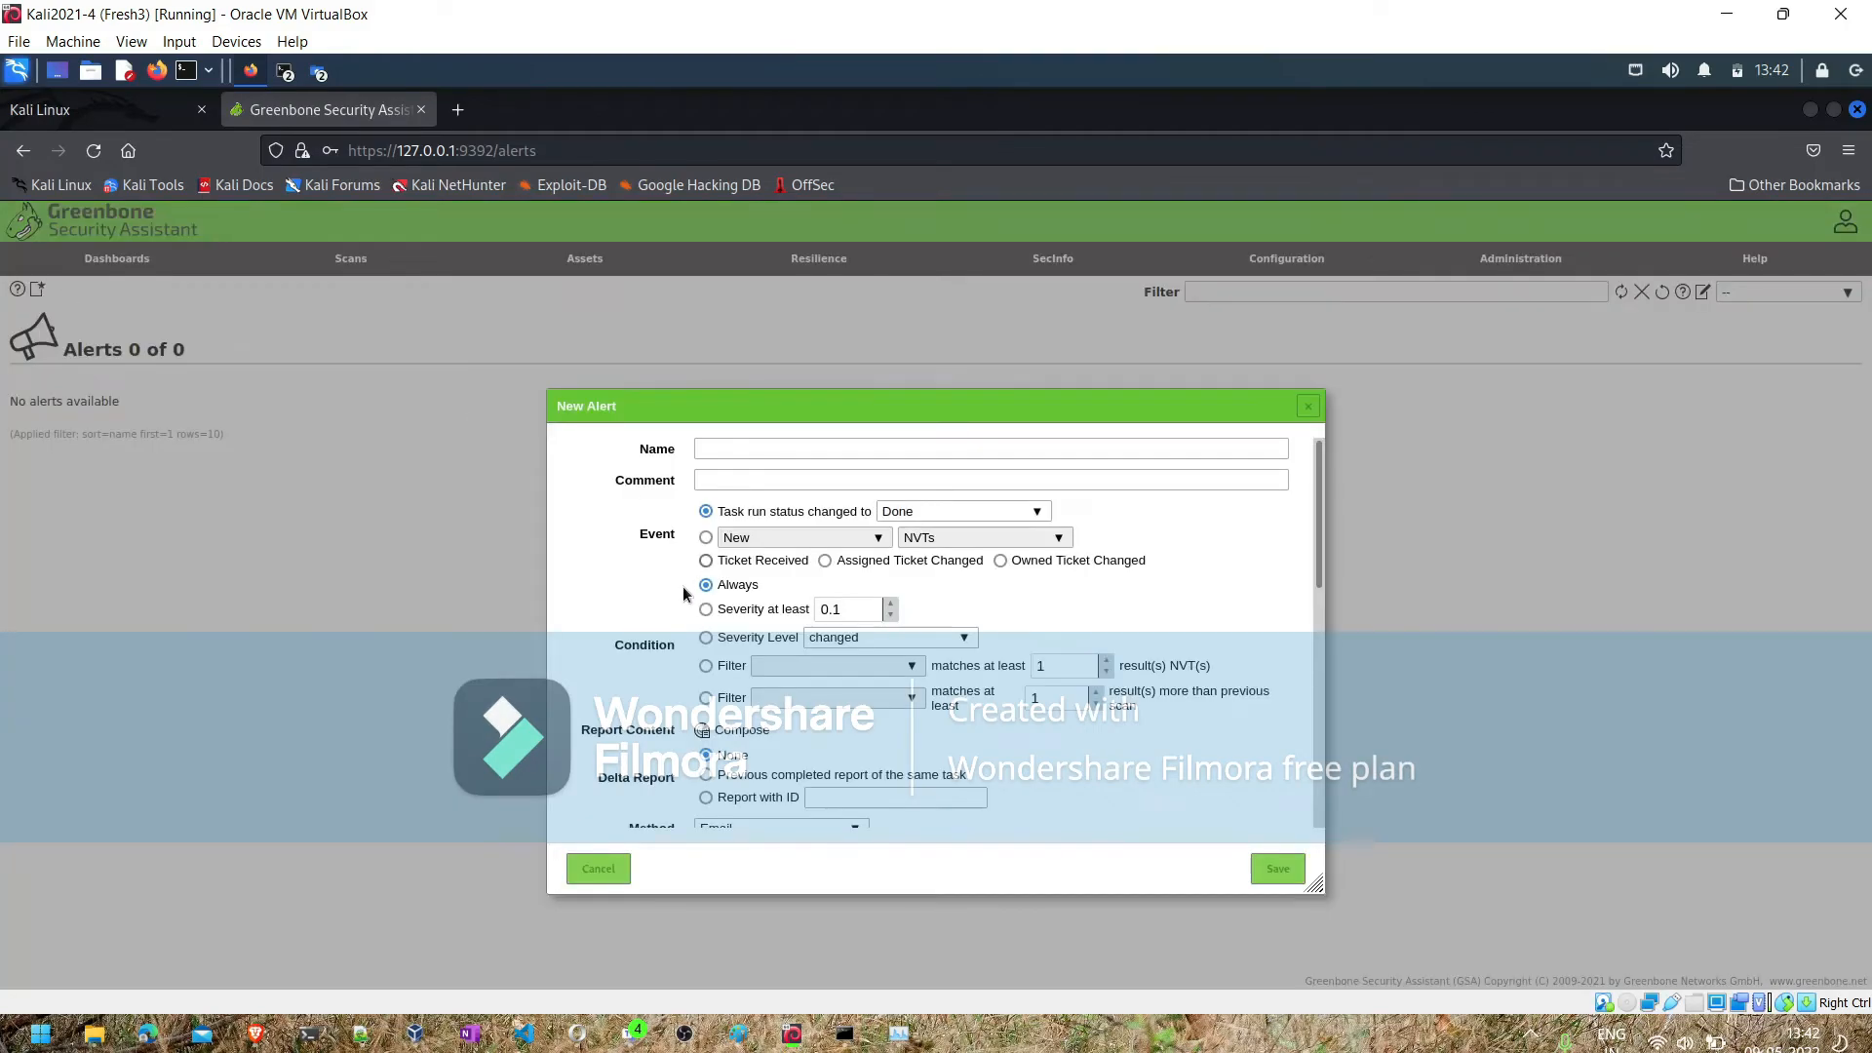
pyautogui.scroll(-3, 773, 753)
pyautogui.scroll(-5, 773, 753)
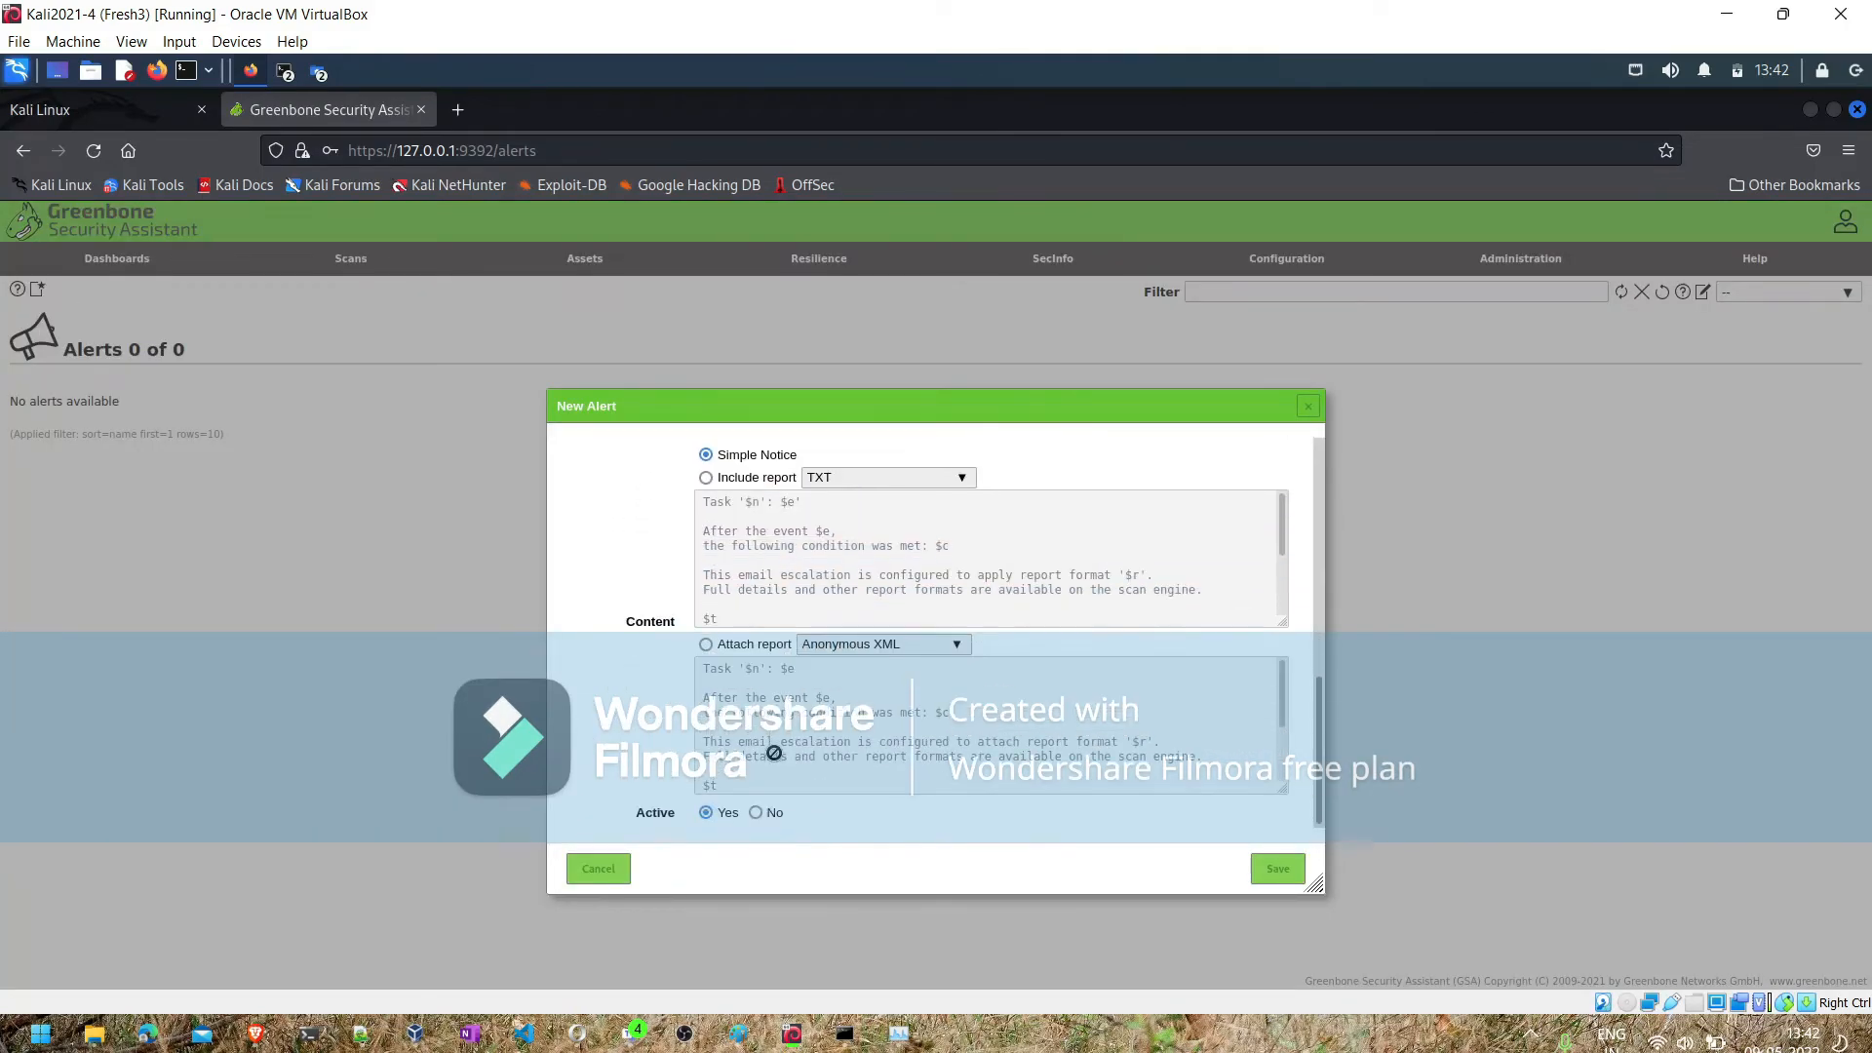
pyautogui.scroll(8, 773, 752)
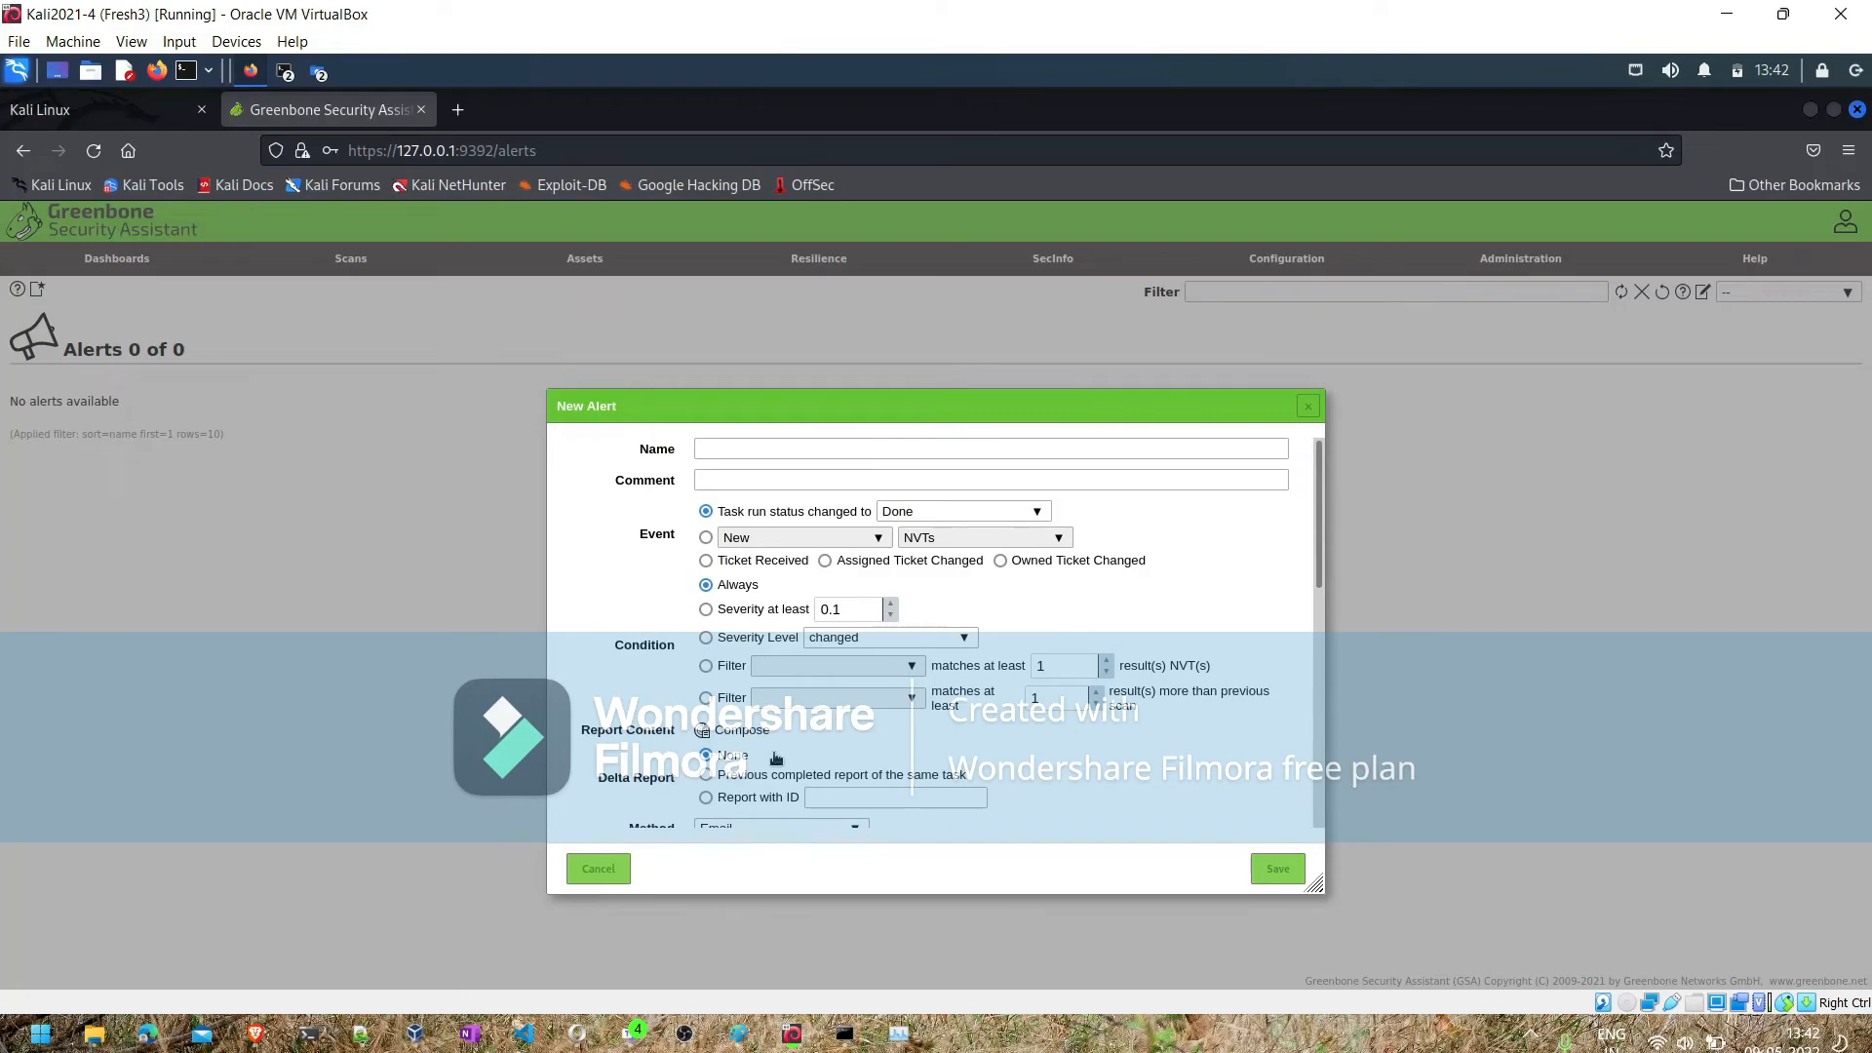
pyautogui.click(589, 874)
# - View the list of configured scanners
pyautogui.moveTo(1267, 269)
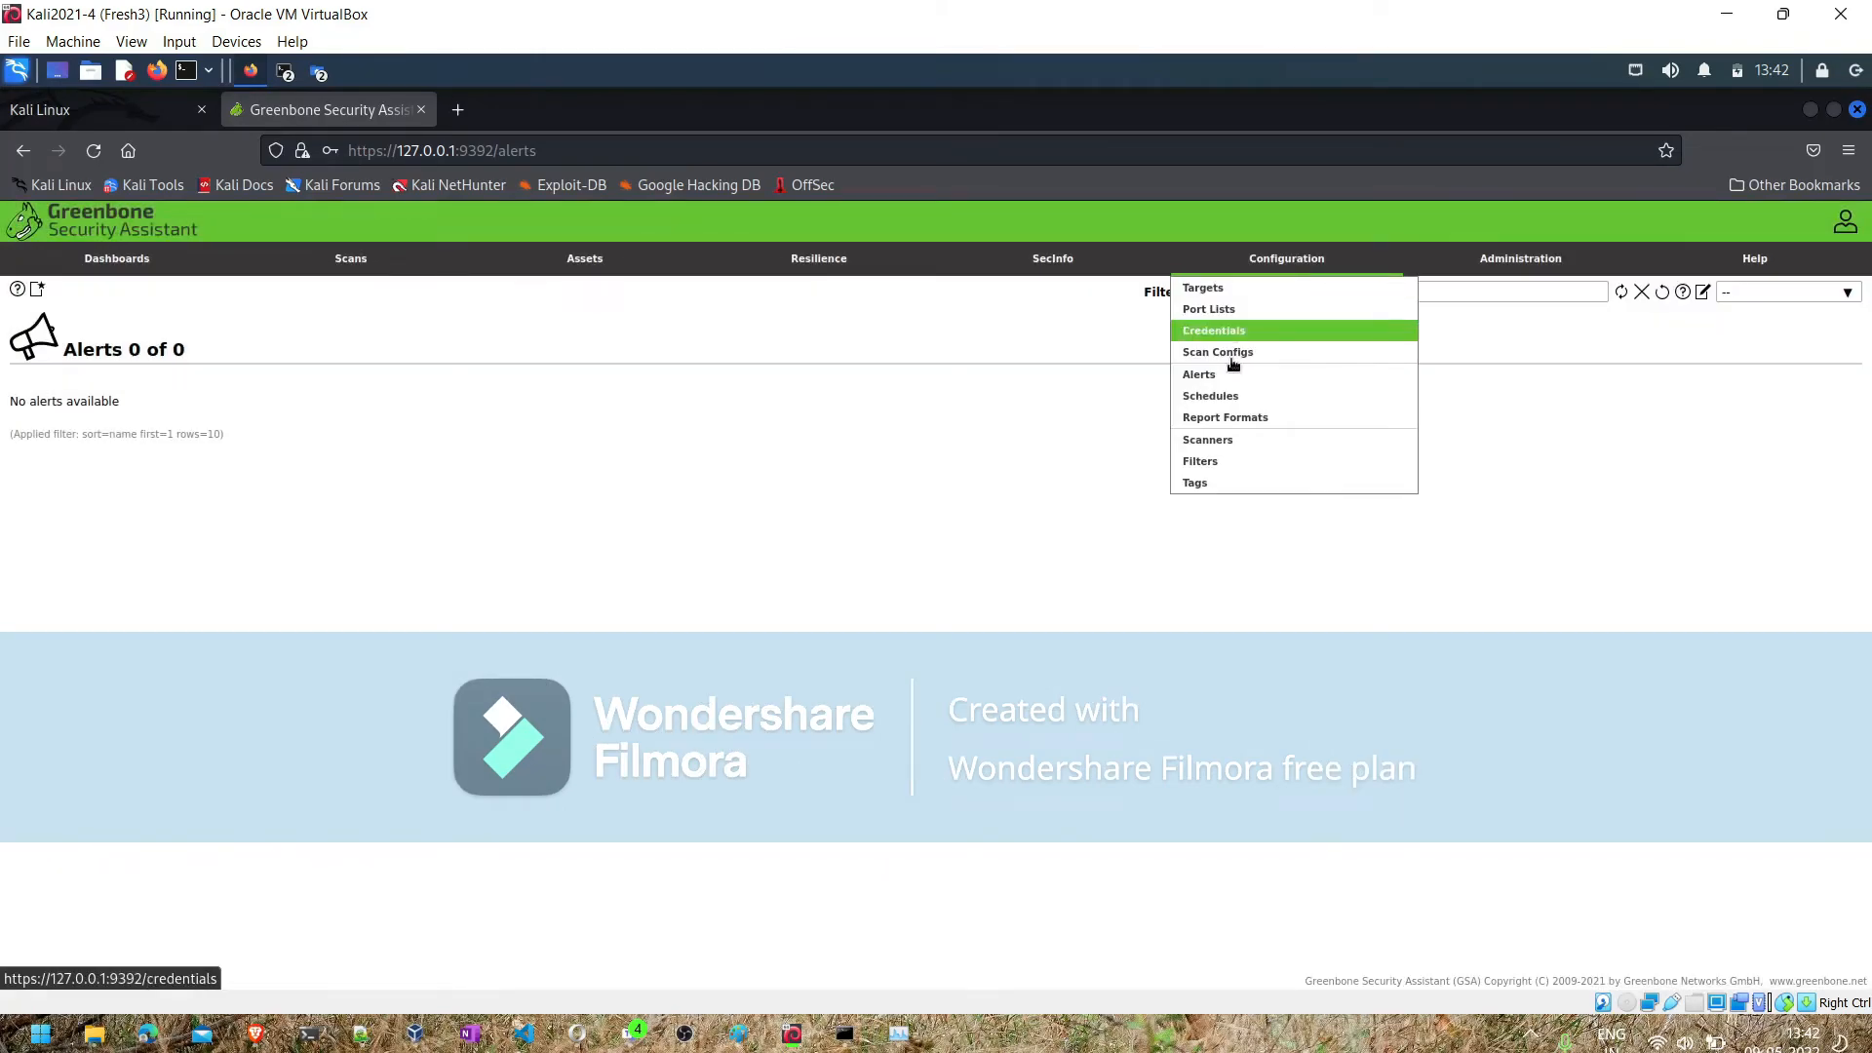
pyautogui.click(1222, 439)
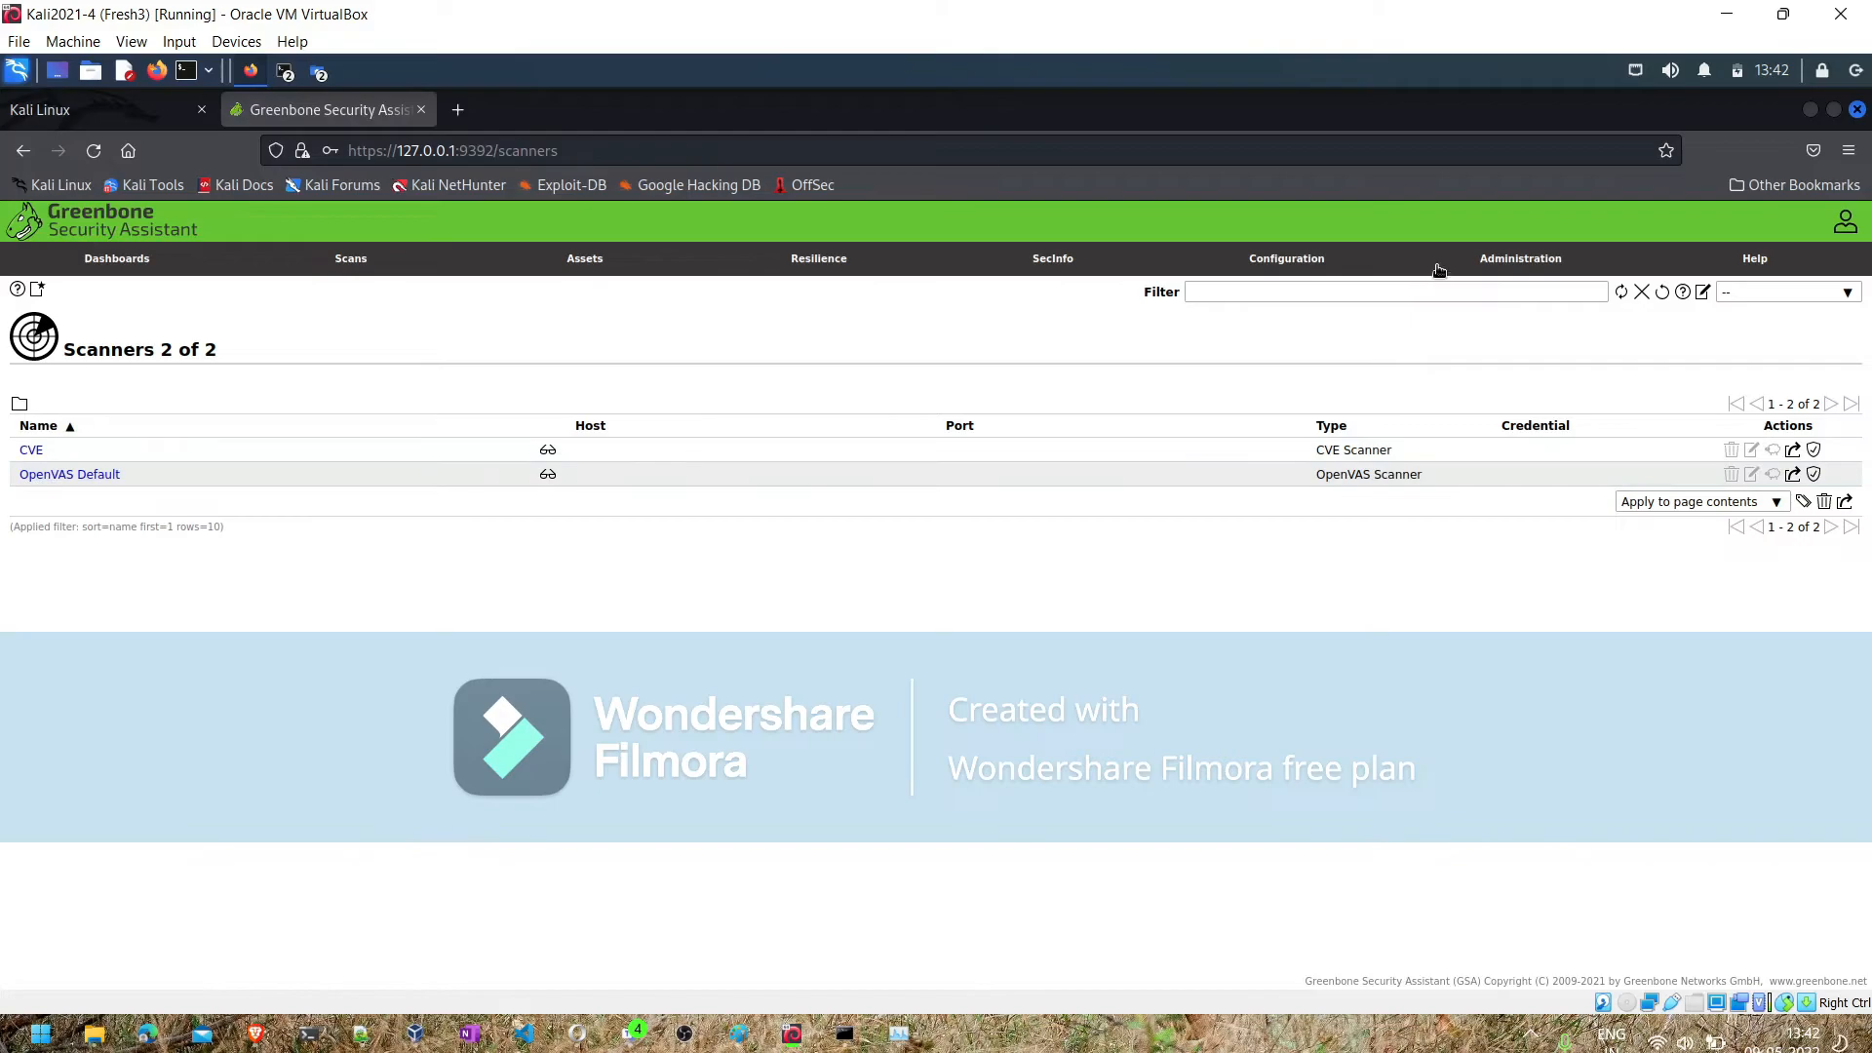
pyautogui.moveTo(1306, 265)
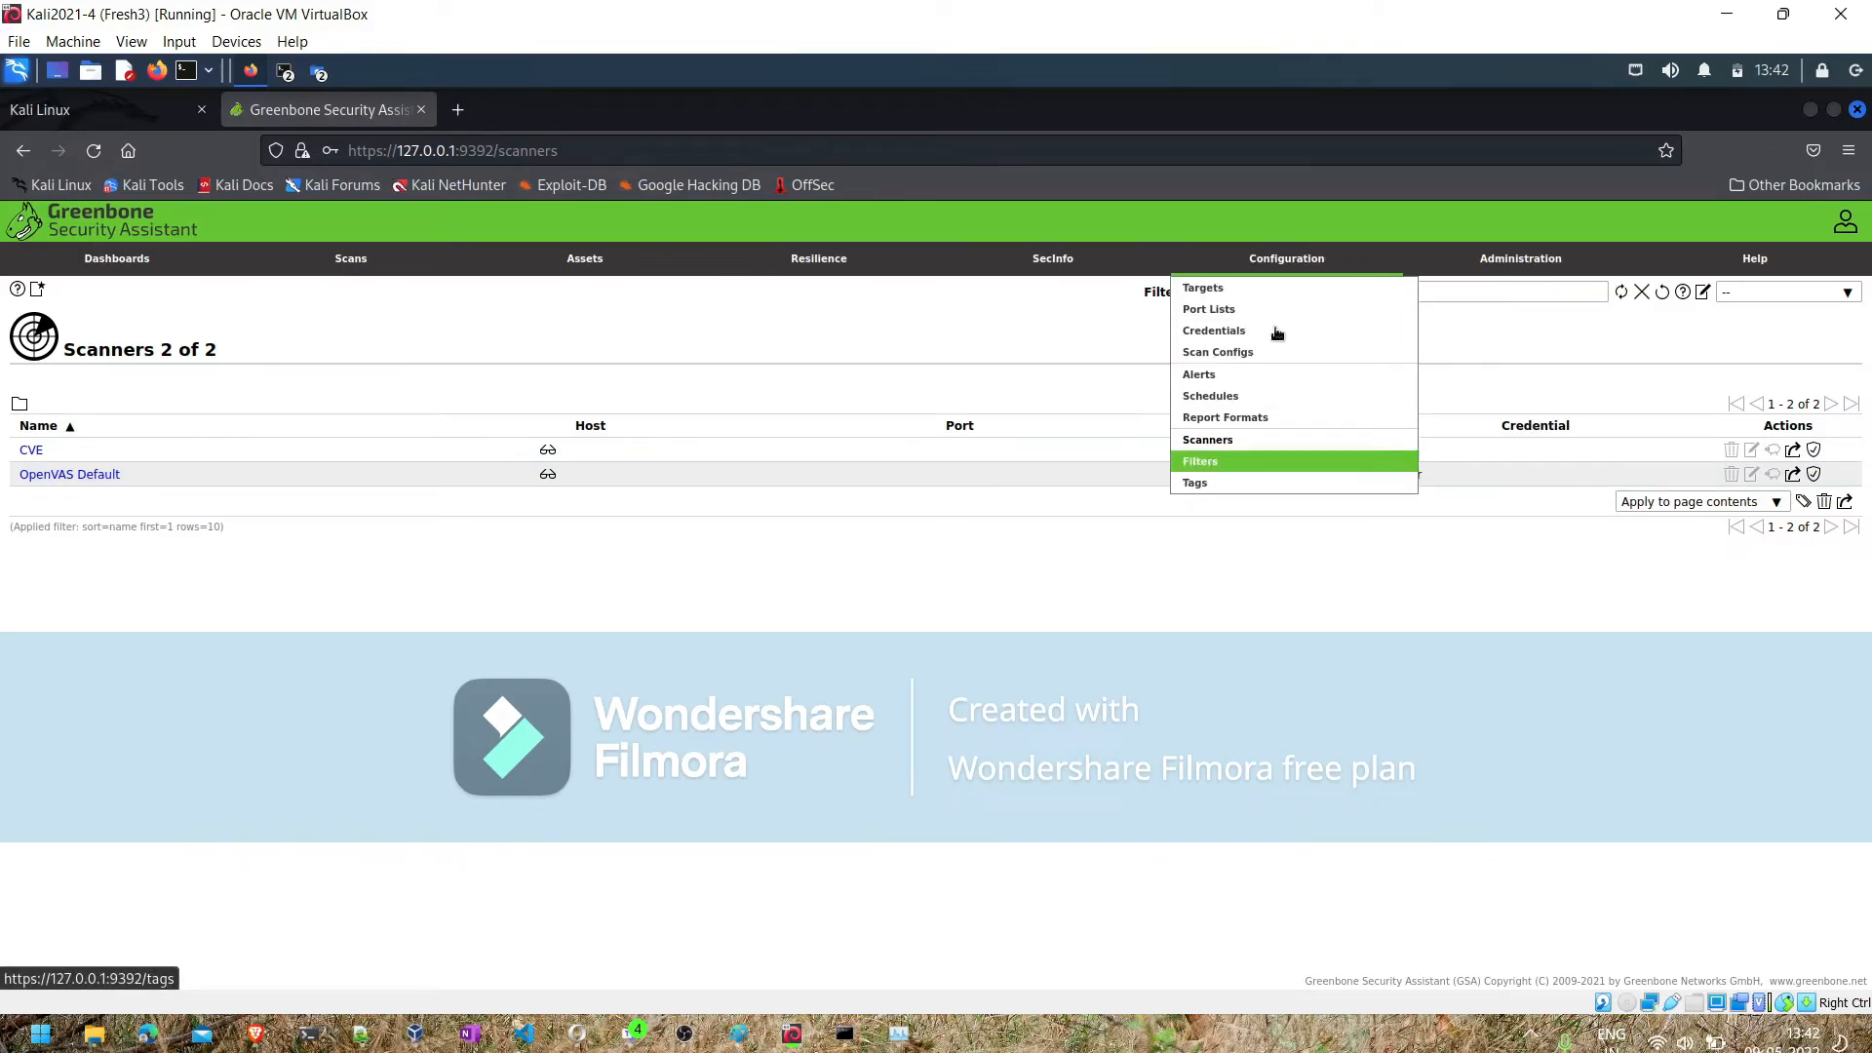
pyautogui.moveTo(556, 259)
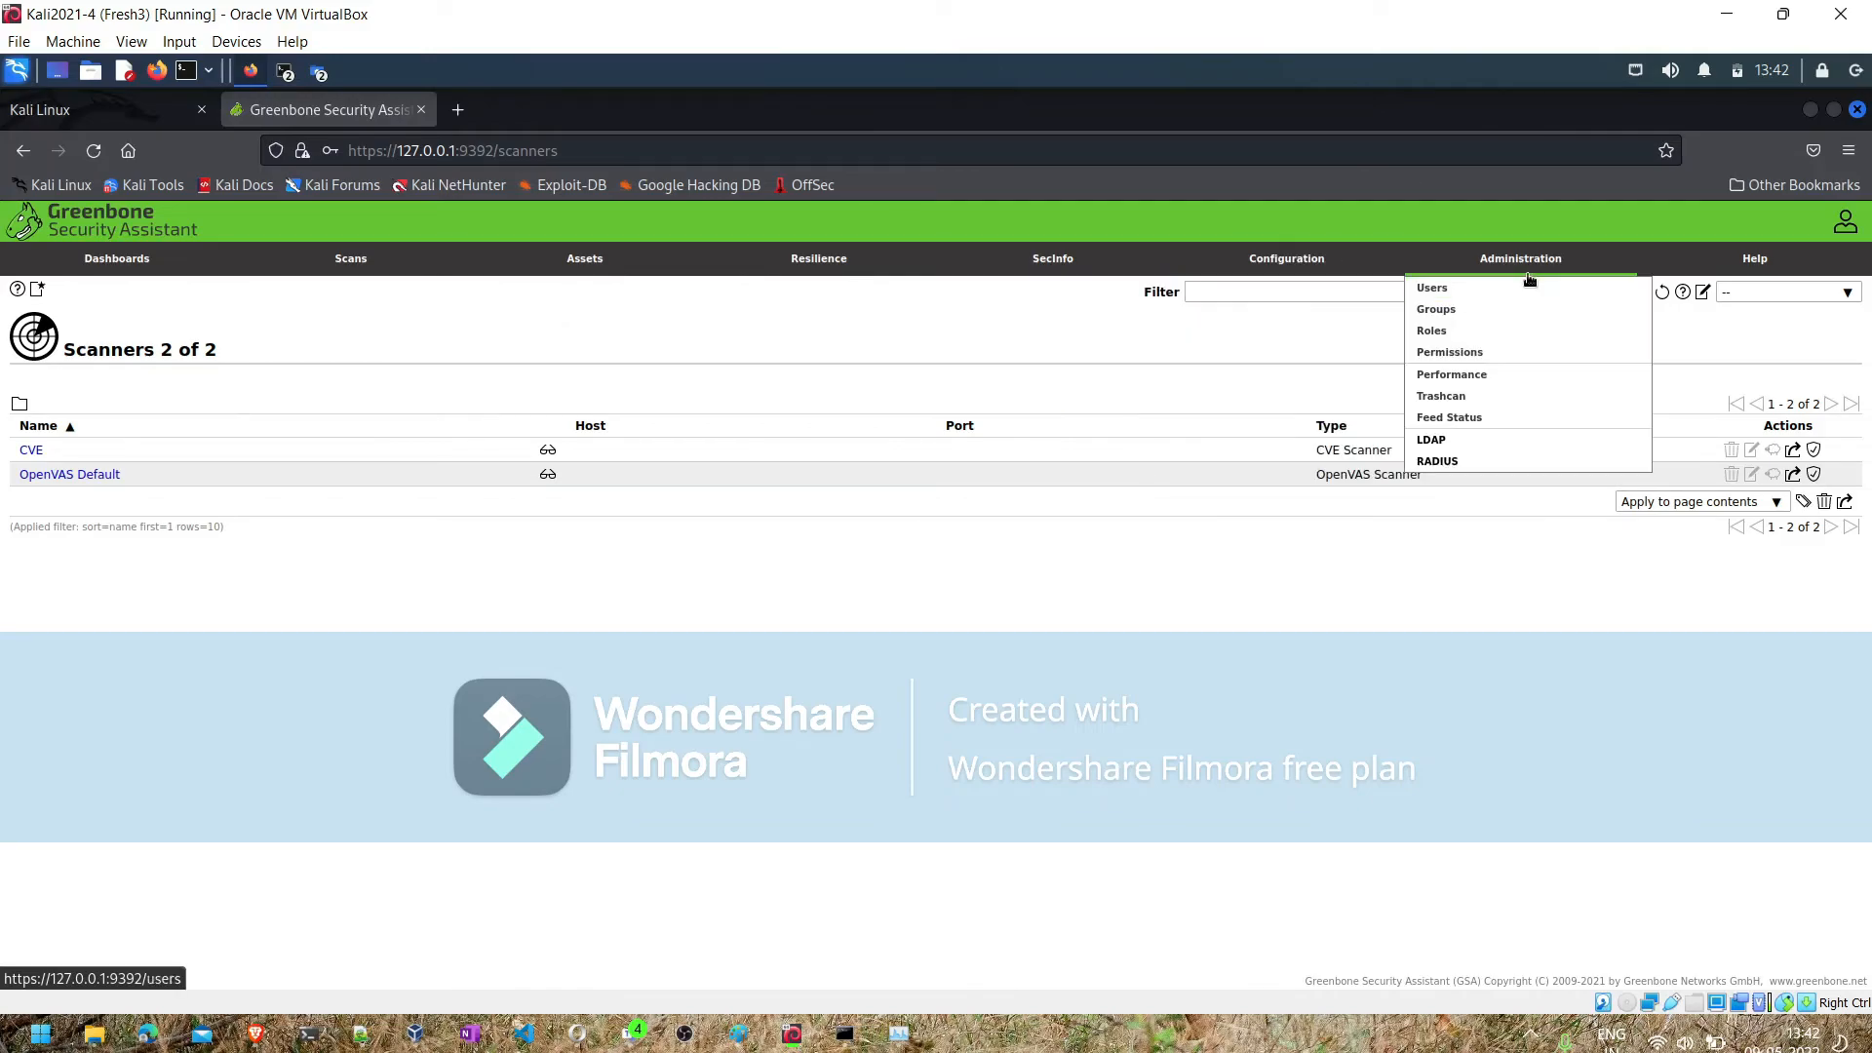
pyautogui.moveTo(795, 261)
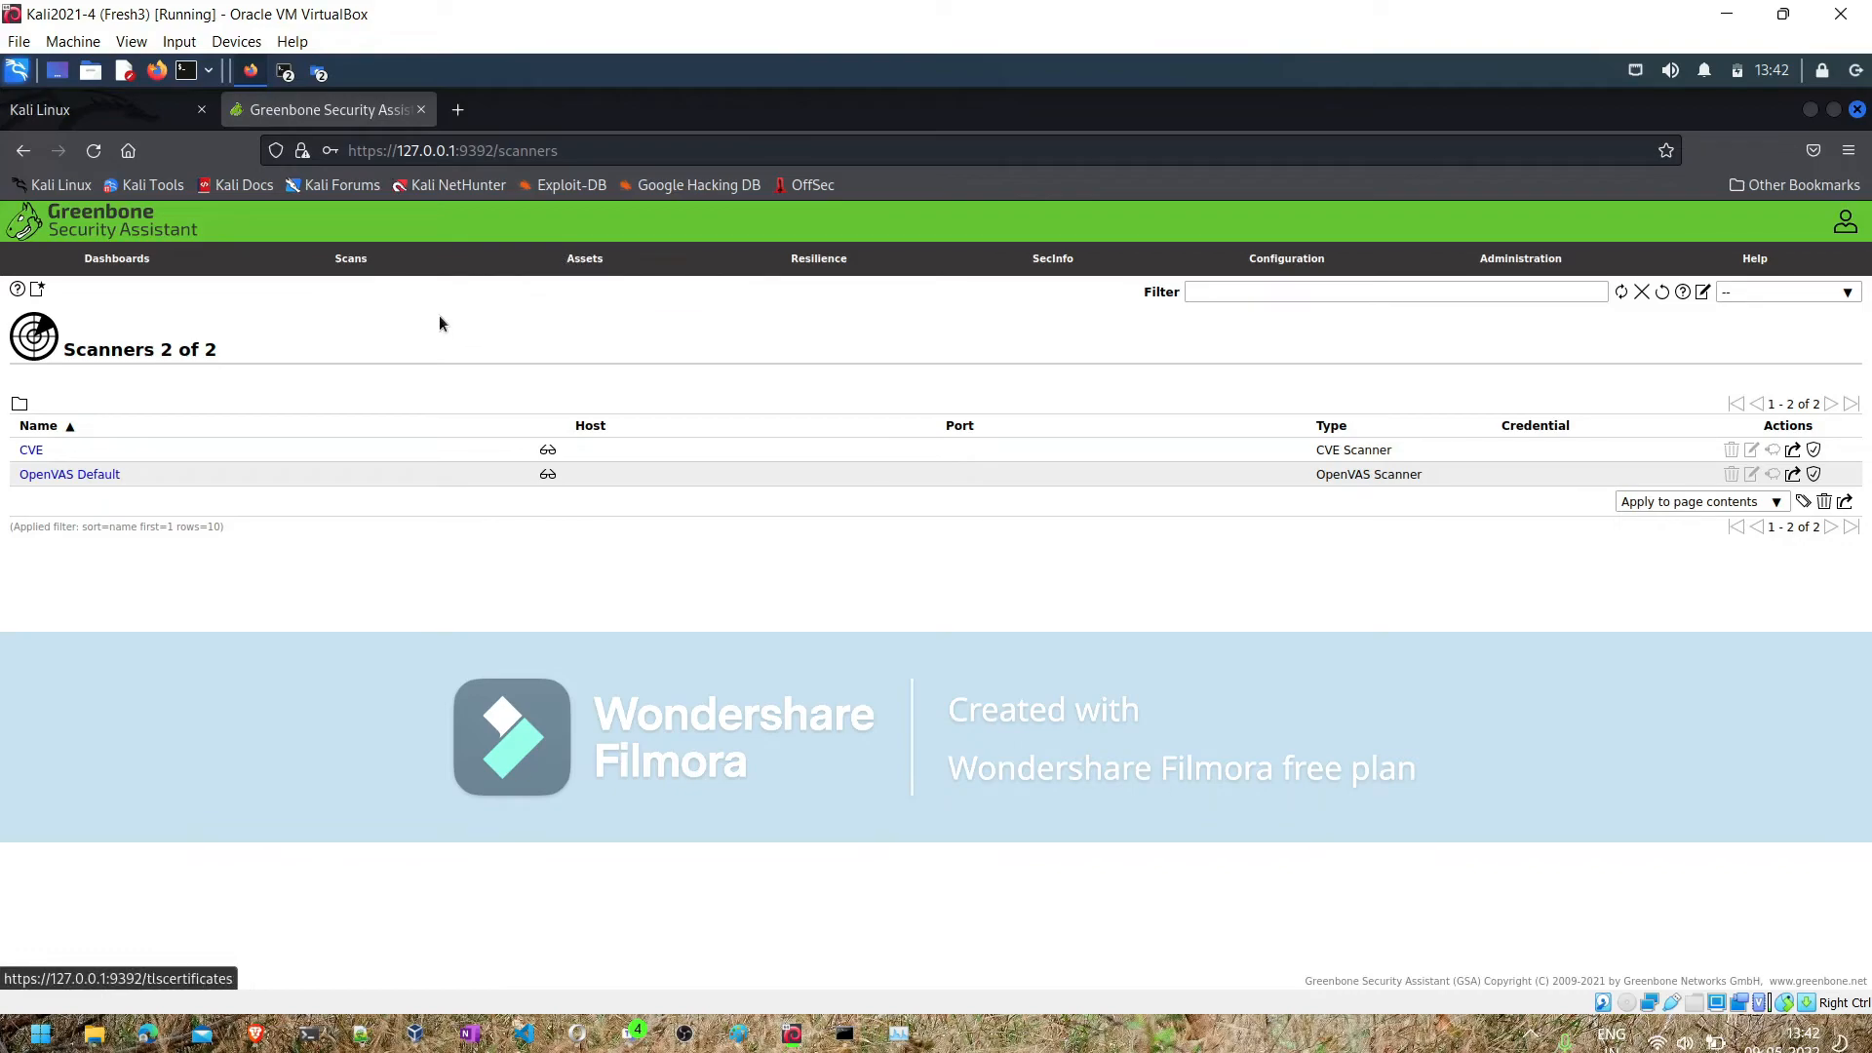
# - Start a new scan task from the tasks list, name it "North indian Scan" and reuse the name as its comment
pyautogui.moveTo(356, 265)
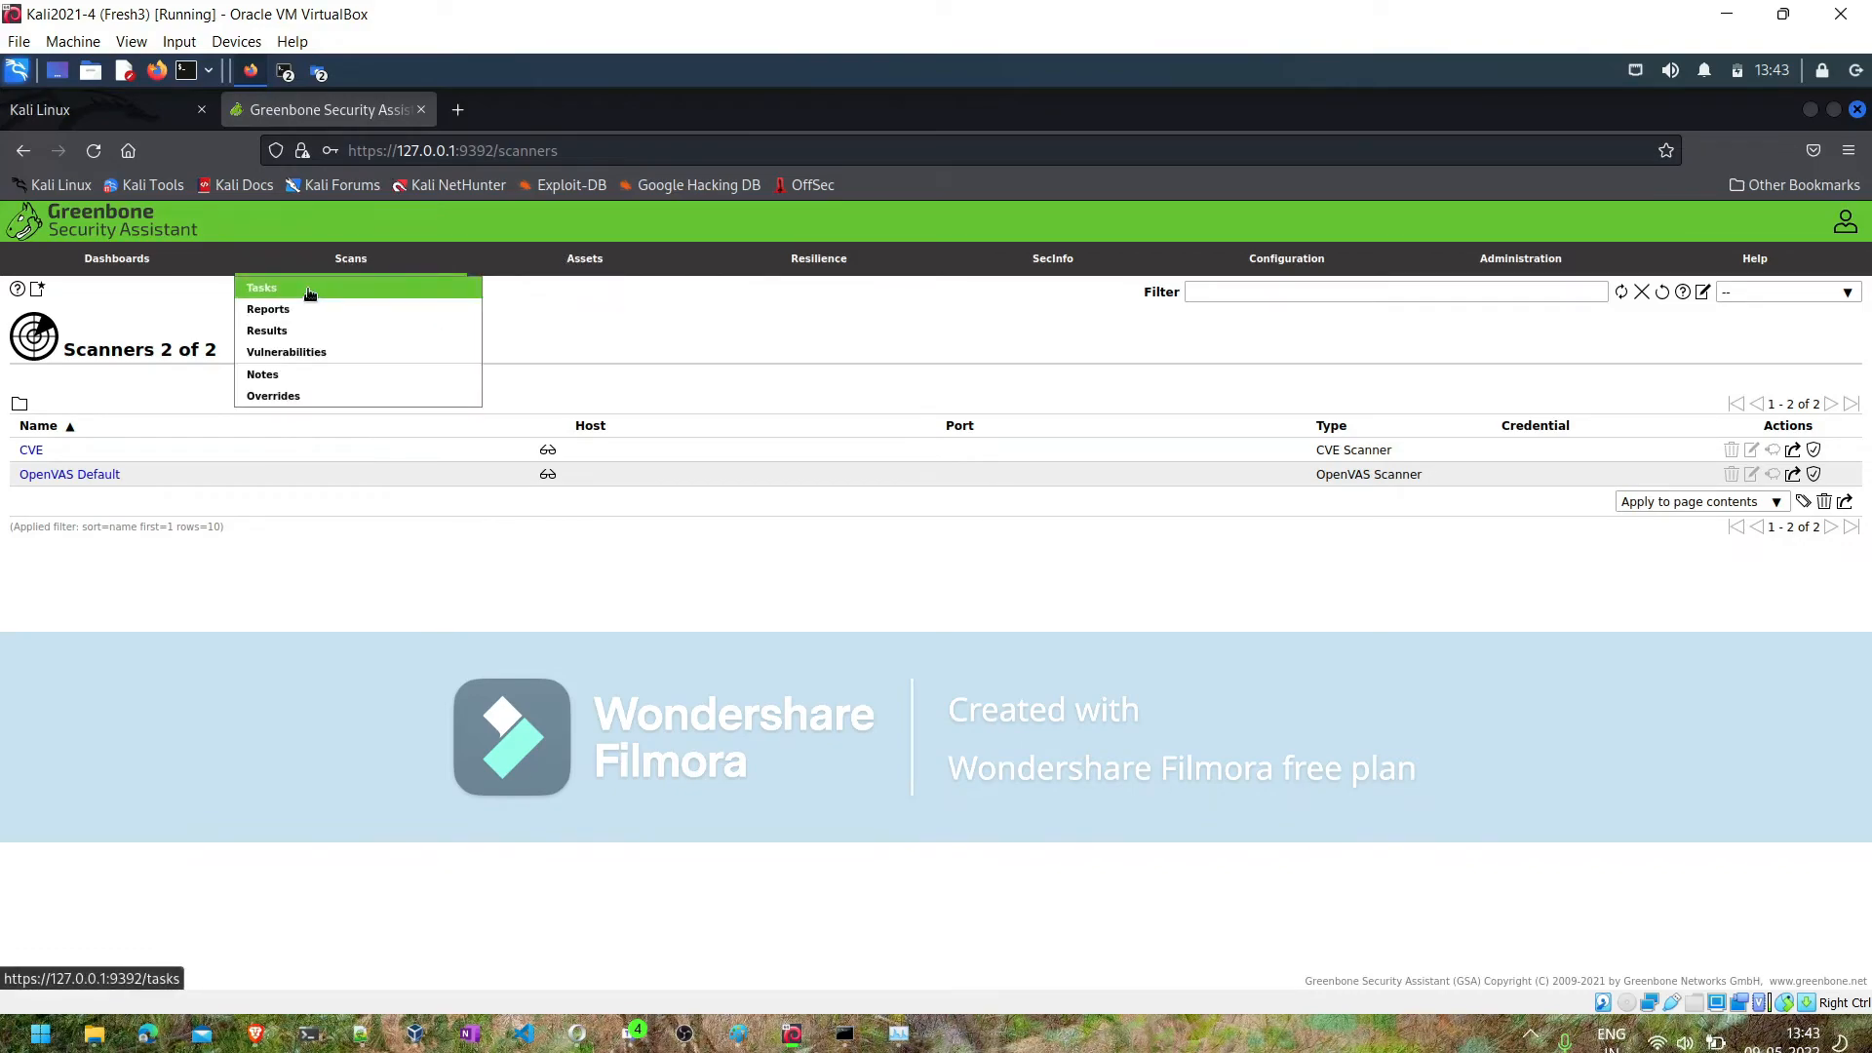
pyautogui.click(309, 290)
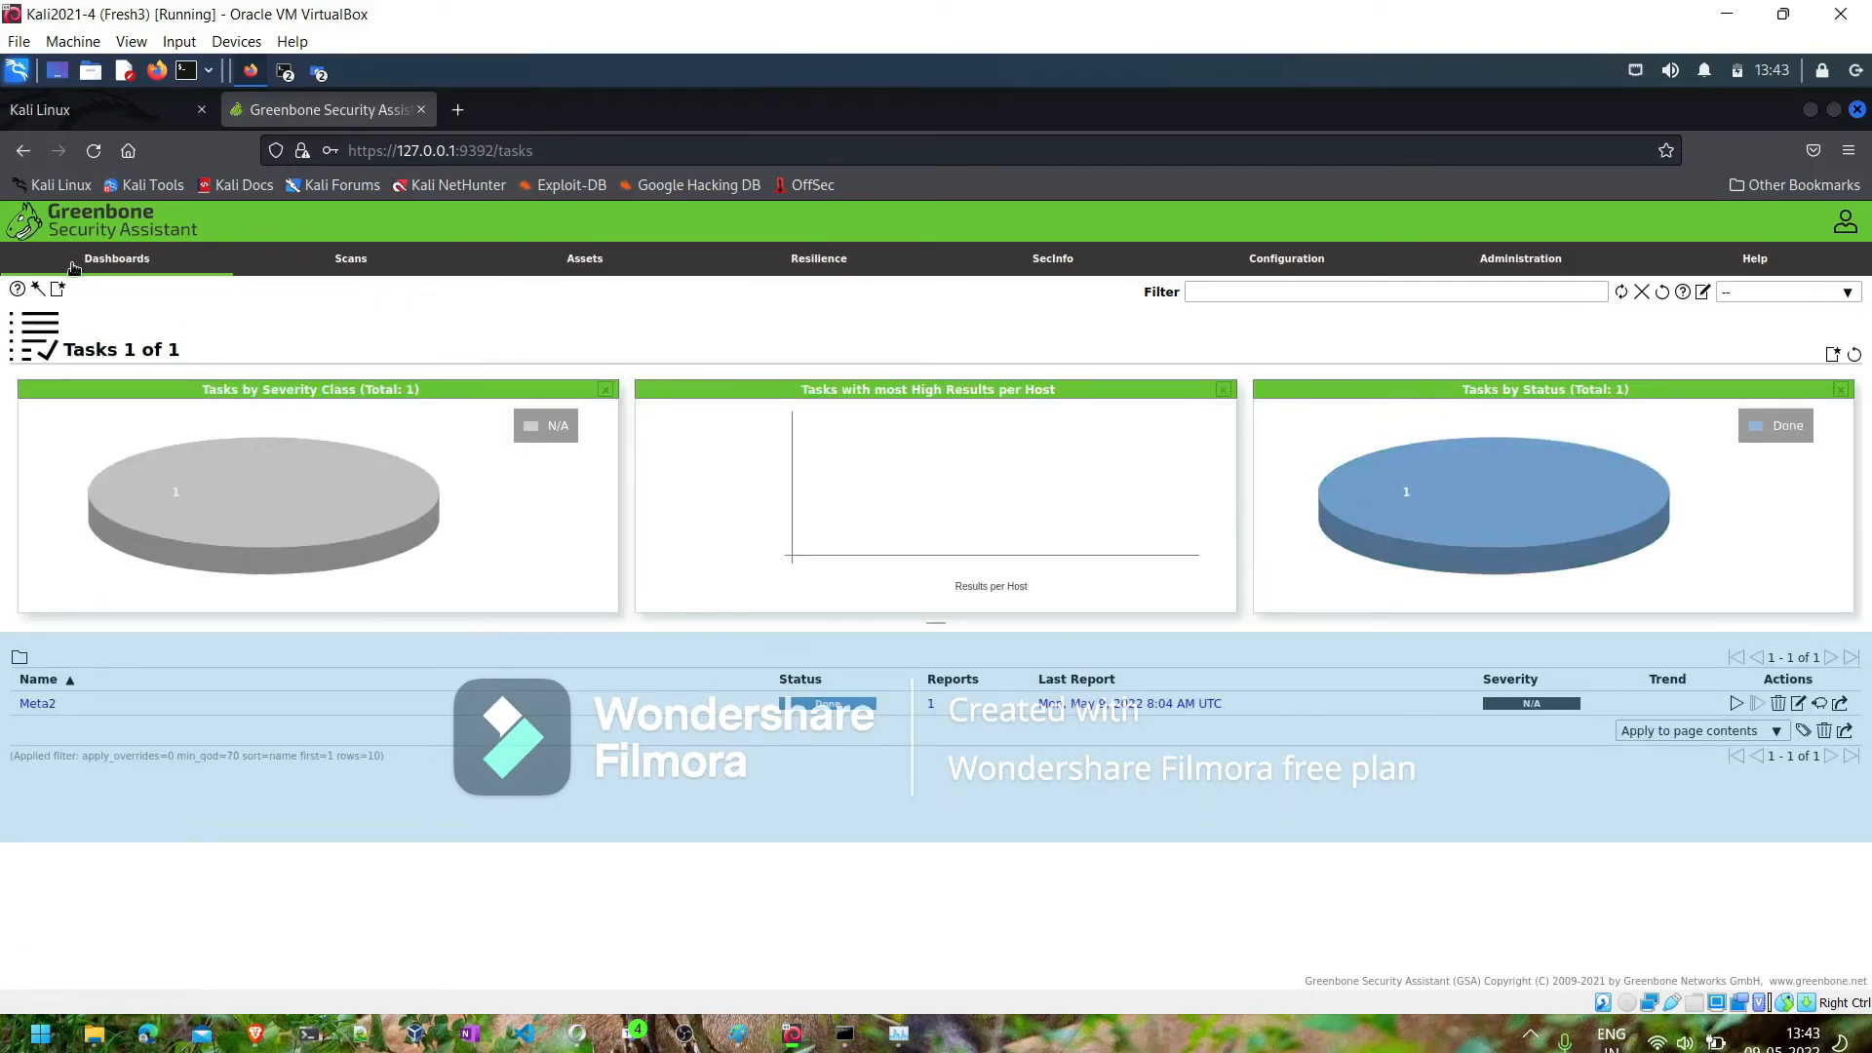
pyautogui.moveTo(59, 291)
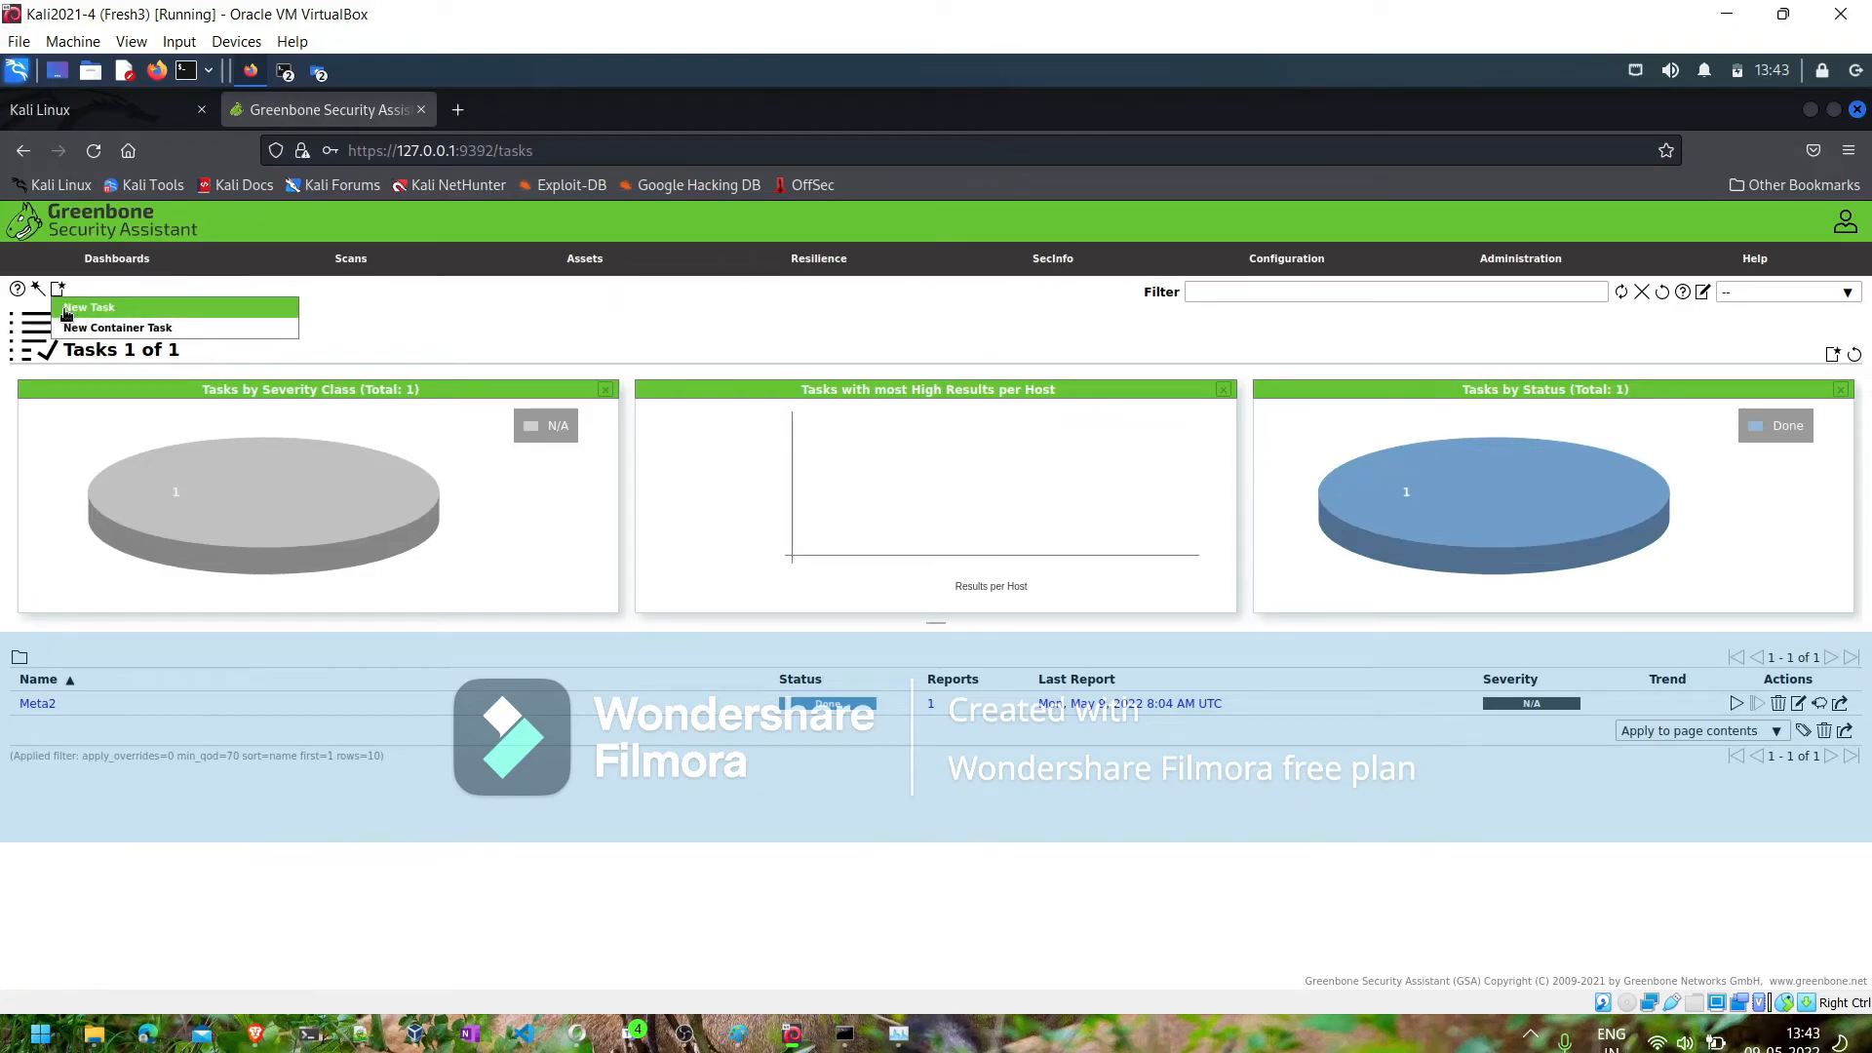
pyautogui.click(66, 311)
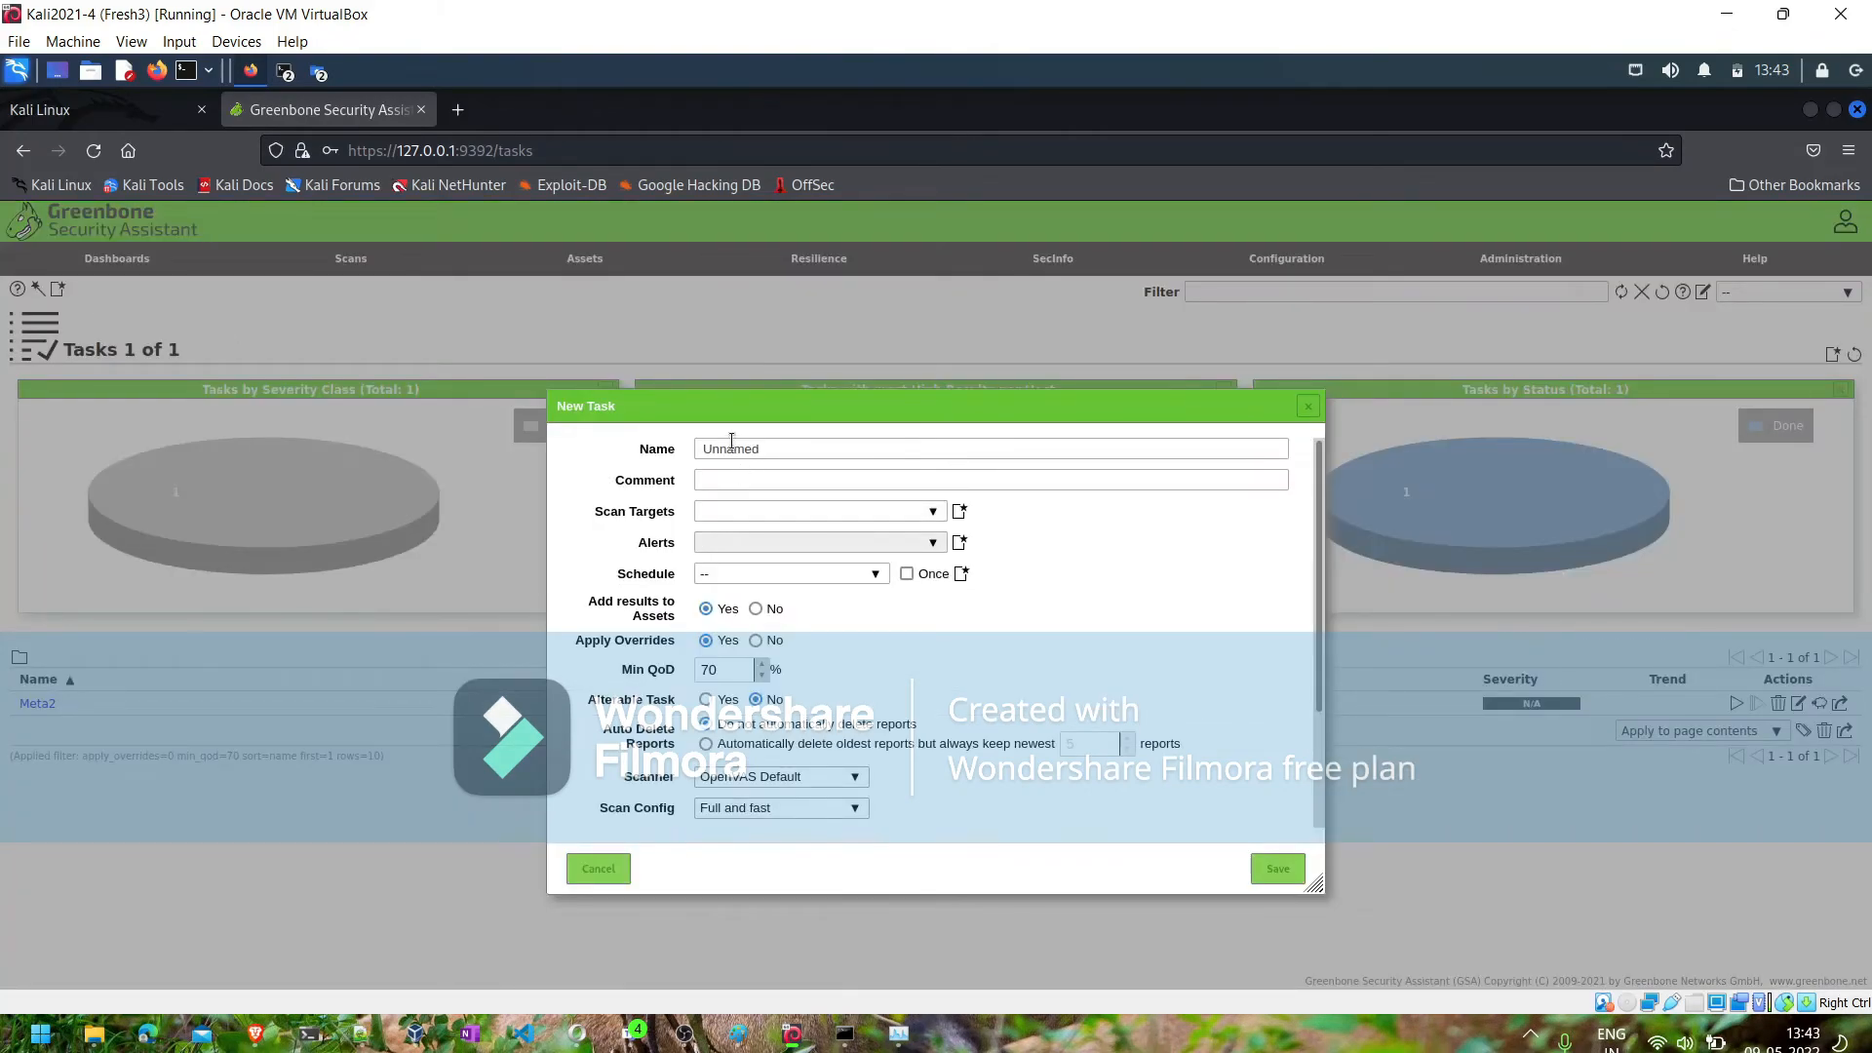
pyautogui.click(726, 451)
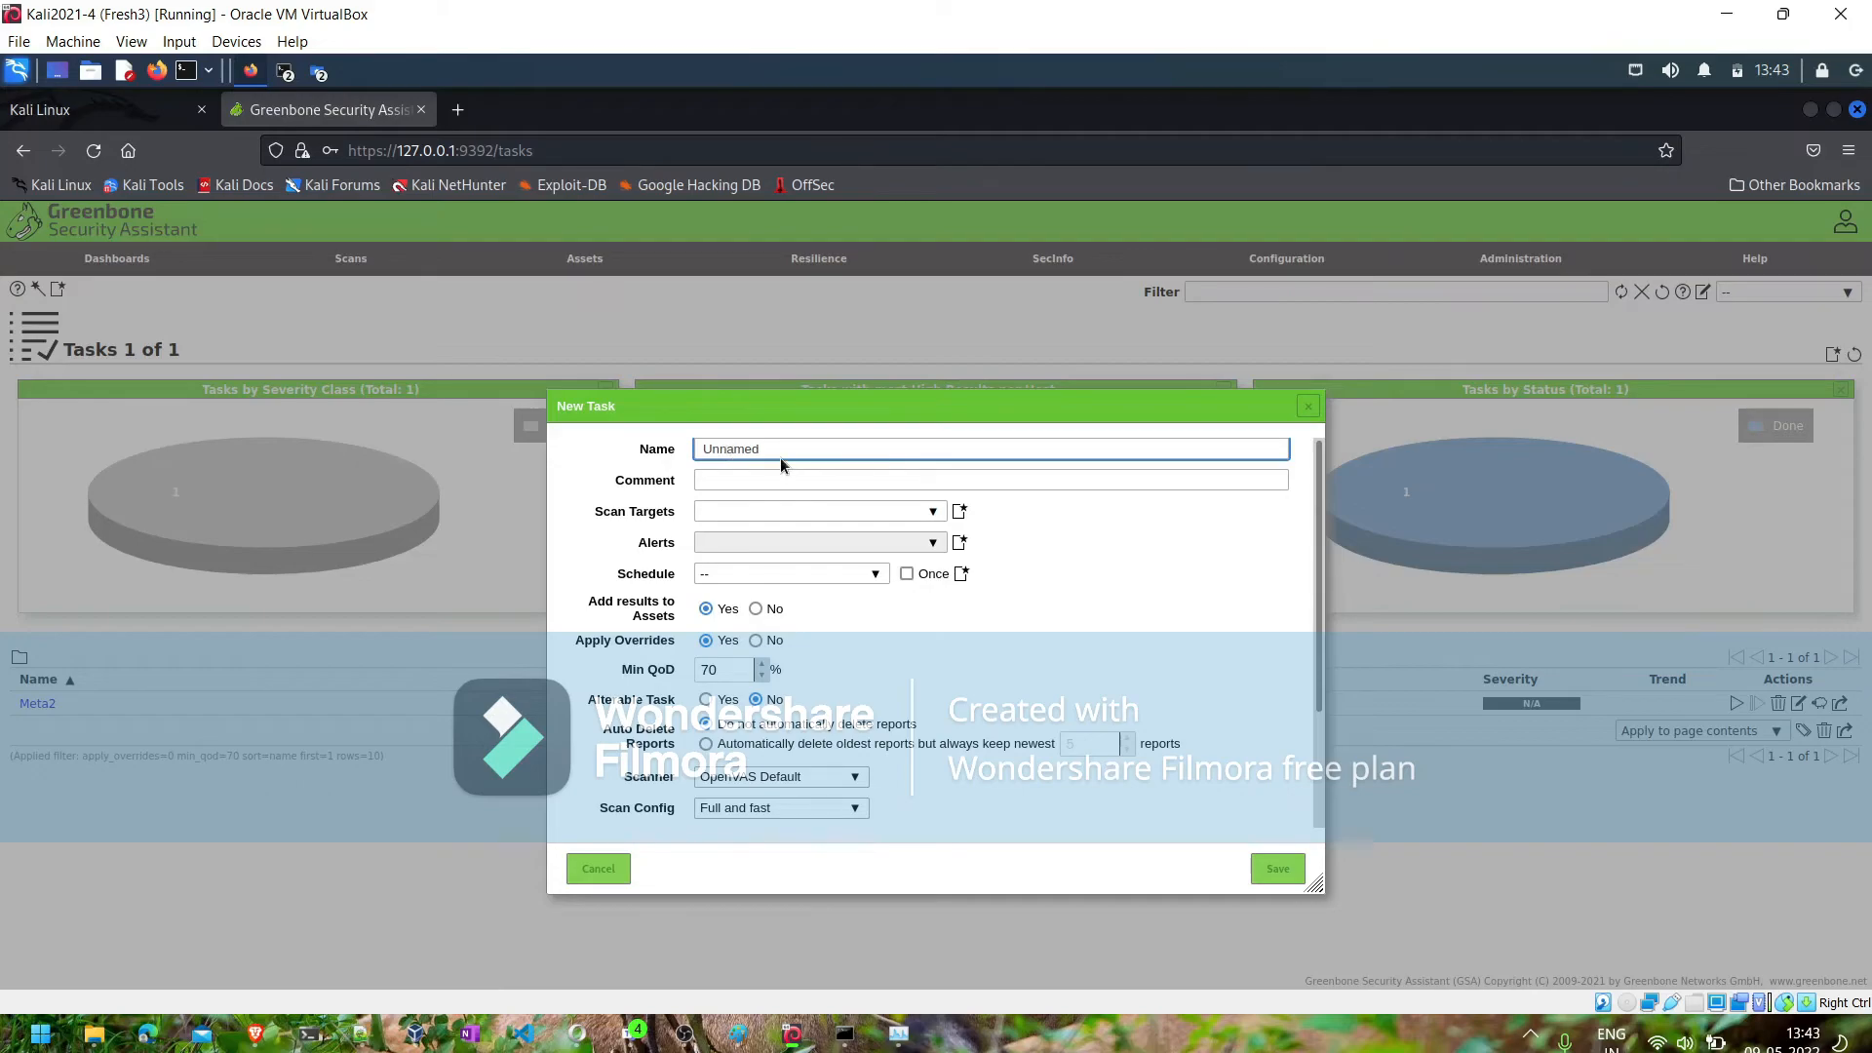
pyautogui.moveTo(786, 451); pyautogui.dragTo(637, 441)
pyautogui.write('North indian Scan')
pyautogui.hotkey('ctrl', 'a')
pyautogui.hotkey('ctrl', 'c')
pyautogui.click(752, 483)
pyautogui.hotkey('ctrl', 'v')
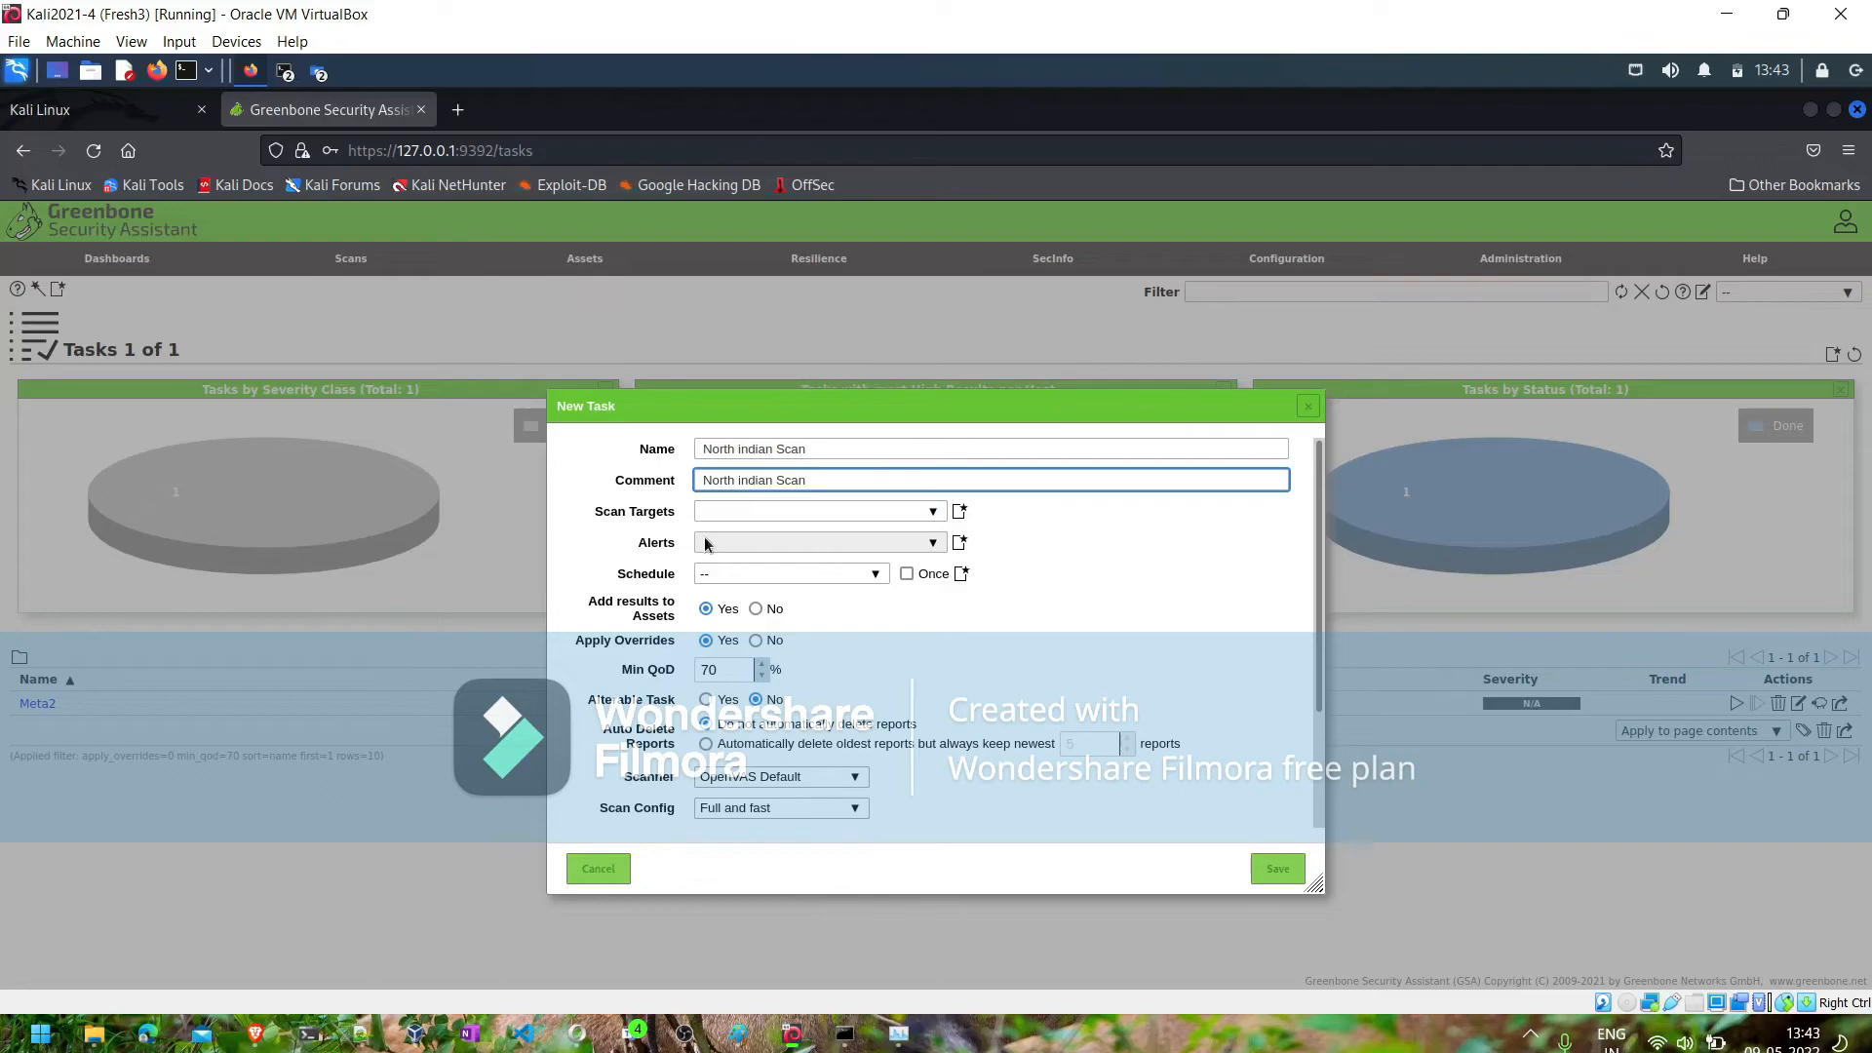
# - Assign the North India target and the North India Schedule to the new task
pyautogui.click(934, 513)
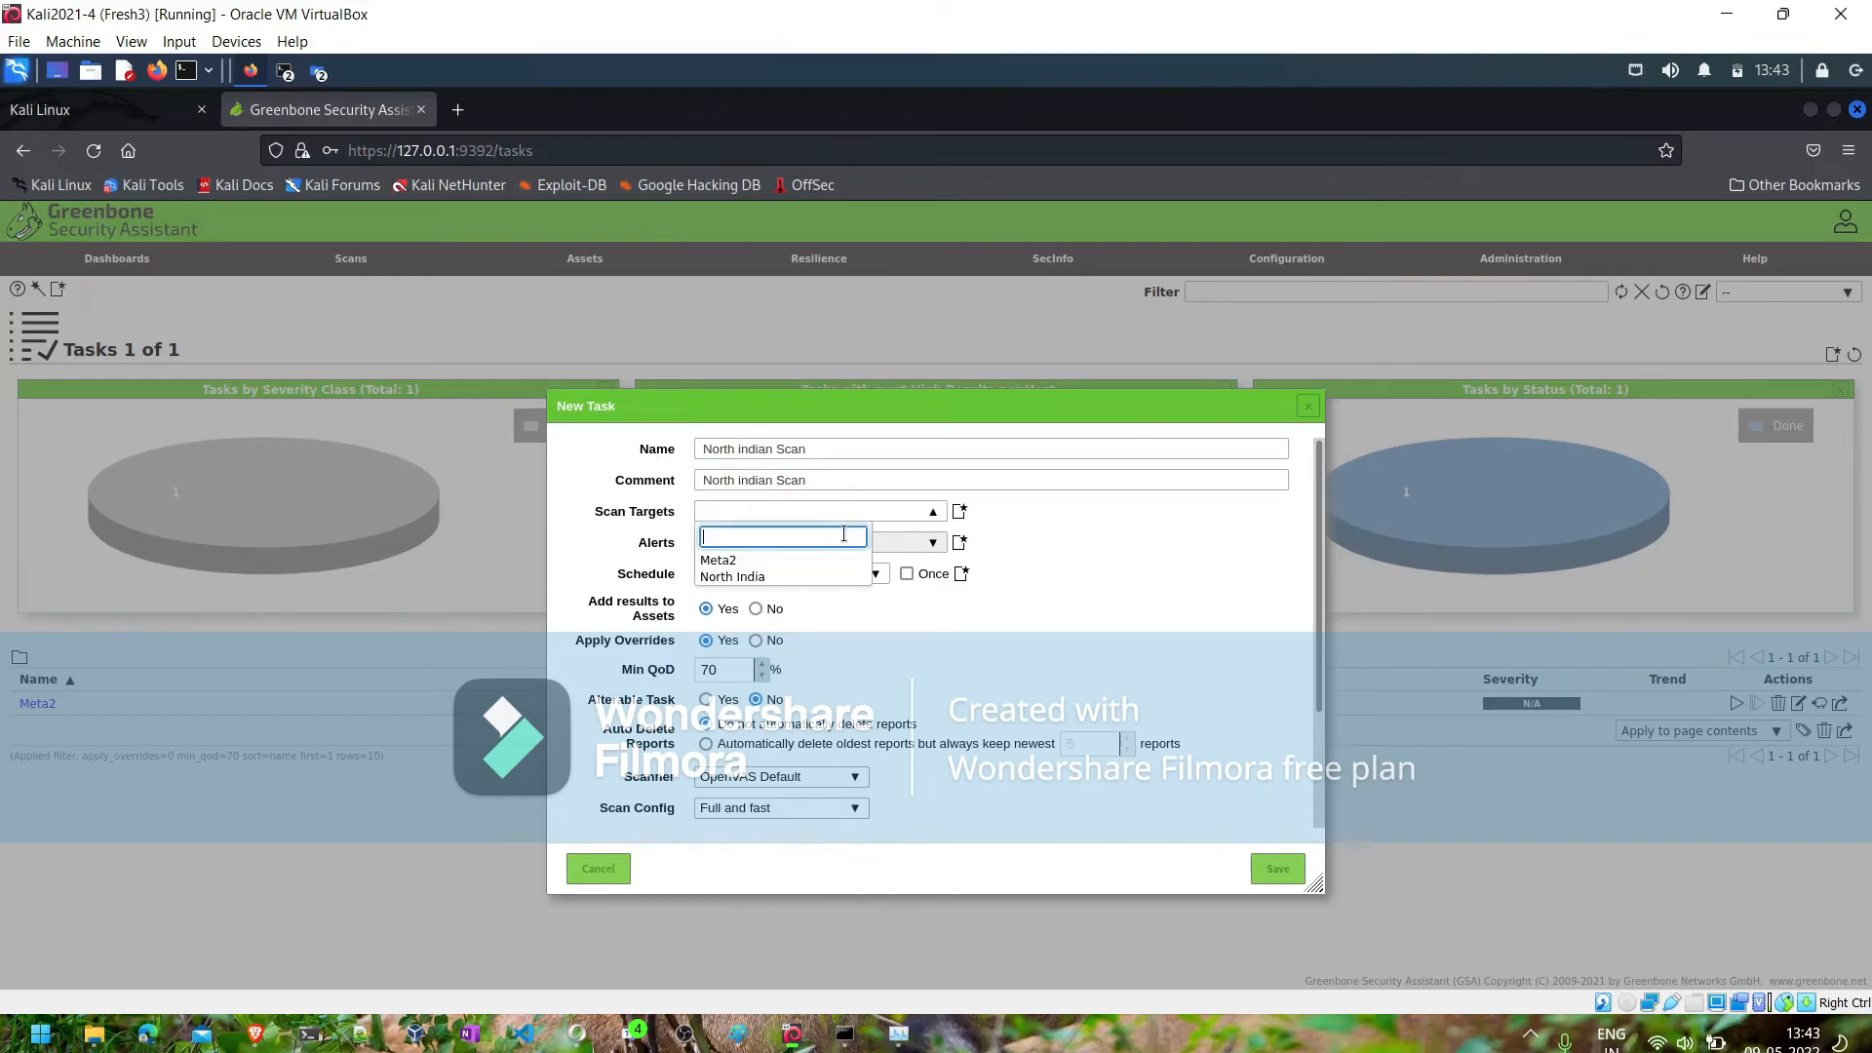
pyautogui.click(771, 576)
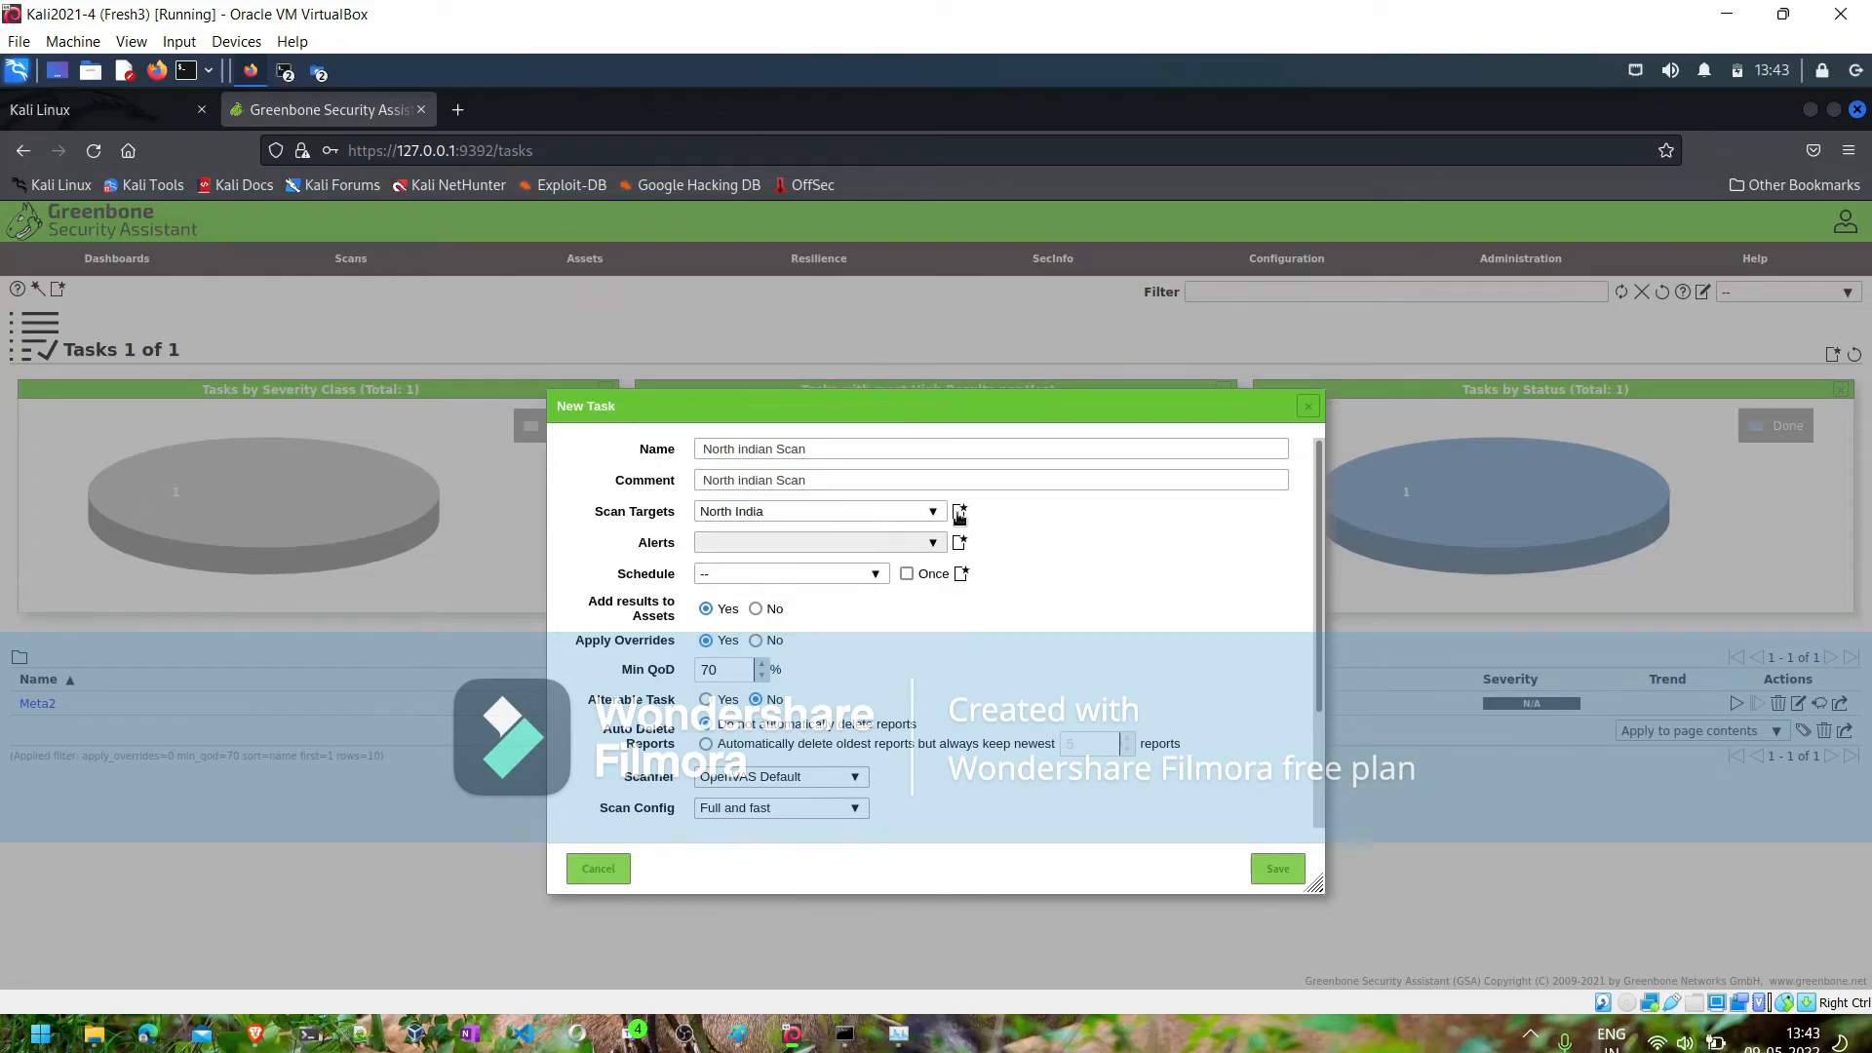
pyautogui.click(875, 575)
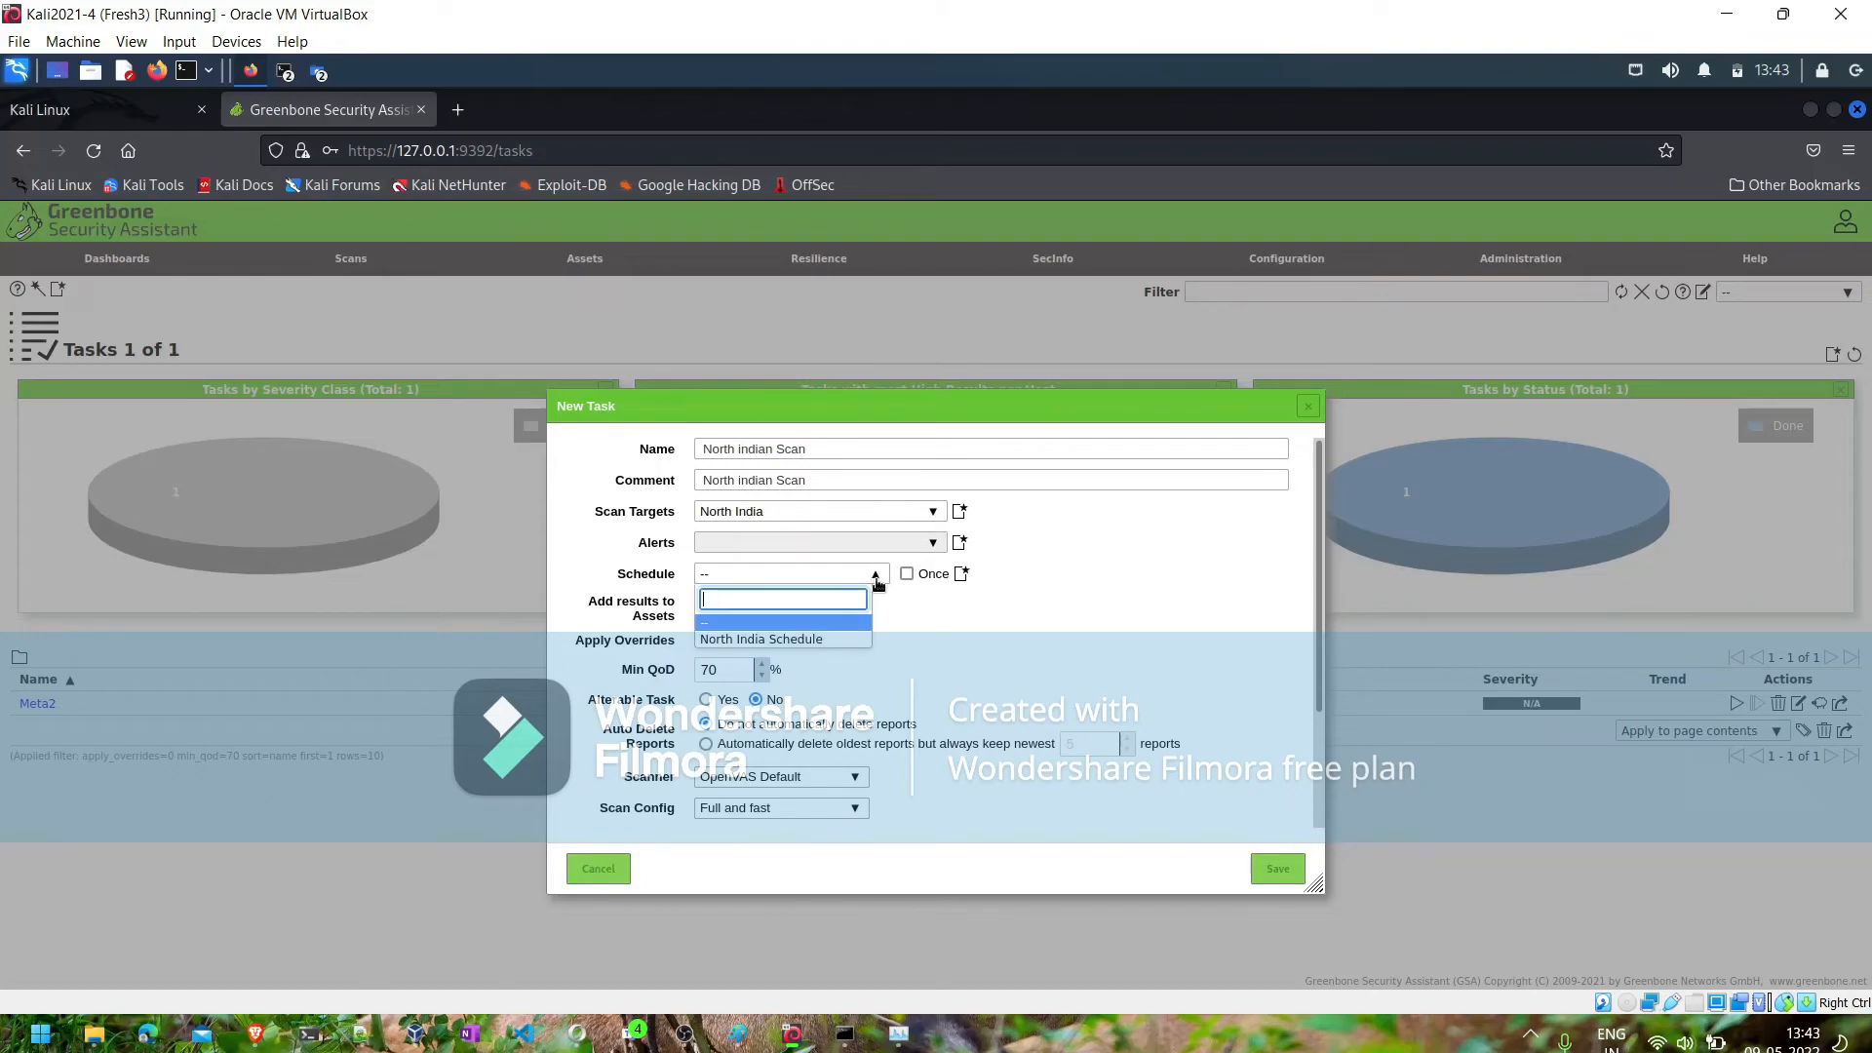
pyautogui.click(798, 644)
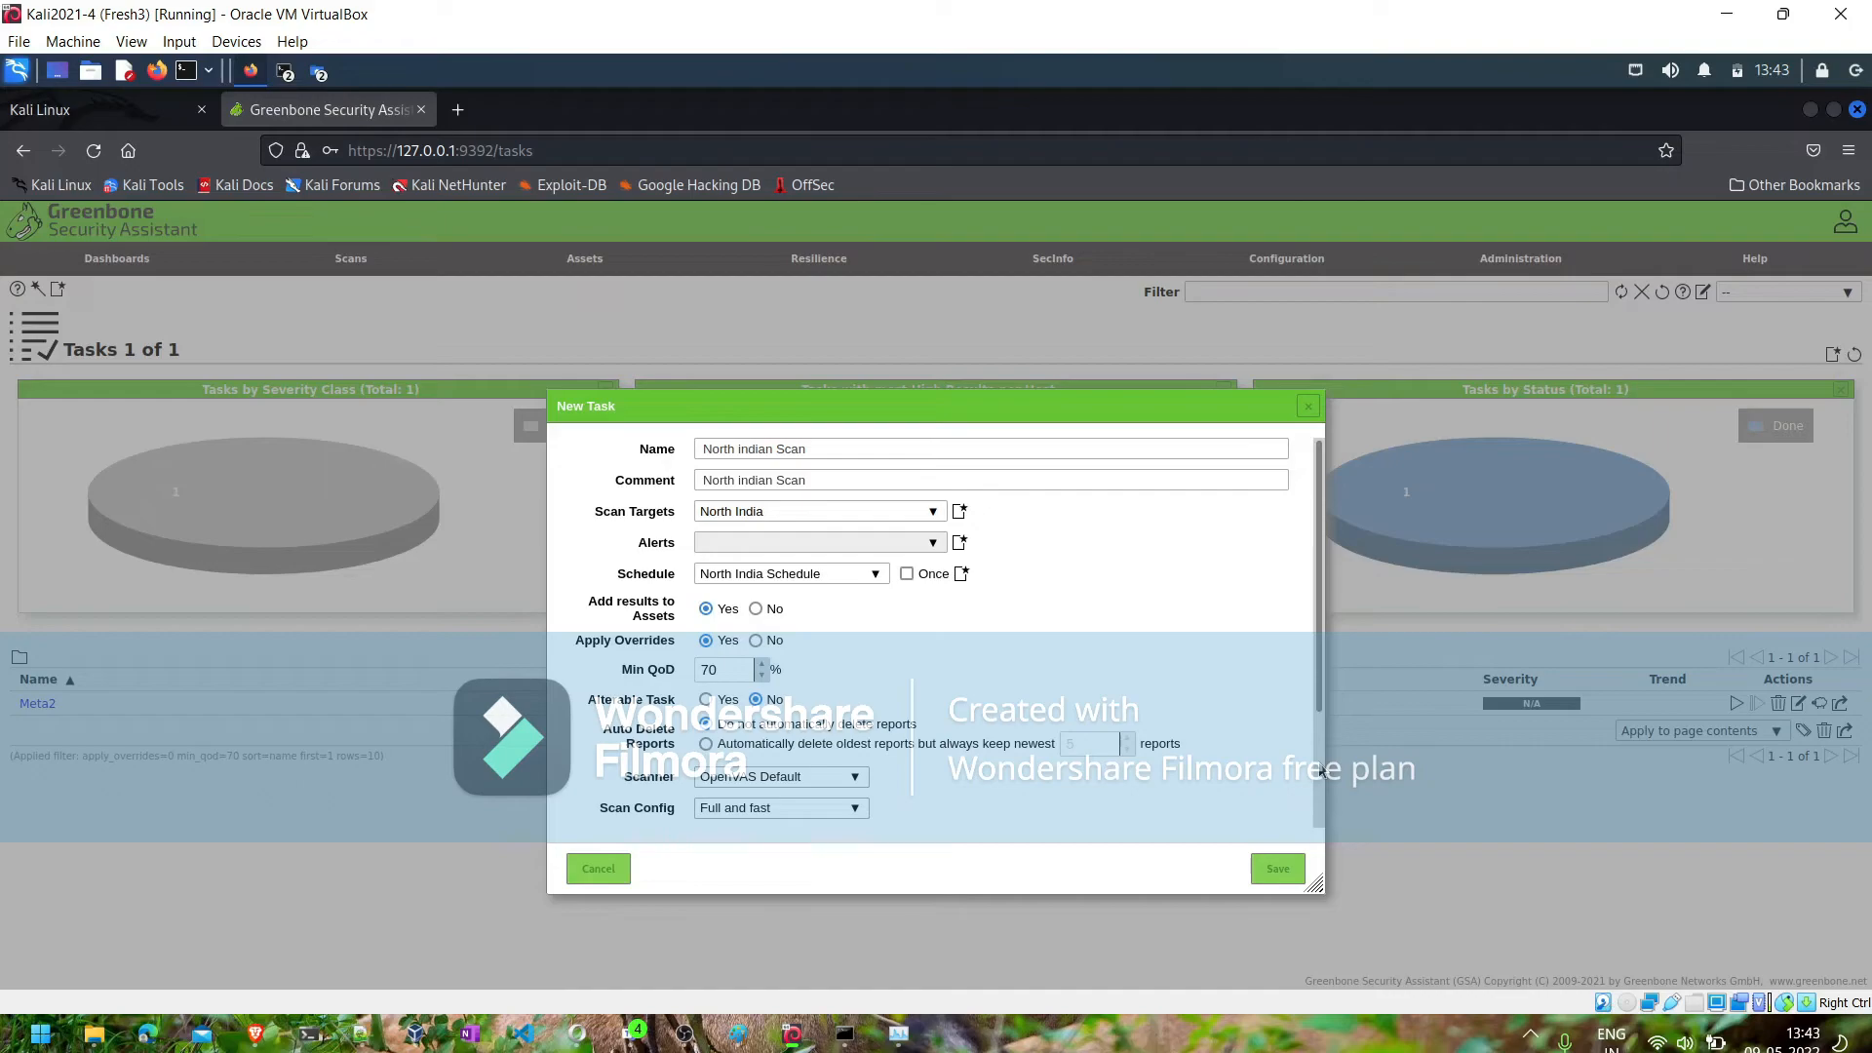
# - Choose North India Scan Template as the task's scan config and save the task
pyautogui.scroll(-3, 1322, 770)
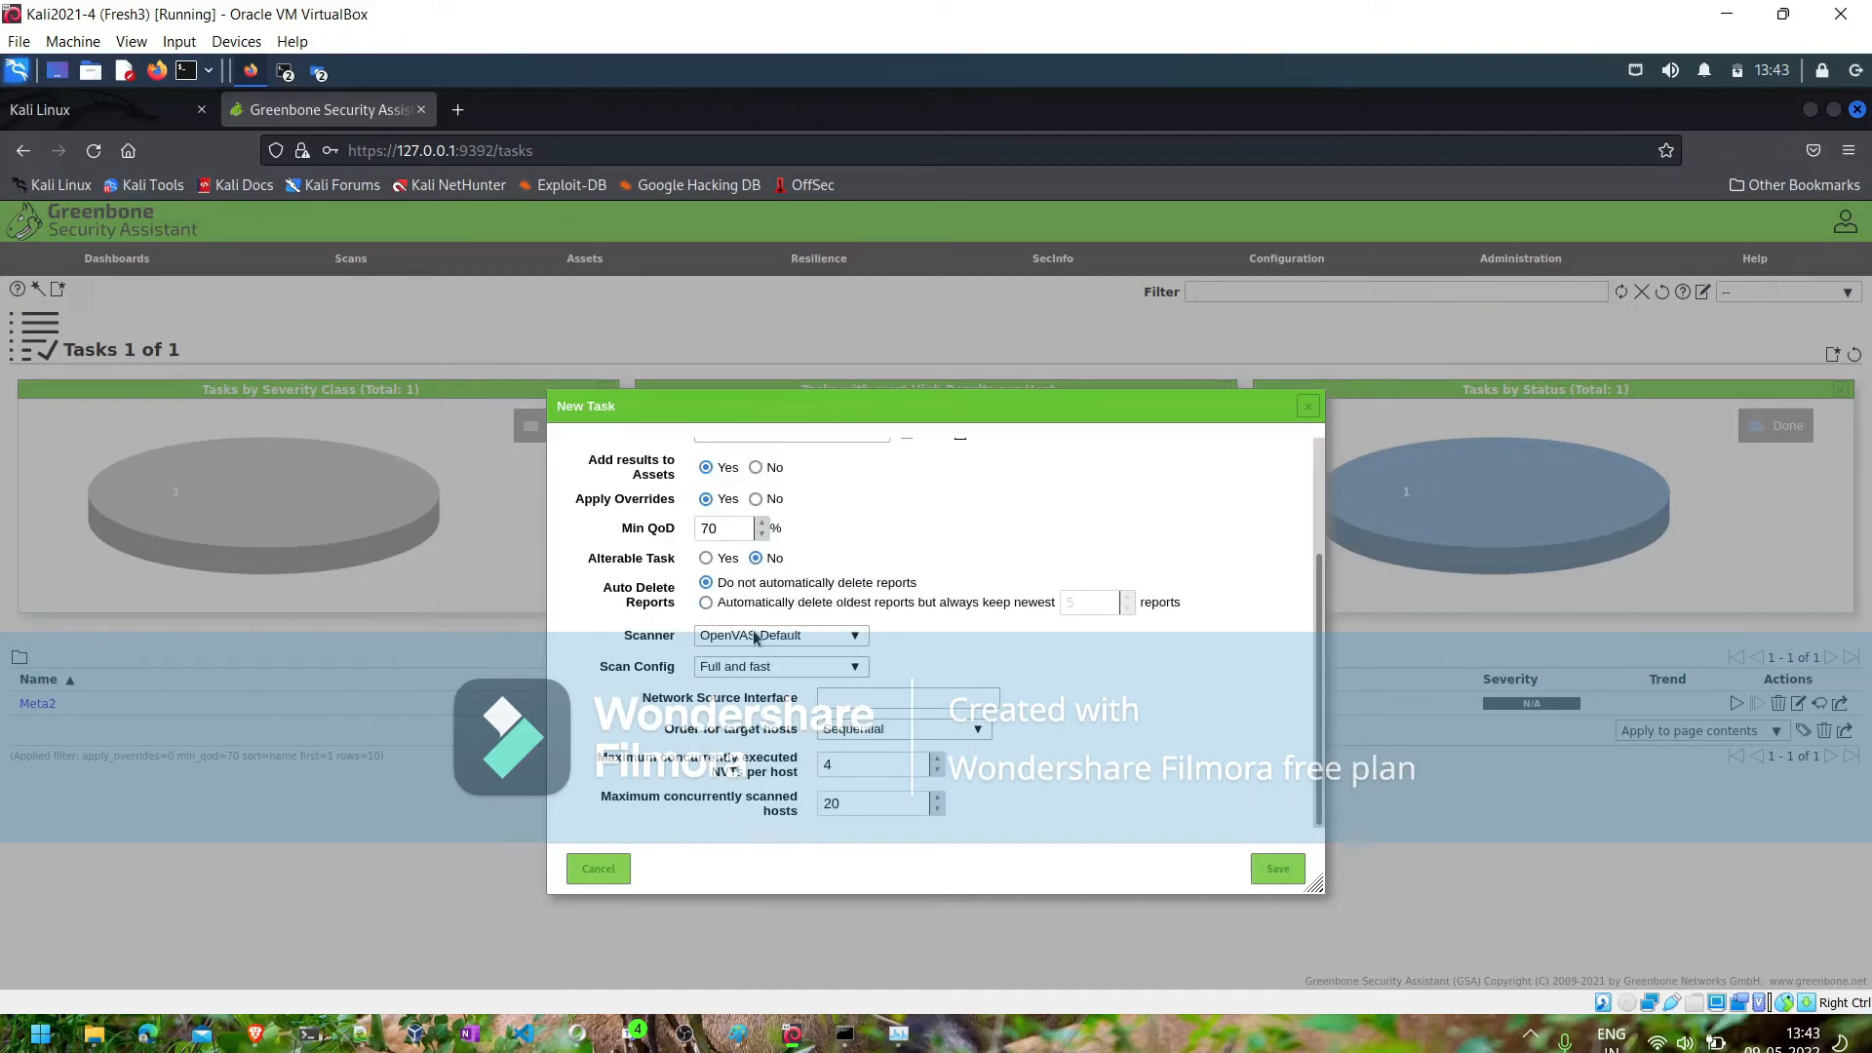
pyautogui.click(720, 671)
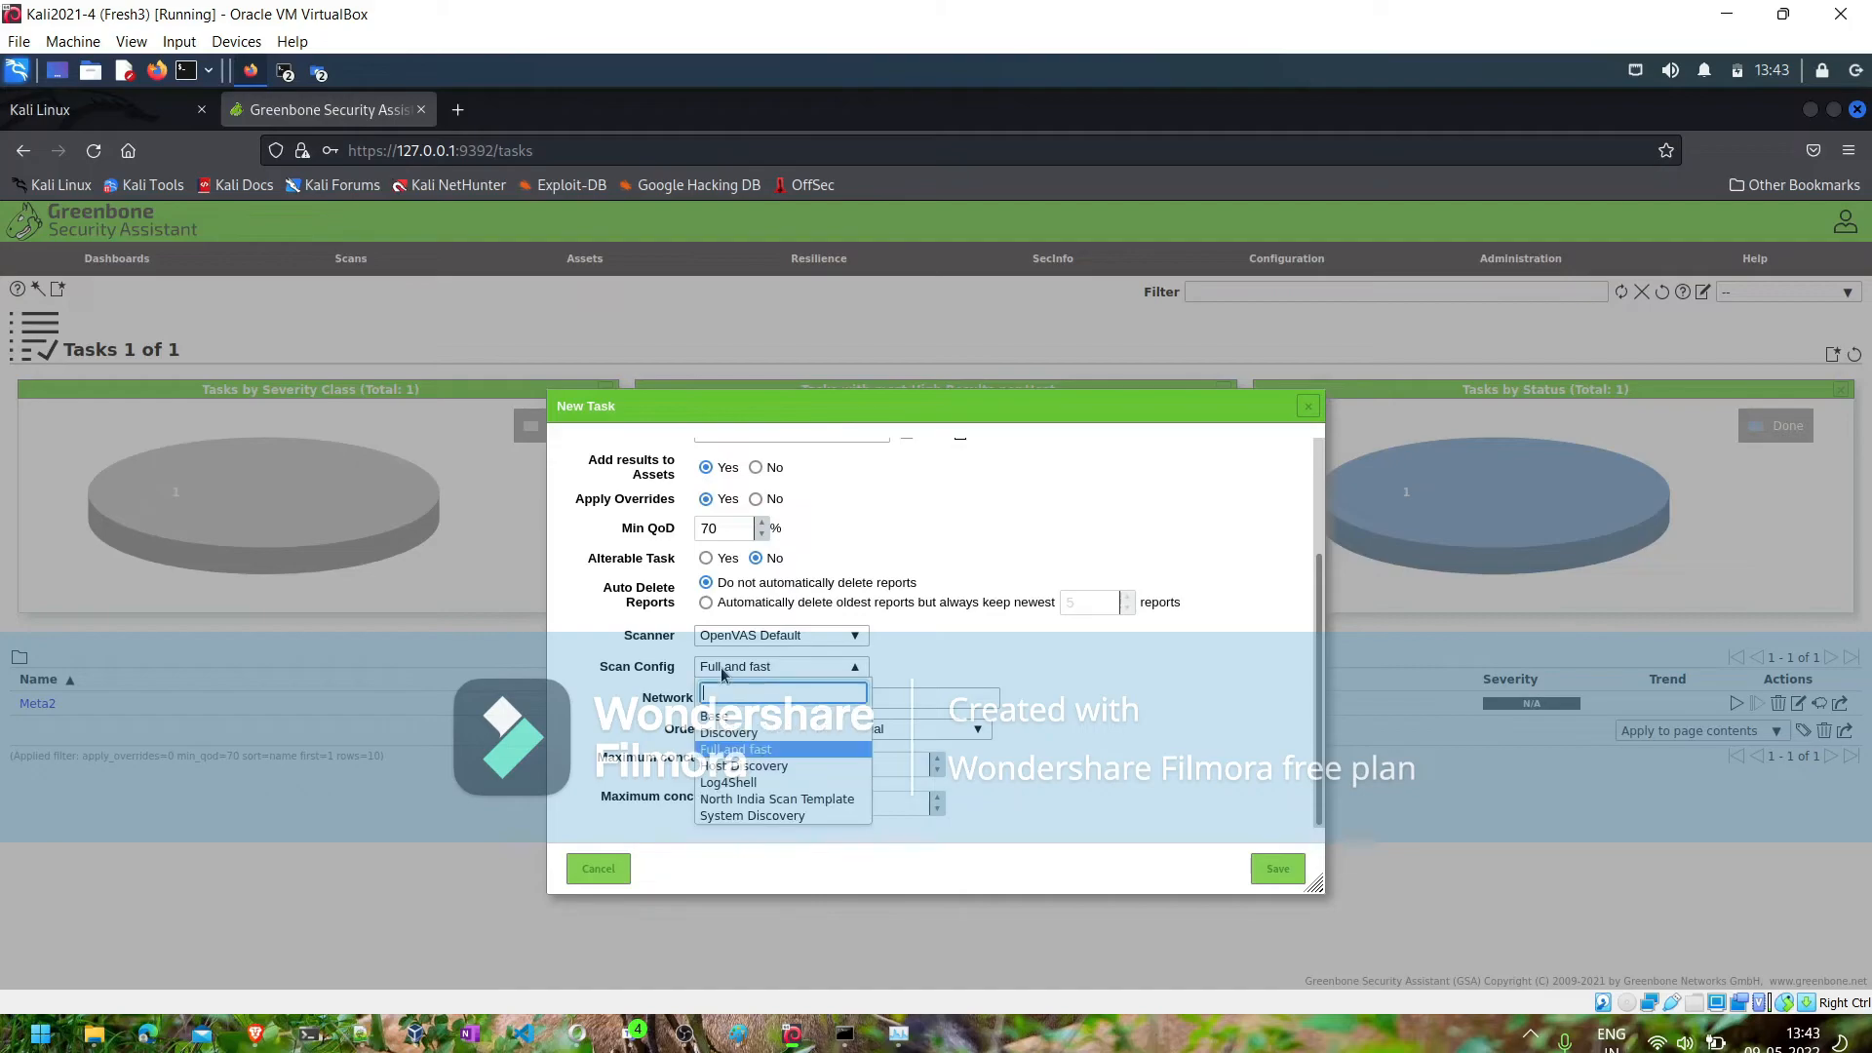
pyautogui.click(744, 800)
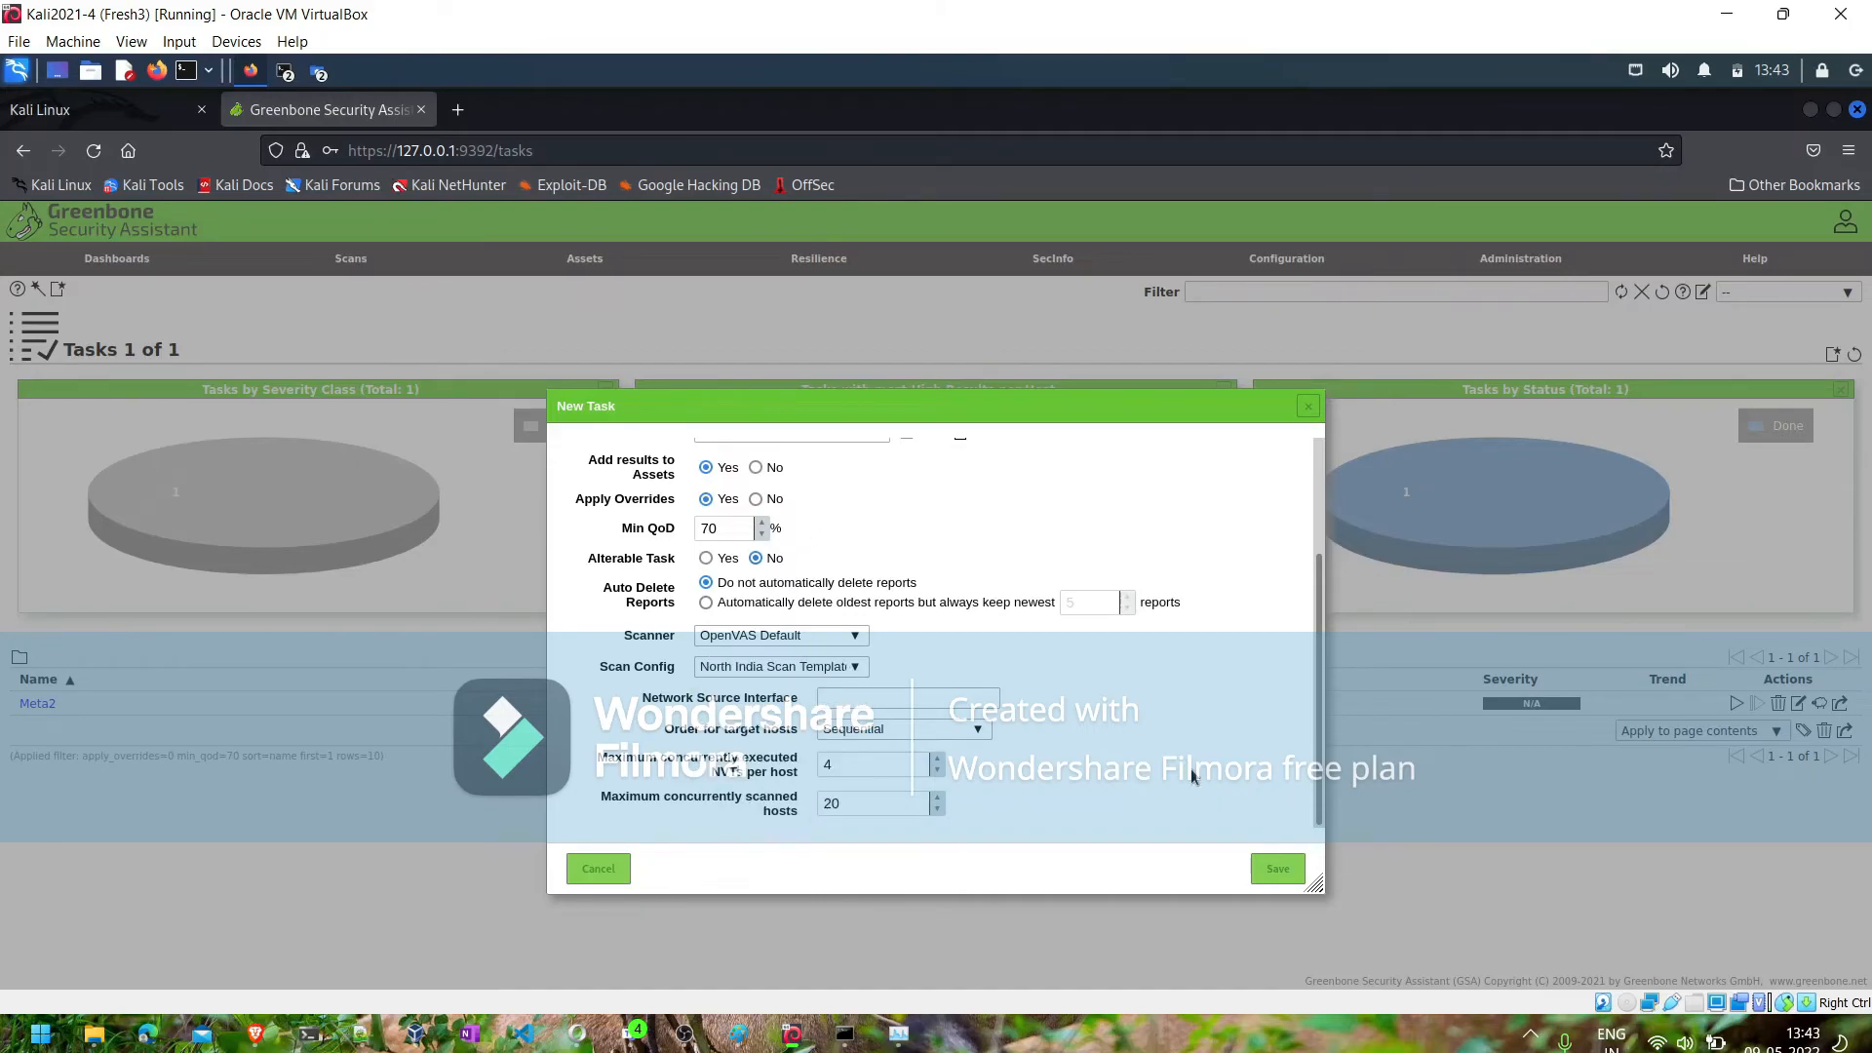
pyautogui.click(1265, 867)
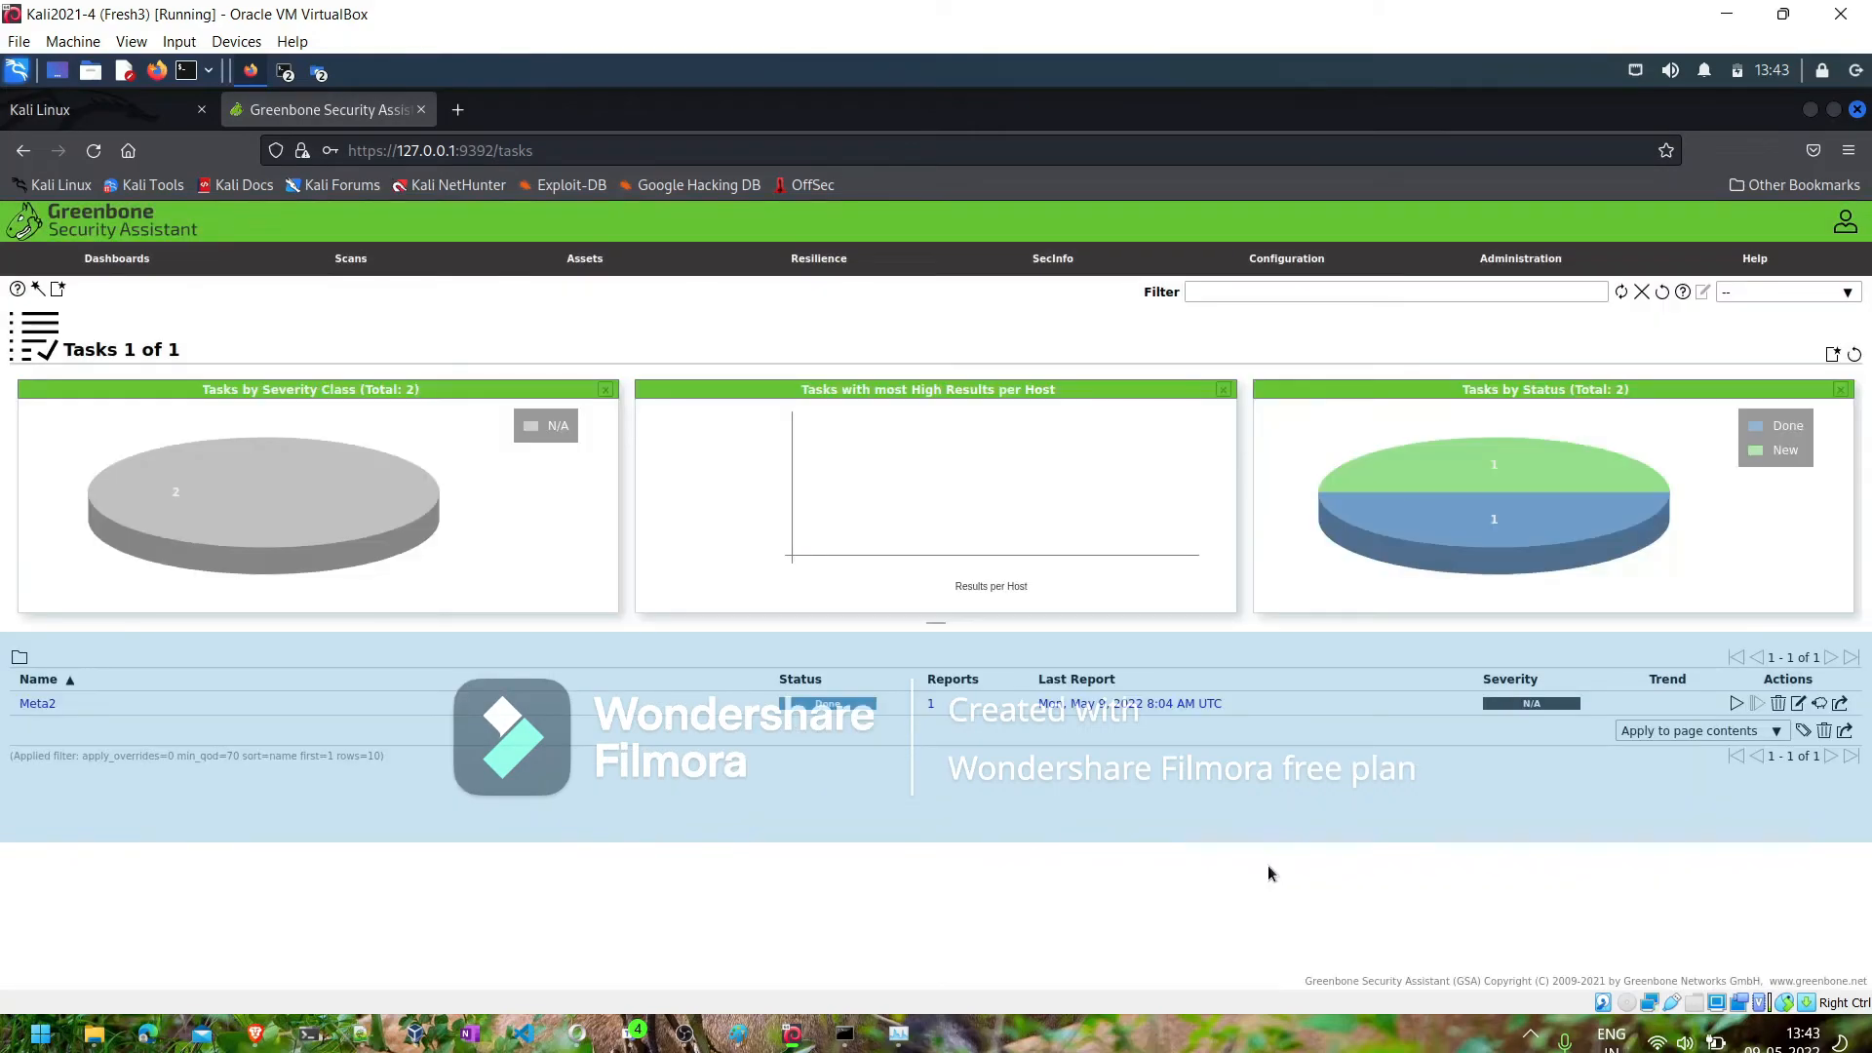
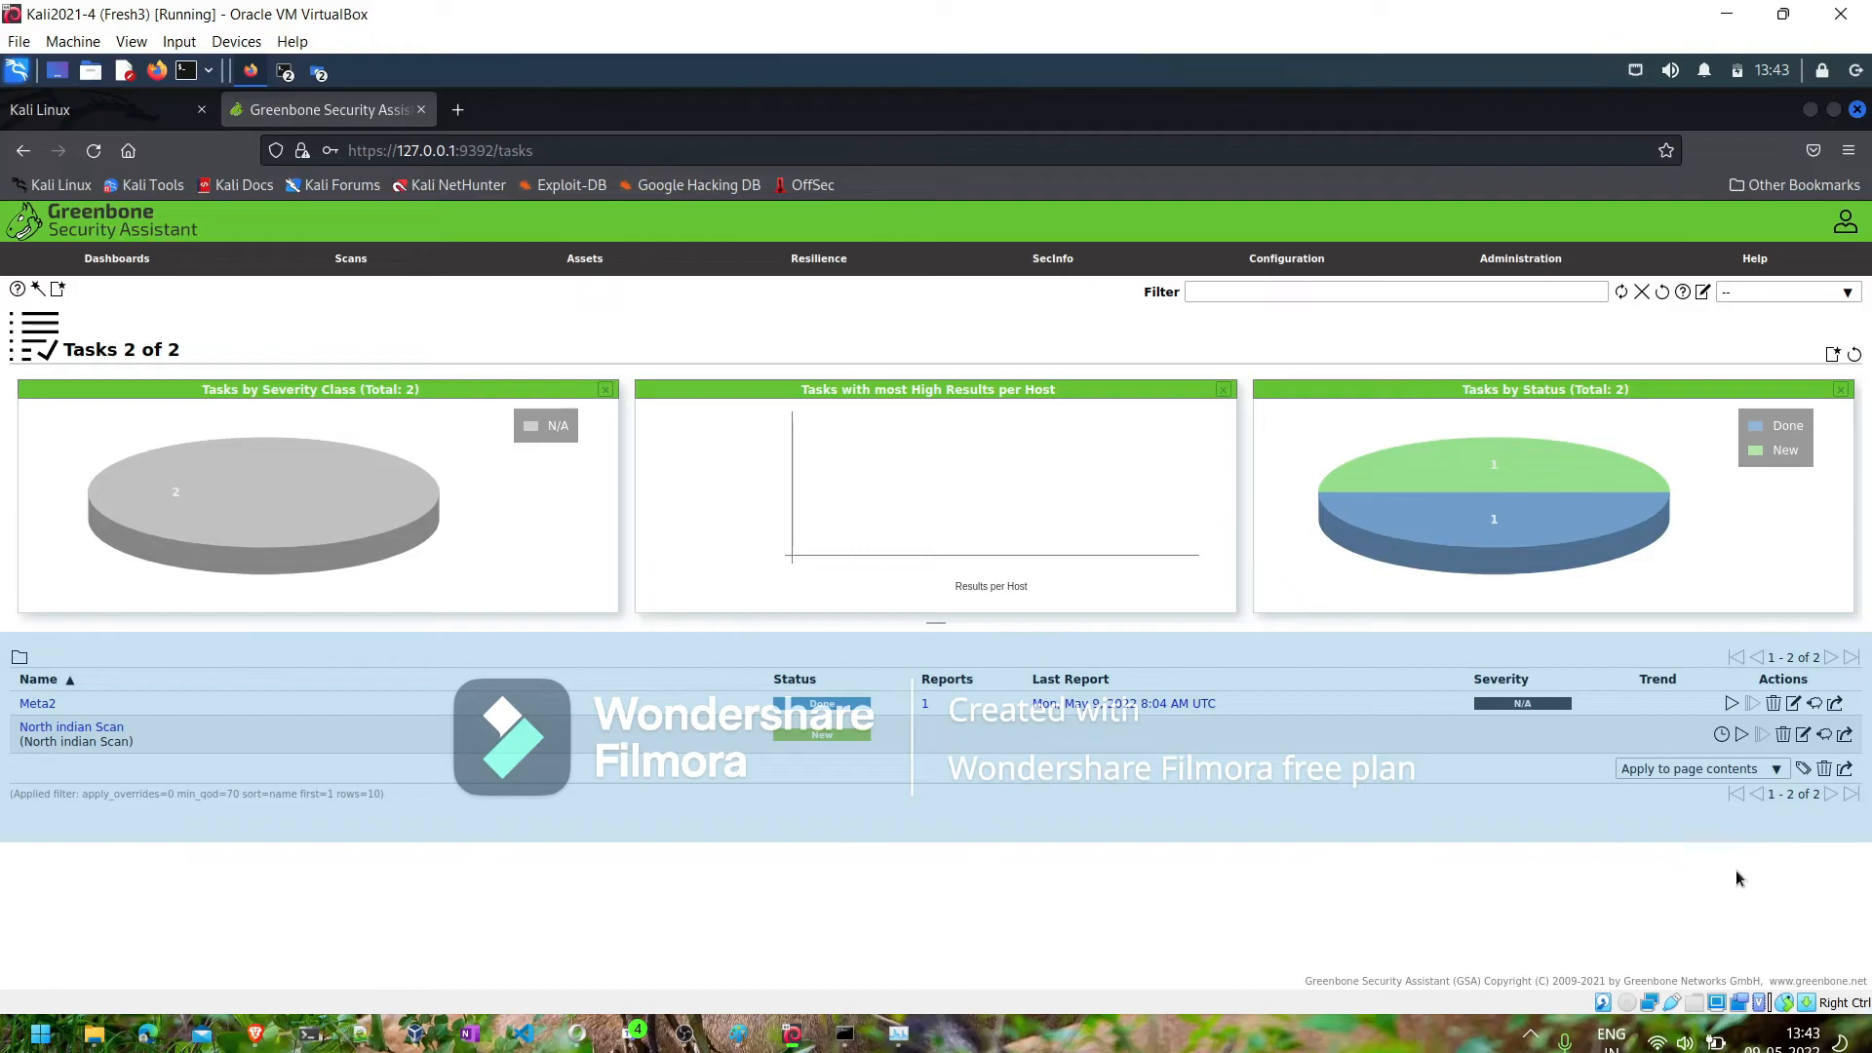
# - Expand the Meta2 task's details in the task list and open its last report
pyautogui.click(46, 704)
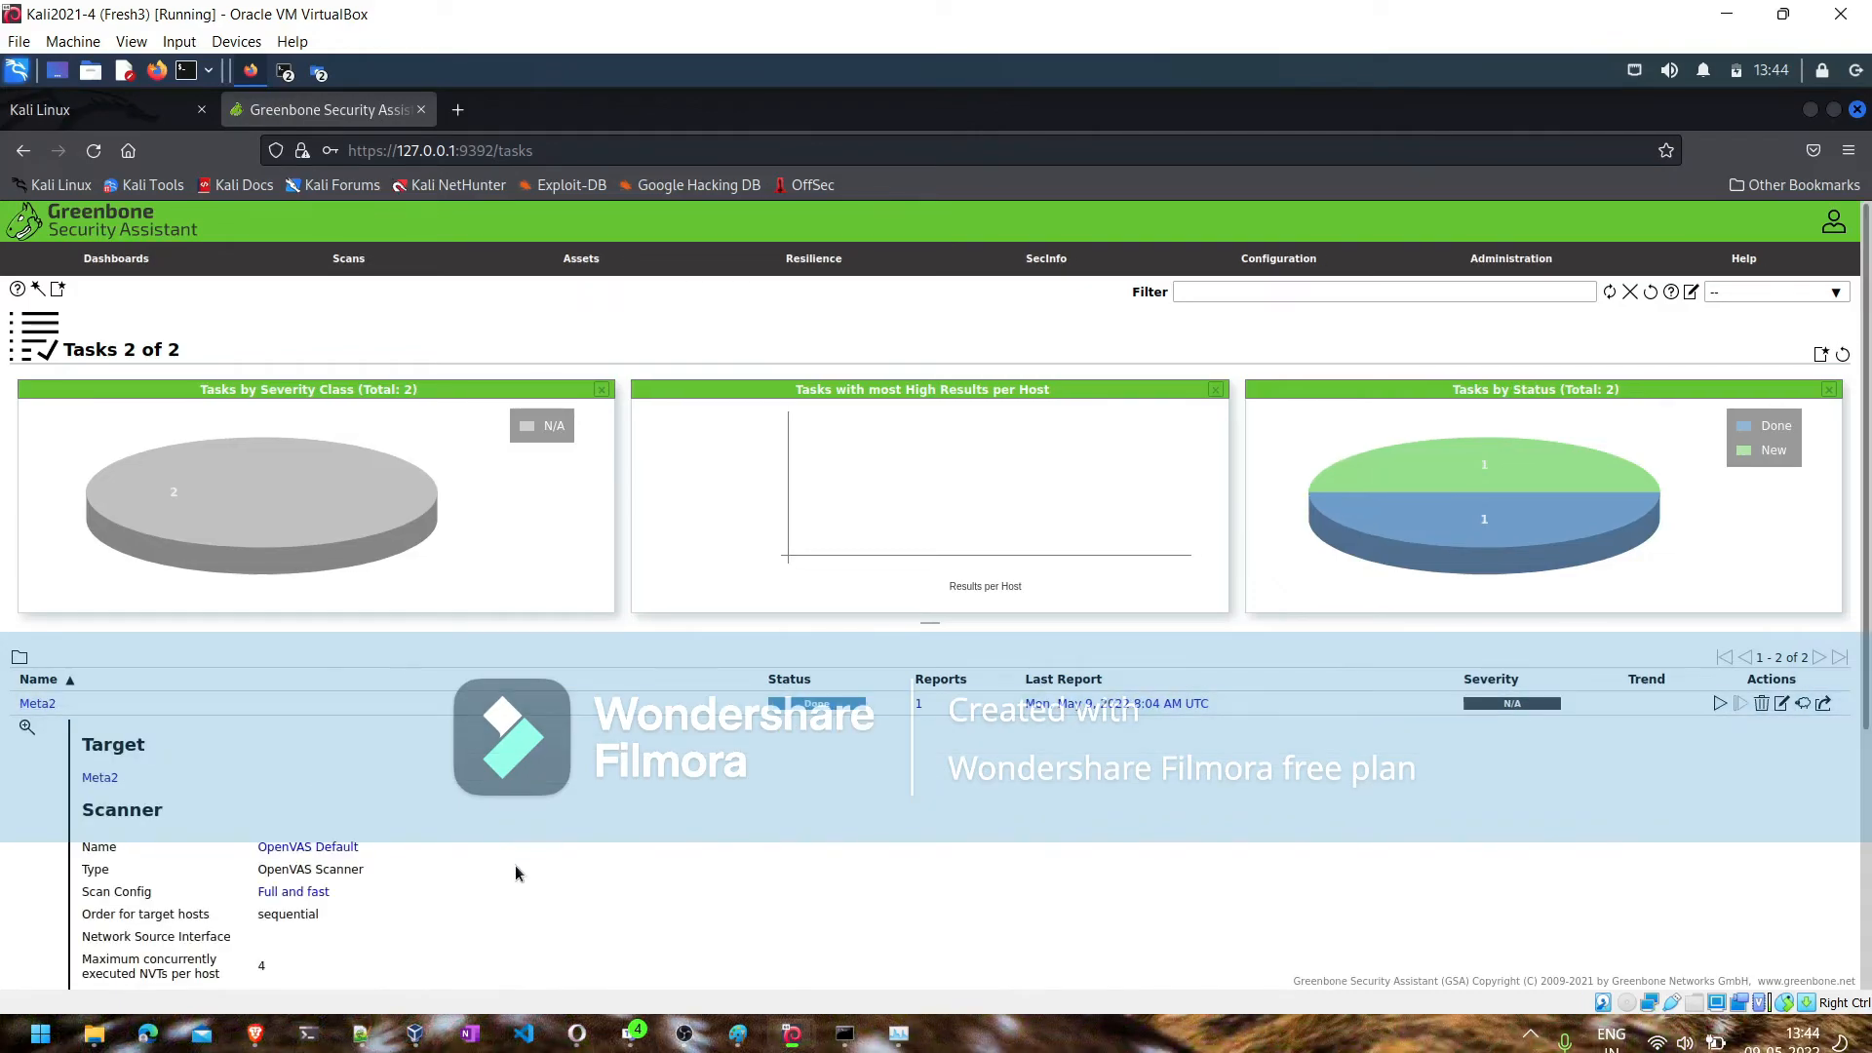
pyautogui.scroll(-3, 514, 864)
pyautogui.scroll(2, 515, 864)
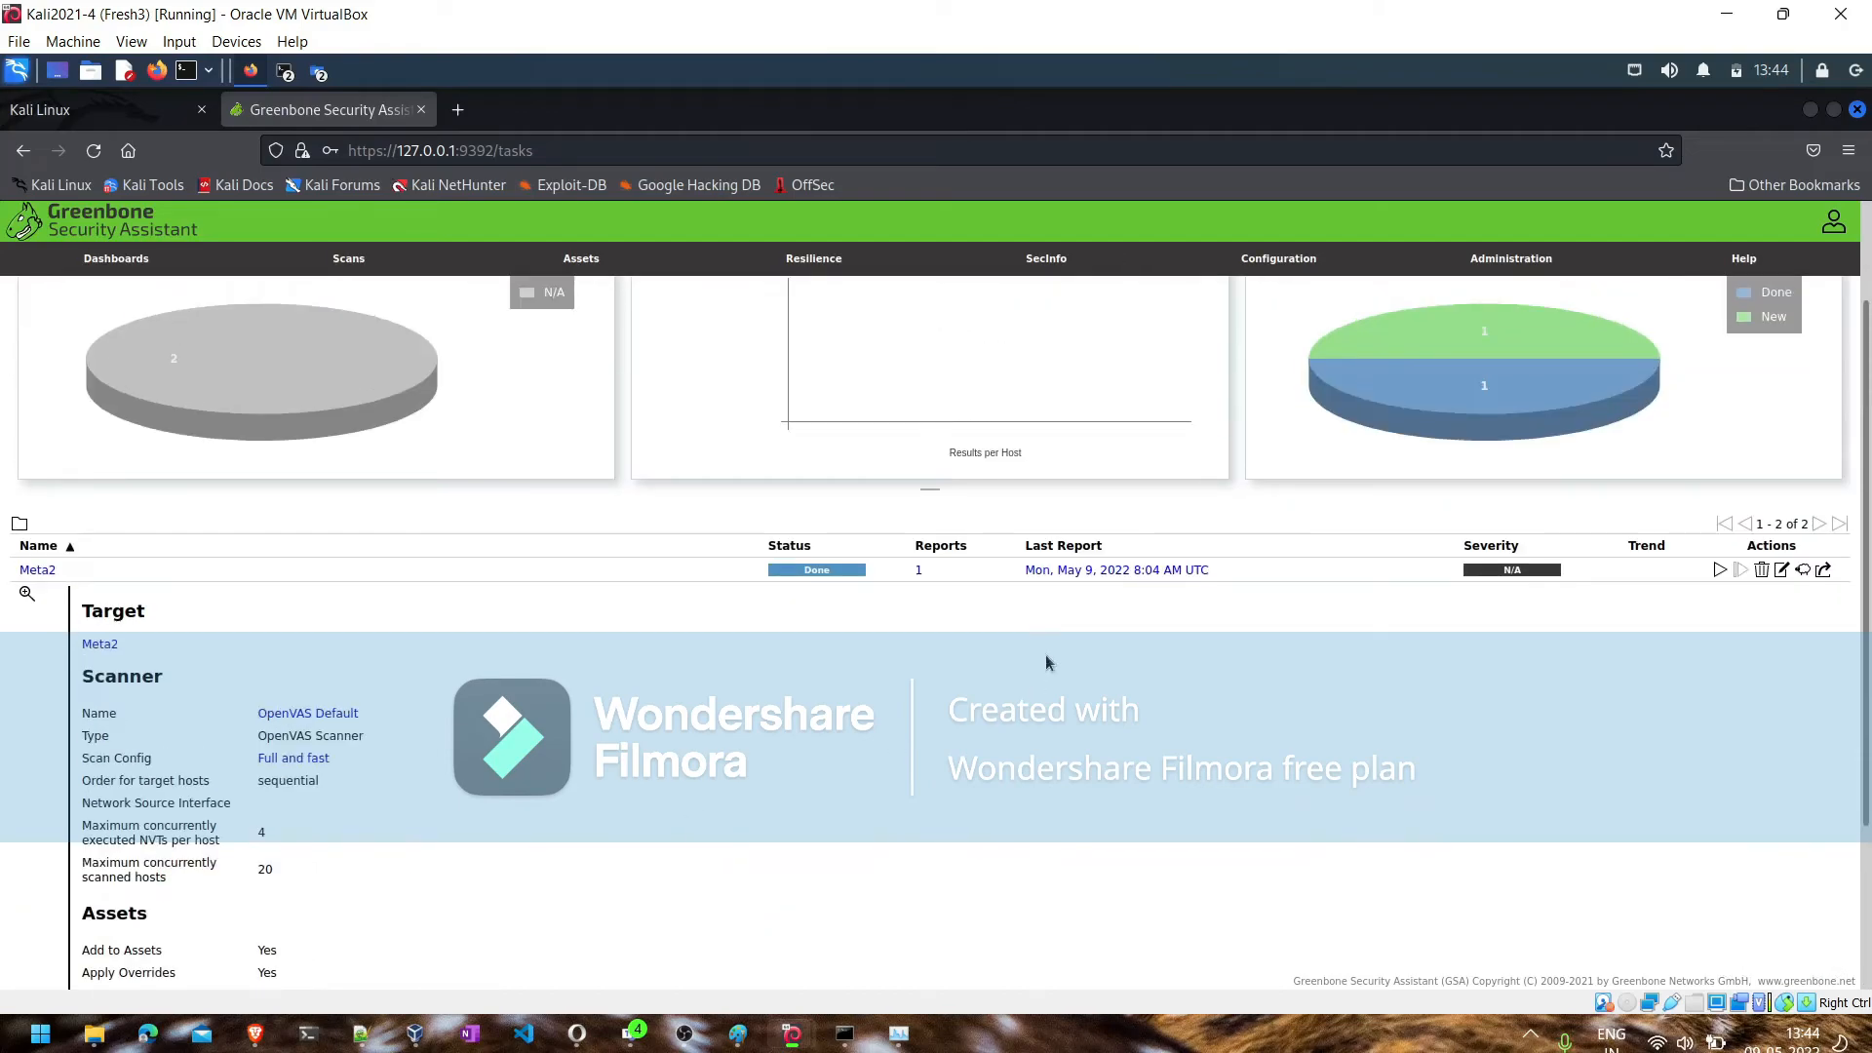
pyautogui.click(1033, 570)
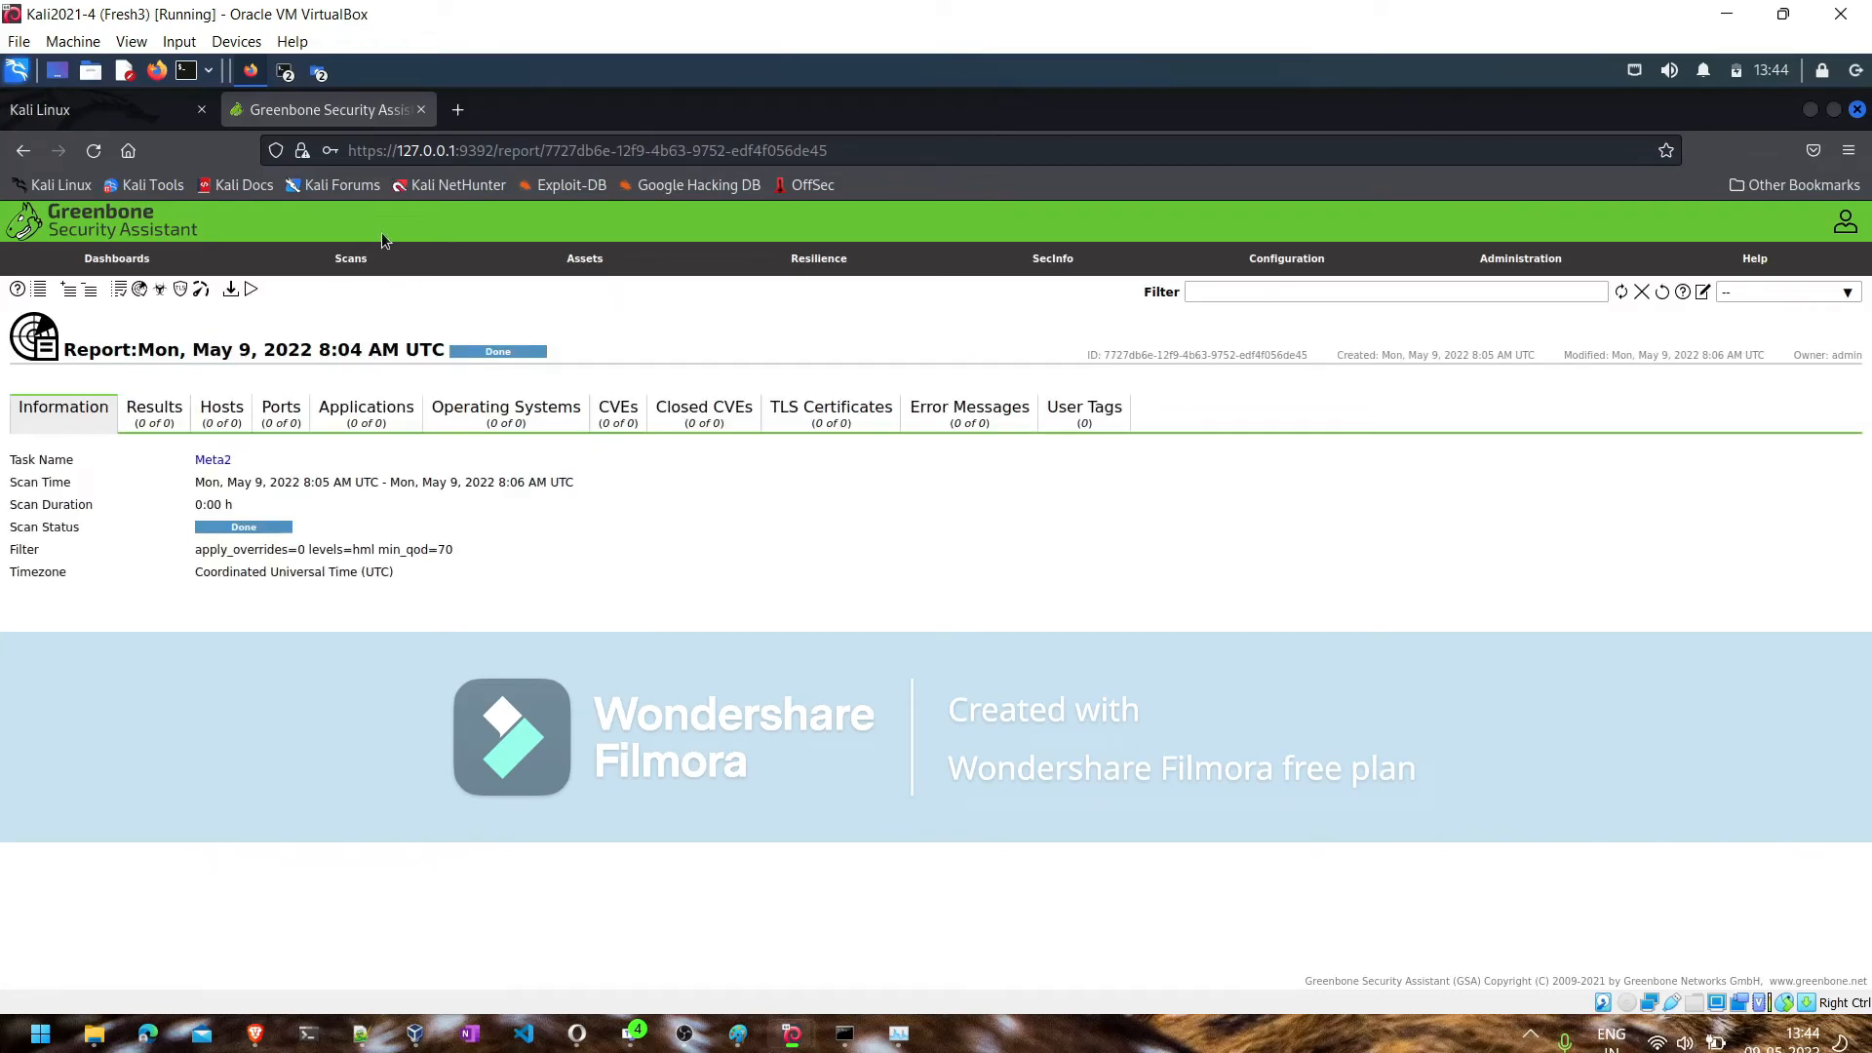
# - Check the scan results page and go to the list of scan reports
pyautogui.moveTo(351, 258)
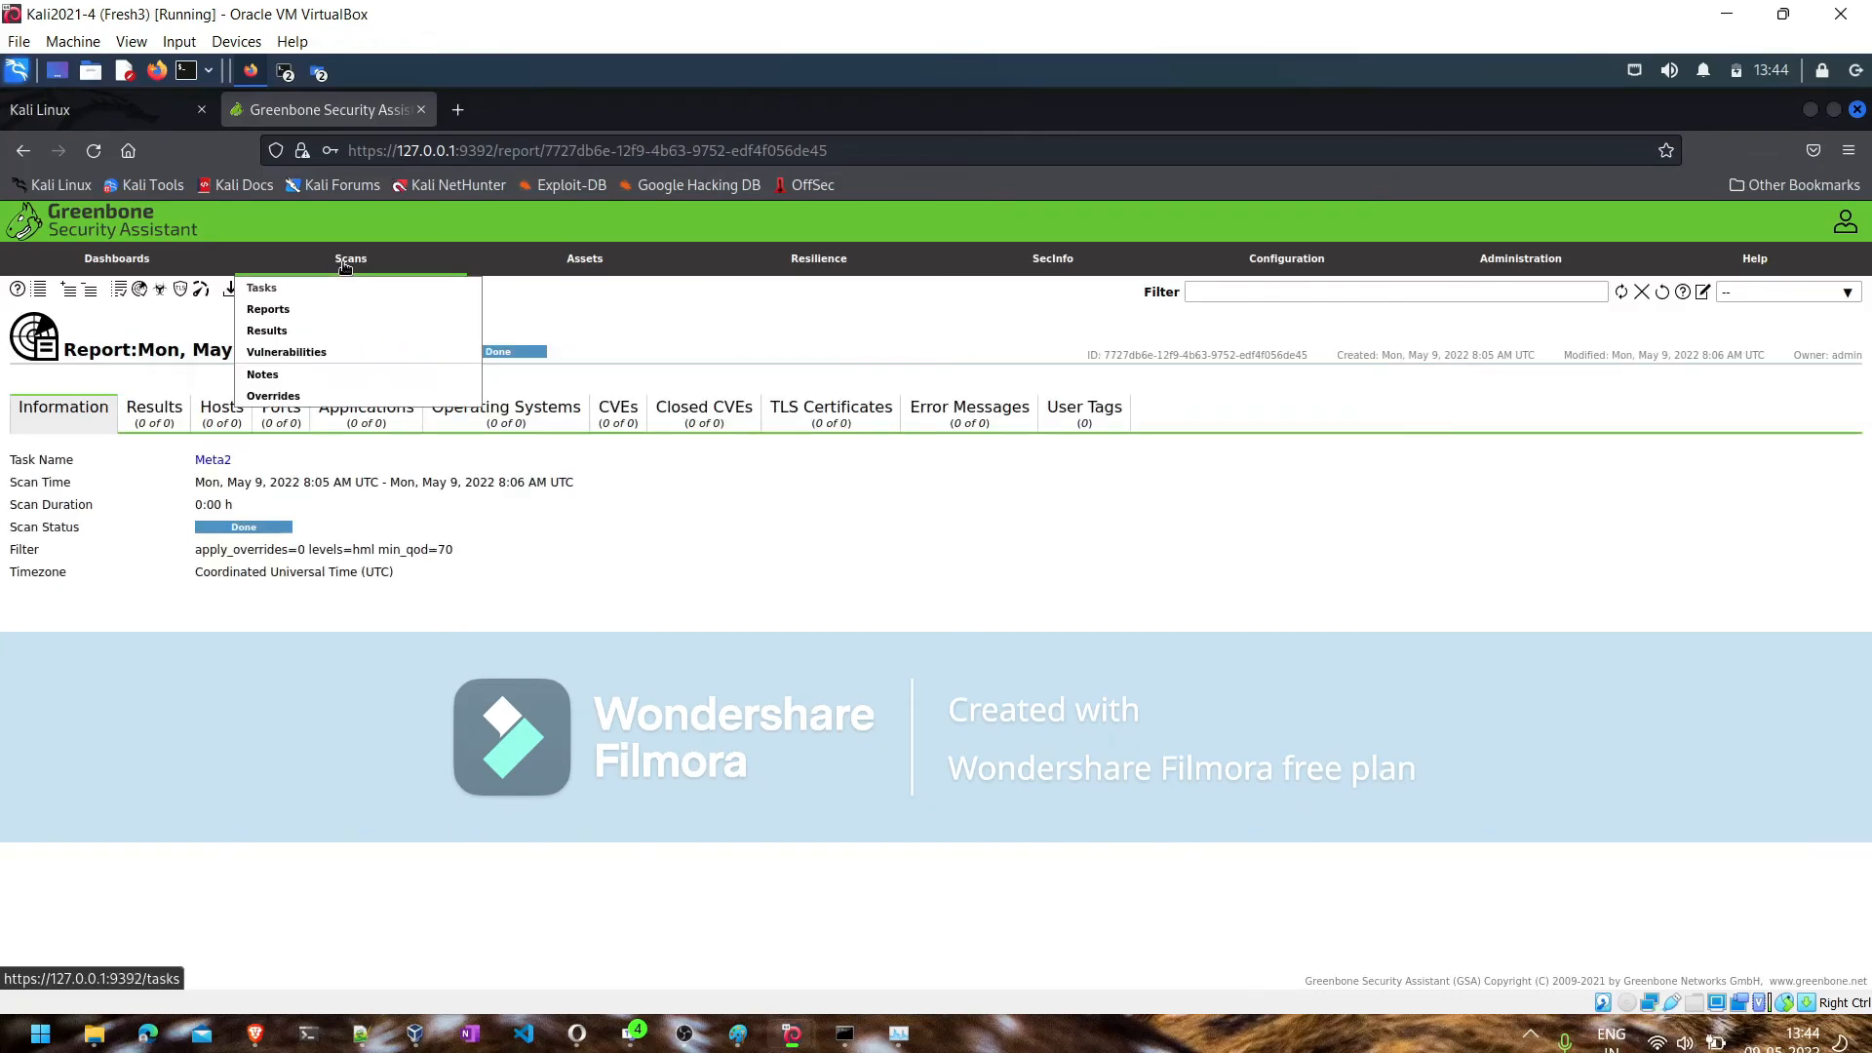
pyautogui.click(281, 330)
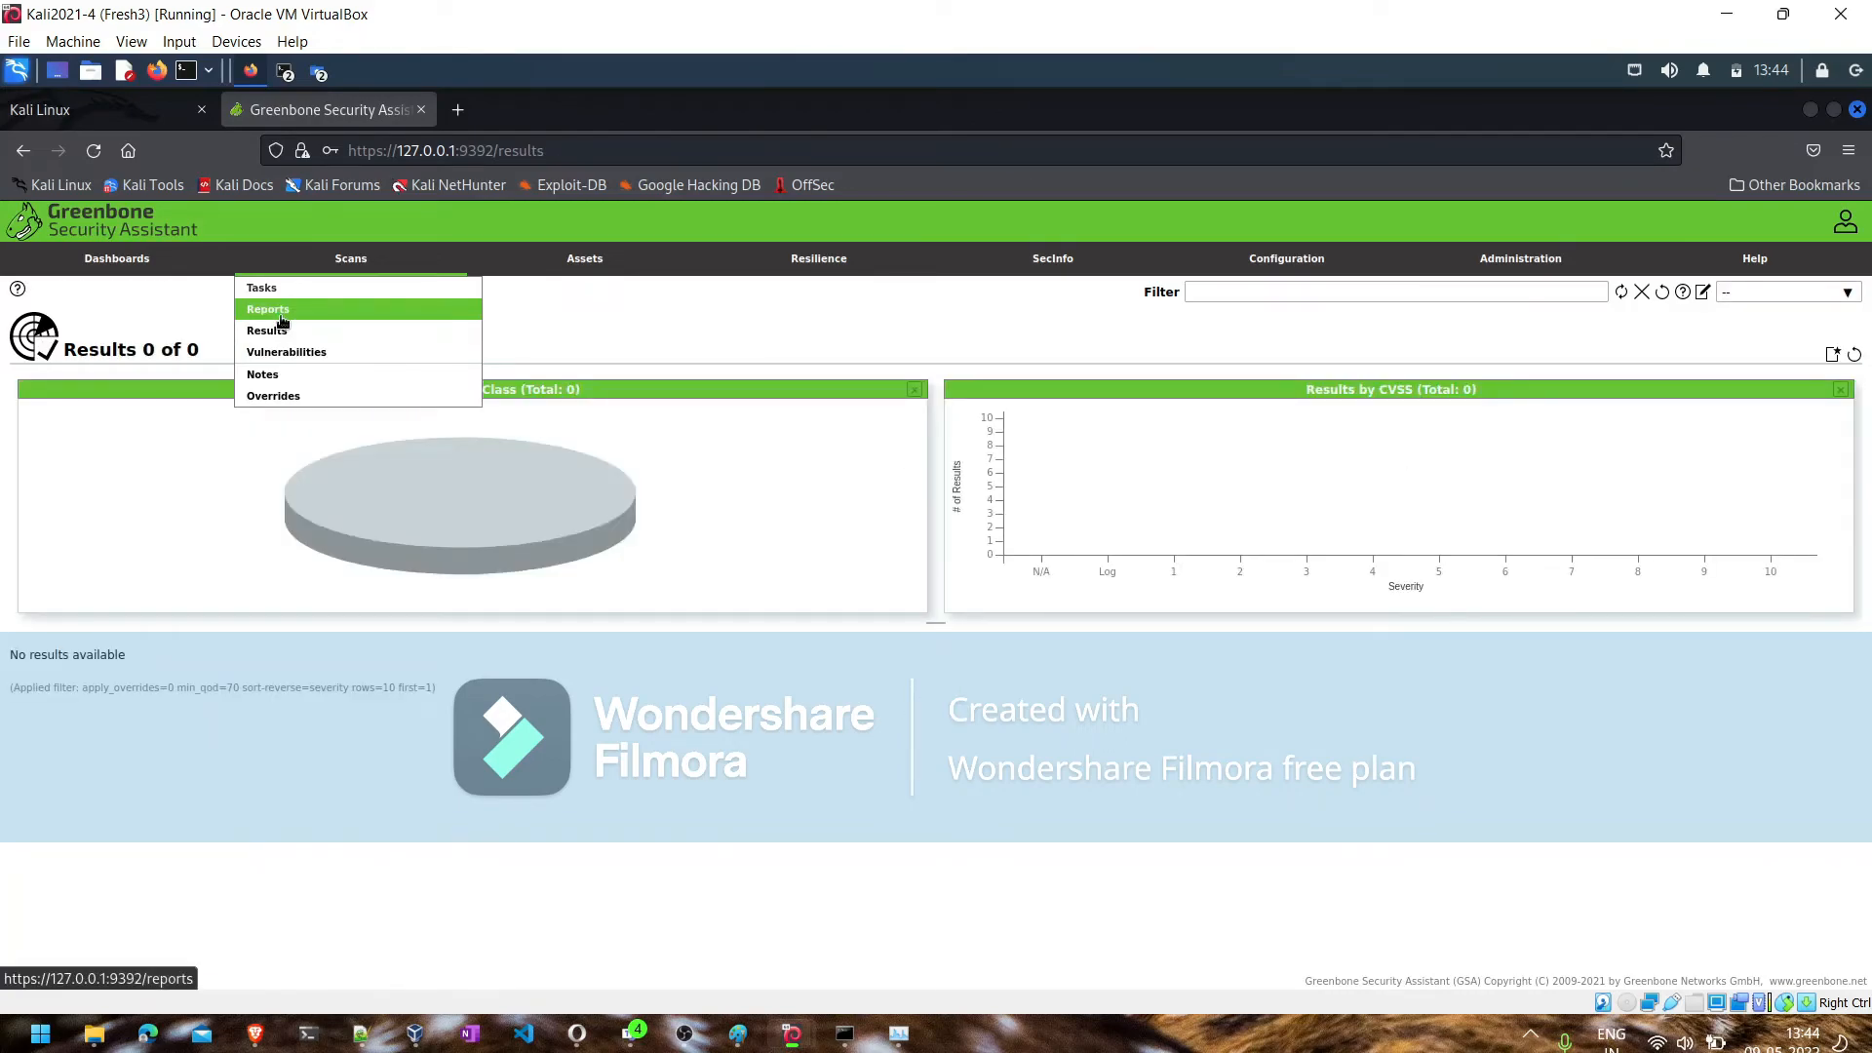
pyautogui.click(282, 320)
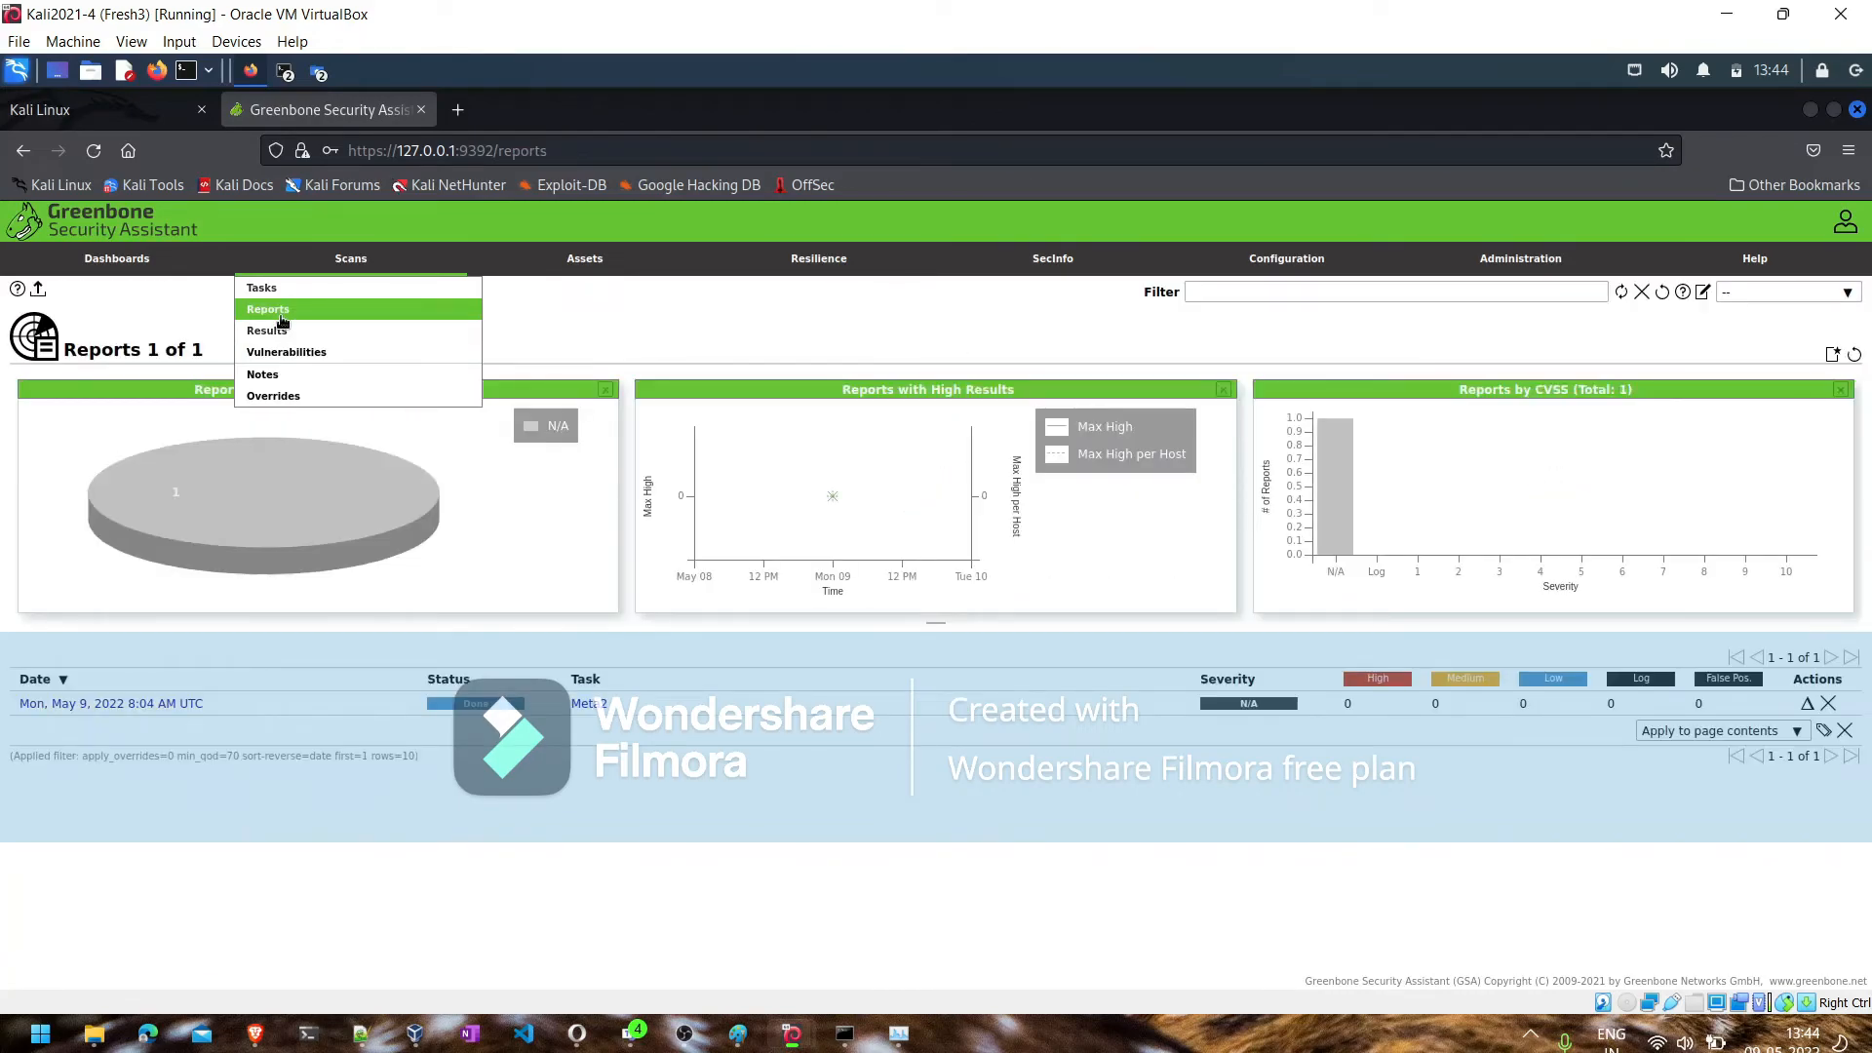
# - Review the Meta2 task's details and its target, highlighting the included host address
pyautogui.click(588, 706)
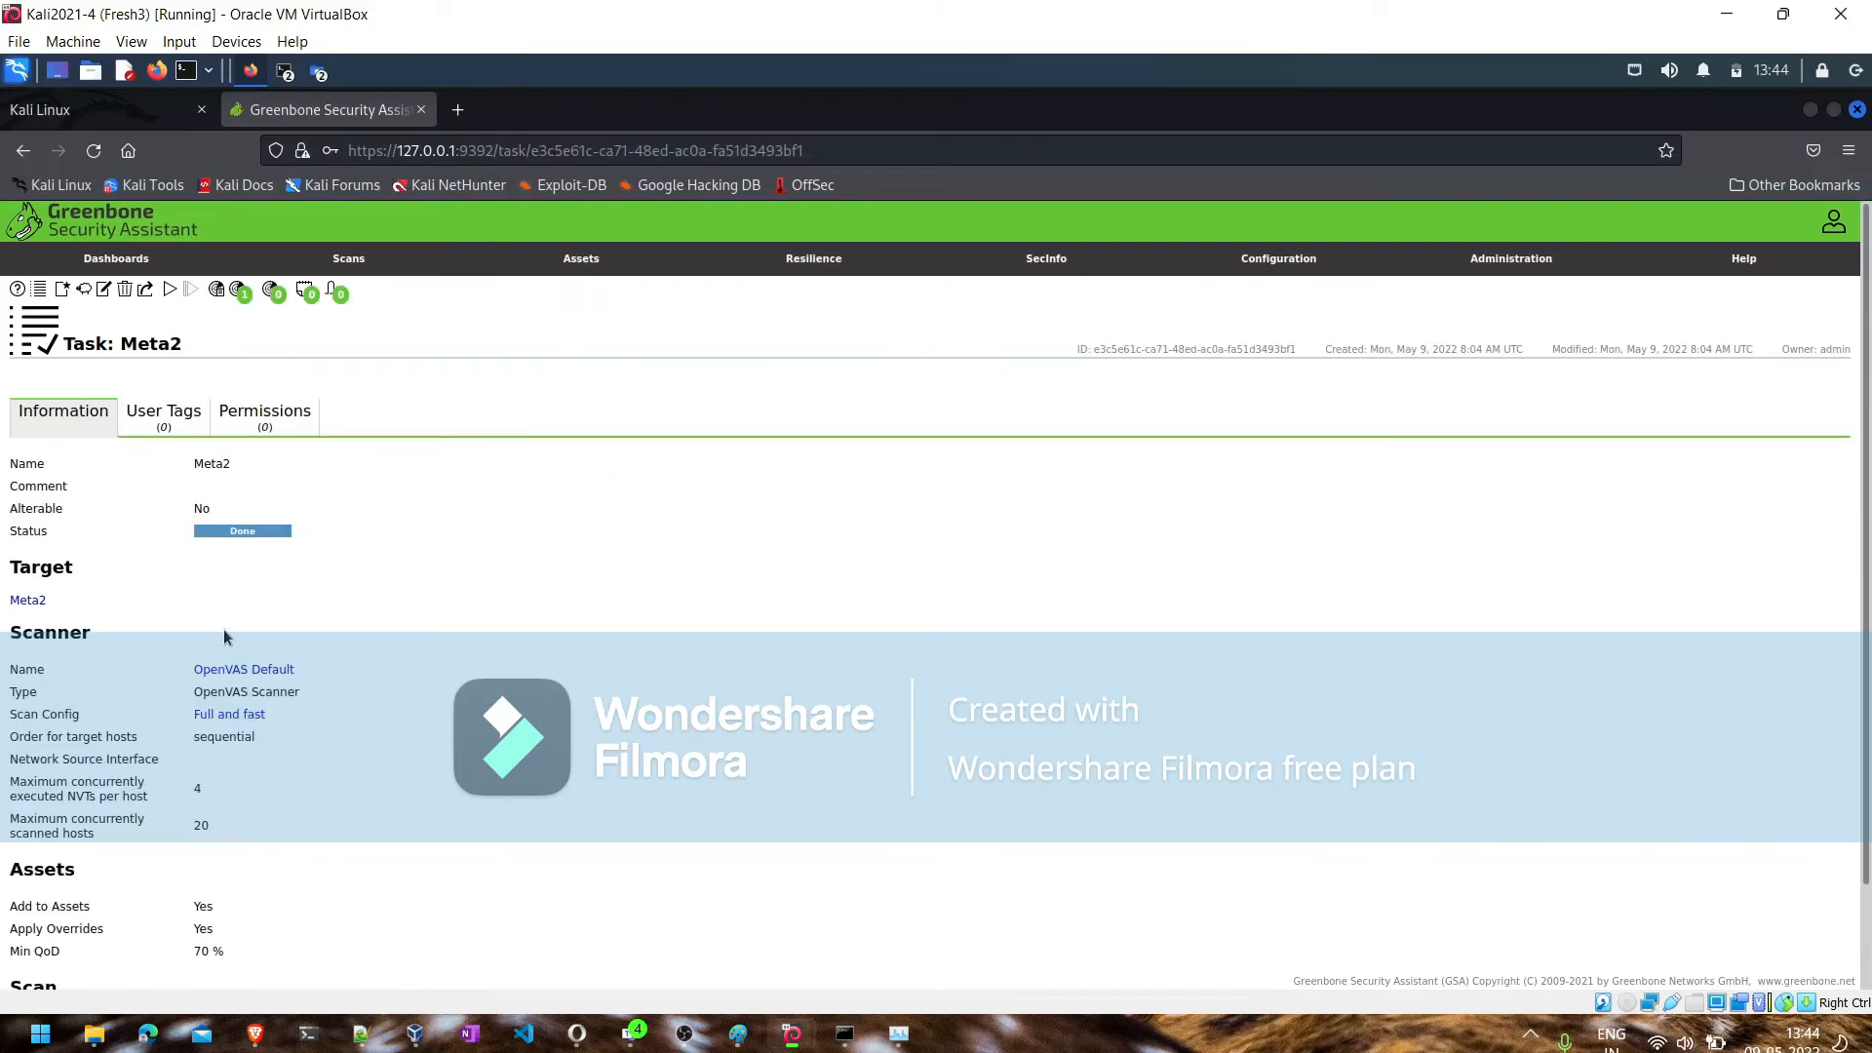
pyautogui.scroll(-2, 224, 636)
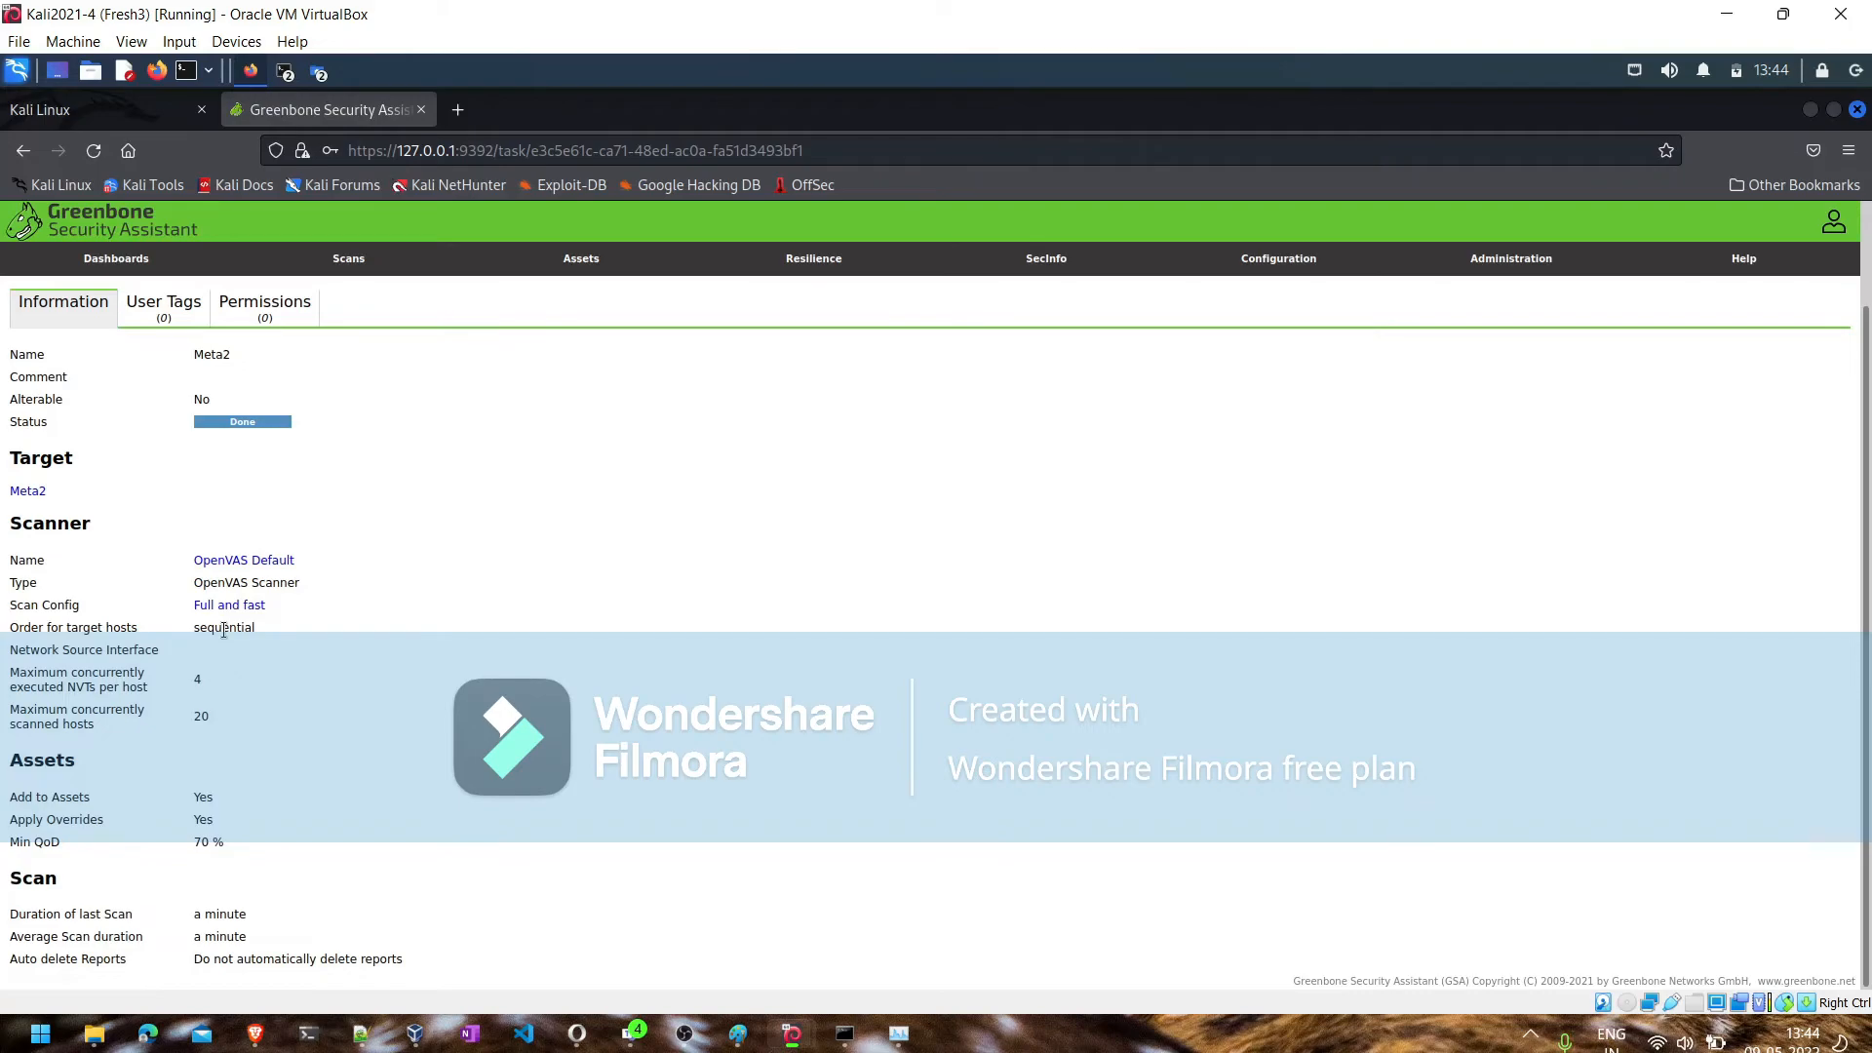
pyautogui.scroll(2, 225, 634)
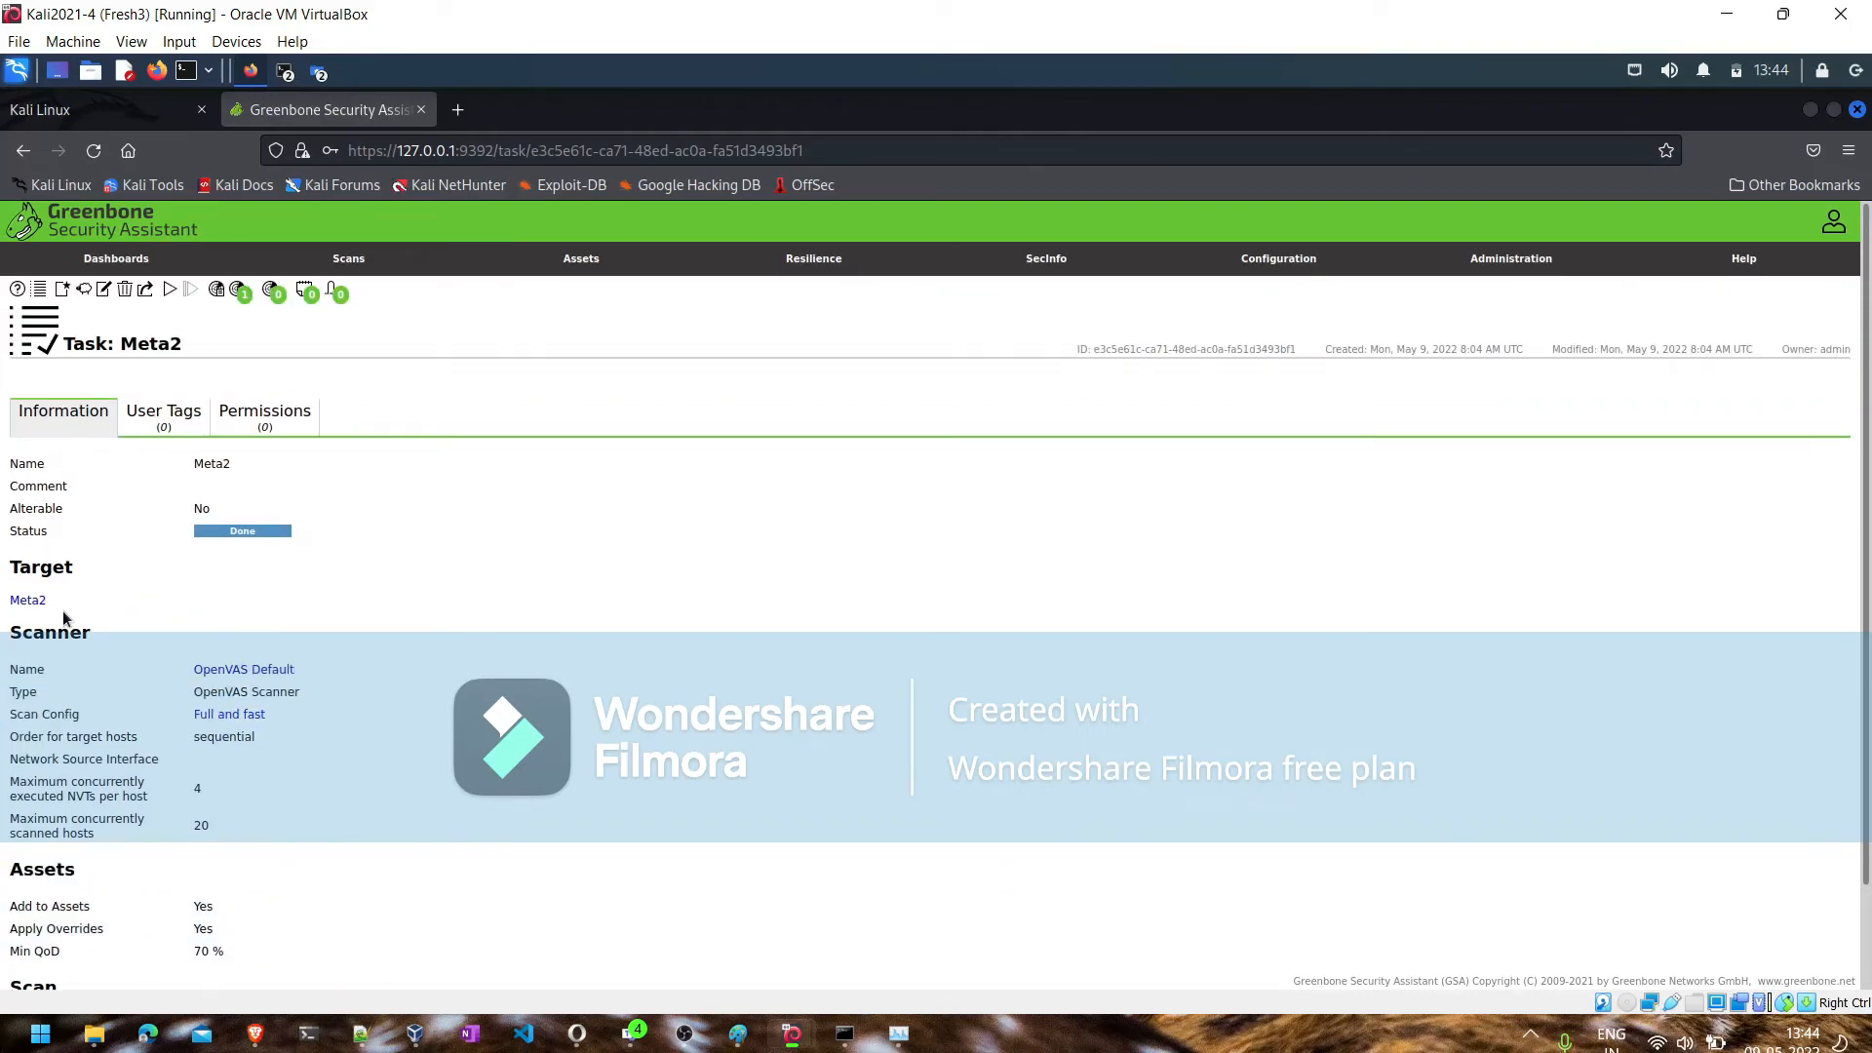
pyautogui.click(25, 600)
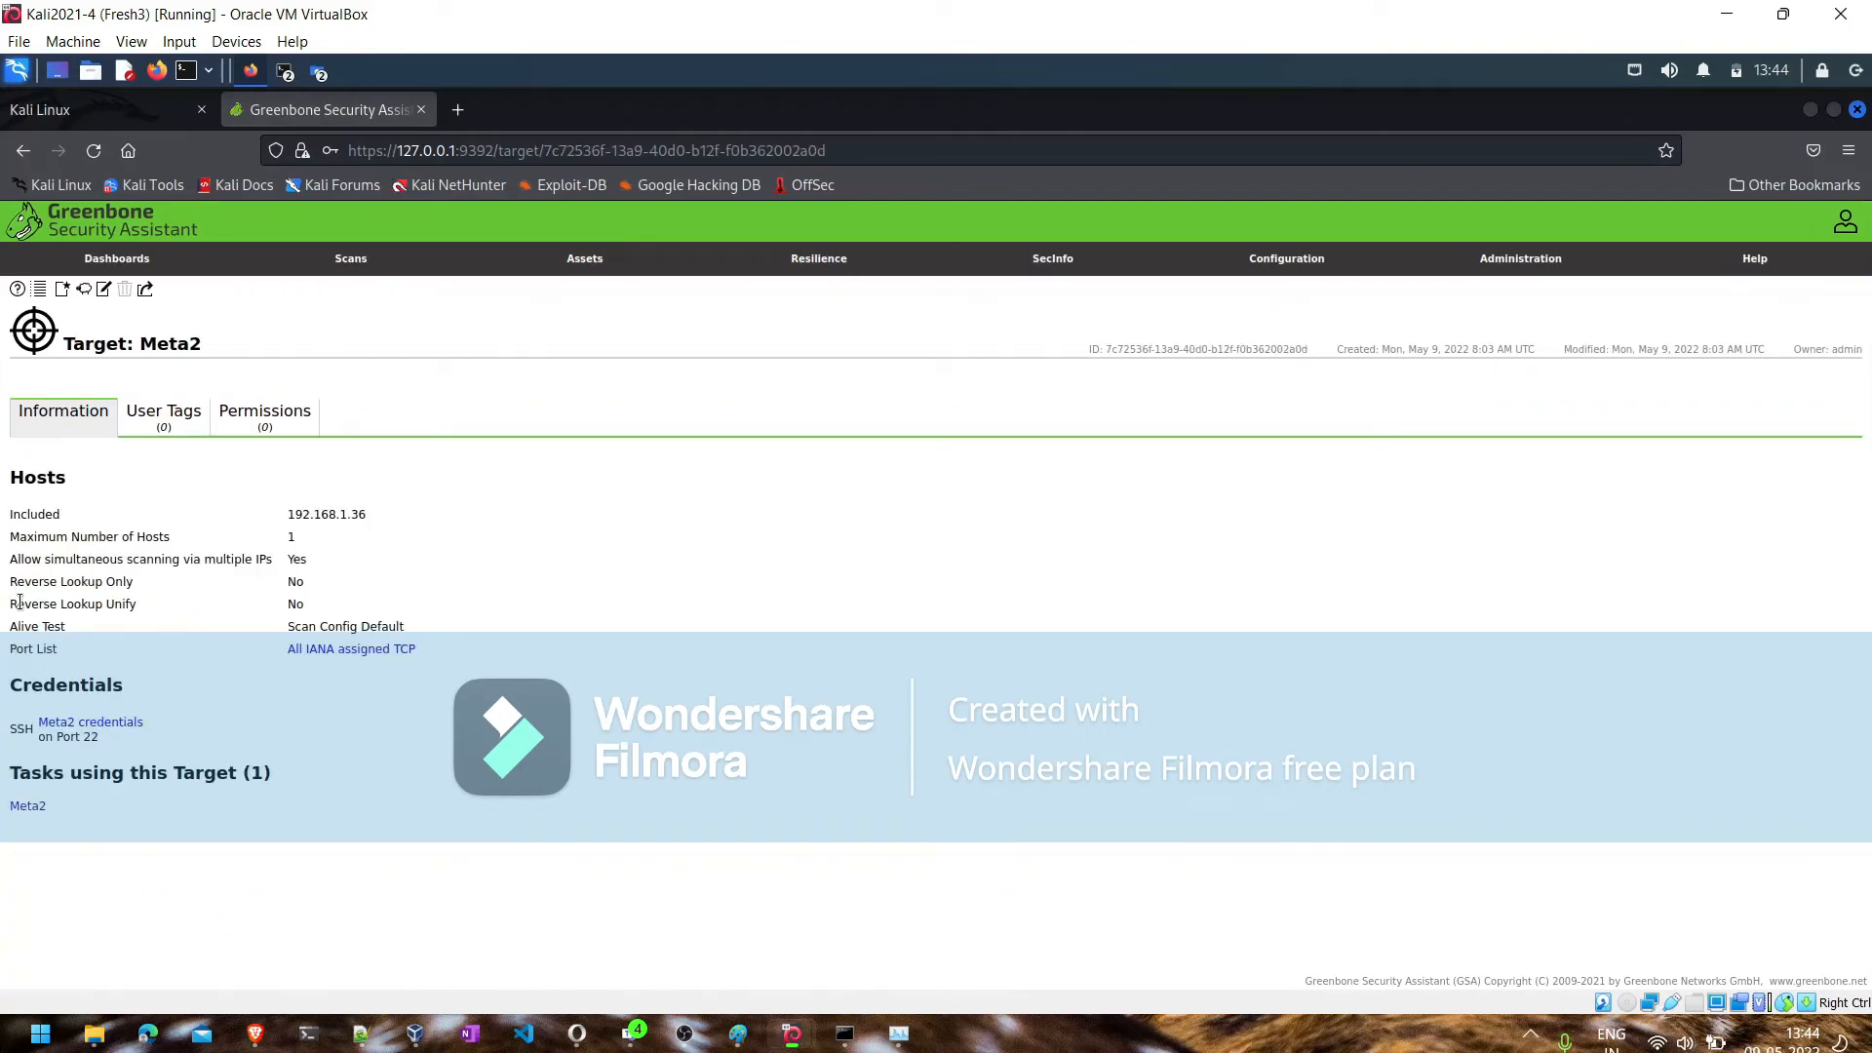
pyautogui.moveTo(362, 510); pyautogui.dragTo(248, 506)
# - Check the vulnerabilities and results pages, ending at the list of scan reports
pyautogui.moveTo(351, 269)
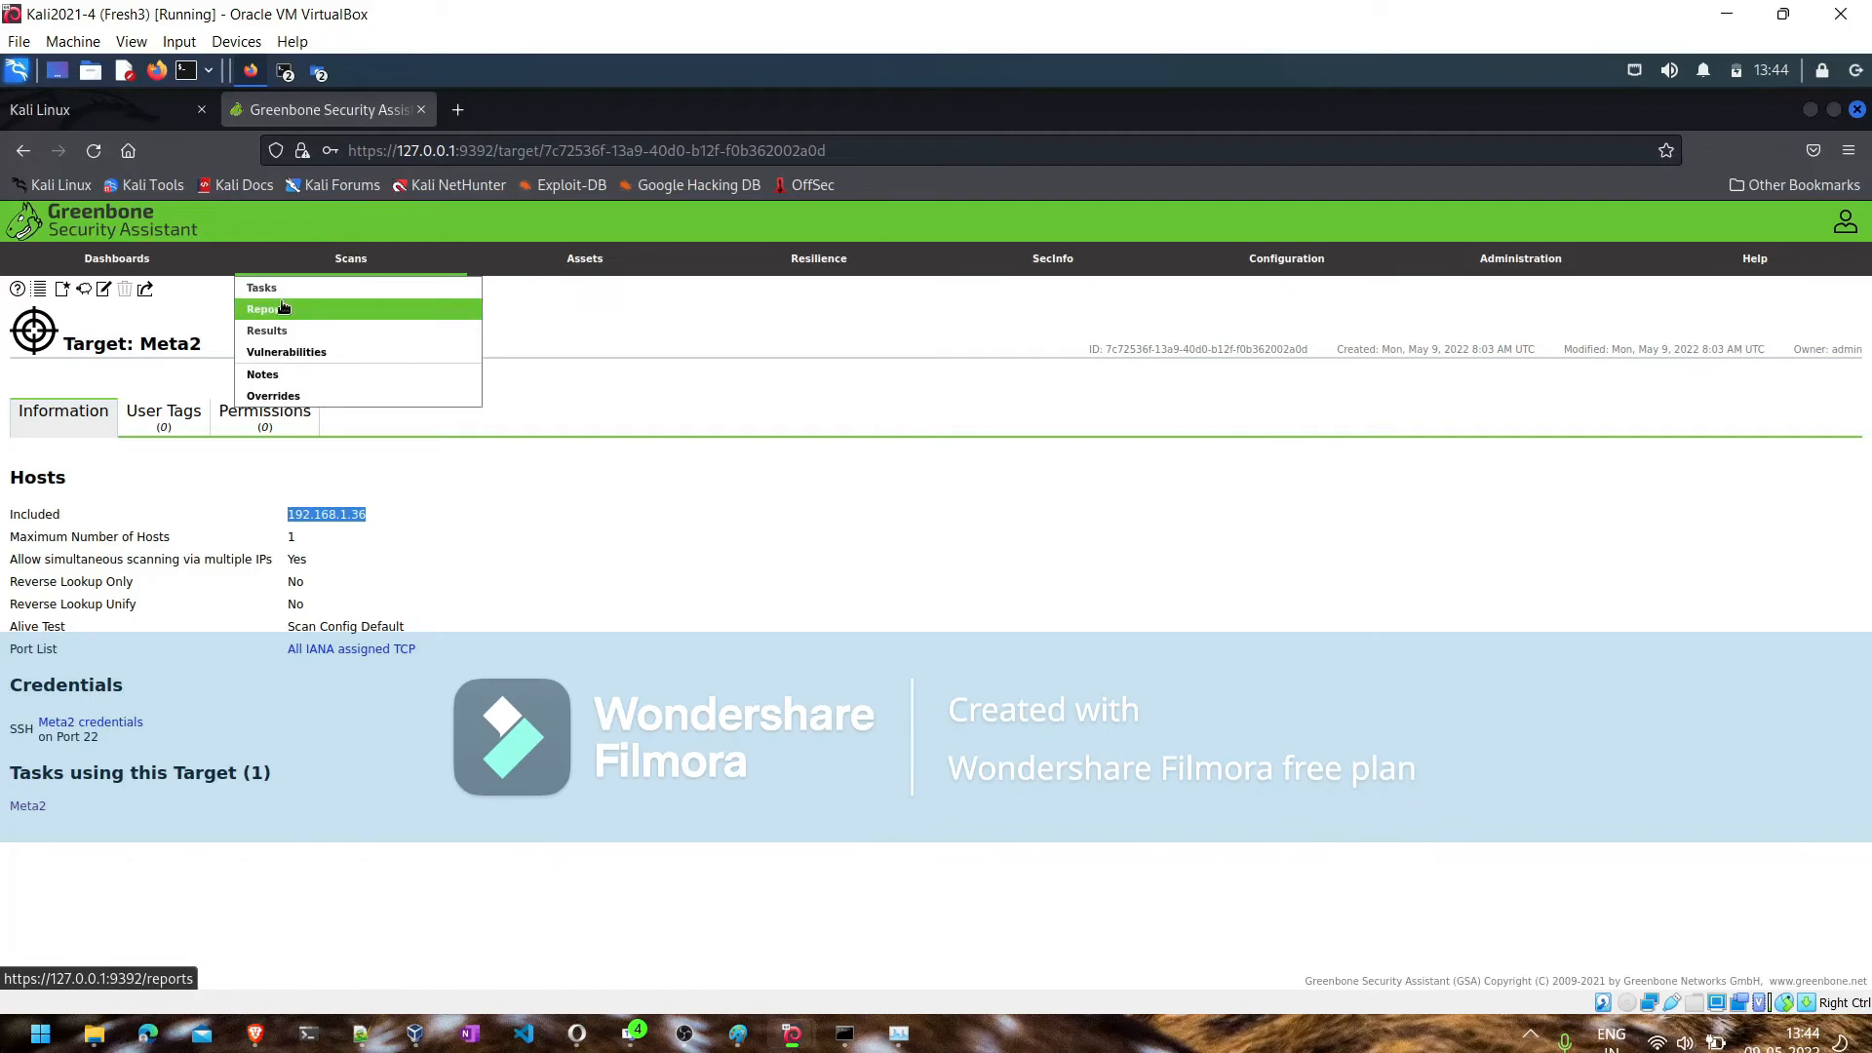
pyautogui.click(277, 357)
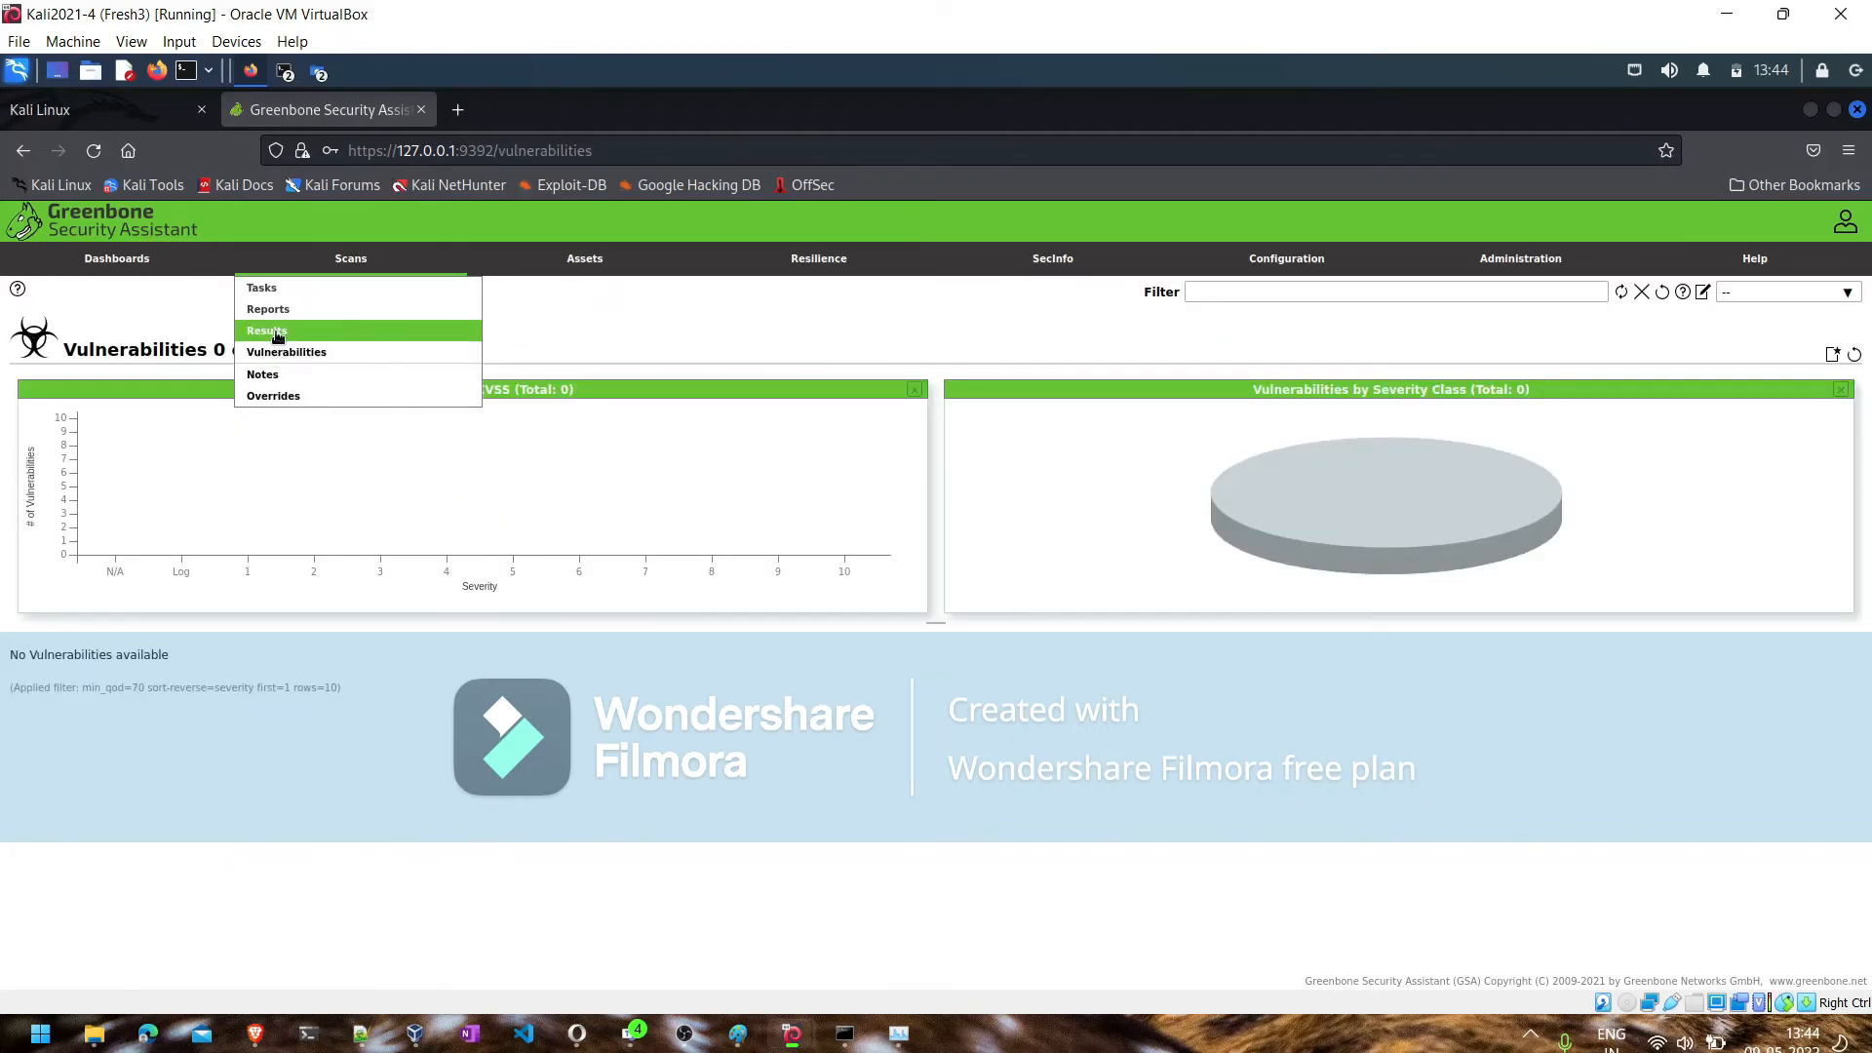
pyautogui.click(278, 335)
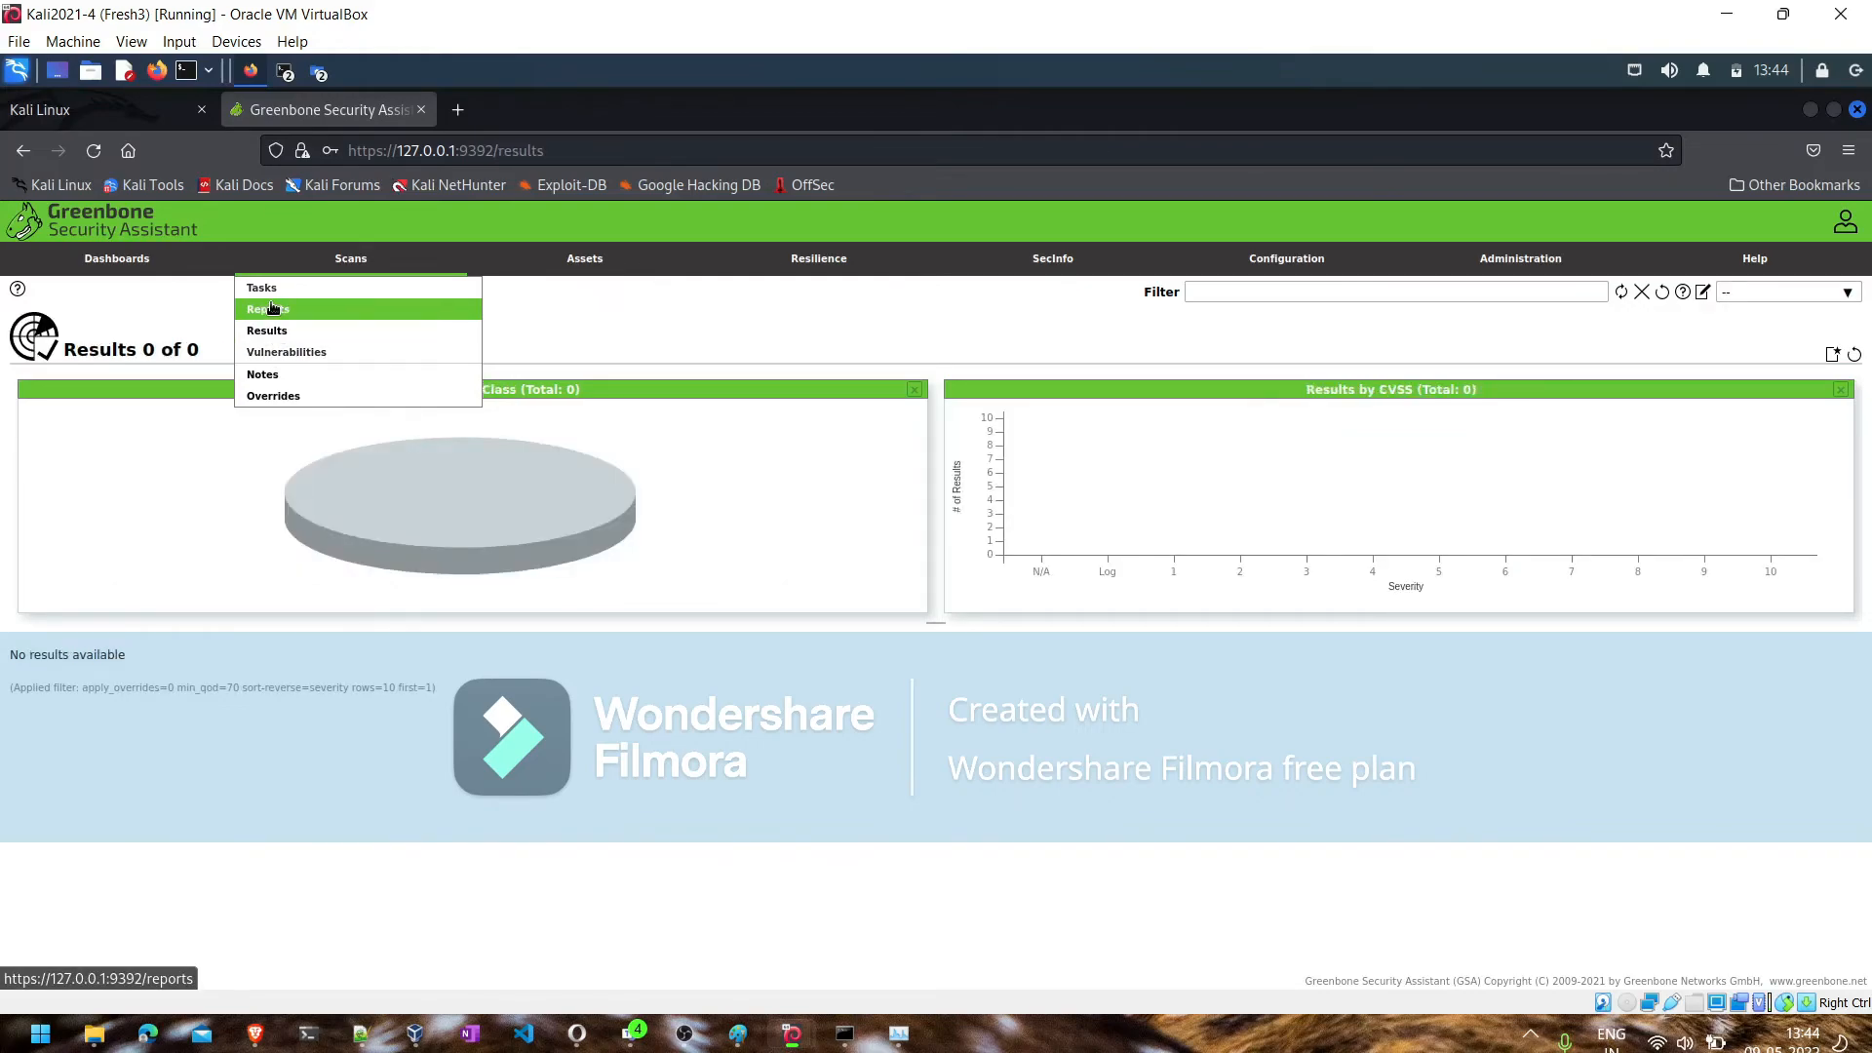
pyautogui.click(272, 309)
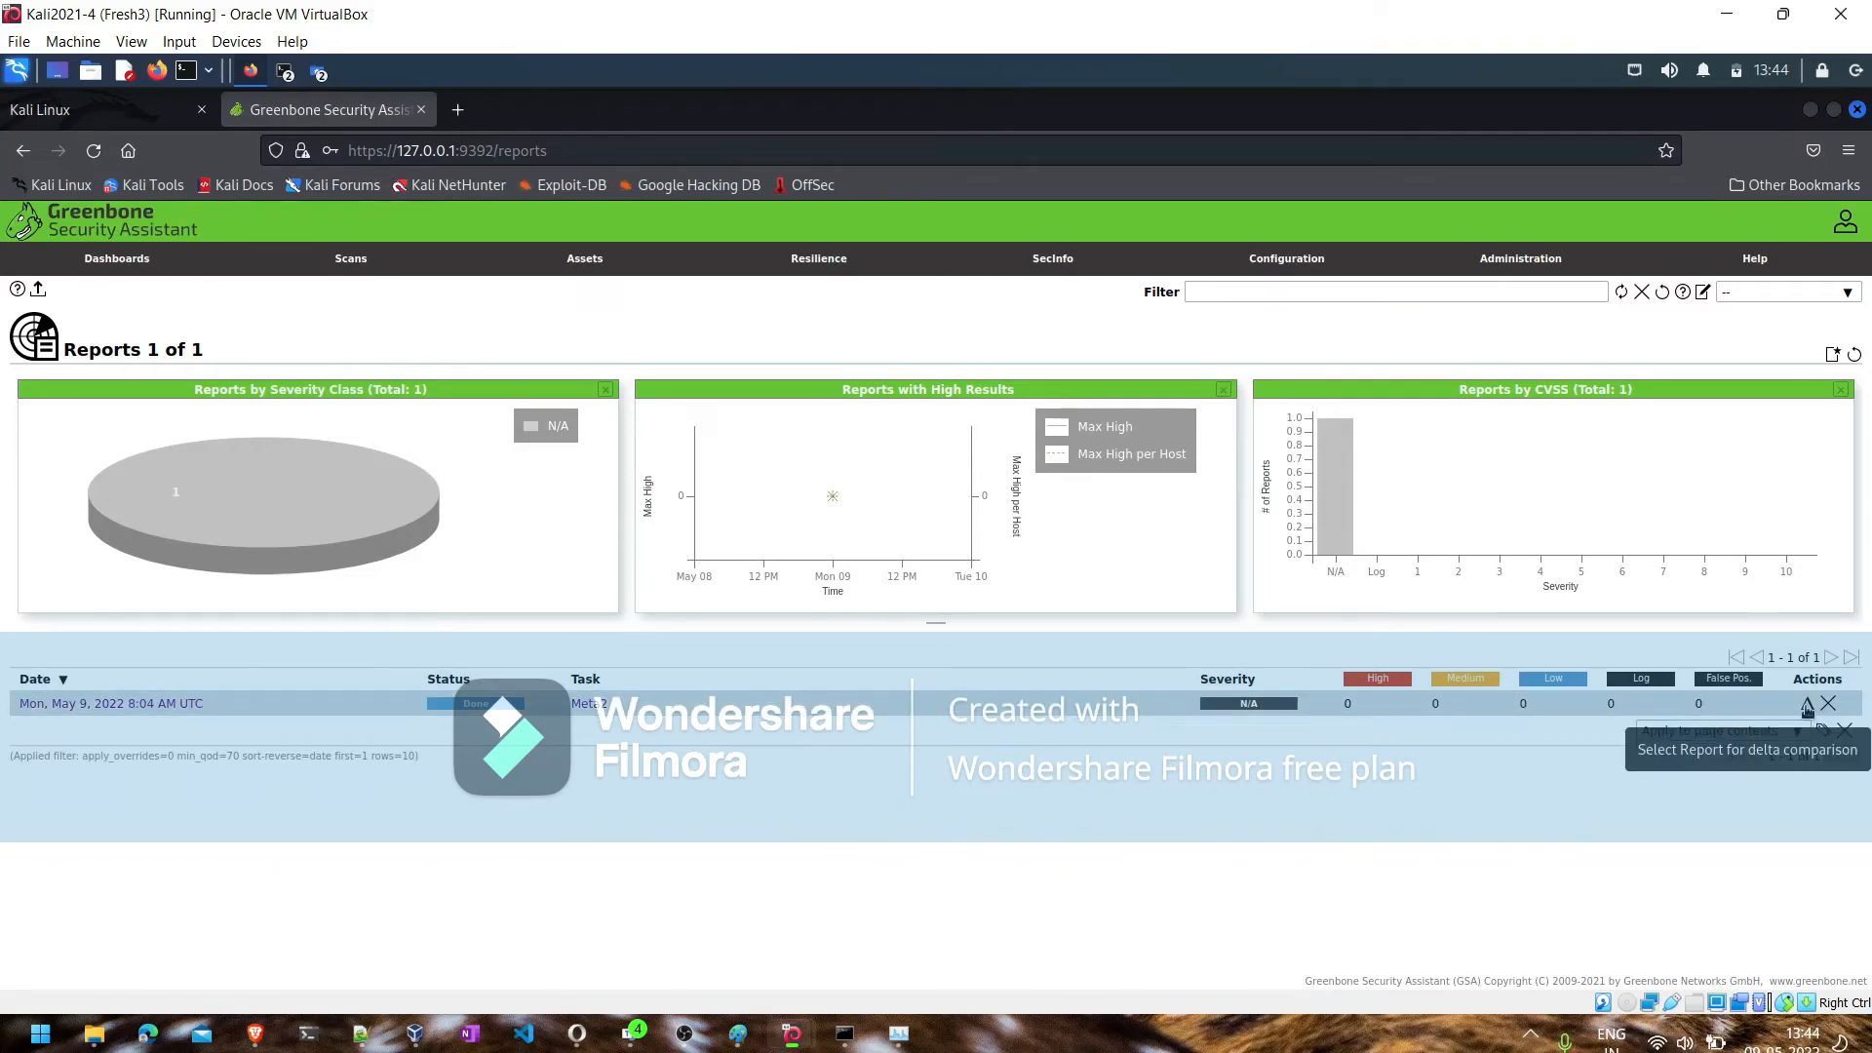
# - Select the Meta2 report for delta comparison and check the dashboards overview before returning to the reports list
pyautogui.click(1807, 704)
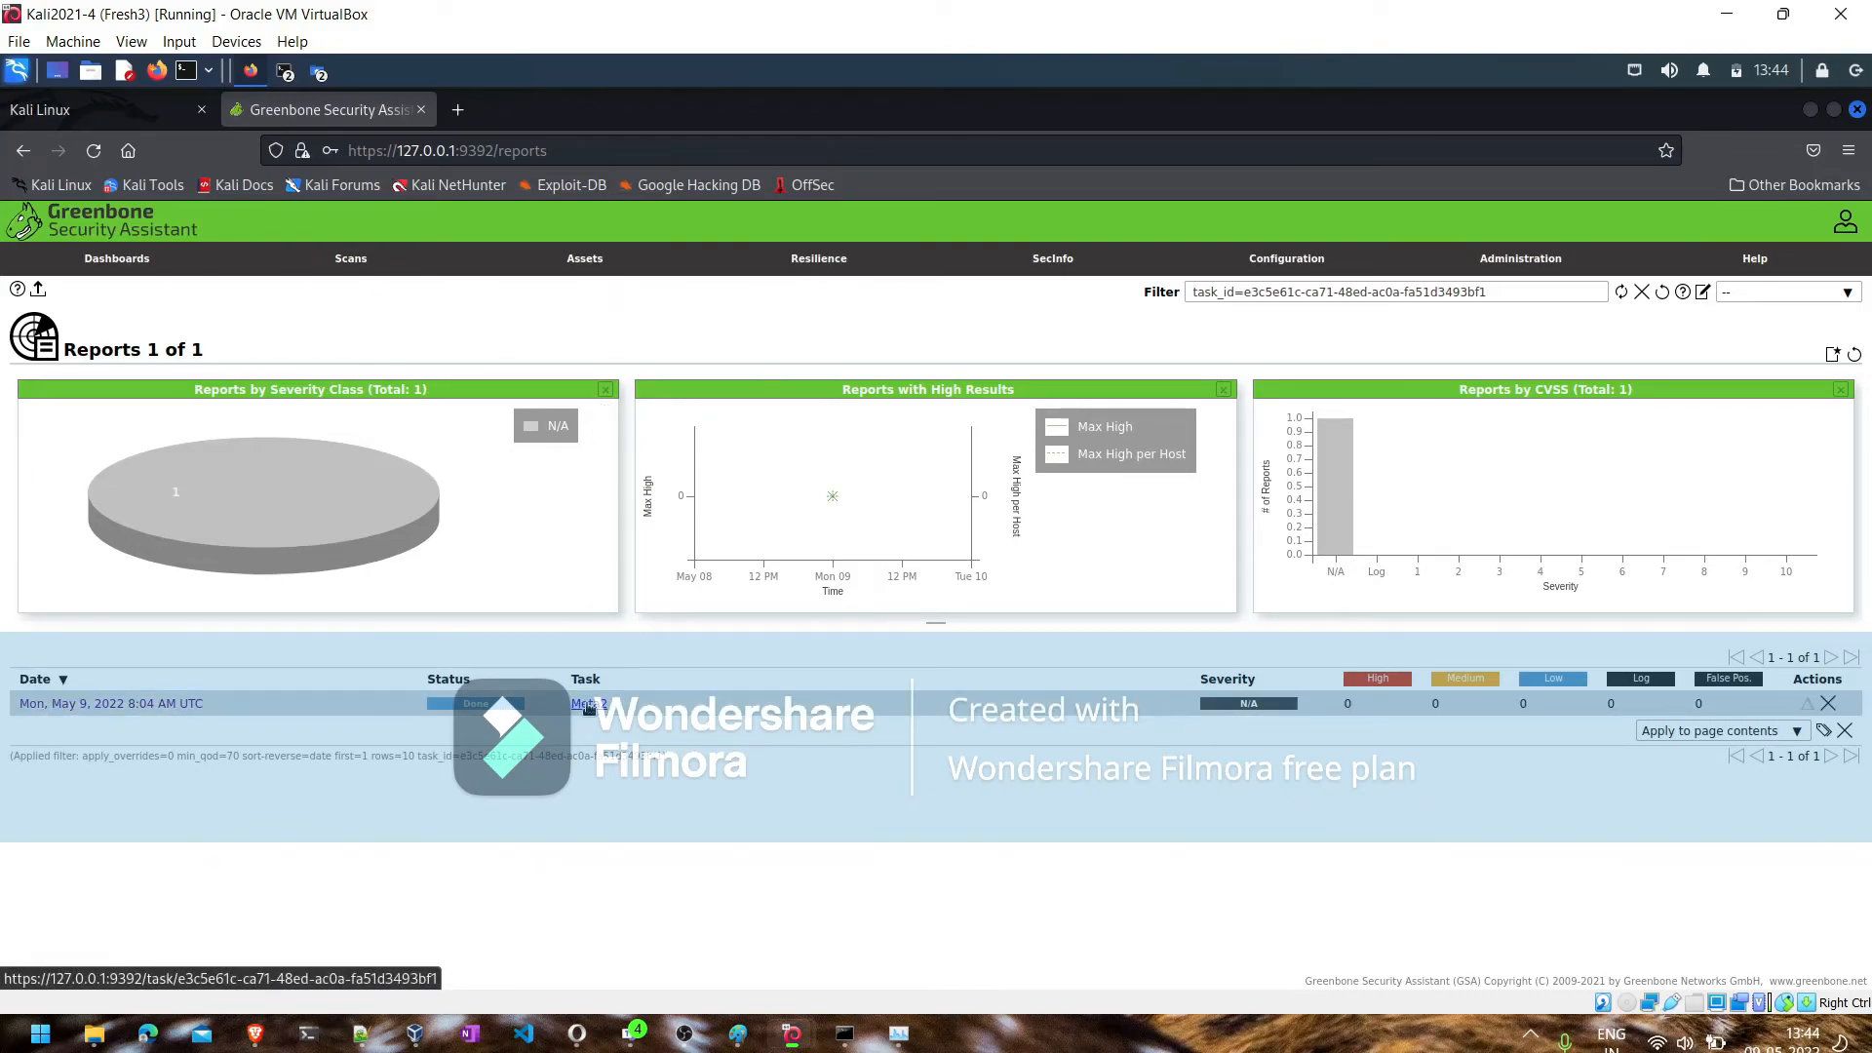
pyautogui.moveTo(339, 269)
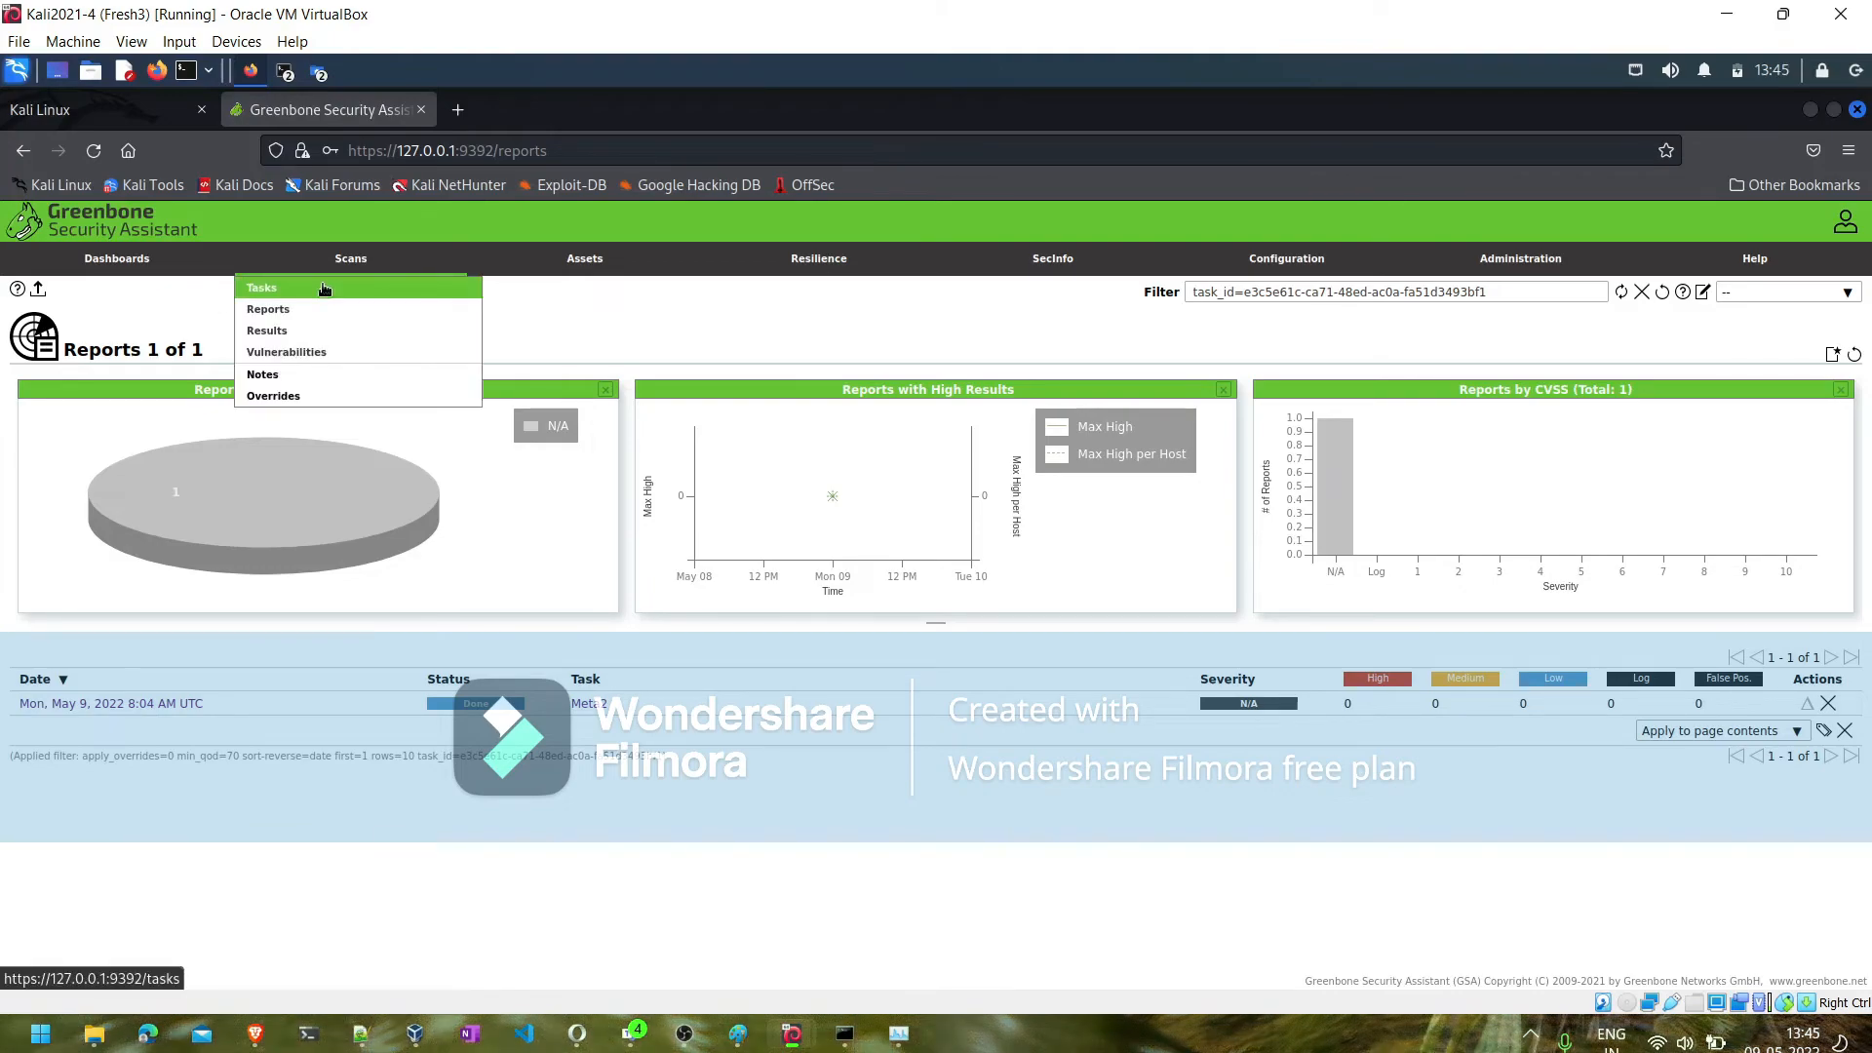
pyautogui.click(121, 262)
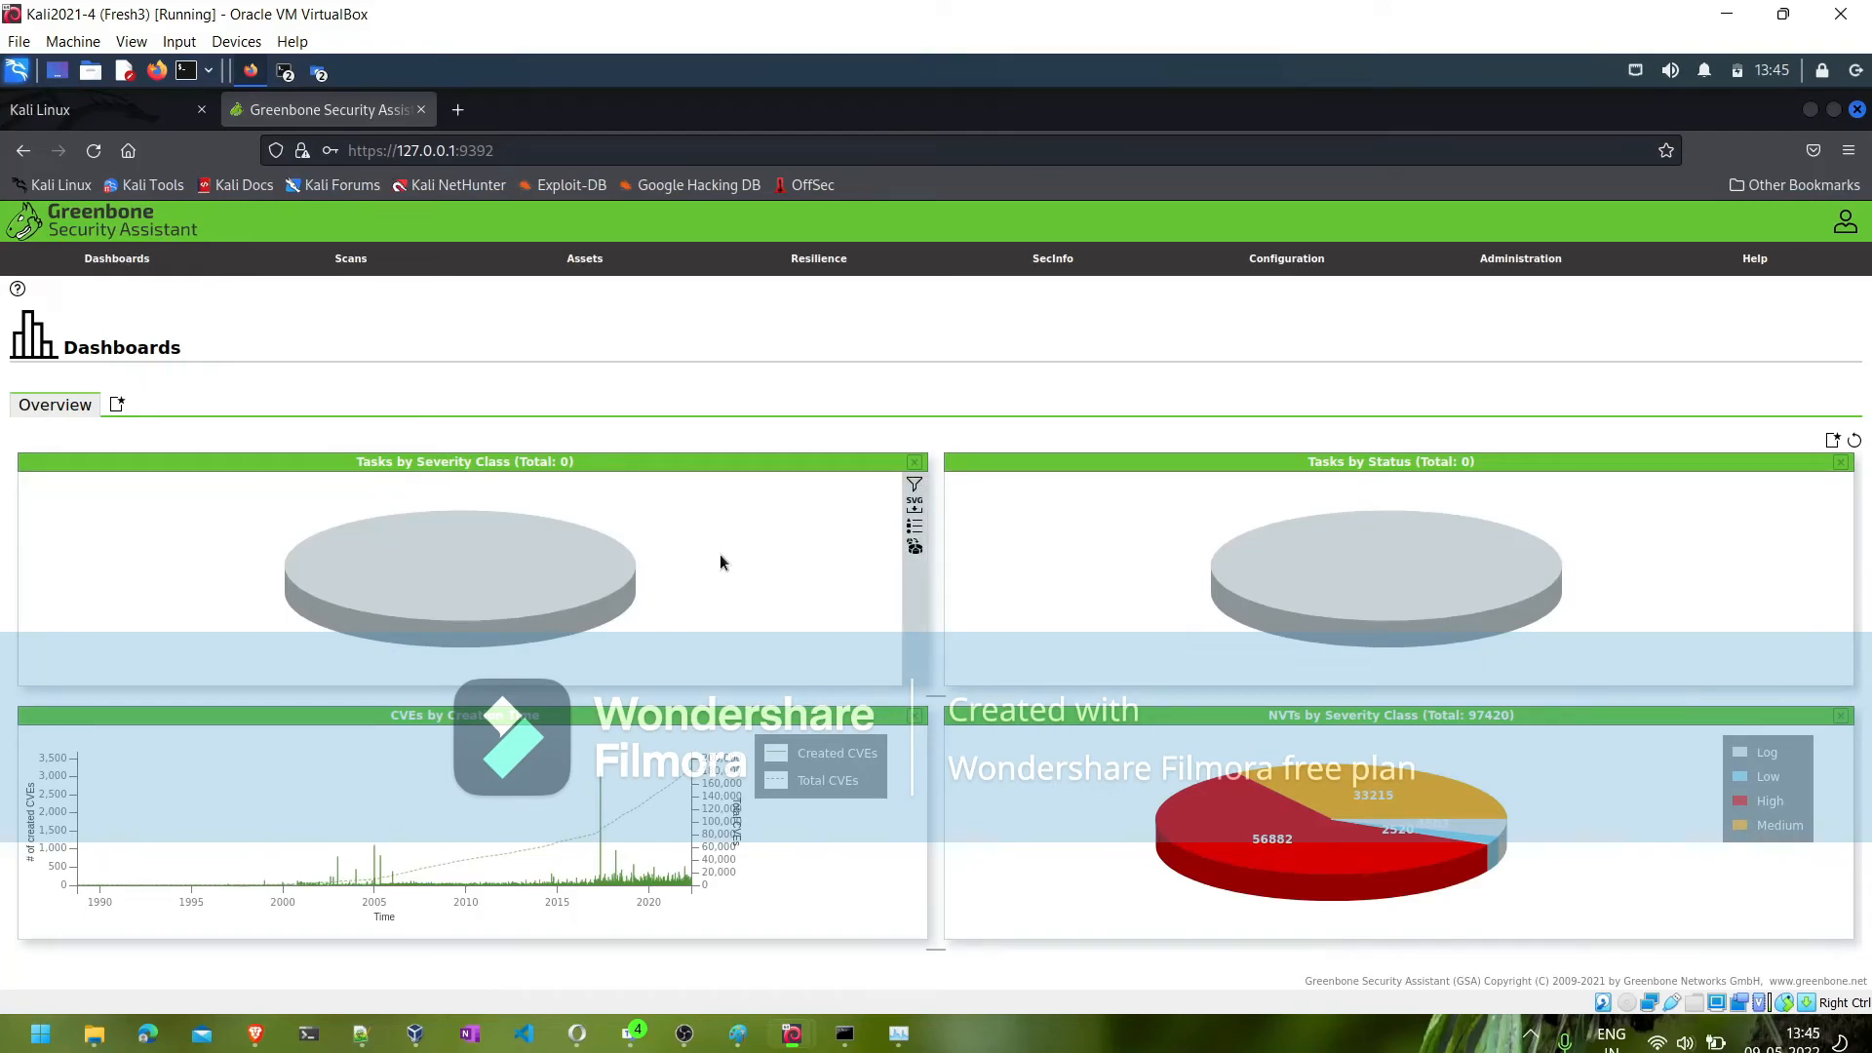
pyautogui.moveTo(351, 261)
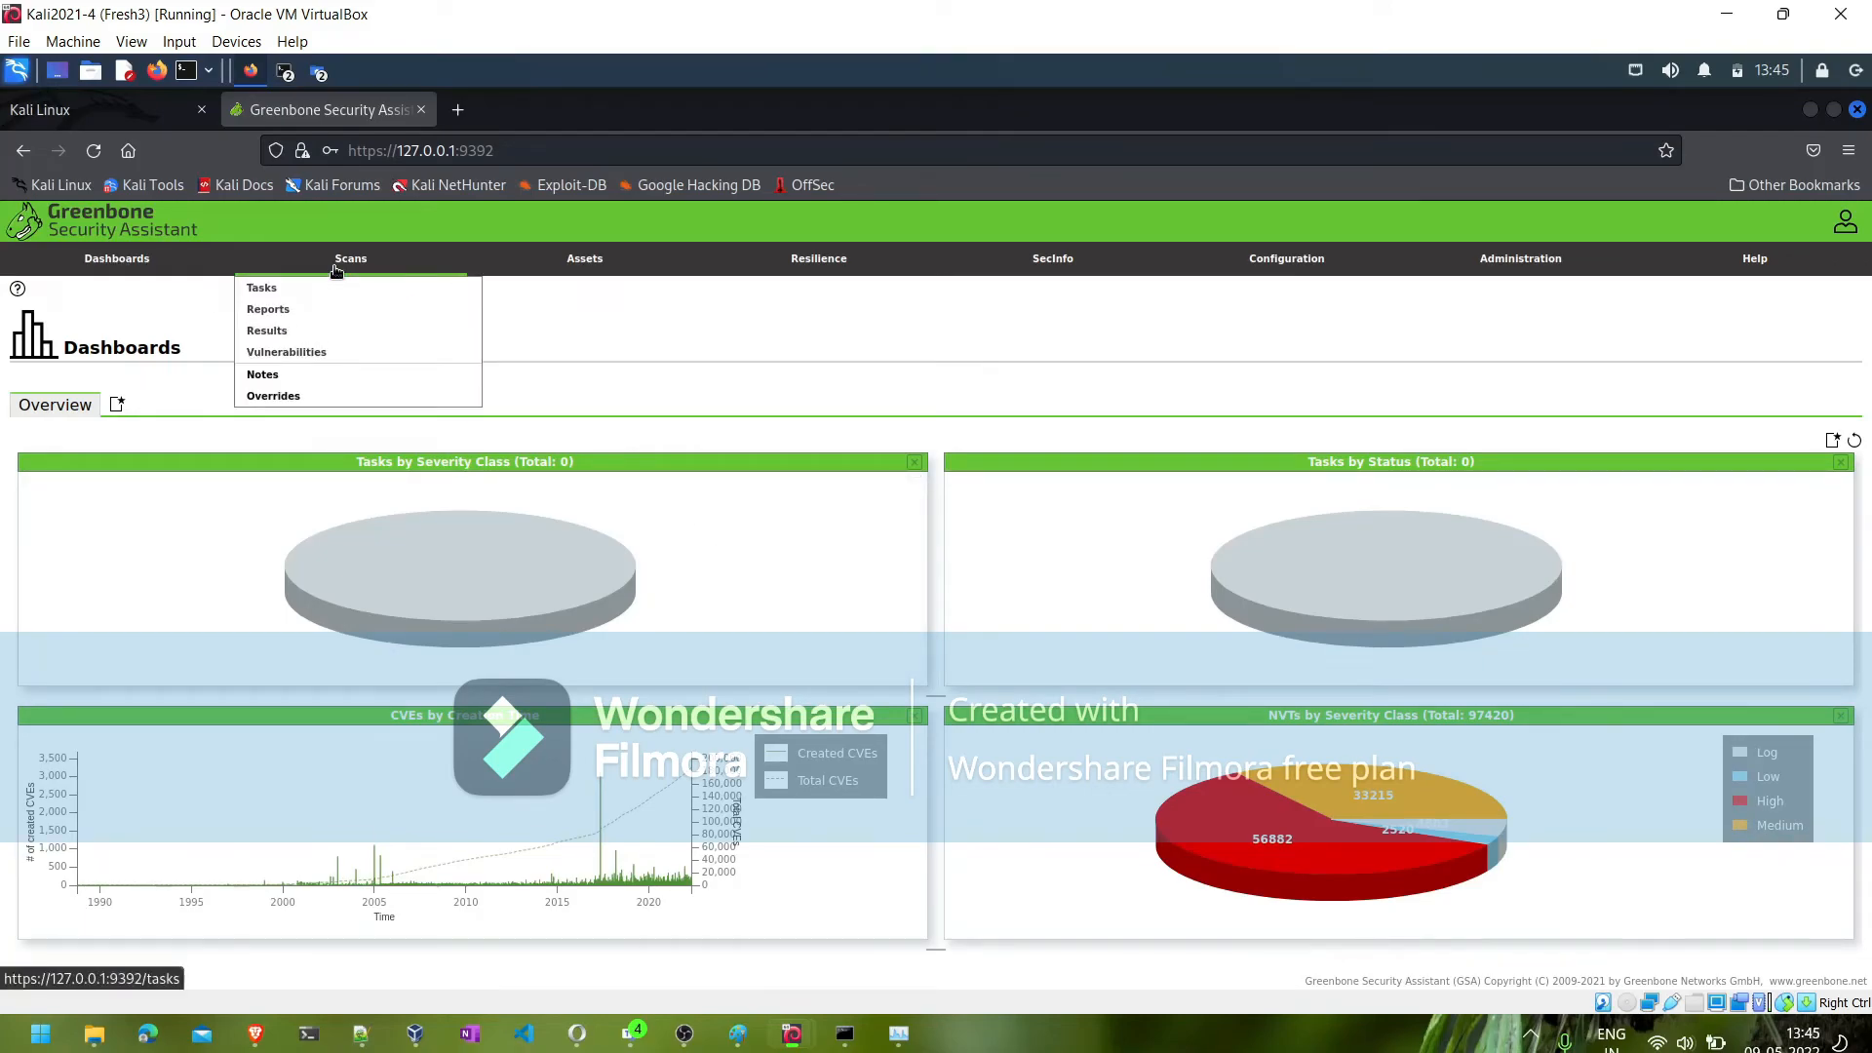
pyautogui.click(283, 313)
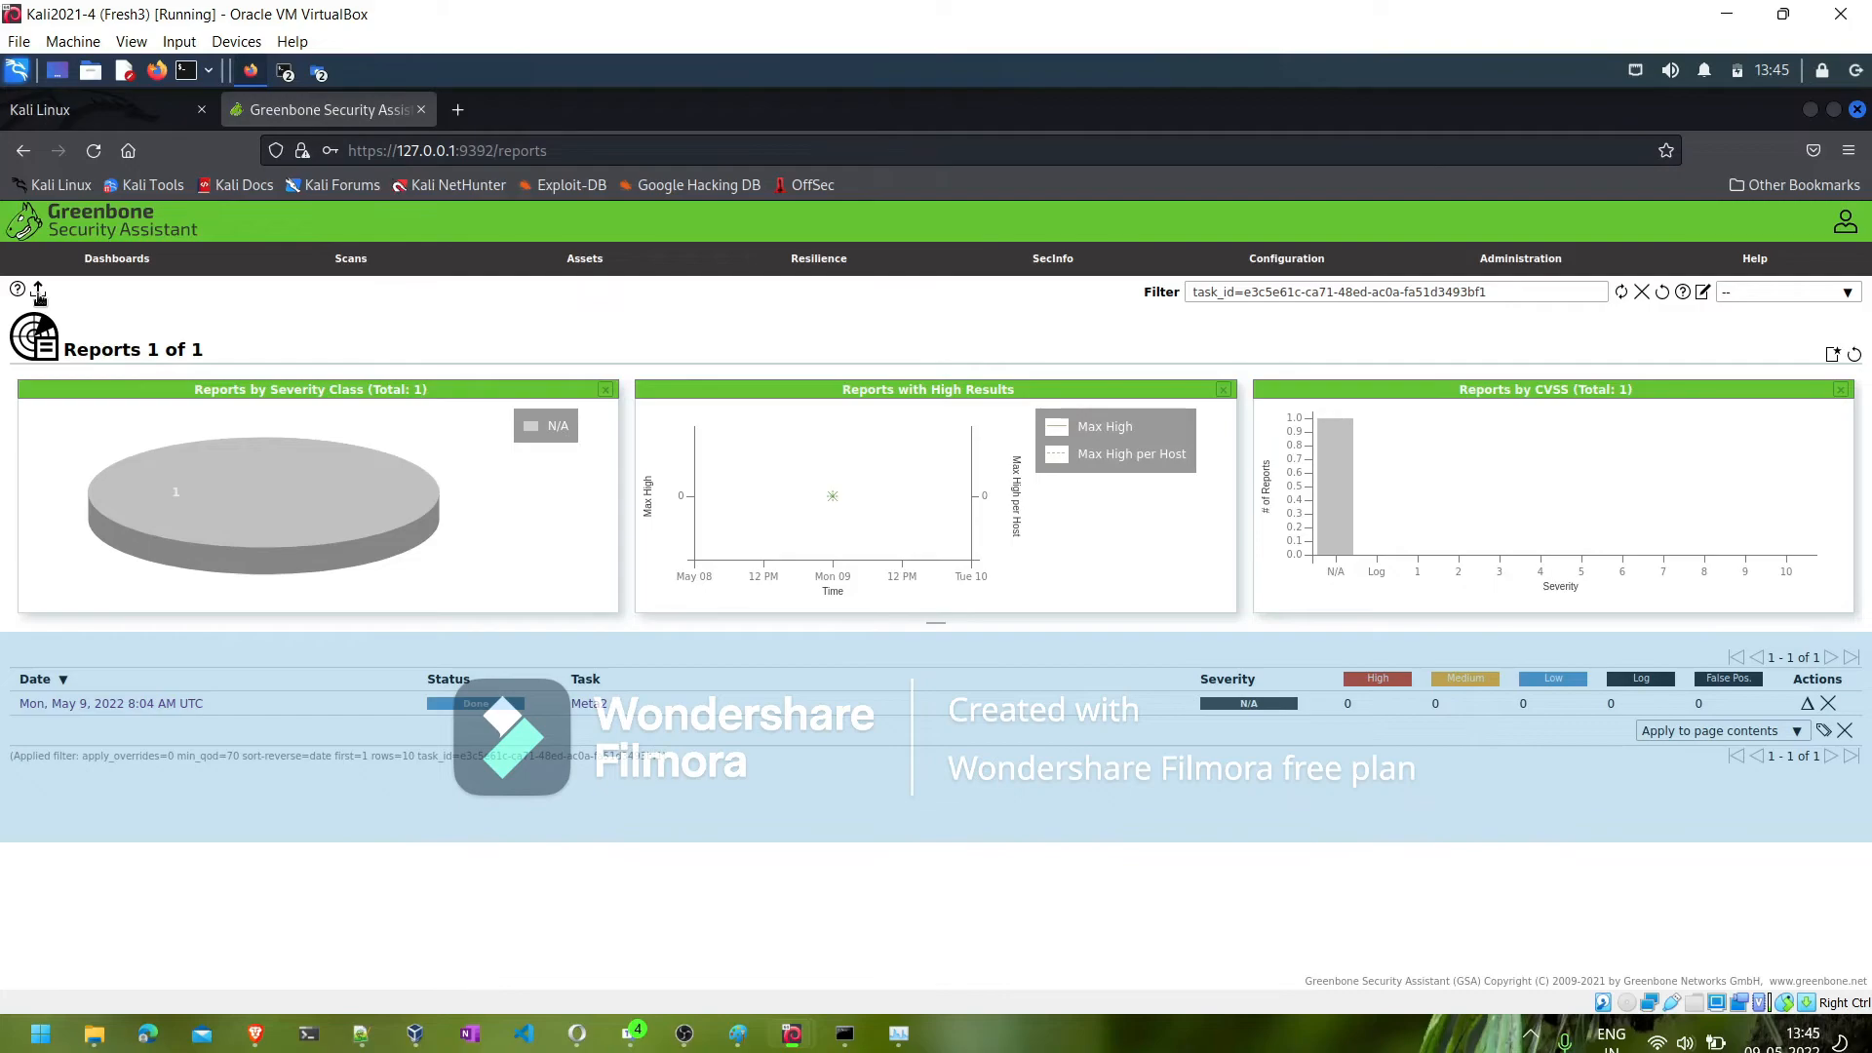
pyautogui.click(39, 293)
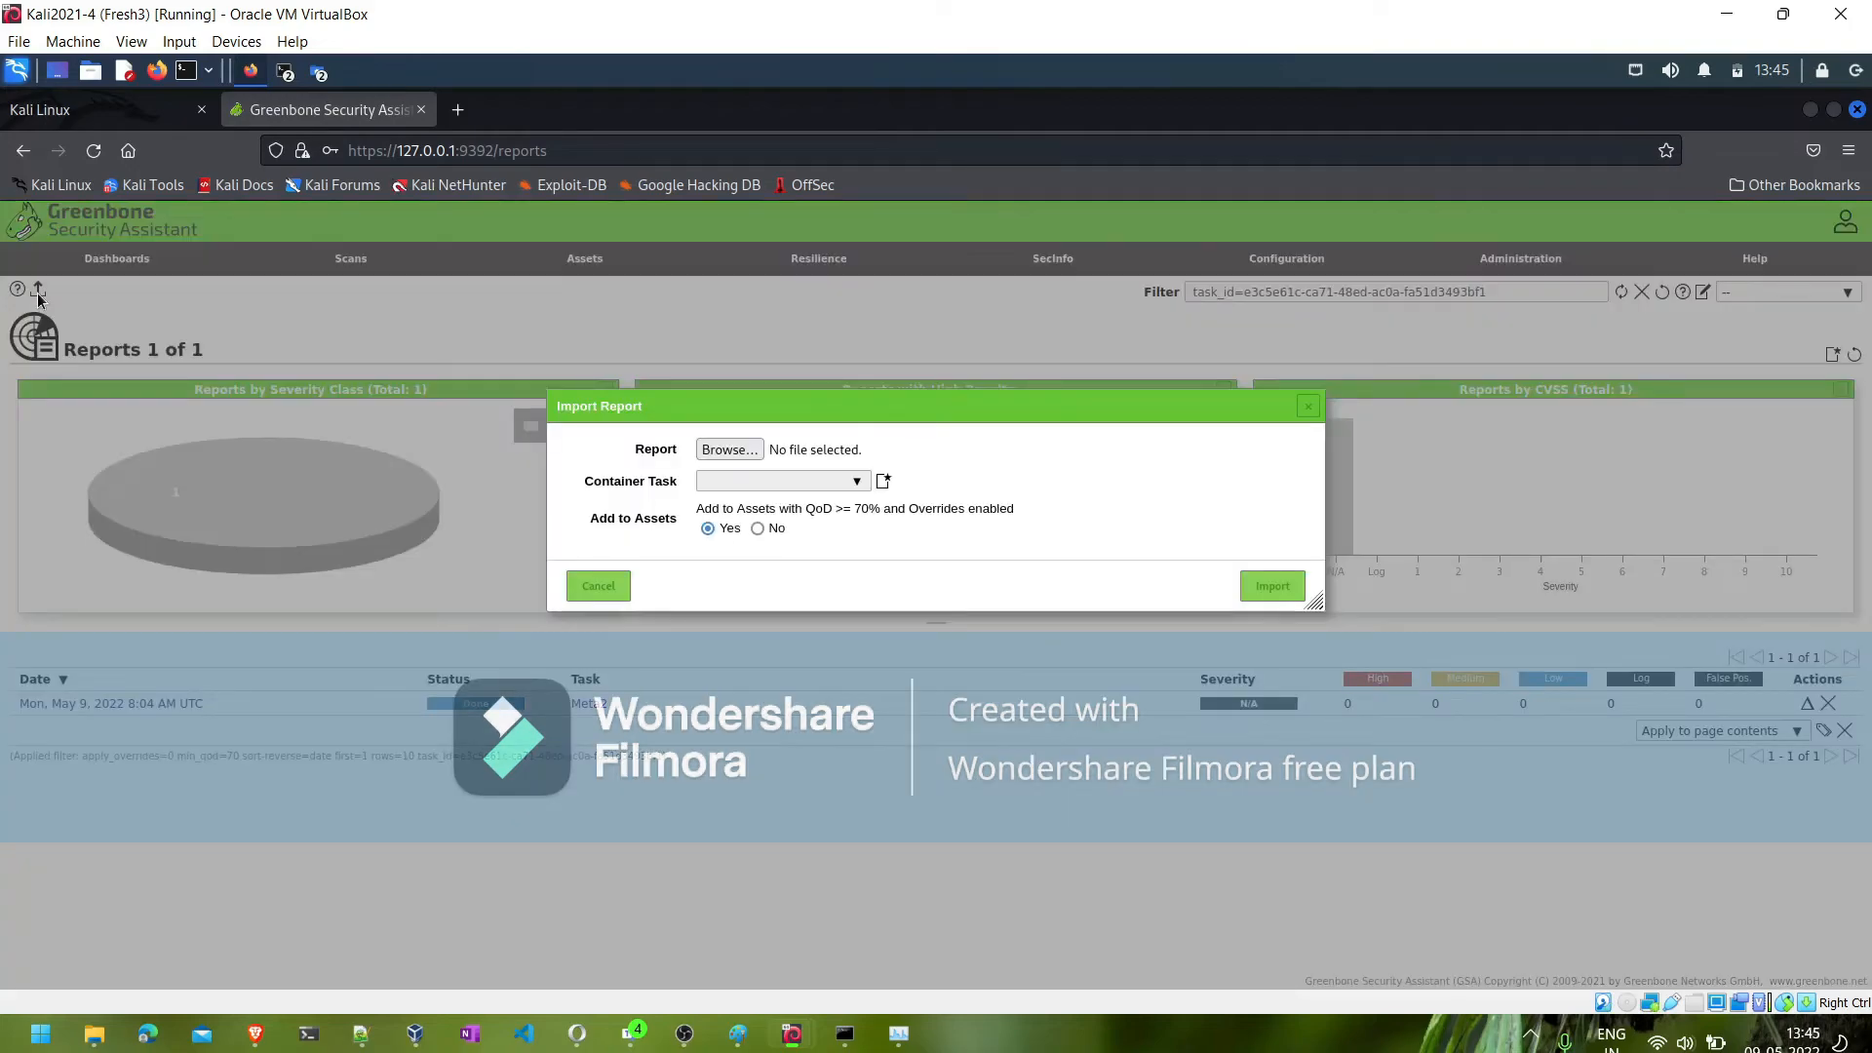
pyautogui.click(730, 450)
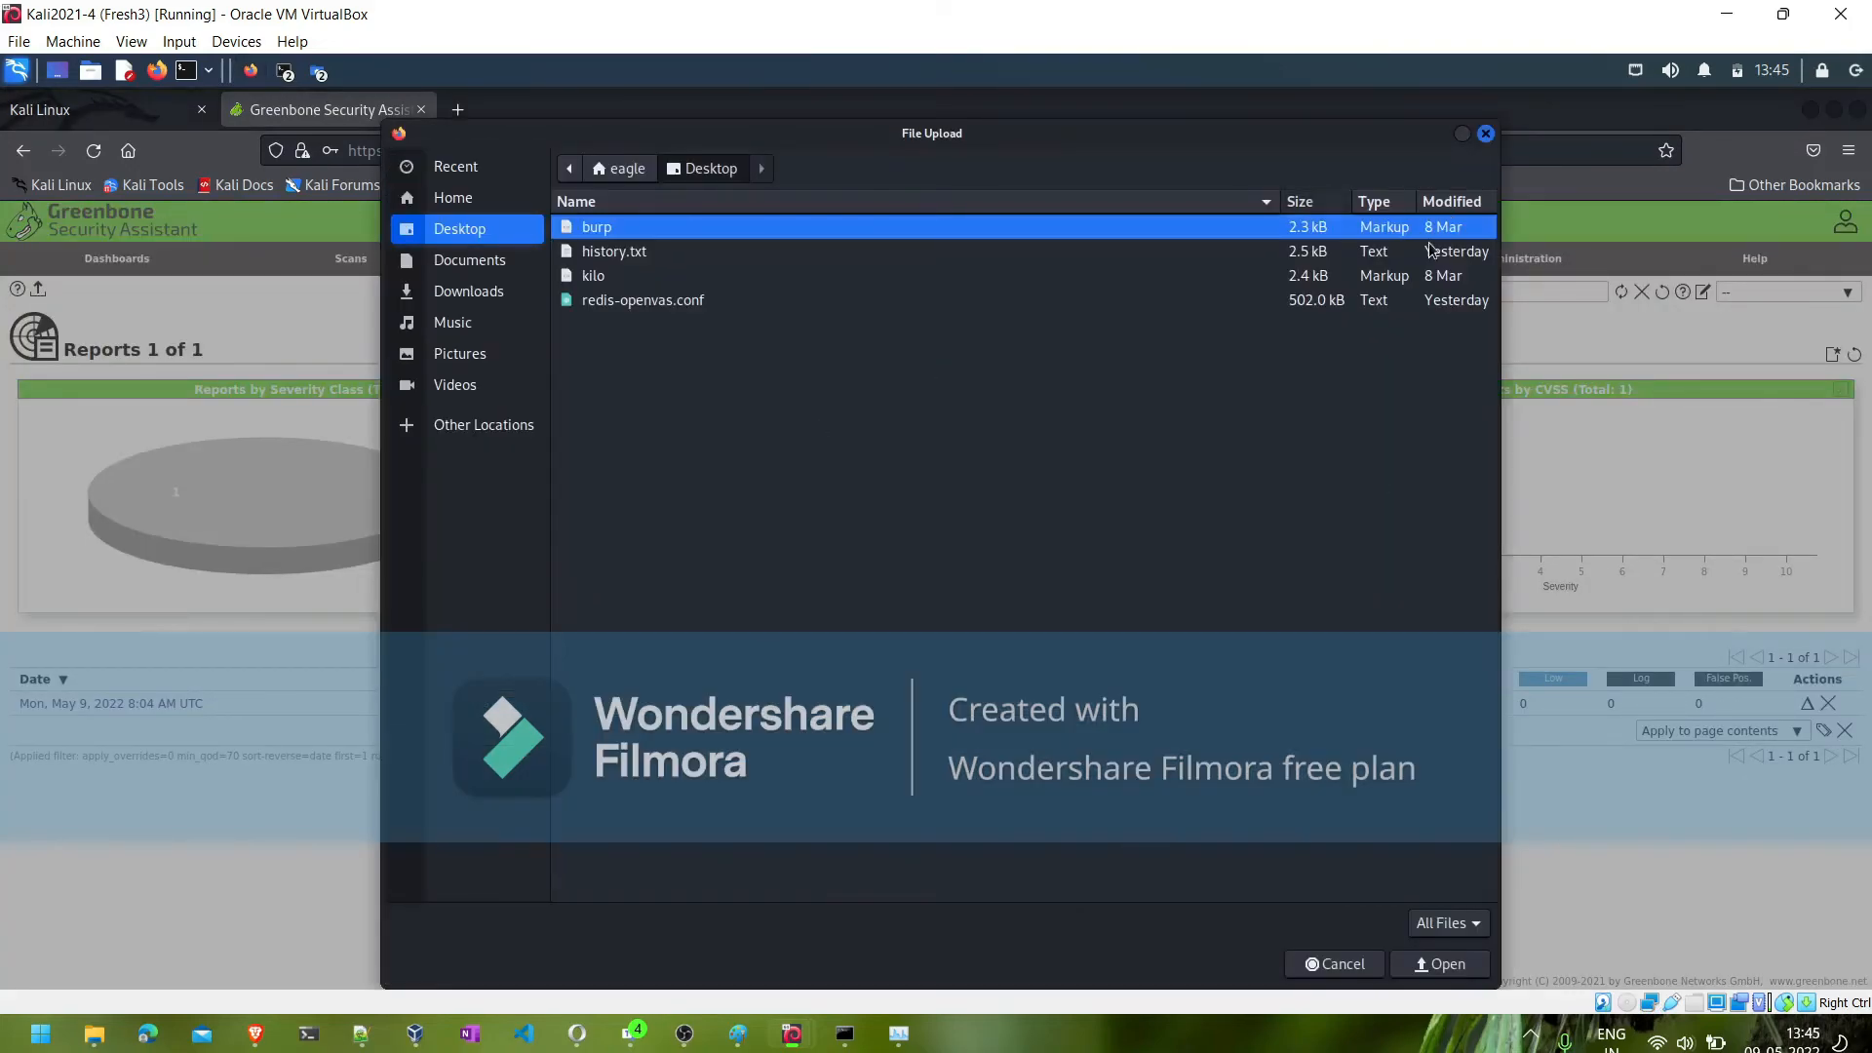
pyautogui.click(1337, 964)
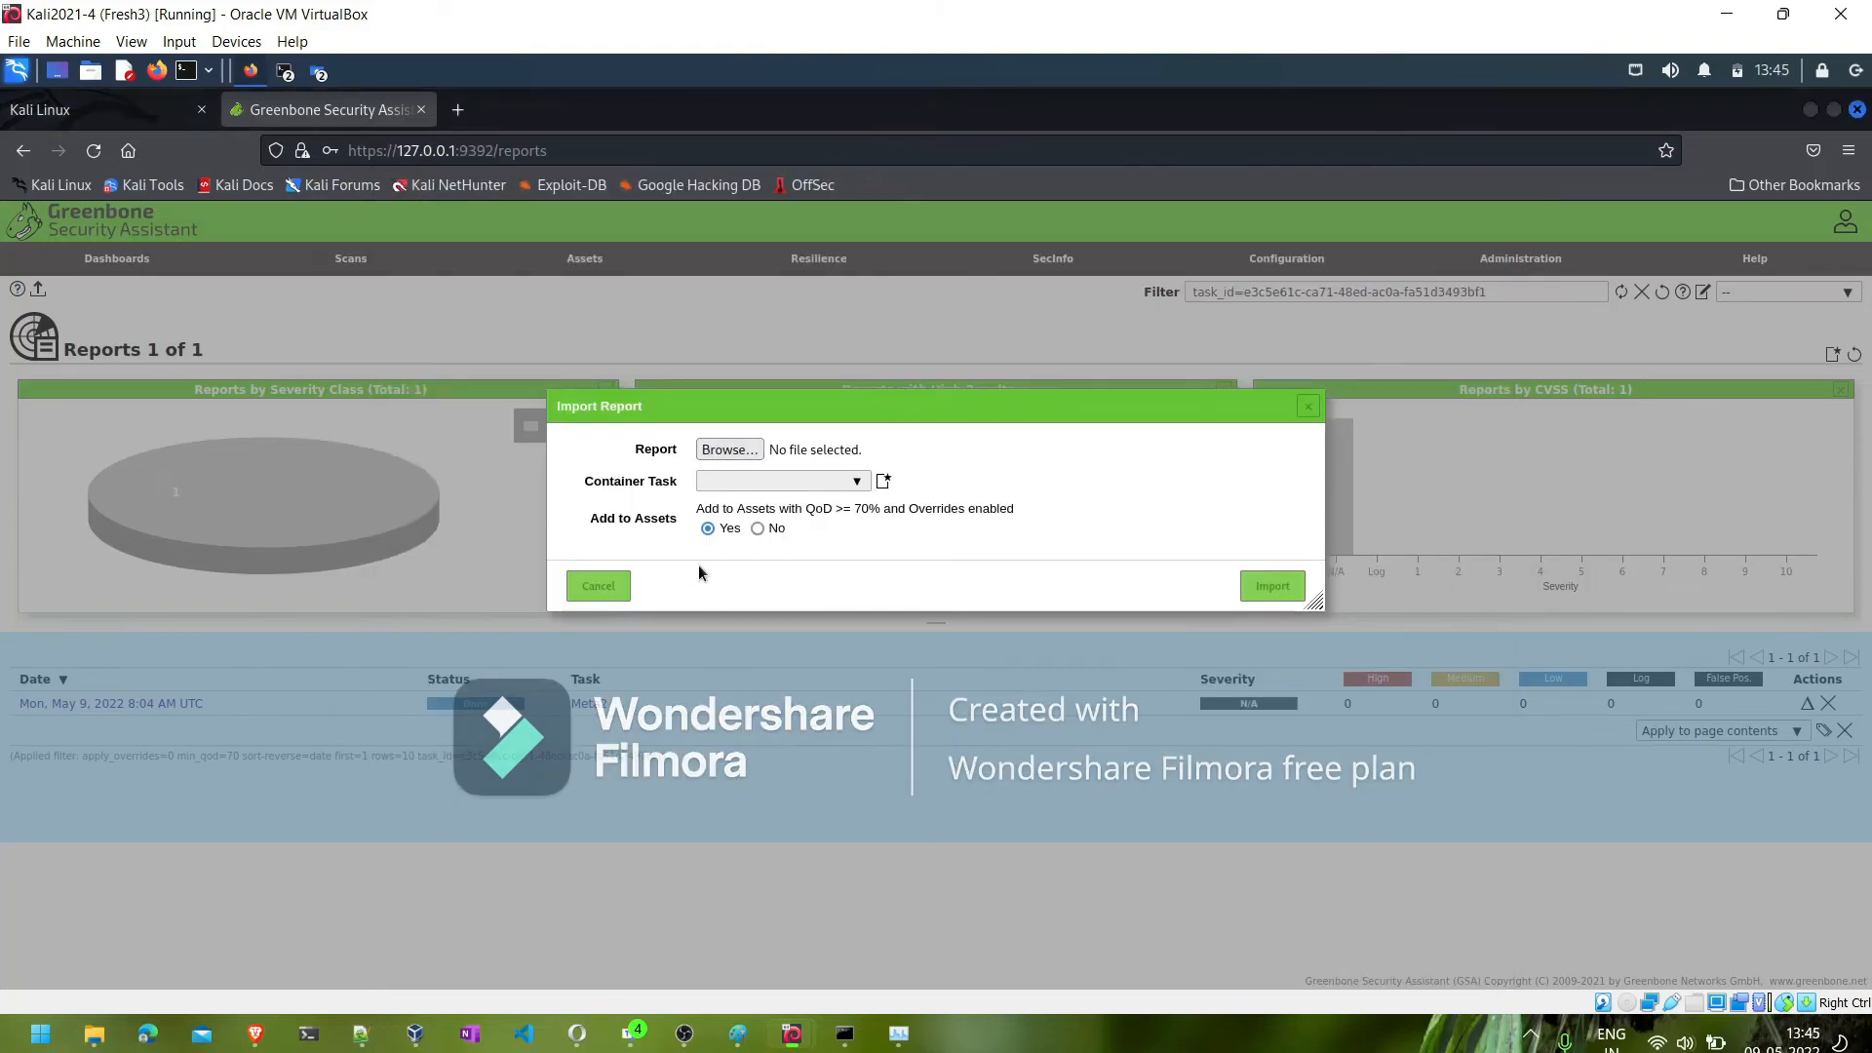
pyautogui.click(599, 586)
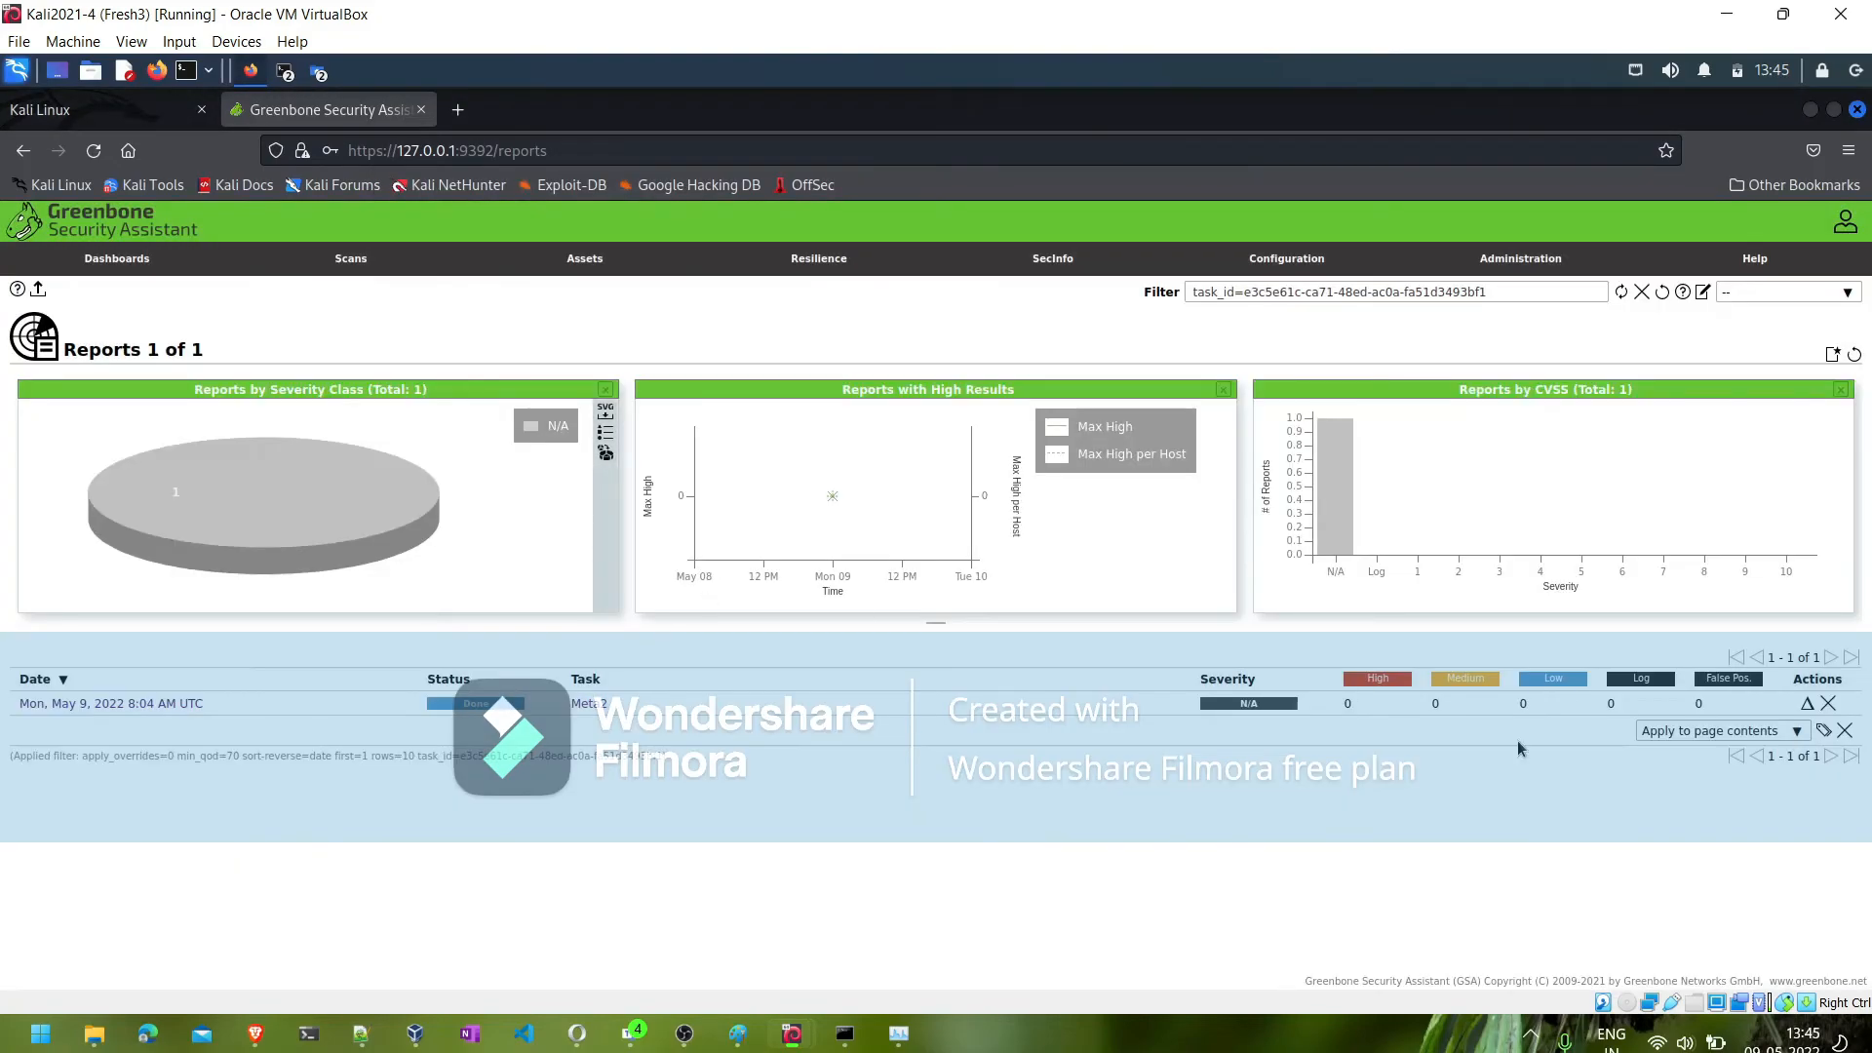
# - Open the Meta2 task from its report and examine its information, user tags and permissions
pyautogui.click(588, 704)
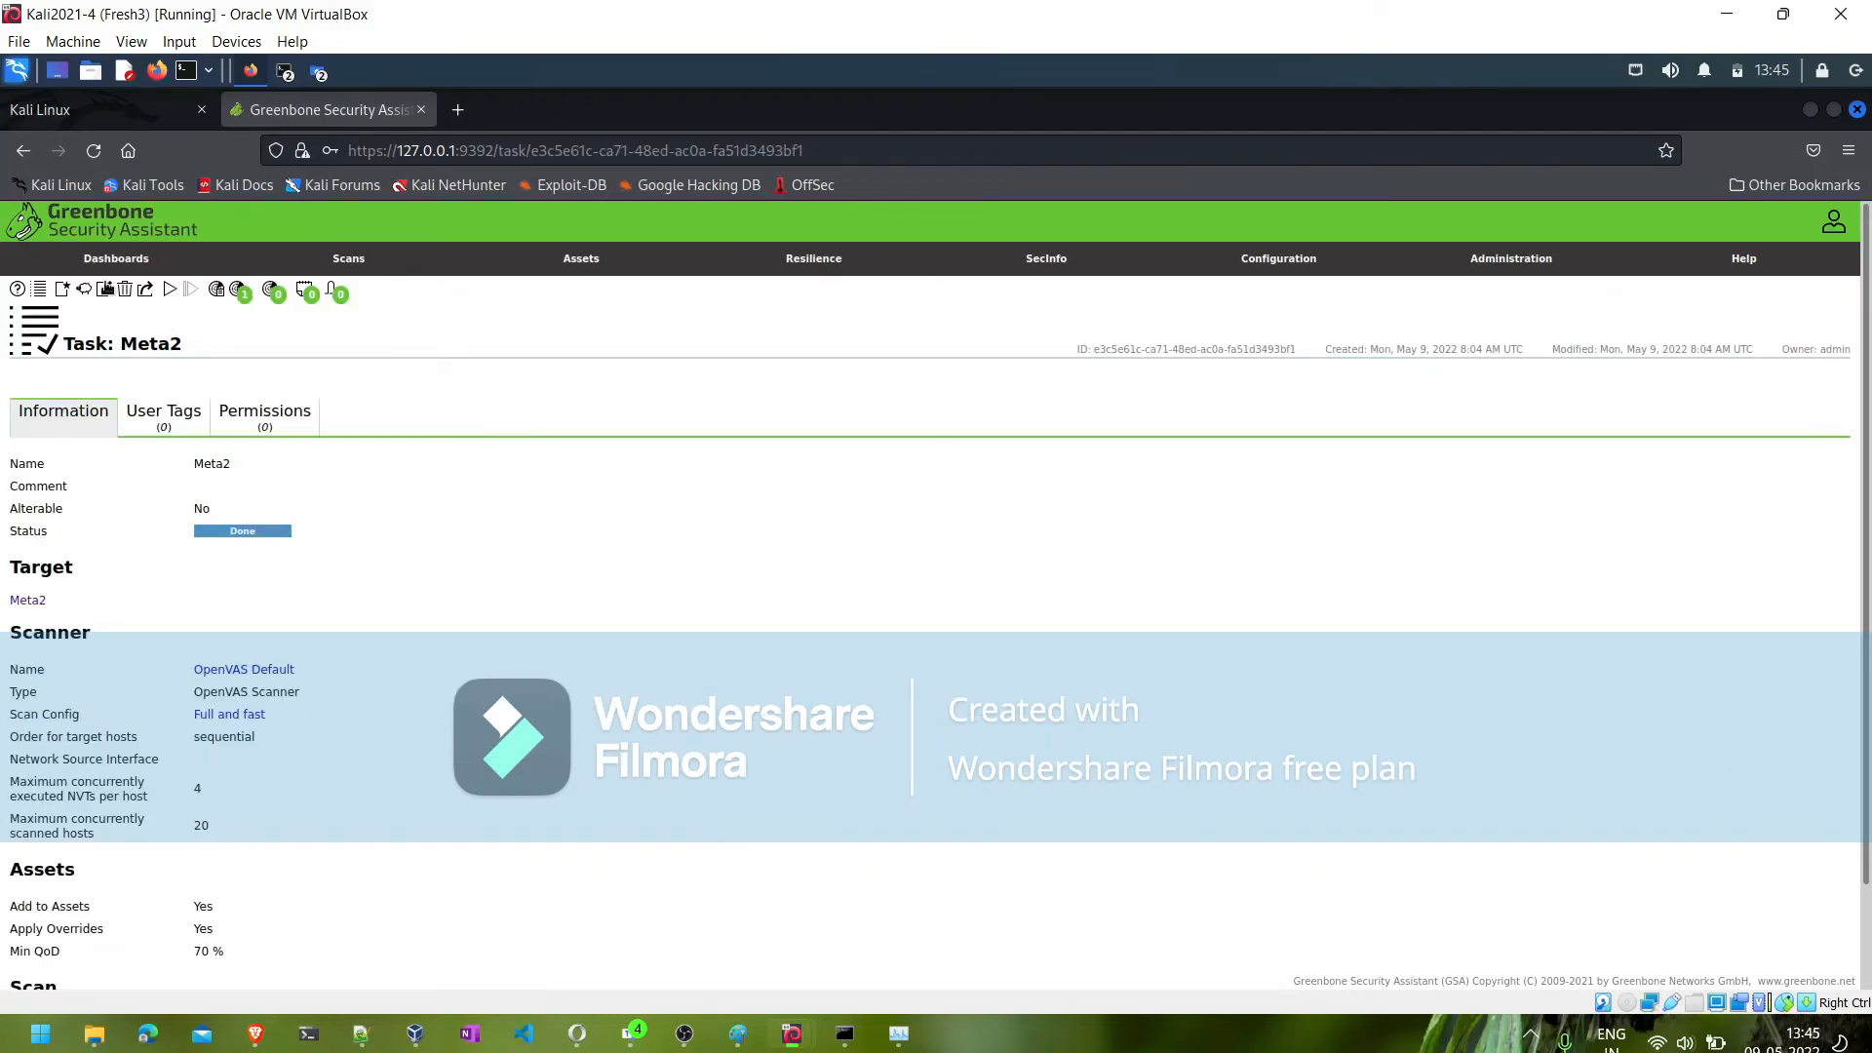
pyautogui.moveTo(70, 295)
pyautogui.click(200, 419)
pyautogui.click(266, 425)
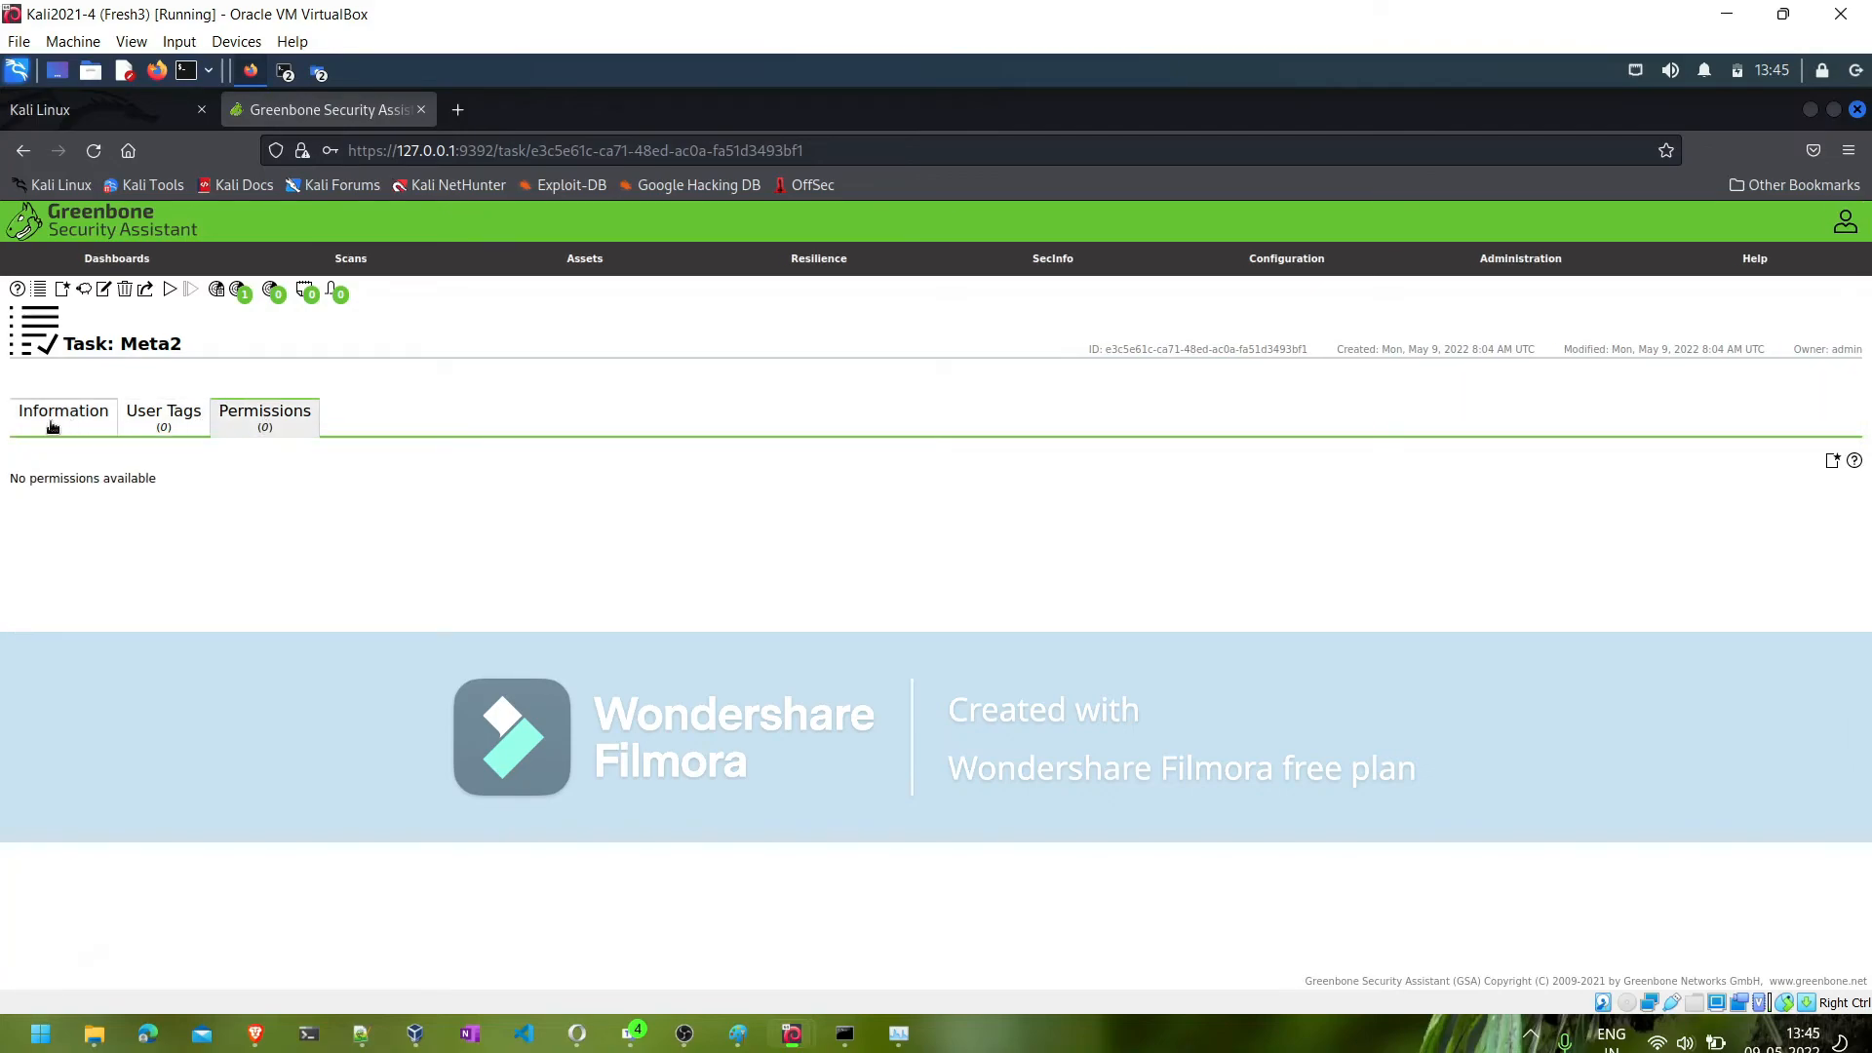
pyautogui.click(52, 426)
pyautogui.scroll(-2, 284, 735)
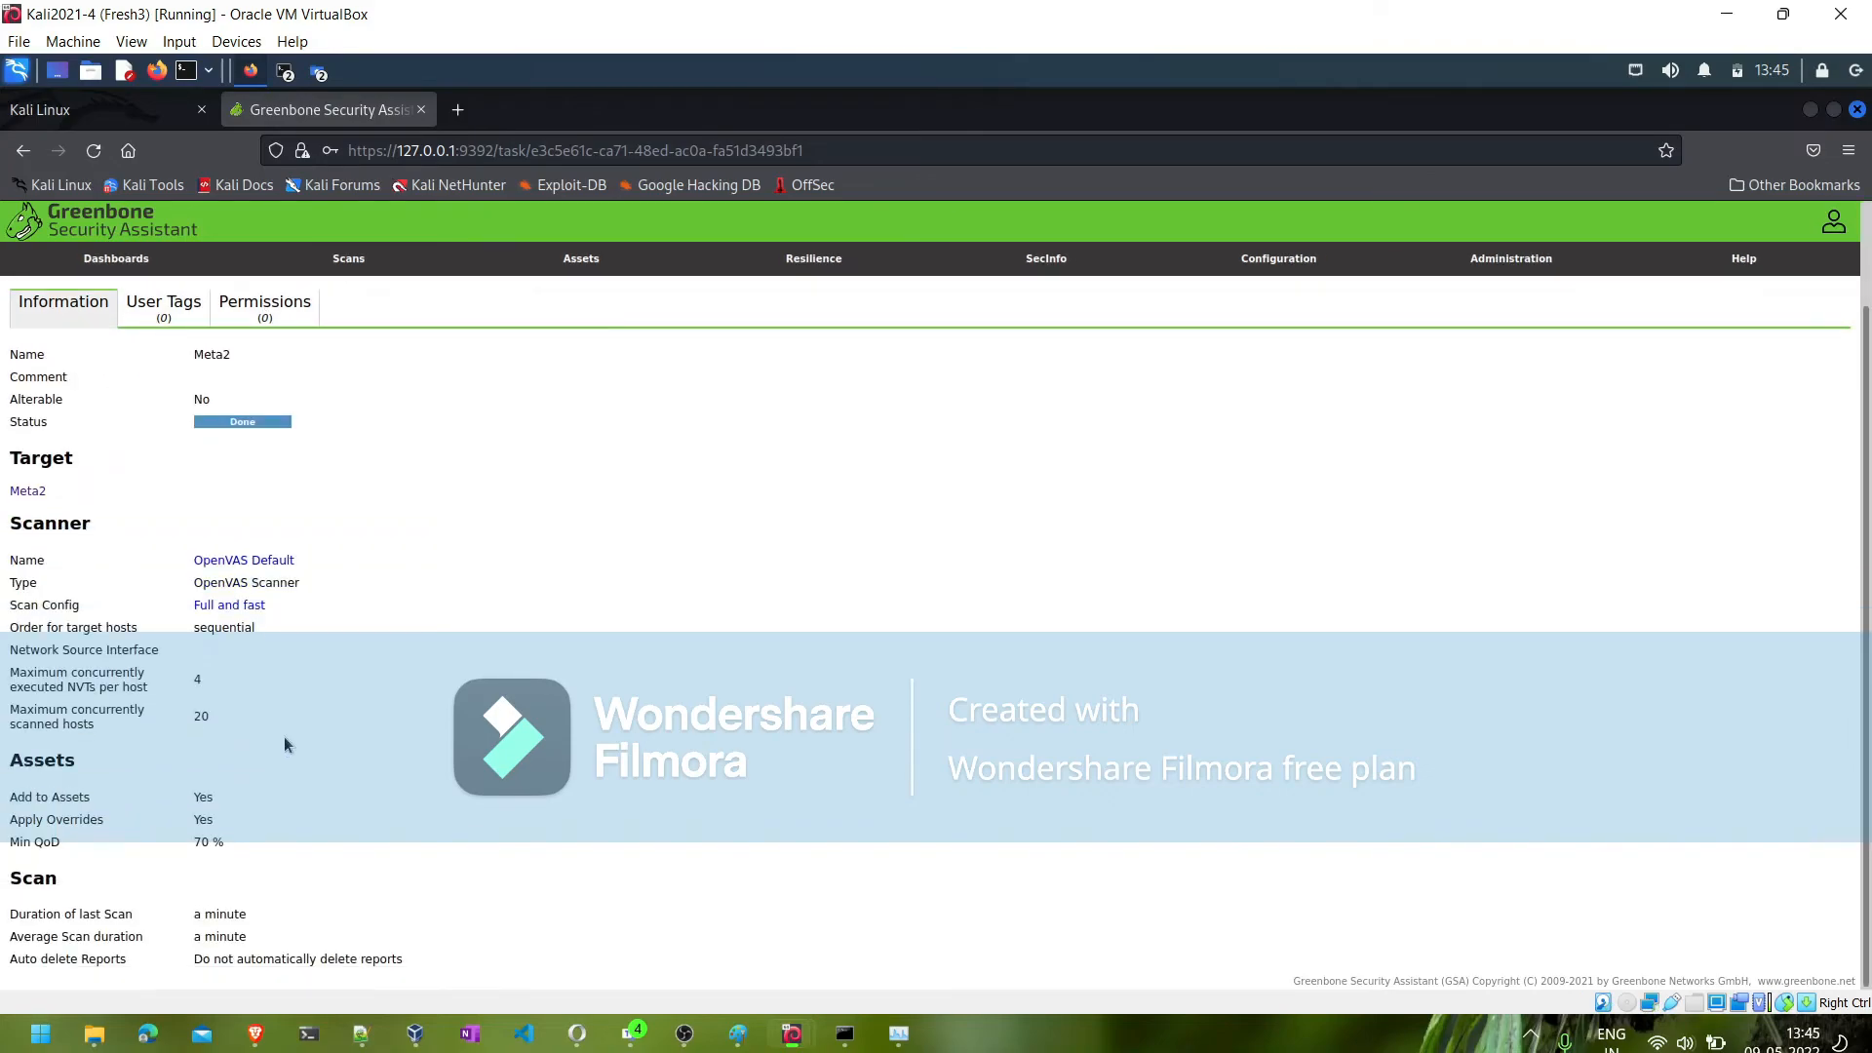
# - Open the total reports for the Meta2 task and delete its May 9 report
pyautogui.scroll(2, 284, 745)
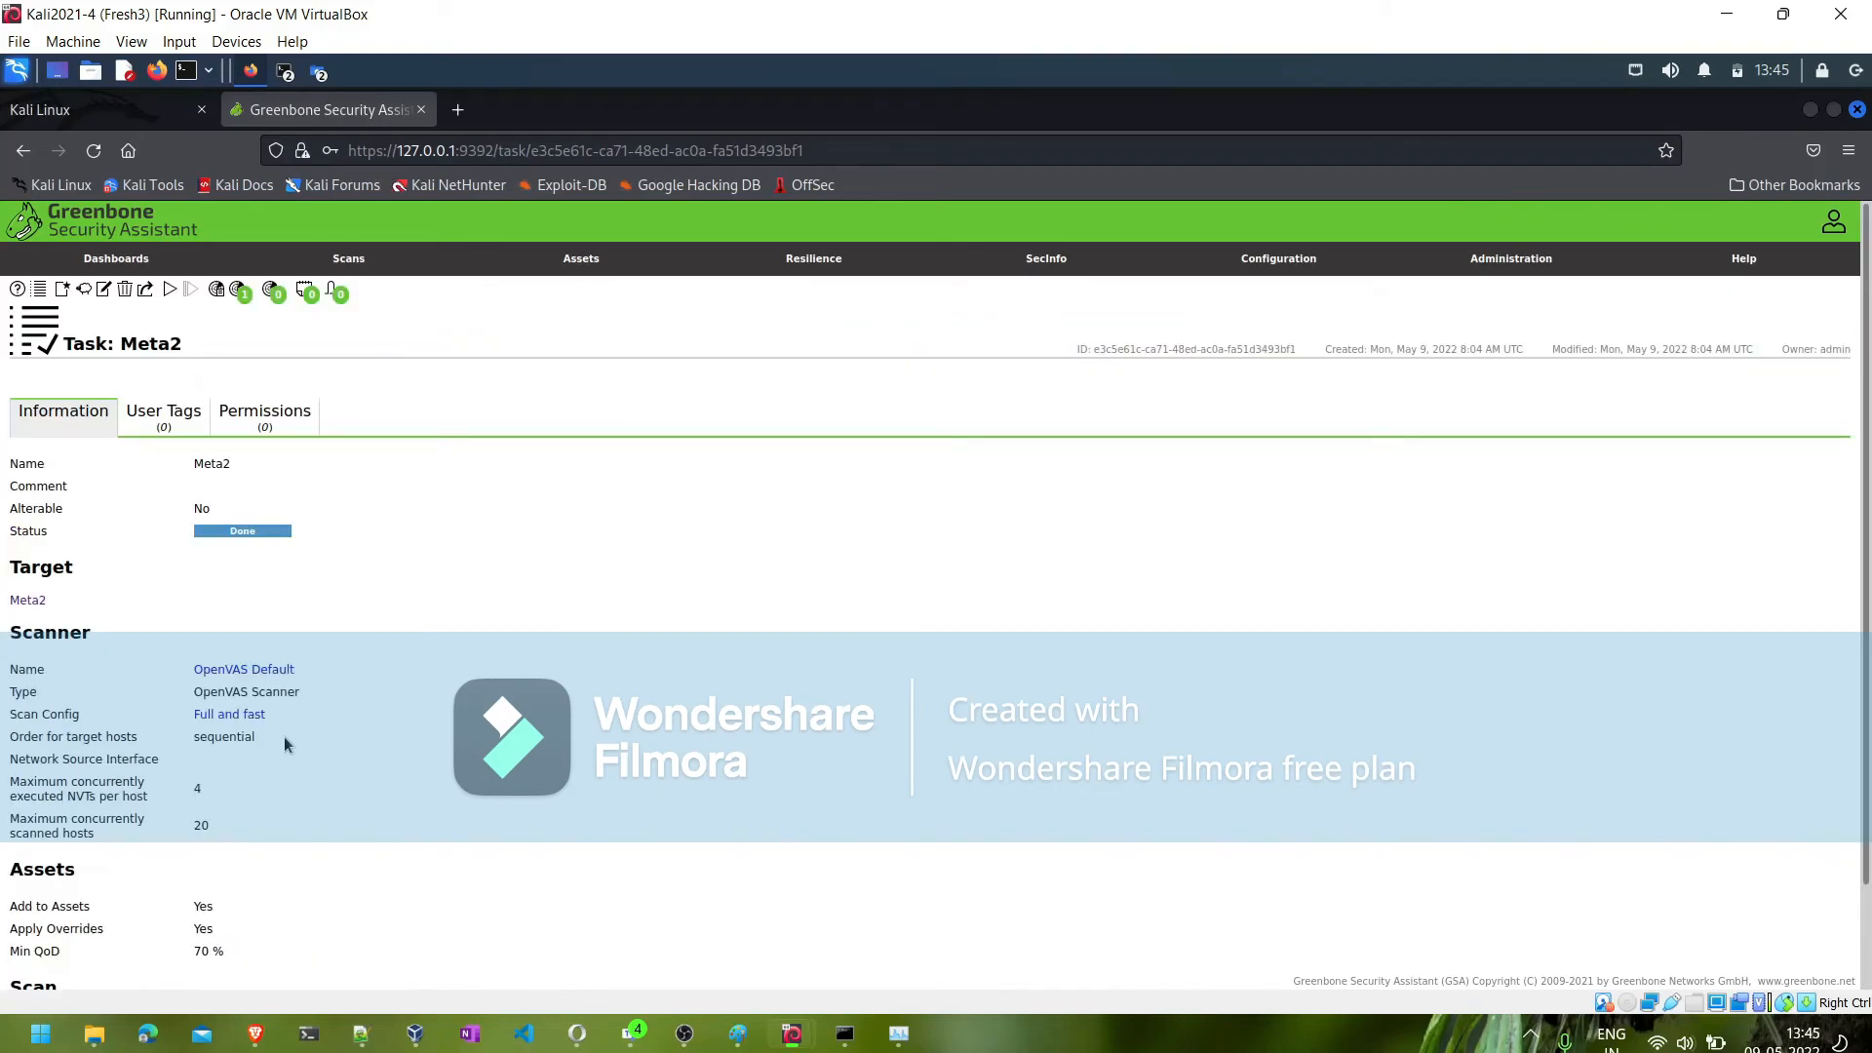
pyautogui.click(240, 293)
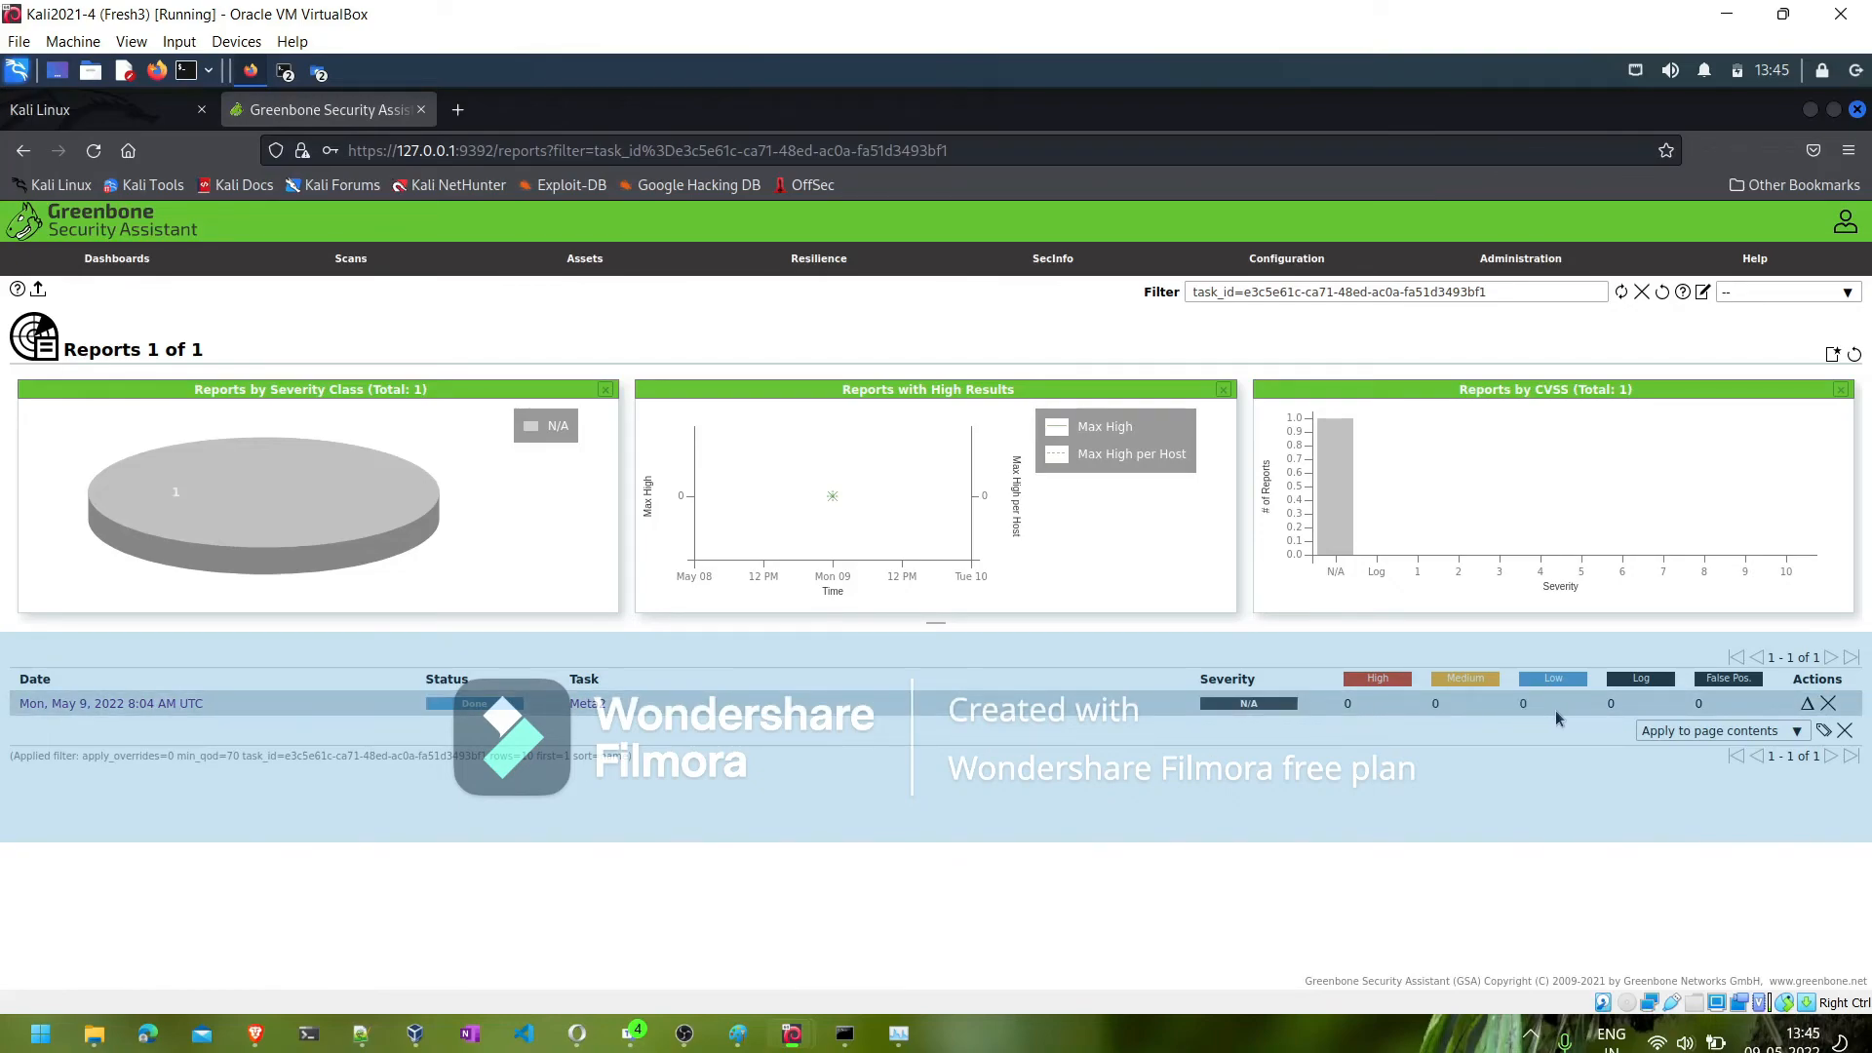
pyautogui.click(1830, 704)
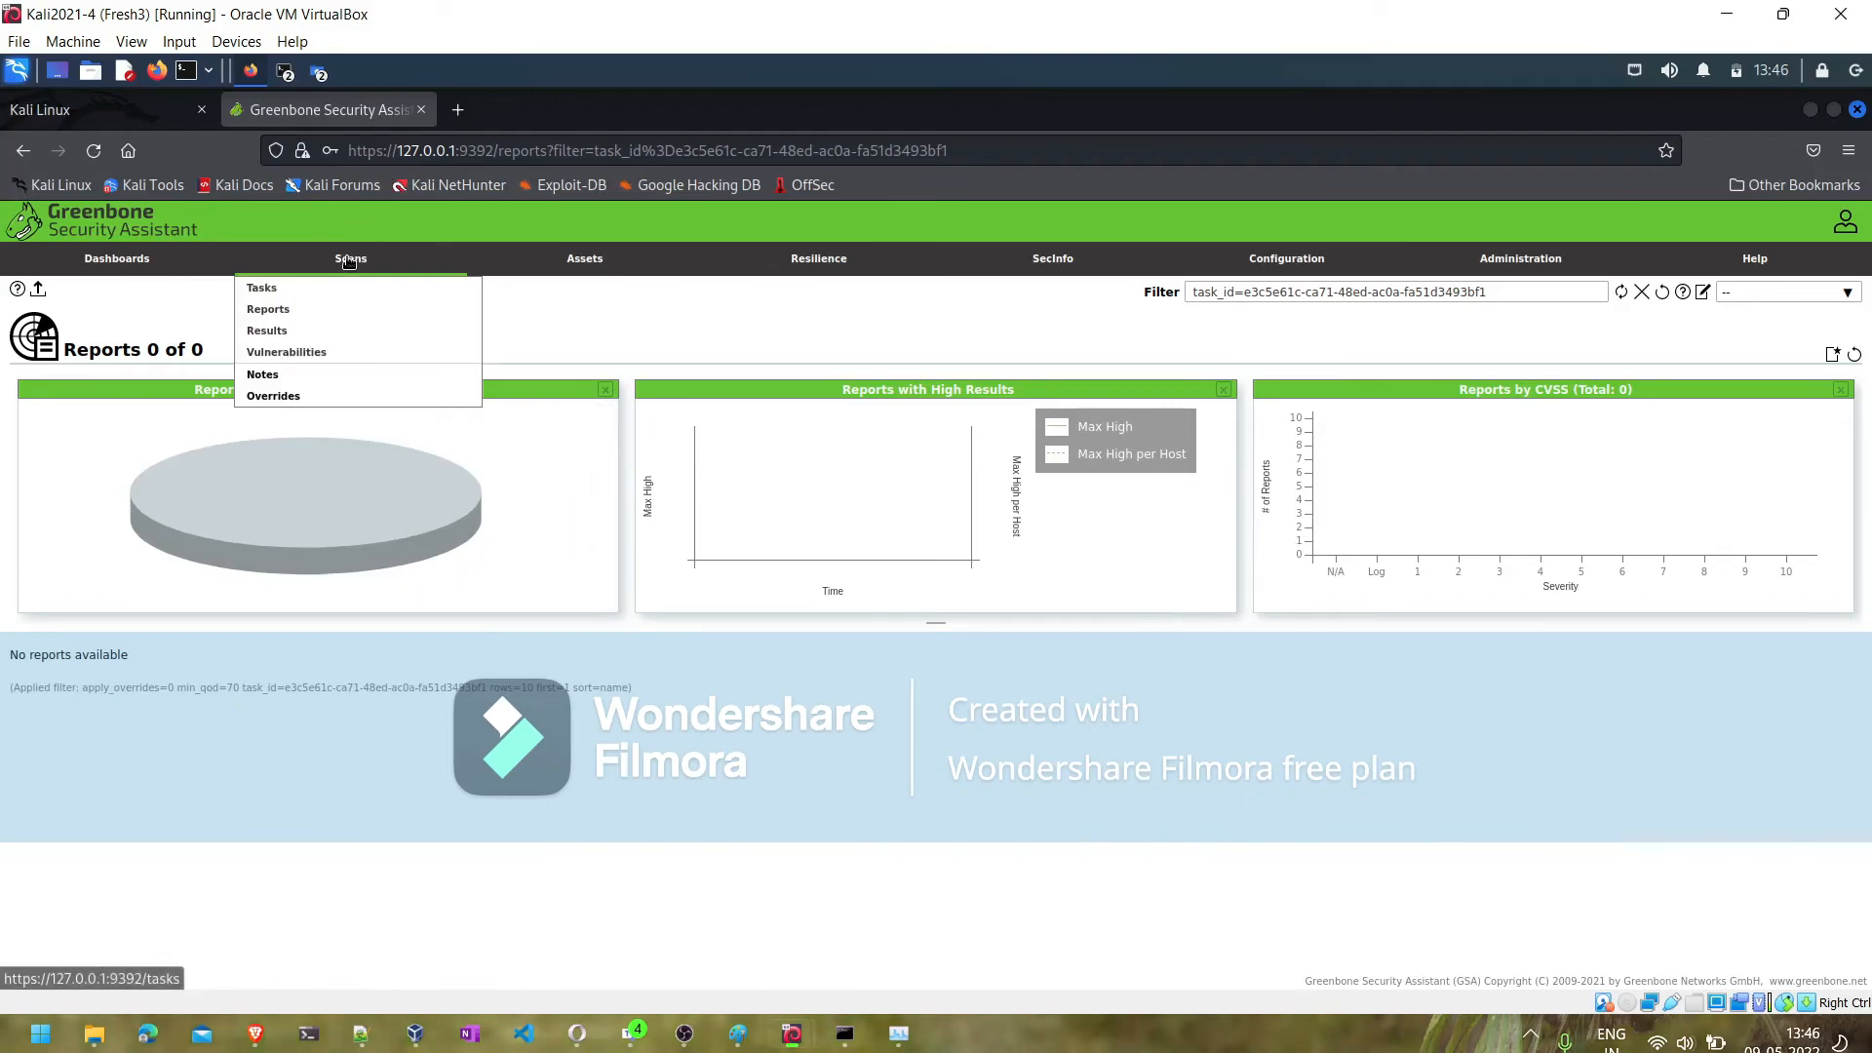
# - Return to the scan tasks list and start a new task named Meta2 with the comment Meta1
pyautogui.click(314, 286)
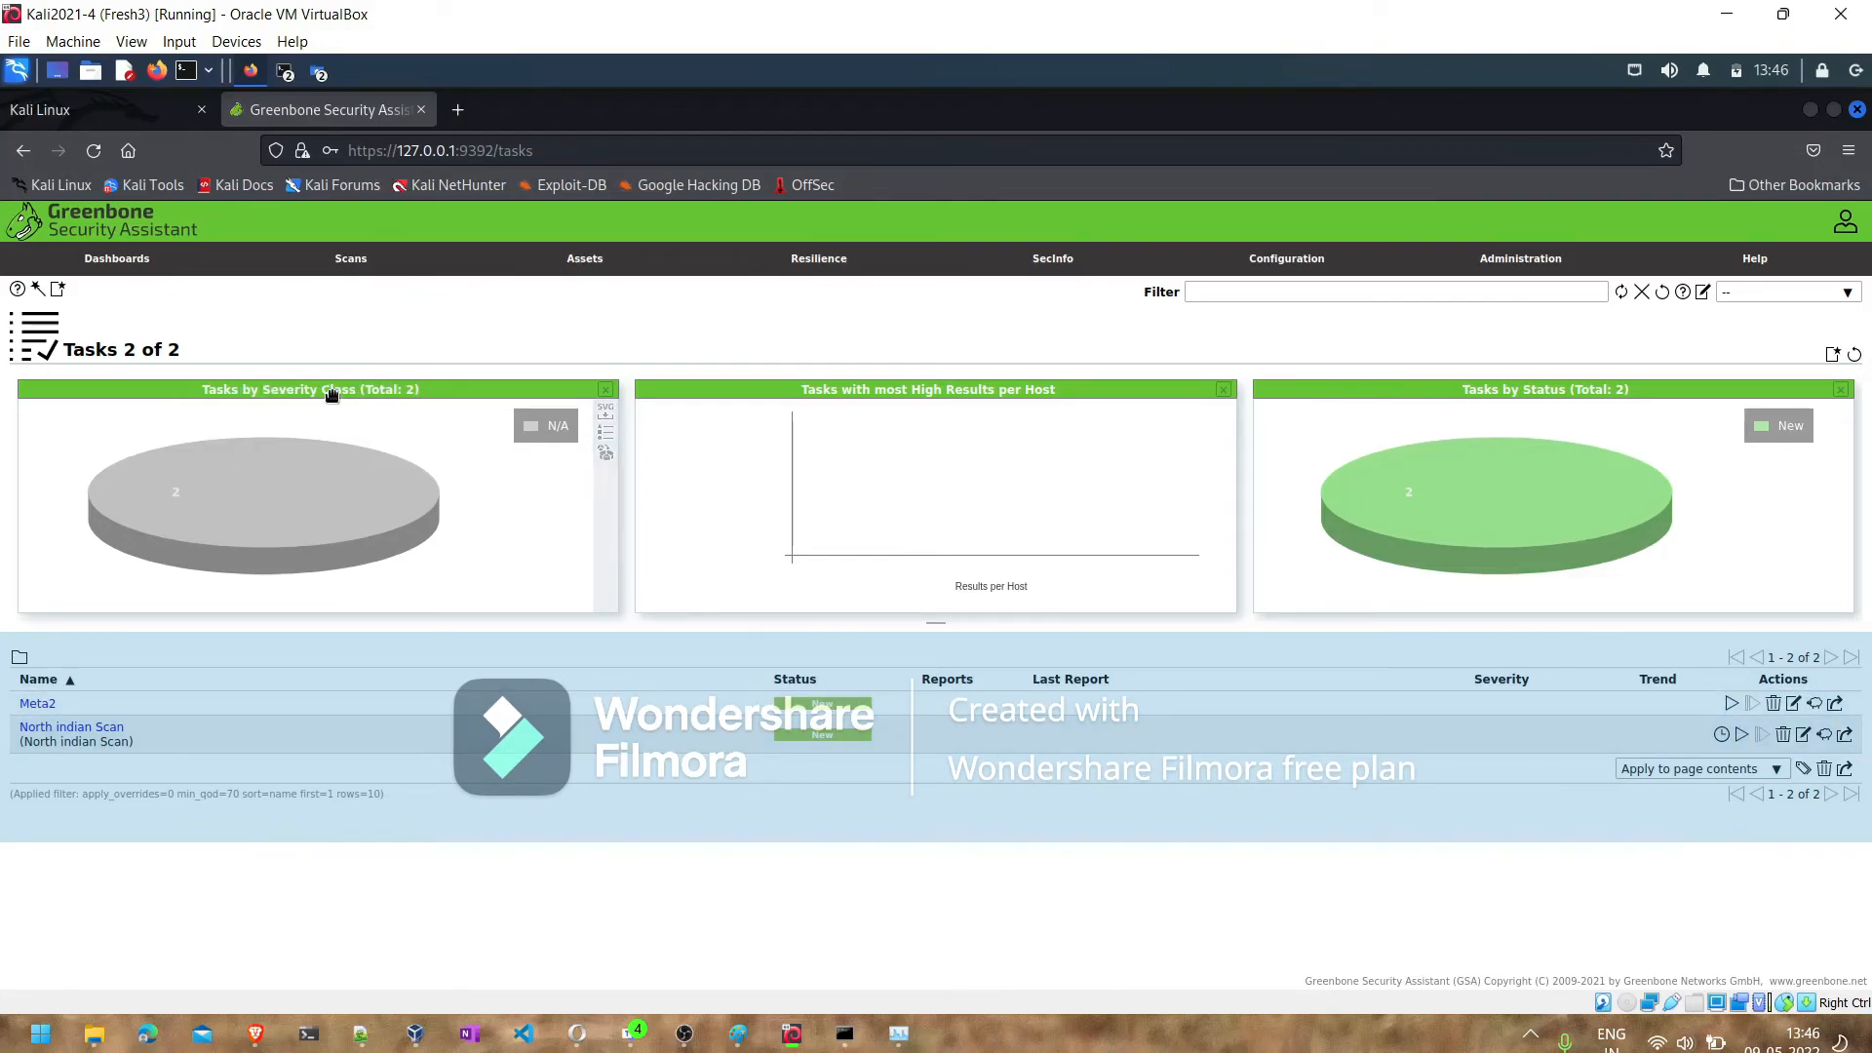
pyautogui.moveTo(348, 271)
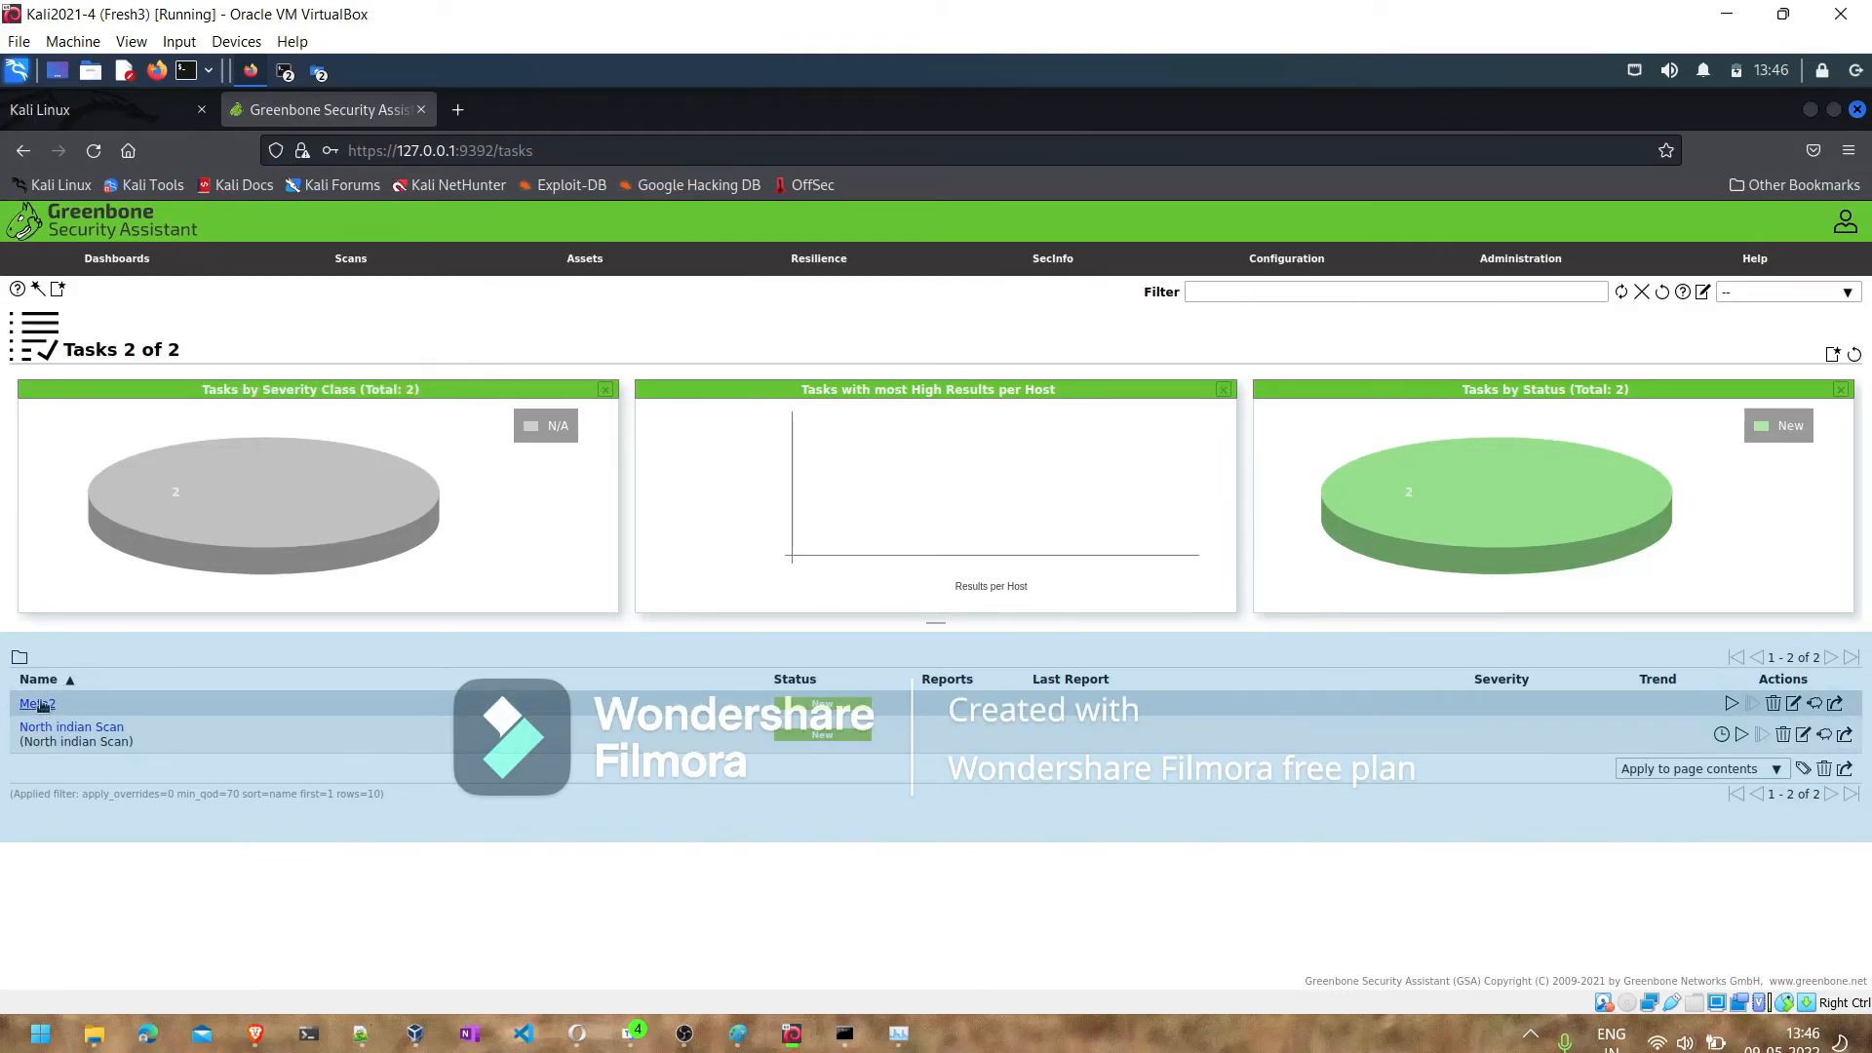
pyautogui.moveTo(57, 291)
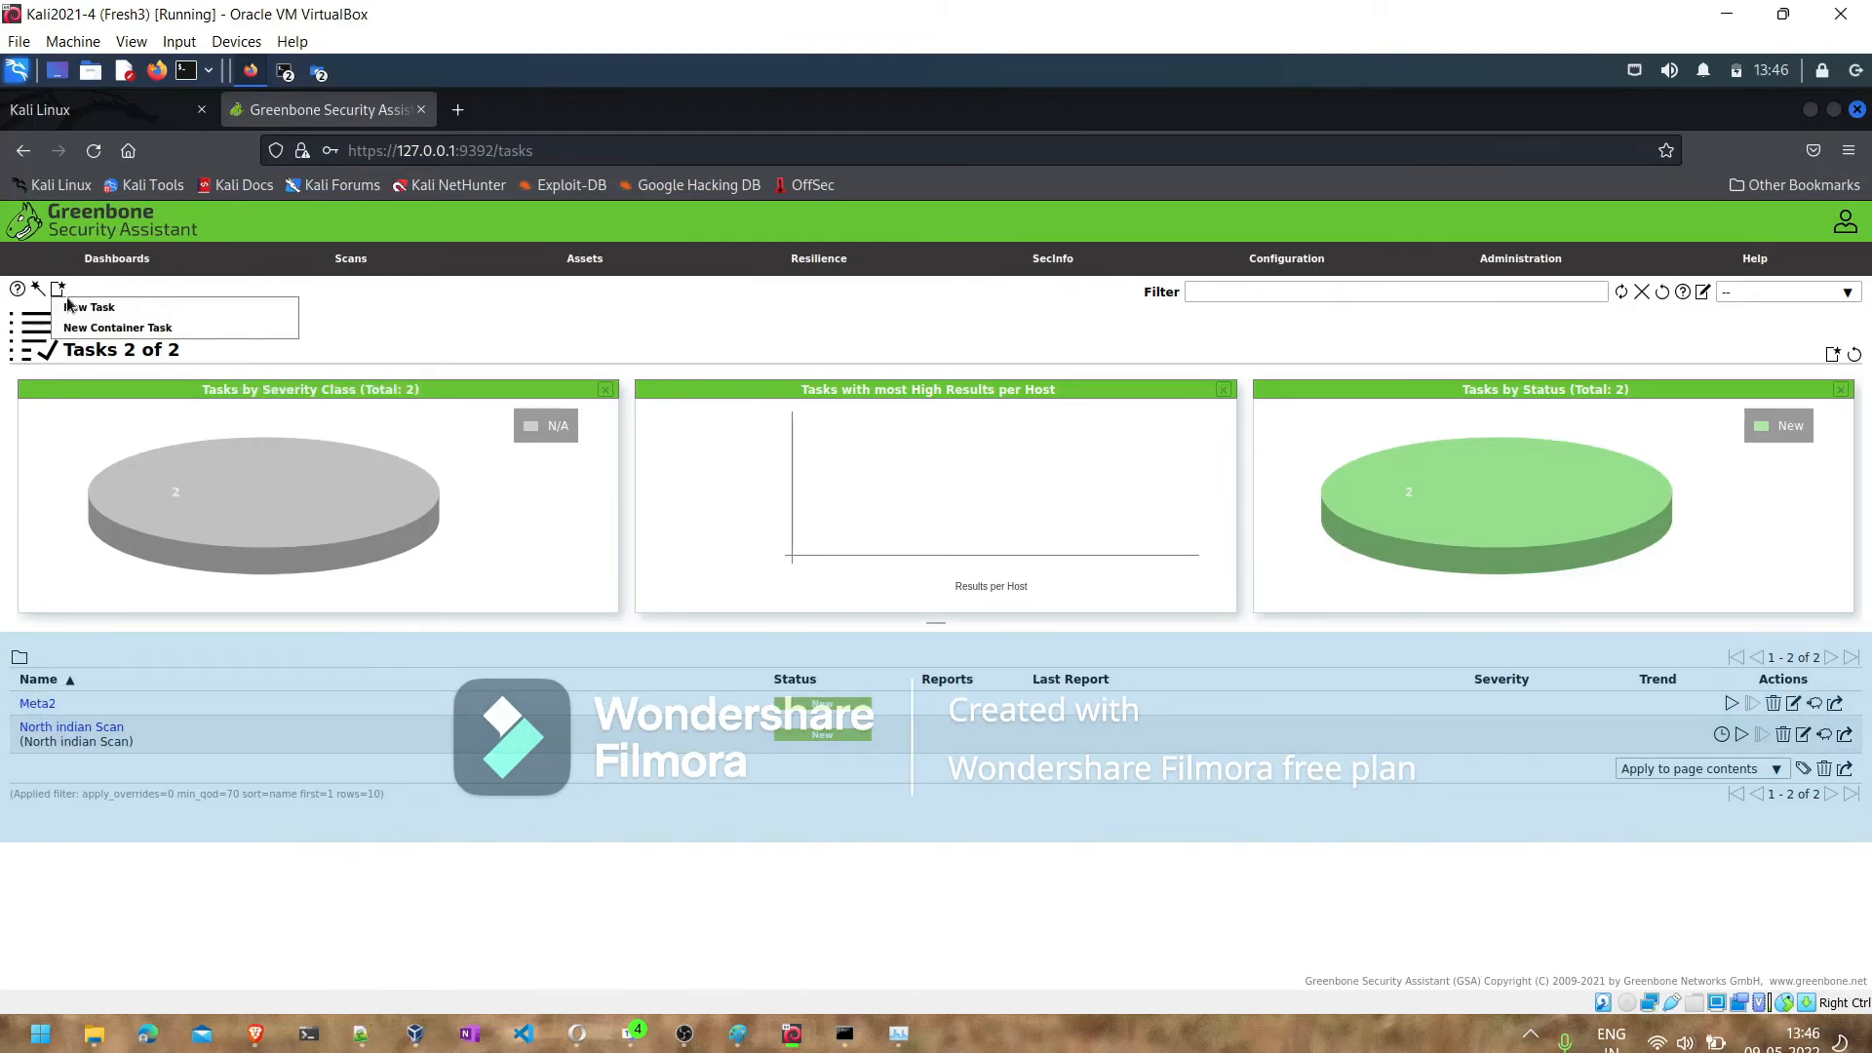
pyautogui.click(69, 310)
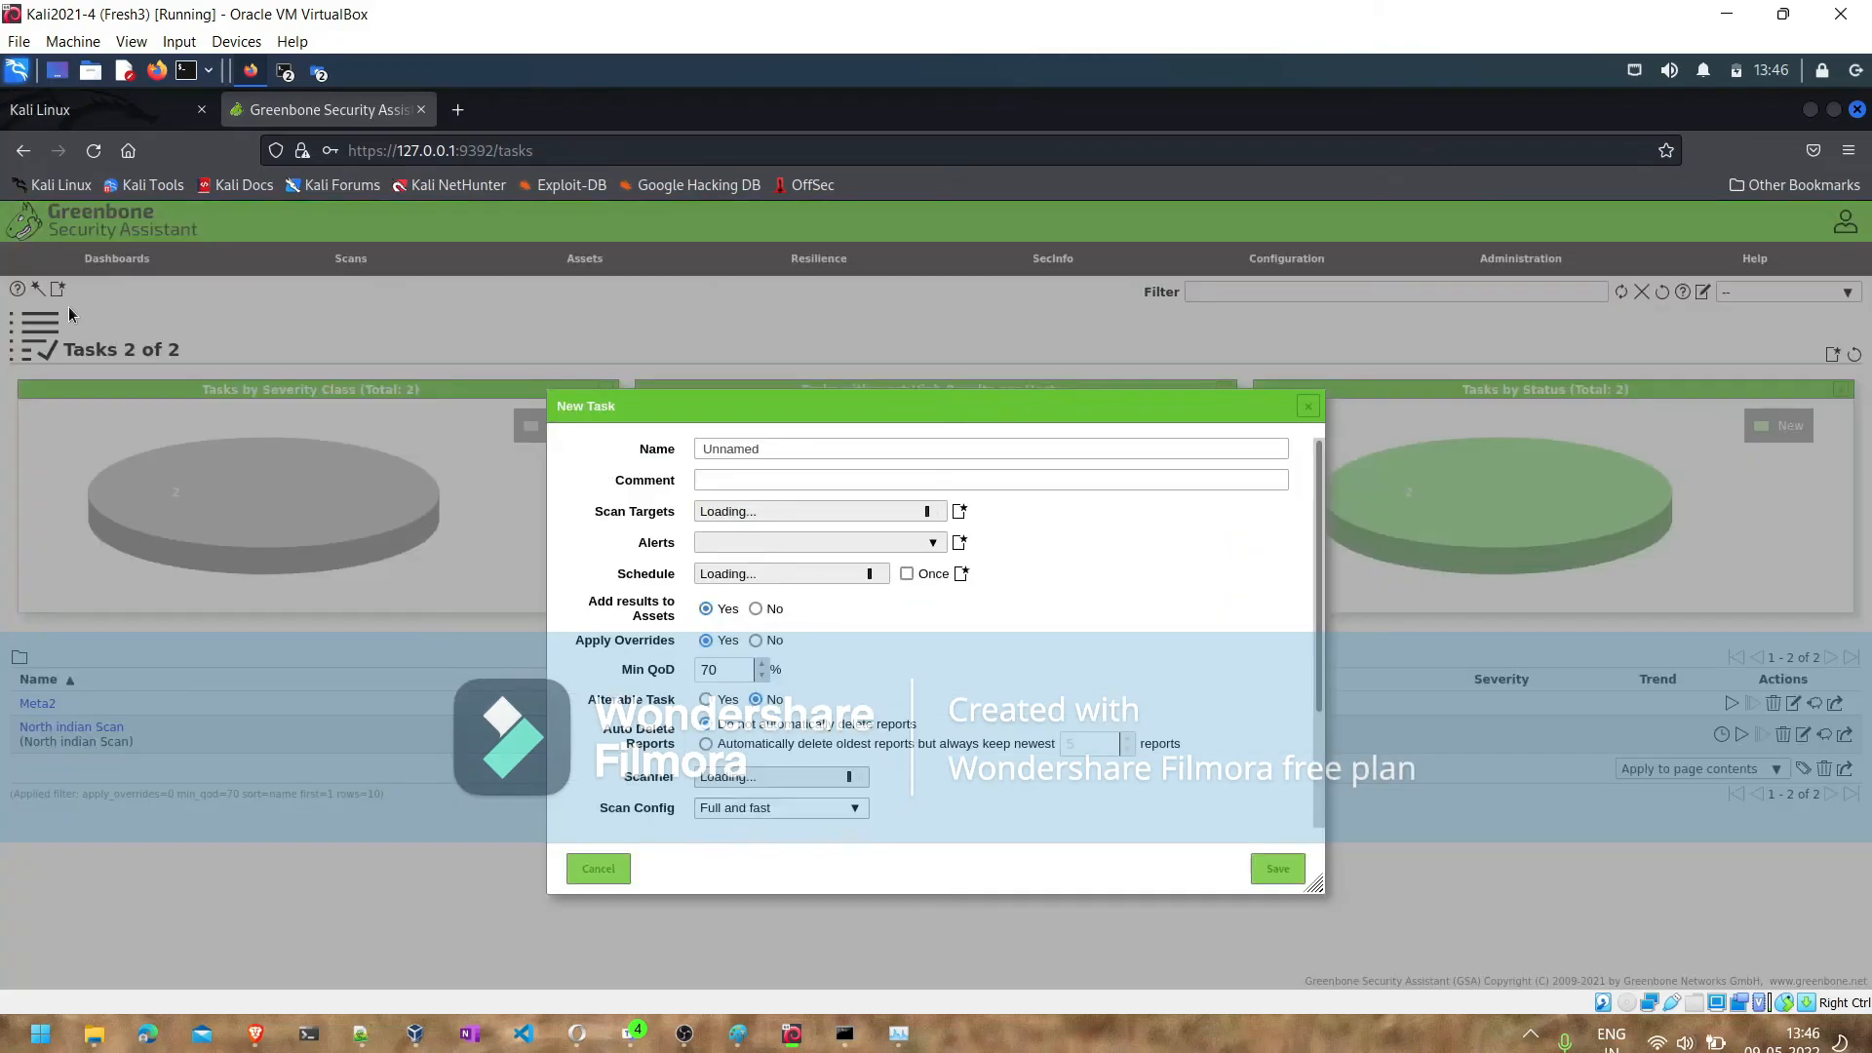
pyautogui.click(741, 452)
pyautogui.doubleClick(742, 453)
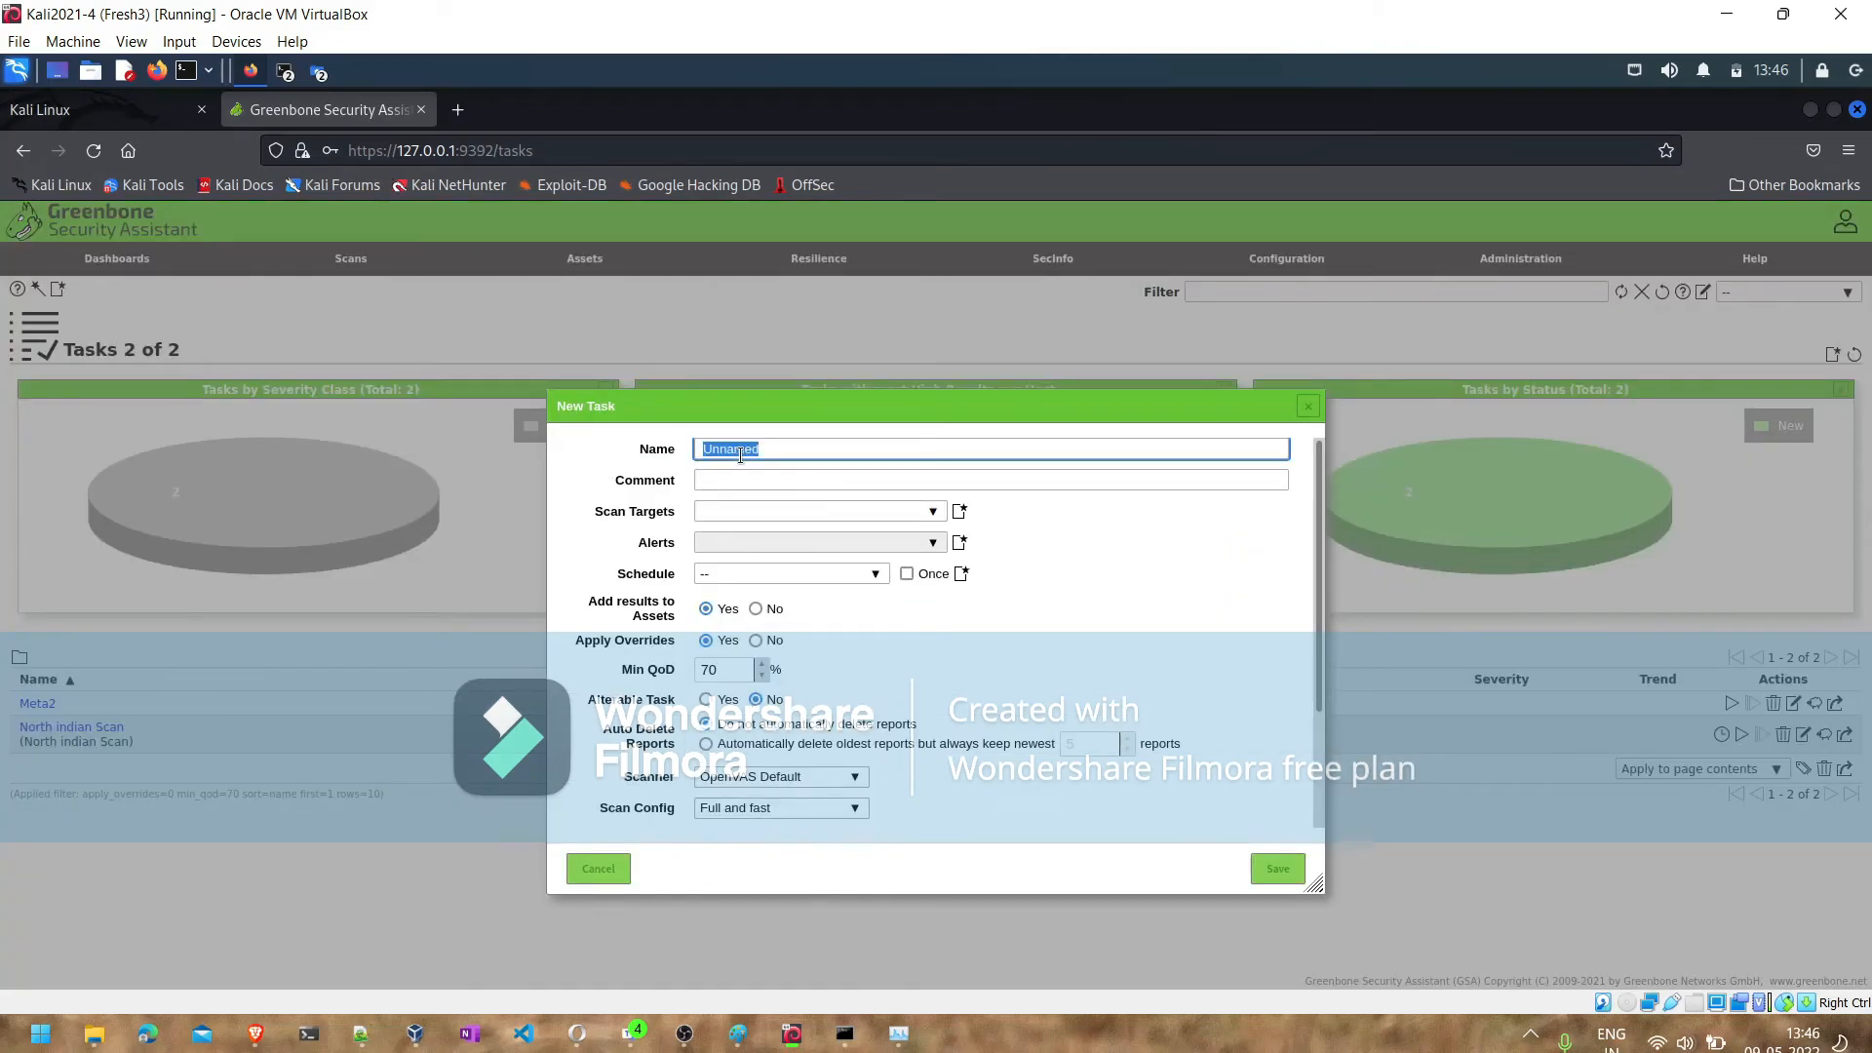
pyautogui.write('Meta2')
pyautogui.click(732, 478)
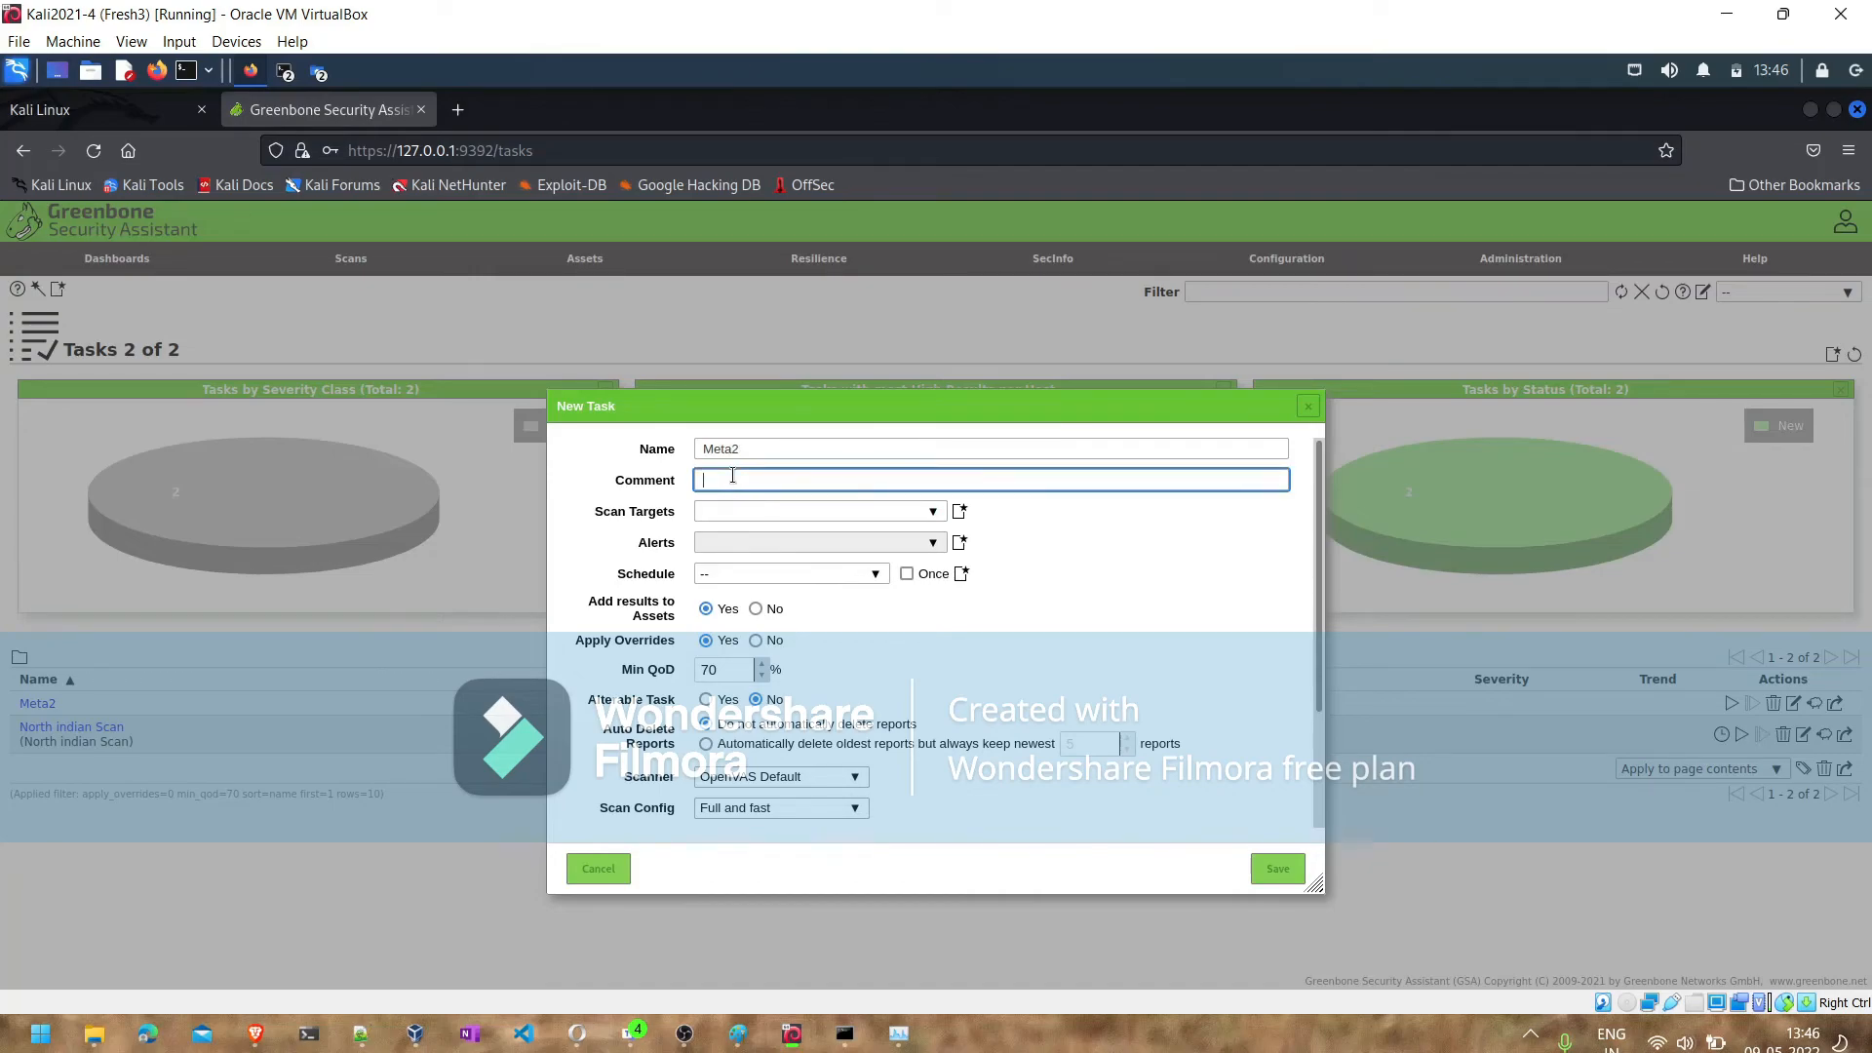
pyautogui.write('Meta1')
# - Start a new scan target for the task, named Metas2, with the manual host 192.168.1.36
pyautogui.click(933, 513)
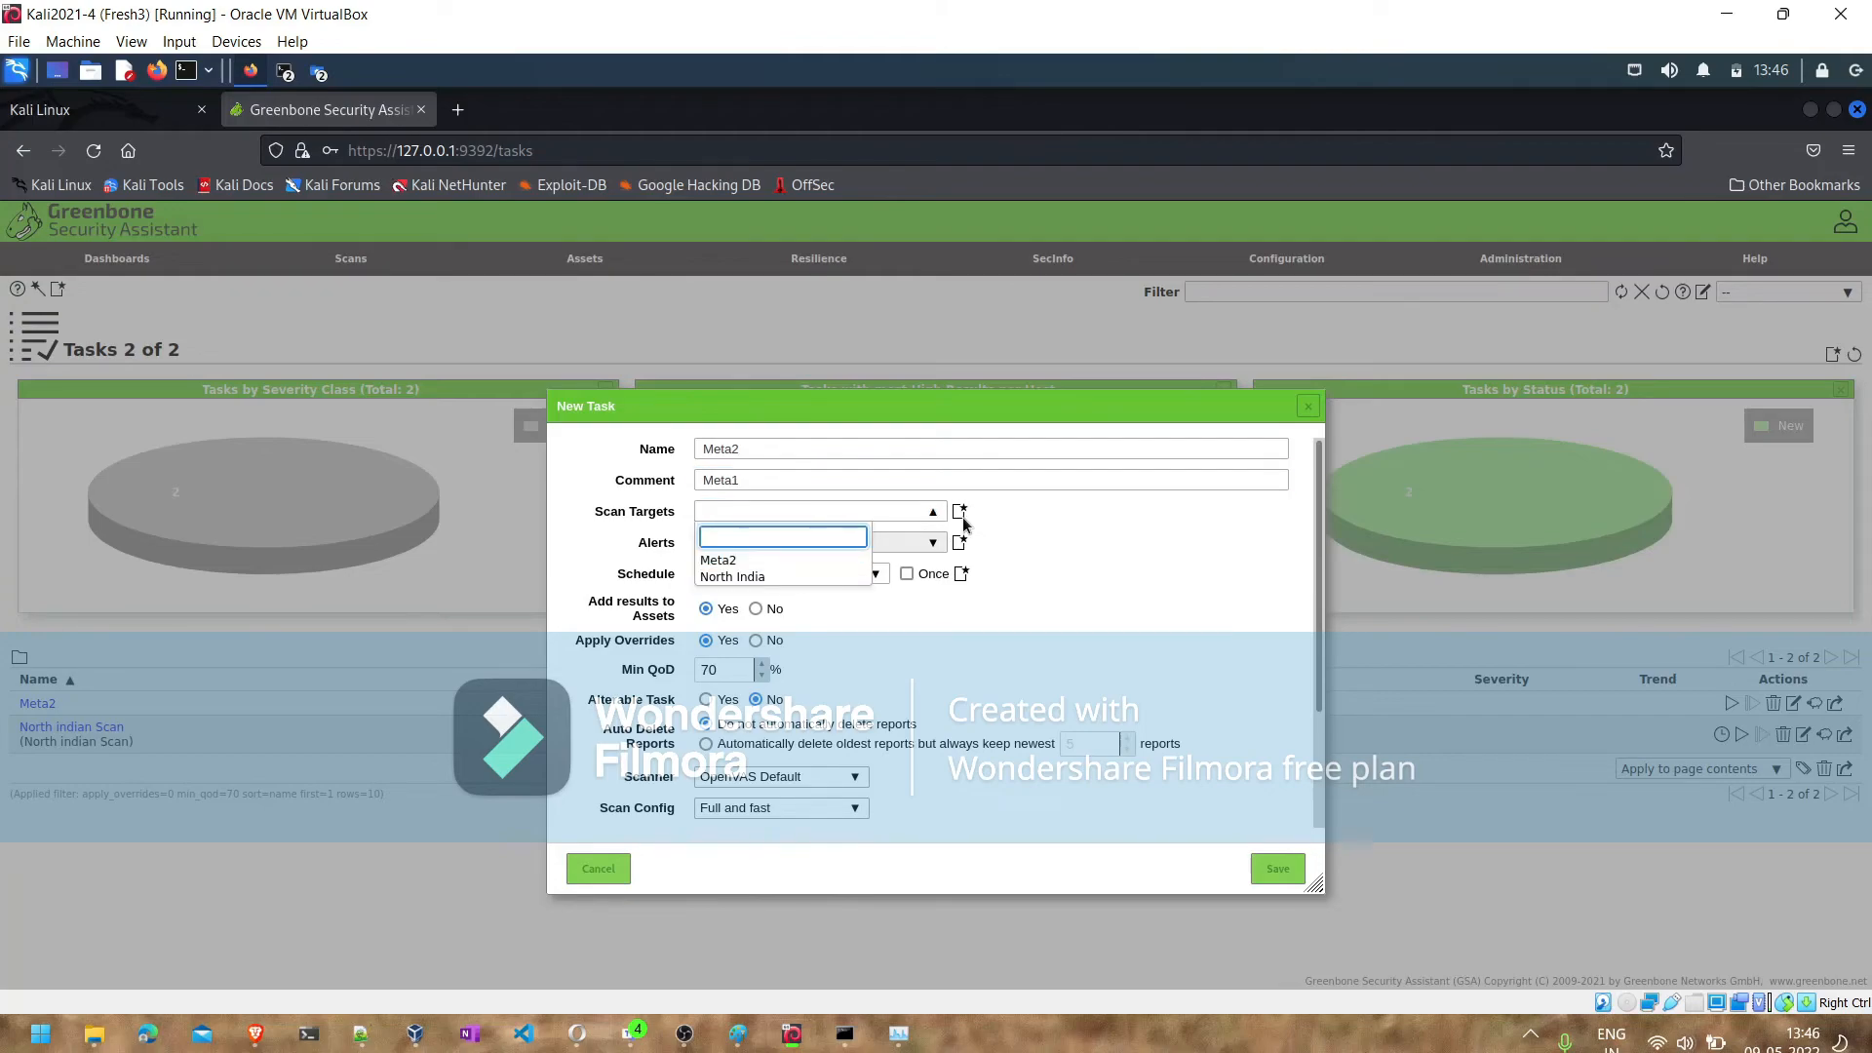
pyautogui.click(960, 514)
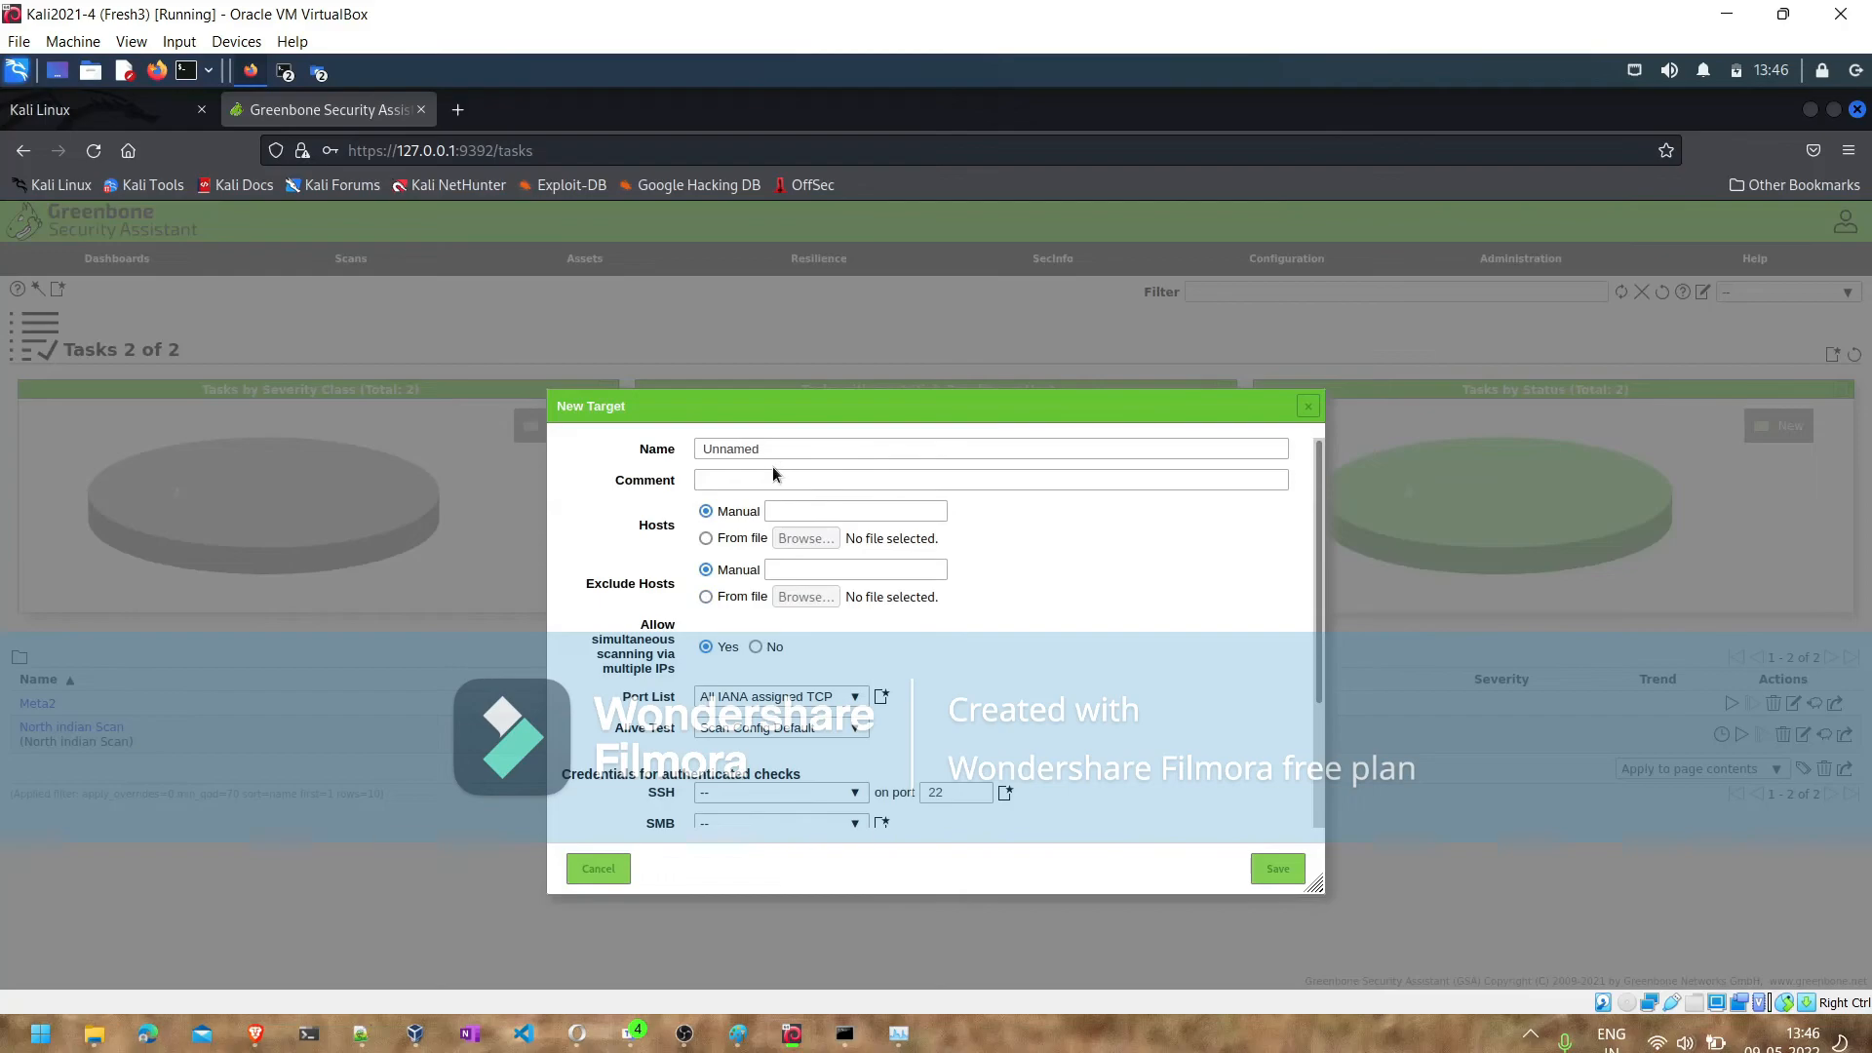
pyautogui.click(728, 445)
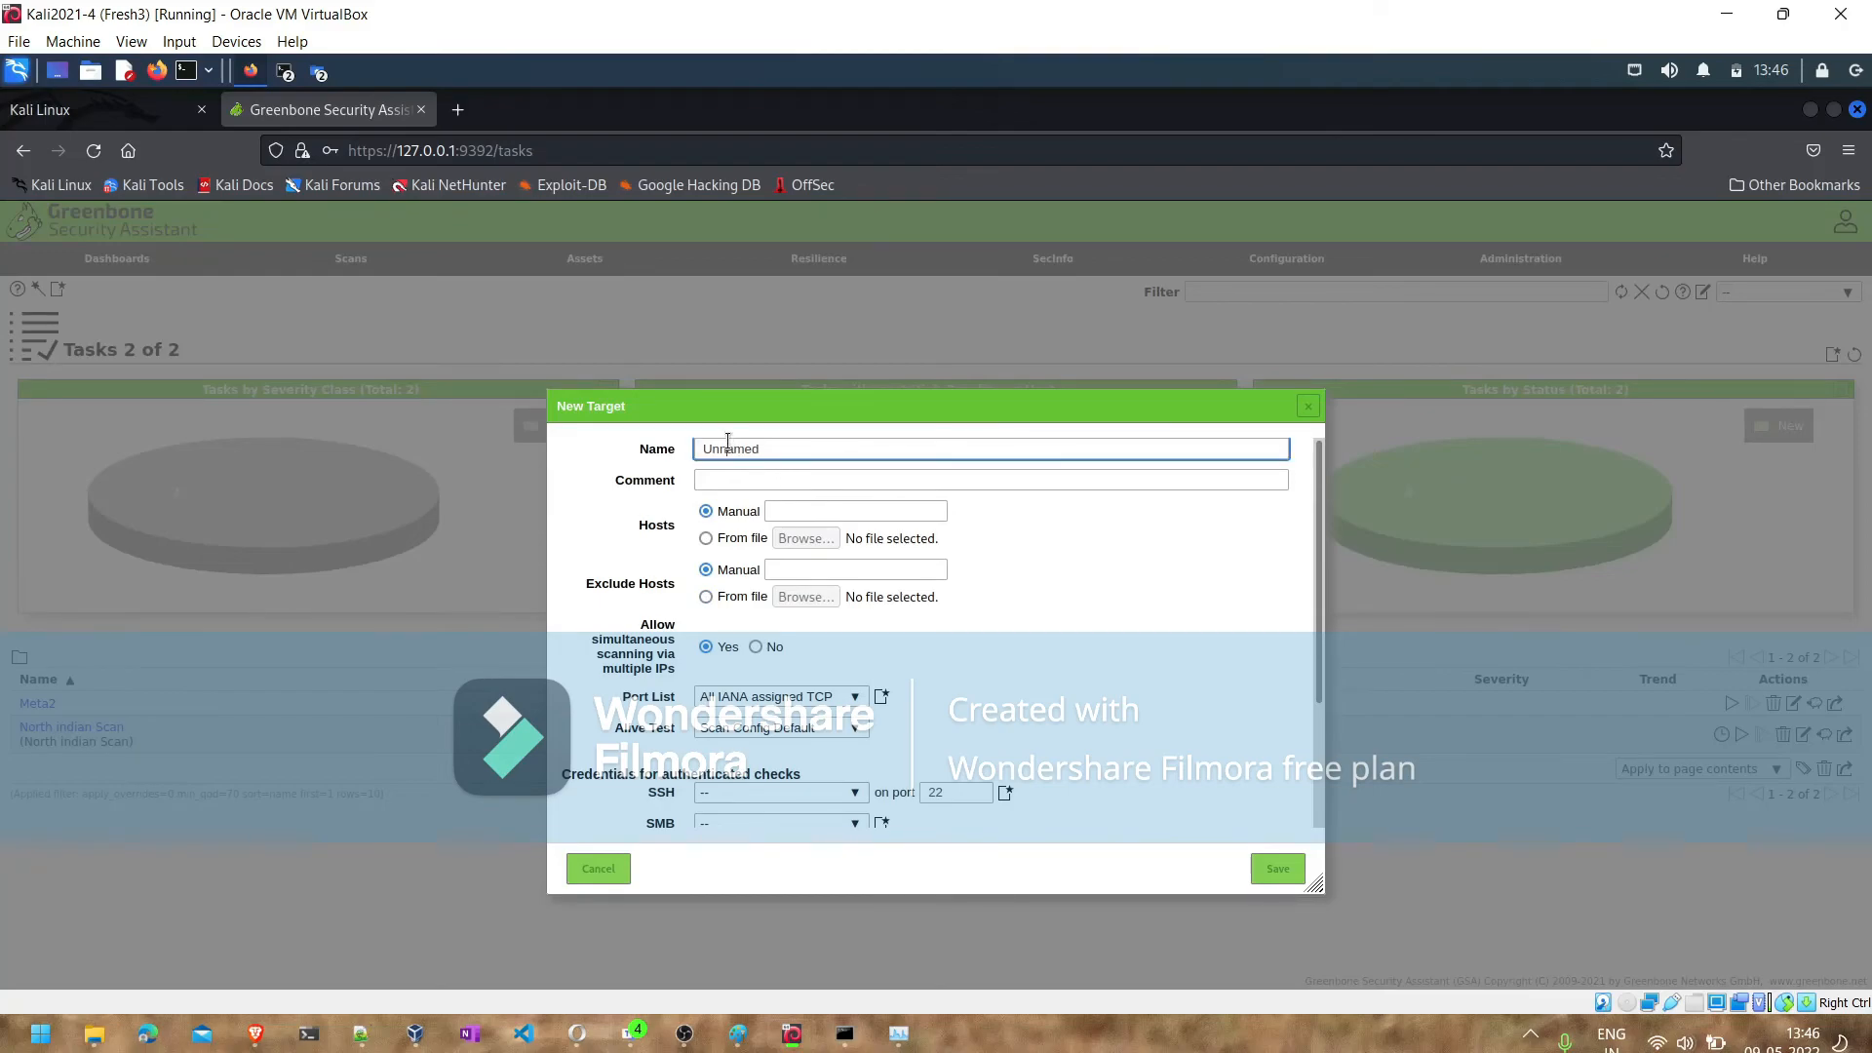
pyautogui.doubleClick(727, 446)
pyautogui.write('Metas2')
pyautogui.click(792, 511)
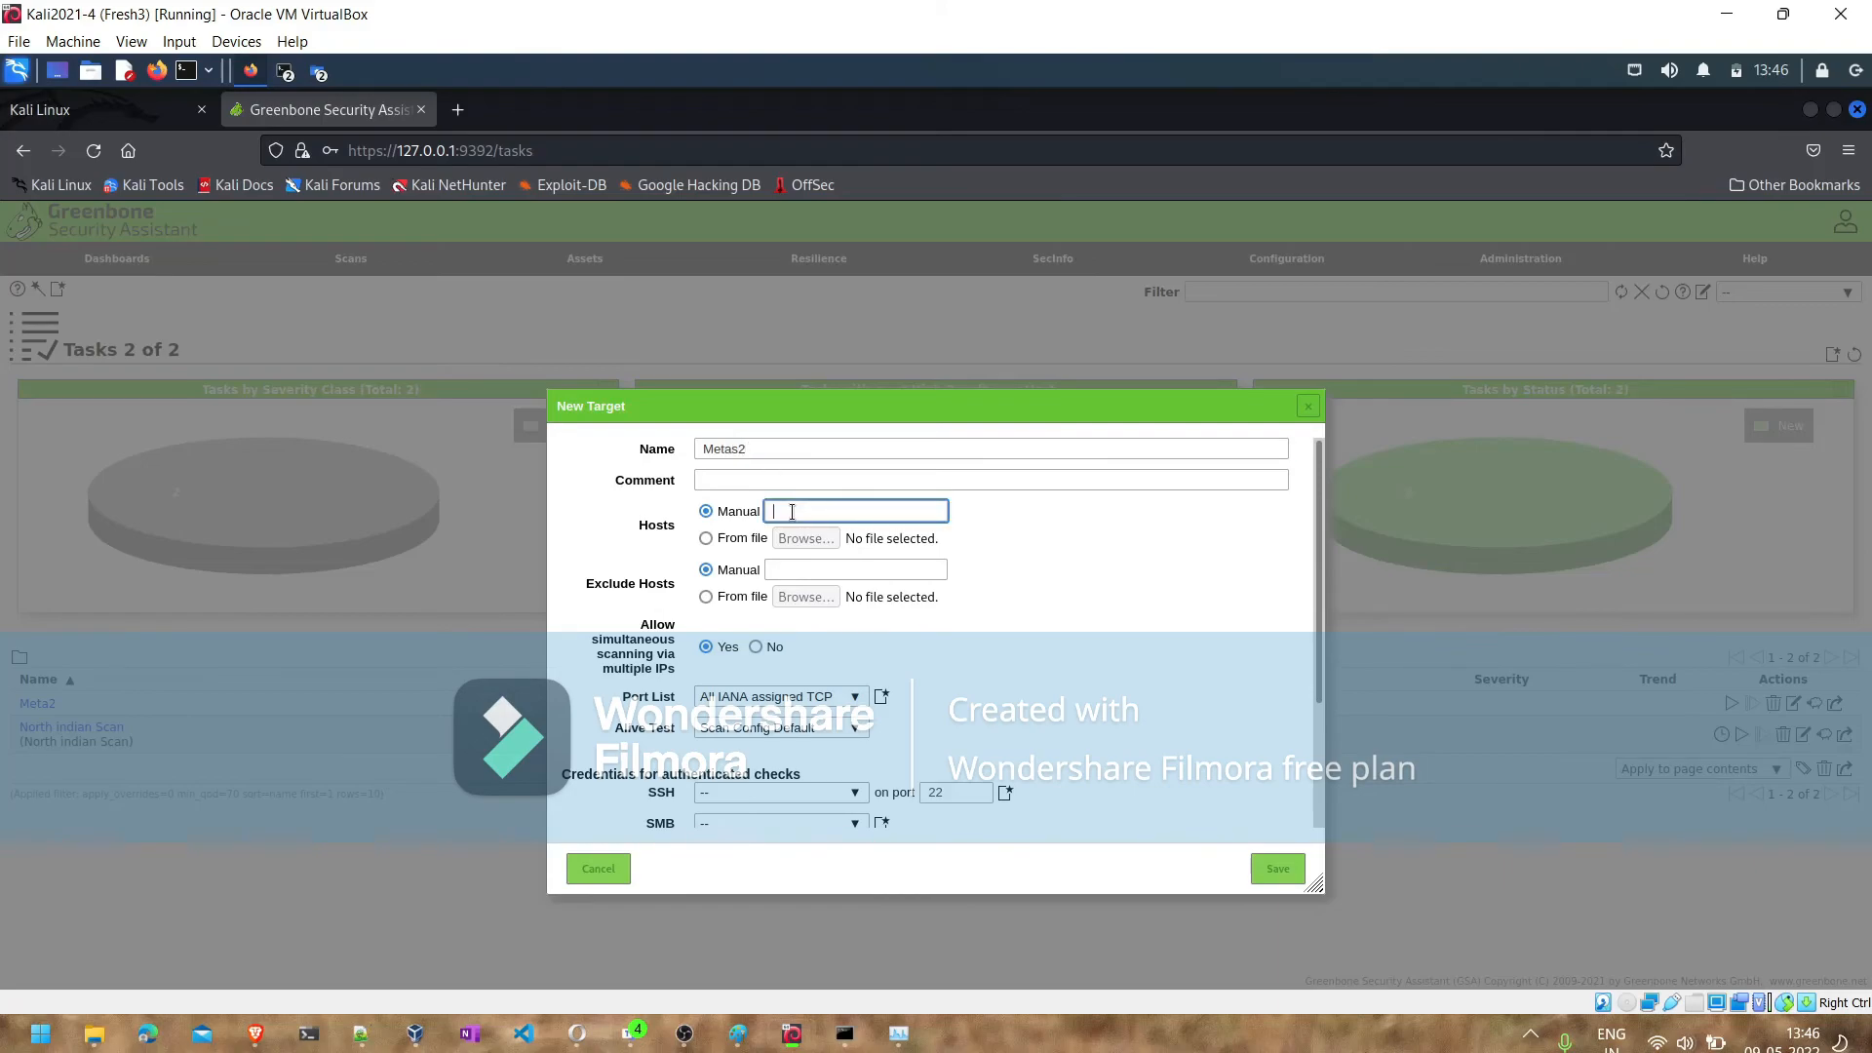
pyautogui.write('192.168.1.36')
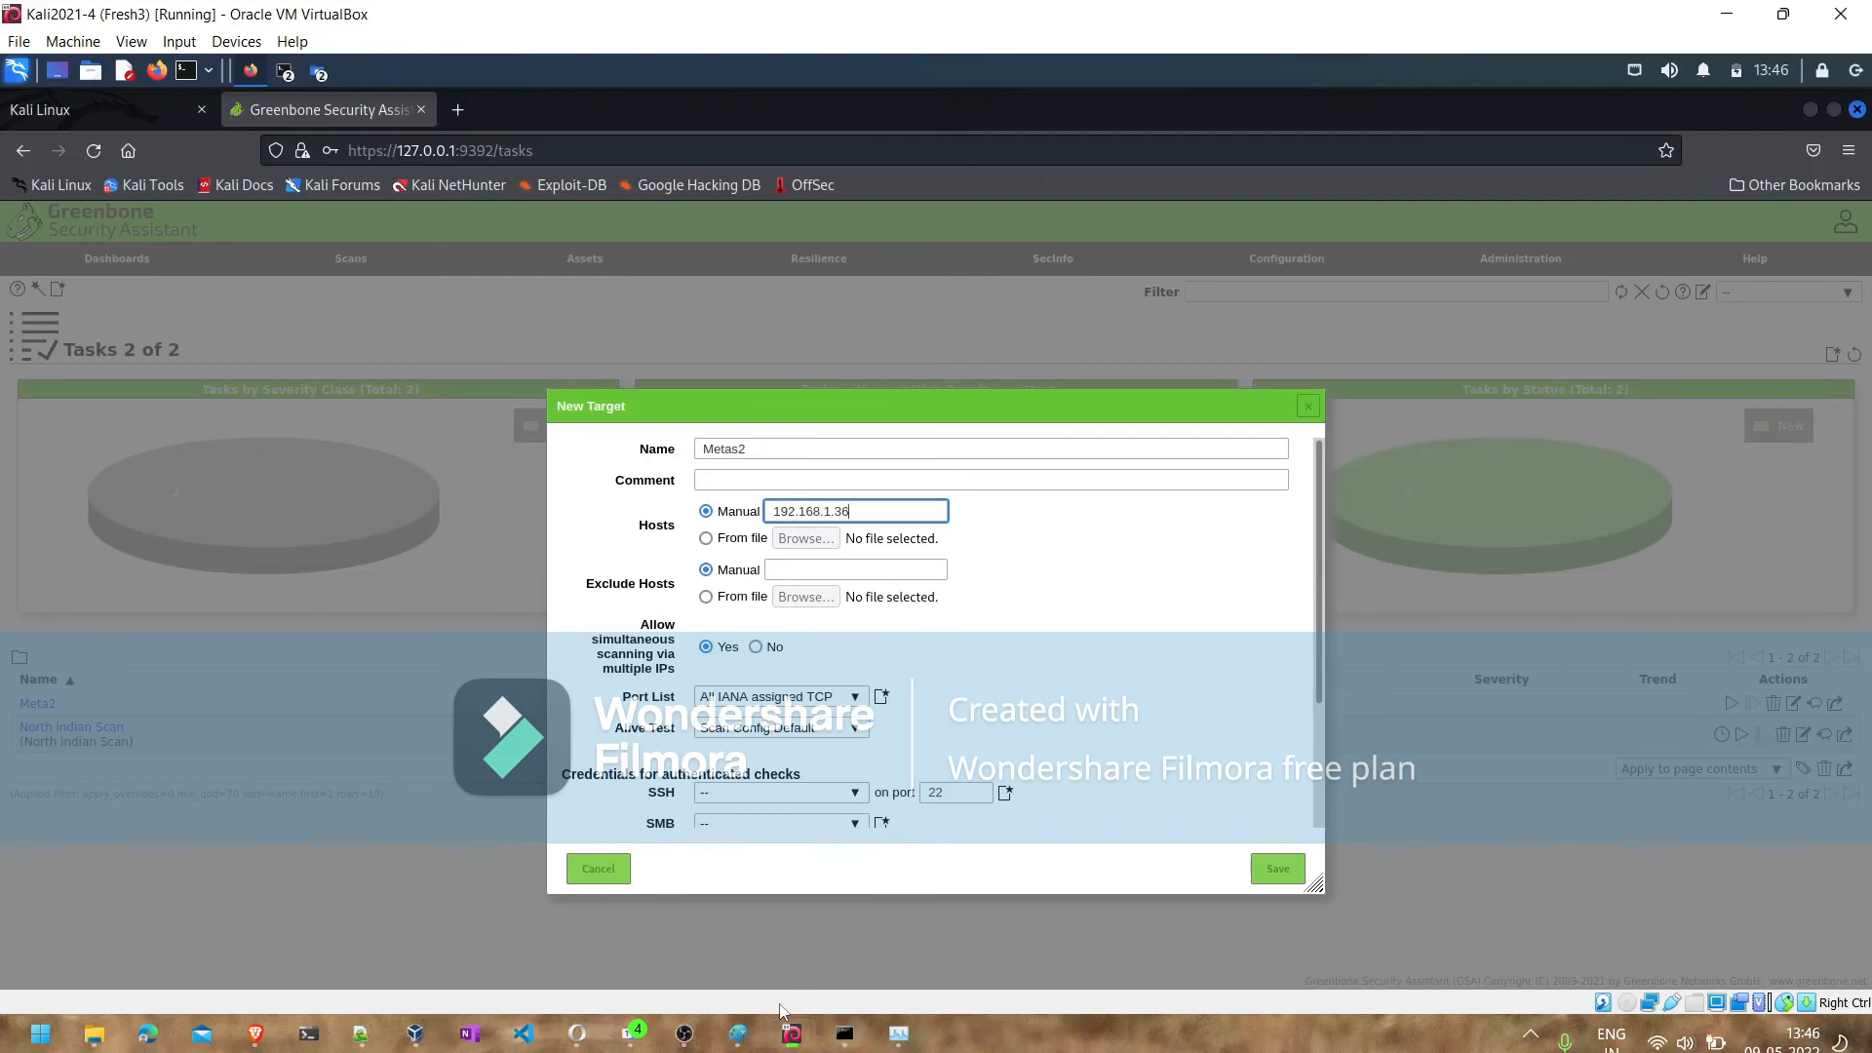
# - Switch to the metasploitable2 virtual machine and power it off
pyautogui.moveTo(792, 1031)
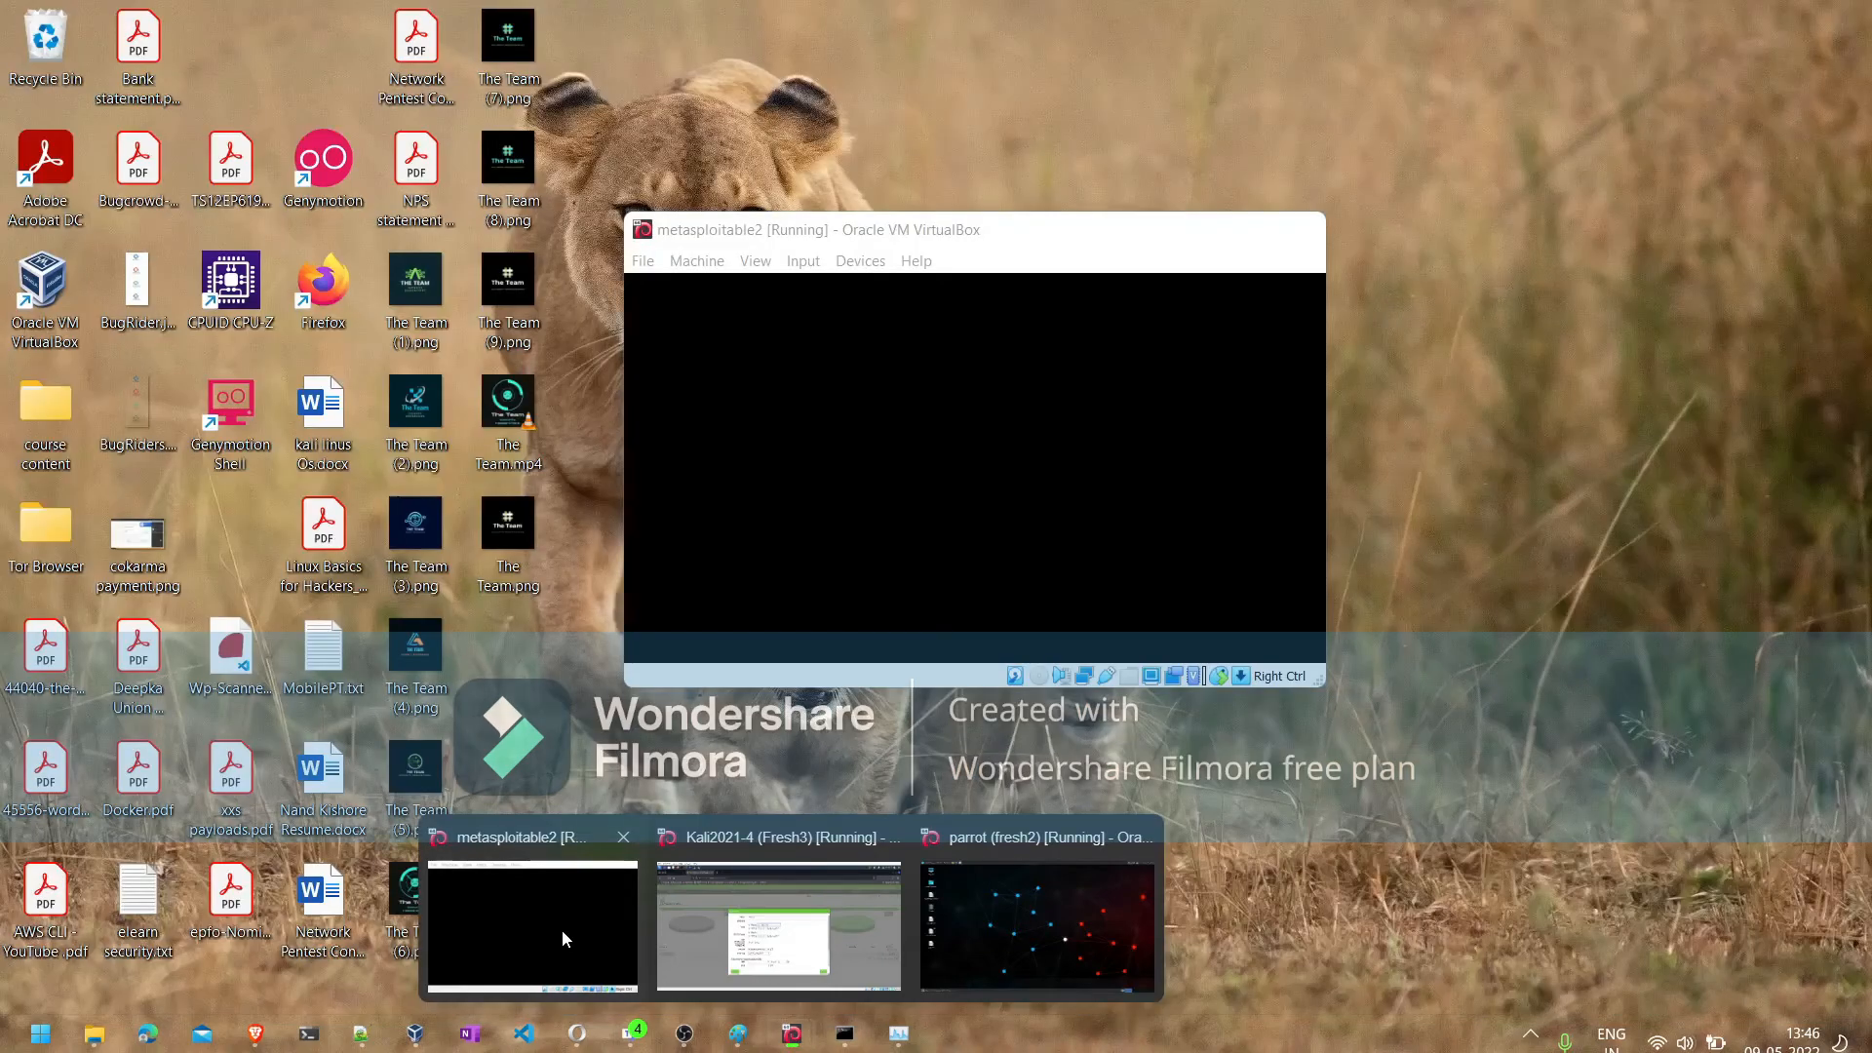
pyautogui.click(562, 928)
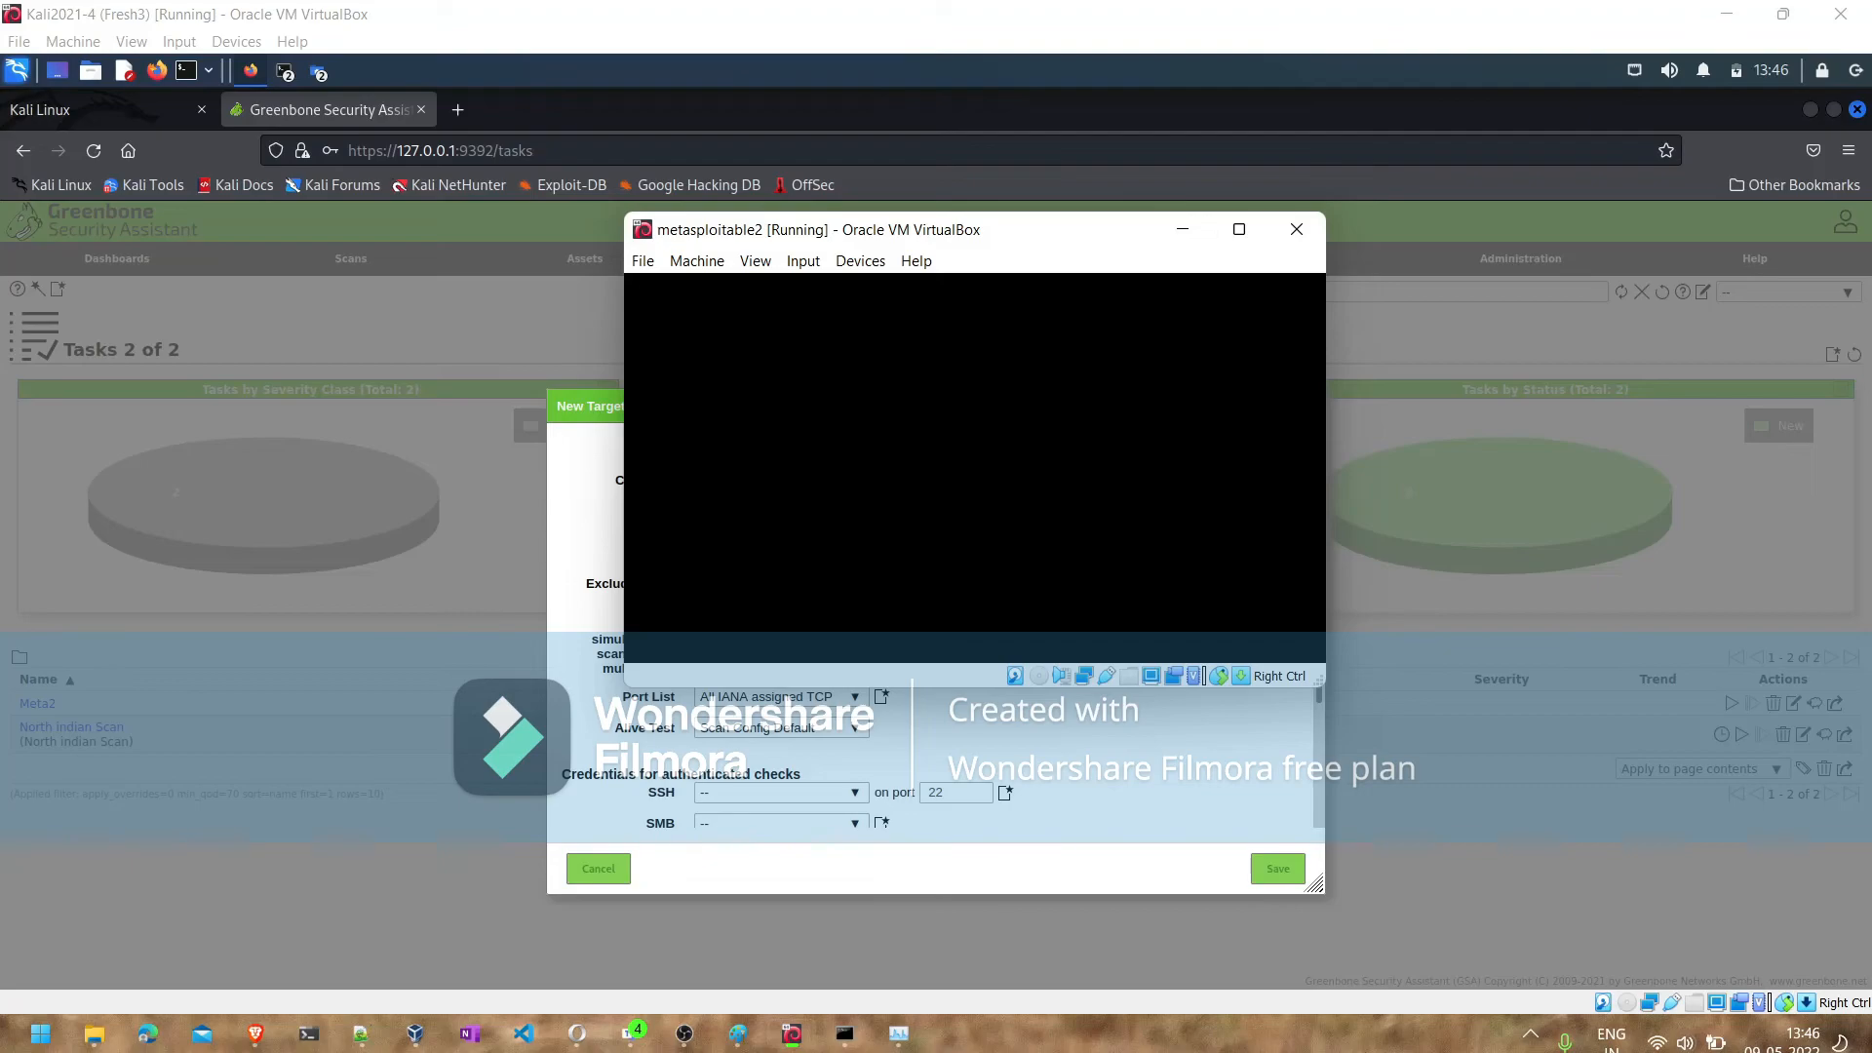
pyautogui.click(1297, 229)
pyautogui.click(900, 526)
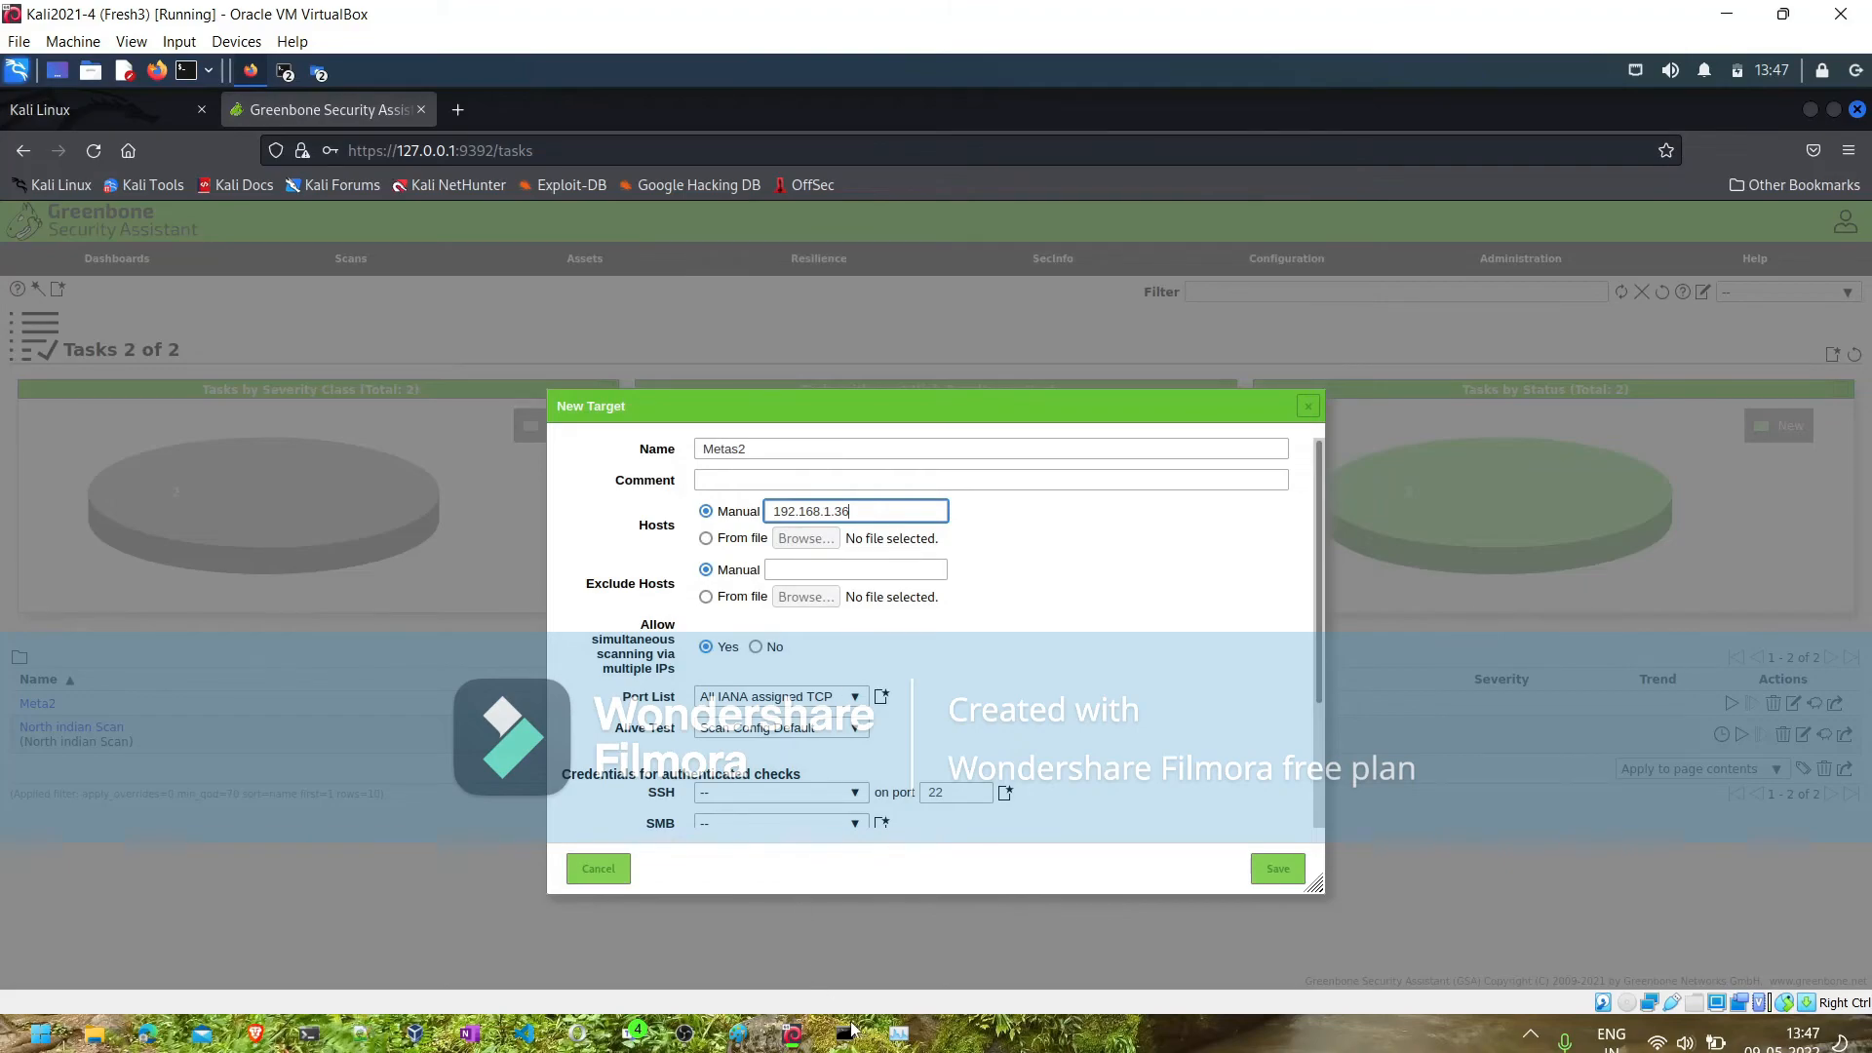
# - Switch to Oracle VM VirtualBox Manager and start the Metasploitable3-win2k8 virtual machine
pyautogui.moveTo(851, 1031)
pyautogui.moveTo(792, 1033)
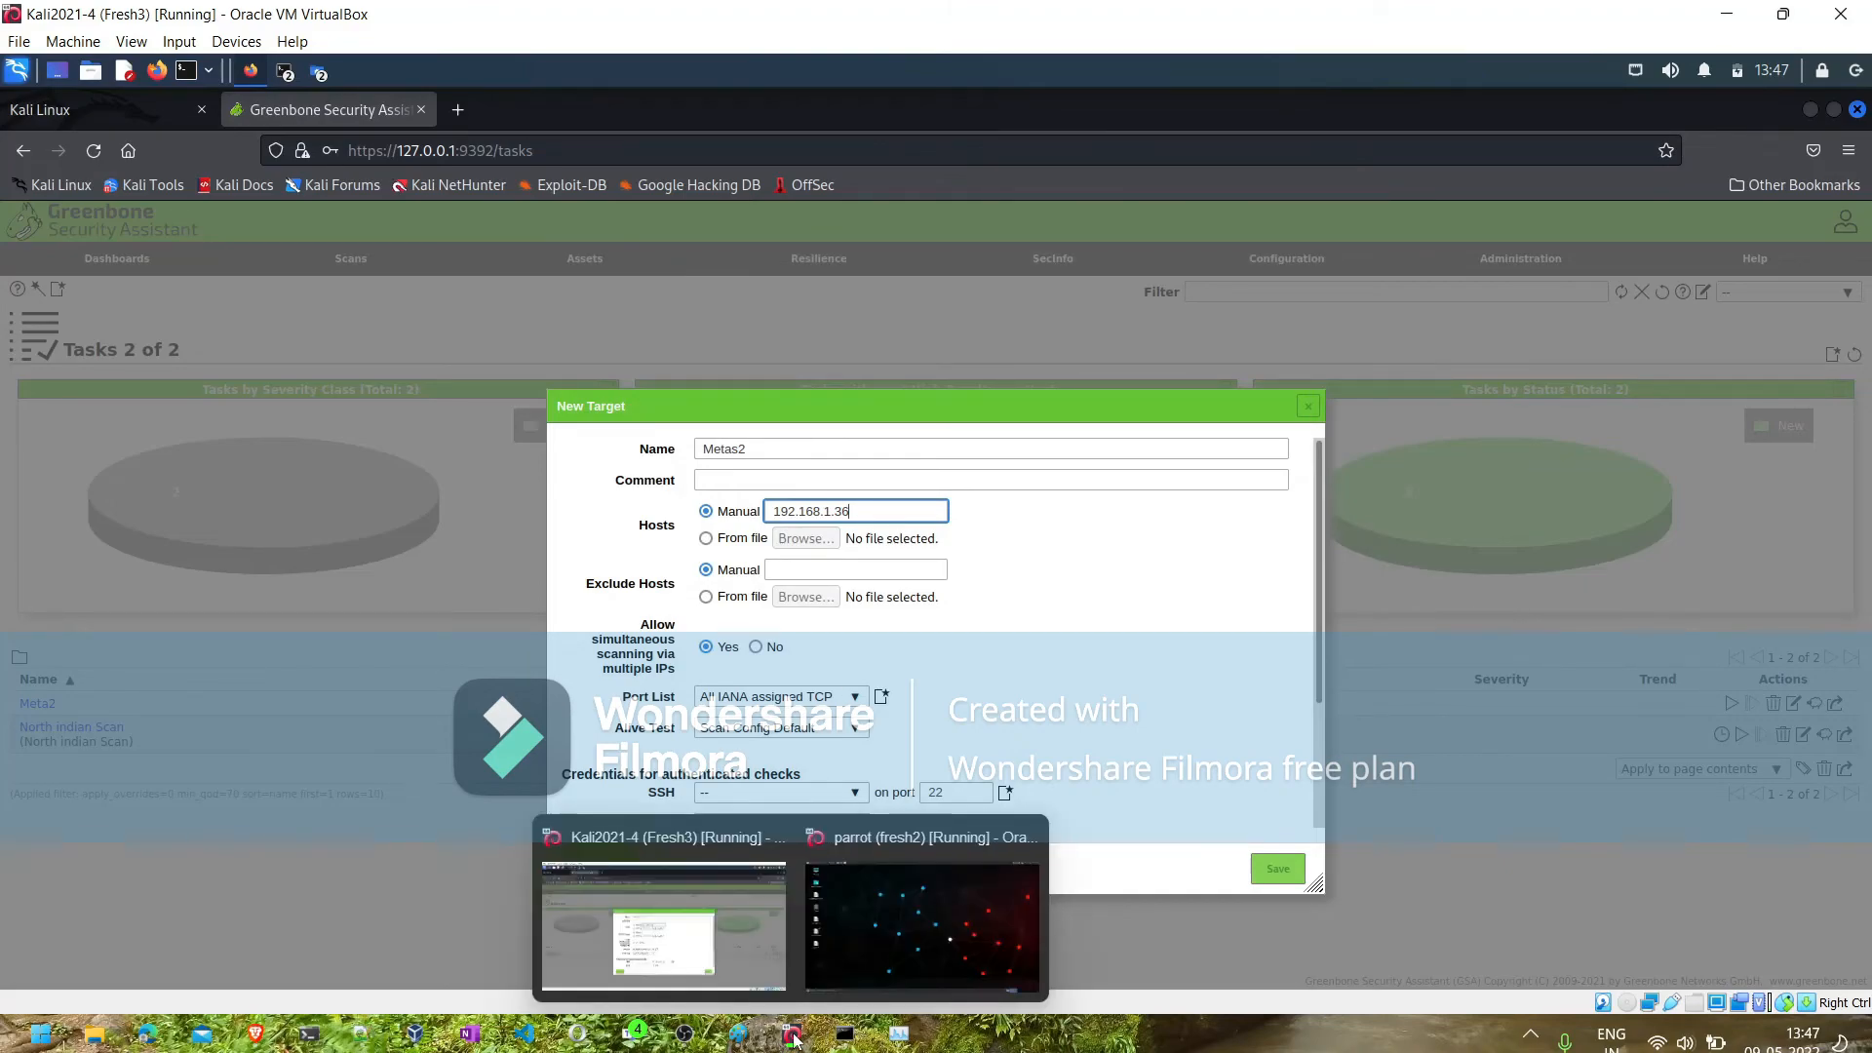
pyautogui.click(907, 903)
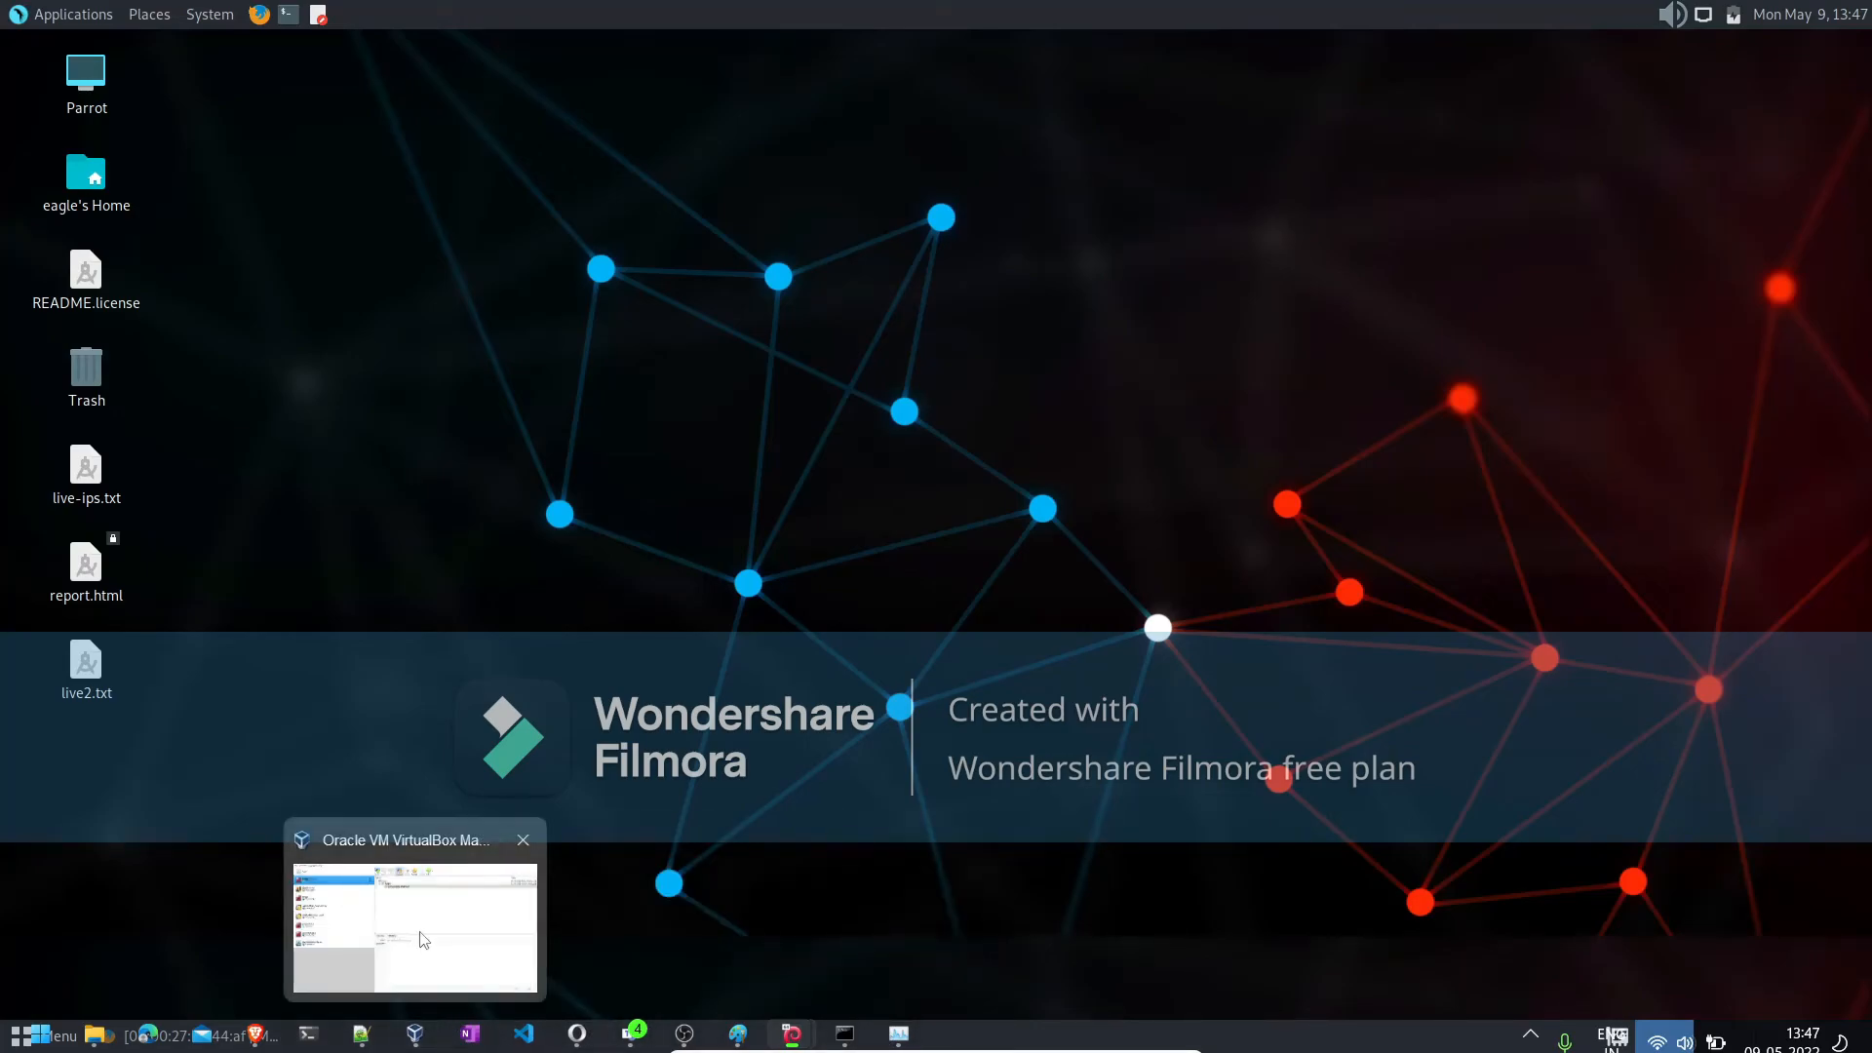
pyautogui.click(419, 937)
pyautogui.click(239, 631)
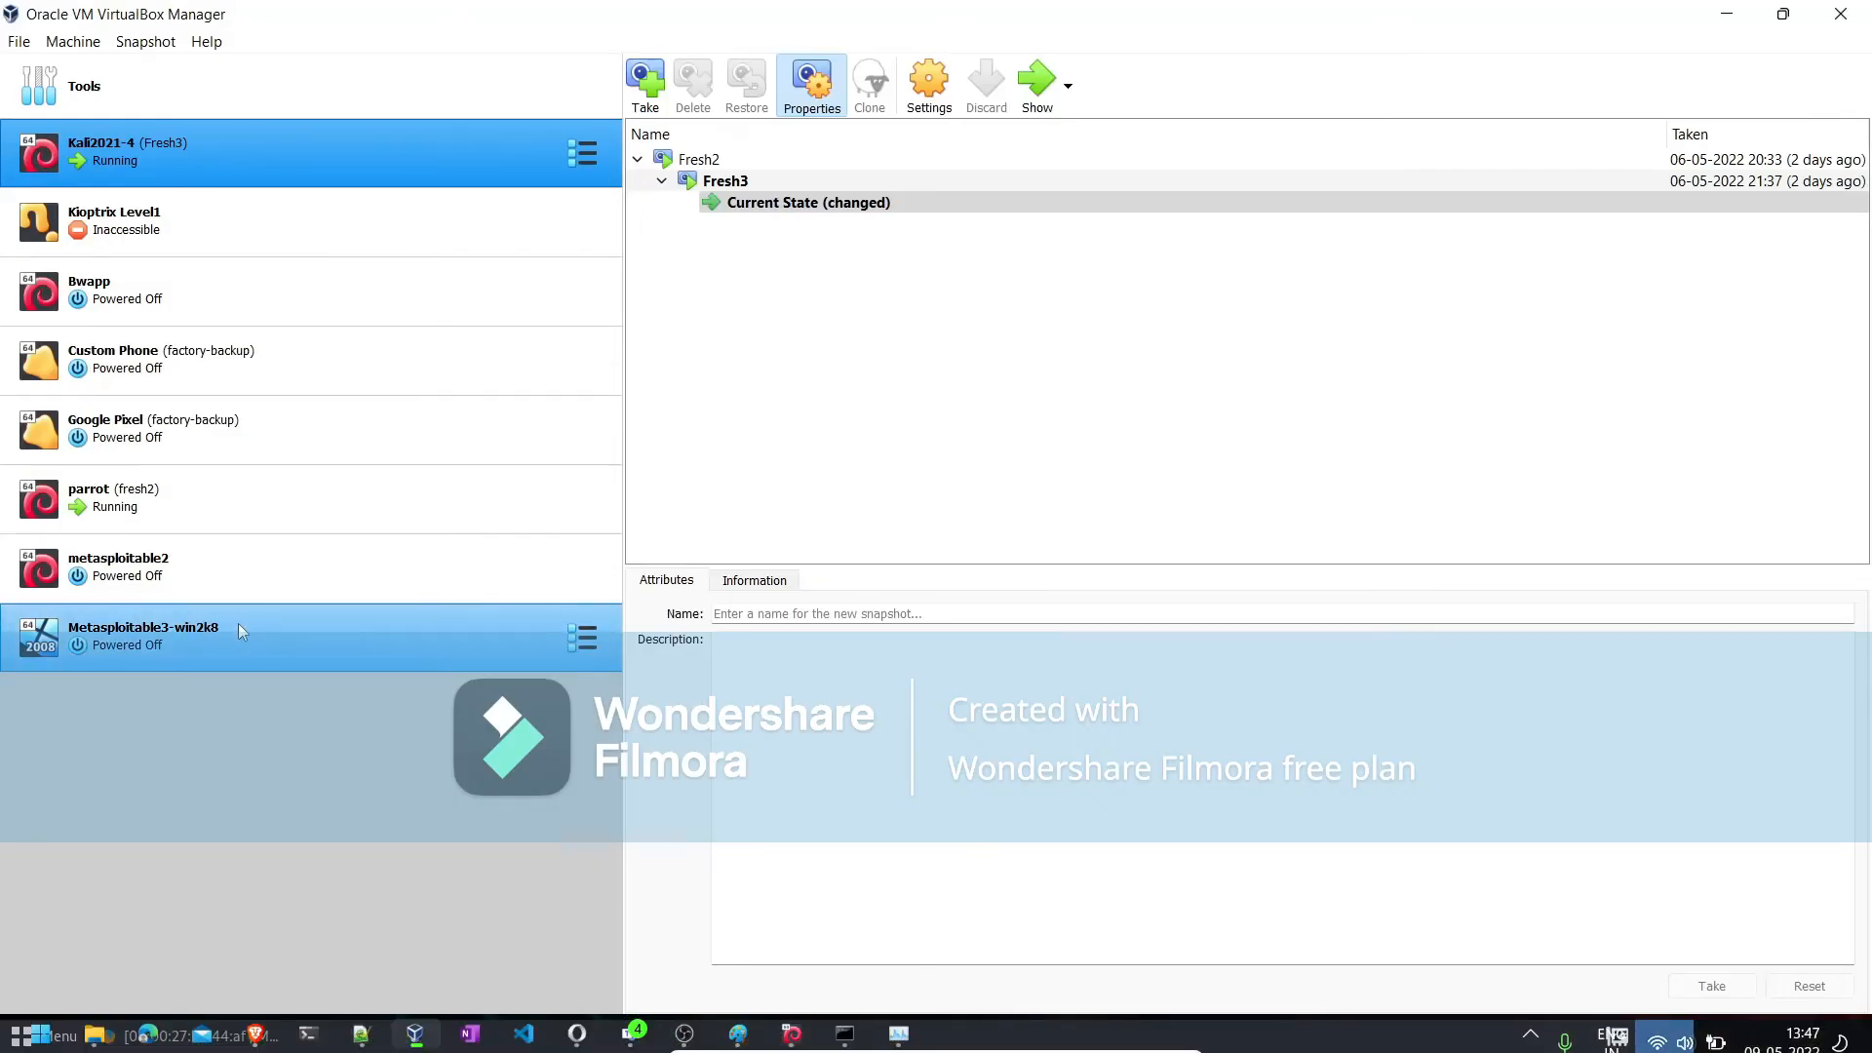
pyautogui.click(1036, 98)
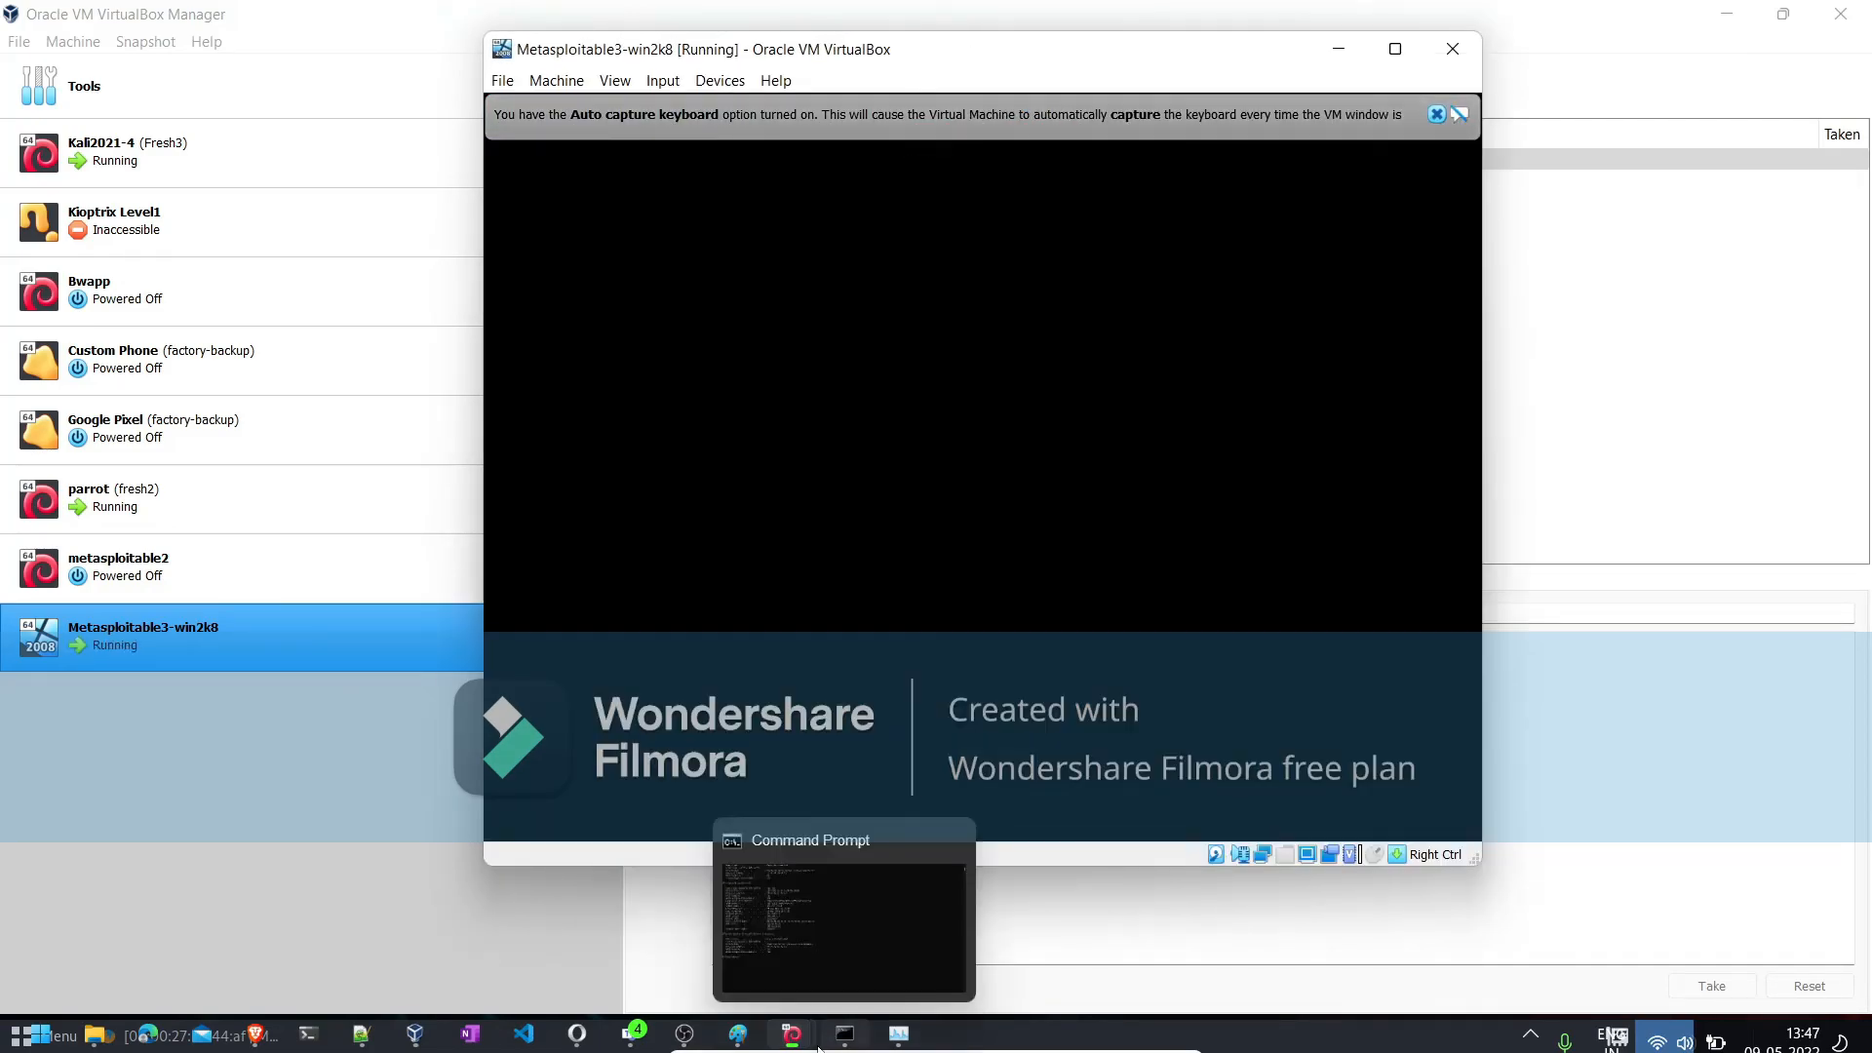
# - Open live-ips.txt in Pluma on the Parrot virtual machine, check which IP belongs to each host, and close it
pyautogui.moveTo(793, 1042)
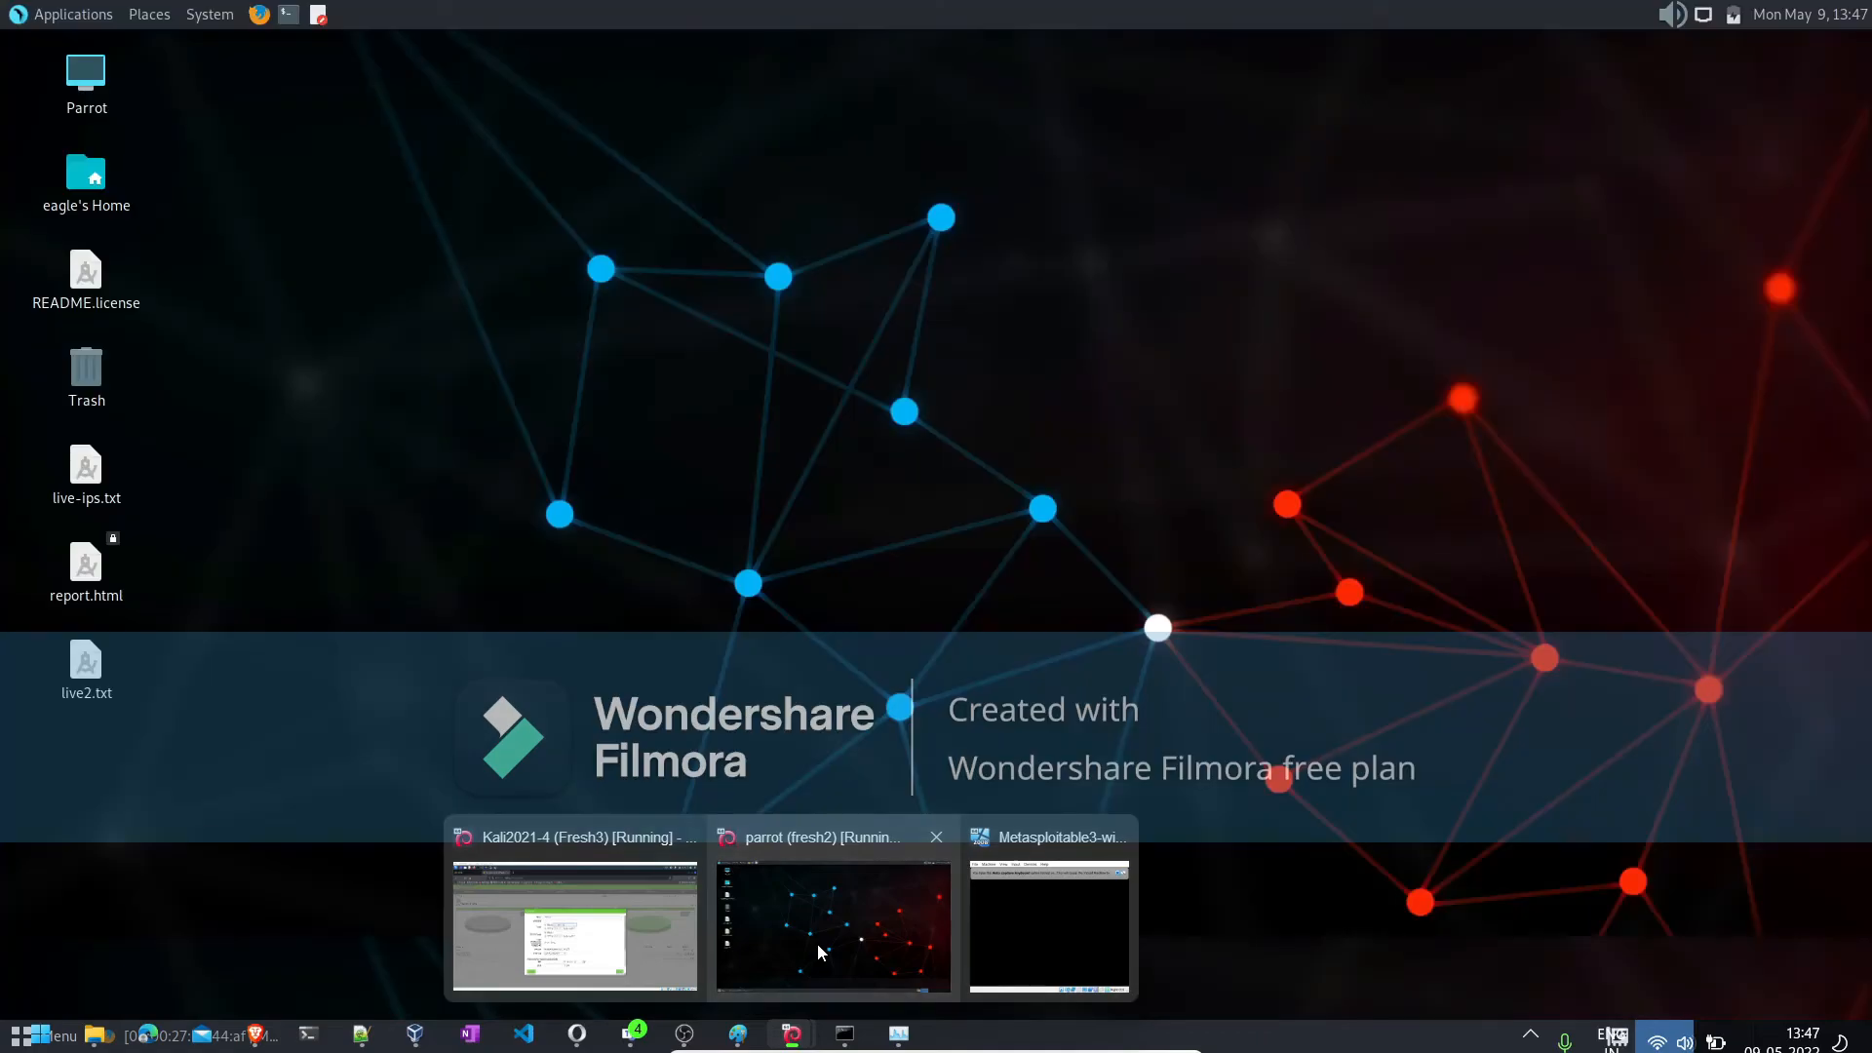
pyautogui.click(824, 951)
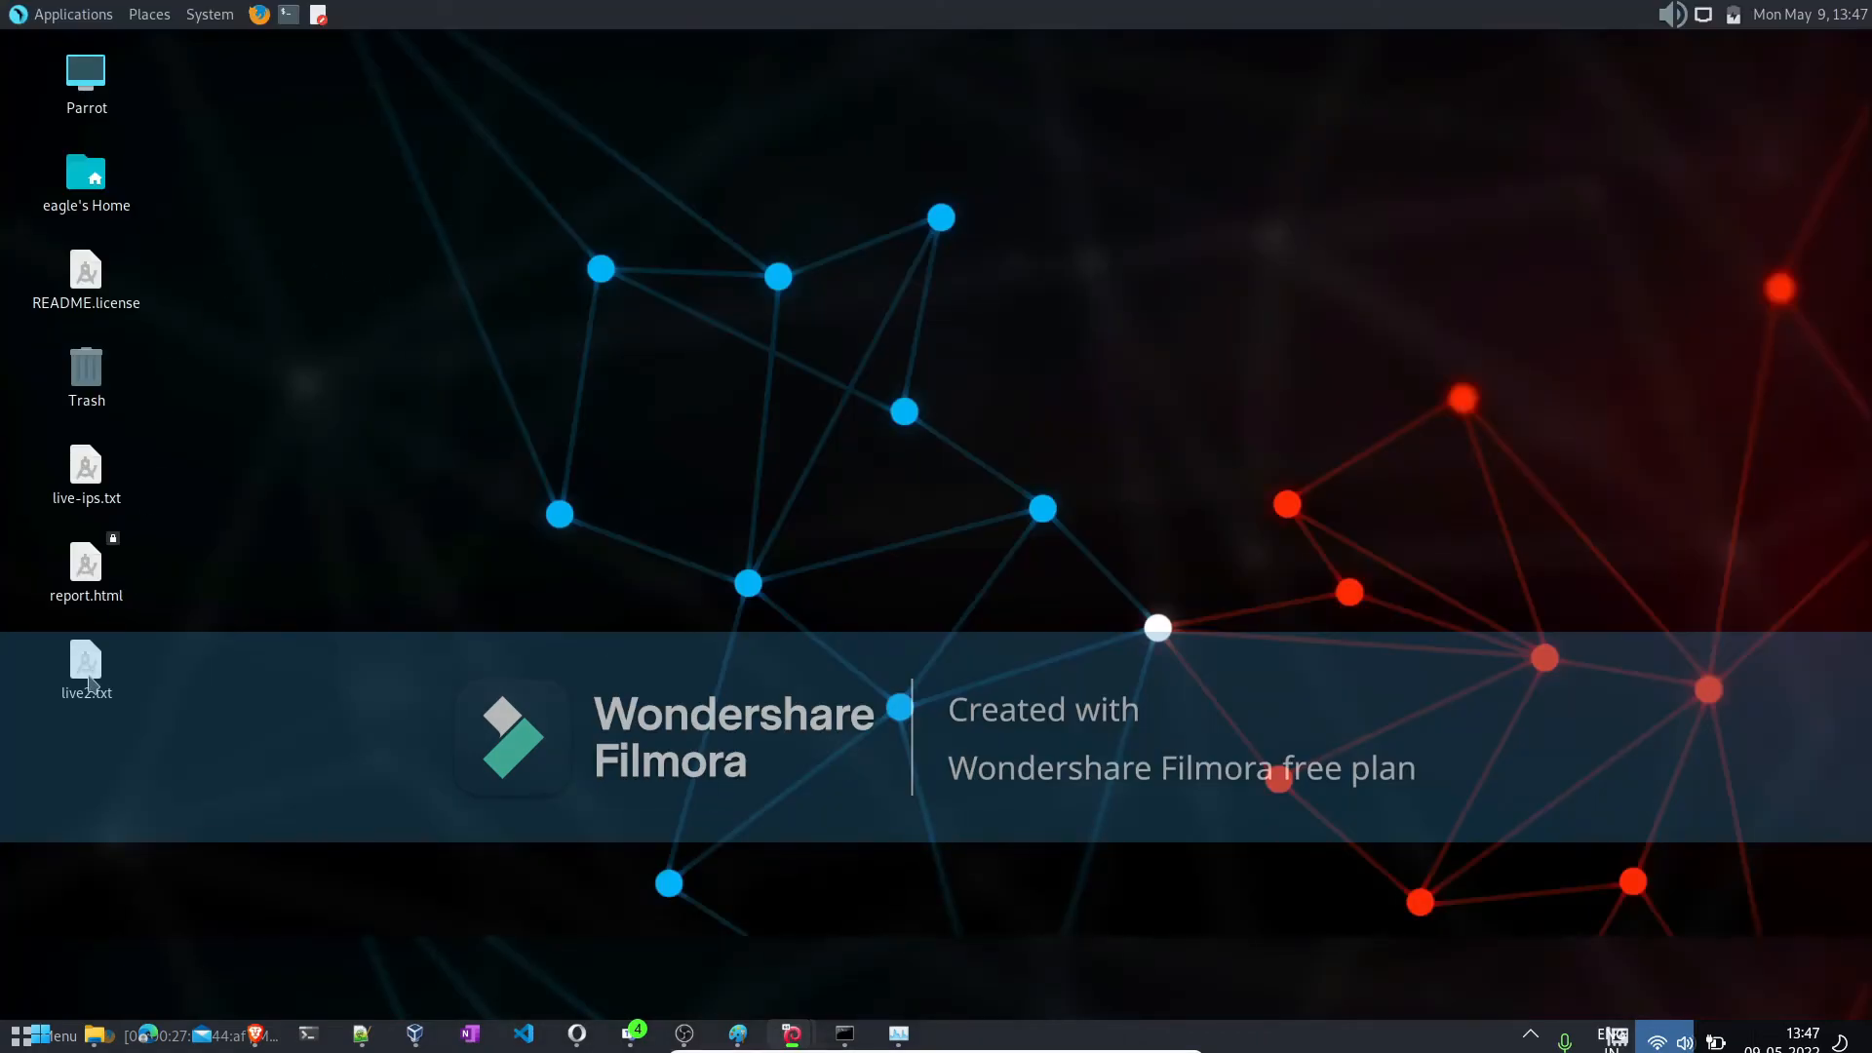
pyautogui.click(87, 482)
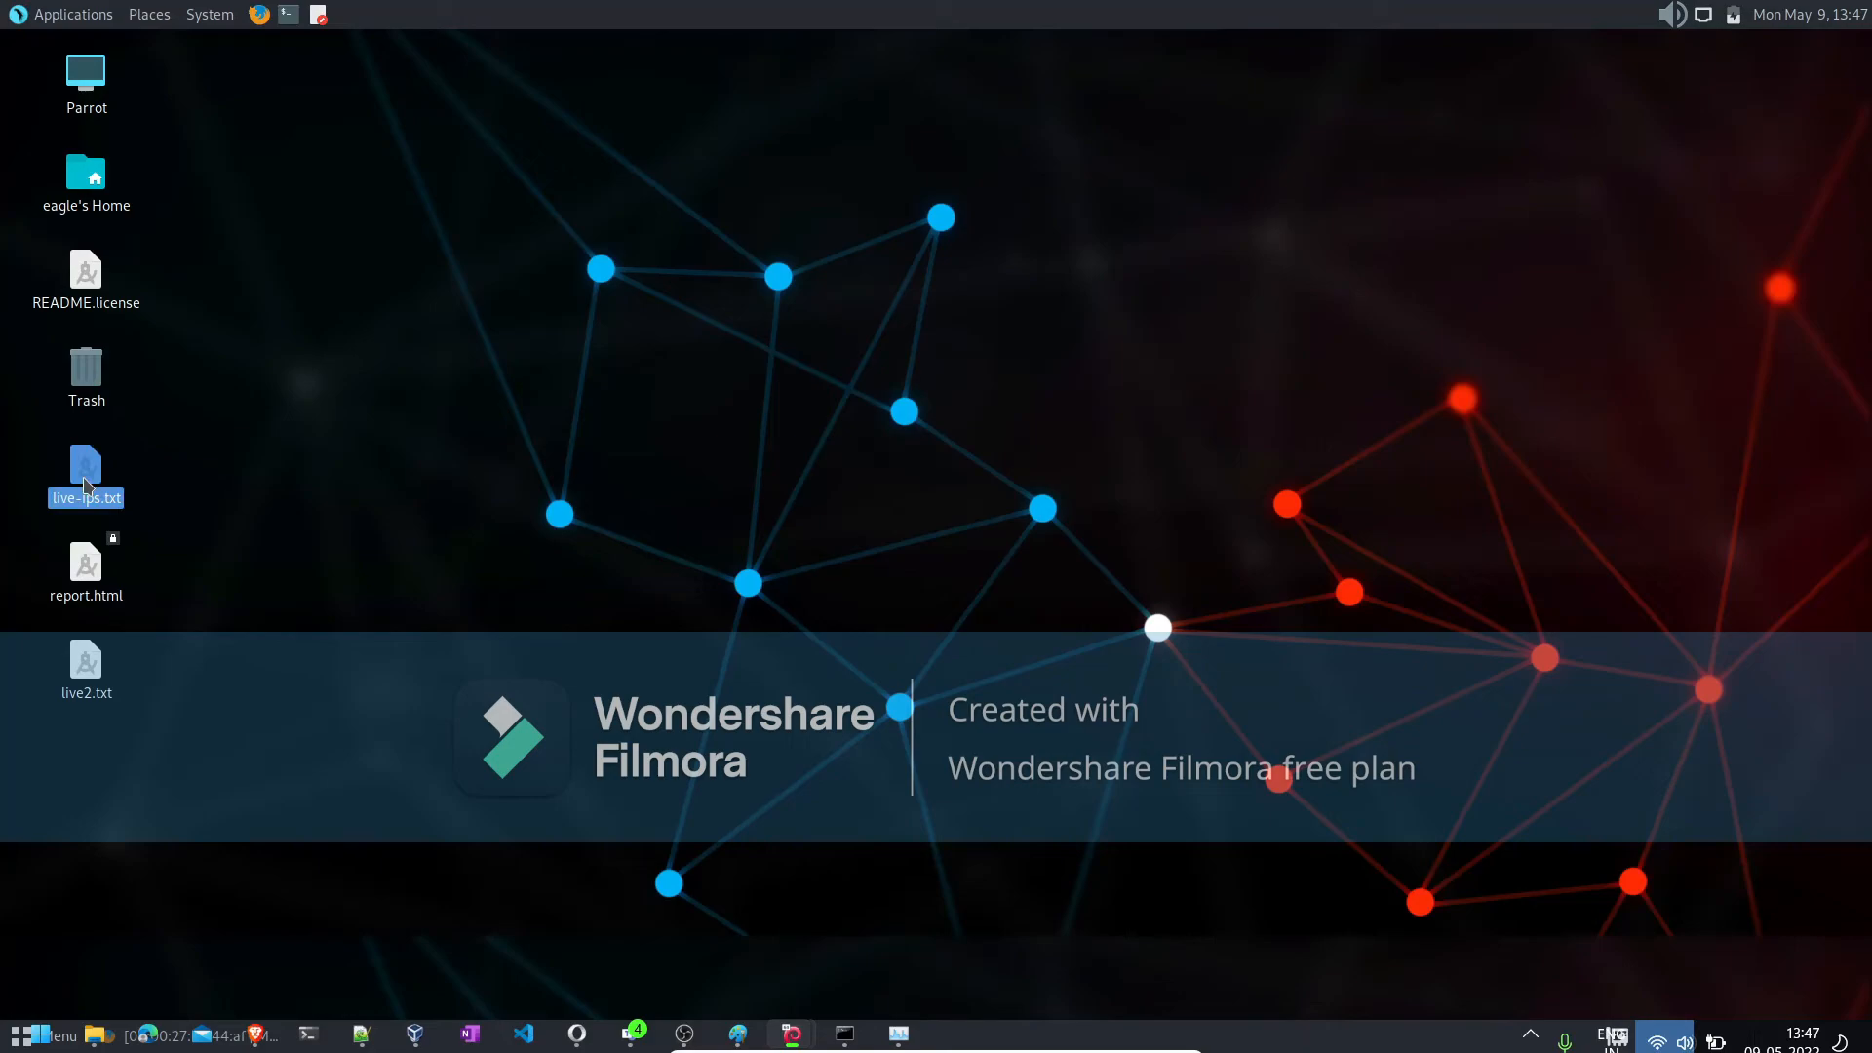
pyautogui.rightClick(87, 483)
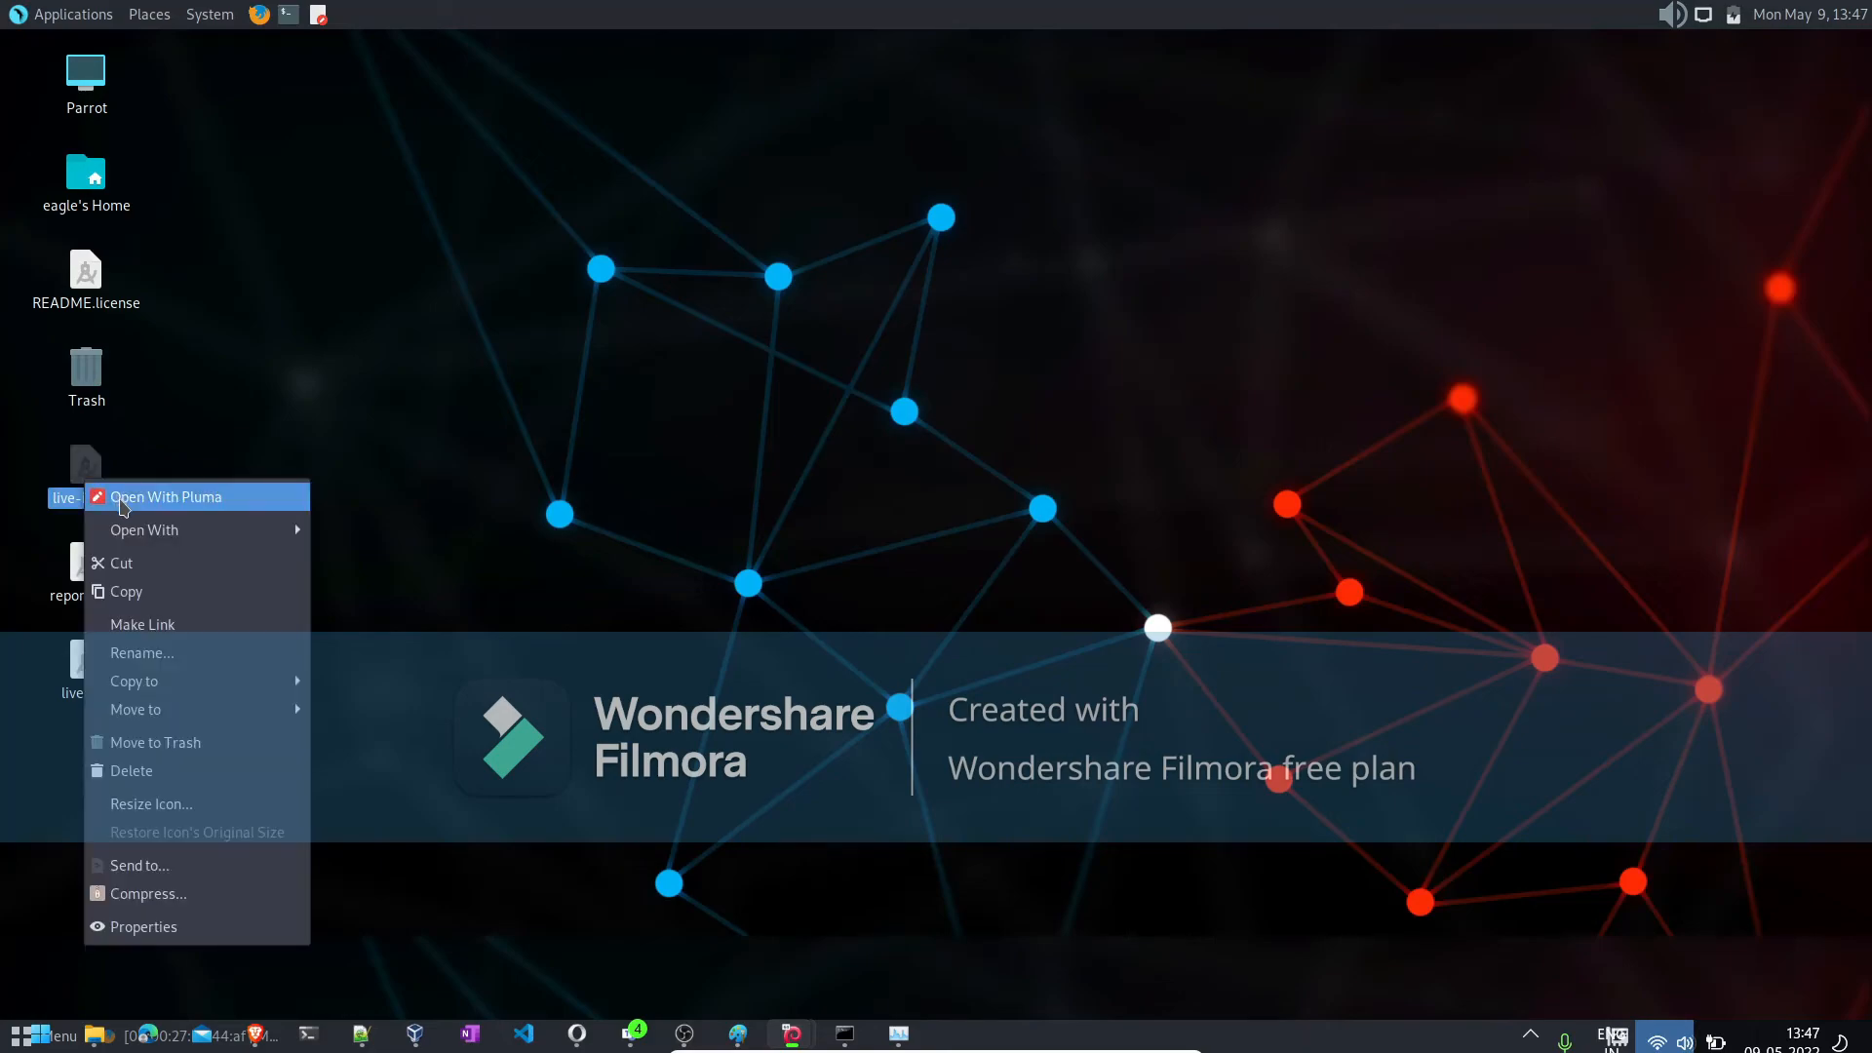
pyautogui.click(121, 501)
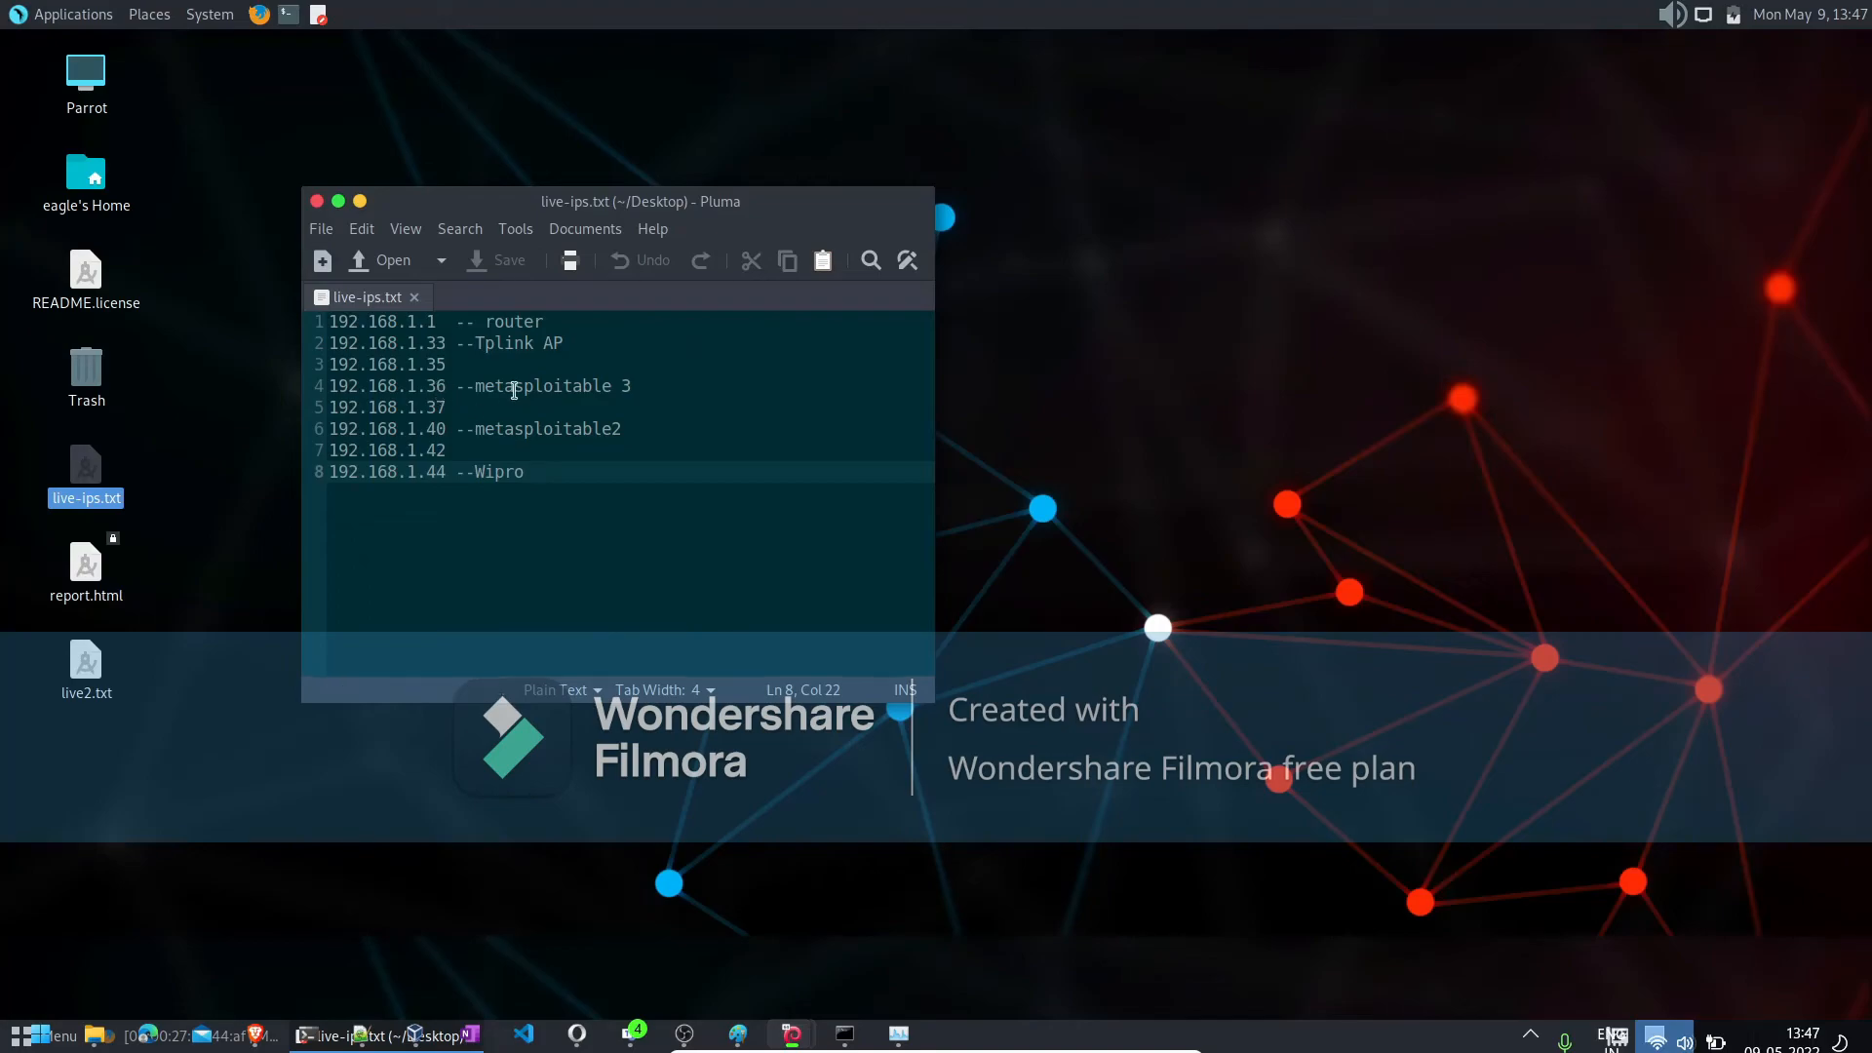
pyautogui.click(317, 201)
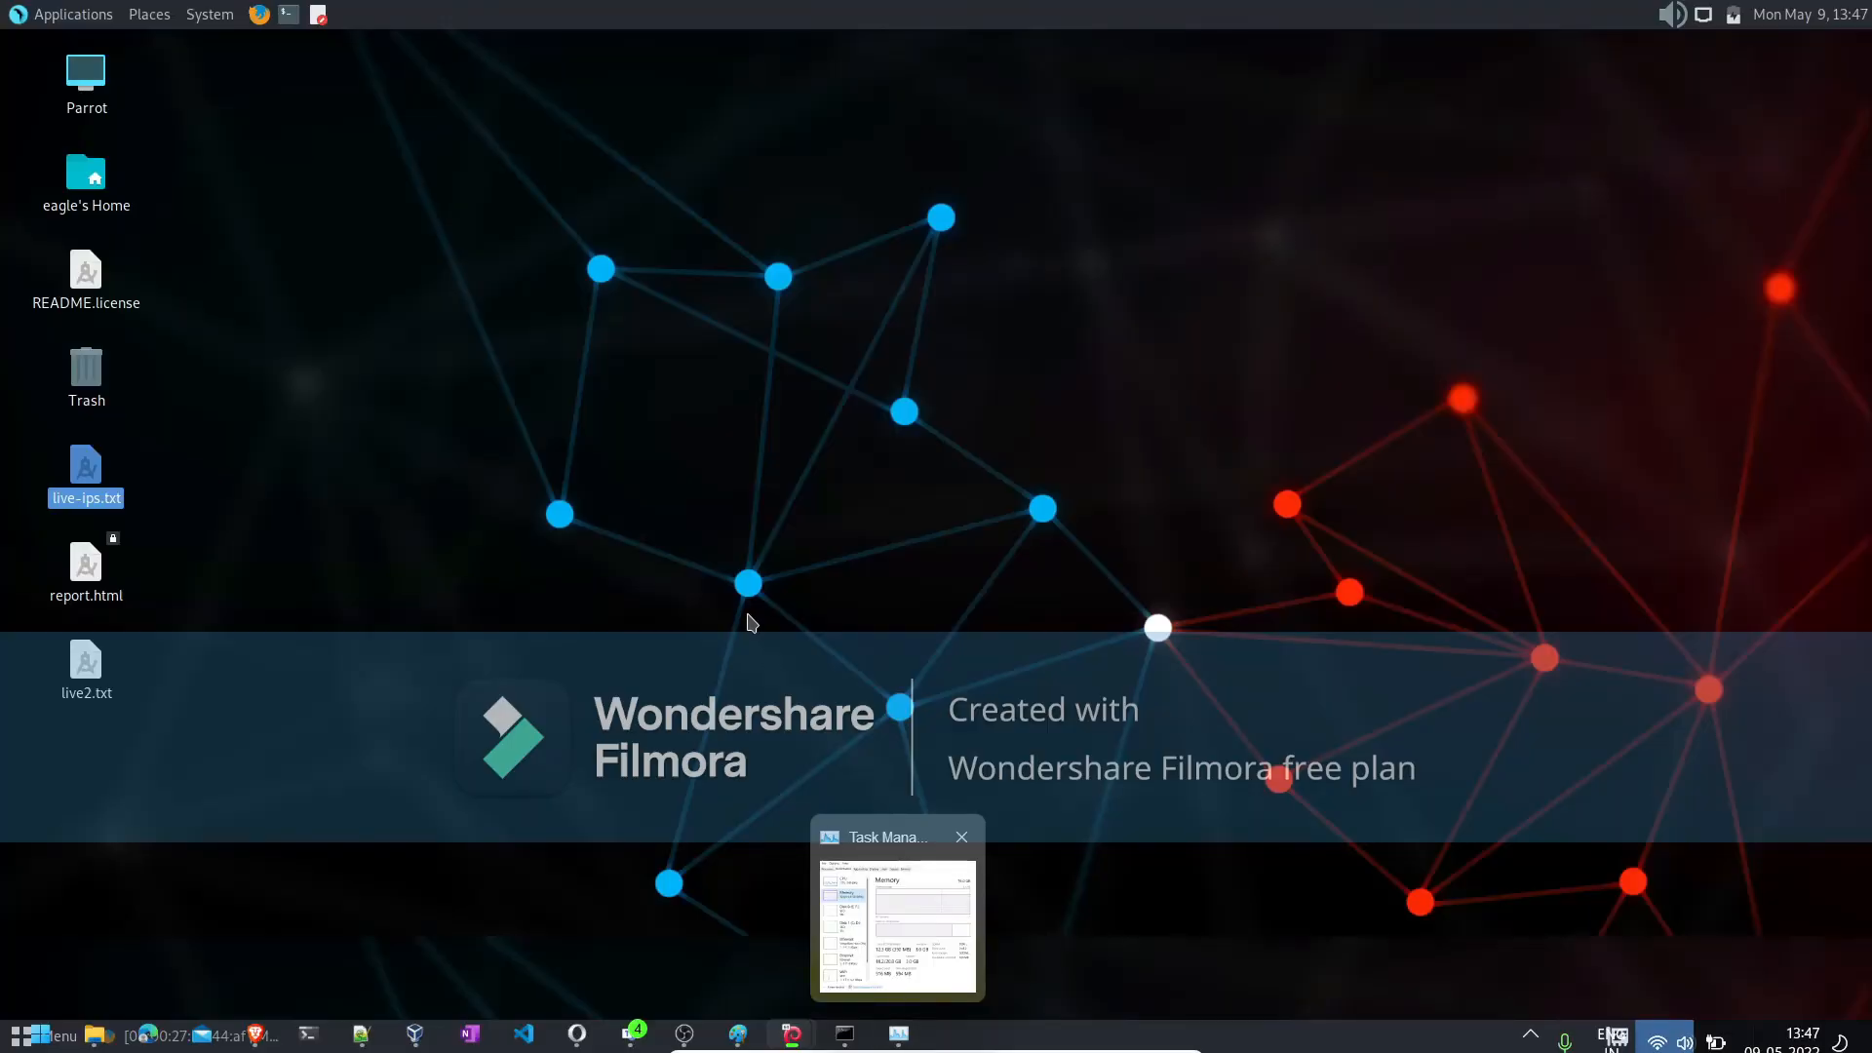
pyautogui.click(749, 618)
# - Shut down the Parrot virtual machine from a terminal with sudo poweroff, entering the sudo password
pyautogui.click(288, 13)
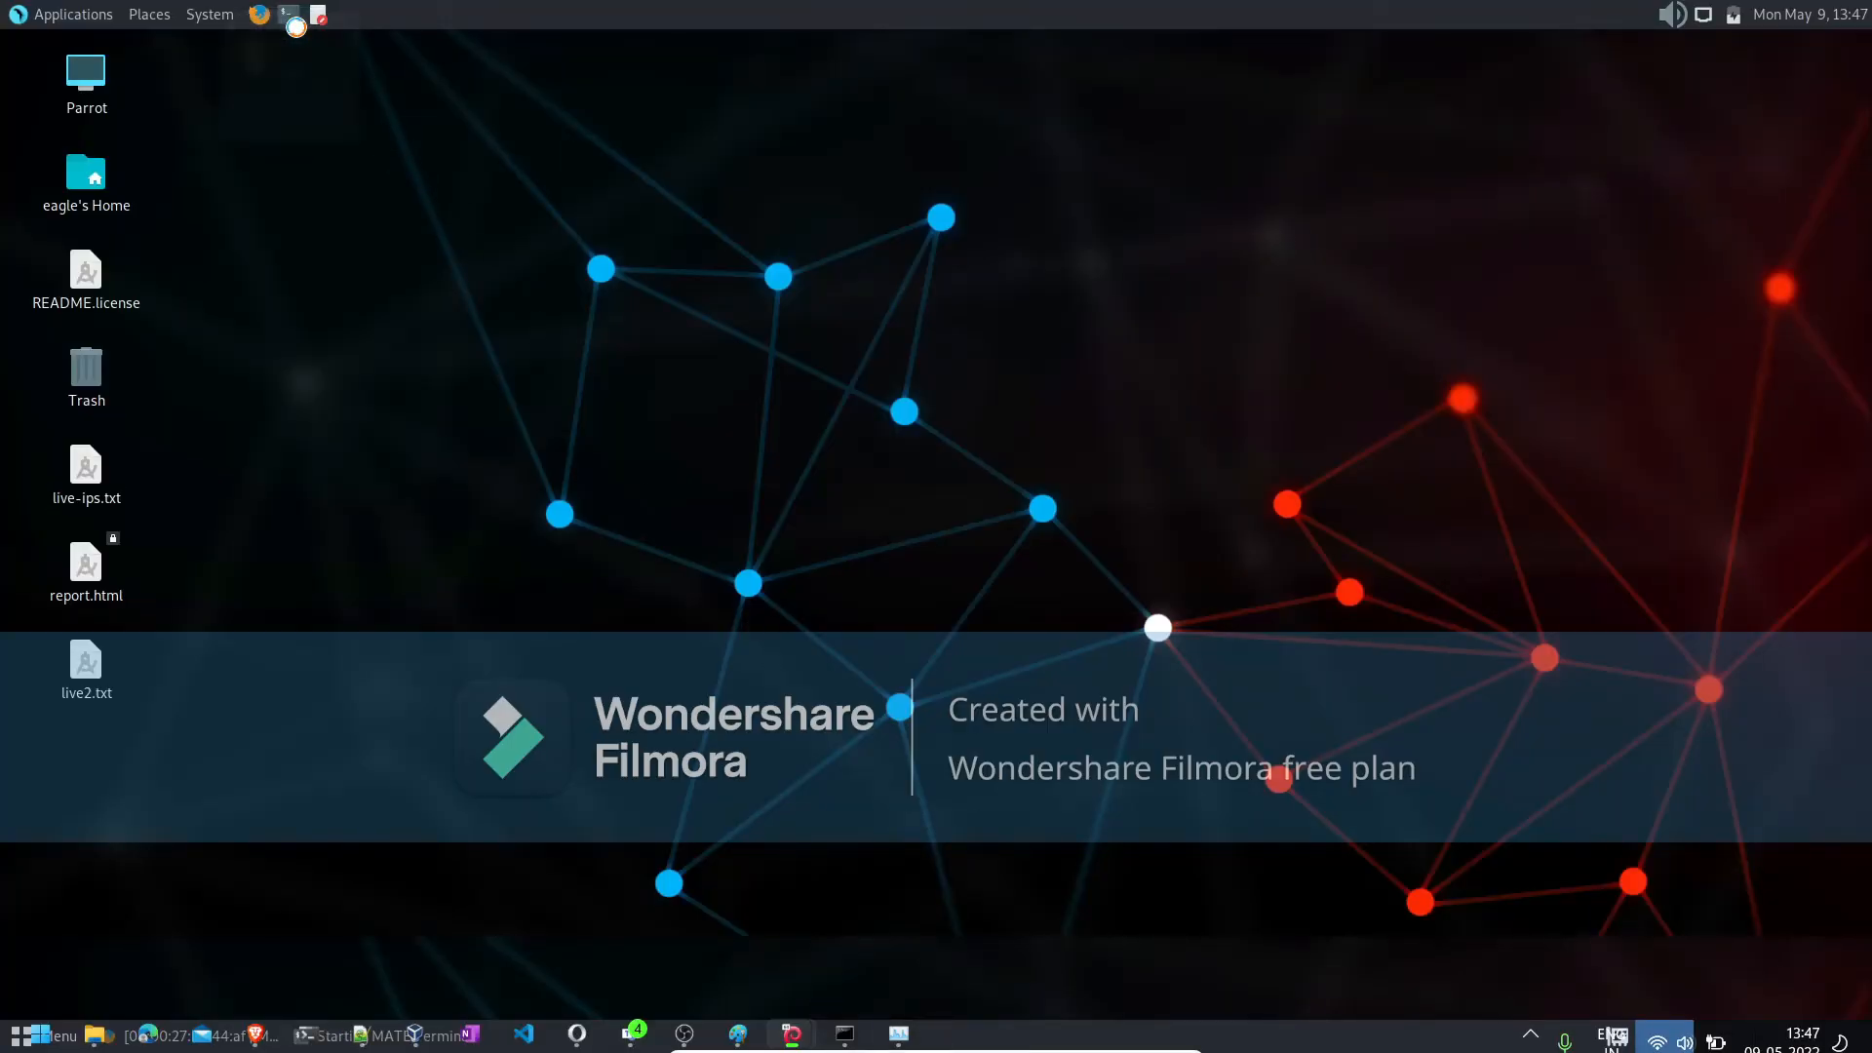
pyautogui.write('sudo poe')
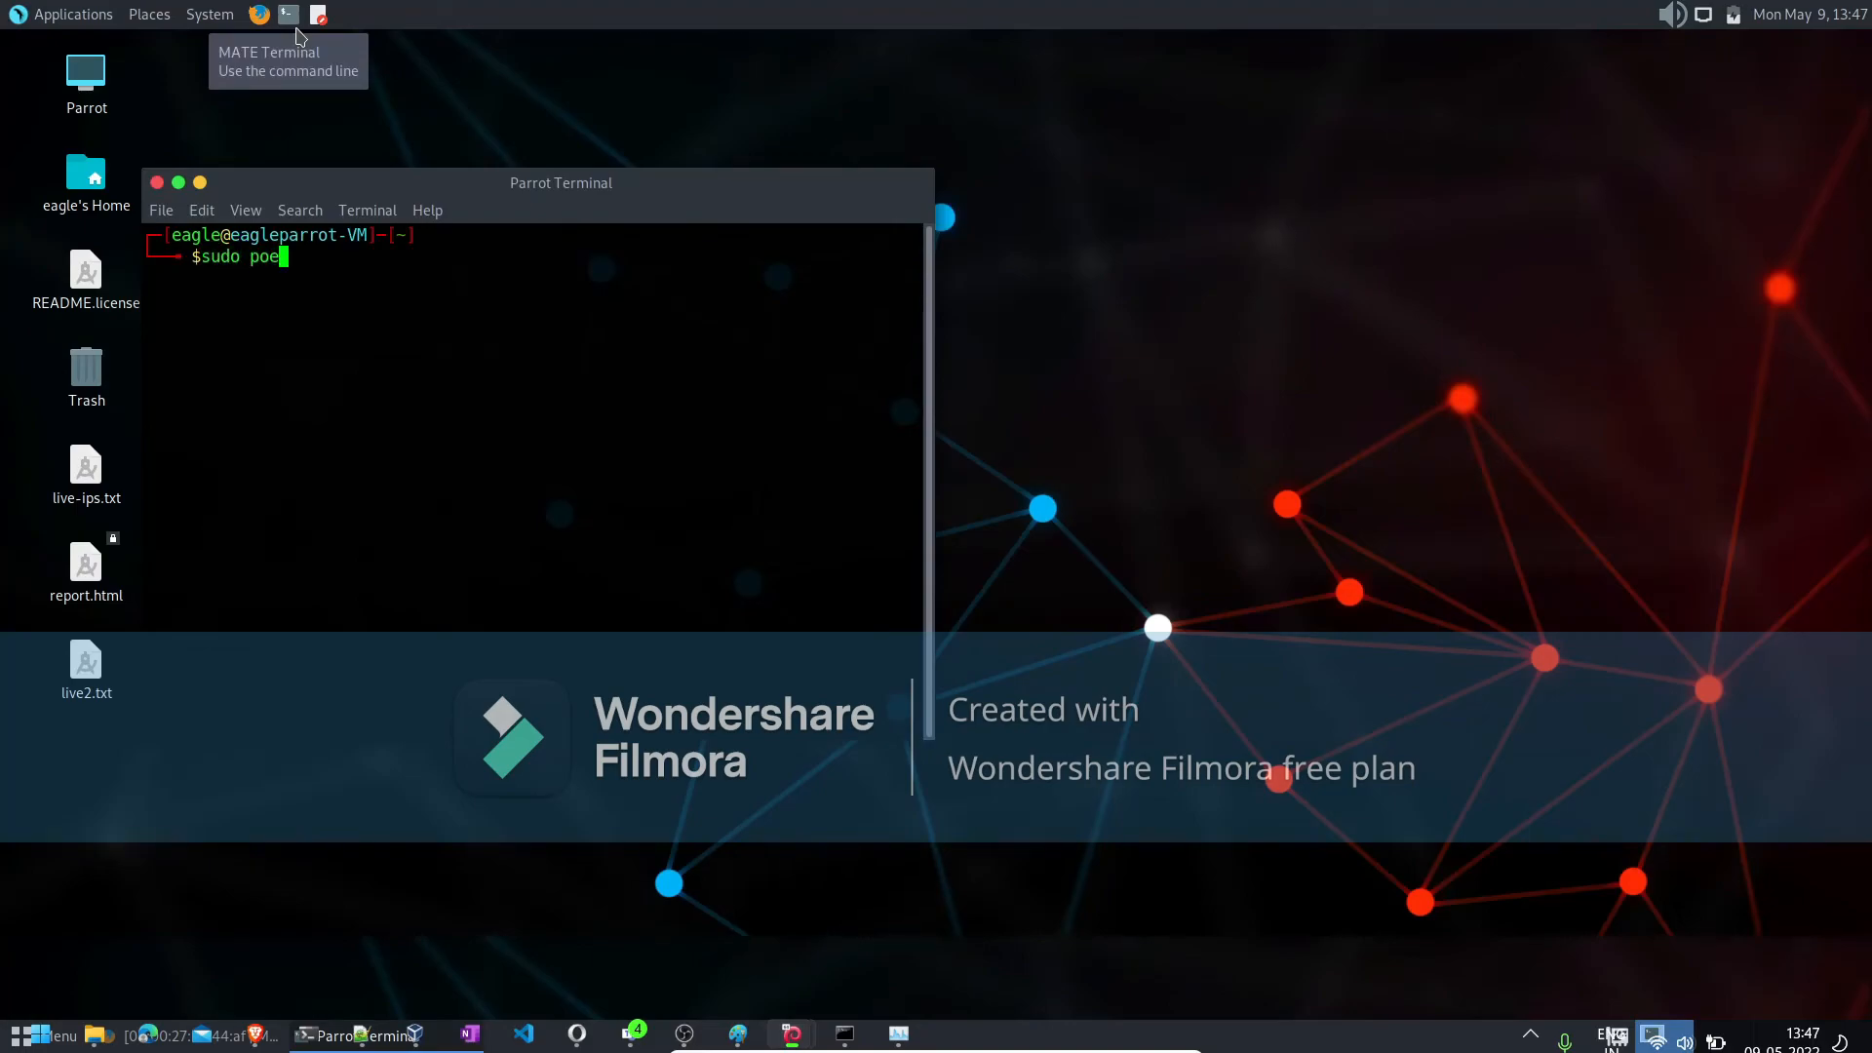
pyautogui.press('BackSpace')
pyautogui.write('weroff')
pyautogui.press('Return')
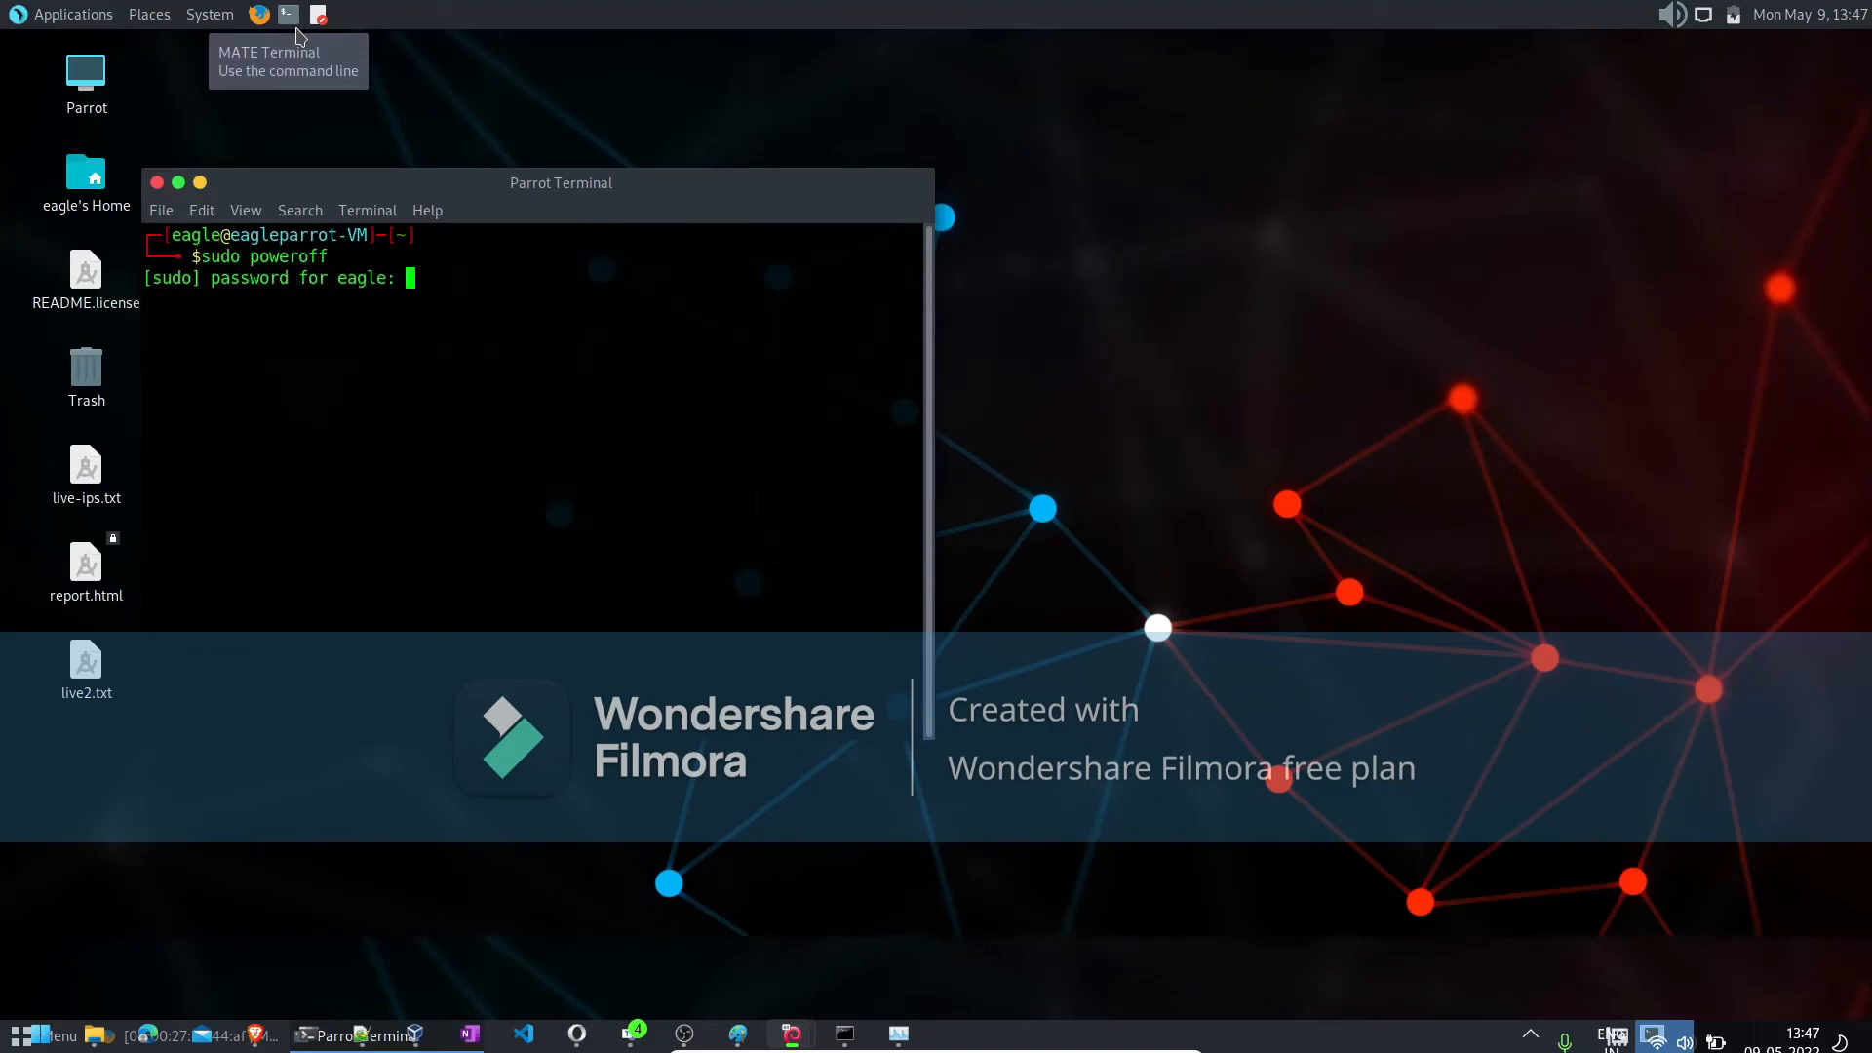
pyautogui.press('Return')
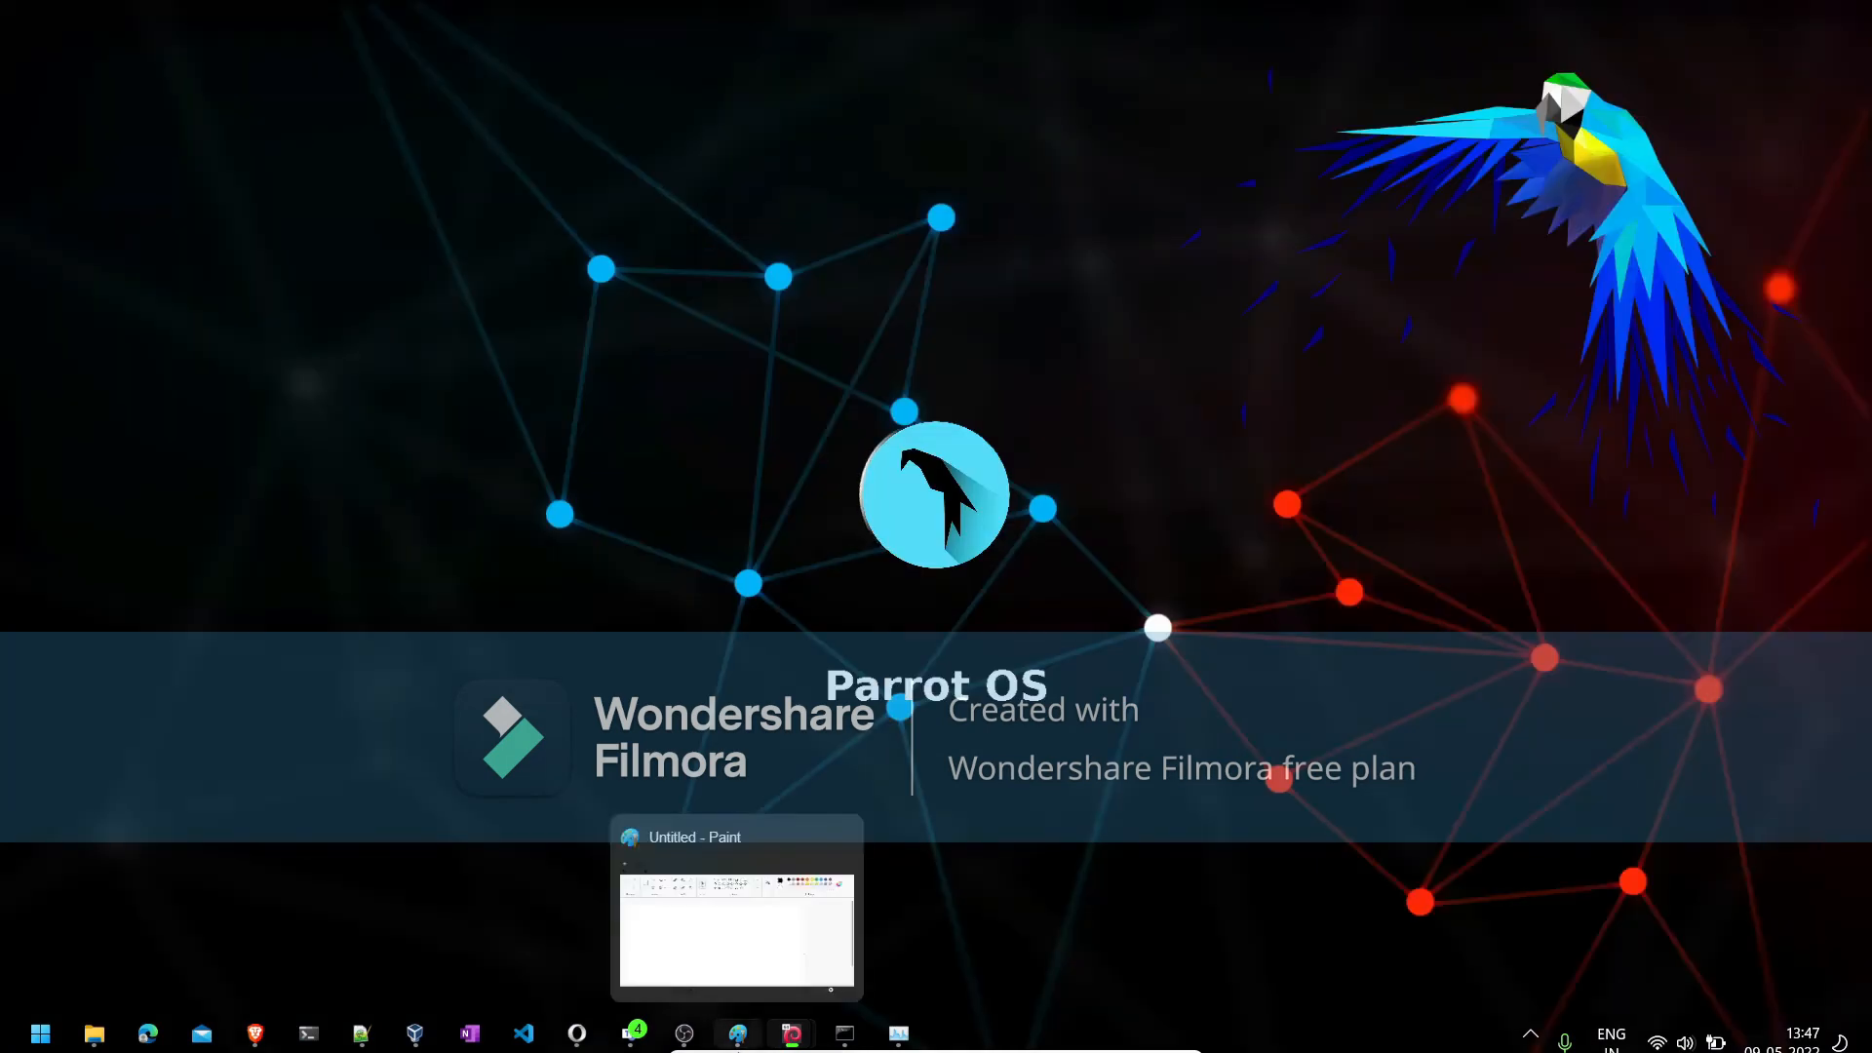
# - Log on to the Metasploitable3-win2k8 virtual machine with the account password and dismiss the mouse pointer integration notice
pyautogui.moveTo(792, 1034)
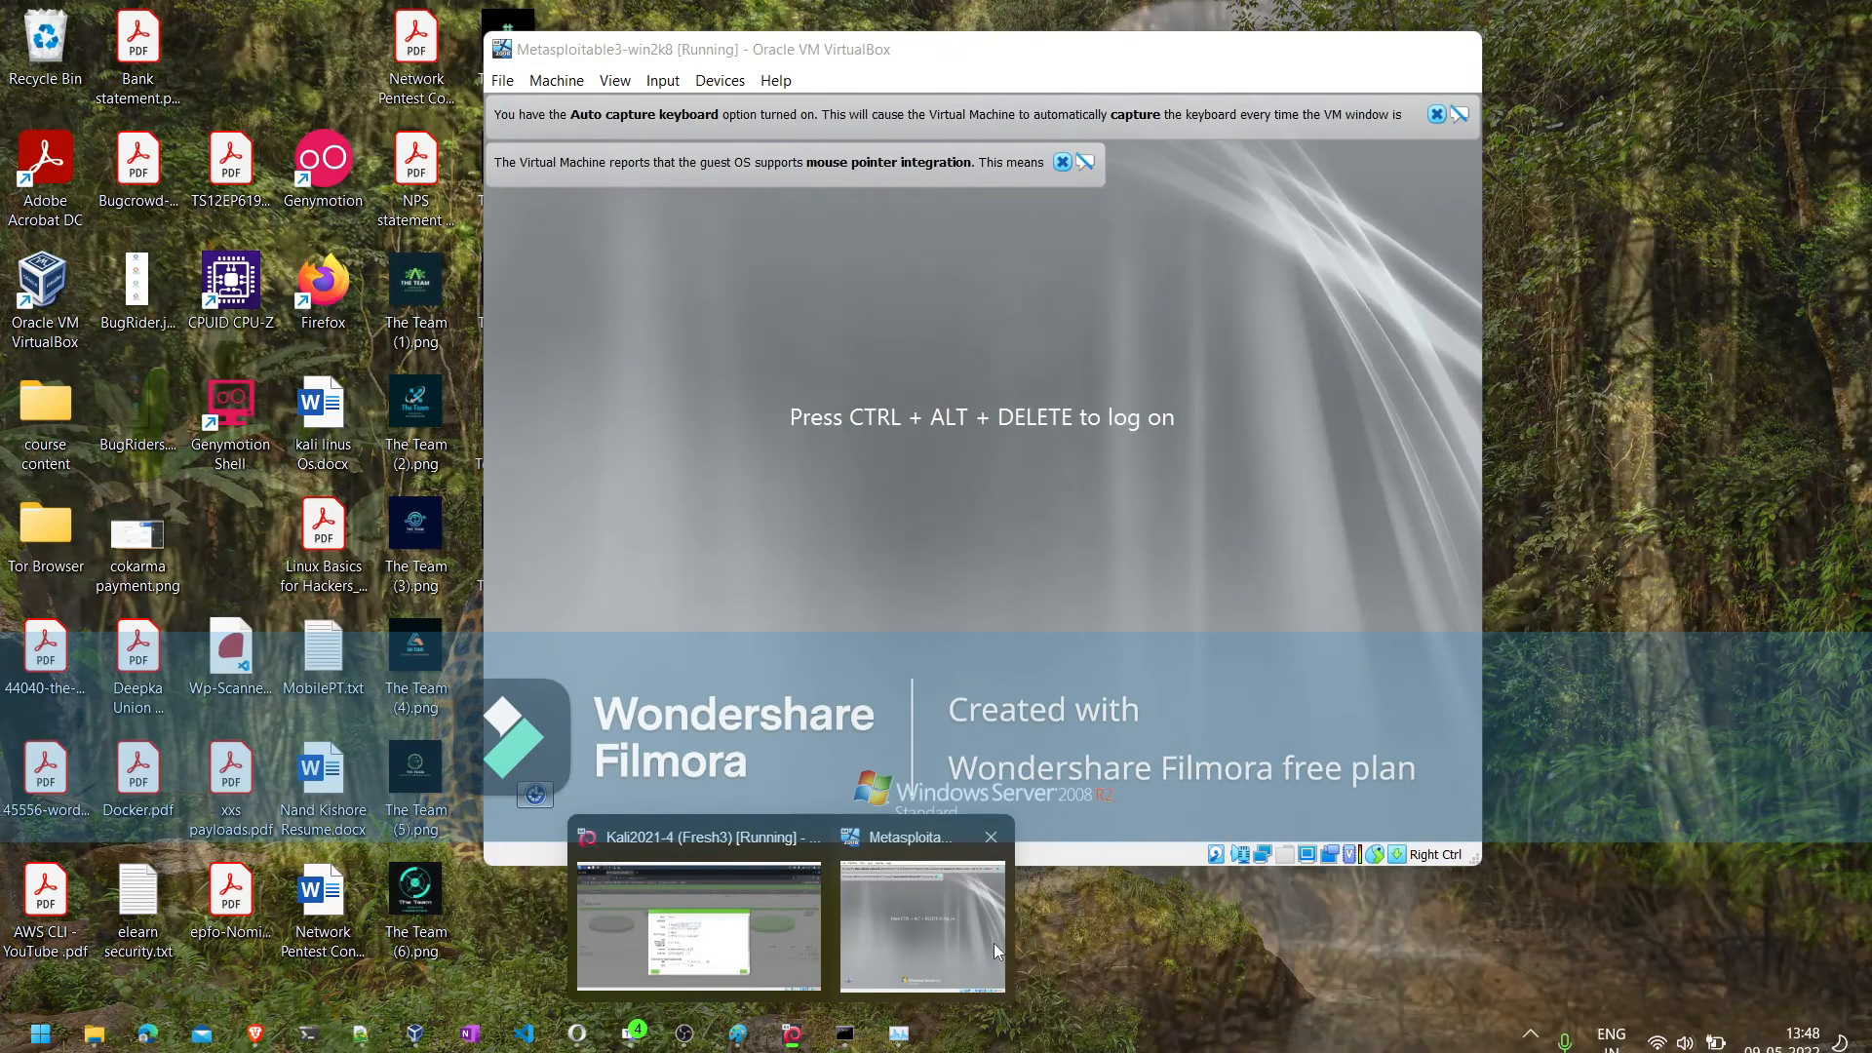
pyautogui.click(992, 944)
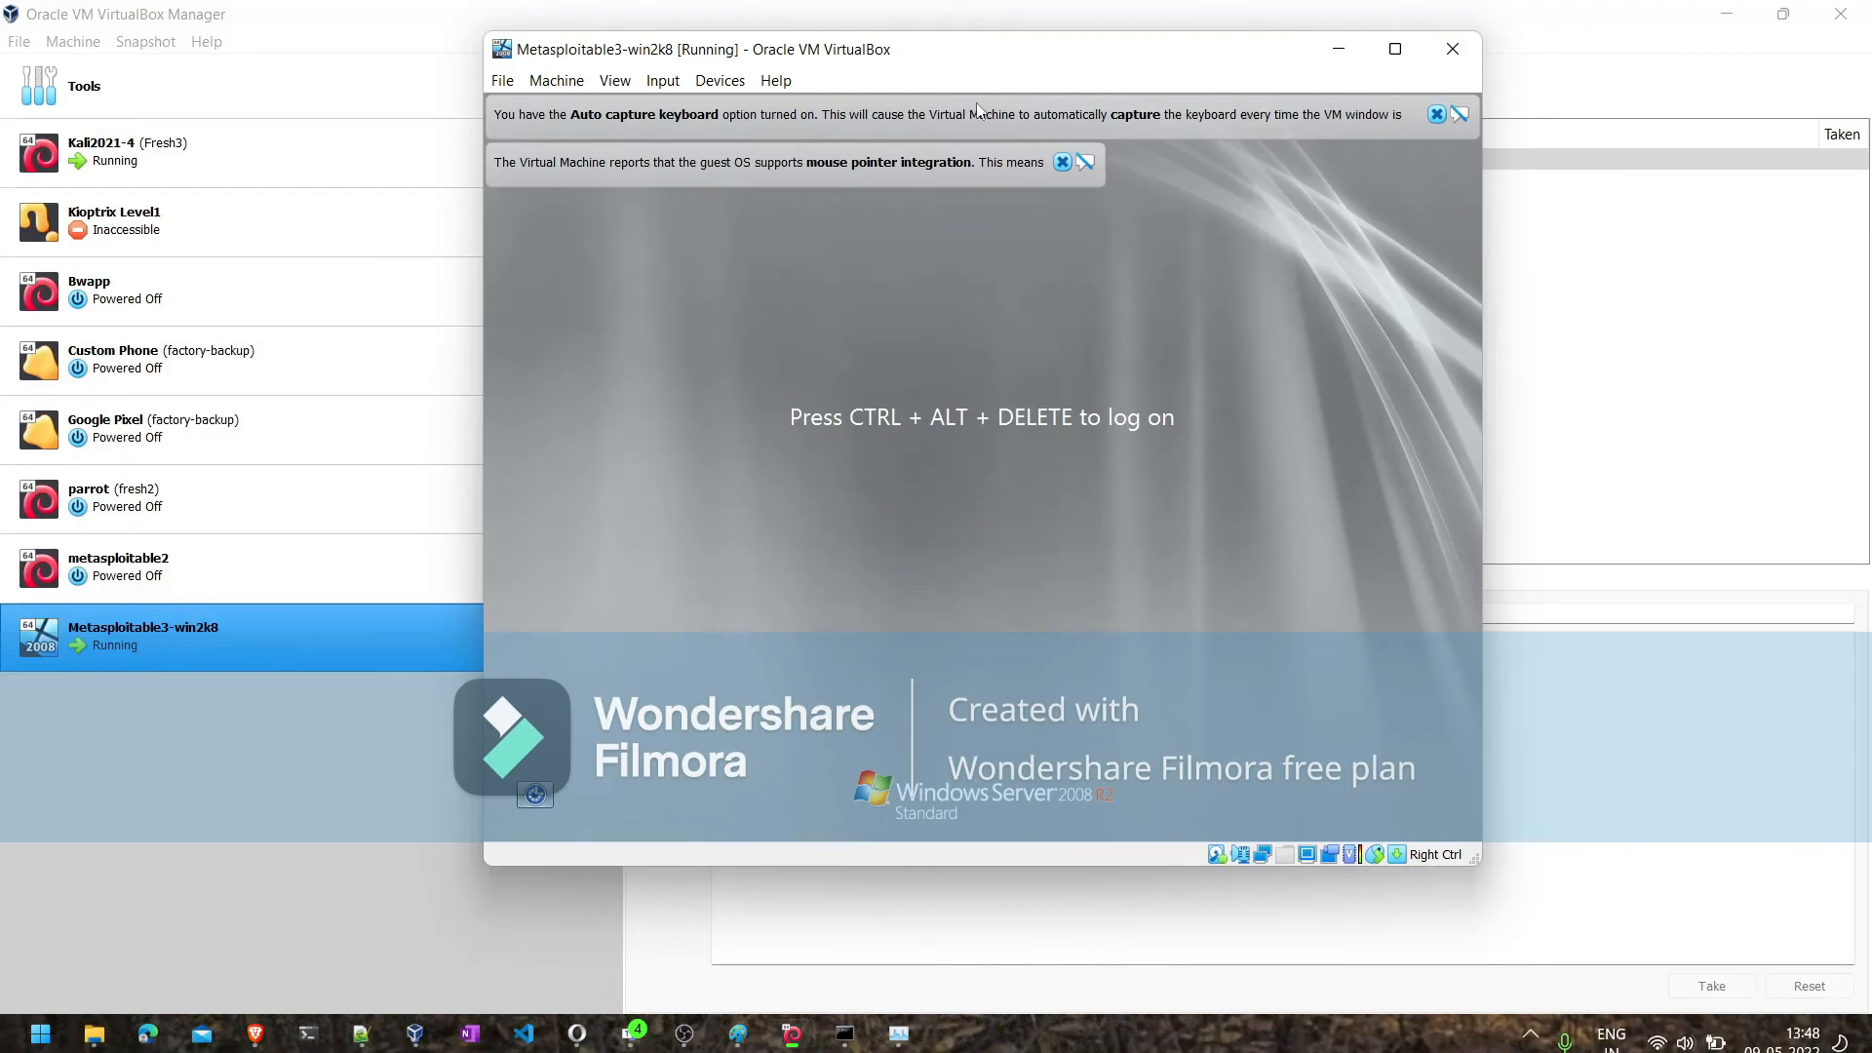
pyautogui.click(663, 81)
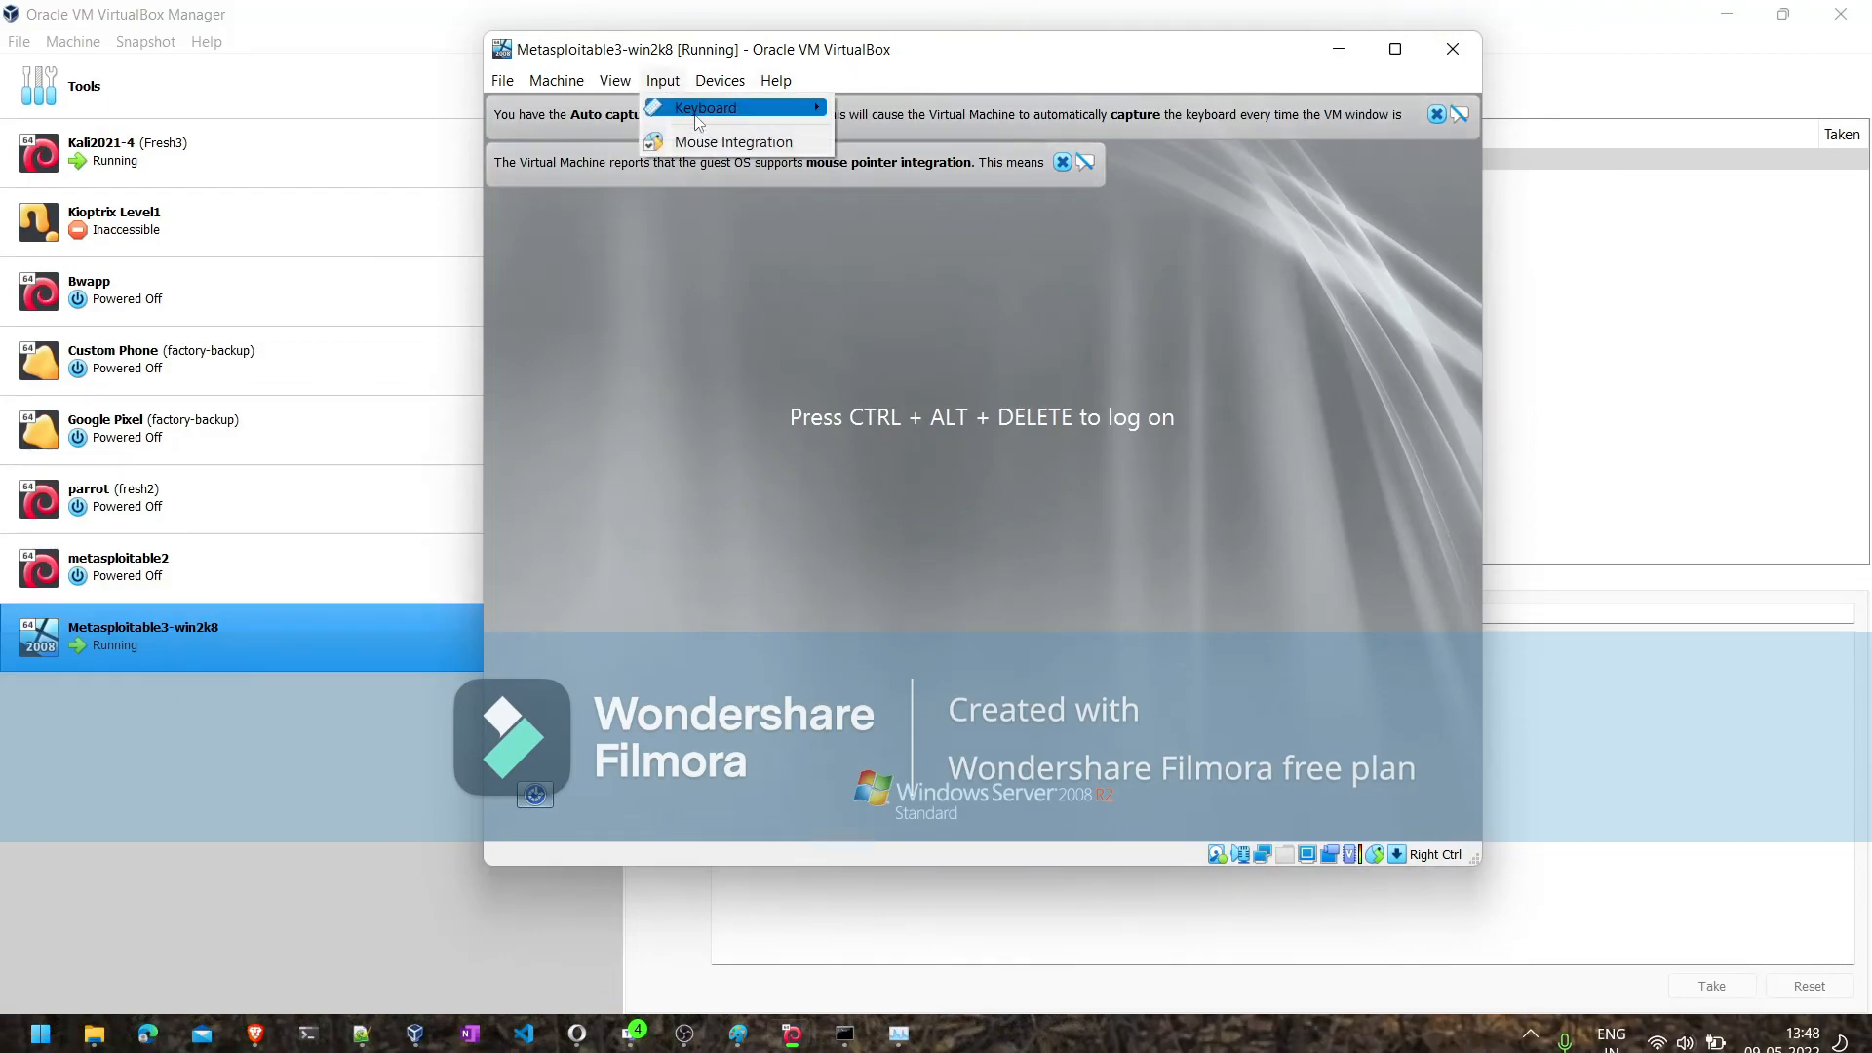
pyautogui.moveTo(698, 115)
pyautogui.click(906, 174)
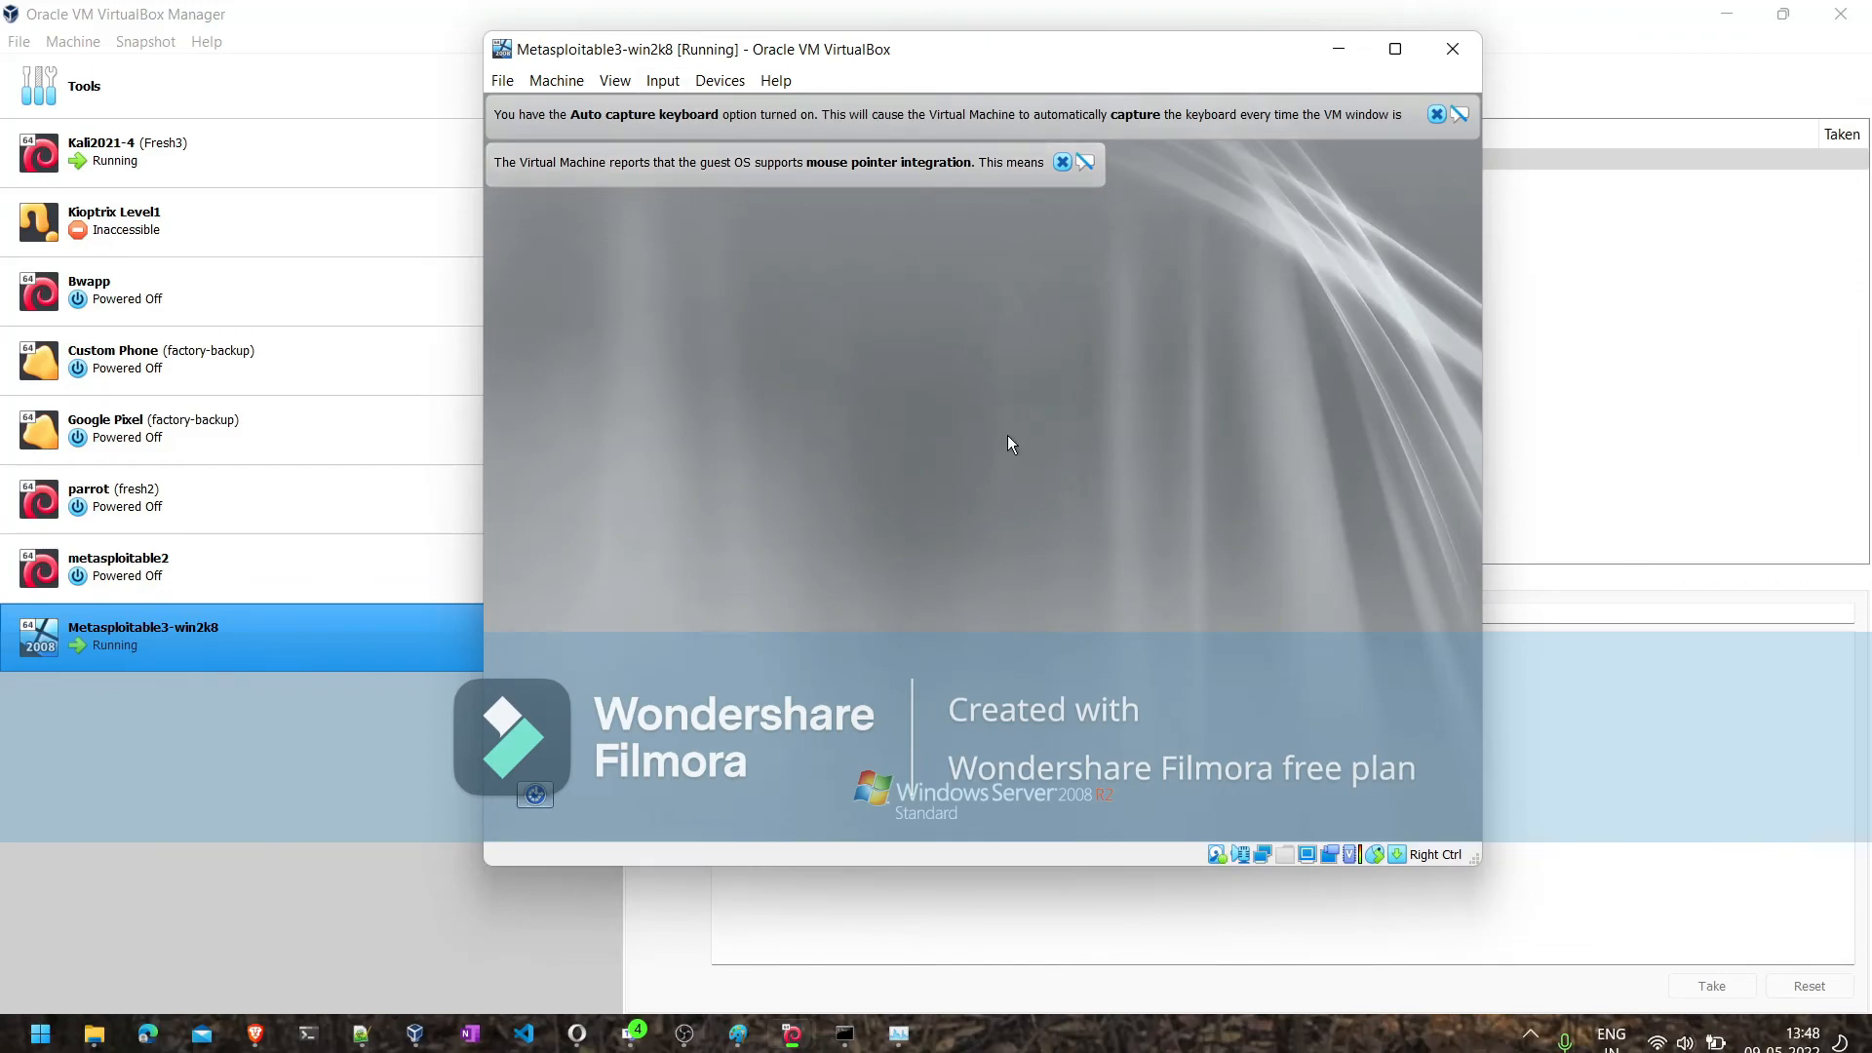
pyautogui.click(1044, 495)
pyautogui.write('vag')
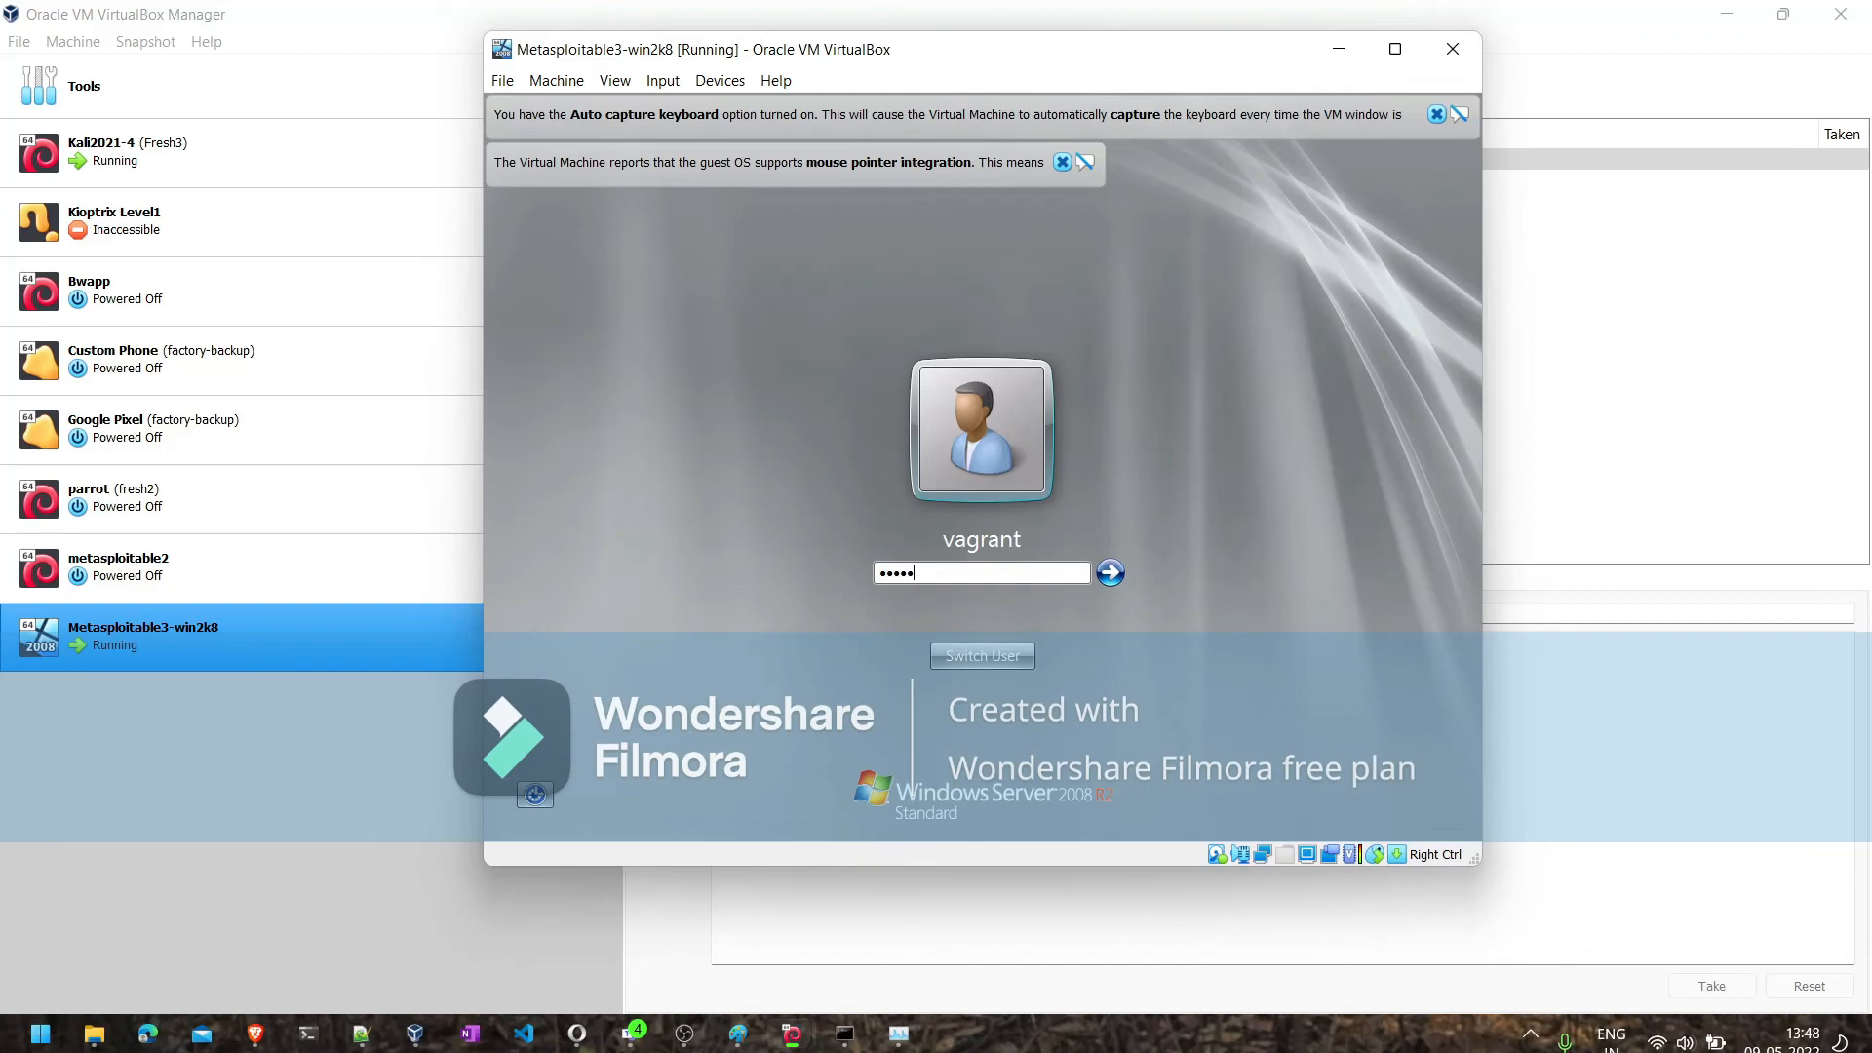
pyautogui.press('Return')
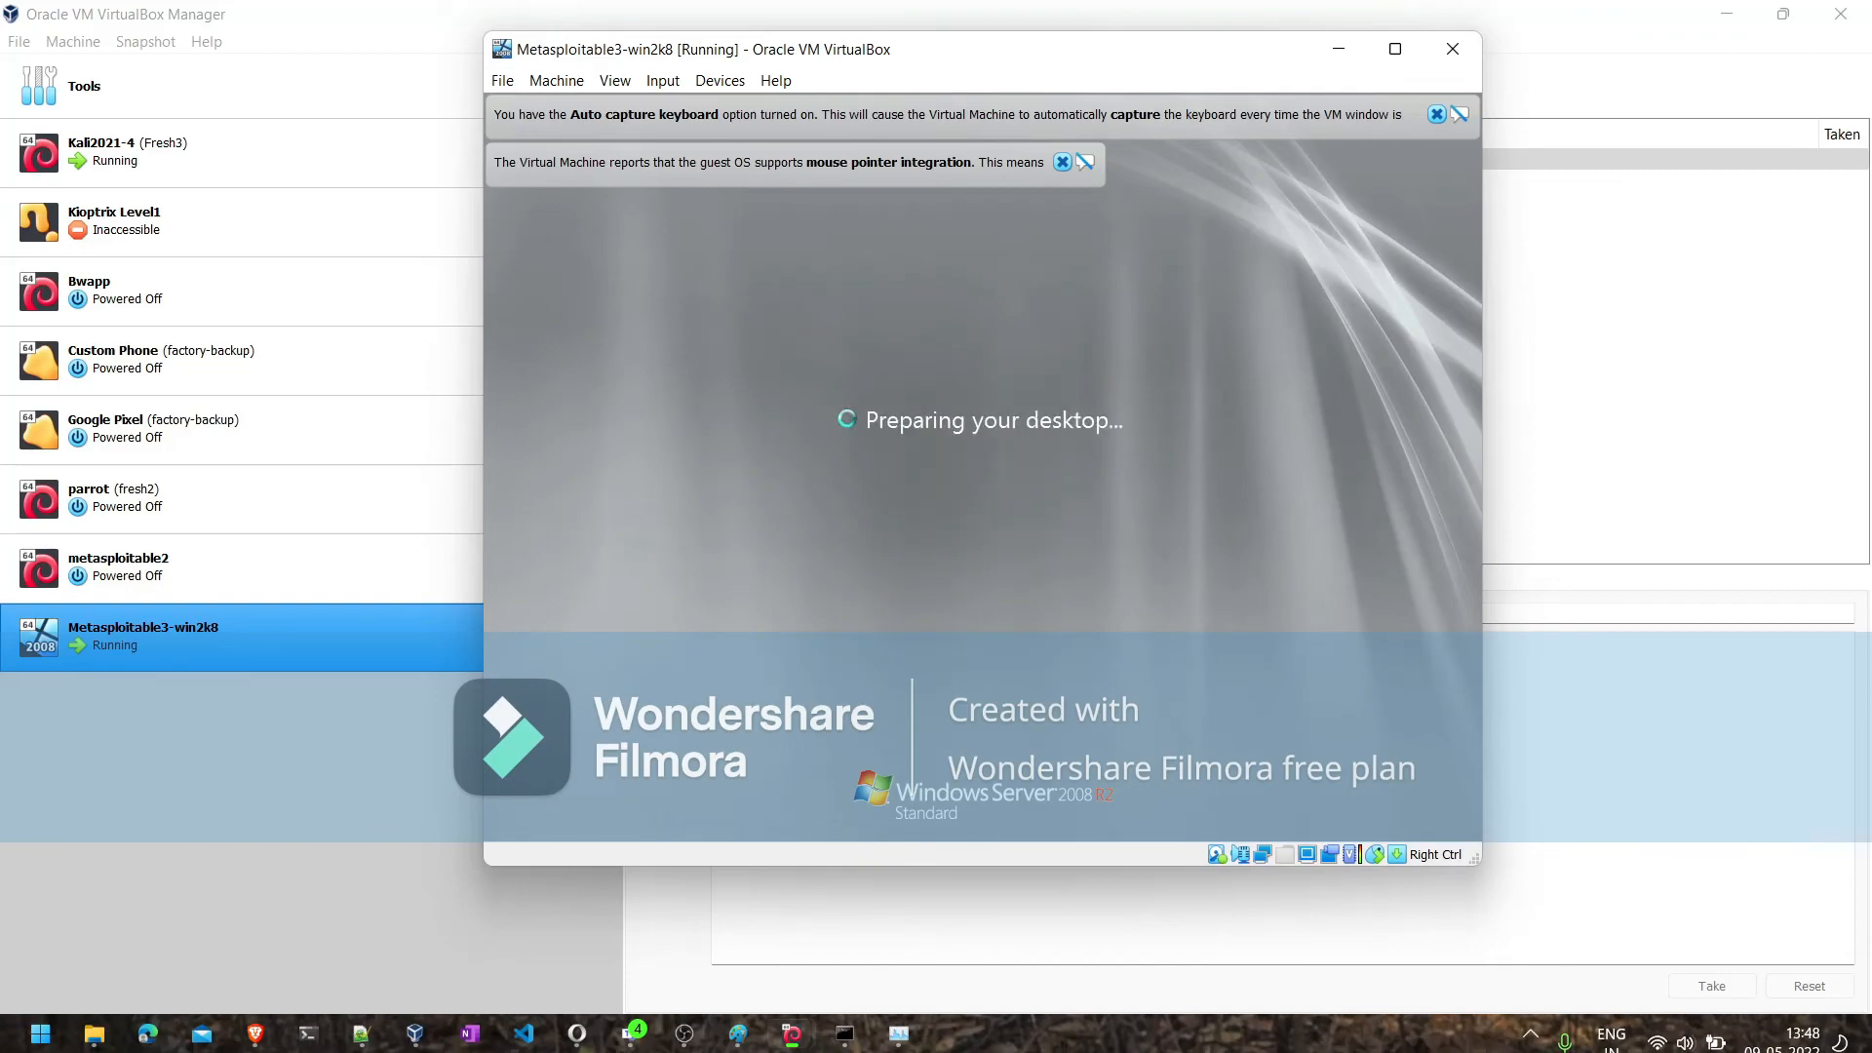
pyautogui.click(1062, 162)
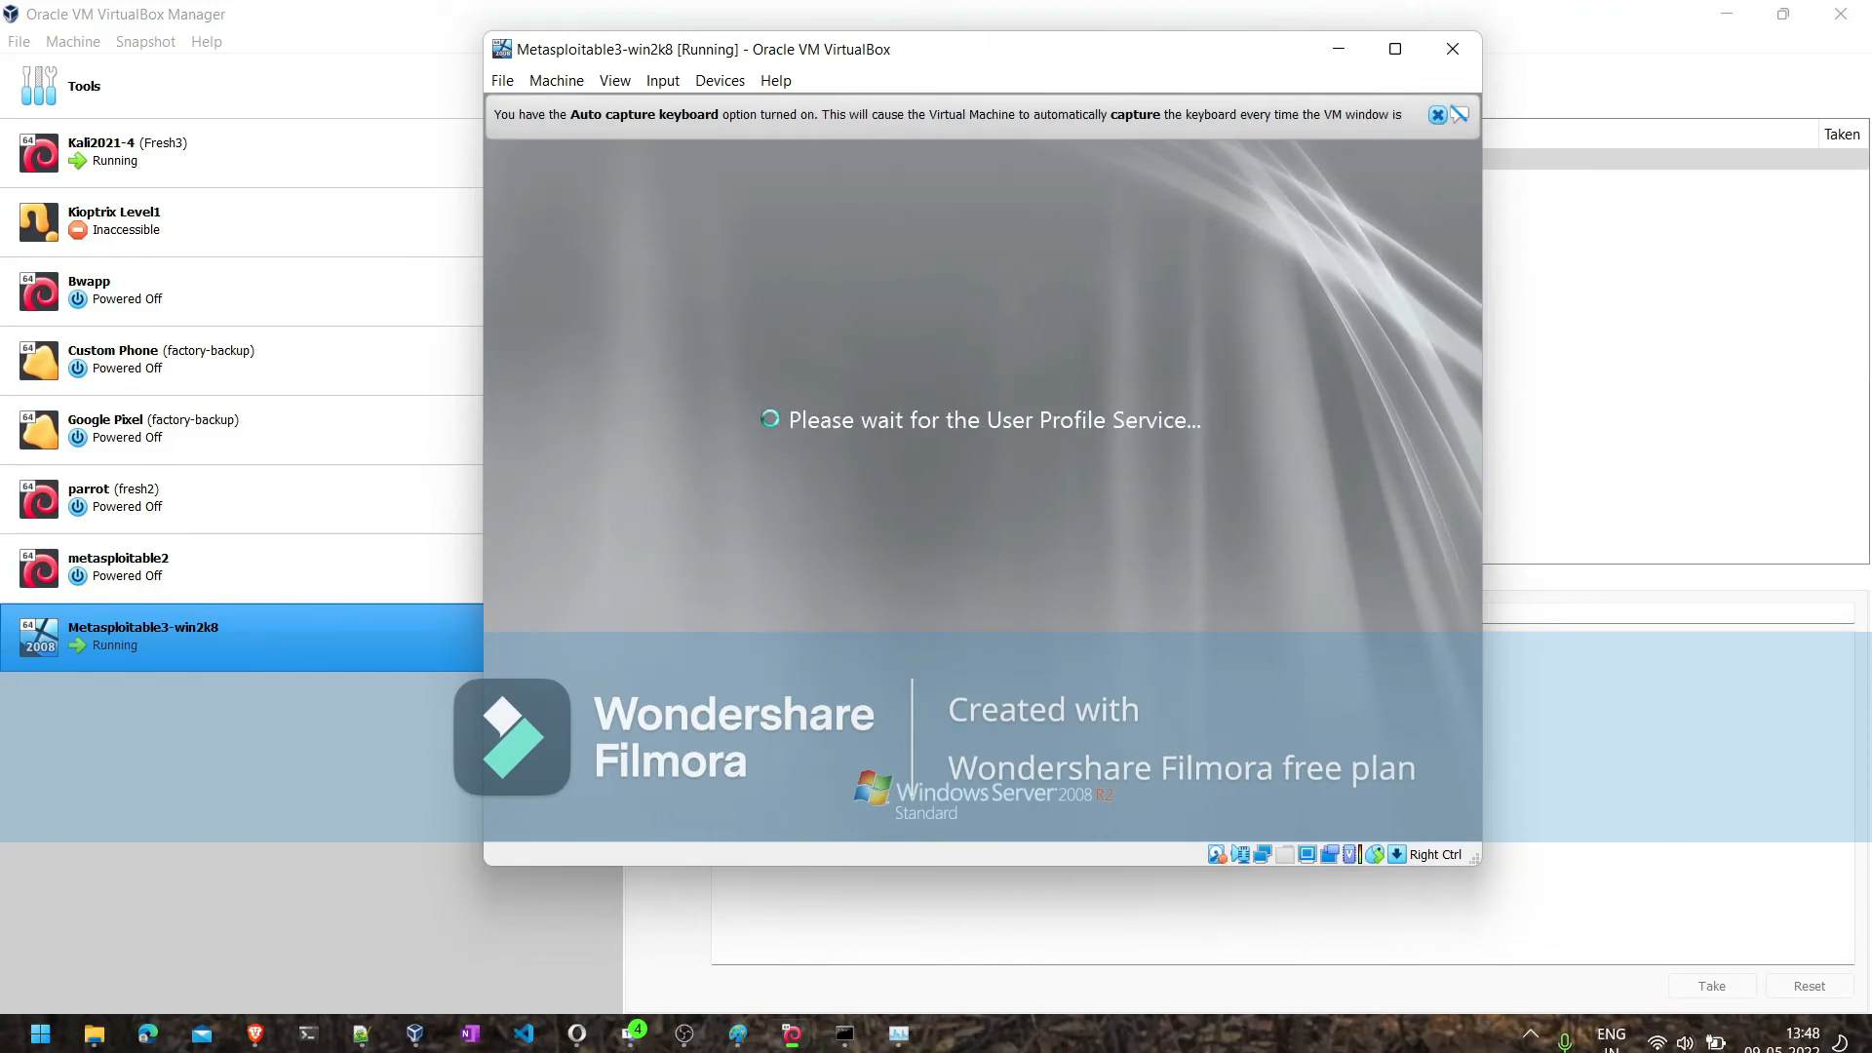
# - Dismiss the keyboard auto-capture notice and switch to the Kali2021-4 virtual machine
pyautogui.click(1437, 114)
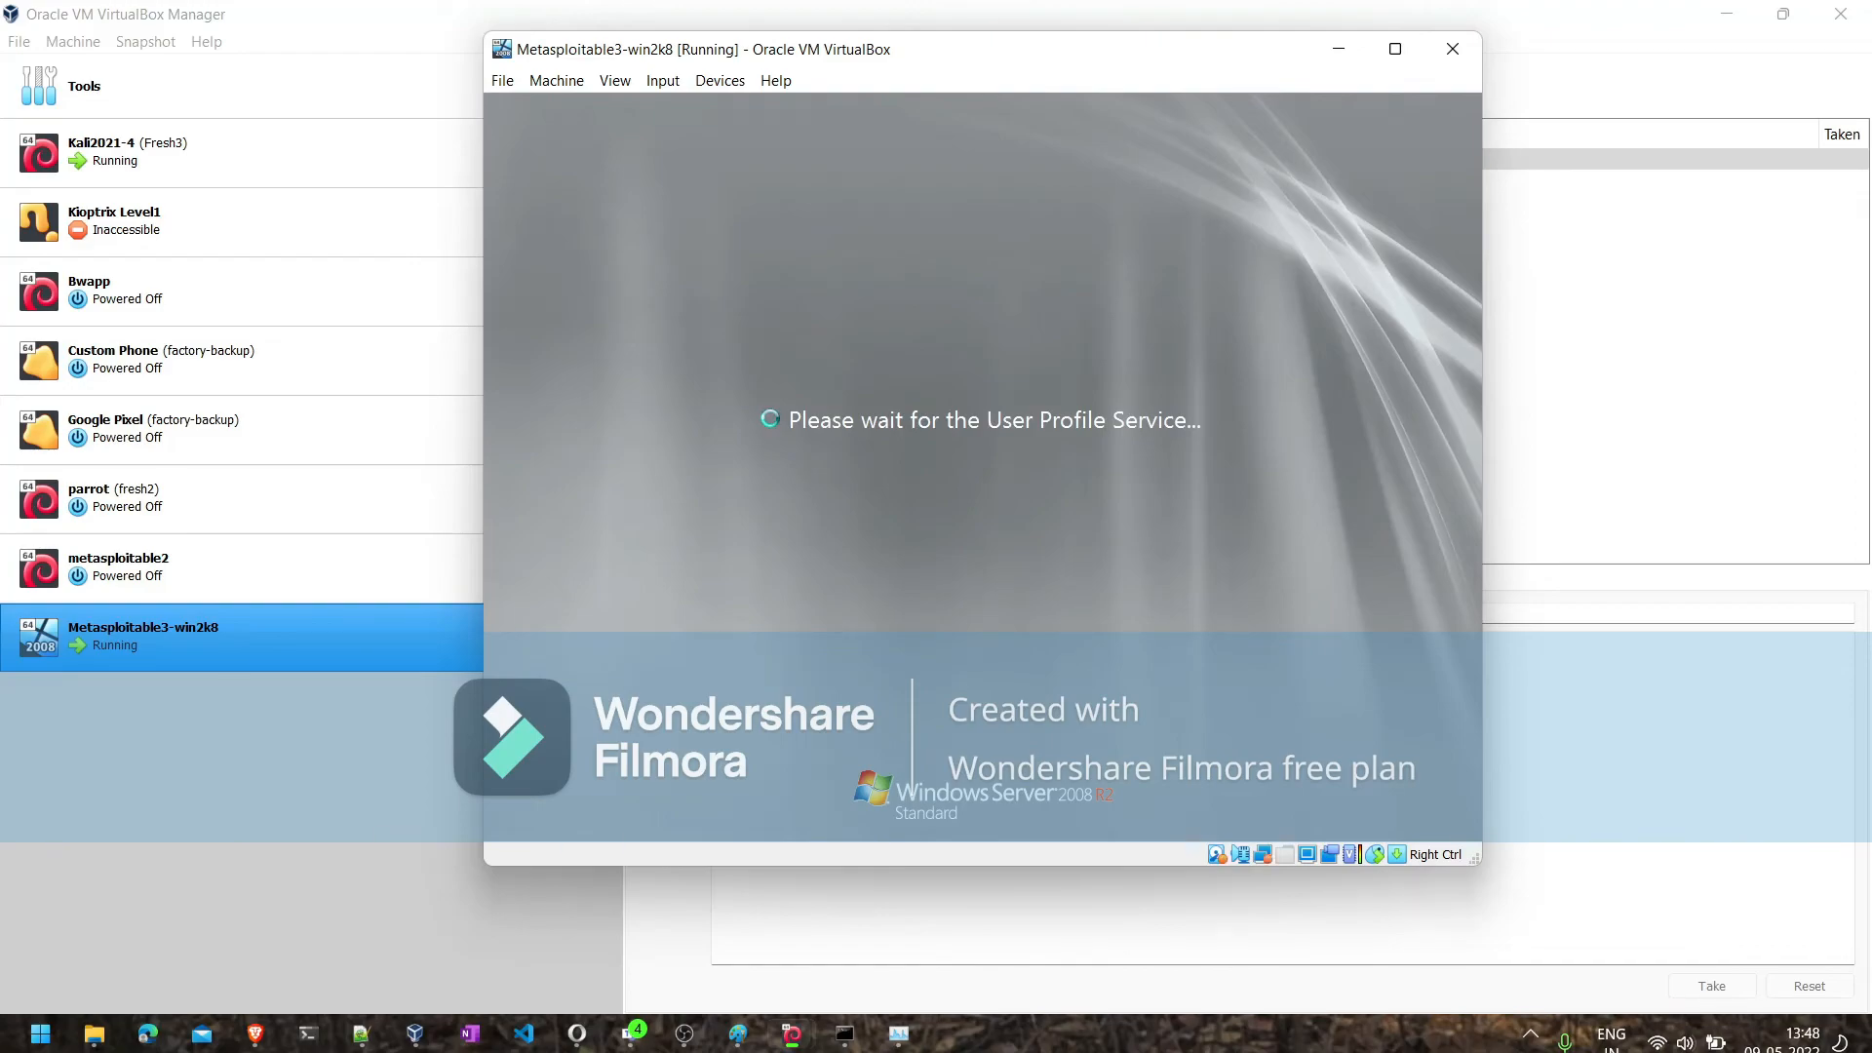
pyautogui.moveTo(792, 1033)
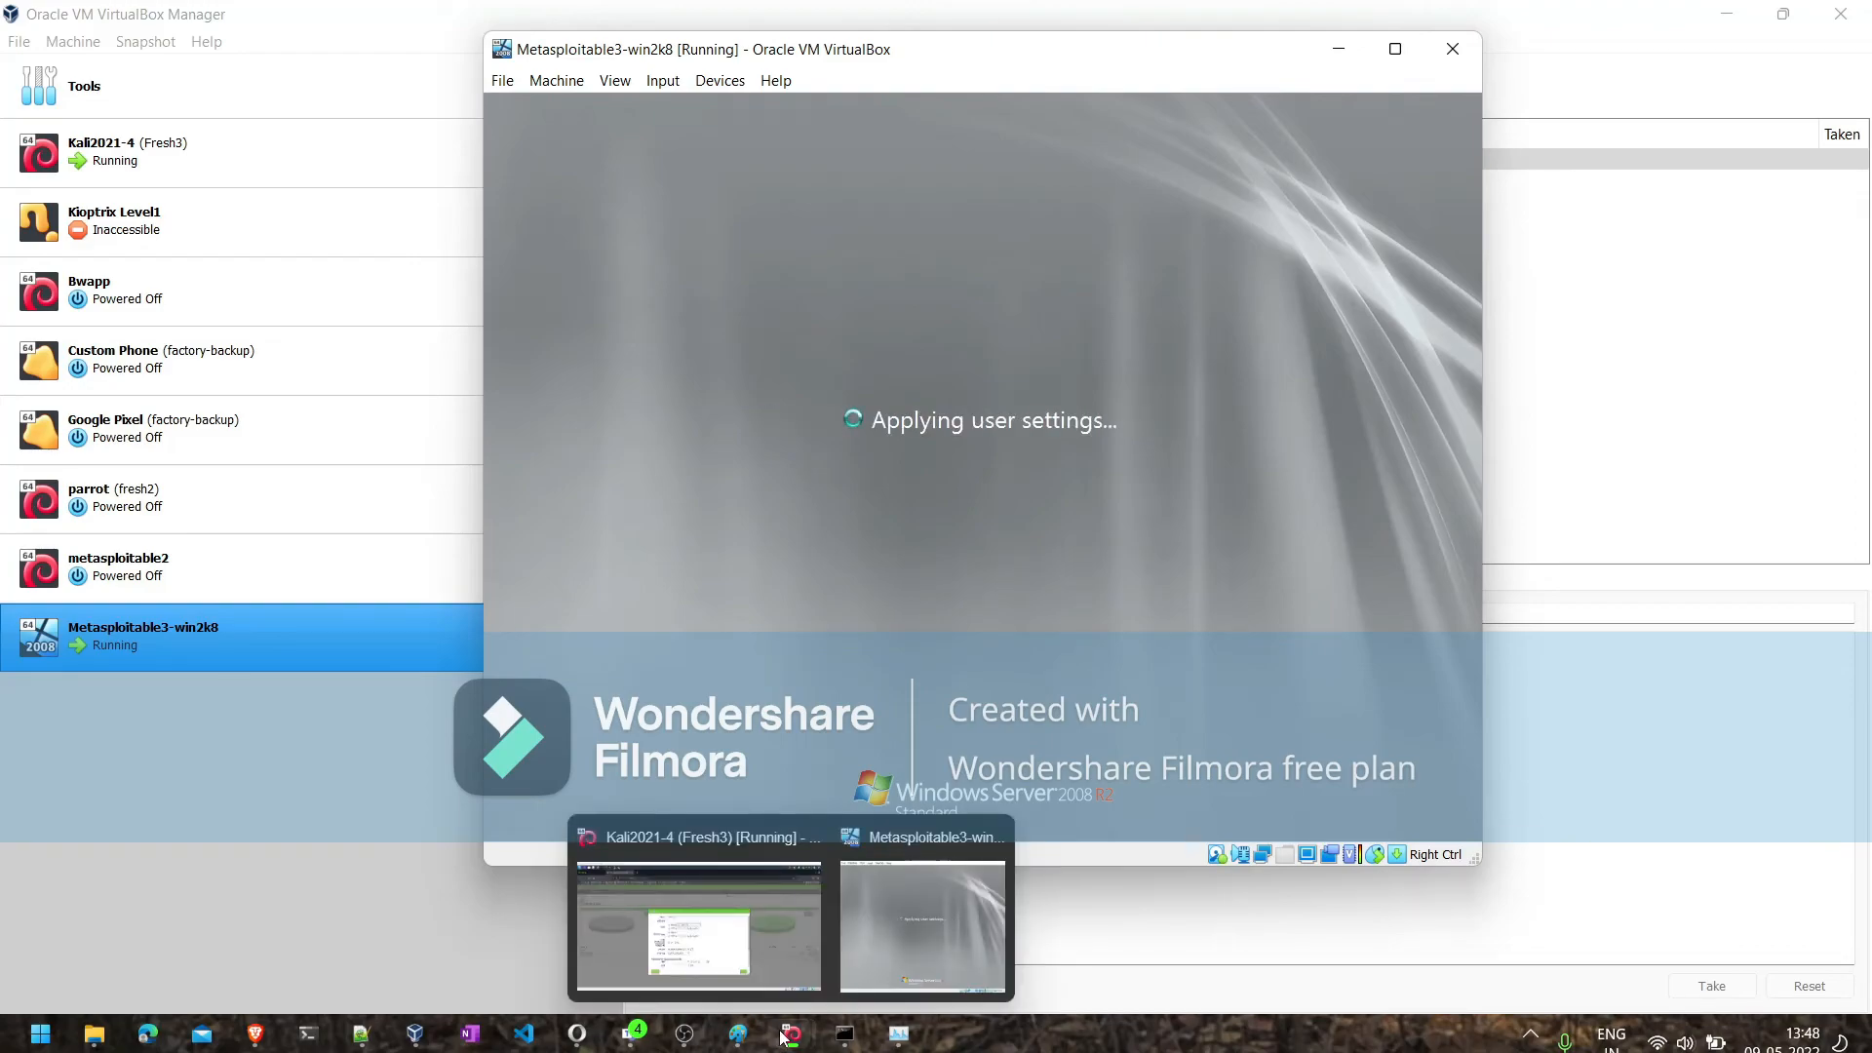
pyautogui.click(755, 945)
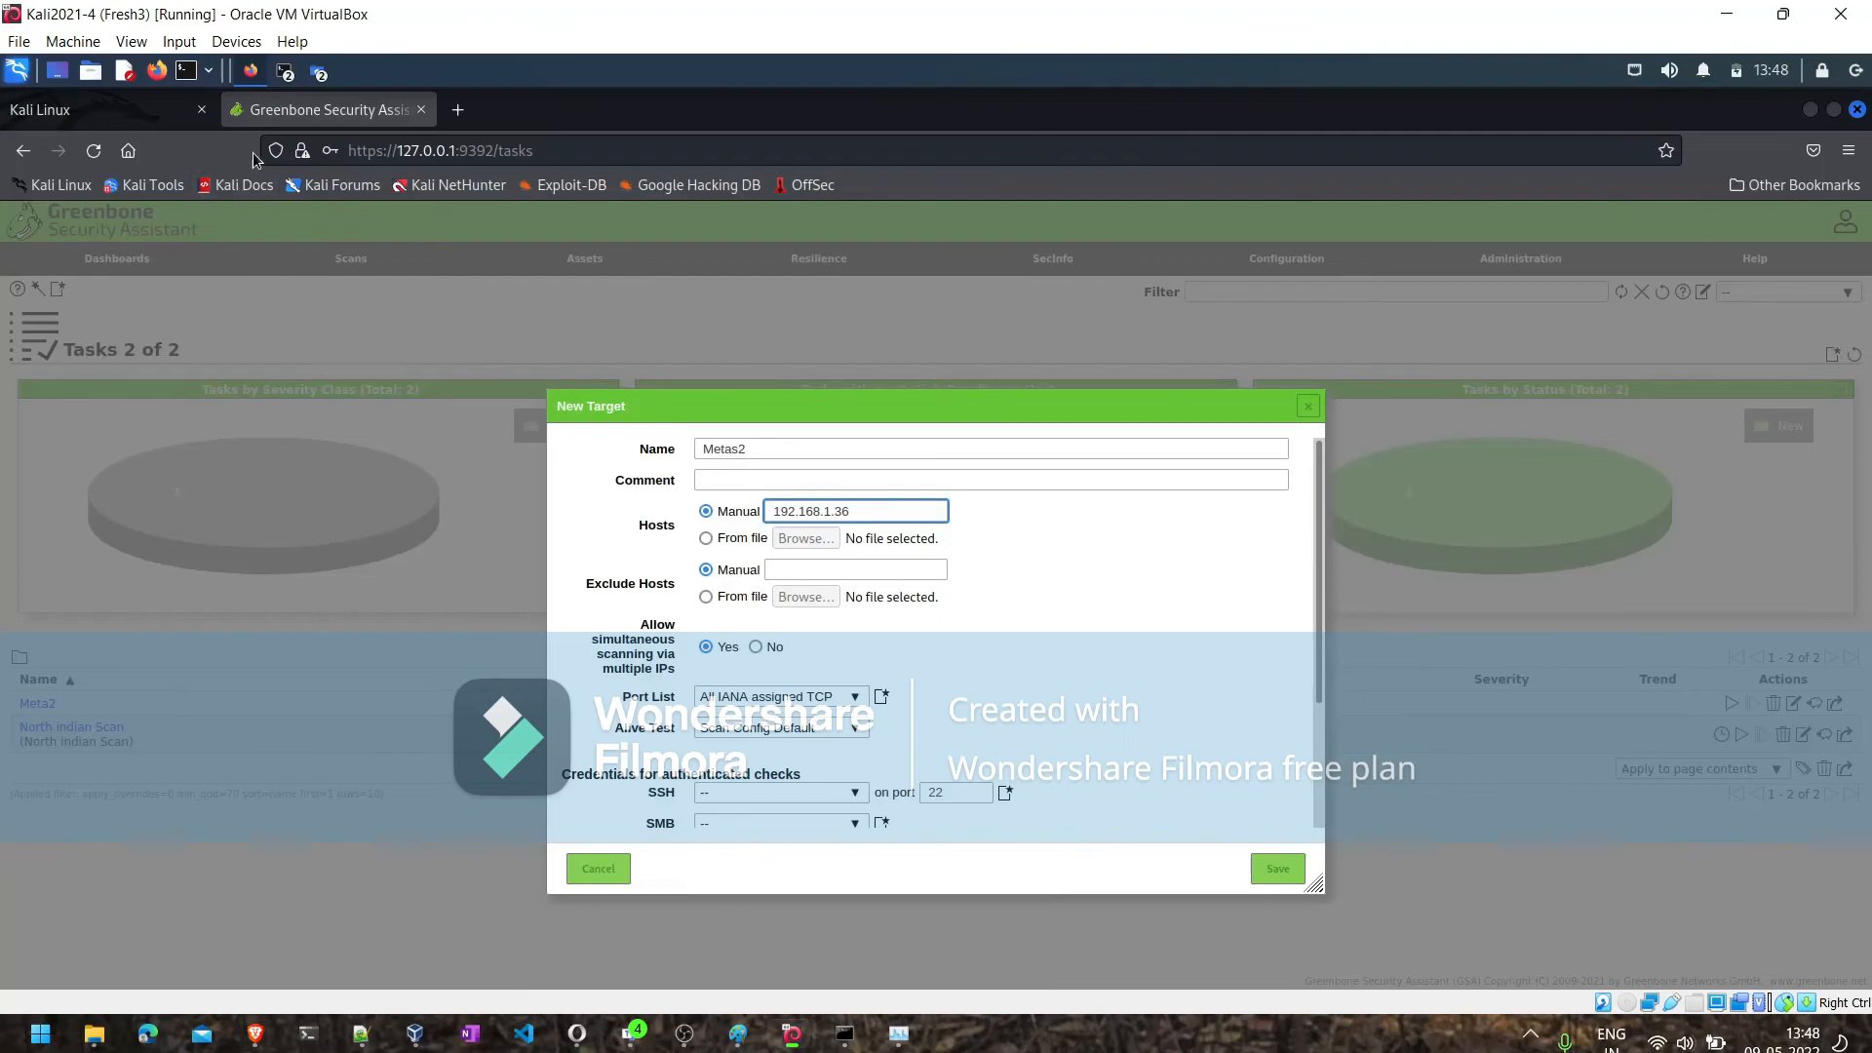
# - Ping 192.168.1.36 from the open Kali terminal and stop the ping after several replies
pyautogui.click(285, 74)
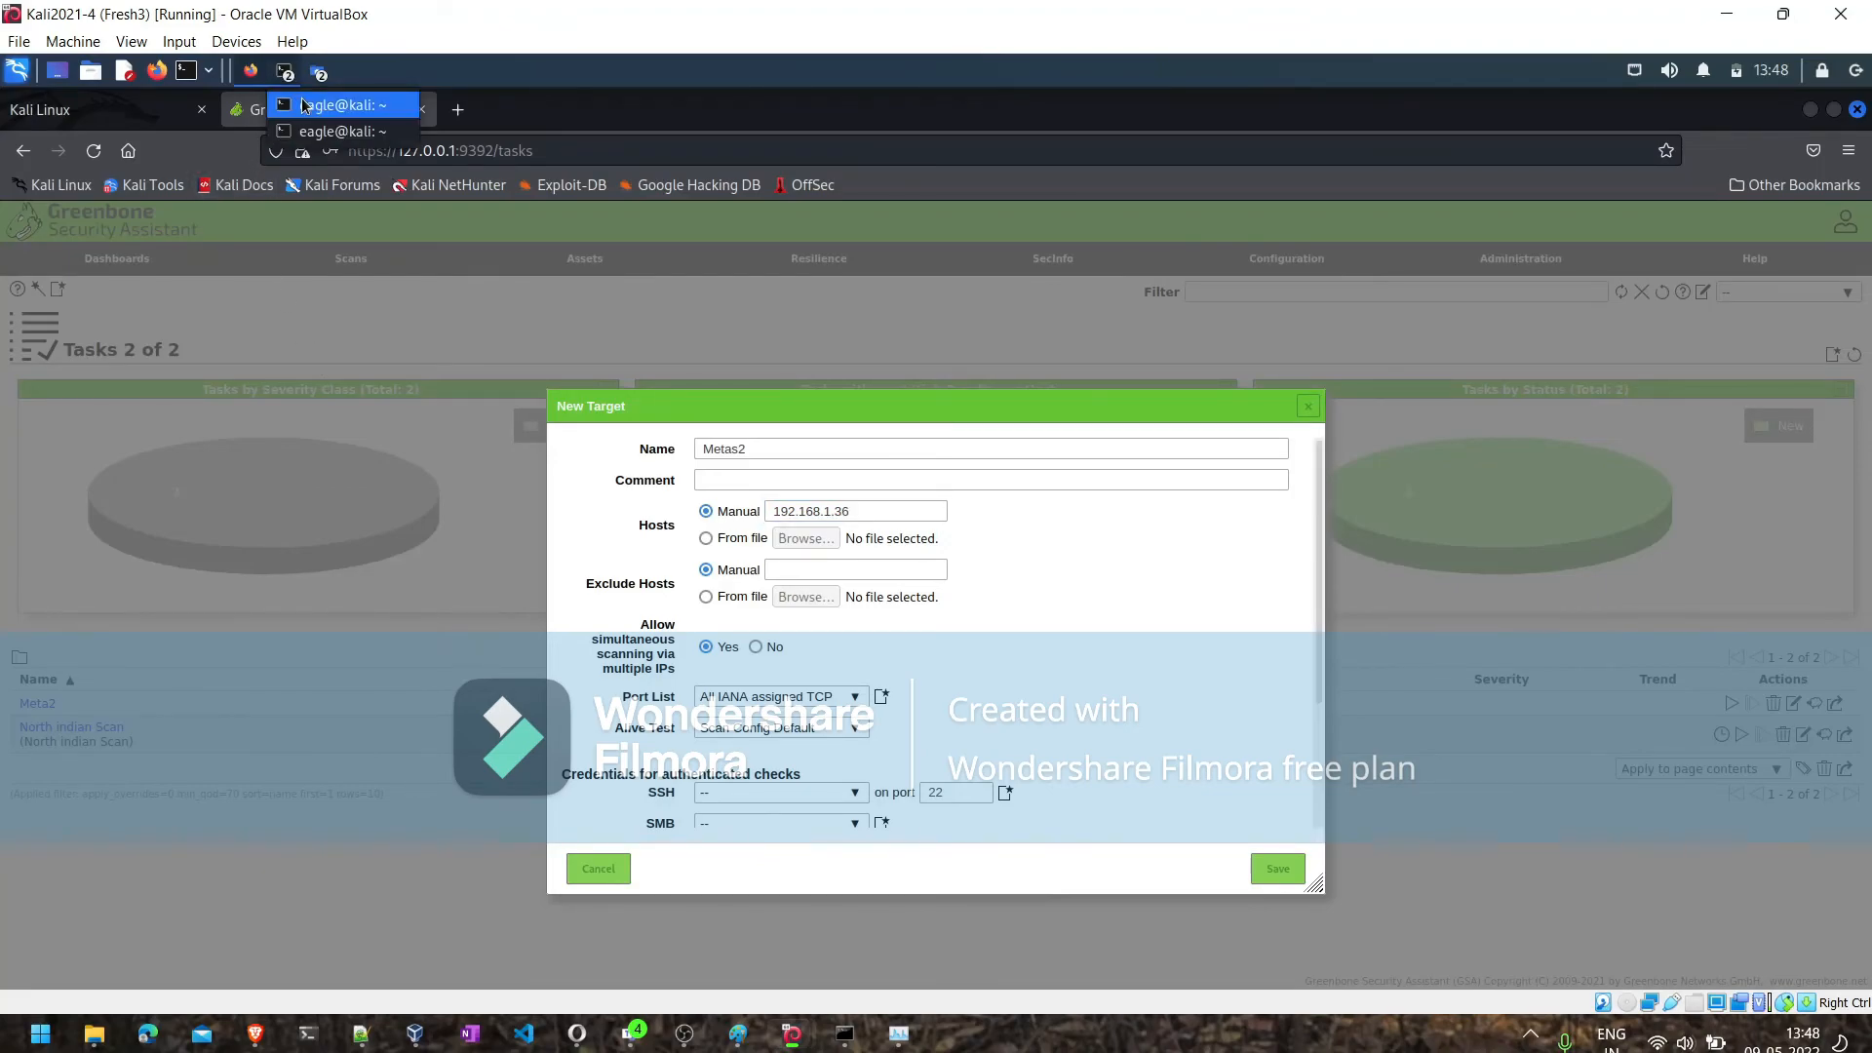
pyautogui.click(302, 105)
pyautogui.write('pin')
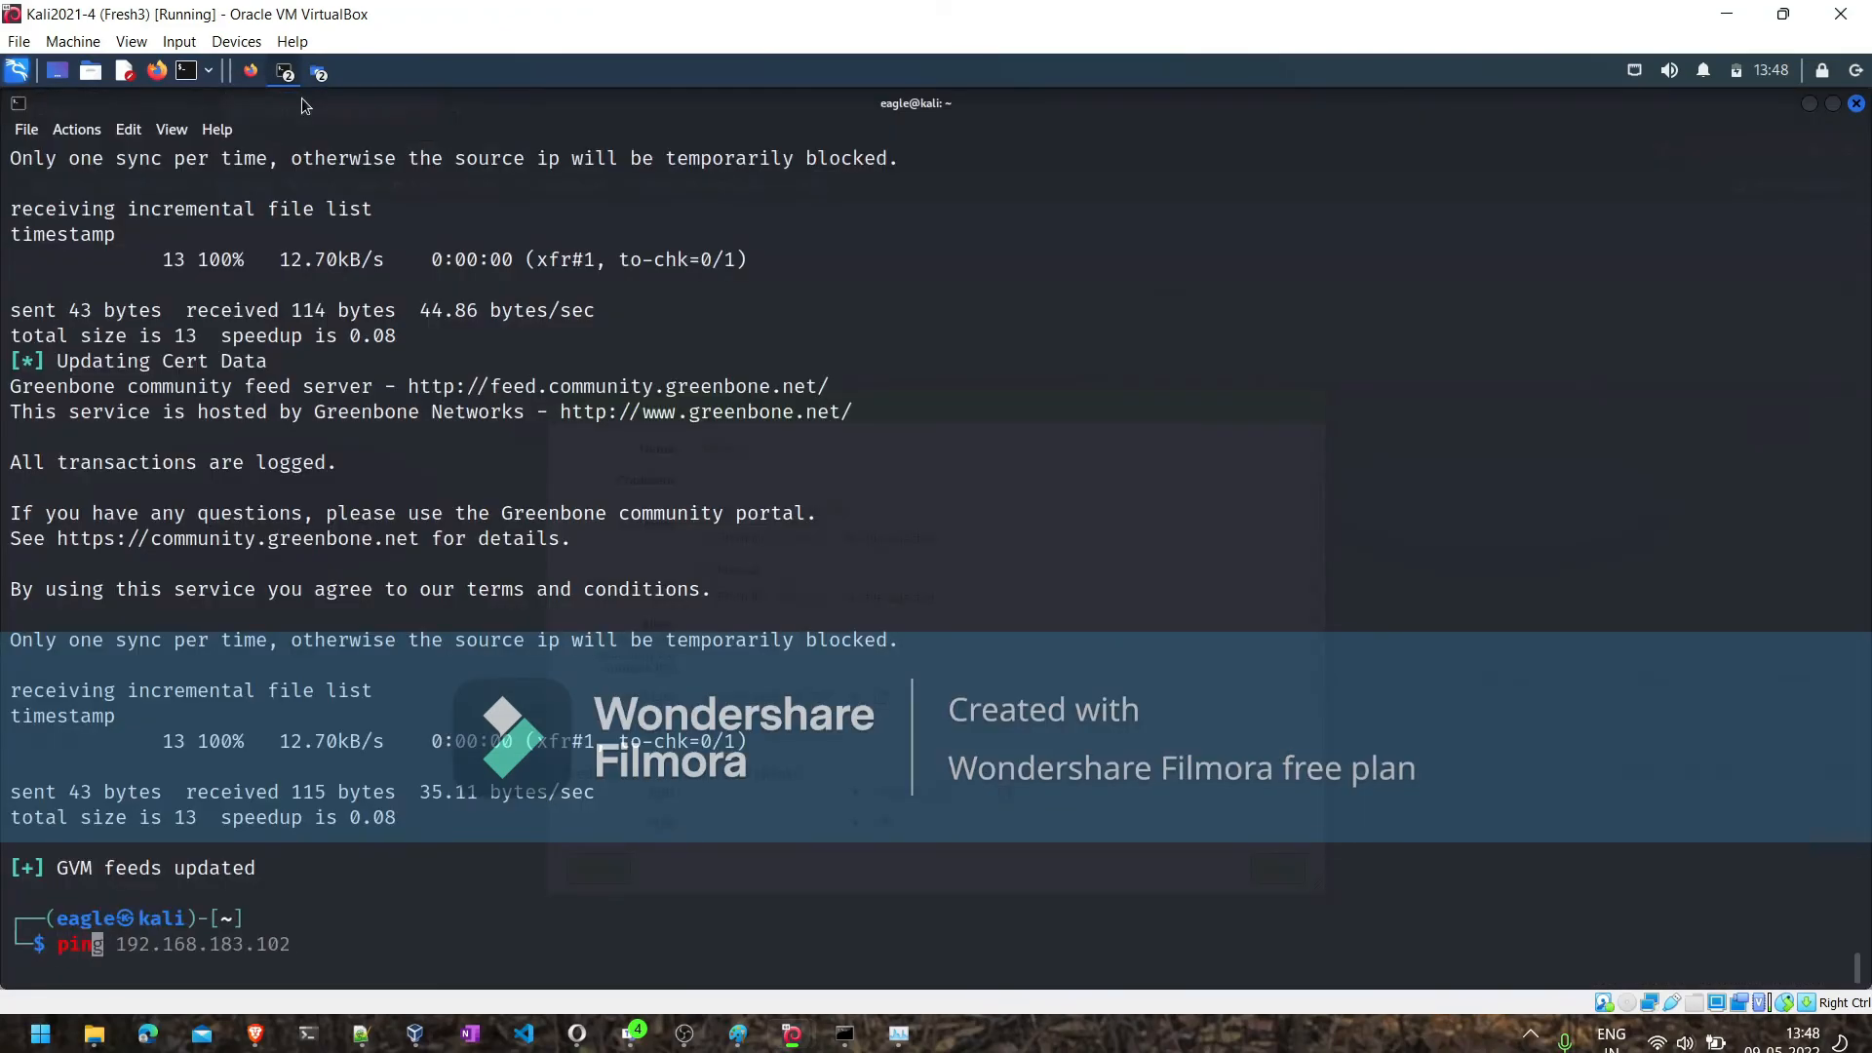
pyautogui.write('g 91.2')
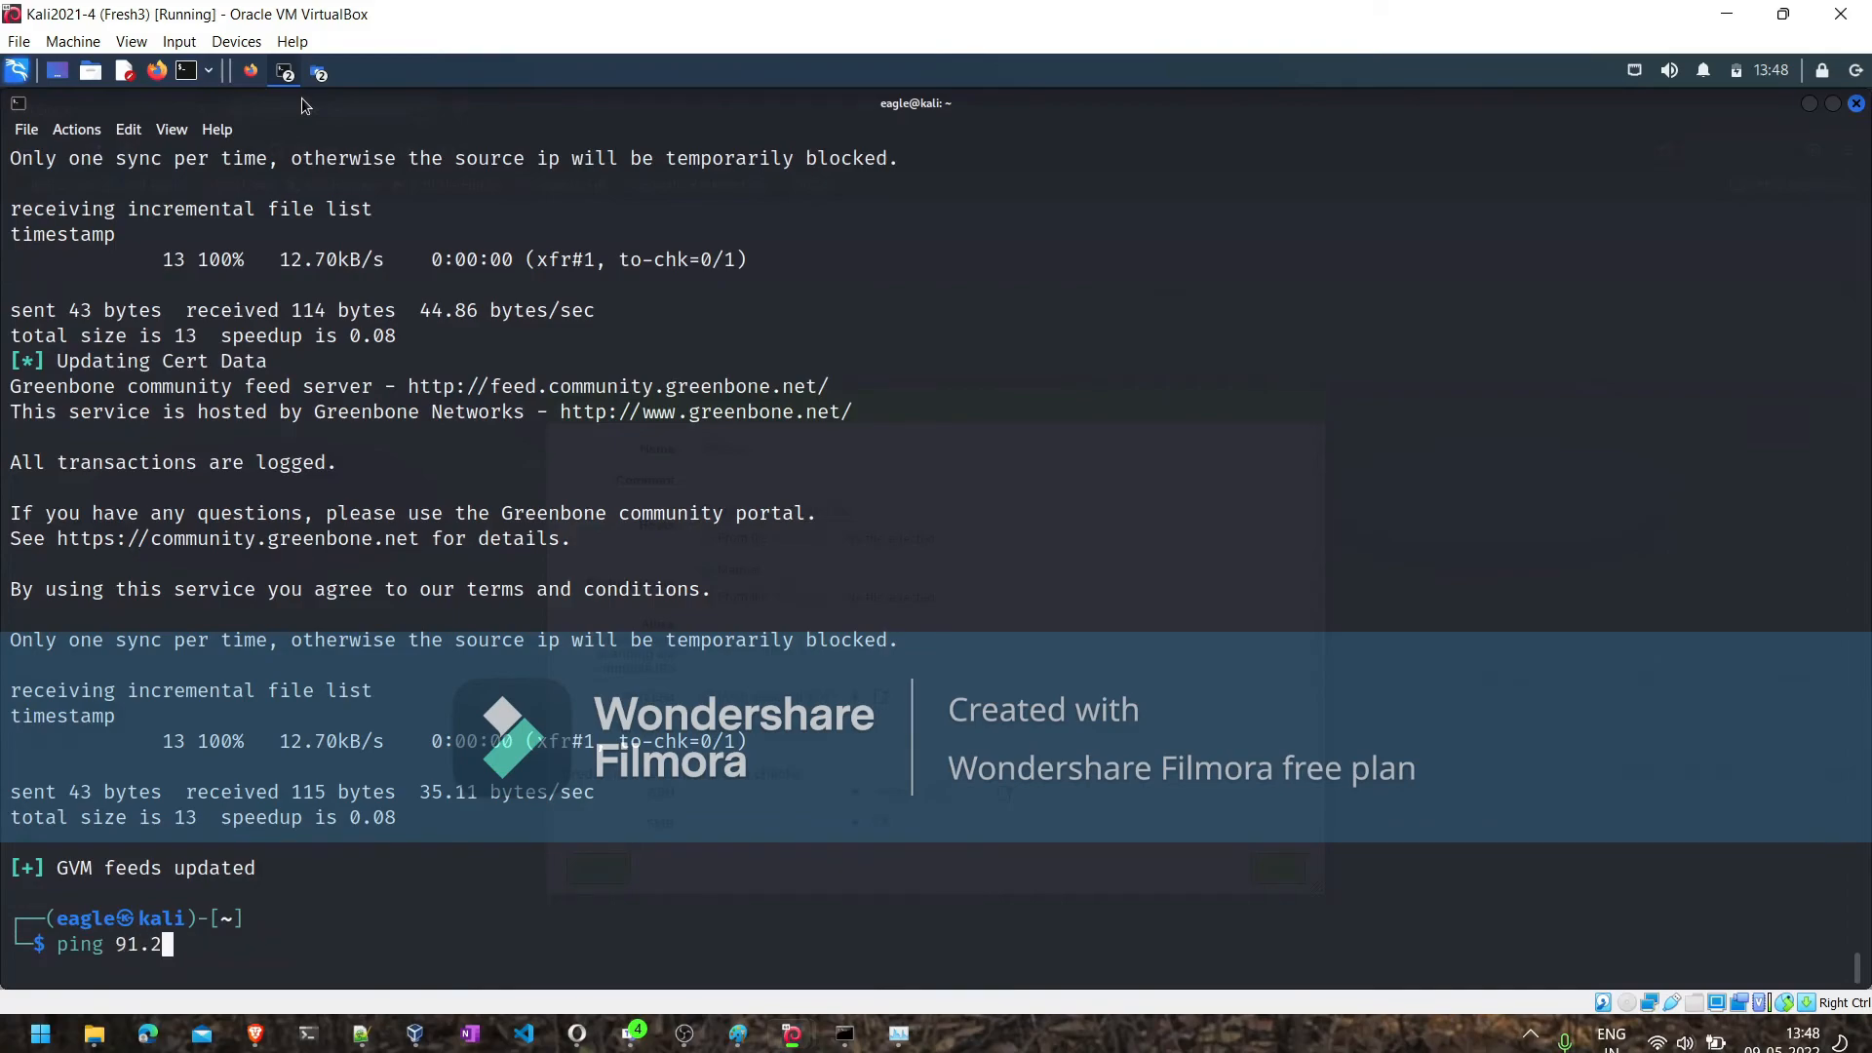
pyautogui.press('BackSpace')
pyautogui.press('BackSpace')
pyautogui.press('BackSpace')
pyautogui.press('BackSpace')
pyautogui.write('192.168.1.5')
pyautogui.press('BackSpace')
pyautogui.write('36')
pyautogui.press('Return')
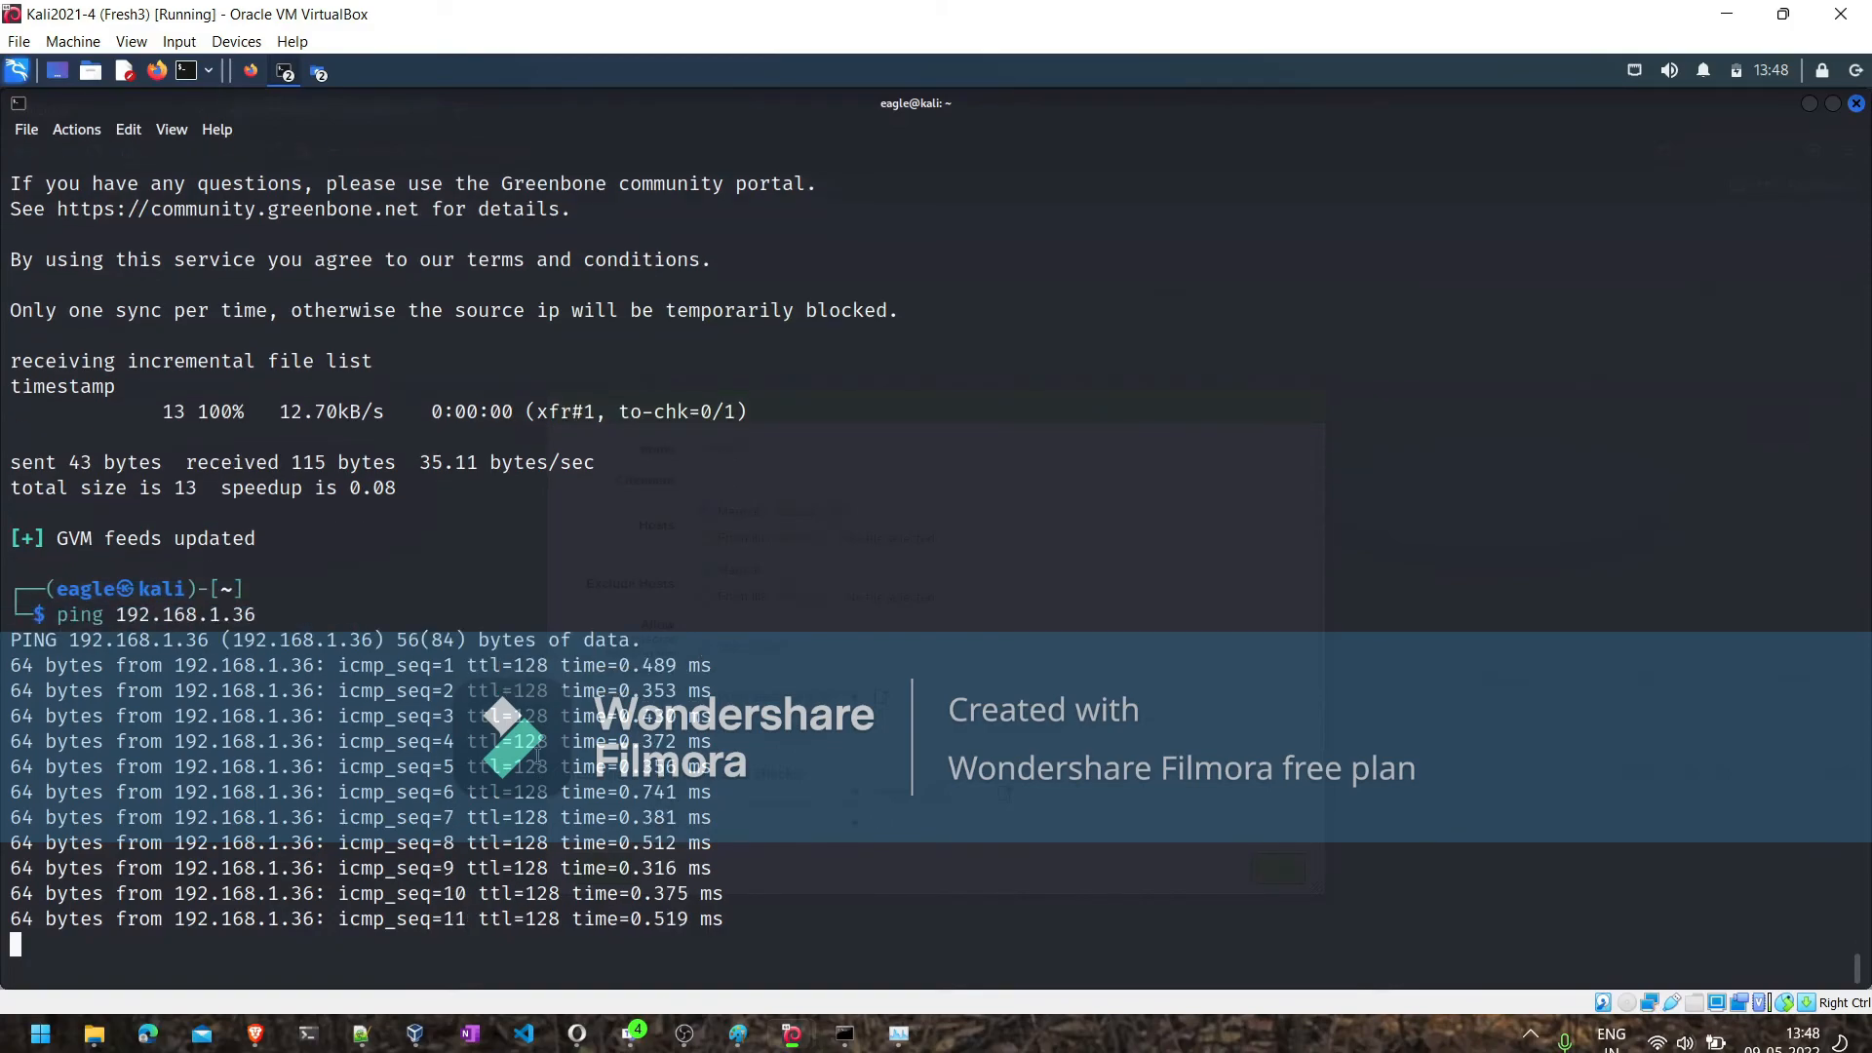
pyautogui.hotkey('ctrl', 'c')
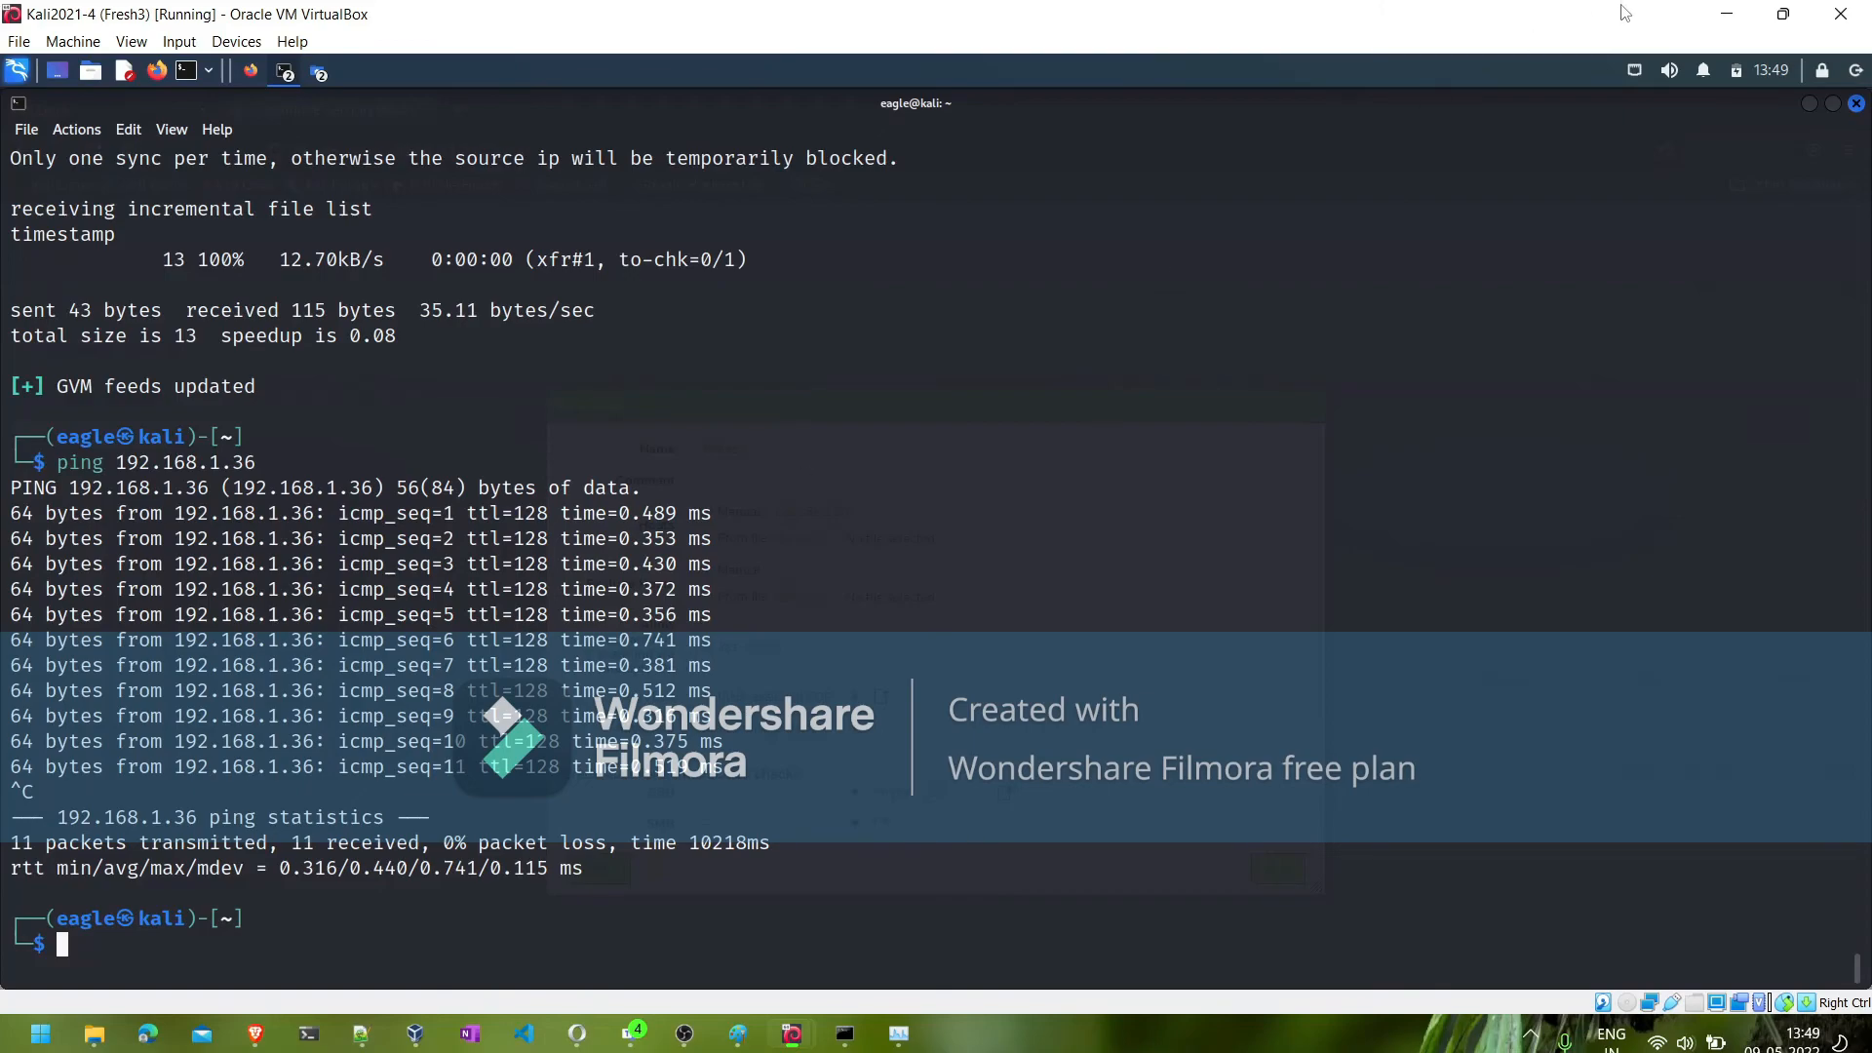
# - Minimize the Metasploitable3-win2k8 window, return to the New Target form in Kali, and show the virtual machine full screen
pyautogui.click(1741, 15)
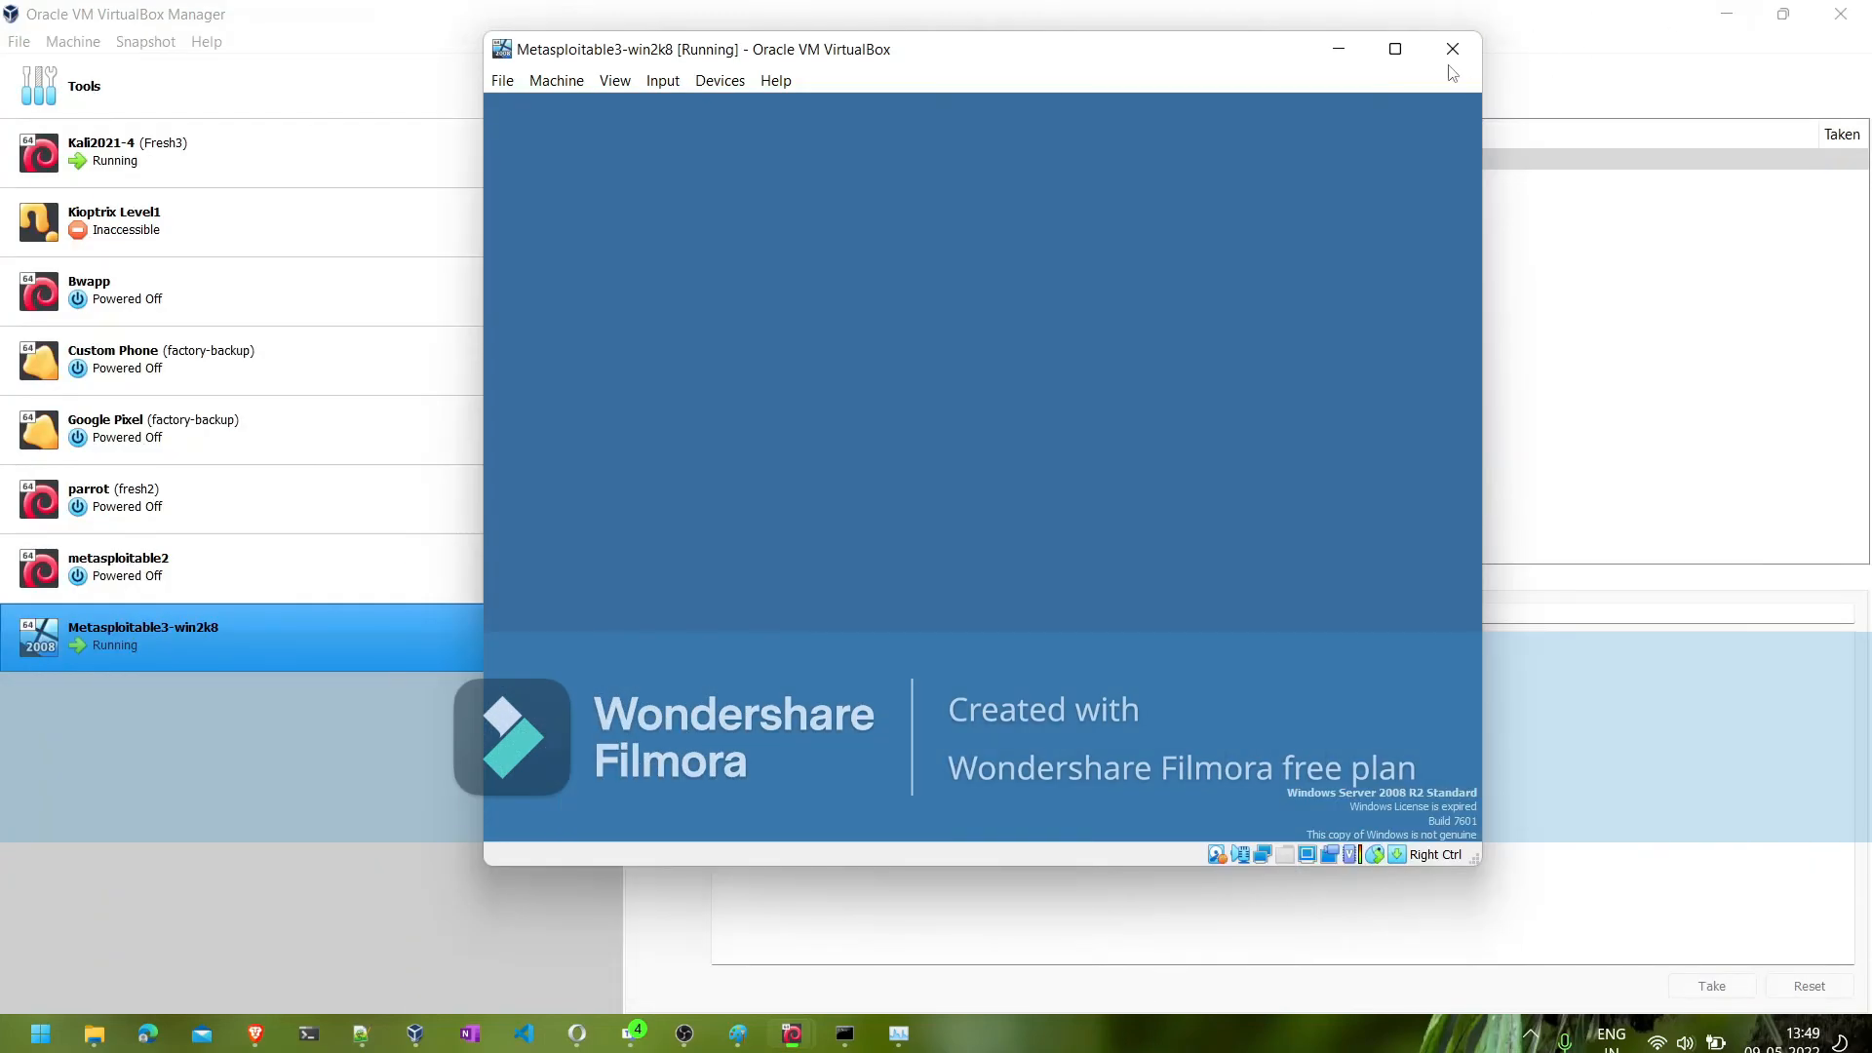
pyautogui.click(1340, 48)
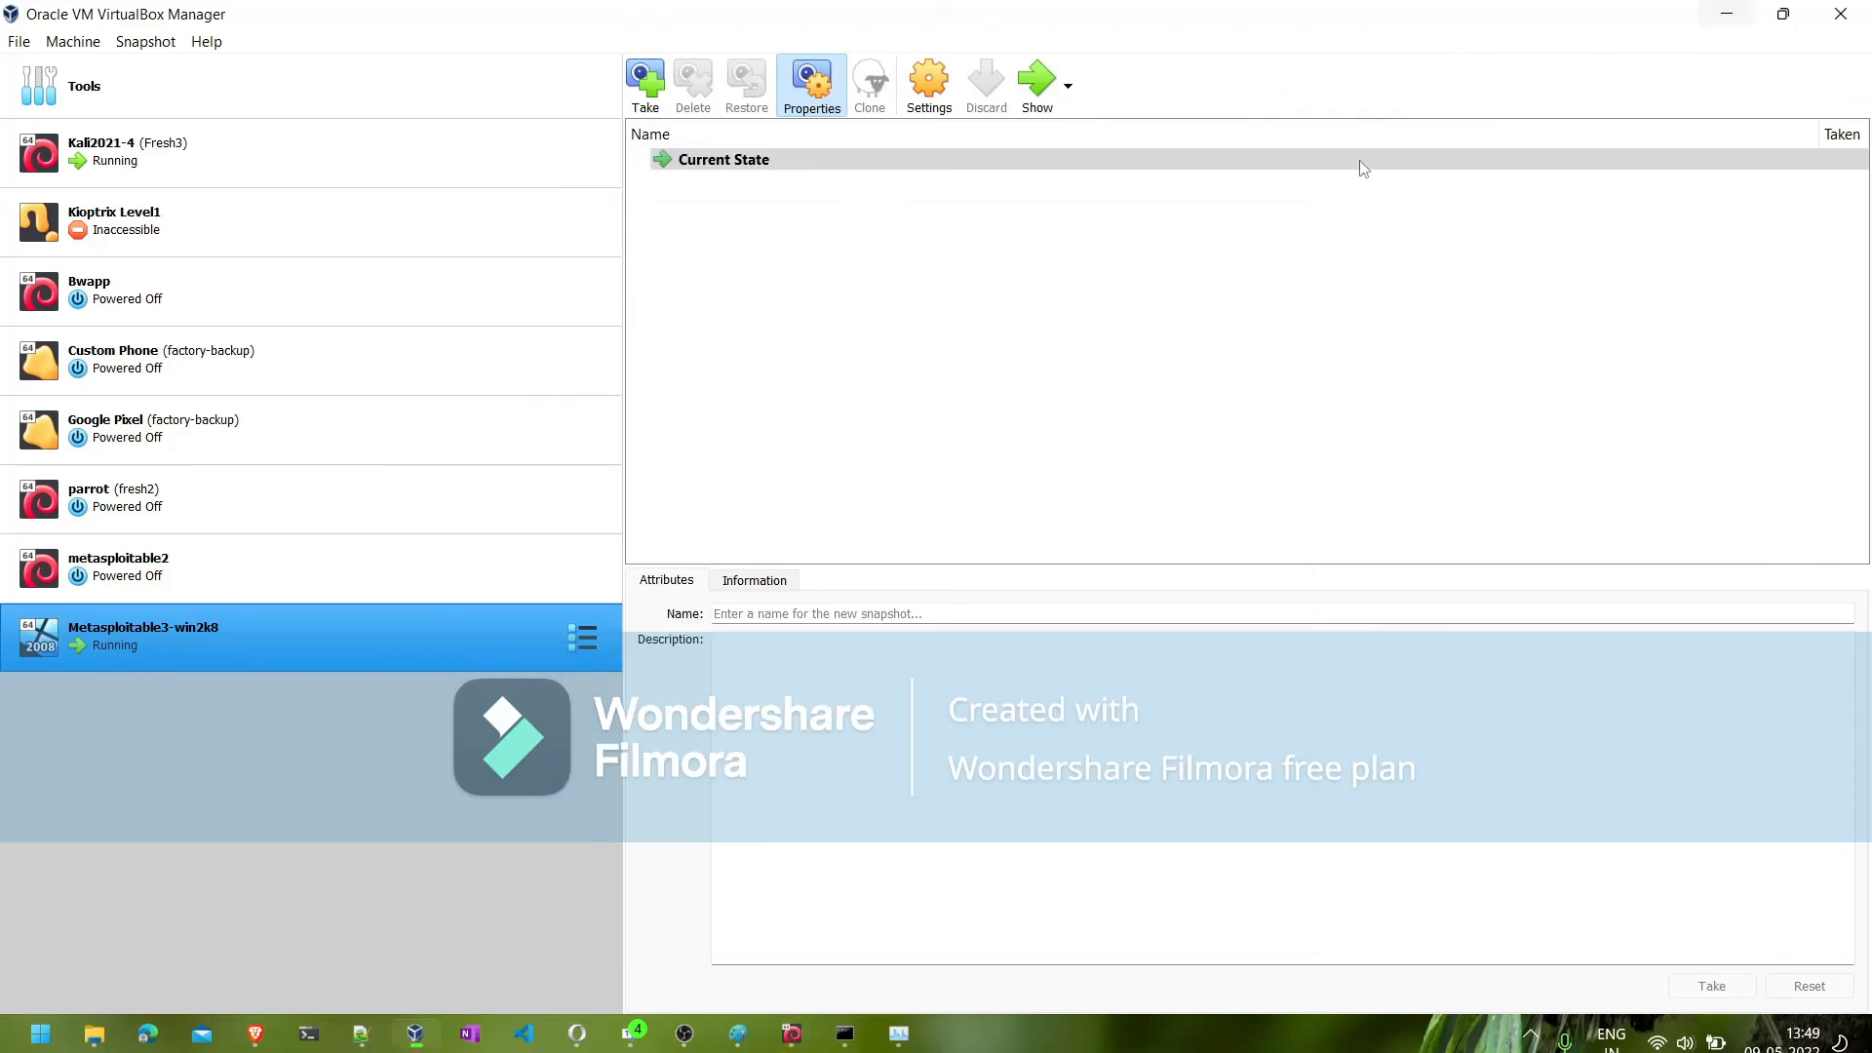
pyautogui.moveTo(790, 1039)
pyautogui.click(738, 946)
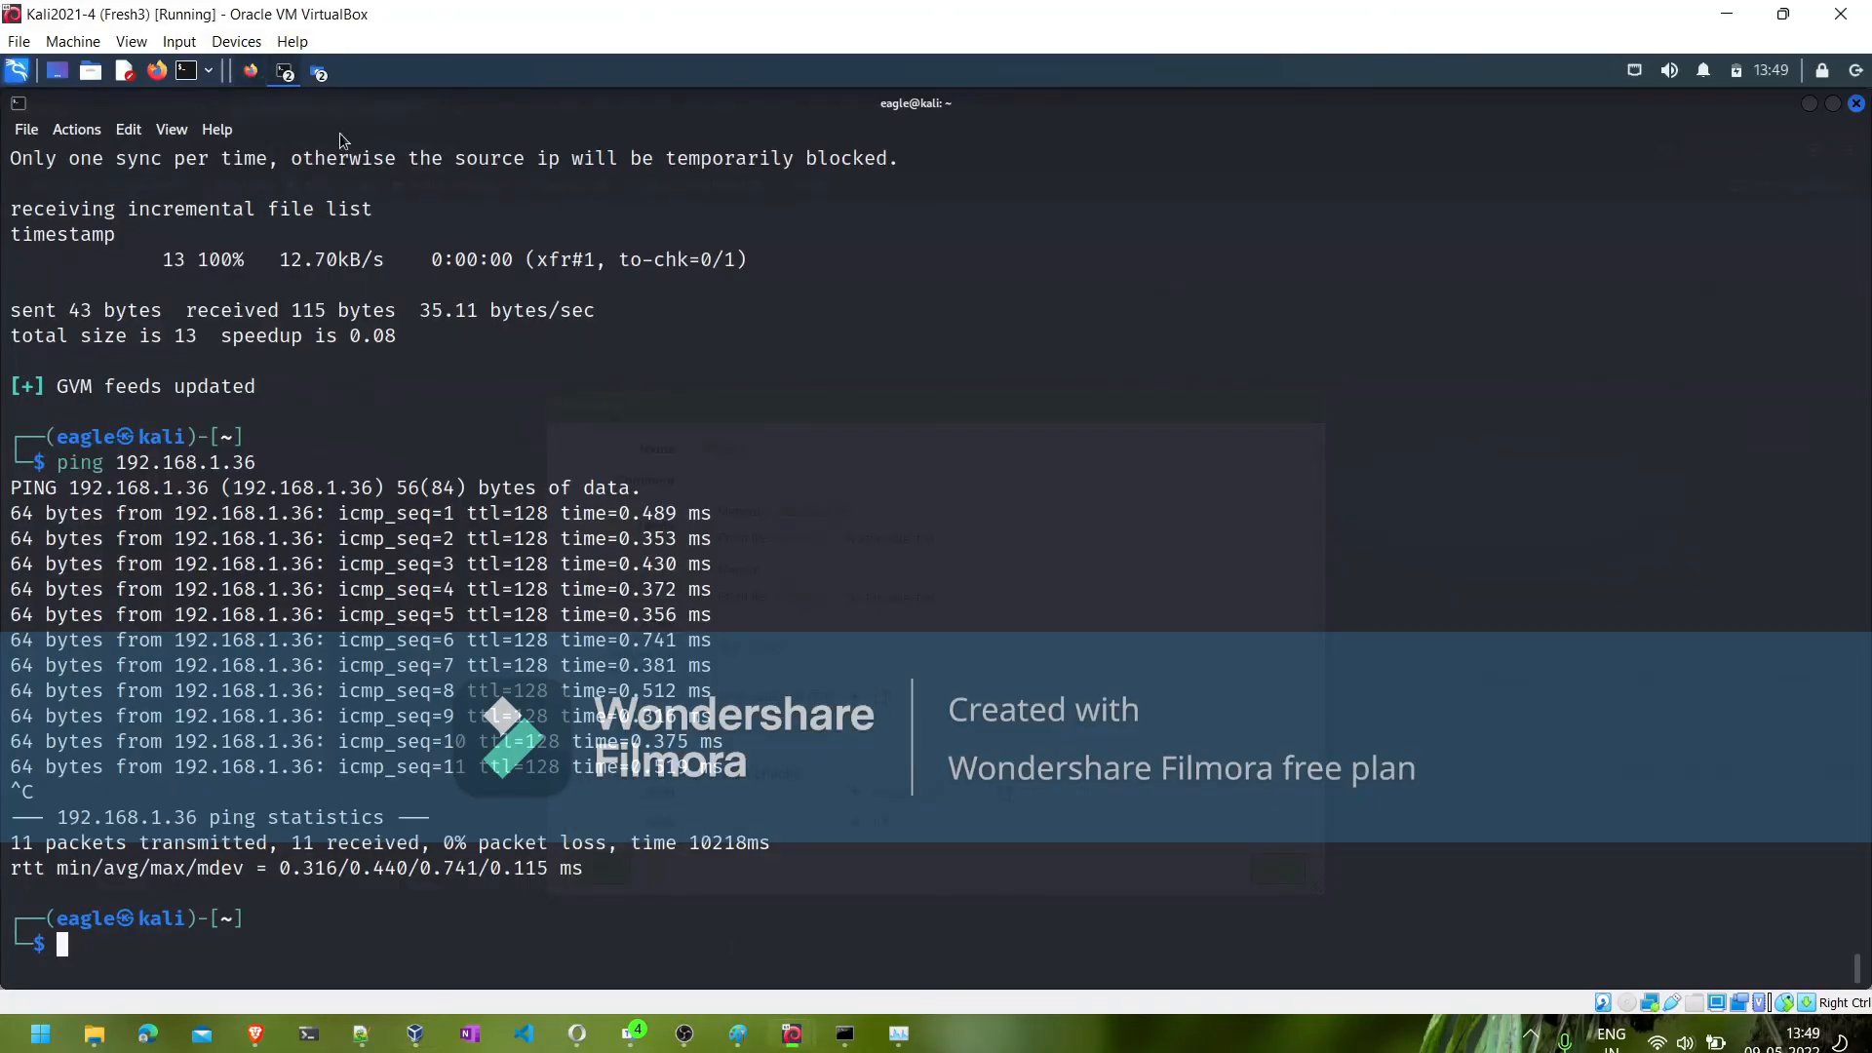
pyautogui.hotkey('alt', 'Tab')
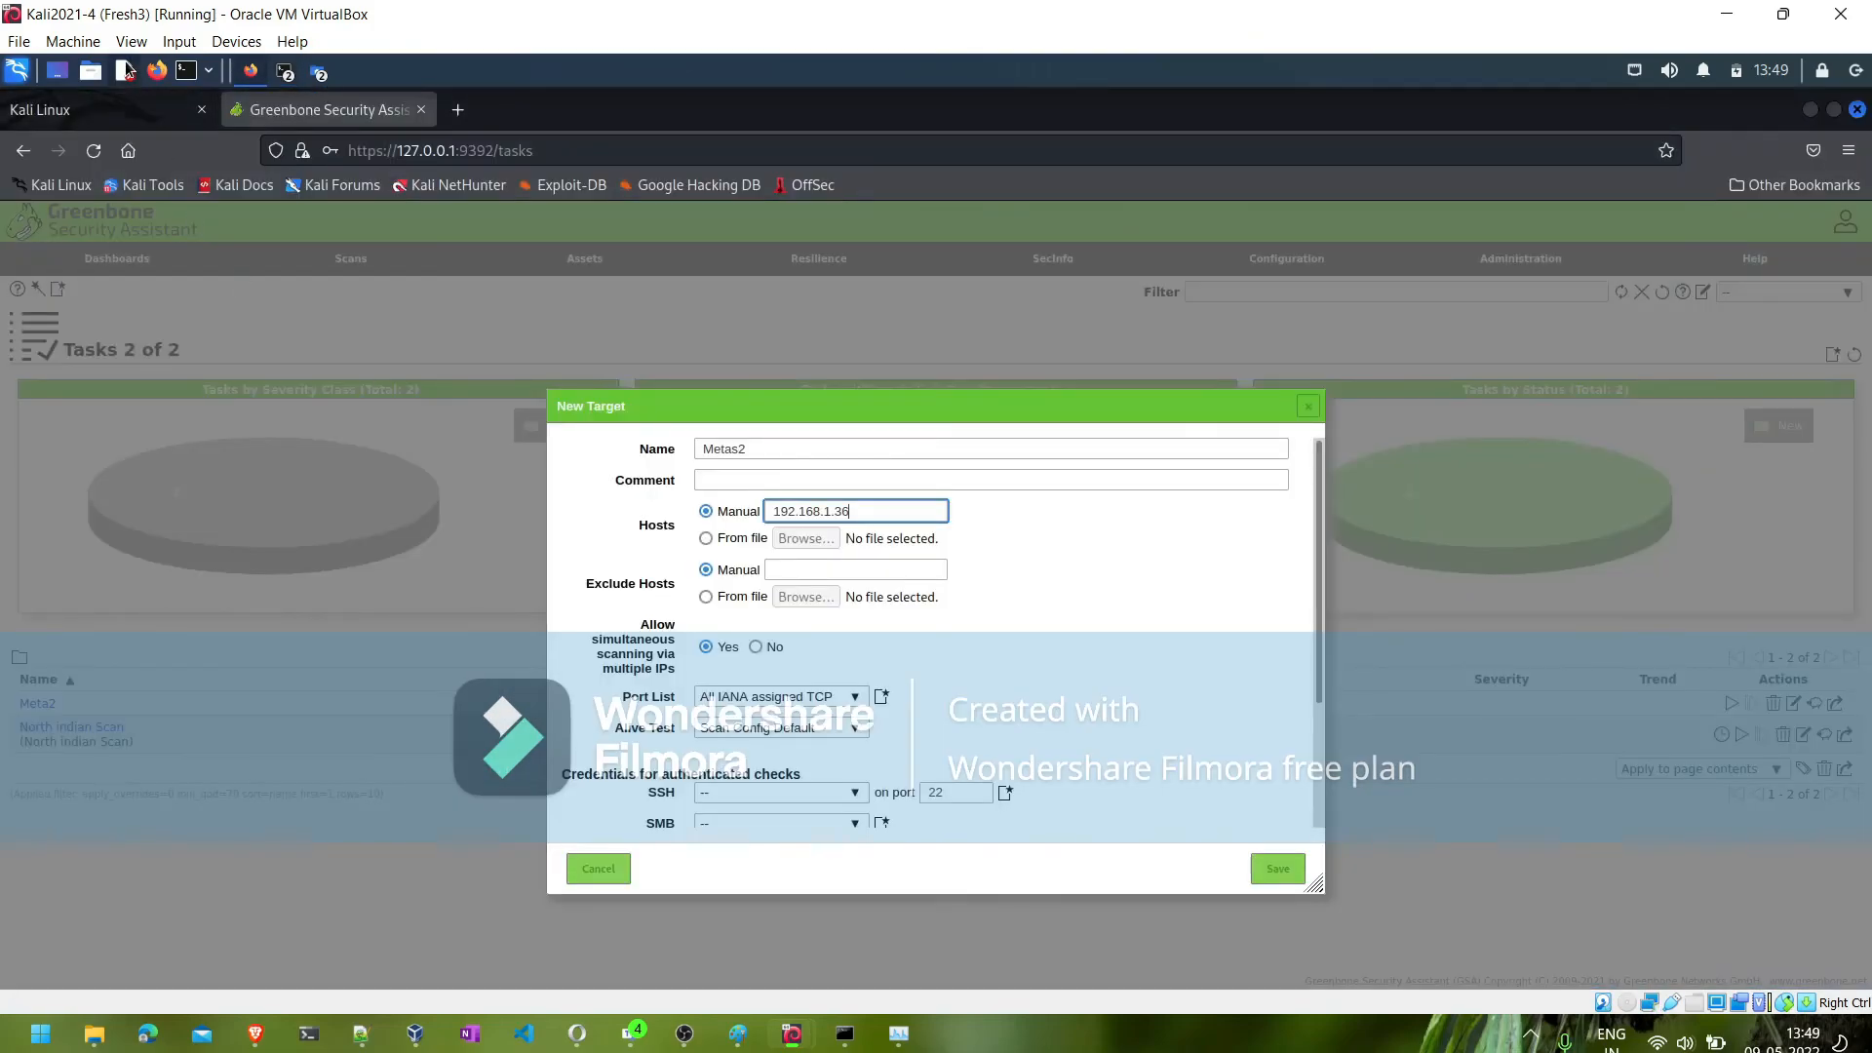
pyautogui.click(130, 41)
pyautogui.click(170, 59)
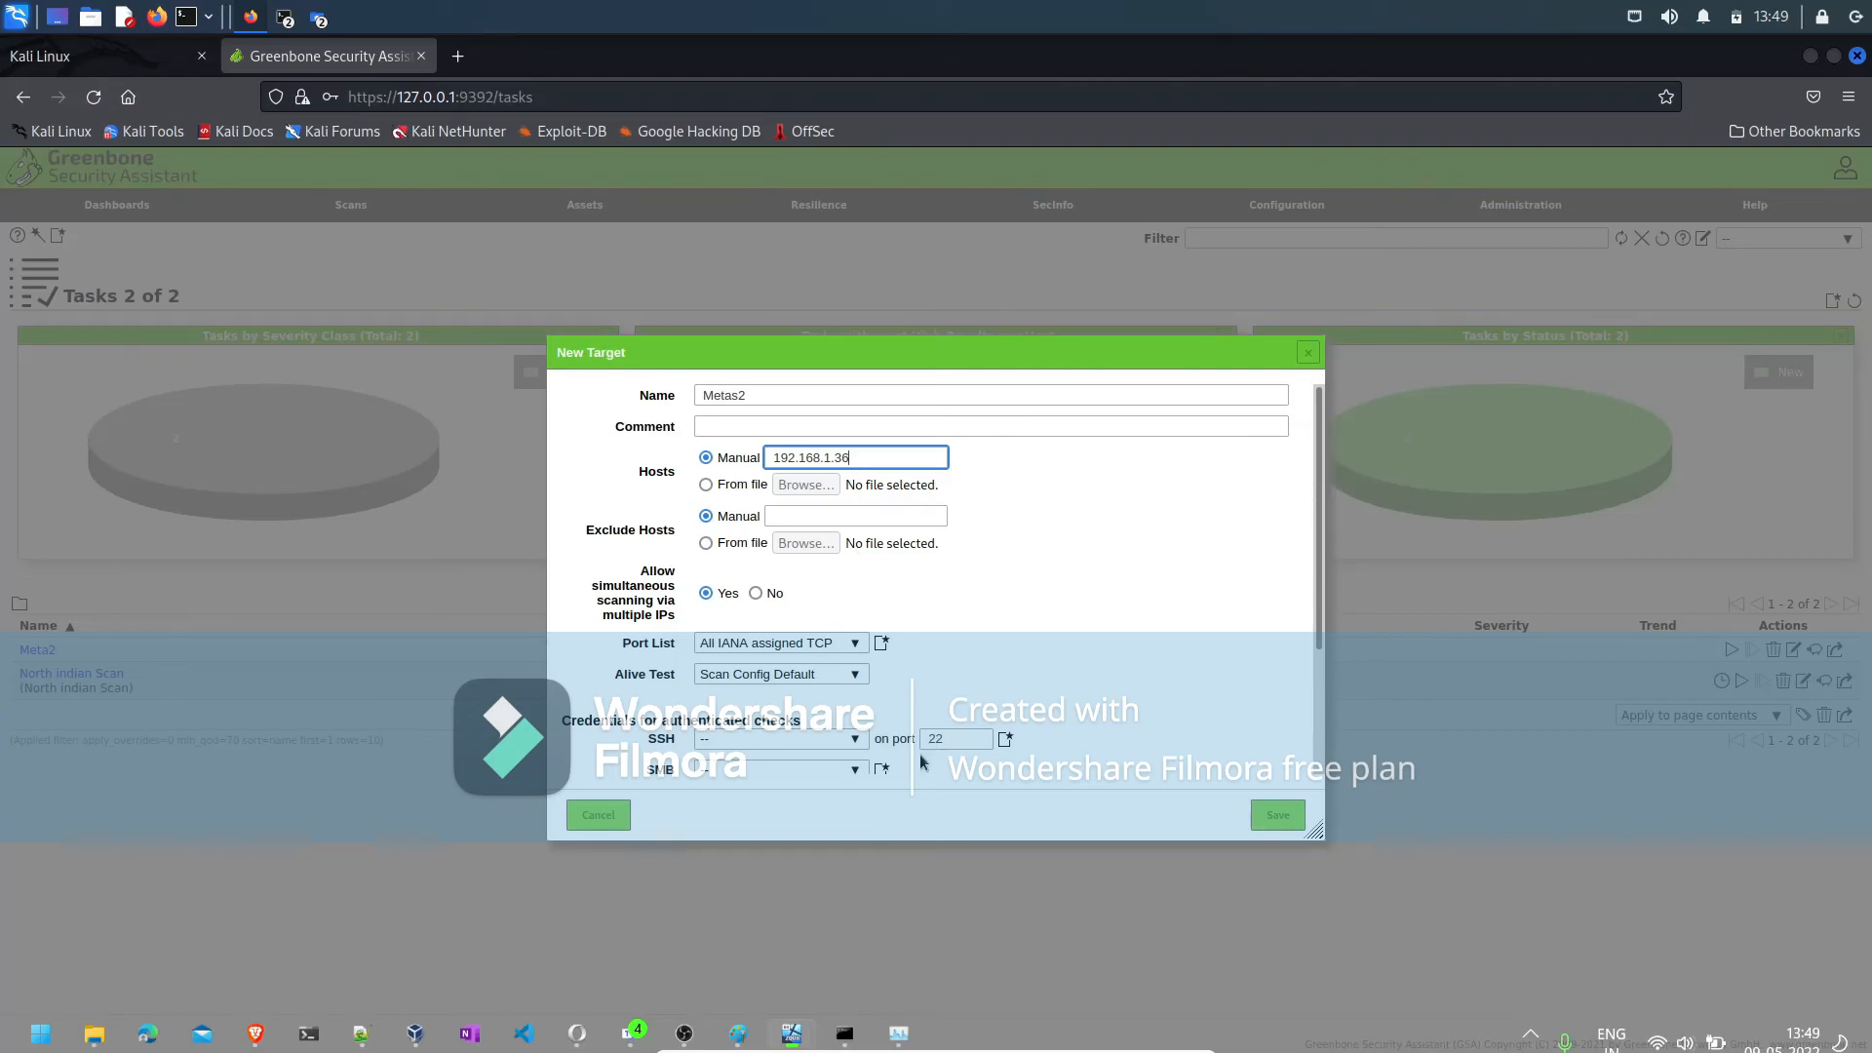
# - Create an SMB credential named meta3 for the new target, entering the account username and password, and save the target
pyautogui.scroll(-3, 1314, 701)
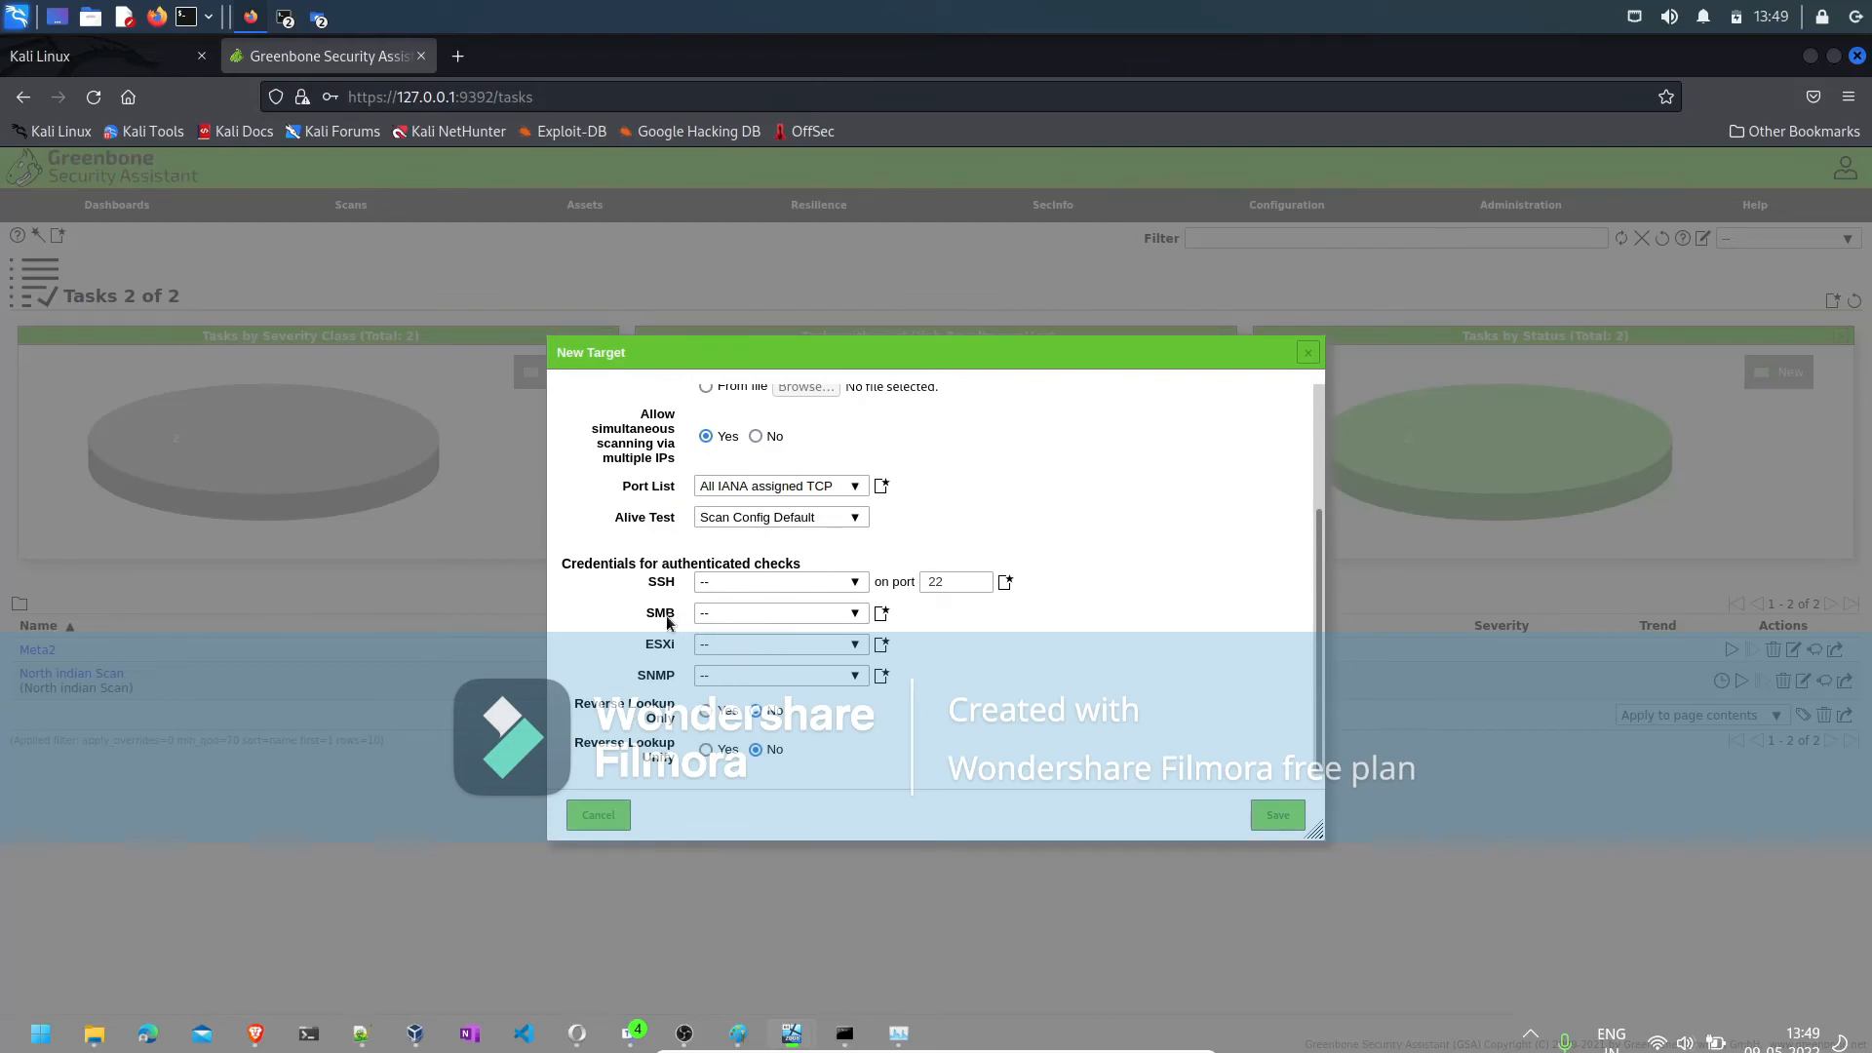
pyautogui.click(881, 614)
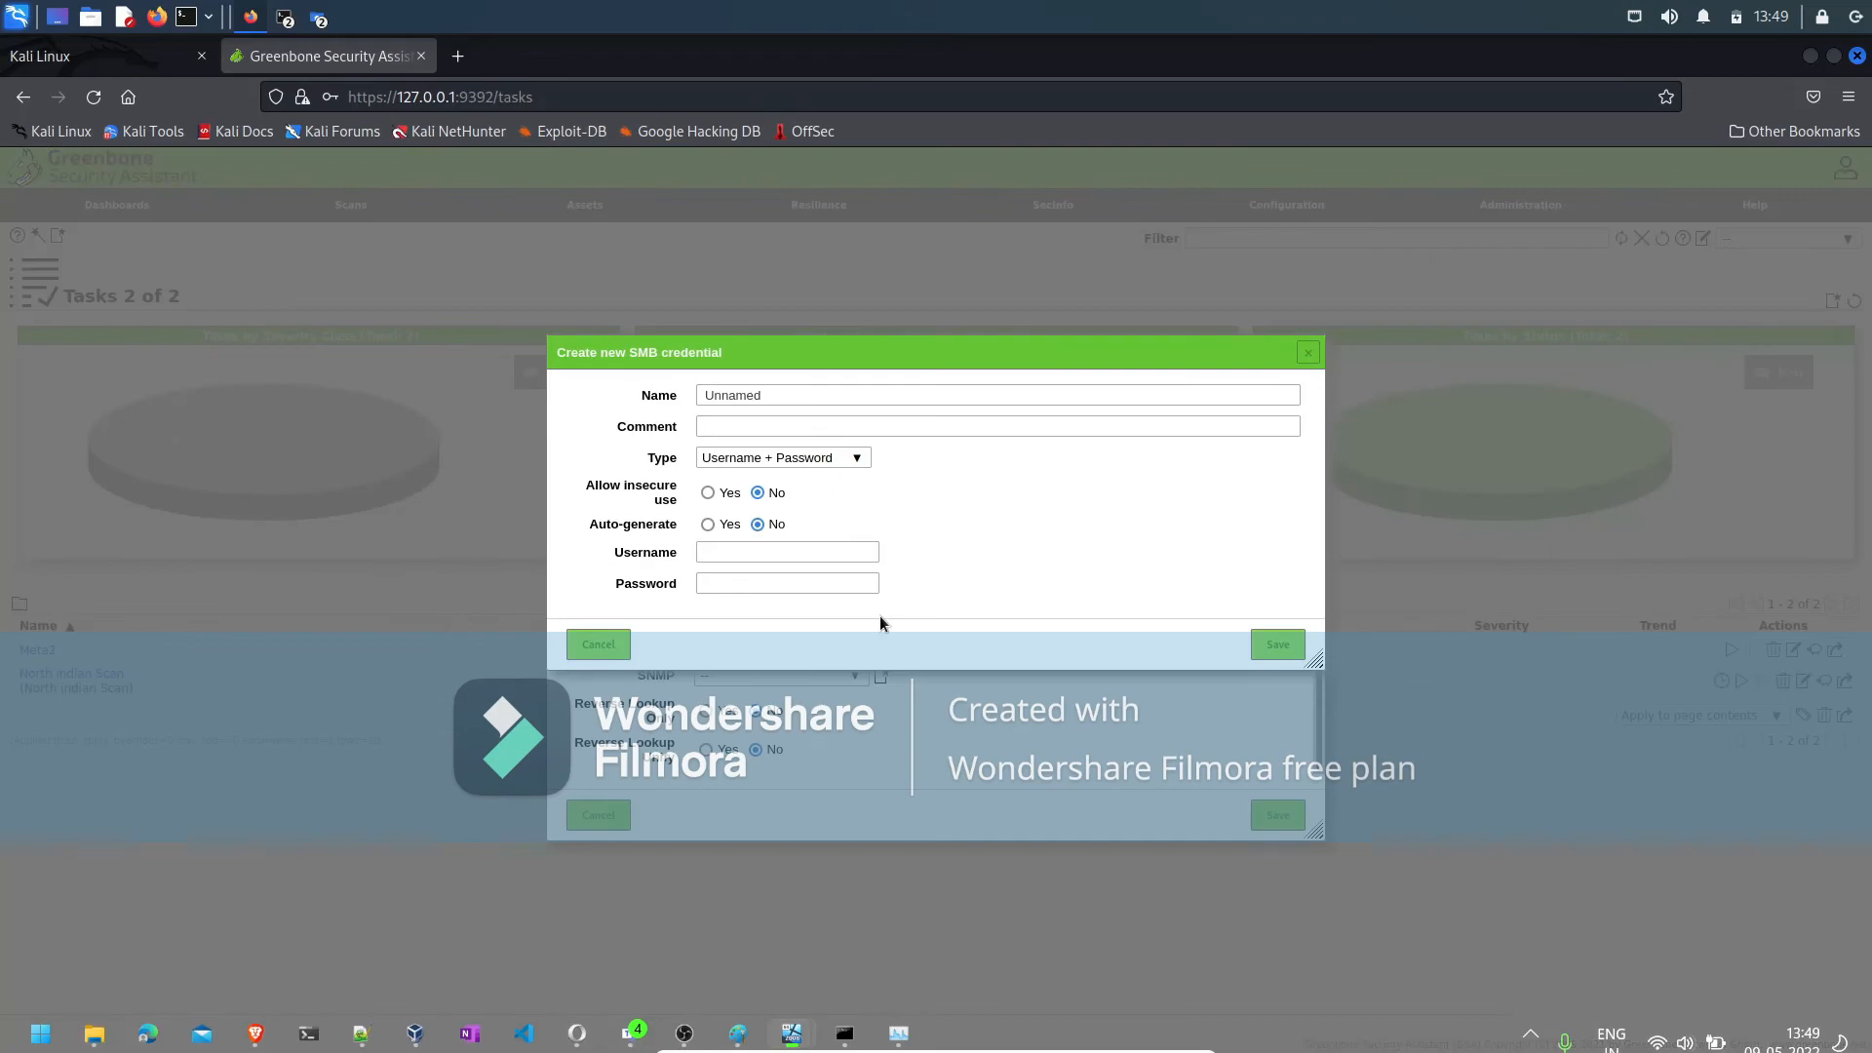
pyautogui.click(733, 393)
pyautogui.doubleClick(733, 394)
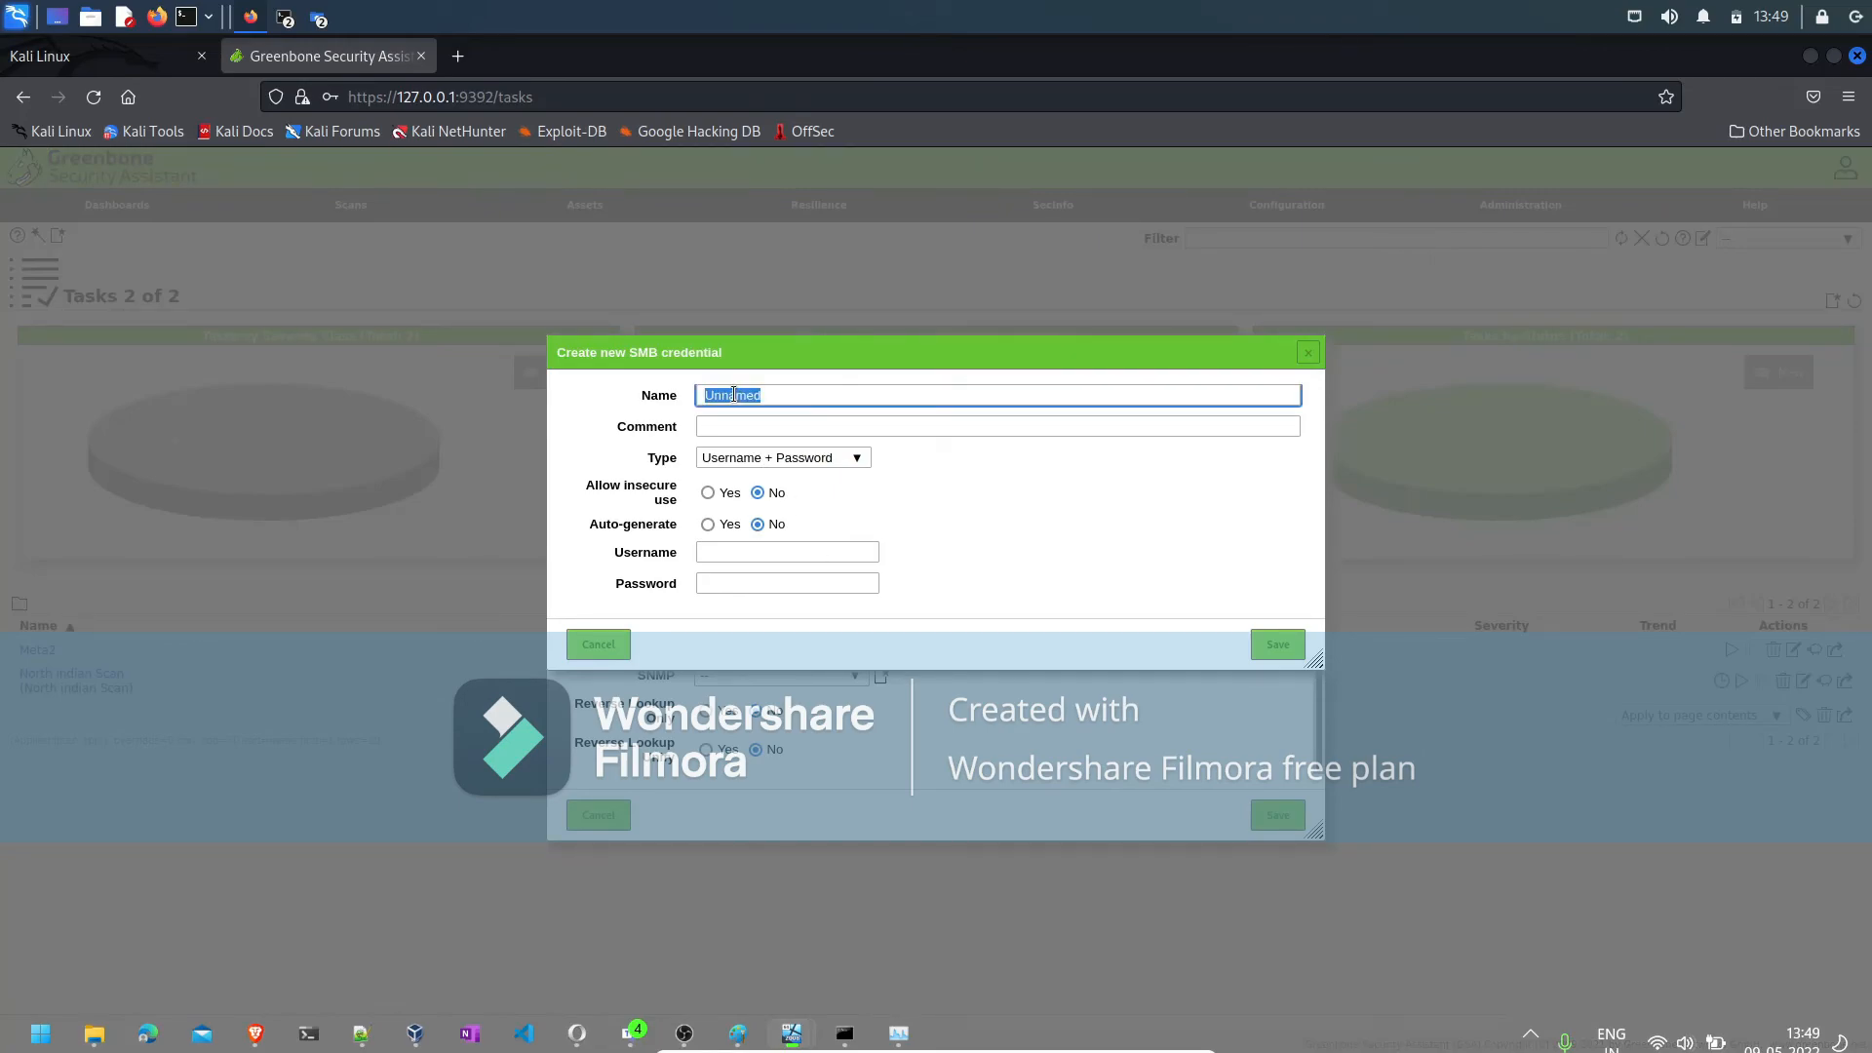
pyautogui.write('meta3')
pyautogui.click(729, 552)
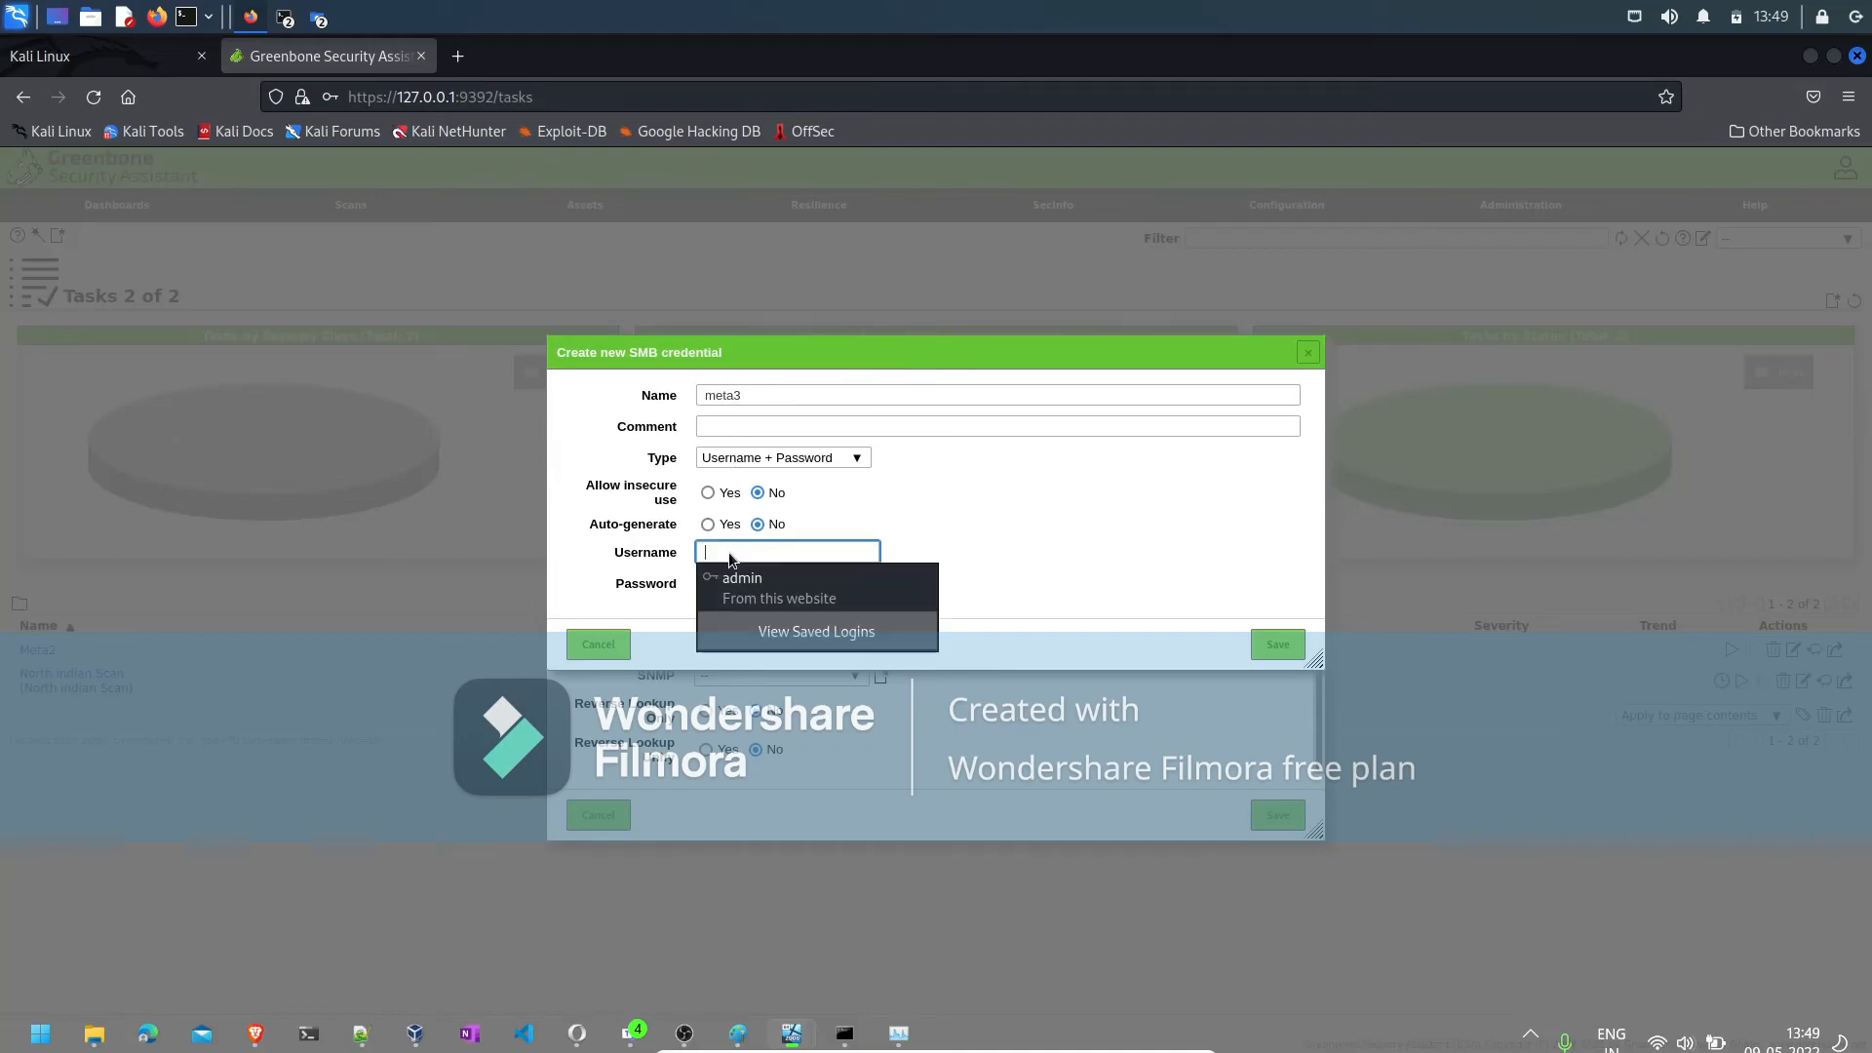
pyautogui.write('vagr')
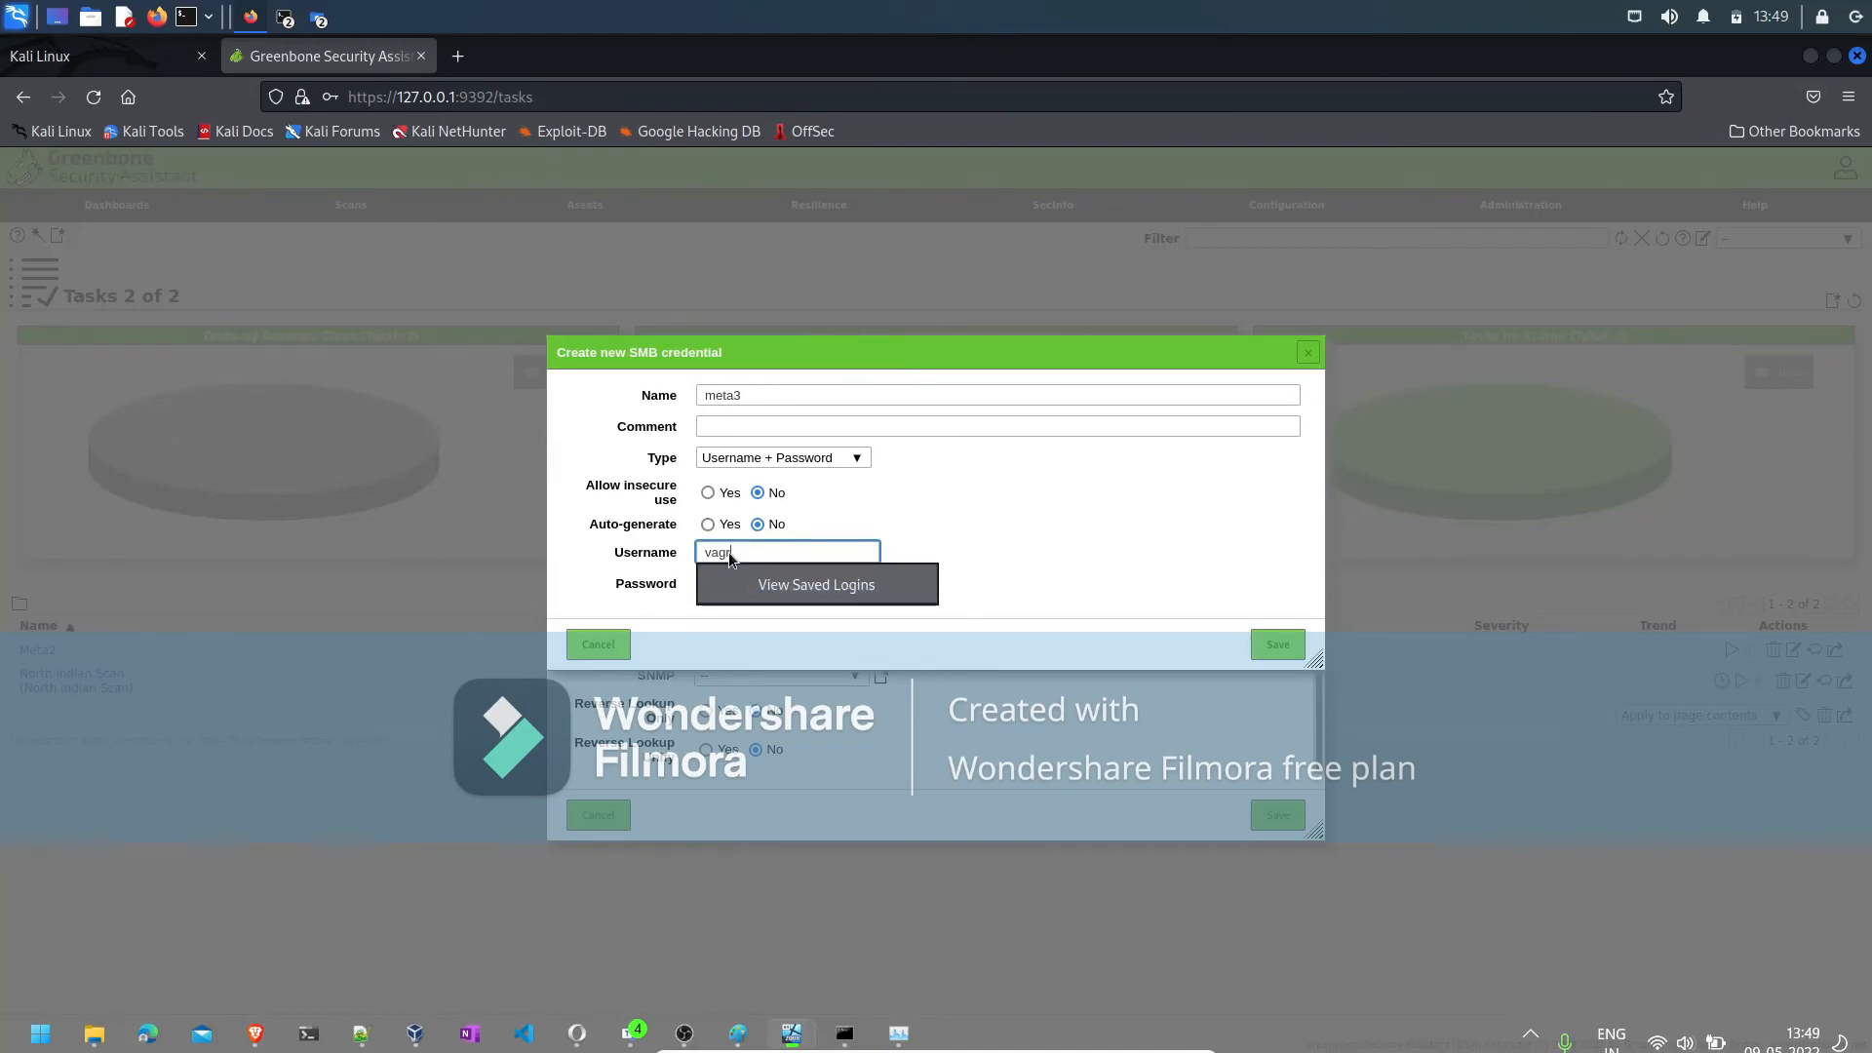
pyautogui.write('ant')
pyautogui.press('Tab')
pyautogui.write('va')
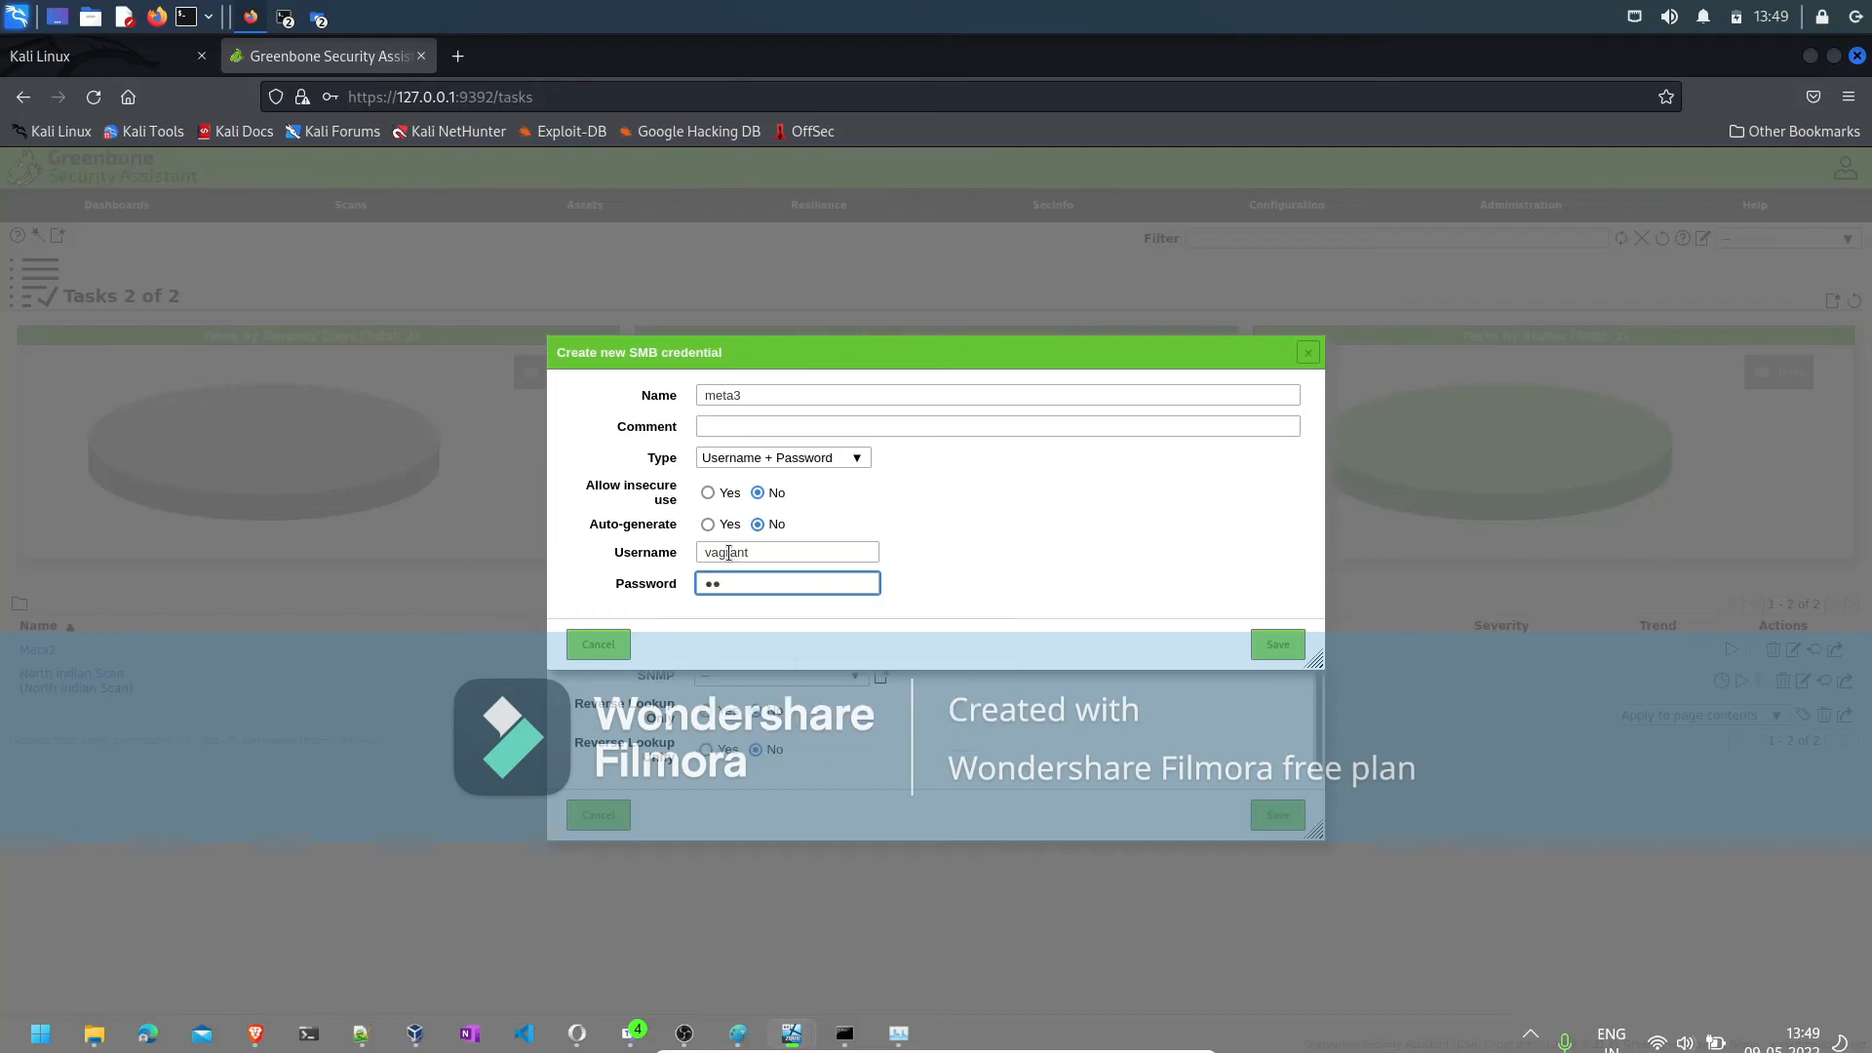
pyautogui.write('grant')
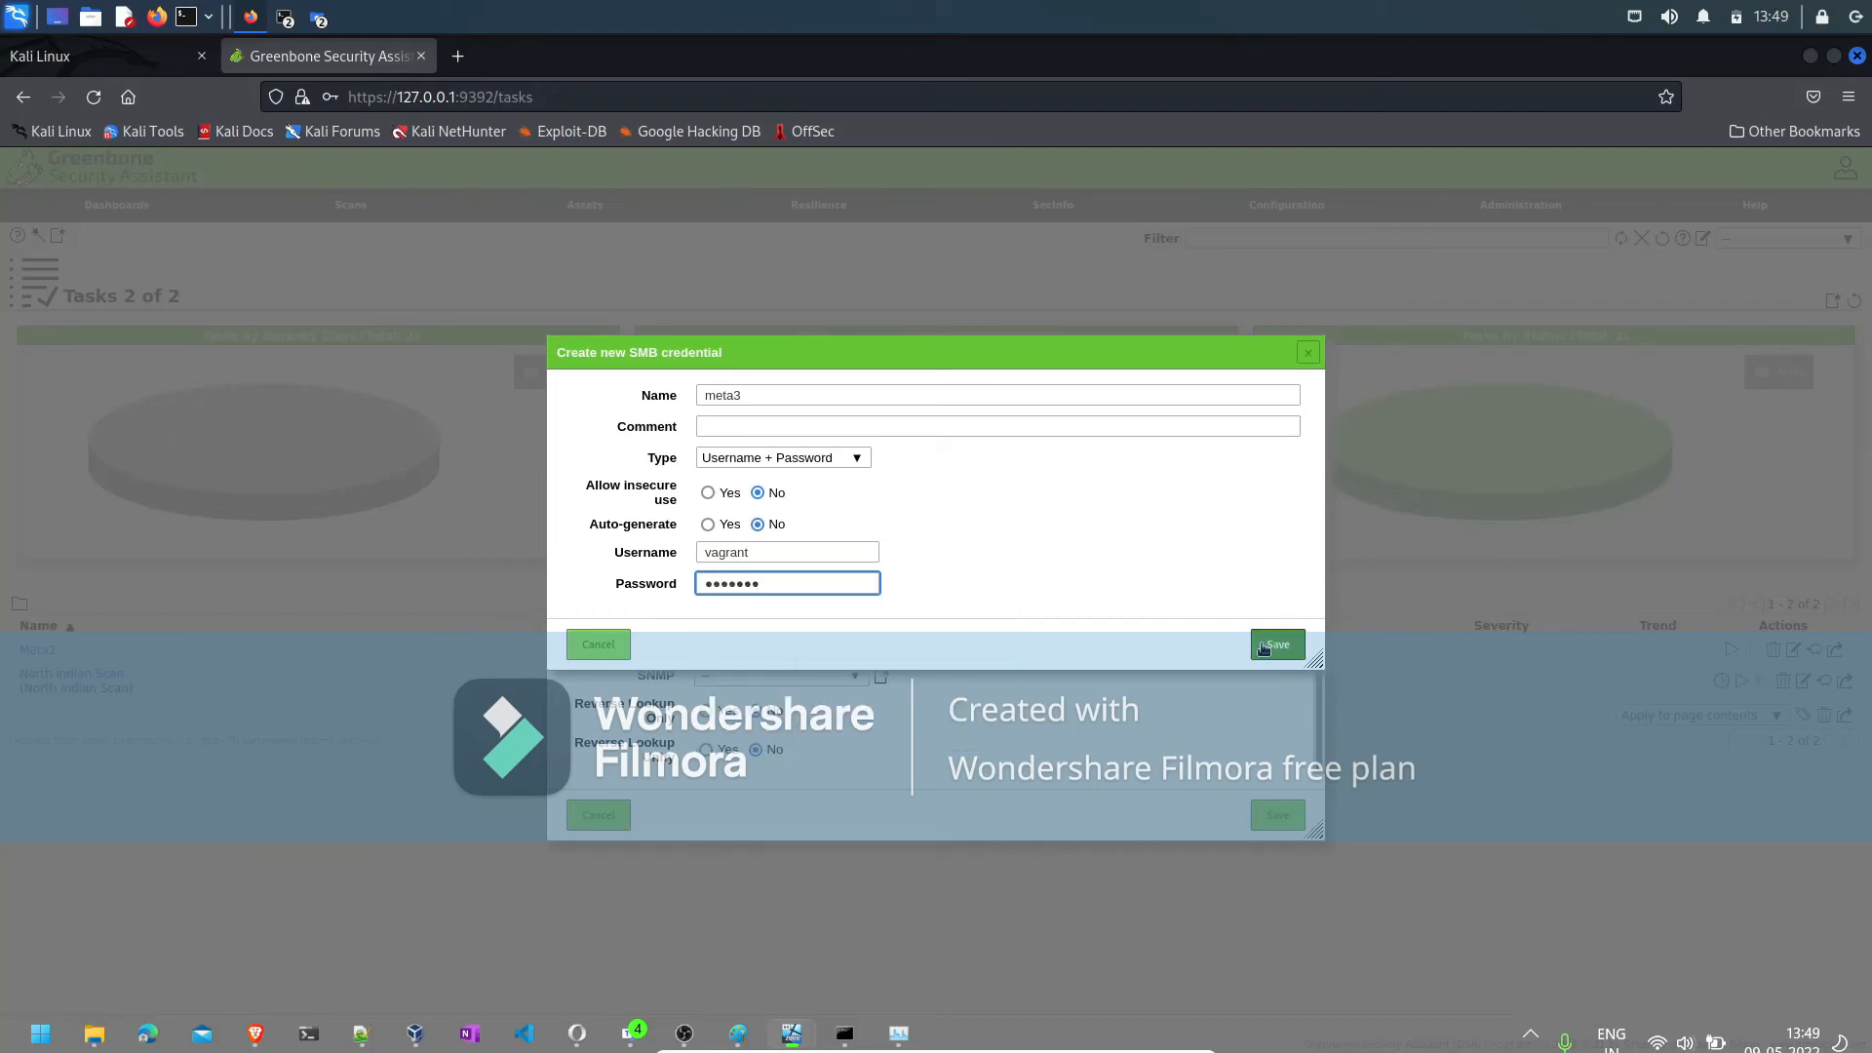
pyautogui.click(1263, 647)
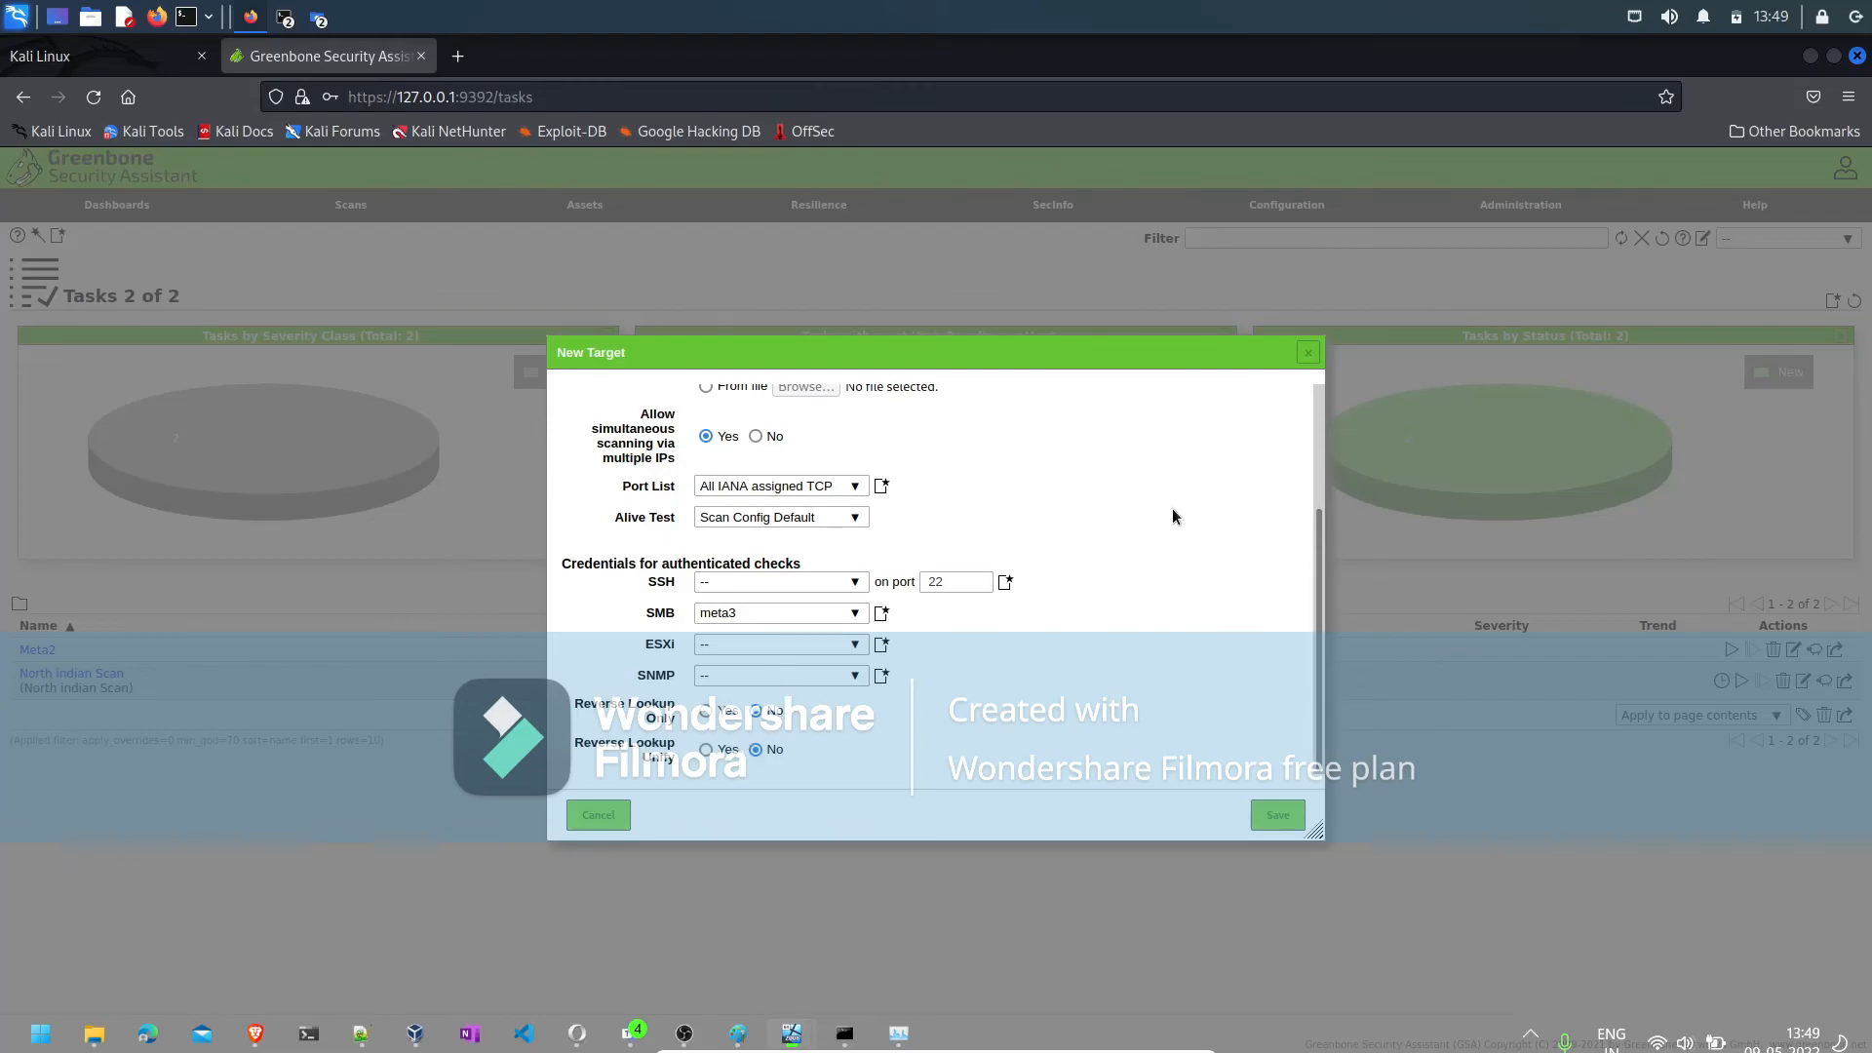
pyautogui.click(1275, 815)
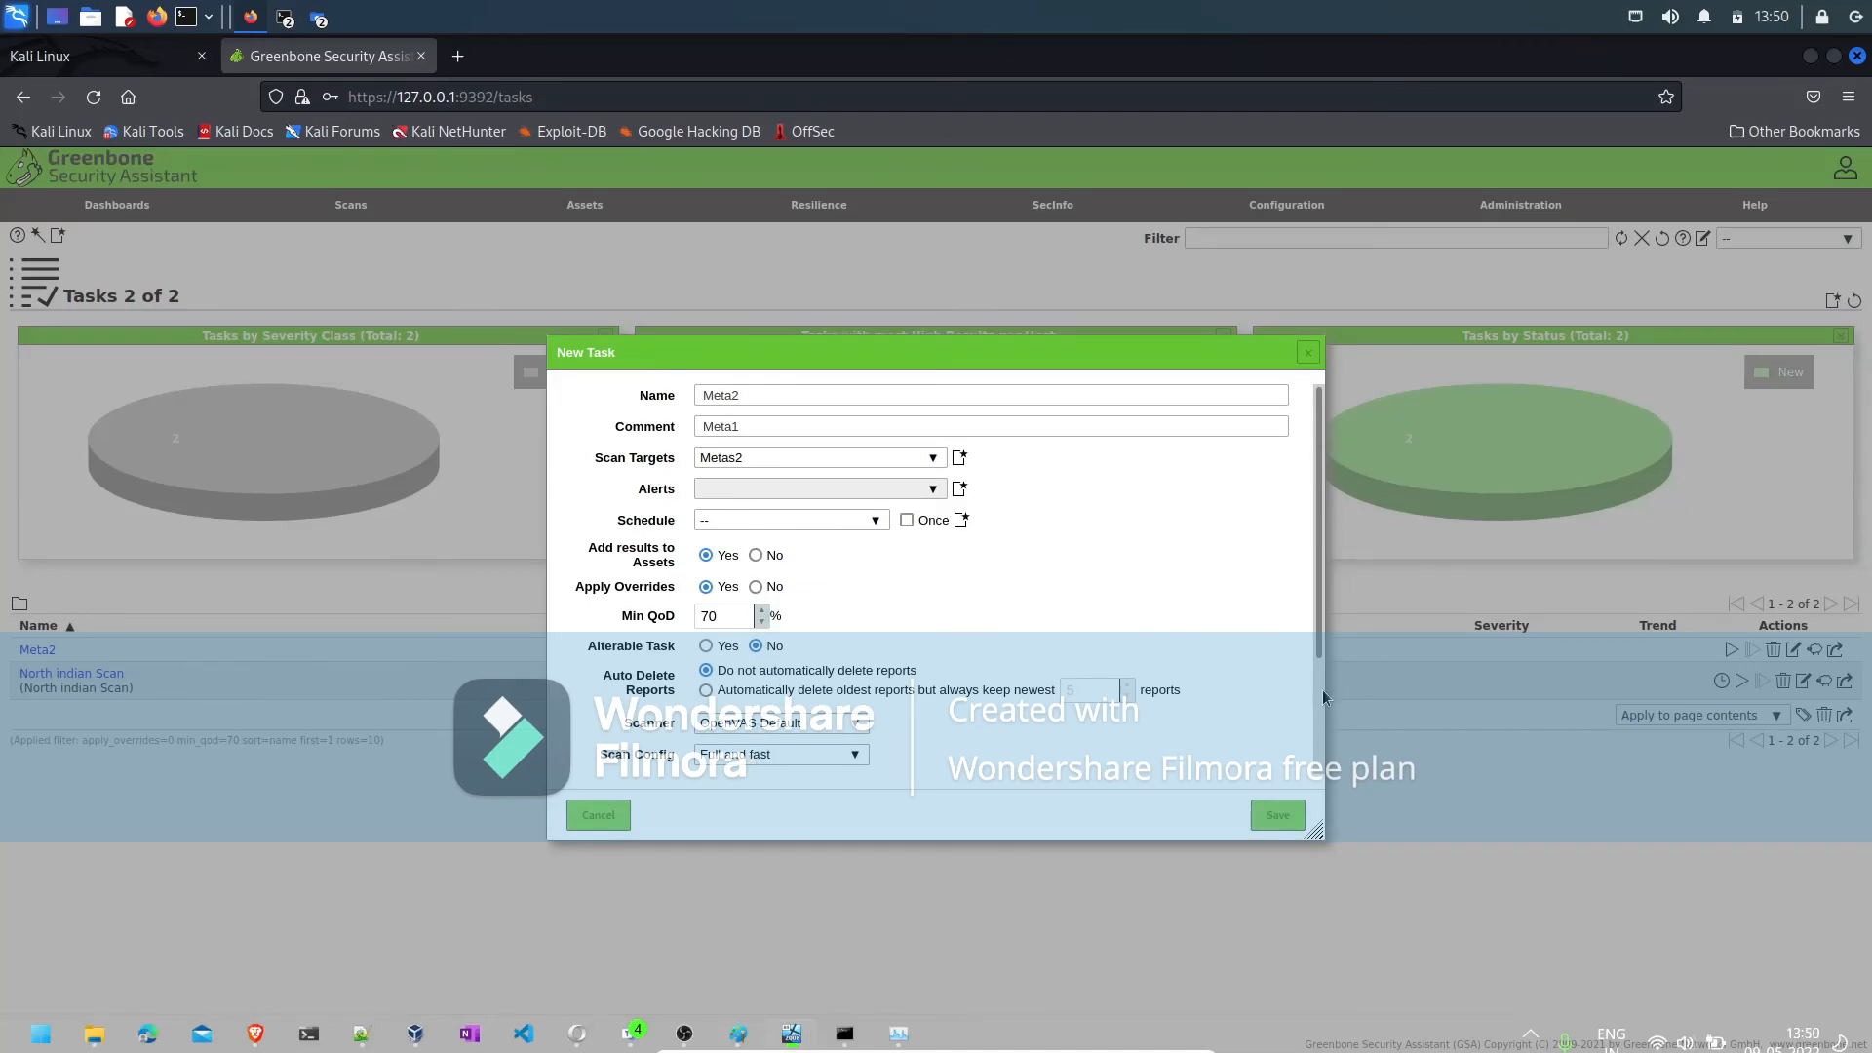
# - Set the new task's scan config to North India Scan Template and save the task
pyautogui.scroll(-3, 1315, 692)
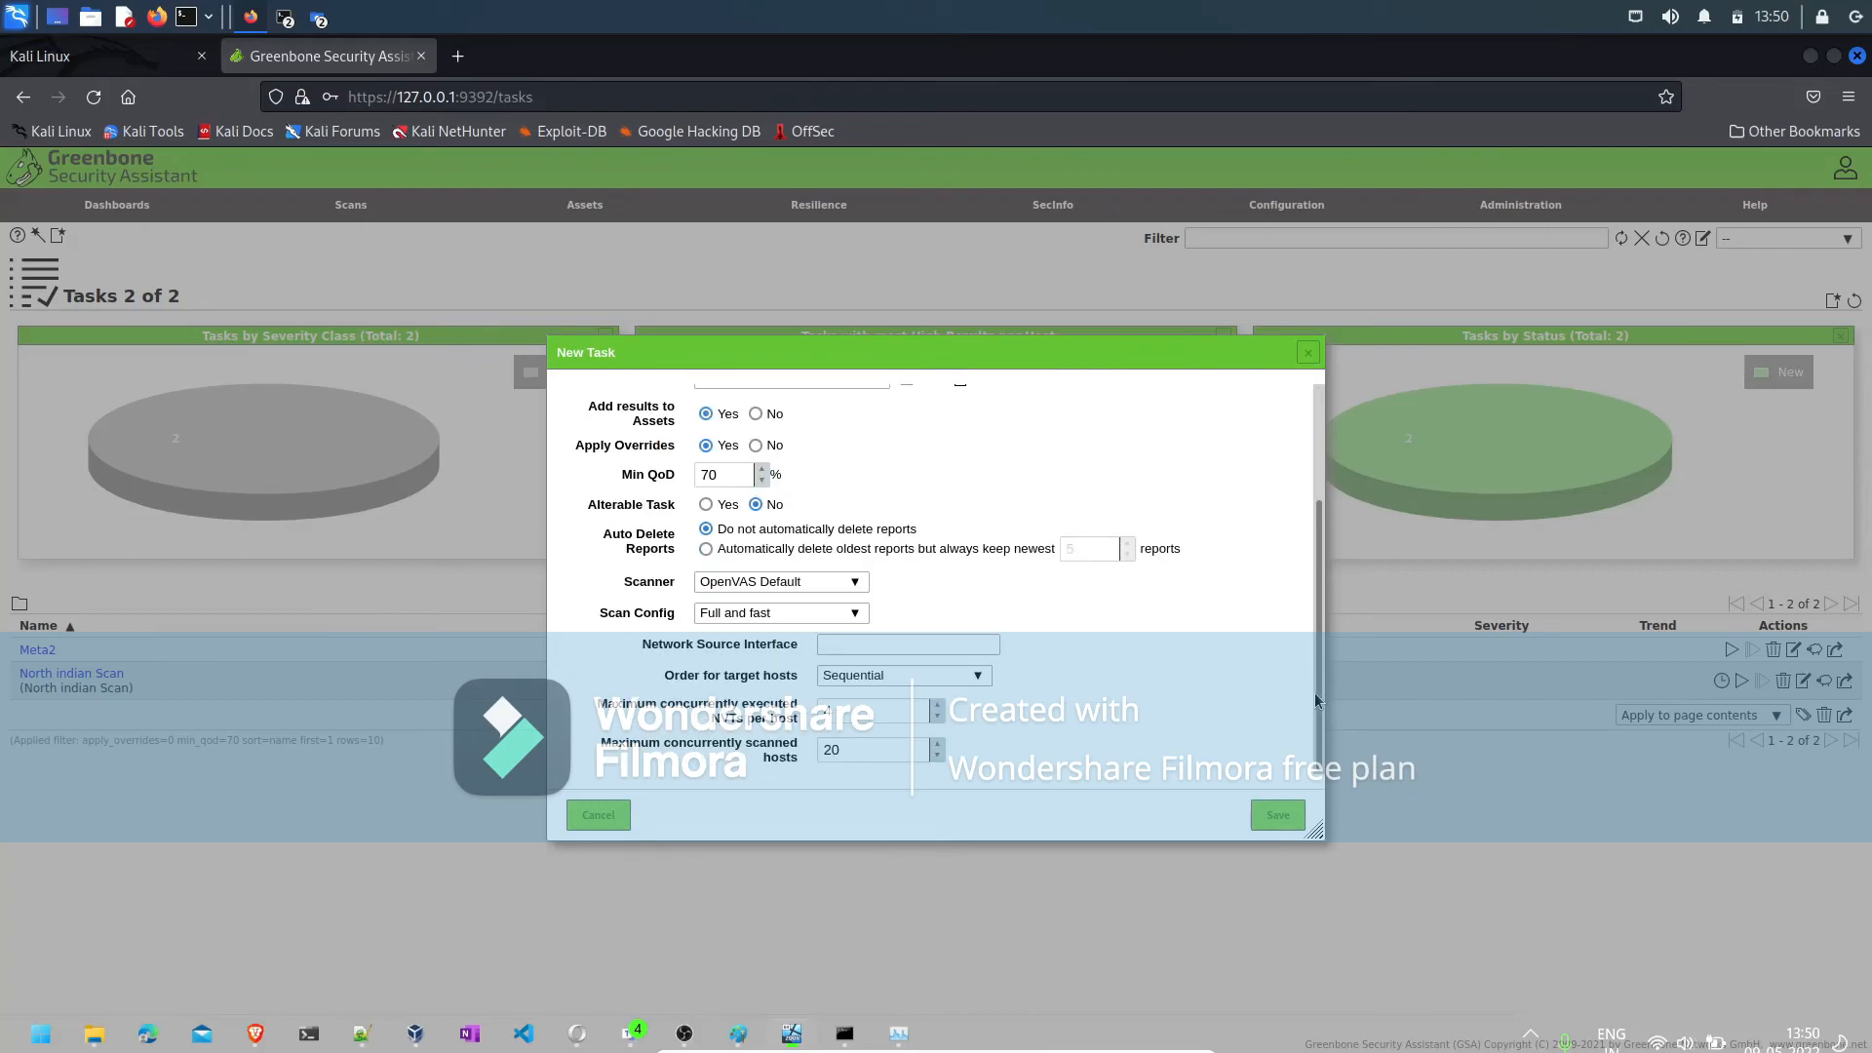
pyautogui.click(830, 619)
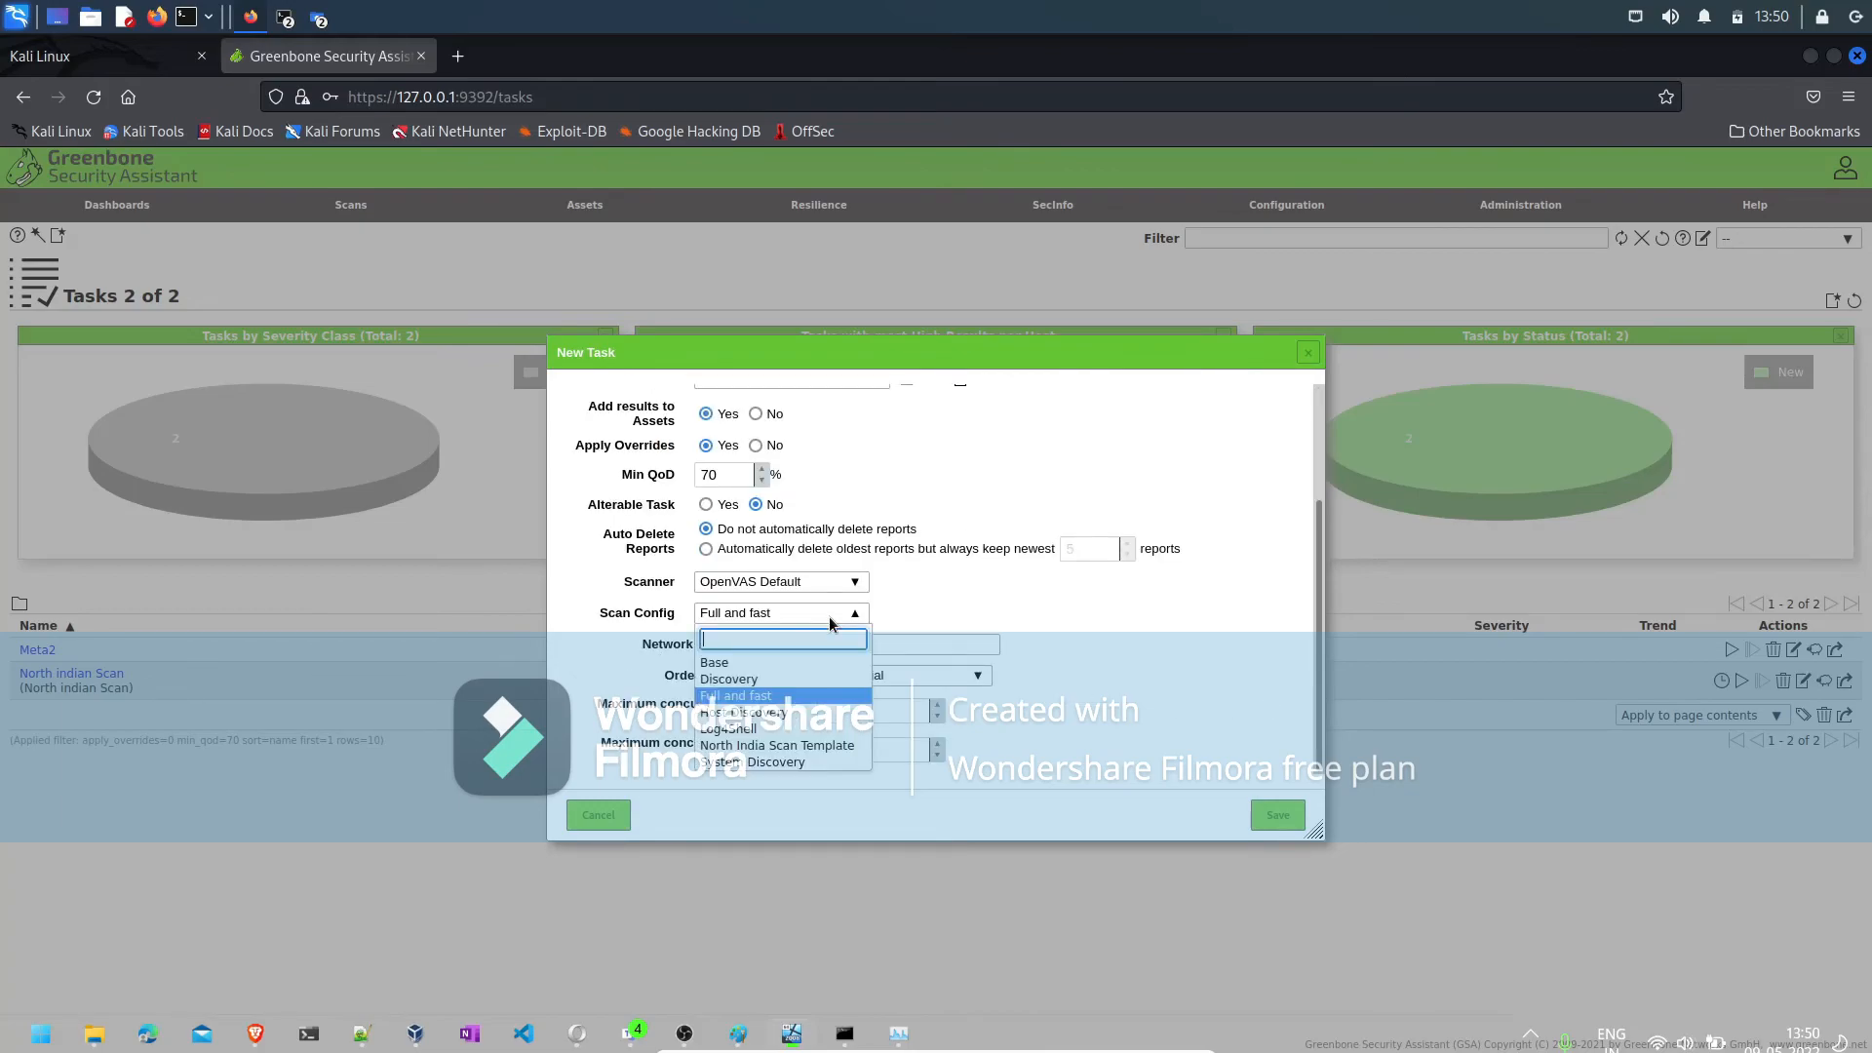
pyautogui.click(743, 747)
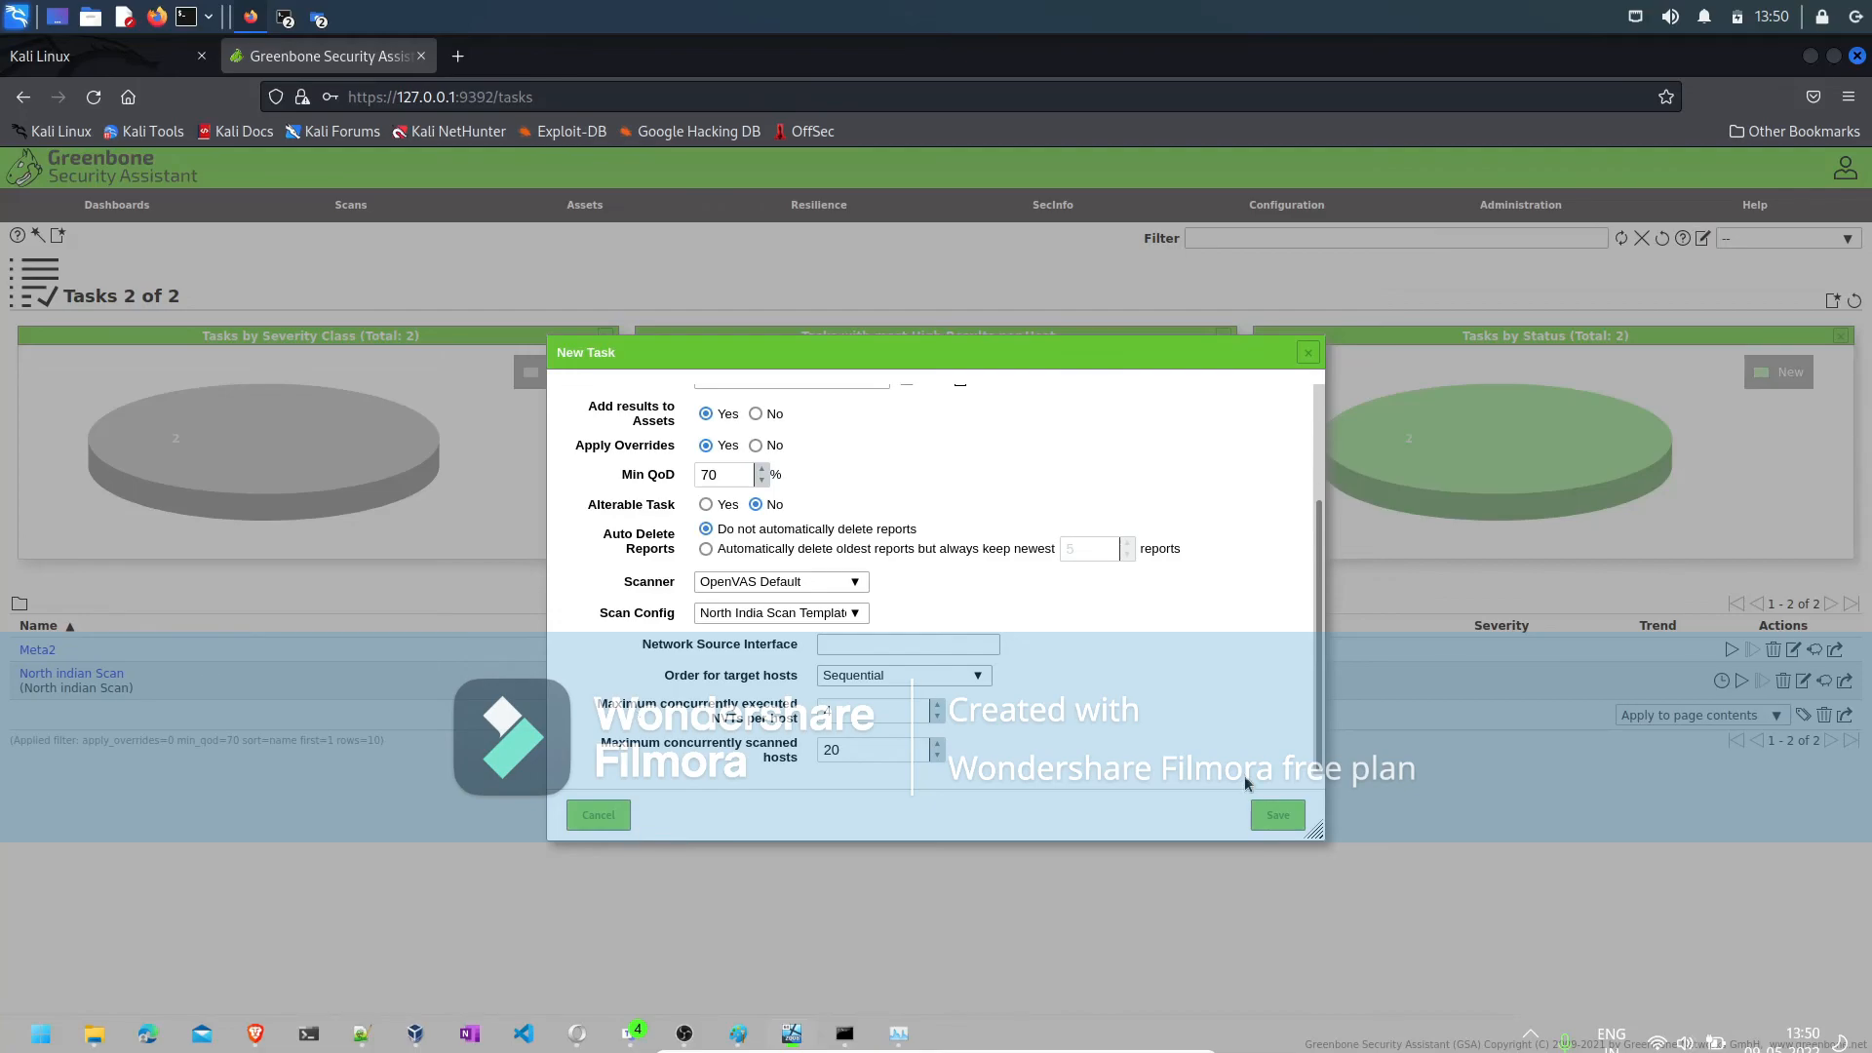
pyautogui.click(1278, 819)
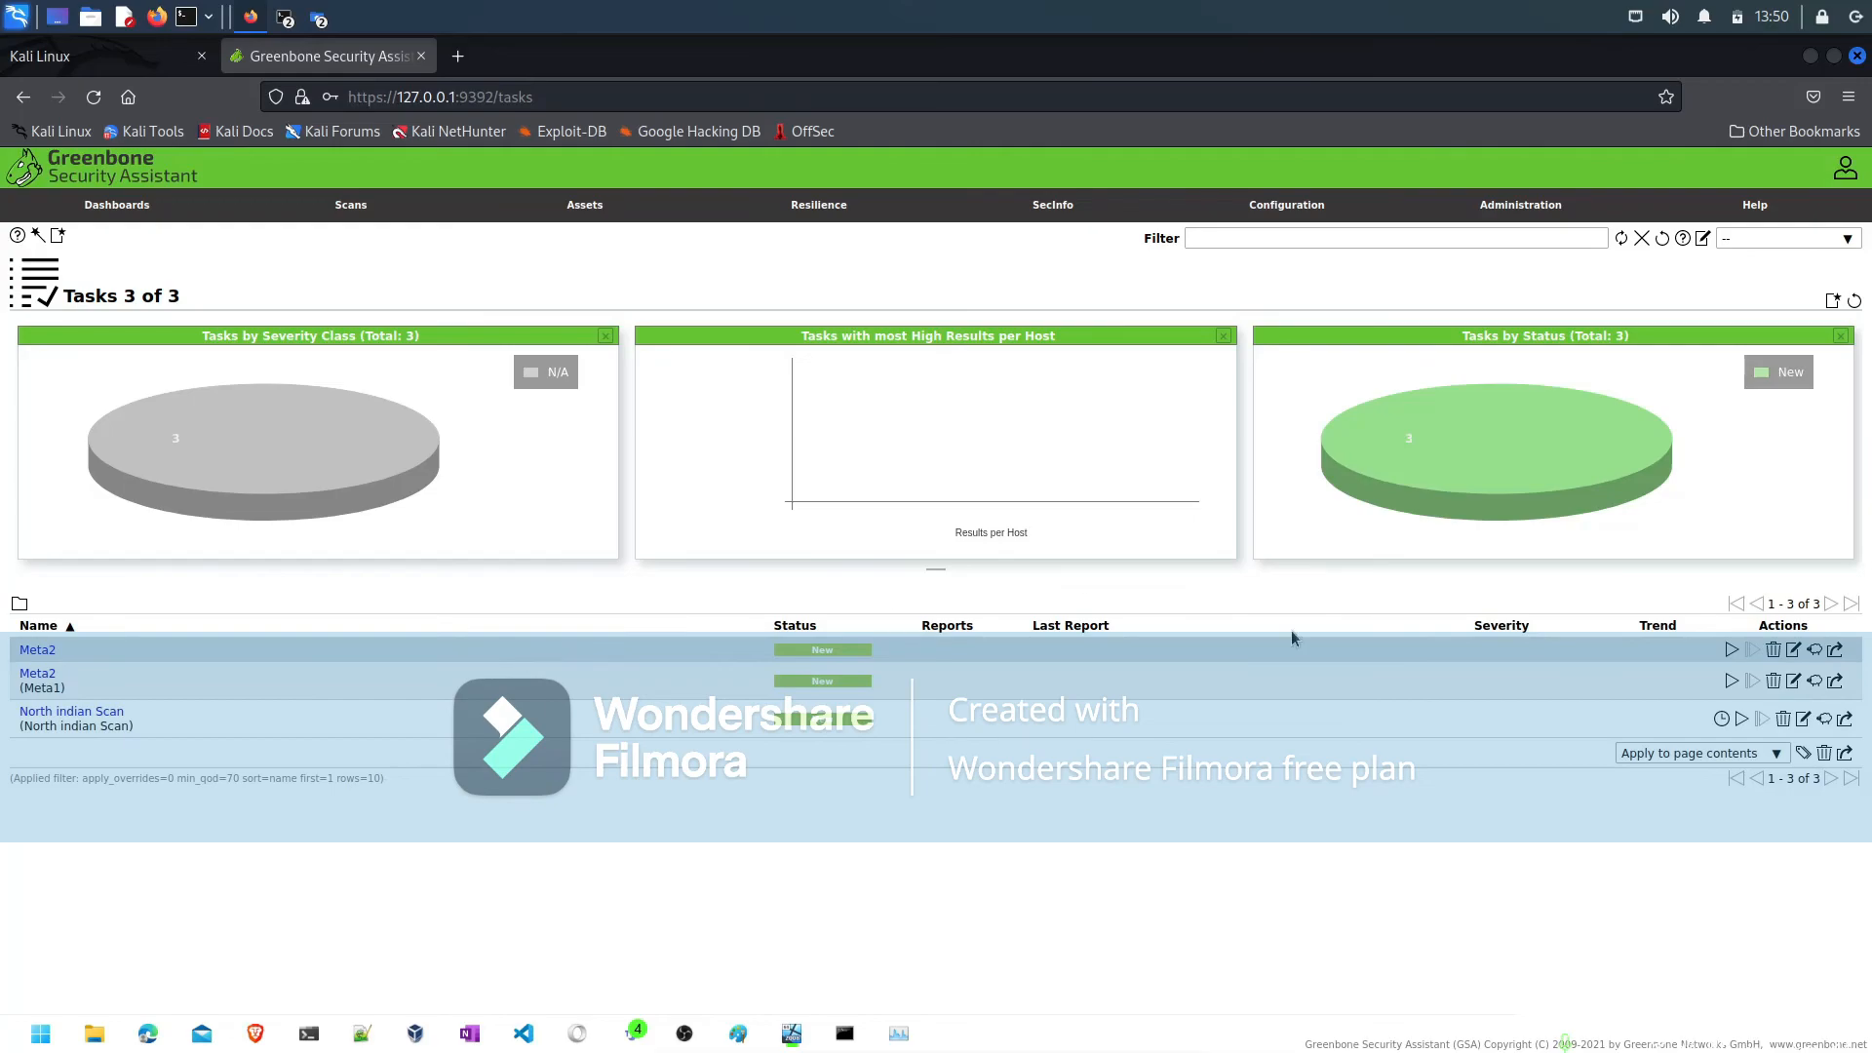
# - Start the Meta2 scan task that has no comment and inspect its details and report list
pyautogui.click(1731, 650)
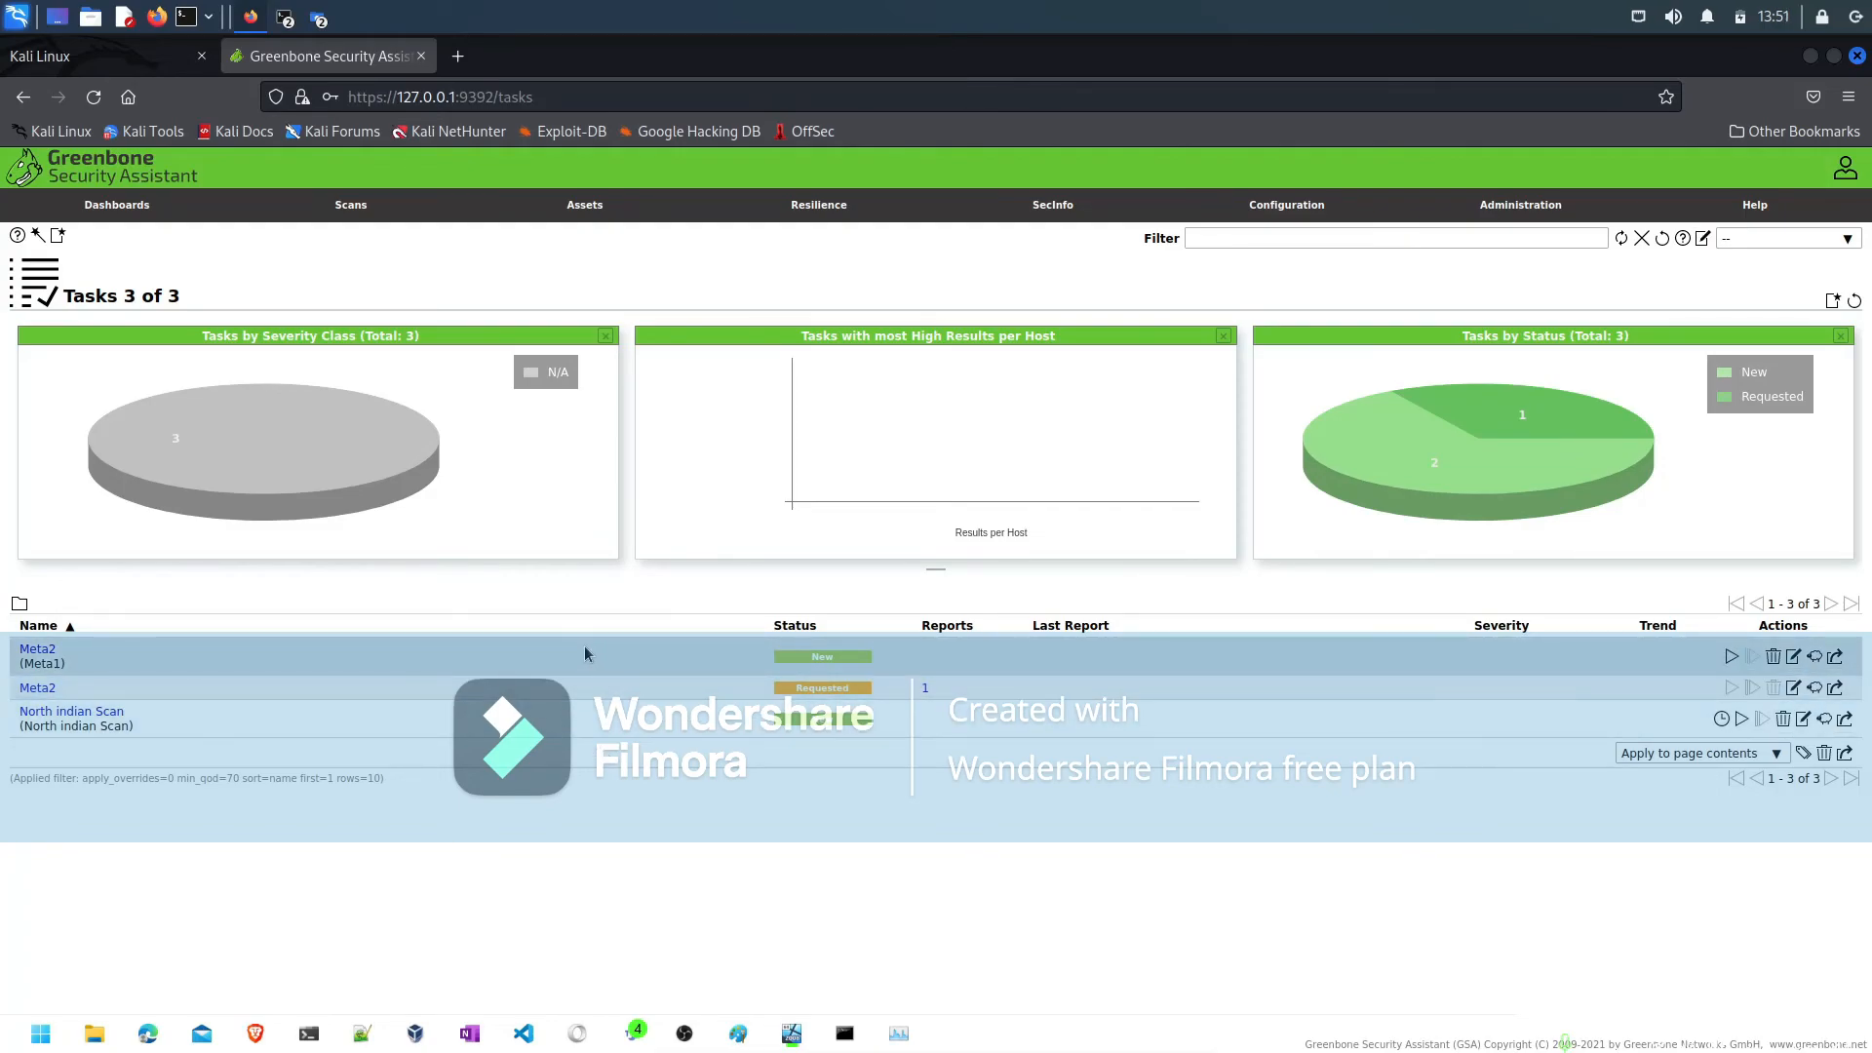
pyautogui.click(34, 693)
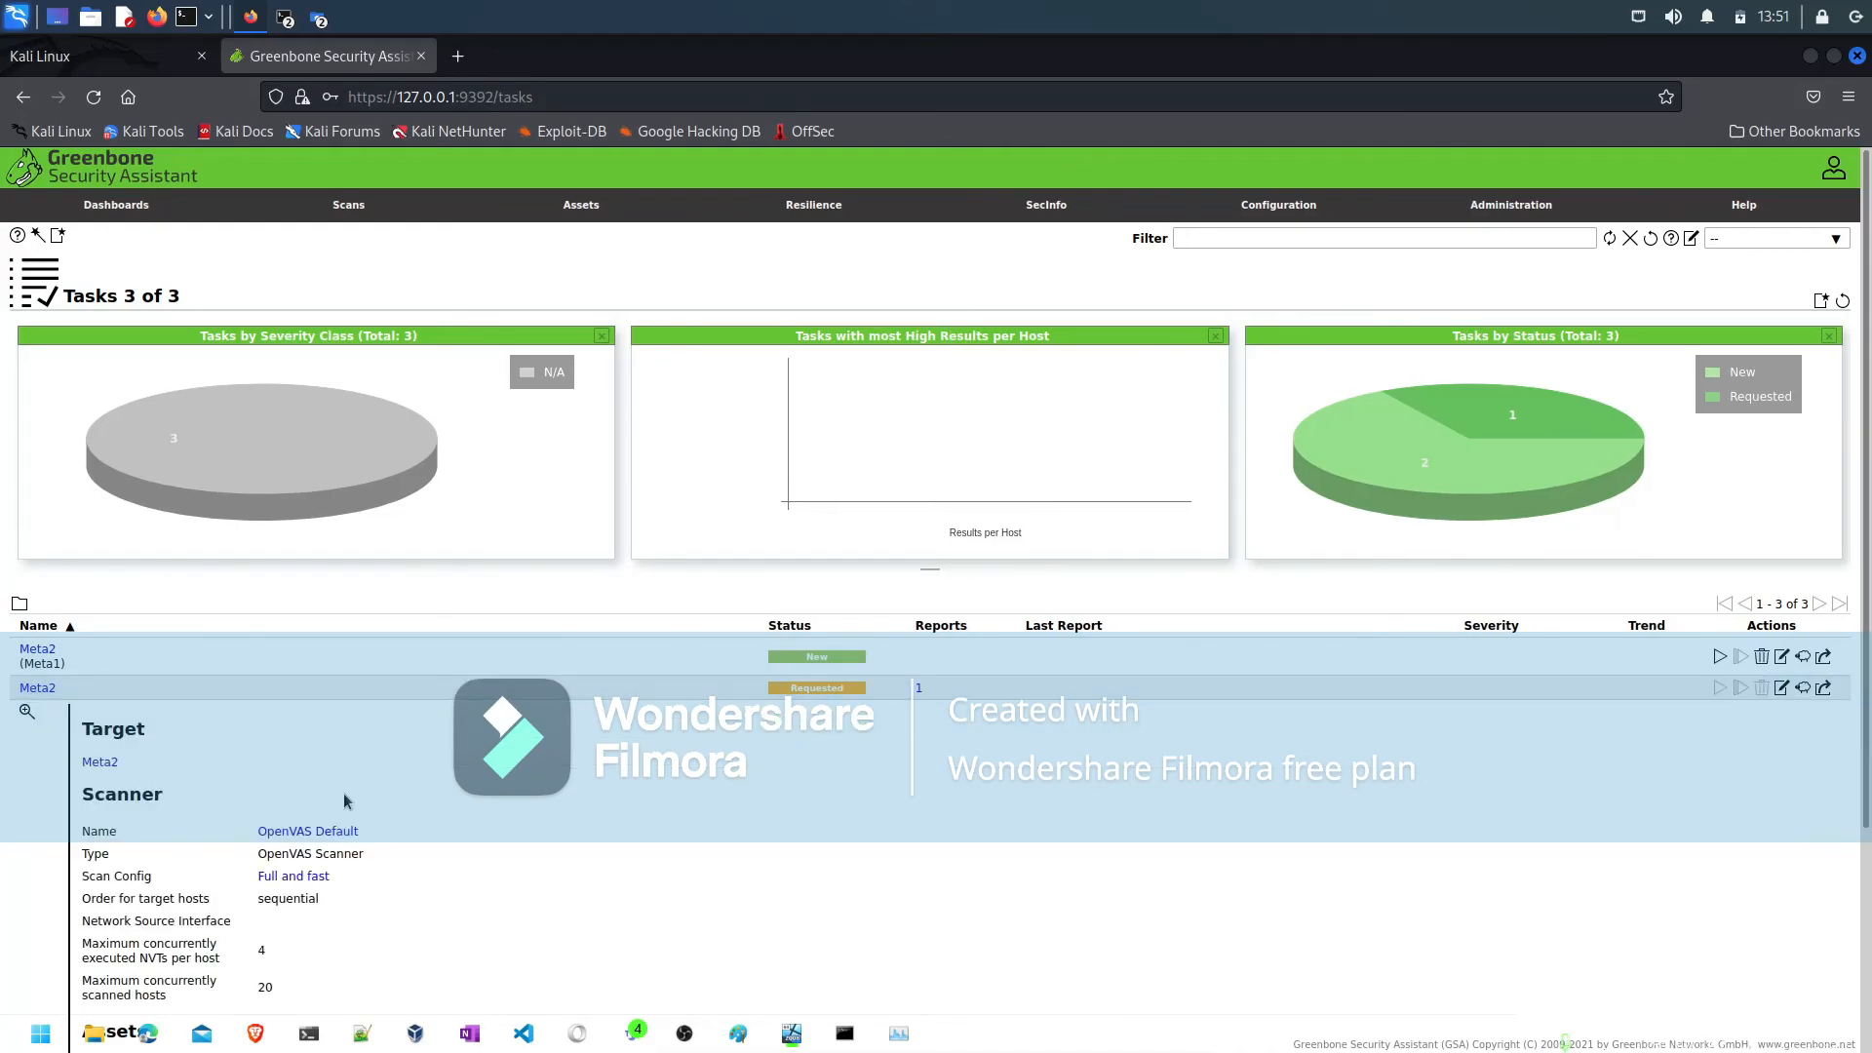
pyautogui.scroll(-3, 345, 802)
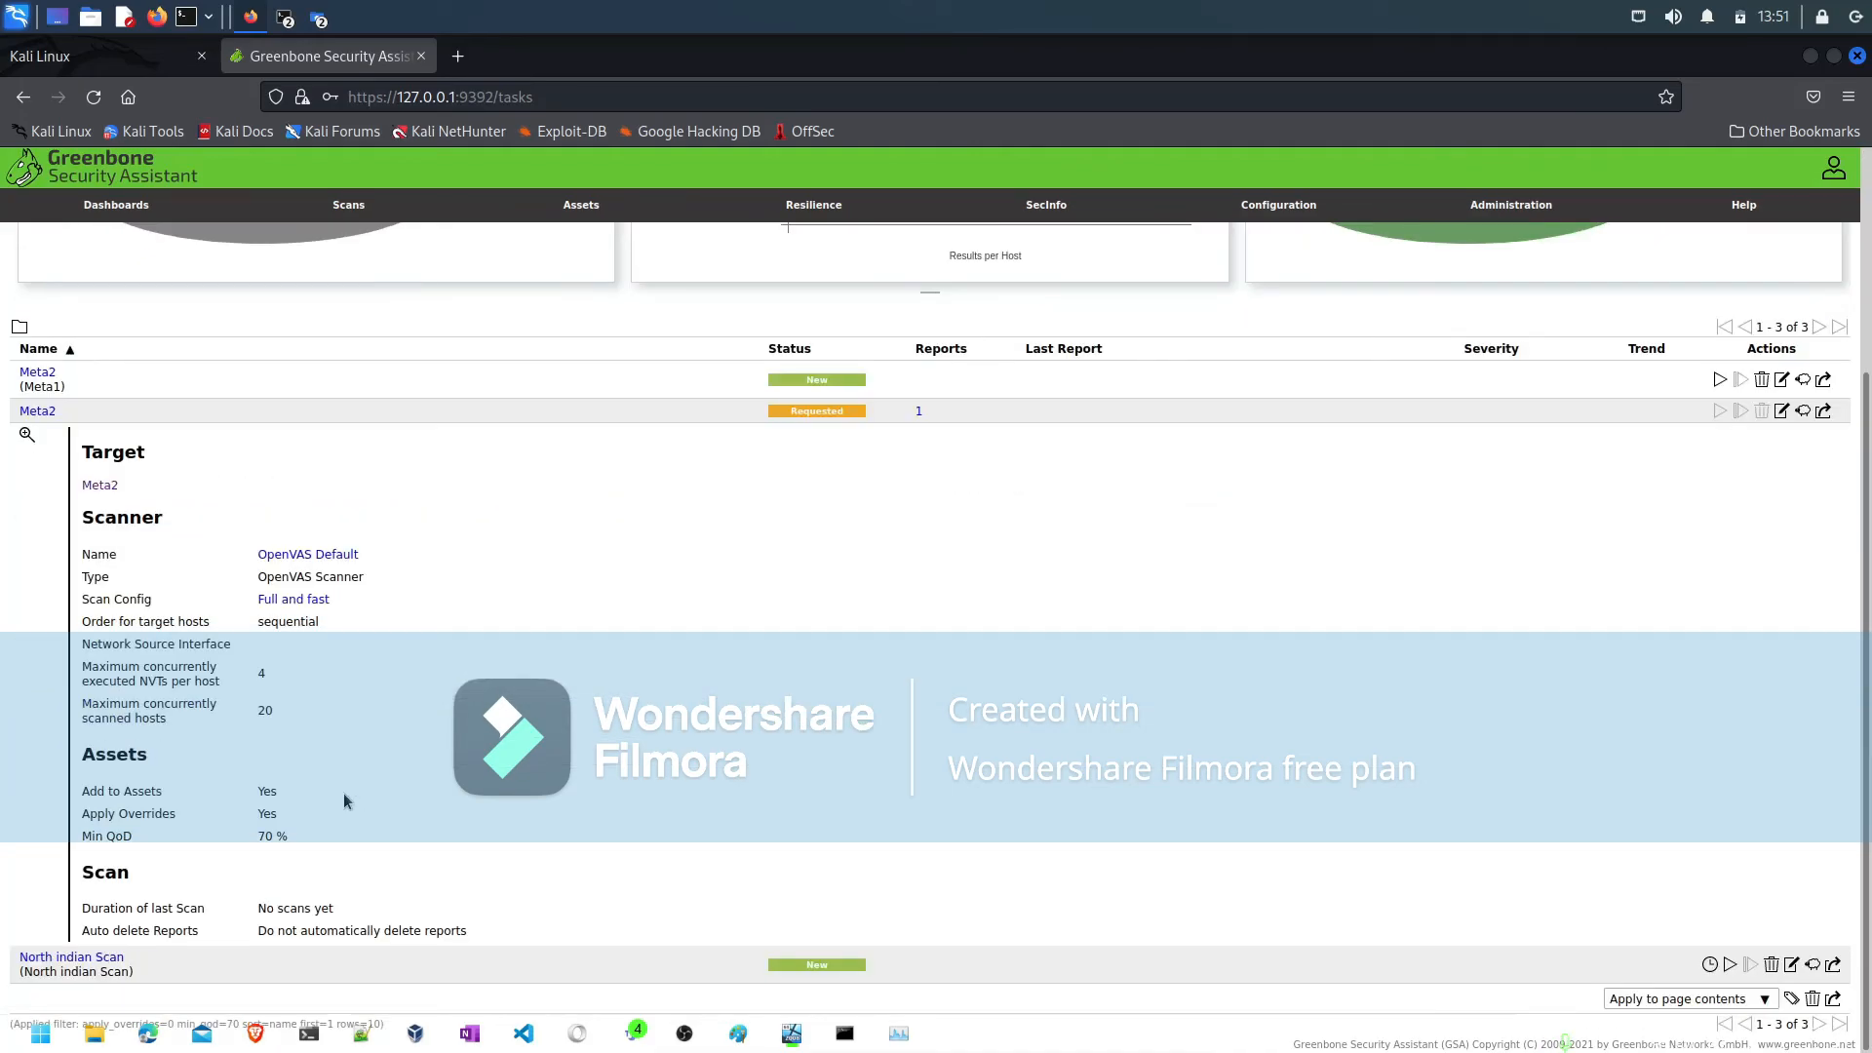
pyautogui.scroll(1, 344, 801)
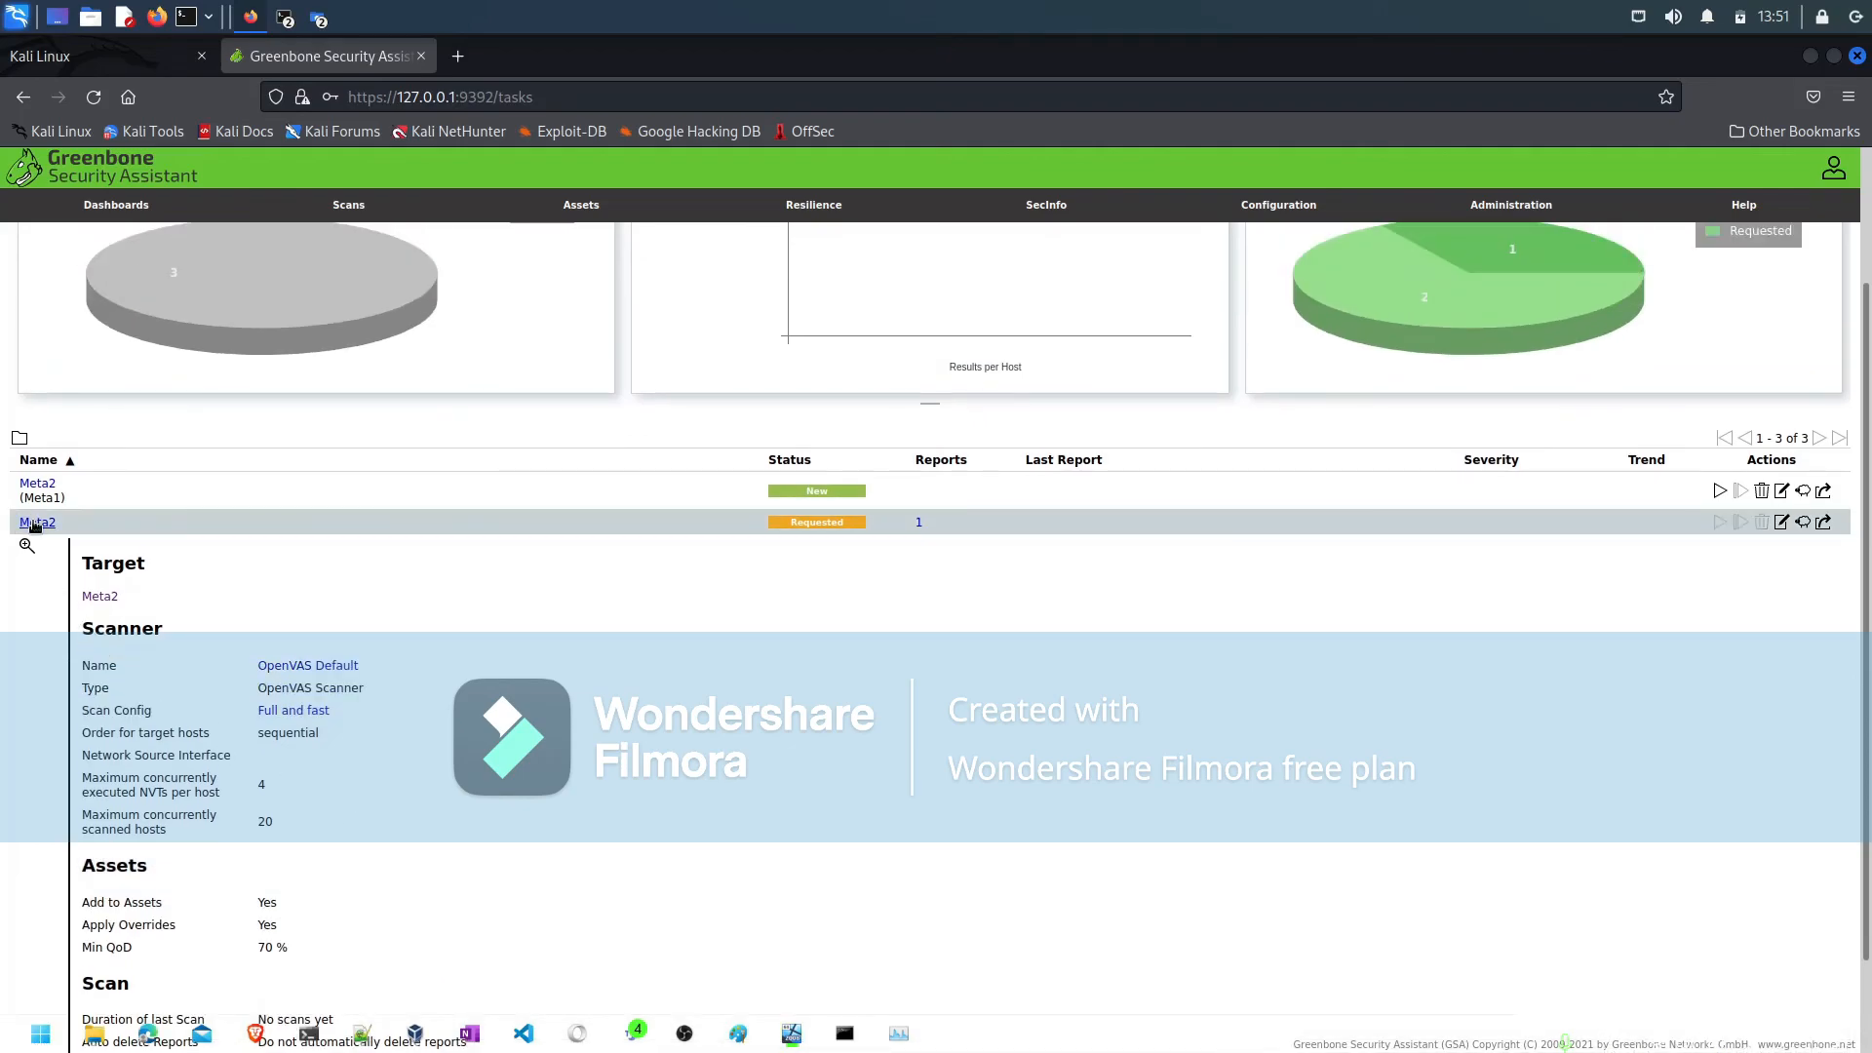
pyautogui.click(35, 527)
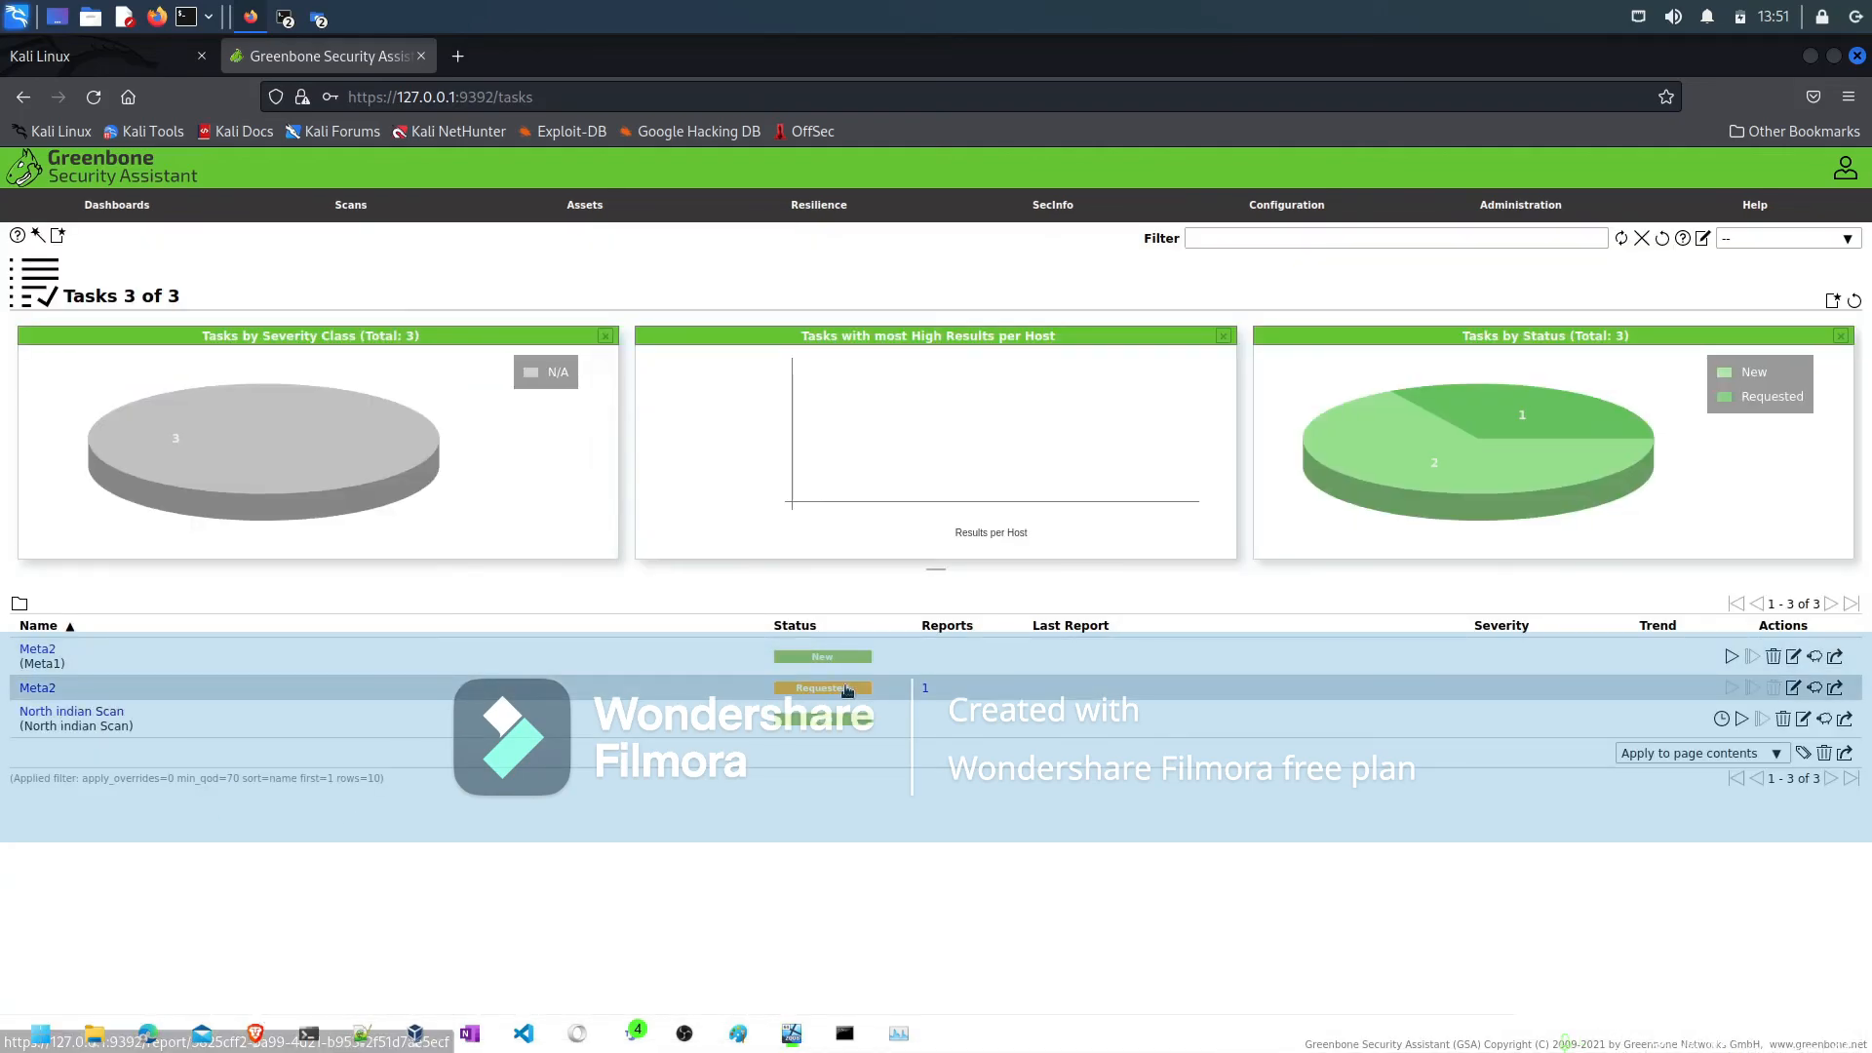
pyautogui.click(924, 689)
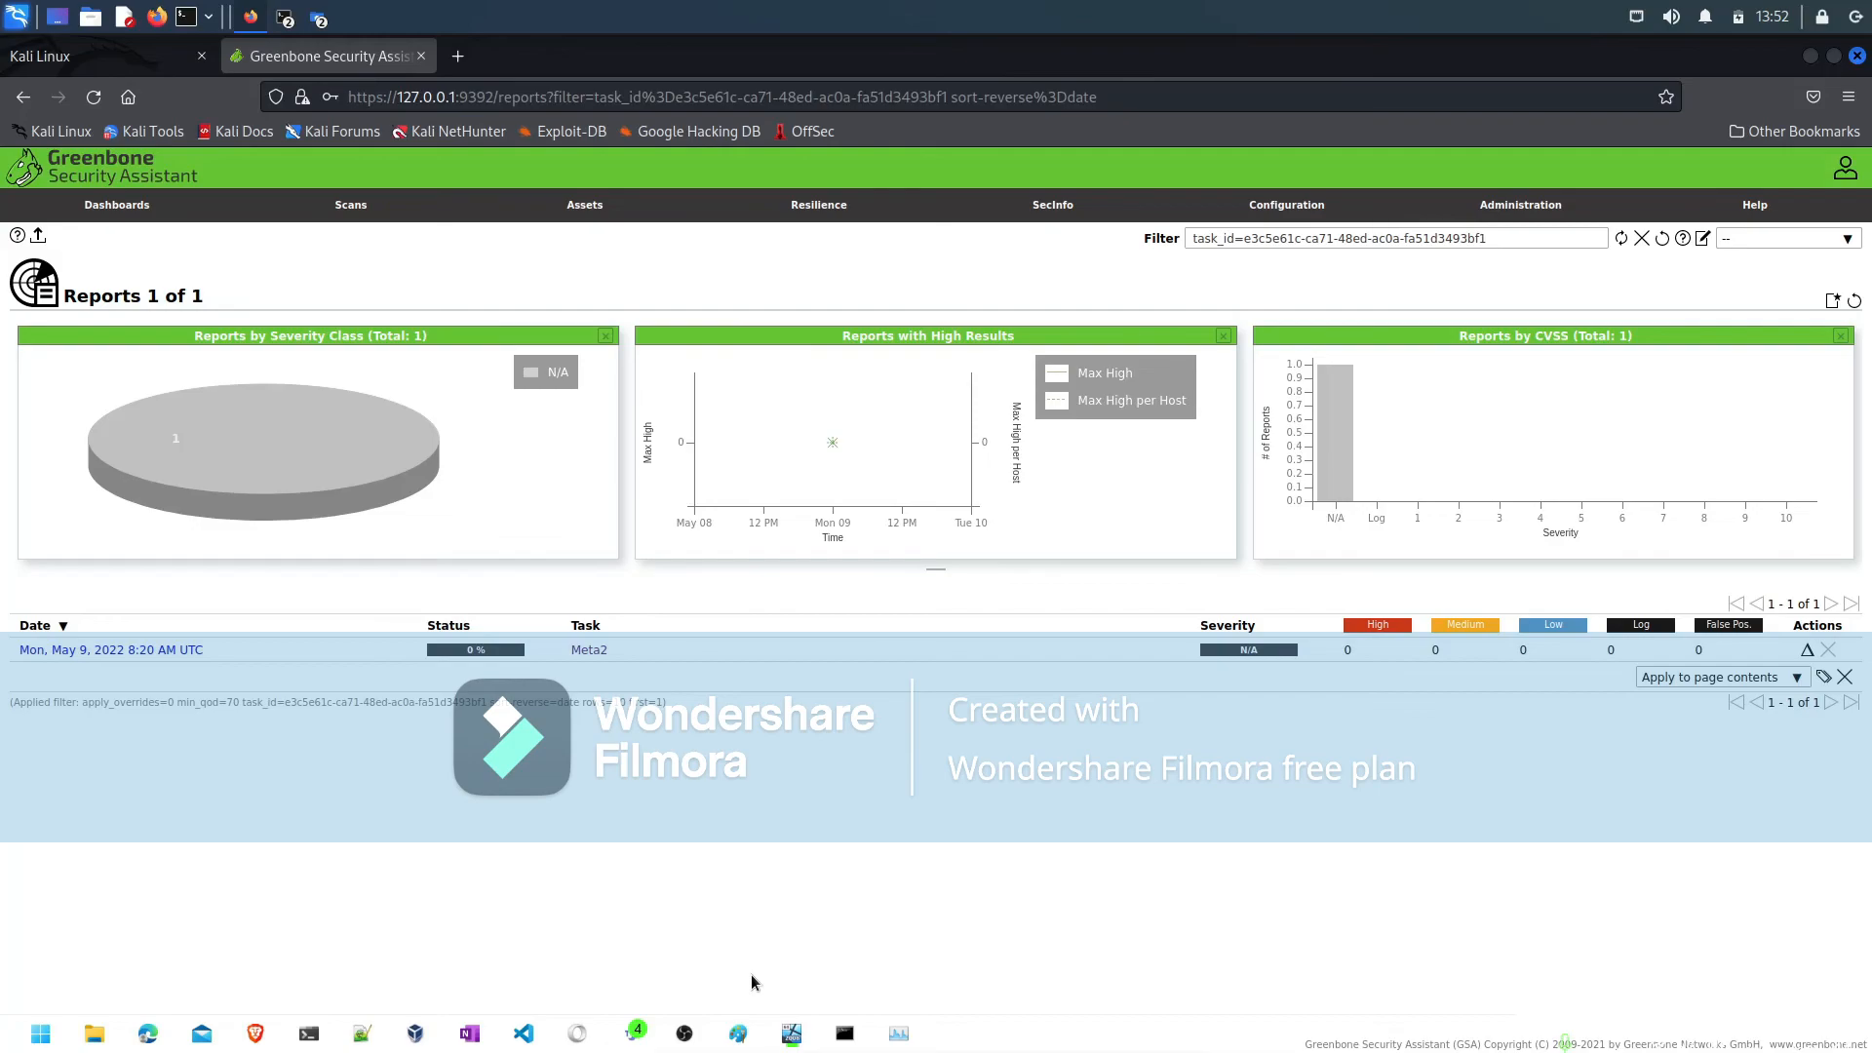
# - Switch to the Brave browser and open youtube.com in place of the Greenbone home page
pyautogui.click(257, 1032)
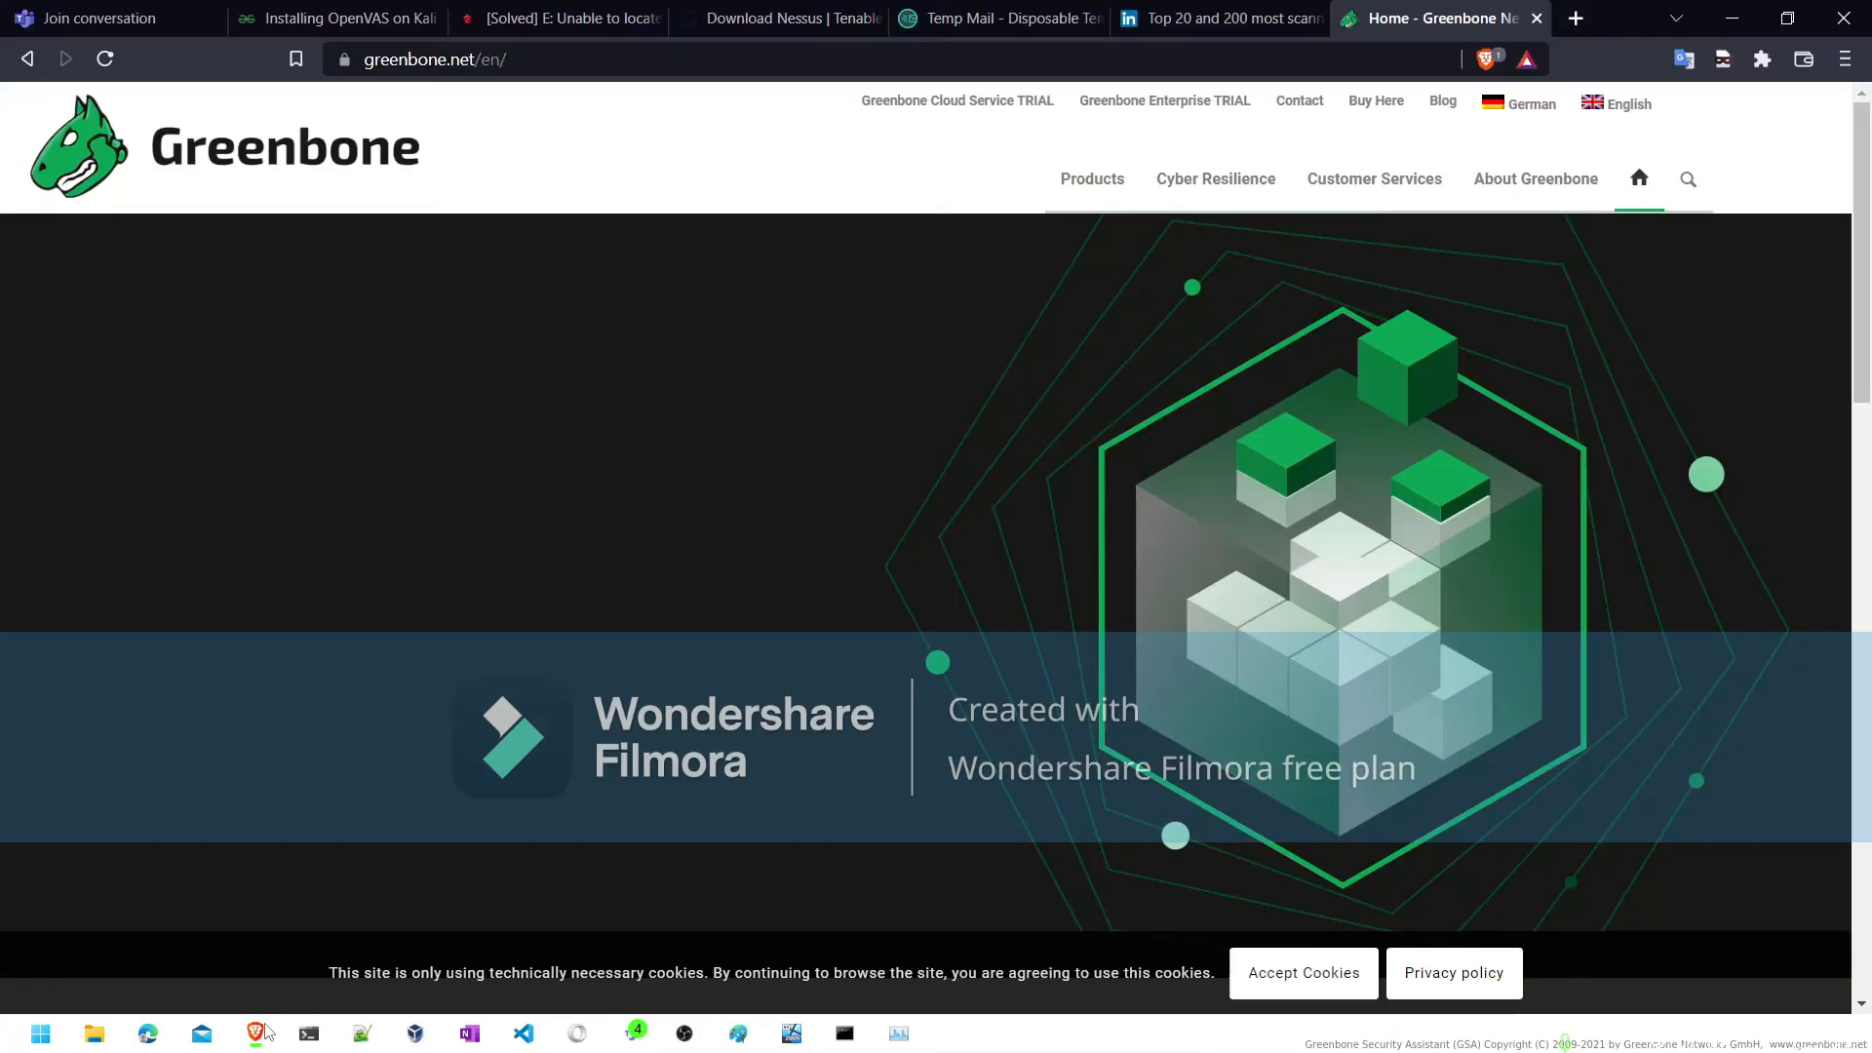
pyautogui.click(650, 63)
pyautogui.write('youtube')
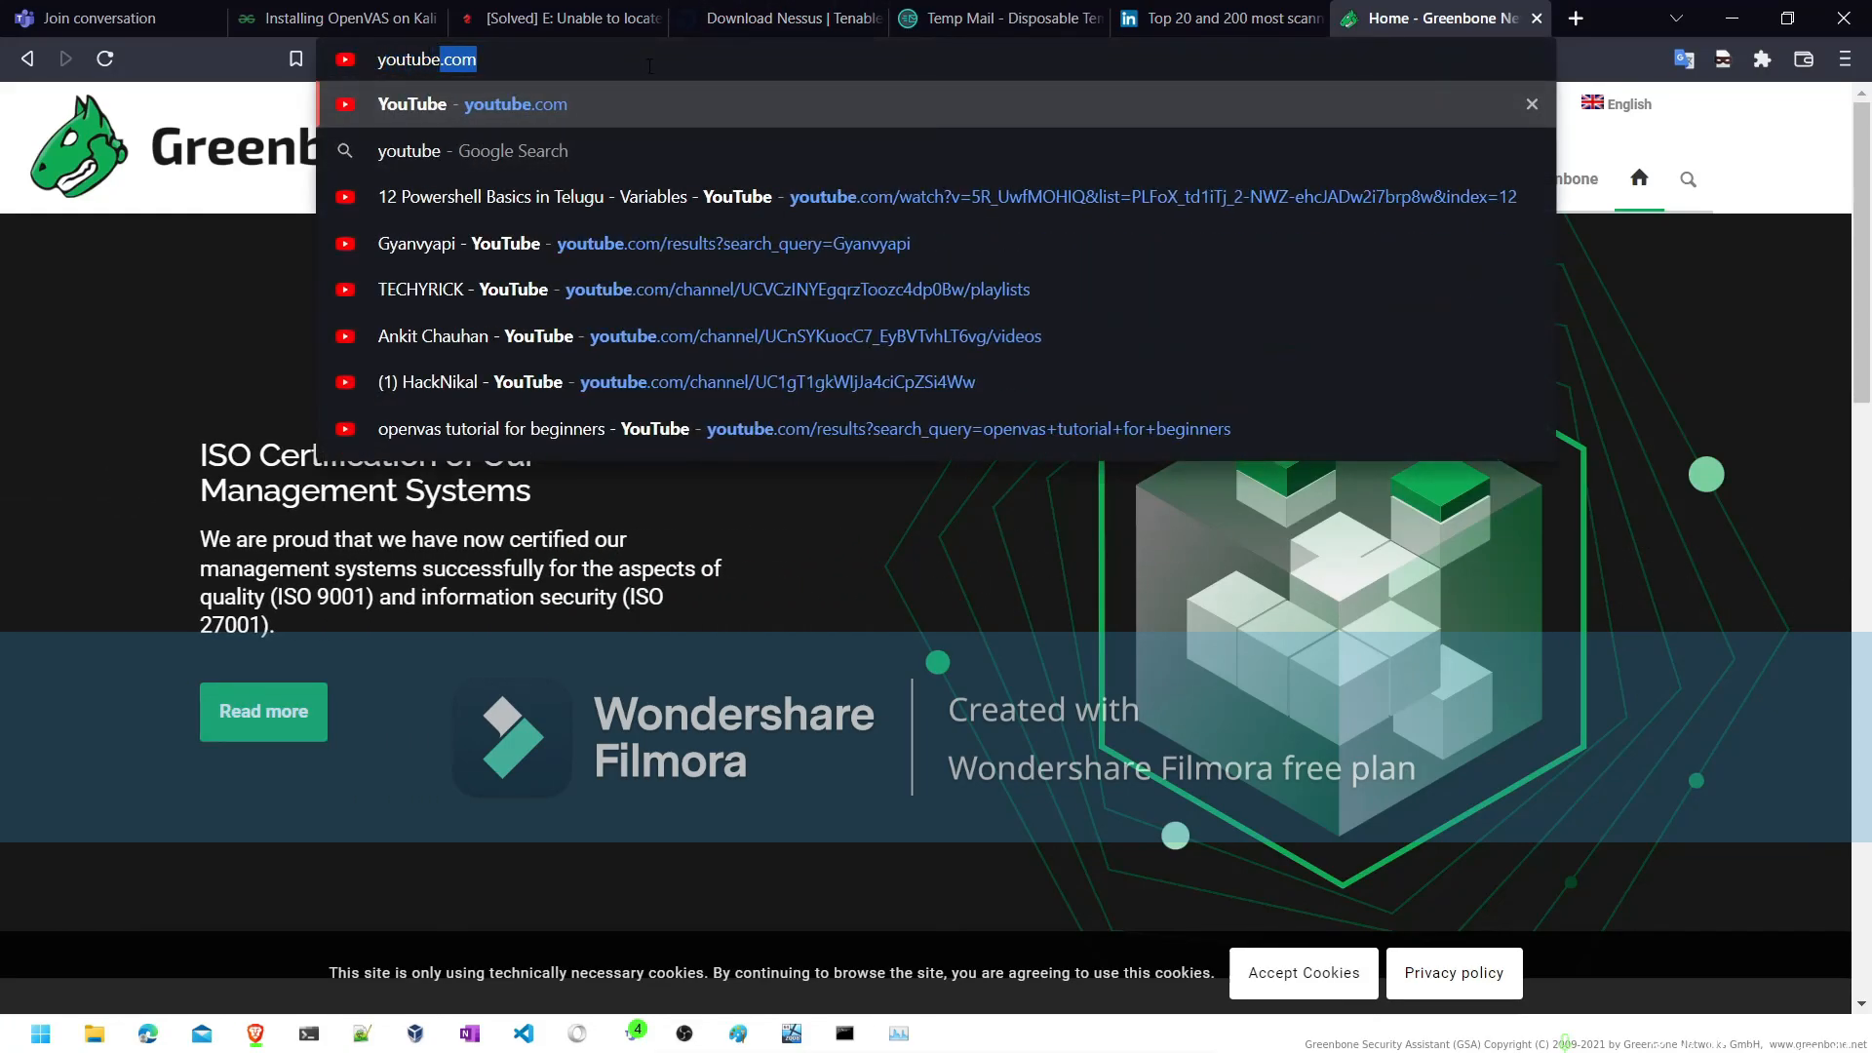
pyautogui.press('Return')
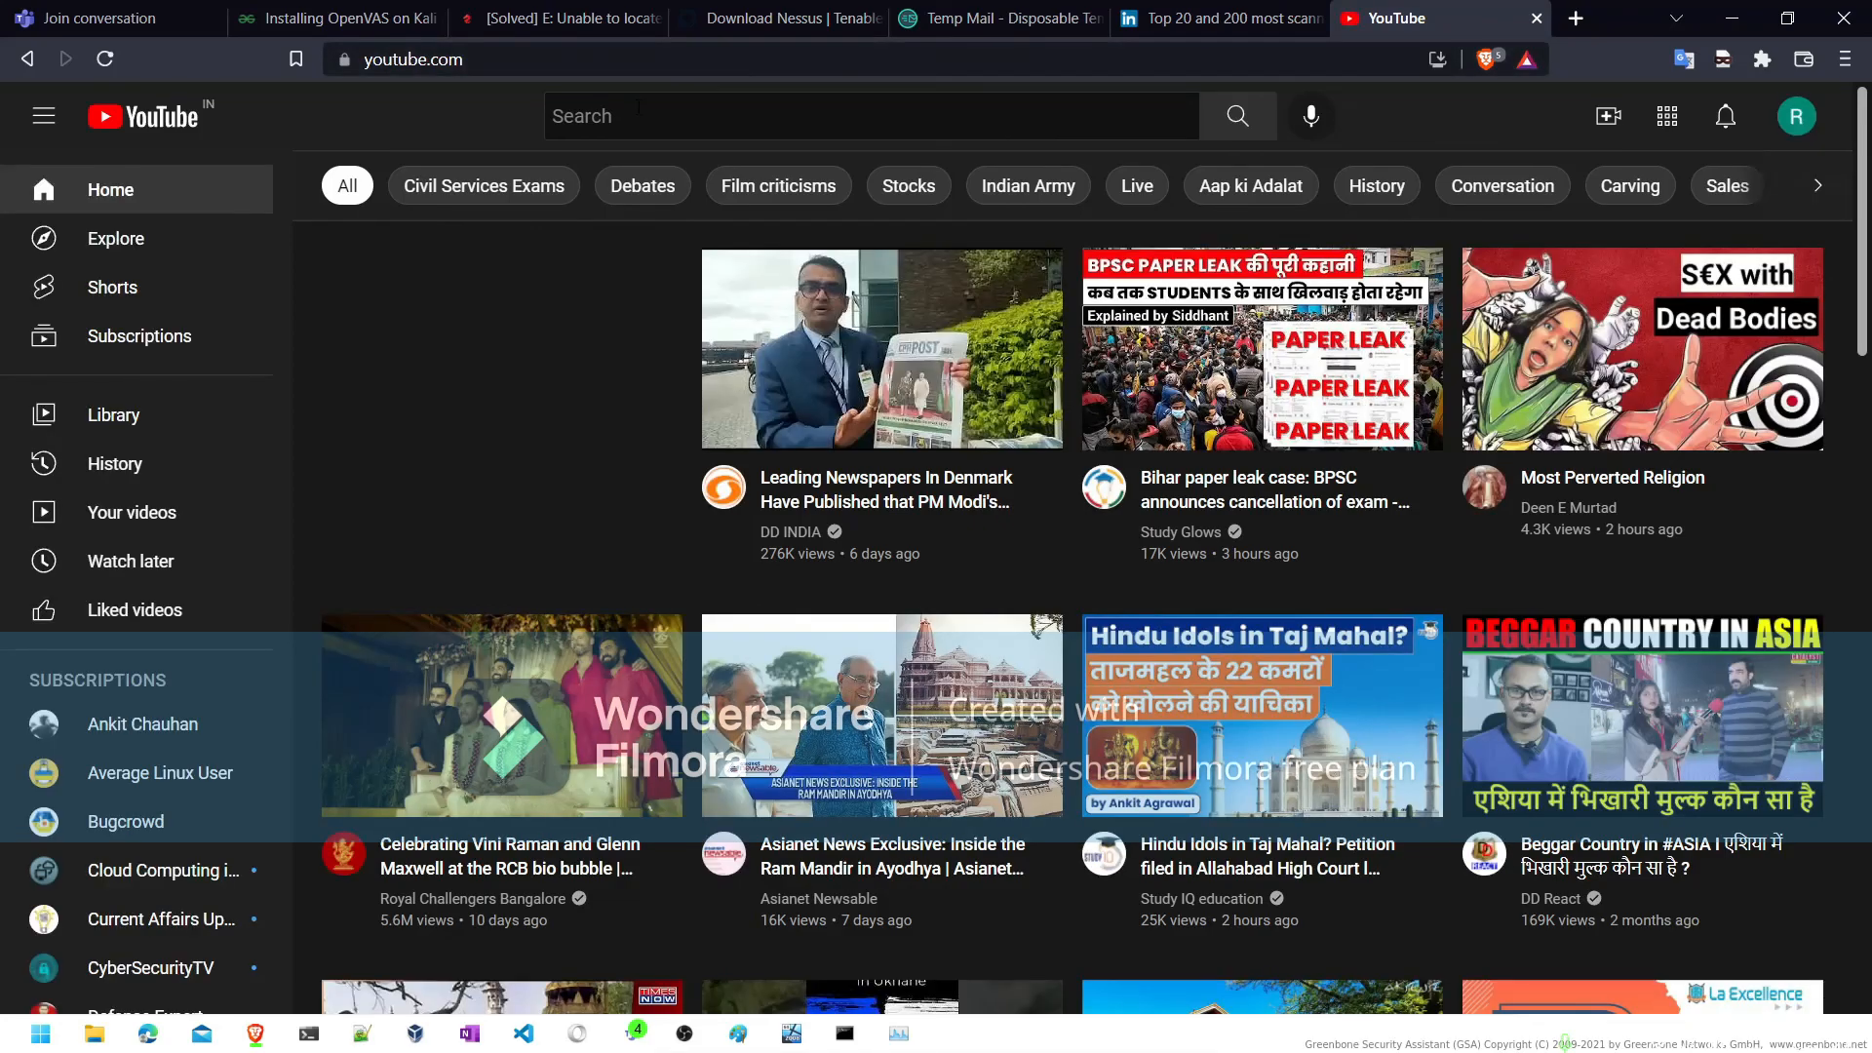
# - Search YouTube for "metasploitable 2 exploit" and look through the resulting videos
pyautogui.click(638, 111)
pyautogui.write('meta')
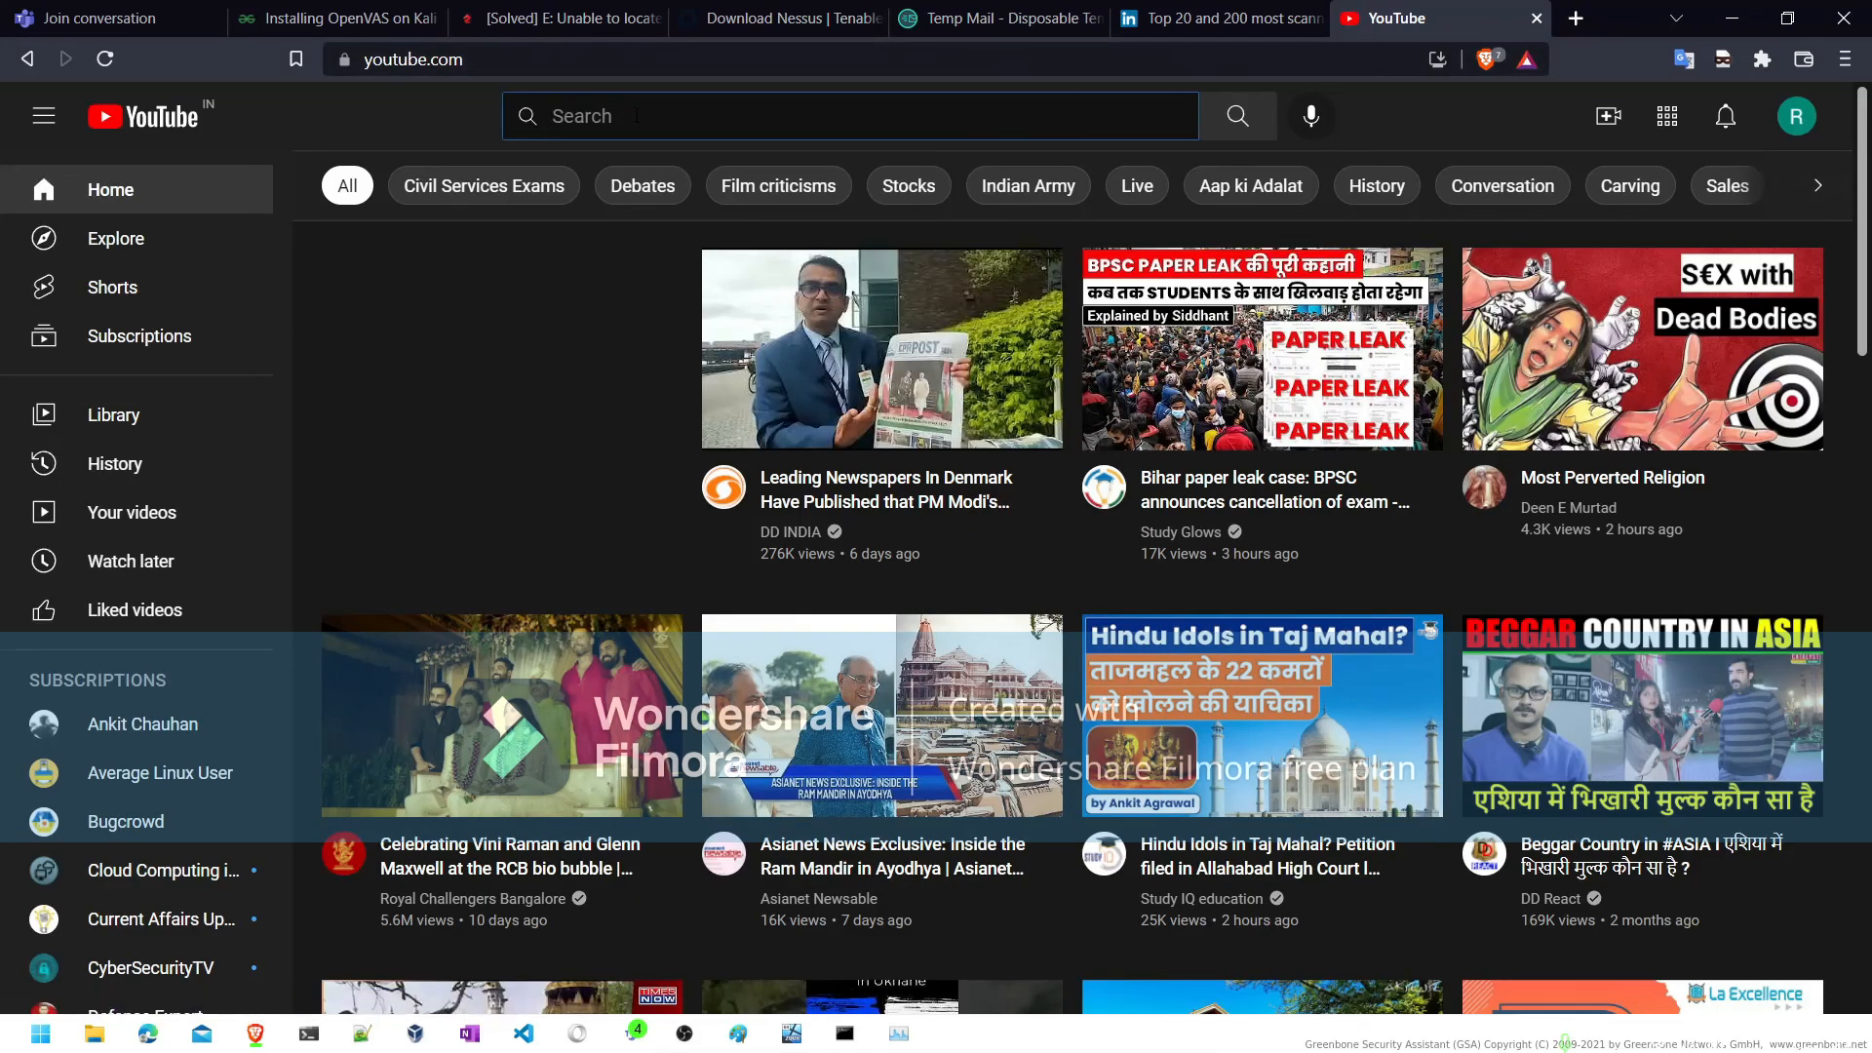
pyautogui.write('sploitabe')
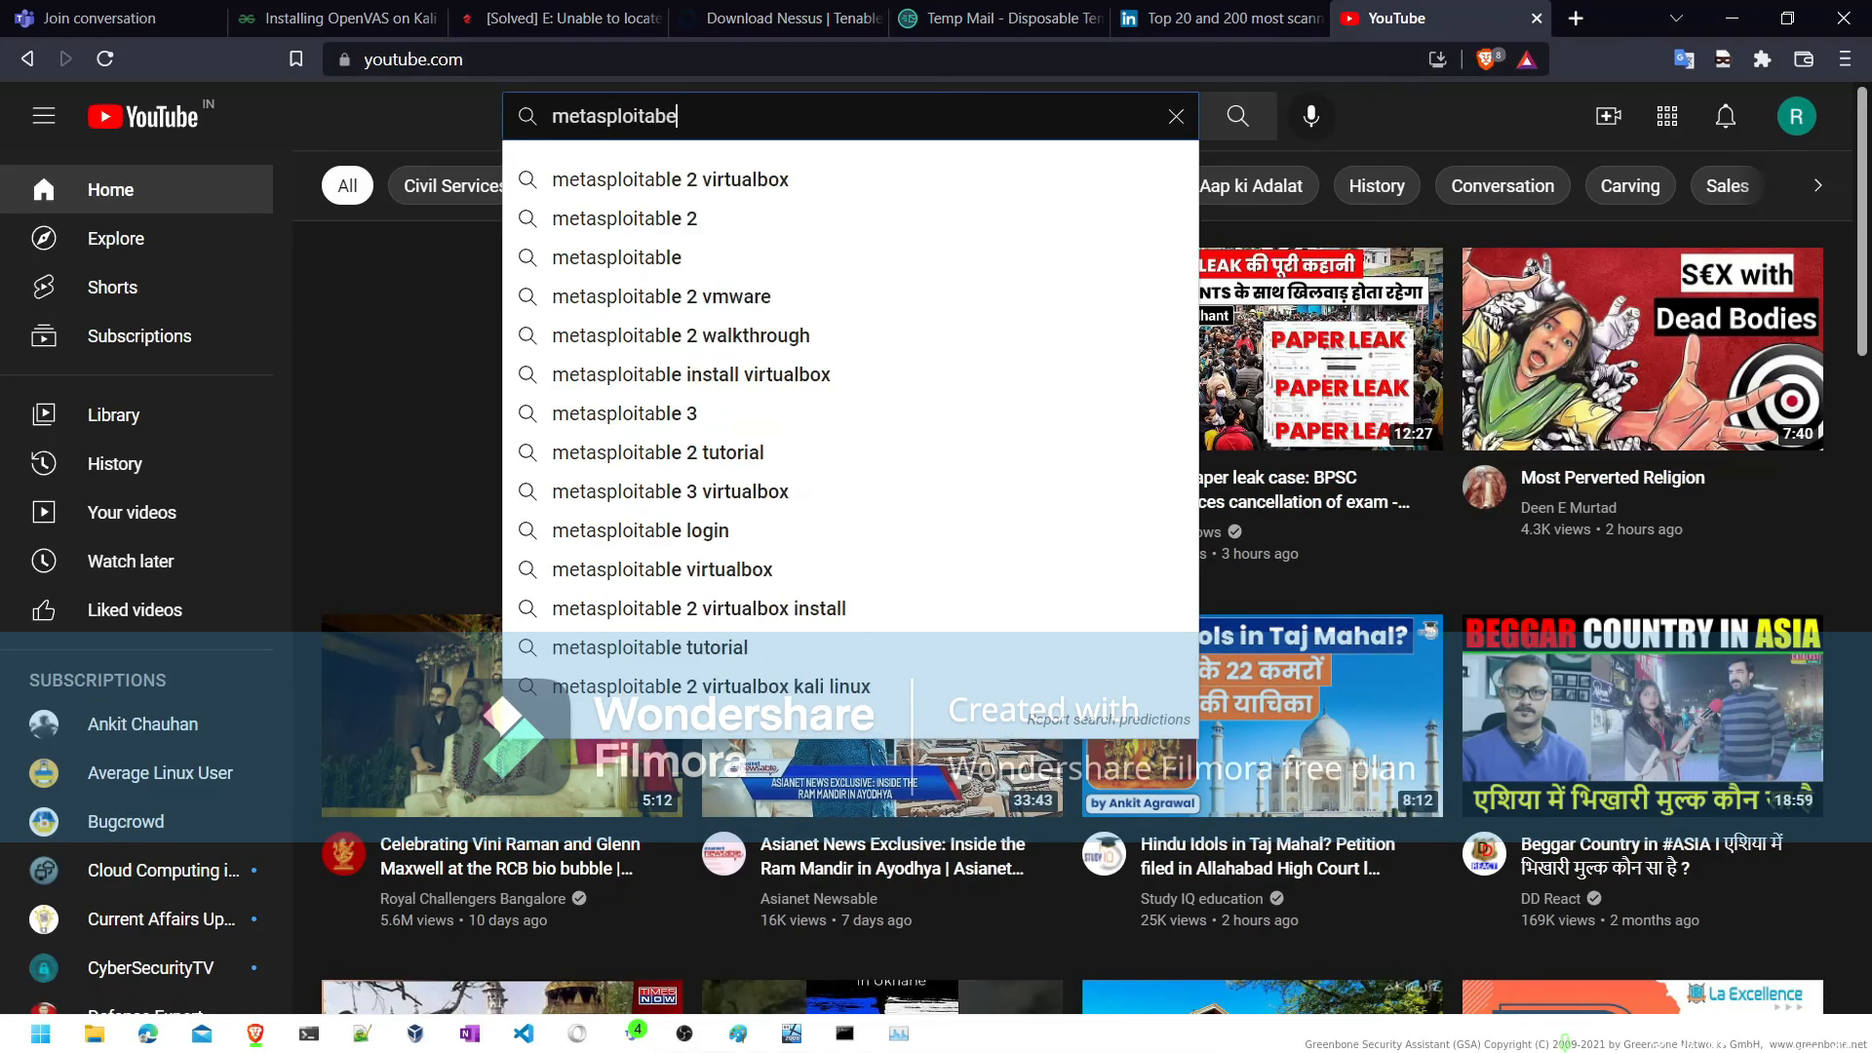
pyautogui.press('BackSpace')
pyautogui.press('Down')
pyautogui.press('Down')
pyautogui.write('e')
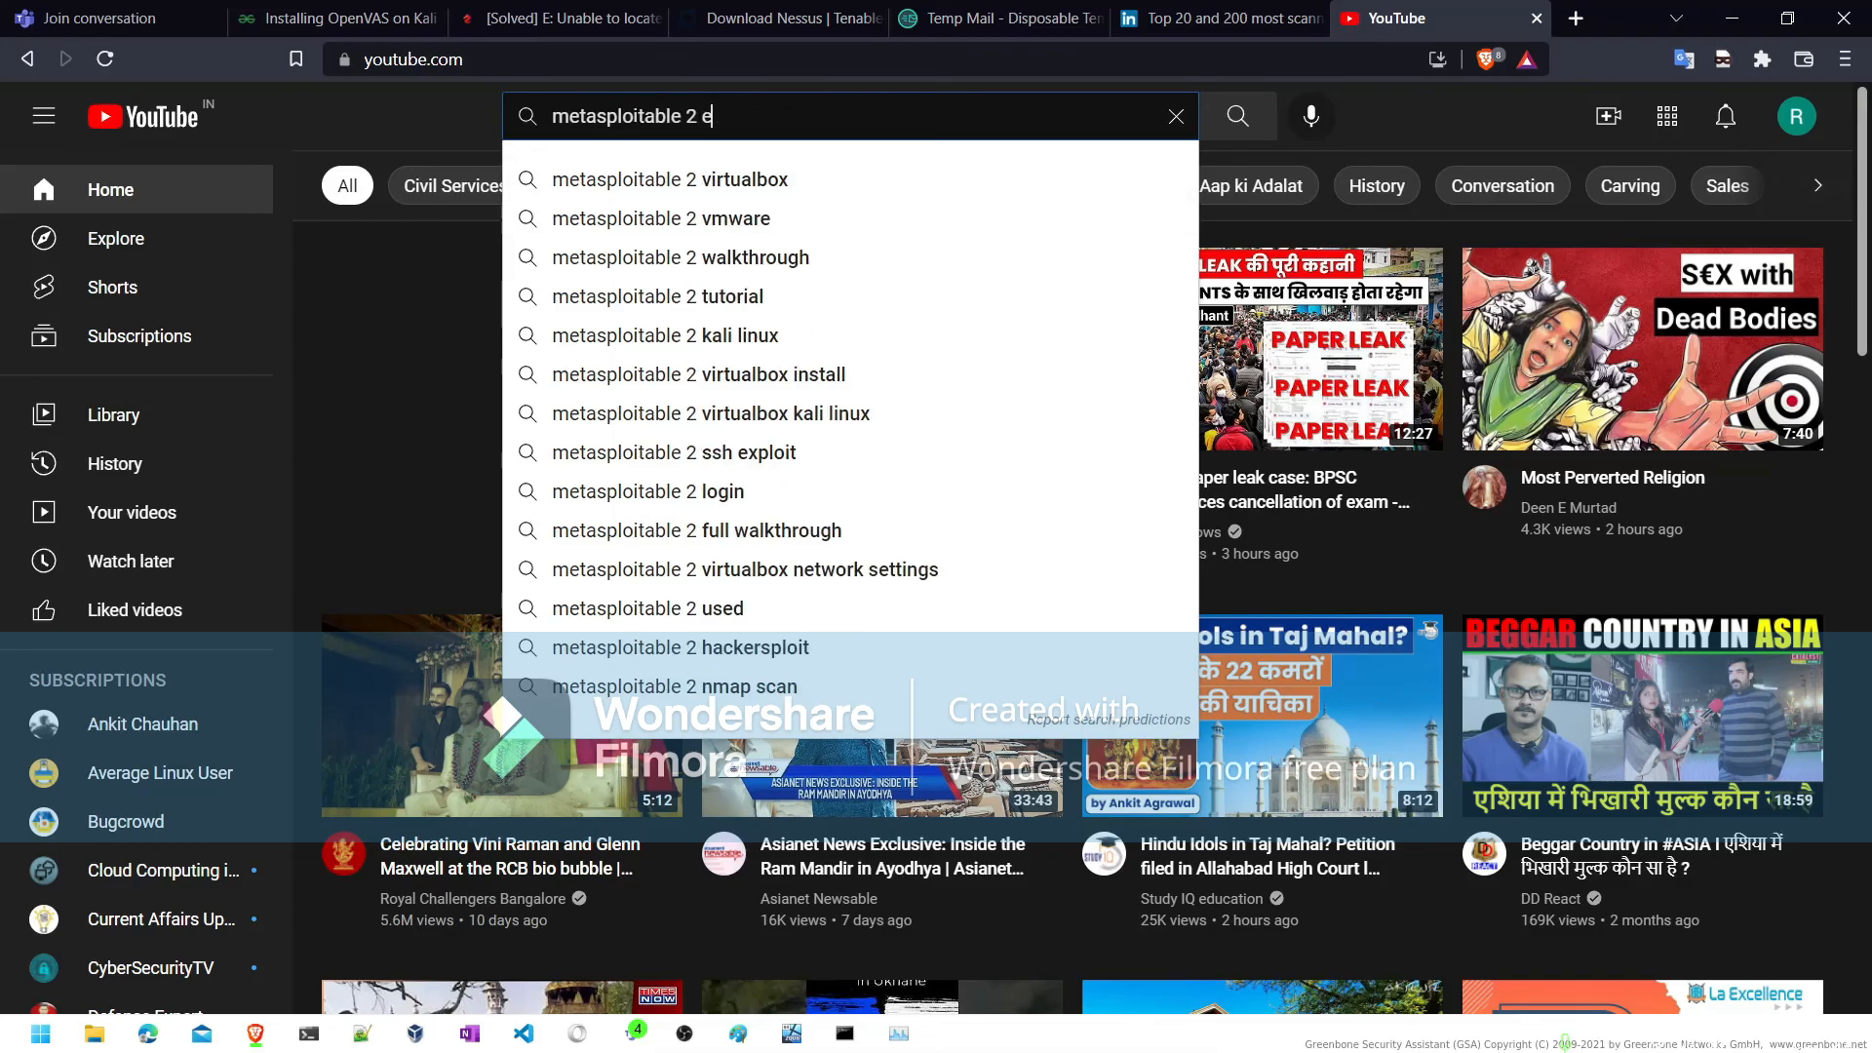
pyautogui.write('xploit')
pyautogui.press('Return')
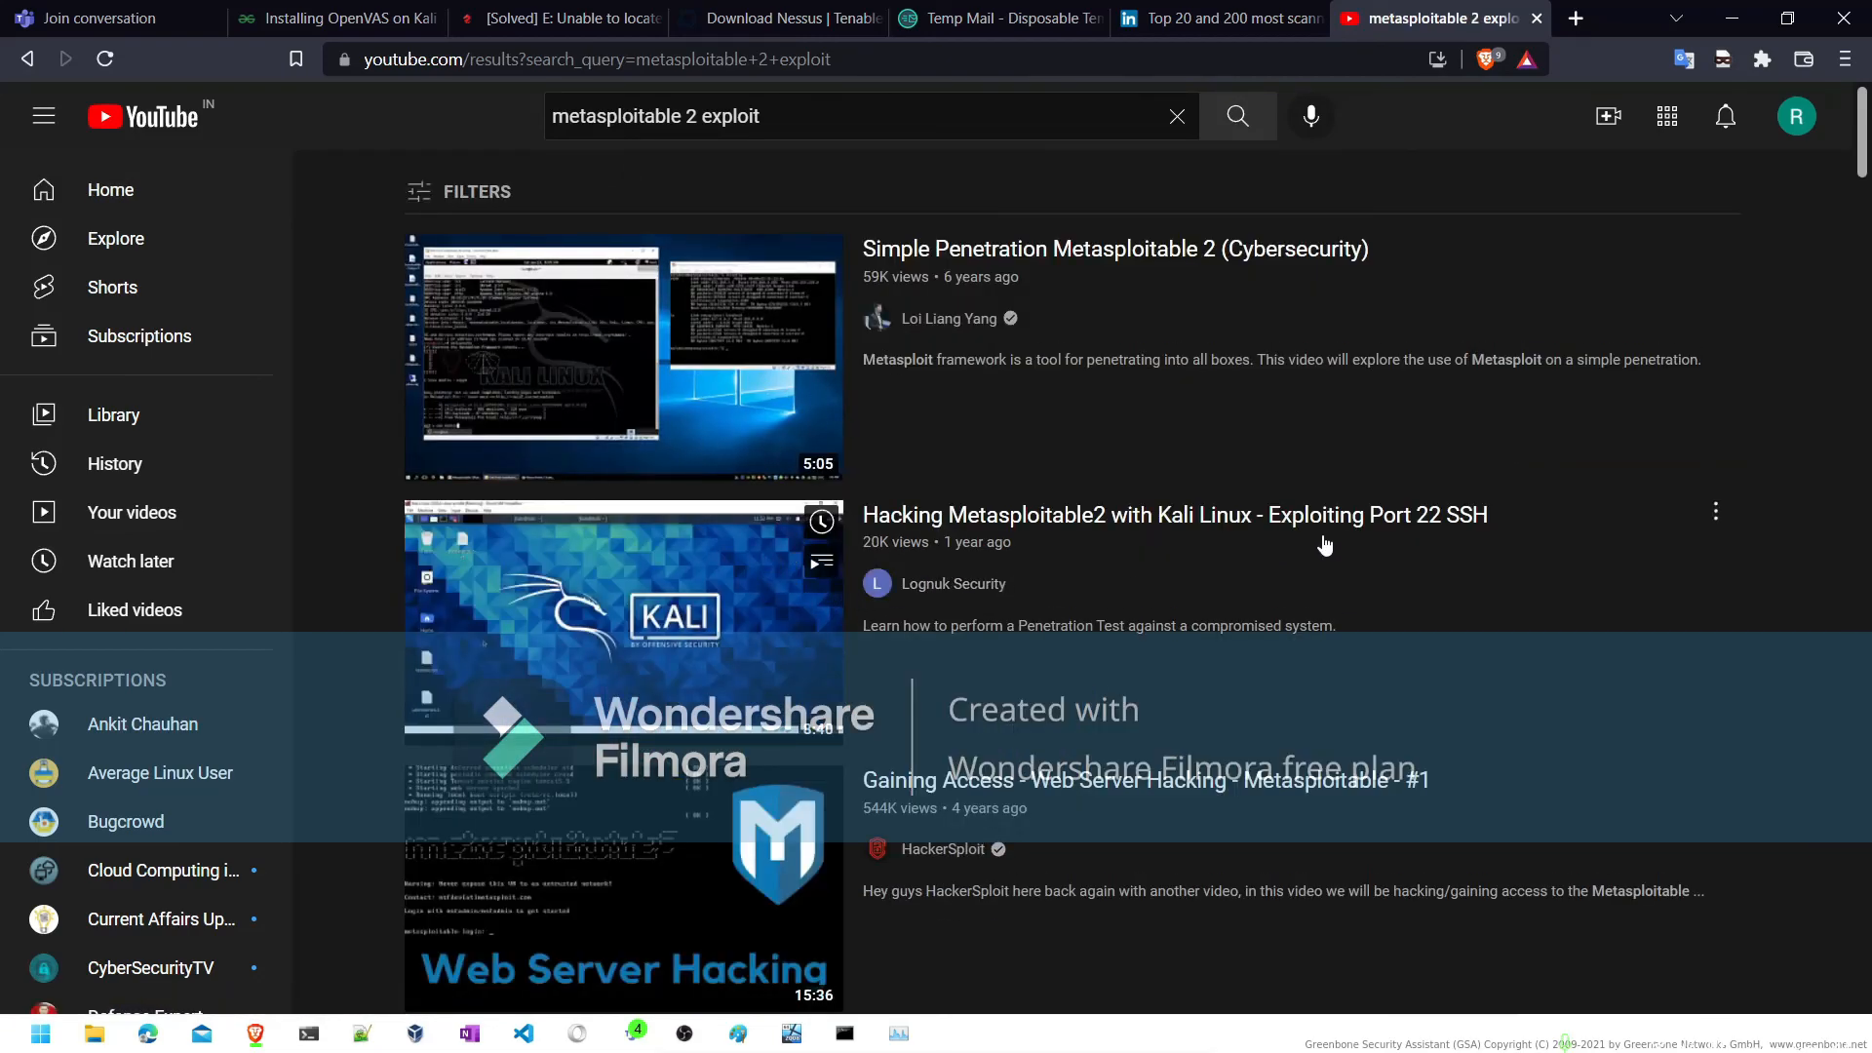
pyautogui.scroll(-3, 1009, 726)
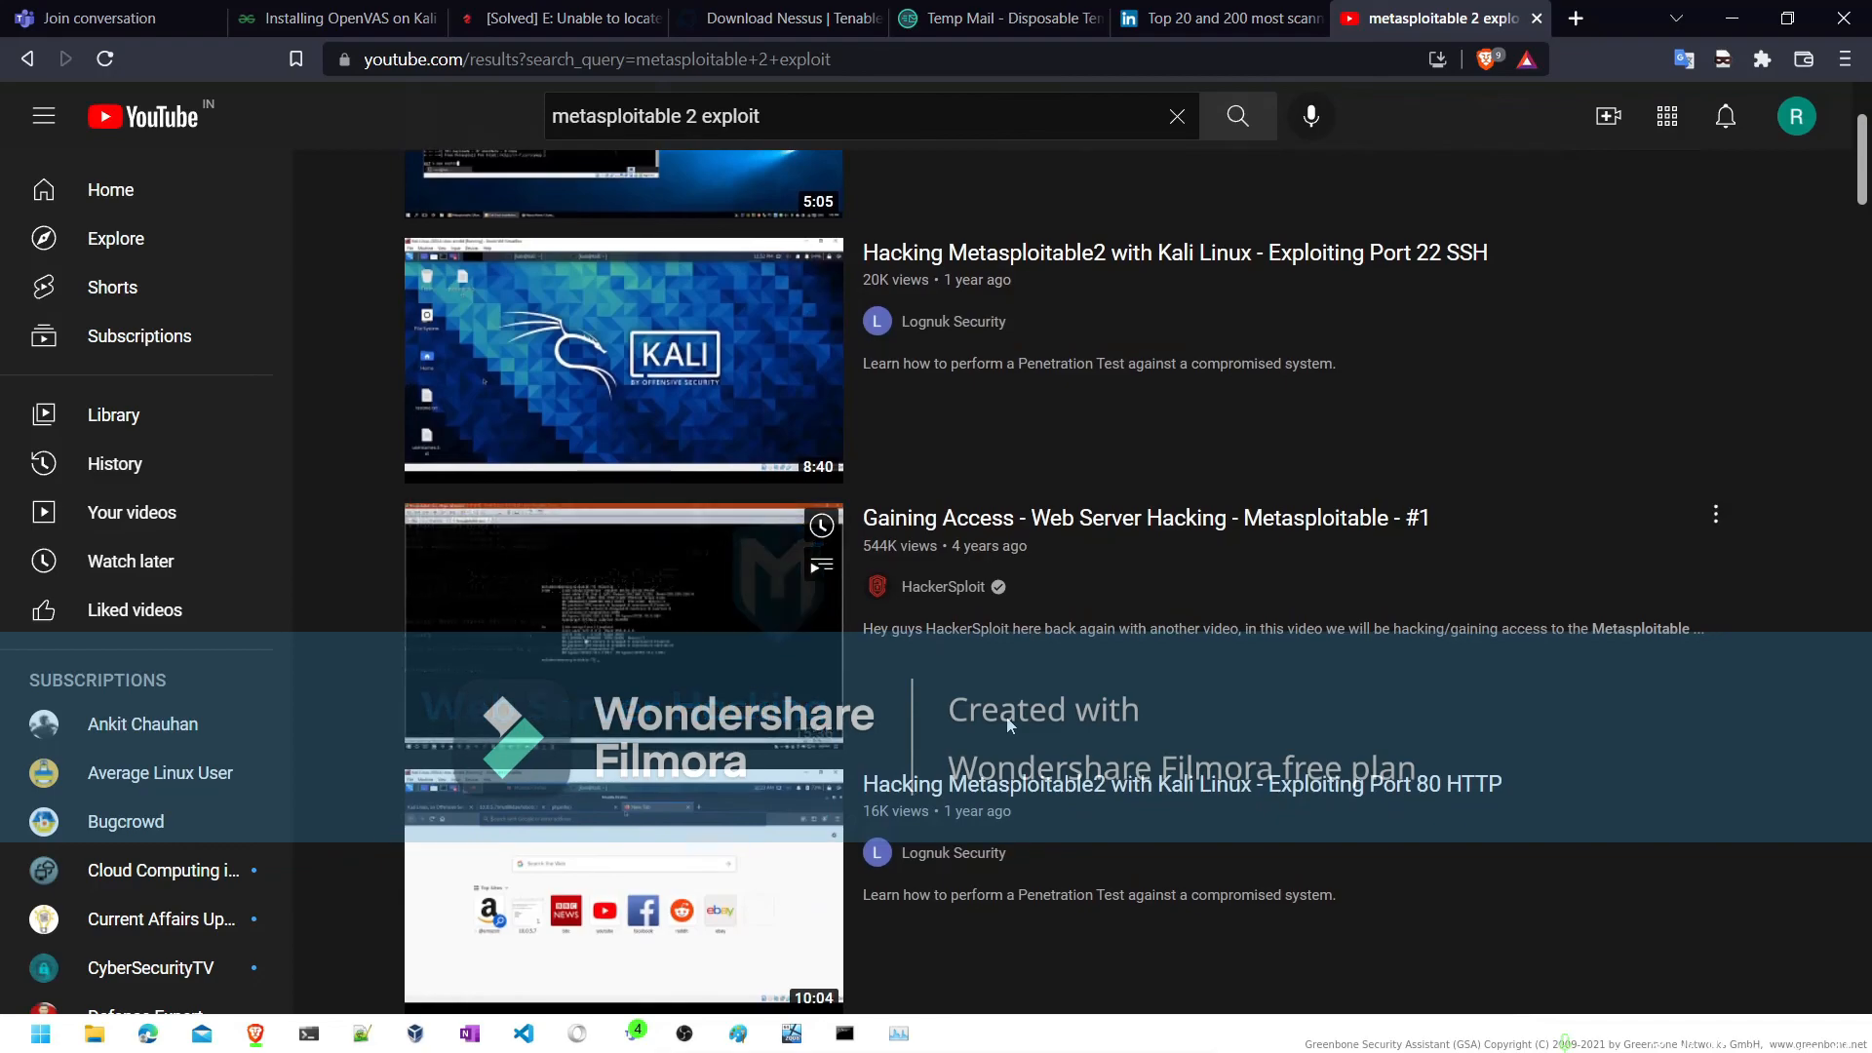
pyautogui.scroll(-1, 1009, 727)
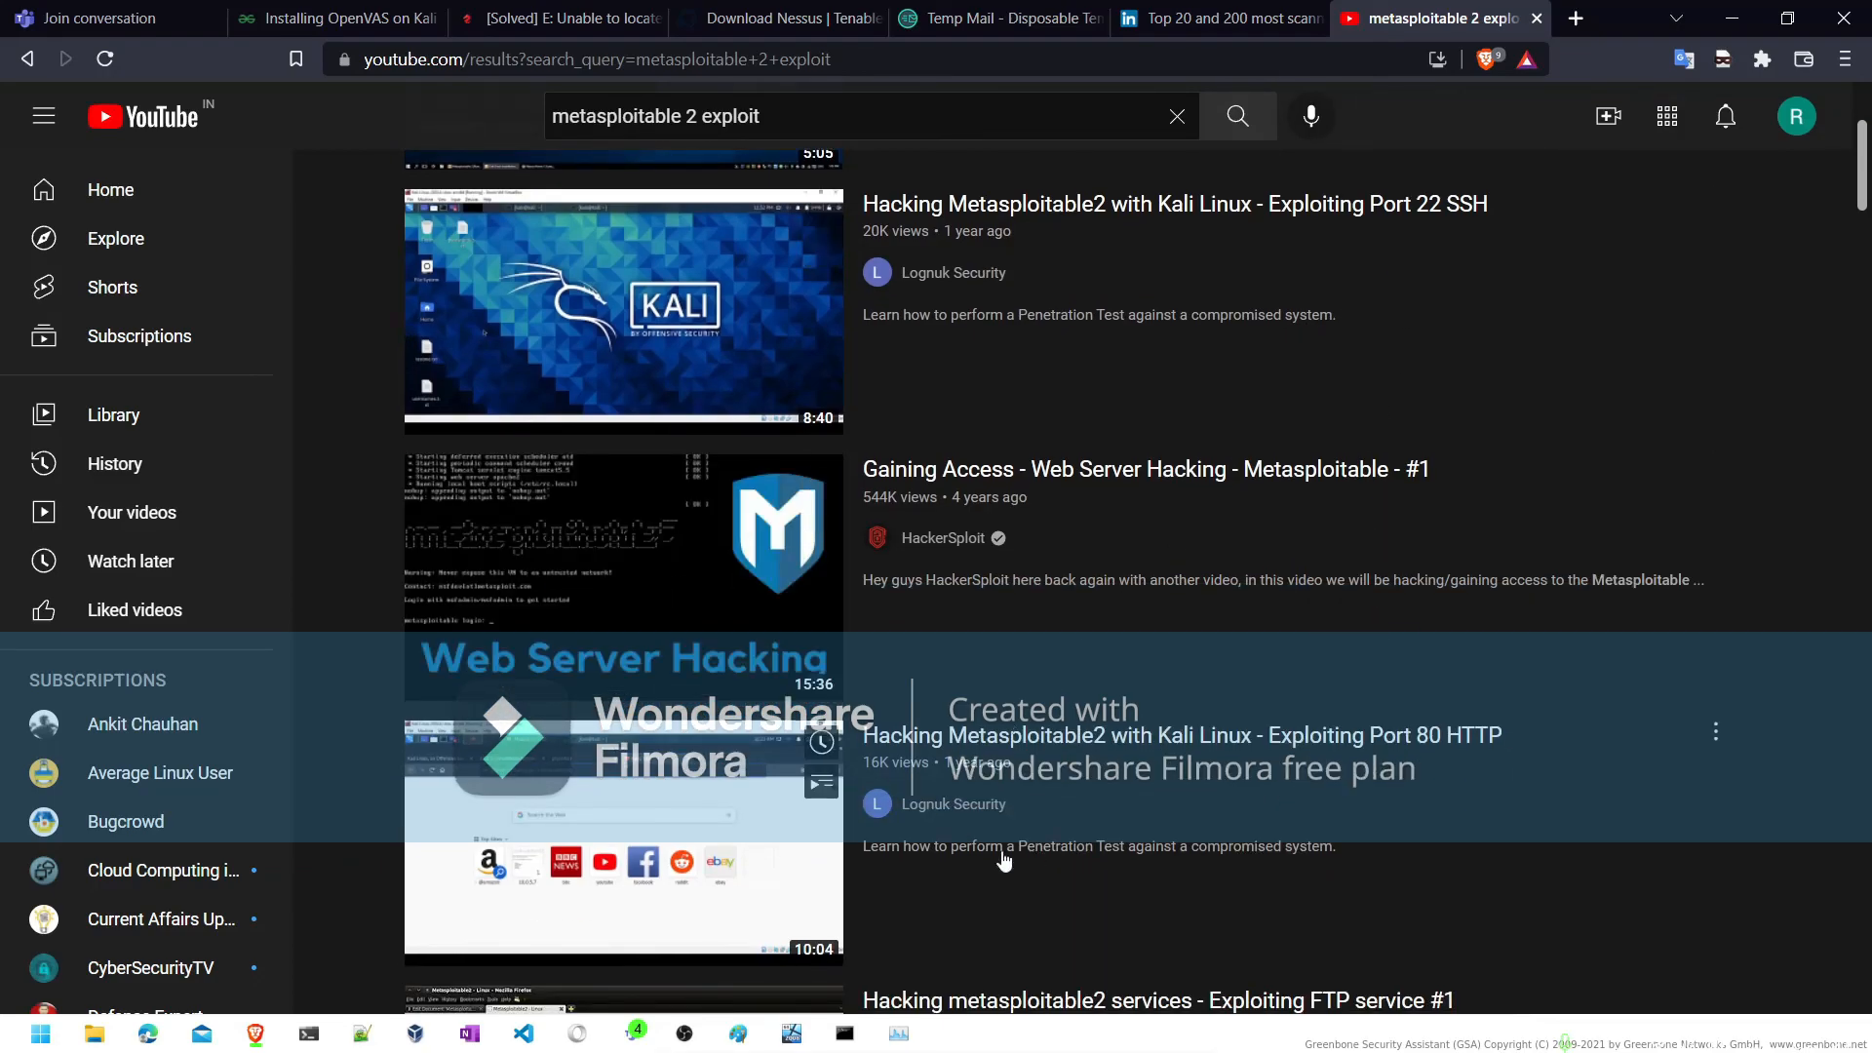
pyautogui.scroll(-3, 934, 869)
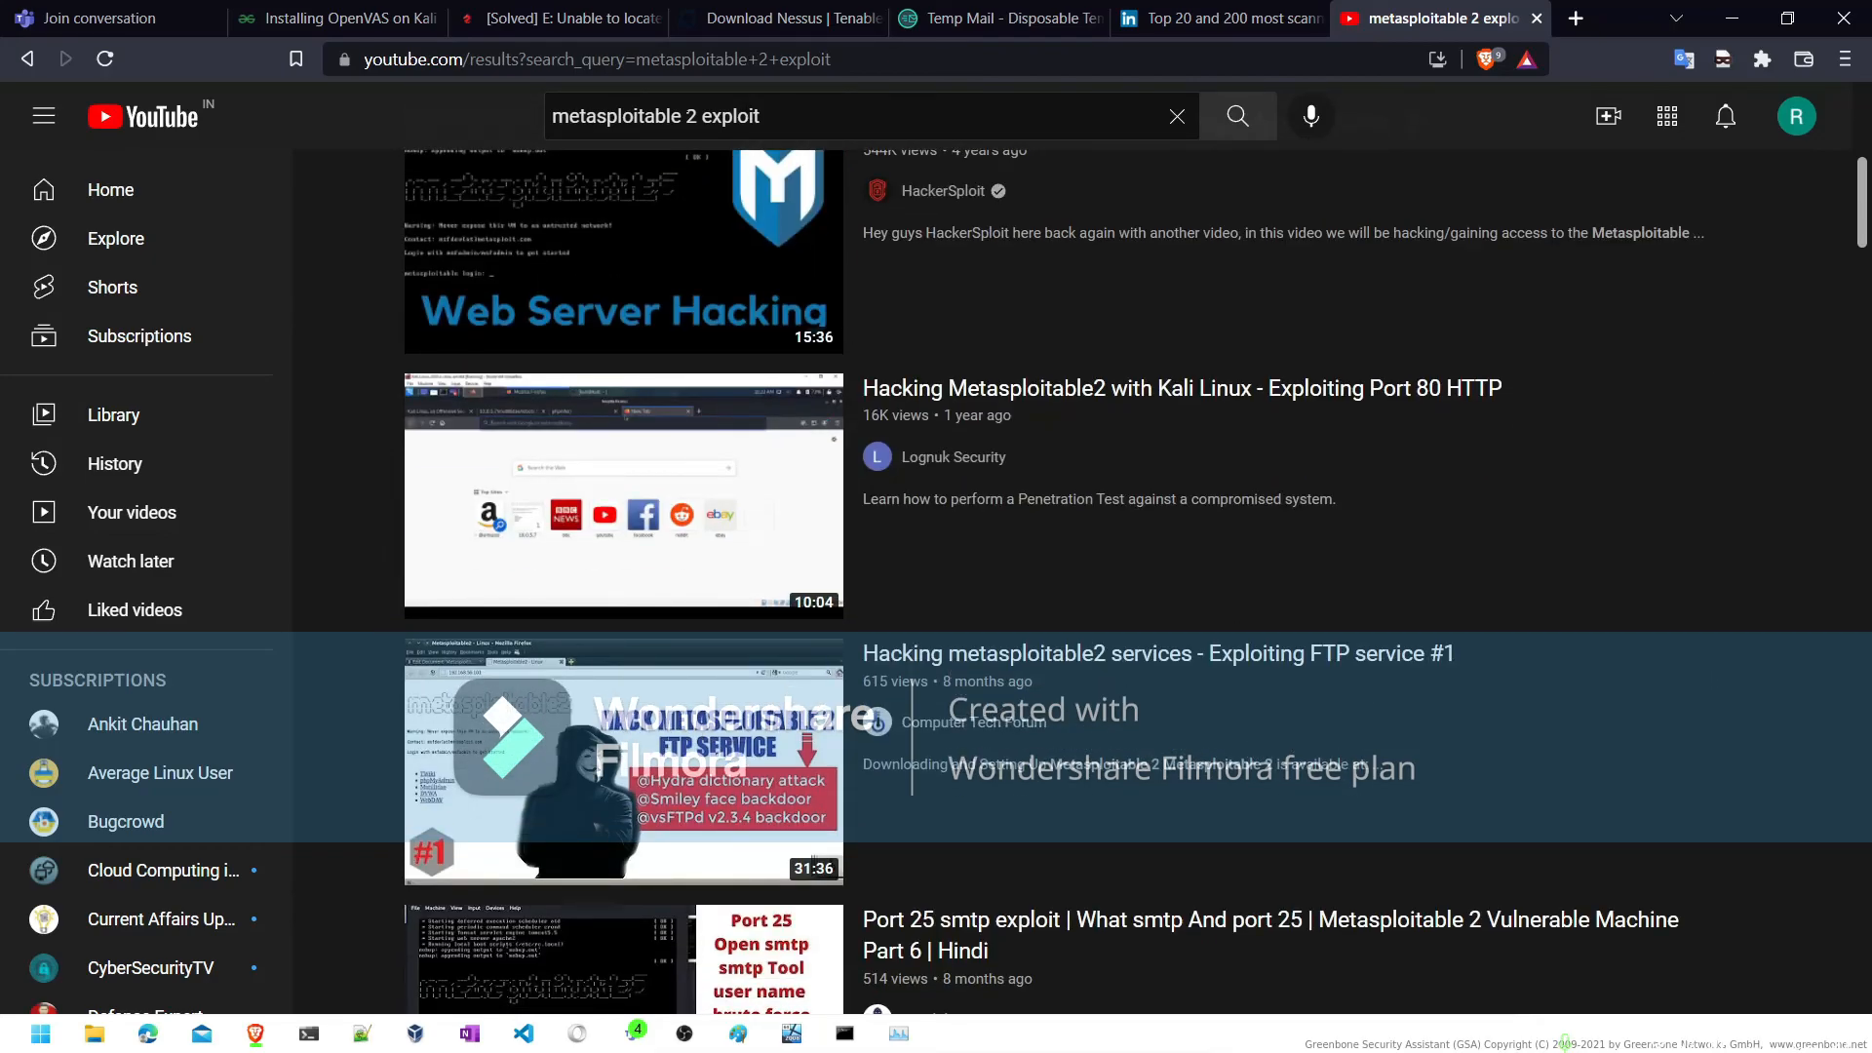
# - Change the YouTube search to "metasploitable 3 exploit" and return to the Greenbone reports page
pyautogui.click(693, 116)
pyautogui.press('BackSpace')
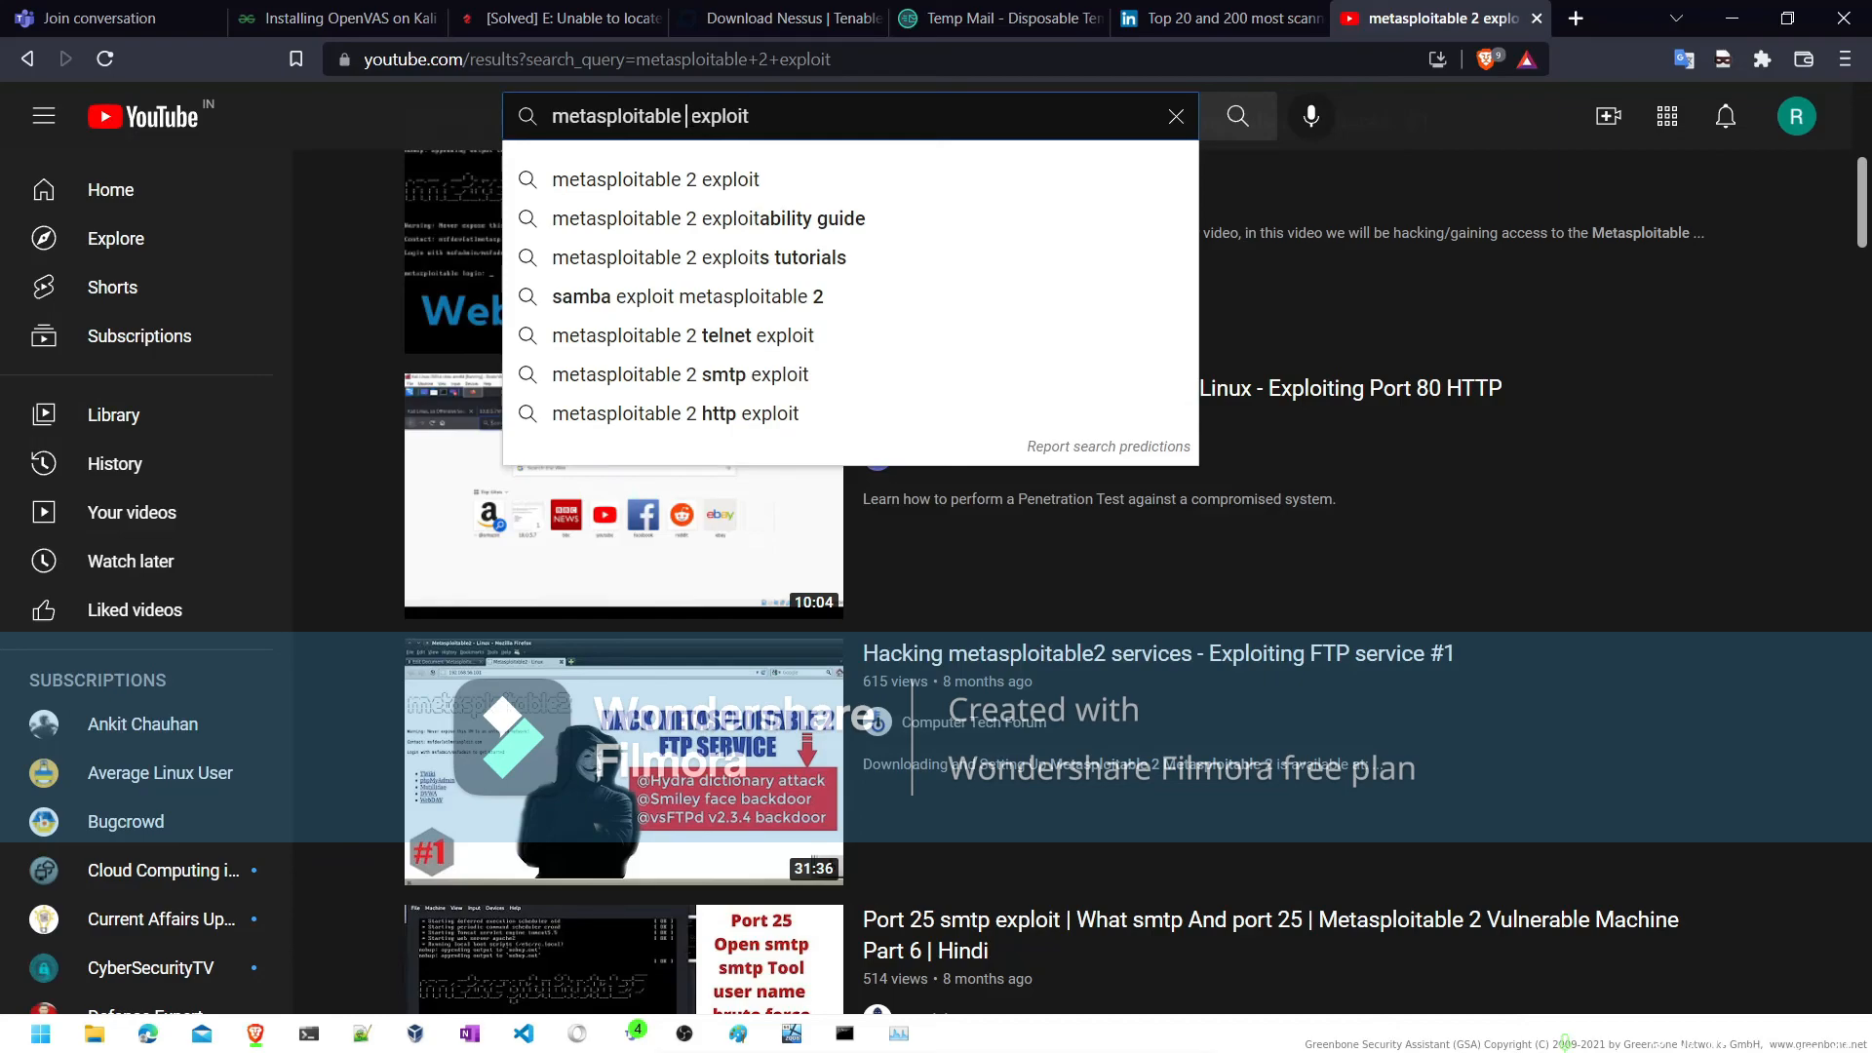
pyautogui.write('3')
pyautogui.press('Return')
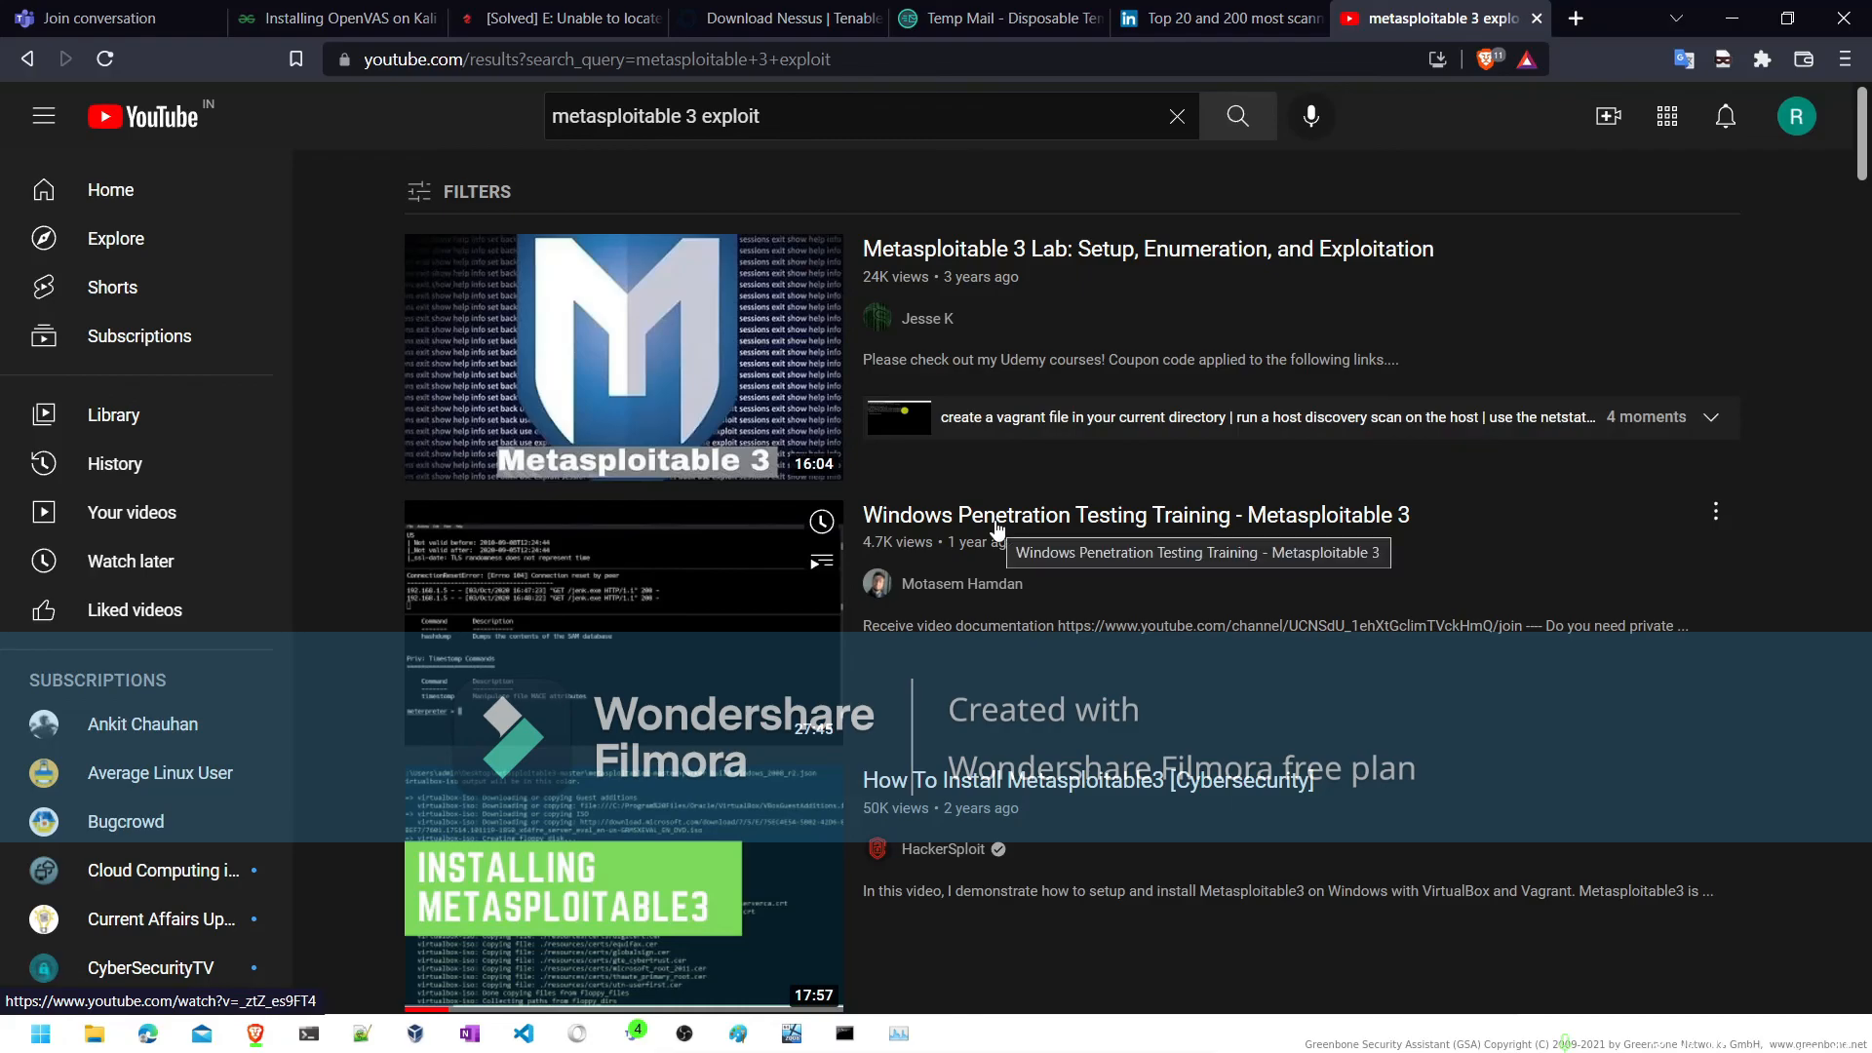
pyautogui.click(1728, 22)
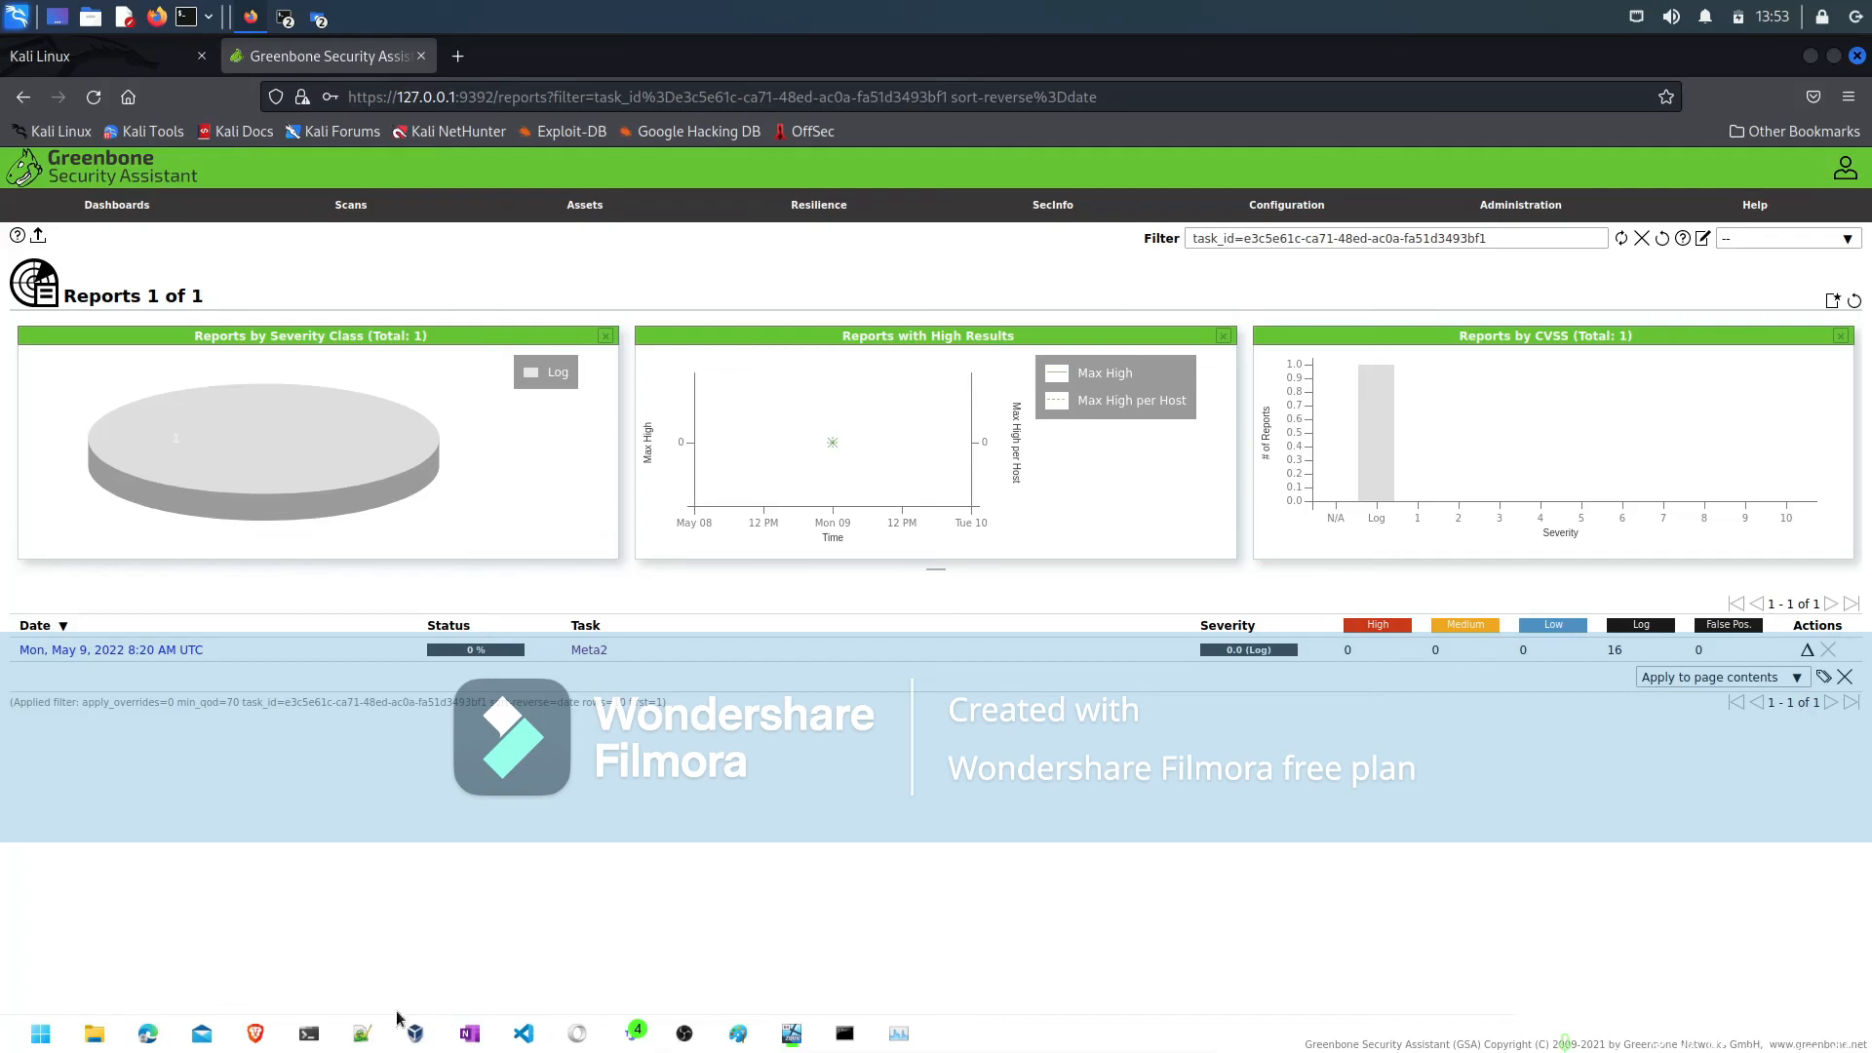
# - Switch back to the Brave browser and search YouTube for "nessus tutorial"
pyautogui.moveTo(262, 1035)
pyautogui.click(271, 952)
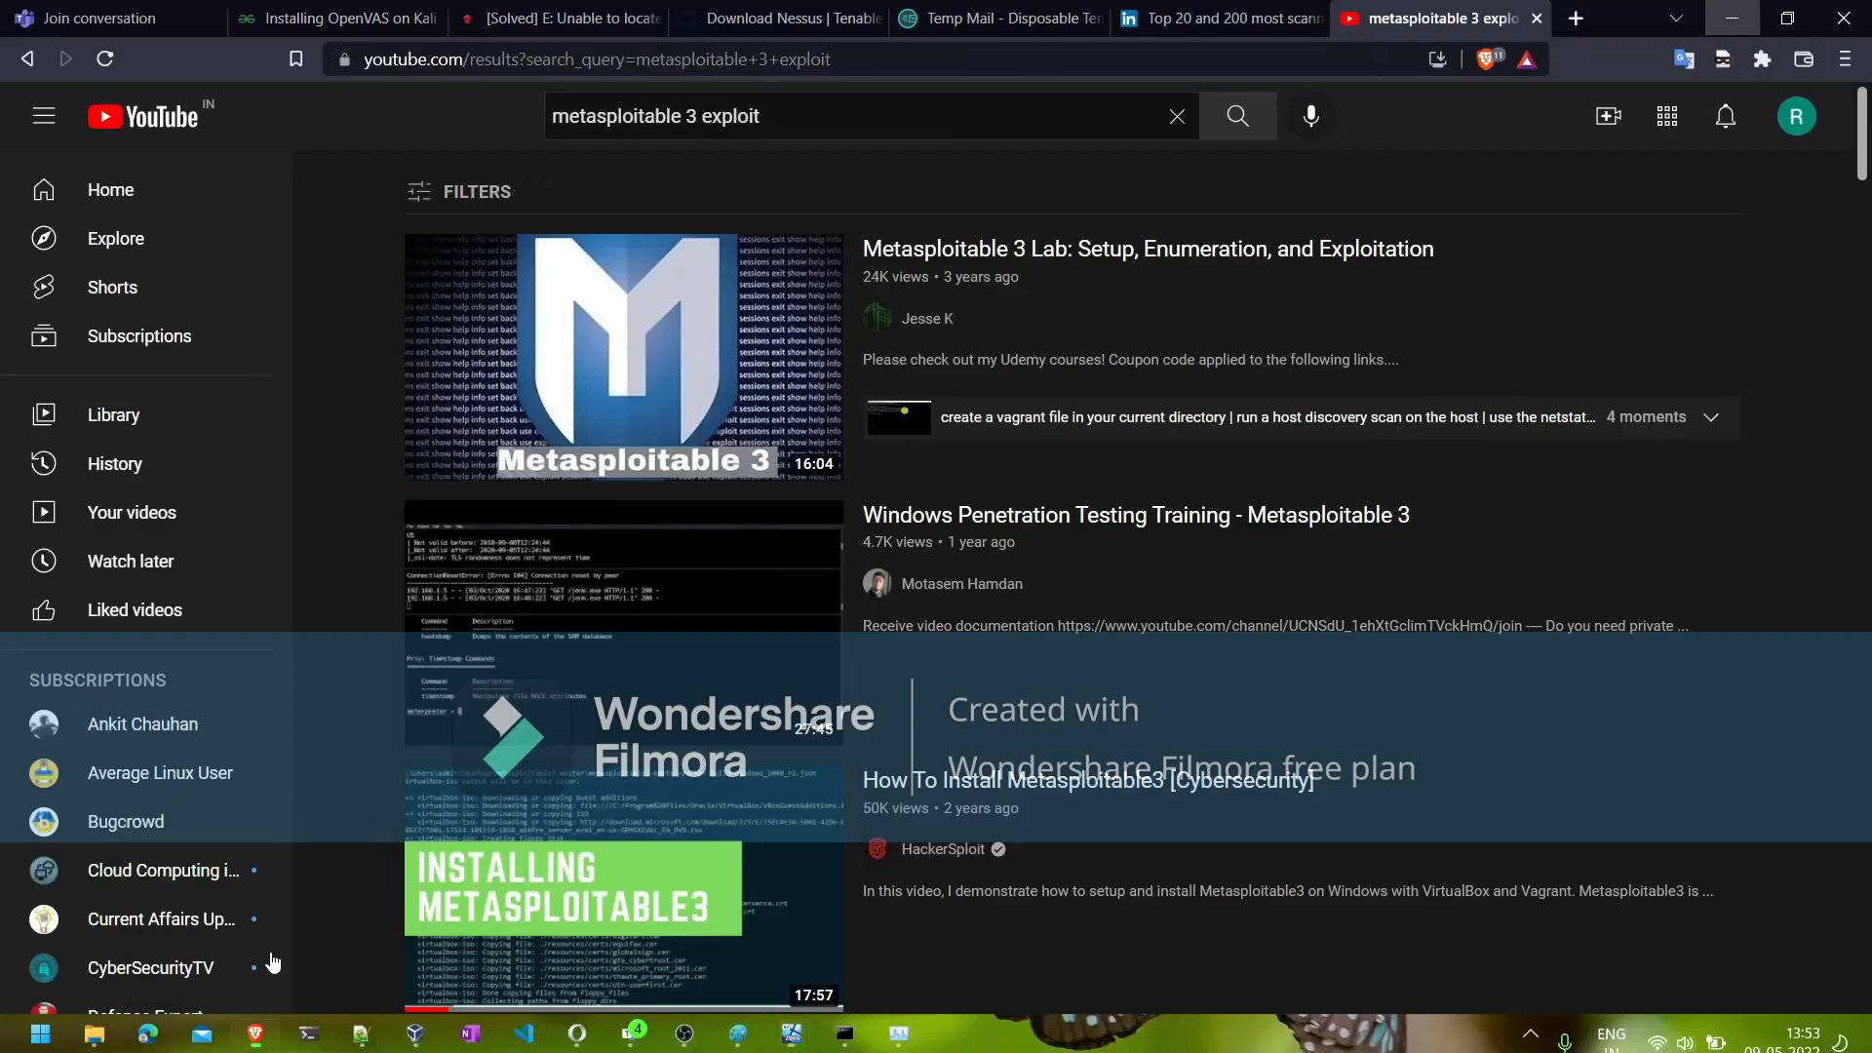
pyautogui.tripleClick(605, 117)
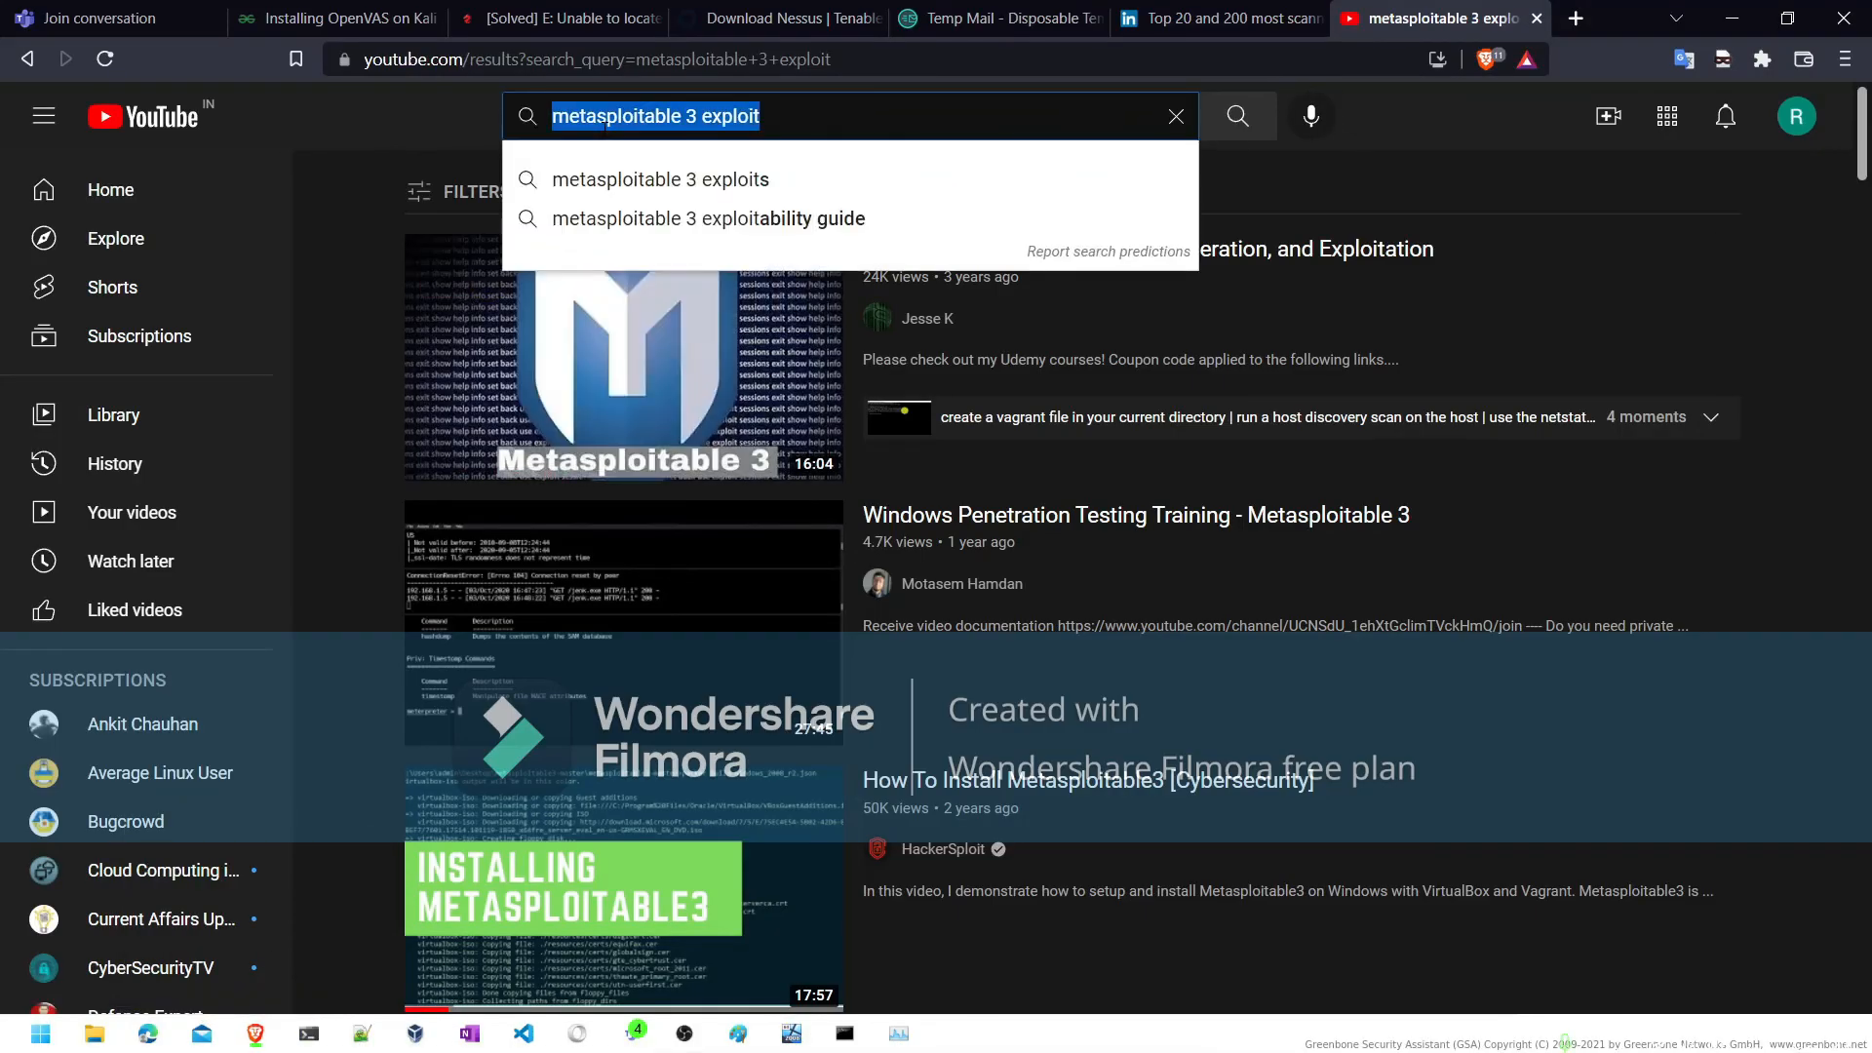
pyautogui.write('nessus')
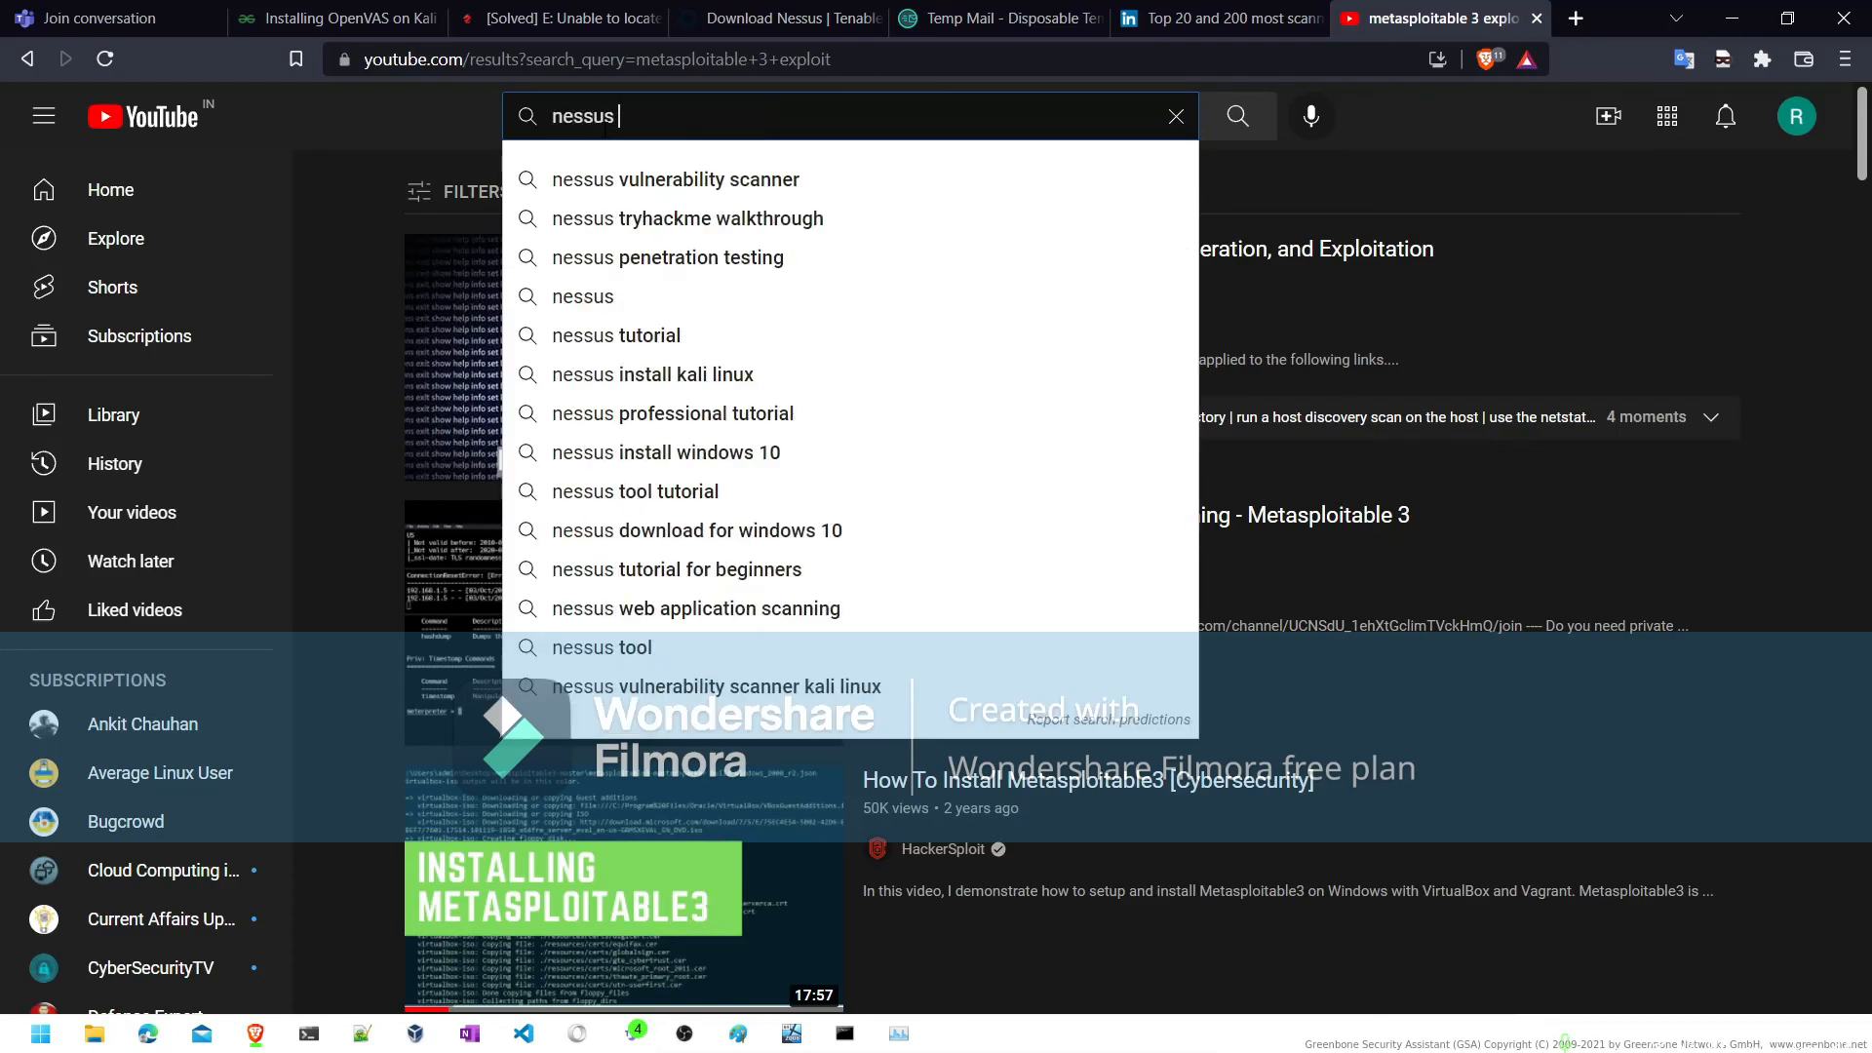
pyautogui.write(' tuto')
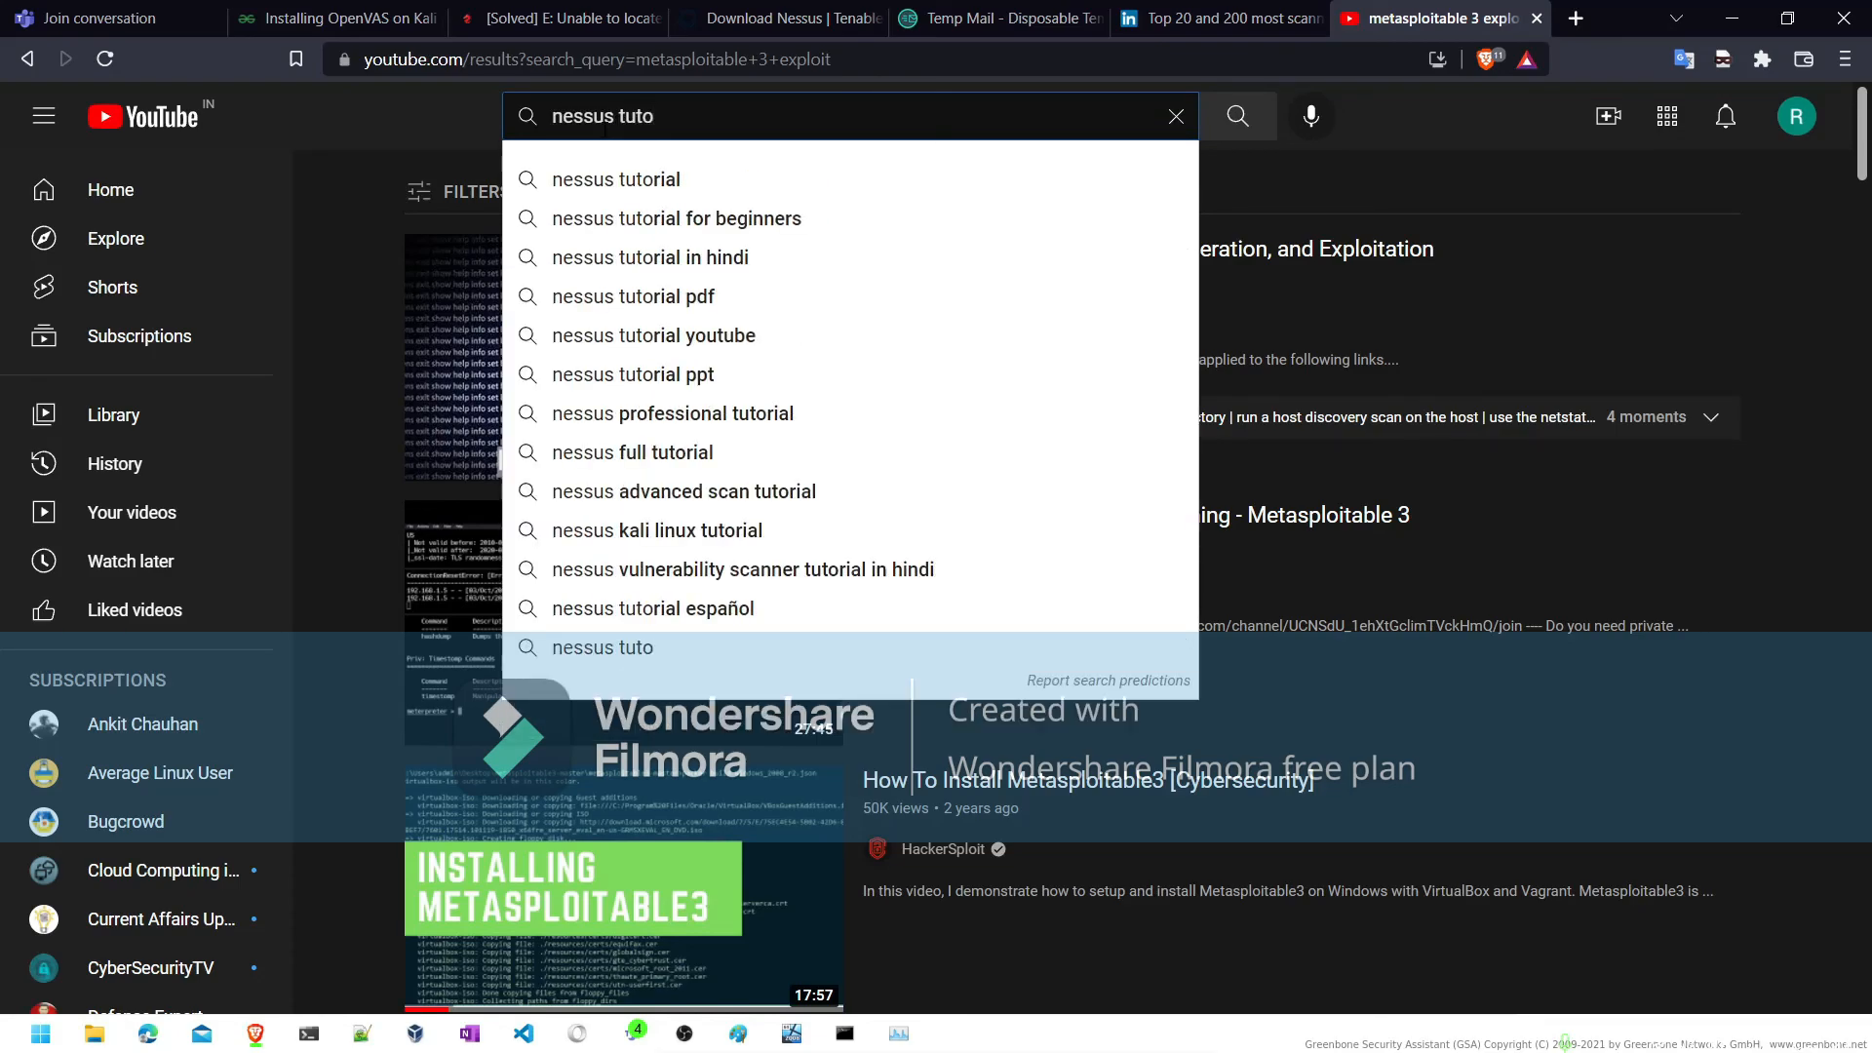
pyautogui.click(585, 179)
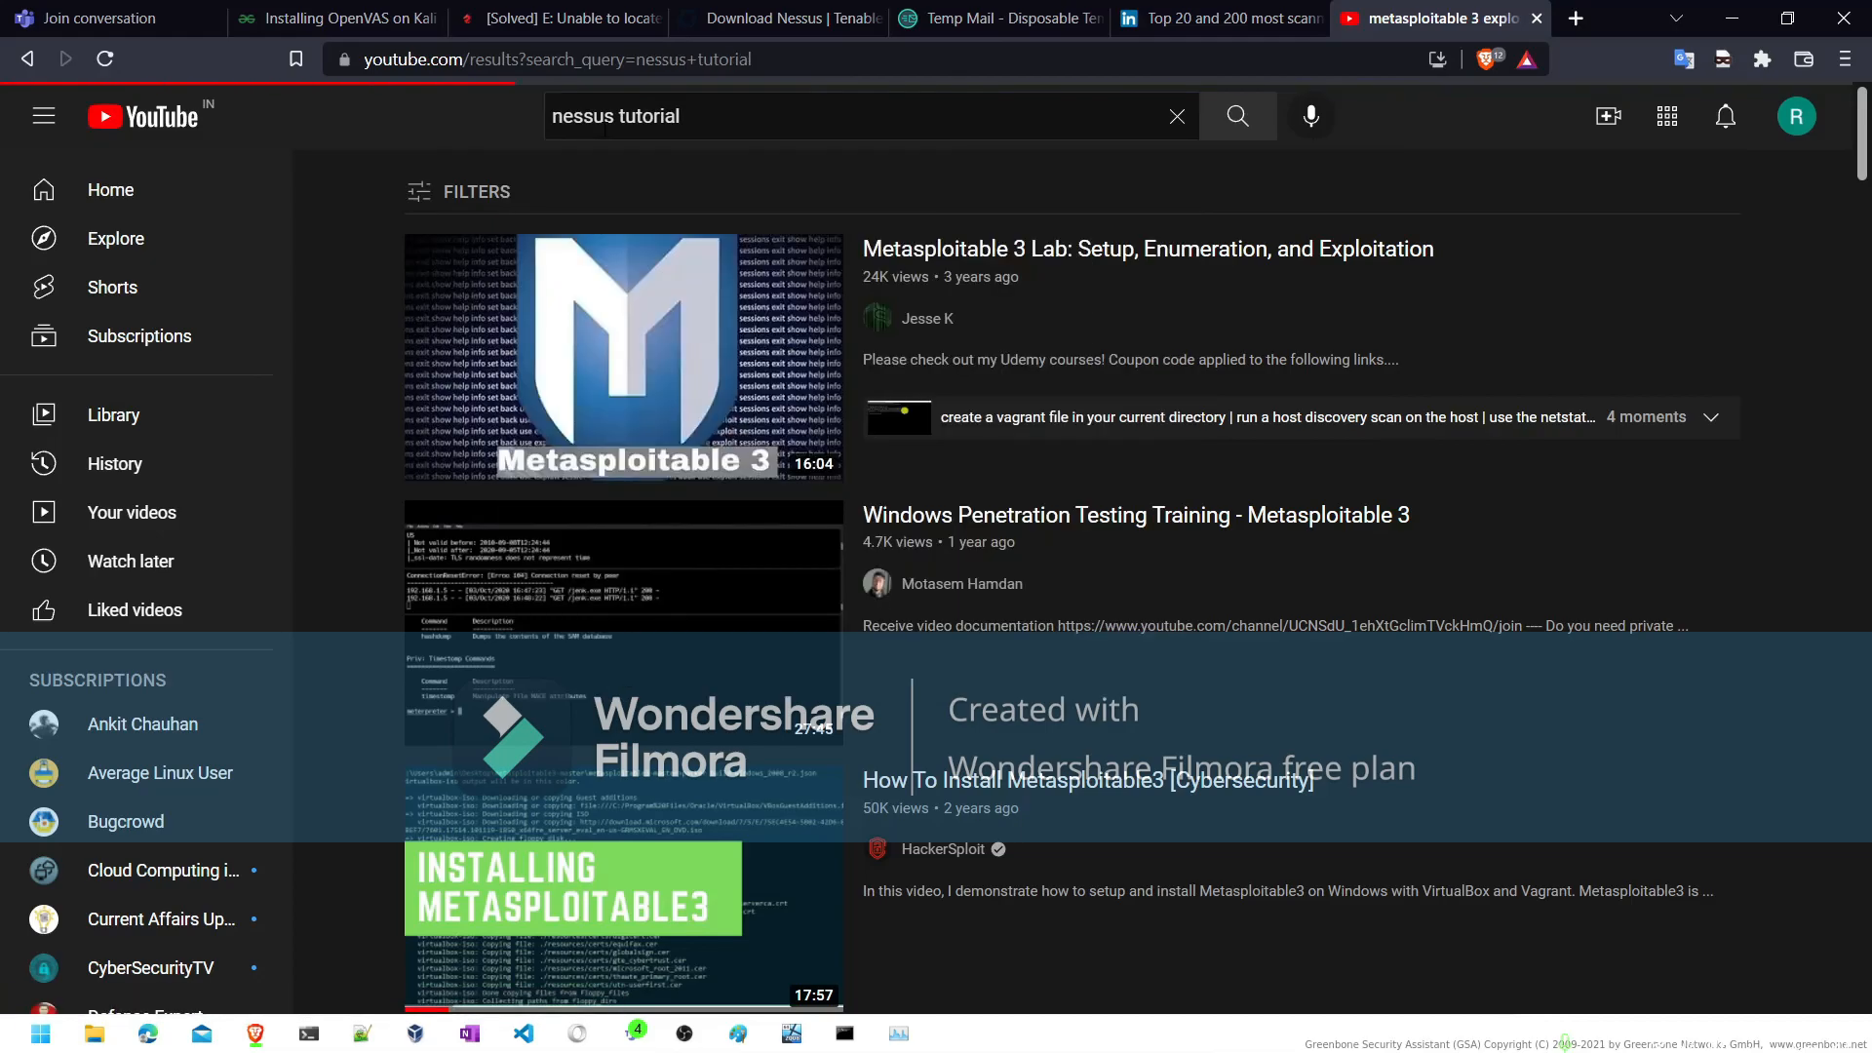
# - Filter the Nessus video results by upload date to This year and browse the list
pyautogui.click(466, 196)
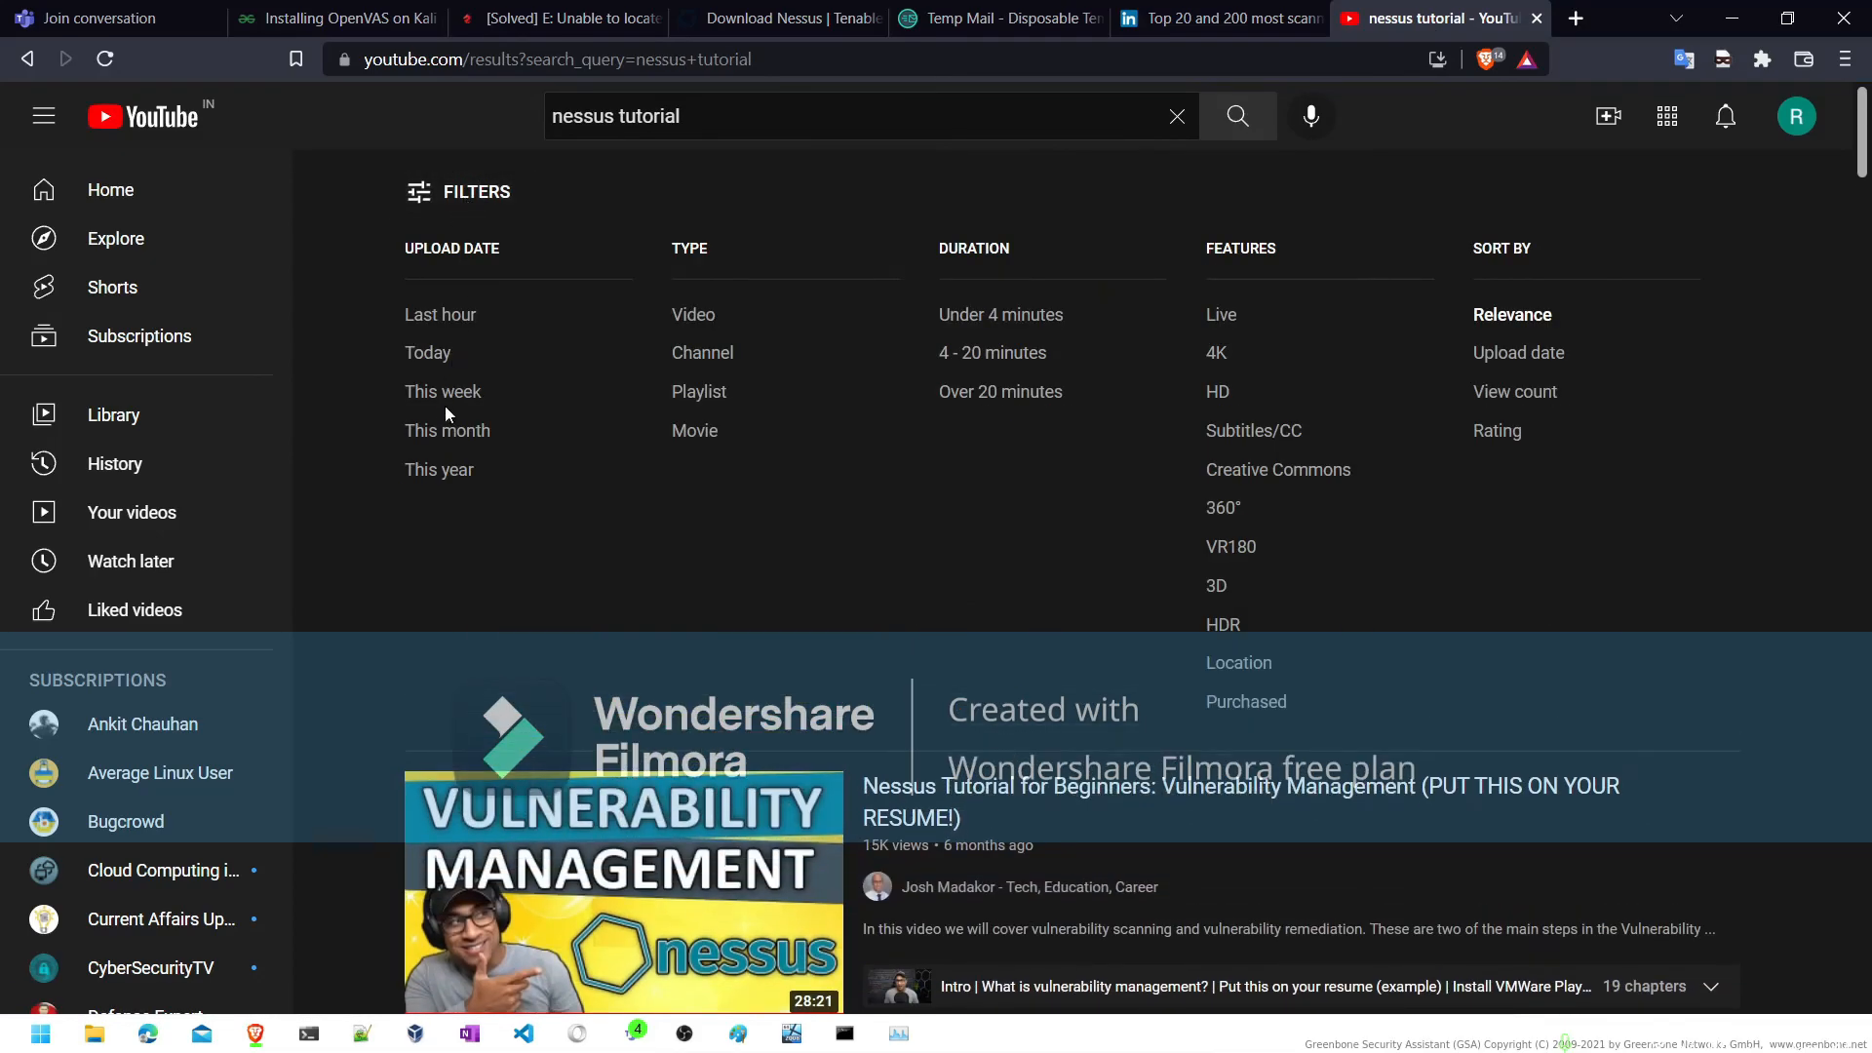
pyautogui.click(442, 454)
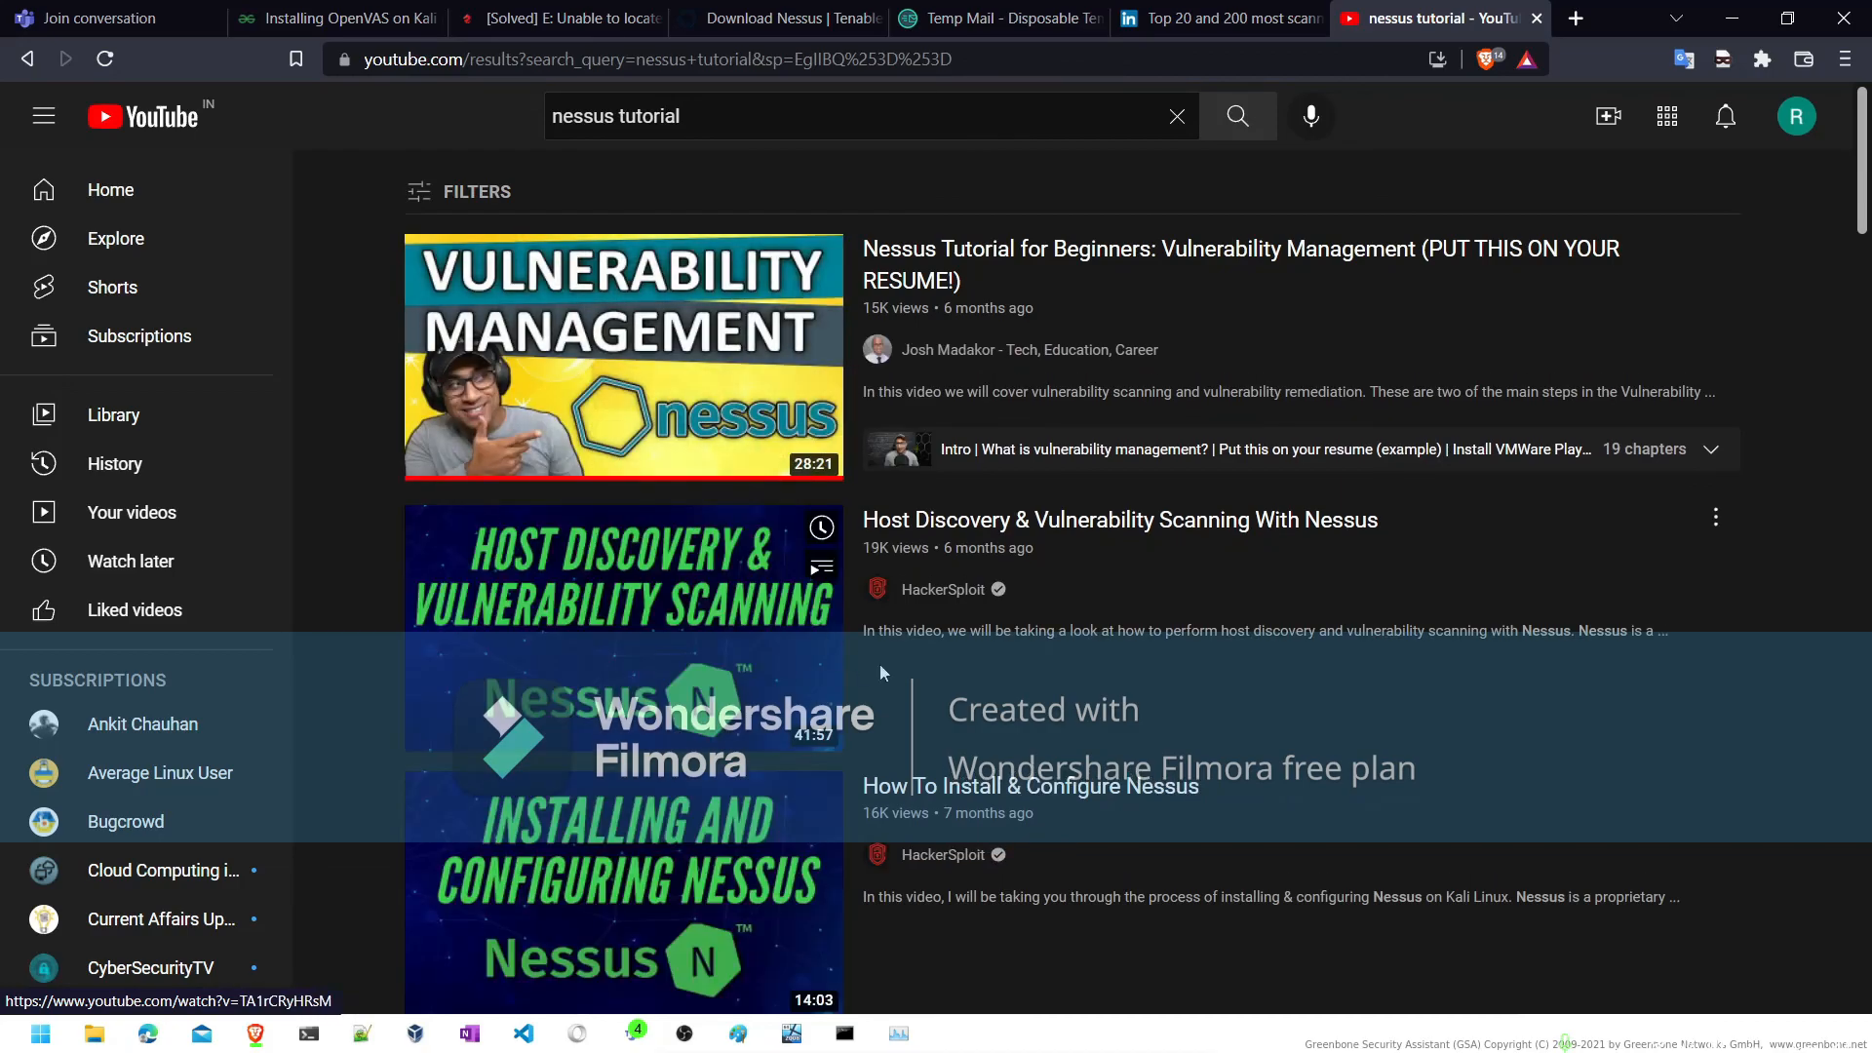
pyautogui.scroll(-9, 800, 738)
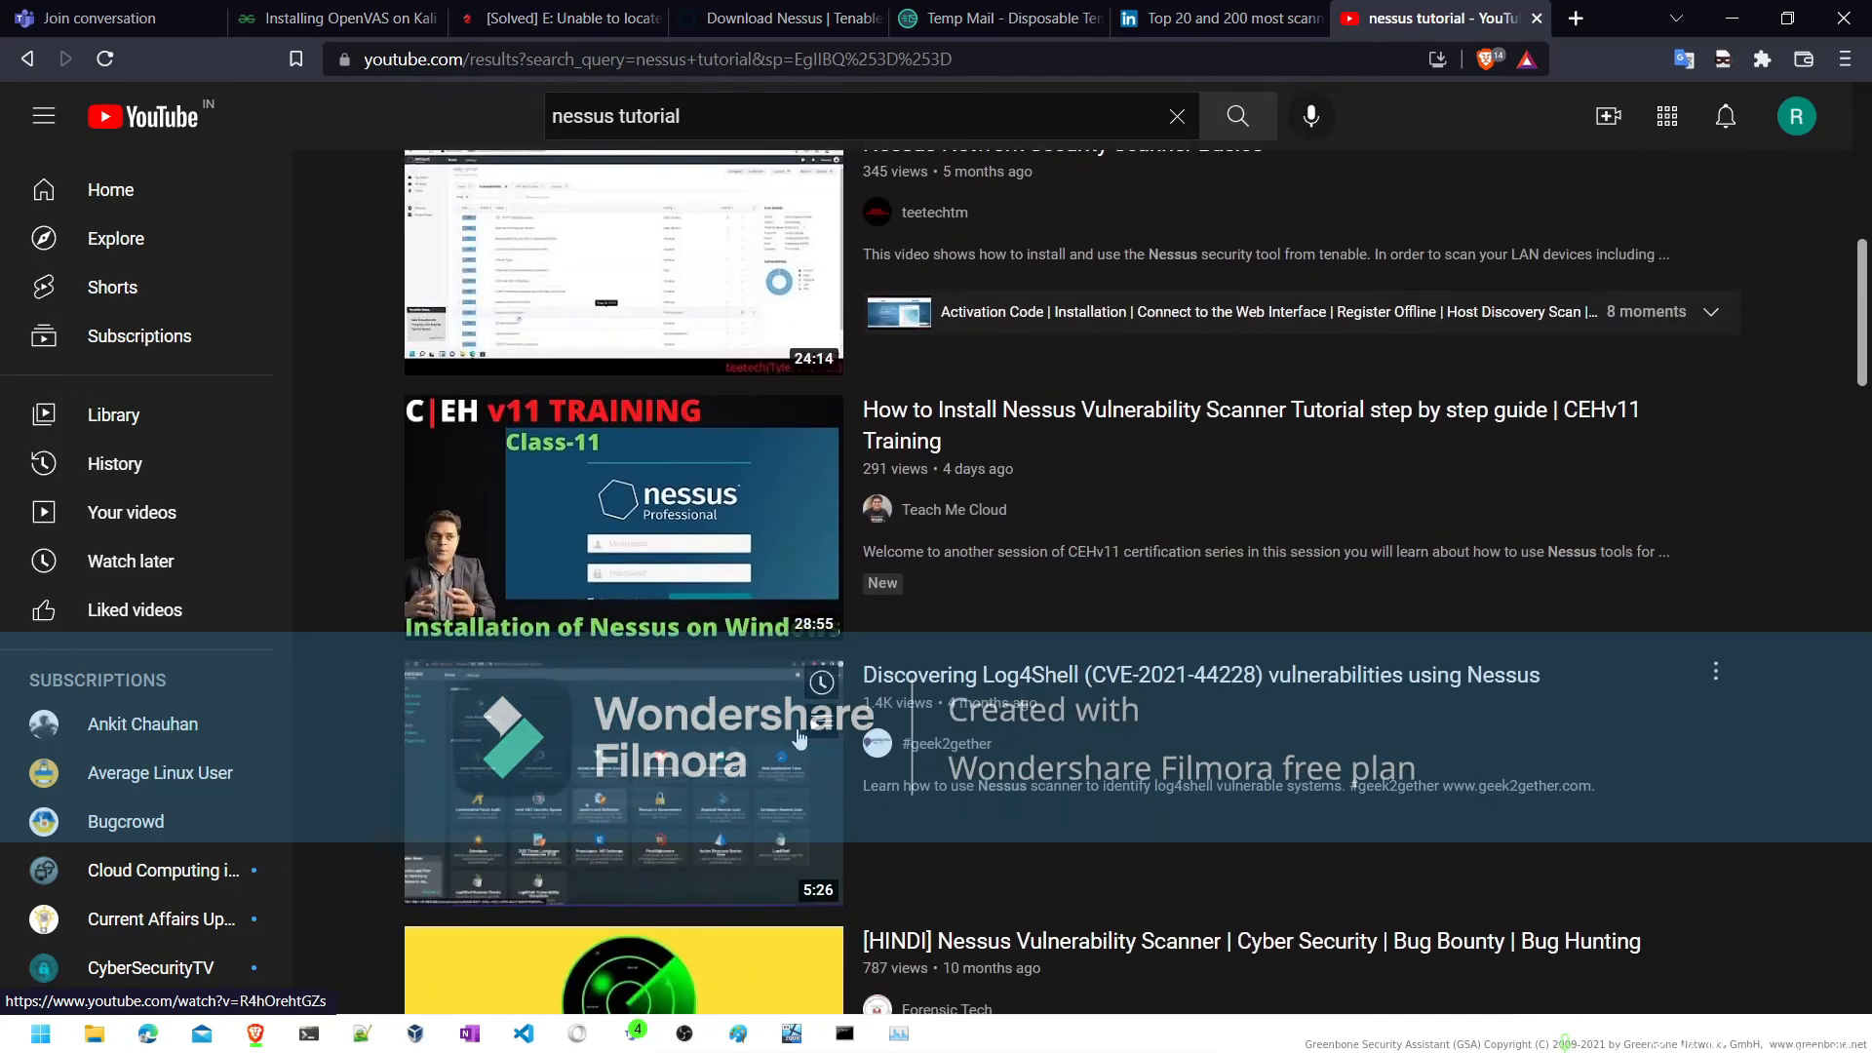
pyautogui.scroll(2, 800, 738)
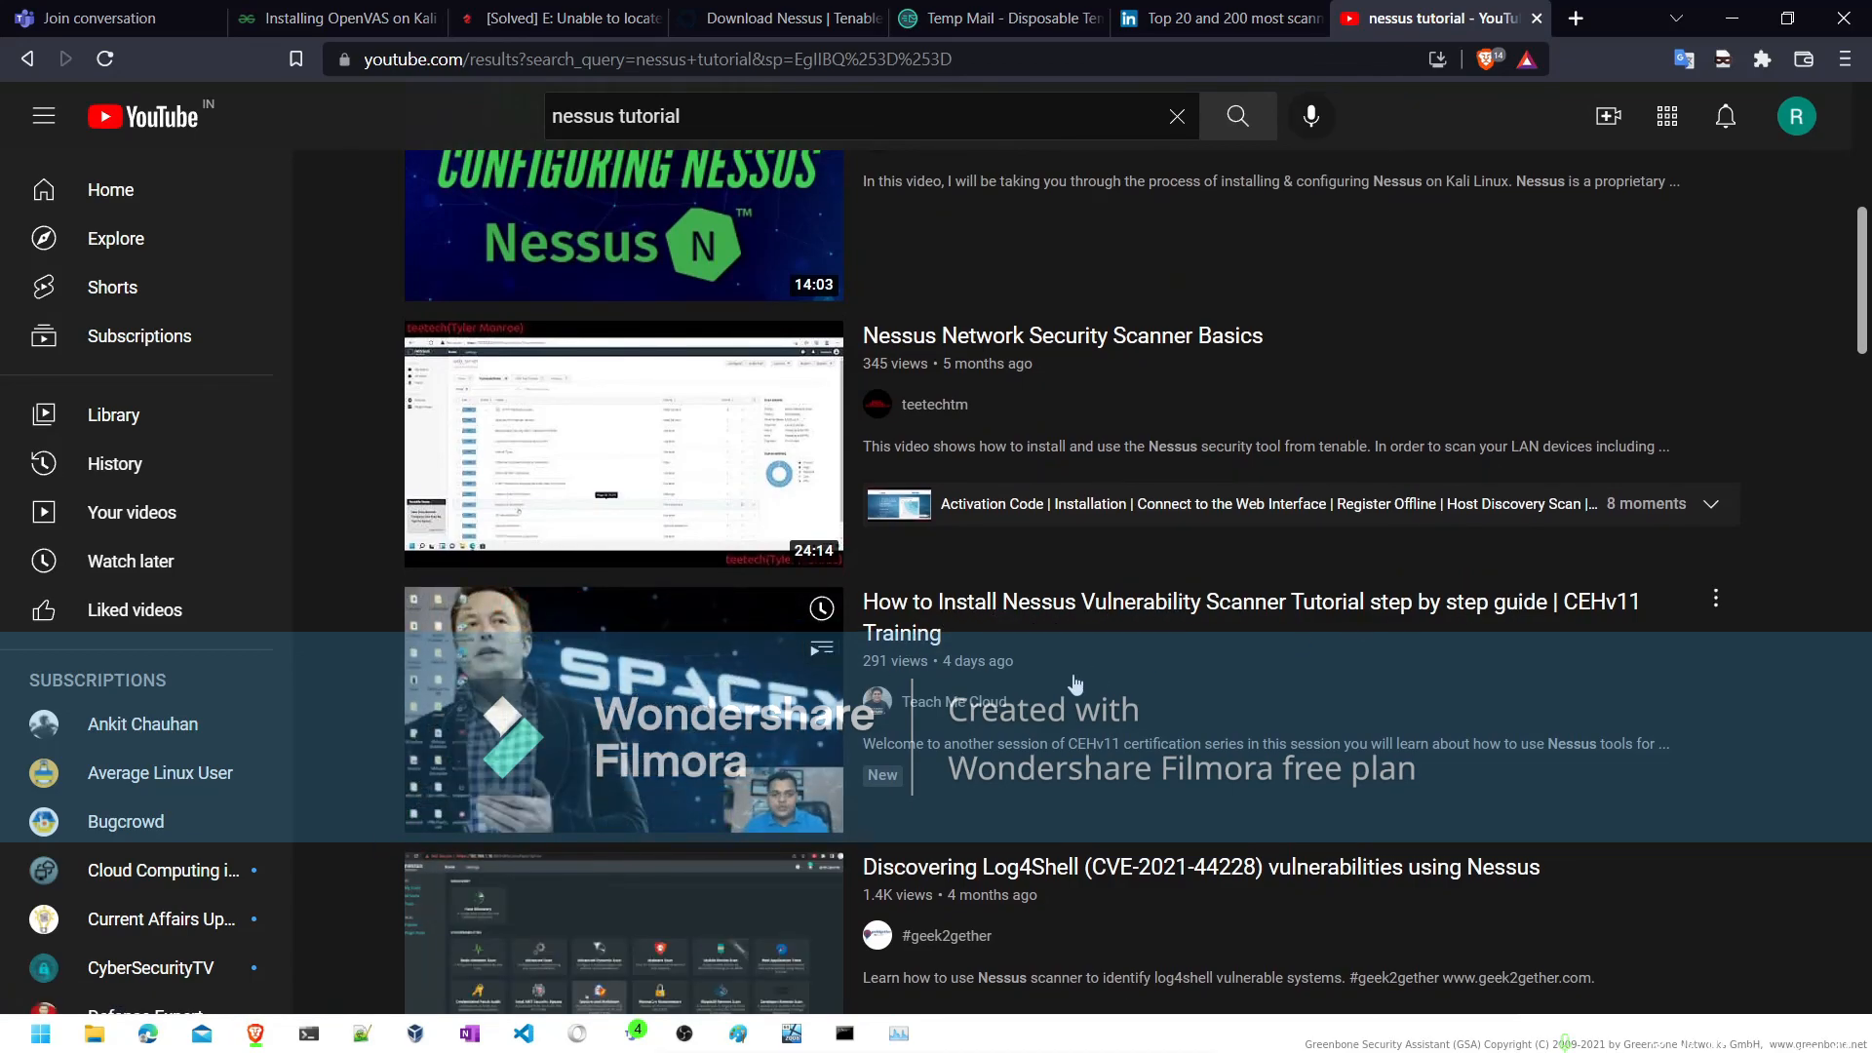
pyautogui.scroll(-2, 1075, 683)
pyautogui.scroll(-1, 1058, 604)
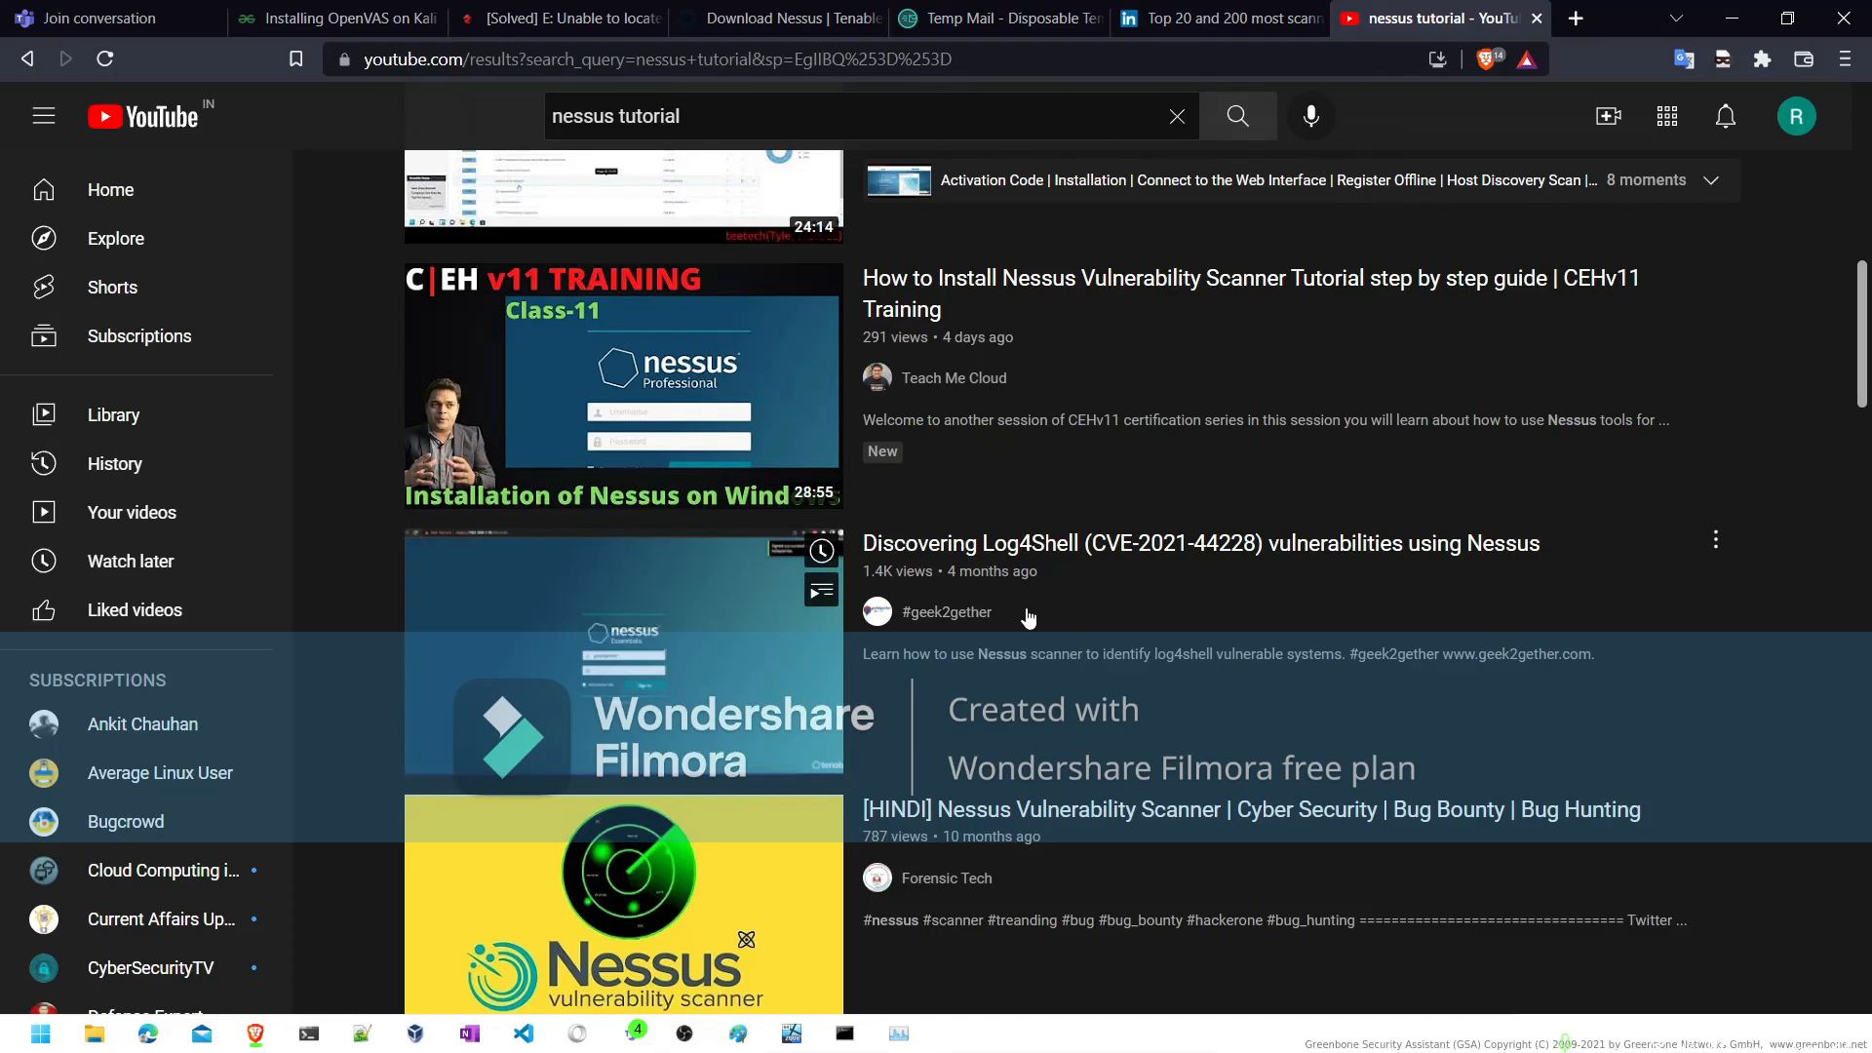
pyautogui.scroll(-4, 1027, 612)
pyautogui.scroll(-4, 1026, 614)
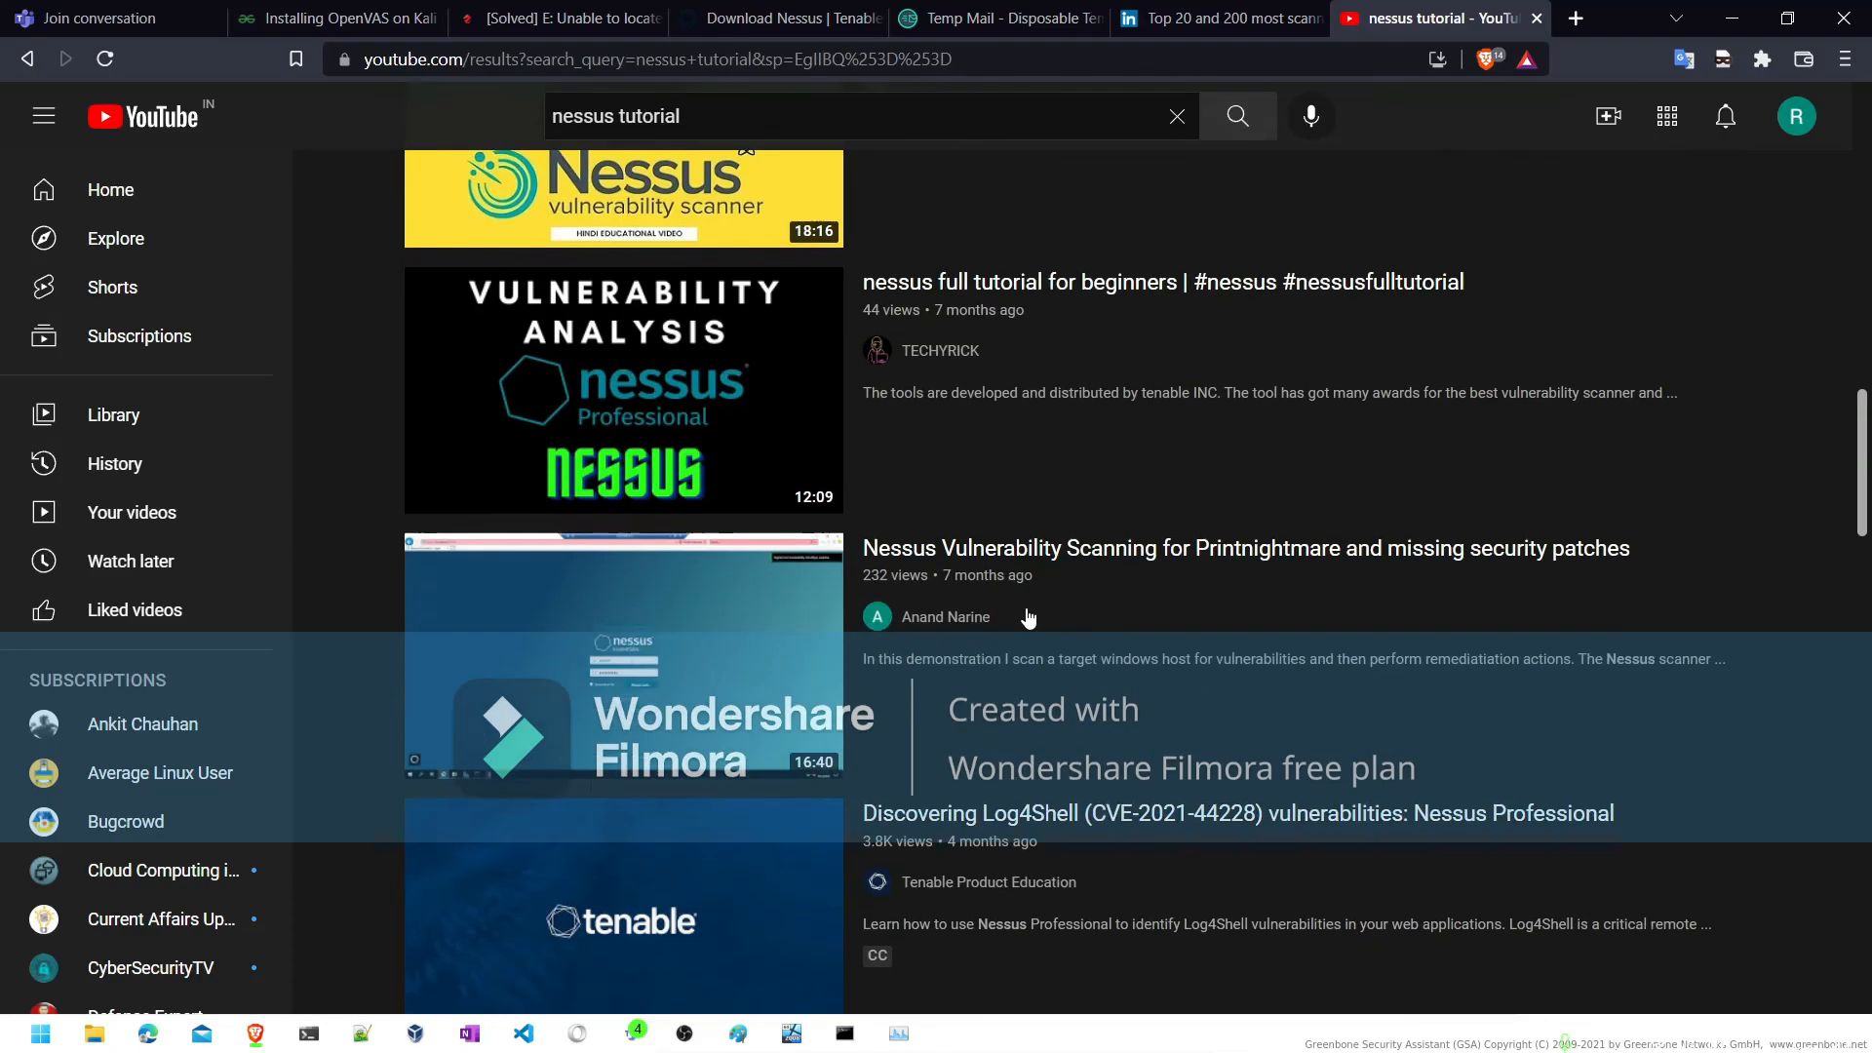
# - Change the YouTube search to "openvas tutorial" and look through the resulting videos
pyautogui.doubleClick(605, 116)
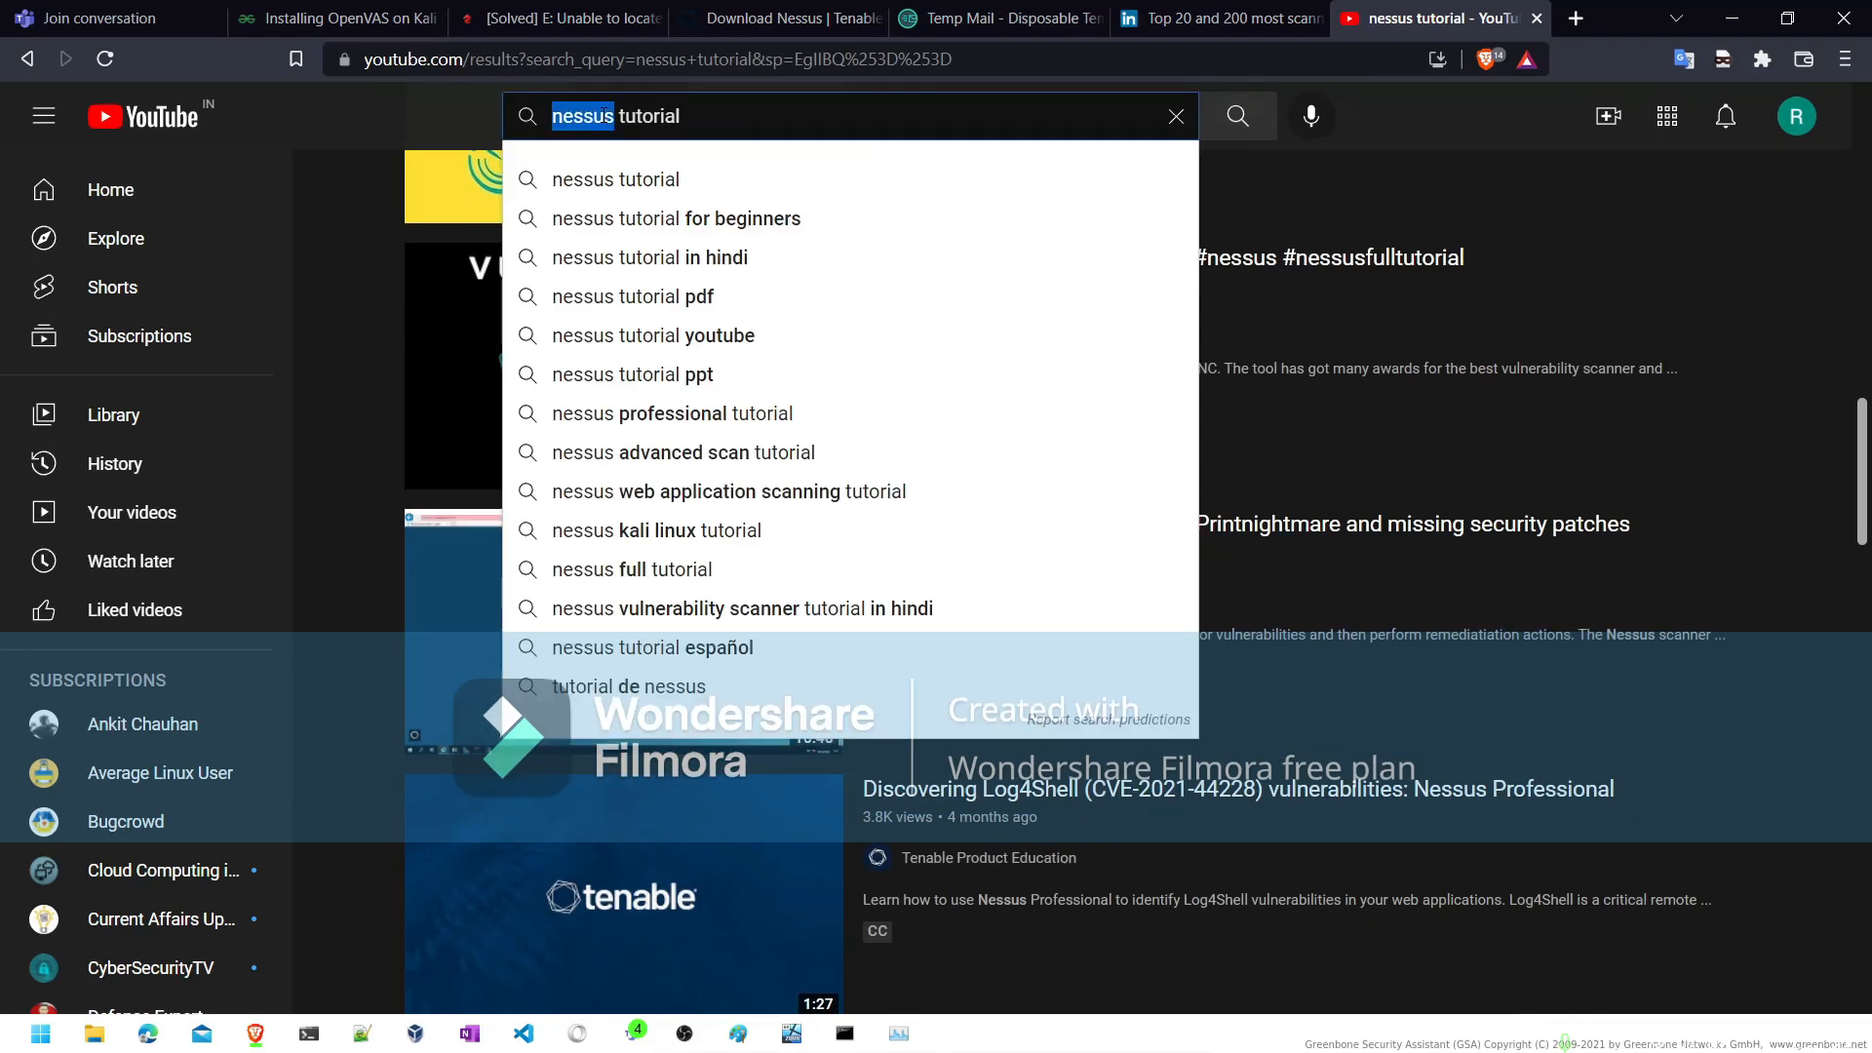
pyautogui.write('opena')
pyautogui.press('BackSpace')
pyautogui.write('vas')
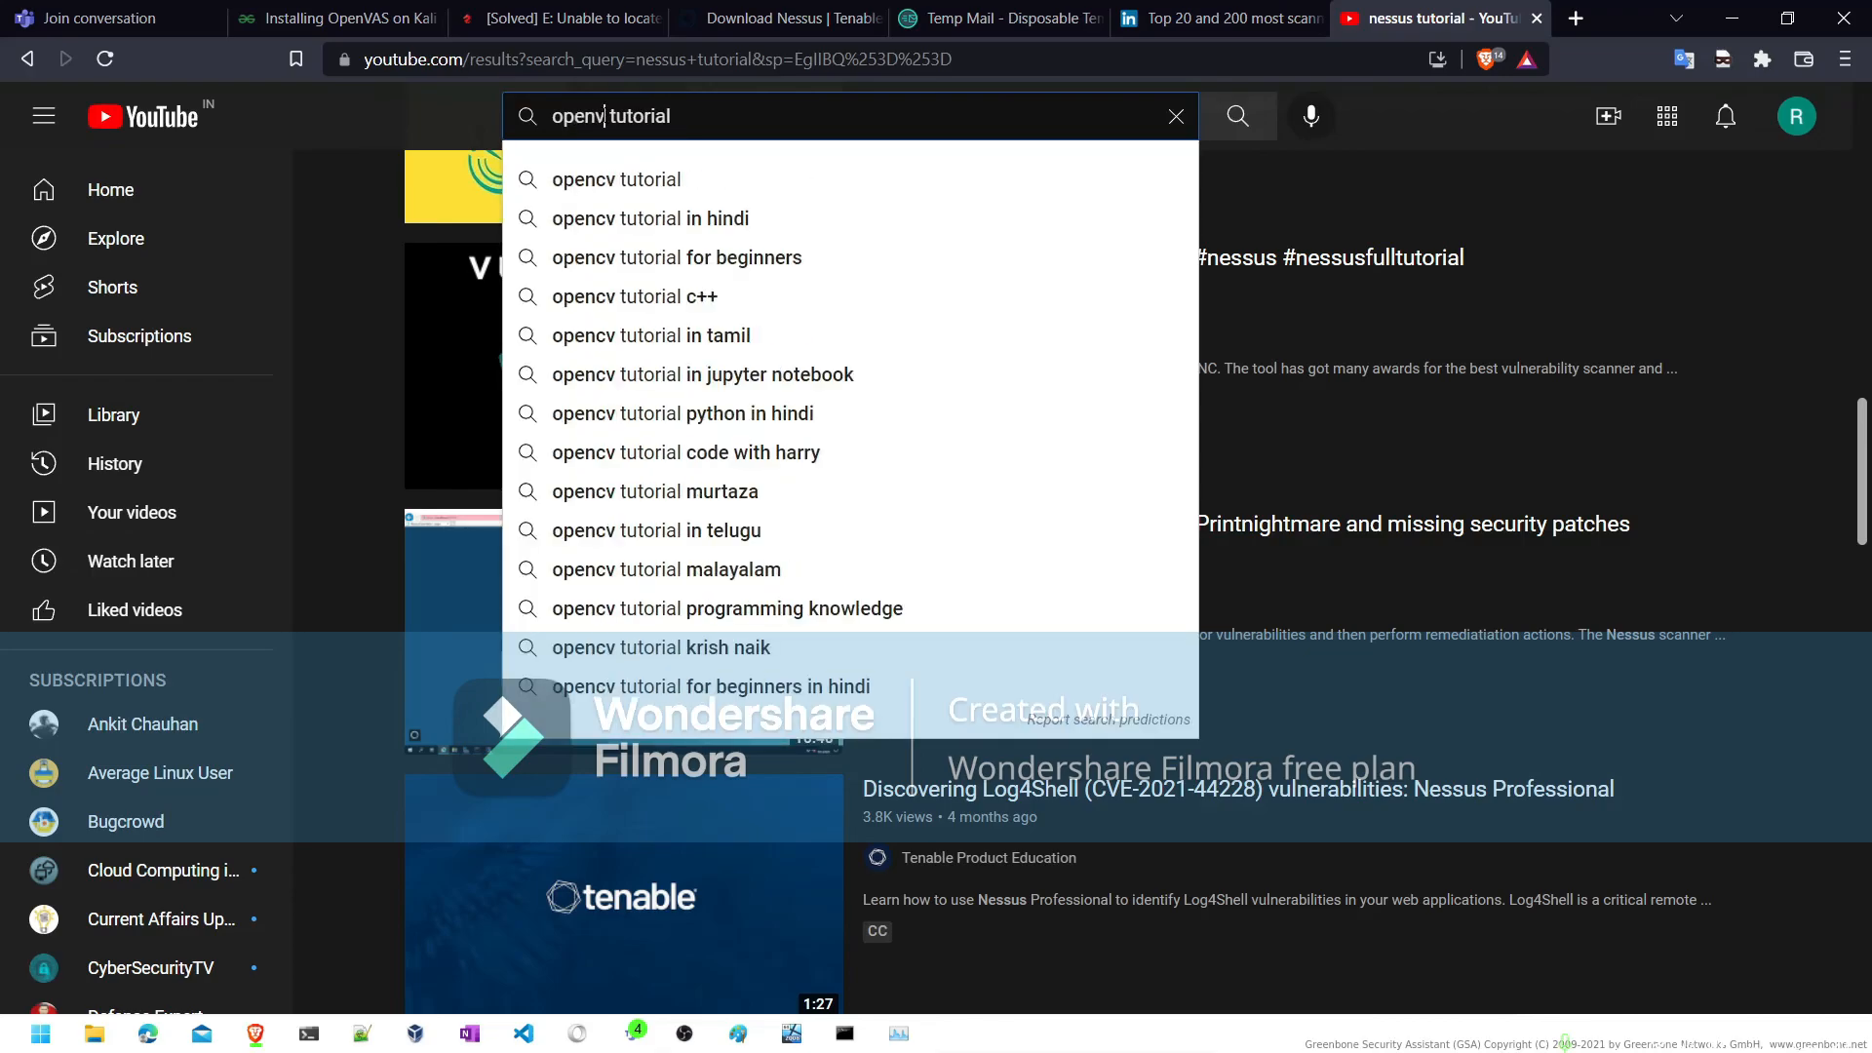
pyautogui.press('Return')
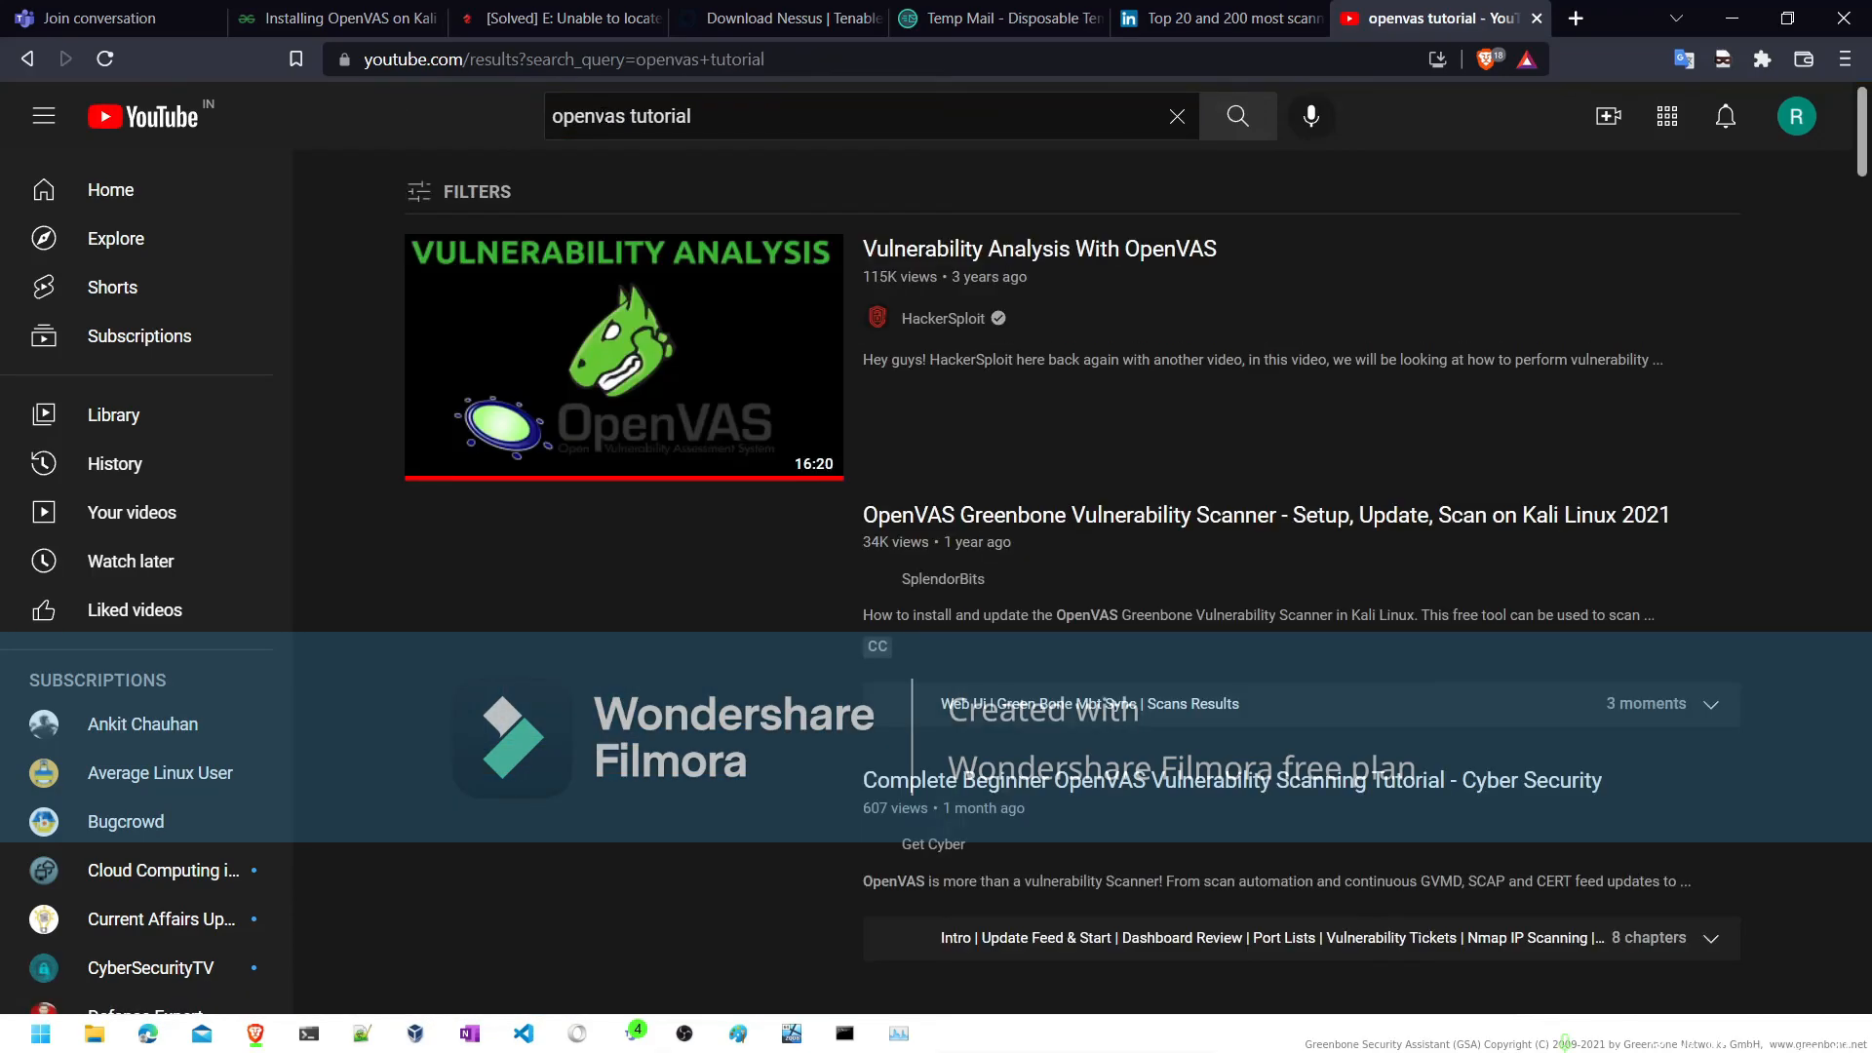
pyautogui.scroll(-7, 851, 480)
pyautogui.scroll(-8, 850, 478)
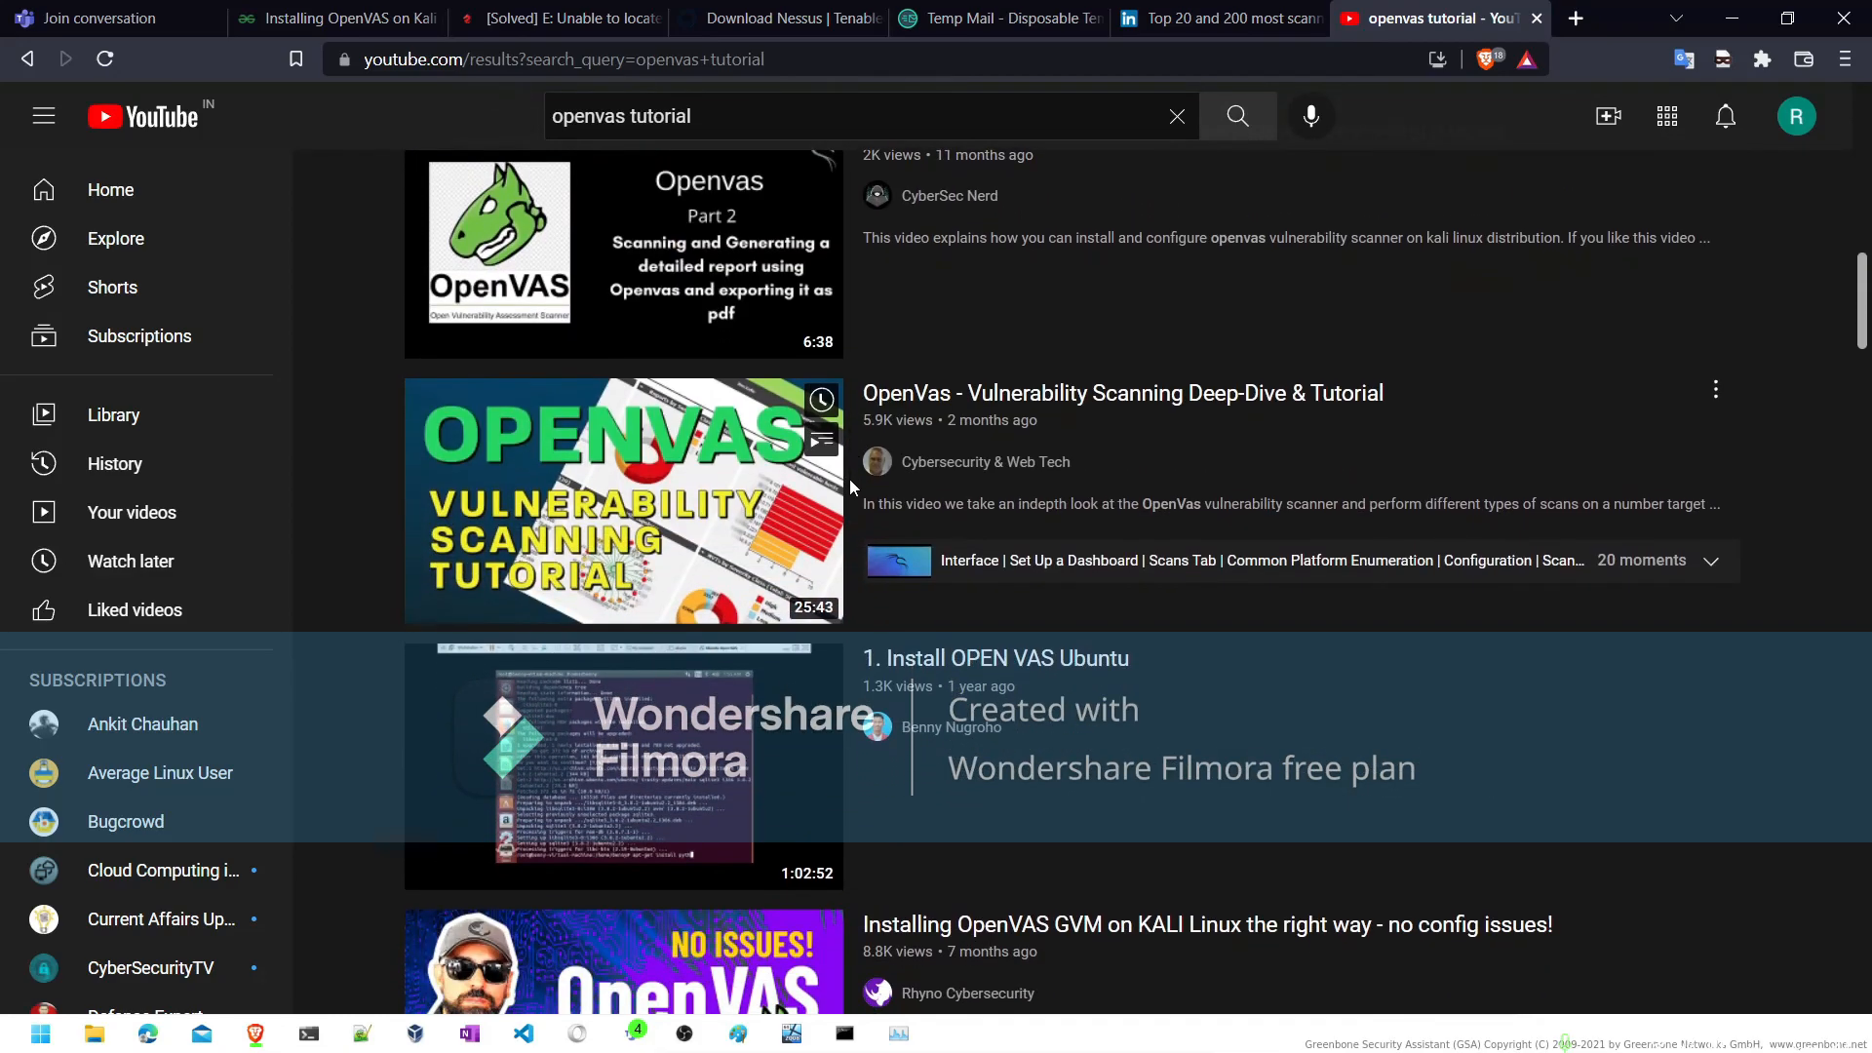
pyautogui.scroll(16, 850, 480)
# - Return to Greenbone in the Kali machine, check the Feed Status page, and open the Scan Configs list
pyautogui.click(1731, 17)
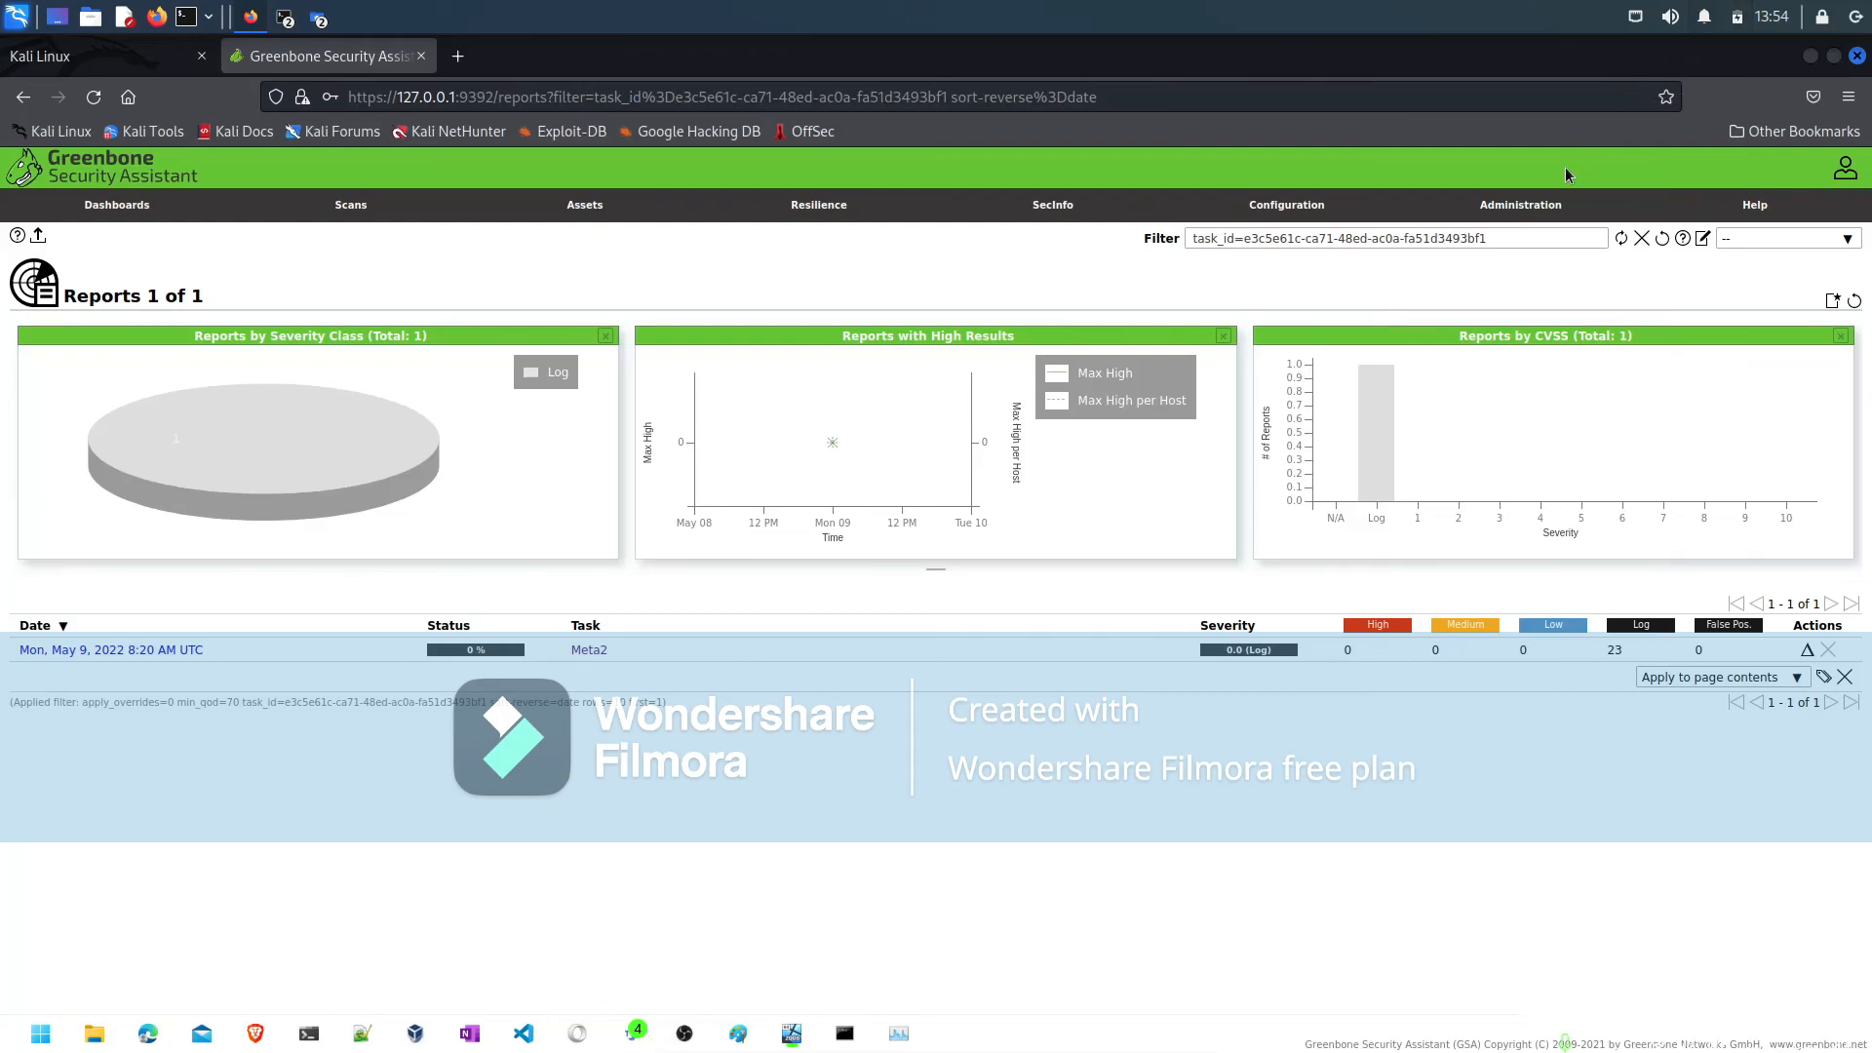
pyautogui.moveTo(1518, 212)
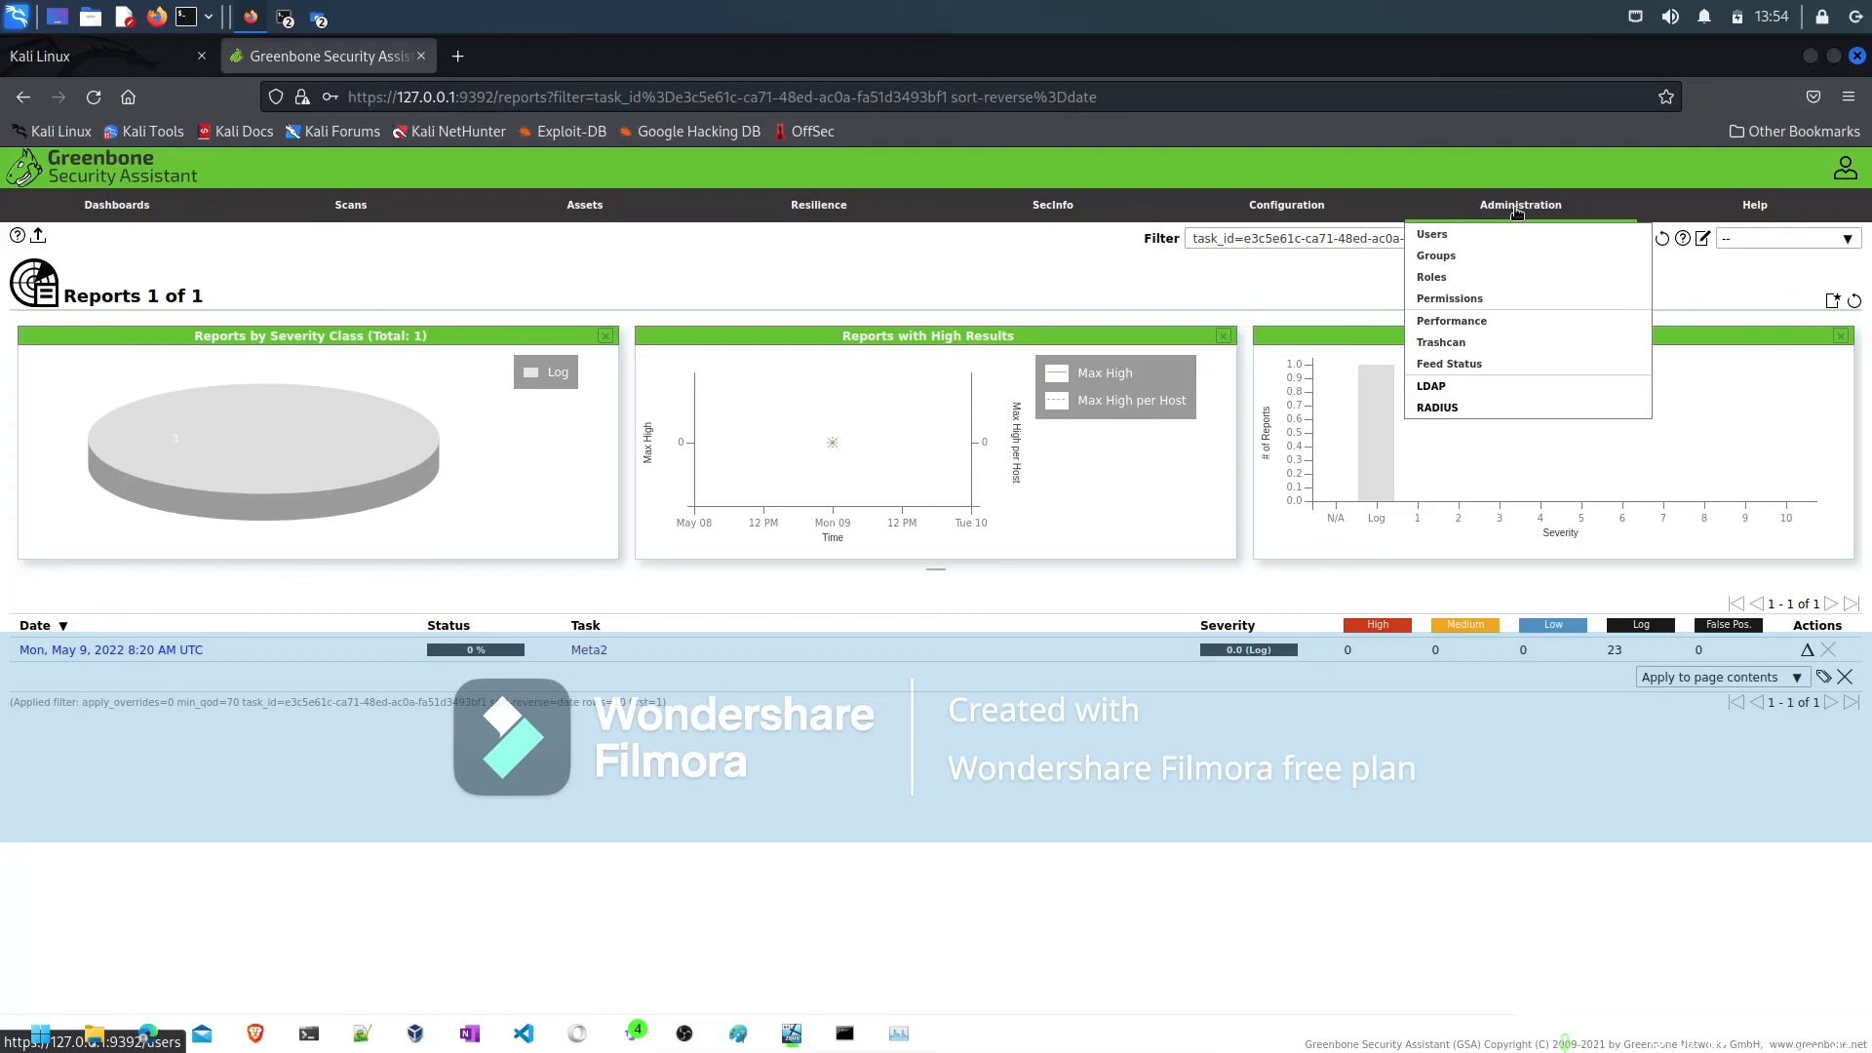
pyautogui.click(1458, 365)
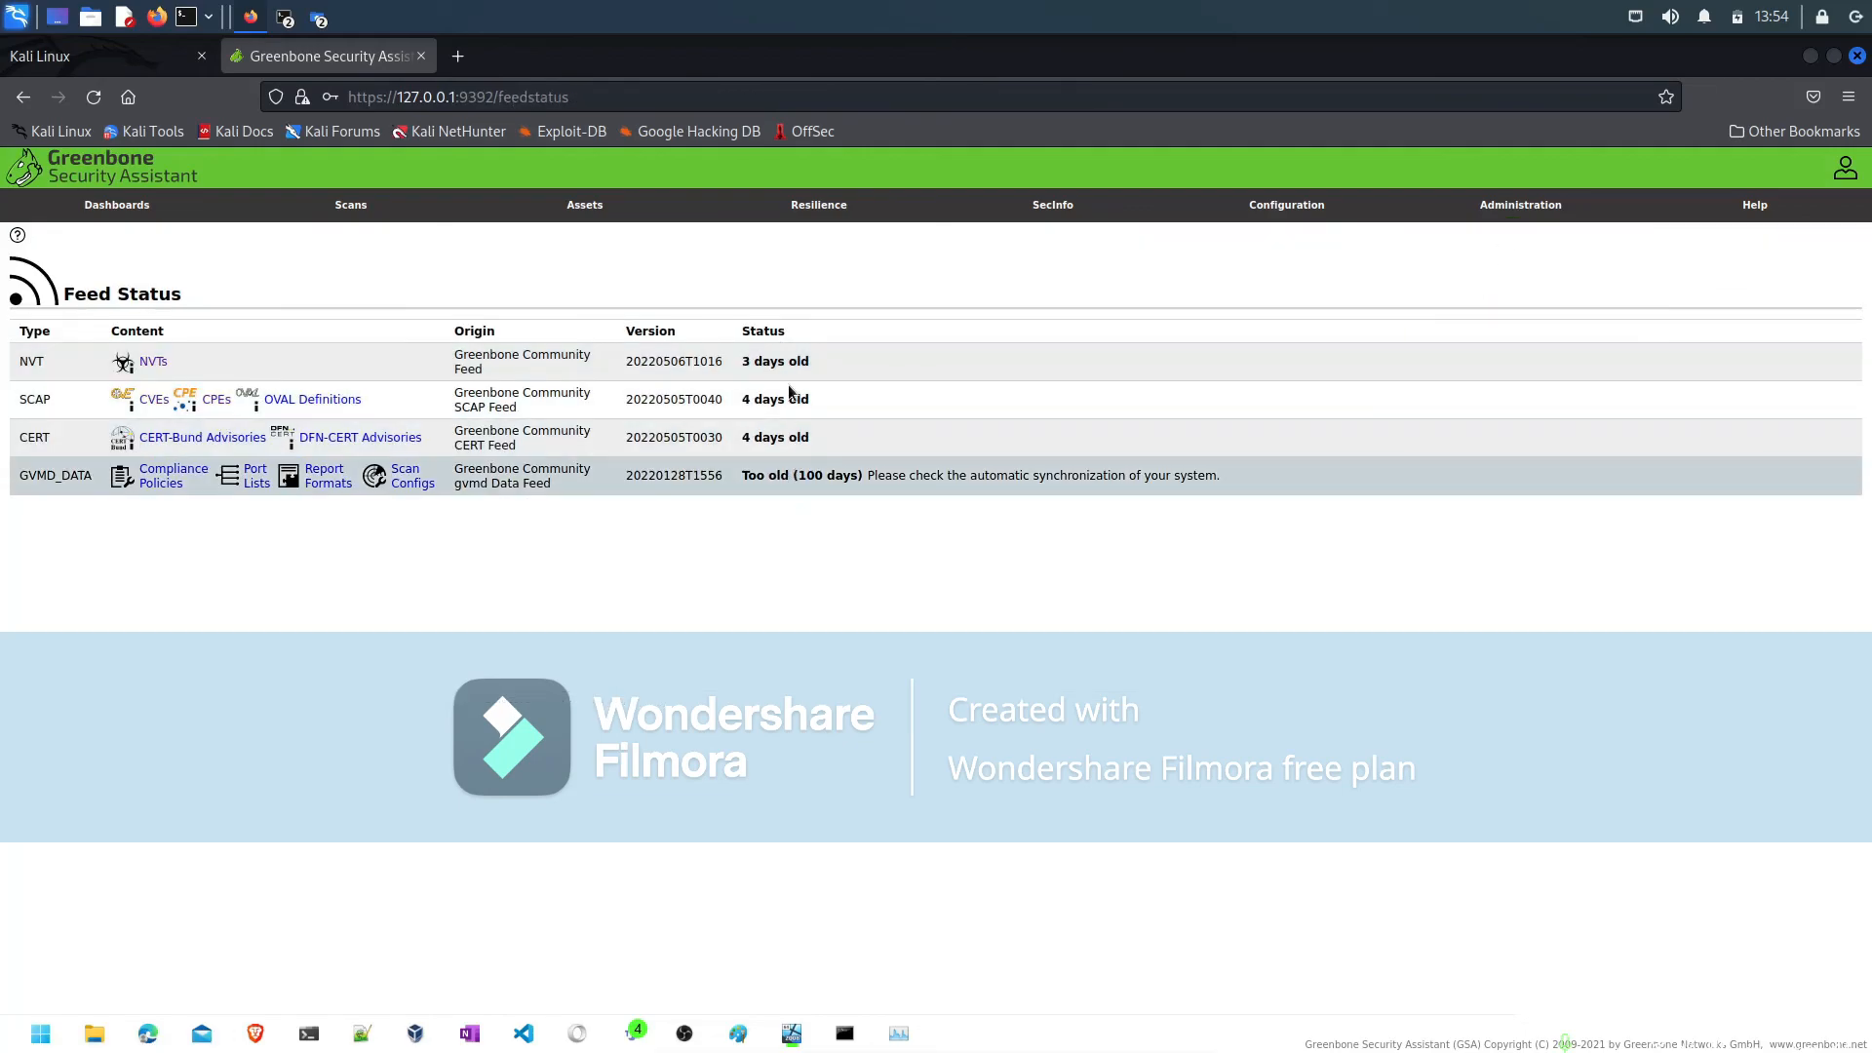
pyautogui.moveTo(1214, 204)
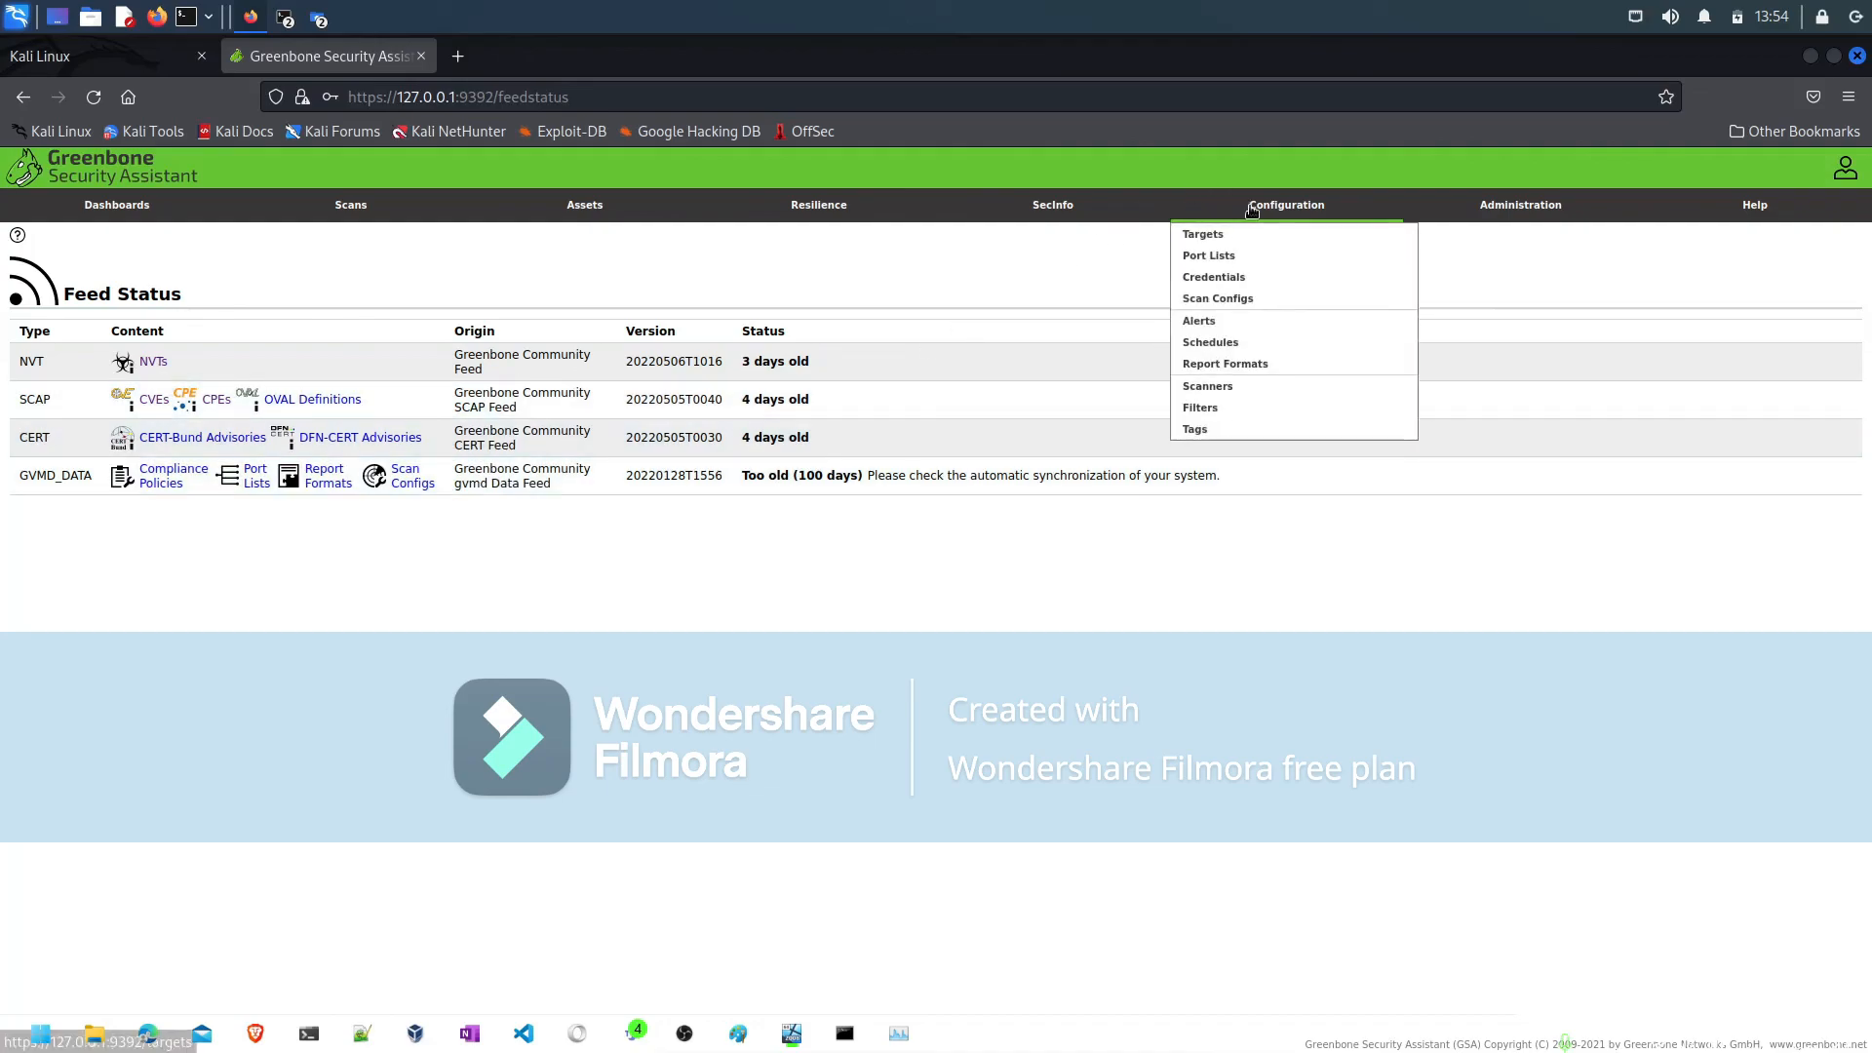
pyautogui.click(1205, 299)
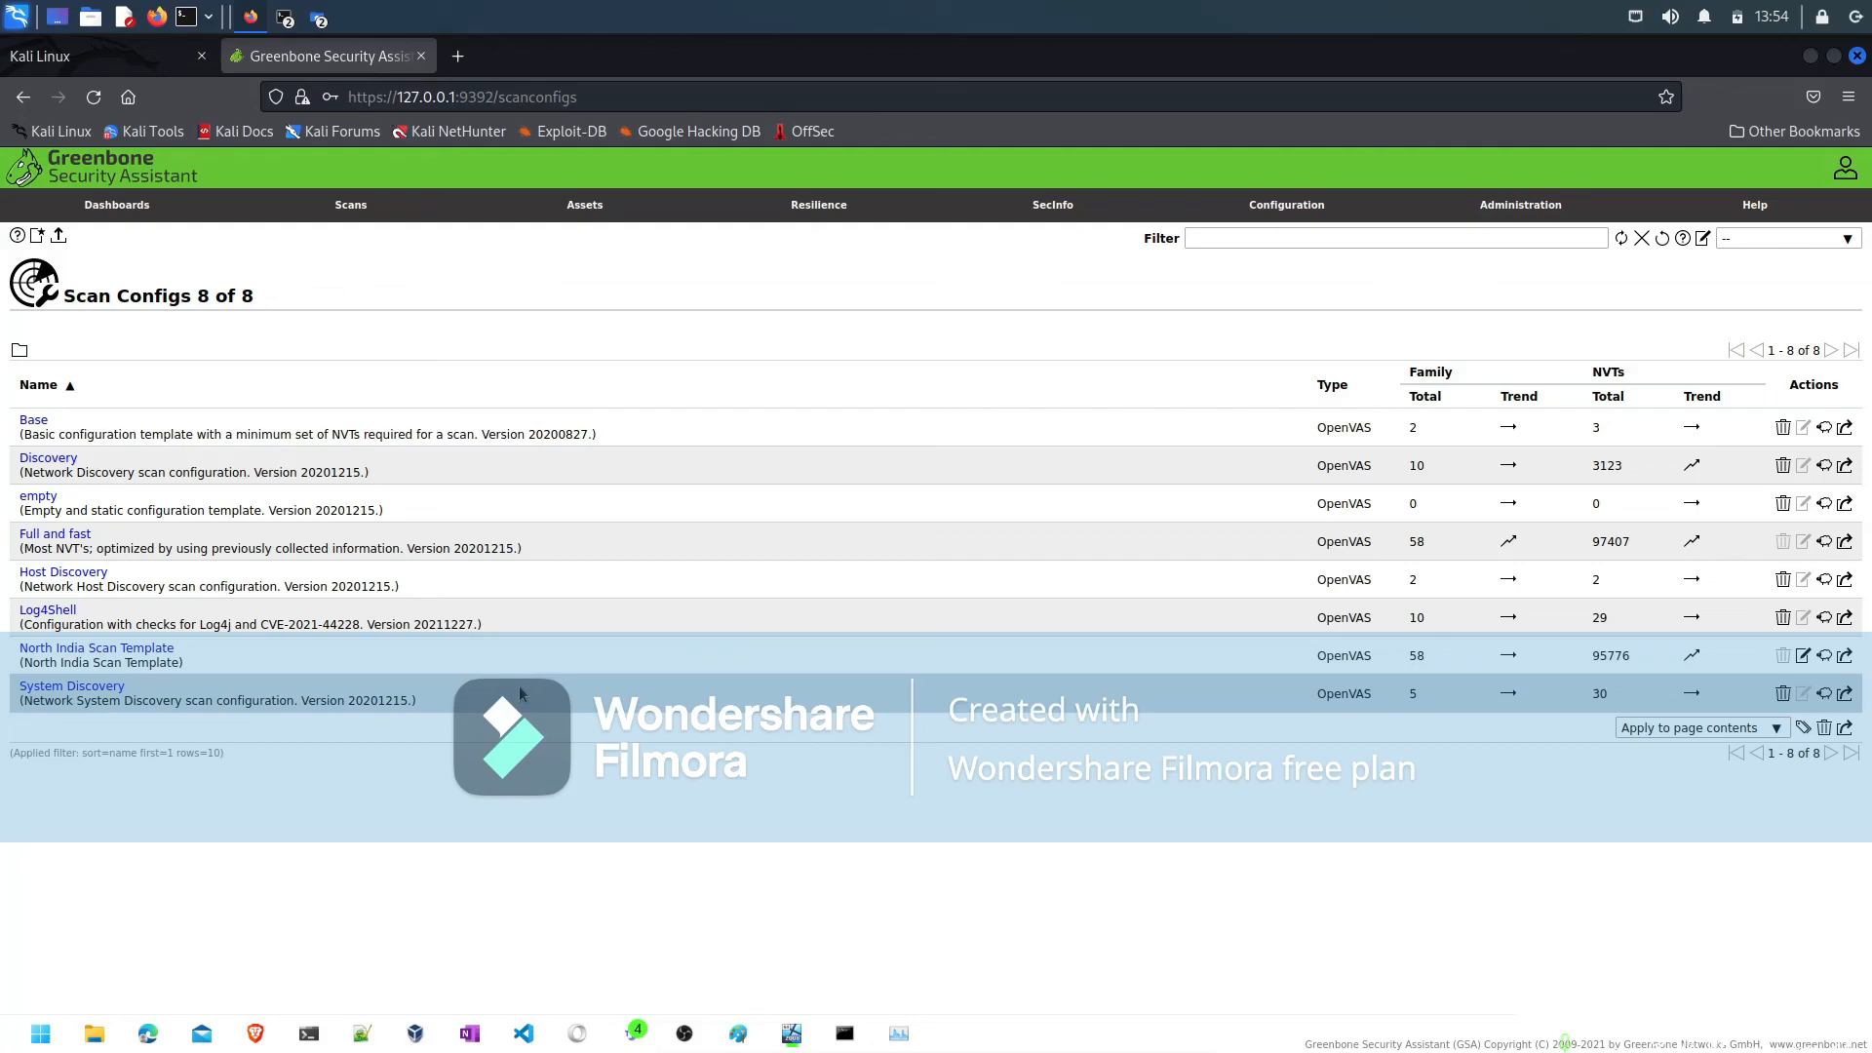
# - Switch to Notepad++ and review the notes in new 13 from the OpenVAS setup commands back to the Nand.com team section
pyautogui.click(362, 1033)
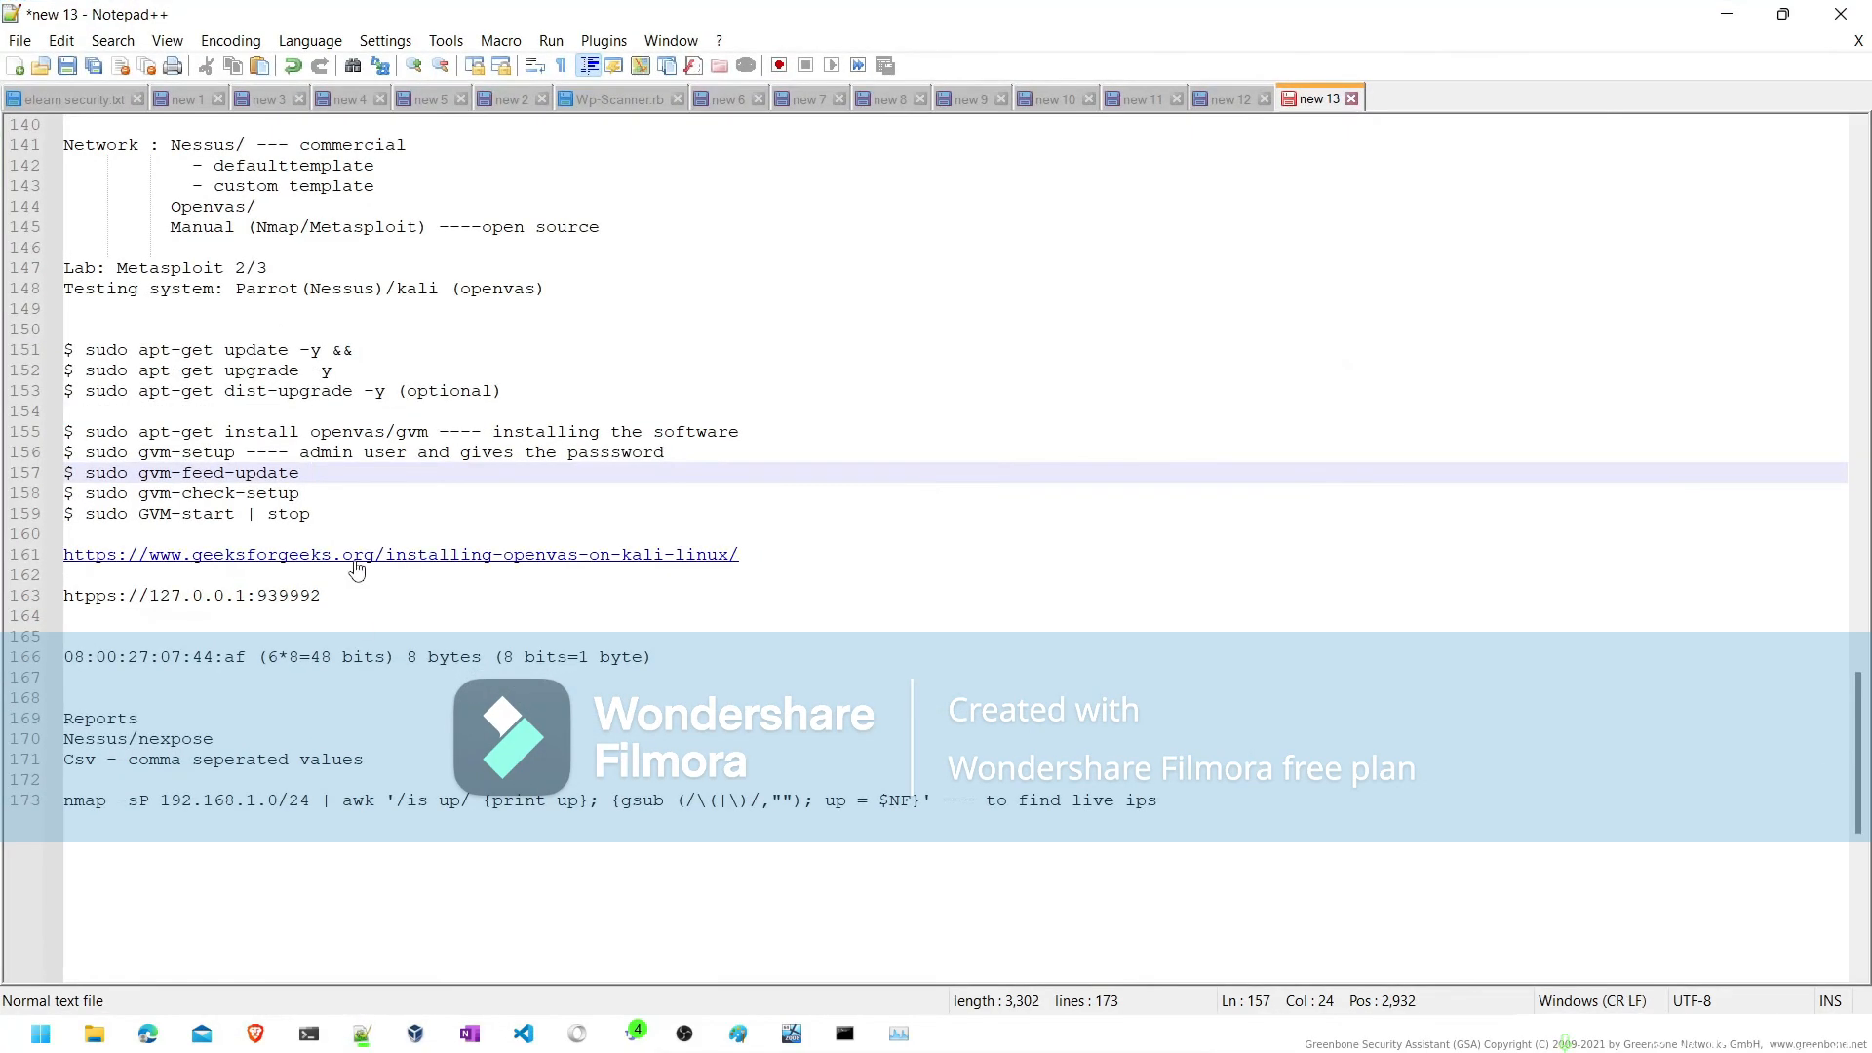
pyautogui.scroll(6, 341, 358)
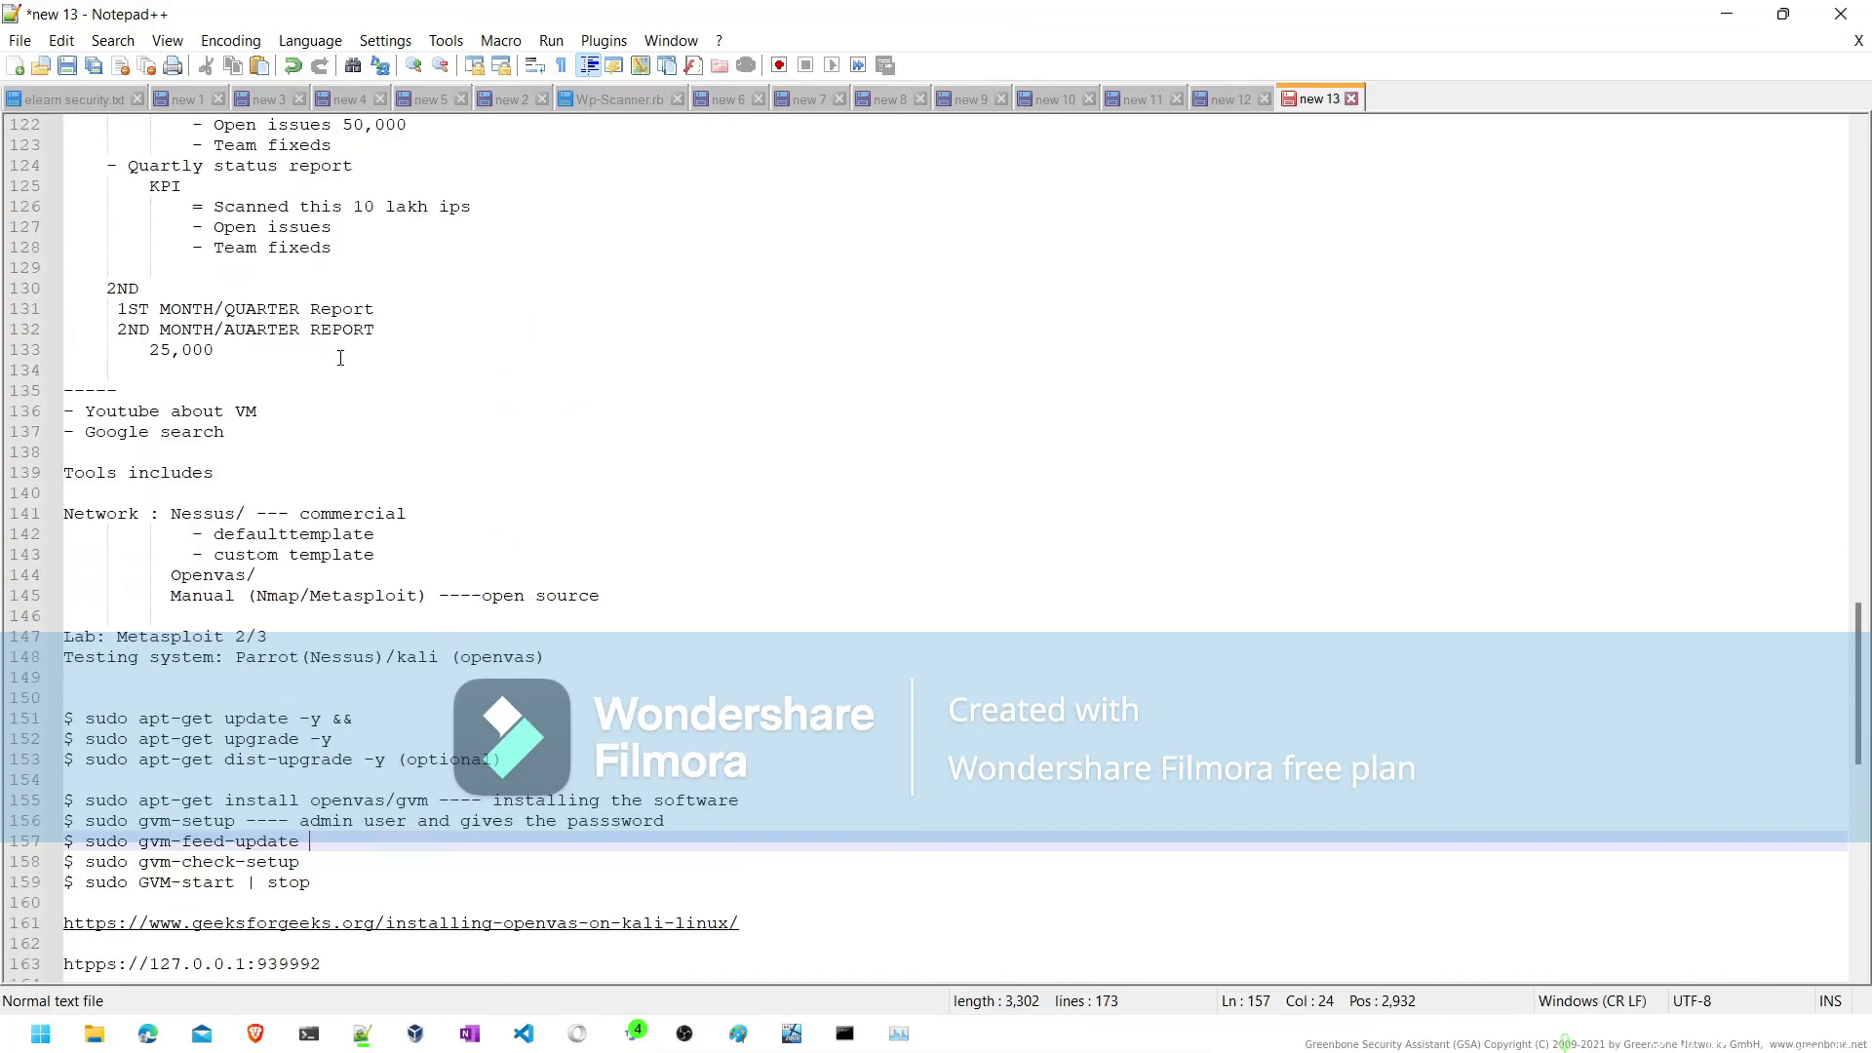
pyautogui.scroll(8, 340, 358)
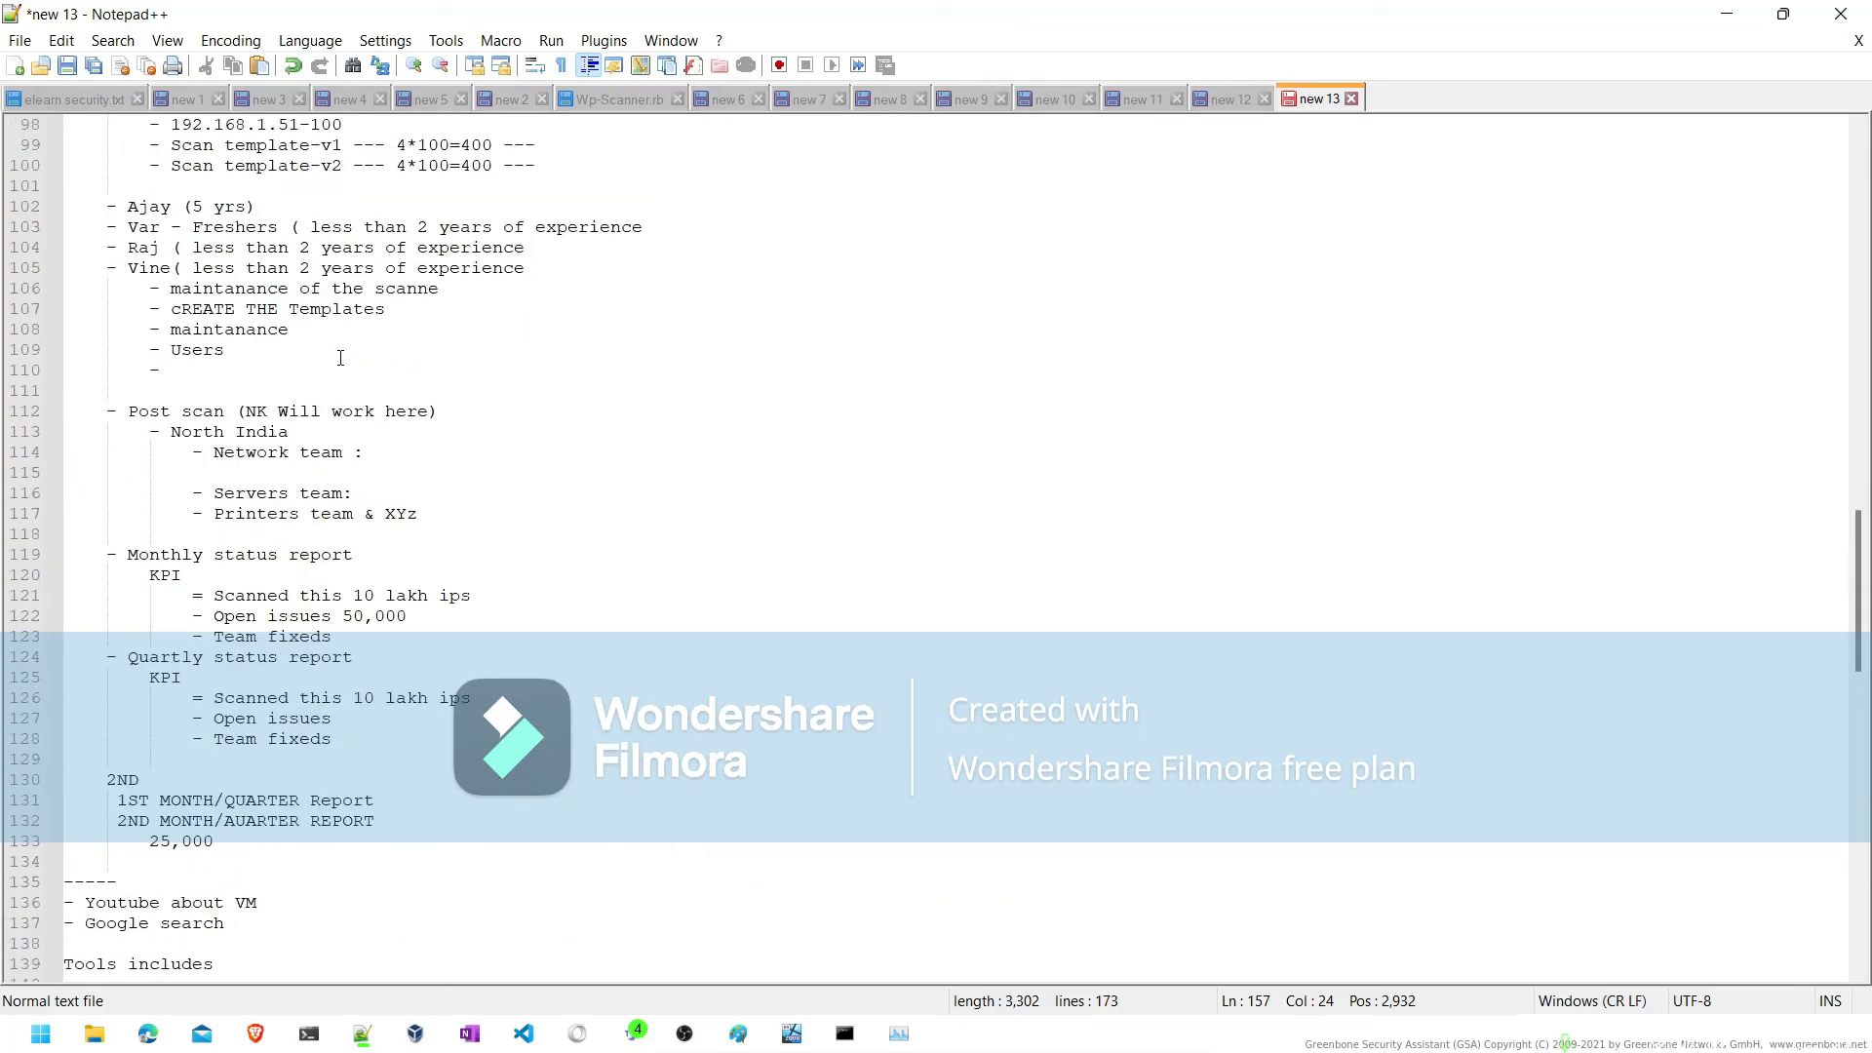
pyautogui.scroll(6, 340, 357)
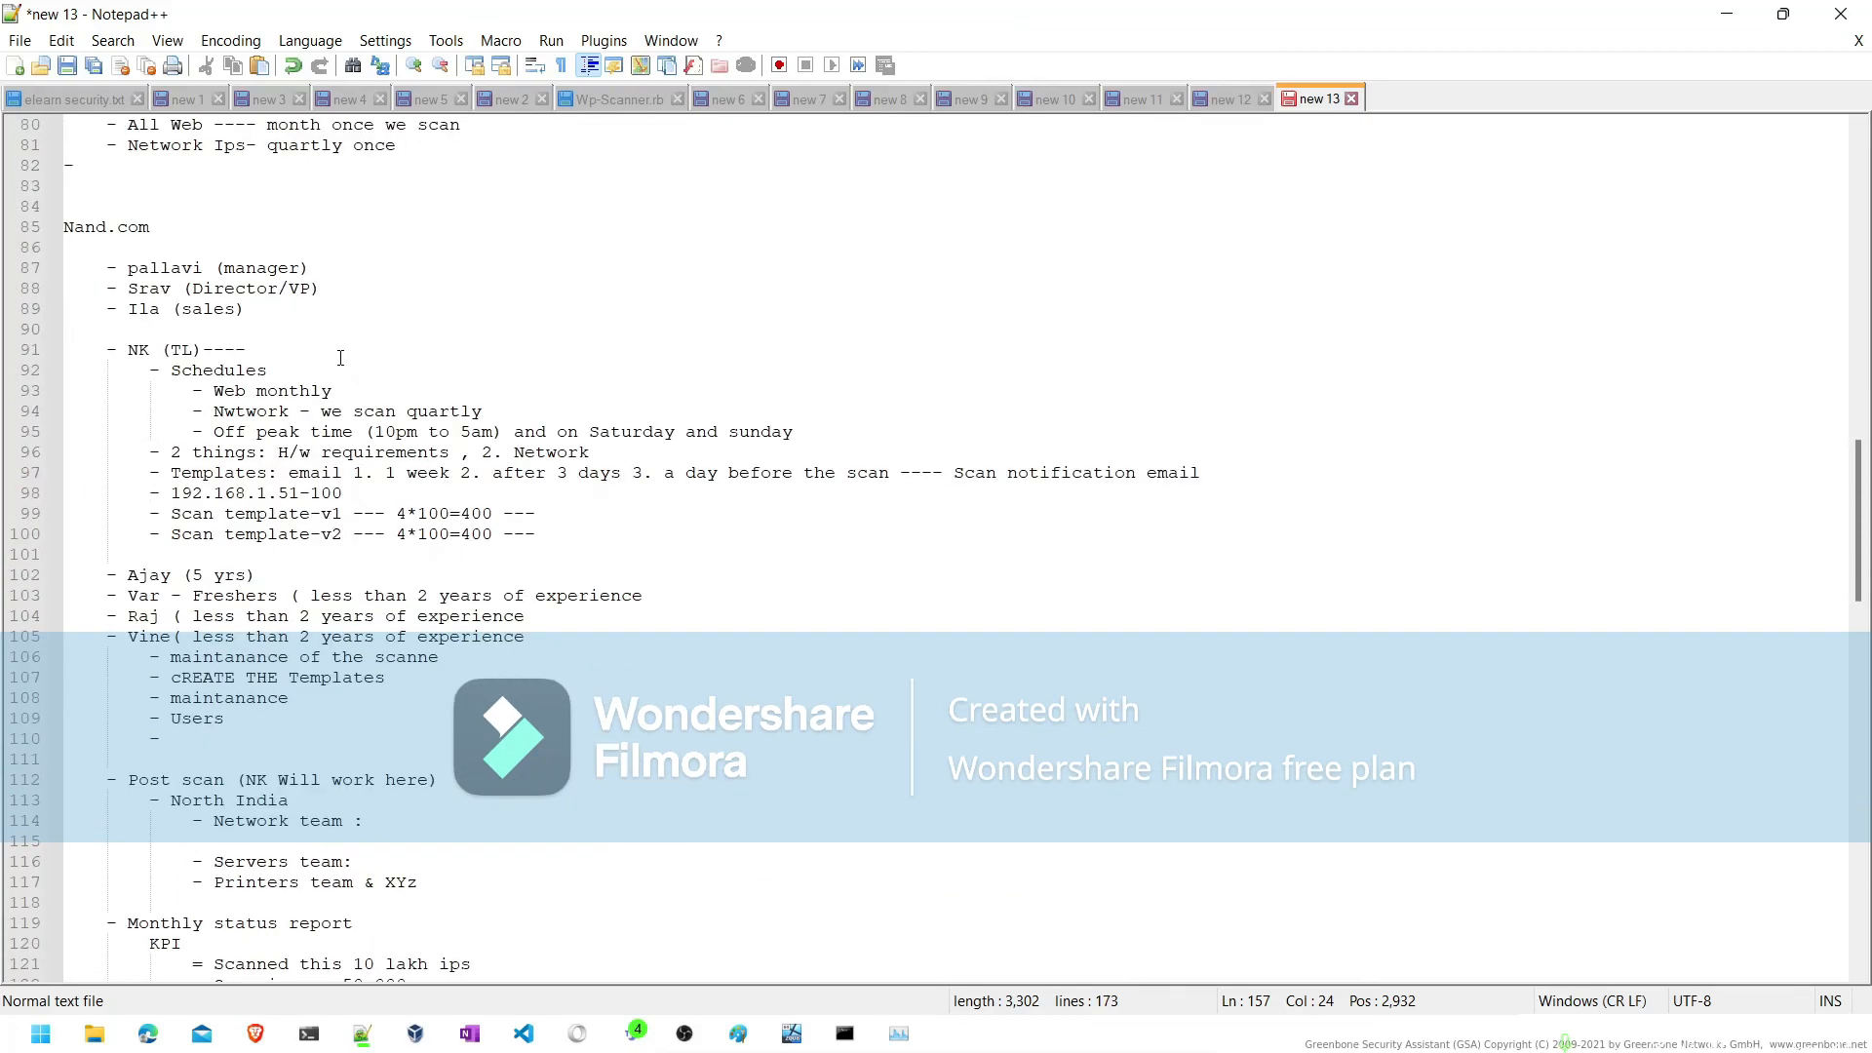
# - Review the notes in new 13 from the Nand.com section up to the opening vulnerability management lines and back down
pyautogui.scroll(16, 341, 358)
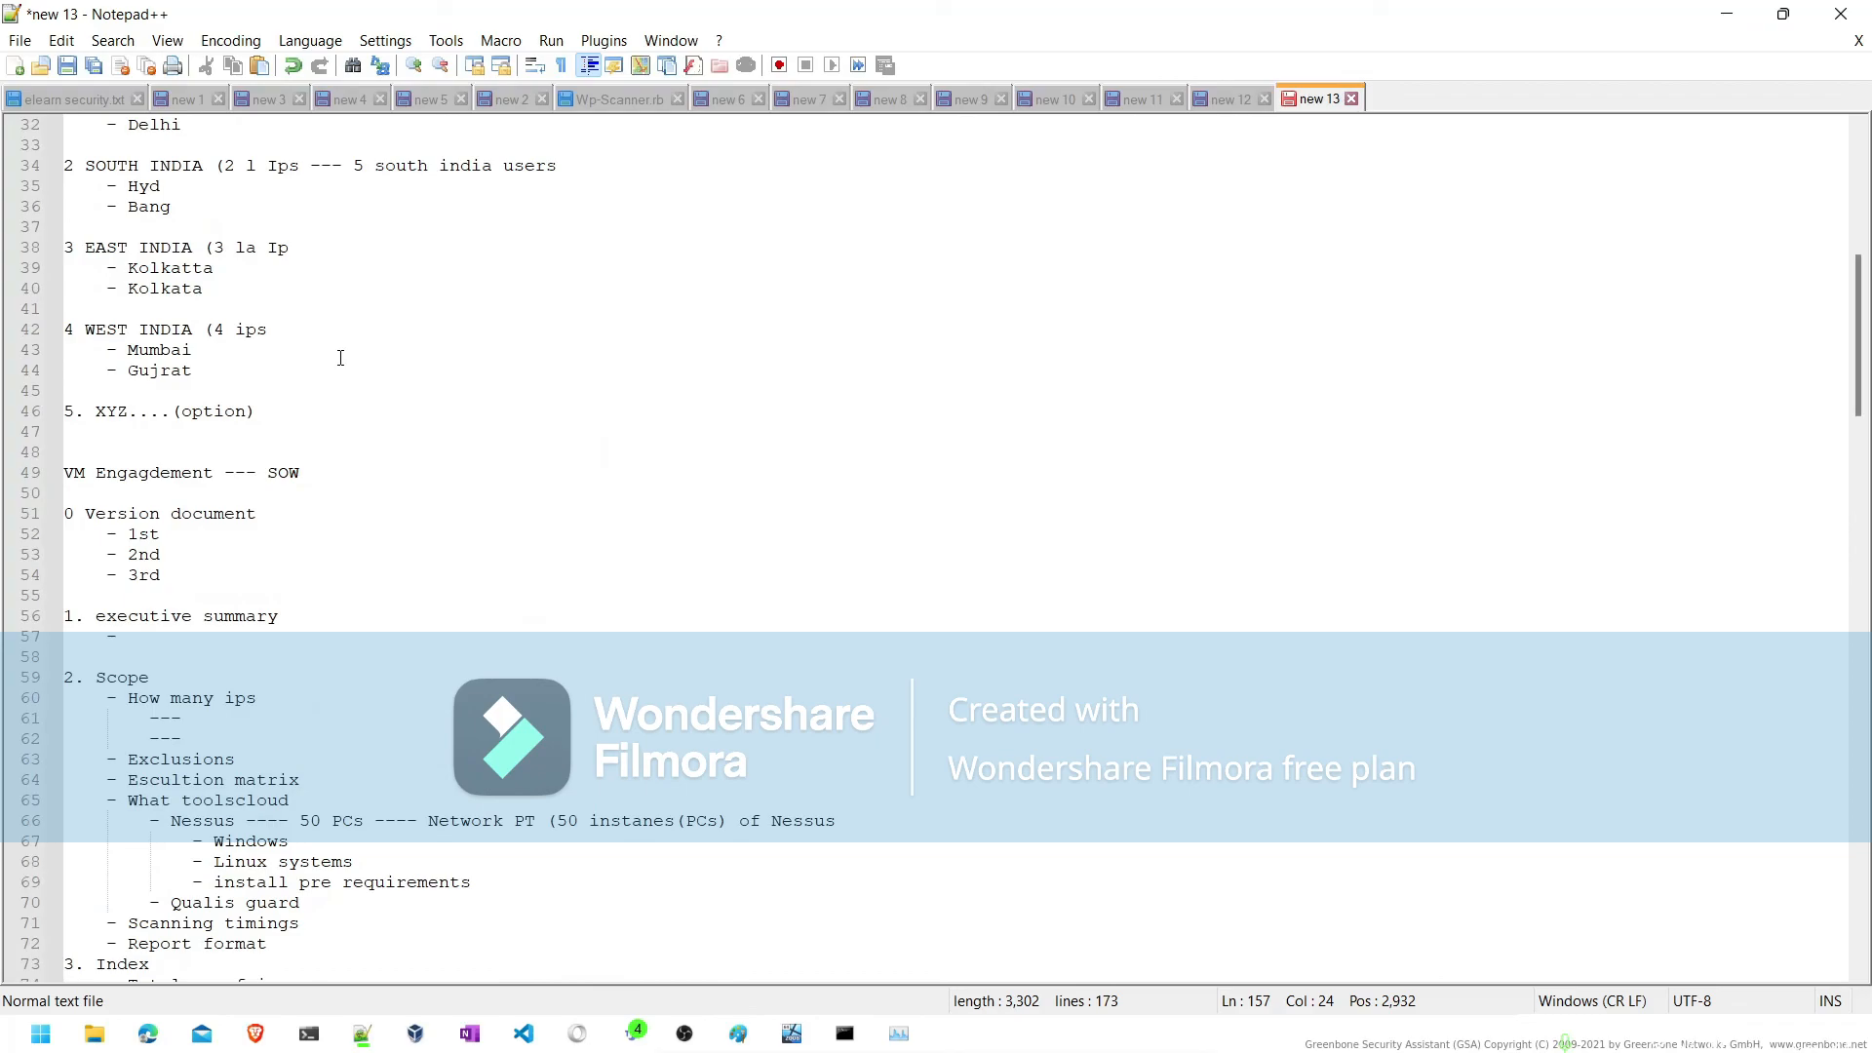
pyautogui.scroll(3, 340, 358)
pyautogui.scroll(3, 341, 358)
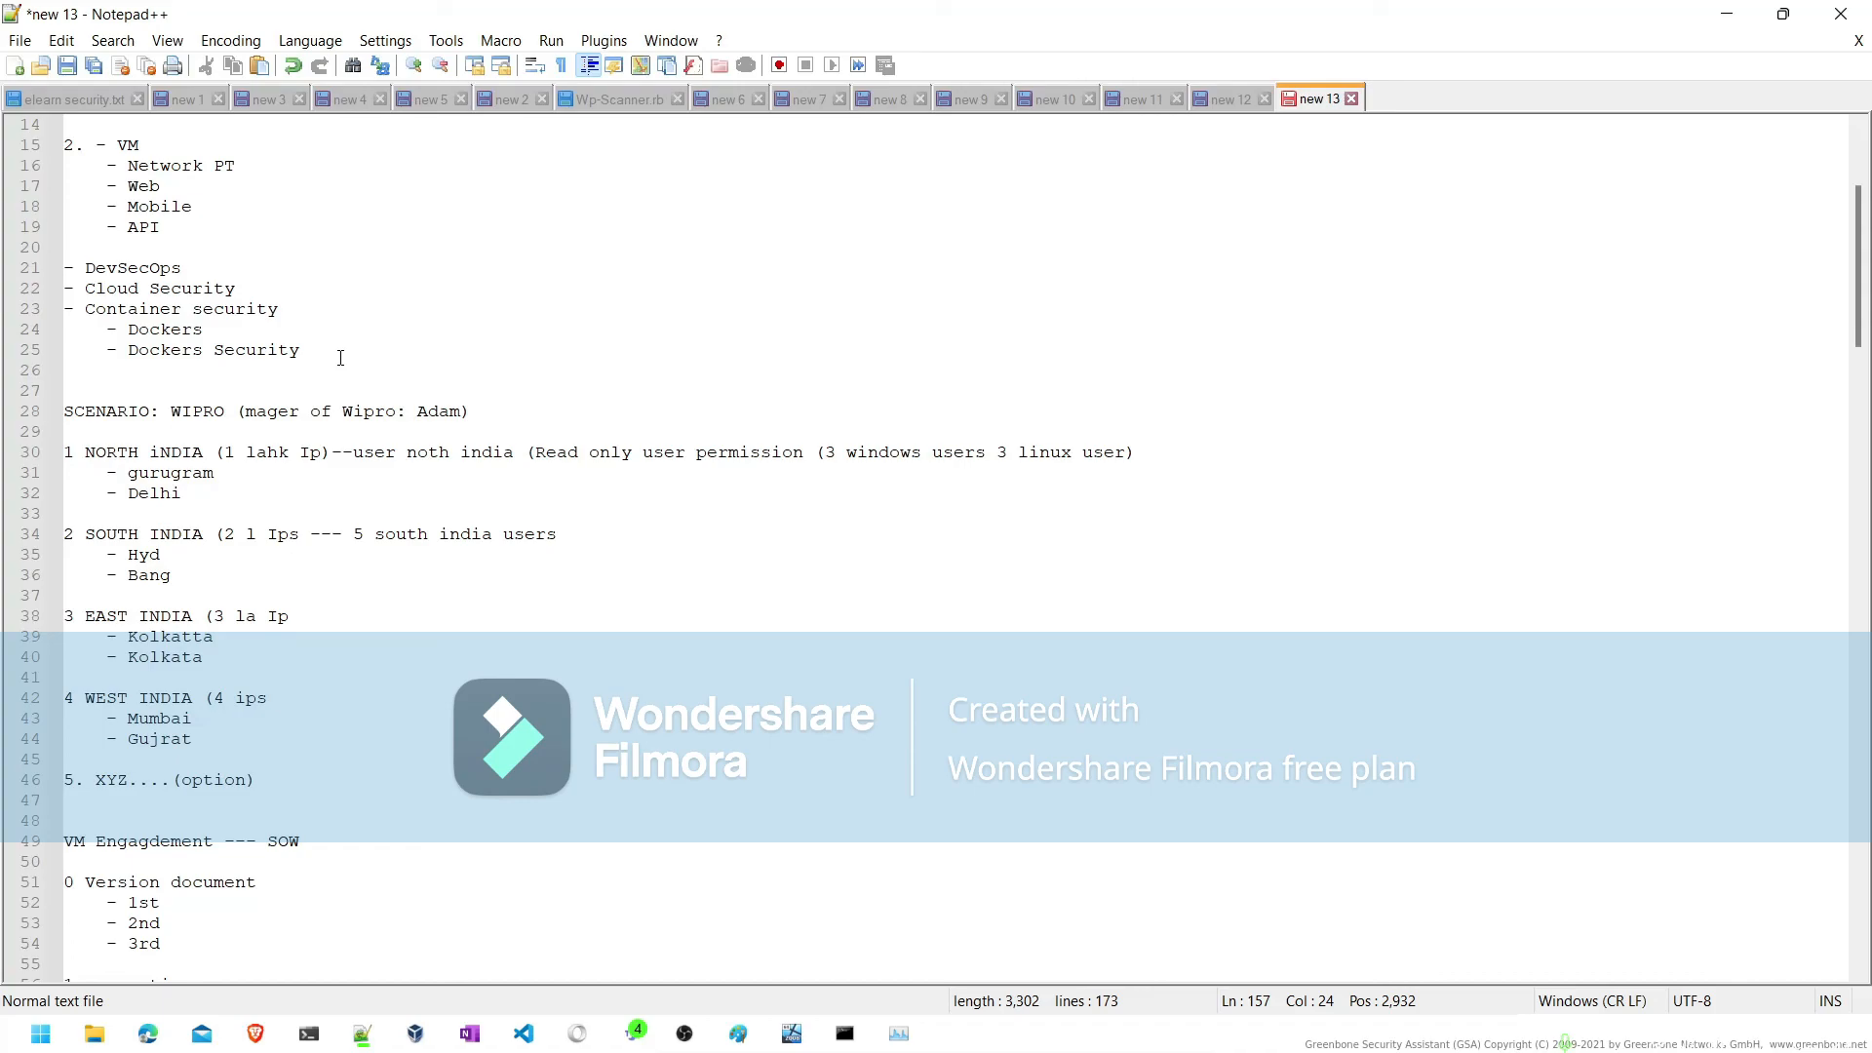
pyautogui.click(886, 286)
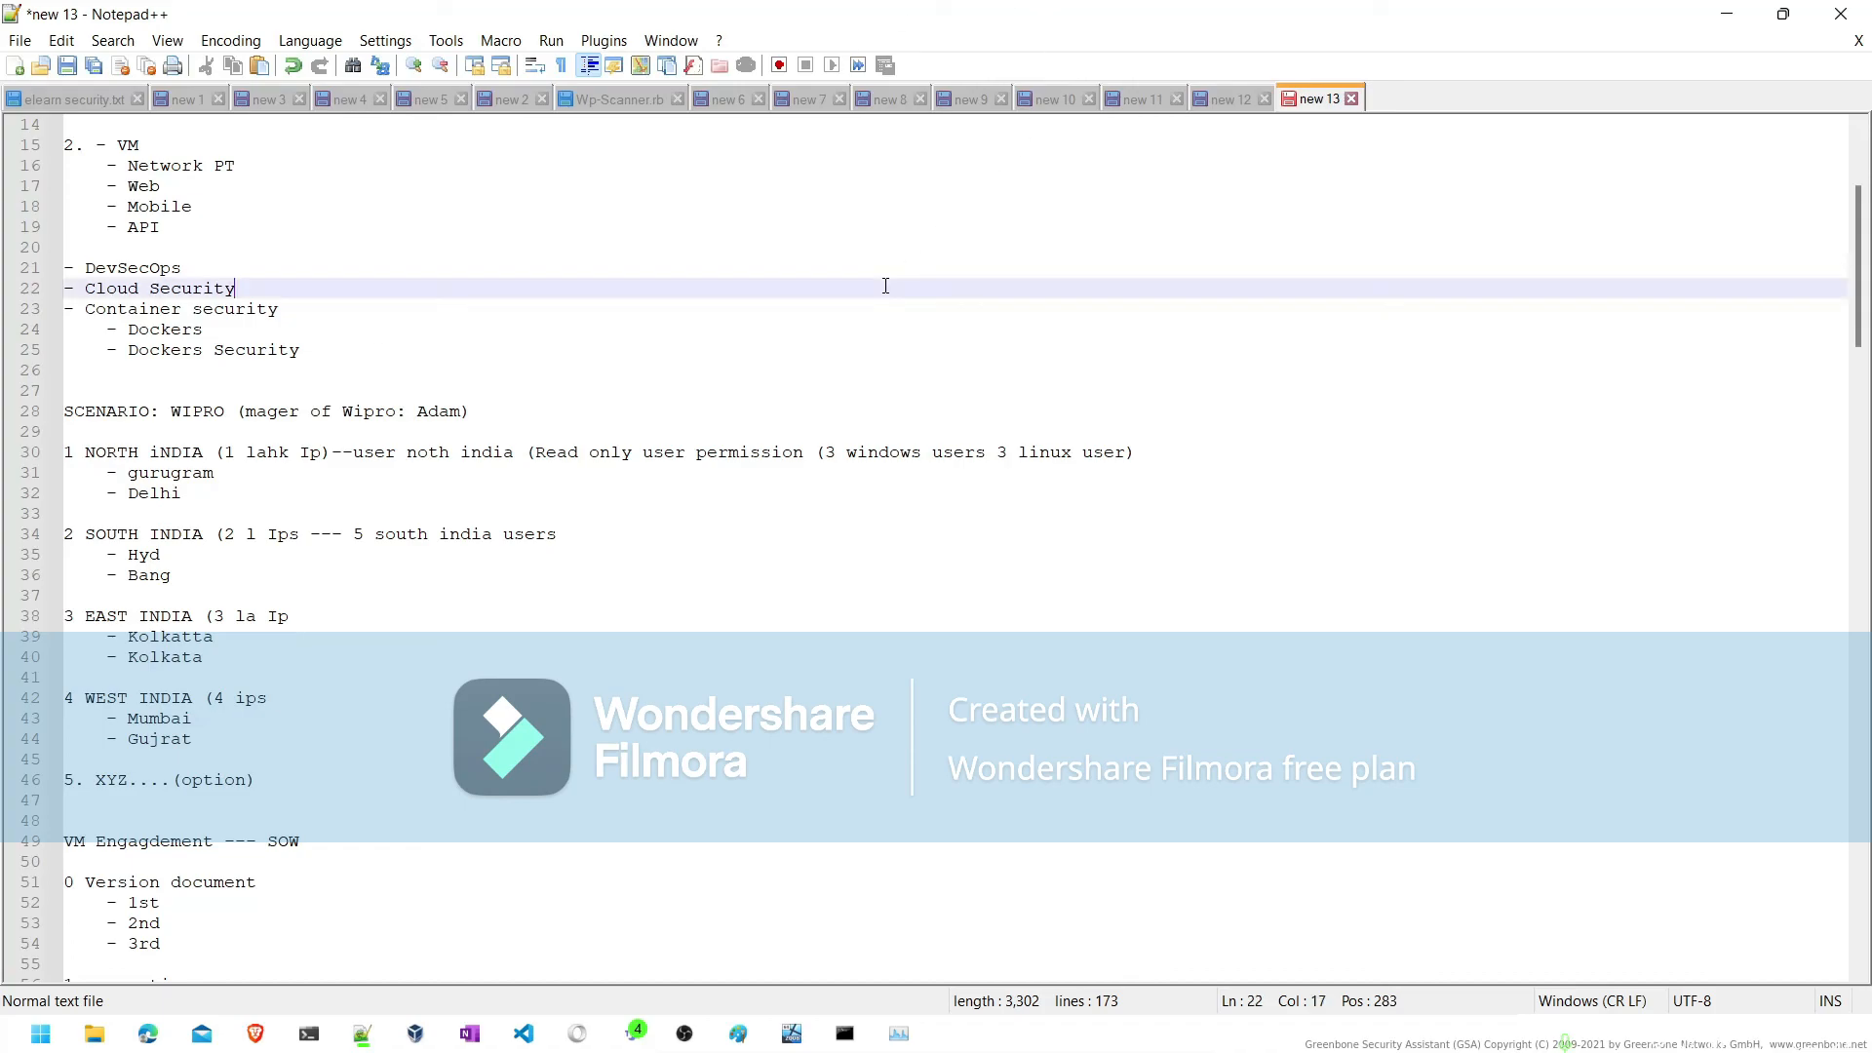
pyautogui.scroll(5, 886, 286)
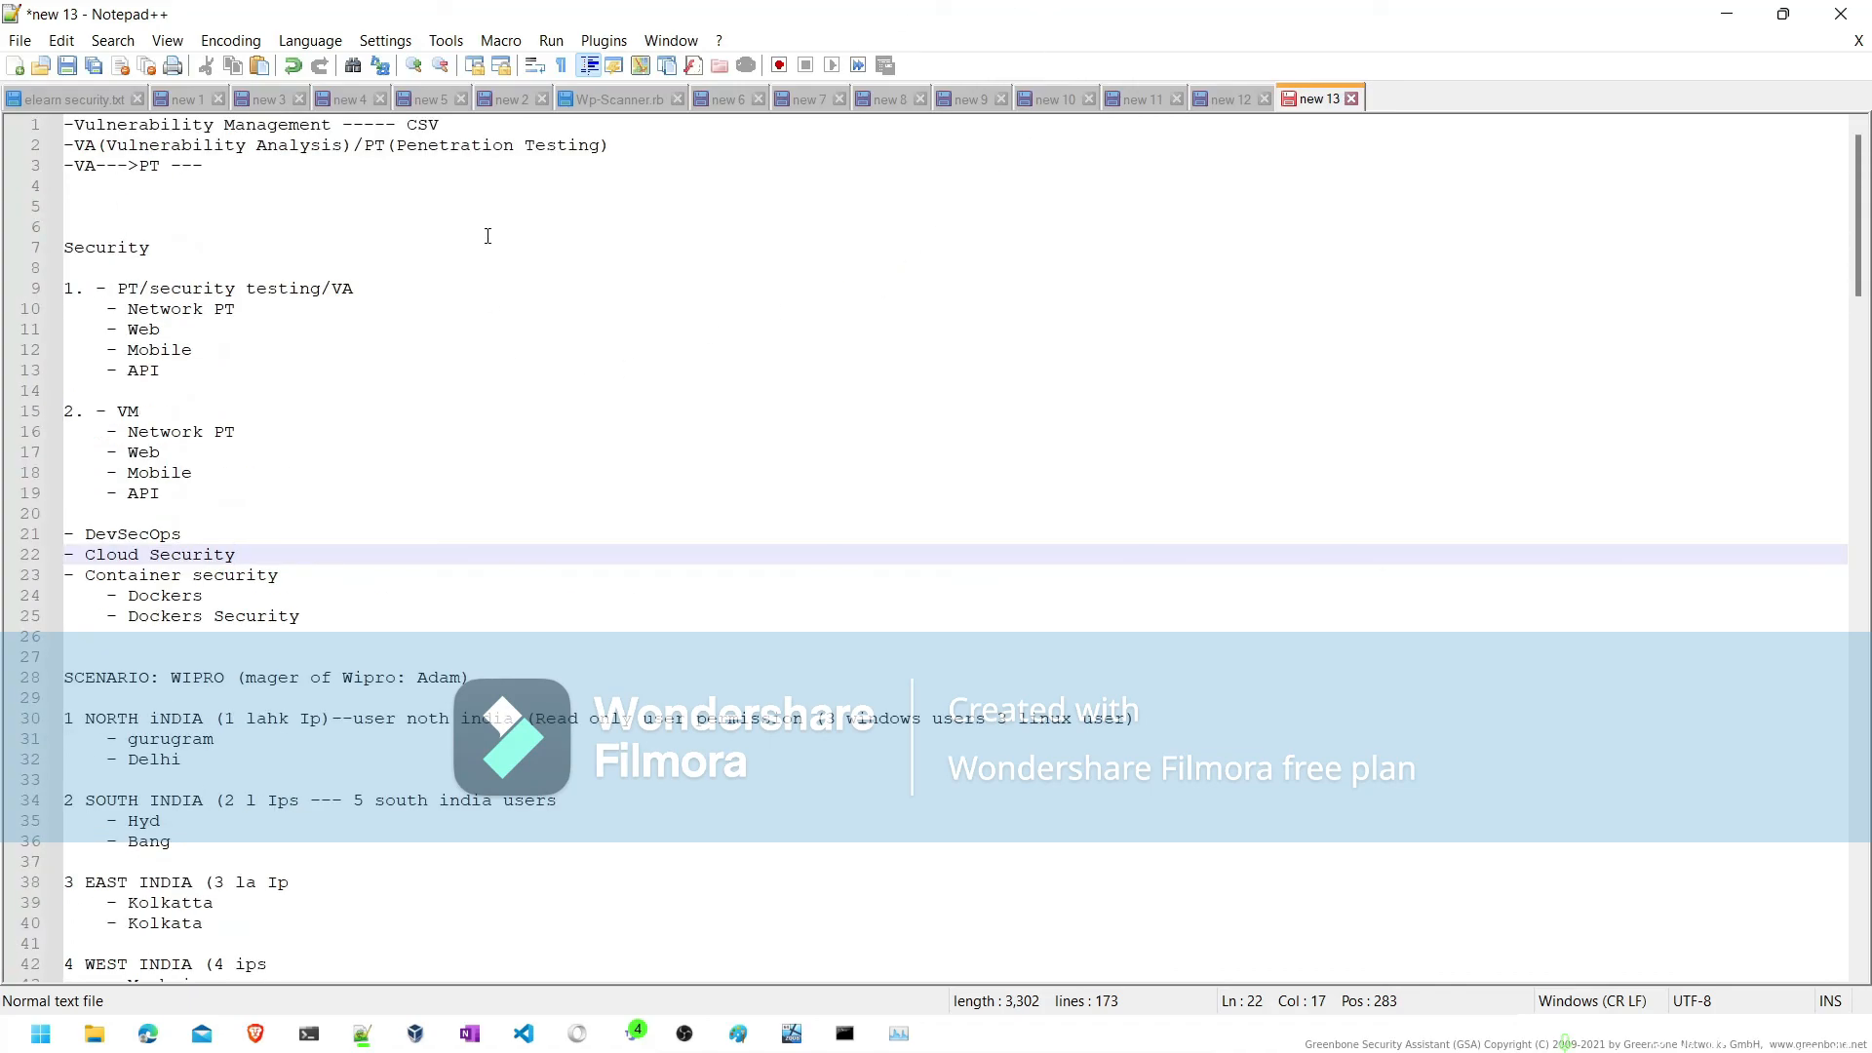
pyautogui.scroll(-20, 488, 236)
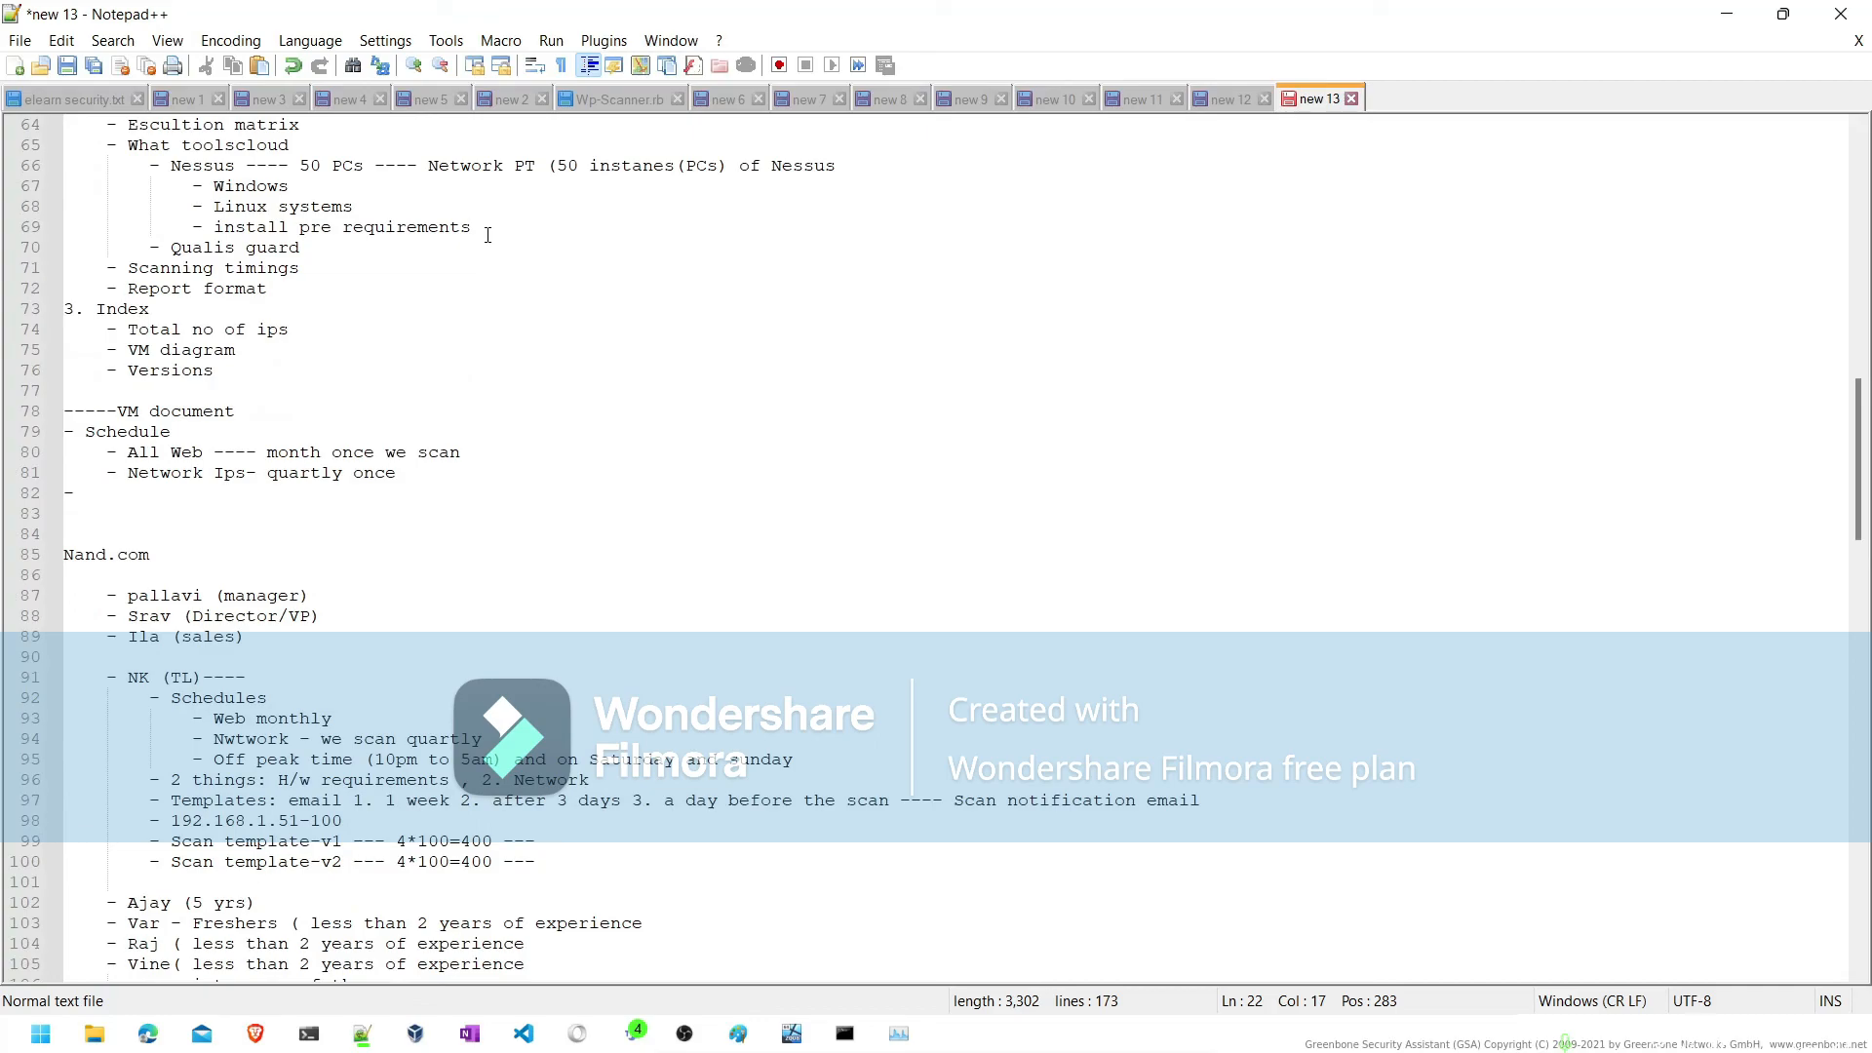
# - Save the notes in new 13 to the Desktop as a text file named VA.txt
pyautogui.hotkey('ctrl', 's')
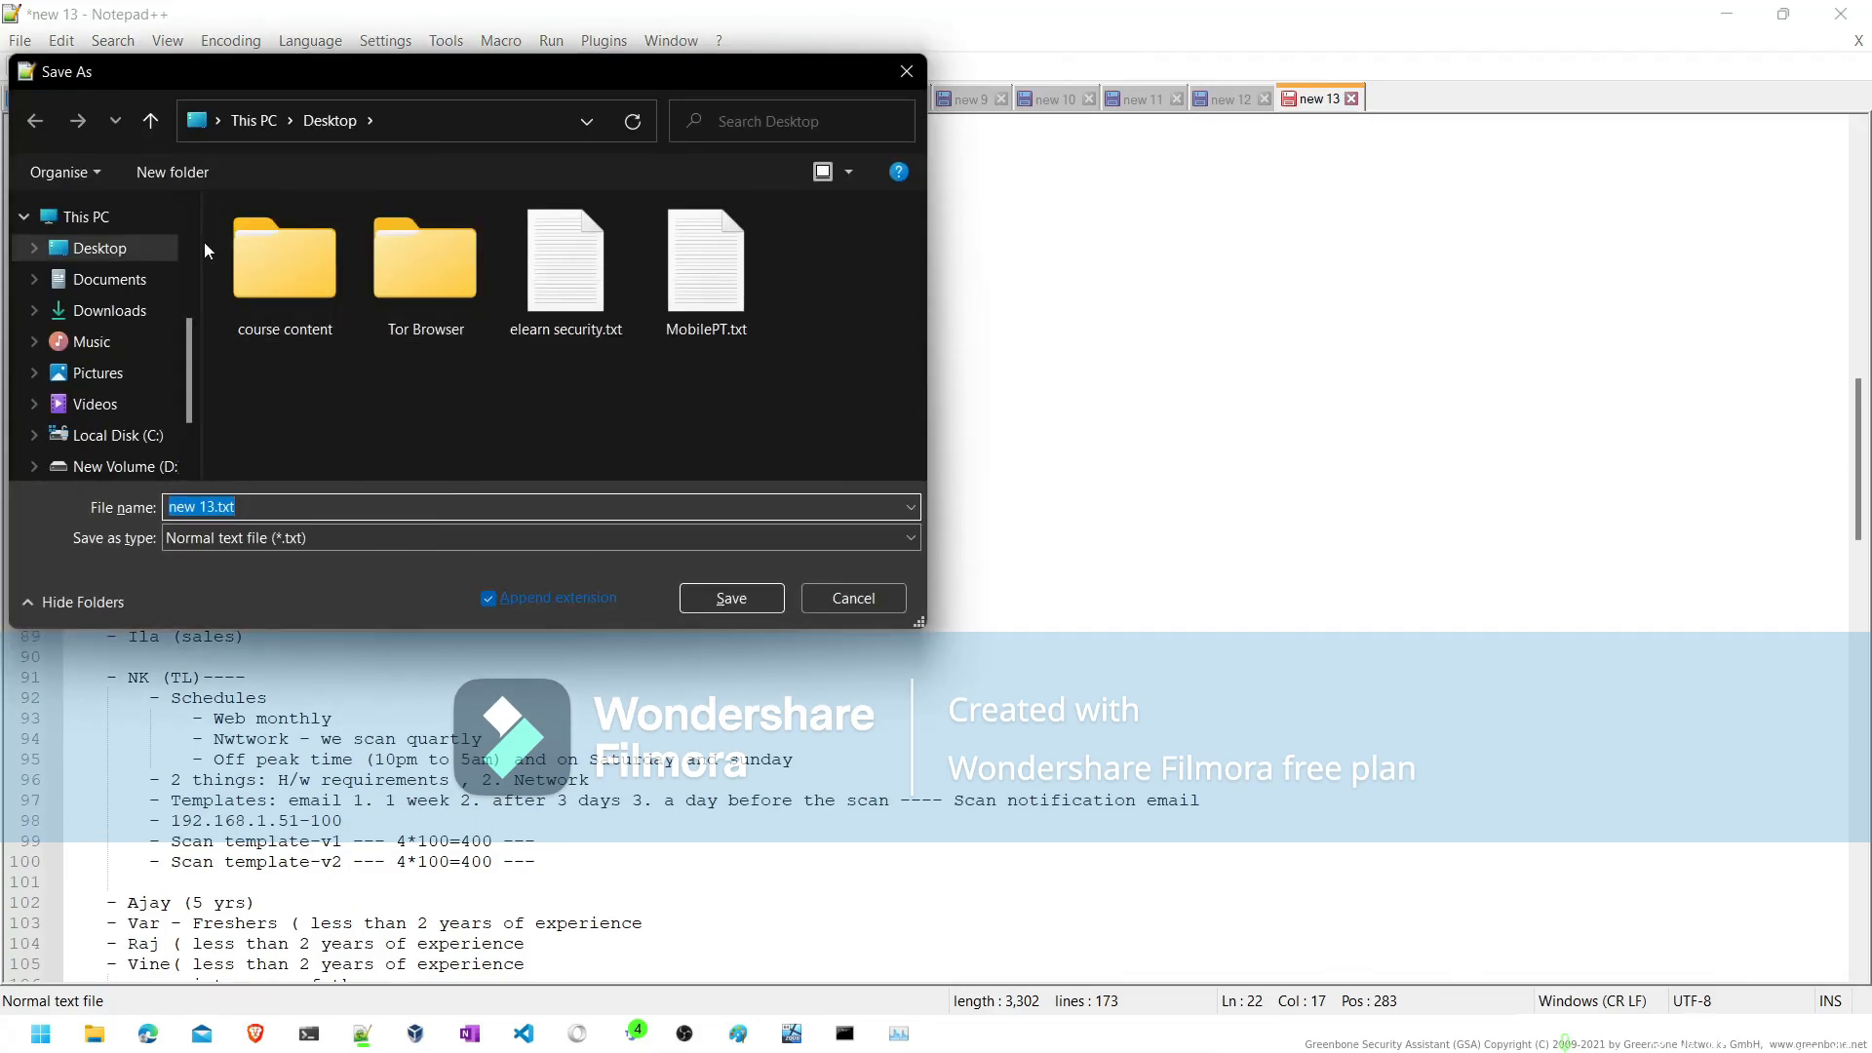
pyautogui.click(213, 506)
pyautogui.press('BackSpace')
pyautogui.press('BackSpace')
pyautogui.press('BackSpace')
pyautogui.press('BackSpace')
pyautogui.press('BackSpace')
pyautogui.press('BackSpace')
pyautogui.write('VA')
pyautogui.click(716, 605)
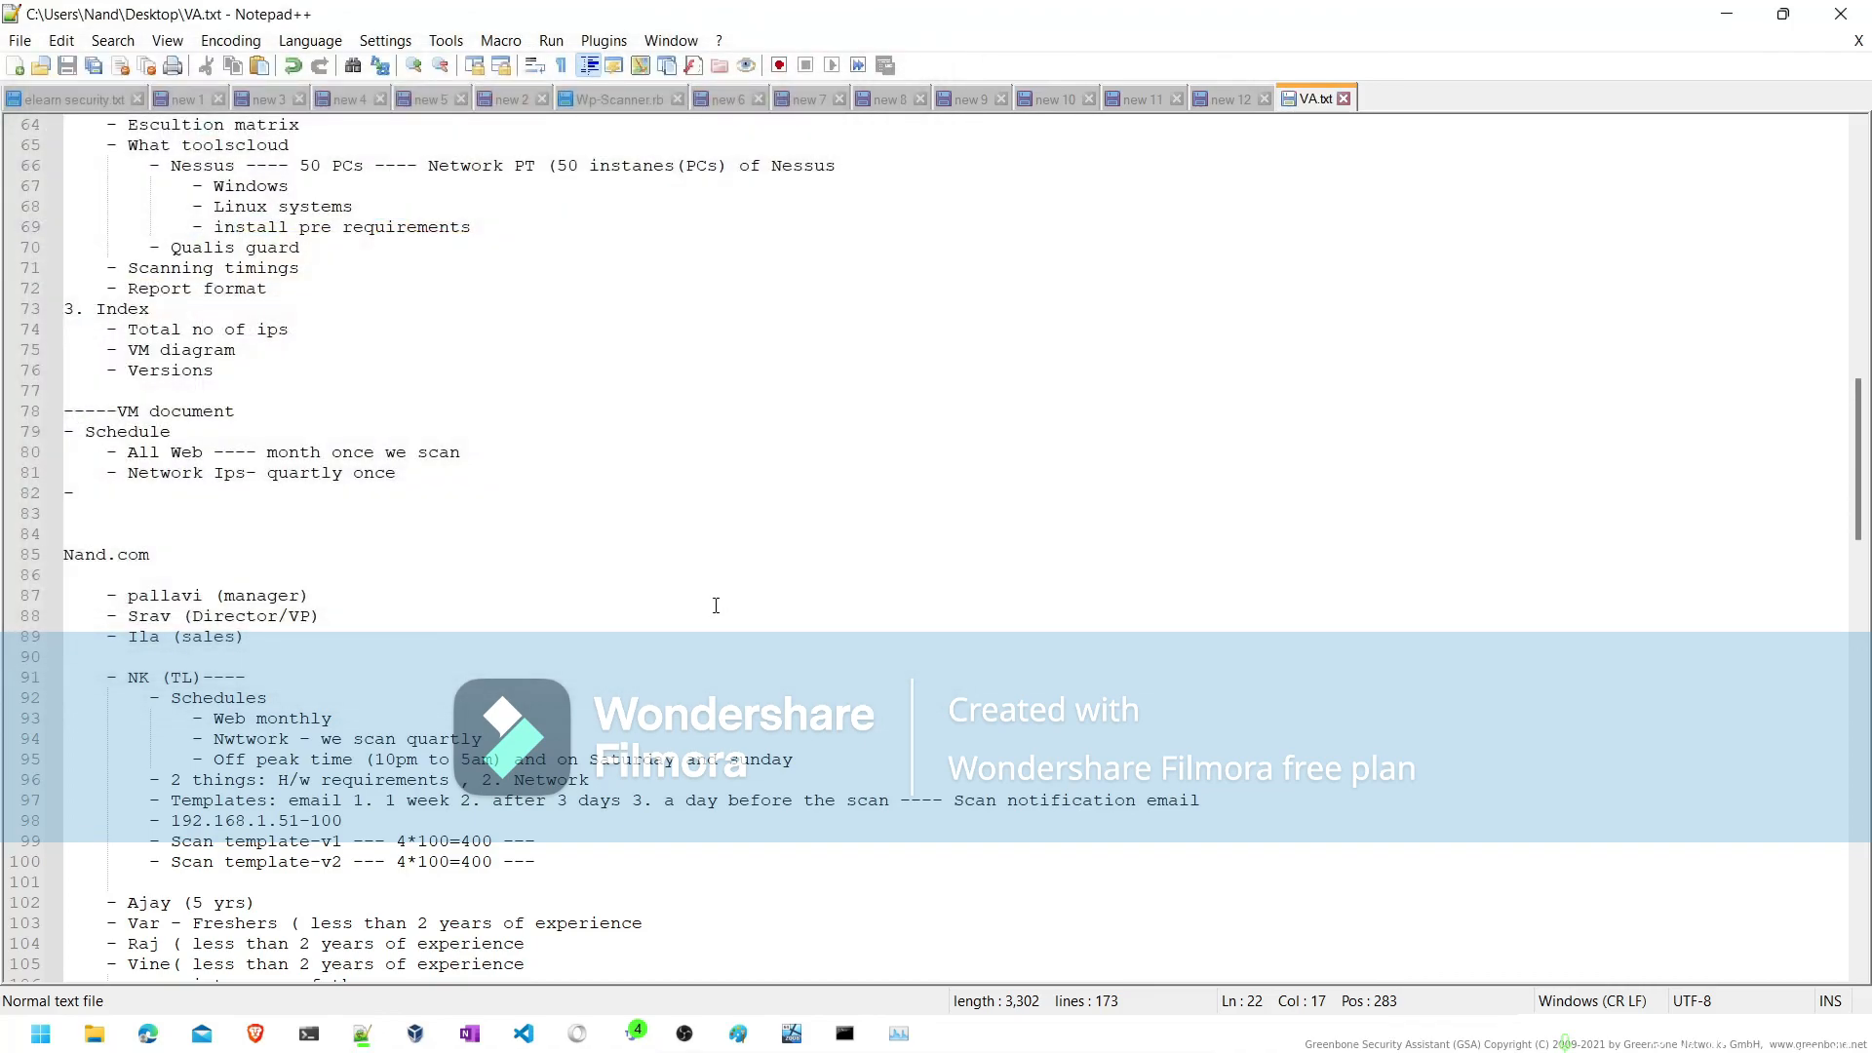
# - Return to Greenbone in the Kali machine, open the running Meta2 task's report, and check its Results and Hosts sections
pyautogui.click(1739, 15)
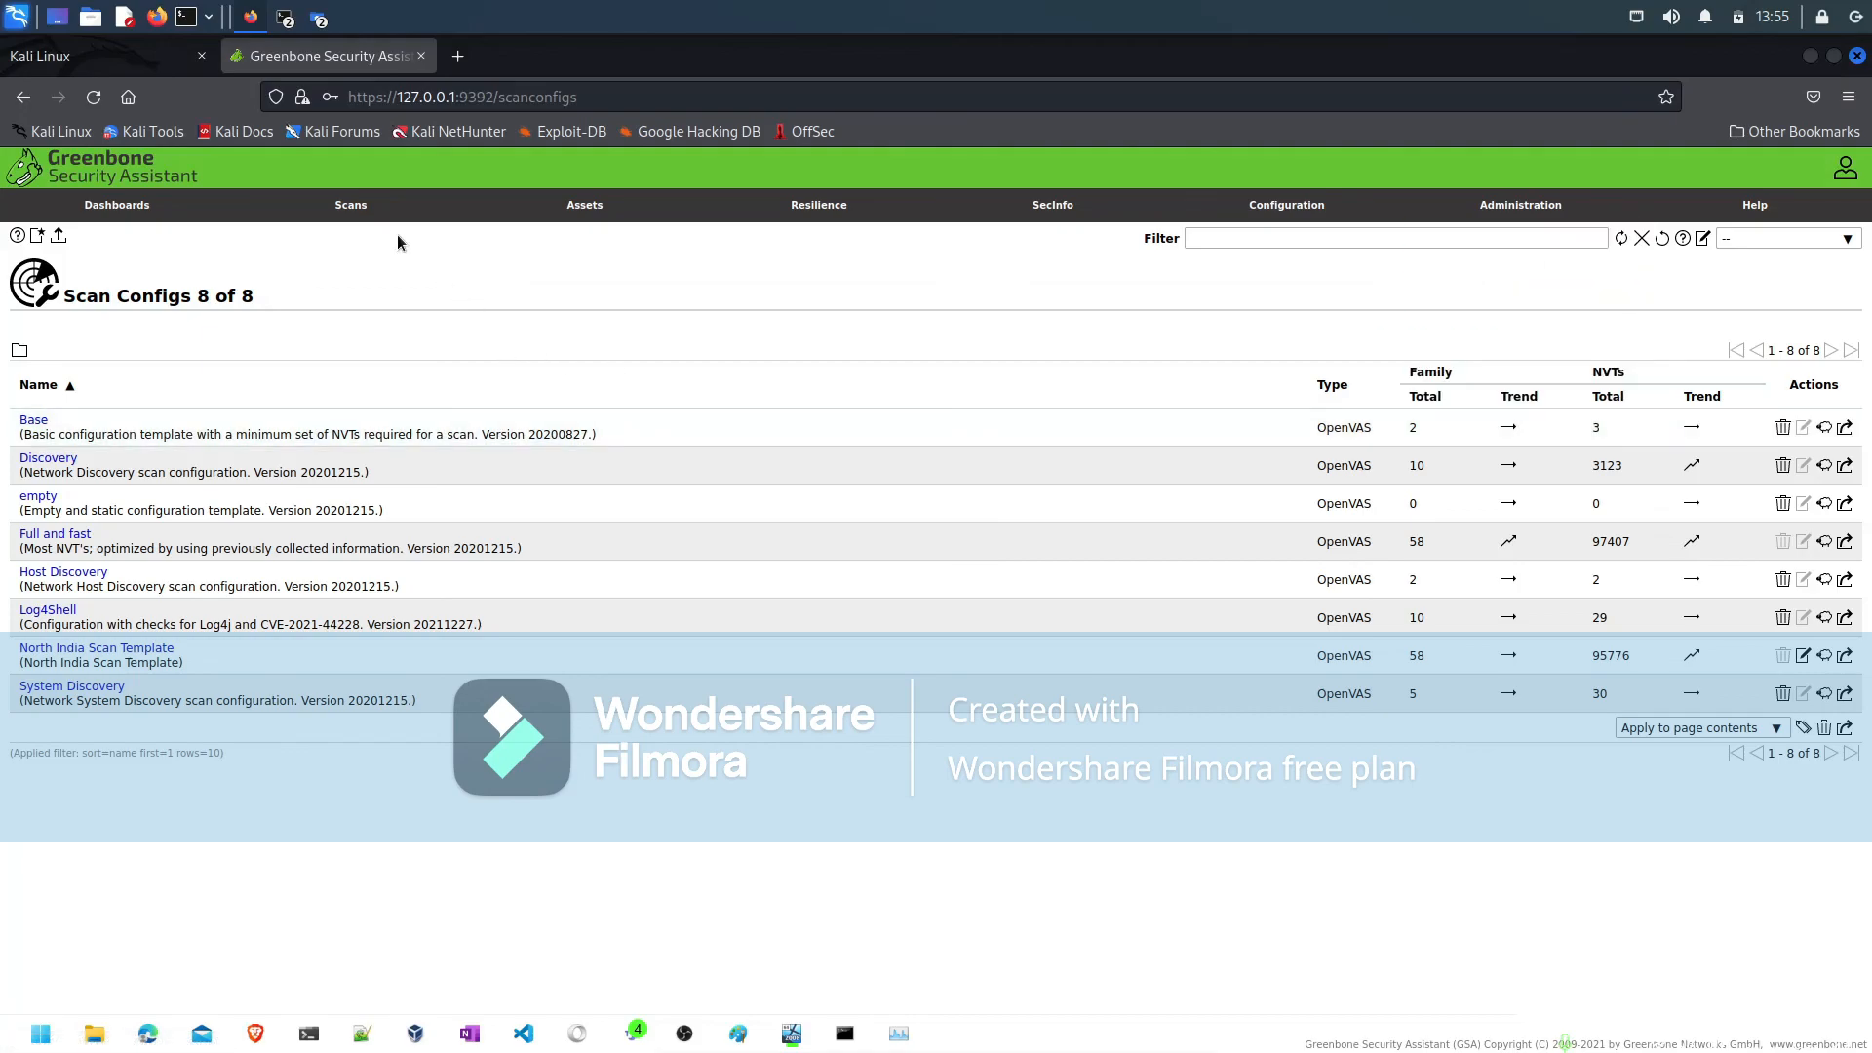
pyautogui.moveTo(351, 208)
pyautogui.click(302, 246)
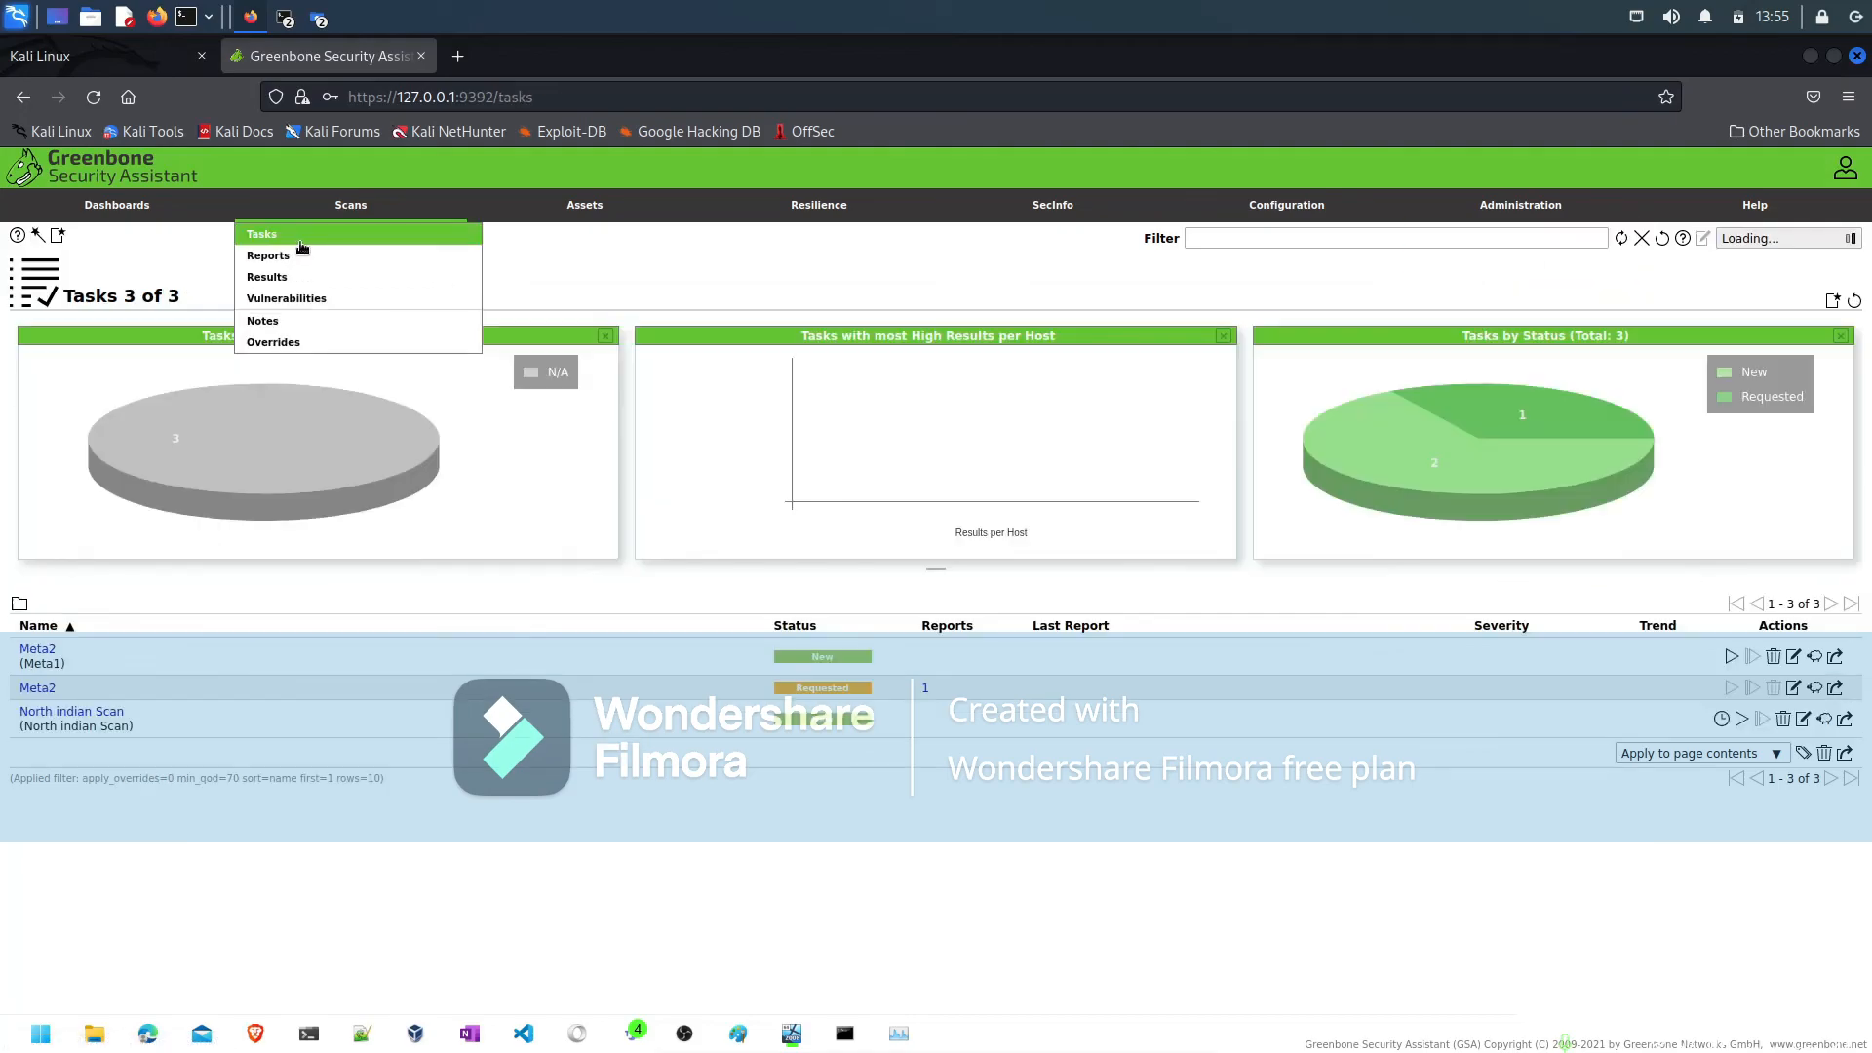
pyautogui.click(840, 694)
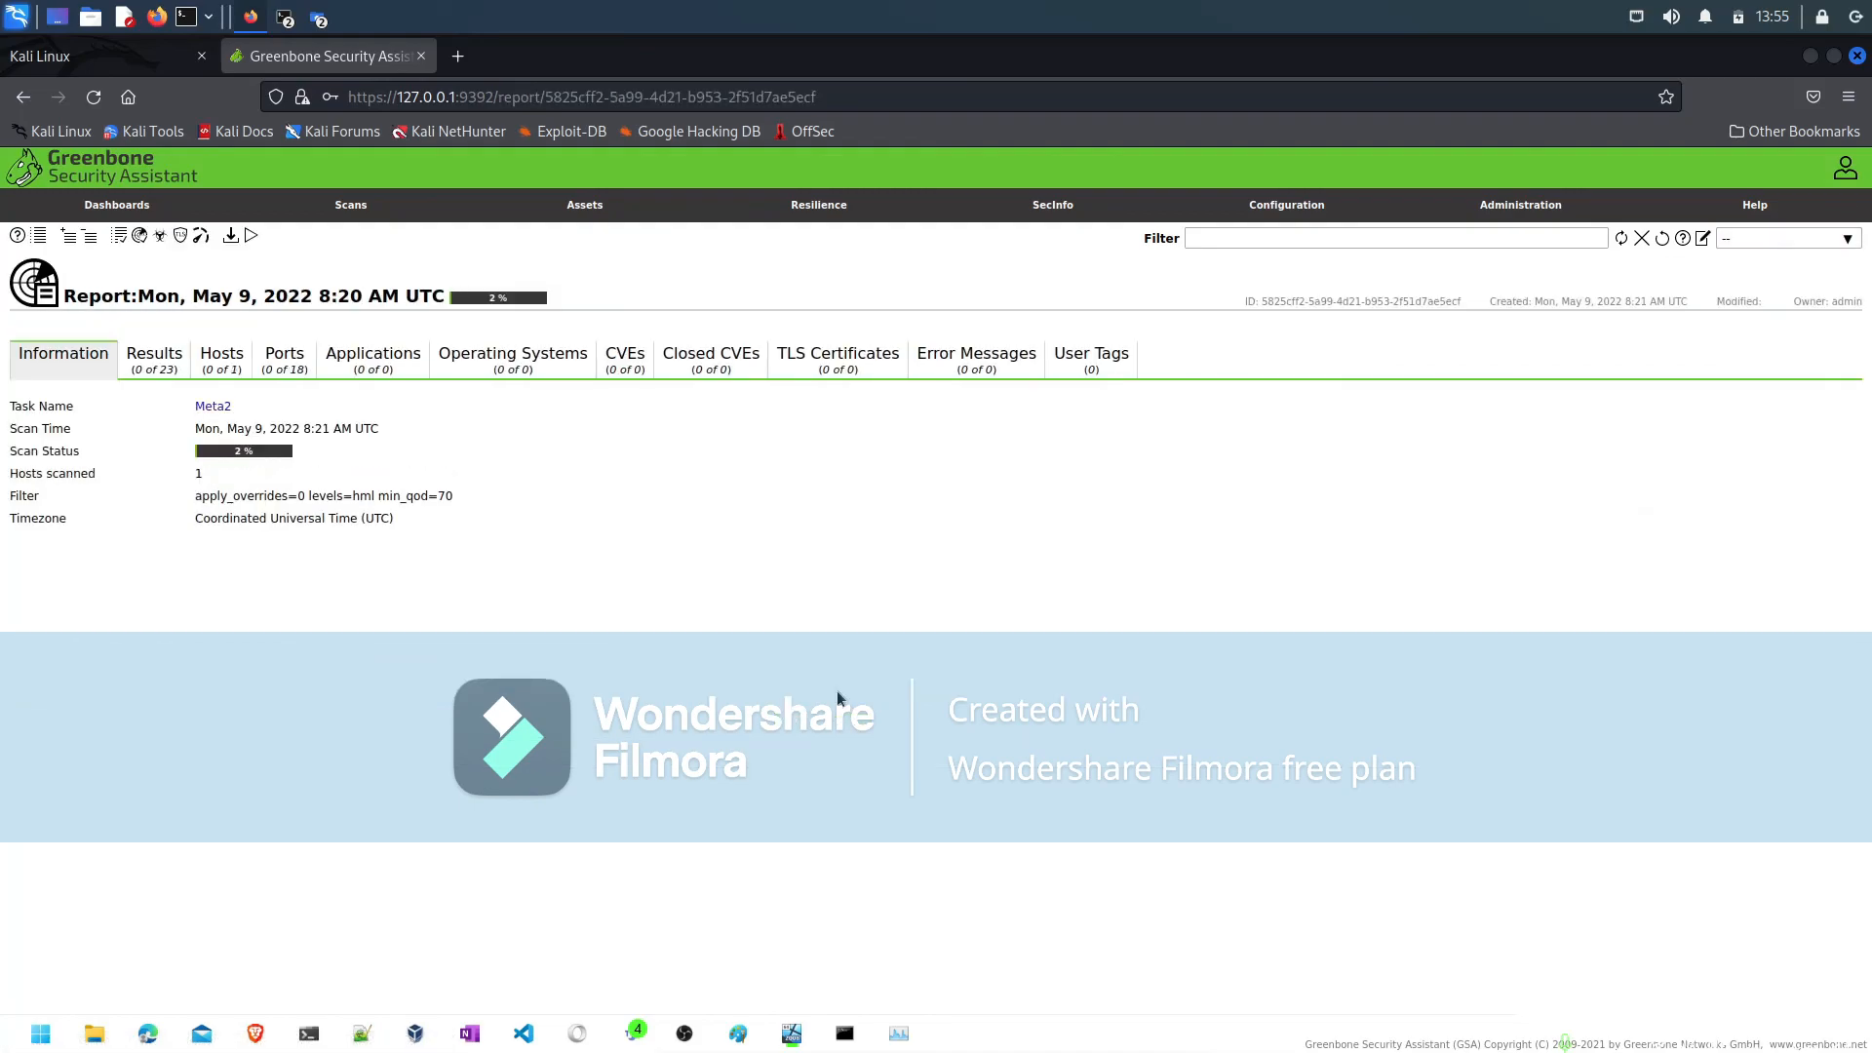
pyautogui.click(156, 367)
pyautogui.click(221, 371)
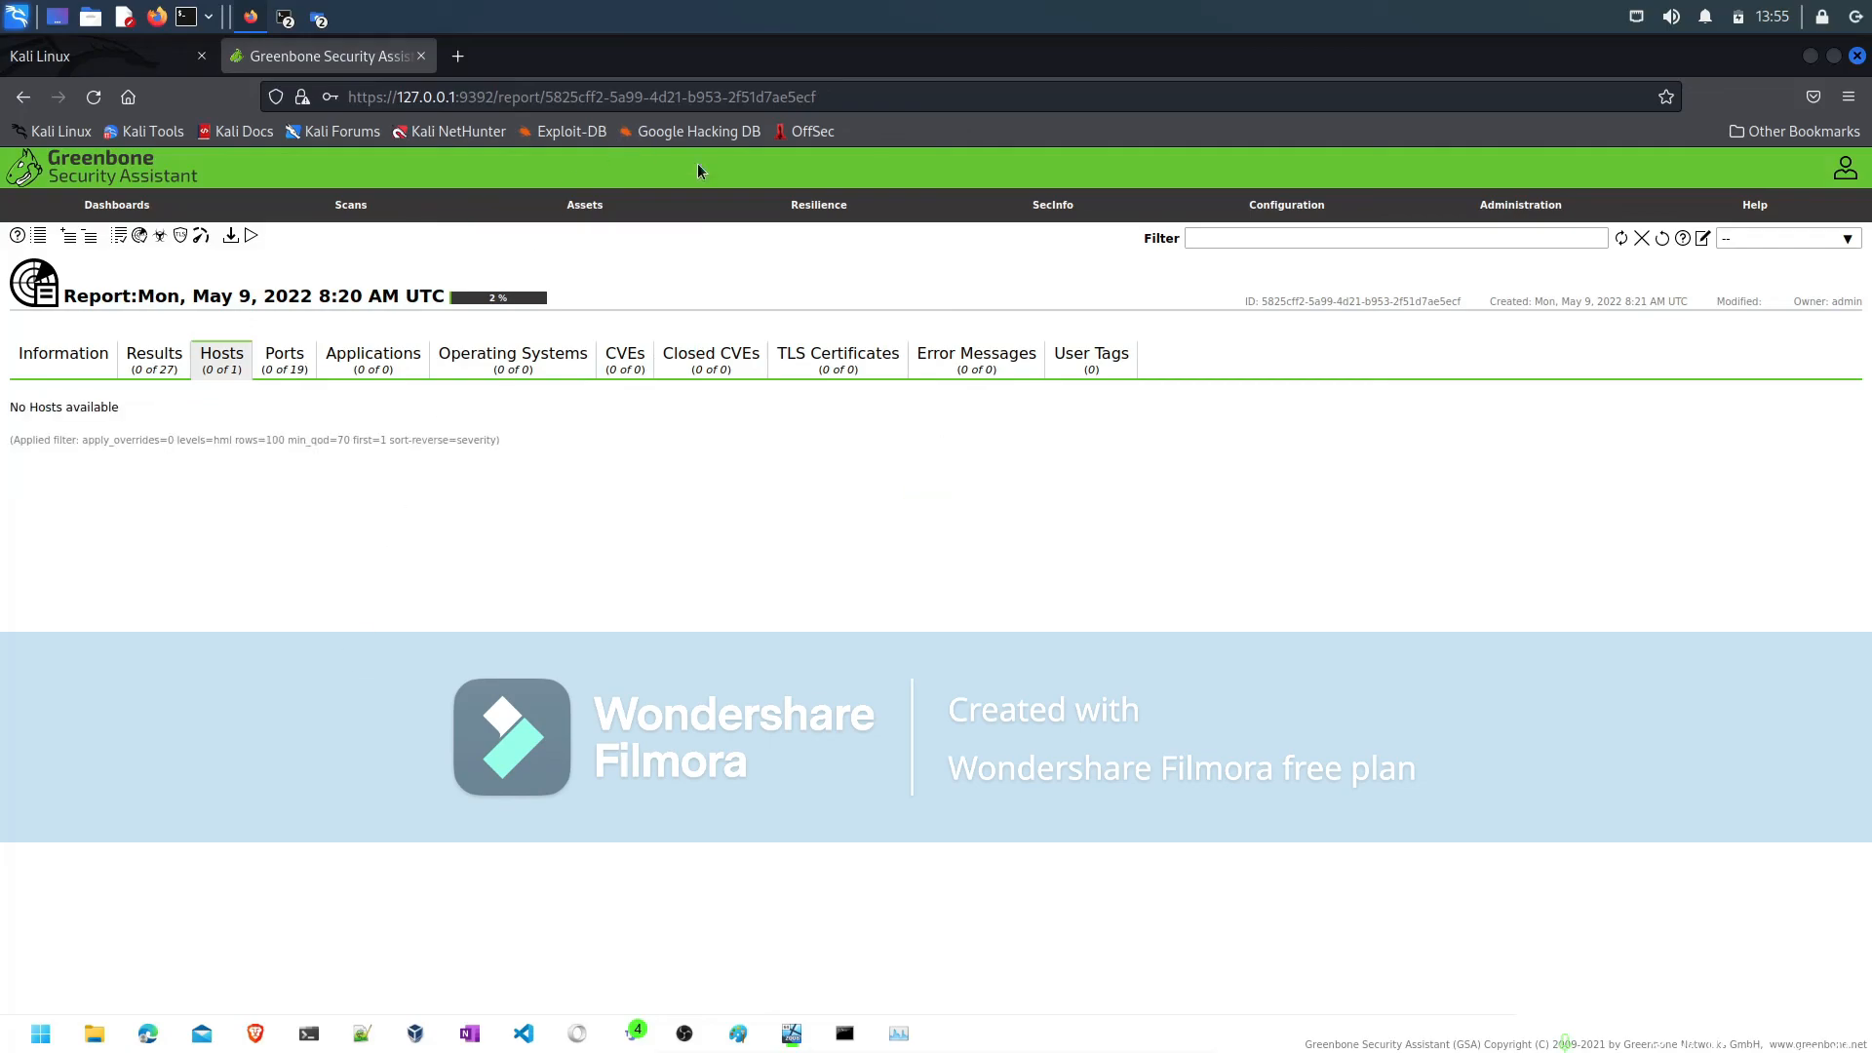
# - Shut down the Kali machine and power off the Metasploitable3-win2k8 virtual machine
pyautogui.click(1858, 59)
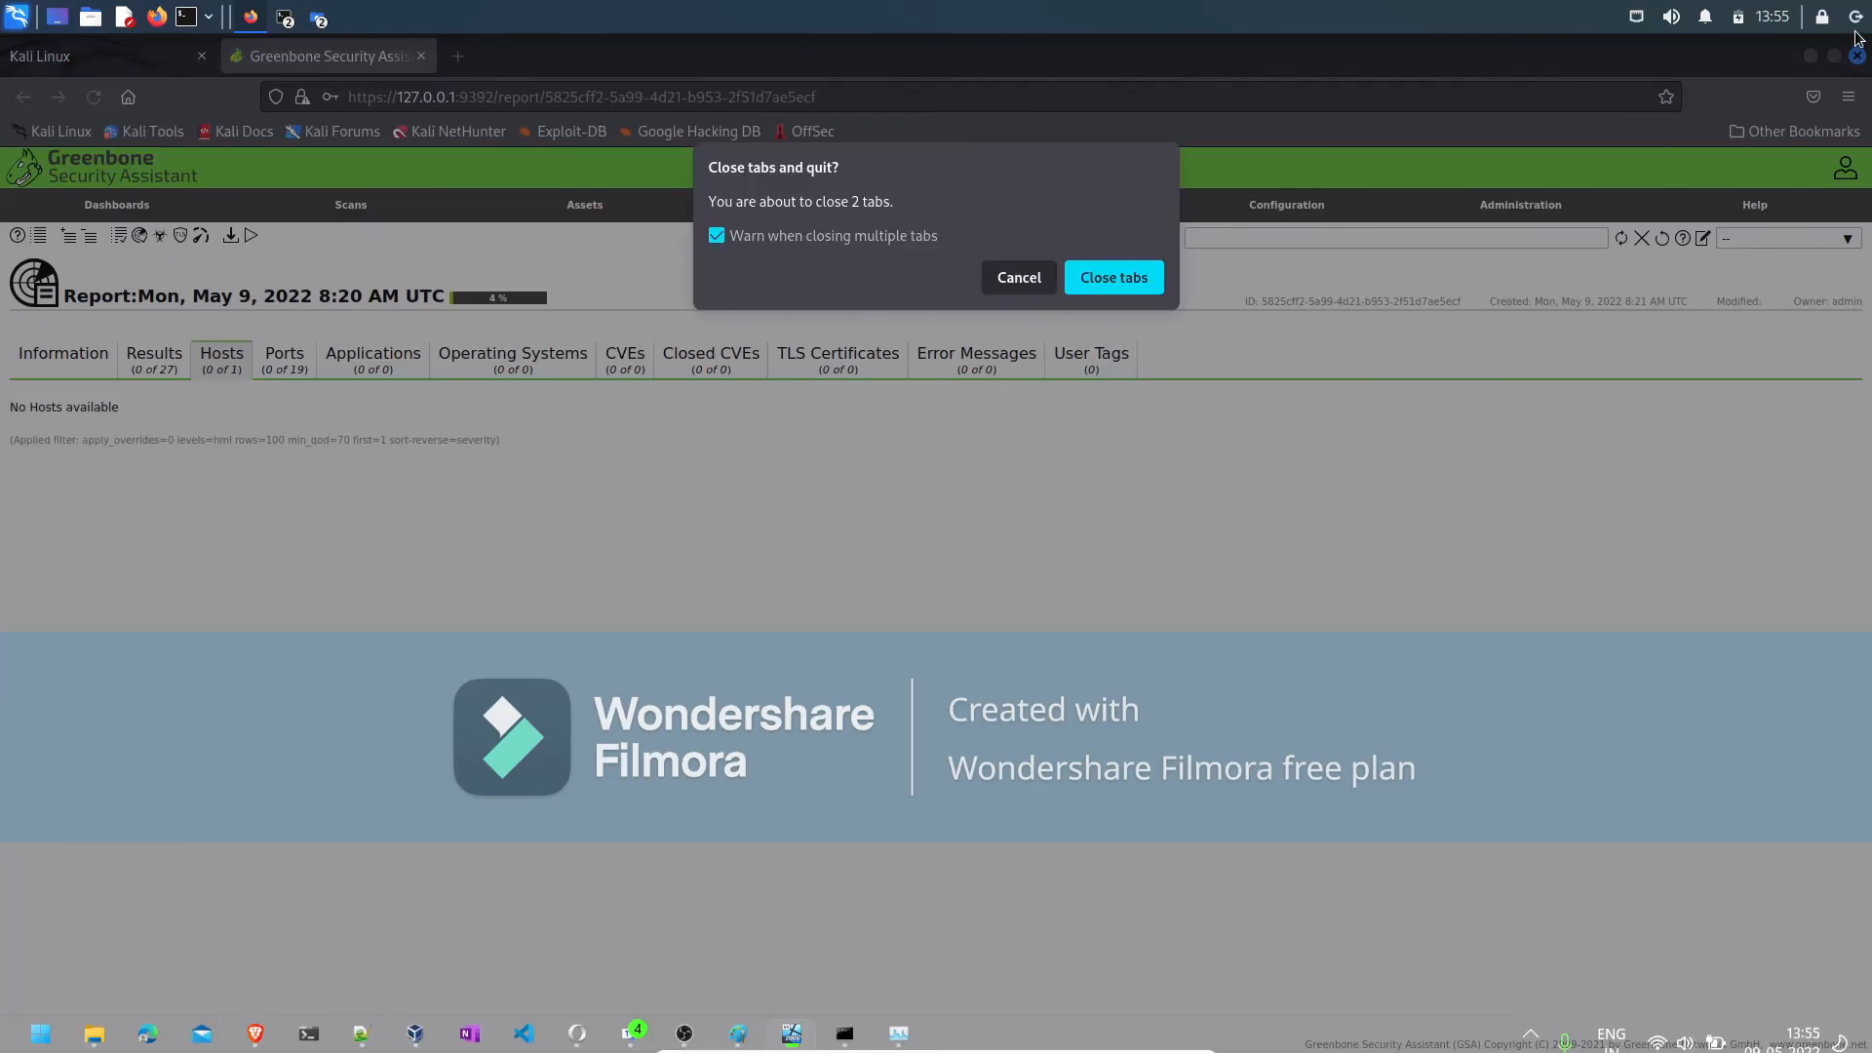
pyautogui.click(1856, 17)
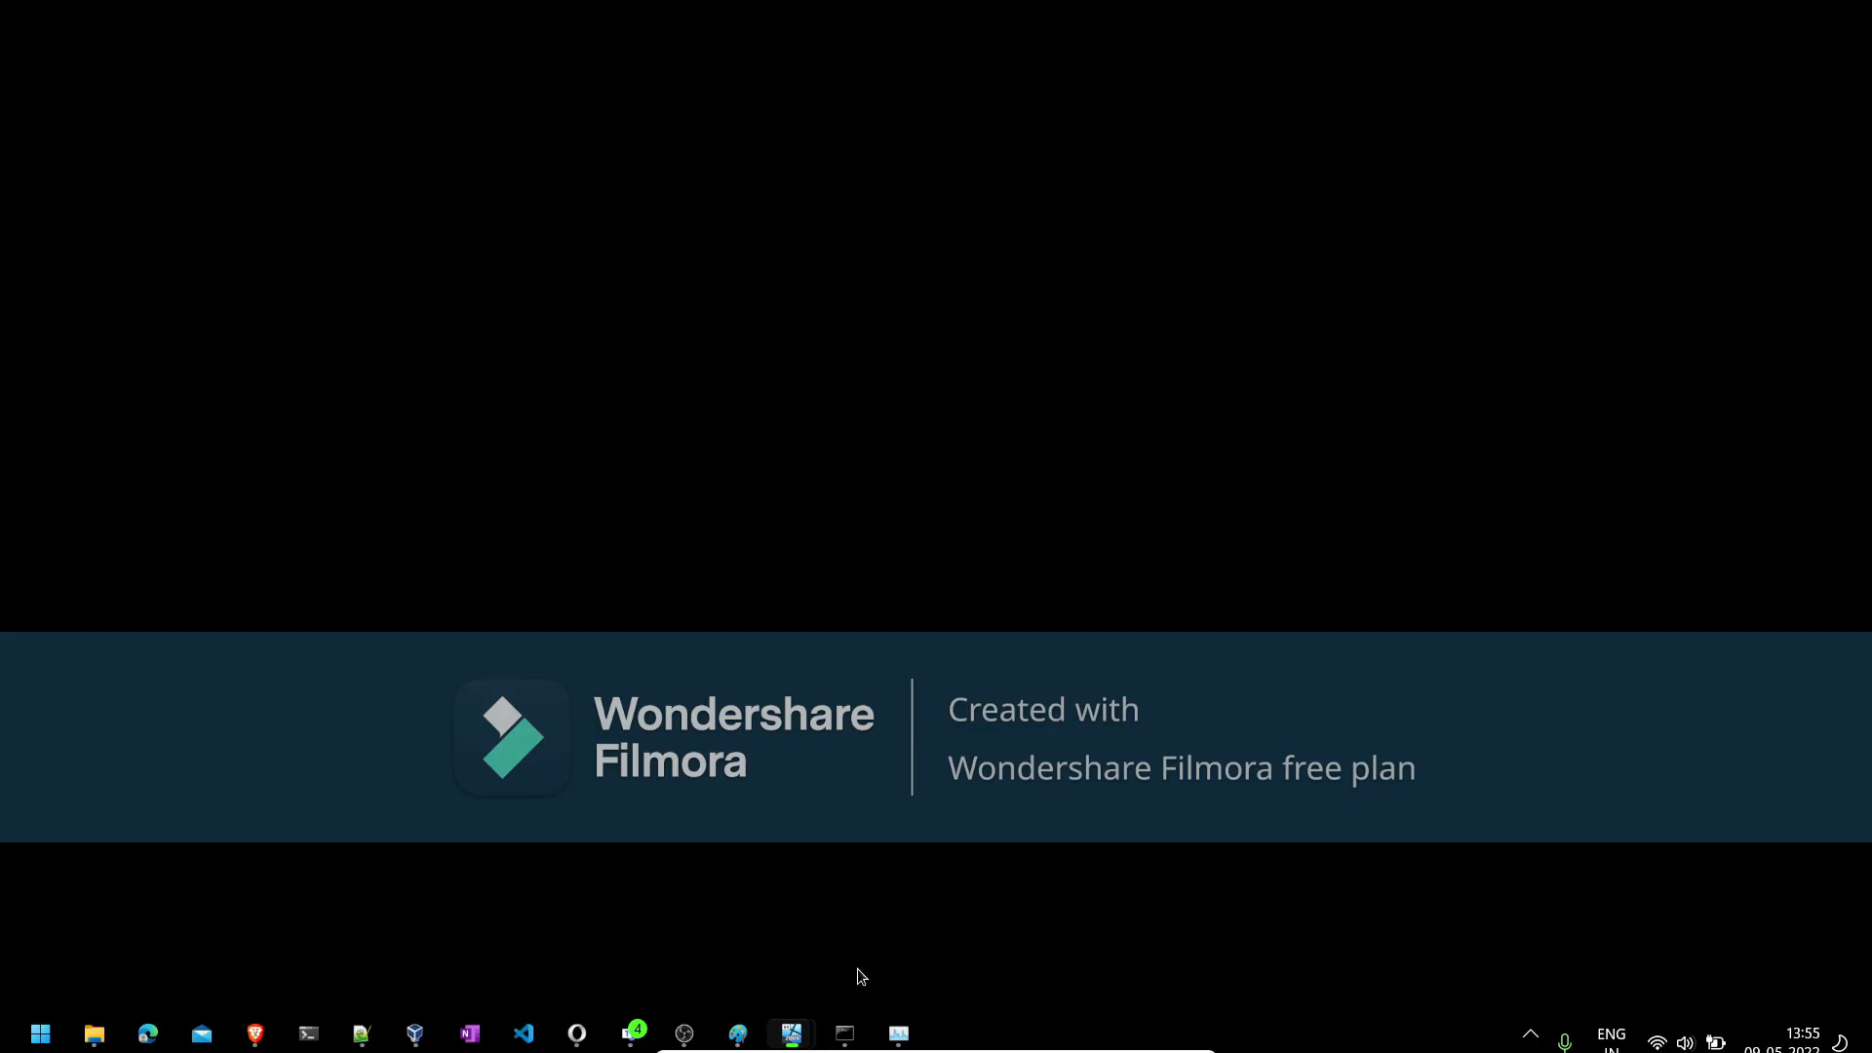
pyautogui.moveTo(792, 1034)
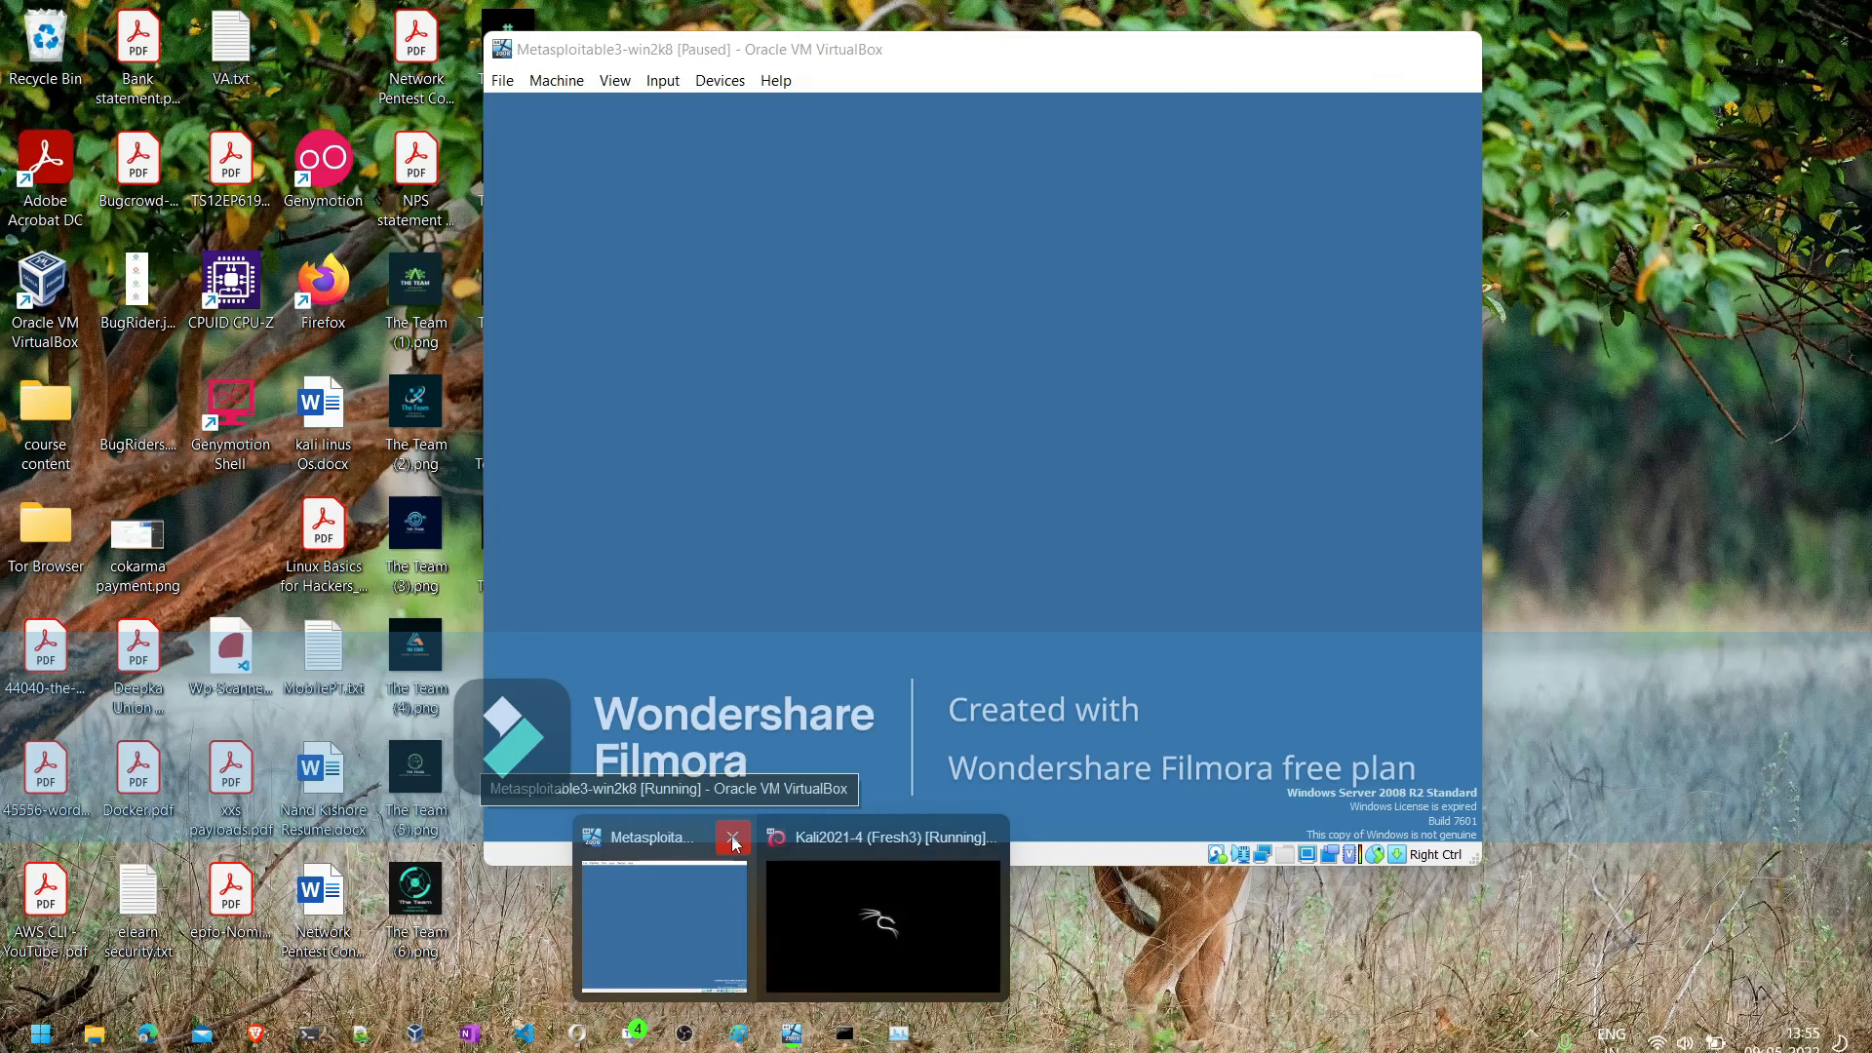
pyautogui.click(734, 840)
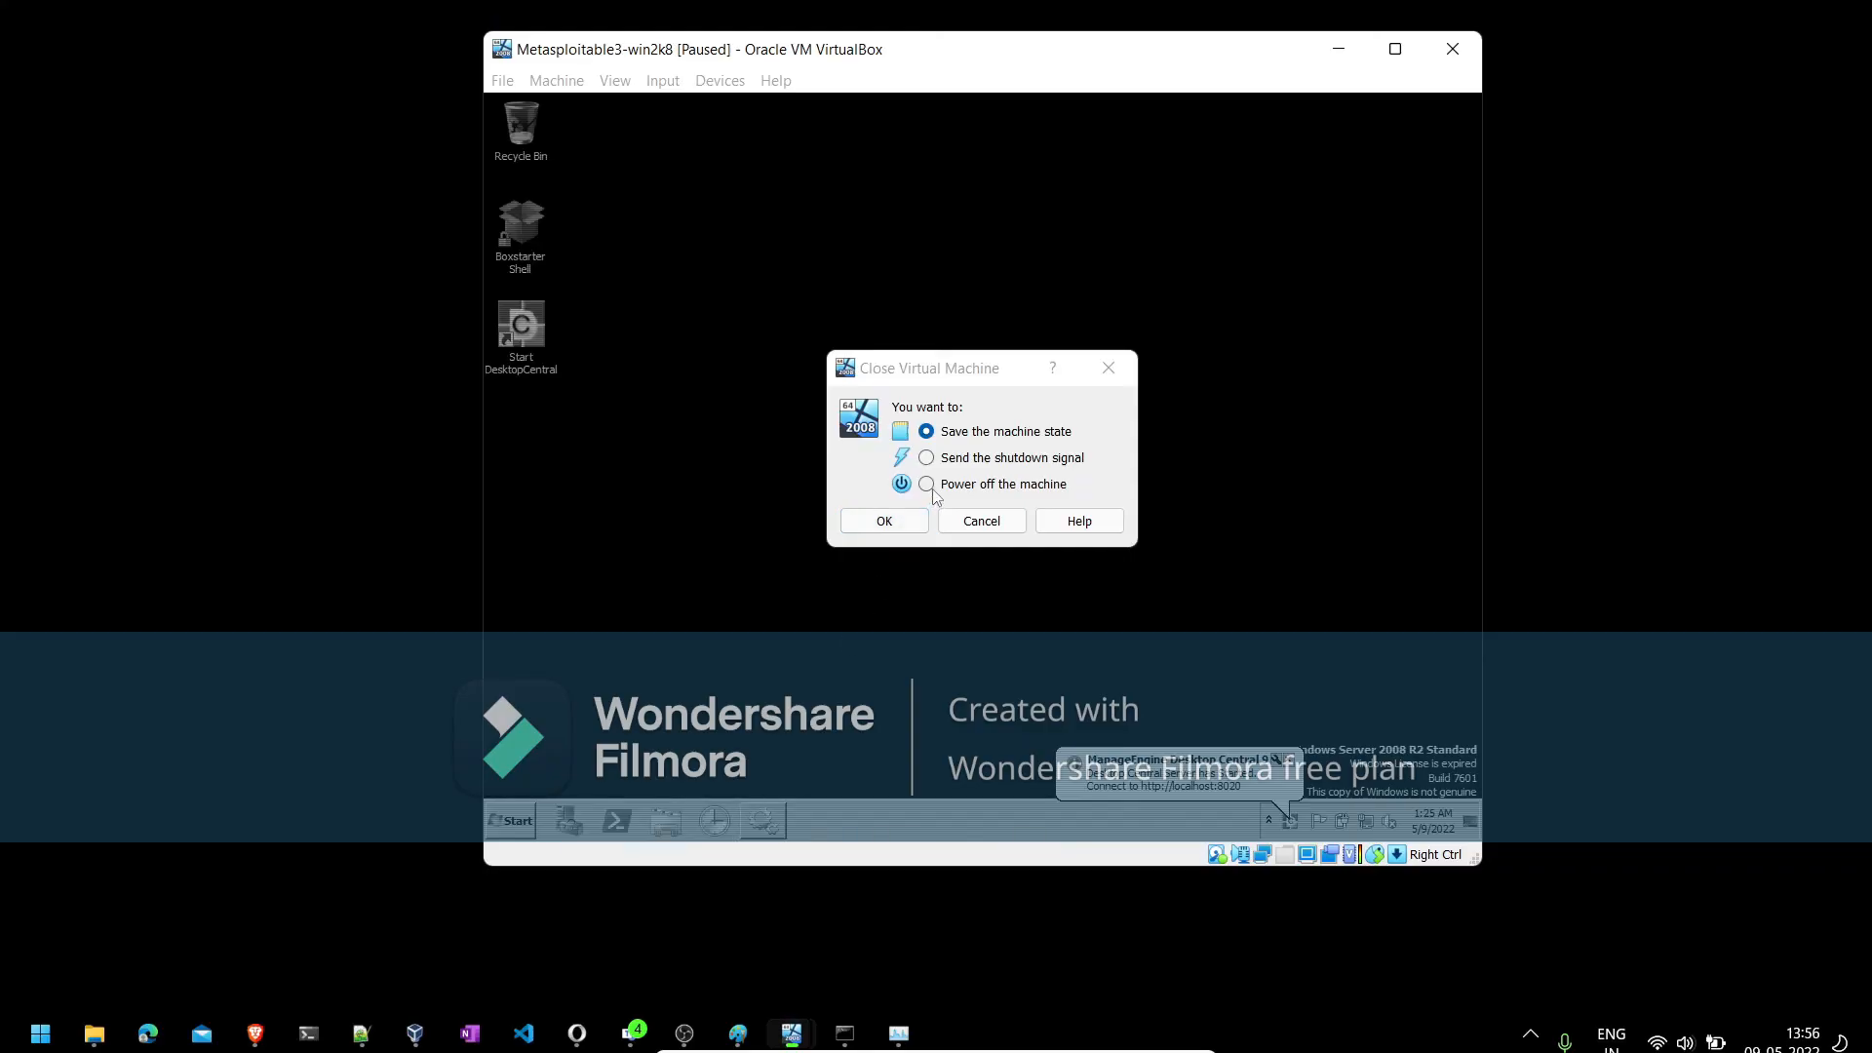
pyautogui.click(928, 486)
pyautogui.click(884, 522)
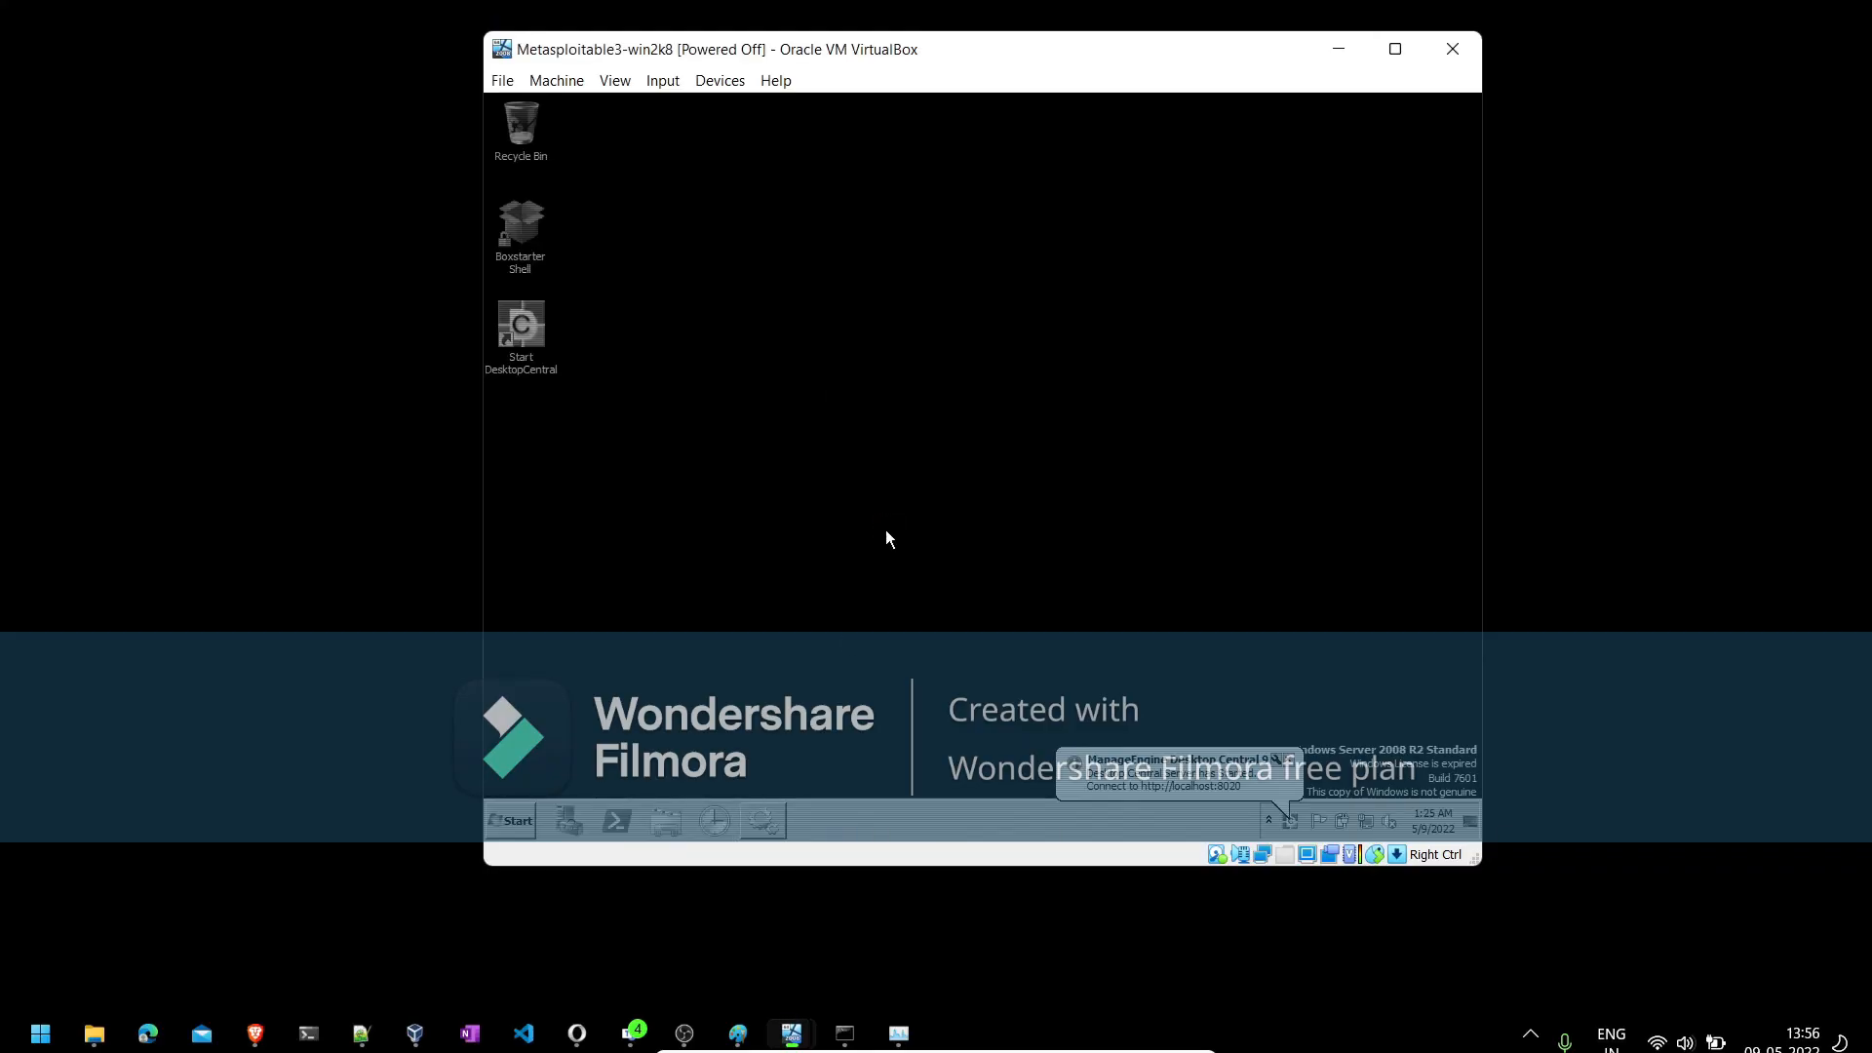